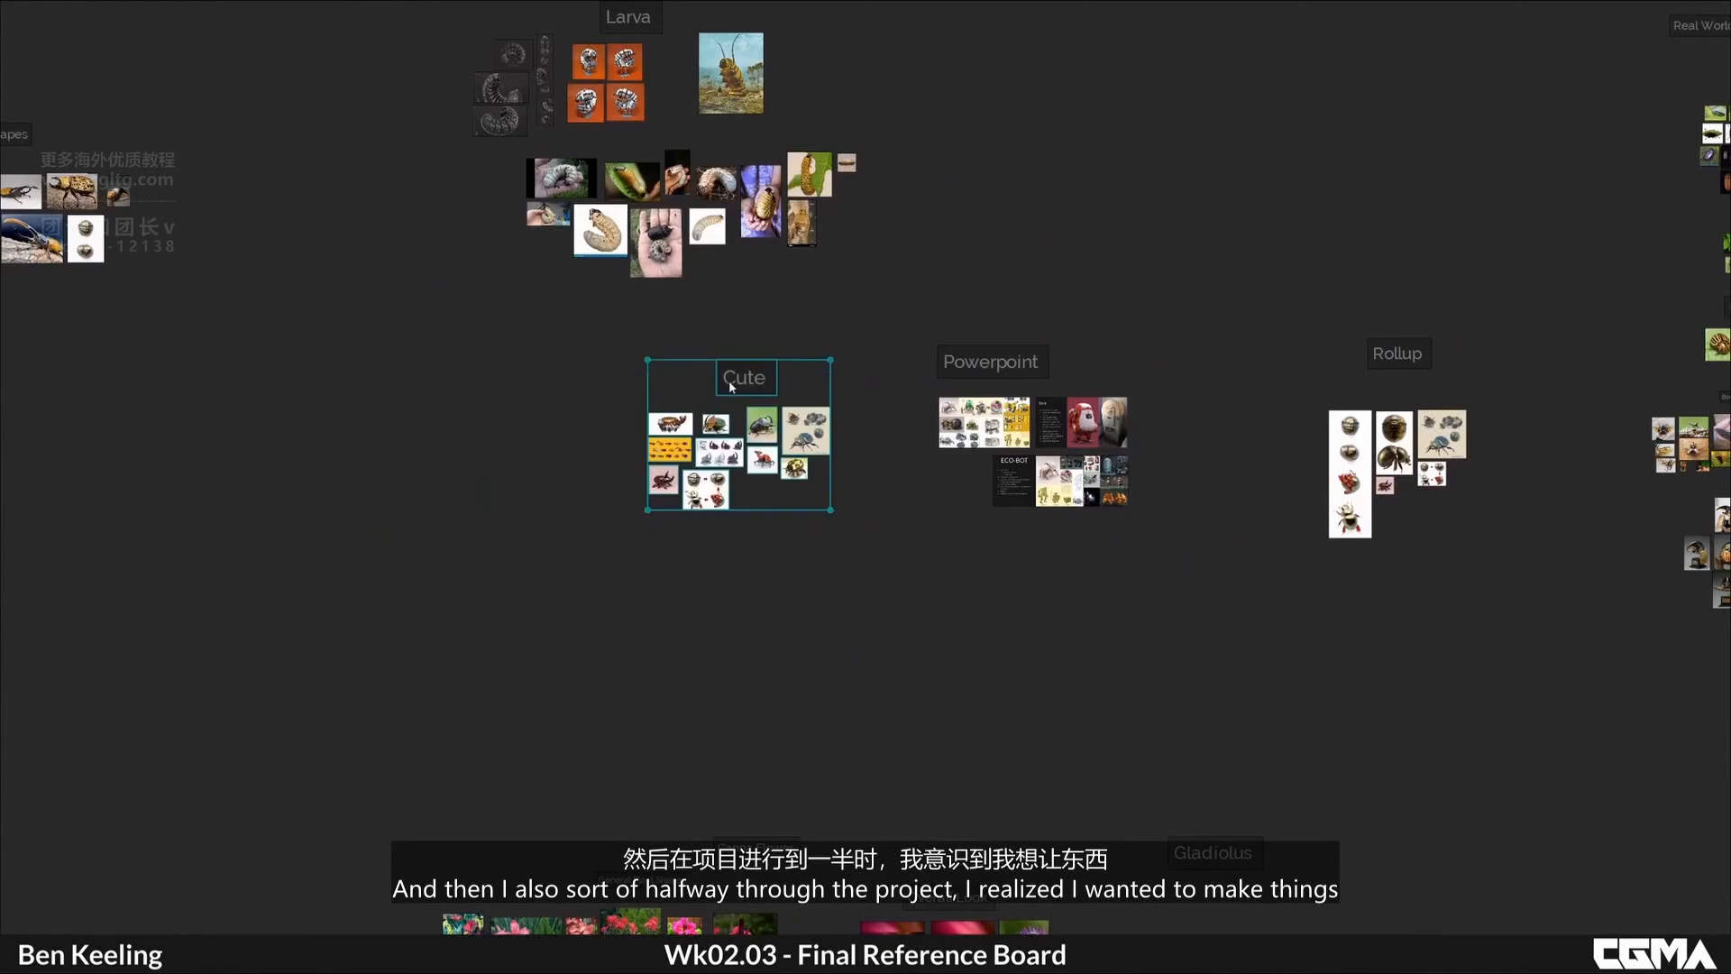
# Step: Move the Cute group slightly farther from the Powerpoint group and examine the shape language of its beetle images
pyautogui.moveTo(730, 387); pyautogui.dragTo(677, 407)
pyautogui.scroll(4, 692, 487)
pyautogui.moveTo(637, 445); pyautogui.dragTo(744, 432, button='middle')
pyautogui.scroll(4, 685, 411)
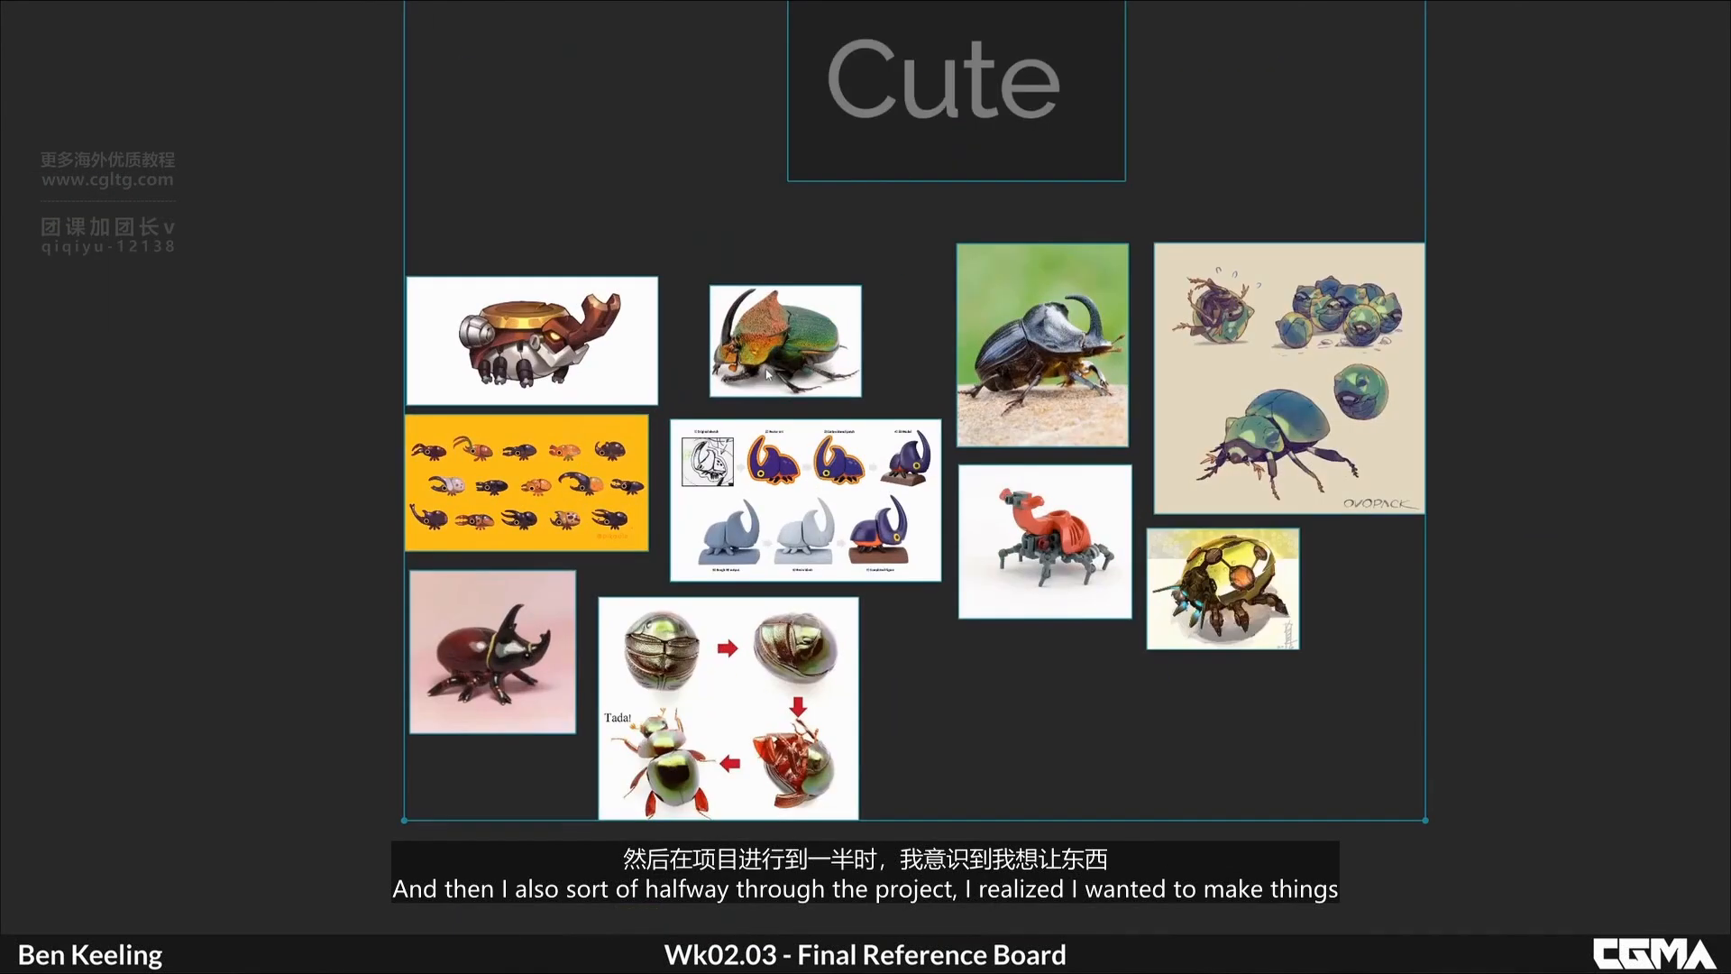
pyautogui.scroll(-1, 918, 368)
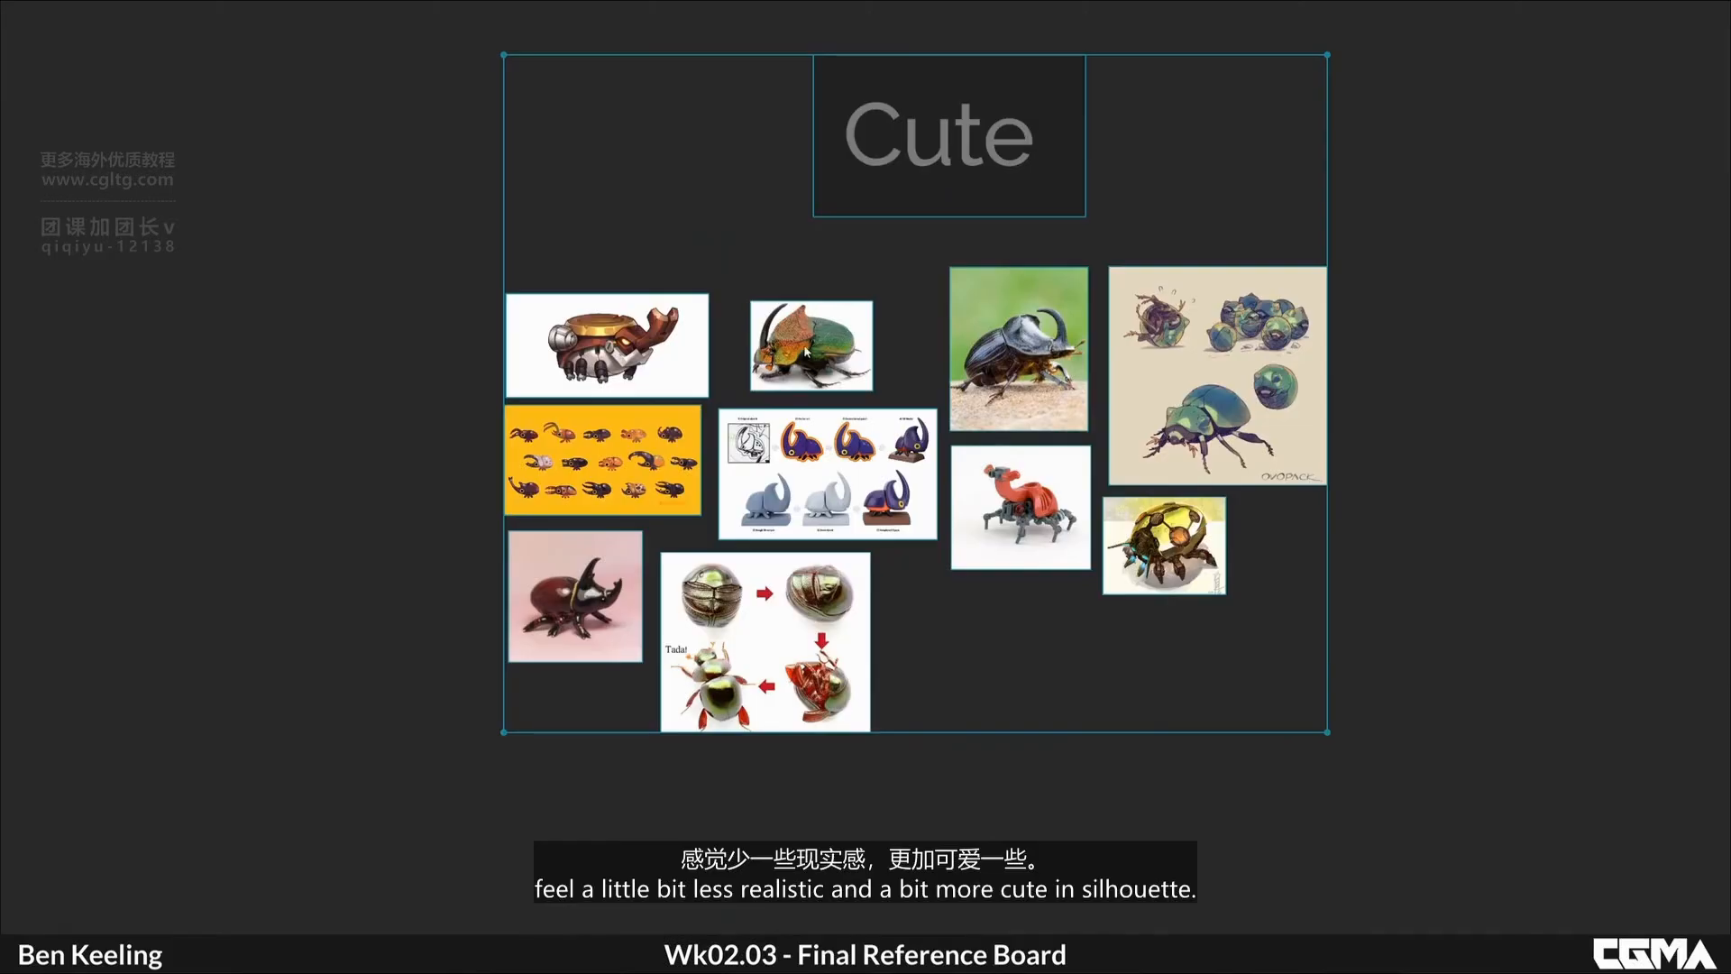
pyautogui.scroll(2, 808, 338)
pyautogui.scroll(-1, 814, 373)
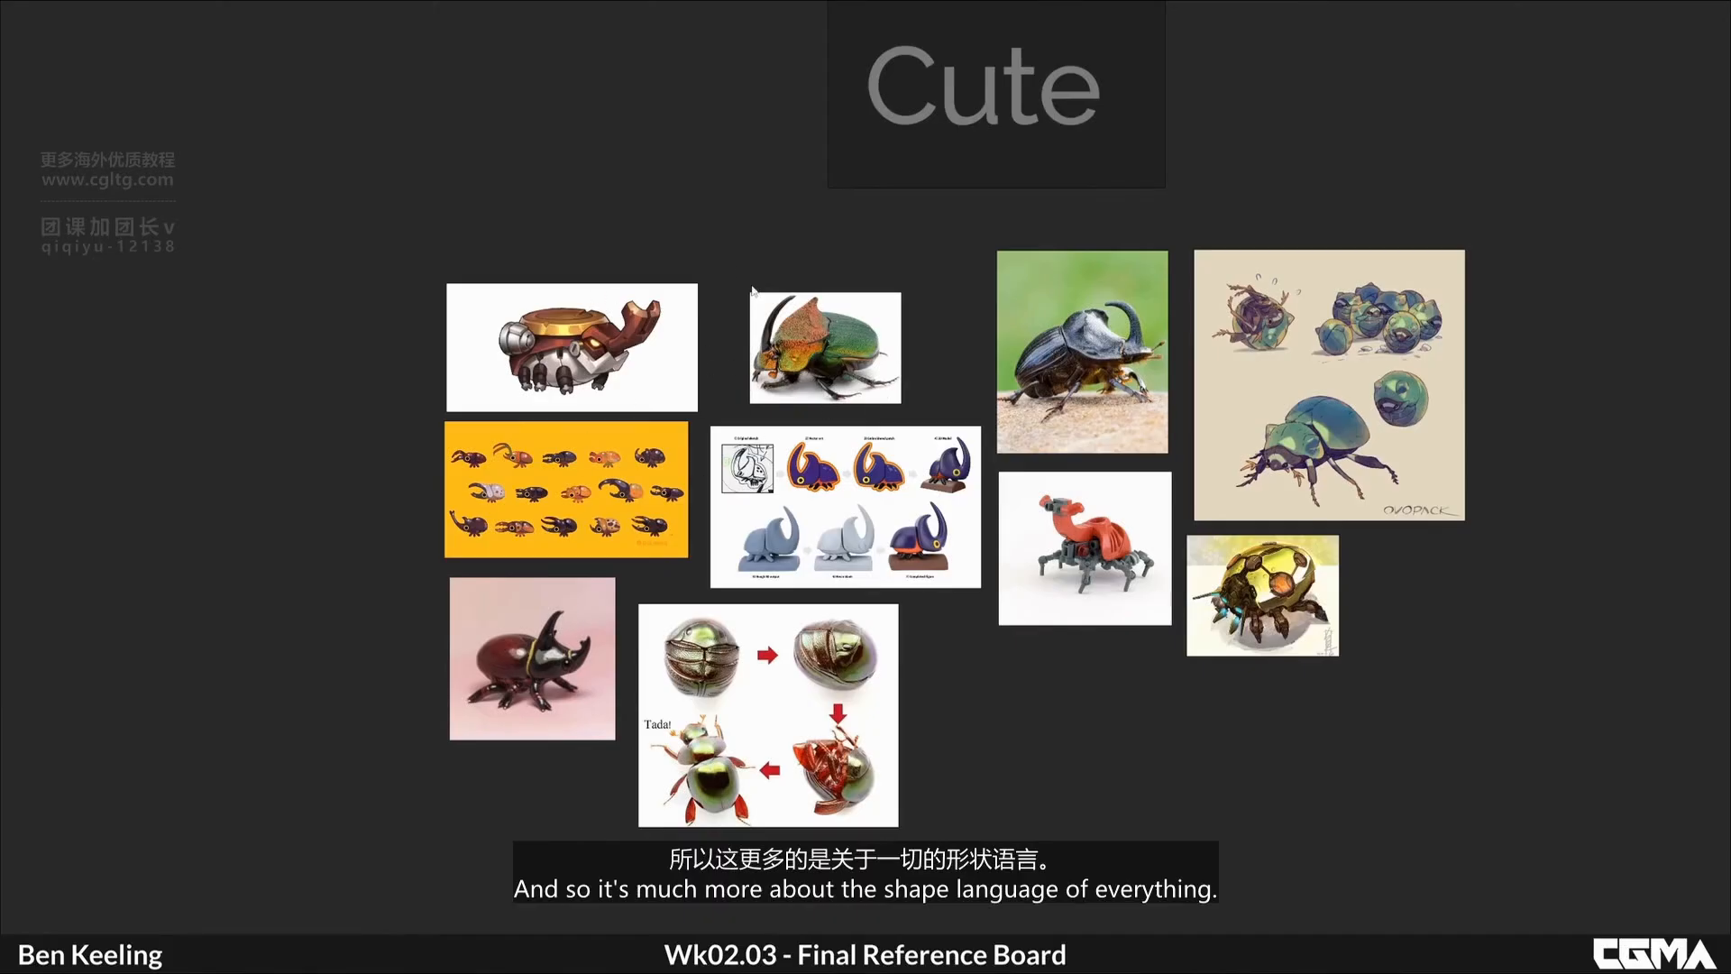
pyautogui.scroll(-2, 939, 491)
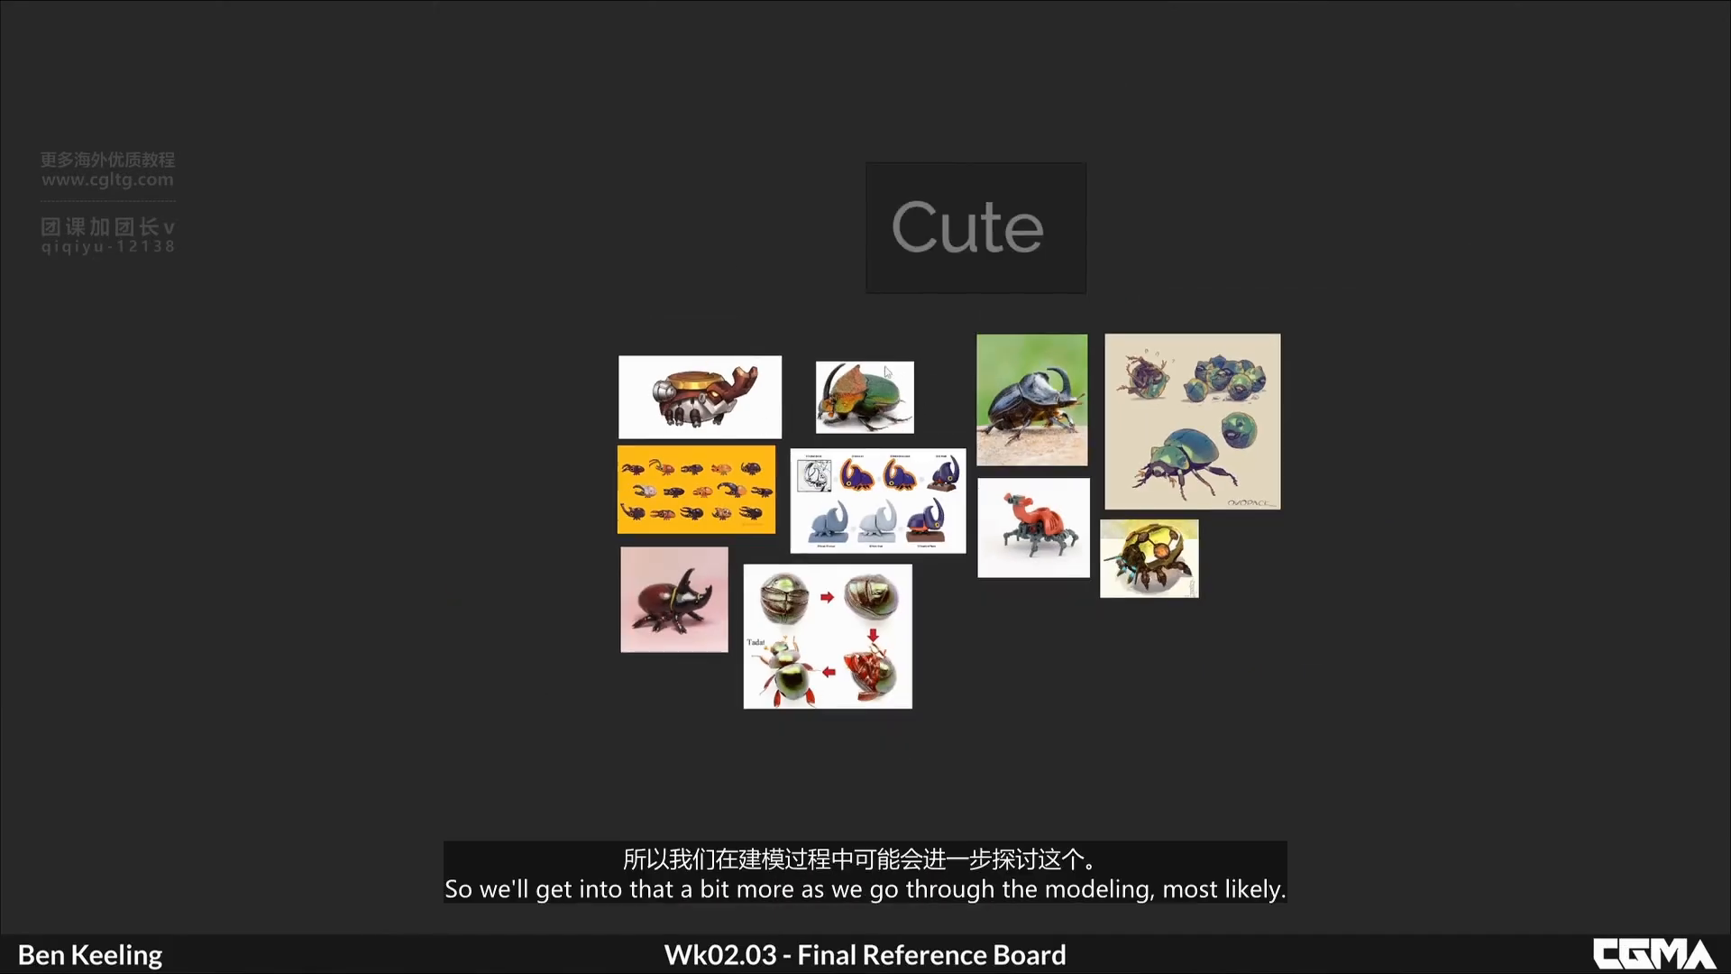
pyautogui.scroll(-1, 891, 413)
pyautogui.moveTo(983, 358); pyautogui.dragTo(872, 346, button='middle')
pyautogui.scroll(-1, 873, 348)
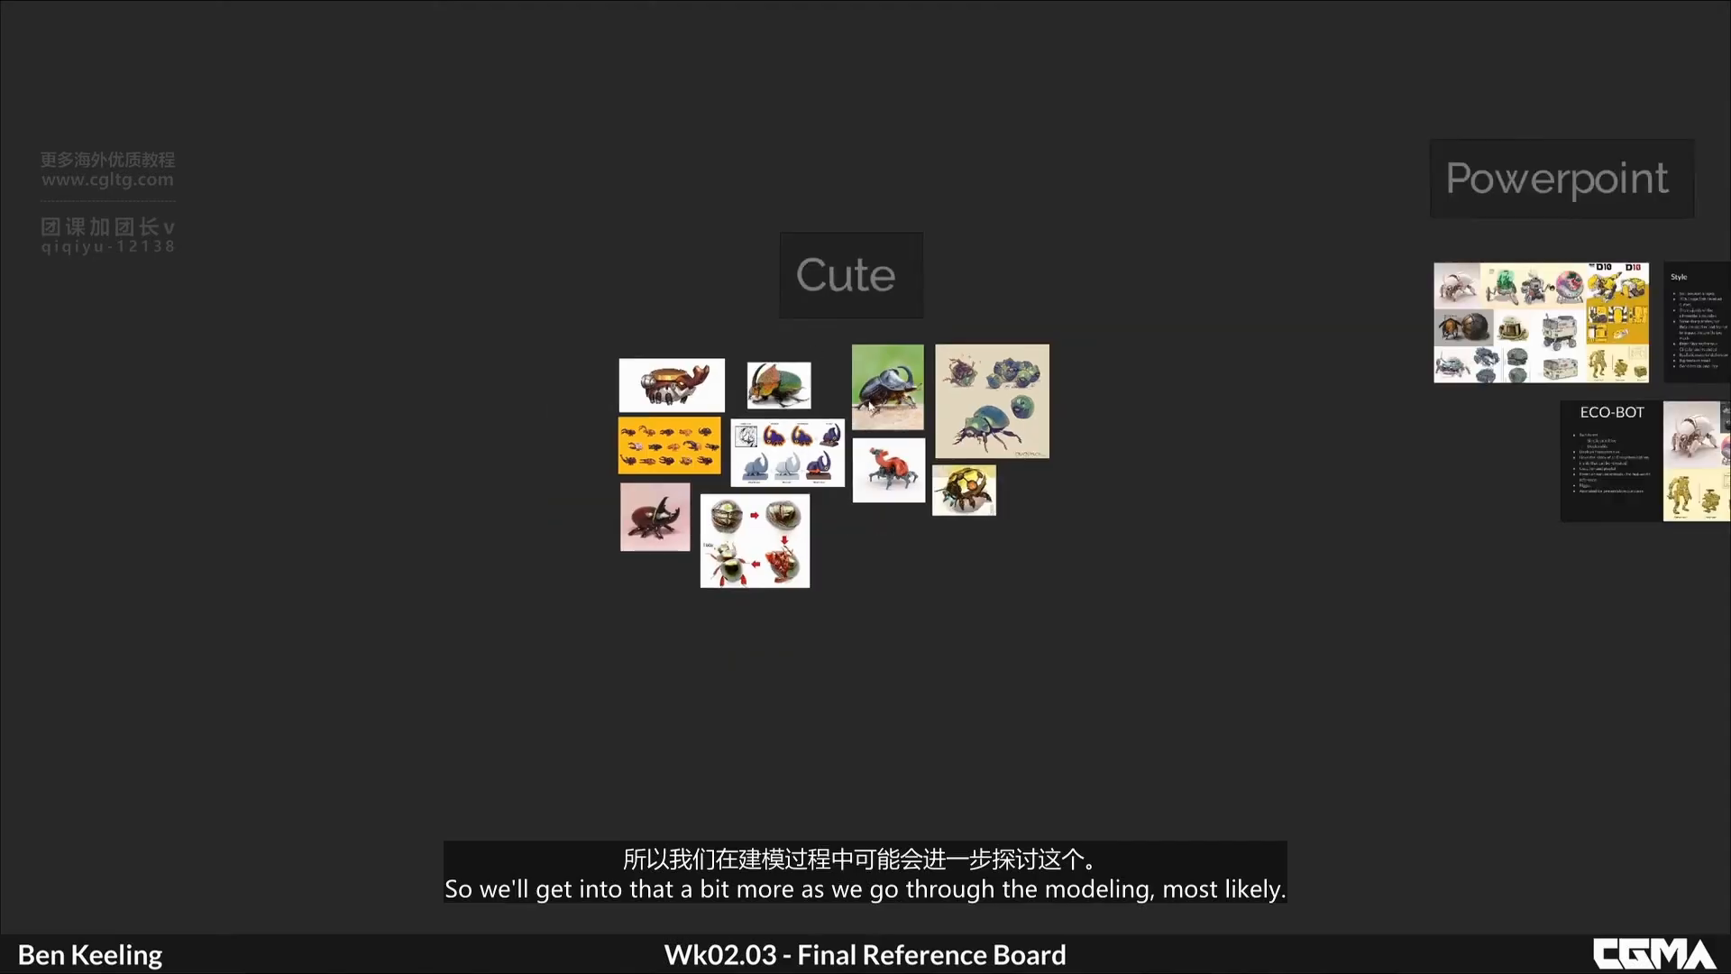
pyautogui.scroll(1, 873, 348)
pyautogui.scroll(-2, 867, 370)
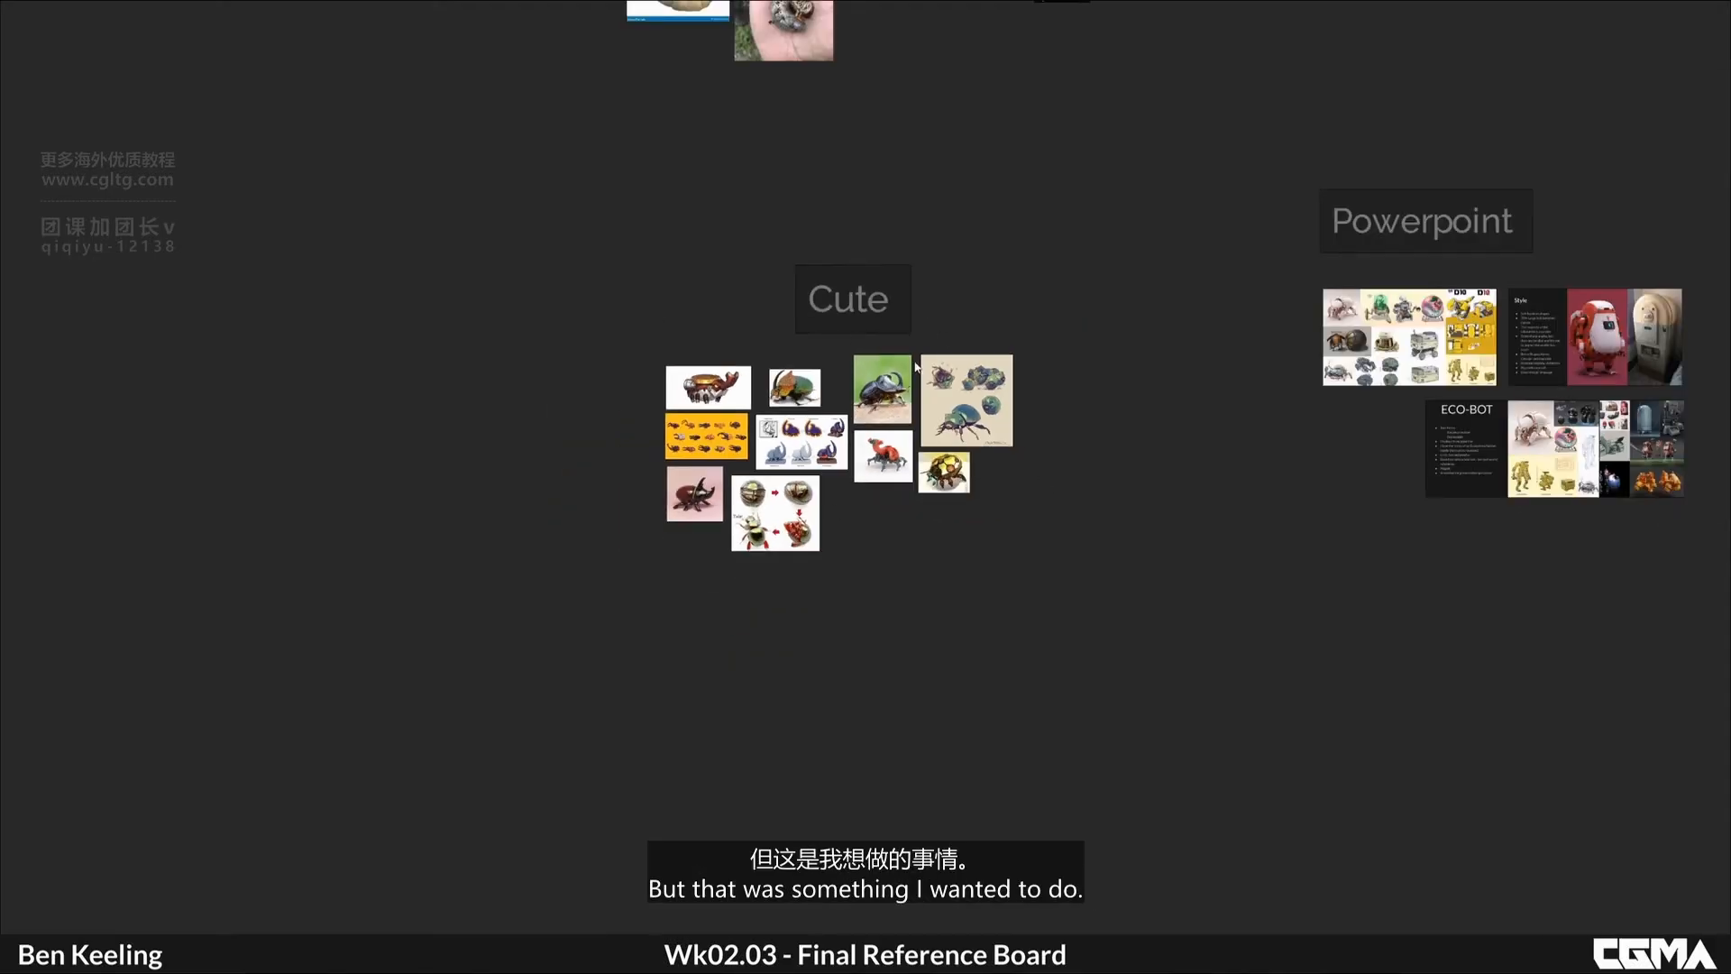
# Step: Examine the Rollup group's images of beetles curling into a ball
pyautogui.scroll(-3, 917, 354)
pyautogui.moveTo(1067, 419); pyautogui.dragTo(760, 458, button='middle')
pyautogui.scroll(4, 1225, 407)
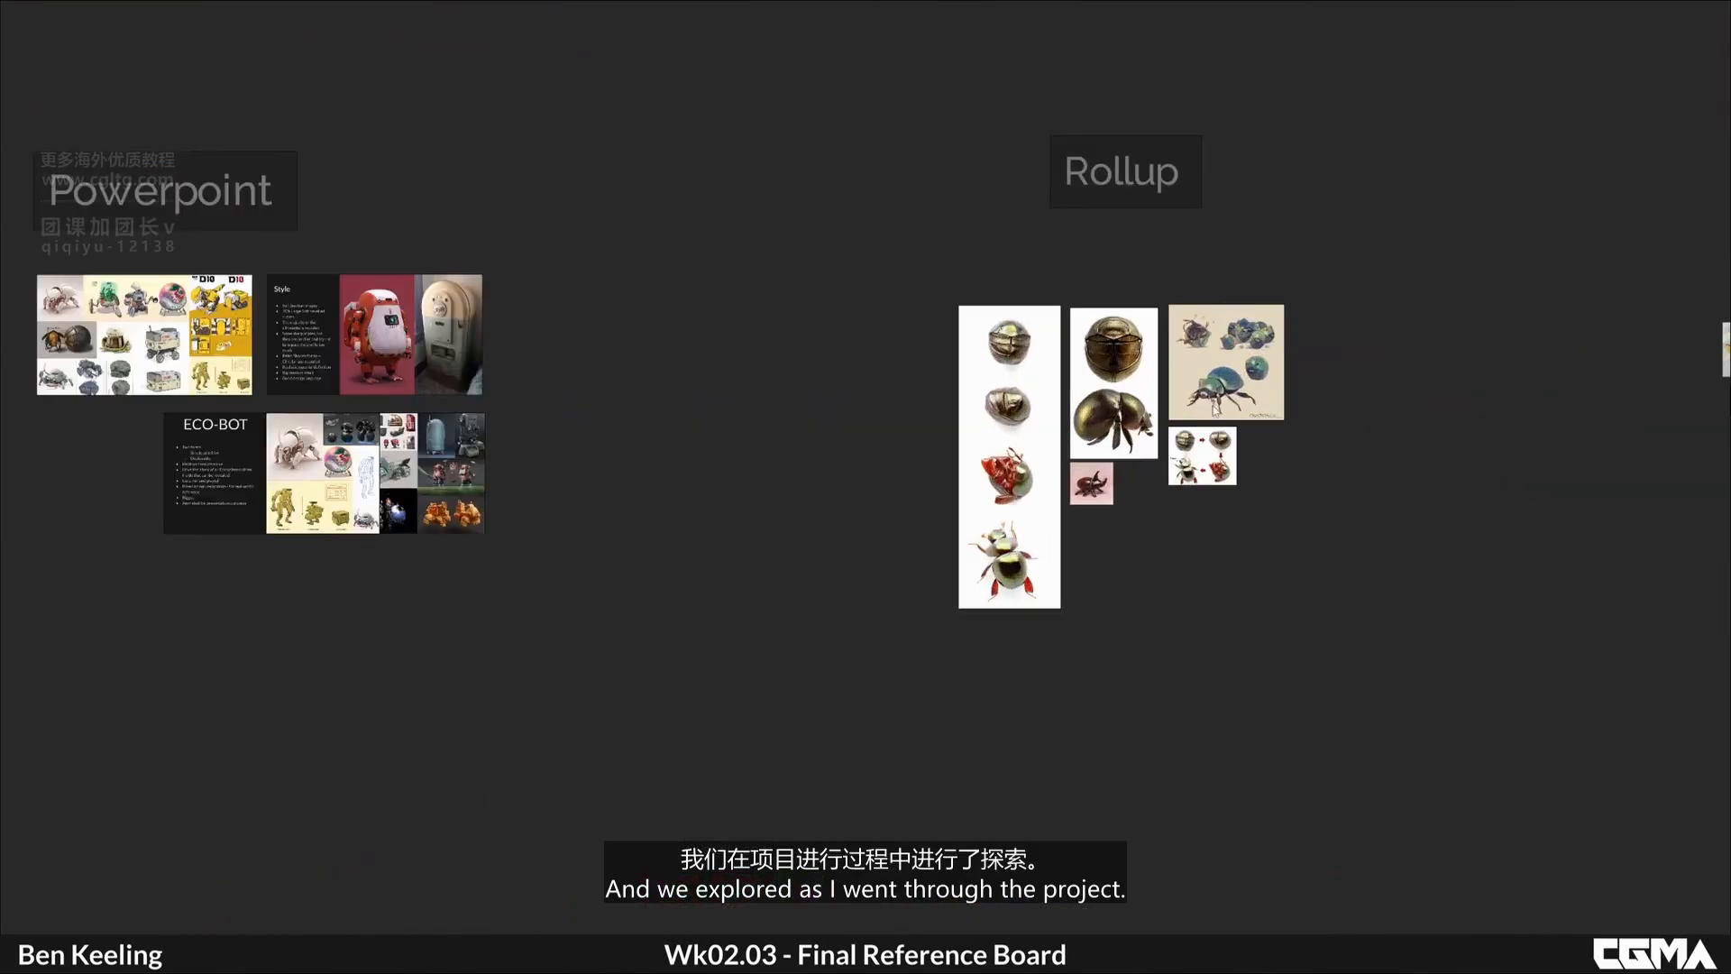
pyautogui.scroll(4, 1143, 407)
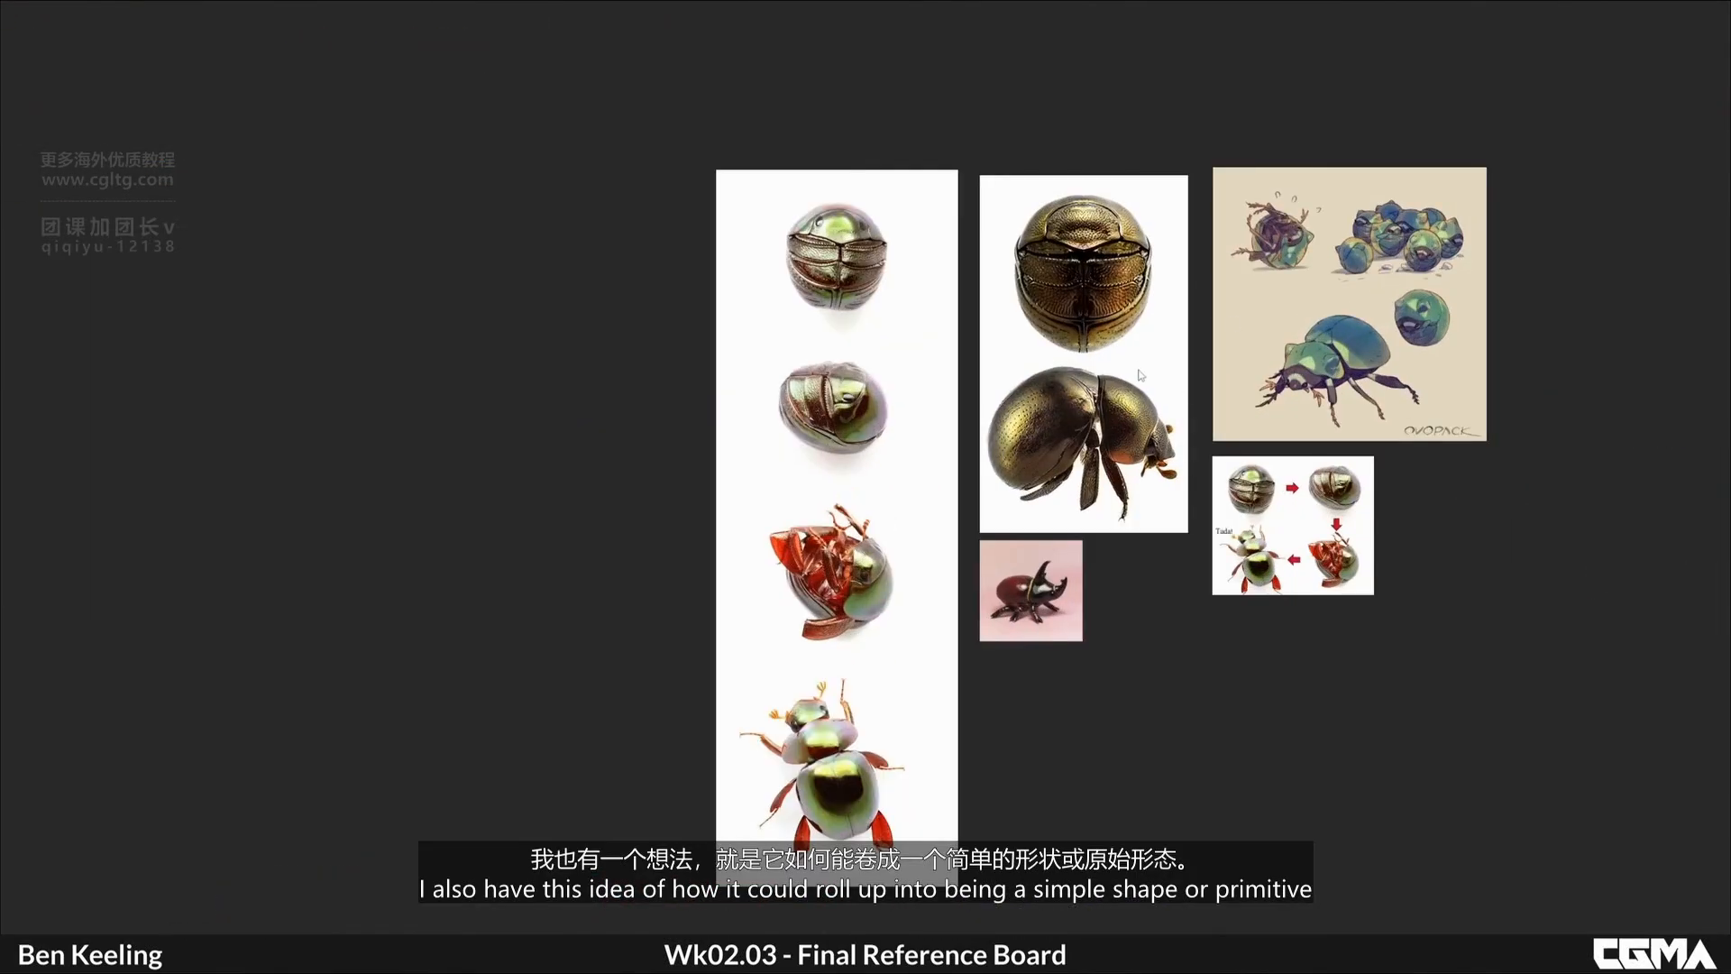
pyautogui.scroll(-2, 1142, 372)
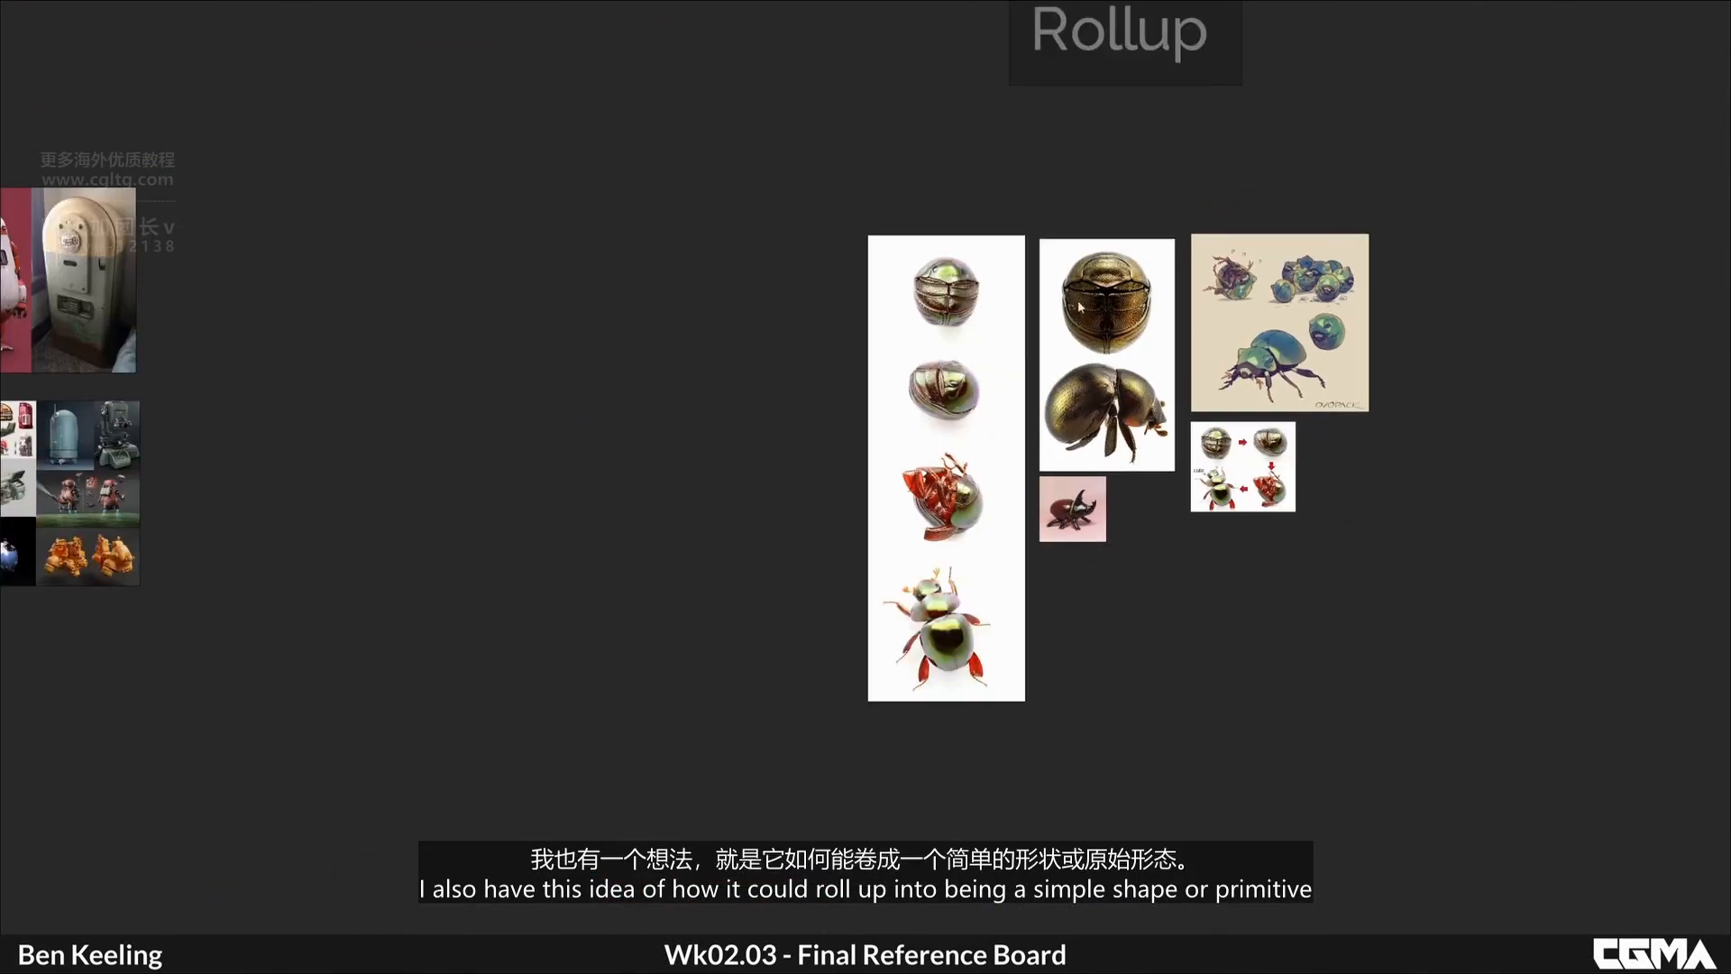
pyautogui.scroll(-2, 1091, 348)
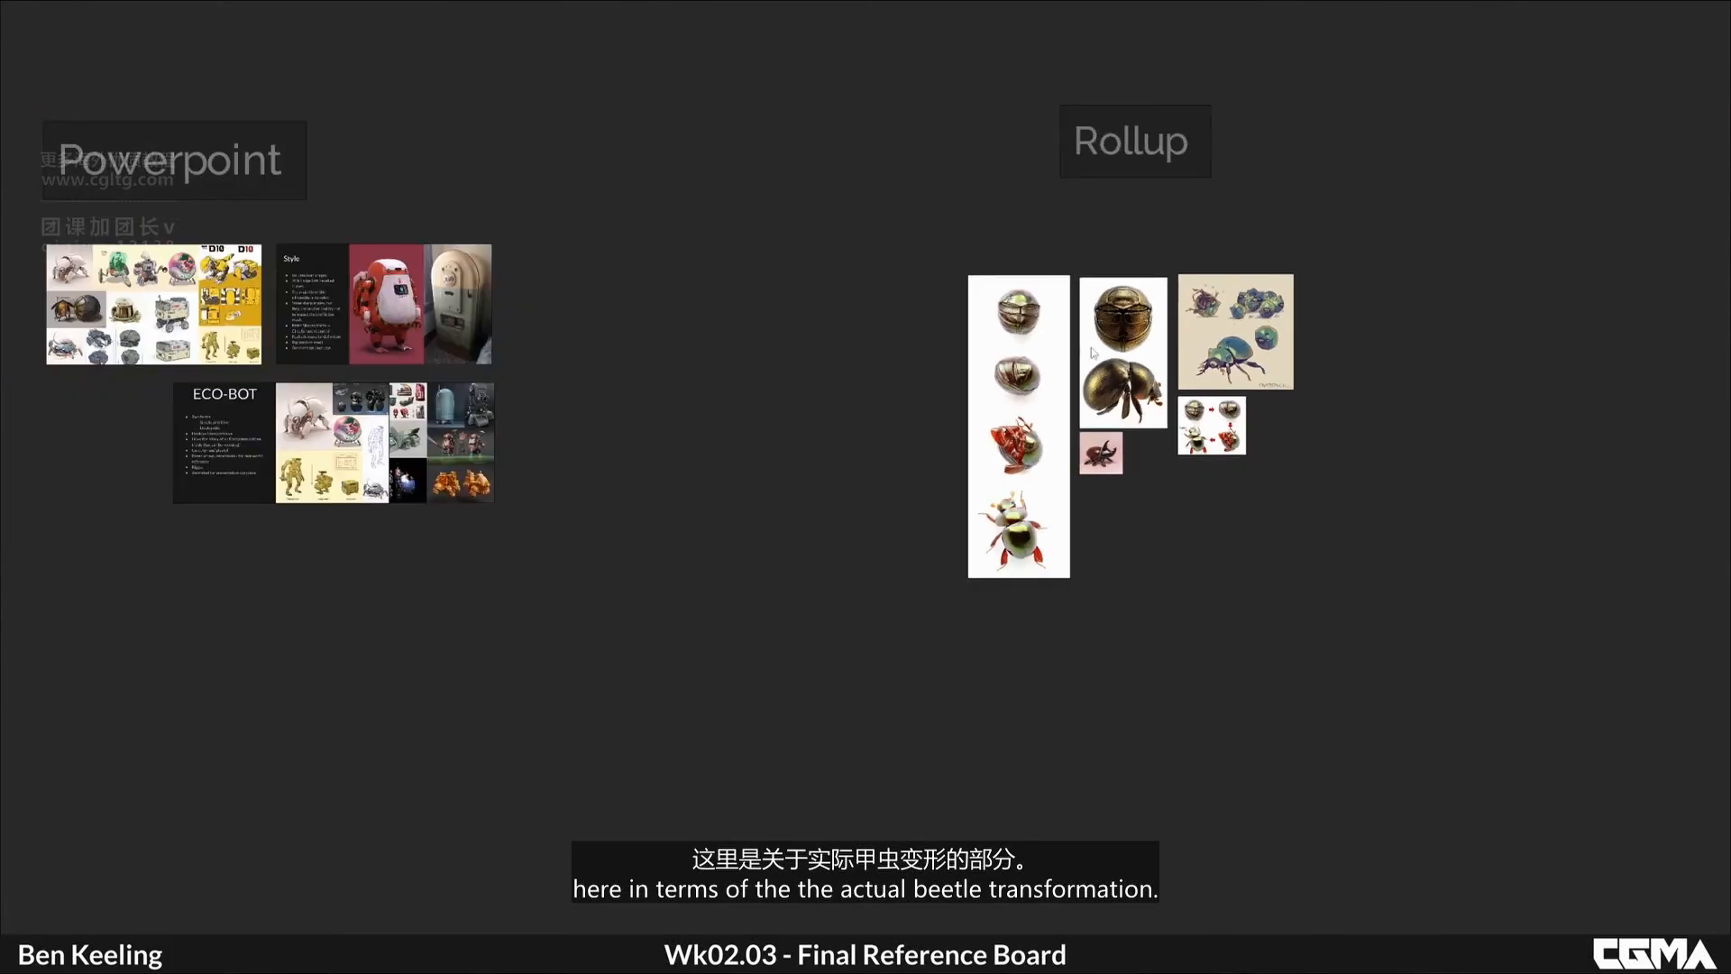
pyautogui.scroll(-3, 1168, 396)
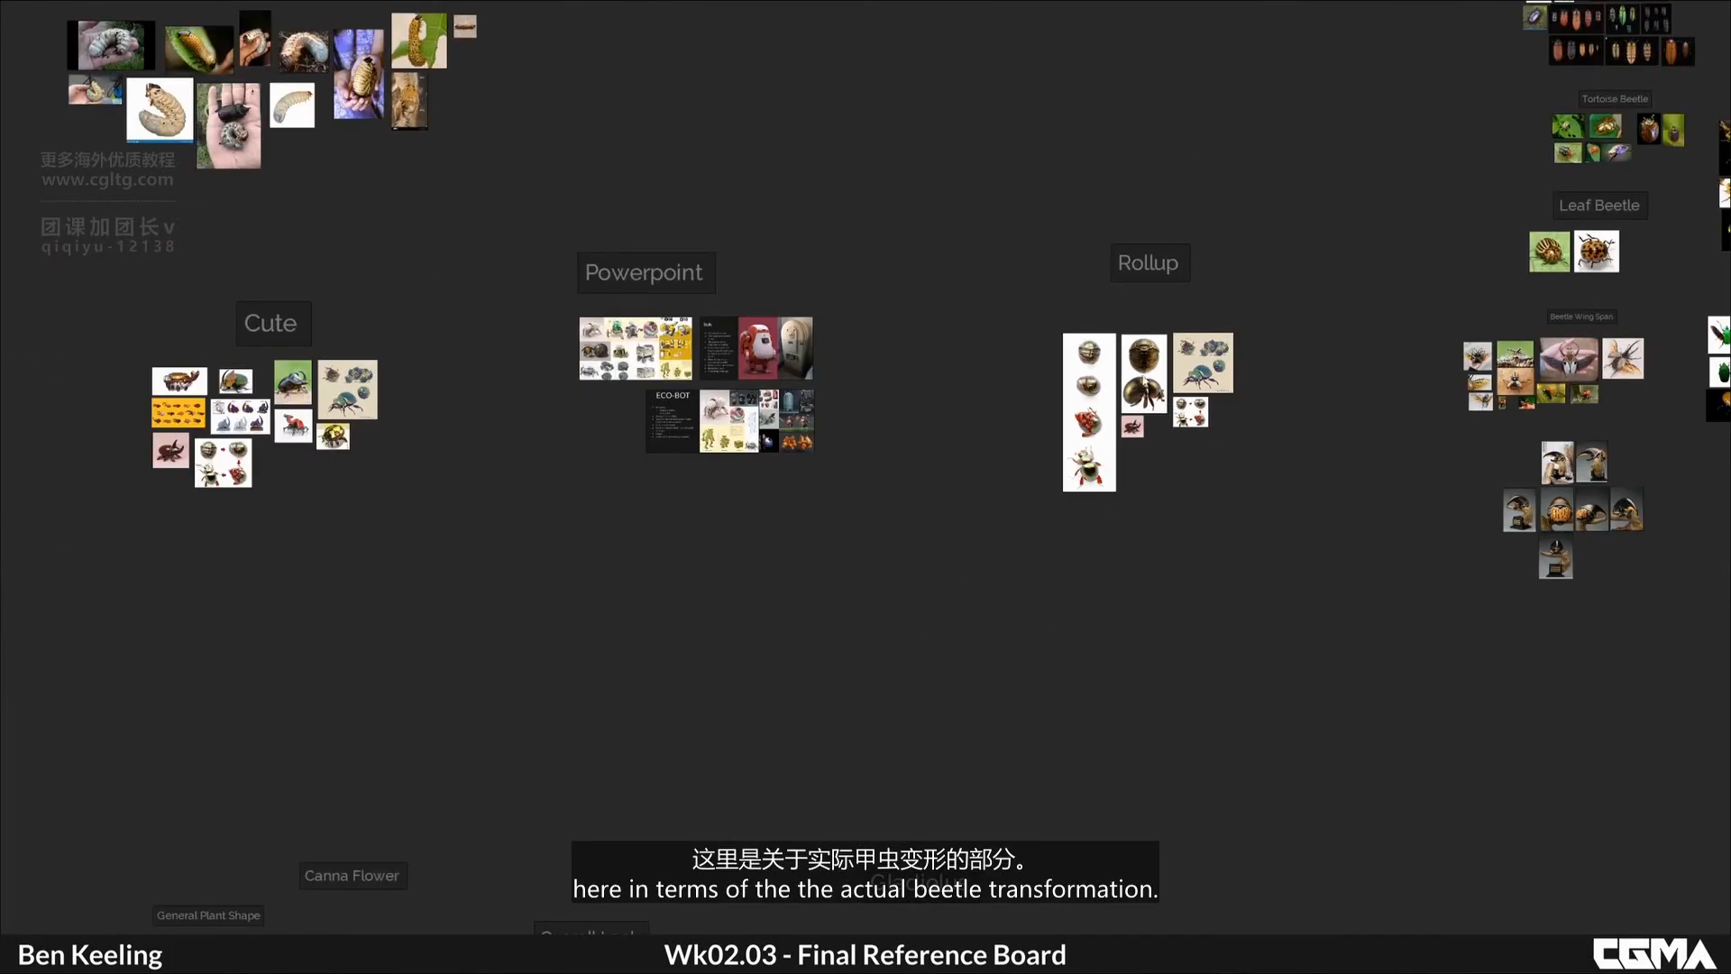
# Step: Survey the flower reference area, covering the Canna Flower, Overall Look, Petals, Stem and Gladiolus groups
pyautogui.moveTo(1071, 336); pyautogui.dragTo(1116, 199, button='middle')
pyautogui.scroll(-3, 1159, 290)
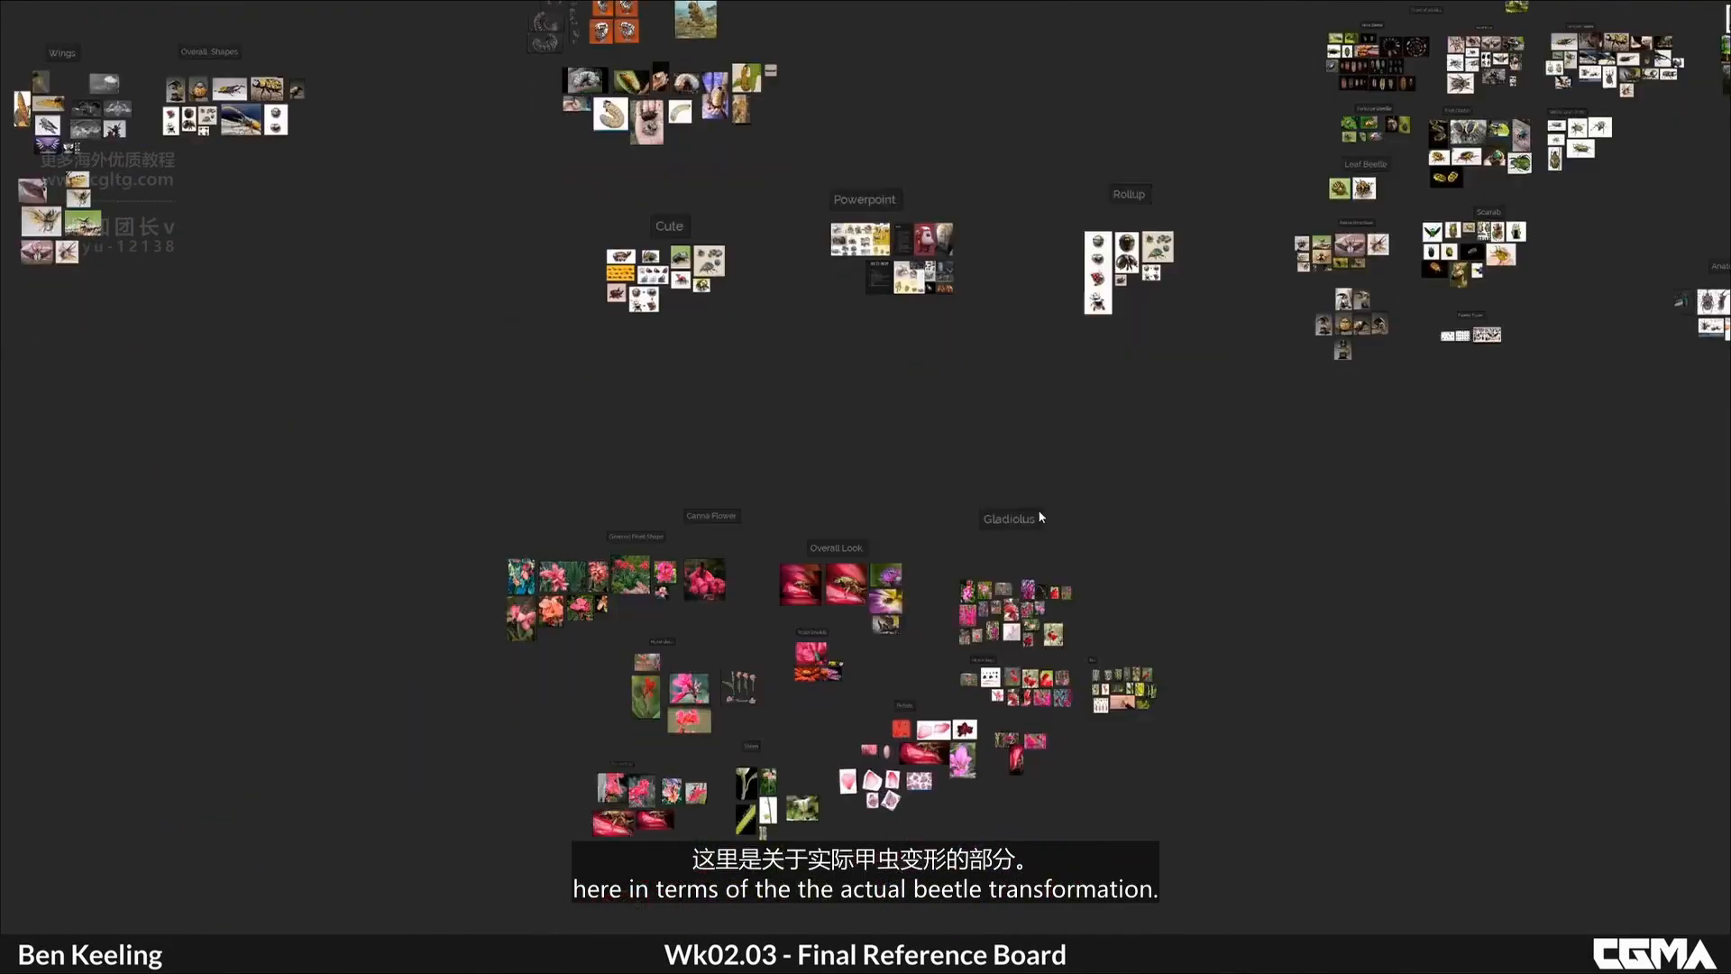
pyautogui.moveTo(1040, 514); pyautogui.dragTo(1029, 438, button='middle')
pyautogui.scroll(2, 800, 678)
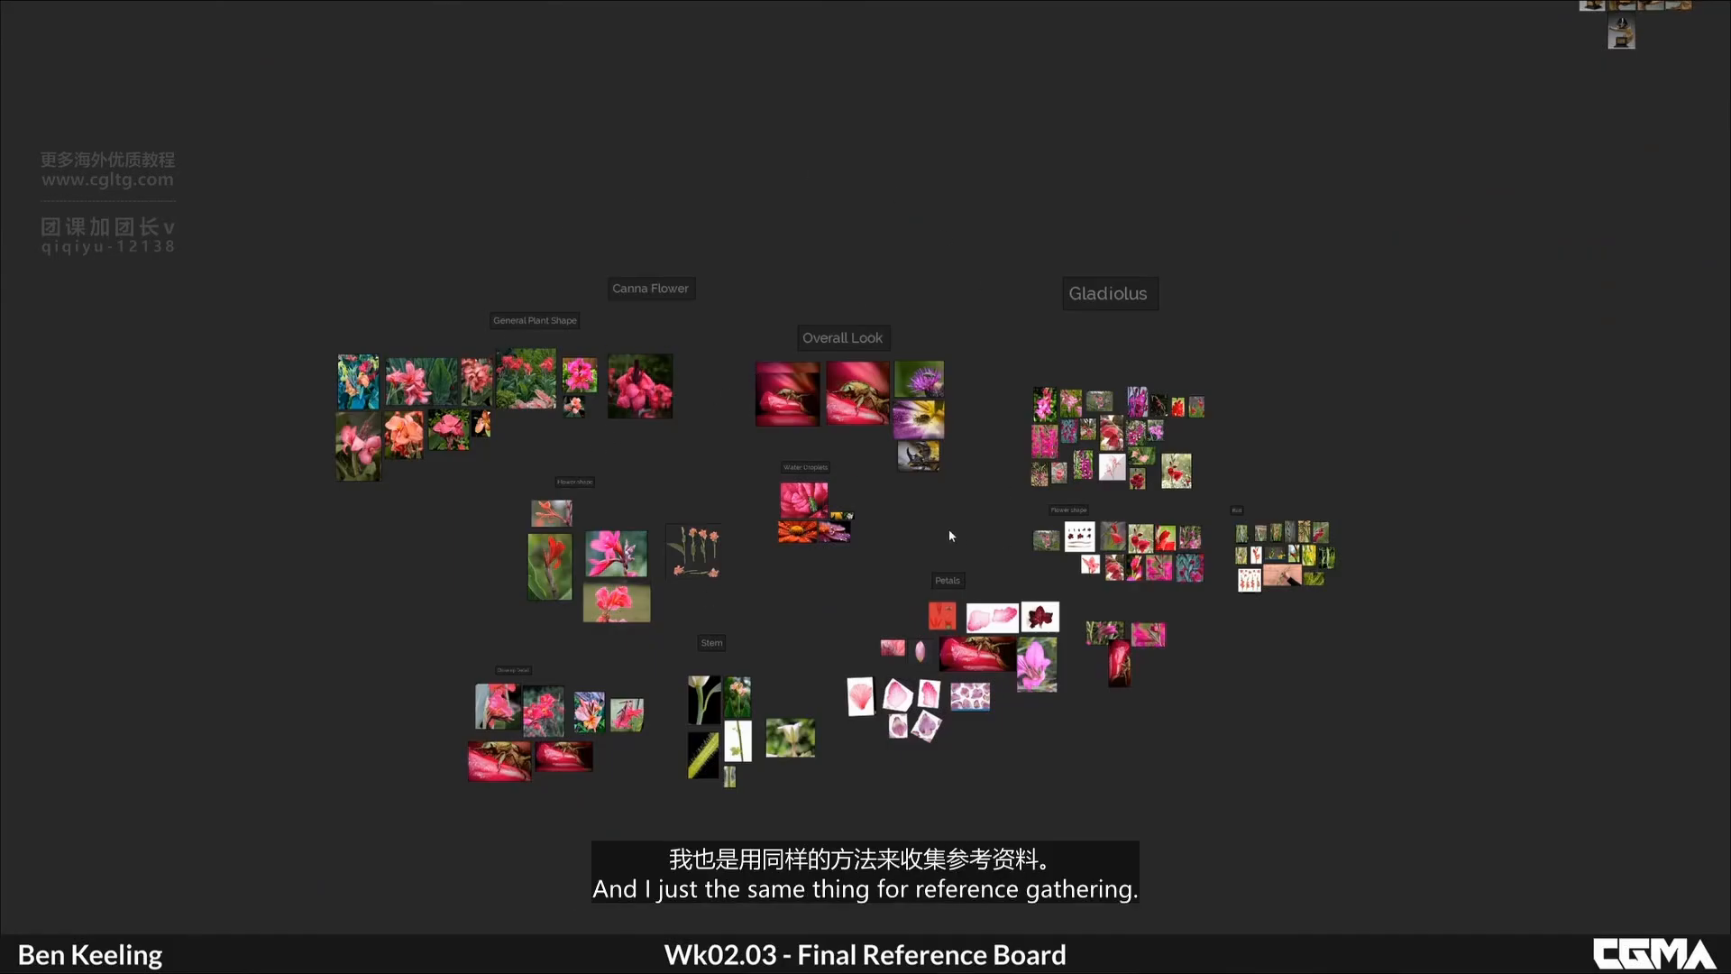
pyautogui.scroll(3, 950, 534)
pyautogui.moveTo(913, 635); pyautogui.dragTo(948, 485, button='middle')
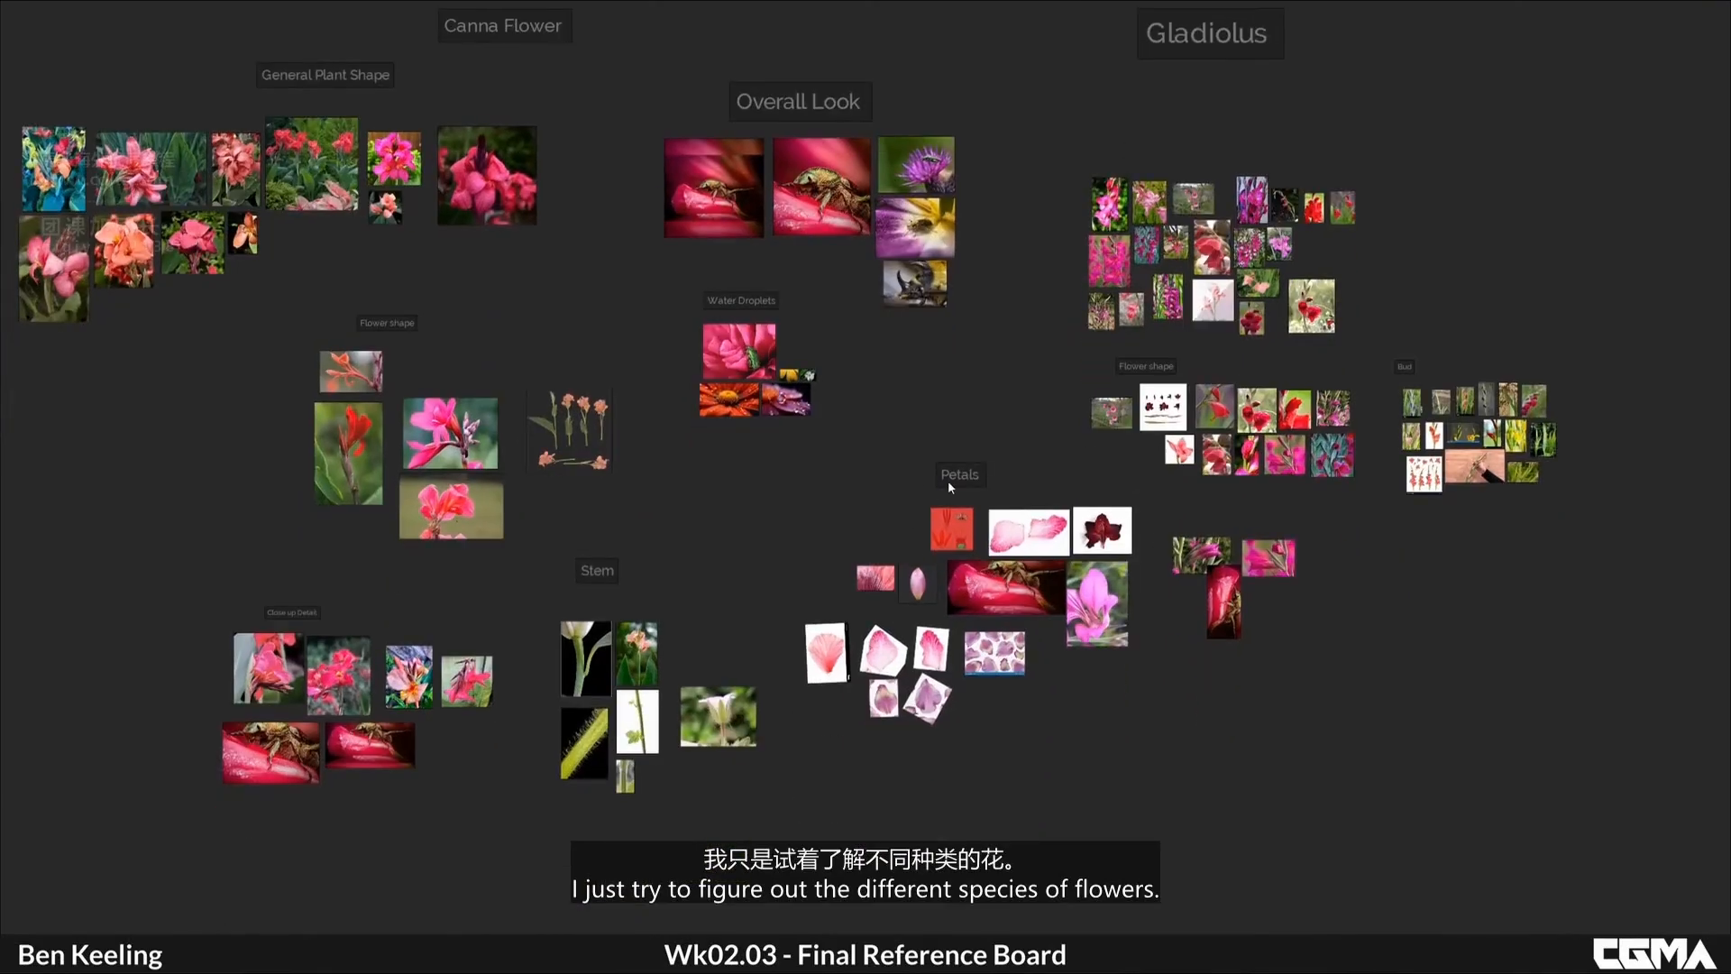
pyautogui.moveTo(757, 217); pyautogui.dragTo(1033, 341, button='middle')
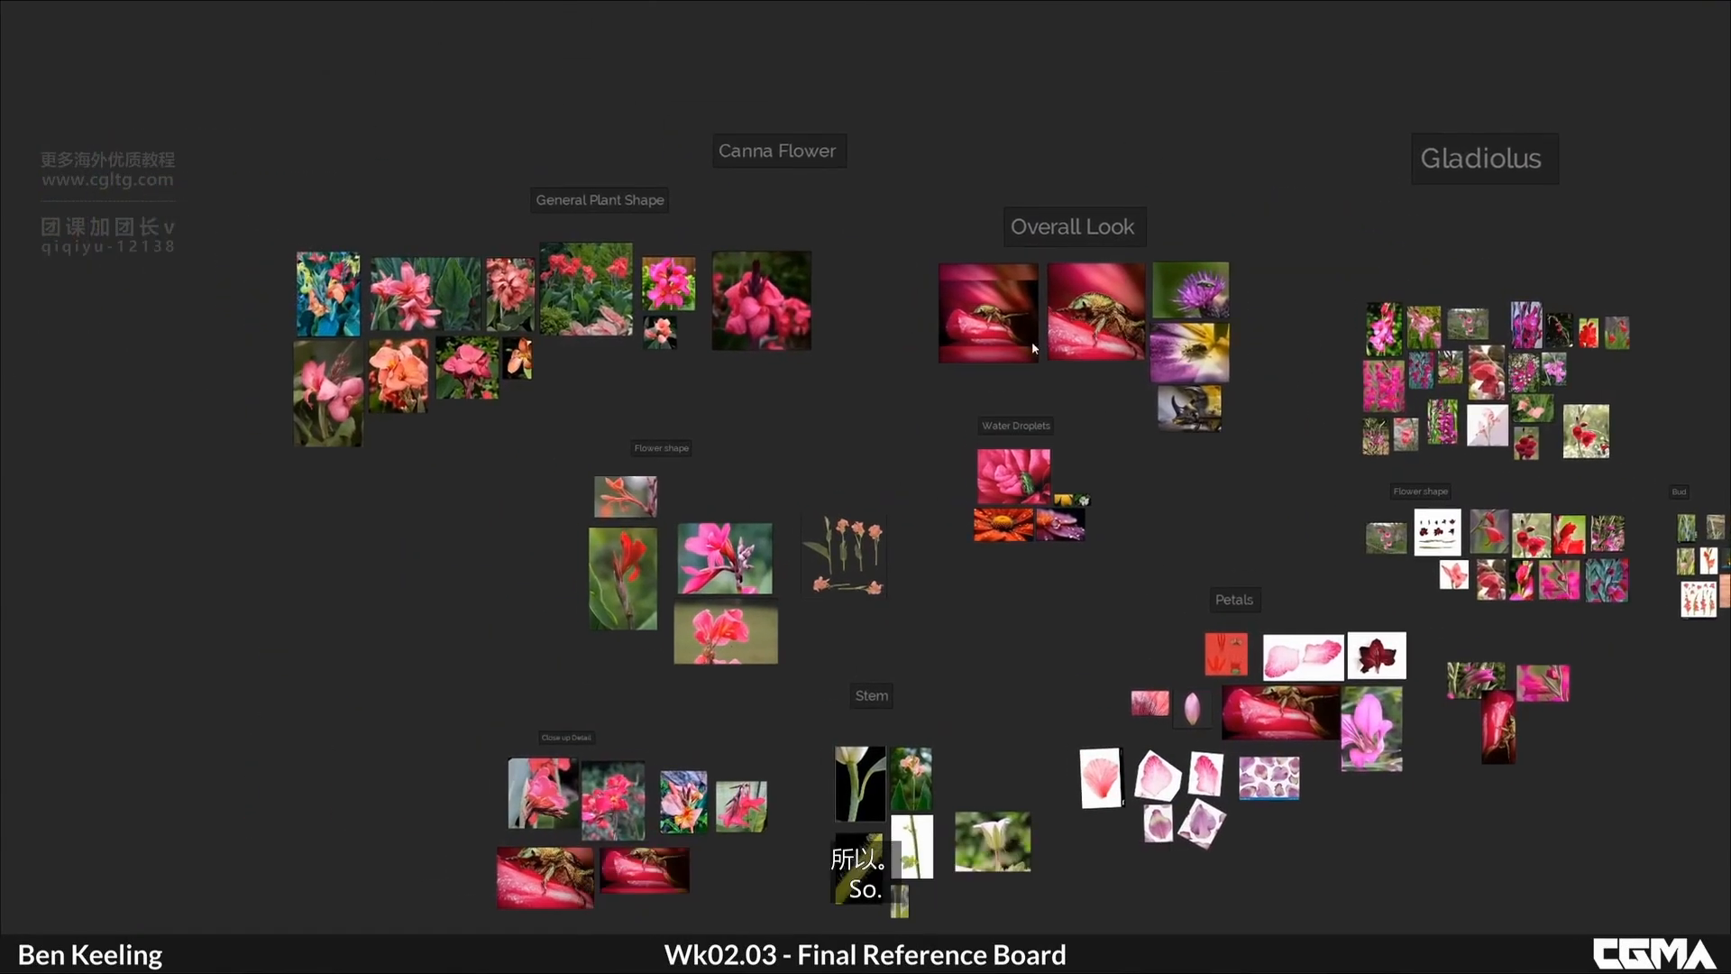
pyautogui.moveTo(1109, 710); pyautogui.dragTo(911, 562, button='middle')
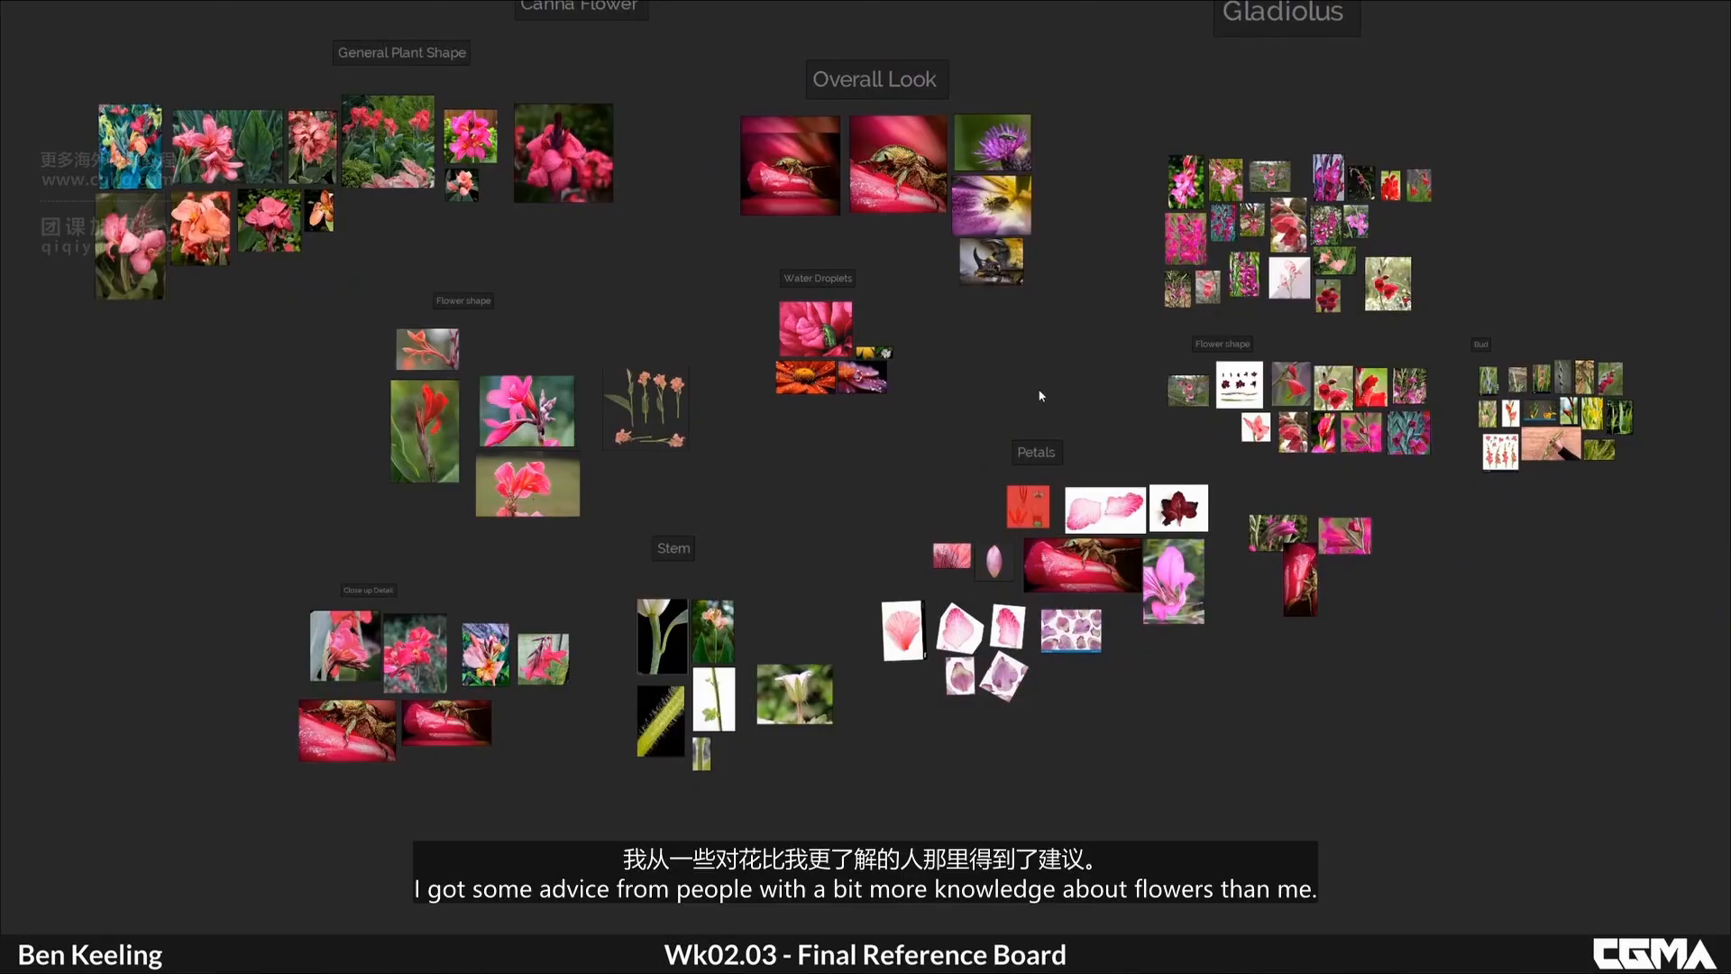
pyautogui.moveTo(893, 97); pyautogui.dragTo(901, 258, button='middle')
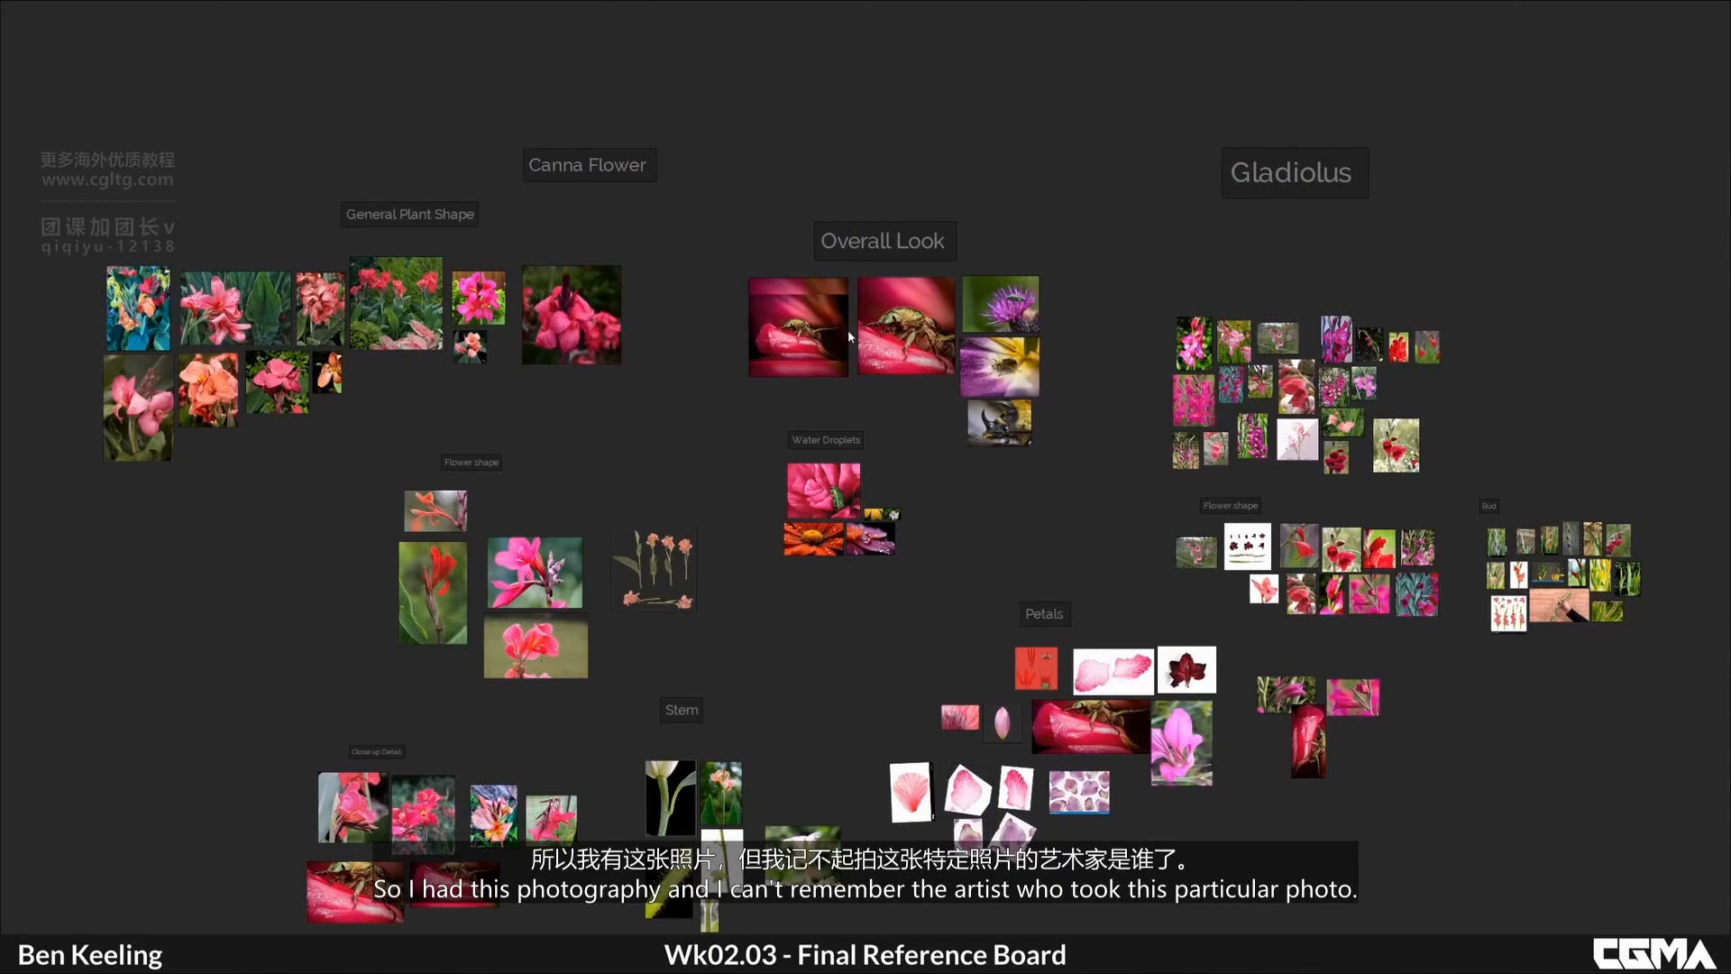
# Step: Examine the beetle-on-flower photos in the Overall Look group up close as presentation reference
pyautogui.scroll(12, 851, 332)
pyautogui.scroll(-5, 1022, 311)
pyautogui.moveTo(1130, 308); pyautogui.dragTo(841, 355, button='middle')
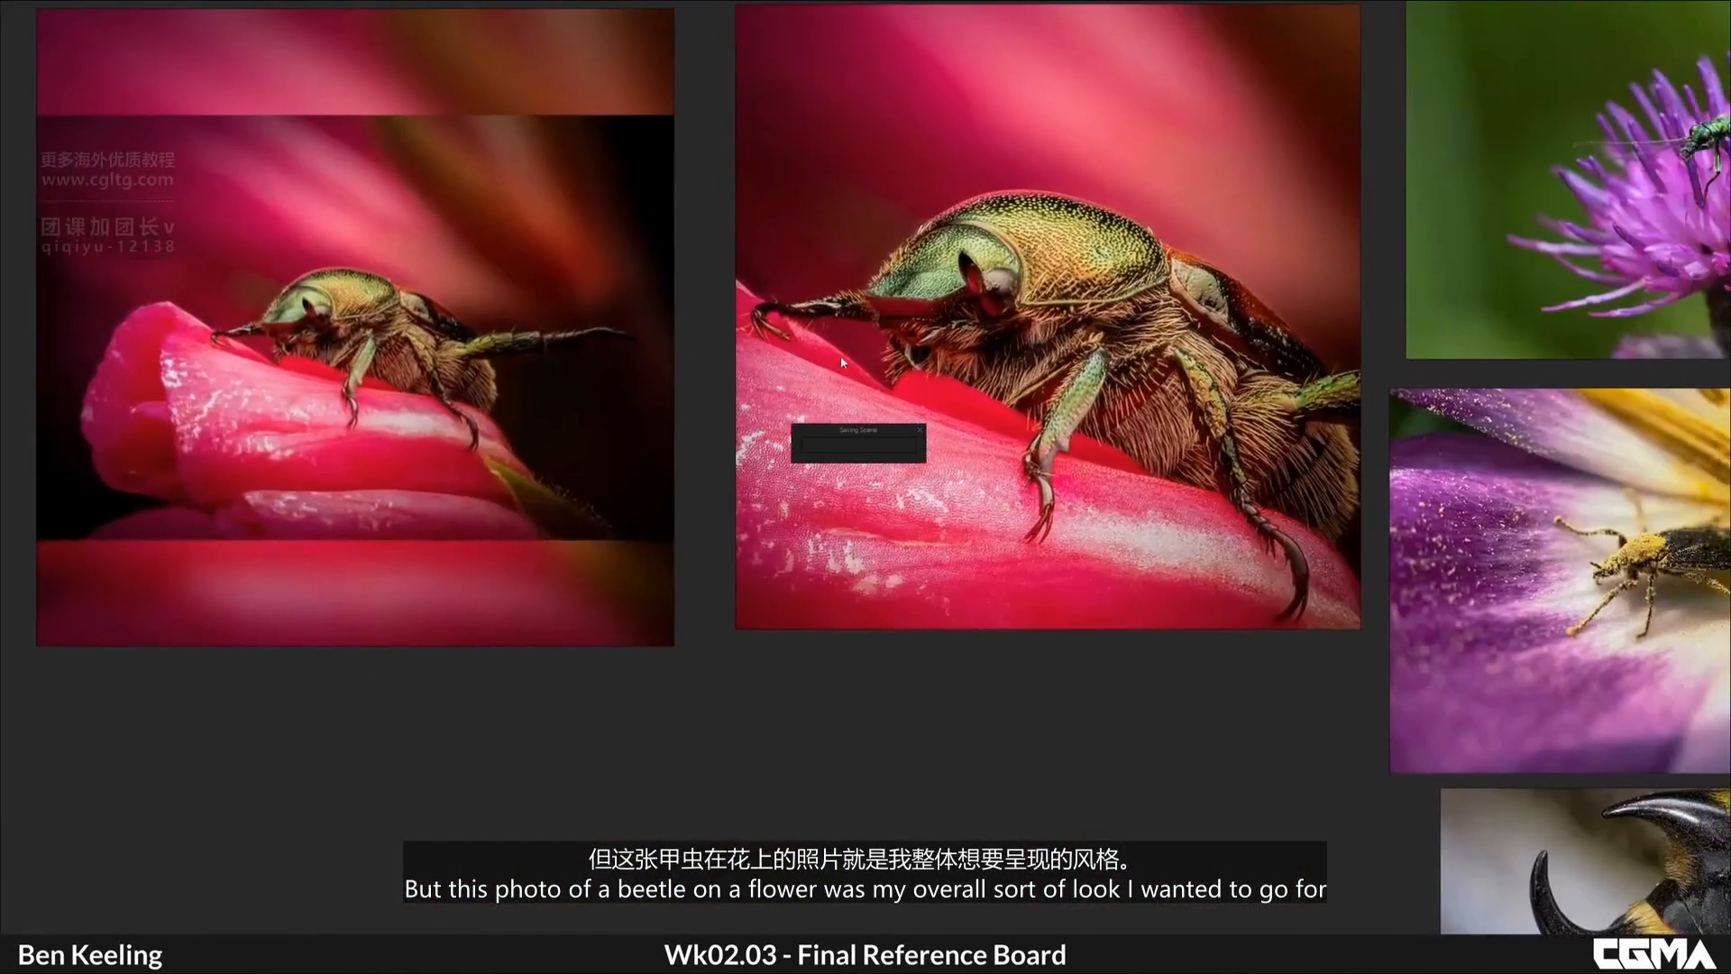
pyautogui.scroll(-4, 1022, 326)
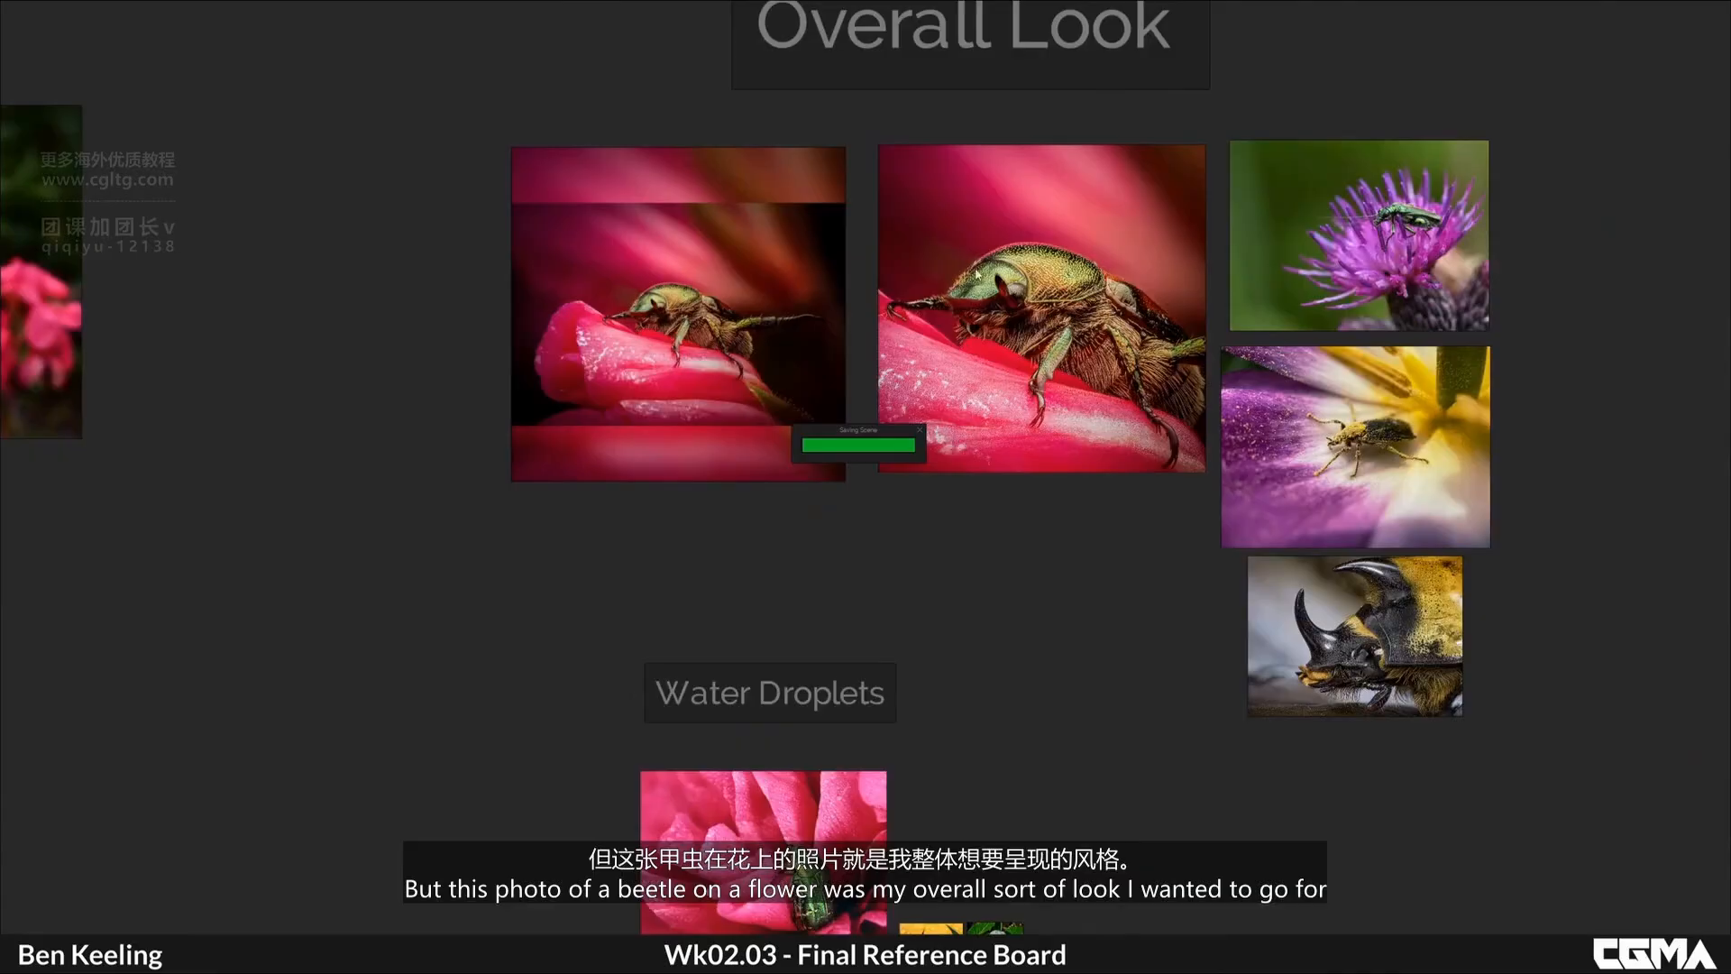
pyautogui.scroll(-5, 992, 276)
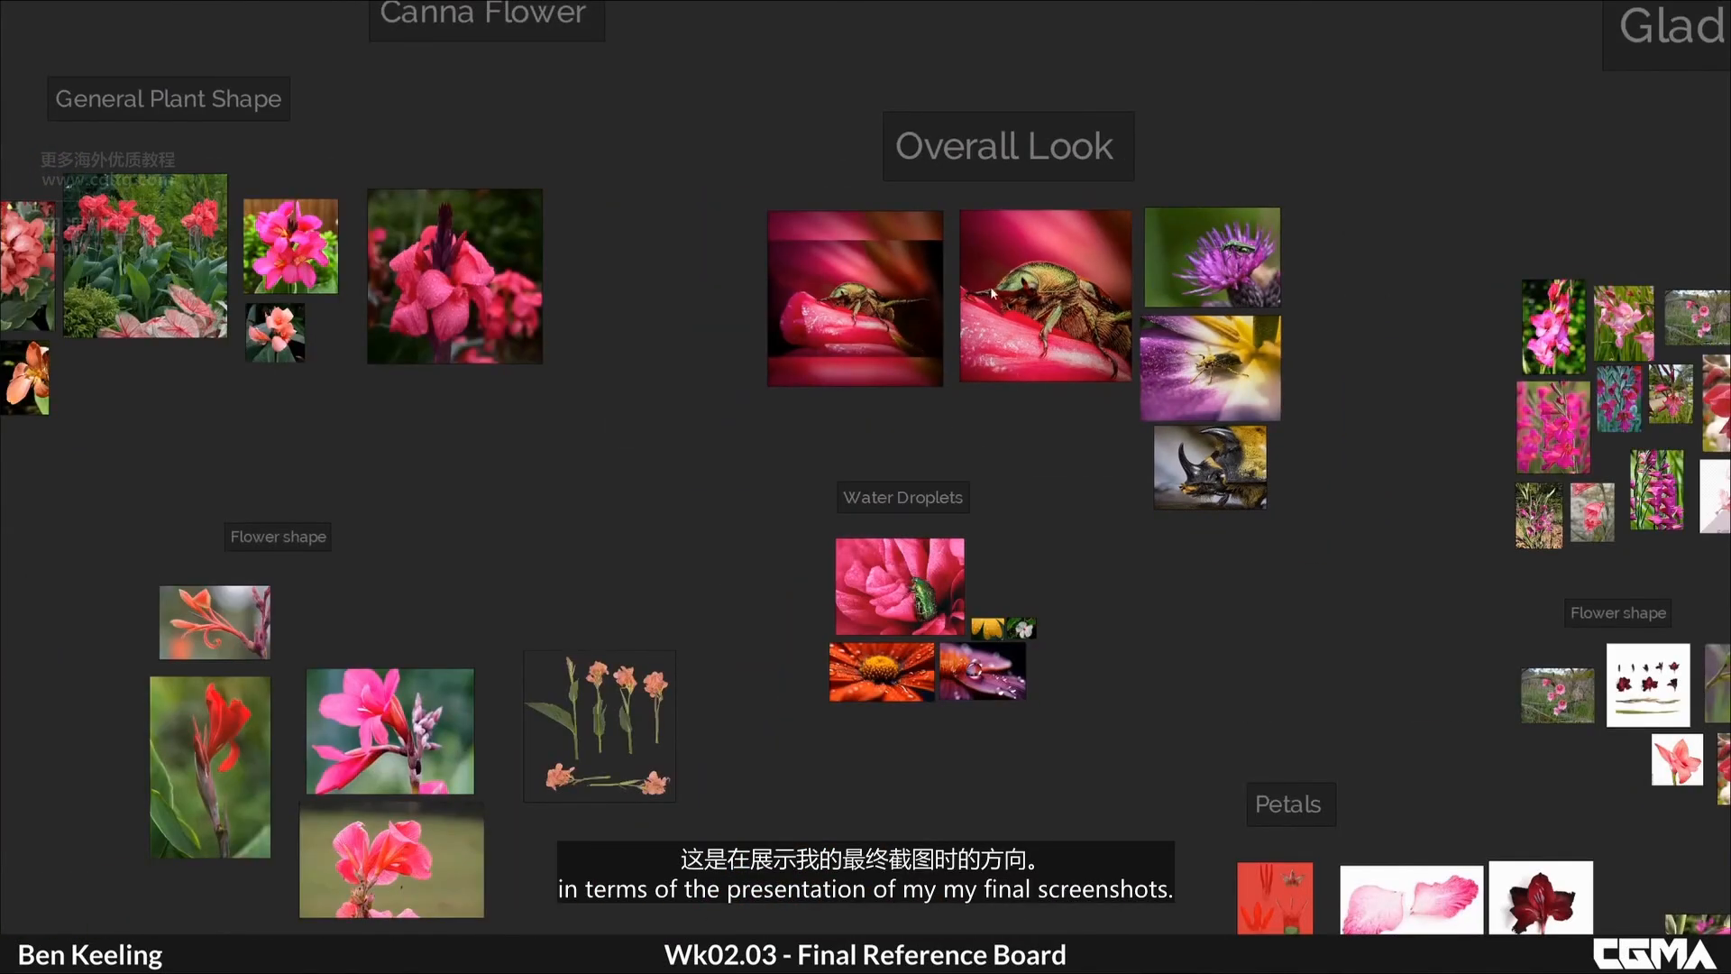
pyautogui.moveTo(1089, 455); pyautogui.dragTo(1025, 382, button='middle')
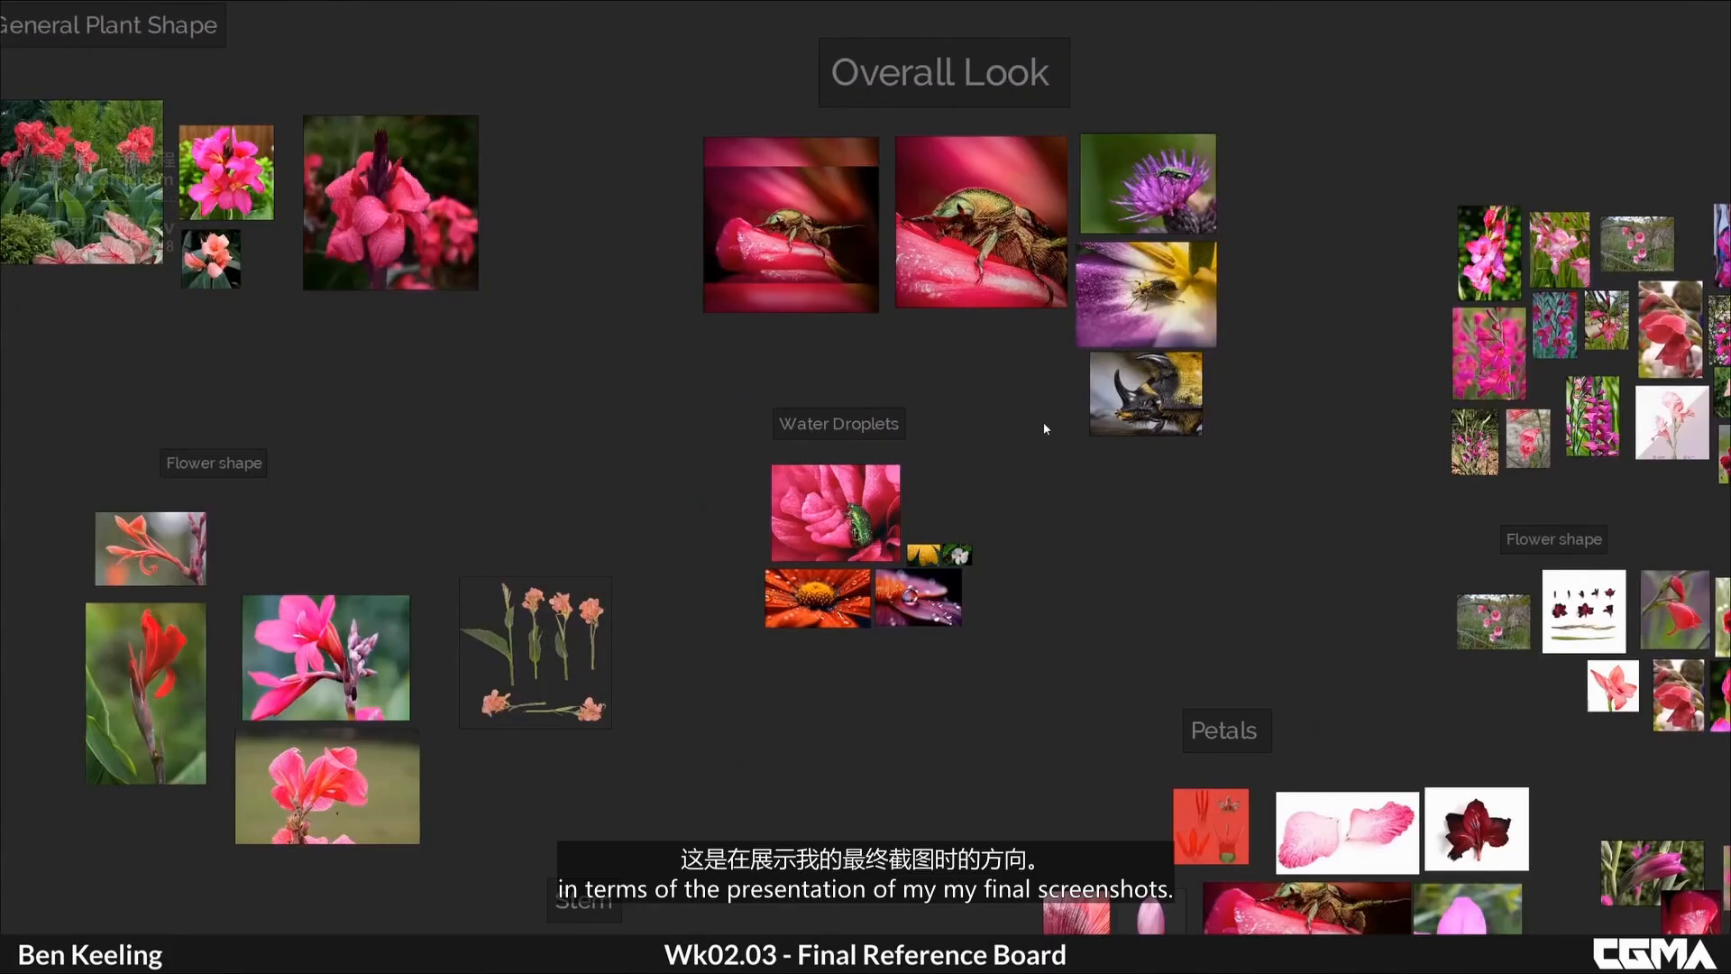
# Step: Inspect the Petals group's images, including the pink flower with the beetle, to study the flower type
pyautogui.scroll(-2, 1042, 422)
pyautogui.moveTo(945, 678); pyautogui.dragTo(907, 592, button='middle')
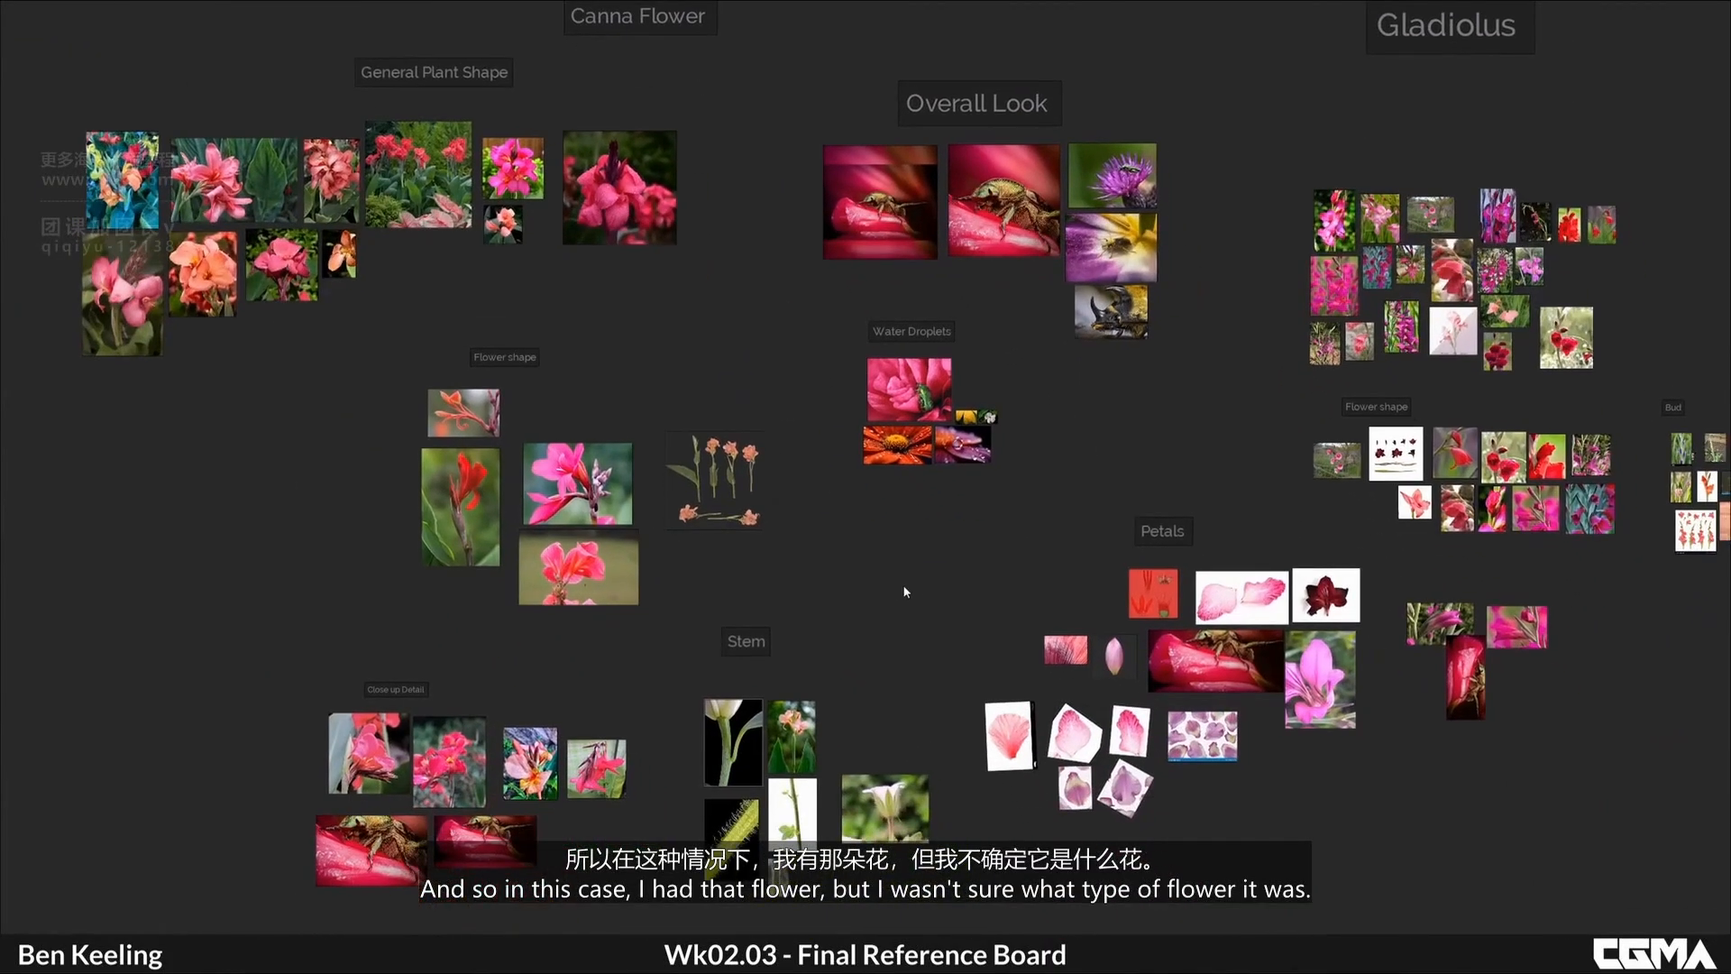
pyautogui.scroll(5, 982, 559)
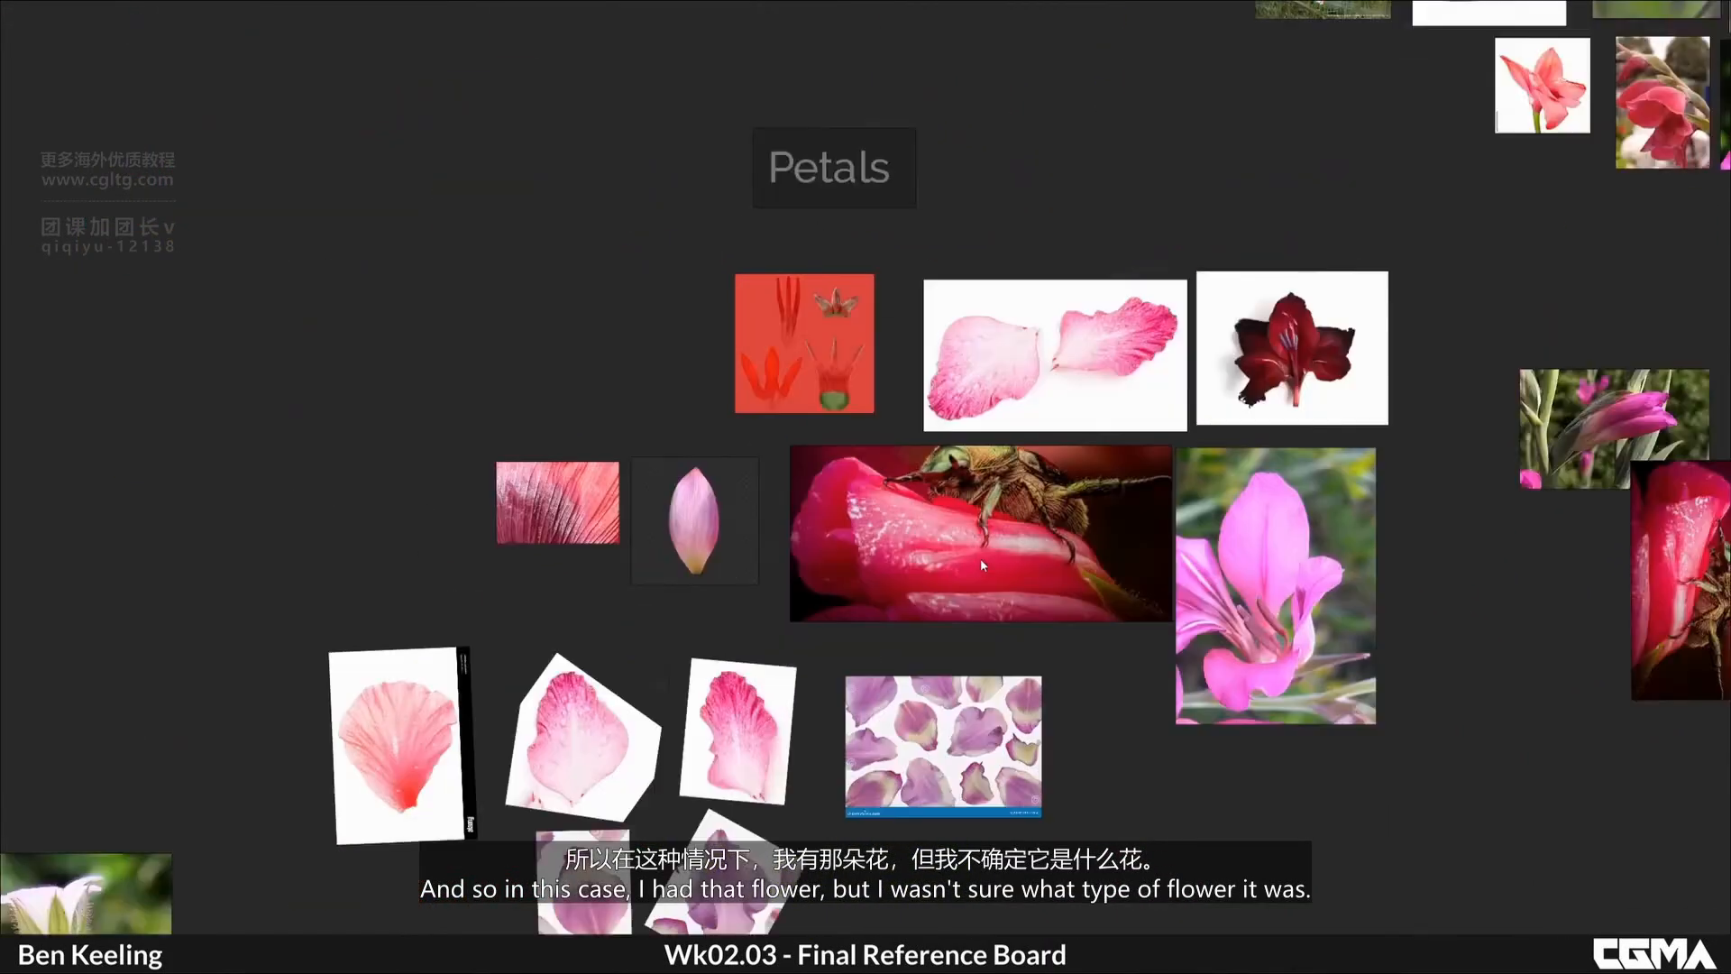
pyautogui.scroll(-6, 933, 561)
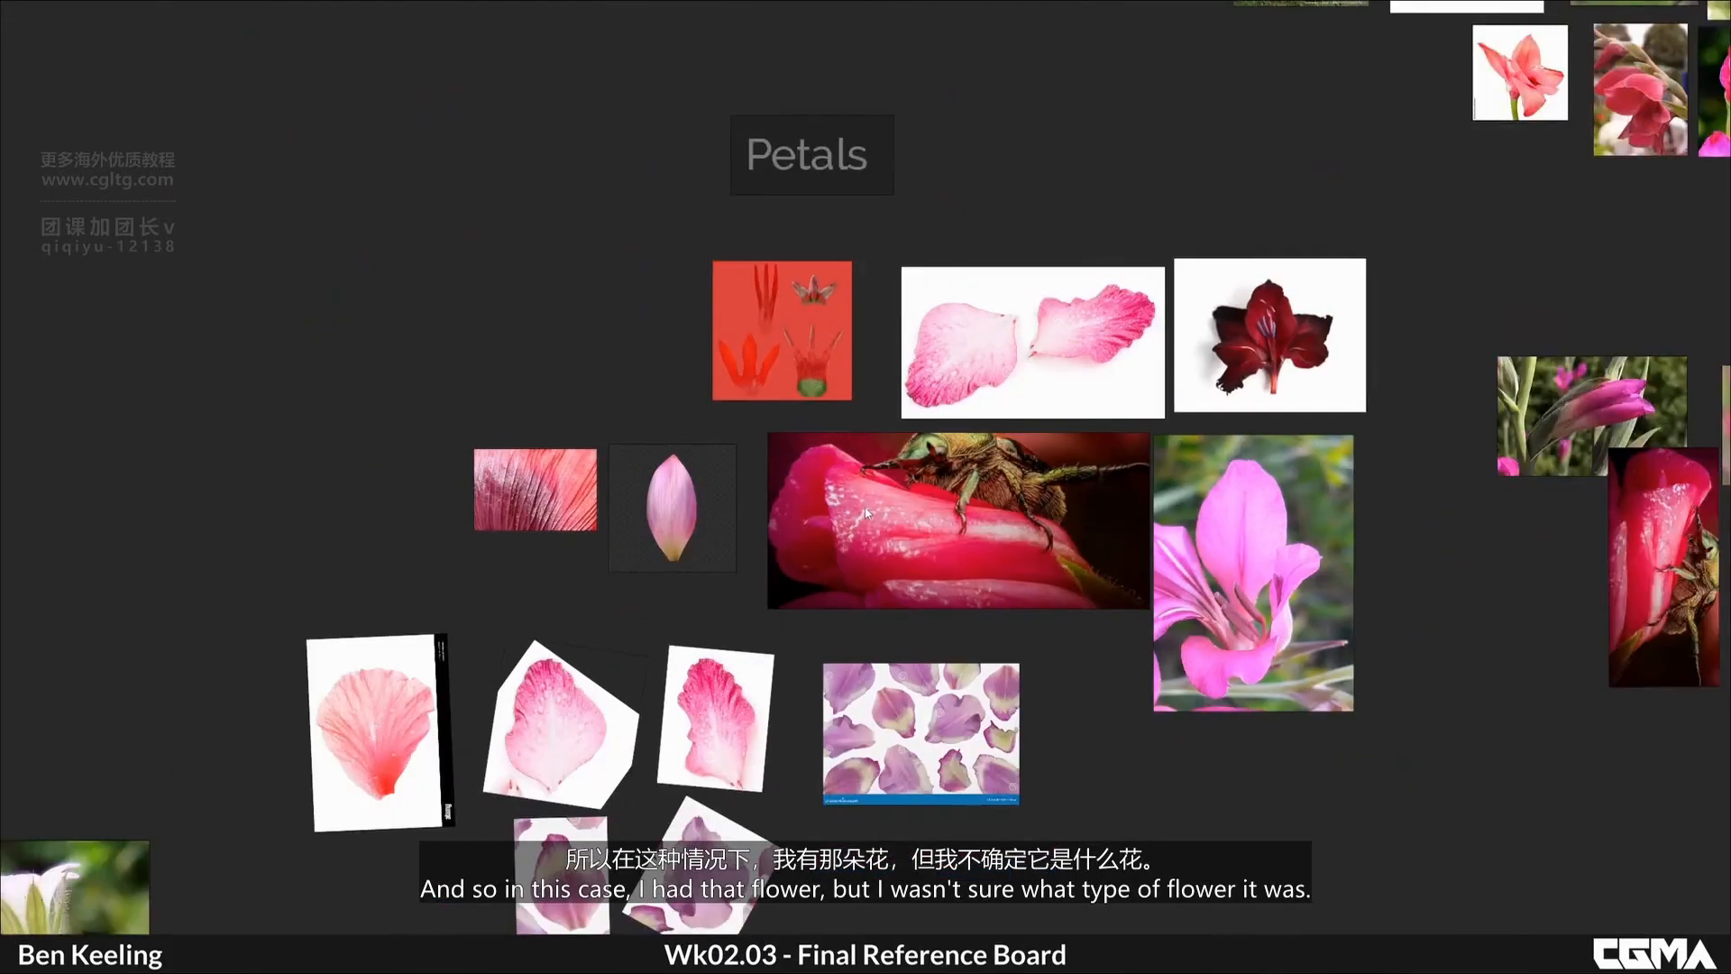
pyautogui.scroll(2, 888, 474)
pyautogui.moveTo(887, 473); pyautogui.dragTo(974, 459, button='middle')
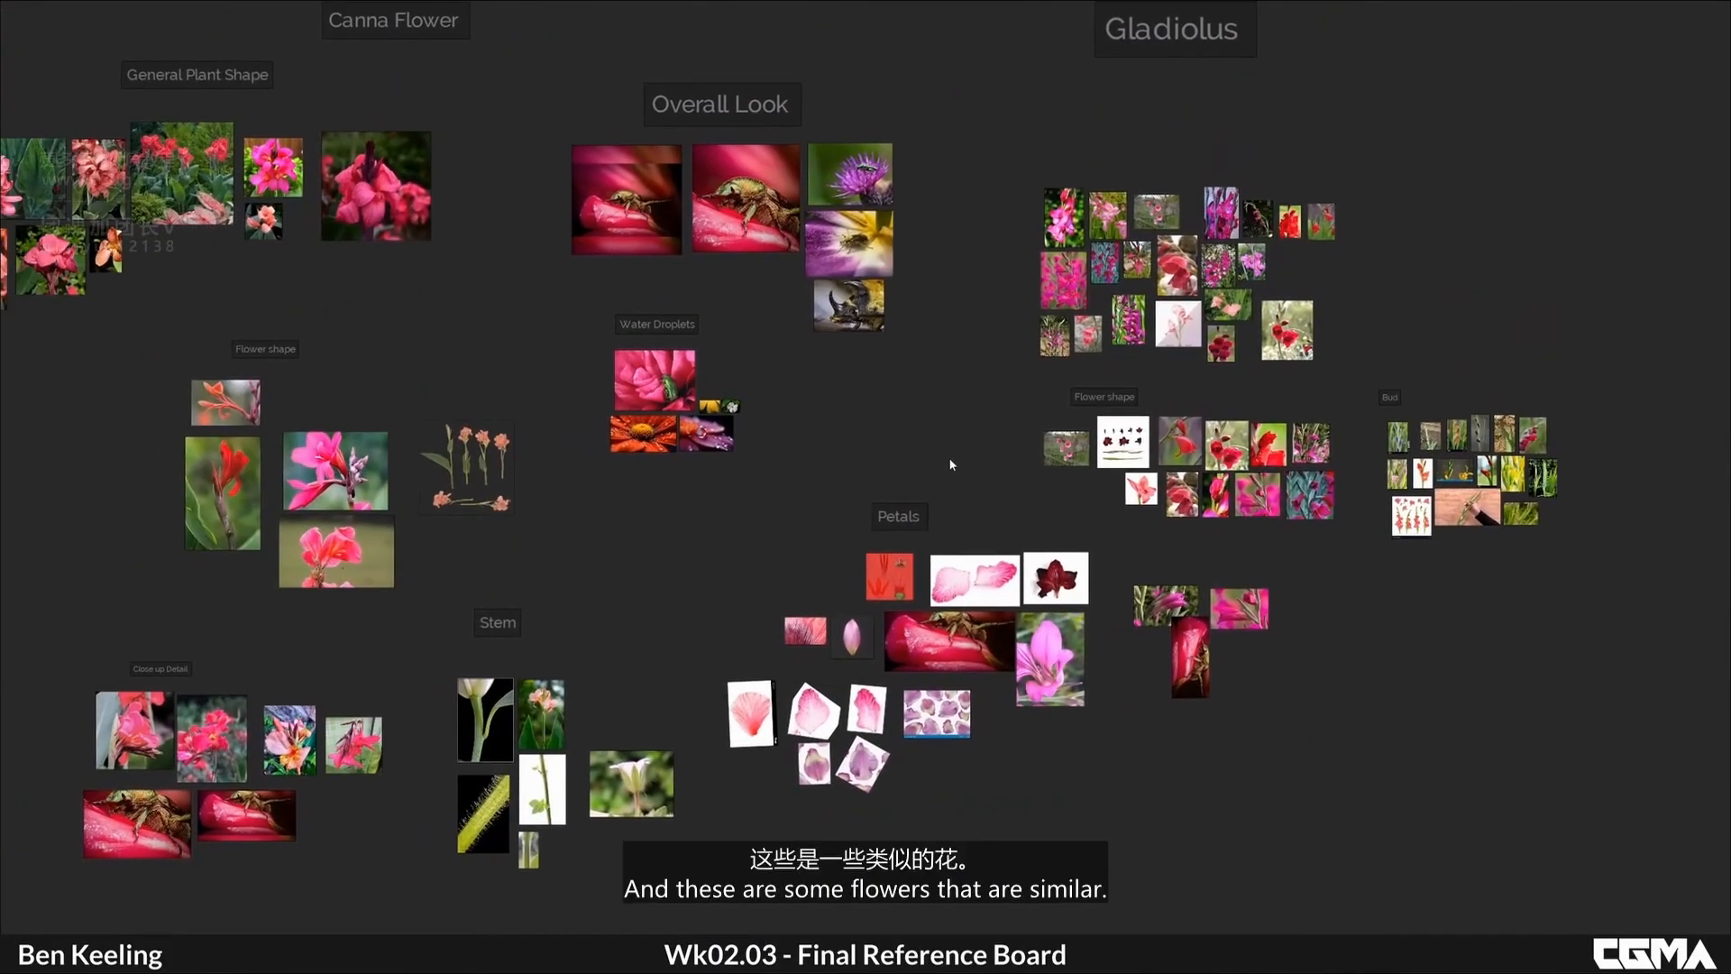
# Step: Compare the Canna Flower and Gladiolus groups, including the nearby petal and flower bud close-ups
pyautogui.moveTo(773, 379); pyautogui.dragTo(859, 408, button='middle')
pyautogui.moveTo(431, 274); pyautogui.dragTo(646, 286, button='middle')
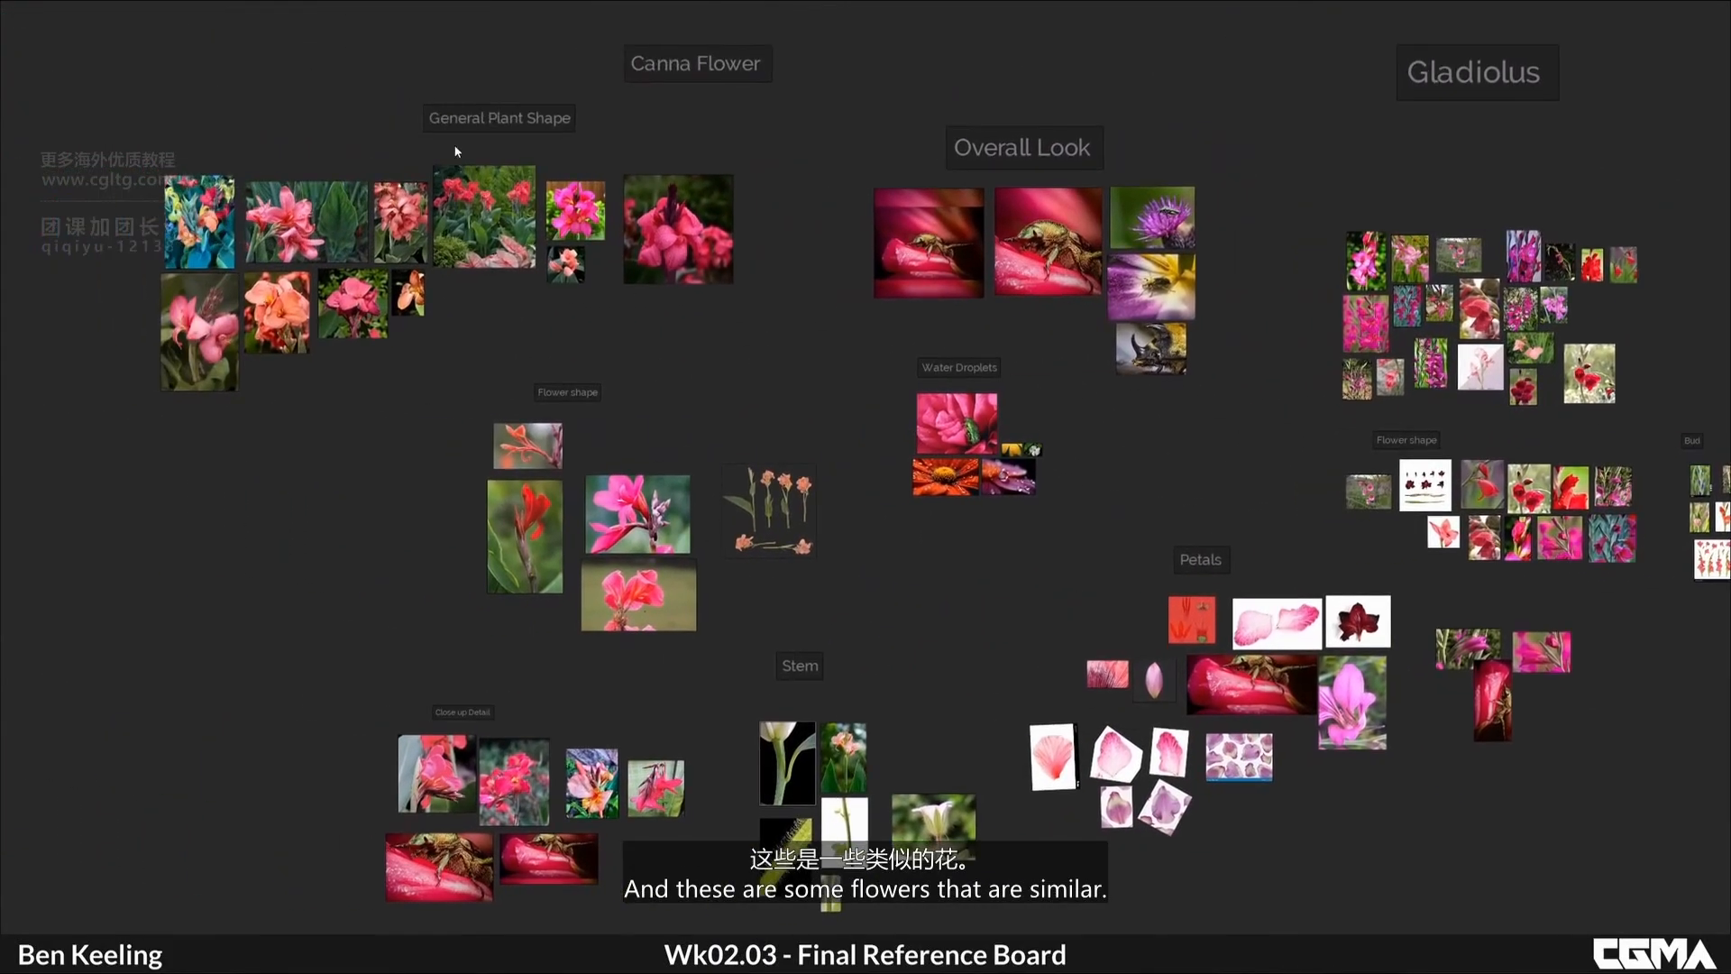
pyautogui.moveTo(736, 76); pyautogui.dragTo(552, 126, button='middle')
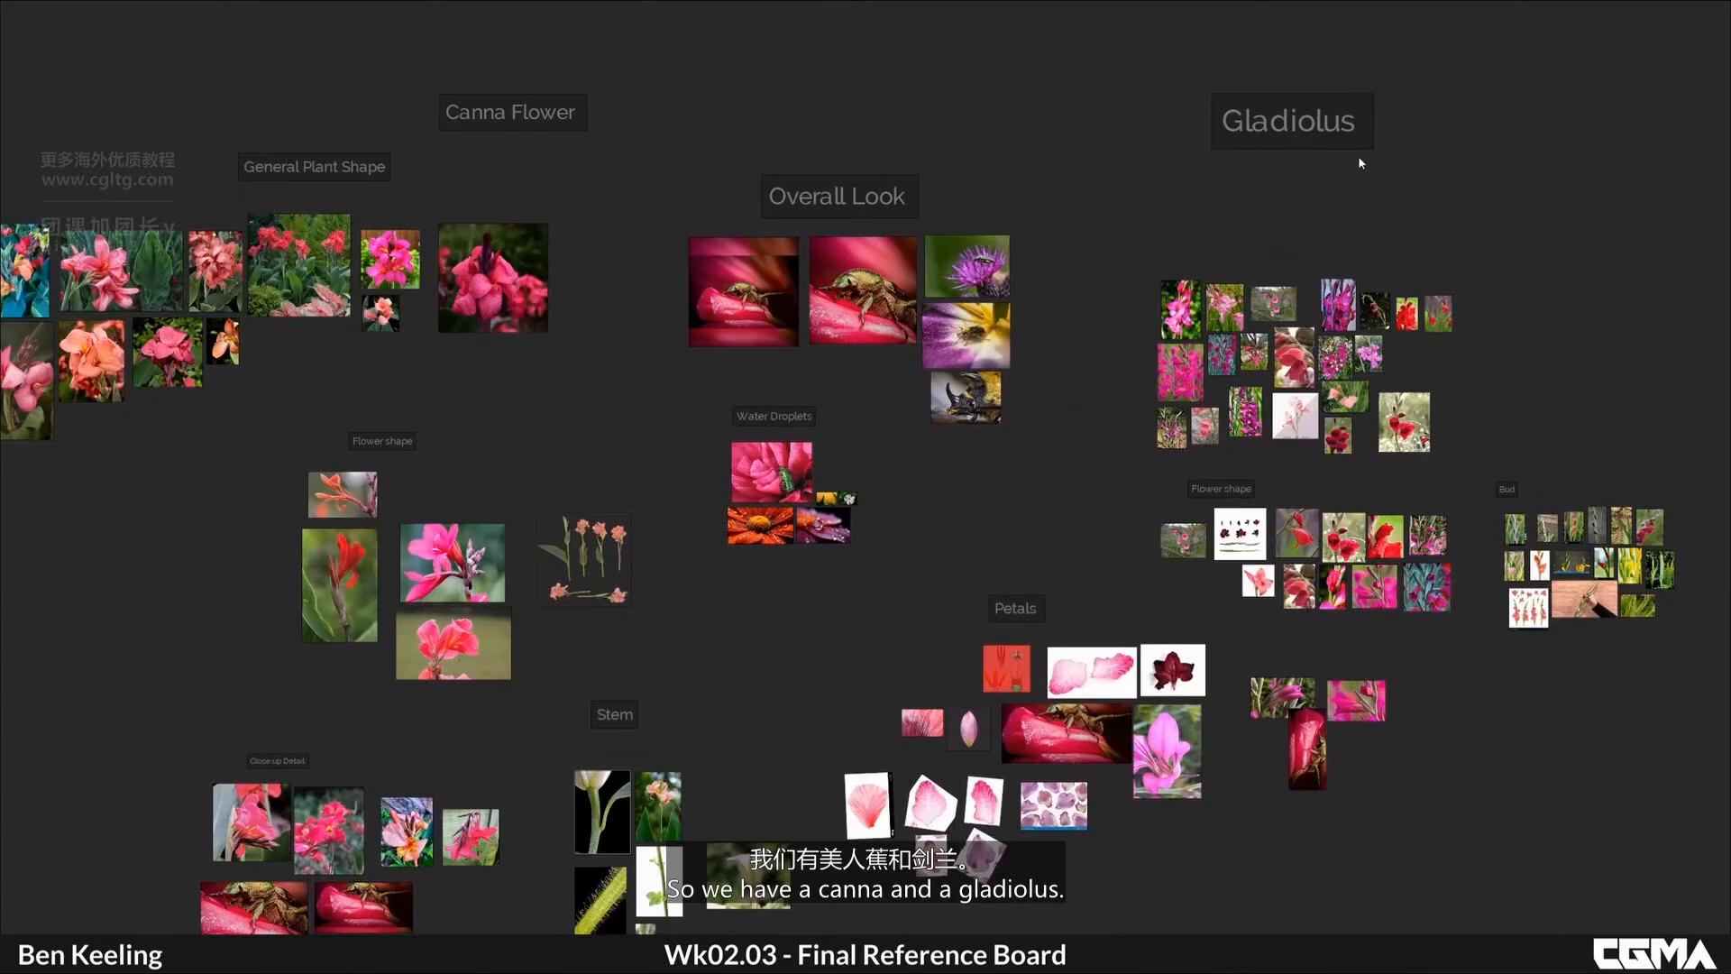
pyautogui.moveTo(1361, 162); pyautogui.dragTo(1143, 48, button='middle')
pyautogui.scroll(2, 1098, 343)
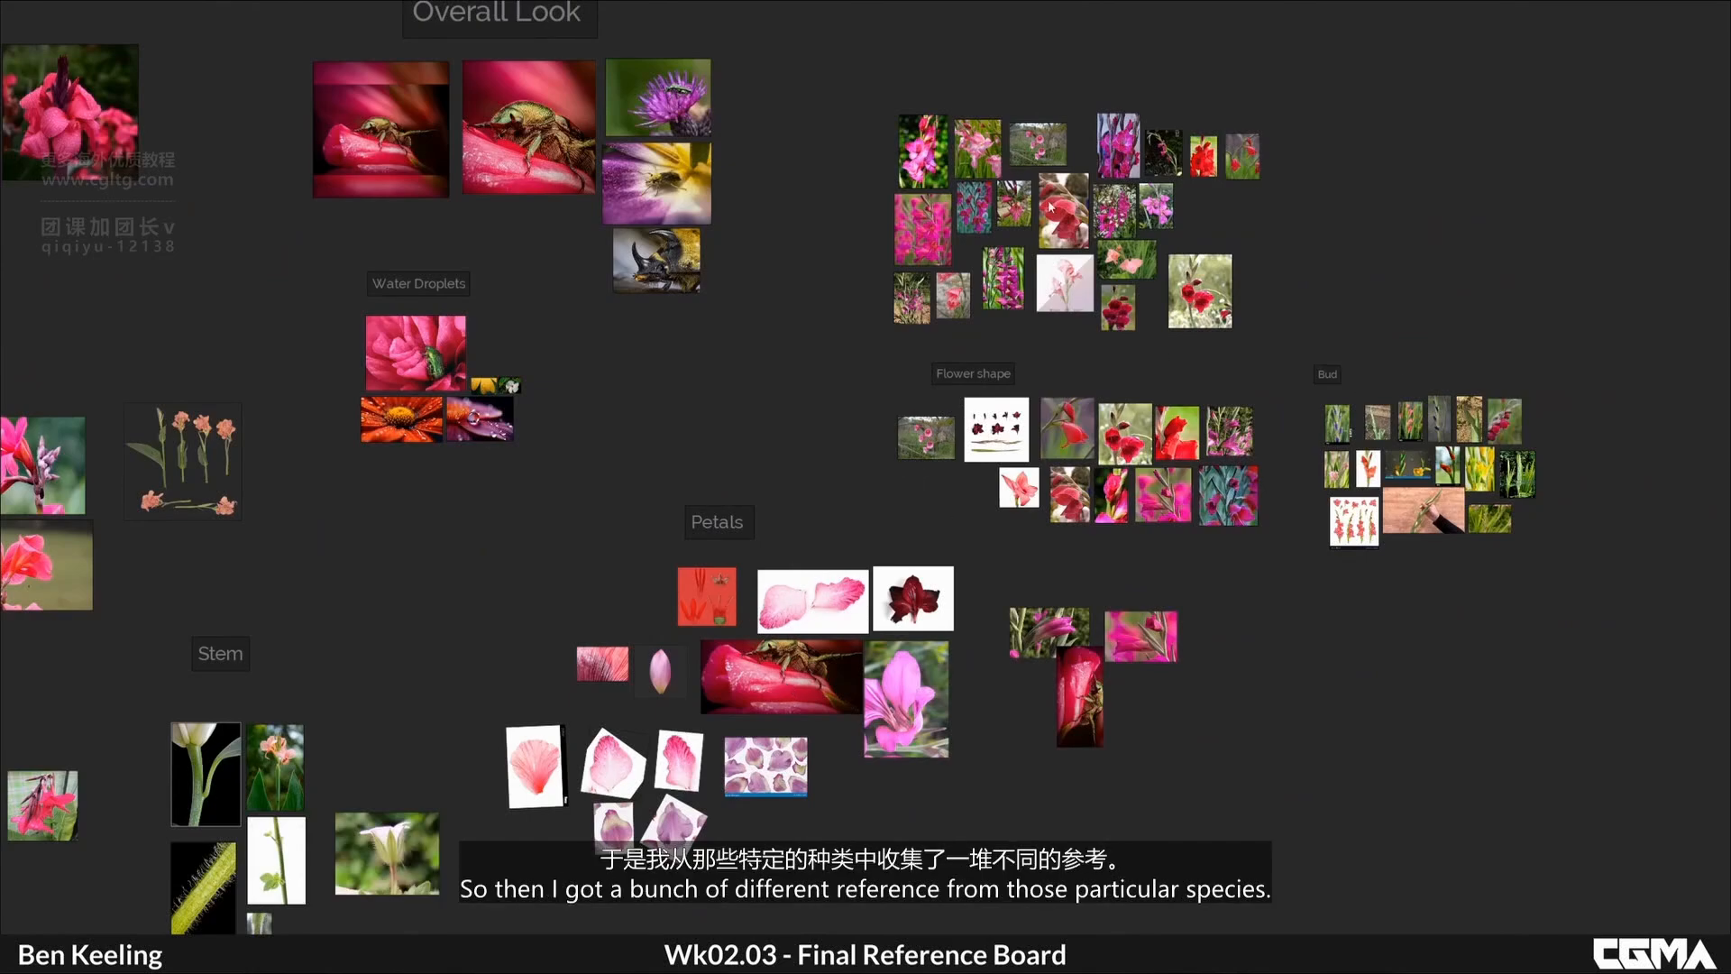
pyautogui.moveTo(950, 556); pyautogui.dragTo(1147, 429, button='middle')
pyautogui.scroll(5, 1289, 580)
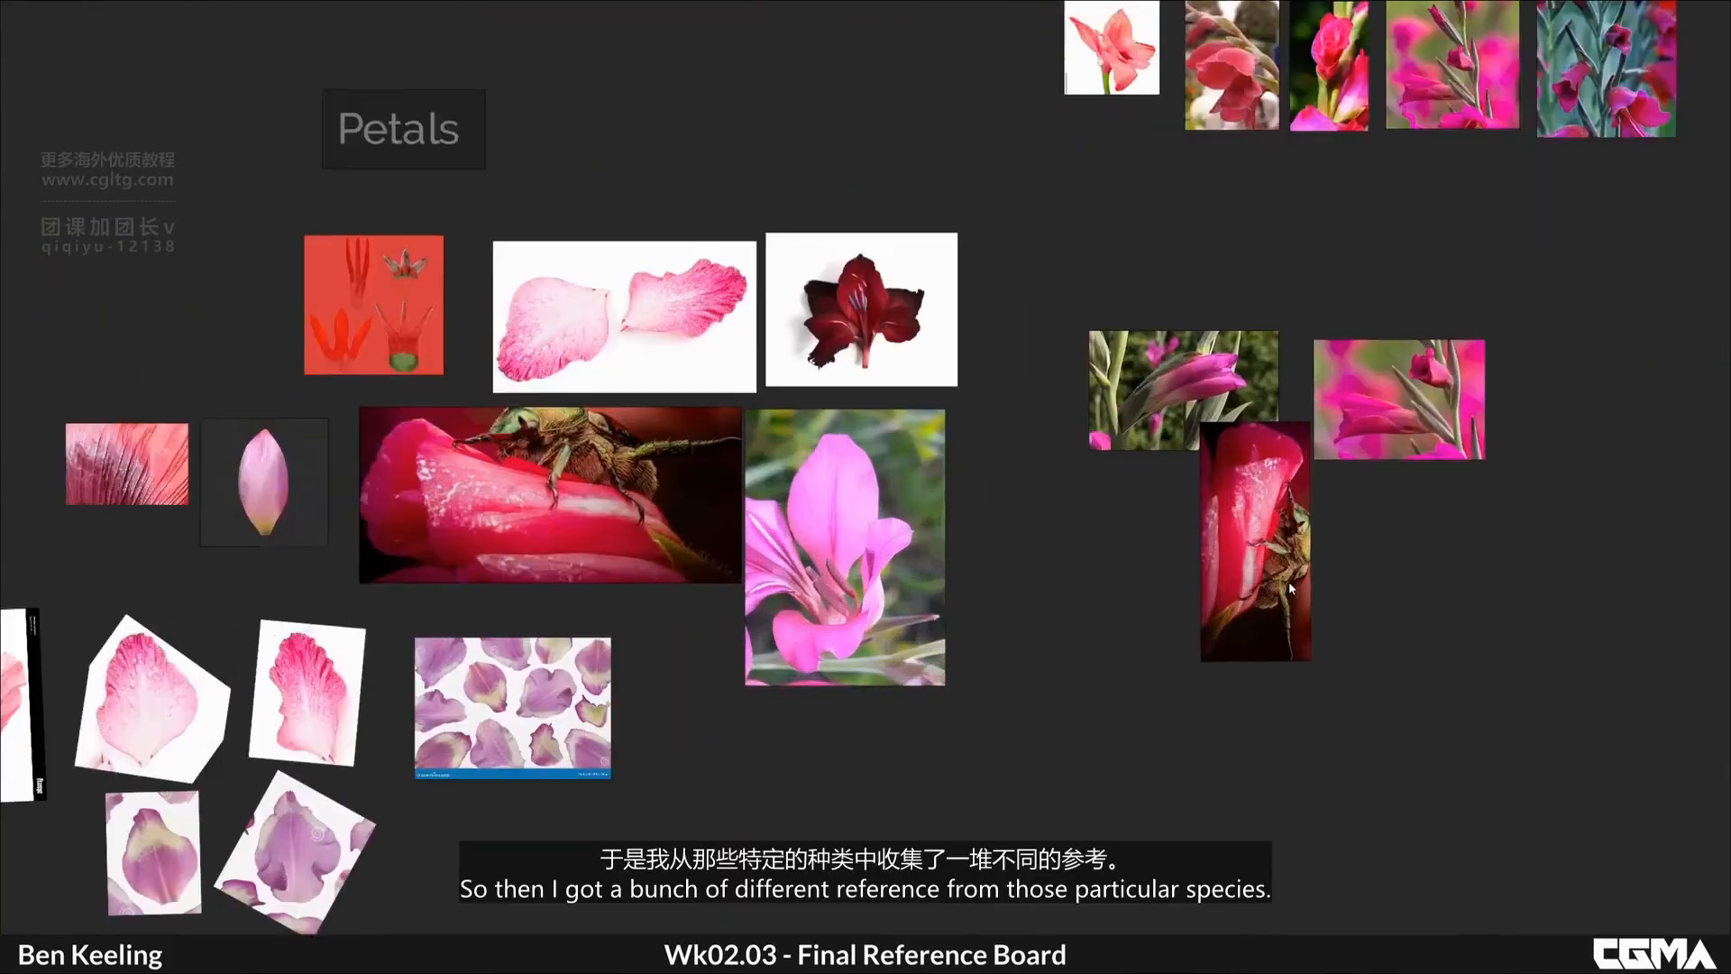
pyautogui.scroll(-2, 1290, 581)
pyautogui.scroll(-4, 798, 352)
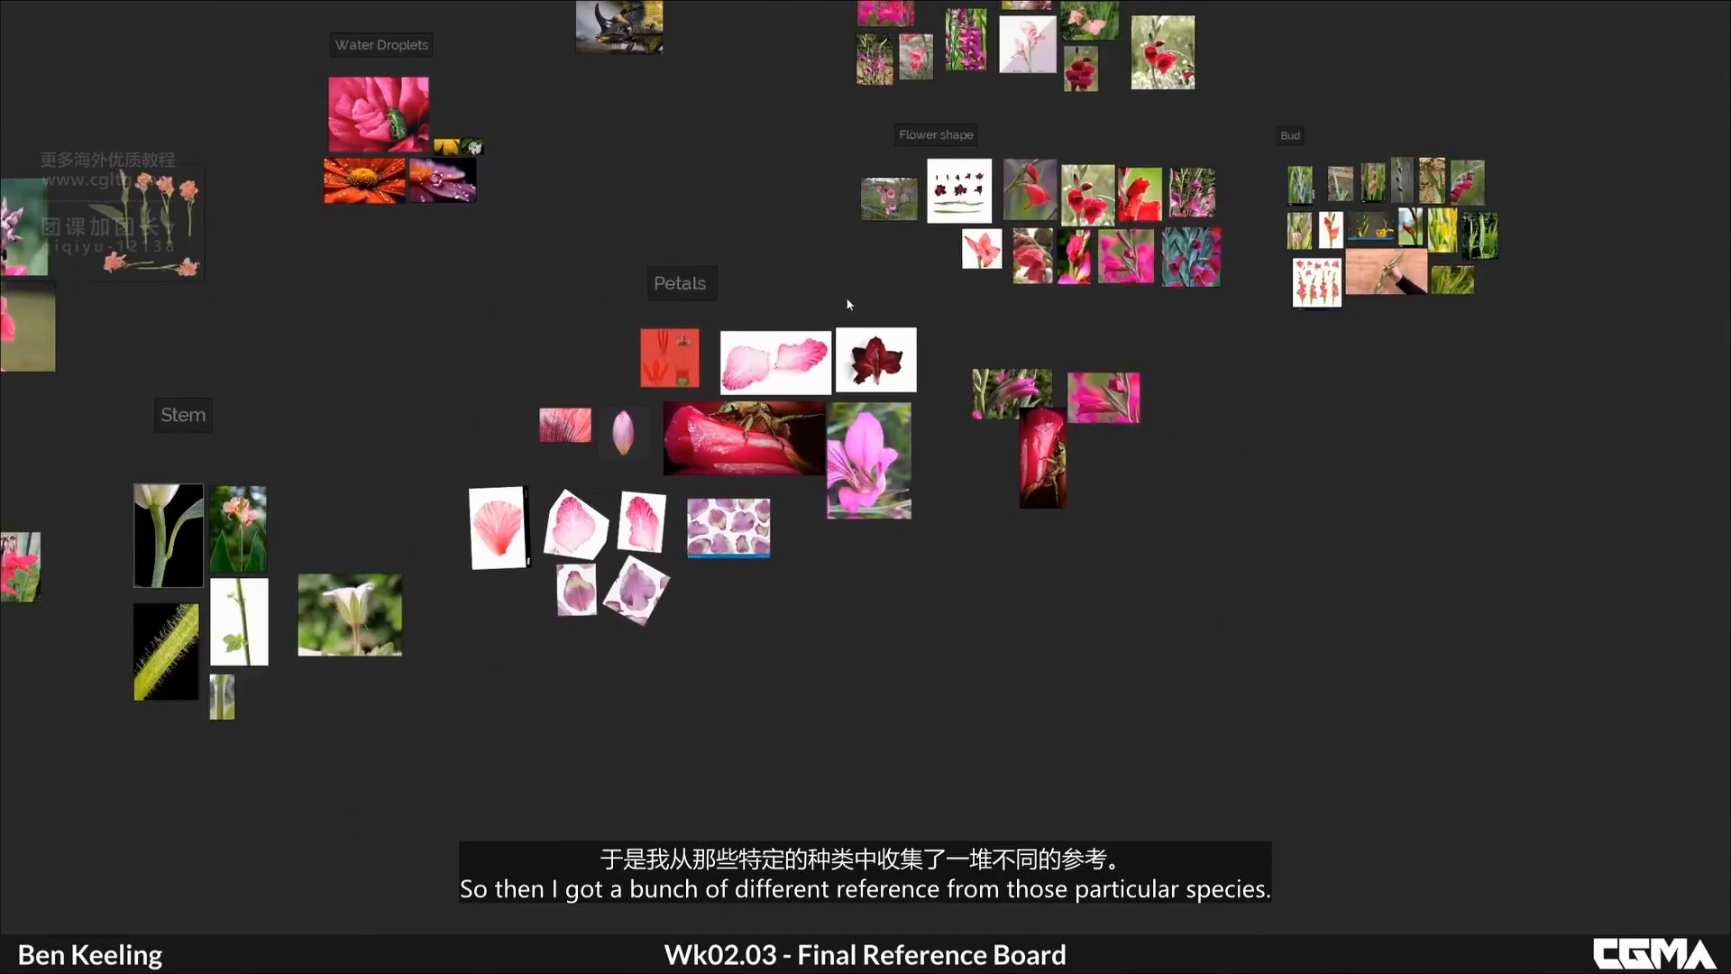
# Step: Review the whole board to compare how the beetle and flower references are organized by species
pyautogui.moveTo(851, 301); pyautogui.dragTo(837, 500, button='middle')
pyautogui.scroll(-6, 1073, 235)
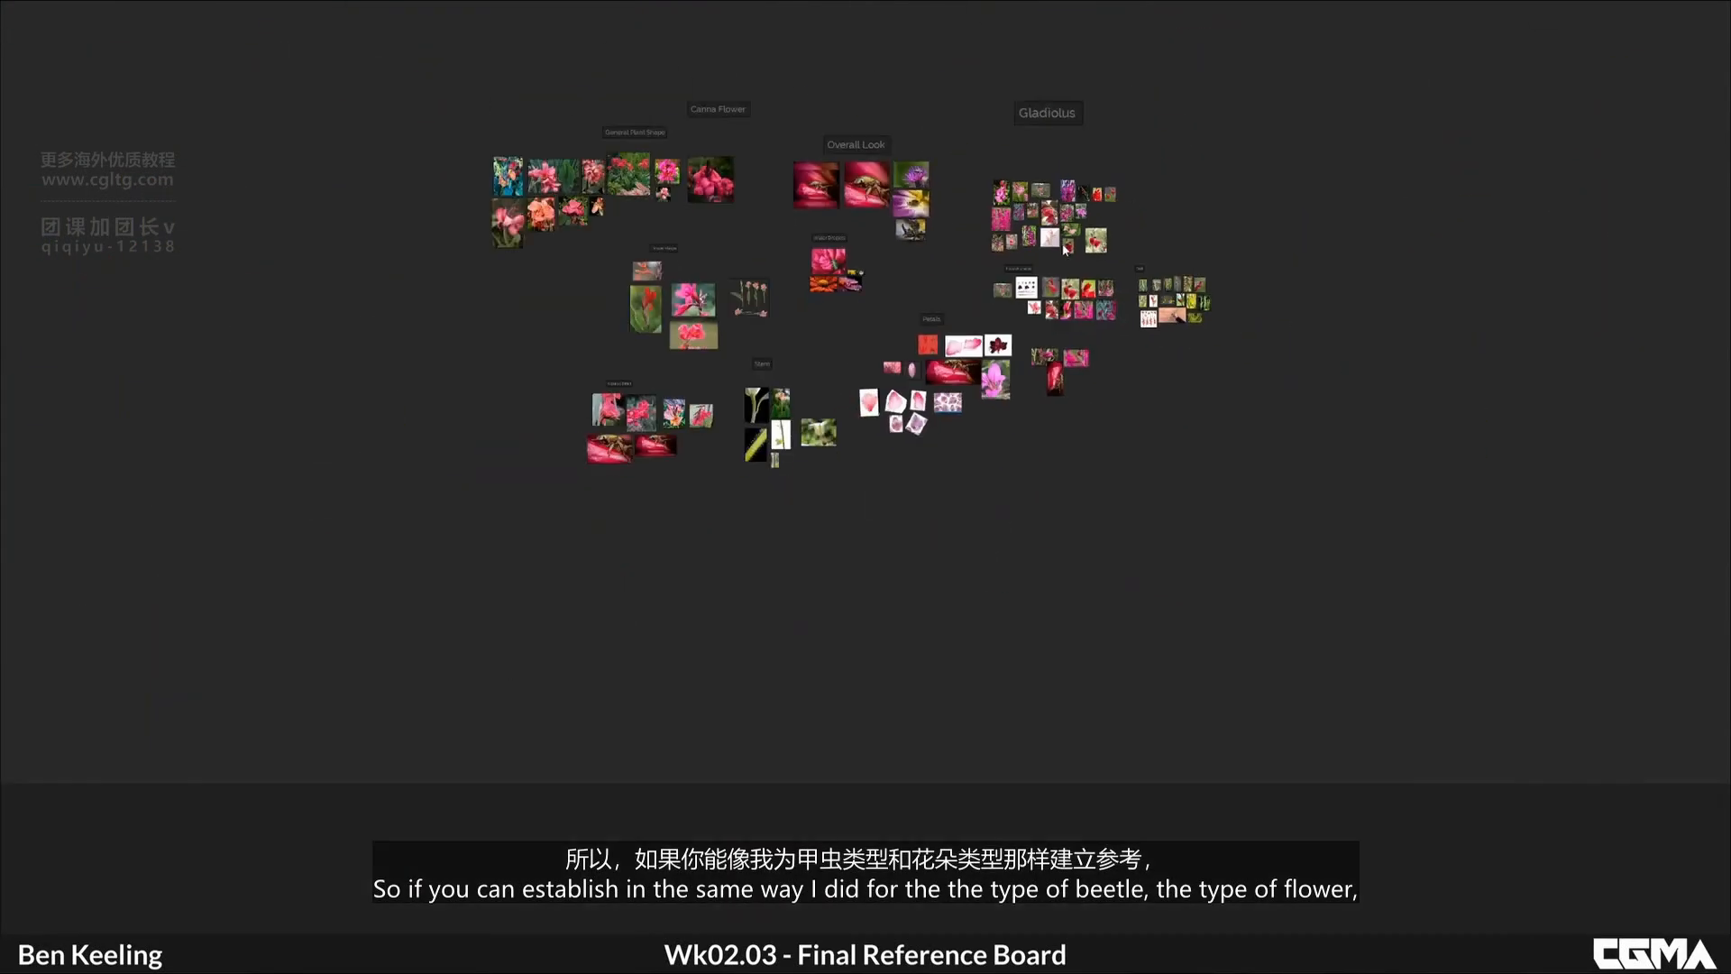
pyautogui.moveTo(1076, 164); pyautogui.dragTo(935, 473, button='middle')
pyautogui.scroll(-1, 936, 474)
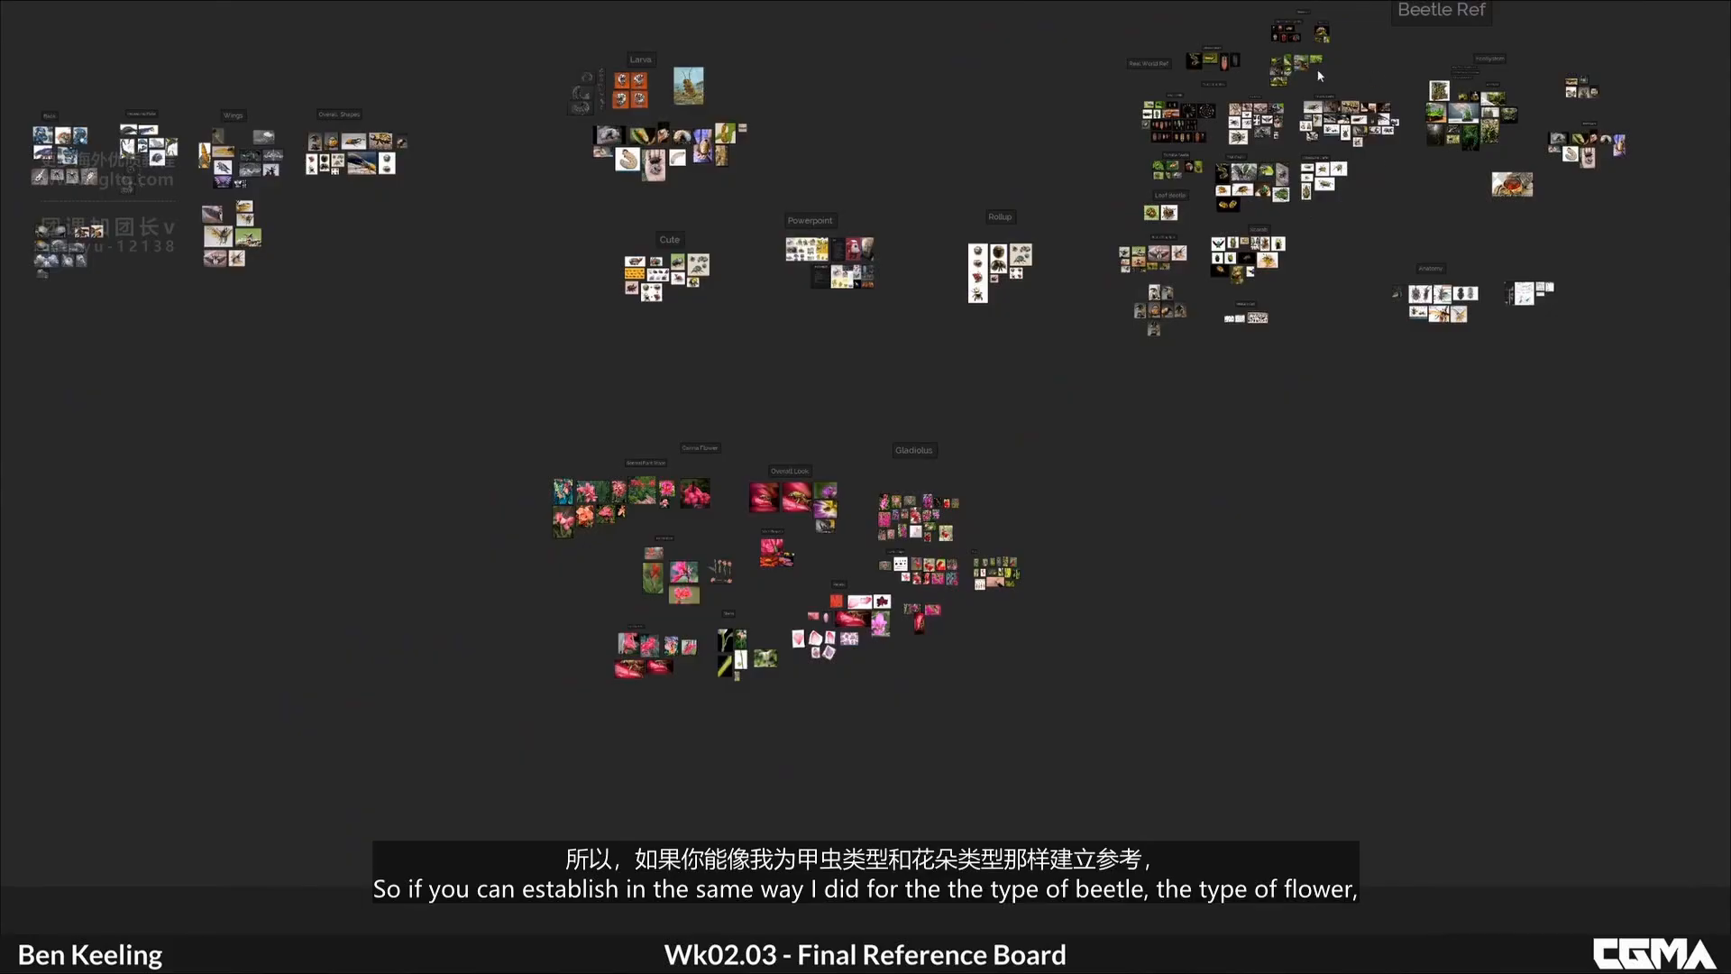
pyautogui.scroll(5, 882, 609)
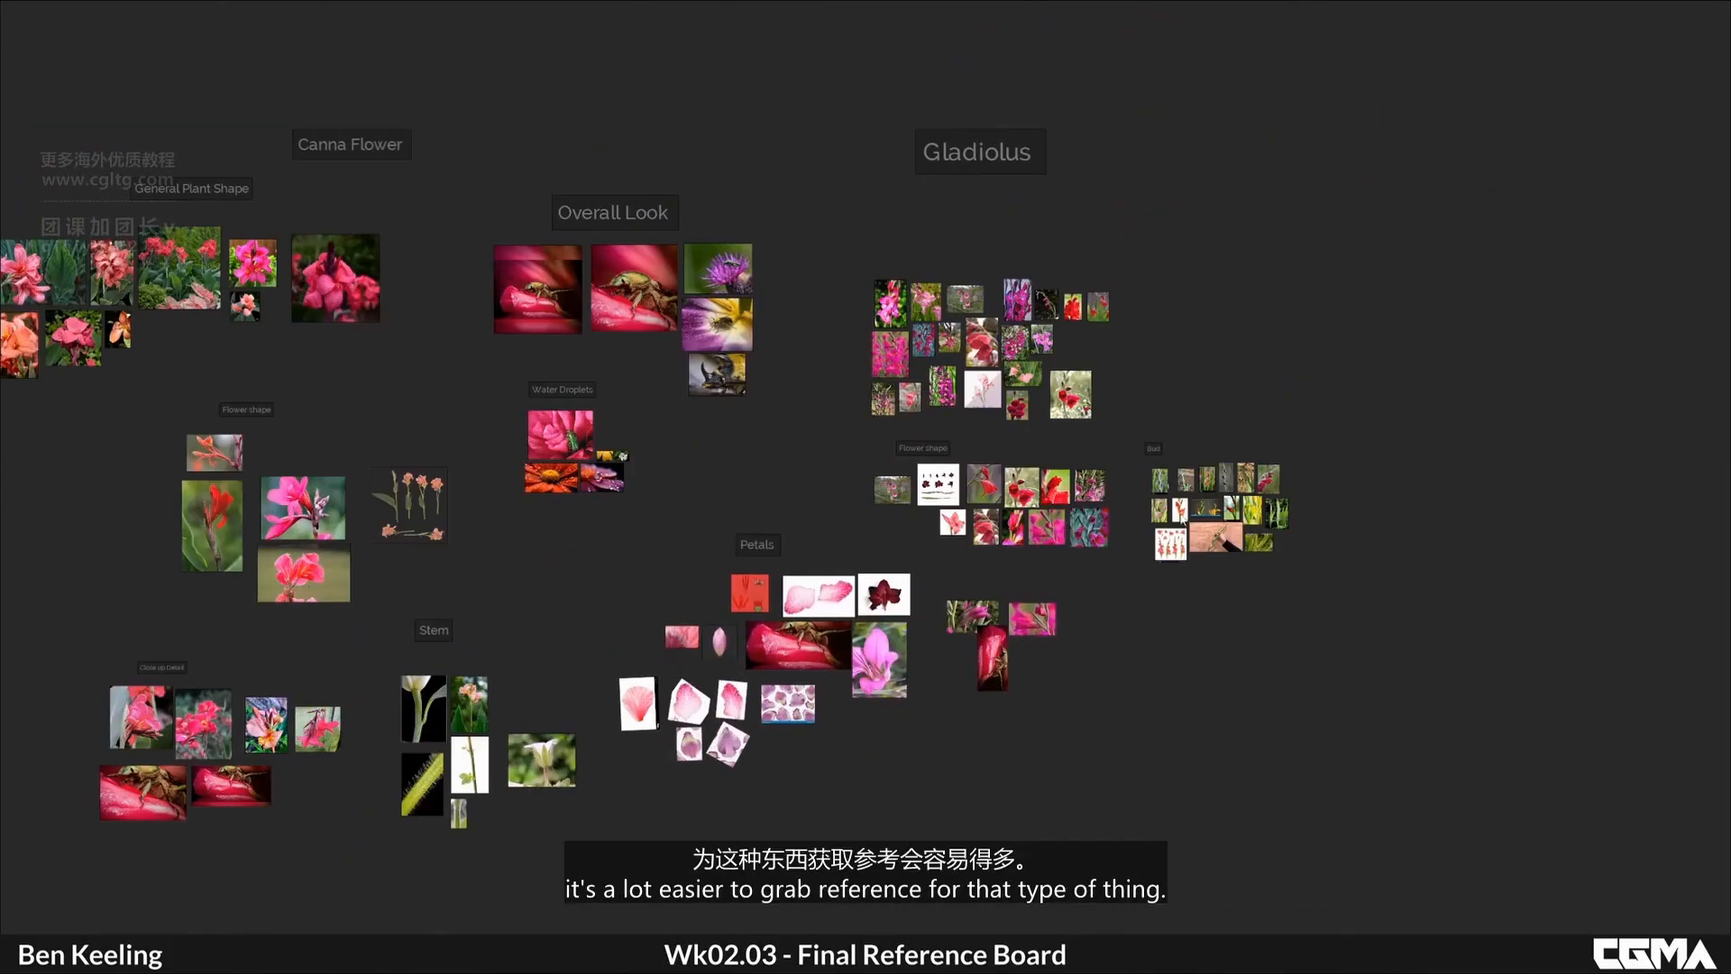
pyautogui.moveTo(809, 474); pyautogui.dragTo(1029, 484, button='middle')
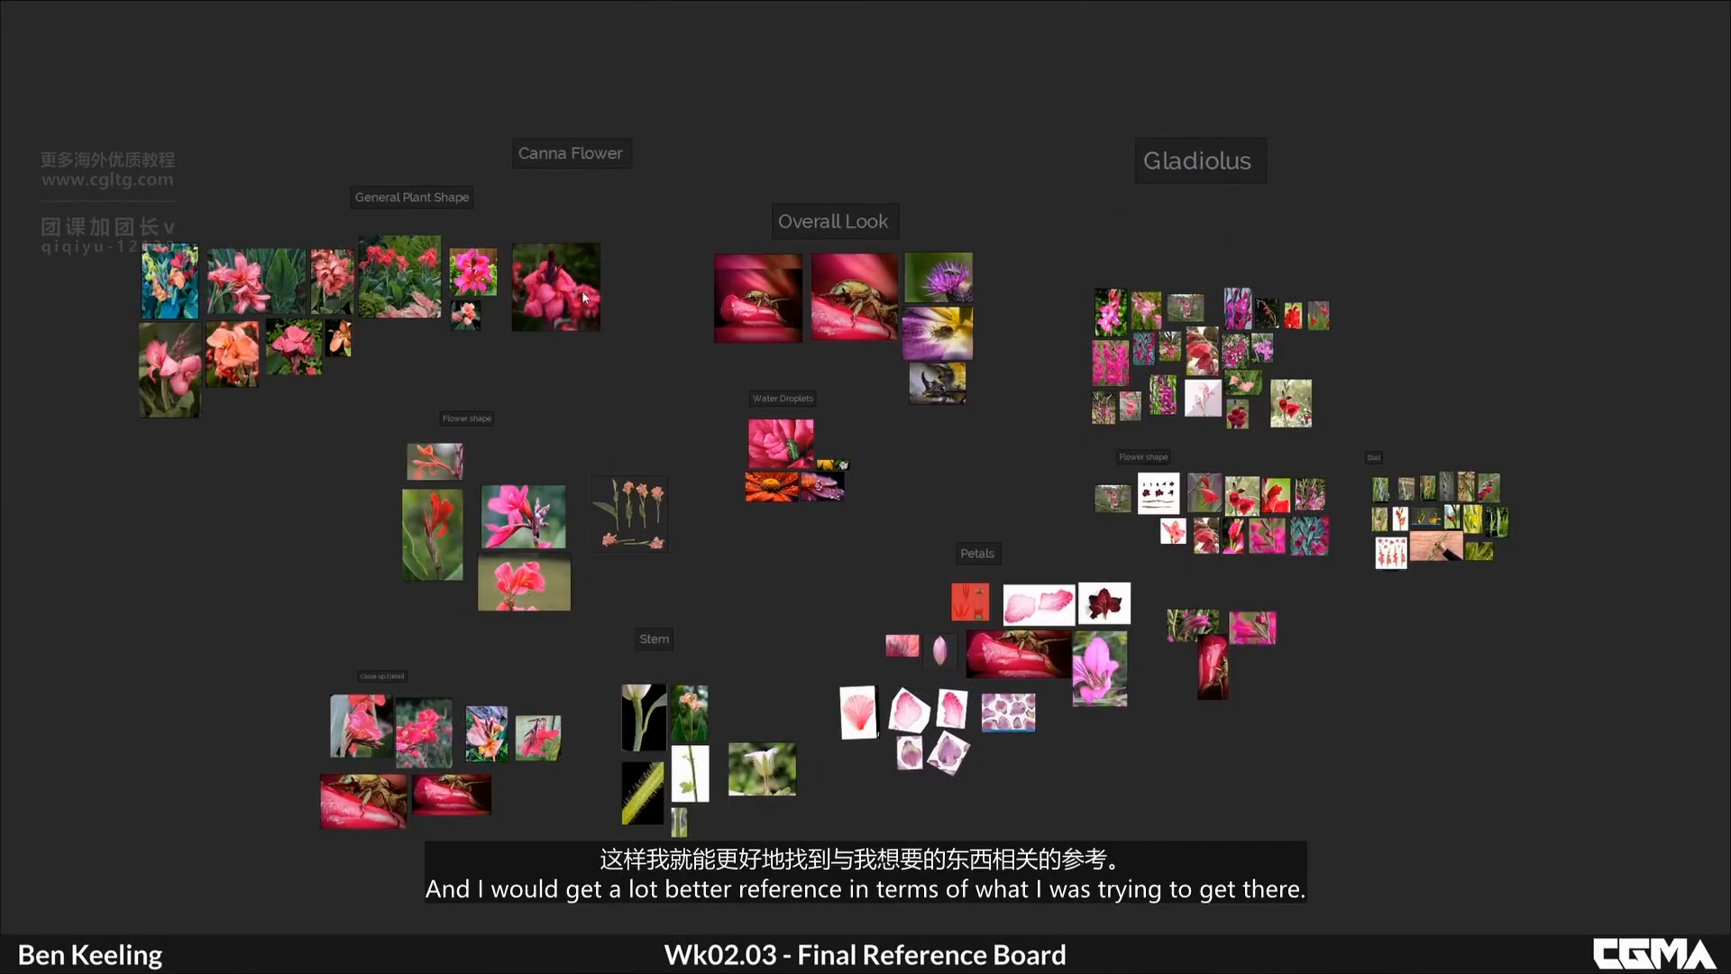
pyautogui.scroll(-4, 839, 478)
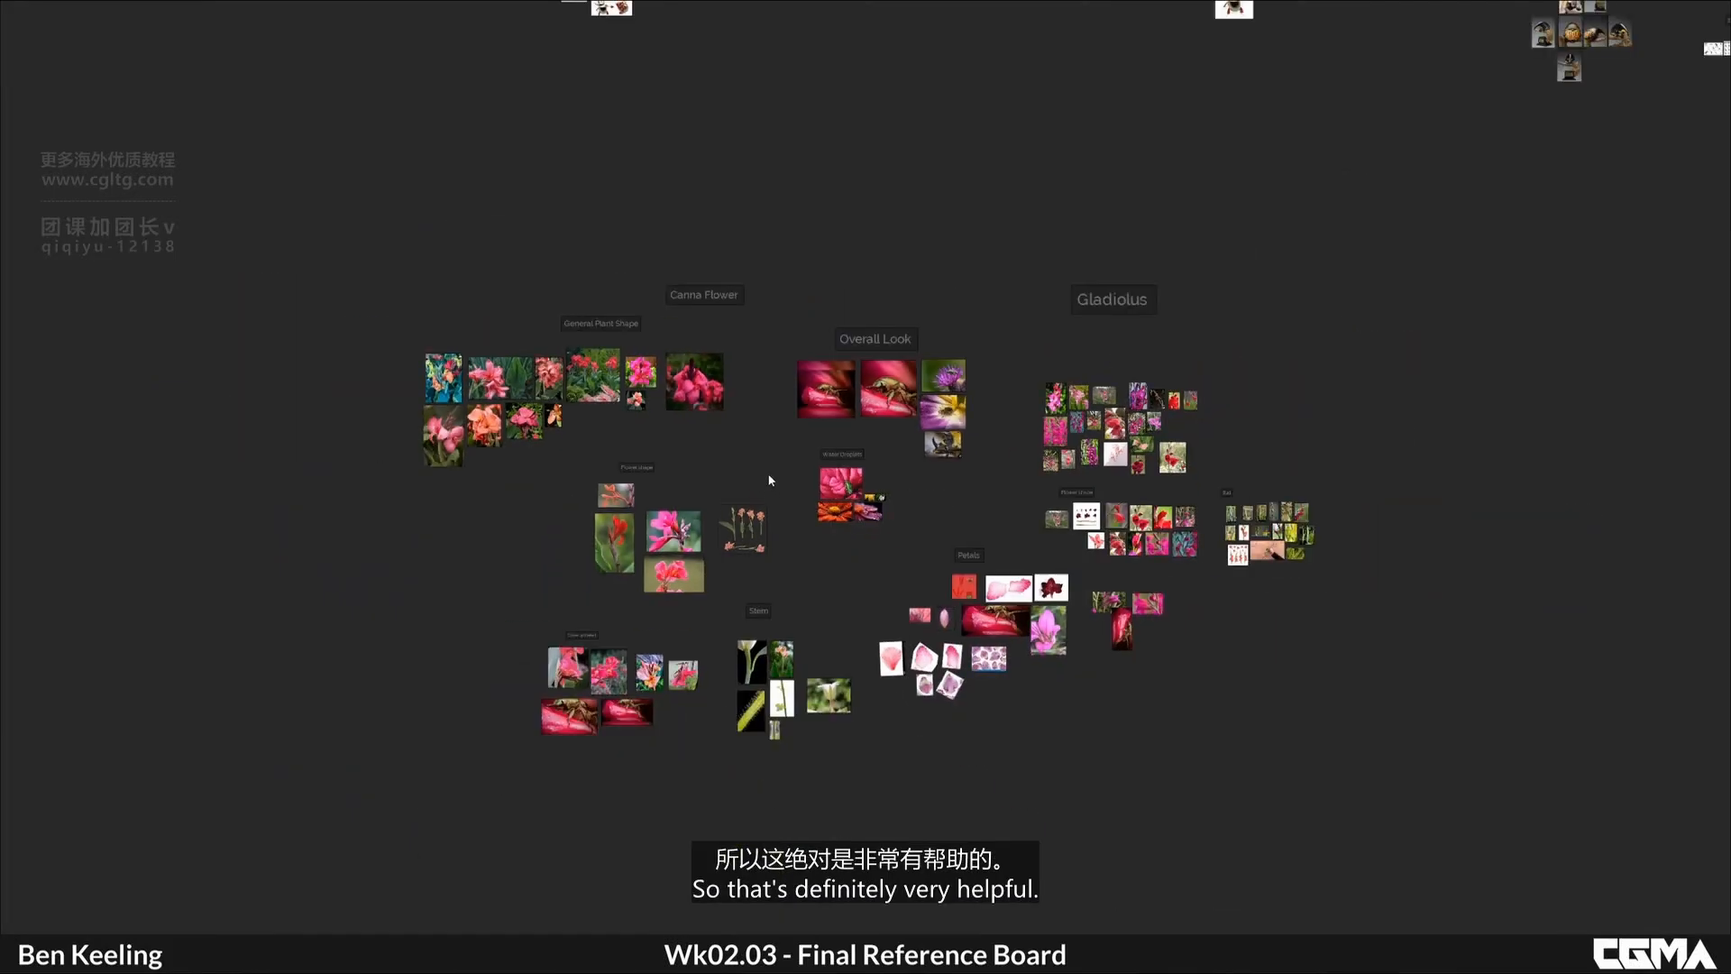
# Step: Survey the board from the flower references across to the groups for individual beetle elements such as legs, back and wings
pyautogui.moveTo(907, 328); pyautogui.dragTo(970, 540, button='middle')
pyautogui.scroll(-2, 964, 537)
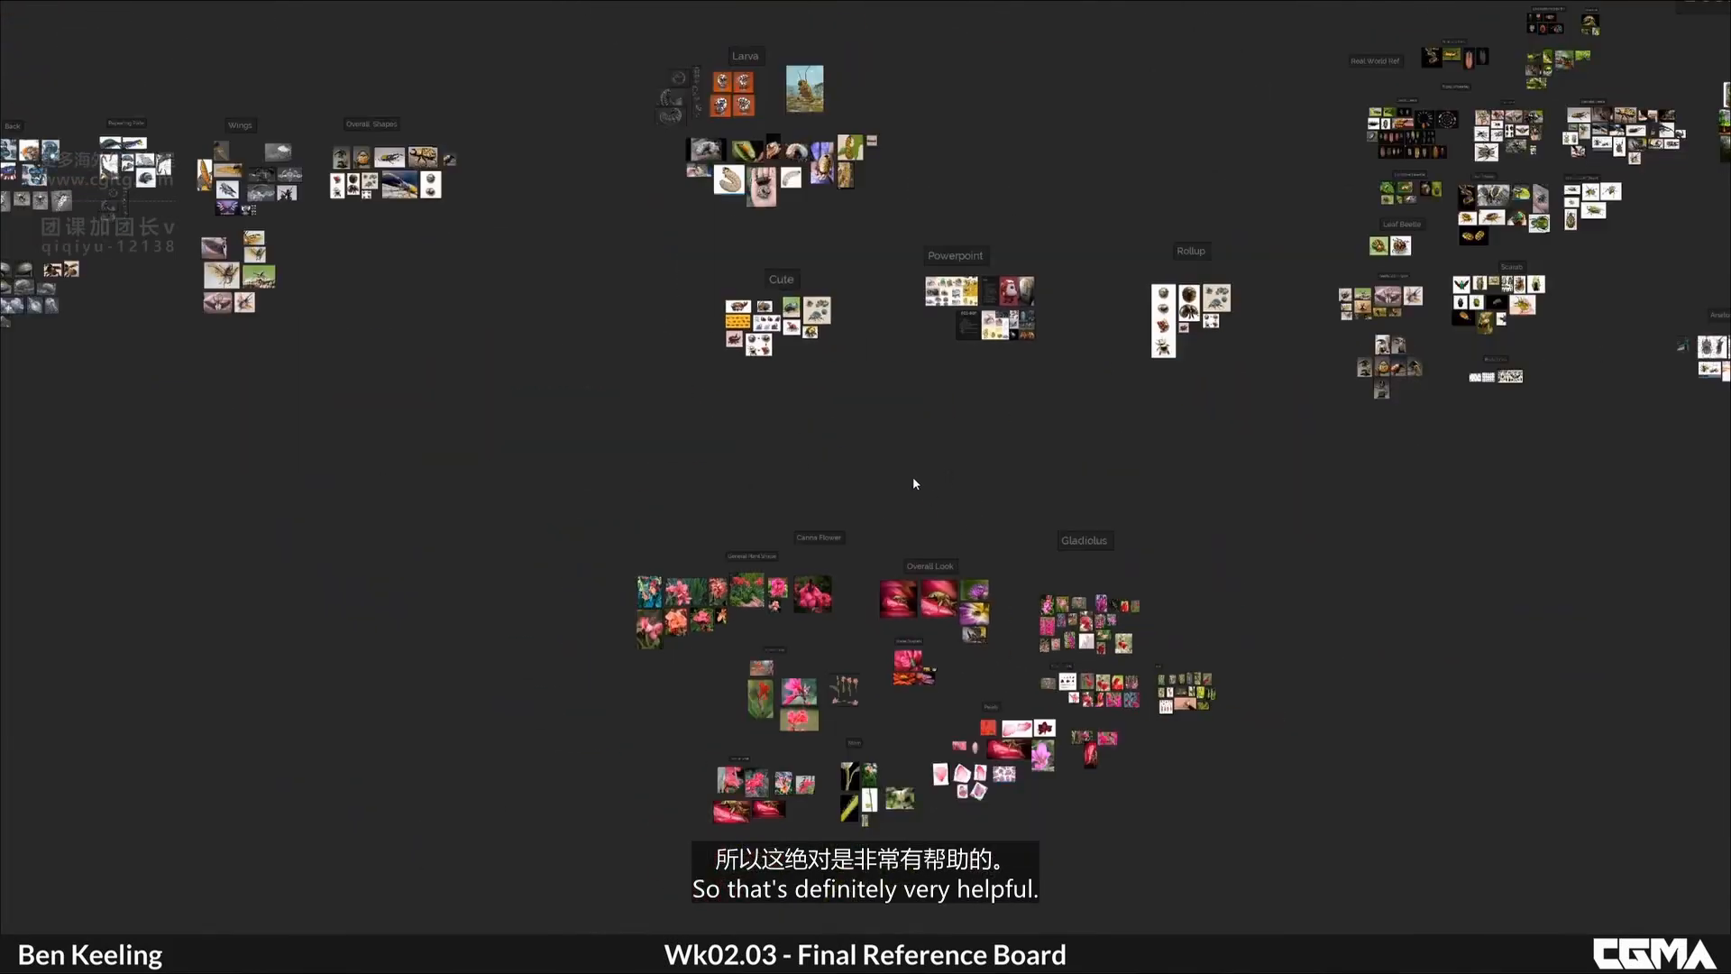
pyautogui.moveTo(870, 353); pyautogui.dragTo(1089, 558, button='middle')
pyautogui.scroll(-3, 1142, 573)
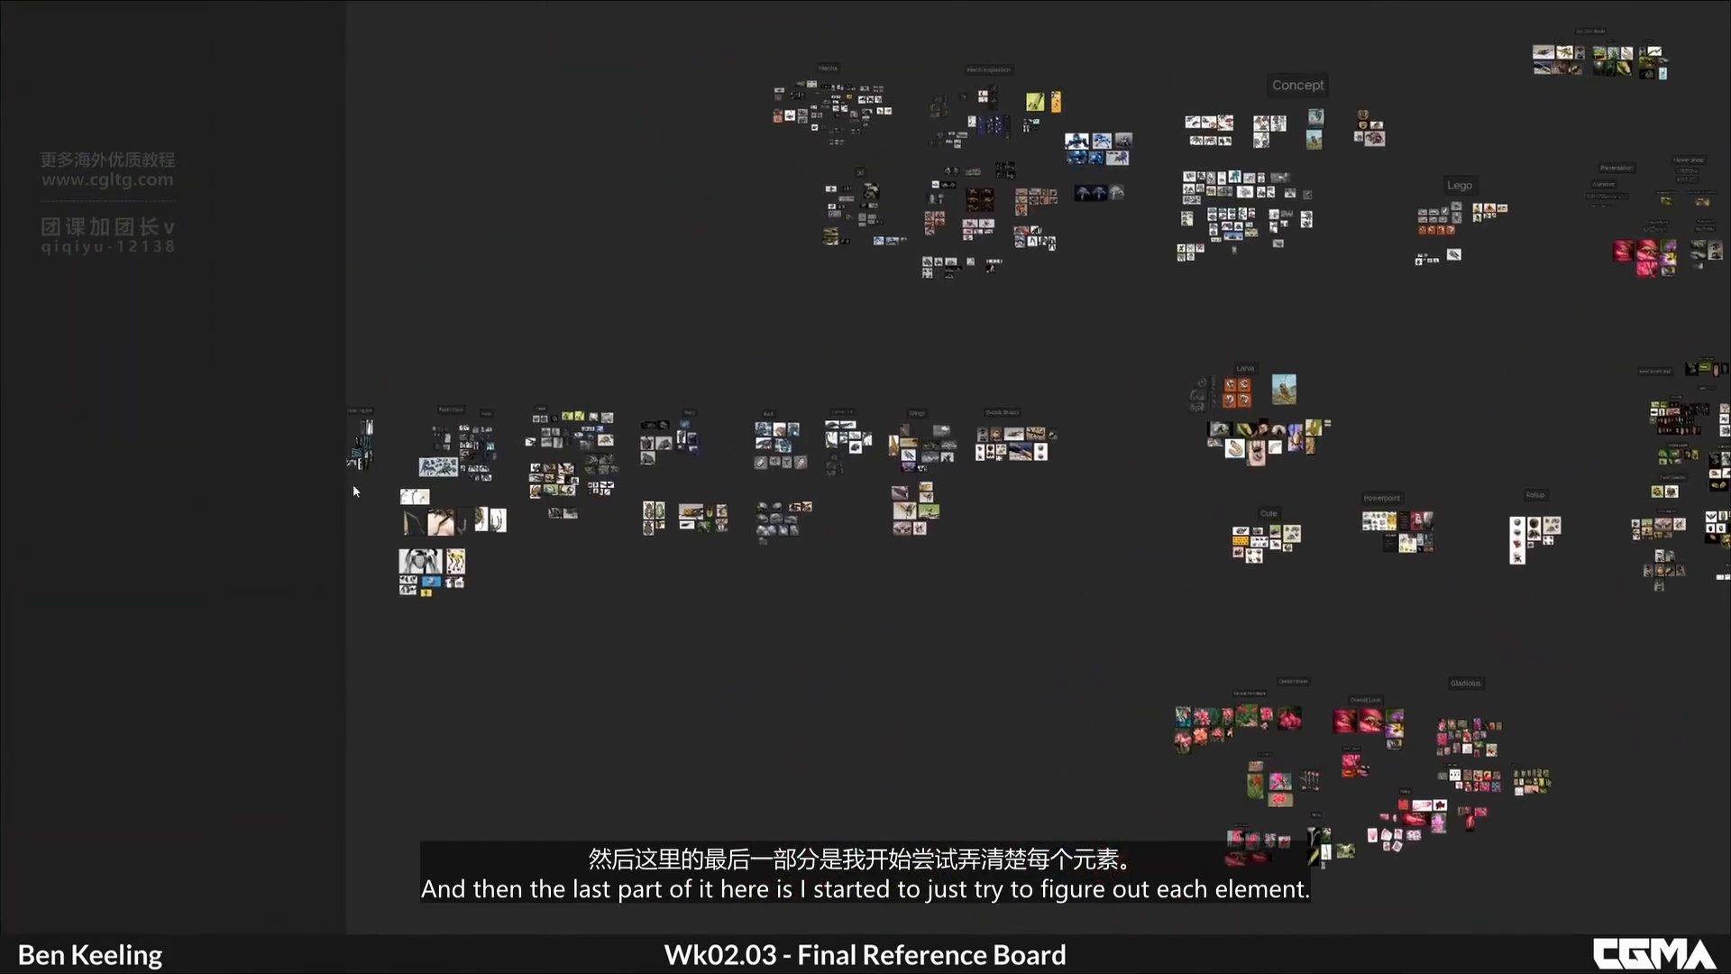
pyautogui.scroll(3, 621, 427)
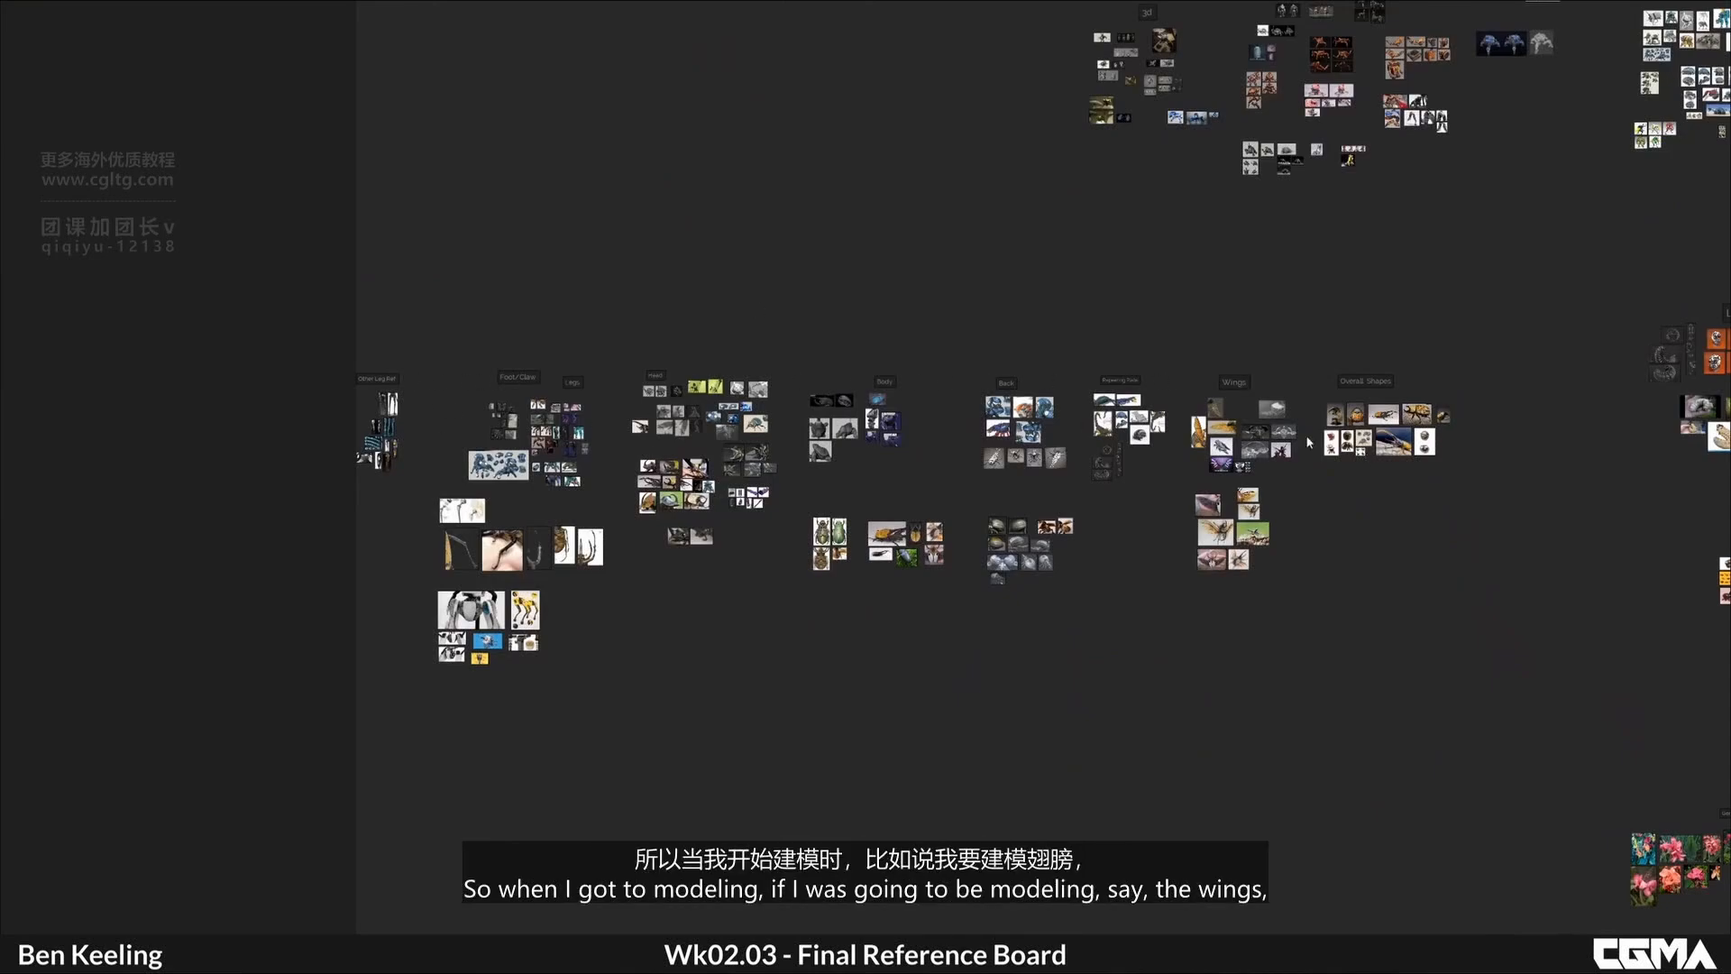
# Step: Examine the Wings group's beetle photos up close and compare them with the neighbouring Overall Shapes and Back groups
pyautogui.scroll(10, 1216, 588)
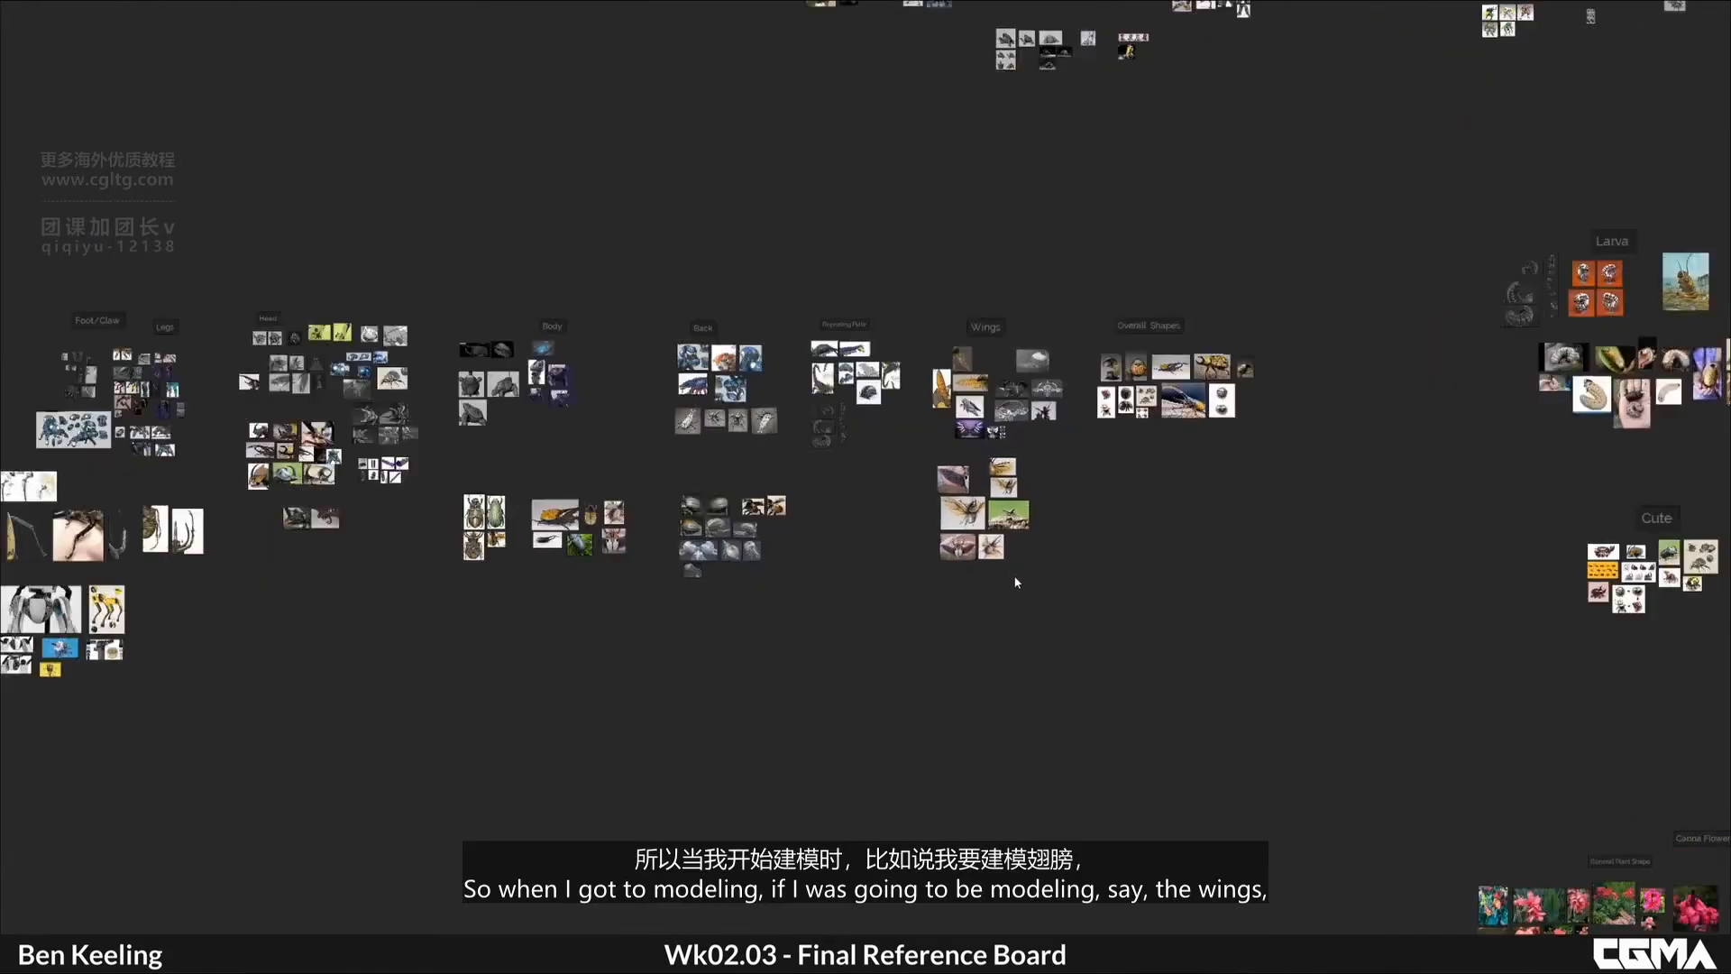
pyautogui.scroll(2, 953, 575)
pyautogui.scroll(-6, 1031, 292)
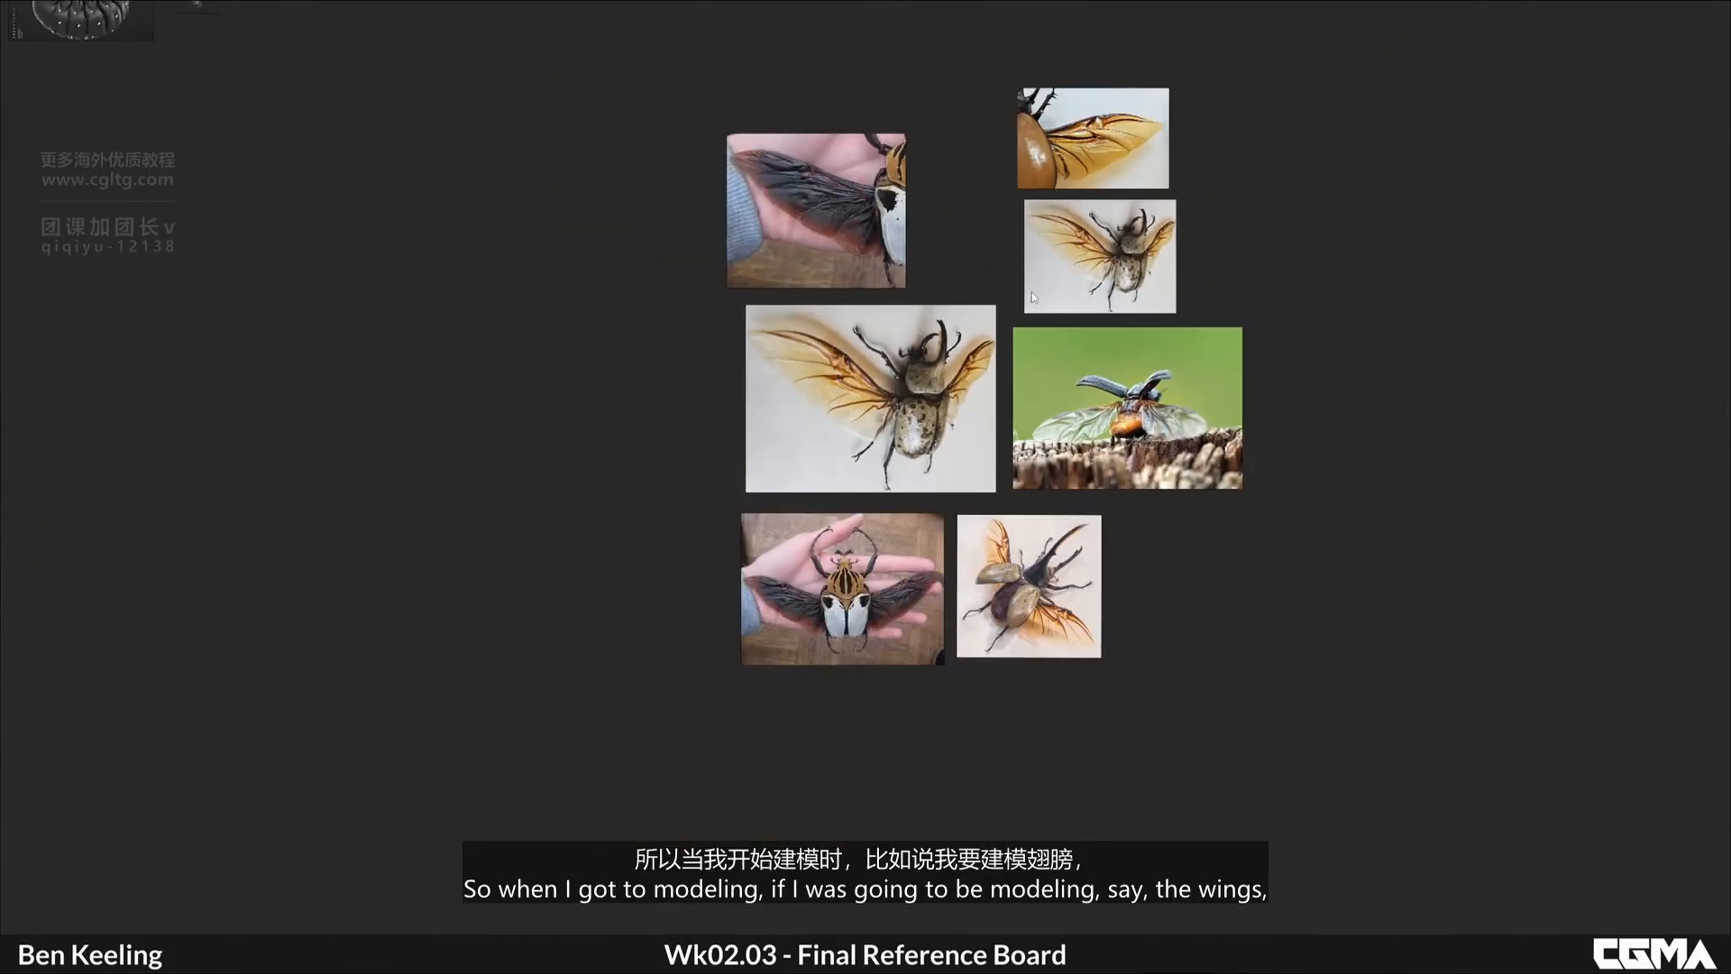
pyautogui.scroll(-8, 1019, 365)
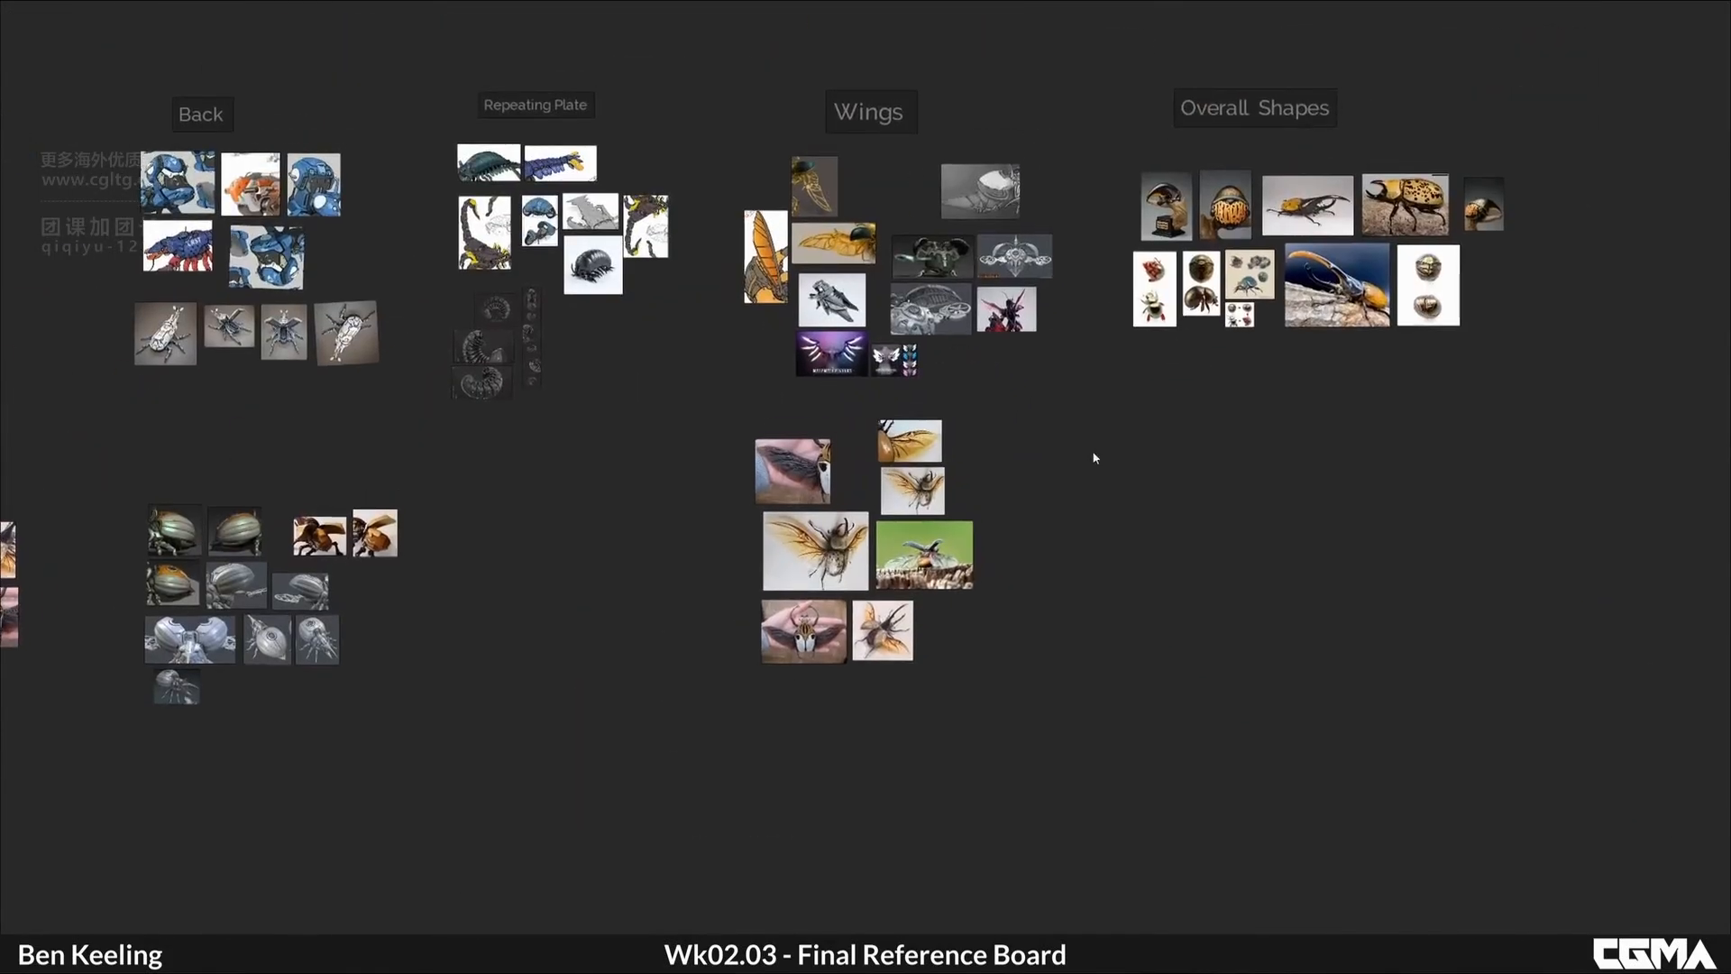
pyautogui.scroll(6, 1039, 491)
pyautogui.moveTo(1029, 532); pyautogui.dragTo(931, 565, button='middle')
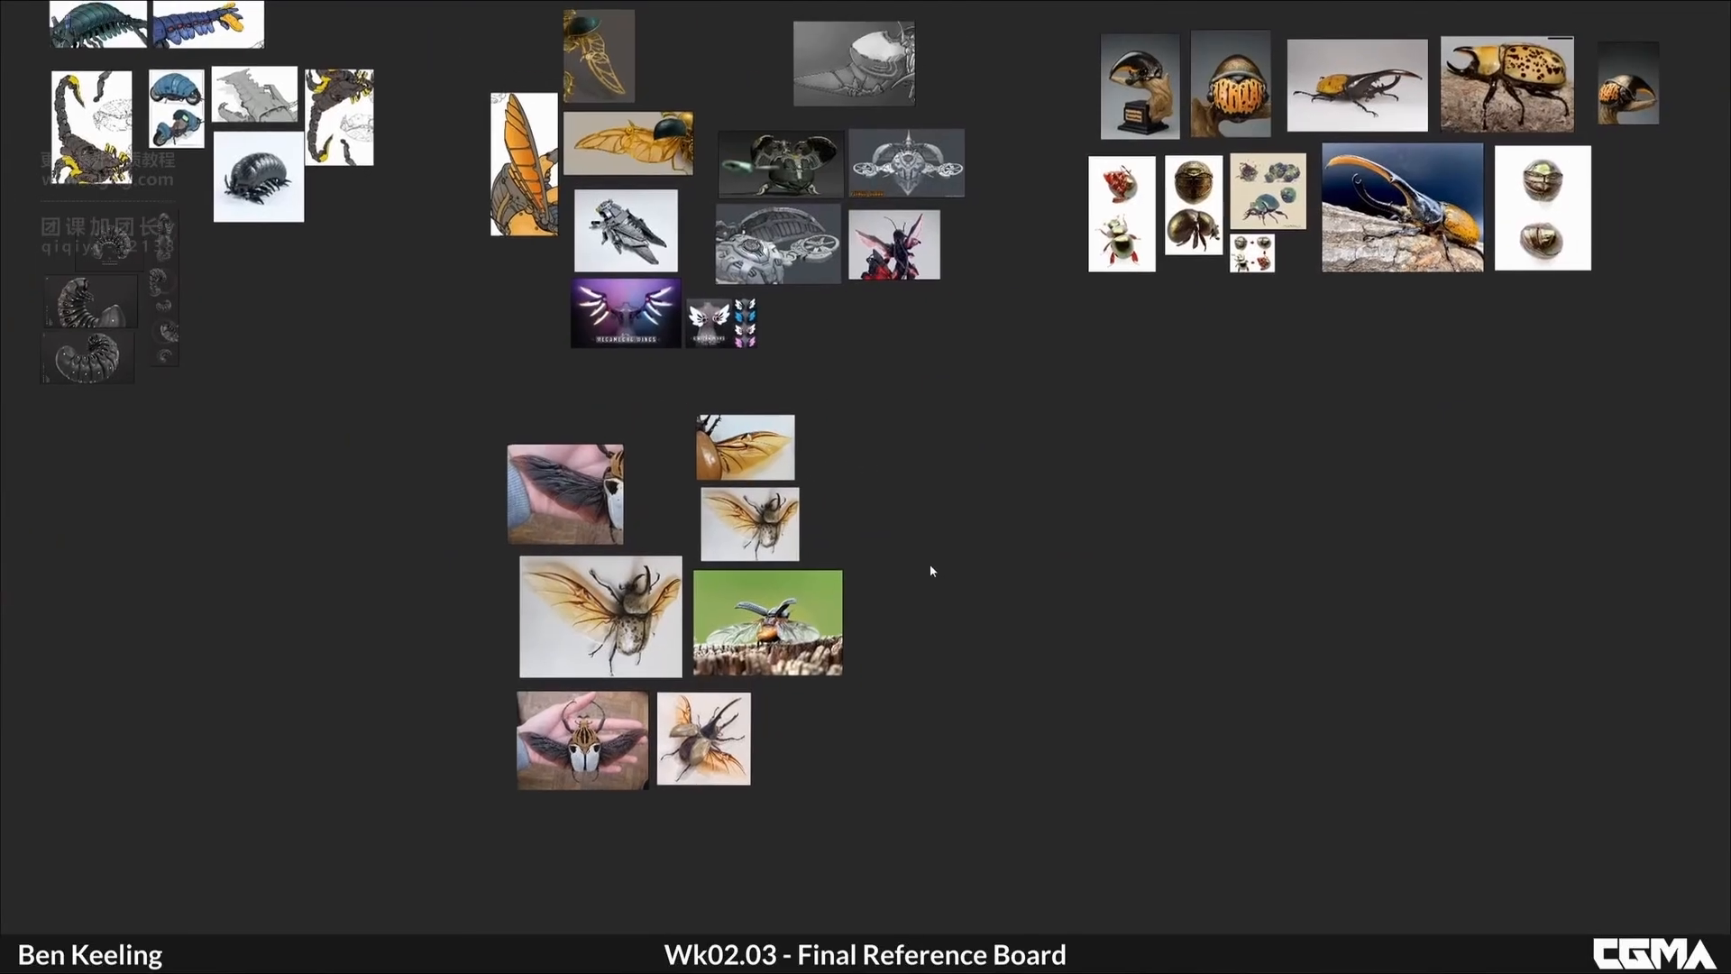
# Step: Examine the beetle leg photos and the hip joint diagram above them as references for modeling the leg
pyautogui.scroll(-6, 992, 584)
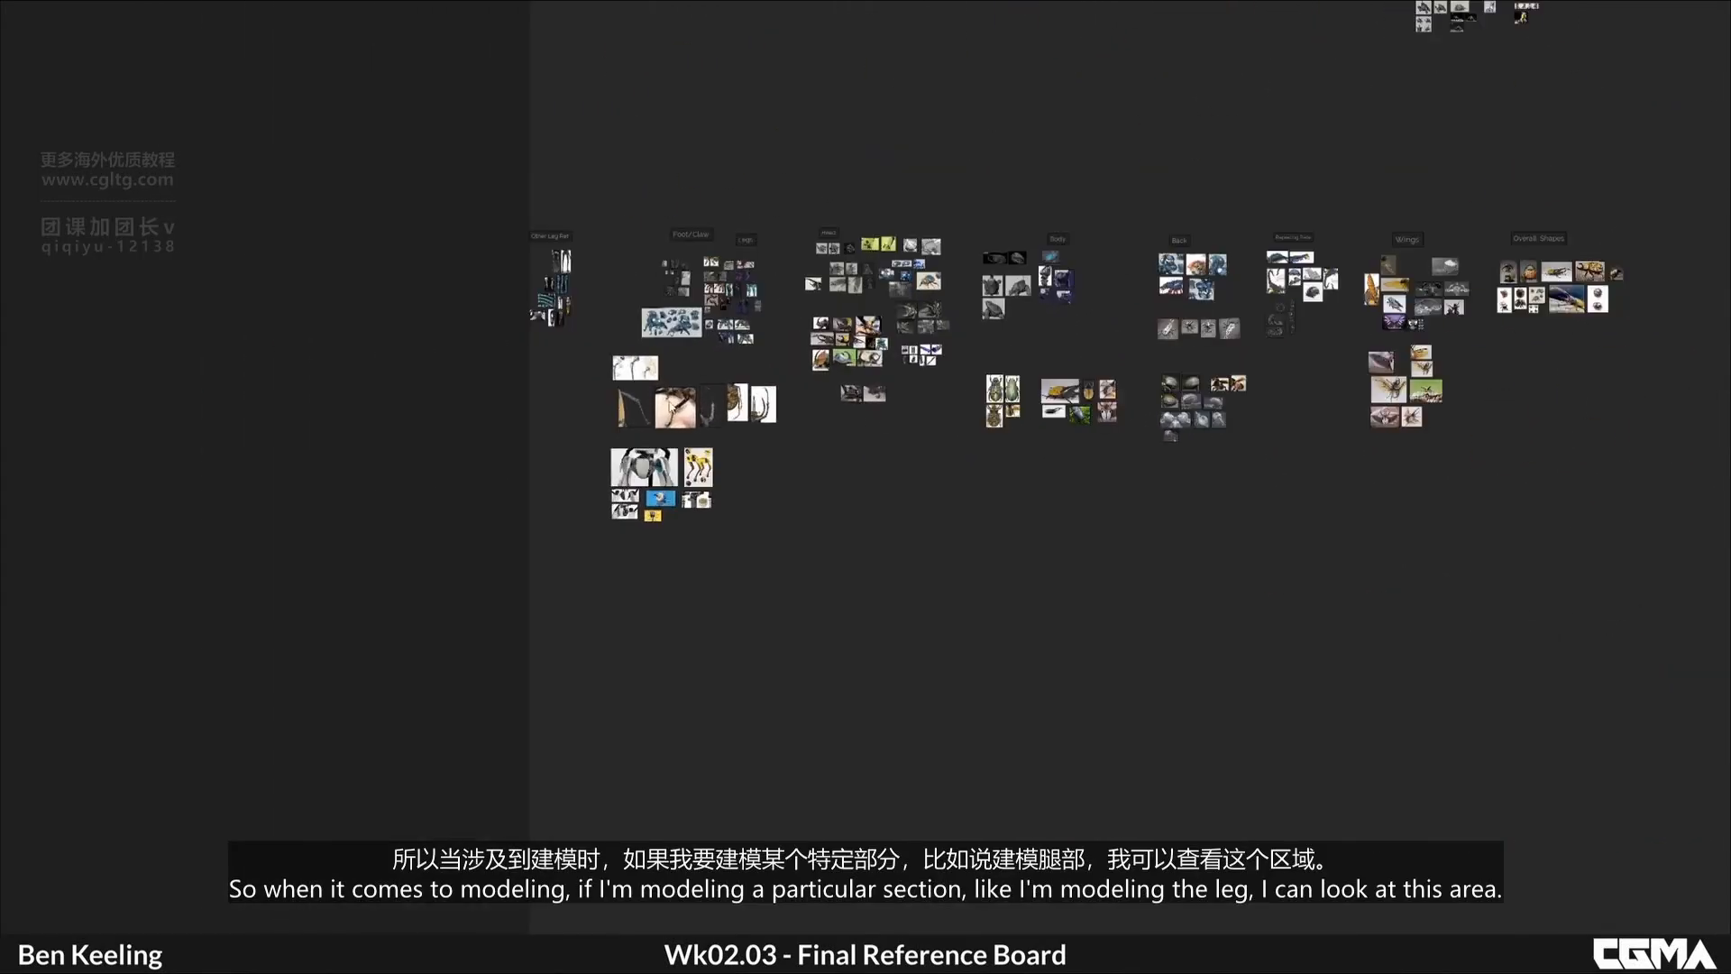
pyautogui.scroll(2, 577, 357)
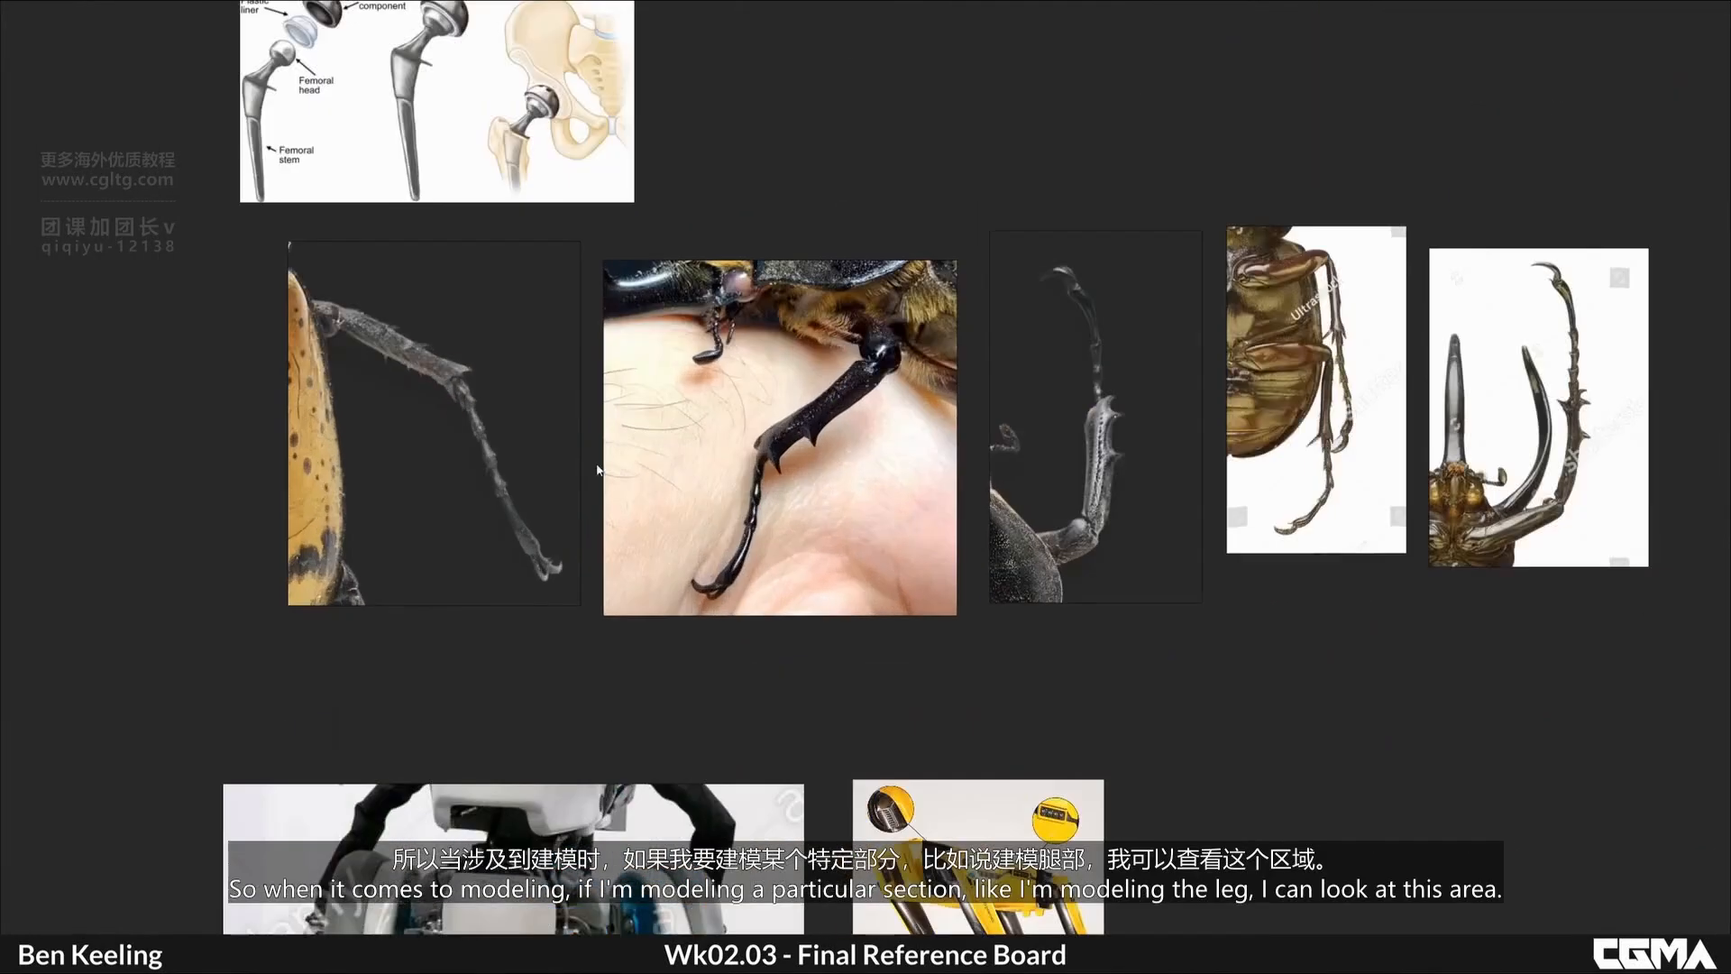
pyautogui.scroll(-1, 802, 418)
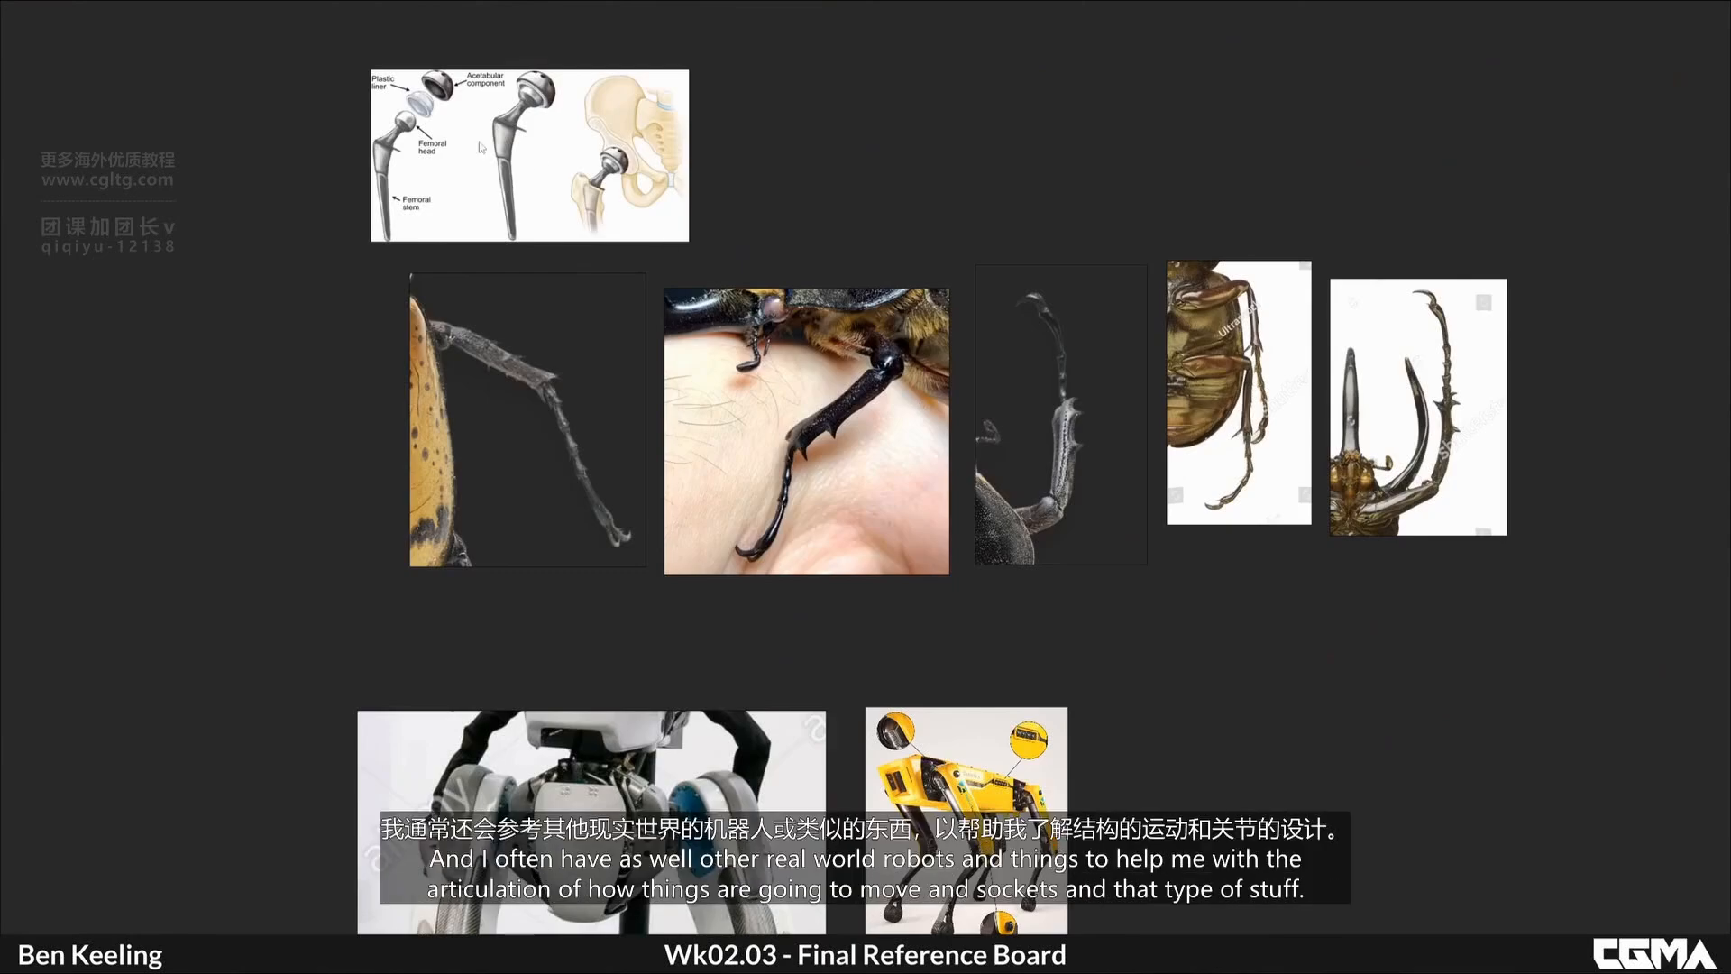
pyautogui.scroll(-1, 802, 418)
# Step: Study the robot and ball-and-socket joint images below the beetle legs for how joints articulate and structures move
pyautogui.moveTo(801, 418); pyautogui.dragTo(653, 372, button='middle')
pyautogui.scroll(-2, 775, 550)
pyautogui.moveTo(569, 739); pyautogui.dragTo(673, 640, button='middle')
pyautogui.scroll(4, 674, 640)
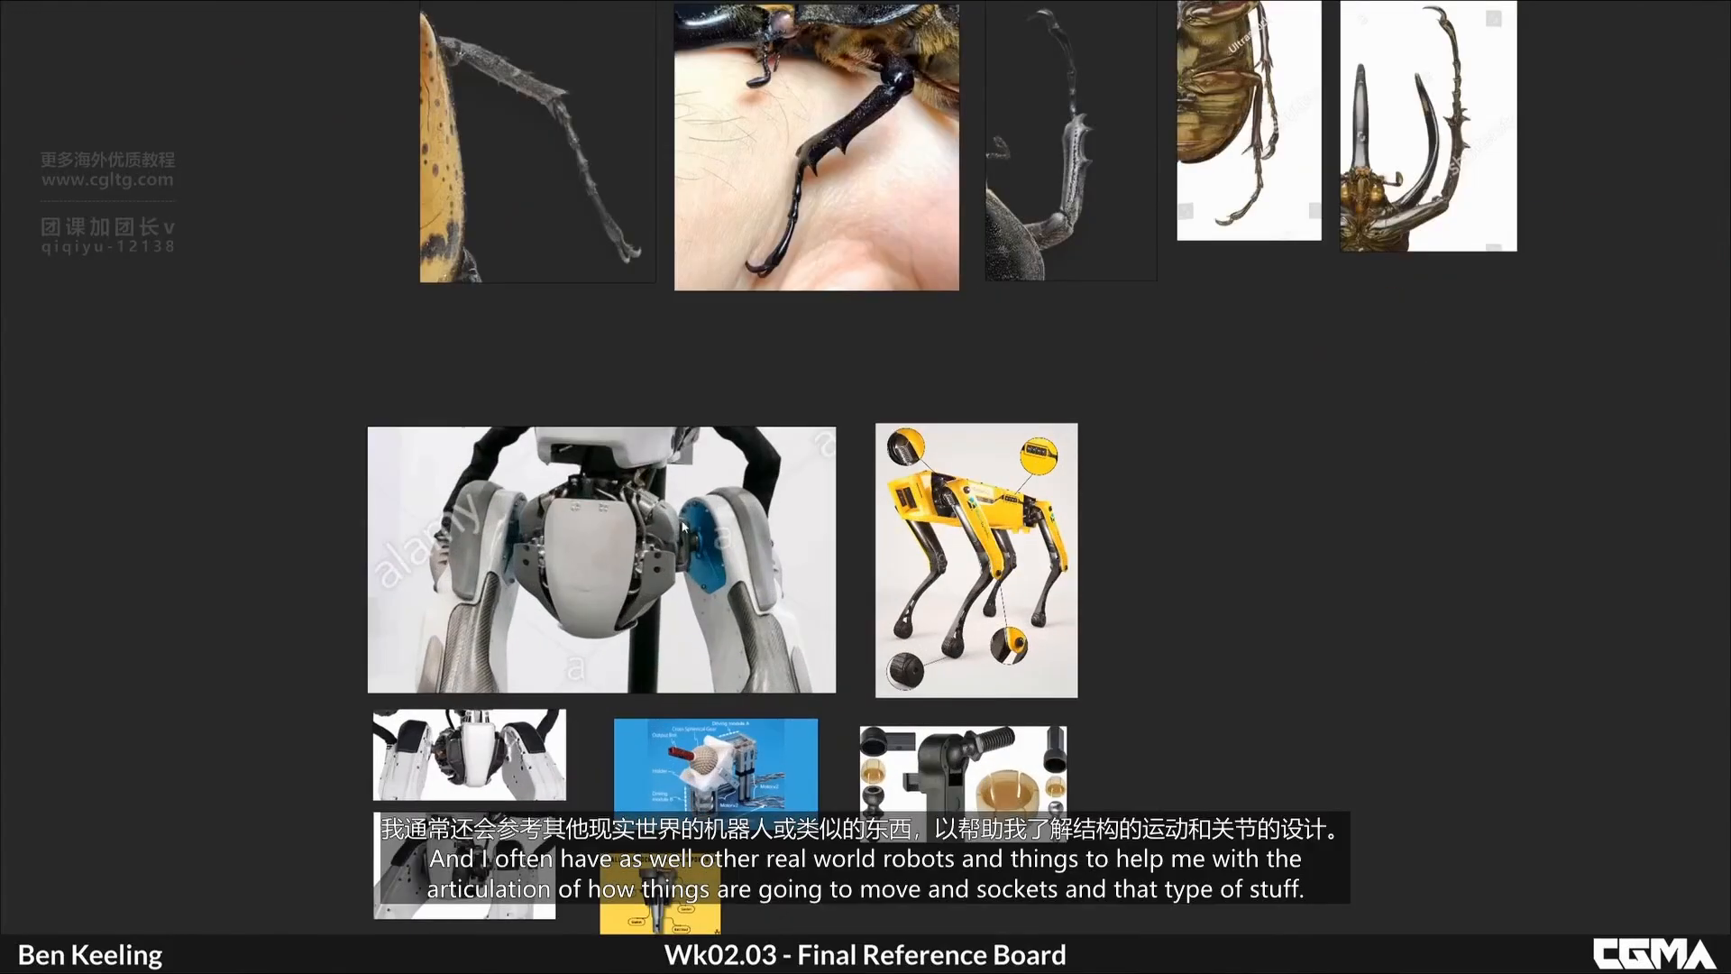
pyautogui.moveTo(843, 674); pyautogui.dragTo(828, 506, button='middle')
pyautogui.scroll(5, 714, 631)
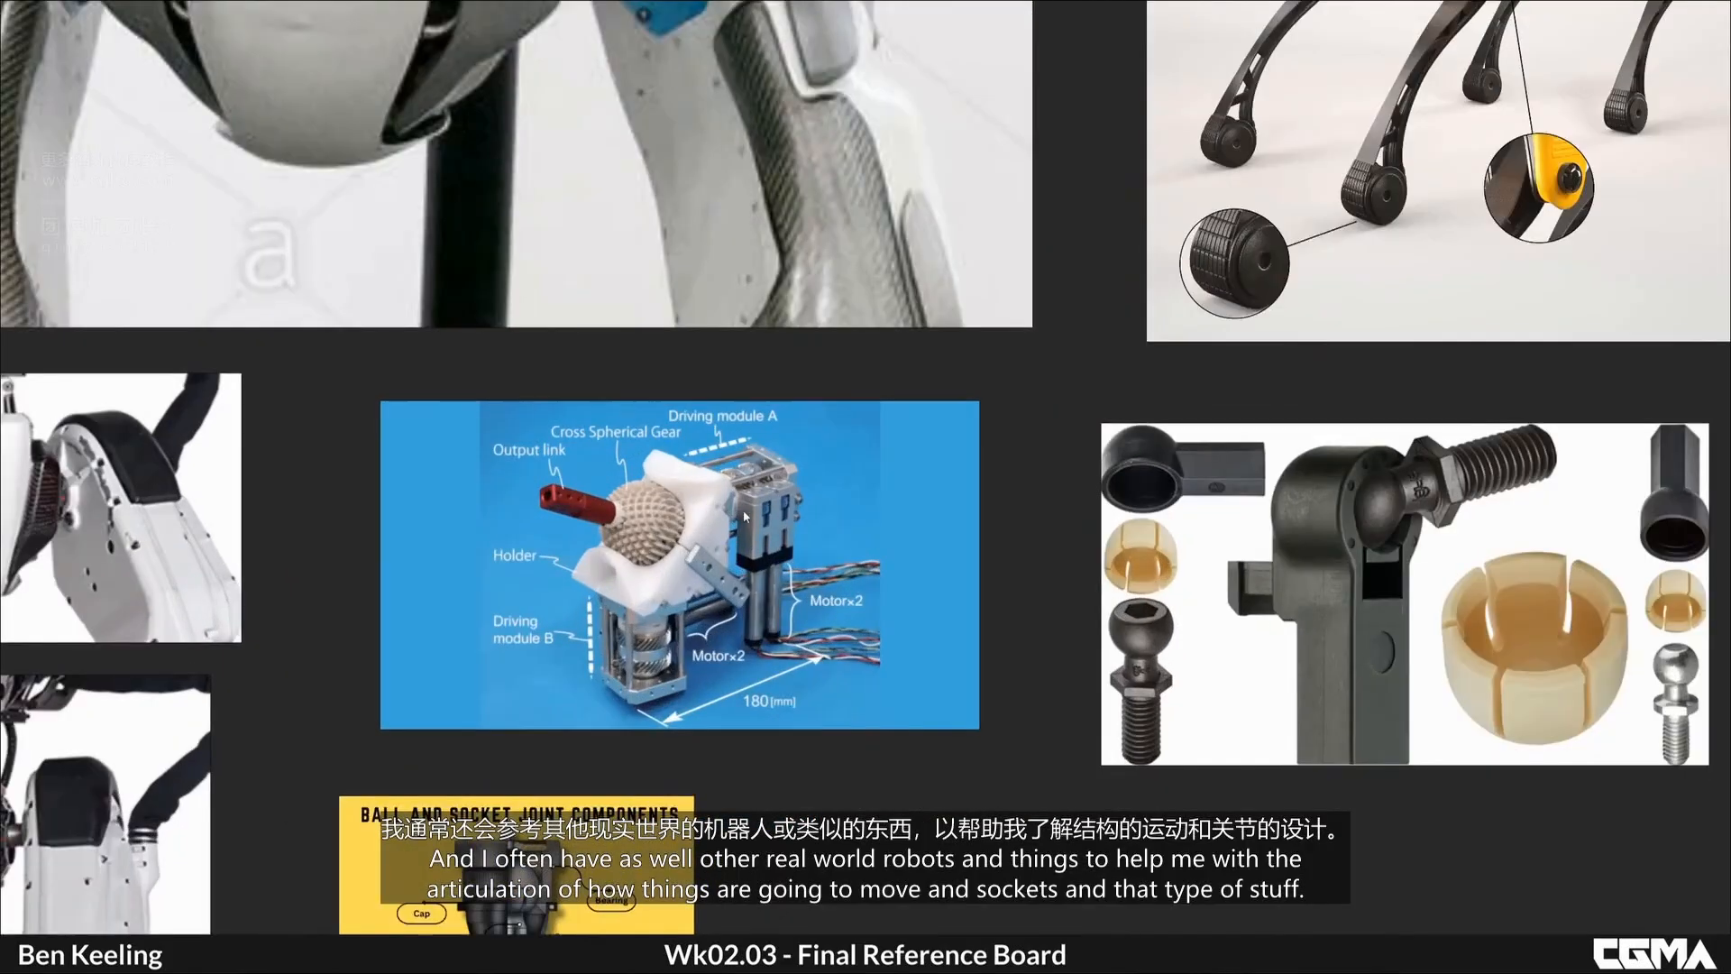
pyautogui.scroll(-2, 685, 568)
pyautogui.scroll(-1, 1060, 540)
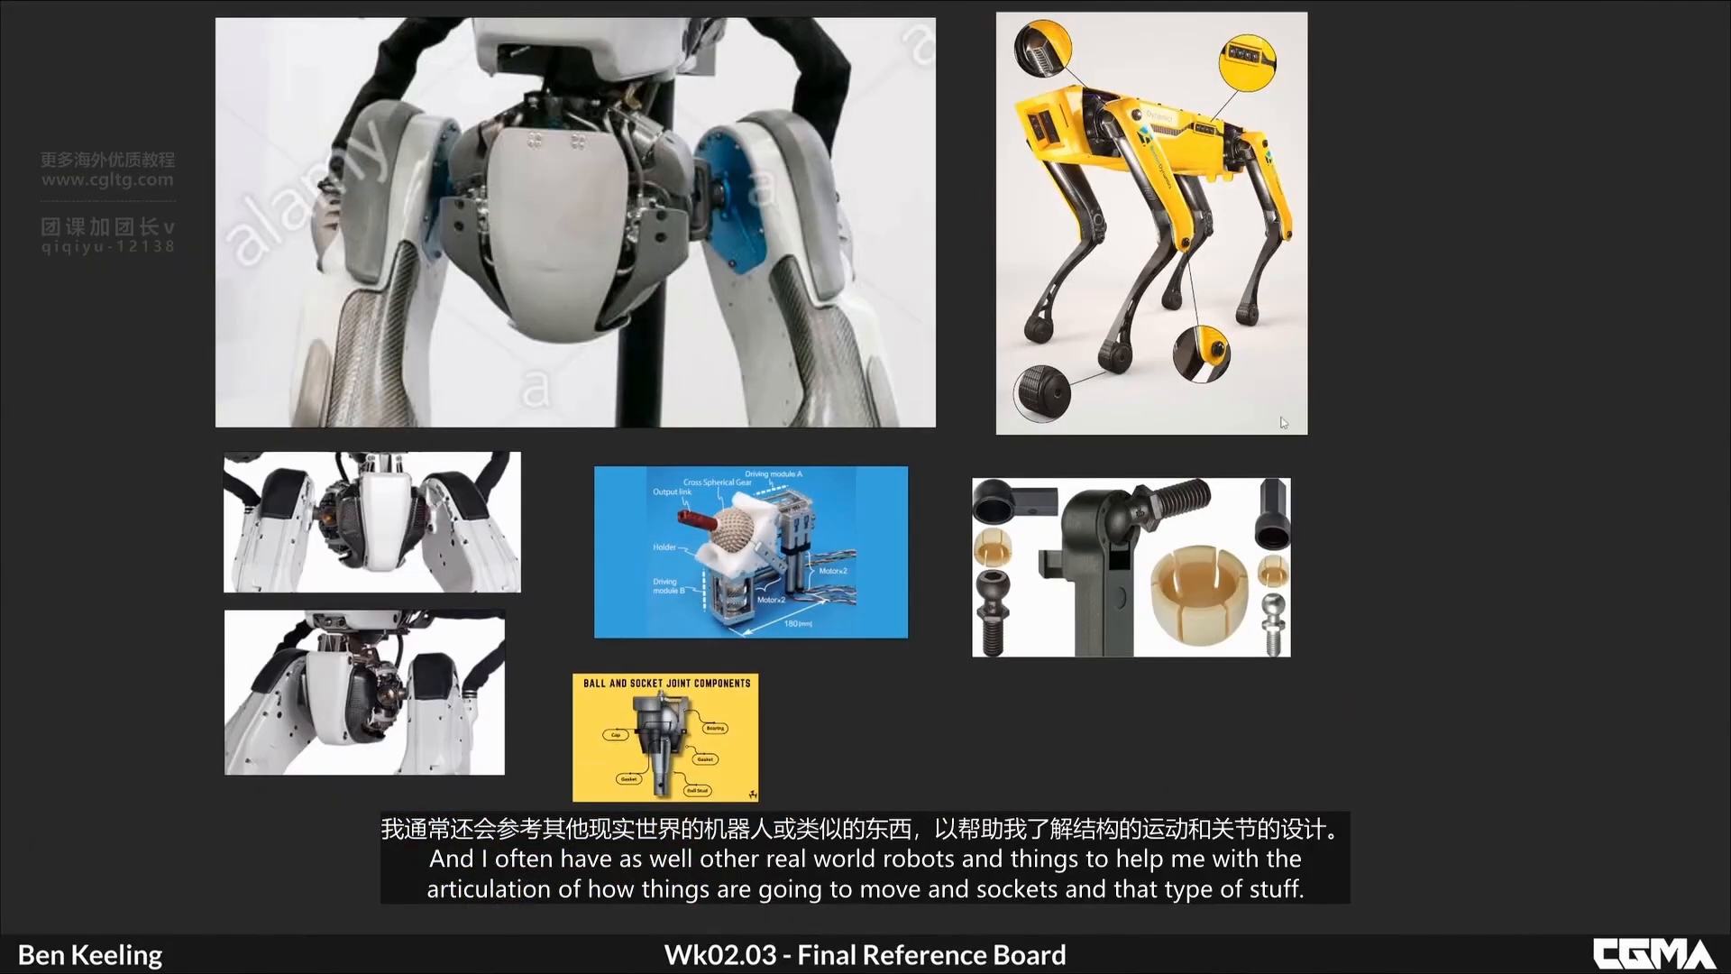
pyautogui.scroll(-4, 1137, 420)
pyautogui.moveTo(1042, 468); pyautogui.dragTo(969, 676, button='middle')
pyautogui.scroll(-1, 969, 675)
pyautogui.scroll(-2, 1022, 514)
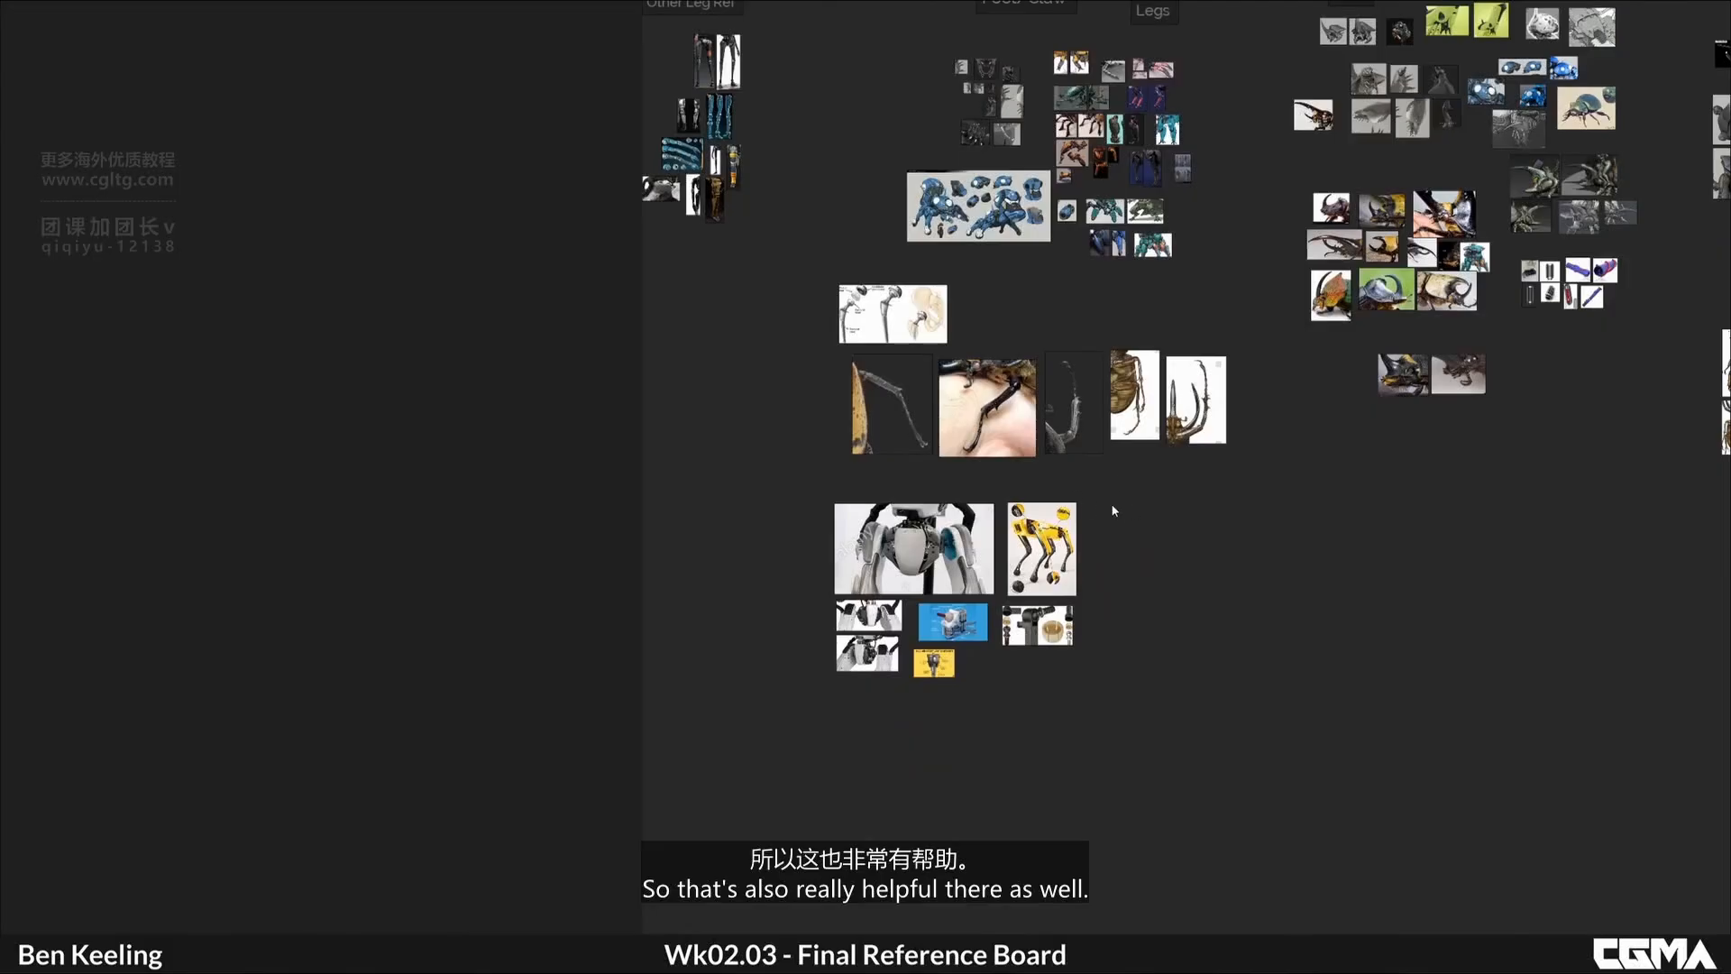
pyautogui.moveTo(1114, 510); pyautogui.dragTo(960, 518, button='middle')
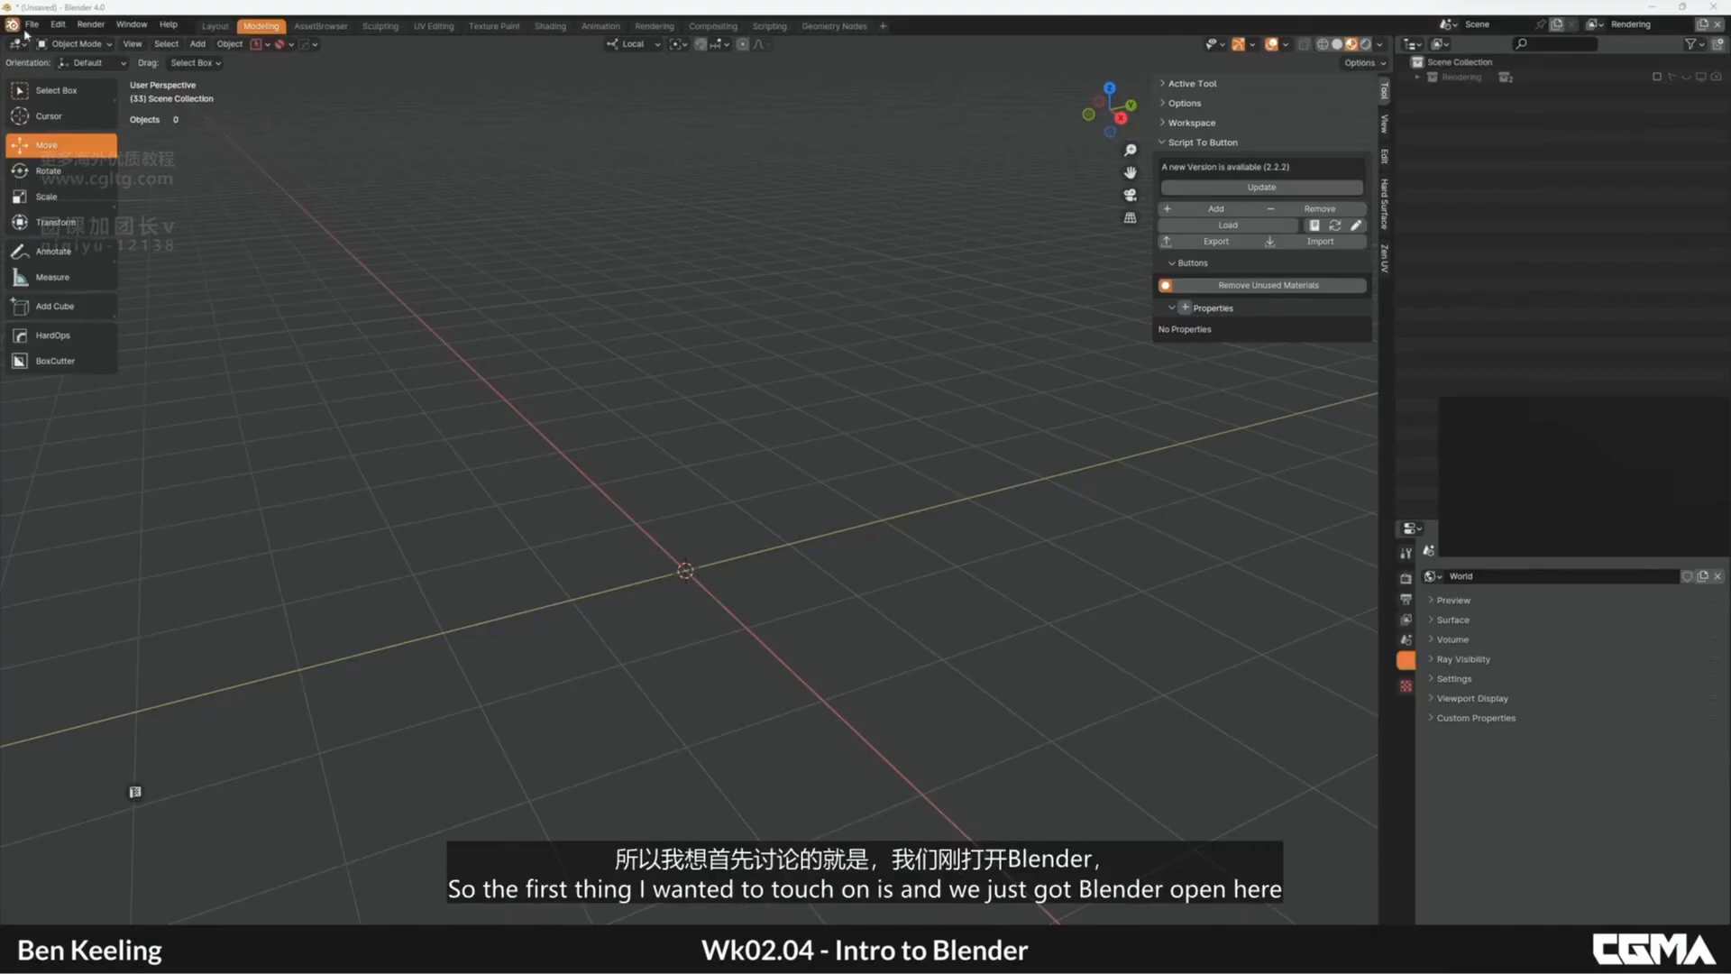
# Step: Switch to Blender, open an enlarged Preferences window on the add-ons and clear the "zen" search filter
pyautogui.click(58, 25)
pyautogui.click(94, 213)
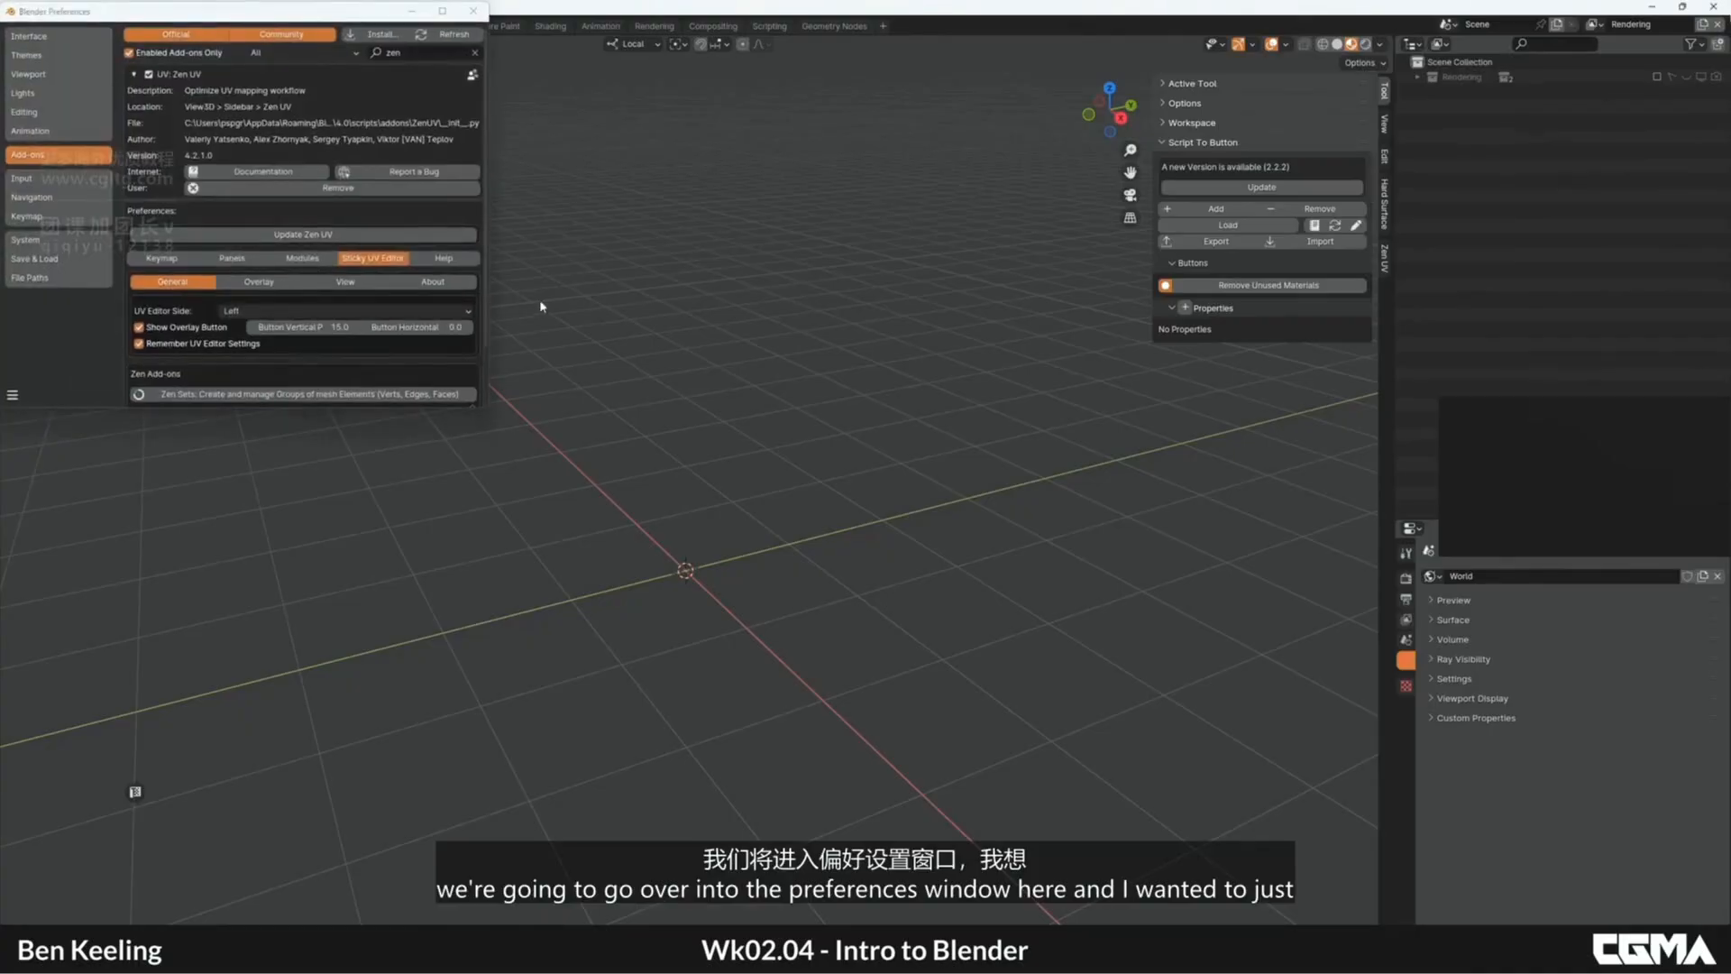
pyautogui.moveTo(677, 163); pyautogui.dragTo(677, 165)
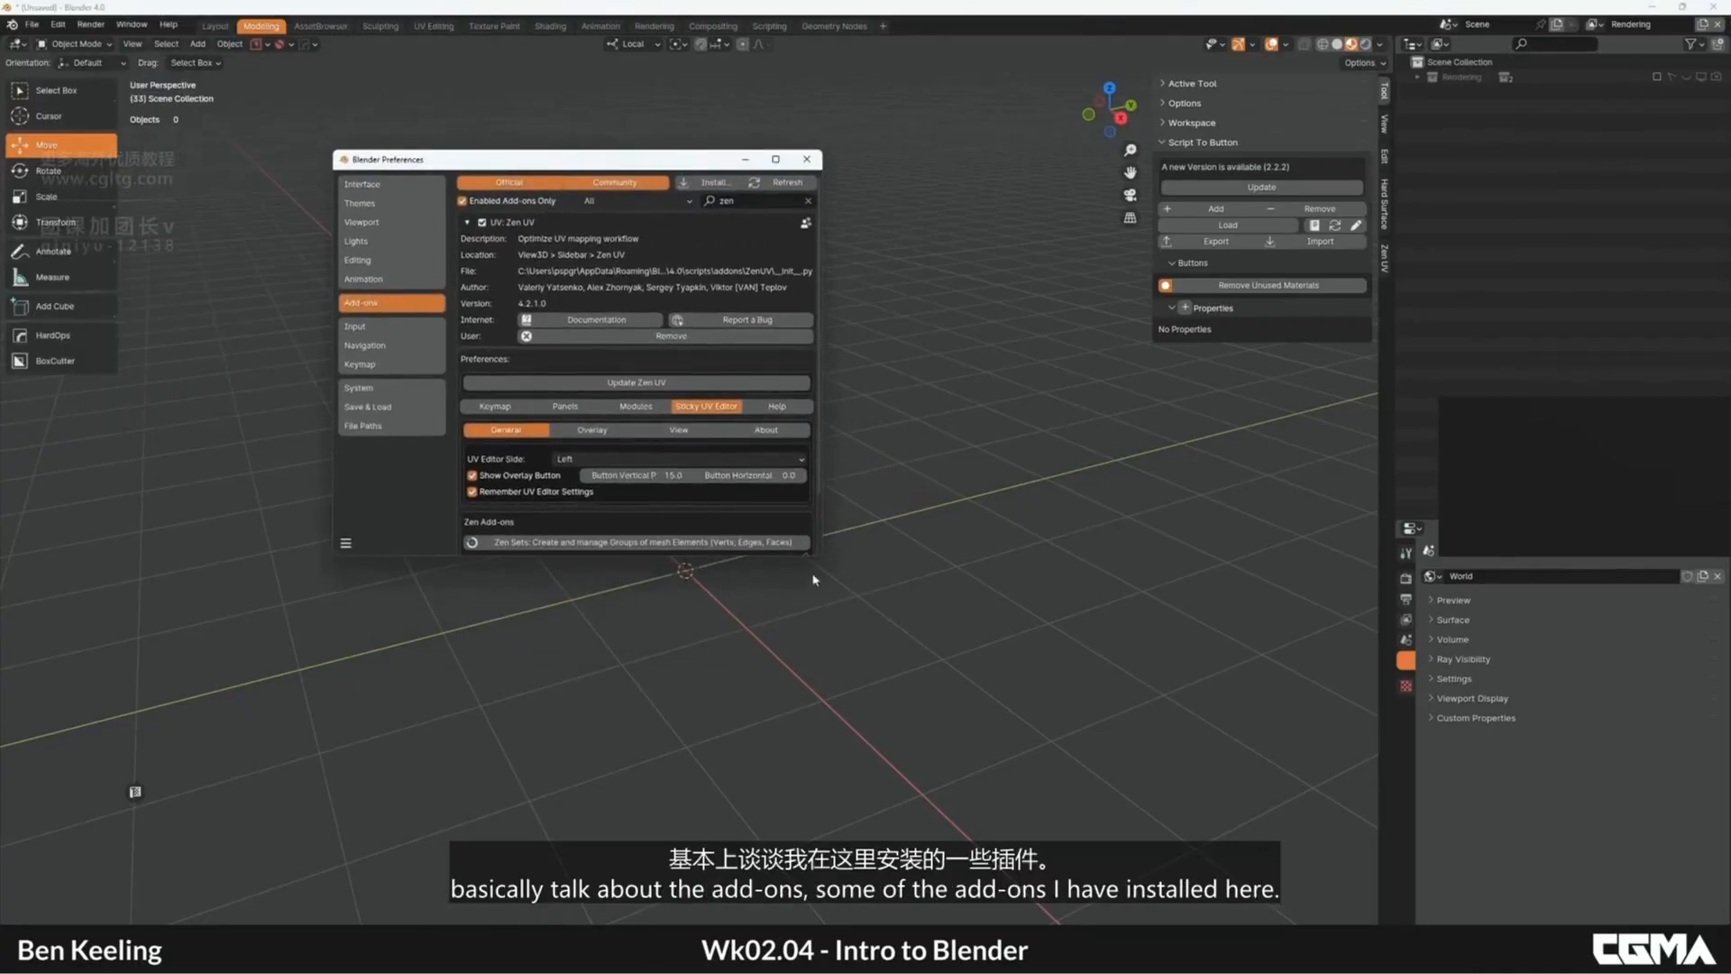
pyautogui.moveTo(820, 561); pyautogui.dragTo(1139, 683)
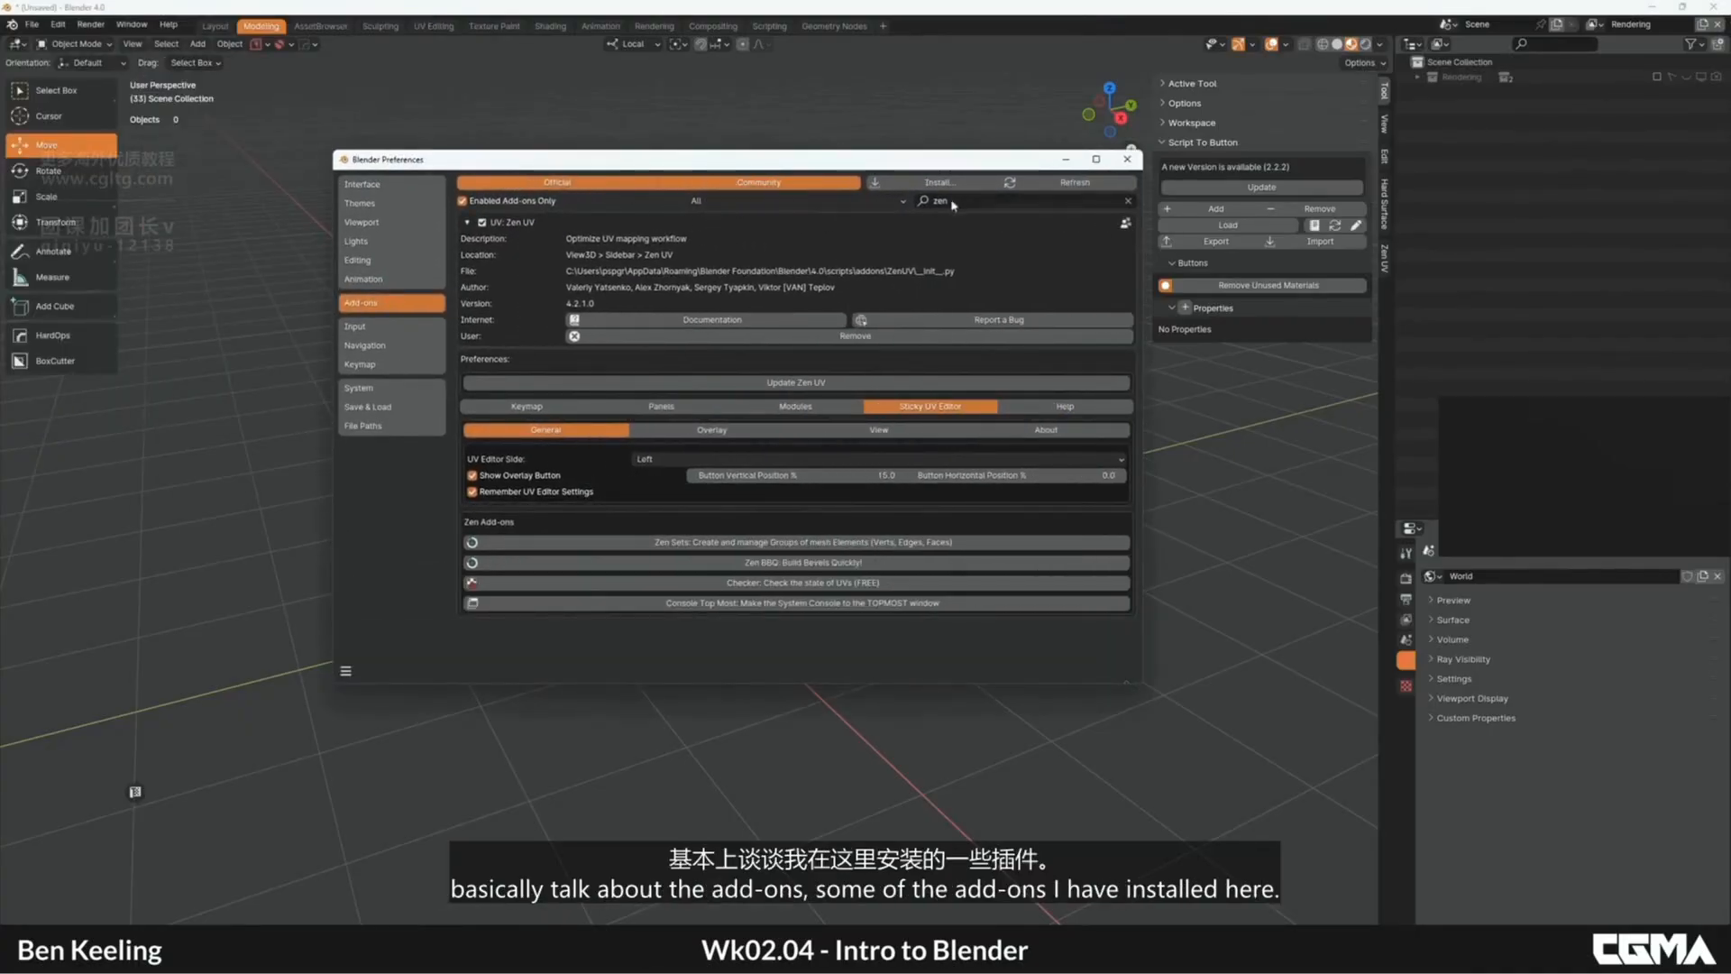
pyautogui.click(1130, 201)
pyautogui.scroll(2, 786, 278)
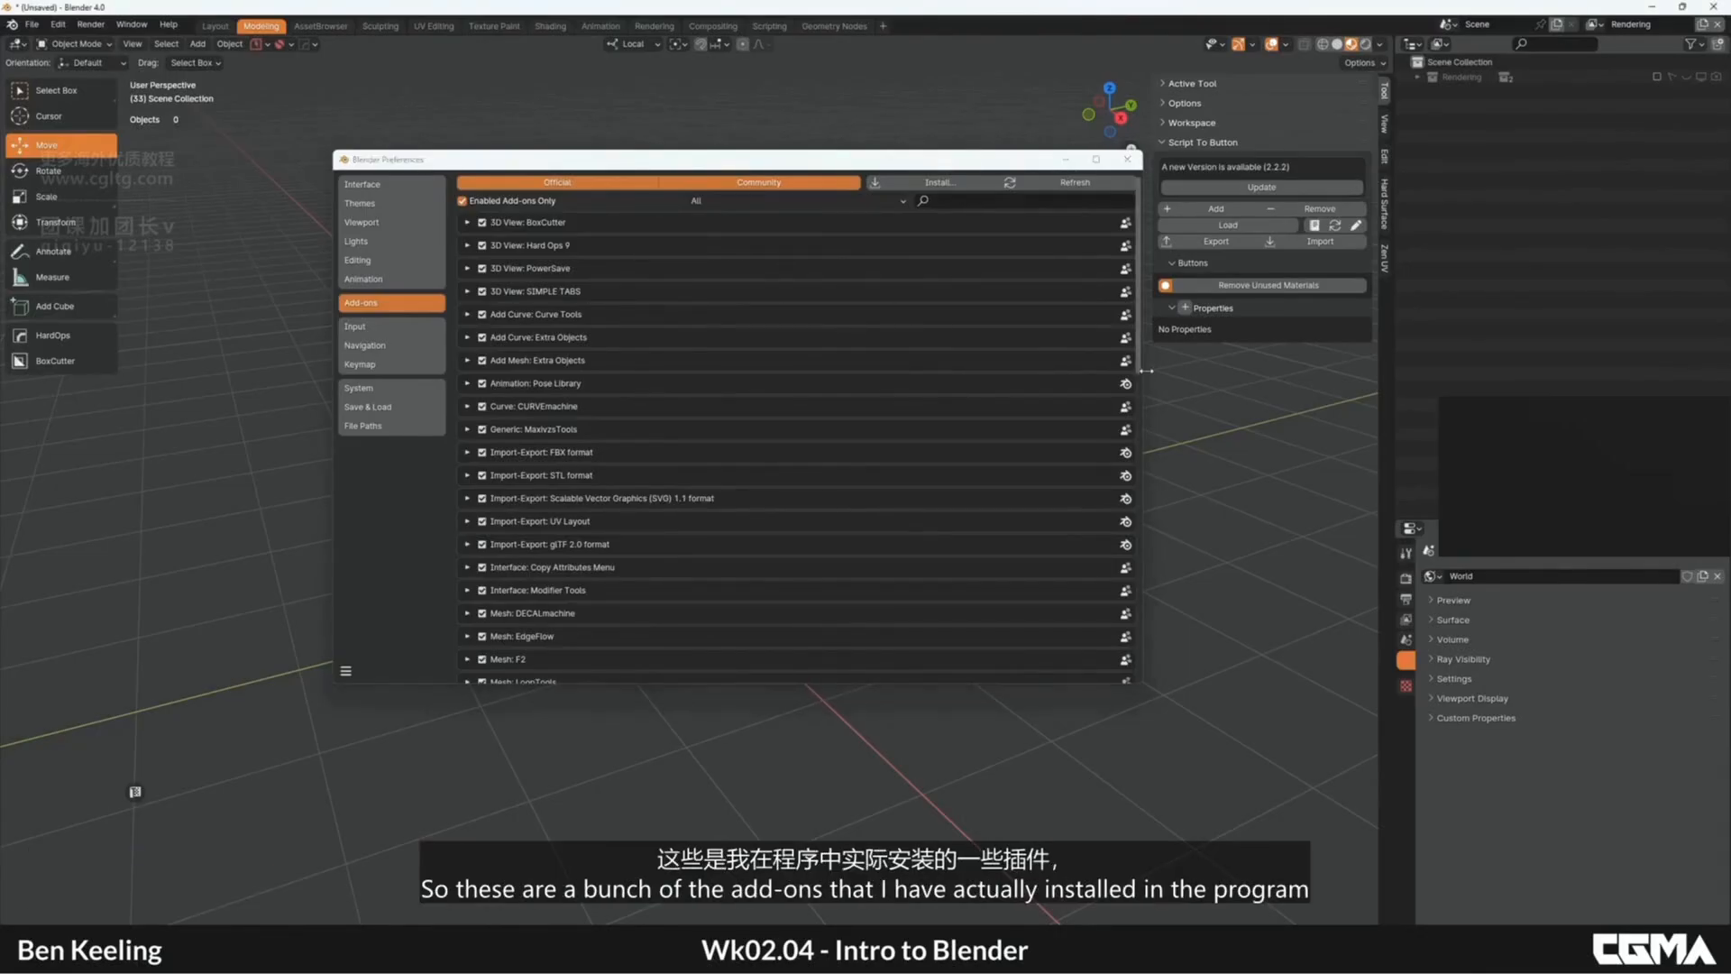
# Step: Look through the full list of enabled add-ons, from BoxCutter to Zen UV
pyautogui.moveTo(1139, 365); pyautogui.dragTo(1127, 294)
pyautogui.click(468, 632)
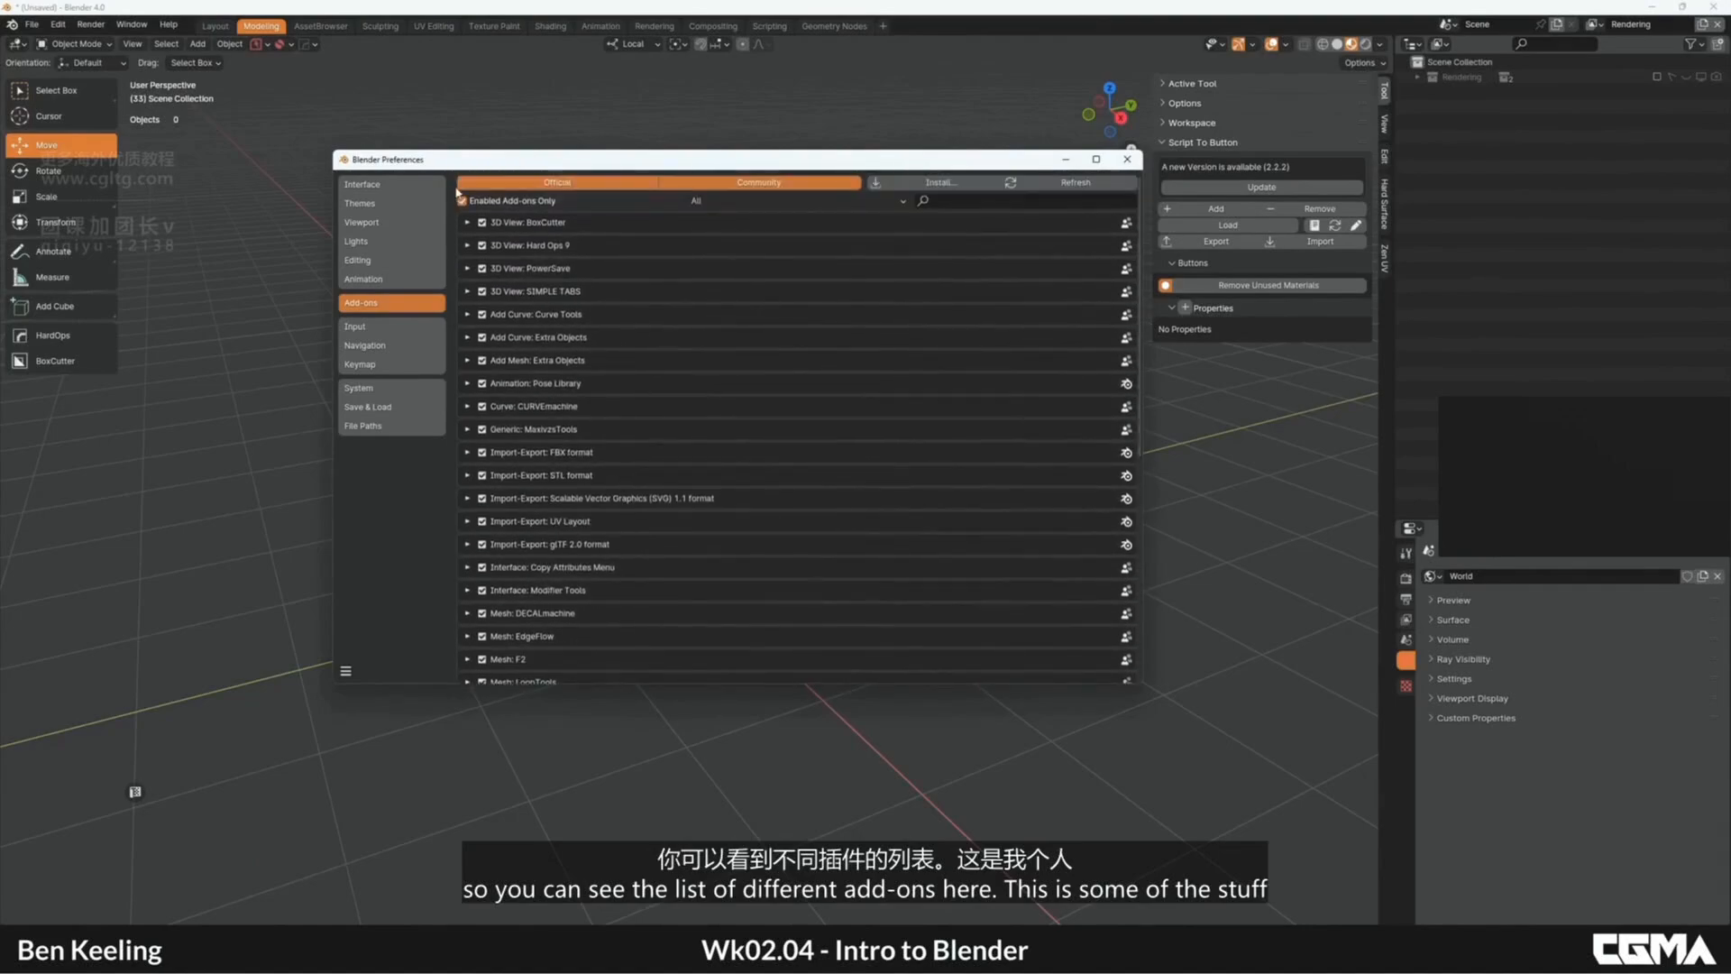
pyautogui.scroll(-5, 1123, 415)
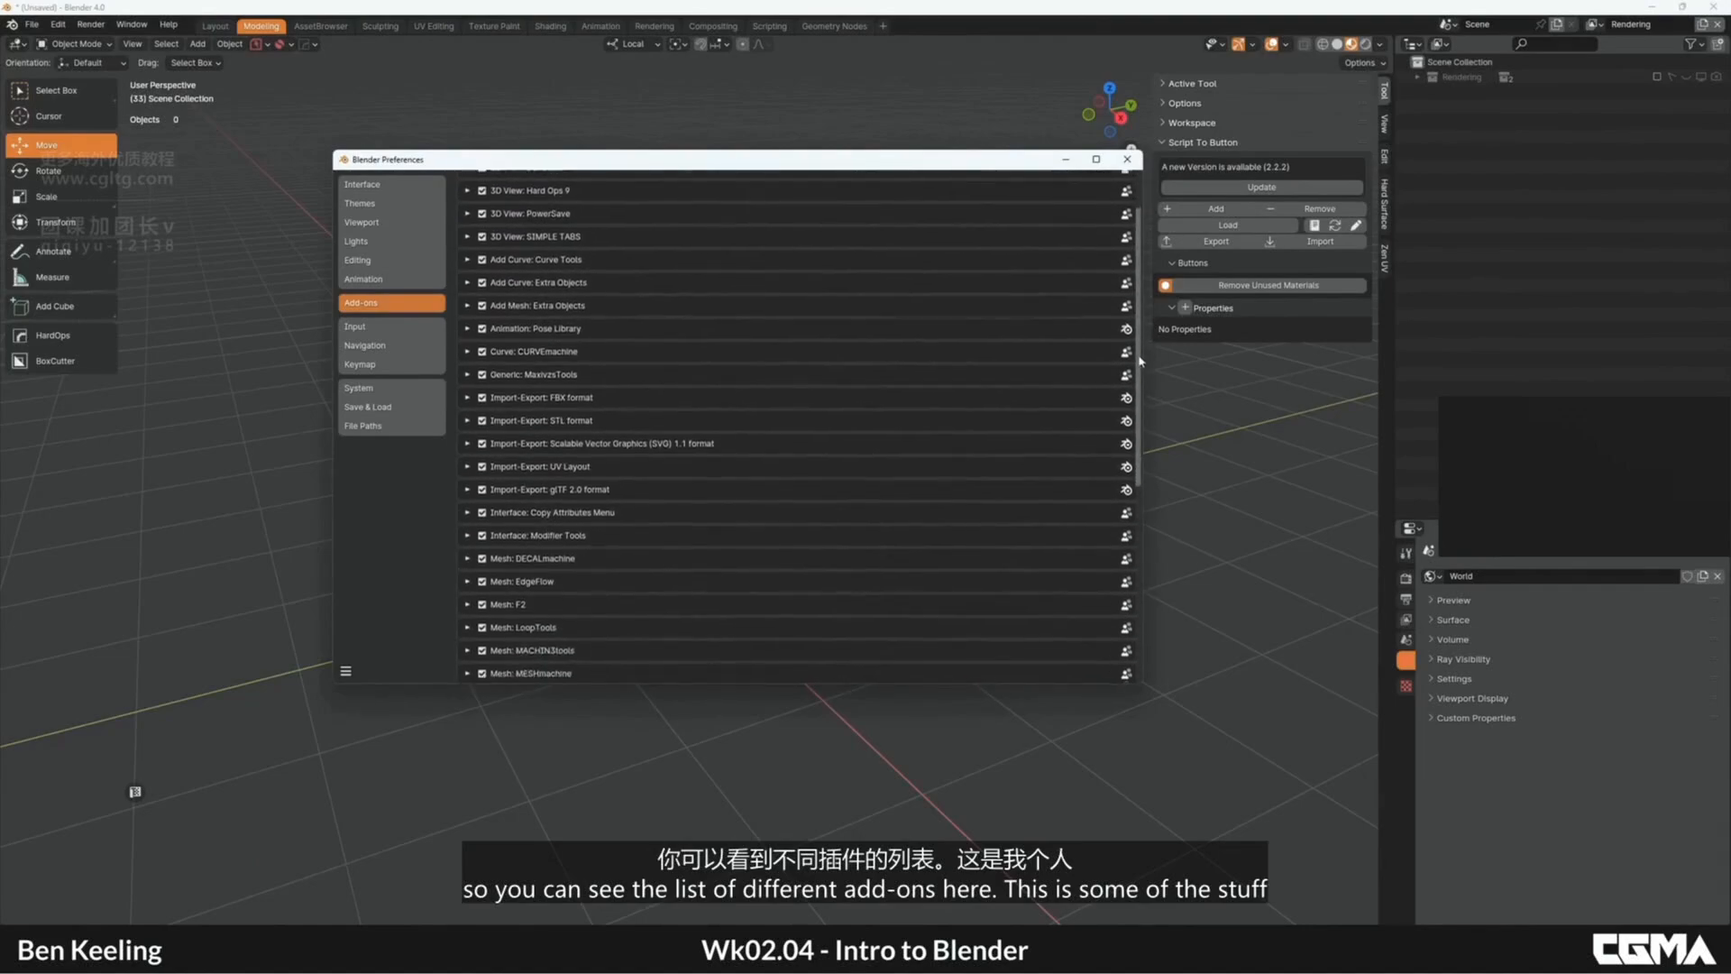
pyautogui.scroll(-4, 1128, 456)
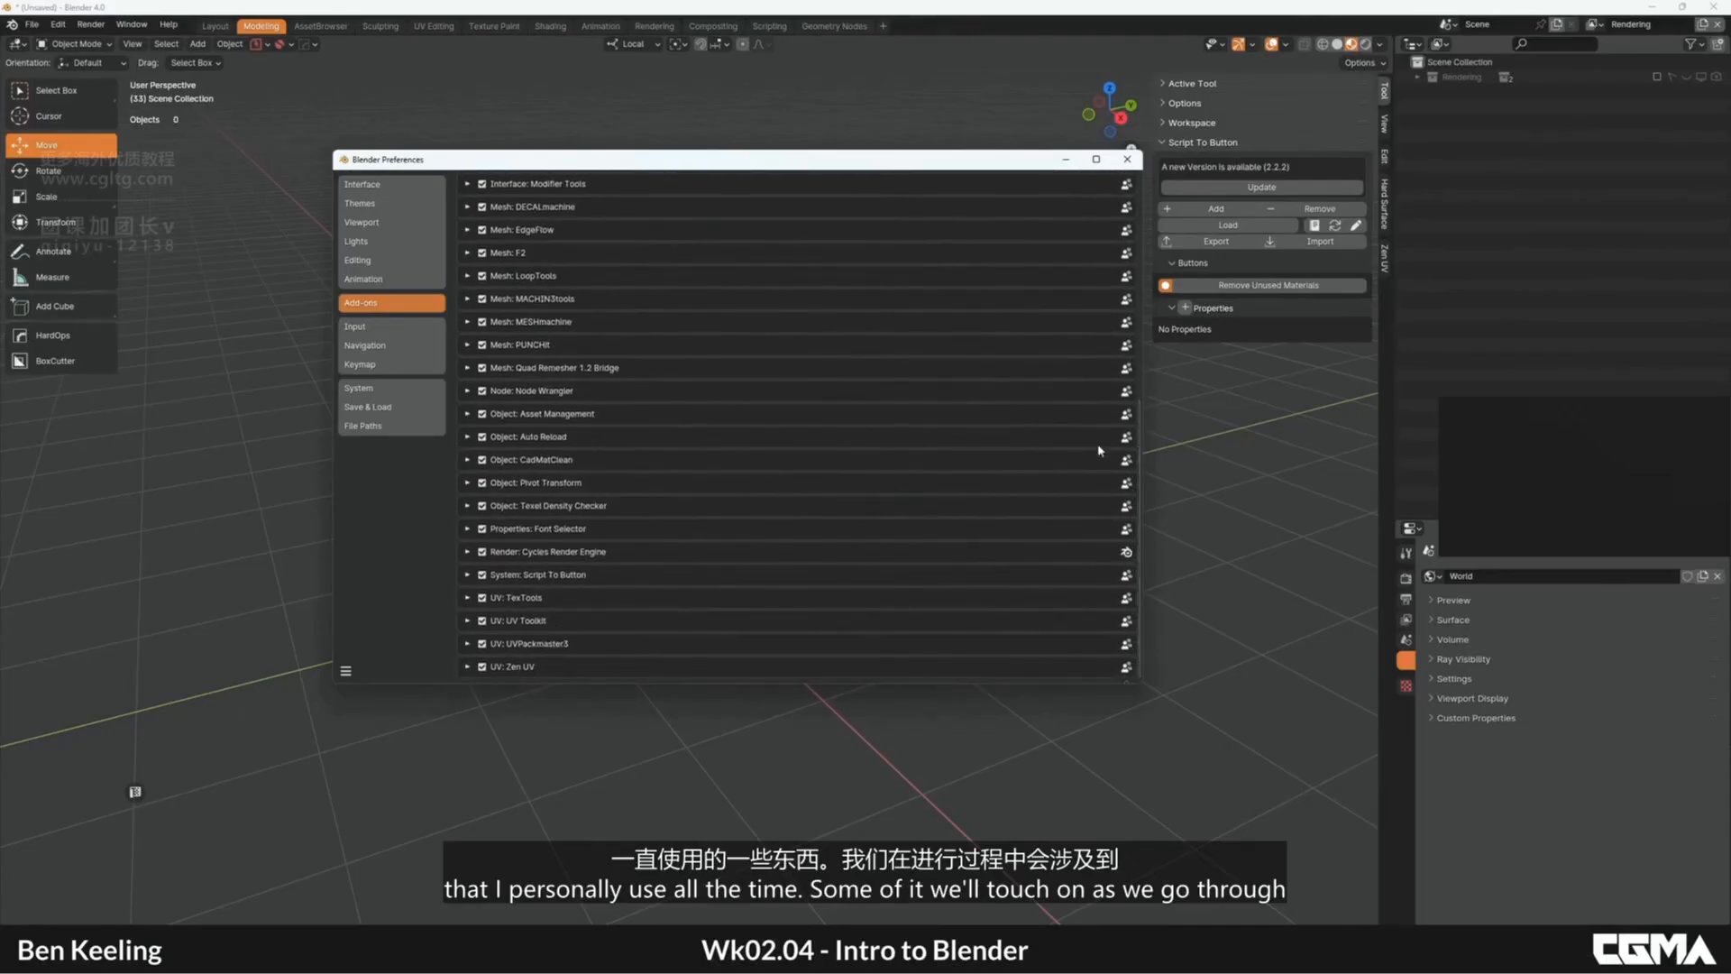
pyautogui.moveTo(1138, 442); pyautogui.dragTo(1124, 219)
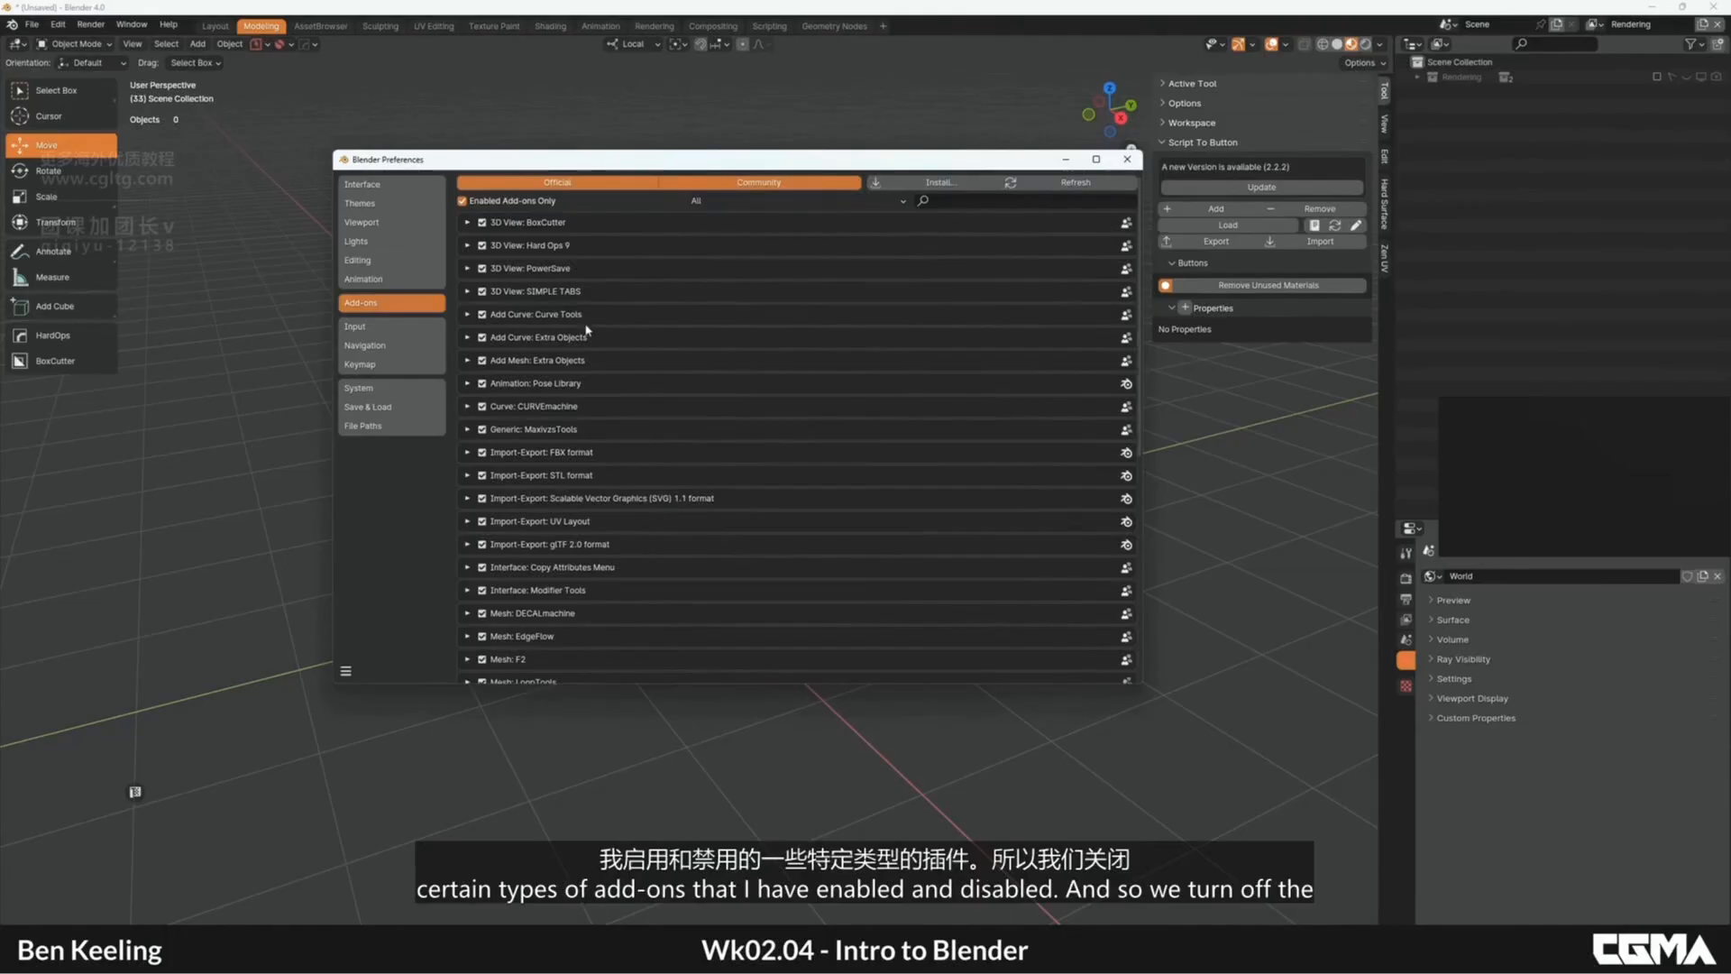
# Step: Compare the enabled Community and Official add-ons by listing each category separately, finishing with the Community ones
pyautogui.click(596, 183)
pyautogui.click(775, 183)
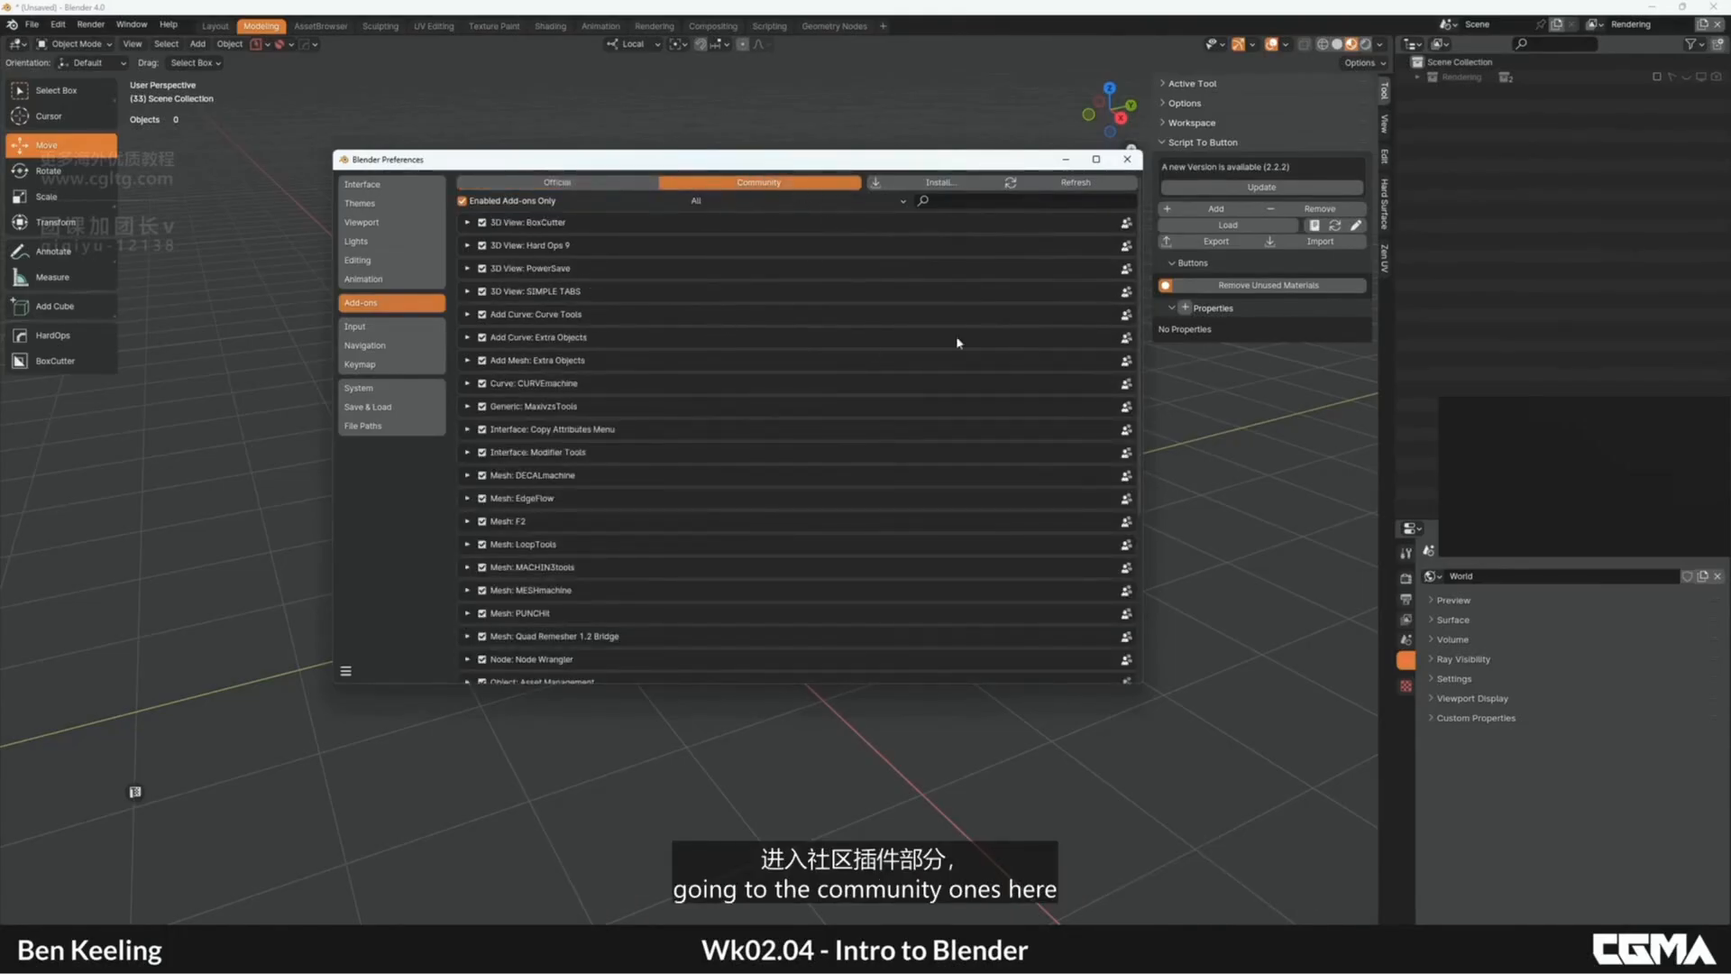
pyautogui.moveTo(1138, 261)
pyautogui.mouseDown()
pyautogui.moveTo(1139, 434)
pyautogui.moveTo(1138, 266)
pyautogui.mouseUp()
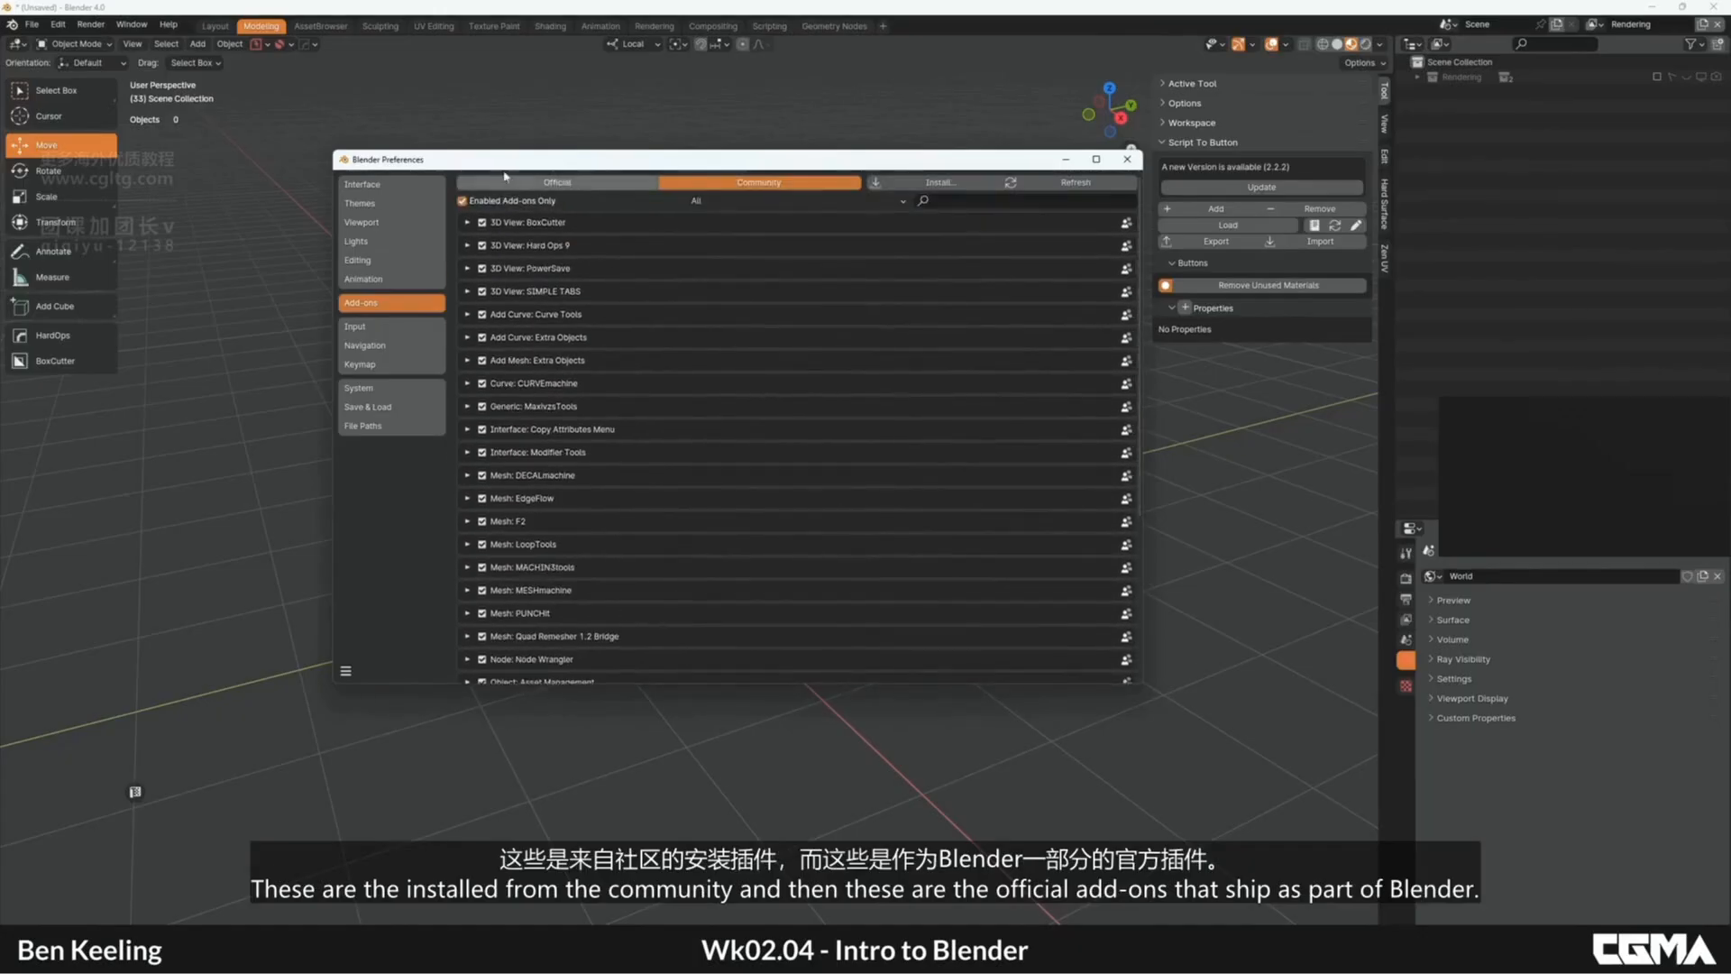
pyautogui.click(560, 181)
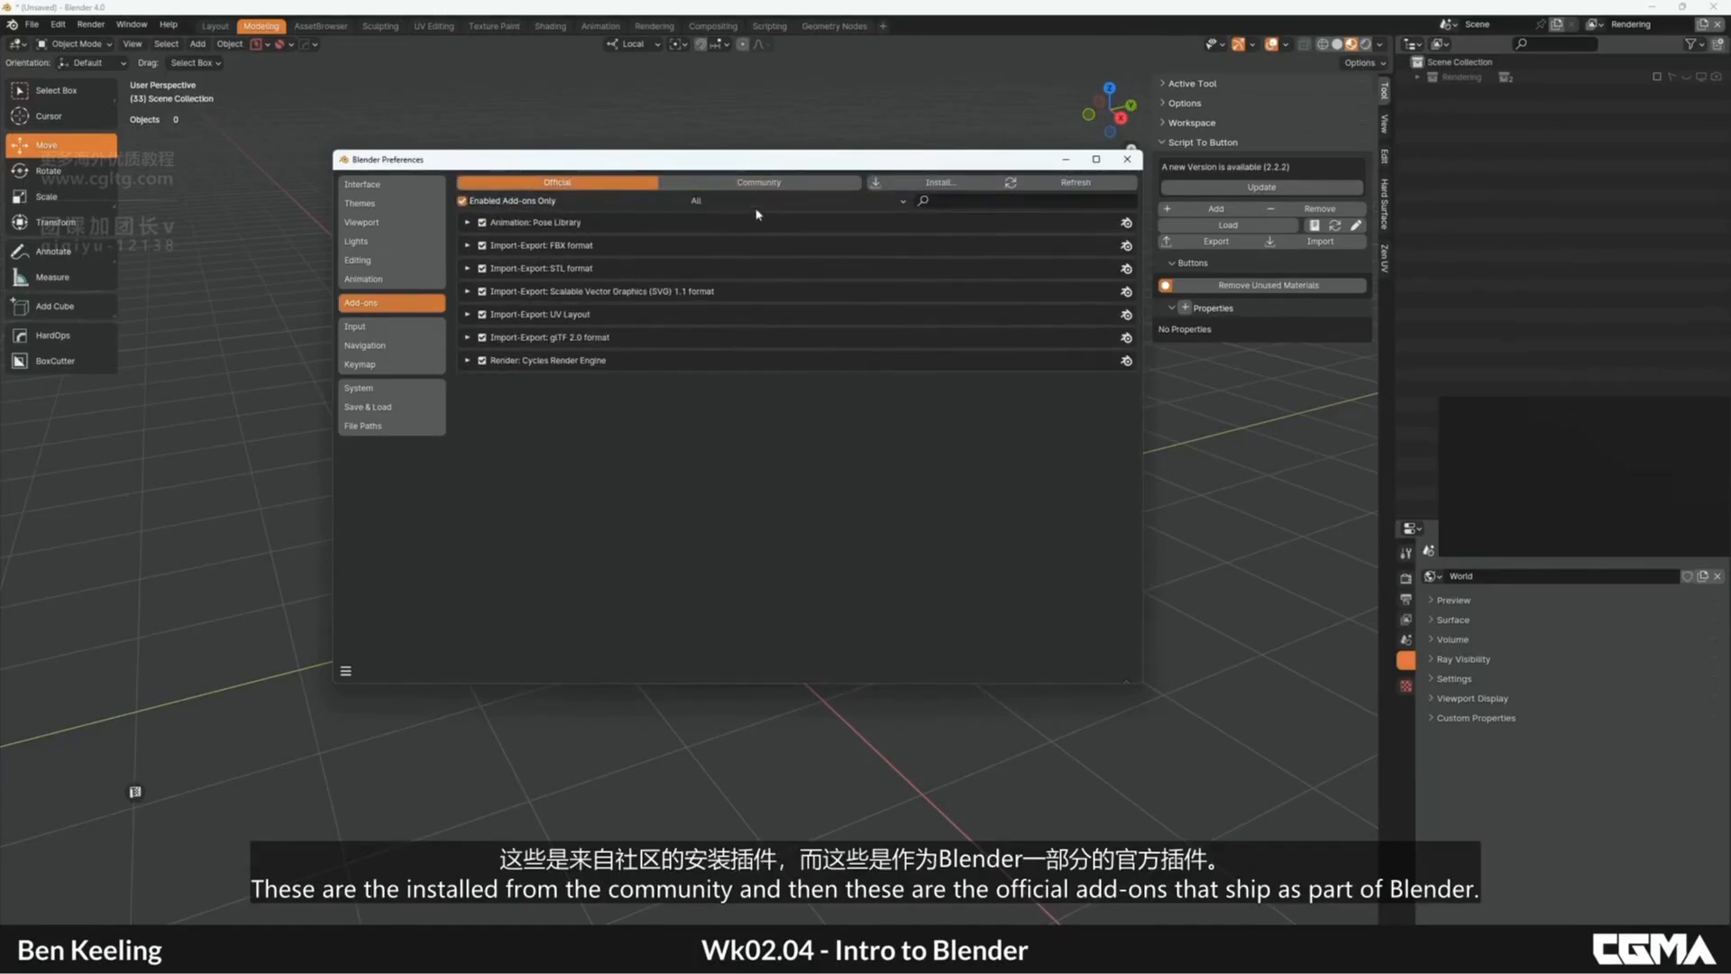
pyautogui.click(758, 182)
pyautogui.scroll(-5, 879, 555)
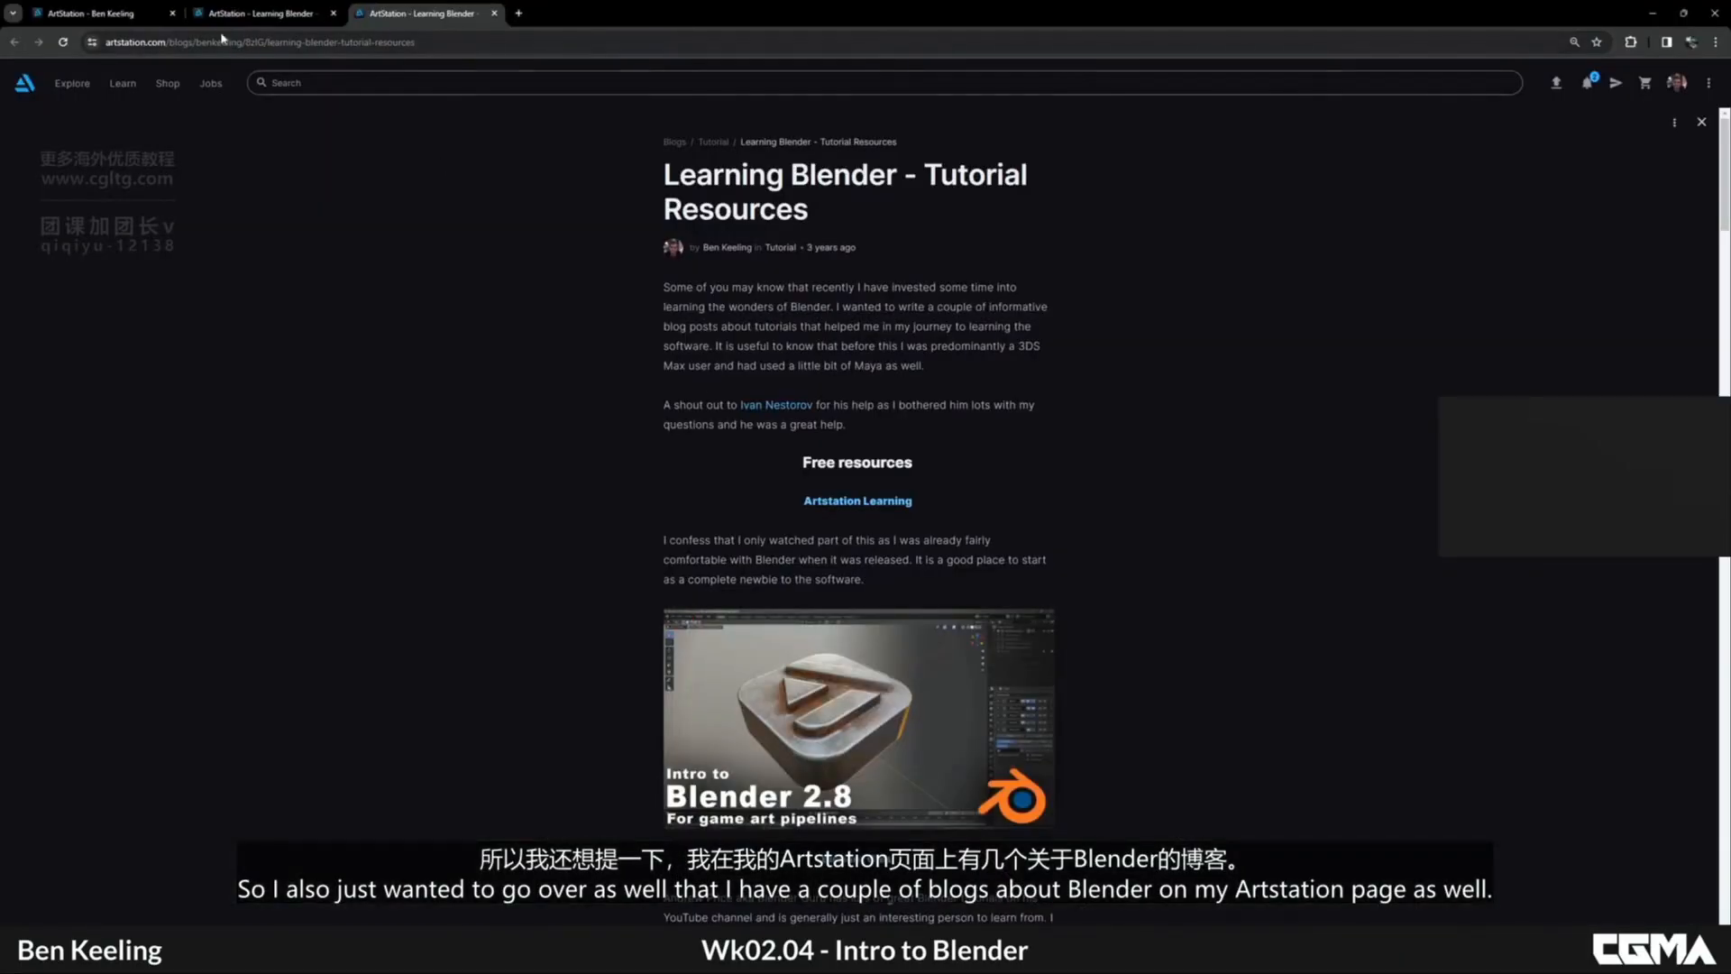
# Step: In the browser, view the ArtStation blog overview and the introduction of the "Learning Blender - Add Ons" post
pyautogui.click(123, 15)
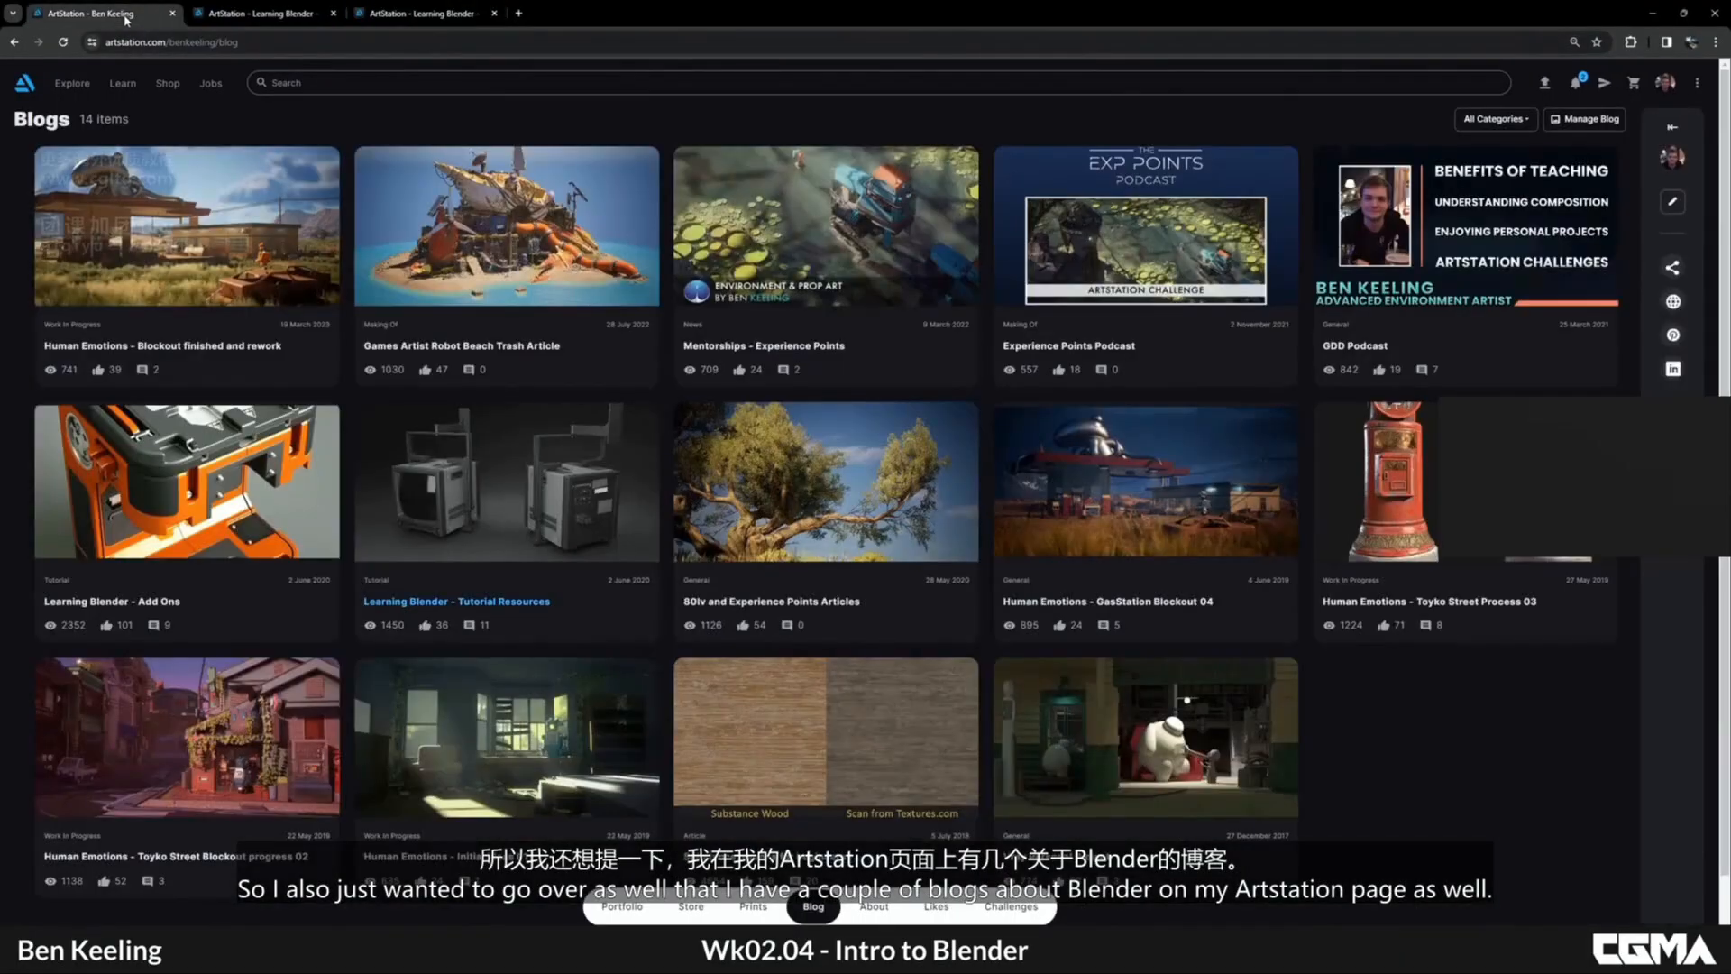
pyautogui.click(309, 15)
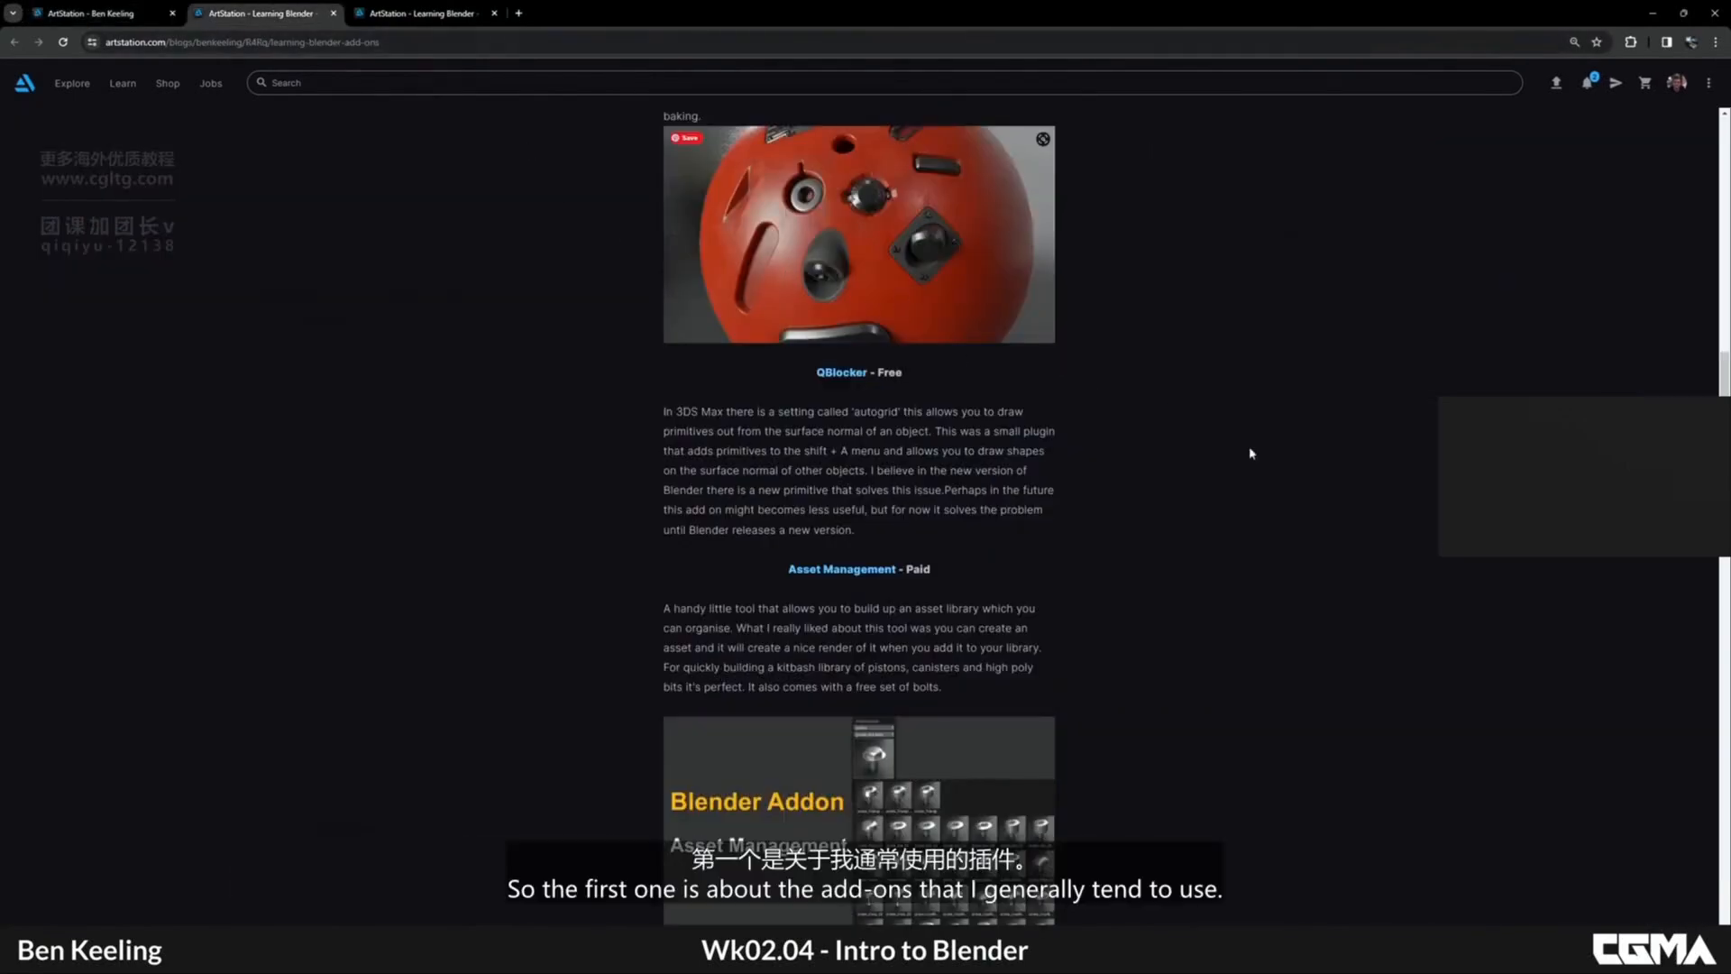
pyautogui.scroll(15, 1136, 450)
pyautogui.scroll(16, 1133, 449)
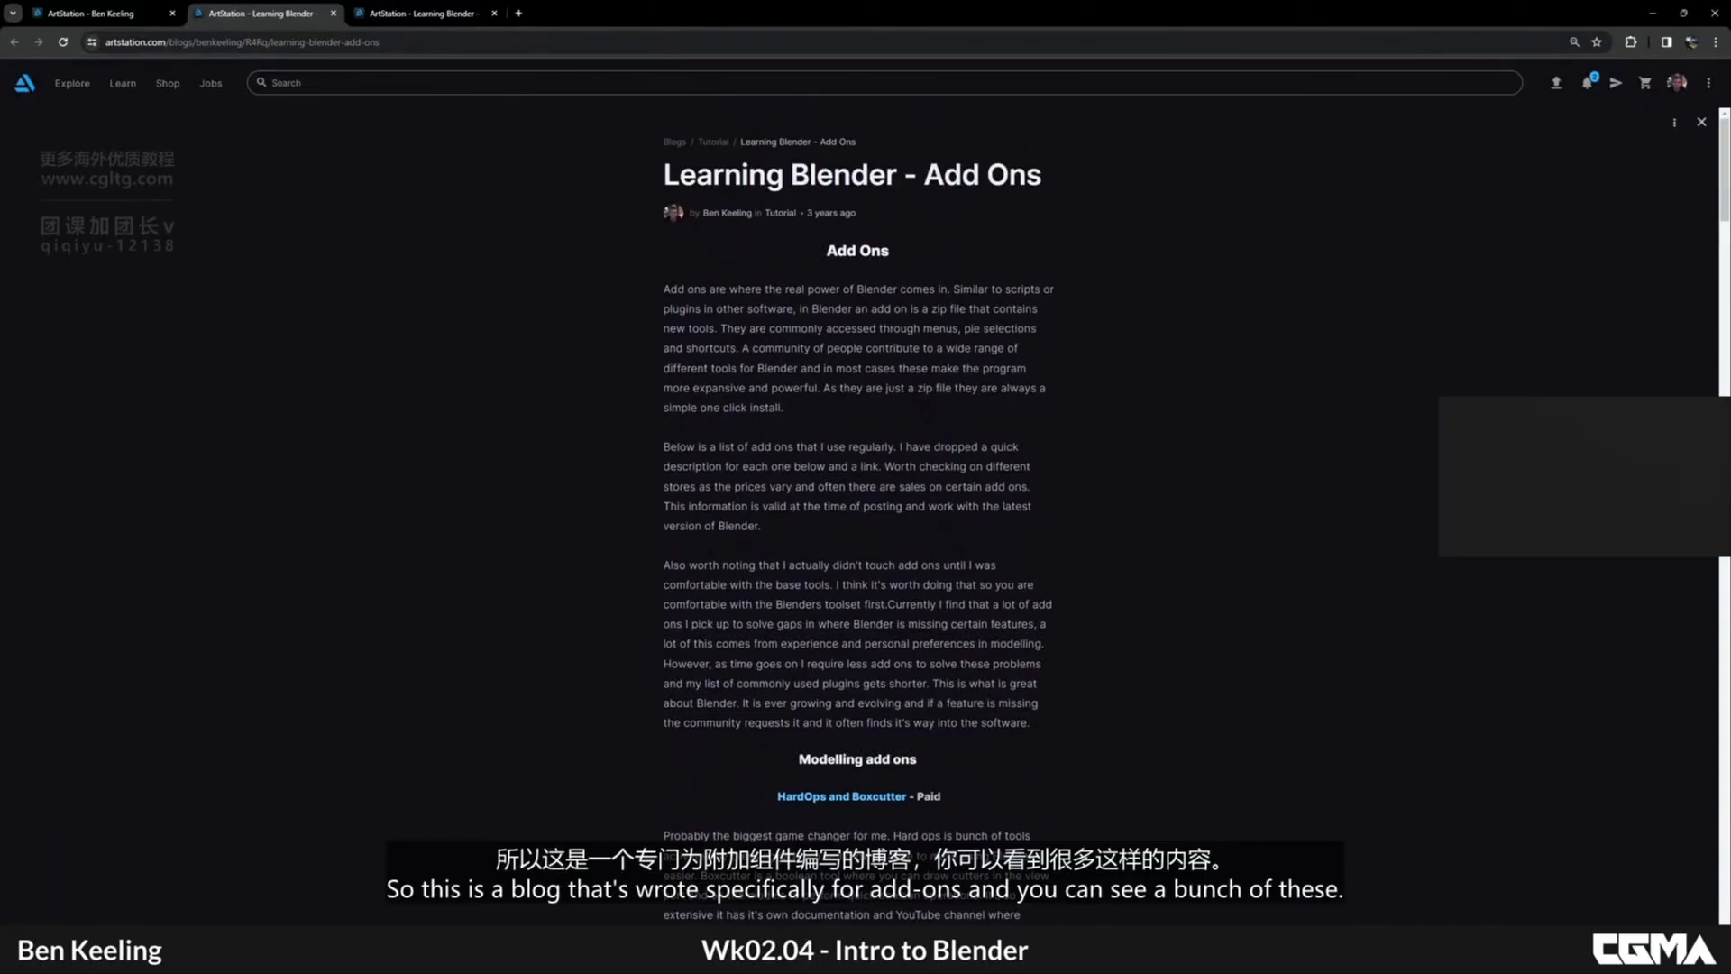
pyautogui.moveTo(1724, 183); pyautogui.dragTo(1664, 162)
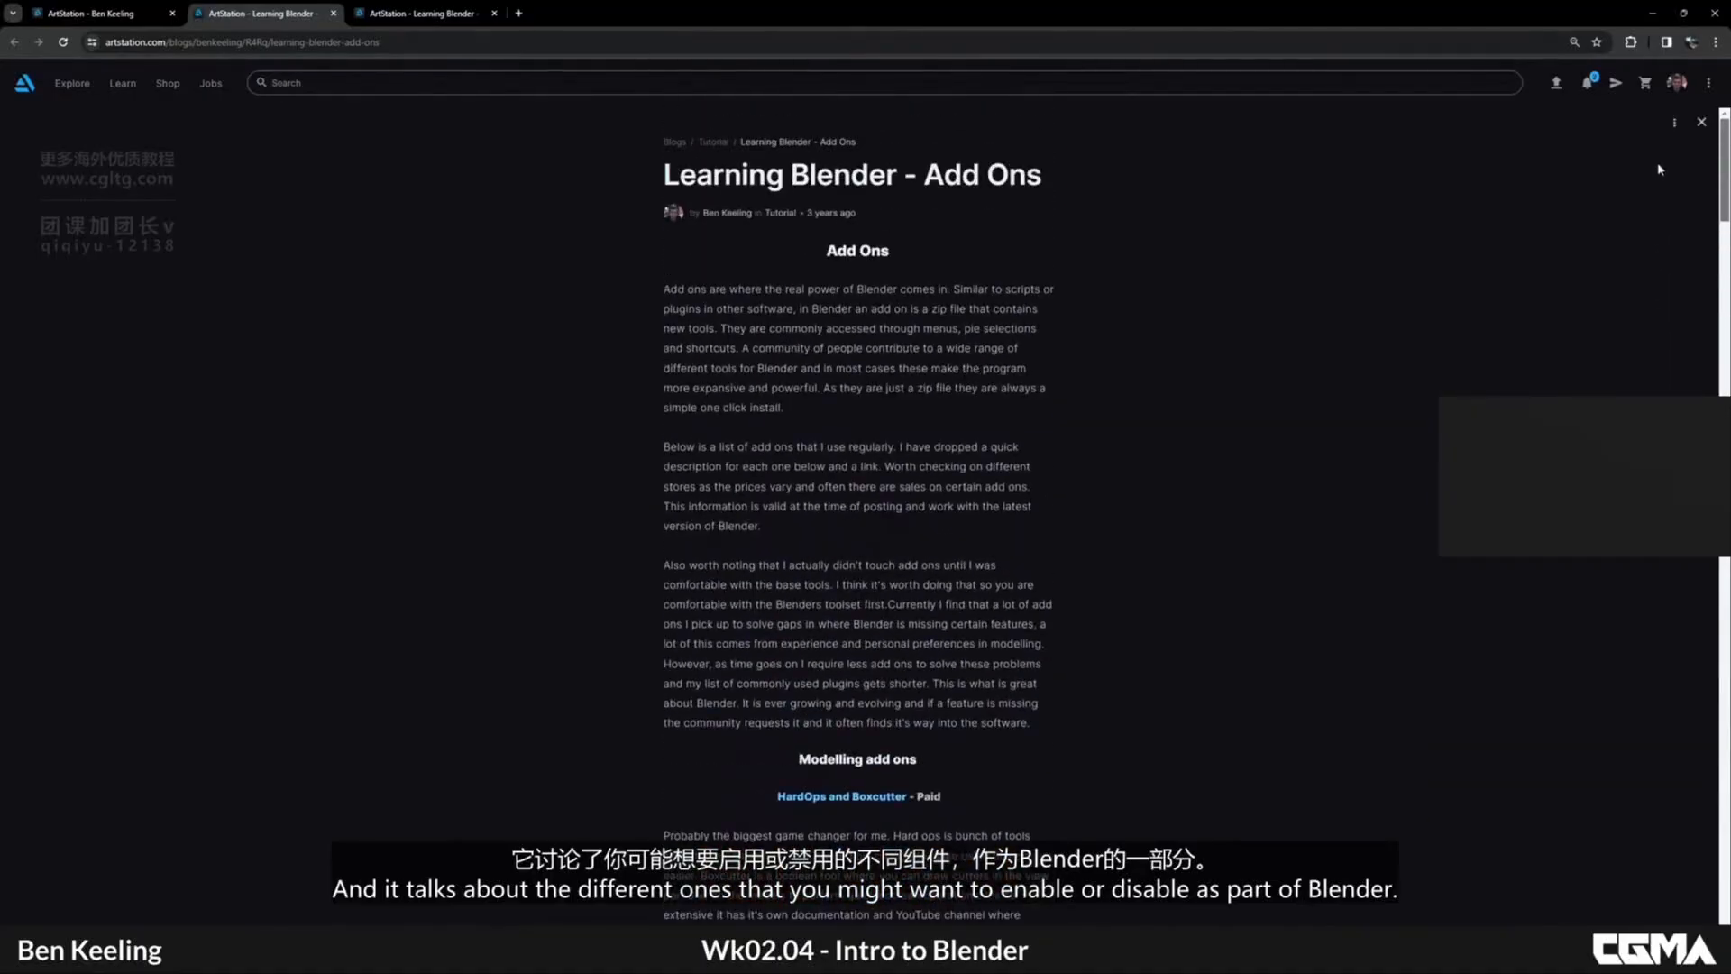
# Step: Look through the recommended tutorials in the "Learning Blender - Tutorial Resources" blog post
pyautogui.click(450, 20)
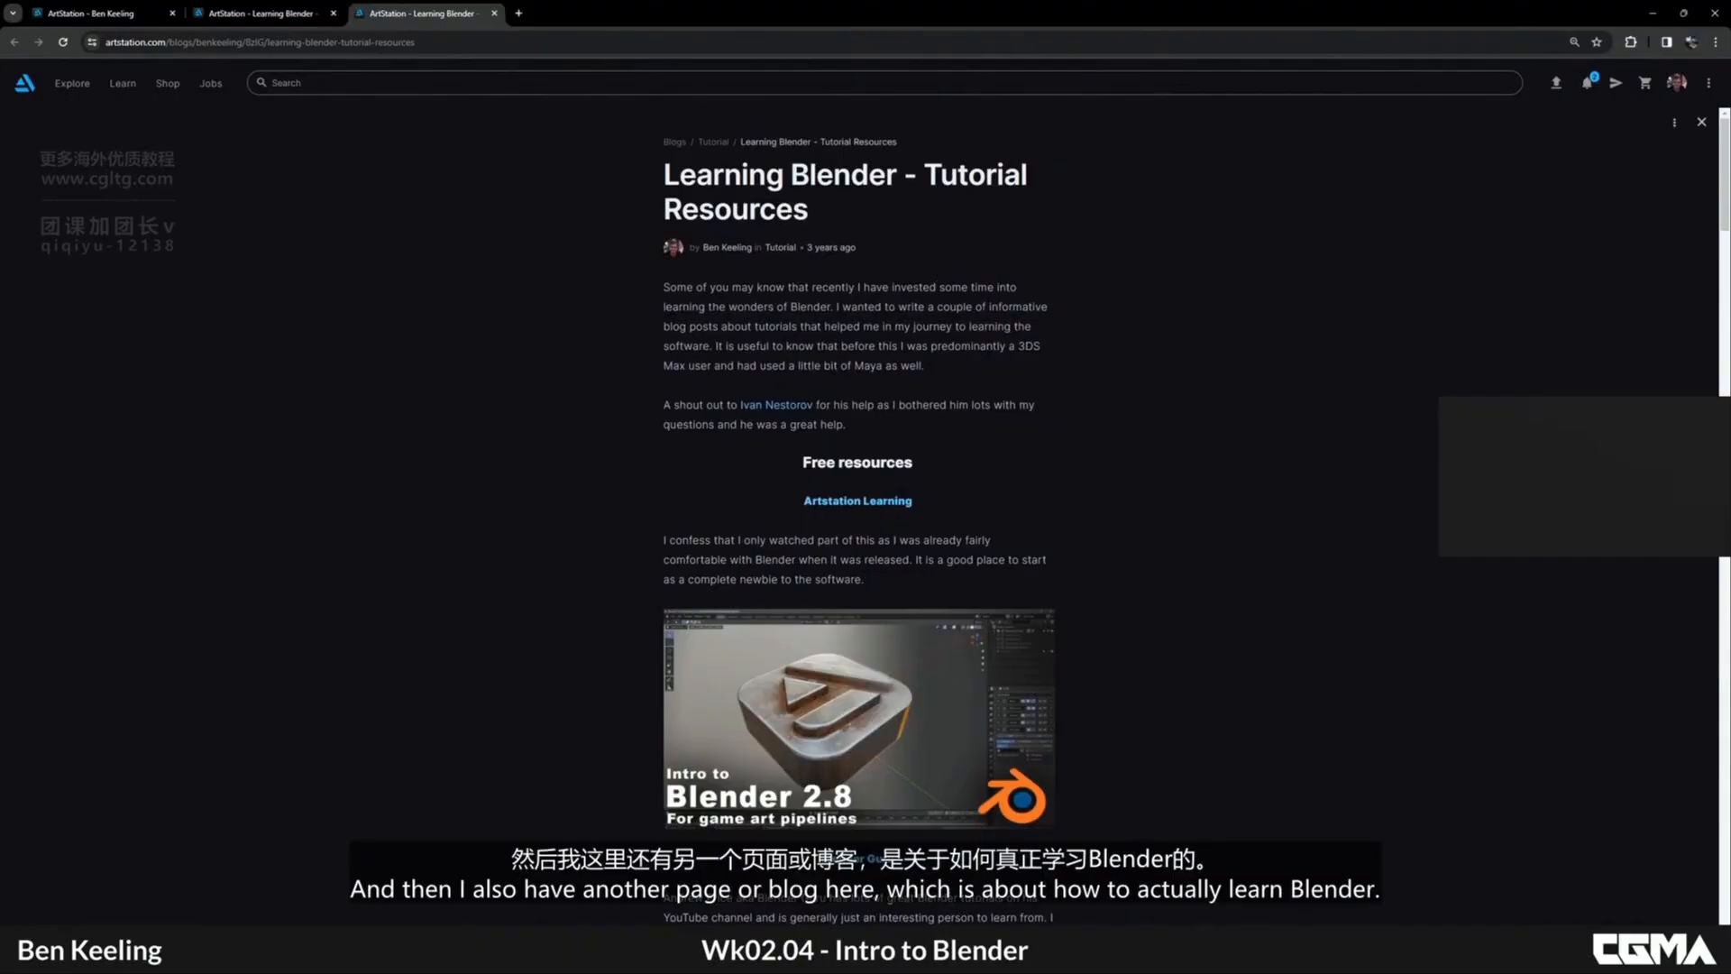
pyautogui.scroll(-5, 858, 514)
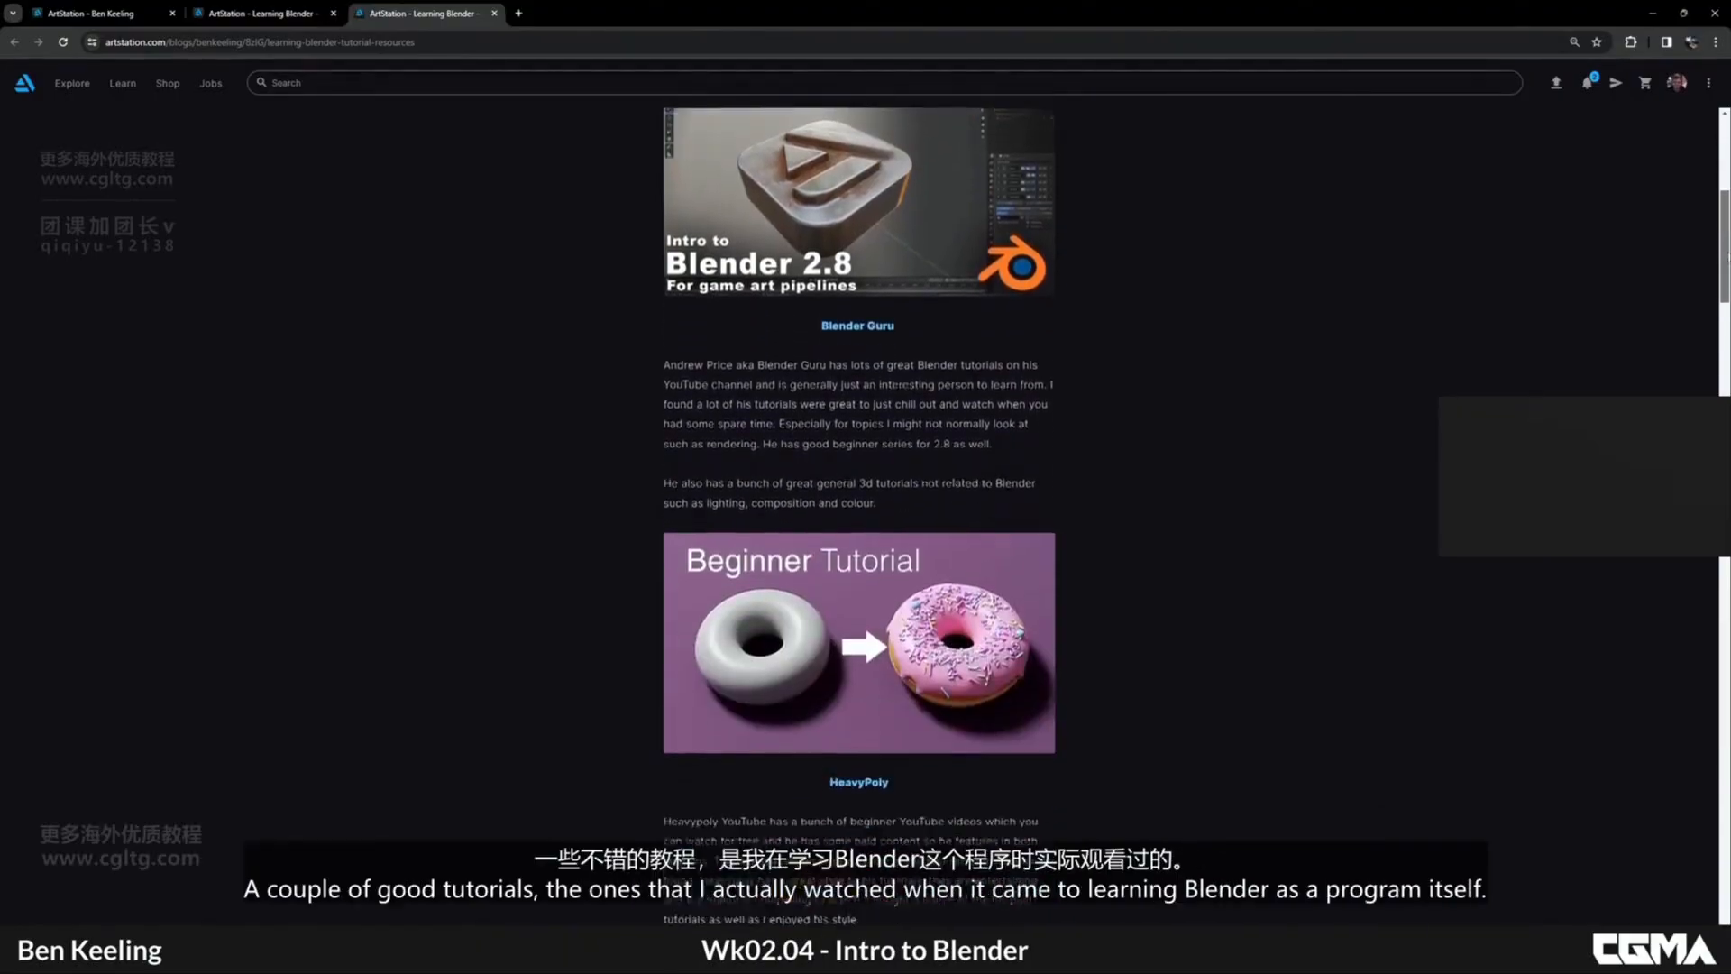
pyautogui.scroll(-12, 858, 514)
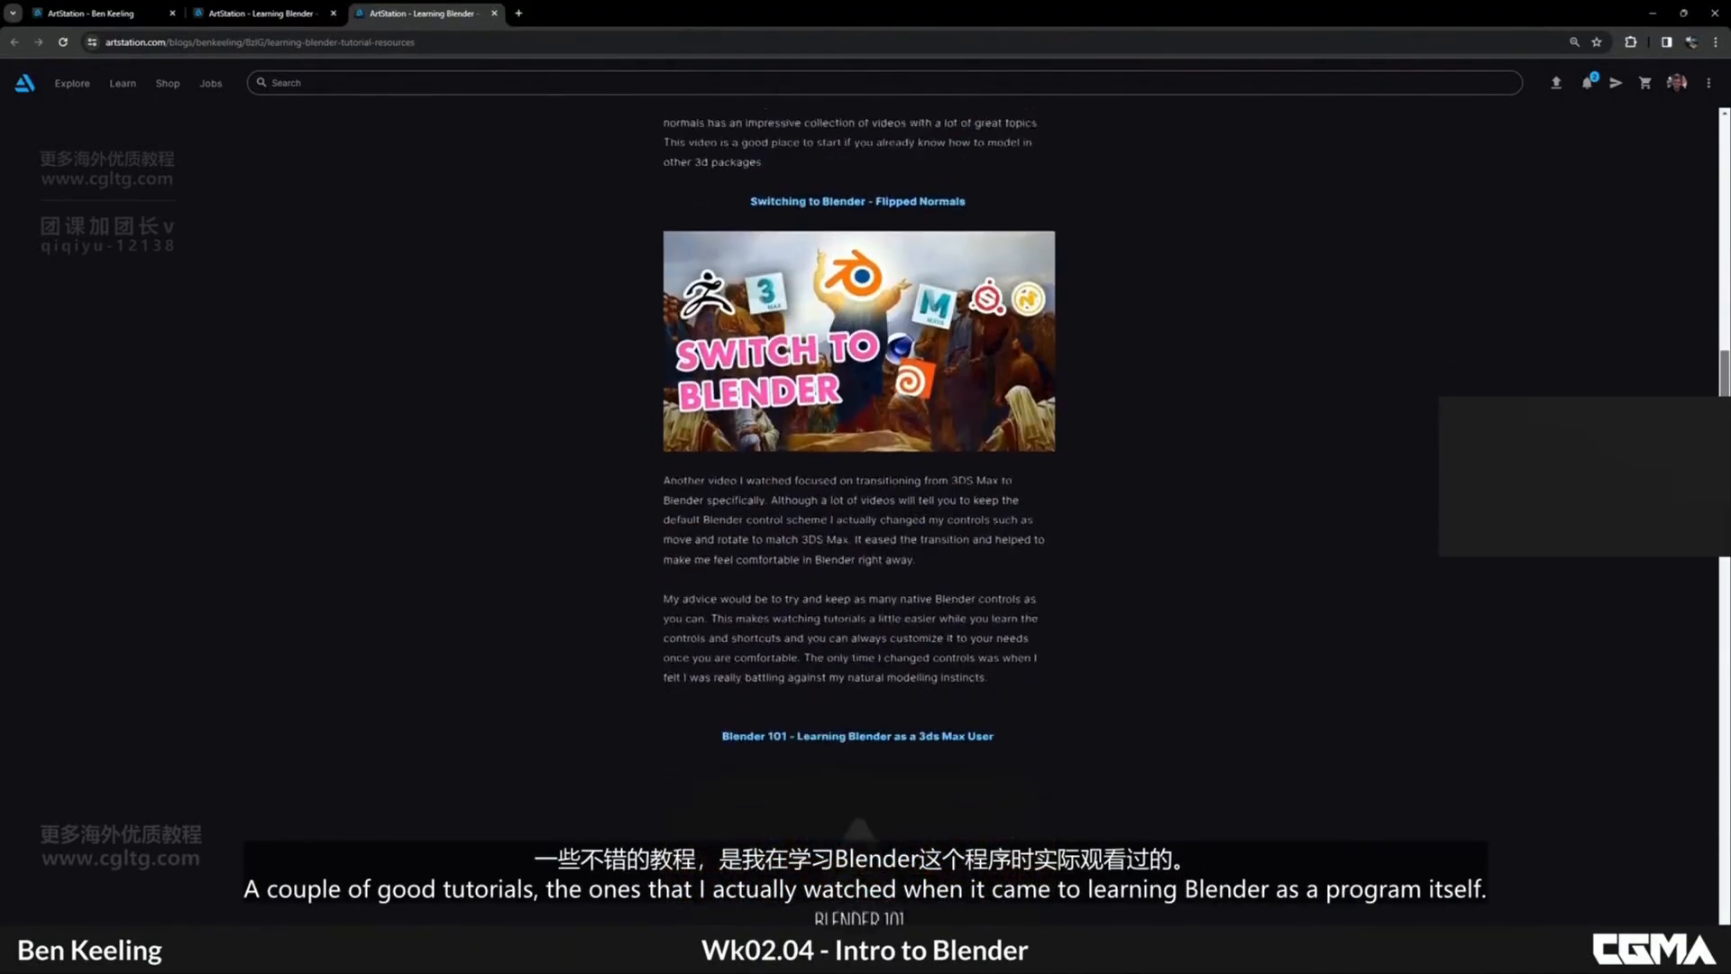
pyautogui.scroll(-10, 858, 514)
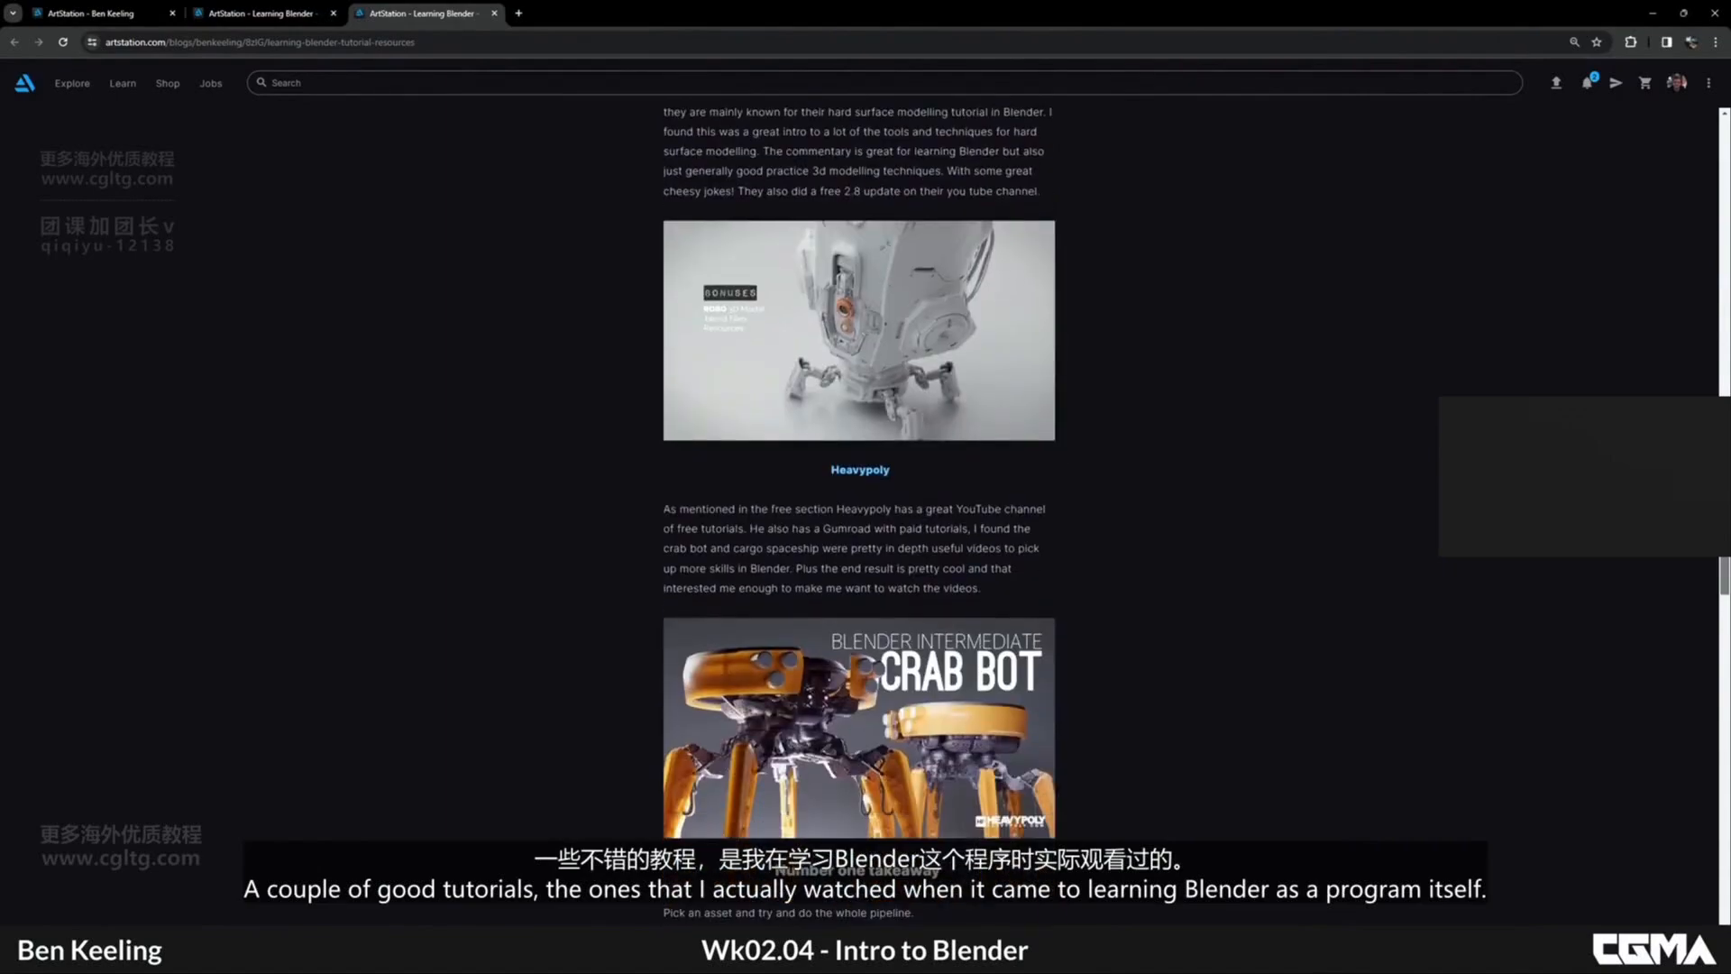
# Step: Skim the rest of the tutorial resources post, then switch to Blender and close the Preferences window
pyautogui.scroll(-12, 1693, 702)
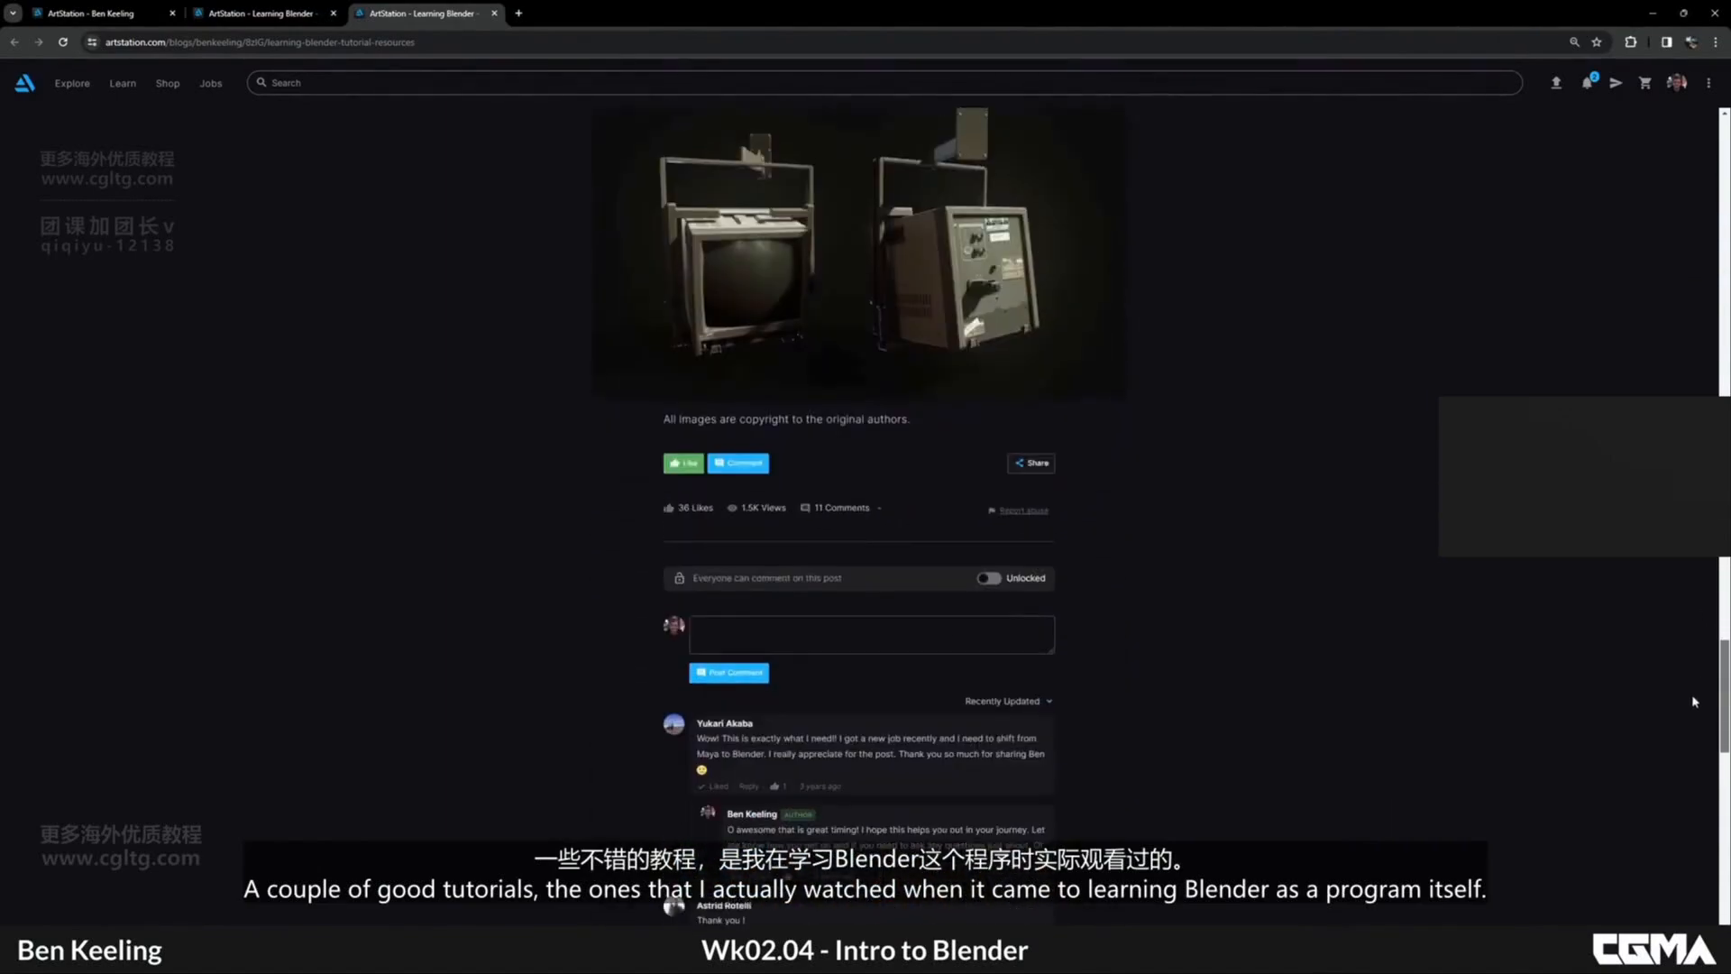
pyautogui.scroll(-2, 1694, 701)
pyautogui.scroll(5, 1696, 702)
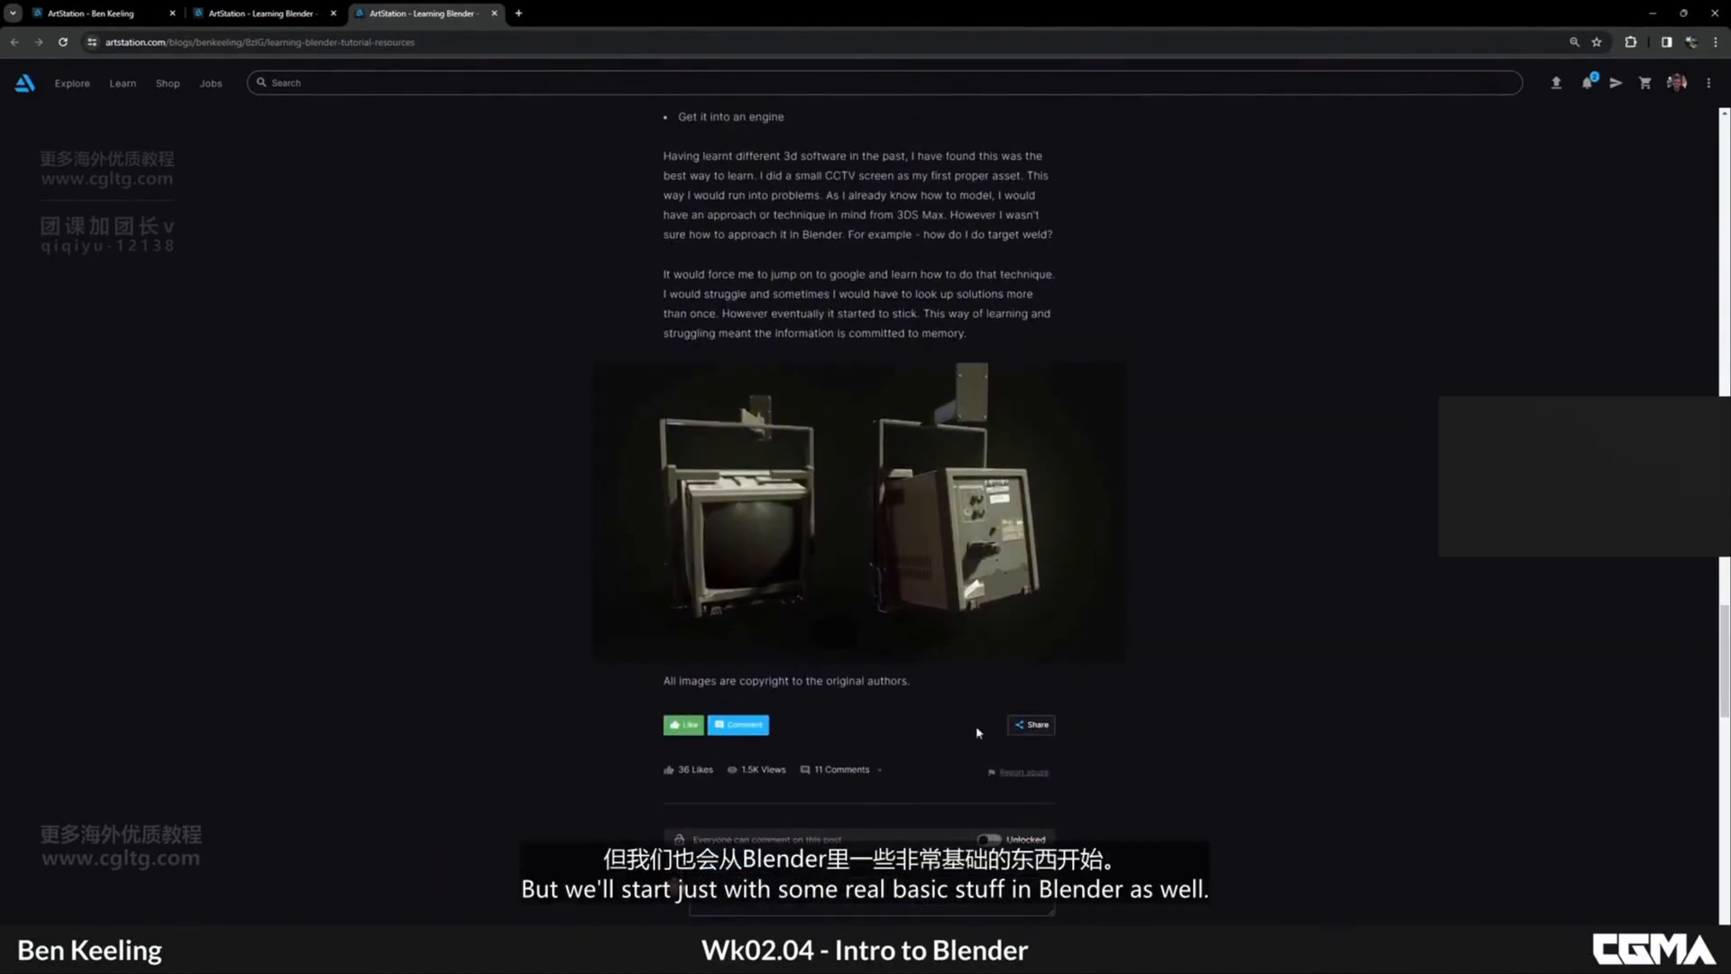
pyautogui.click(937, 879)
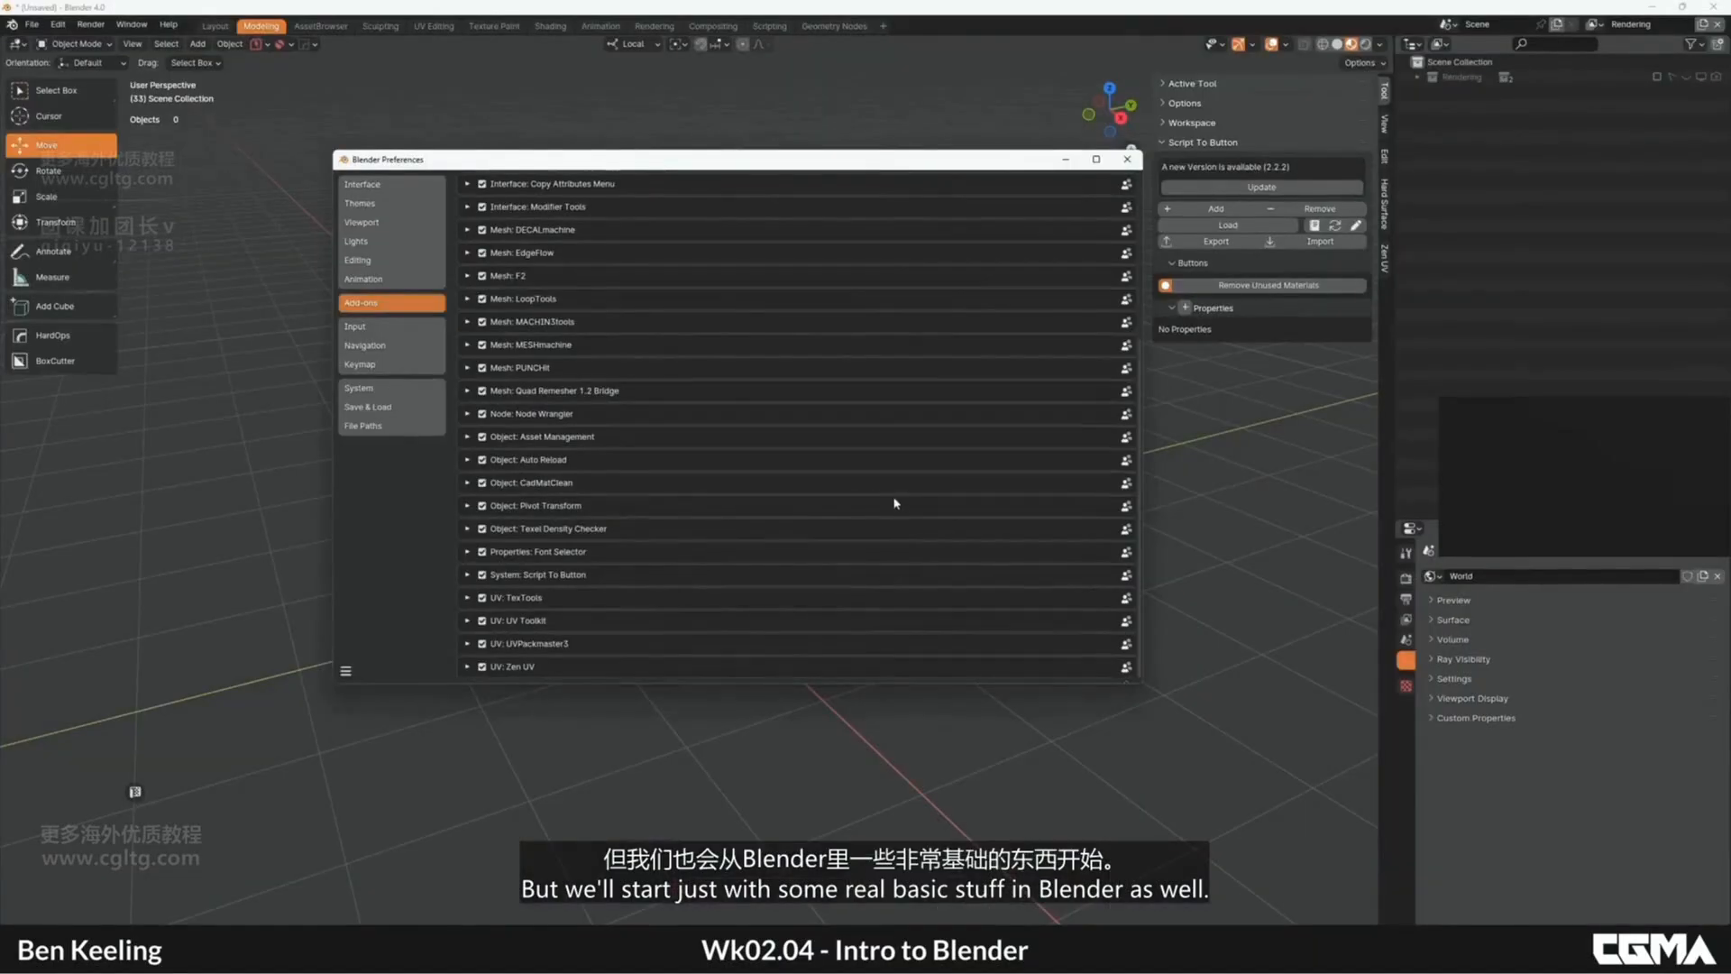
pyautogui.click(1127, 158)
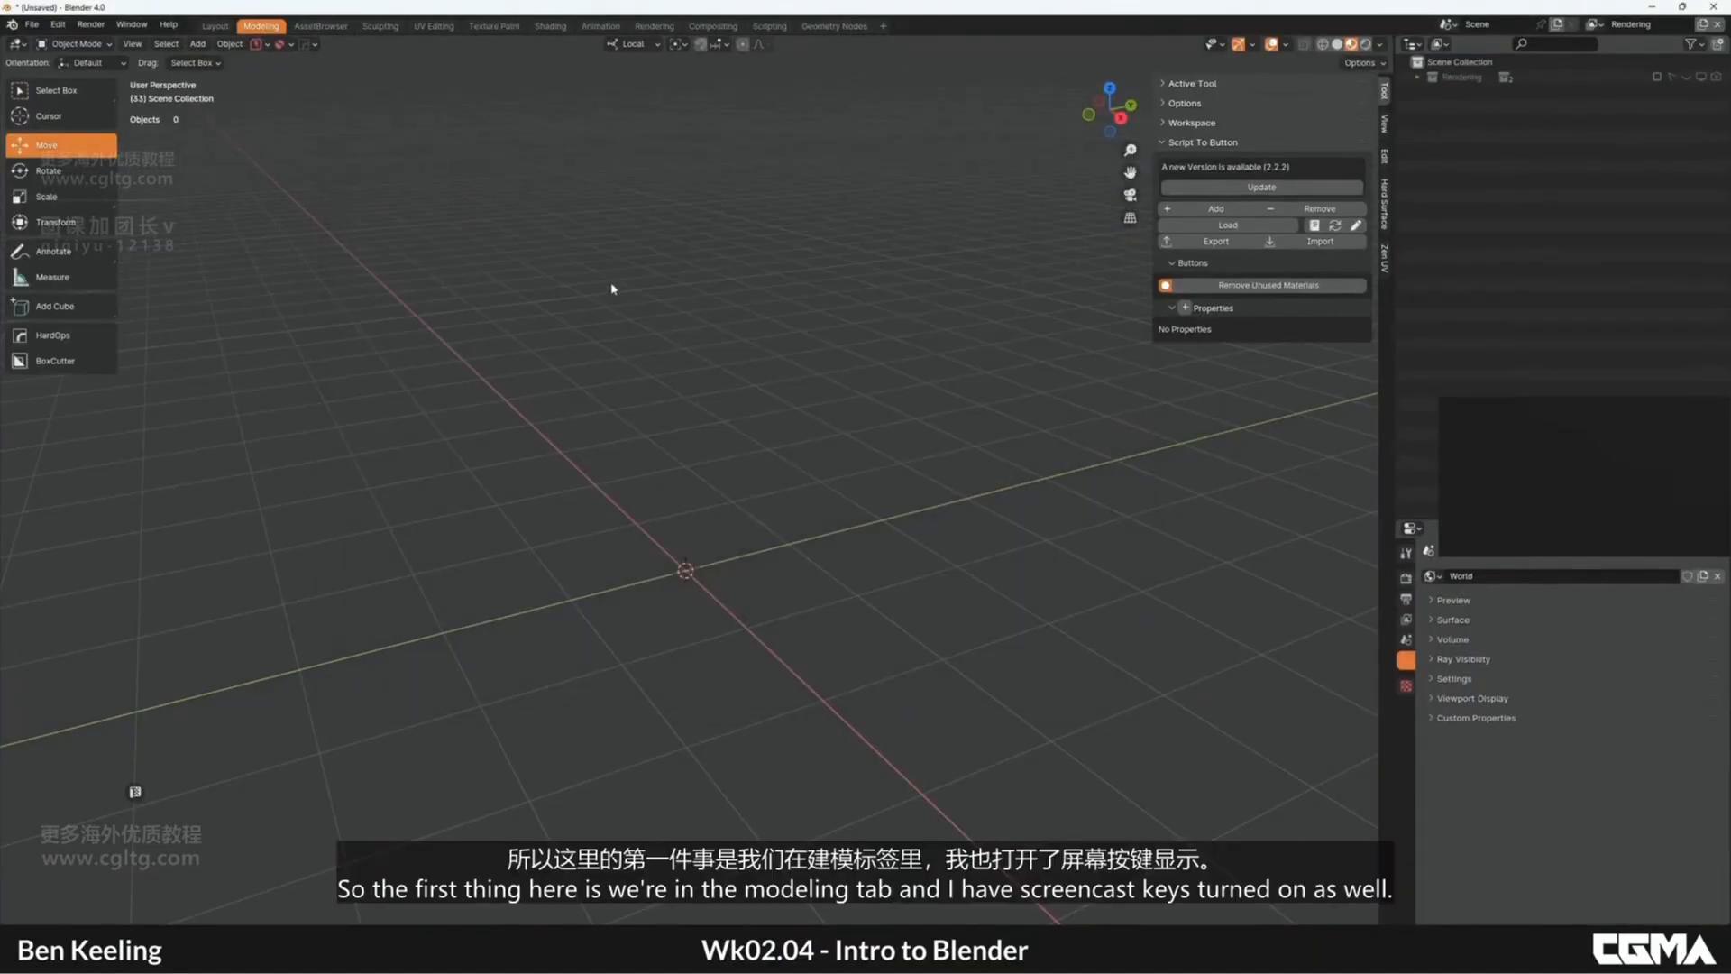
# Step: Show the View settings in the 3D viewport's sidebar
pyautogui.moveTo(612, 289); pyautogui.dragTo(578, 305, button='middle')
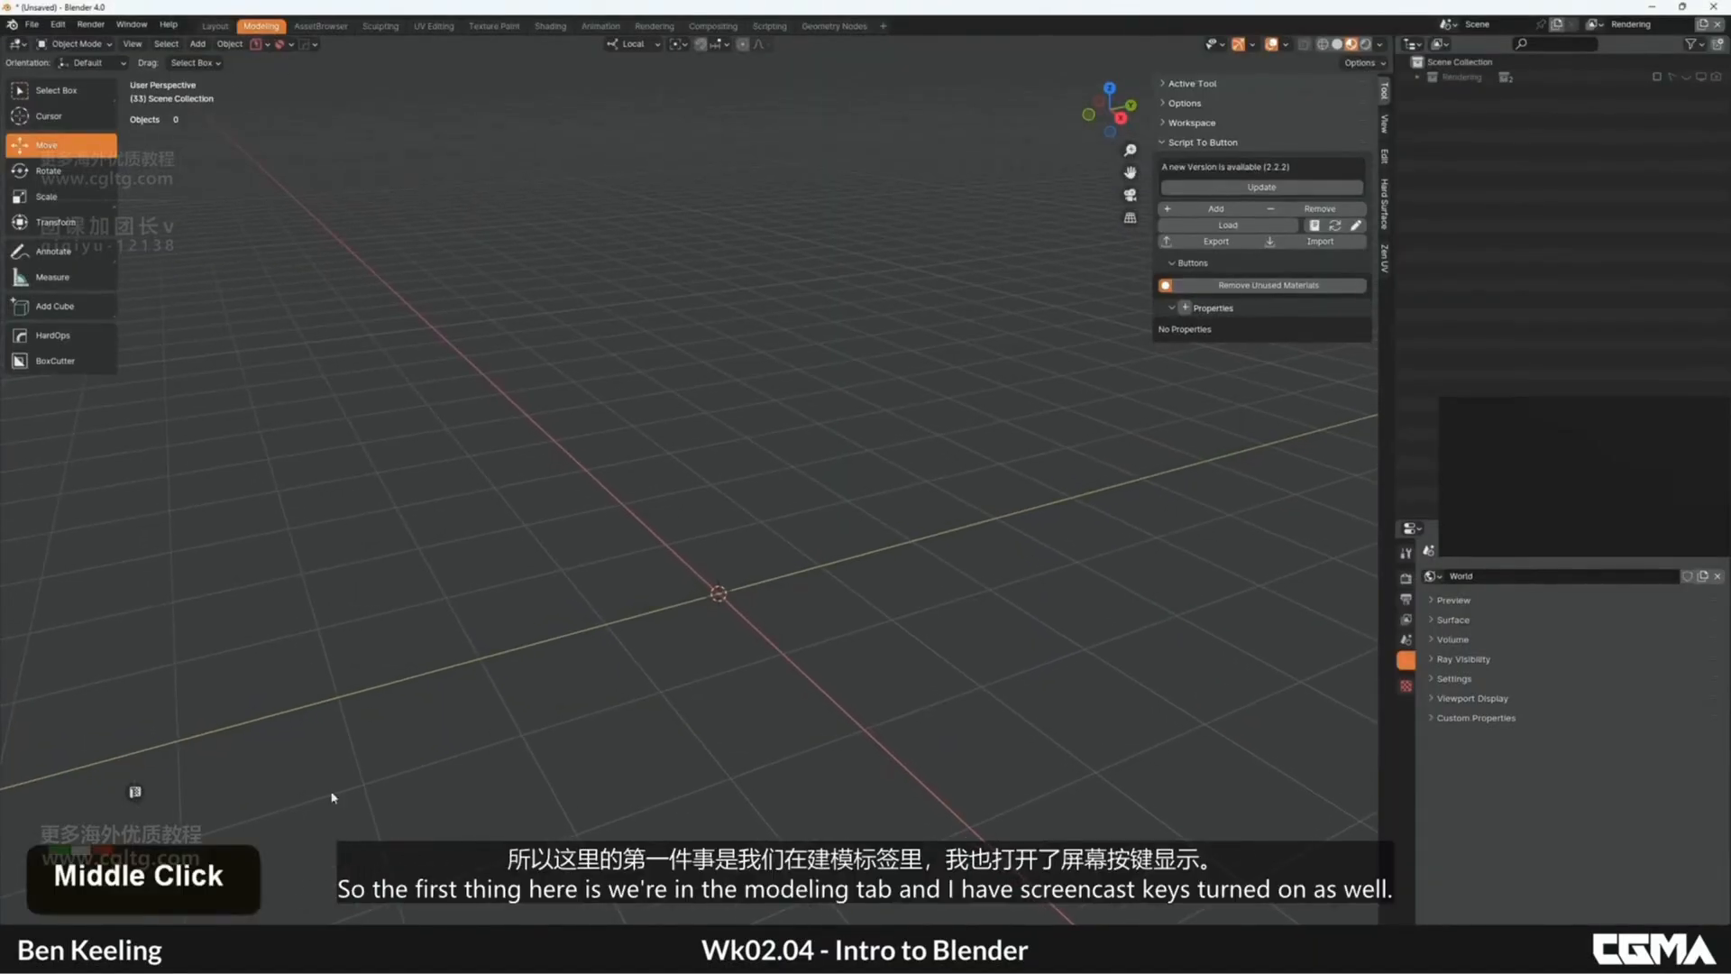
pyautogui.scroll(-2, 853, 520)
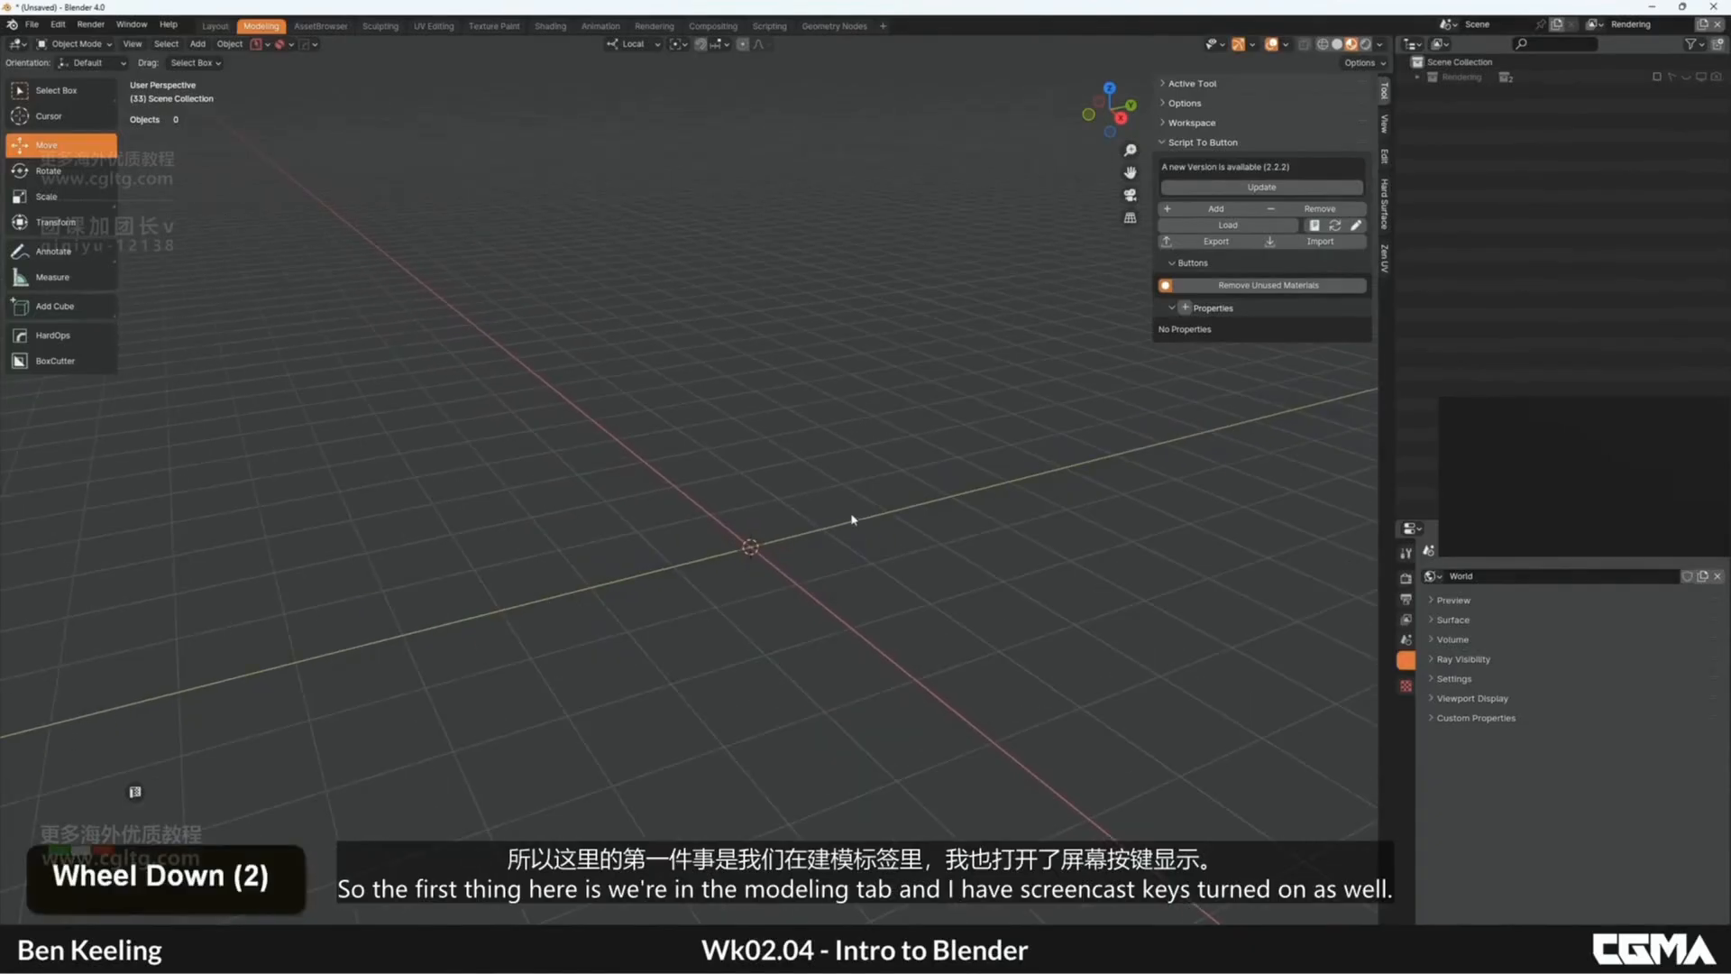
pyautogui.scroll(1, 514, 486)
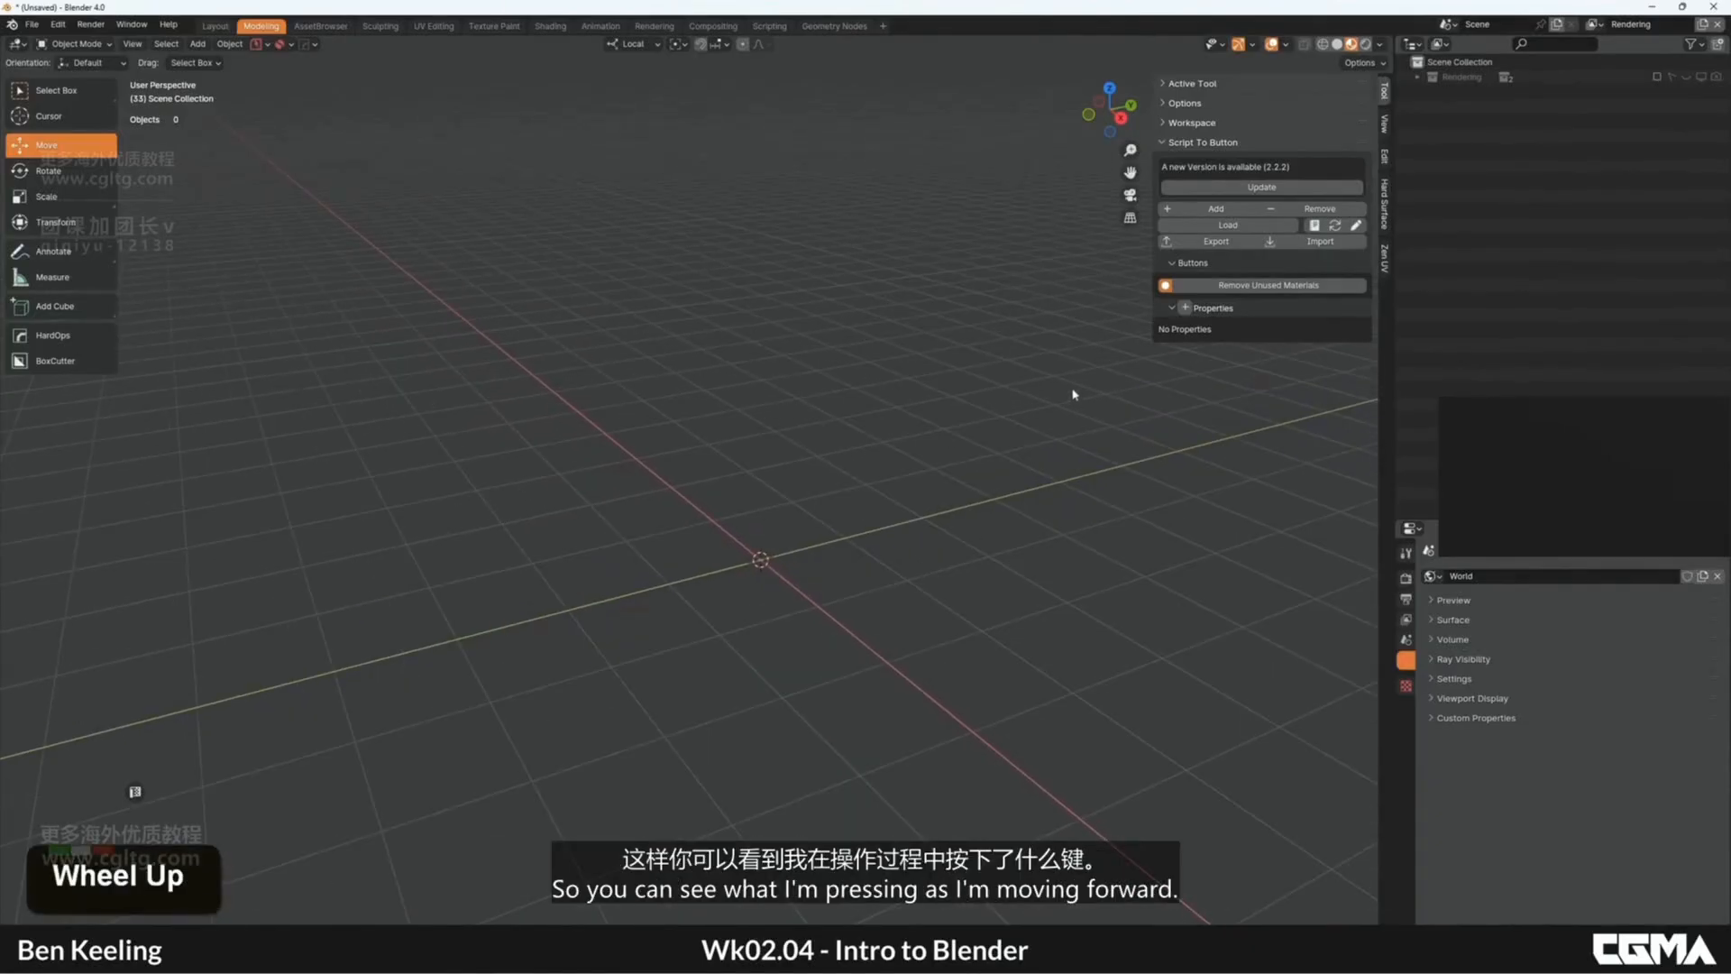
pyautogui.press('n')
pyautogui.moveTo(1073, 394); pyautogui.dragTo(931, 300, button='middle')
pyautogui.press('n')
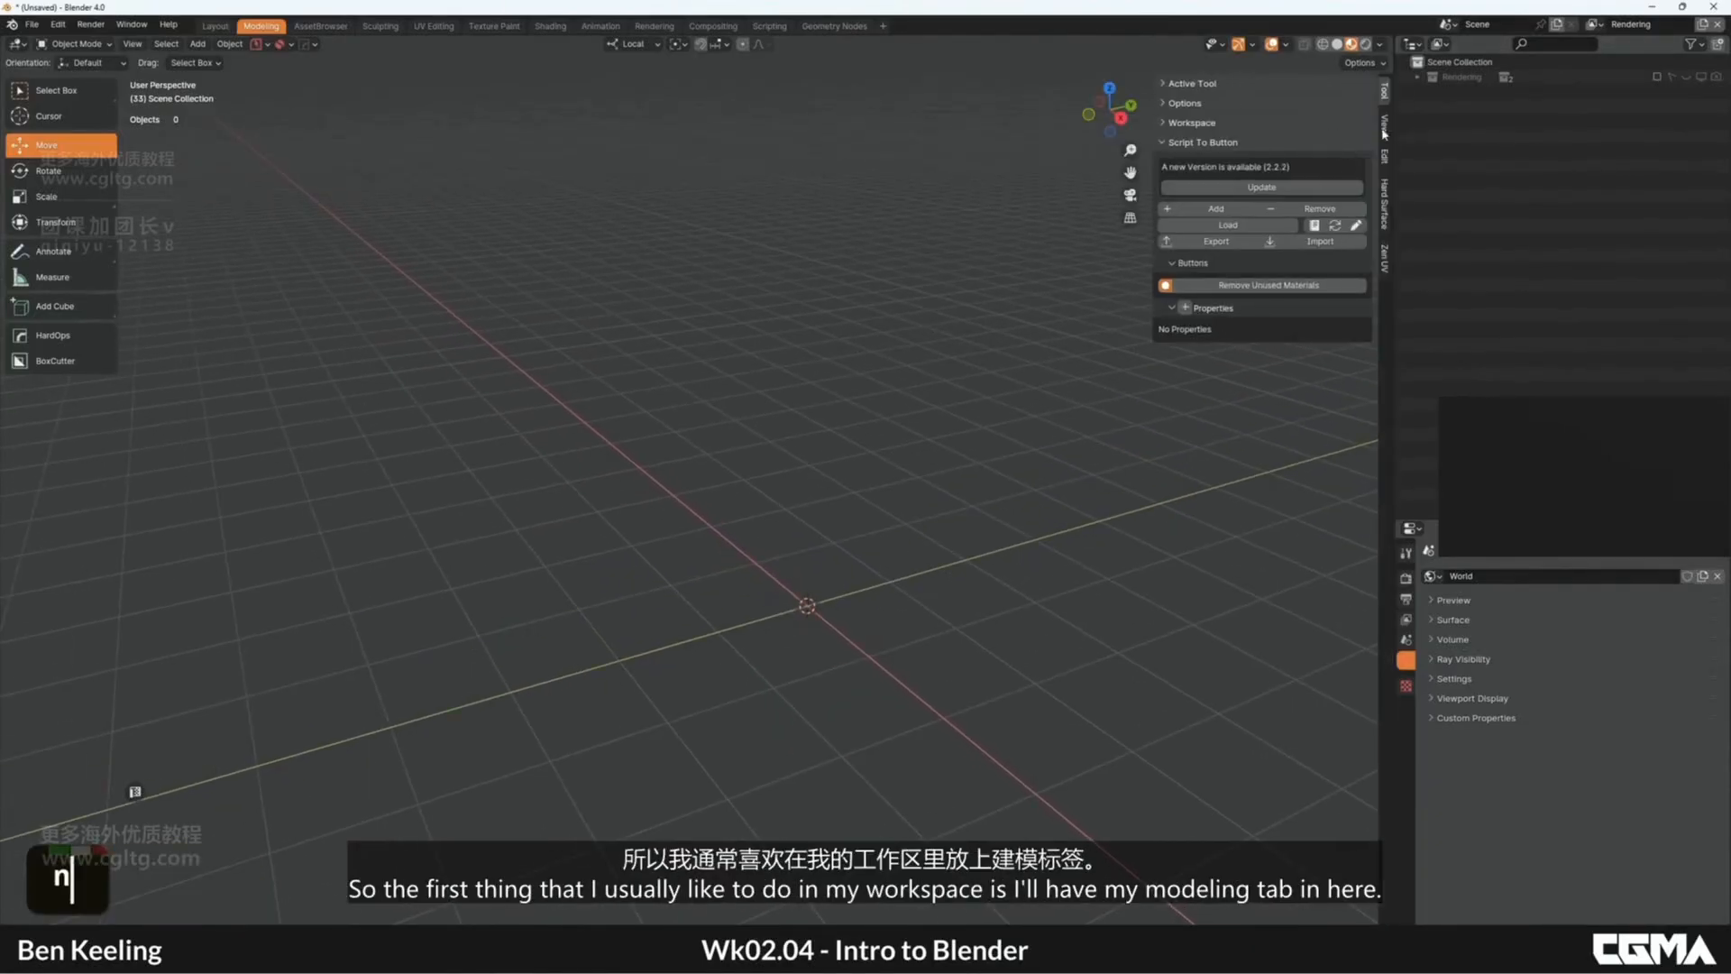
pyautogui.click(1386, 123)
pyautogui.moveTo(668, 398); pyautogui.dragTo(762, 385, button='middle')
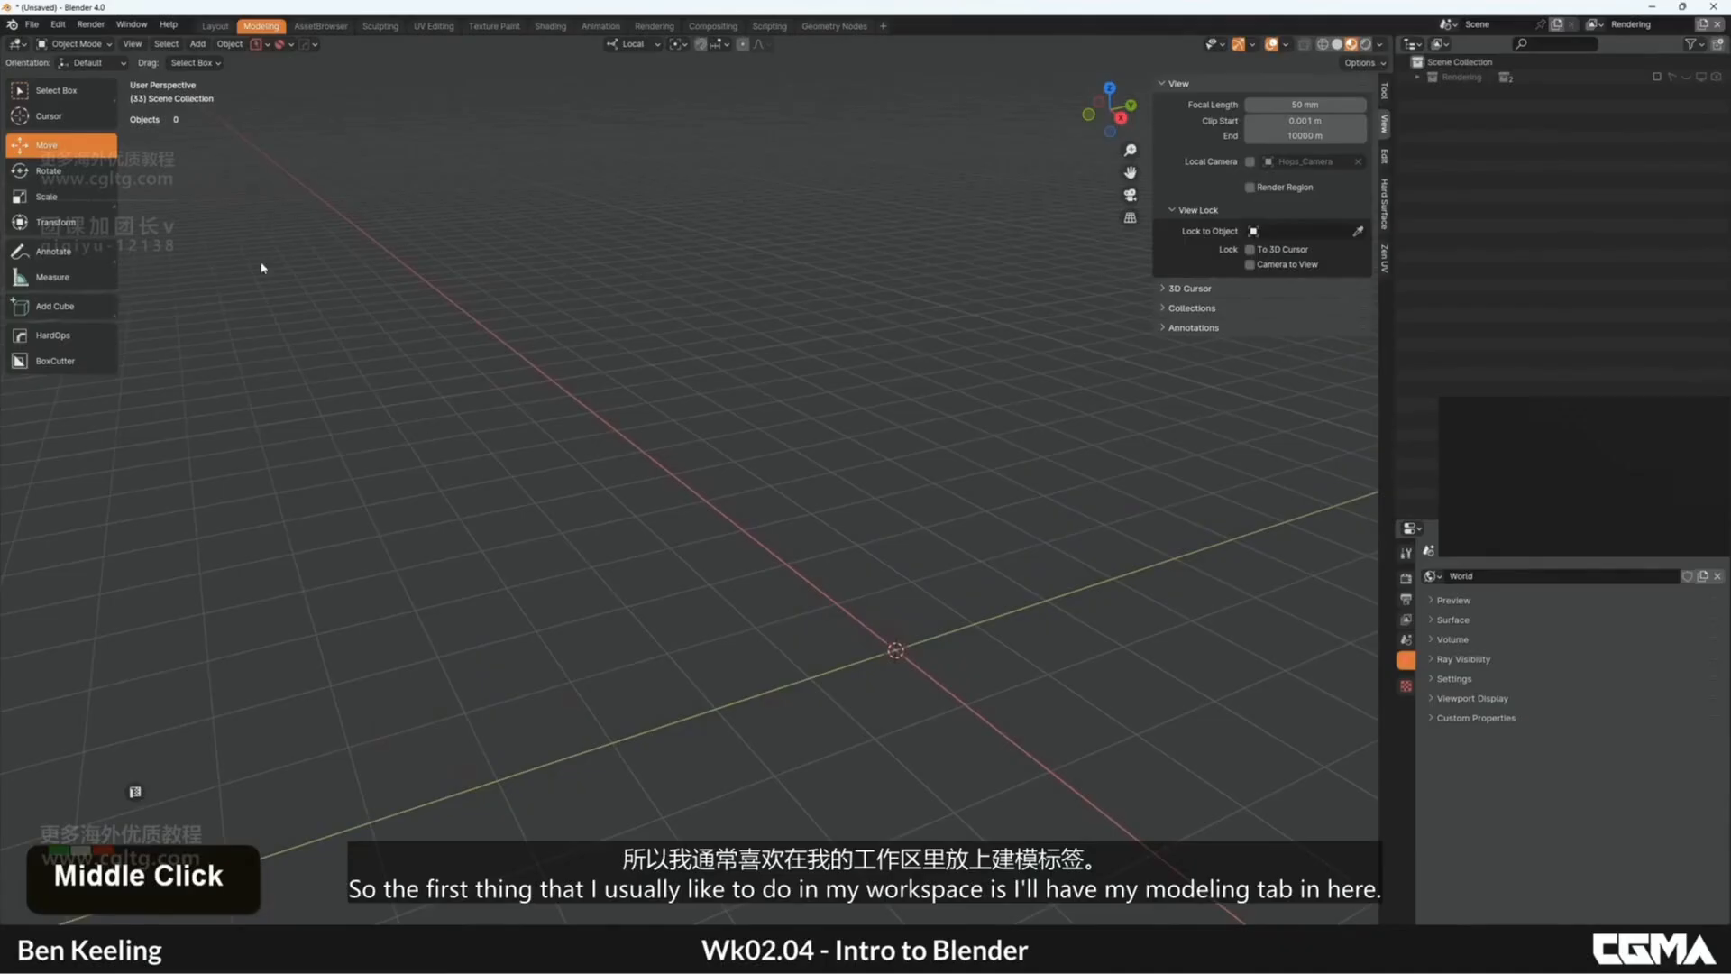
pyautogui.moveTo(599, 367); pyautogui.dragTo(807, 447, button='middle')
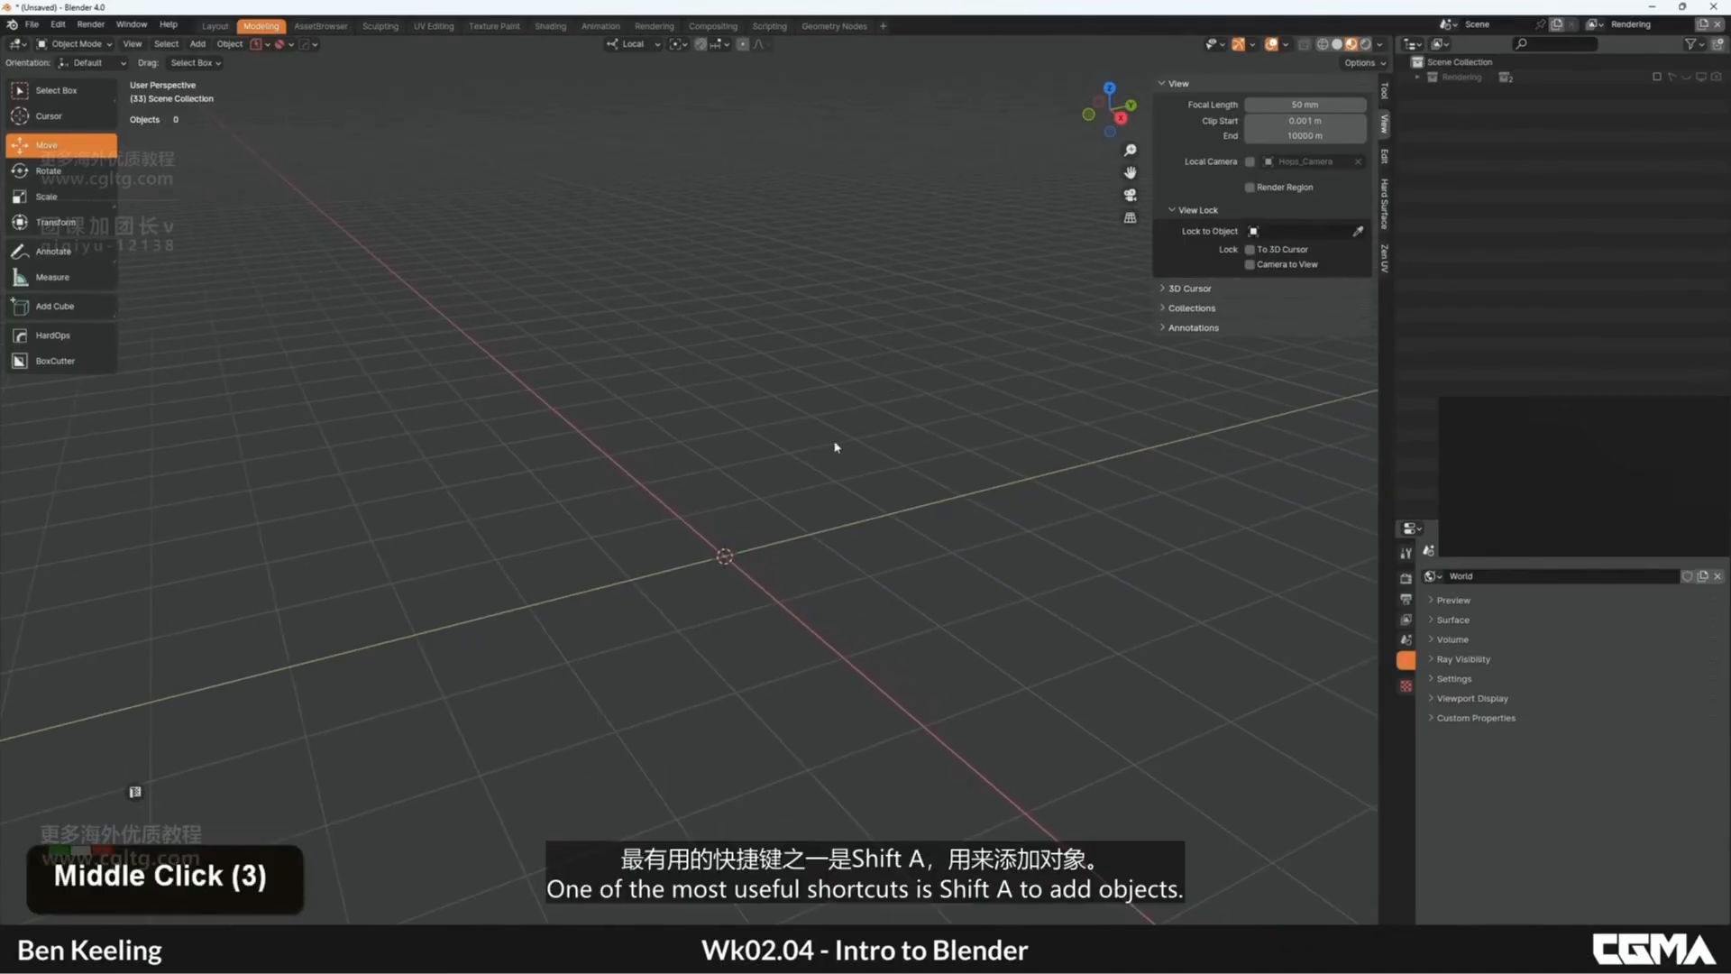
# Step: Add a cube mesh to the empty scene
pyautogui.hotkey('shift', 'a')
pyautogui.moveTo(807, 442)
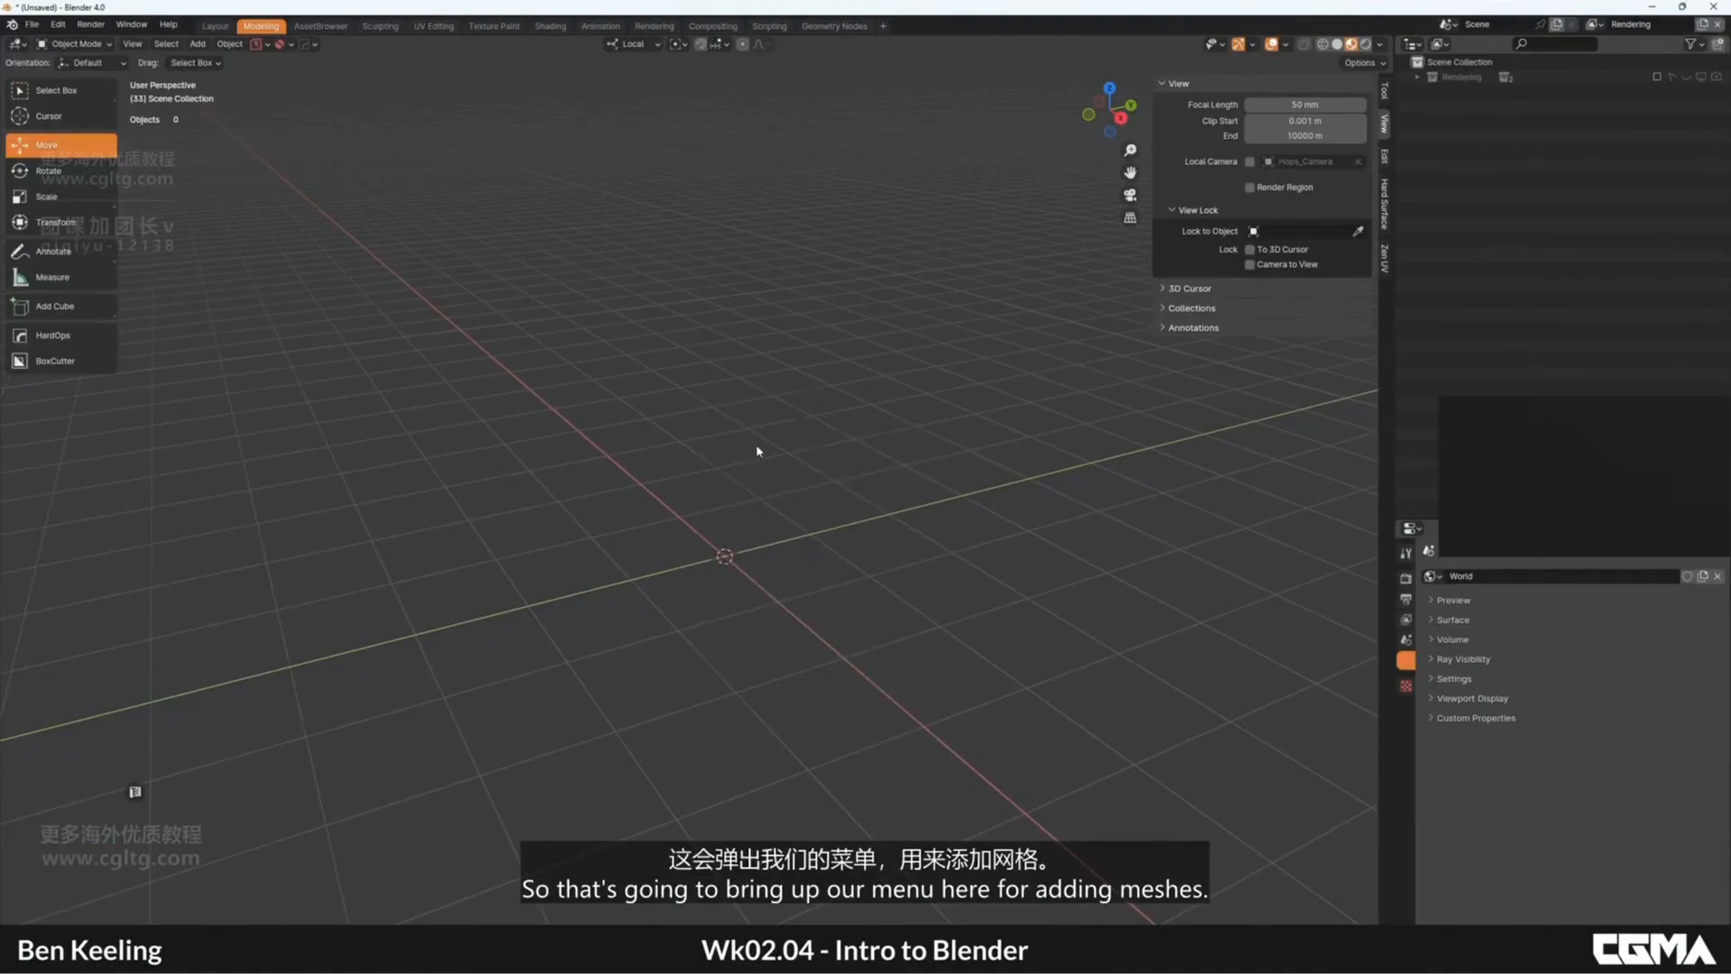
pyautogui.hotkey('shift', 'a')
pyautogui.moveTo(750, 443)
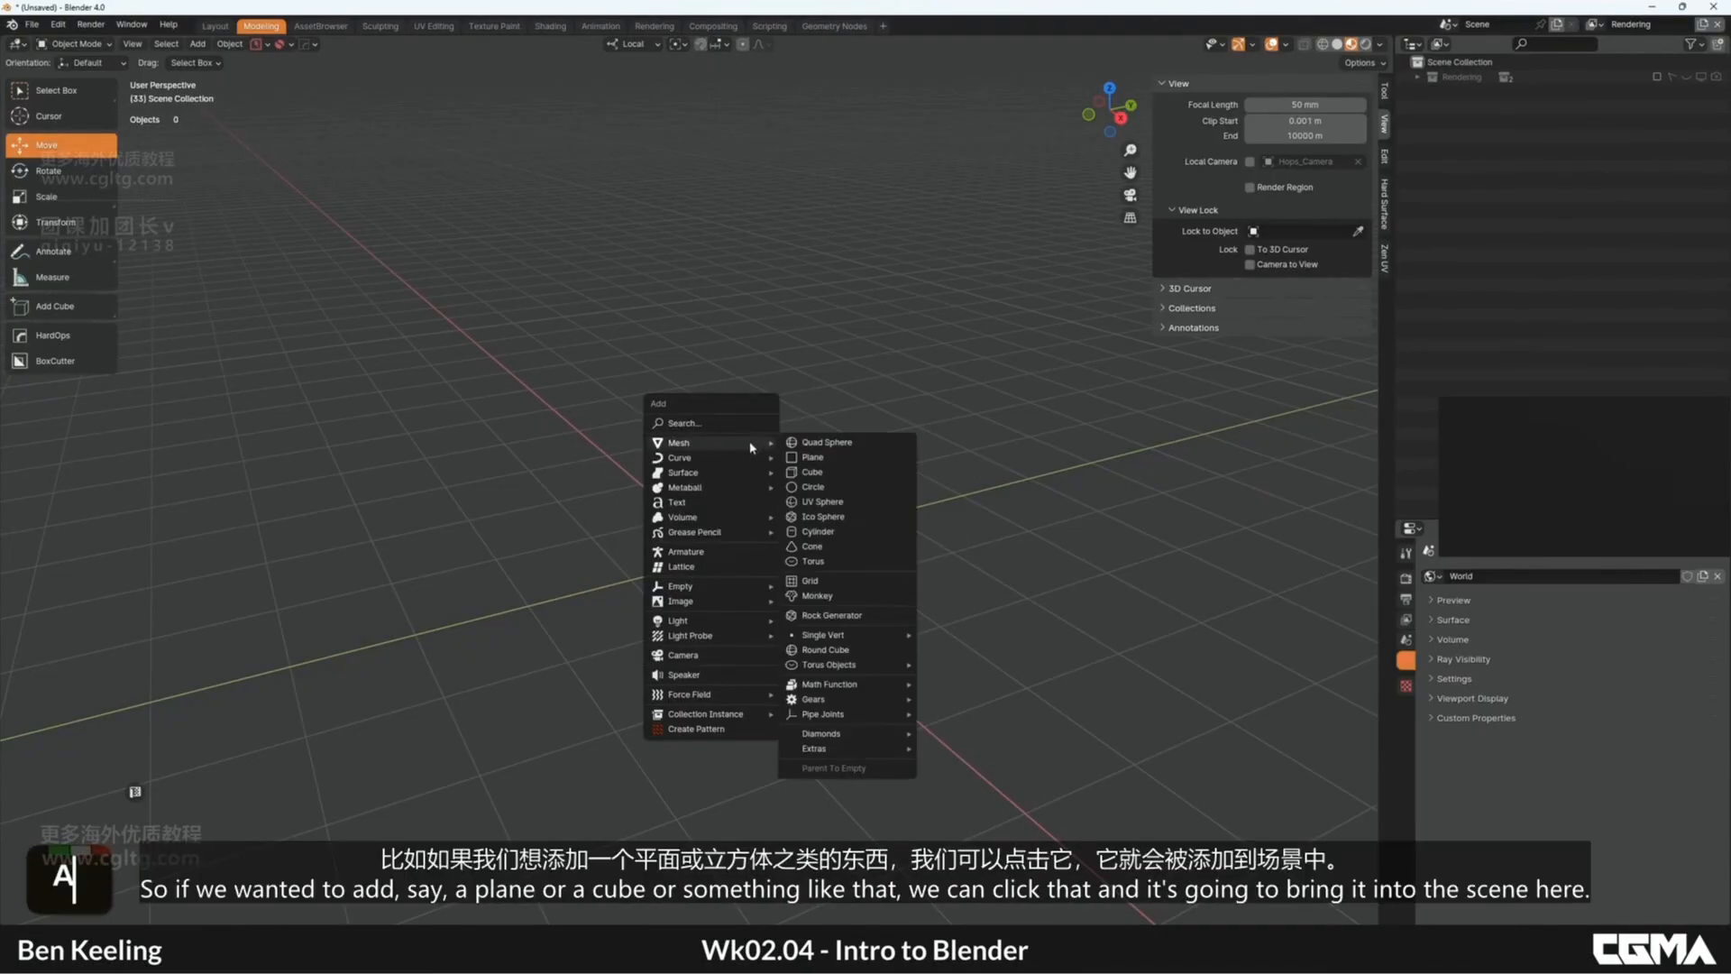
pyautogui.click(844, 476)
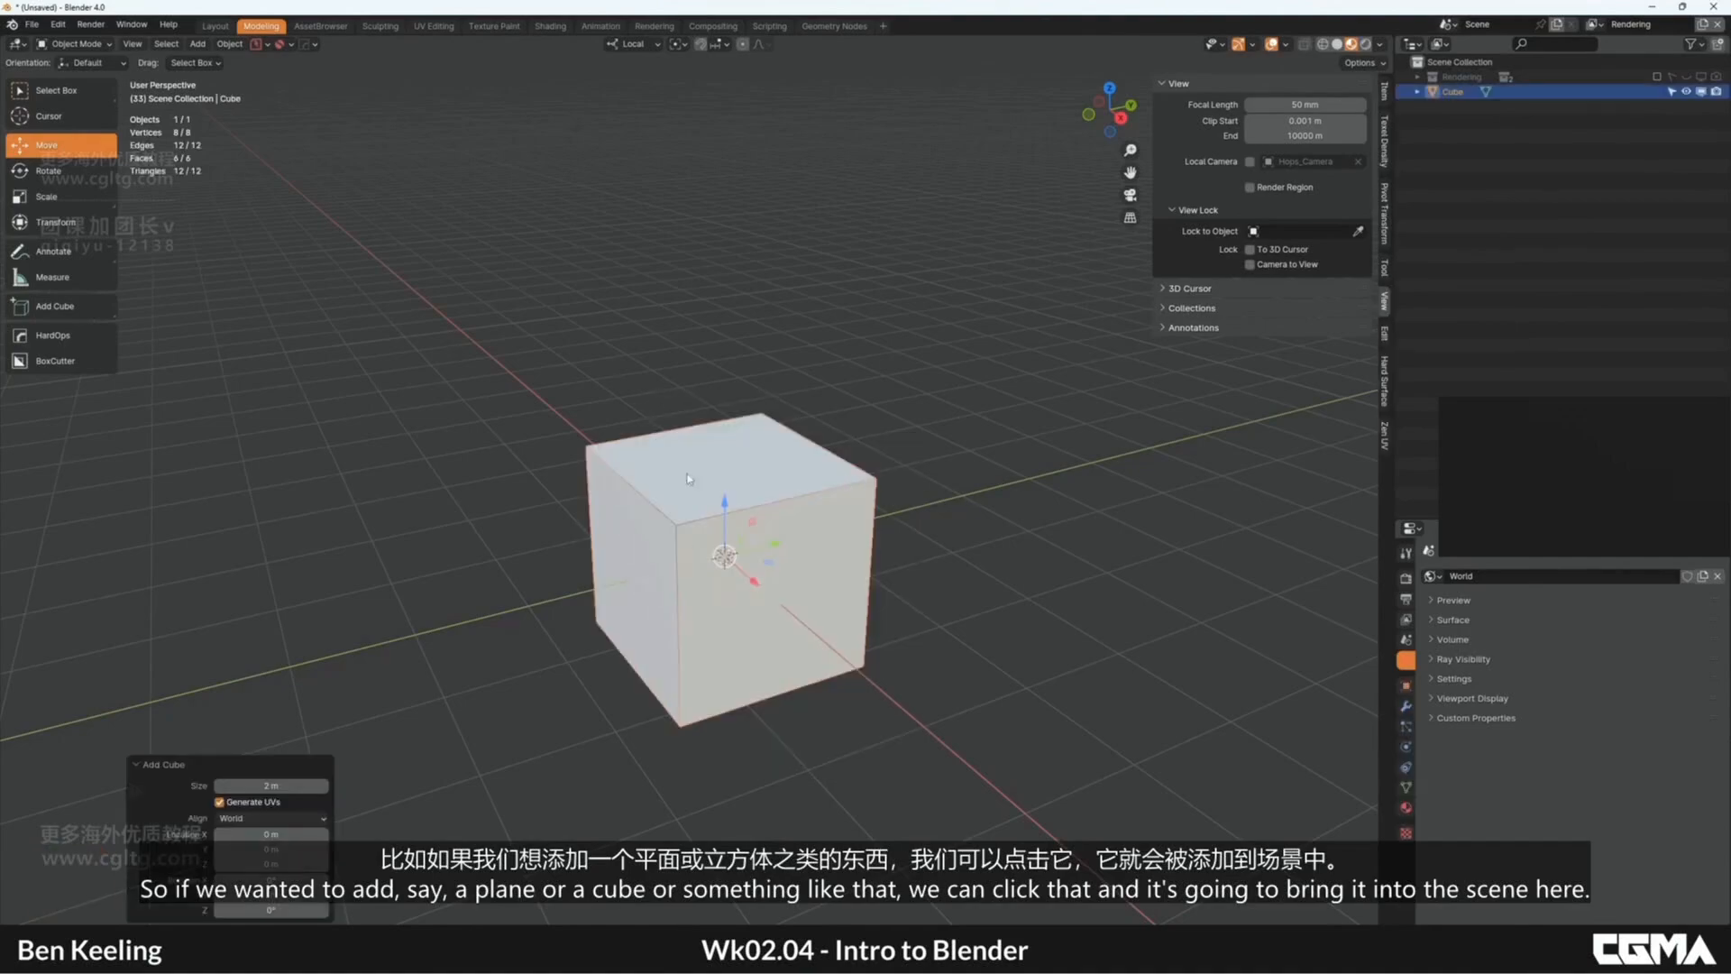
# Step: Move the cube freely in its local XY plane, about 0.127 m in X and -0.68 m in Y, and activate the Rotate tool
pyautogui.keyDown('shift'); pyautogui.moveTo(806, 488); pyautogui.dragTo(873, 516, button='middle'); pyautogui.keyUp('shift')
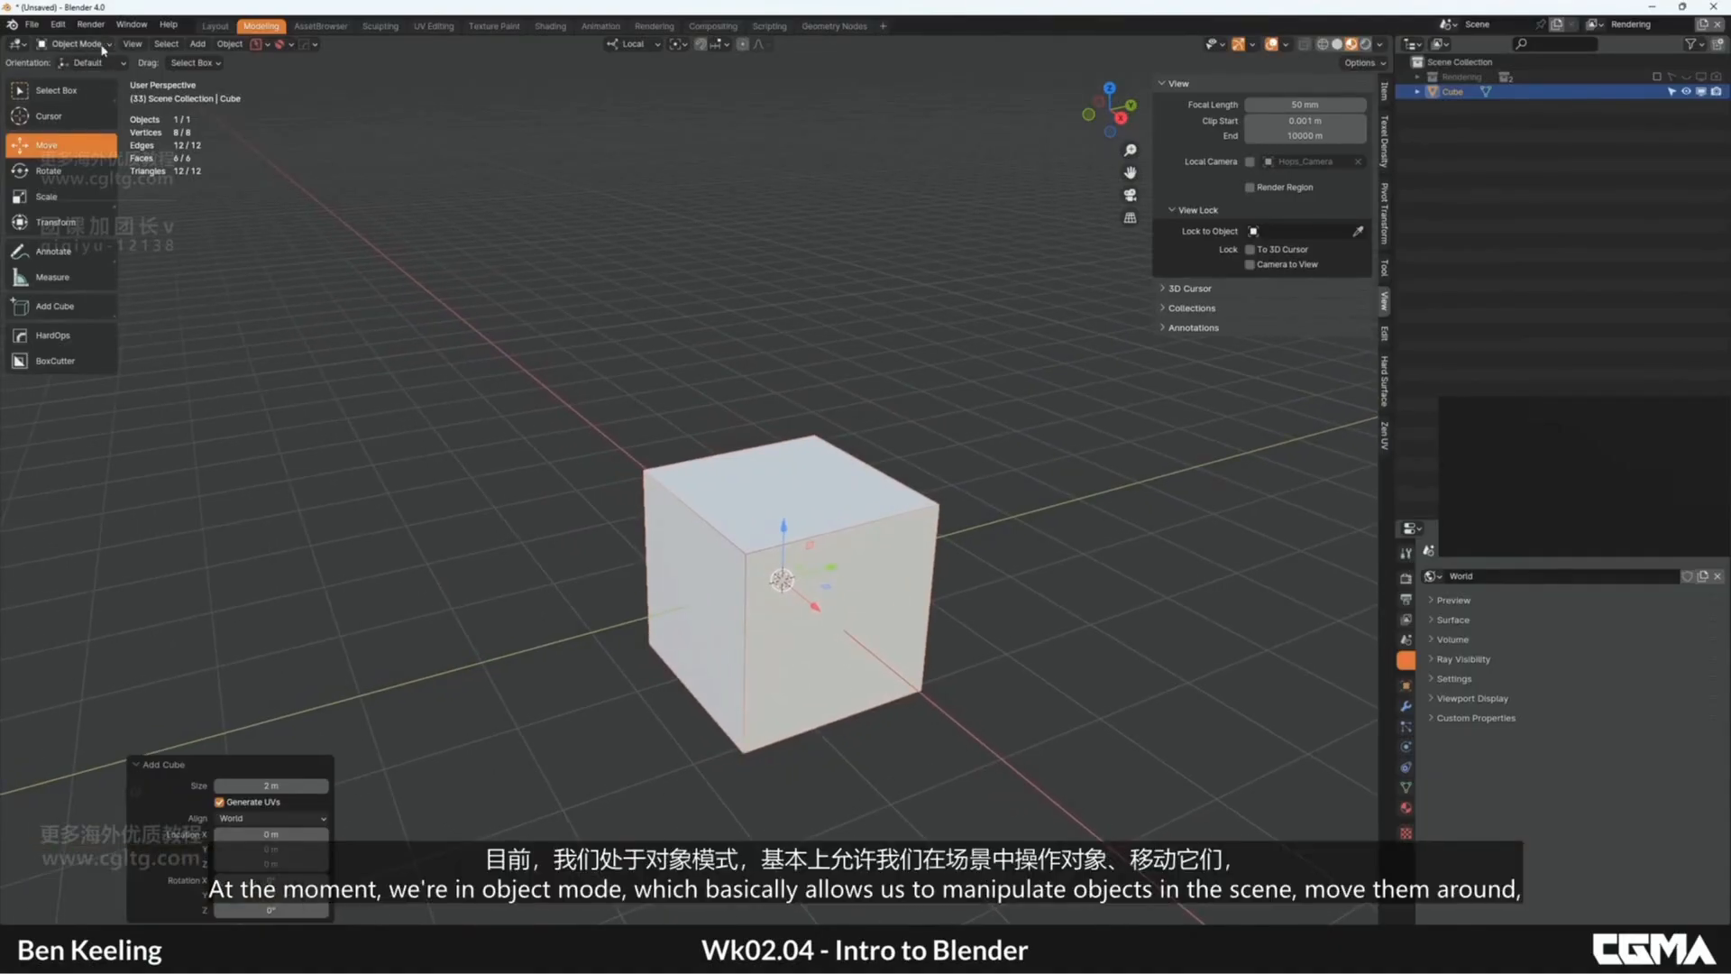
pyautogui.keyDown('shift'); pyautogui.moveTo(869, 610); pyautogui.dragTo(748, 550, button='middle'); pyautogui.keyUp('shift')
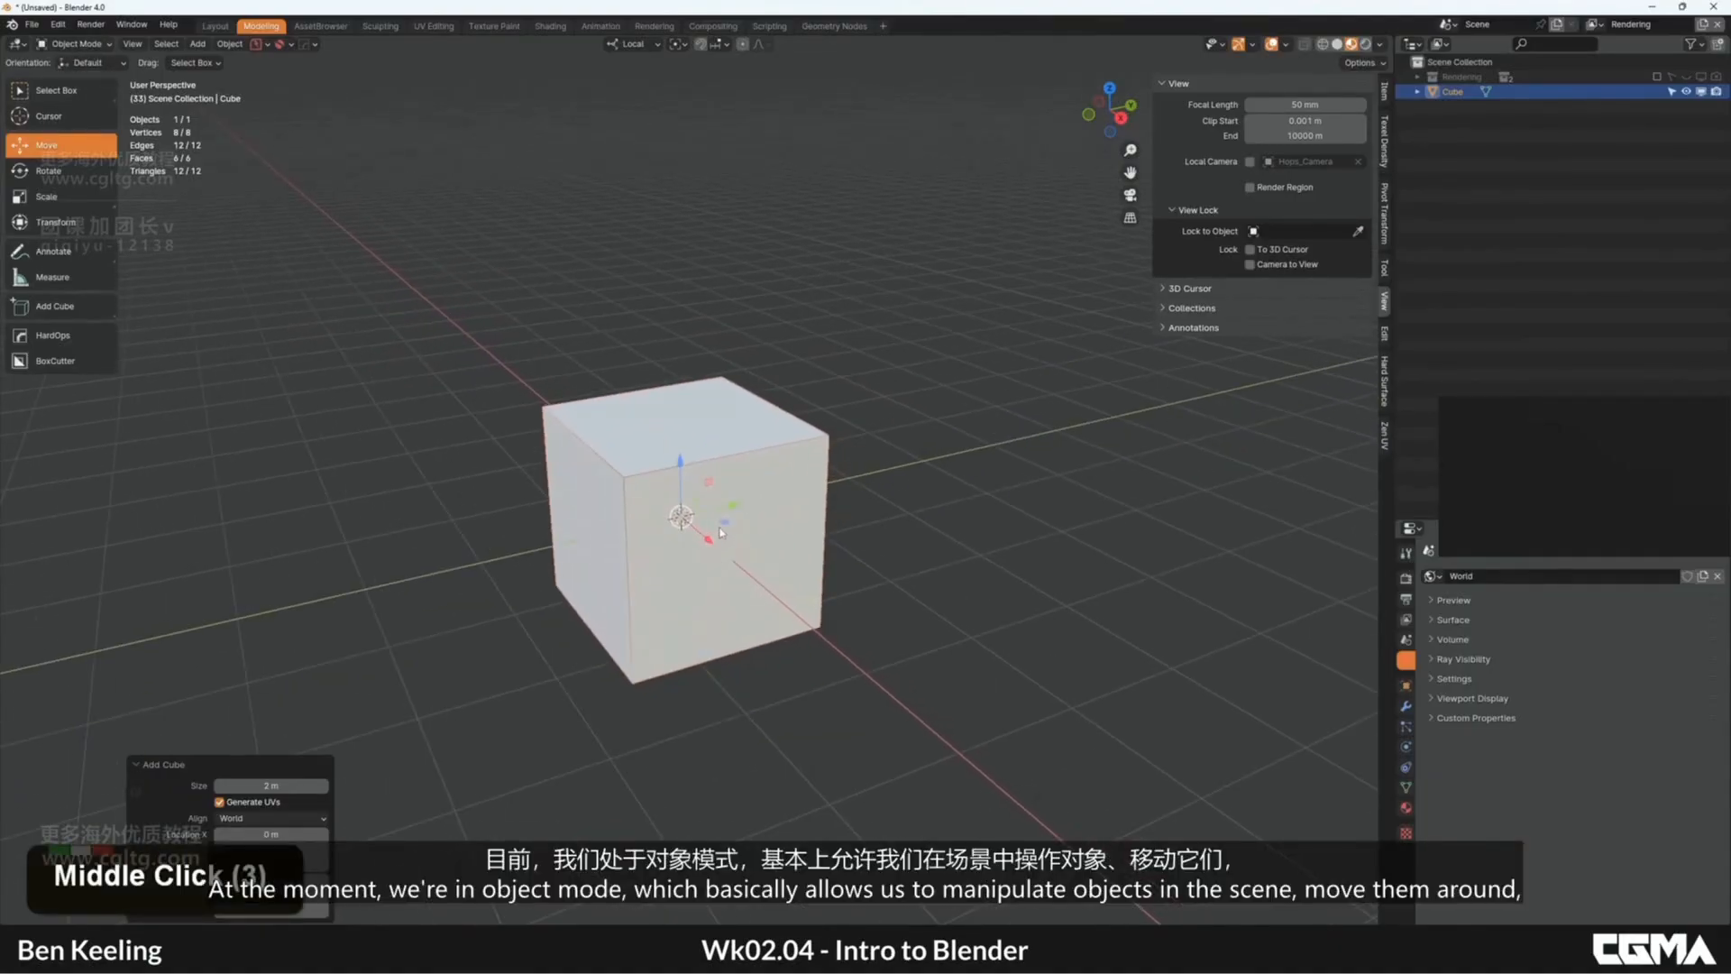
pyautogui.moveTo(722, 532)
pyautogui.mouseDown()
pyautogui.moveTo(1110, 500)
pyautogui.moveTo(778, 496)
pyautogui.moveTo(722, 523)
pyautogui.mouseUp()
pyautogui.keyDown('shift'); pyautogui.moveTo(723, 523); pyautogui.dragTo(766, 566, button='middle'); pyautogui.keyUp('shift')
pyautogui.scroll(-1, 766, 566)
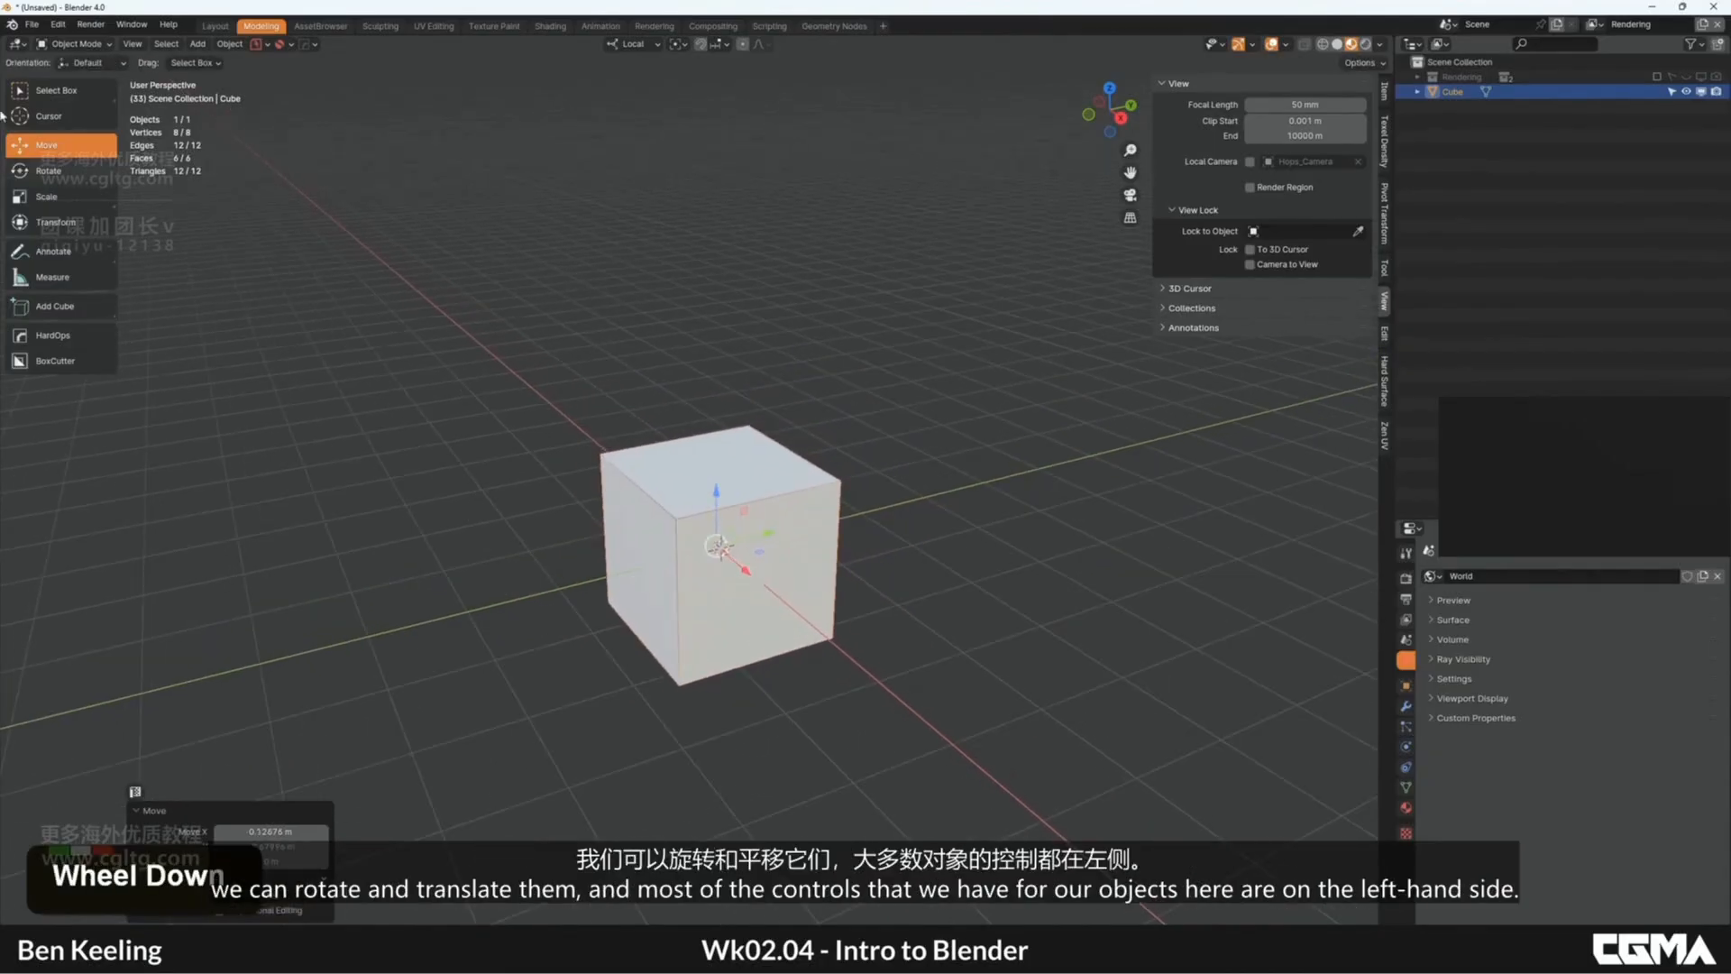
pyautogui.click(50, 171)
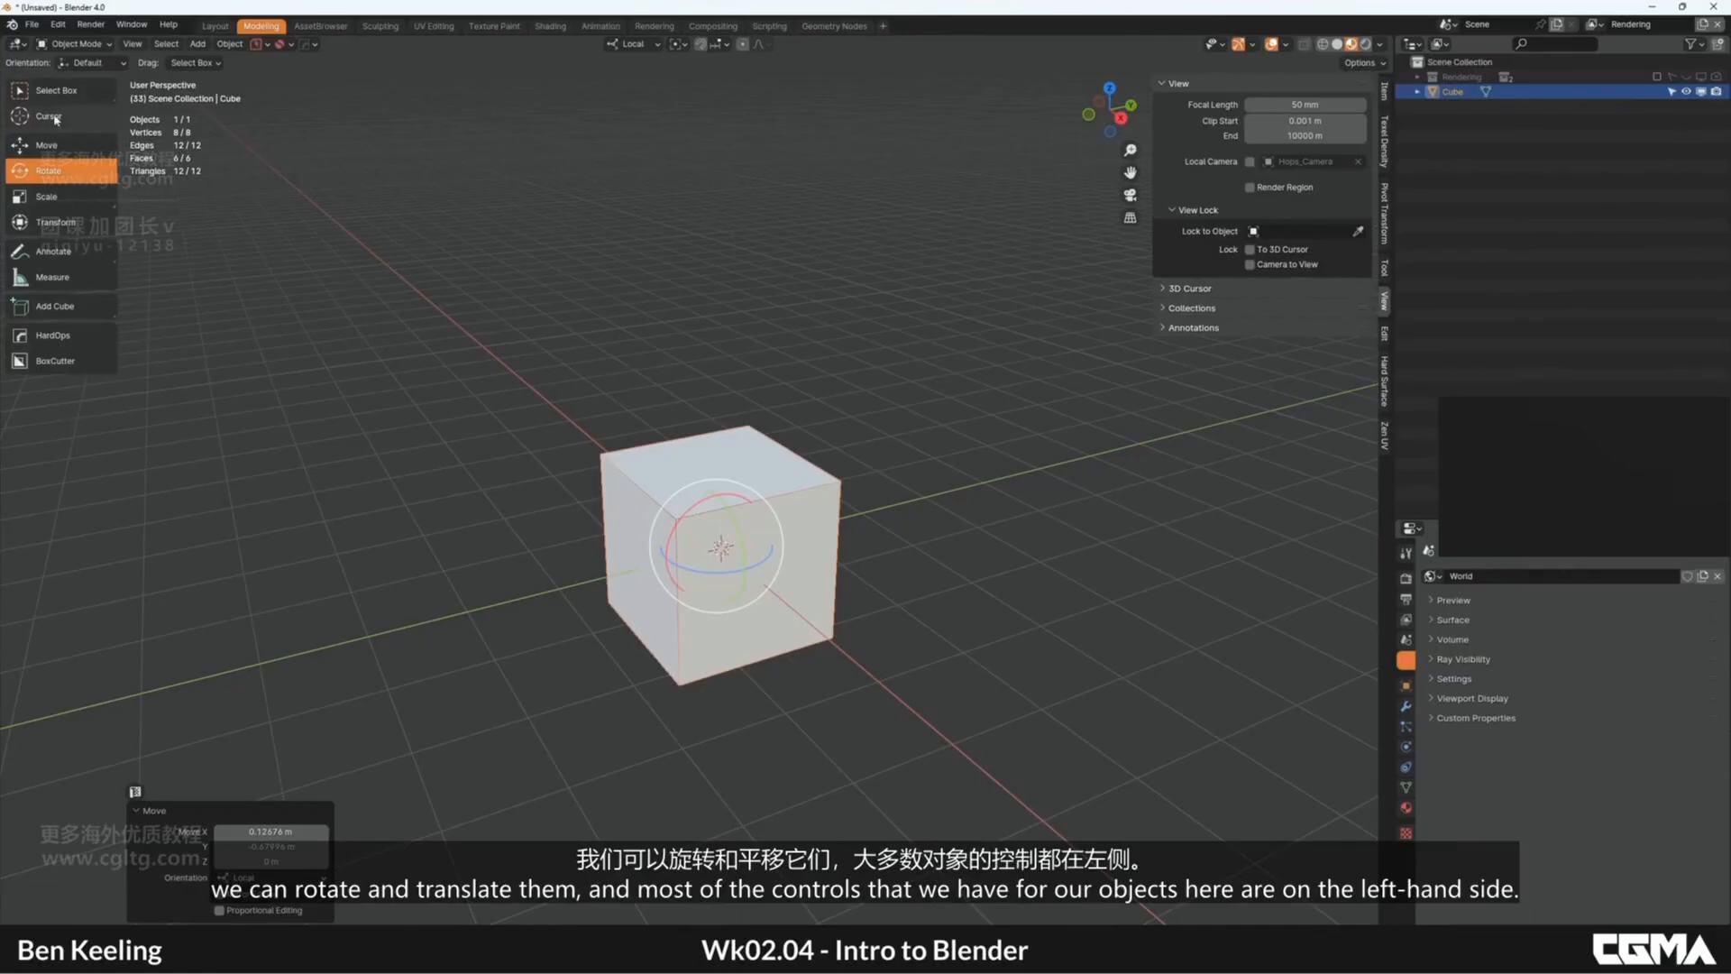
pyautogui.middleClick(117, 249)
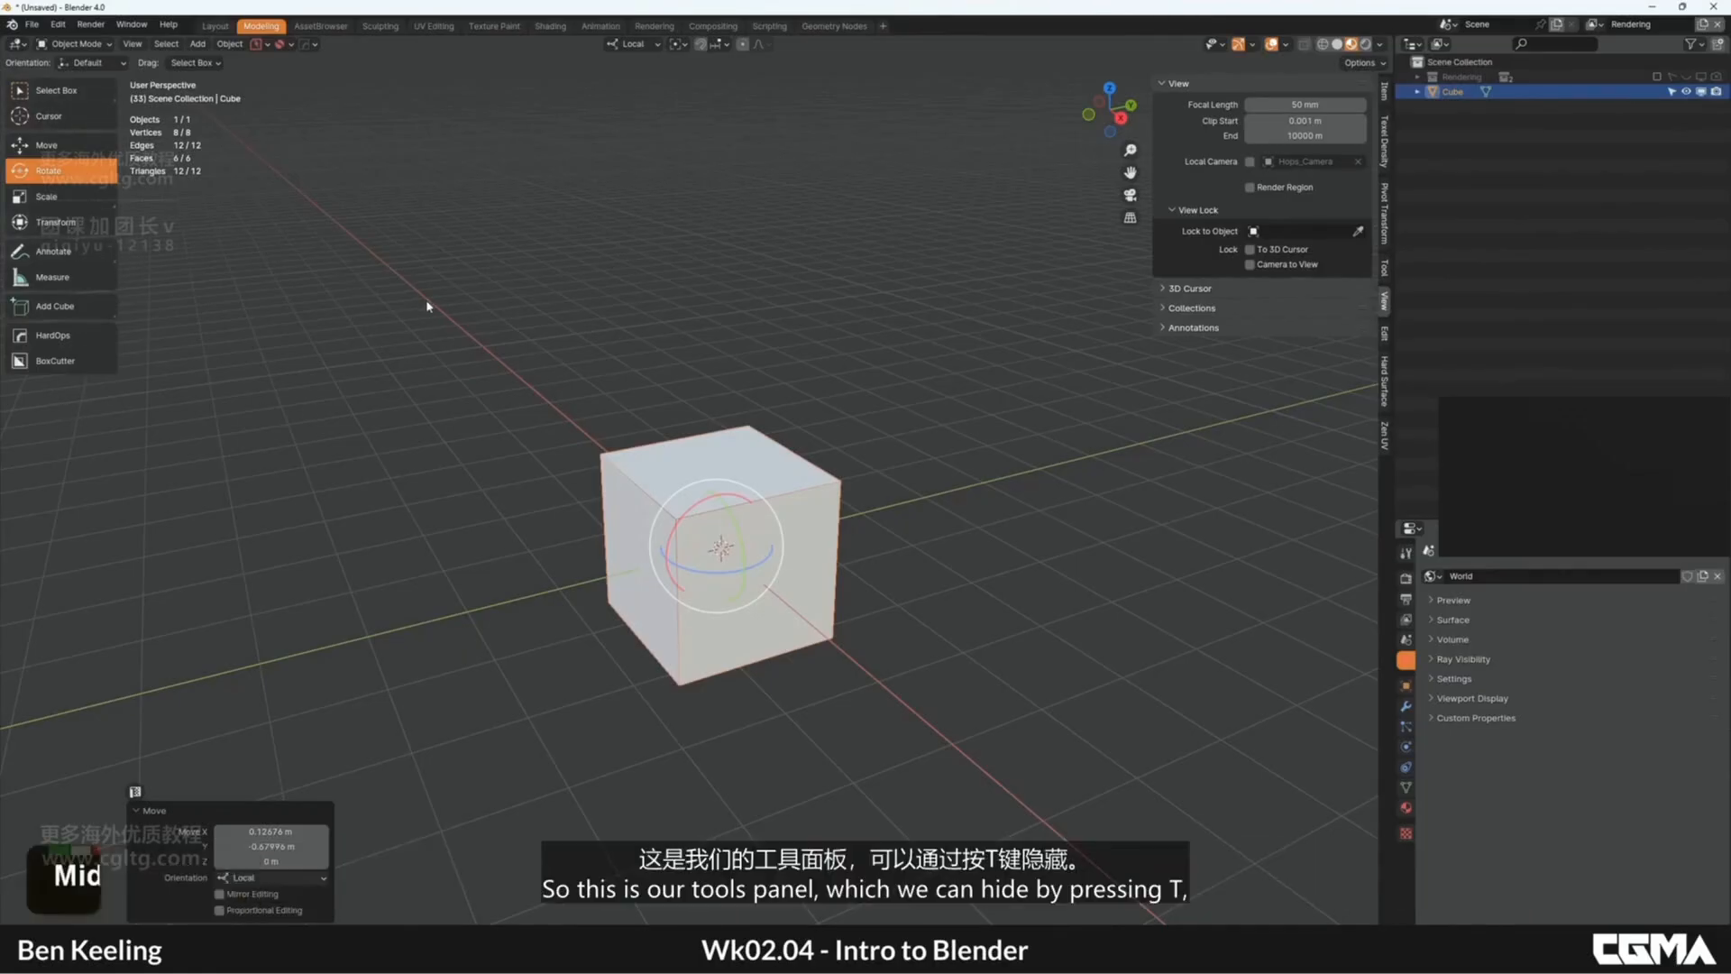
# Step: Hide the viewport's toolbar and sidebar and bring them both back
pyautogui.press('t')
pyautogui.press('t')
pyautogui.press('t')
pyautogui.press('t')
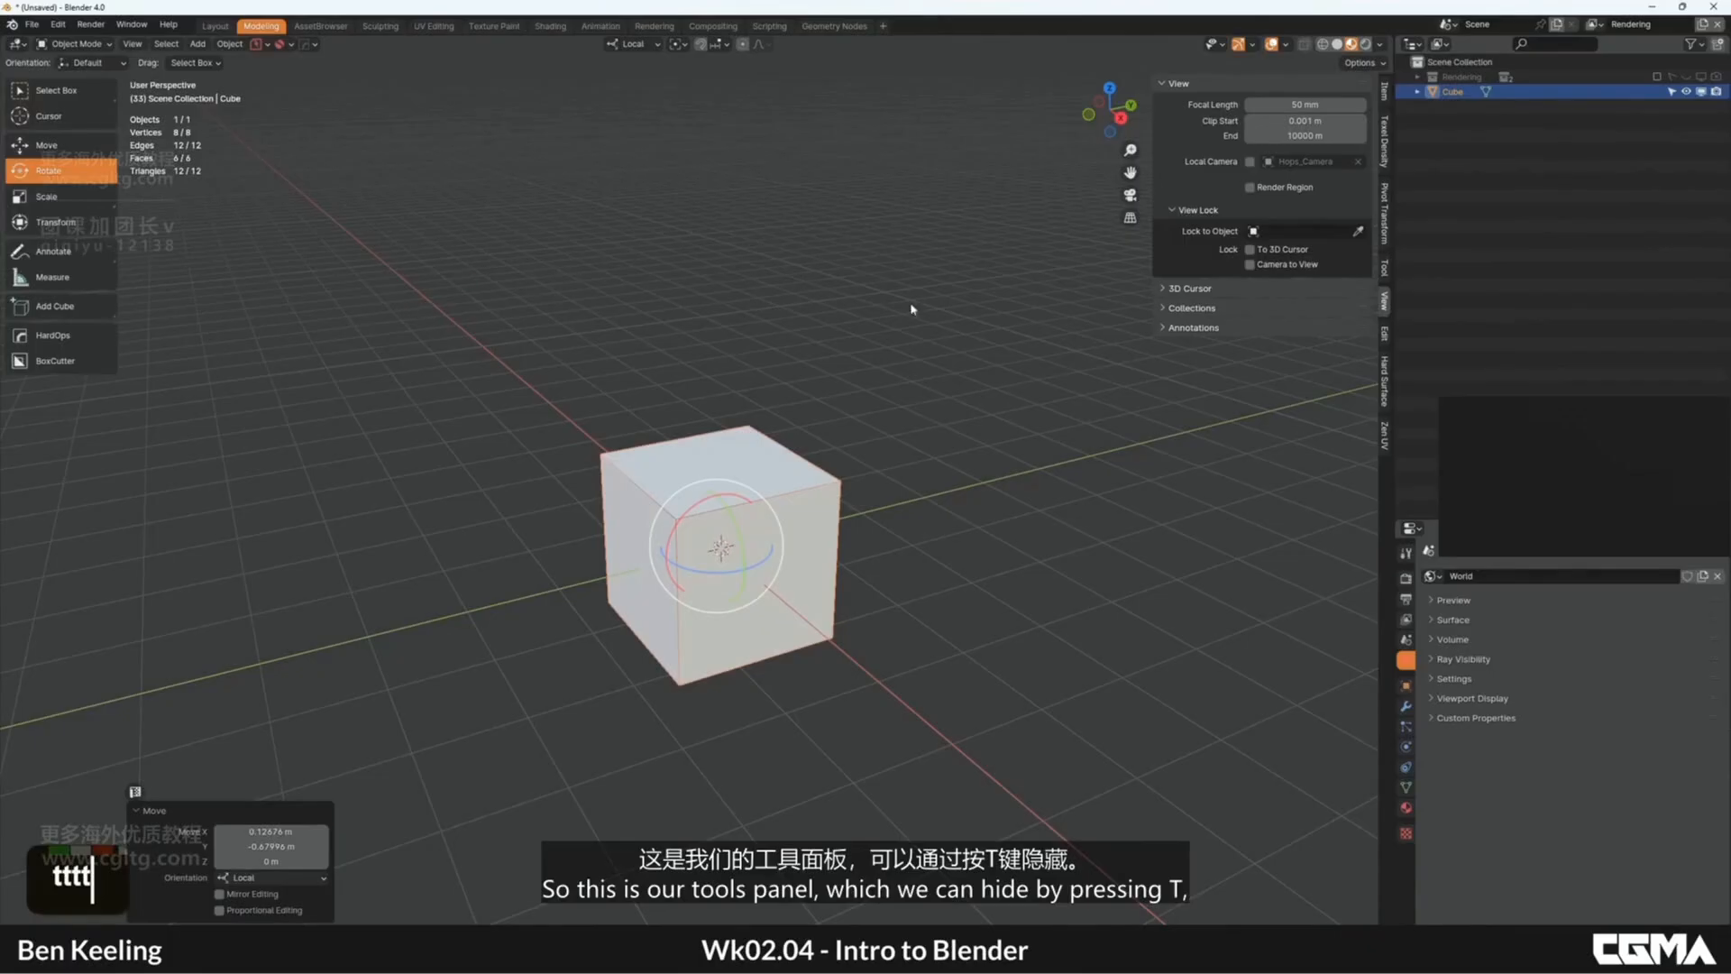
pyautogui.press('n')
pyautogui.press('n')
pyautogui.press('n')
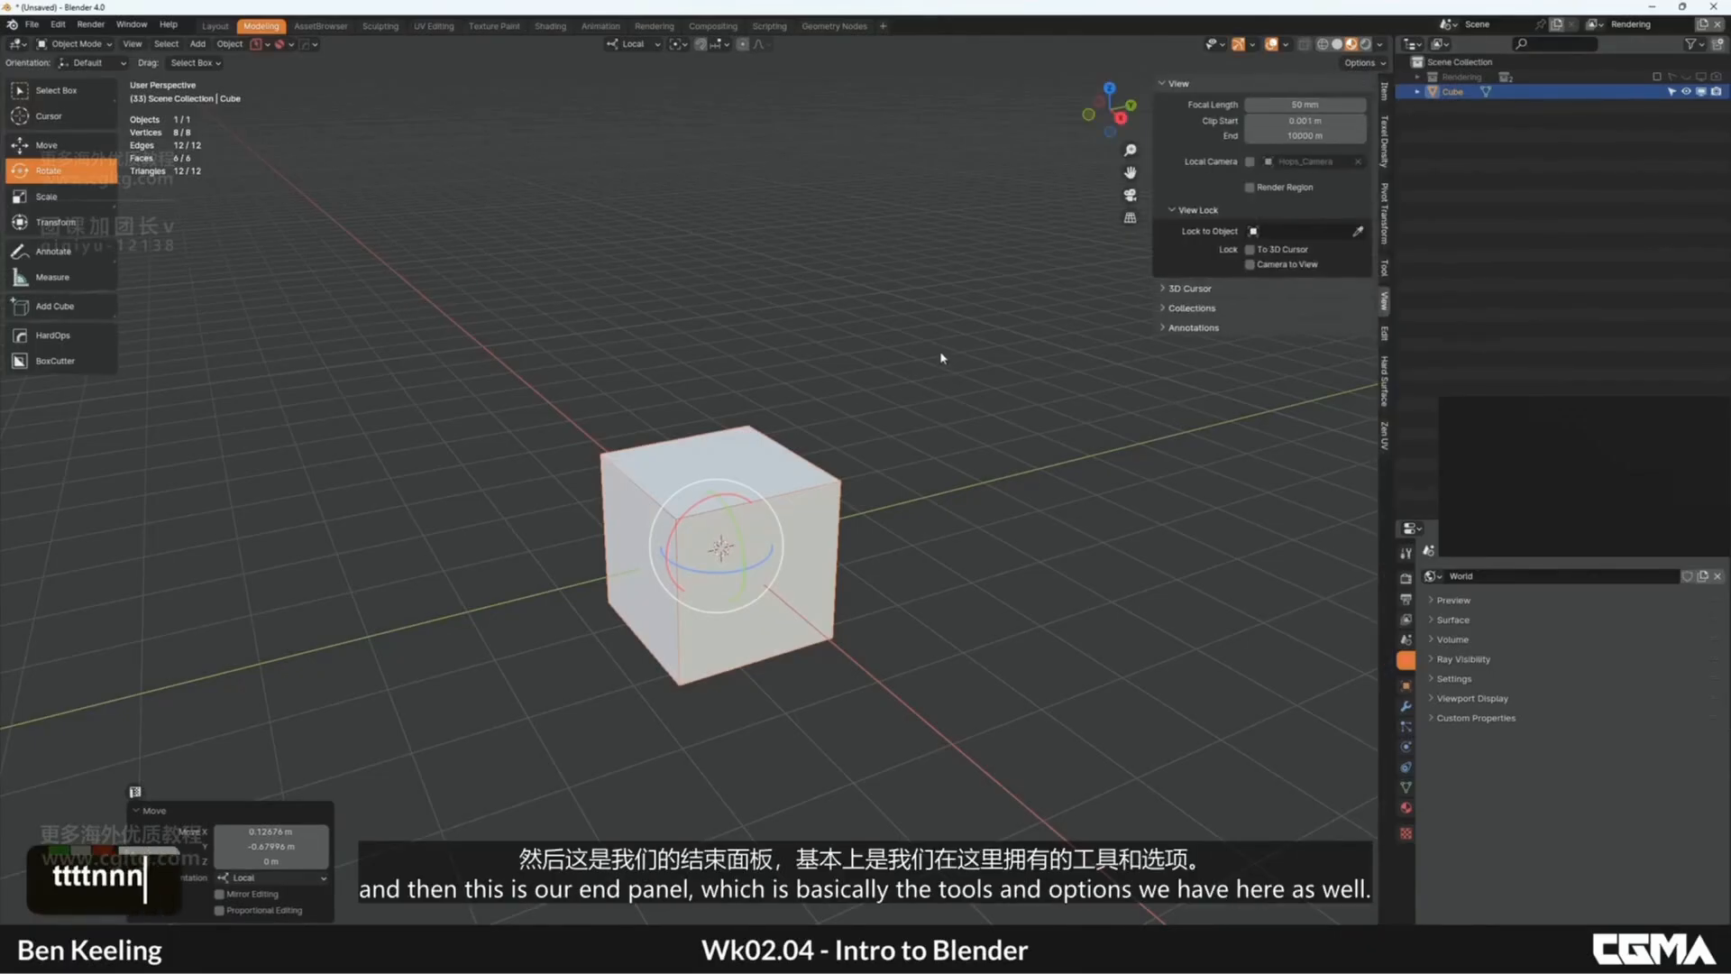
pyautogui.moveTo(947, 298); pyautogui.dragTo(983, 315, button='middle')
pyautogui.scroll(-2, 985, 317)
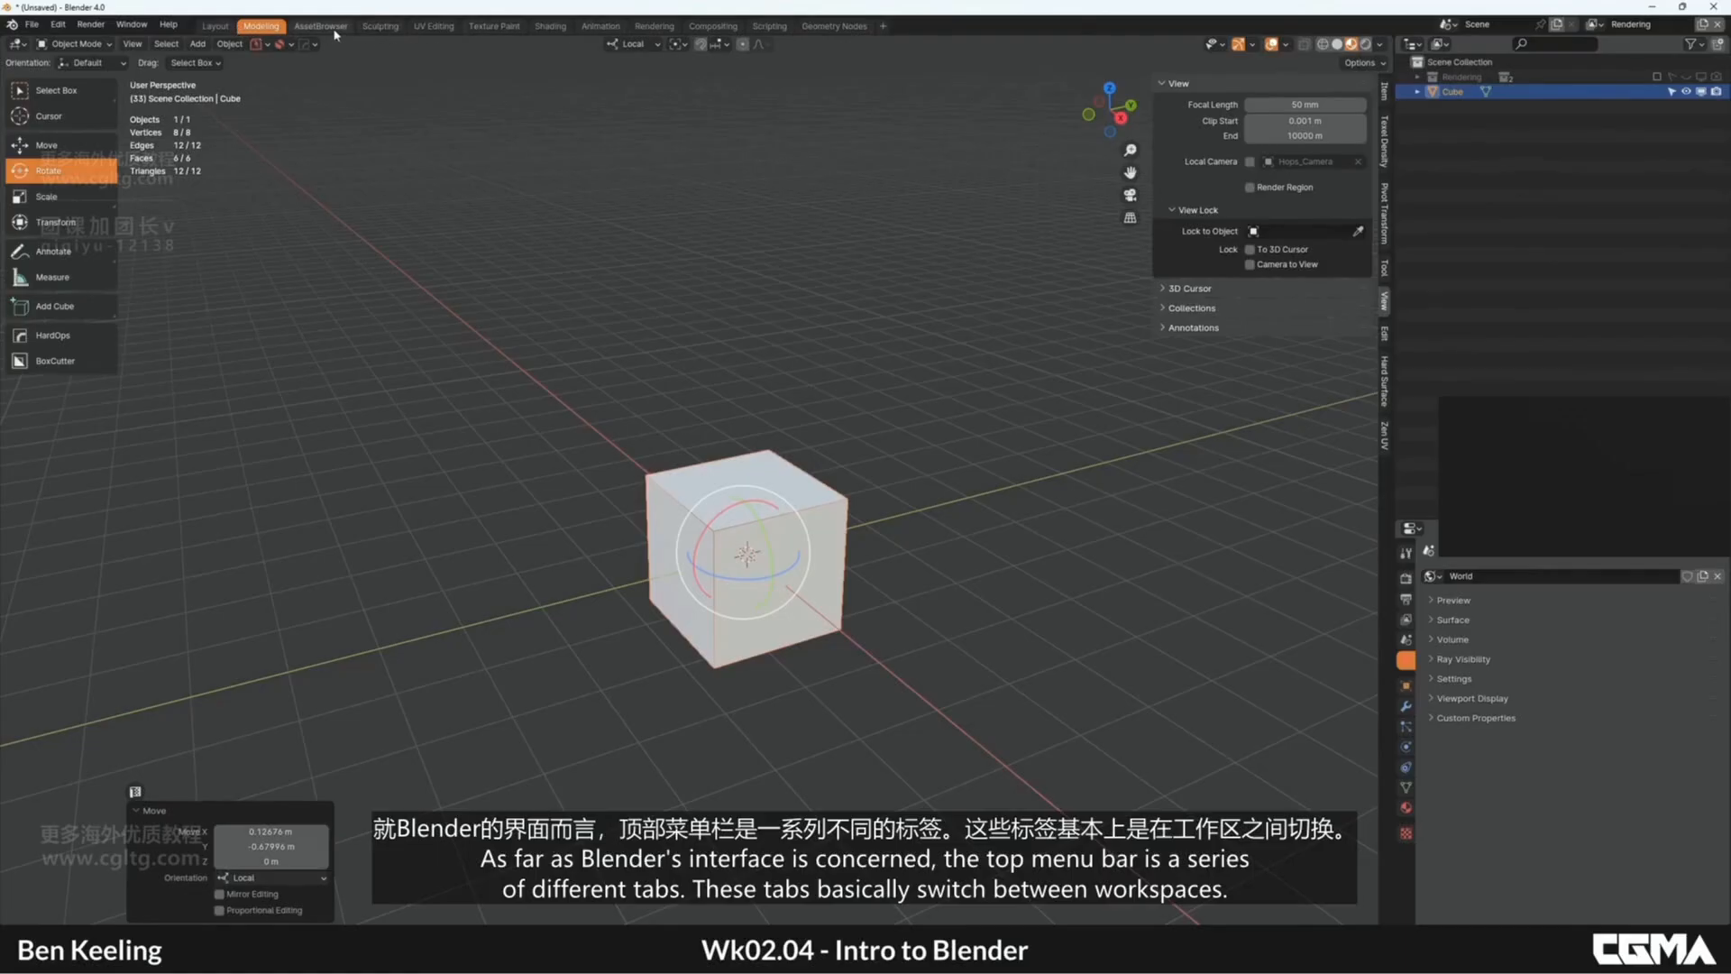
# Step: Switch to the UV Editing workspace, unlink the fire extinguisher label image from the image editor and bring the whole cube into view
pyautogui.keyDown('shift'); pyautogui.moveTo(433, 135); pyautogui.dragTo(411, 138, button='middle'); pyautogui.keyUp('shift')
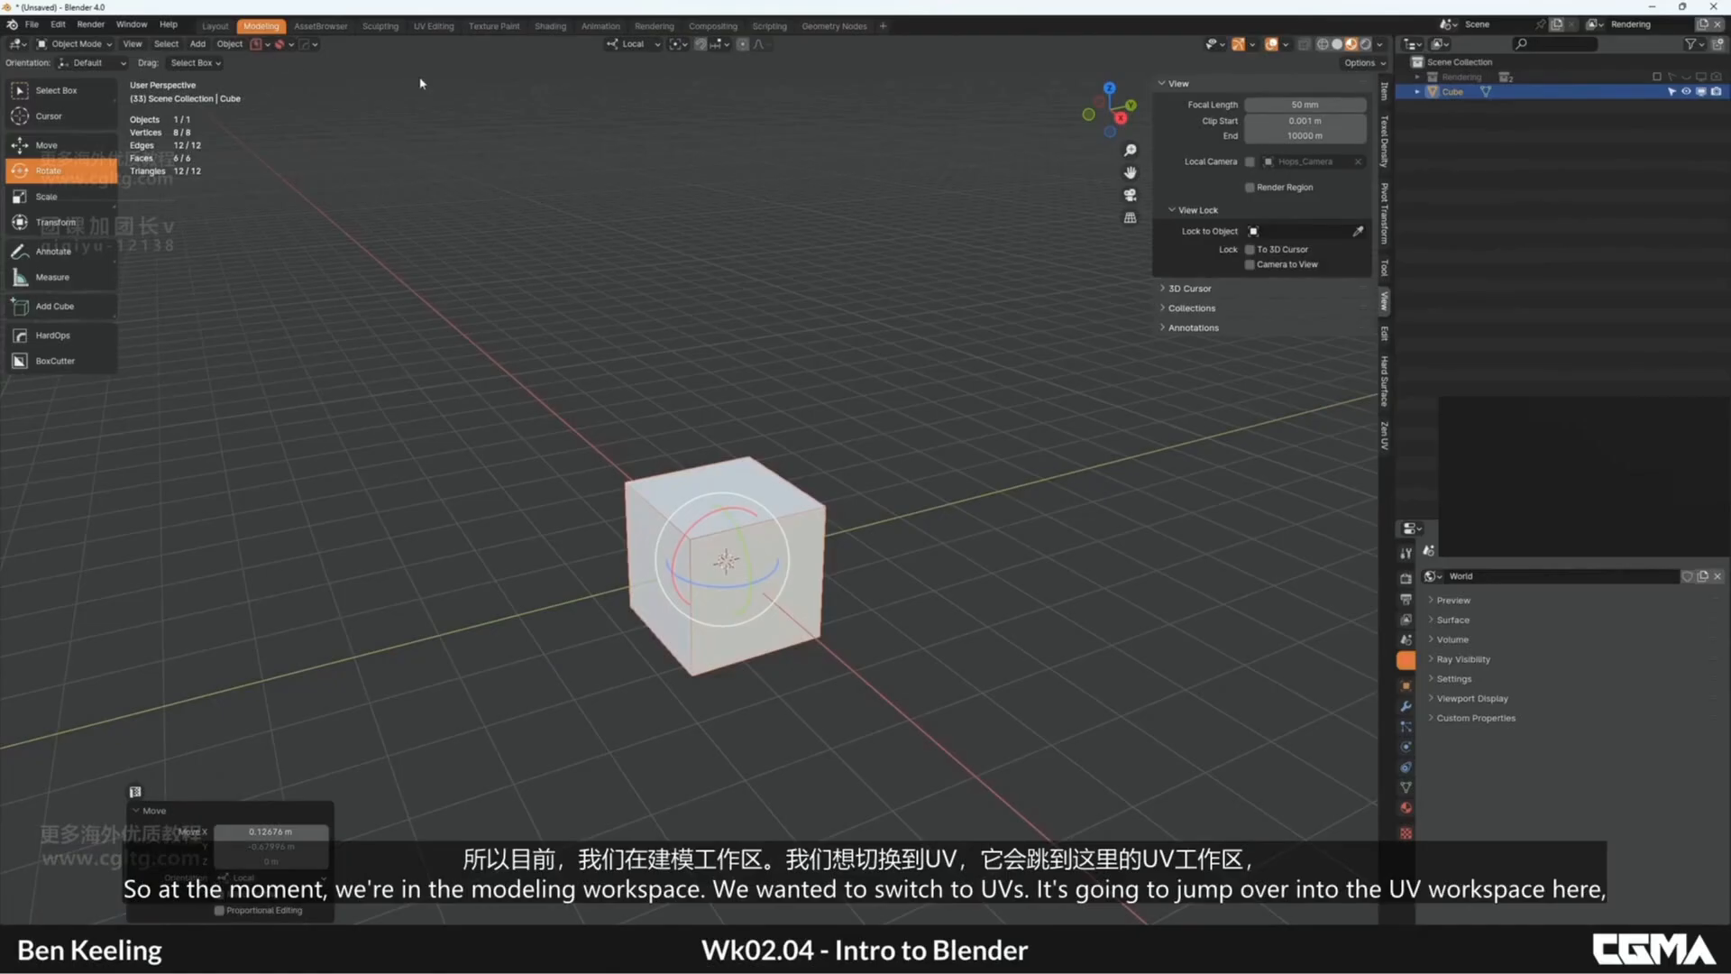
pyautogui.click(432, 26)
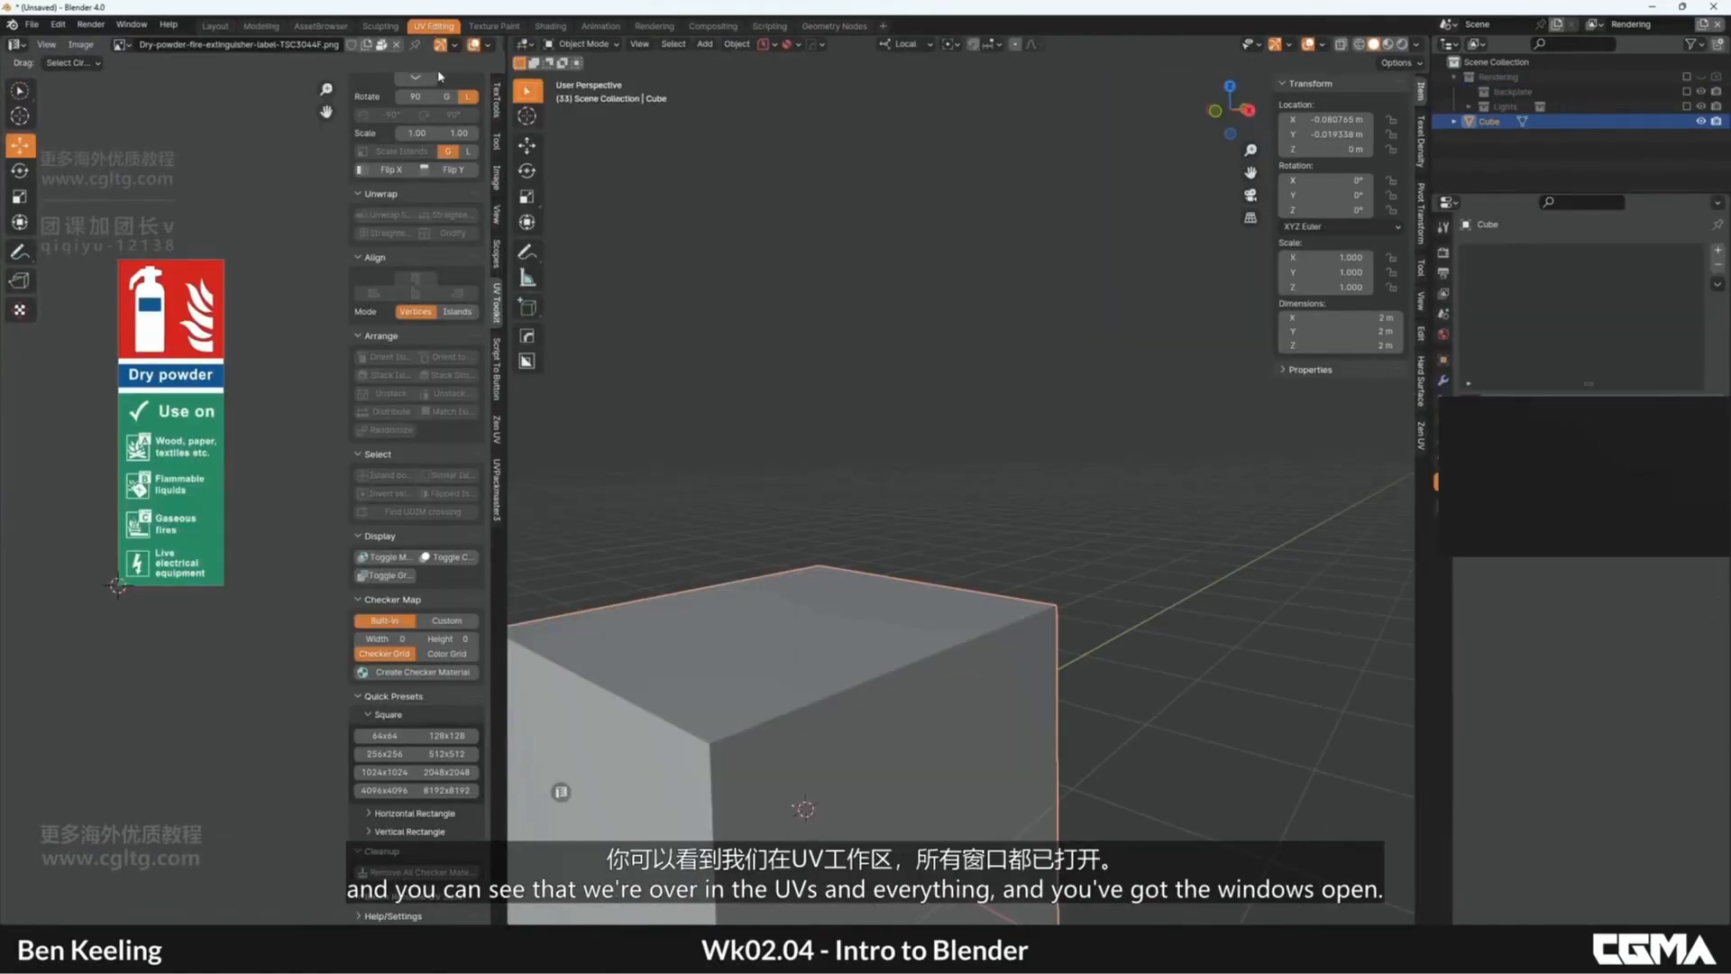
pyautogui.click(396, 44)
pyautogui.scroll(-3, 855, 536)
pyautogui.moveTo(920, 476); pyautogui.dragTo(936, 393, button='middle')
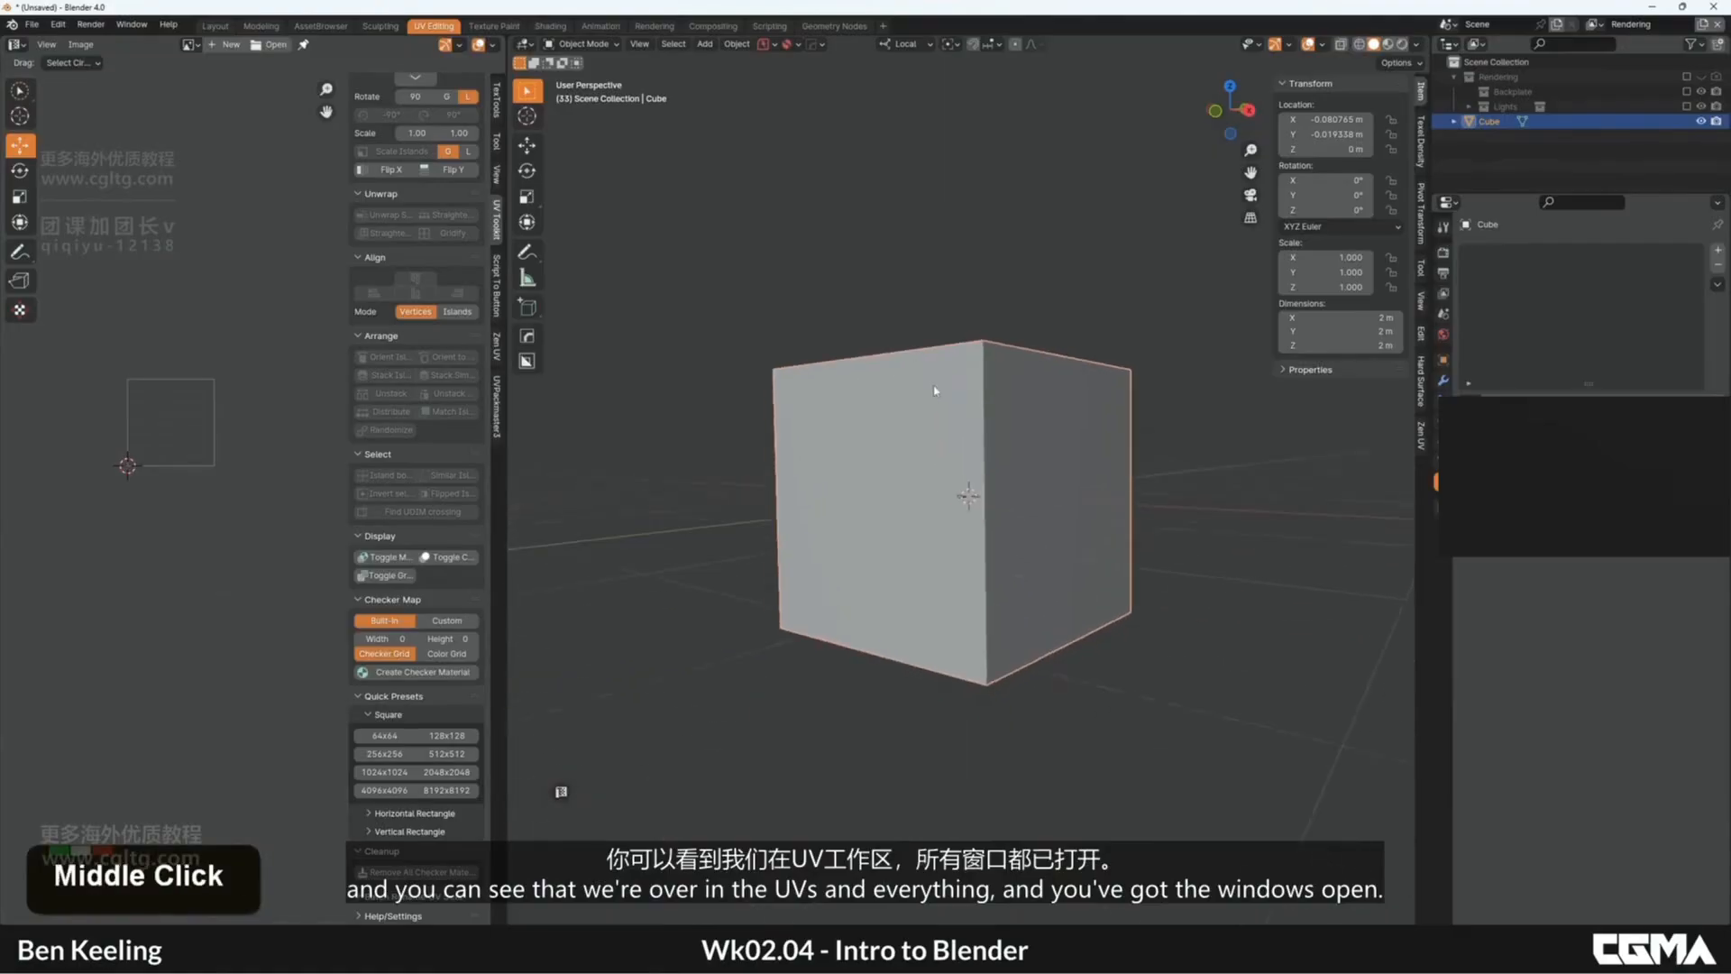
pyautogui.keyDown('alt'); pyautogui.middleClick(956, 448); pyautogui.keyUp('alt')
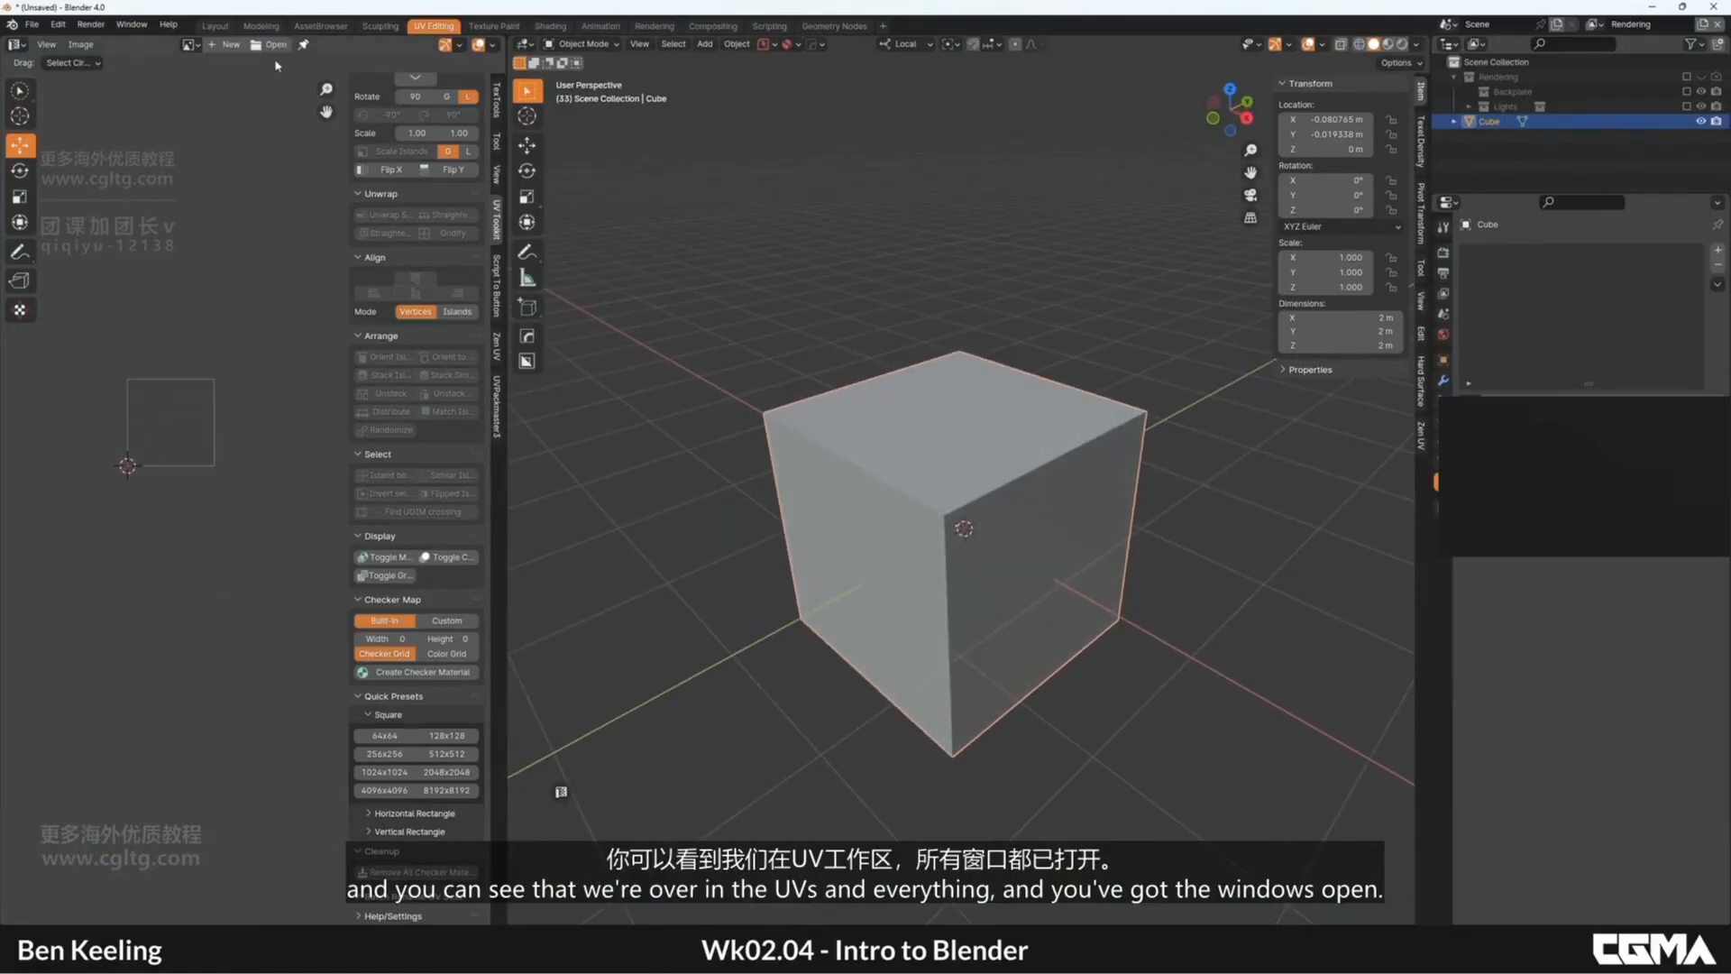
# Step: Return to the Modeling workspace and check the transform orientation options
pyautogui.click(262, 27)
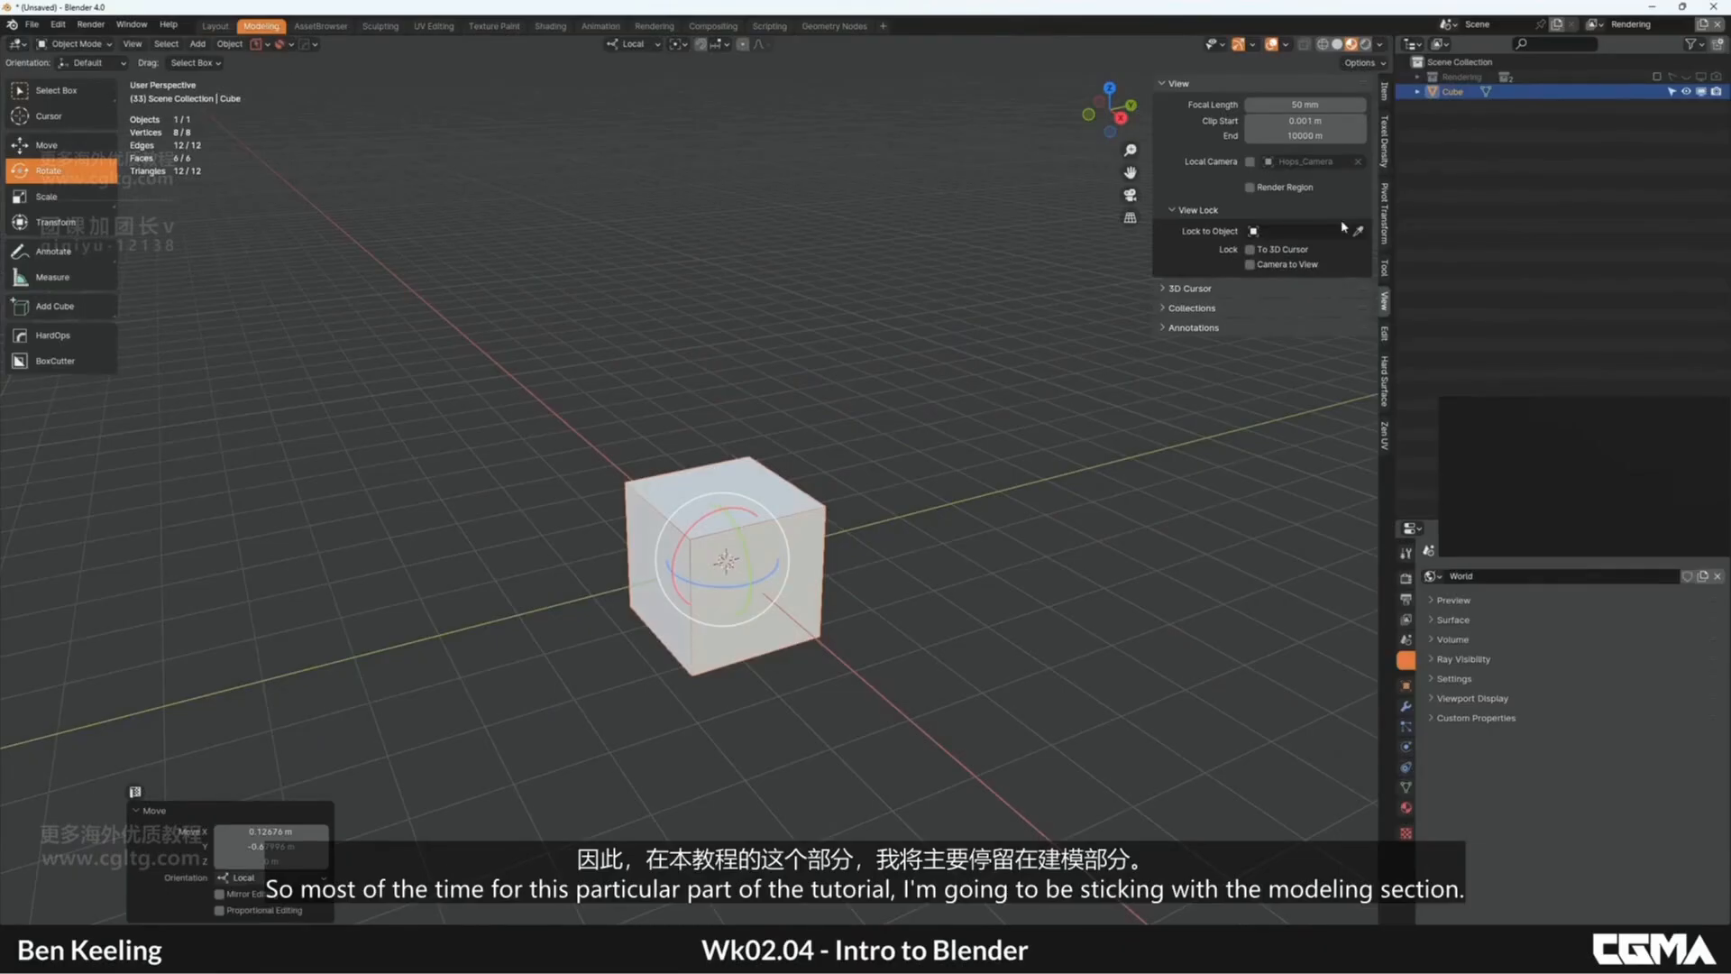
pyautogui.moveTo(945, 279); pyautogui.dragTo(1014, 302, button='middle')
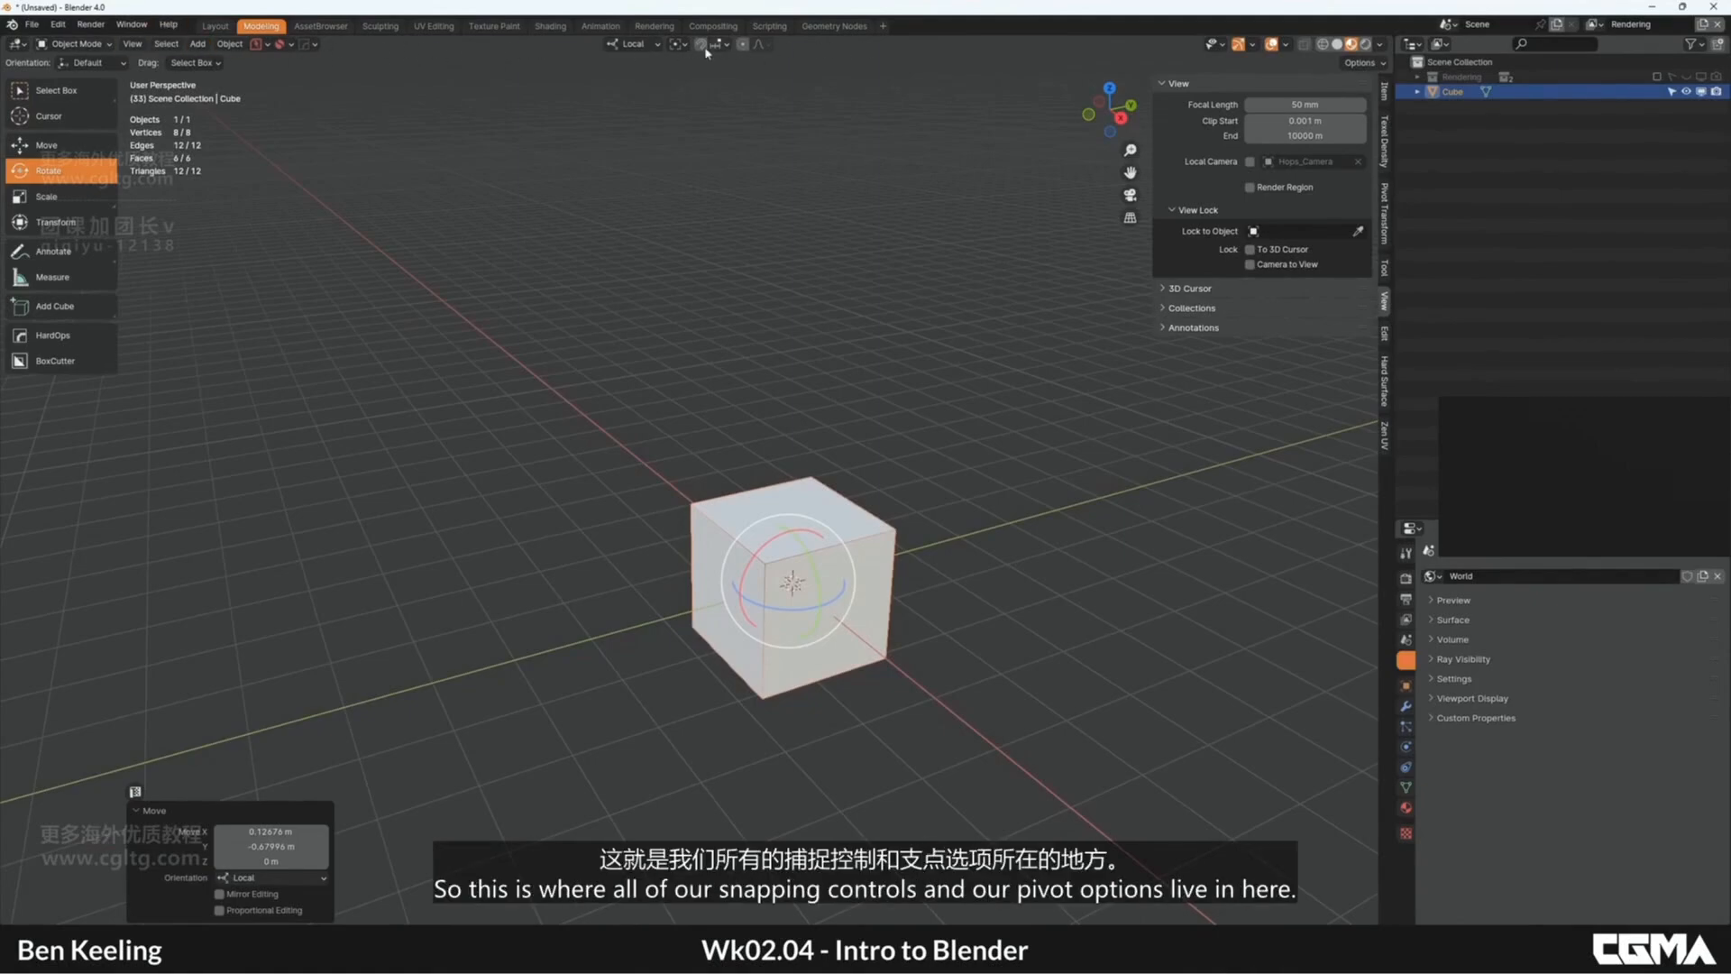
pyautogui.click(657, 45)
pyautogui.click(659, 49)
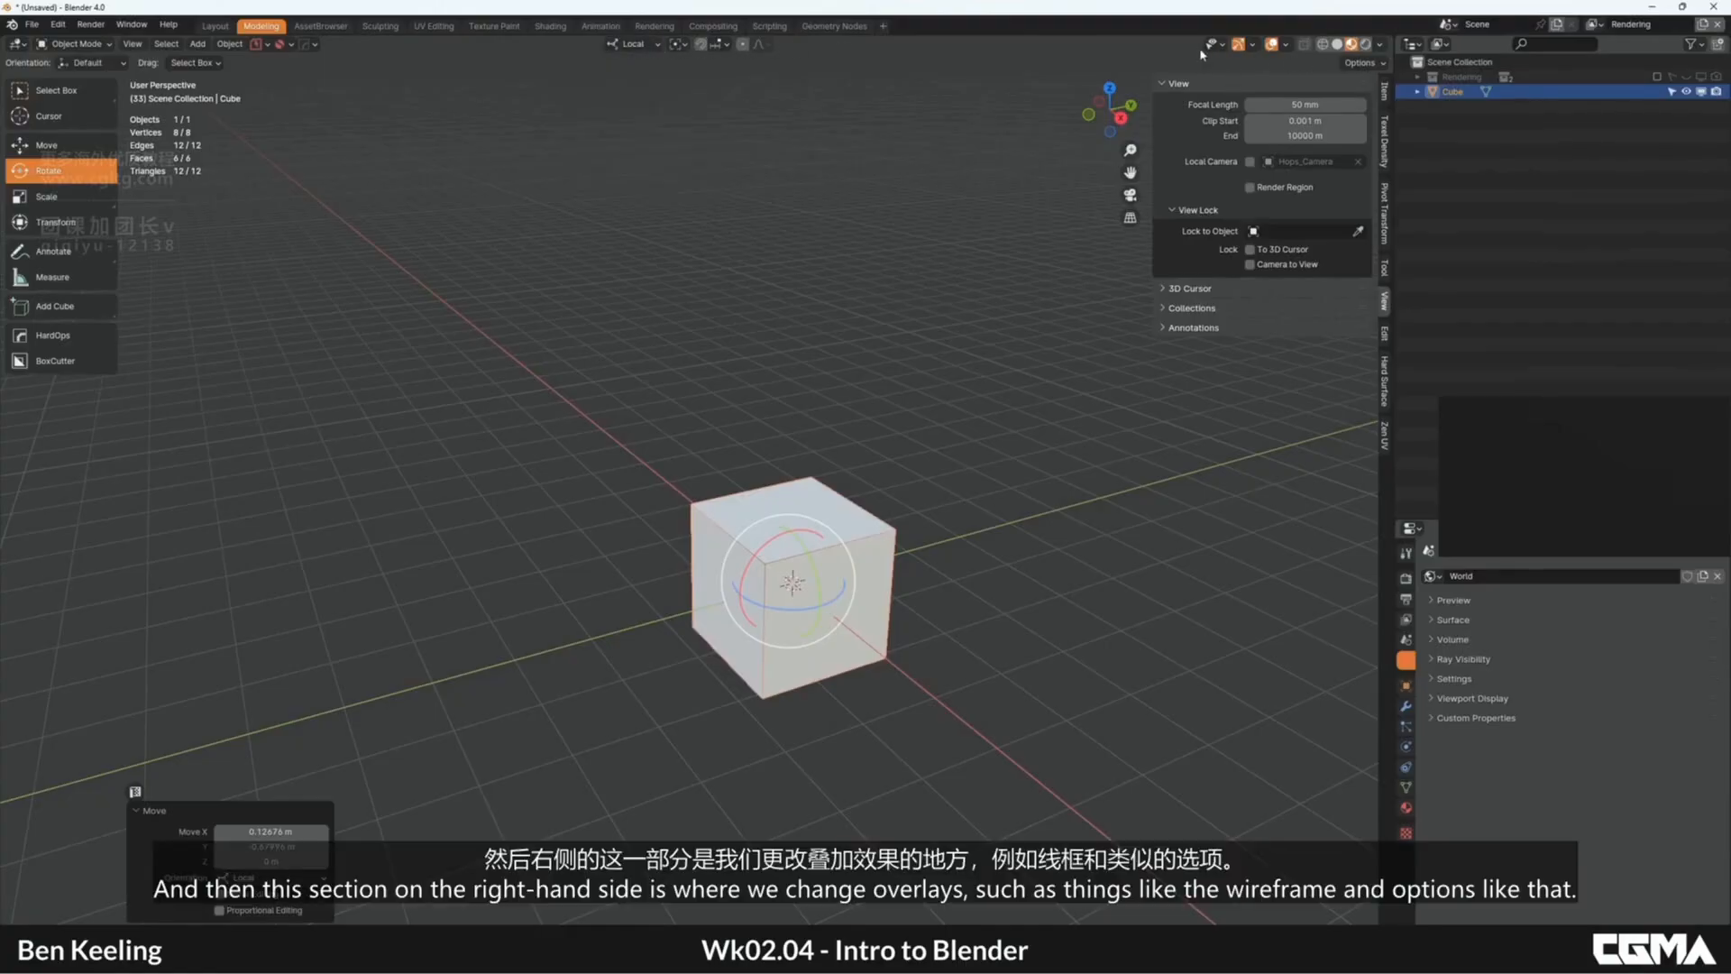
# Step: Look at the gizmo display options and the Viewport Overlays settings
pyautogui.doubleClick(1238, 45)
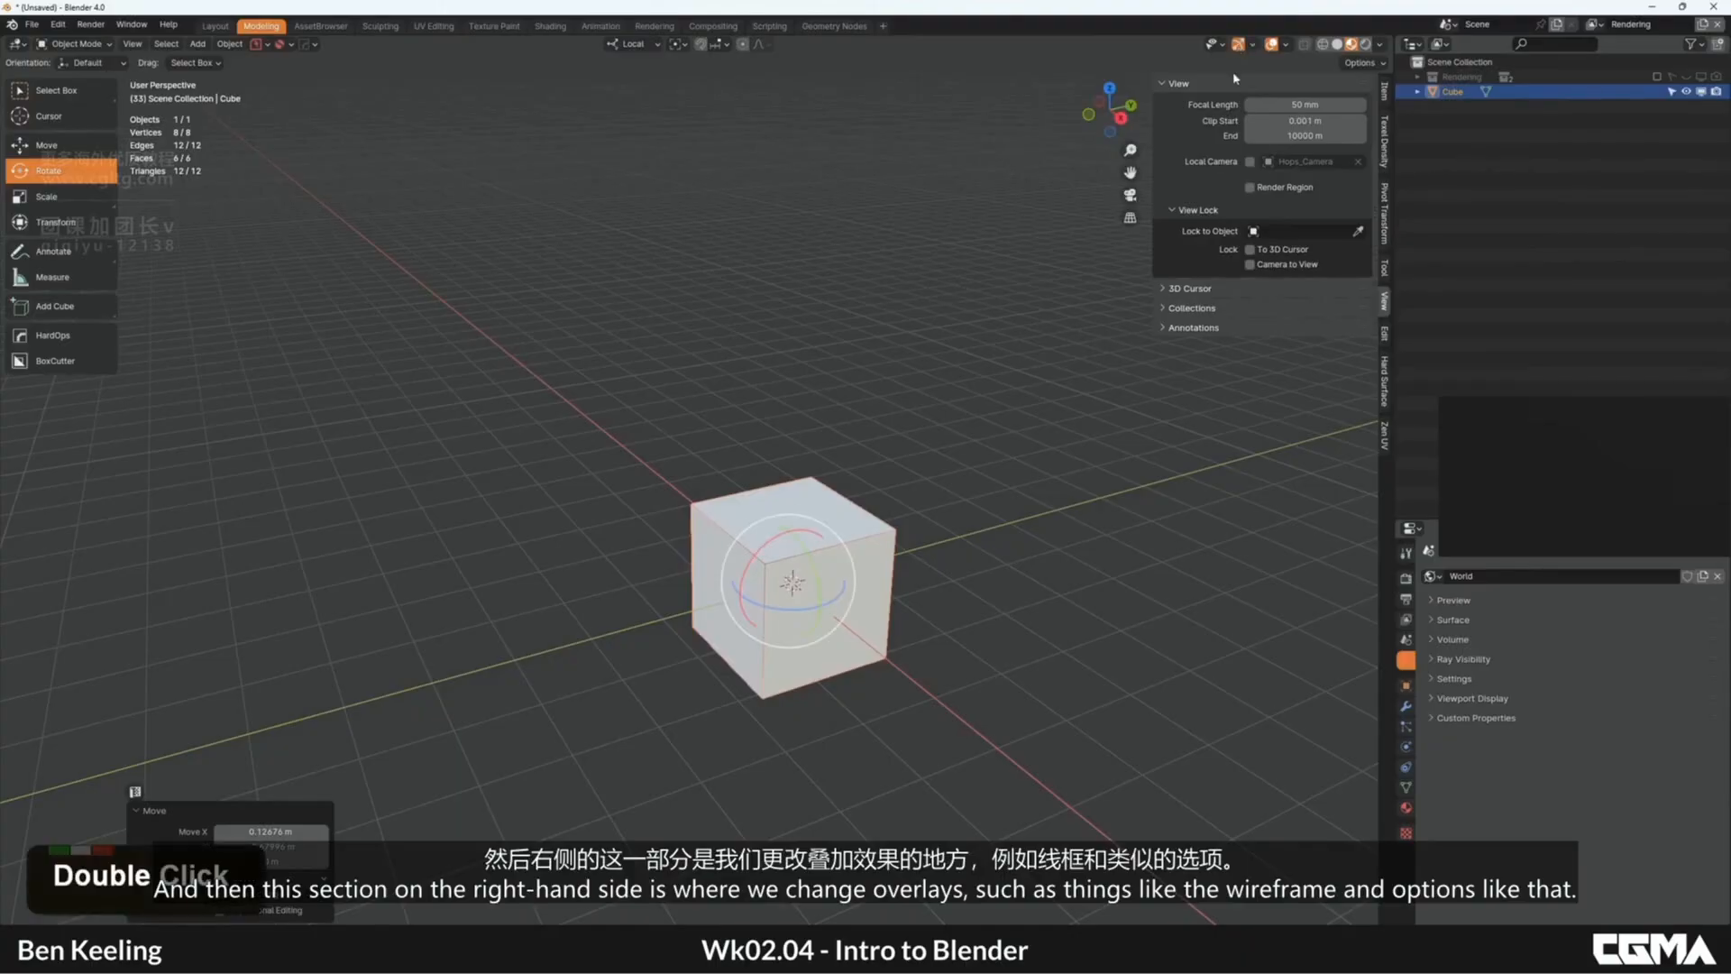
pyautogui.click(1253, 45)
pyautogui.doubleClick(1286, 45)
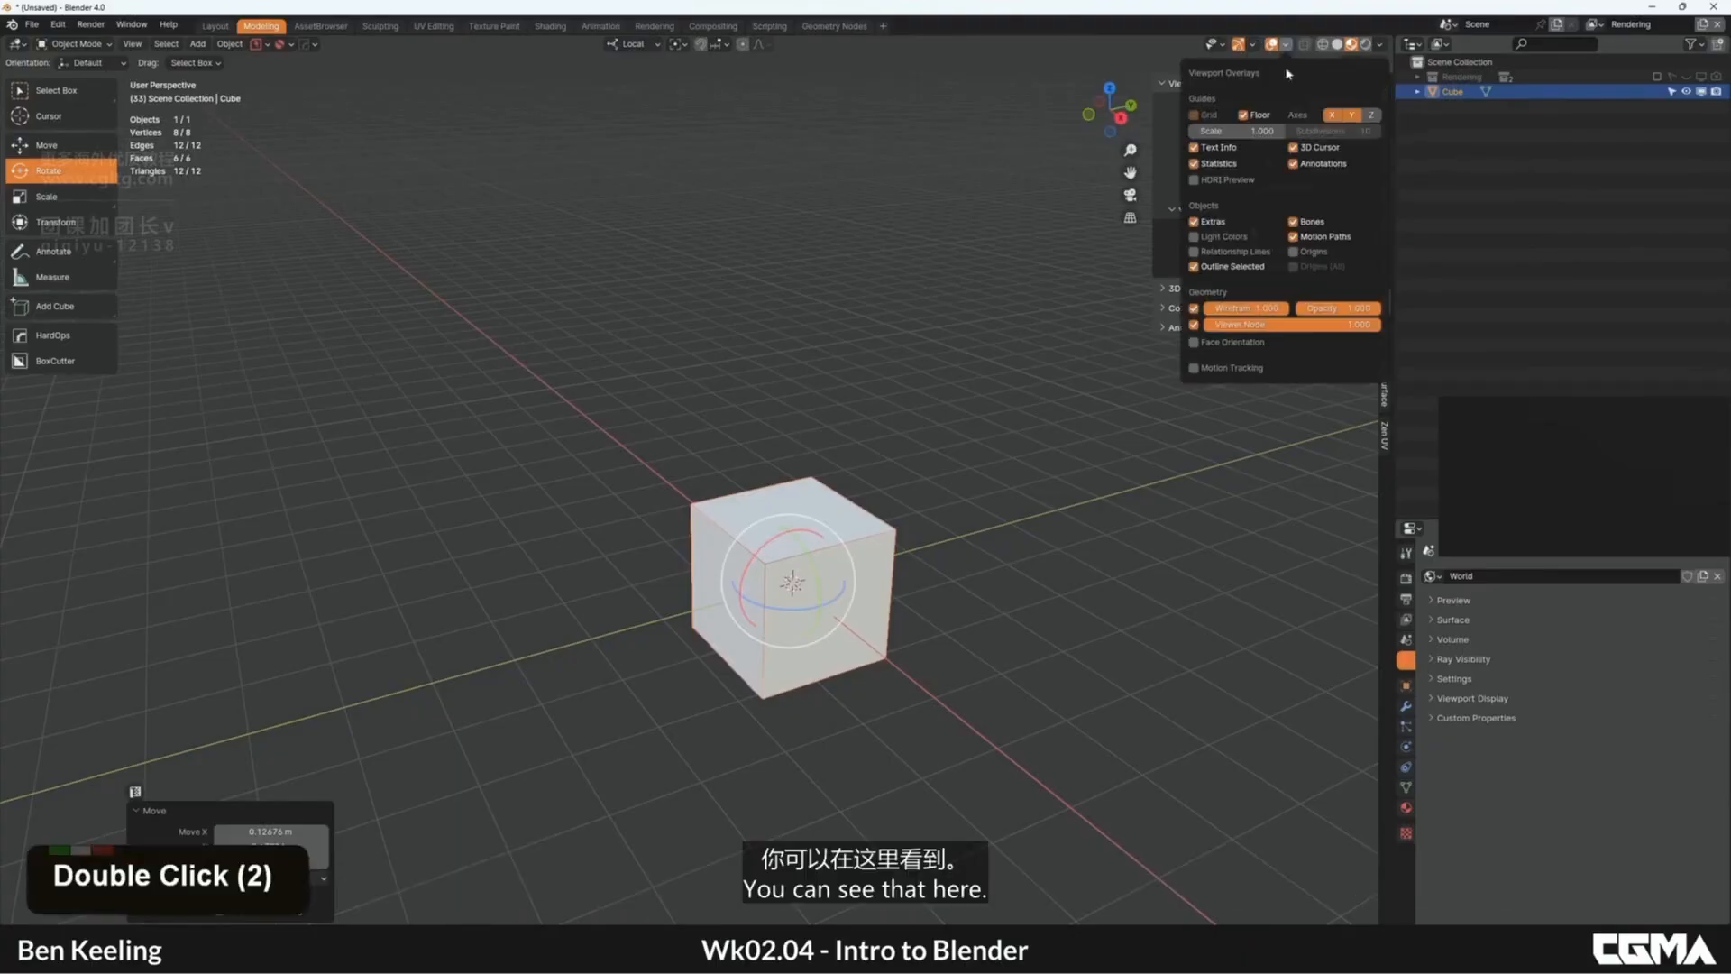
# Step: Compare the cube in Solid, Wireframe and Material Preview shading, finishing in Material Preview
pyautogui.click(1337, 45)
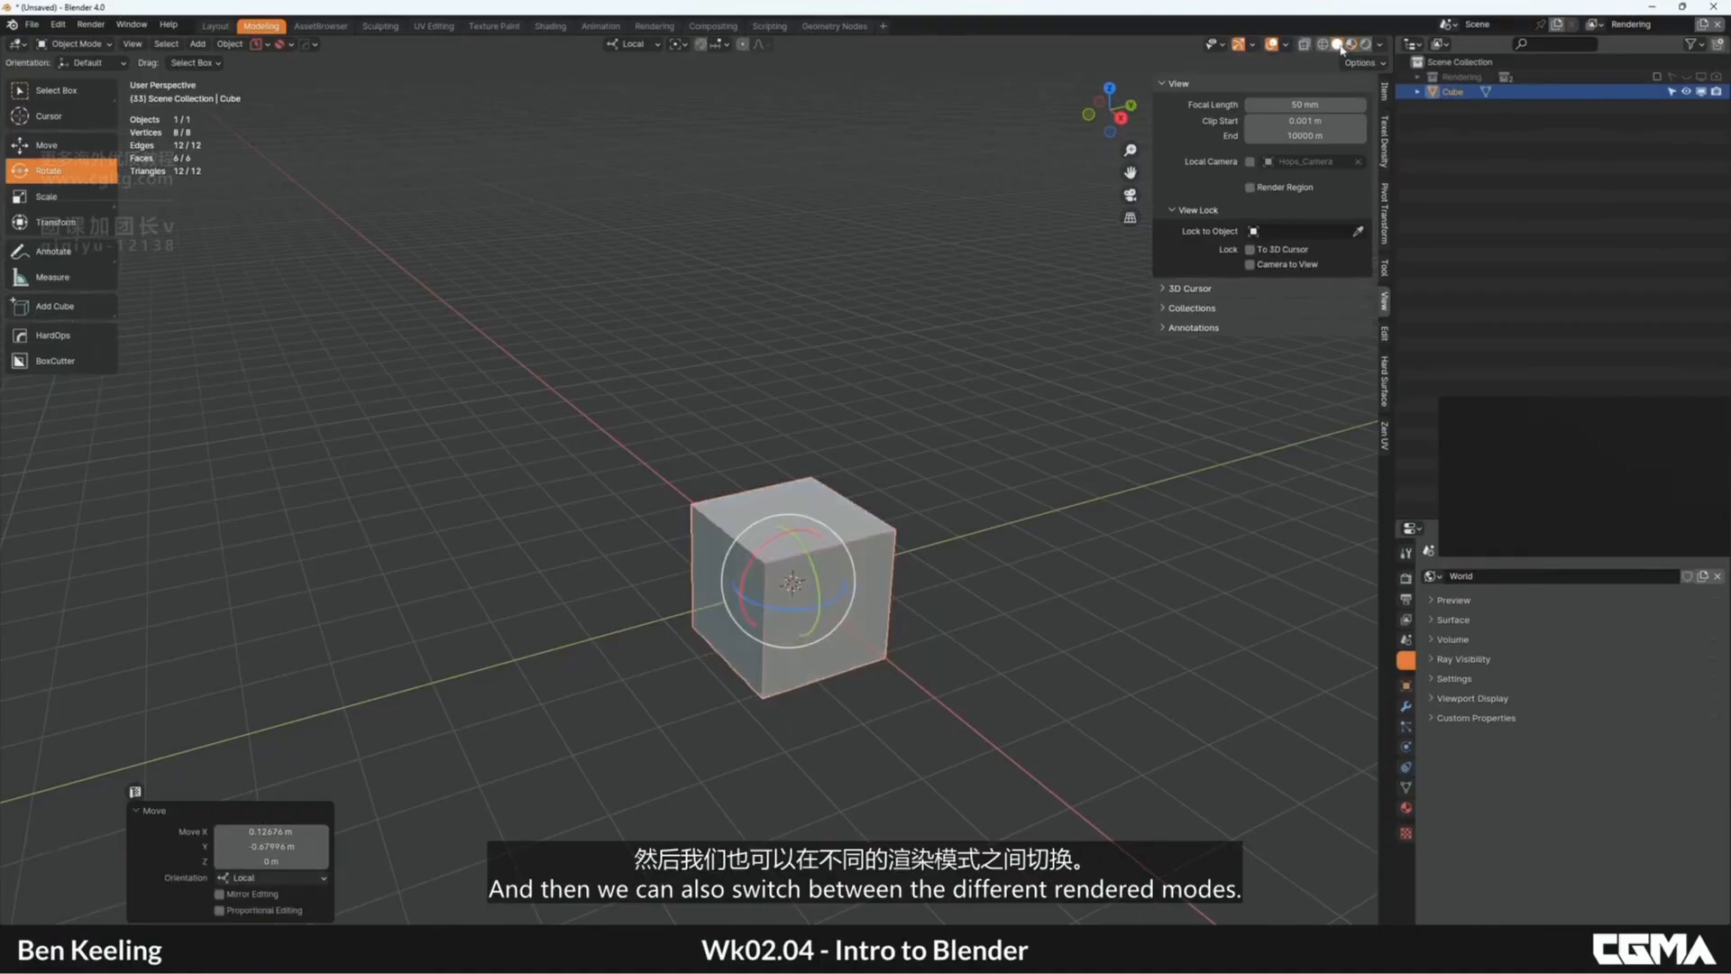
pyautogui.click(1352, 44)
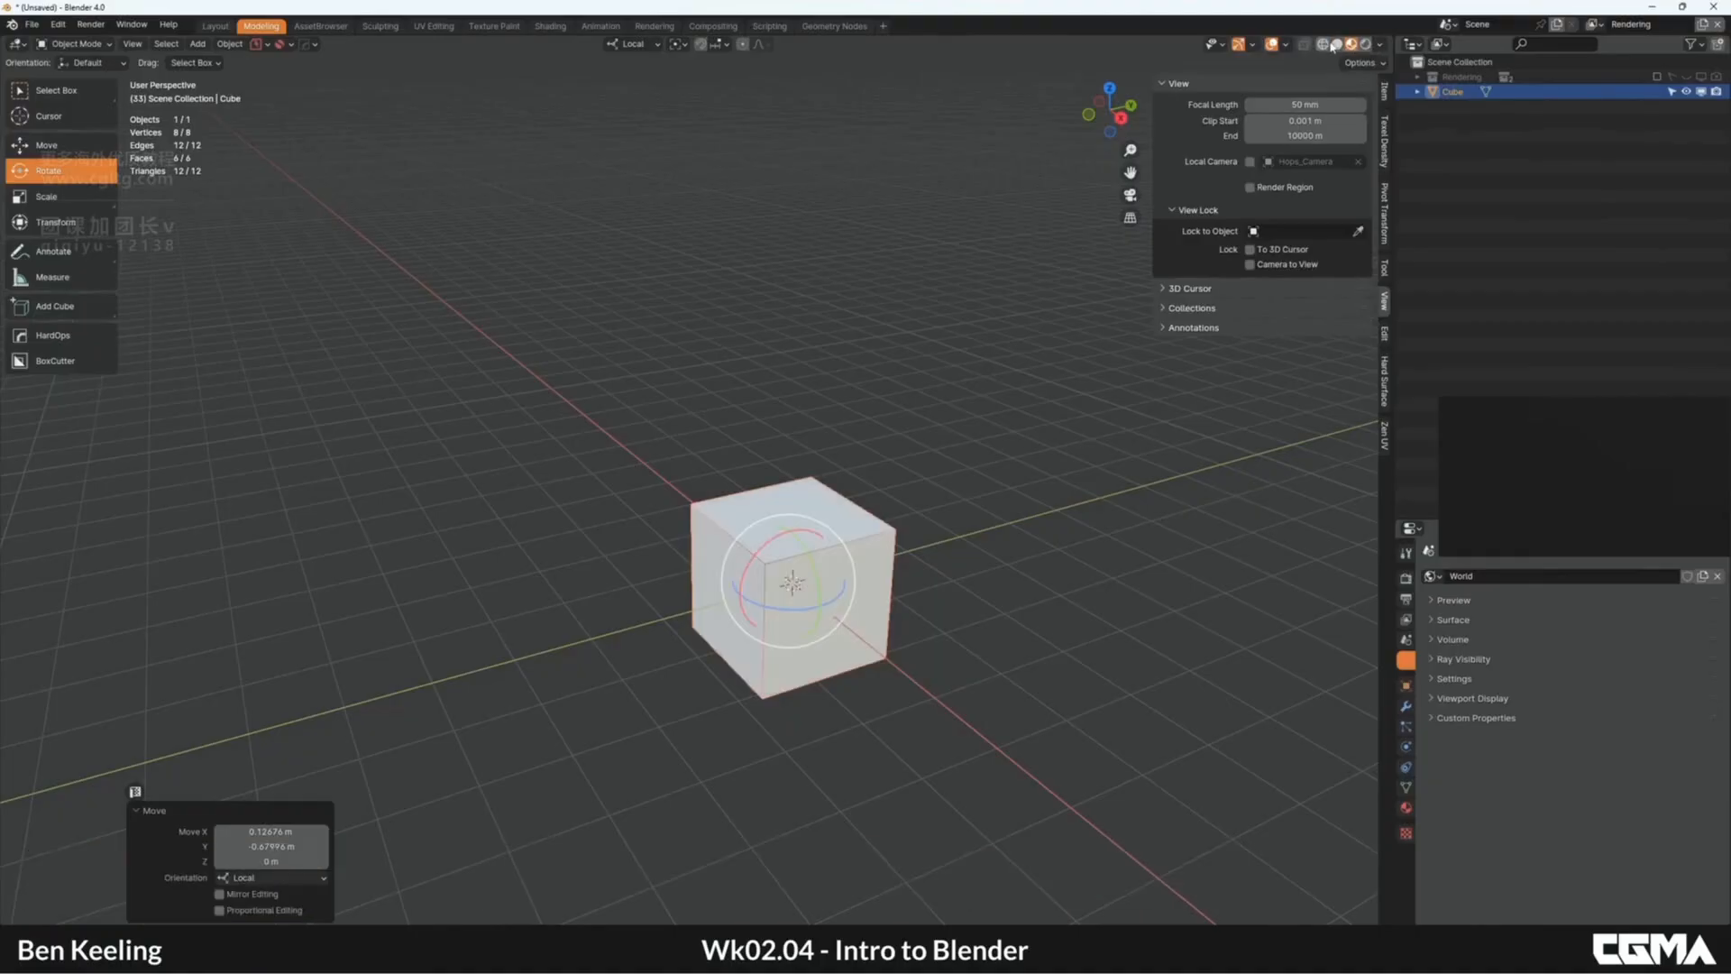
pyautogui.click(1323, 44)
pyautogui.click(1337, 44)
pyautogui.click(1353, 45)
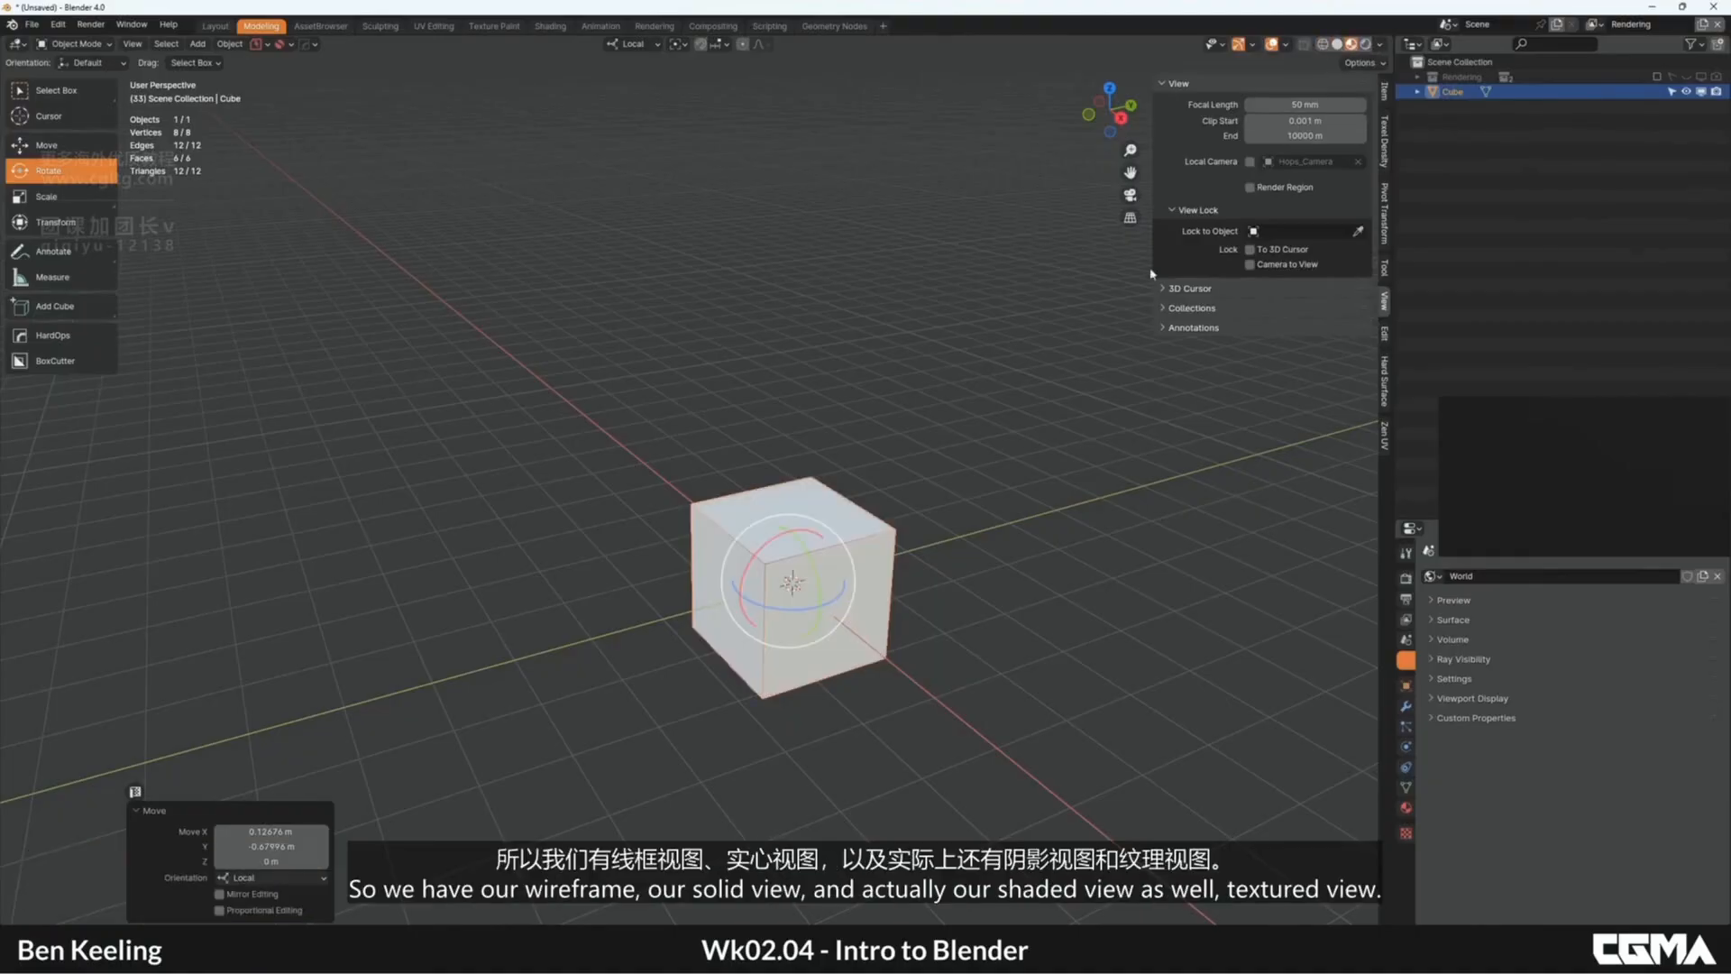
pyautogui.middleClick(799, 484)
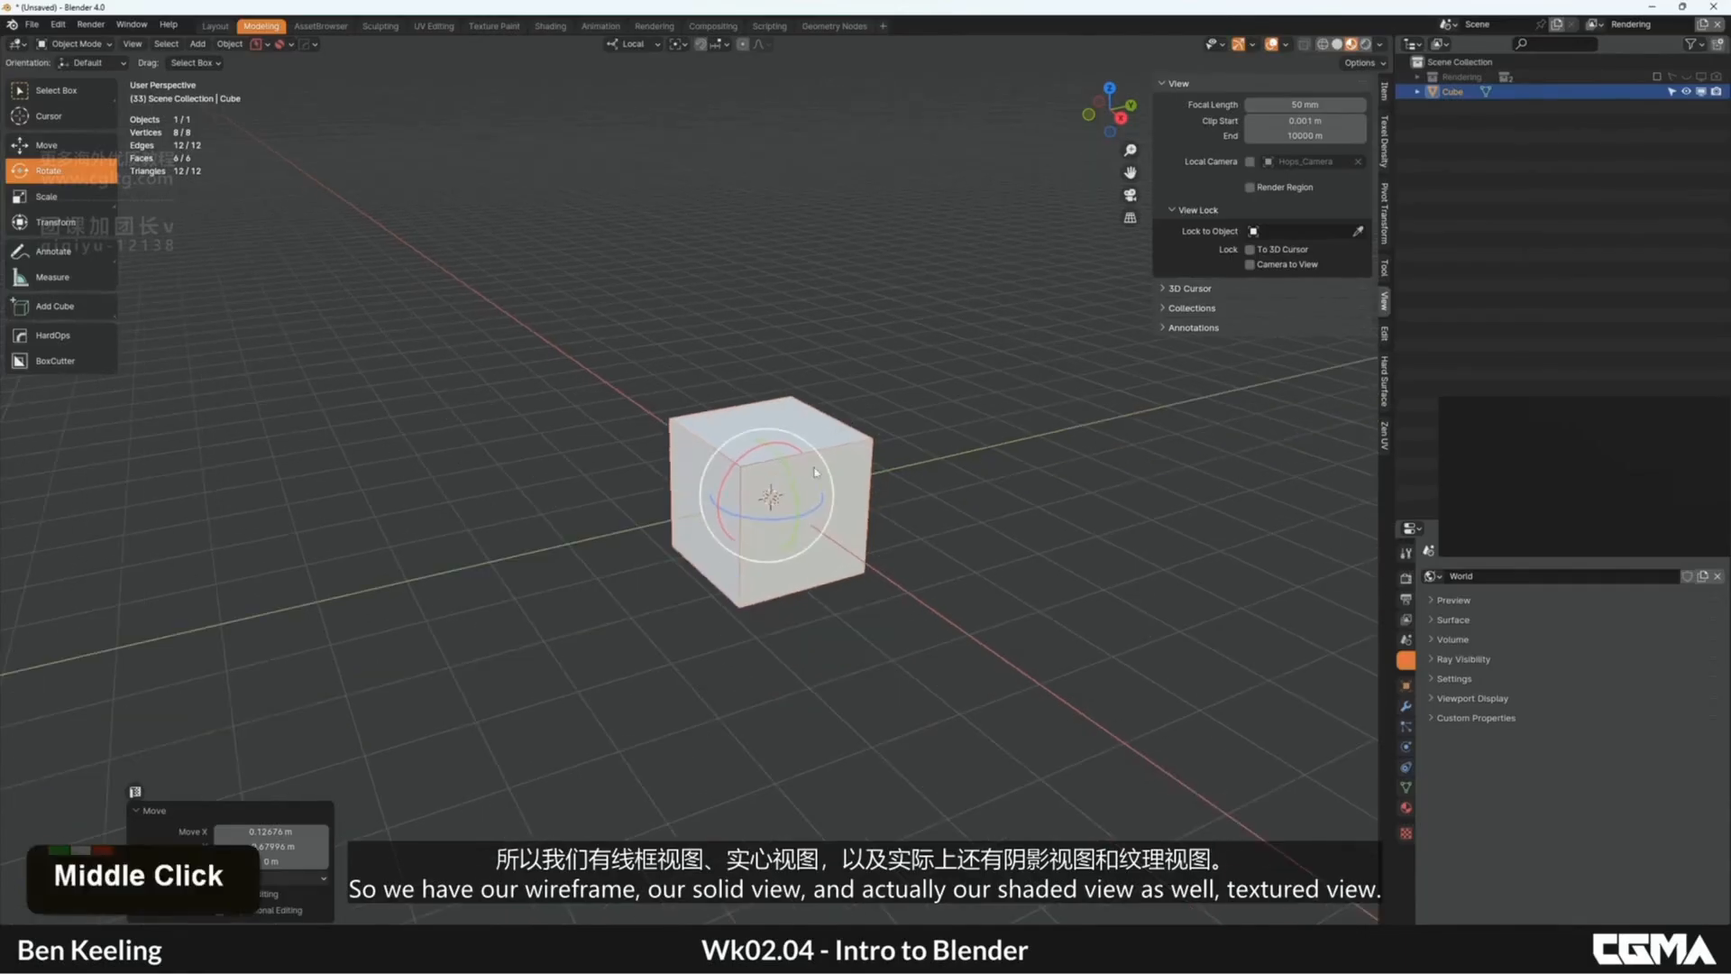
pyautogui.scroll(2, 798, 485)
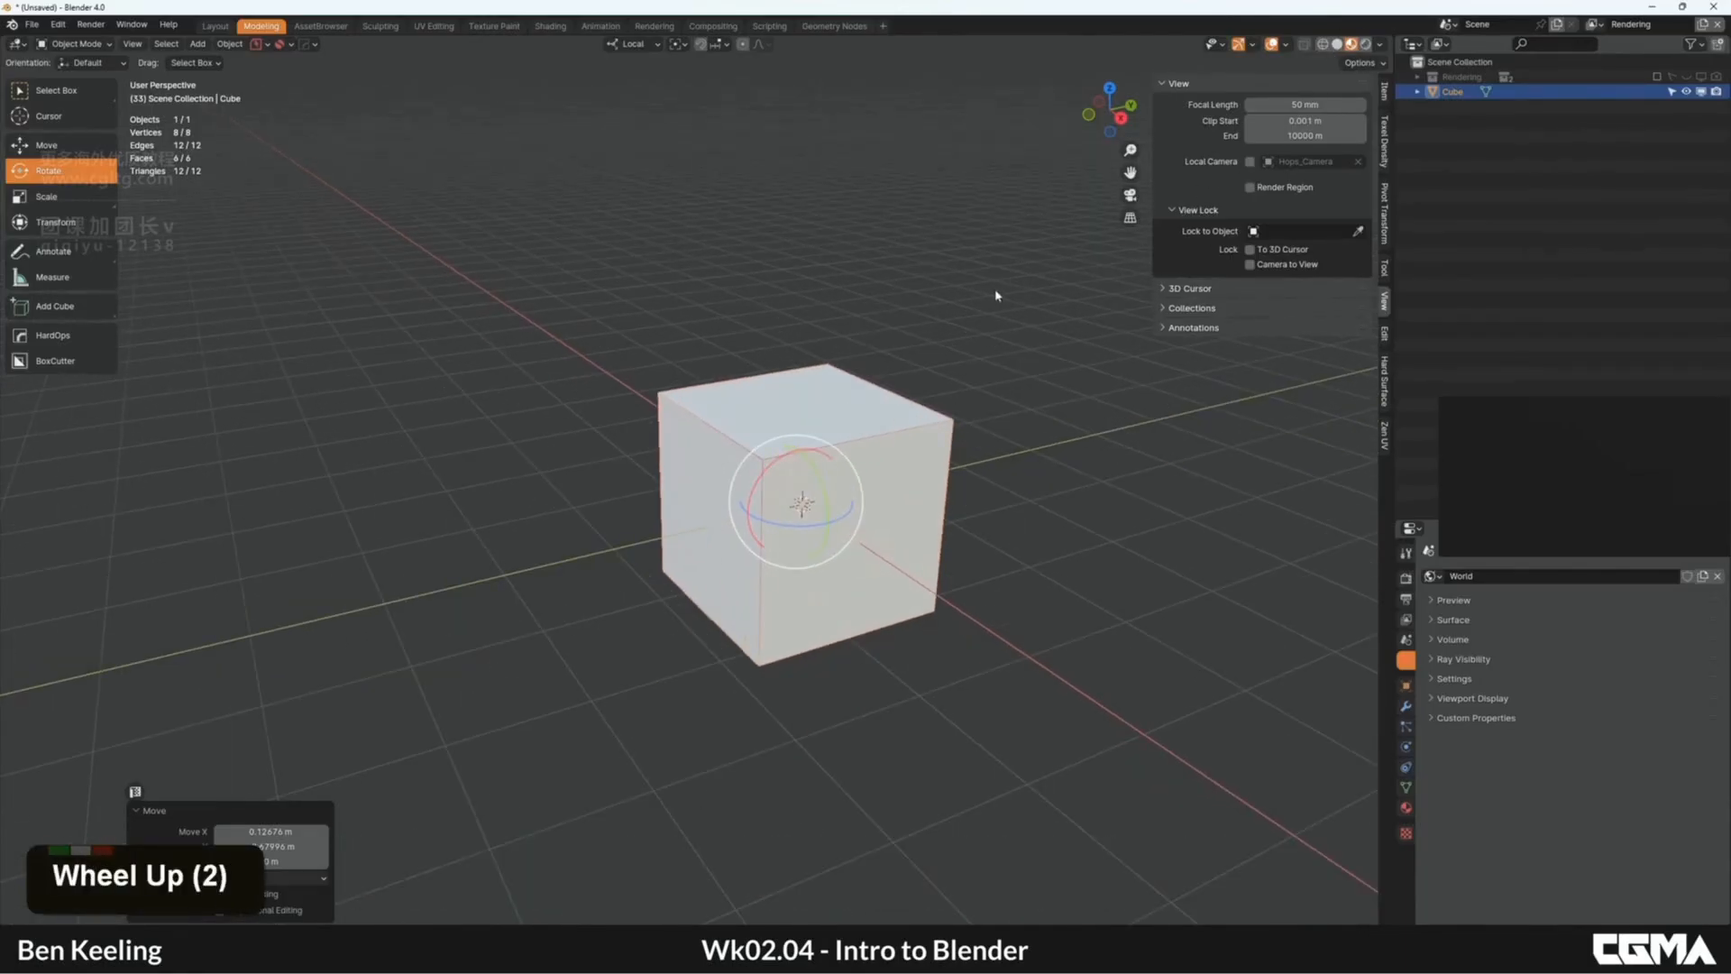
# Step: Check the Outliner's options for adding a new collection without creating one
pyautogui.scroll(-2, 999, 297)
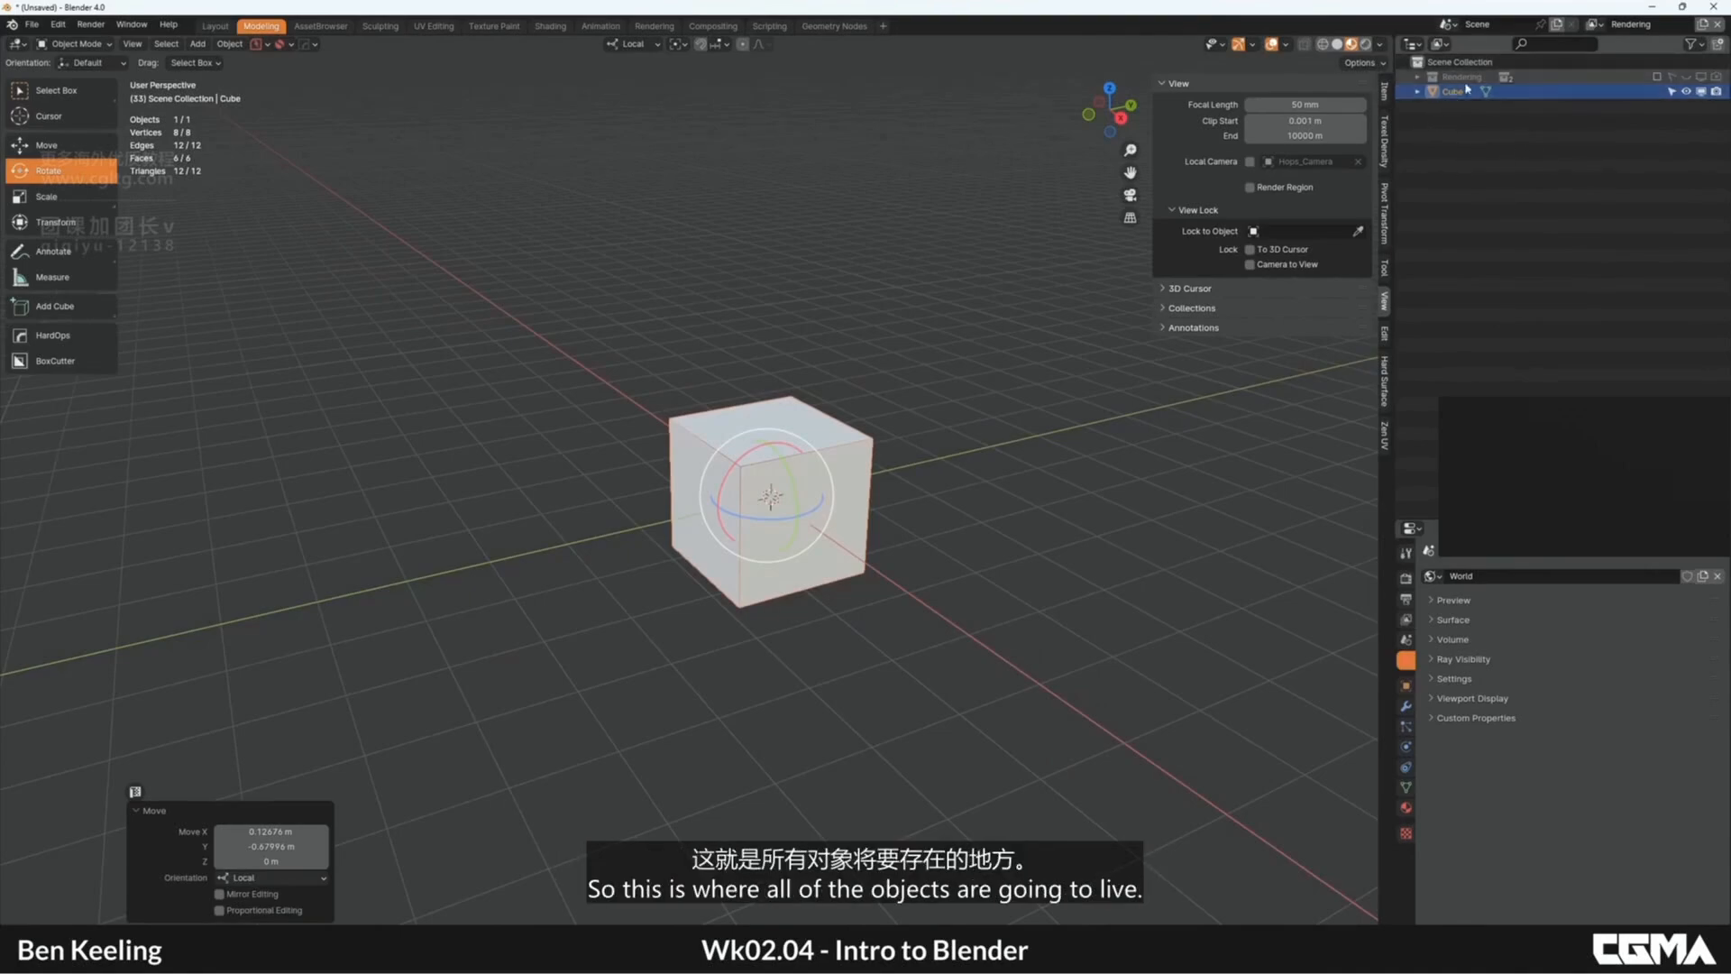
pyautogui.rightClick(1434, 172)
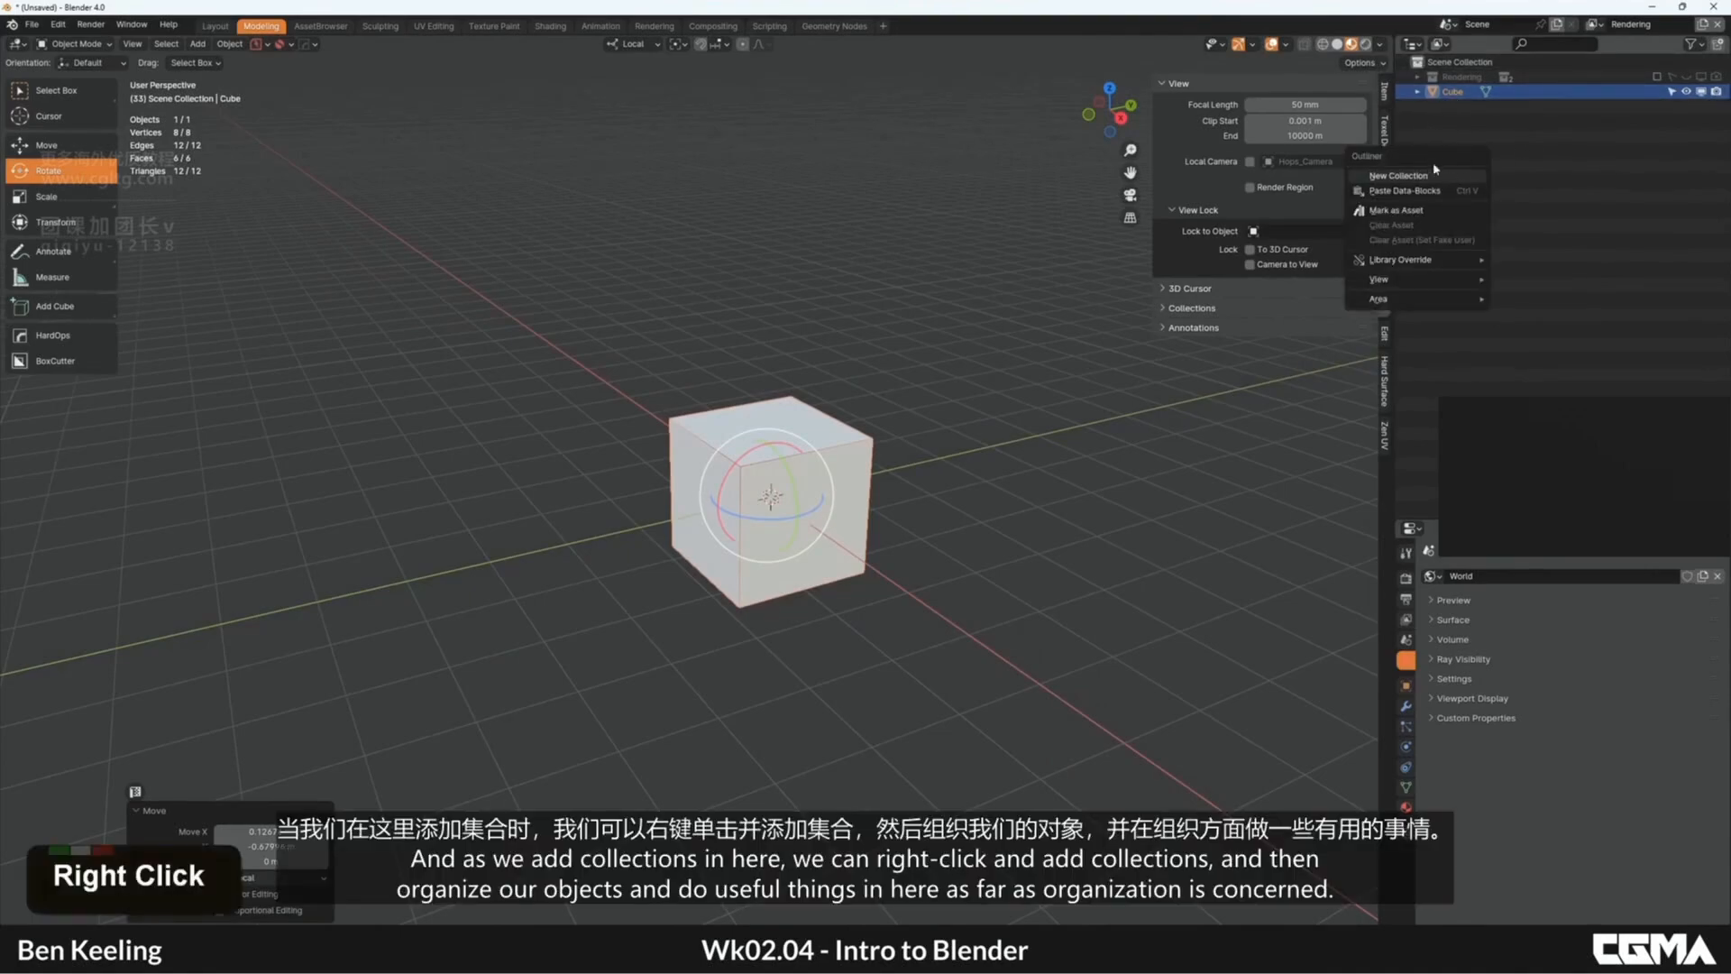
pyautogui.rightClick(1450, 132)
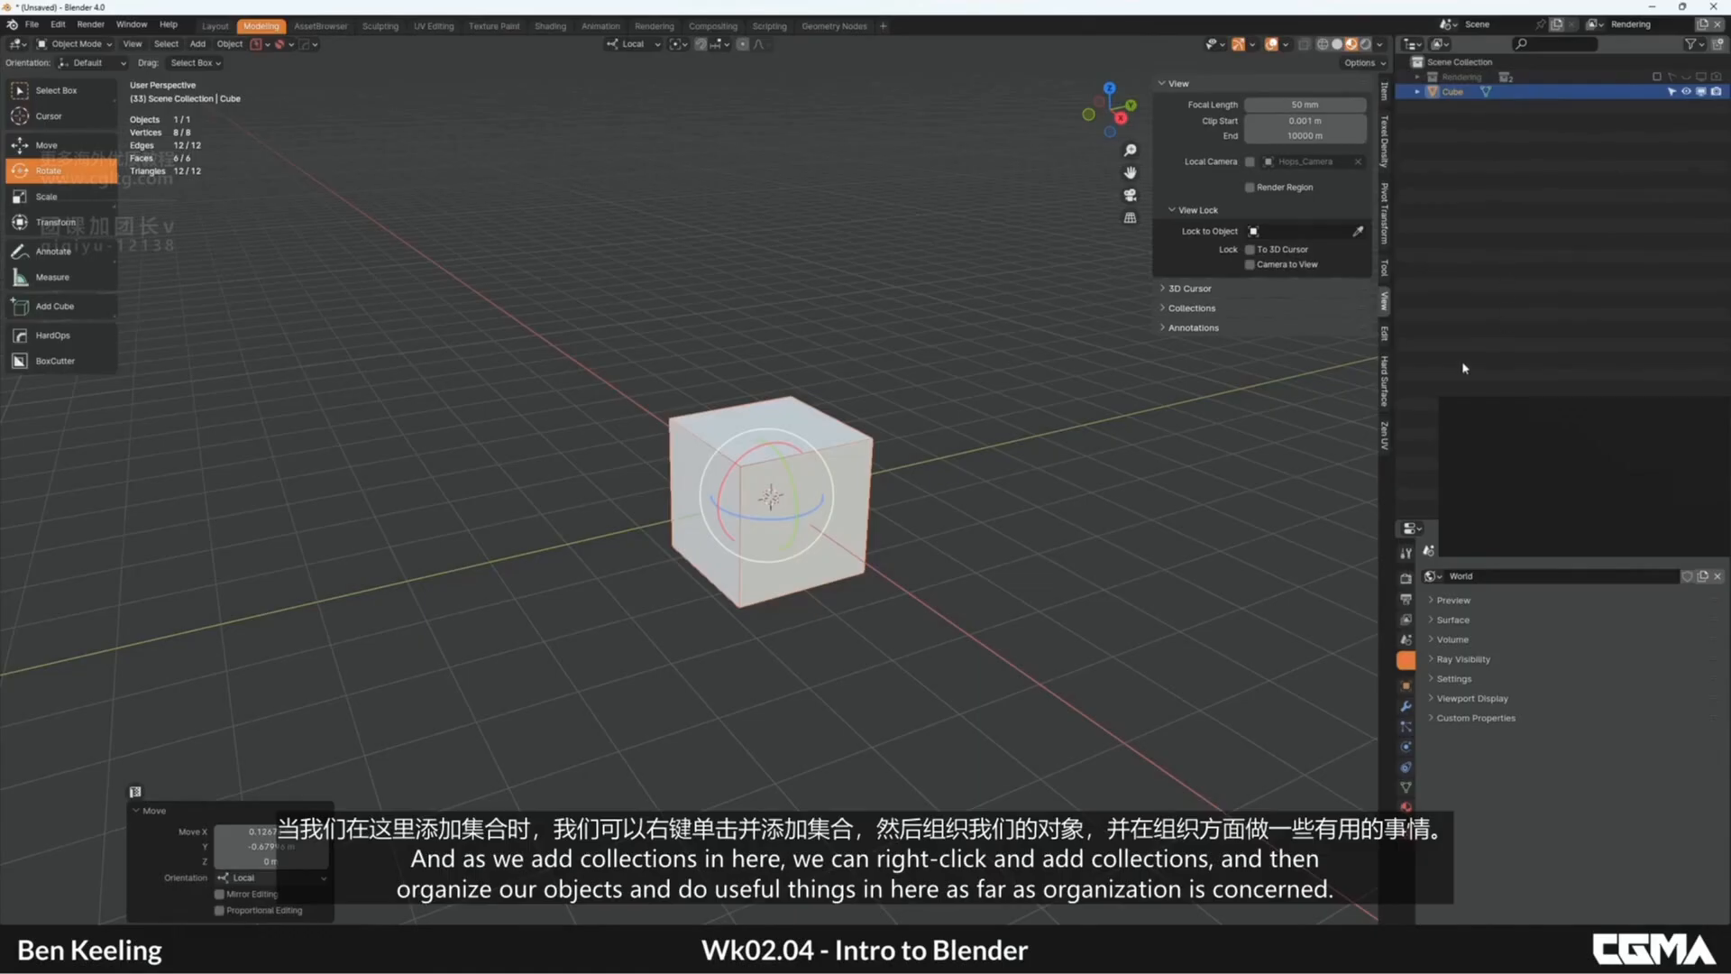
pyautogui.moveTo(1186, 473); pyautogui.dragTo(1164, 496, button='middle')
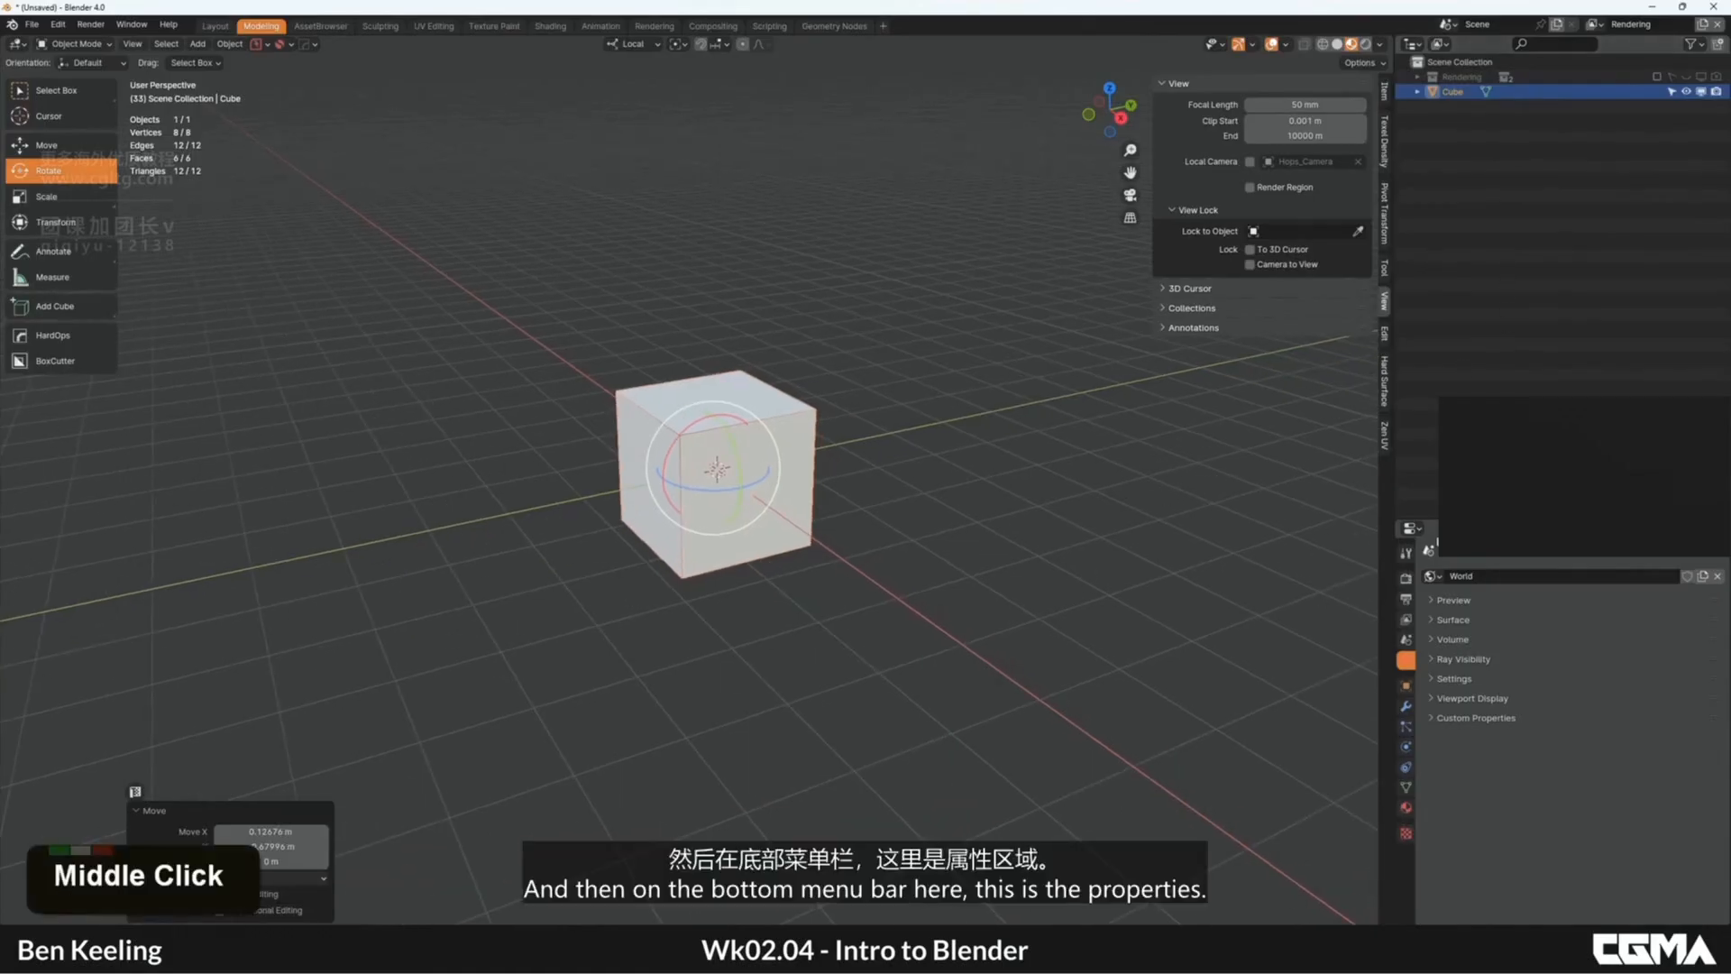
# Step: Look at the cube's modifier properties and its object properties
pyautogui.click(1410, 530)
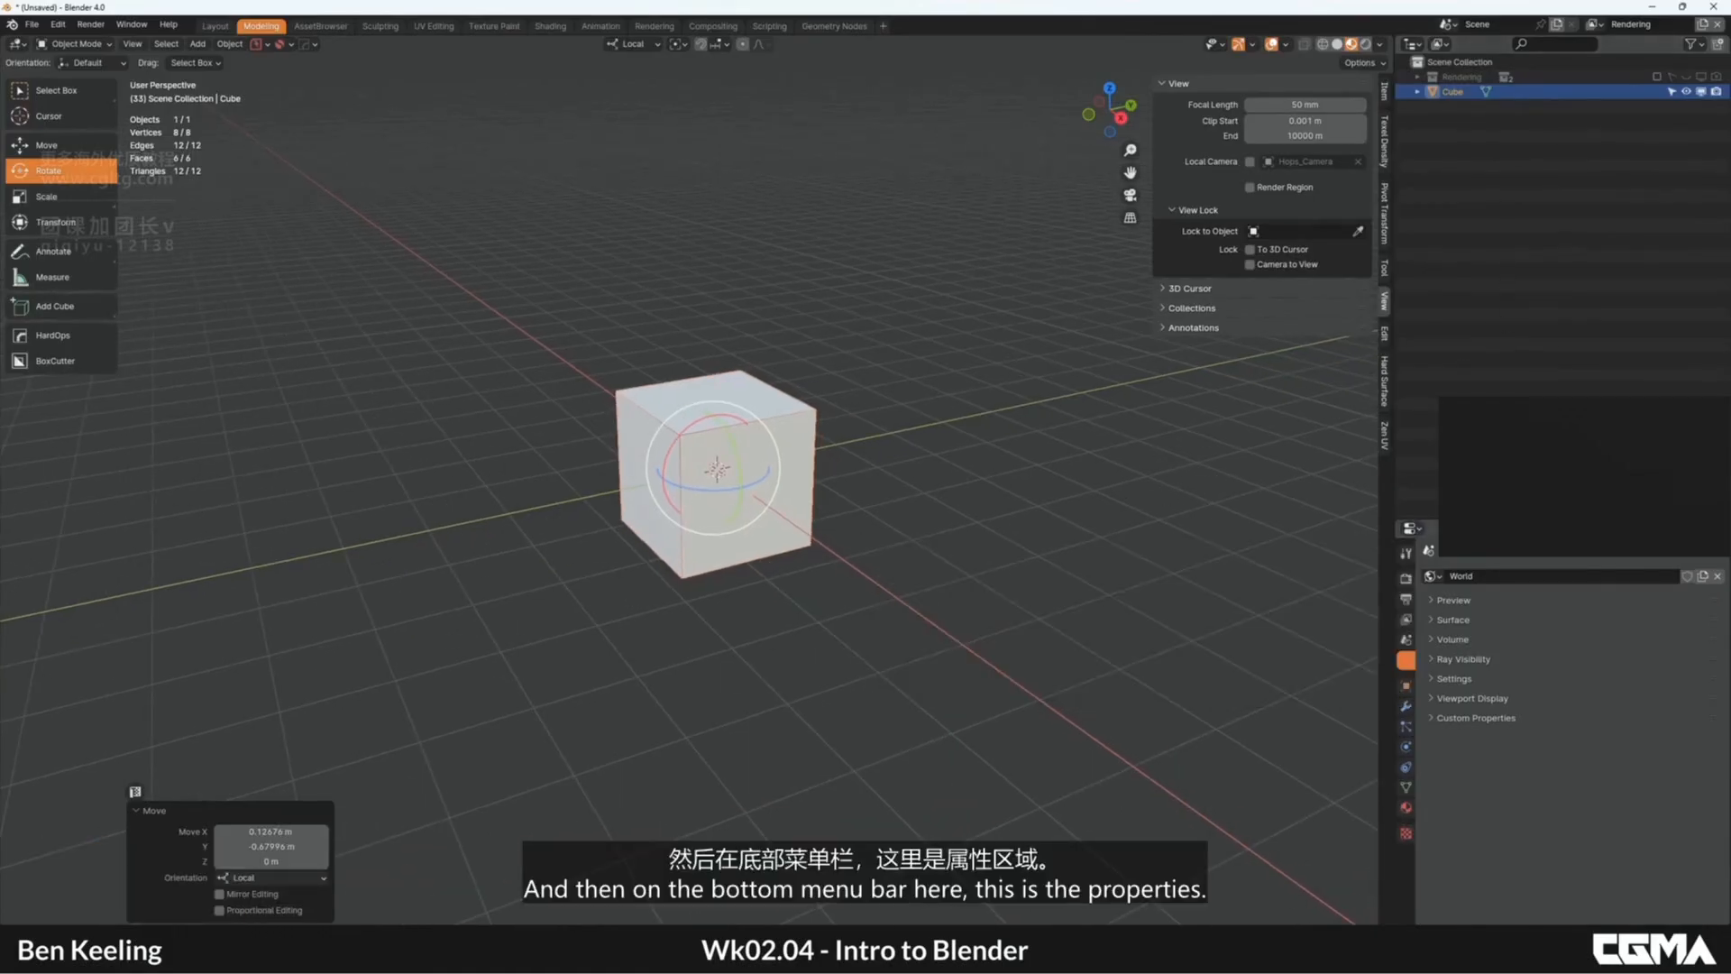
pyautogui.click(1405, 706)
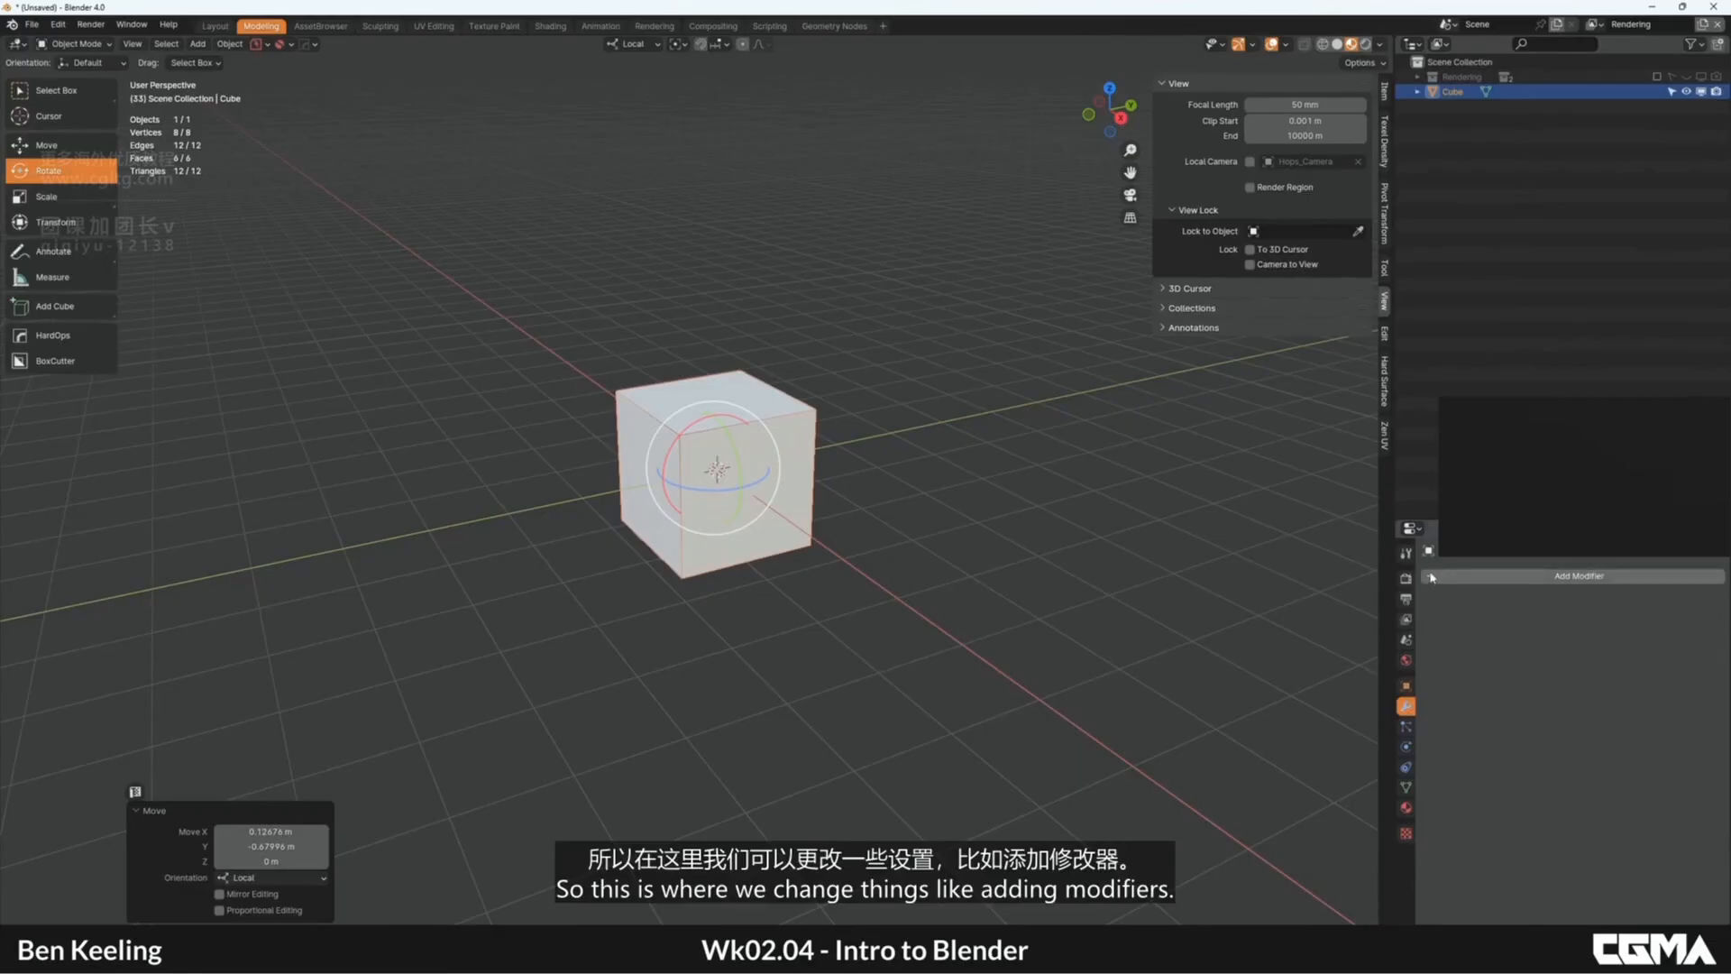
pyautogui.click(1407, 689)
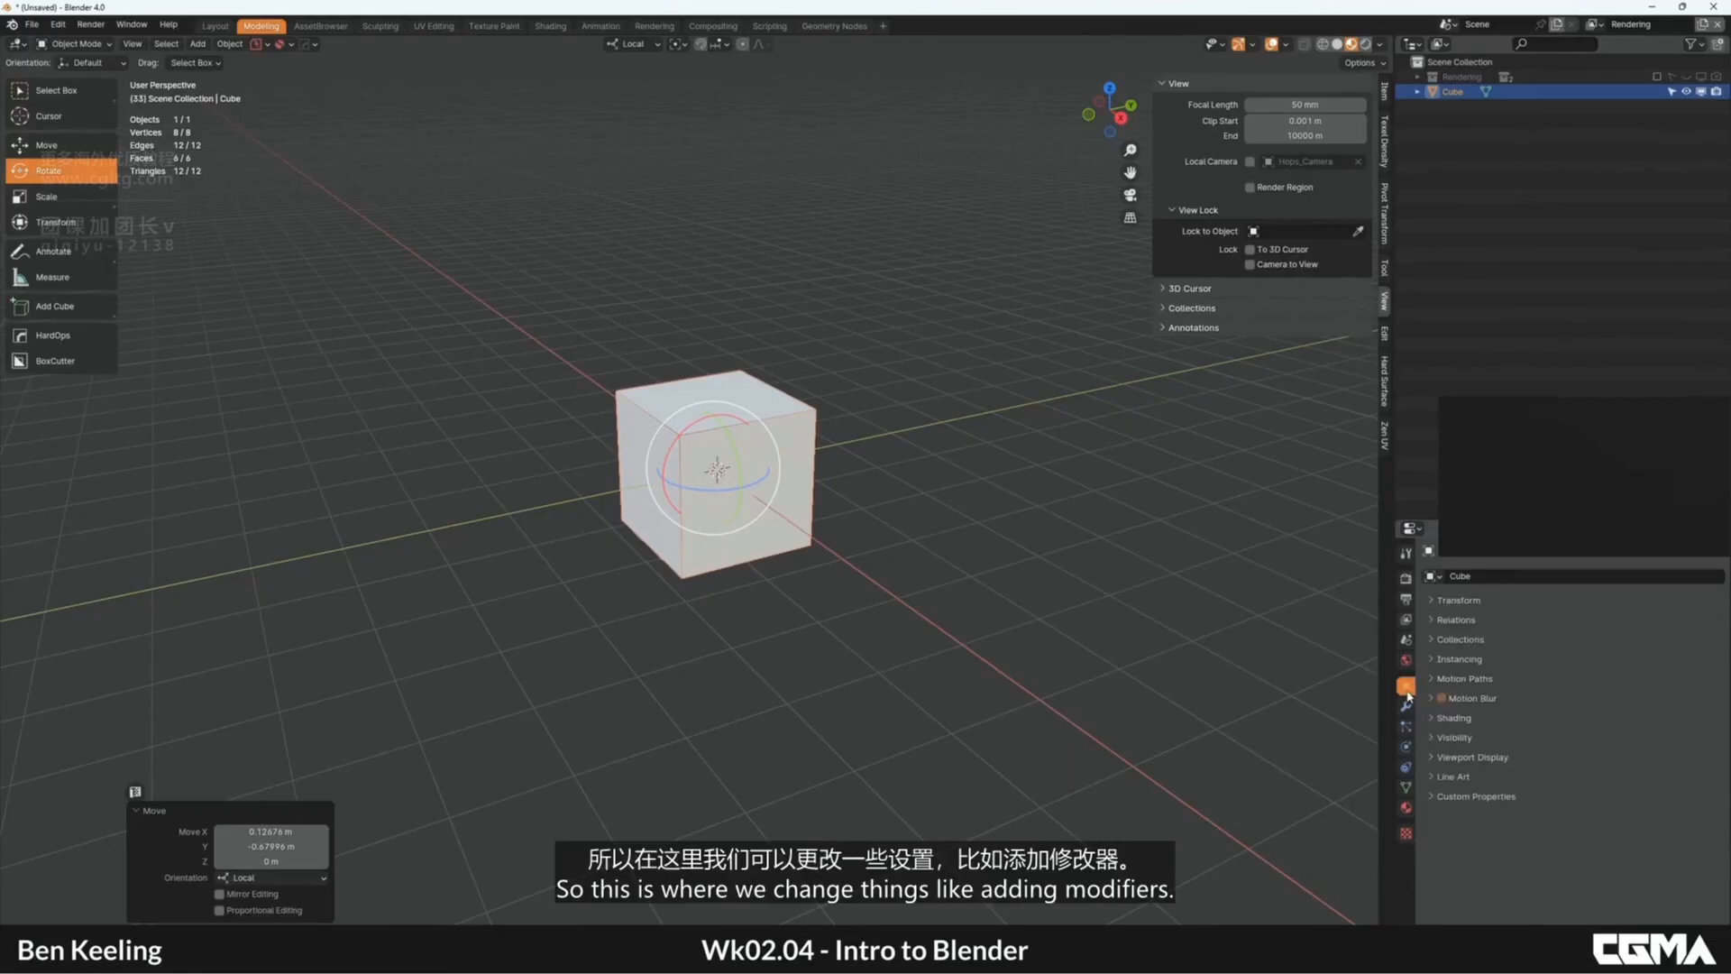
# Step: Show the cube's mesh data properties and collapse the Normals and Geometry Data sections
pyautogui.click(1406, 787)
pyautogui.click(1433, 601)
pyautogui.click(1432, 619)
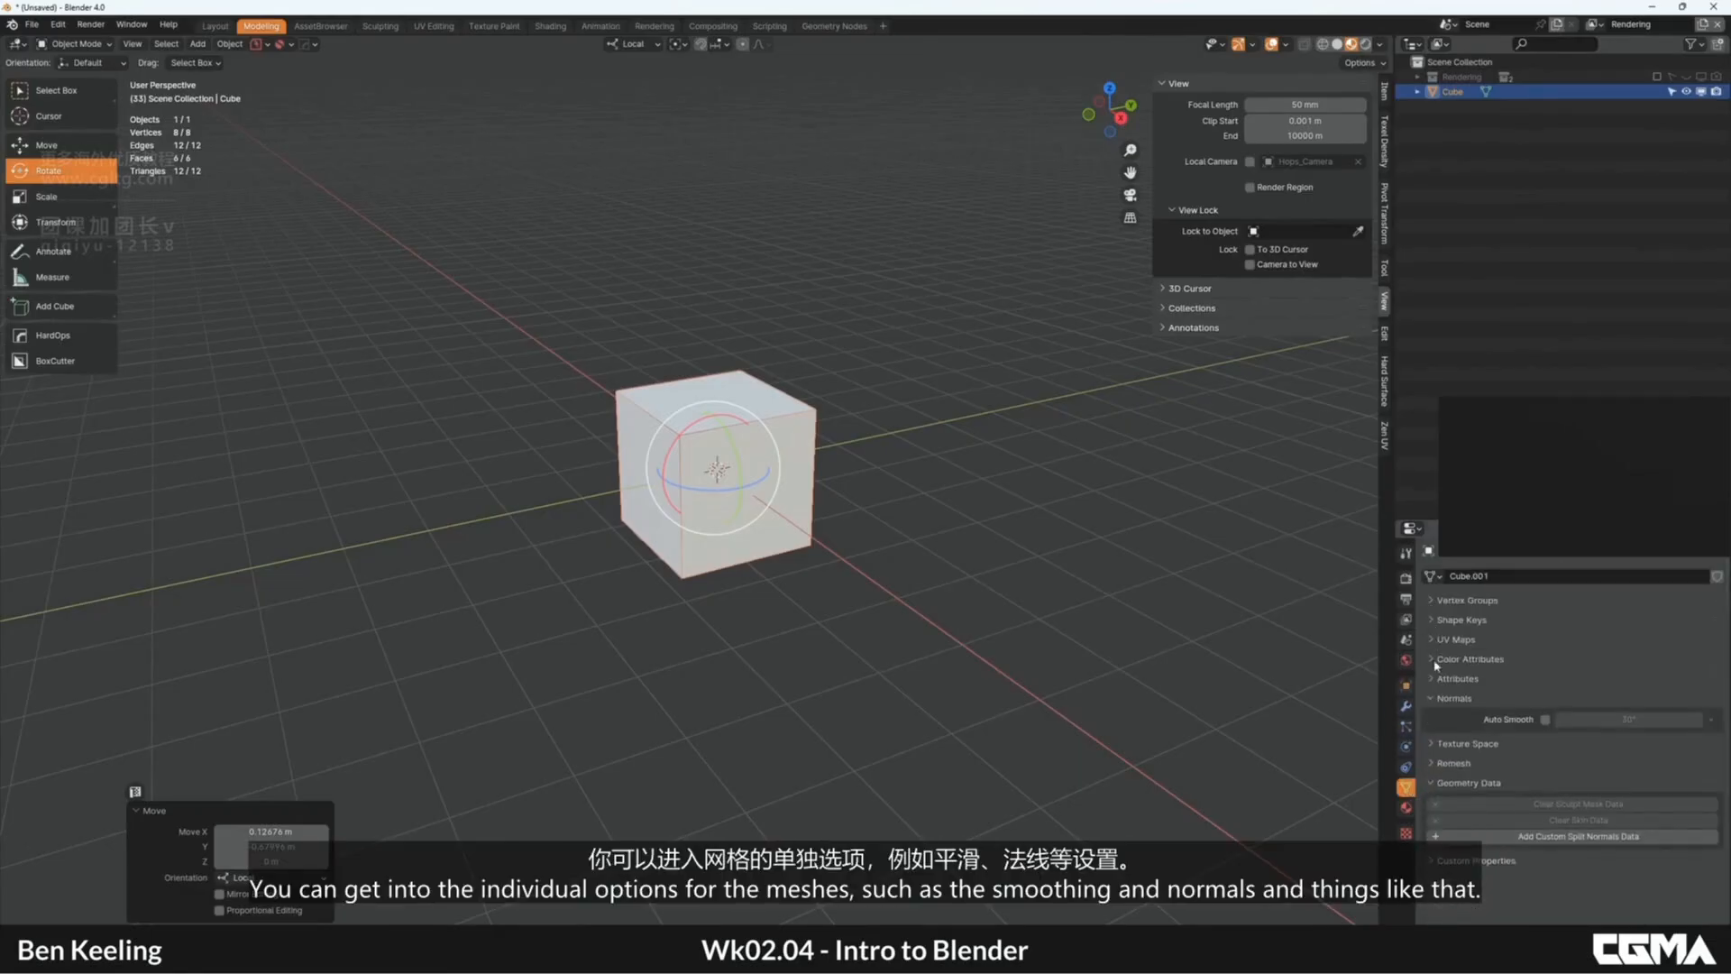
pyautogui.click(1436, 698)
pyautogui.click(1435, 760)
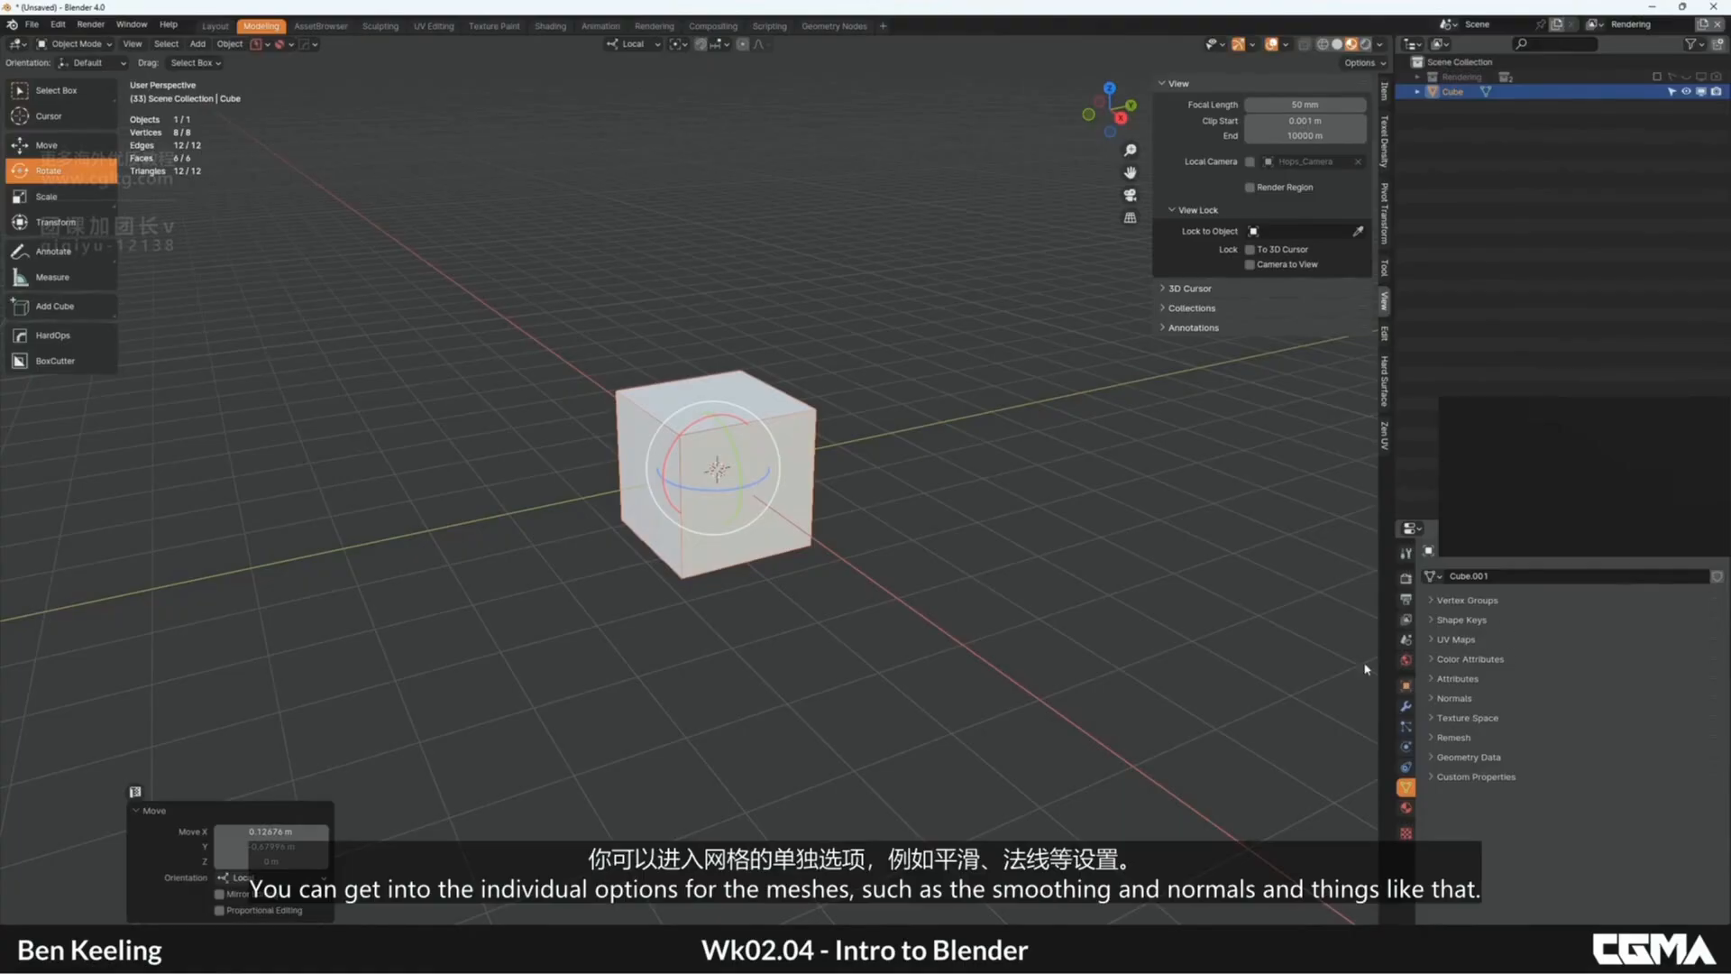
# Step: Examine the scene-level properties: Scene, Render, Output, View Layer and World, including the render engine and image resolution settings
pyautogui.click(1406, 640)
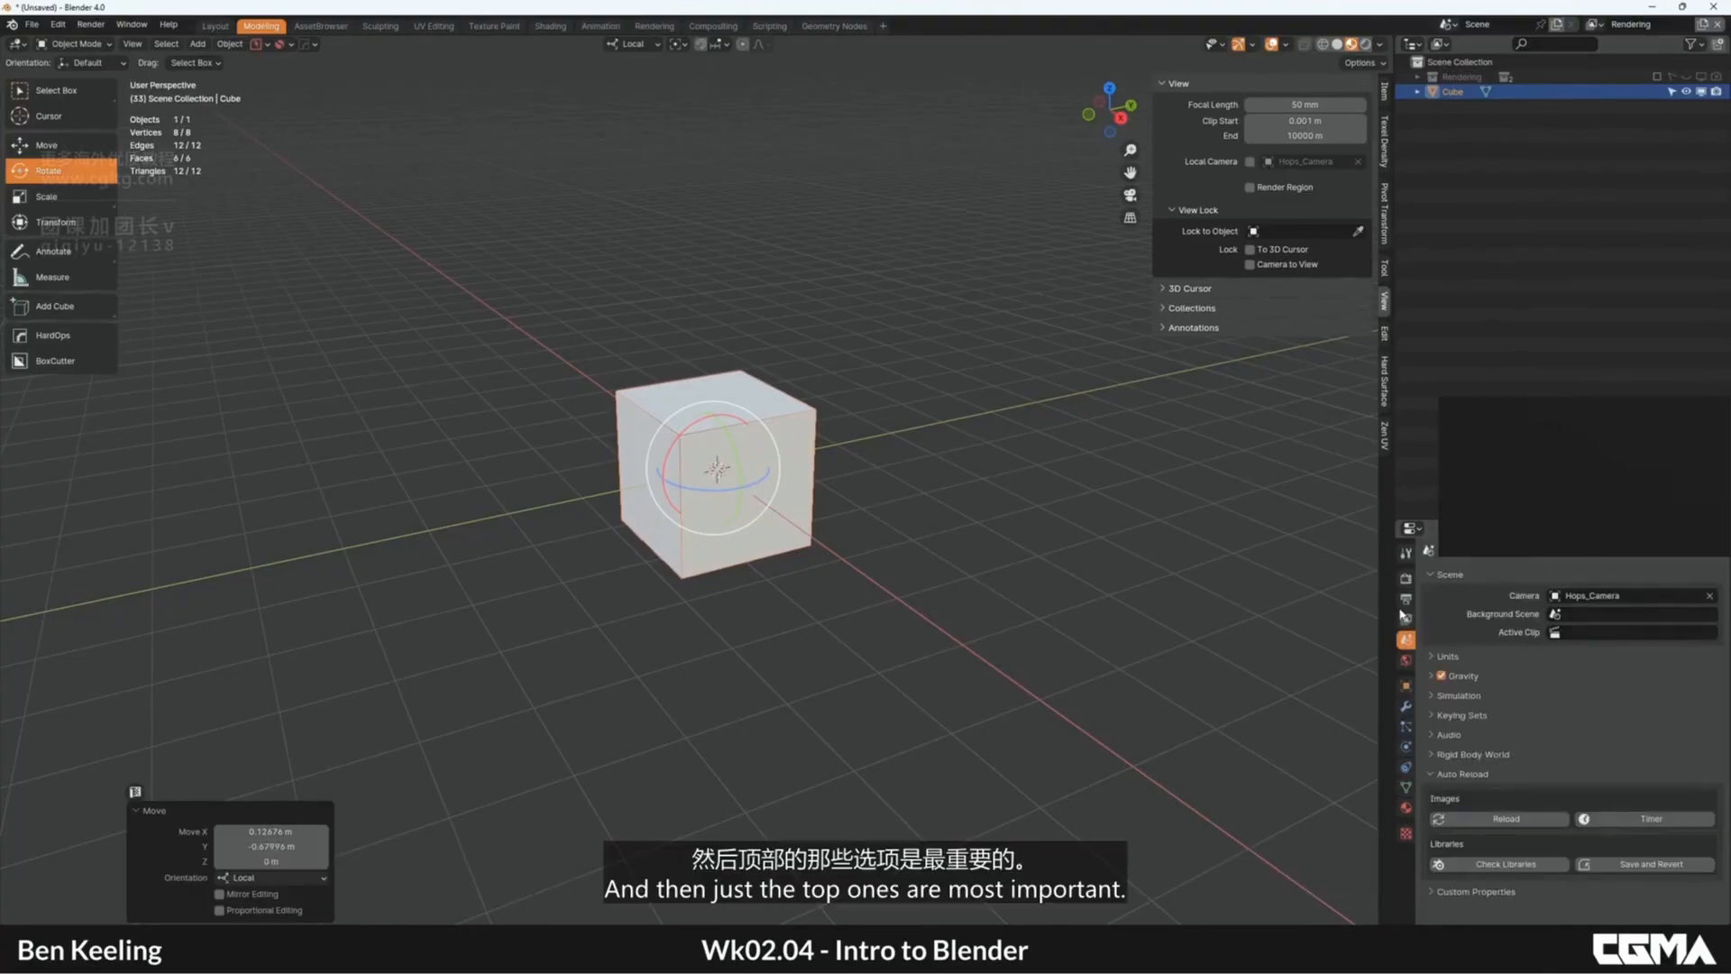
pyautogui.click(1404, 581)
pyautogui.click(1406, 599)
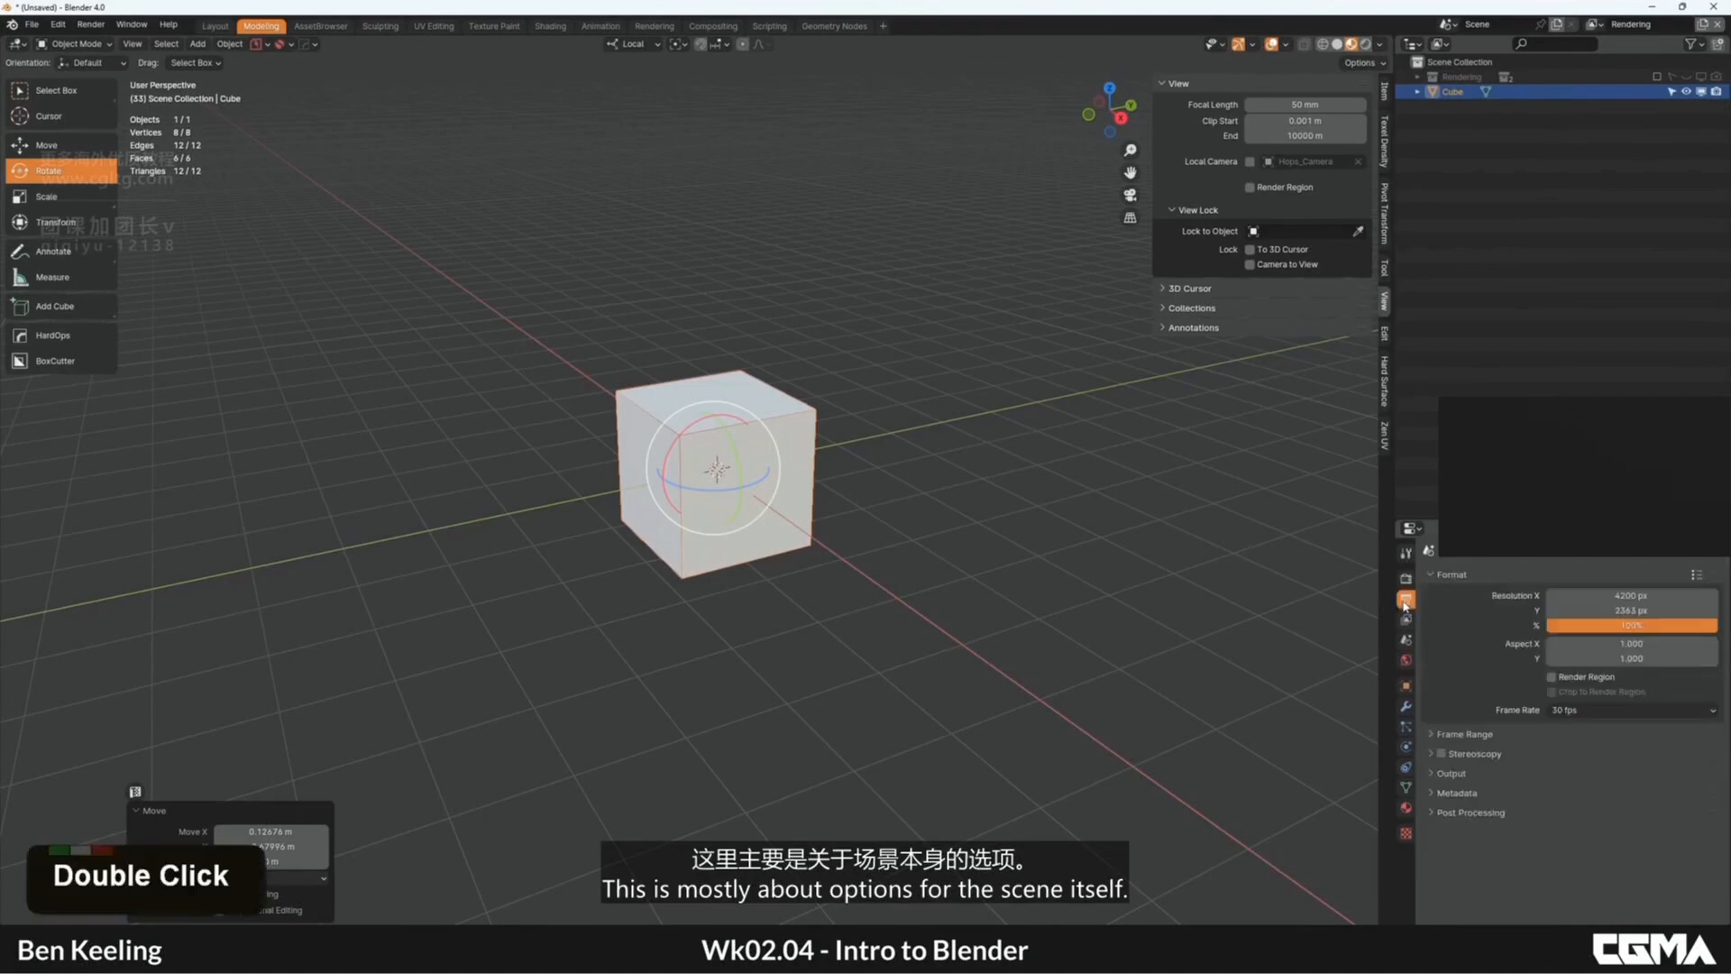
pyautogui.click(1406, 619)
pyautogui.click(1406, 599)
pyautogui.click(1407, 583)
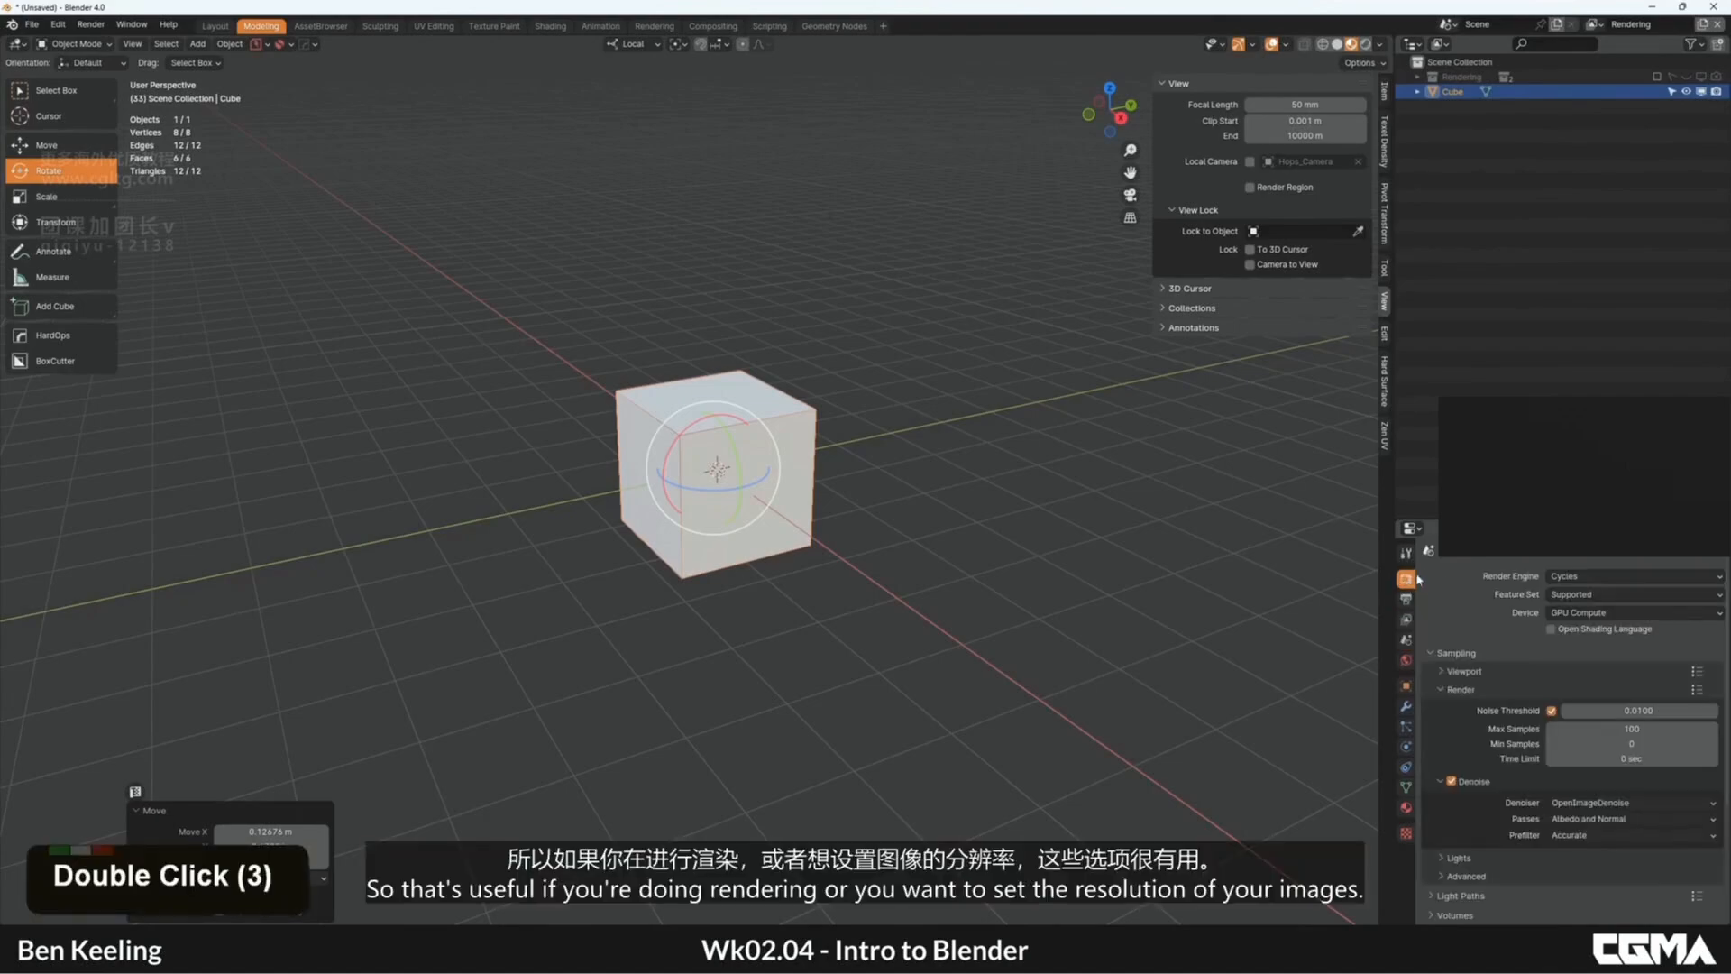
pyautogui.click(1405, 599)
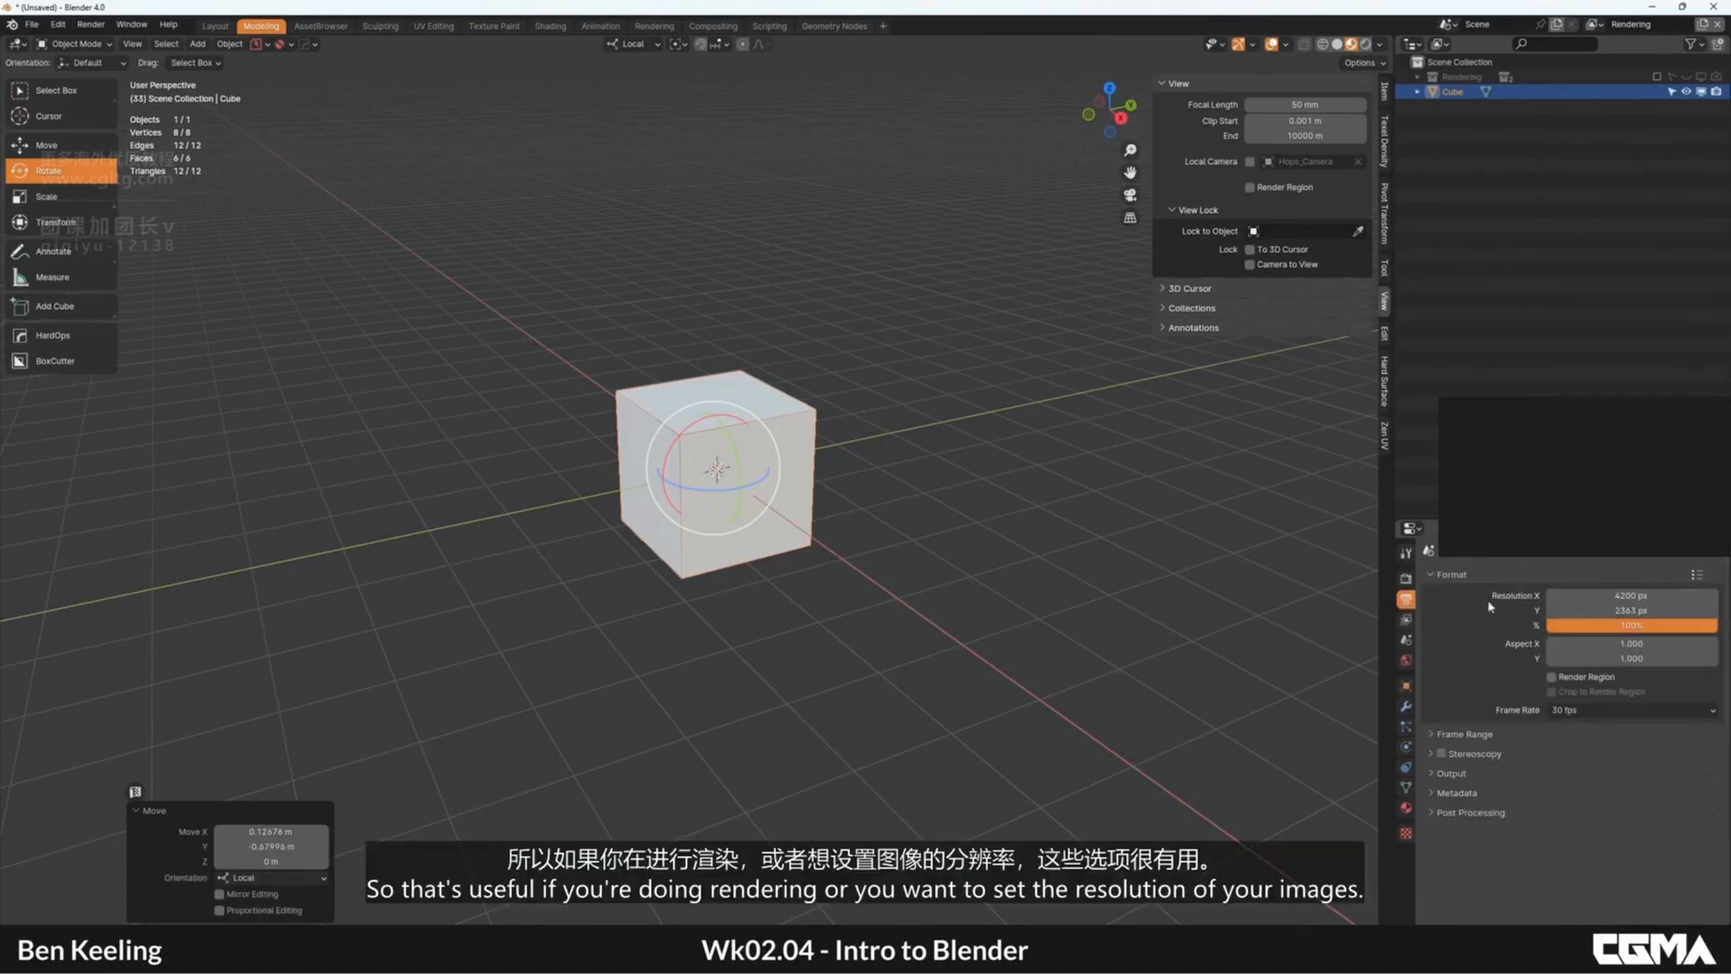
pyautogui.click(1406, 621)
pyautogui.click(1406, 639)
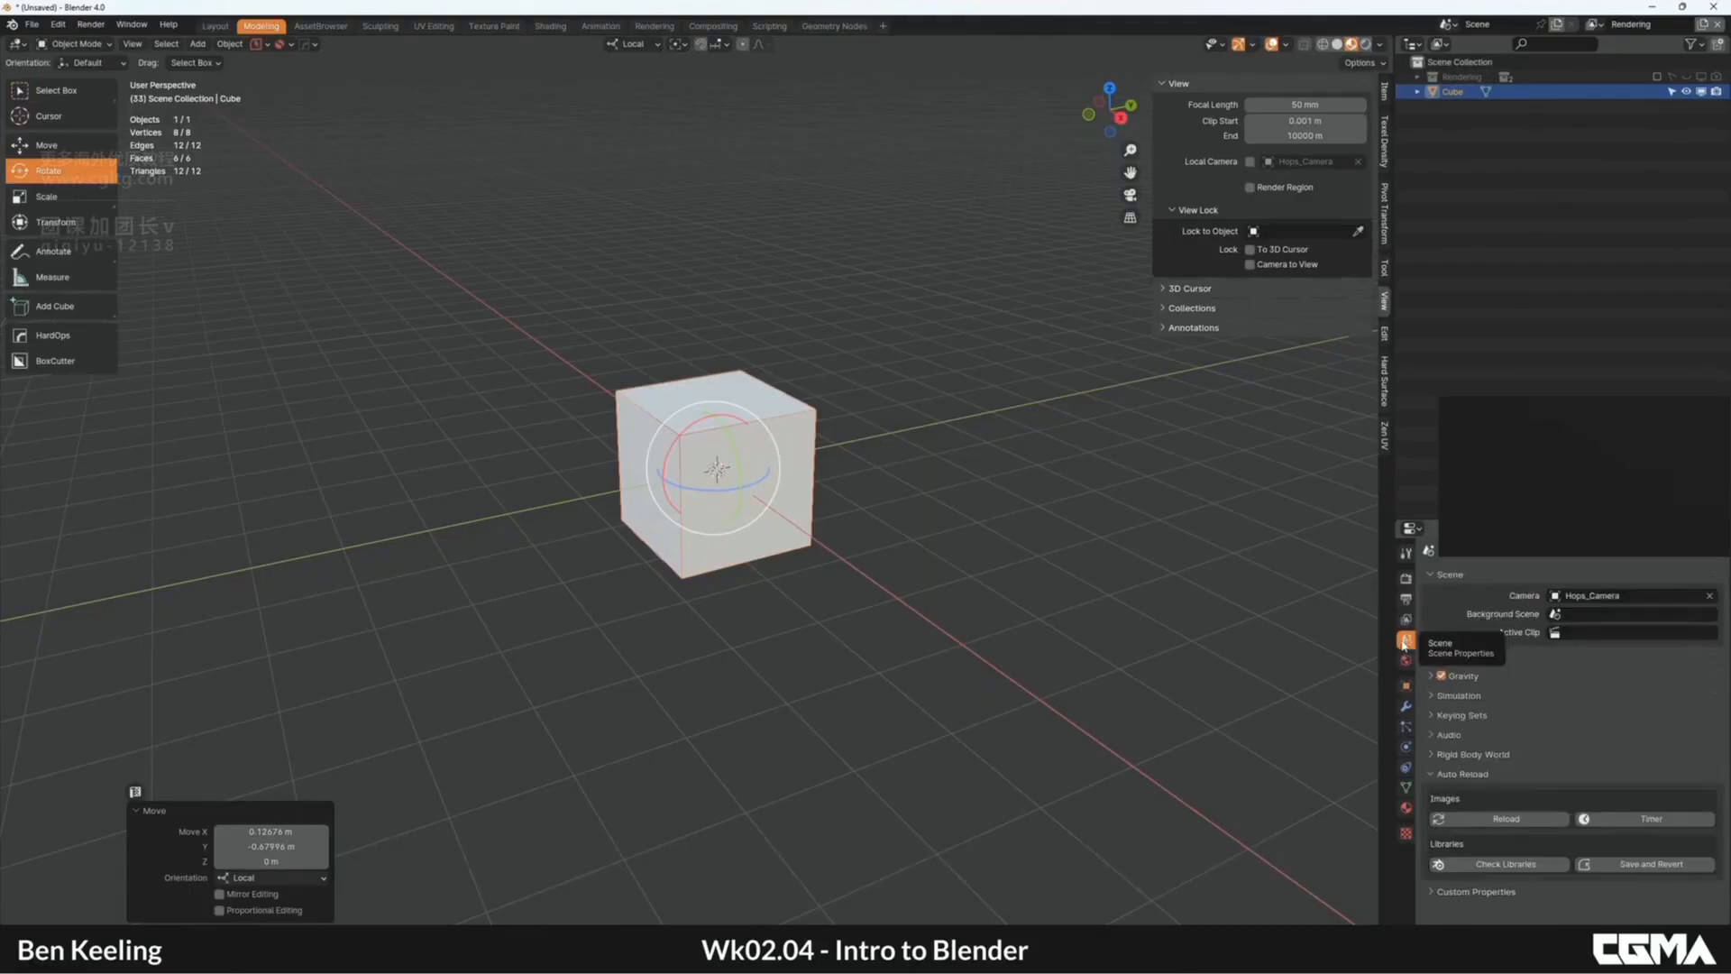
pyautogui.click(1406, 657)
pyautogui.click(1406, 639)
pyautogui.click(1406, 620)
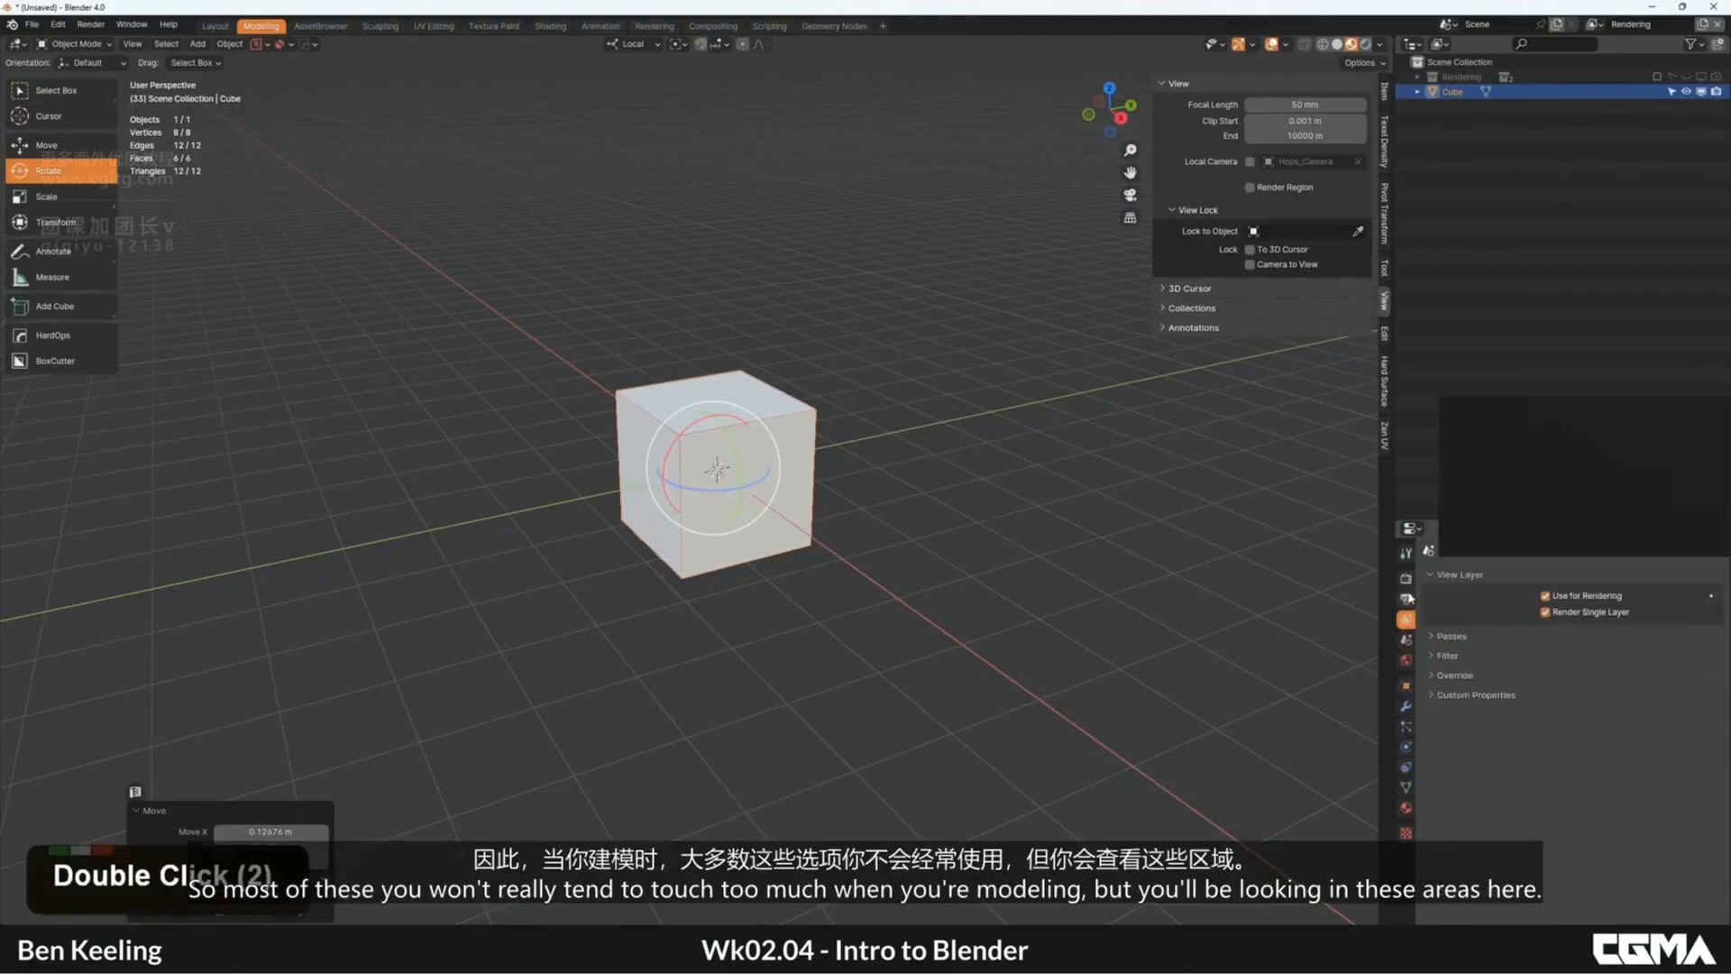
pyautogui.click(1406, 600)
pyautogui.click(1405, 579)
# Step: Look through the cube's object, modifier, particle, physics and constraint properties, finishing on its mesh data
pyautogui.click(1407, 685)
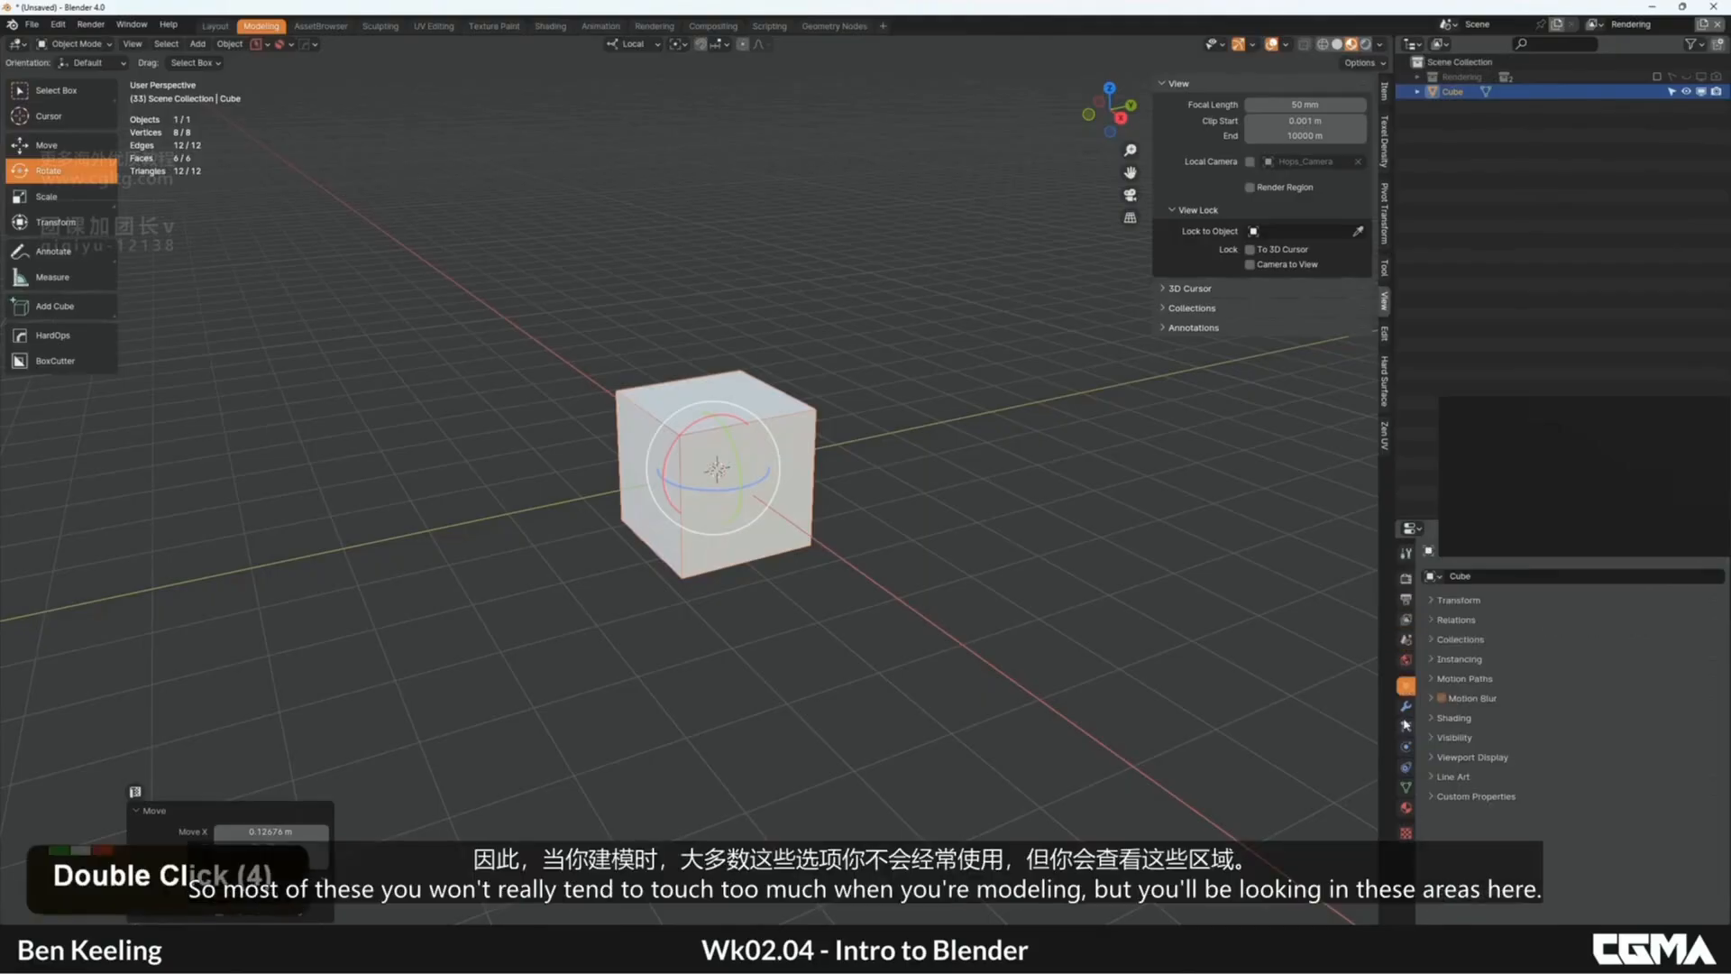
pyautogui.click(1406, 706)
pyautogui.click(1406, 726)
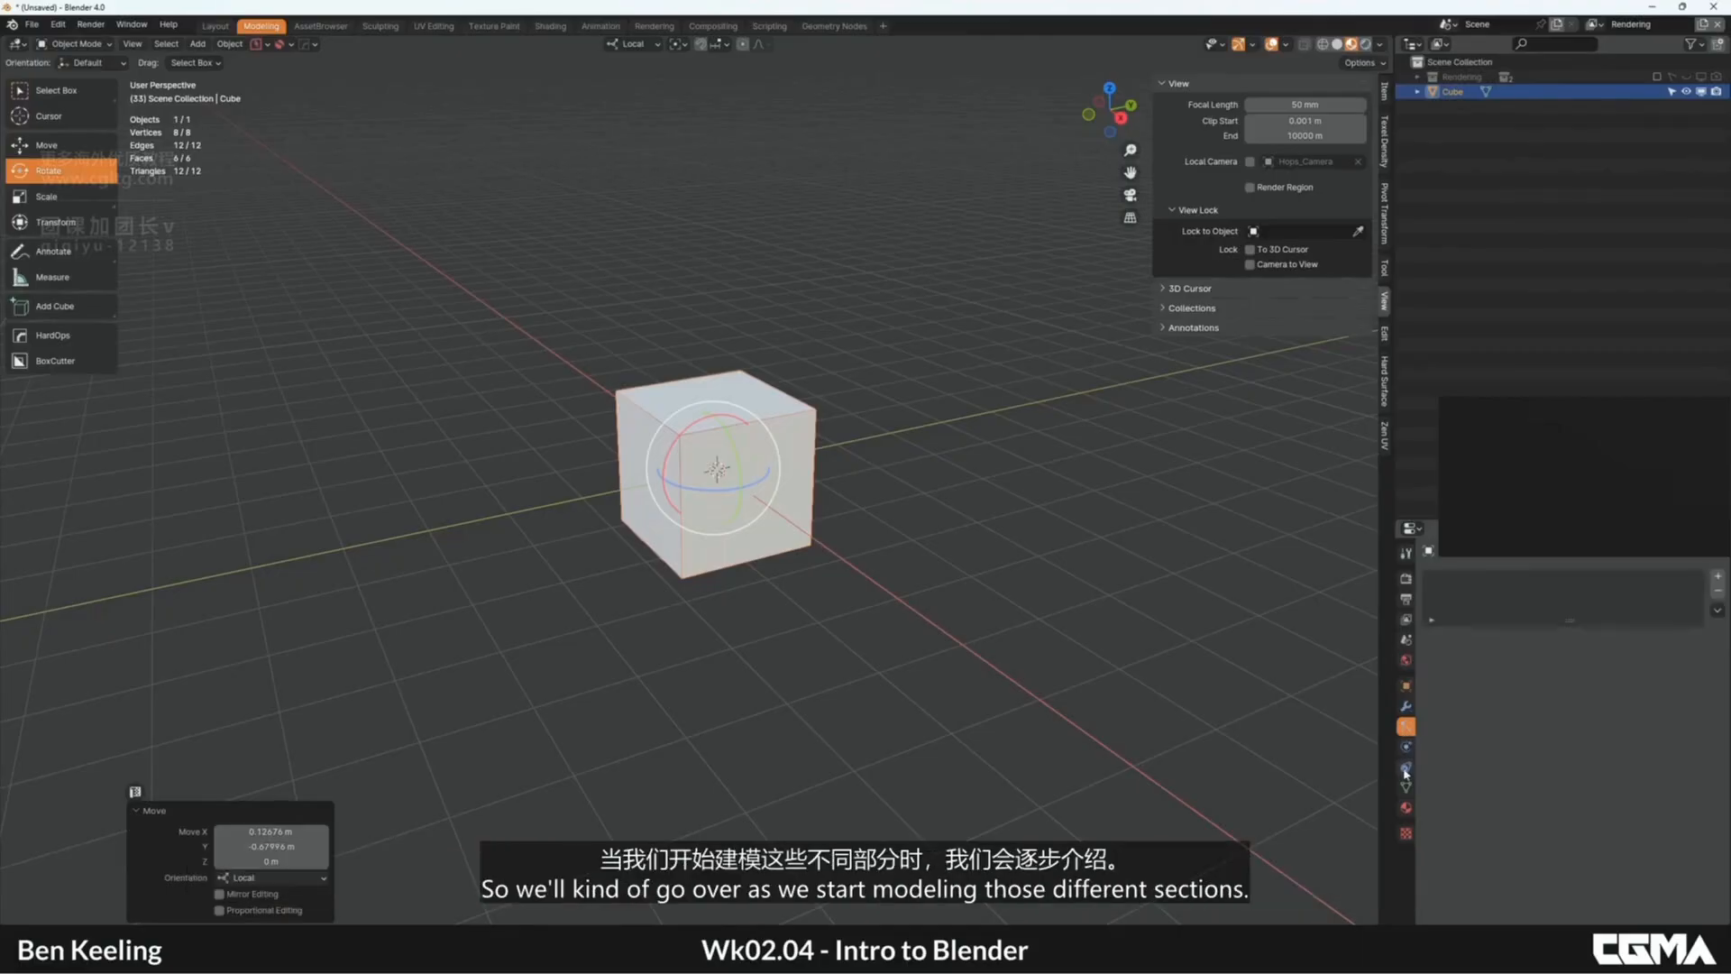
pyautogui.click(1406, 747)
pyautogui.click(1406, 766)
pyautogui.click(1405, 790)
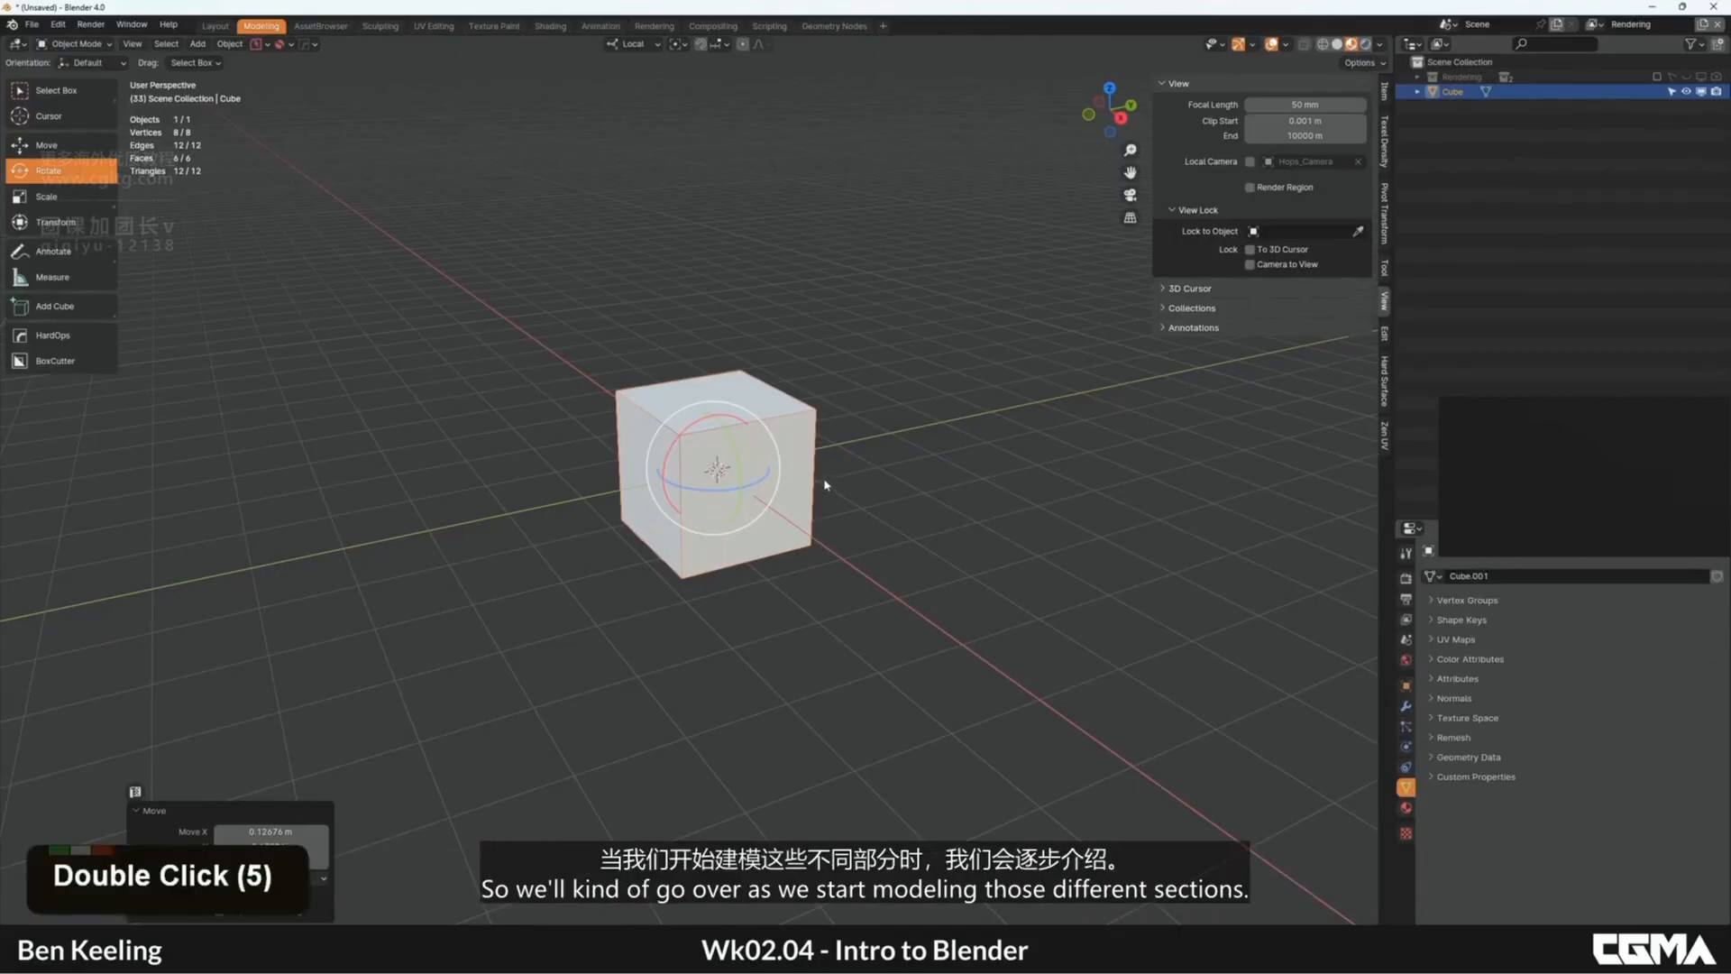
# Step: Demonstrate viewport navigation by panning, orbiting and zooming around the cube, ending with the whole cube in view
pyautogui.moveTo(948, 456); pyautogui.dragTo(1006, 516, button='middle')
pyautogui.moveTo(921, 399); pyautogui.dragTo(826, 333, button='middle')
pyautogui.moveTo(970, 397); pyautogui.dragTo(769, 464, button='middle')
pyautogui.scroll(2, 824, 345)
pyautogui.scroll(-2, 762, 394)
pyautogui.scroll(6, 768, 464)
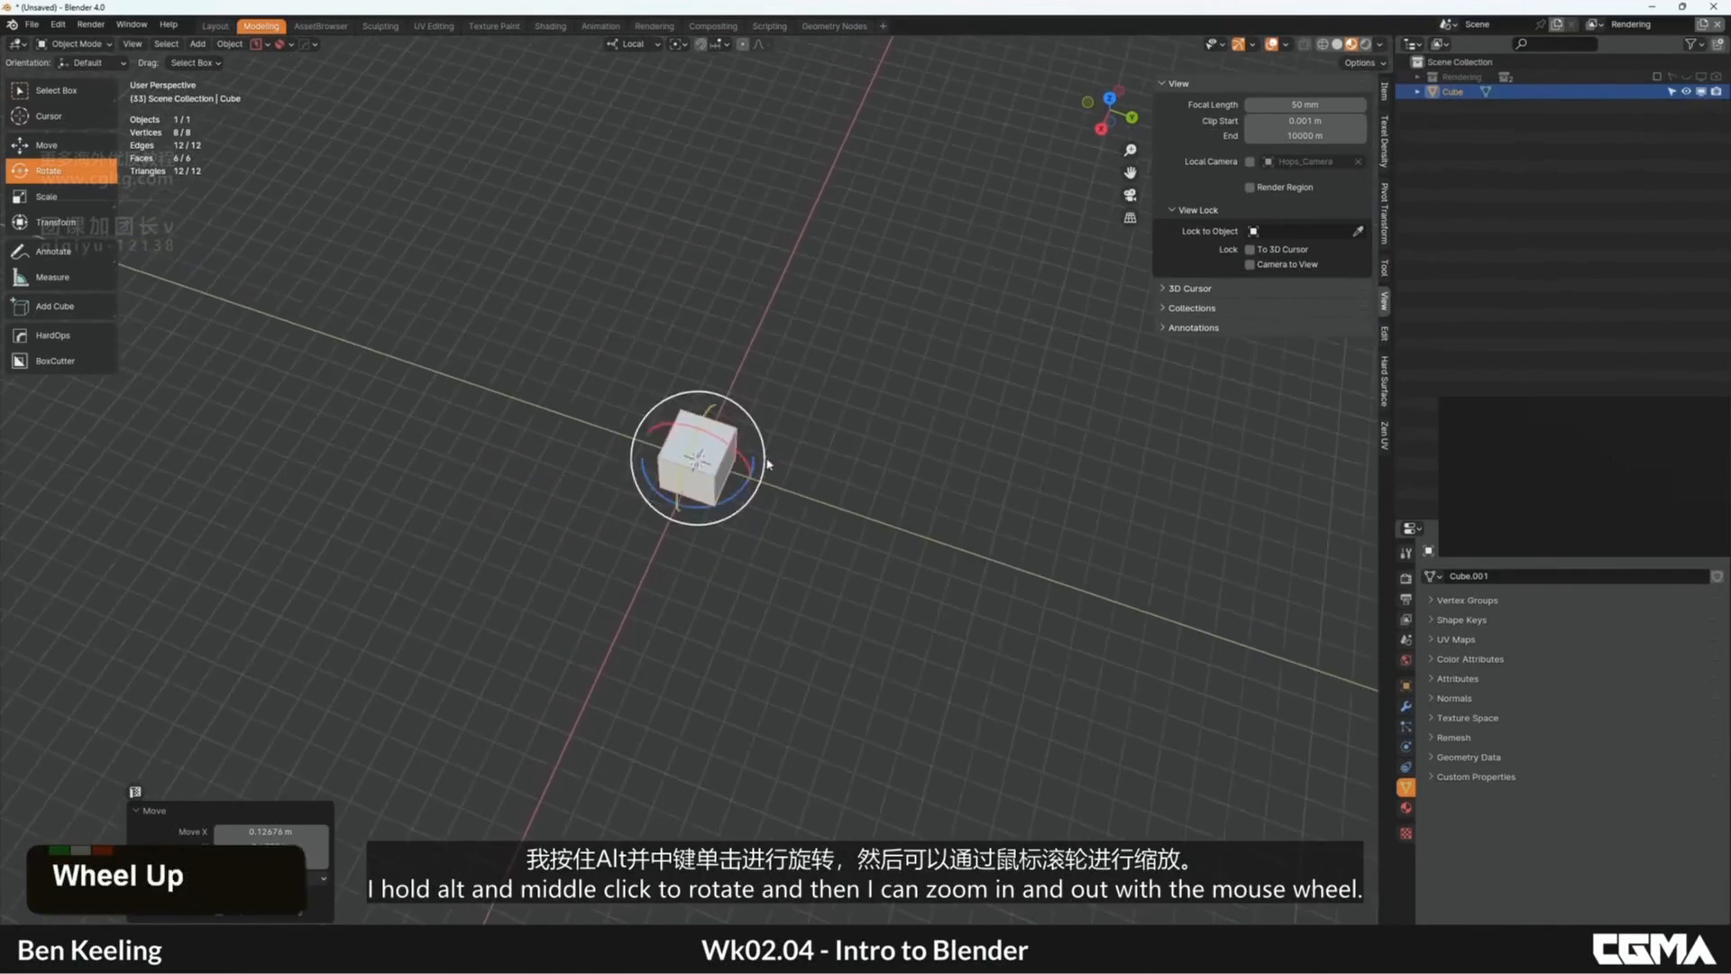
pyautogui.scroll(6, 769, 464)
pyautogui.scroll(-7, 768, 464)
pyautogui.scroll(7, 769, 464)
pyautogui.moveTo(769, 464); pyautogui.dragTo(853, 445, button='middle')
pyautogui.keyDown('alt'); pyautogui.moveTo(871, 523); pyautogui.dragTo(794, 449, button='middle'); pyautogui.keyUp('alt')
pyautogui.moveTo(907, 547); pyautogui.dragTo(847, 489, button='middle')
pyautogui.moveTo(766, 362); pyautogui.dragTo(790, 402, button='middle')
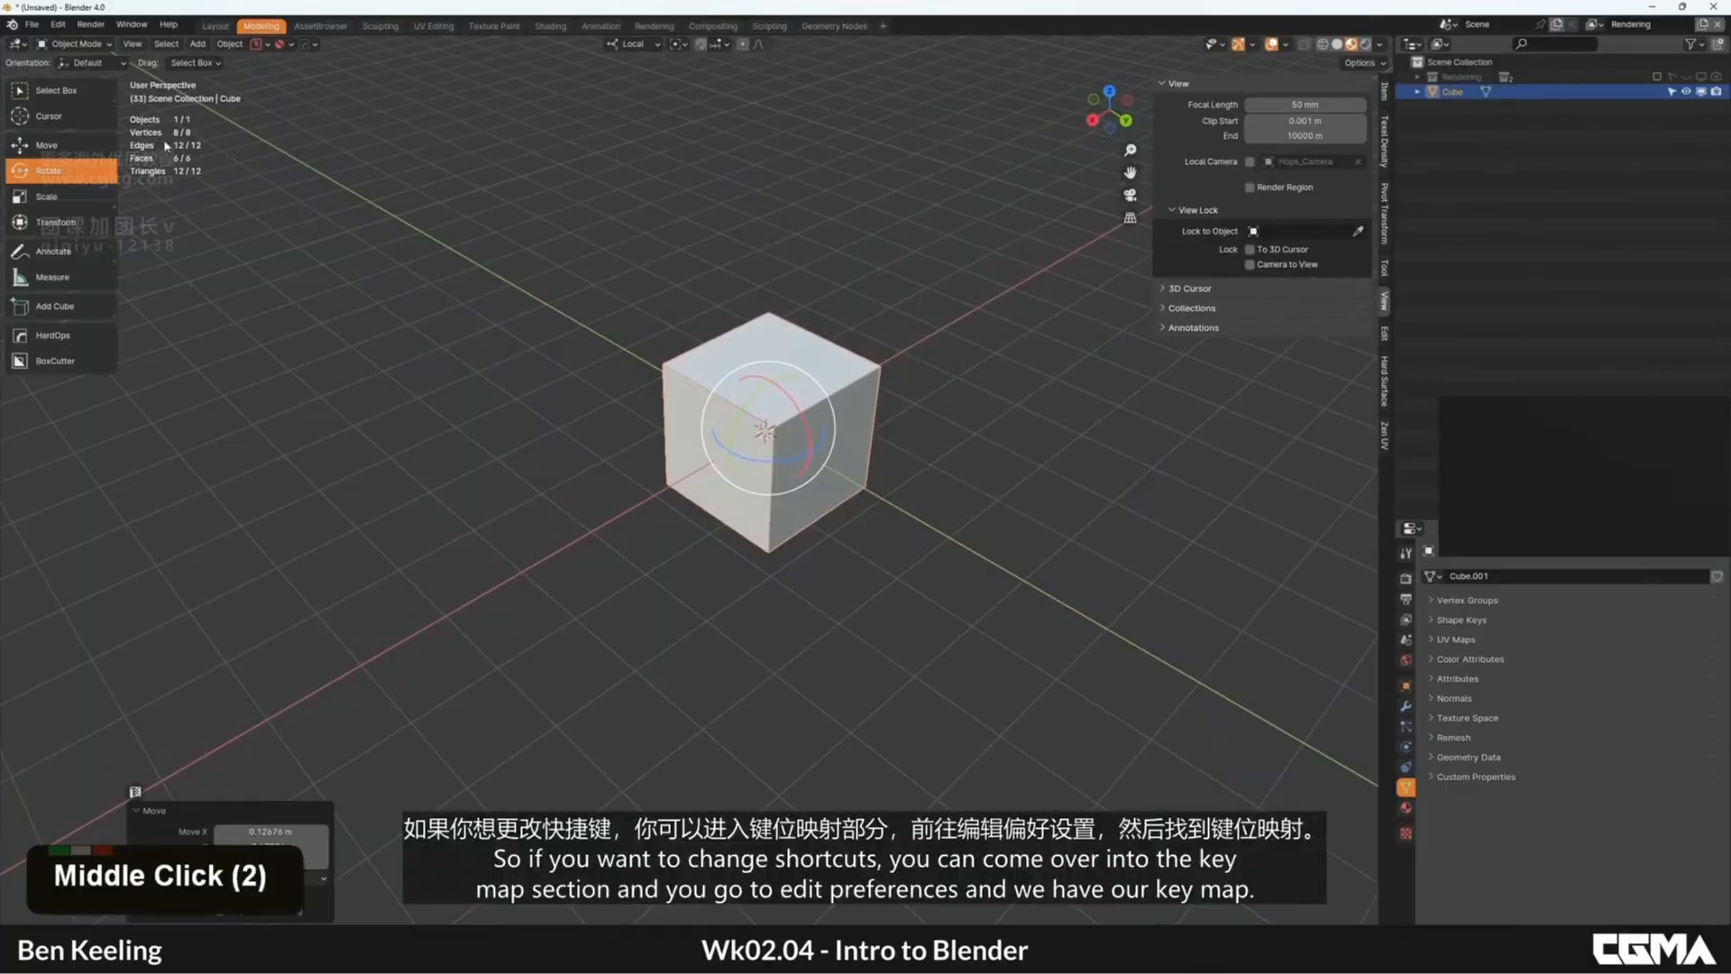
# Step: Open the preferences window, move it over the viewport and look through the Keymap categories
pyautogui.click(58, 24)
pyautogui.click(96, 214)
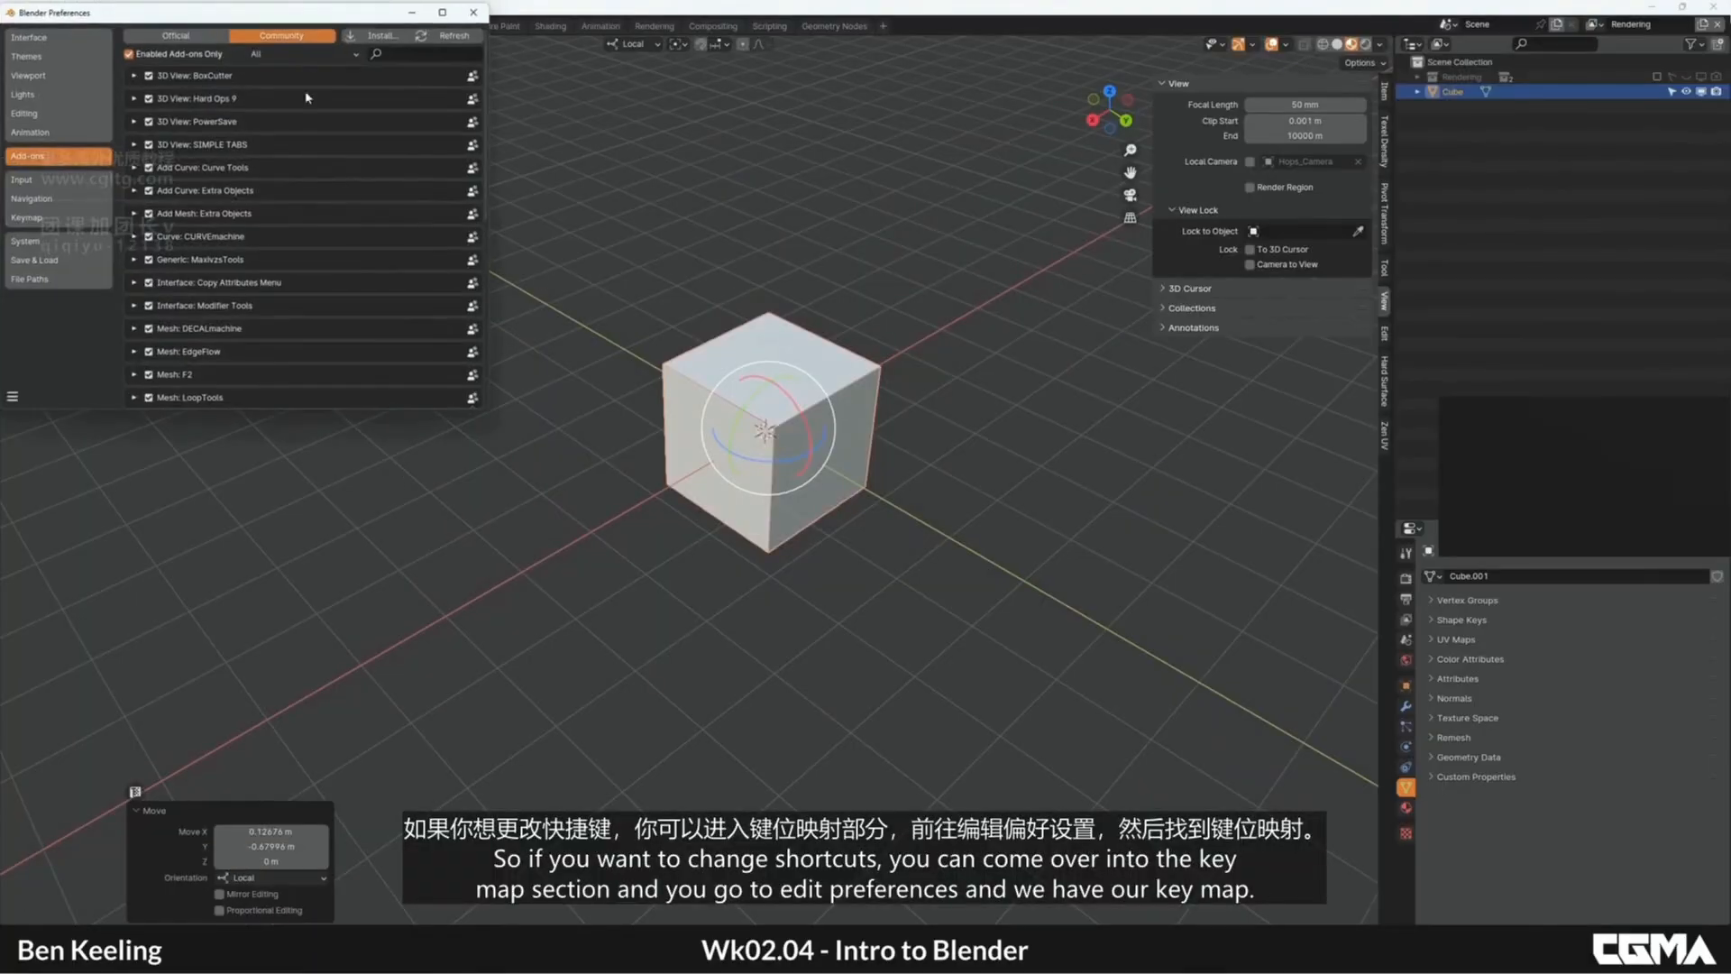
pyautogui.moveTo(327, 18); pyautogui.dragTo(696, 92)
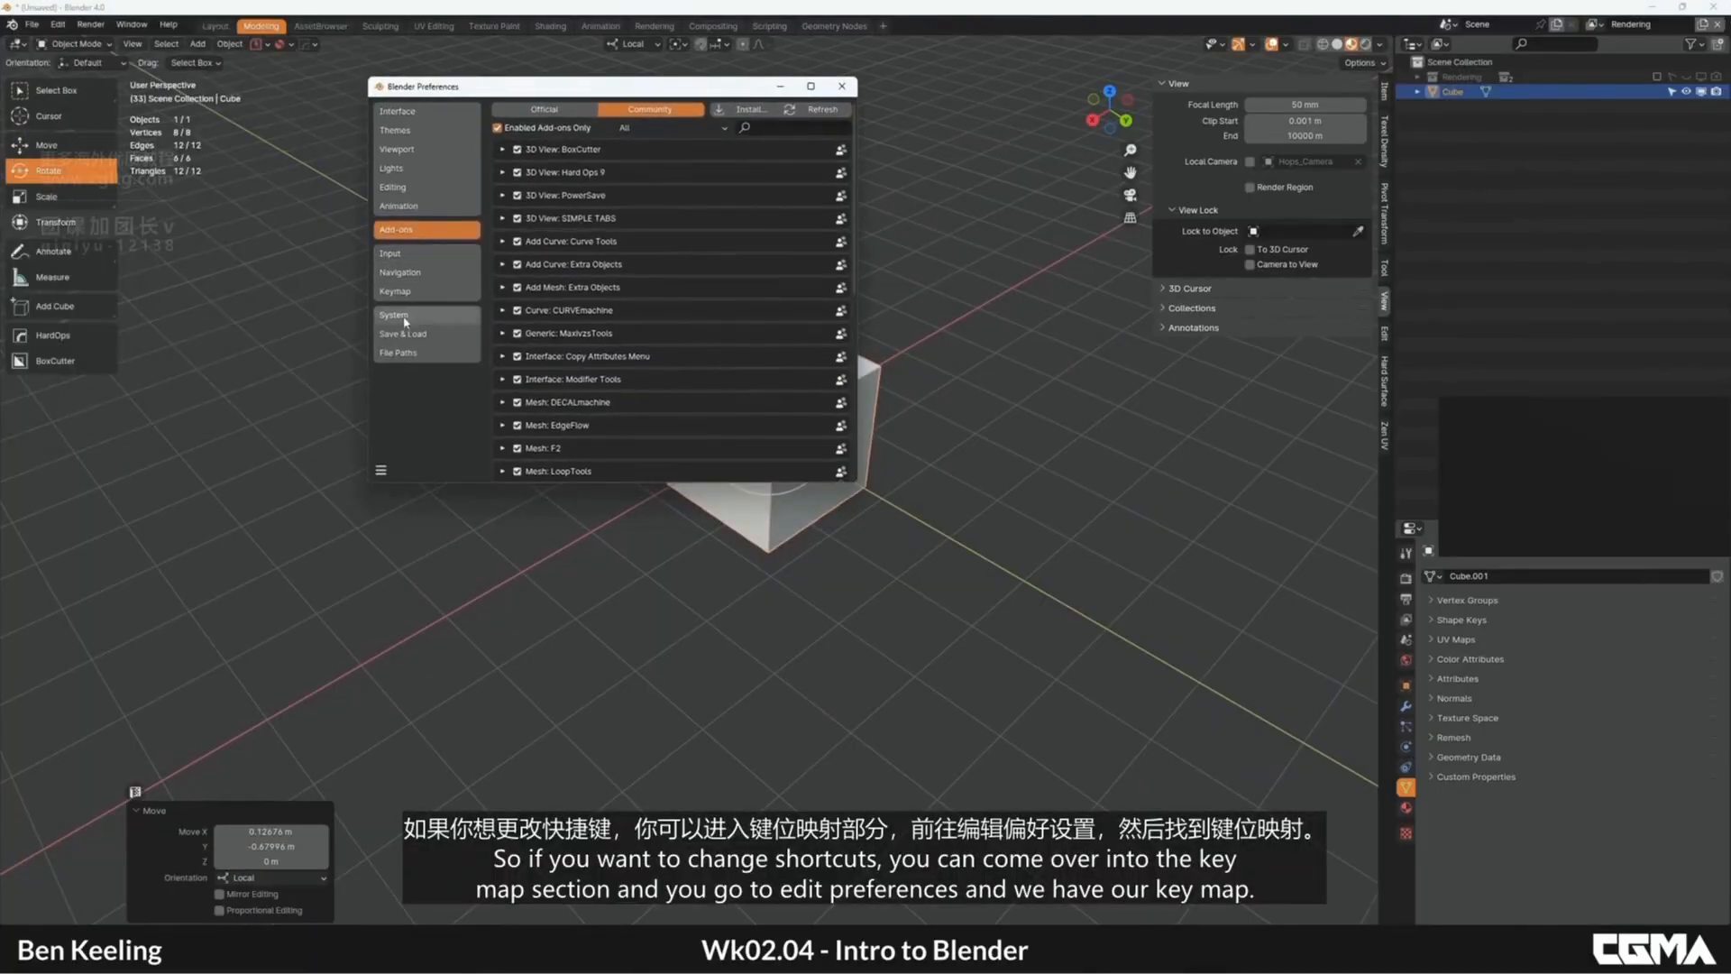
pyautogui.click(58, 24)
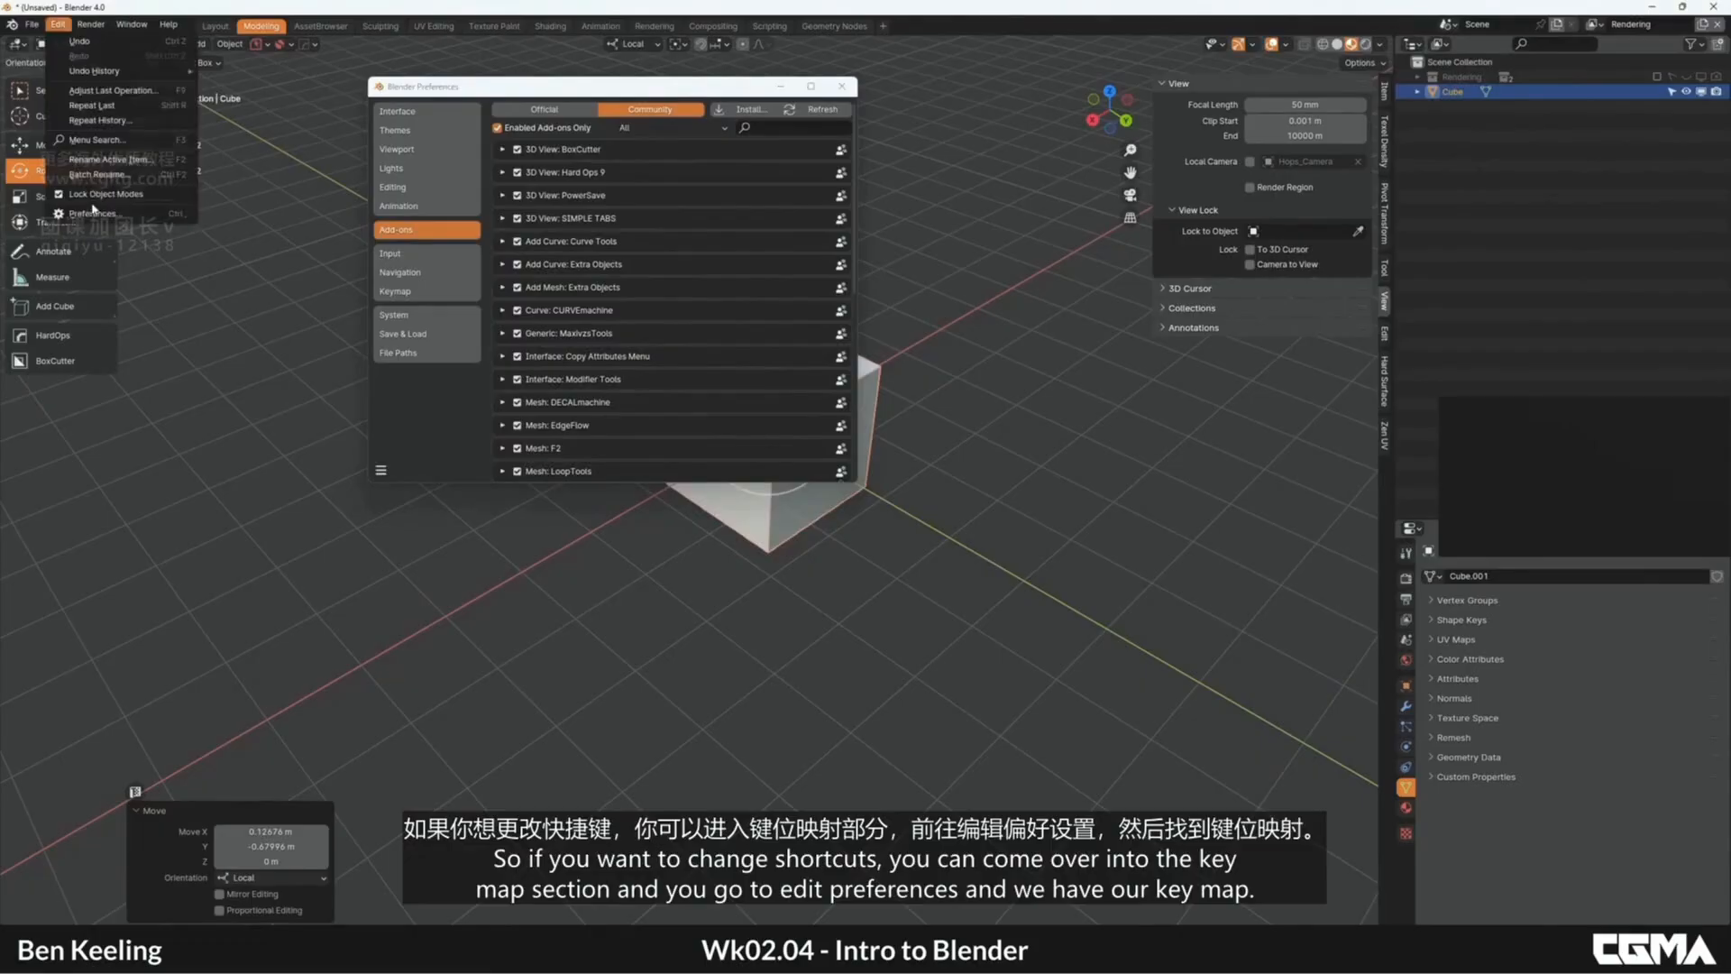
pyautogui.click(423, 294)
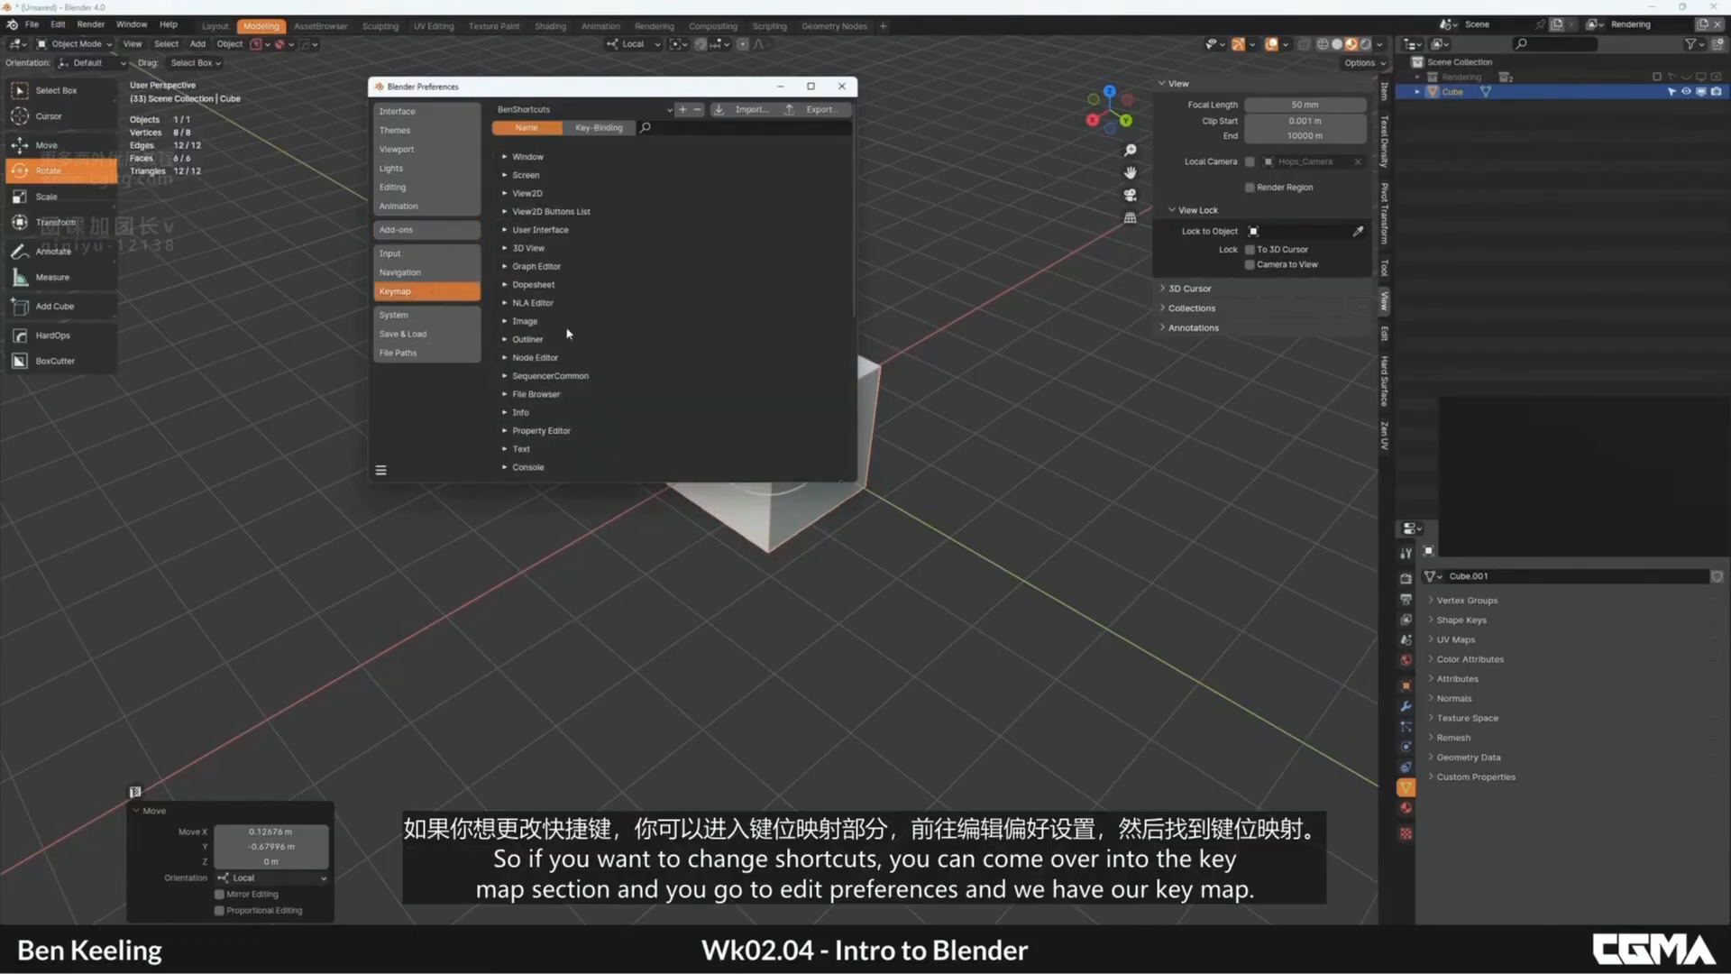
pyautogui.scroll(-4, 560, 309)
pyautogui.scroll(11, 564, 270)
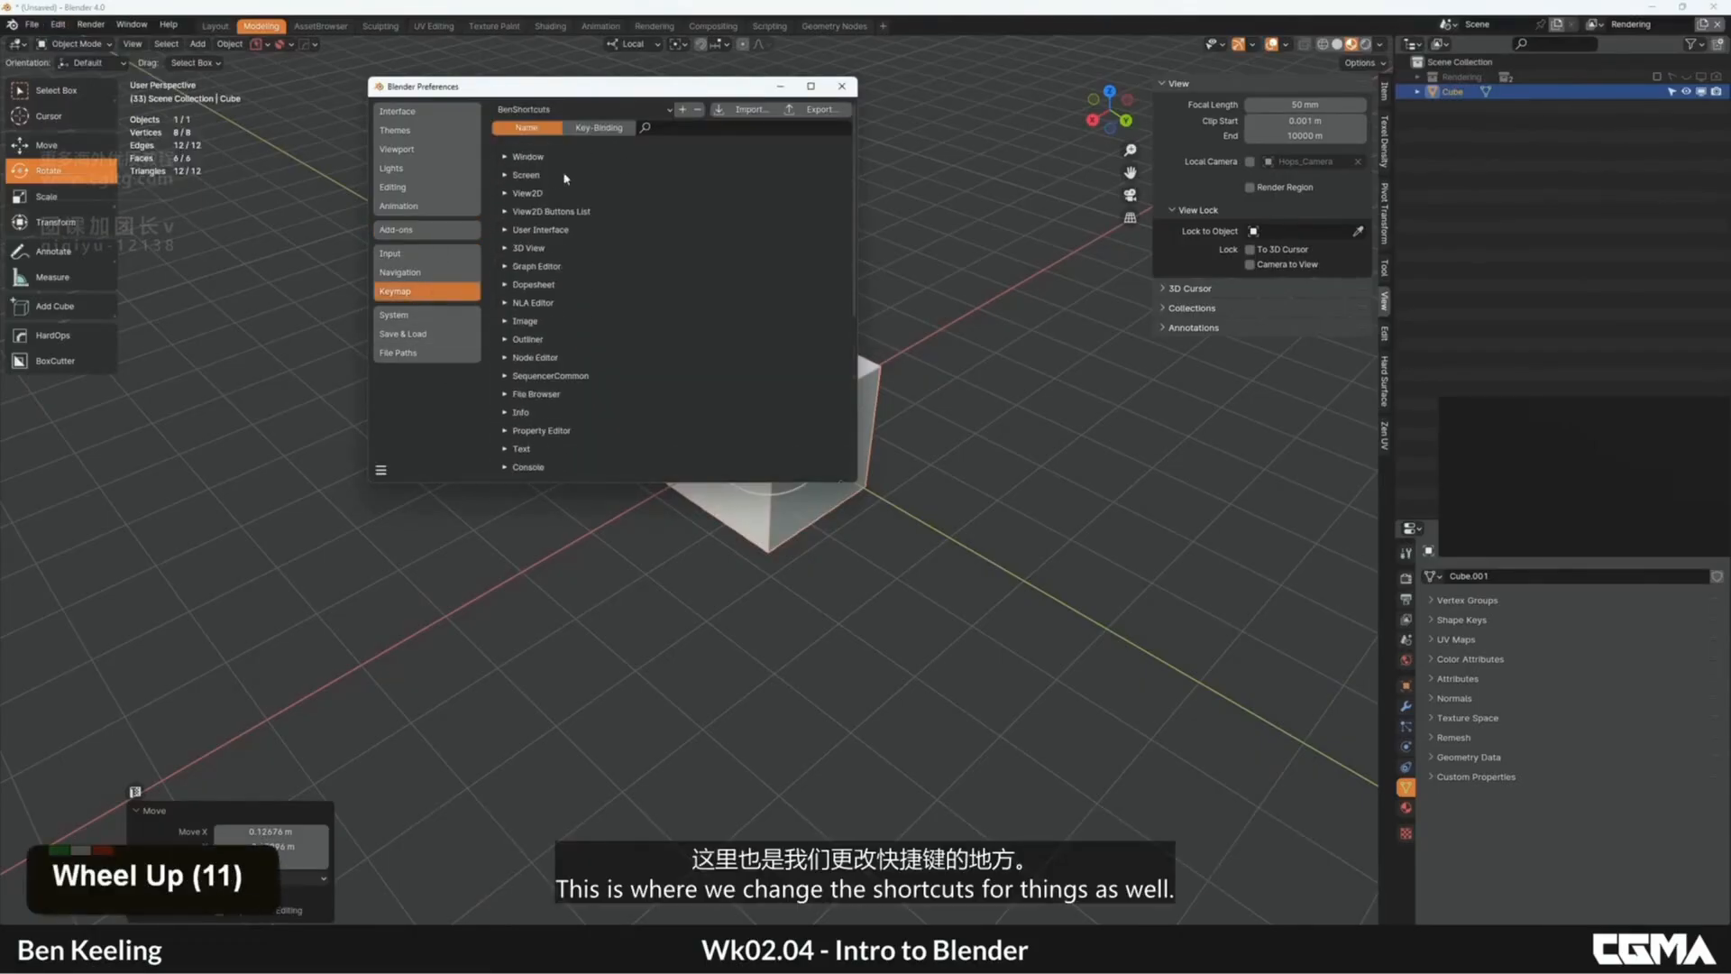
# Step: Try searching the keymap for the rotate shortcuts, and clear the search text
pyautogui.click(686, 127)
pyautogui.write('rot')
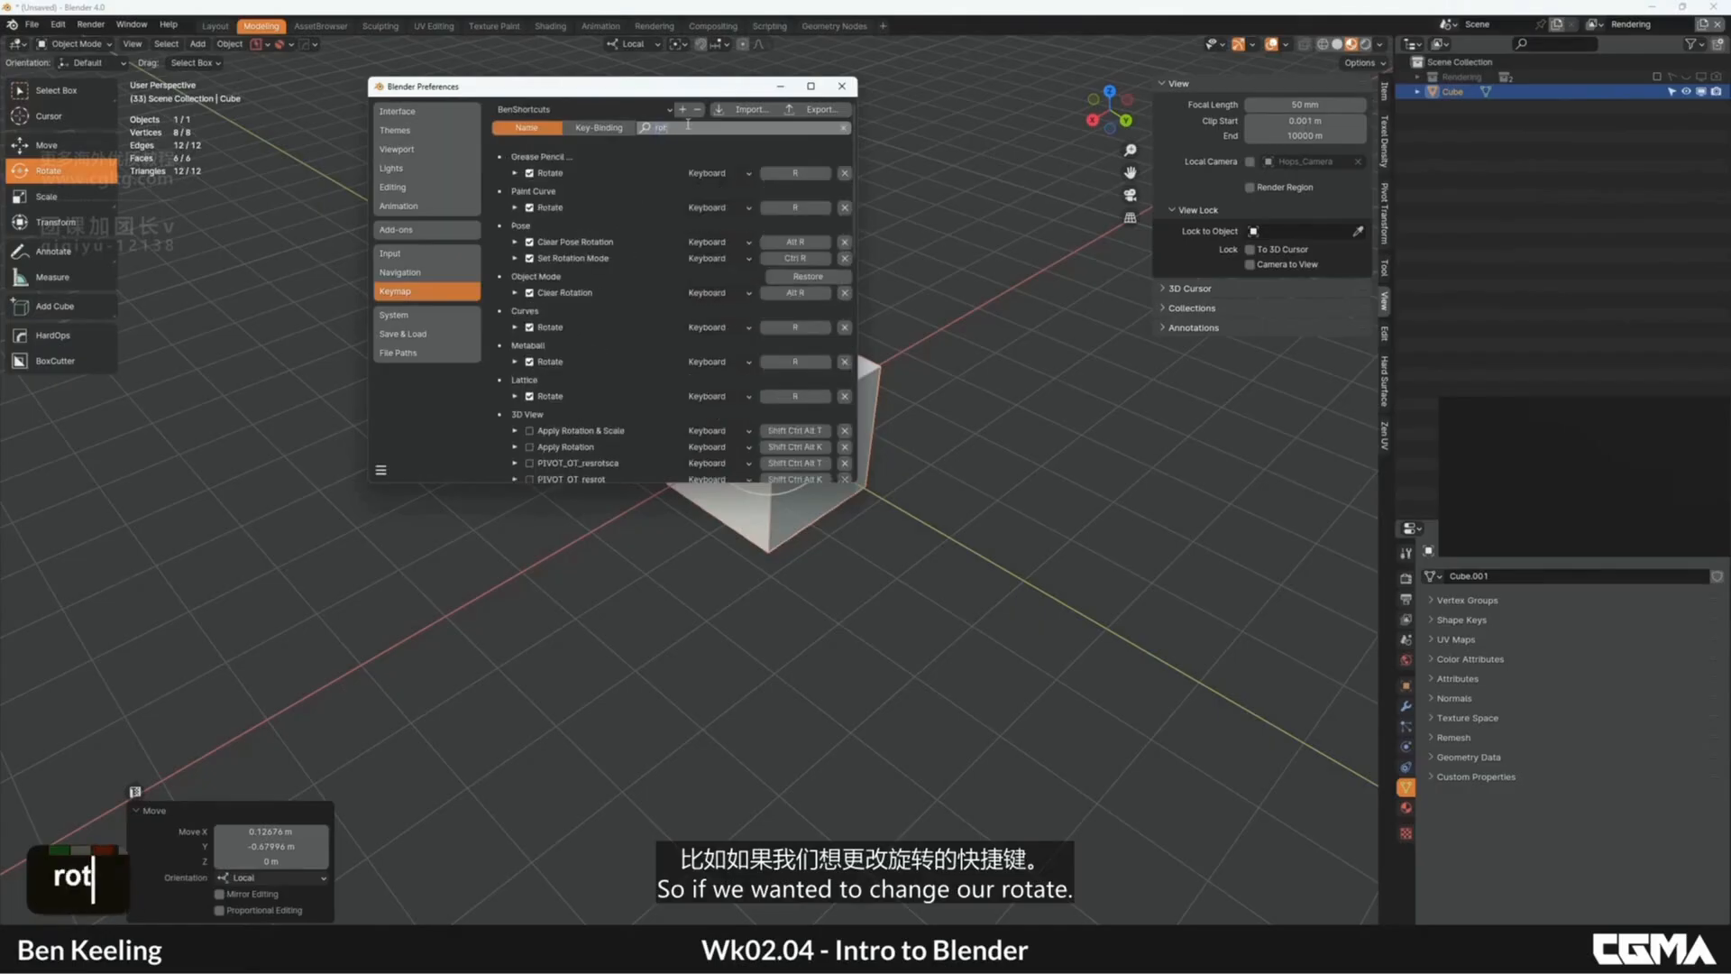
pyautogui.write('atr')
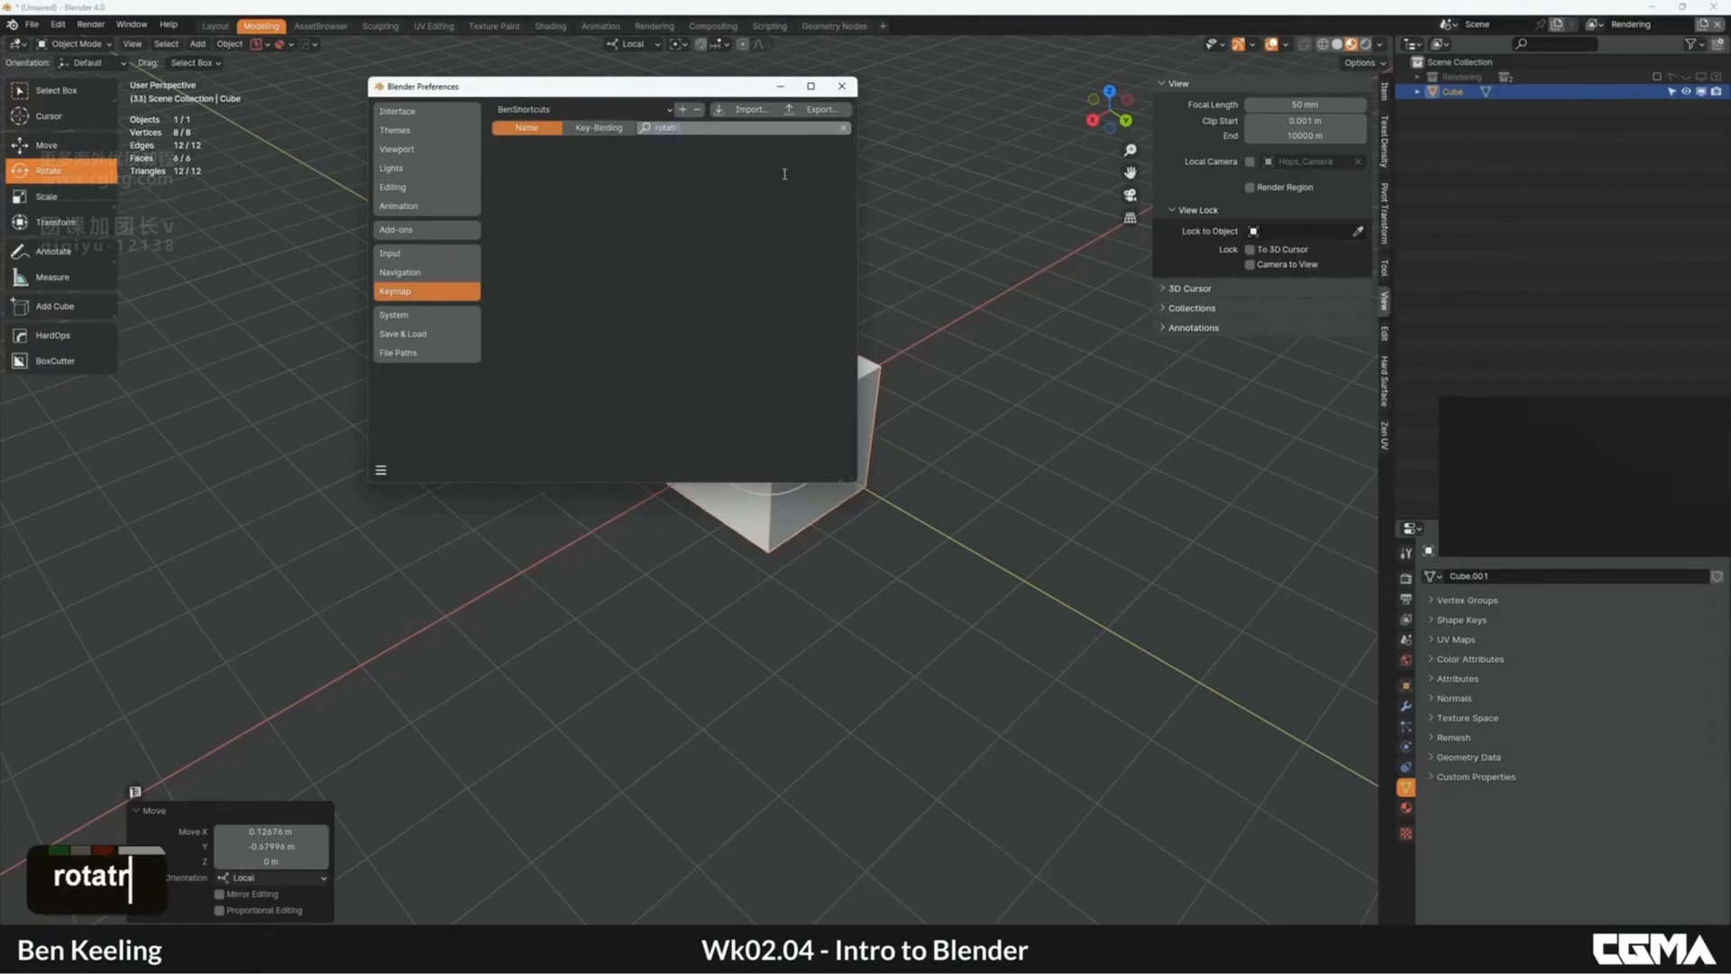
pyautogui.press('BackSpace')
pyautogui.press('BackSpace')
pyautogui.press('BackSpace')
pyautogui.press('BackSpace')
pyautogui.press('BackSpace')
pyautogui.press('BackSpace')
# Step: Search the keymap for "pan", examine the Pan View entries under 3D View and close the preferences
pyautogui.write('pan')
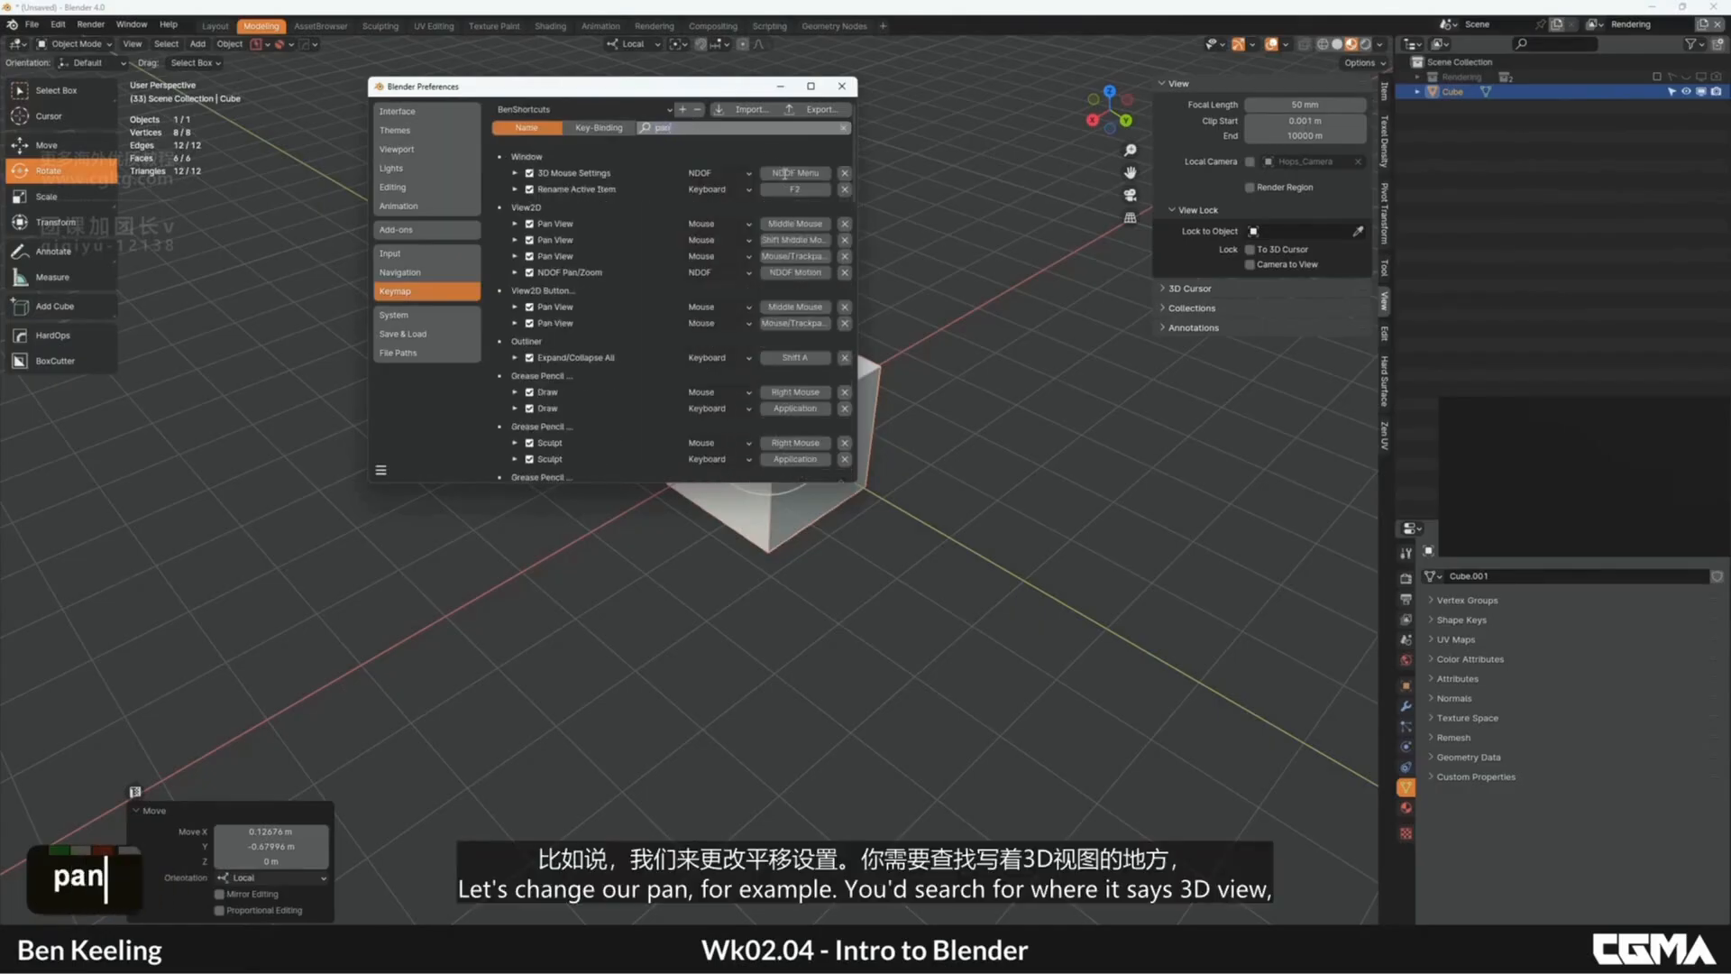
pyautogui.scroll(-4, 550, 343)
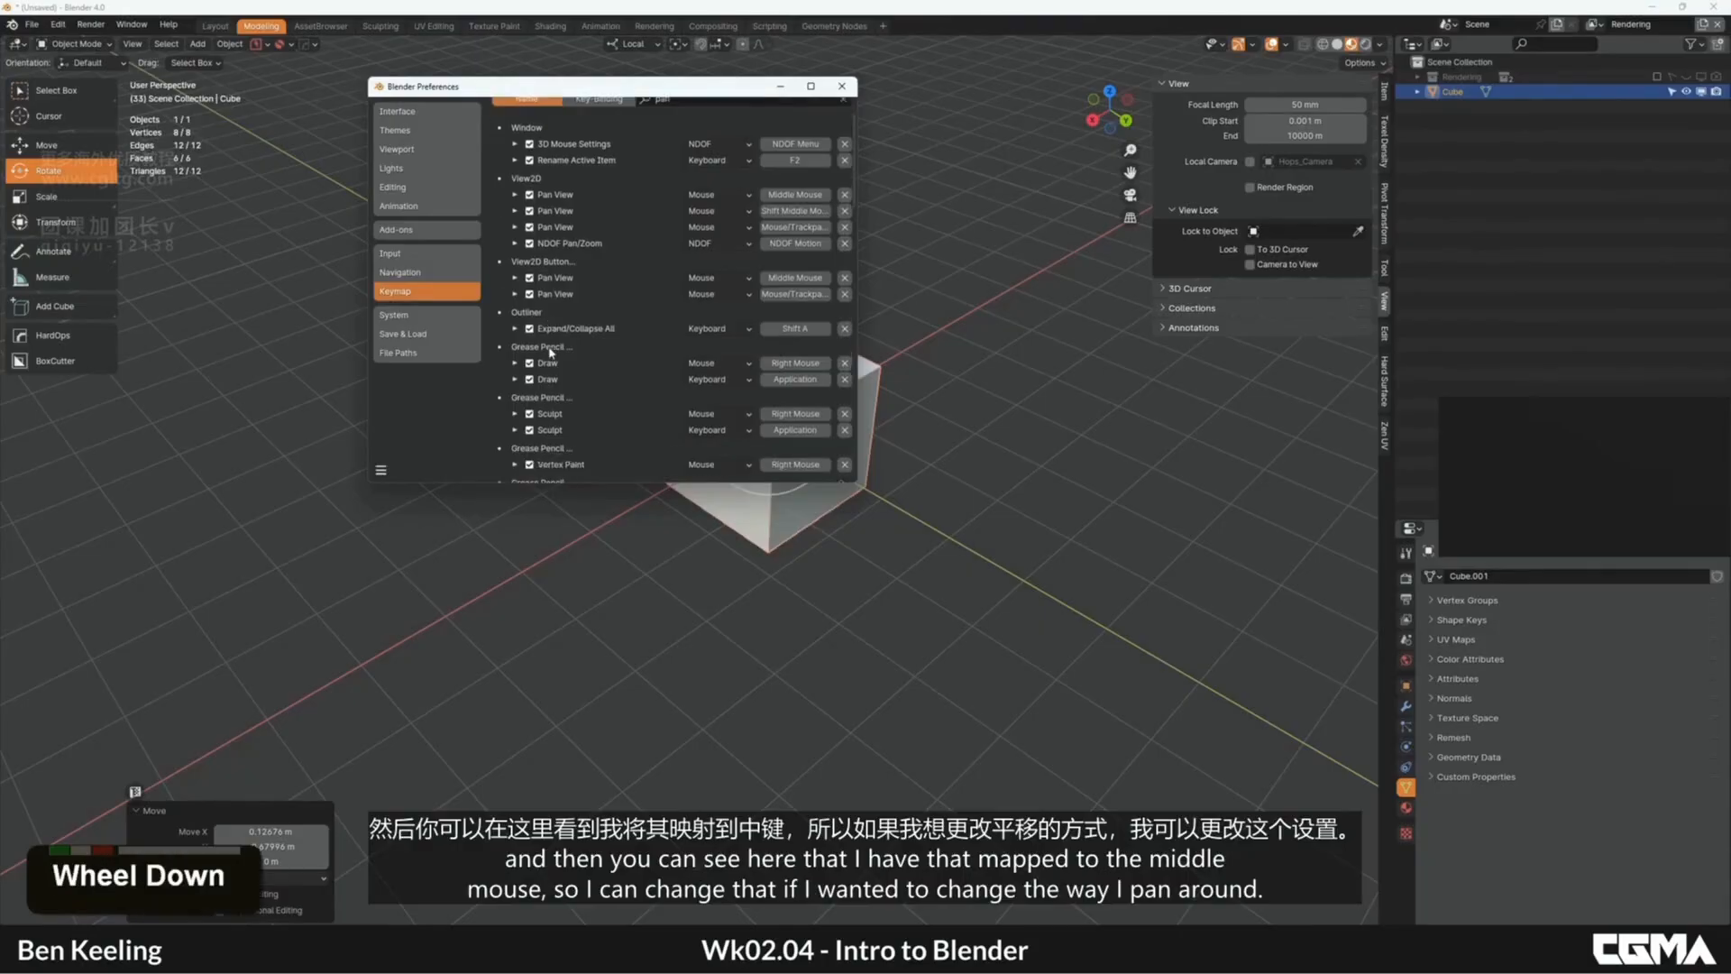
pyautogui.scroll(-7, 552, 357)
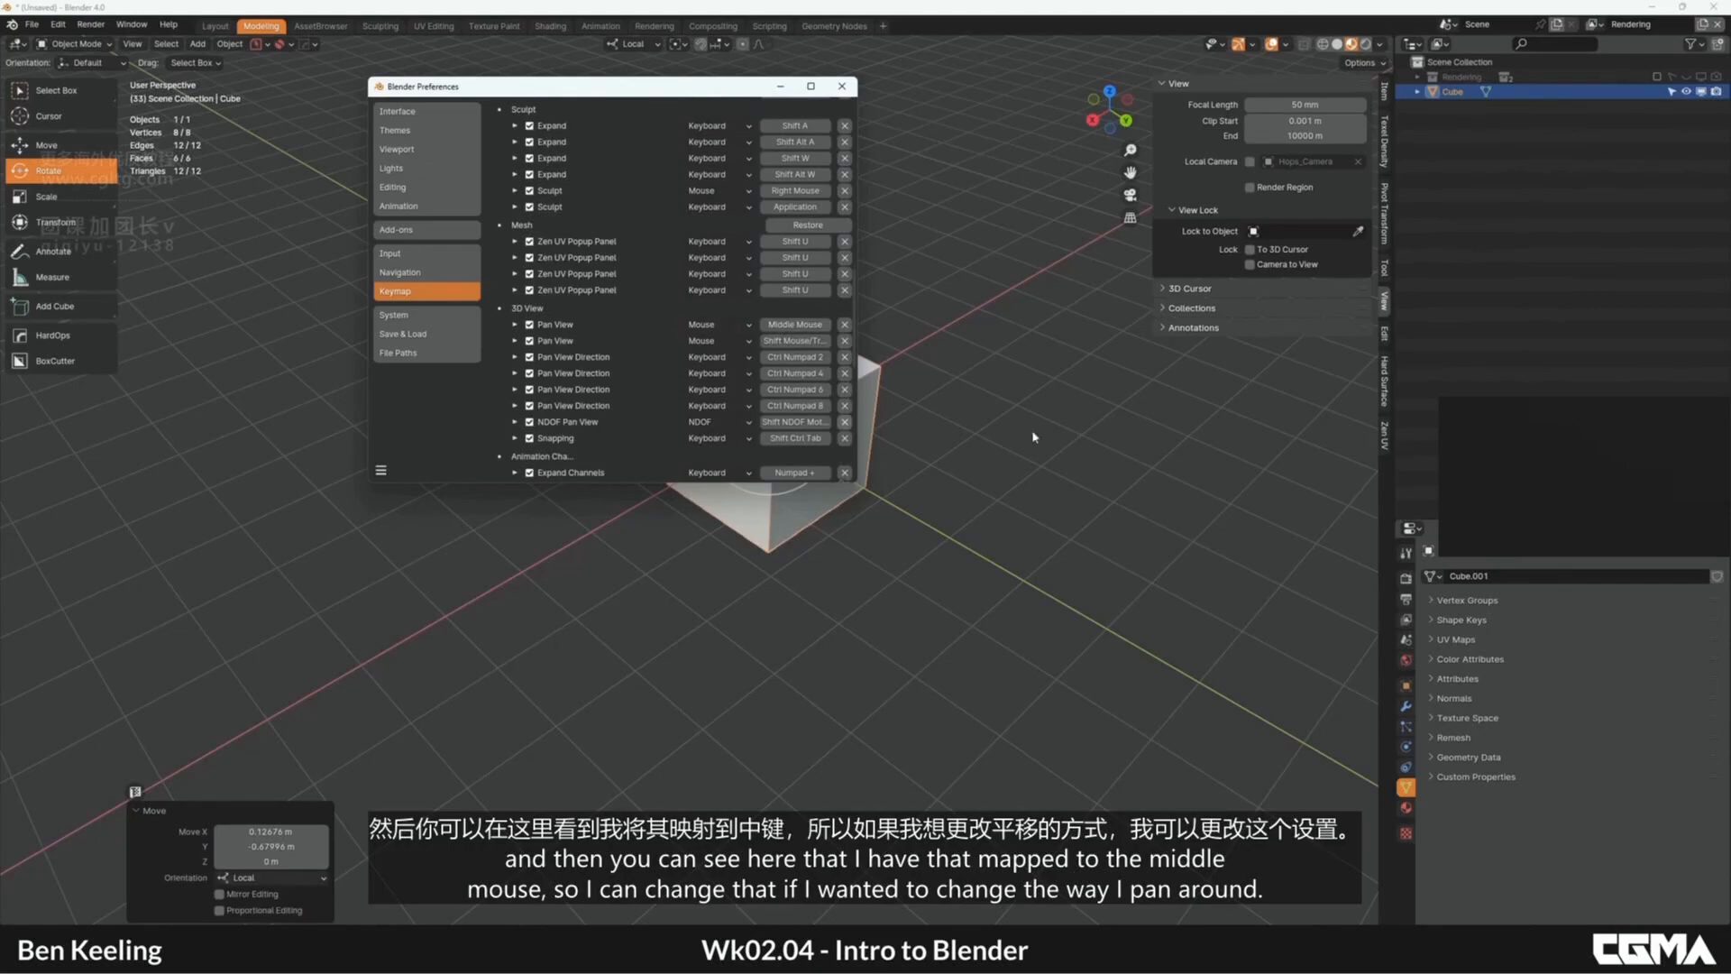
pyautogui.moveTo(1034, 437)
pyautogui.mouseDown(button='middle')
pyautogui.moveTo(1013, 421)
pyautogui.moveTo(1007, 458)
pyautogui.mouseUp(button='middle')
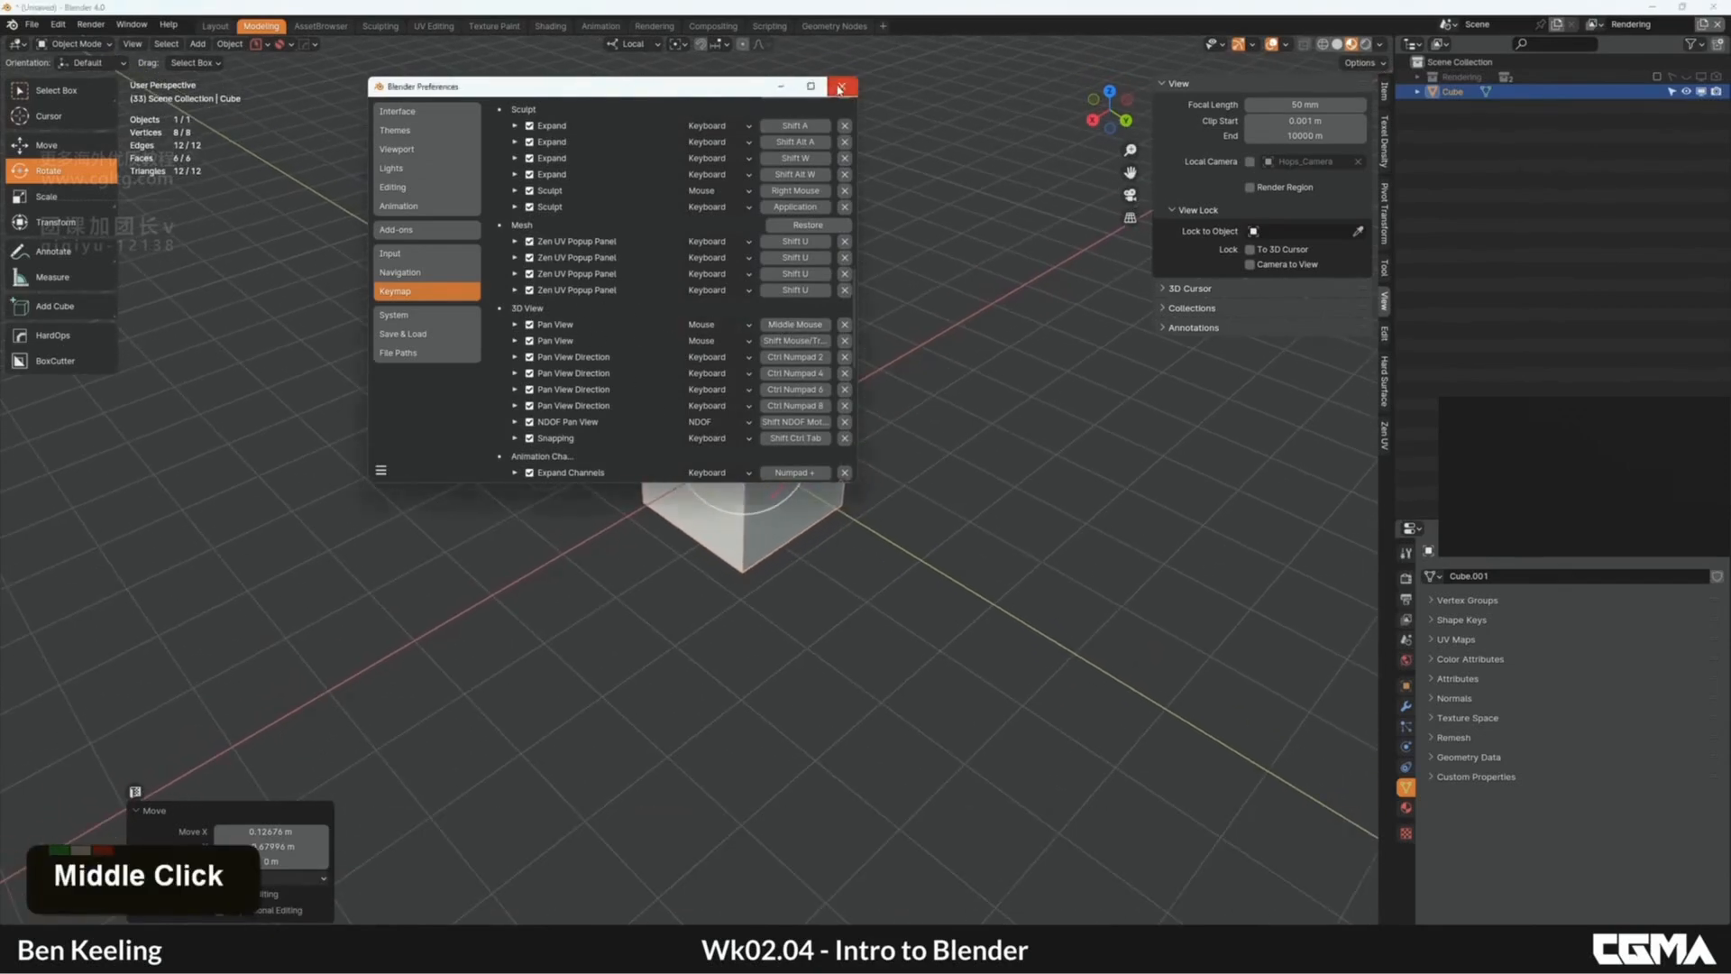
pyautogui.click(841, 86)
# Step: Bring the cube into a clear angled view and switch it to Edit Mode
pyautogui.moveTo(842, 381); pyautogui.dragTo(830, 406, button='middle')
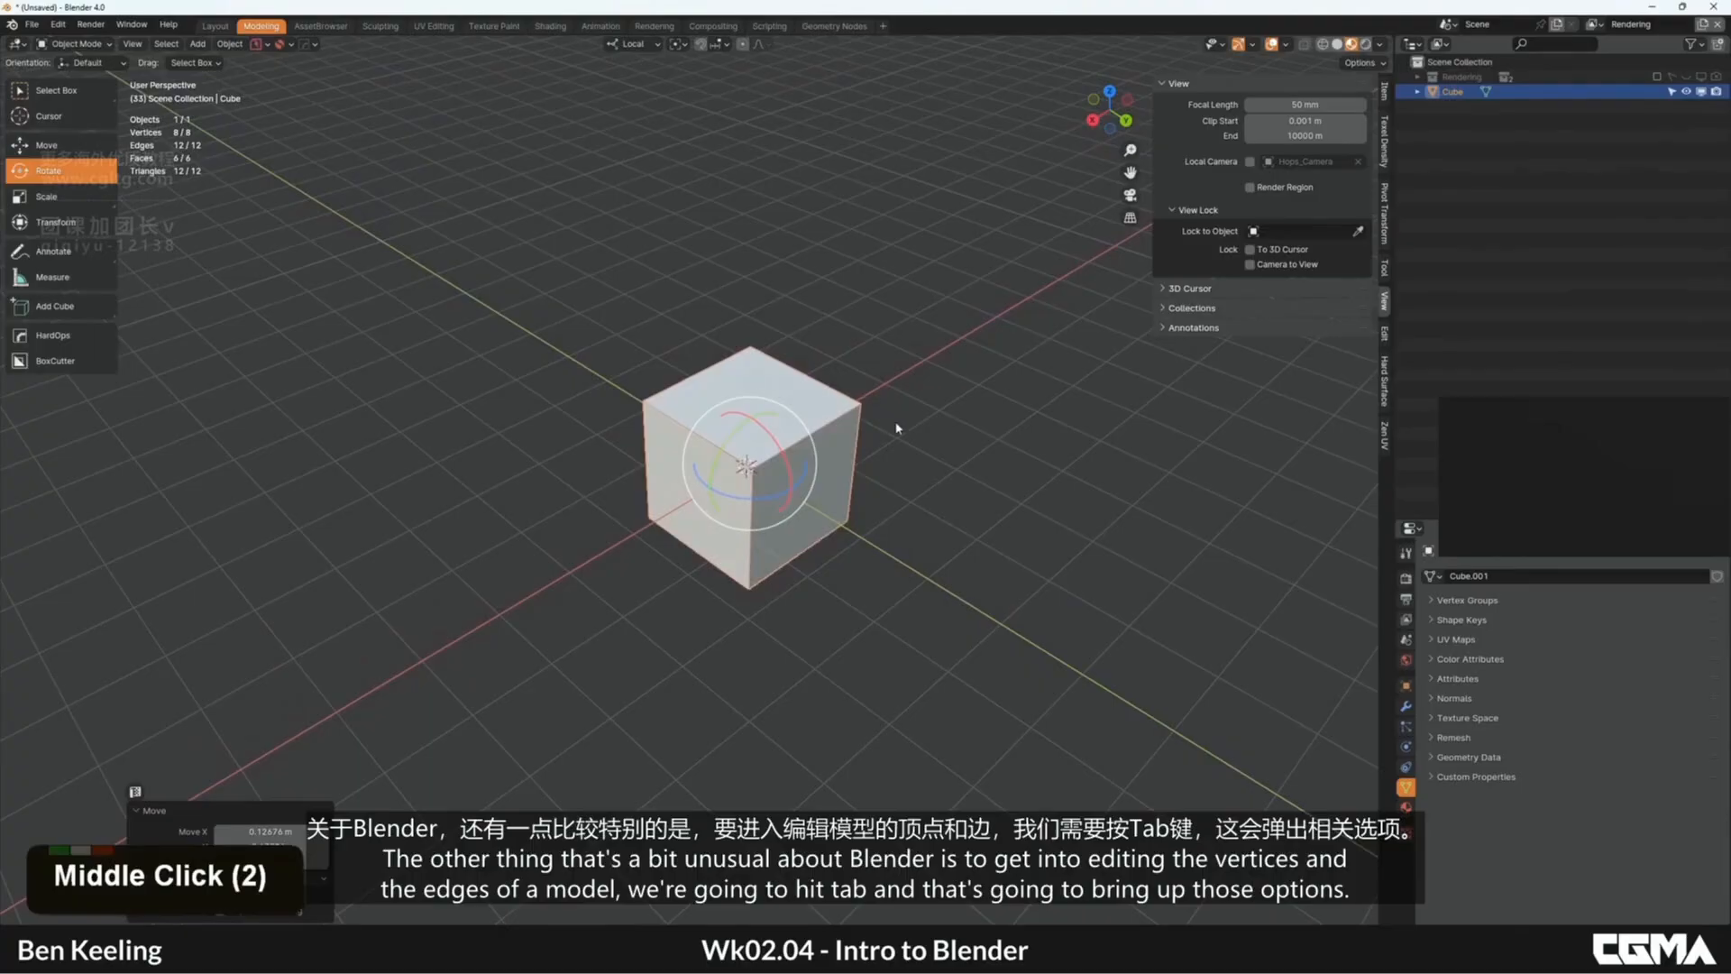
pyautogui.moveTo(924, 460); pyautogui.dragTo(879, 406, button='middle')
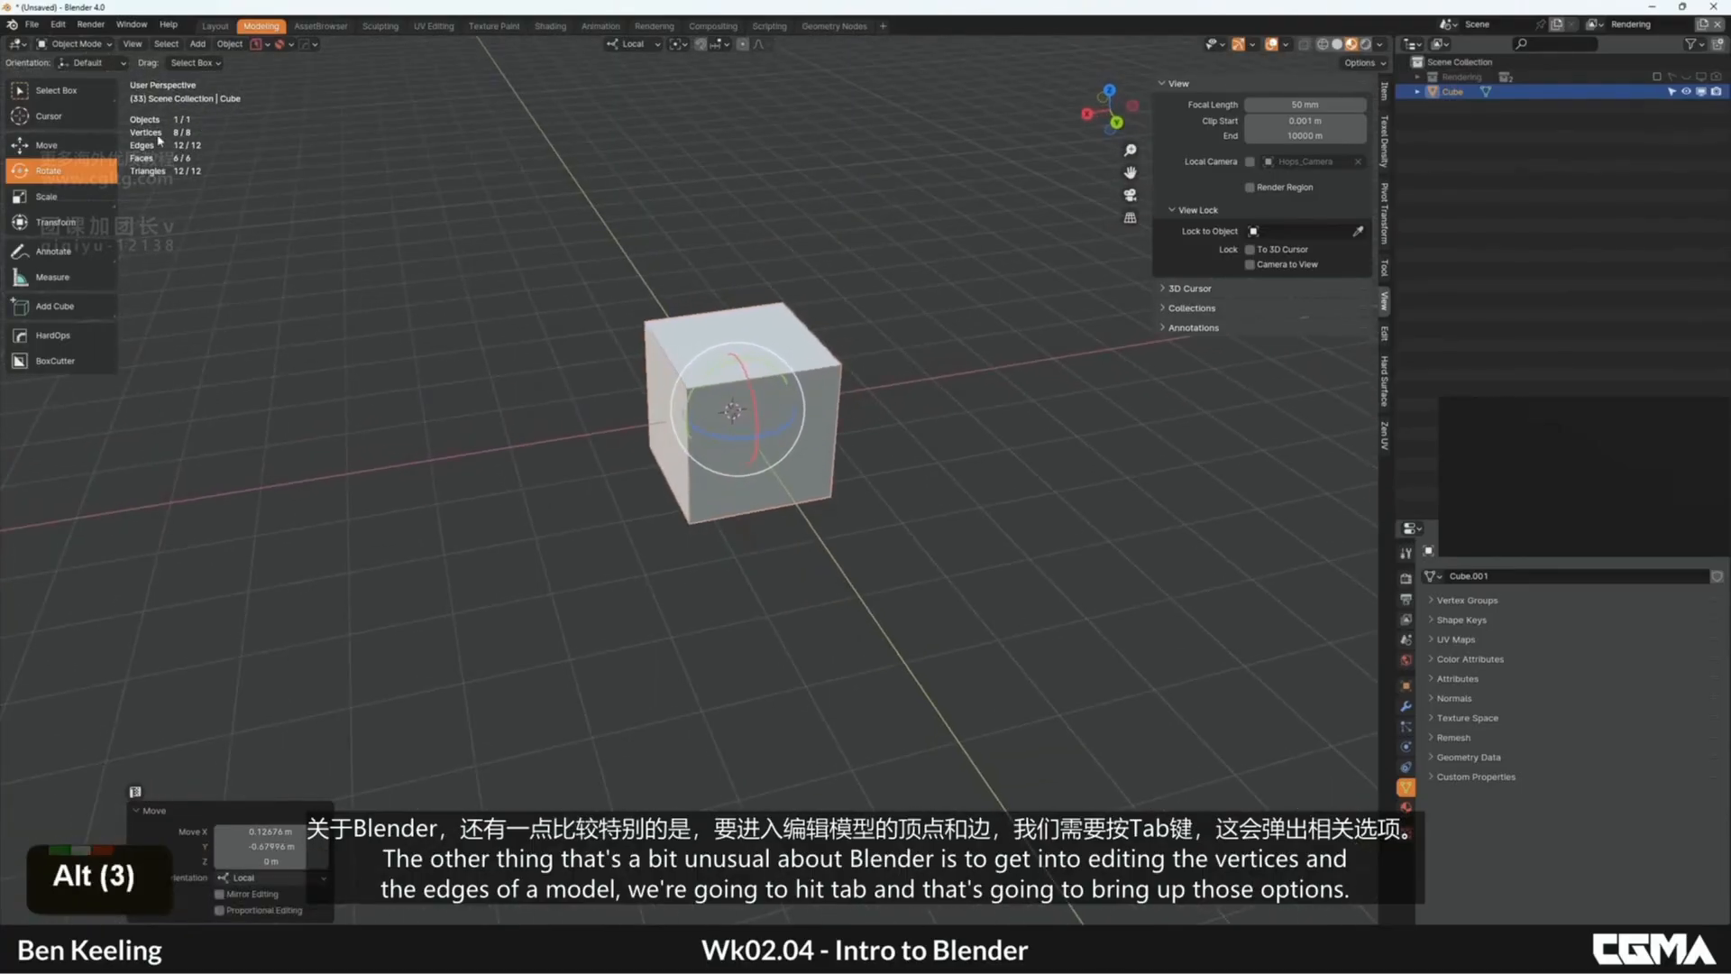
pyautogui.keyDown('alt'); pyautogui.moveTo(656, 276); pyautogui.dragTo(732, 337, button='middle'); pyautogui.keyUp('alt')
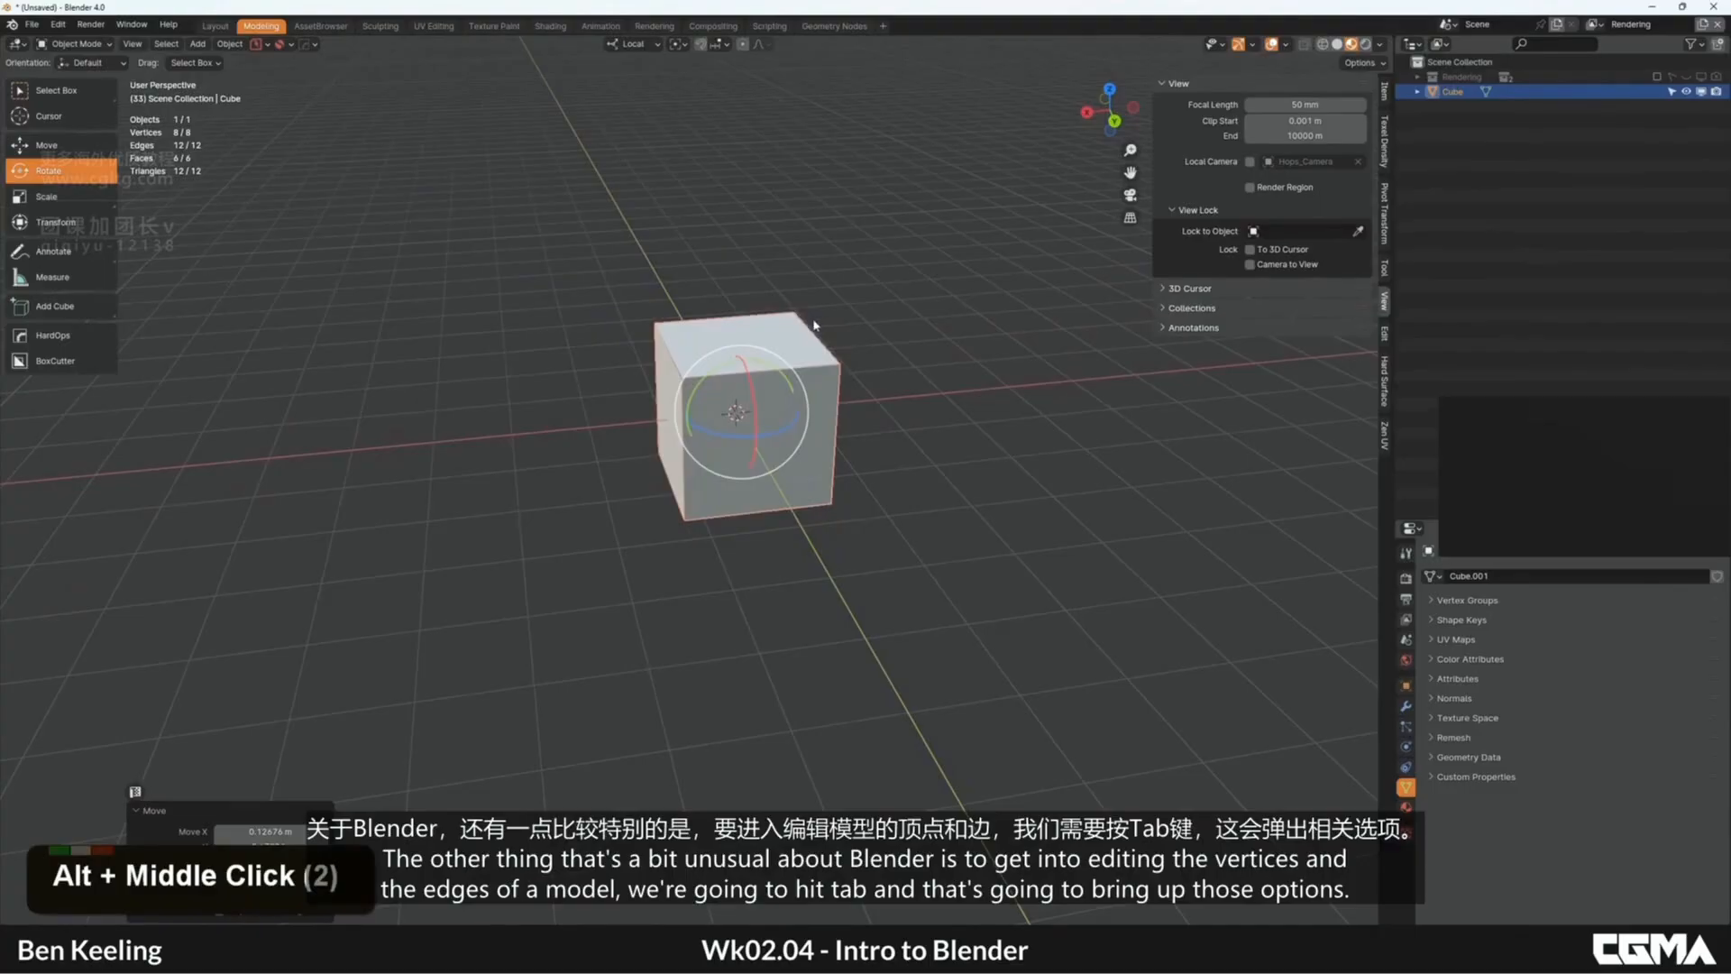
pyautogui.press('Tab')
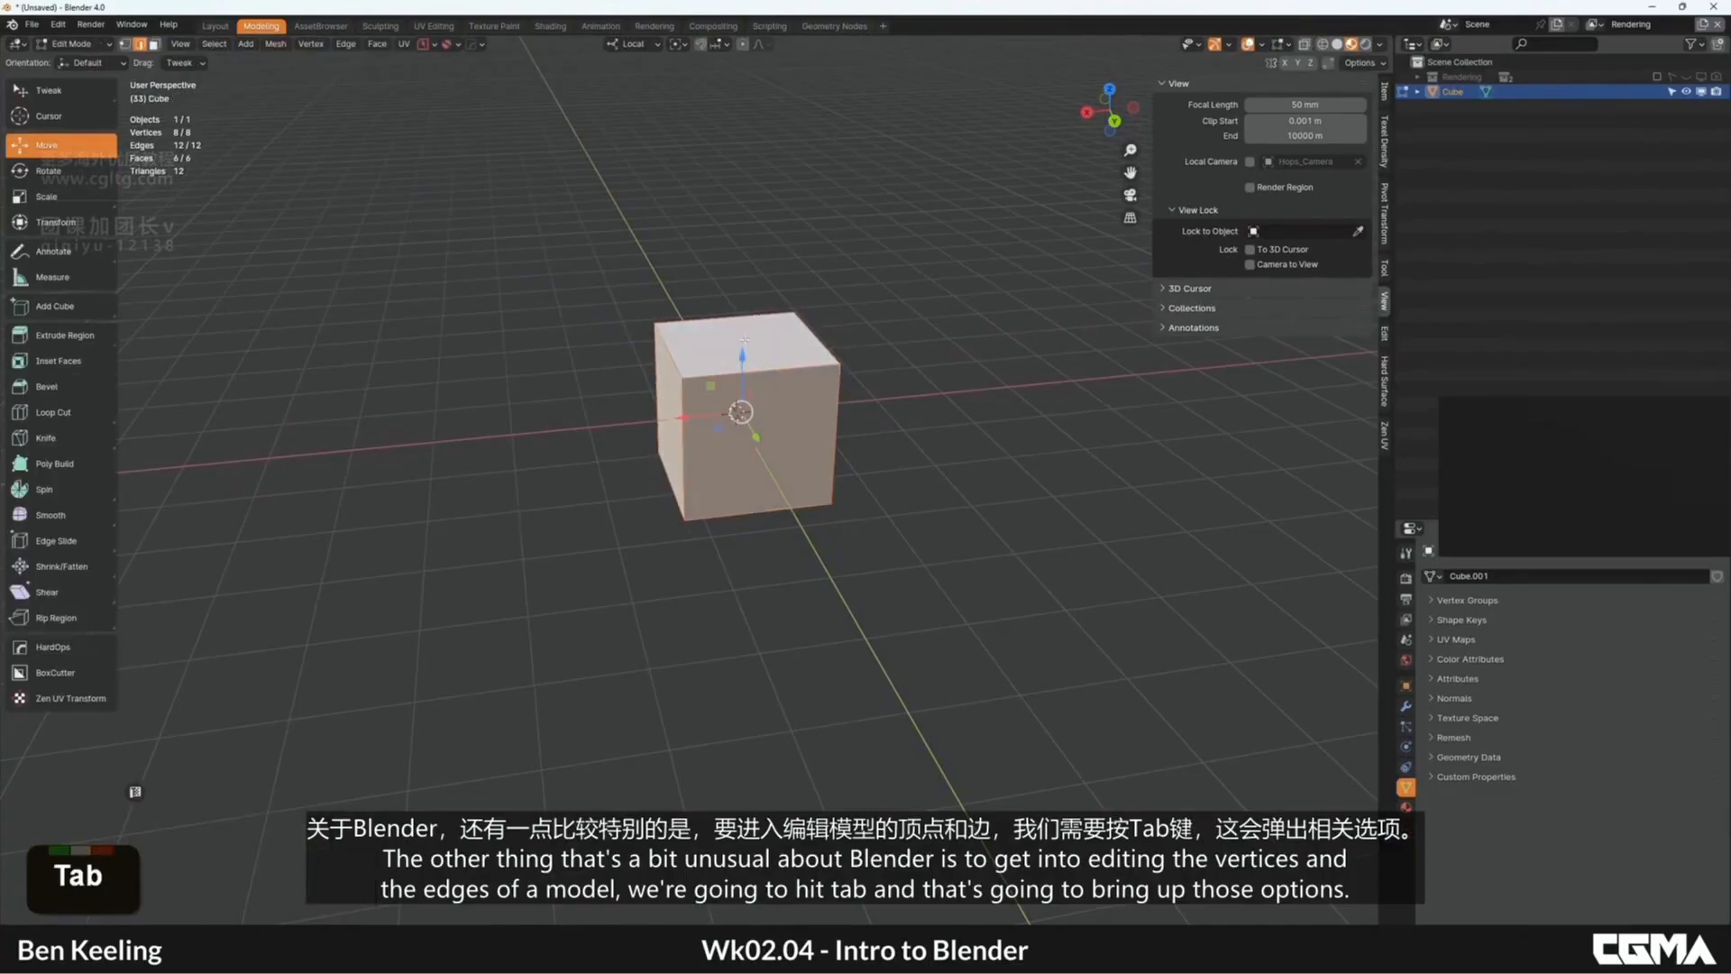
# Step: Cycle the cube's editing through the vertex, edge and face select modes
pyautogui.moveTo(126, 243); pyautogui.dragTo(152, 284, button='middle')
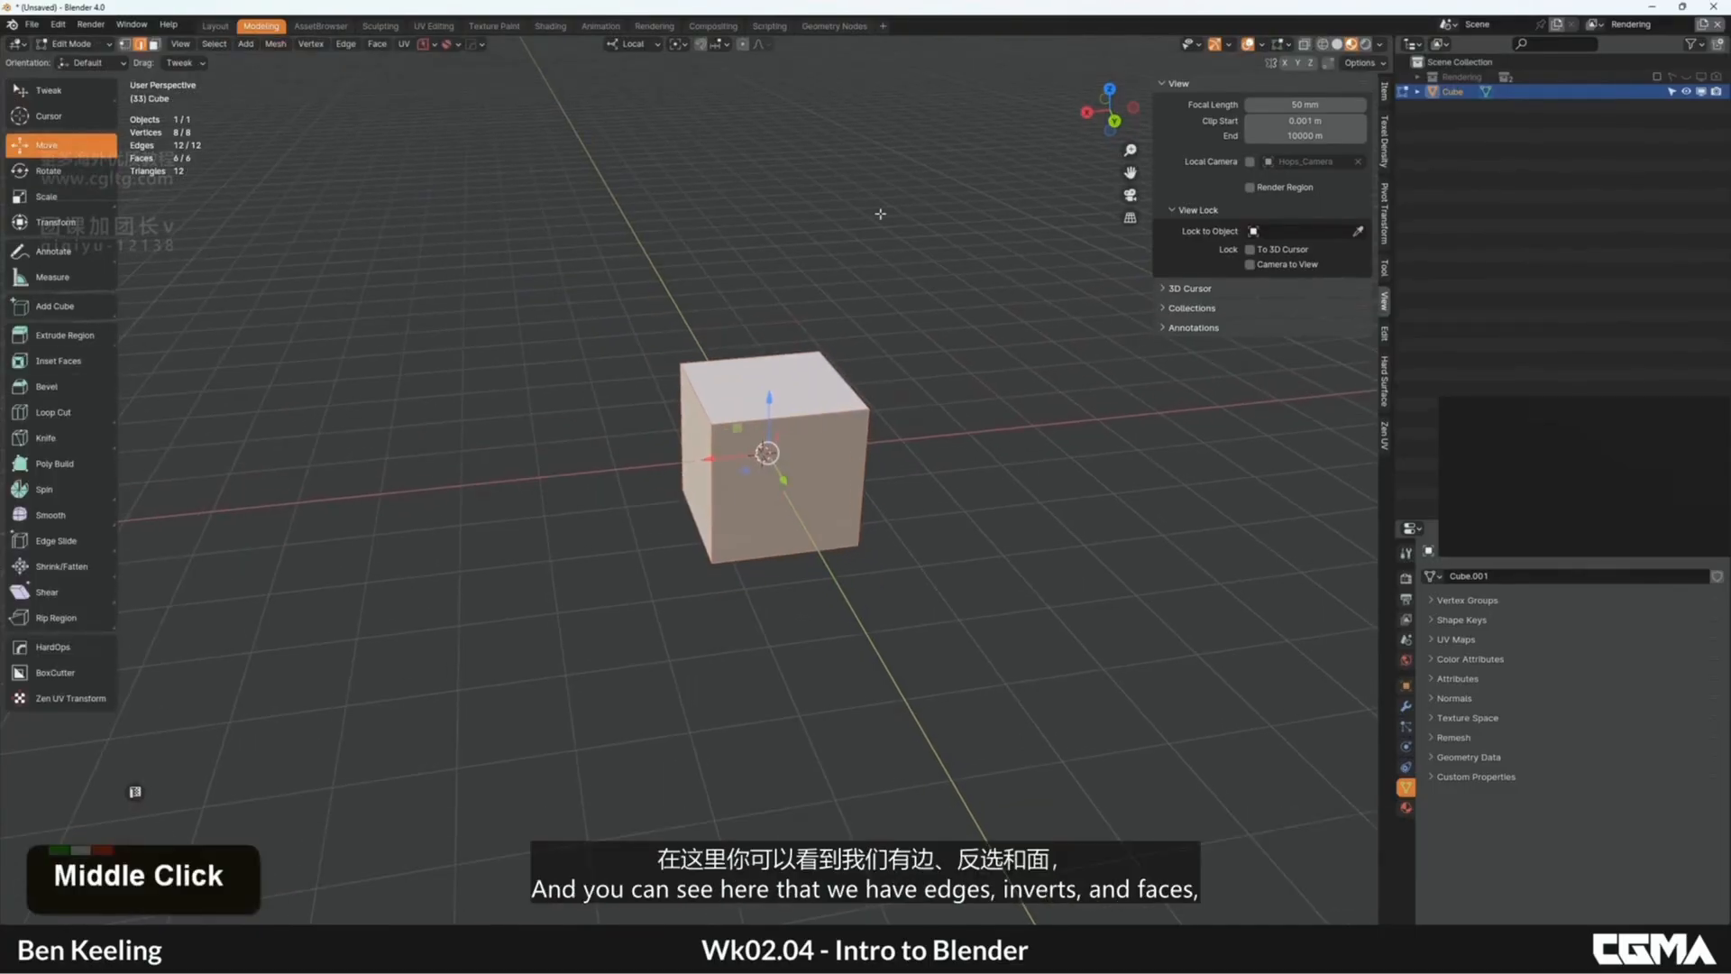
pyautogui.moveTo(881, 214); pyautogui.dragTo(826, 295, button='middle')
pyautogui.press('1')
pyautogui.press('2')
pyautogui.press('3')
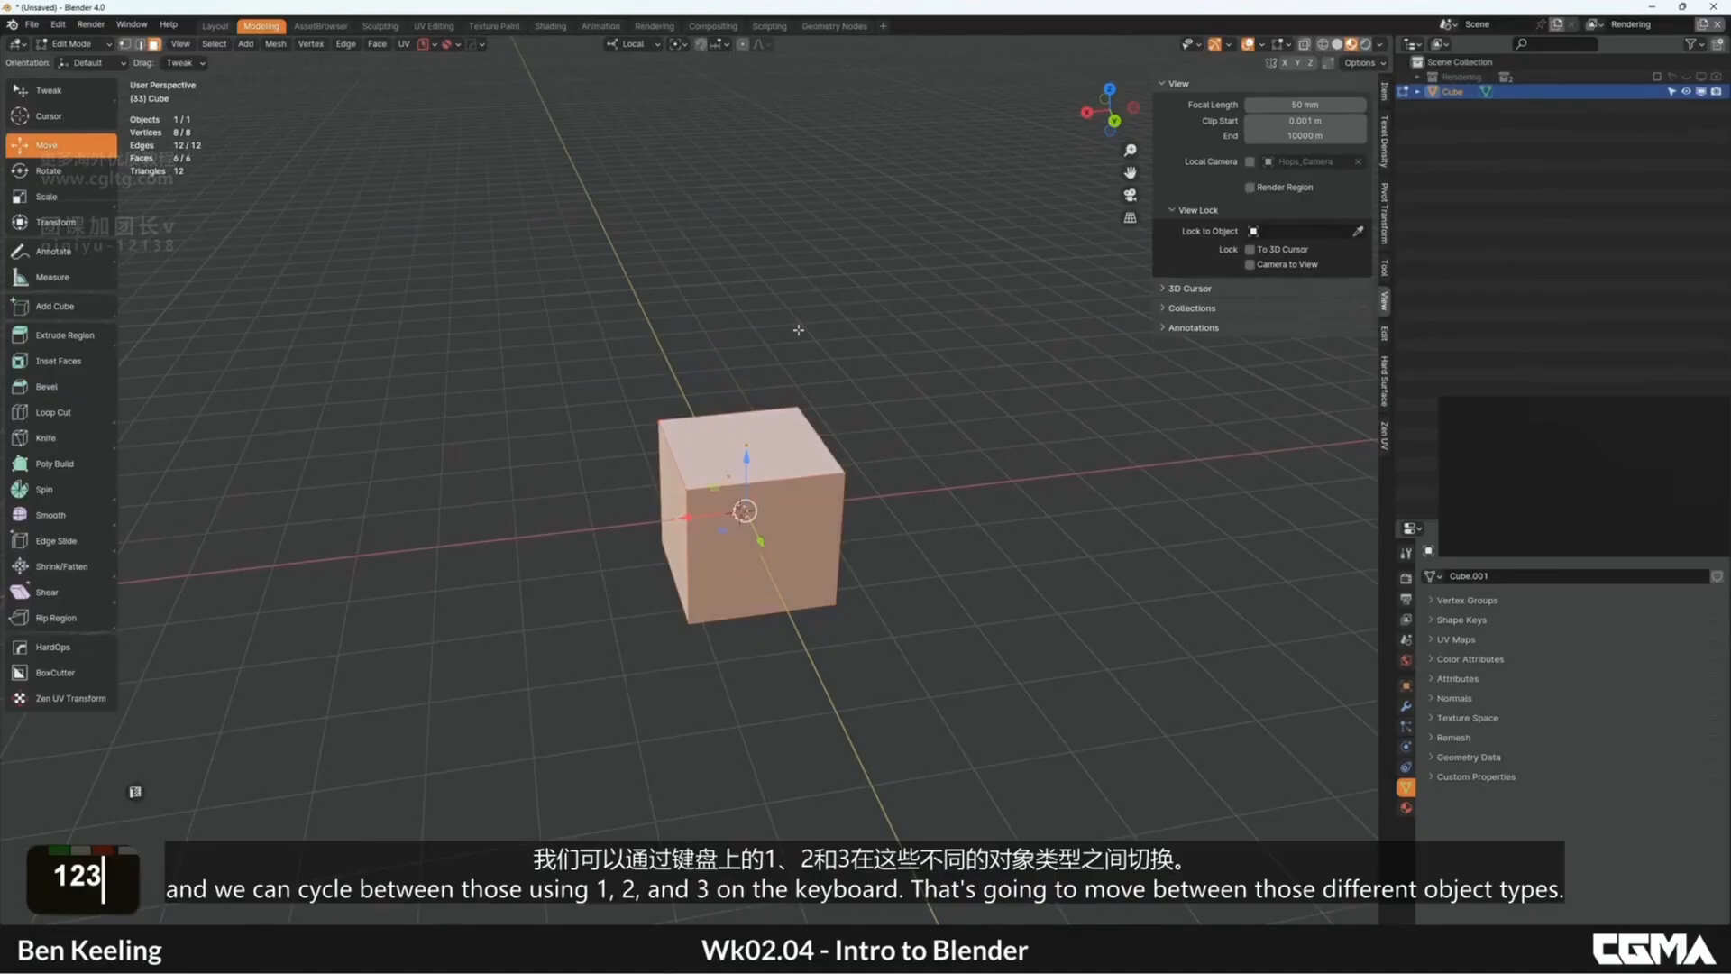
# Step: Select the cube's top face and cycle its selection twice through the vertex, edge and face modes
pyautogui.keyDown('alt'); pyautogui.moveTo(727, 373); pyautogui.dragTo(778, 360, button='middle'); pyautogui.keyUp('alt')
pyautogui.click(783, 454)
pyautogui.press('1')
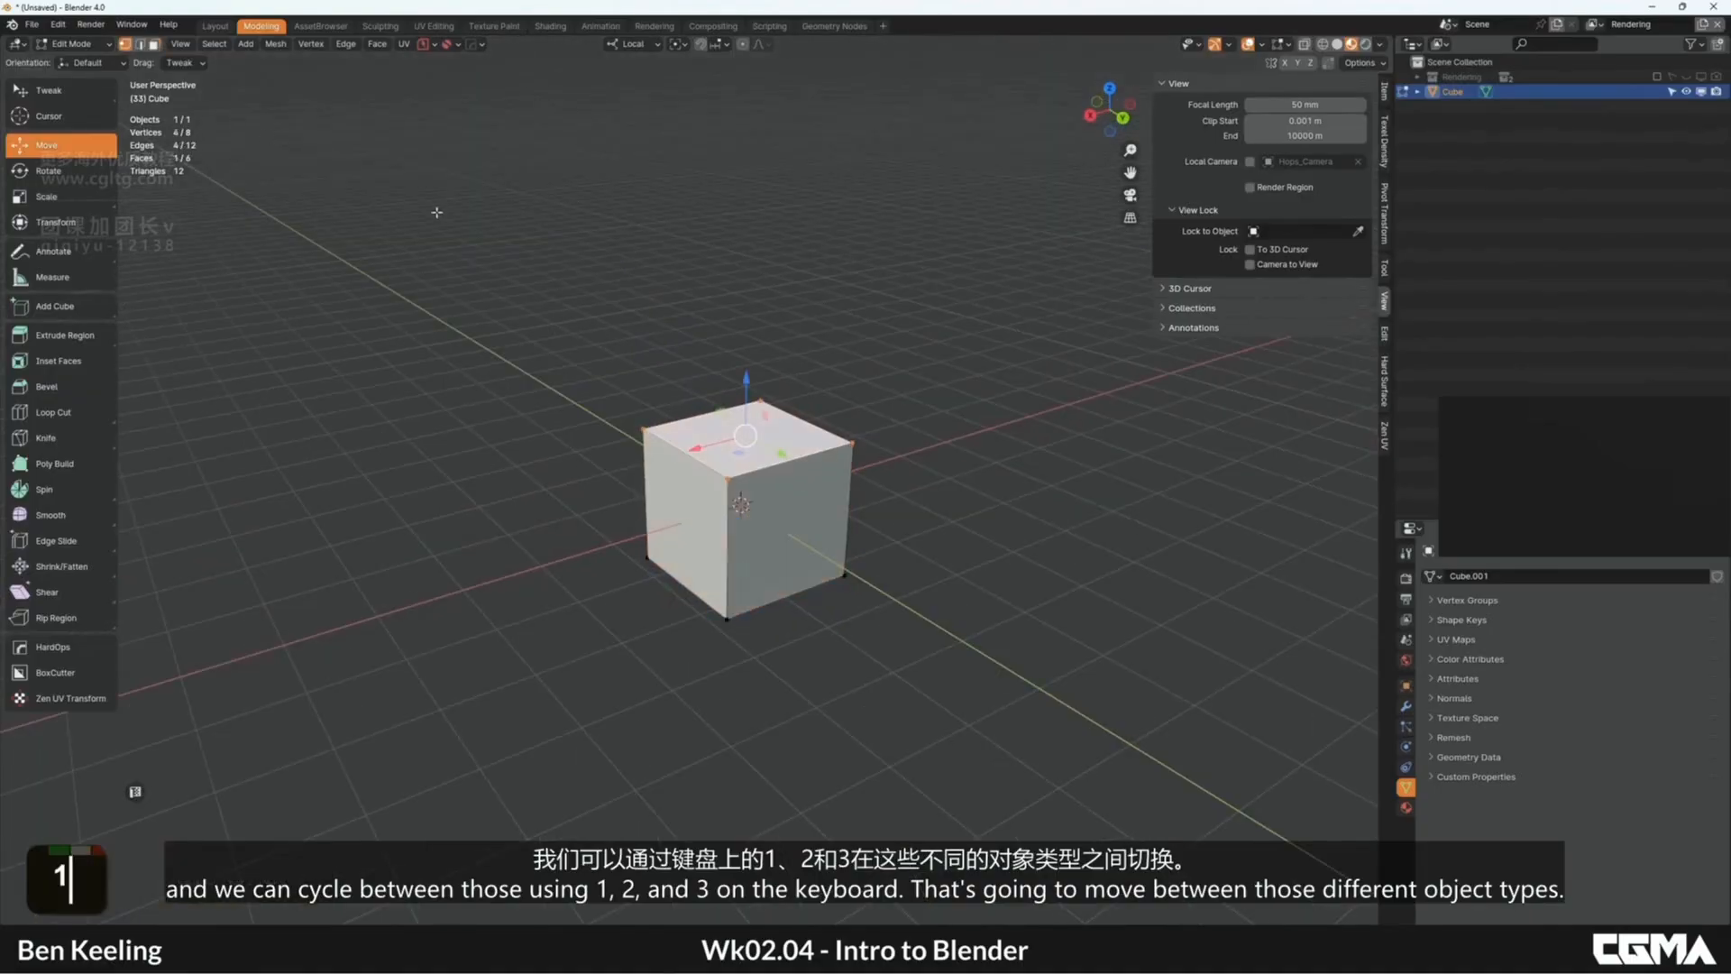
pyautogui.press('2')
pyautogui.press('3')
pyautogui.press('1')
pyautogui.press('2')
pyautogui.press('3')
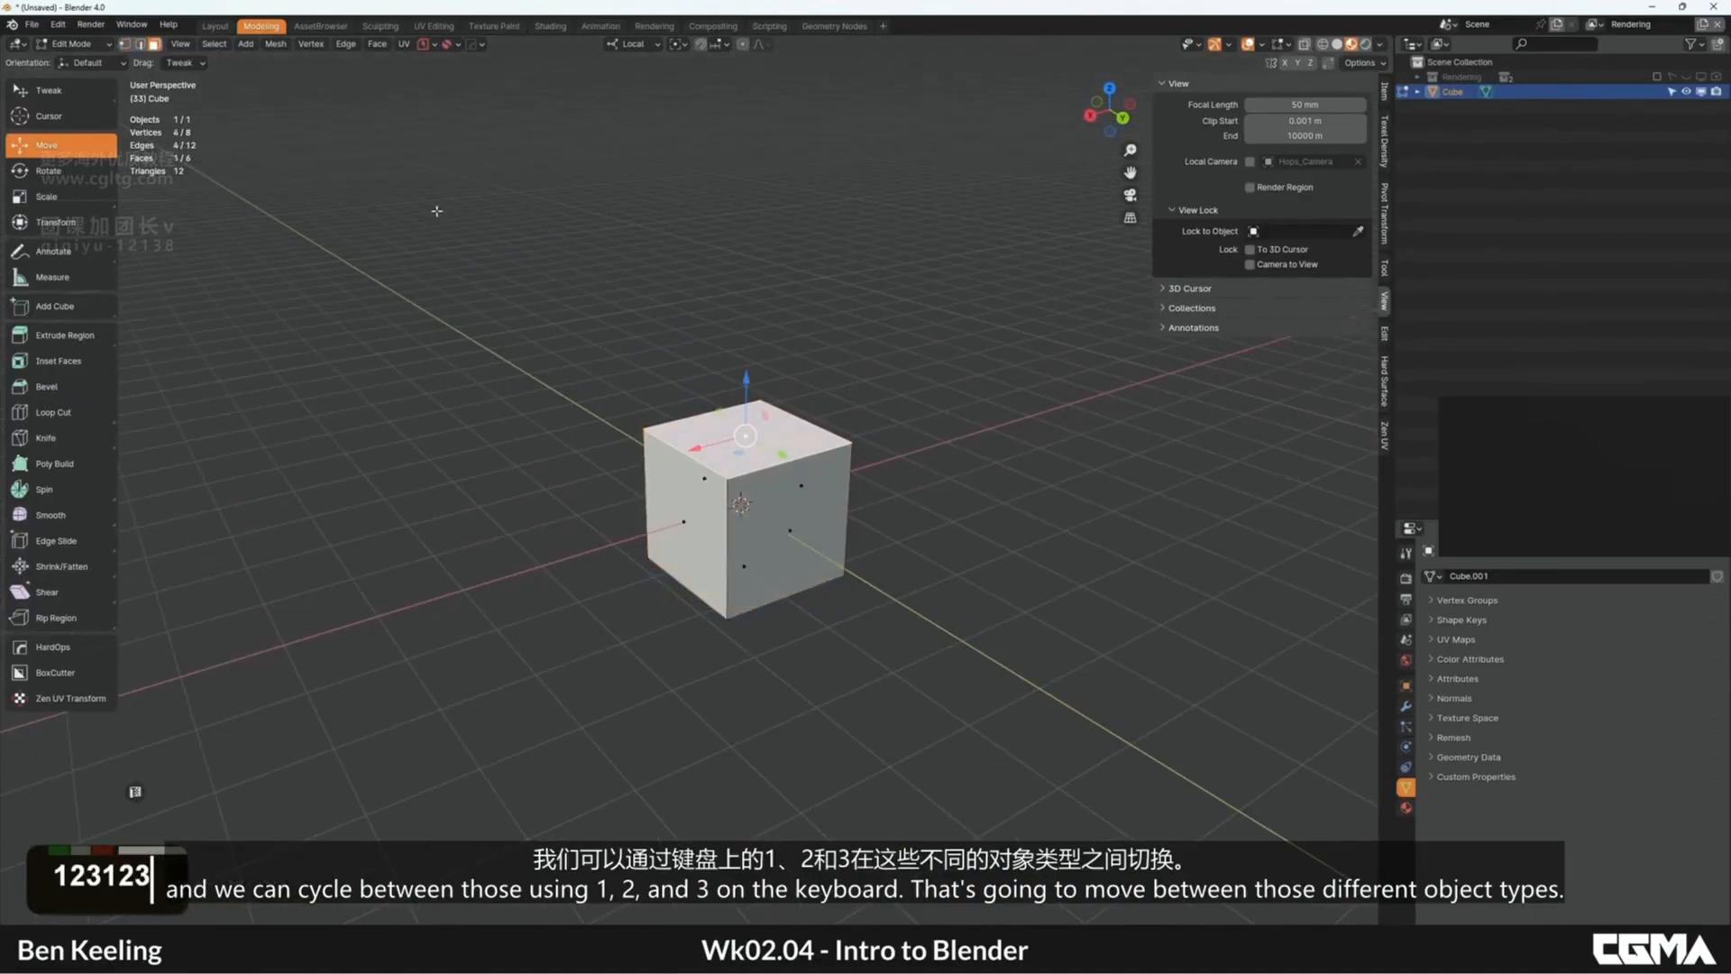
# Step: Select the nearest corner vertex of the cube's top in vertex select mode
pyautogui.press('1')
pyautogui.click(727, 476)
pyautogui.keyDown('alt'); pyautogui.moveTo(712, 465); pyautogui.dragTo(704, 403, button='middle'); pyautogui.keyUp('alt')
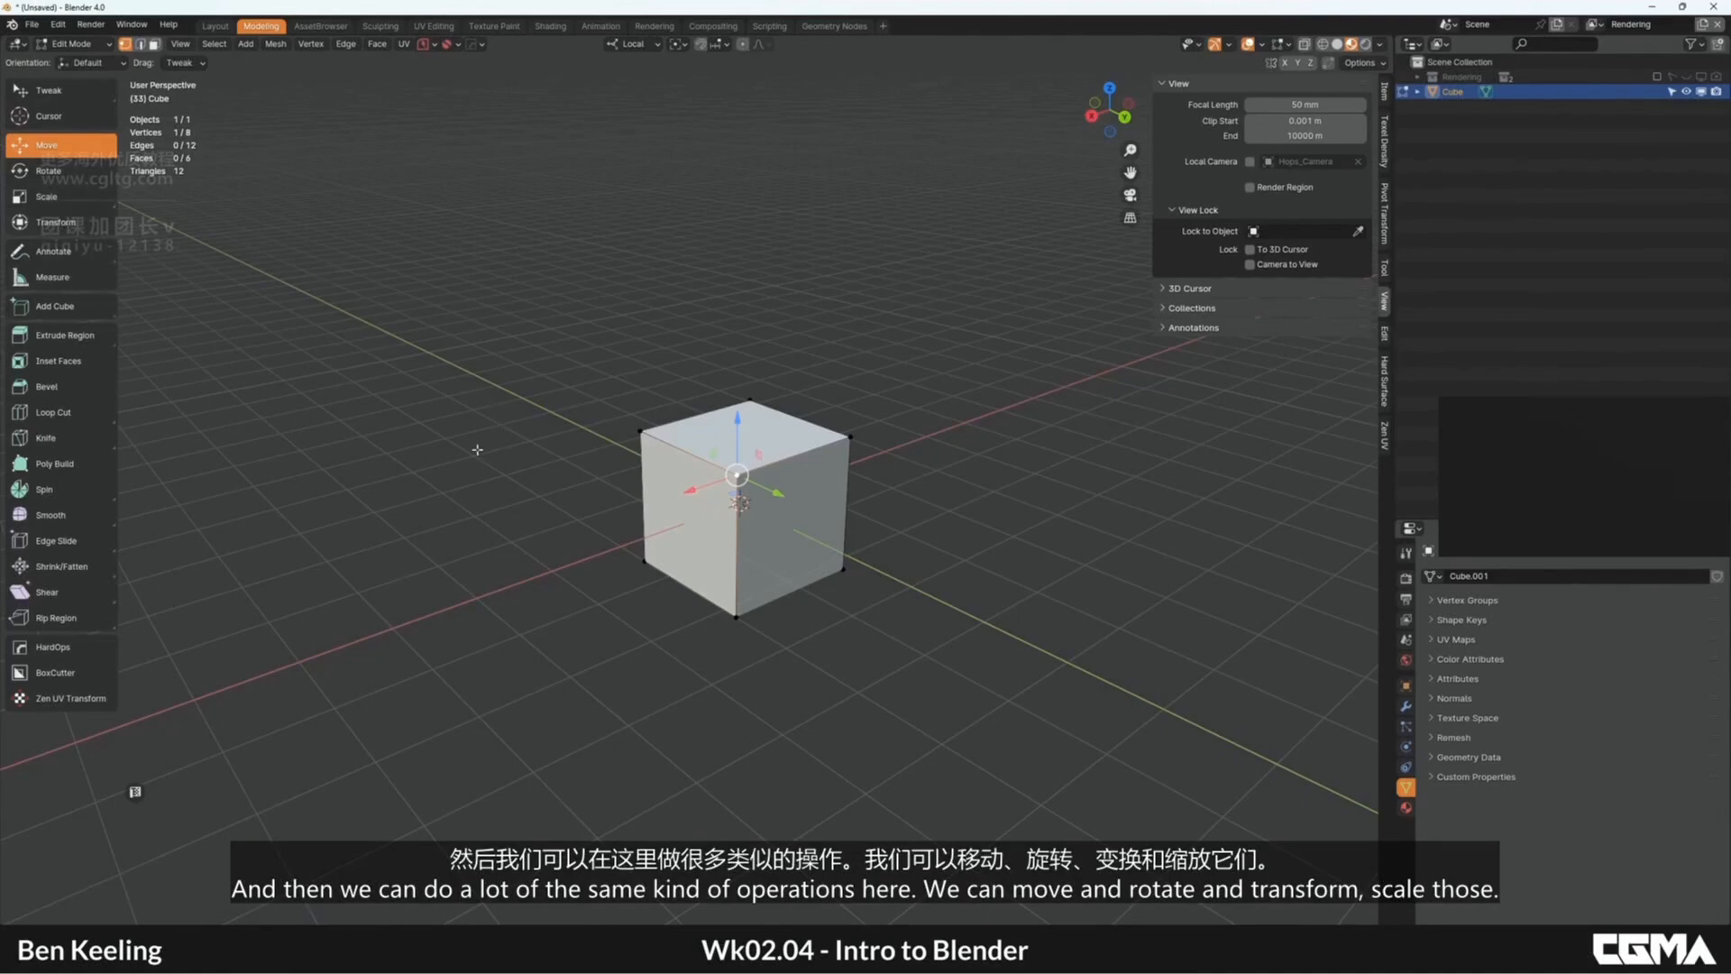
pyautogui.keyDown('shift'); pyautogui.moveTo(604, 478); pyautogui.dragTo(633, 429, button='middle'); pyautogui.keyUp('shift')
pyautogui.keyDown('shift'); pyautogui.moveTo(489, 365); pyautogui.dragTo(472, 351, button='middle'); pyautogui.keyUp('shift')
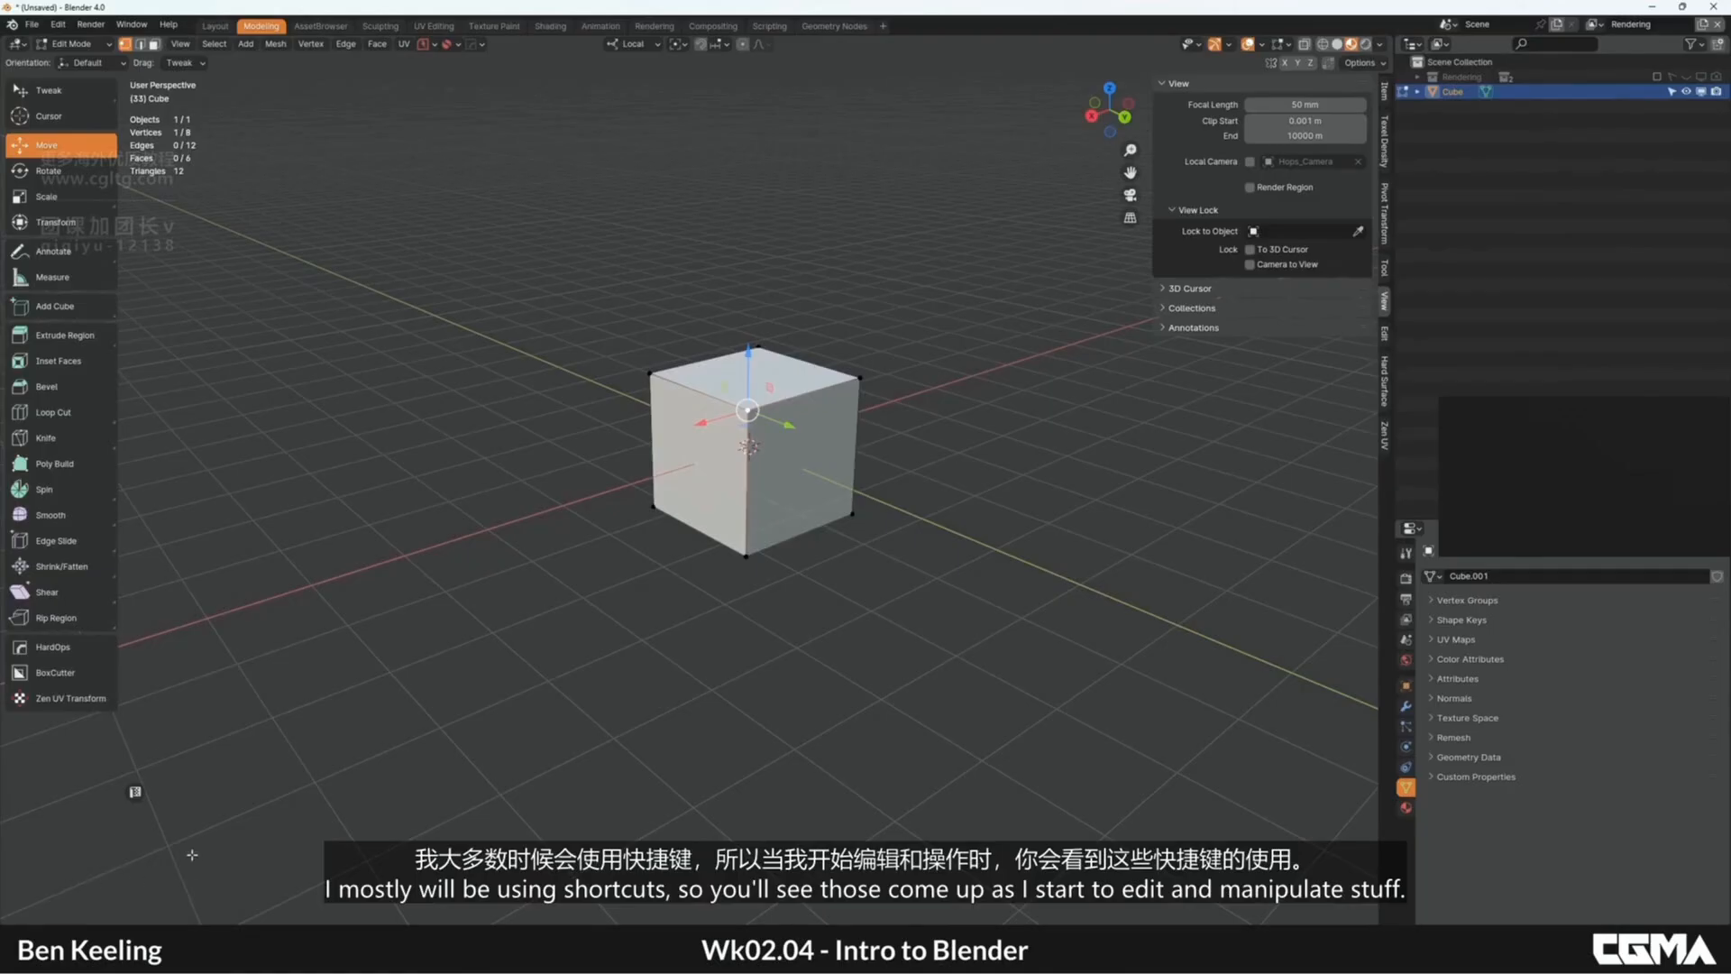
pyautogui.keyDown('shift'); pyautogui.moveTo(192, 854); pyautogui.dragTo(208, 875, button='middle'); pyautogui.keyUp('shift')
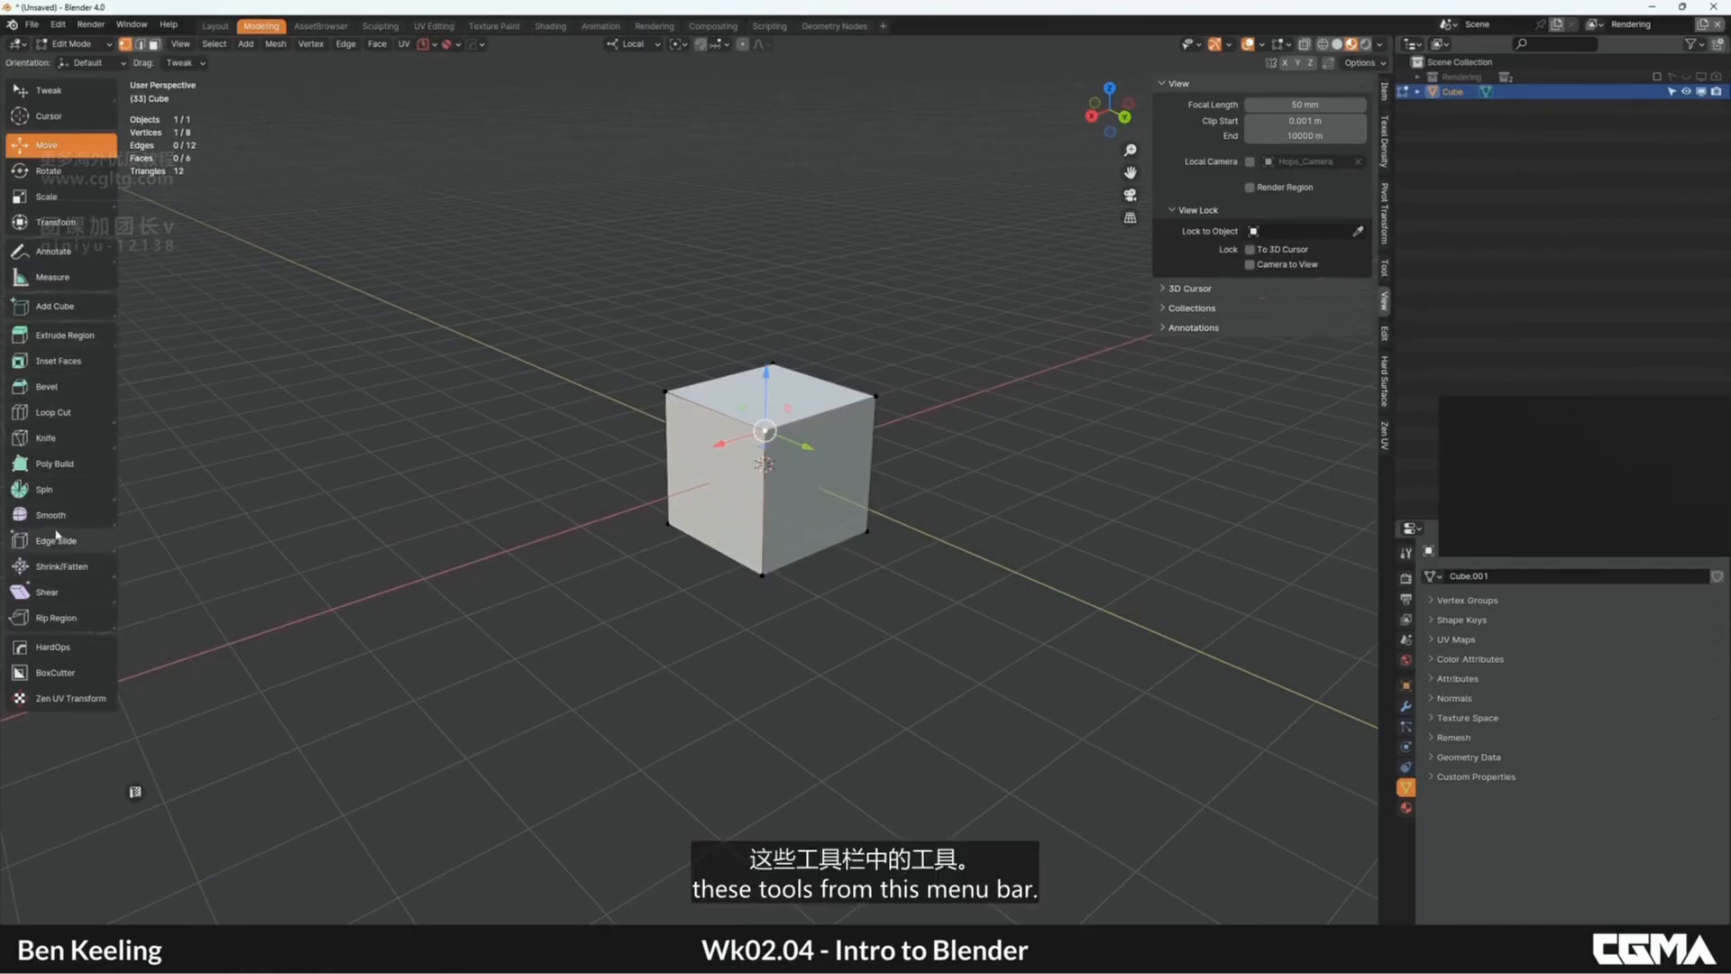
# Step: Return to face select mode and select the cube's top face
pyautogui.keyDown('alt'); pyautogui.moveTo(794, 451); pyautogui.dragTo(739, 505, button='middle'); pyautogui.keyUp('alt')
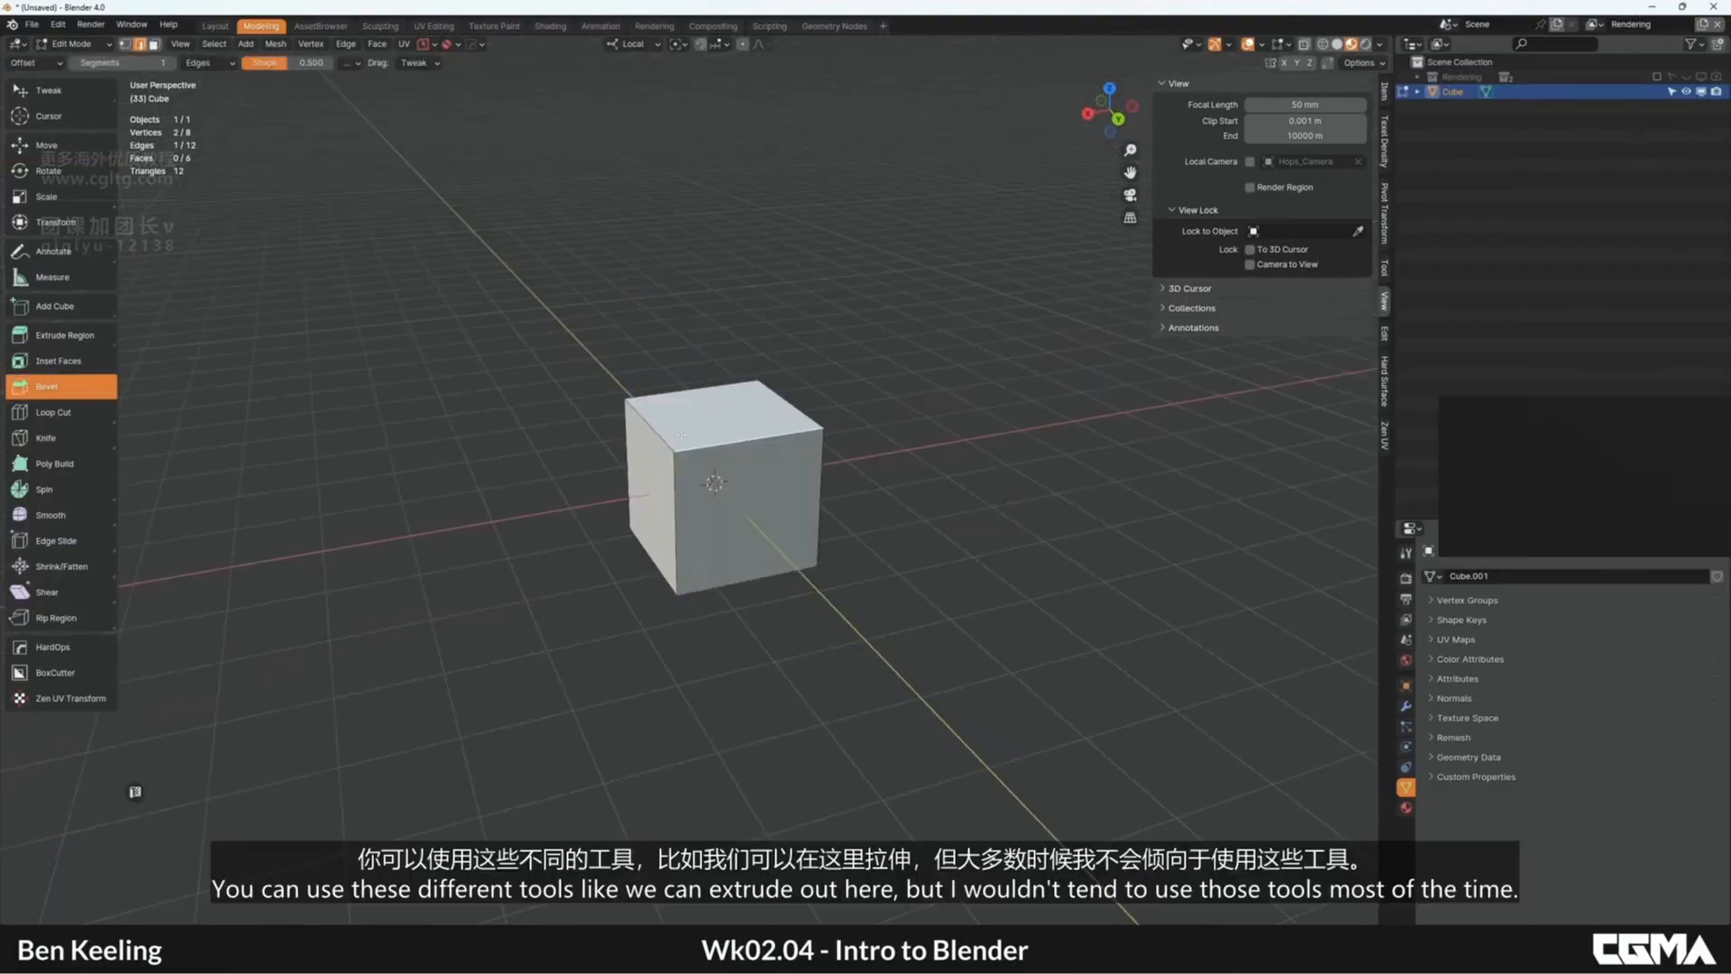
pyautogui.press('3')
pyautogui.click(682, 435)
# Step: Try pulling the top face upward with the Extrude Region tool and undo the extrusion
pyautogui.click(63, 334)
pyautogui.moveTo(720, 359); pyautogui.dragTo(719, 220)
pyautogui.hotkey('ctrl', 'z')
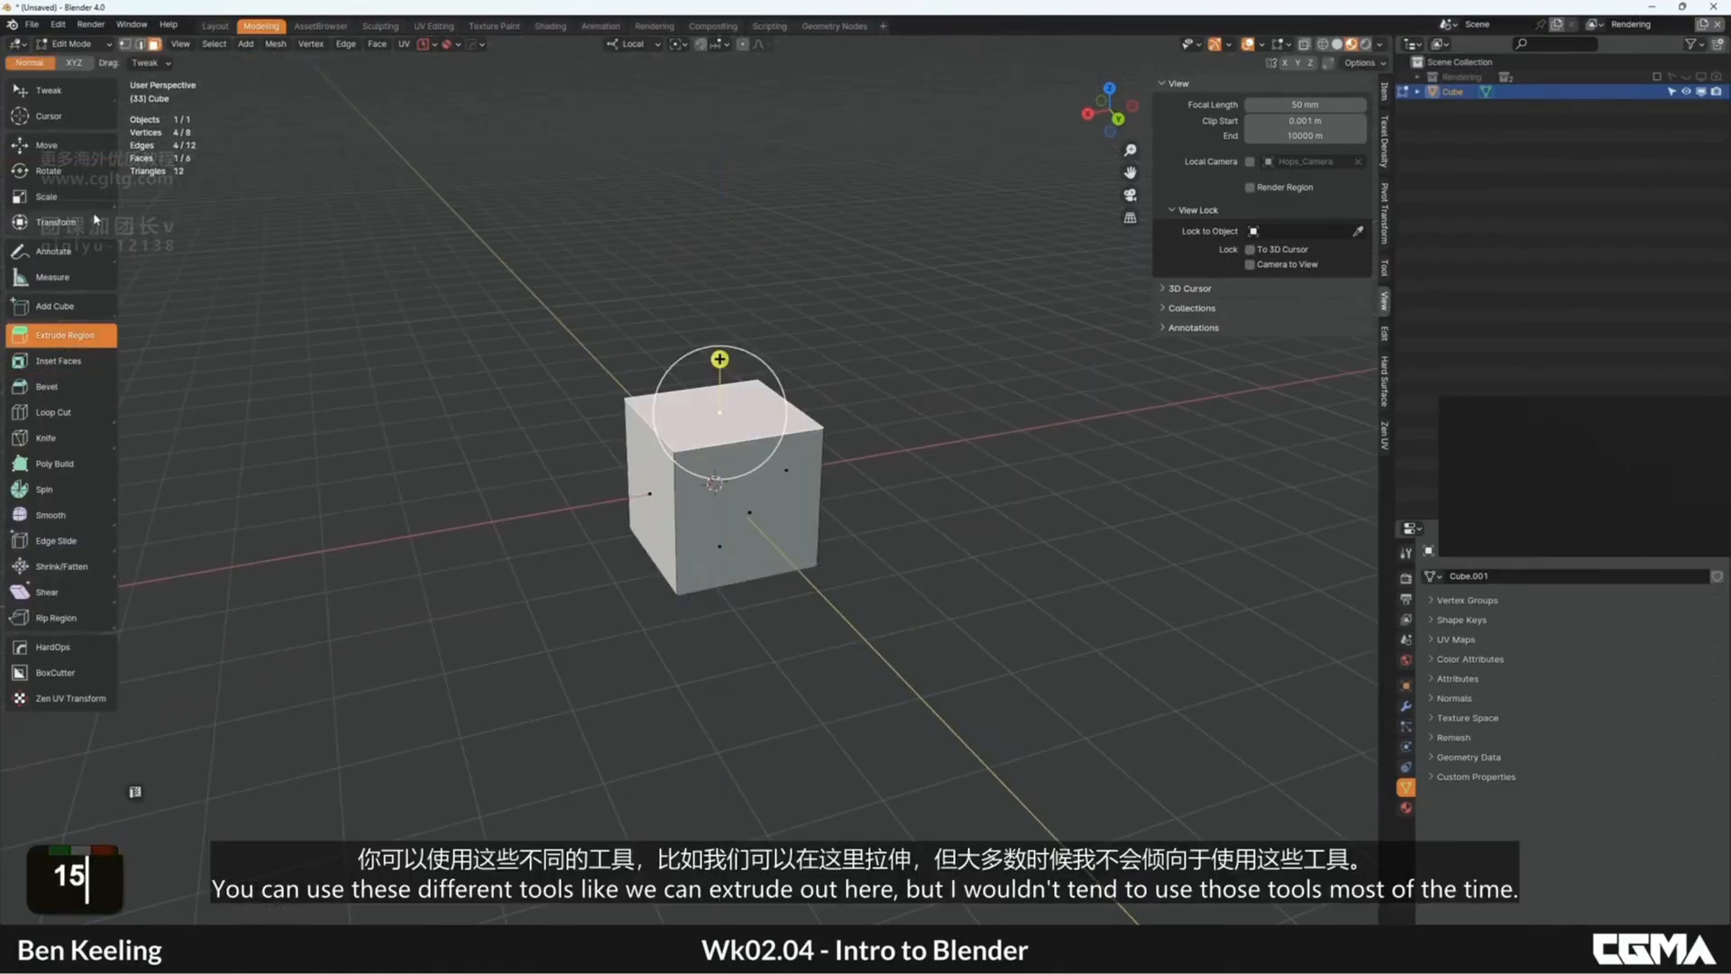
# Step: Activate the Move tool and extrude the top face in place with a 0 m offset
pyautogui.press('w')
pyautogui.press('e')
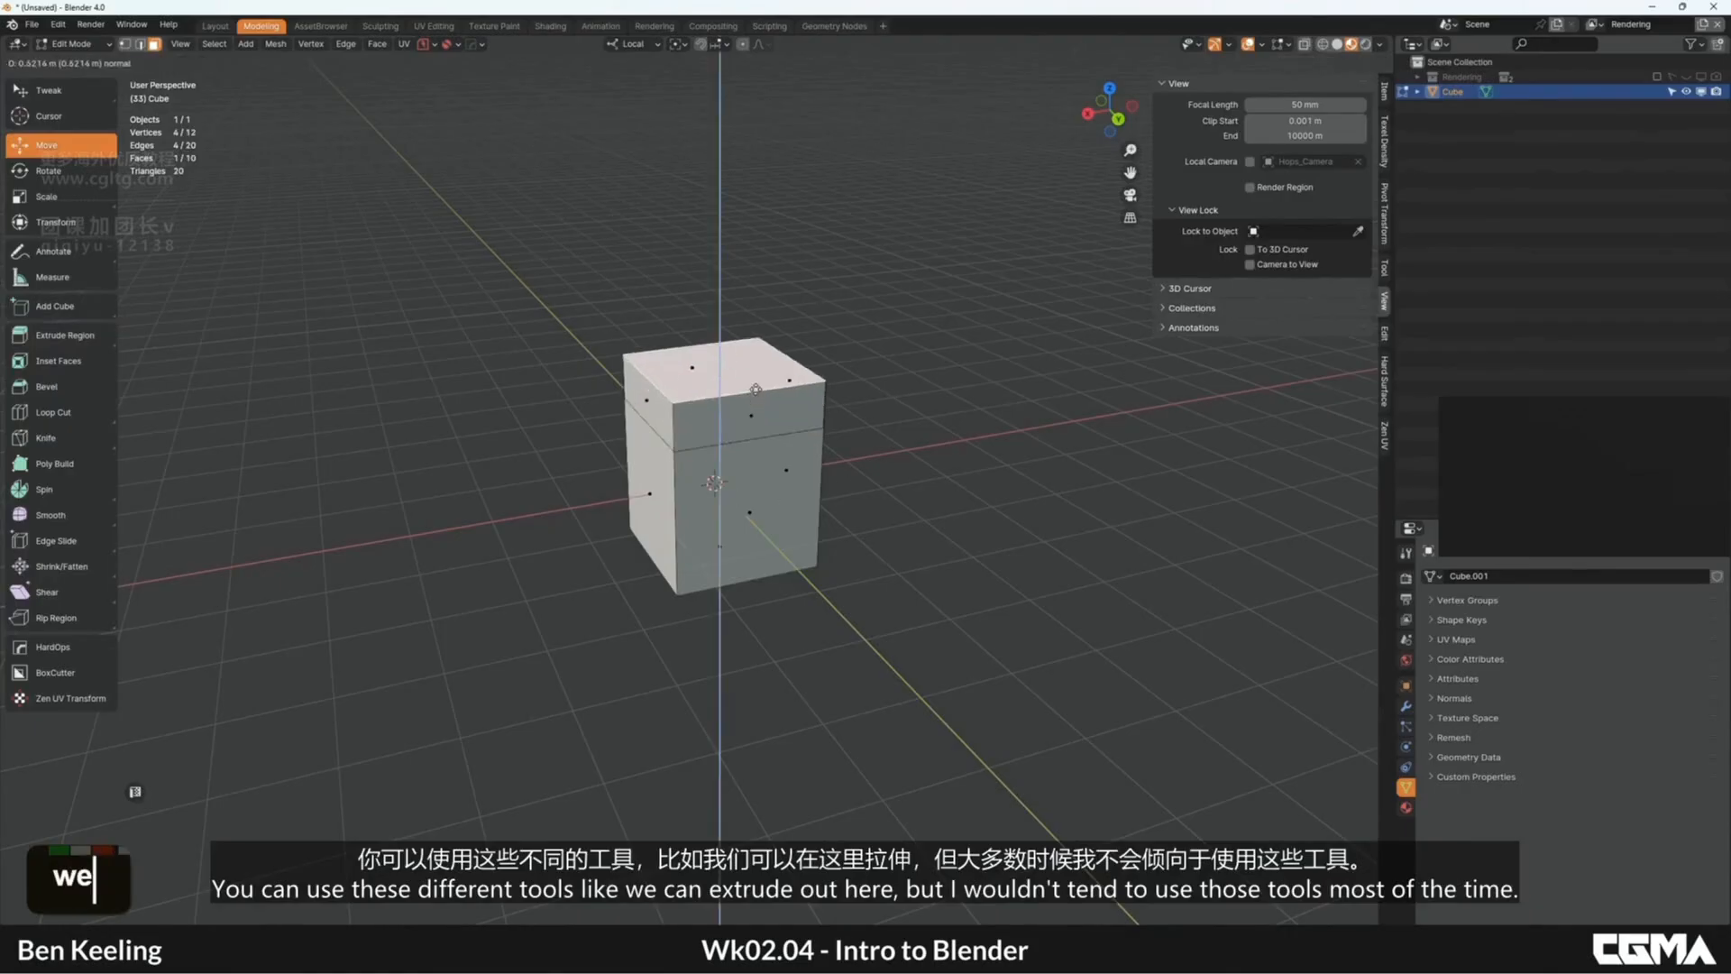
pyautogui.rightClick(756, 389)
pyautogui.hotkey('alt', 'e')
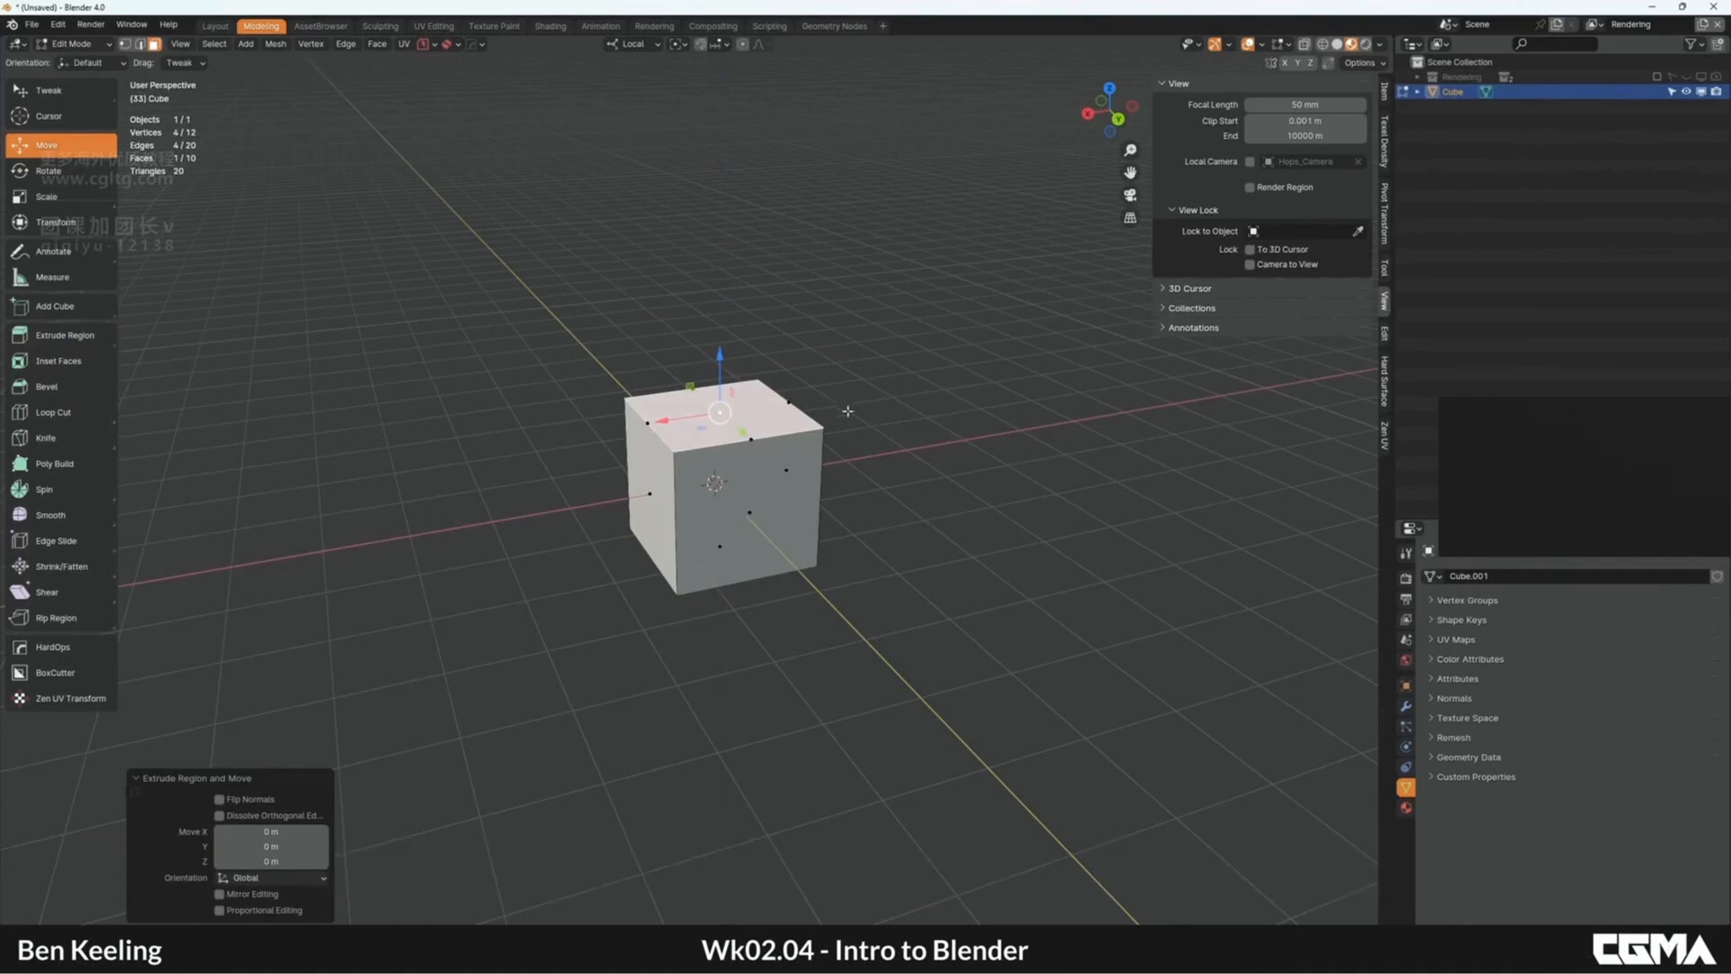
# Step: Return the cube to Object Mode and activate the Move tool
pyautogui.press('Tab')
pyautogui.keyDown('alt'); pyautogui.middleClick(802, 433); pyautogui.keyUp('alt')
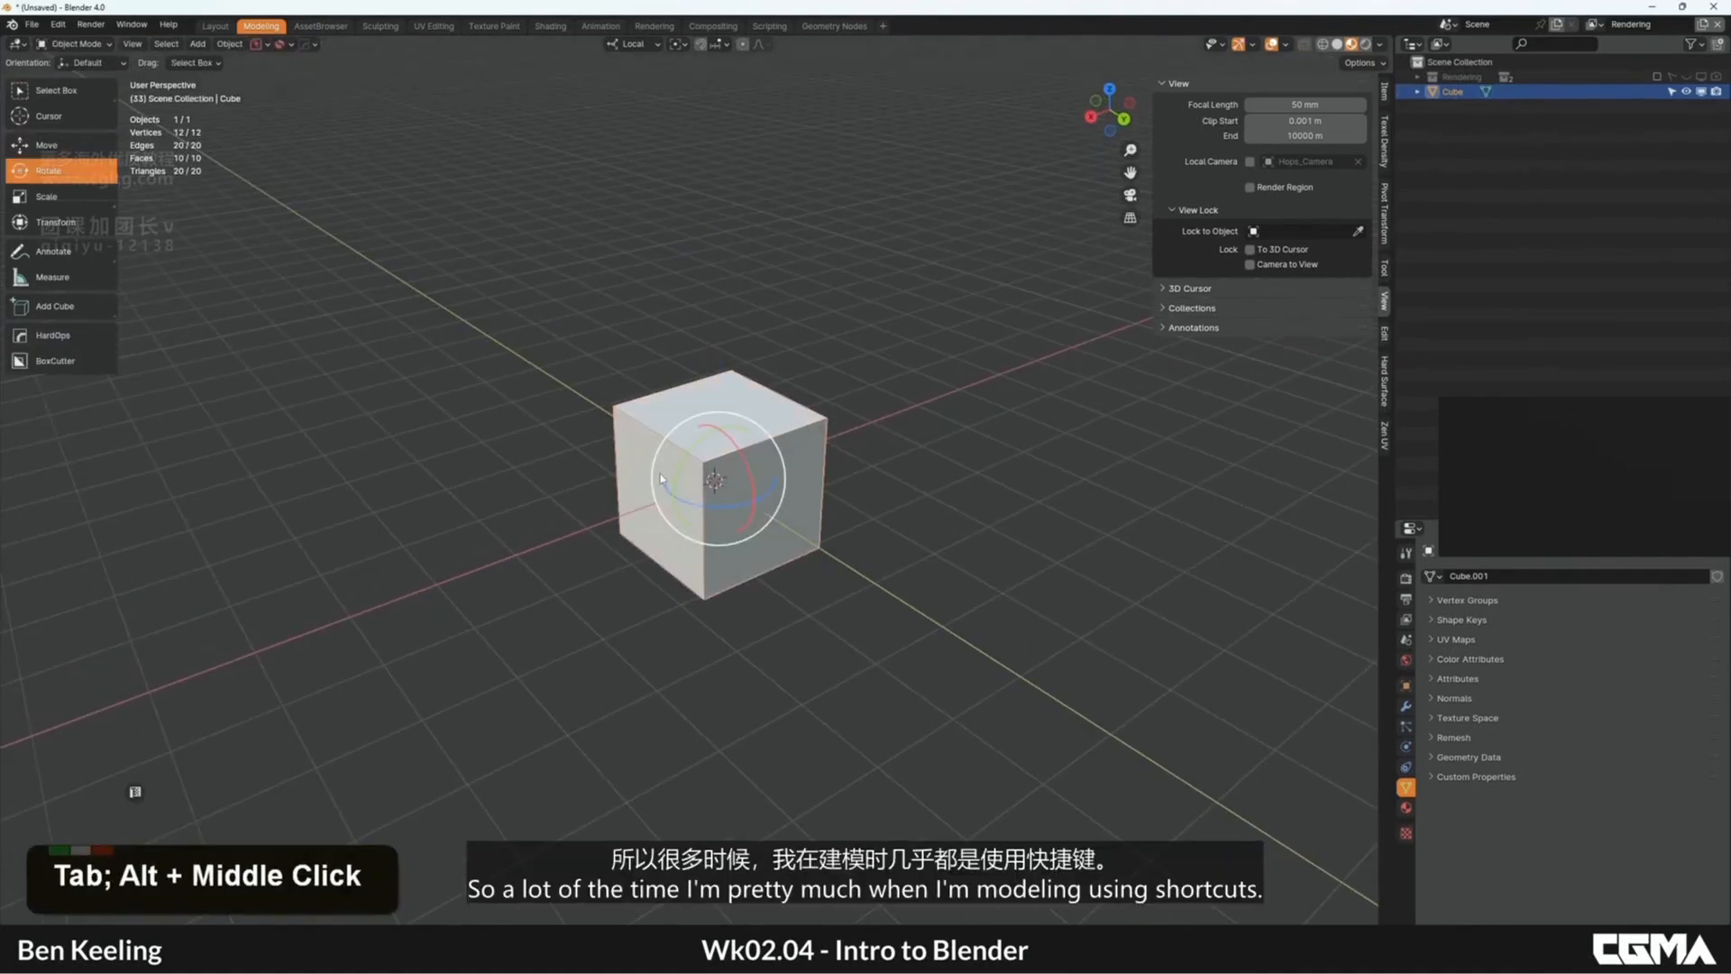
pyautogui.press('w')
pyautogui.moveTo(643, 470); pyautogui.dragTo(817, 439, button='middle')
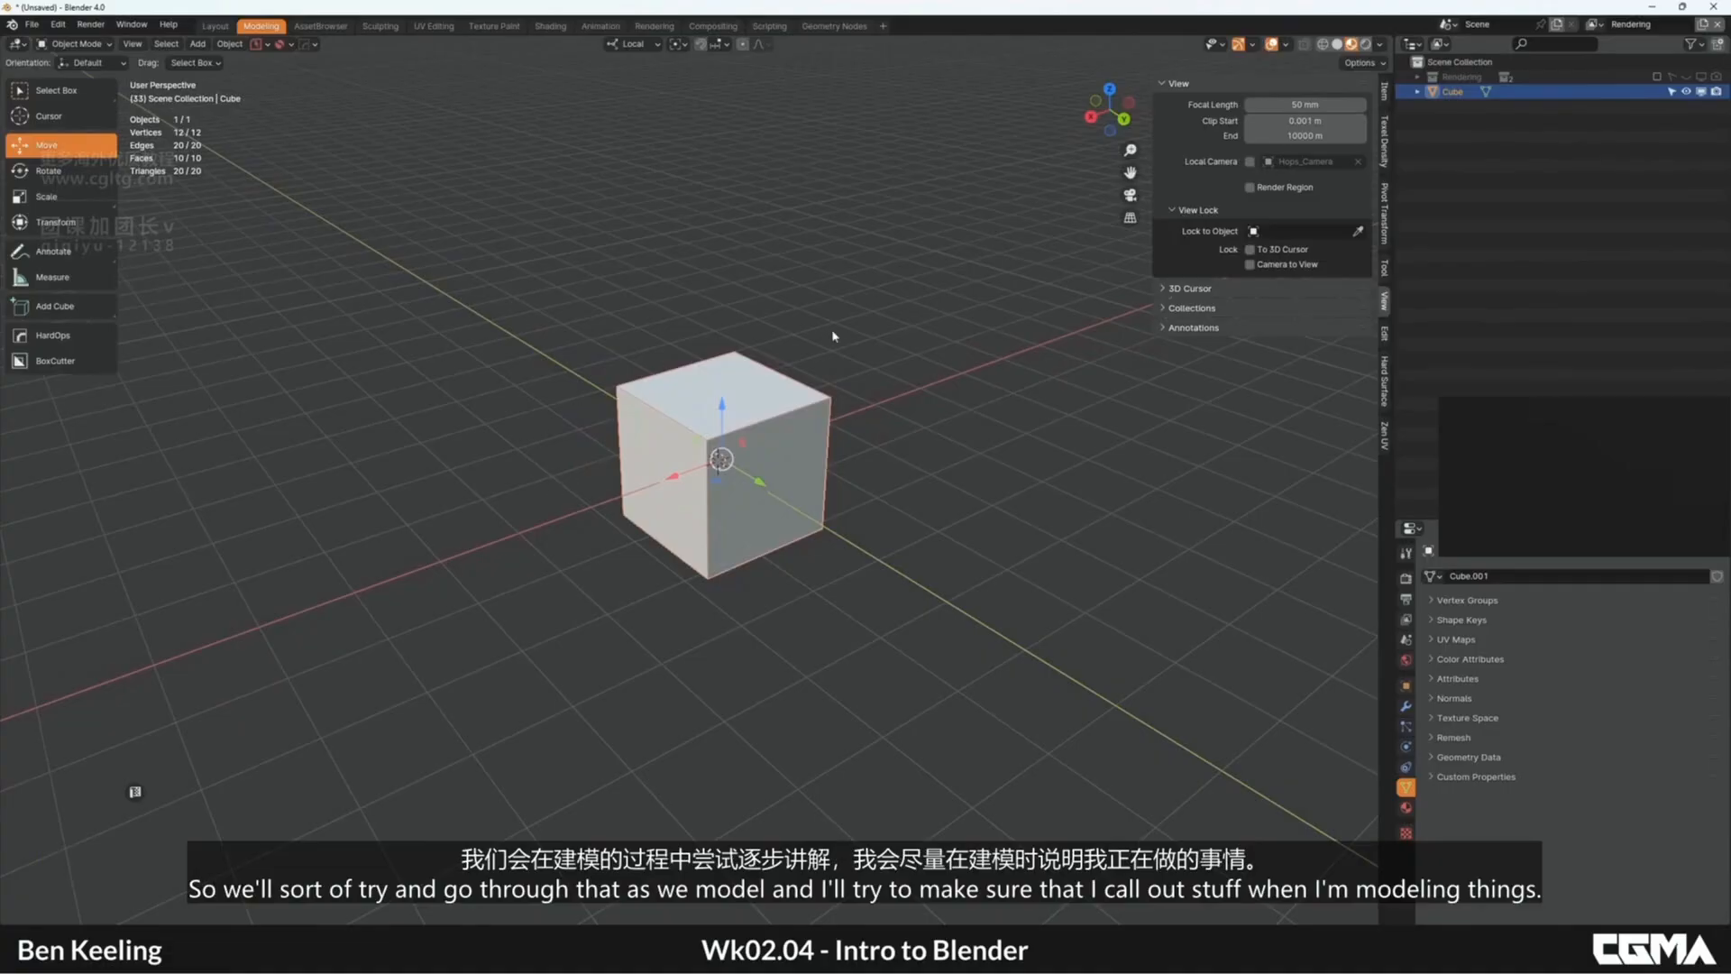
pyautogui.moveTo(730, 385); pyautogui.dragTo(770, 400, button='middle')
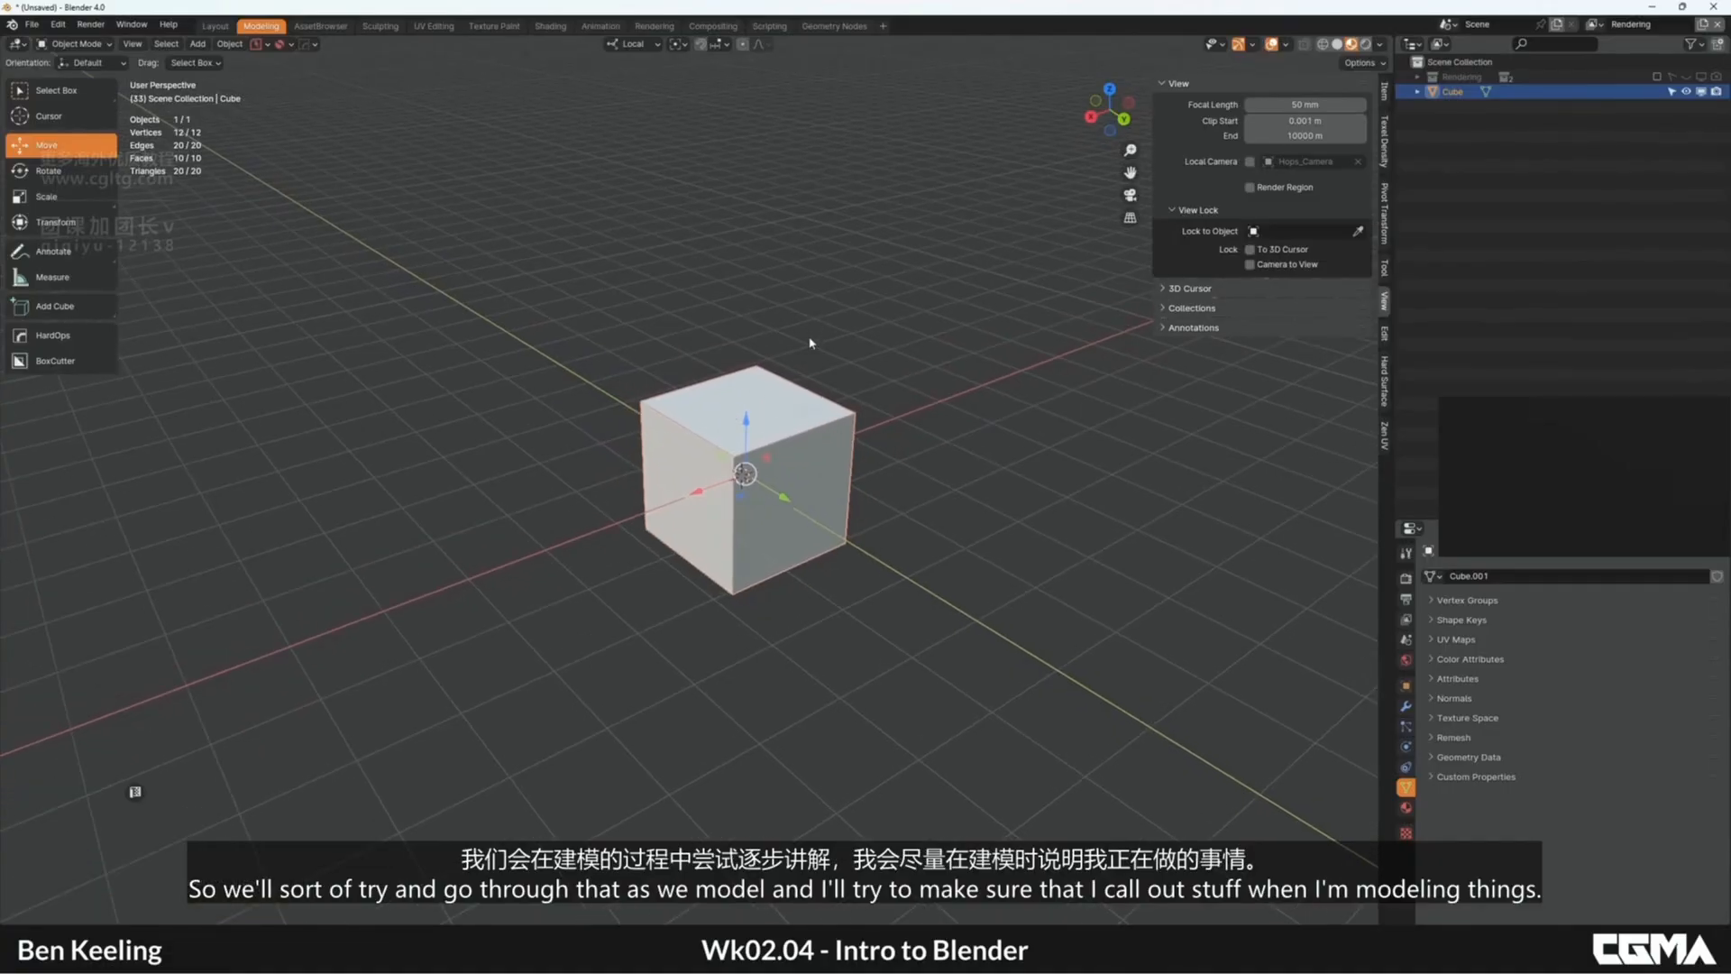
pyautogui.moveTo(810, 342); pyautogui.dragTo(828, 330, button='middle')
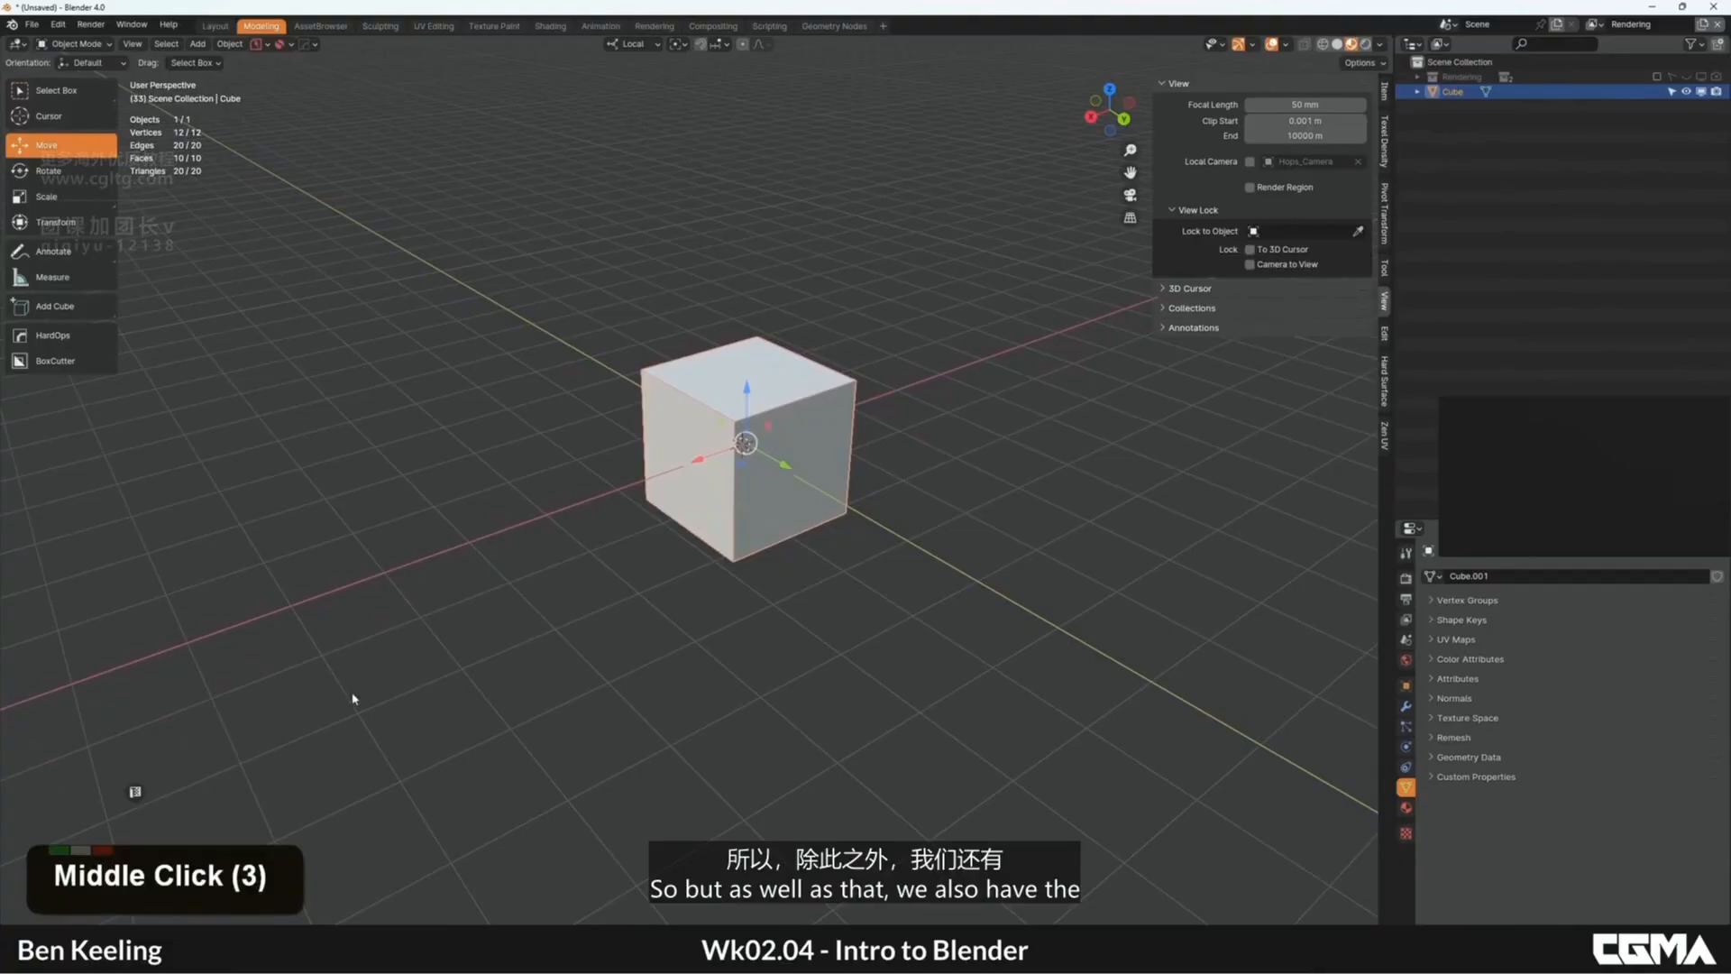
pyautogui.moveTo(177, 836); pyautogui.dragTo(151, 867, button='middle')
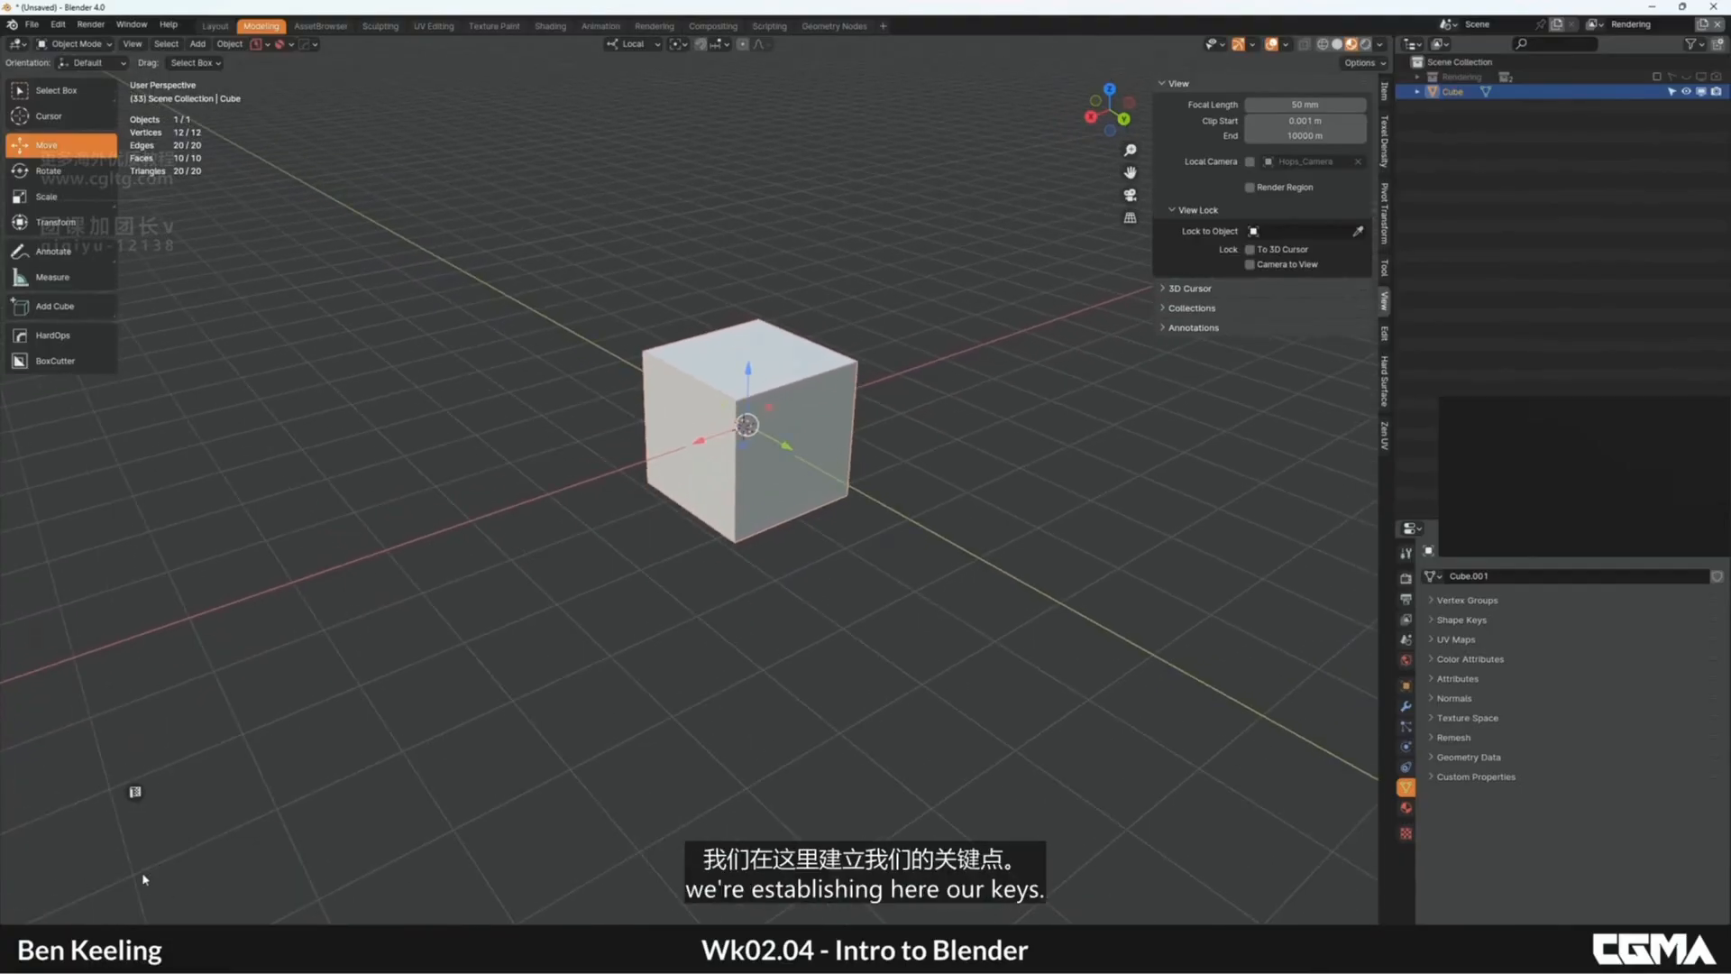
pyautogui.scroll(3, 145, 875)
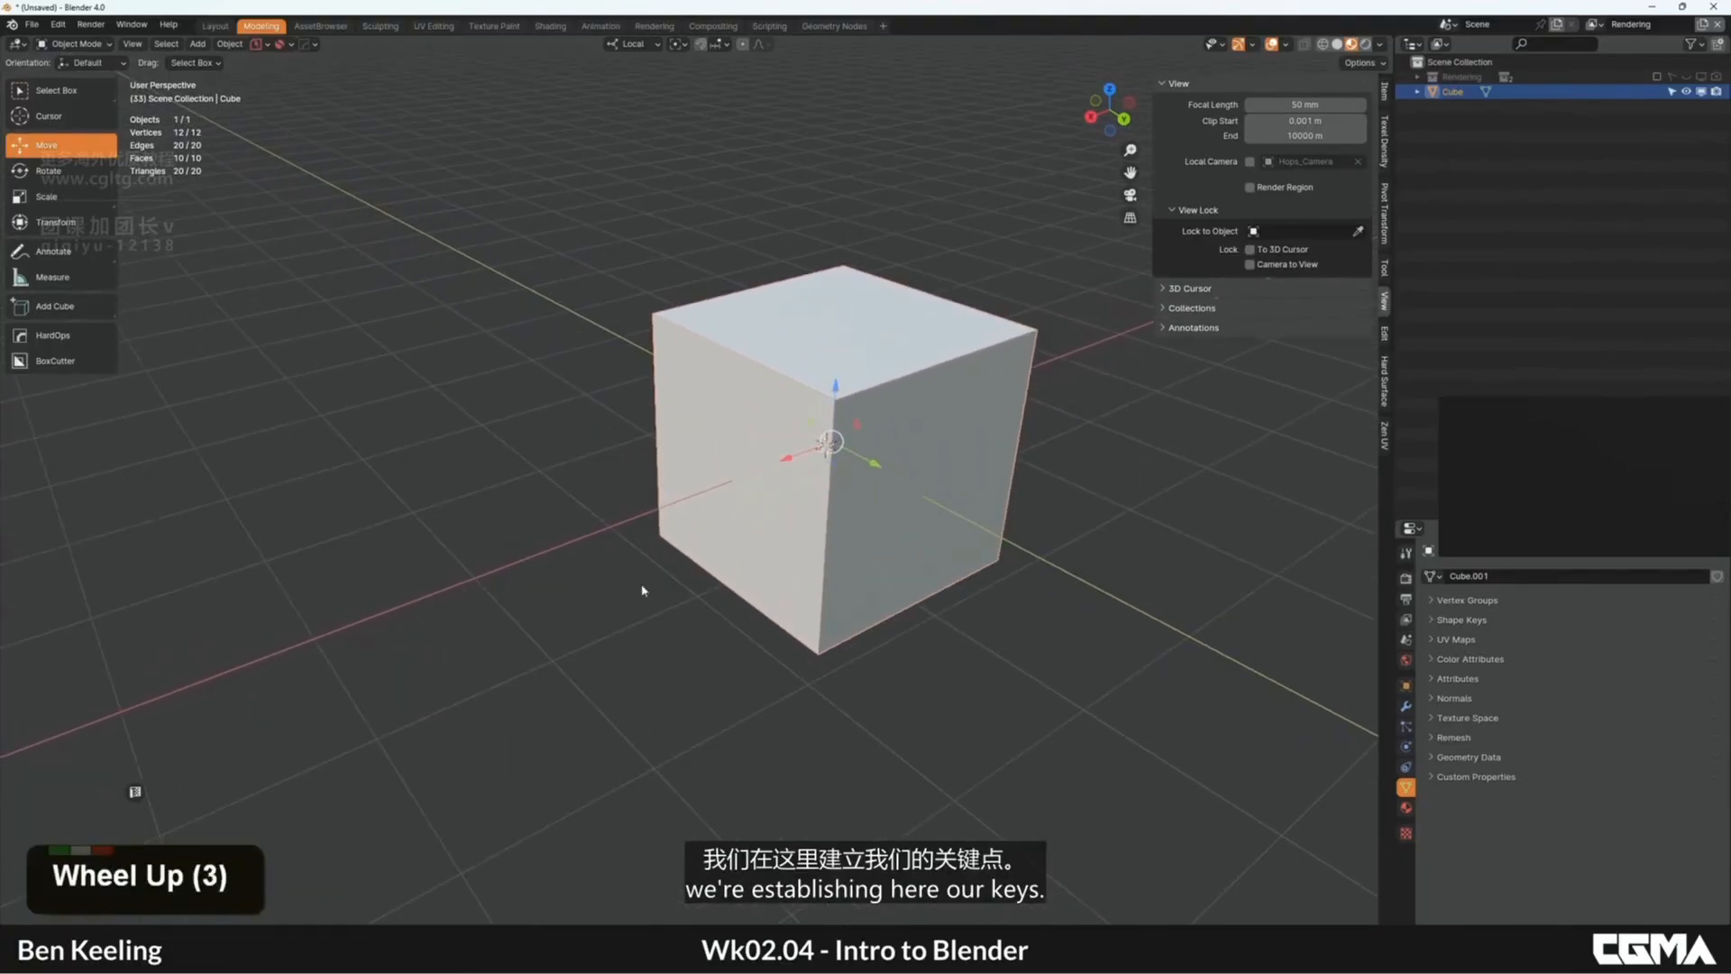
pyautogui.moveTo(827, 604); pyautogui.dragTo(883, 532, button='middle')
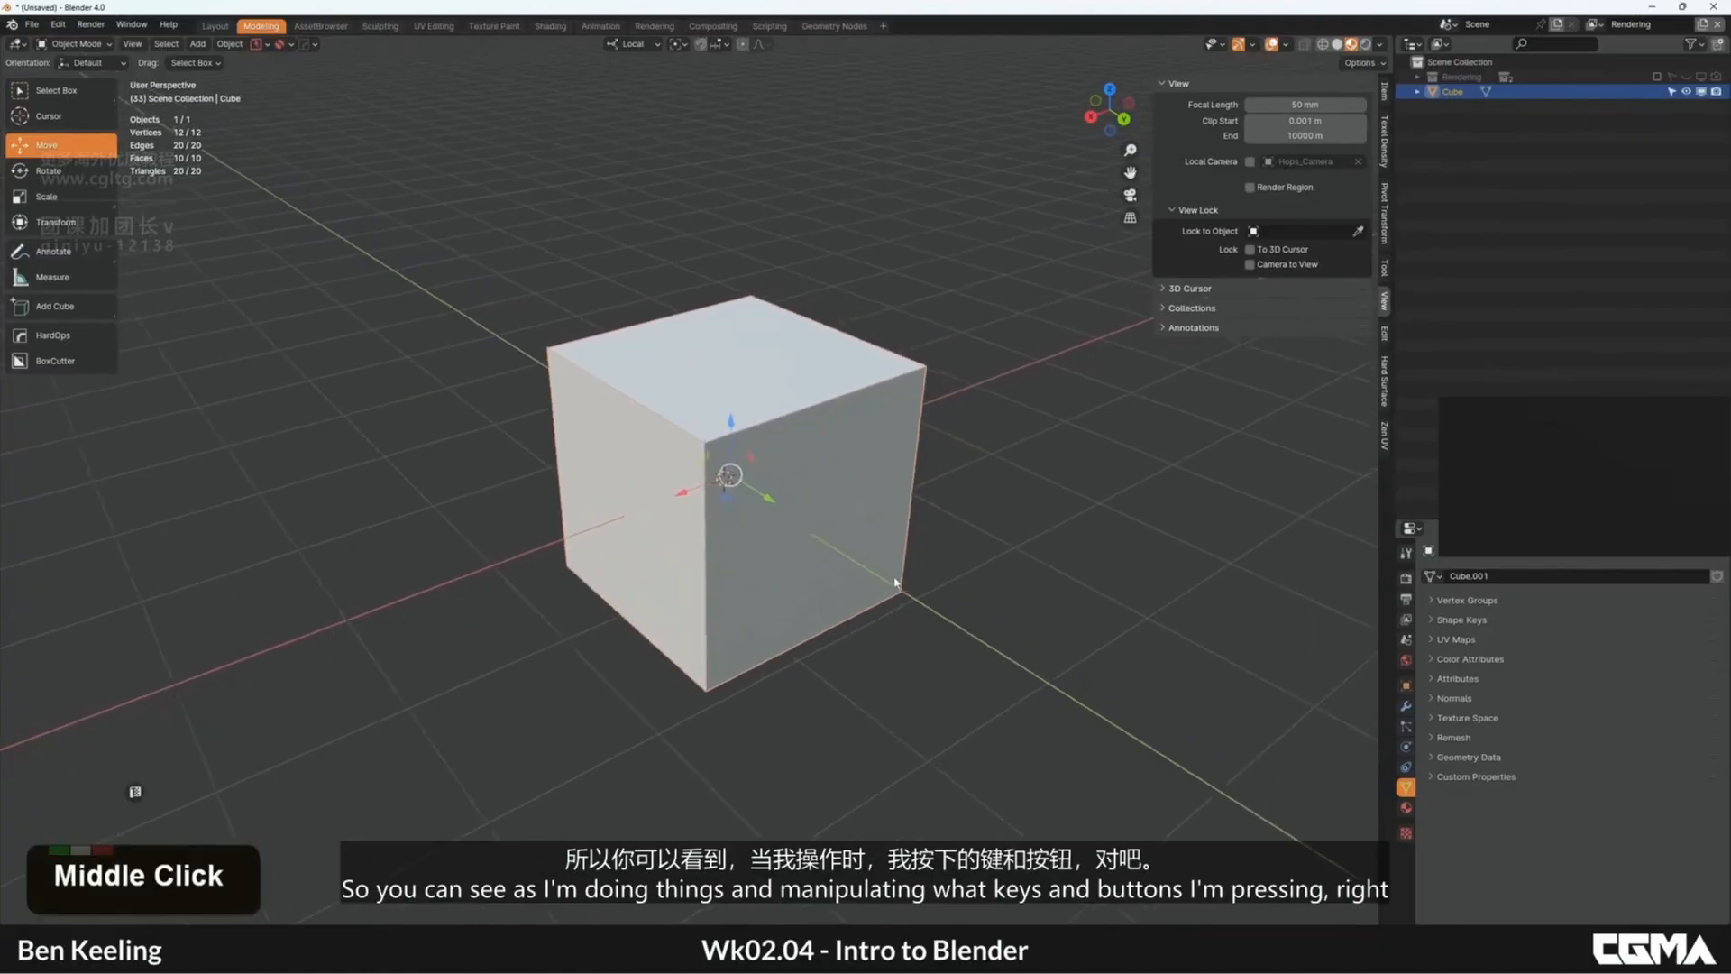
pyautogui.scroll(-2, 925, 466)
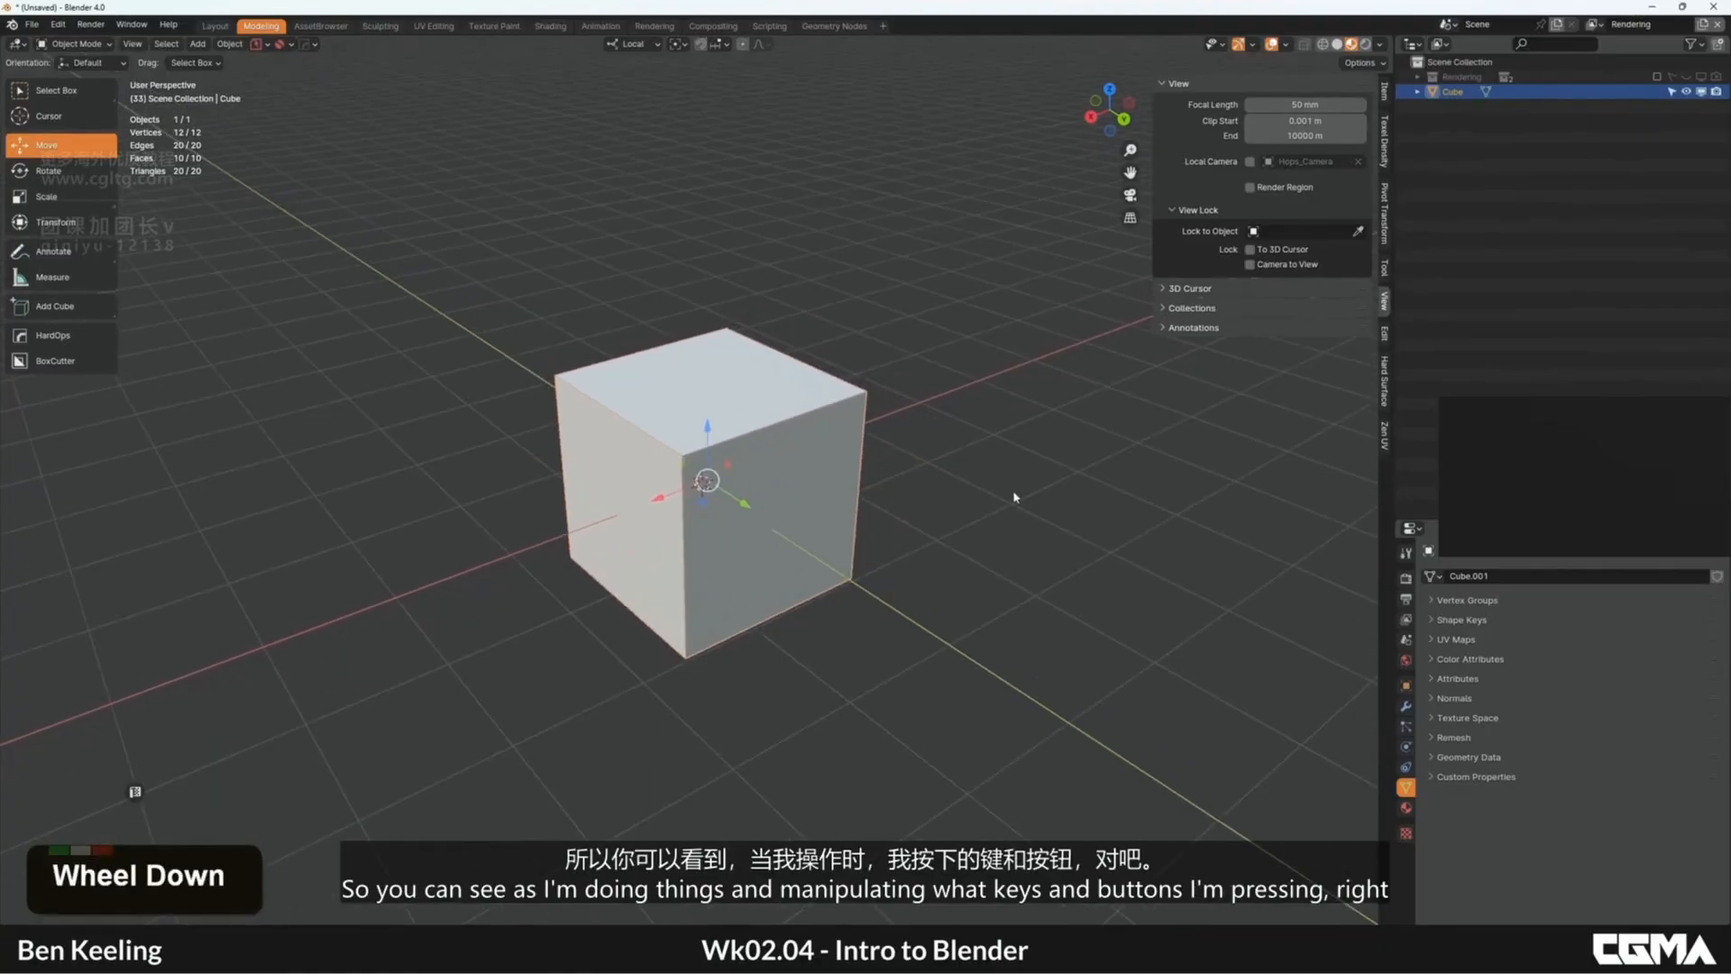
pyautogui.moveTo(1015, 497); pyautogui.dragTo(916, 495, button='middle')
pyautogui.scroll(-1, 873, 495)
pyautogui.scroll(2, 866, 518)
pyautogui.scroll(-2, 826, 466)
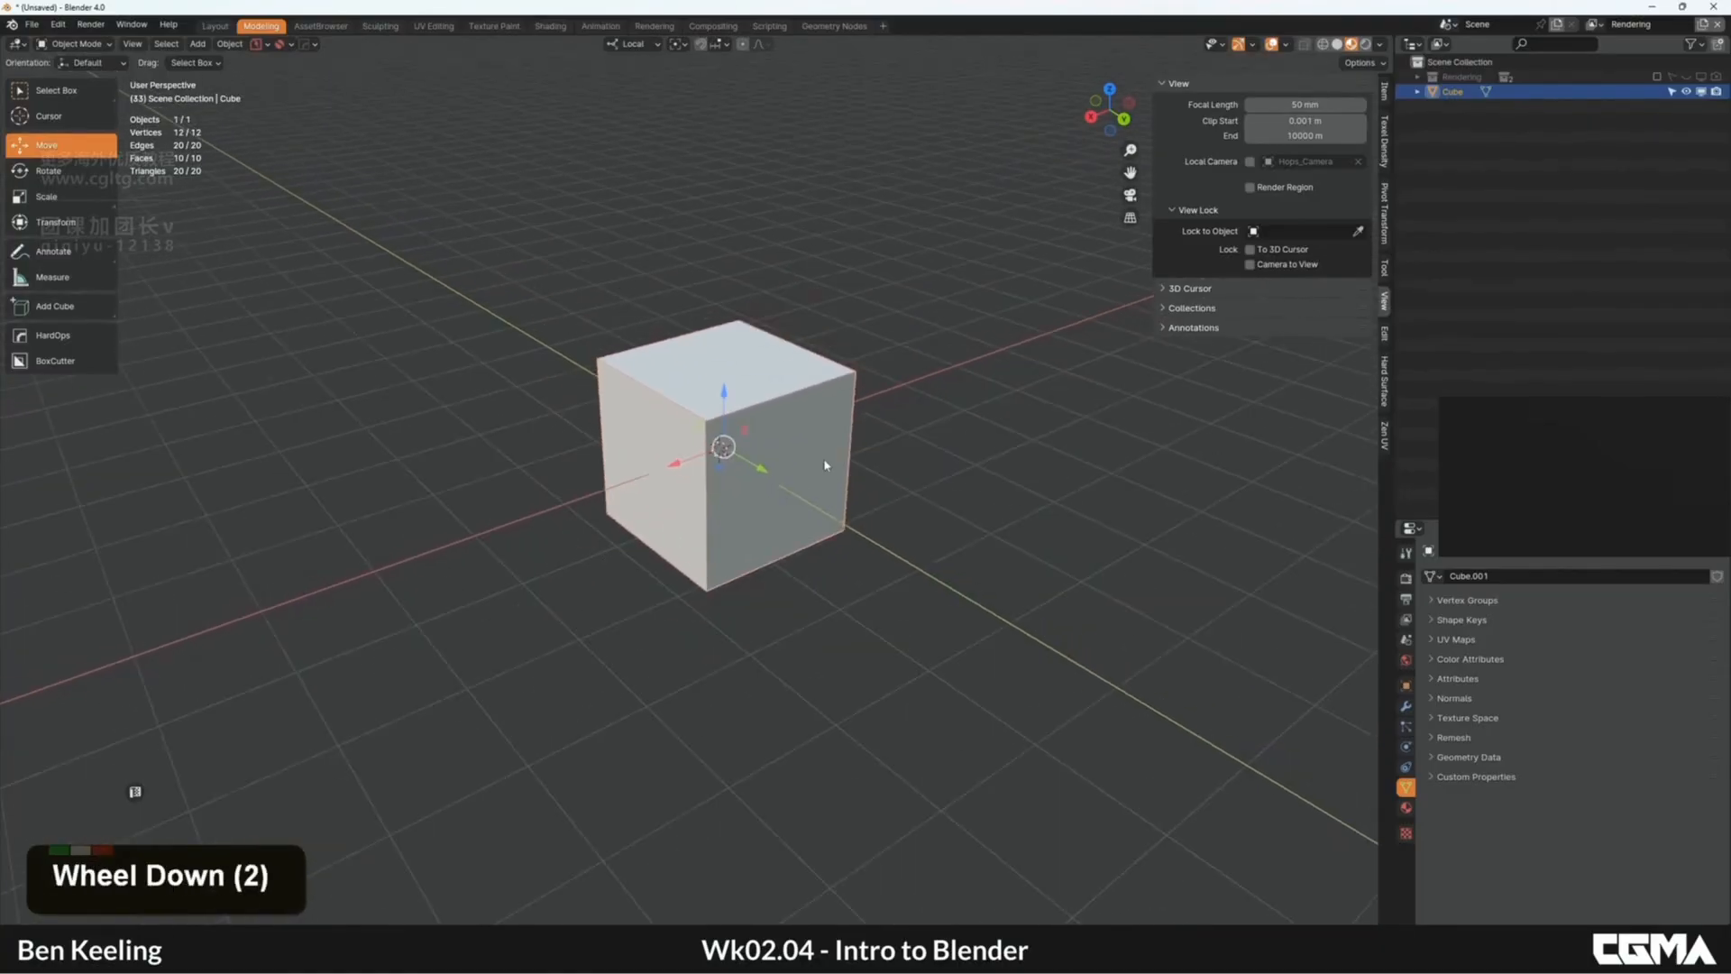
pyautogui.moveTo(825, 465); pyautogui.dragTo(818, 424, button='middle')
pyautogui.scroll(-3, 817, 406)
pyautogui.scroll(2, 816, 399)
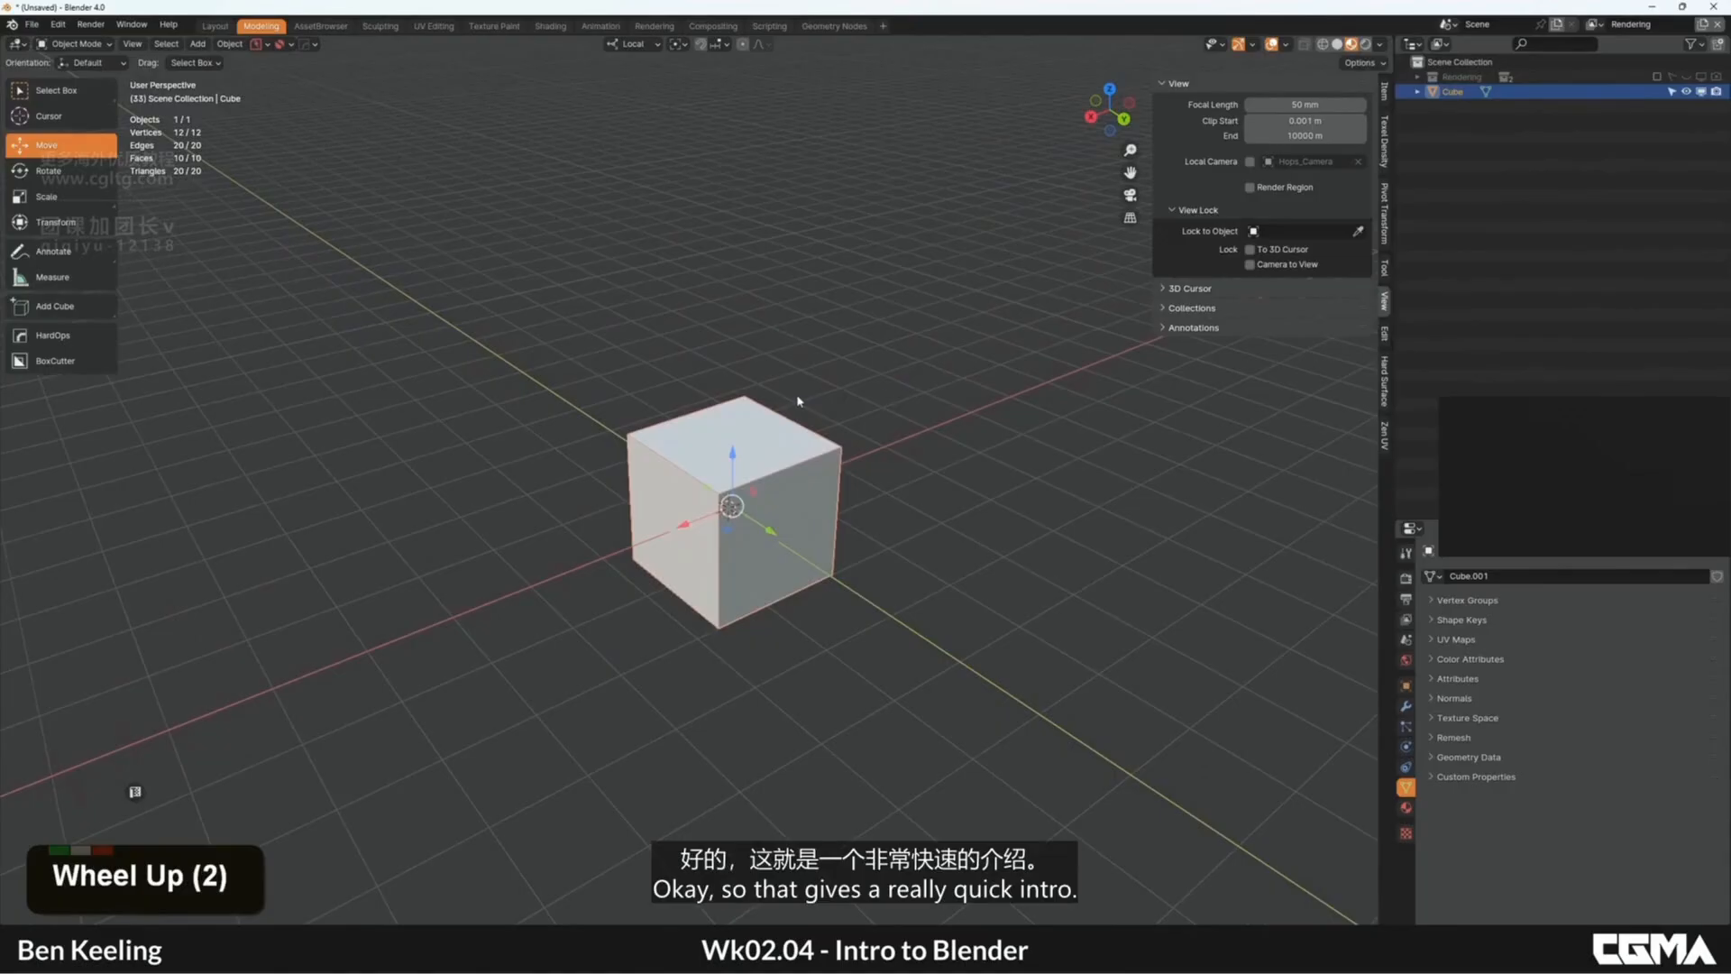
pyautogui.moveTo(798, 401); pyautogui.dragTo(807, 471, button='middle')
pyautogui.scroll(-1, 745, 467)
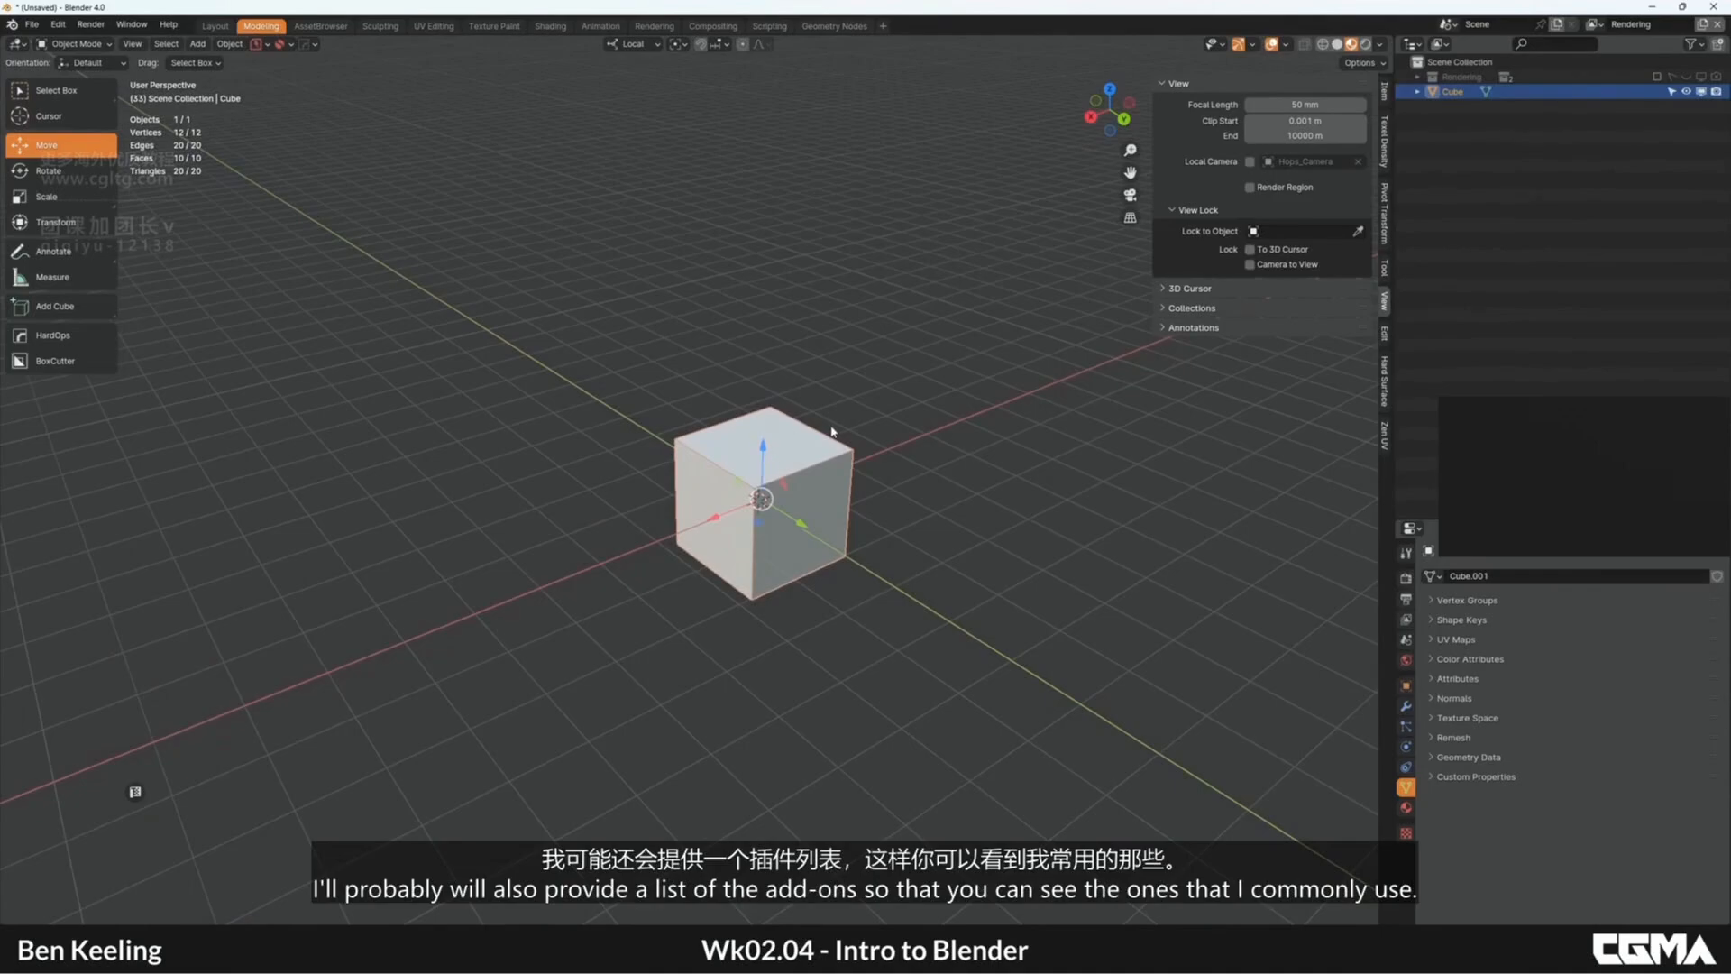
pyautogui.moveTo(738, 383); pyautogui.dragTo(794, 532, button='middle')
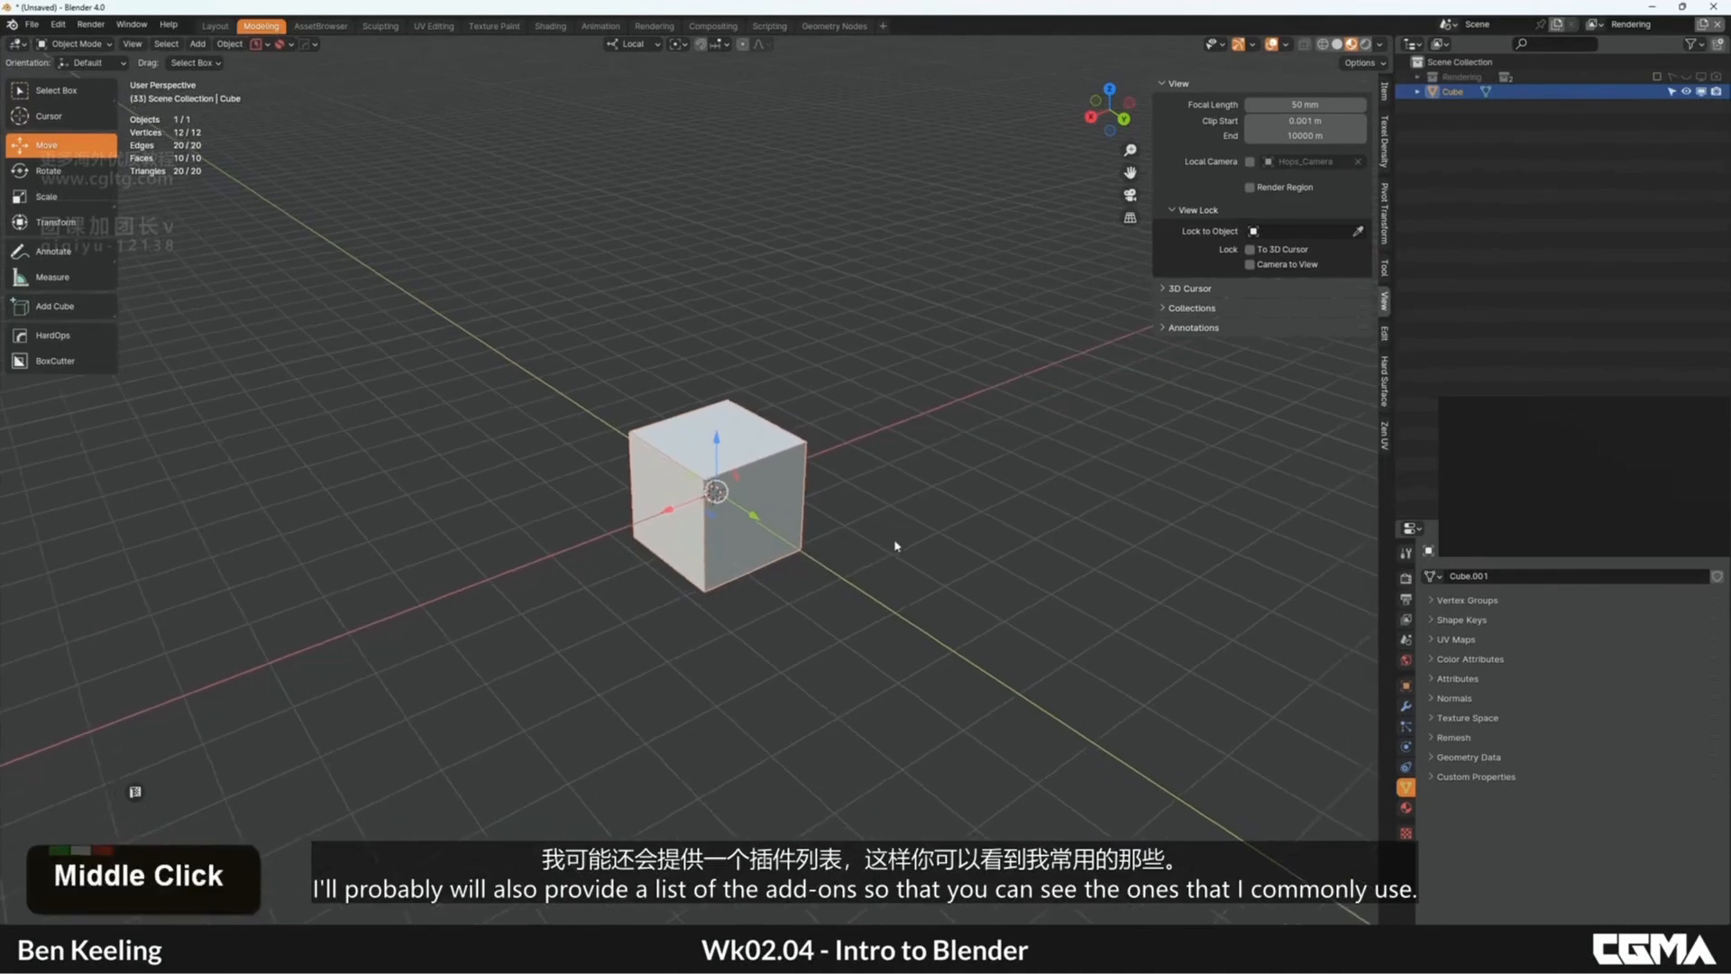
pyautogui.scroll(2, 799, 536)
pyautogui.keyDown('shift'); pyautogui.moveTo(873, 478); pyautogui.dragTo(885, 456, button='middle'); pyautogui.keyUp('shift')
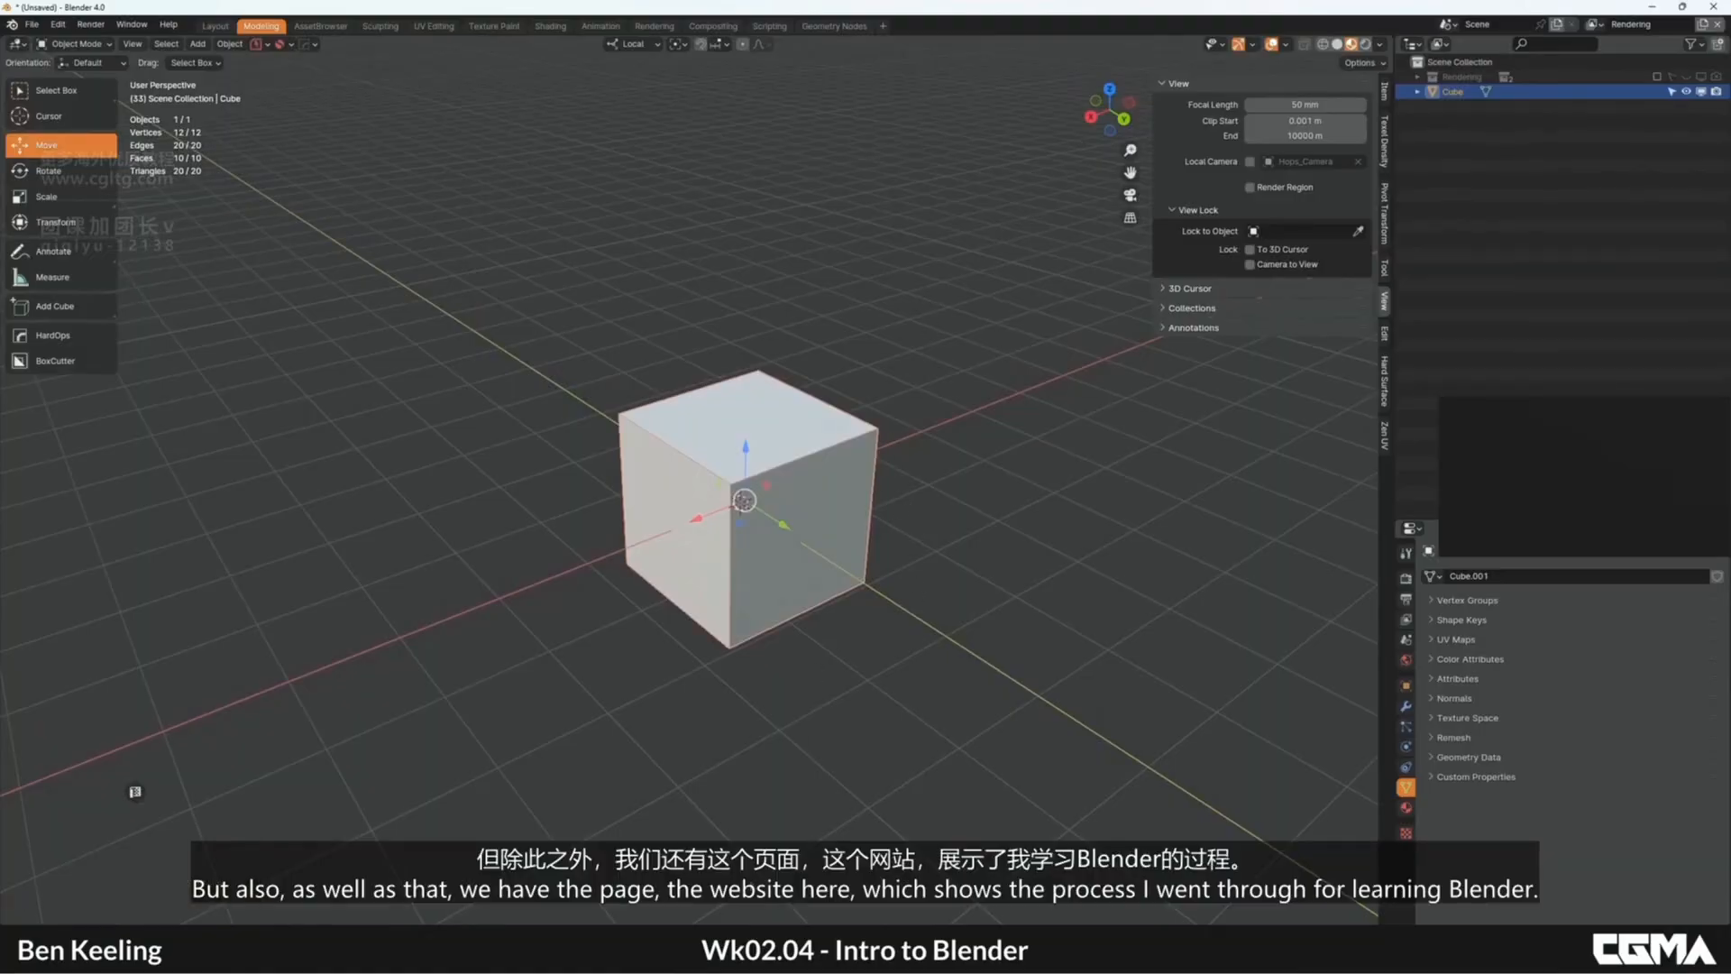
# Step: Switch to the browser and look through the ArtStation blog post on Blender tutorials, including its free resources
pyautogui.moveTo(745, 947)
pyautogui.click(744, 880)
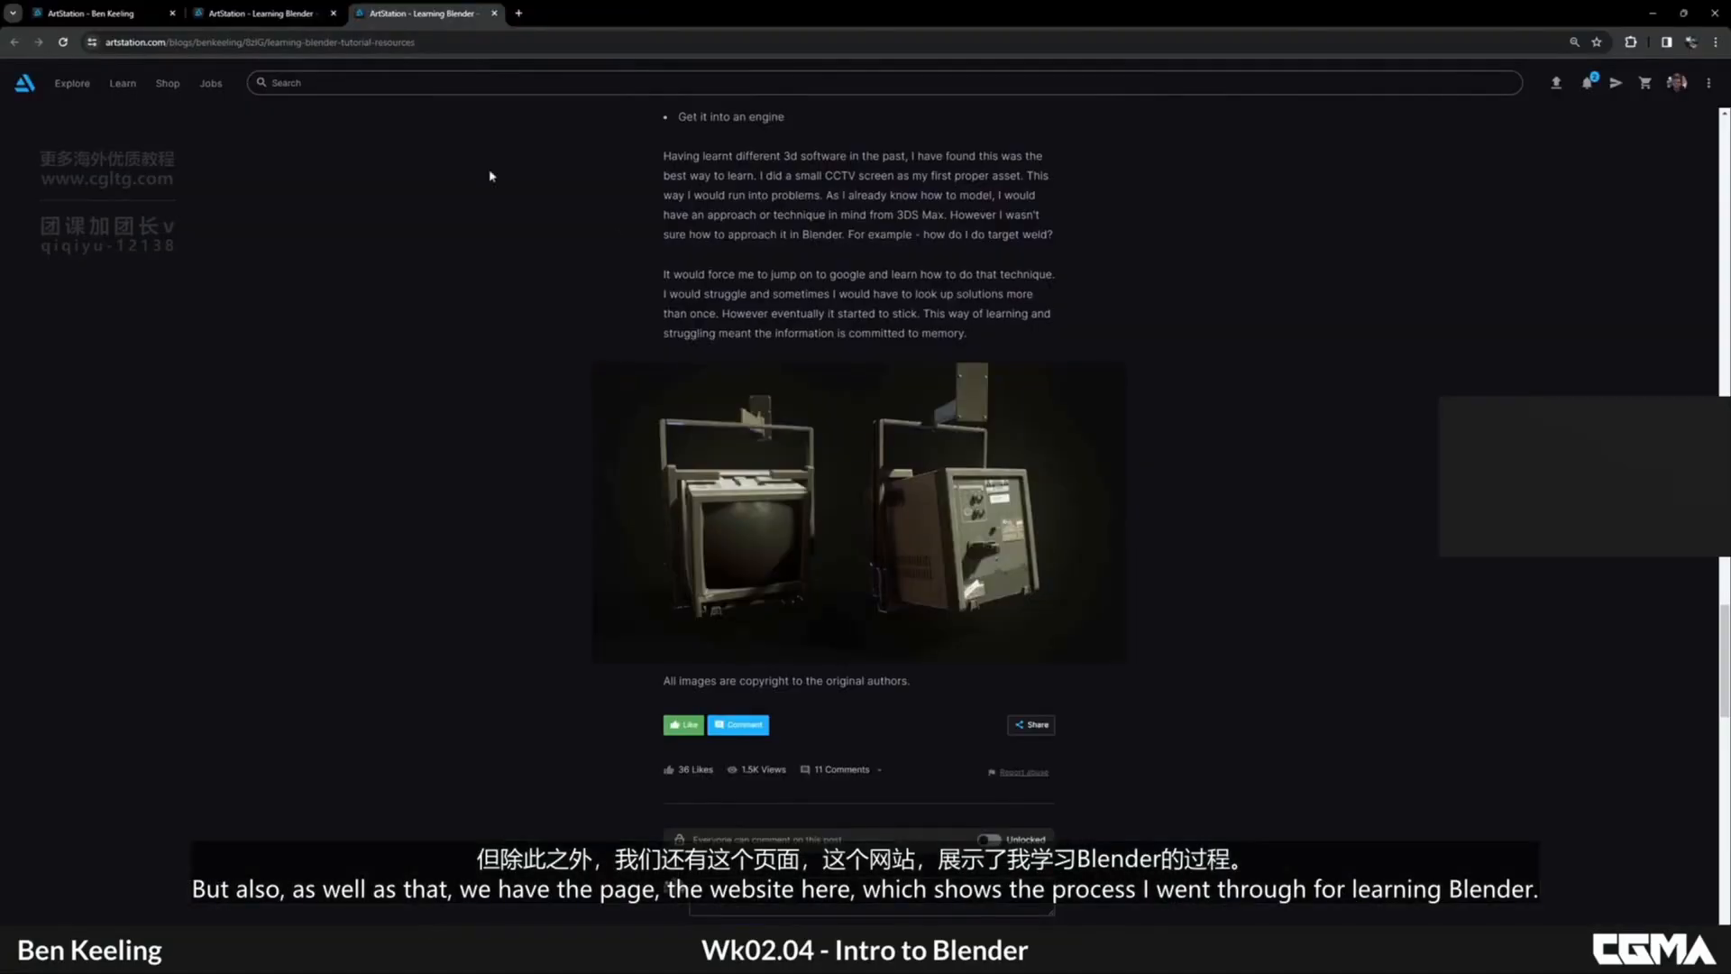
pyautogui.click(281, 20)
pyautogui.click(463, 16)
pyautogui.middleClick(1302, 450)
pyautogui.middleClick(1141, 358)
pyautogui.scroll(-4, 692, 480)
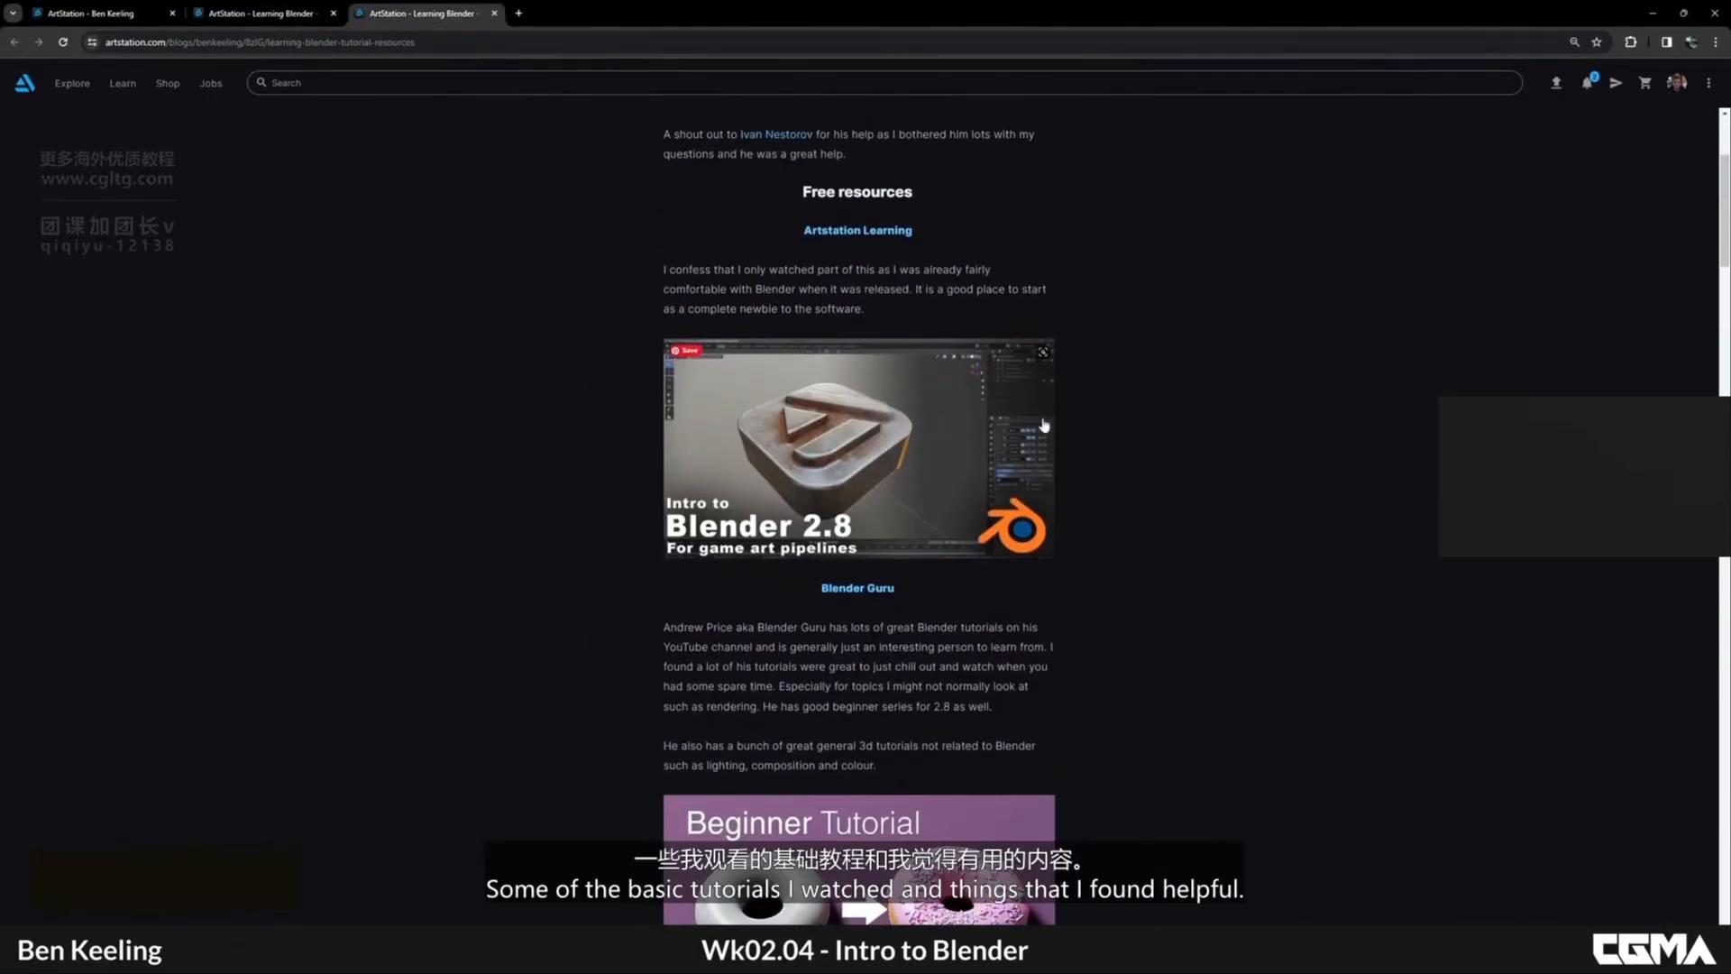
pyautogui.scroll(-9, 945, 585)
pyautogui.scroll(4, 893, 478)
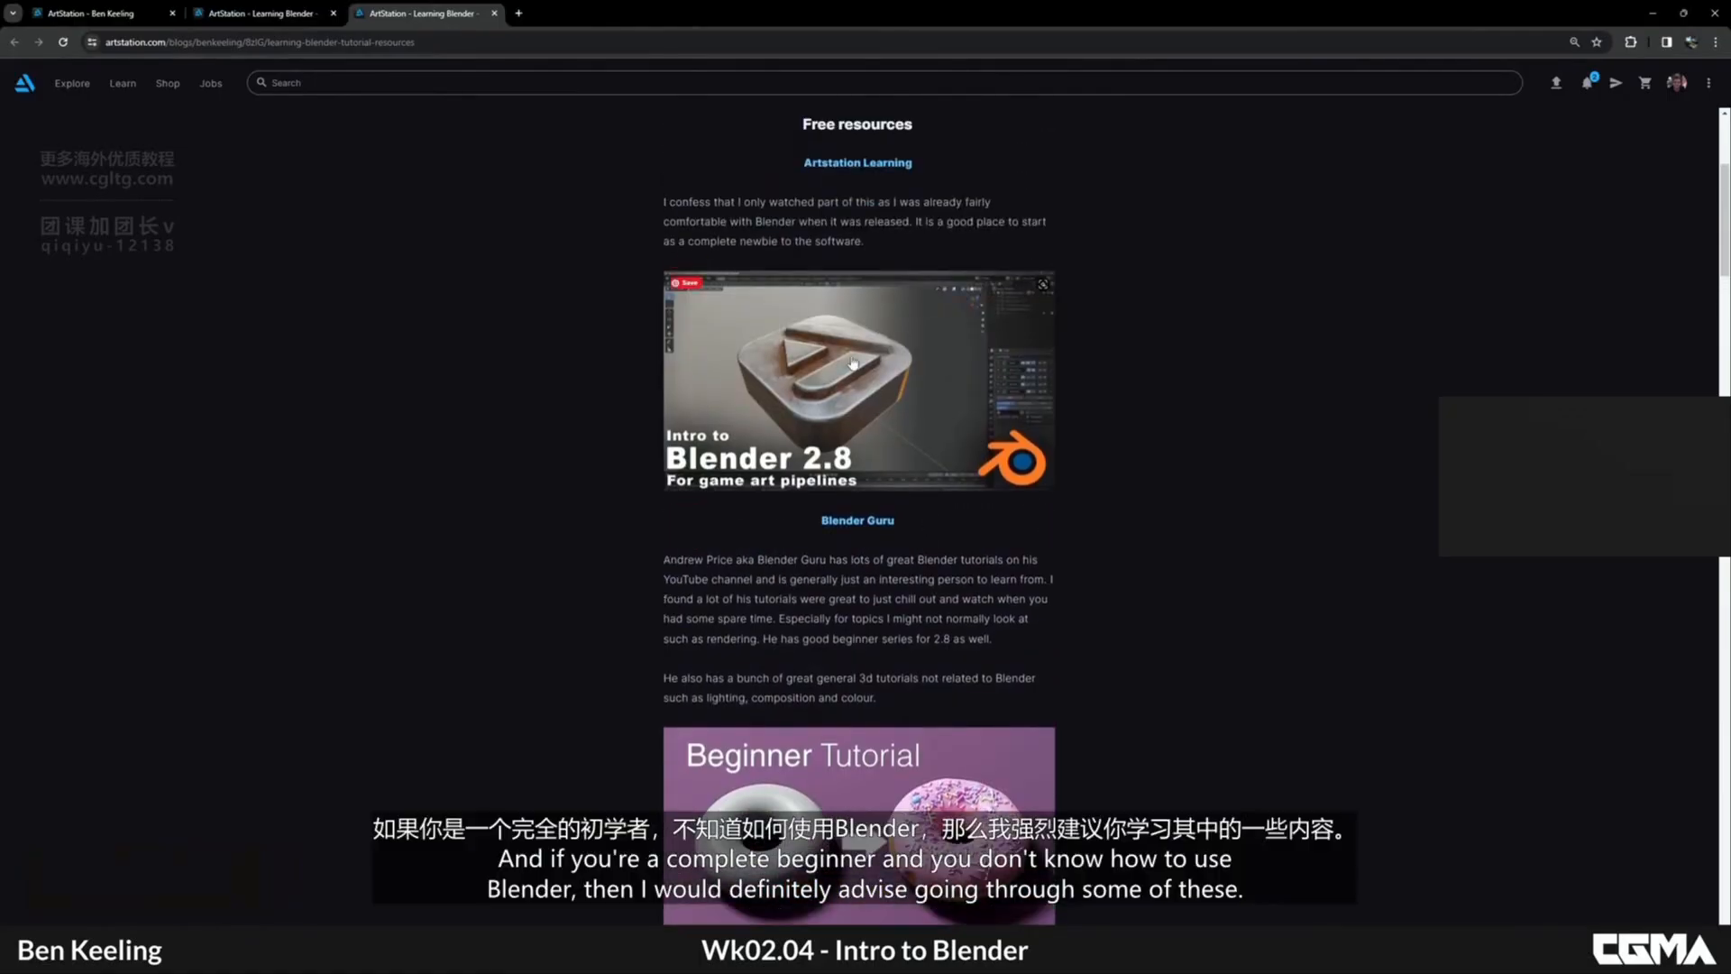
pyautogui.scroll(3, 777, 368)
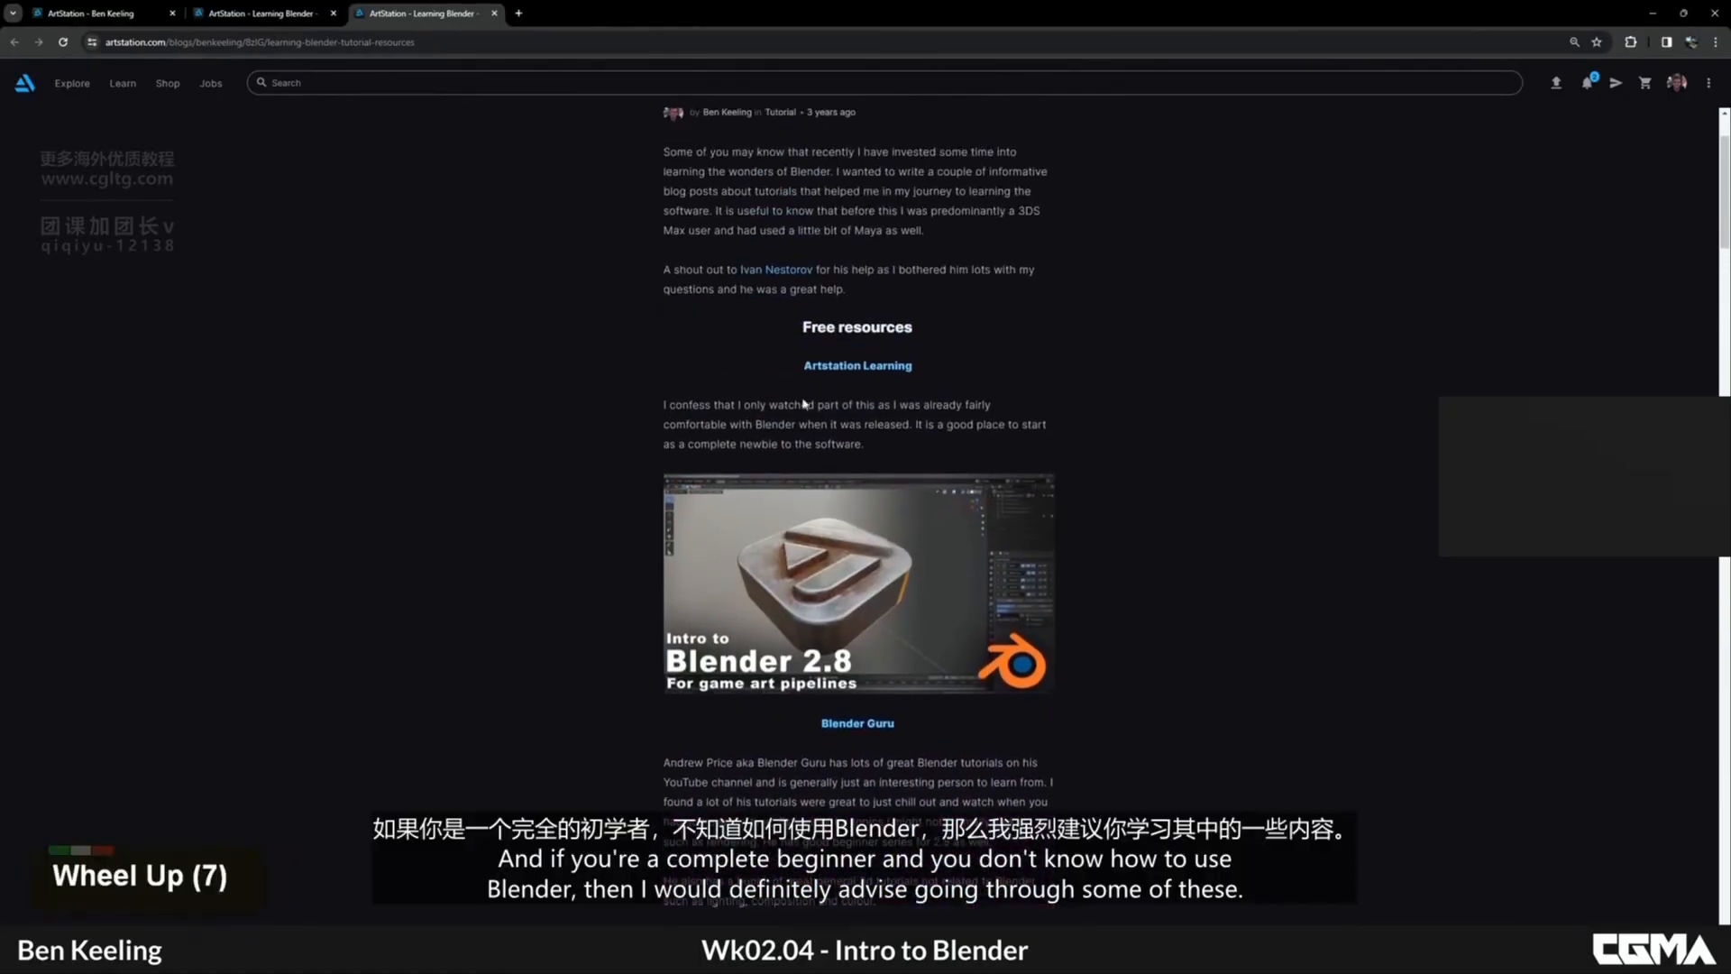
# Step: Open the "Learning Blender - Add Ons" post, look through its add-on list and switch back to Blender
pyautogui.click(261, 13)
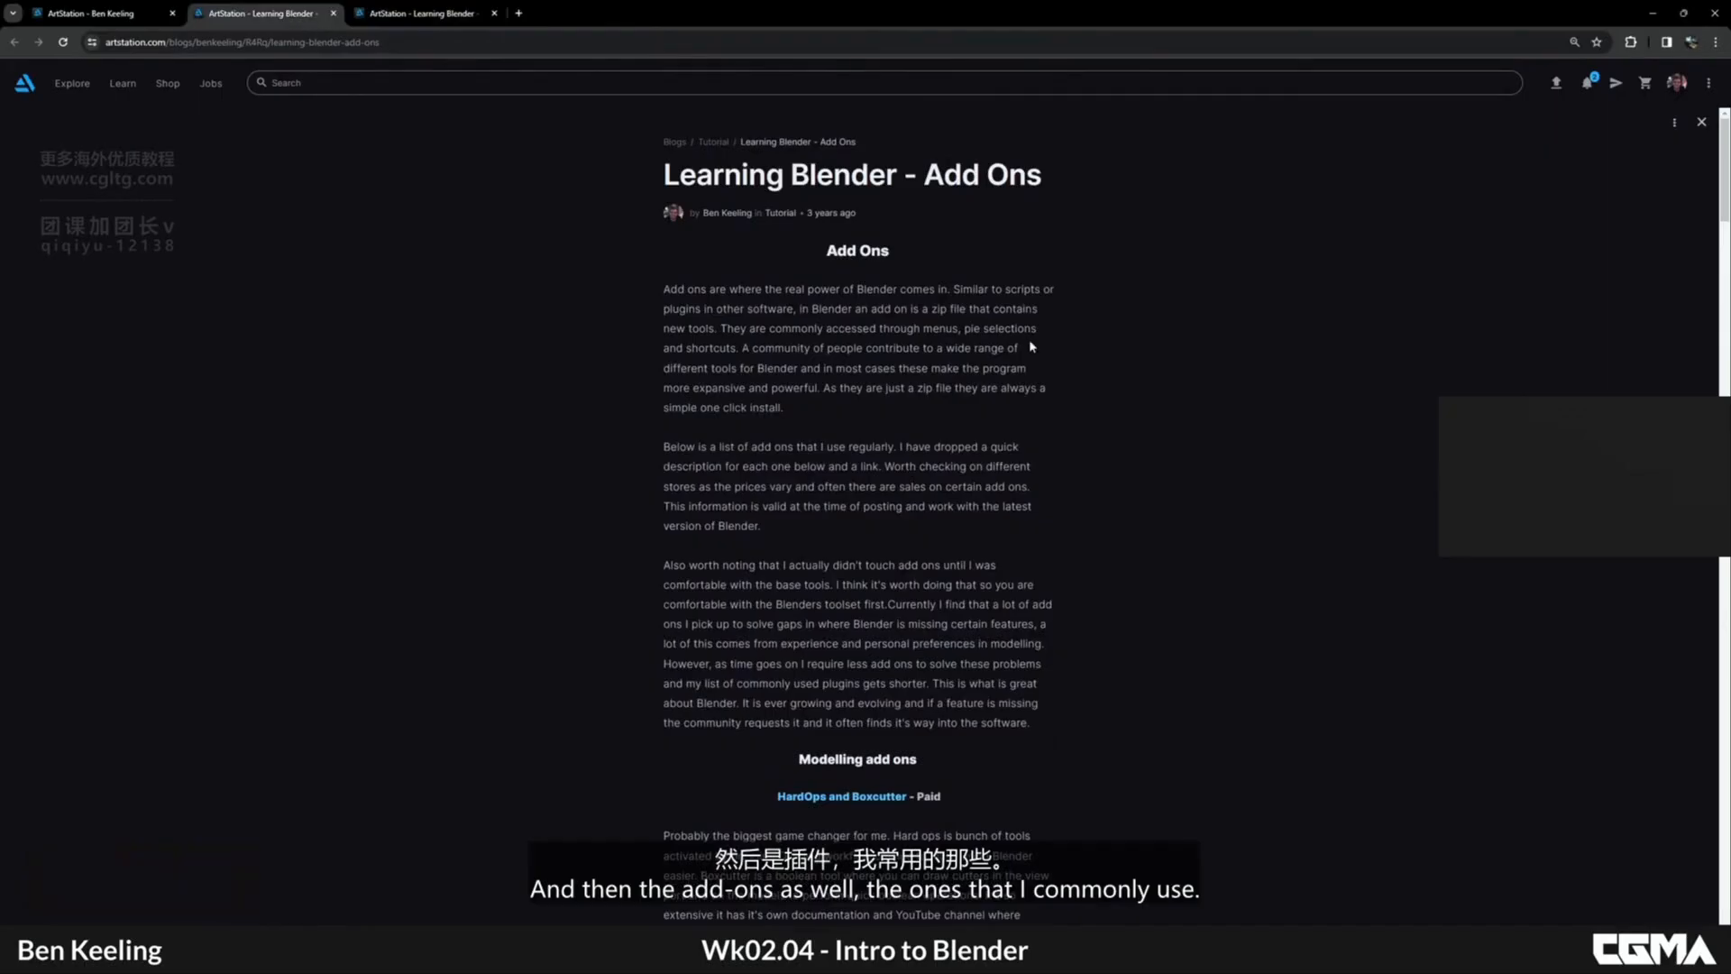
pyautogui.scroll(-12, 1064, 347)
pyautogui.scroll(-16, 1085, 350)
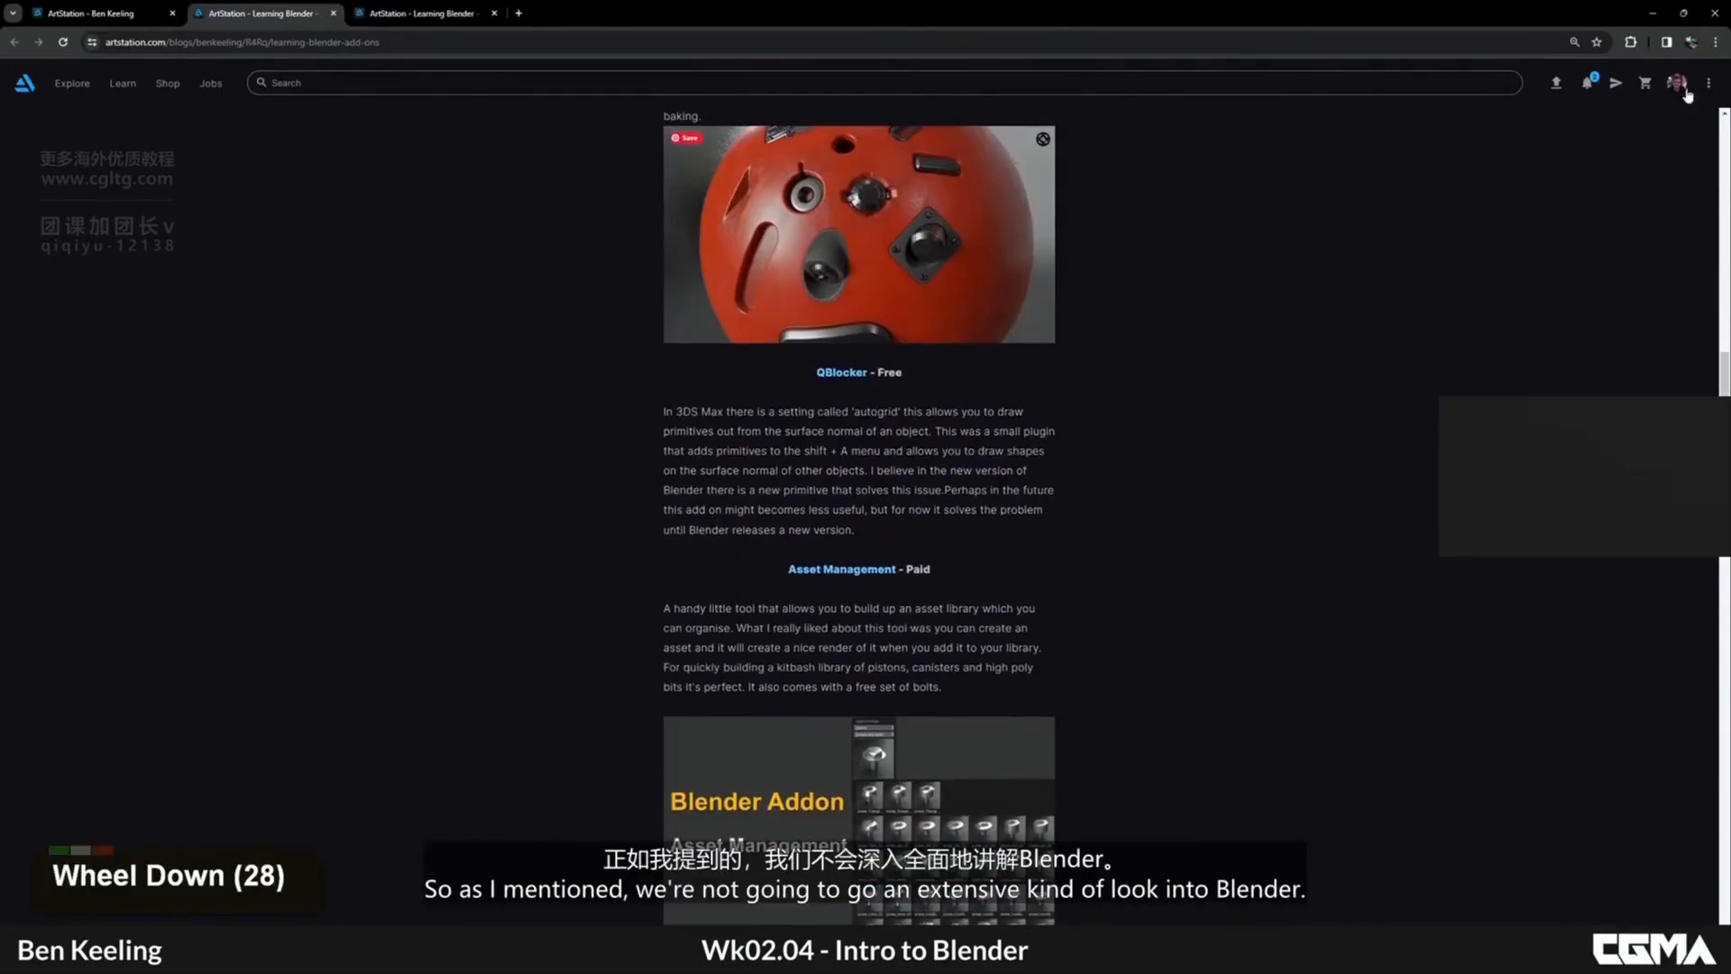
pyautogui.click(1653, 13)
pyautogui.moveTo(916, 348); pyautogui.dragTo(882, 341, button='middle')
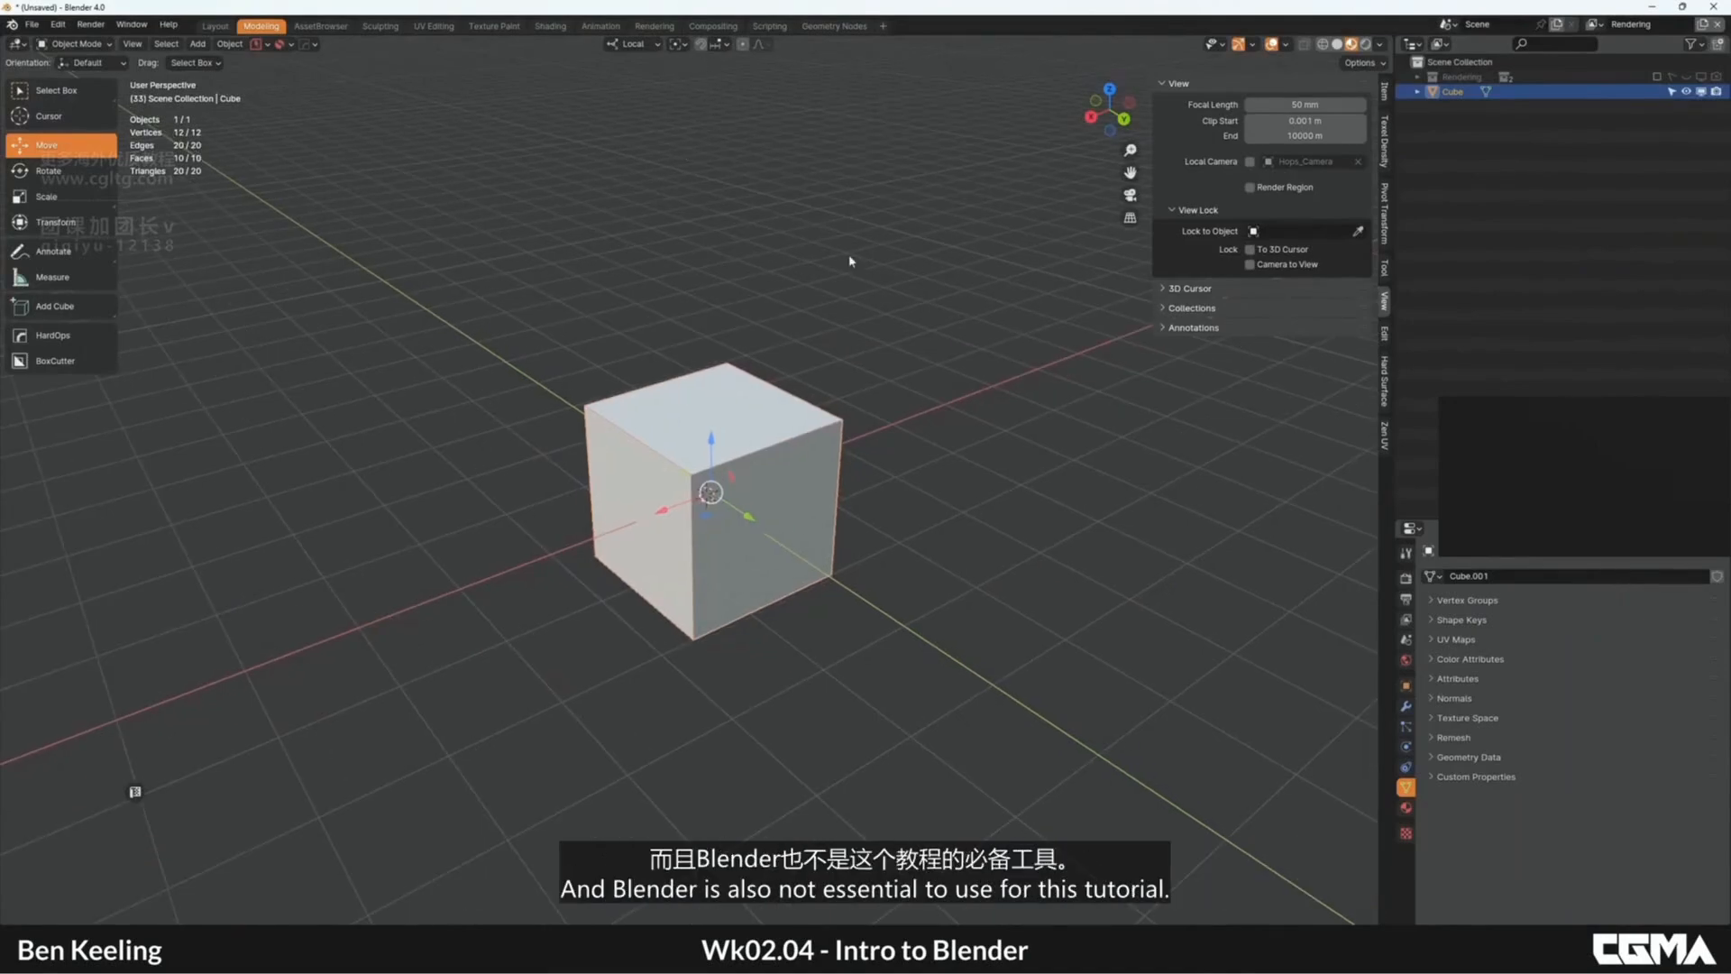
pyautogui.moveTo(604, 597); pyautogui.dragTo(632, 588, button='middle')
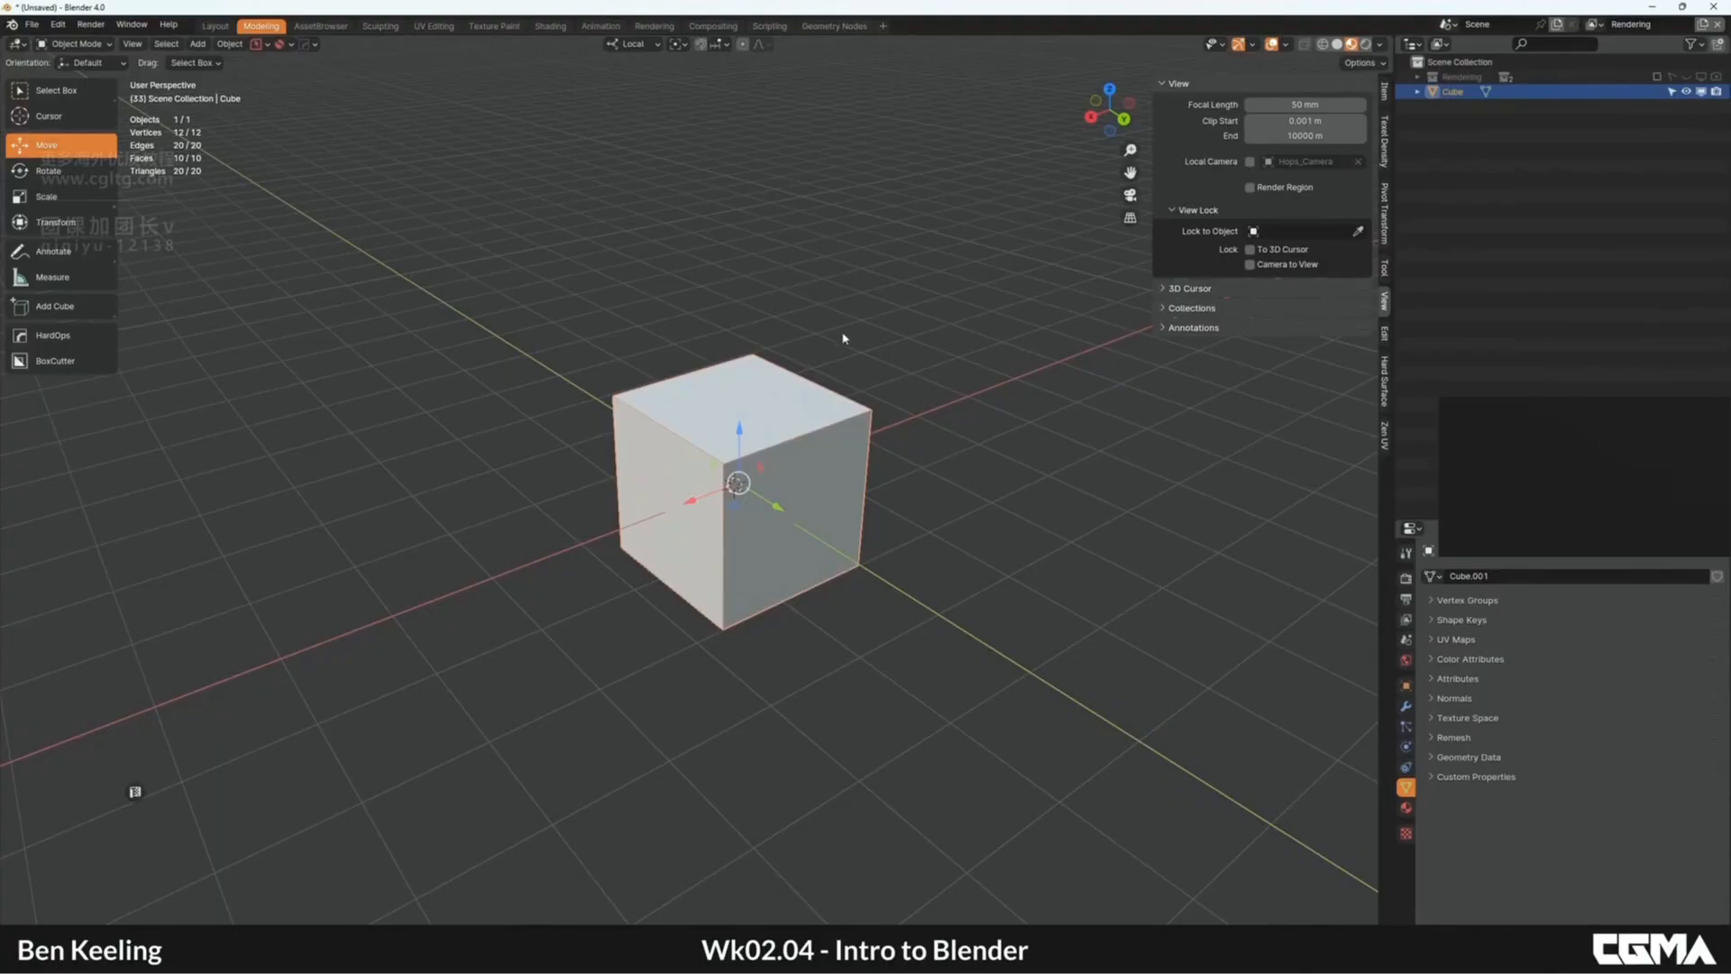
pyautogui.scroll(-2, 929, 388)
pyautogui.moveTo(747, 455); pyautogui.dragTo(757, 442, button='middle')
pyautogui.scroll(1, 758, 440)
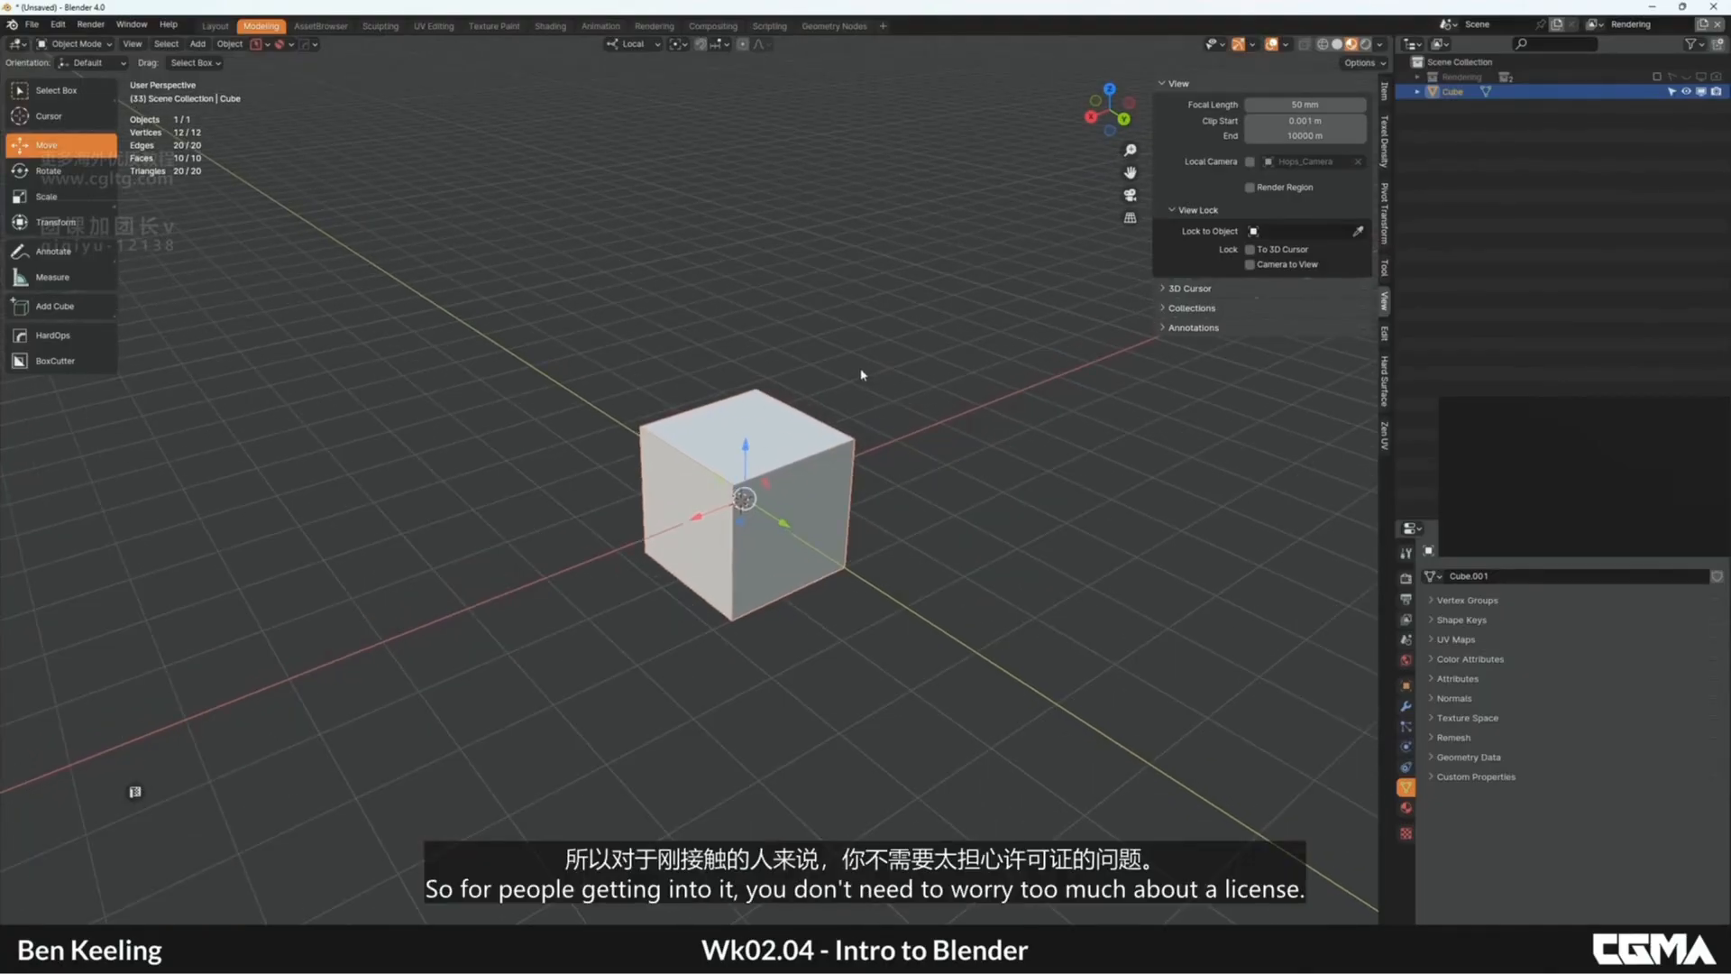
pyautogui.scroll(2, 756, 466)
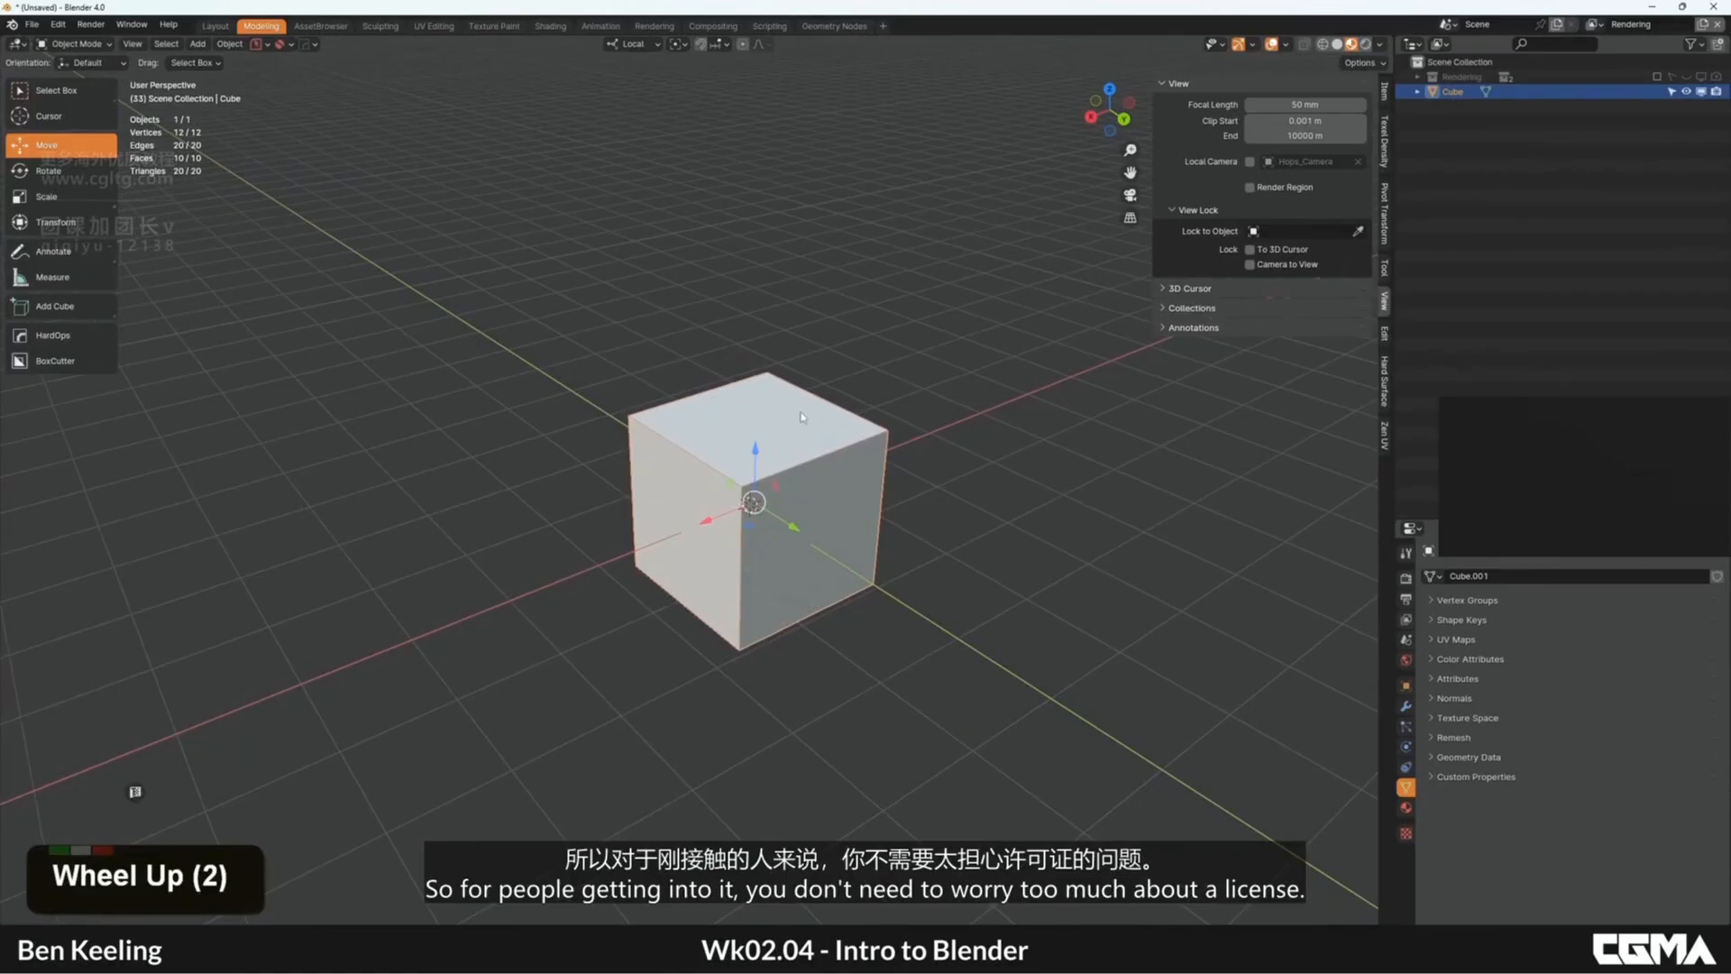
pyautogui.keyDown('shift'); pyautogui.moveTo(719, 477); pyautogui.dragTo(699, 495, button='middle'); pyautogui.keyUp('shift')
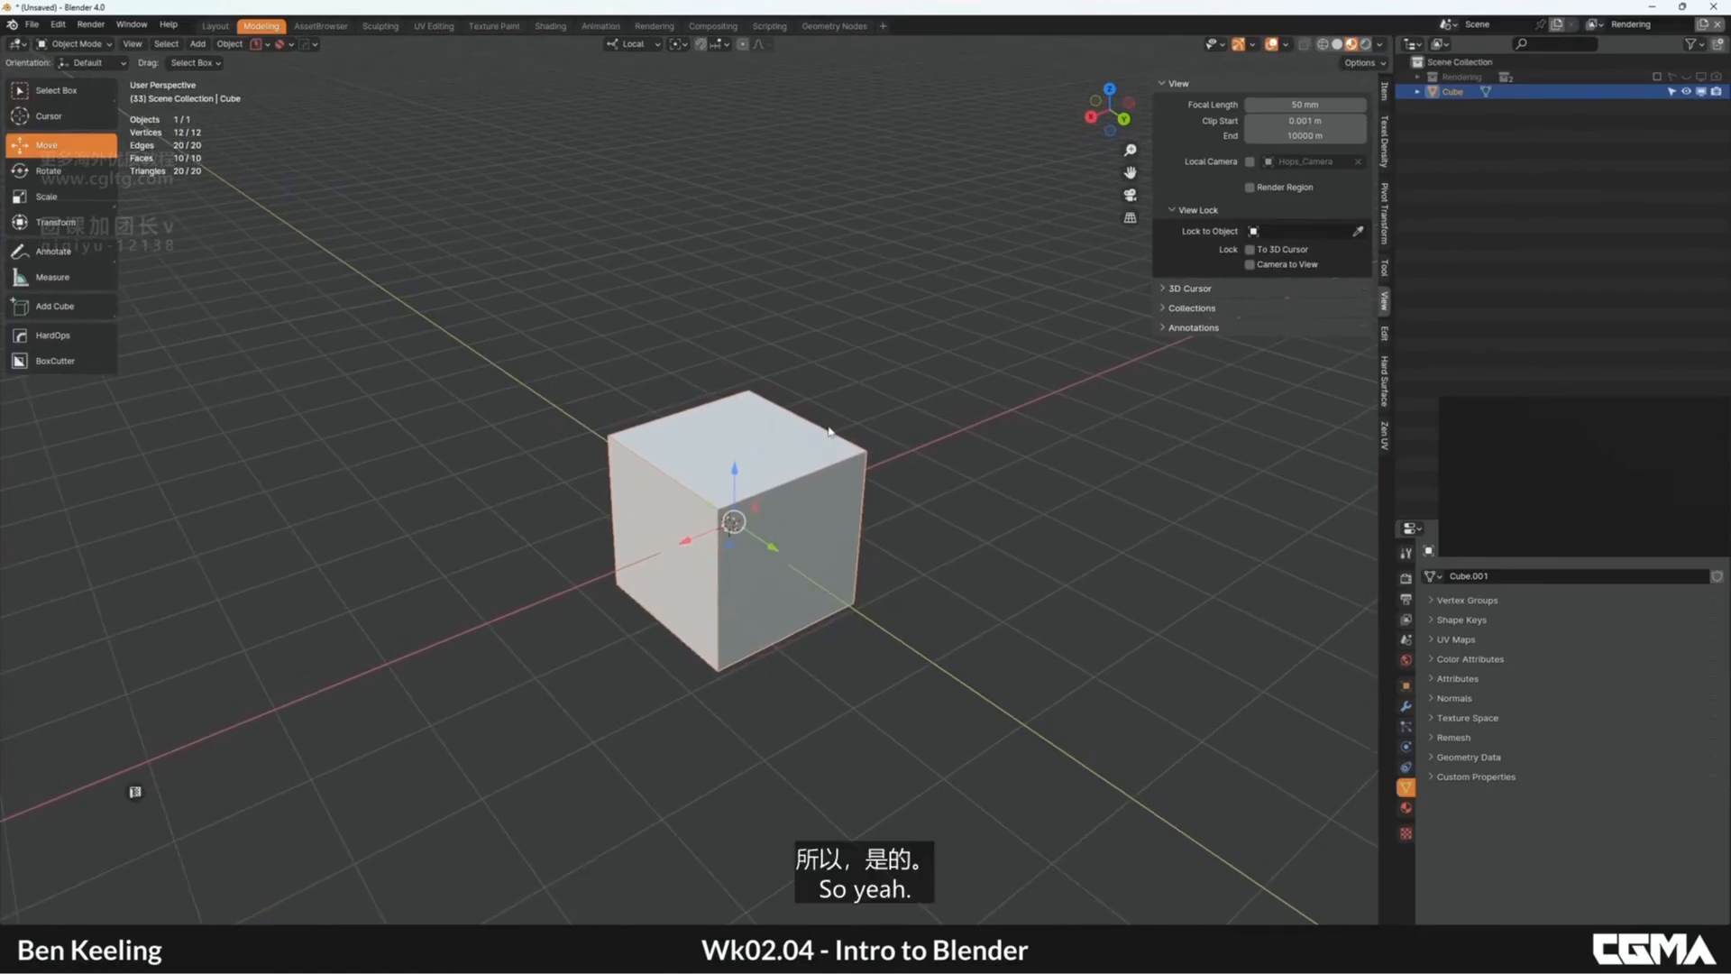
pyautogui.moveTo(784, 442)
pyautogui.keyDown('shift'); pyautogui.mouseDown(button='middle')
pyautogui.moveTo(766, 451)
pyautogui.moveTo(783, 466)
pyautogui.mouseUp(button='middle'); pyautogui.keyUp('shift')
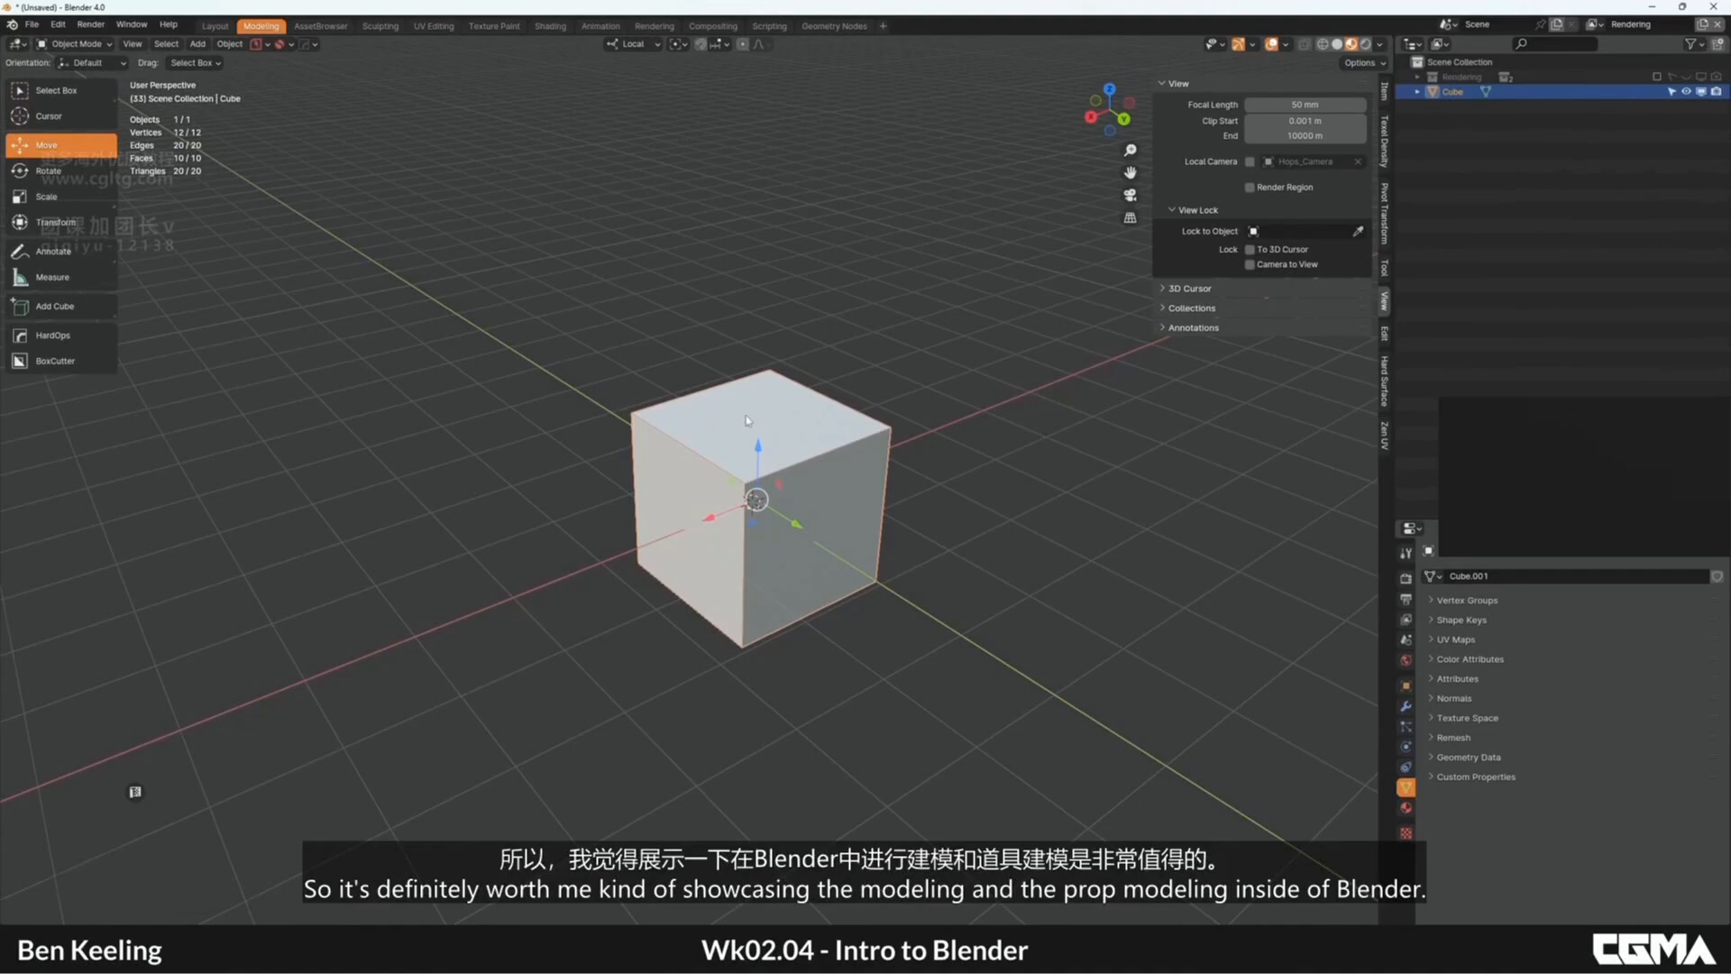
pyautogui.moveTo(805, 412); pyautogui.dragTo(833, 460, button='middle')
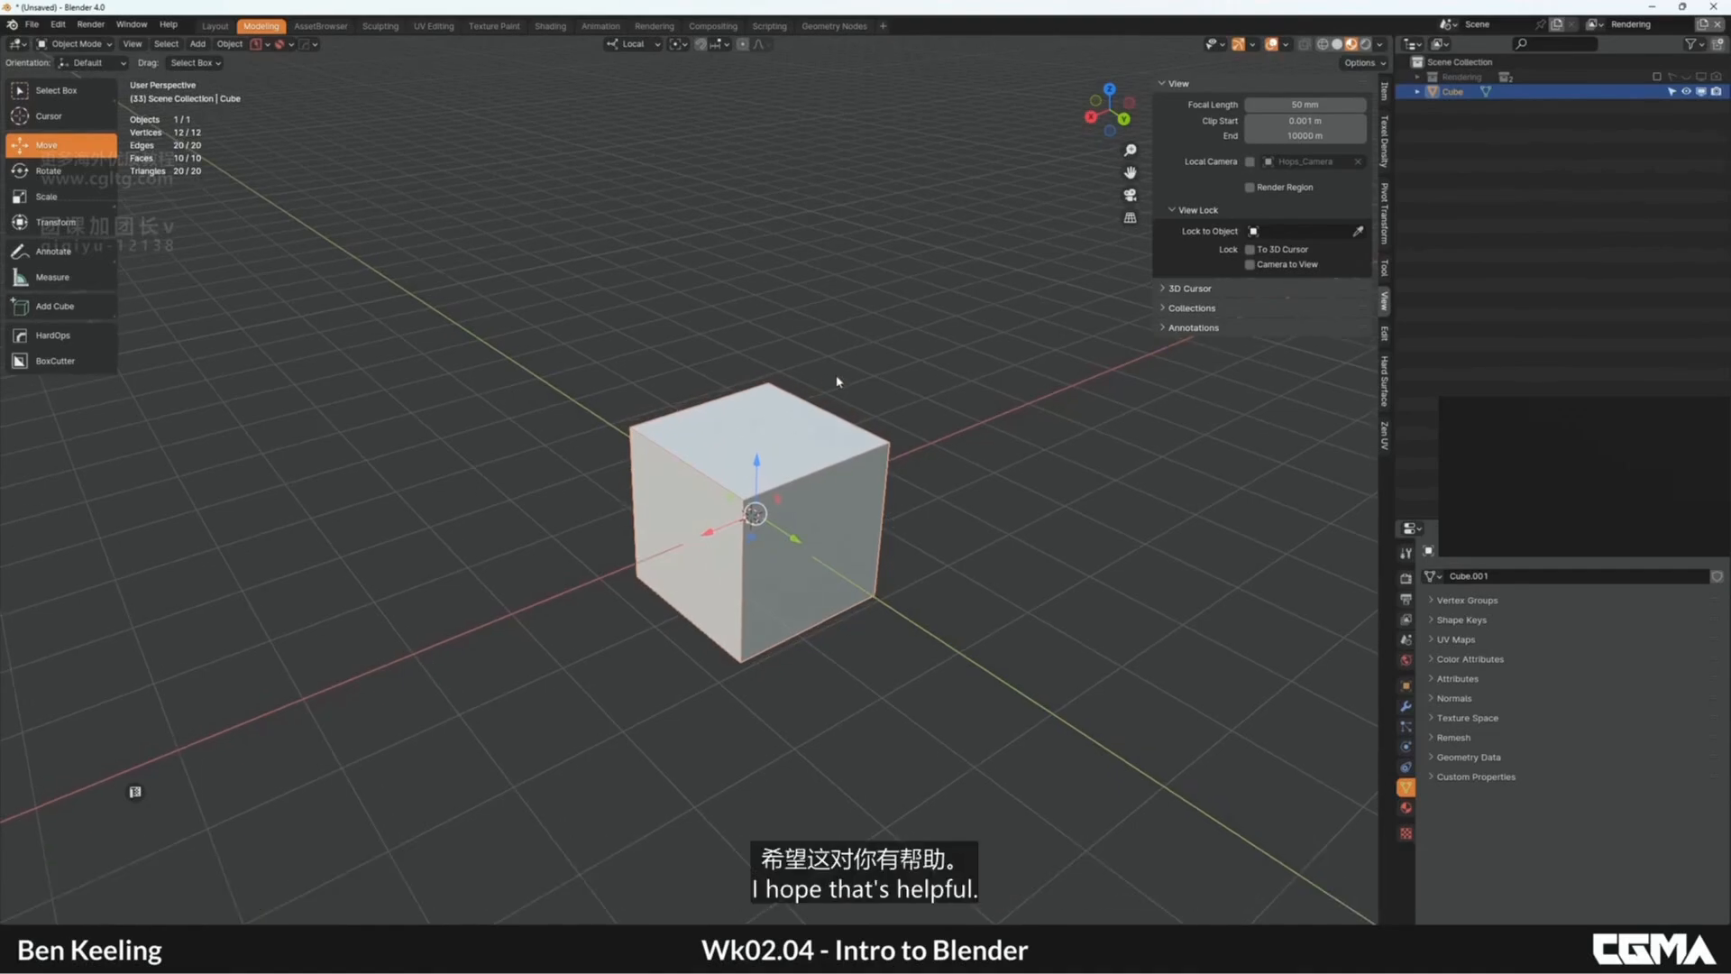
pyautogui.moveTo(801, 394); pyautogui.dragTo(754, 473, button='middle')
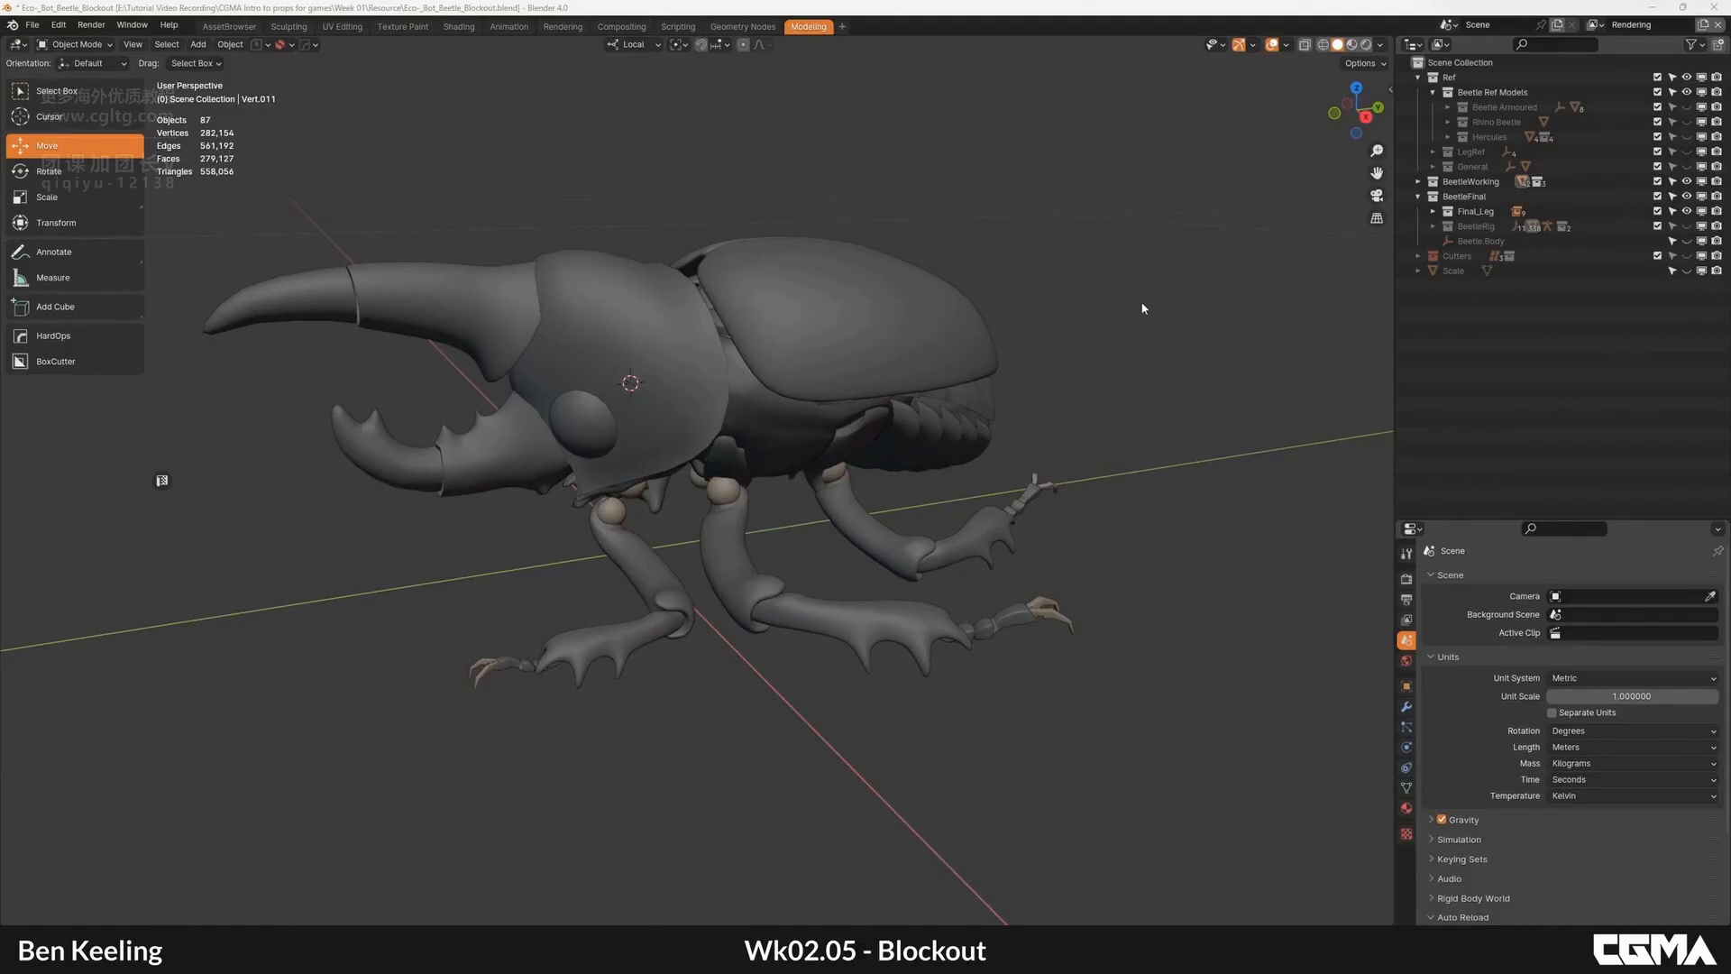
# Step: Display the beetle blockout with its wireframe overlaid and clear the selection
pyautogui.moveTo(1004, 349); pyautogui.dragTo(1079, 378, button='middle')
pyautogui.keyDown('alt'); pyautogui.middleClick(1062, 334); pyautogui.keyUp('alt')
pyautogui.scroll(-1, 1072, 358)
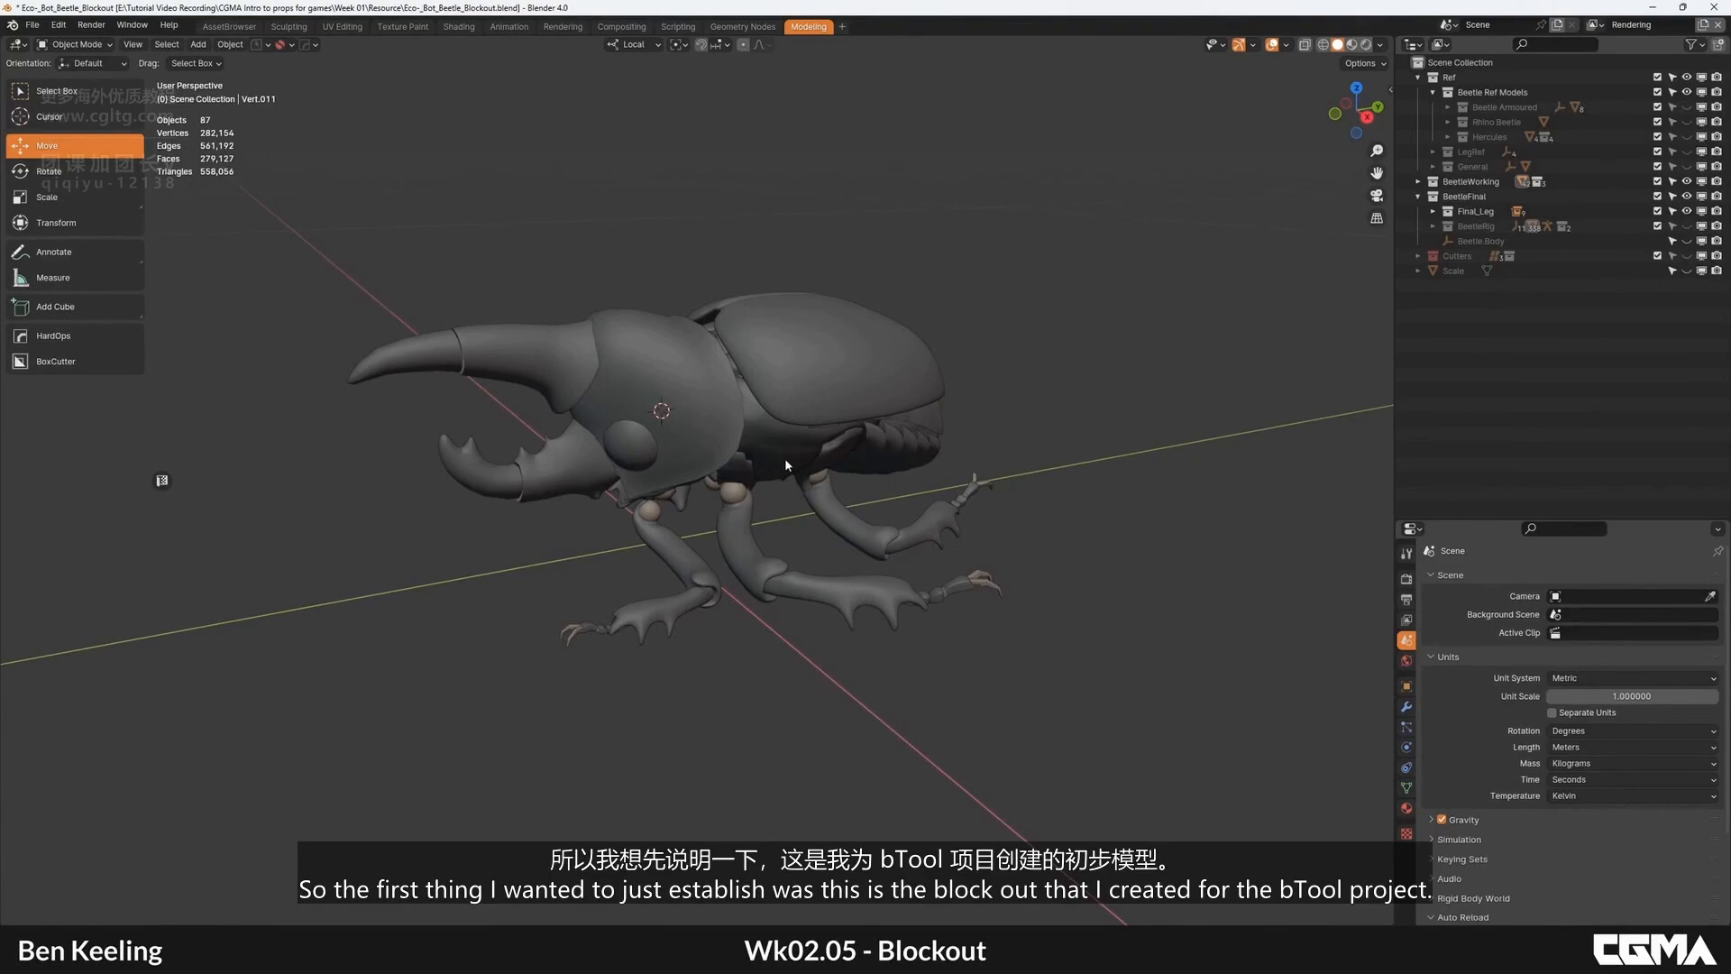
pyautogui.moveTo(786, 466); pyautogui.dragTo(833, 437, button='middle')
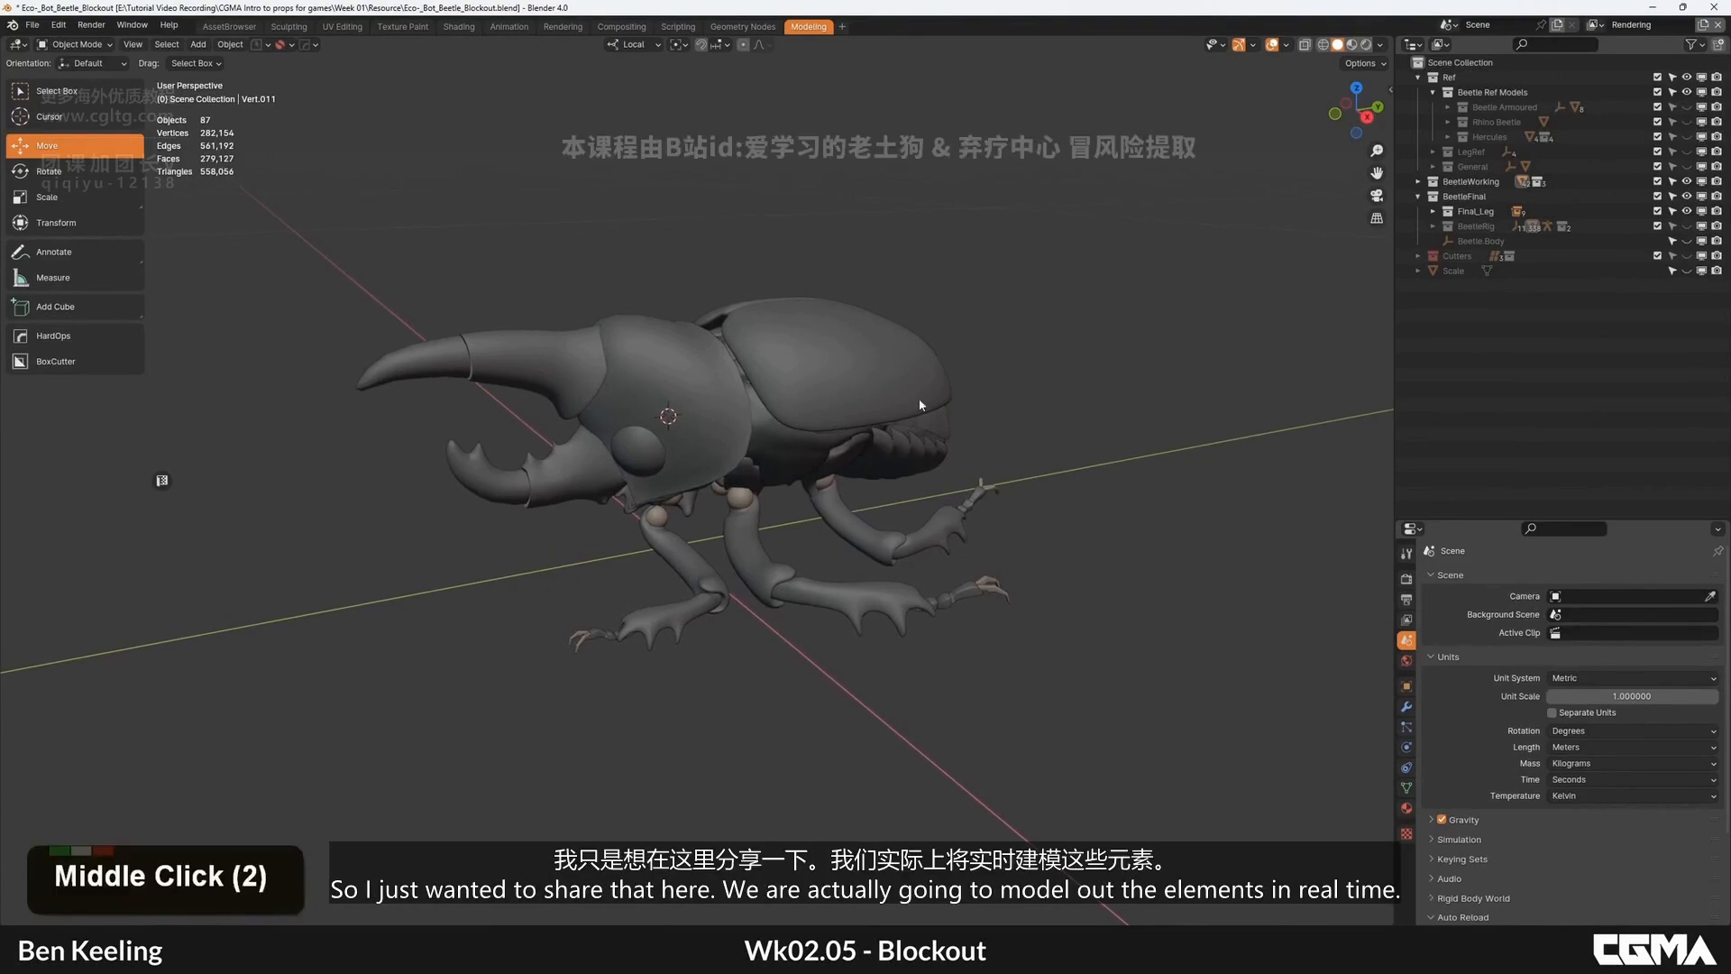
pyautogui.moveTo(693, 416); pyautogui.dragTo(987, 424, button='middle')
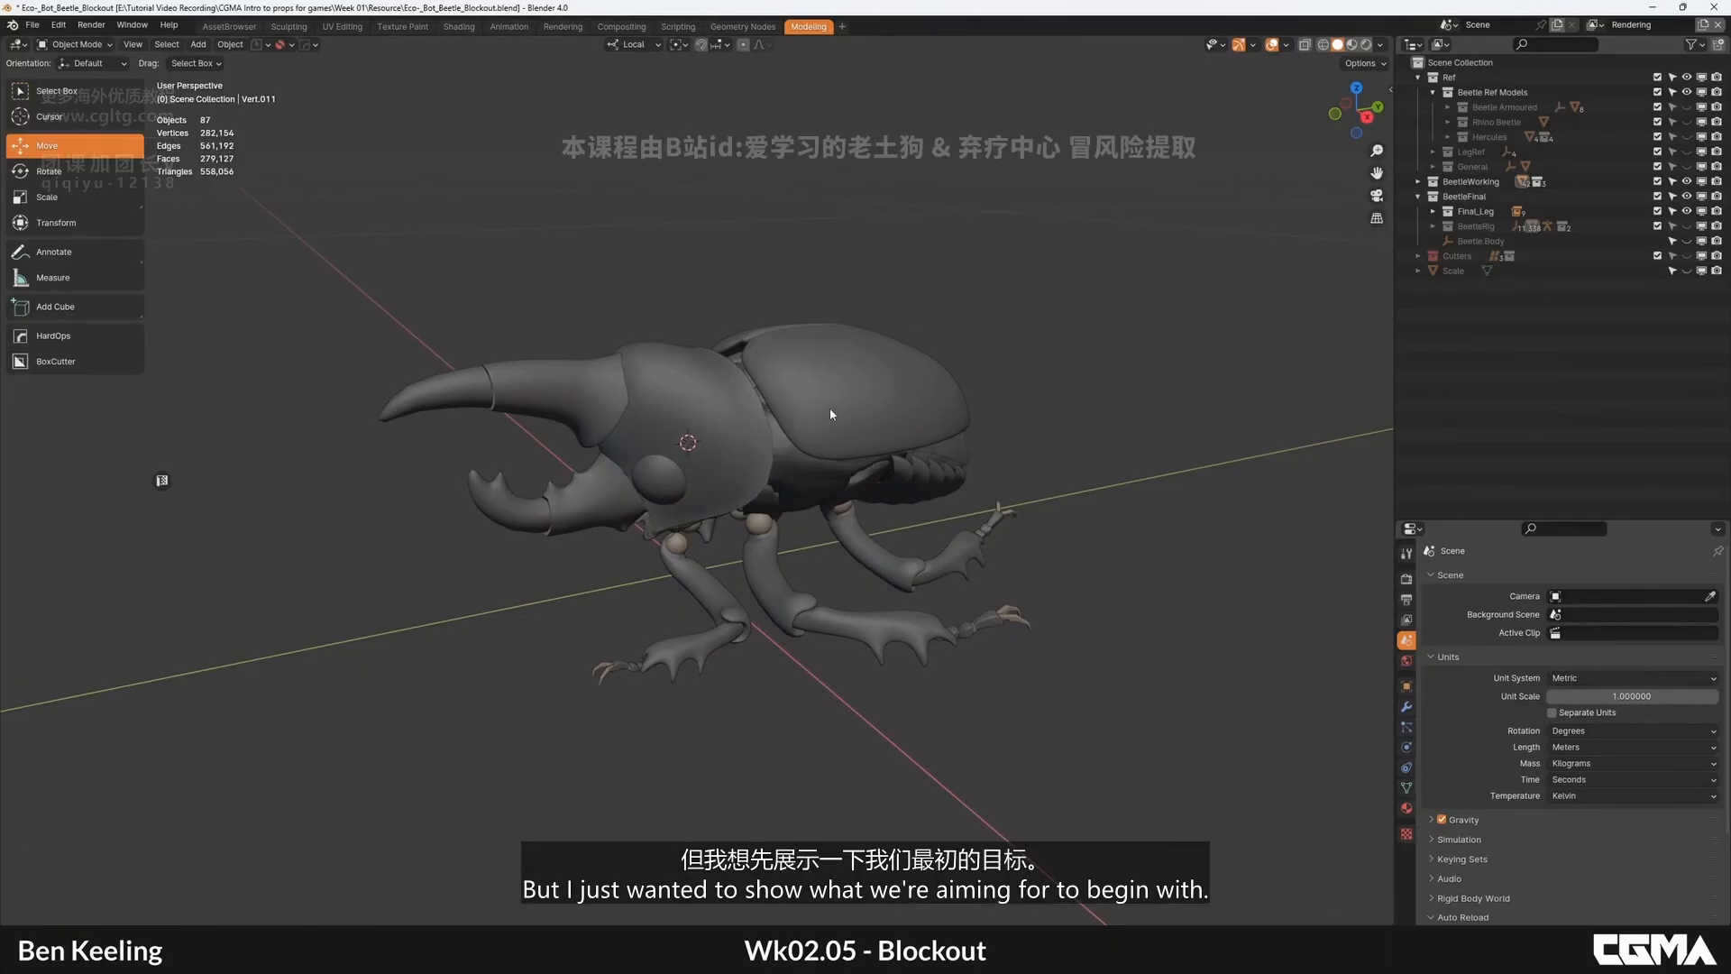
pyautogui.moveTo(869, 419); pyautogui.dragTo(889, 440, button='middle')
pyautogui.click(764, 413)
pyautogui.moveTo(764, 413); pyautogui.dragTo(874, 458, button='middle')
pyautogui.press('F4')
pyautogui.hotkey('alt', 'a')
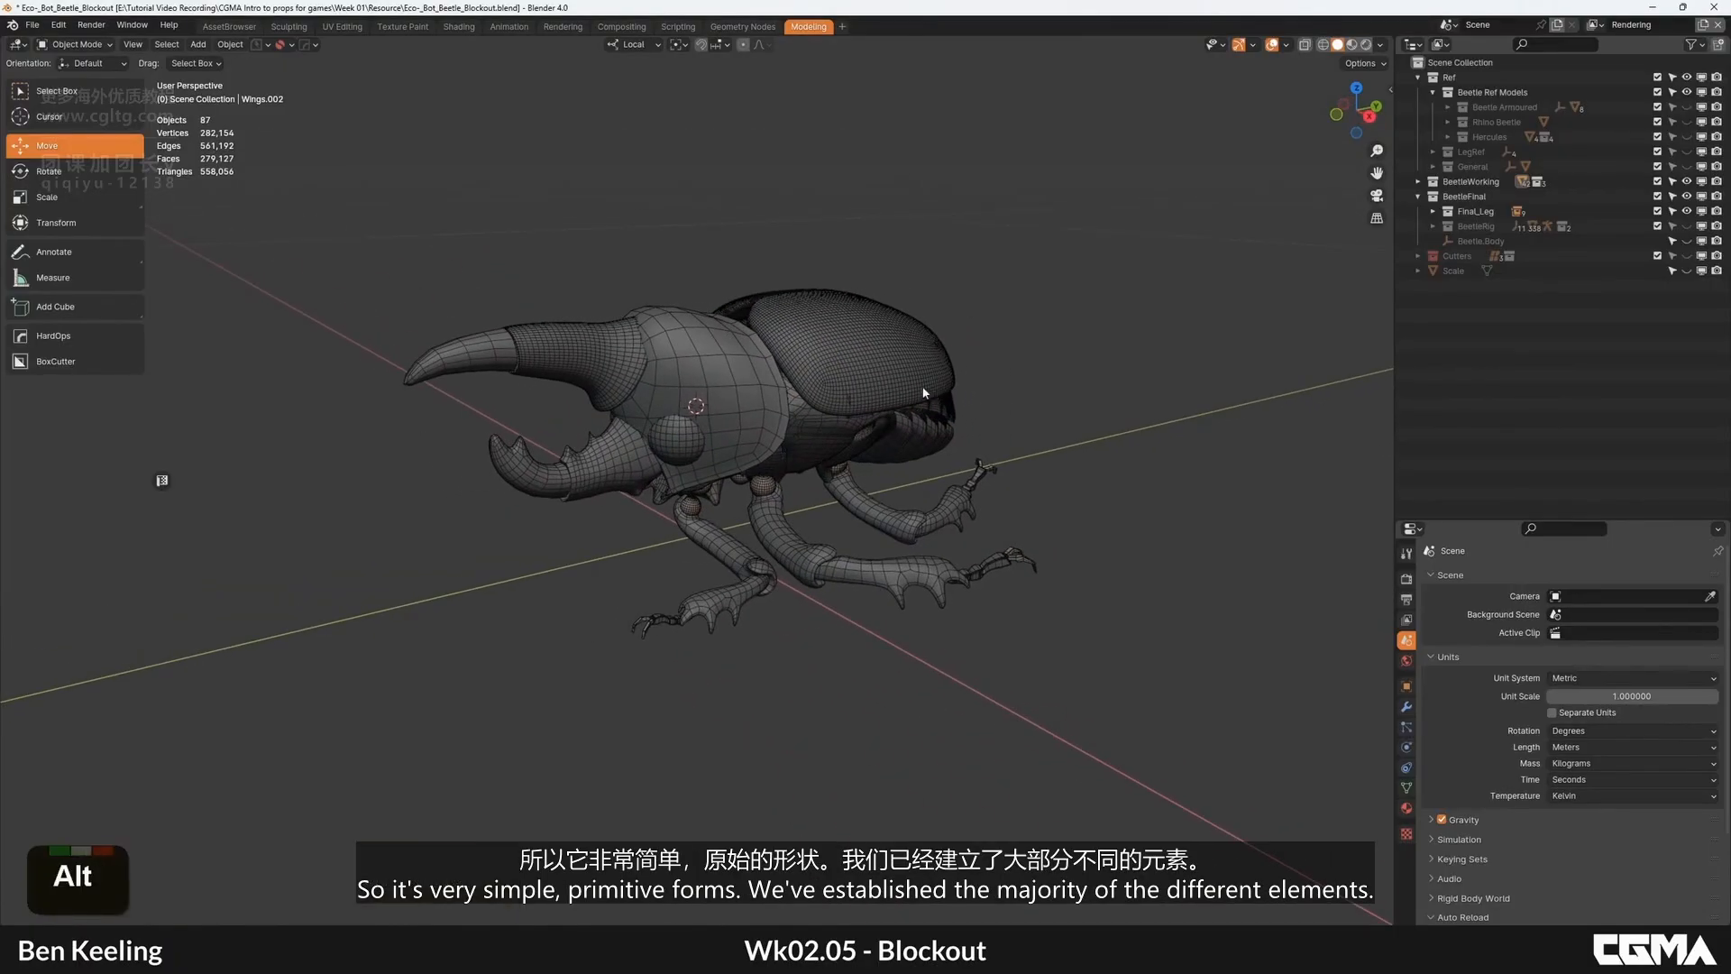
# Step: Select and frame the beetle's eye sphere, inspect the head, horns, legs and back, and clear the selection
pyautogui.click(685, 432)
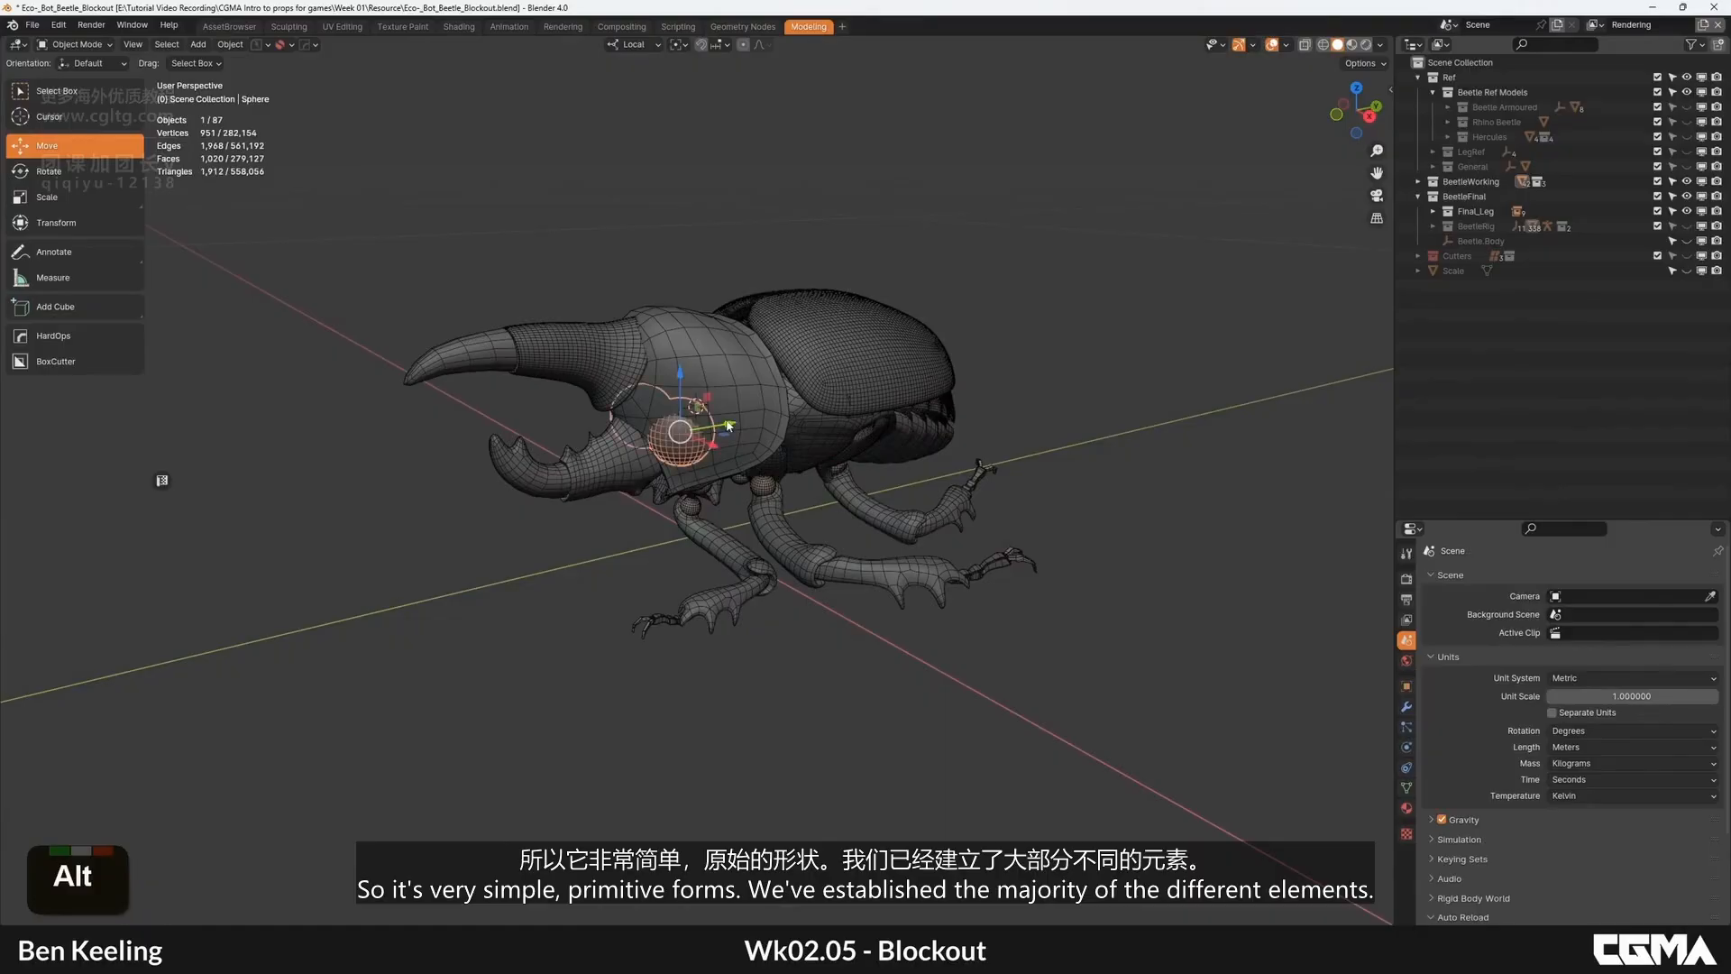
pyautogui.press('KP_Decimal')
pyautogui.scroll(-6, 792, 386)
pyautogui.keyDown('alt'); pyautogui.moveTo(792, 386); pyautogui.dragTo(674, 611, button='middle'); pyautogui.keyUp('alt')
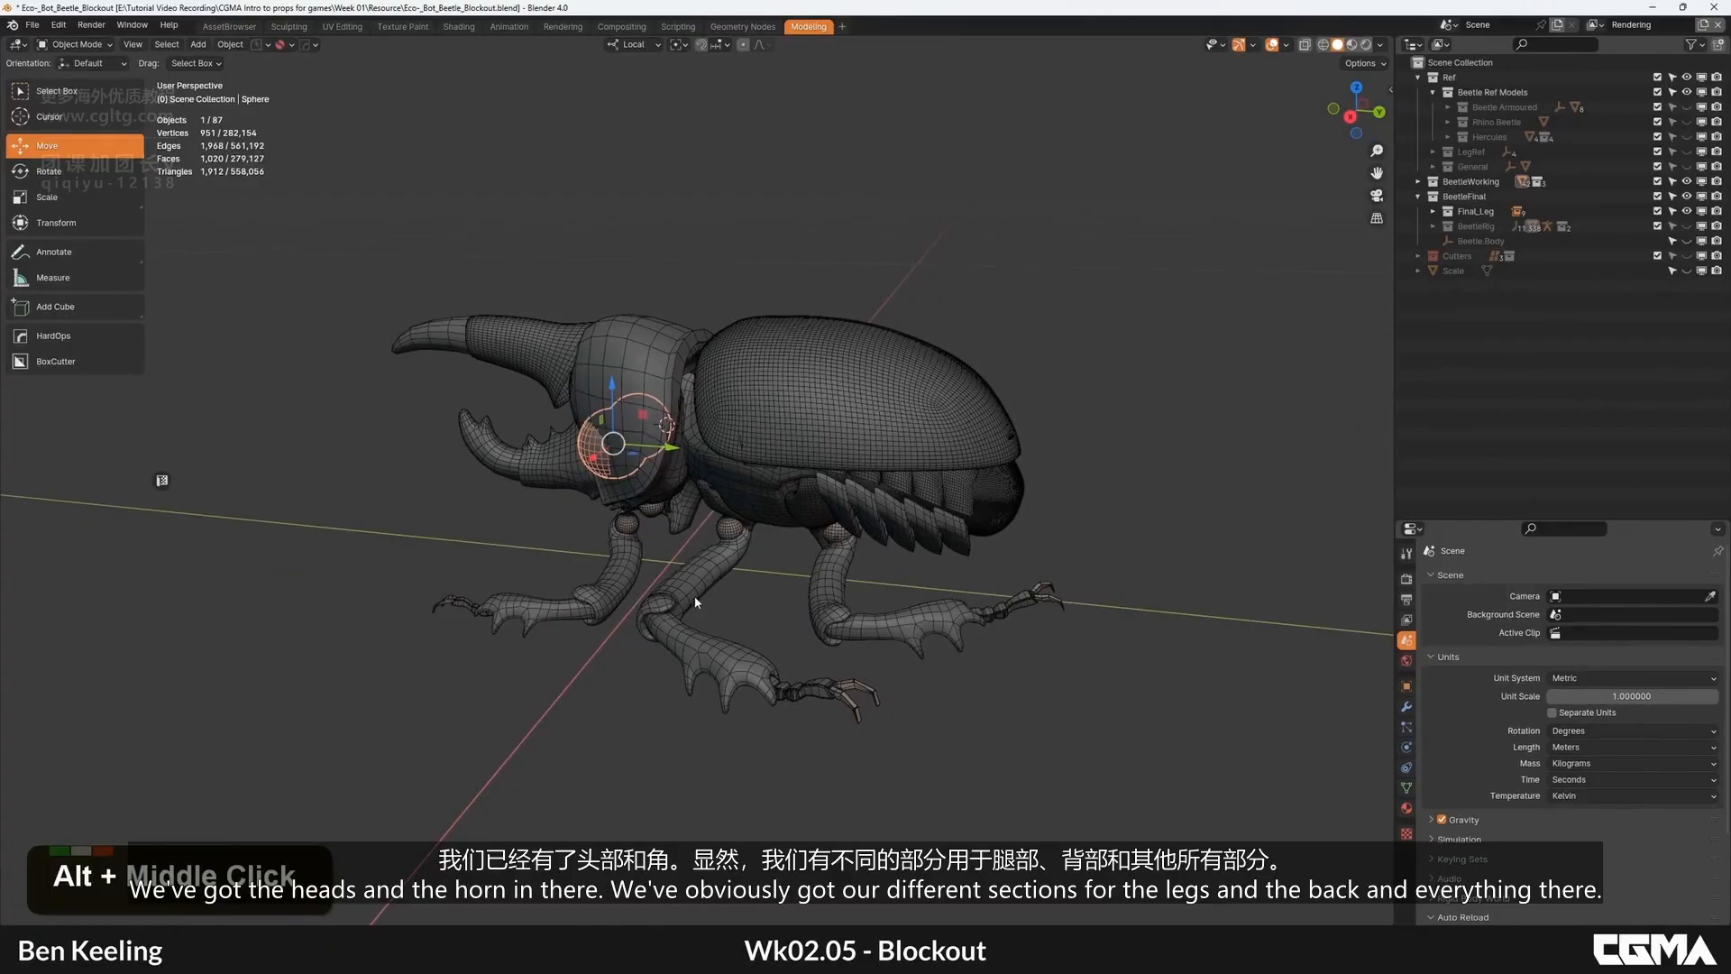
pyautogui.keyDown('alt'); pyautogui.moveTo(921, 547); pyautogui.dragTo(807, 460, button='middle'); pyautogui.keyUp('alt')
pyautogui.scroll(-1, 800, 455)
pyautogui.click(1092, 474)
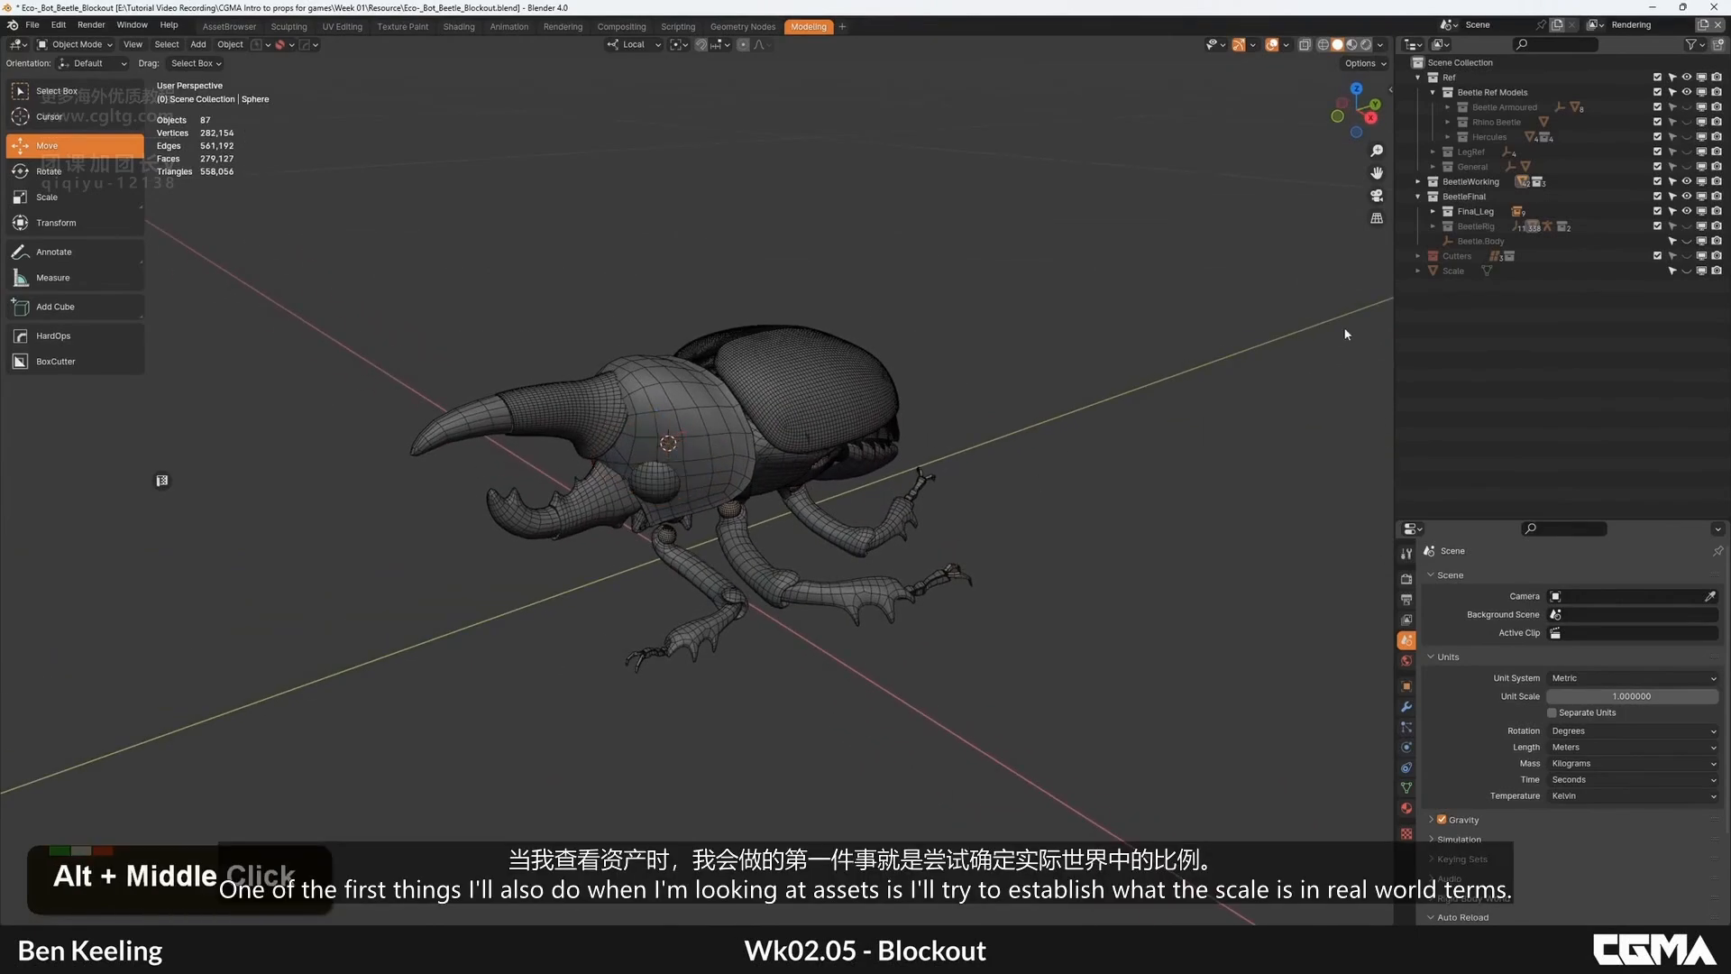
# Step: Unhide the Scale reference box and select it beside the beetle
pyautogui.click(1685, 270)
pyautogui.scroll(-2, 722, 406)
pyautogui.click(645, 379)
pyautogui.keyDown('alt'); pyautogui.moveTo(796, 406); pyautogui.dragTo(950, 543, button='middle'); pyautogui.keyUp('alt')
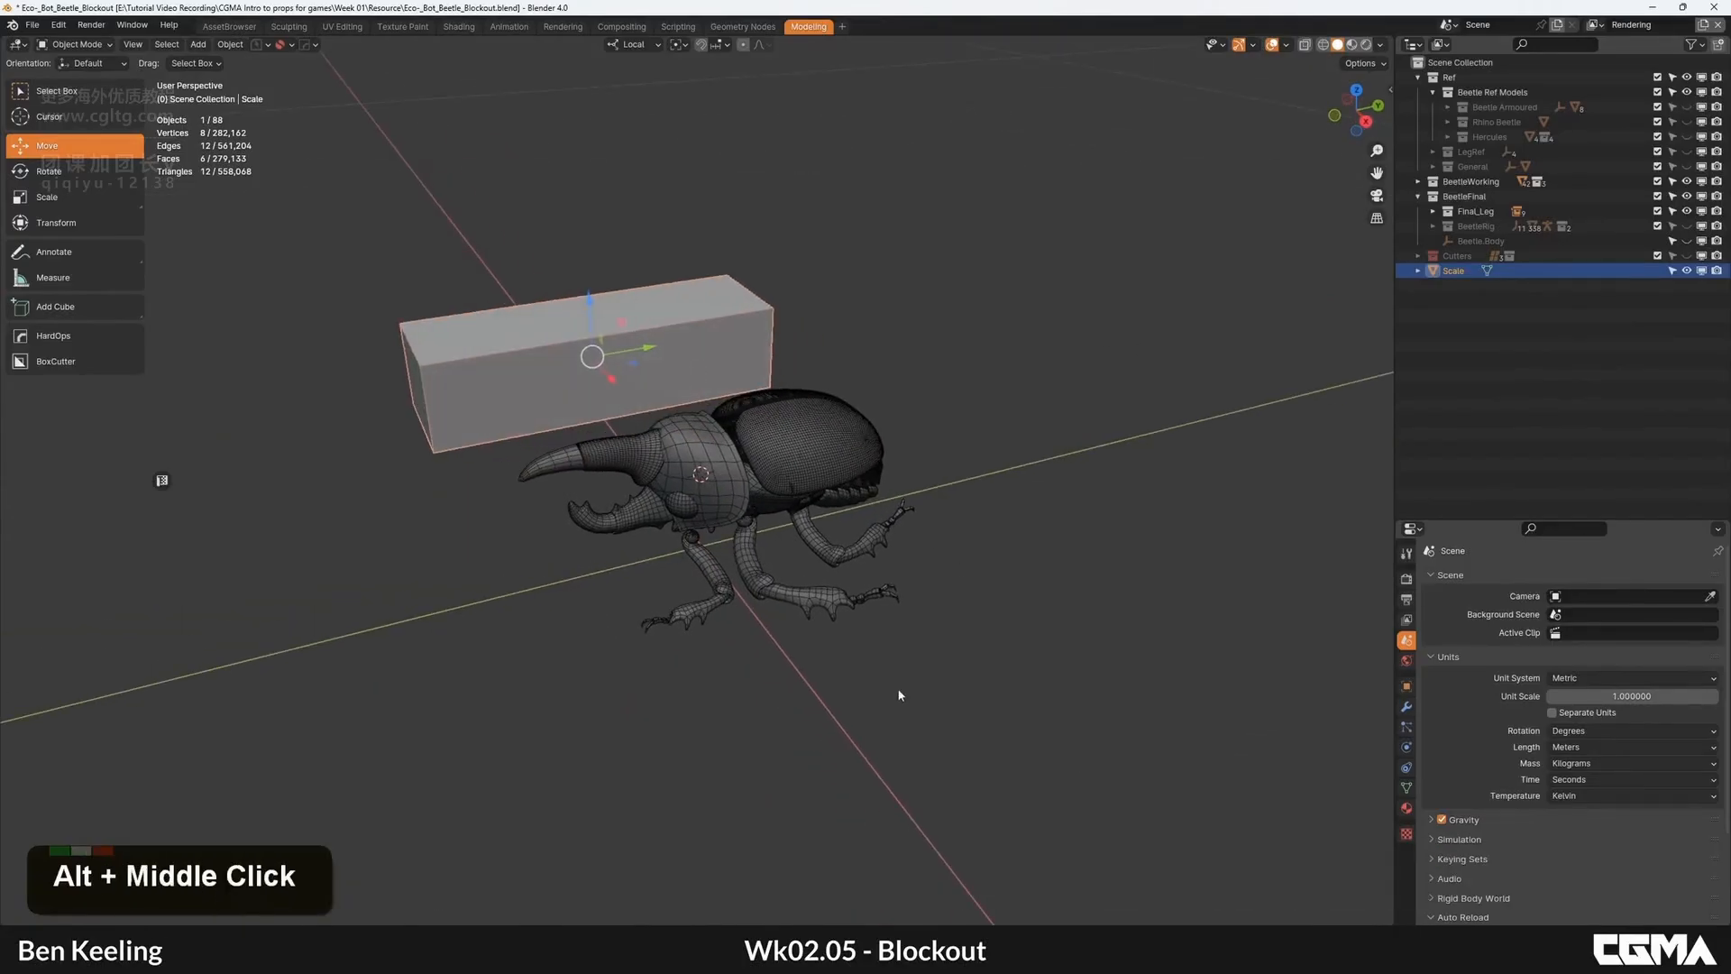
# Step: Switch to the browser, examine the hercules beetle dimension diagram and return to Blender
pyautogui.click(748, 947)
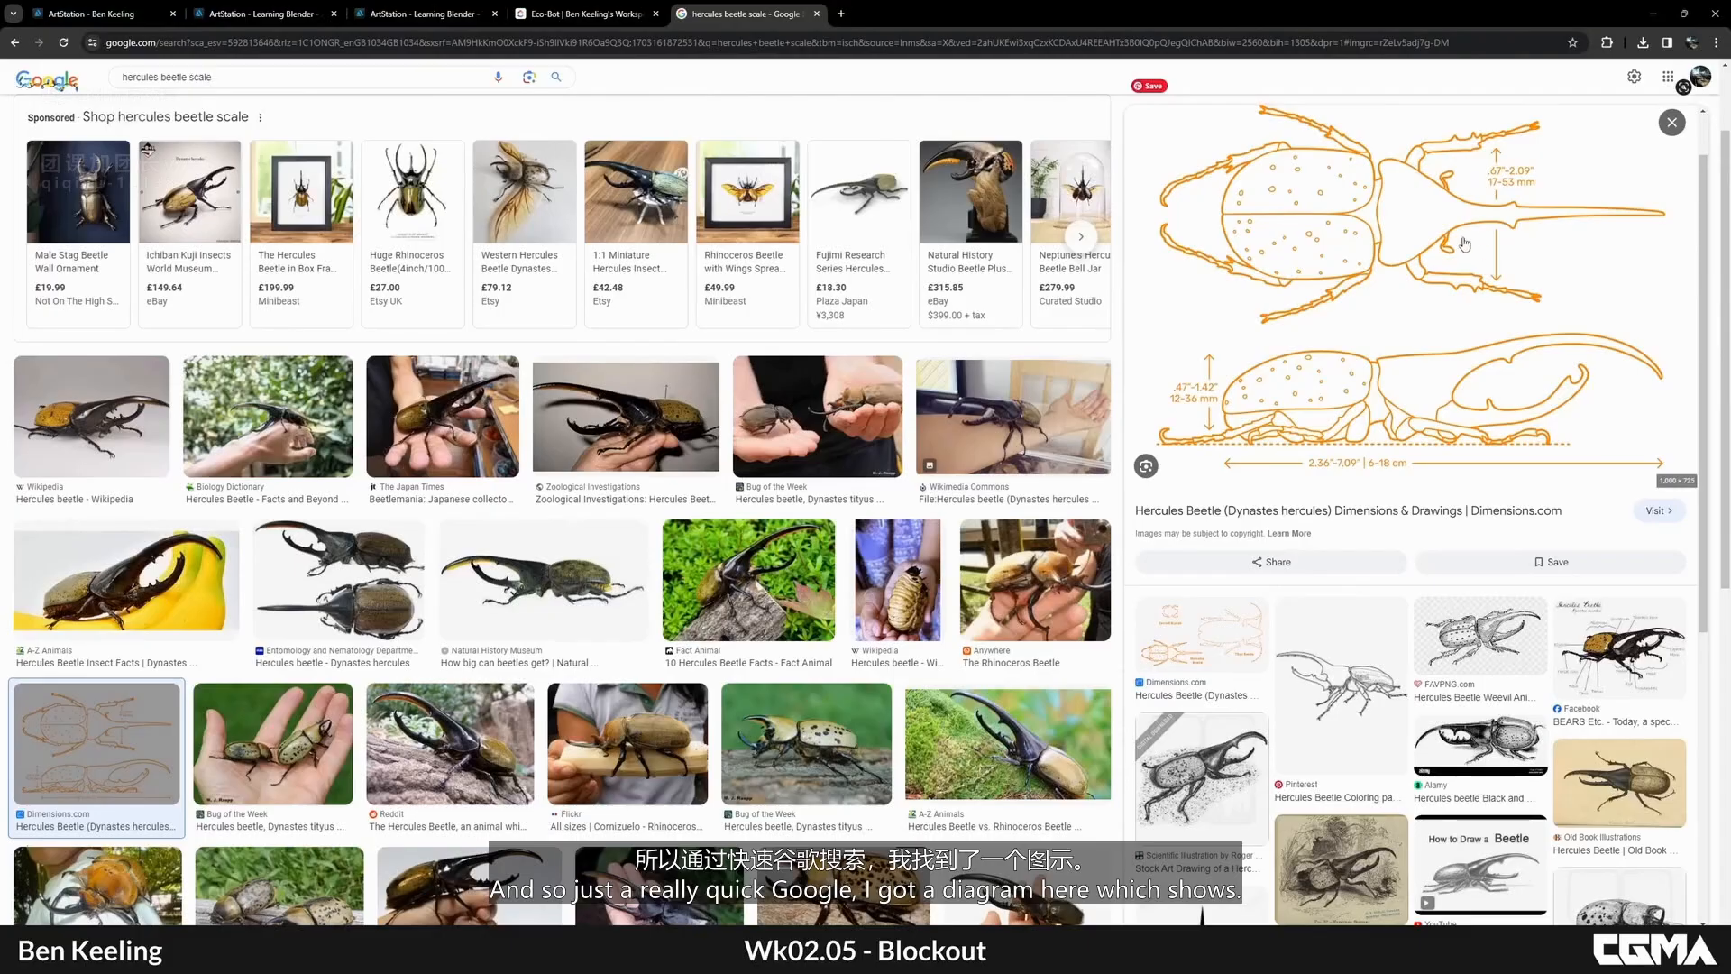
pyautogui.scroll(2, 553, 370)
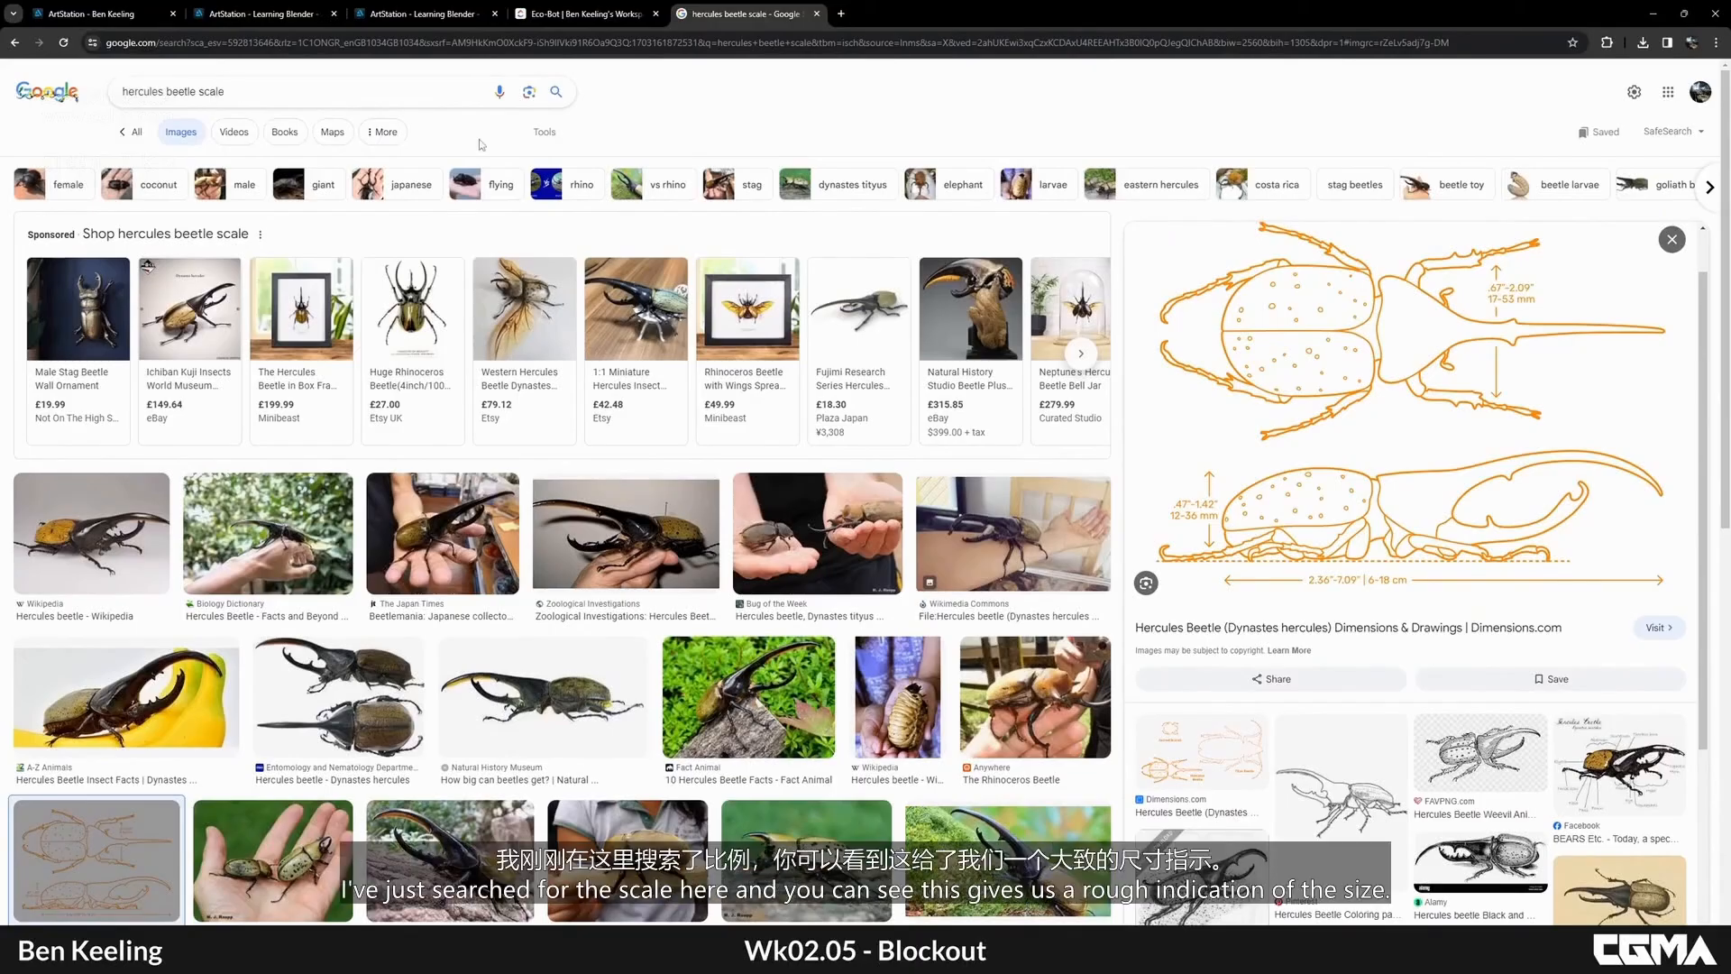
pyautogui.scroll(-1, 749, 465)
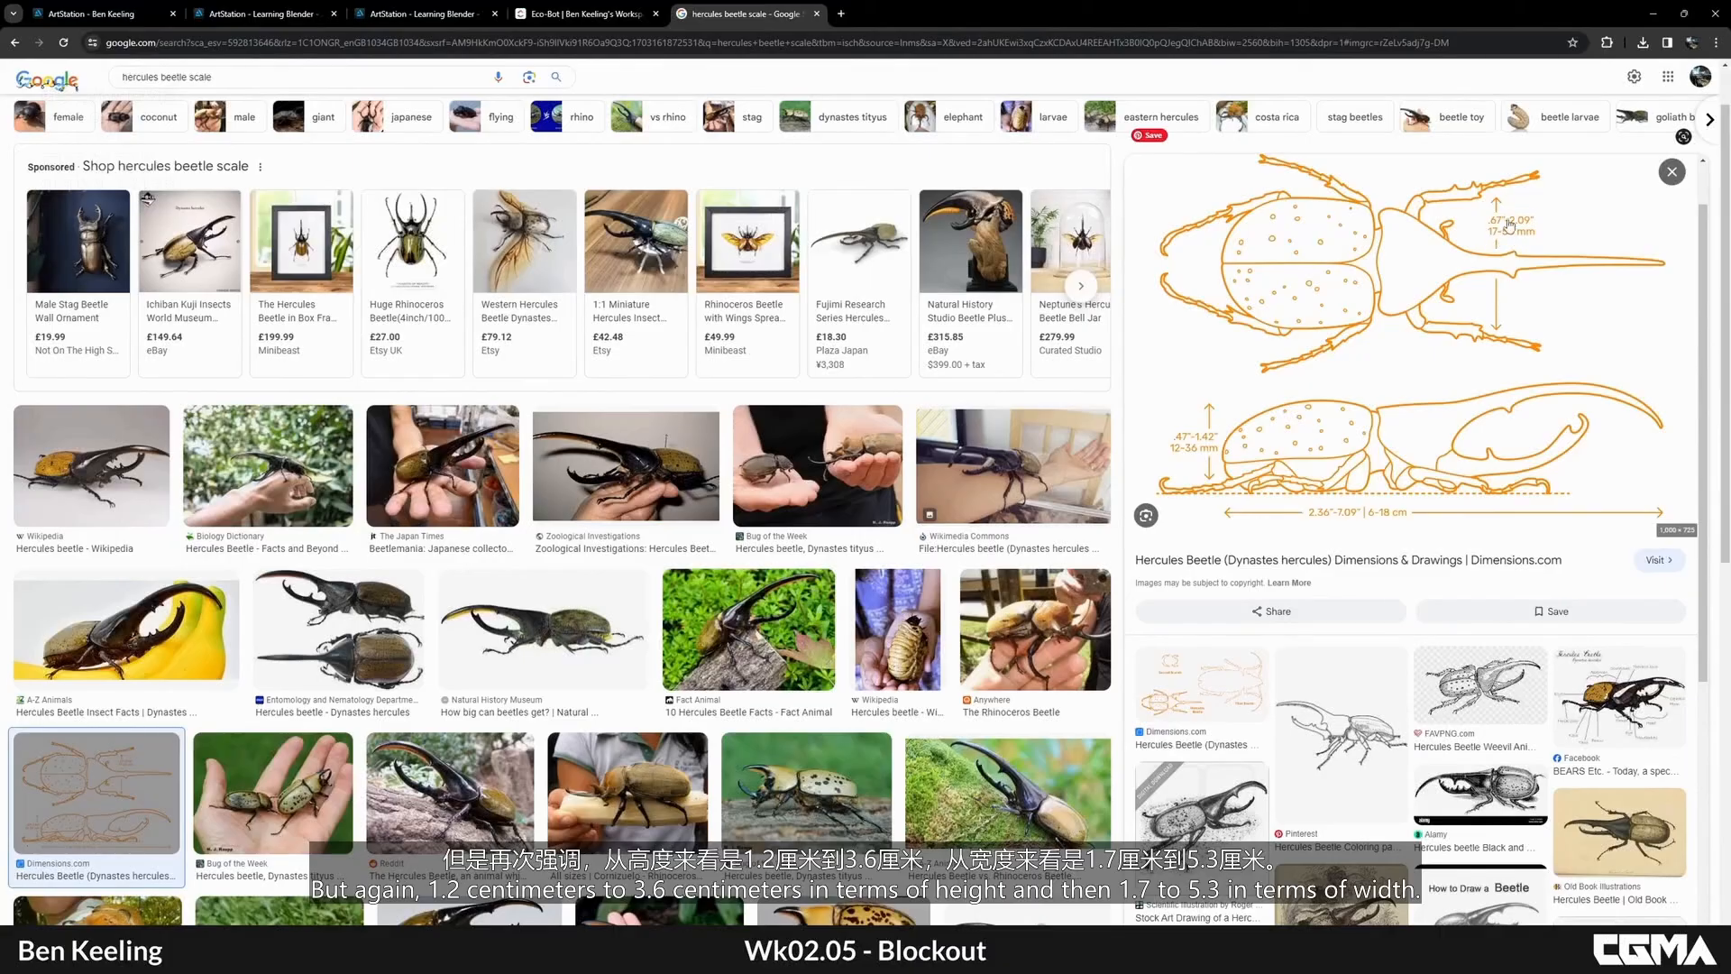
pyautogui.click(1655, 14)
# Step: Show the Scale box's transform properties, move it about 0.12 m along local X onto the beetle and about 0.08 m back beside it
pyautogui.moveTo(1137, 424); pyautogui.dragTo(1036, 359, button='middle')
pyautogui.press('n')
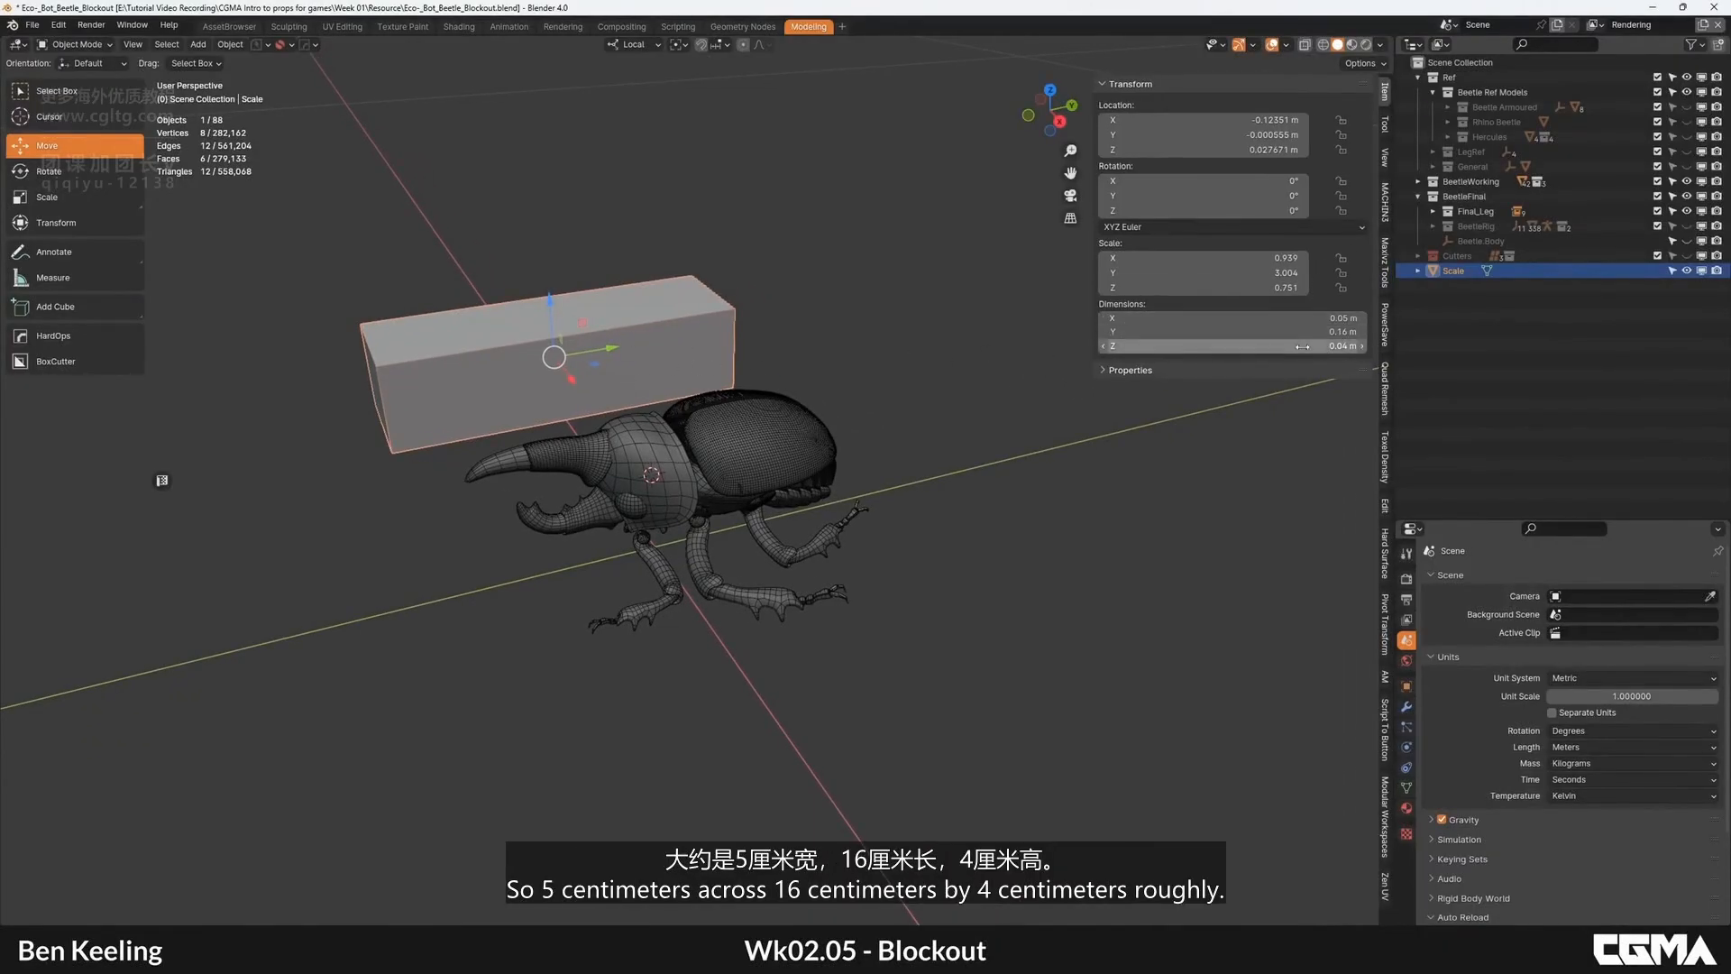
pyautogui.keyDown('alt'); pyautogui.moveTo(728, 429); pyautogui.dragTo(650, 407, button='middle'); pyautogui.keyUp('alt')
pyautogui.moveTo(587, 403); pyautogui.dragTo(751, 513)
pyautogui.keyDown('alt'); pyautogui.moveTo(859, 541); pyautogui.dragTo(636, 520, button='middle'); pyautogui.keyUp('alt')
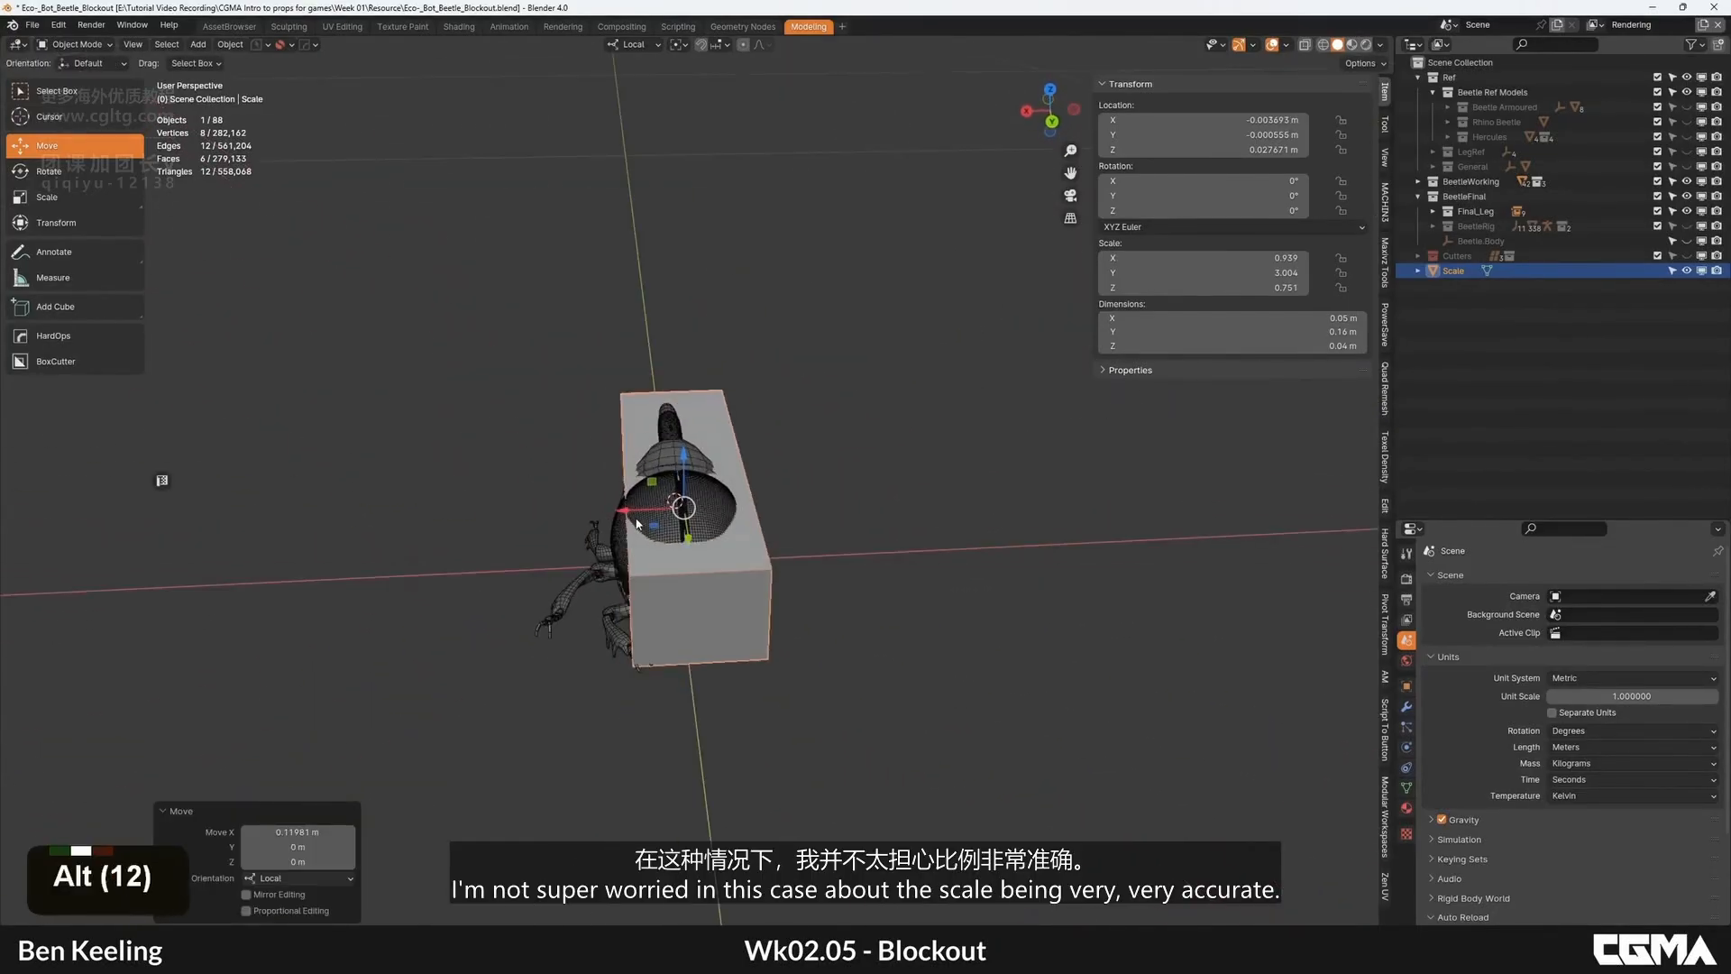
pyautogui.moveTo(631, 511); pyautogui.dragTo(821, 504)
pyautogui.keyDown('alt'); pyautogui.moveTo(821, 504); pyautogui.dragTo(682, 465, button='middle'); pyautogui.keyUp('alt')
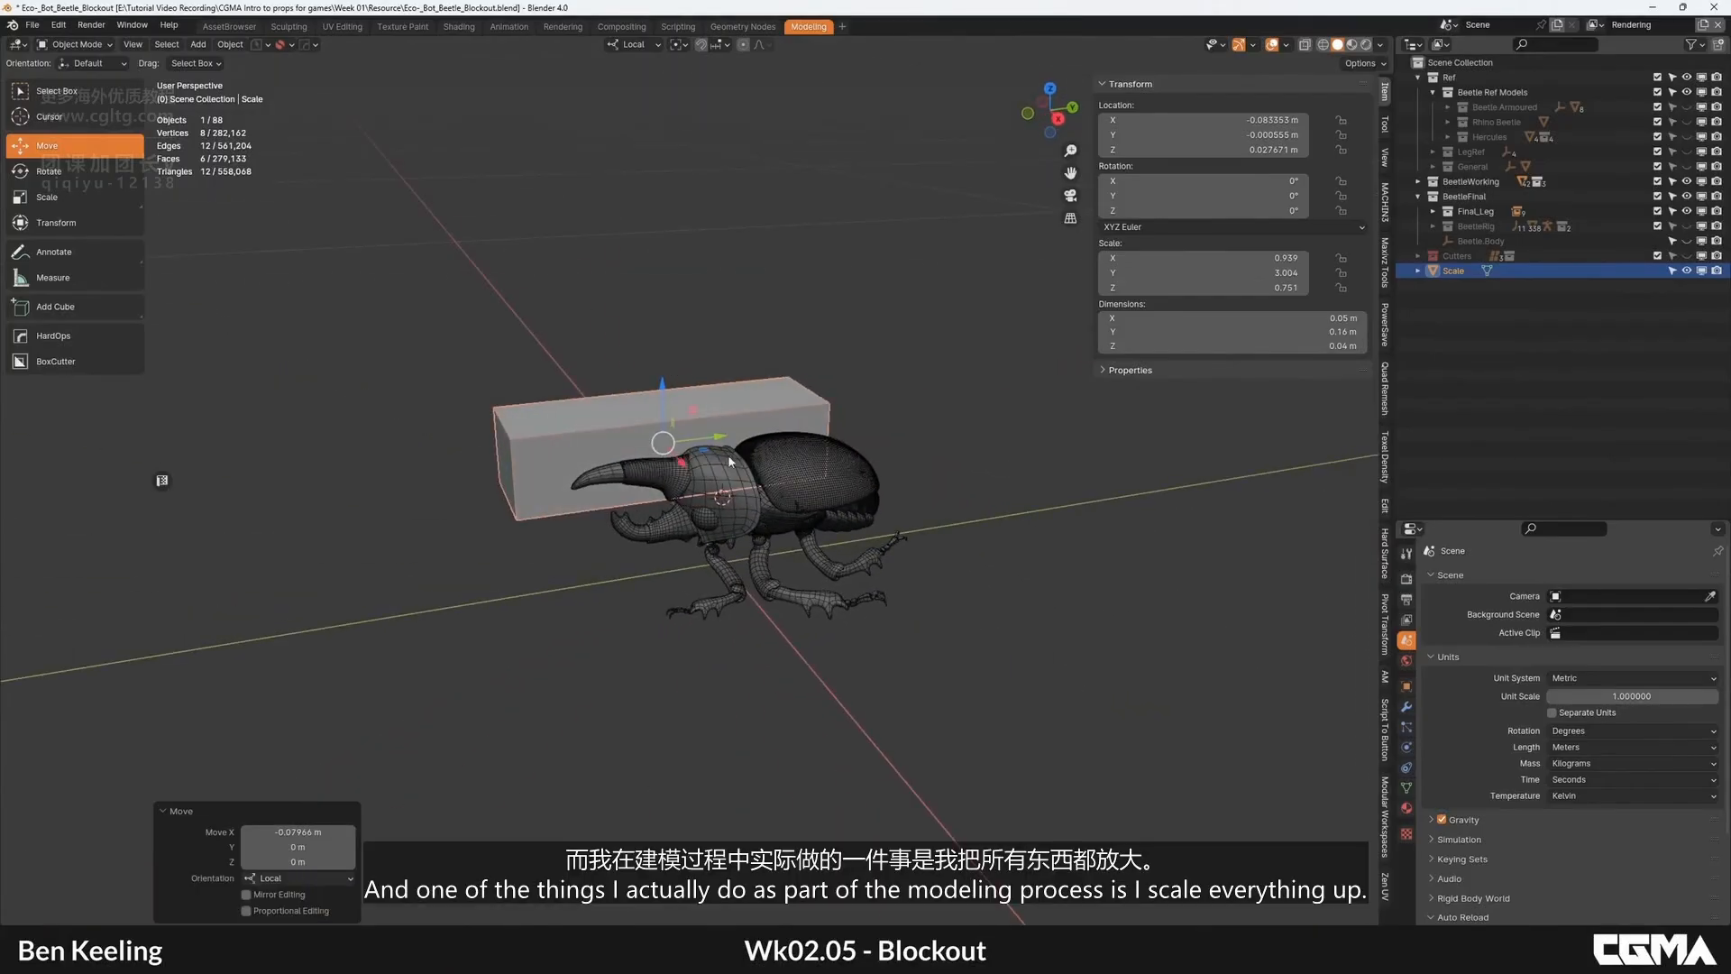
# Step: Reselect the Scale box and move it about 0.223 m along X to the other side of the beetle
pyautogui.click(836, 496)
pyautogui.doubleClick(809, 445)
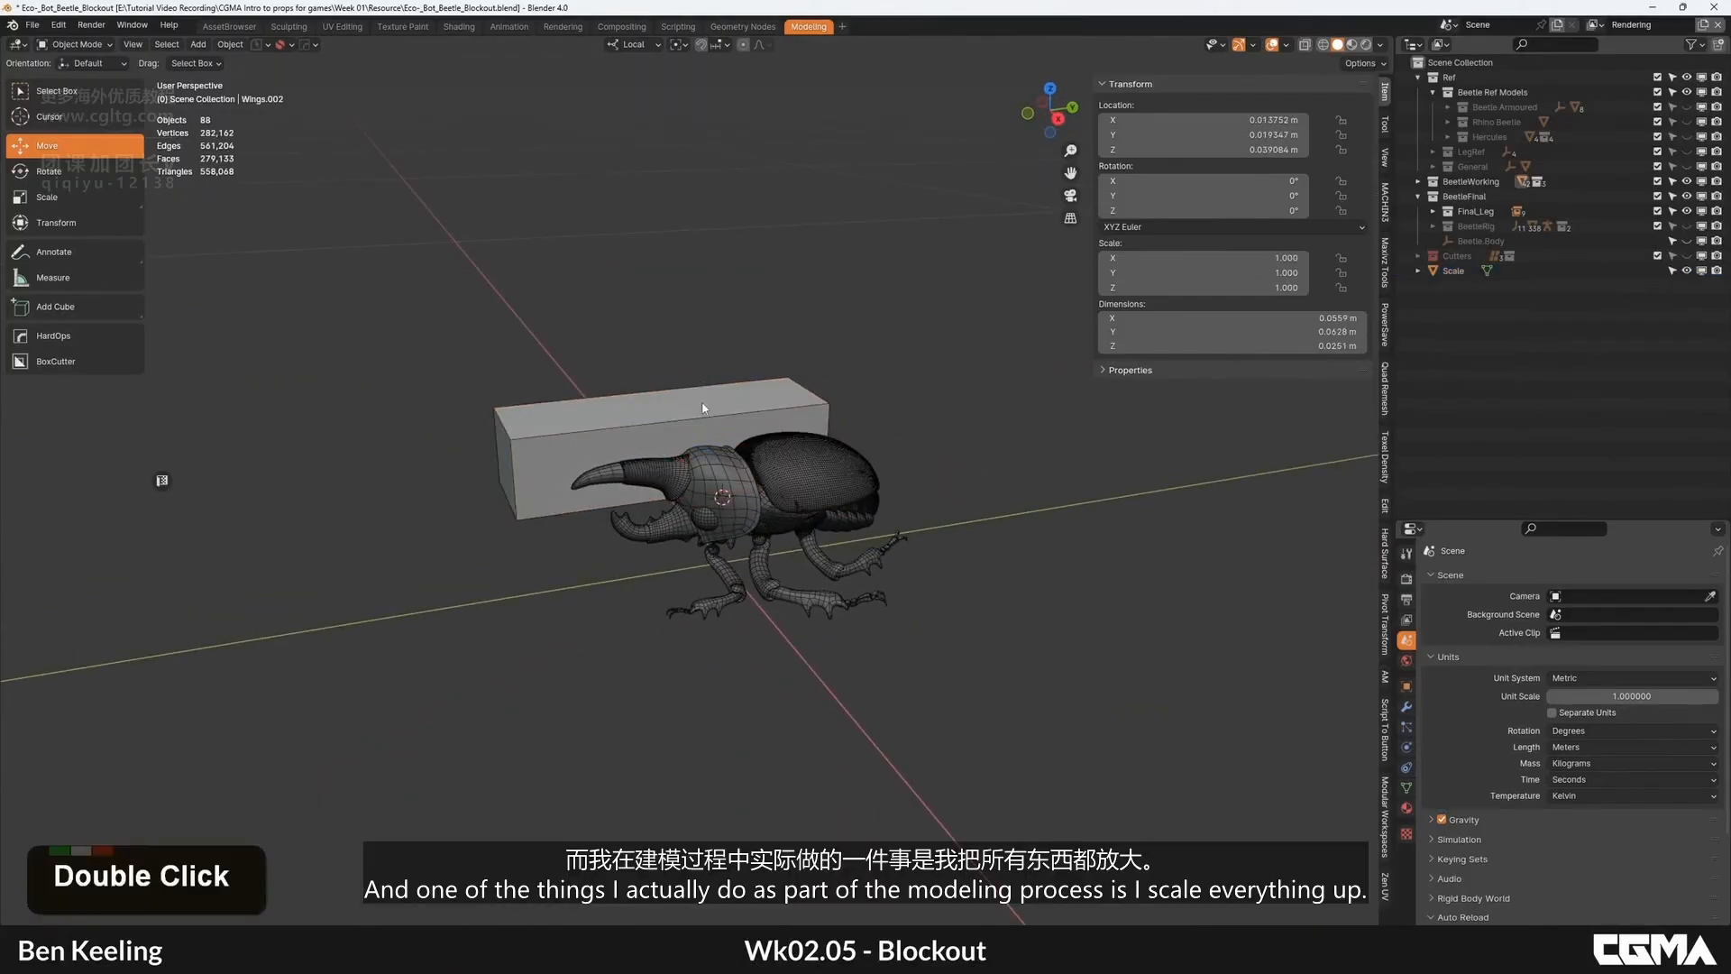
pyautogui.middleClick(763, 440)
pyautogui.keyDown('alt'); pyautogui.moveTo(763, 440); pyautogui.dragTo(689, 398, button='middle'); pyautogui.keyUp('alt')
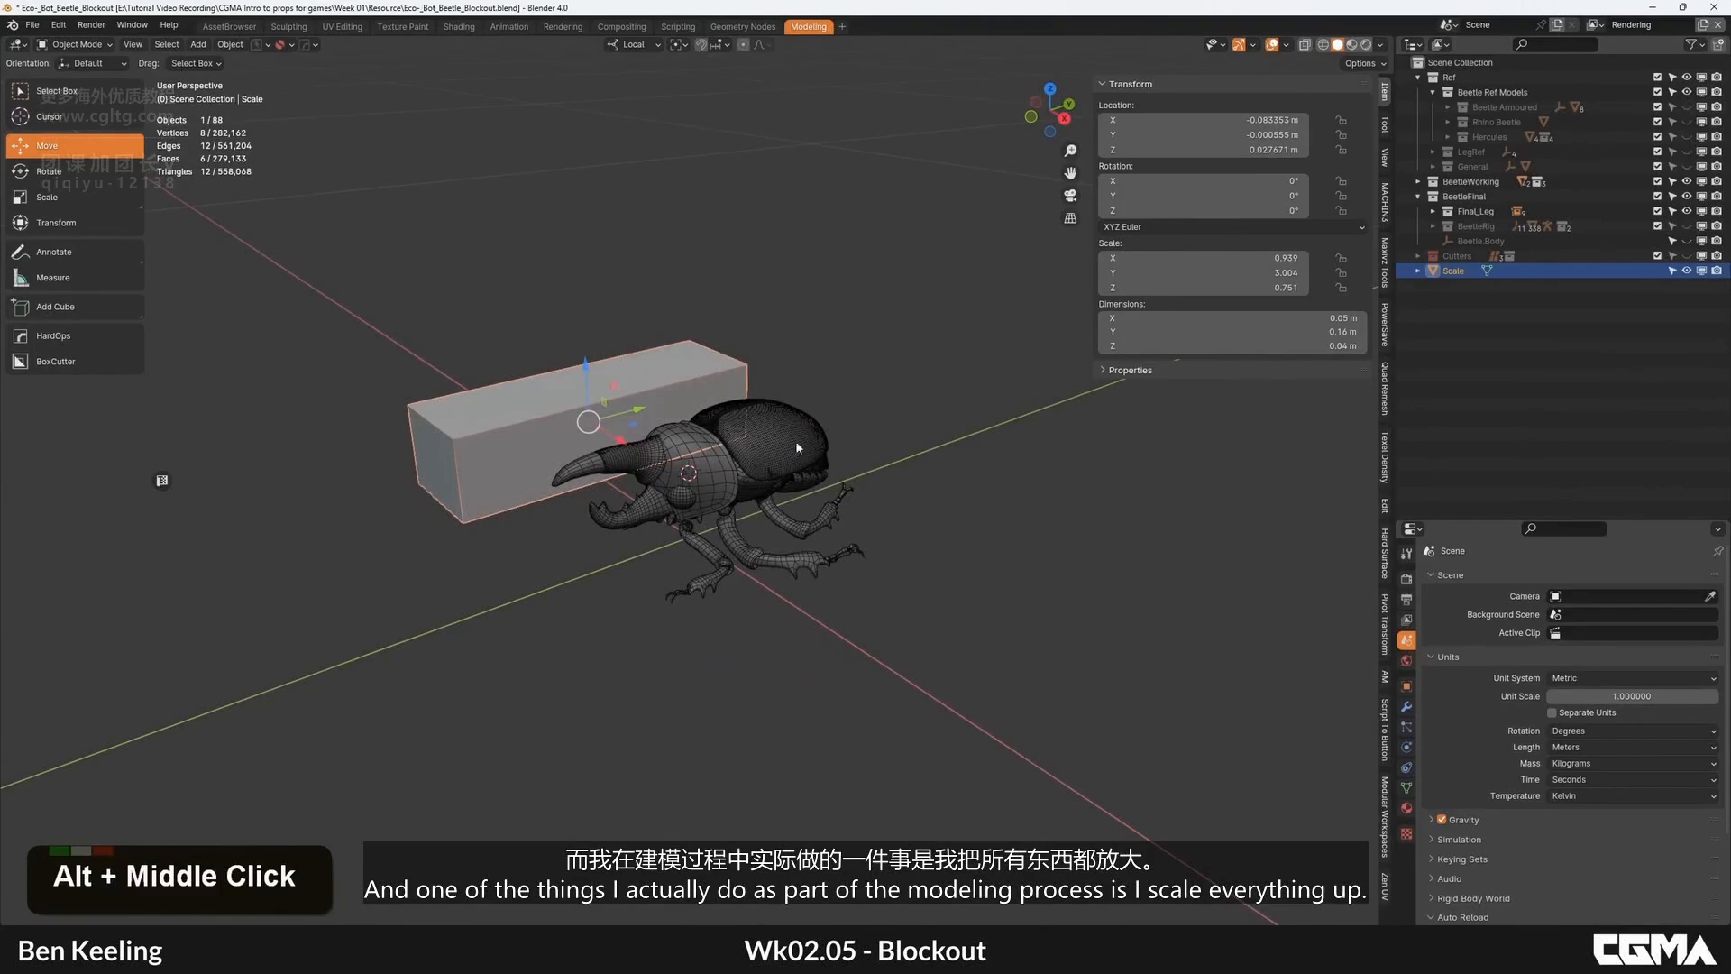
pyautogui.scroll(-2, 754, 475)
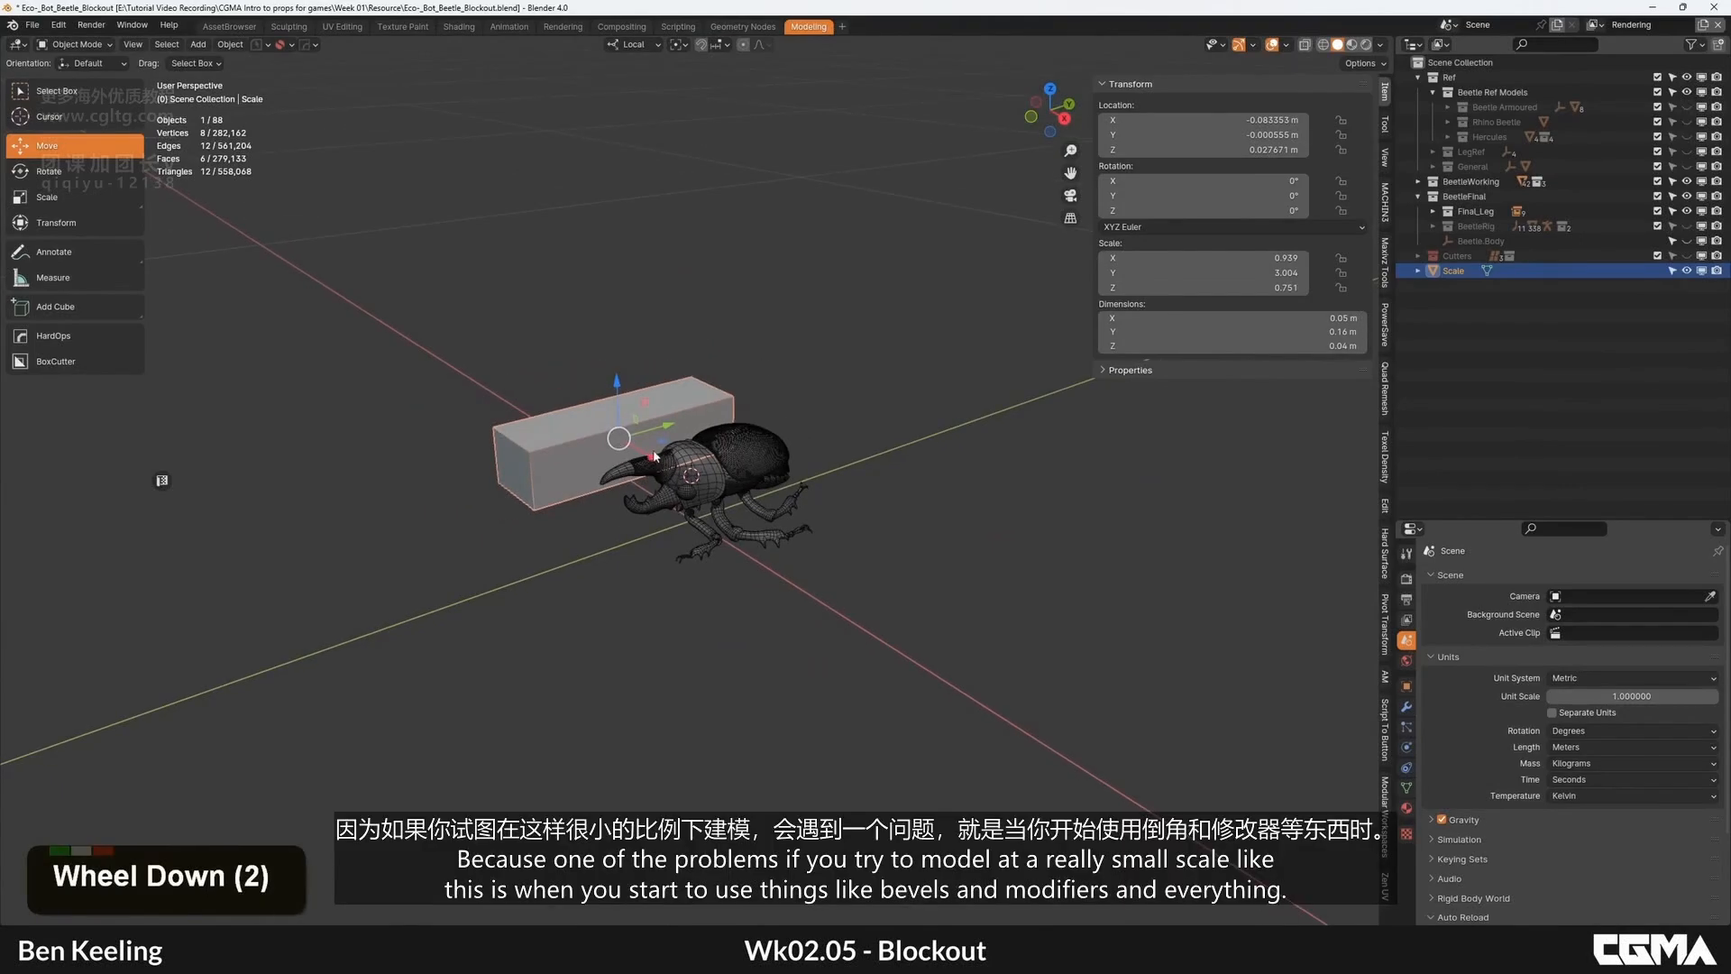
pyautogui.press('g')
pyautogui.press('x')
pyautogui.moveTo(763, 498); pyautogui.dragTo(915, 579)
pyautogui.moveTo(889, 538); pyautogui.dragTo(866, 525, button='middle')
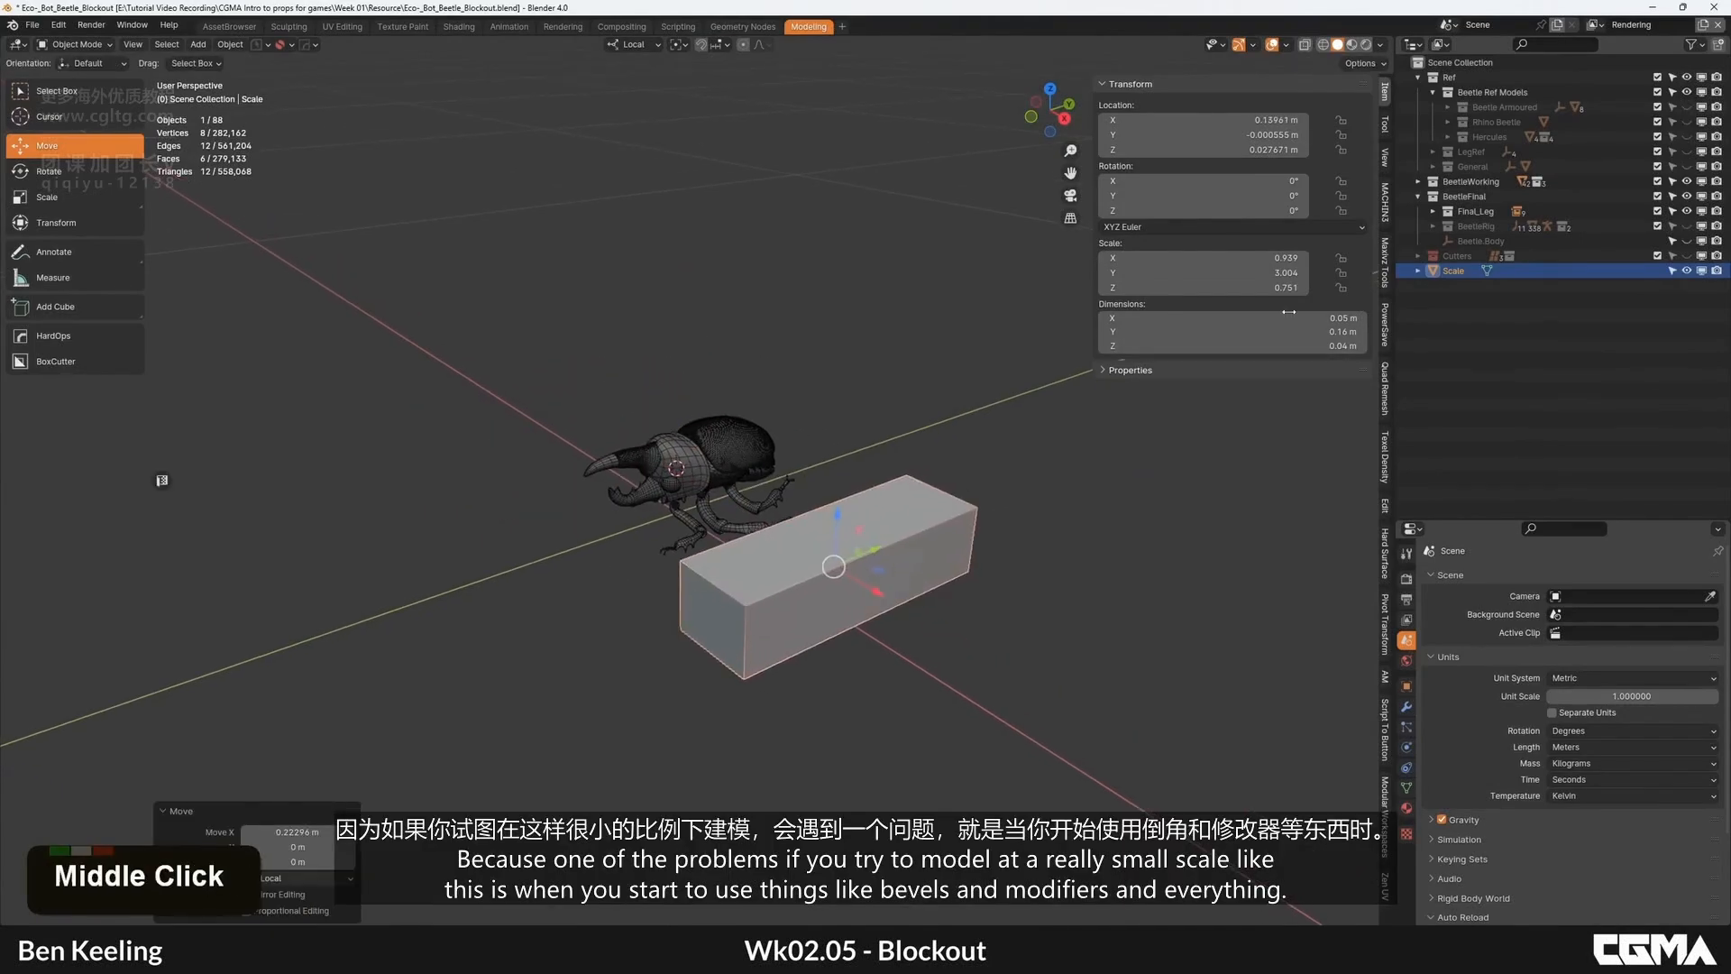
# Step: Add a HardOps bevel of about 0.003 m to the Scale box
pyautogui.keyDown('alt'); pyautogui.moveTo(1024, 501); pyautogui.dragTo(888, 476, button='middle'); pyautogui.keyUp('alt')
pyautogui.scroll(2, 821, 512)
pyautogui.press('q')
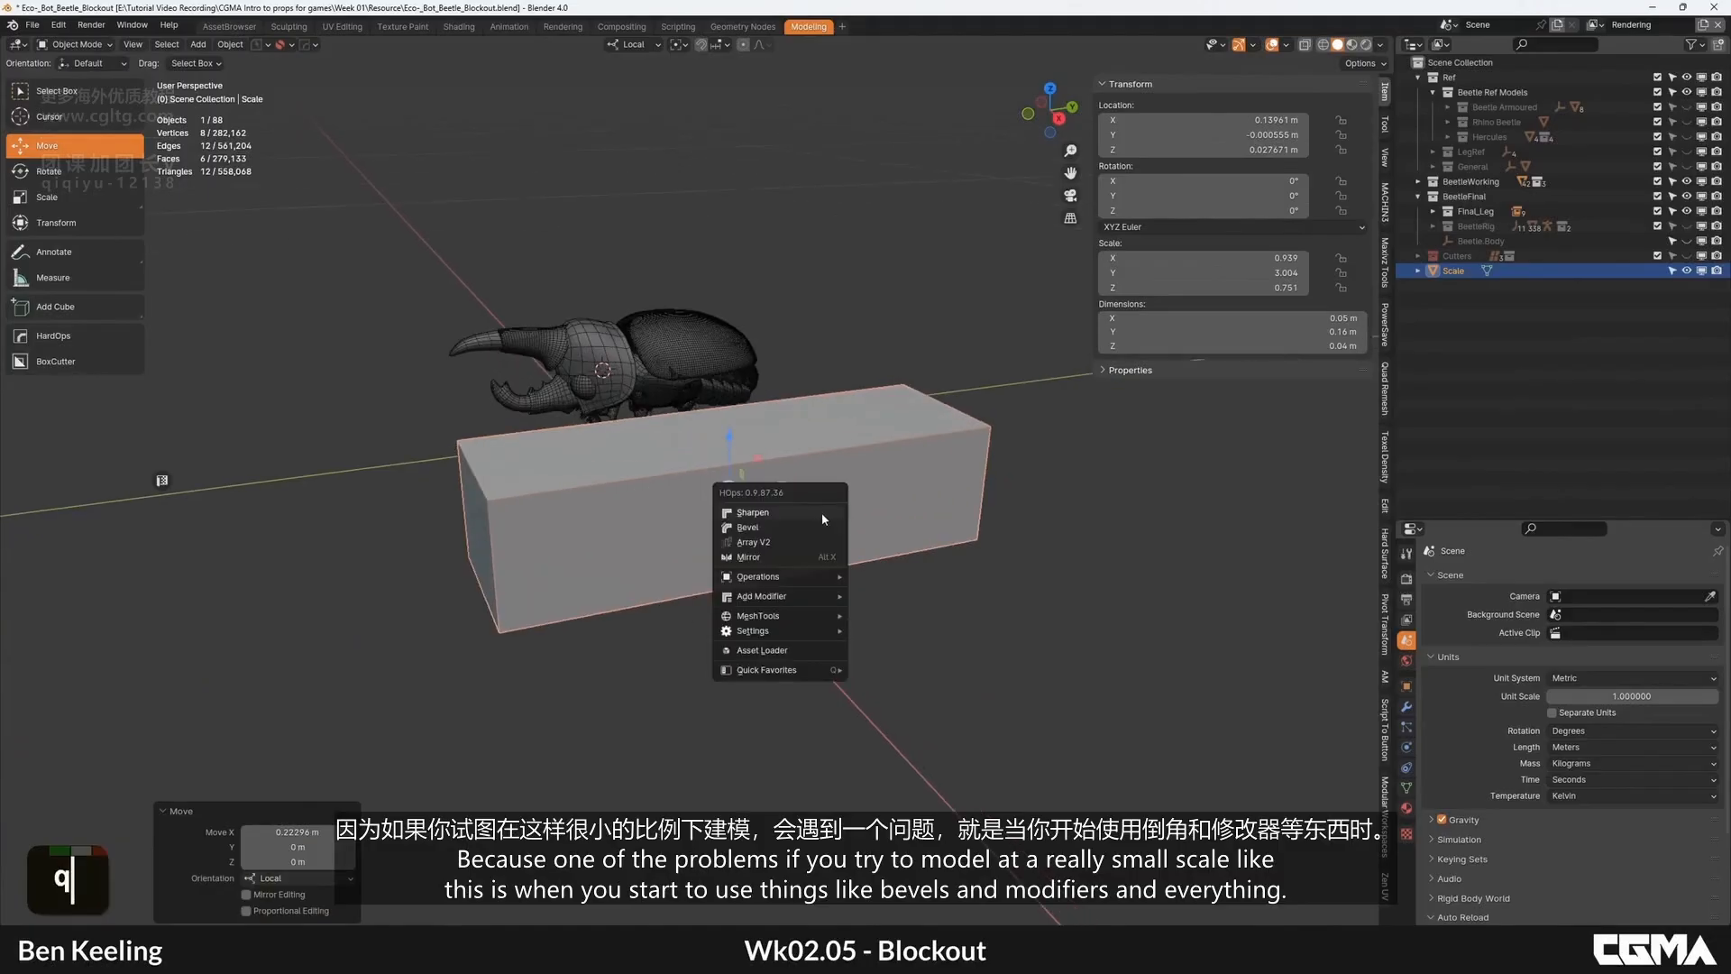
pyautogui.click(793, 528)
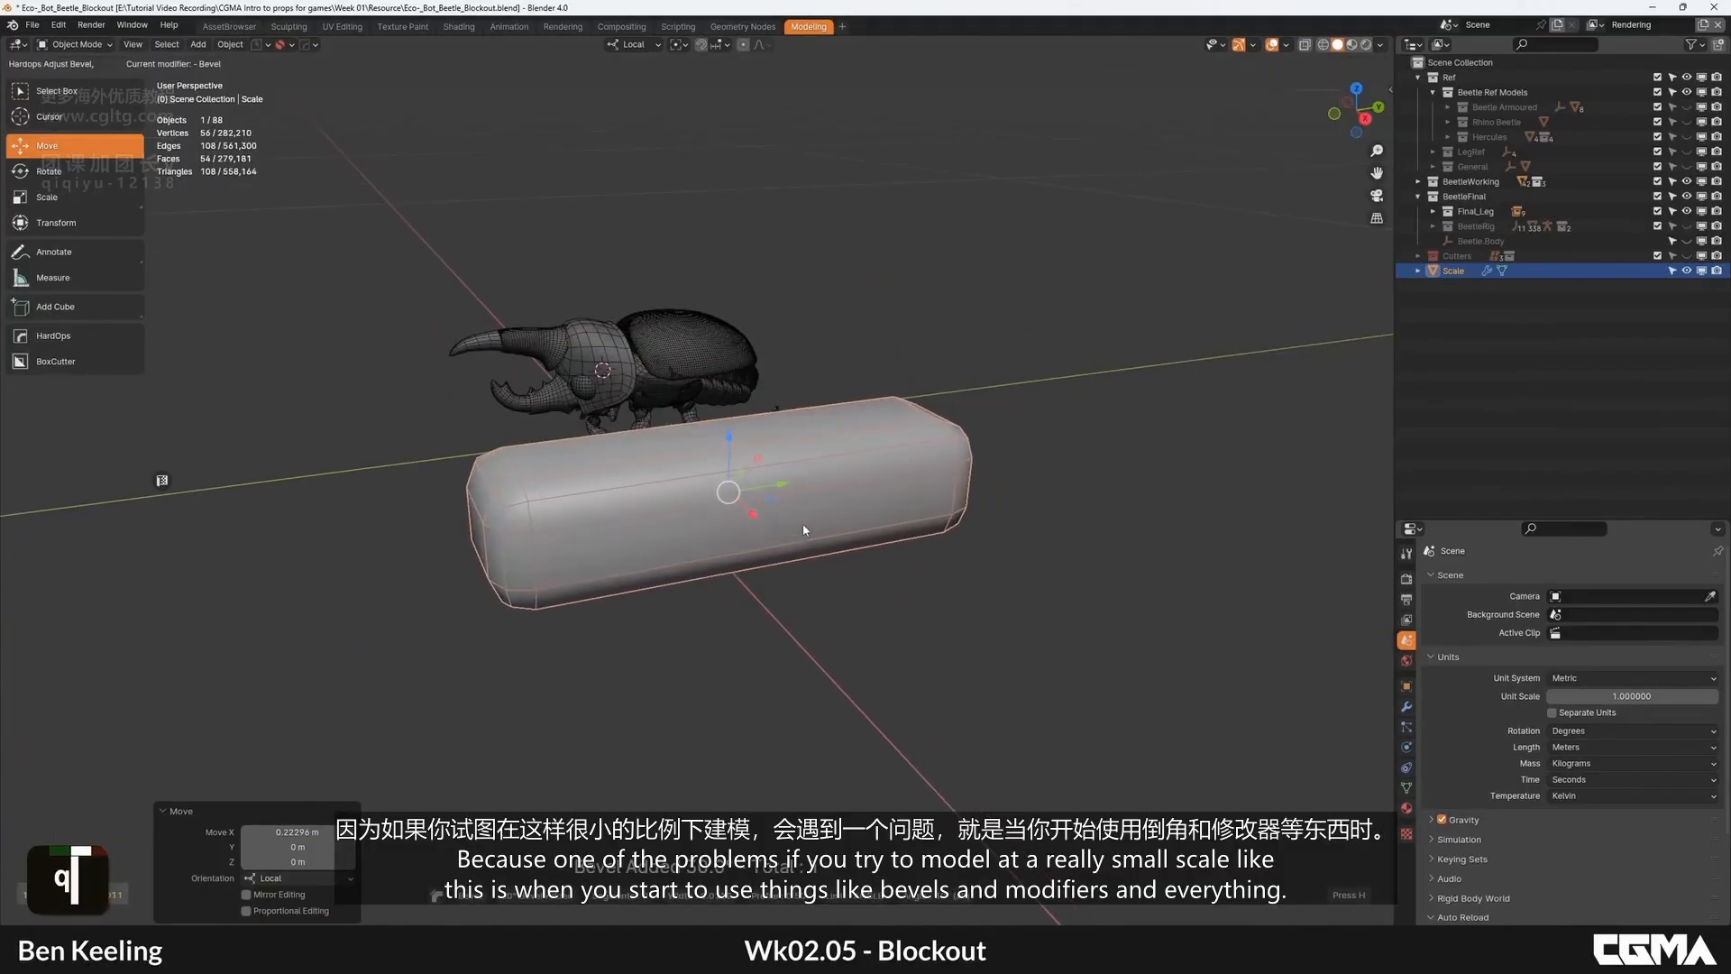
pyautogui.keyDown('shift'); pyautogui.click(821, 521); pyautogui.keyUp('shift')
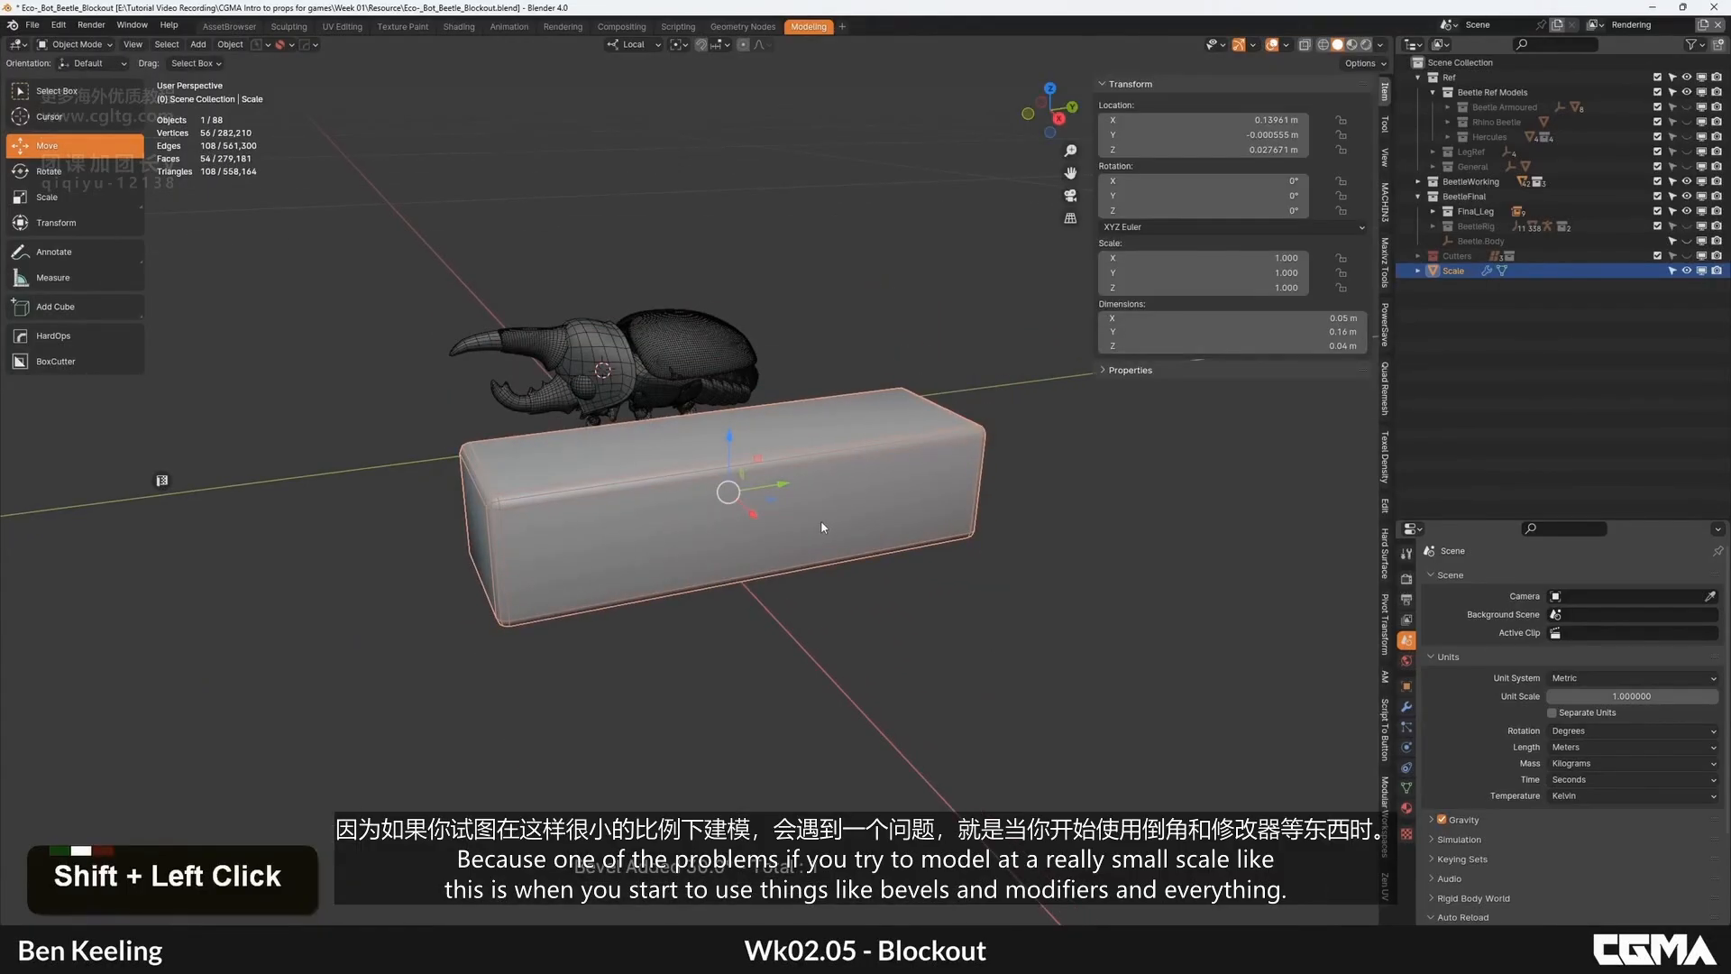
# Step: Show the Scale box's Bevel modifier settings and check the bevel amount
pyautogui.click(1406, 706)
pyautogui.click(1428, 633)
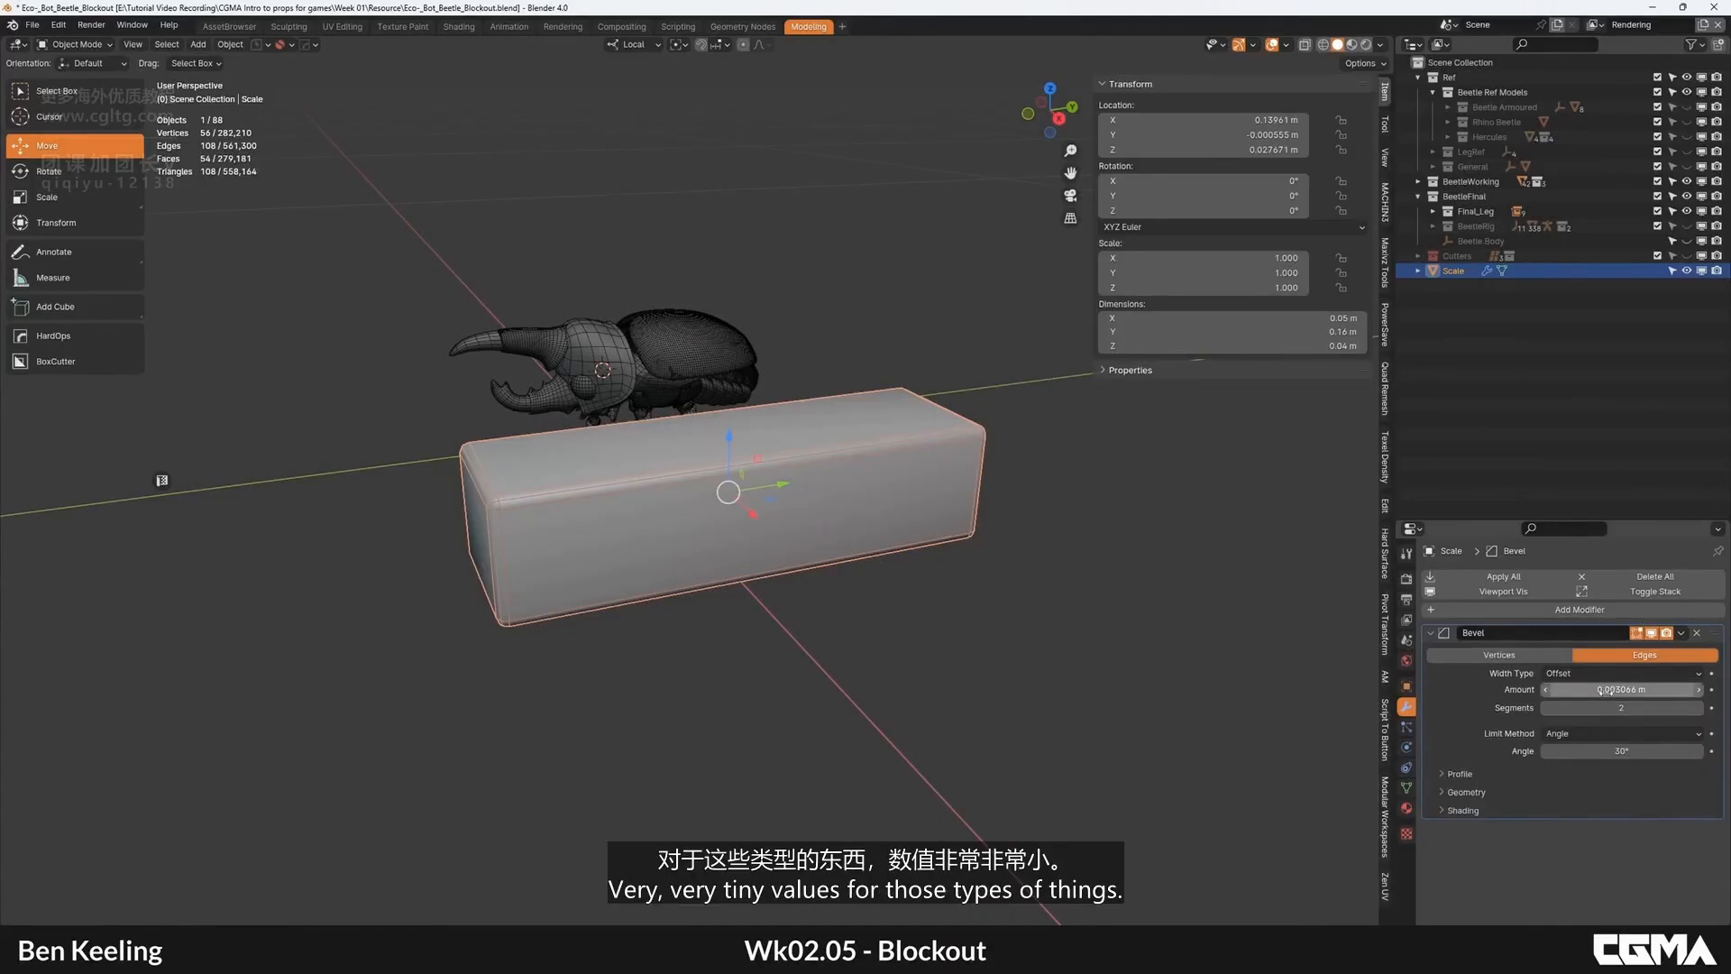
pyautogui.keyDown('alt'); pyautogui.middleClick(679, 539); pyautogui.keyUp('alt')
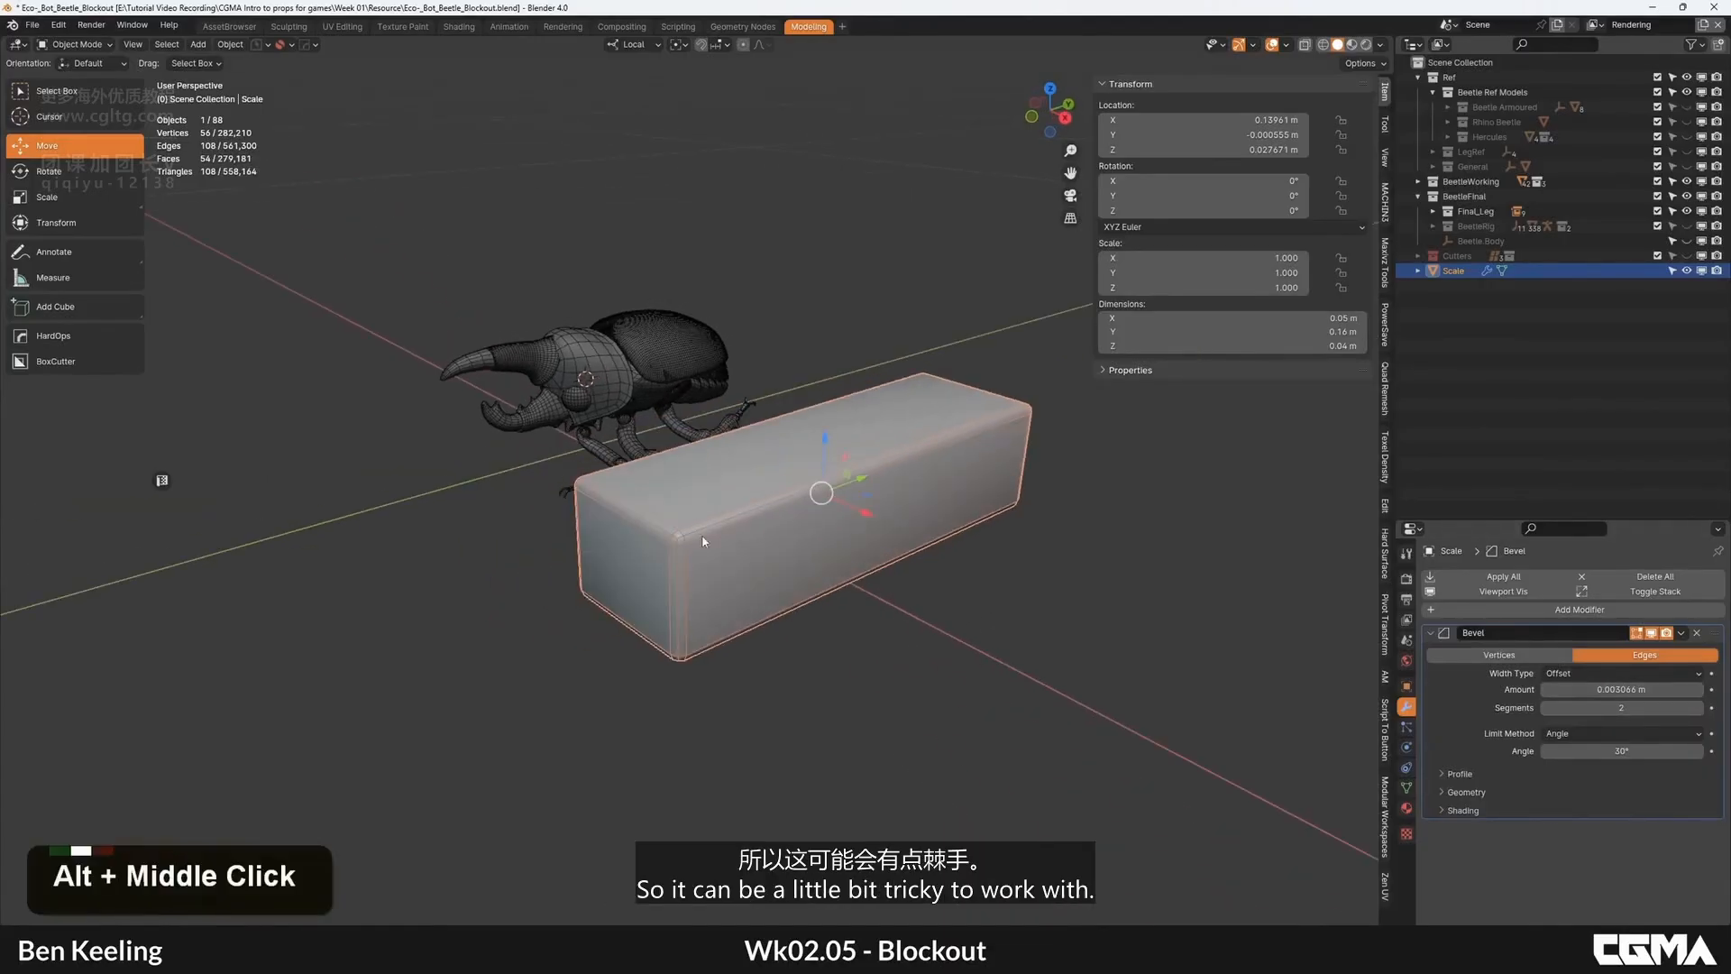
# Step: Delete the Scale box and select the beetle's head shell
pyautogui.scroll(-2, 861, 545)
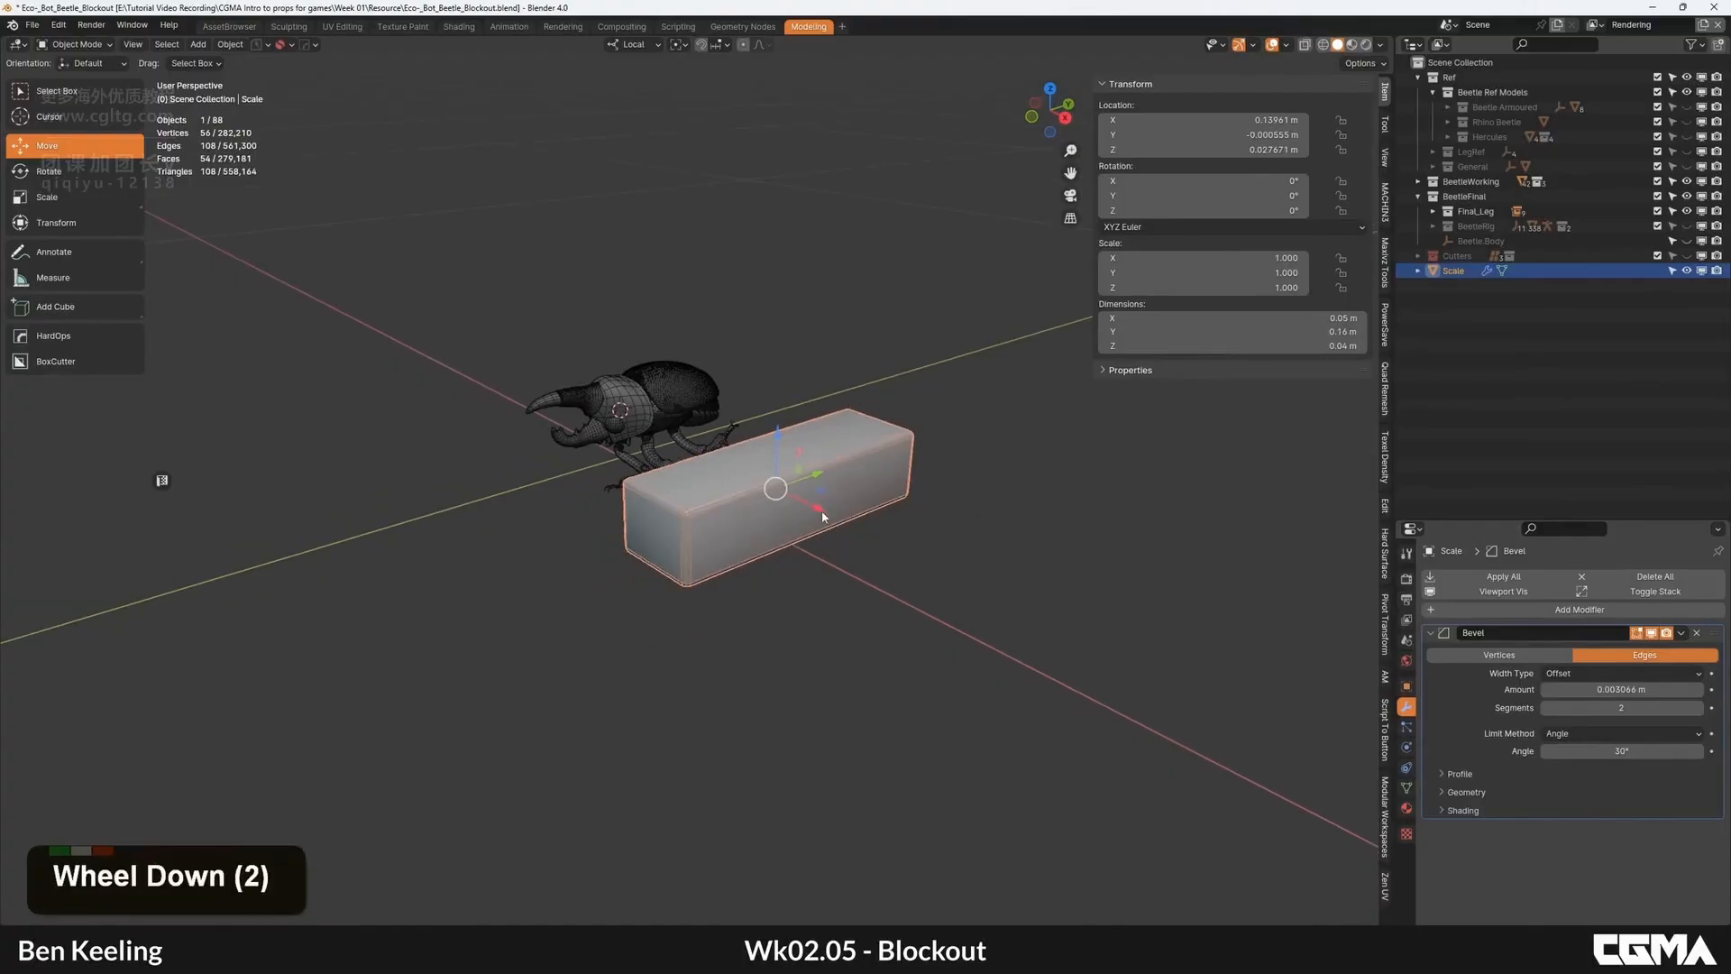
pyautogui.press('Delete')
pyautogui.click(624, 440)
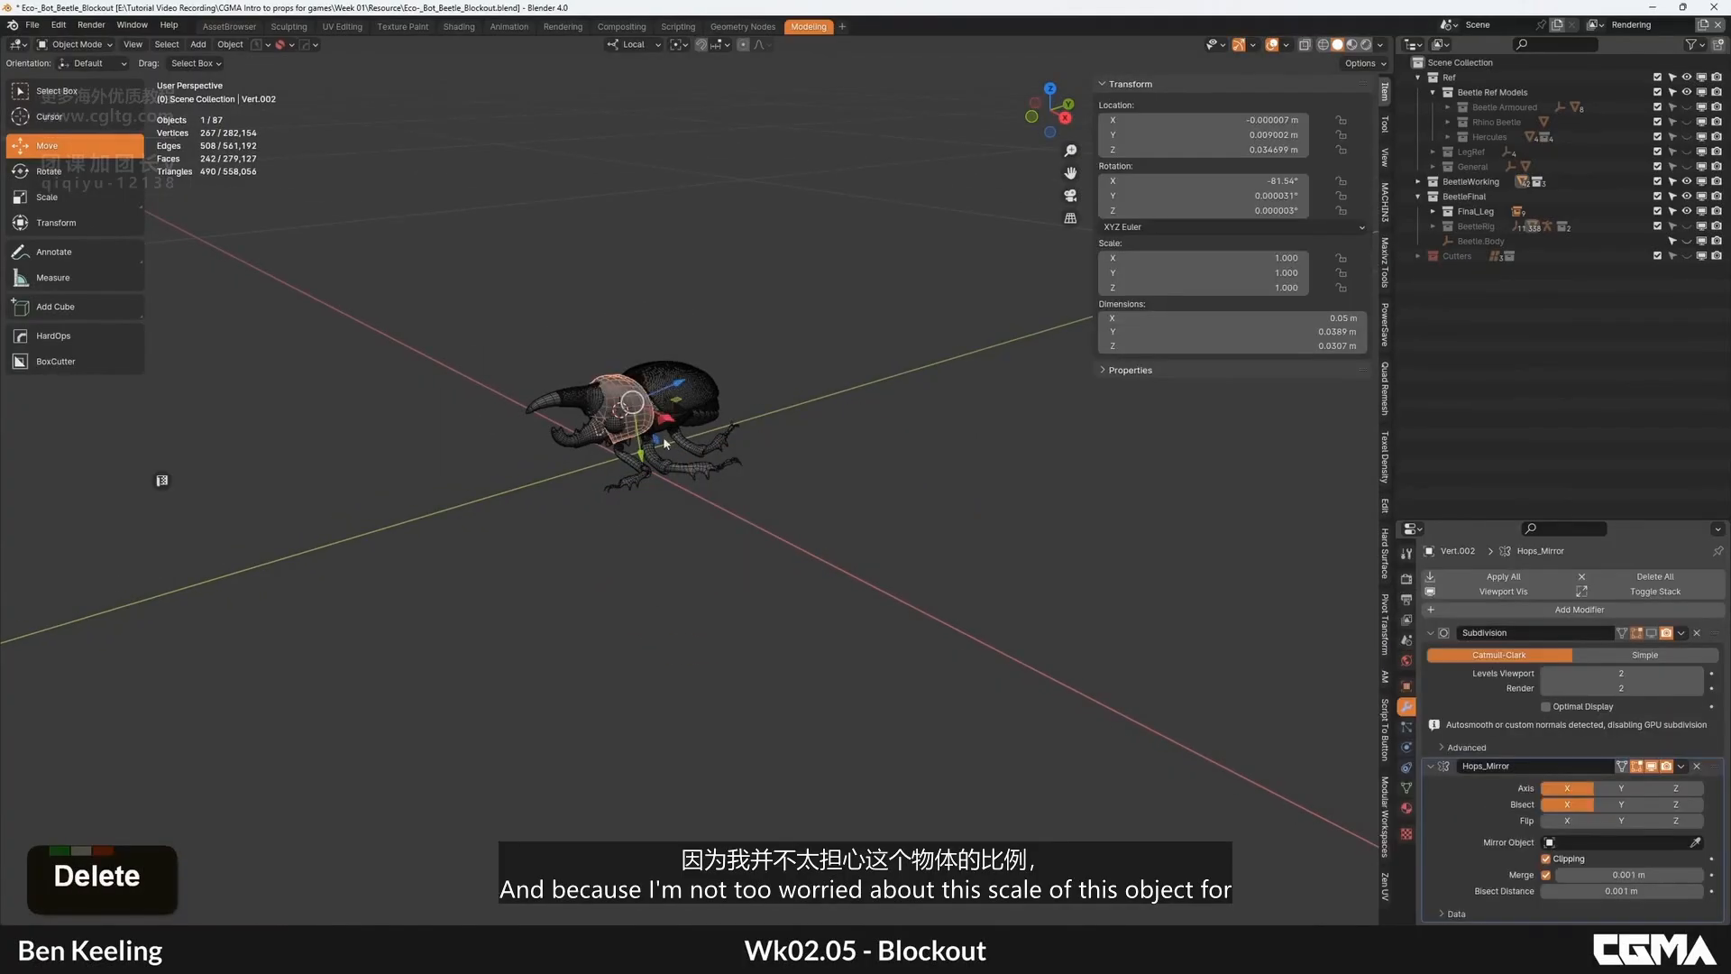
# Step: Examine the beetle blockout's overall proportions from behind, from the side and from the front
pyautogui.keyDown('alt'); pyautogui.middleClick(655, 464); pyautogui.keyUp('alt')
pyautogui.keyDown('alt'); pyautogui.moveTo(689, 438); pyautogui.dragTo(584, 422, button='middle'); pyautogui.keyUp('alt')
pyautogui.scroll(2, 632, 415)
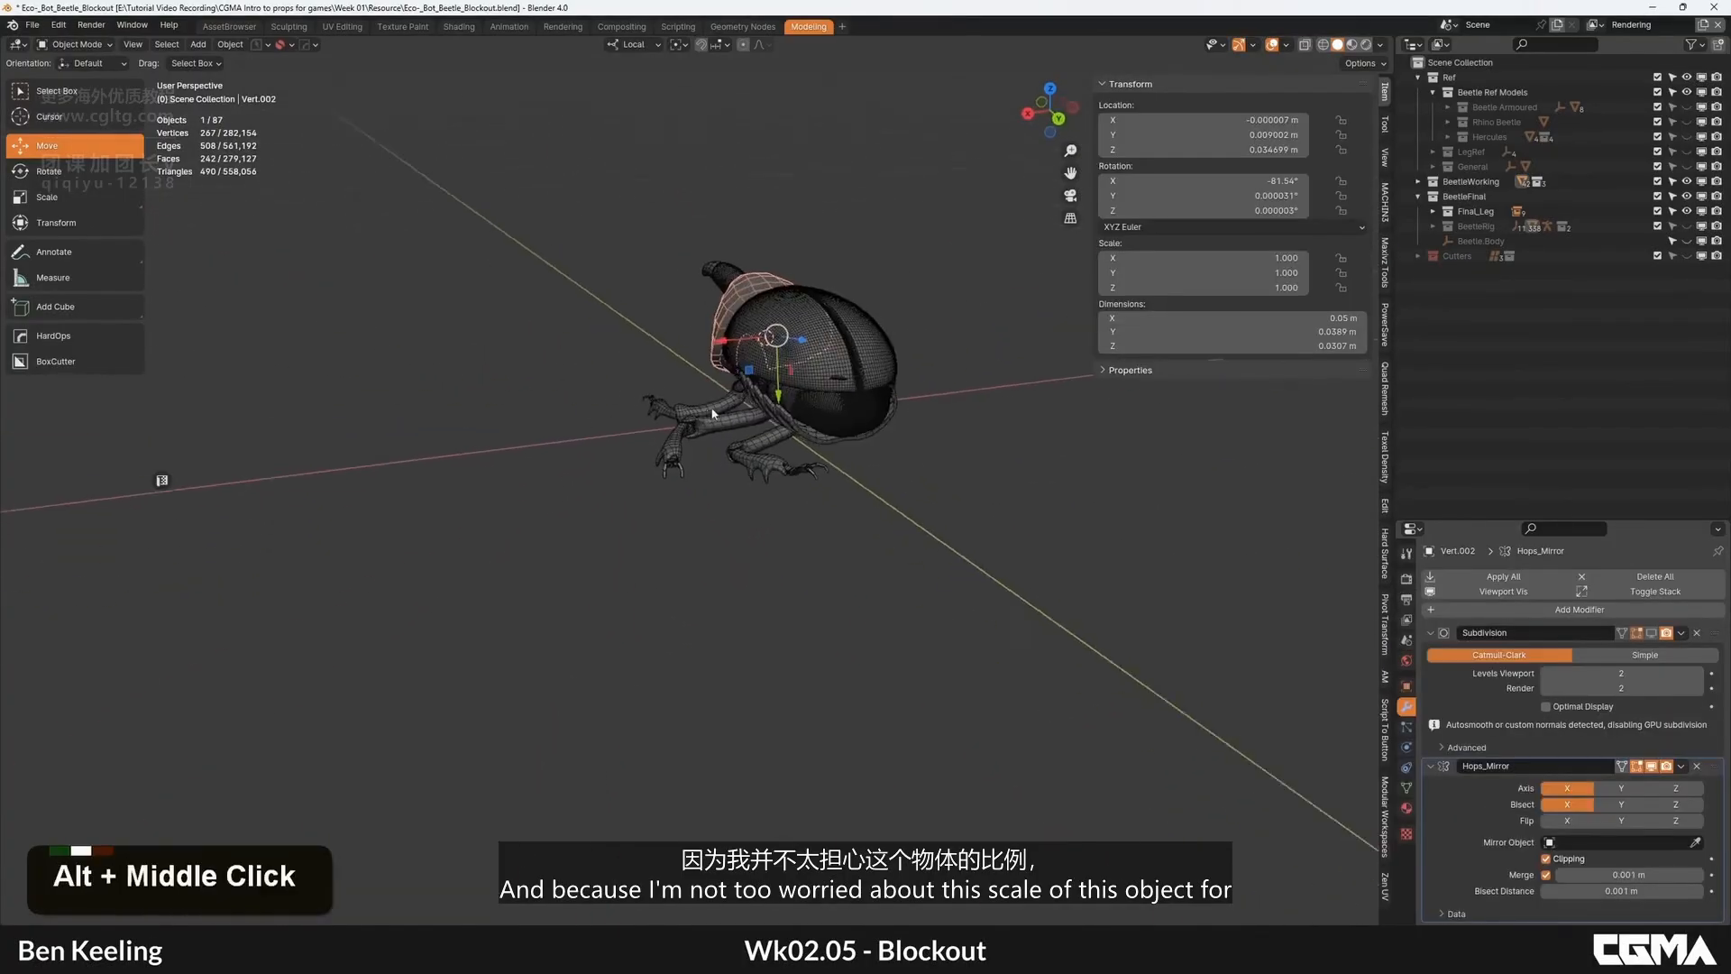
pyautogui.keyDown('alt'); pyautogui.moveTo(715, 406); pyautogui.dragTo(901, 406, button='middle'); pyautogui.keyUp('alt')
pyautogui.keyDown('alt'); pyautogui.middleClick(606, 397); pyautogui.keyUp('alt')
pyautogui.keyDown('alt'); pyautogui.moveTo(646, 478); pyautogui.dragTo(727, 499, button='middle'); pyautogui.keyUp('alt')
pyautogui.scroll(-2, 723, 461)
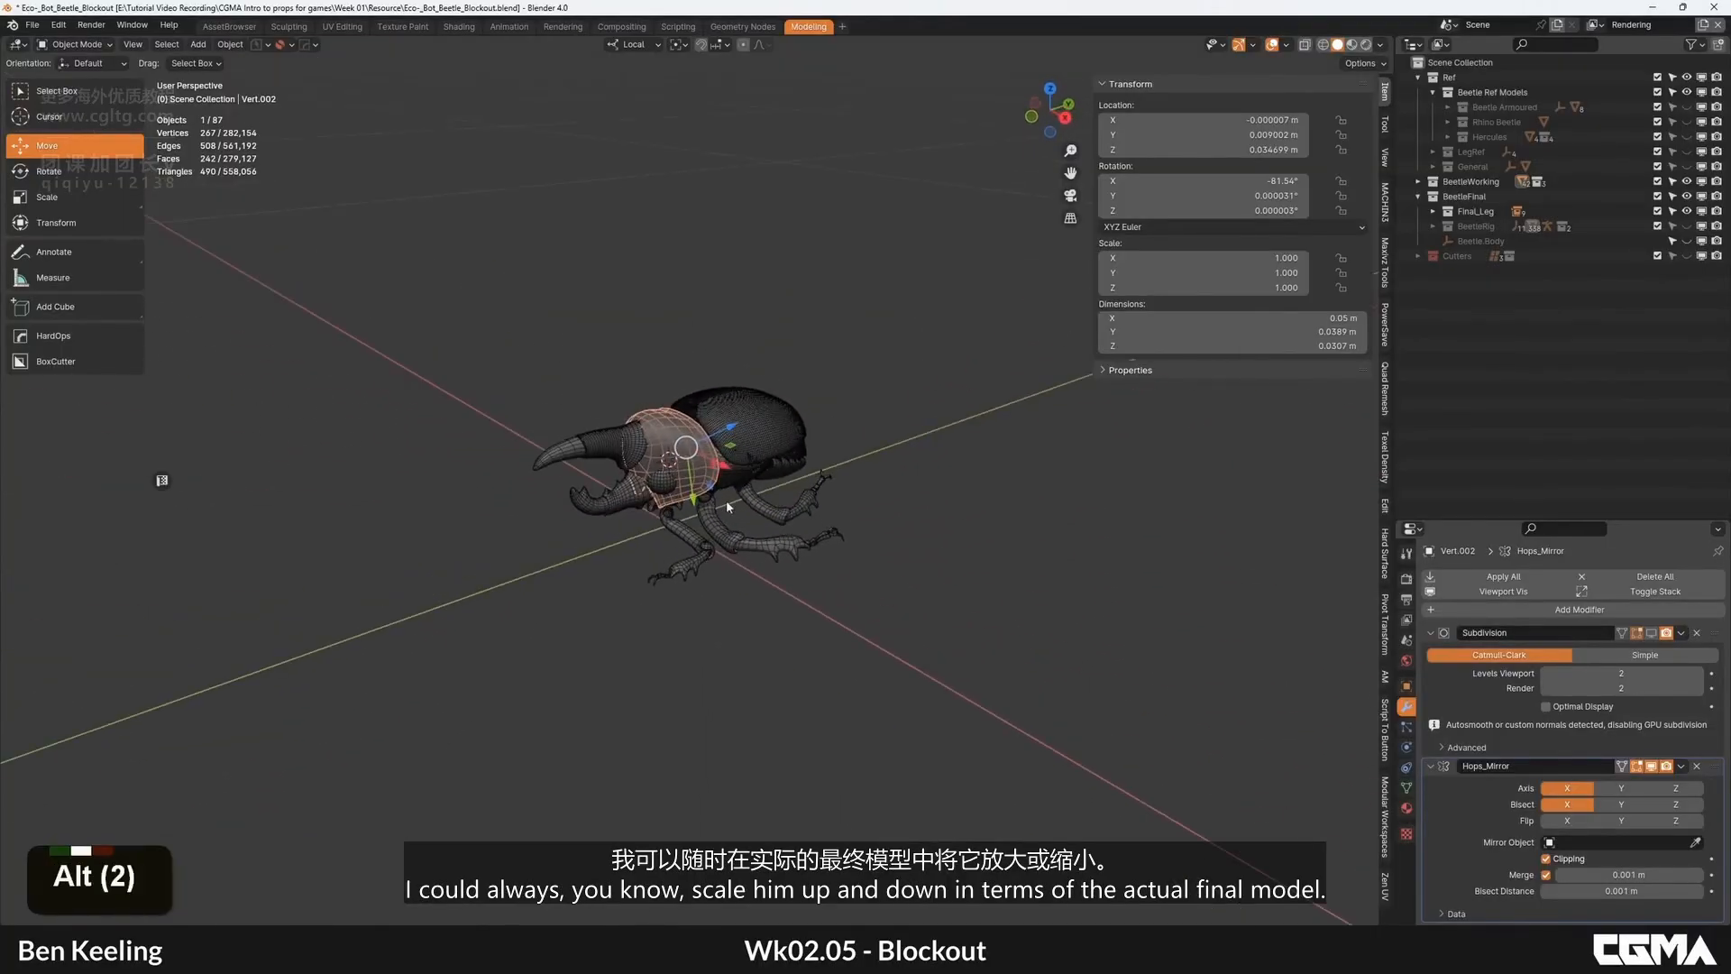
pyautogui.keyDown('alt'); pyautogui.moveTo(771, 553); pyautogui.dragTo(778, 495, button='middle'); pyautogui.keyUp('alt')
pyautogui.scroll(2, 717, 538)
pyautogui.scroll(3, 749, 540)
pyautogui.scroll(-2, 777, 494)
# Step: Undo the head shell selection and the Scale box's deletion, bevel and last move
pyautogui.hotkey('ctrl', 'z')
pyautogui.hotkey('ctrl', 'z')
pyautogui.hotkey('ctrl', 'z')
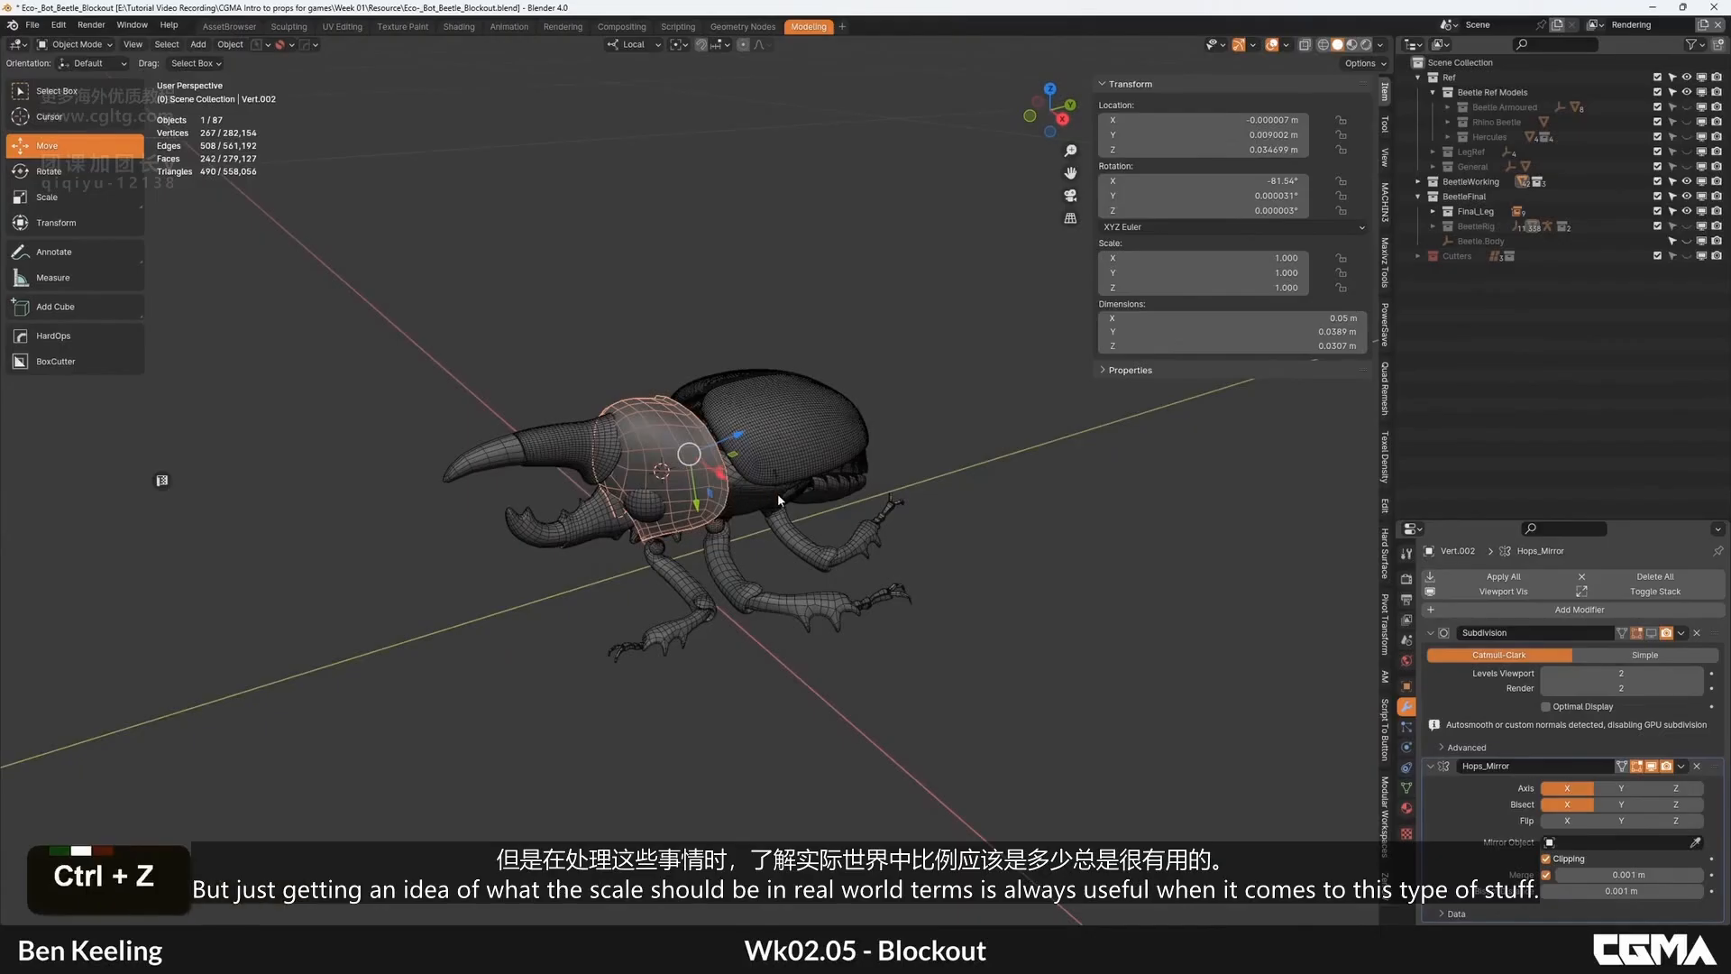
pyautogui.hotkey('ctrl', 'z')
pyautogui.hotkey('ctrl', 'z')
pyautogui.keyDown('alt'); pyautogui.moveTo(787, 493); pyautogui.dragTo(747, 416, button='middle'); pyautogui.keyUp('alt')
pyautogui.keyDown('alt'); pyautogui.moveTo(645, 446); pyautogui.dragTo(646, 485, button='middle'); pyautogui.keyUp('alt')
pyautogui.scroll(3, 646, 485)
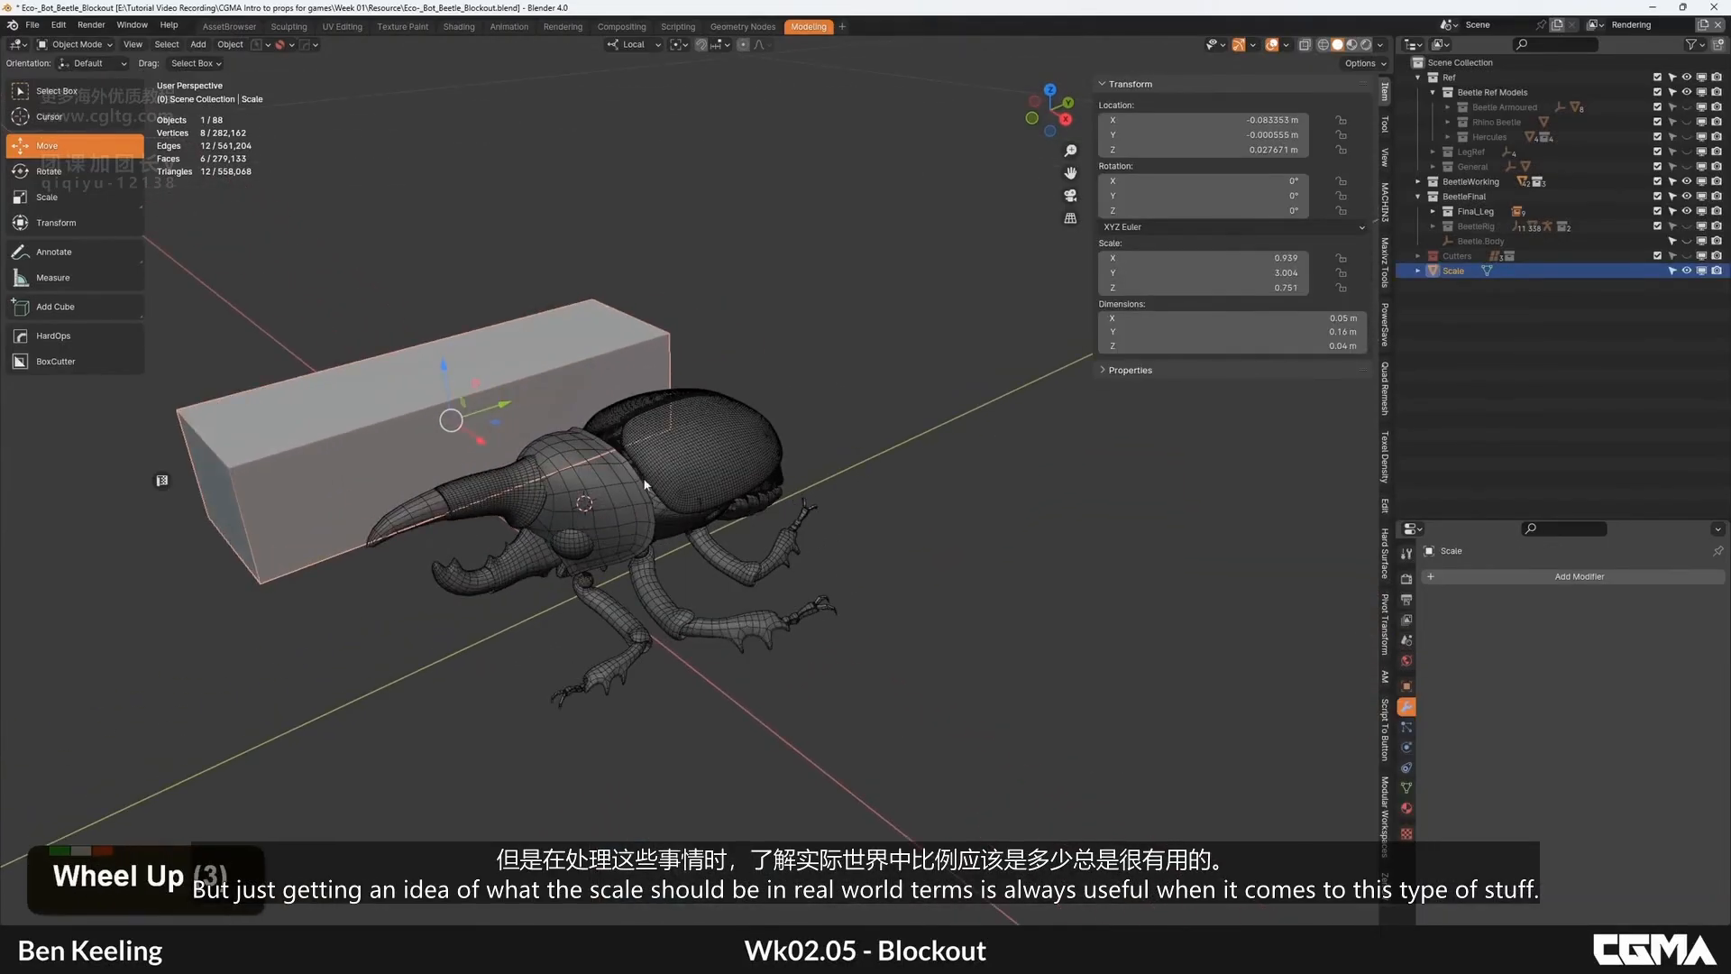
pyautogui.scroll(-2, 692, 460)
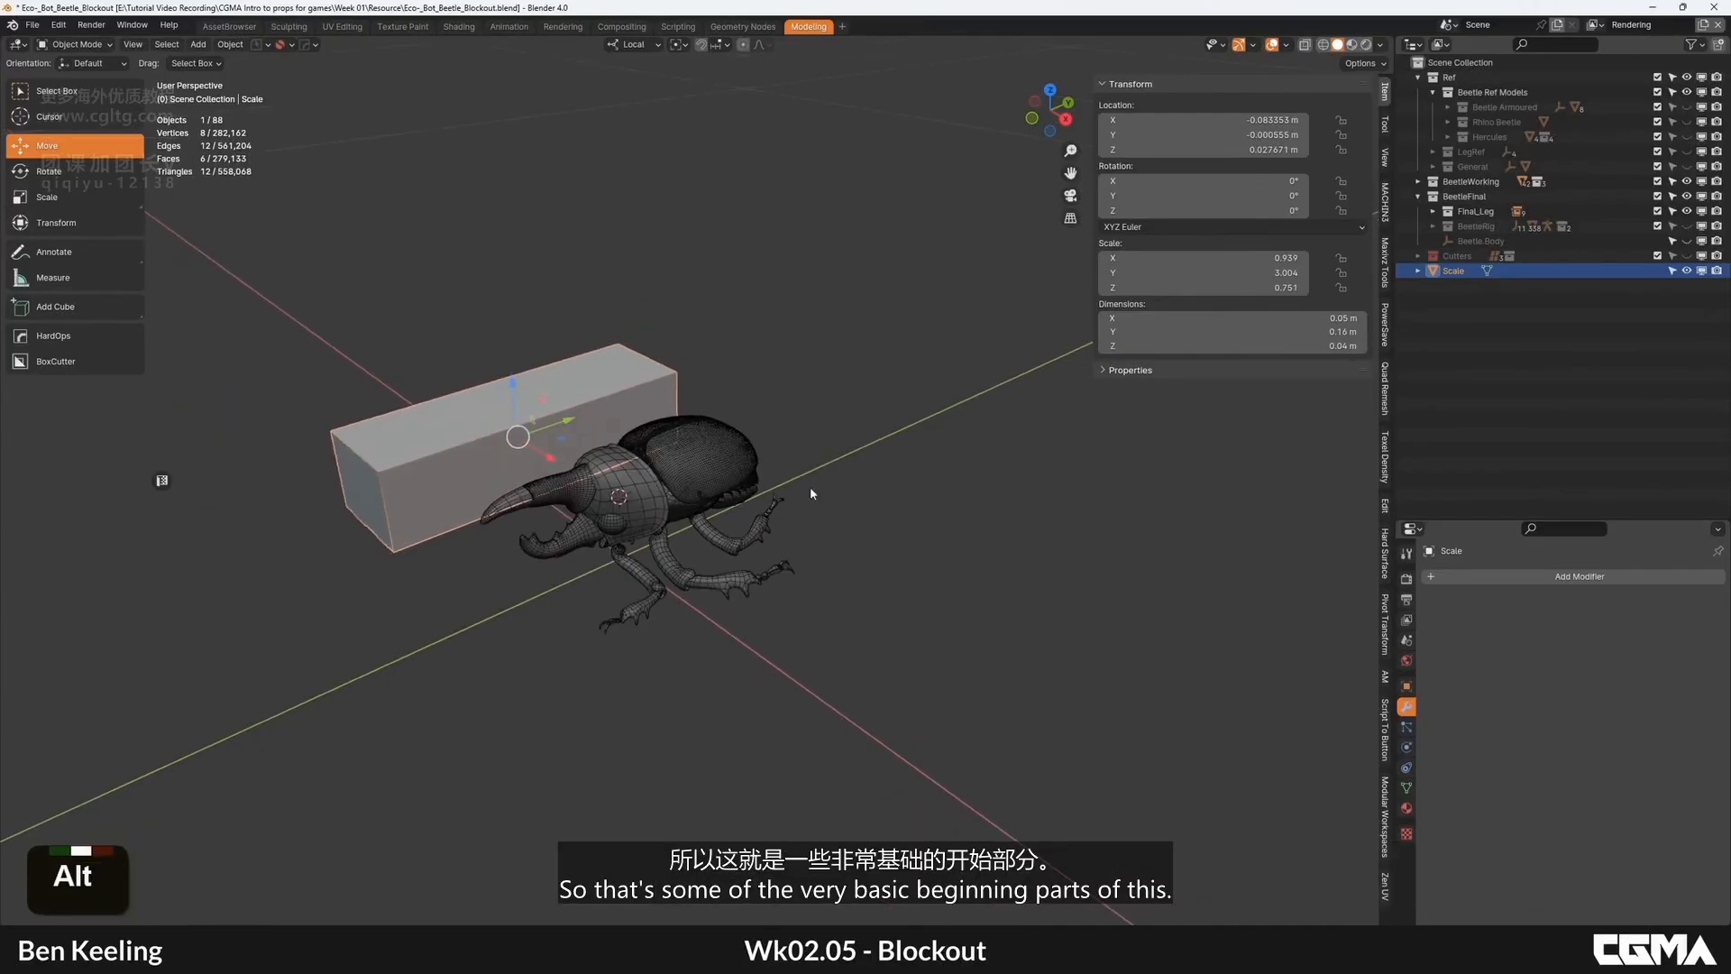
pyautogui.moveTo(809, 485)
pyautogui.keyDown('alt'); pyautogui.mouseDown(button='middle')
pyautogui.moveTo(614, 361)
pyautogui.moveTo(822, 485)
pyautogui.mouseUp(button='middle'); pyautogui.keyUp('alt')
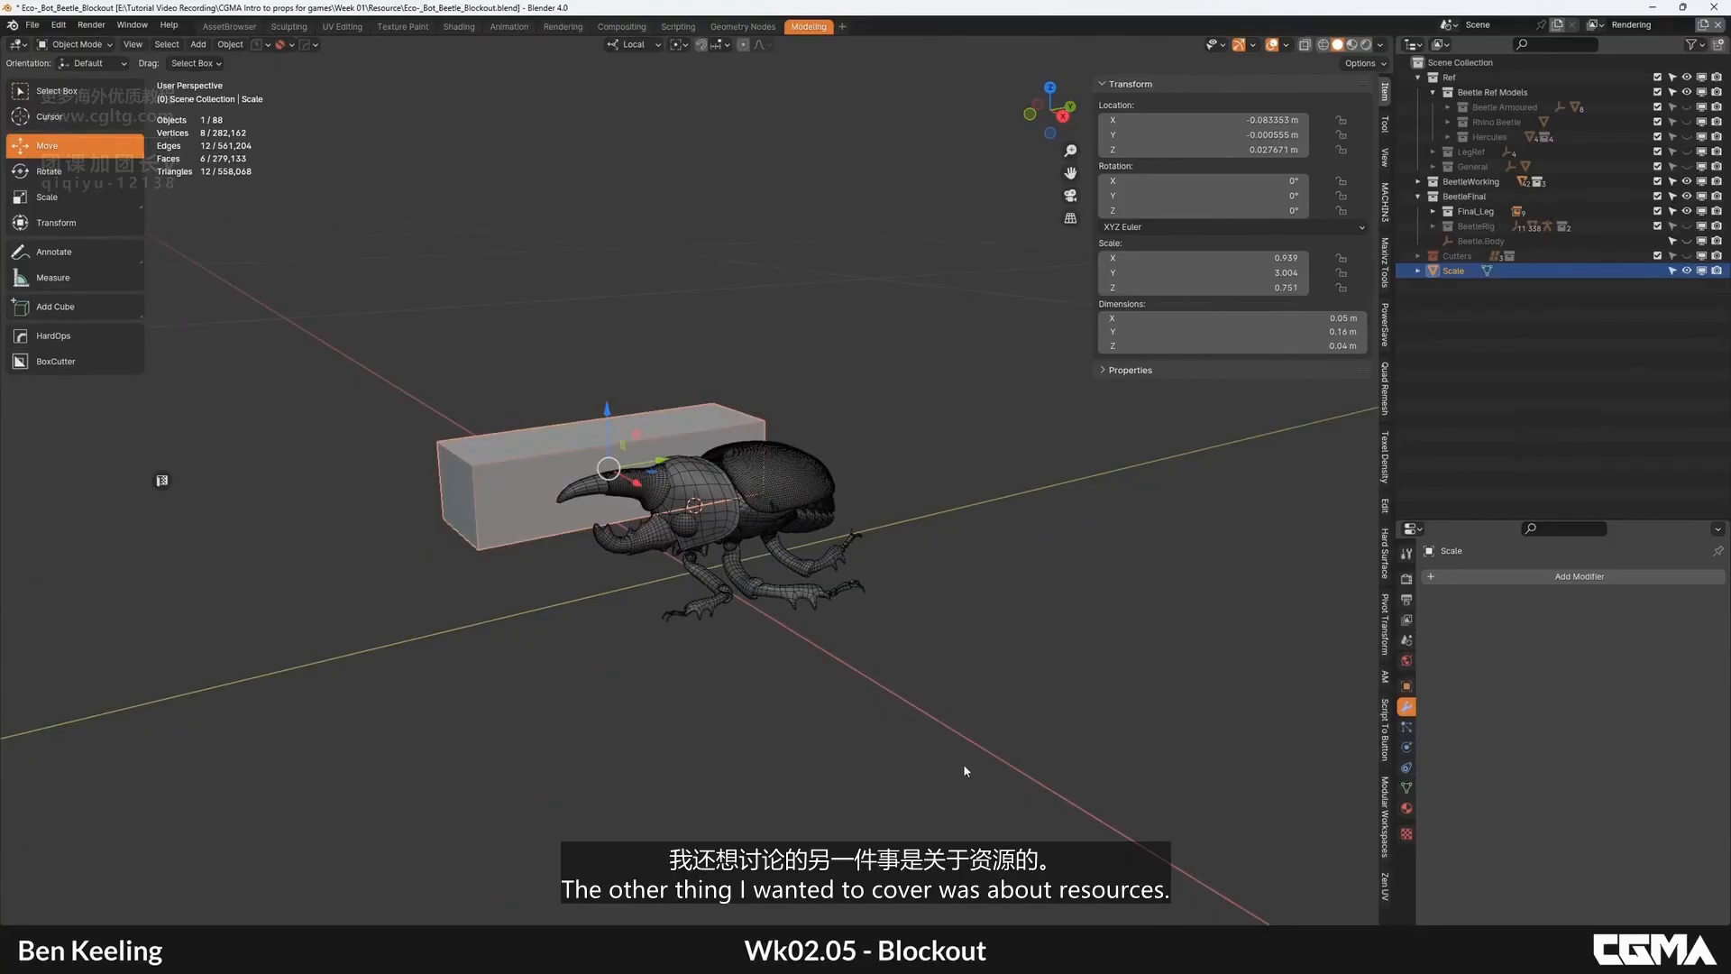
pyautogui.moveTo(963, 763); pyautogui.dragTo(914, 669, button='middle')
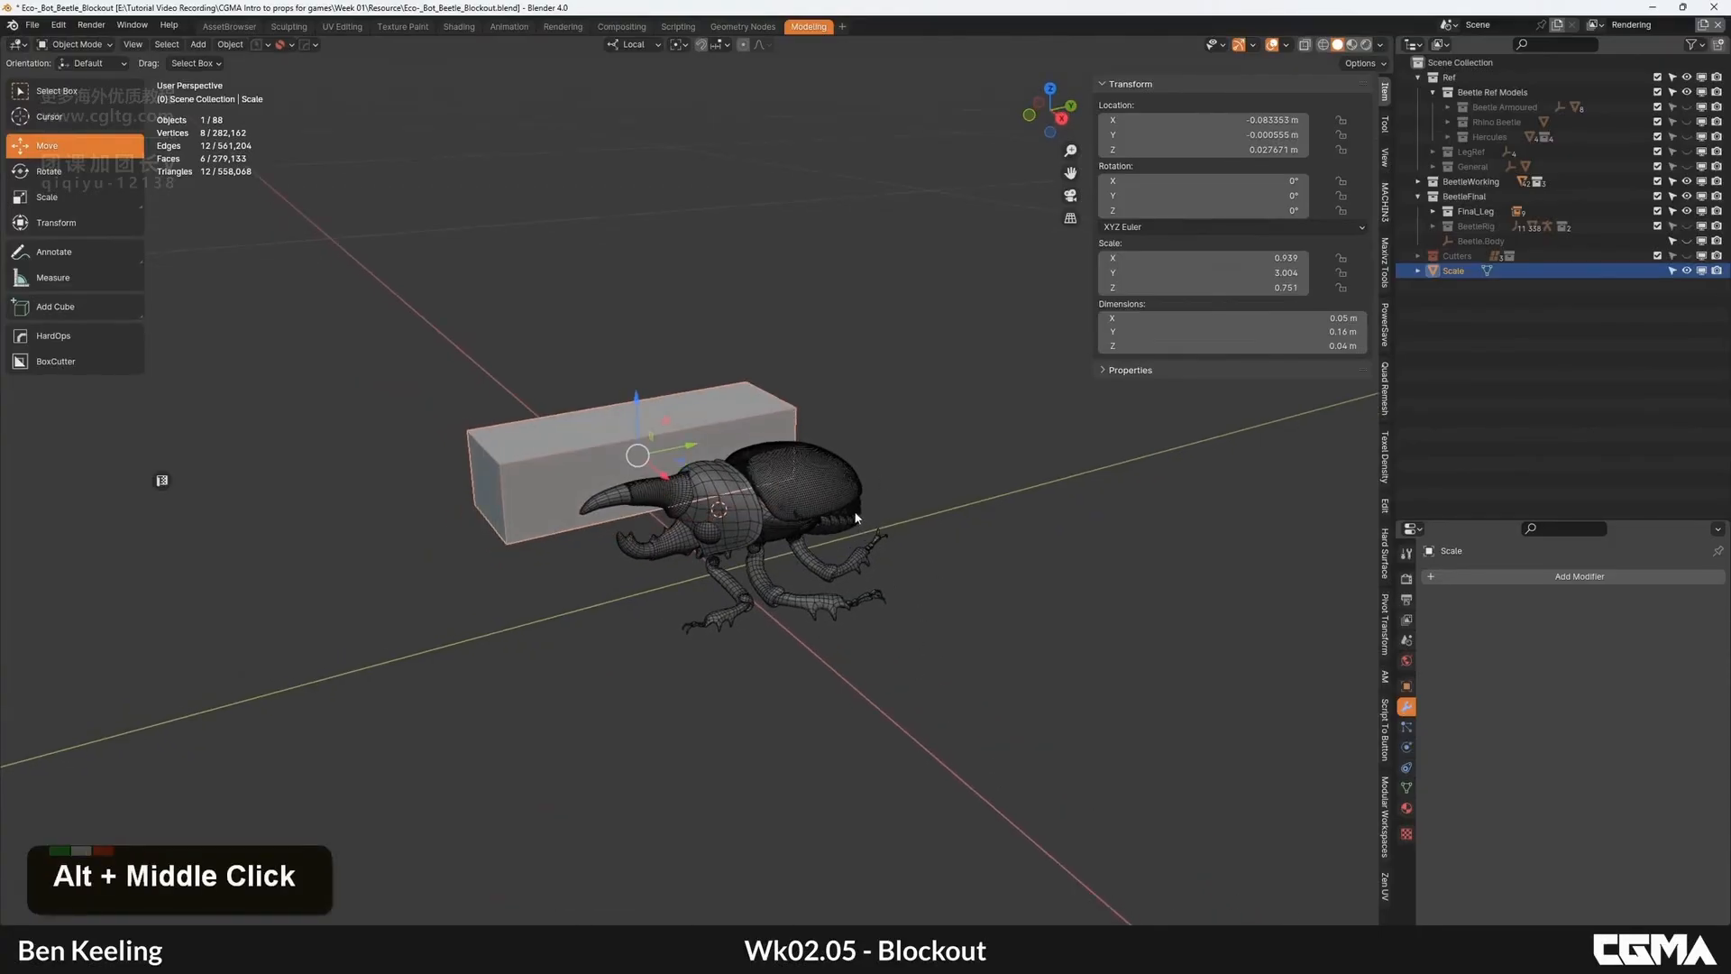
# Step: Switch to the other open Blender session with the empty, unsaved scene
pyautogui.moveTo(985, 952)
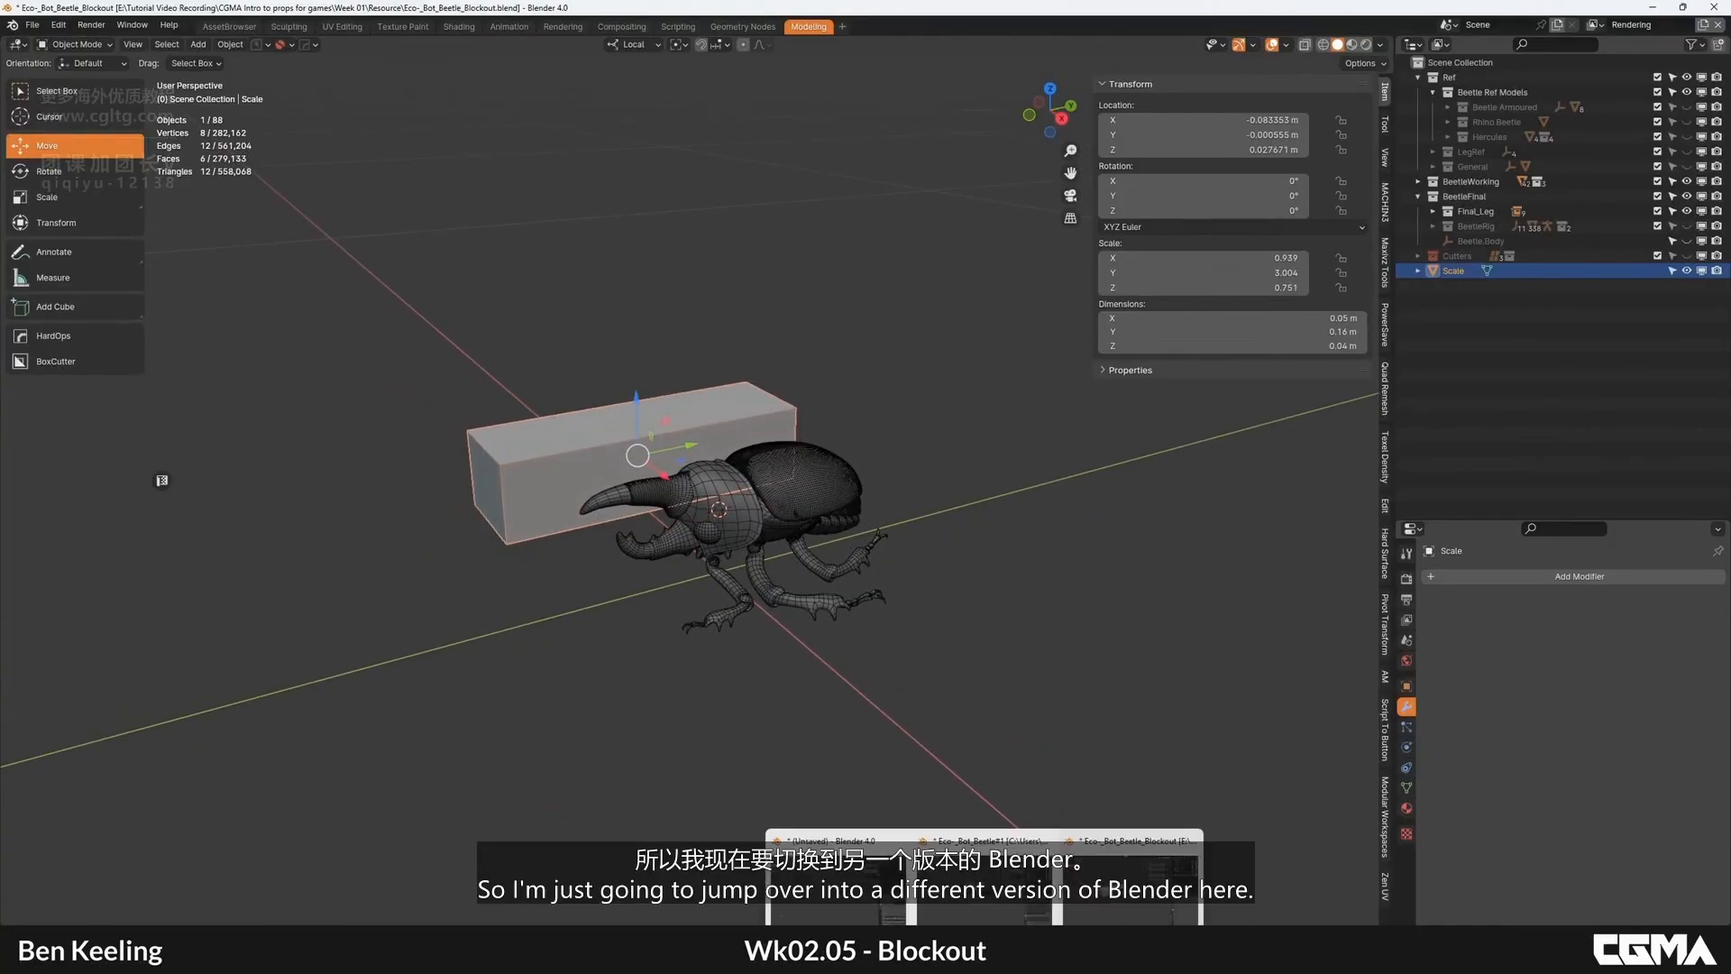
pyautogui.click(839, 880)
pyautogui.moveTo(1035, 483); pyautogui.dragTo(827, 397, button='middle')
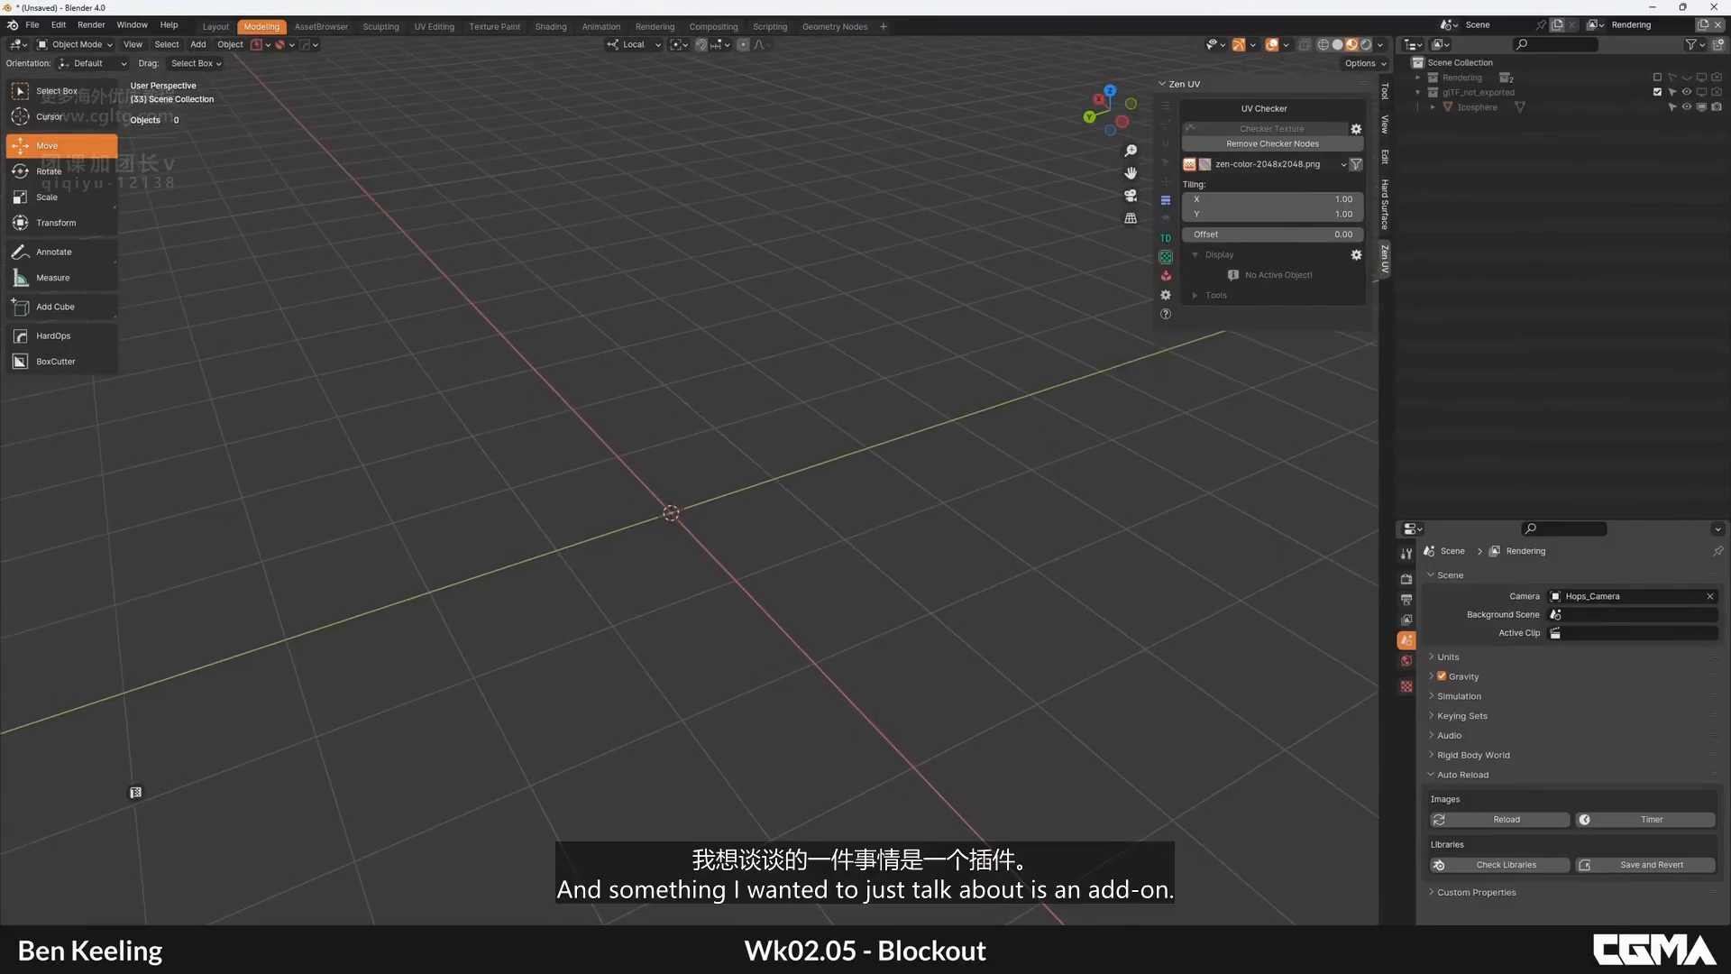
# Step: Switch to the web browser and read the Sketchfab article on Blender 3.0 support down to its plugin link
pyautogui.moveTo(748, 951)
pyautogui.click(748, 880)
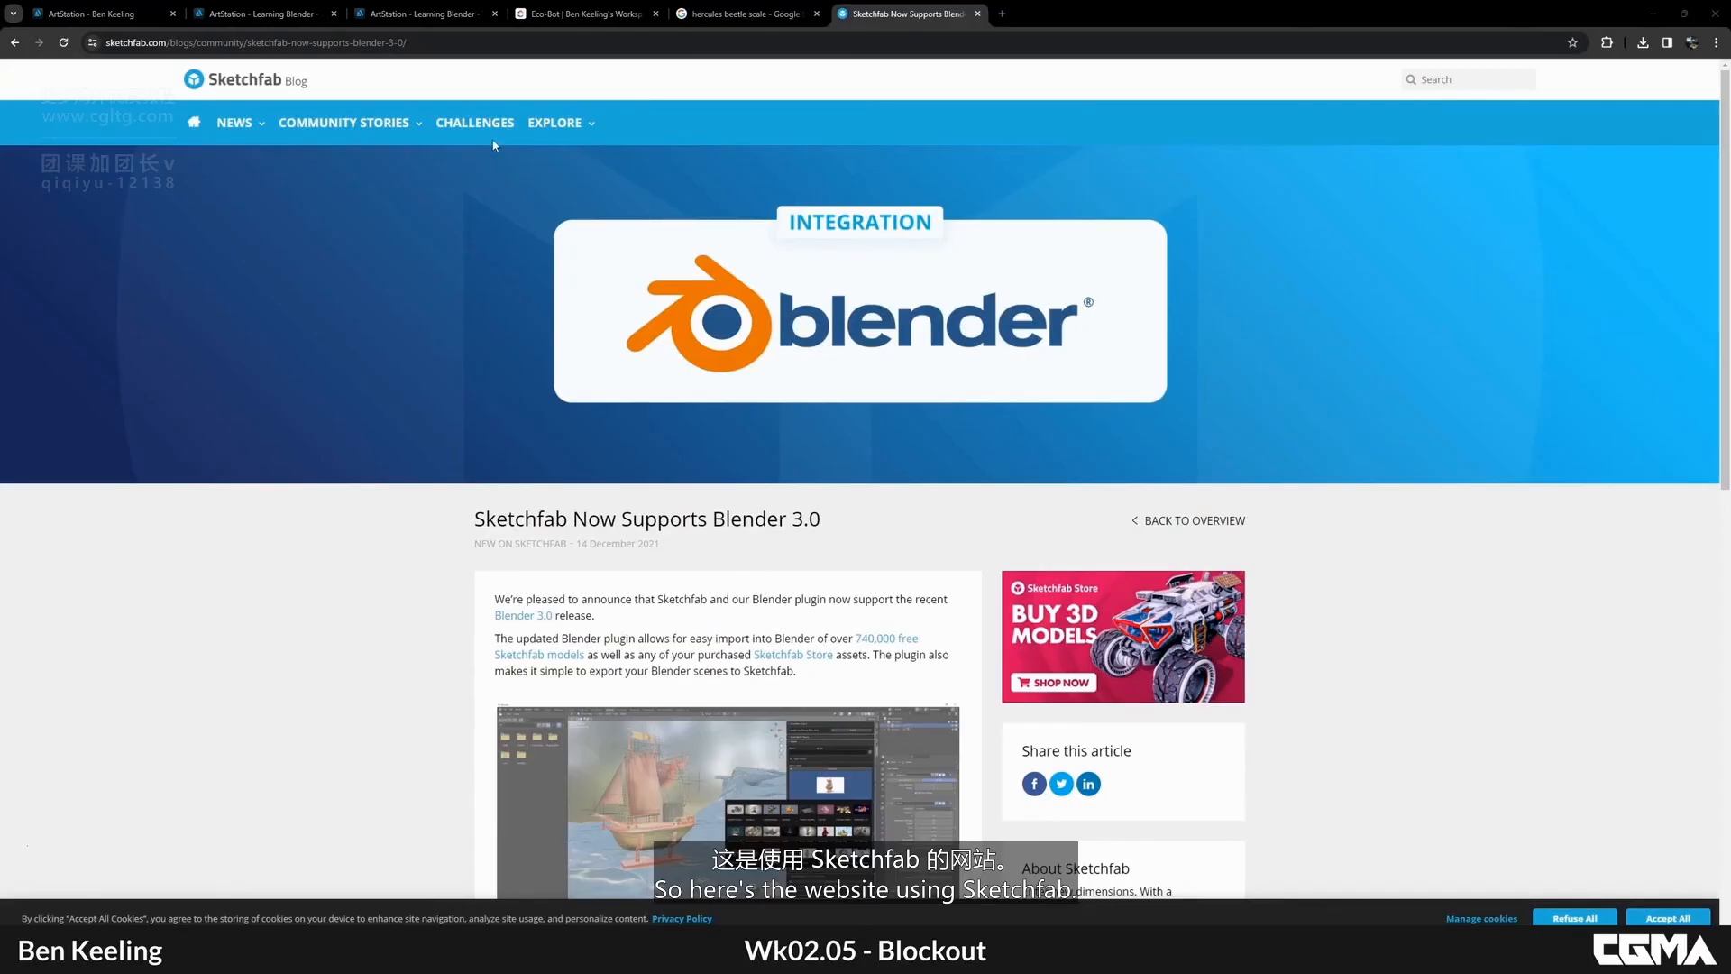
pyautogui.scroll(-2, 896, 345)
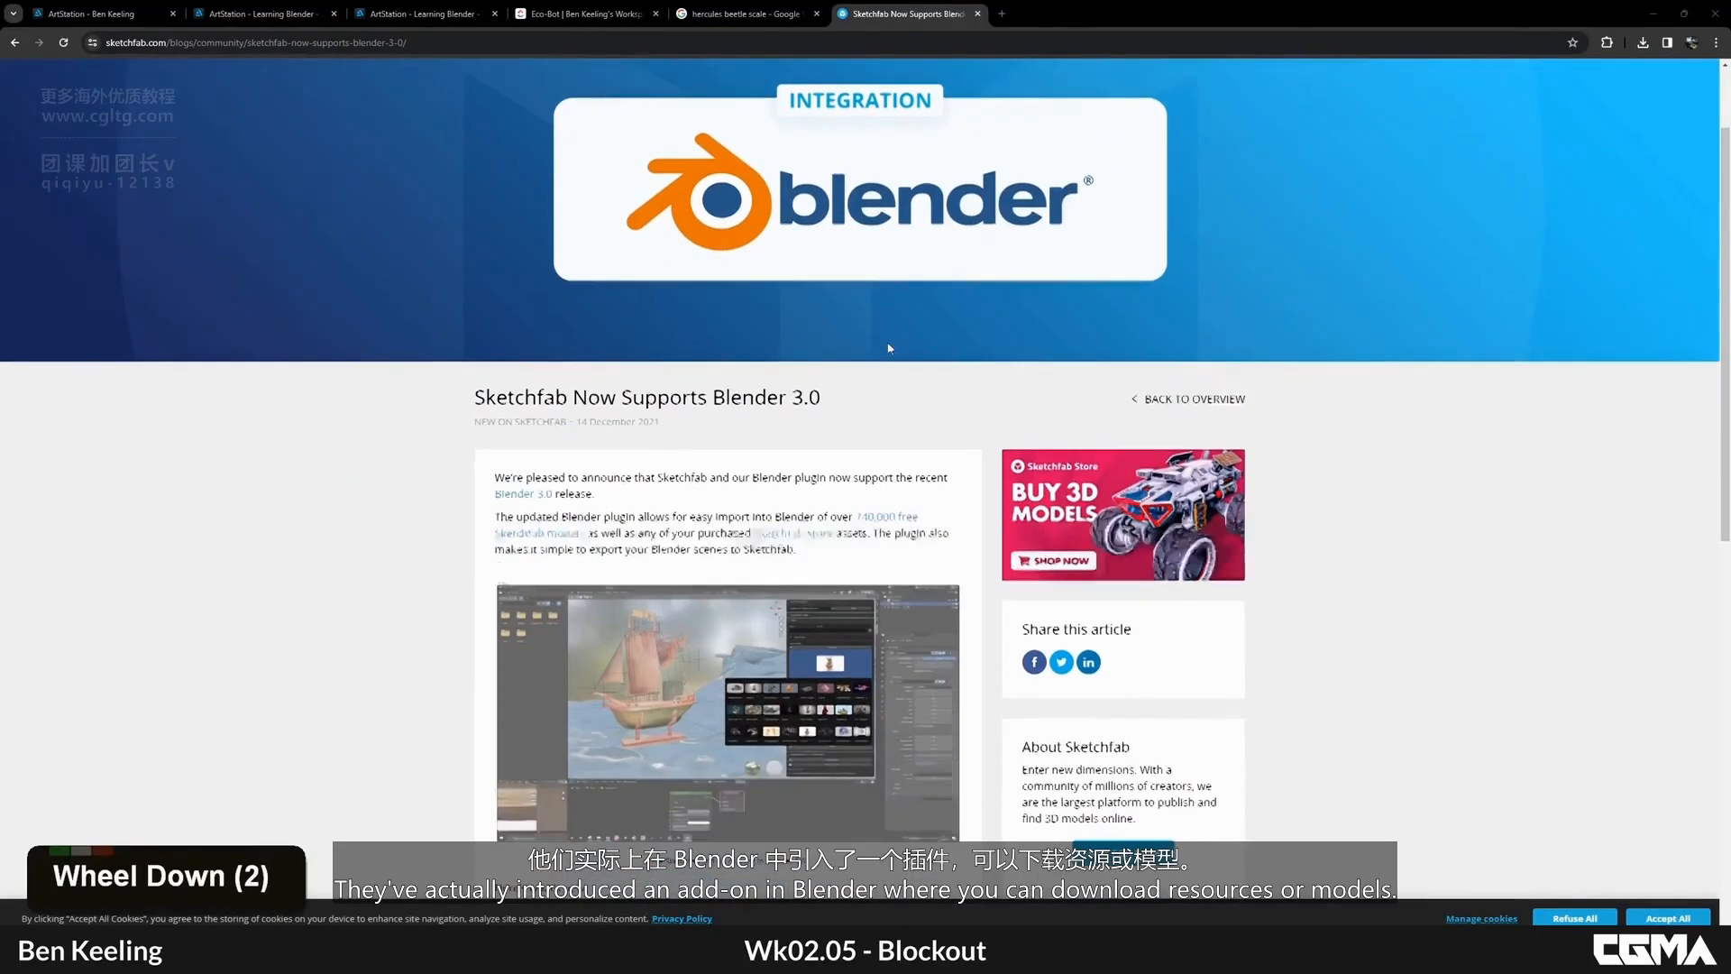
pyautogui.scroll(1, 619, 451)
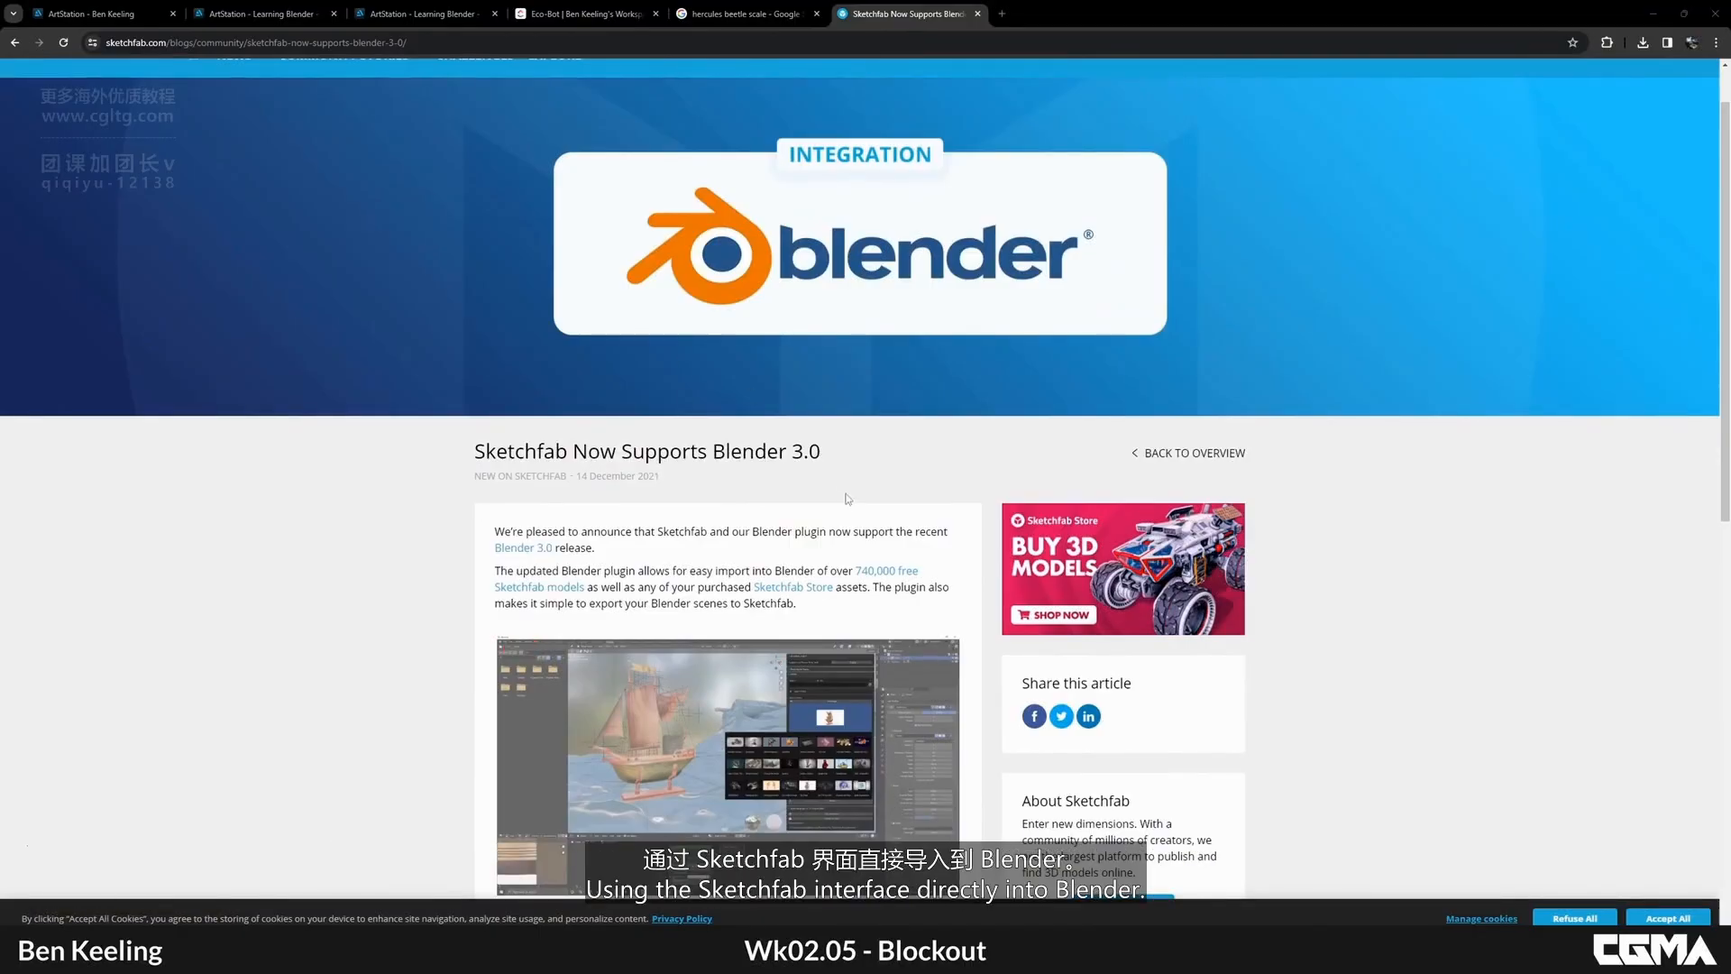
pyautogui.scroll(-2, 848, 499)
pyautogui.scroll(-1, 763, 610)
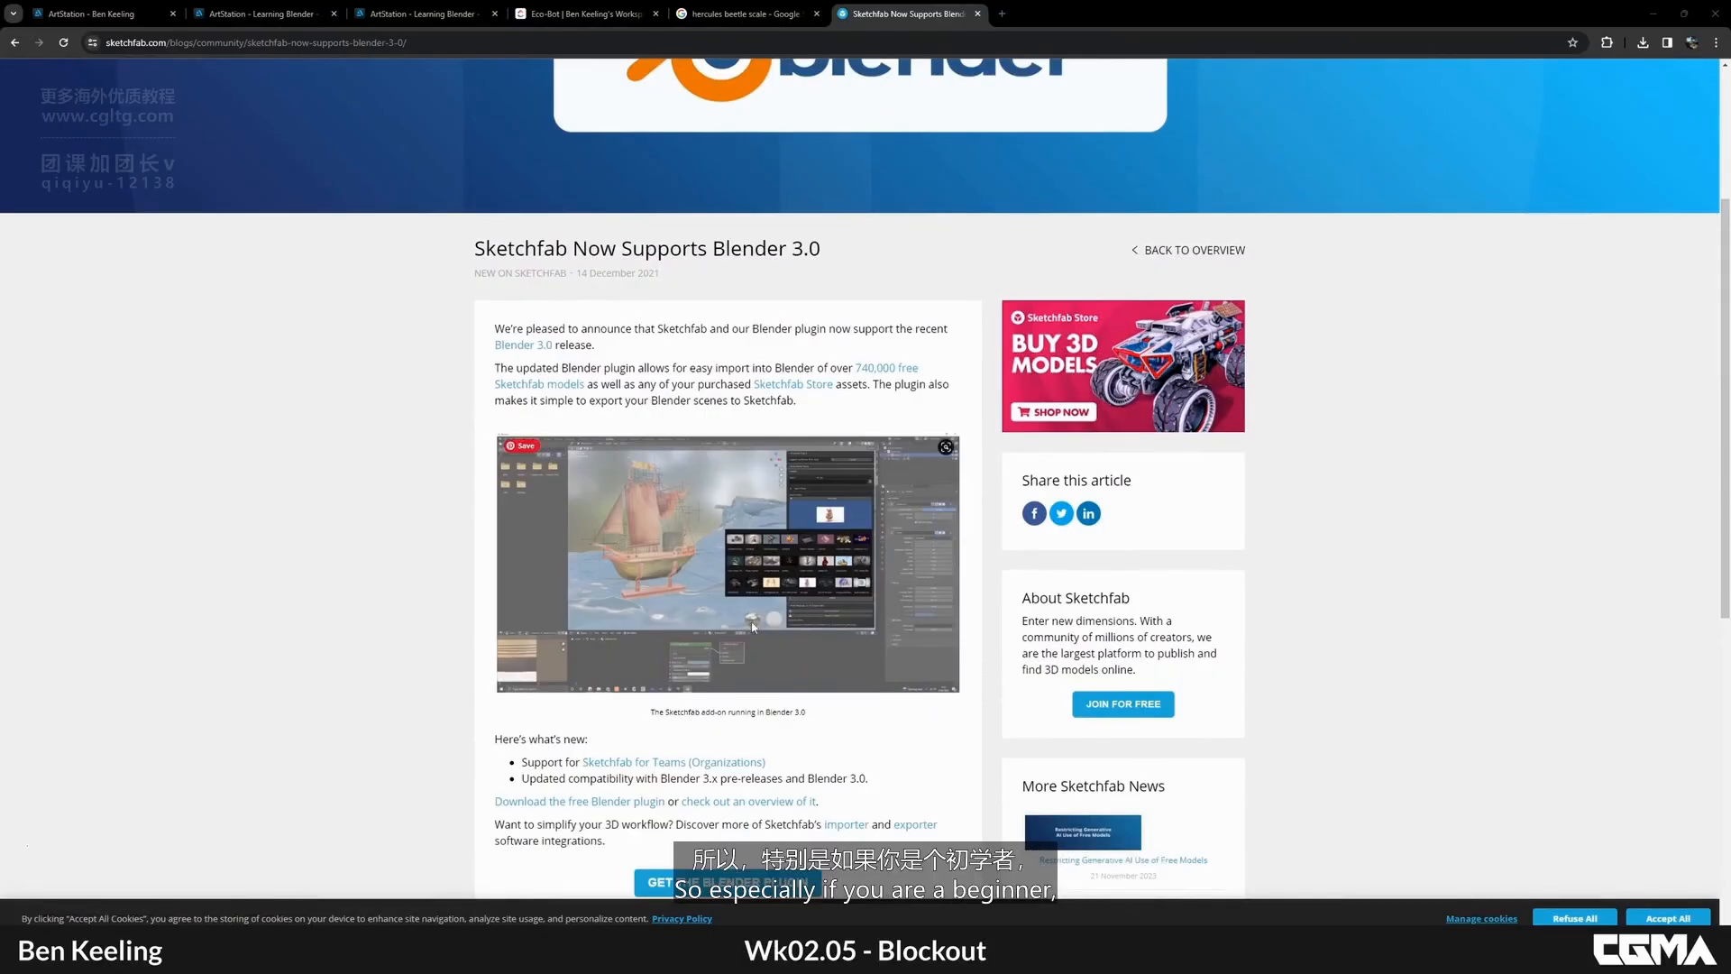
pyautogui.scroll(-2, 857, 488)
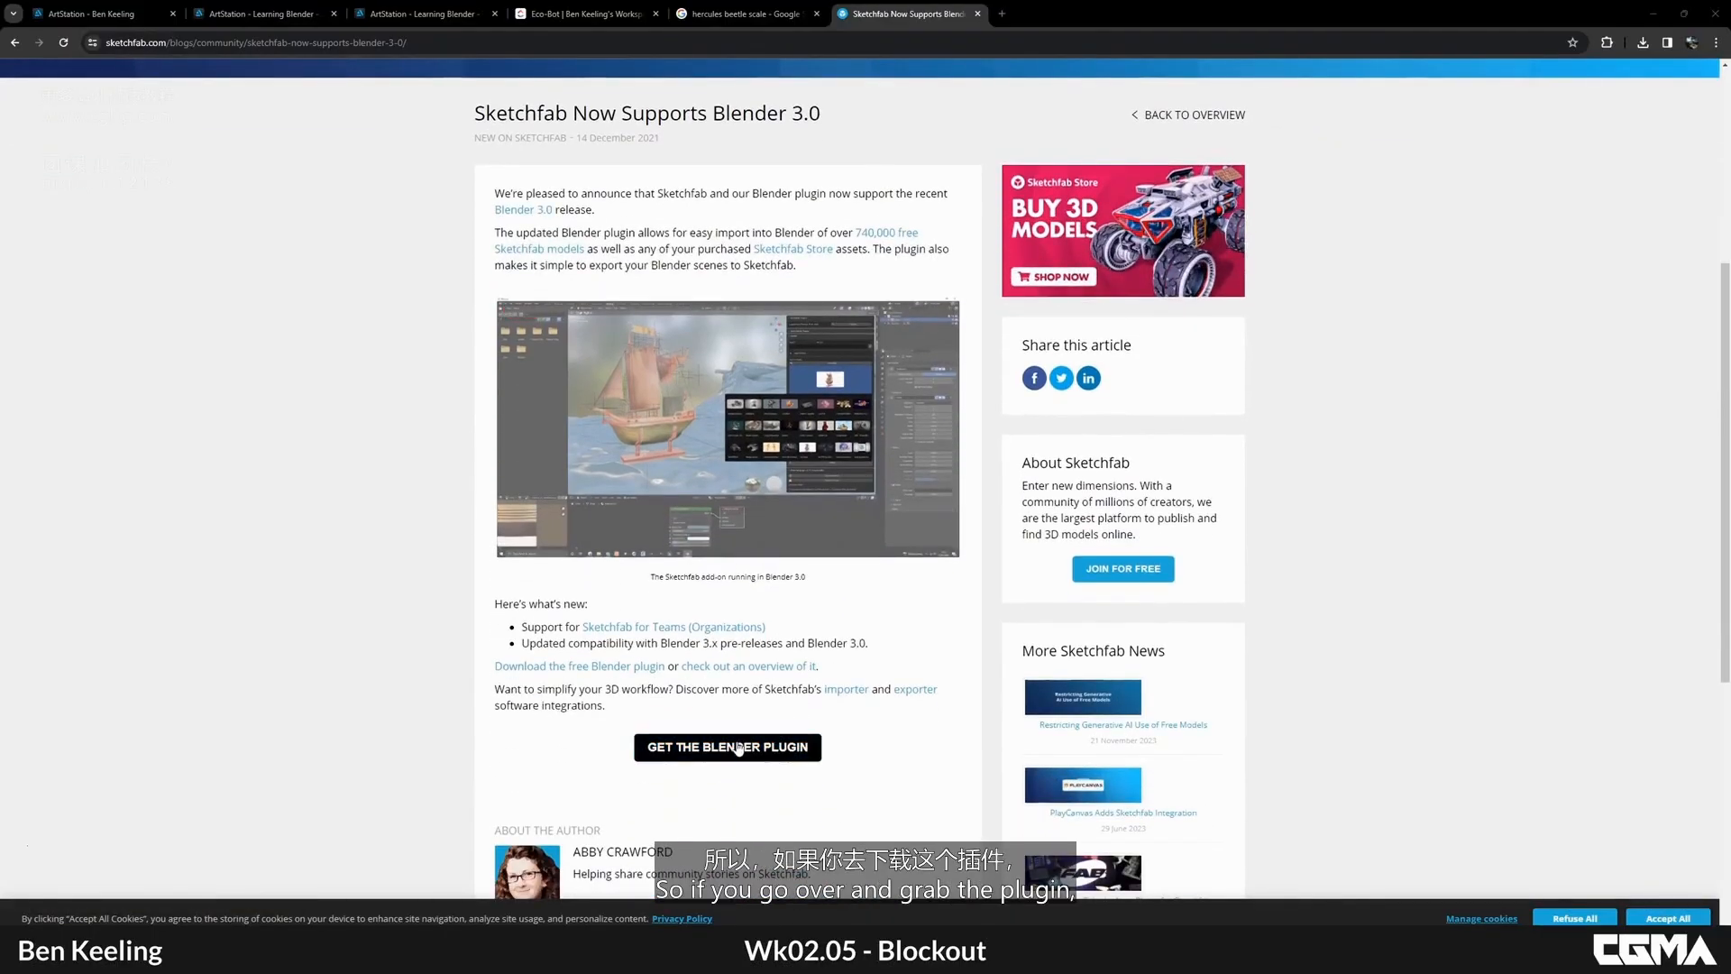
# Step: Open the Blender plugin's GitHub release page and locate the plugin zip file among the release assets
pyautogui.click(647, 747)
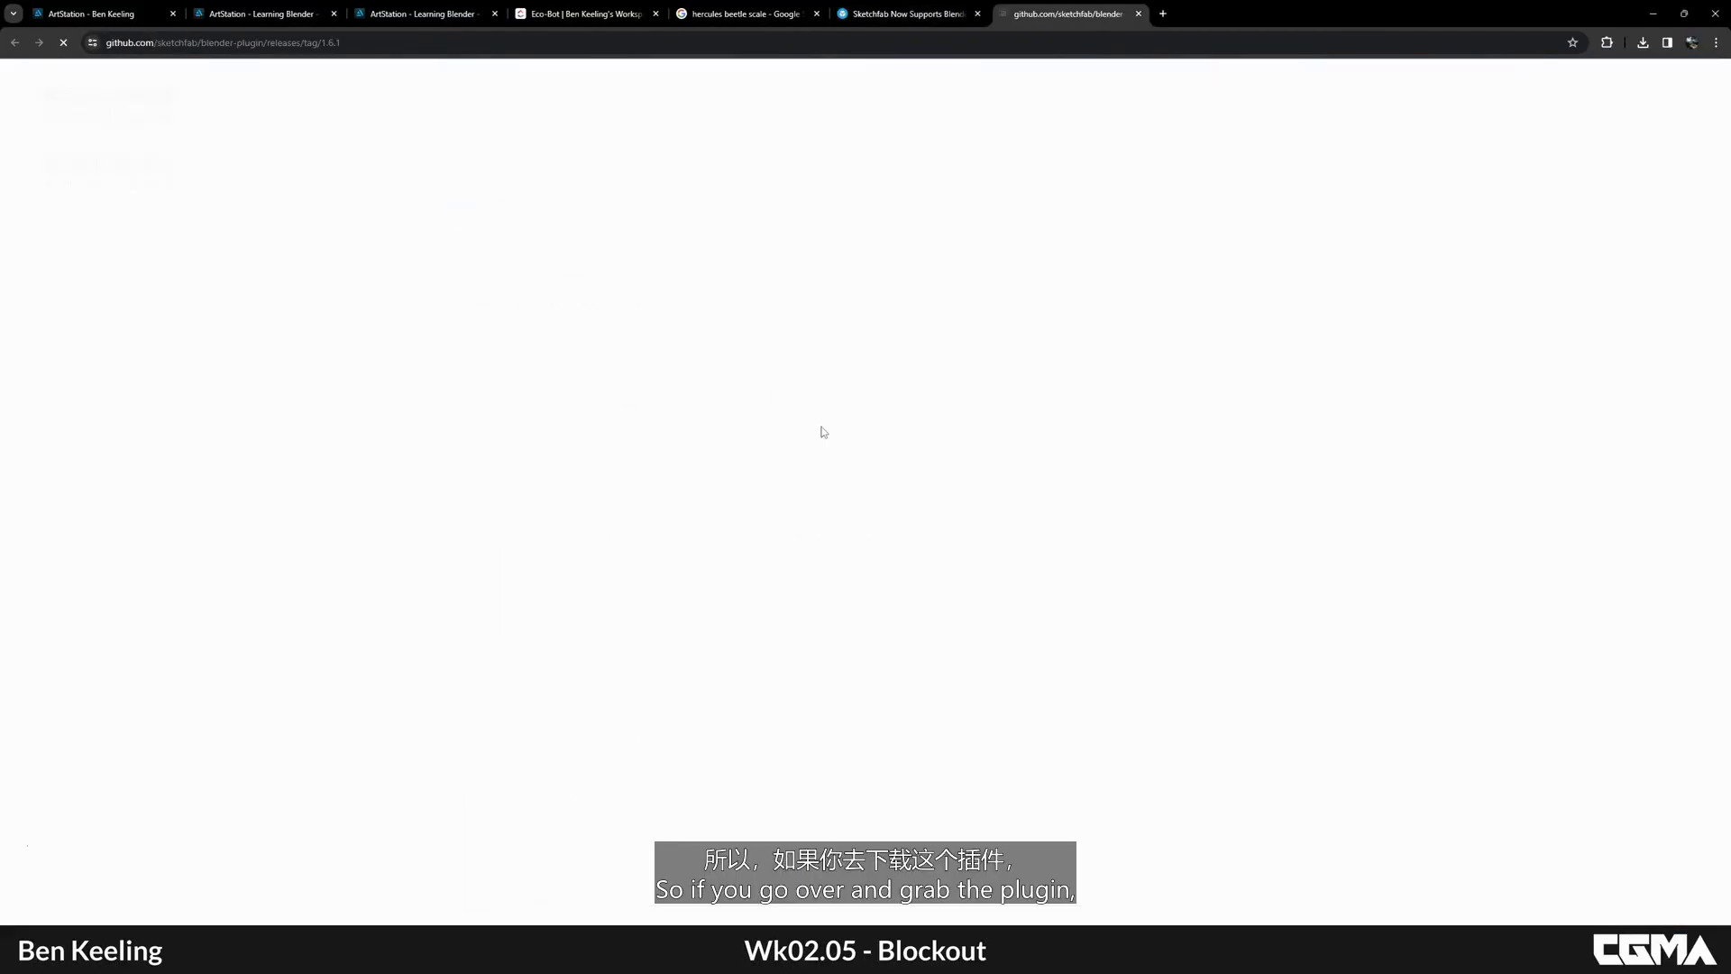
pyautogui.click(1246, 262)
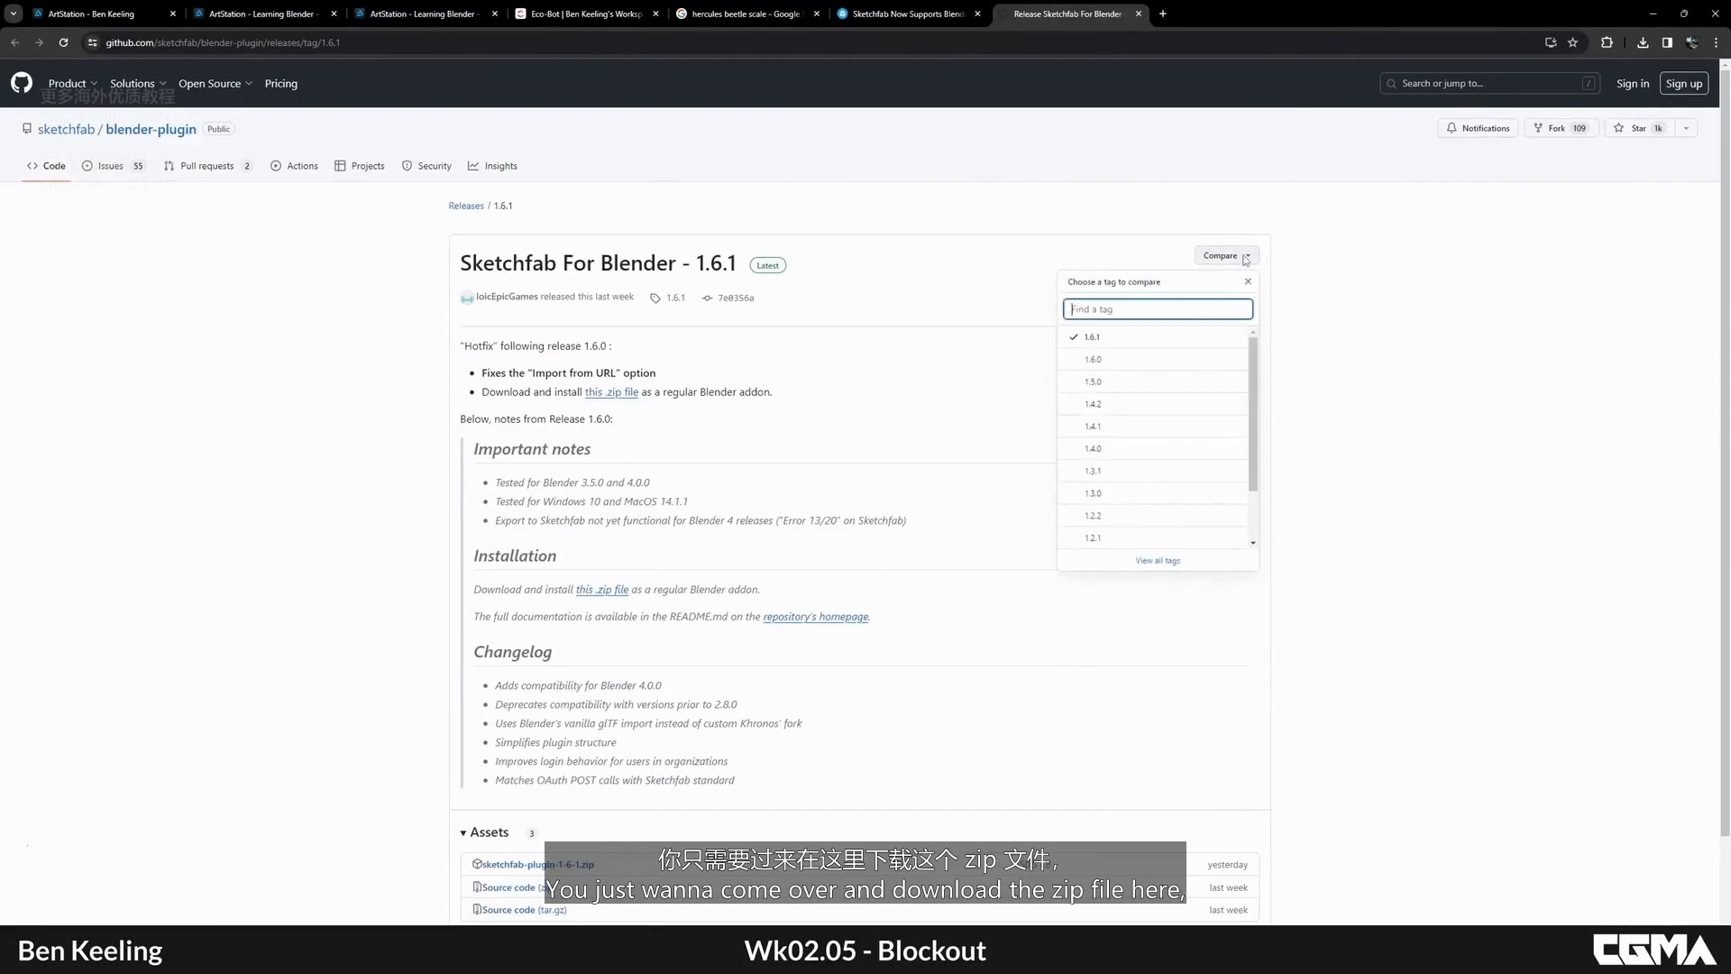
pyautogui.click(1248, 261)
pyautogui.scroll(-5, 738, 660)
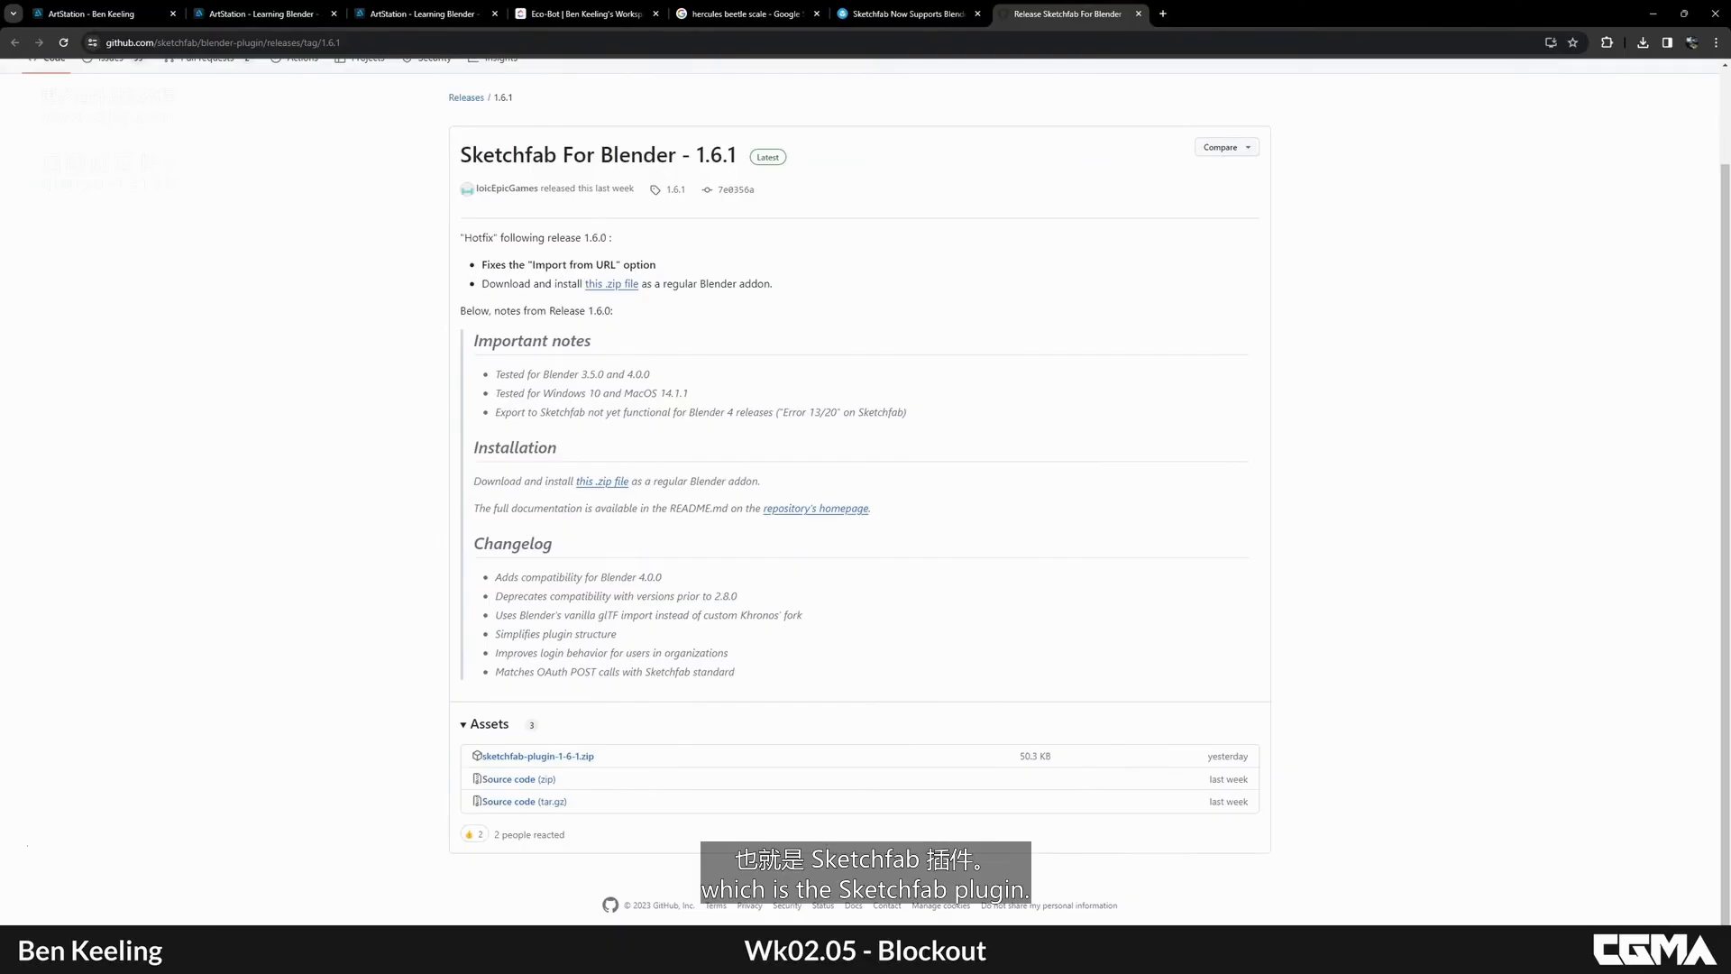
# Step: Switch back to the empty Blender scene and enable the community add-on Import-Export: Sketchfab Plugin in the preferences
pyautogui.moveTo(990, 952)
pyautogui.click(1115, 890)
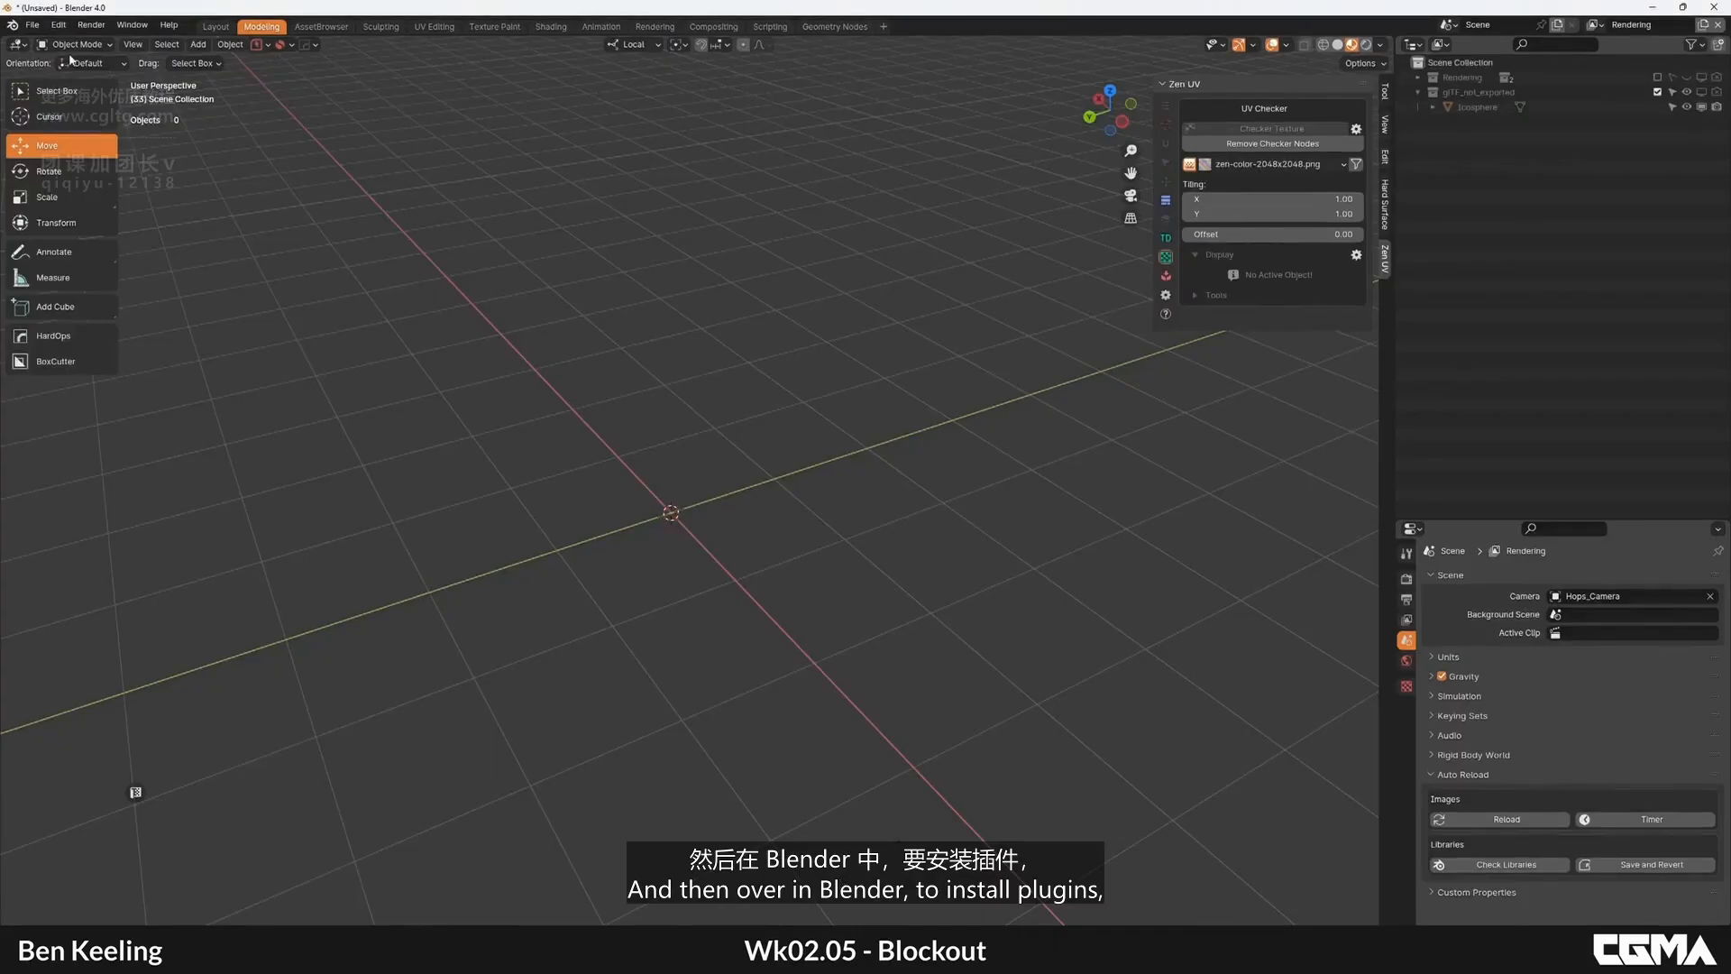
pyautogui.click(59, 25)
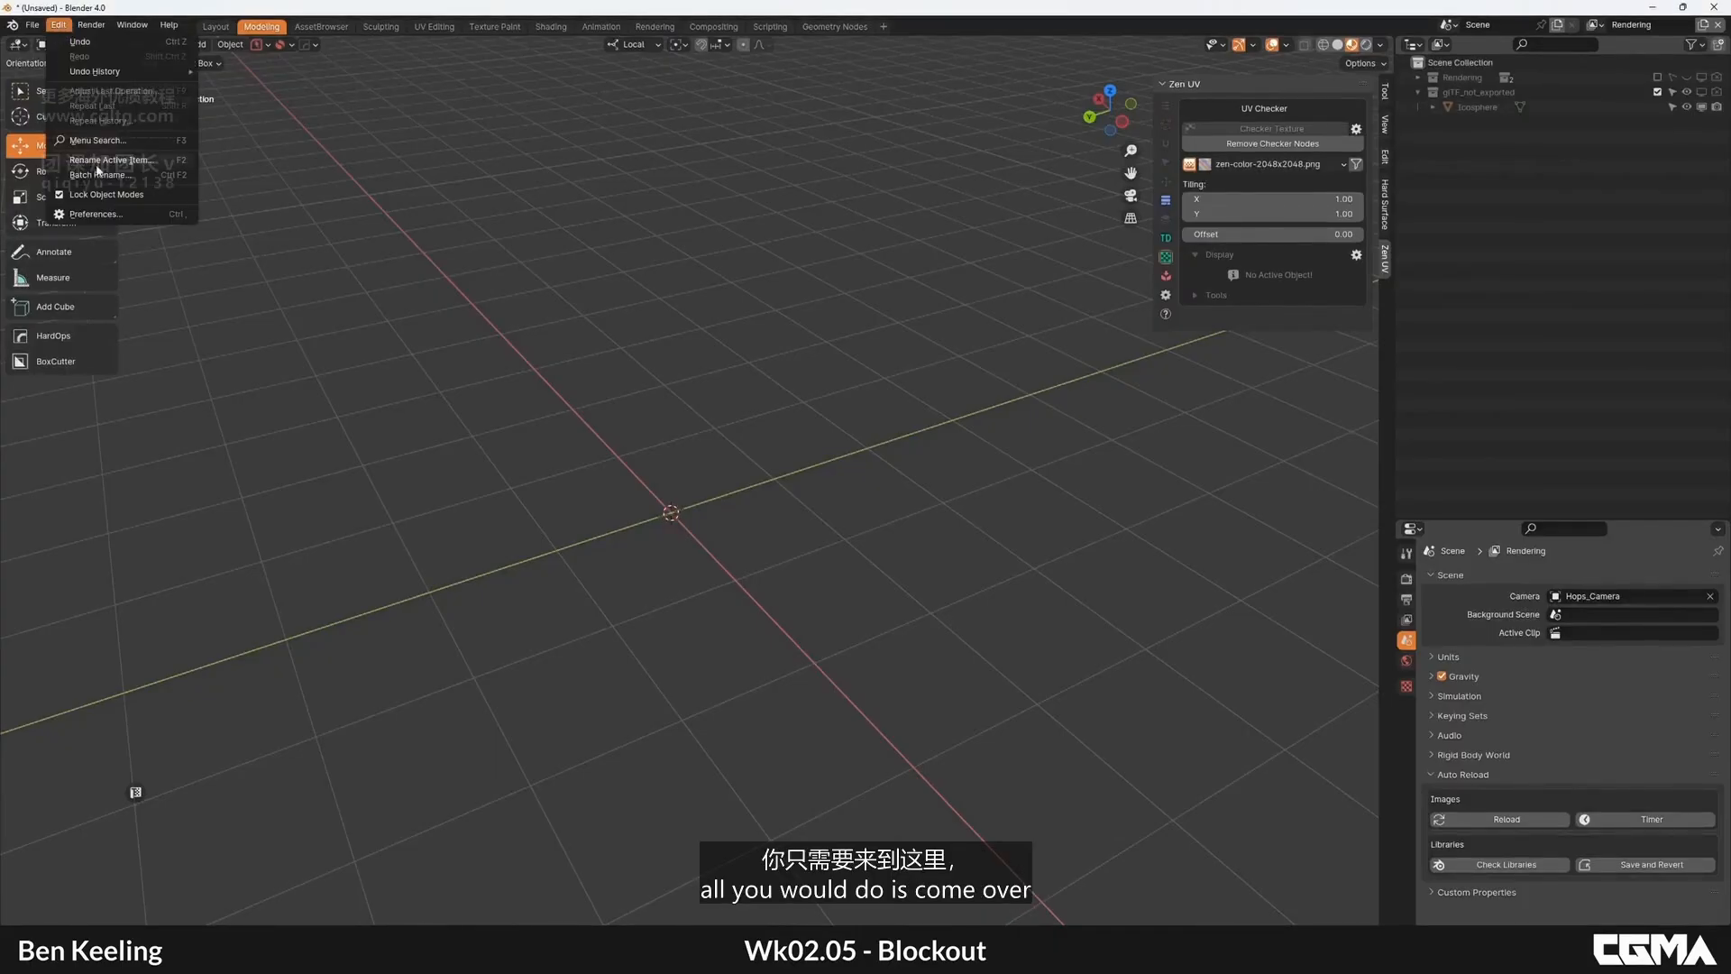
pyautogui.click(85, 213)
pyautogui.moveTo(505, 464); pyautogui.dragTo(559, 487, button='middle')
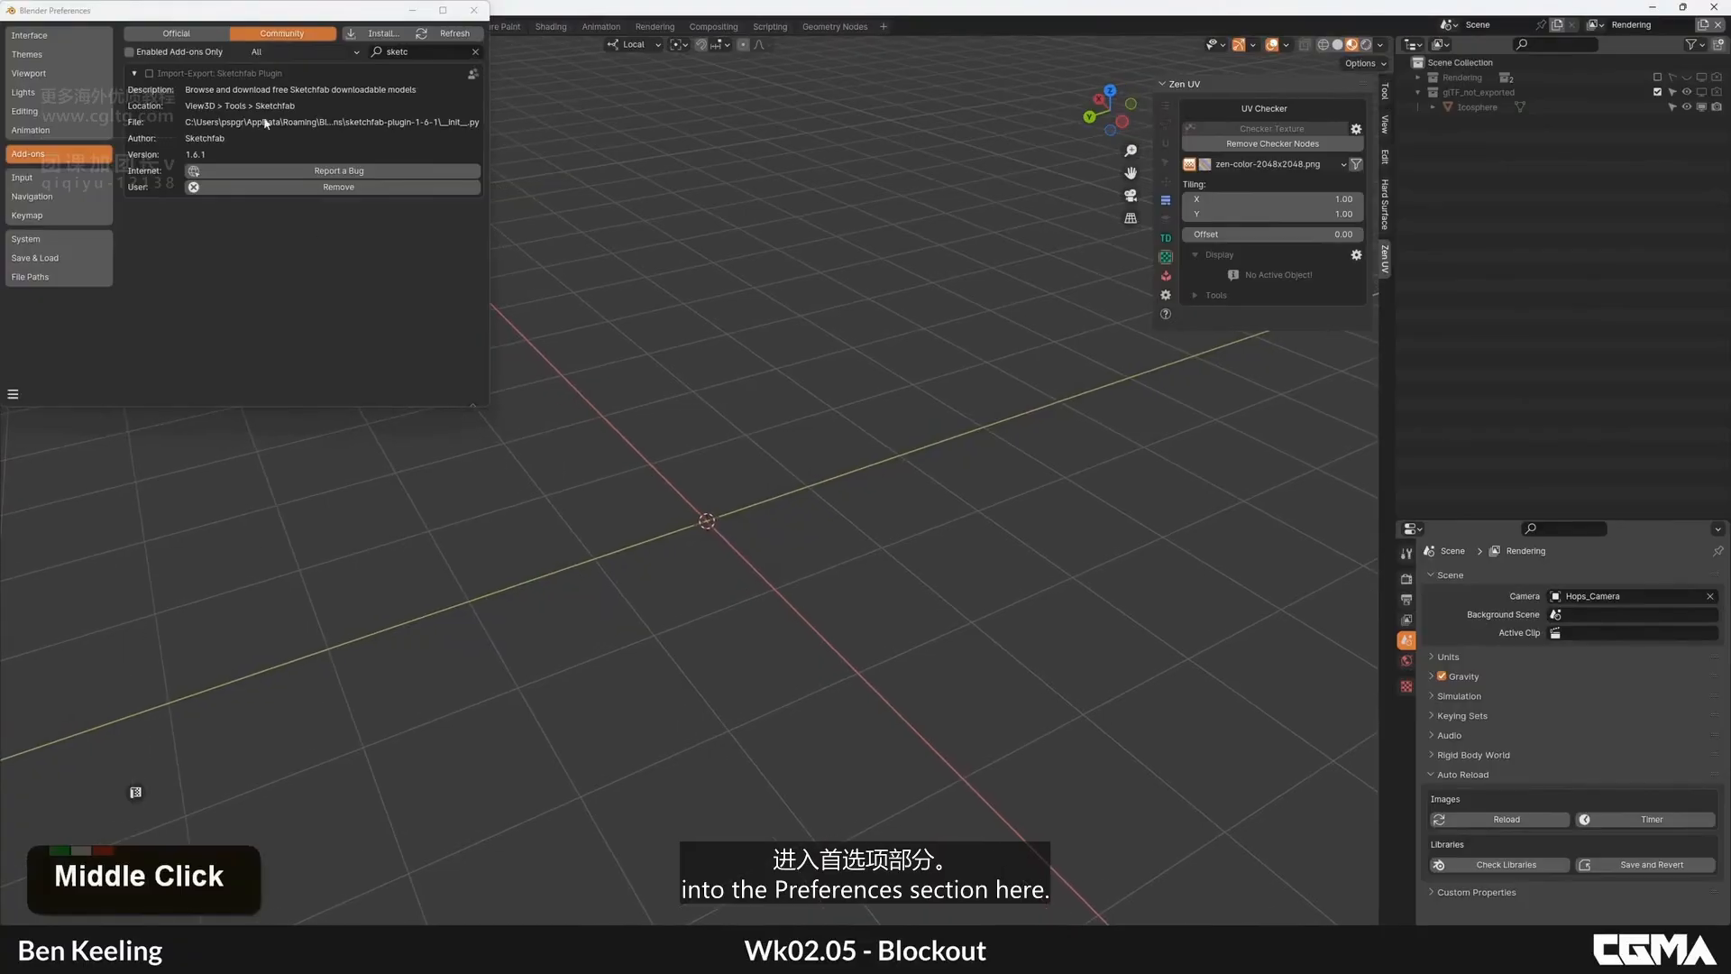
pyautogui.moveTo(283, 24); pyautogui.dragTo(801, 265)
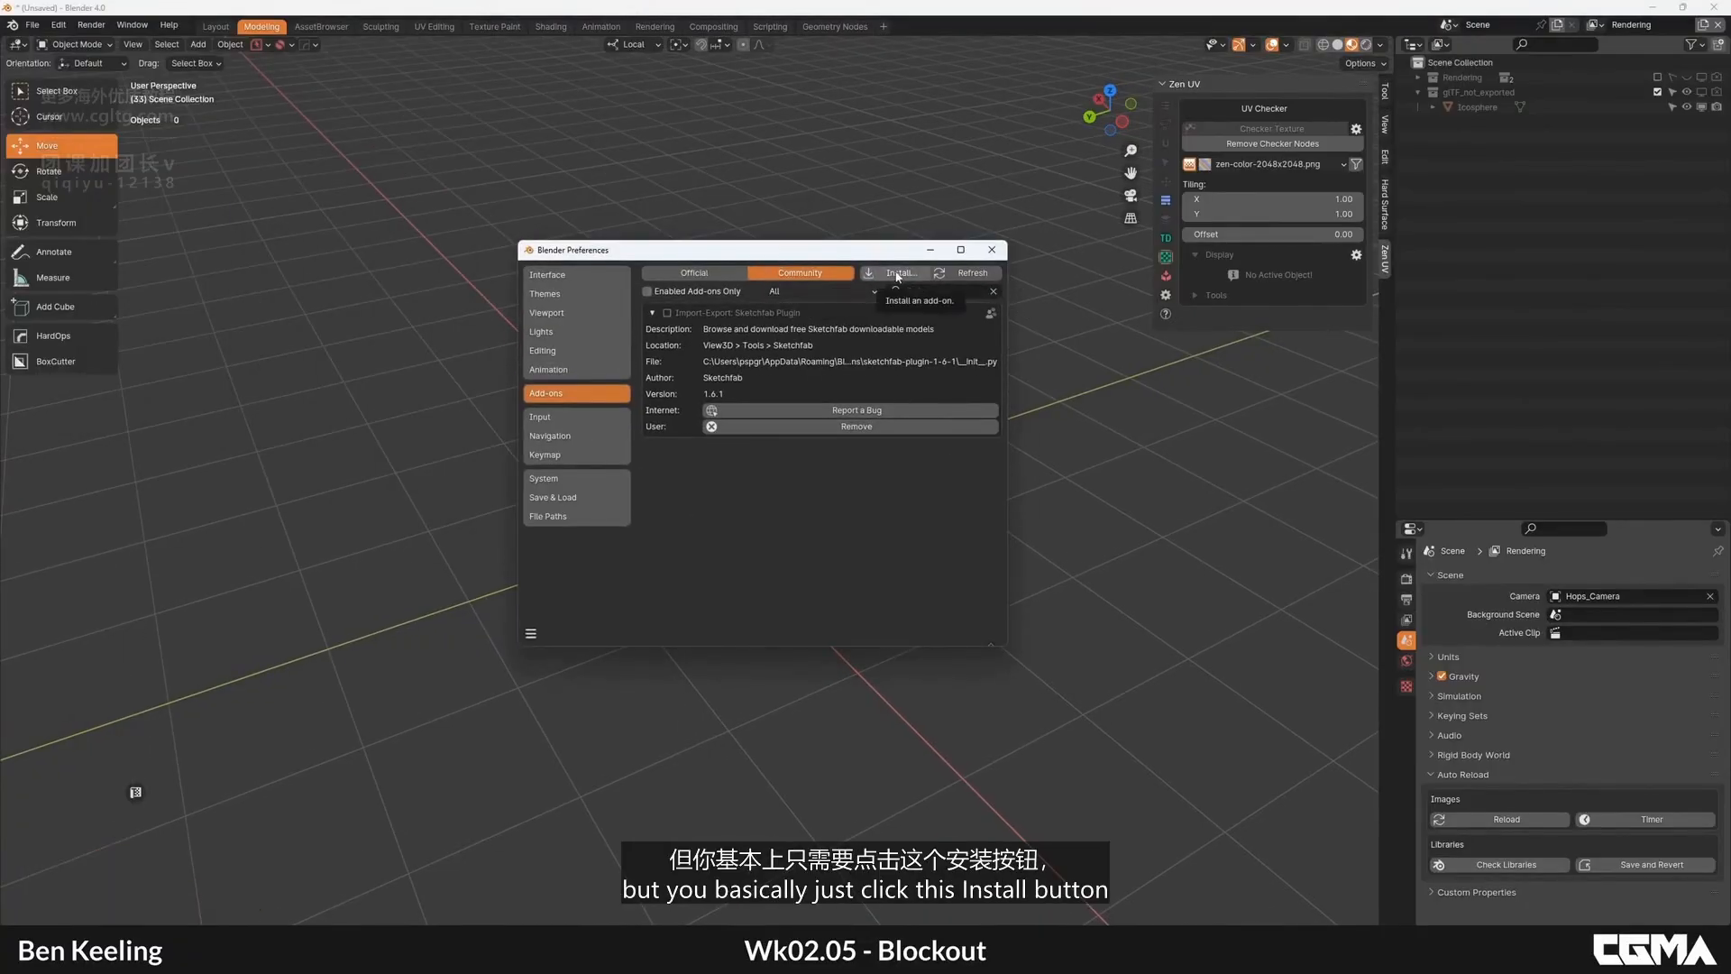
pyautogui.click(667, 314)
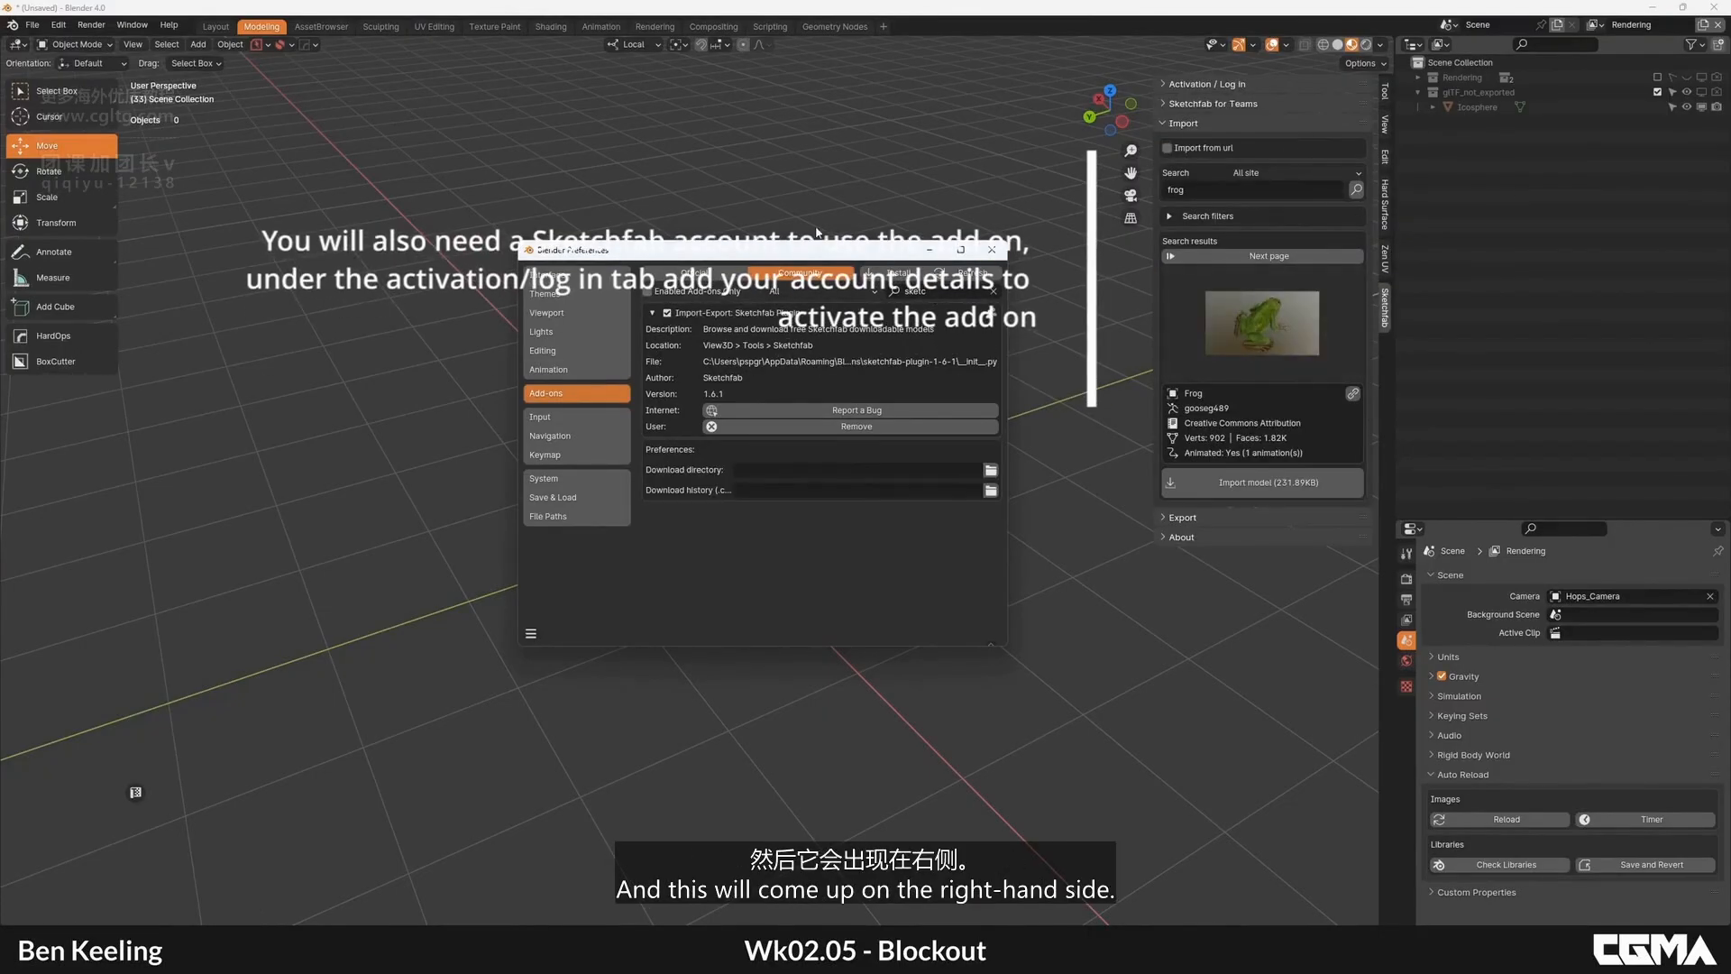
pyautogui.click(995, 251)
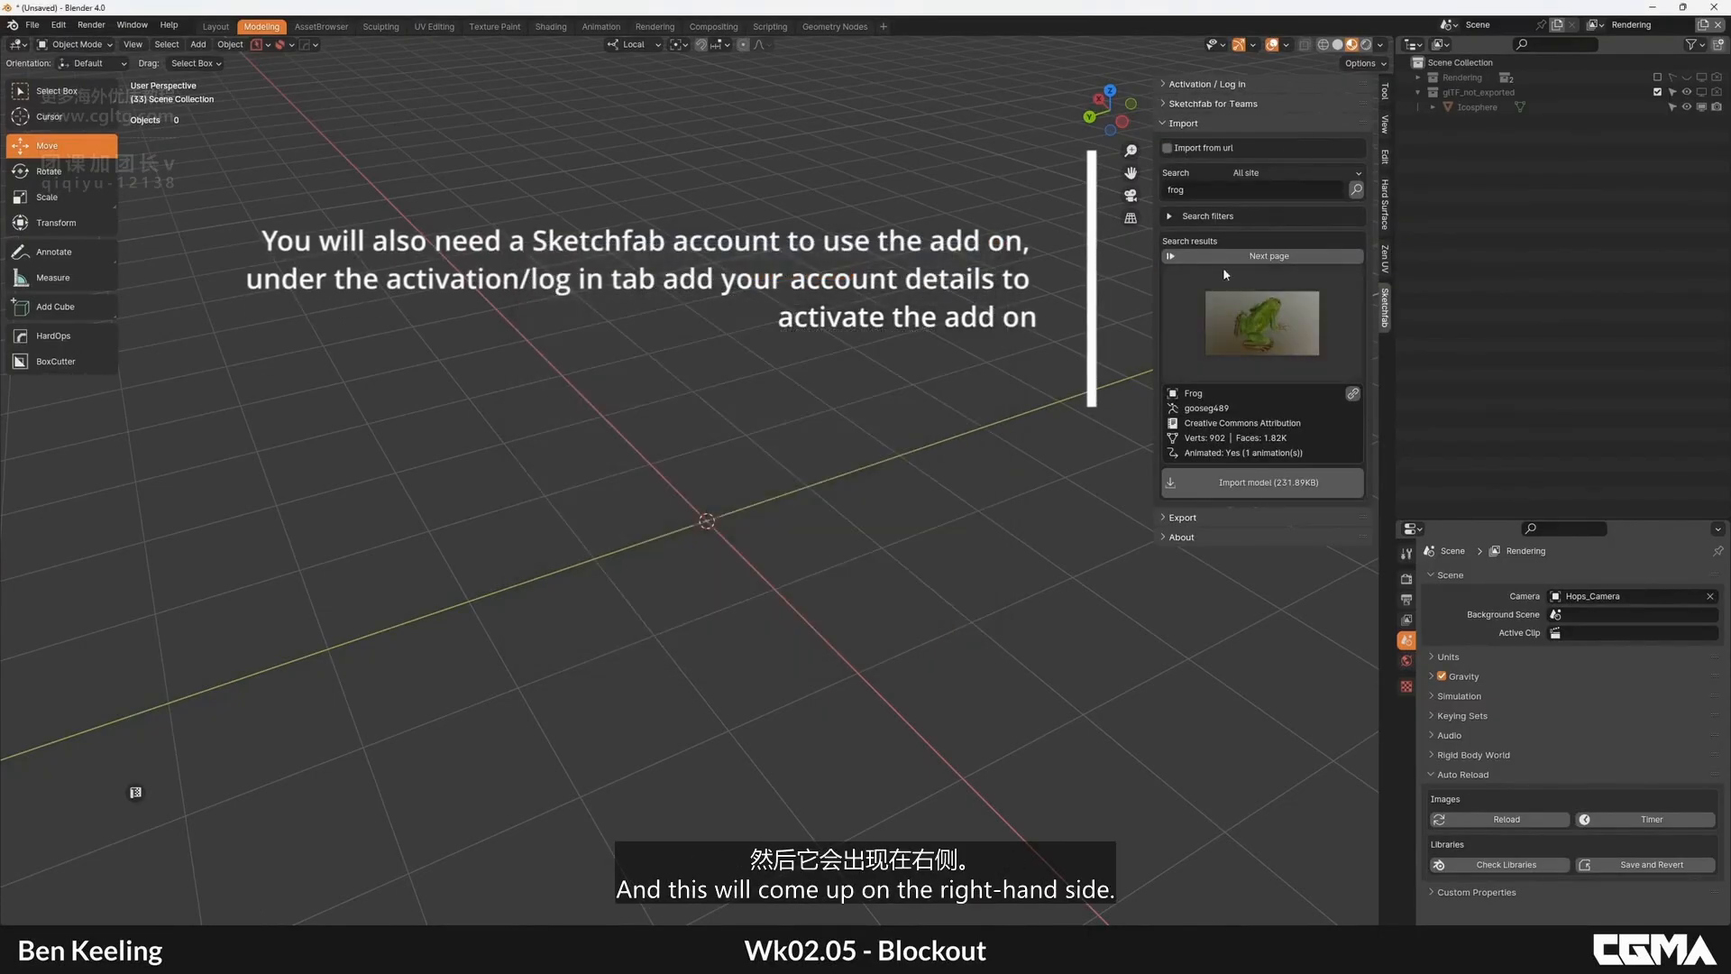
# Step: Search Sketchfab for "beetle" from the add-on and display the thumbnails of the found models
pyautogui.click(1209, 190)
pyautogui.press('BackSpace')
pyautogui.write('beetle')
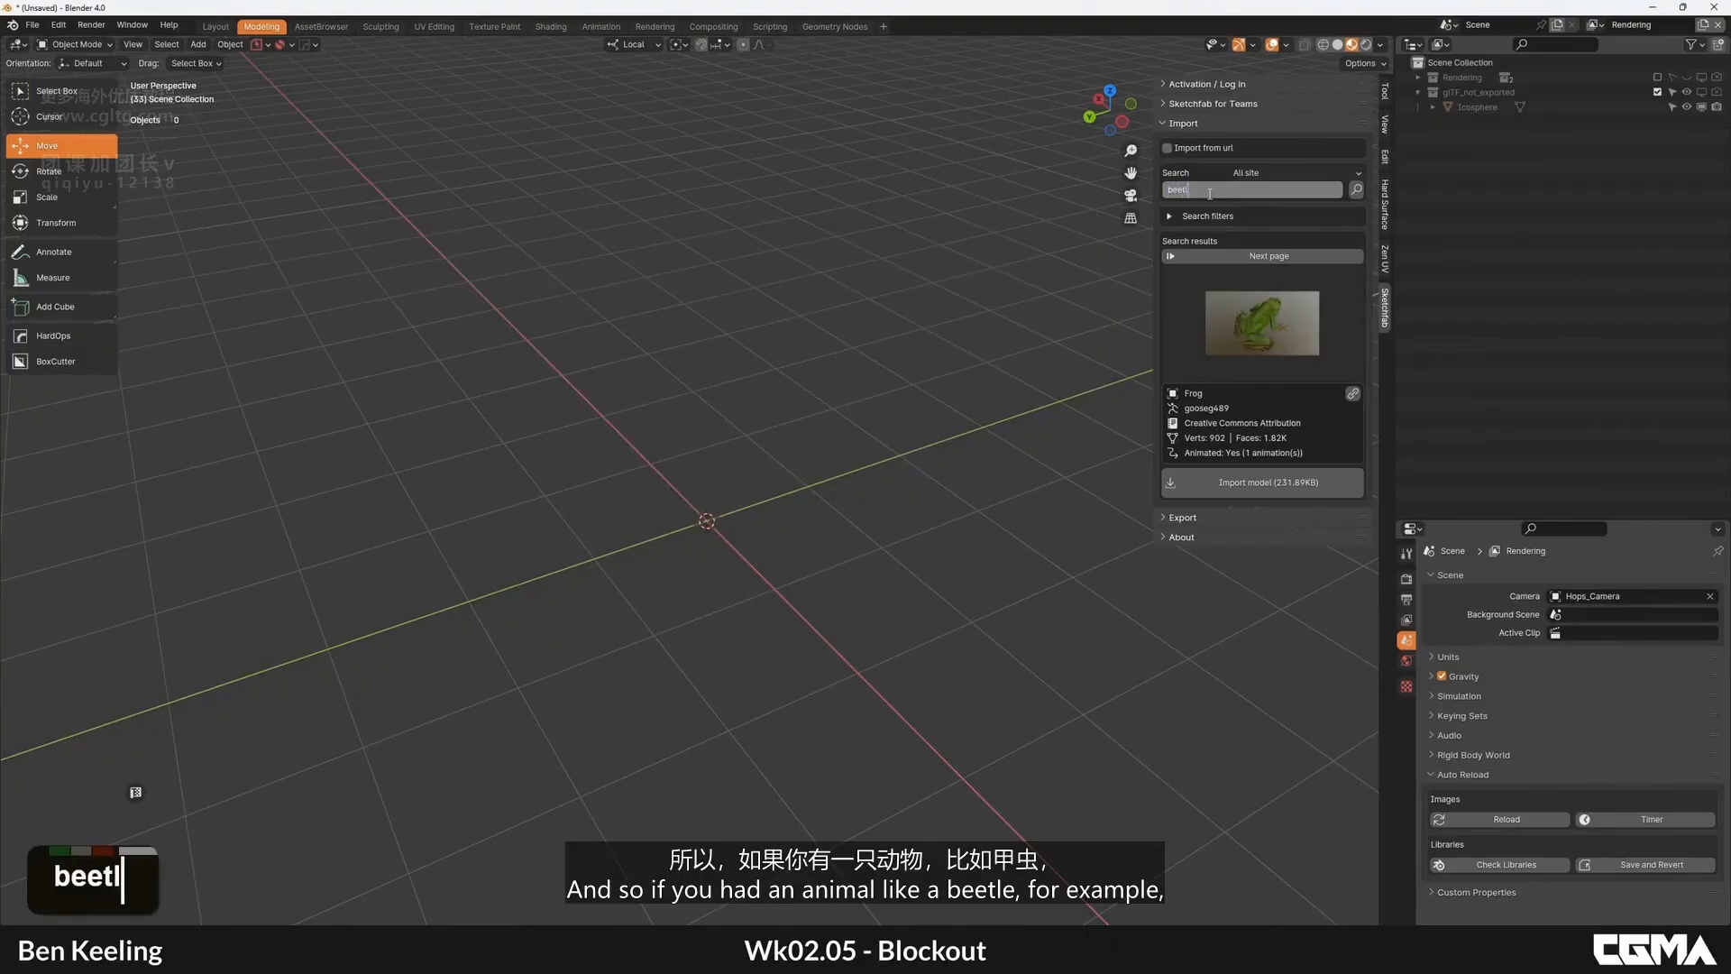
pyautogui.press('Return')
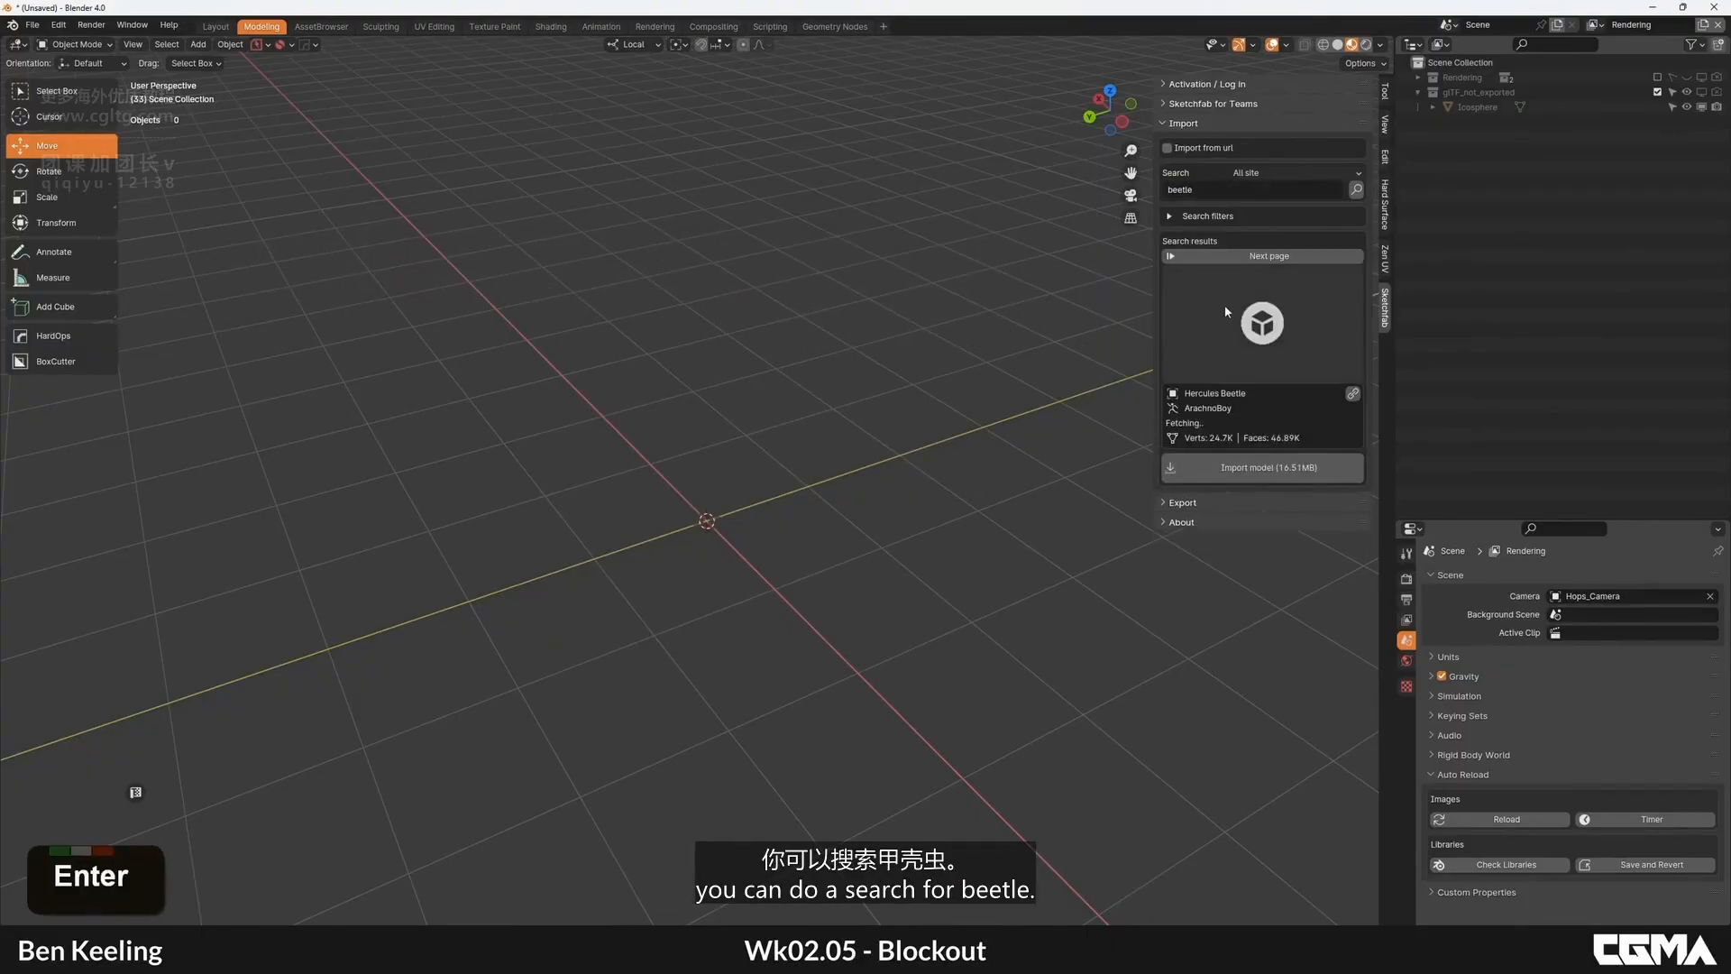
pyautogui.click(1216, 323)
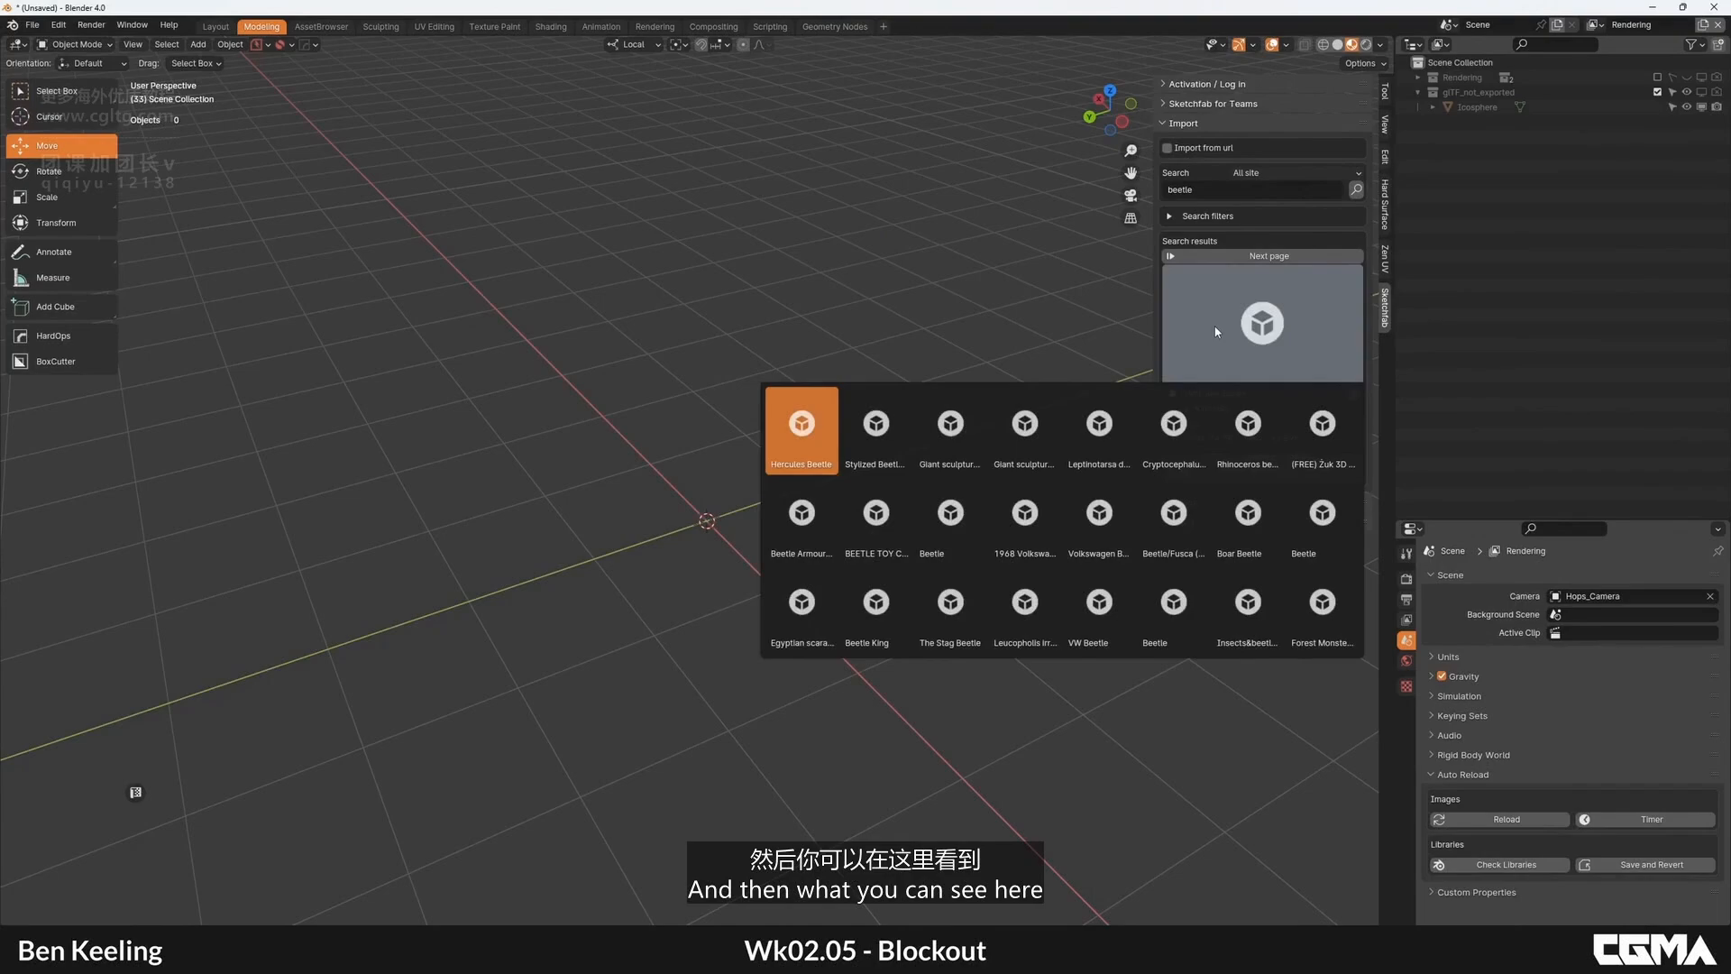
pyautogui.click(1217, 330)
pyautogui.click(1228, 321)
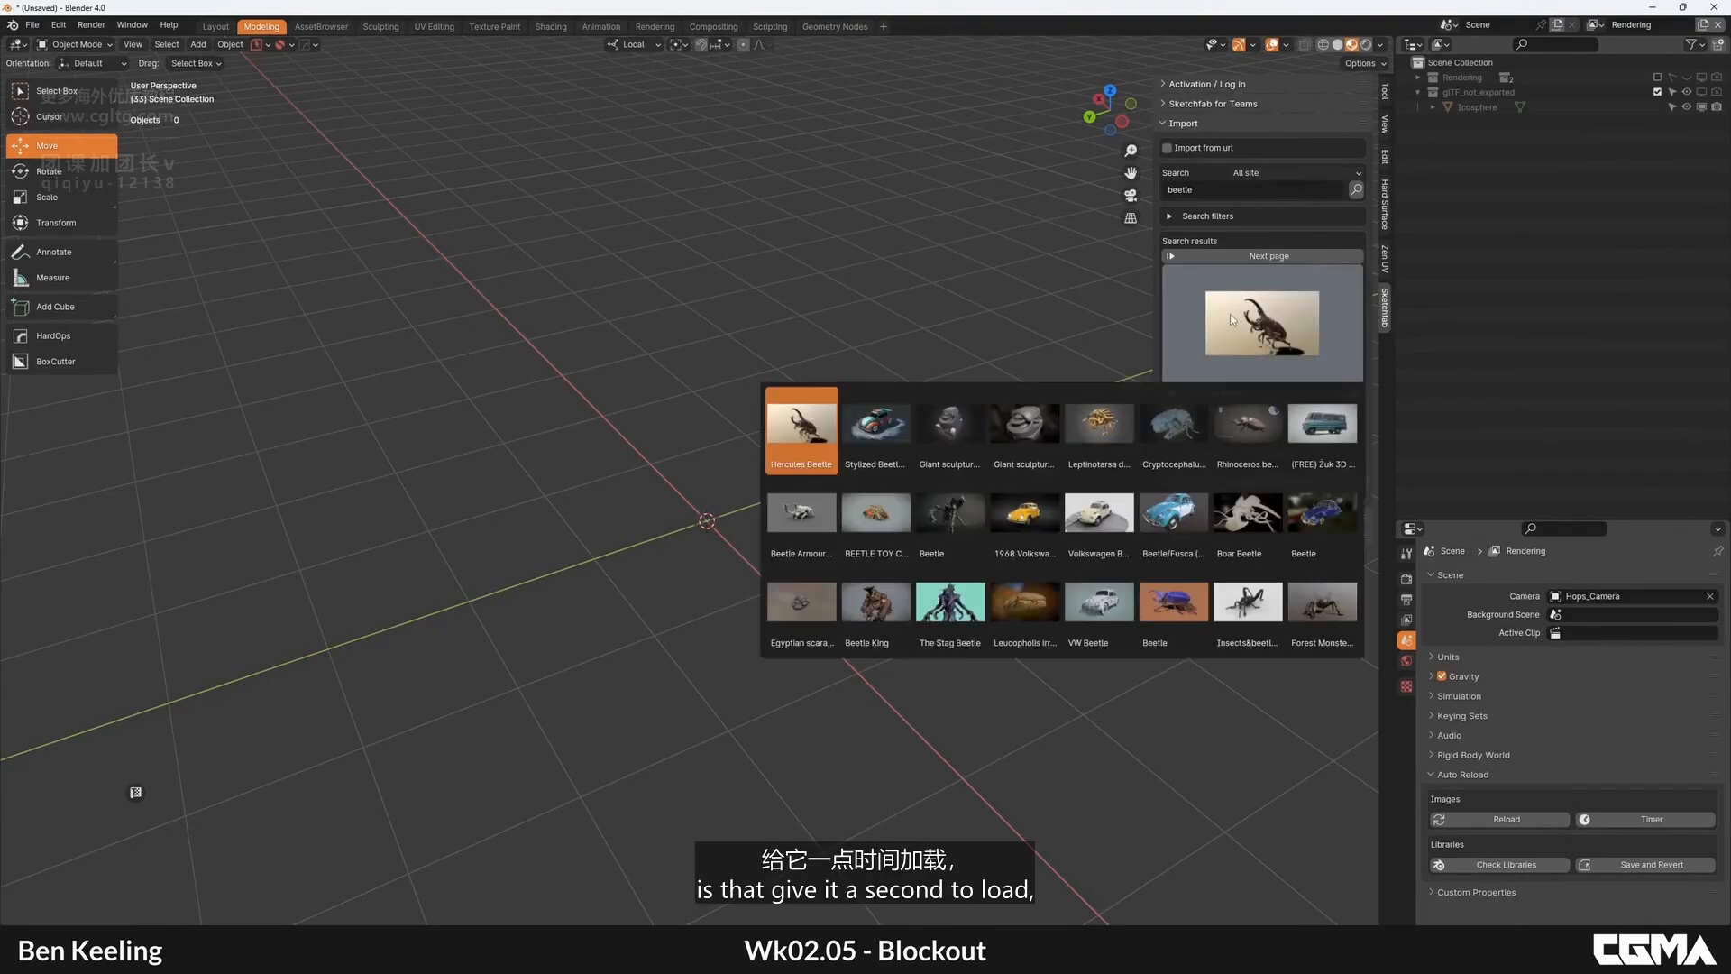
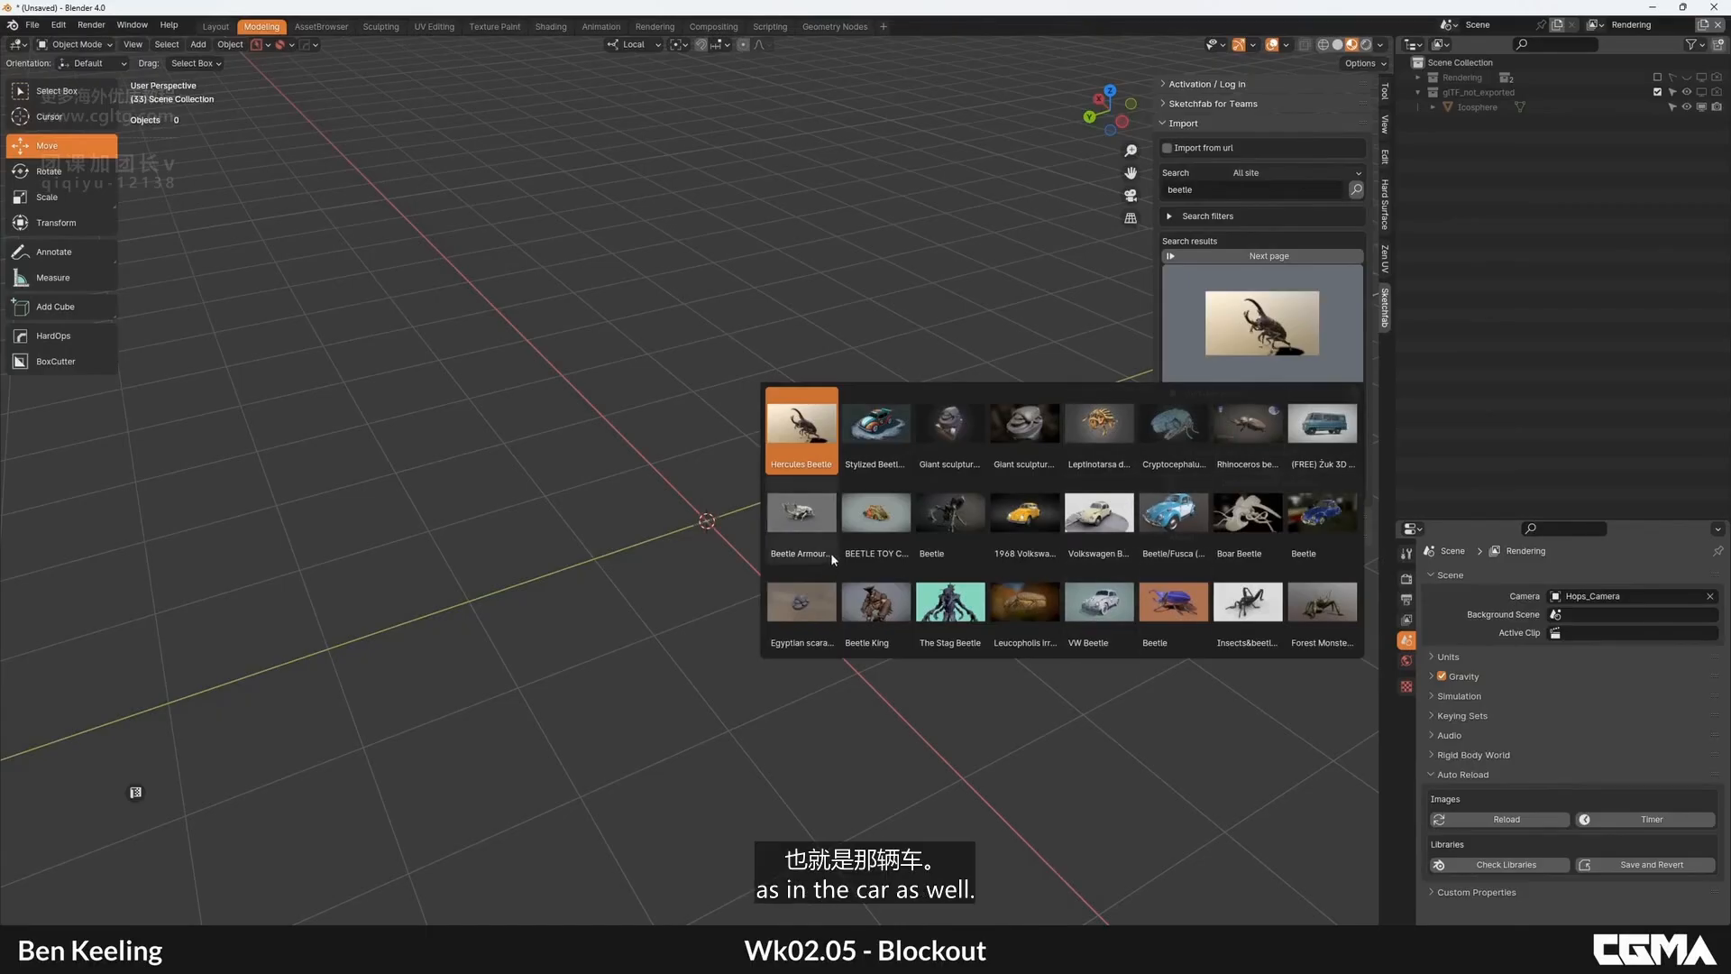
# Step: Choose the Hercules Beetle model from the Sketchfab results and import it into the scene
pyautogui.click(802, 427)
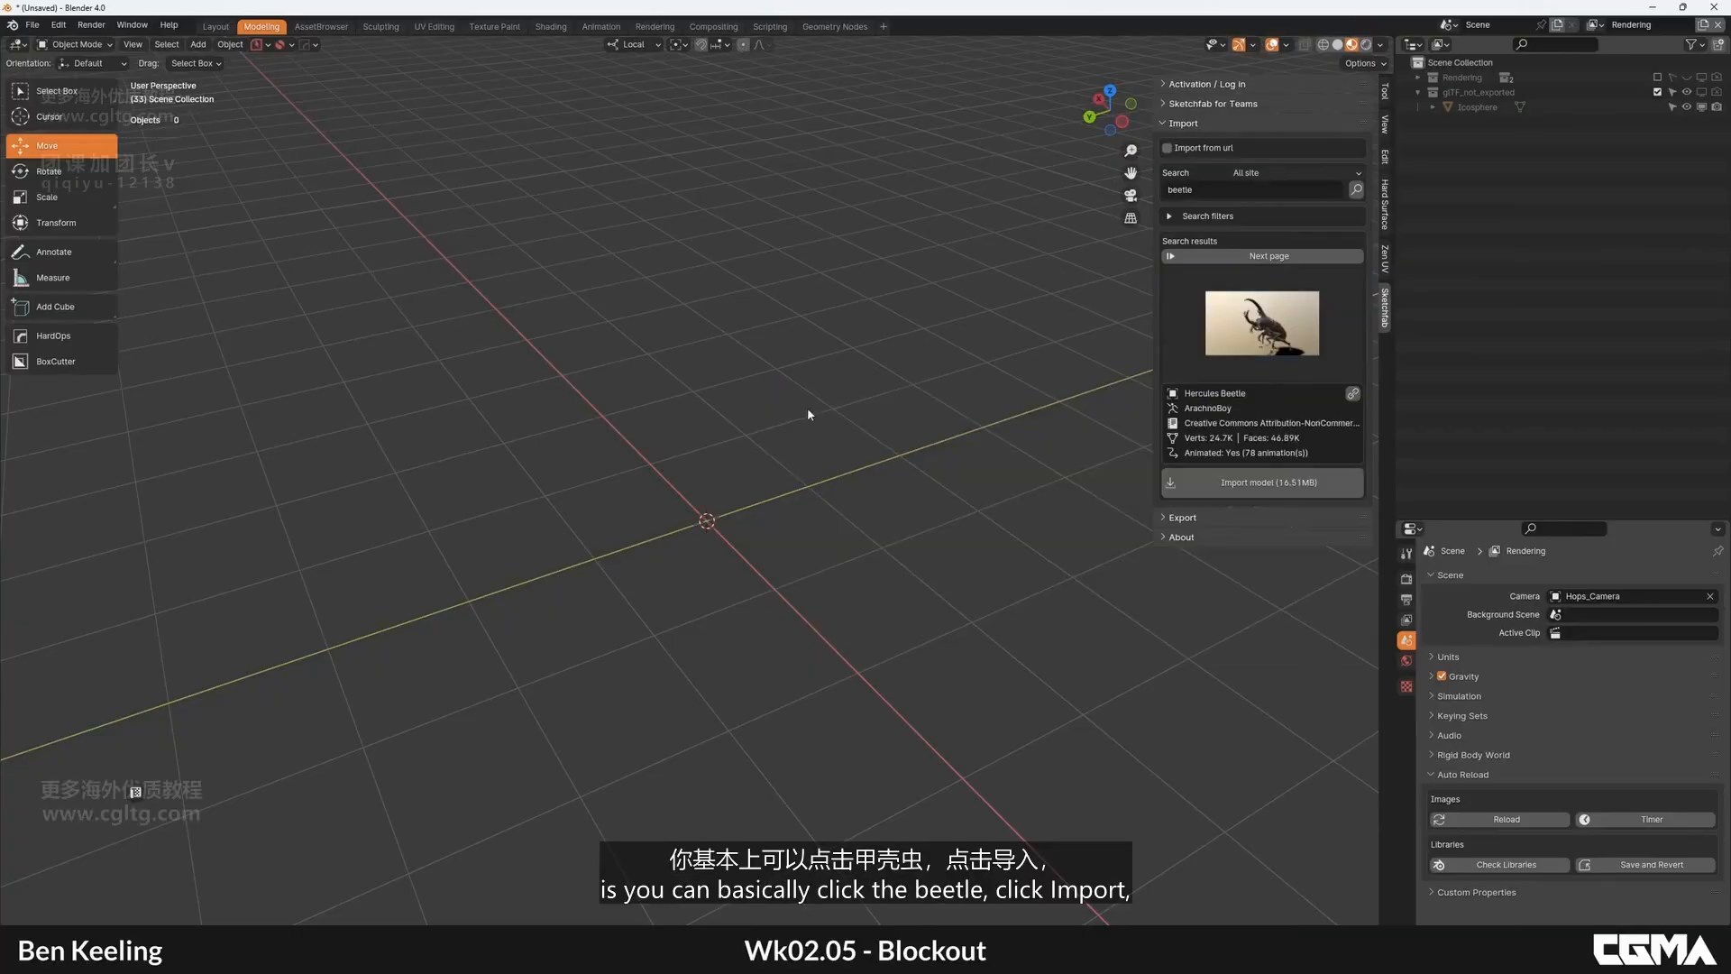
pyautogui.click(1250, 487)
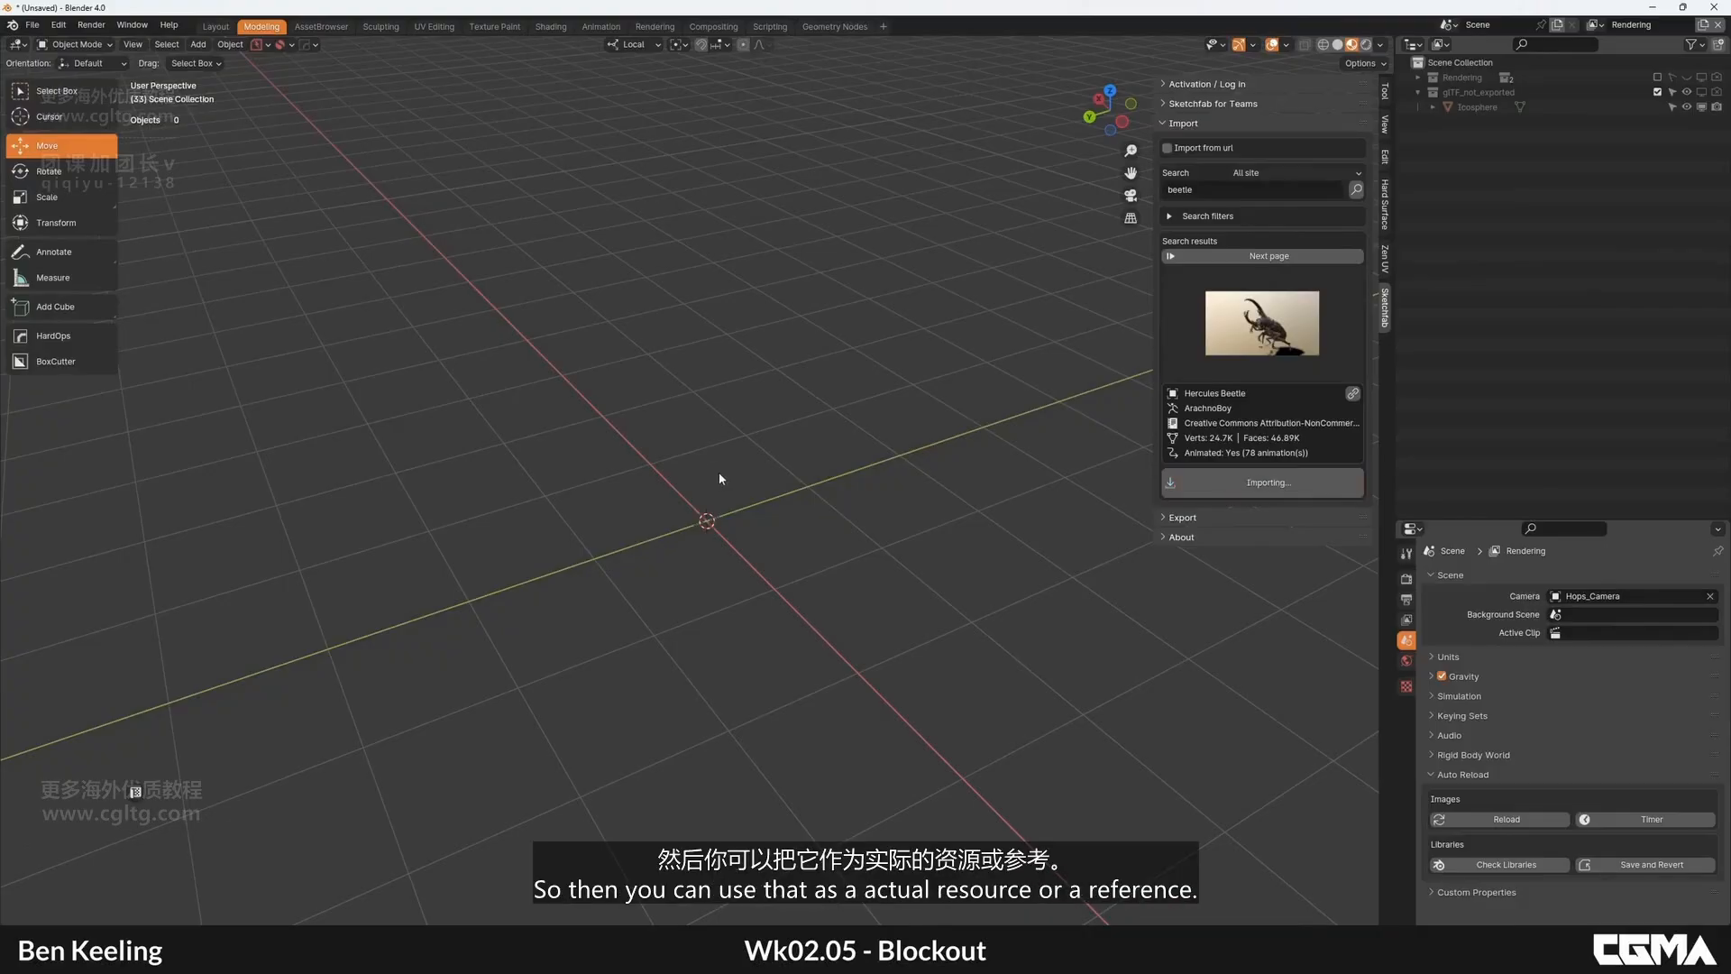
pyautogui.middleClick(741, 461)
pyautogui.middleClick(771, 466)
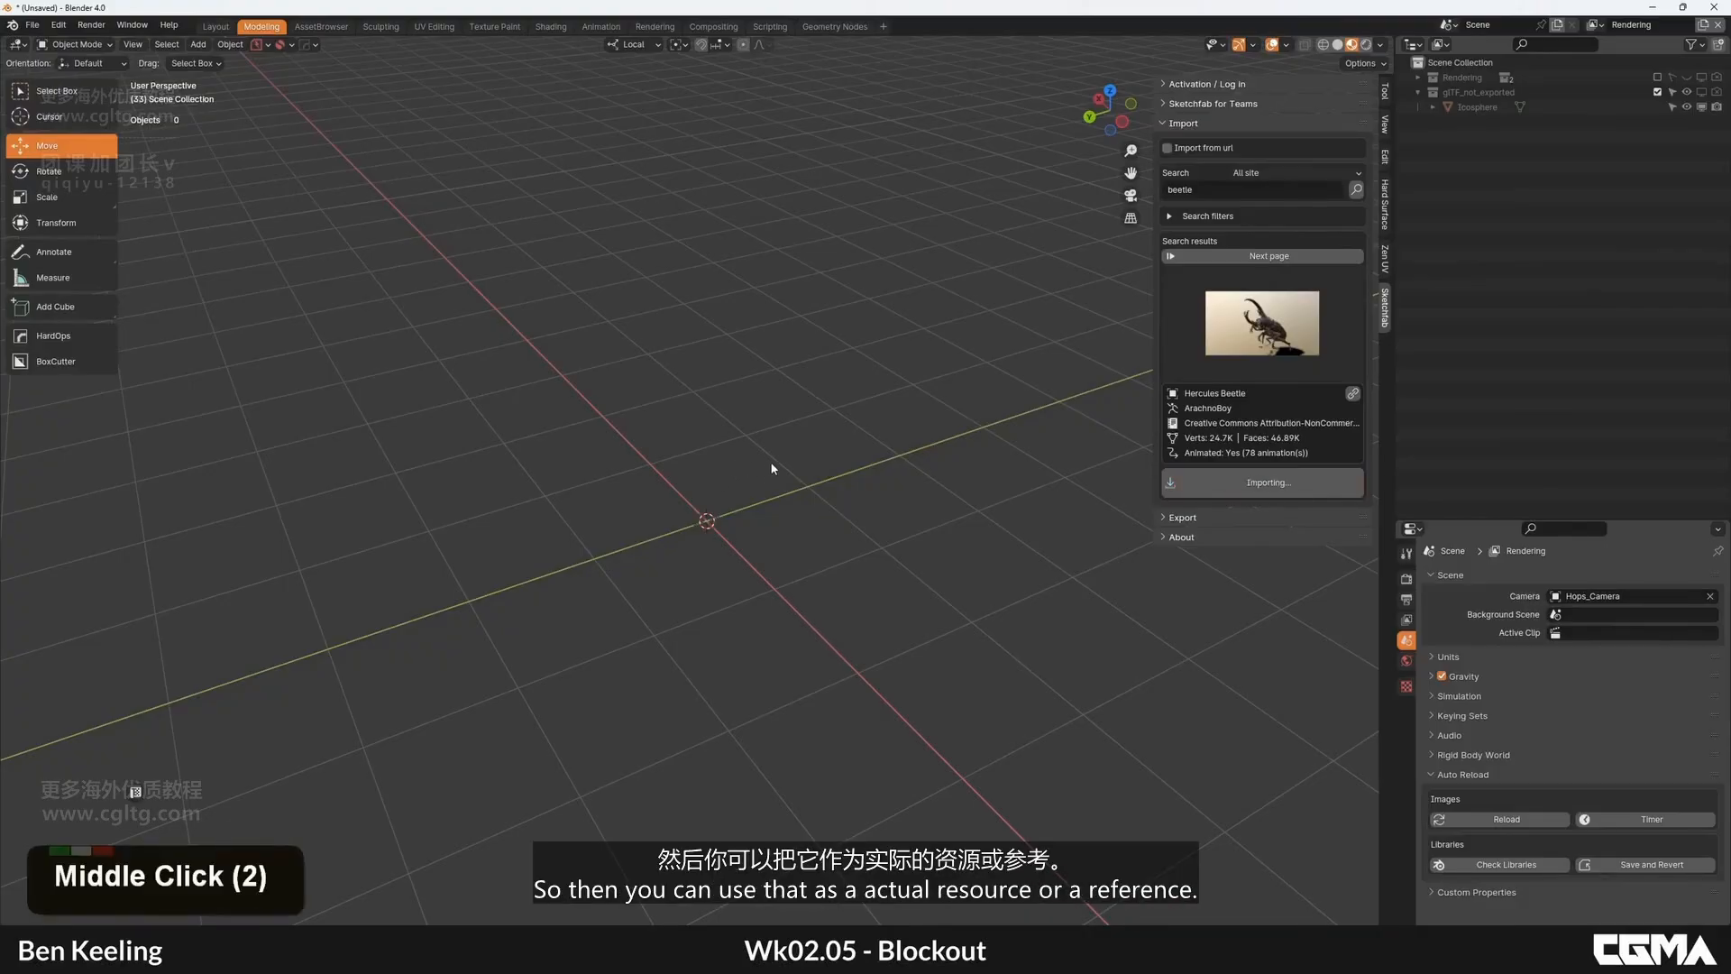
pyautogui.scroll(-4, 786, 451)
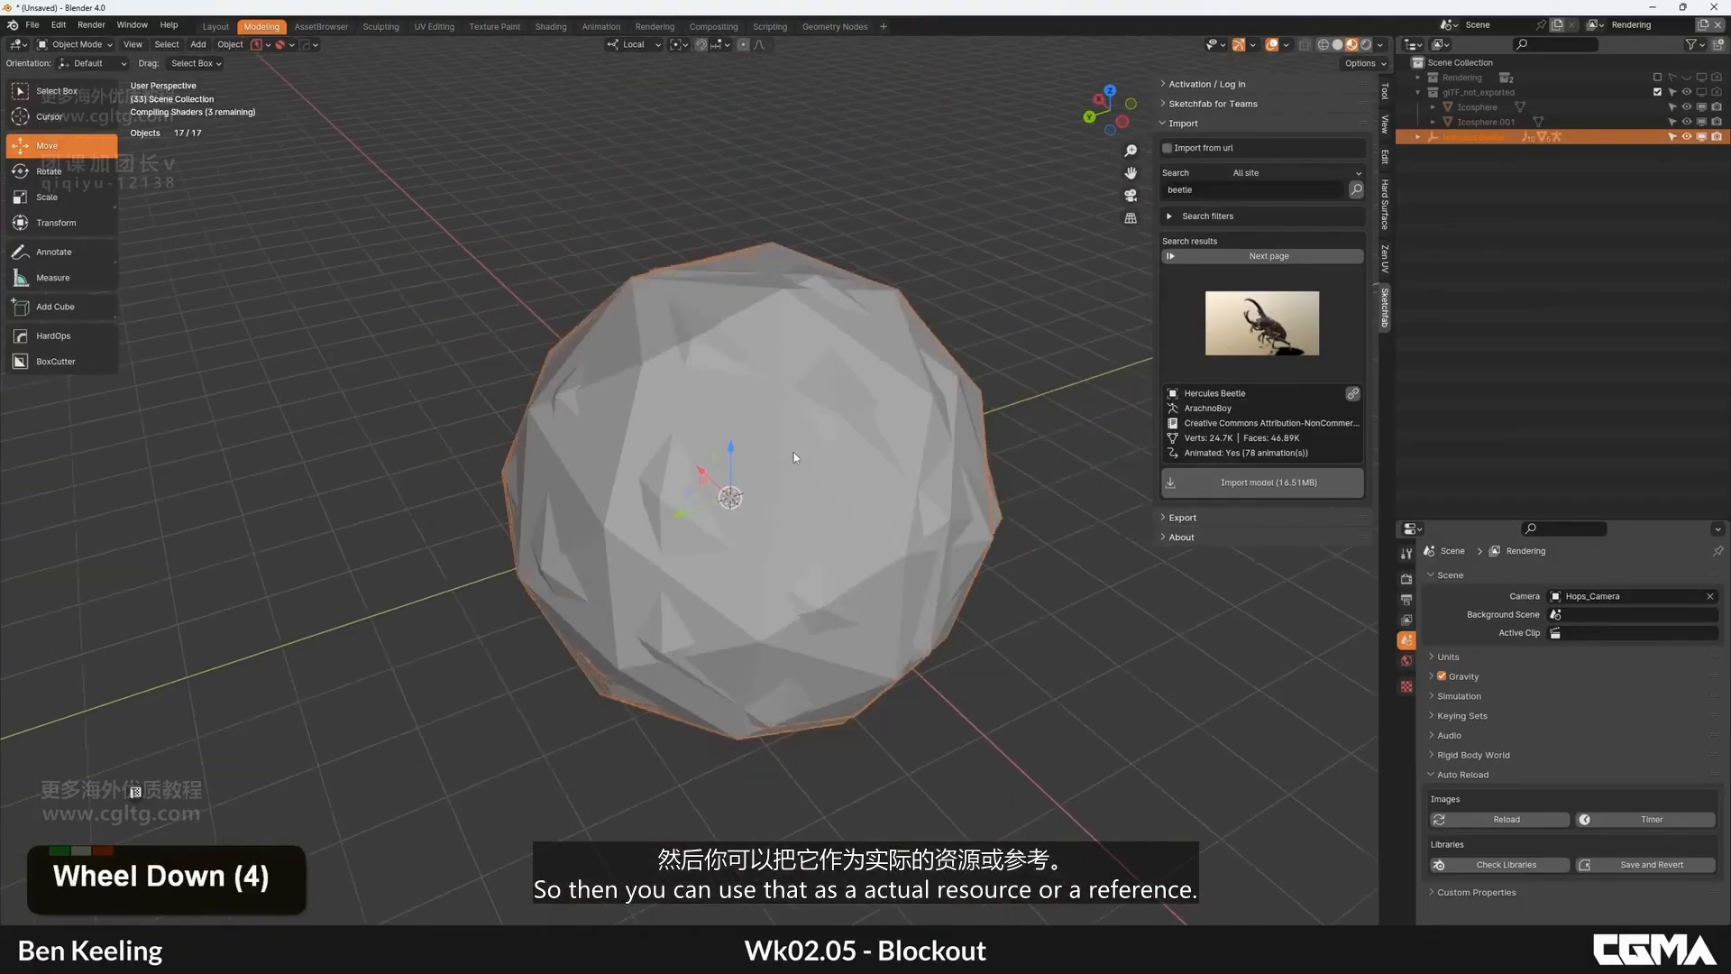
# Step: Expand the Hercules Beetle hierarchy and hide its GLTF_created_0 armature so the large spheres no longer cover the beetle
pyautogui.keyDown('alt'); pyautogui.middleClick(874, 371); pyautogui.keyUp('alt')
pyautogui.keyDown('alt'); pyautogui.moveTo(875, 371); pyautogui.dragTo(739, 397, button='middle'); pyautogui.keyUp('alt')
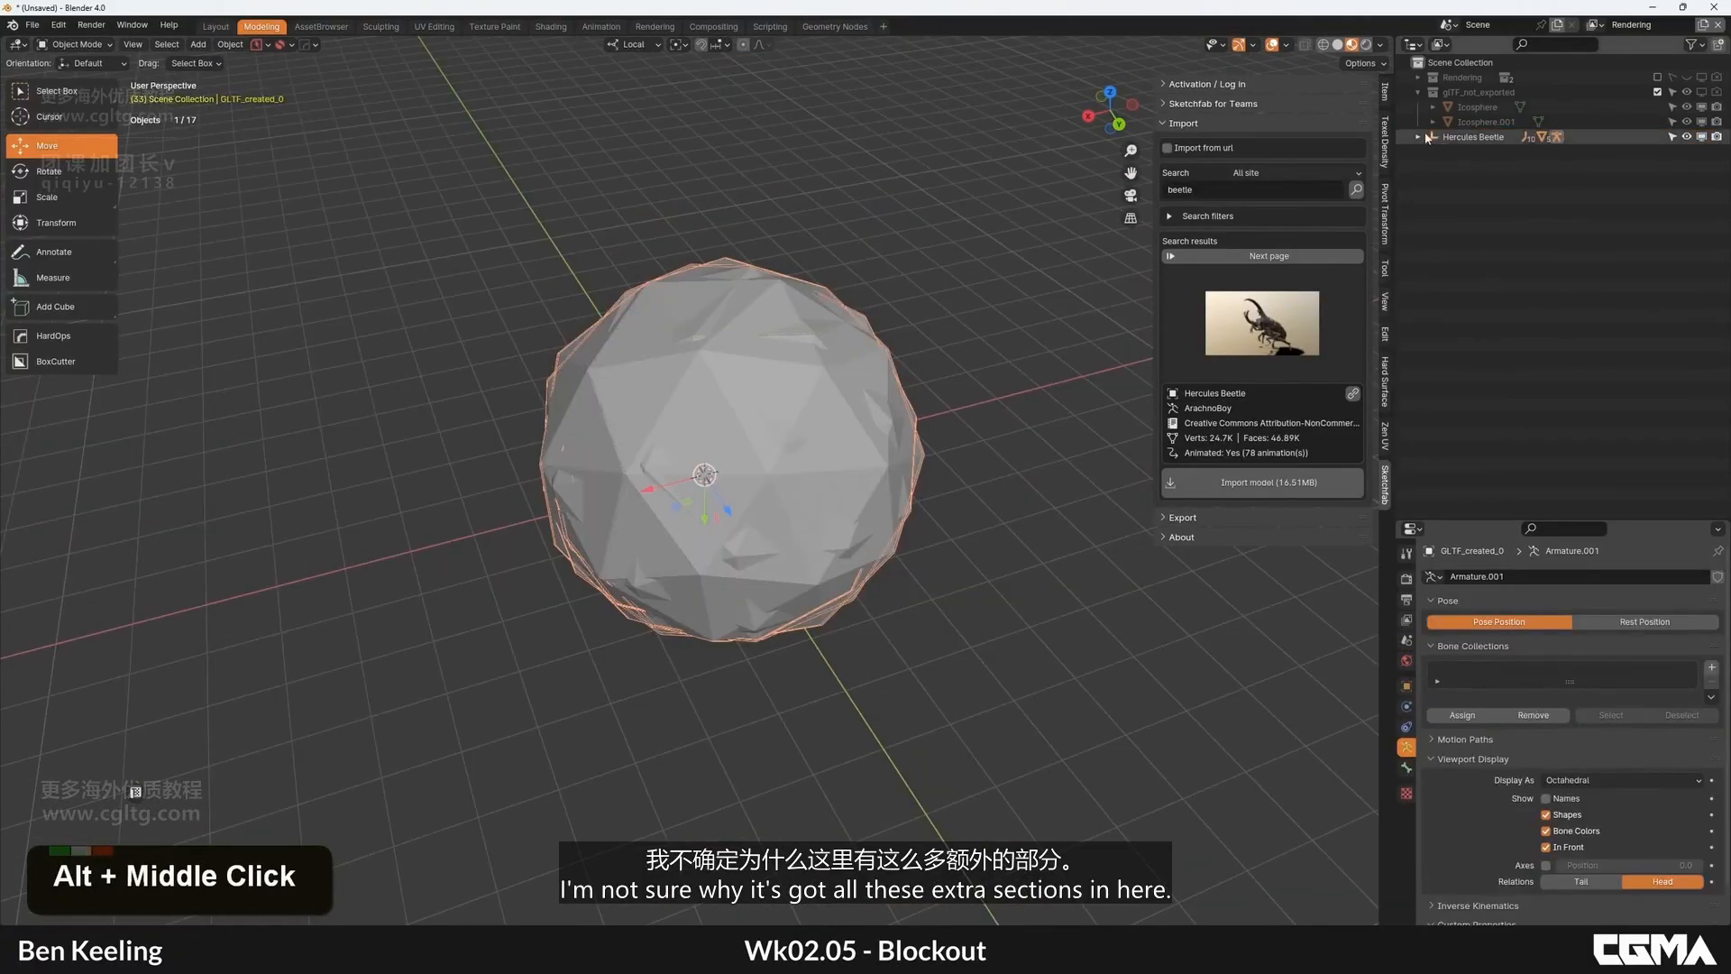
pyautogui.click(1419, 137)
pyautogui.click(1433, 152)
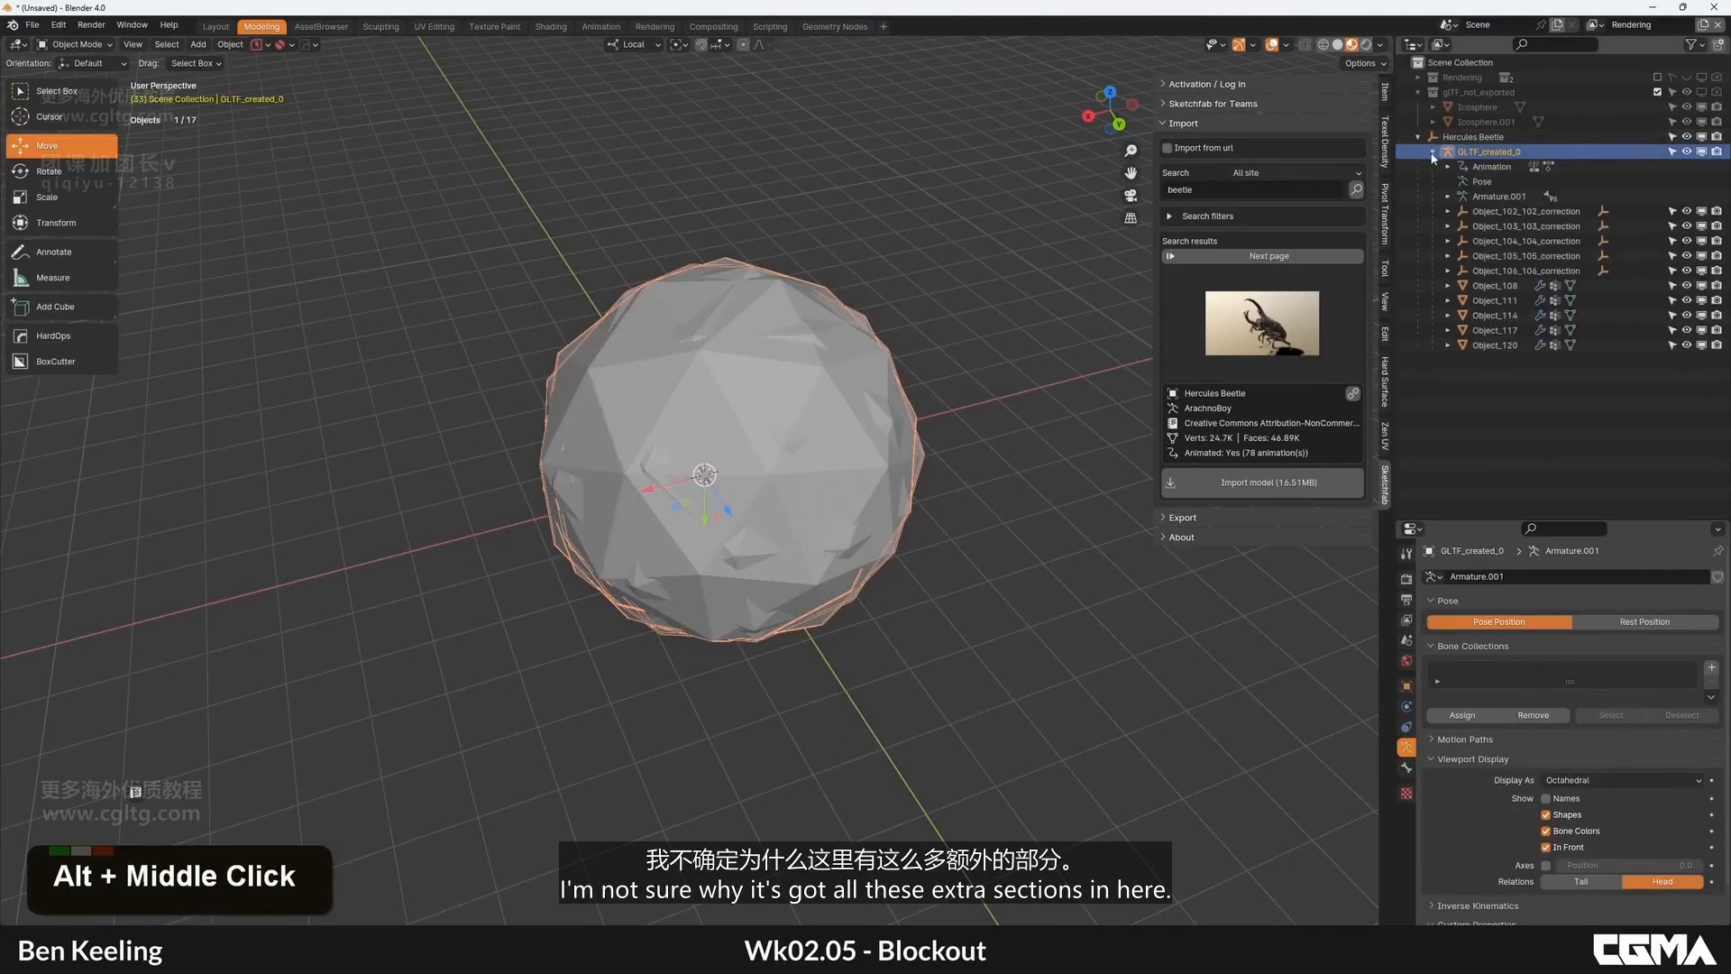
pyautogui.keyDown('alt'); pyautogui.moveTo(797, 417); pyautogui.dragTo(736, 413, button='middle'); pyautogui.keyUp('alt')
pyautogui.press('h')
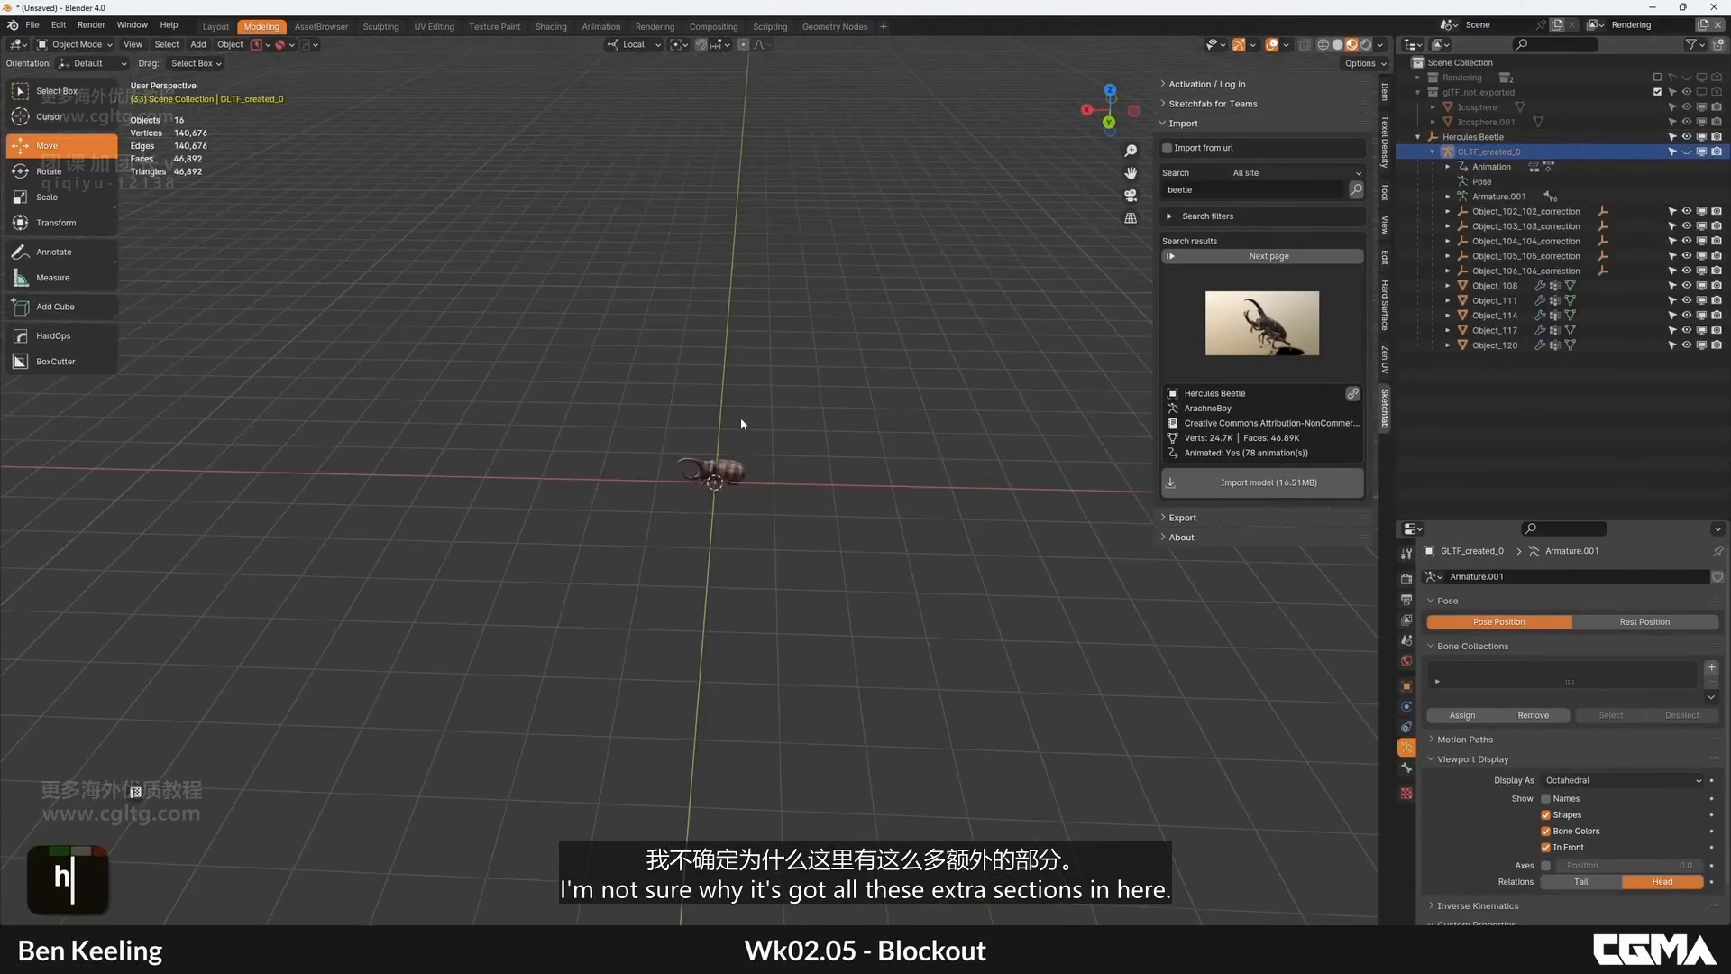
# Step: Select the beetle's body mesh, frame it for a close view and clear the selection
pyautogui.click(726, 468)
pyautogui.press('KP_Decimal')
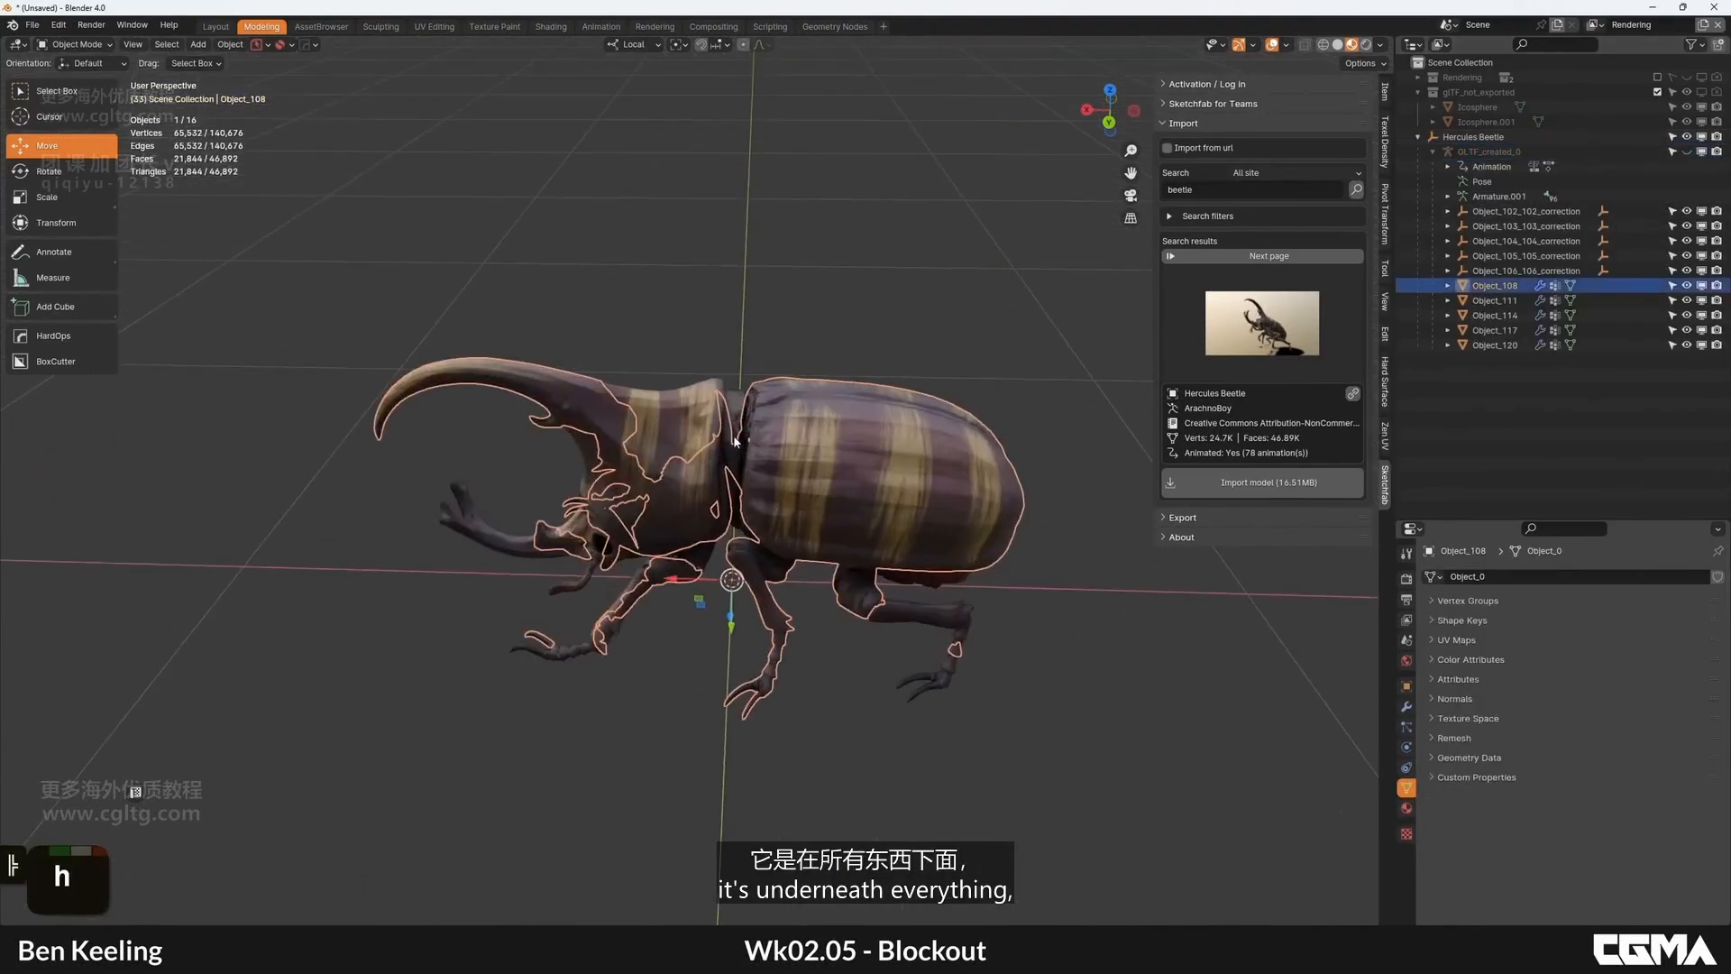
pyautogui.scroll(2, 653, 478)
pyautogui.press('F4')
pyautogui.hotkey('alt', 'a')
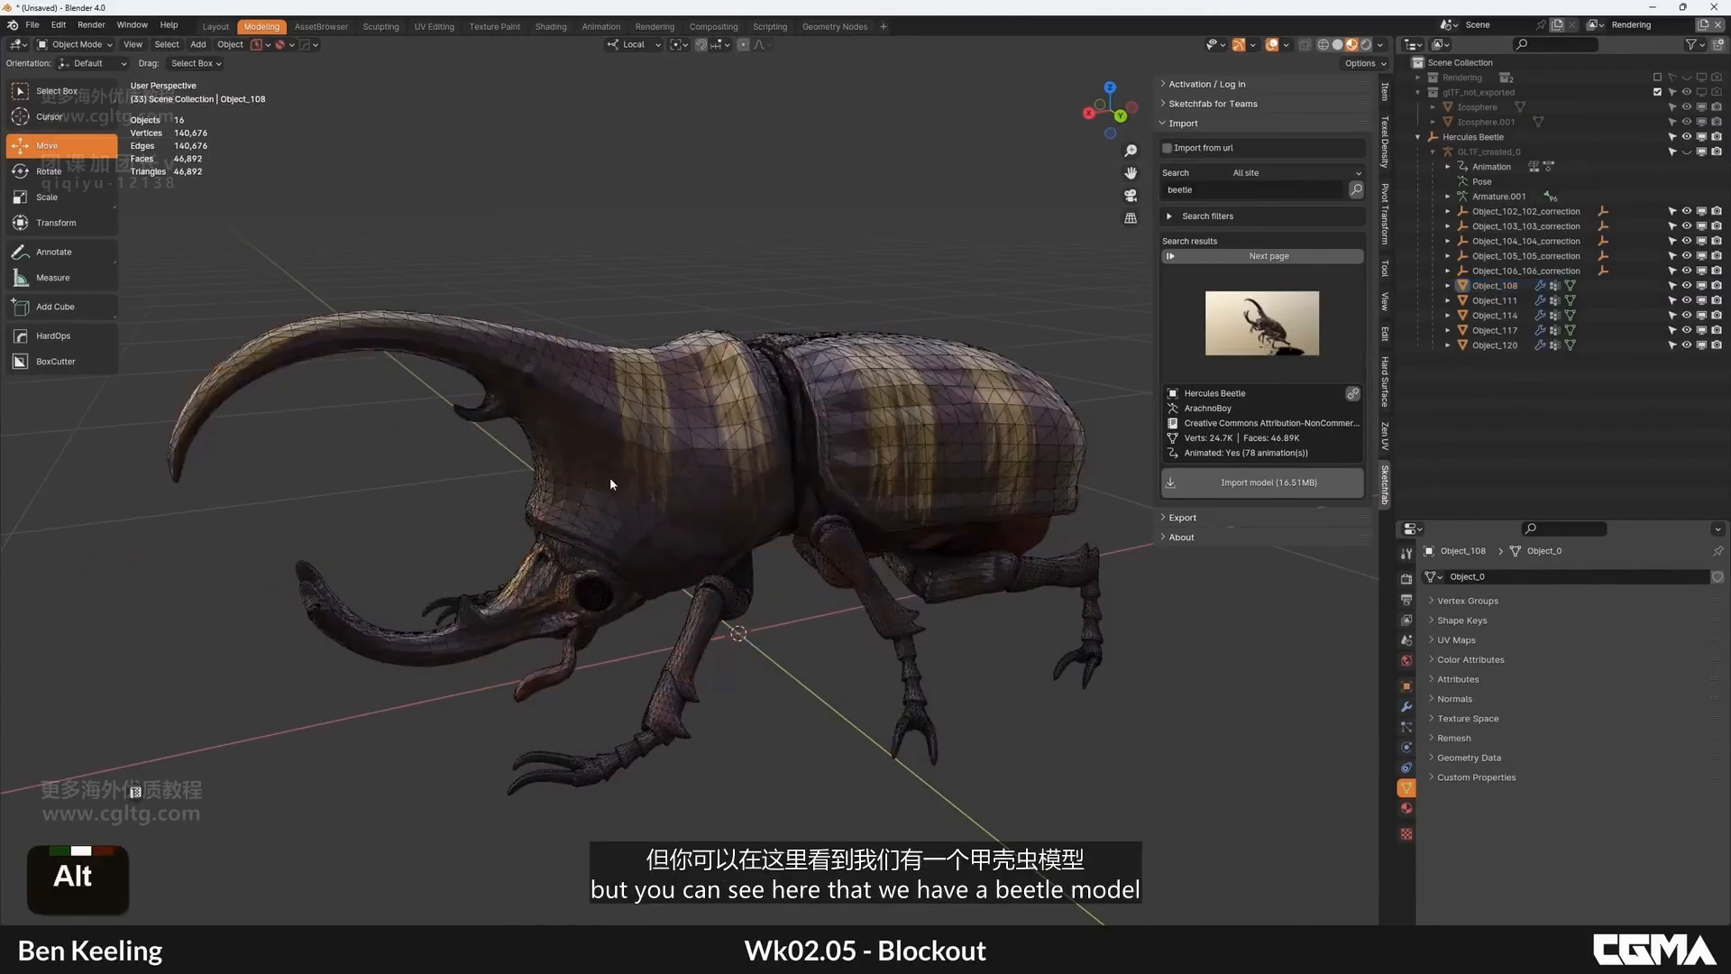
# Step: Examine the imported beetle's horn, body and leg shapes from both sides and up close
pyautogui.keyDown('alt'); pyautogui.moveTo(609, 477); pyautogui.dragTo(468, 508, button='middle'); pyautogui.keyUp('alt')
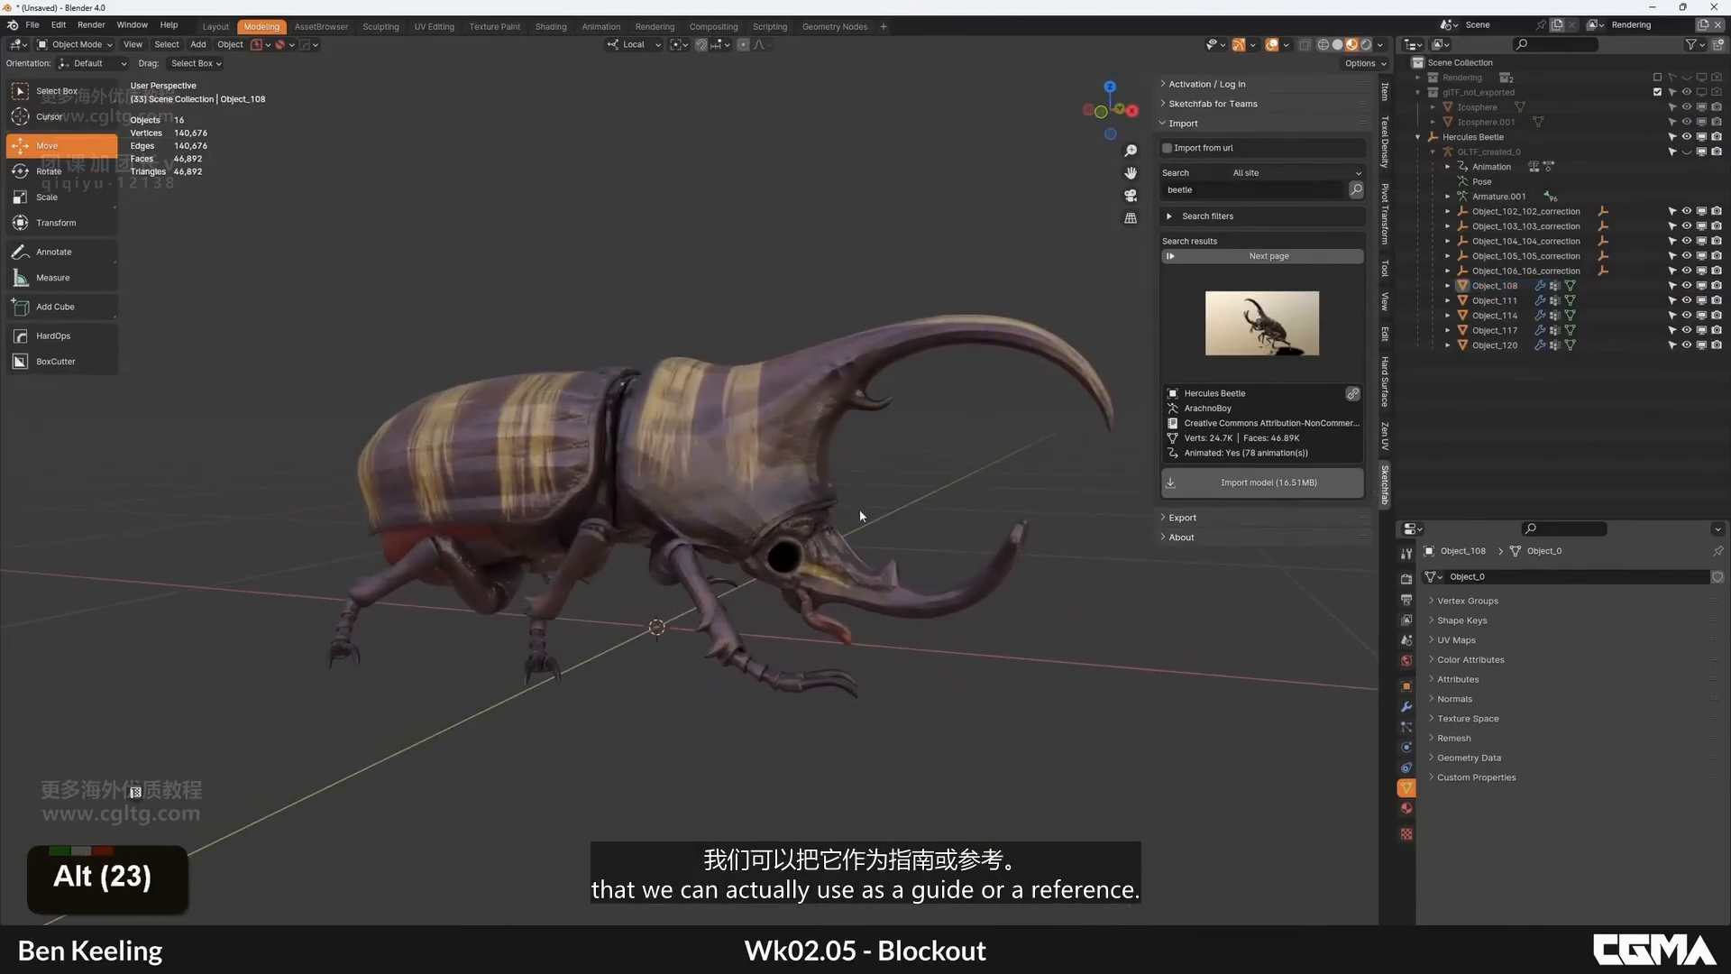
pyautogui.keyDown('alt'); pyautogui.moveTo(861, 514); pyautogui.dragTo(633, 550, button='middle'); pyautogui.keyUp('alt')
pyautogui.scroll(-2, 810, 541)
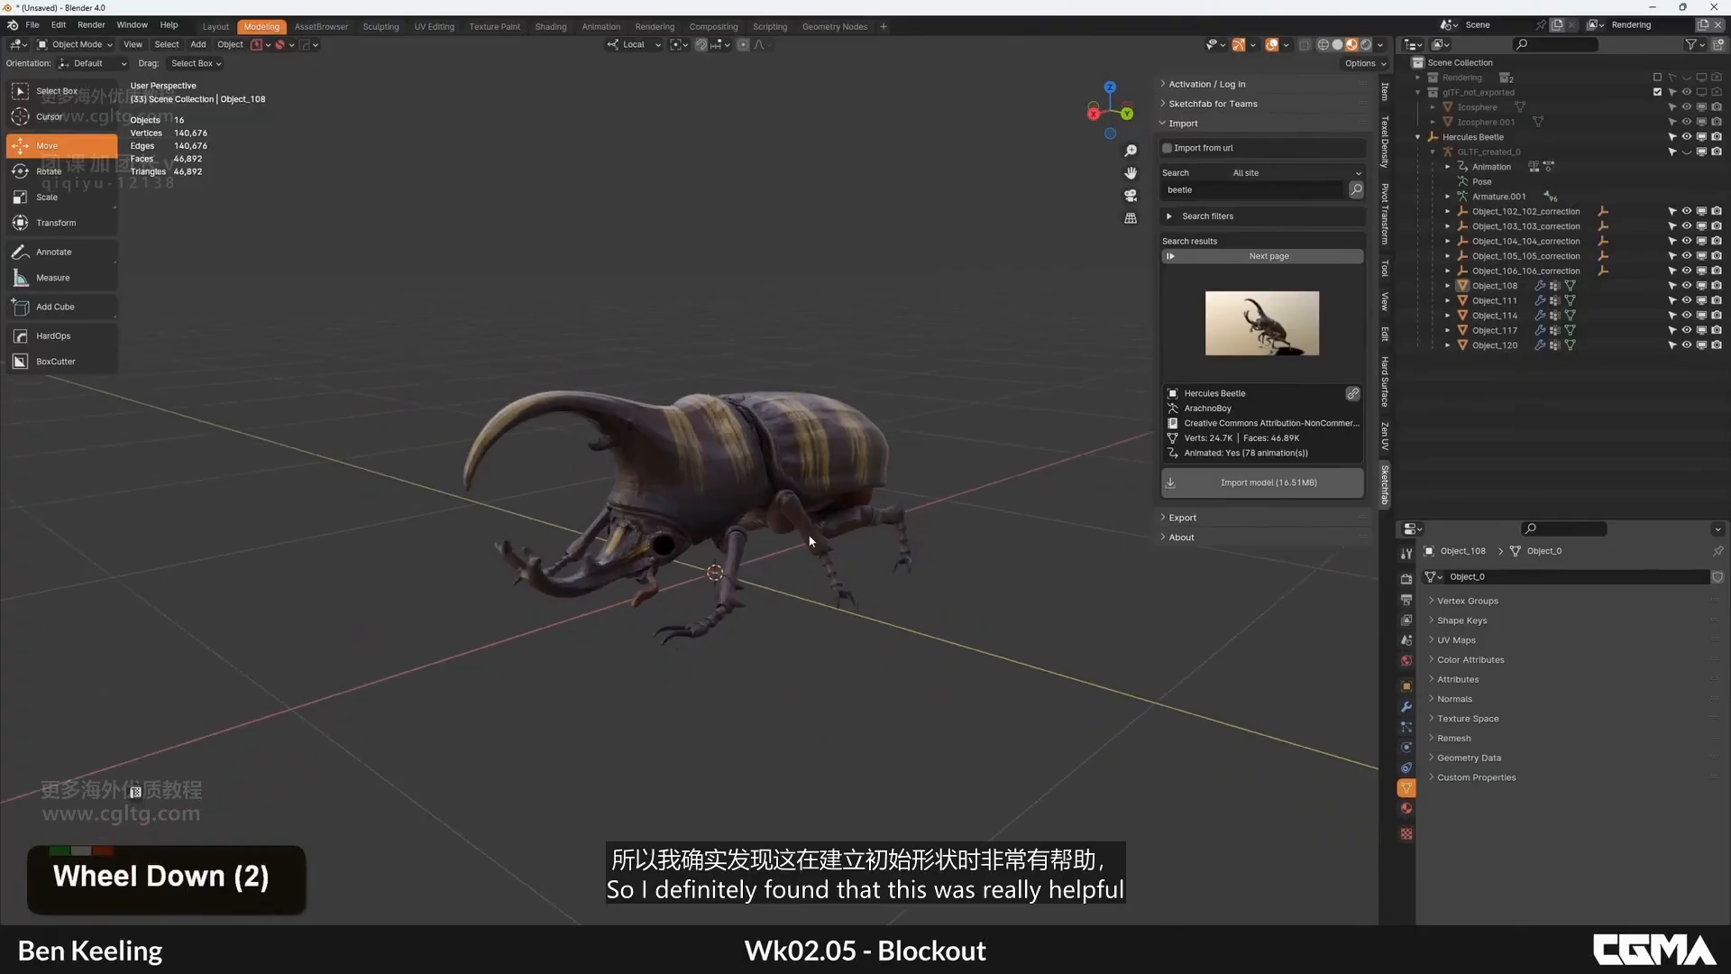
pyautogui.keyDown('alt'); pyautogui.moveTo(810, 541); pyautogui.dragTo(678, 373, button='middle'); pyautogui.keyUp('alt')
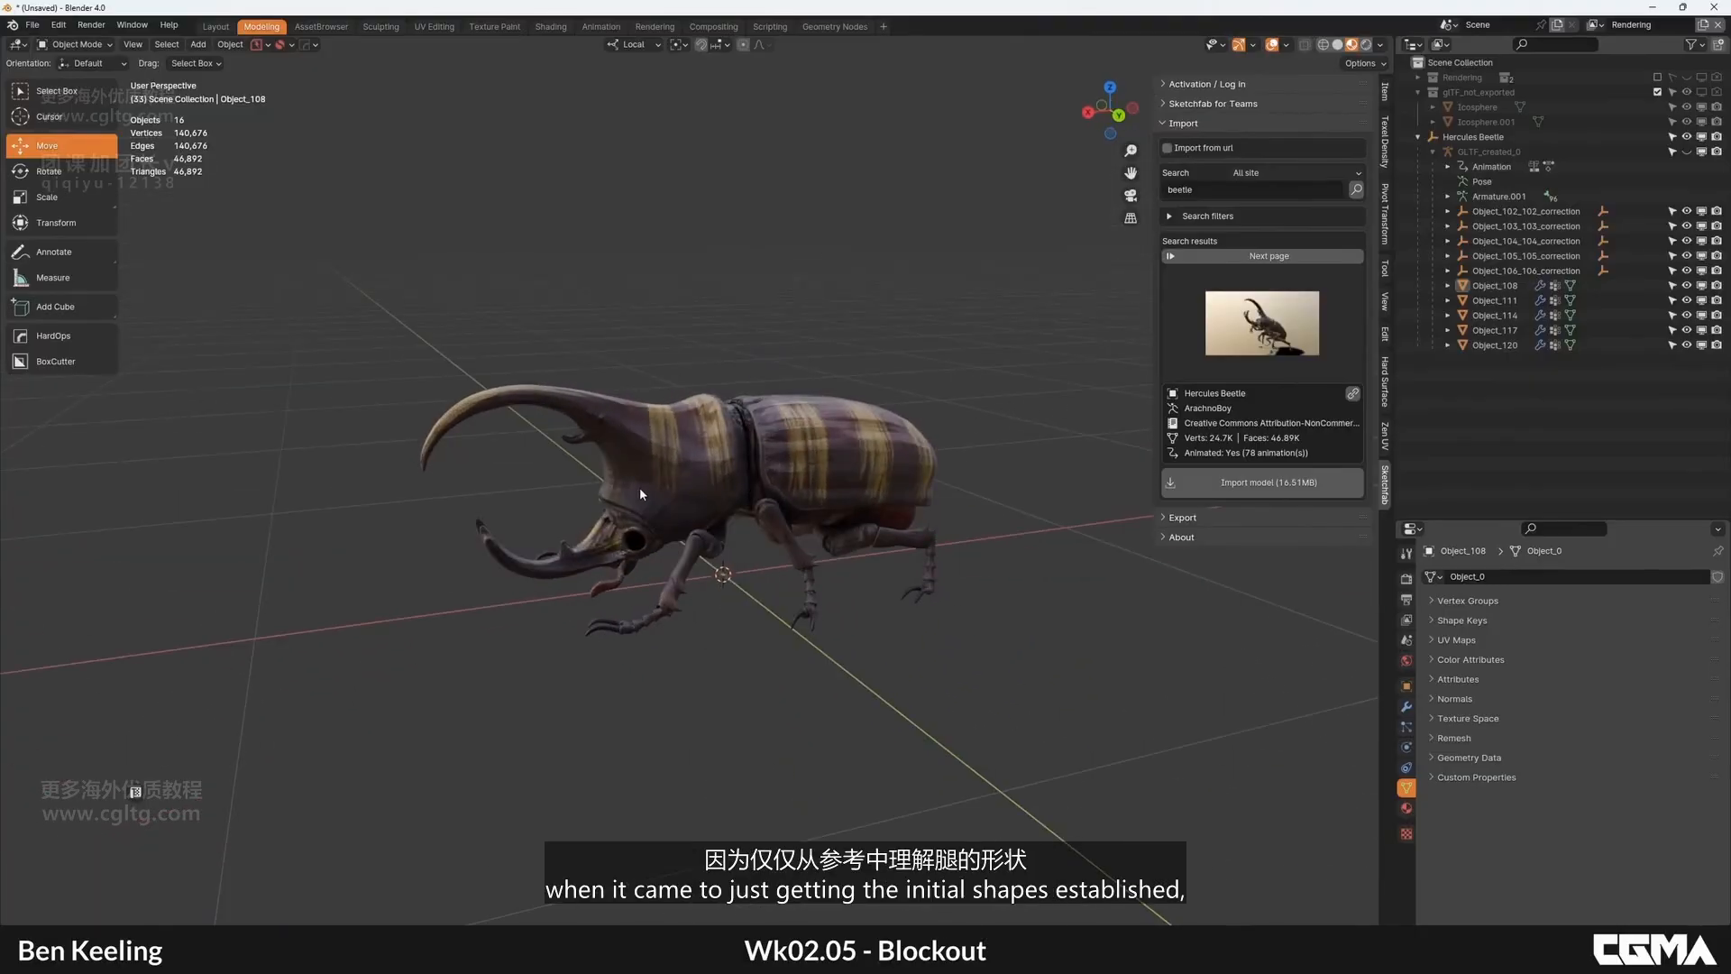
pyautogui.keyDown('alt'); pyautogui.moveTo(640, 480); pyautogui.dragTo(893, 513, button='middle'); pyautogui.keyUp('alt')
pyautogui.scroll(1, 617, 645)
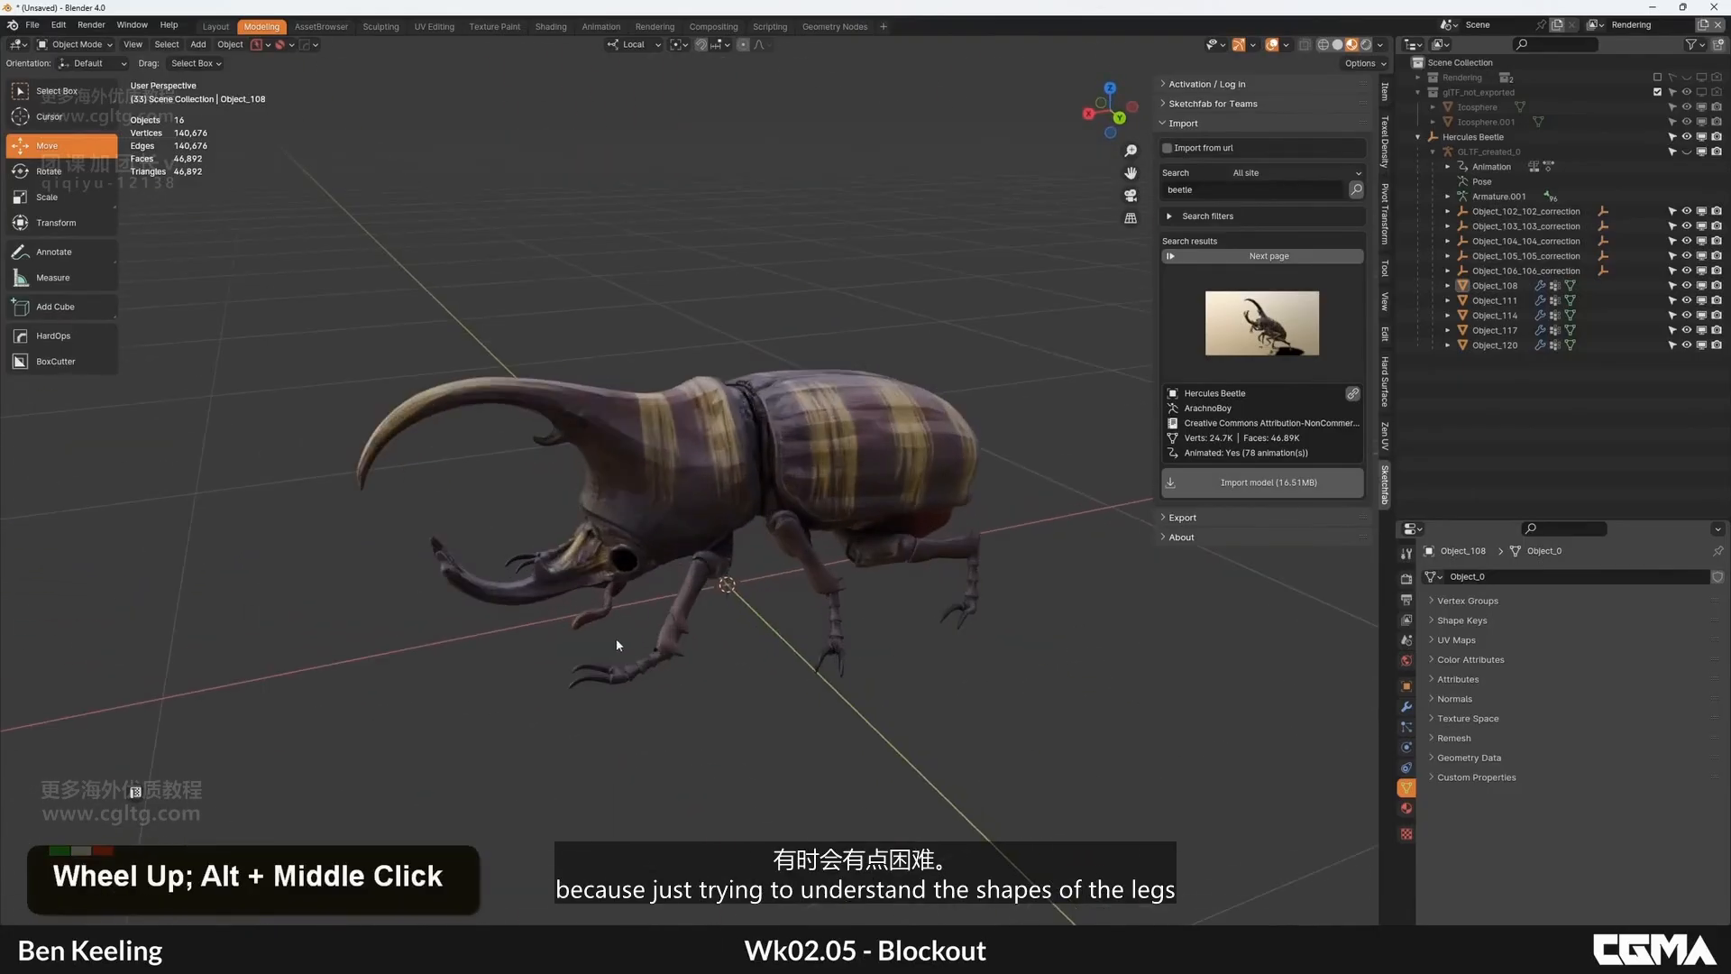
pyautogui.scroll(3, 674, 623)
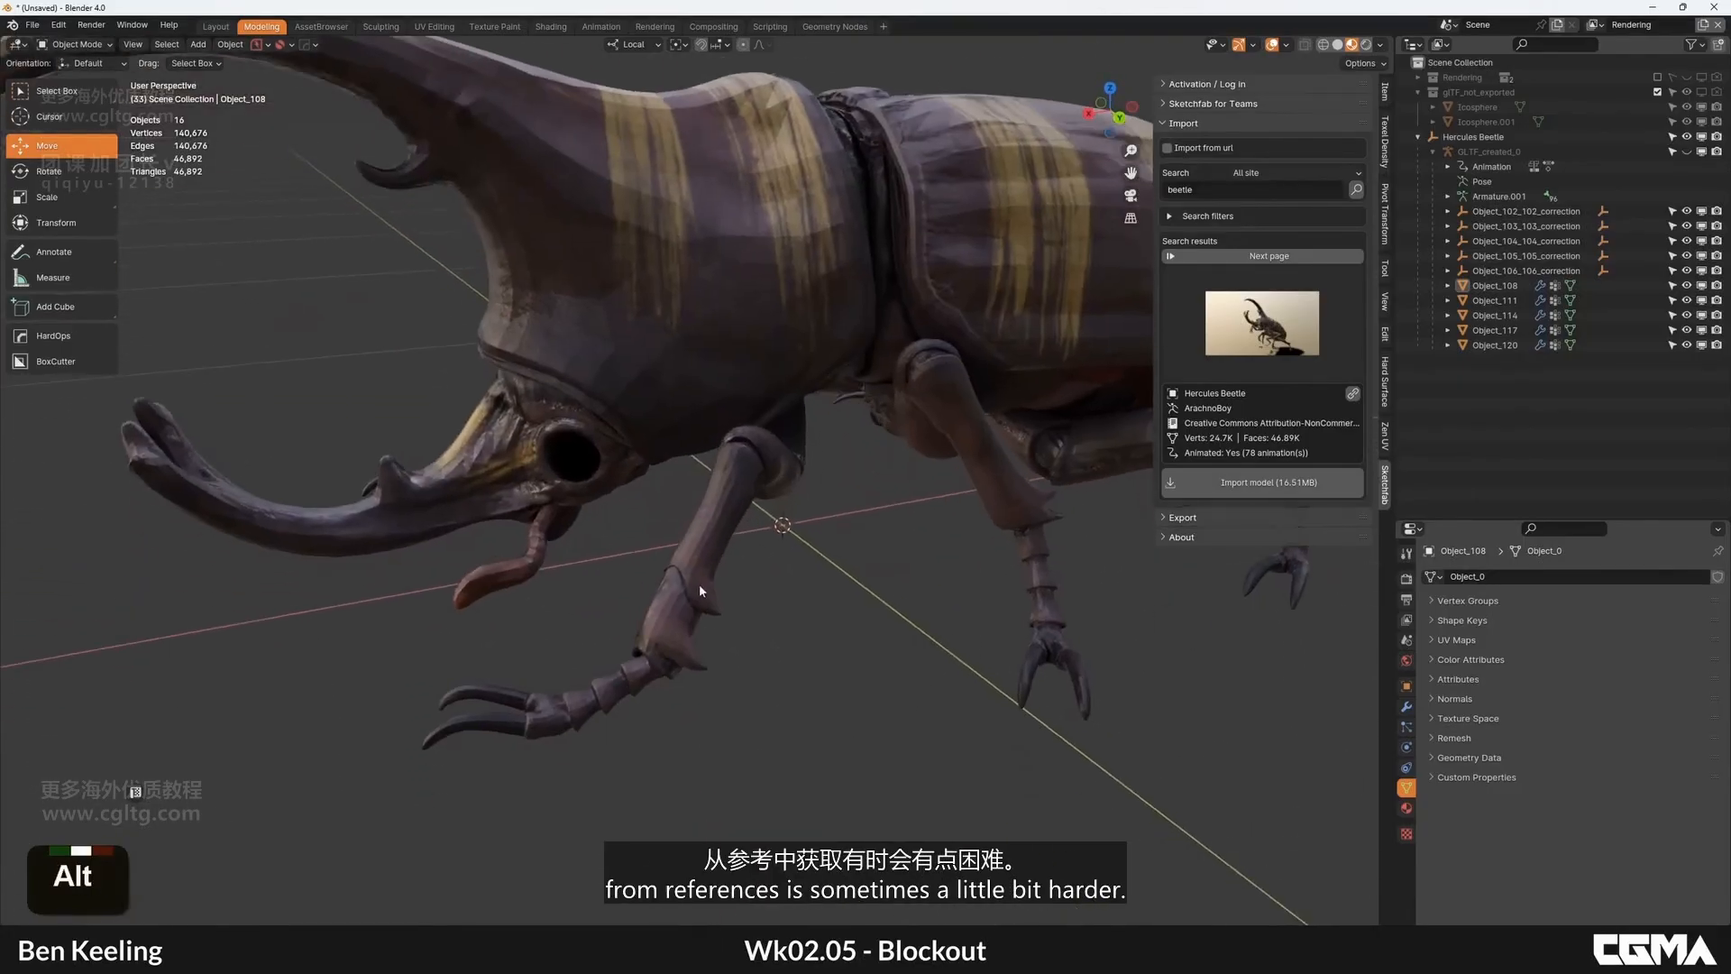
# Step: Switch to the Blender window with the Eco-_Bot_Beetle_Blockout scene and clear the selection there
pyautogui.keyDown('alt'); pyautogui.moveTo(700, 583); pyautogui.dragTo(801, 522, button='middle'); pyautogui.keyUp('alt')
pyautogui.scroll(-2, 767, 559)
pyautogui.scroll(-3, 800, 527)
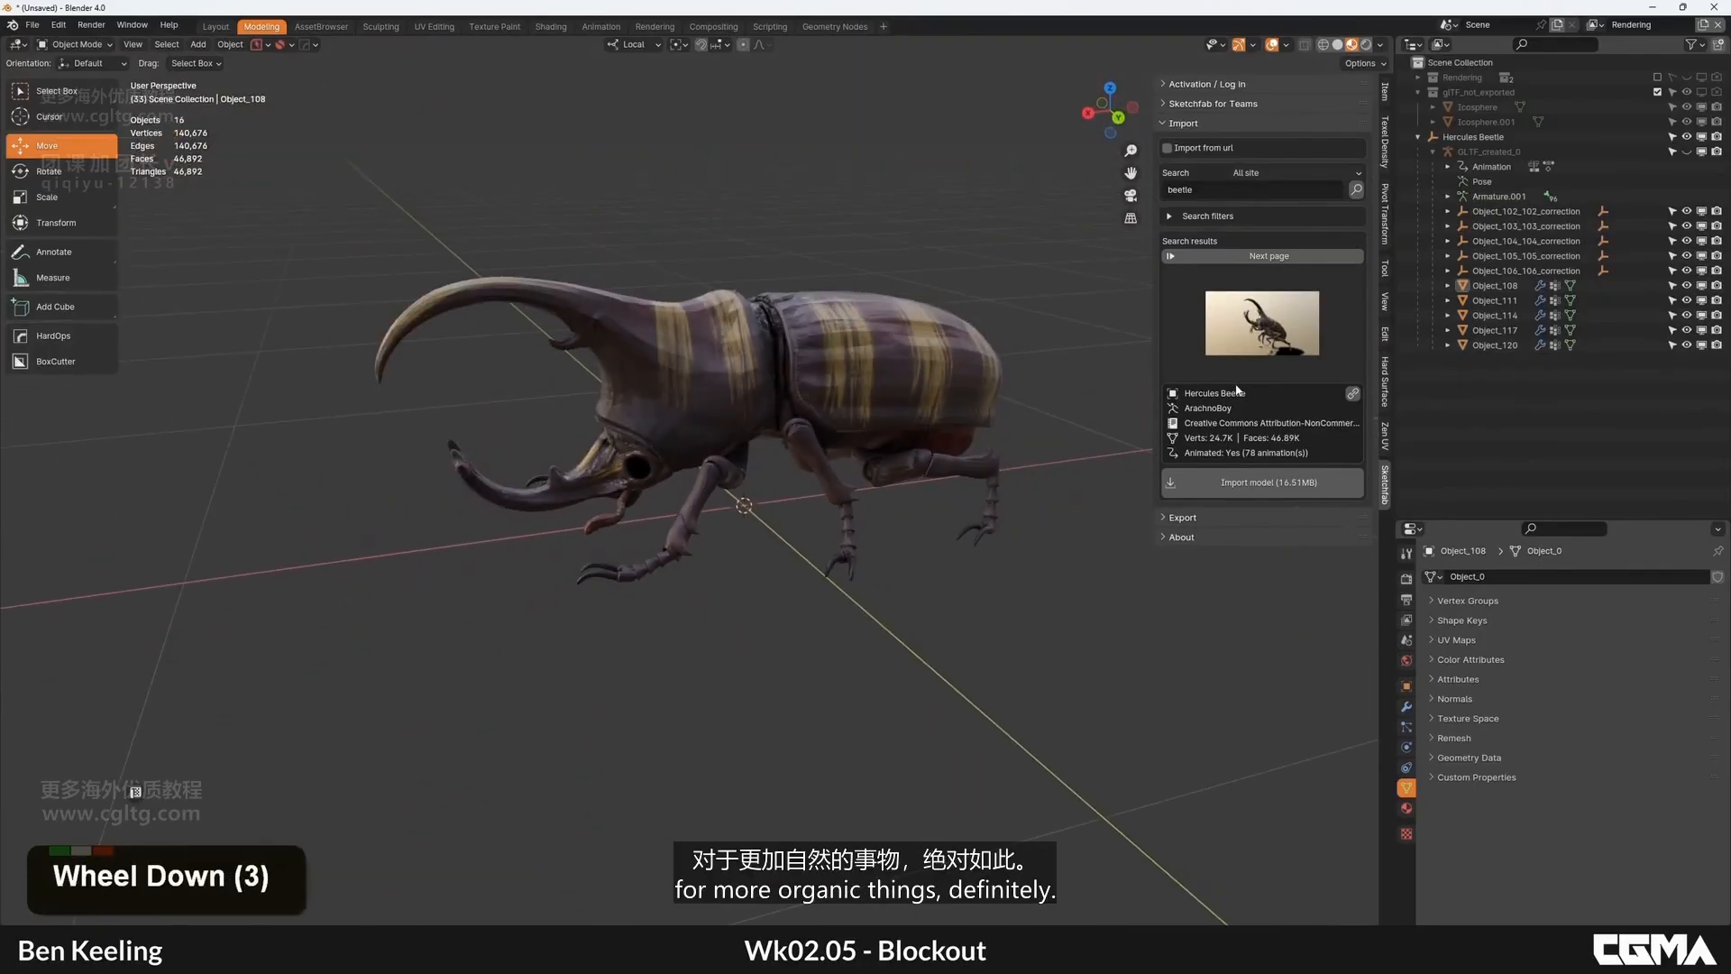
pyautogui.moveTo(985, 952)
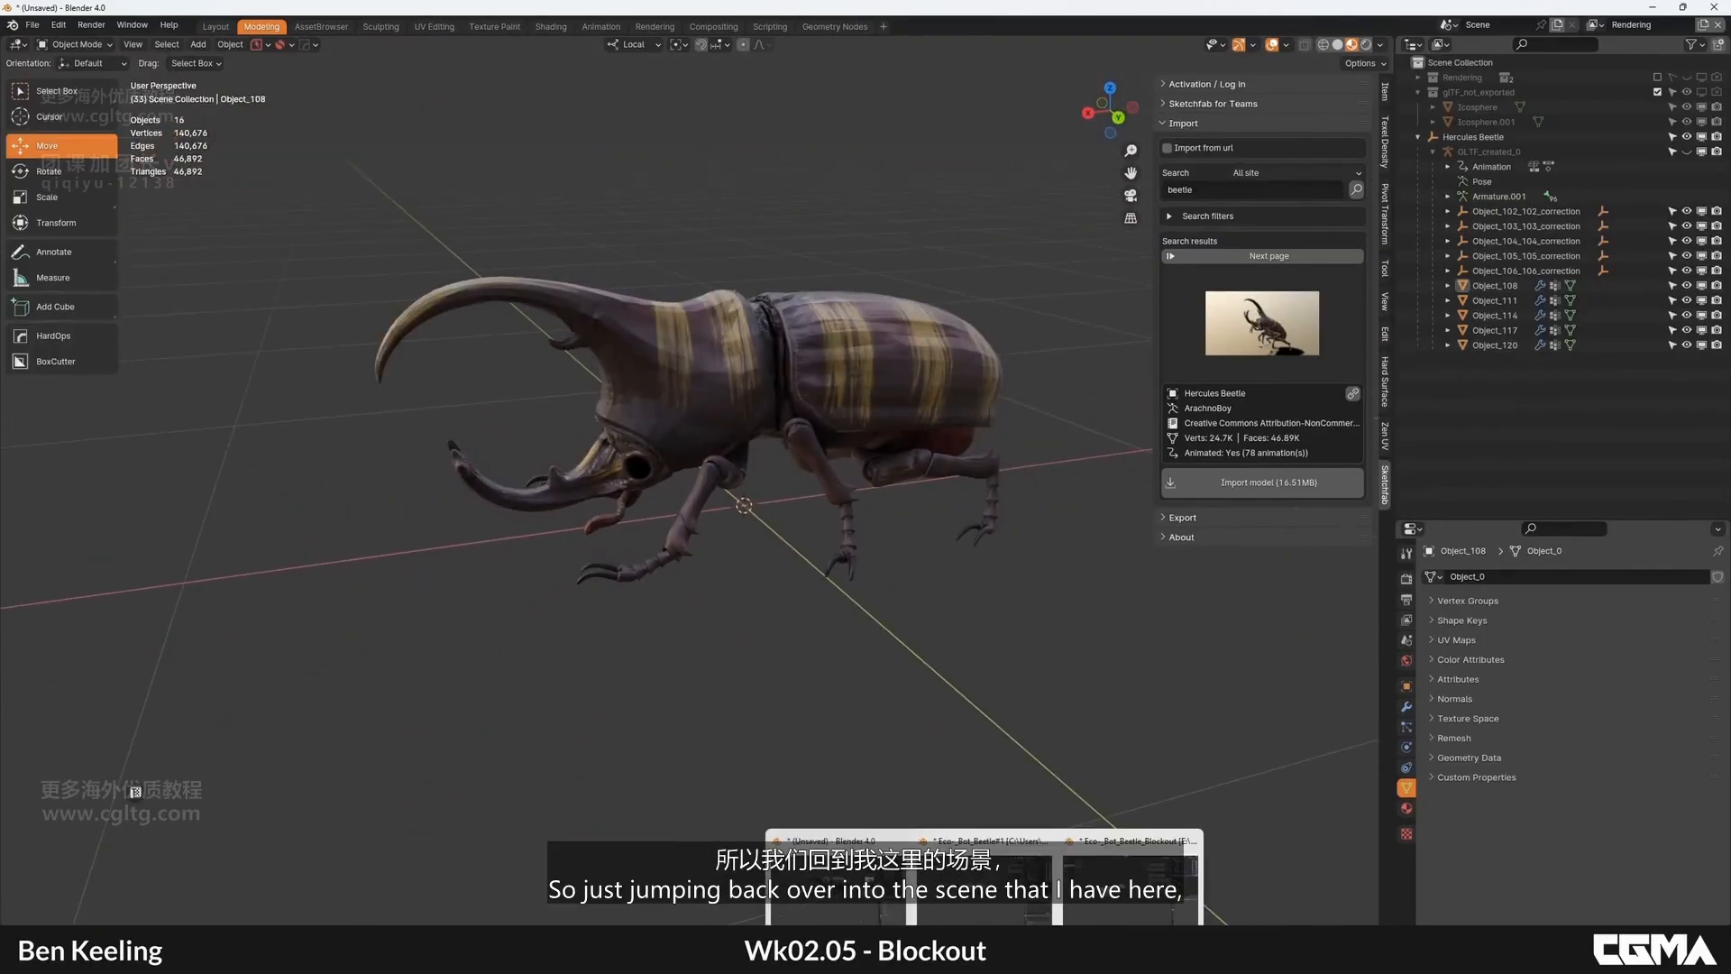
pyautogui.click(970, 880)
pyautogui.click(1082, 908)
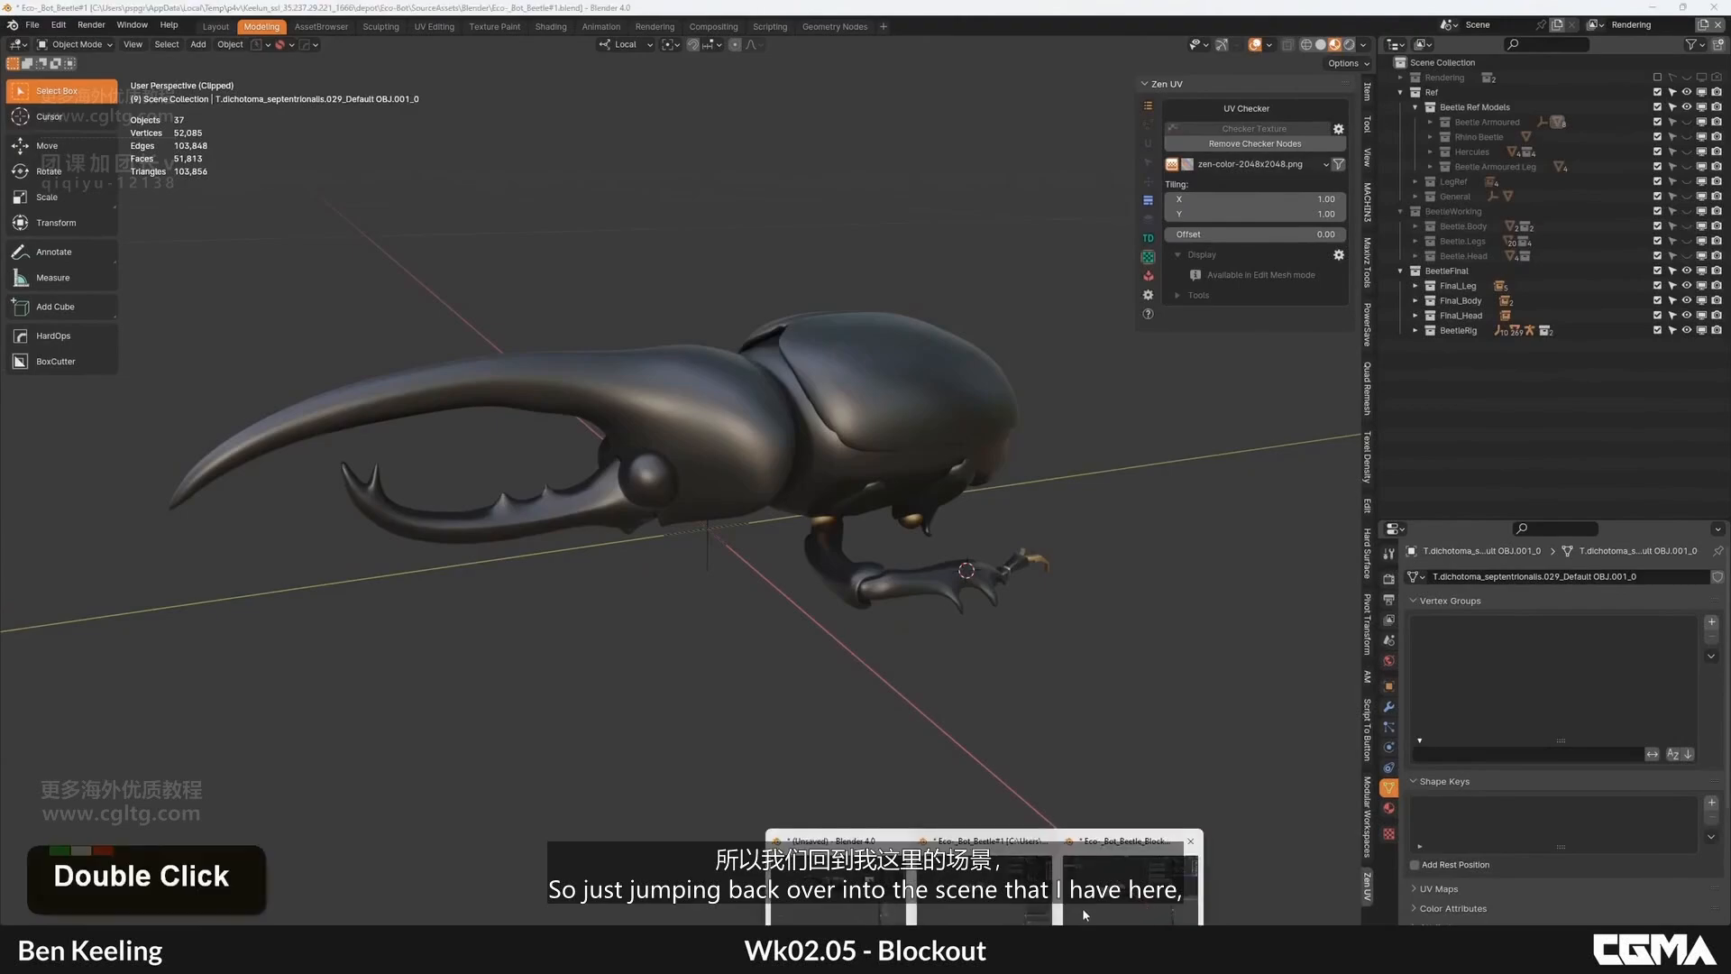
pyautogui.moveTo(910, 576); pyautogui.dragTo(906, 617, button='middle')
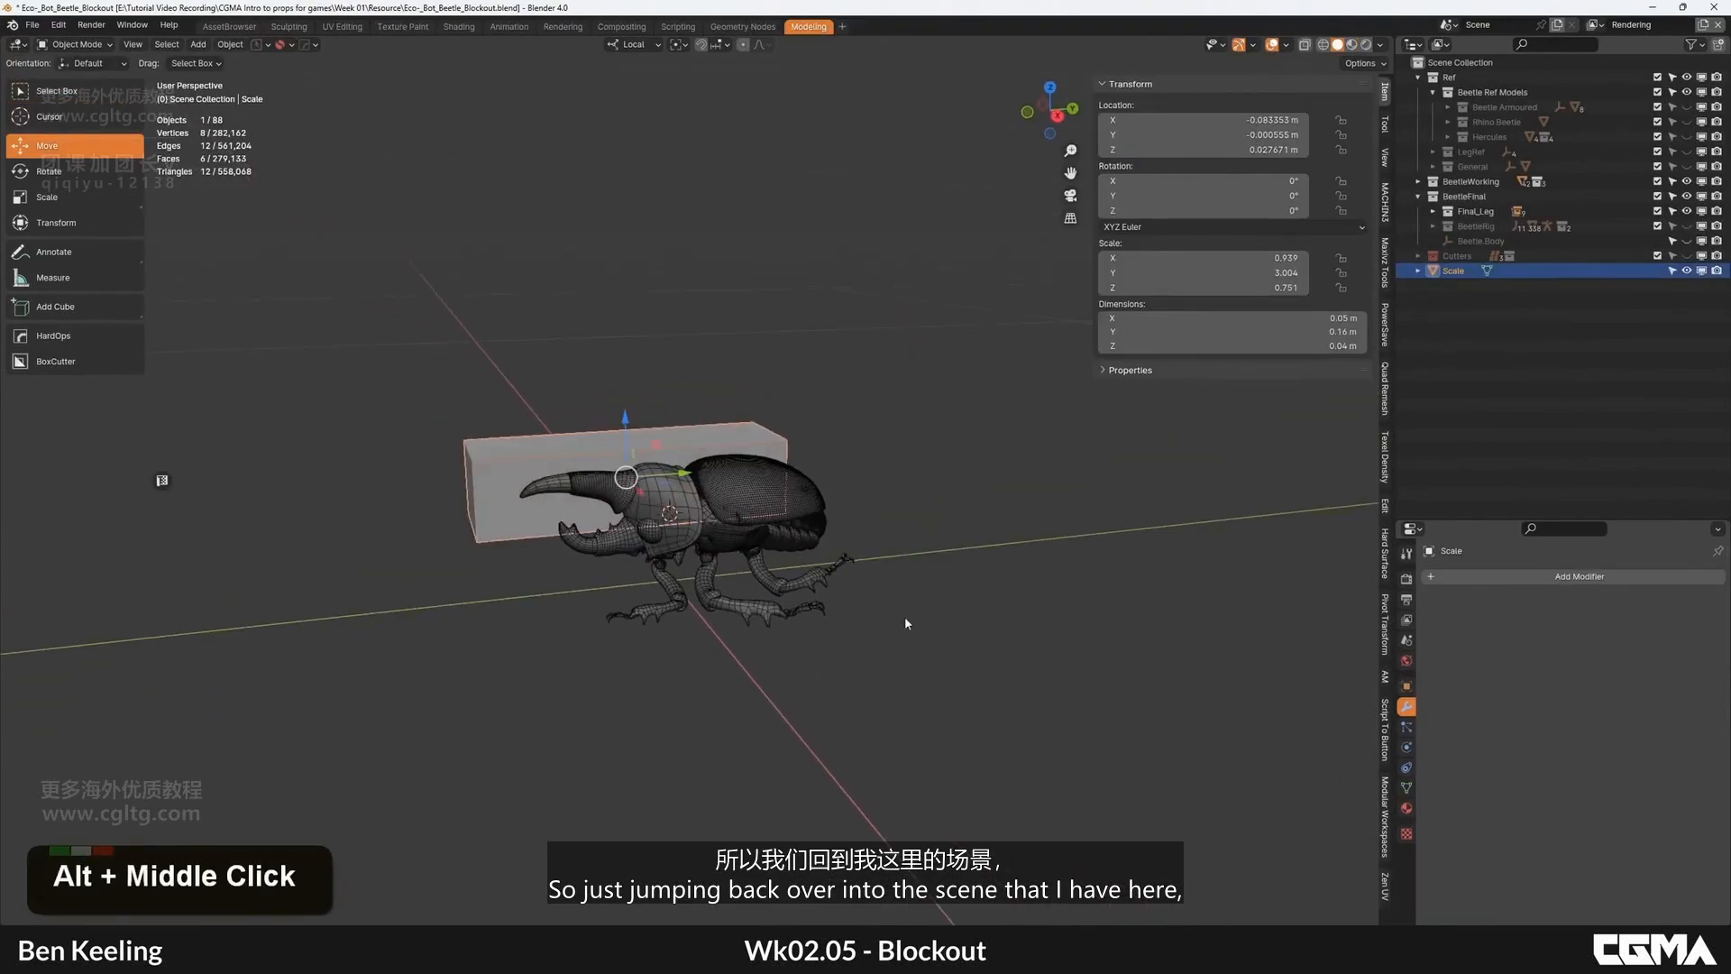
pyautogui.click(905, 617)
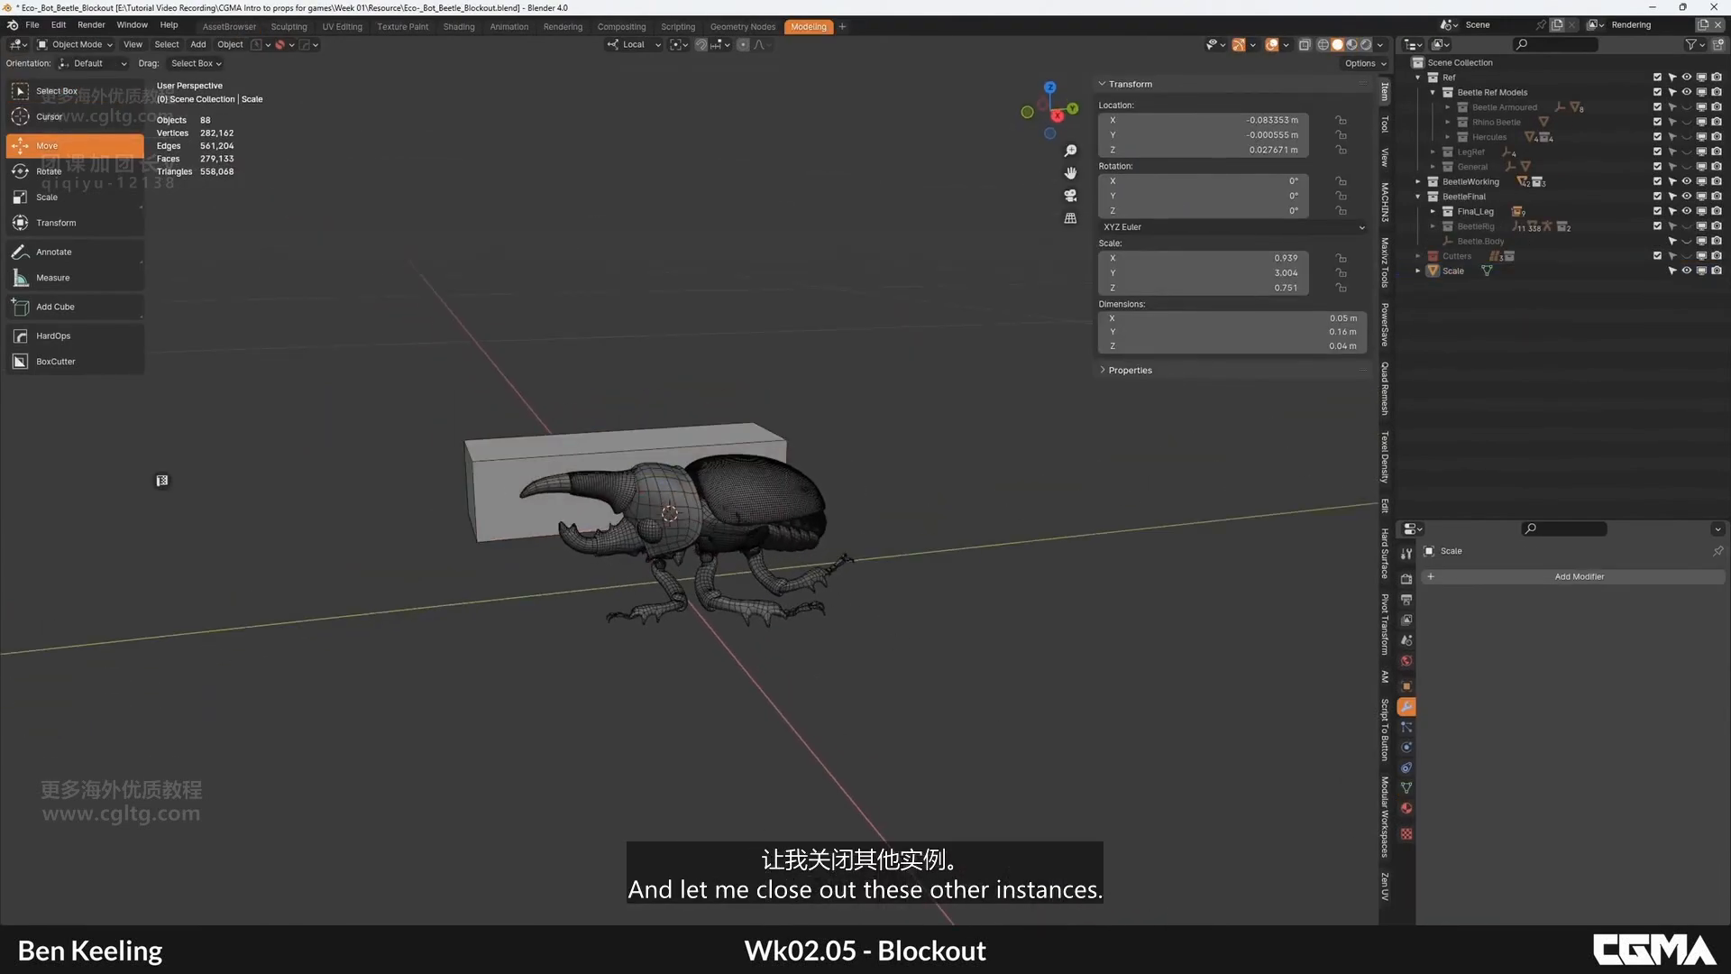
# Step: Close the other open Blender instances and return to the Eco-_Bot_Beetle_Blockout scene
pyautogui.moveTo(985, 952)
pyautogui.click(1044, 842)
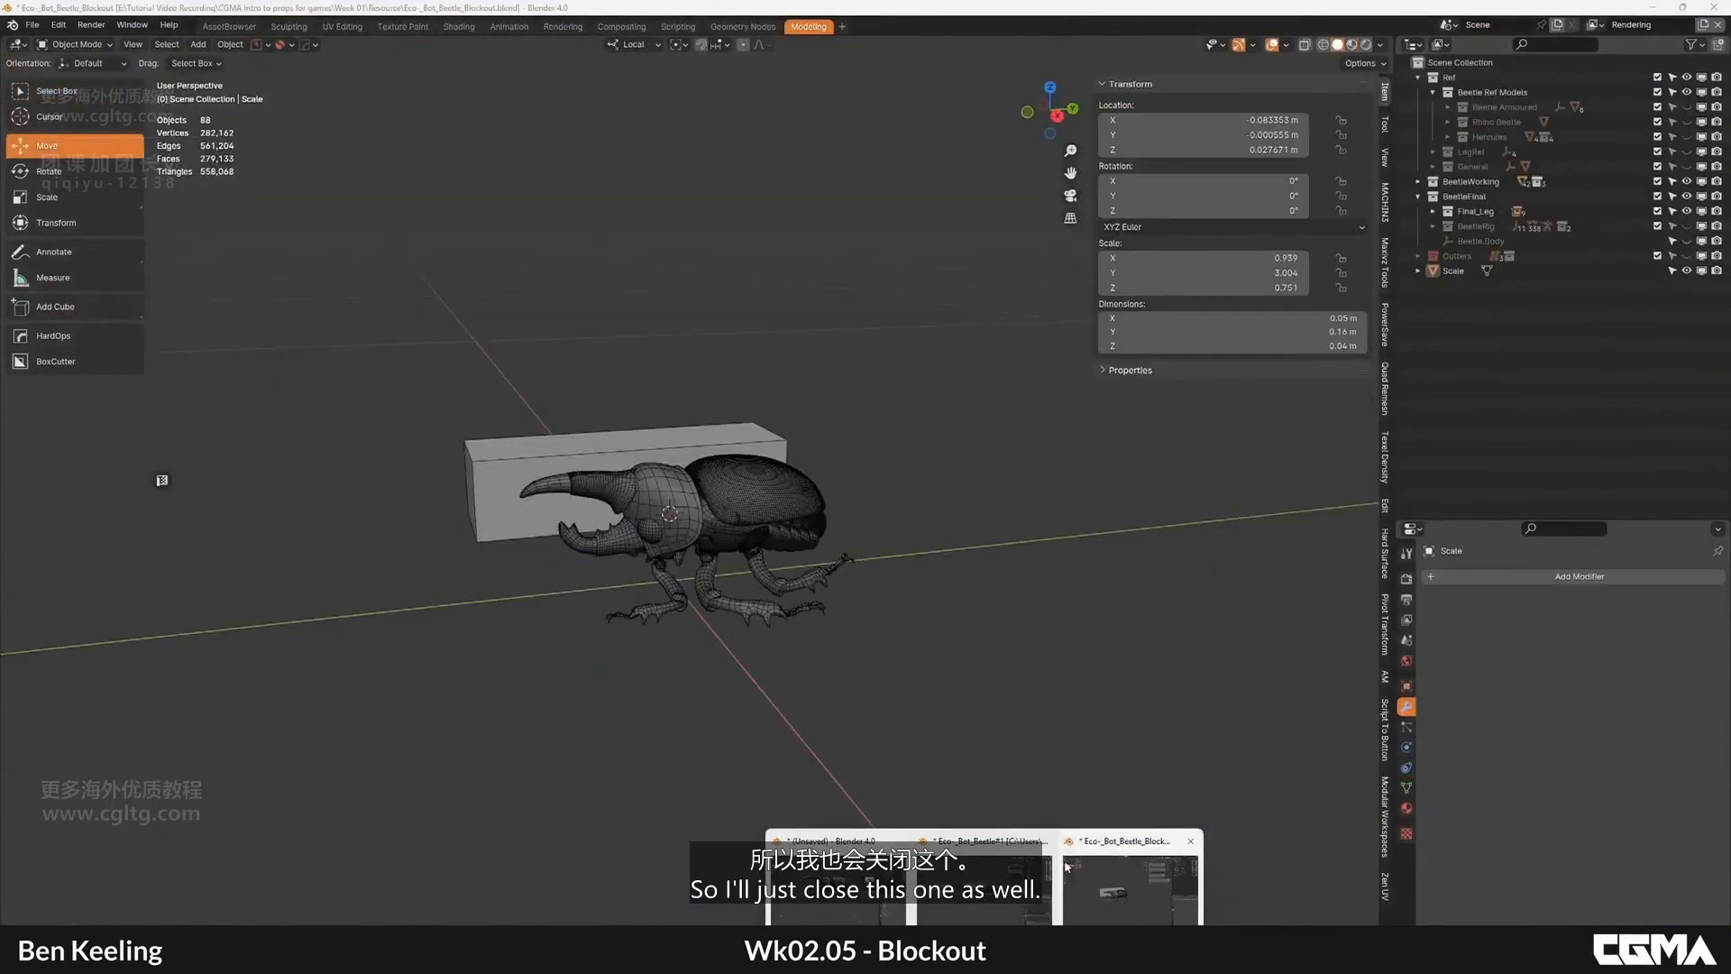
pyautogui.click(984, 888)
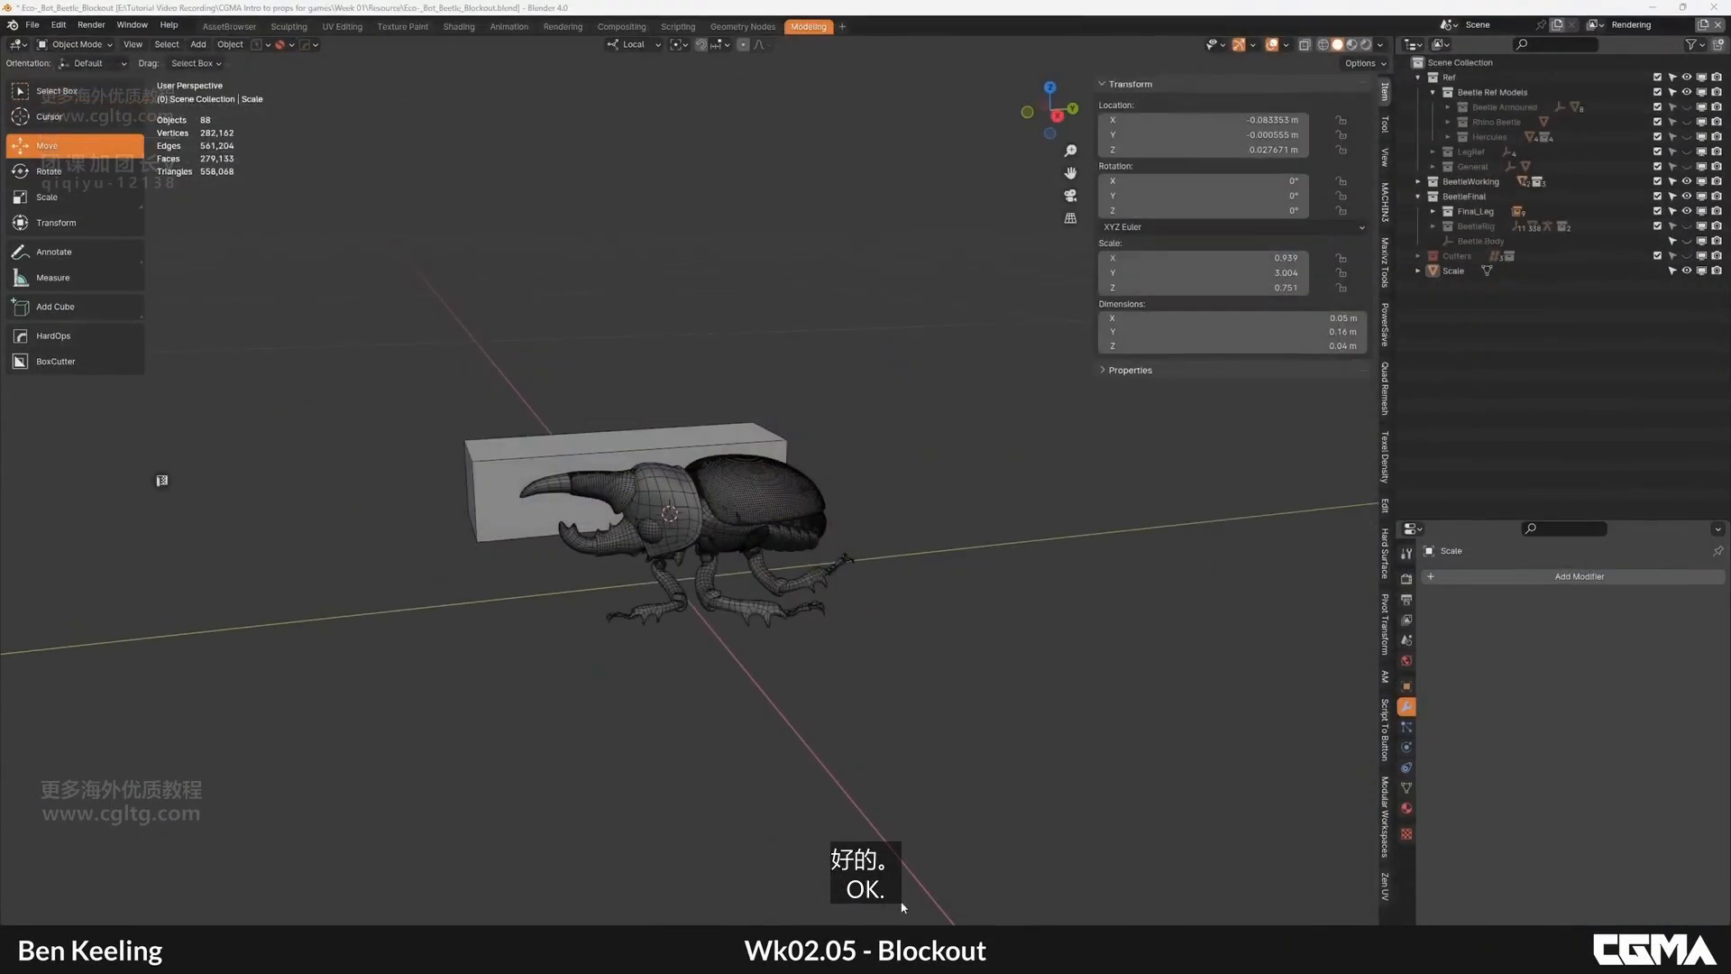
pyautogui.moveTo(969, 942)
pyautogui.click(928, 888)
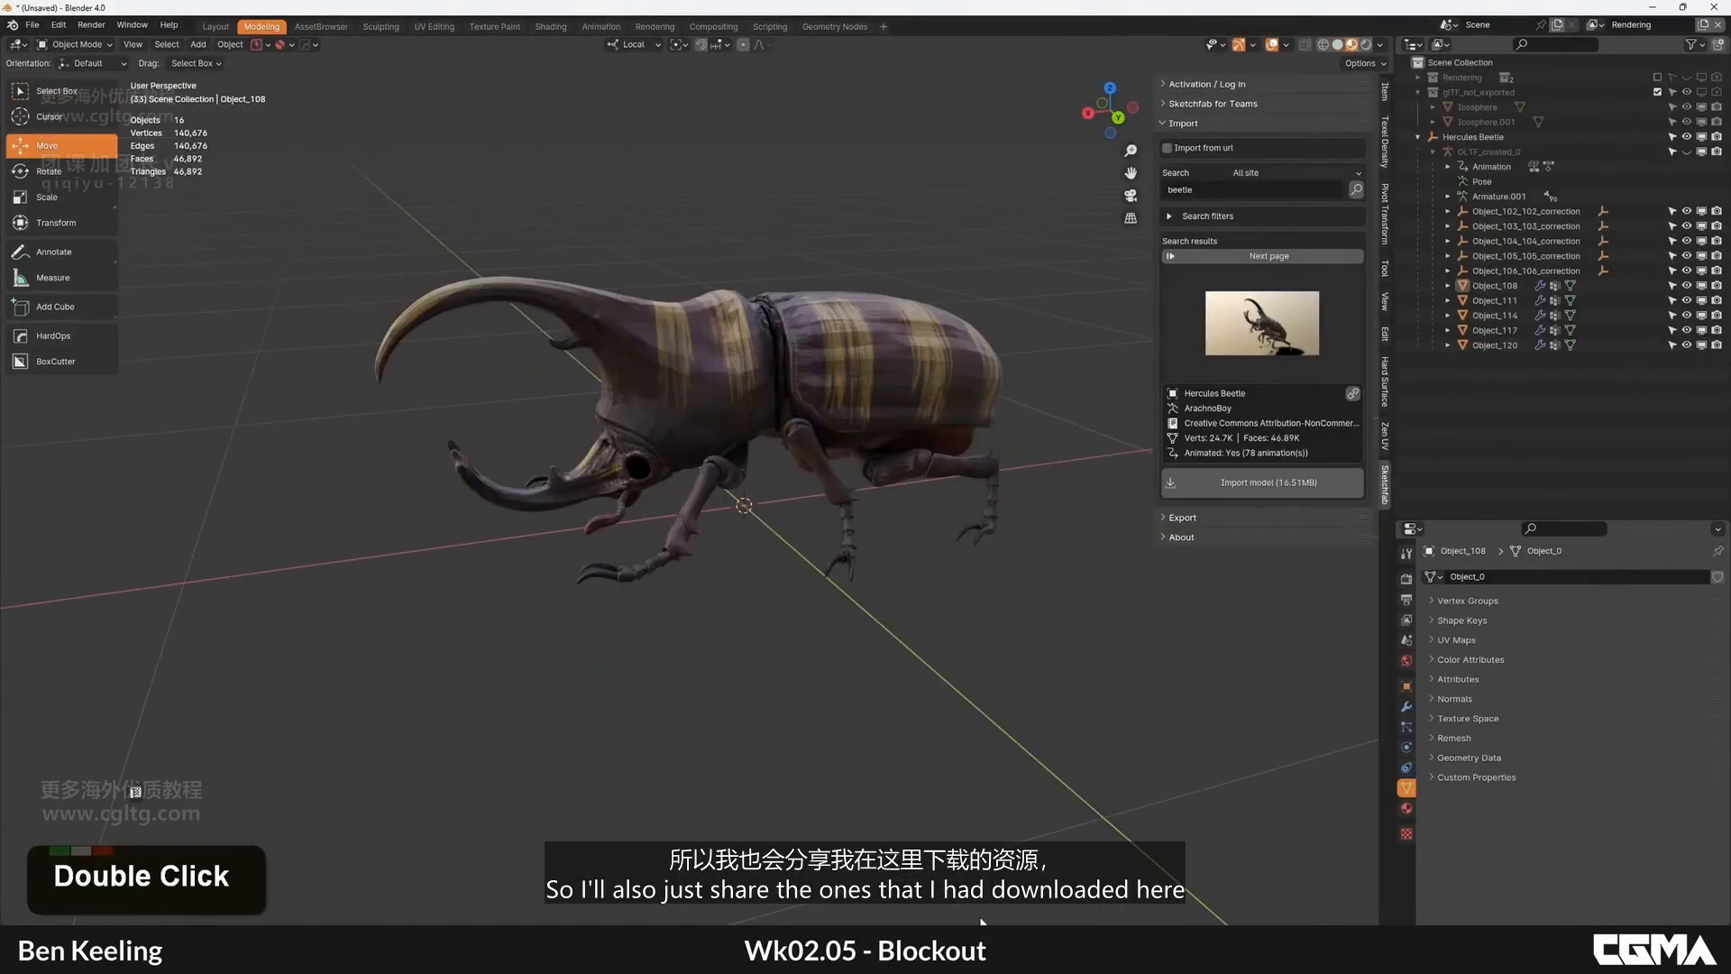
pyautogui.click(970, 840)
pyautogui.click(904, 506)
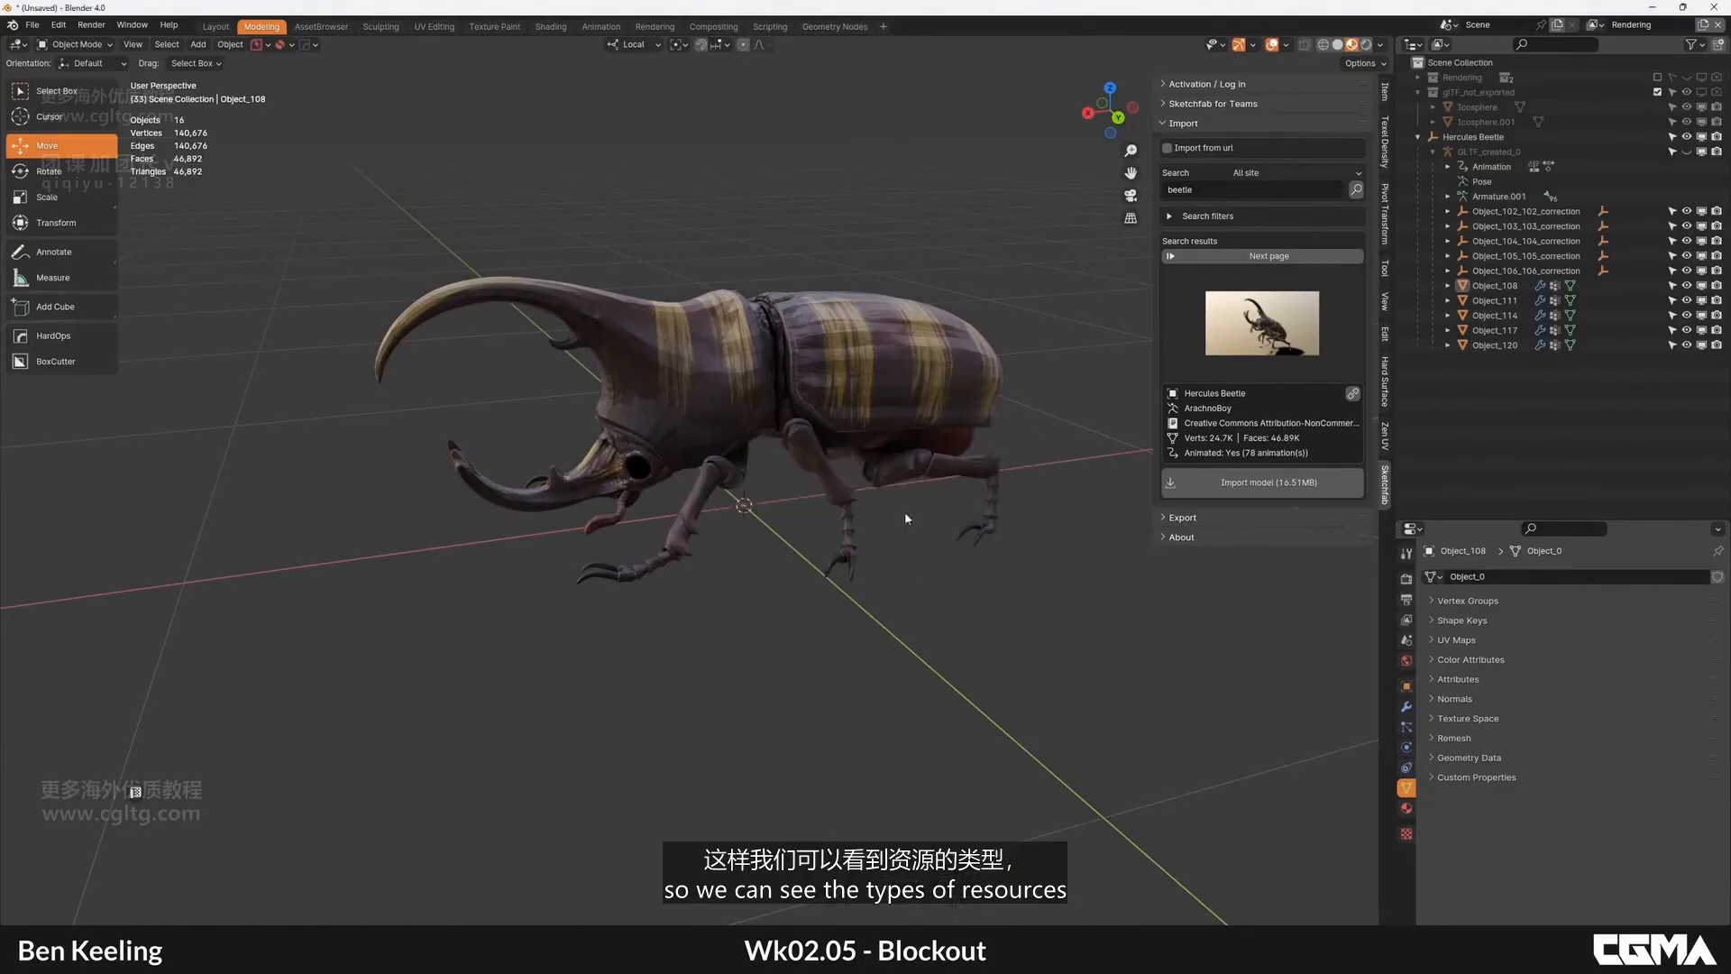
pyautogui.keyDown('alt'); pyautogui.middleClick(766, 583); pyautogui.keyUp('alt')
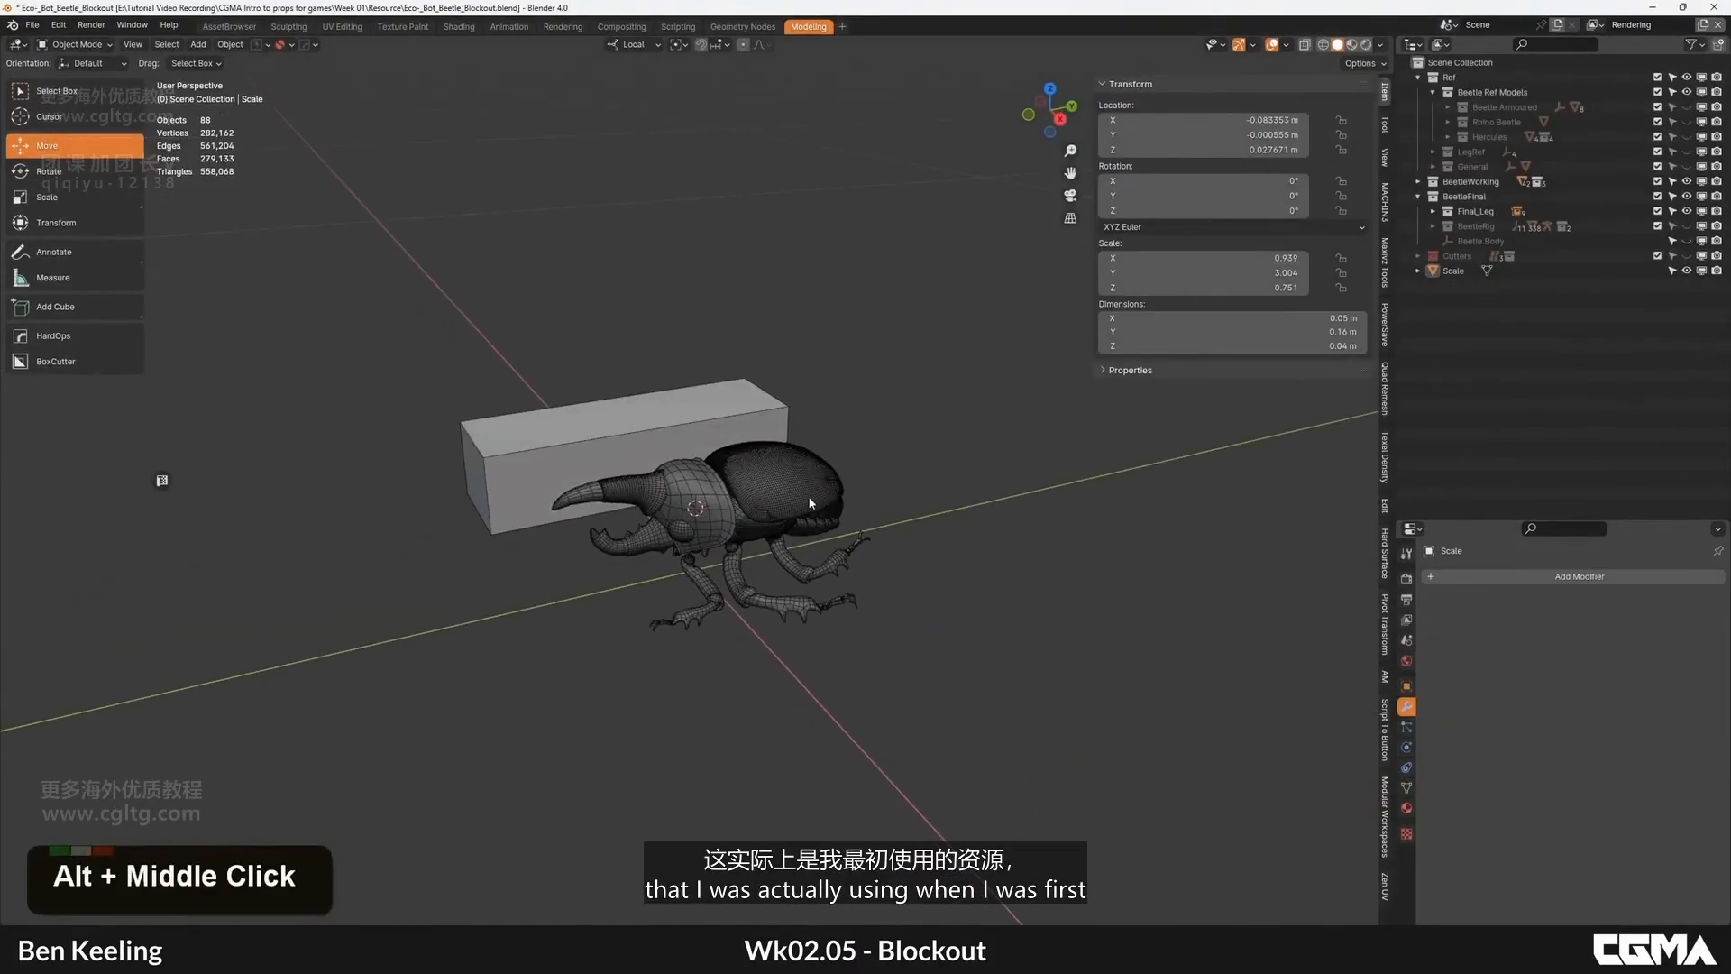
# Step: Show the Beetle Armoured reference model without wireframe lines and hide the BeetleWorking collection
pyautogui.click(1687, 107)
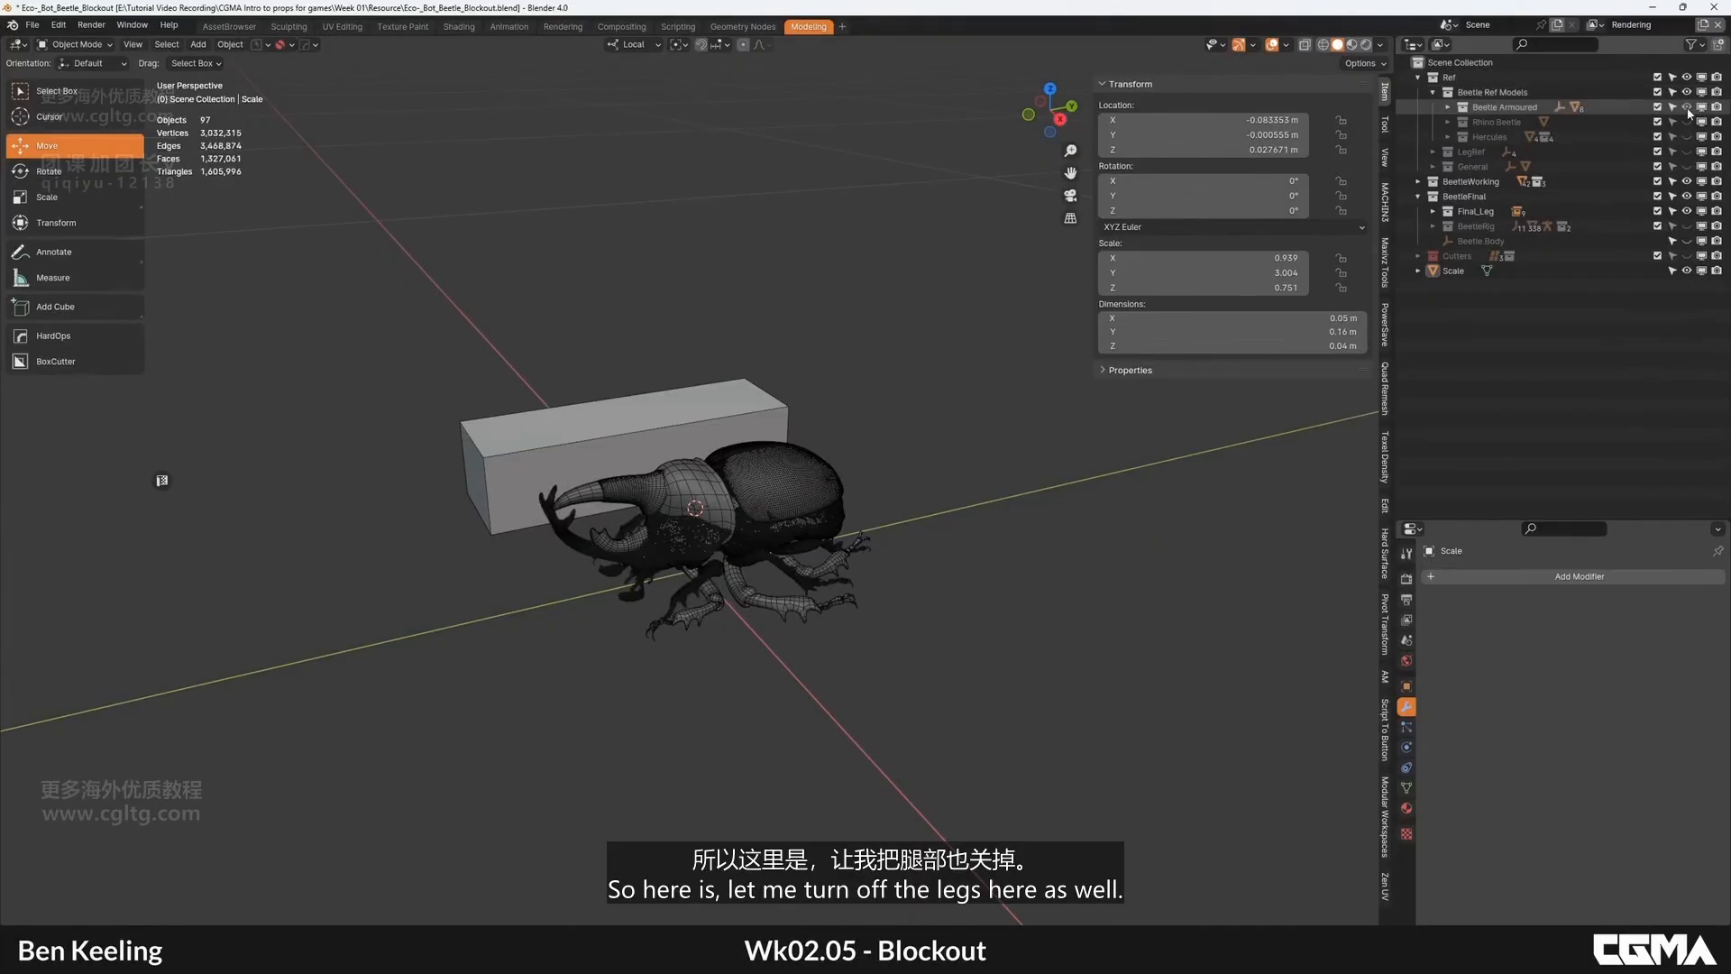
pyautogui.click(1687, 196)
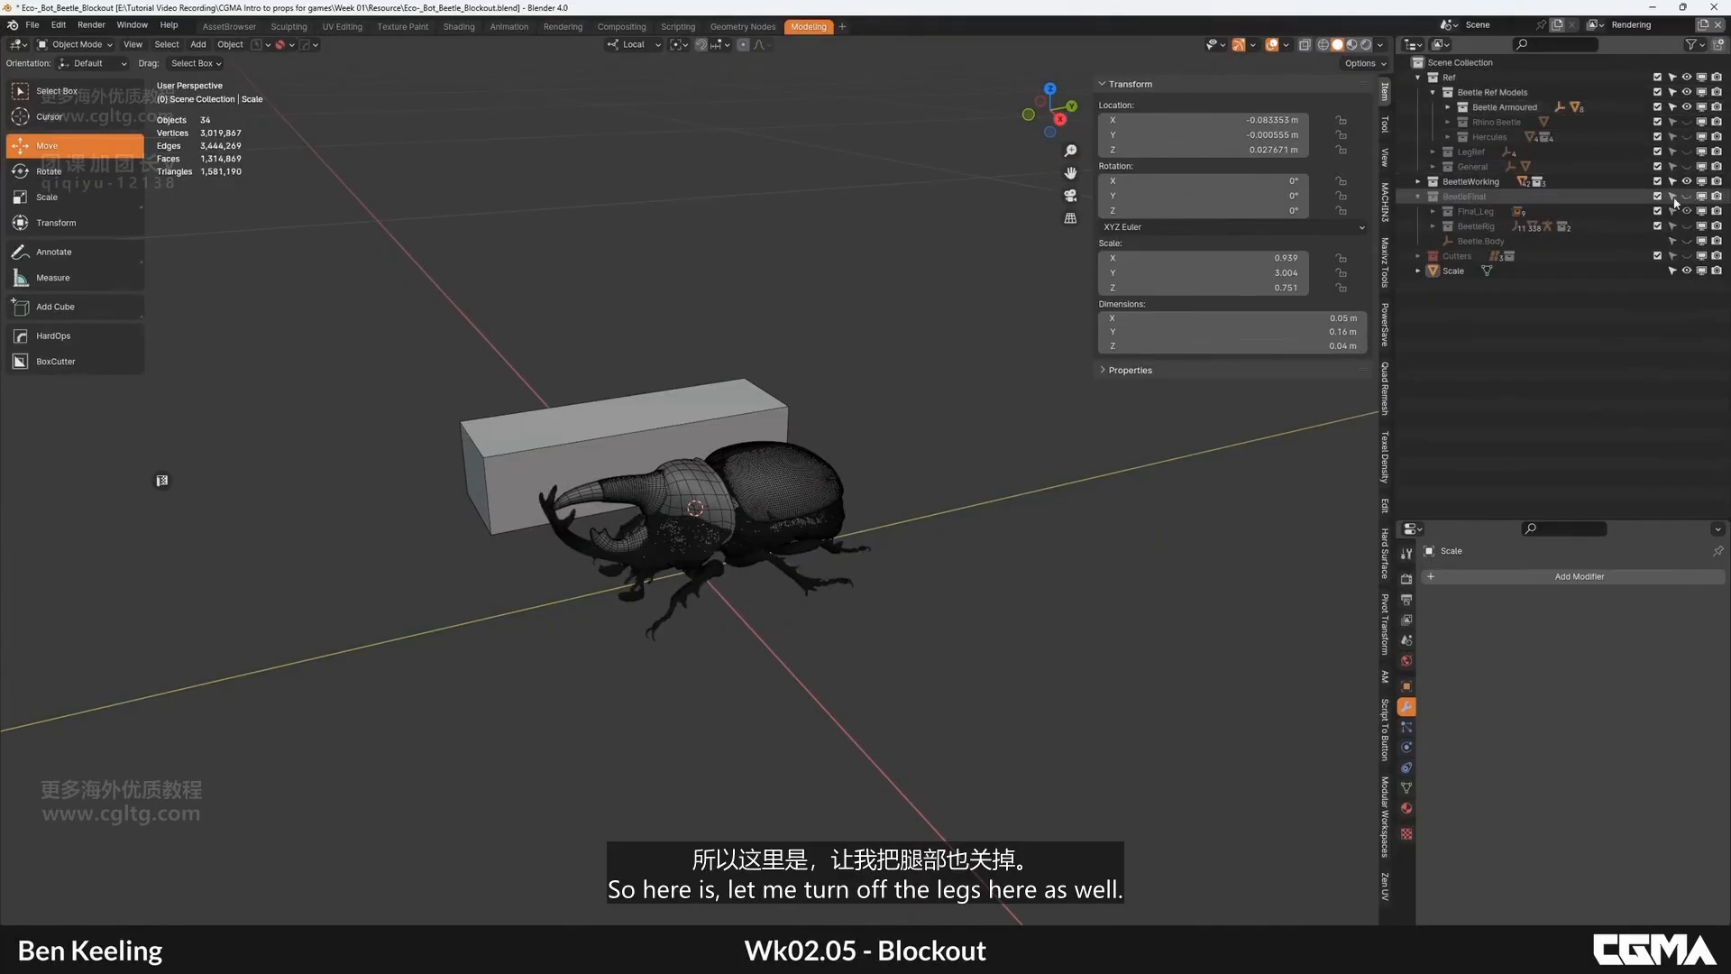
pyautogui.keyDown('alt'); pyautogui.middleClick(800, 457); pyautogui.keyUp('alt')
pyautogui.click(1688, 196)
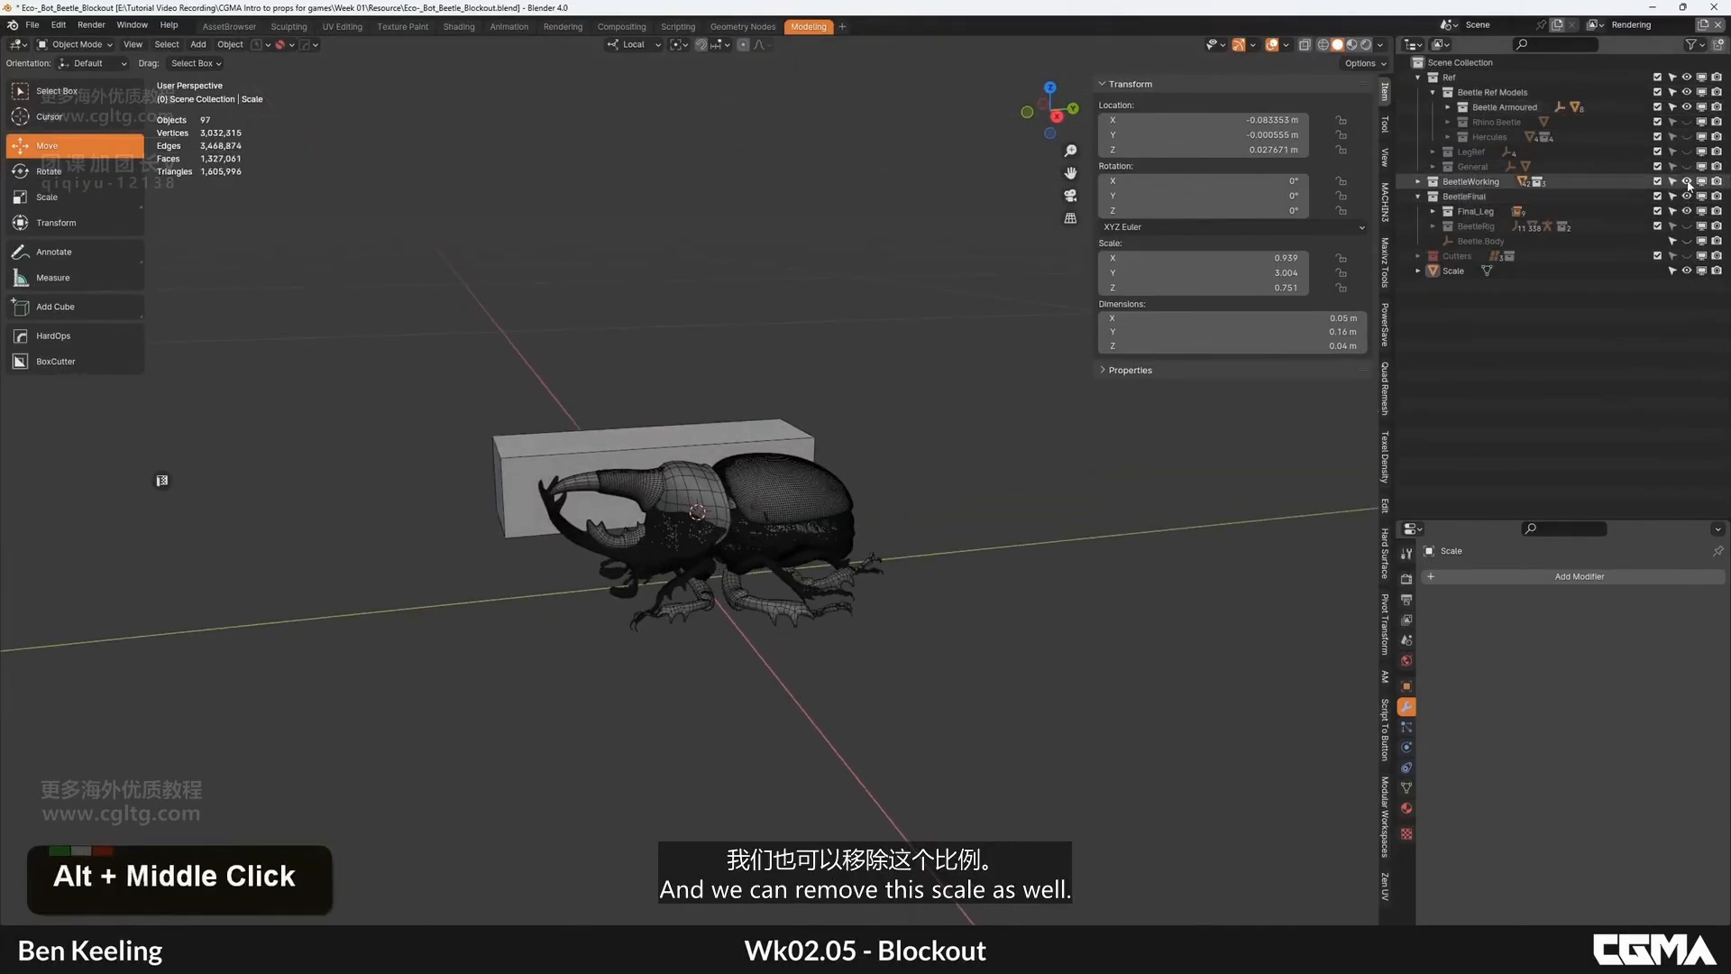
pyautogui.click(1688, 181)
pyautogui.scroll(3, 631, 511)
pyautogui.middleClick(669, 561)
pyautogui.press('F4')
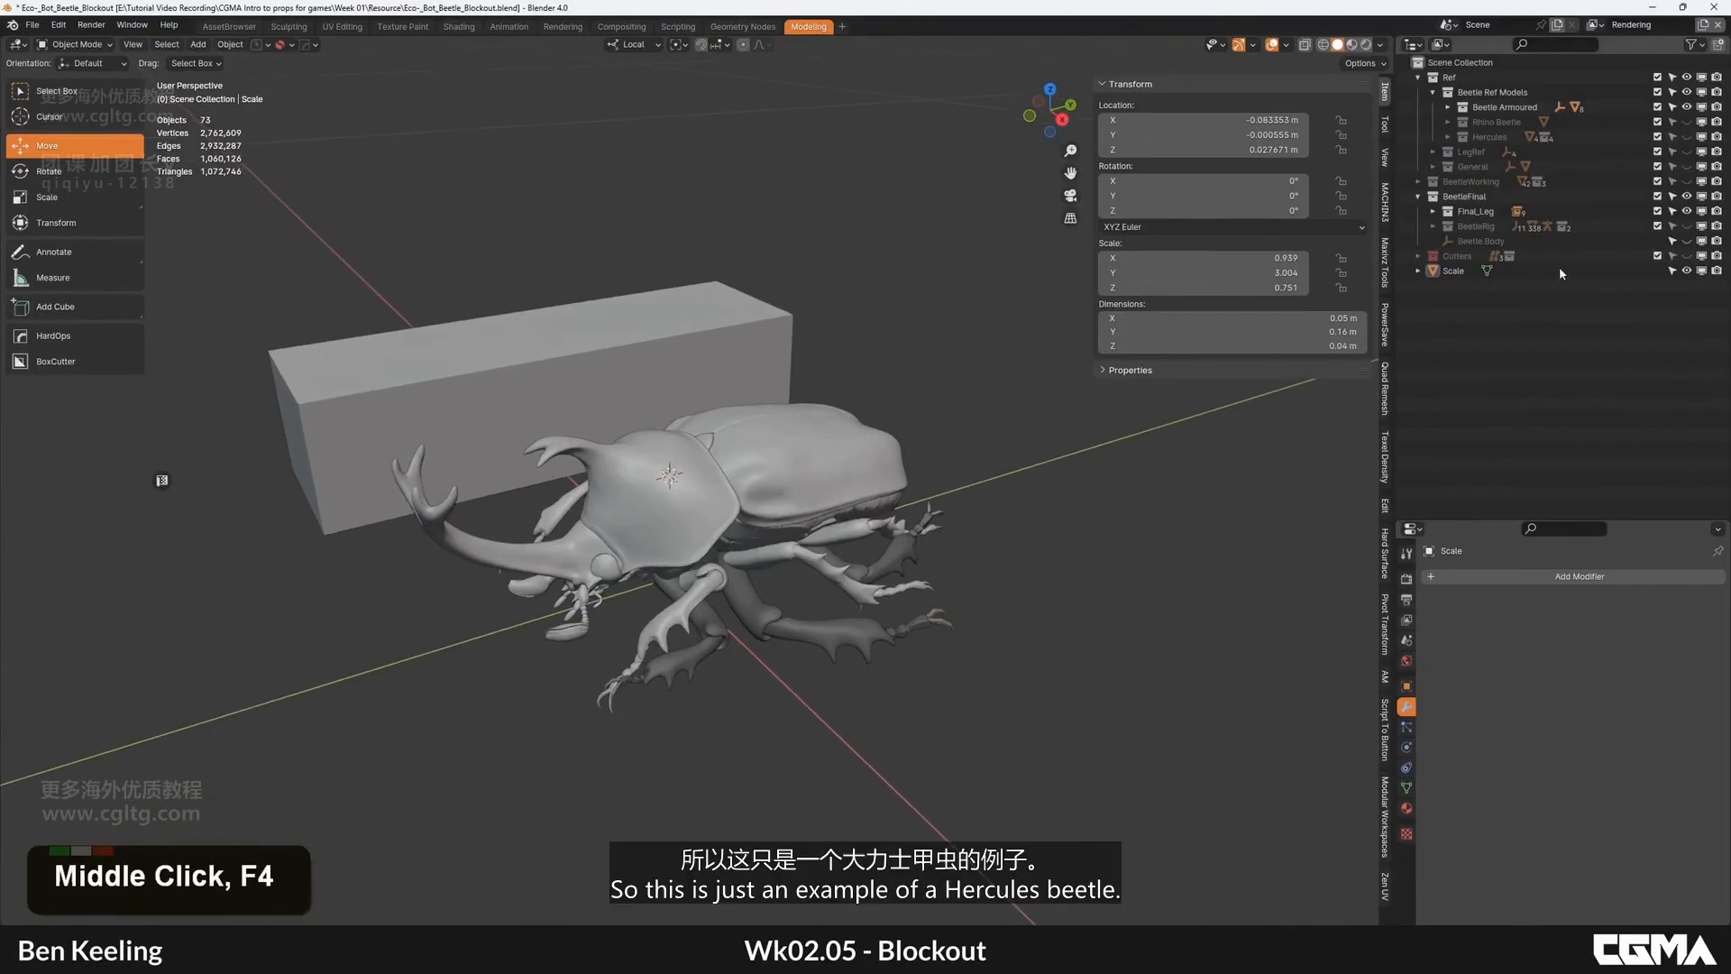
# Step: Hide the BeetleFinal collection and delete the Scale box behind the beetle
pyautogui.click(1687, 196)
pyautogui.keyDown('alt'); pyautogui.moveTo(733, 505); pyautogui.dragTo(918, 349, button='middle'); pyautogui.keyUp('alt')
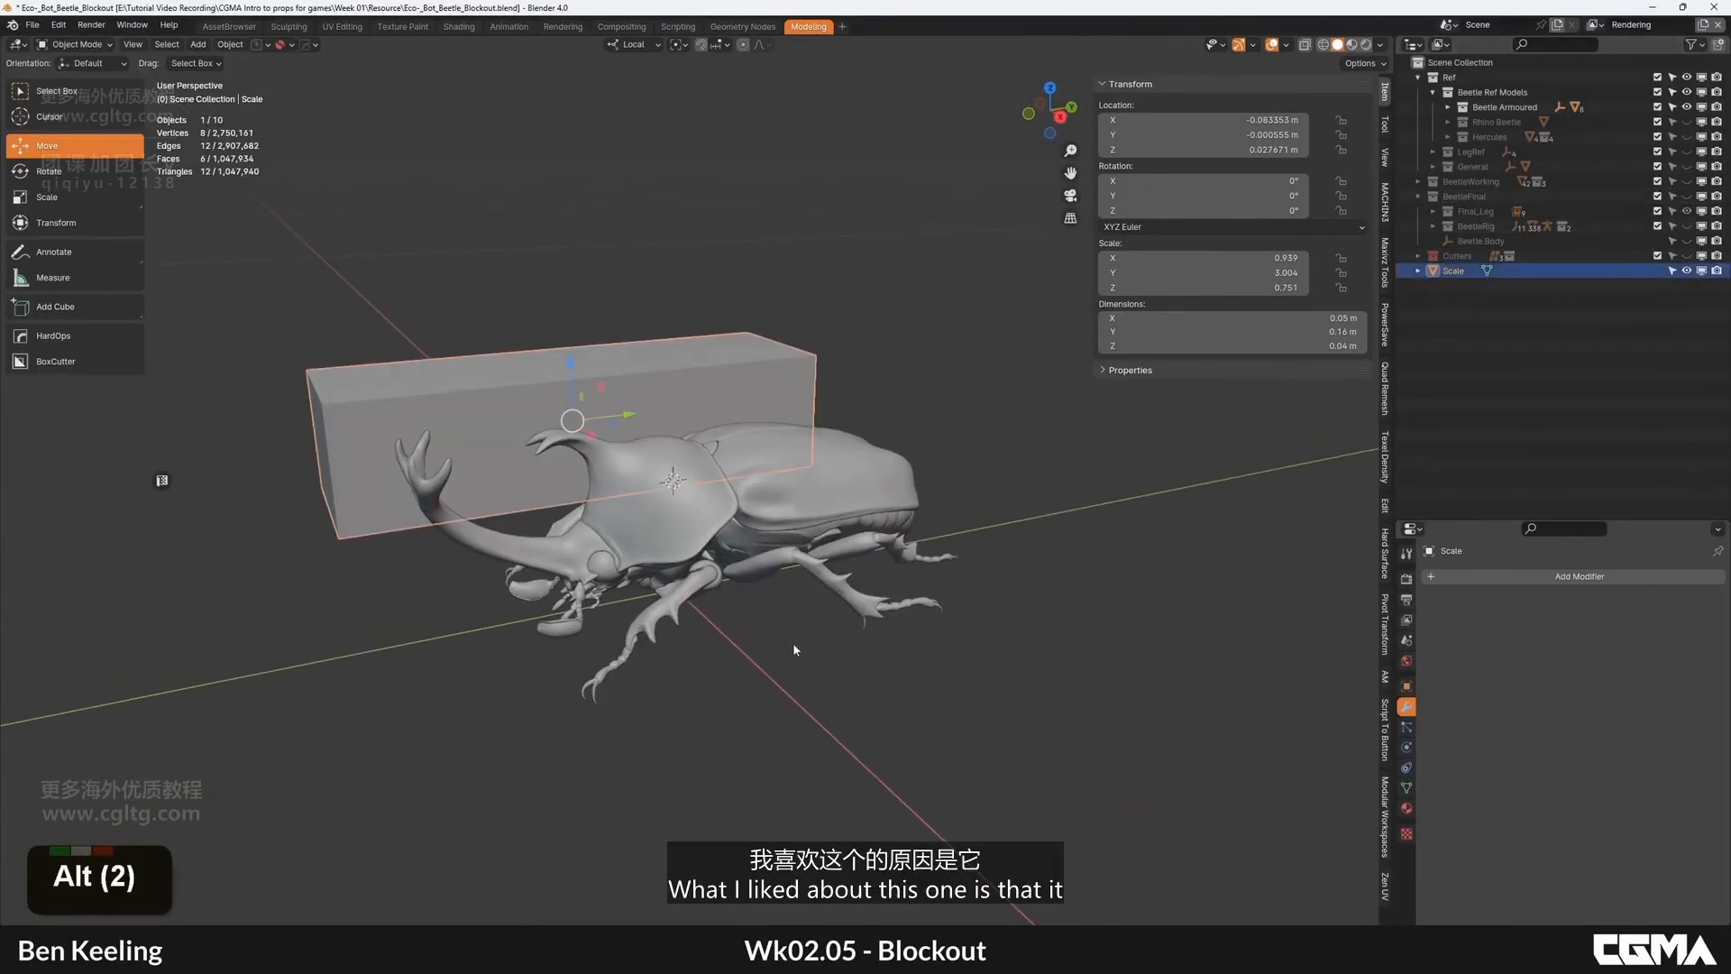
pyautogui.press('Delete')
# Step: Examine the armoured beetle's underside, including the leg attachments, mouthparts and abdomen segments
pyautogui.moveTo(640, 531); pyautogui.dragTo(597, 532, button='middle')
pyautogui.keyDown('alt'); pyautogui.moveTo(794, 532); pyautogui.dragTo(718, 502, button='middle'); pyautogui.keyUp('alt')
pyautogui.scroll(2, 732, 539)
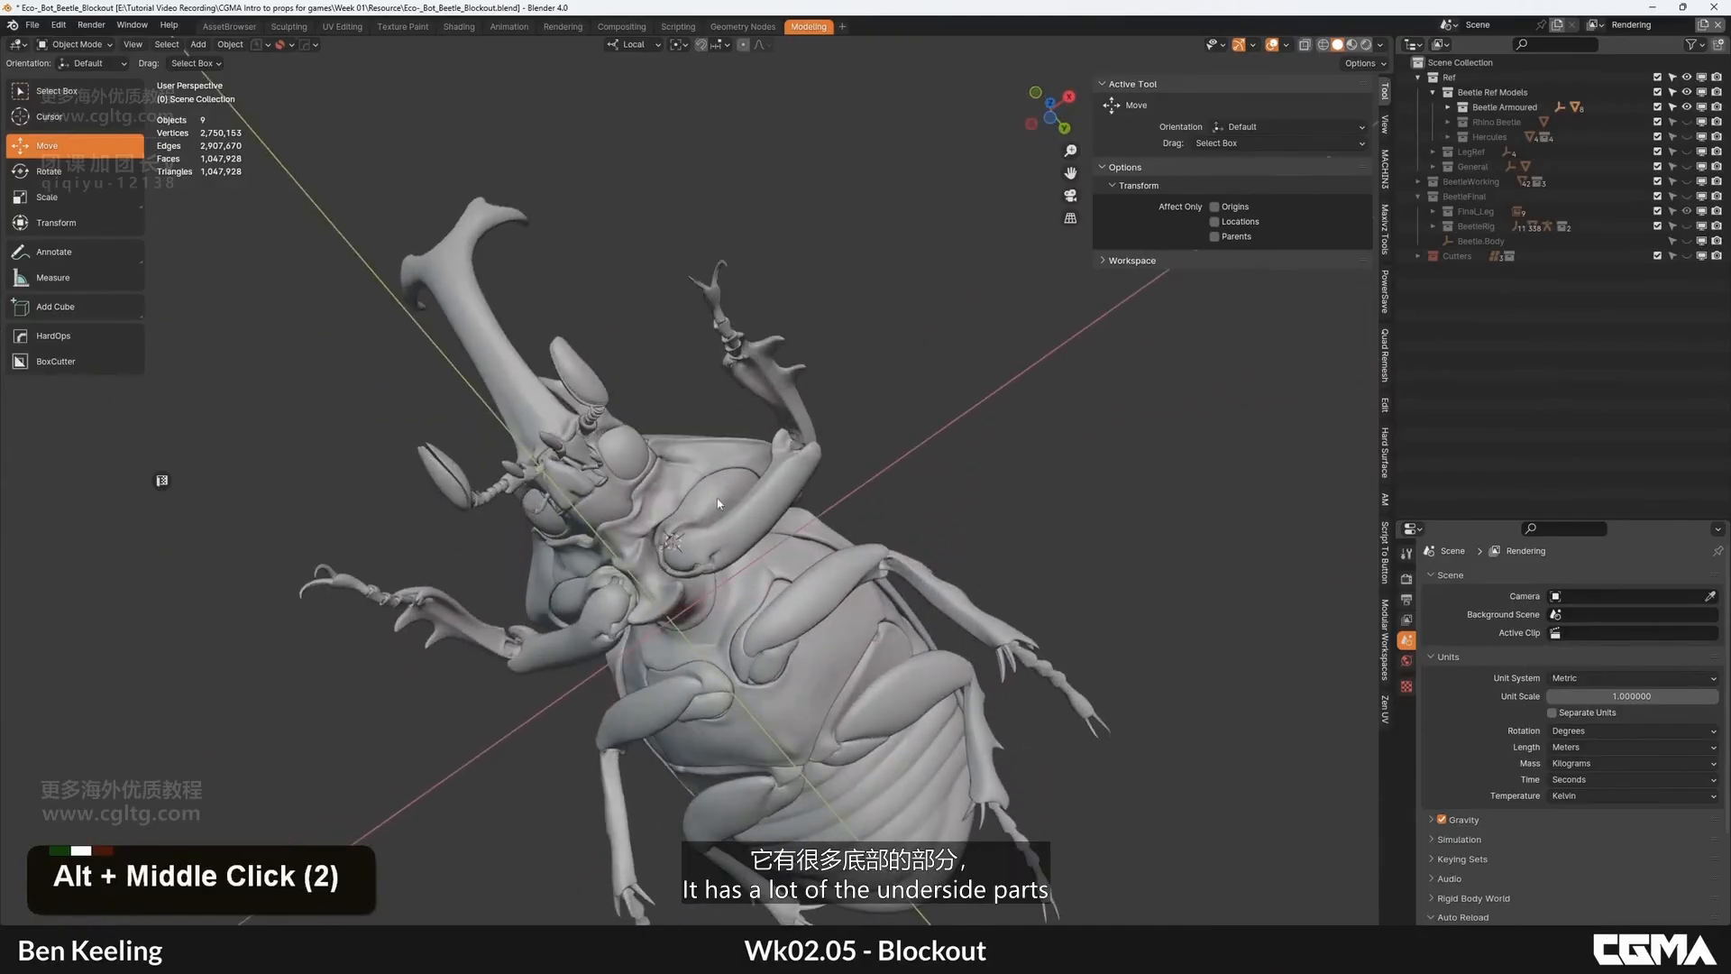
pyautogui.keyDown('alt'); pyautogui.moveTo(774, 619); pyautogui.dragTo(693, 458, button='middle'); pyautogui.keyUp('alt')
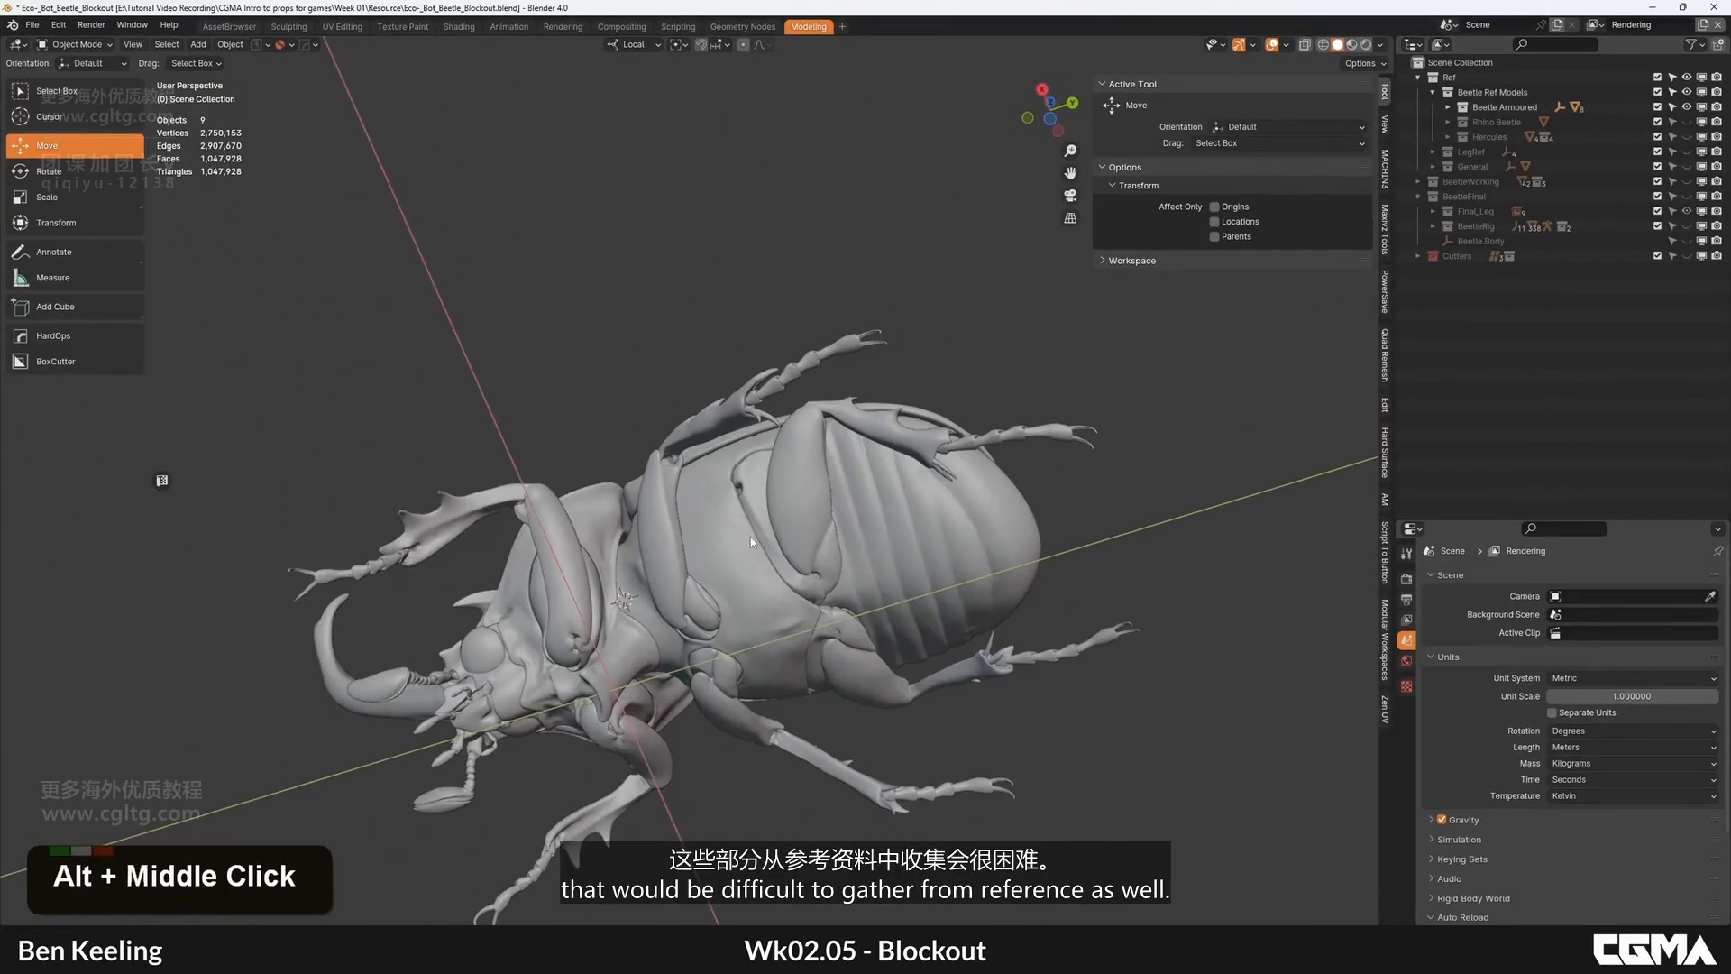
pyautogui.moveTo(751, 538)
pyautogui.keyDown('alt'); pyautogui.mouseDown(button='middle')
pyautogui.moveTo(736, 469)
pyautogui.moveTo(764, 539)
pyautogui.mouseUp(button='middle'); pyautogui.keyUp('alt')
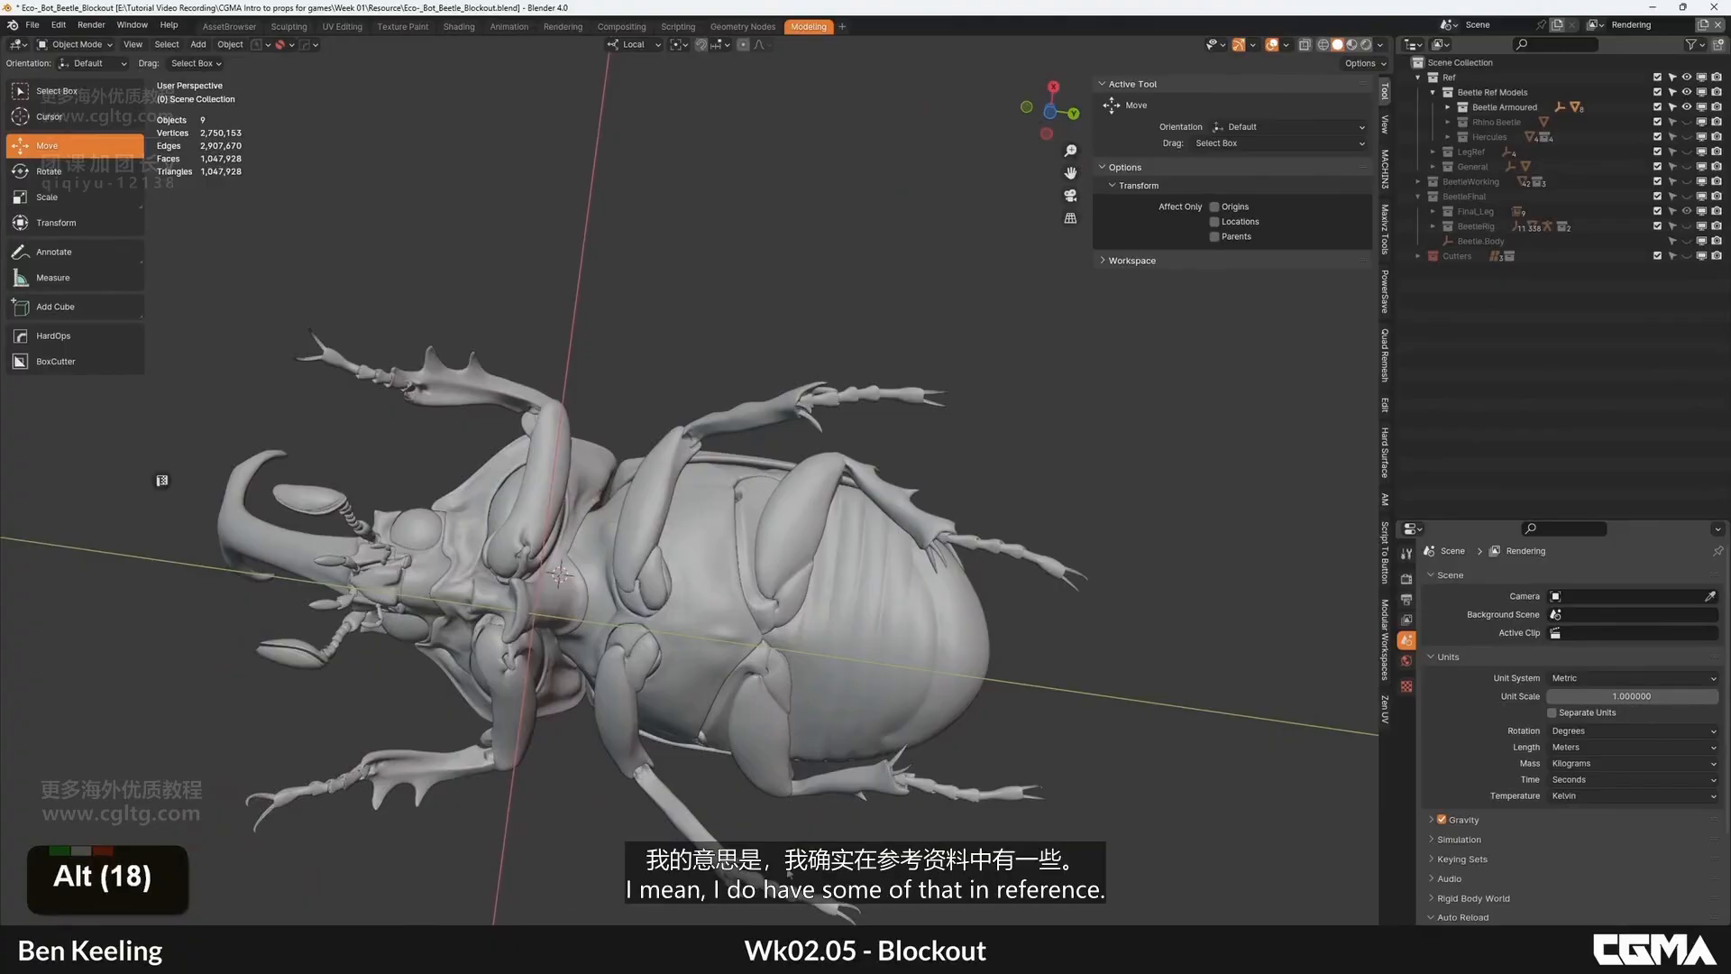
# Step: Maximize the reference image board, compare its beetle underside and head photos, and restore the board to its small size
pyautogui.rightClick(1142, 373)
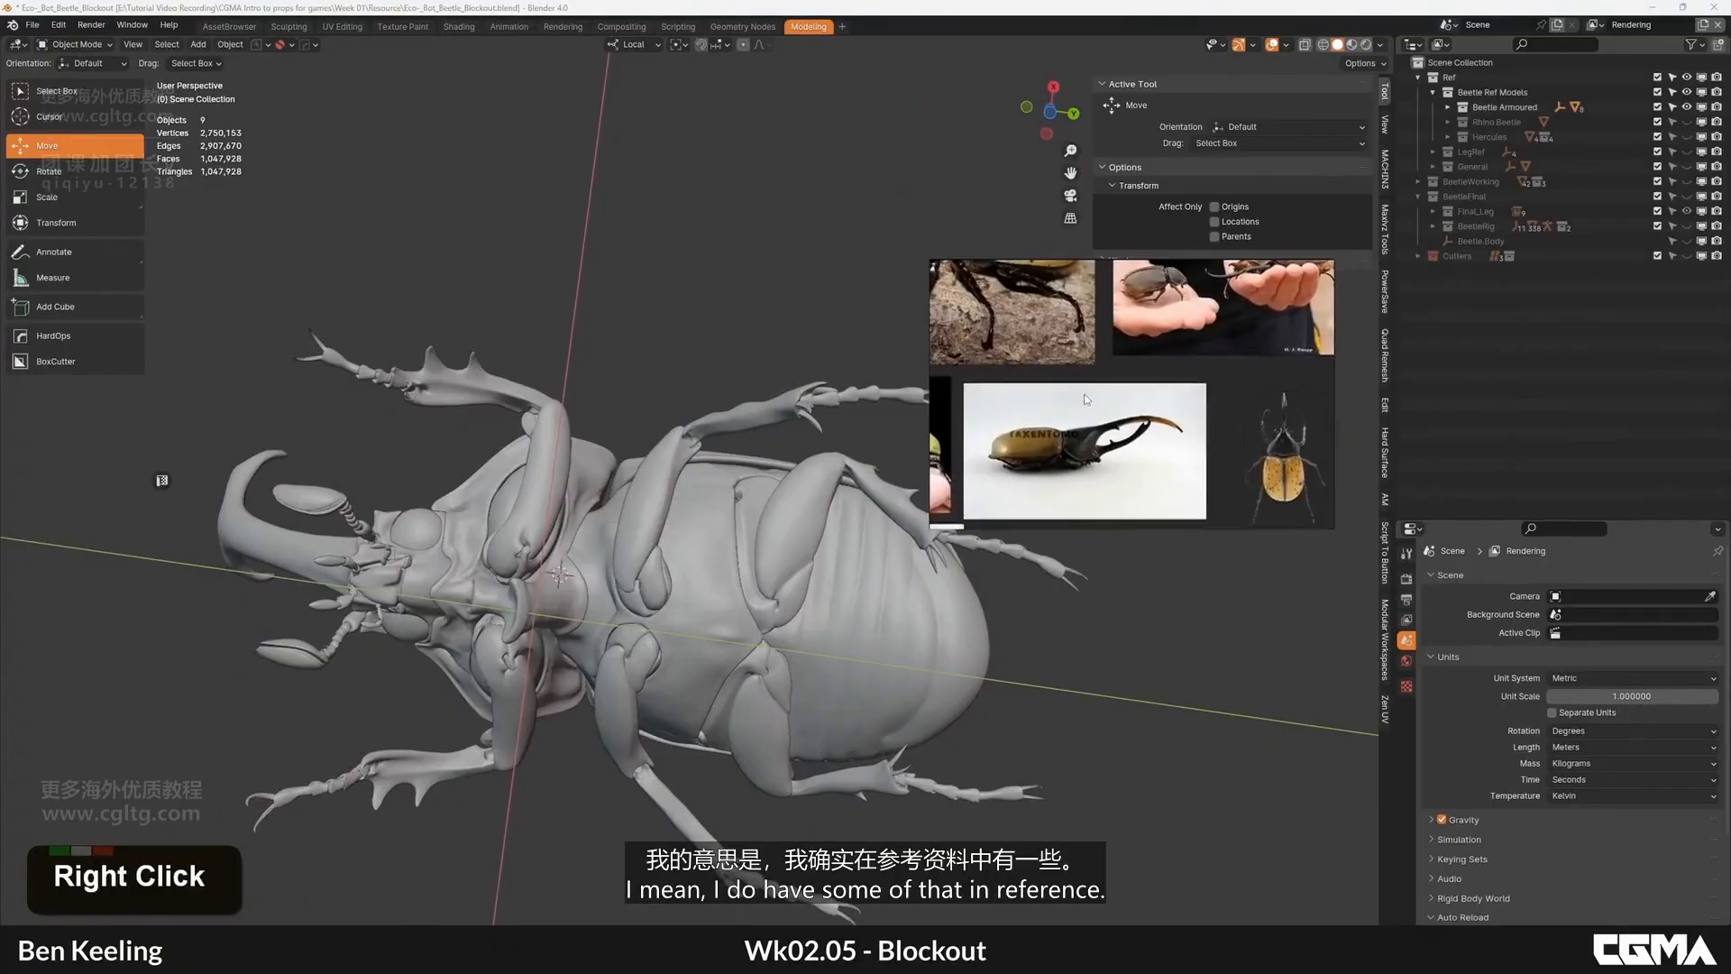
pyautogui.hotkey('ctrl', 'f')
pyautogui.moveTo(1142, 372); pyautogui.dragTo(944, 318, button='middle')
pyautogui.scroll(5, 747, 417)
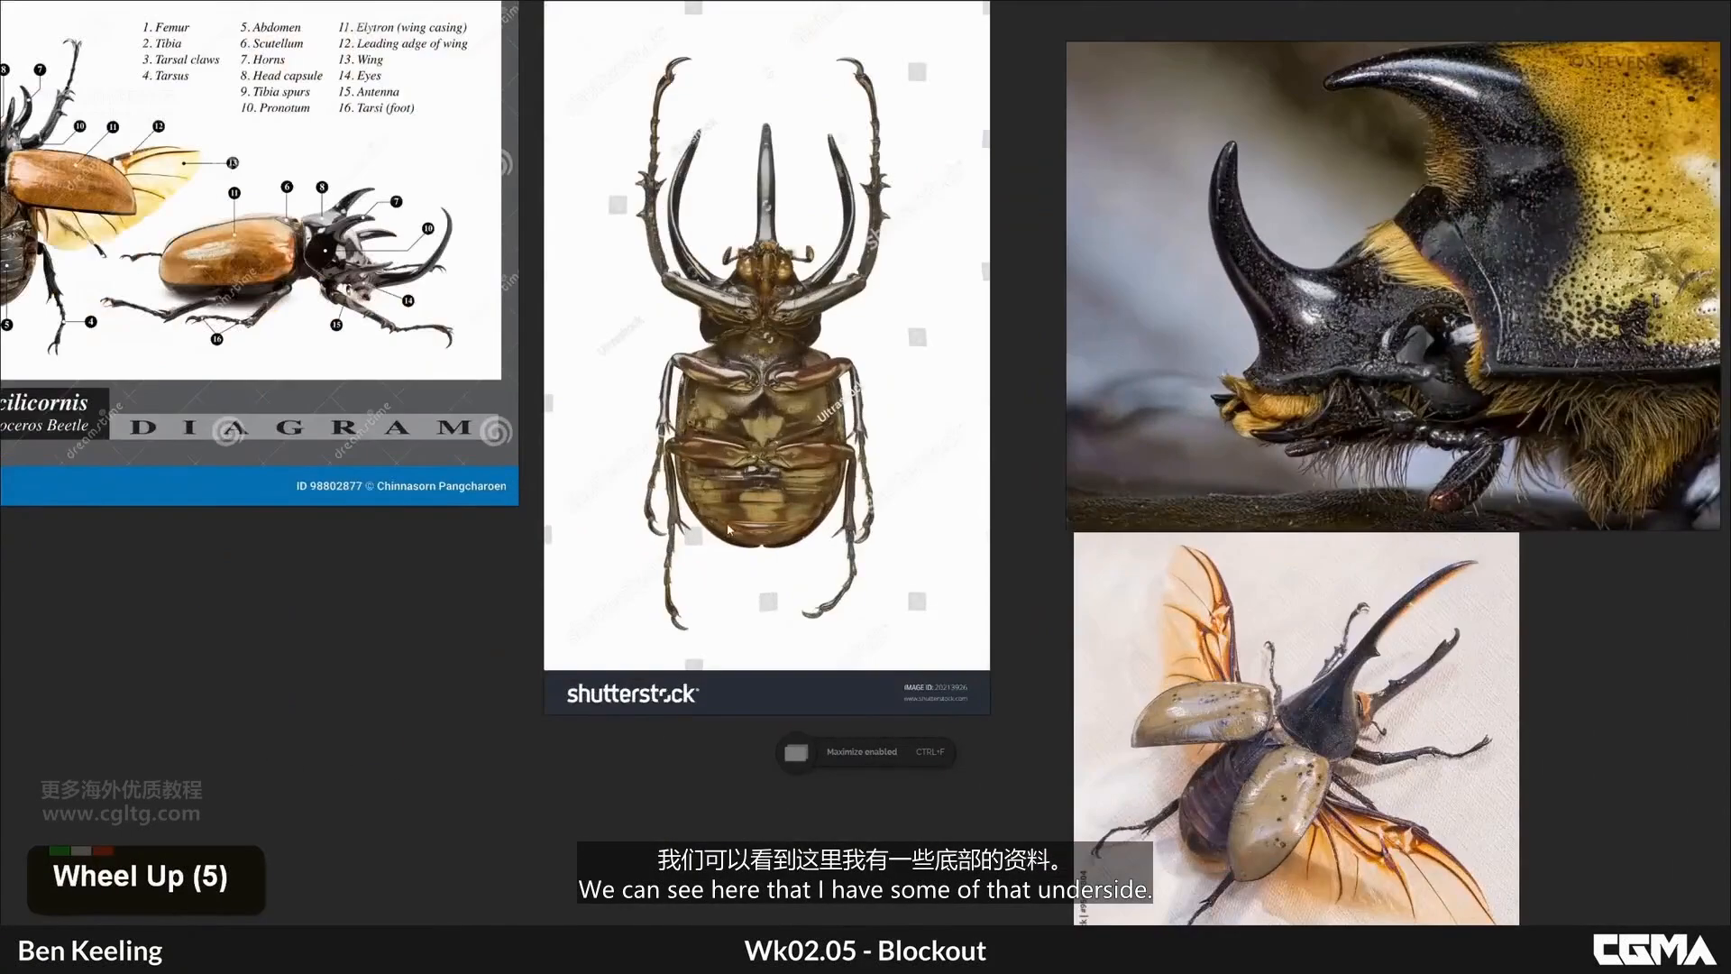
pyautogui.scroll(-2, 746, 417)
pyautogui.moveTo(747, 416); pyautogui.dragTo(1066, 527, button='middle')
pyautogui.moveTo(507, 488); pyautogui.dragTo(649, 725, button='middle')
pyautogui.moveTo(1389, 510); pyautogui.dragTo(1112, 508, button='middle')
pyautogui.moveTo(1273, 701); pyautogui.dragTo(835, 451, button='middle')
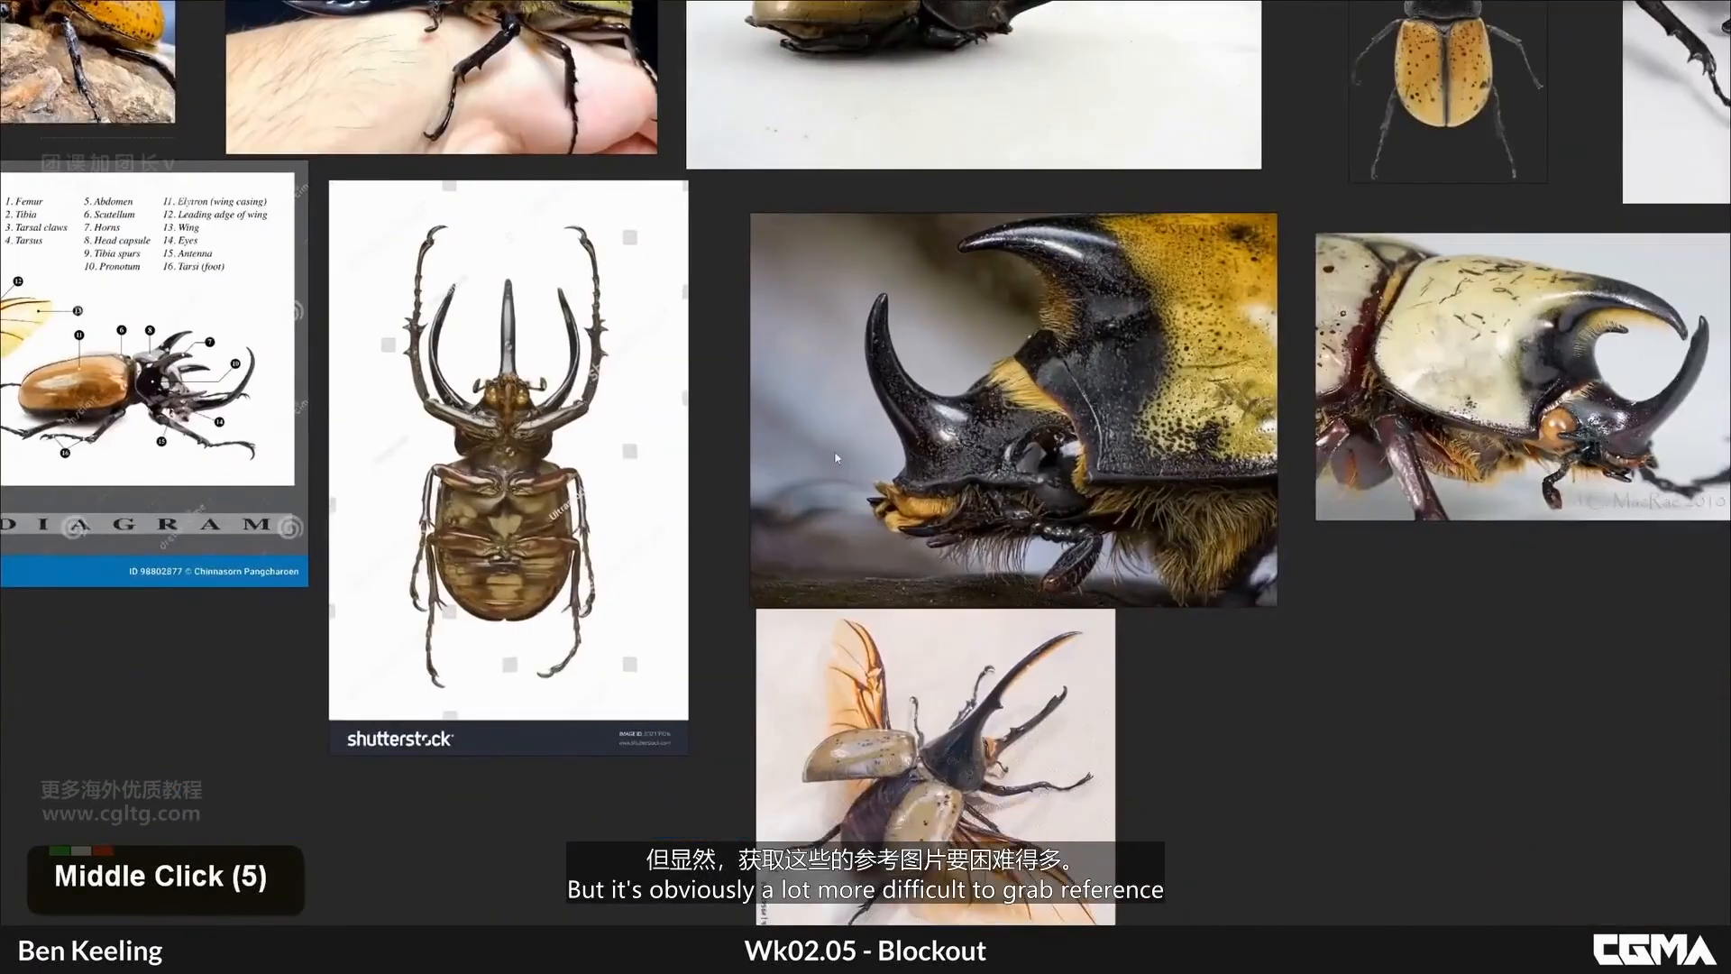
pyautogui.scroll(-2, 868, 475)
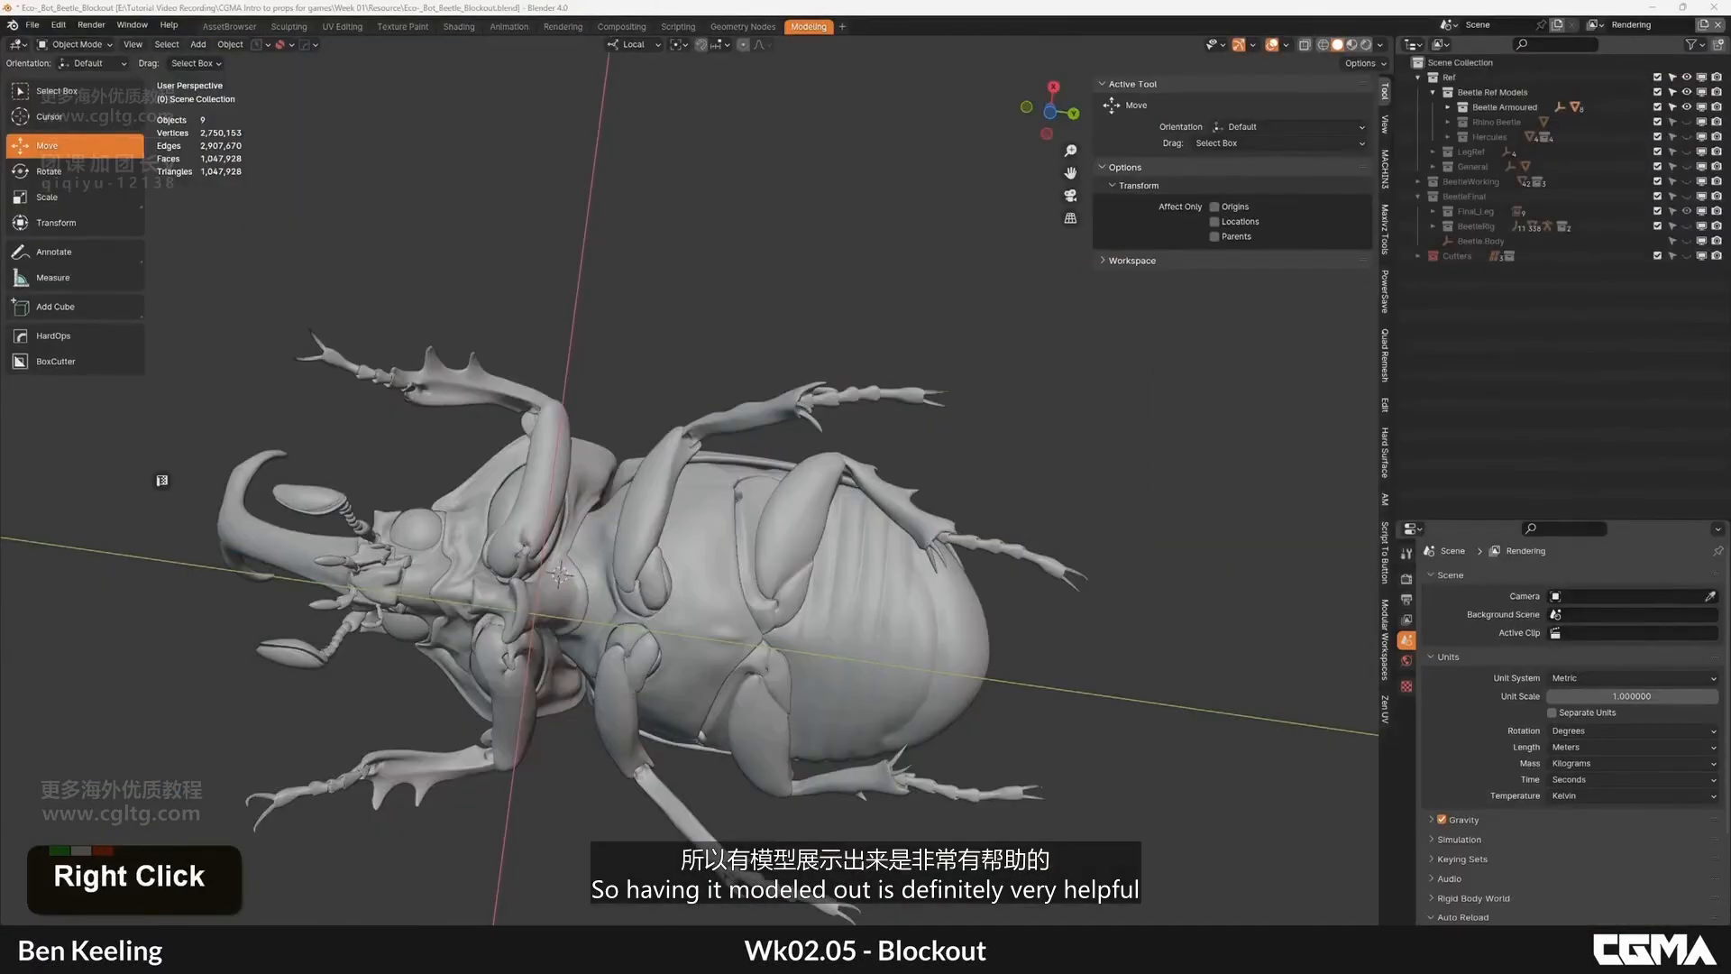
pyautogui.hotkey('ctrl', 'f')
# Step: Examine the armoured beetle's horns, shell and legs from the side, front and above
pyautogui.keyDown('alt'); pyautogui.moveTo(850, 630); pyautogui.dragTo(716, 564, button='middle'); pyautogui.keyUp('alt')
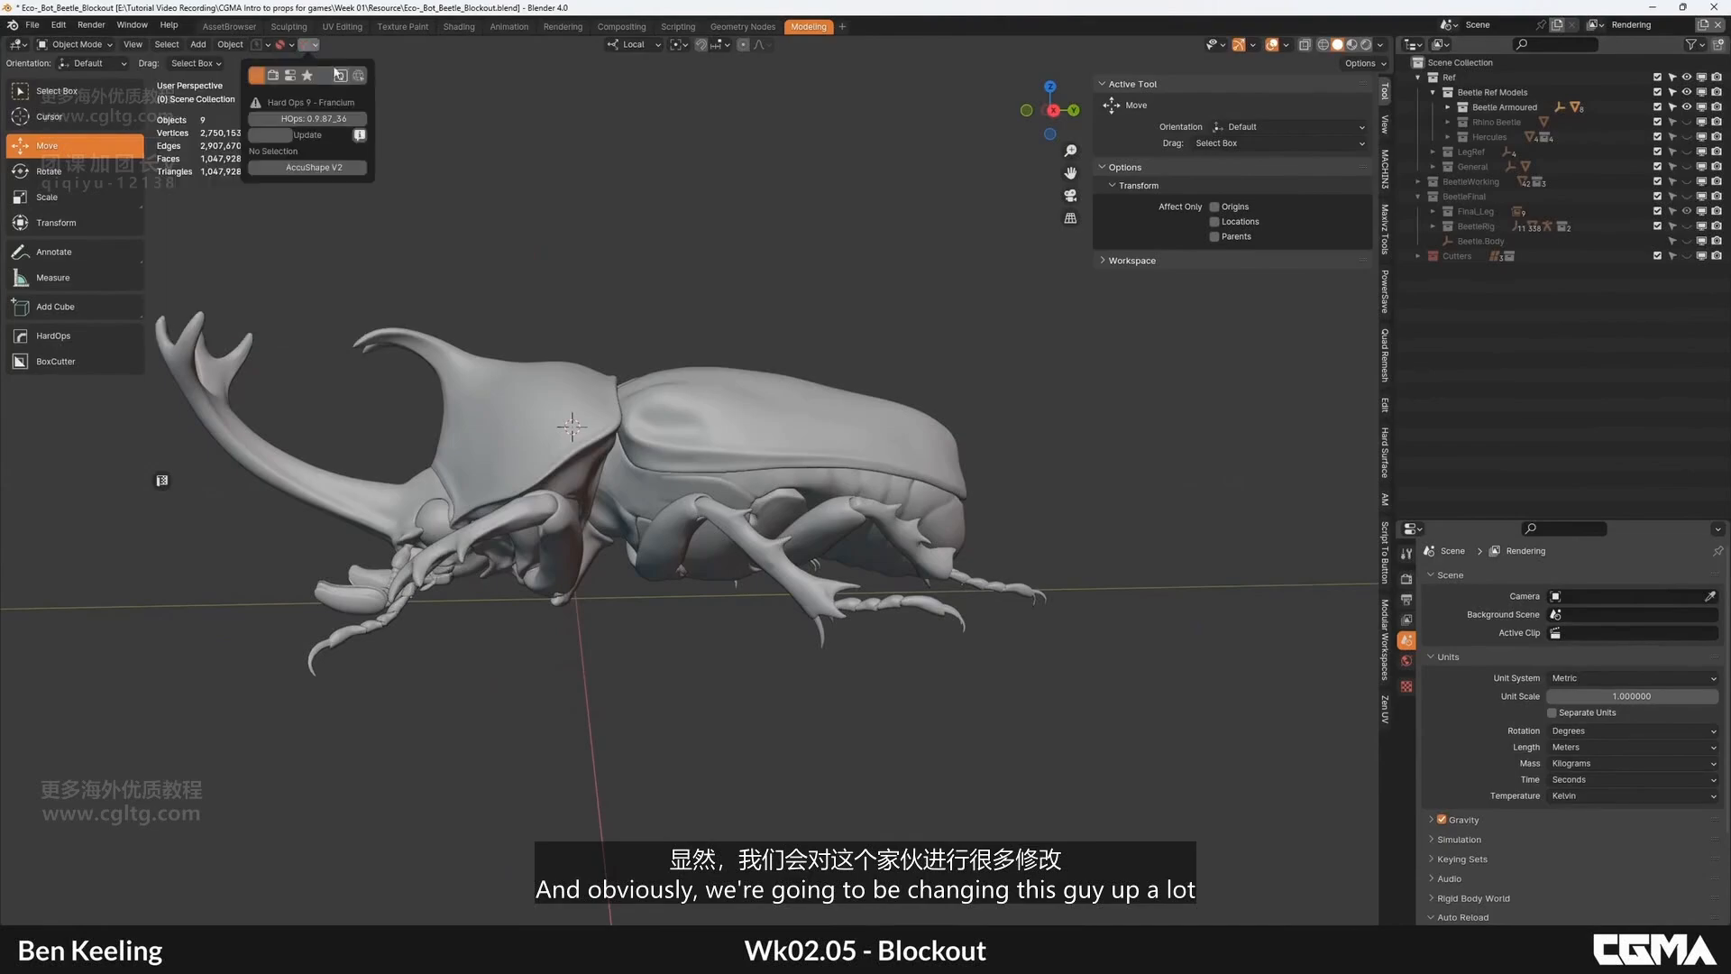
pyautogui.click(280, 45)
pyautogui.click(390, 129)
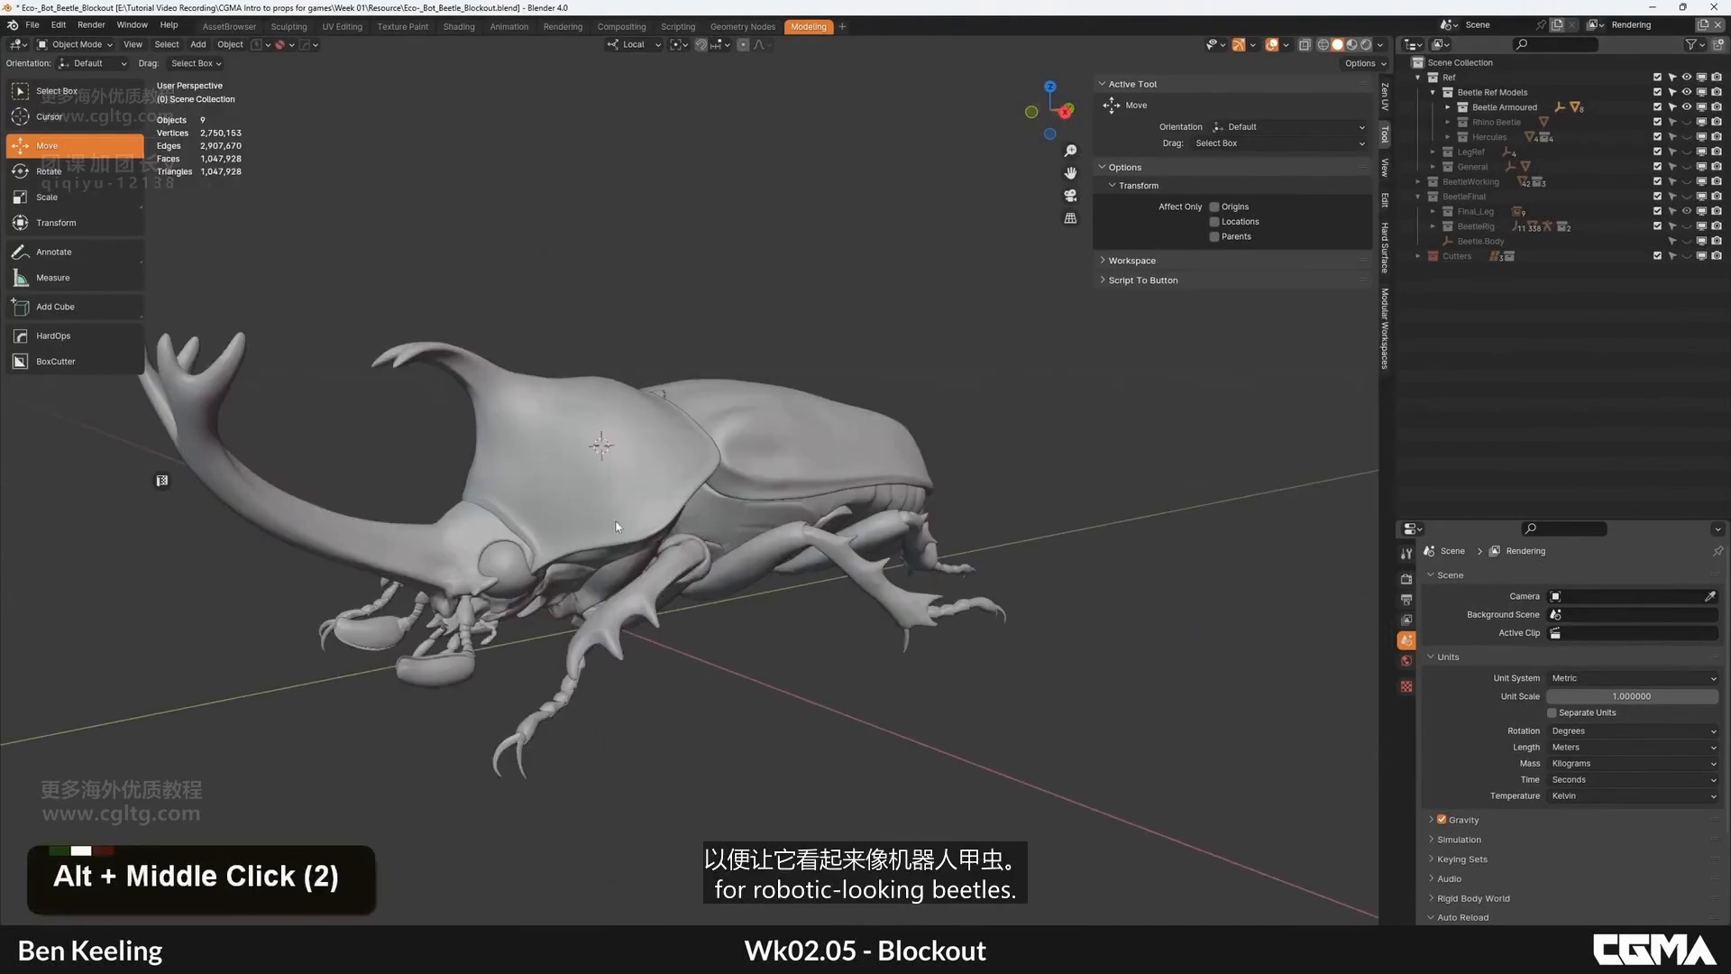
pyautogui.keyDown('alt'); pyautogui.moveTo(631, 559); pyautogui.dragTo(844, 460, button='middle'); pyautogui.keyUp('alt')
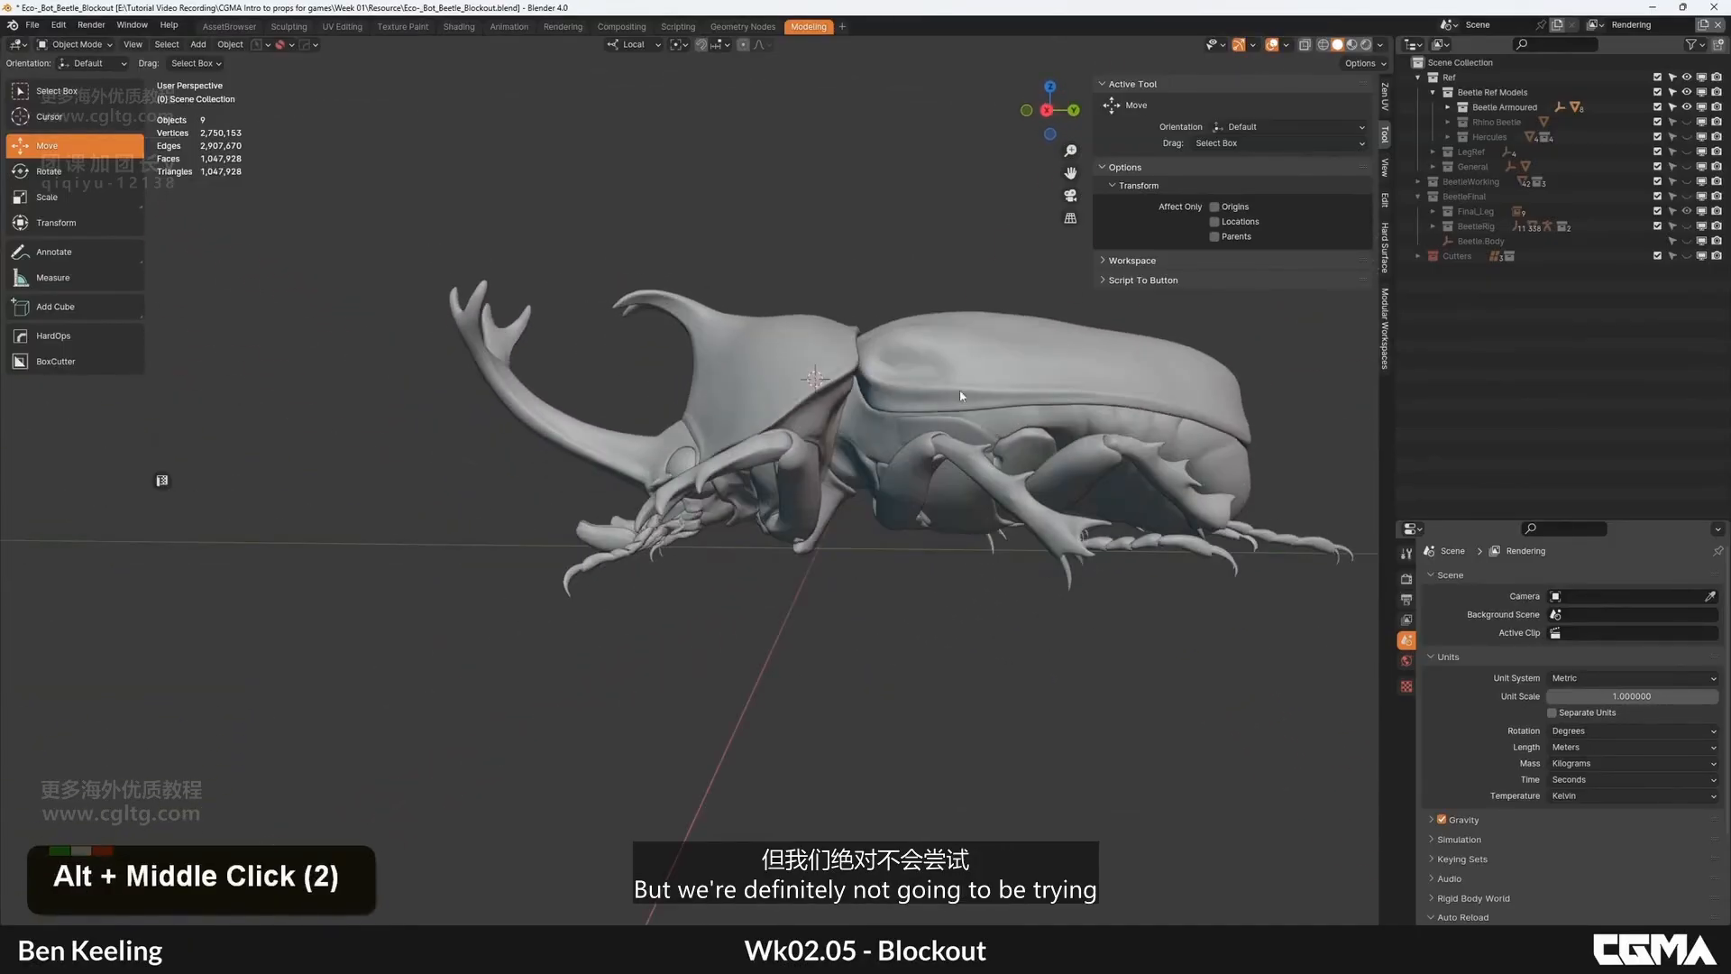
pyautogui.keyDown('alt'); pyautogui.moveTo(961, 396); pyautogui.dragTo(920, 503, button='middle'); pyautogui.keyUp('alt')
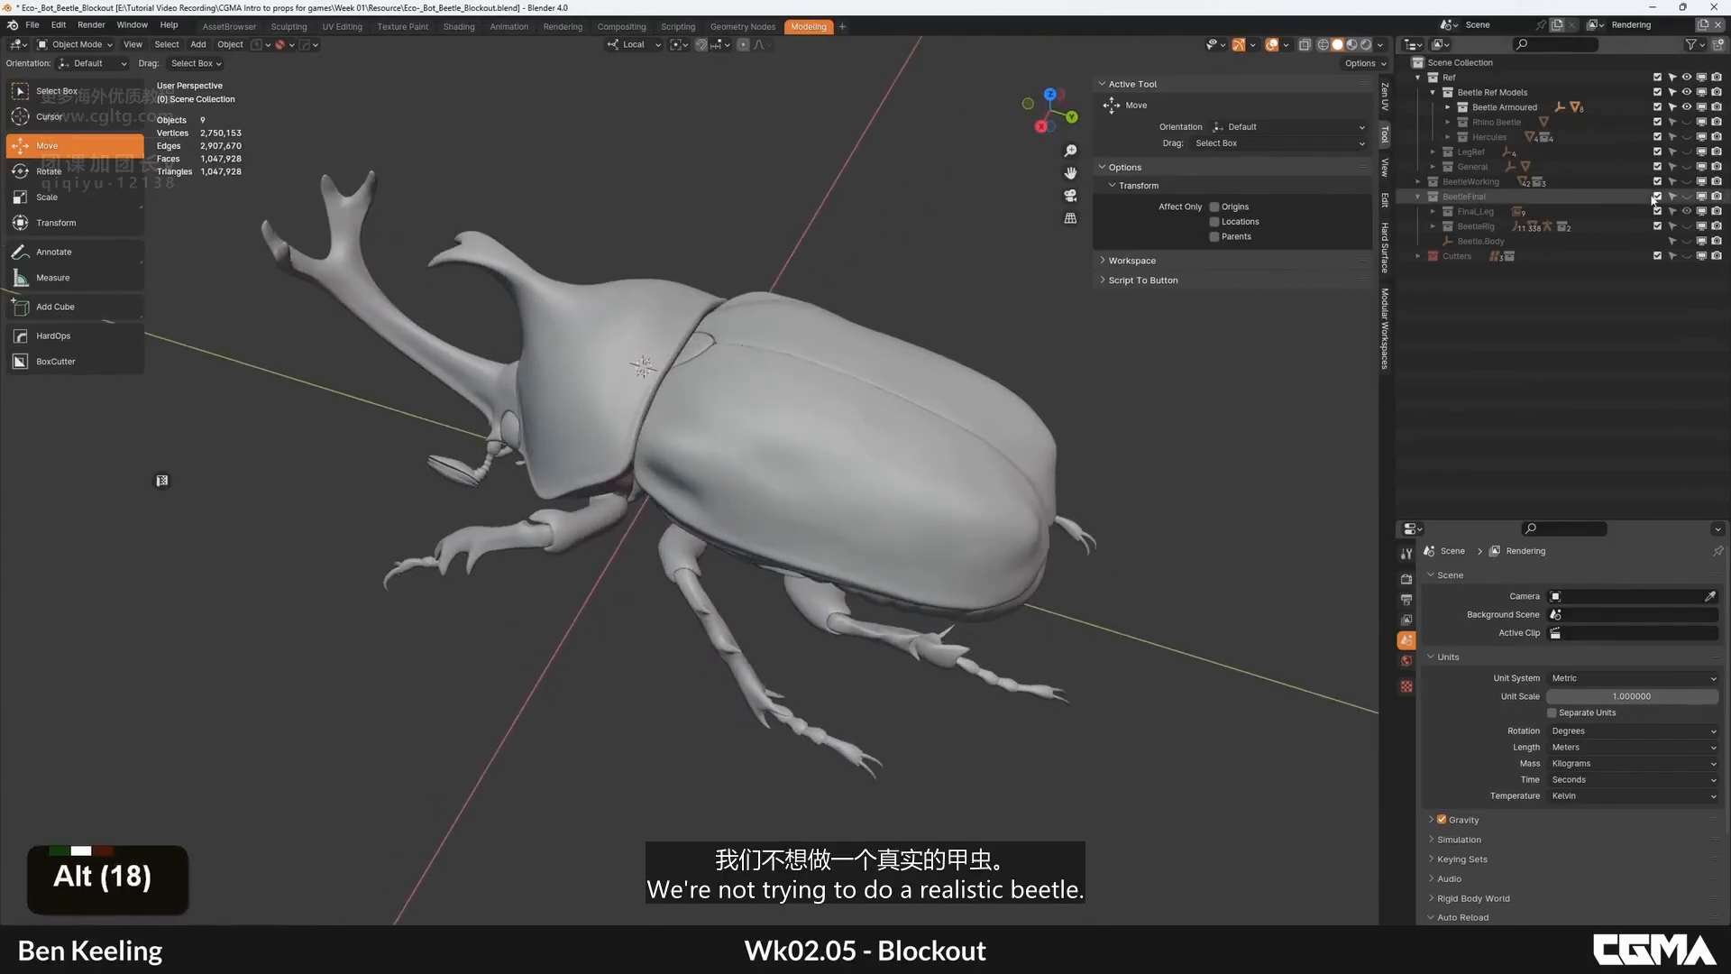
# Step: Hide the Beetle Armoured collection, show the Rhino Beetle instead and inspect its shape from above and the side
pyautogui.keyDown('shift'); pyautogui.click(1686, 107); pyautogui.keyUp('shift')
pyautogui.keyDown('shift'); pyautogui.click(1687, 122); pyautogui.keyUp('shift')
pyautogui.scroll(-2, 931, 408)
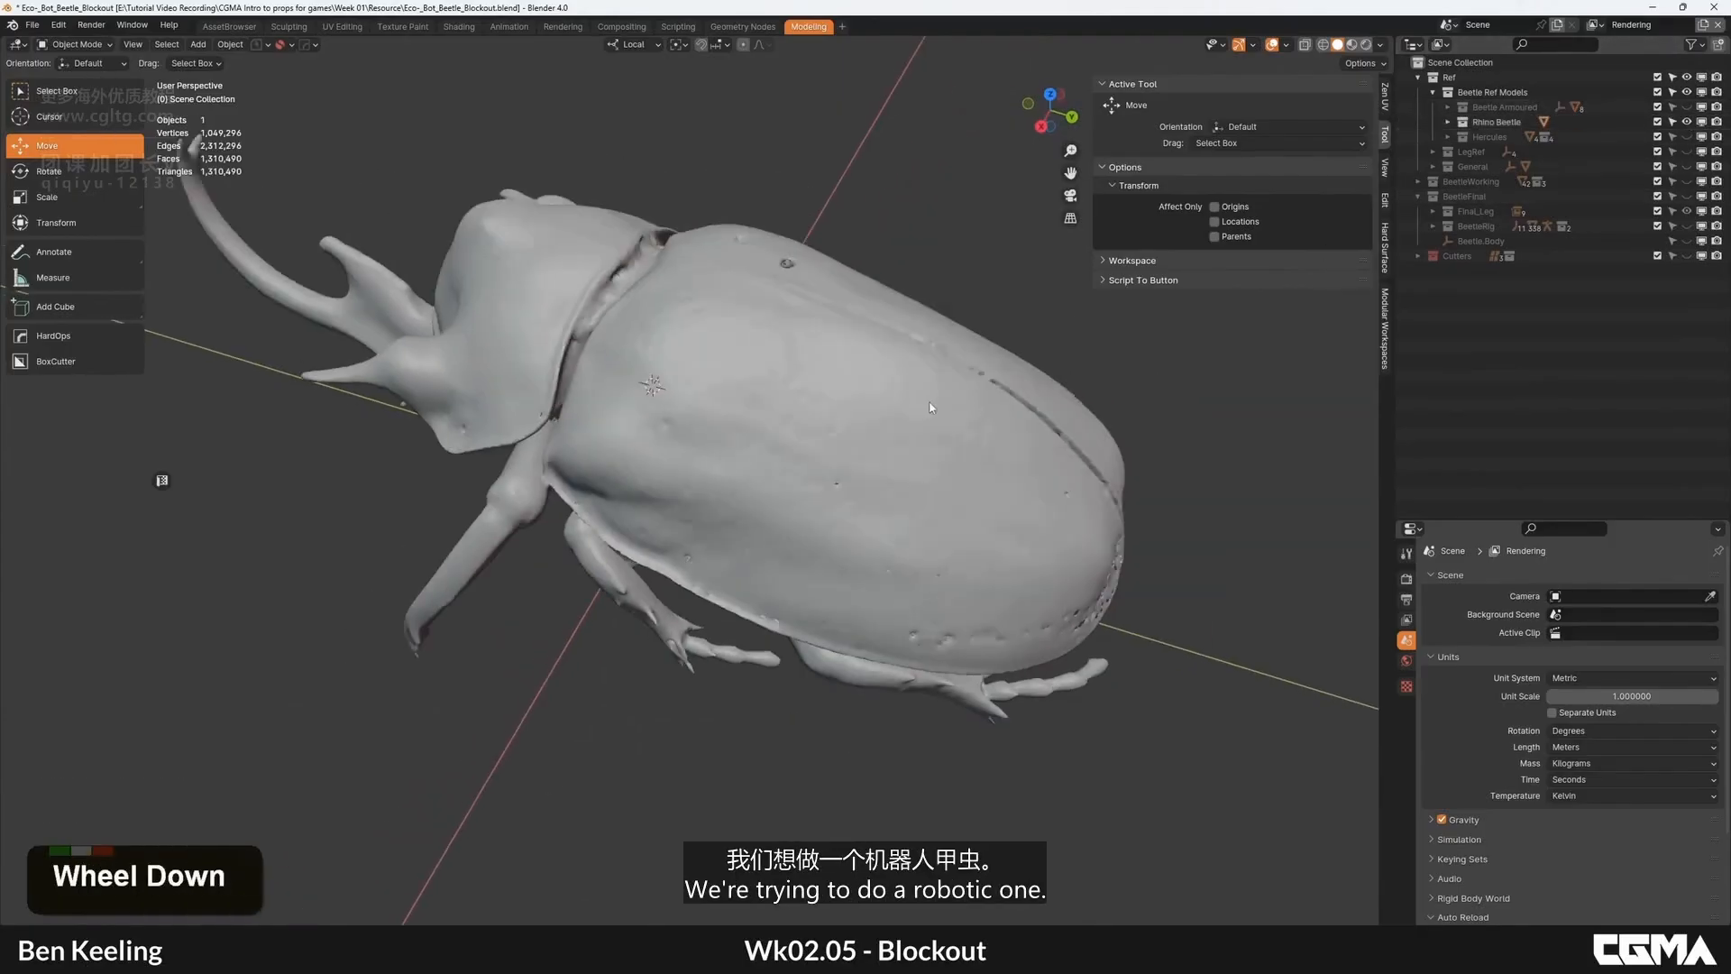
pyautogui.keyDown('alt'); pyautogui.moveTo(642, 433); pyautogui.dragTo(783, 352, button='middle'); pyautogui.keyUp('alt')
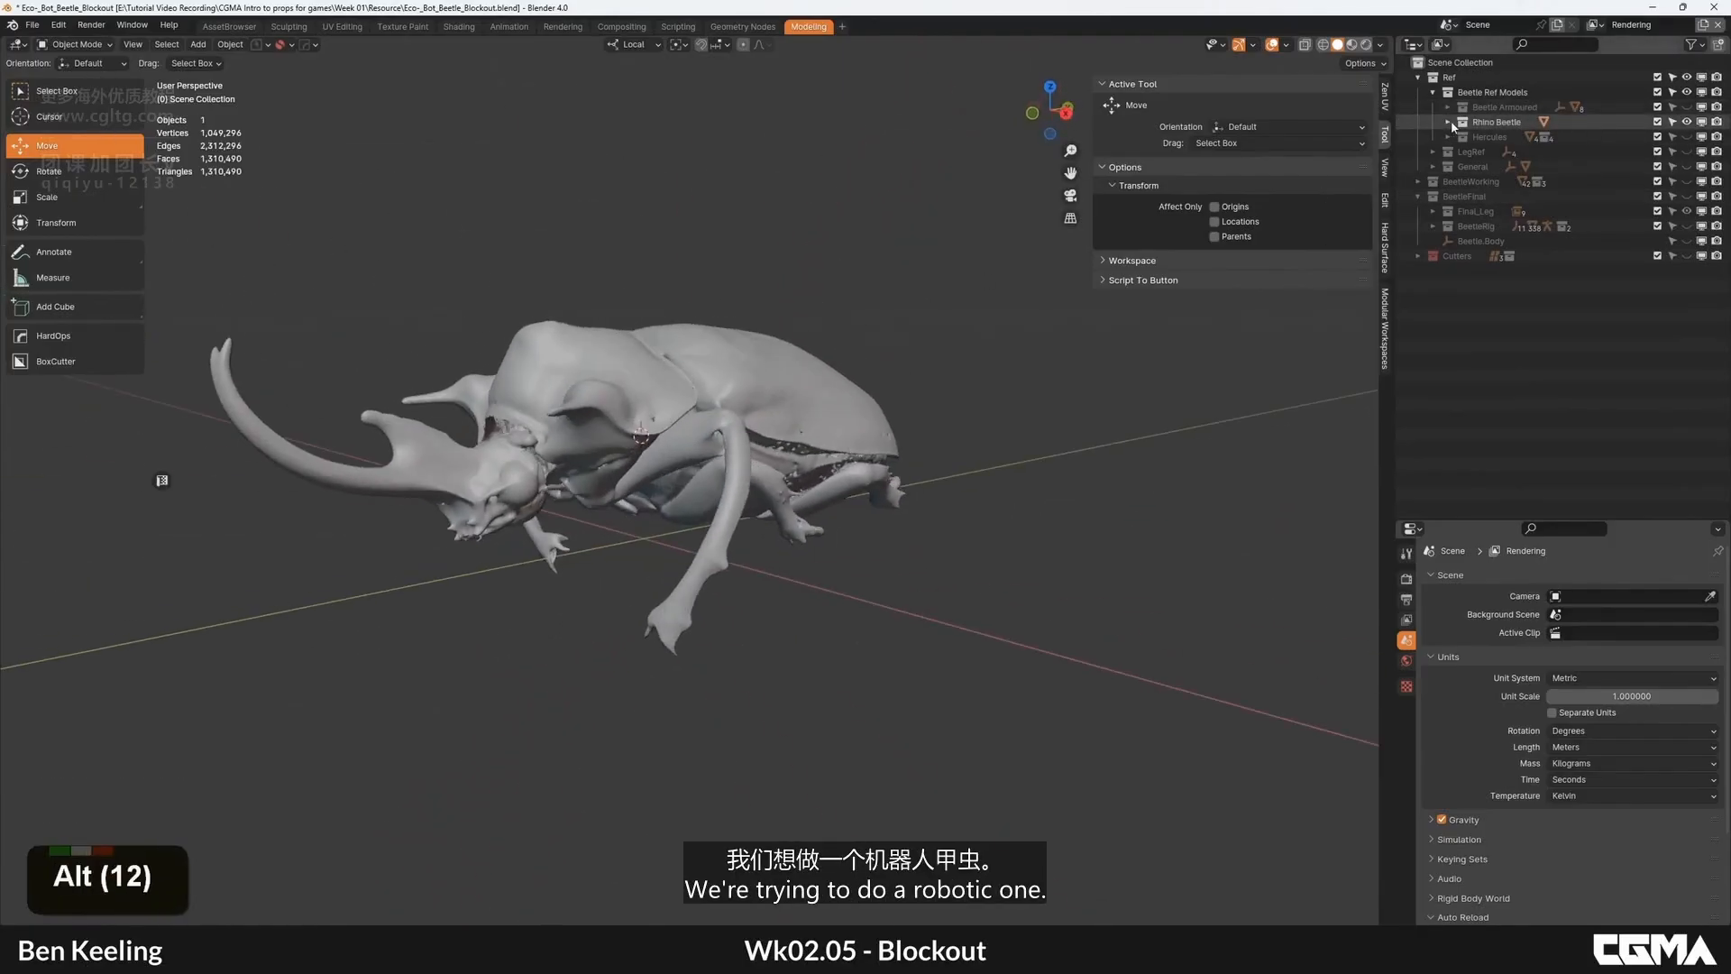
pyautogui.keyDown('alt'); pyautogui.moveTo(812, 478); pyautogui.dragTo(1082, 388, button='middle'); pyautogui.keyUp('alt')
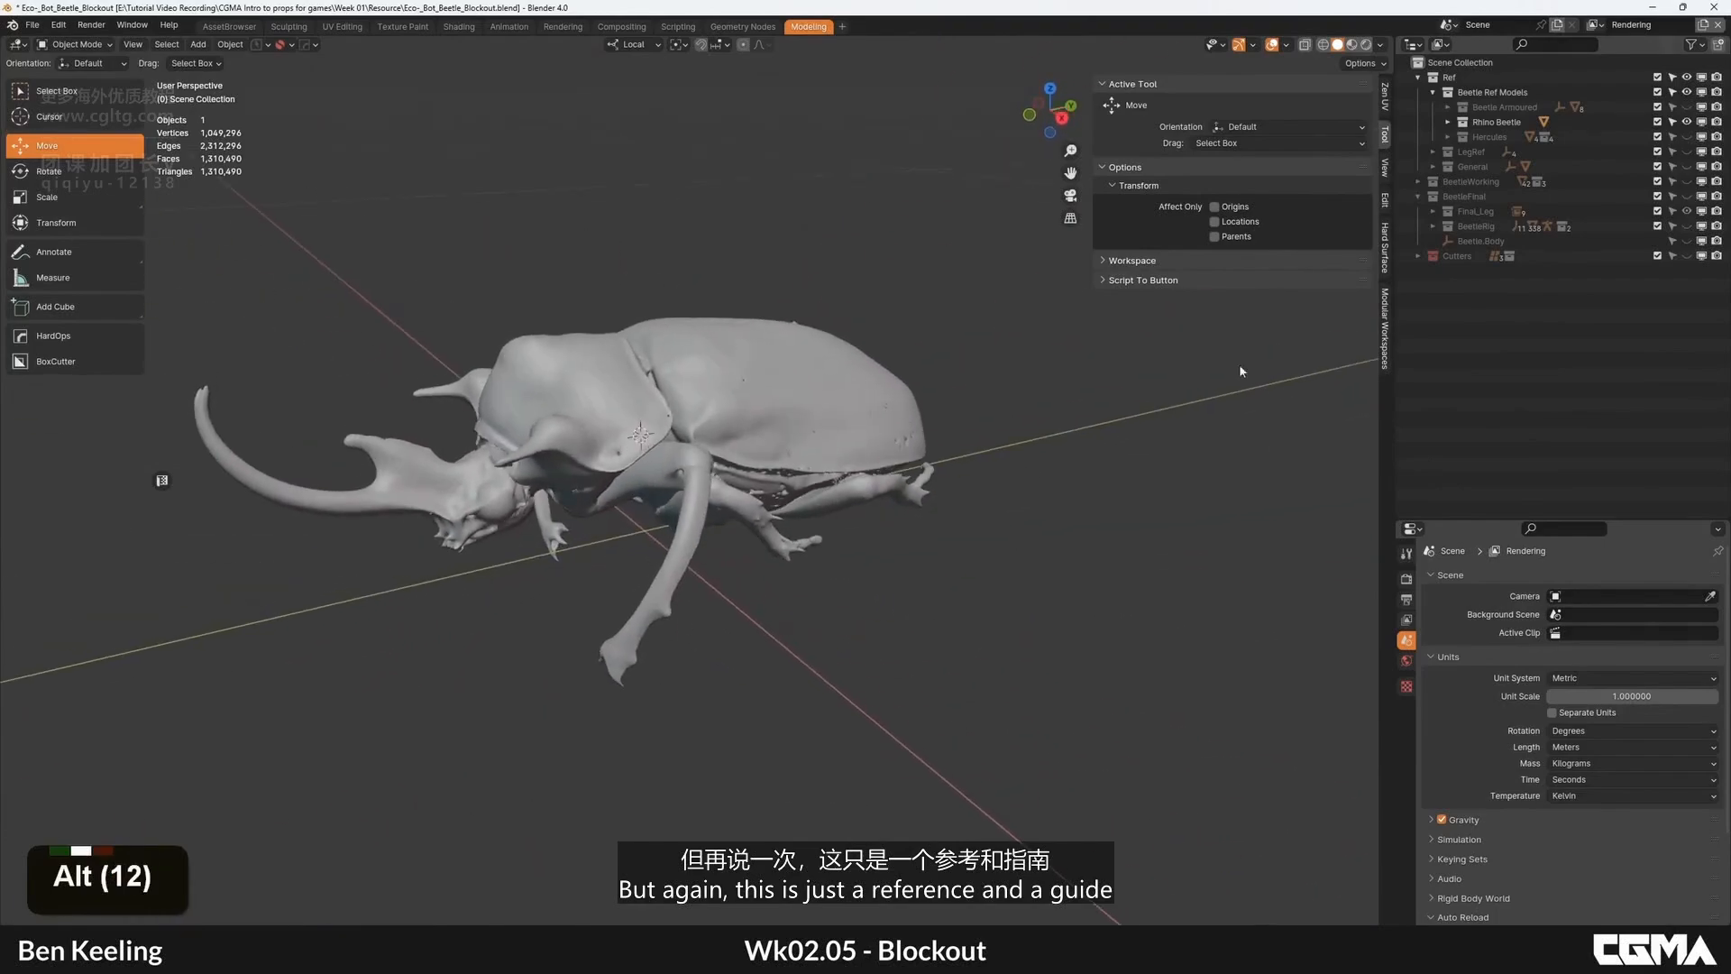
# Step: Hide the Rhino Beetle, expand the Hercules collection and show its Female model, inspecting the body from above and below
pyautogui.click(1687, 122)
pyautogui.click(1449, 137)
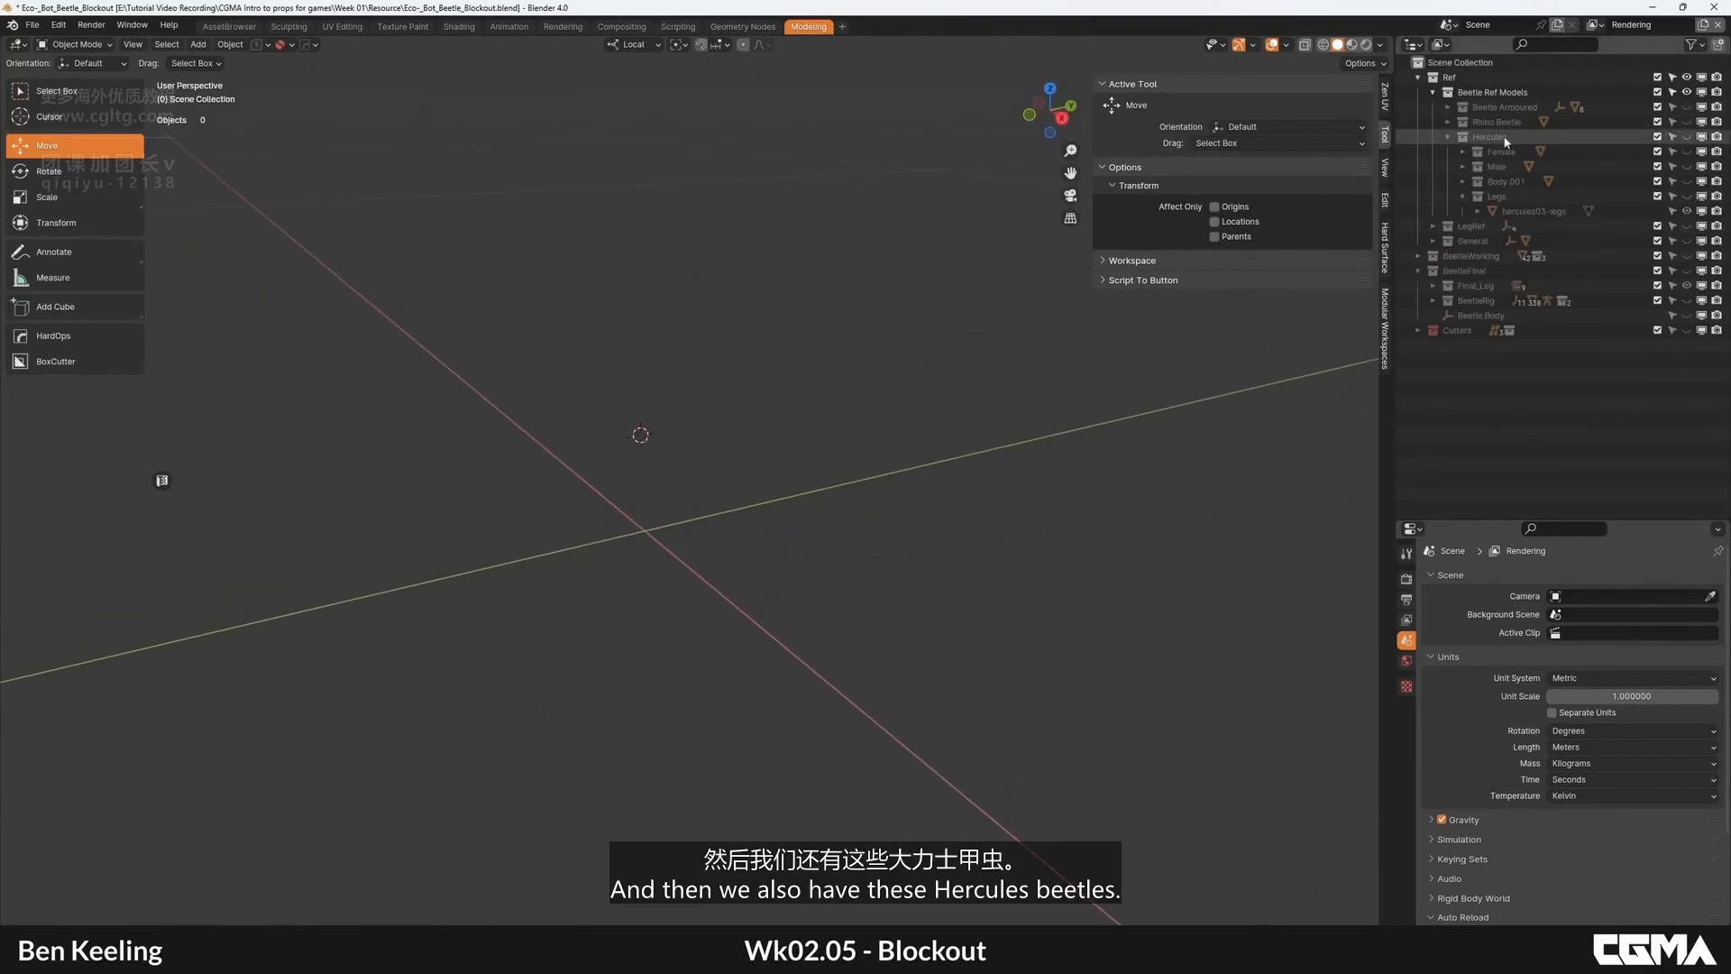
pyautogui.click(1687, 152)
pyautogui.scroll(5, 578, 532)
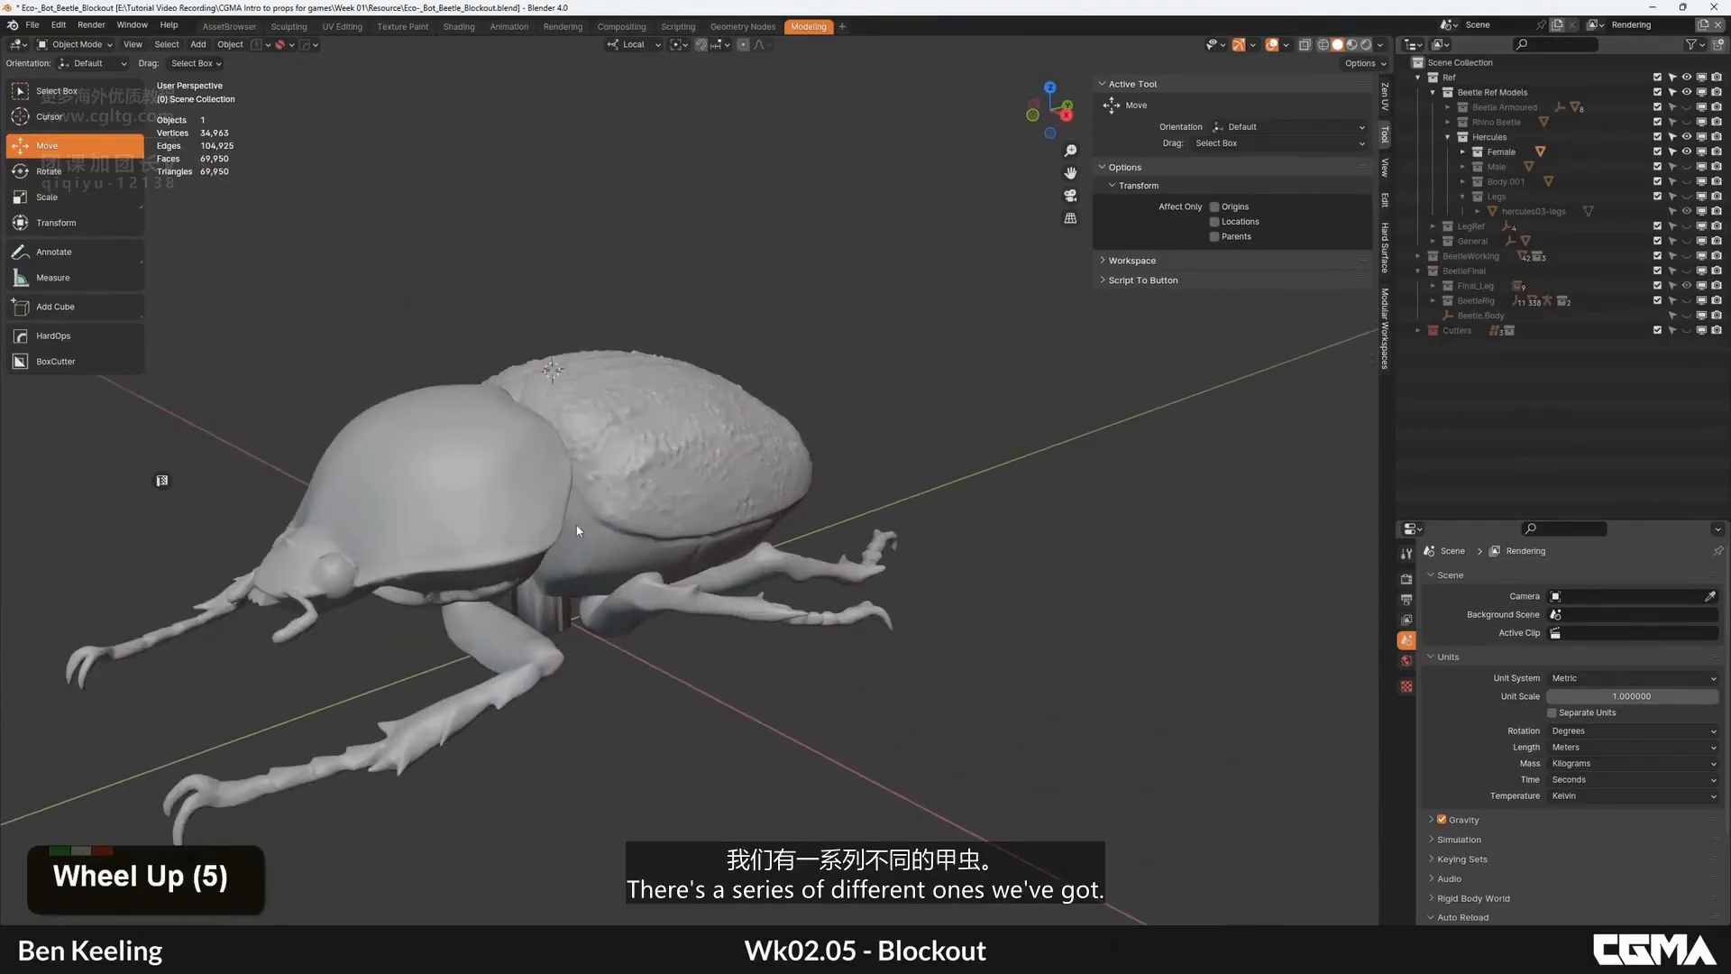
pyautogui.keyDown('alt'); pyautogui.moveTo(578, 531); pyautogui.dragTo(949, 404, button='middle'); pyautogui.keyUp('alt')
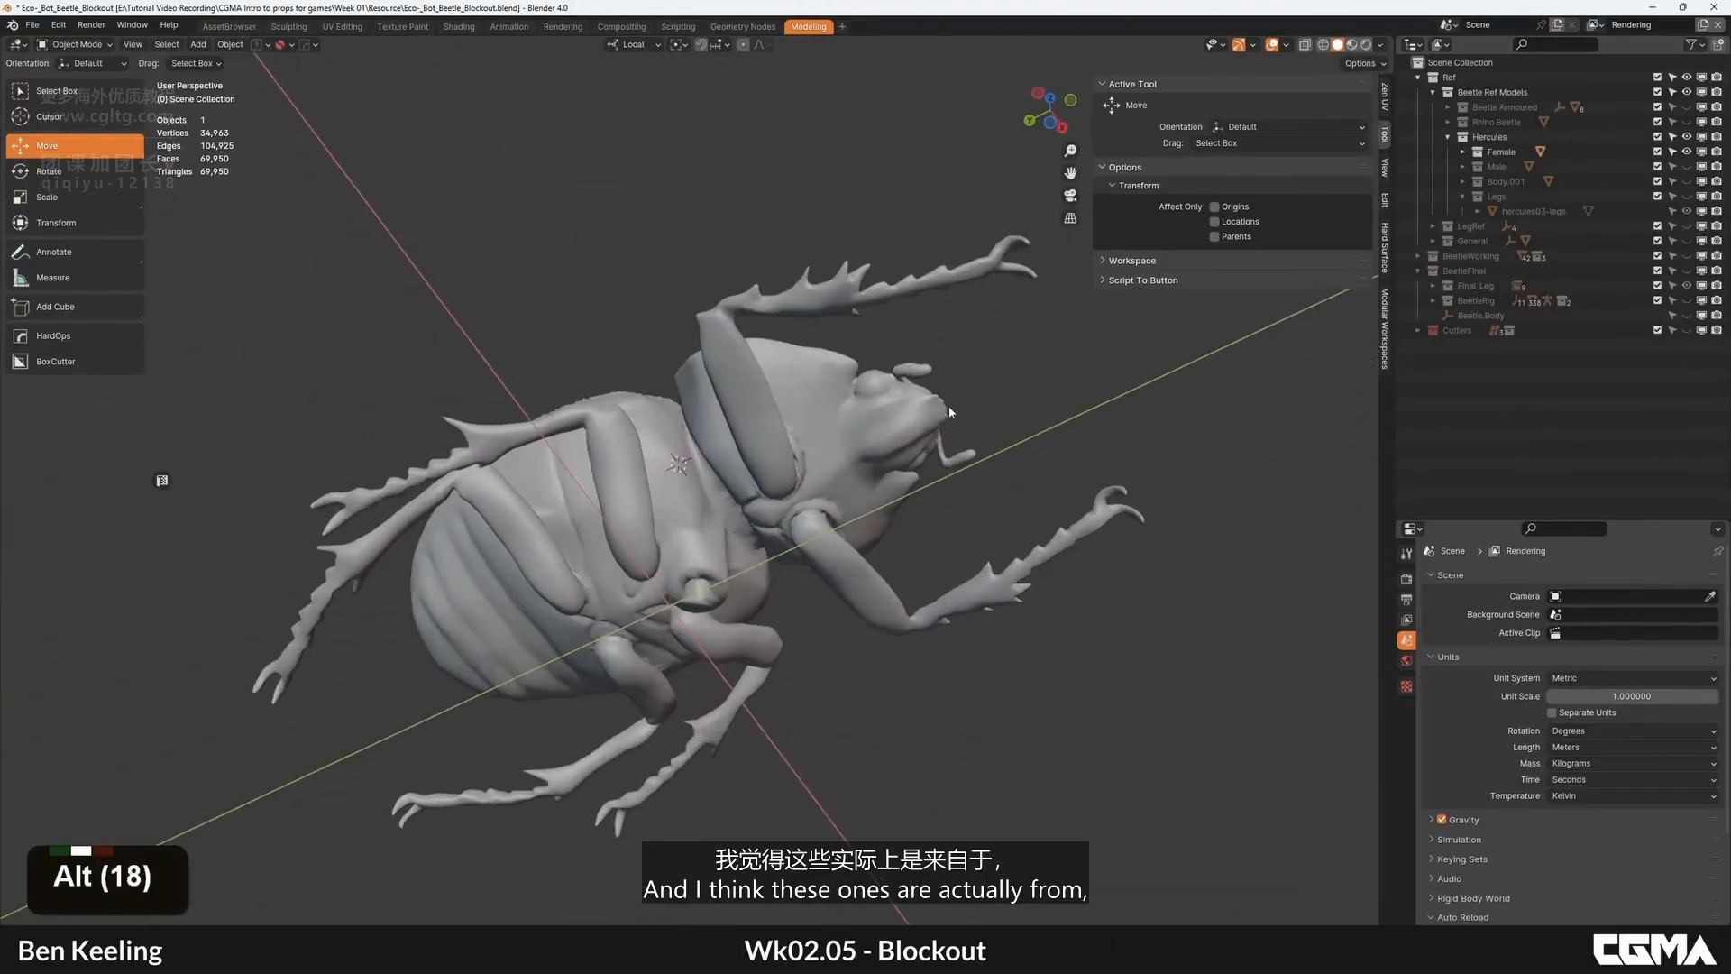
pyautogui.keyDown('alt'); pyautogui.moveTo(684, 588); pyautogui.dragTo(709, 424, button='middle'); pyautogui.keyUp('alt')
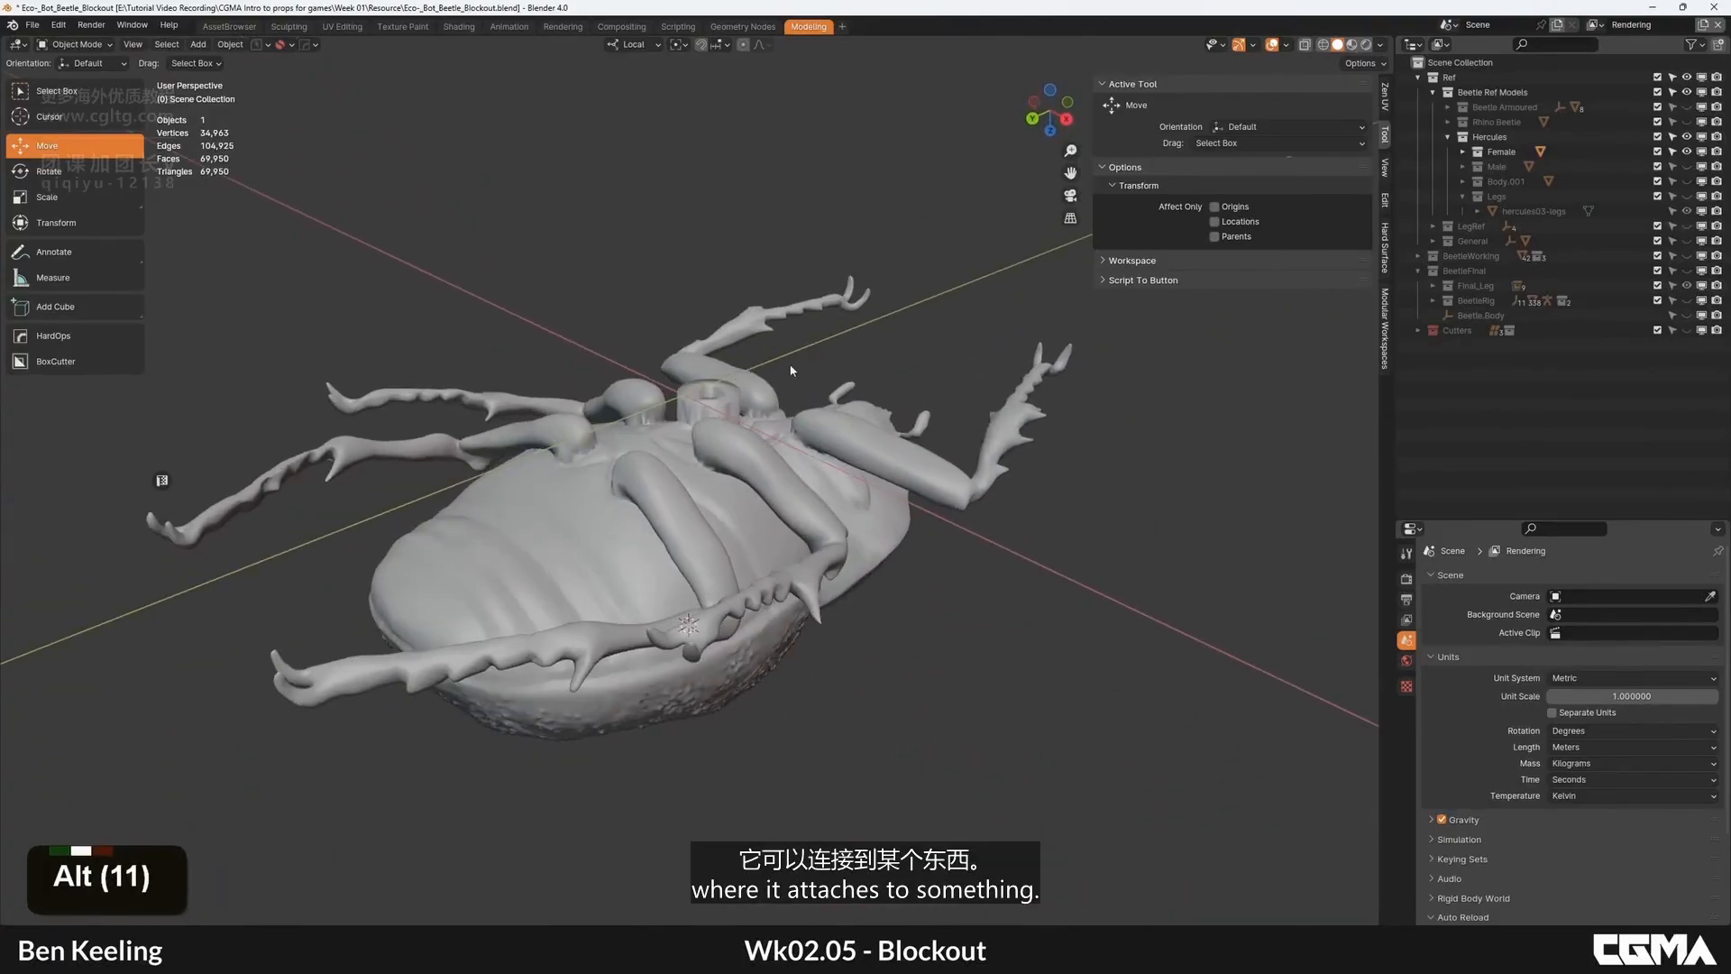
pyautogui.keyDown('alt'); pyautogui.moveTo(792, 370); pyautogui.dragTo(684, 543, button='middle'); pyautogui.keyUp('alt')
pyautogui.keyDown('alt'); pyautogui.moveTo(769, 480); pyautogui.dragTo(785, 587, button='middle'); pyautogui.keyUp('alt')
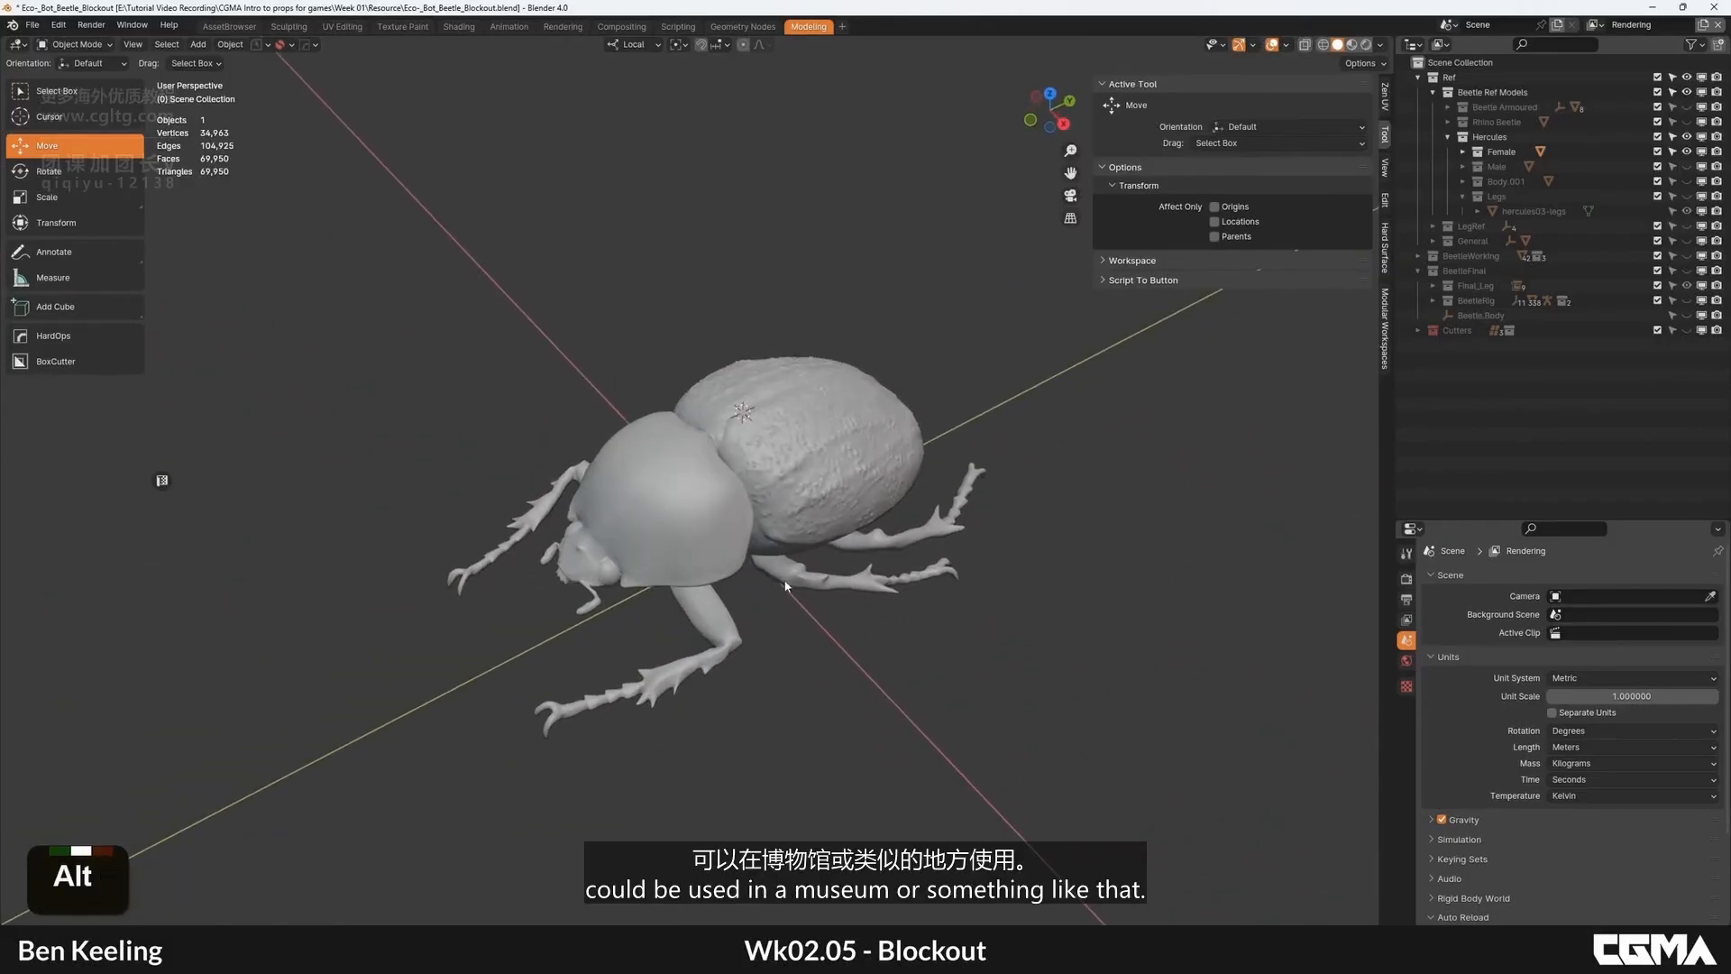
# Step: Hide the Female Hercules beetle, show the Male model instead and view it from the side
pyautogui.click(1687, 152)
pyautogui.click(1686, 166)
pyautogui.moveTo(615, 596)
pyautogui.keyDown('alt'); pyautogui.mouseDown(button='middle')
pyautogui.moveTo(690, 521)
pyautogui.moveTo(603, 564)
pyautogui.mouseUp(button='middle'); pyautogui.keyUp('alt')
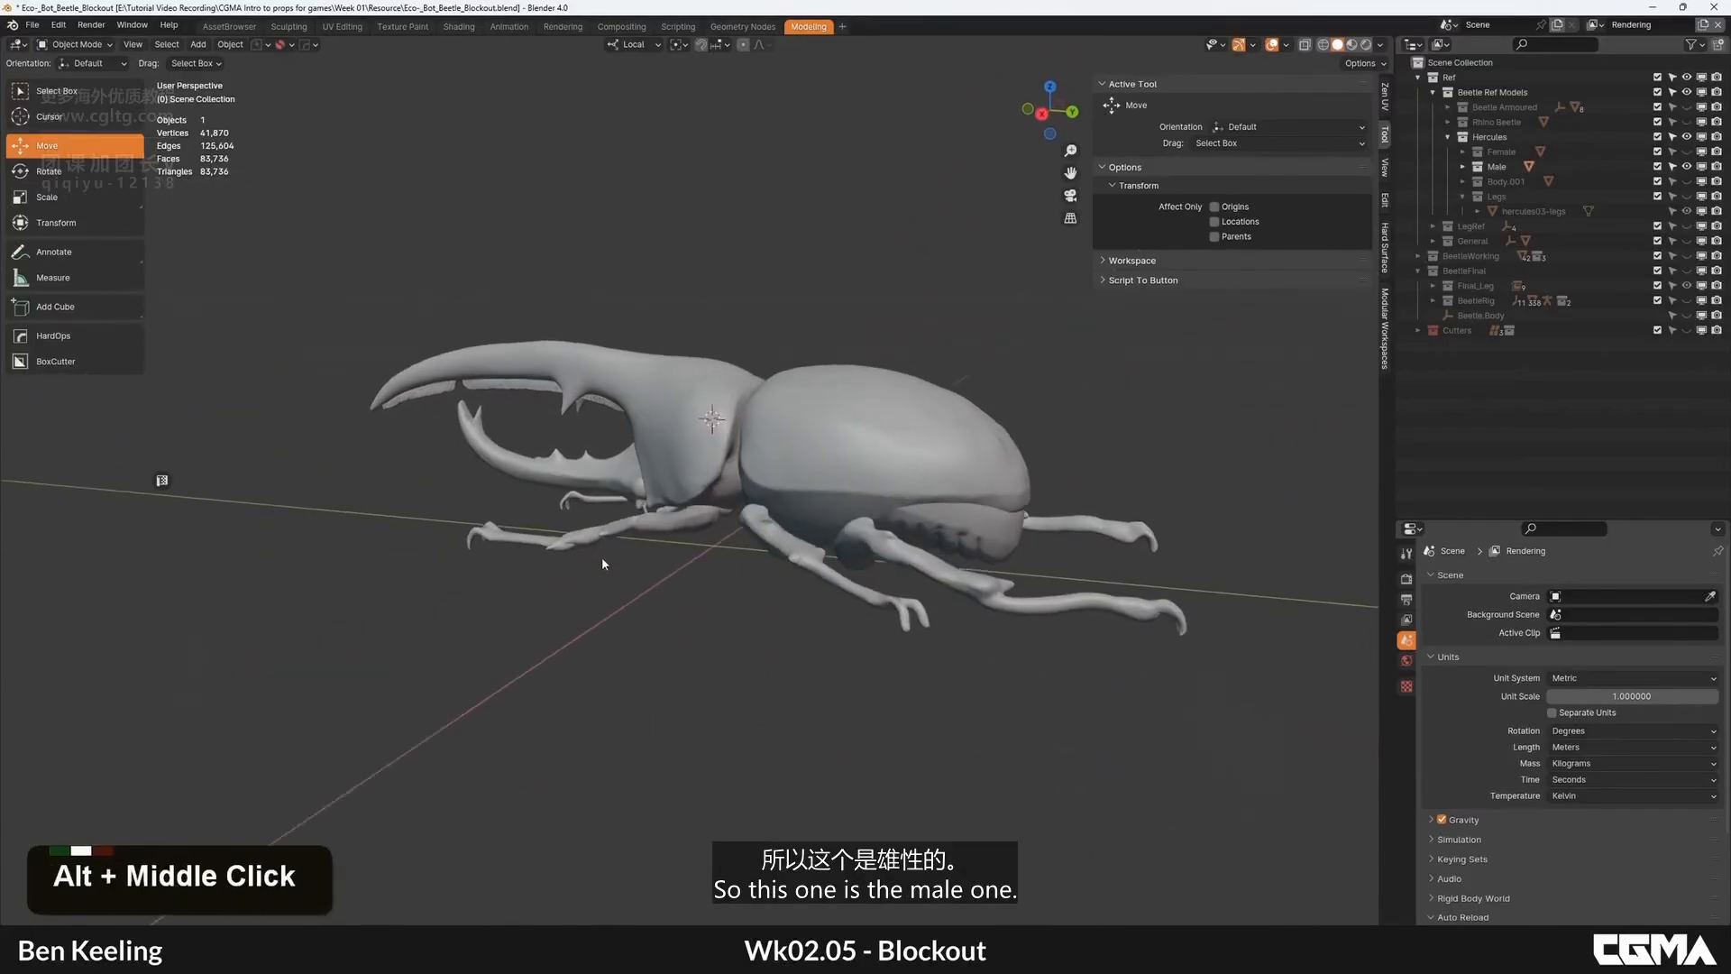
# Step: Hide the Male Hercules beetle, show the Body.001 collection and inspect the body from the side
pyautogui.click(1686, 166)
pyautogui.click(1687, 151)
pyautogui.click(1688, 152)
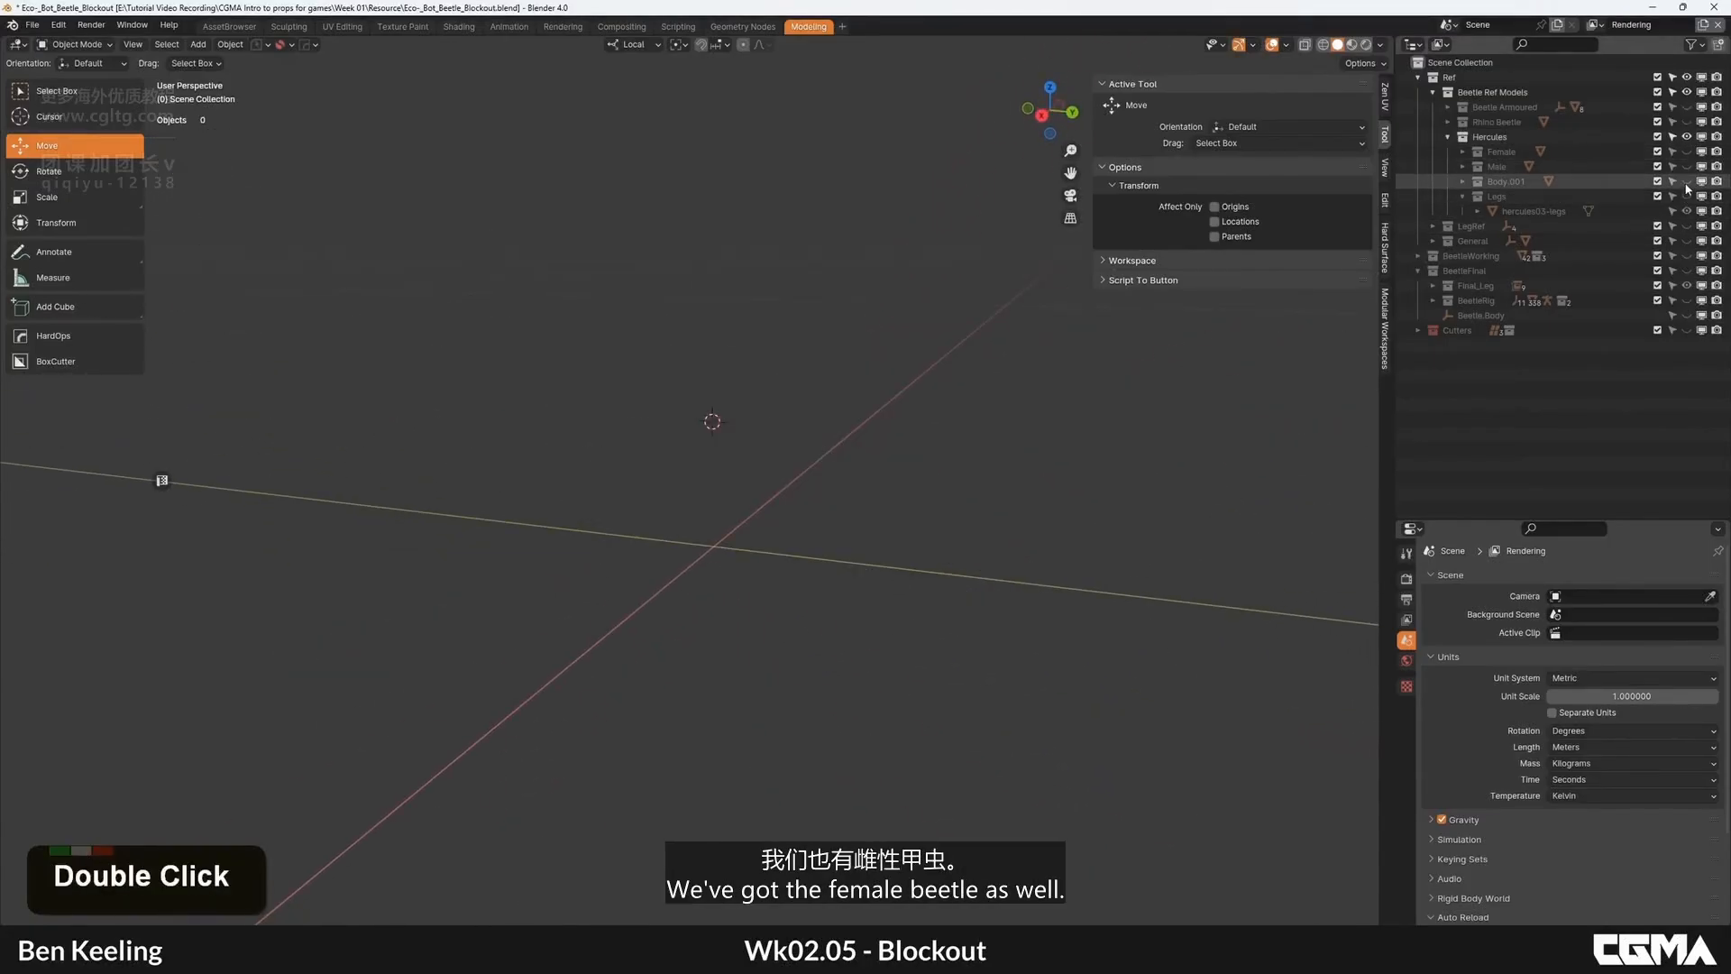
pyautogui.click(1687, 182)
pyautogui.keyDown('alt'); pyautogui.moveTo(532, 550); pyautogui.dragTo(565, 423, button='middle'); pyautogui.keyUp('alt')
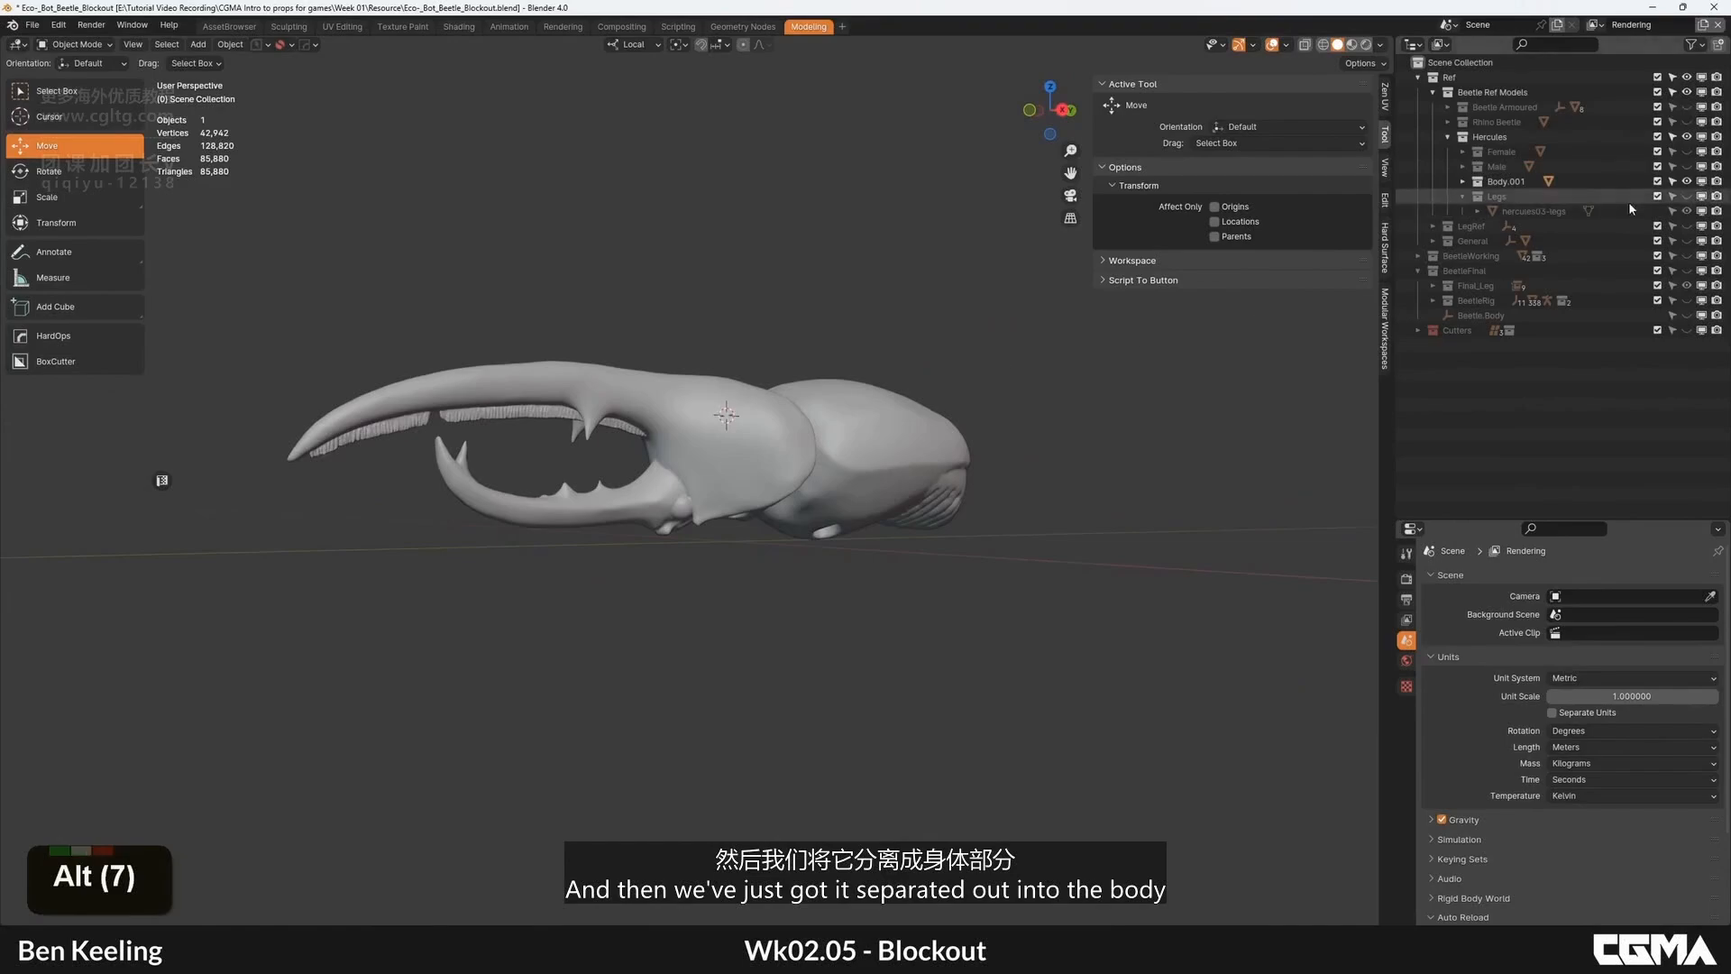
# Step: Hide Body.001, show the Hercules Legs collection and inspect the separate legs from above
pyautogui.click(1687, 181)
pyautogui.click(1686, 211)
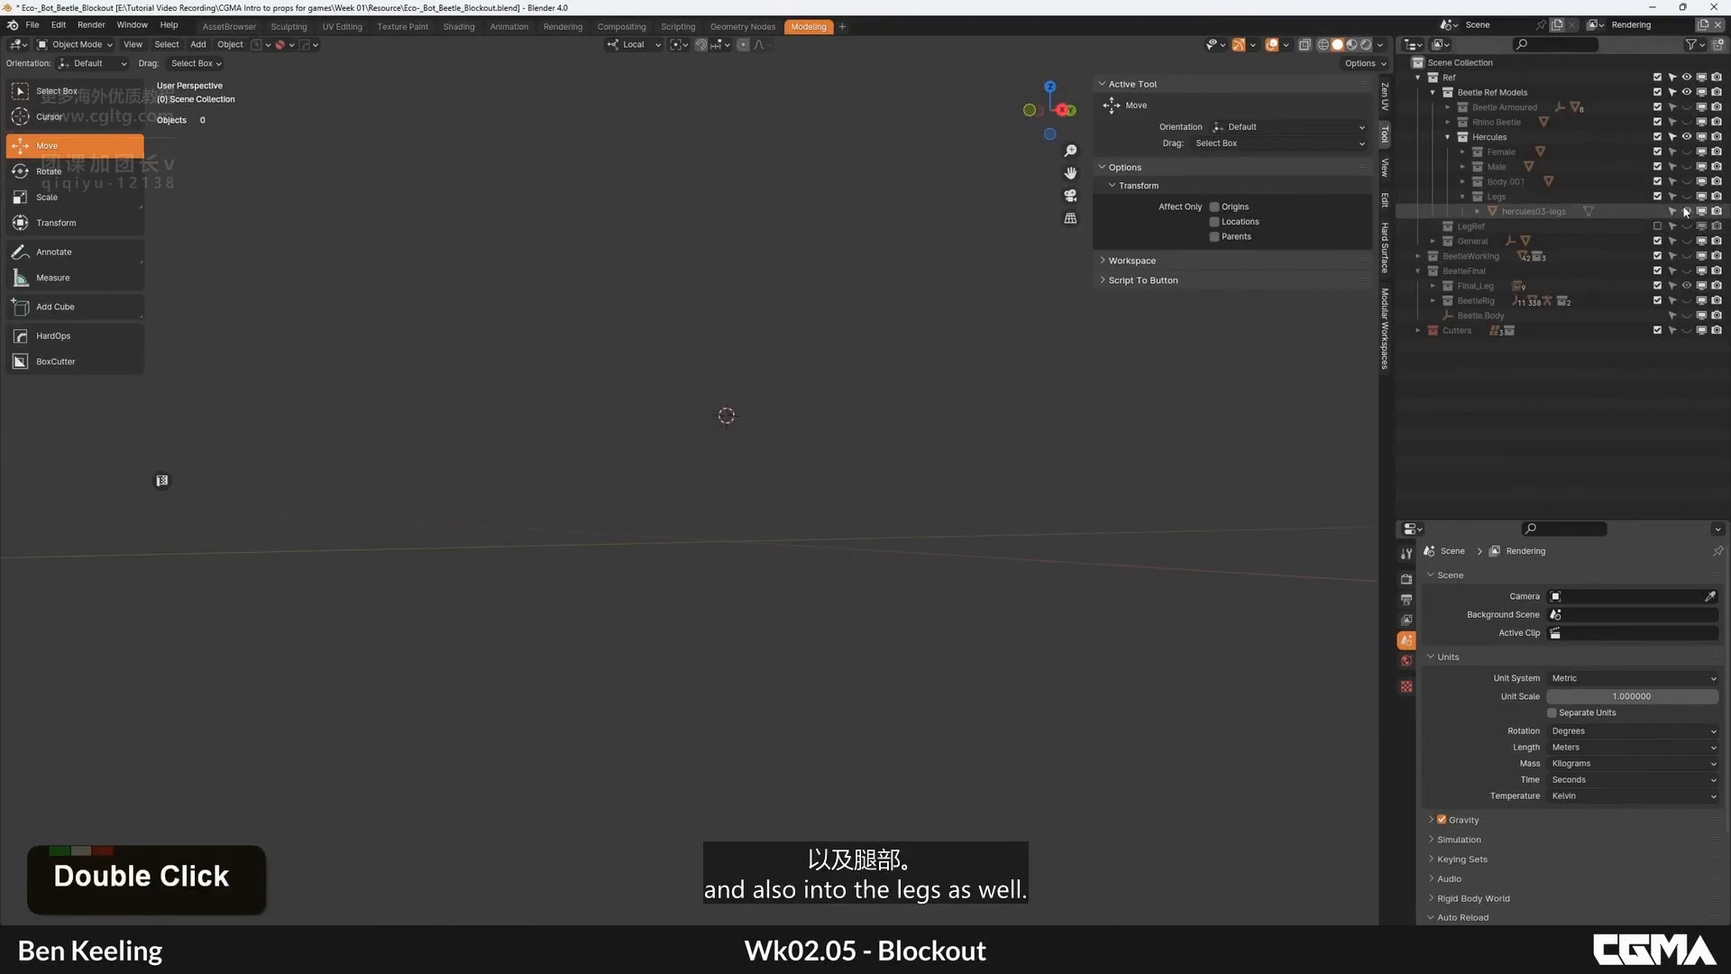
pyautogui.click(1687, 196)
pyautogui.keyDown('alt'); pyautogui.moveTo(1046, 383); pyautogui.dragTo(997, 472, button='middle'); pyautogui.keyUp('alt')
pyautogui.scroll(2, 997, 472)
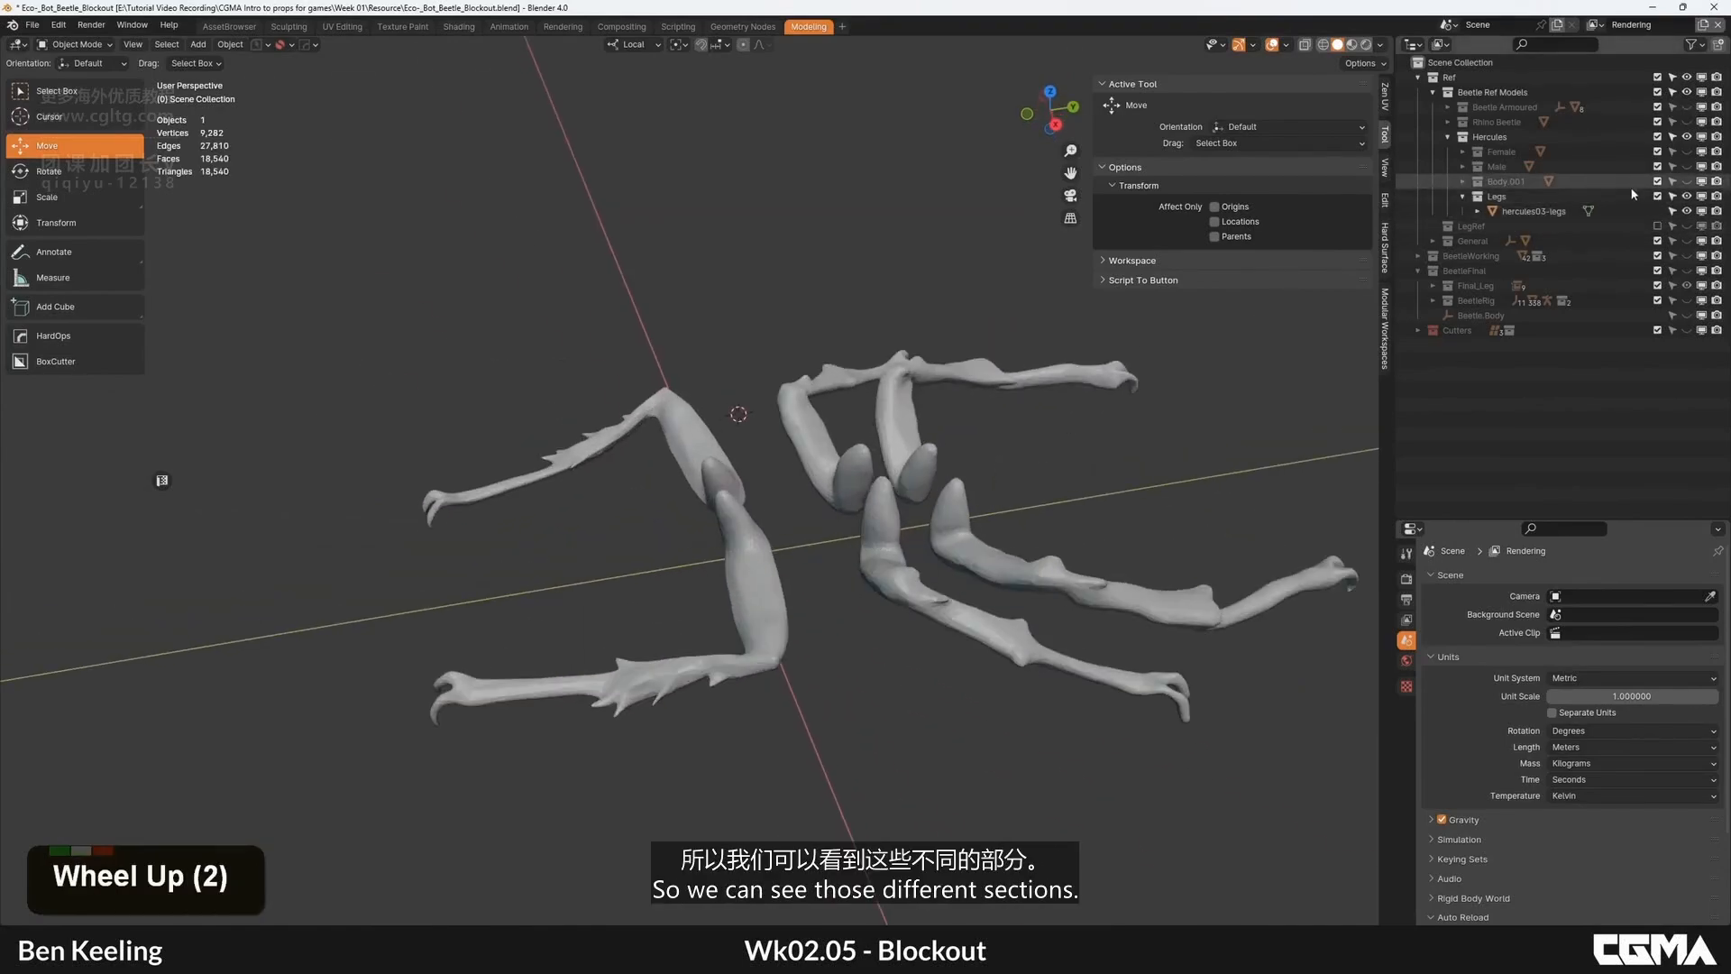
# Step: Hide the Legs collection, show the Male Hercules beetle again and inspect it from the rear side and front
pyautogui.click(1687, 196)
pyautogui.click(1687, 166)
pyautogui.keyDown('alt'); pyautogui.moveTo(695, 542); pyautogui.dragTo(748, 526, button='middle'); pyautogui.keyUp('alt')
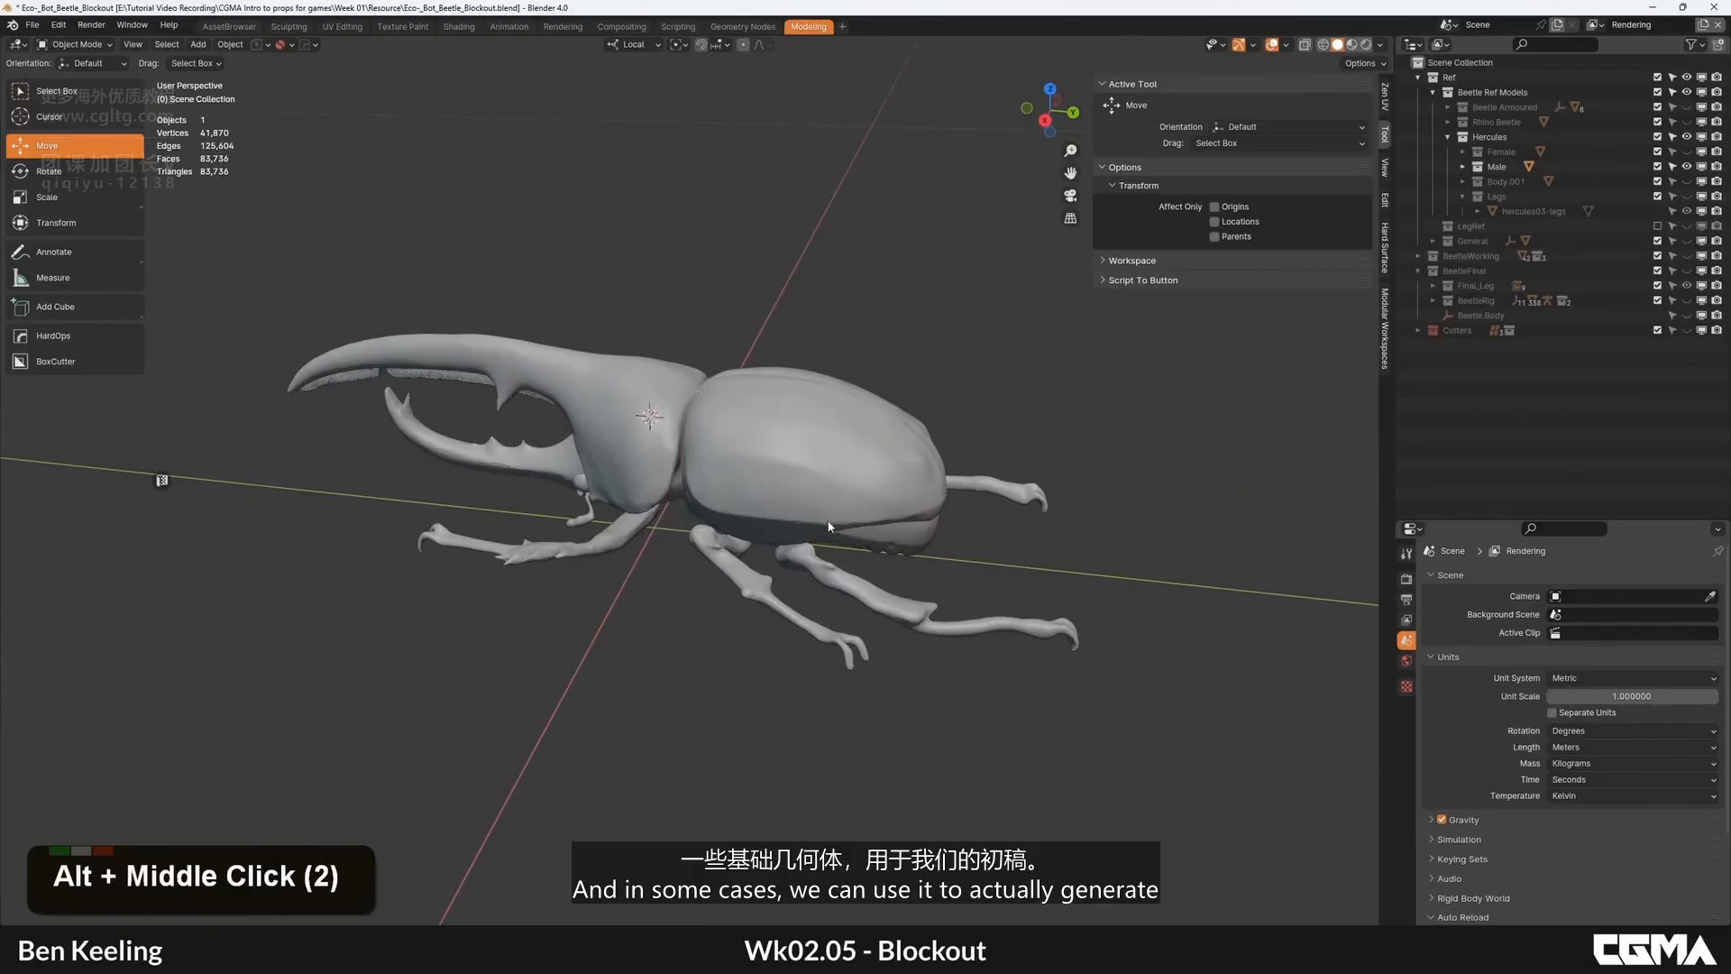
pyautogui.keyDown('alt'); pyautogui.moveTo(712, 475); pyautogui.dragTo(748, 374, button='middle'); pyautogui.keyUp('alt')
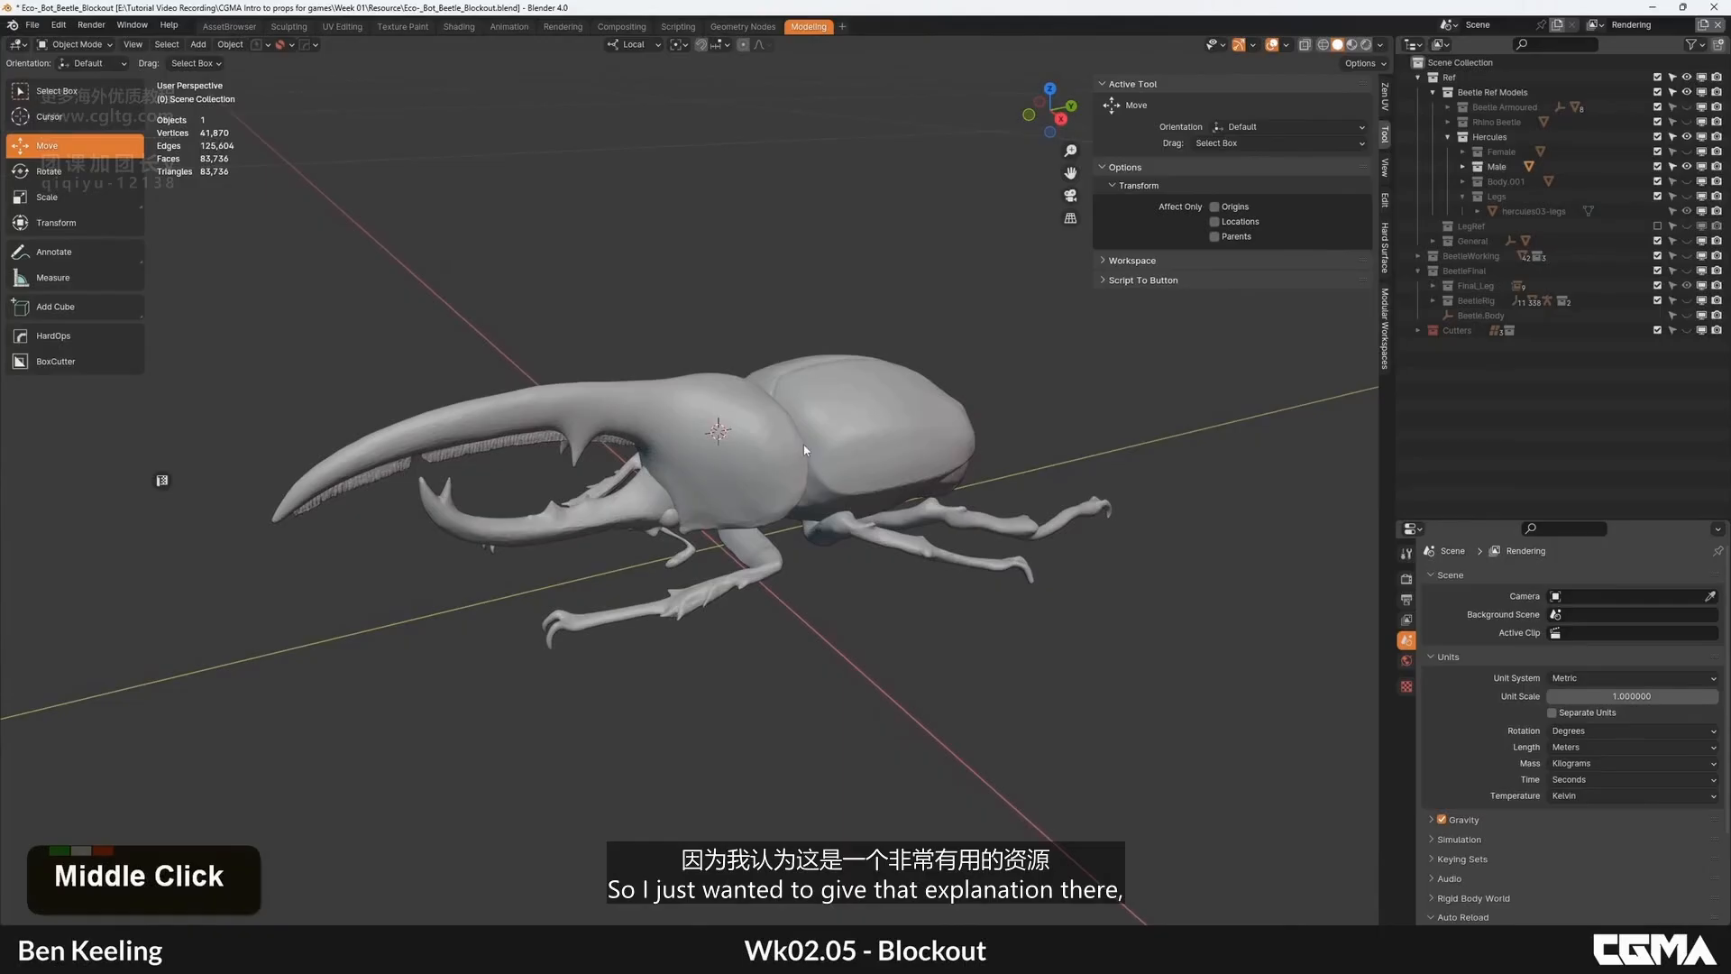
pyautogui.moveTo(1134, 428); pyautogui.dragTo(900, 451, button='middle')
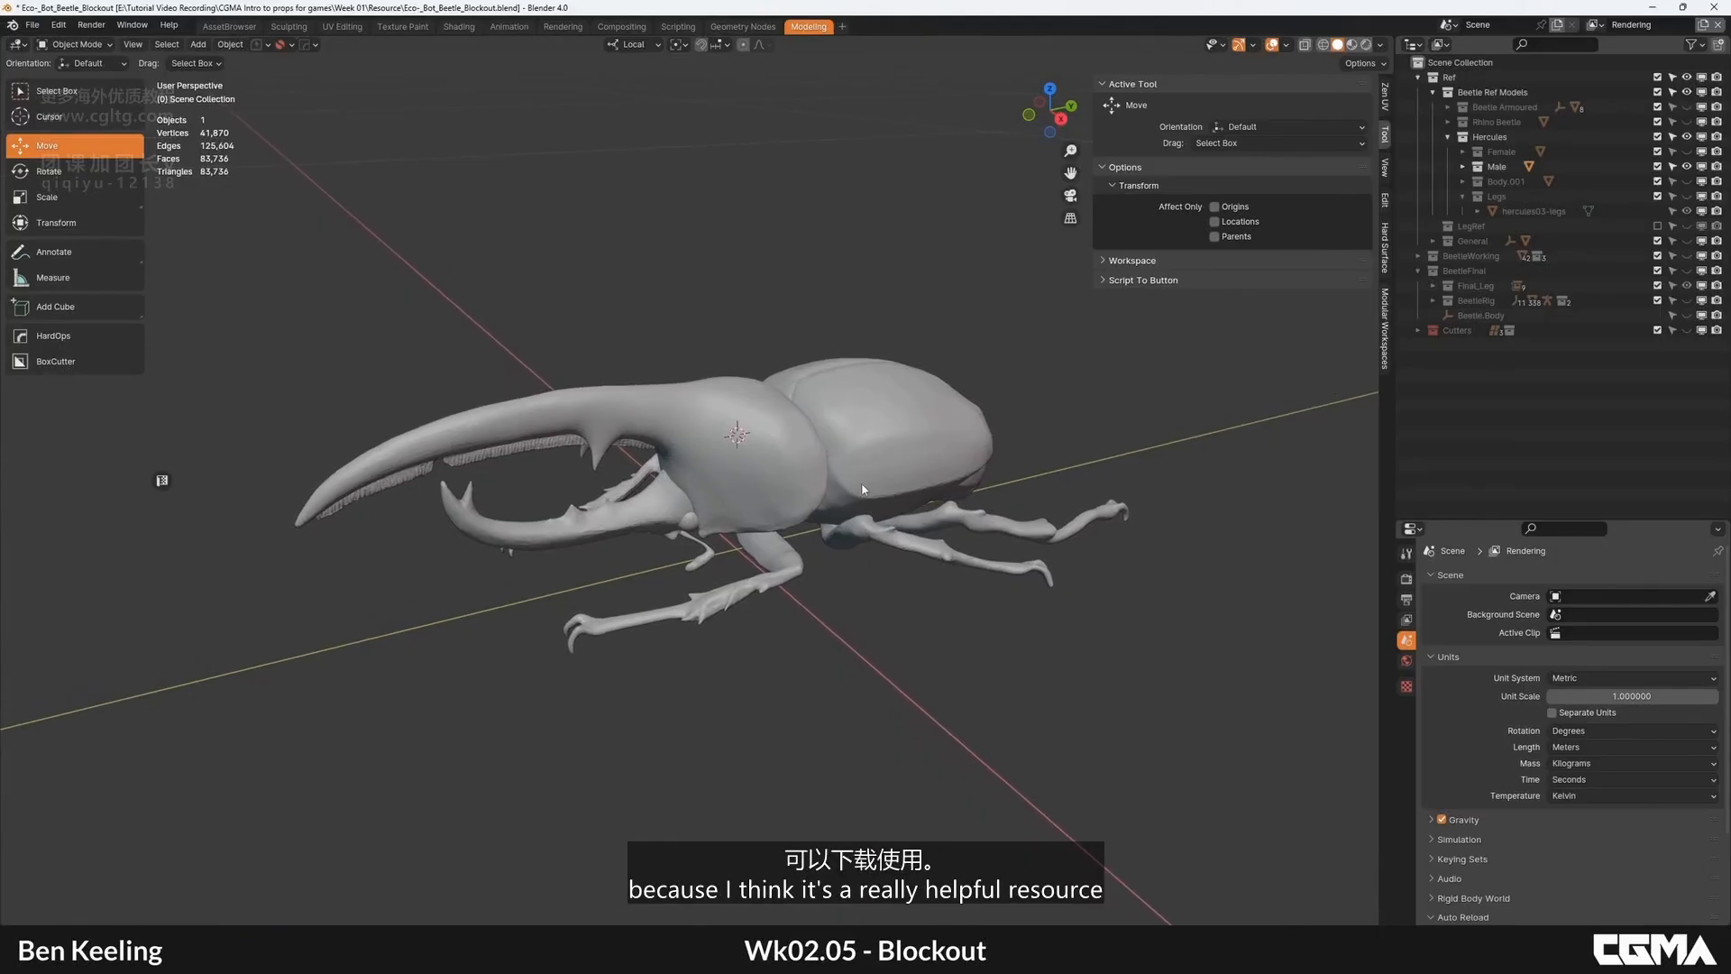
# Step: Hide the Male Hercules beetle and show the Female model in its place
pyautogui.keyDown('shift'); pyautogui.click(1687, 166); pyautogui.keyUp('shift')
pyautogui.keyDown('shift'); pyautogui.click(1687, 151); pyautogui.keyUp('shift')
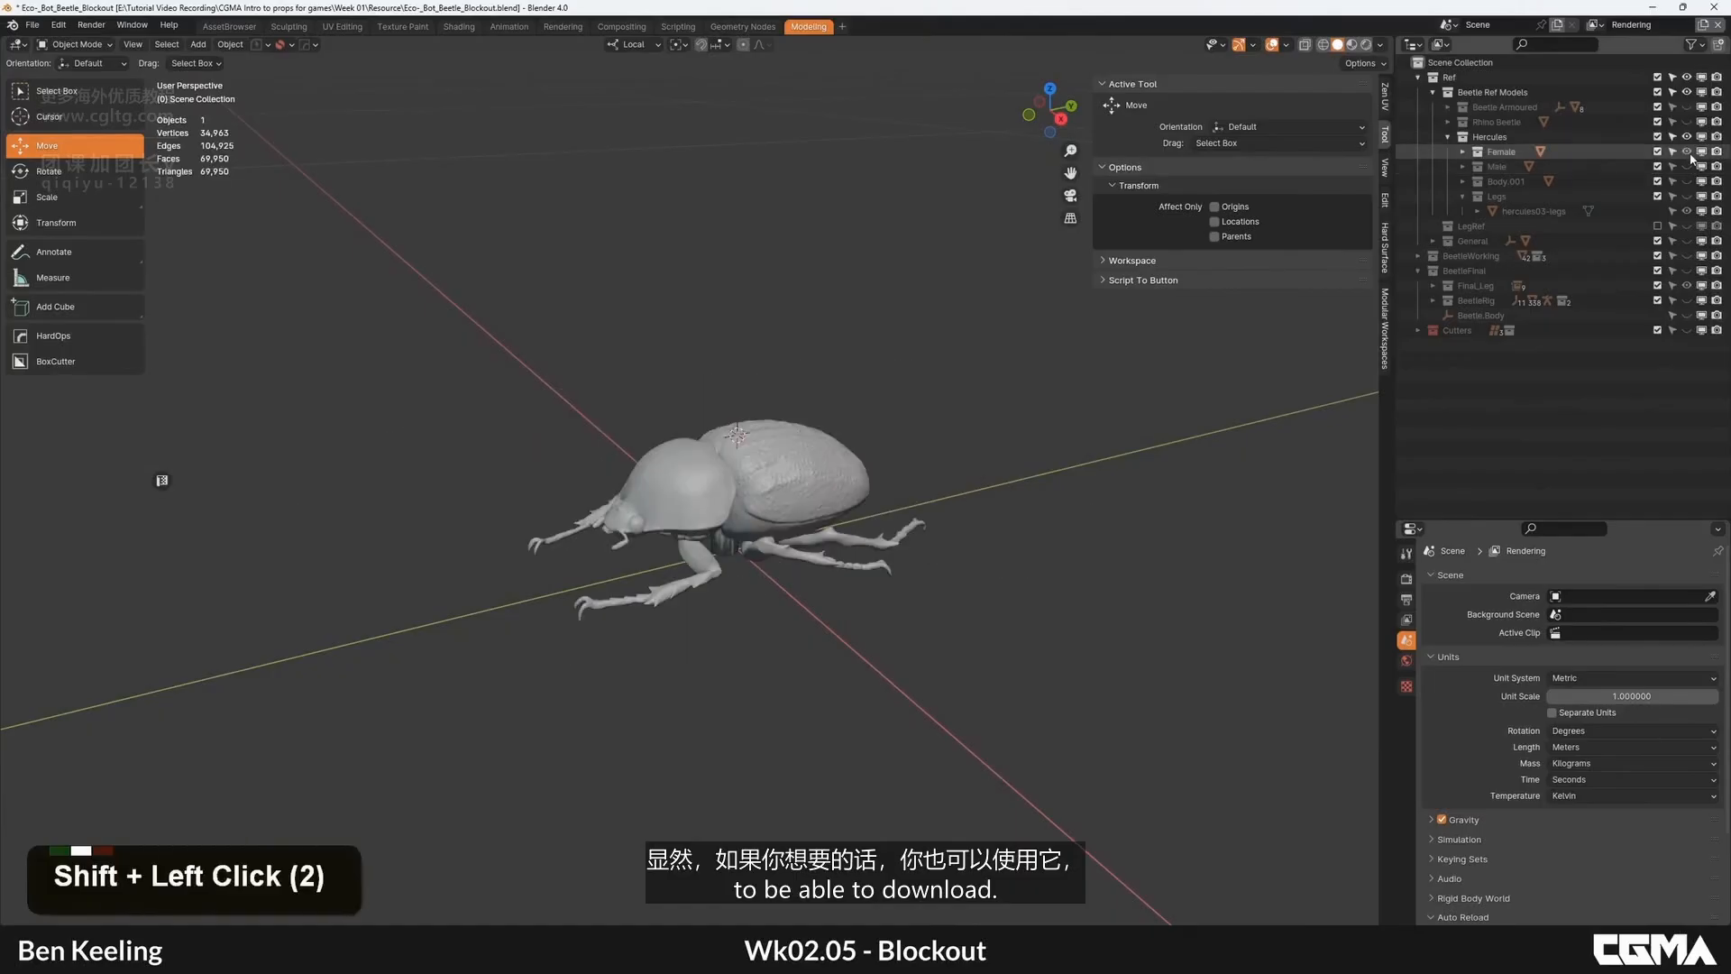
pyautogui.keyDown('shift'); pyautogui.click(1688, 152); pyautogui.keyUp('shift')
pyautogui.keyDown('shift'); pyautogui.click(1688, 152); pyautogui.keyUp('shift')
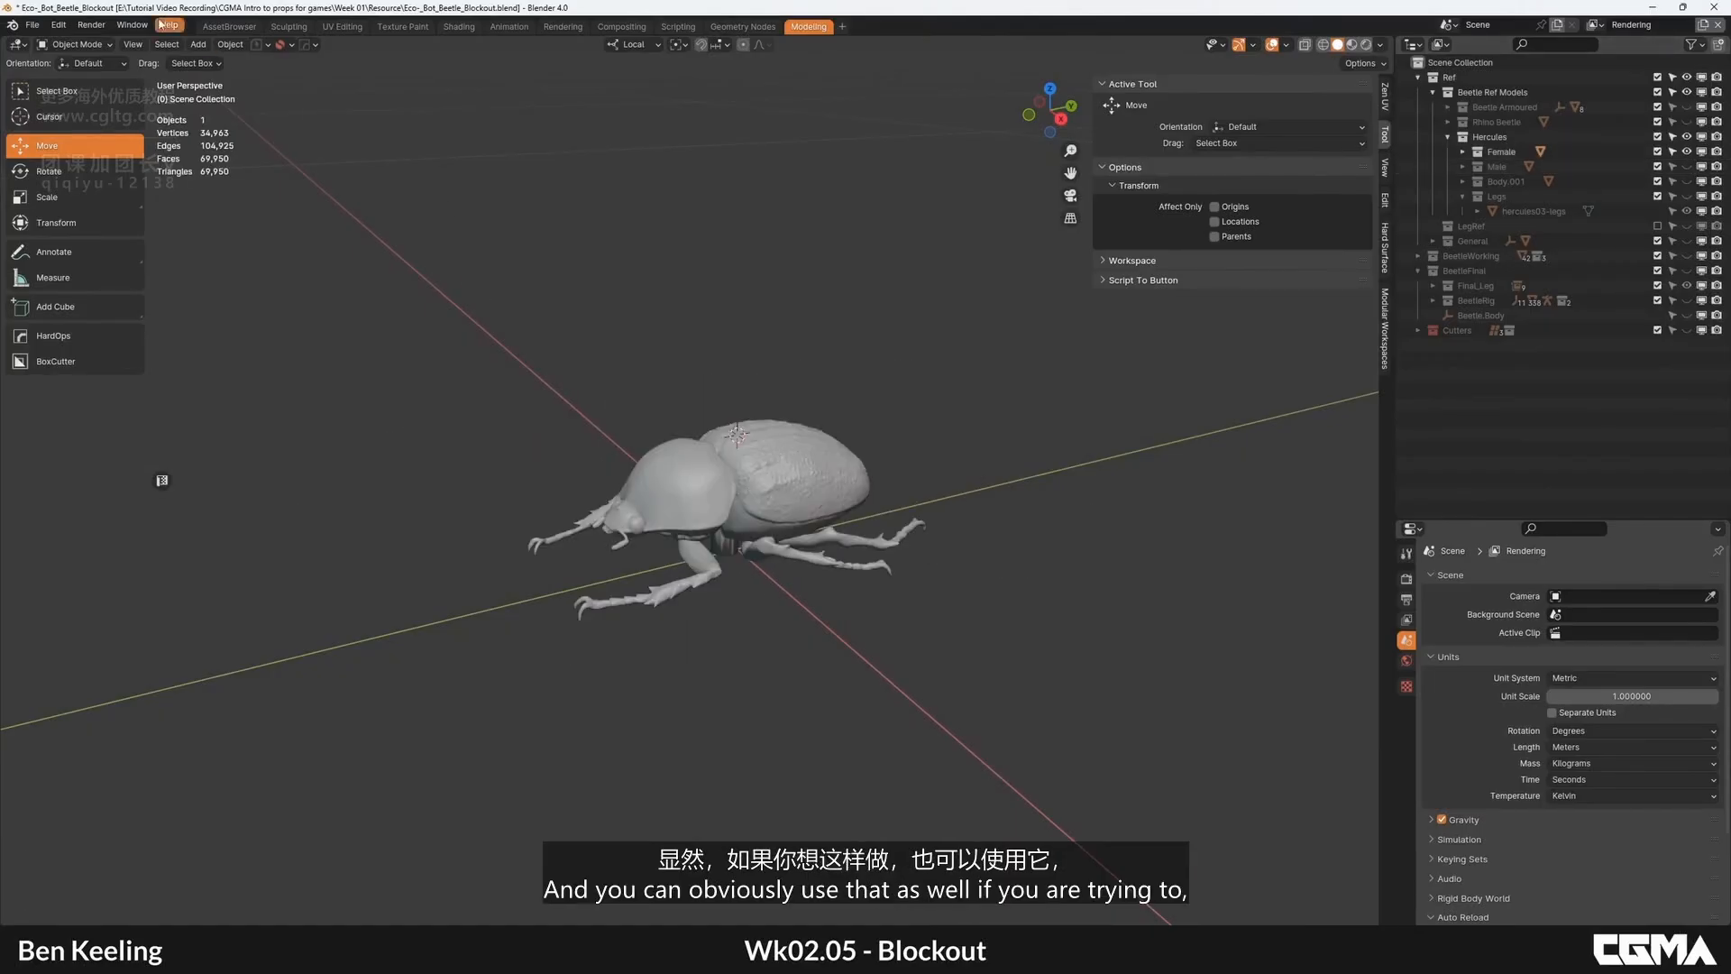
# Step: Search the enabled add-ons in the preferences for "sket", clear the search and close the preferences
pyautogui.click(57, 26)
pyautogui.click(94, 214)
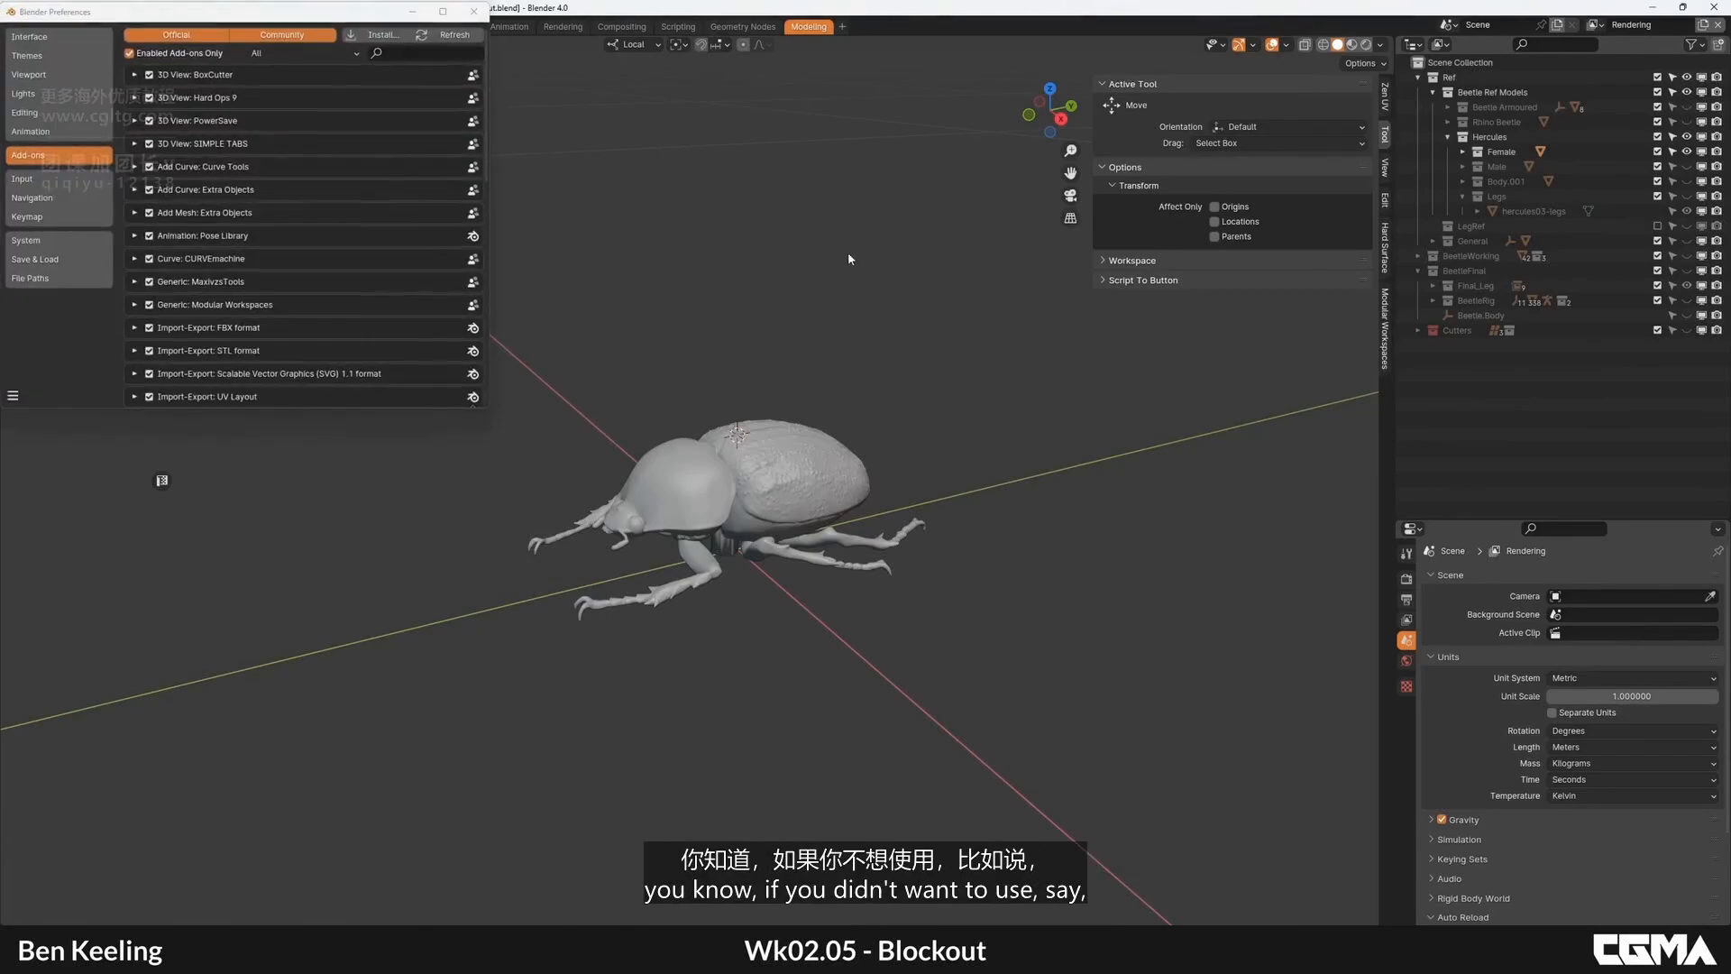
pyautogui.moveTo(367, 20); pyautogui.dragTo(596, 129)
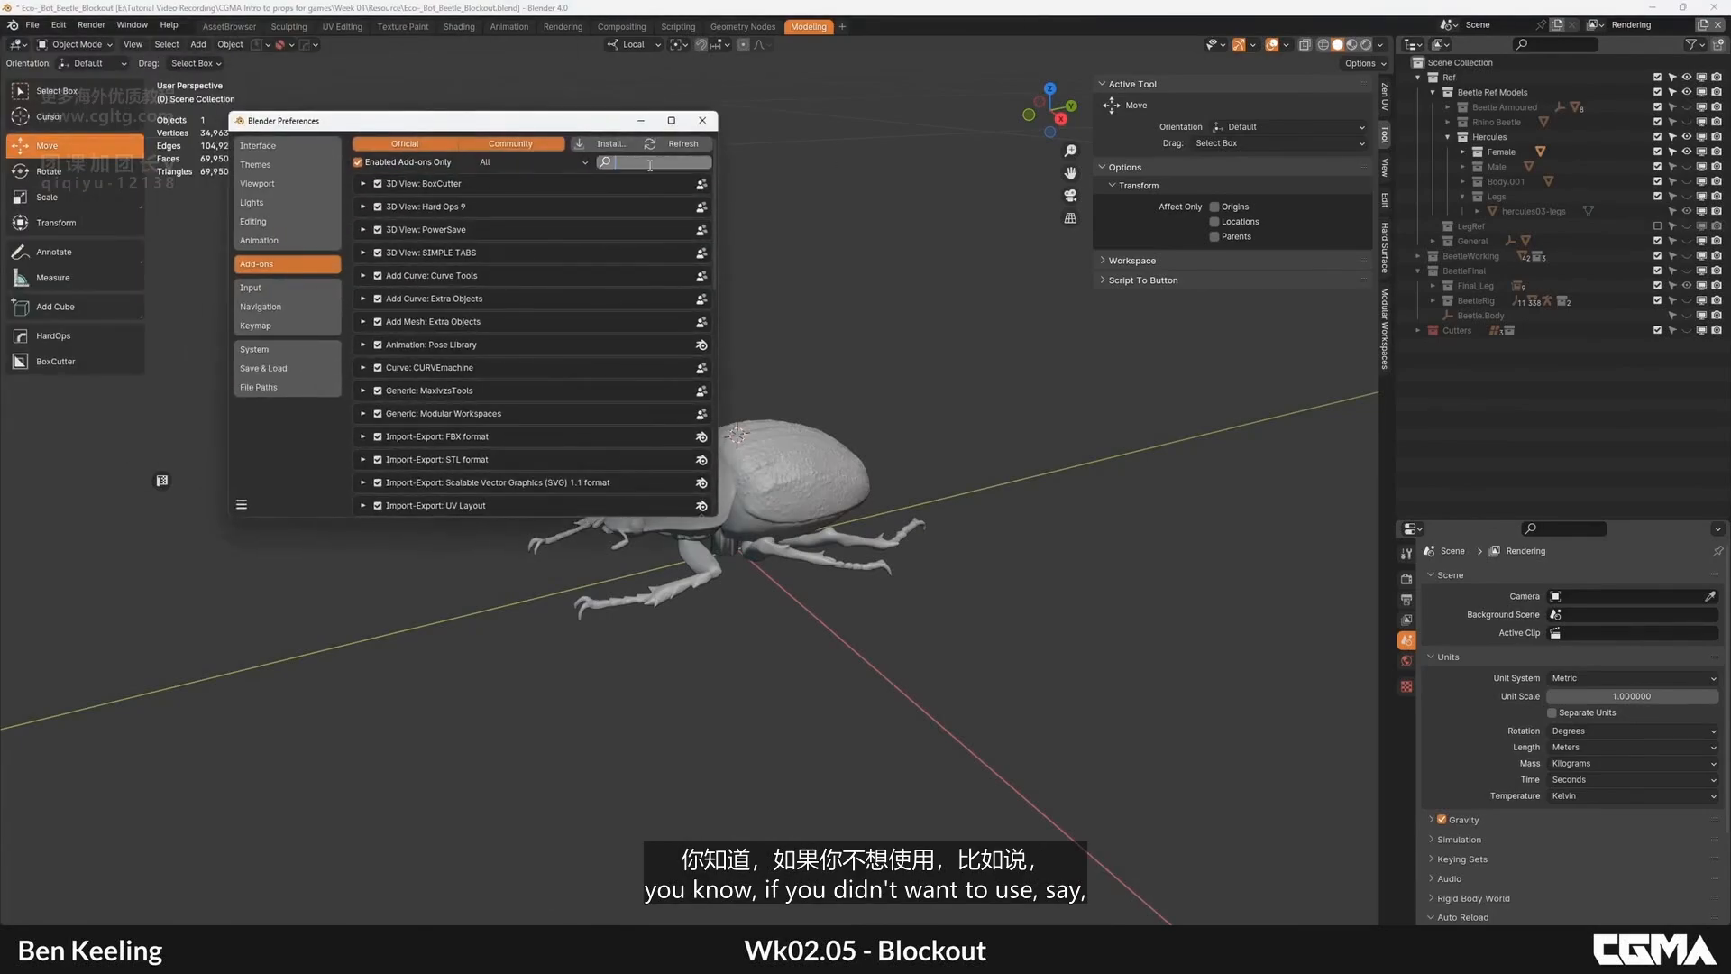
pyautogui.write('sket')
pyautogui.press('BackSpace')
pyautogui.press('BackSpace')
pyautogui.press('BackSpace')
pyautogui.press('BackSpace')
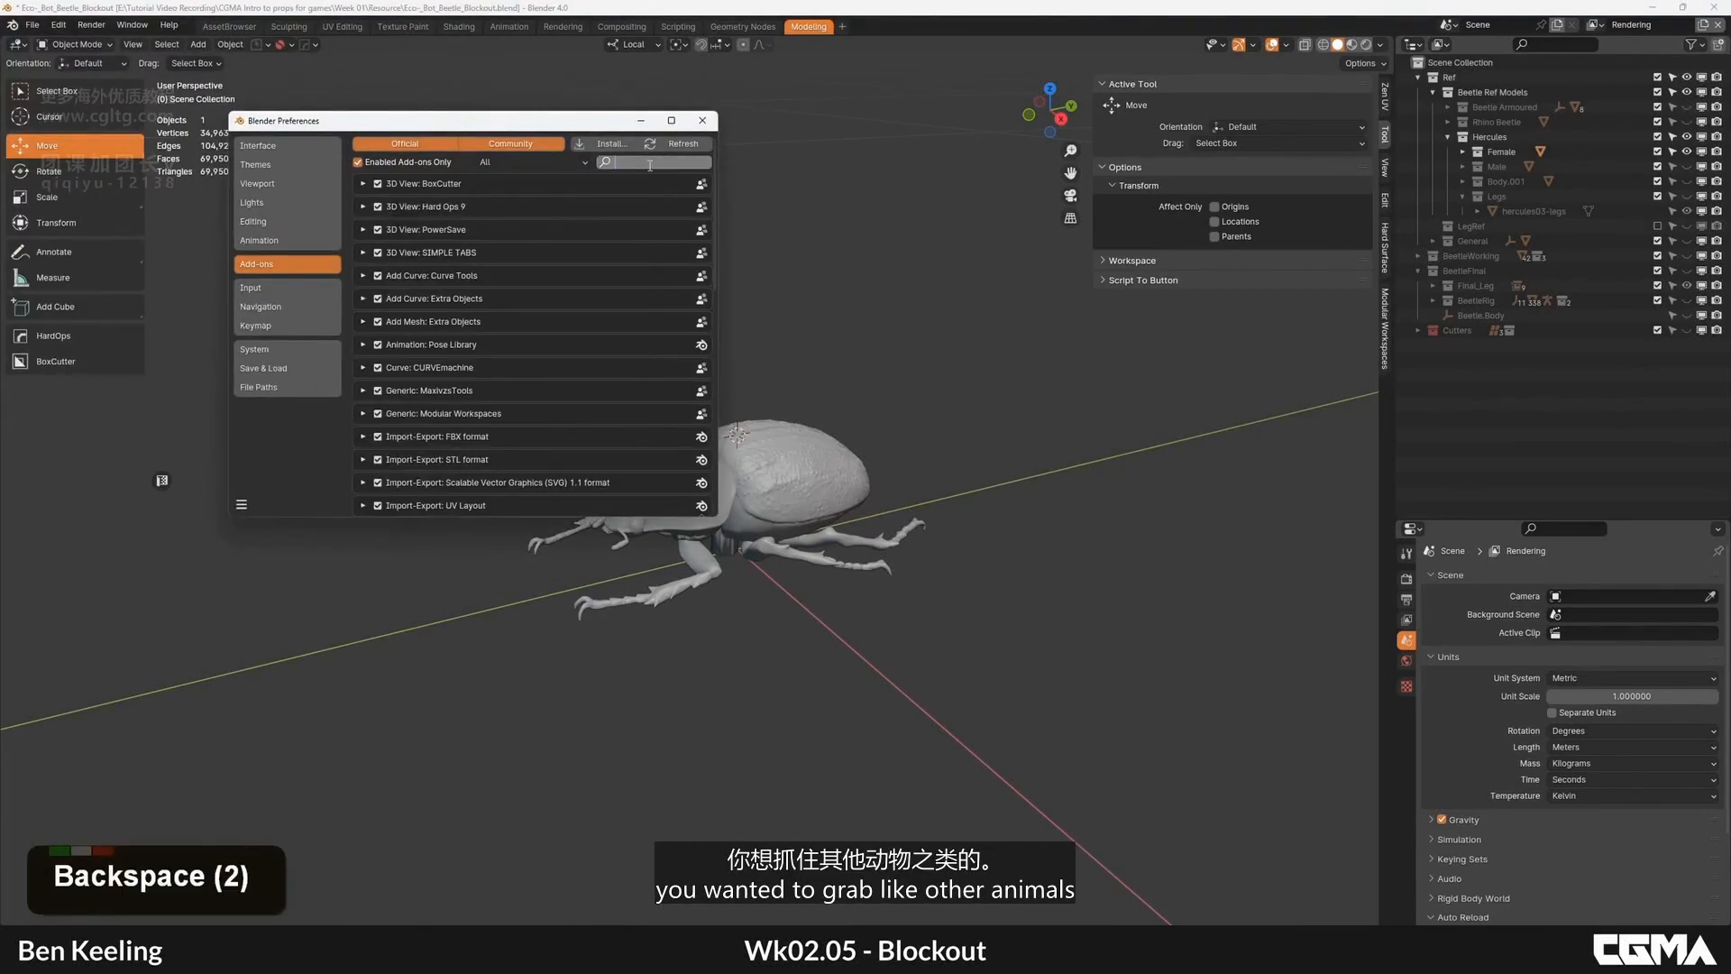
pyautogui.click(702, 120)
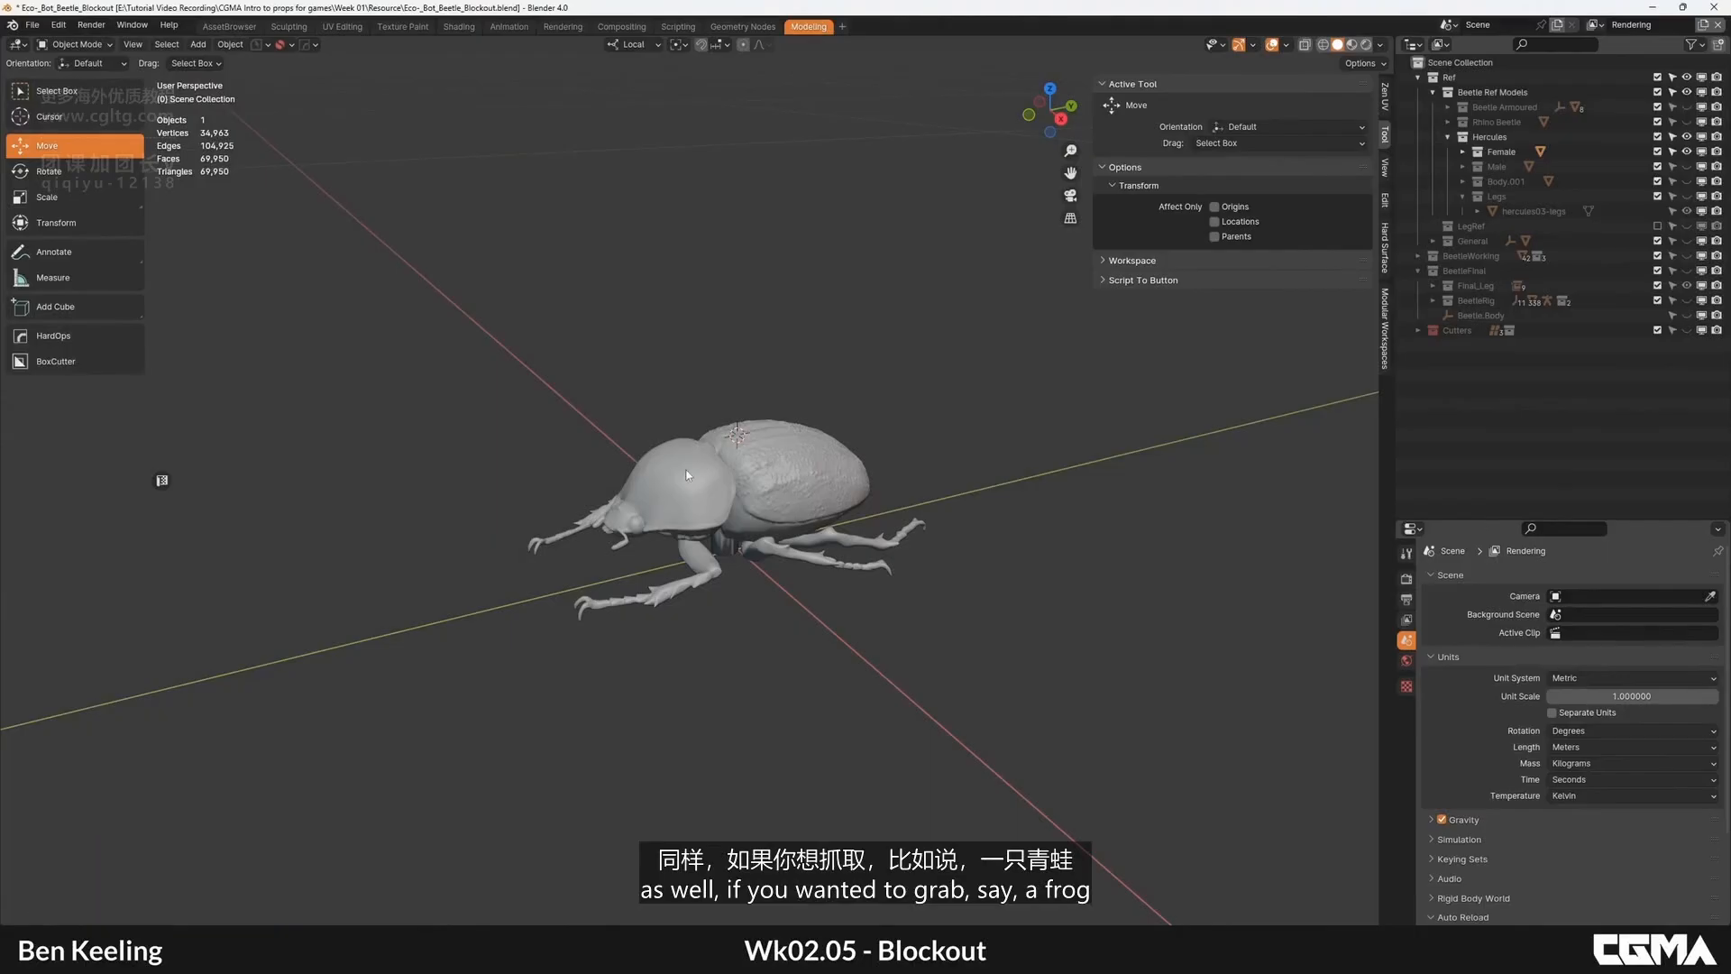
pyautogui.keyDown('alt'); pyautogui.moveTo(773, 480); pyautogui.dragTo(599, 421, button='middle'); pyautogui.keyUp('alt')
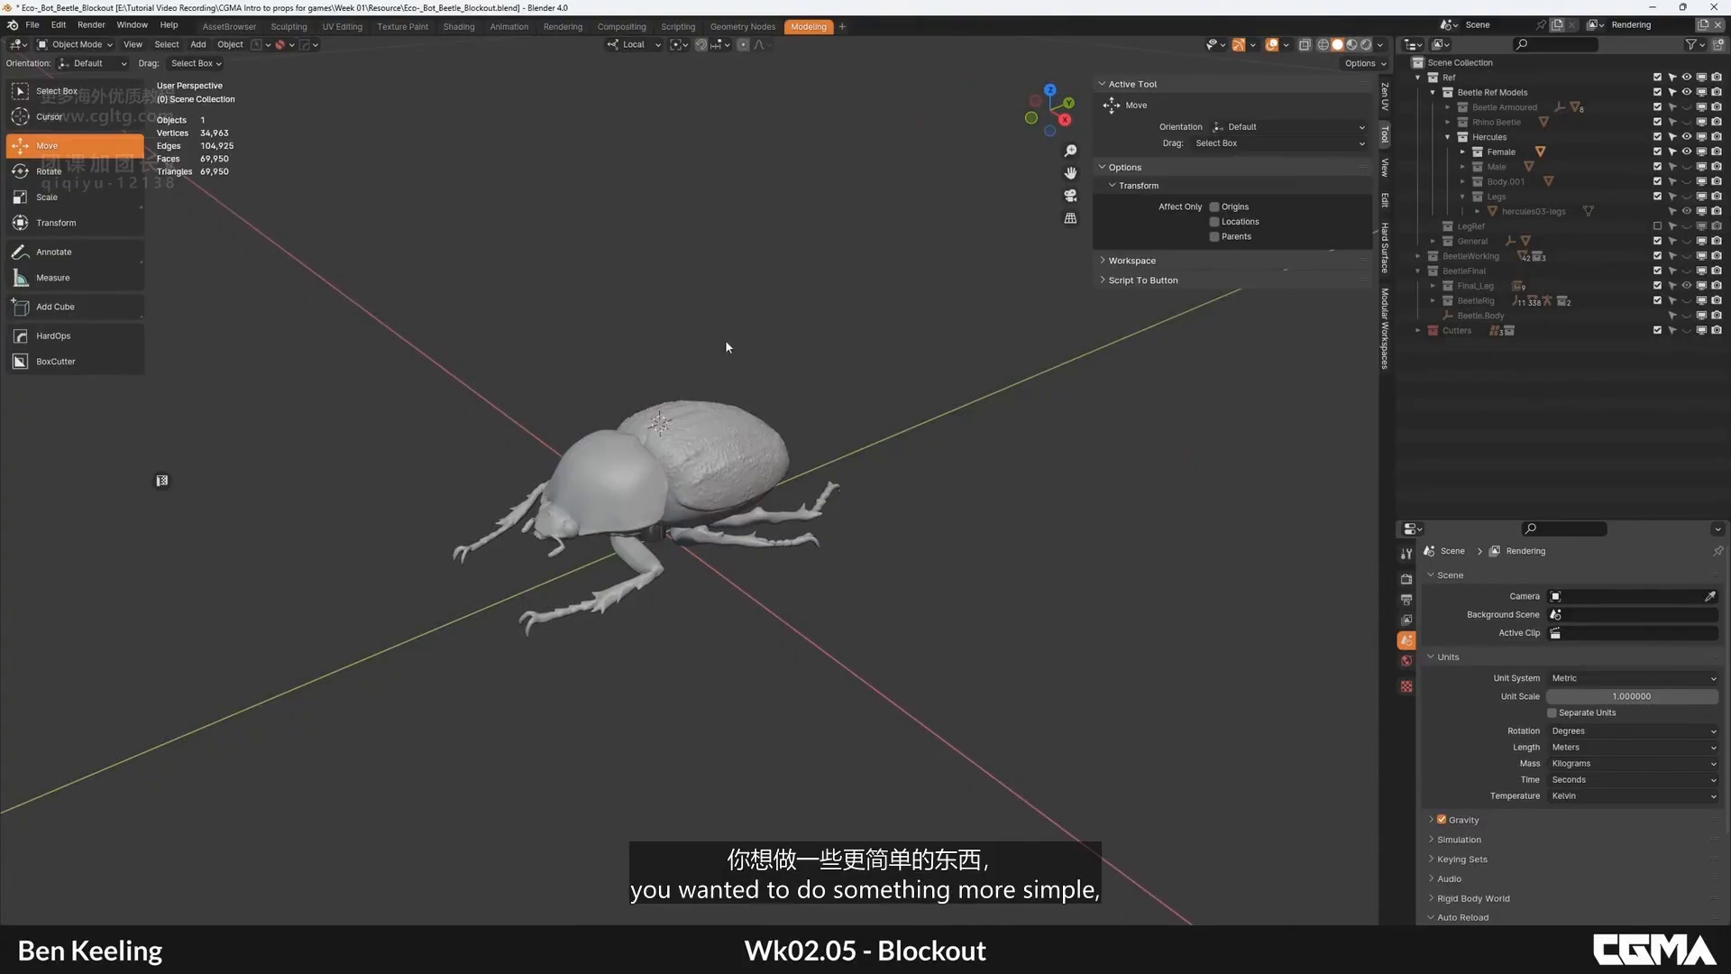
pyautogui.keyDown('alt'); pyautogui.moveTo(725, 340); pyautogui.dragTo(888, 394, button='middle'); pyautogui.keyUp('alt')
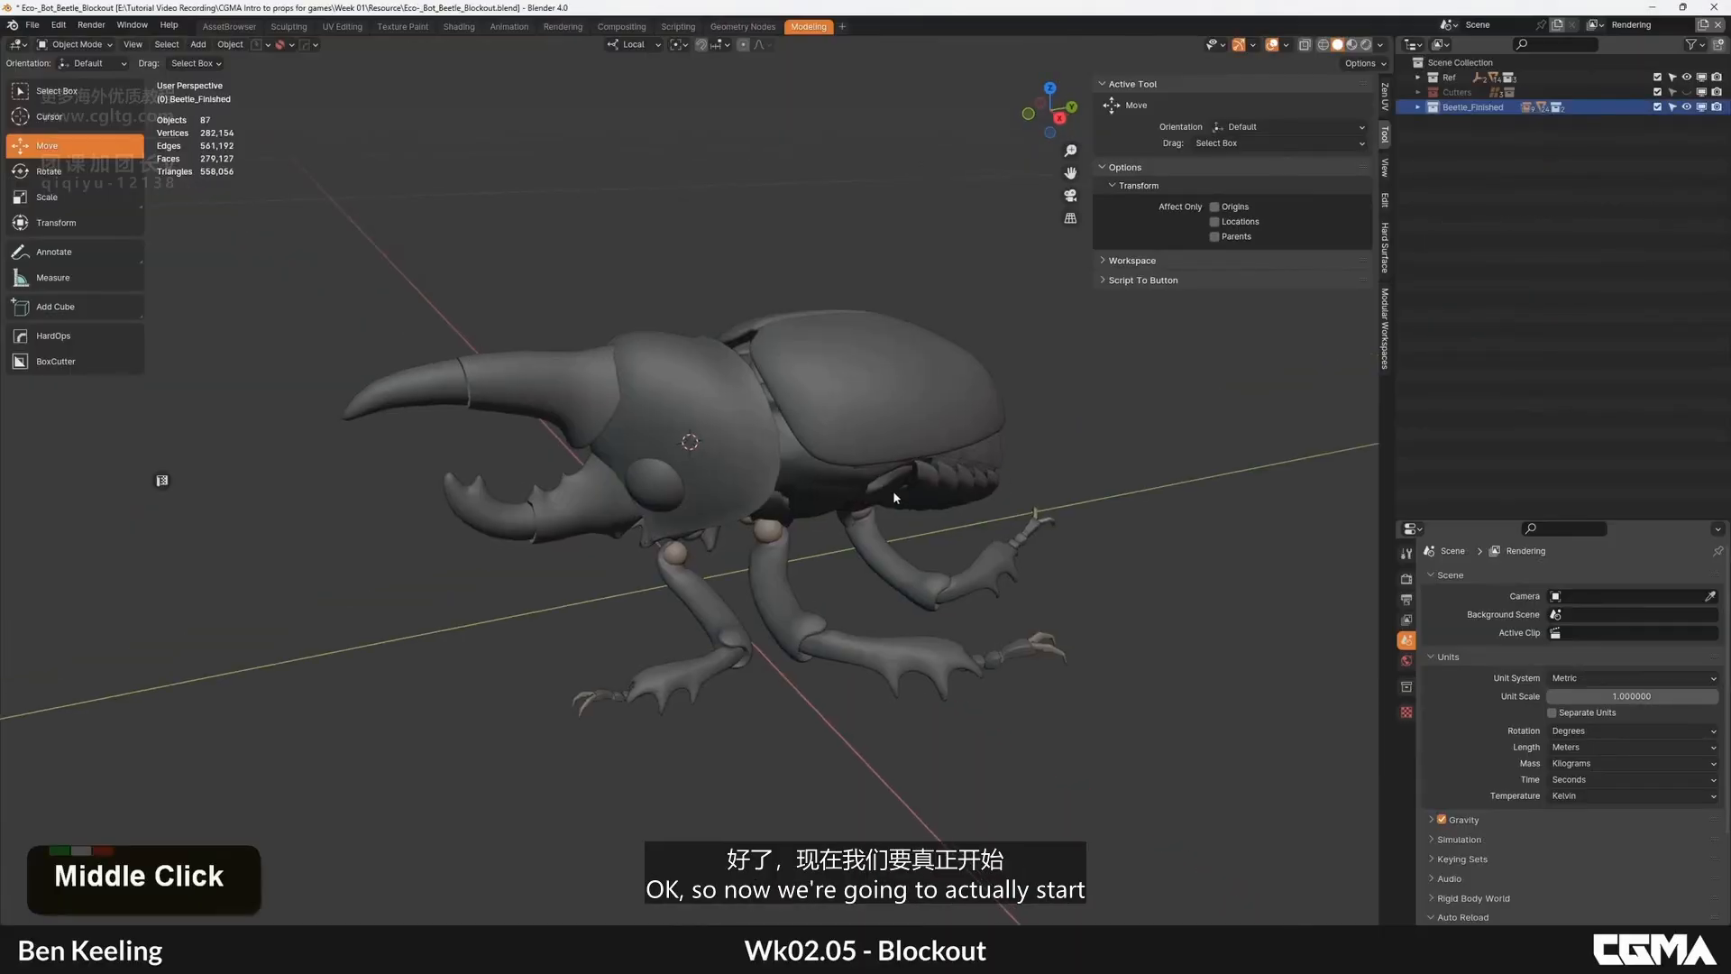
pyautogui.moveTo(906, 476); pyautogui.dragTo(896, 480, button='middle')
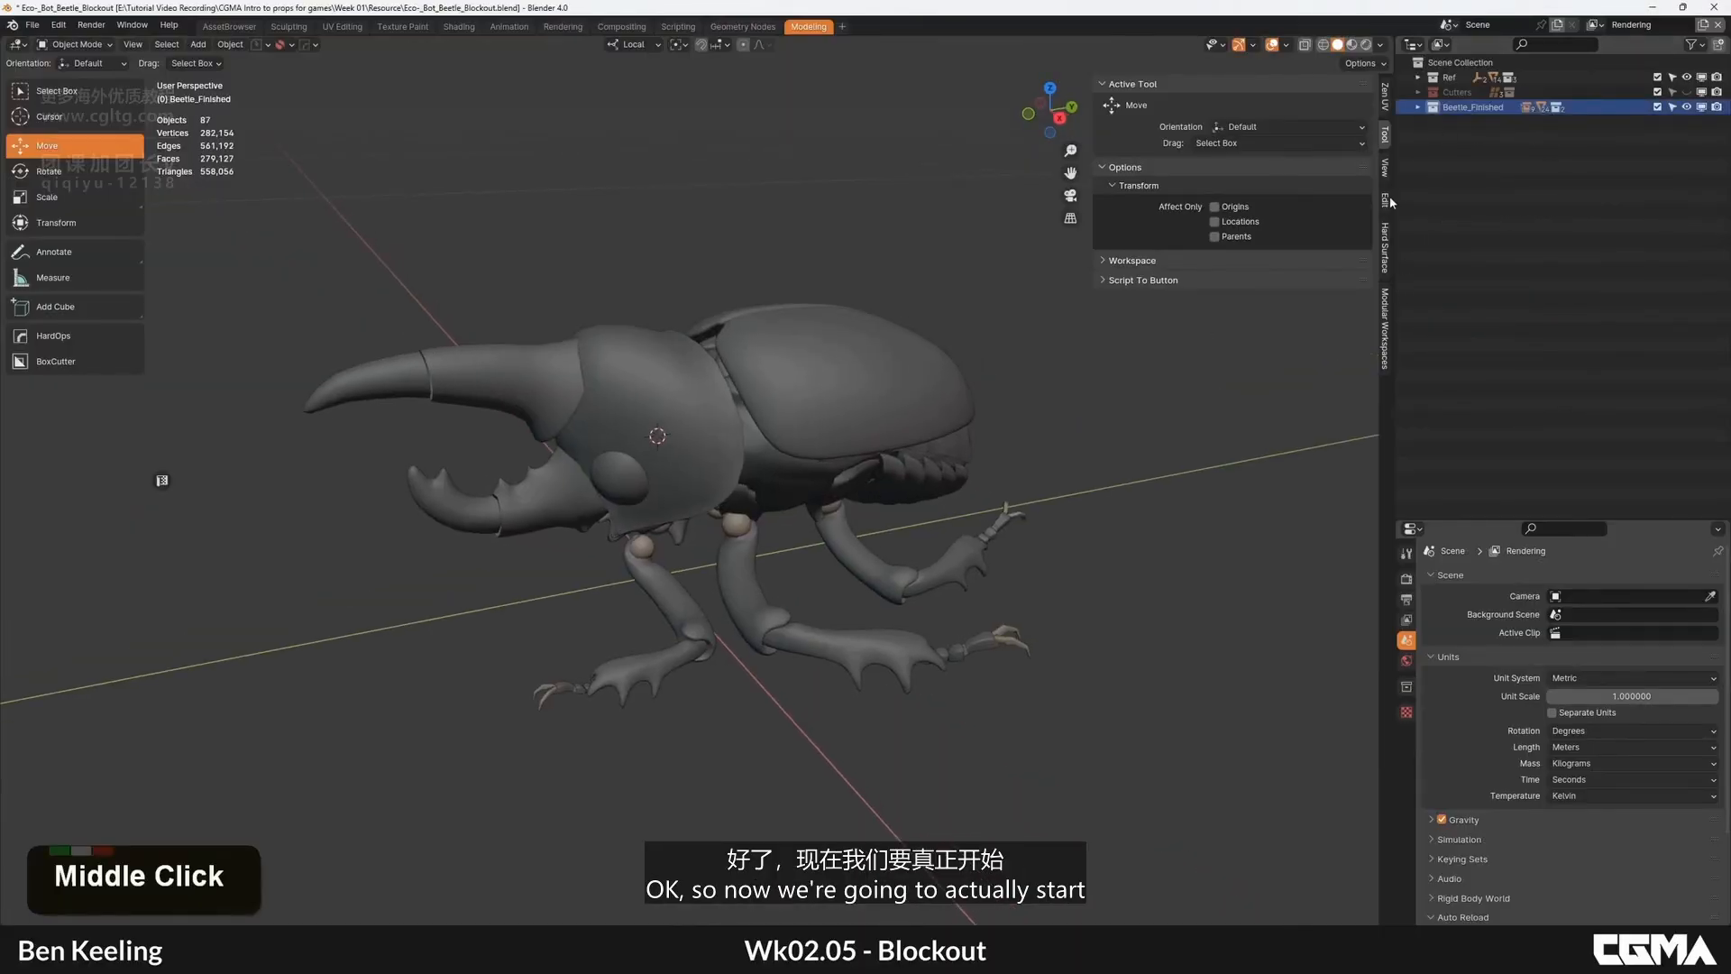
pyautogui.moveTo(1004, 491); pyautogui.dragTo(975, 486, button='middle')
pyautogui.scroll(-1, 970, 491)
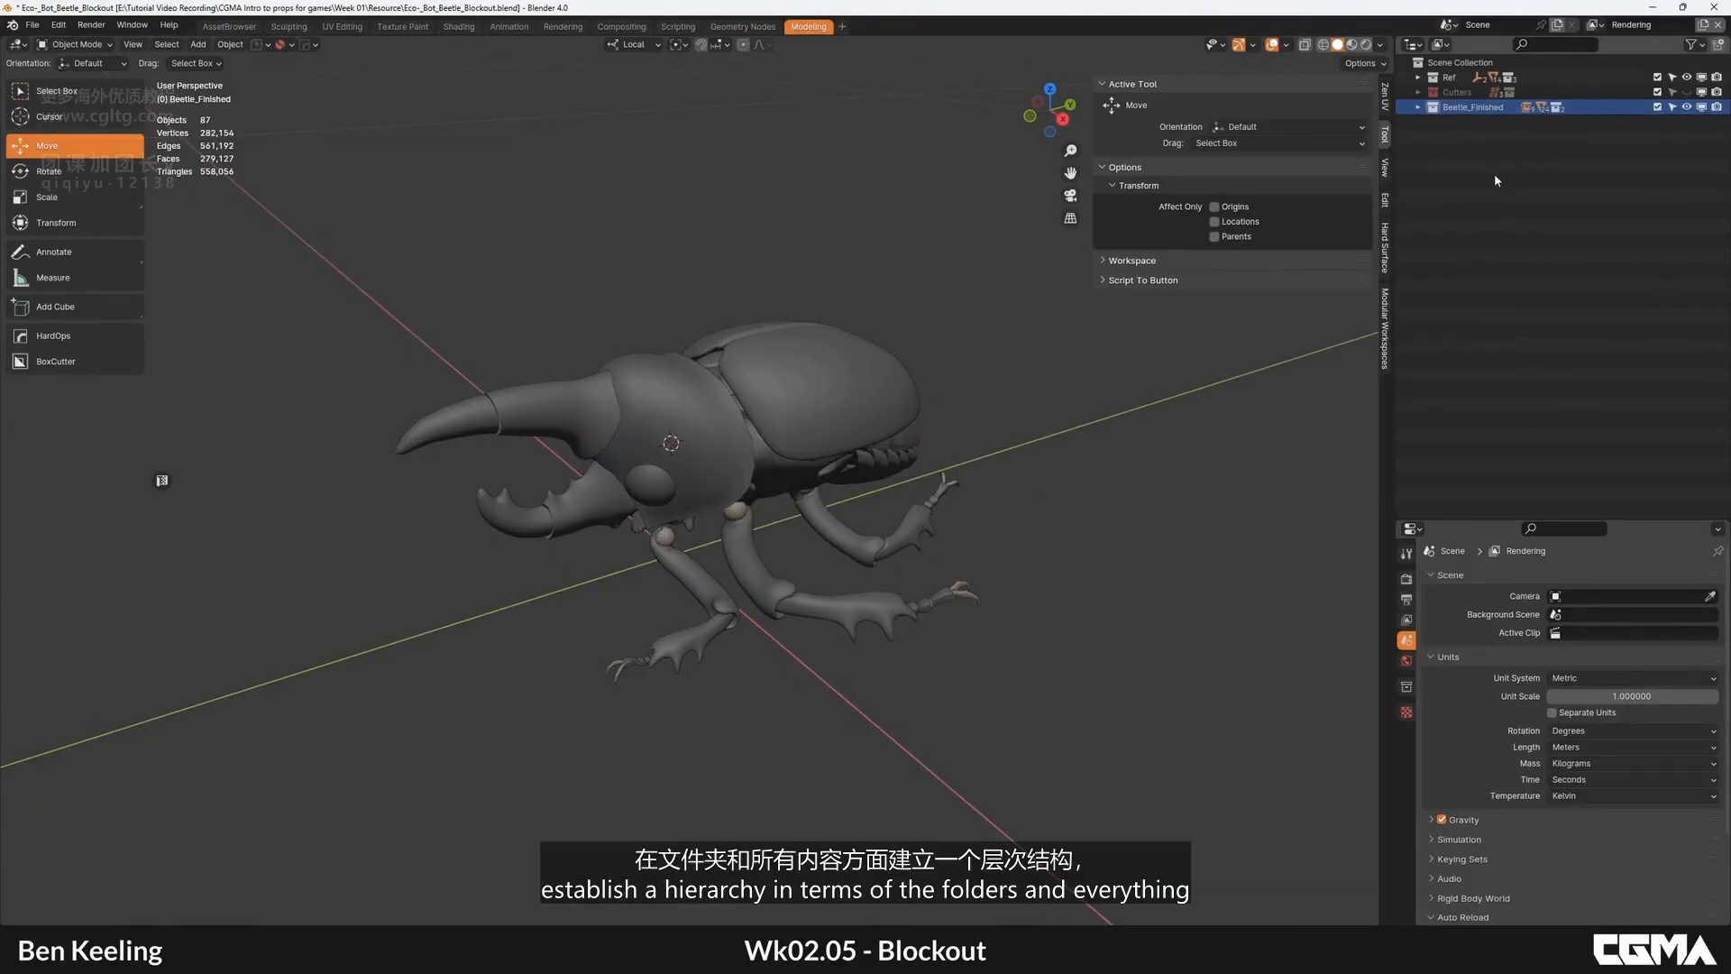
pyautogui.rightClick(1466, 172)
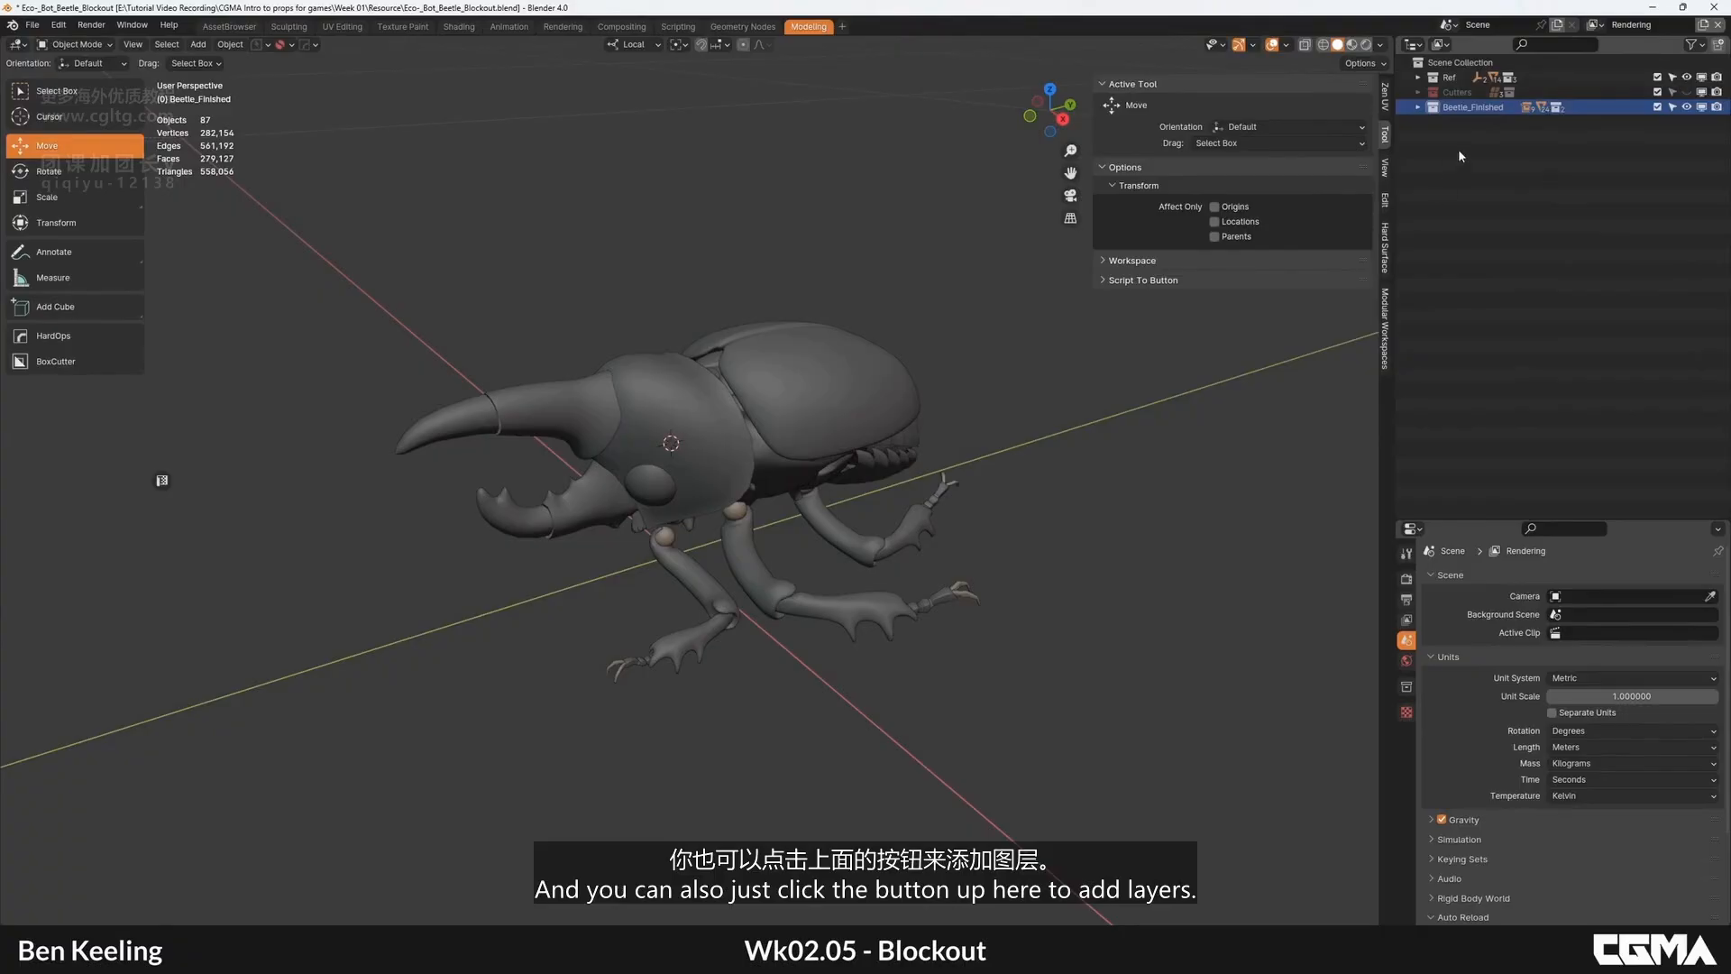
pyautogui.rightClick(1436, 184)
# Step: Look inside the Beetle_Finished collection, collapse it again and hide the finished beetle
pyautogui.click(1419, 108)
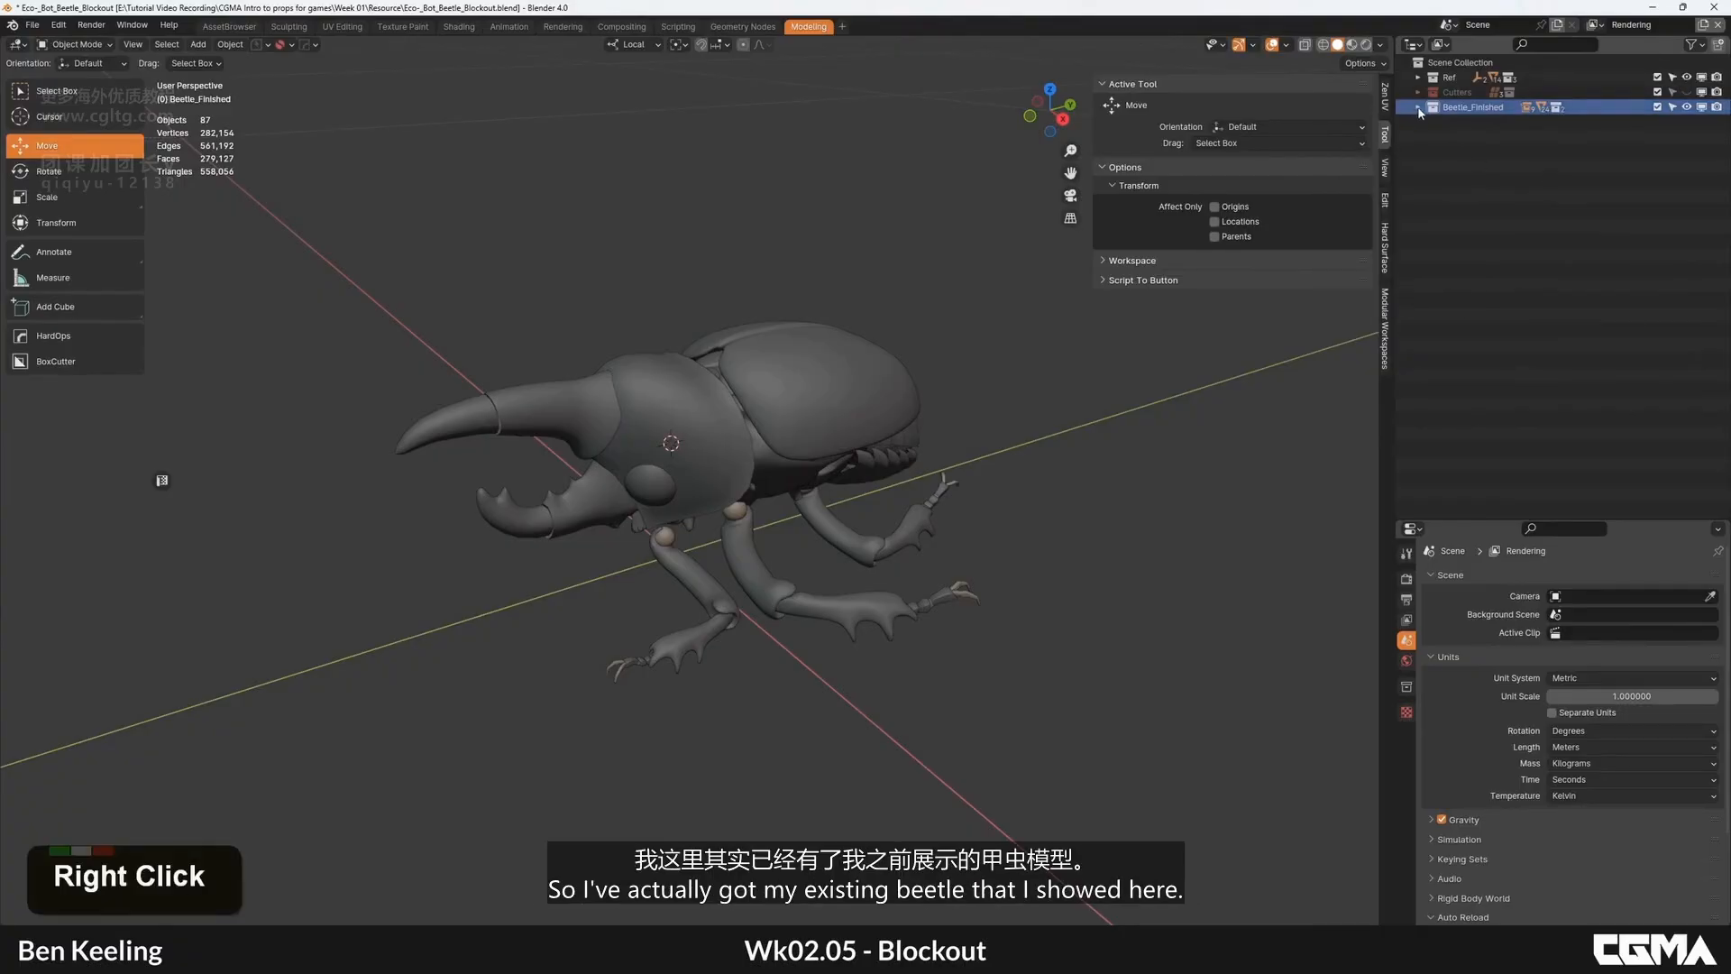
pyautogui.click(1419, 107)
pyautogui.click(1686, 108)
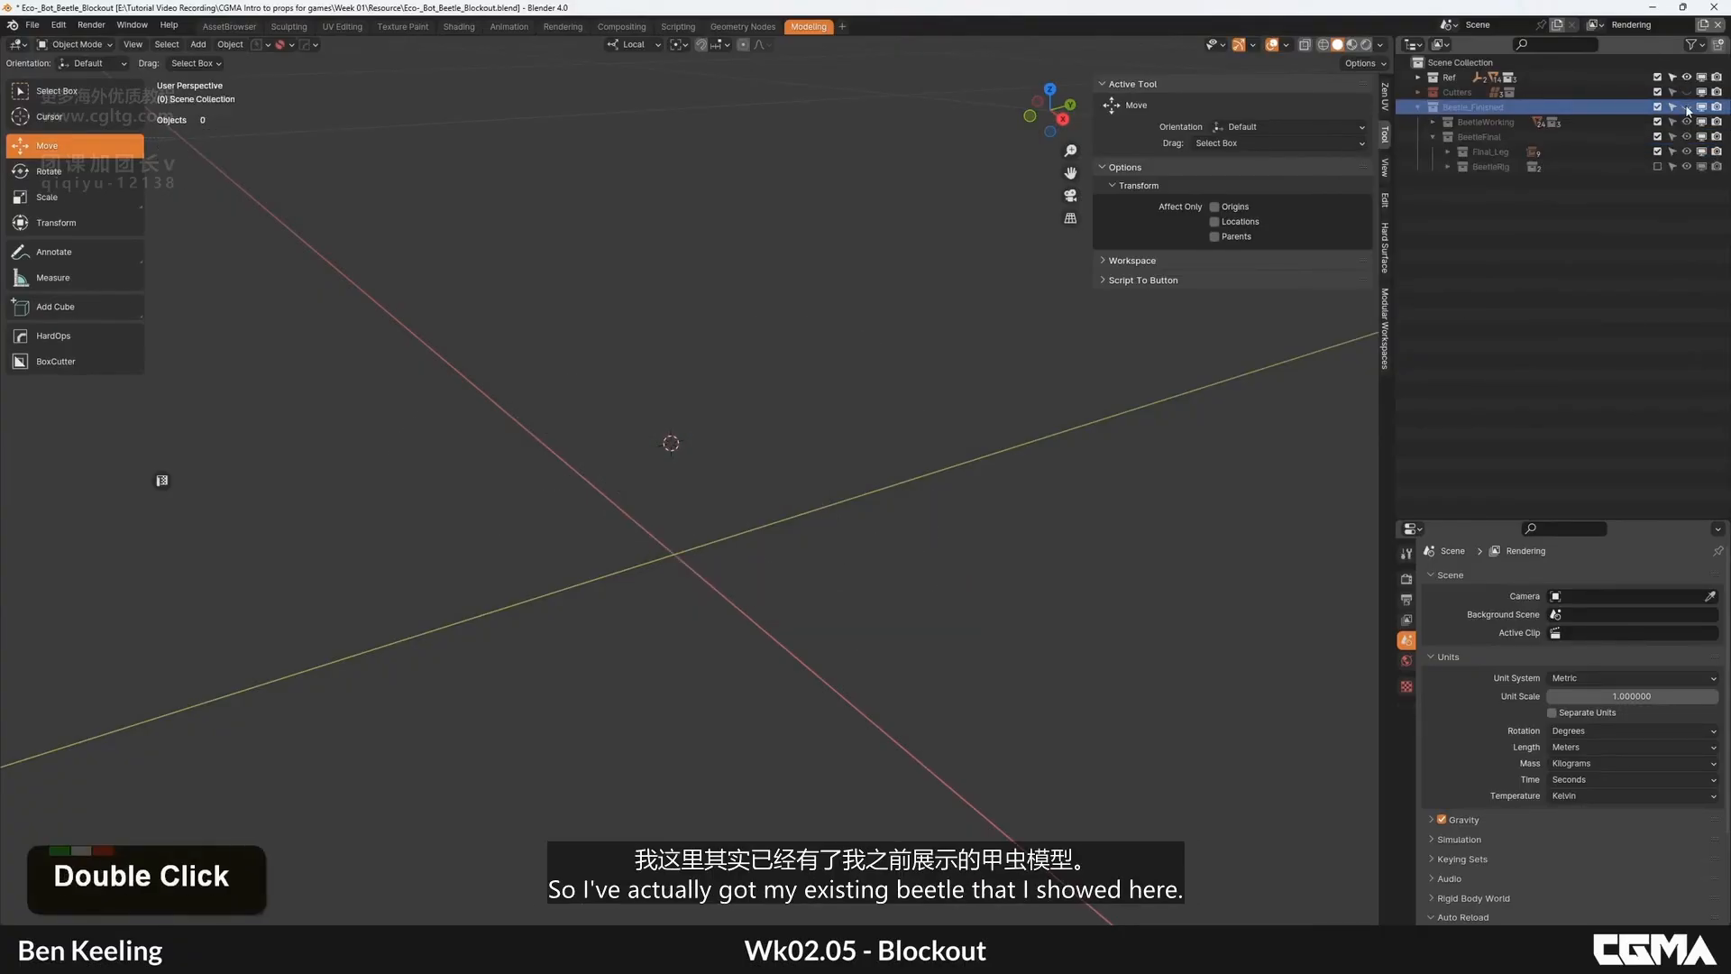
pyautogui.click(1687, 107)
pyautogui.click(1686, 107)
pyautogui.click(1686, 108)
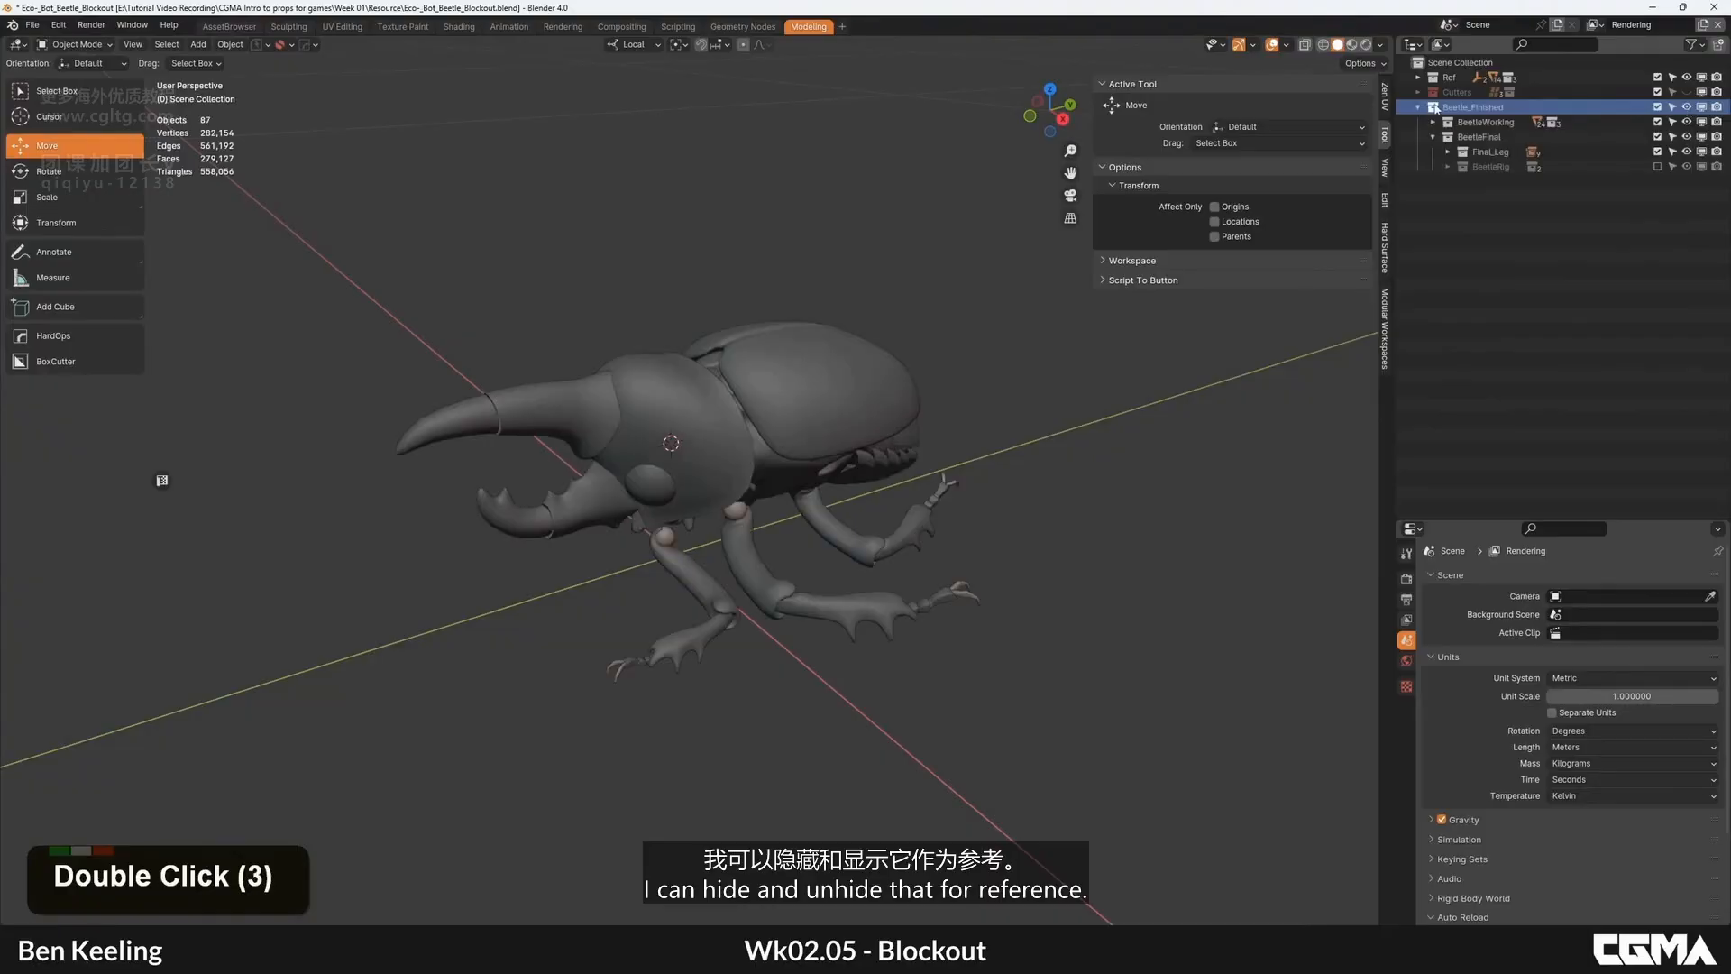
pyautogui.click(1686, 107)
pyautogui.click(1419, 107)
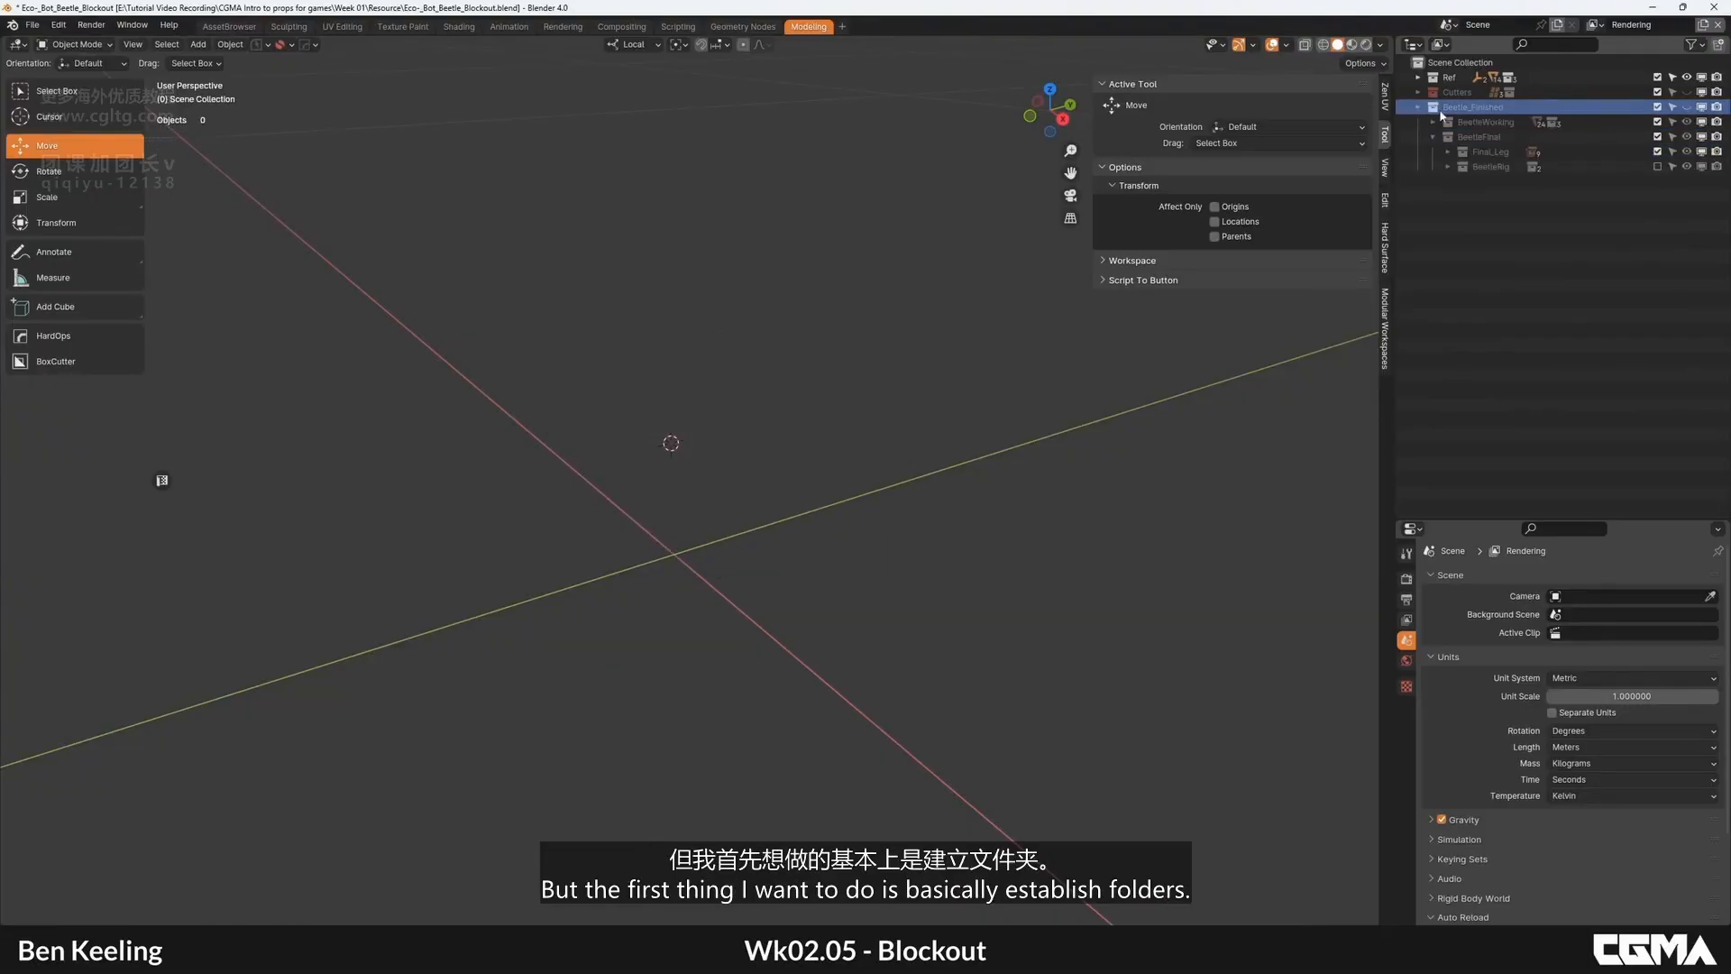
pyautogui.click(1687, 107)
pyautogui.click(1419, 107)
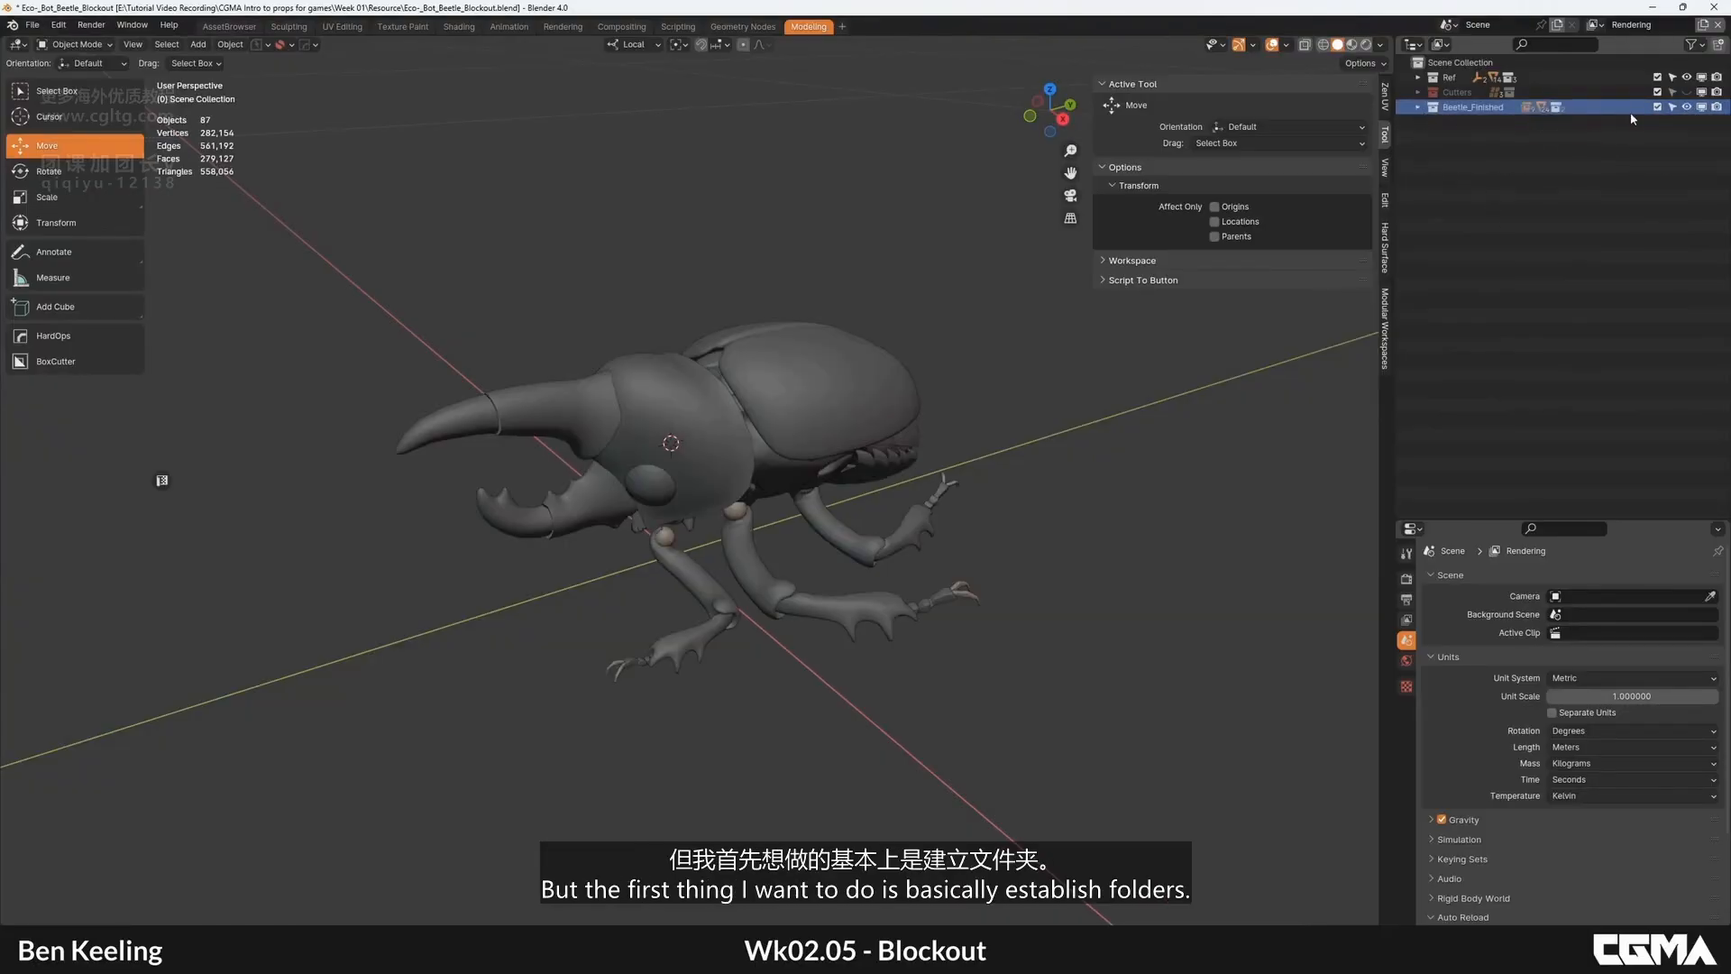
pyautogui.click(1688, 107)
pyautogui.rightClick(1481, 168)
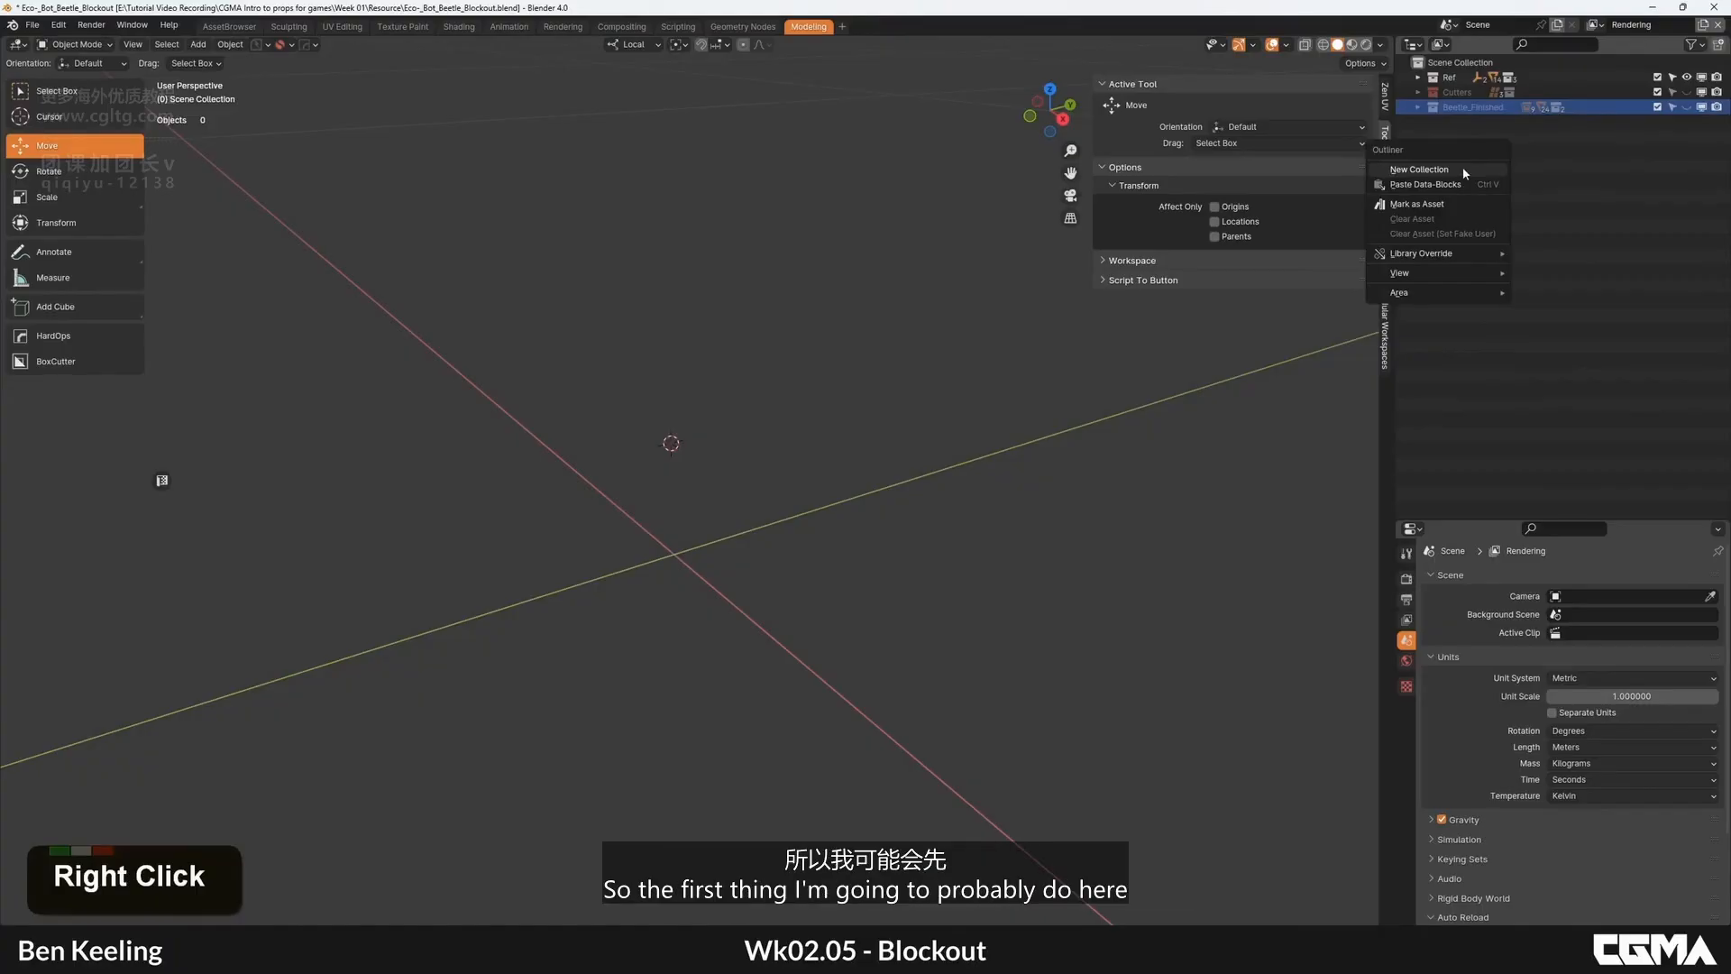
pyautogui.click(1465, 168)
pyautogui.hotkey('ctrl', 'z')
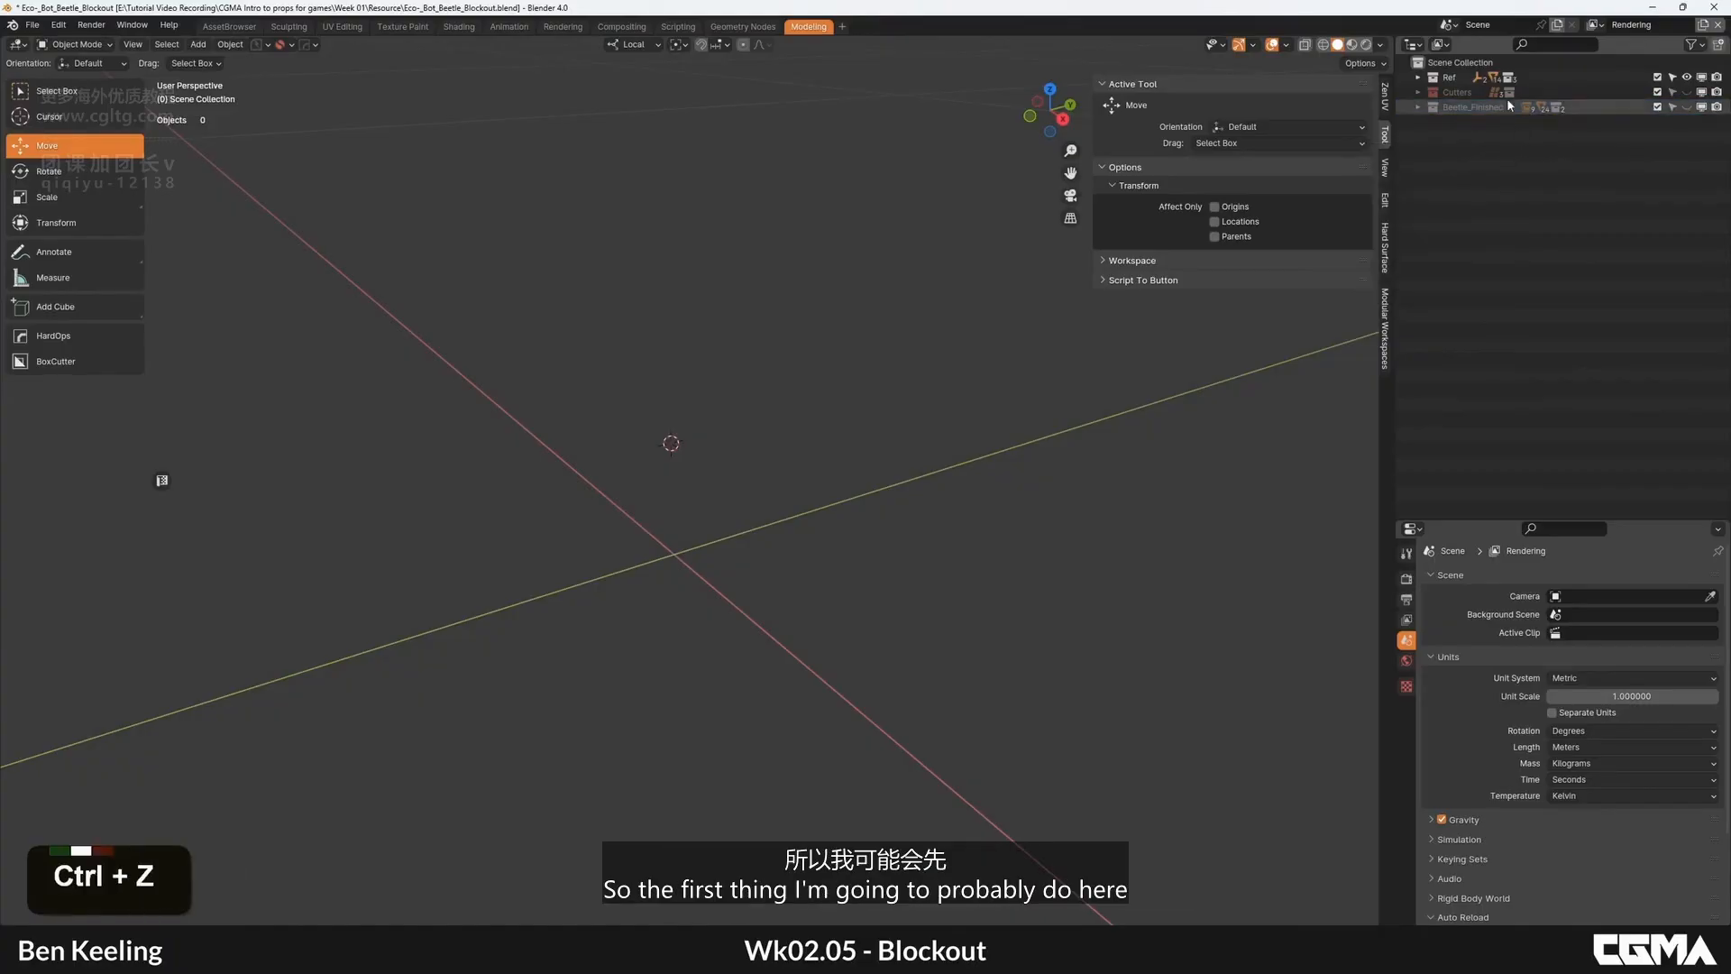
# Step: Create a new collection directly under the Scene Collection and name it Beetle_Blockout
pyautogui.rightClick(1468, 62)
pyautogui.click(1468, 60)
pyautogui.doubleClick(1462, 121)
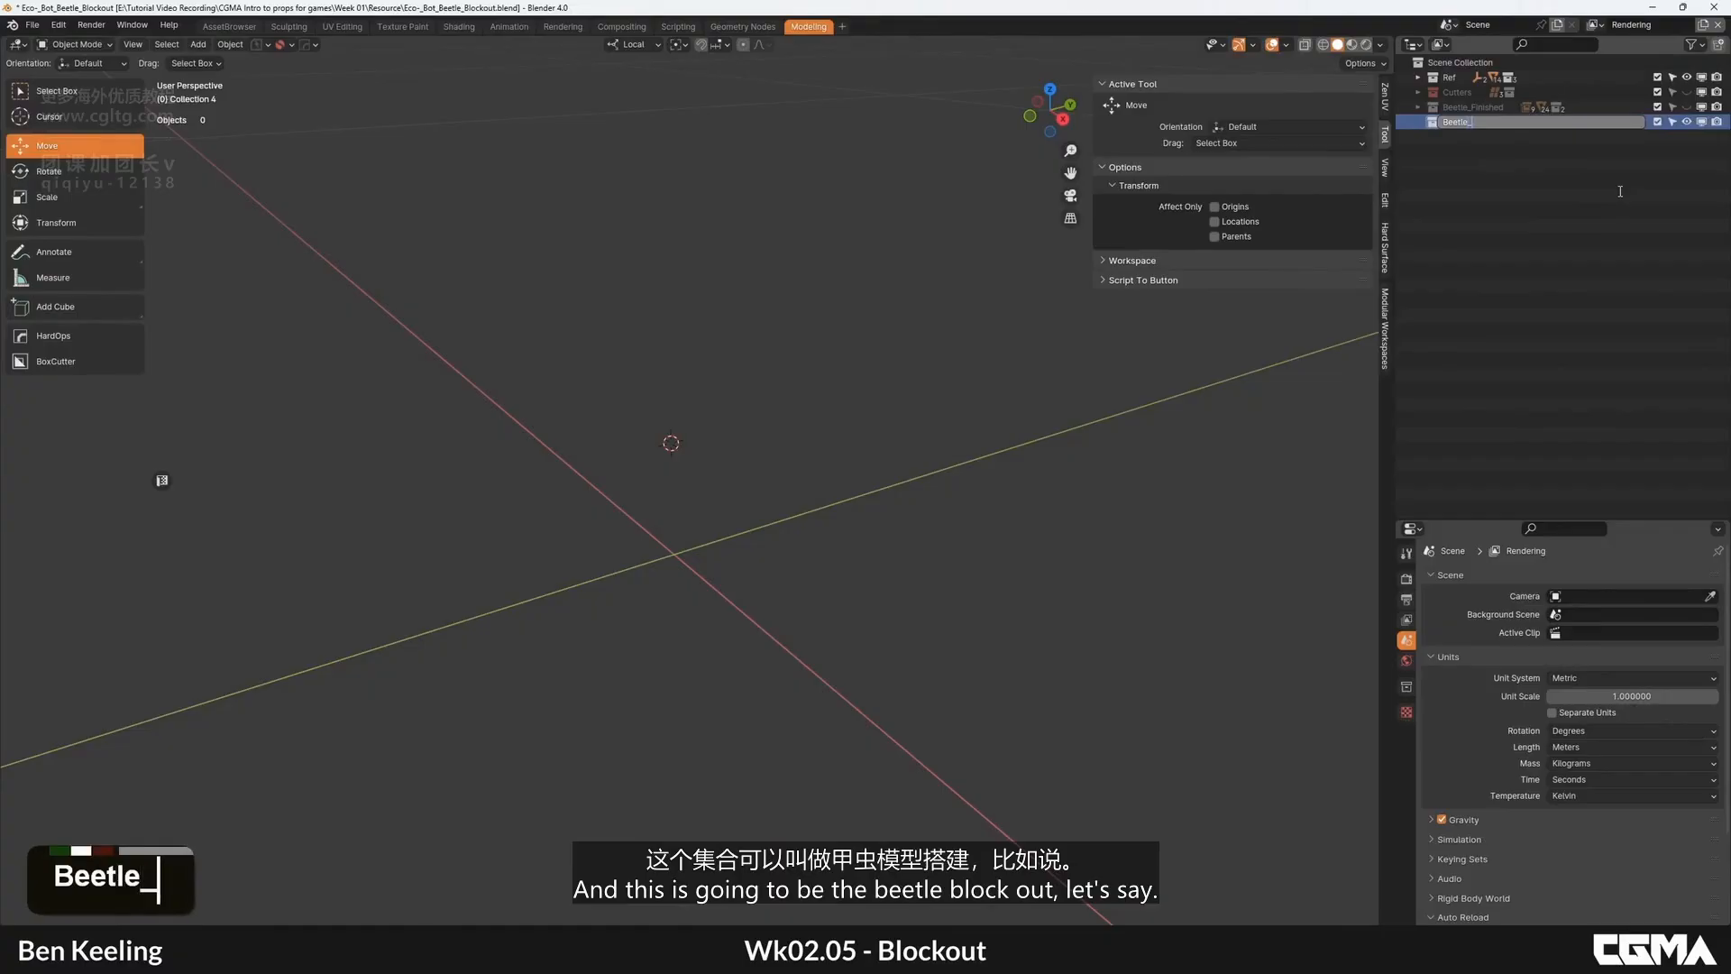
pyautogui.press('Return')
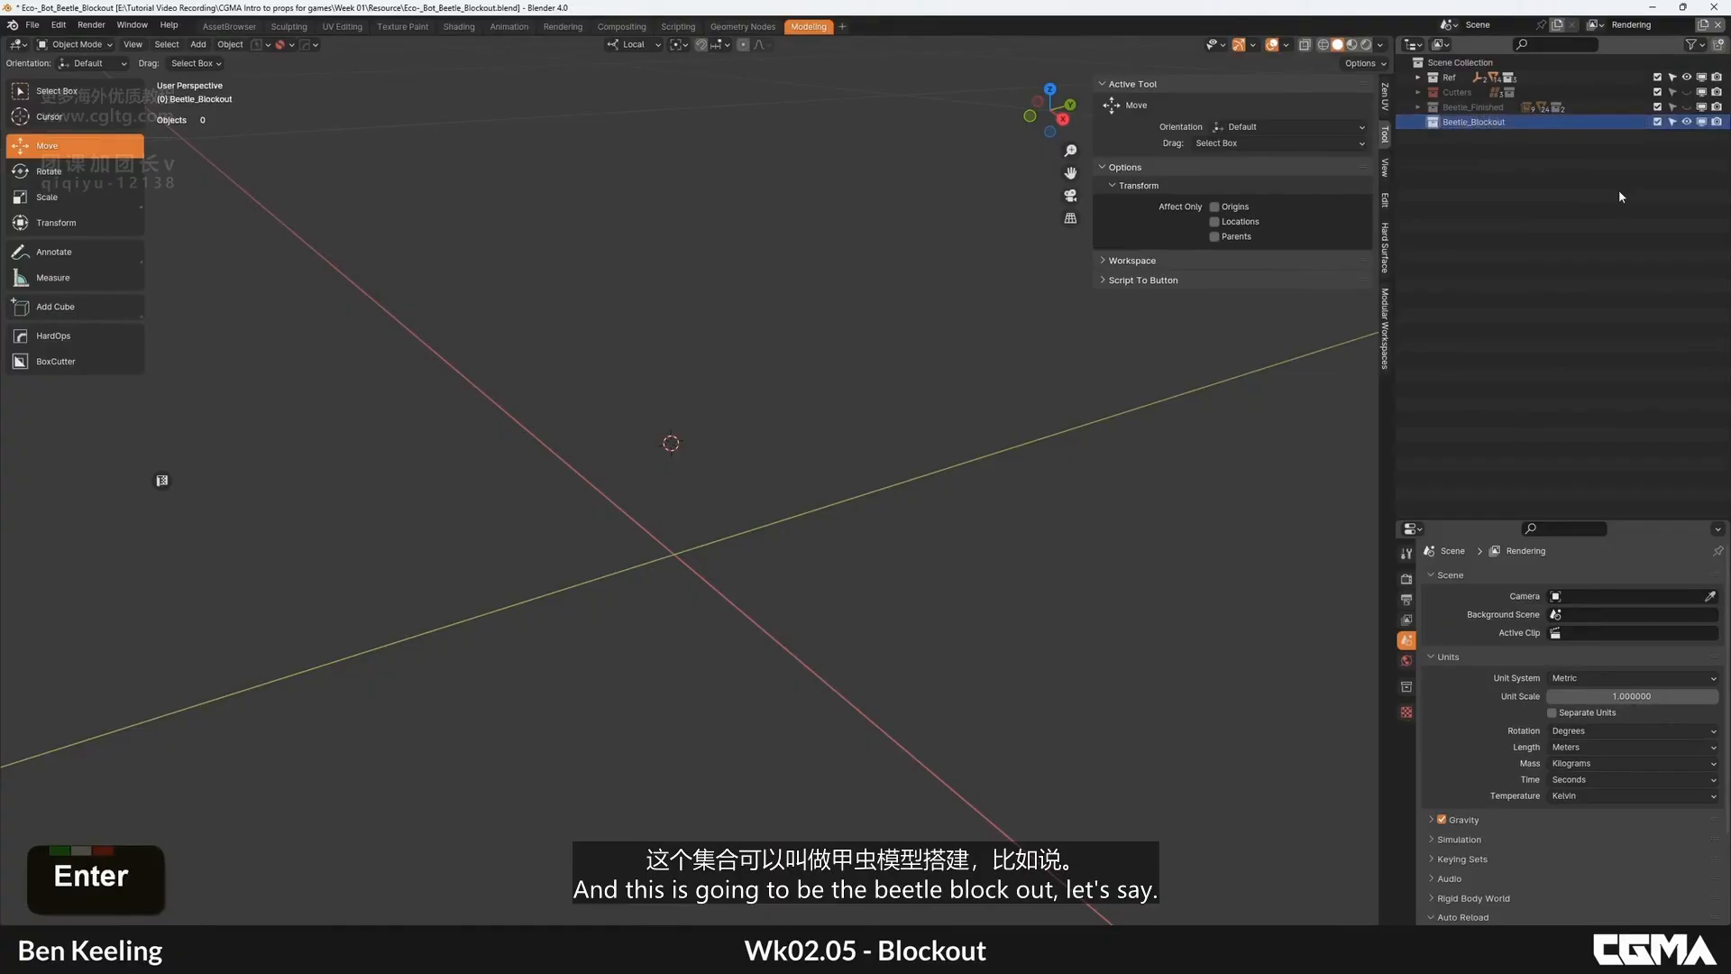
# Step: Add a sub-collection inside Beetle_Blockout and name it Beetle_Head
pyautogui.rightClick(1480, 128)
pyautogui.click(1415, 123)
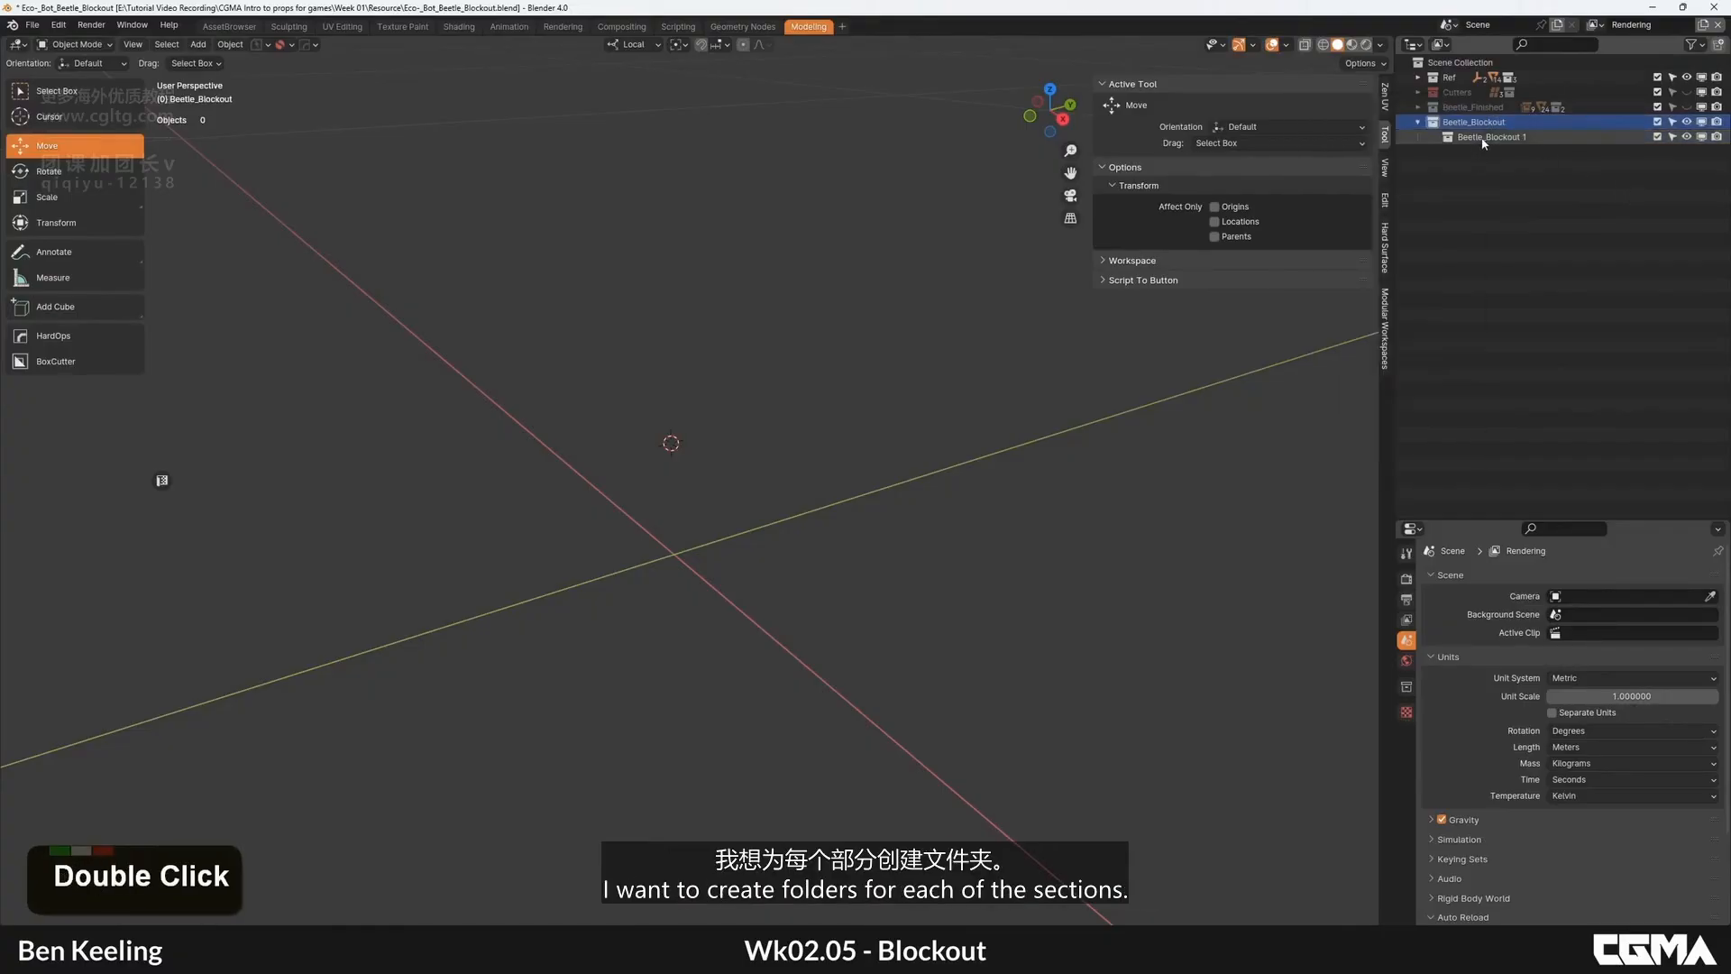
pyautogui.doubleClick(1484, 137)
pyautogui.write('hea')
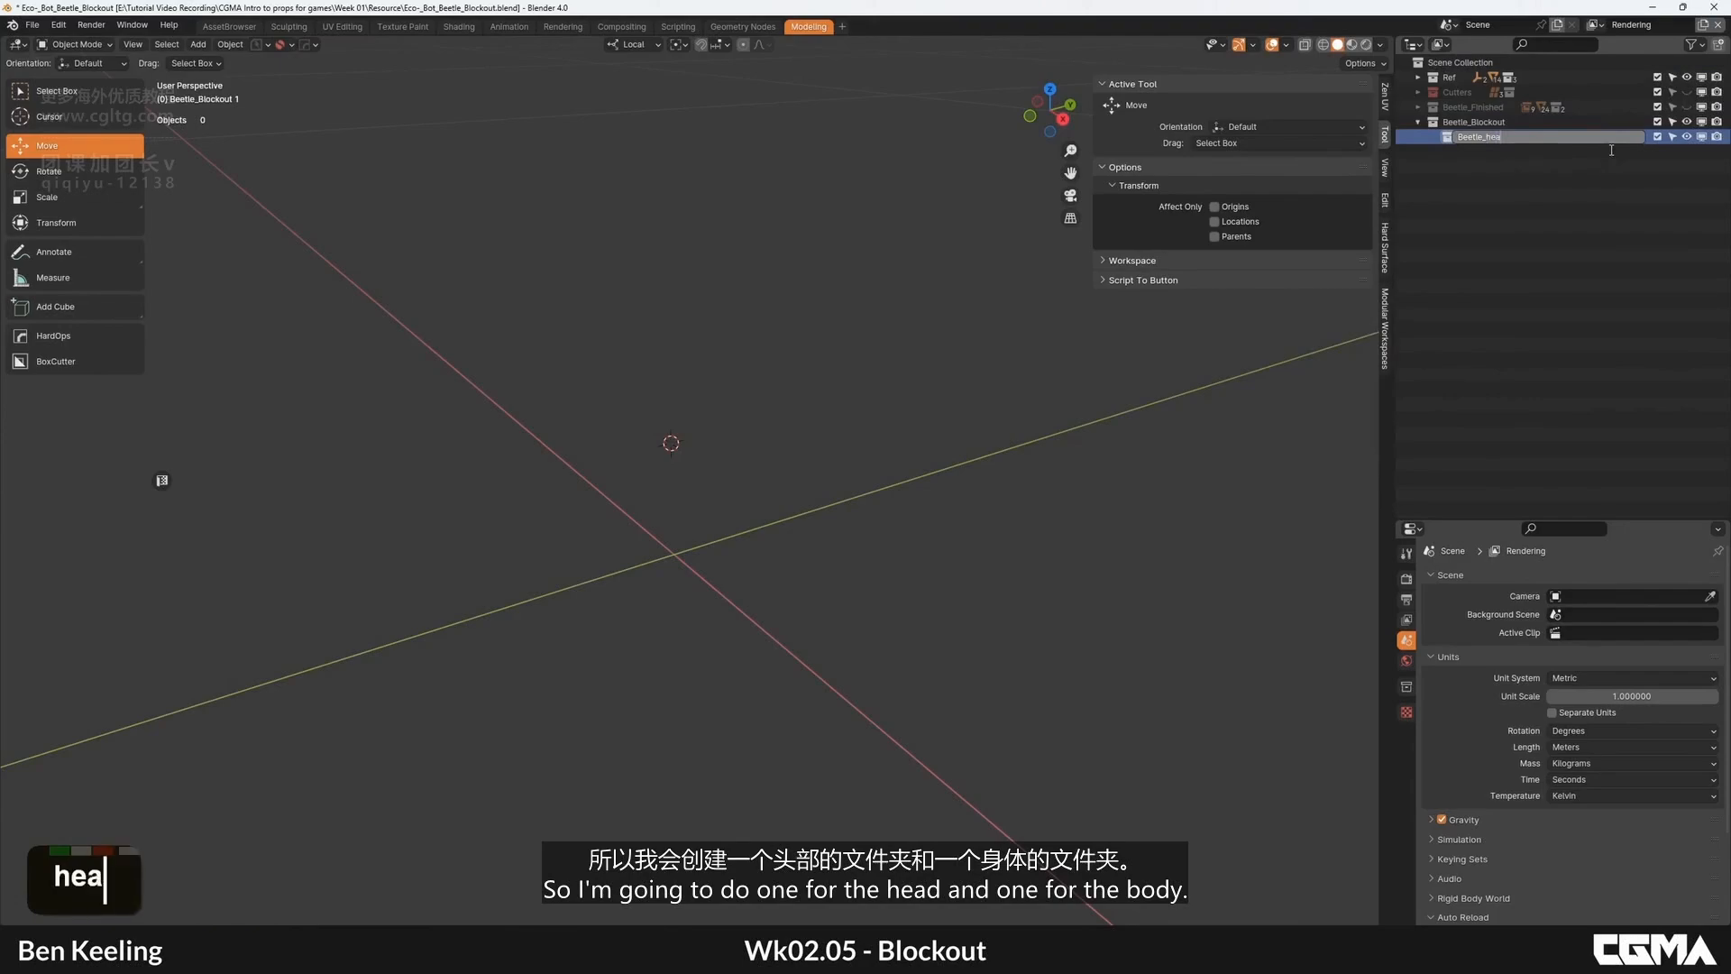
pyautogui.press('Return')
# Step: Add a second sub-collection inside Beetle_Blockout and name it Beetle_Body, reusing the name prefix from Beetle_Head
pyautogui.click(1526, 121)
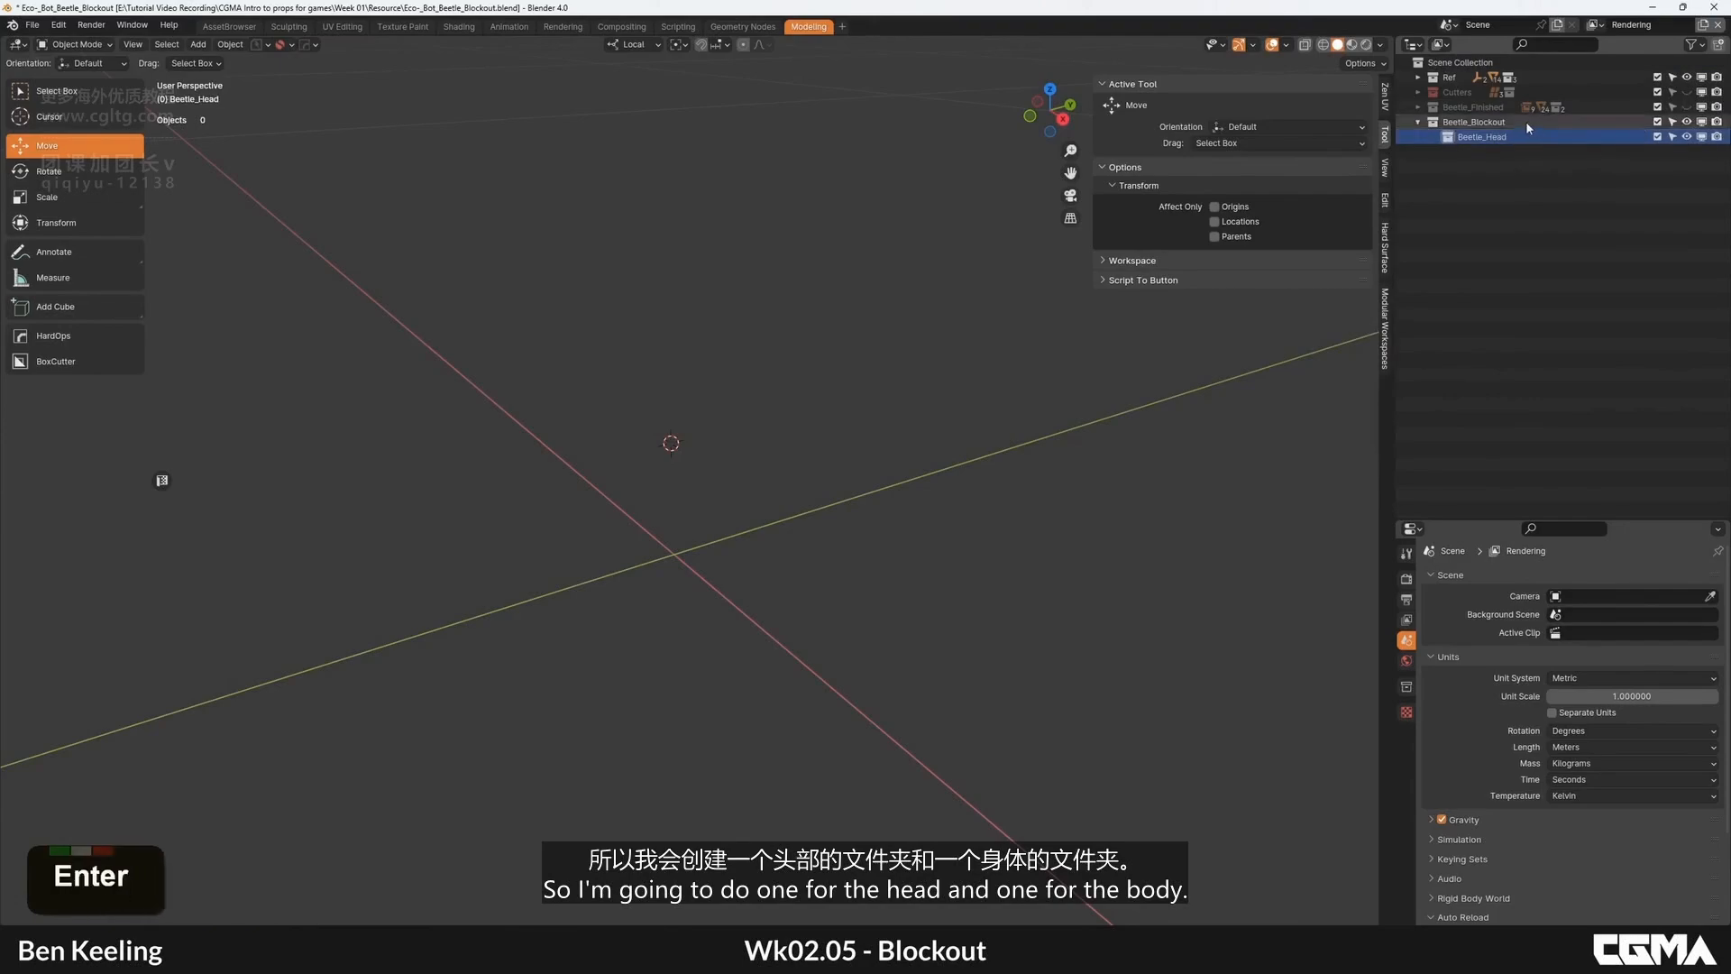
pyautogui.rightClick(1526, 121)
pyautogui.click(1526, 121)
pyautogui.doubleClick(1495, 138)
pyautogui.hotkey('ctrl', 'c')
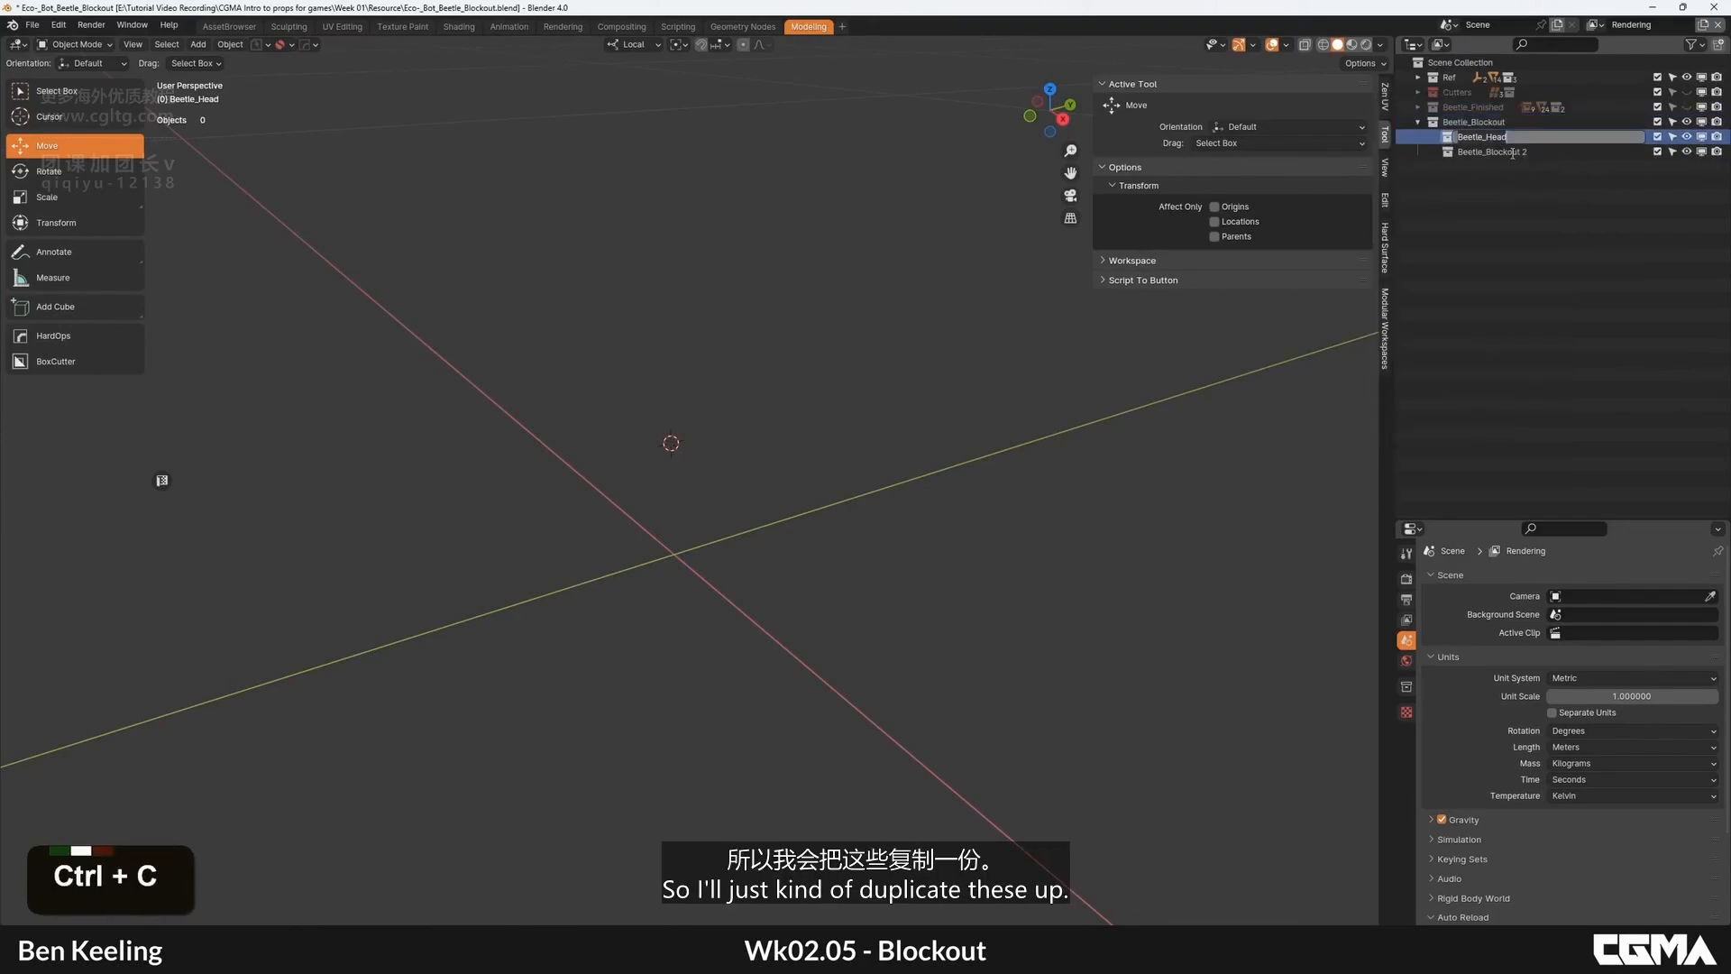
pyautogui.doubleClick(1506, 152)
pyautogui.hotkey('ctrl', 'v')
pyautogui.press('BackSpace')
pyautogui.press('BackSpace')
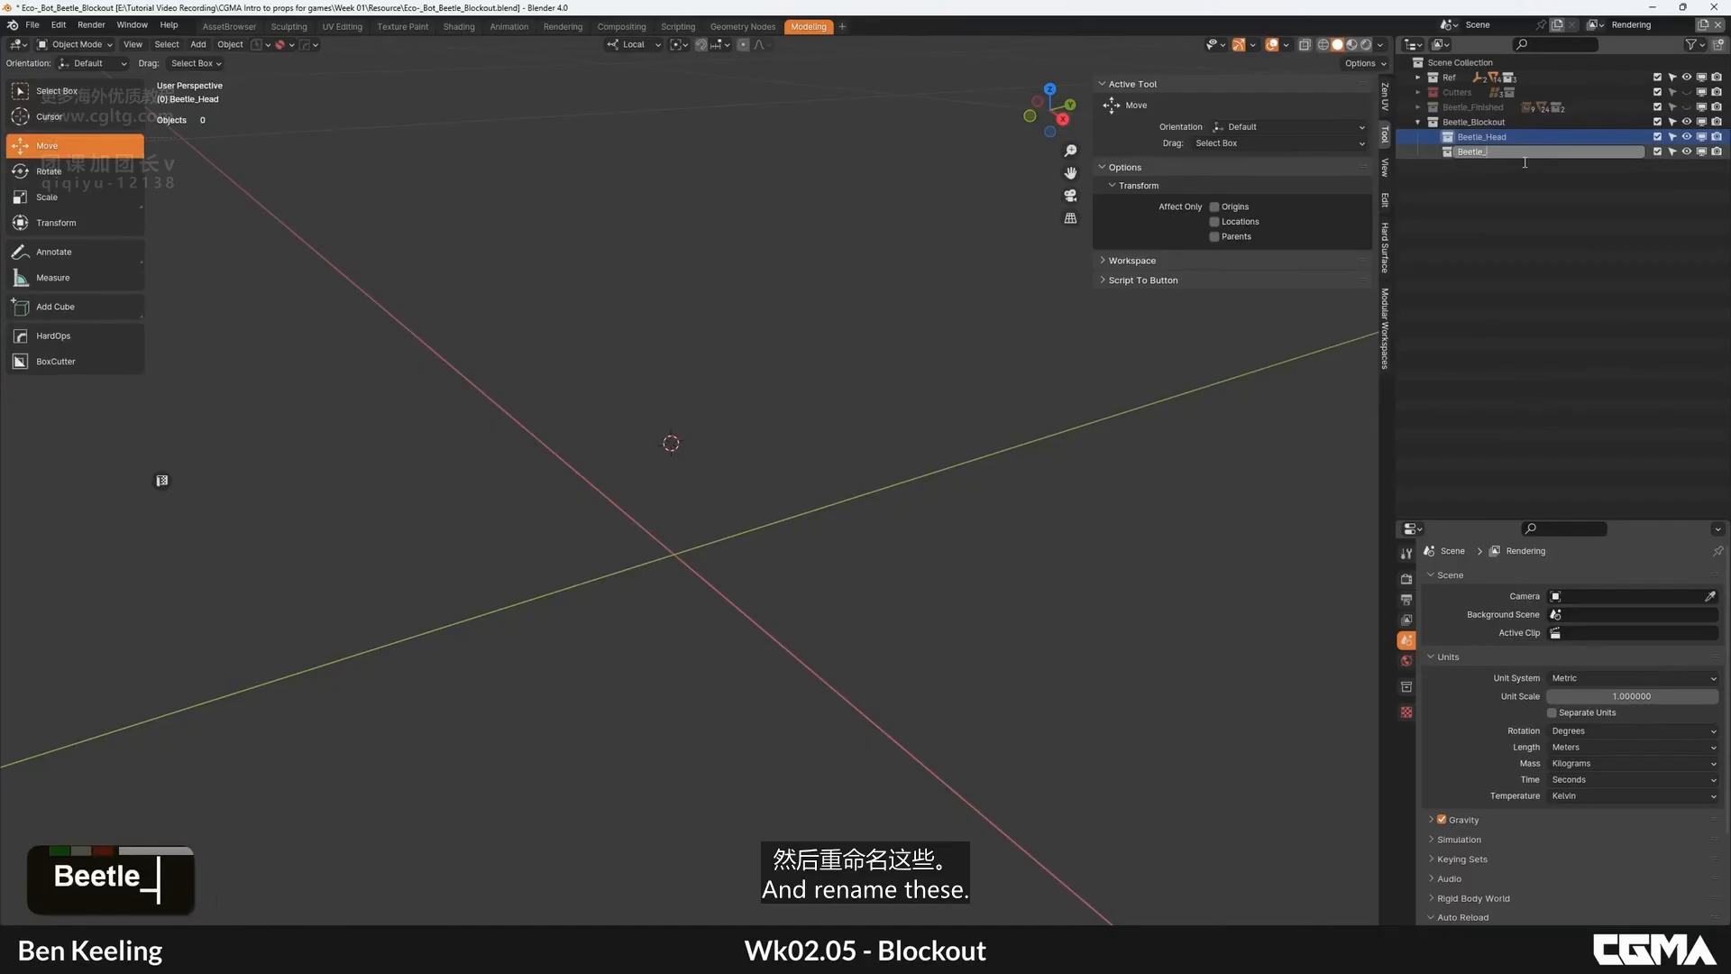
pyautogui.write('Body')
pyautogui.press('Return')
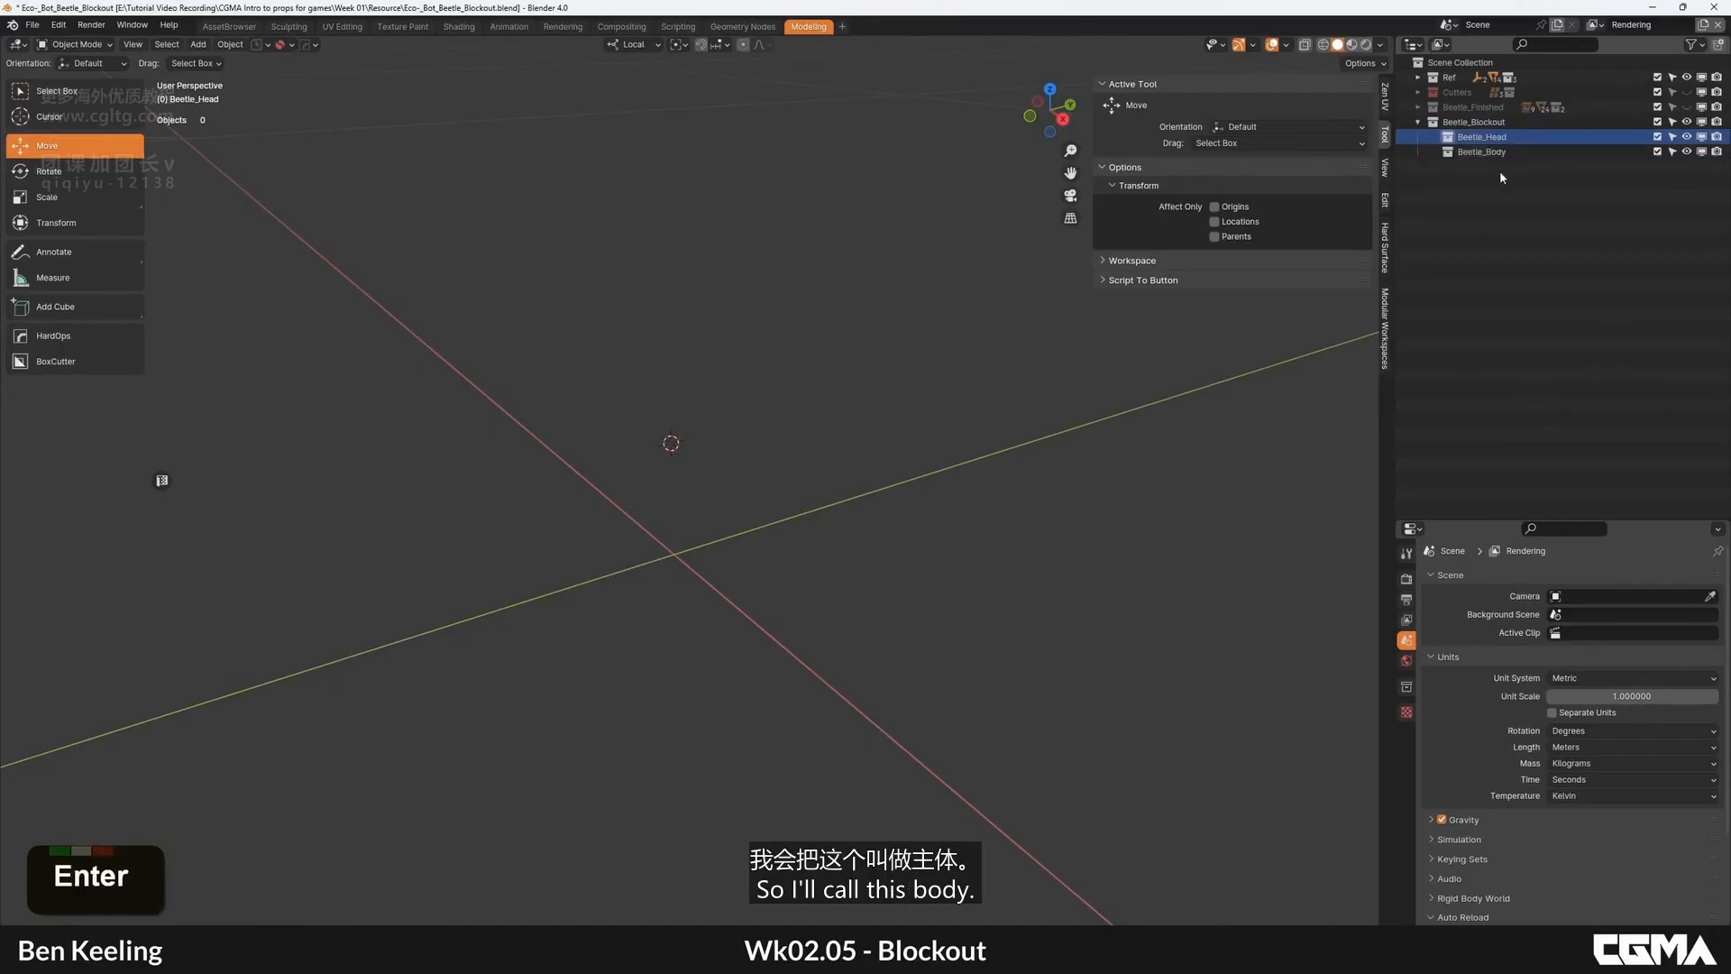
# Step: Expand the Beetle_Finished and BeetleWorking collections and display only the finished legs to examine the existing structure
pyautogui.doubleClick(1508, 122)
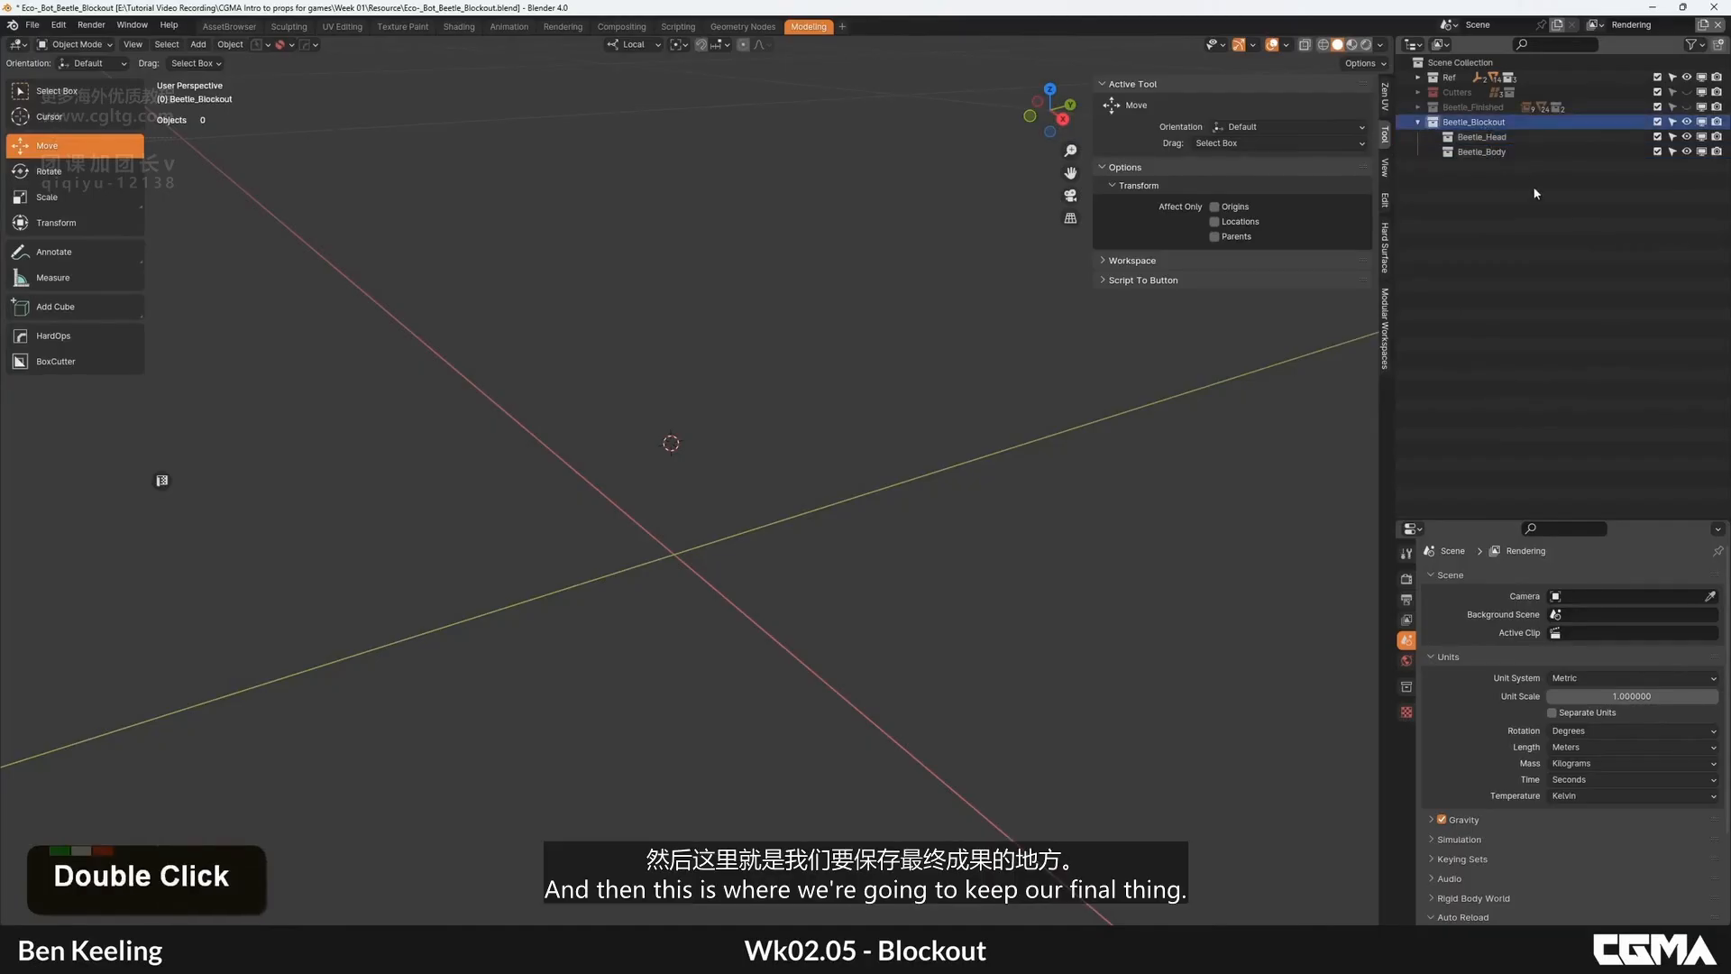
pyautogui.click(1419, 107)
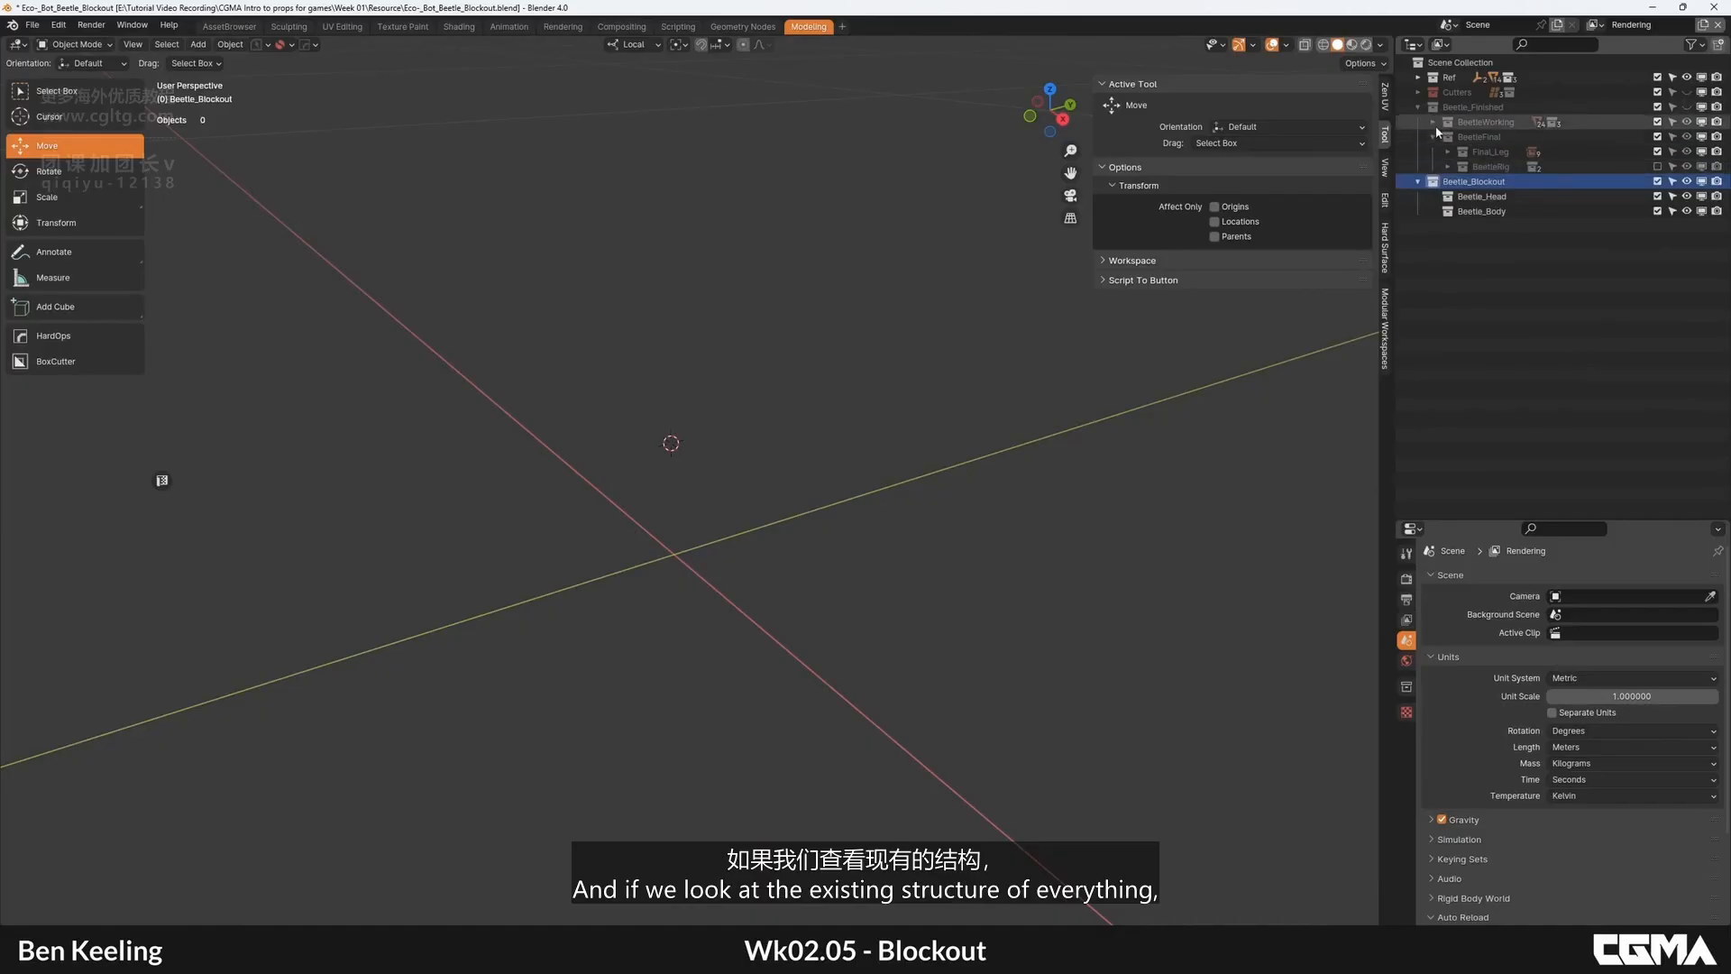
pyautogui.click(1434, 123)
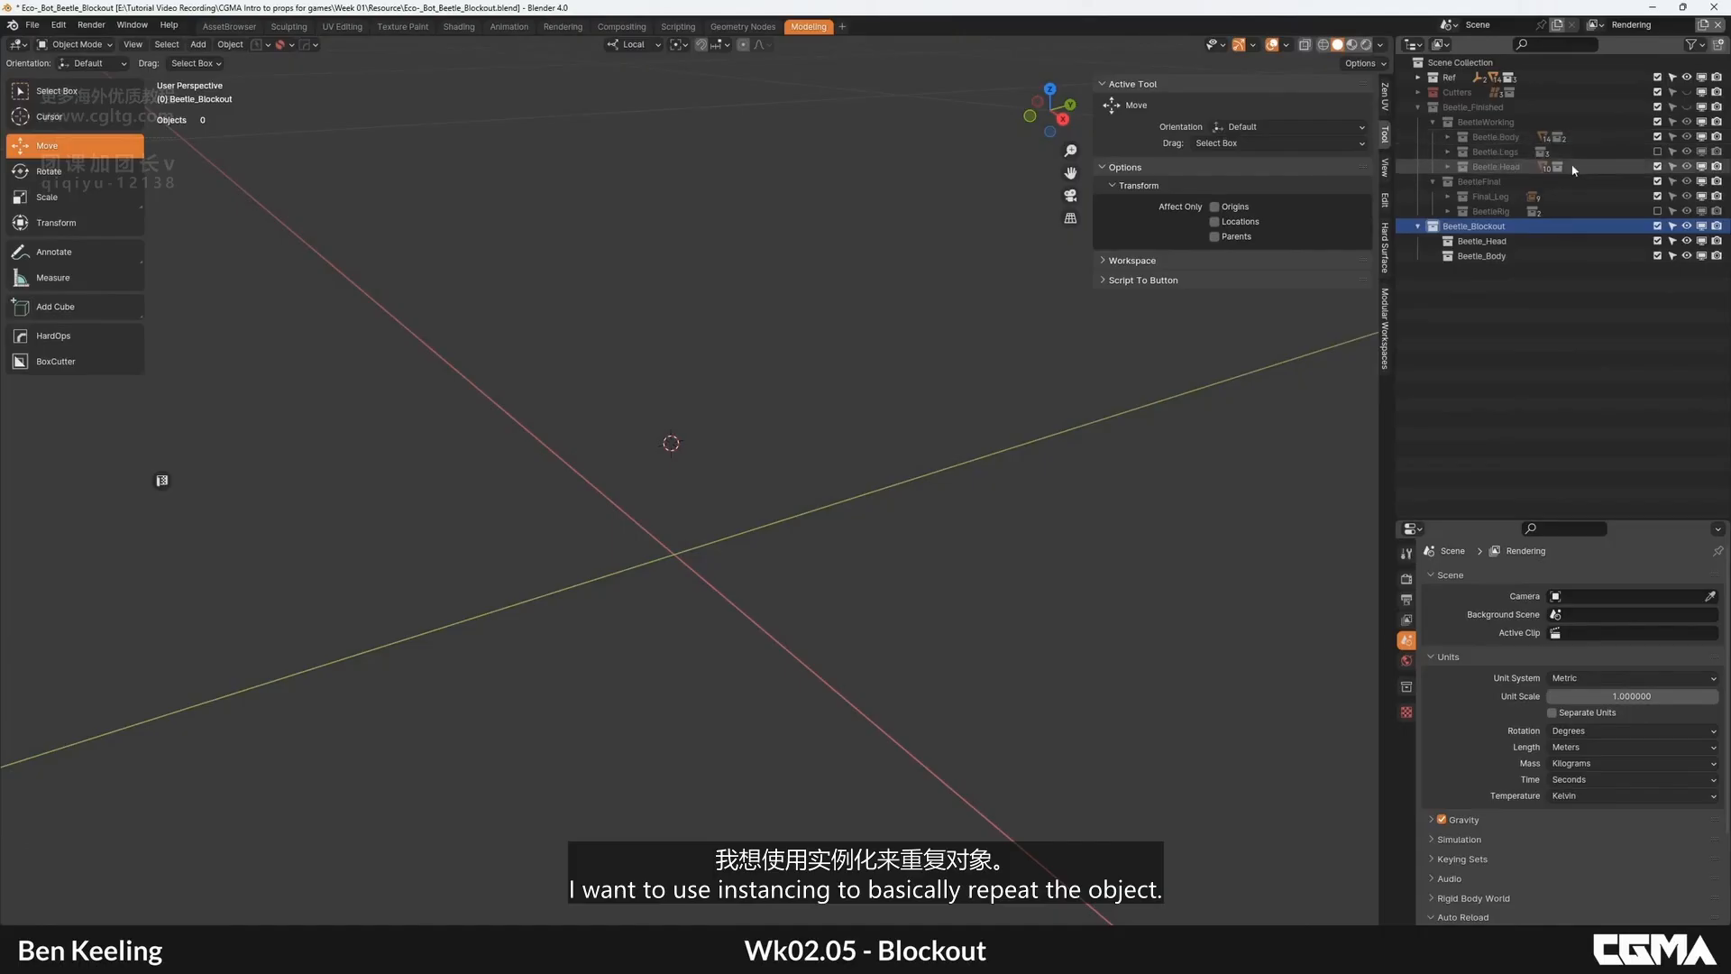
pyautogui.click(1689, 122)
pyautogui.click(1687, 123)
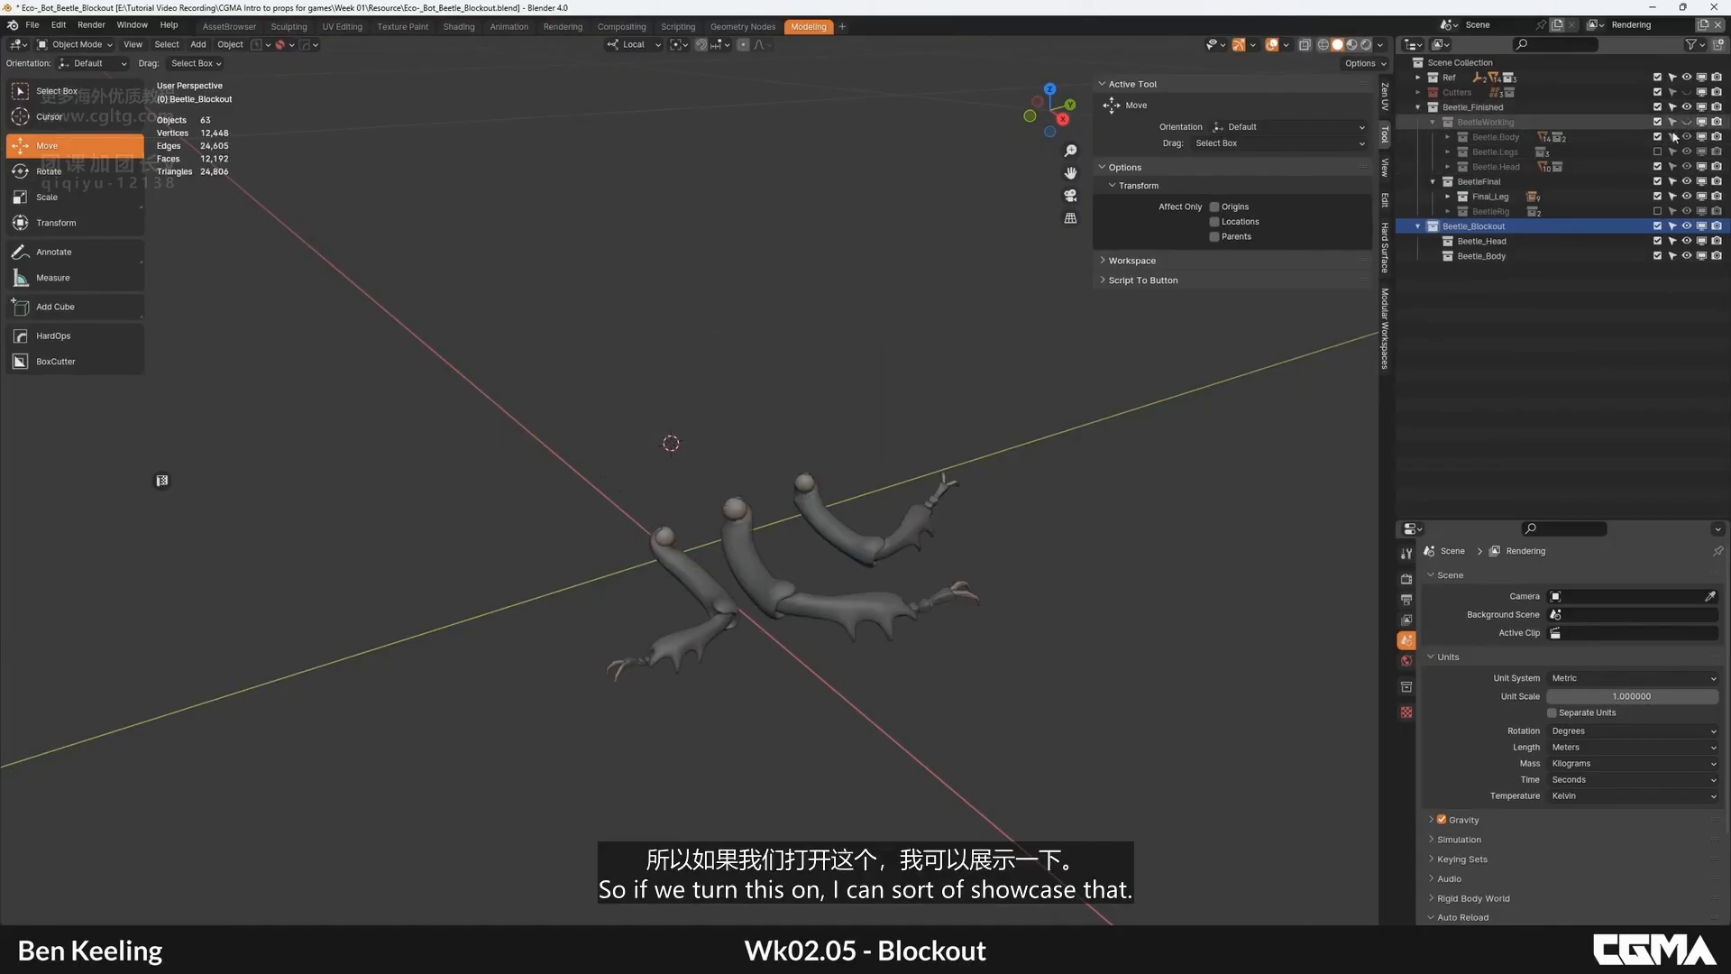
pyautogui.keyDown('alt'); pyautogui.moveTo(907, 483); pyautogui.dragTo(798, 487, button='middle'); pyautogui.keyUp('alt')
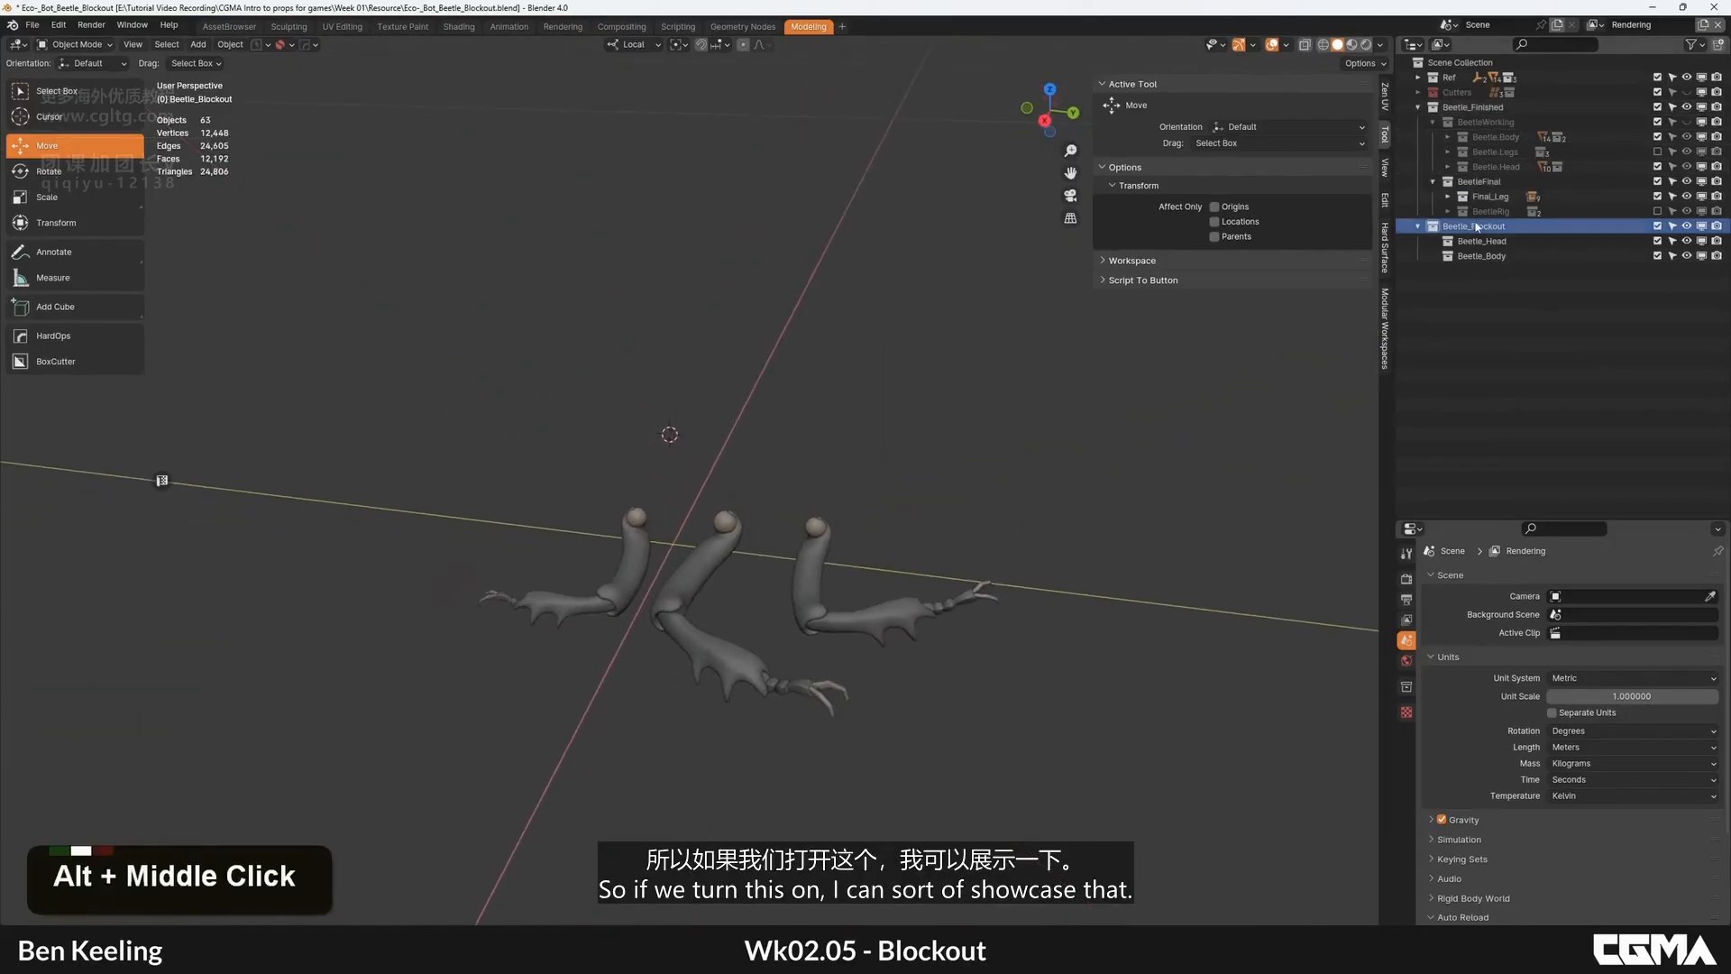
# Step: Toggle the Final_Leg collection's visibility and select the middle leg's femur to inspect its collection instance
pyautogui.click(1687, 195)
pyautogui.click(1687, 196)
pyautogui.click(1687, 196)
pyautogui.click(1688, 195)
pyautogui.keyDown('alt'); pyautogui.moveTo(749, 537); pyautogui.dragTo(750, 401, button='middle'); pyautogui.keyUp('alt')
pyautogui.click(741, 537)
pyautogui.scroll(4, 753, 400)
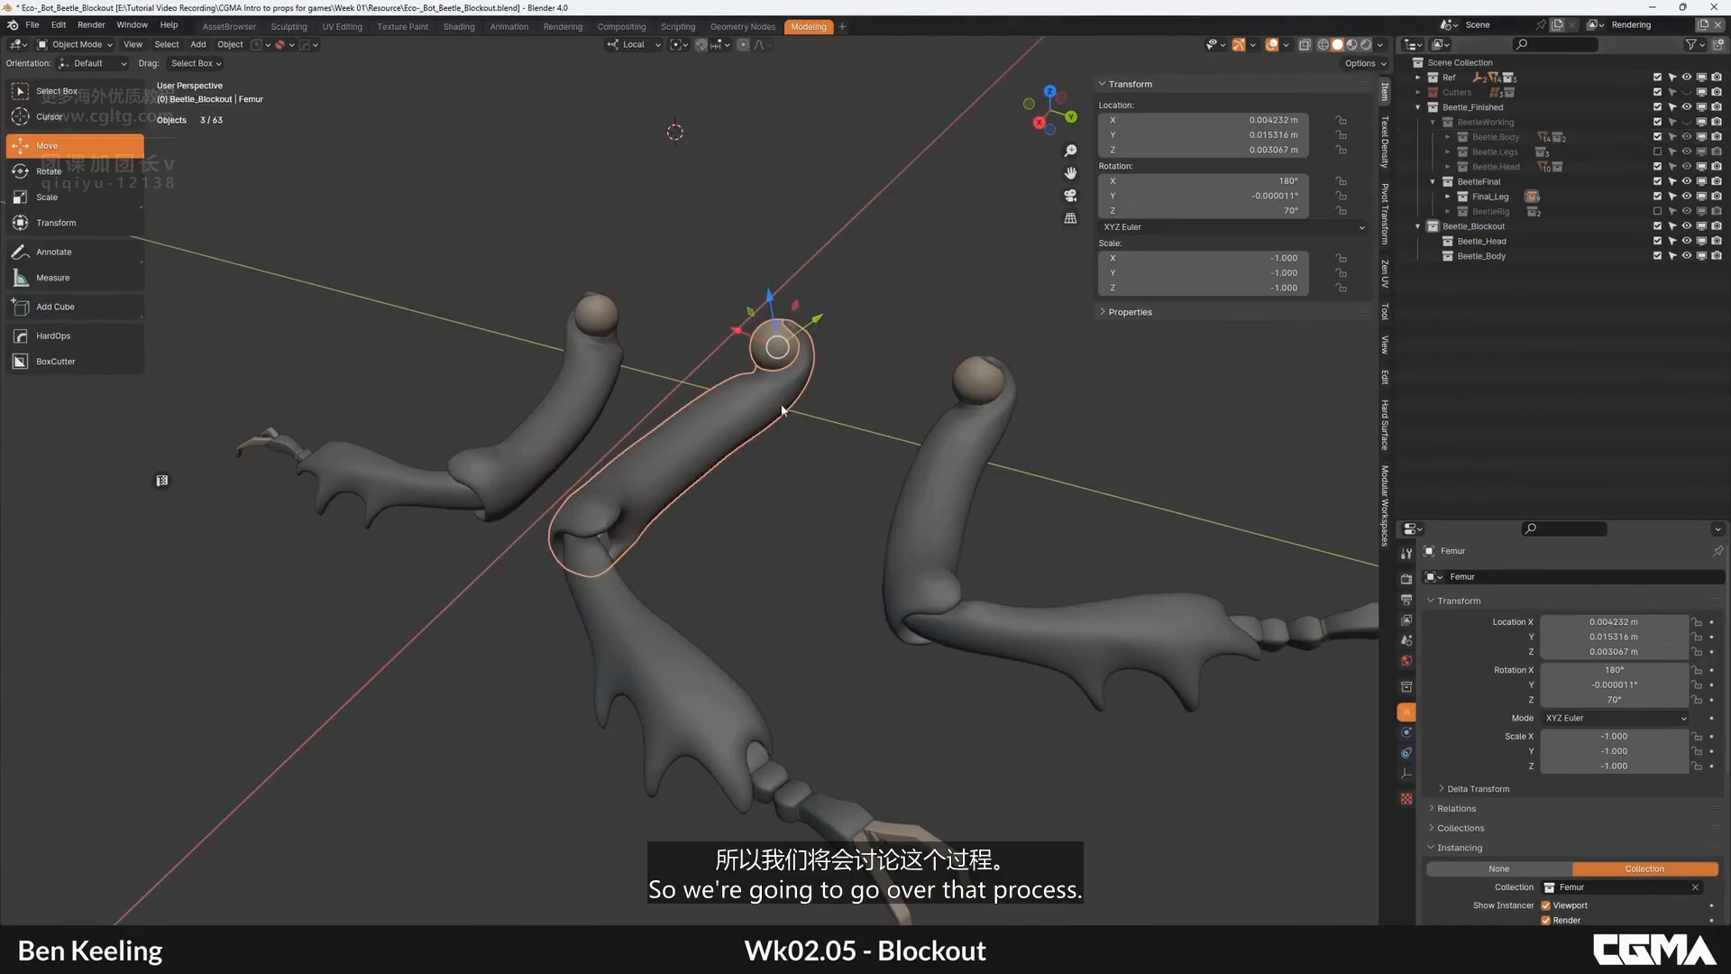
pyautogui.scroll(-2, 748, 424)
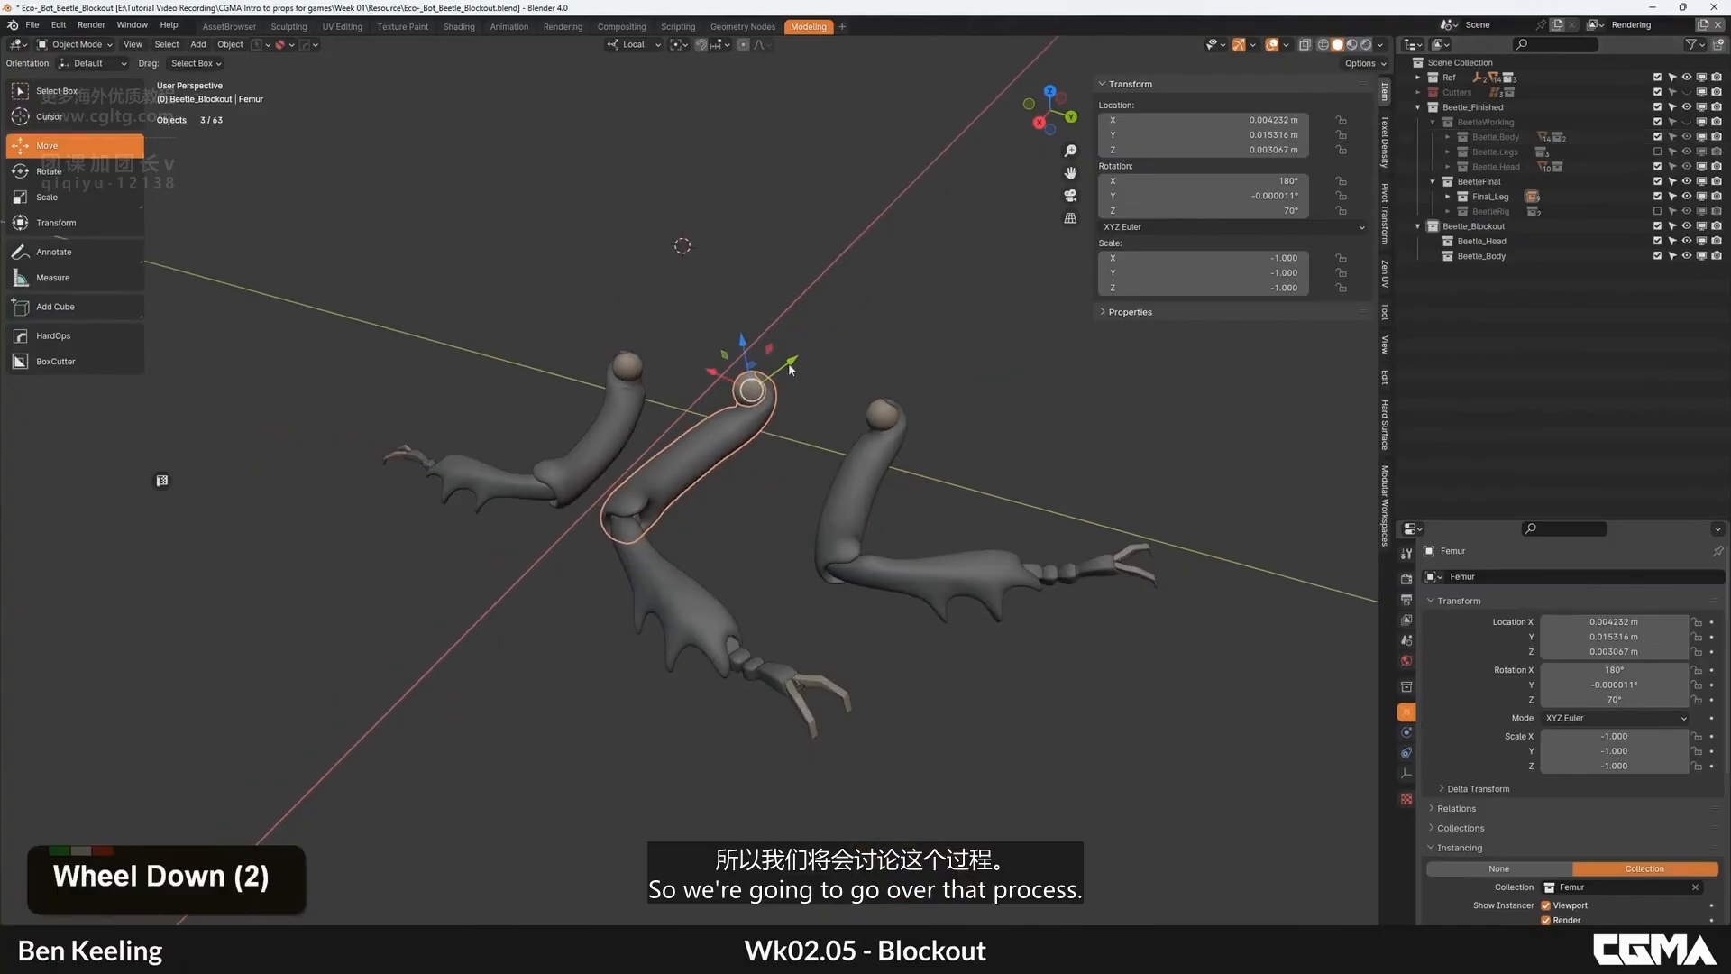
# Step: Show BeetleWorking to review its body and head sub-collections, then collapse BeetleWorking and BeetleFinal and hide Beetle_Finished
pyautogui.click(1686, 122)
pyautogui.click(1506, 137)
pyautogui.click(1501, 166)
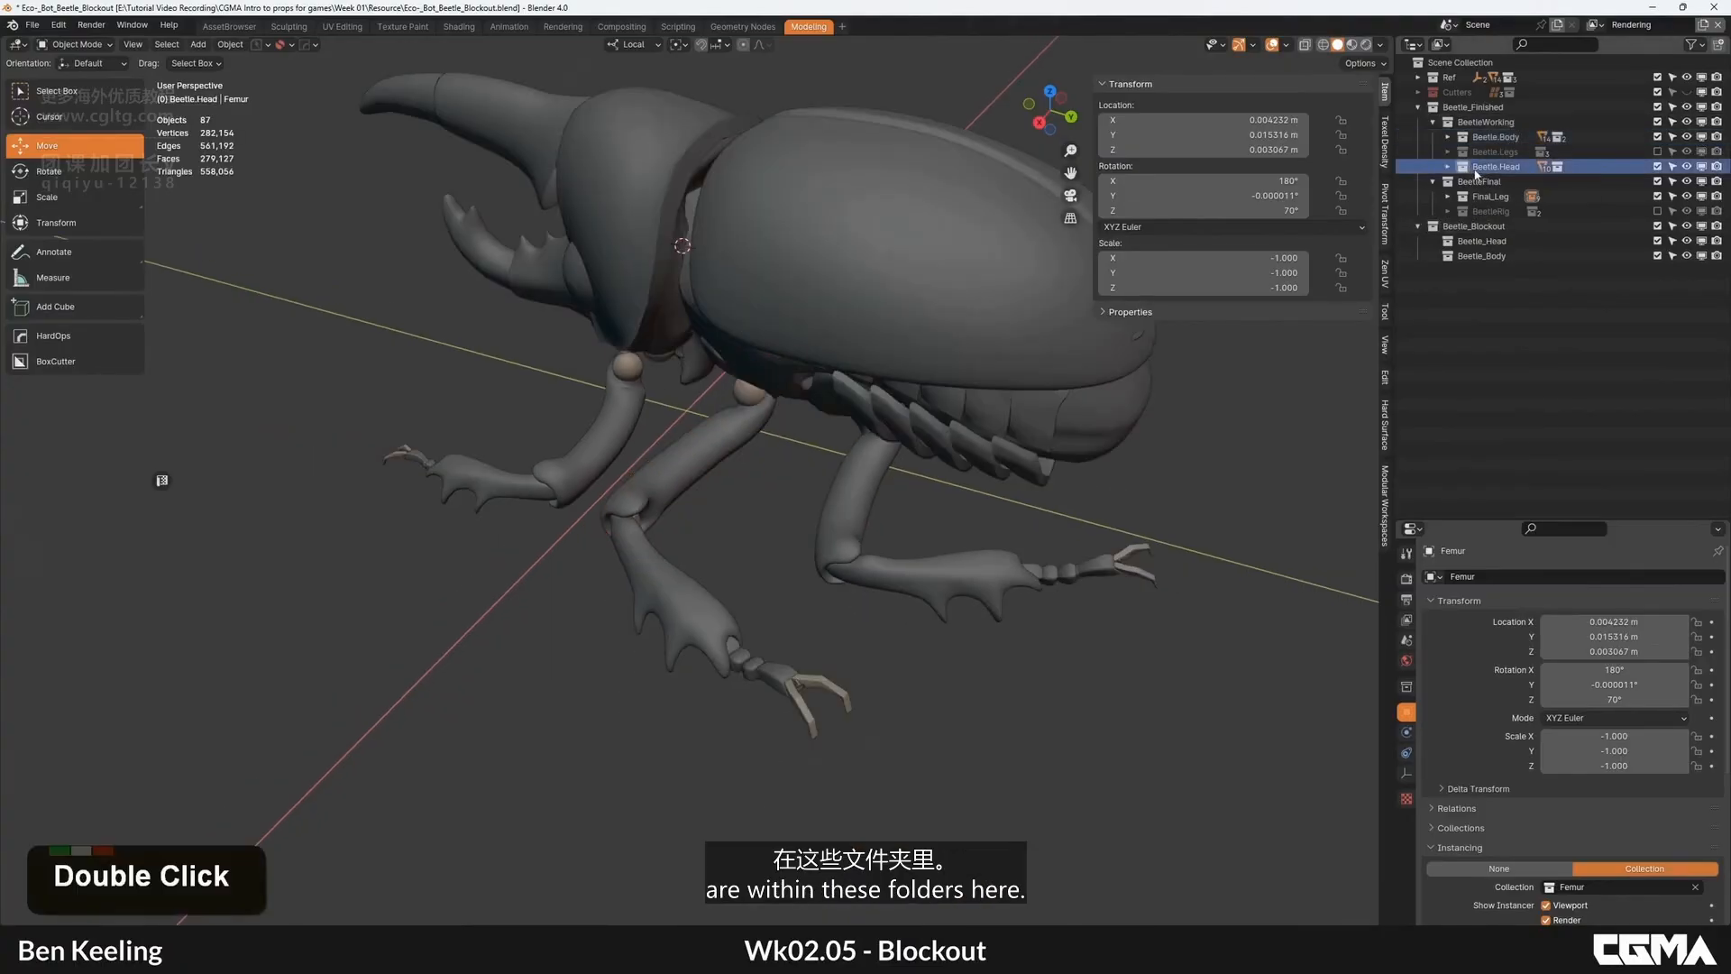
pyautogui.click(1432, 122)
pyautogui.click(1432, 137)
pyautogui.click(1687, 107)
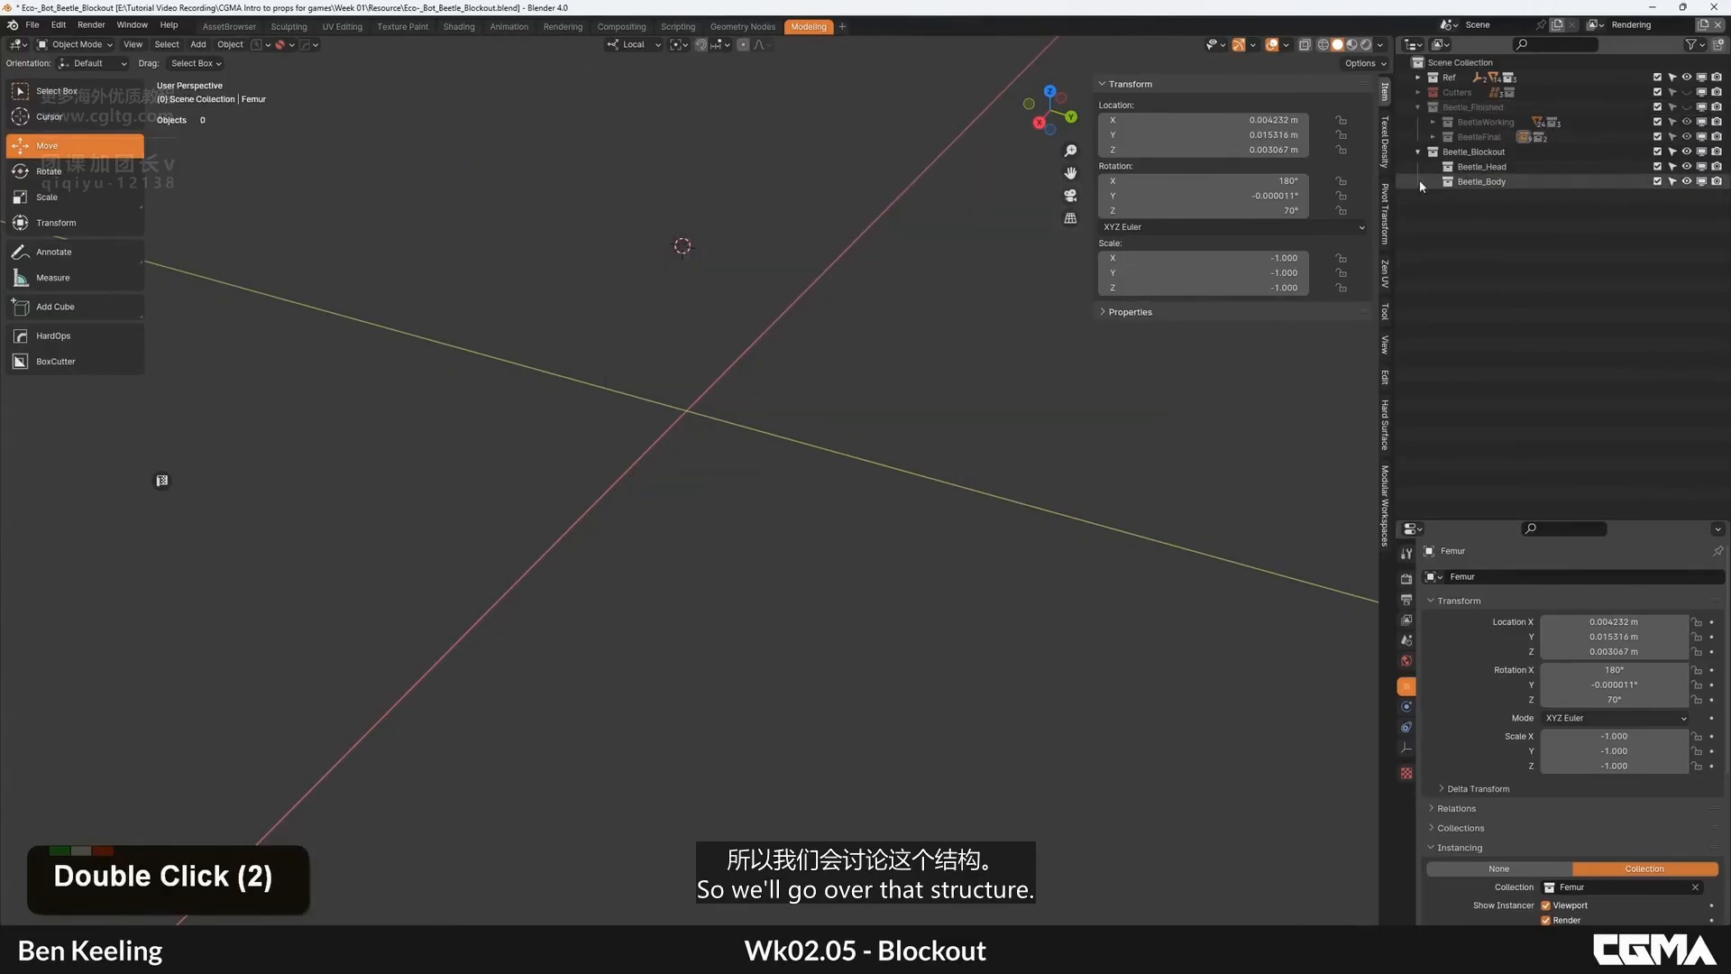
# Step: Create a separate collection directly under the Scene Collection and name it Beetle_Working
pyautogui.rightClick(1488, 155)
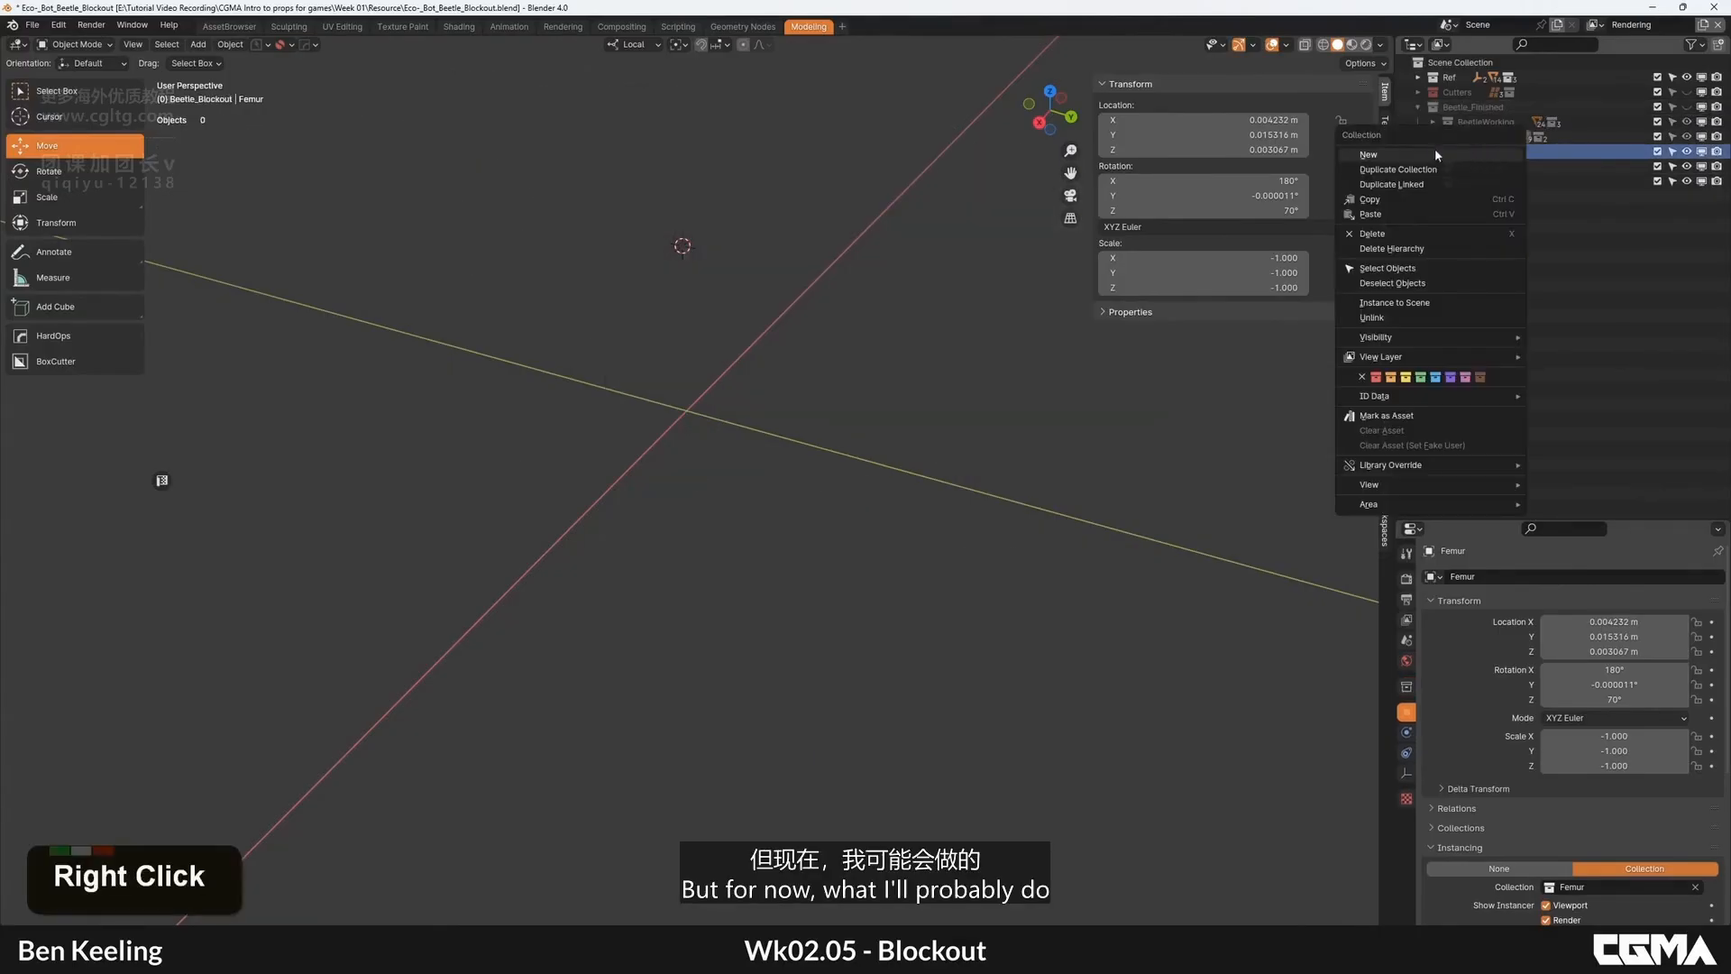
pyautogui.click(1436, 148)
pyautogui.click(1497, 197)
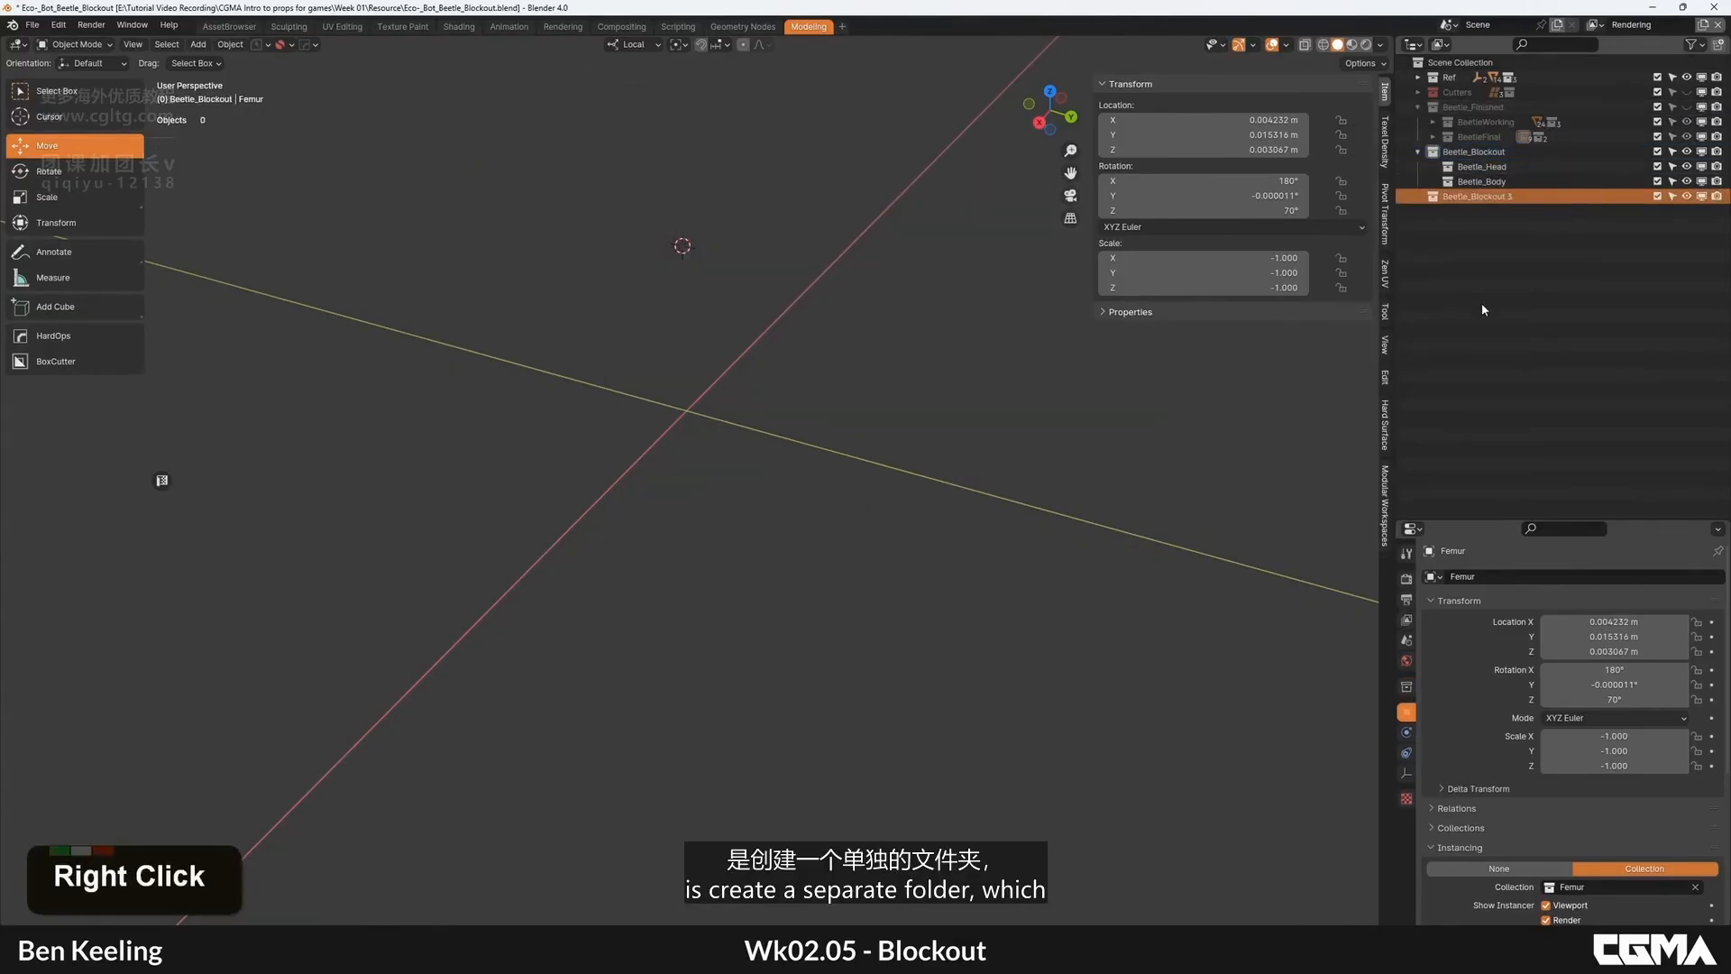
pyautogui.doubleClick(1475, 196)
pyautogui.write('Beetle_Work')
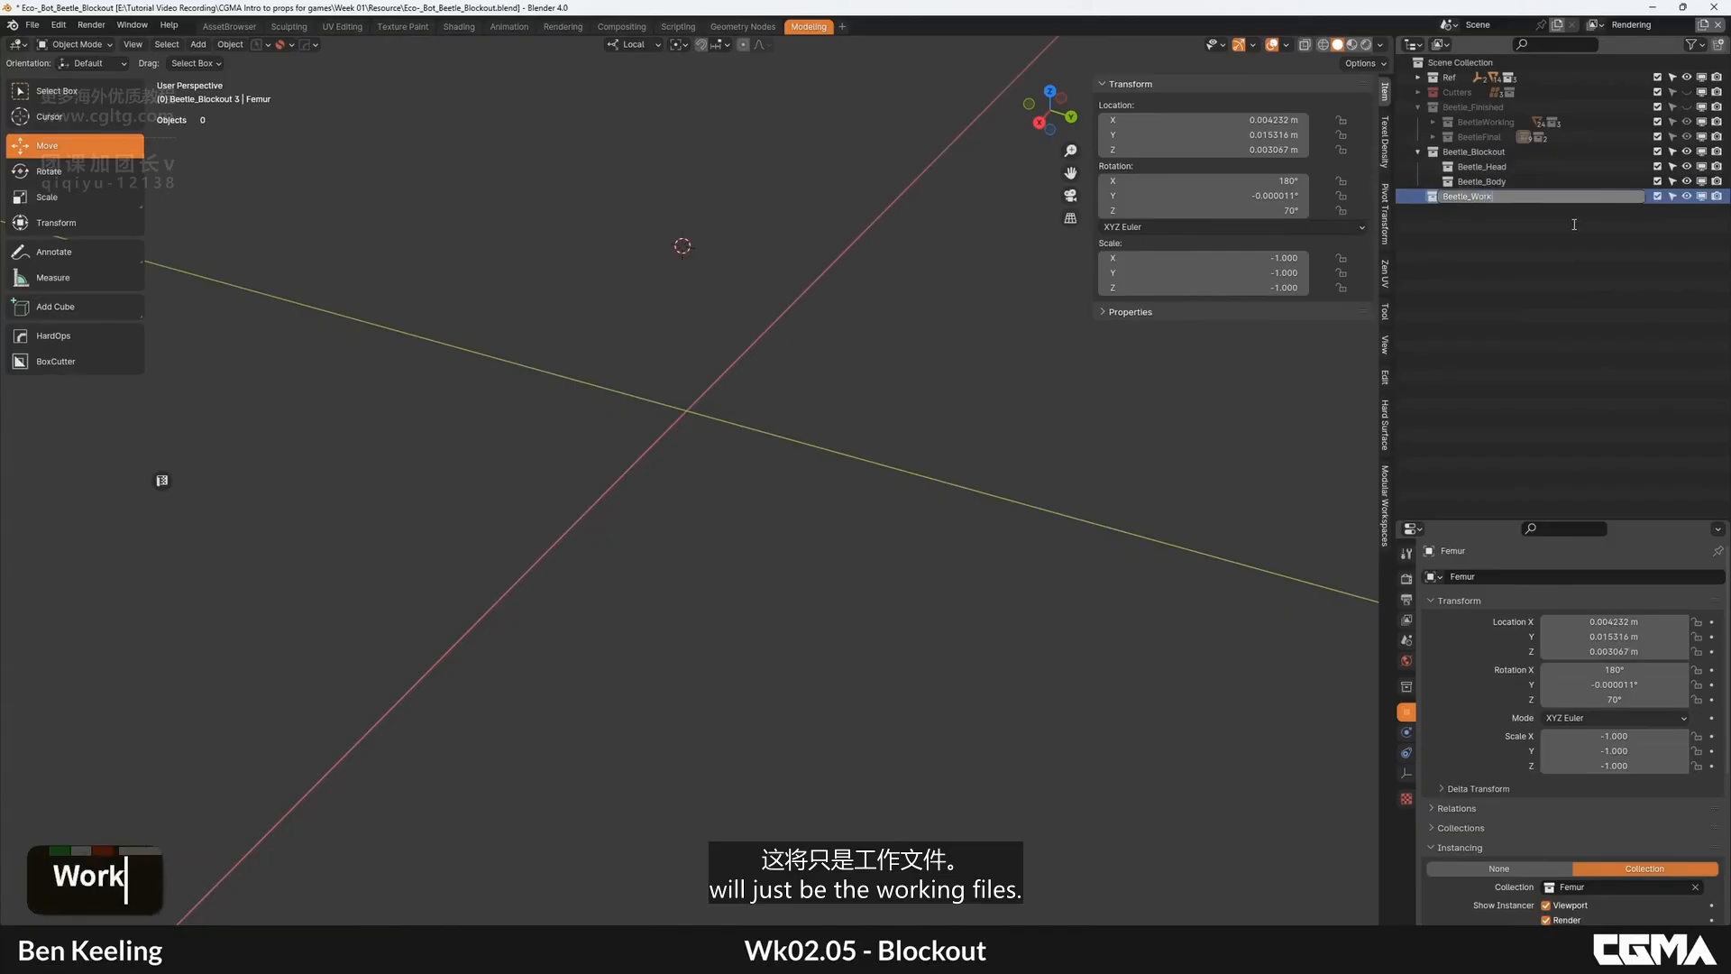
pyautogui.write('ing')
pyautogui.press('Return')
# Step: Add a sub-collection inside Beetle_Working and name it Beetle_Legs, keeping the Beetle_ prefix
pyautogui.rightClick(1490, 197)
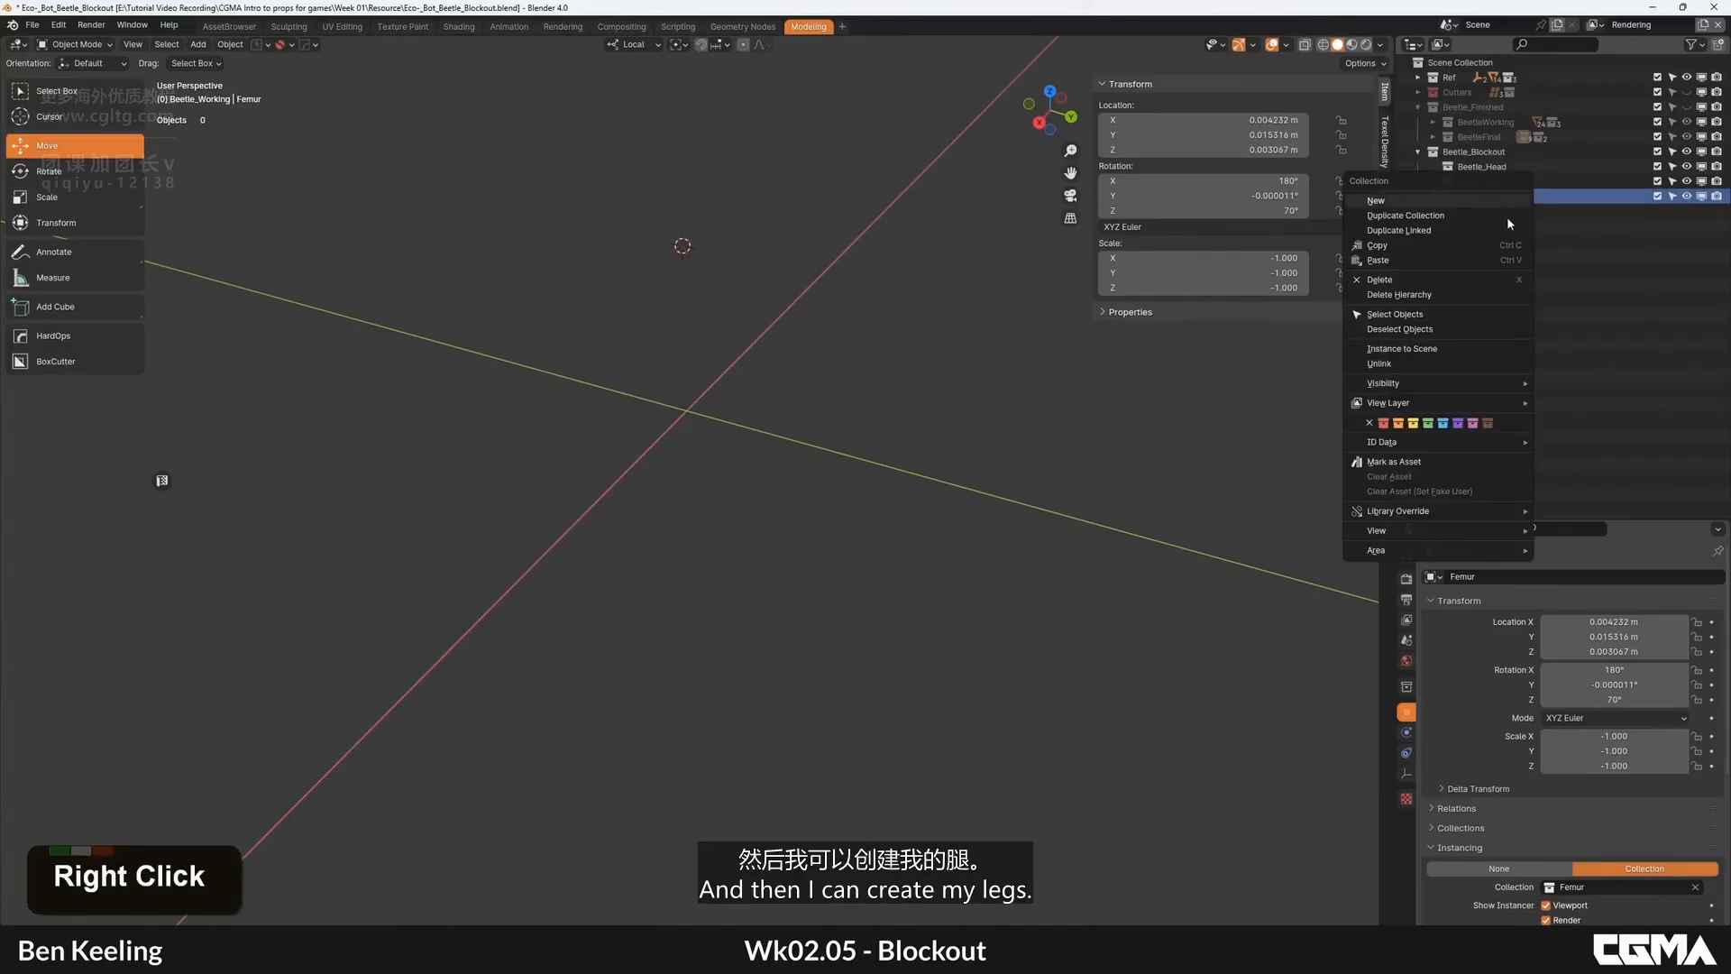
pyautogui.click(1497, 201)
pyautogui.doubleClick(1493, 211)
pyautogui.moveTo(1526, 211); pyautogui.dragTo(1486, 211)
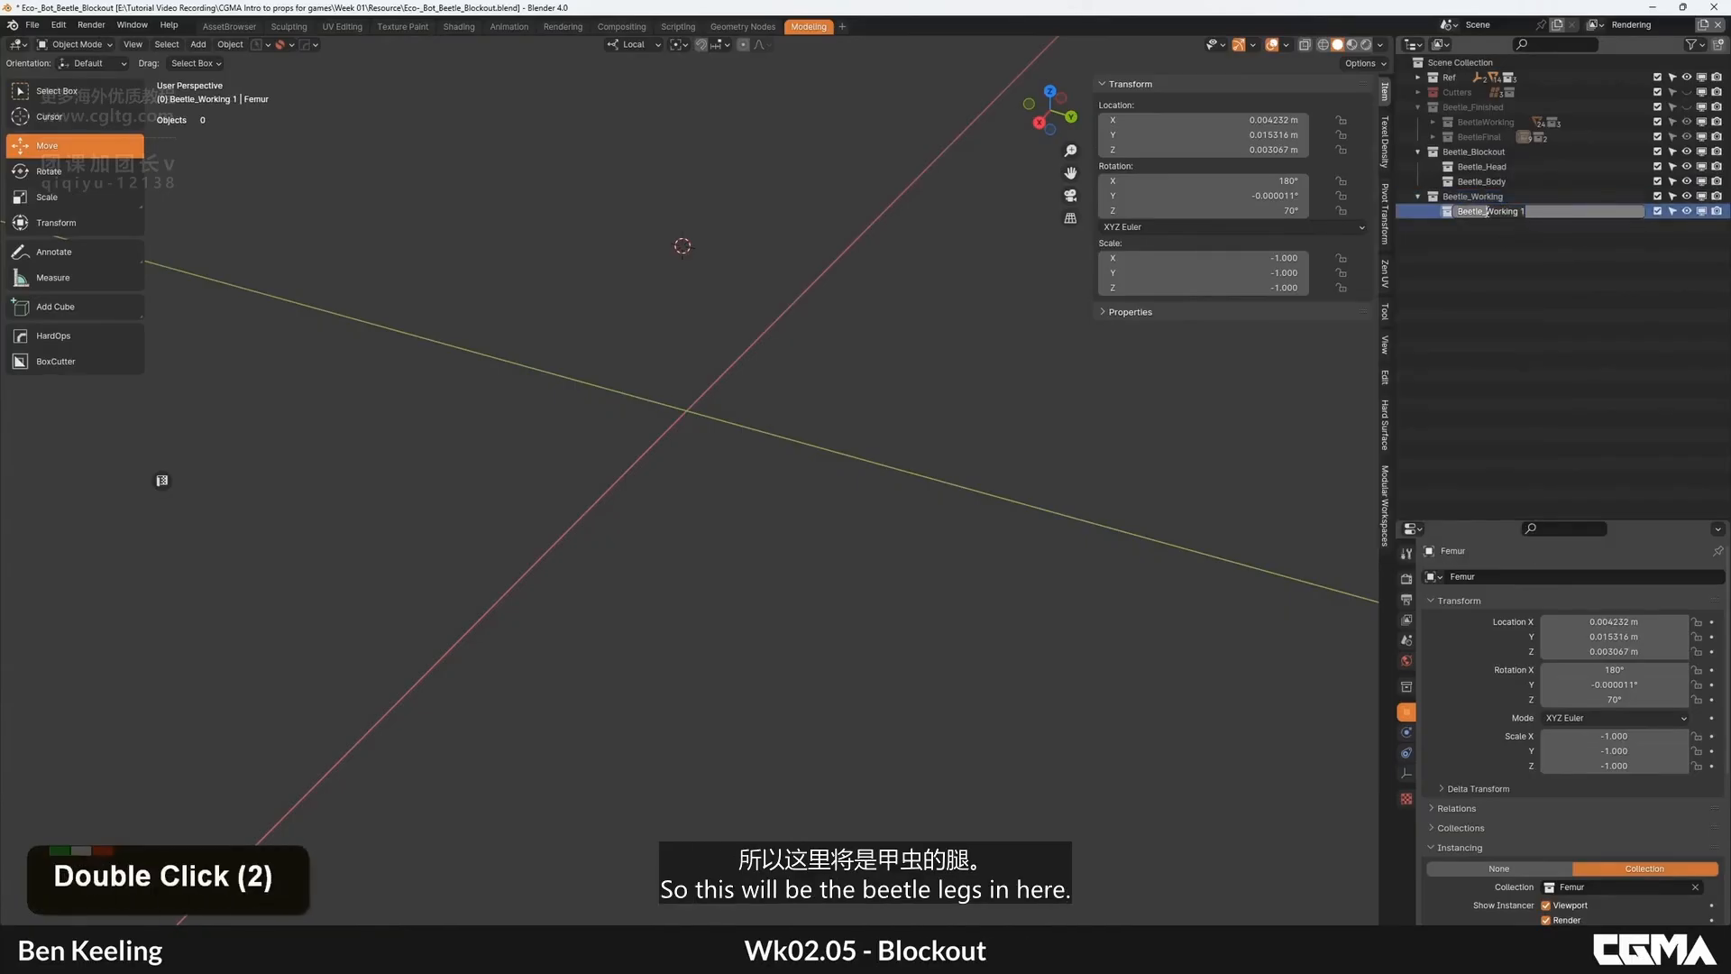
pyautogui.write('Legs')
pyautogui.press('Return')
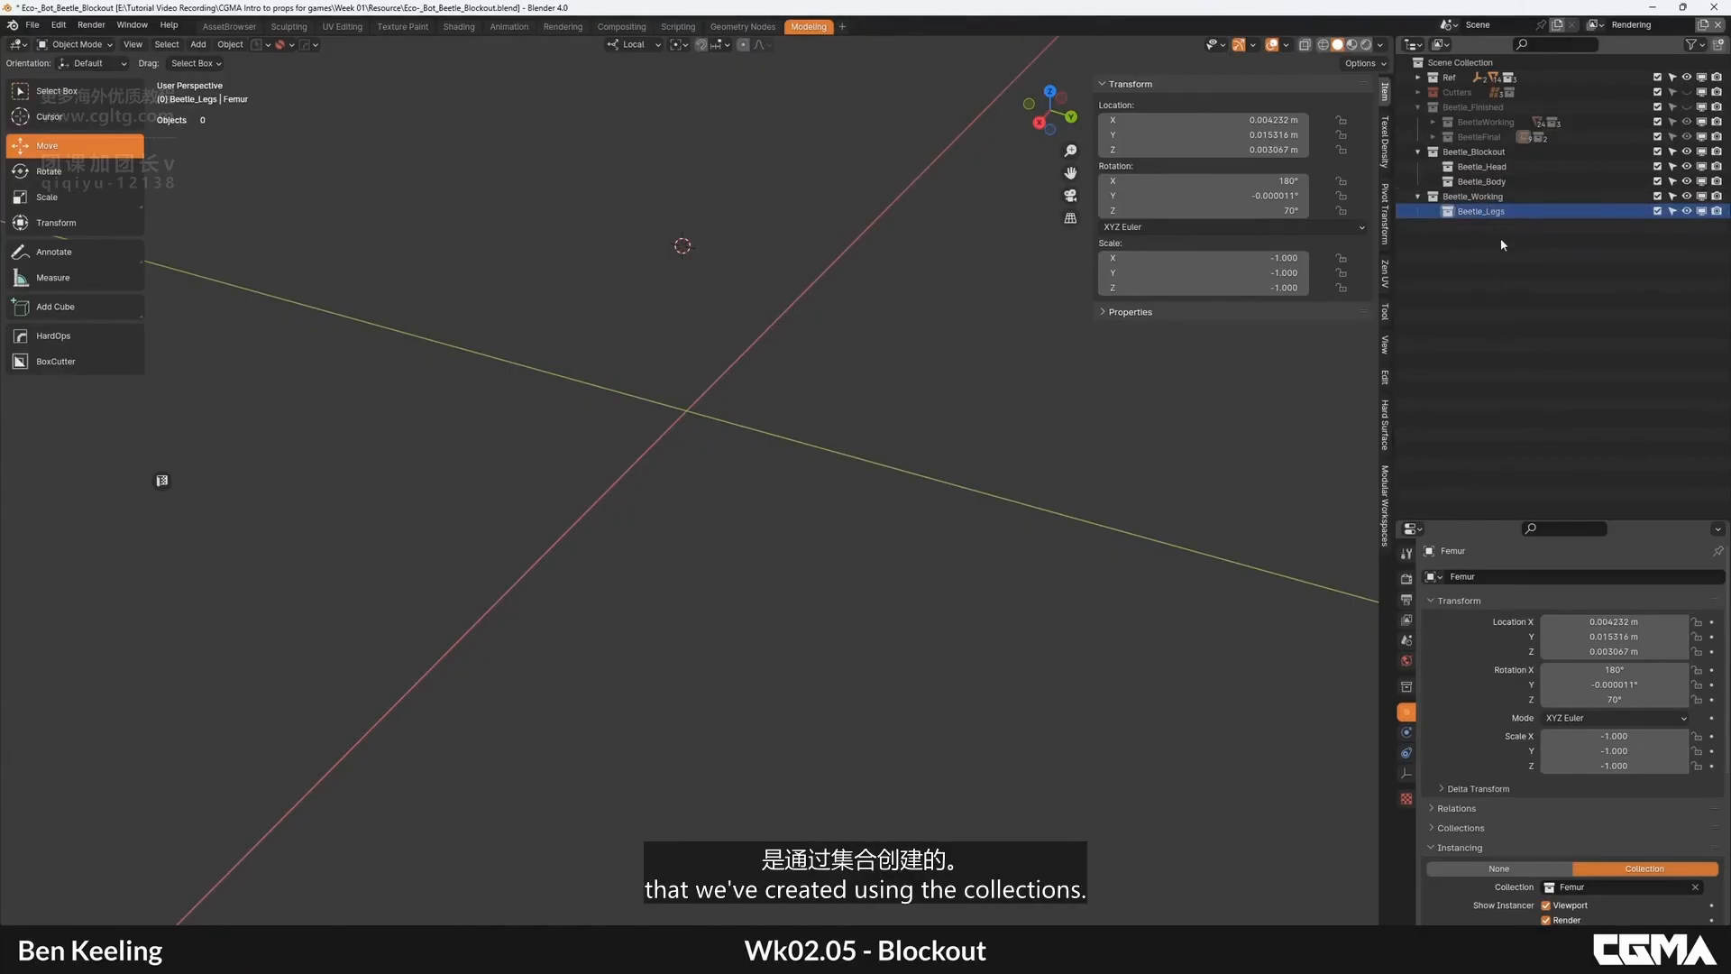
# Step: Make Beetle_Head the active collection and add a mesh cube to it
pyautogui.click(1482, 167)
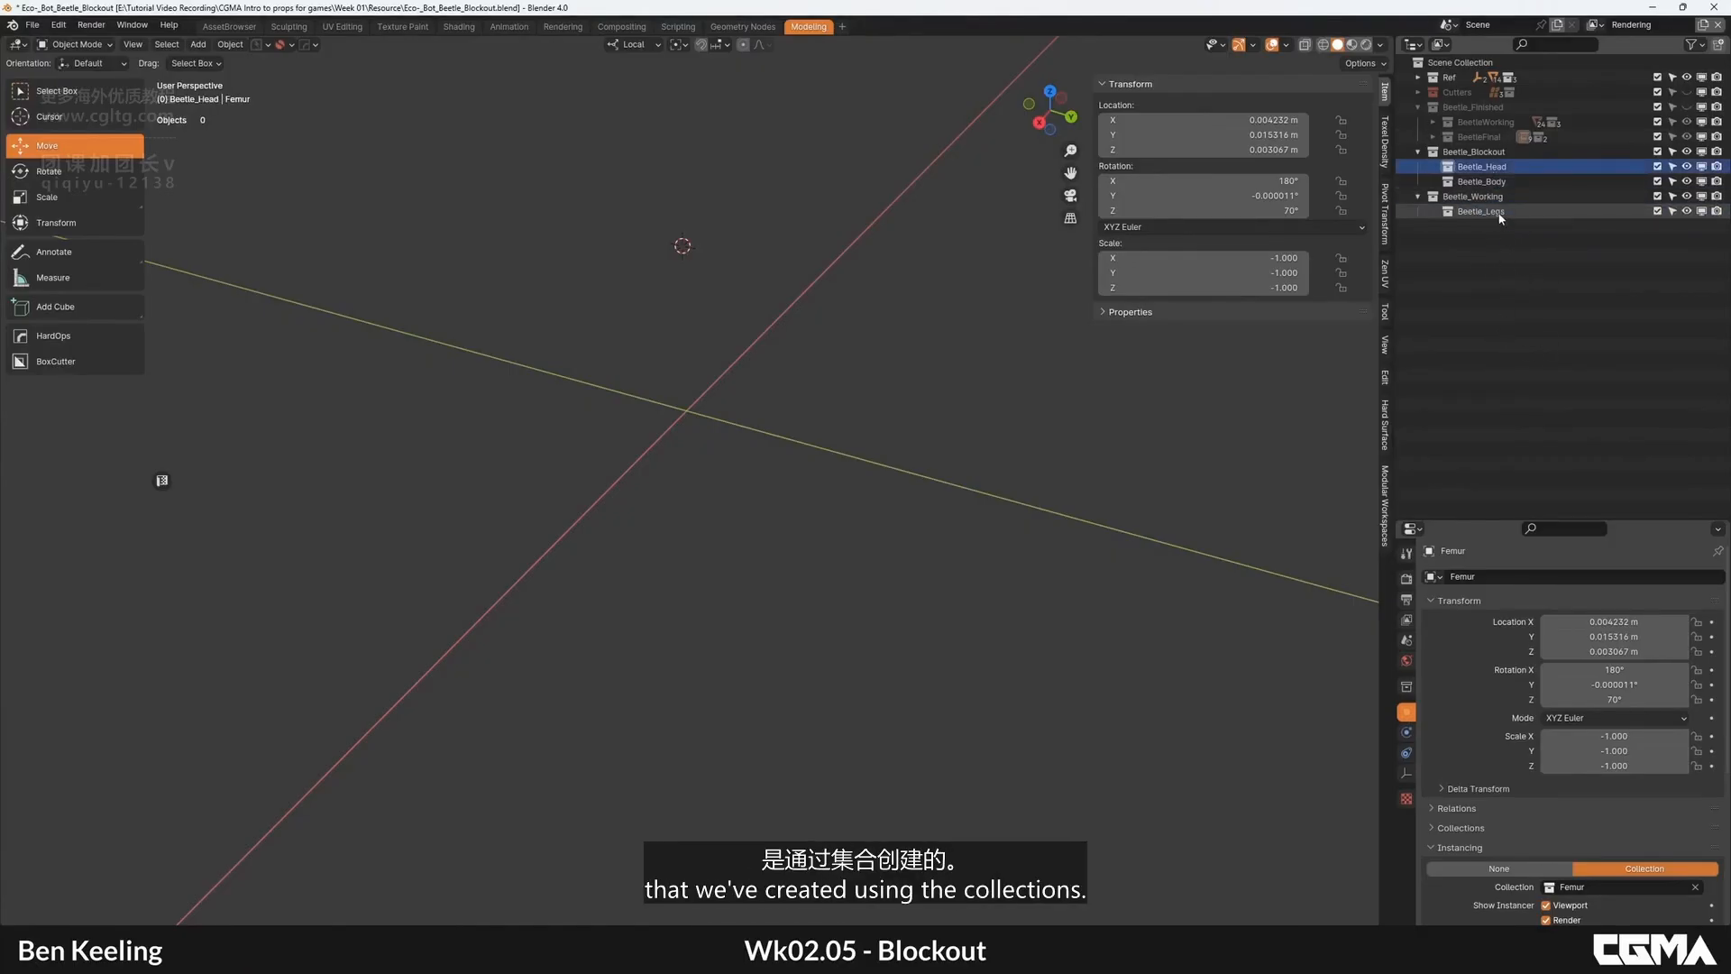
pyautogui.moveTo(1012, 328); pyautogui.dragTo(1008, 424, button='middle')
pyautogui.scroll(-2, 880, 399)
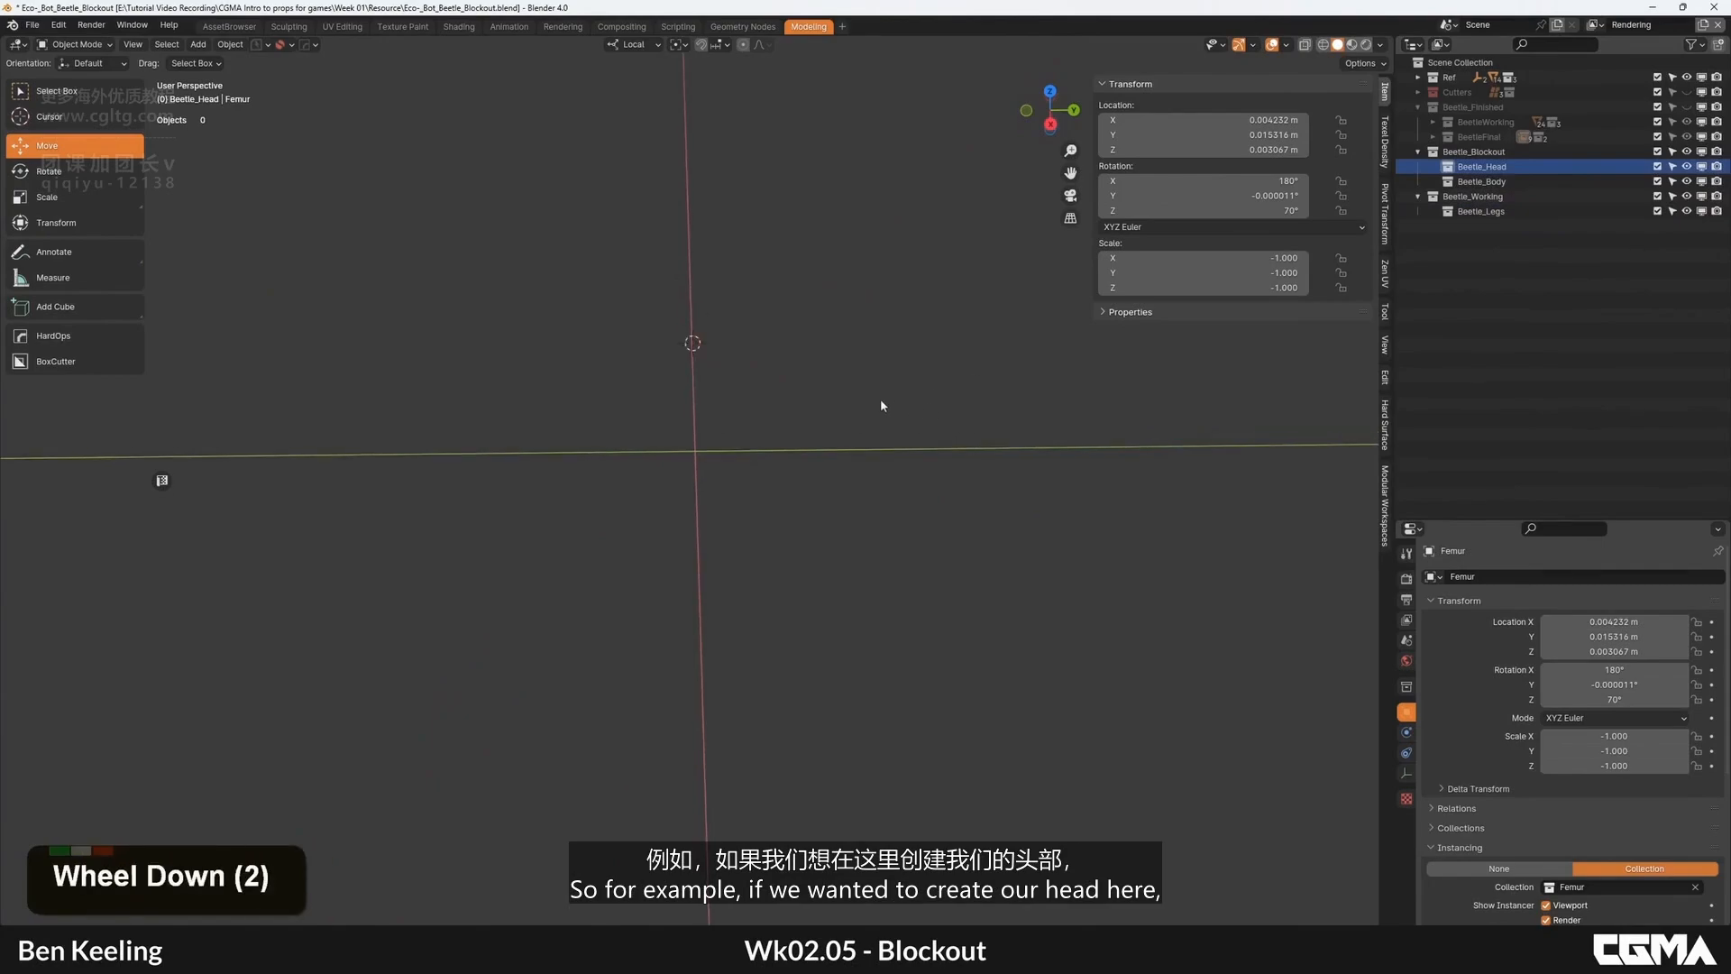
pyautogui.scroll(3, 954, 371)
pyautogui.moveTo(954, 371); pyautogui.dragTo(916, 409, button='middle')
pyautogui.hotkey('shift', 'a')
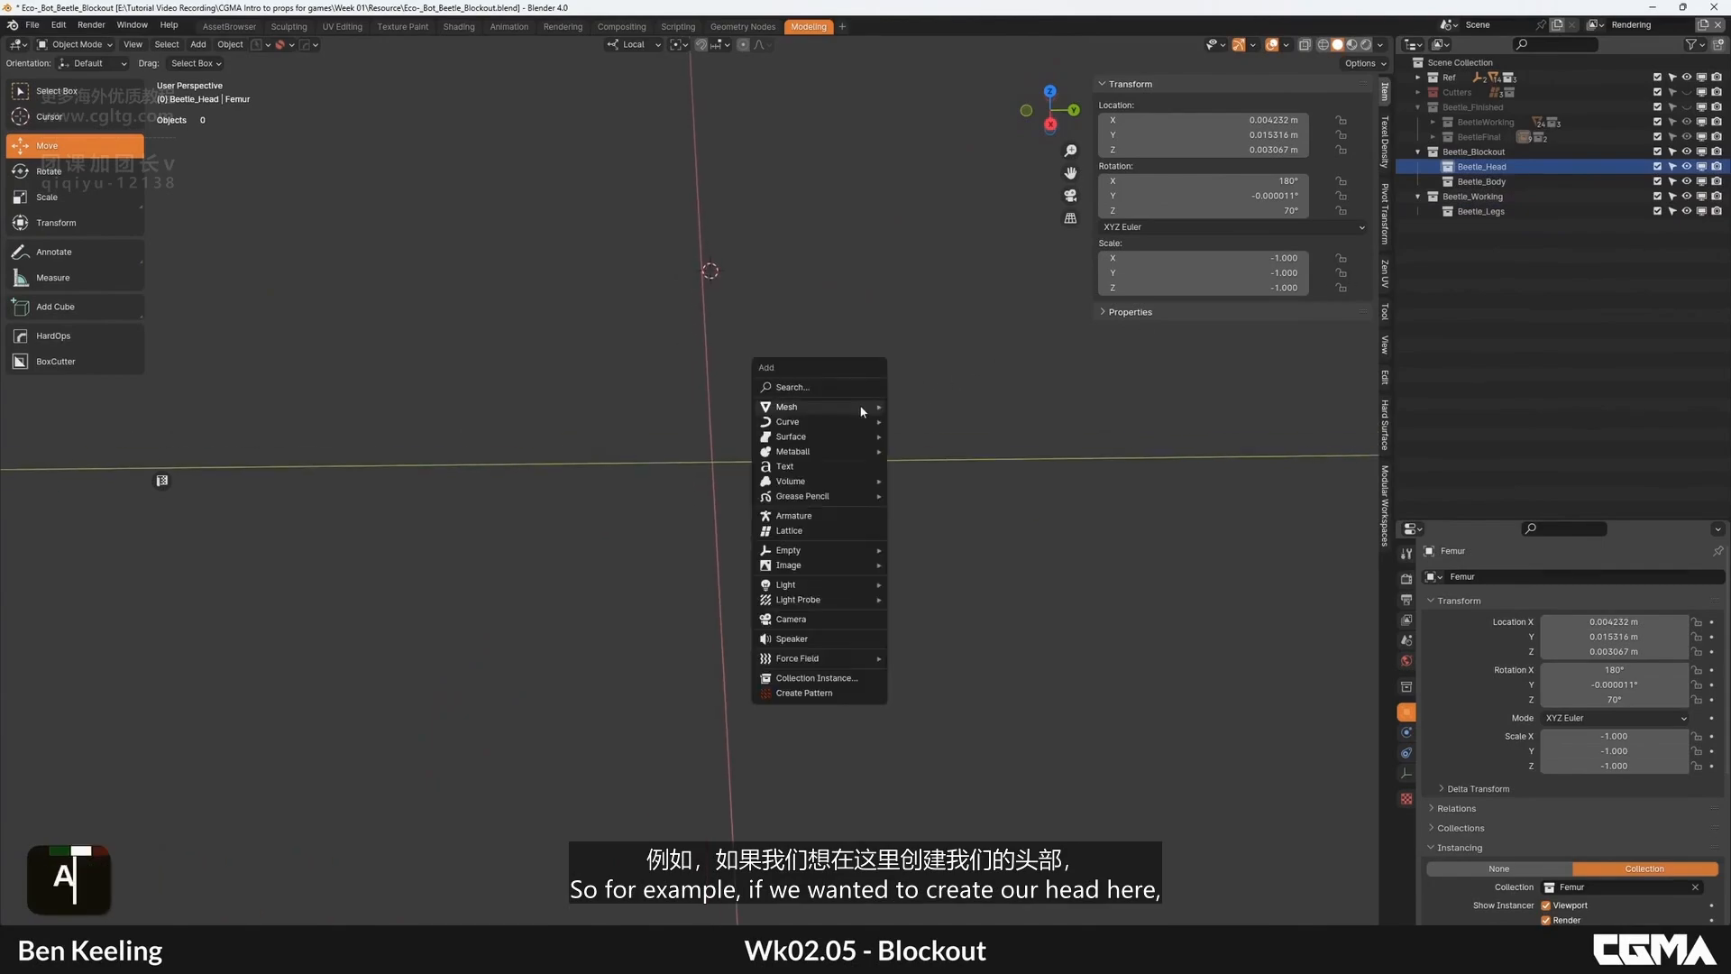
pyautogui.moveTo(863, 411)
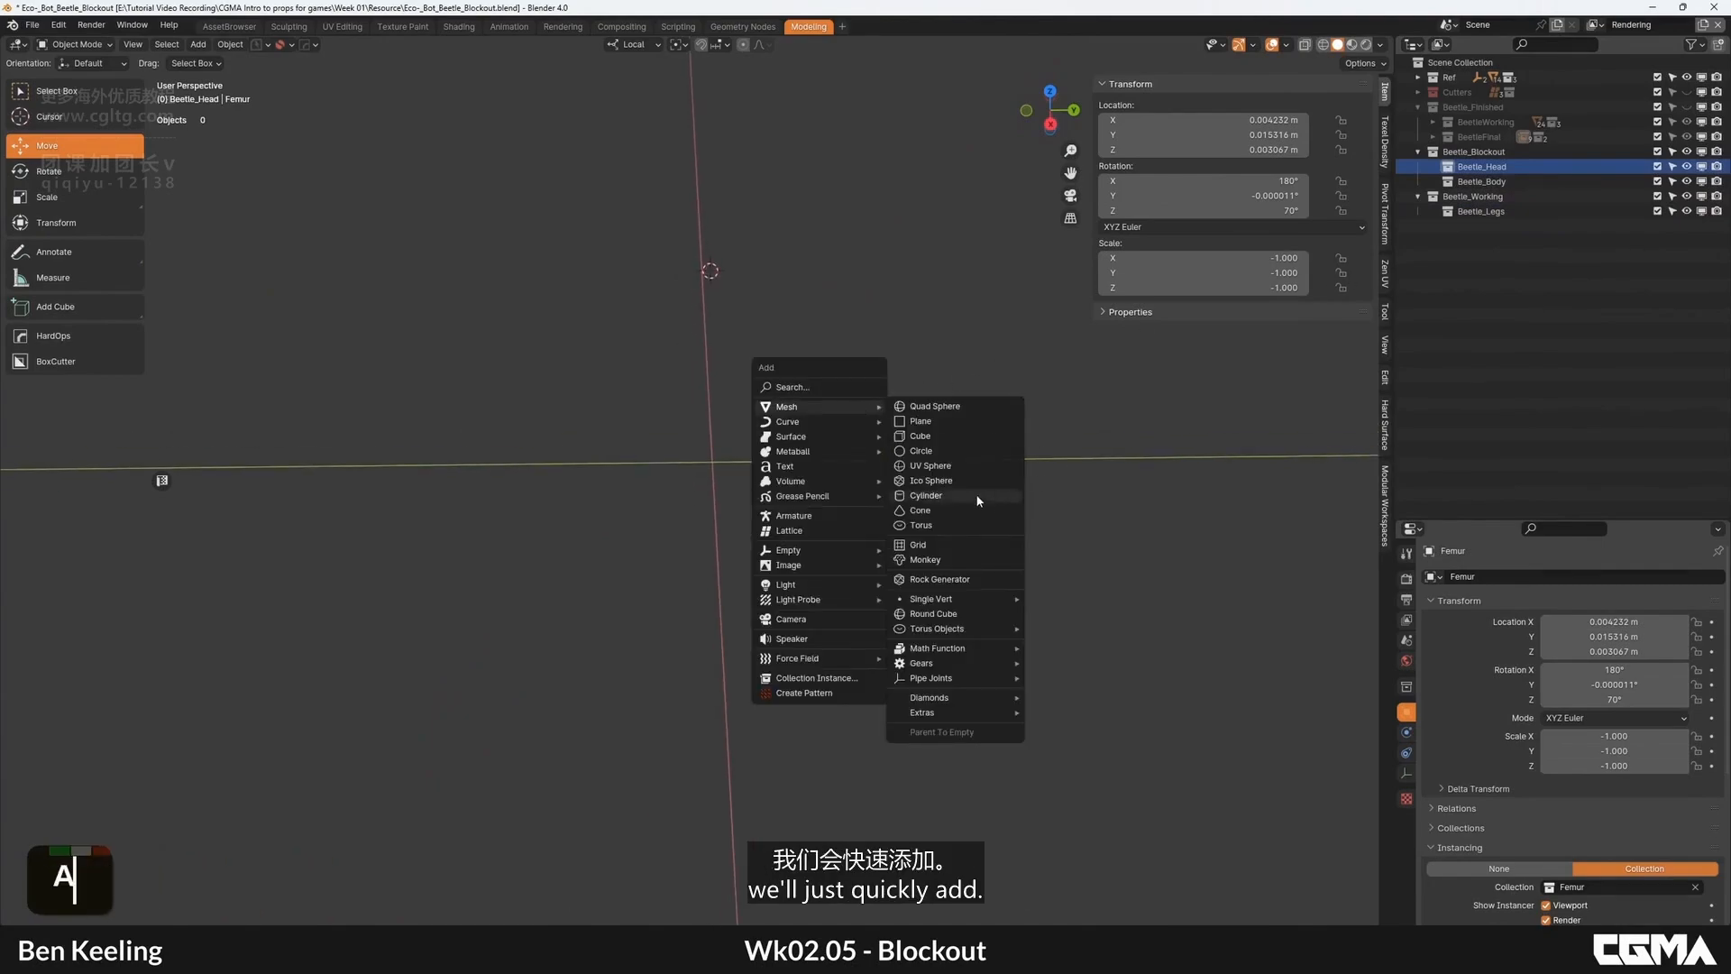
pyautogui.click(955, 438)
pyautogui.scroll(-5, 857, 414)
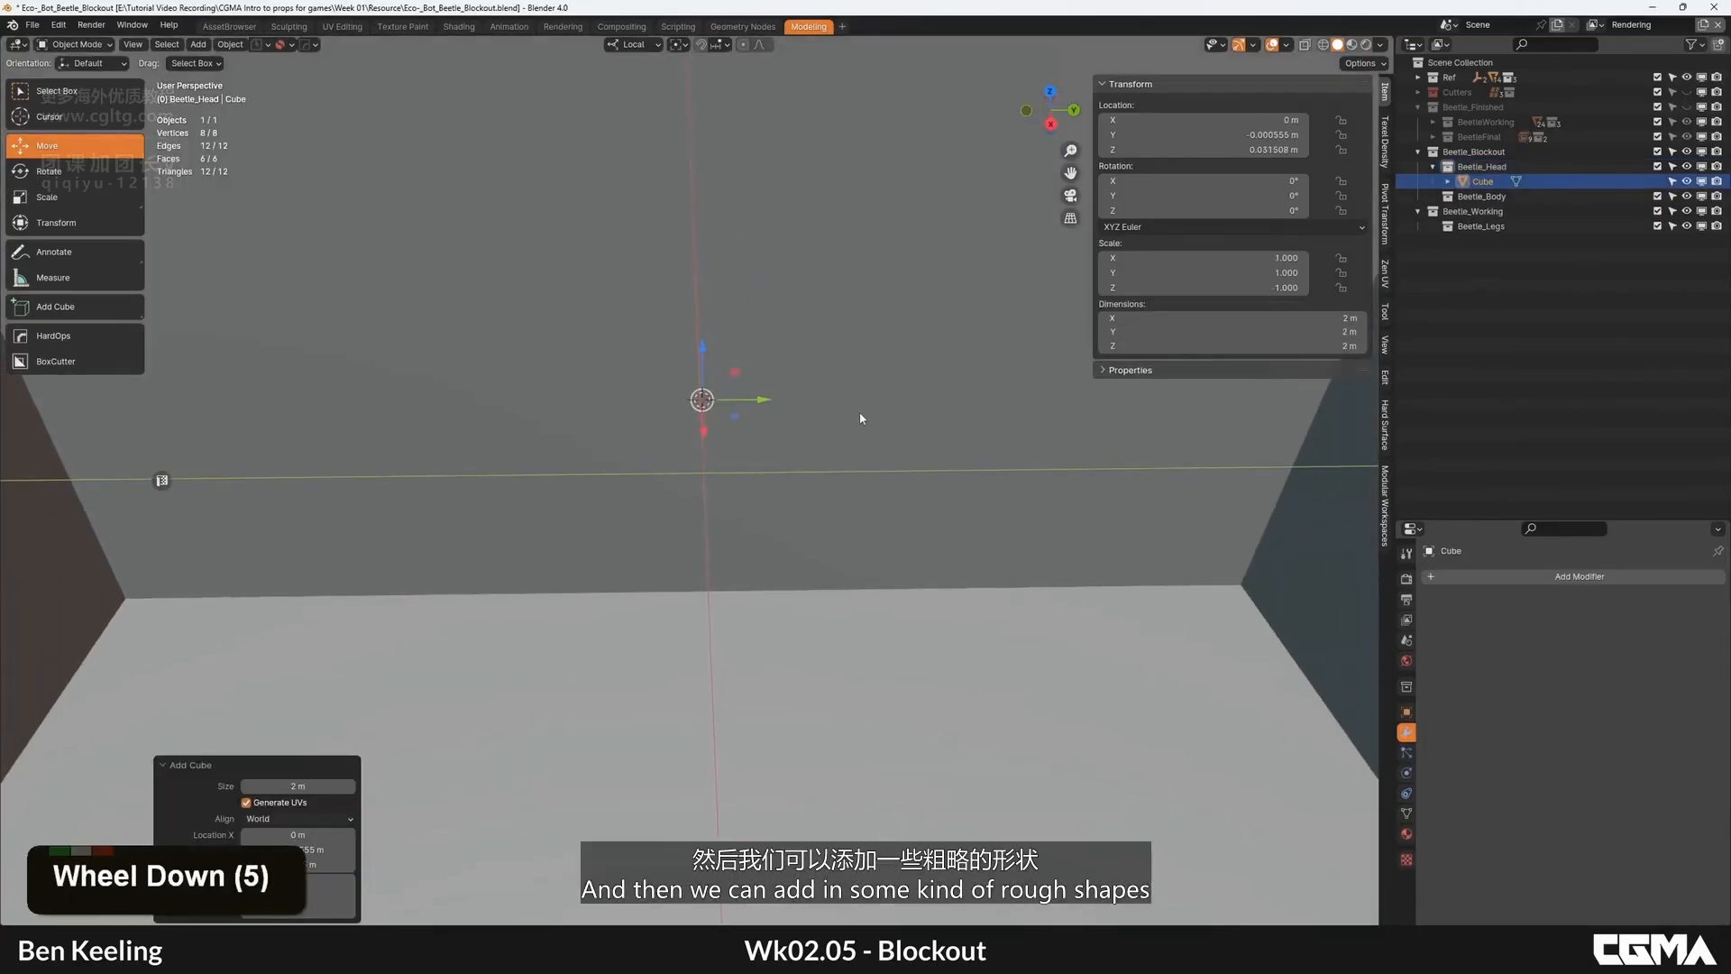
# Step: Scale the new cube down uniformly to about 0.14 m per side
pyautogui.press('s')
pyautogui.scroll(-1, 721, 460)
pyautogui.click(749, 441)
pyautogui.scroll(-4, 788, 410)
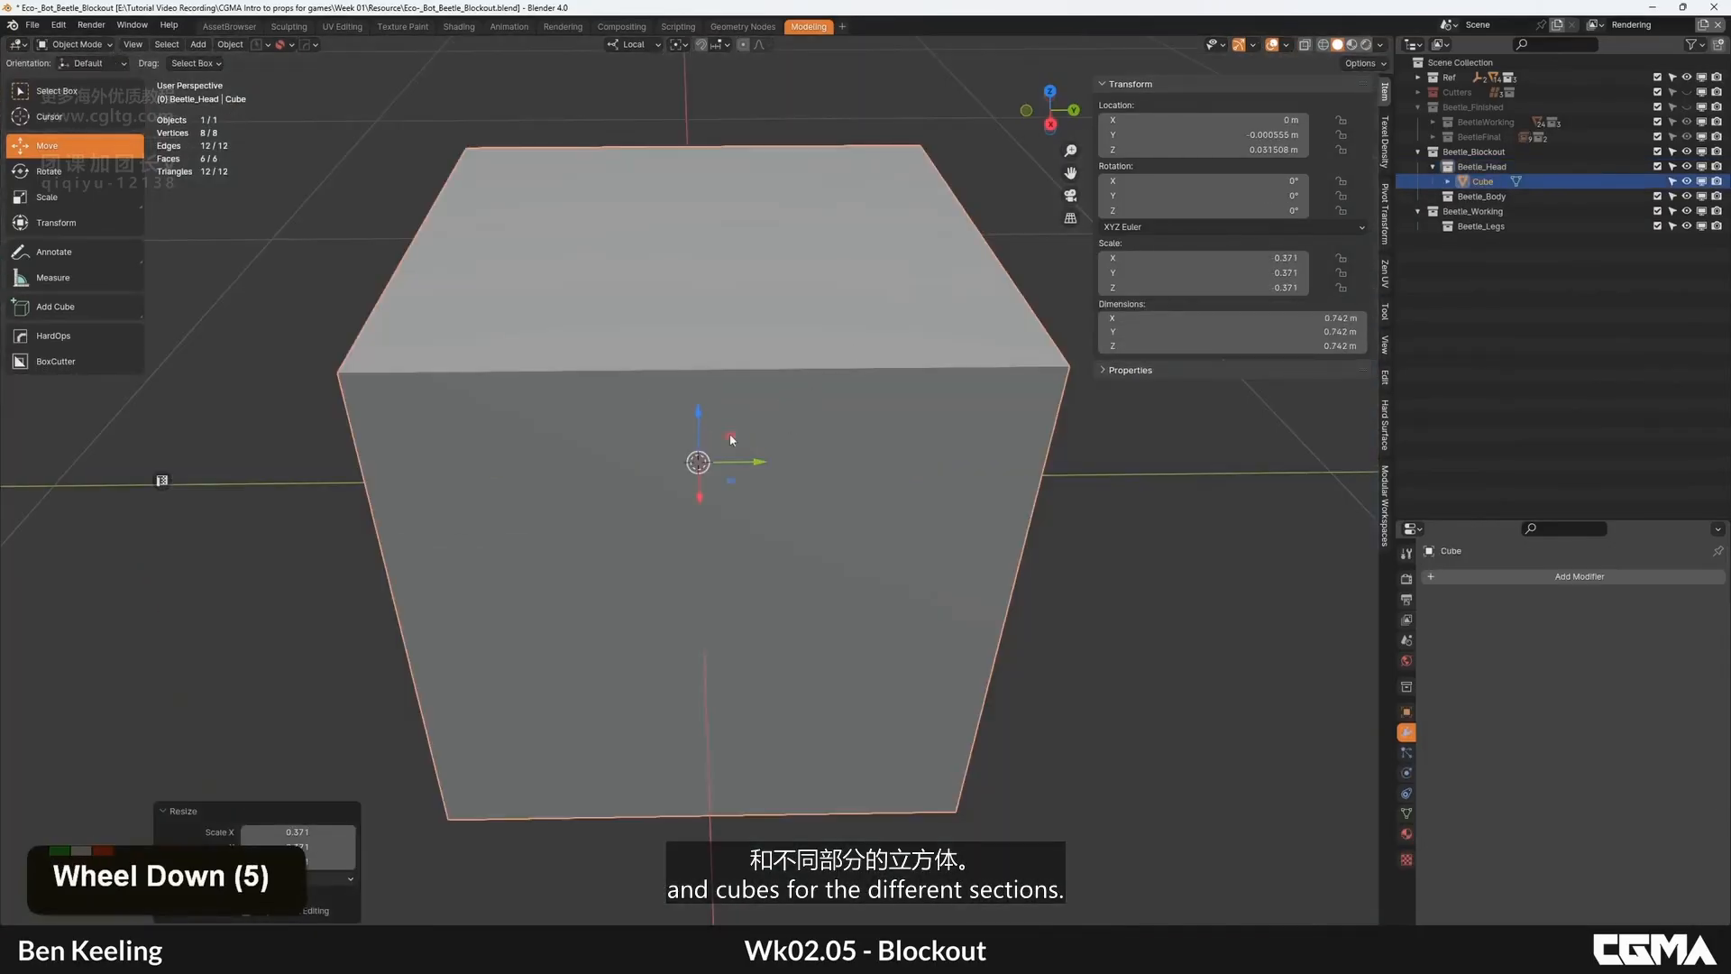
pyautogui.press('s')
pyautogui.click(753, 464)
# Step: In the right orthographic view, shrink the cube to about 0.085 m and move it forward and up from the origin
pyautogui.press('`')
pyautogui.click(881, 521)
pyautogui.scroll(5, 756, 476)
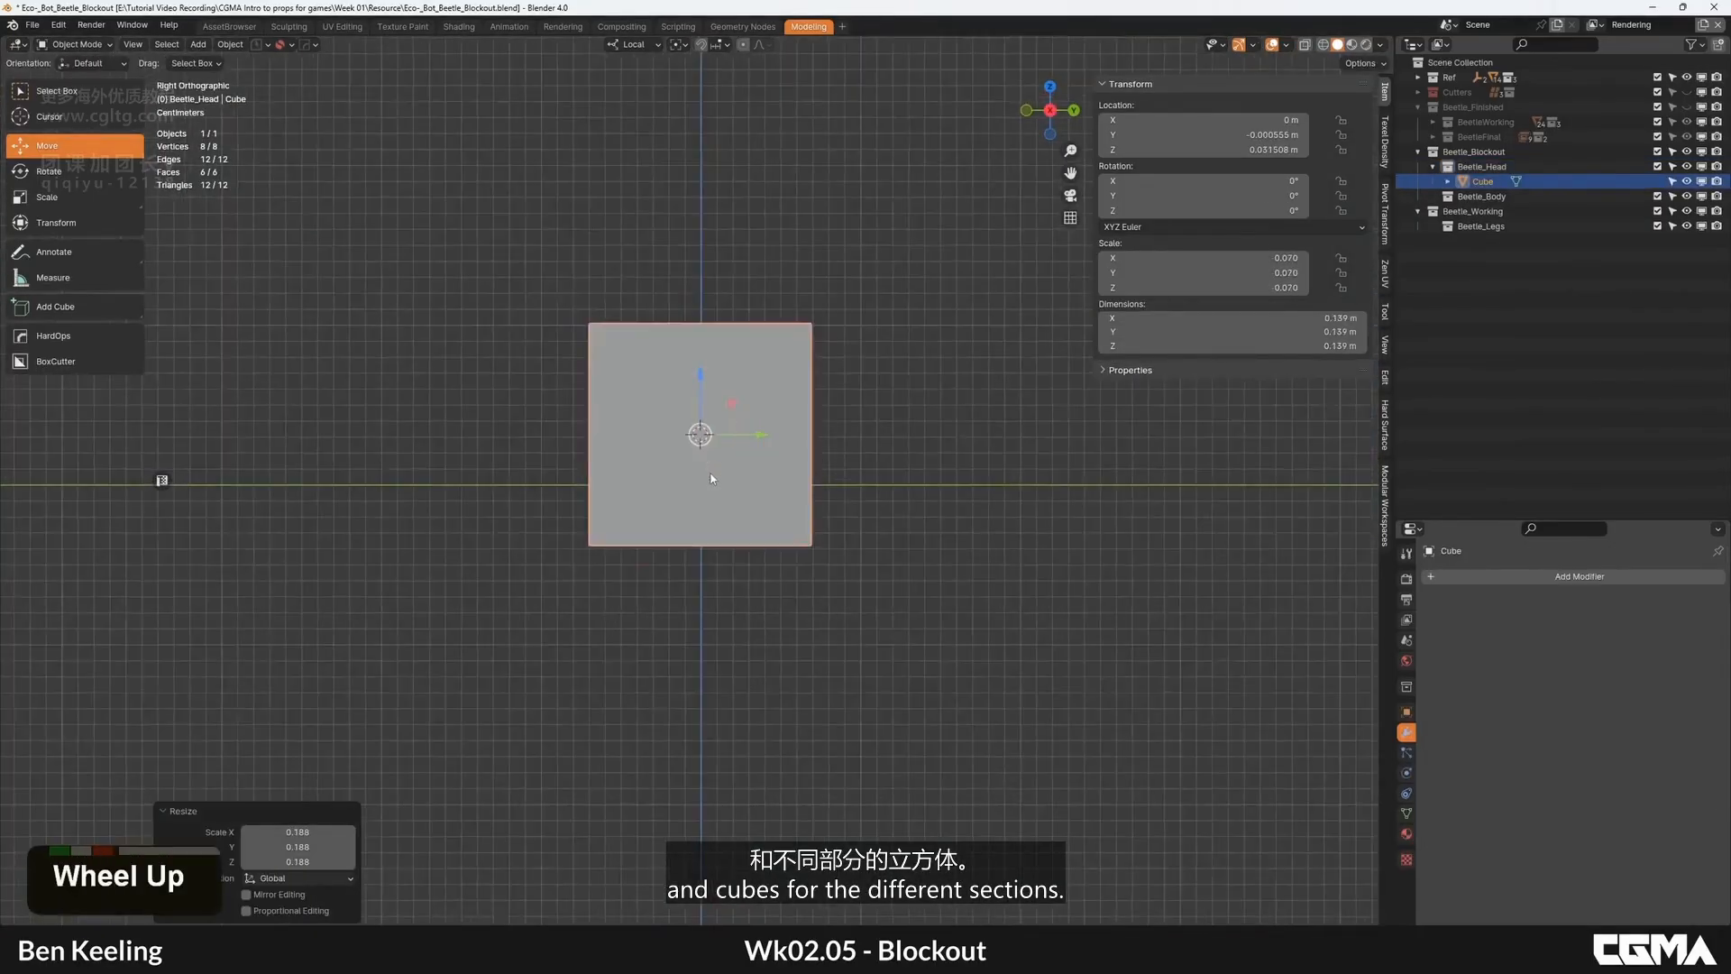
pyautogui.scroll(-3, 756, 476)
pyautogui.press('s')
pyautogui.click(760, 424)
pyautogui.press('g')
pyautogui.click(694, 381)
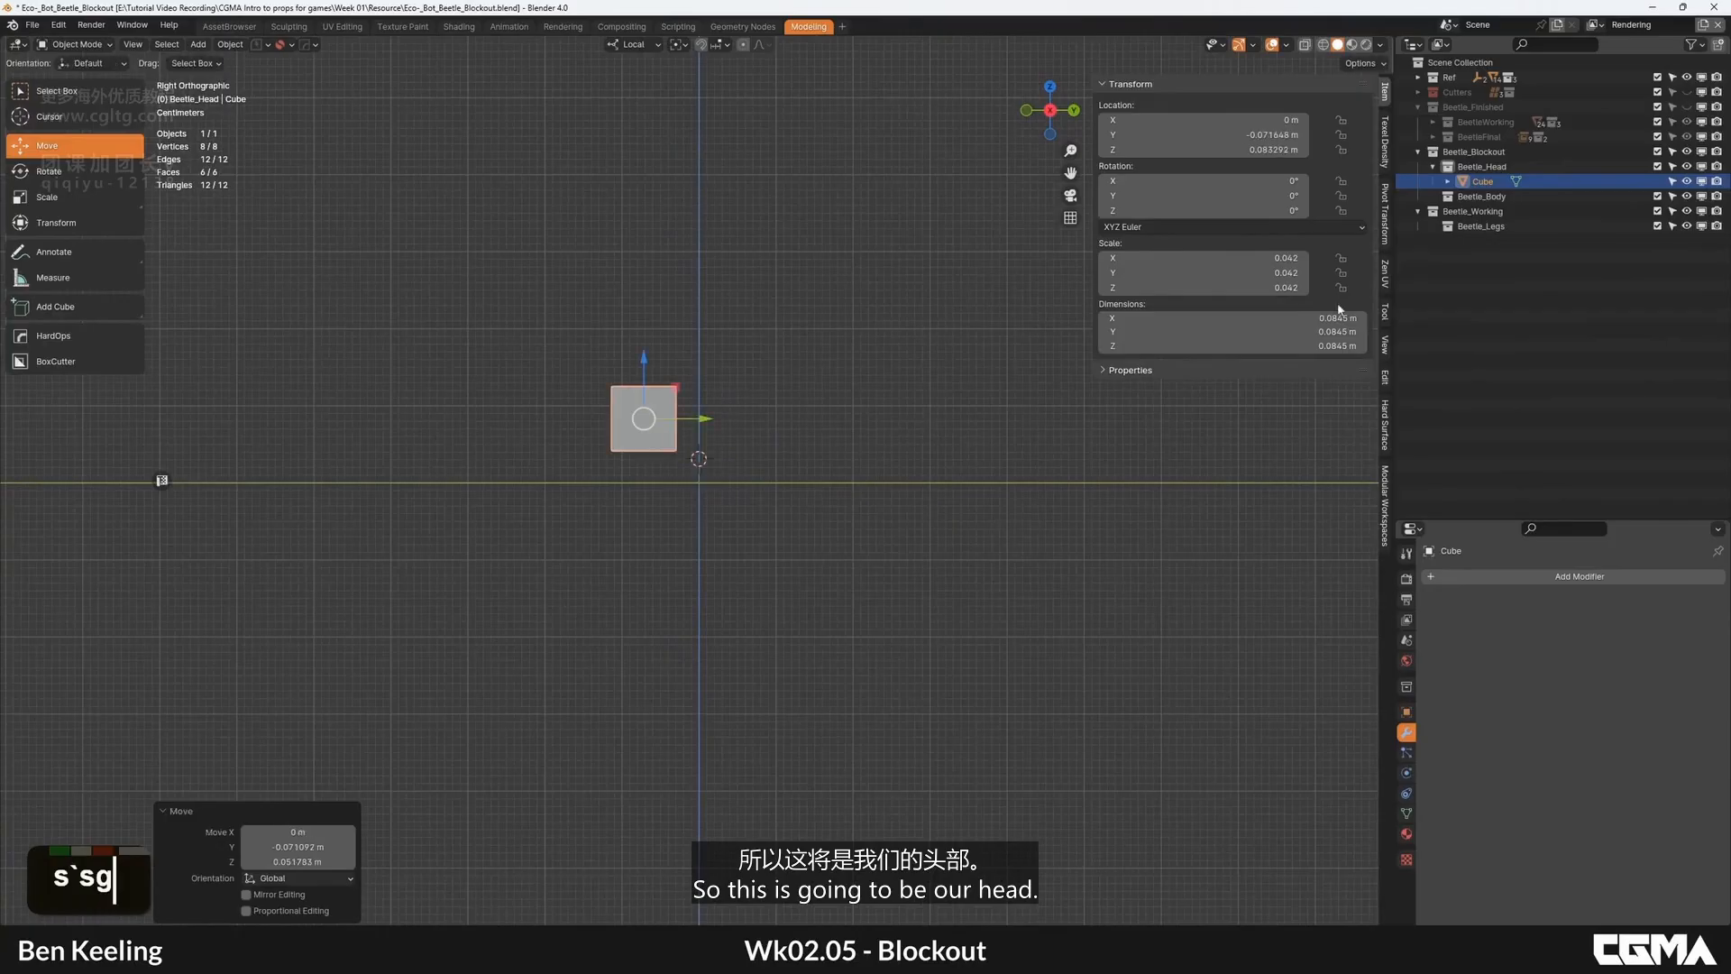
# Step: Display Beetle_Finished for scale, then shrink the cube to about 0.041 m and place it over the beetle's head
pyautogui.click(1687, 106)
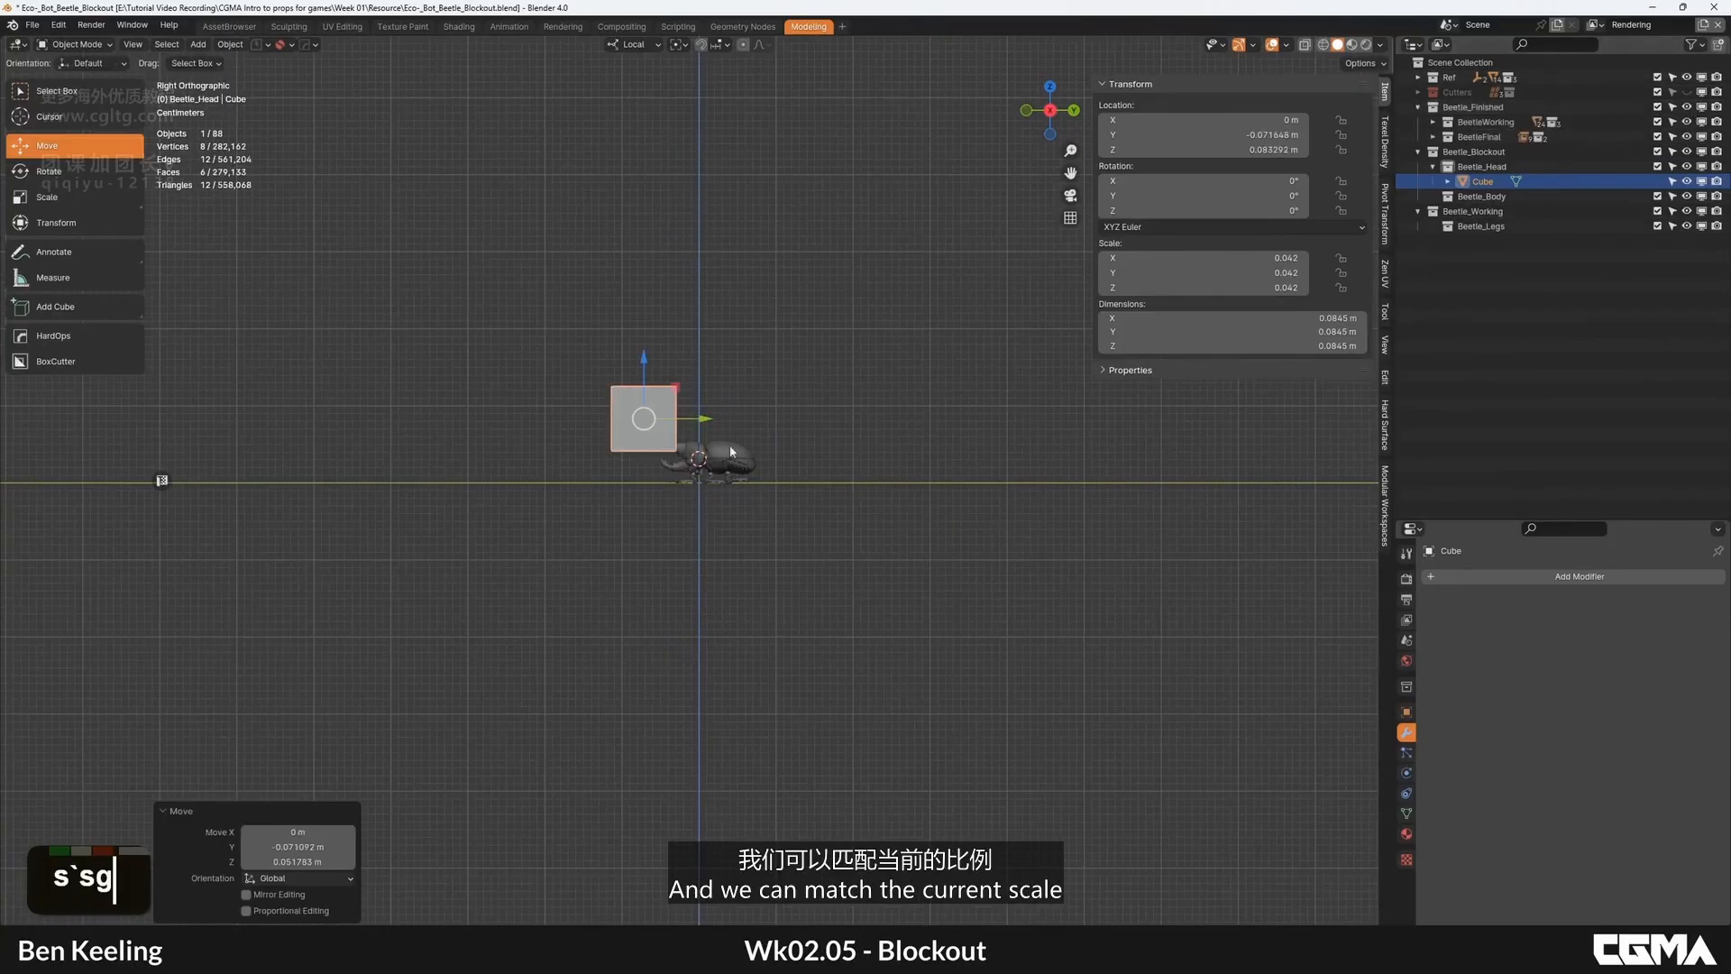
pyautogui.scroll(2, 729, 390)
pyautogui.press('s')
pyautogui.click(631, 321)
pyautogui.press('g')
pyautogui.click(794, 451)
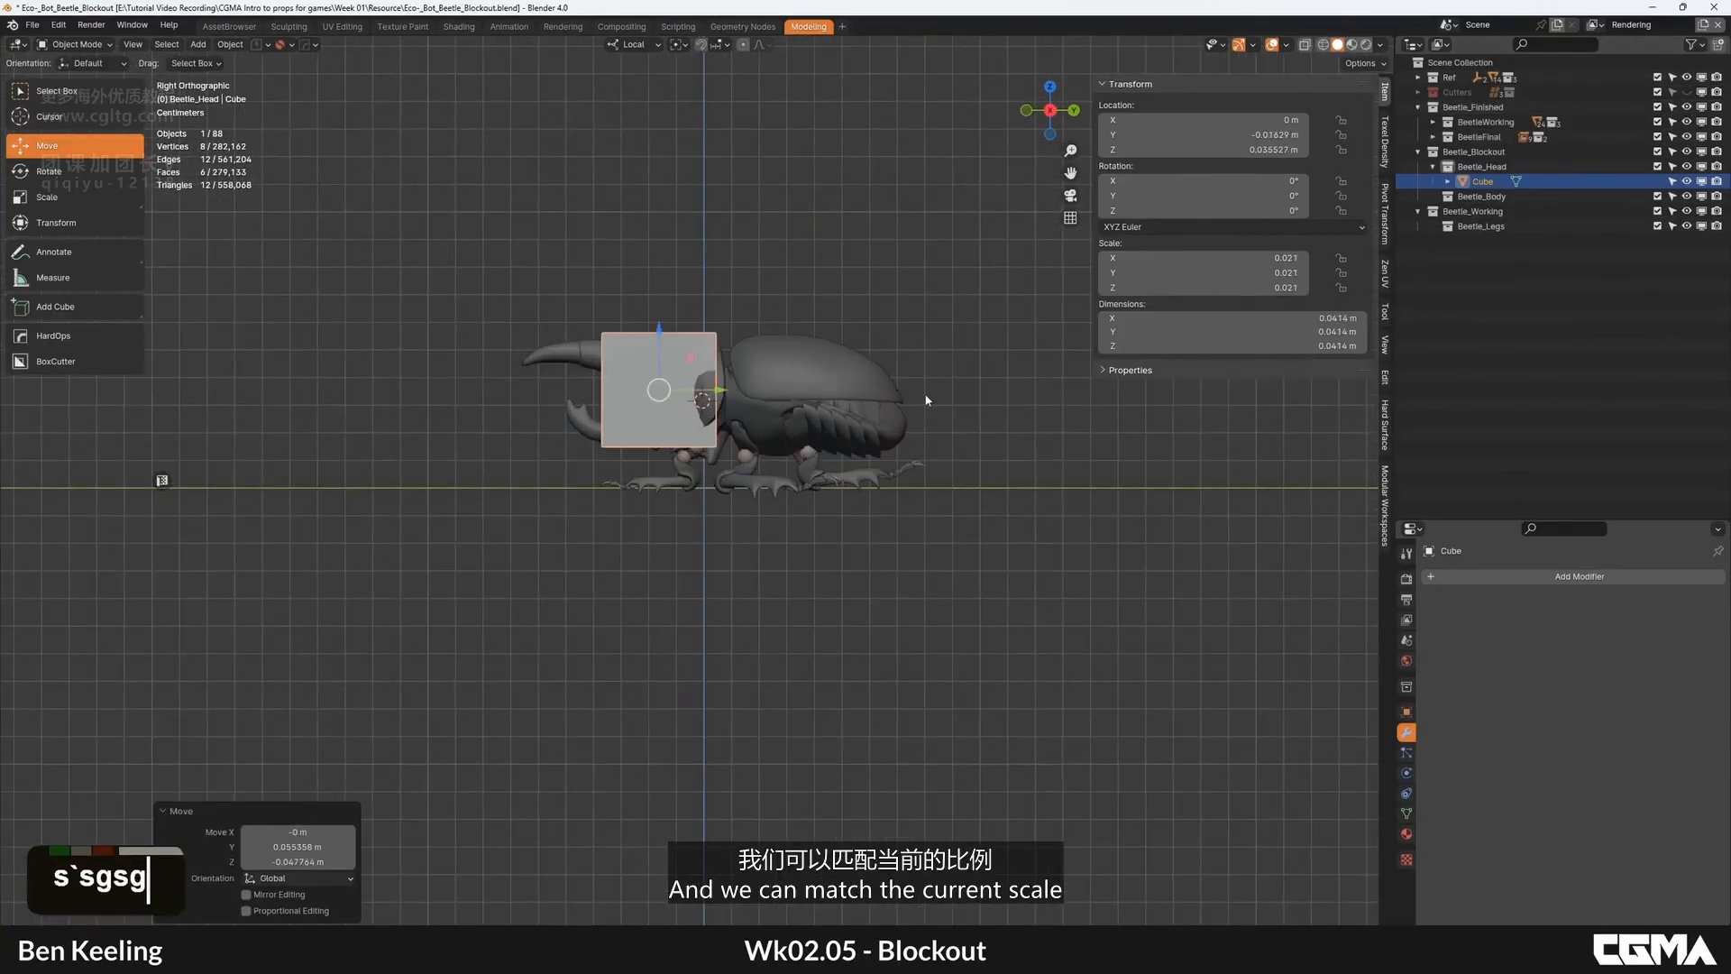
# Step: Hide the finished beetle and the cutters, then expand the reference models and display the male Hercules beetle
pyautogui.doubleClick(1660, 106)
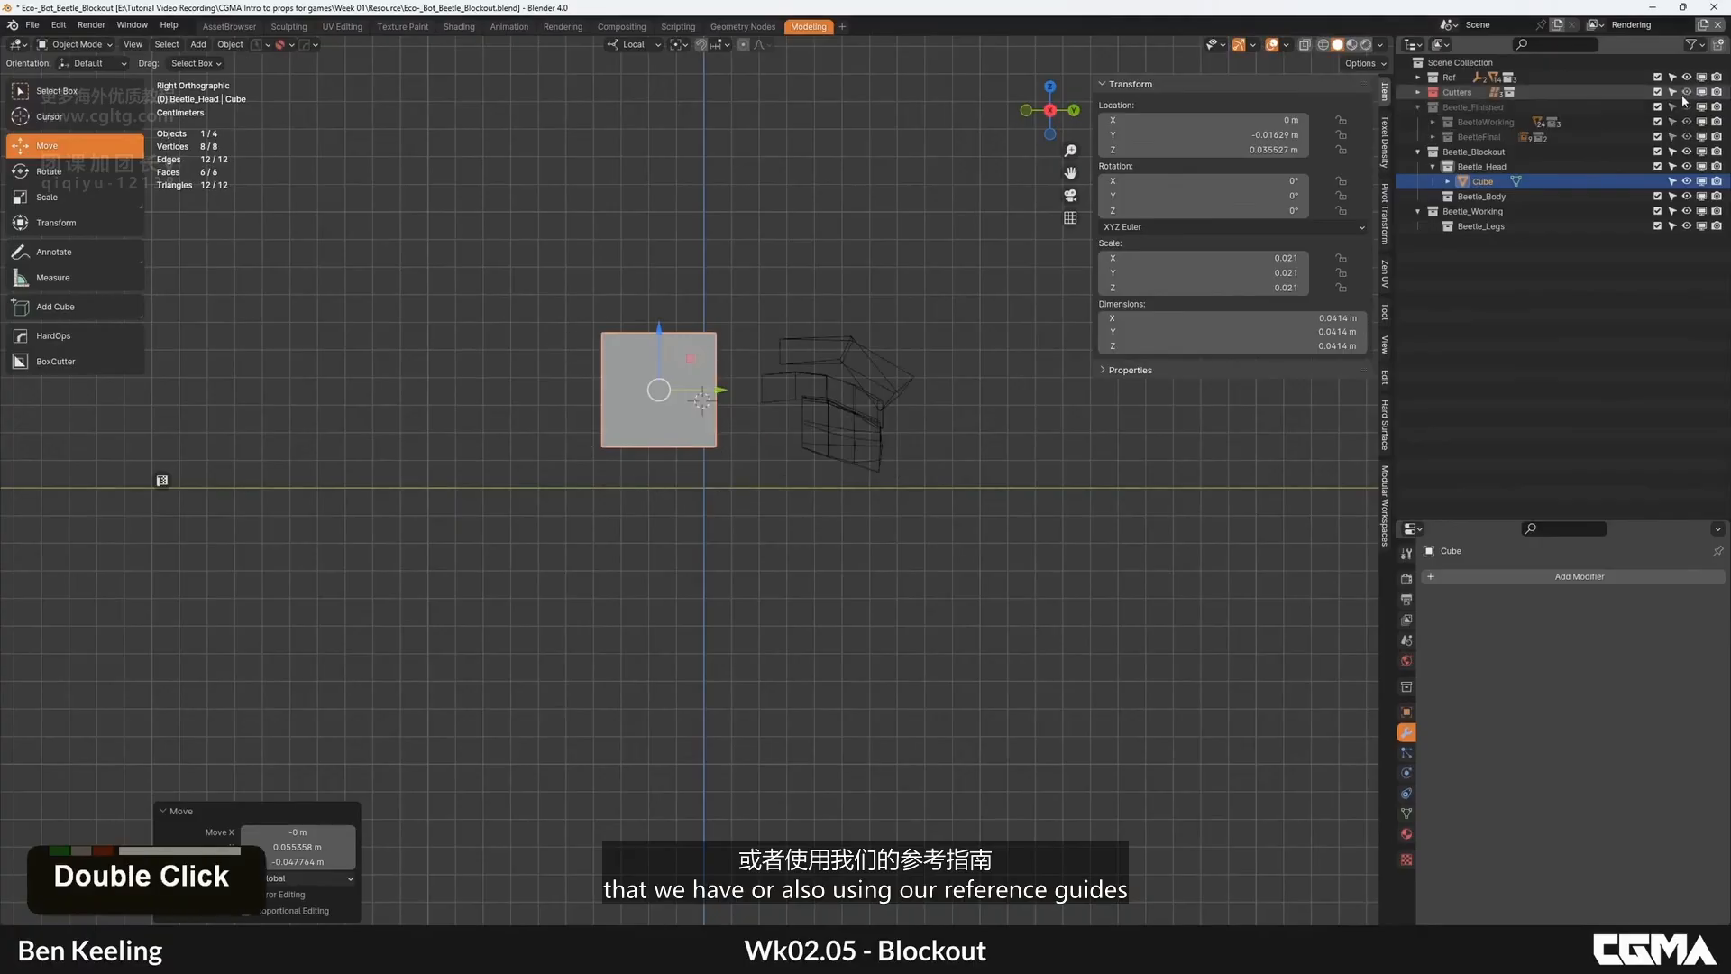
pyautogui.click(1687, 92)
pyautogui.click(1419, 76)
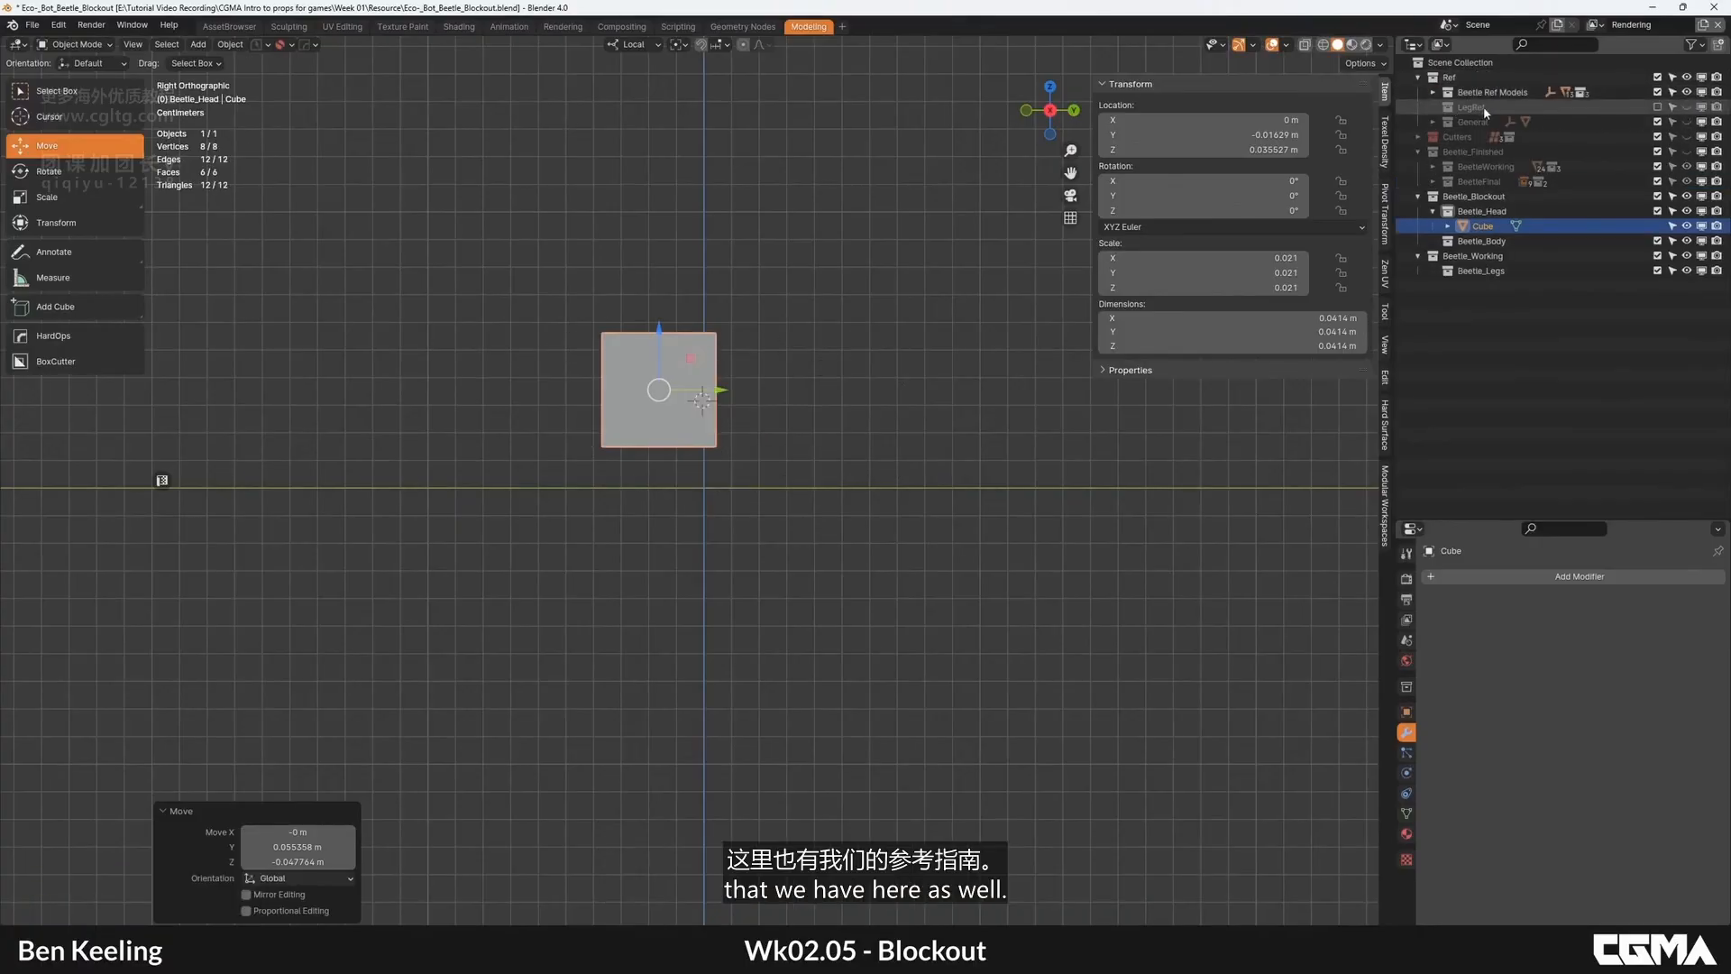
pyautogui.click(1433, 92)
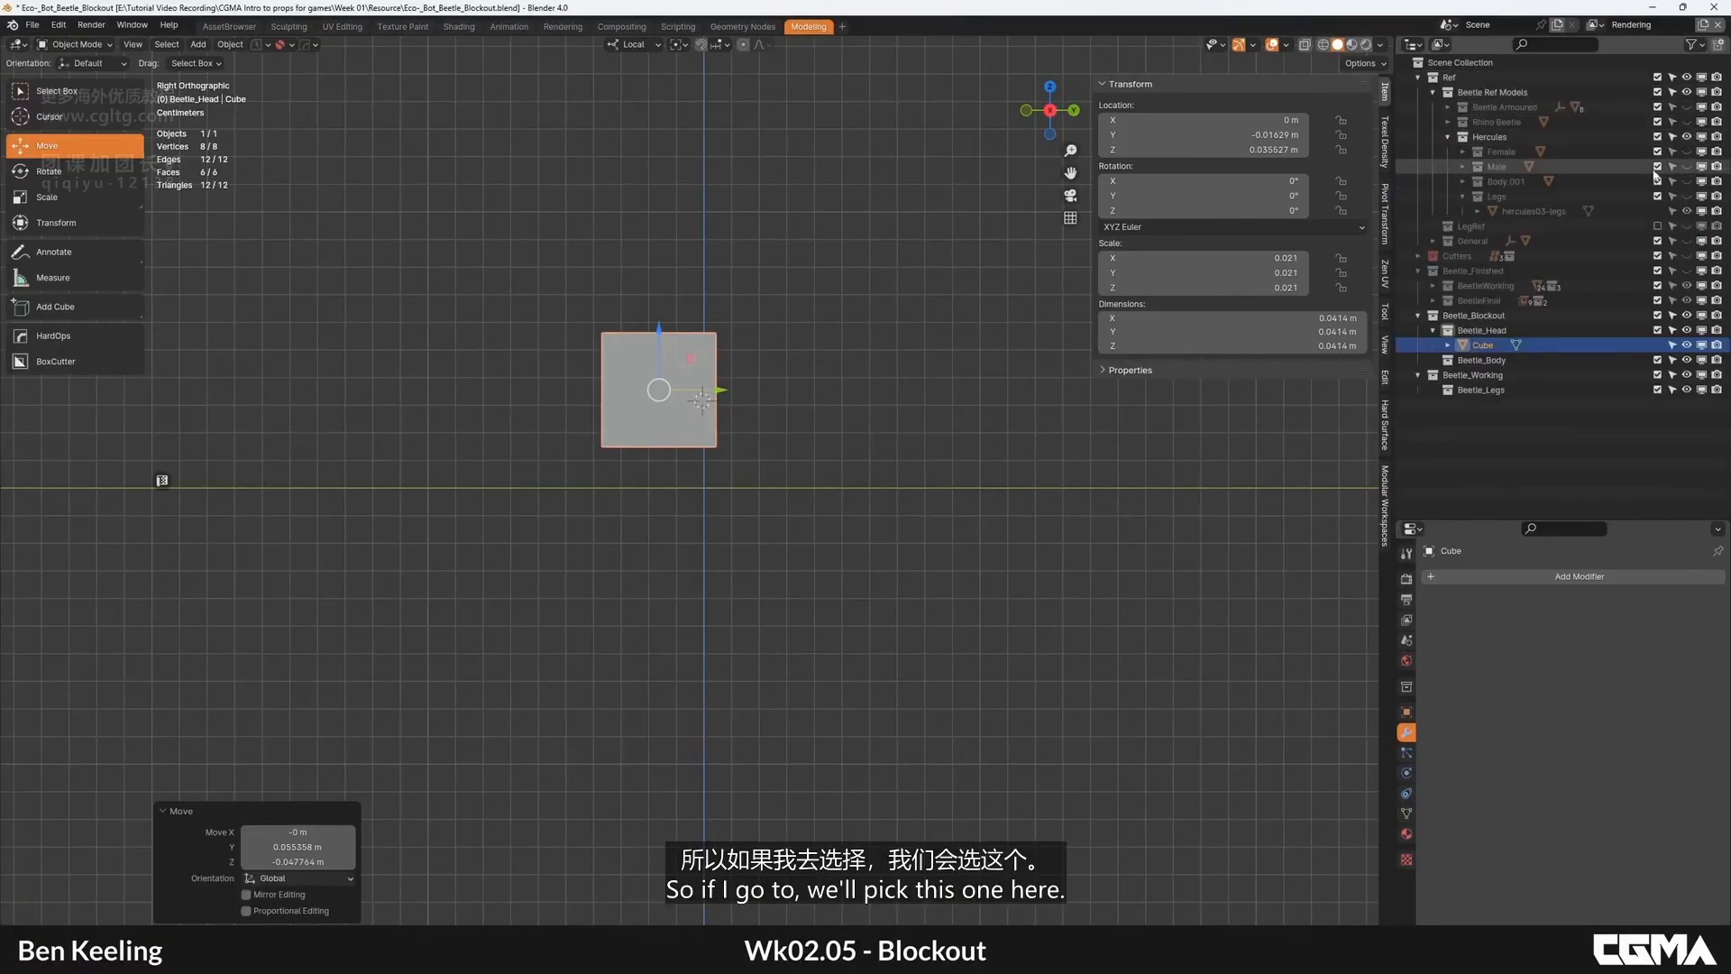
pyautogui.click(1687, 166)
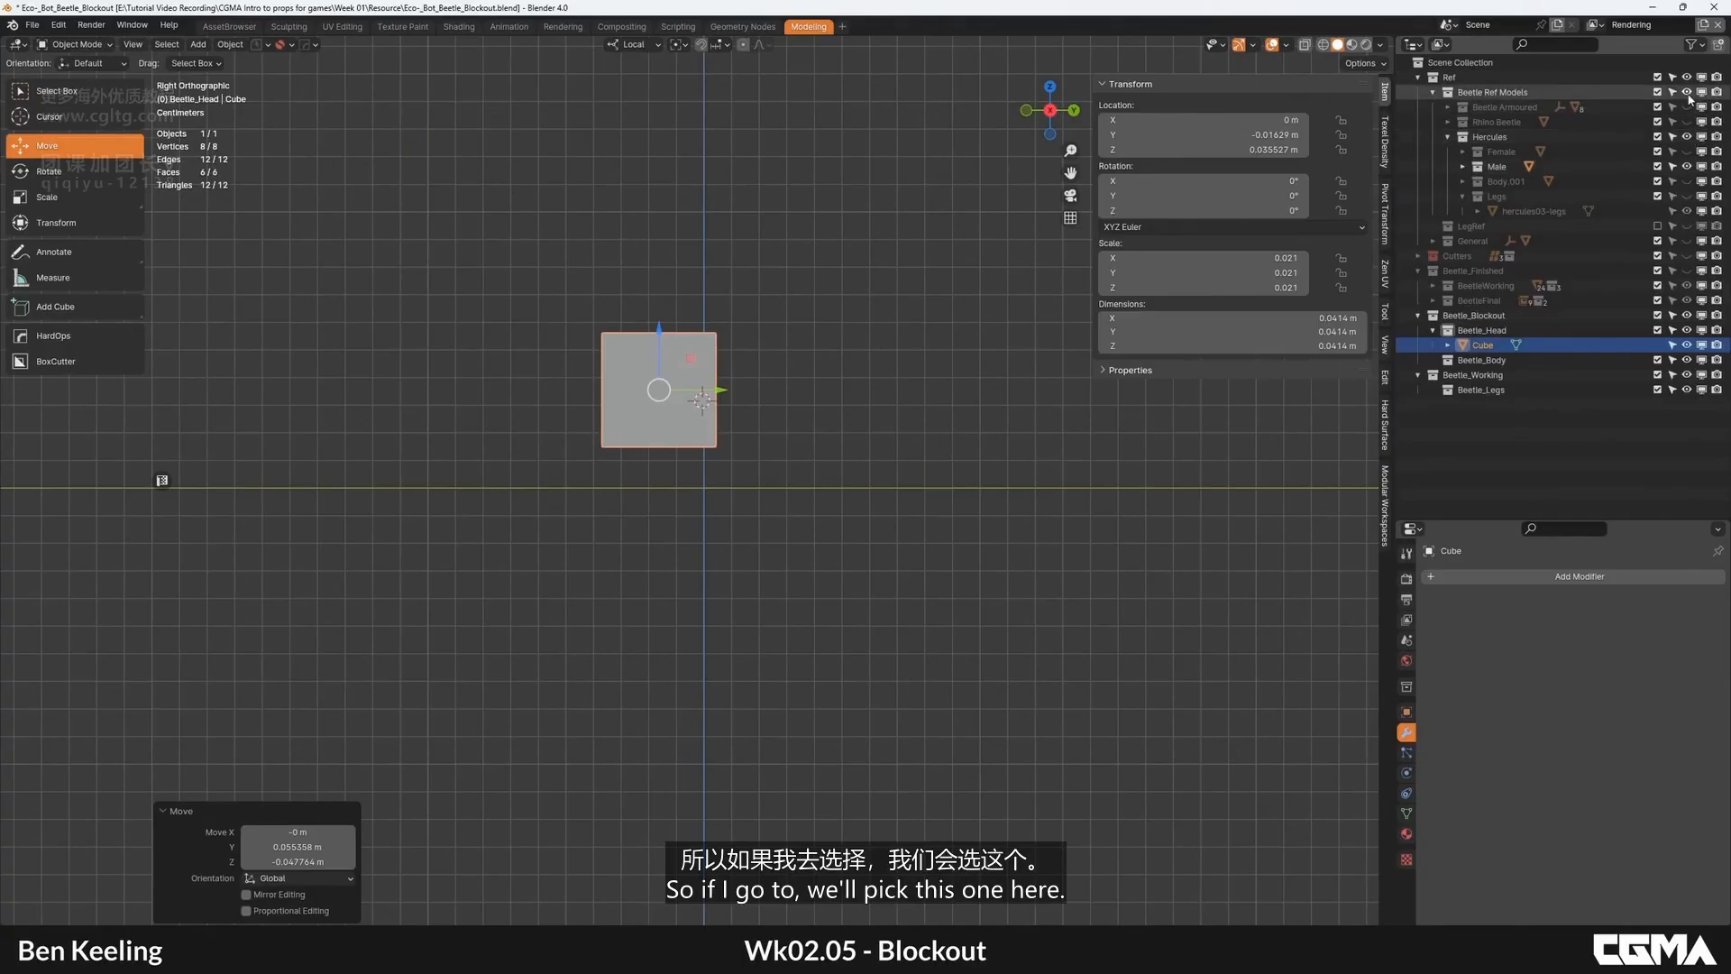
pyautogui.keyDown('shift'); pyautogui.click(1688, 166); pyautogui.keyUp('shift')
pyautogui.keyDown('shift'); pyautogui.doubleClick(1687, 166); pyautogui.keyUp('shift')
# Step: Scale the cube to about 0.036 m and position it over the Hercules beetle's head section
pyautogui.scroll(2, 811, 297)
pyautogui.press('s')
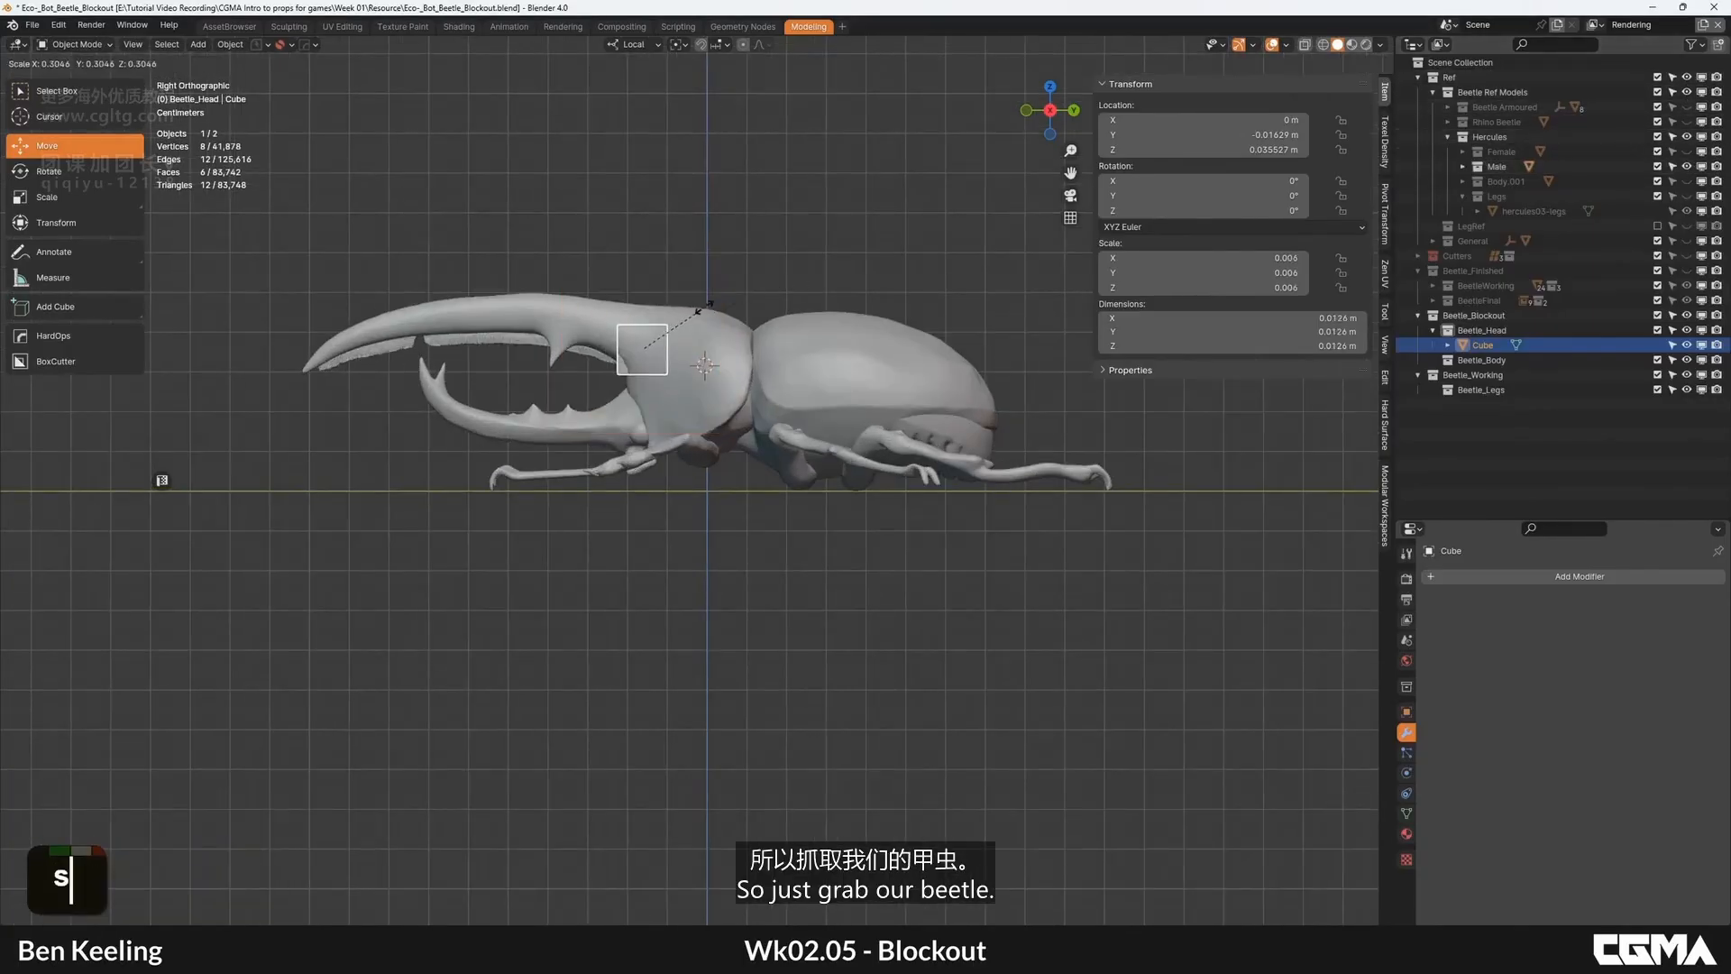
pyautogui.click(853, 271)
pyautogui.press('g')
pyautogui.click(887, 279)
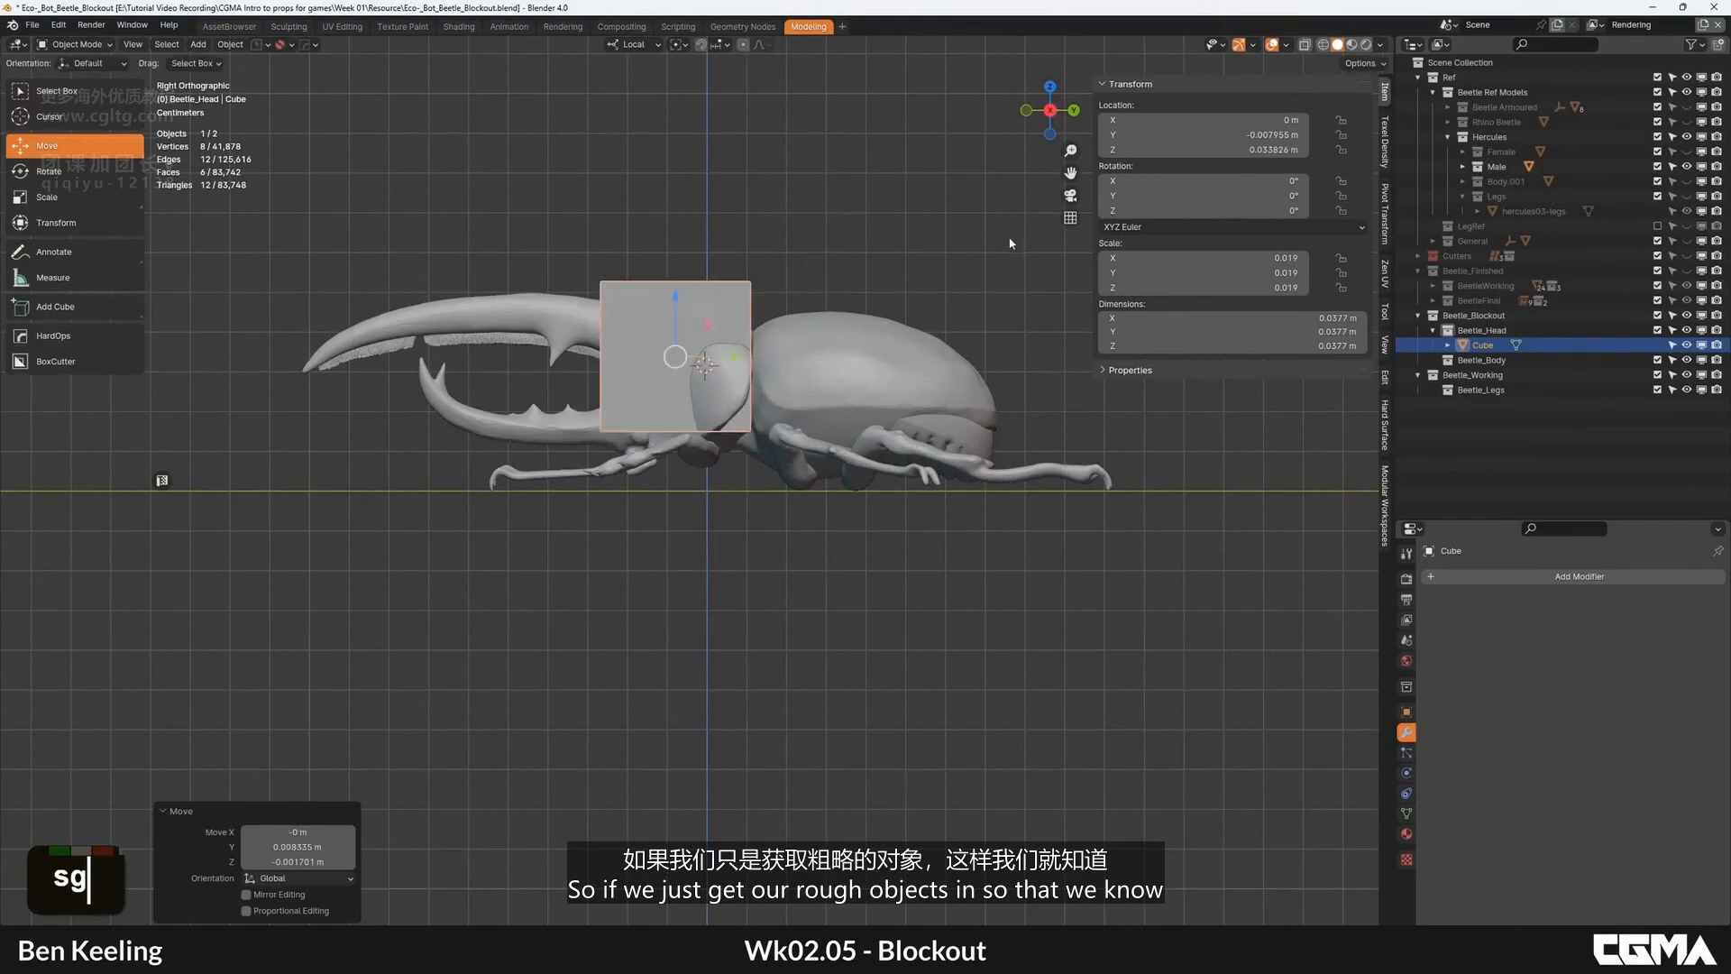
pyautogui.press('s')
pyautogui.click(1000, 244)
# Step: Duplicate the head cube and place the copy along the Y axis over the beetle's body
pyautogui.hotkey('shift', 'd')
pyautogui.middleClick(857, 361)
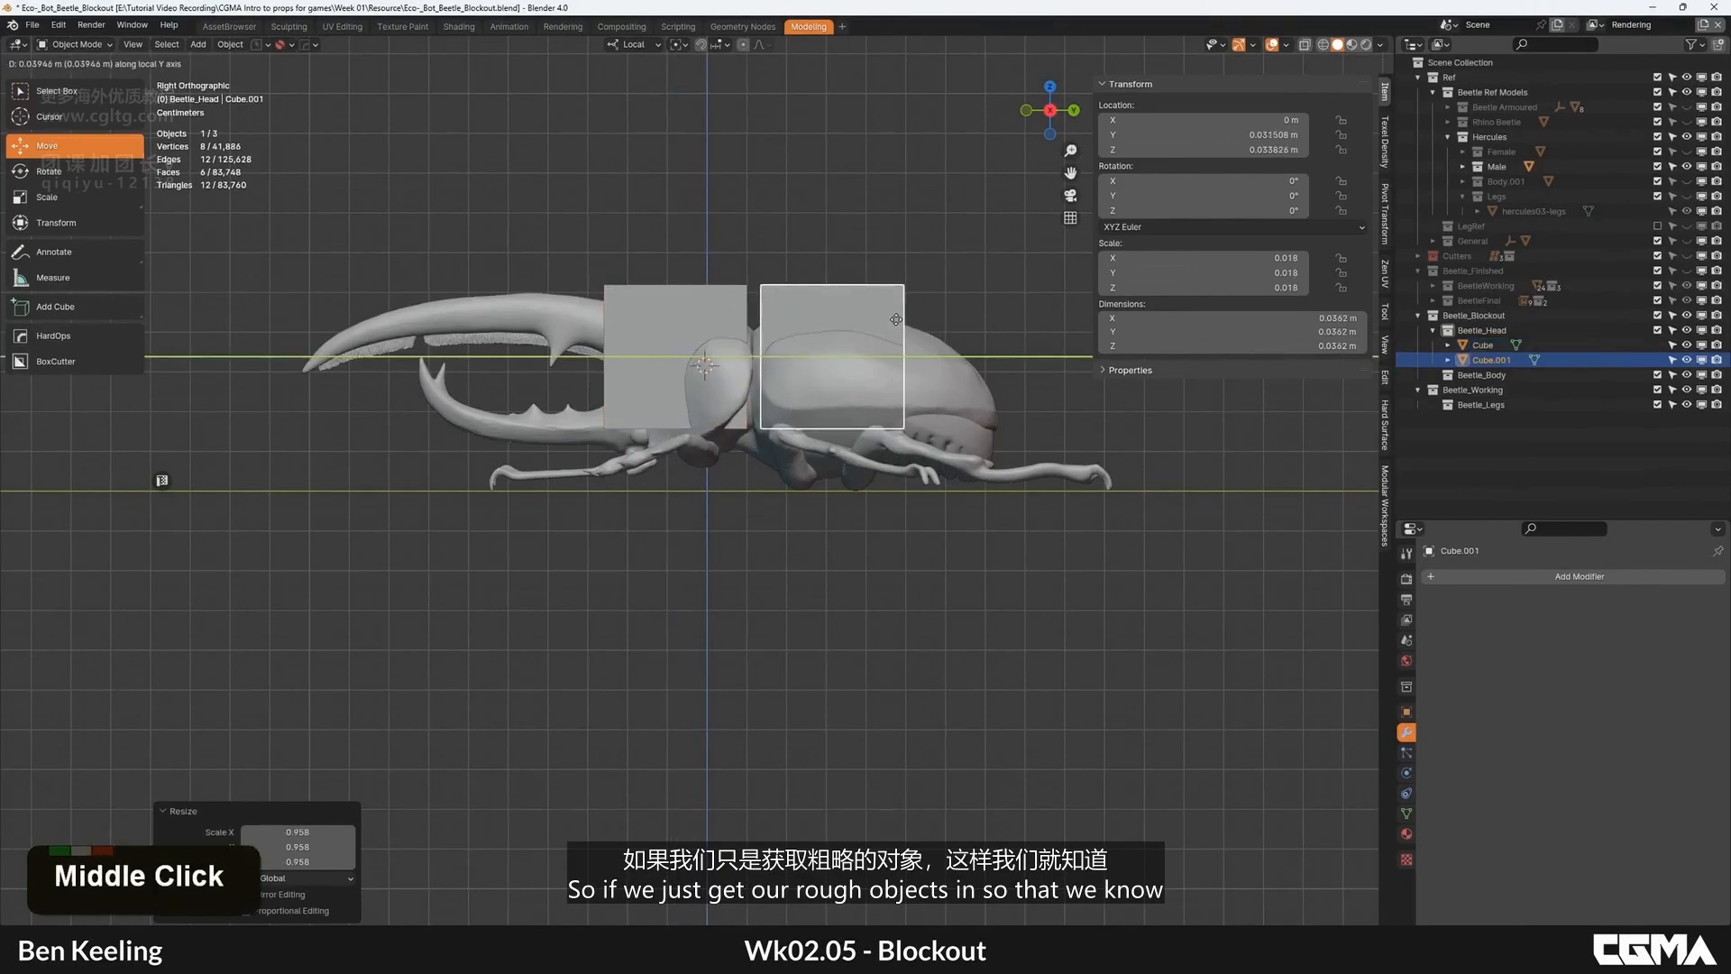
pyautogui.click(901, 363)
# Step: Open the body cube's mesh for editing in face selection mode
pyautogui.keyDown('shift'); pyautogui.moveTo(902, 362); pyautogui.dragTo(695, 456, button='middle'); pyautogui.keyUp('shift')
pyautogui.press('Tab')
pyautogui.press('3')
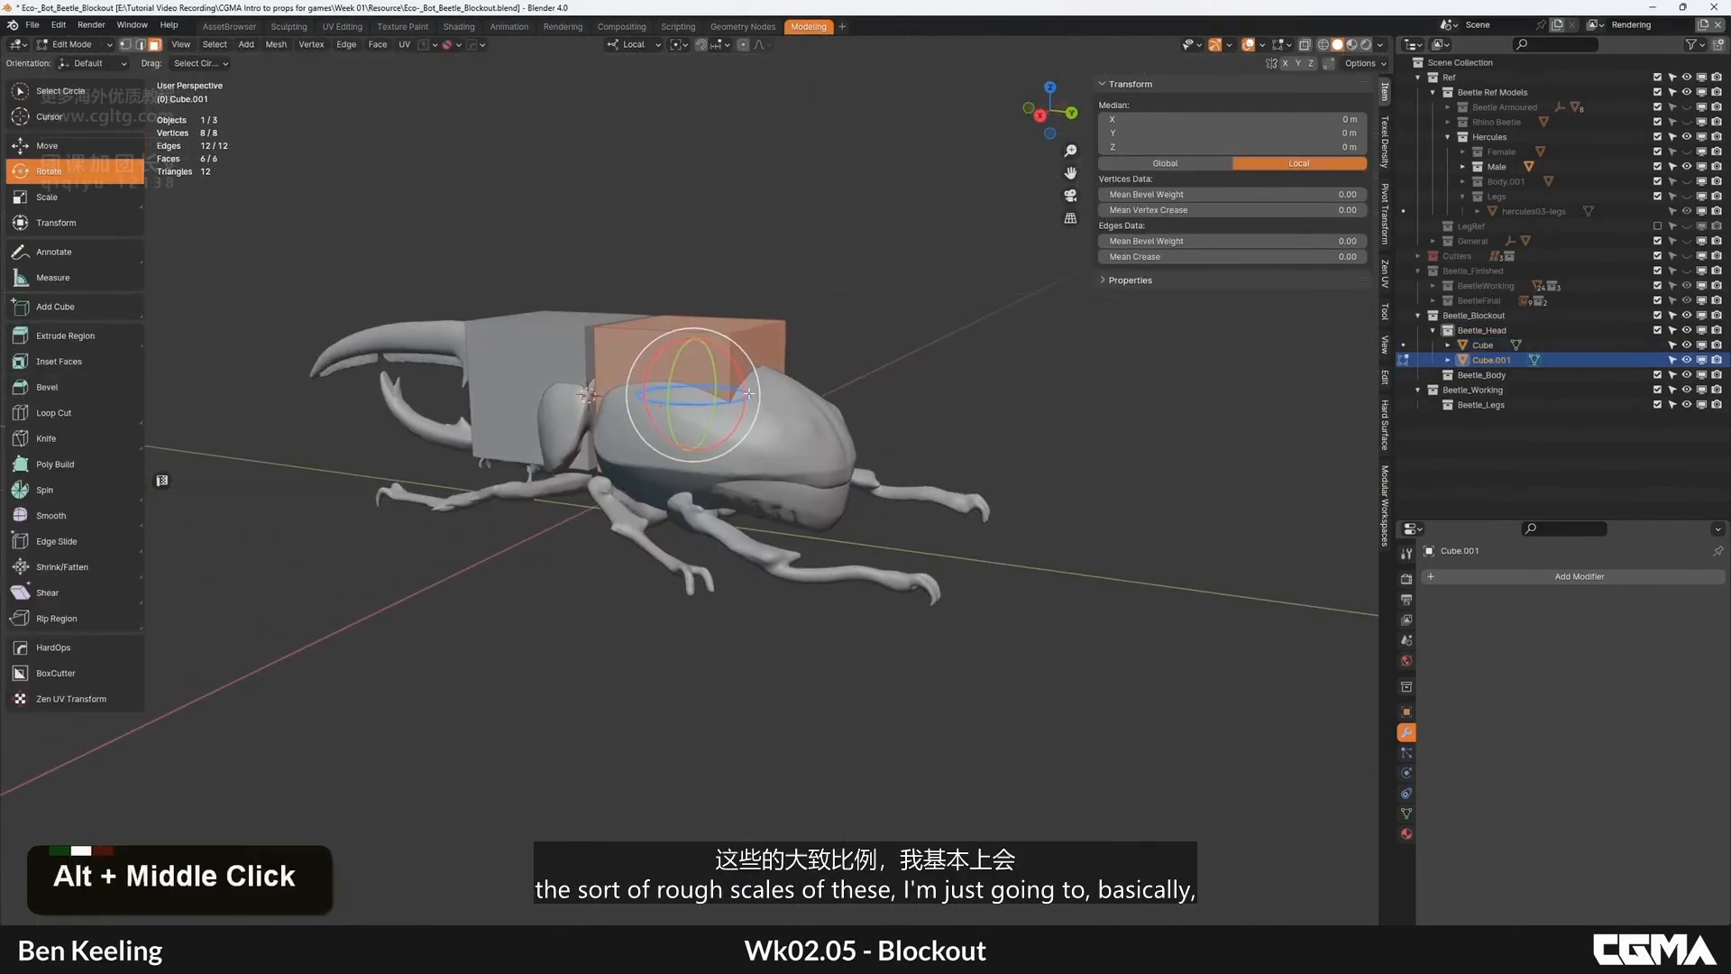
# Step: Stretch the body cube backwards over the beetle's abdomen by moving its rear face, for a total length of about 0.0566 m
pyautogui.click(762, 384)
pyautogui.keyDown('alt'); pyautogui.moveTo(763, 383); pyautogui.dragTo(778, 434, button='middle'); pyautogui.keyUp('alt')
pyautogui.press('w')
pyautogui.moveTo(803, 412); pyautogui.dragTo(891, 421)
pyautogui.press('Tab')
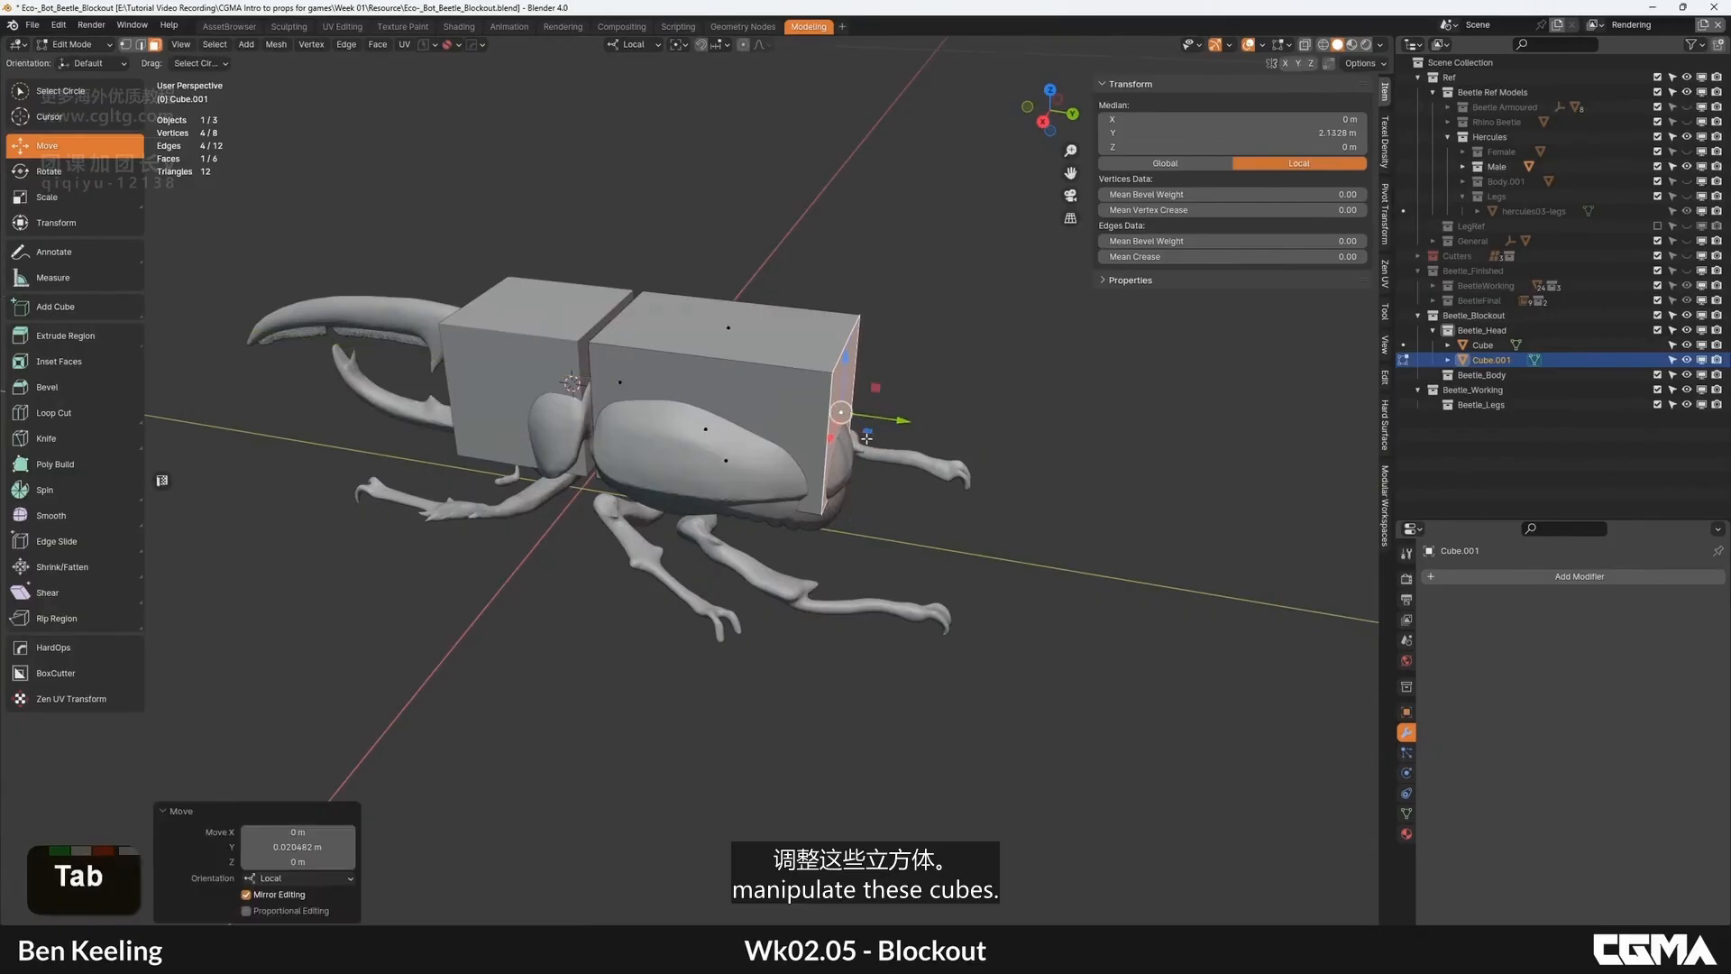
pyautogui.keyDown('alt'); pyautogui.moveTo(741, 429); pyautogui.dragTo(803, 402, button='middle'); pyautogui.keyUp('alt')
pyautogui.scroll(3, 825, 429)
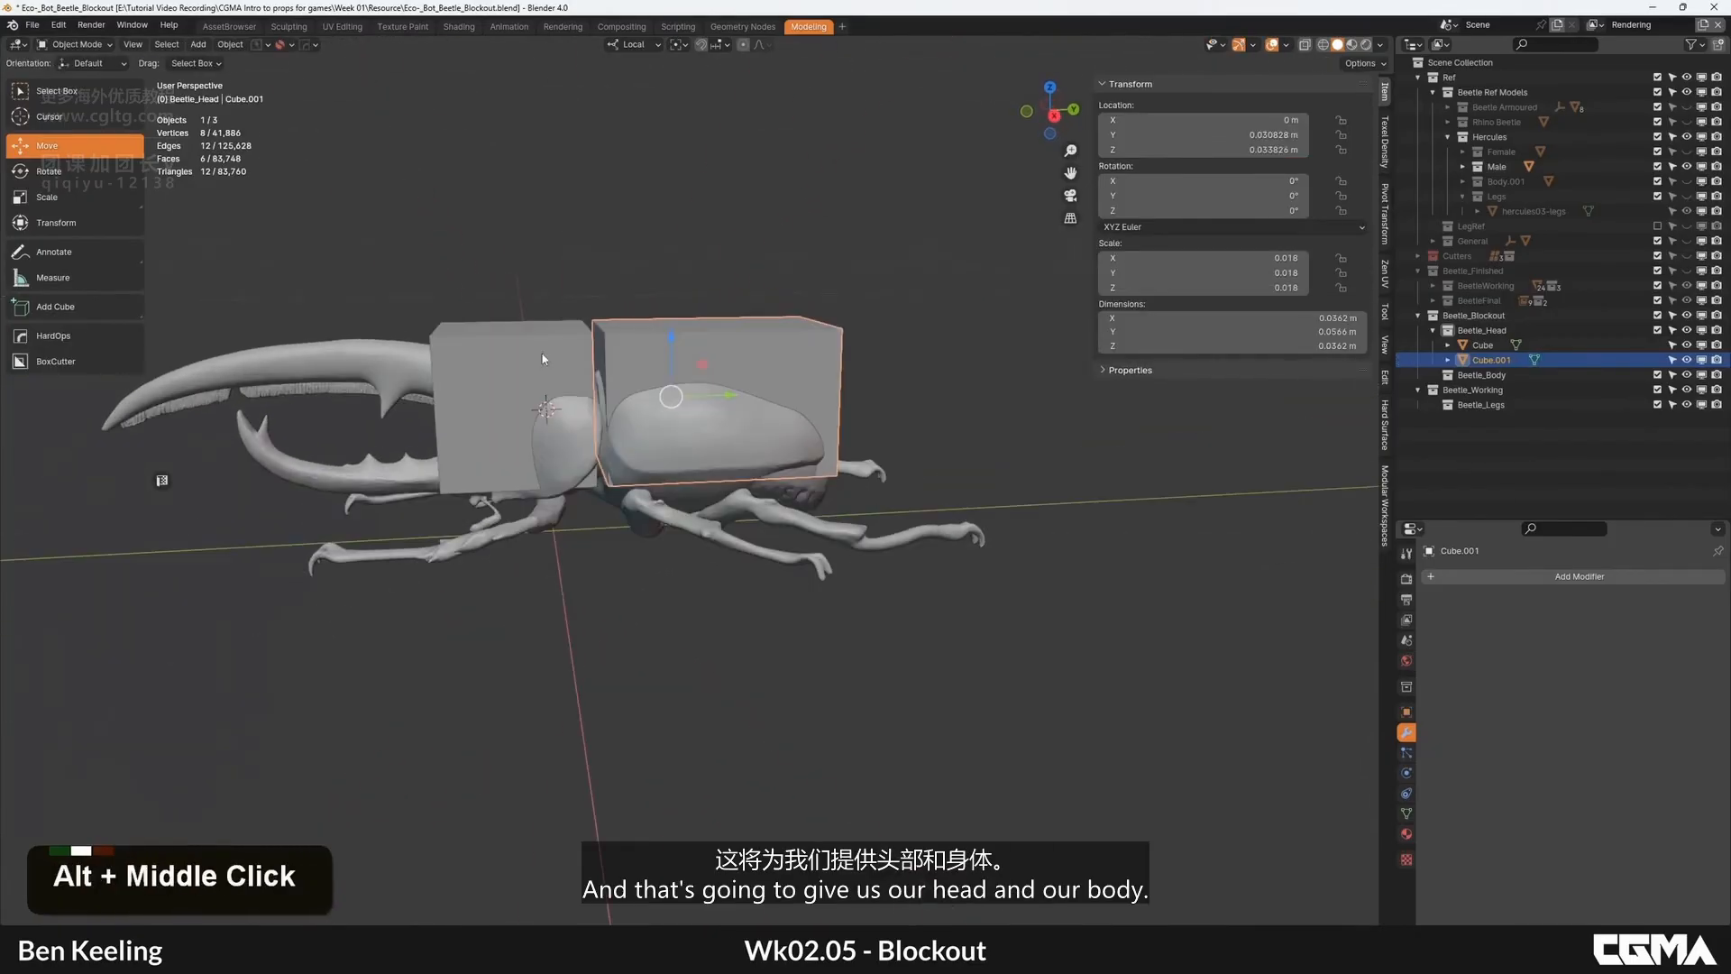
# Step: Move the body cube from the Beetle_Head collection into Beetle_Body and collapse both collections
pyautogui.click(1483, 345)
pyautogui.click(1490, 359)
pyautogui.moveTo(1488, 362); pyautogui.dragTo(1502, 375)
pyautogui.click(1433, 330)
pyautogui.click(1433, 346)
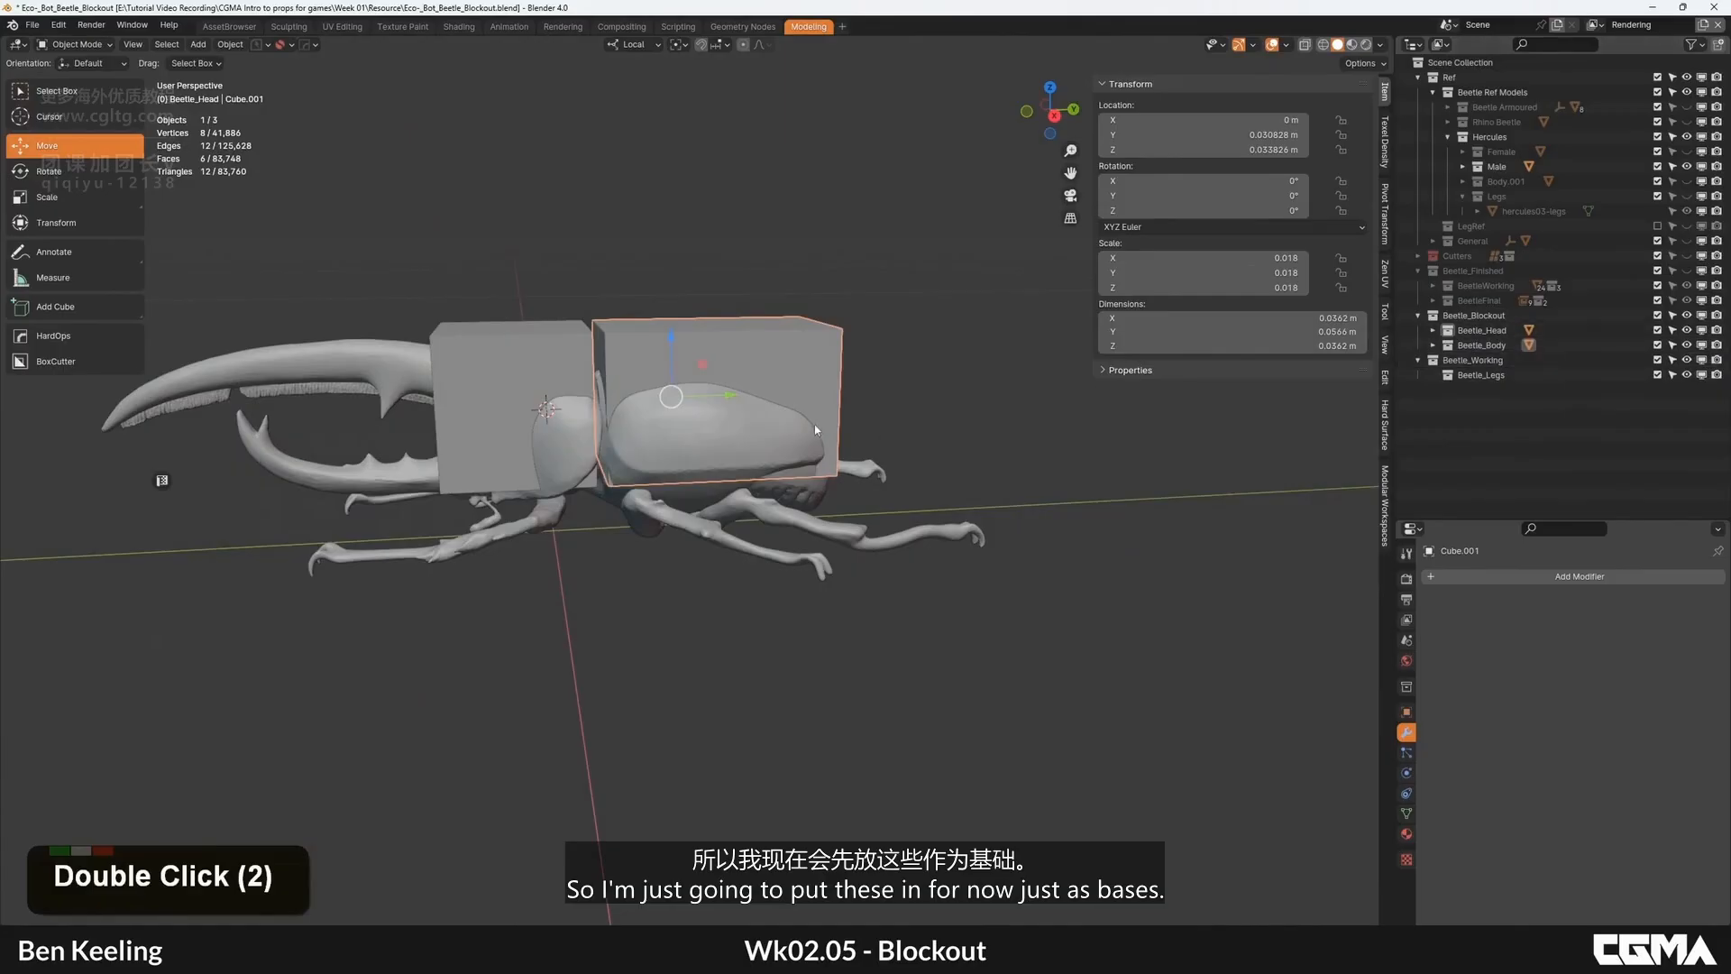
pyautogui.keyDown('alt'); pyautogui.moveTo(816, 430); pyautogui.dragTo(688, 550, button='middle'); pyautogui.keyUp('alt')
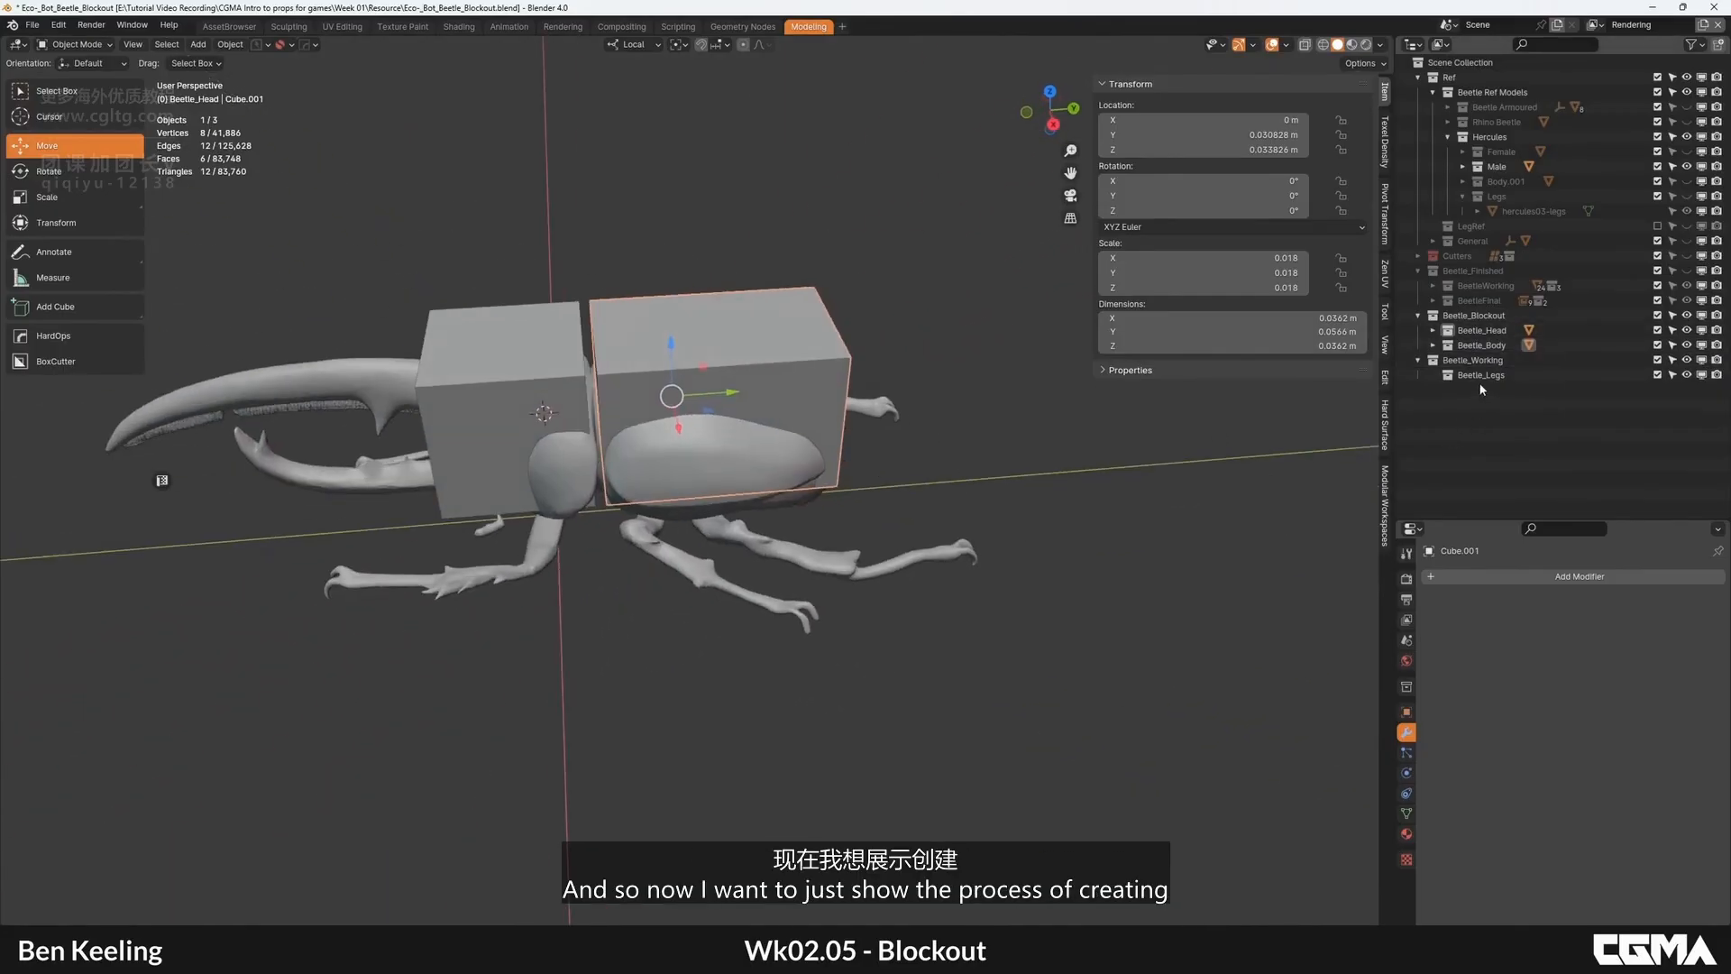
pyautogui.moveTo(741, 466)
pyautogui.mouseDown(button='middle')
pyautogui.moveTo(796, 457)
pyautogui.moveTo(707, 471)
pyautogui.moveTo(734, 436)
pyautogui.moveTo(730, 464)
pyautogui.mouseUp(button='middle')
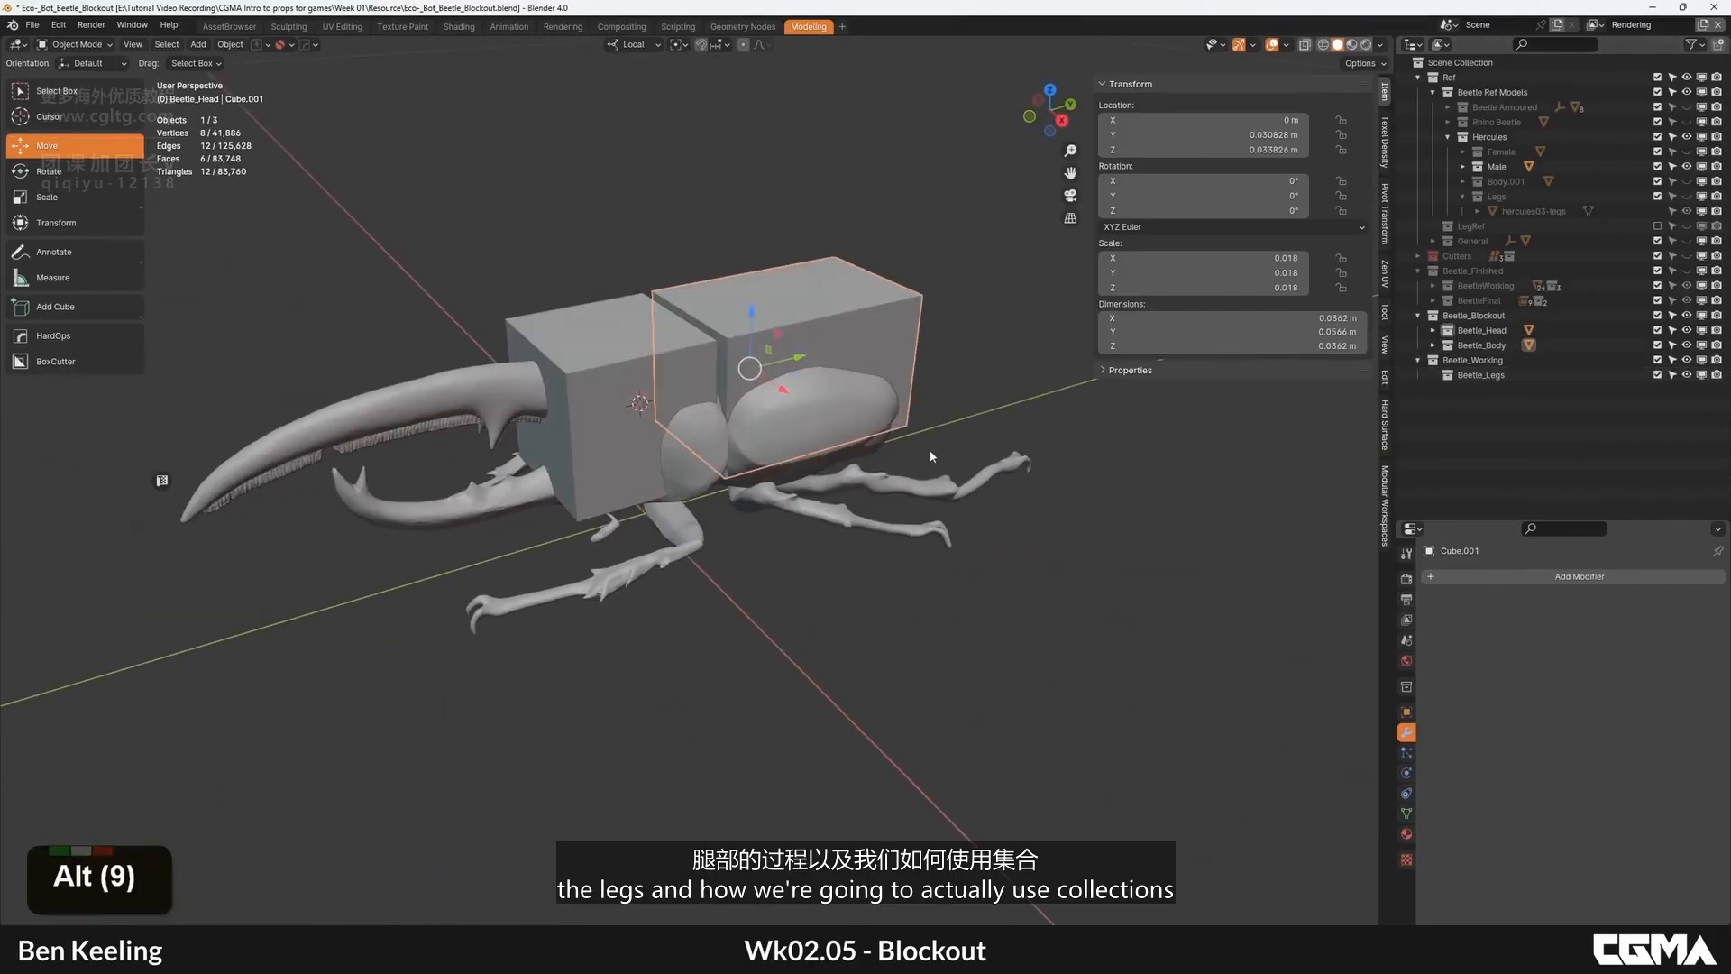
pyautogui.keyDown('alt'); pyautogui.moveTo(456, 355); pyautogui.dragTo(433, 375, button='middle'); pyautogui.keyUp('alt')
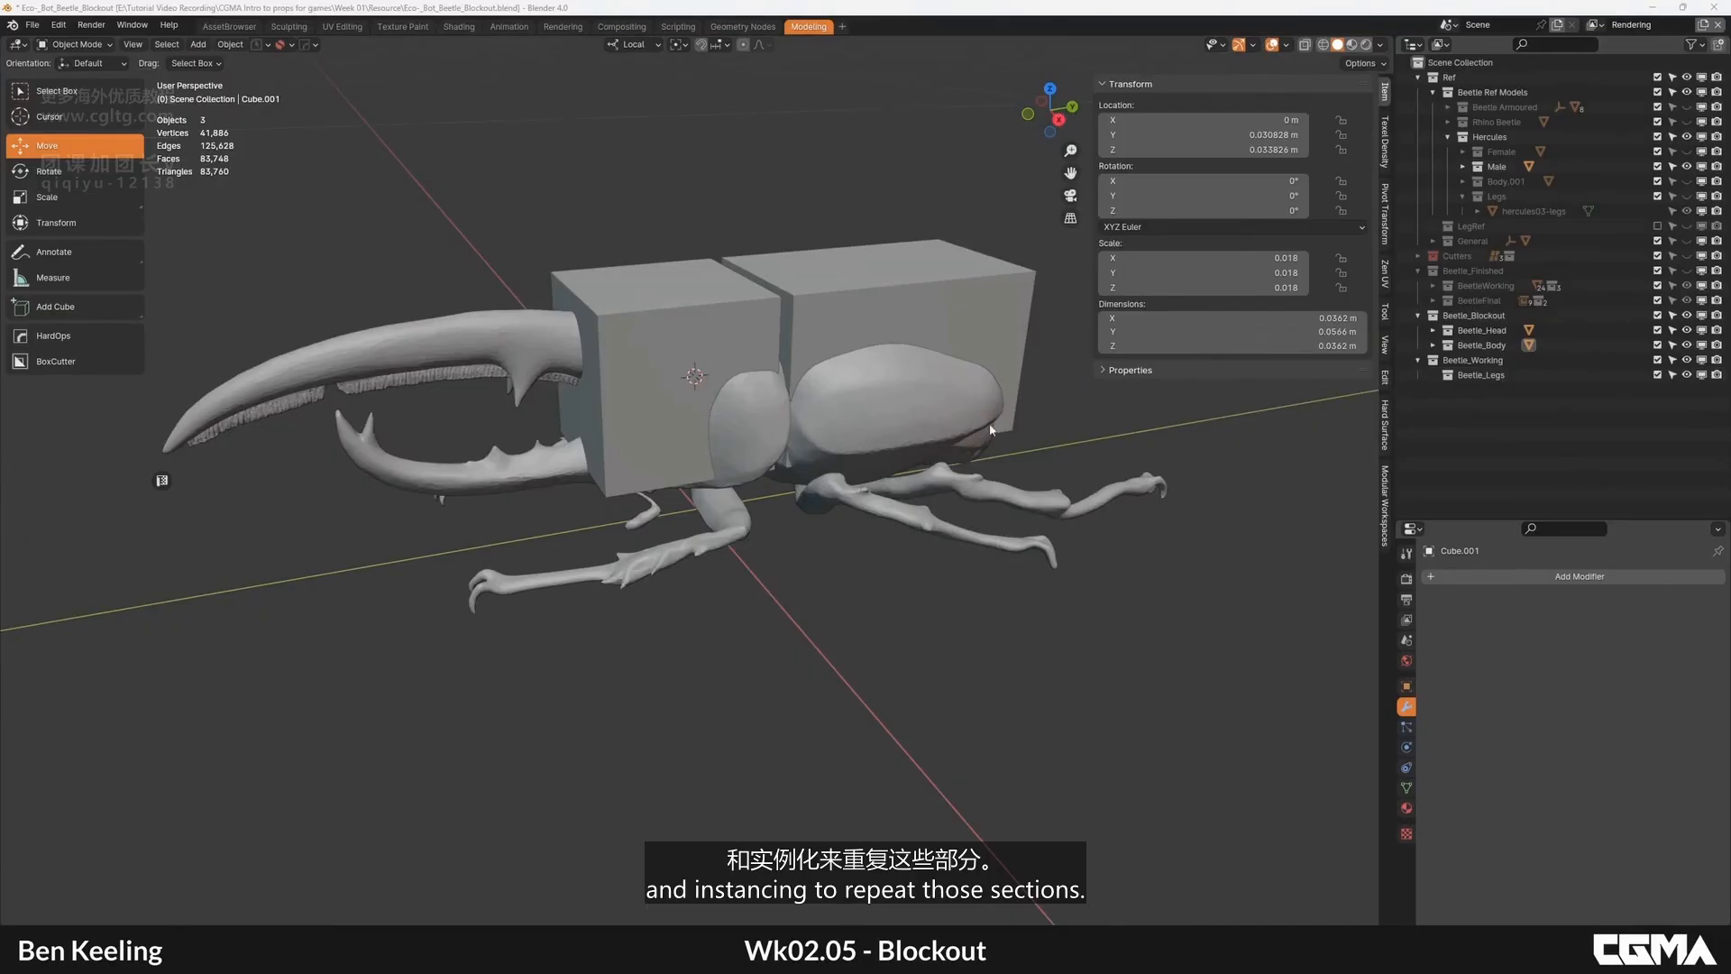
pyautogui.moveTo(1005, 570); pyautogui.dragTo(935, 565, button='middle')
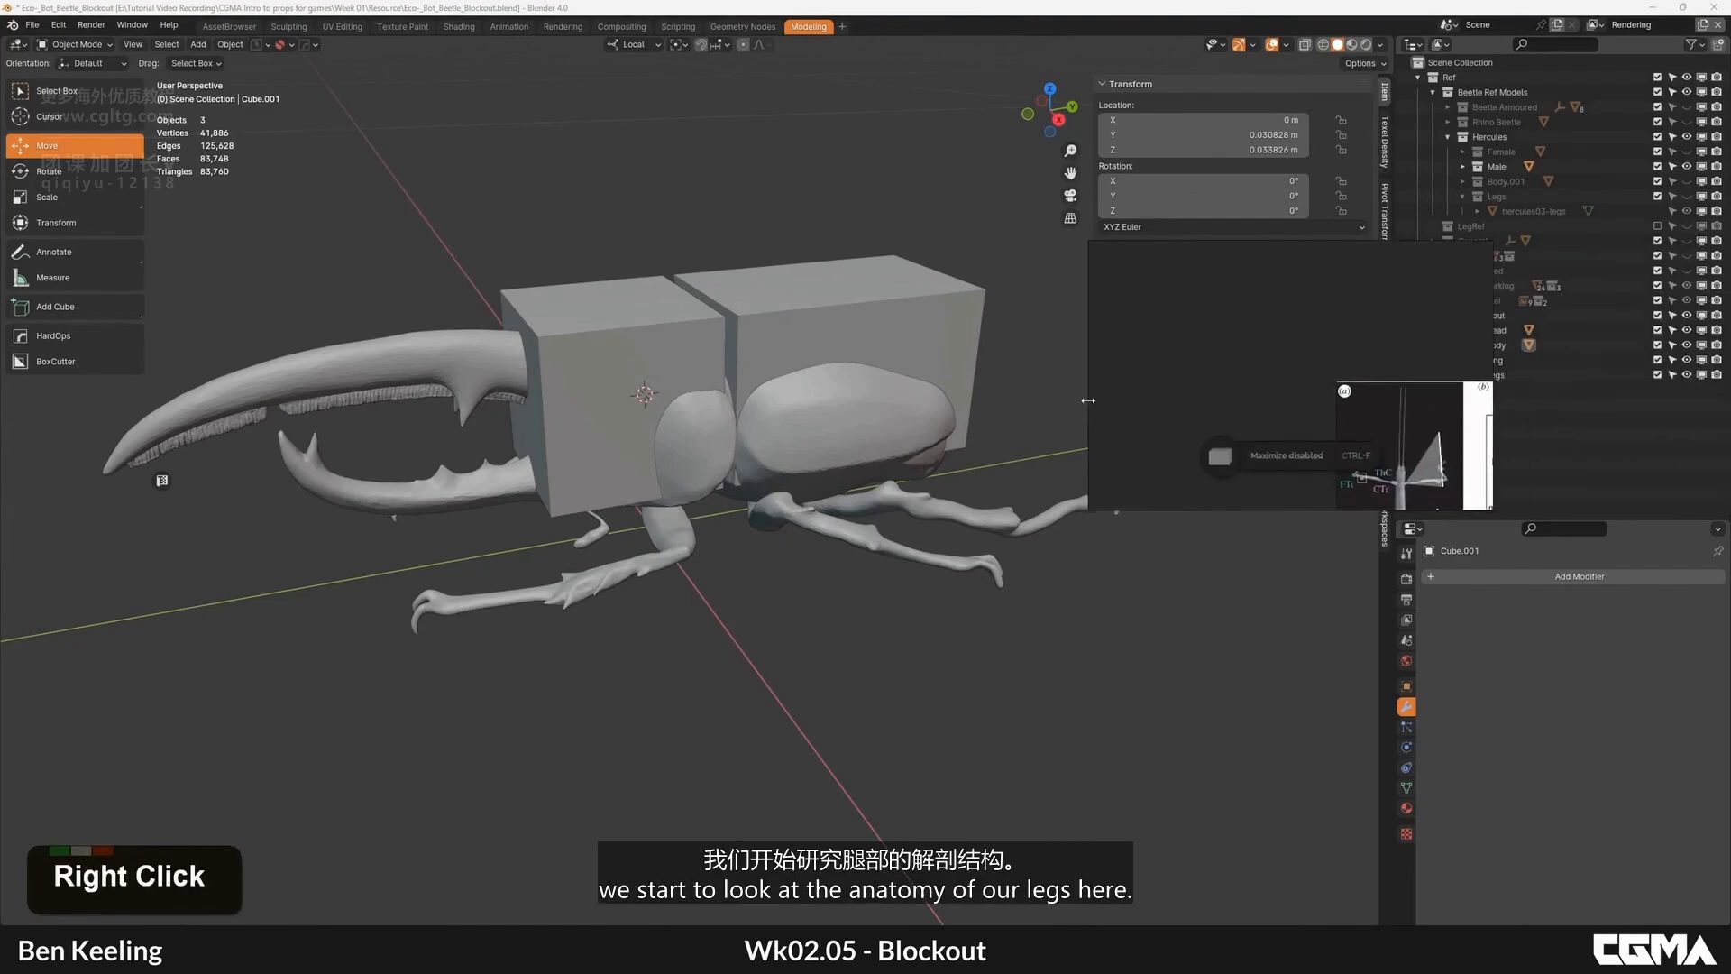
# Step: Switch to the reference board, maximize it and examine the insect leg diagrams with the coxa, trochanter, femur, tibia and tarsus
pyautogui.rightClick(1074, 408)
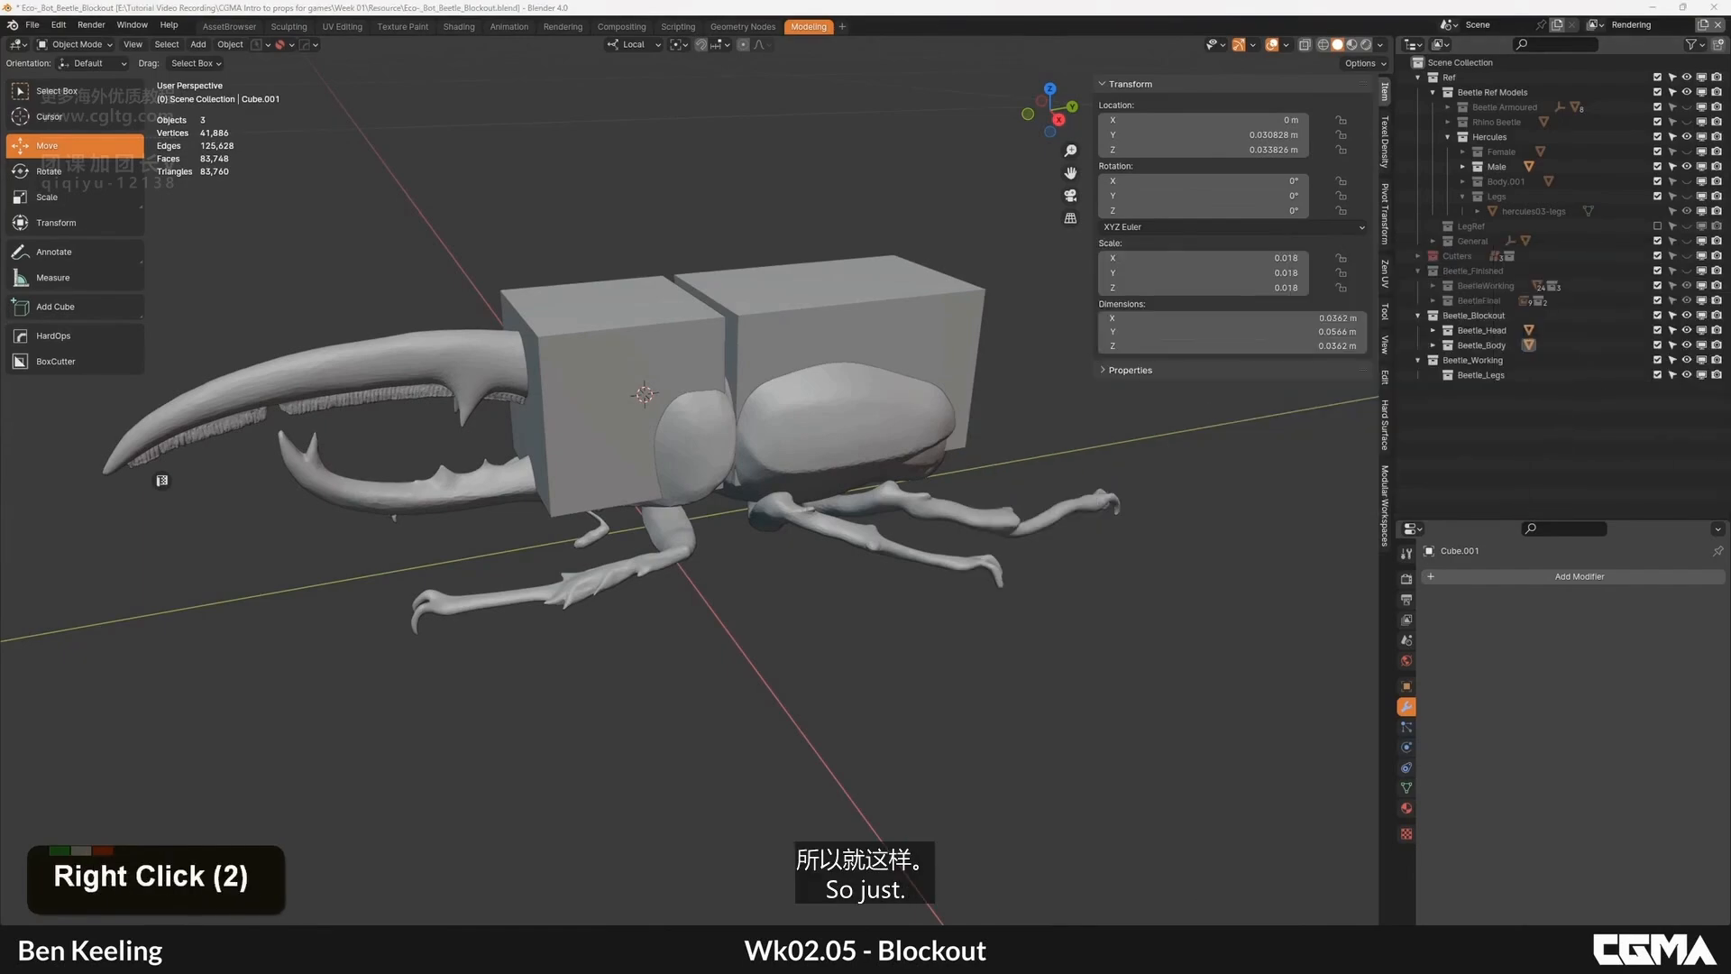
pyautogui.moveTo(1713, 451); pyautogui.dragTo(1187, 444, button='right')
pyautogui.hotkey('ctrl', 'f')
pyautogui.moveTo(1347, 554); pyautogui.dragTo(1015, 459, button='middle')
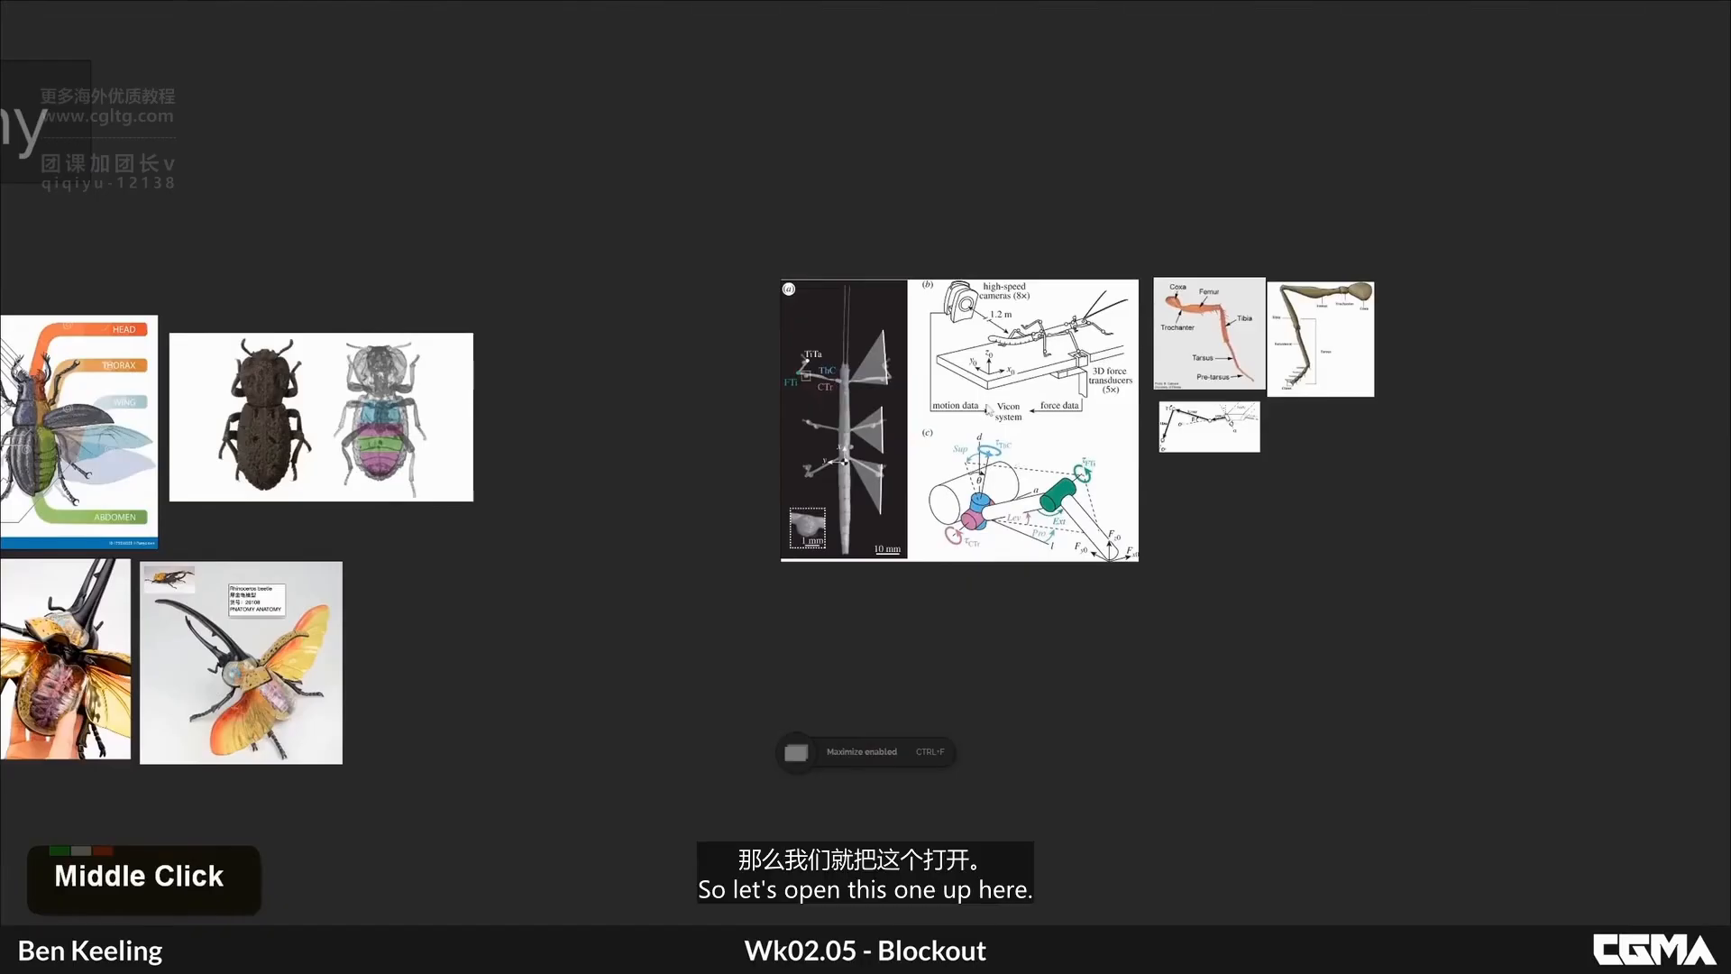
pyautogui.scroll(6, 1328, 256)
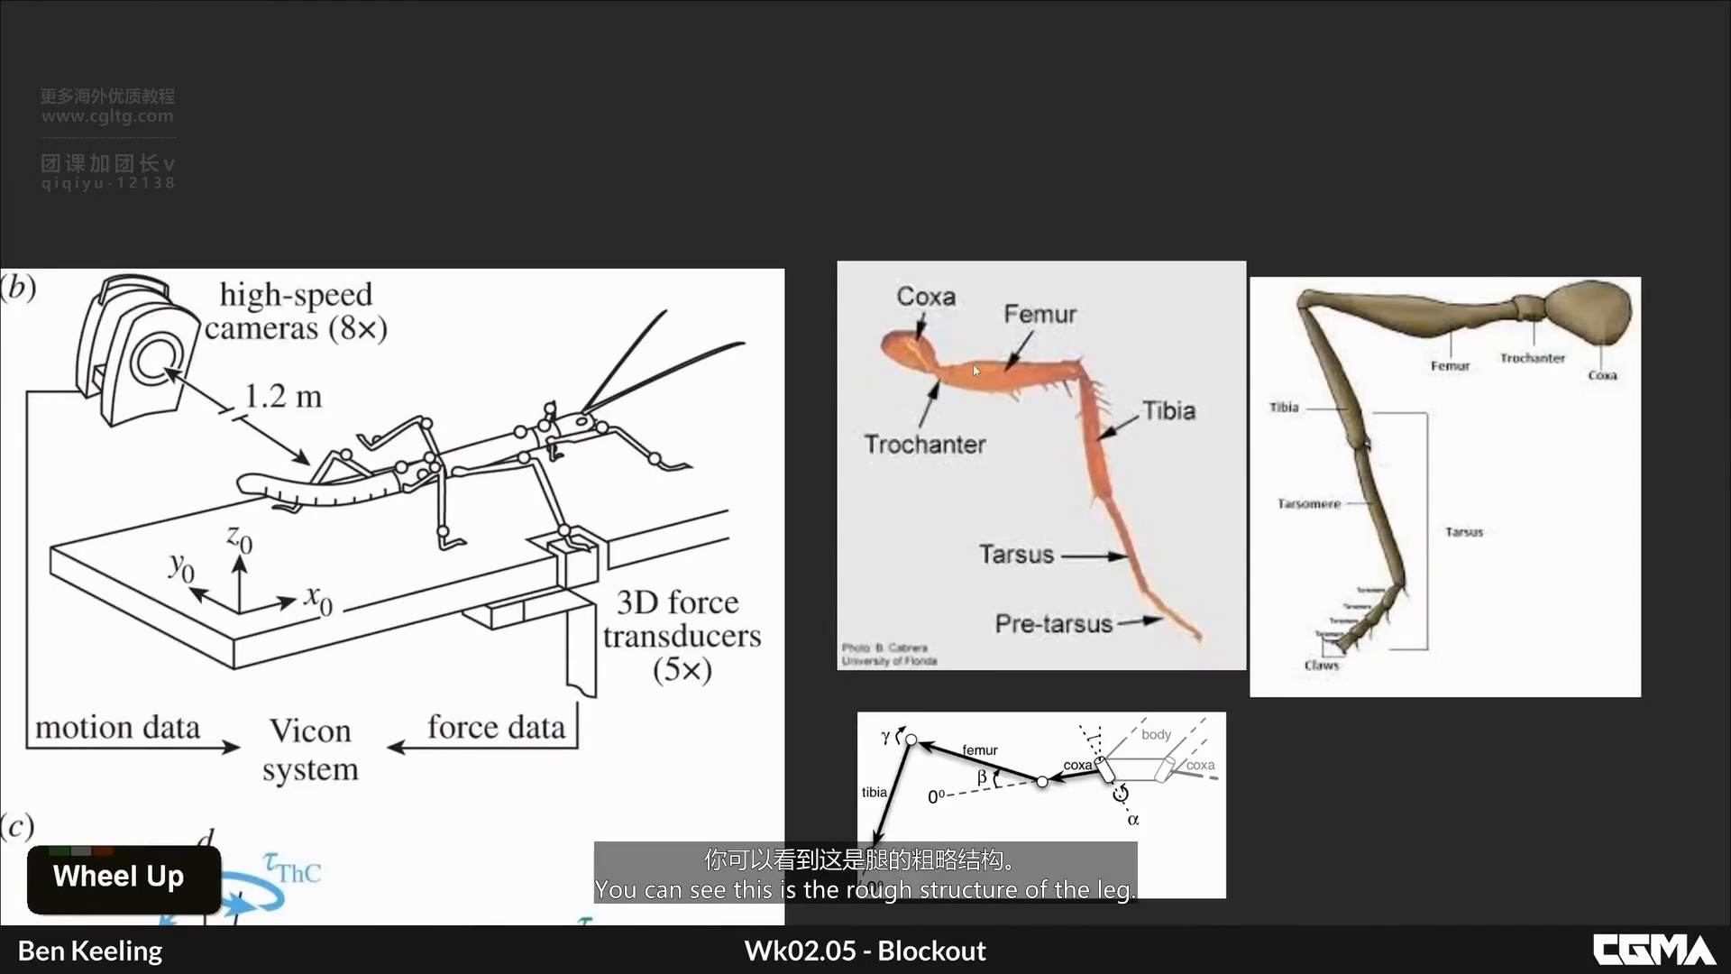
pyautogui.scroll(-1, 991, 406)
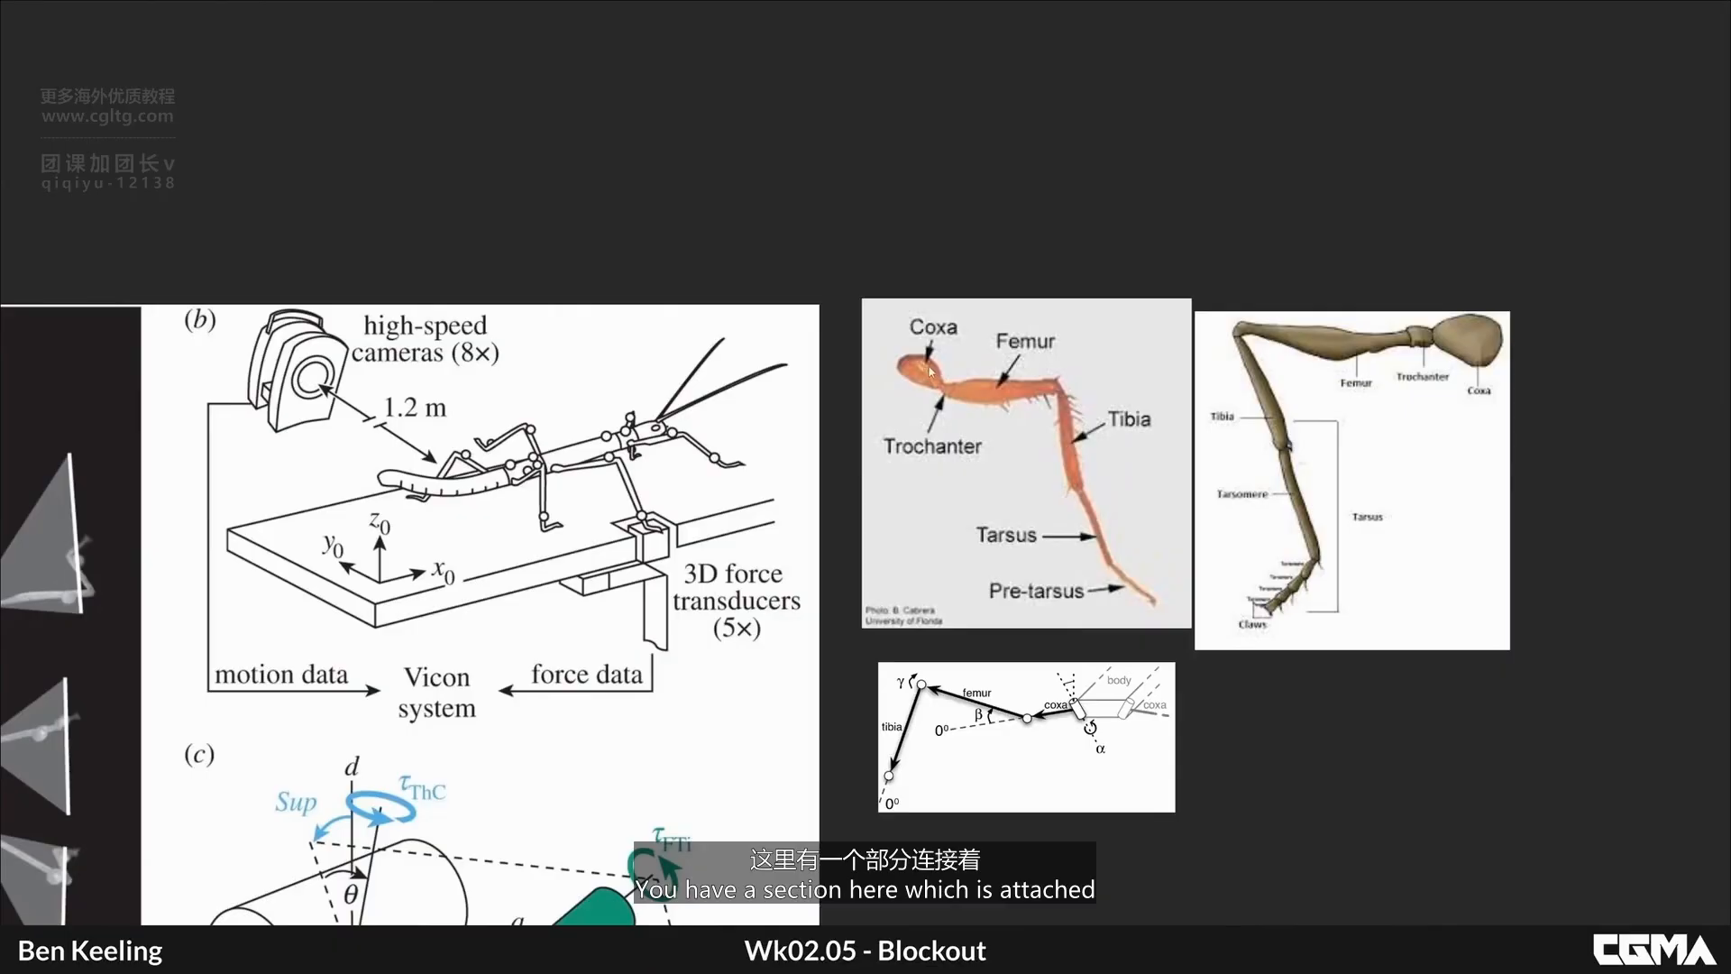
pyautogui.scroll(-2, 931, 371)
pyautogui.moveTo(930, 371); pyautogui.dragTo(1022, 317, button='middle')
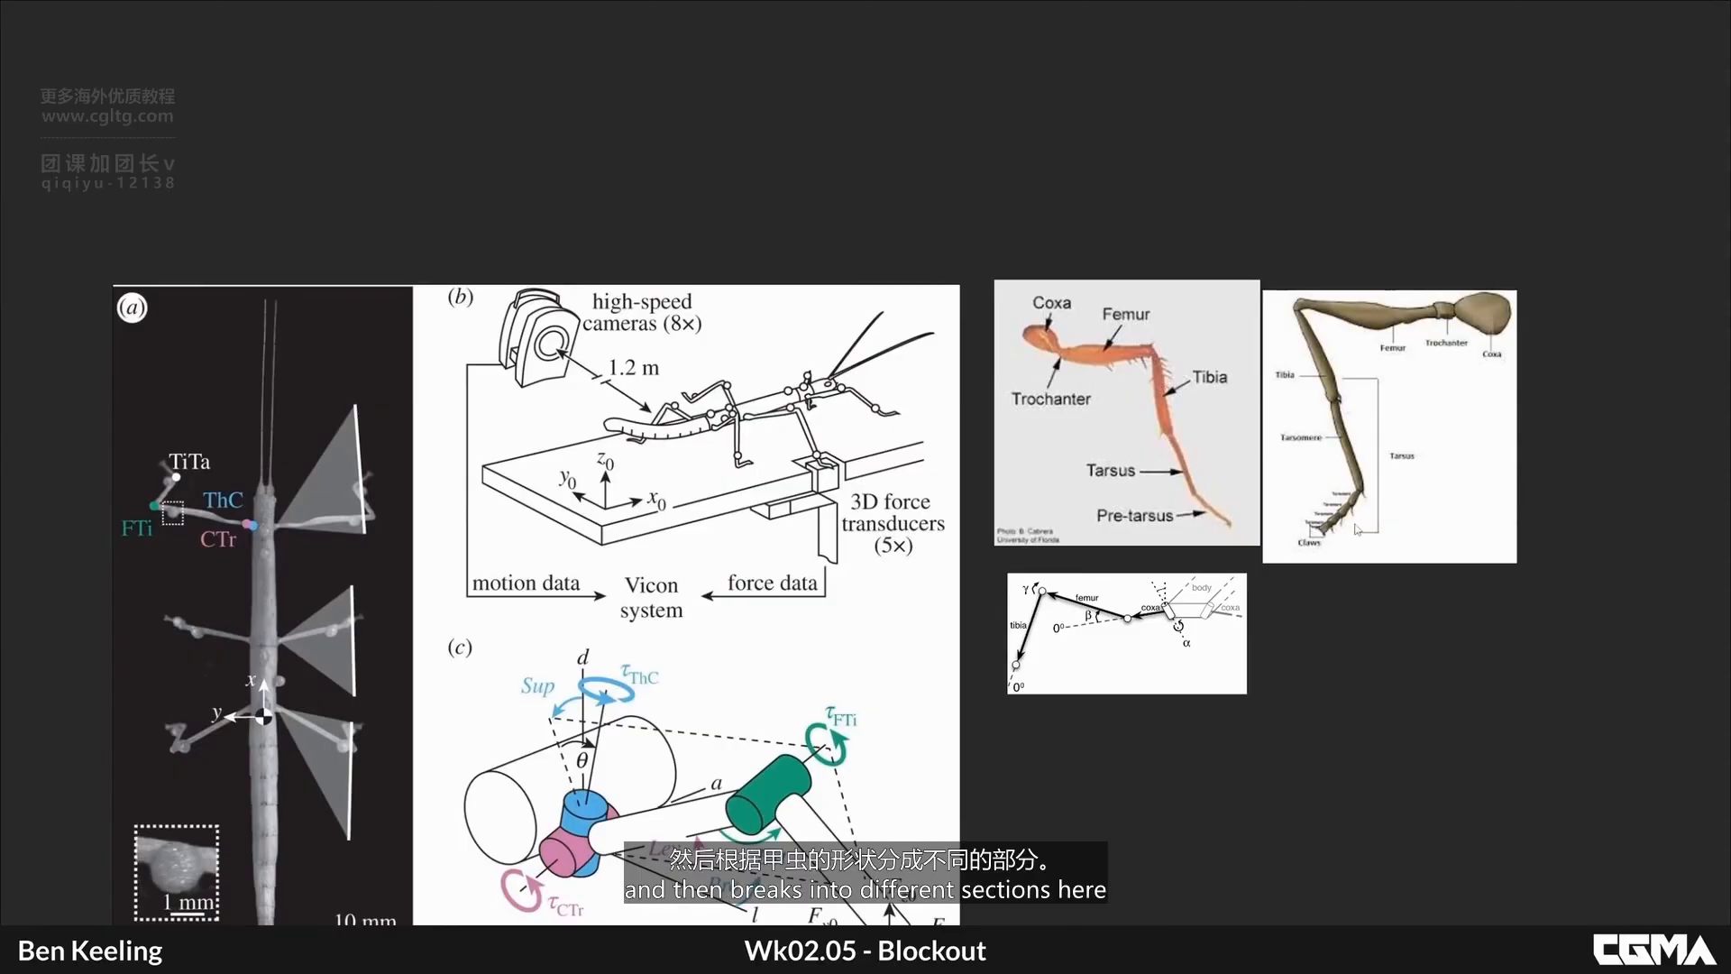
# Step: Examine the beetle anatomy images on the reference board for how the body and legs divide into sections
pyautogui.scroll(-4, 1127, 498)
pyautogui.moveTo(694, 476); pyautogui.dragTo(1284, 397, button='middle')
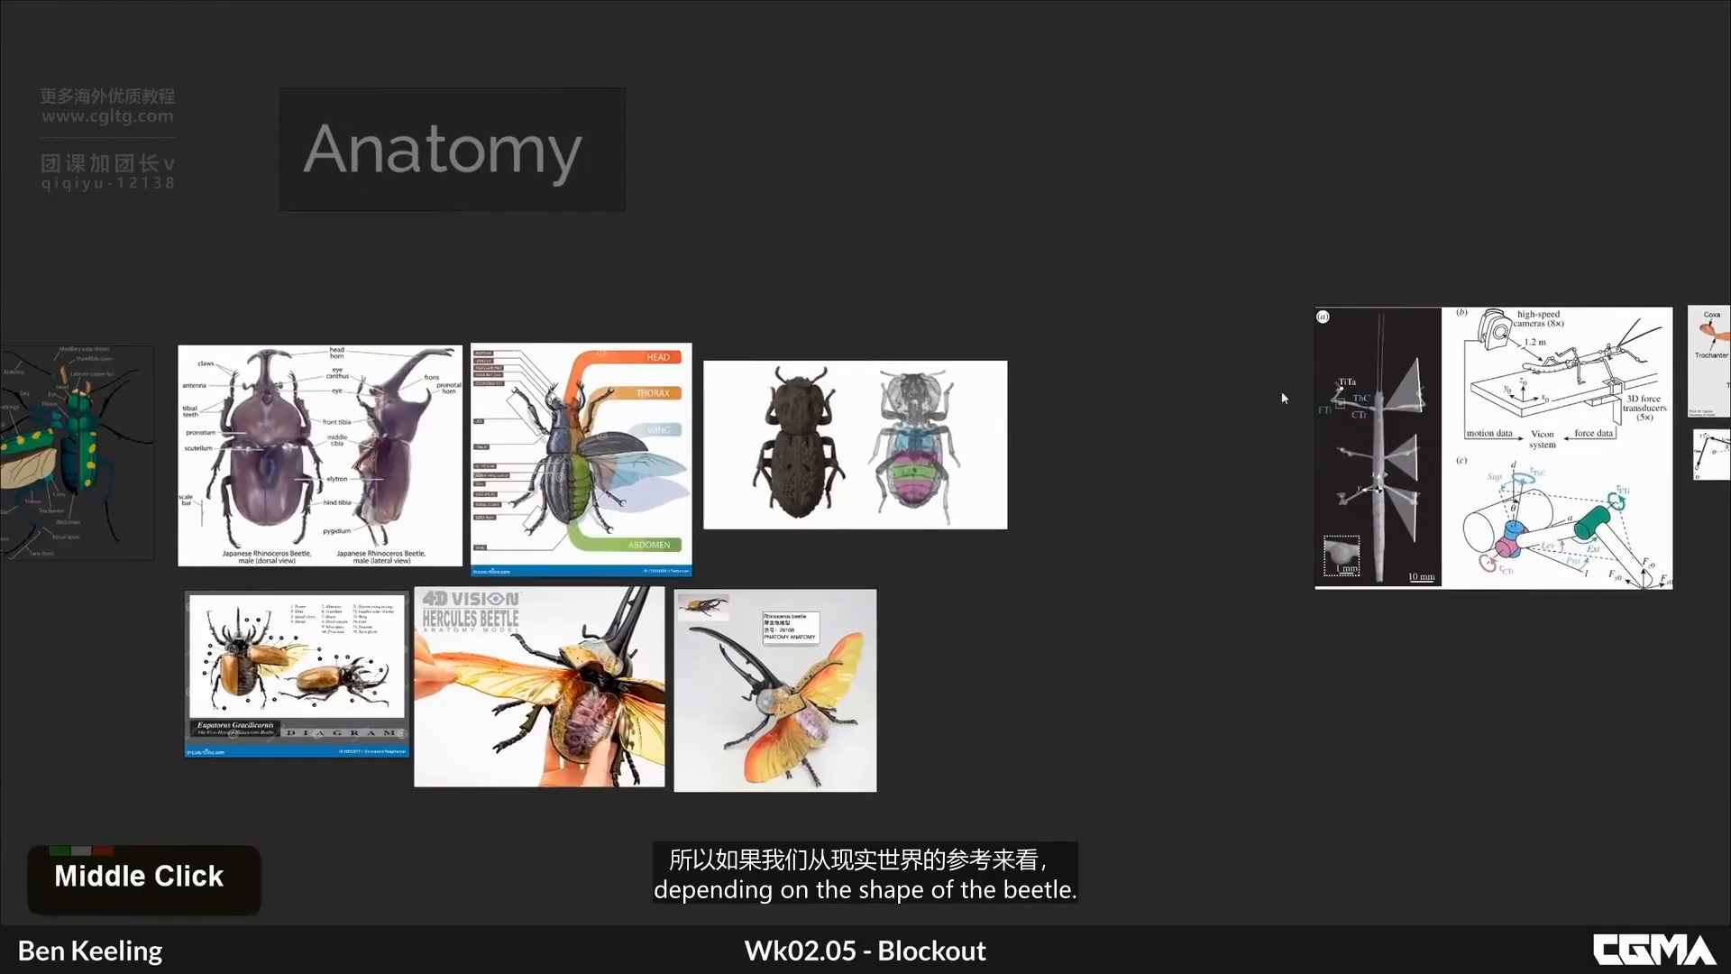
pyautogui.moveTo(807, 417); pyautogui.dragTo(1127, 390, button='middle')
pyautogui.scroll(3, 858, 412)
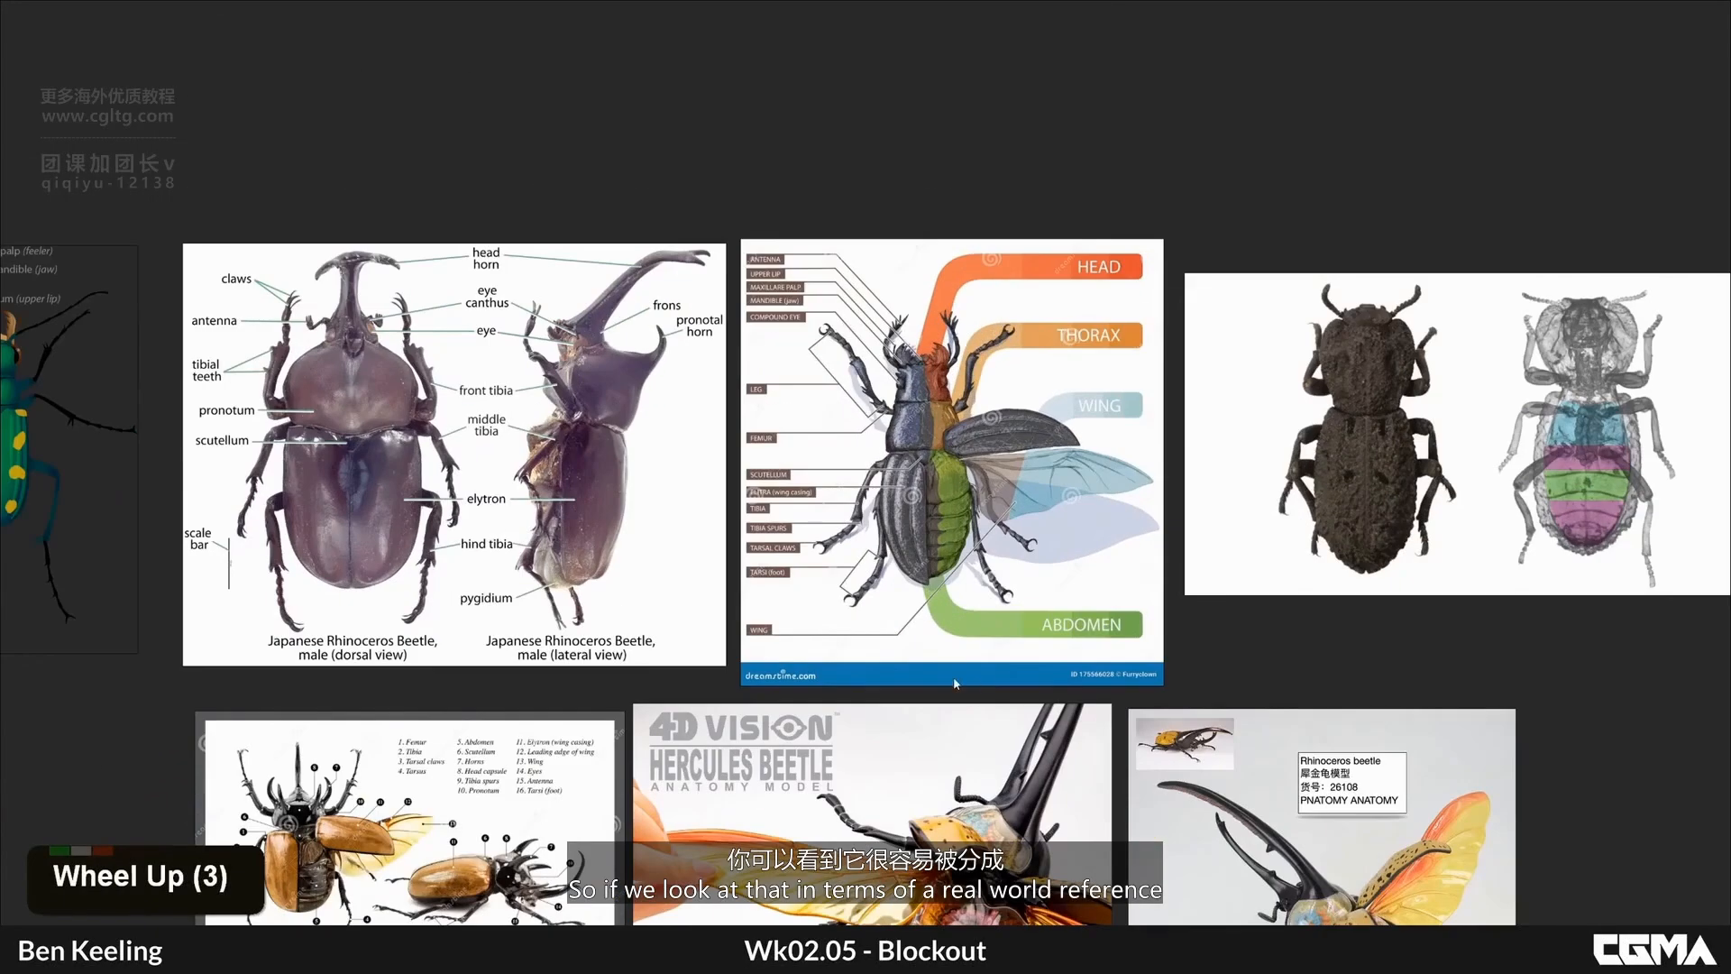
pyautogui.moveTo(955, 677); pyautogui.dragTo(1048, 547, button='middle')
pyautogui.moveTo(895, 370); pyautogui.dragTo(954, 404, button='middle')
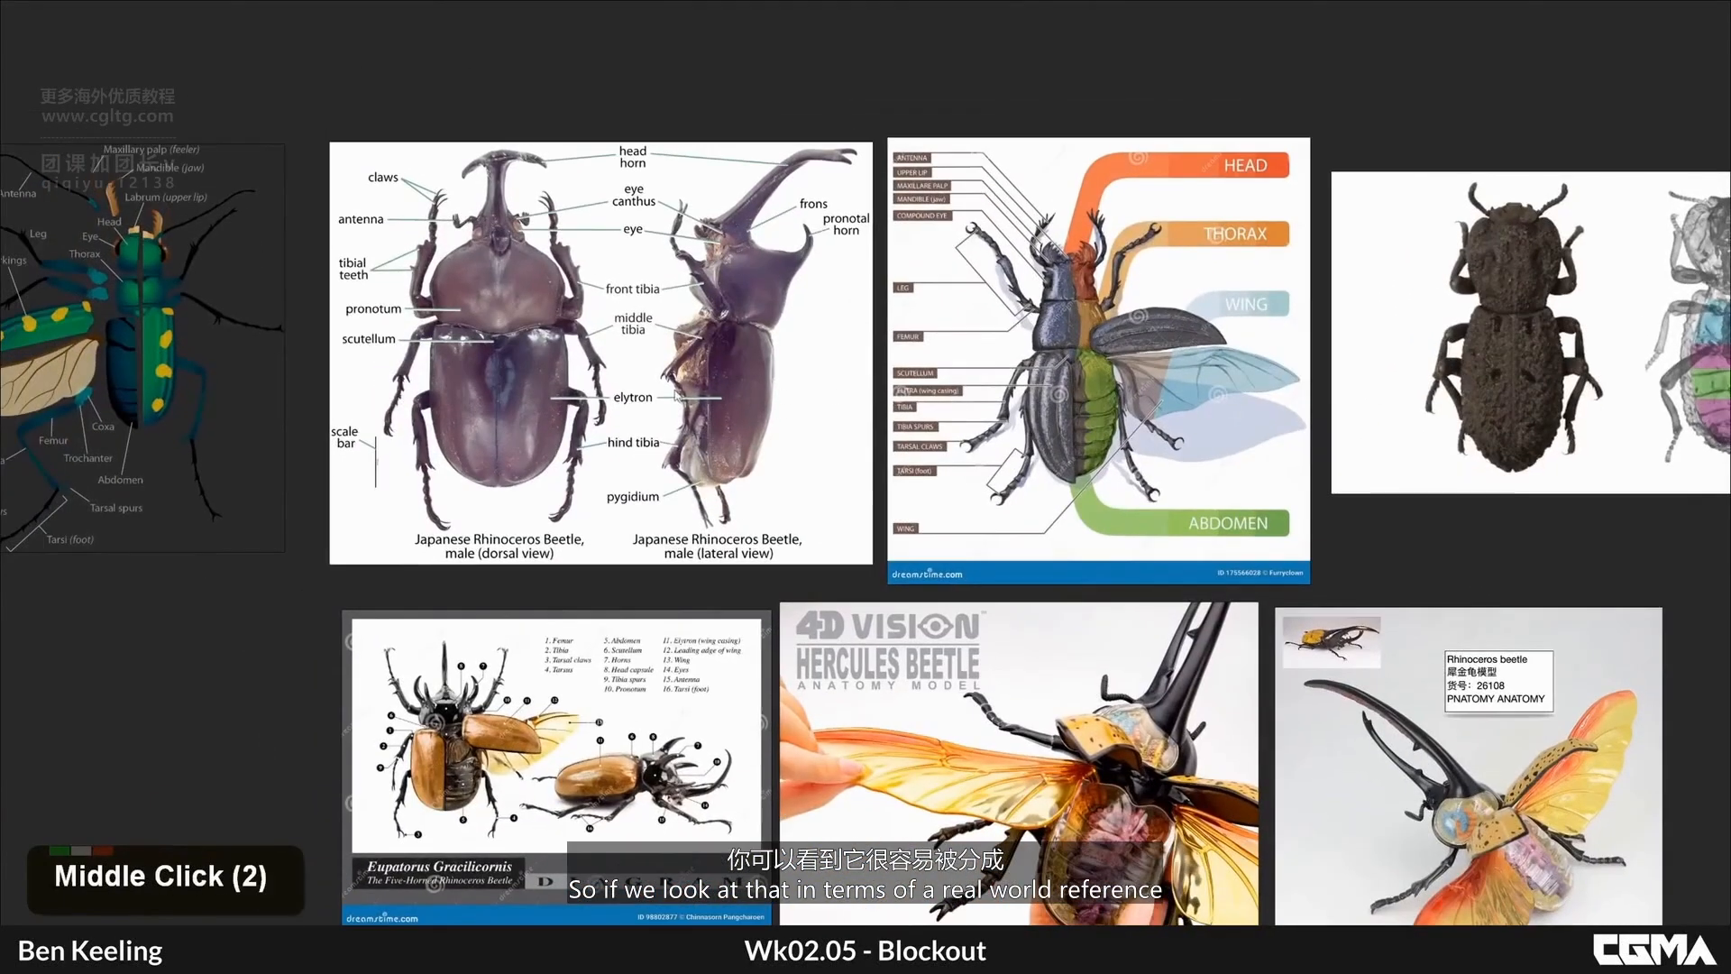
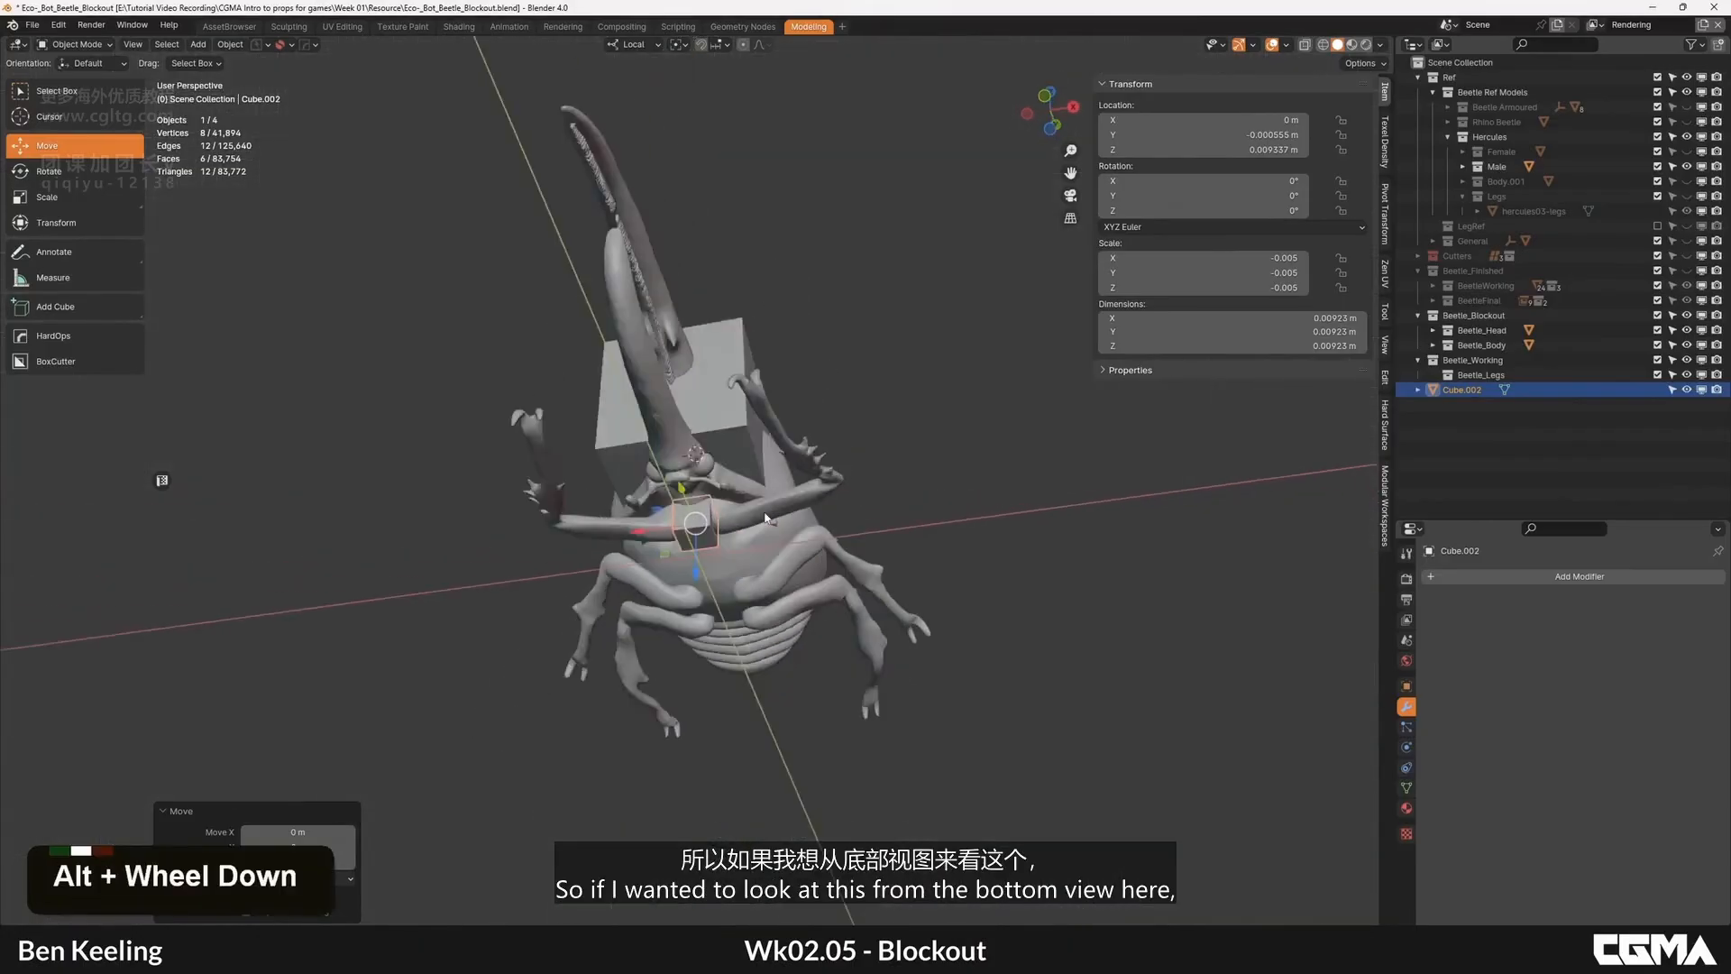
# Step: In bottom view, move the small leg cube along its local X axis to the root of the front leg, at about X 0.0062 m
pyautogui.press('`')
pyautogui.click(773, 570)
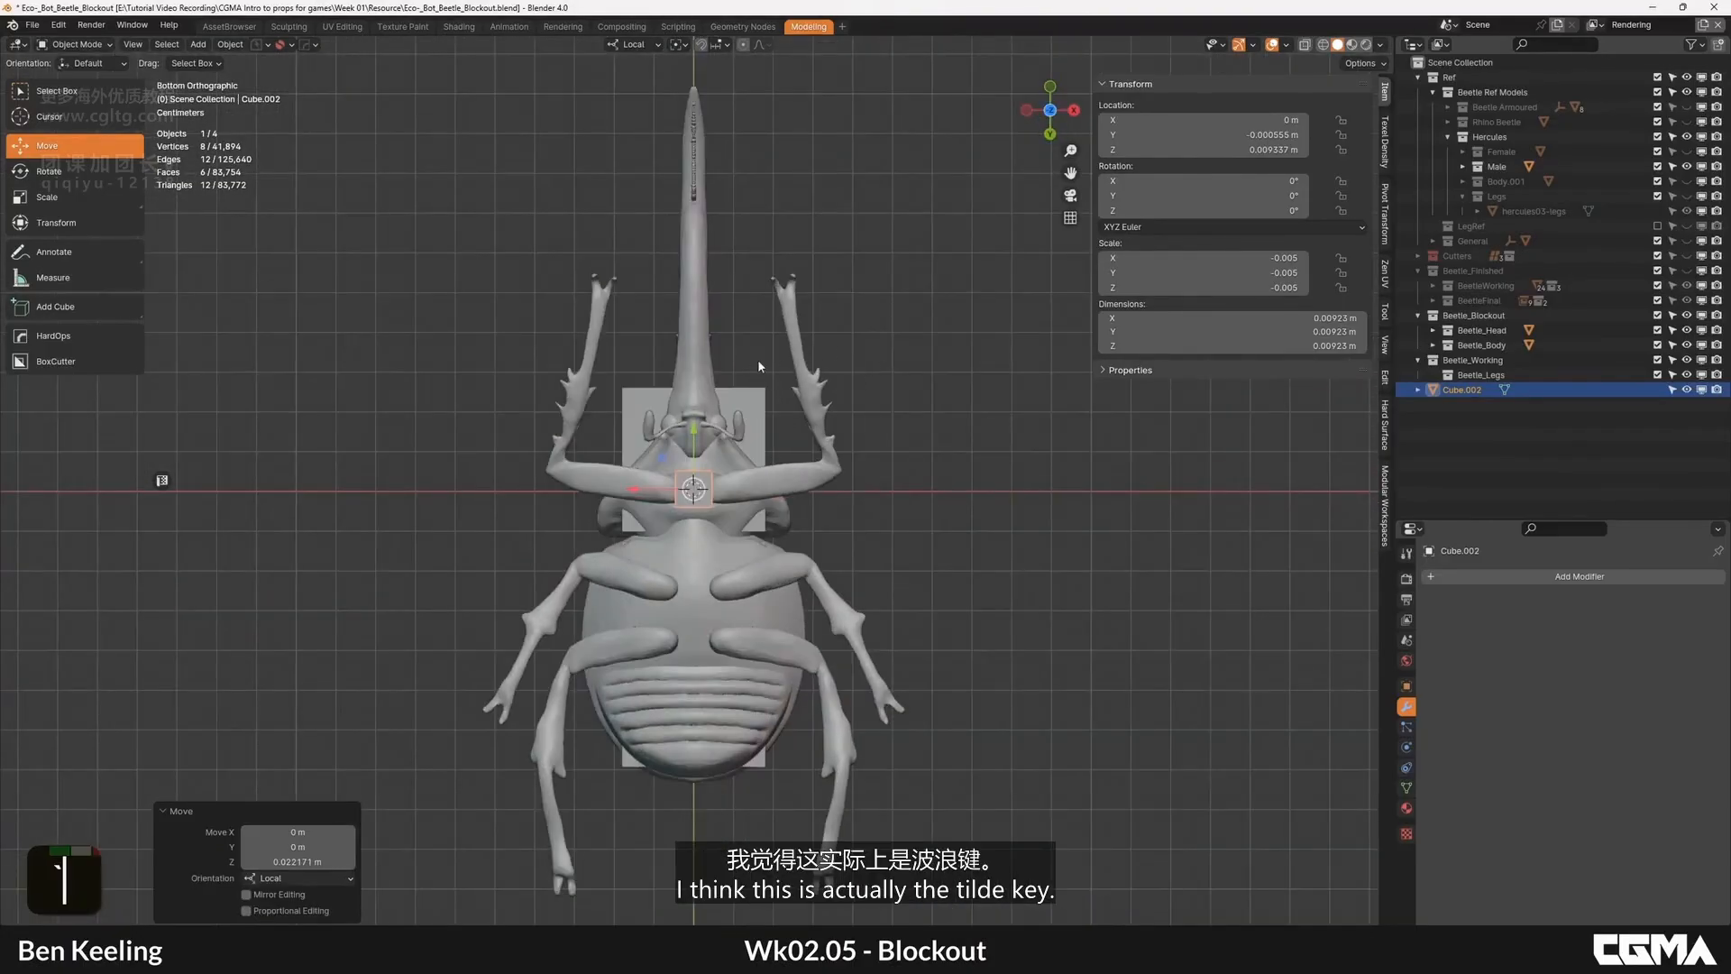
pyautogui.press('`')
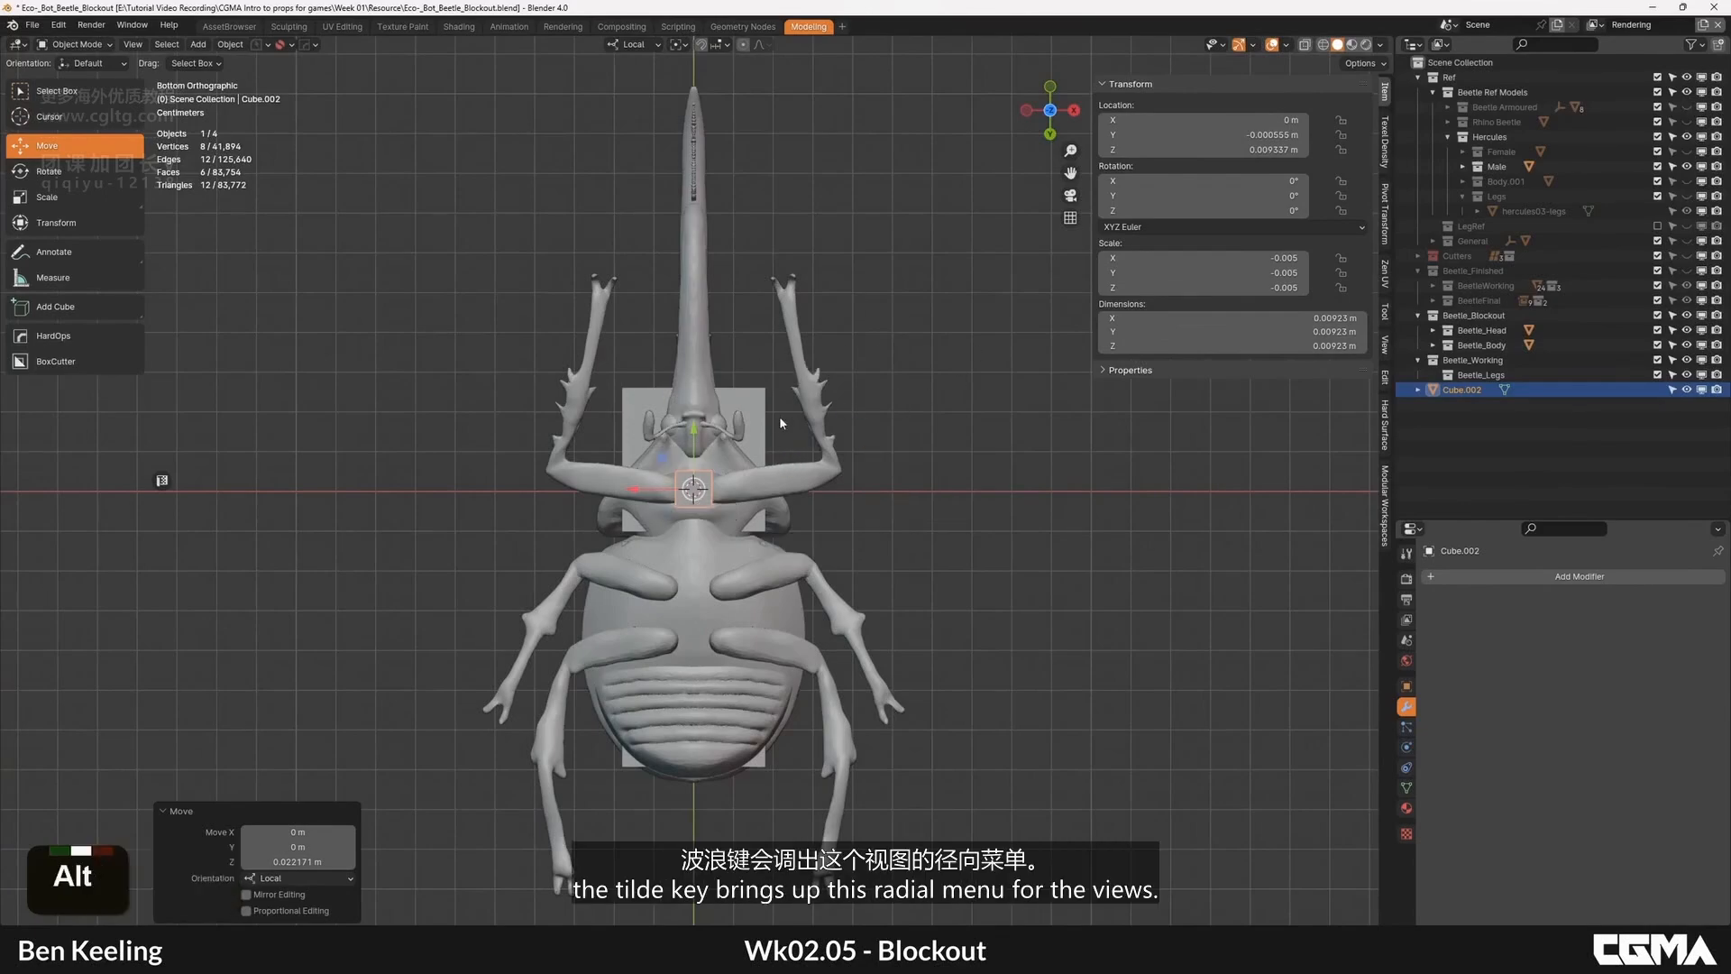
pyautogui.keyDown('alt'); pyautogui.moveTo(779, 414); pyautogui.dragTo(734, 489, button='middle'); pyautogui.keyUp('alt')
pyautogui.press('`')
pyautogui.click(732, 578)
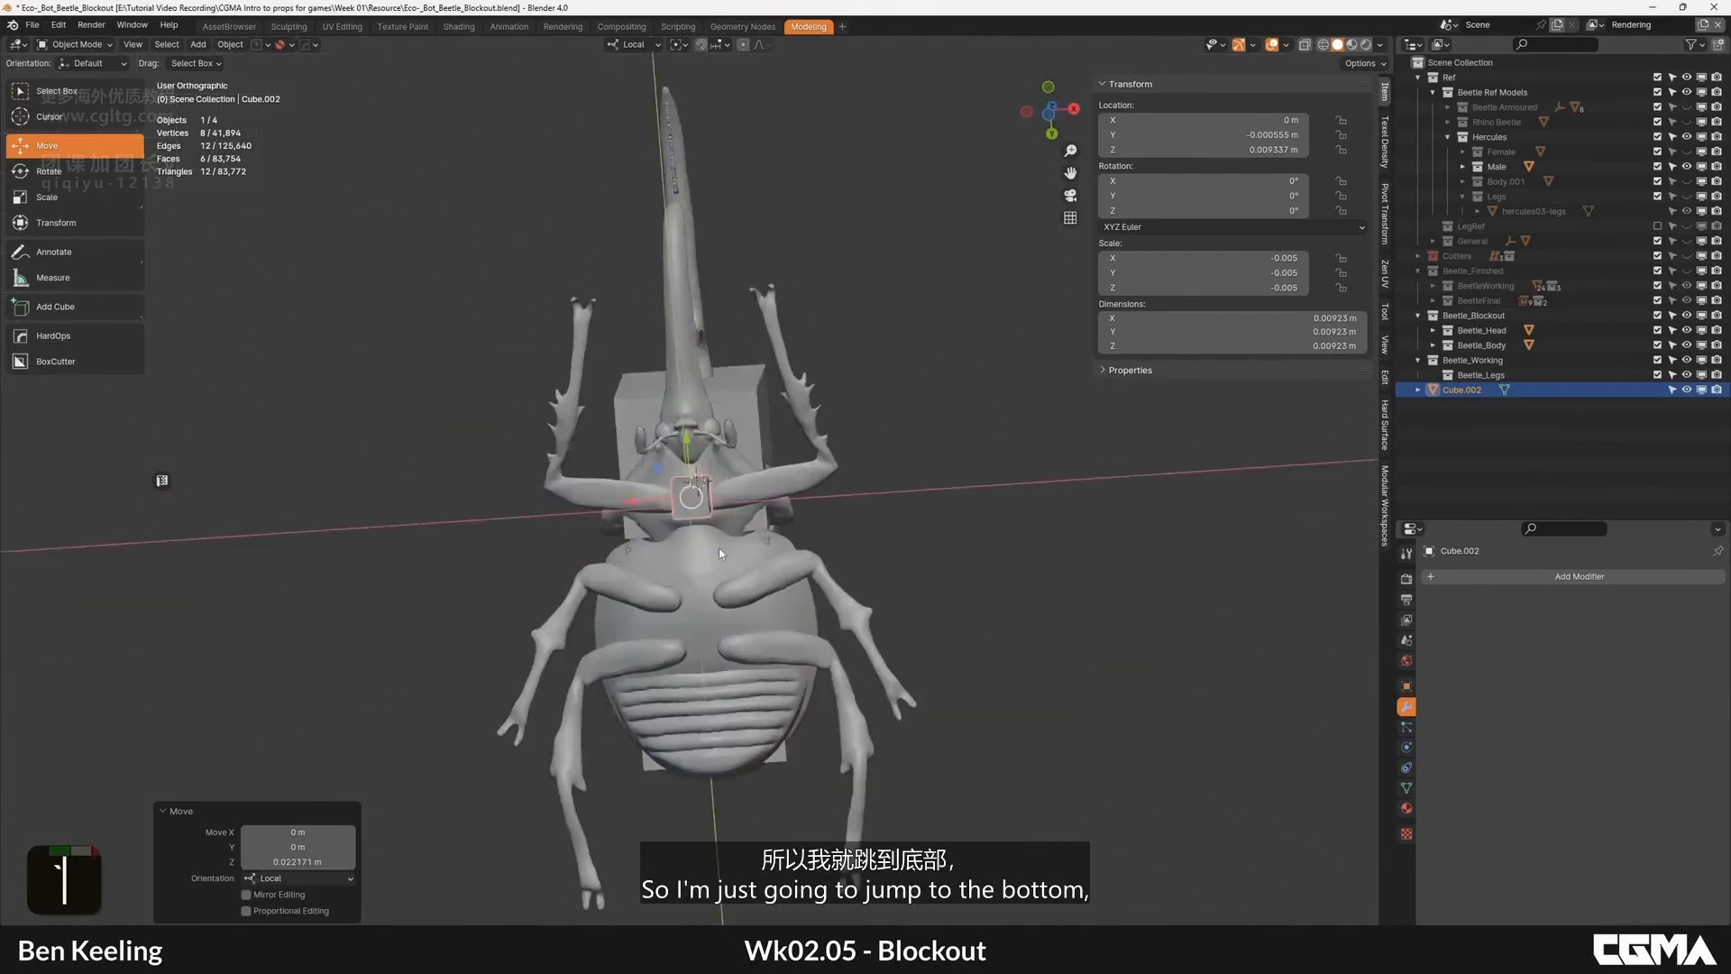
pyautogui.scroll(6, 718, 549)
pyautogui.scroll(-2, 811, 469)
pyautogui.press('g')
pyautogui.middleClick(766, 452)
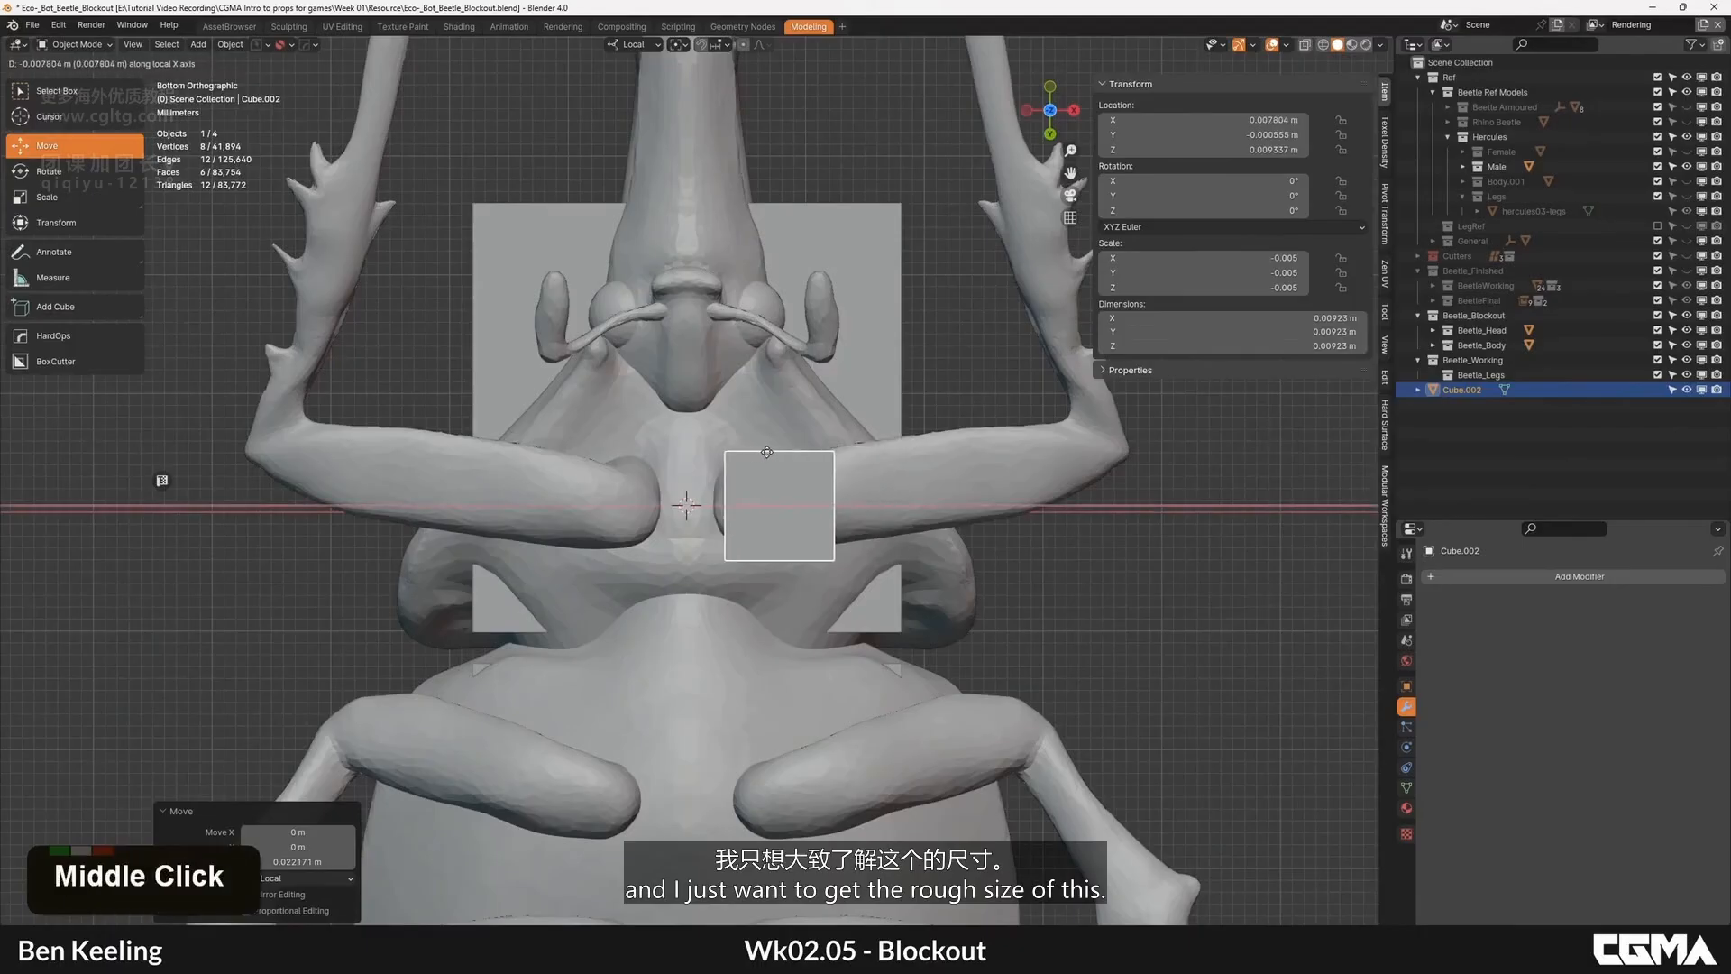
# Step: Extend the leg cube's outer face along X to the front leg's knee, making the block about 0.0351 m long
pyautogui.press('Tab')
pyautogui.keyDown('shift'); pyautogui.moveTo(807, 472); pyautogui.dragTo(760, 572, button='middle'); pyautogui.keyUp('shift')
pyautogui.press('3')
pyautogui.doubleClick(781, 510)
pyautogui.click(760, 572)
pyautogui.press('`')
pyautogui.click(731, 622)
pyautogui.scroll(-3, 685, 505)
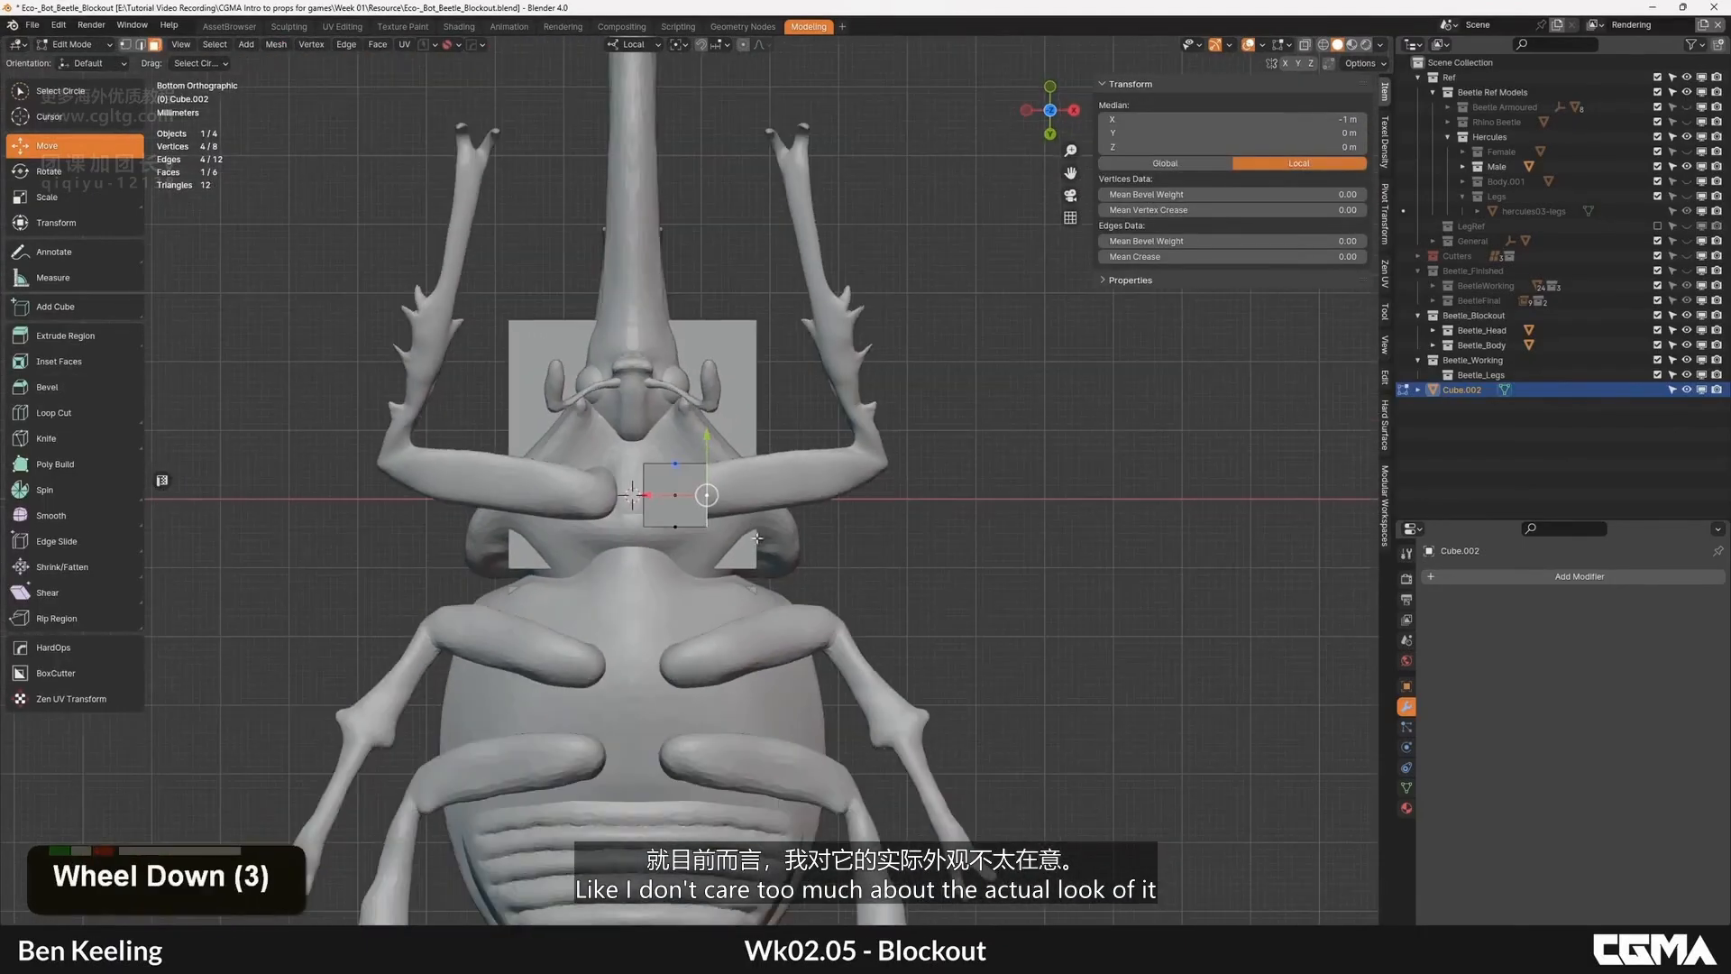
pyautogui.moveTo(674, 494); pyautogui.dragTo(848, 488)
pyautogui.press('Tab')
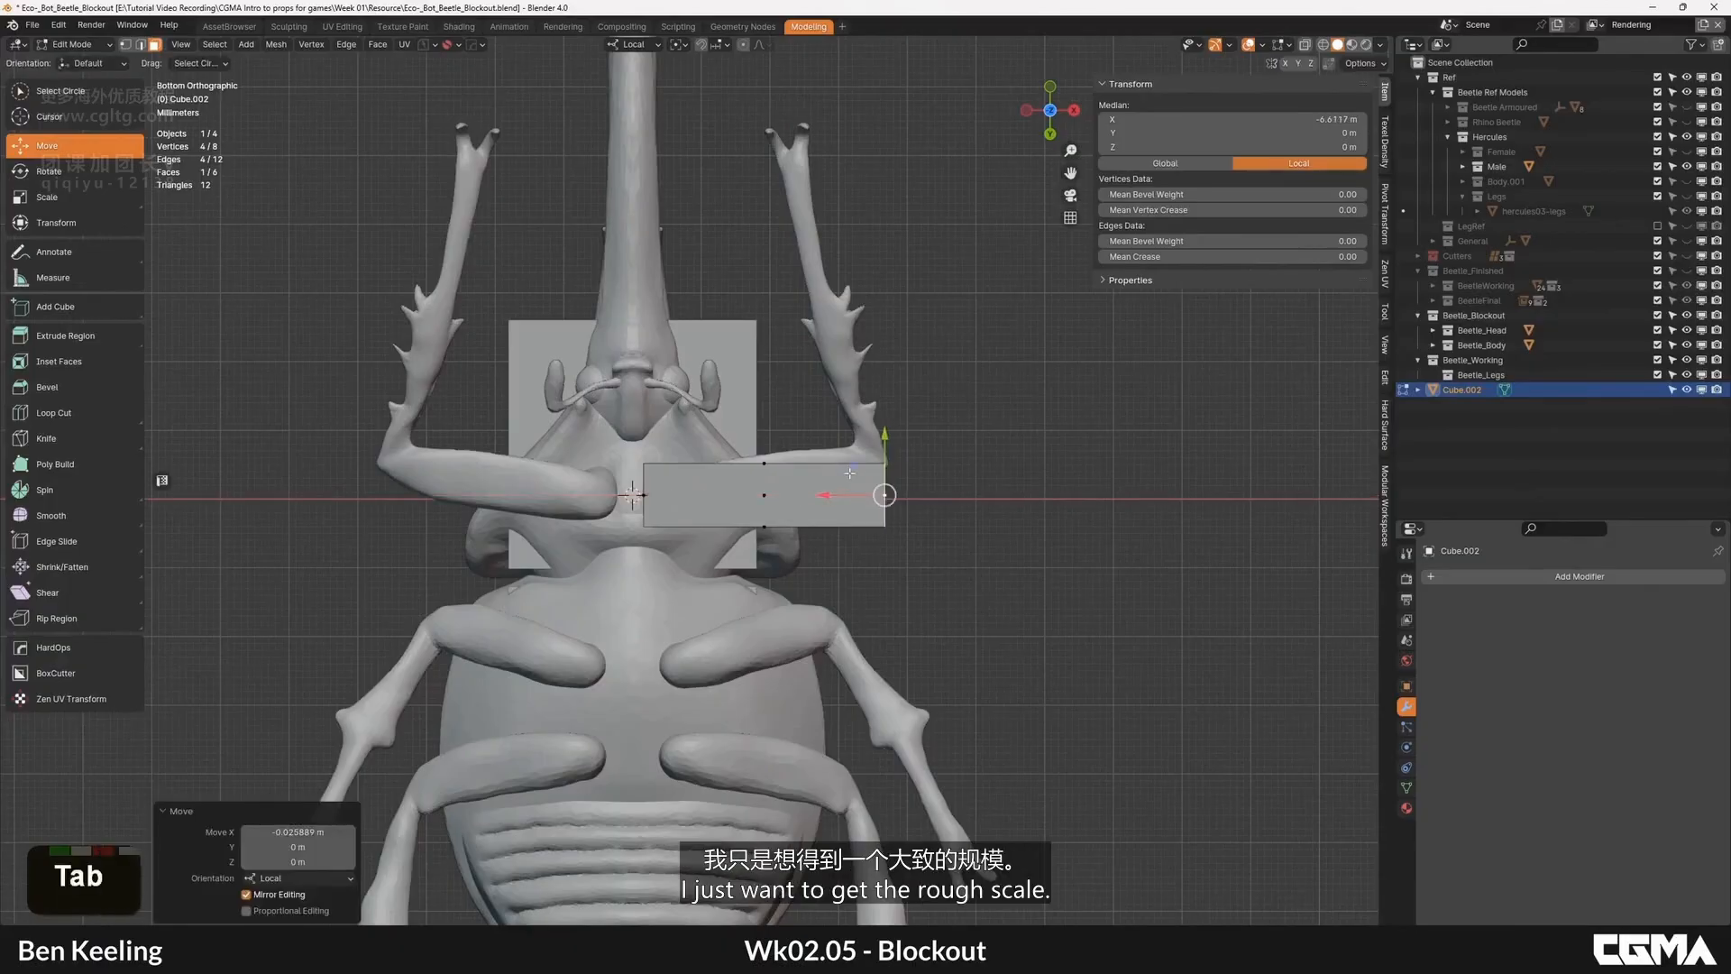
pyautogui.keyDown('alt'); pyautogui.moveTo(847, 488); pyautogui.dragTo(863, 429, button='middle'); pyautogui.keyUp('alt')
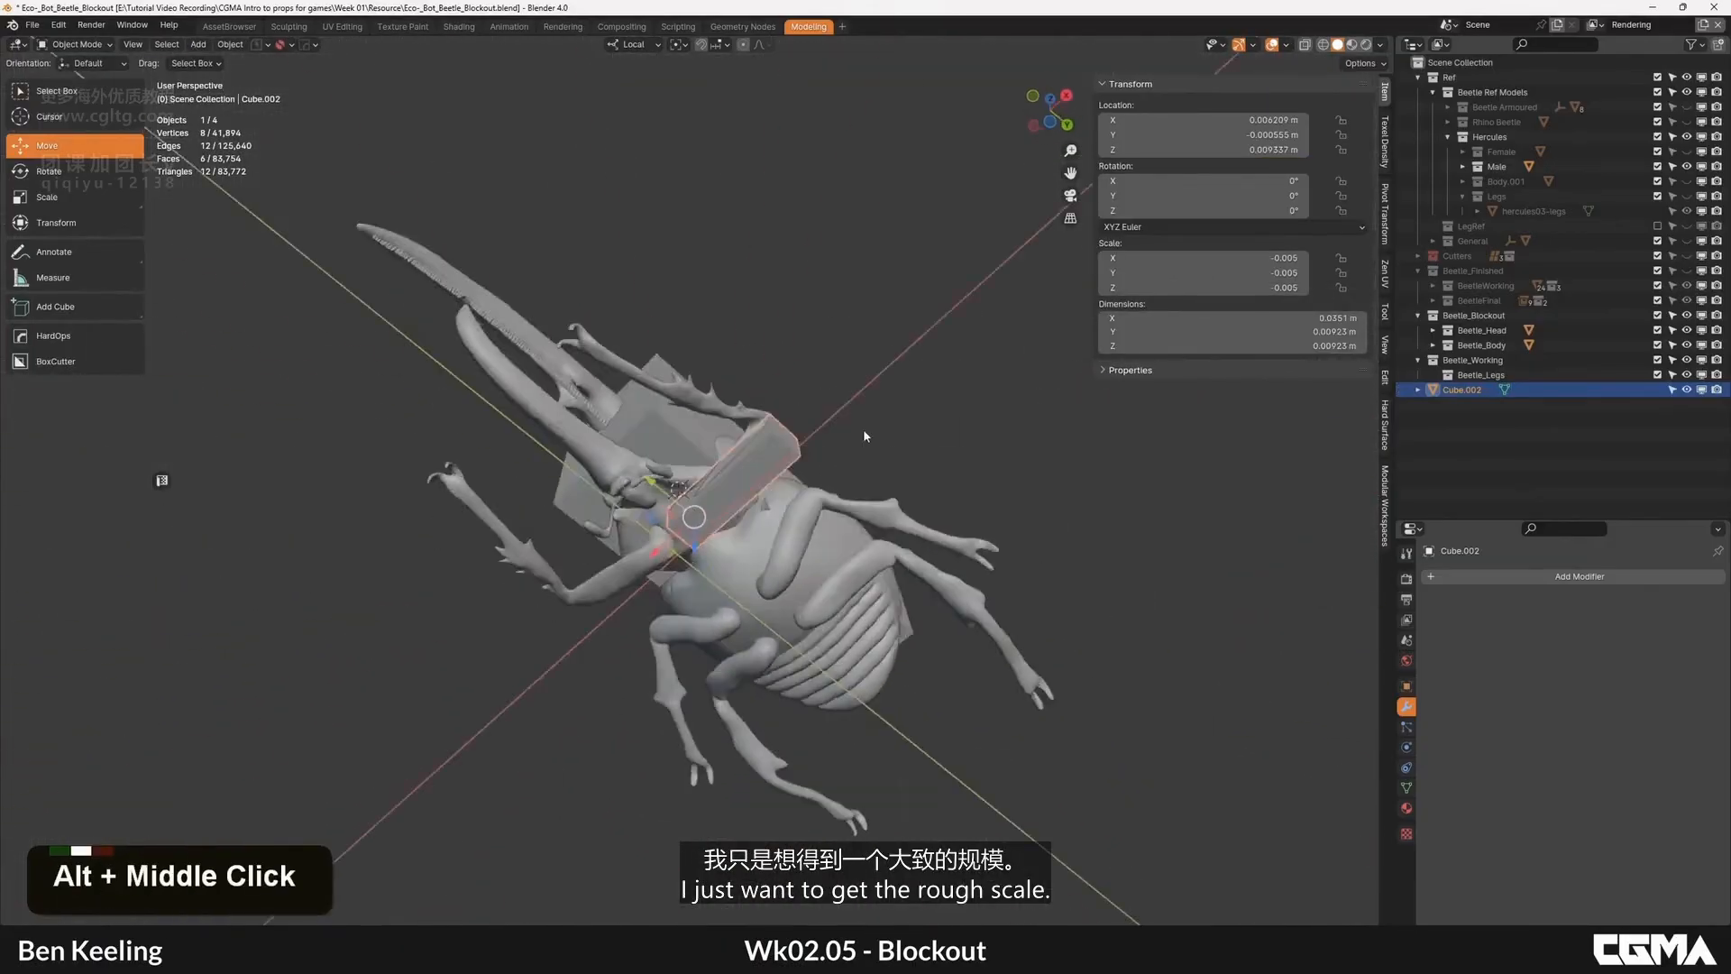
# Step: Try rotating the leg block 15° about its local Y axis to test its pivot, and undo the rotation
pyautogui.scroll(4, 738, 530)
pyautogui.keyDown('alt'); pyautogui.moveTo(737, 530); pyautogui.dragTo(711, 601, button='middle'); pyautogui.keyUp('alt')
pyautogui.scroll(-2, 712, 539)
pyautogui.press('e')
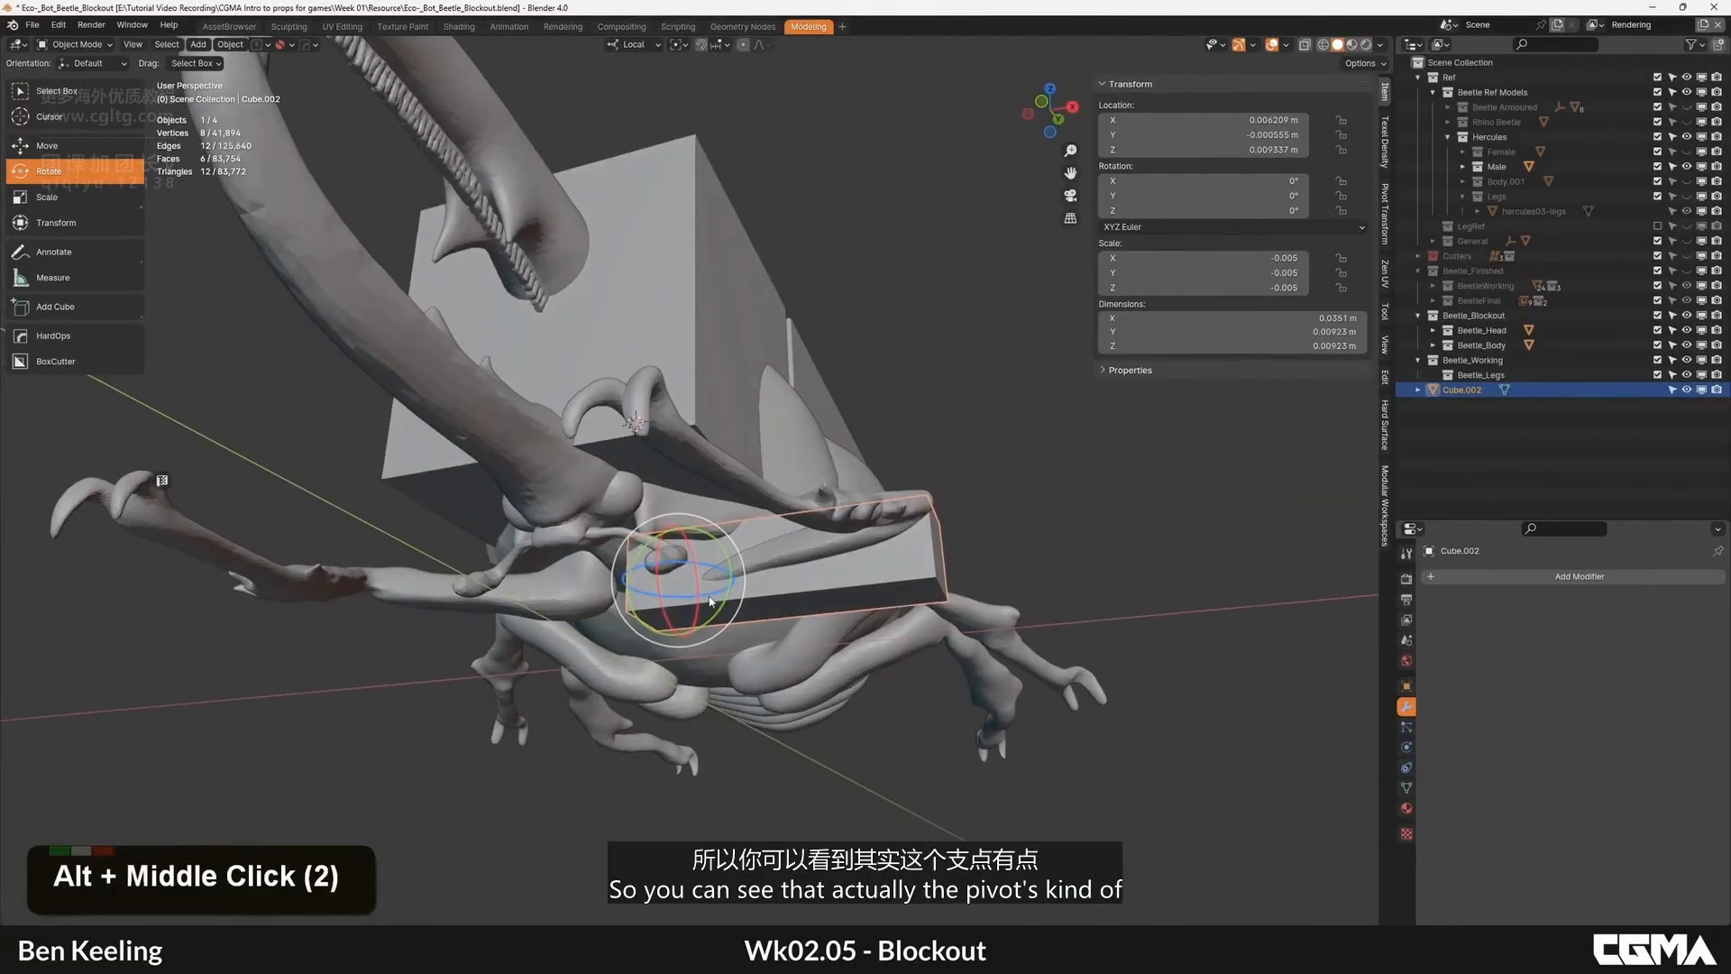
pyautogui.moveTo(716, 626); pyautogui.dragTo(766, 595)
pyautogui.hotkey('ctrl', 'z')
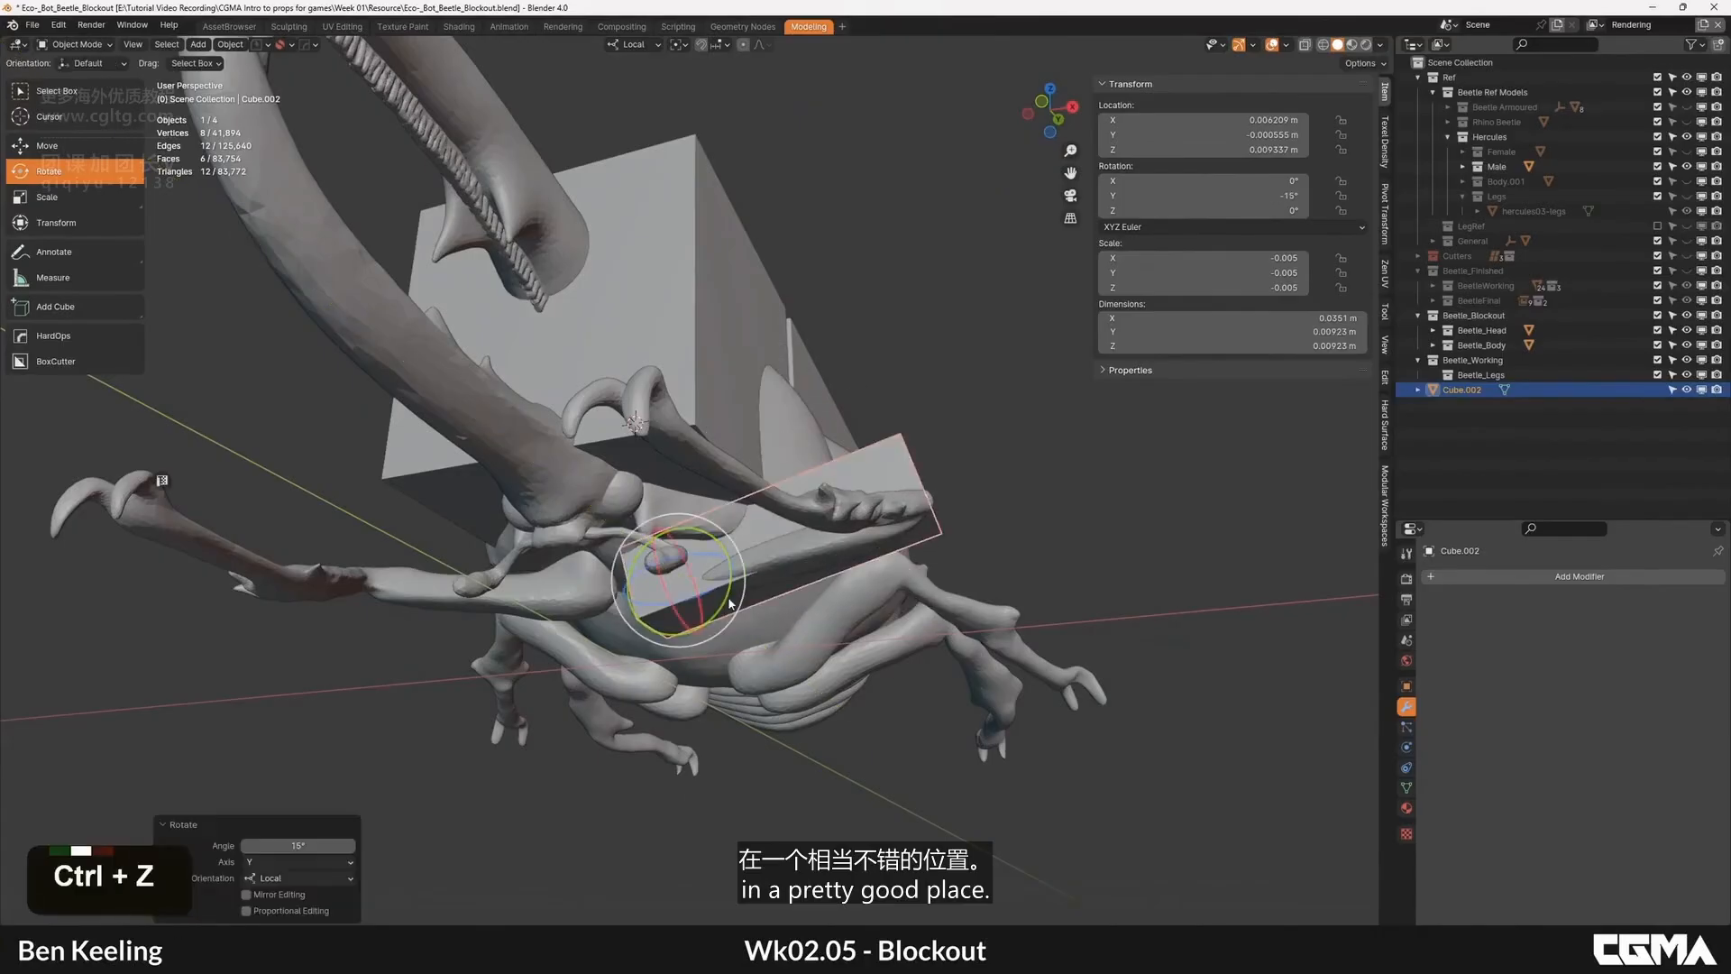
# Step: Try a free trackball rotation of the leg block around its pivot, and reset its rotation to 0° on all axes
pyautogui.keyDown('alt'); pyautogui.moveTo(786, 591); pyautogui.dragTo(713, 587, button='middle'); pyautogui.keyUp('alt')
pyautogui.moveTo(713, 587); pyautogui.dragTo(756, 482)
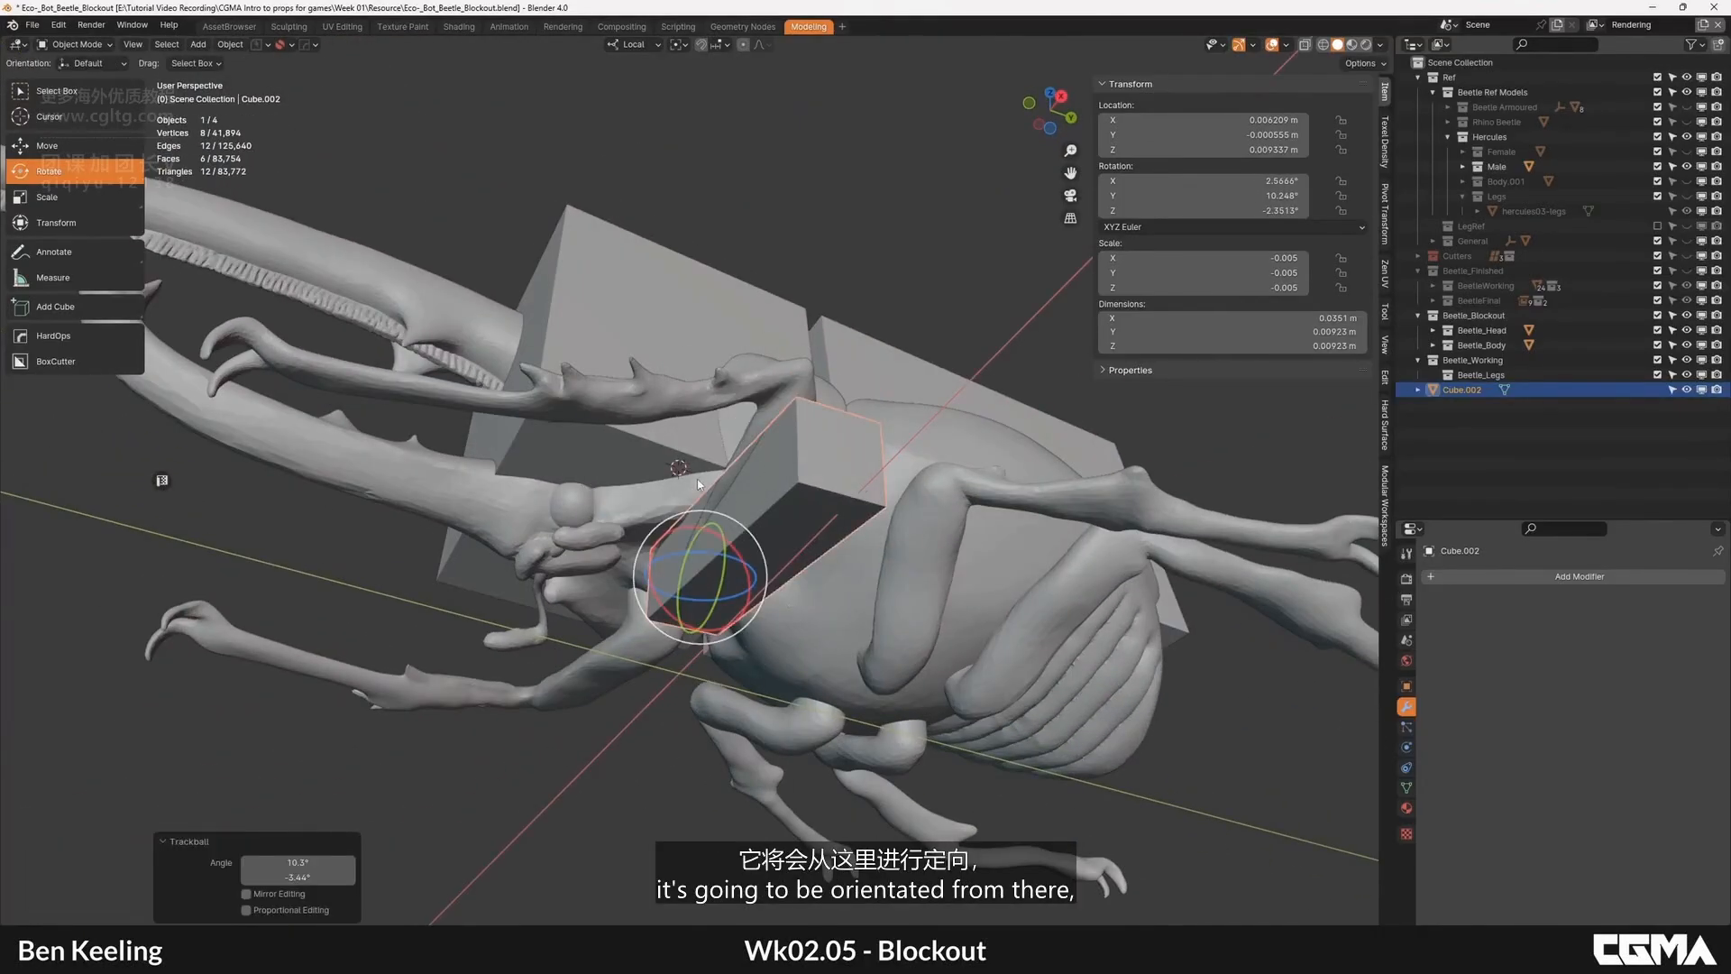
pyautogui.keyDown('alt'); pyautogui.moveTo(819, 473); pyautogui.dragTo(925, 451, button='middle'); pyautogui.keyUp('alt')
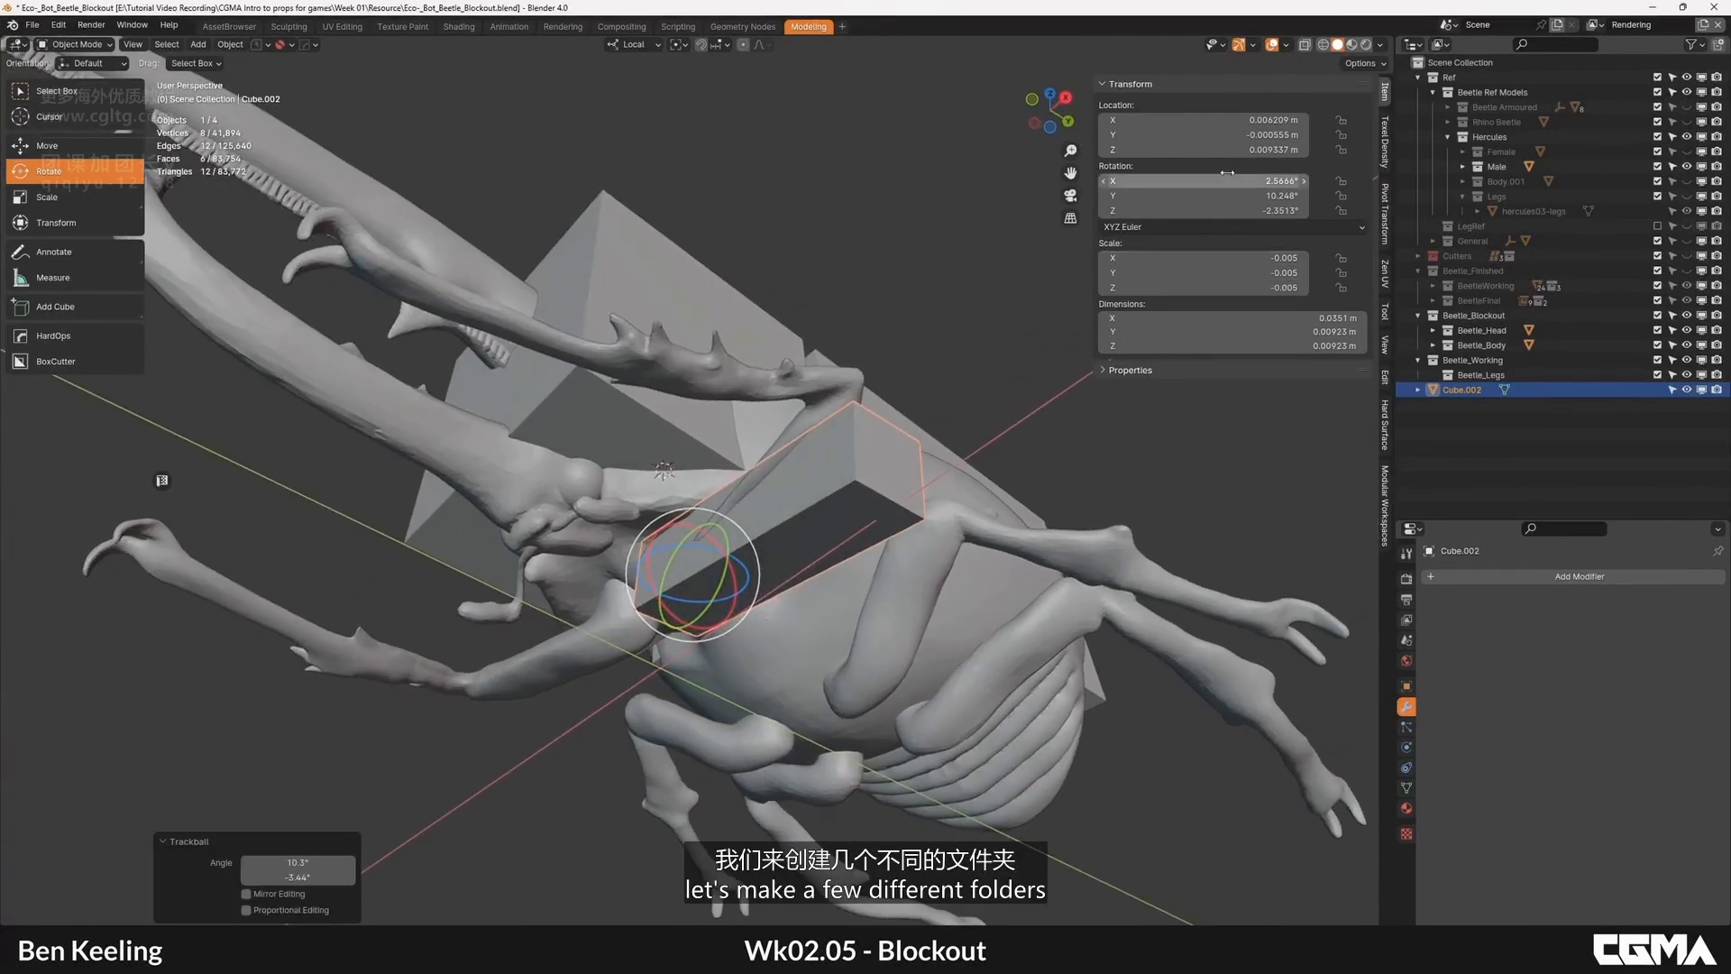
pyautogui.press('BackSpace')
# Step: Bring up the reference board and examine the green beetle diagram for the names of the leg segments
pyautogui.scroll(-2, 794, 559)
pyautogui.moveTo(793, 560)
pyautogui.keyDown('alt'); pyautogui.mouseDown(button='middle')
pyautogui.moveTo(803, 584)
pyautogui.moveTo(784, 586)
pyautogui.mouseUp(button='middle'); pyautogui.keyUp('alt')
pyautogui.rightClick(162, 481)
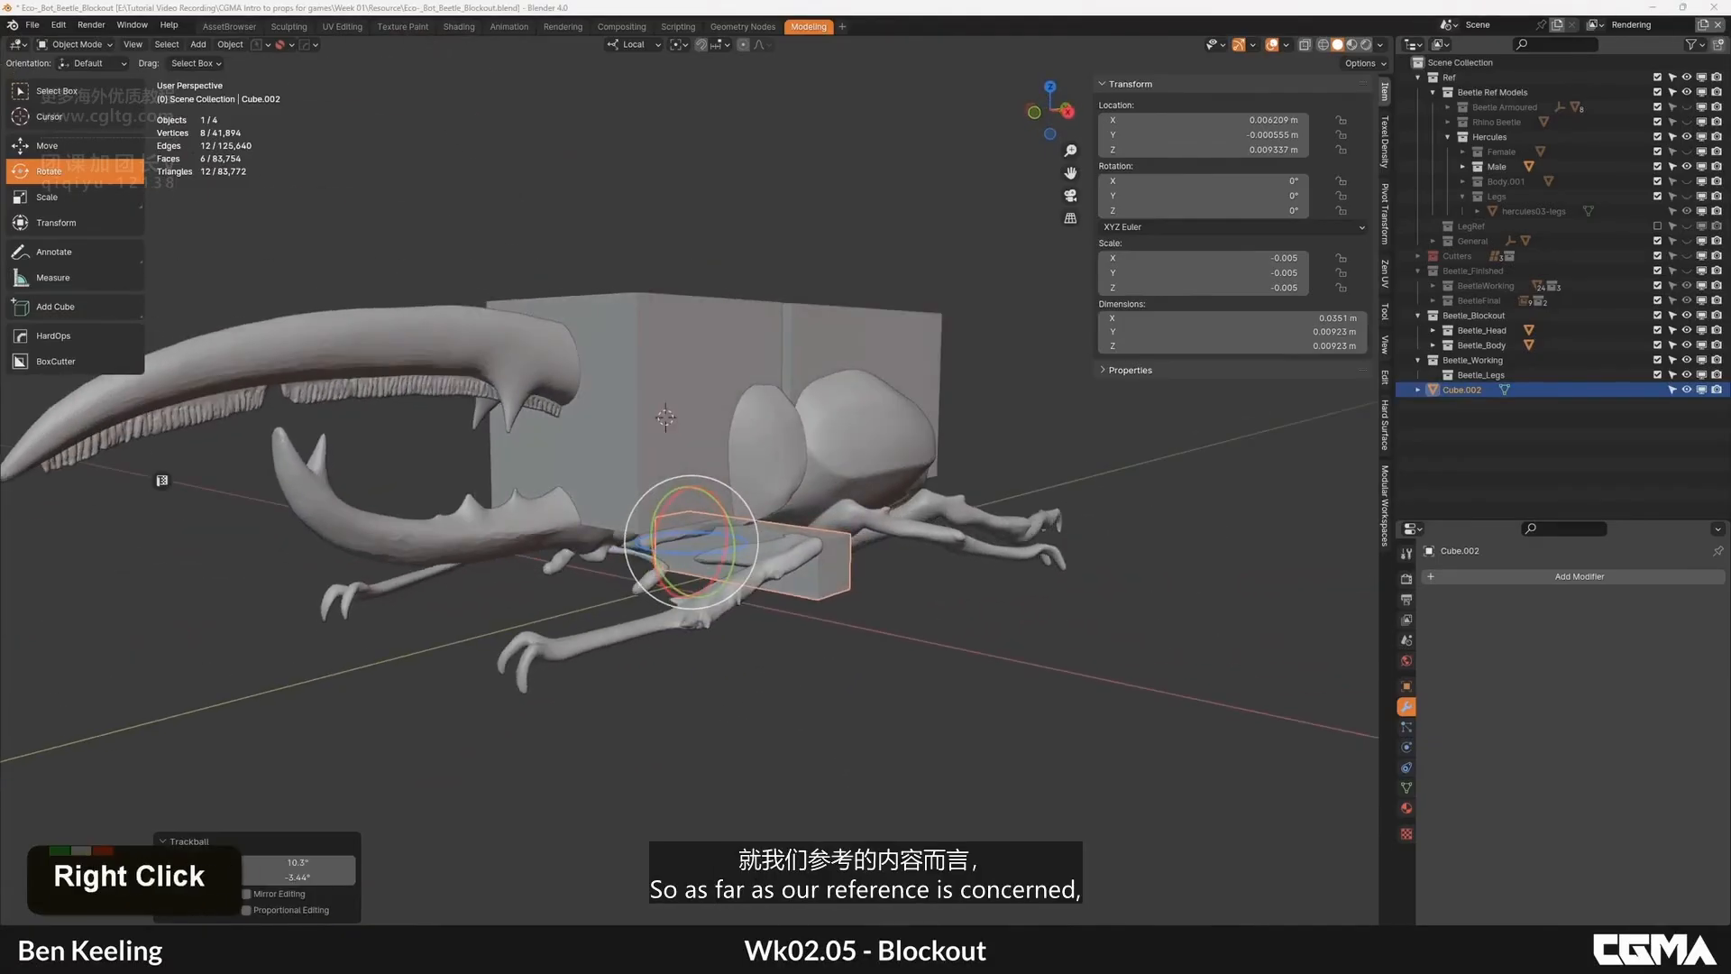
pyautogui.moveTo(1727, 369); pyautogui.dragTo(1263, 406, button='right')
pyautogui.scroll(-7, 1263, 415)
pyautogui.scroll(4, 1262, 451)
pyautogui.moveTo(1163, 352); pyautogui.dragTo(1213, 433, button='middle')
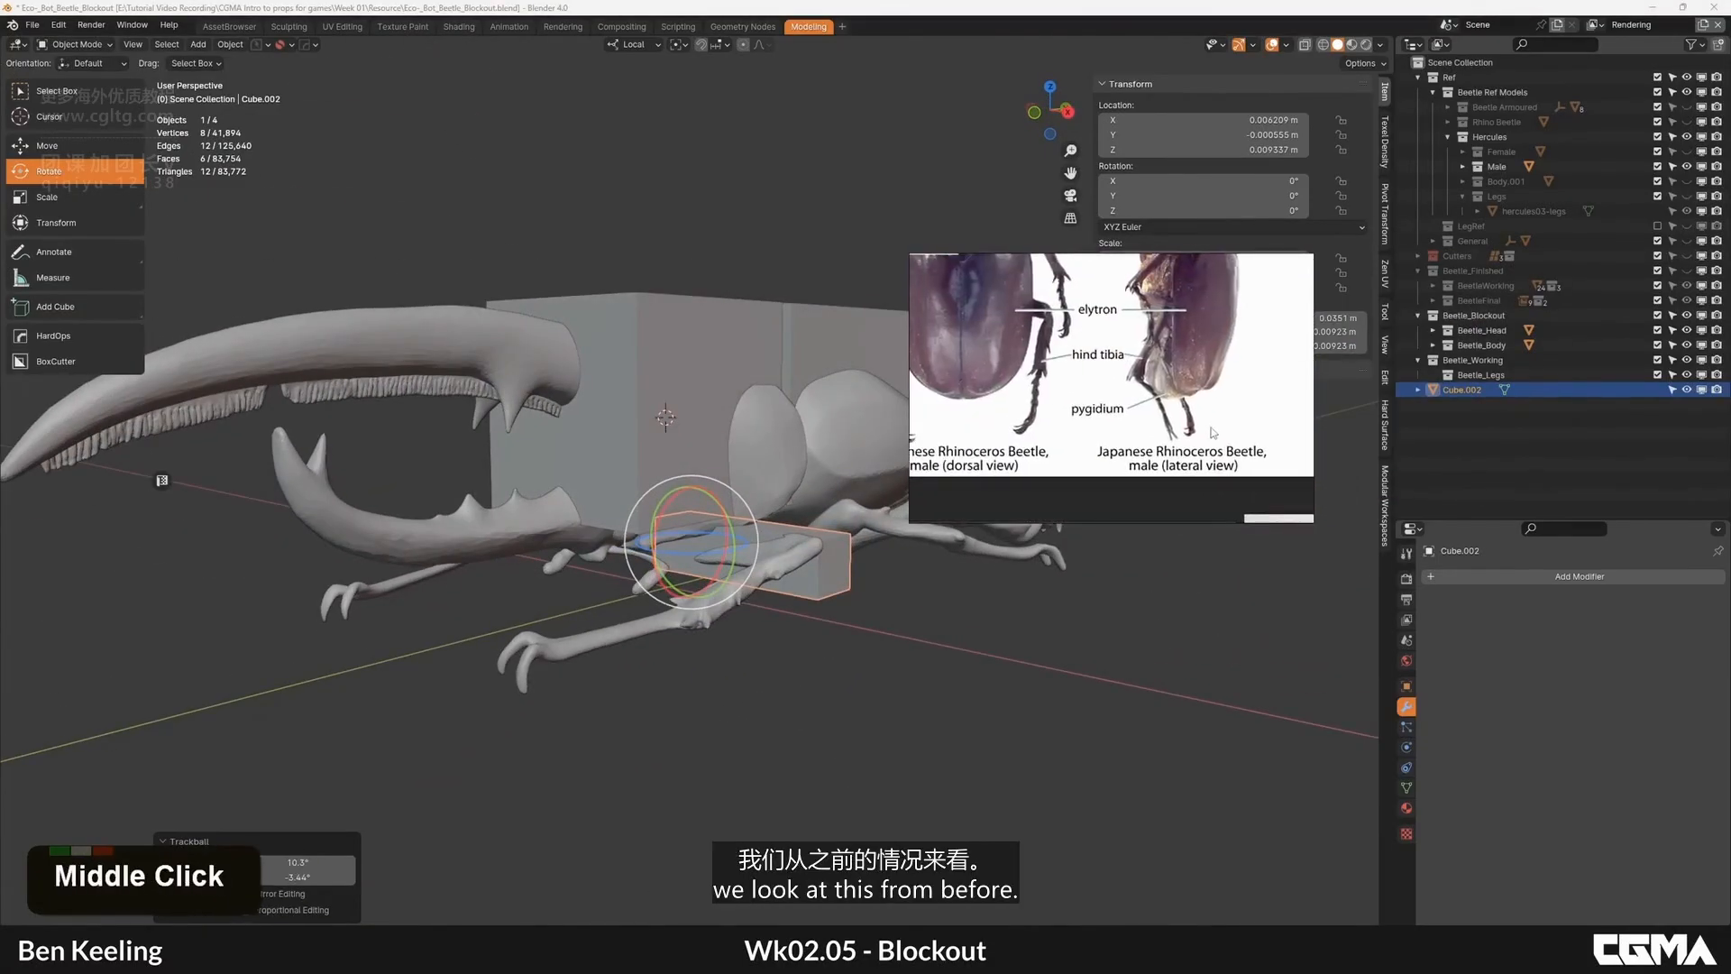
pyautogui.moveTo(1069, 396); pyautogui.dragTo(1118, 369, button='middle')
pyautogui.scroll(-4, 1160, 429)
pyautogui.scroll(-2, 974, 347)
pyautogui.moveTo(947, 348); pyautogui.dragTo(1066, 393, button='middle')
pyautogui.scroll(5, 1066, 392)
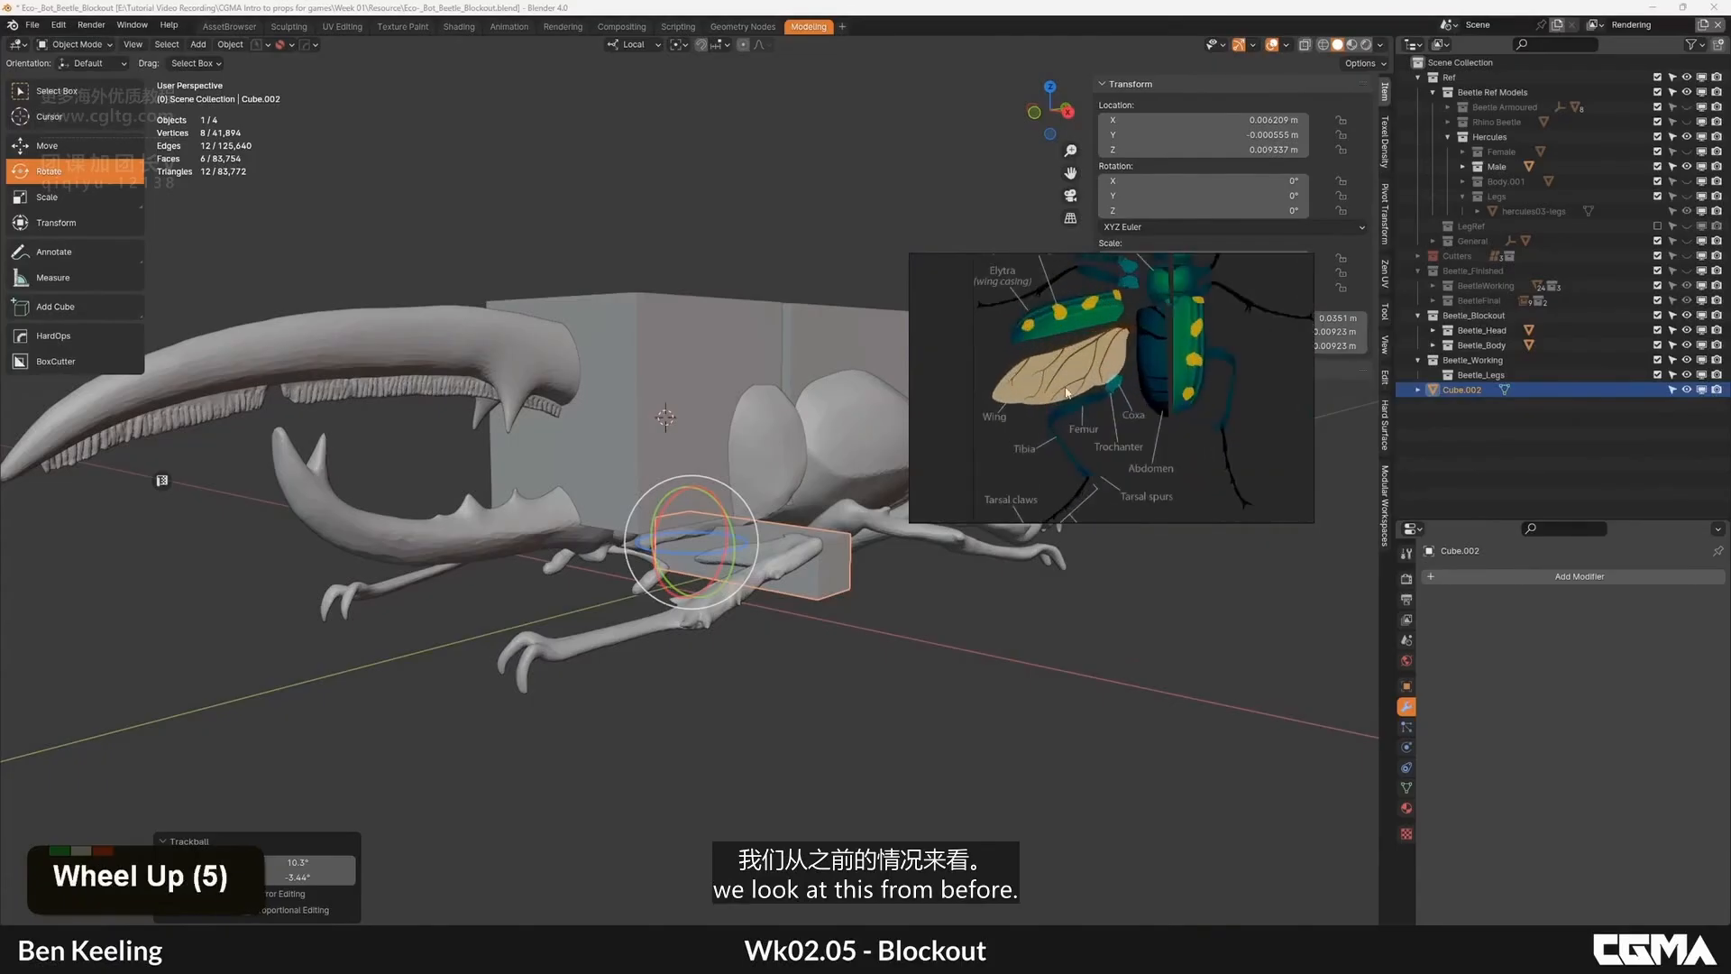
pyautogui.scroll(4, 1082, 415)
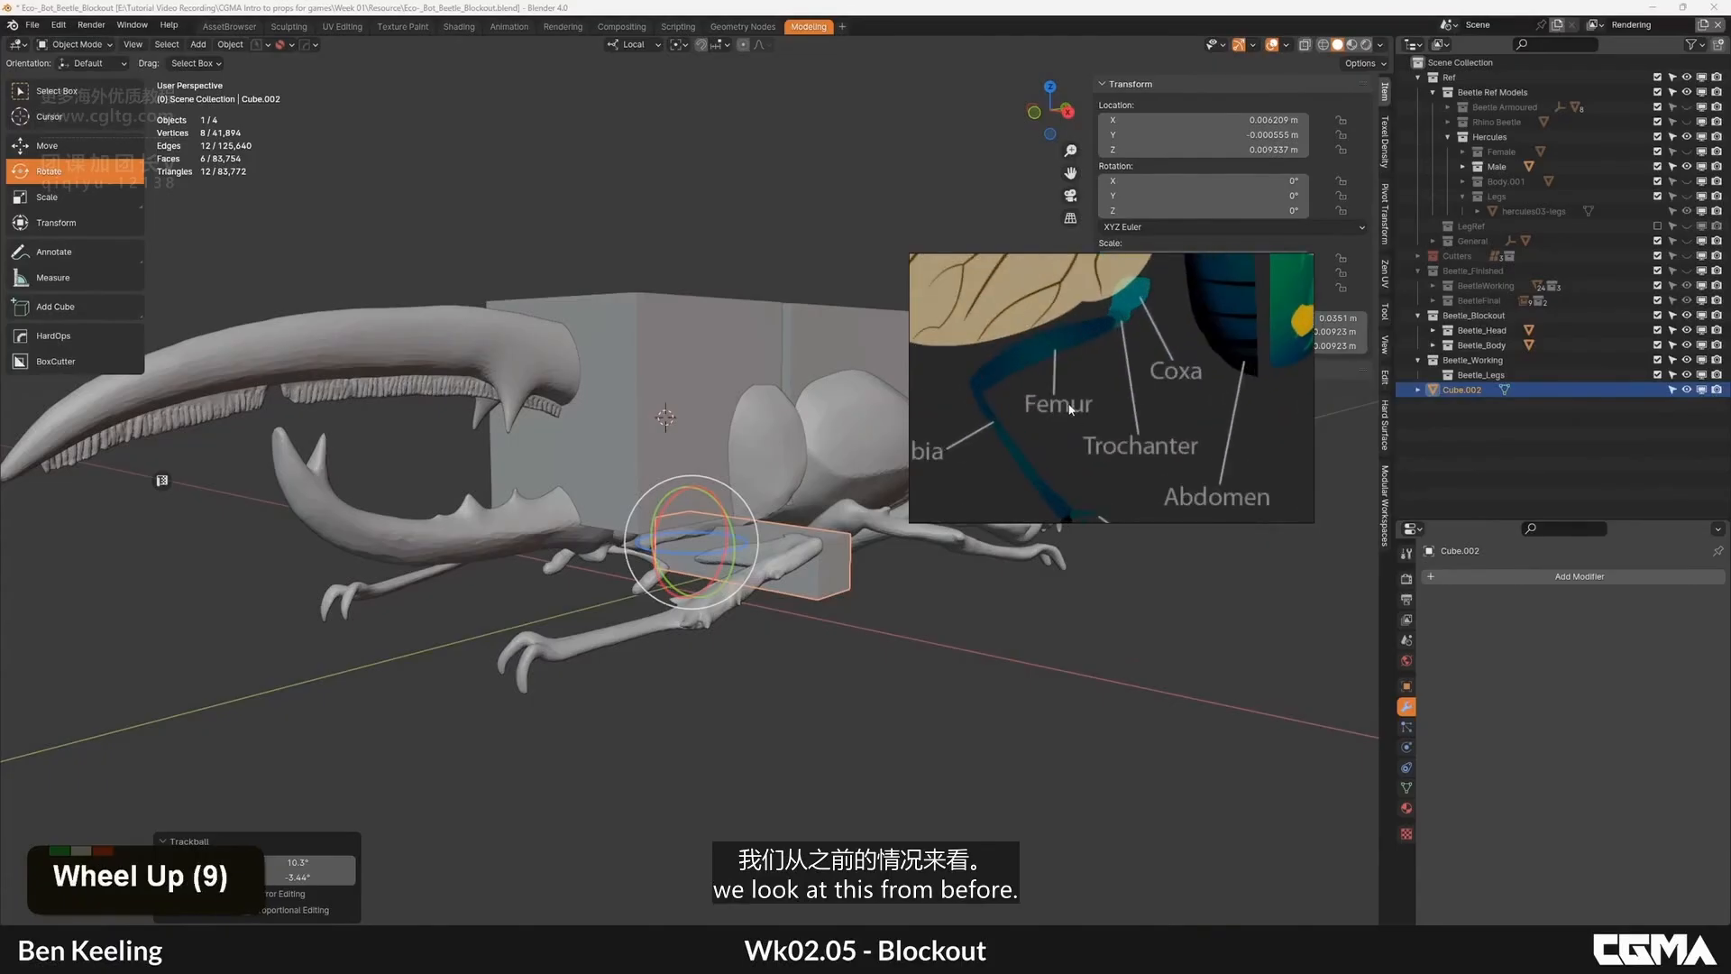
# Step: Create a collection named Femur inside Beetle_Legs and select the front-leg block
pyautogui.rightClick(1472, 377)
pyautogui.click(1470, 370)
pyautogui.doubleClick(1495, 389)
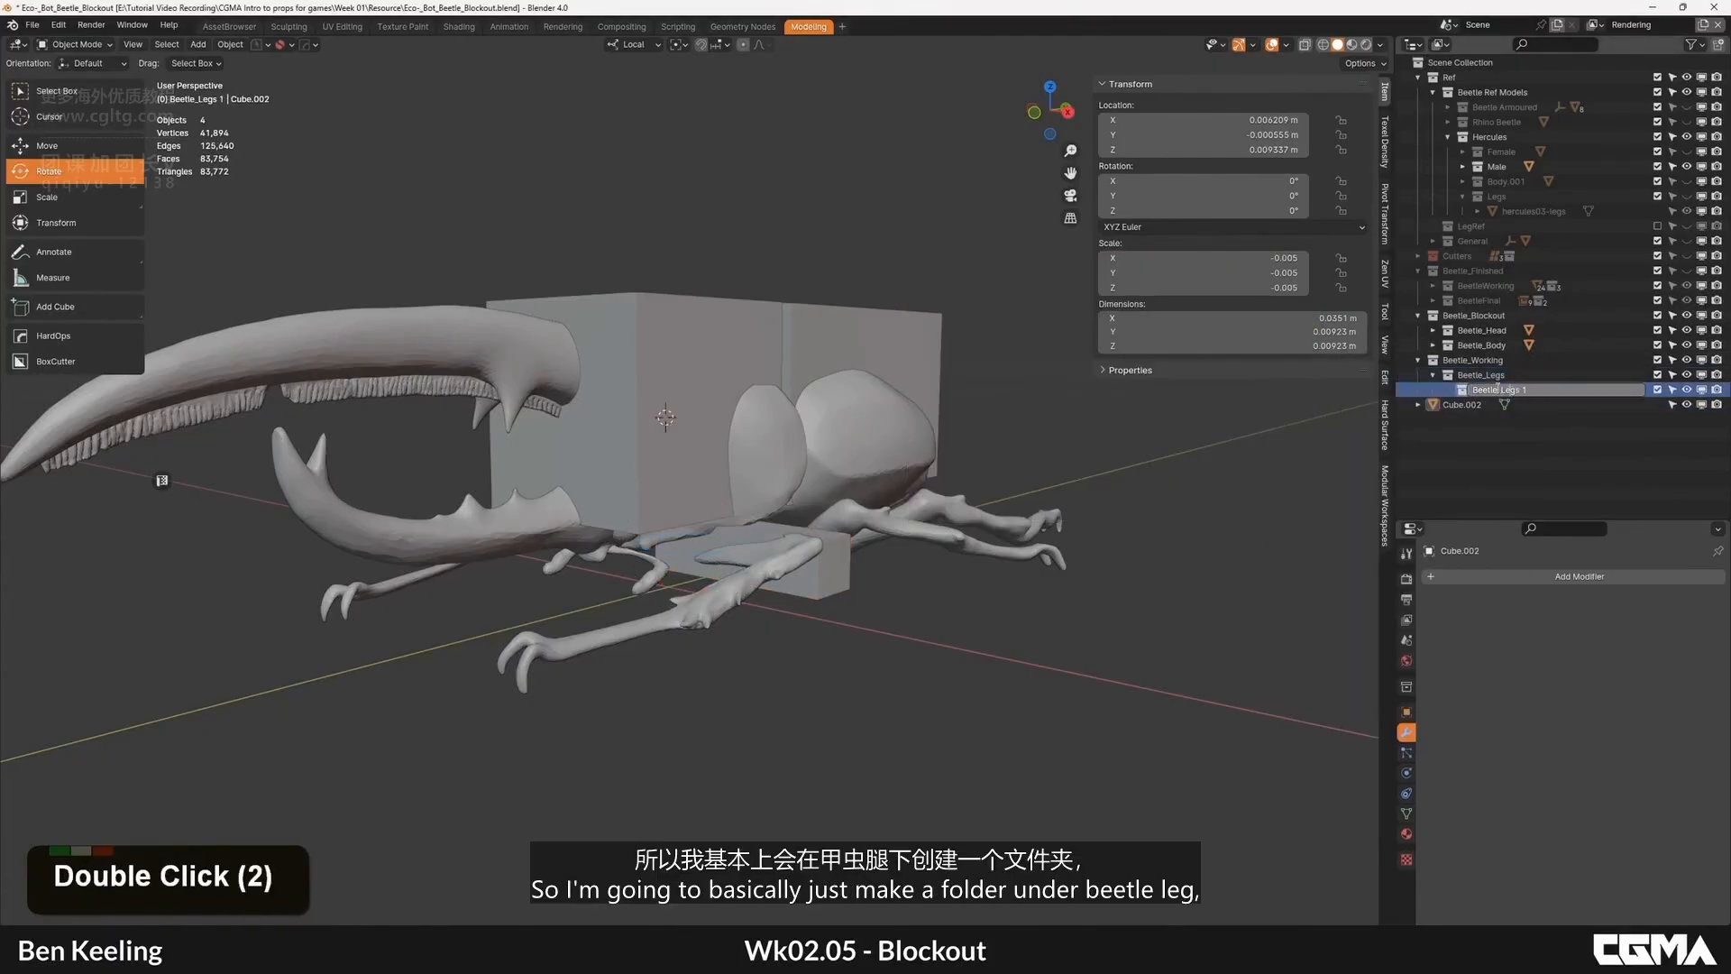
pyautogui.press('BackSpace')
pyautogui.press('BackSpace')
pyautogui.press('BackSpace')
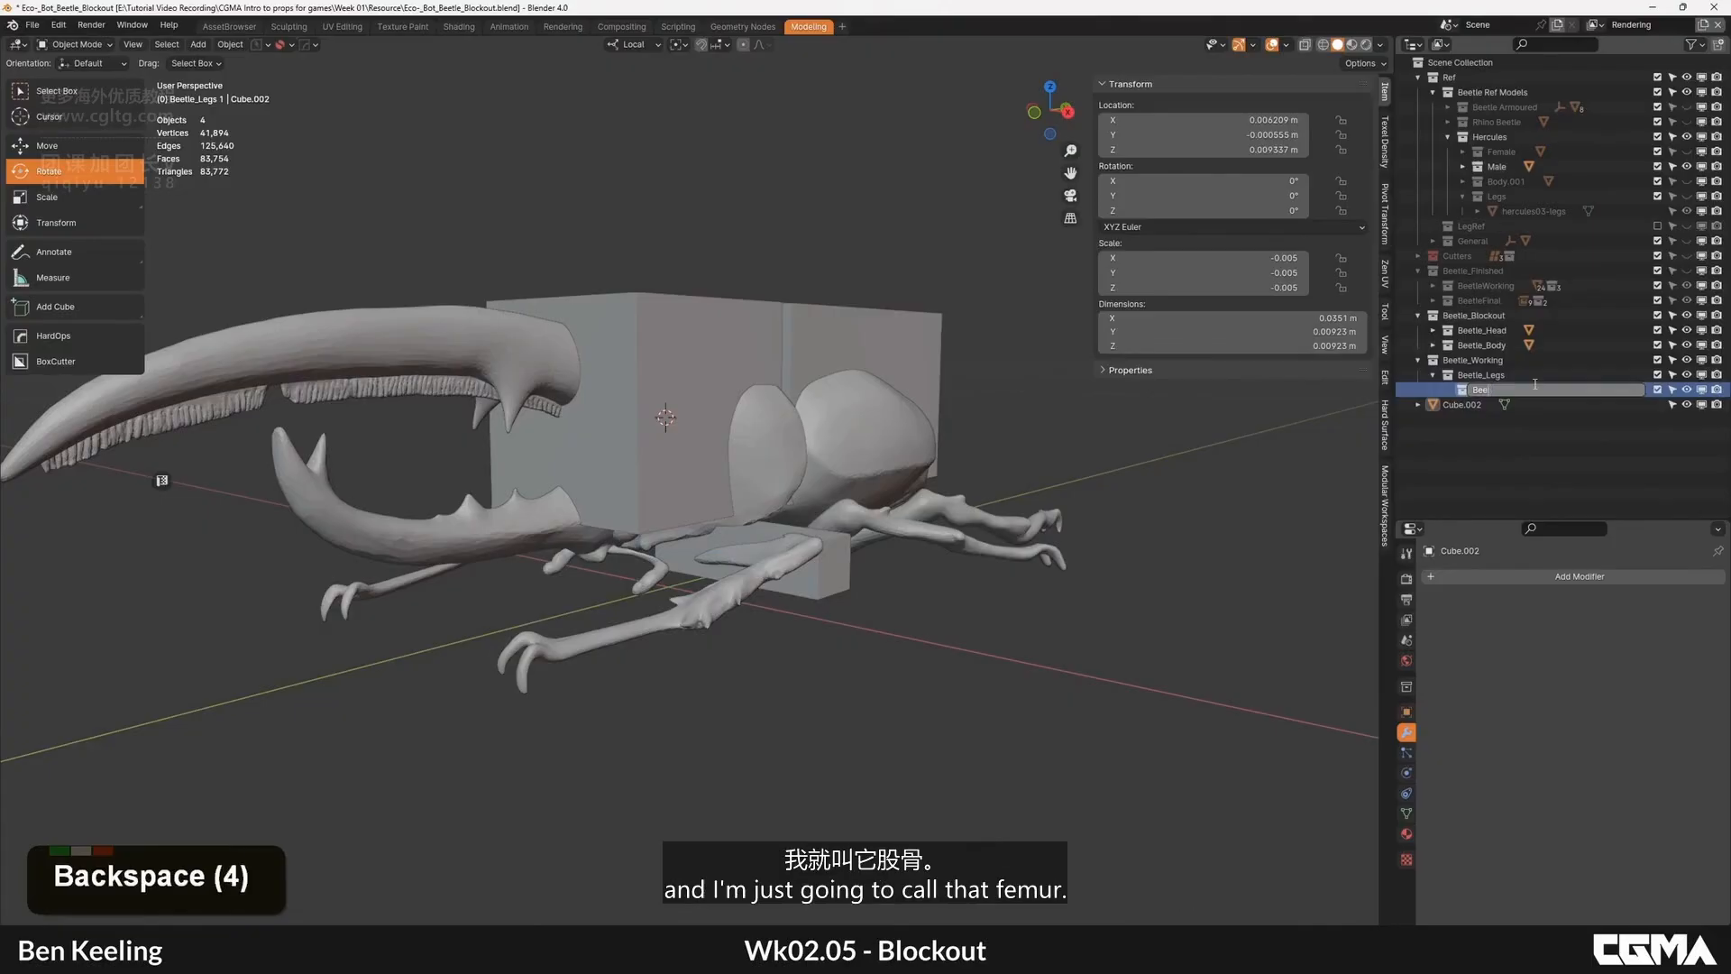
pyautogui.hotkey('shift', 'BackSpace')
pyautogui.hotkey('shift', 'BackSpace')
pyautogui.write('Frm')
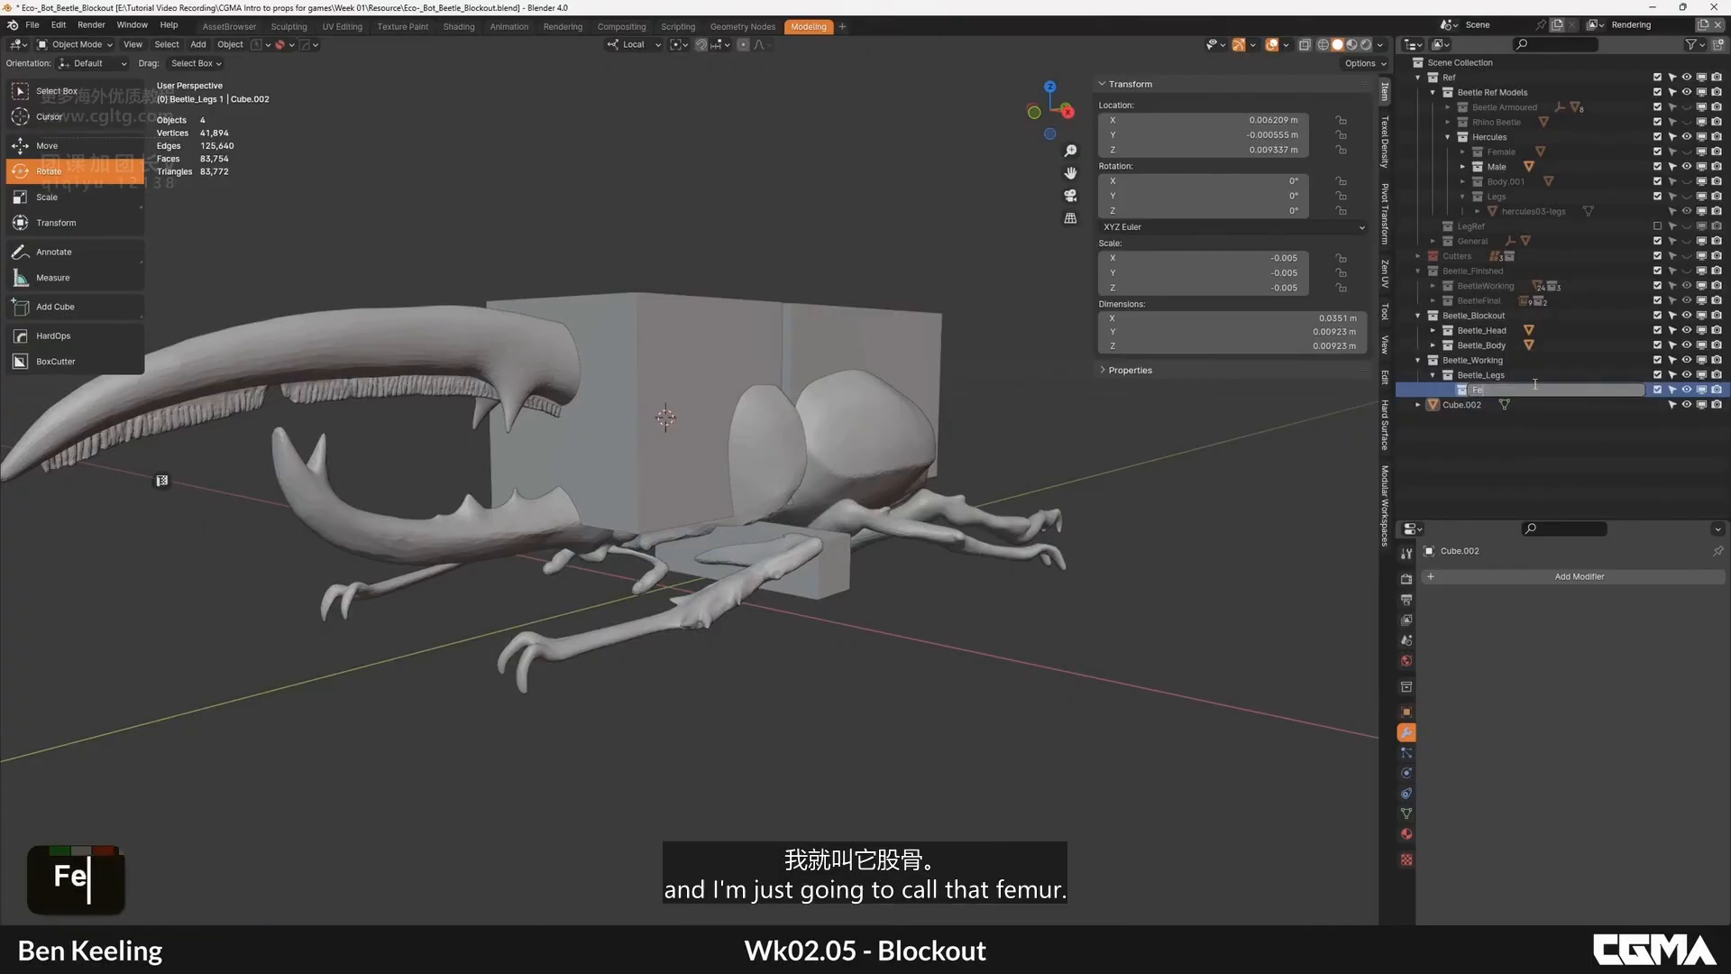
pyautogui.write('mur')
pyautogui.press('Return')
pyautogui.click(846, 538)
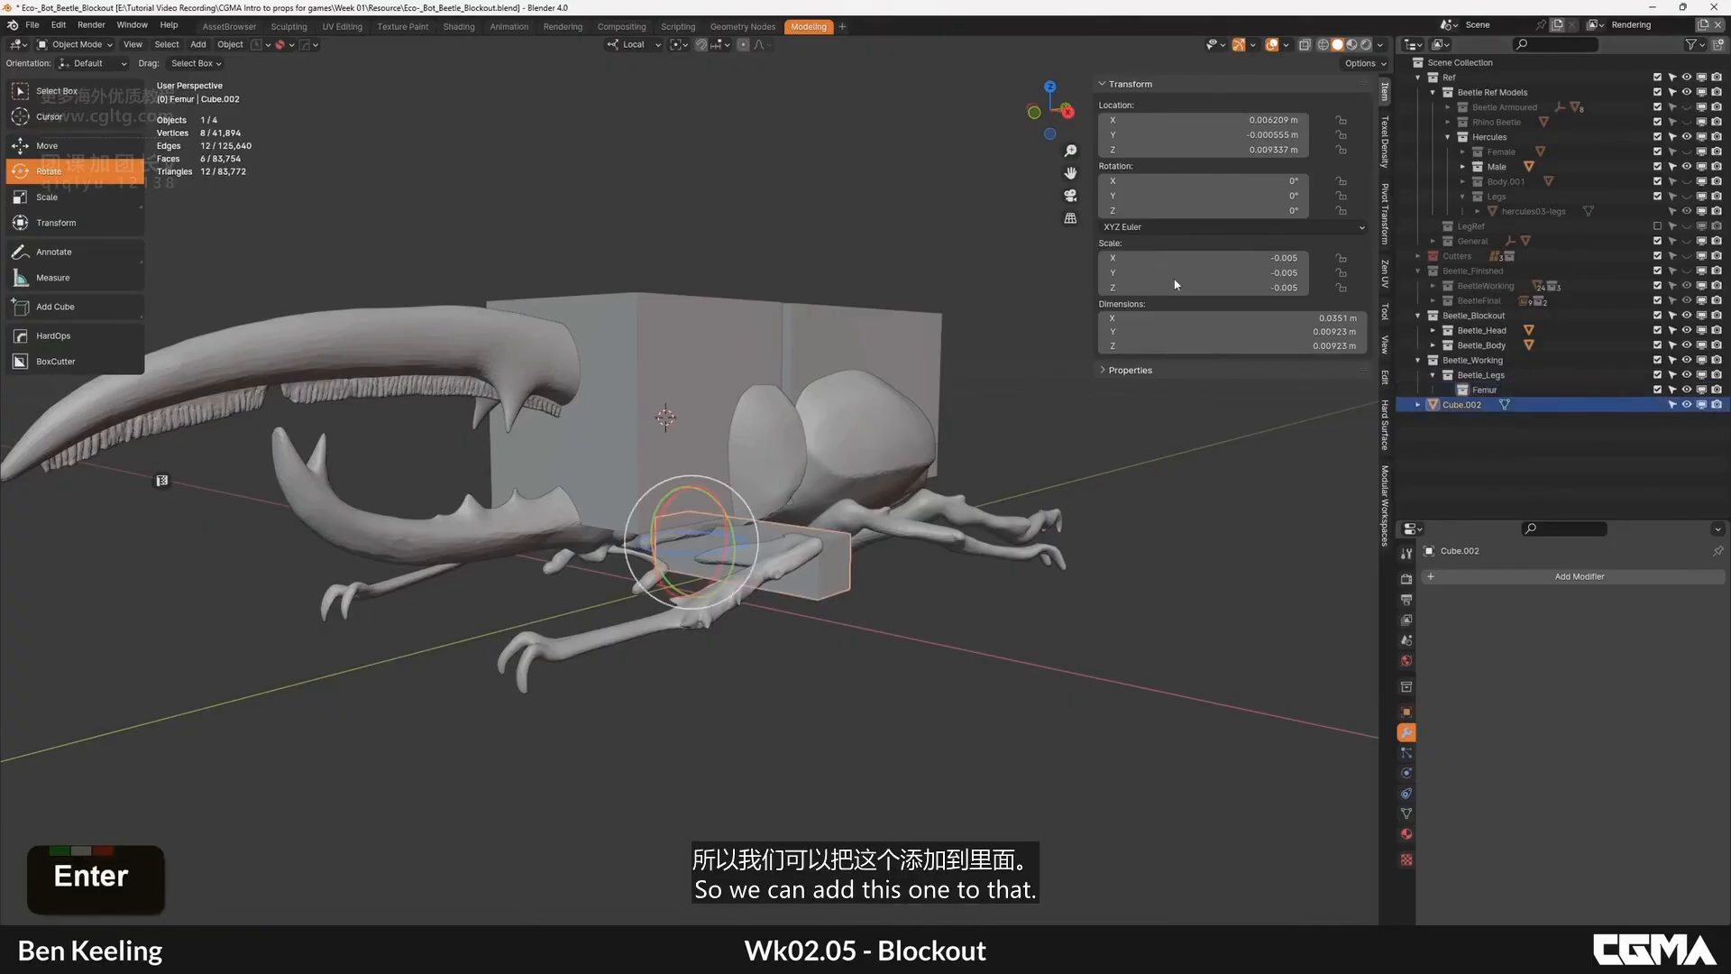
# Step: Move the front-leg block into the Femur collection and reset its location to 0 m on all axes
pyautogui.moveTo(1463, 405); pyautogui.dragTo(1498, 390)
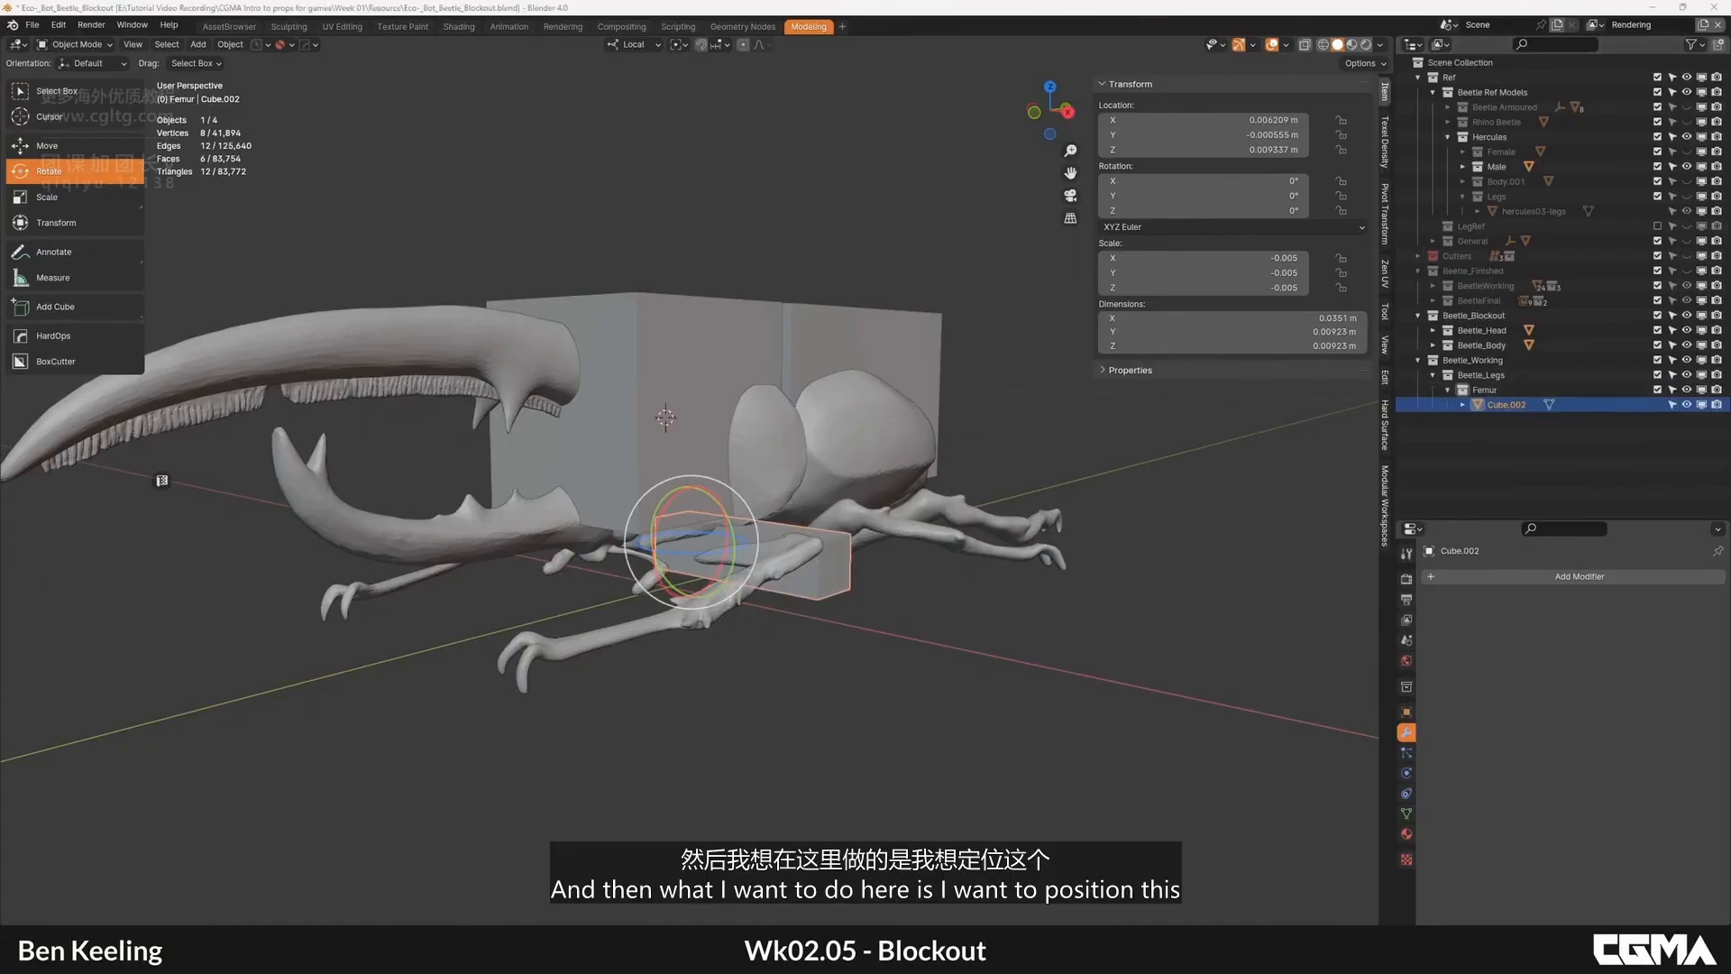
pyautogui.moveTo(748, 559); pyautogui.dragTo(743, 595, button='middle')
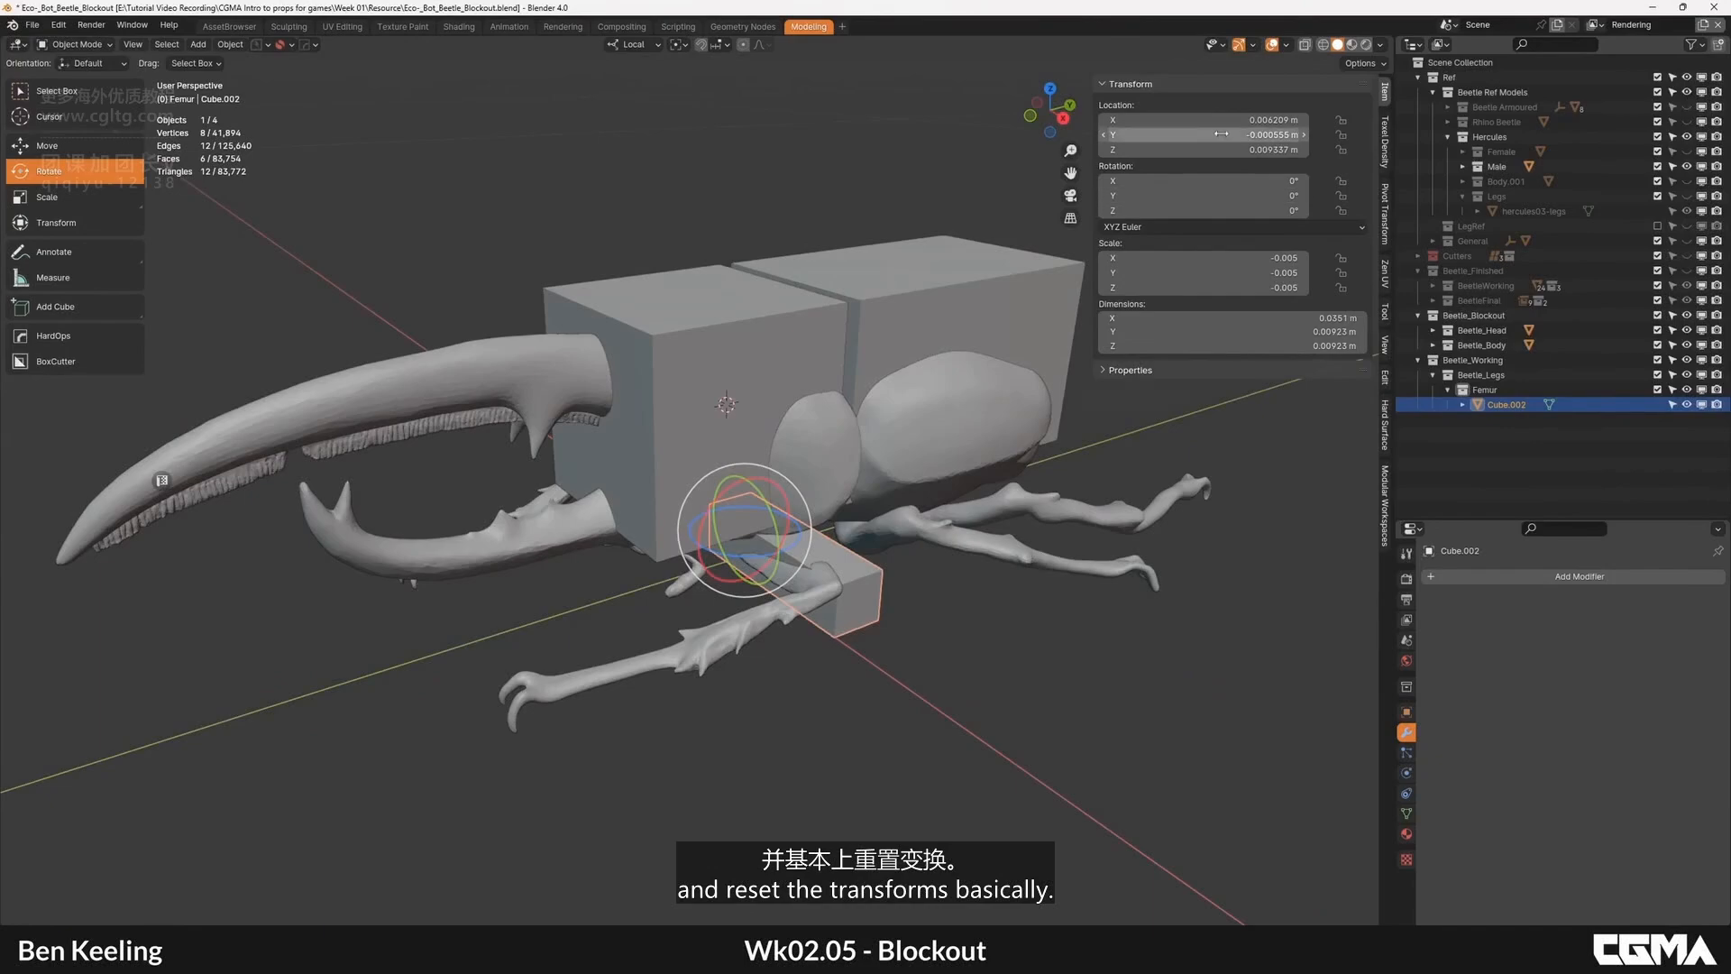
pyautogui.press('BackSpace')
pyautogui.keyDown('alt'); pyautogui.moveTo(748, 505); pyautogui.dragTo(614, 649, button='middle'); pyautogui.keyUp('alt')
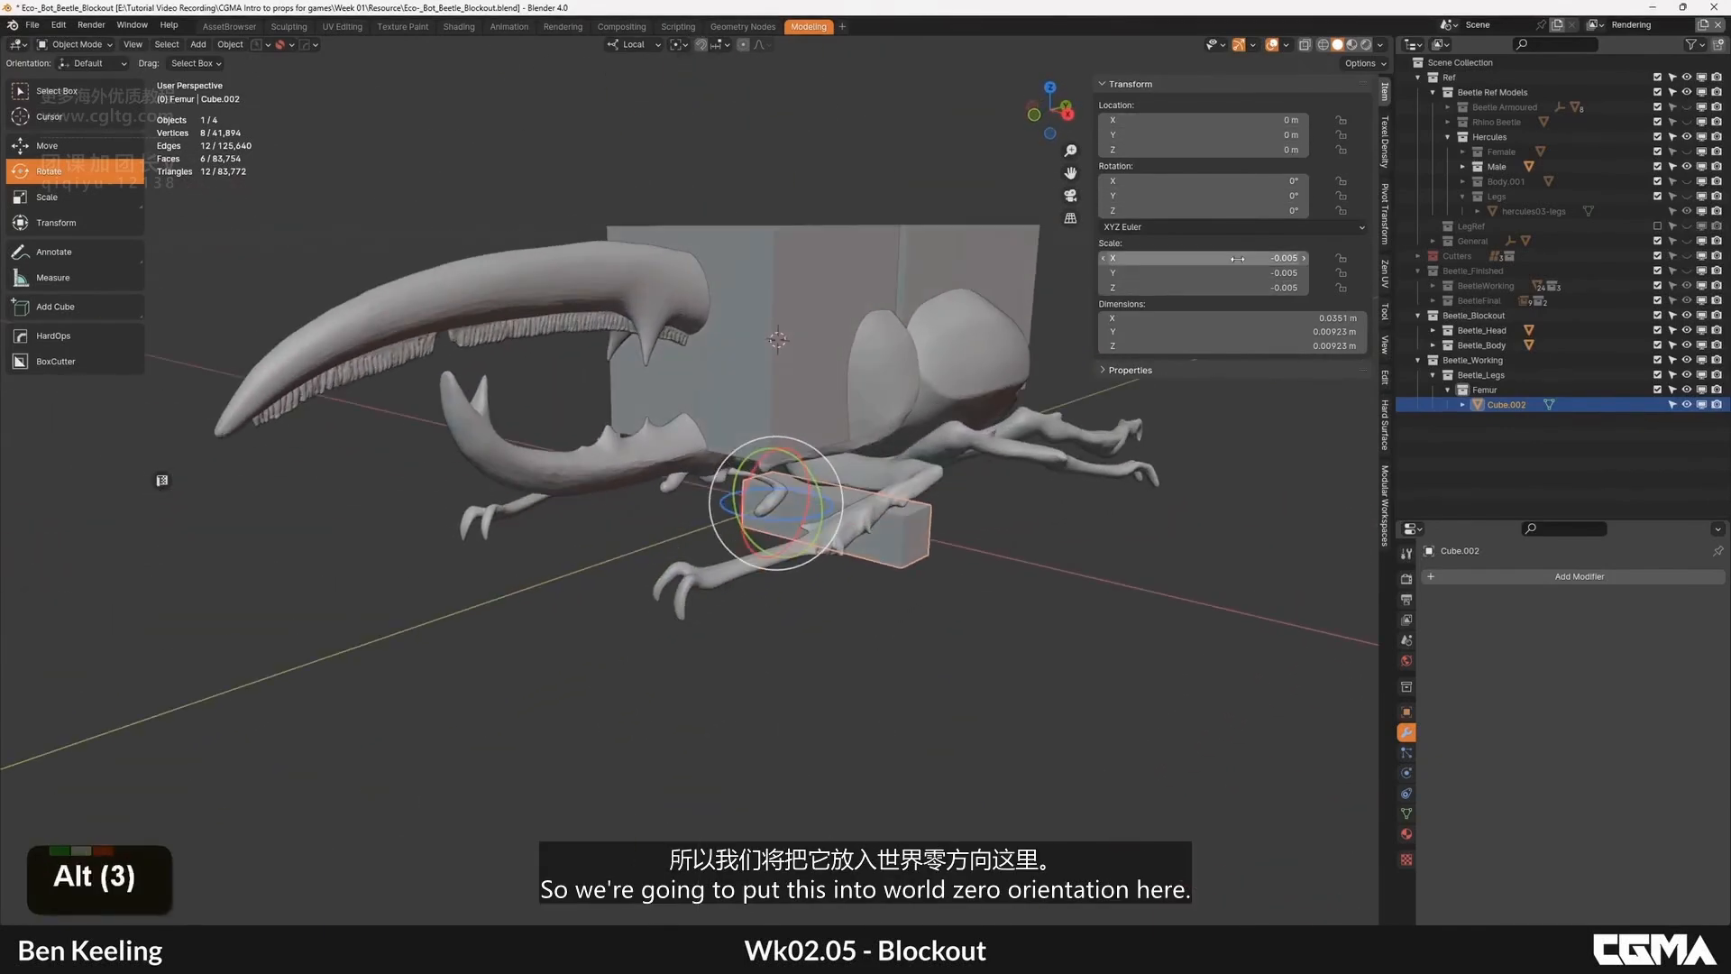
# Step: Apply the scale of the femur block, the head cube and the body cube
pyautogui.hotkey('ctrl', 'a')
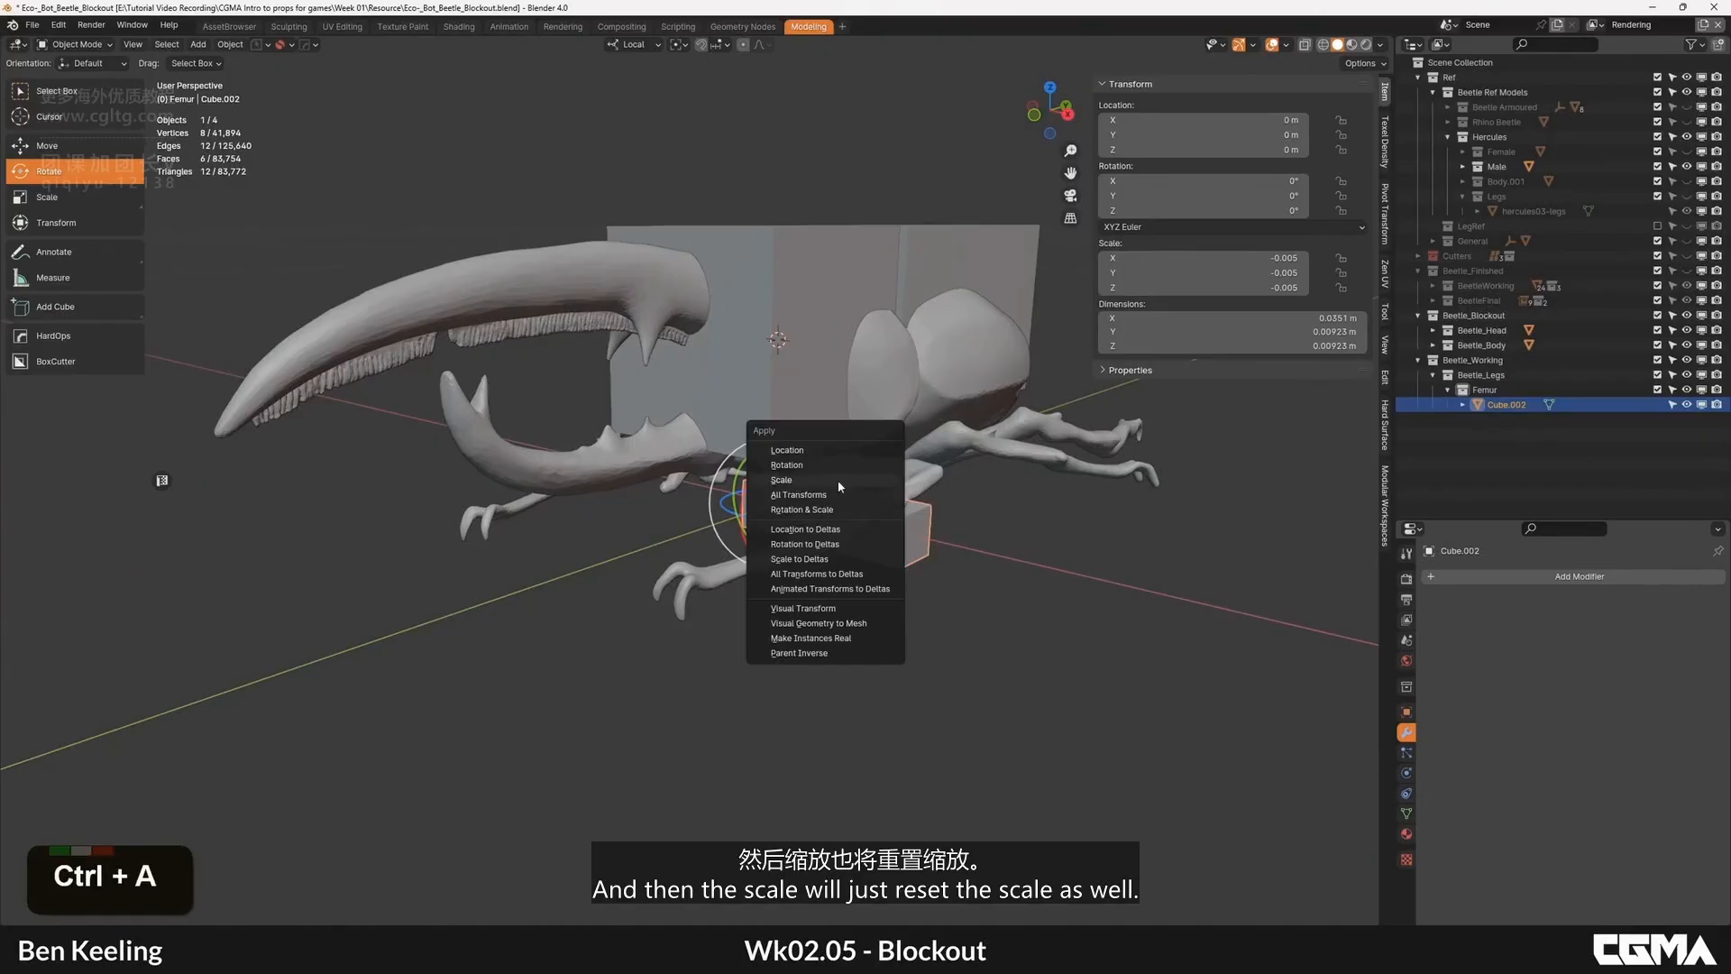
pyautogui.click(781, 480)
pyautogui.keyDown('alt'); pyautogui.moveTo(839, 484); pyautogui.dragTo(927, 398, button='middle'); pyautogui.keyUp('alt')
pyautogui.click(758, 333)
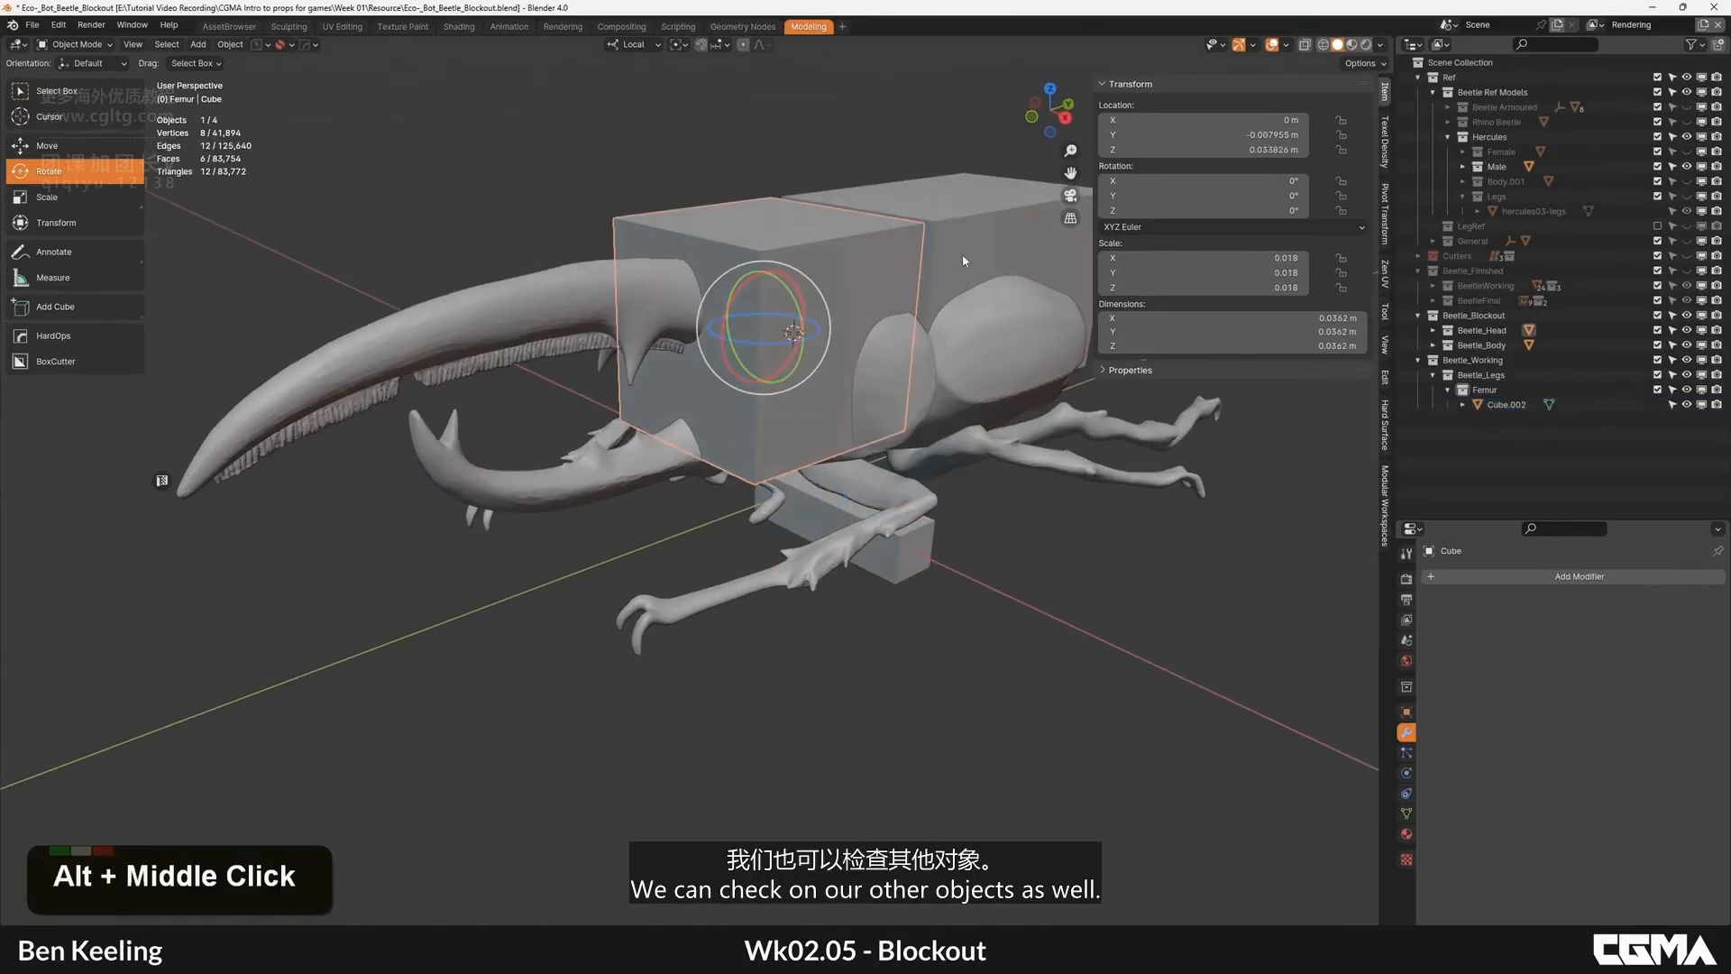
pyautogui.hotkey('ctrl', 'a')
pyautogui.click(845, 312)
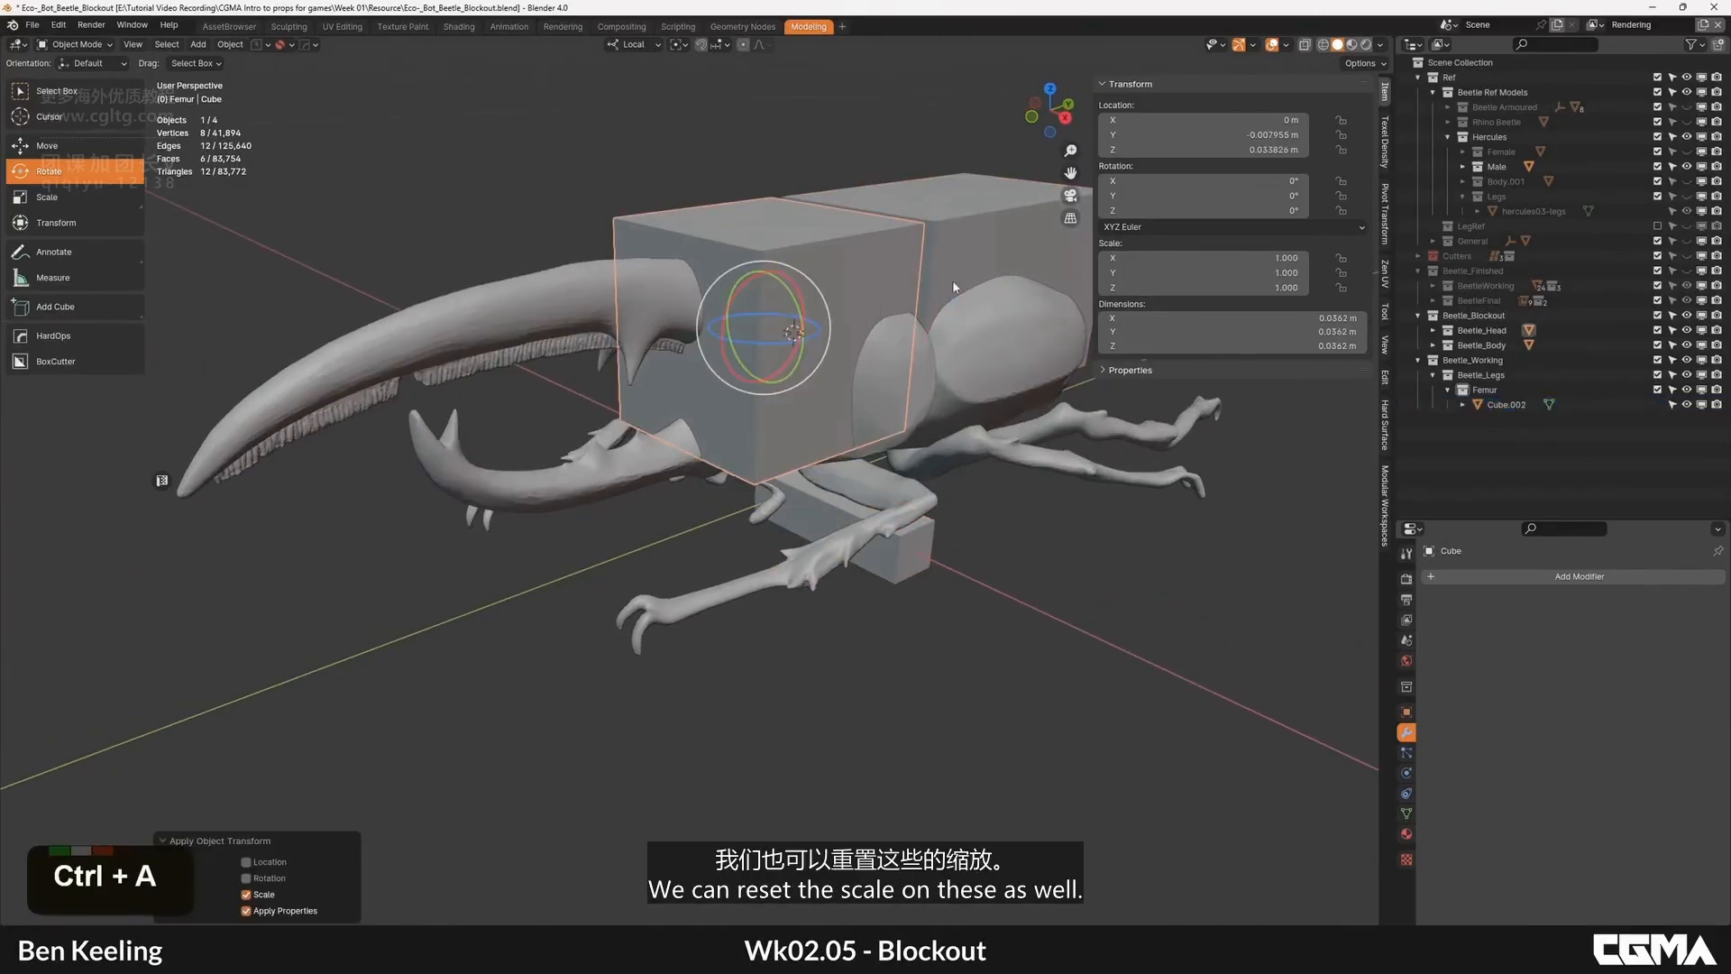
pyautogui.click(955, 287)
pyautogui.hotkey('ctrl', 'a')
pyautogui.click(954, 286)
# Step: Select the femur block and examine its orientation against the beetle in the front orthographic view
pyautogui.keyDown('alt'); pyautogui.moveTo(901, 378); pyautogui.dragTo(794, 619, button='middle'); pyautogui.keyUp('alt')
pyautogui.press('w')
pyautogui.click(702, 533)
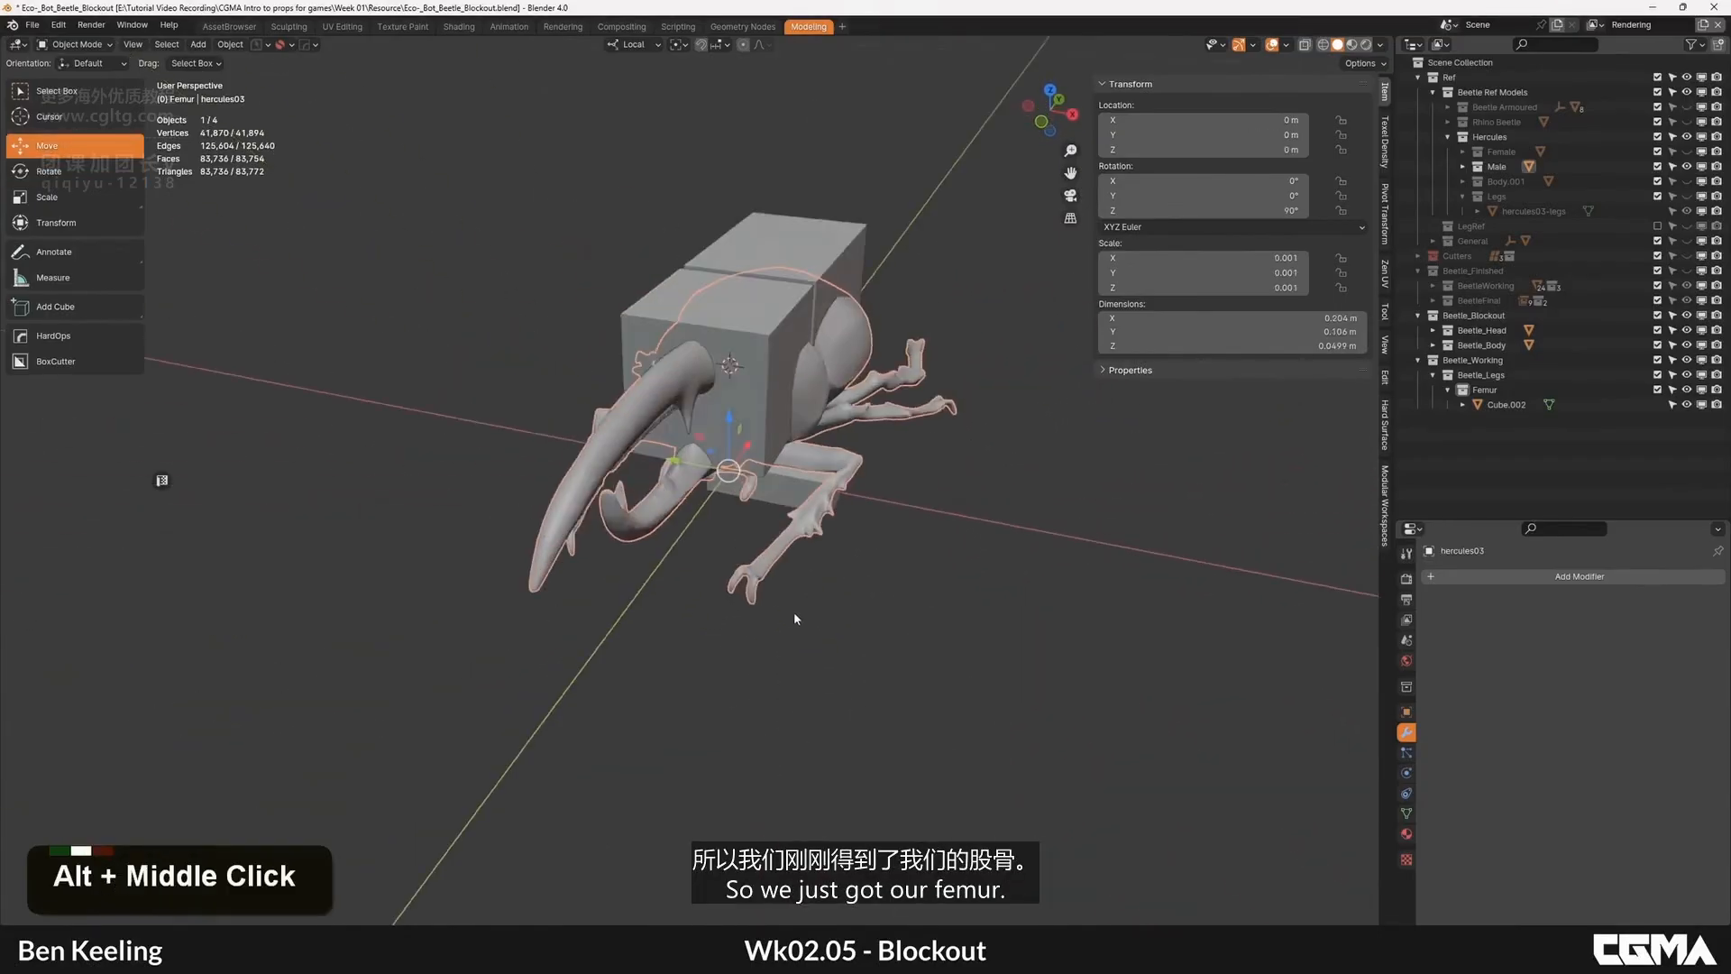
pyautogui.click(792, 503)
pyautogui.press('`')
pyautogui.click(716, 442)
pyautogui.scroll(4, 721, 451)
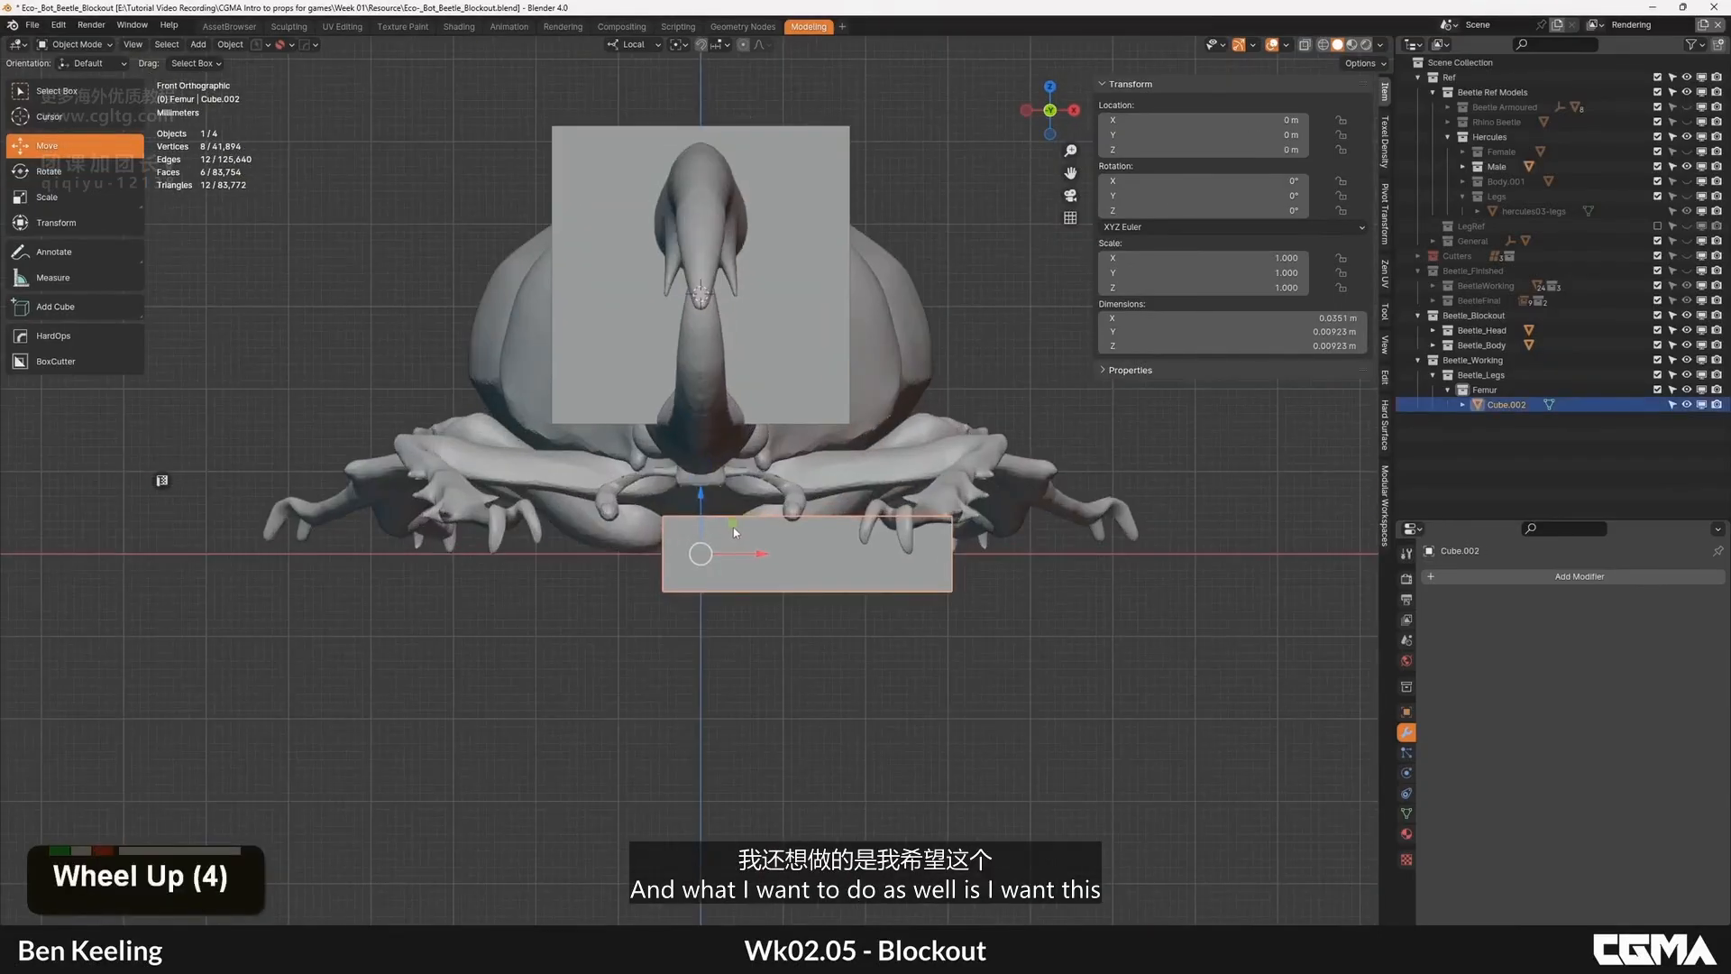
pyautogui.scroll(-3, 732, 528)
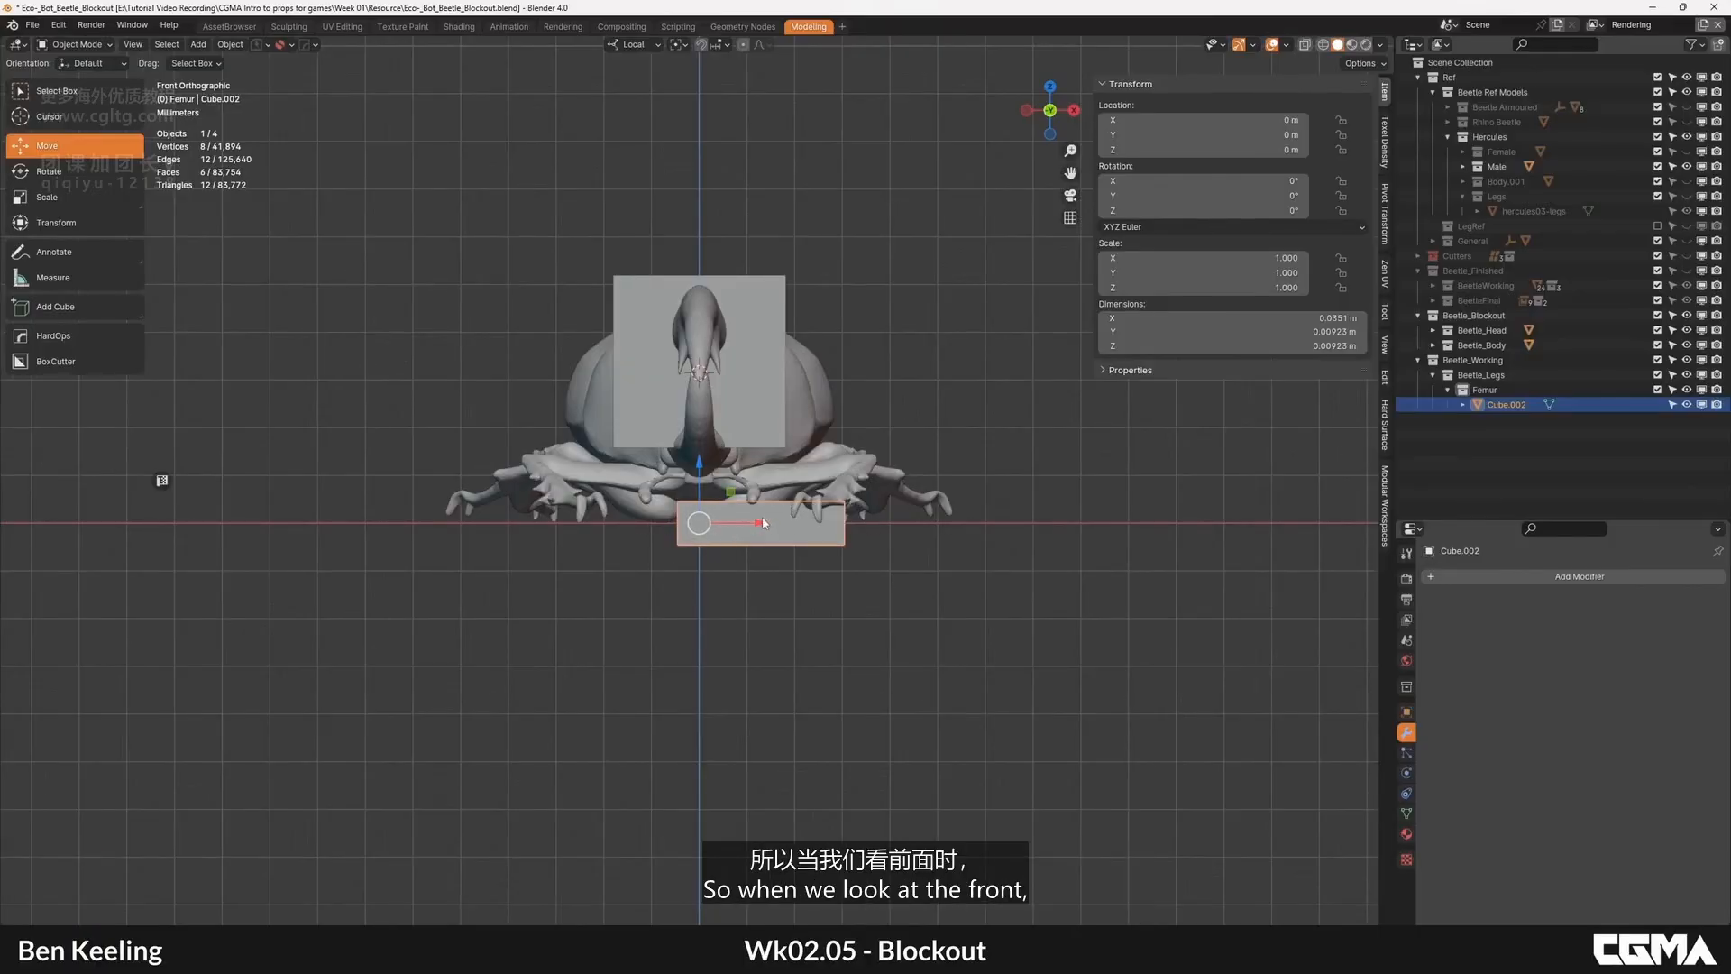
pyautogui.scroll(3, 759, 531)
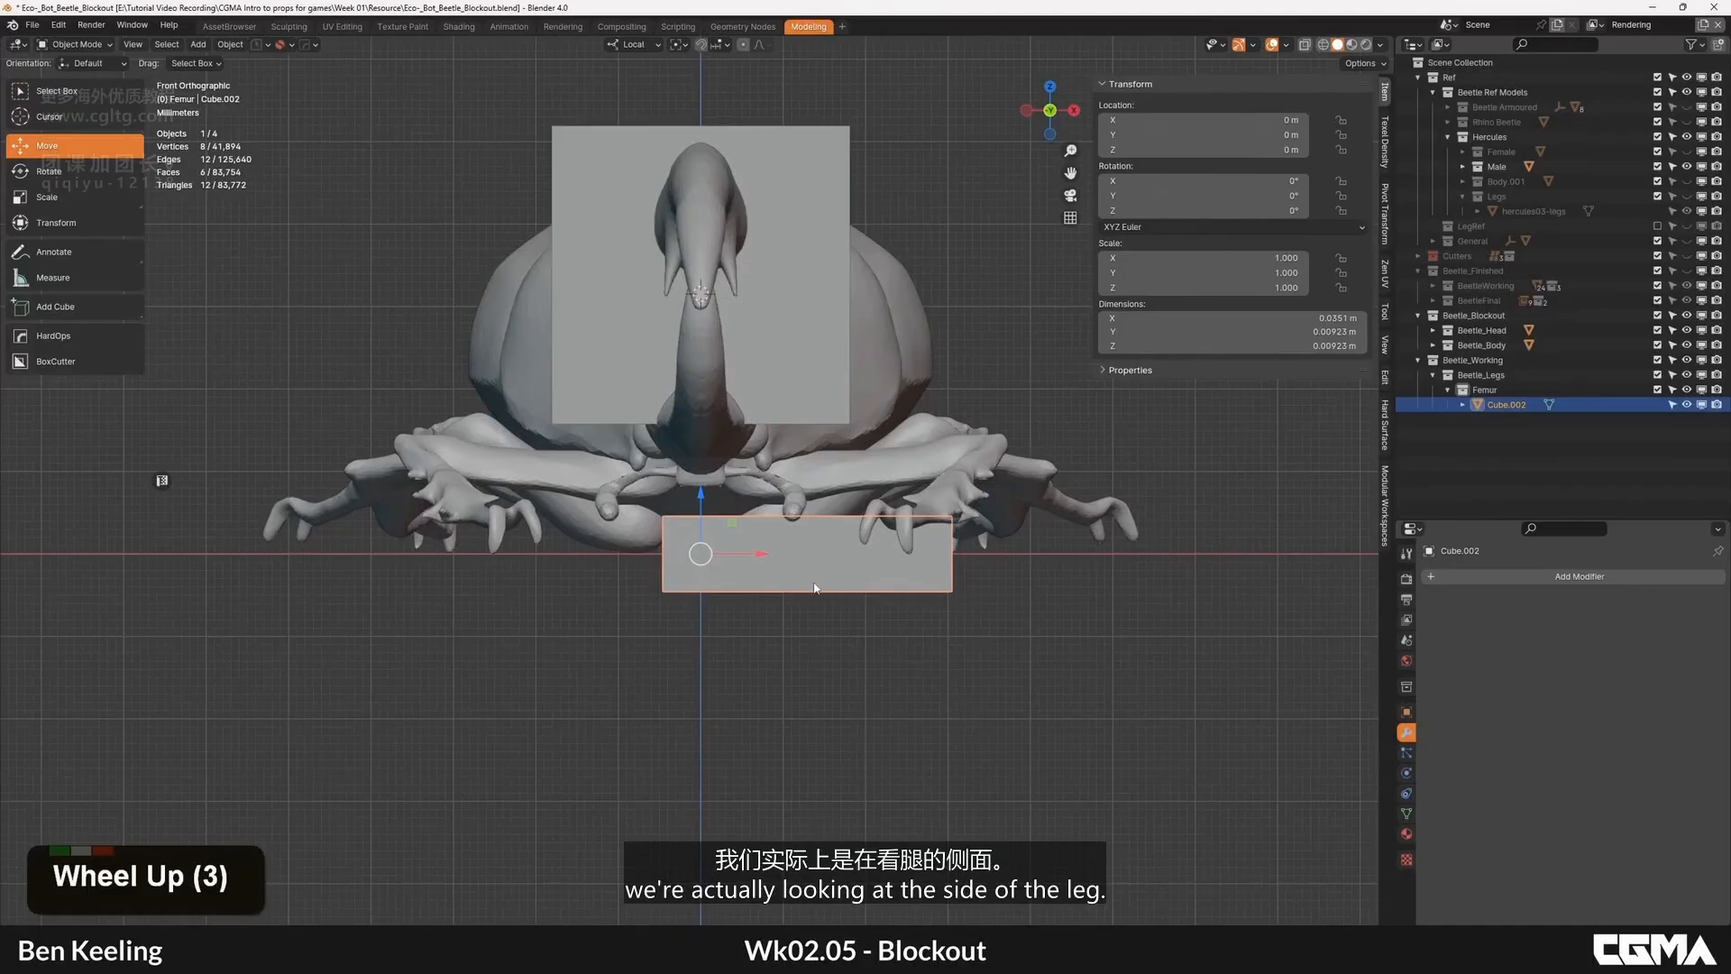
# Step: Rotate the femur block -90° about its local Z axis so it points along the beetle's length
pyautogui.press('`')
pyautogui.click(795, 492)
pyautogui.press('r')
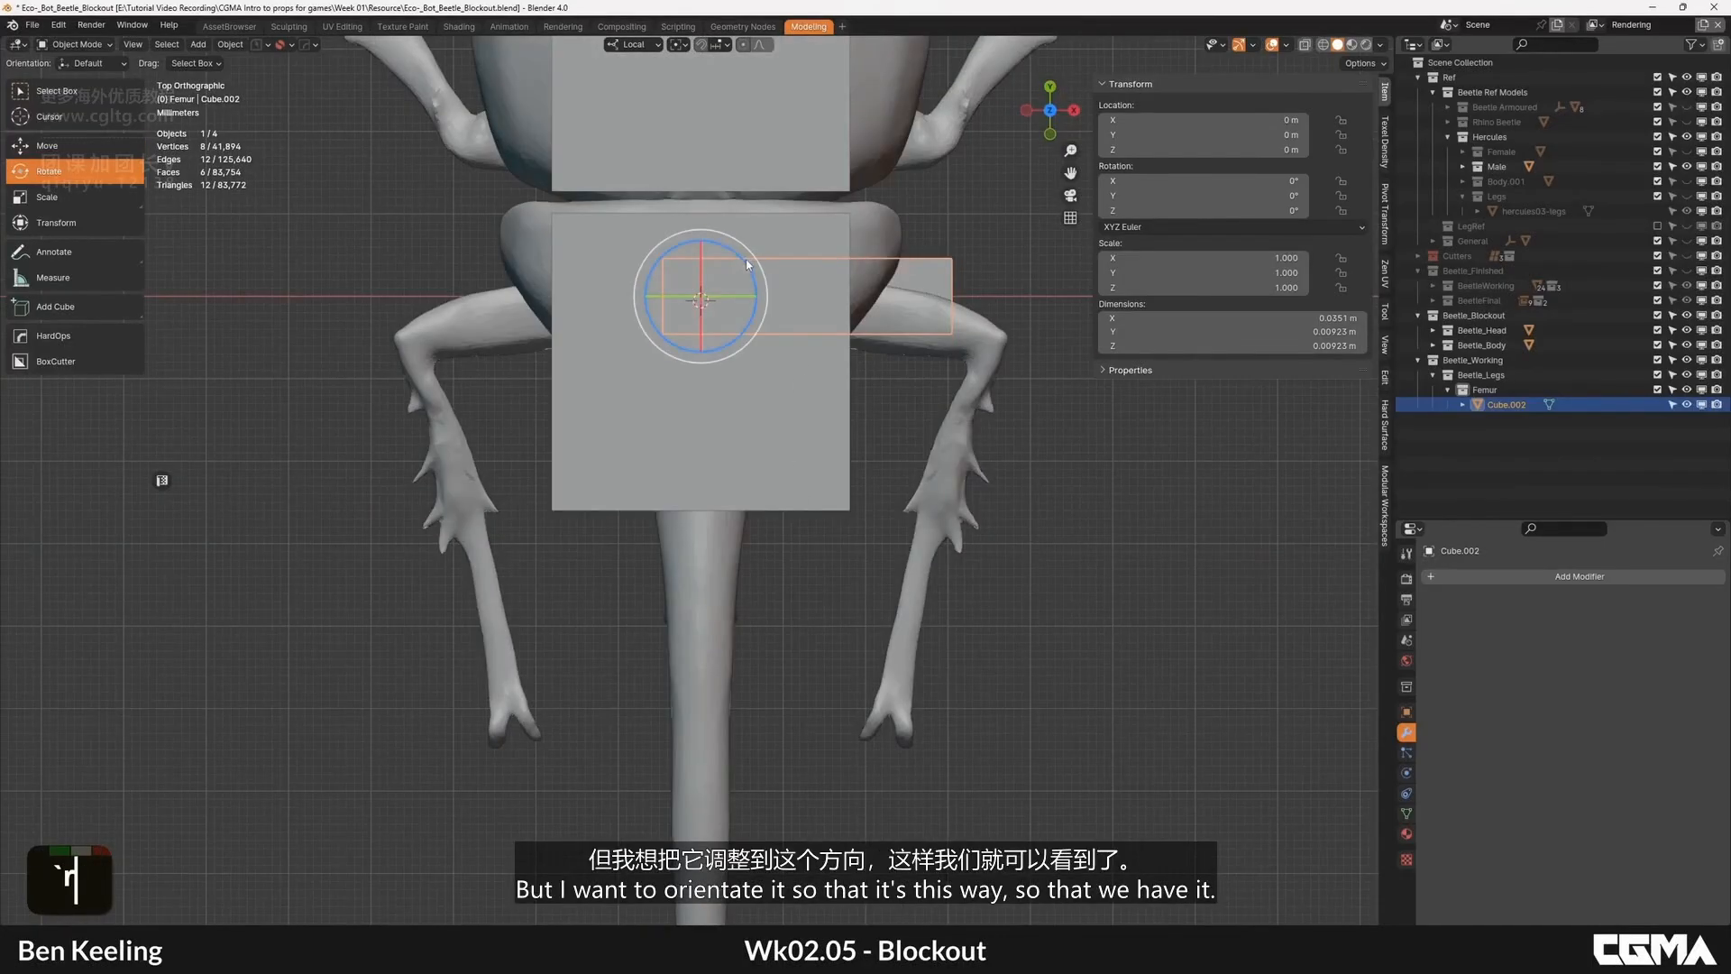
pyautogui.moveTo(748, 265); pyautogui.dragTo(749, 355)
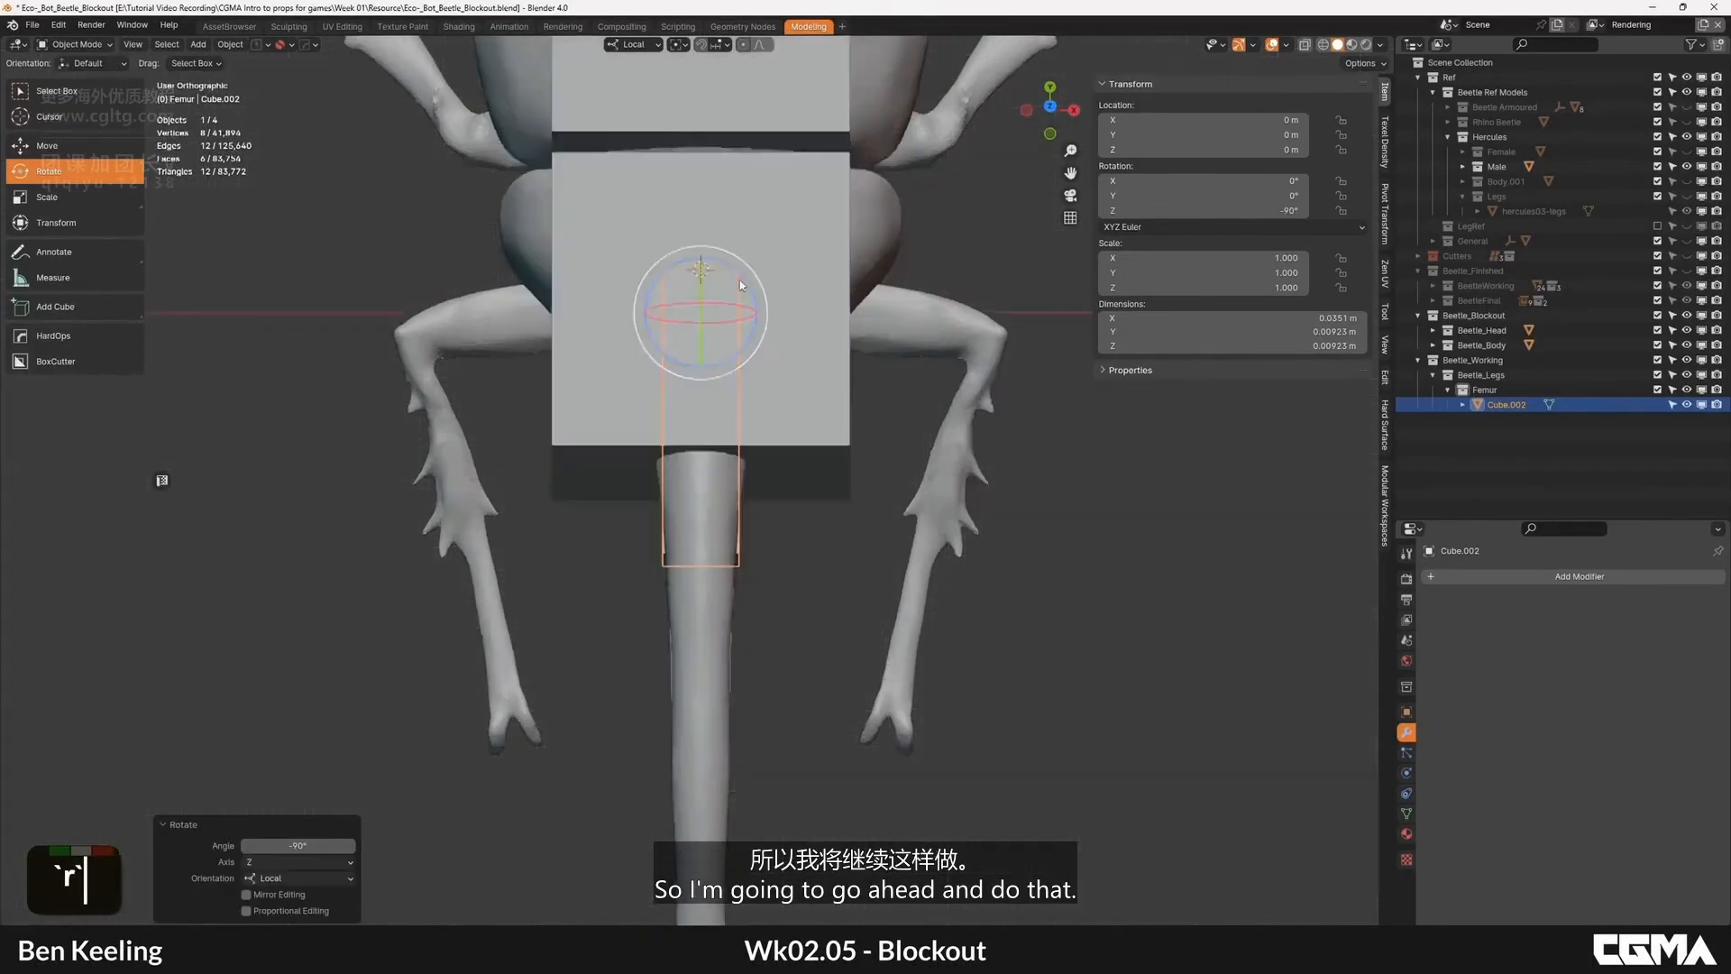
pyautogui.press('KP_1')
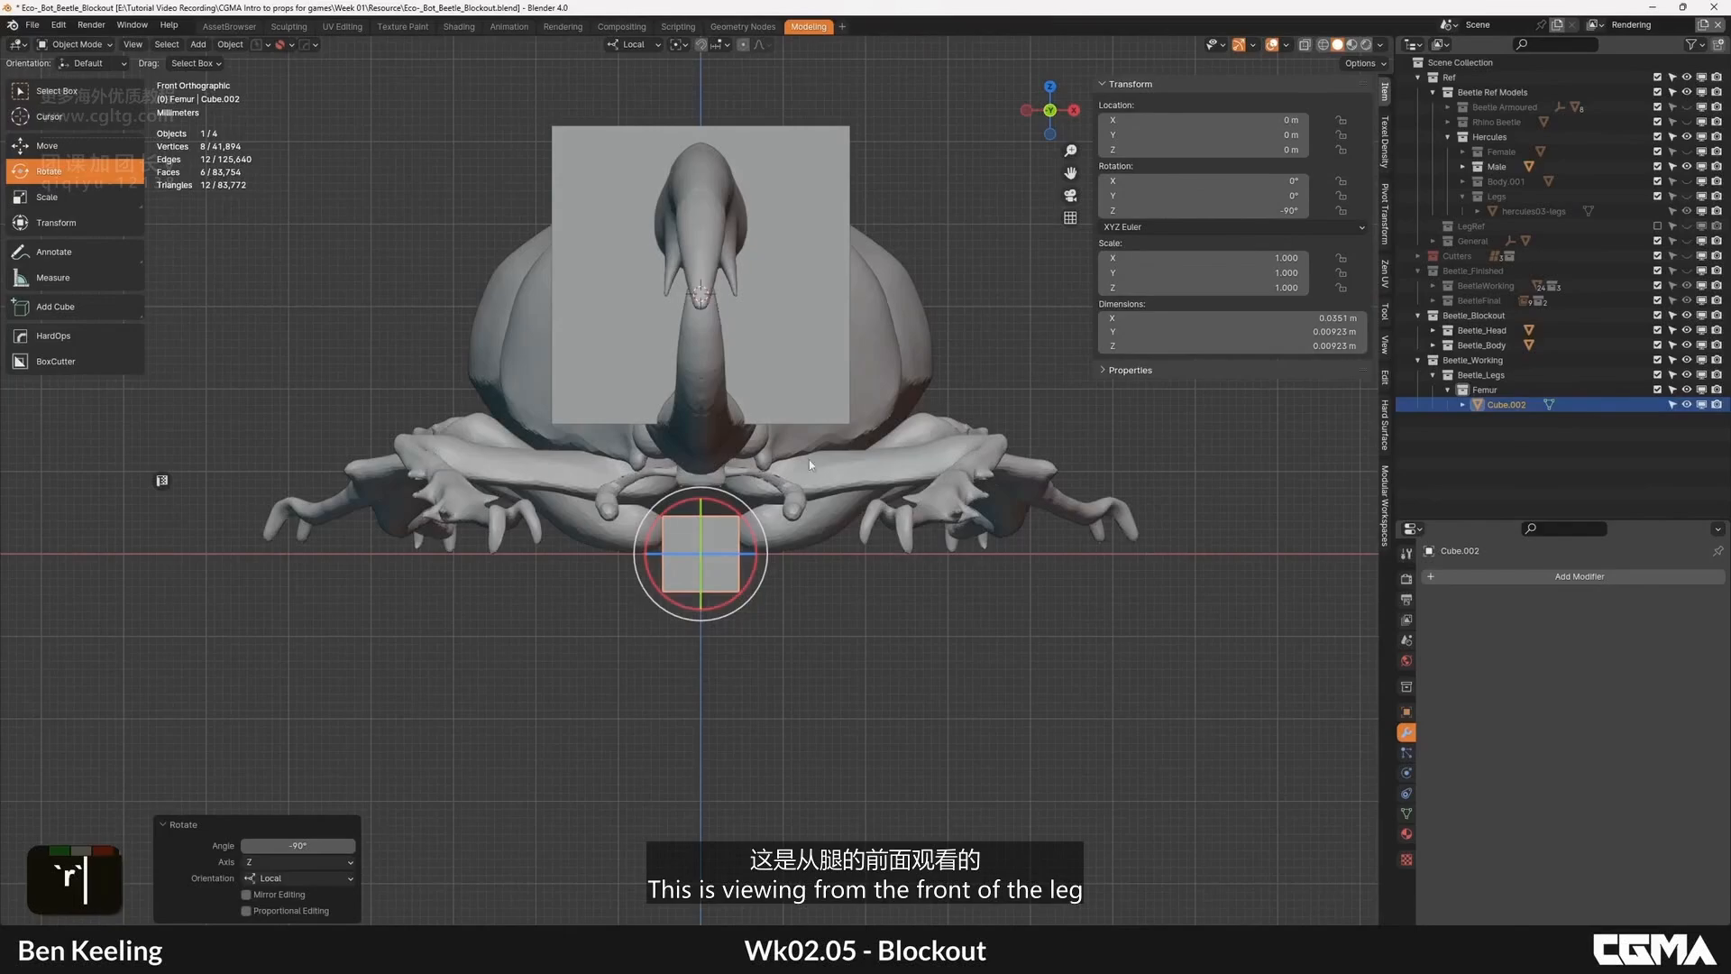
pyautogui.keyDown('alt'); pyautogui.moveTo(933, 453); pyautogui.dragTo(705, 490, button='middle'); pyautogui.keyUp('alt')
pyautogui.scroll(-2, 859, 466)
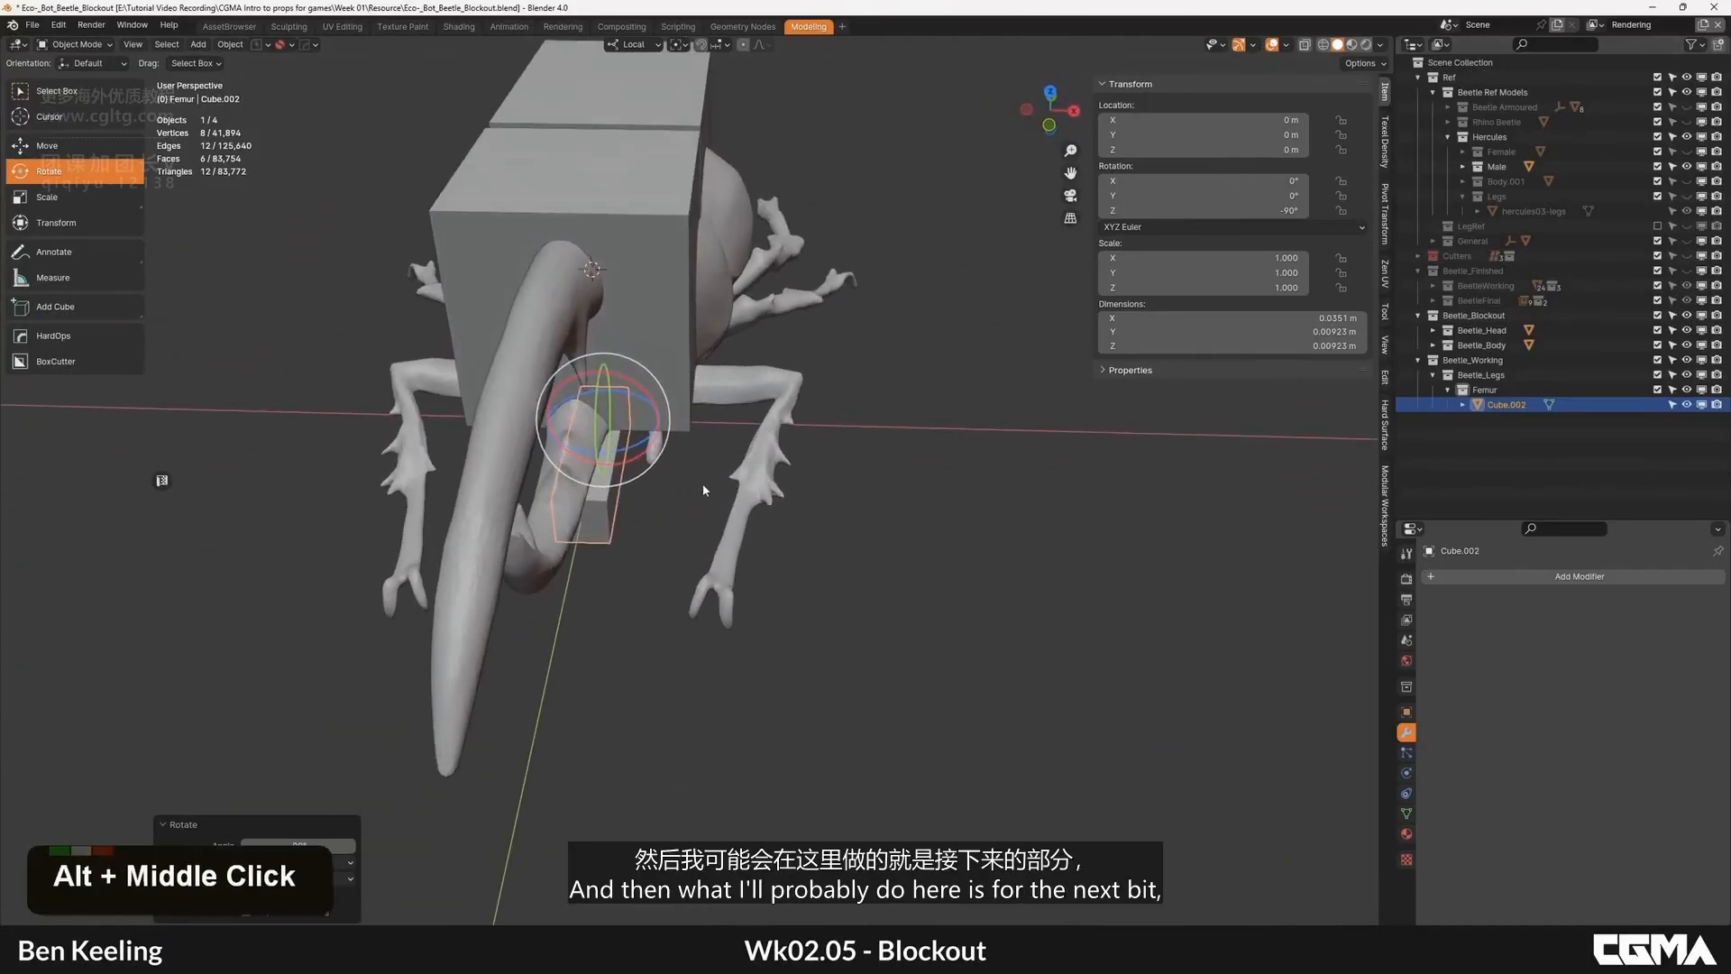
# Step: Create a collection named Tibia inside Beetle_Legs
pyautogui.click(1447, 375)
pyautogui.rightClick(1447, 377)
pyautogui.click(1446, 377)
pyautogui.doubleClick(1504, 405)
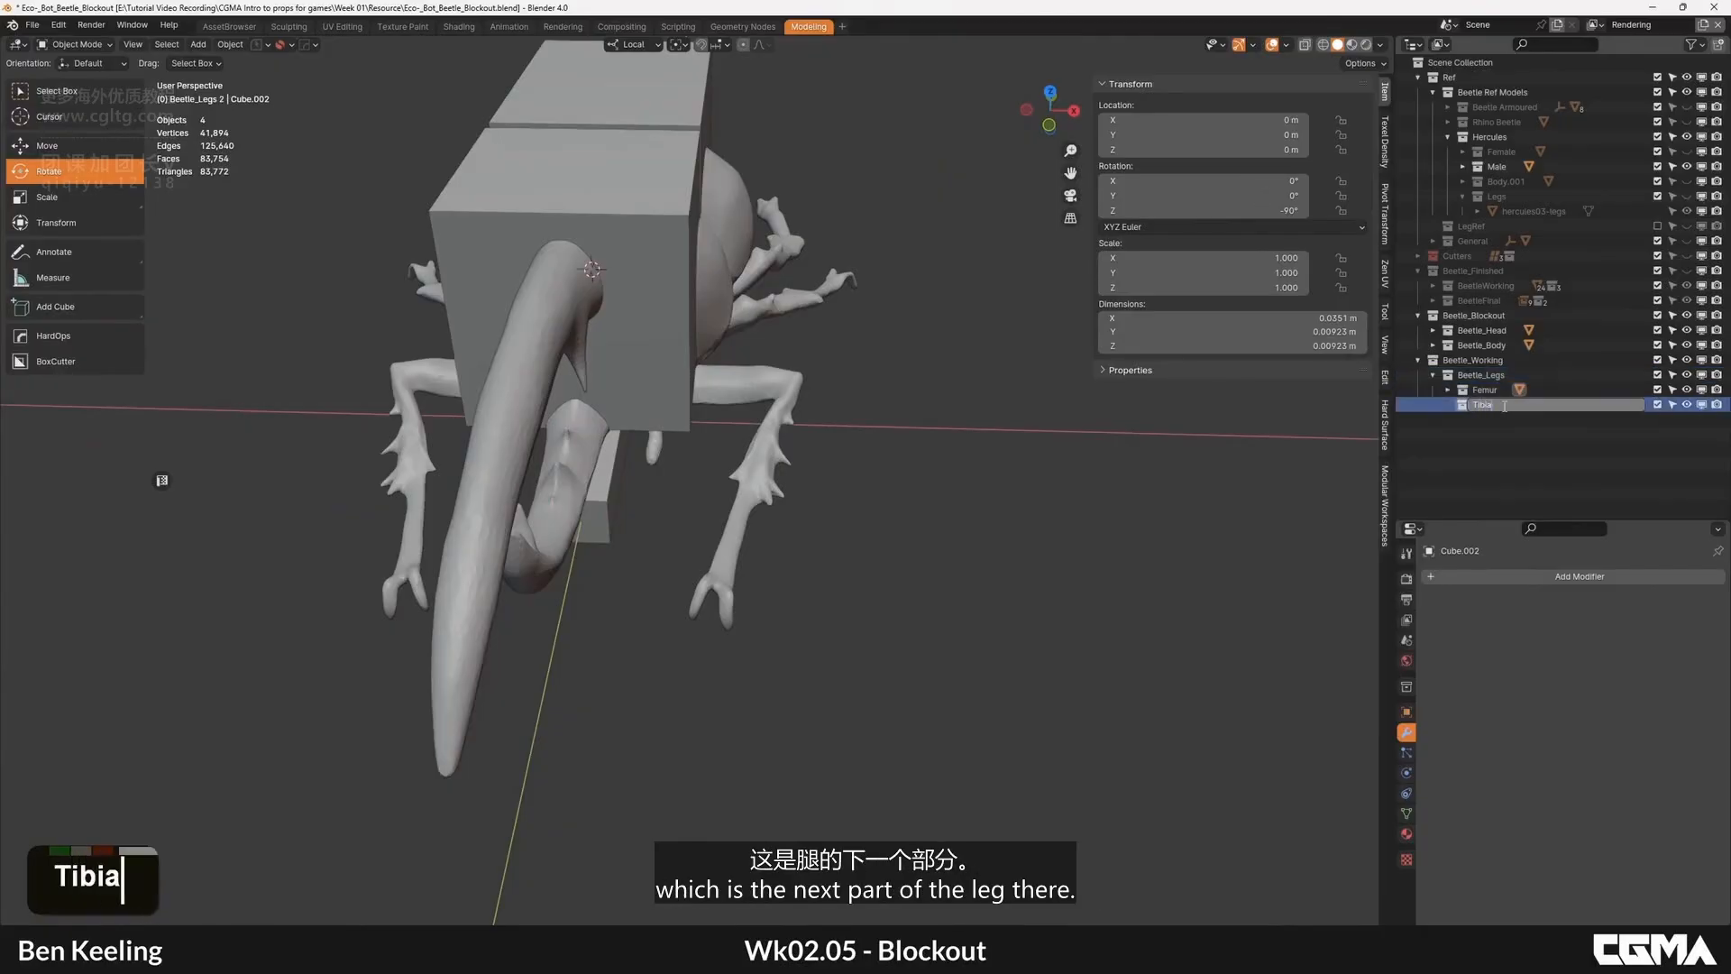
# Step: Duplicate the femur block and move the copy about 0.033 m along its local Y axis, out to the front leg
pyautogui.keyDown('alt'); pyautogui.moveTo(751, 441); pyautogui.dragTo(631, 491, button='middle'); pyautogui.keyUp('alt')
pyautogui.doubleClick(595, 487)
pyautogui.hotkey('shift', 'd')
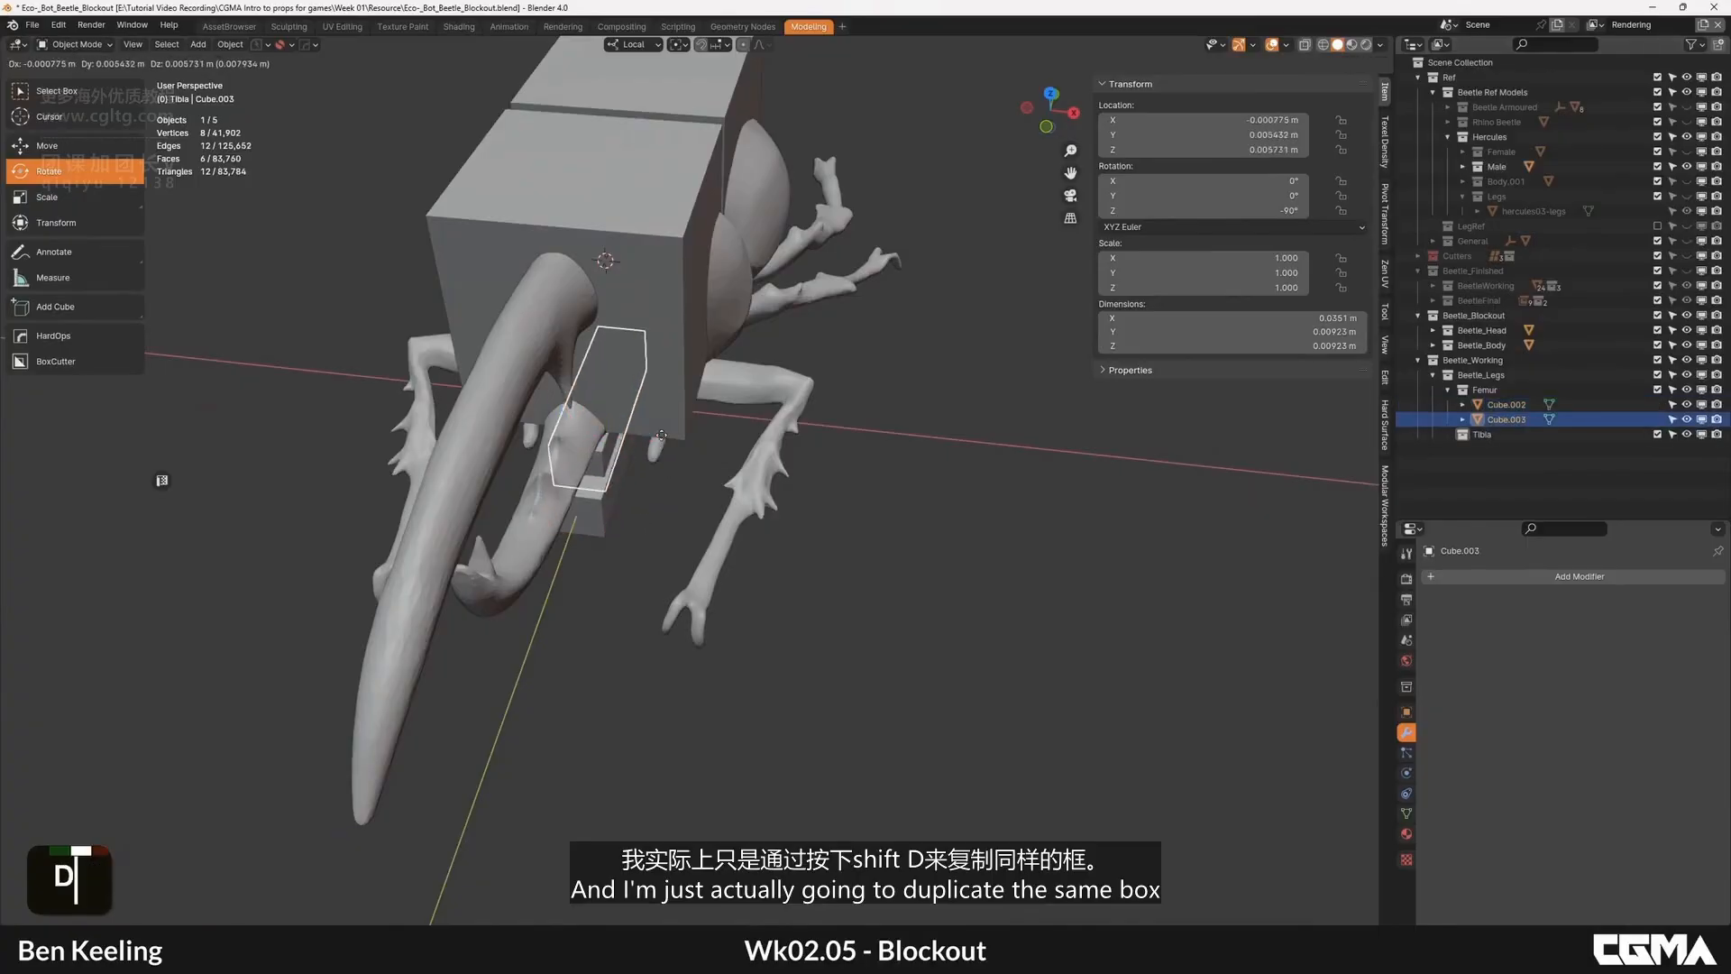
pyautogui.press('w')
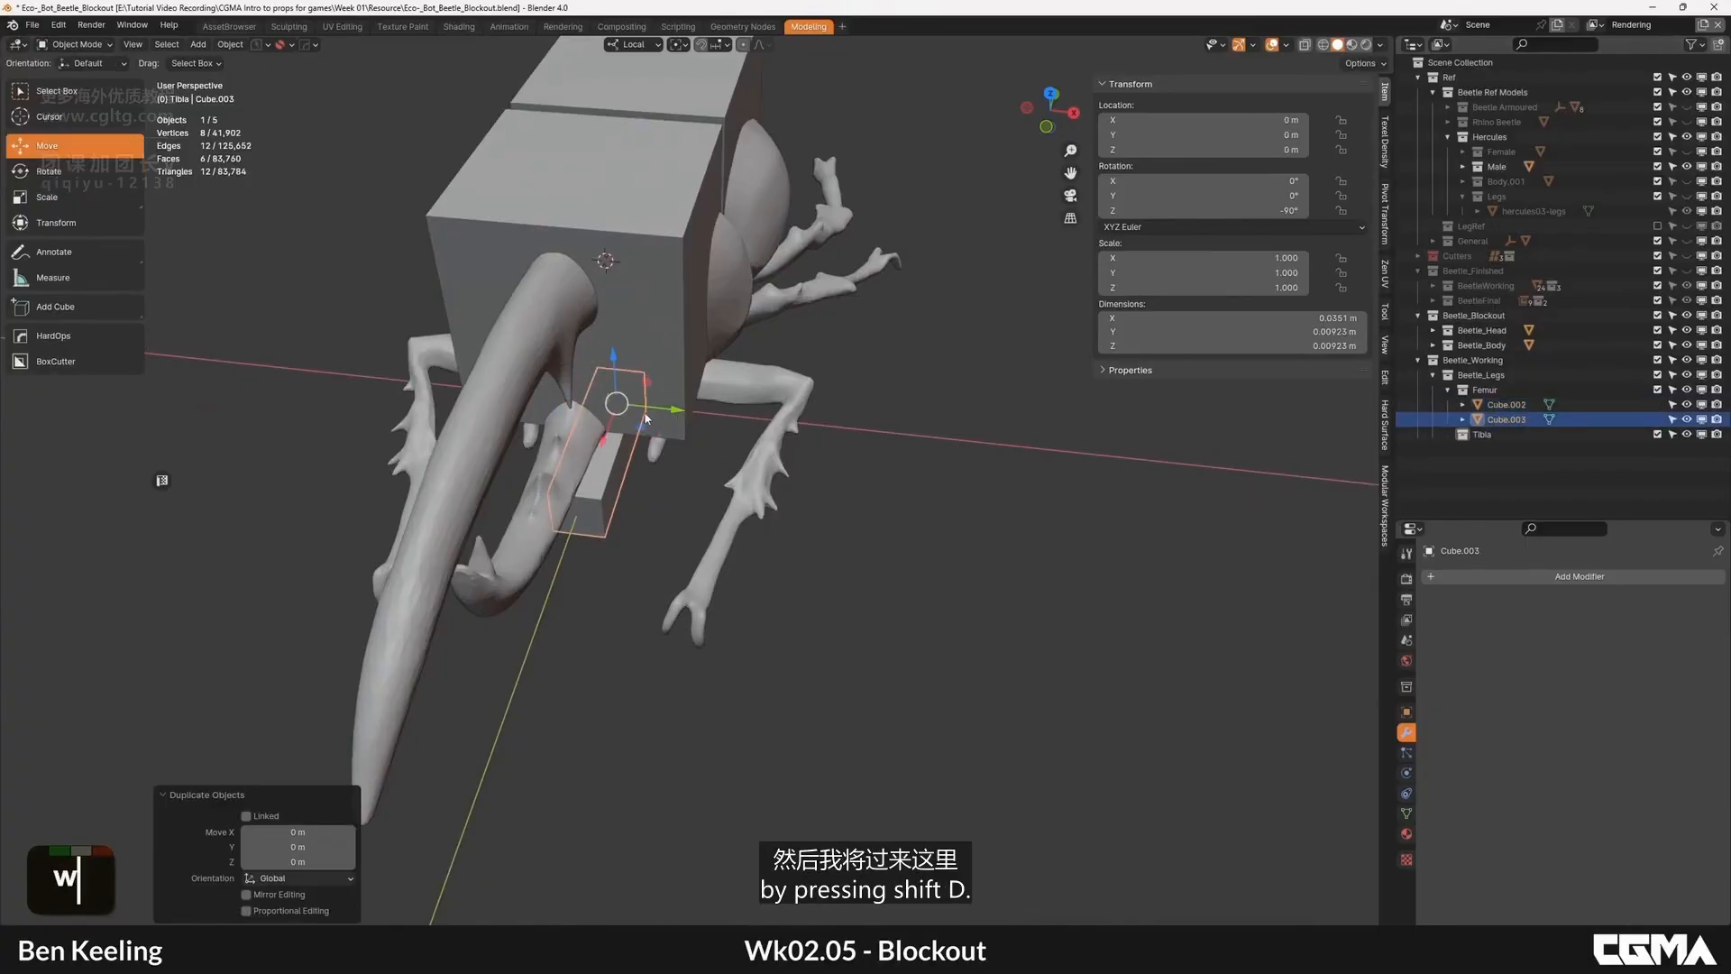
pyautogui.moveTo(672, 412); pyautogui.dragTo(818, 433)
# Step: Position the duplicated block's pivot on the front leg's knee in top view, at about X 0.0344 m and Y -0.0067 m
pyautogui.press('`')
pyautogui.click(888, 386)
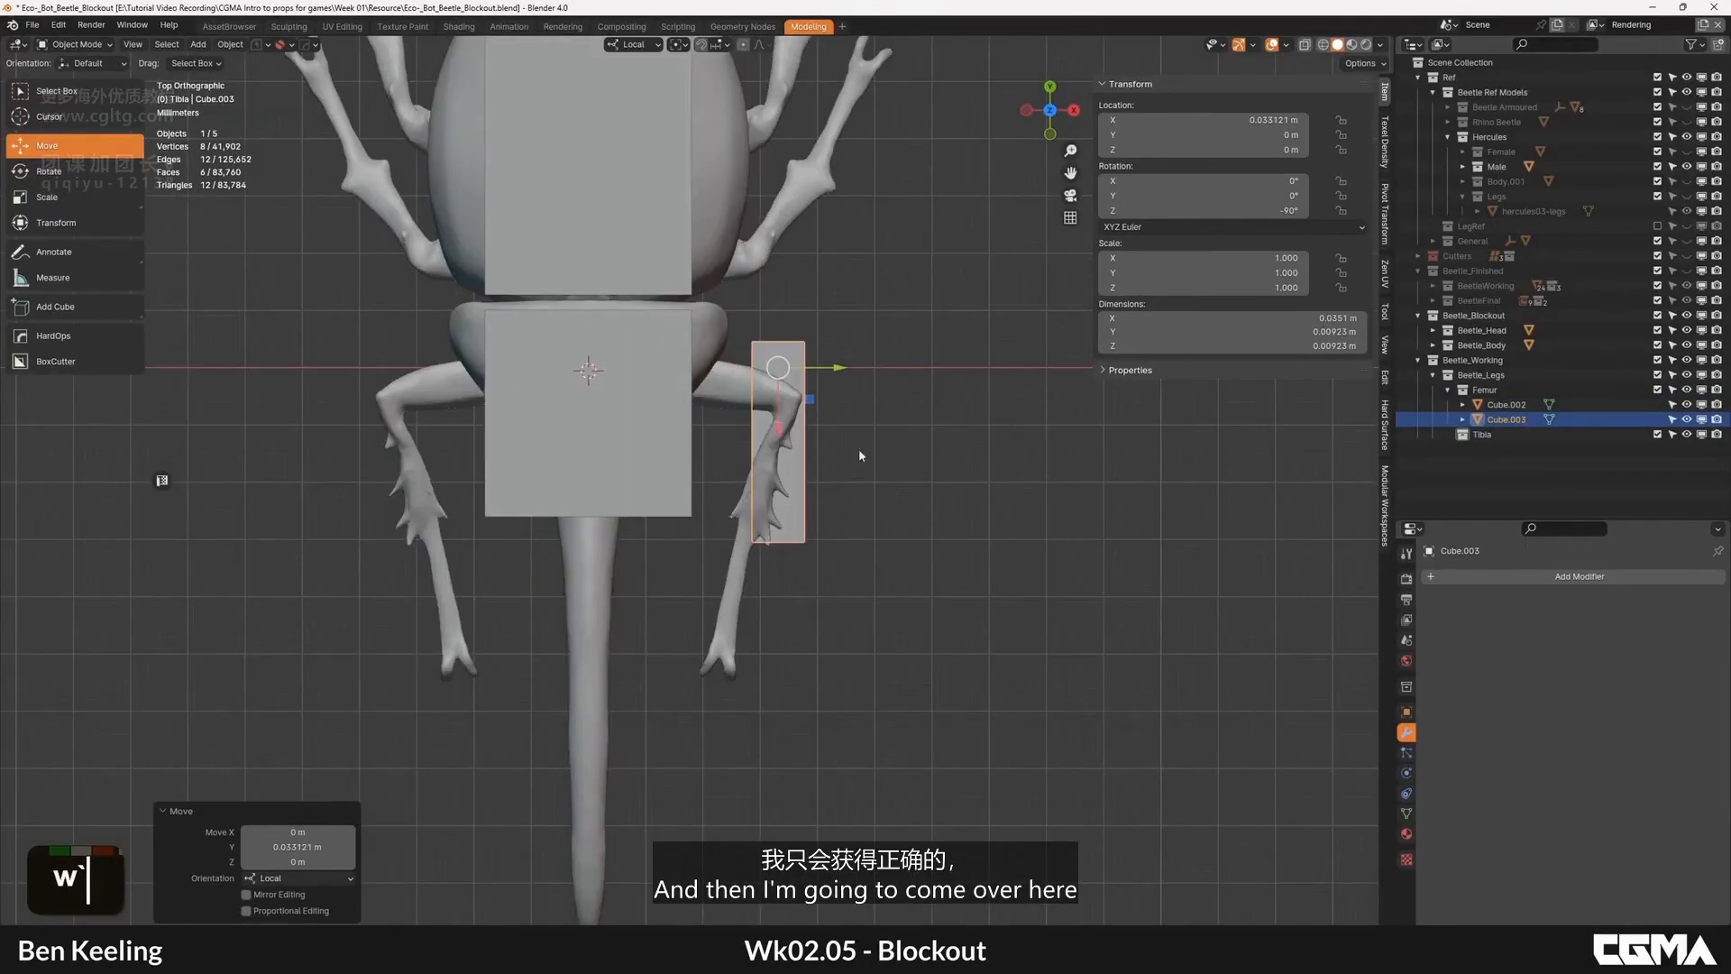
pyautogui.scroll(3, 859, 447)
pyautogui.press('g')
pyautogui.click(855, 381)
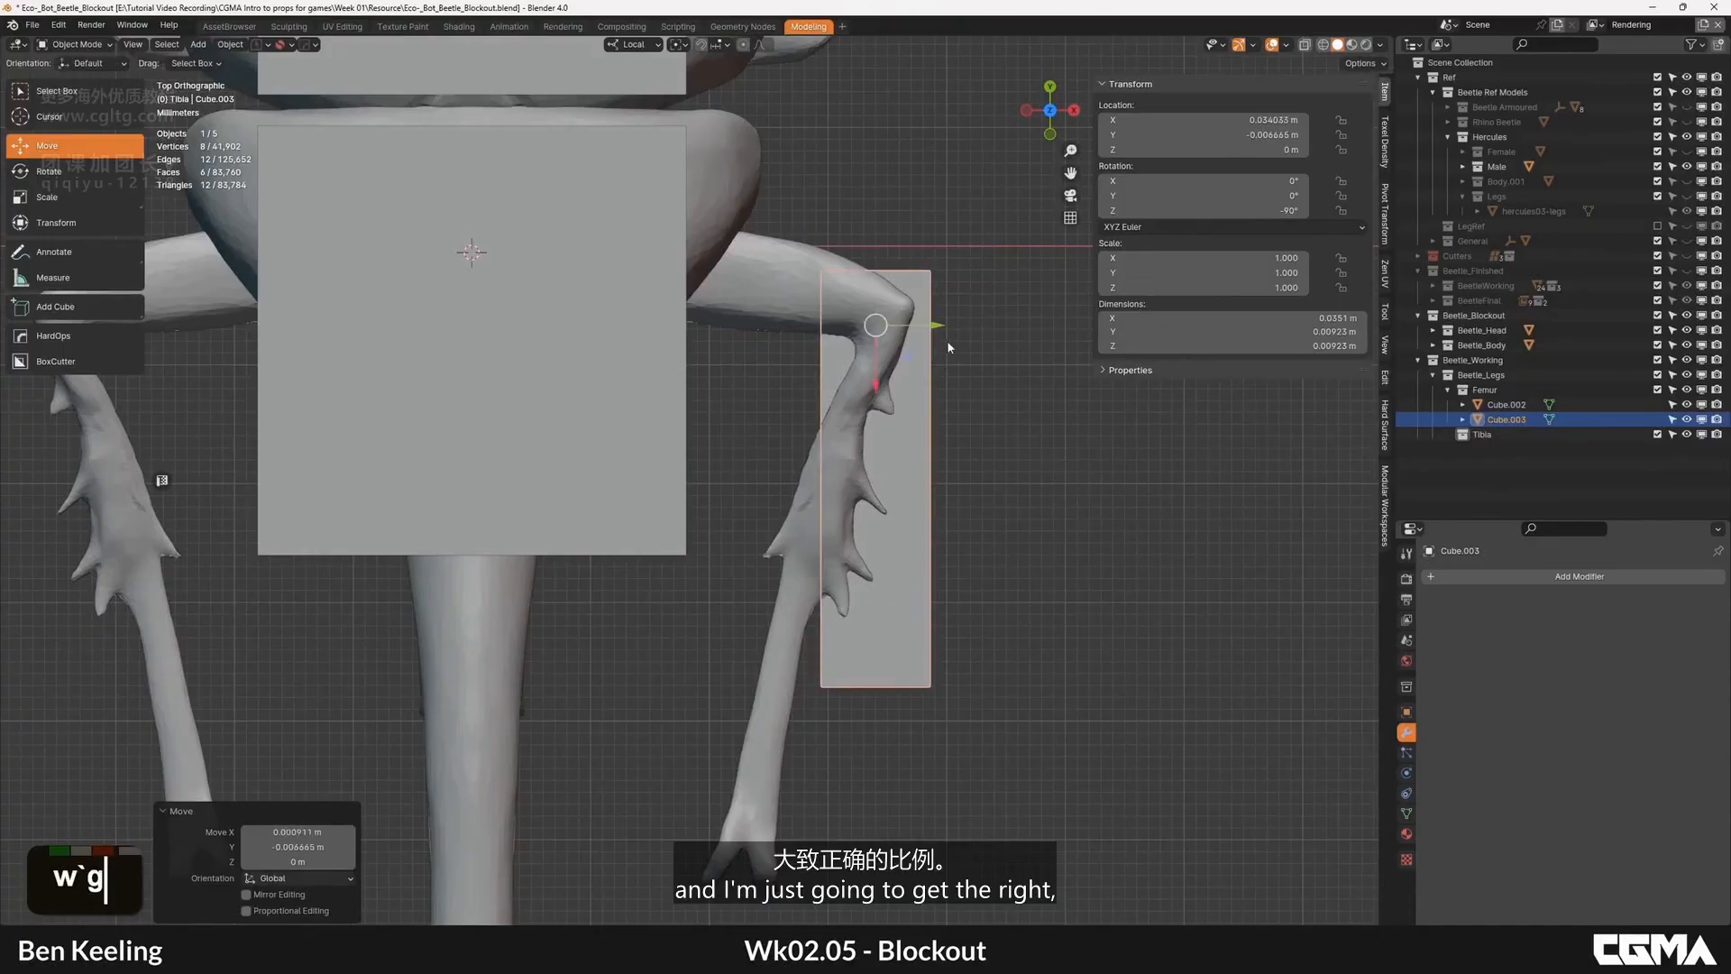
pyautogui.press('g')
pyautogui.click(912, 344)
pyautogui.press('Tab')
pyautogui.press('Tab')
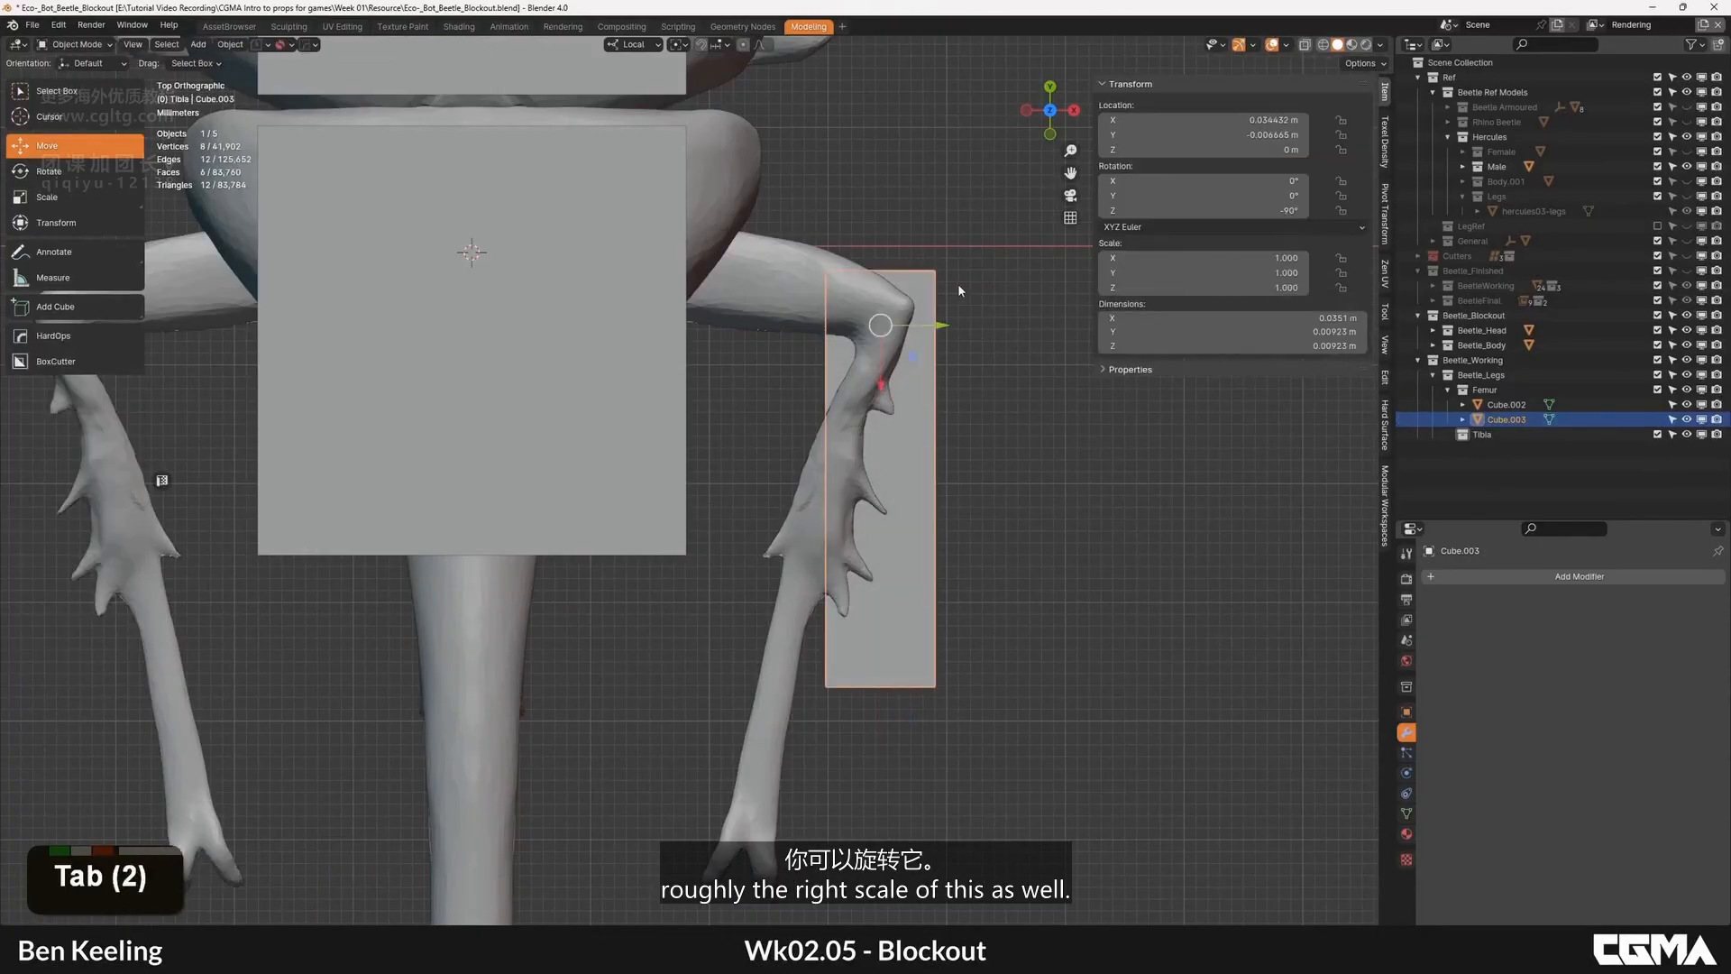
# Step: Rotate the tibia block -15° about its local Z axis and scale it to about 0.66 along local Y
pyautogui.press('r')
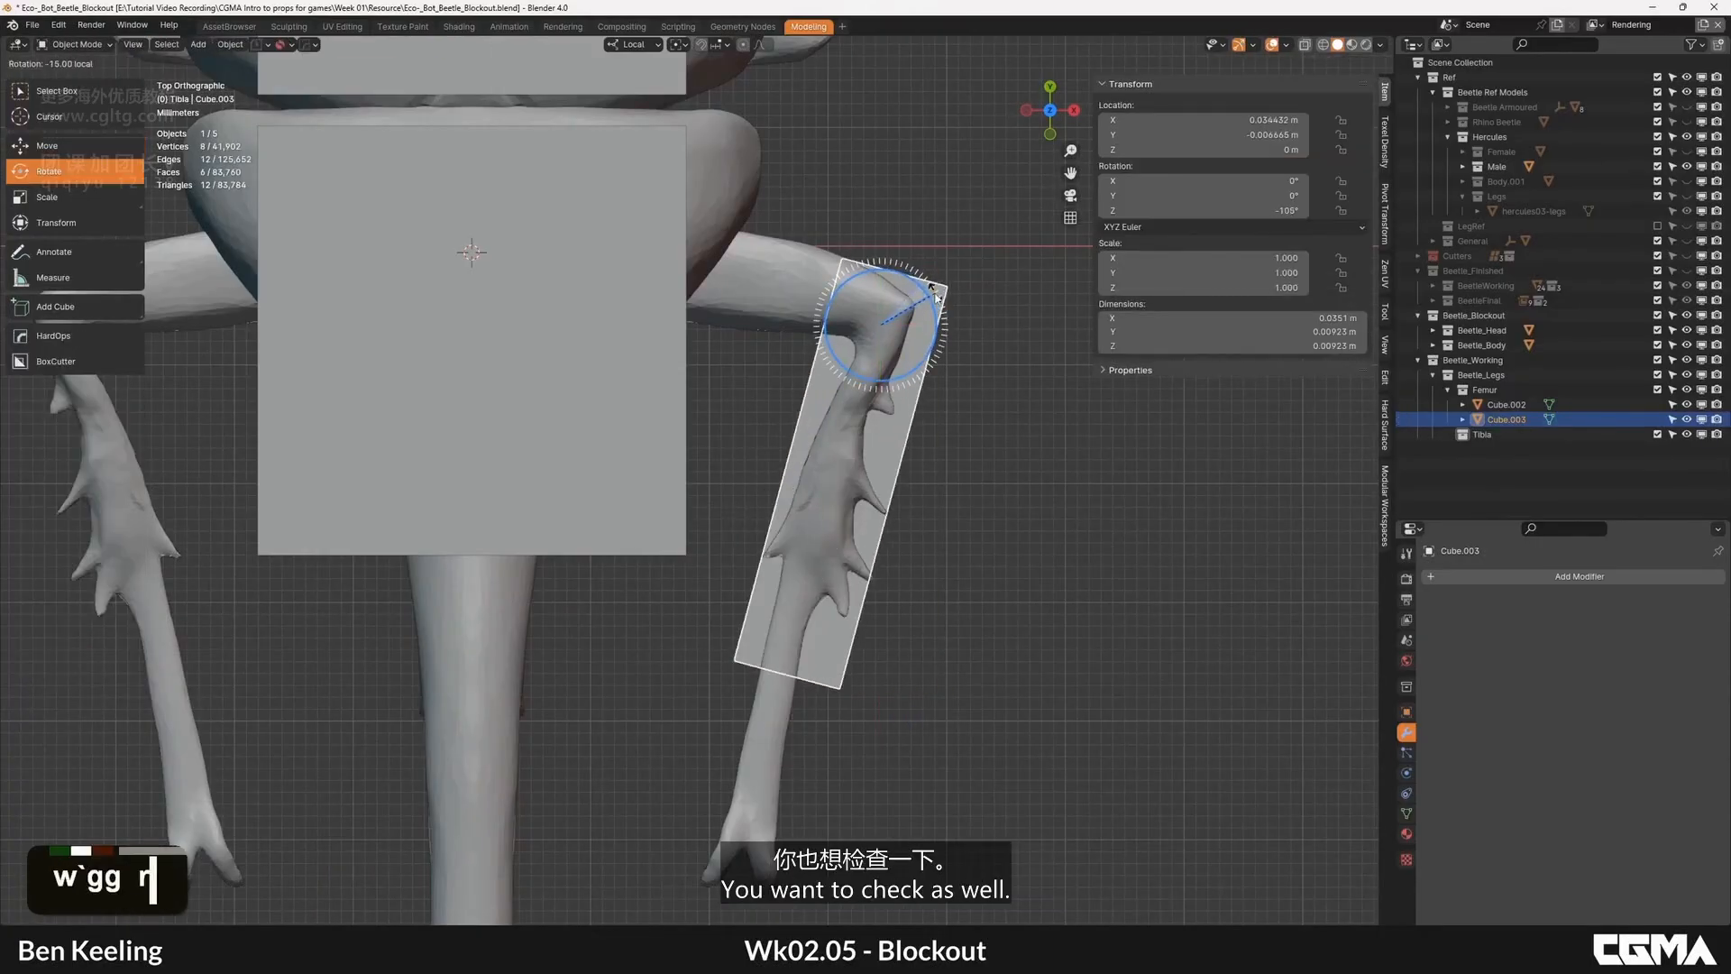
pyautogui.click(1026, 383)
pyautogui.press('w')
pyautogui.press('y')
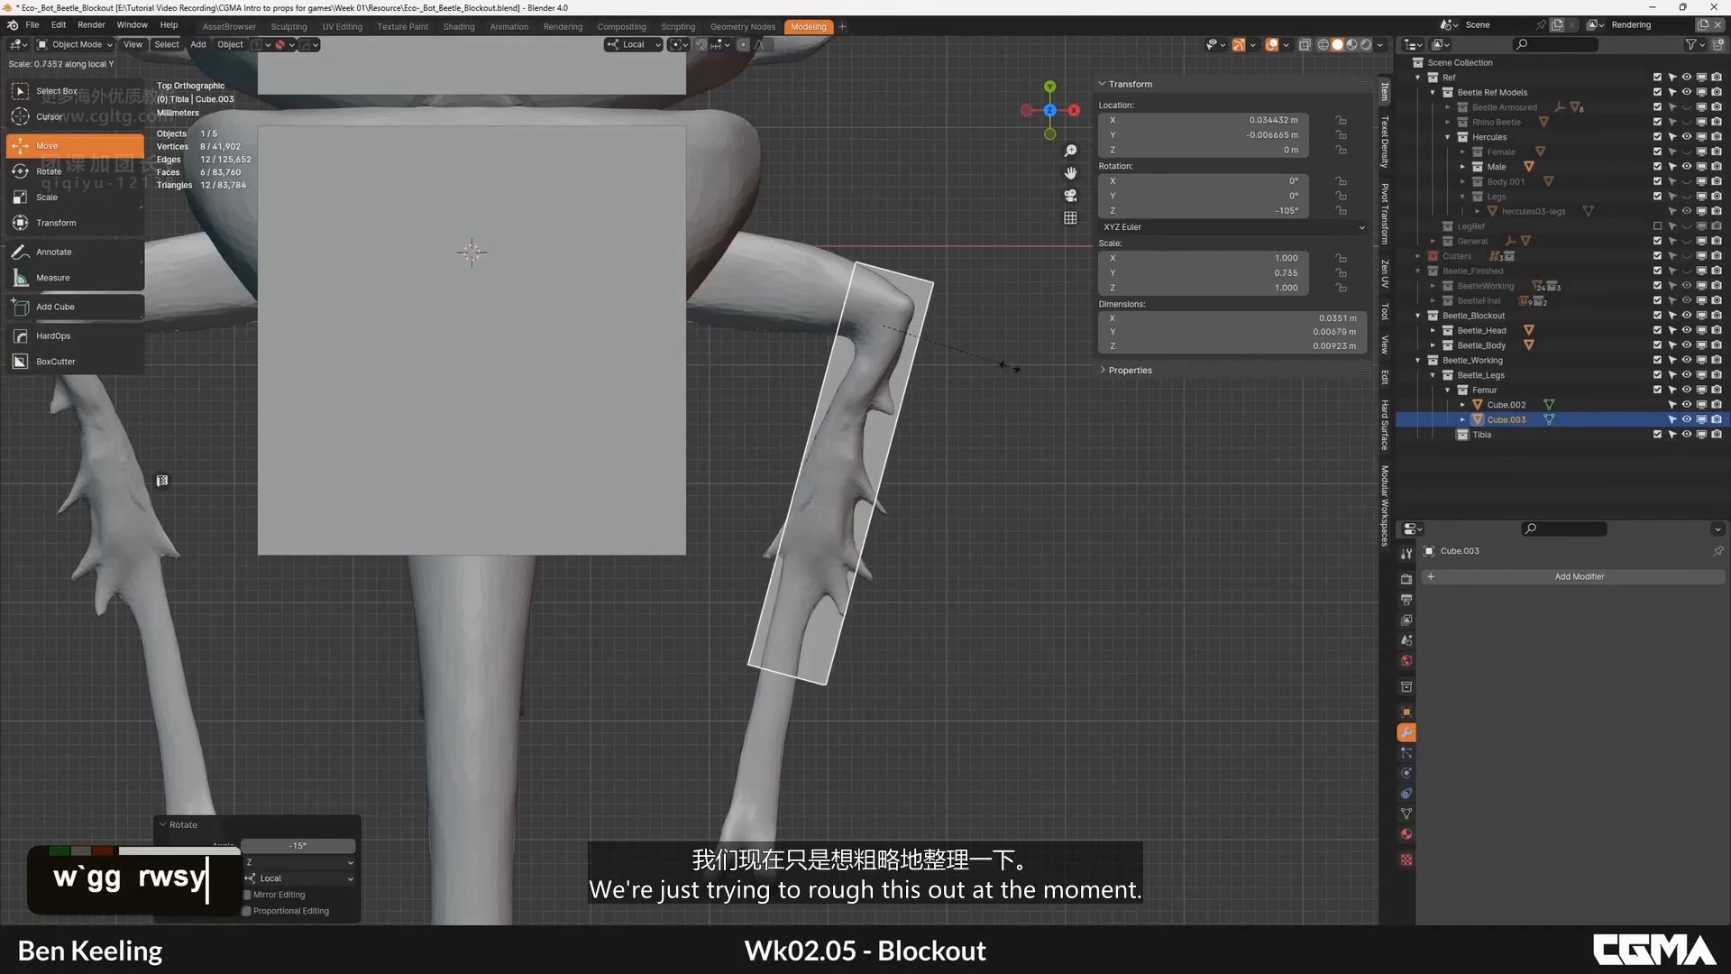
pyautogui.click(995, 360)
# Step: Shorten the tibia block to about 0.026 m by moving its front end face back along the leg
pyautogui.keyDown('alt'); pyautogui.moveTo(995, 359); pyautogui.dragTo(723, 453, button='middle'); pyautogui.keyUp('alt')
pyautogui.press('Tab')
pyautogui.press('3')
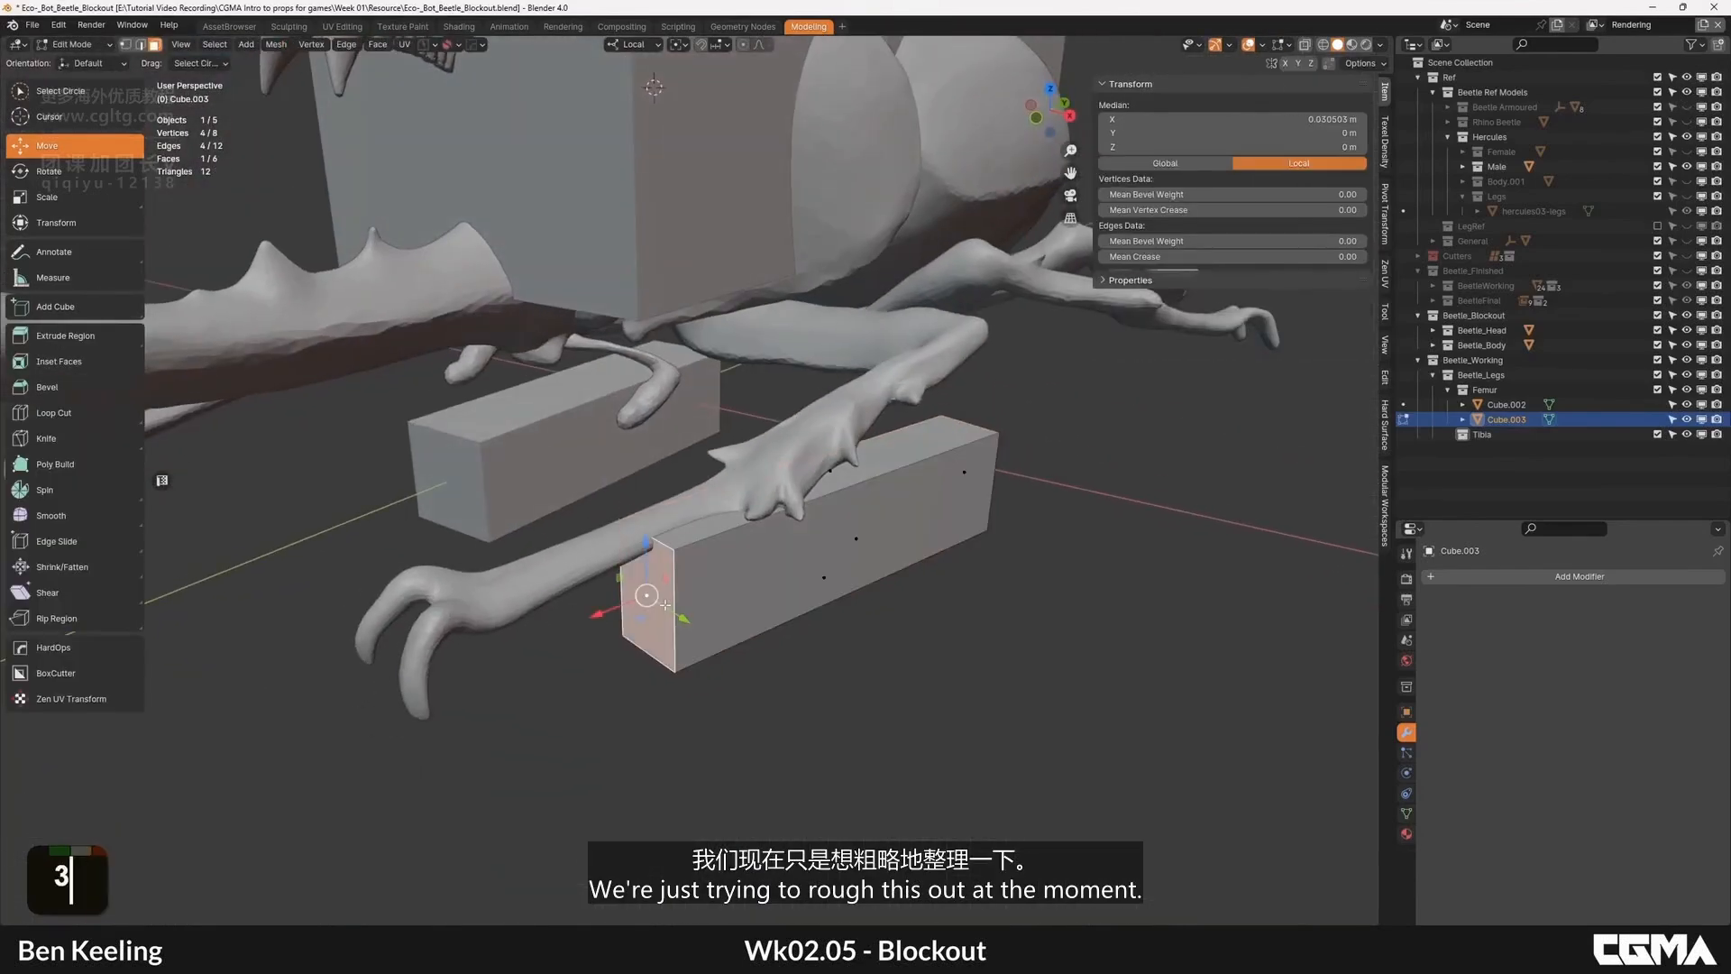
pyautogui.press('KP_7')
pyautogui.keyDown('shift'); pyautogui.moveTo(776, 619); pyautogui.dragTo(777, 645, button='middle'); pyautogui.keyUp('shift')
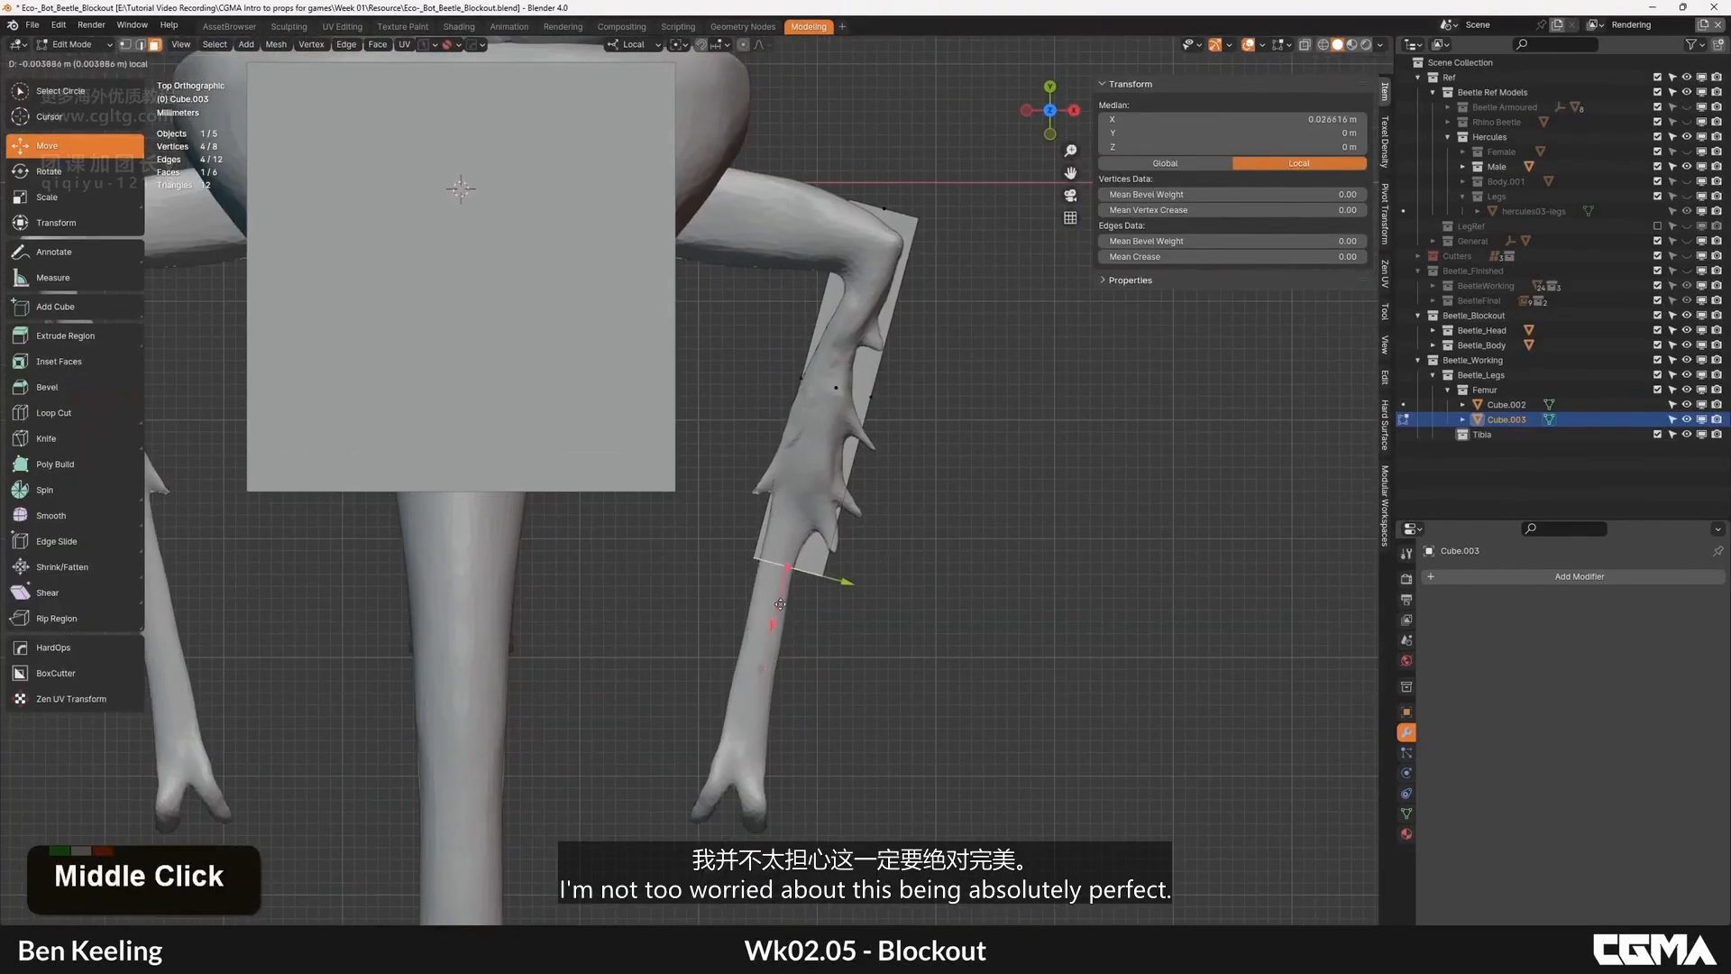
pyautogui.moveTo(784, 562); pyautogui.dragTo(786, 555)
pyautogui.scroll(-2, 881, 387)
pyautogui.moveTo(881, 386); pyautogui.dragTo(773, 355, button='middle')
pyautogui.press('Tab')
# Step: Raise and tilt the tibia block in side view to a Y rotation of about 25.86°, and scale it to 0.491 along local Z
pyautogui.press('`')
pyautogui.click(891, 537)
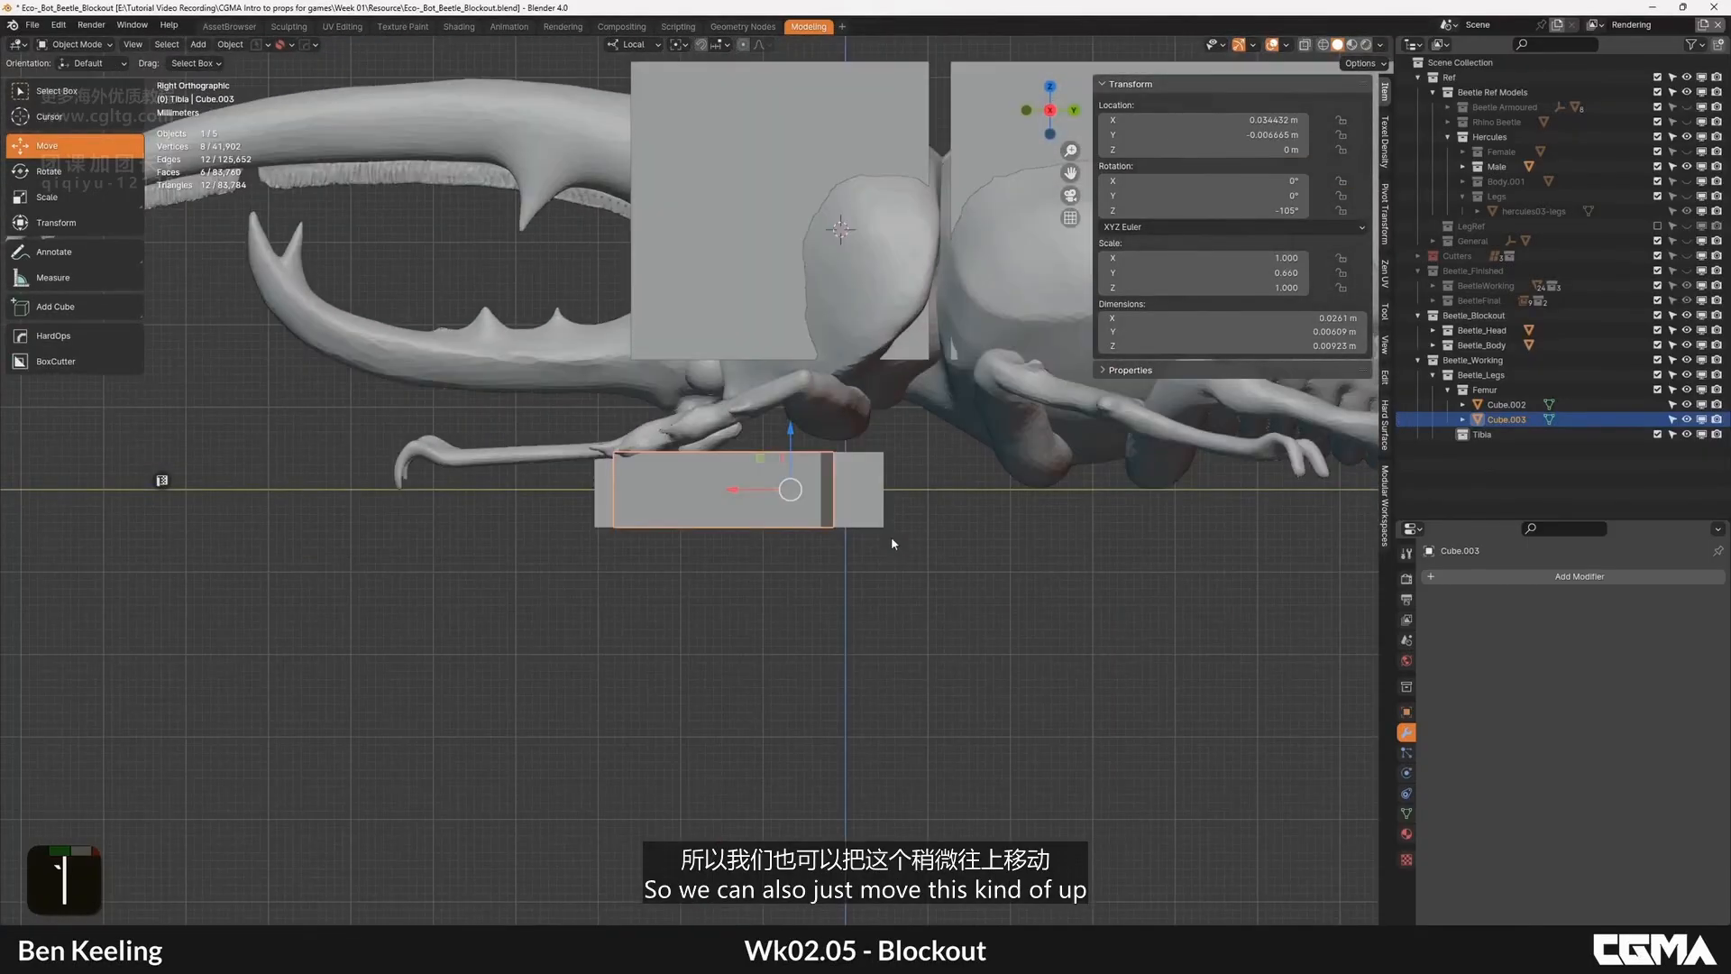
pyautogui.moveTo(789, 433); pyautogui.dragTo(816, 330)
pyautogui.press('r')
pyautogui.press('w')
pyautogui.press('r')
pyautogui.press('w')
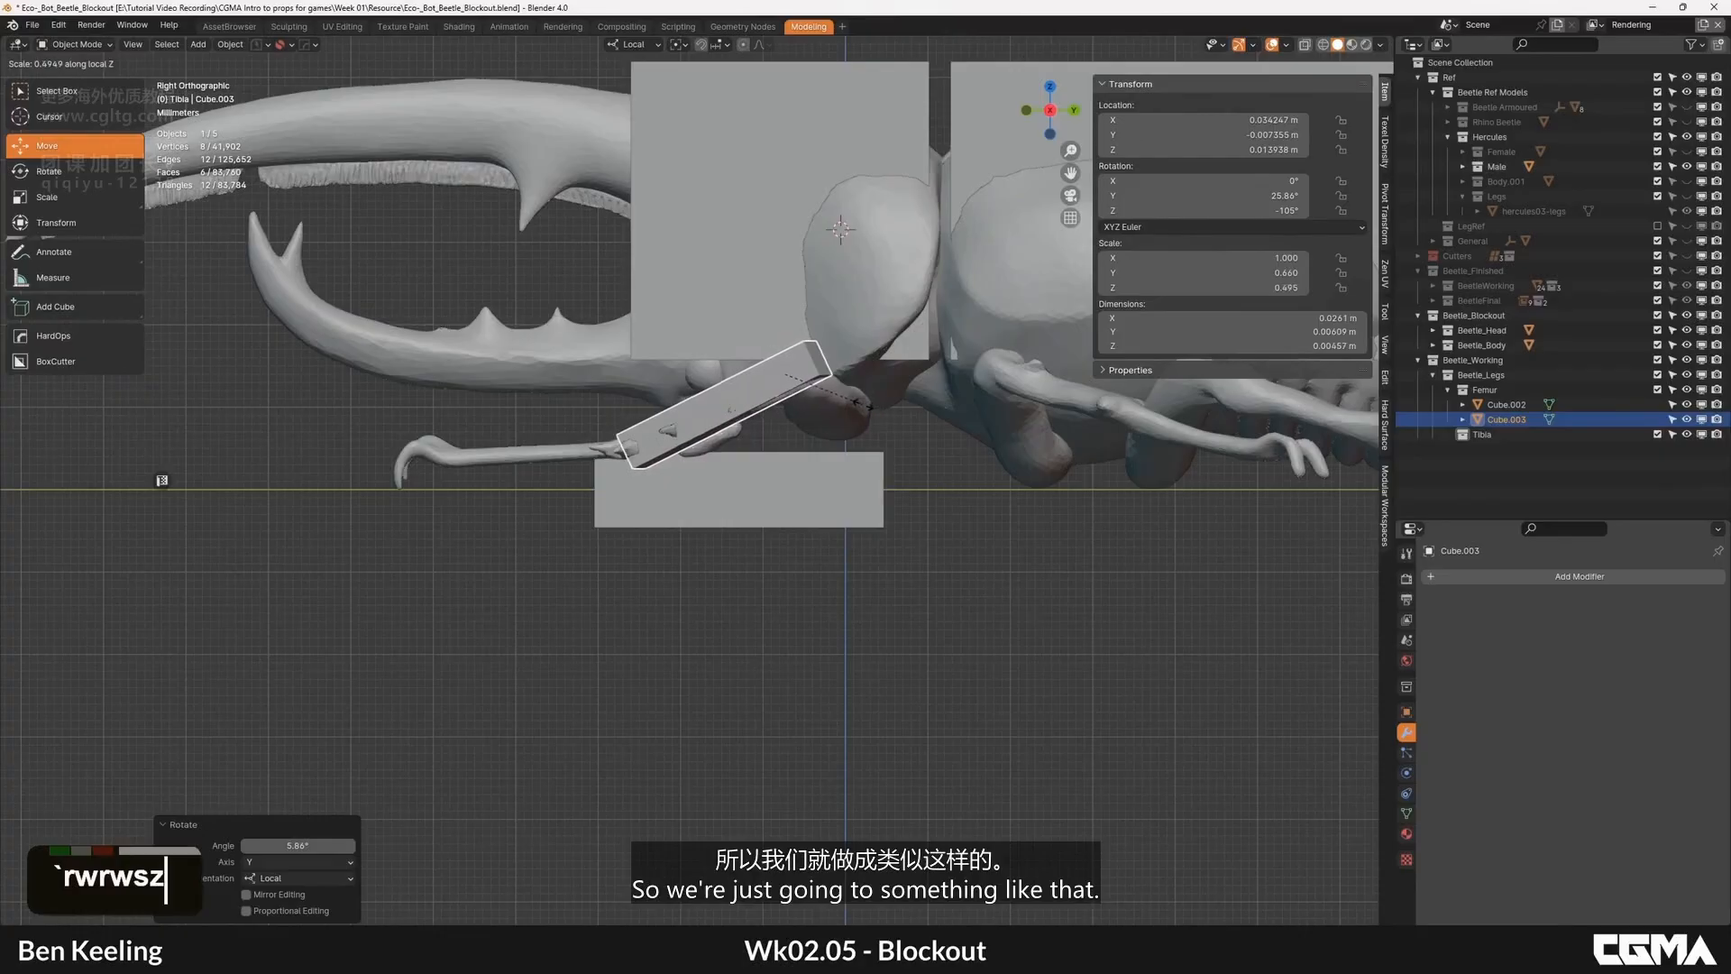
pyautogui.click(861, 404)
# Step: Reset the tibia block's rotation and location to zero on all axes, and apply its scale
pyautogui.keyDown('alt'); pyautogui.moveTo(721, 424); pyautogui.dragTo(815, 491, button='middle'); pyautogui.keyUp('alt')
pyautogui.scroll(1, 825, 377)
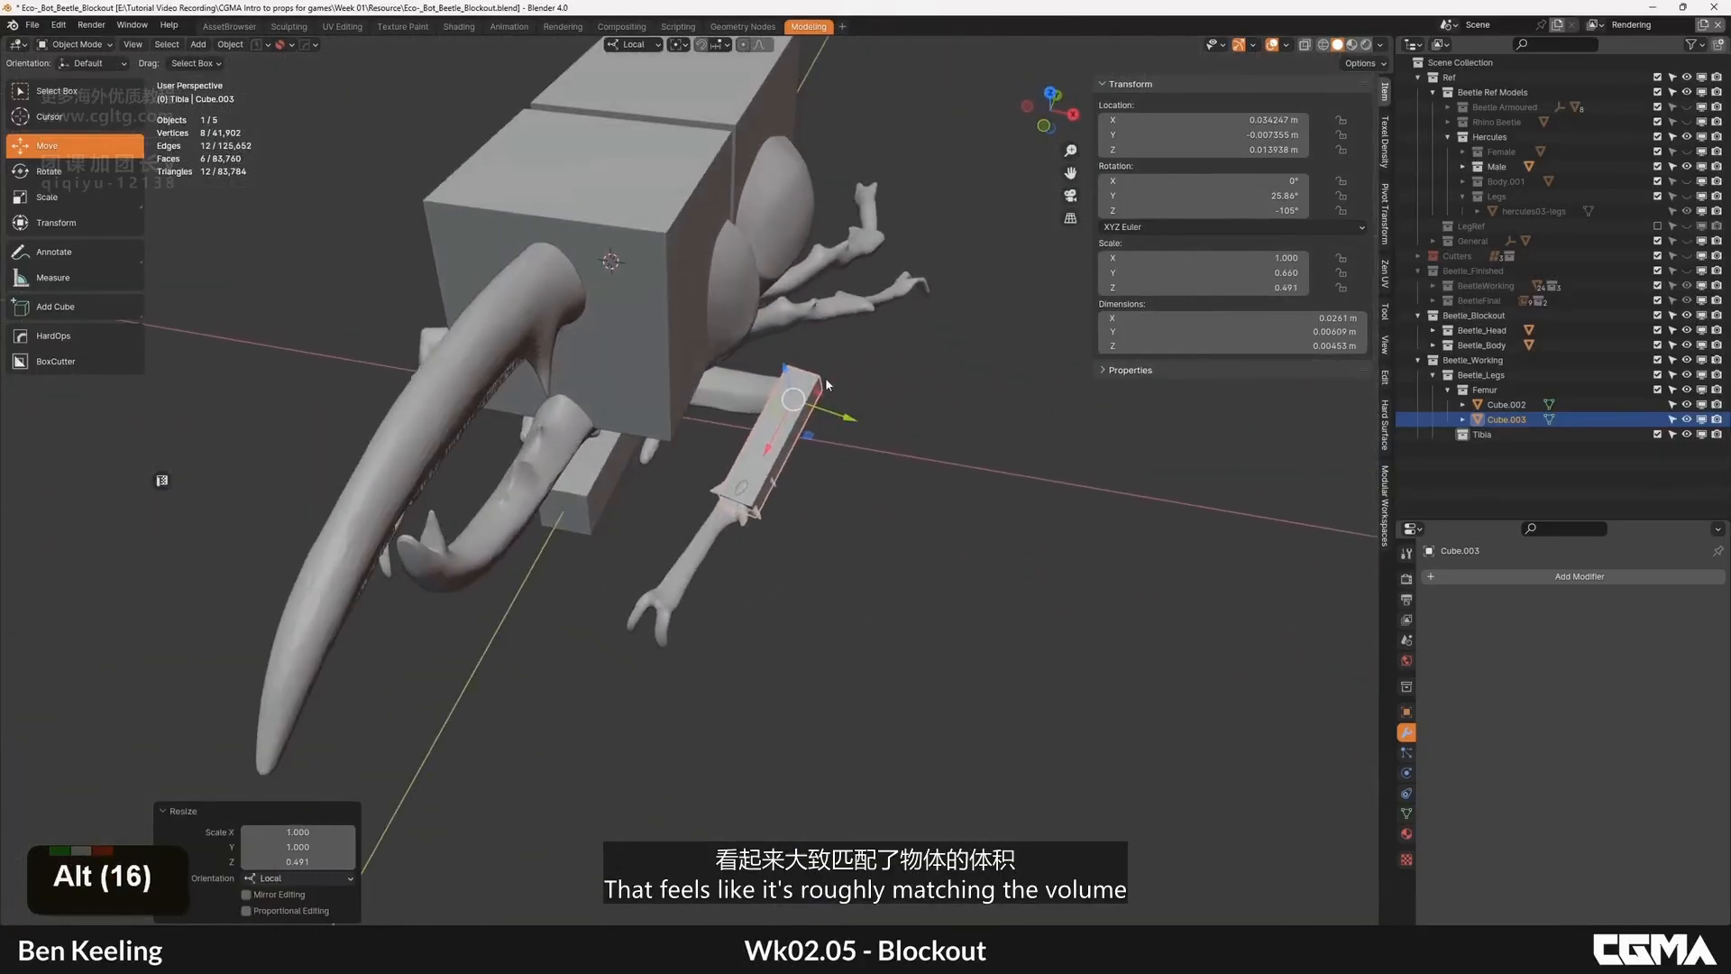
pyautogui.keyDown('alt'); pyautogui.moveTo(826, 380); pyautogui.dragTo(1352, 282, button='middle'); pyautogui.keyUp('alt')
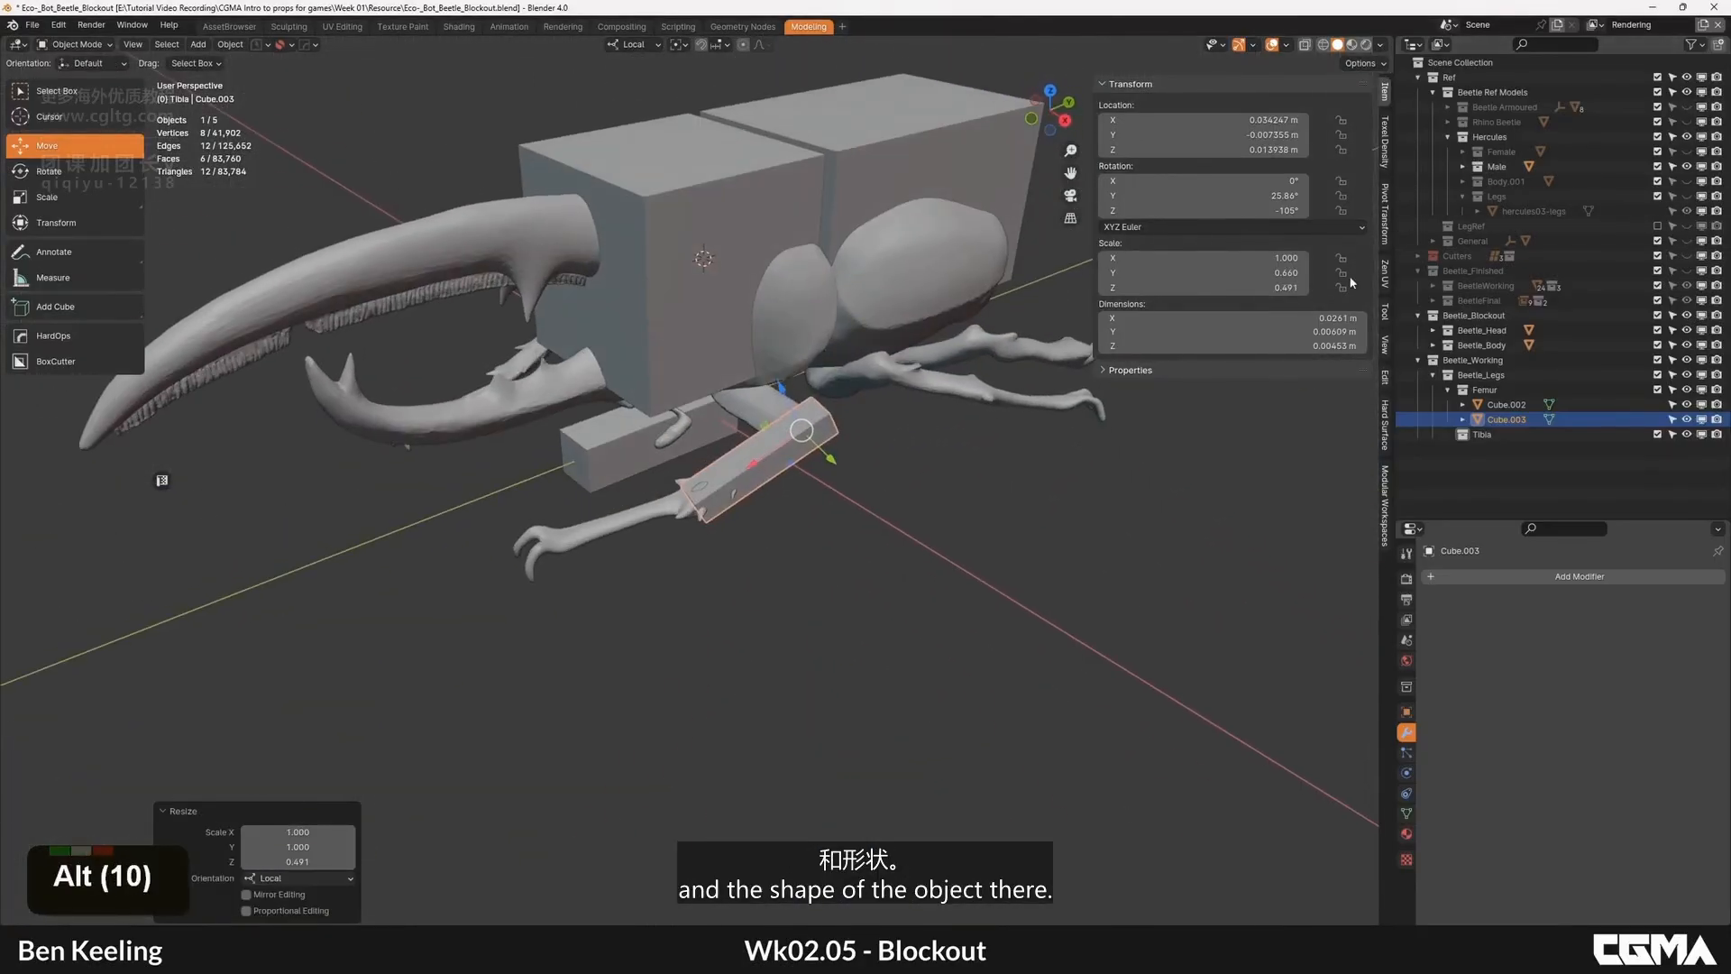
pyautogui.moveTo(970, 268); pyautogui.dragTo(739, 439, button='middle')
pyautogui.press('BackSpace')
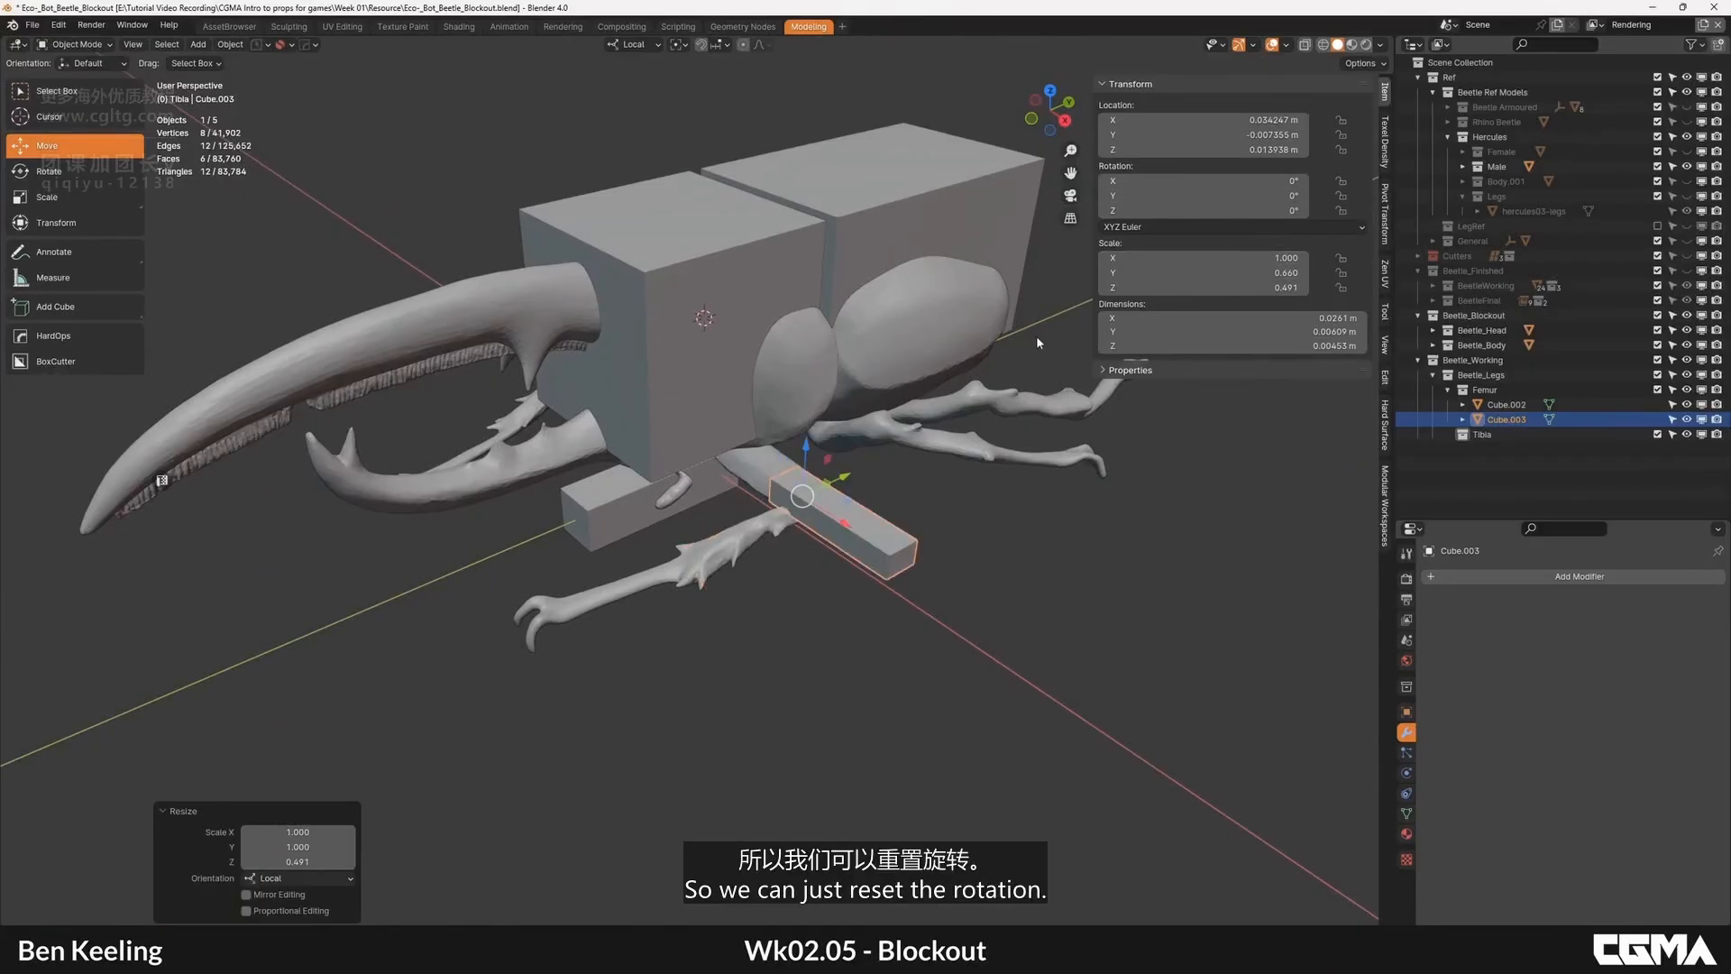
pyautogui.hotkey('ctrl', 'a')
pyautogui.click(950, 368)
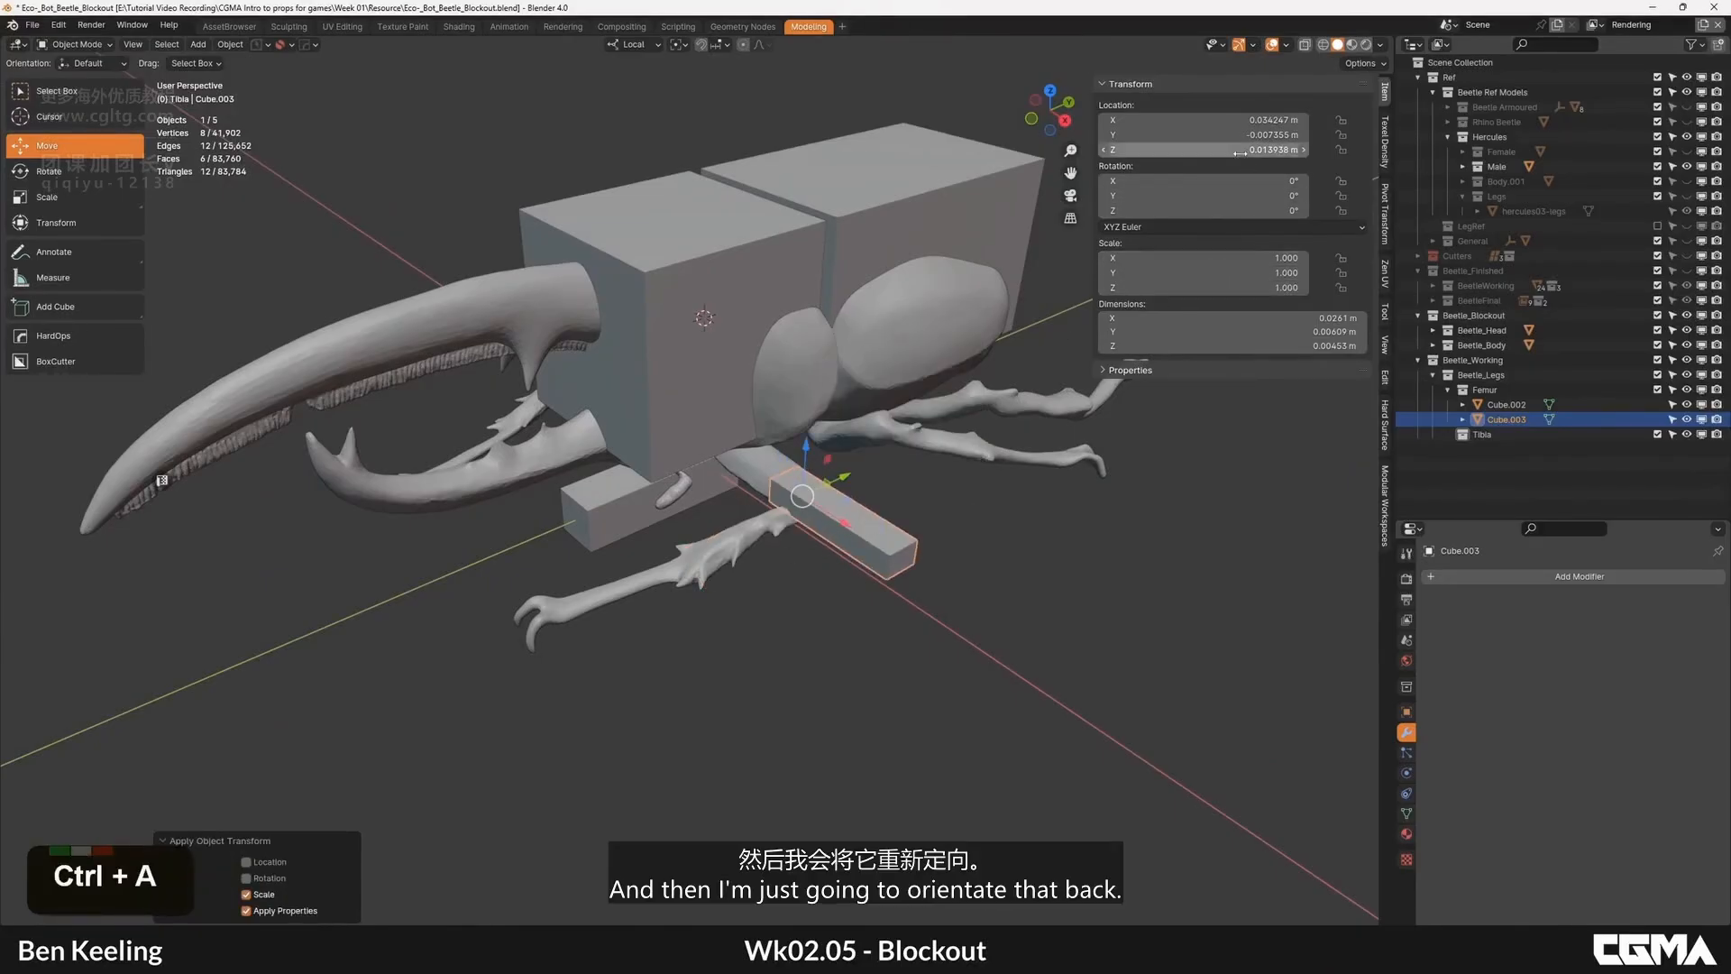
pyautogui.press('BackSpace')
# Step: Rotate the tibia block -90° about its local Z axis to match the femur block's orientation
pyautogui.moveTo(910, 424); pyautogui.dragTo(851, 420, button='middle')
pyautogui.keyDown('alt'); pyautogui.middleClick(780, 508); pyautogui.keyUp('alt')
pyautogui.press('r')
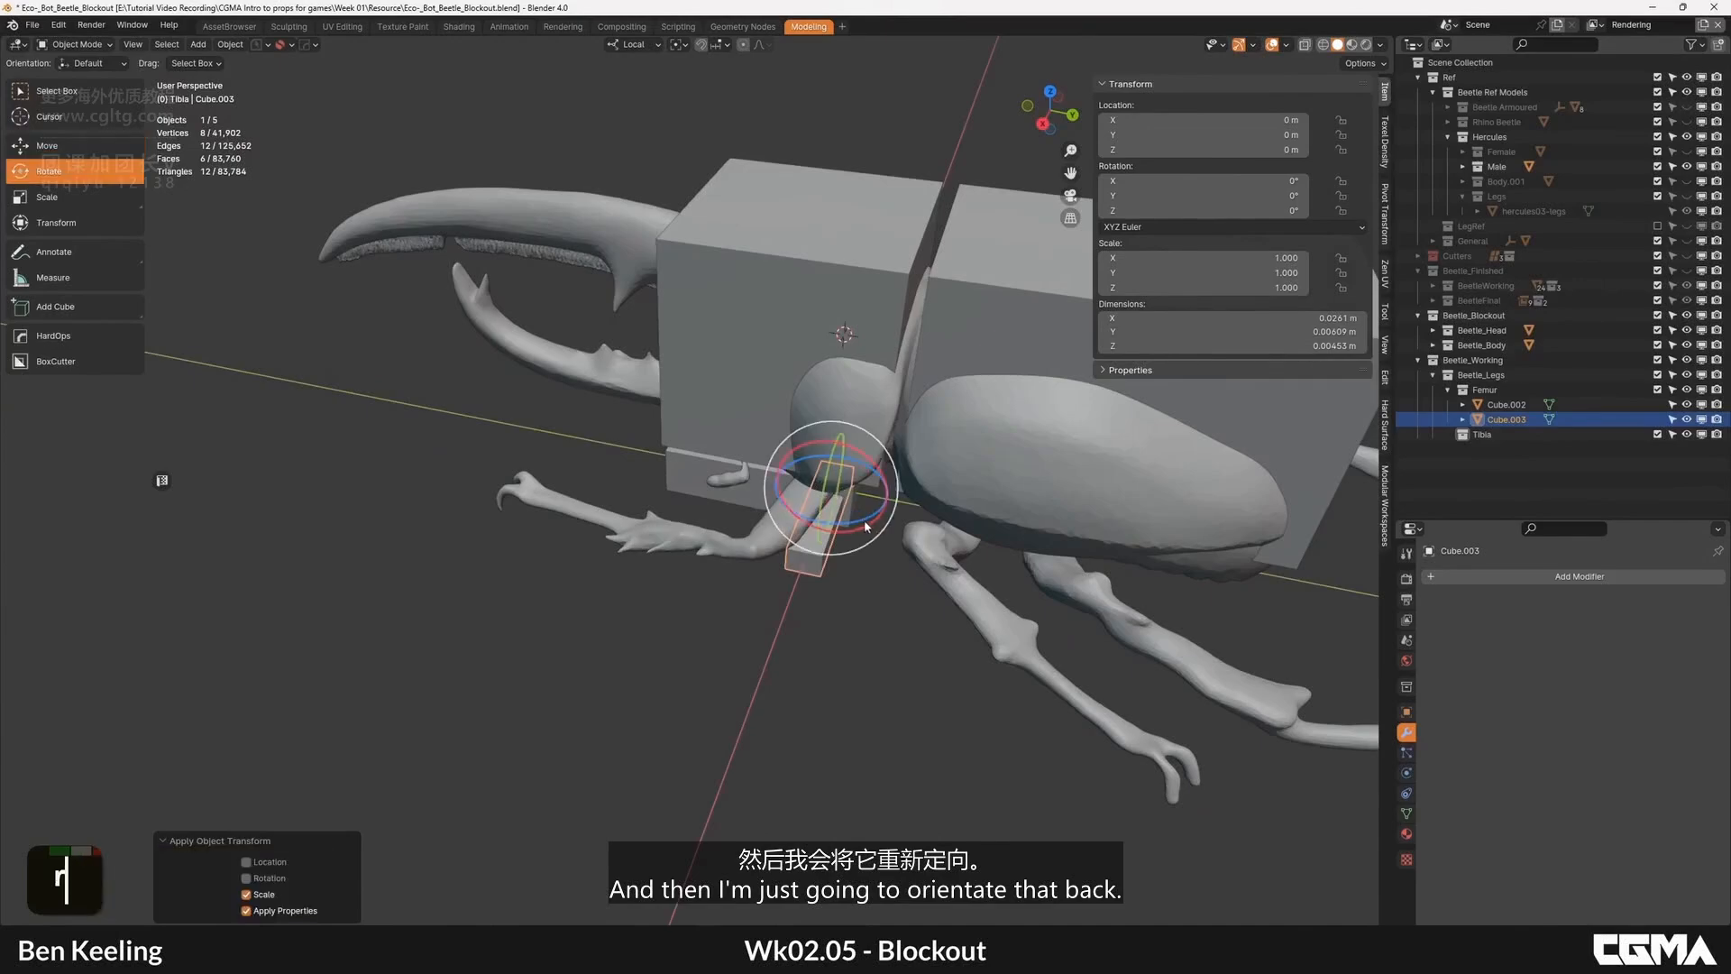
pyautogui.keyDown('alt'); pyautogui.moveTo(864, 519); pyautogui.dragTo(856, 527, button='middle'); pyautogui.keyUp('alt')
pyautogui.keyDown('alt'); pyautogui.middleClick(855, 517); pyautogui.keyUp('alt')
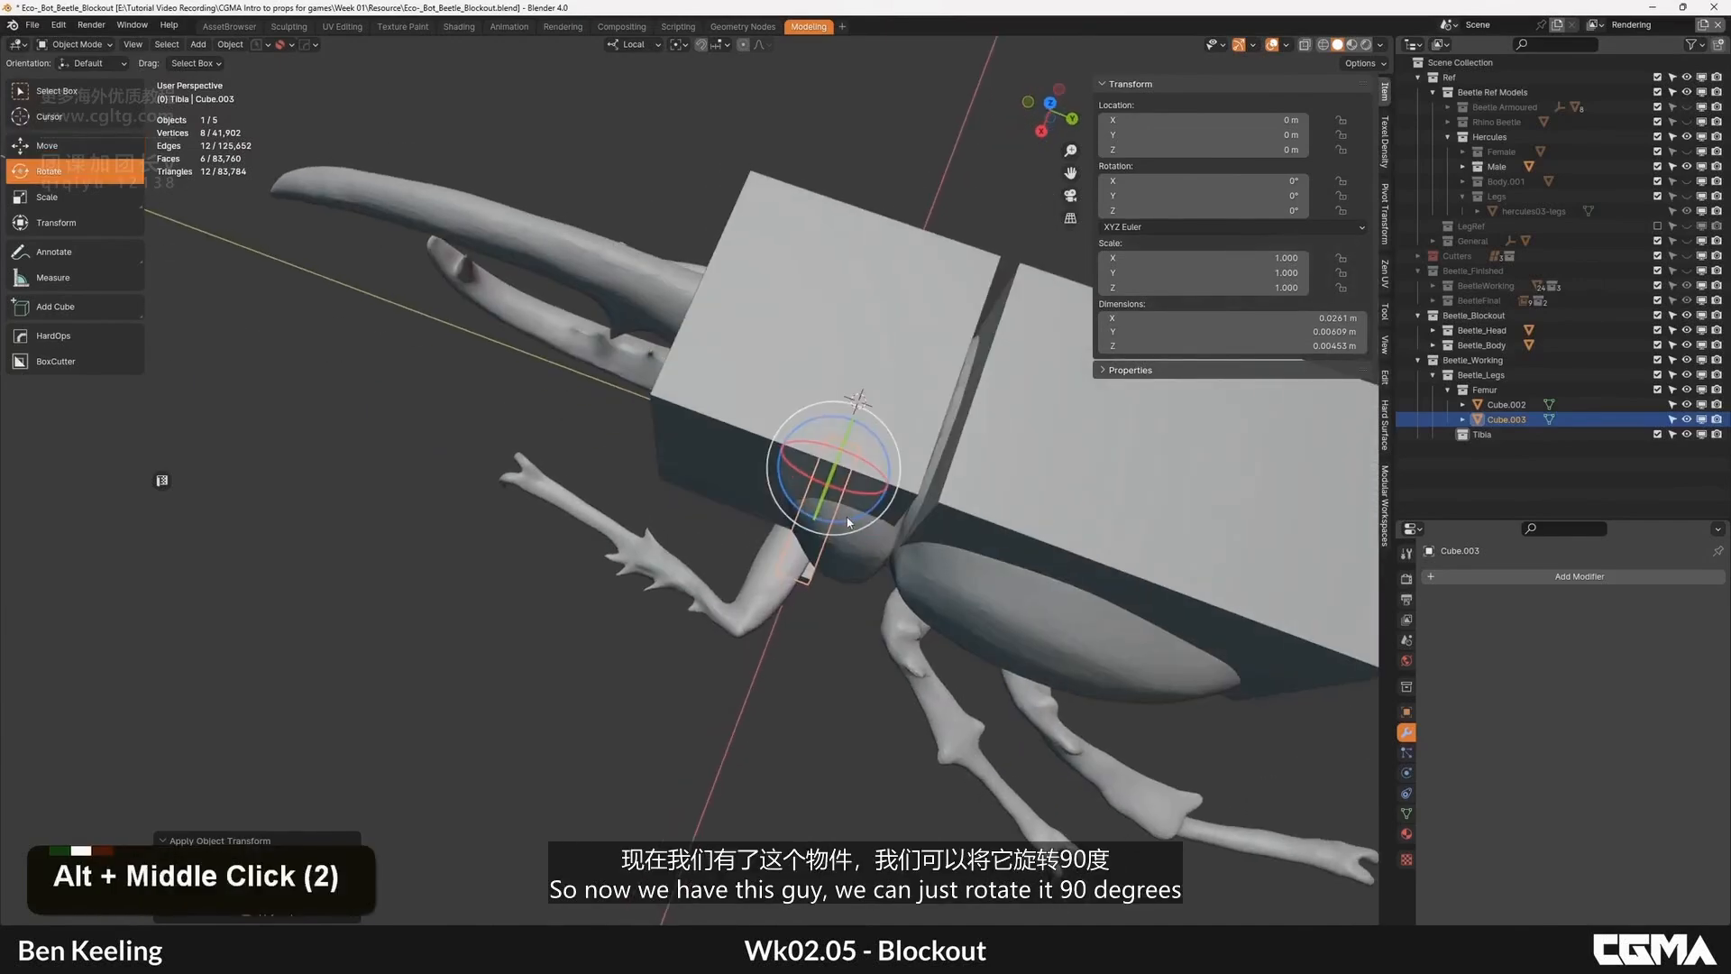
pyautogui.keyDown('ctrl'); pyautogui.moveTo(843, 532); pyautogui.dragTo(711, 499); pyautogui.keyUp('ctrl')
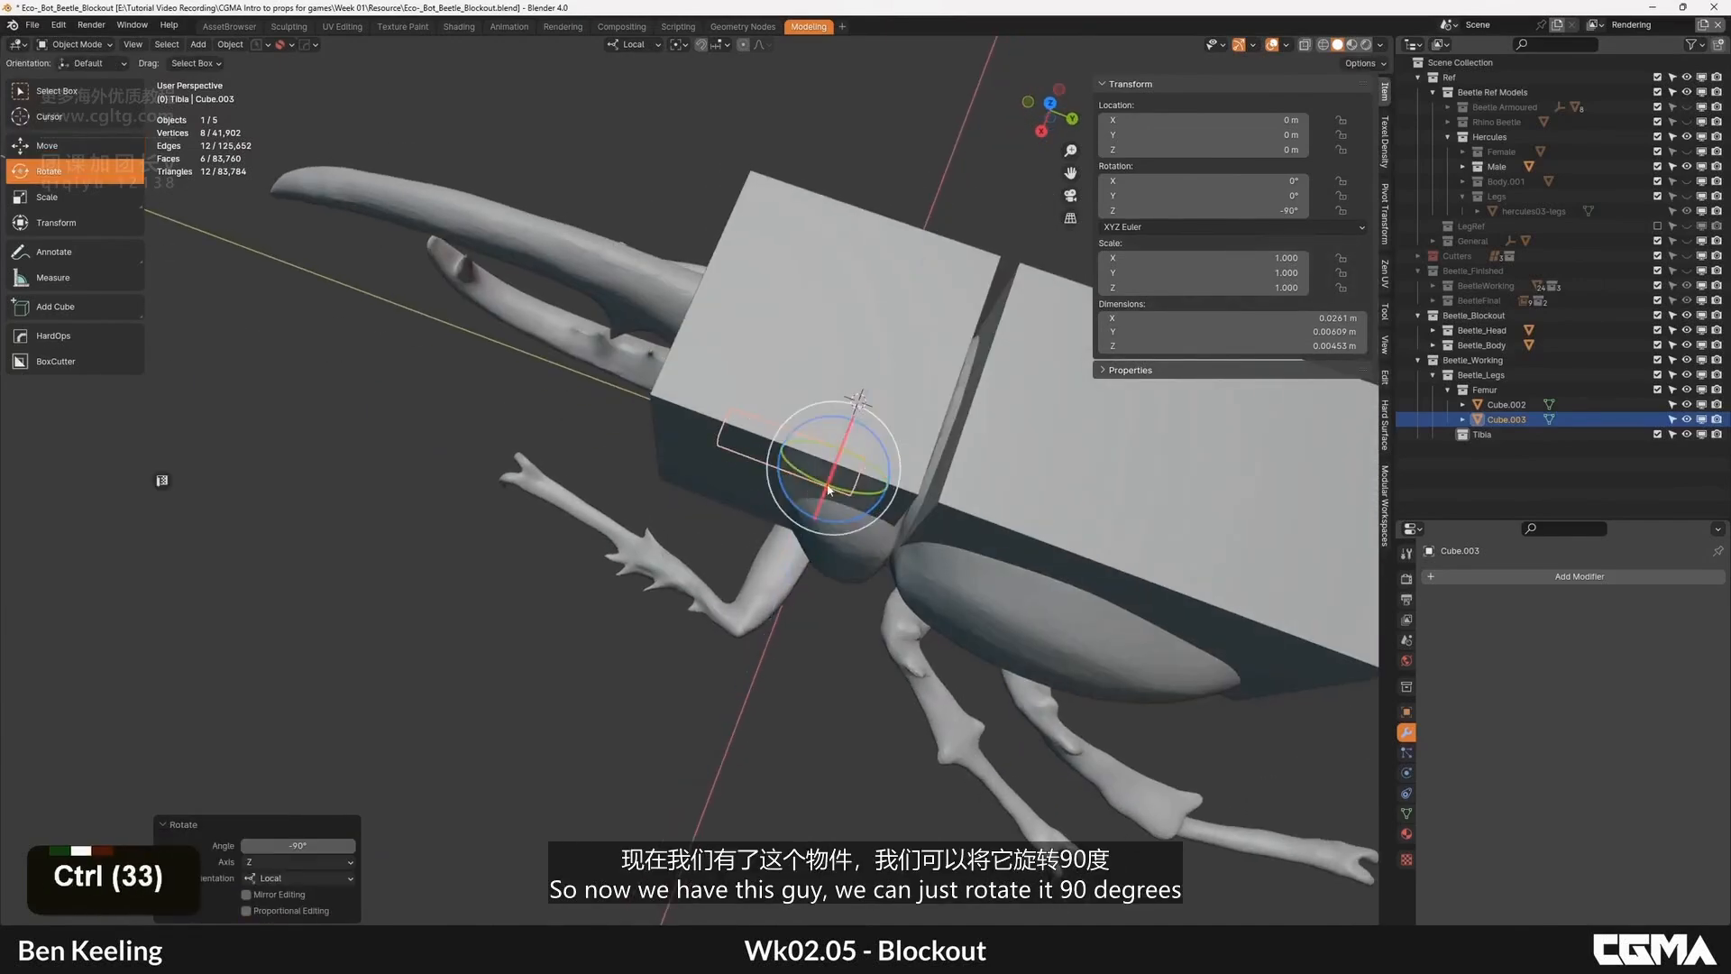
# Step: Apply the scale of the rotated tibia block and switch to the Move tool
pyautogui.hotkey('ctrl', 'a')
pyautogui.hotkey('ctrl', 'a')
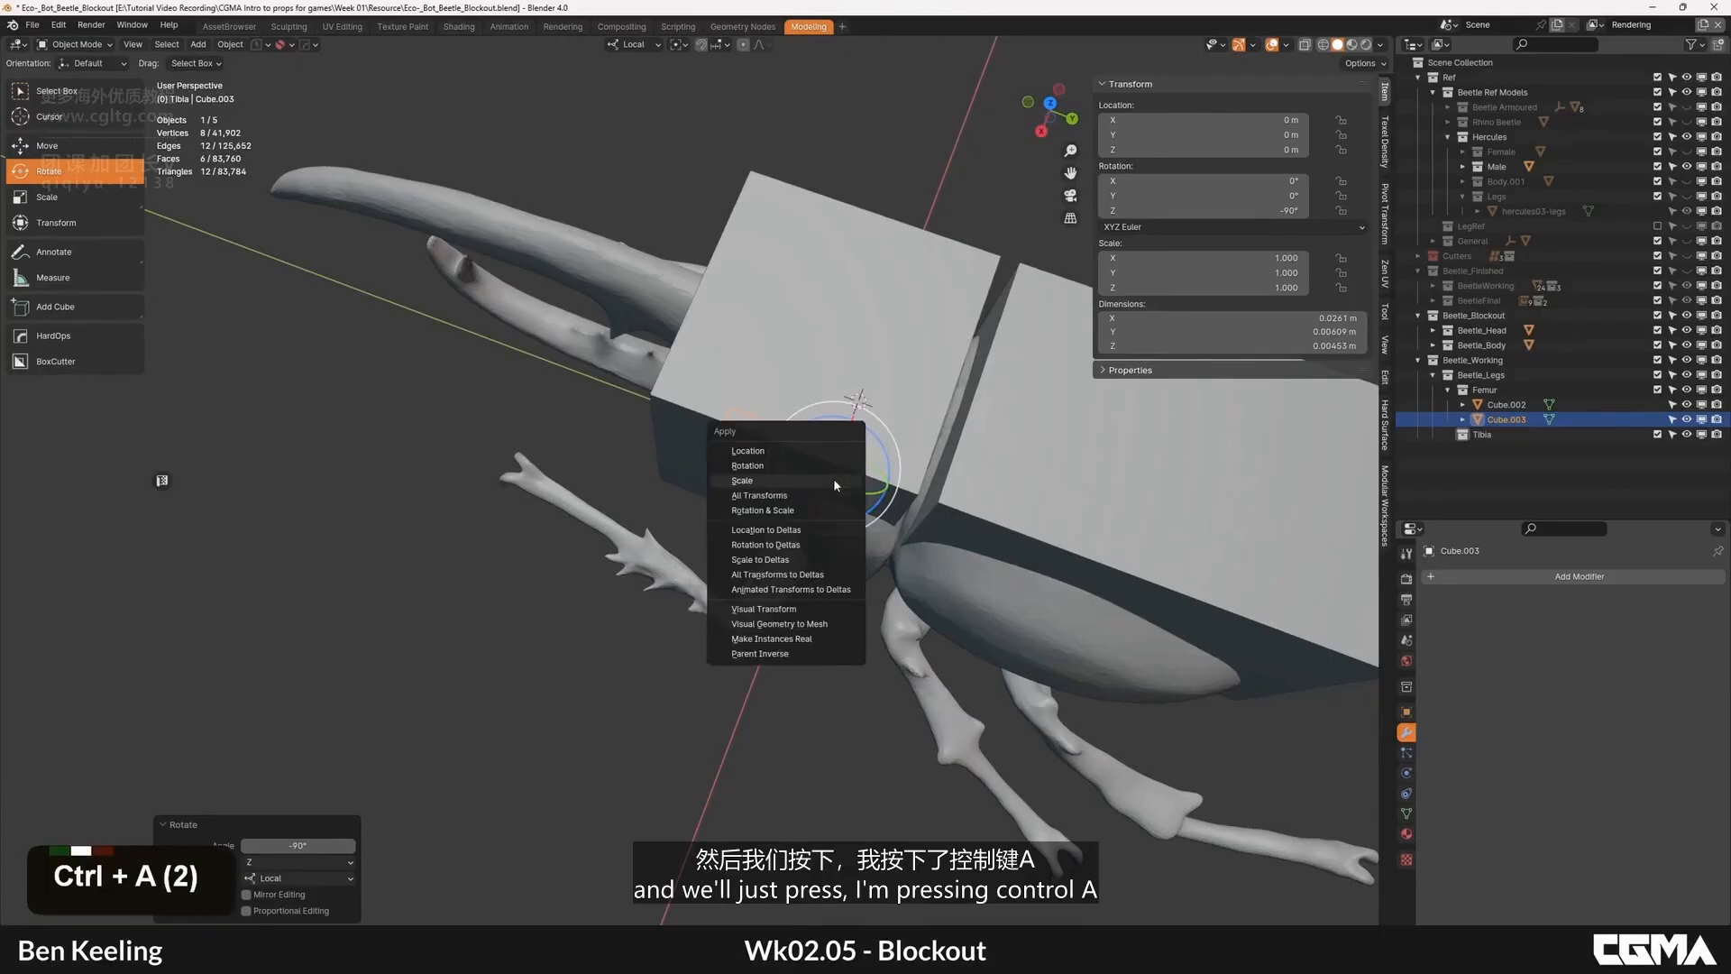
pyautogui.click(804, 479)
pyautogui.keyDown('alt'); pyautogui.middleClick(804, 479); pyautogui.keyUp('alt')
pyautogui.moveTo(910, 550); pyautogui.dragTo(1188, 296, button='middle')
pyautogui.press('w')
pyautogui.keyDown('alt'); pyautogui.middleClick(843, 464); pyautogui.keyUp('alt')
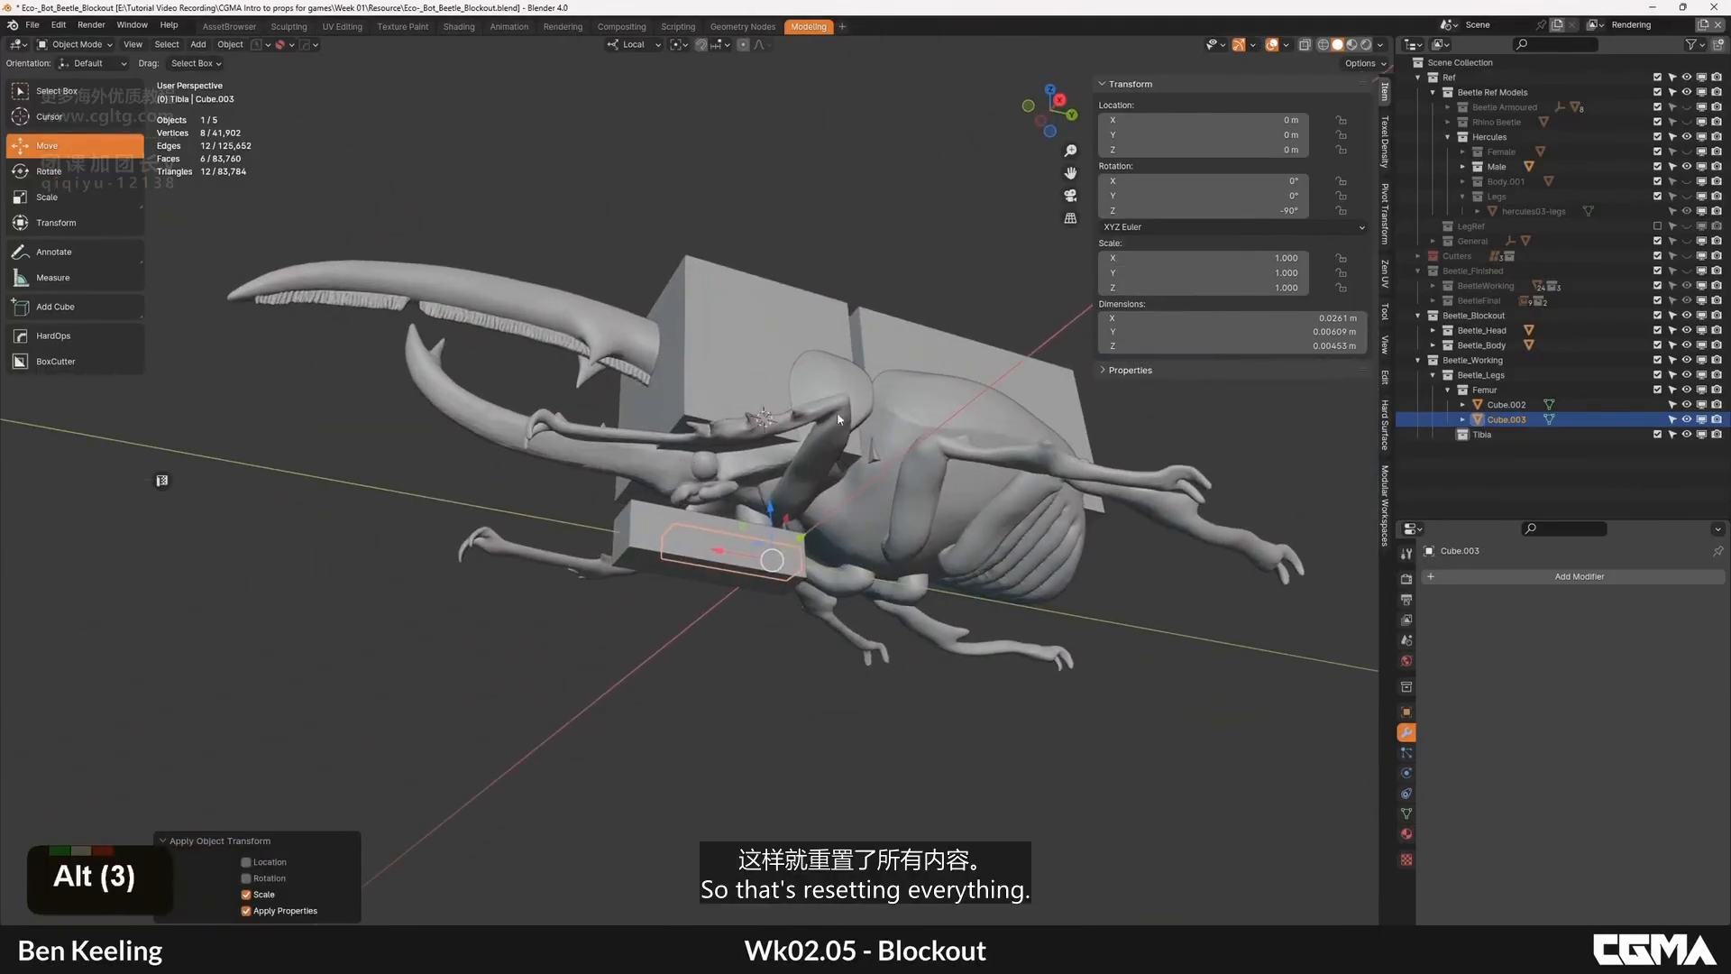
# Step: Apply the rotation of the tibia block and of the femur block
pyautogui.keyDown('alt'); pyautogui.moveTo(837, 418); pyautogui.dragTo(827, 460, button='middle'); pyautogui.keyUp('alt')
pyautogui.hotkey('ctrl', 'a')
pyautogui.click(794, 448)
pyautogui.click(624, 513)
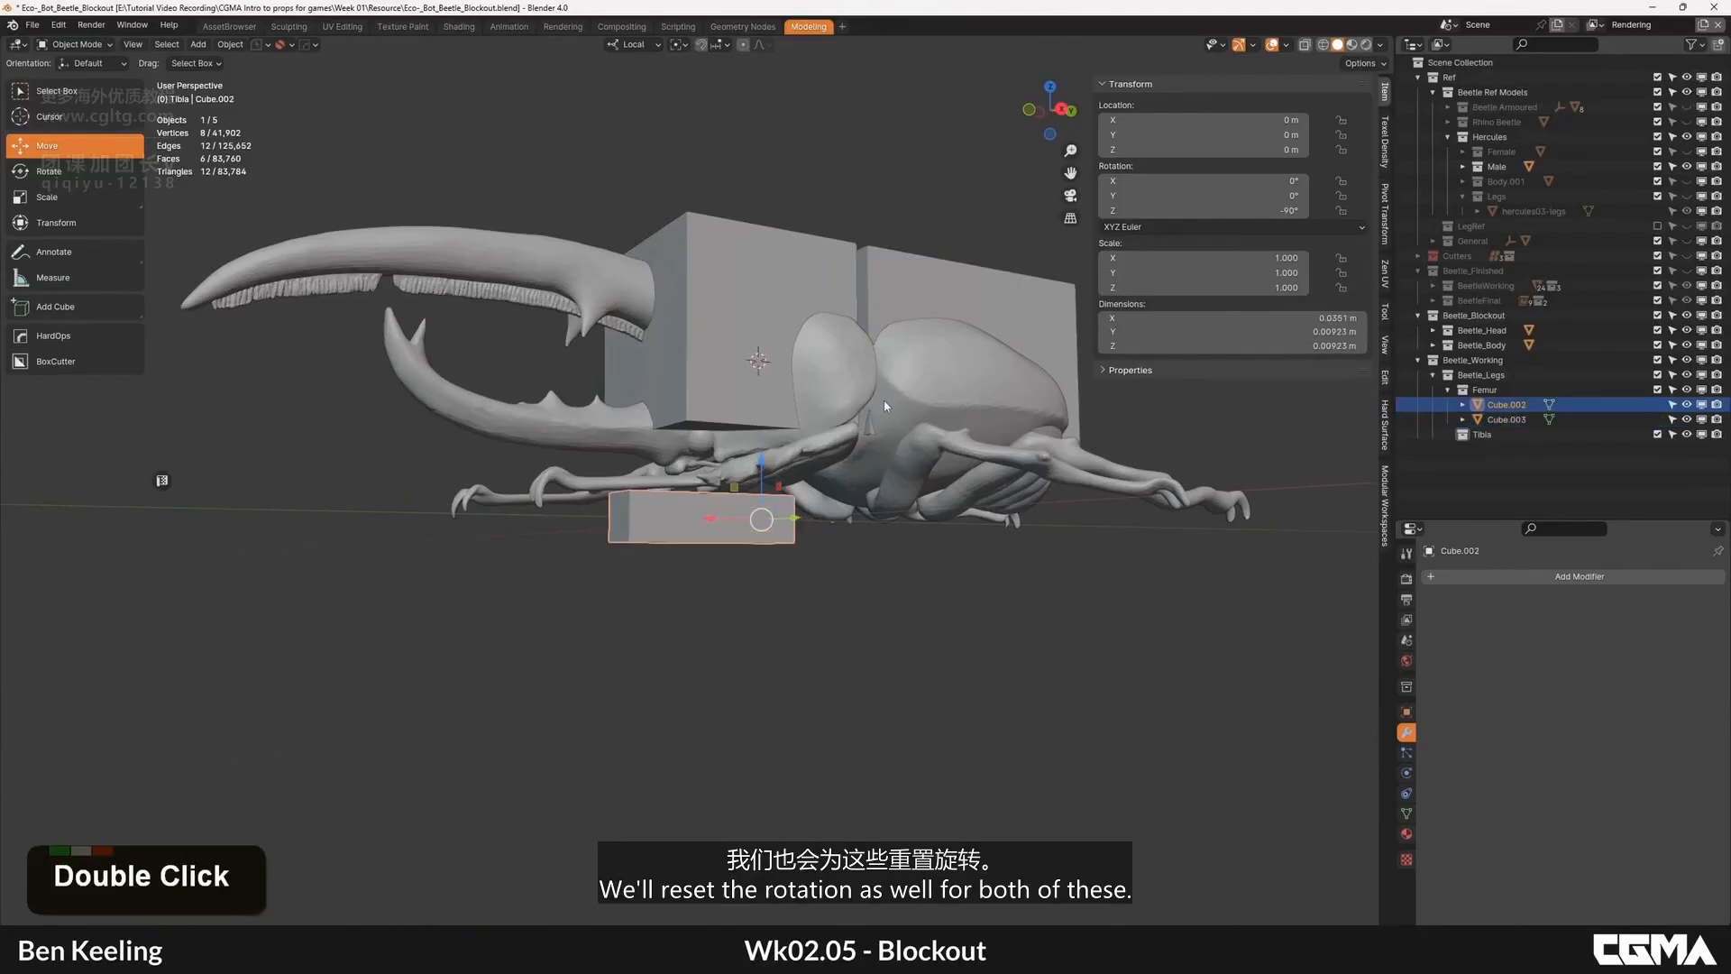
pyautogui.keyDown('alt'); pyautogui.middleClick(884, 407); pyautogui.keyUp('alt')
pyautogui.hotkey('ctrl', 'a')
pyautogui.click(705, 426)
pyautogui.keyDown('alt'); pyautogui.middleClick(705, 425); pyautogui.keyUp('alt')
pyautogui.moveTo(705, 426); pyautogui.dragTo(851, 541, button='middle')
pyautogui.click(848, 539)
pyautogui.keyDown('alt'); pyautogui.moveTo(657, 485); pyautogui.dragTo(653, 465, button='middle'); pyautogui.keyUp('alt')
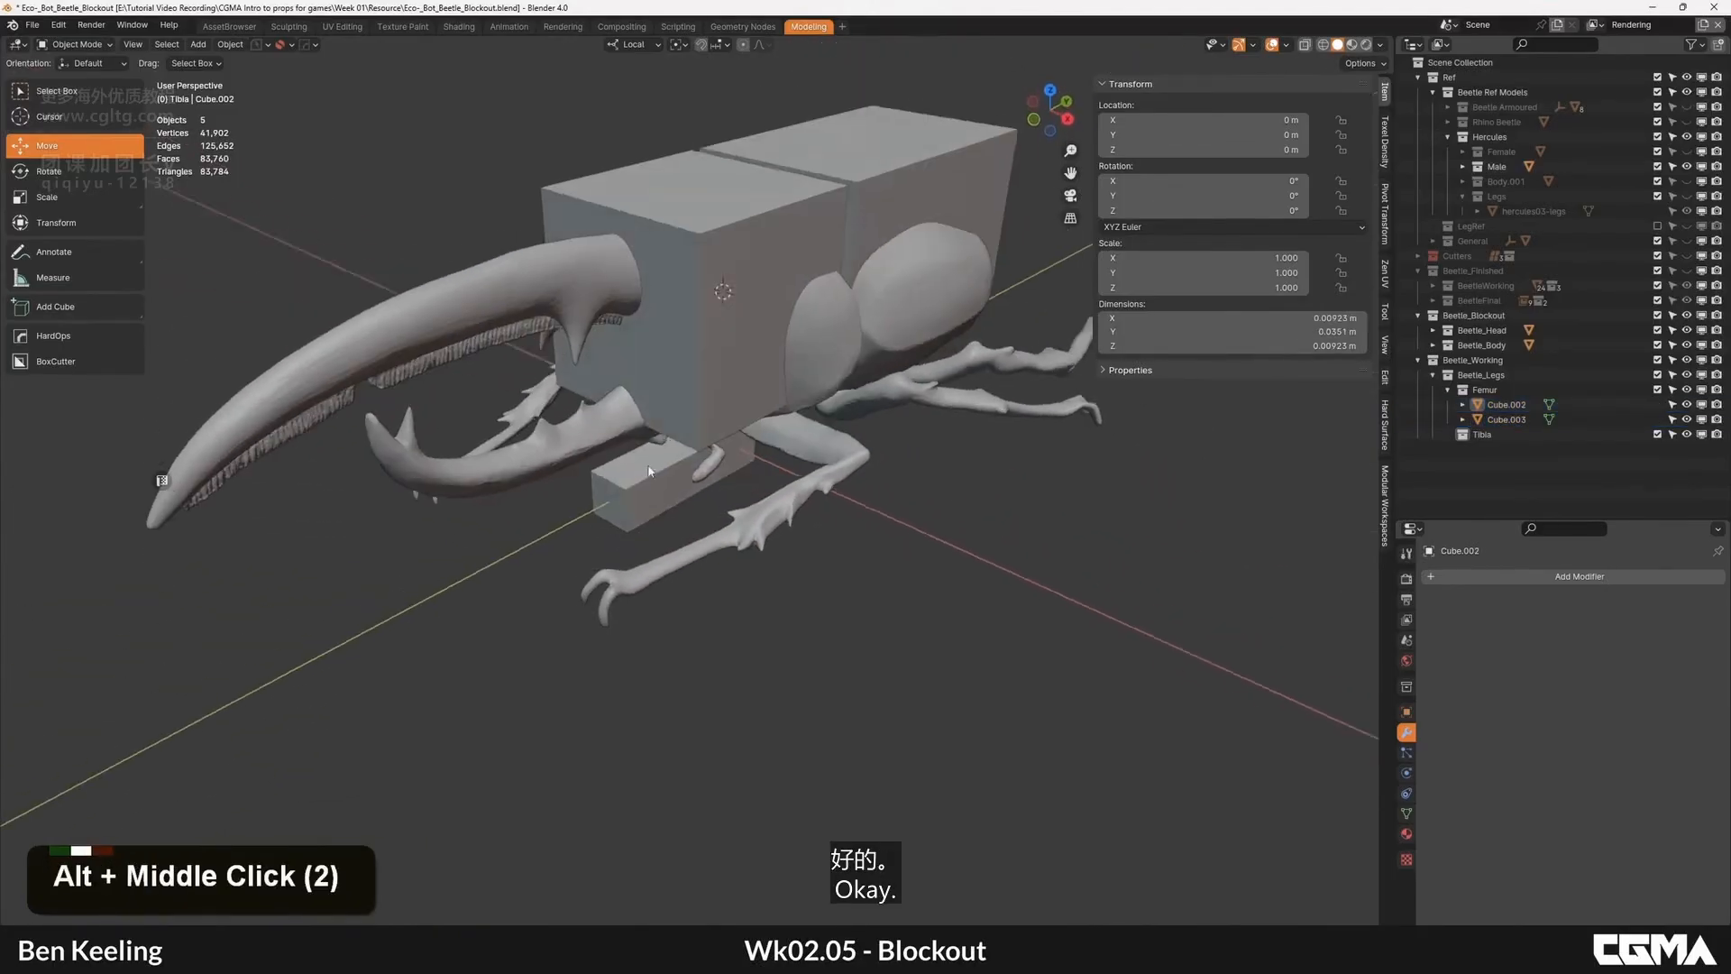
# Step: Move the smaller tibia block out of the Femur collection into the Tibia collection
pyautogui.click(1466, 391)
pyautogui.click(1447, 389)
pyautogui.click(1447, 390)
pyautogui.click(1498, 406)
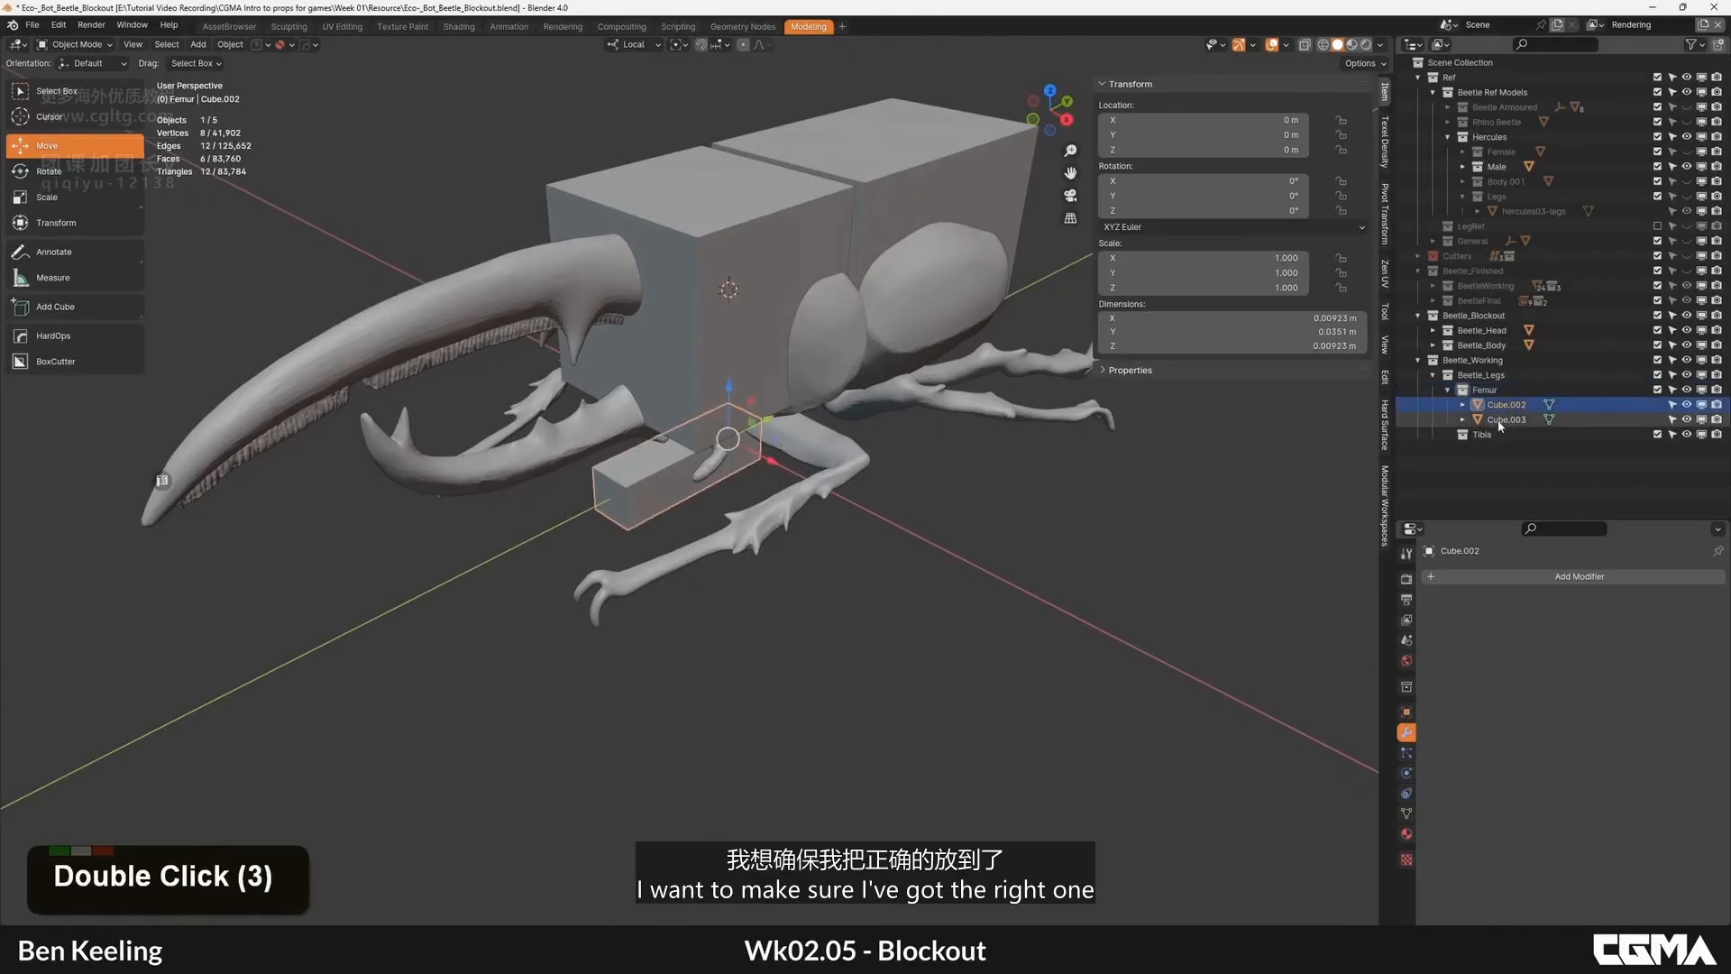
pyautogui.click(1499, 421)
pyautogui.moveTo(1504, 421); pyautogui.dragTo(1475, 435)
pyautogui.click(1448, 390)
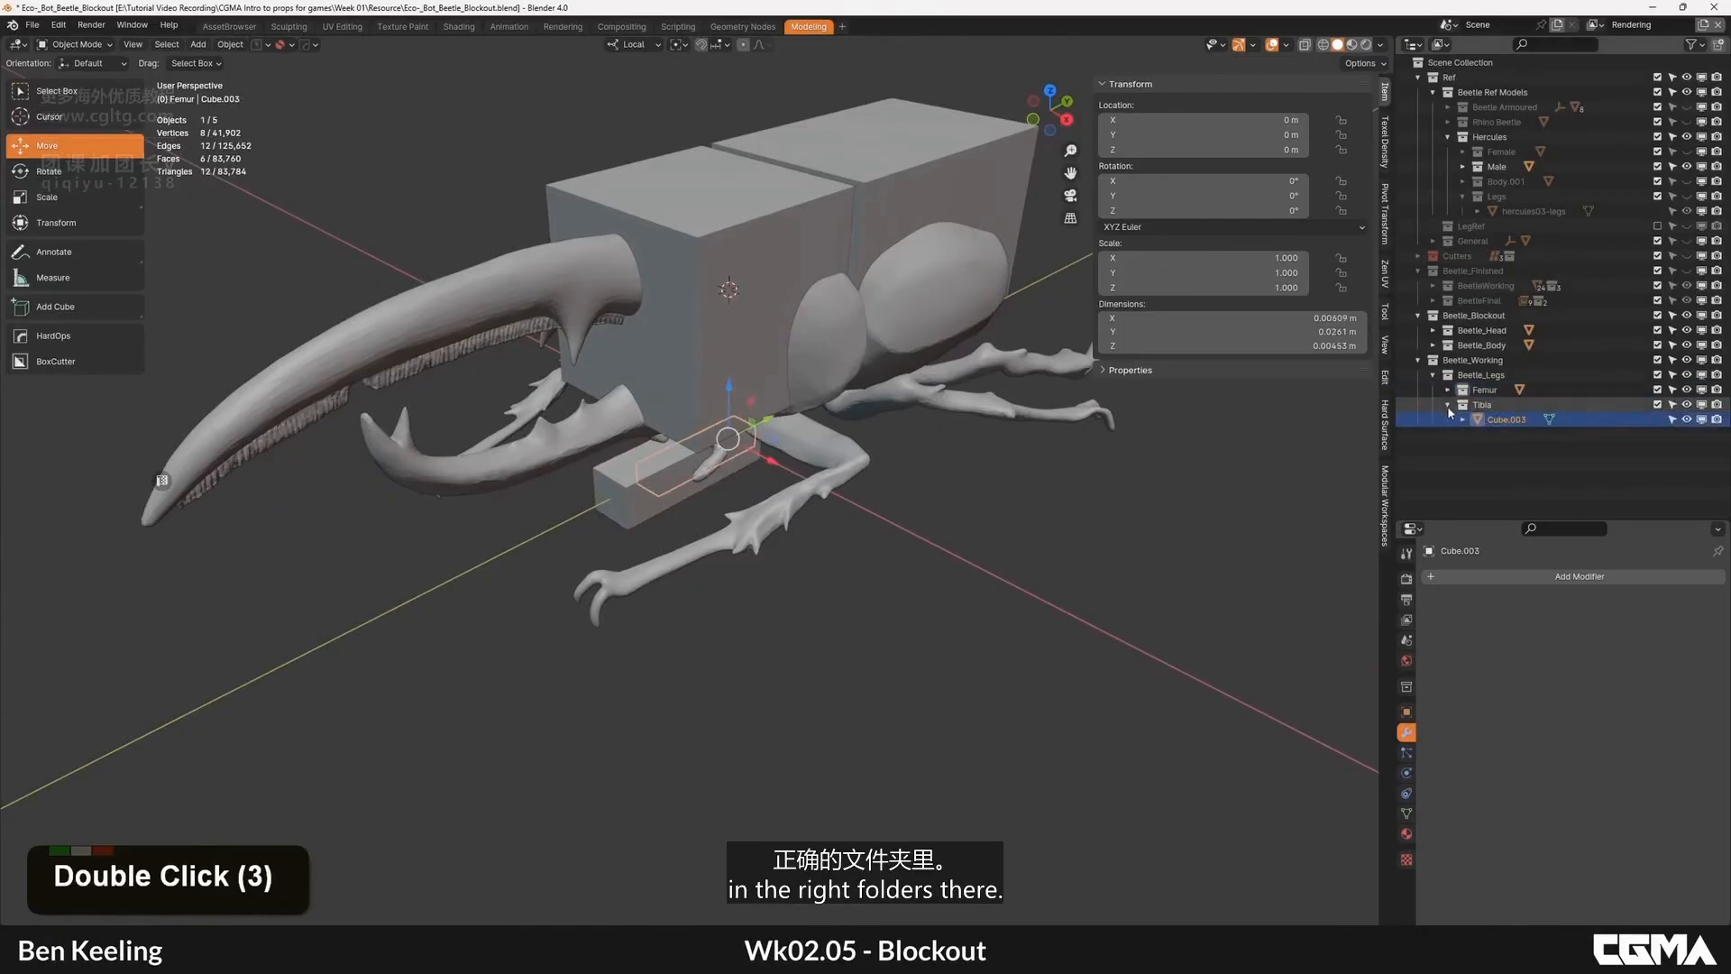
# Step: Create a new collection inside Beetle_Legs and name it Foot
pyautogui.rightClick(1491, 383)
pyautogui.click(1491, 373)
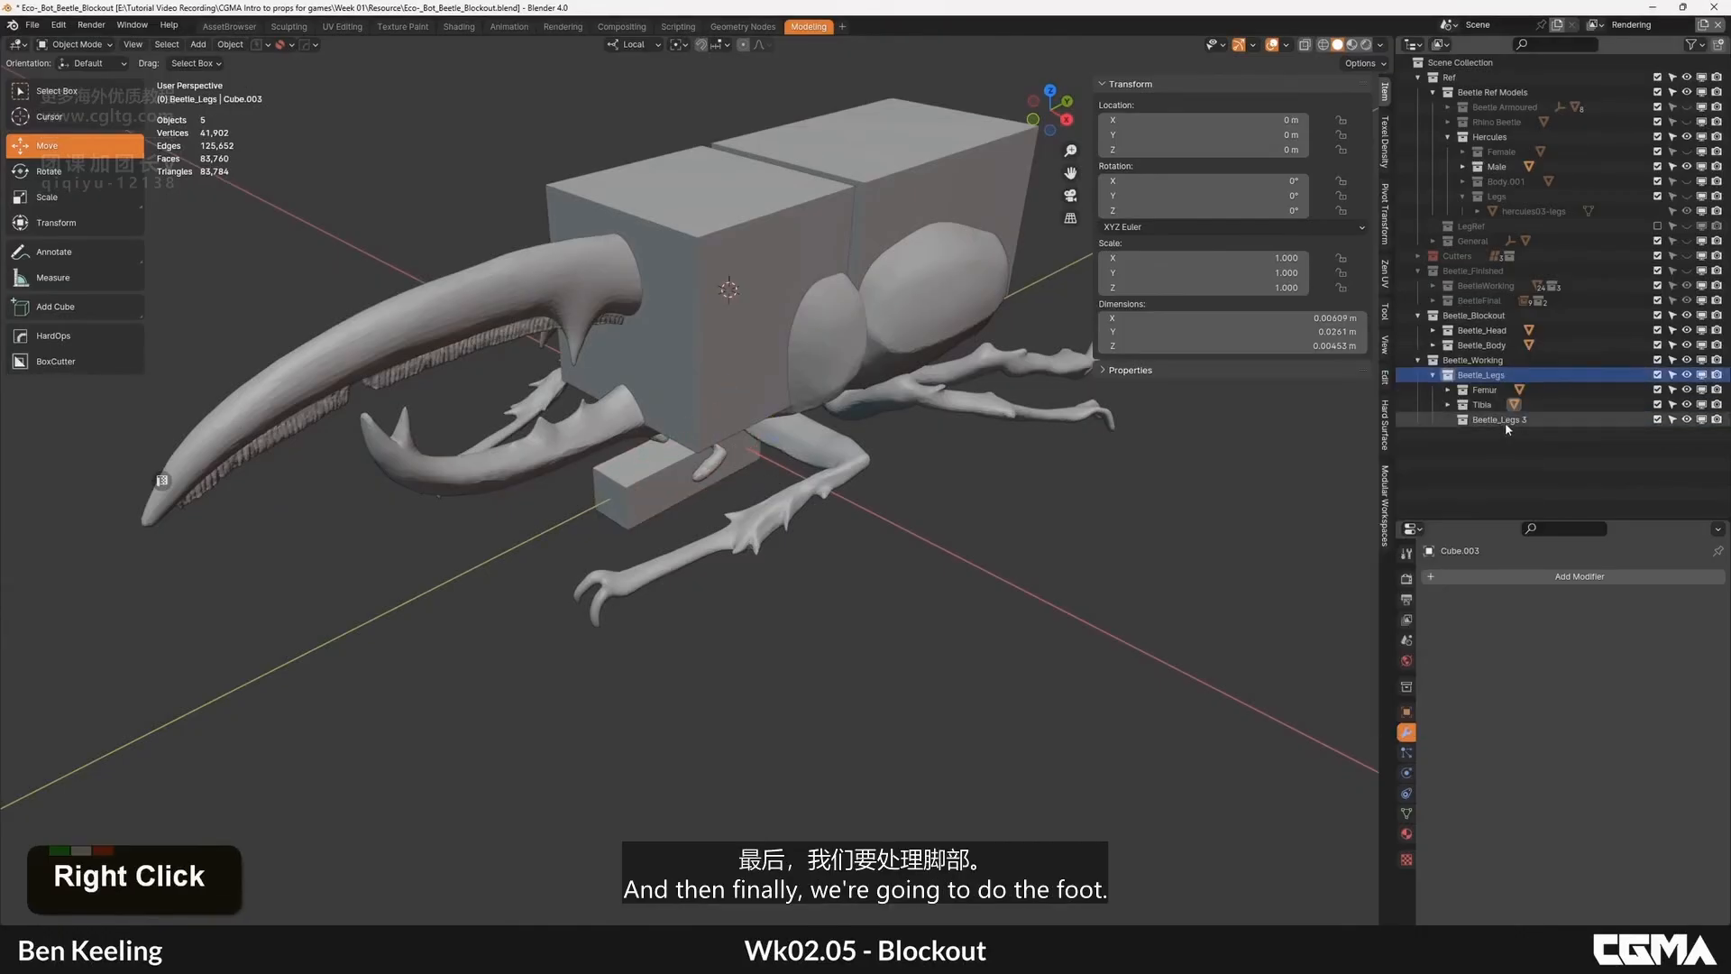
pyautogui.click(1491, 421)
pyautogui.doubleClick(1492, 421)
pyautogui.write('Foot')
pyautogui.press('Return')
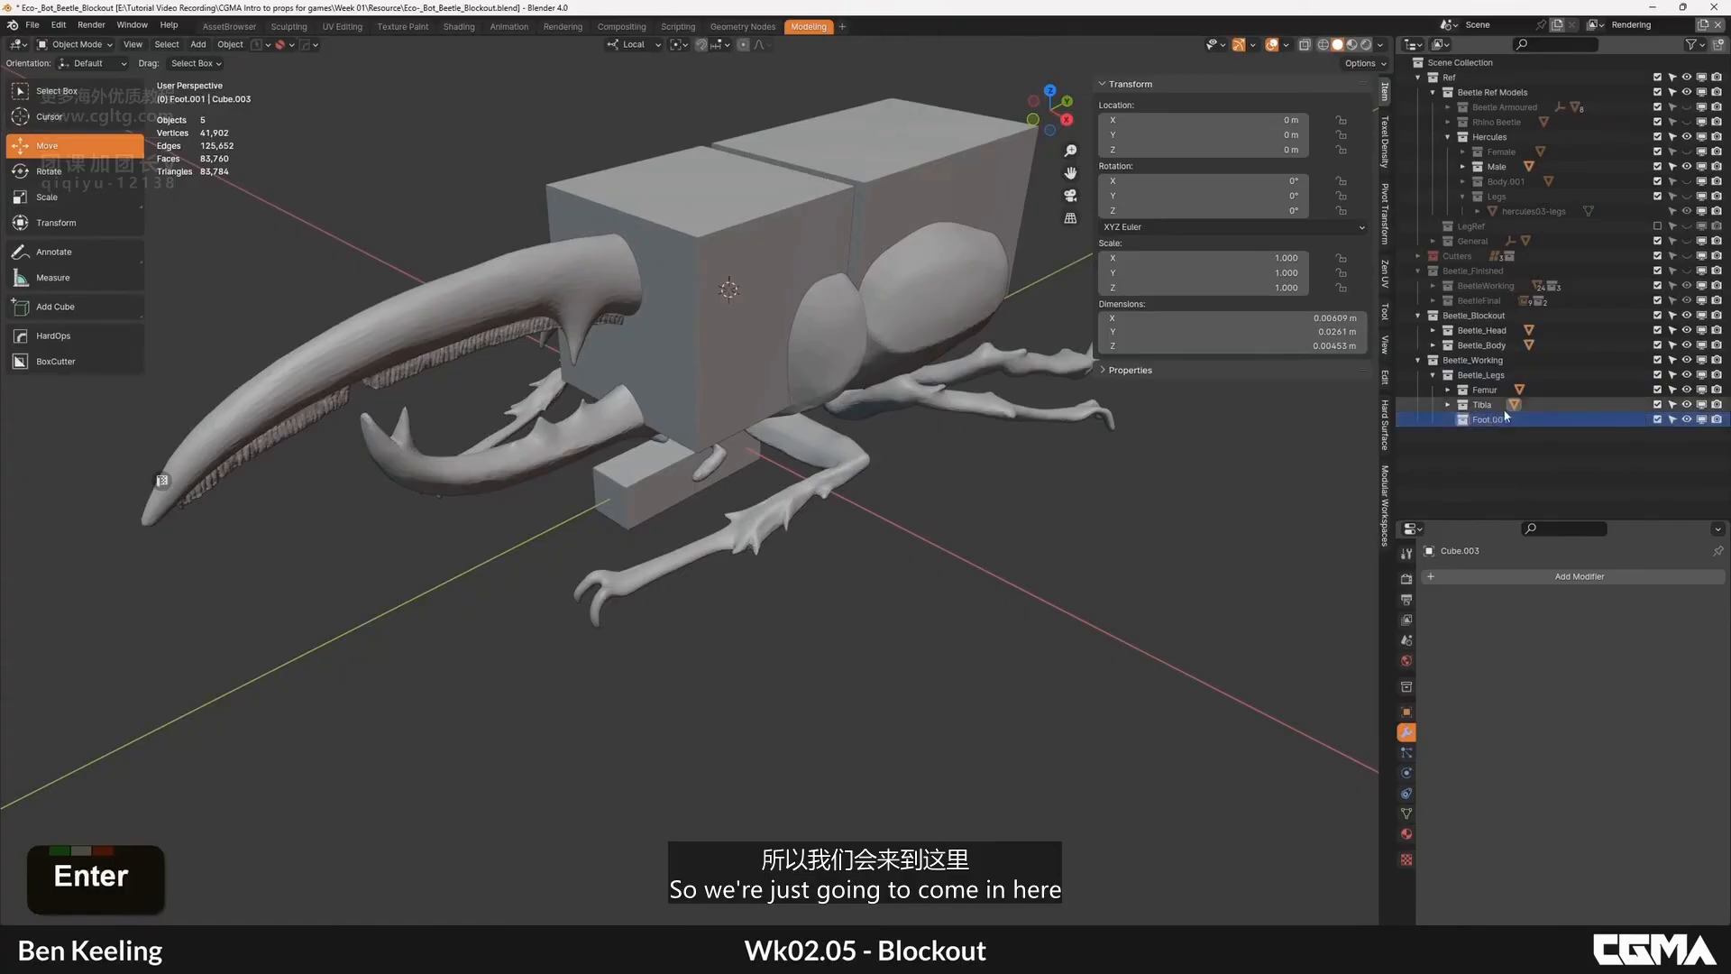
pyautogui.doubleClick(1489, 420)
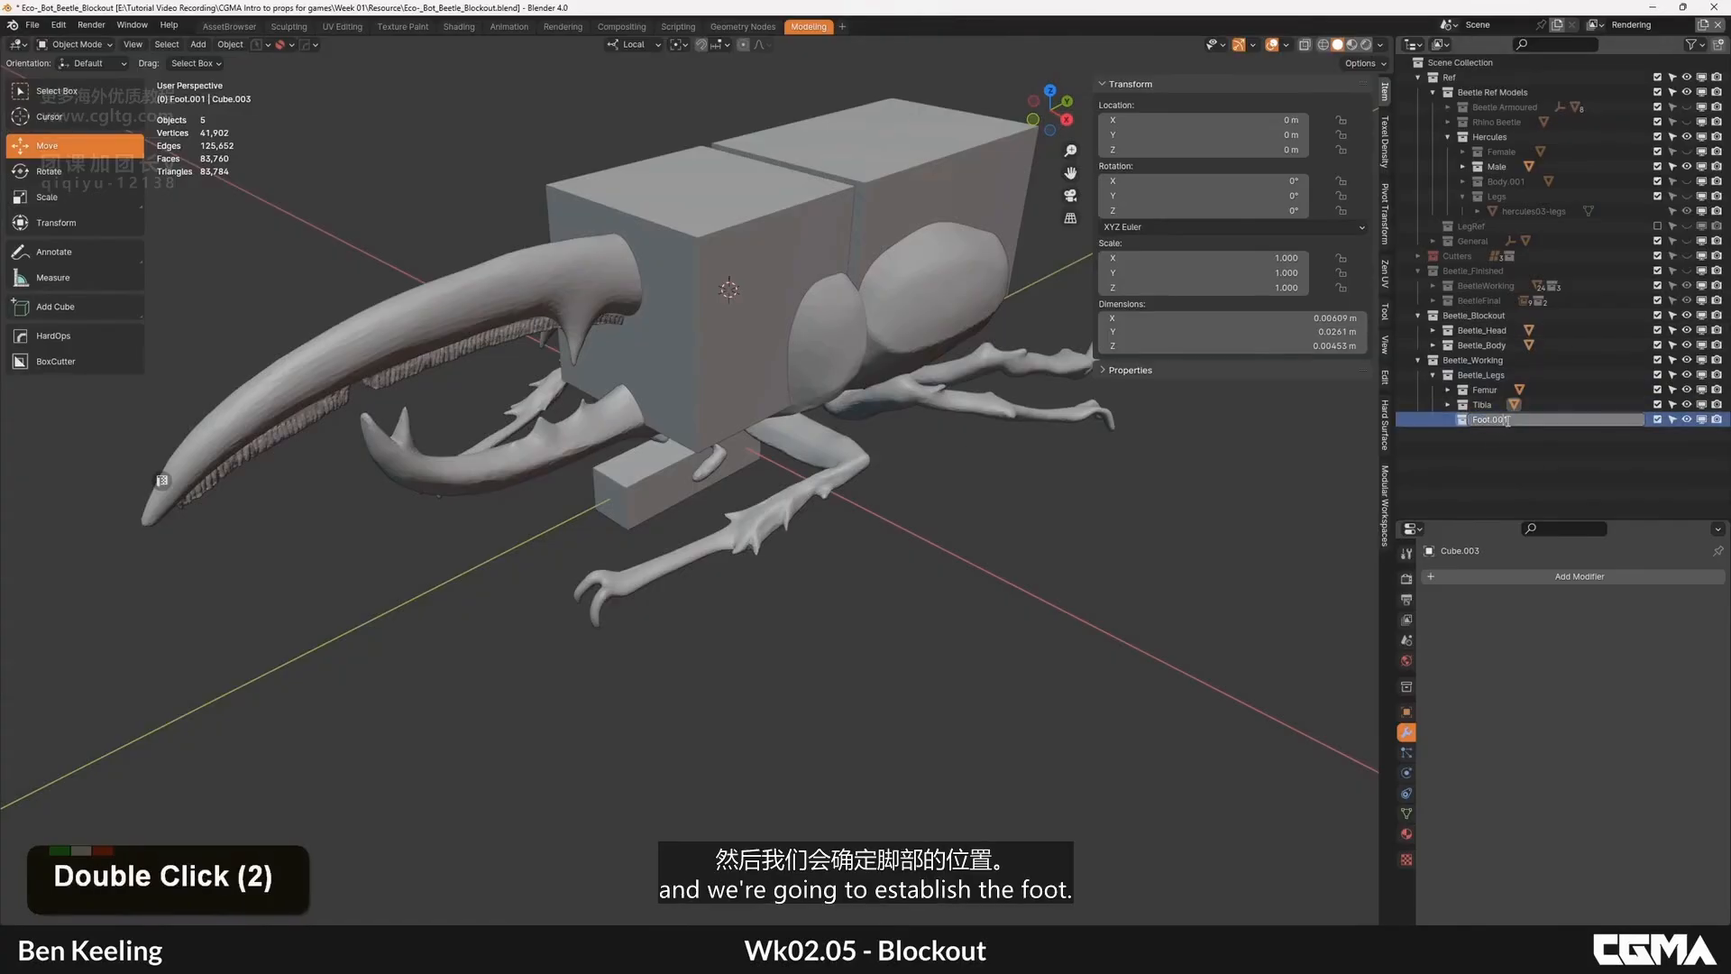
# Step: Add an F suffix to the Foot, Tibia and Femur collection names in the finished beetle's Beetle.Legs collection
pyautogui.doubleClick(1434, 300)
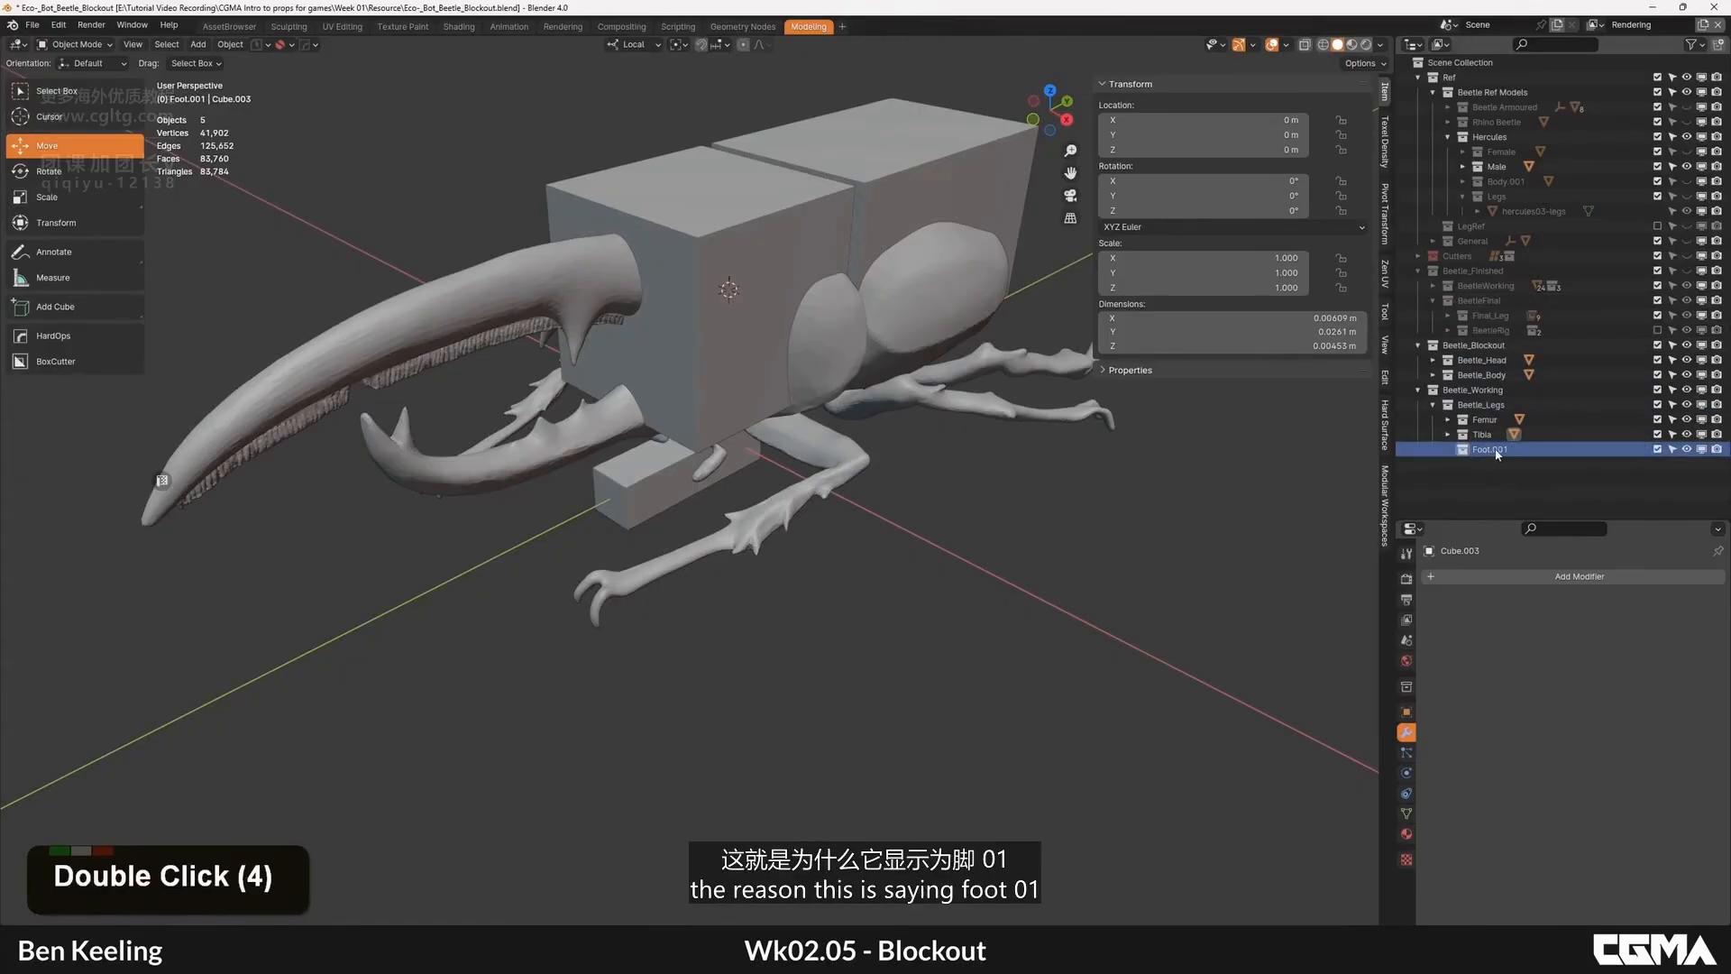
pyautogui.click(1434, 300)
pyautogui.click(1434, 285)
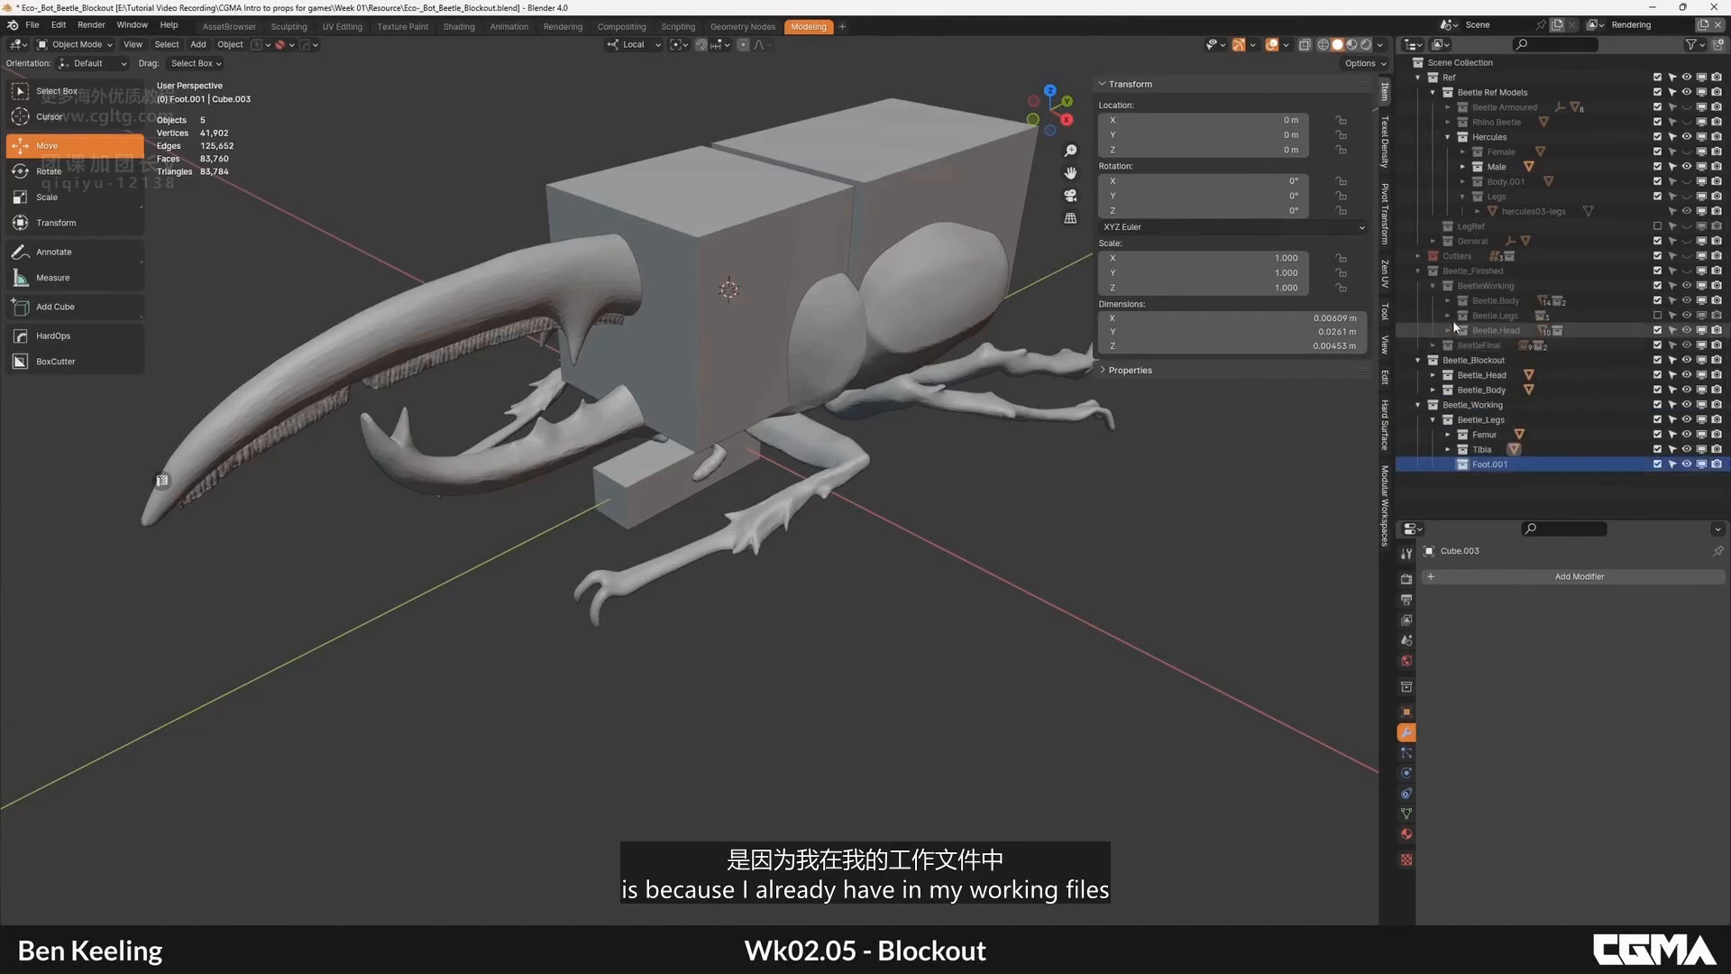
pyautogui.click(1449, 315)
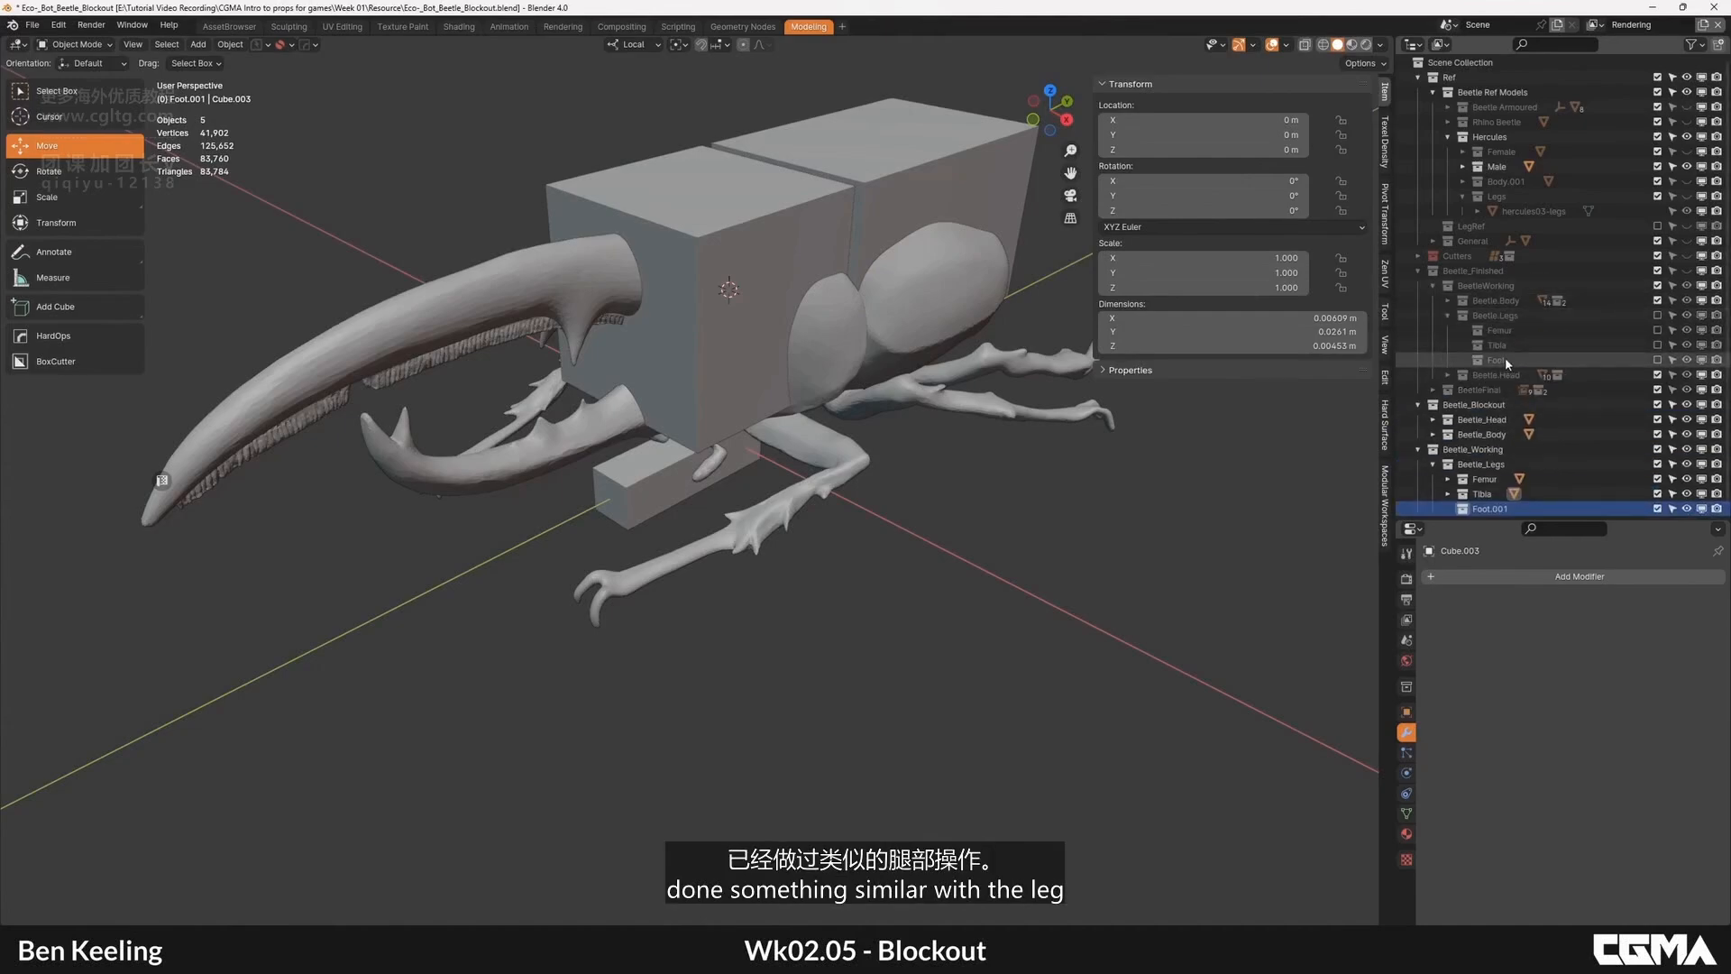
pyautogui.scroll(-2, 1542, 348)
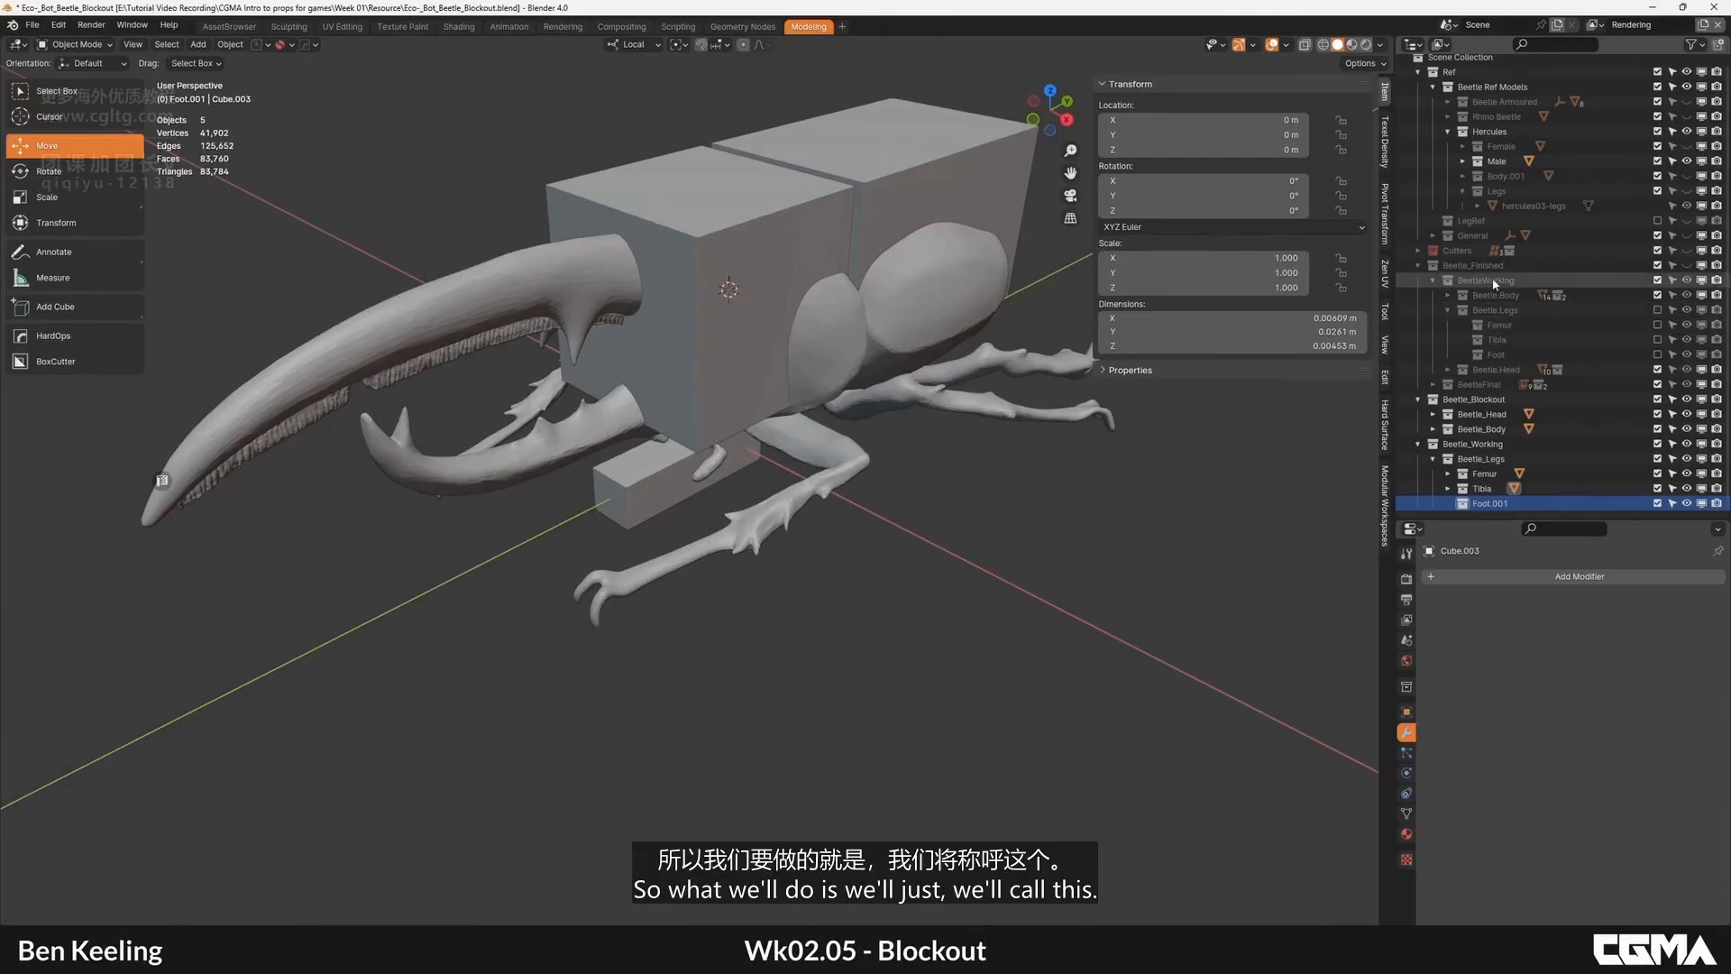
pyautogui.doubleClick(1500, 505)
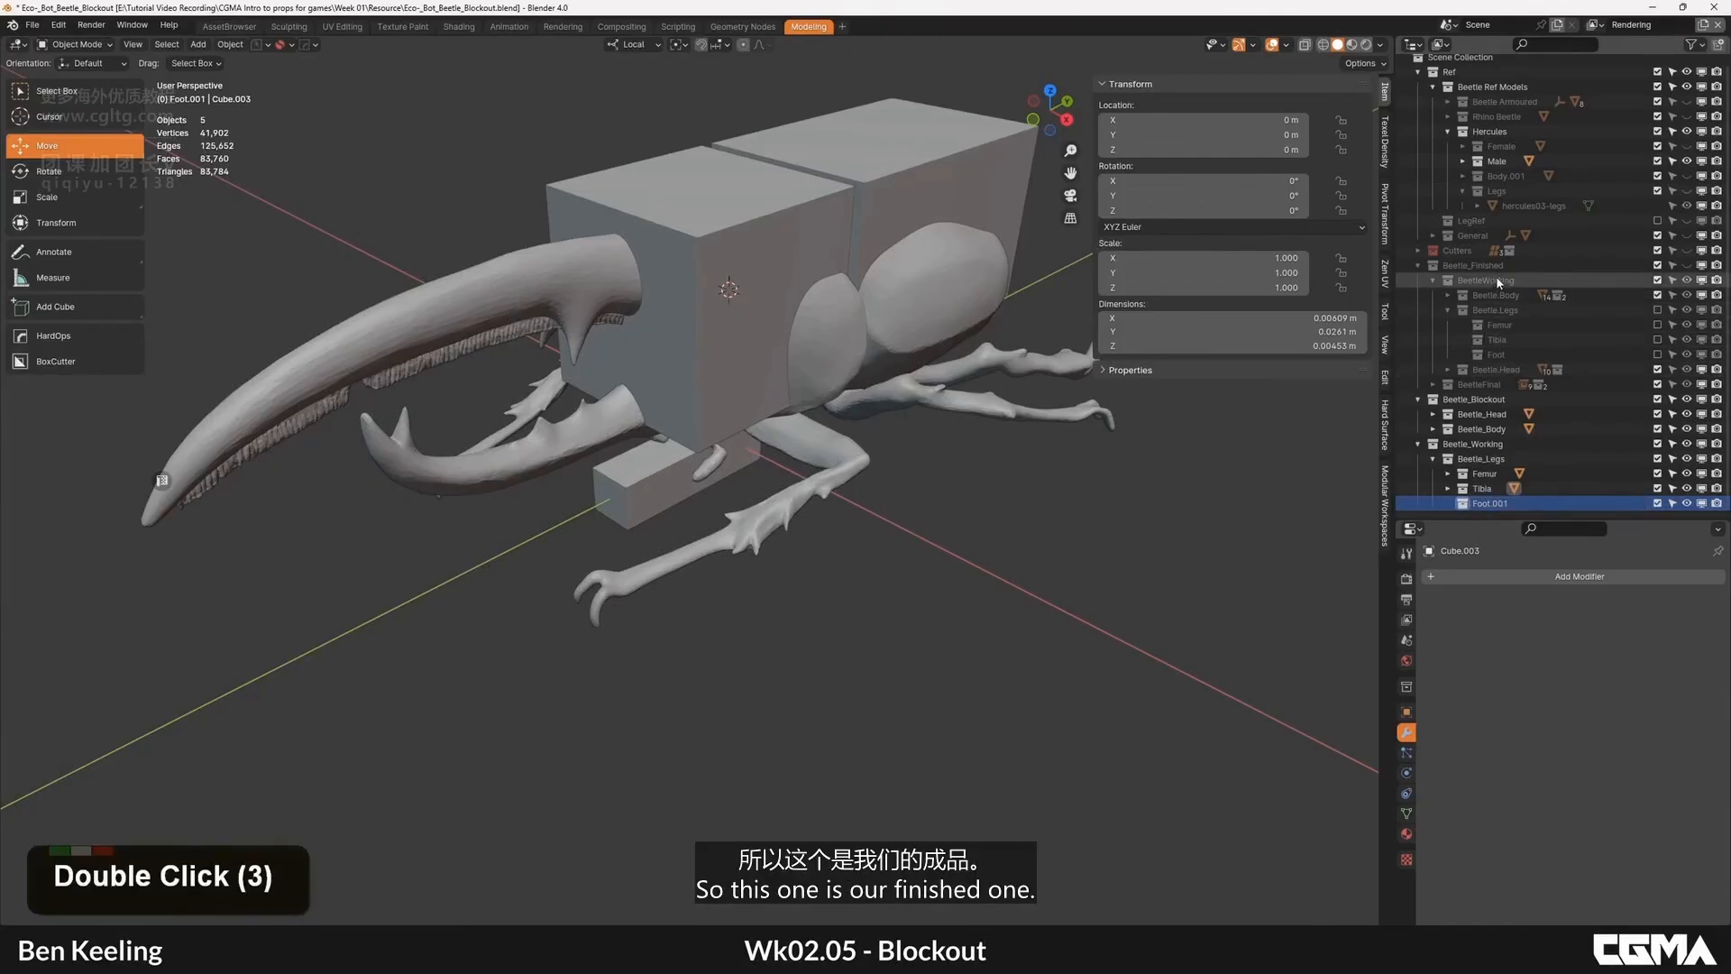
pyautogui.doubleClick(1499, 355)
pyautogui.write('F')
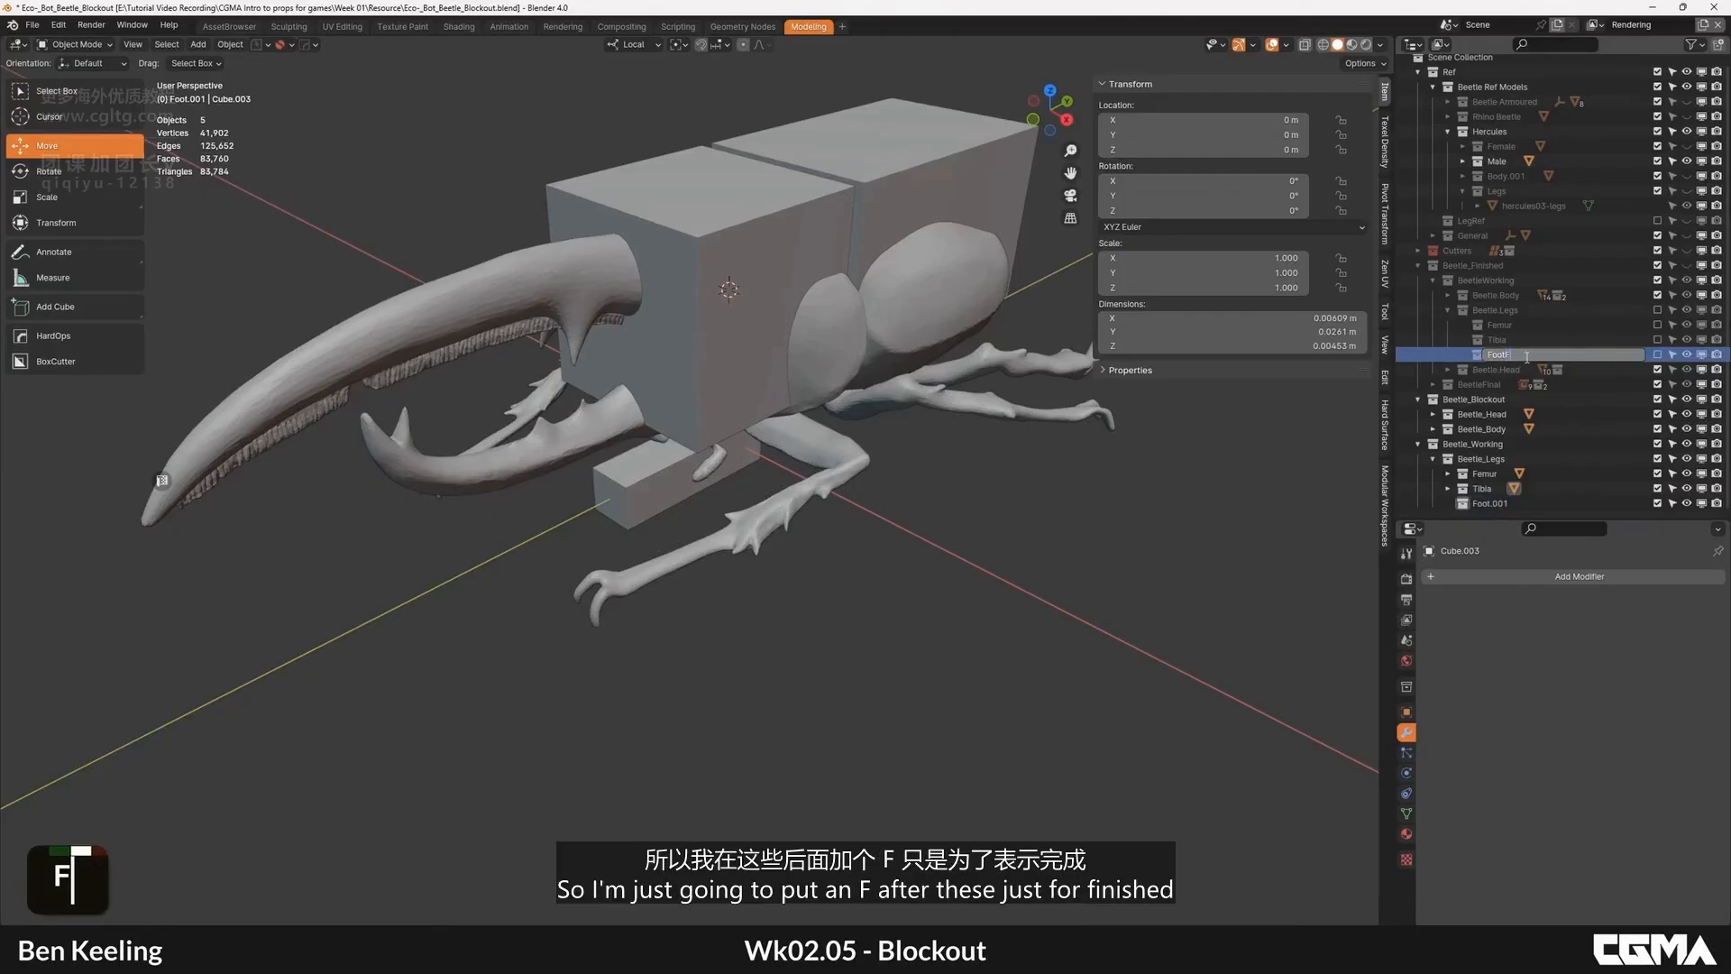
pyautogui.doubleClick(1499, 341)
pyautogui.write('F')
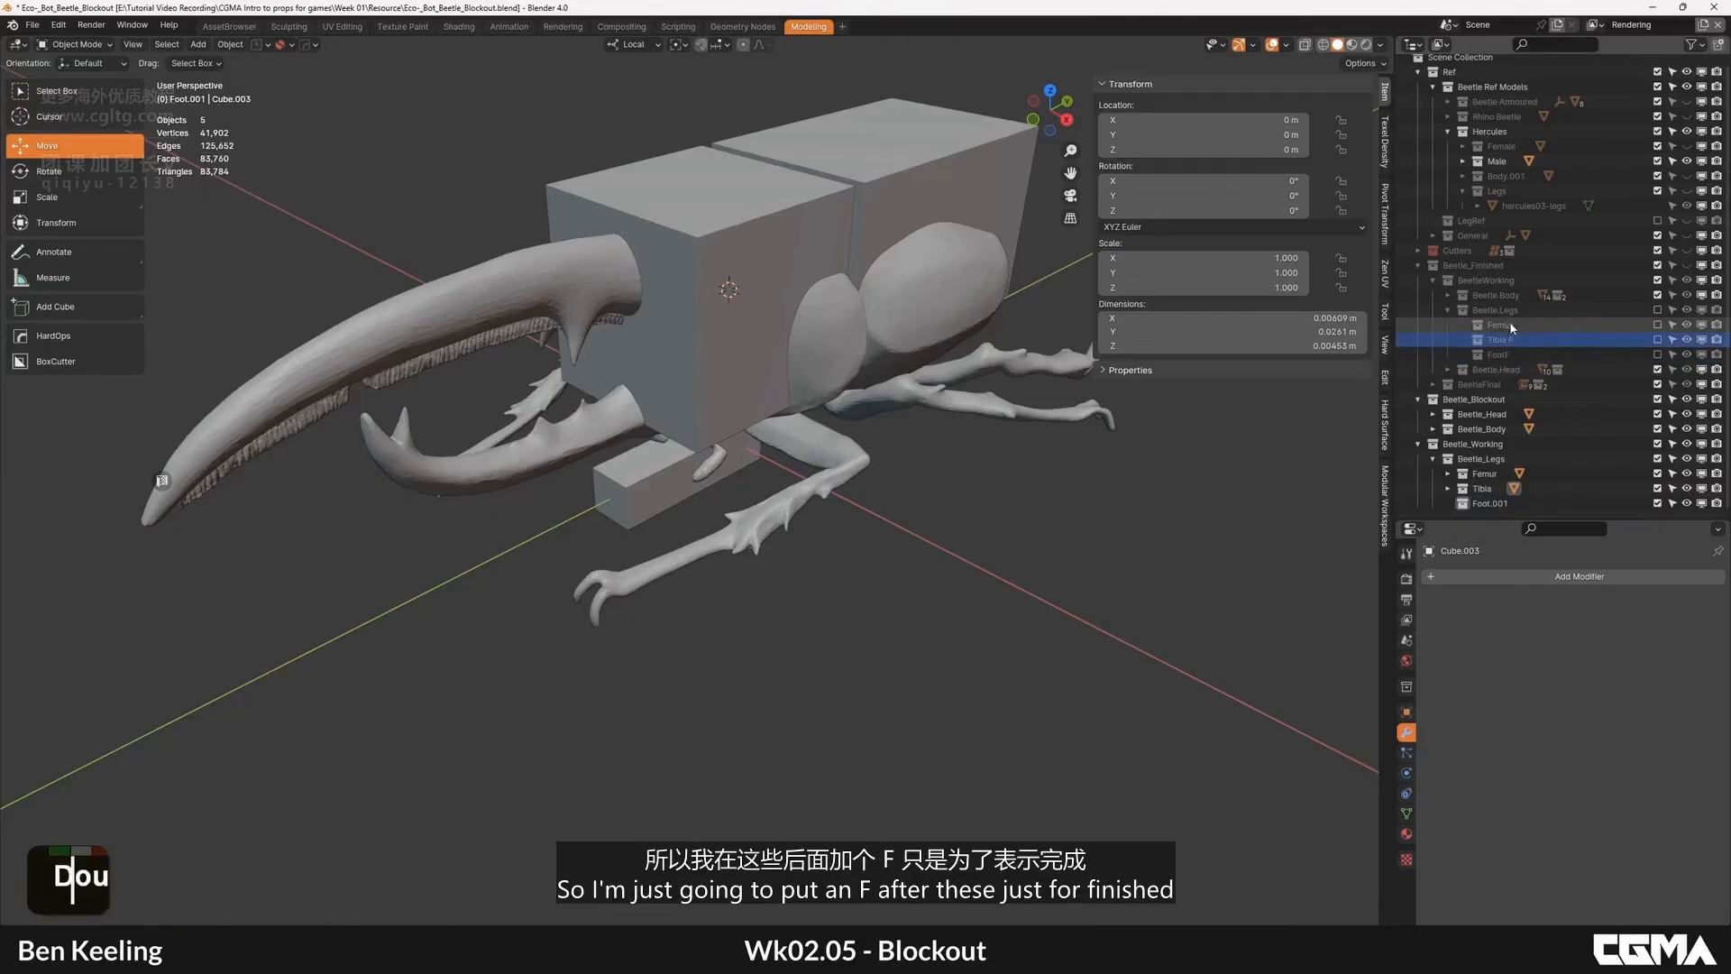
pyautogui.doubleClick(1509, 323)
pyautogui.write('F')
# Step: Rename the finished beetle's collections as Beetle.LegsF, Beetle.BodyF and BeetleWorkingF
pyautogui.doubleClick(1506, 312)
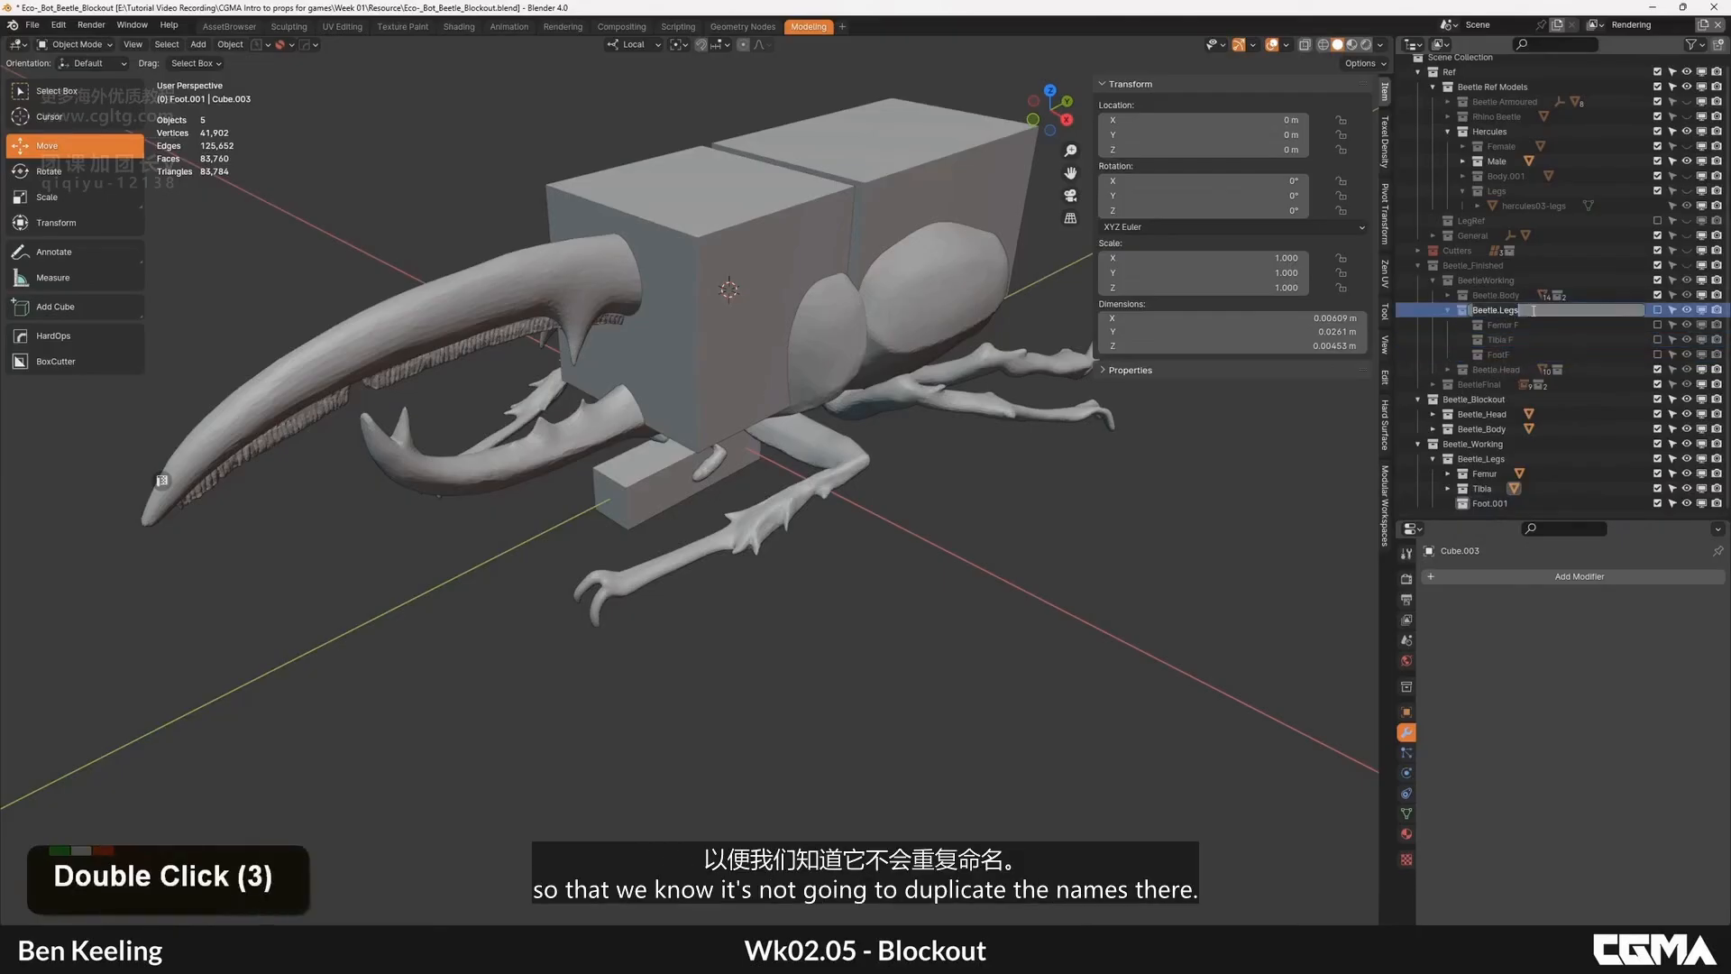
pyautogui.write('F')
pyautogui.doubleClick(1497, 295)
pyautogui.write('F')
pyautogui.doubleClick(1501, 290)
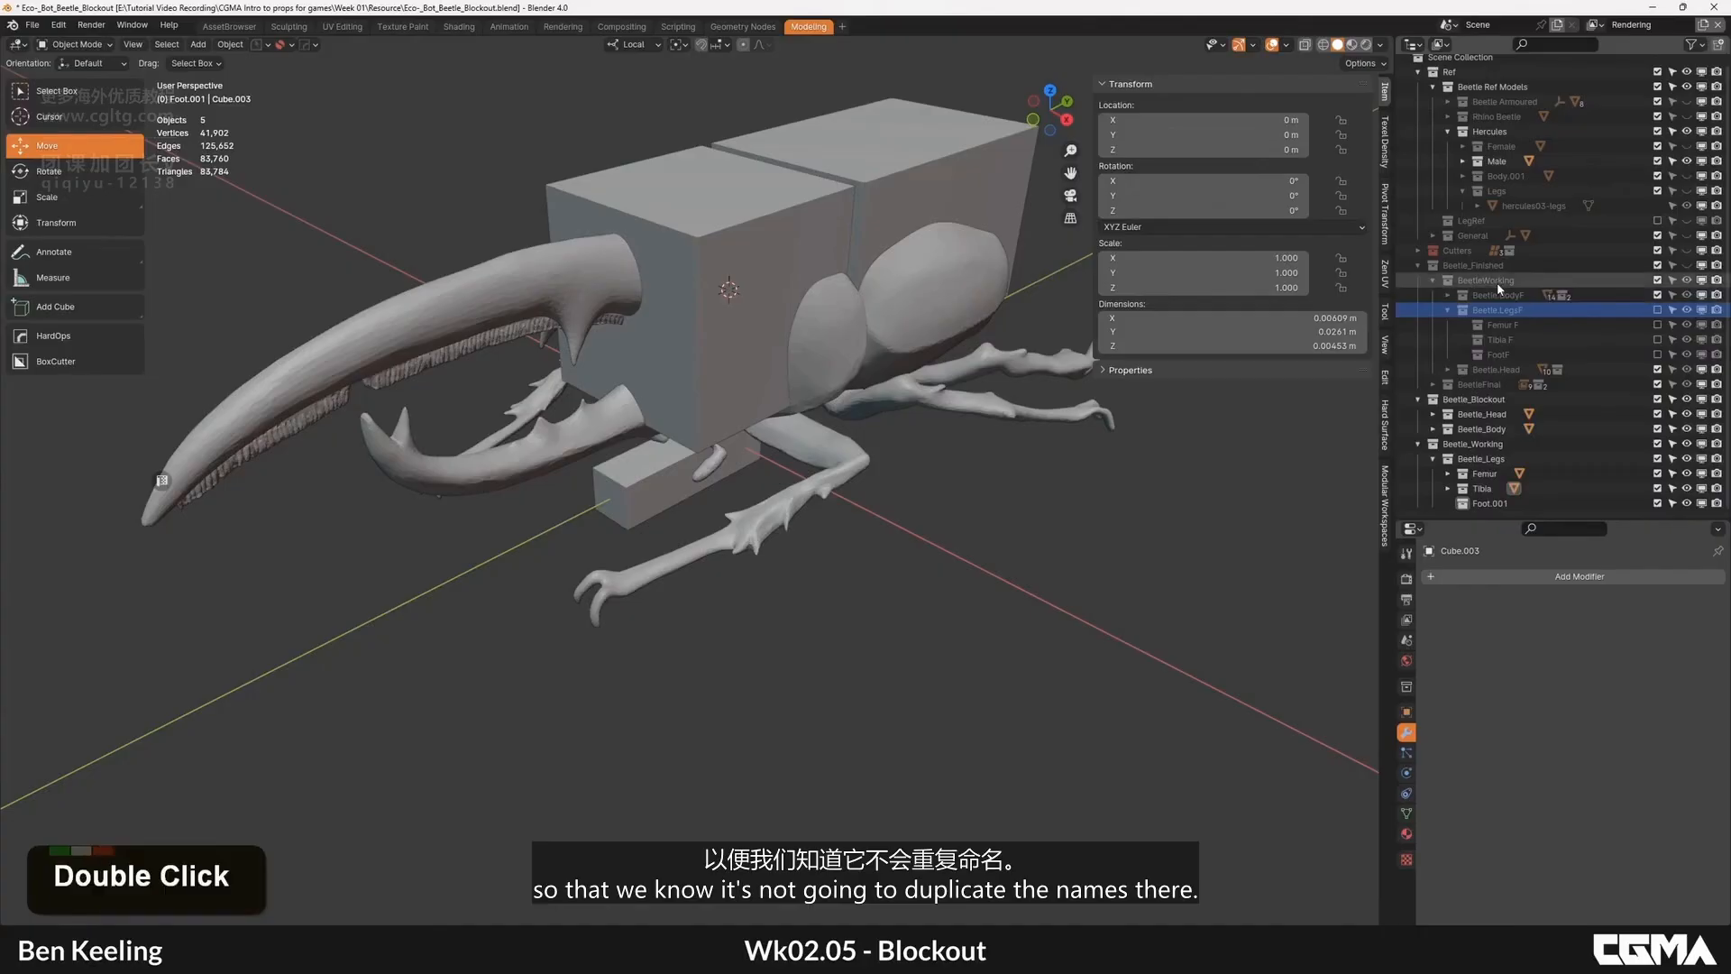
pyautogui.doubleClick(1501, 290)
pyautogui.write('F')
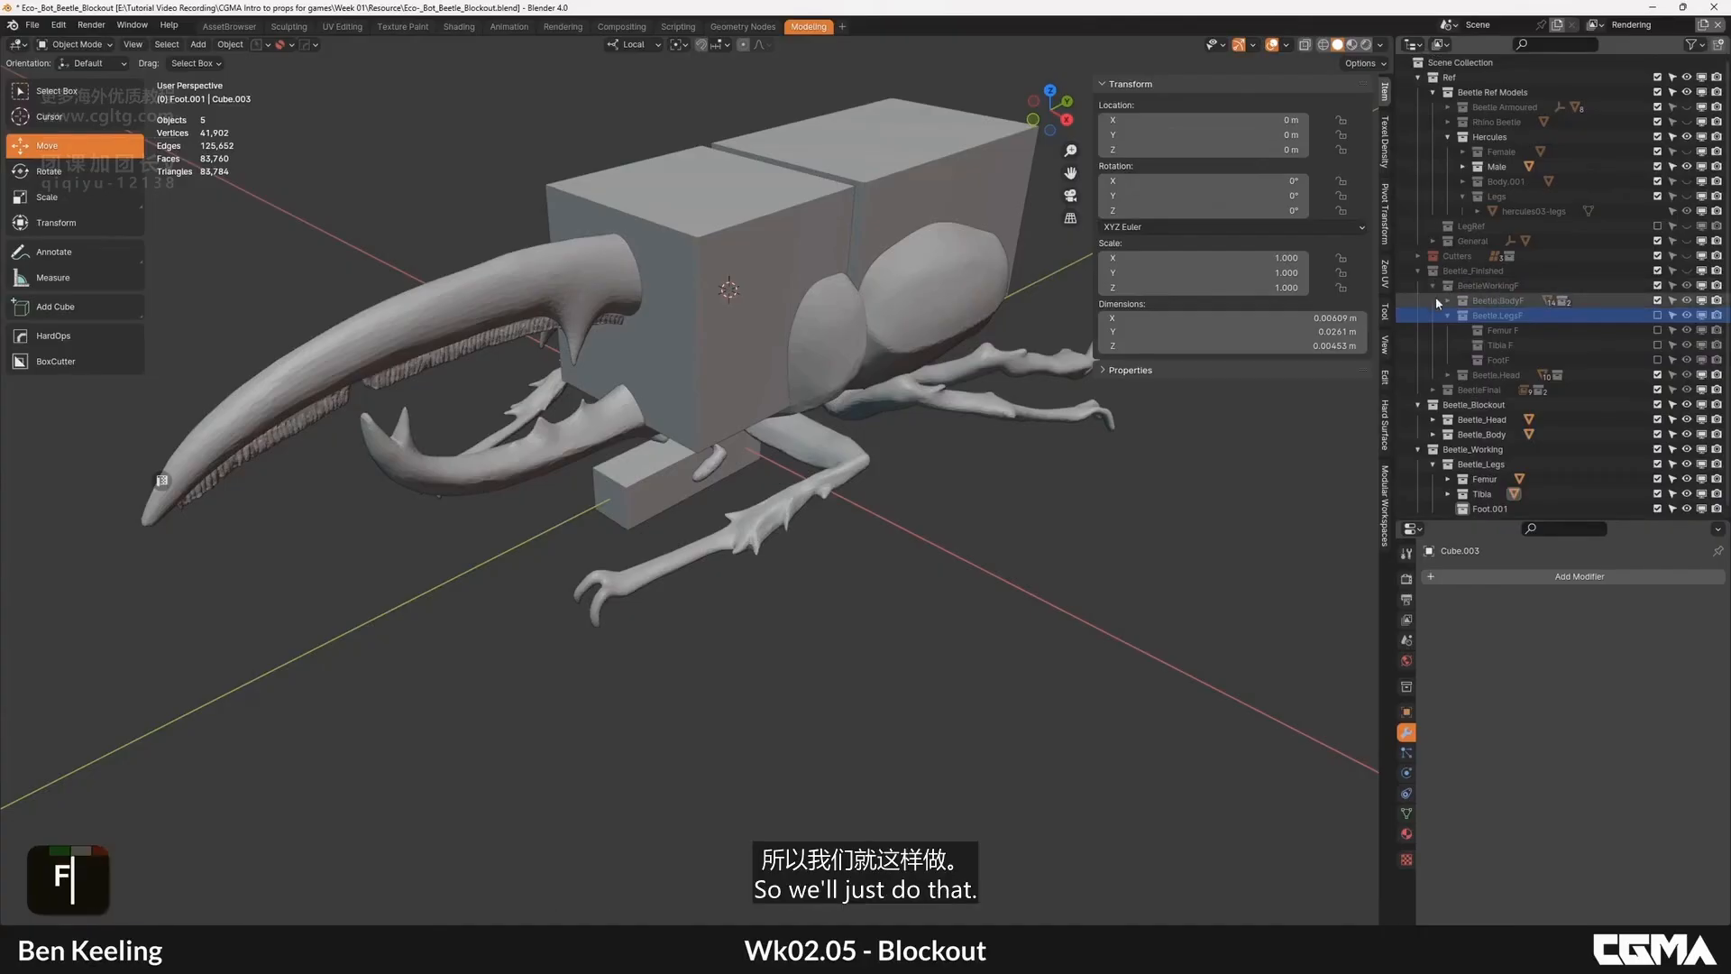
# Step: Rename the finished Beetle.Head collection as Beetle.HeadF and its nested Head collection as HeadF
pyautogui.click(1448, 374)
pyautogui.doubleClick(1524, 377)
pyautogui.scroll(-1, 1526, 377)
pyautogui.doubleClick(1534, 366)
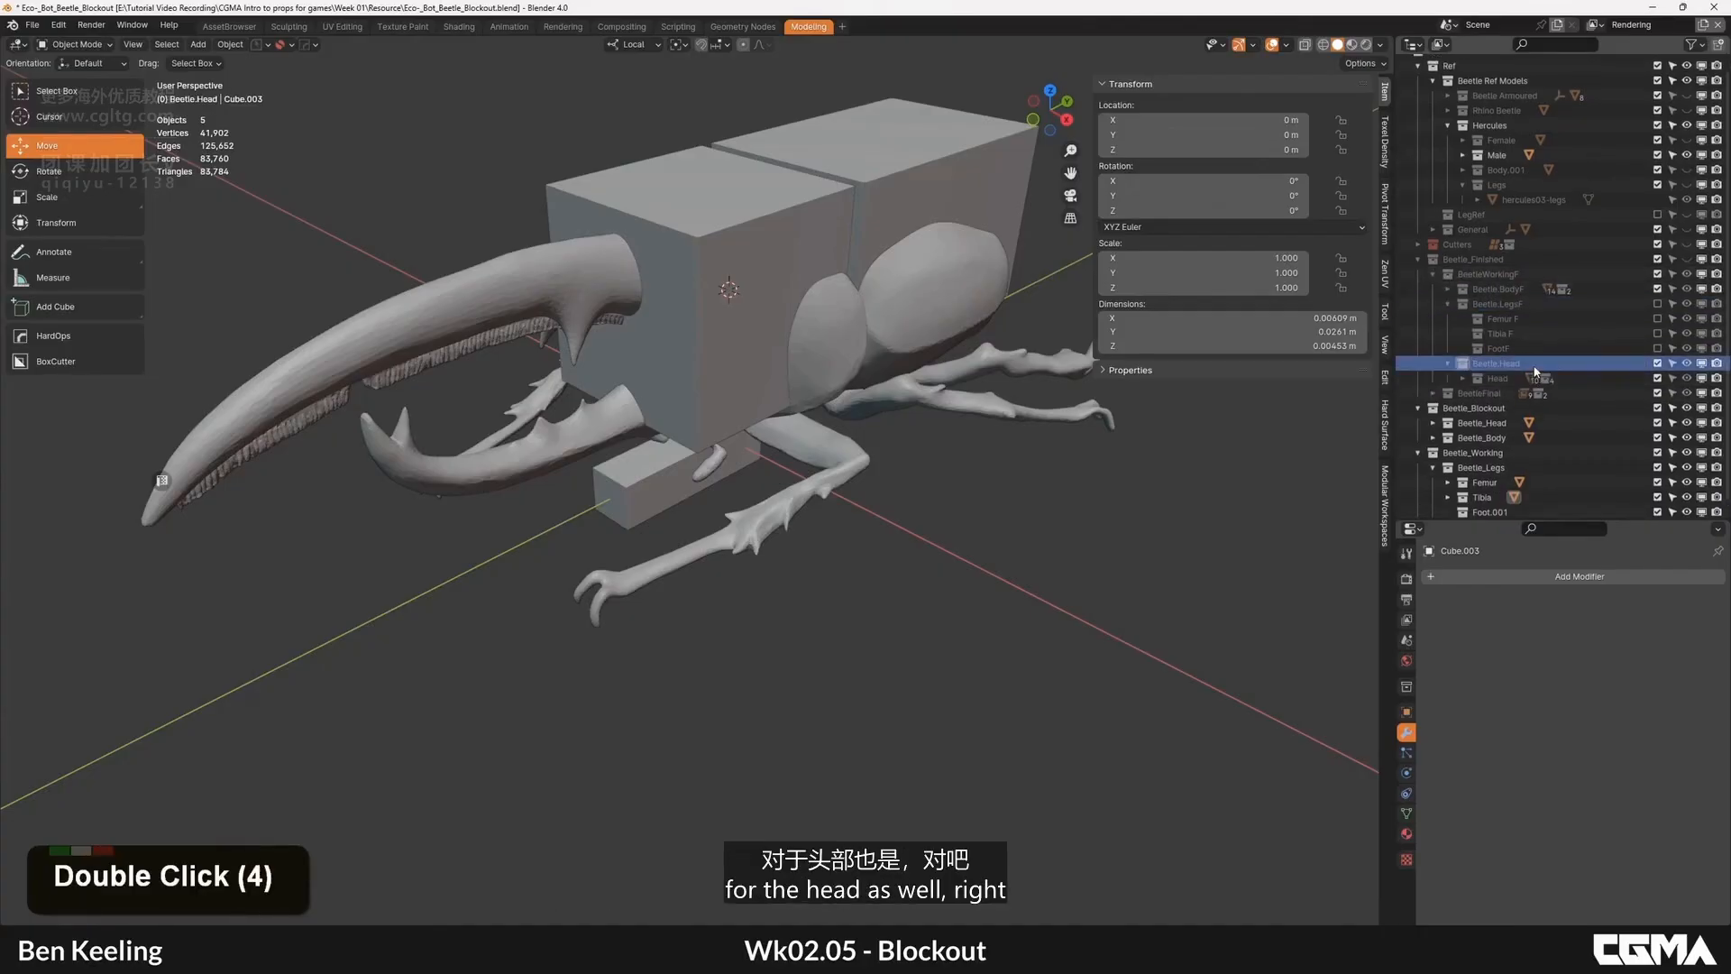
pyautogui.write('F')
pyautogui.doubleClick(1504, 377)
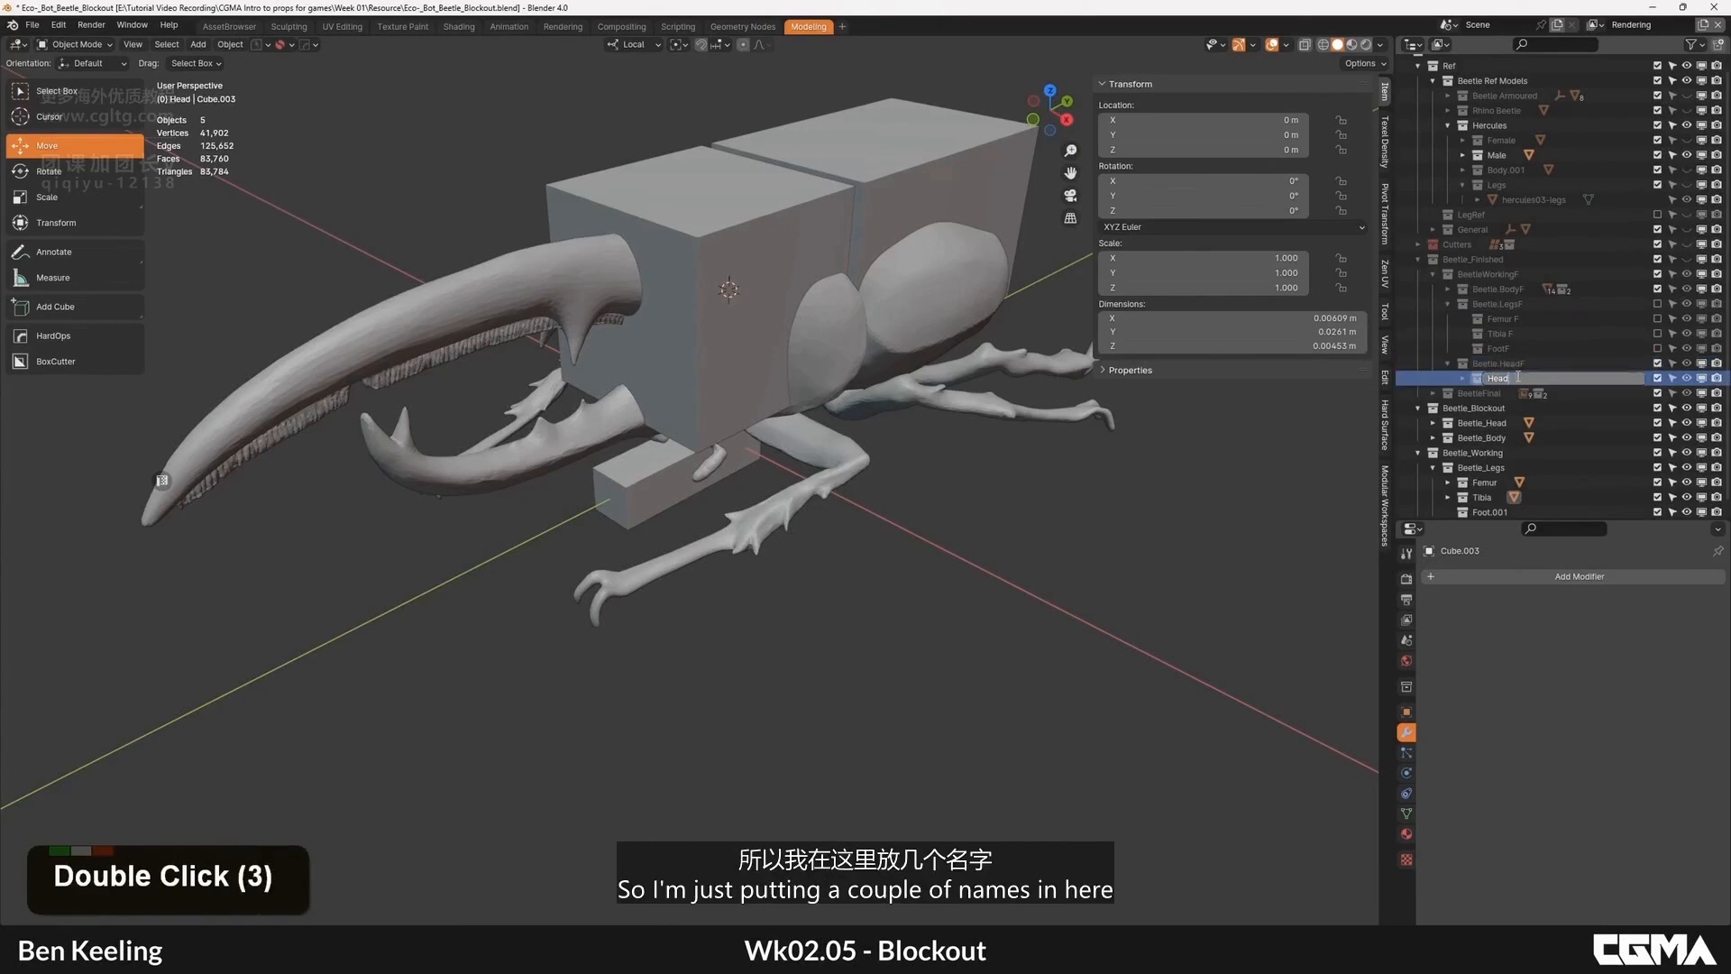
pyautogui.write('F')
pyautogui.press('Return')
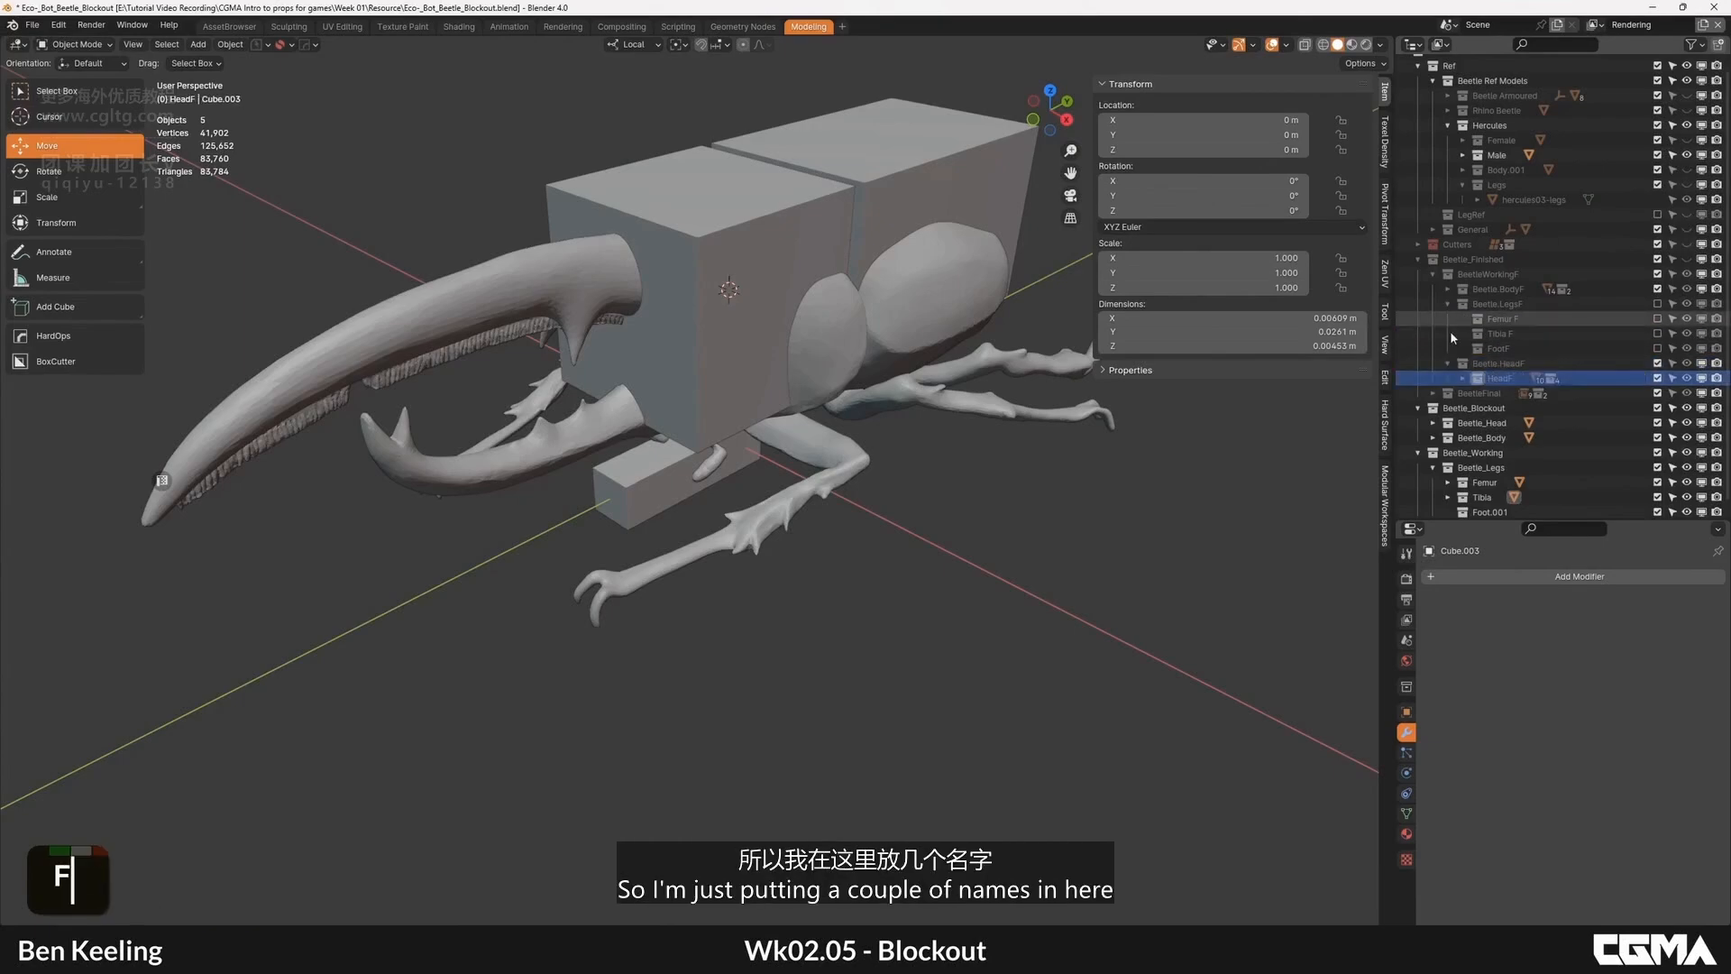
# Step: Collapse the finished beetle's sub-collections and rename the Foot.001 collection in Beetle_Legs as Foot
pyautogui.click(1434, 275)
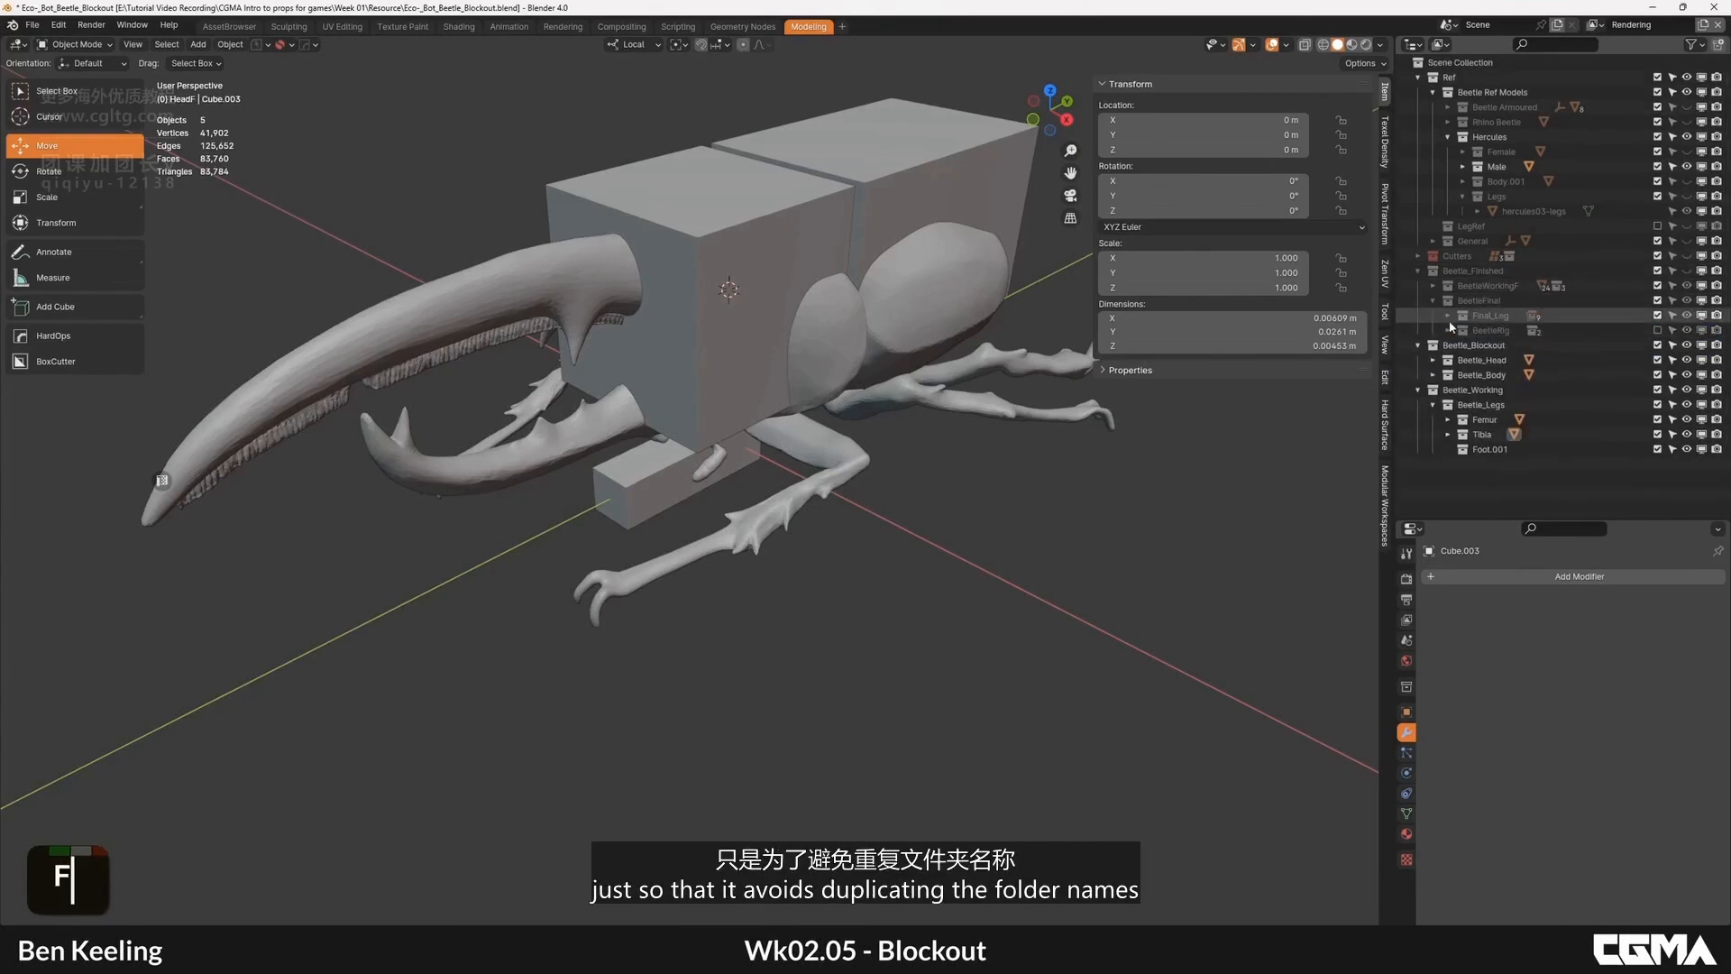
pyautogui.click(1440, 319)
pyautogui.click(1447, 316)
pyautogui.click(1448, 315)
pyautogui.click(1434, 301)
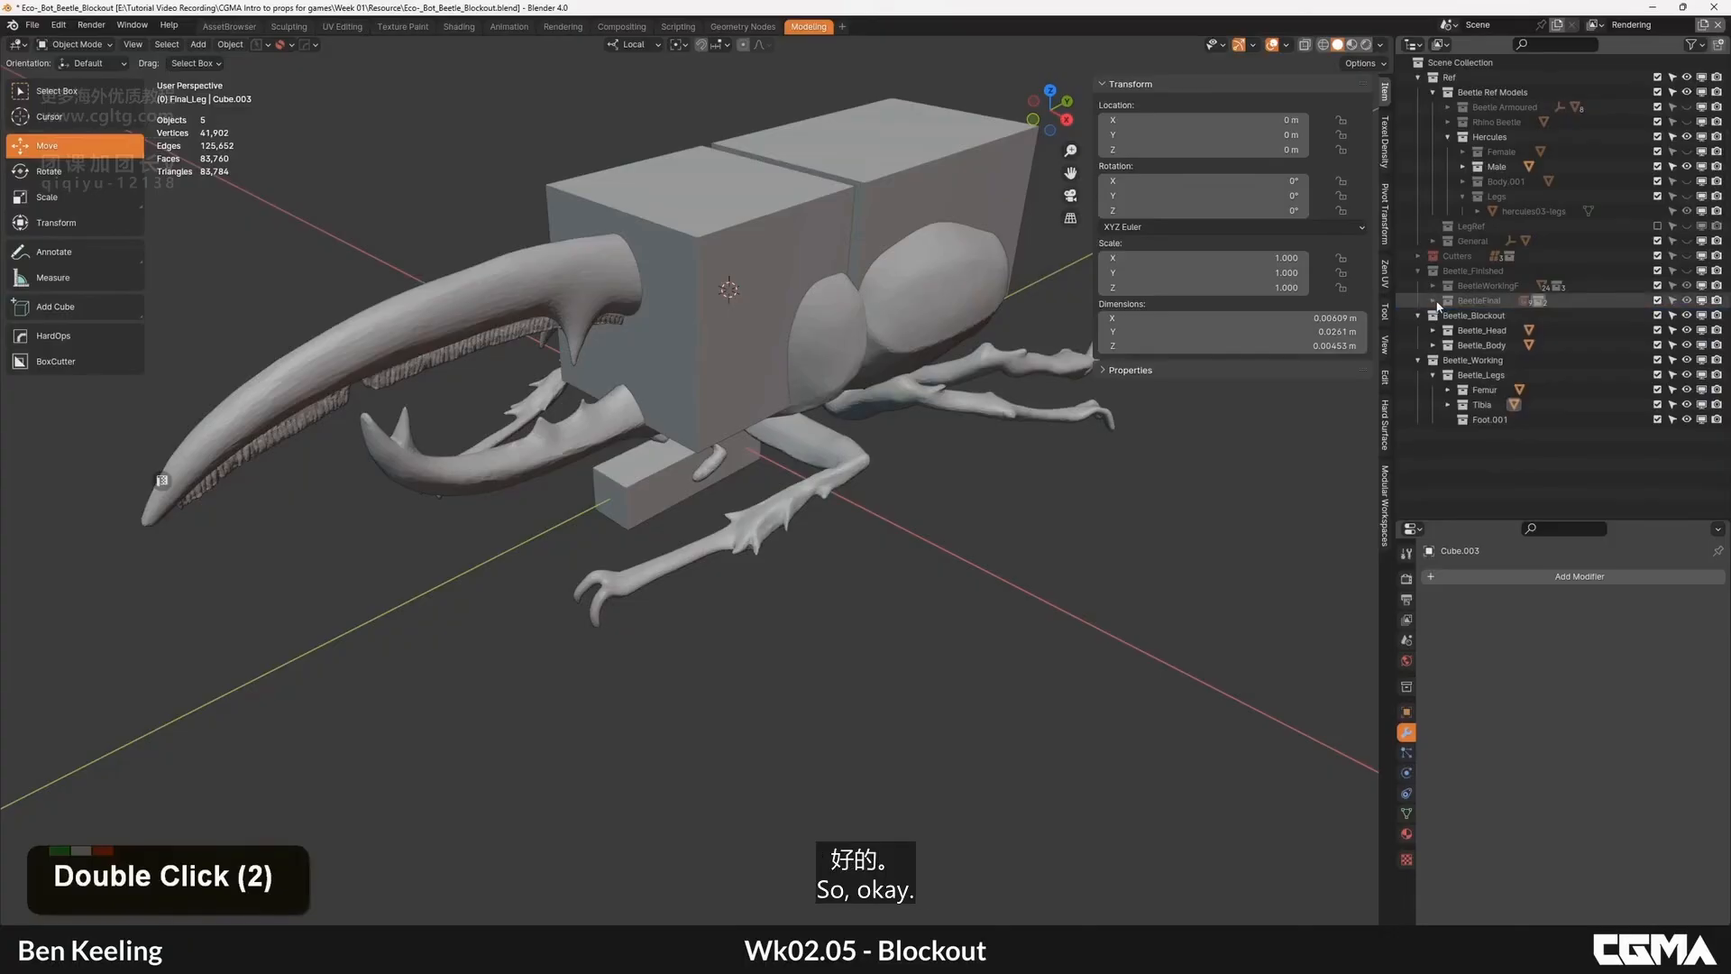
pyautogui.keyDown('alt'); pyautogui.moveTo(635, 597); pyautogui.dragTo(748, 696, button='middle'); pyautogui.keyUp('alt')
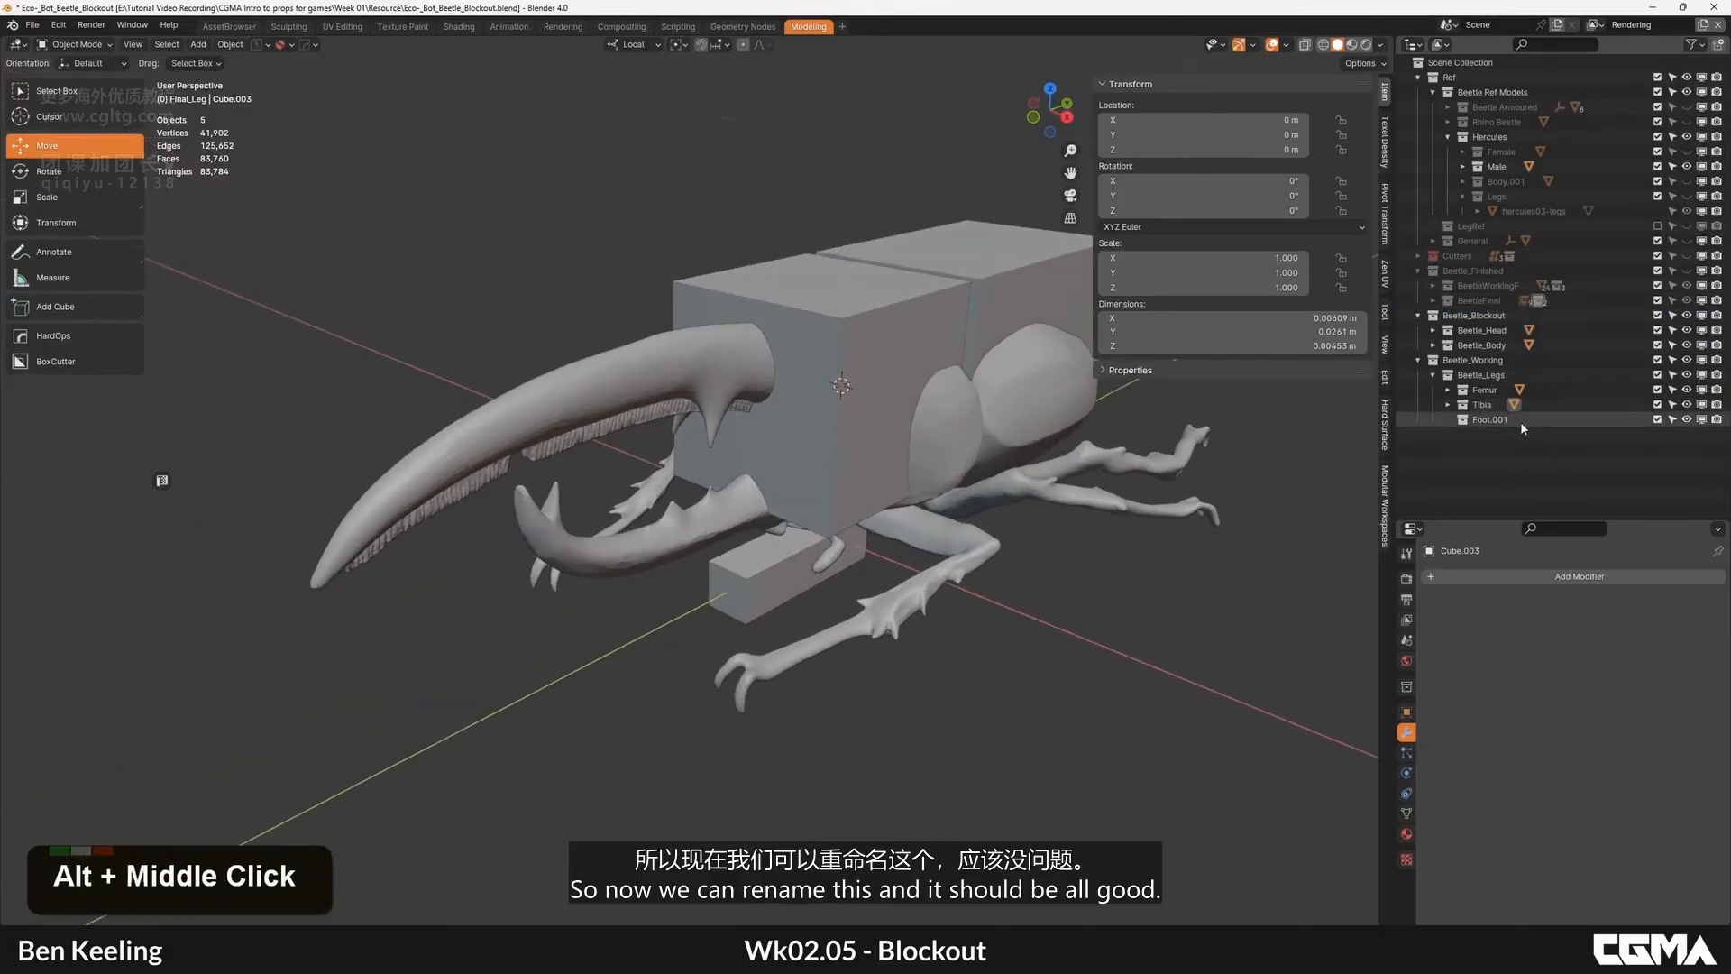
pyautogui.doubleClick(1518, 420)
pyautogui.press('BackSpace')
pyautogui.press('BackSpace')
pyautogui.press('Return')
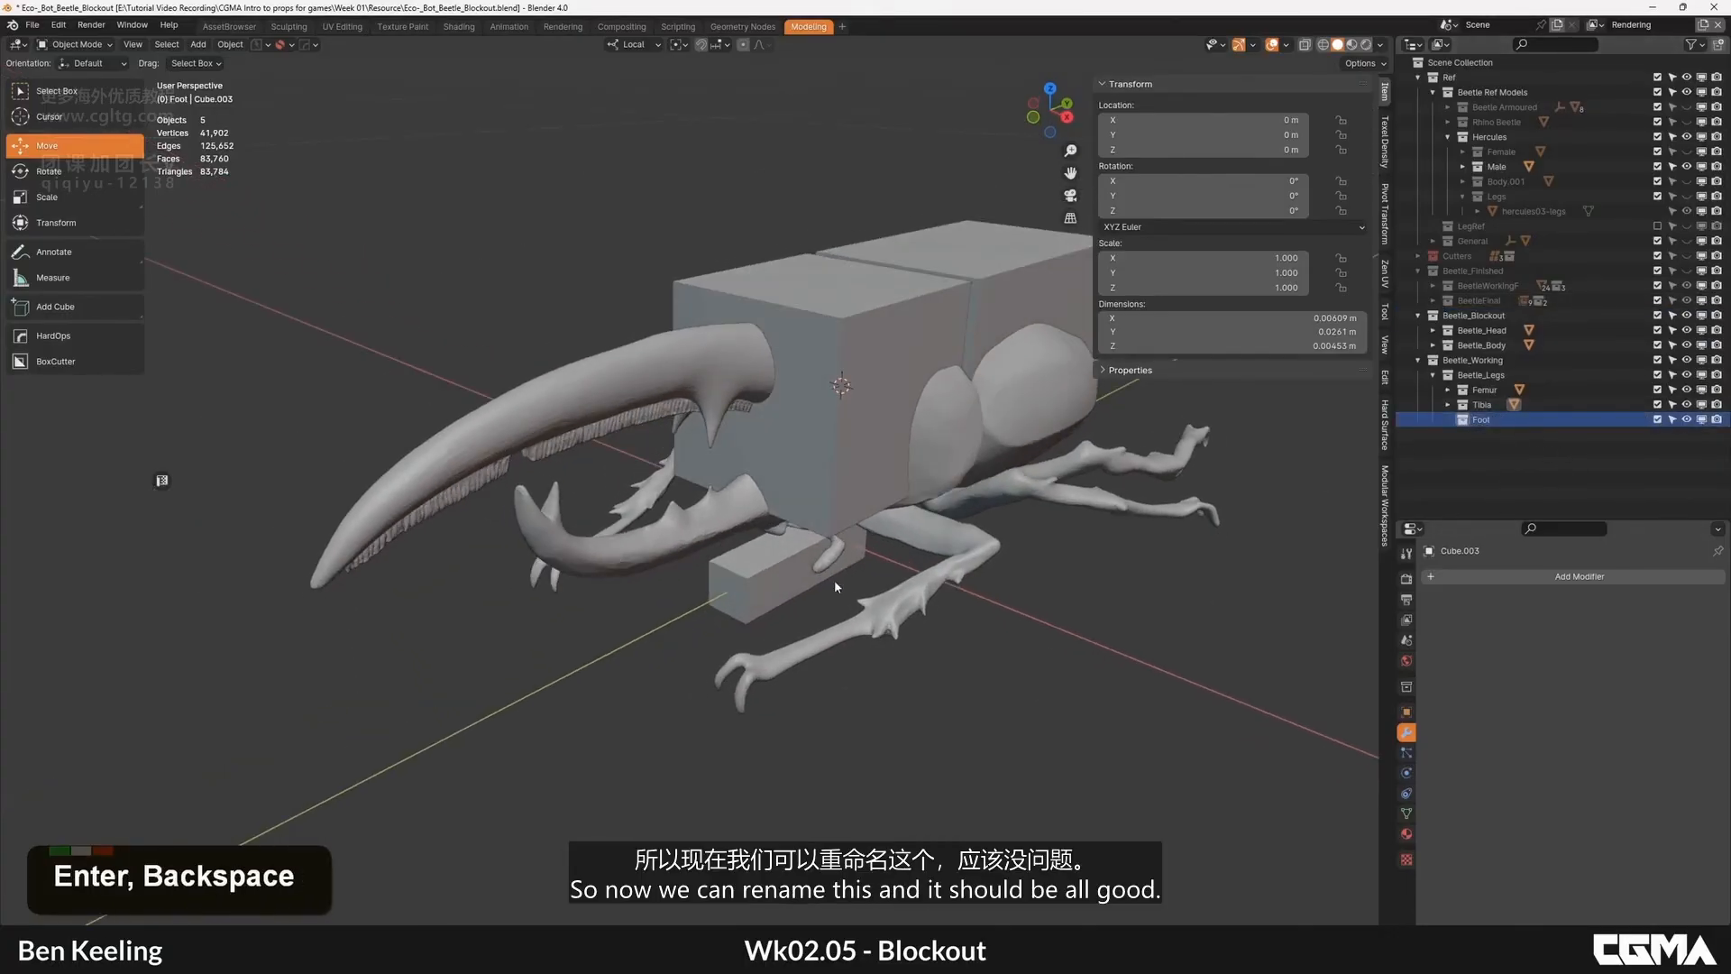
# Step: Duplicate the femur block and move the copy over the front foot in top view, at about X 0.027 m, Y -0.030 m
pyautogui.keyDown('alt'); pyautogui.moveTo(835, 582); pyautogui.dragTo(783, 606, button='middle'); pyautogui.keyUp('alt')
pyautogui.click(734, 538)
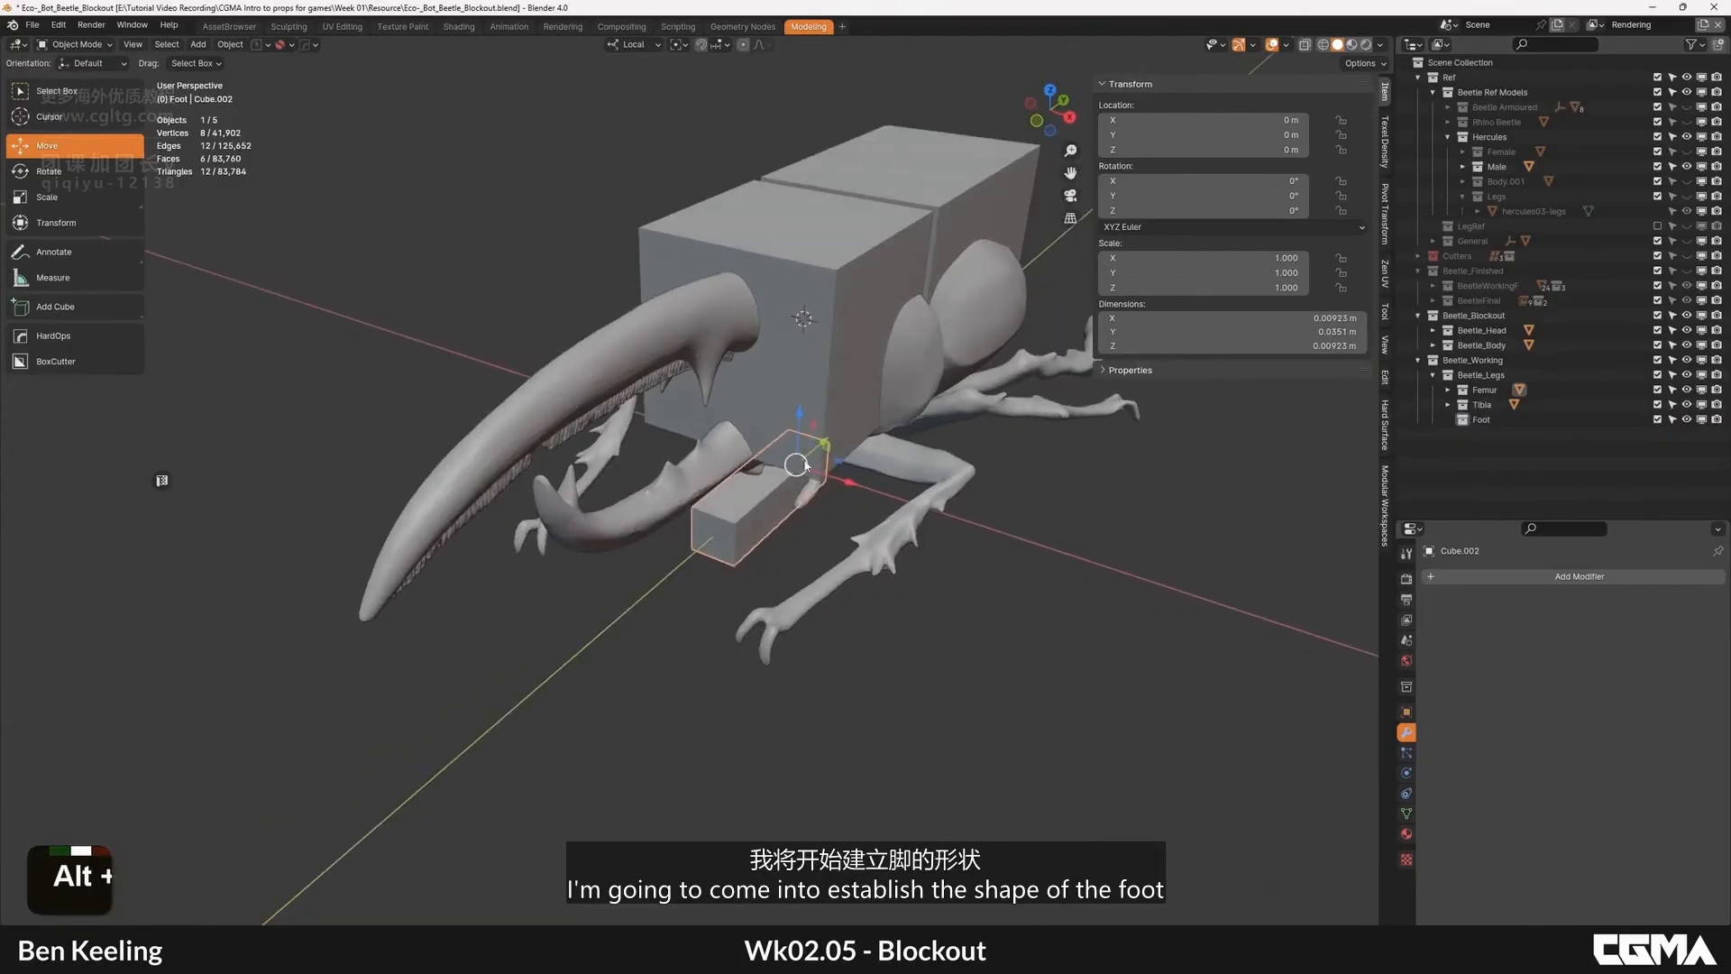
pyautogui.hotkey('shift', 'd')
pyautogui.middleClick(847, 482)
pyautogui.click(852, 482)
pyautogui.keyDown('alt'); pyautogui.moveTo(852, 482); pyautogui.dragTo(993, 443, button='middle'); pyautogui.keyUp('alt')
pyautogui.press('g')
pyautogui.scroll(4, 916, 420)
# Step: Rotate the foot block -15° about Z to follow the reference foot and scale it to about 0.372 along local X
pyautogui.press('r')
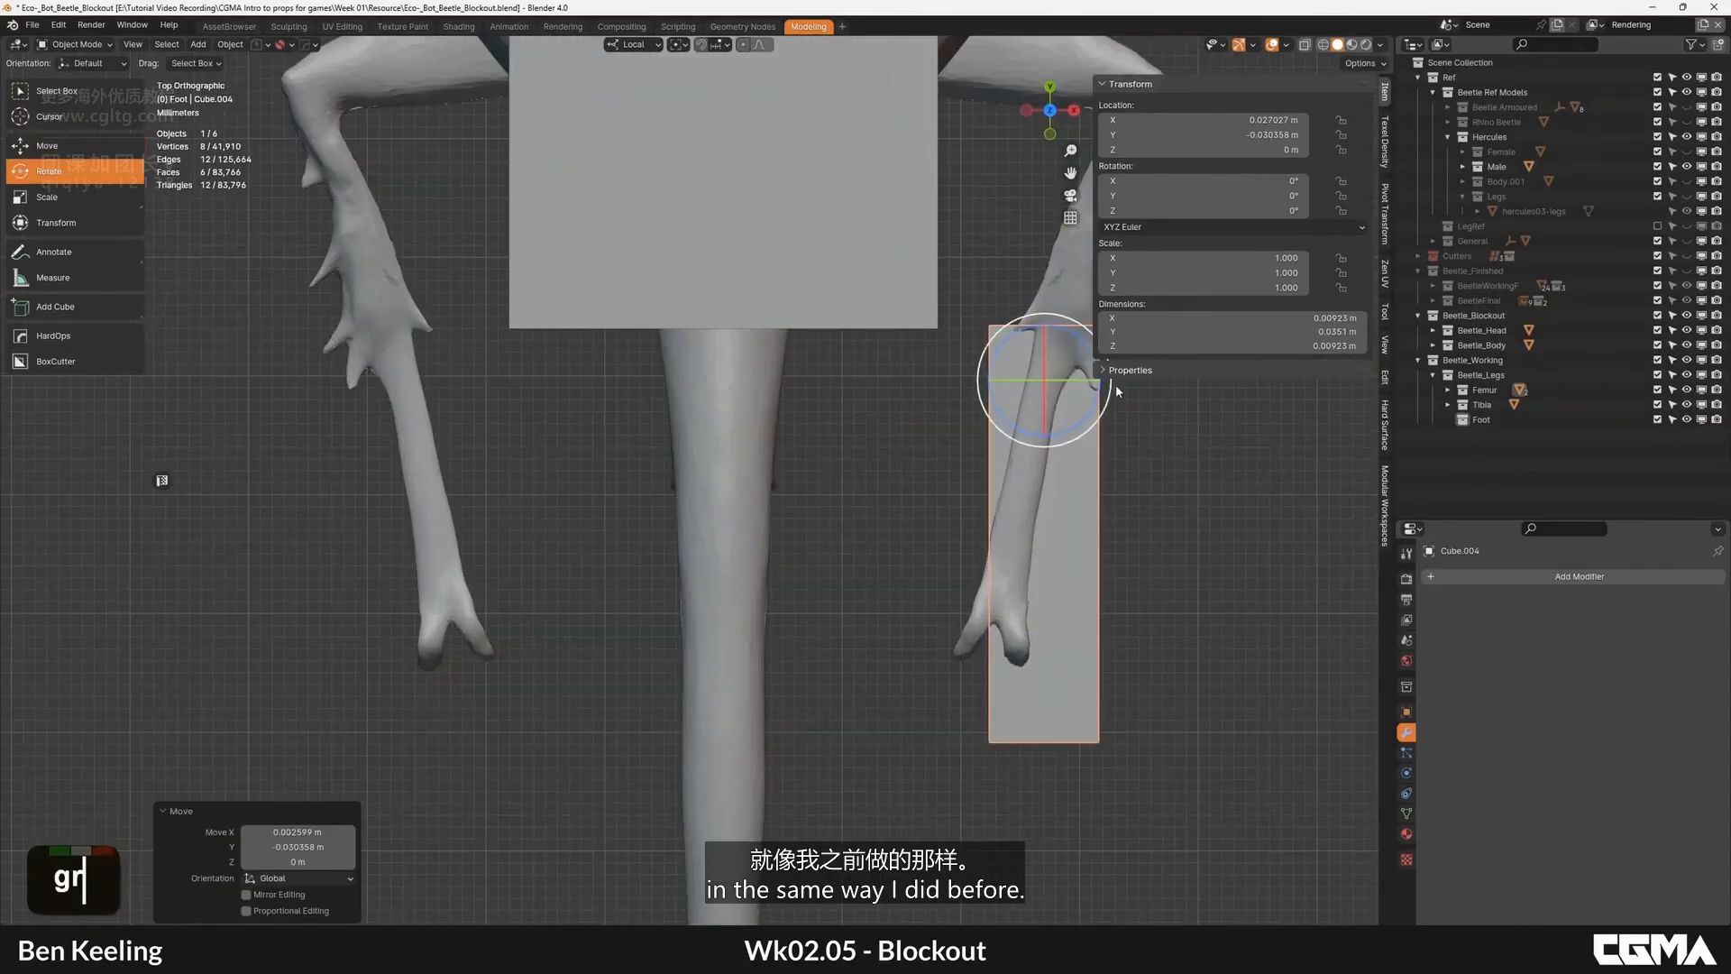
pyautogui.moveTo(1082, 370); pyautogui.dragTo(929, 408, button='middle')
pyautogui.moveTo(929, 386)
pyautogui.mouseDown()
pyautogui.moveTo(943, 401)
pyautogui.moveTo(932, 383)
pyautogui.mouseUp()
pyautogui.press('w')
pyautogui.press('s')
pyautogui.press('x')
pyautogui.click(971, 440)
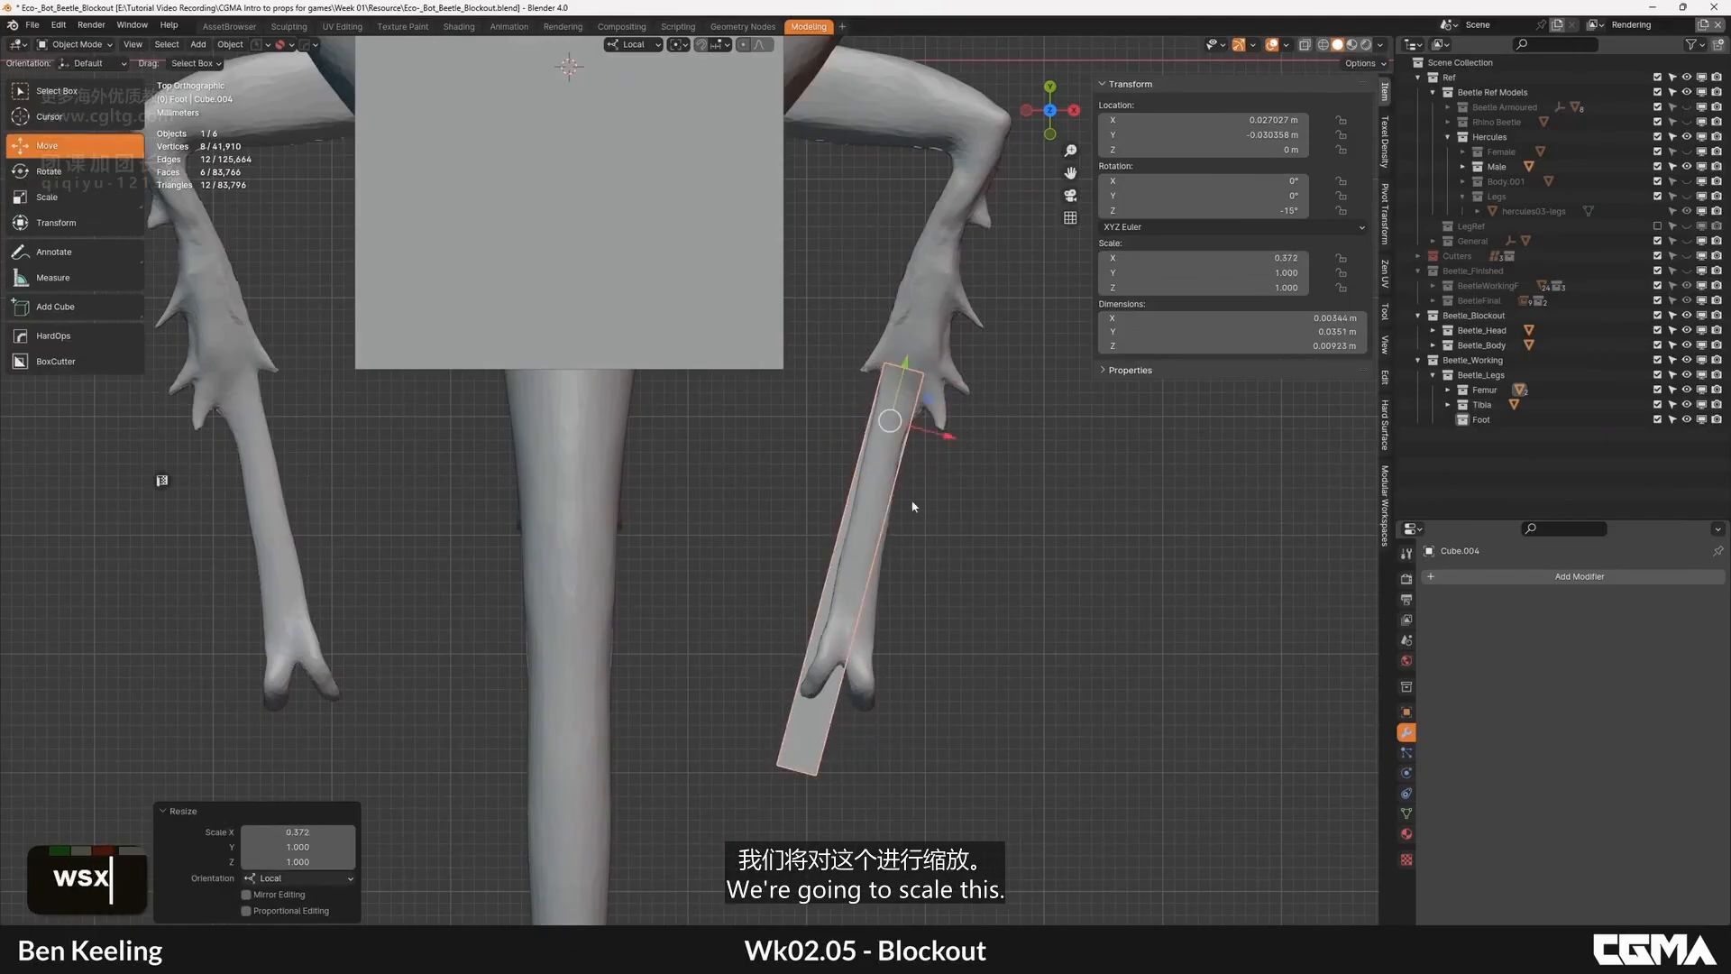
# Step: Narrow the foot block slightly along its local X axis to a scale of about 0.368
pyautogui.keyDown('shift'); pyautogui.moveTo(994, 454); pyautogui.dragTo(945, 508, button='middle'); pyautogui.keyUp('shift')
pyautogui.press('s')
pyautogui.press('x')
pyautogui.rightClick(1042, 529)
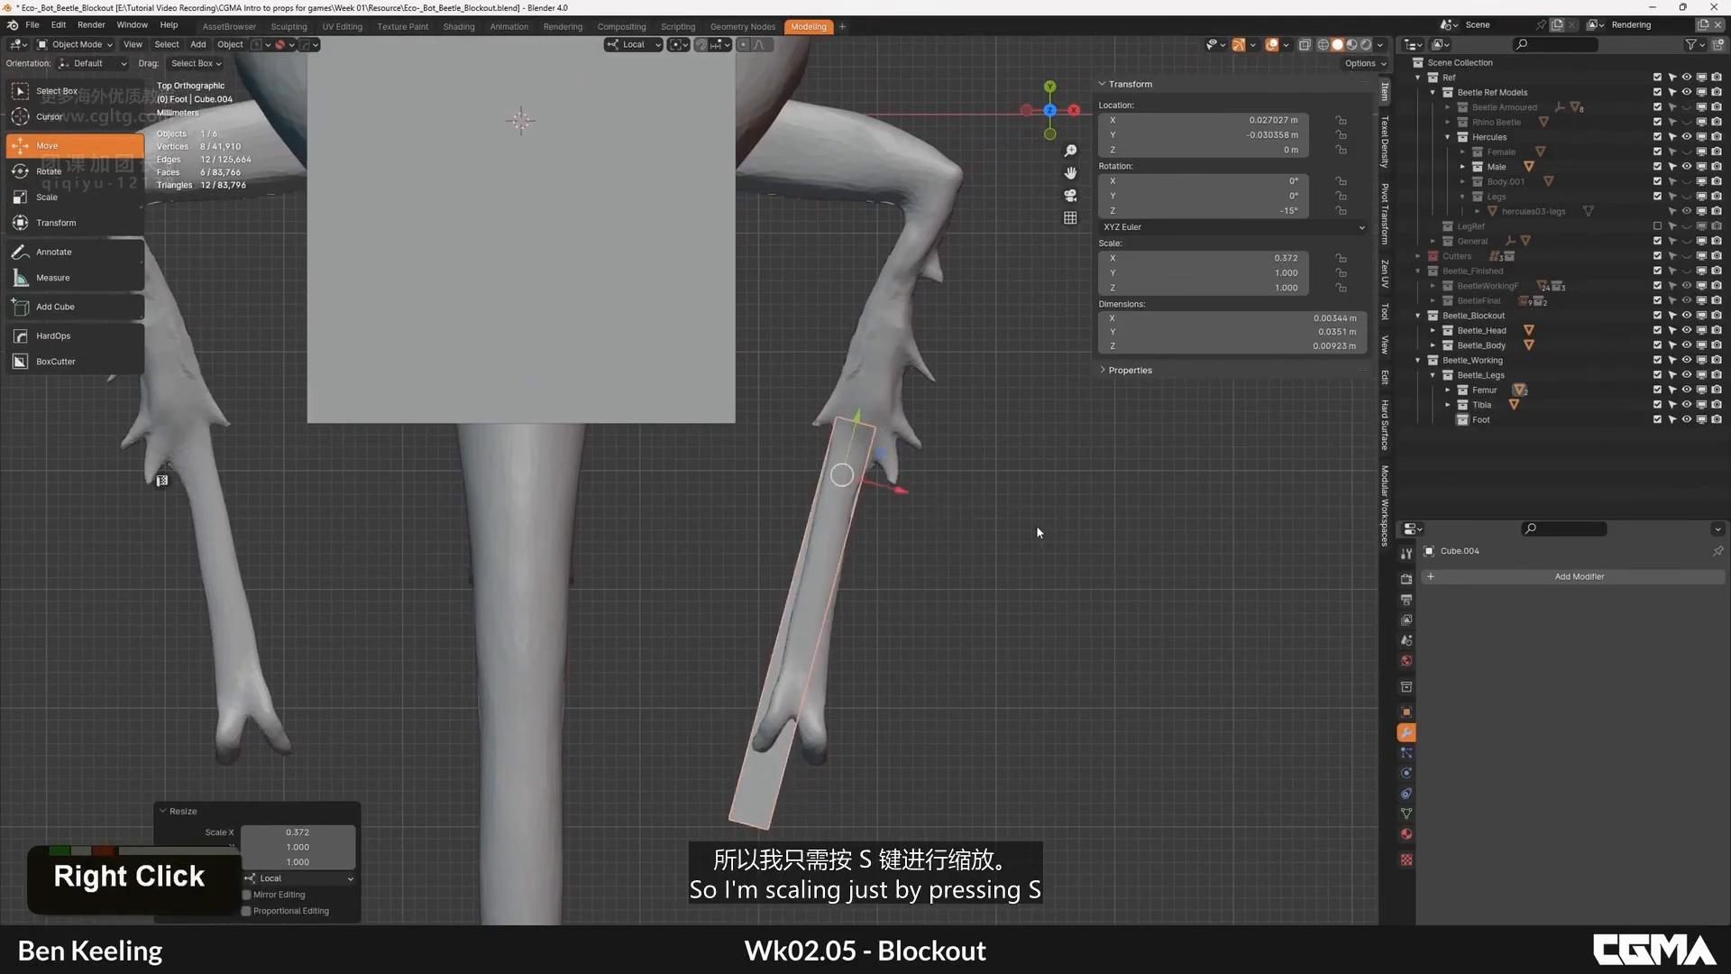
pyautogui.scroll(-1, 1037, 525)
pyautogui.press('s')
pyautogui.rightClick(995, 500)
pyautogui.press('s')
pyautogui.press('x')
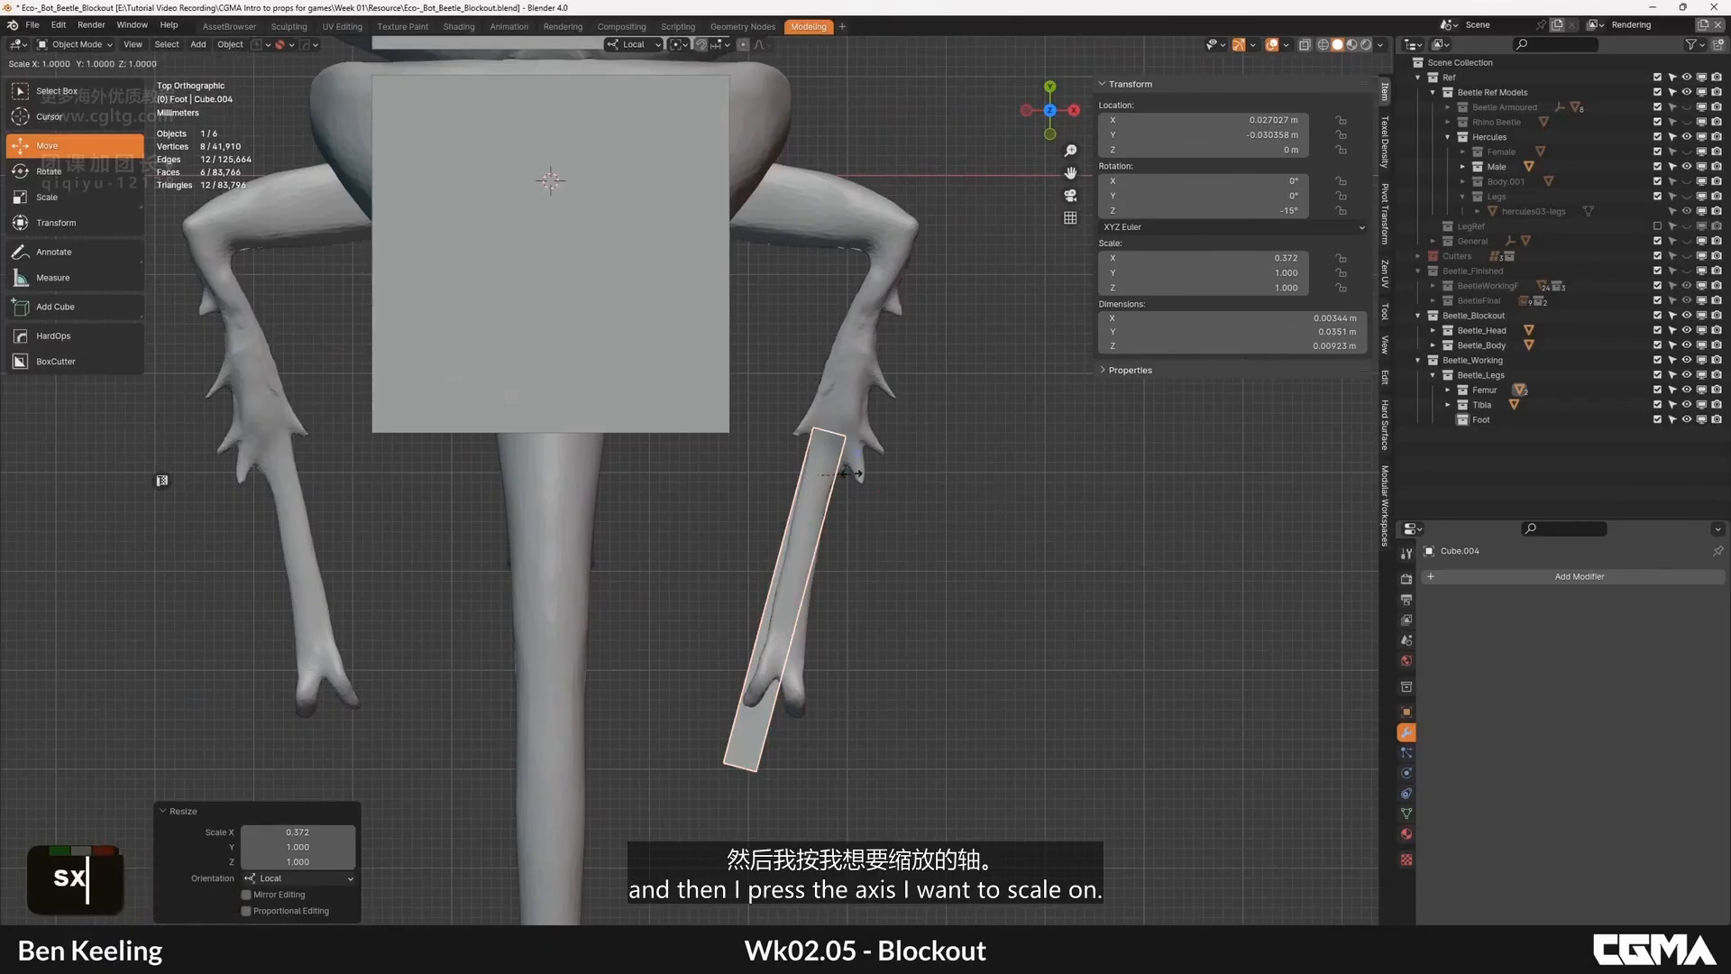
pyautogui.press('s')
pyautogui.press('x')
pyautogui.click(1010, 512)
# Step: Raise the foot block about 0.004 m along Z and scale it to about 0.288 along local Z
pyautogui.keyDown('alt'); pyautogui.moveTo(1011, 512); pyautogui.dragTo(762, 613, button='middle'); pyautogui.keyUp('alt')
pyautogui.moveTo(737, 597); pyautogui.dragTo(737, 552)
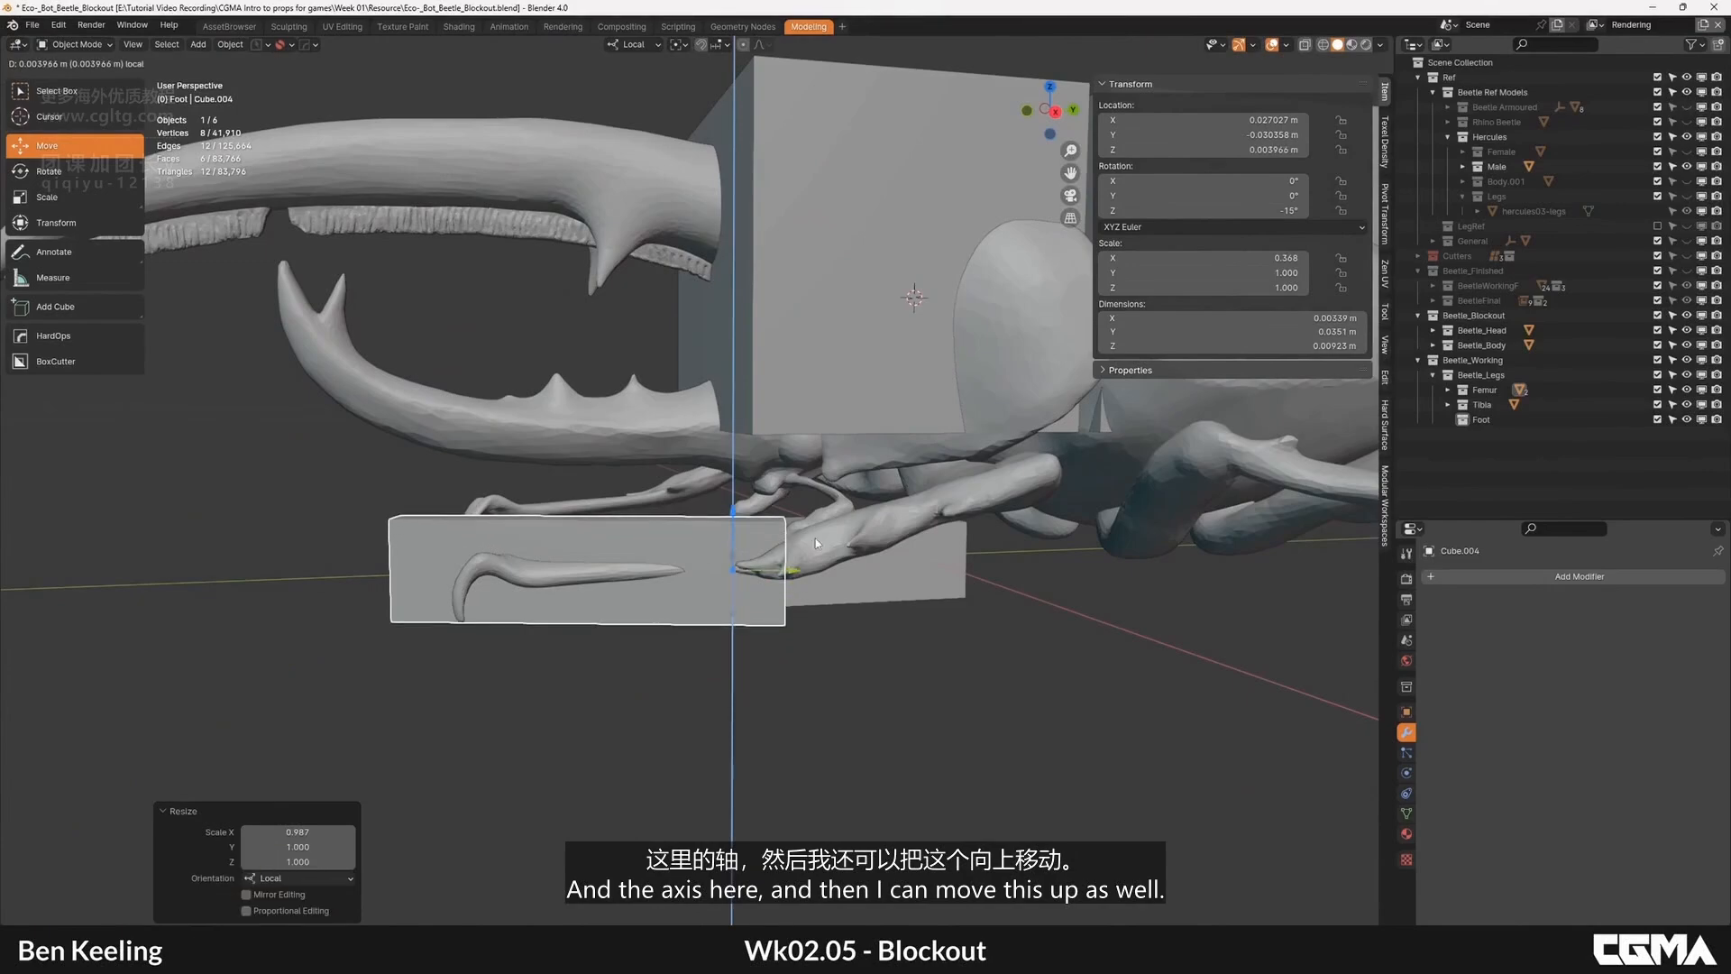
pyautogui.press('s')
pyautogui.press('z')
pyautogui.keyDown('alt'); pyautogui.moveTo(791, 610); pyautogui.dragTo(597, 670, button='middle'); pyautogui.keyUp('alt')
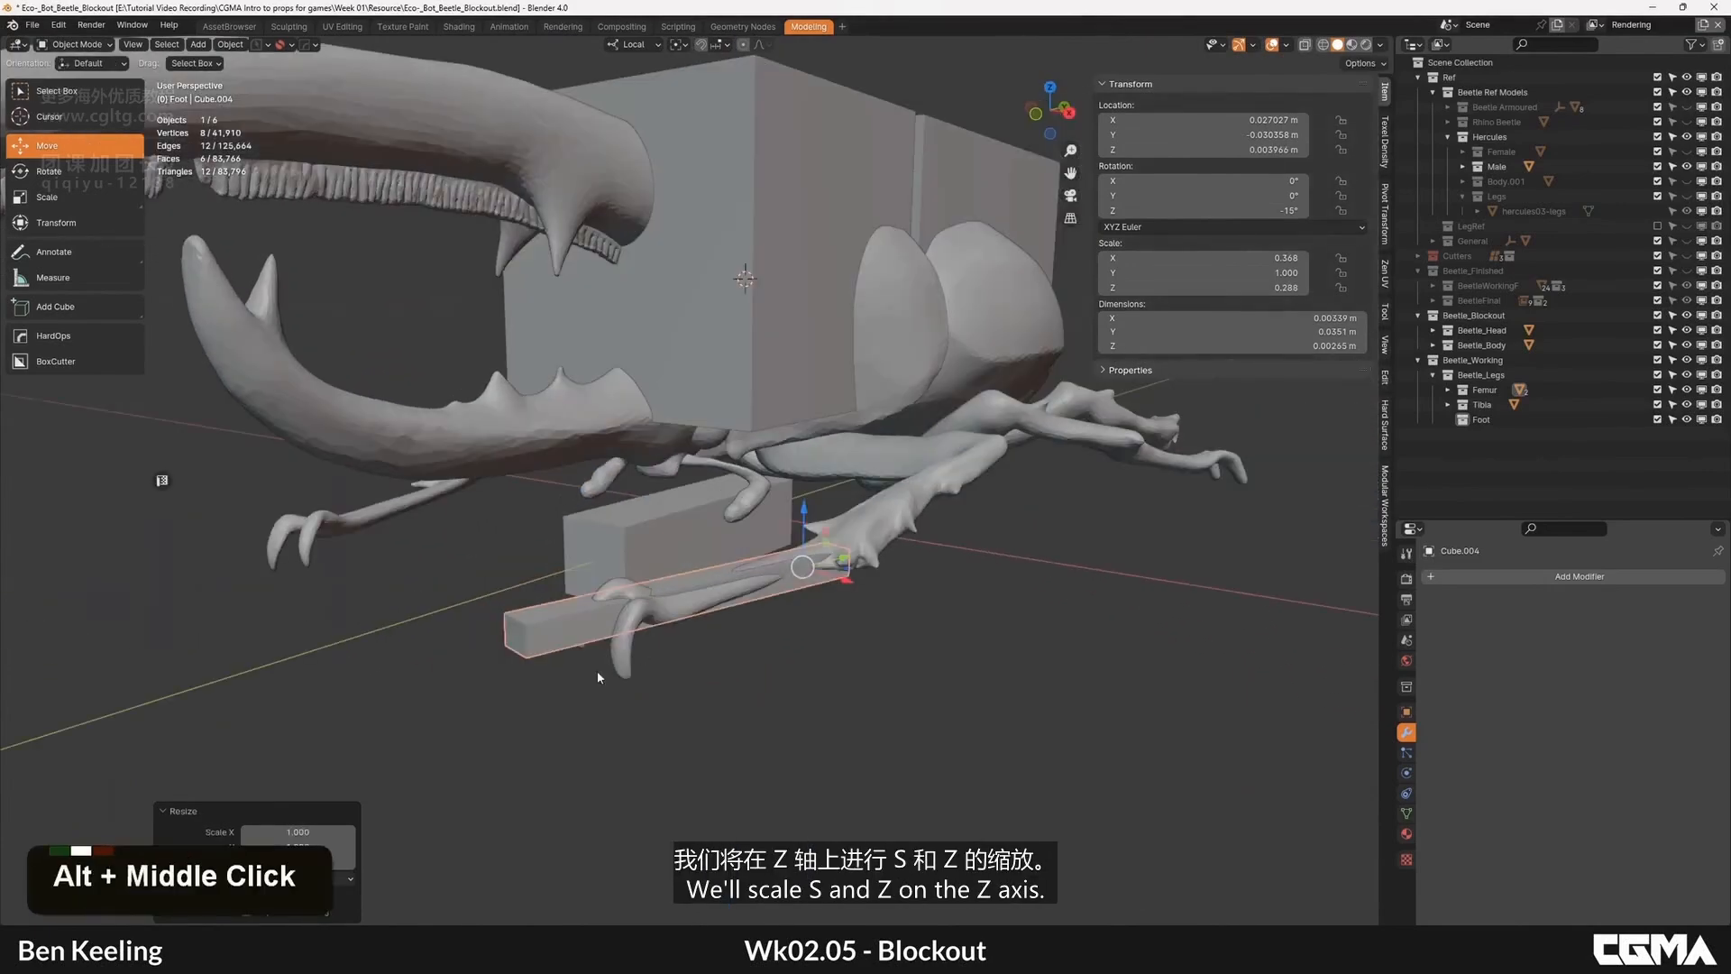
# Step: Pull the foot block's front end face back along its length to shorten the block to about 0.0293 m
pyautogui.press('Tab')
pyautogui.press('3')
pyautogui.click(577, 662)
pyautogui.click(516, 630)
pyautogui.keyDown('alt'); pyautogui.moveTo(516, 630); pyautogui.dragTo(533, 692, button='middle'); pyautogui.keyUp('alt')
pyautogui.moveTo(533, 692); pyautogui.dragTo(585, 663)
pyautogui.press('Tab')
# Step: Examine the foot block and its joint with the tibia in top view
pyautogui.scroll(-3, 613, 640)
pyautogui.keyDown('alt'); pyautogui.moveTo(622, 631); pyautogui.dragTo(840, 513, button='middle'); pyautogui.keyUp('alt')
pyautogui.scroll(4, 750, 523)
pyautogui.press('`')
pyautogui.click(777, 480)
pyautogui.scroll(3, 778, 505)
pyautogui.scroll(-5, 738, 570)
pyautogui.scroll(3, 797, 574)
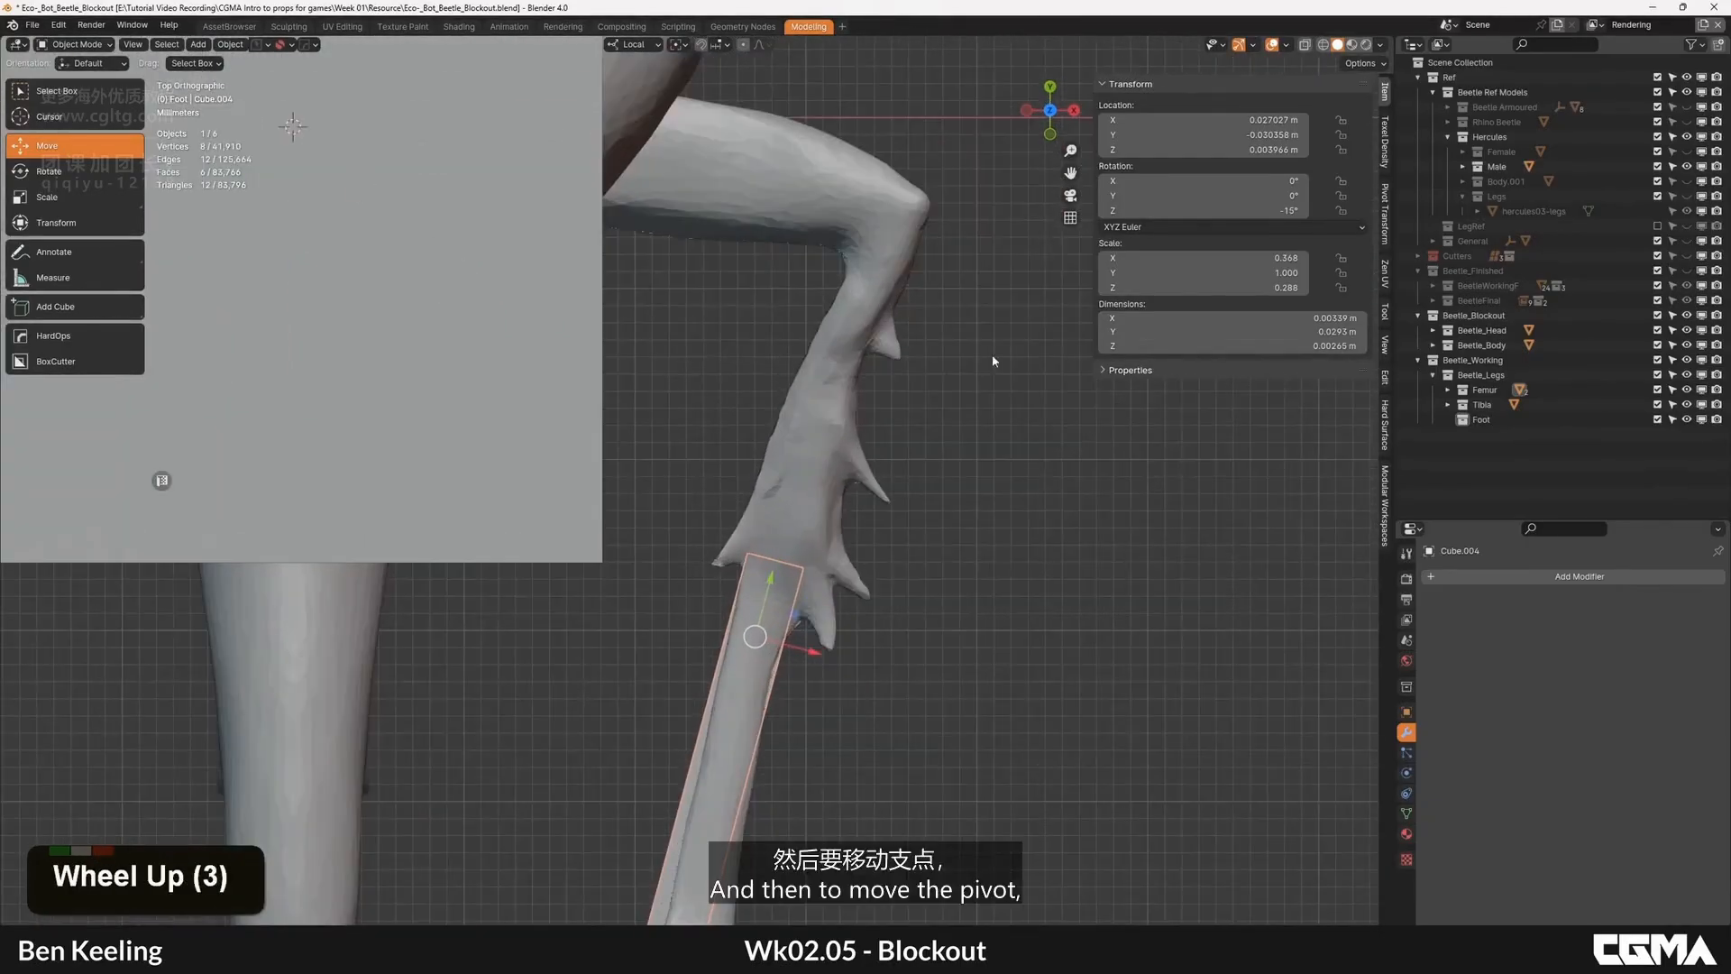
pyautogui.scroll(-3, 763, 394)
pyautogui.hotkey('alt', 'shift', 'a')
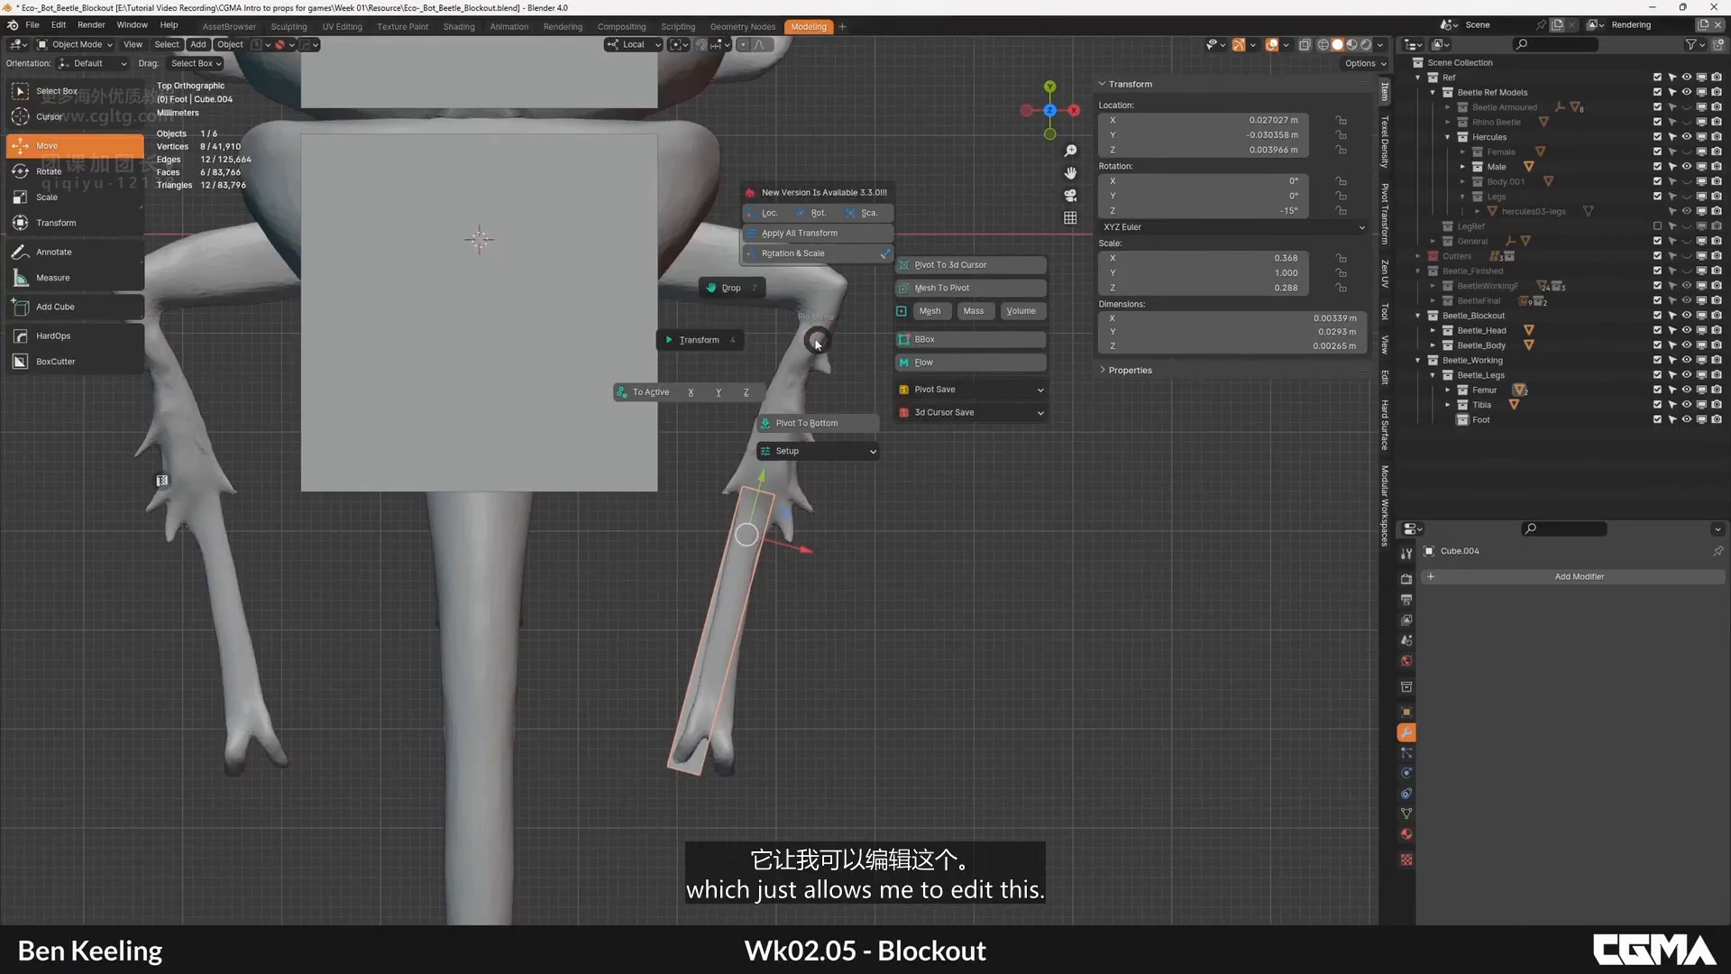
pyautogui.rightClick(824, 339)
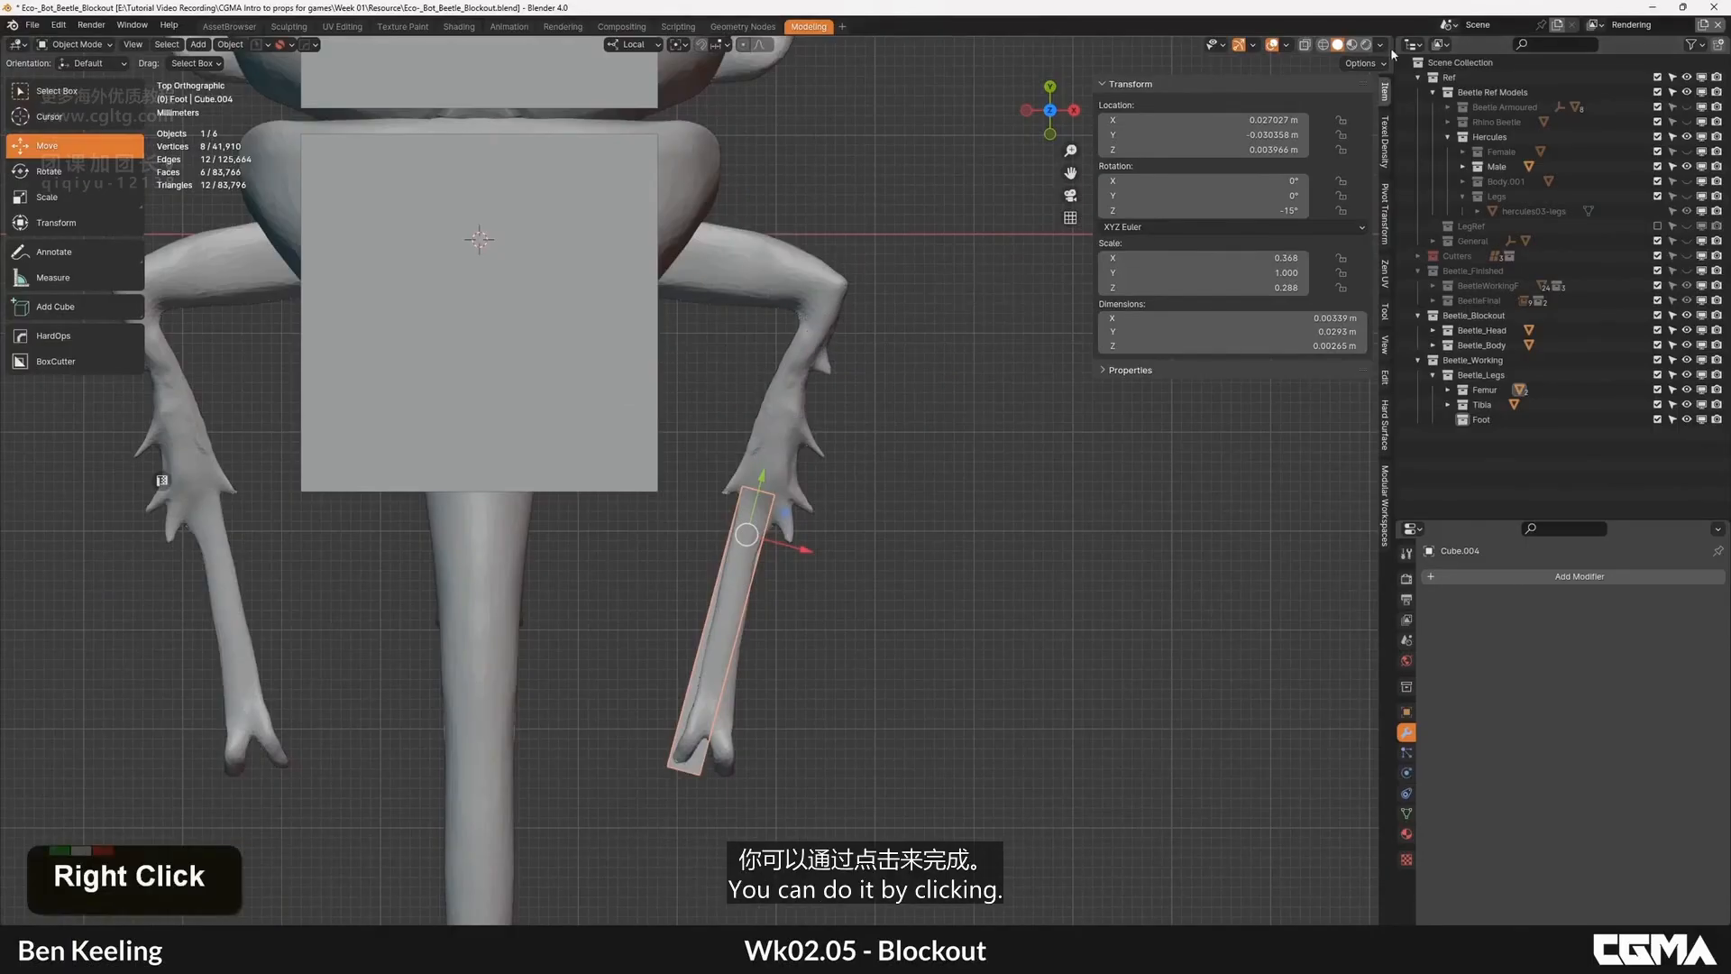
pyautogui.click(1323, 44)
pyautogui.click(1352, 44)
pyautogui.click(1337, 45)
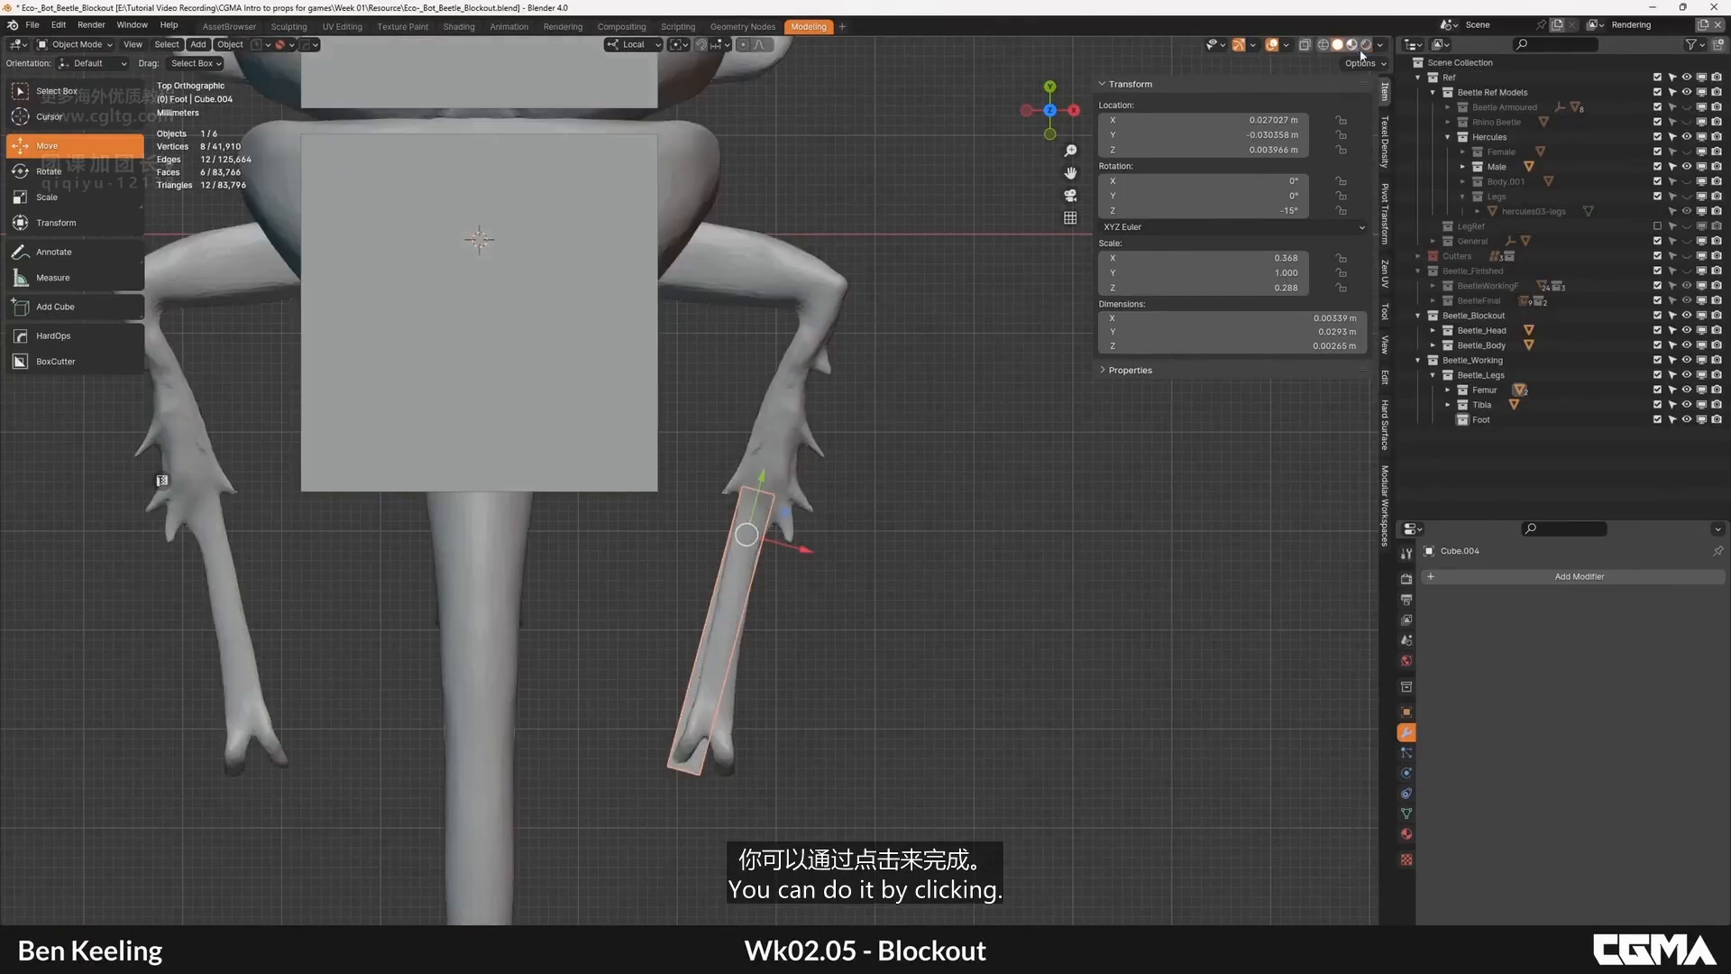
# Step: With transforms affecting origins only, move the foot block's origin about 0.00225 m along its local Y axis
pyautogui.click(1382, 46)
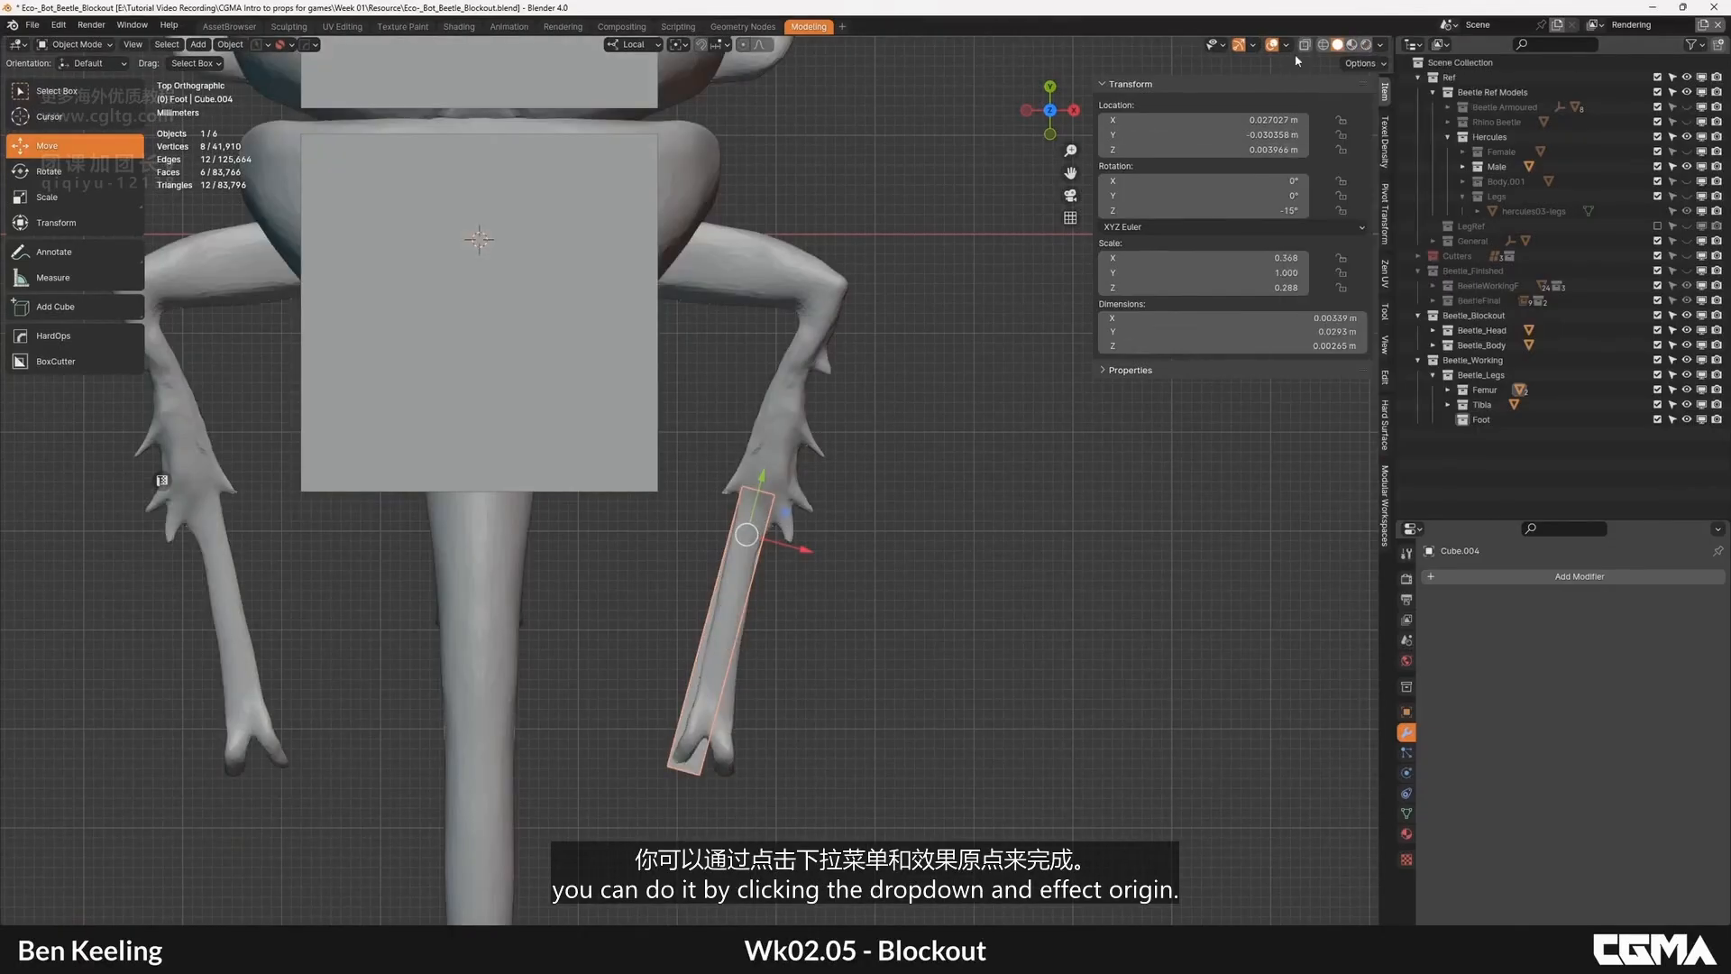
pyautogui.click(1376, 65)
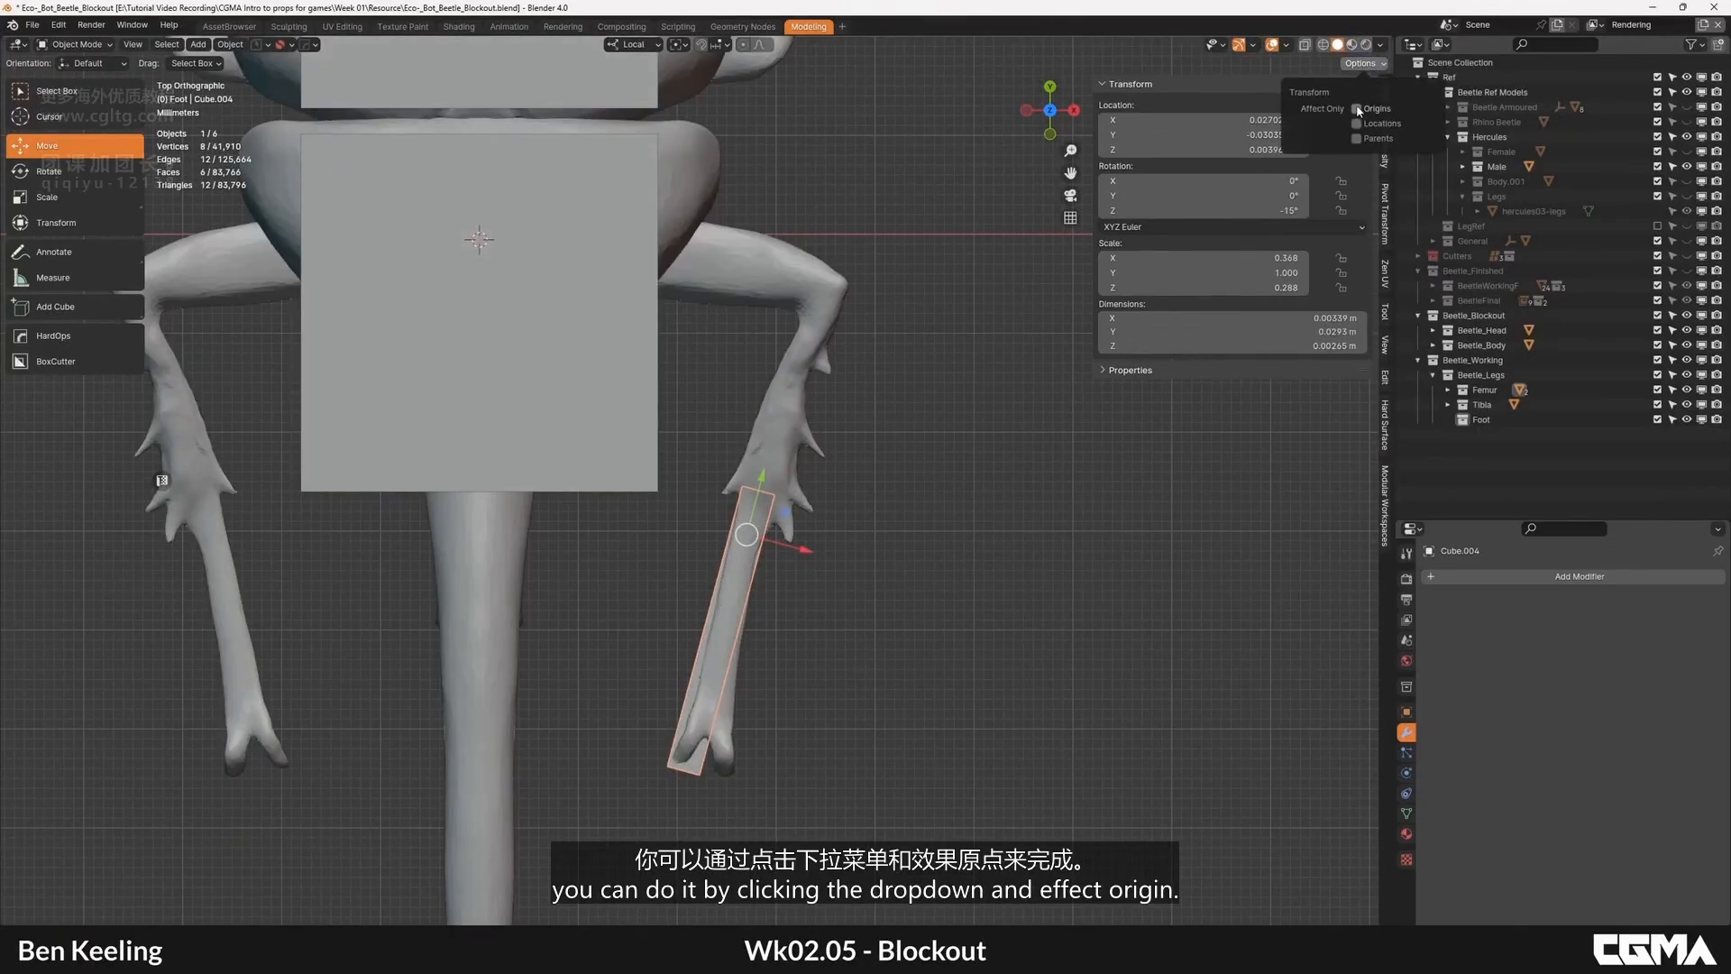
pyautogui.moveTo(762, 482); pyautogui.dragTo(765, 463)
pyautogui.click(1377, 65)
pyautogui.click(1356, 109)
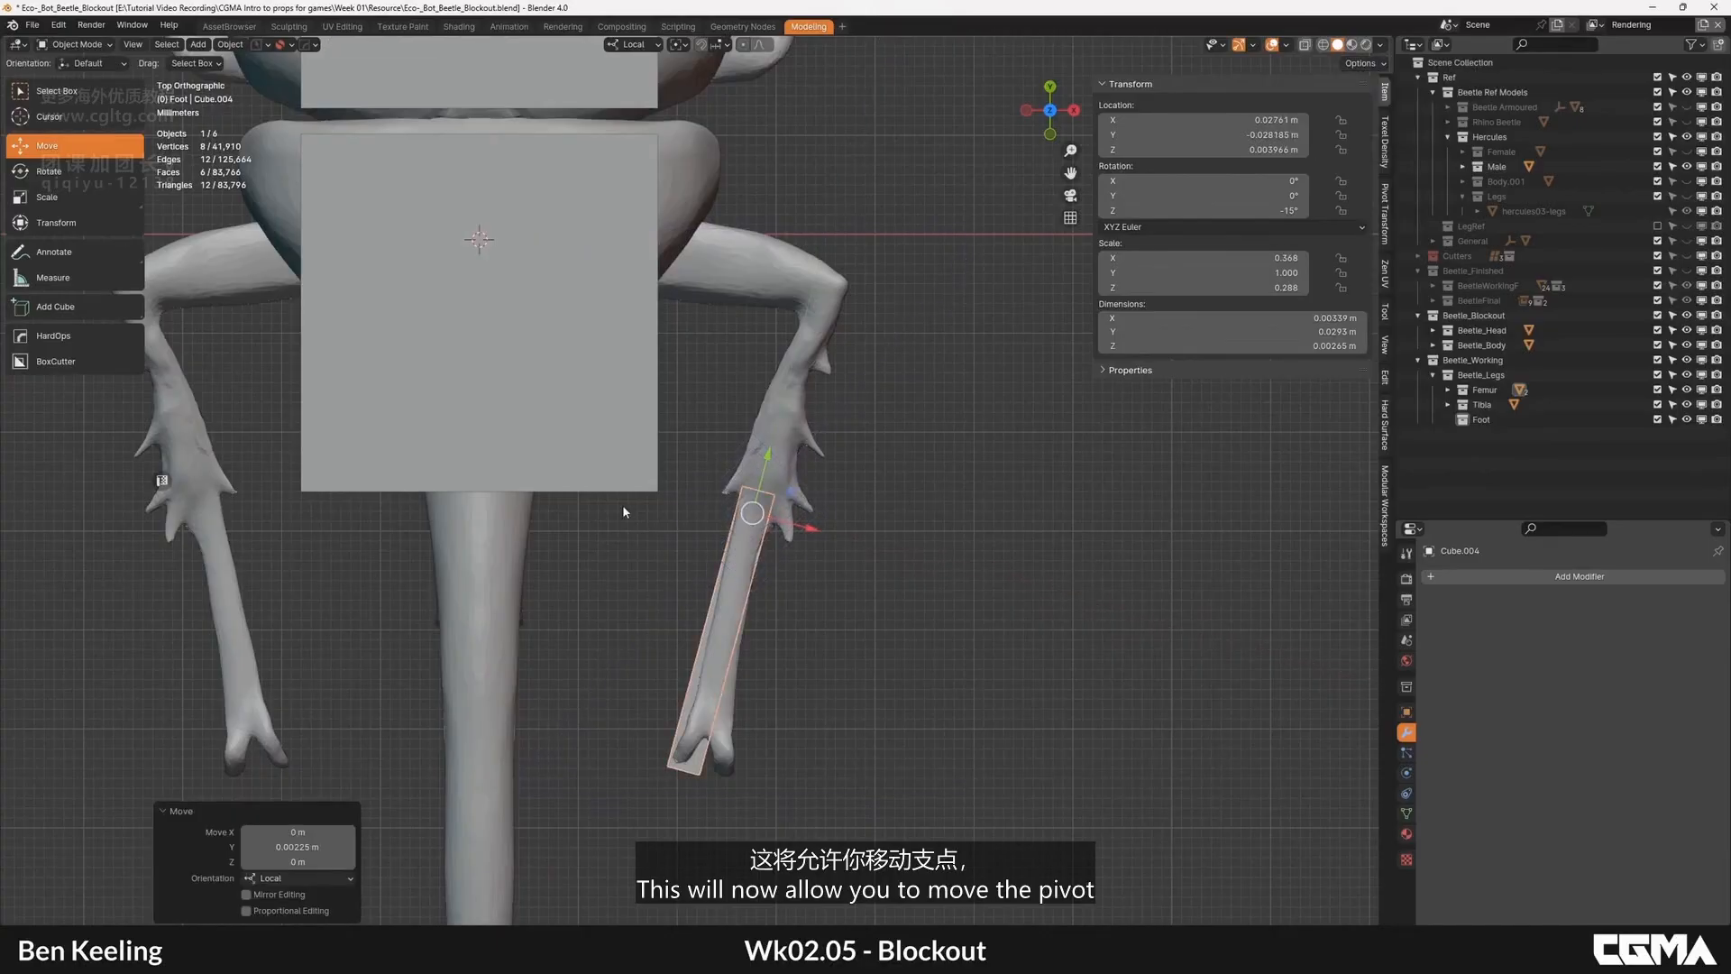
# Step: Fine-tune the foot block's pivot along its local Y axis with Pivot Transform and apply the pivot change
pyautogui.keyDown('shift'); pyautogui.moveTo(622, 505); pyautogui.dragTo(700, 418, button='middle'); pyautogui.keyUp('shift')
pyautogui.scroll(-3, 781, 465)
pyautogui.hotkey('alt', 'shift', 'a')
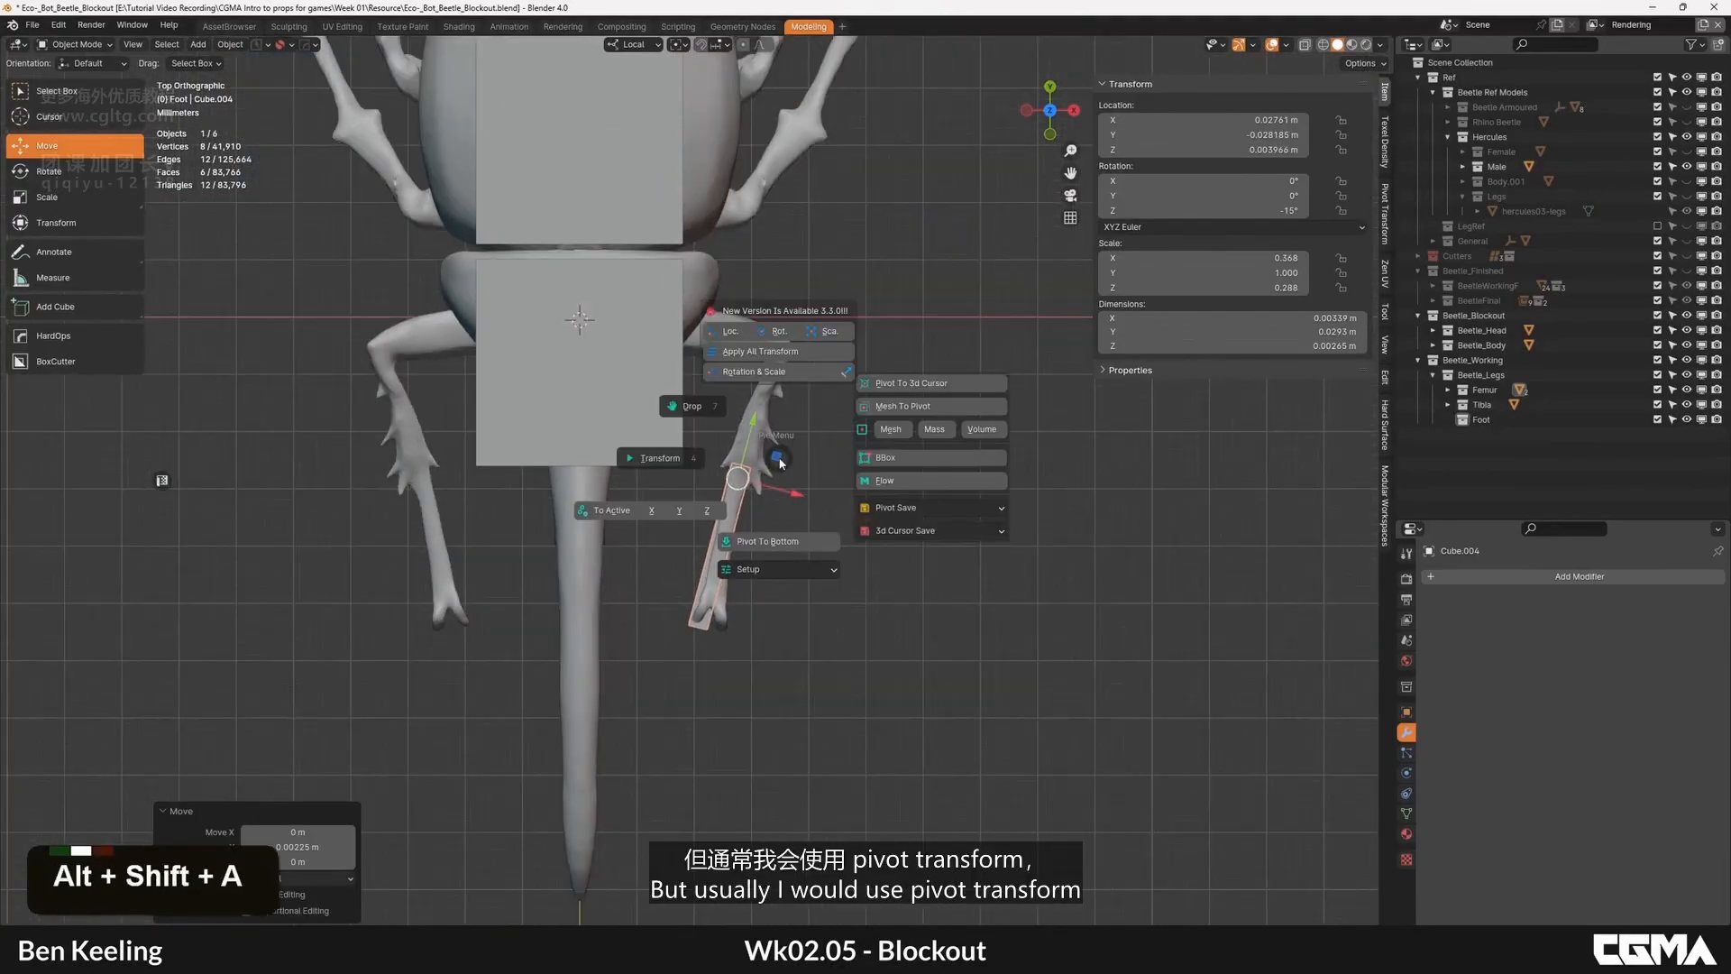
pyautogui.click(666, 460)
pyautogui.scroll(5, 748, 478)
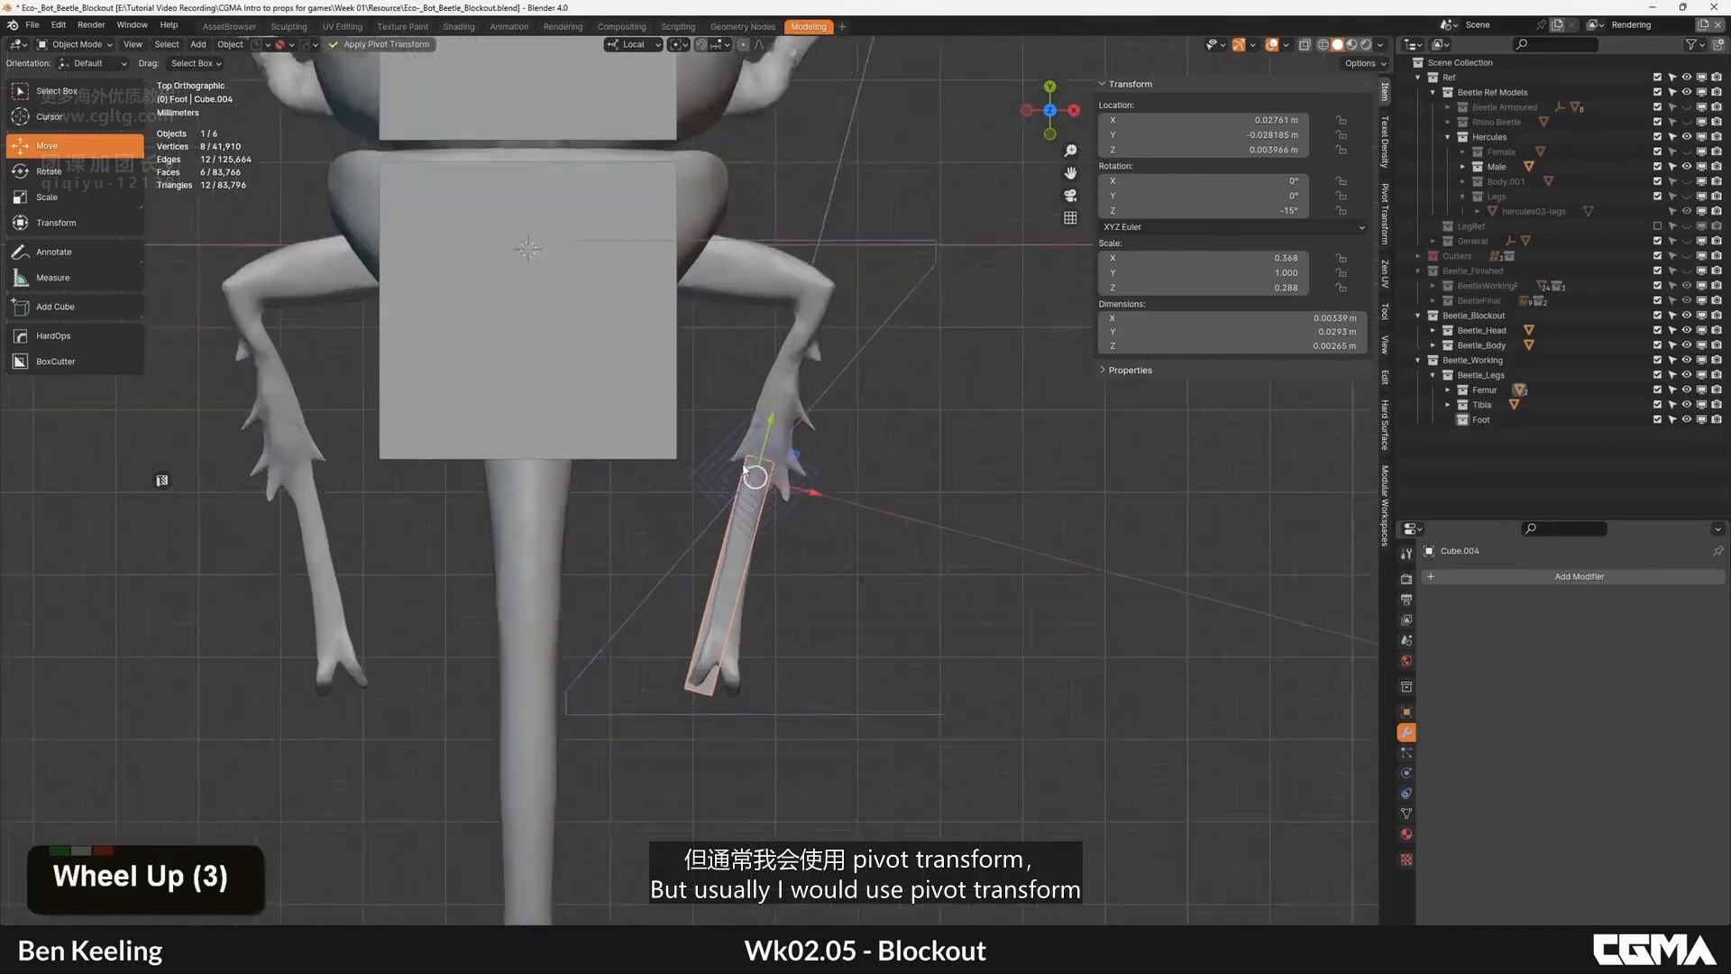
pyautogui.moveTo(794, 413); pyautogui.dragTo(793, 422)
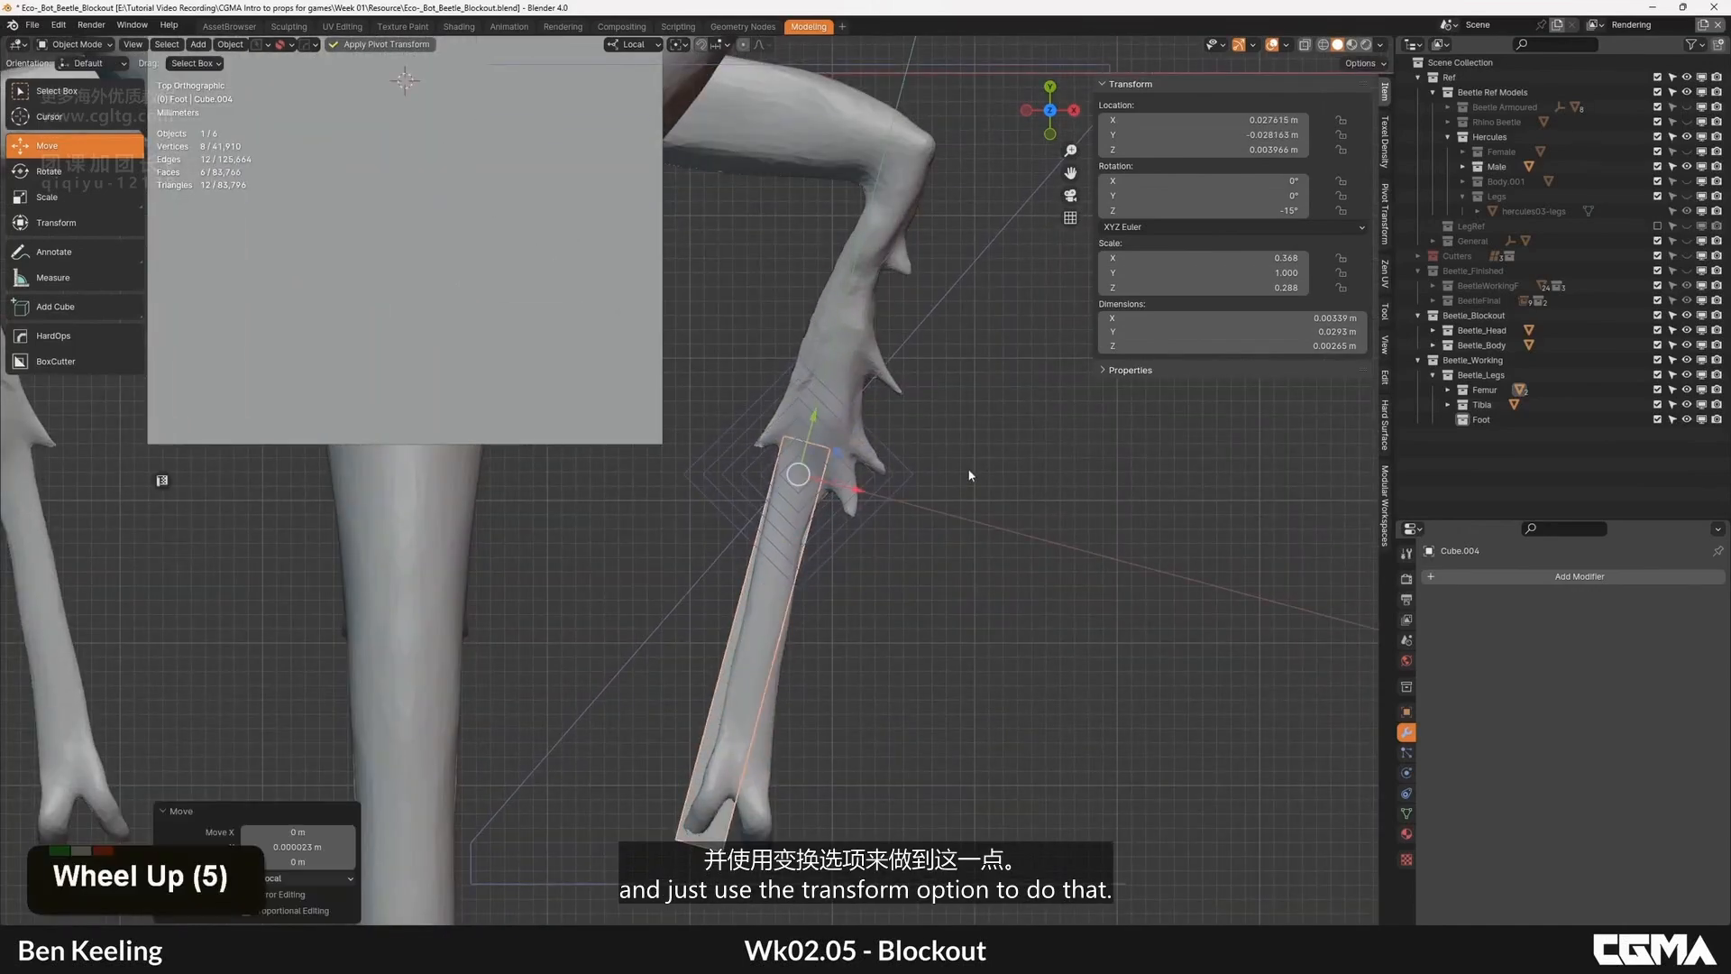
pyautogui.scroll(-3, 794, 422)
pyautogui.click(403, 45)
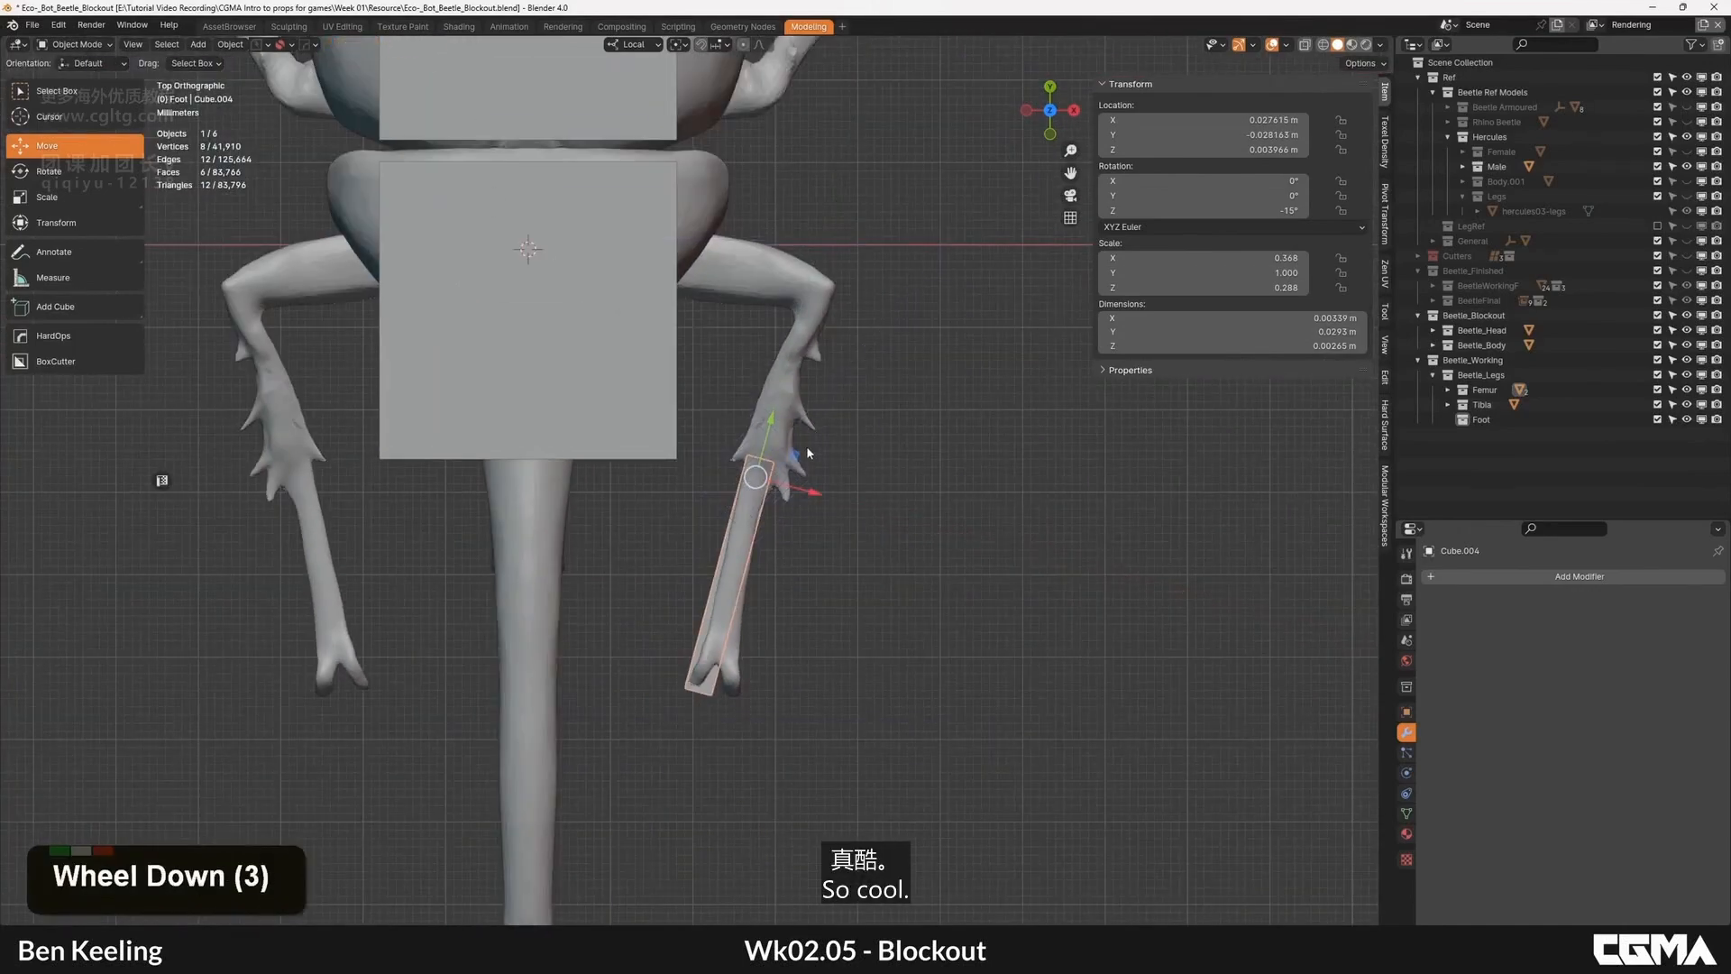
# Step: Reset the foot block's rotation and location to zero and apply its rotation
pyautogui.scroll(2, 765, 474)
pyautogui.keyDown('alt'); pyautogui.moveTo(823, 541); pyautogui.dragTo(1321, 259, button='middle'); pyautogui.keyUp('alt')
pyautogui.press('BackSpace')
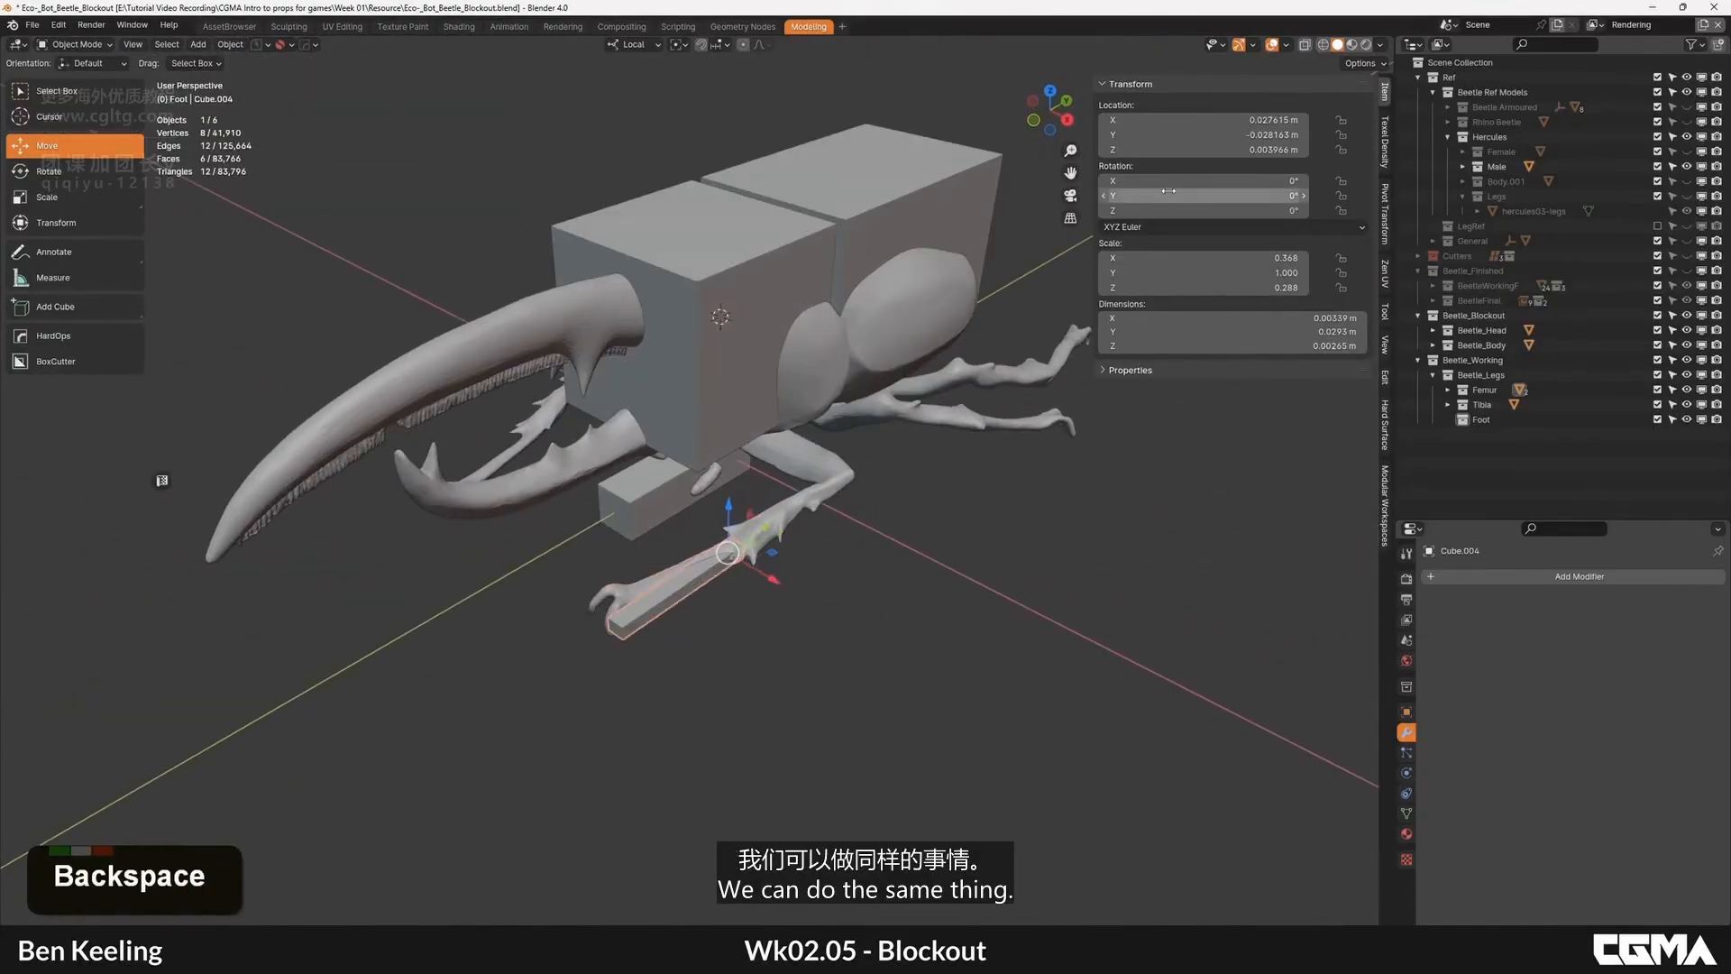
pyautogui.press('BackSpace')
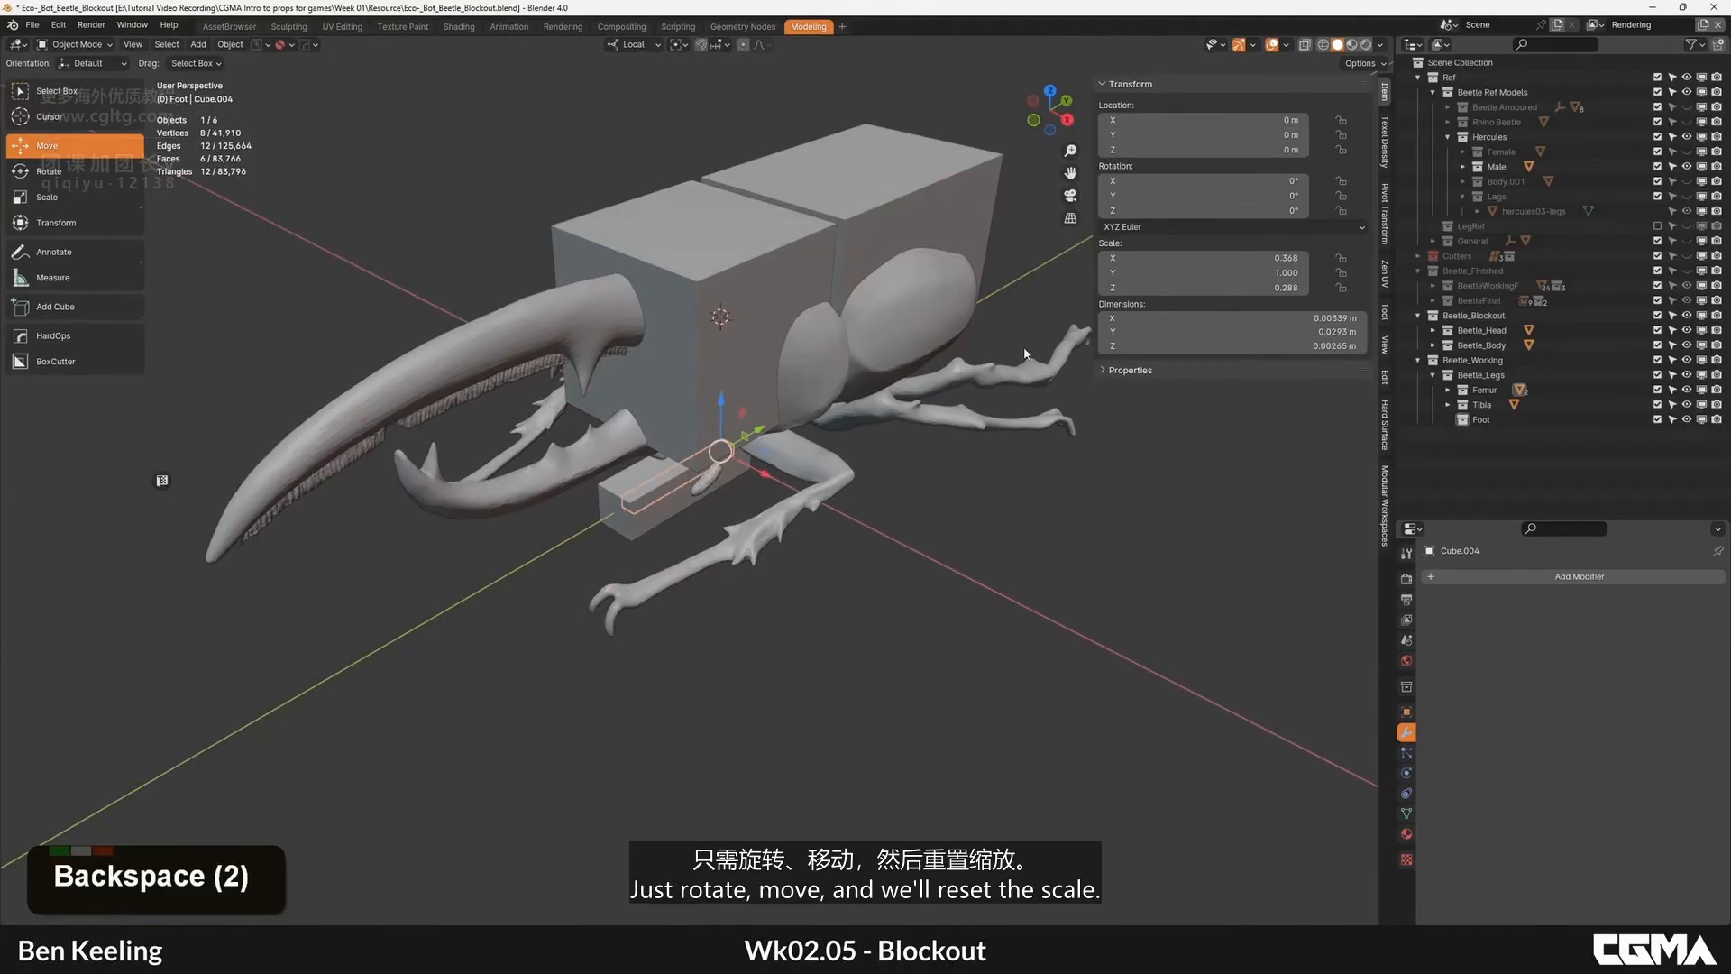
pyautogui.hotkey('ctrl', 'a')
pyautogui.click(852, 404)
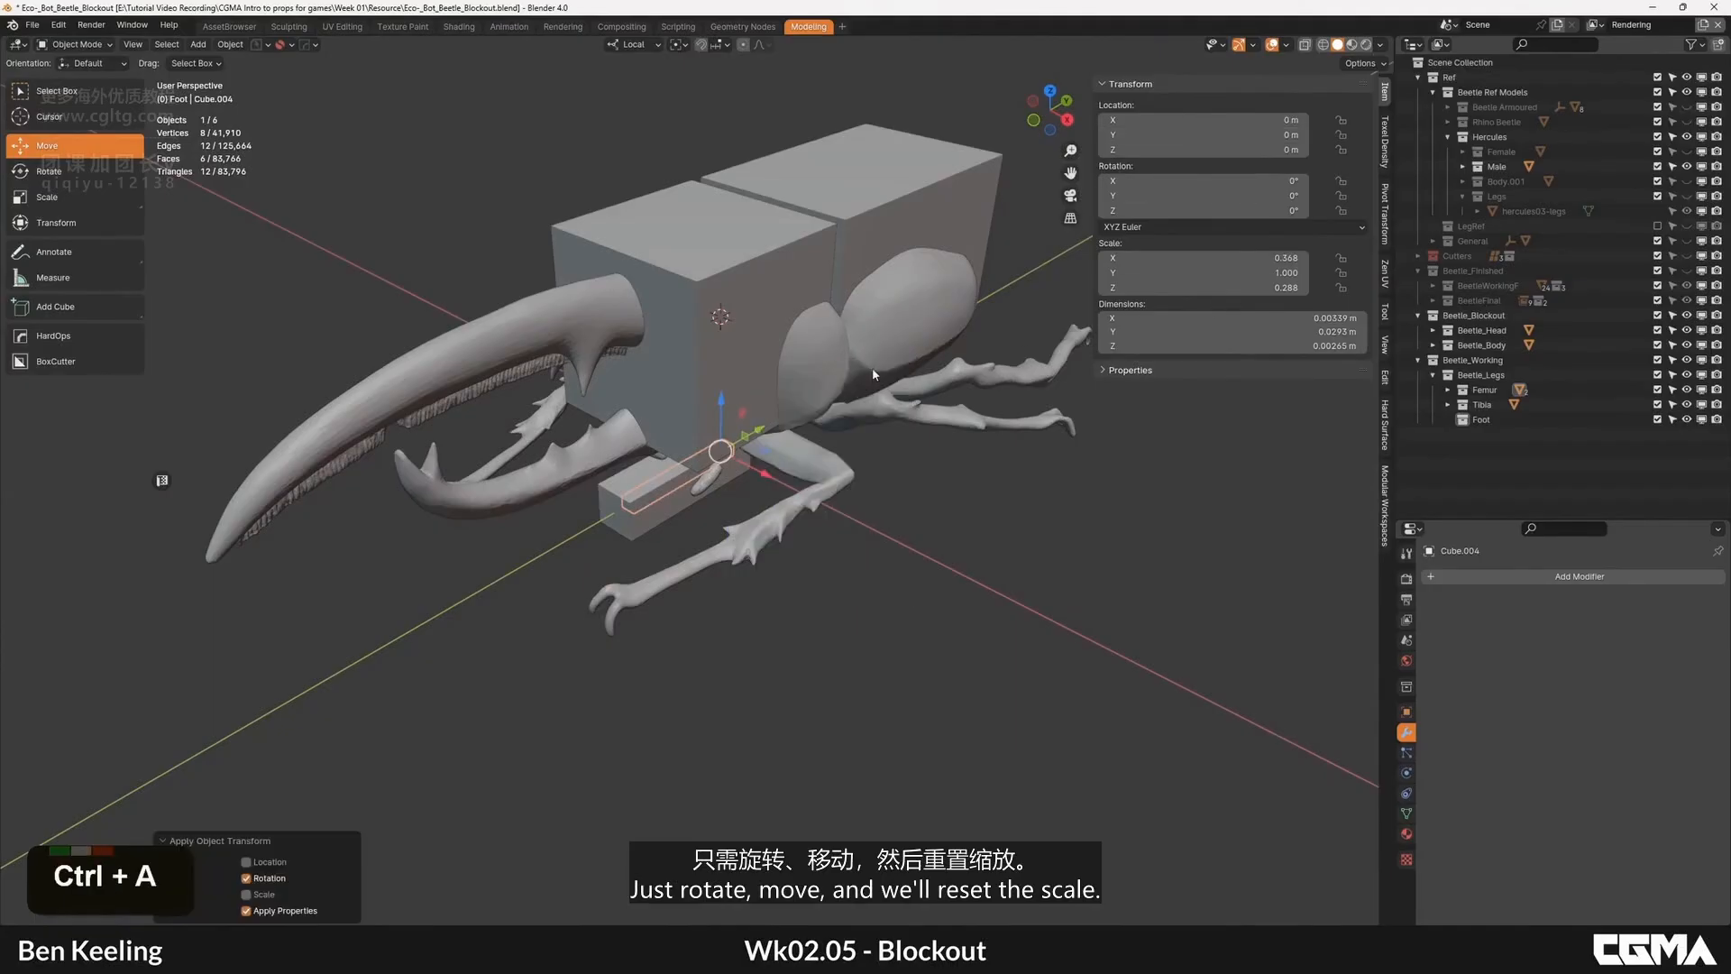
# Step: Place the foot block in the Foot collection and collapse the Femur and Foot collections
pyautogui.keyDown('alt'); pyautogui.middleClick(872, 366); pyautogui.keyUp('alt')
pyautogui.scroll(6, 873, 366)
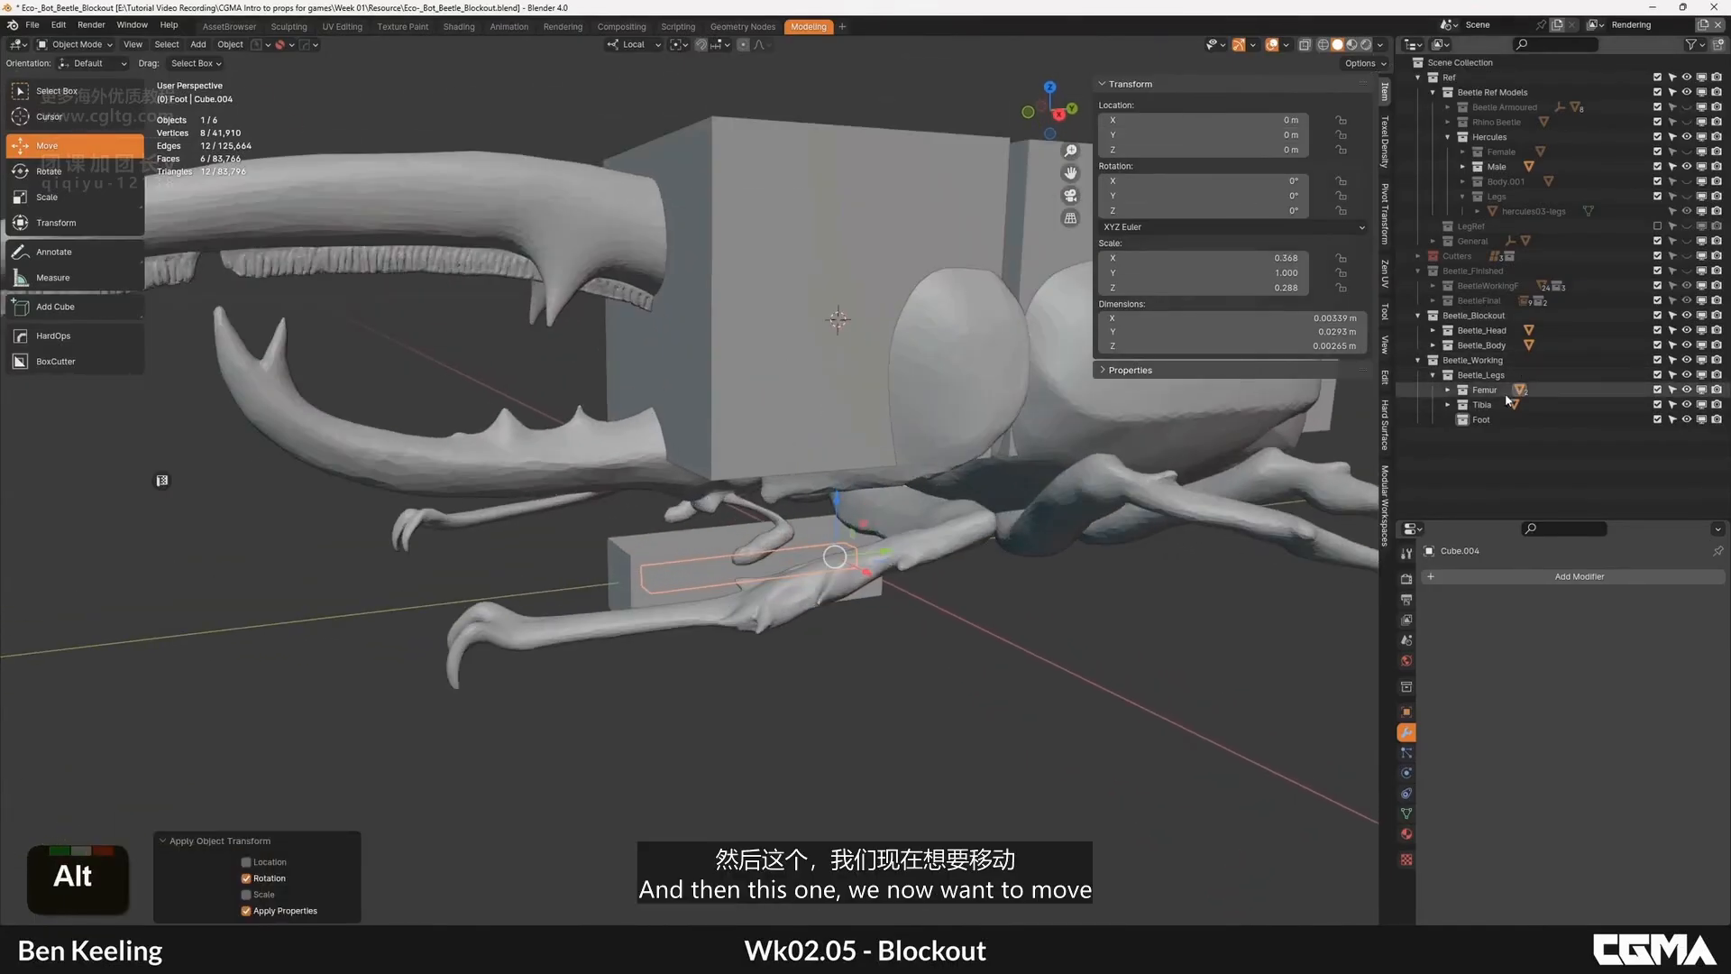
pyautogui.click(1448, 390)
pyautogui.moveTo(1493, 420); pyautogui.dragTo(1479, 449)
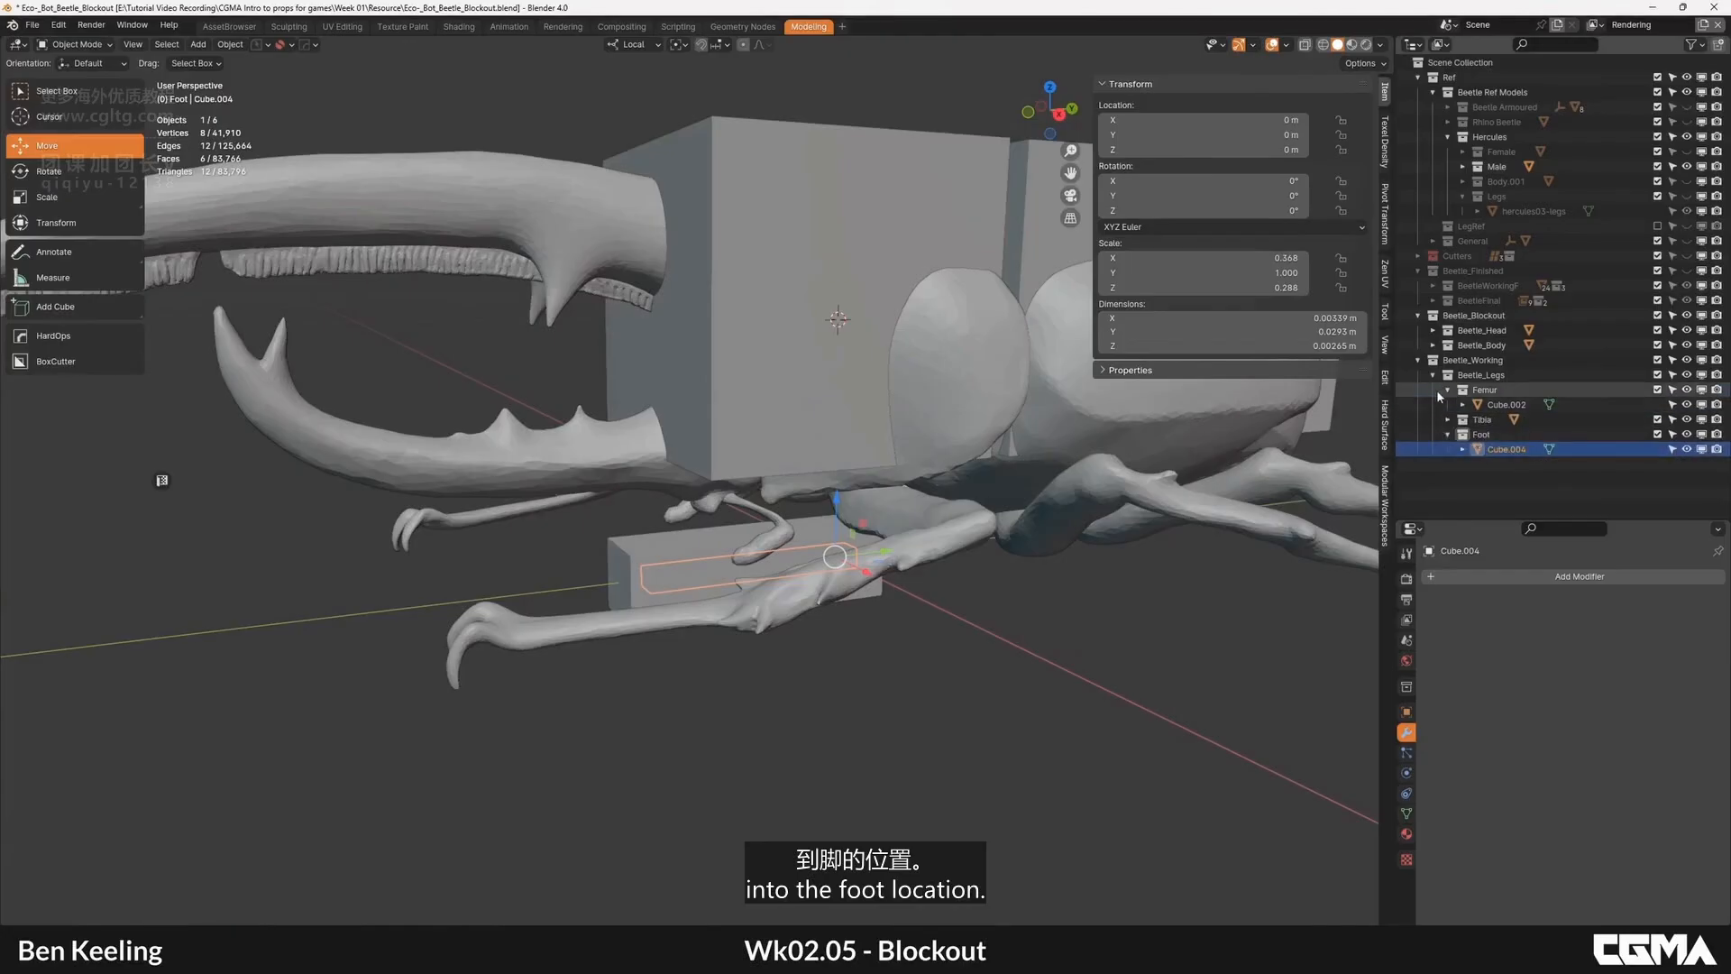
pyautogui.click(1446, 389)
pyautogui.click(1448, 419)
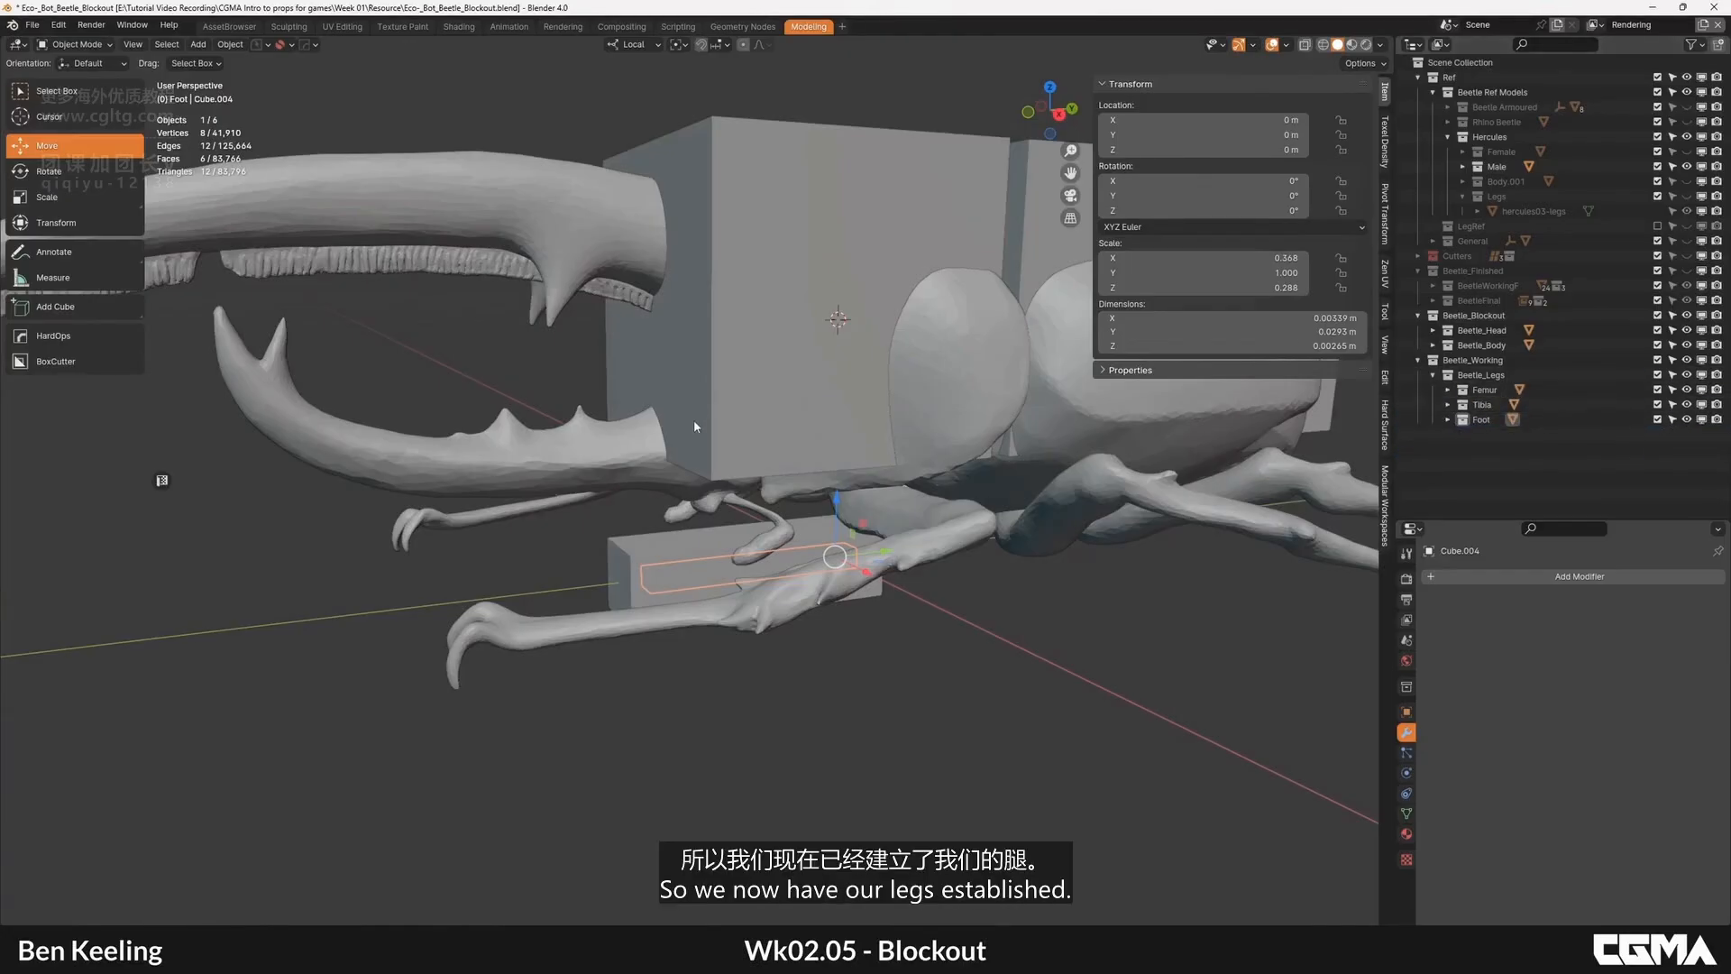
# Step: Hide the Beetle Ref Models collection to leave only the blockout cubes
pyautogui.scroll(-3, 739, 487)
pyautogui.moveTo(748, 487); pyautogui.dragTo(848, 379, button='middle')
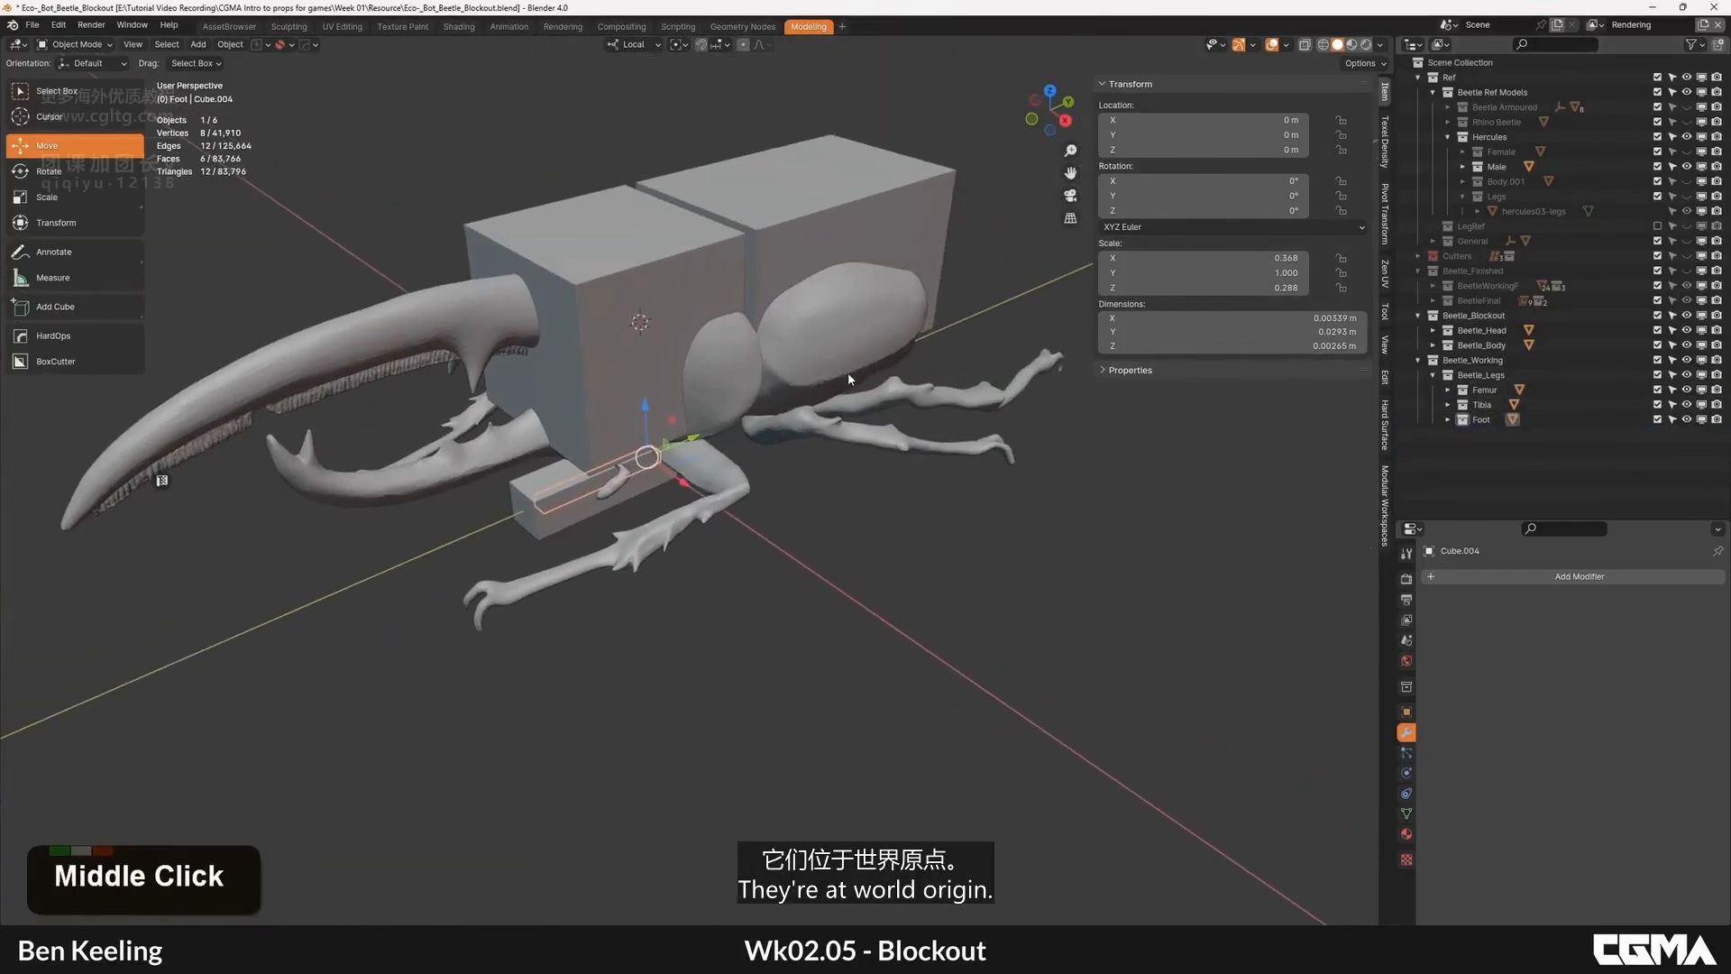
pyautogui.click(1686, 92)
pyautogui.keyDown('alt'); pyautogui.middleClick(657, 516); pyautogui.keyUp('alt')
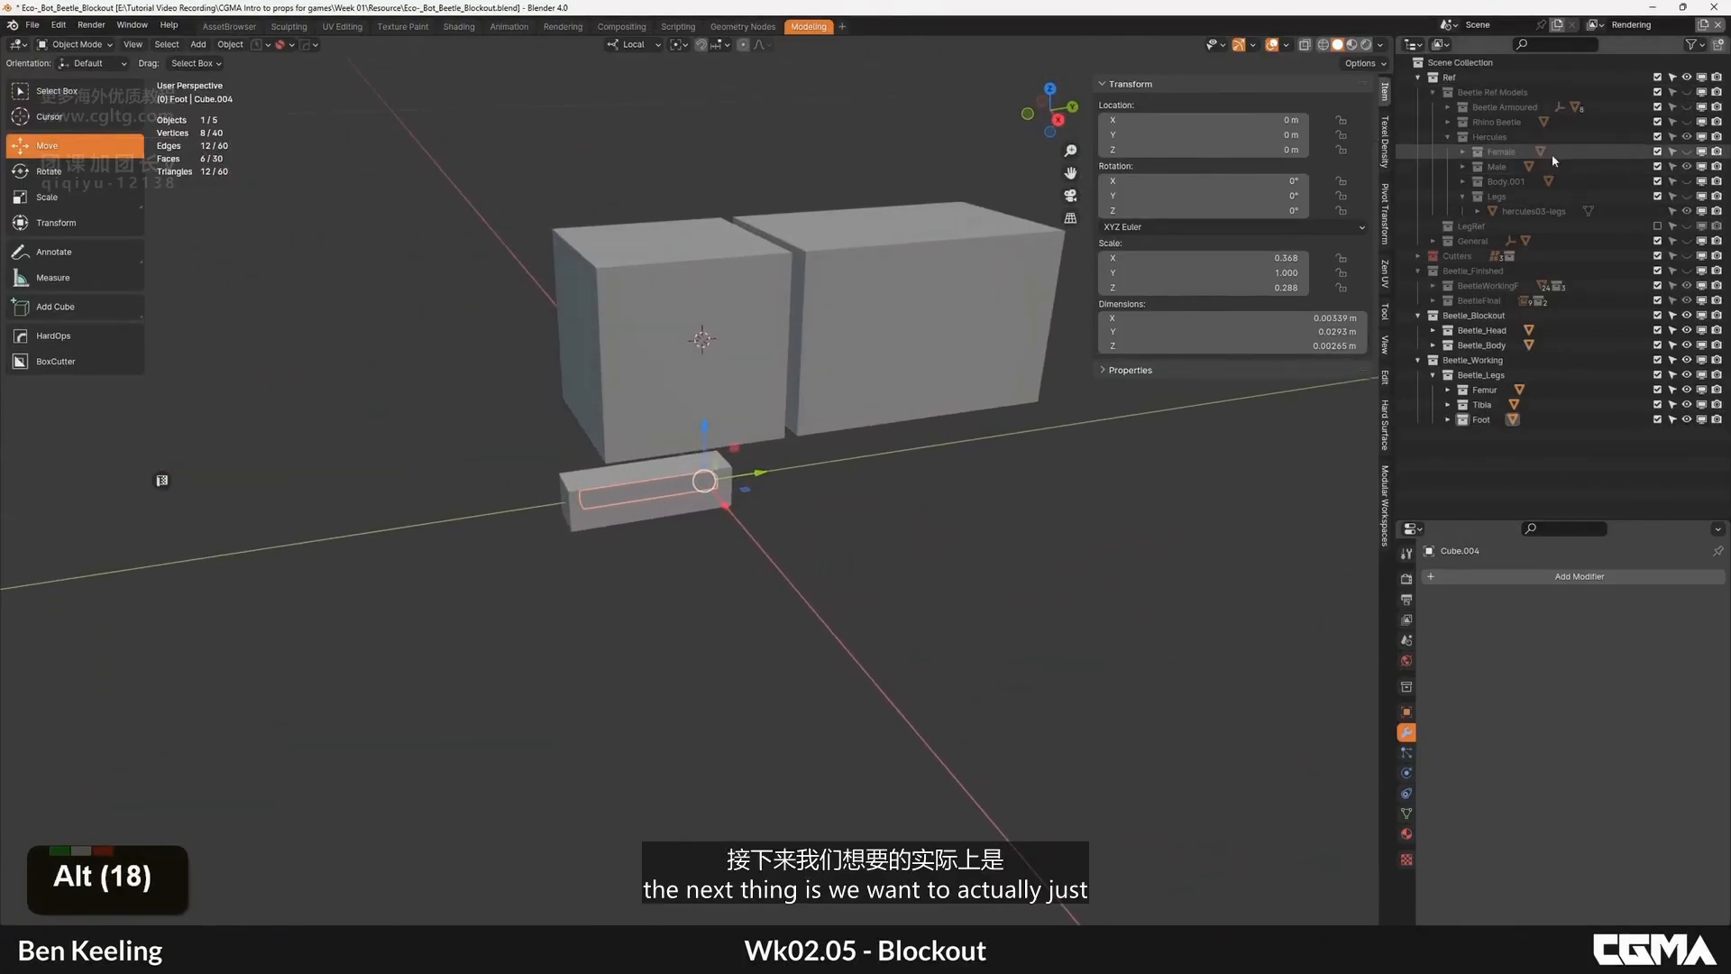
# Step: Create a new collection inside Beetle_Blockout and name it Beetle_LegsB
pyautogui.click(1420, 348)
pyautogui.click(1418, 359)
pyautogui.rightClick(1474, 316)
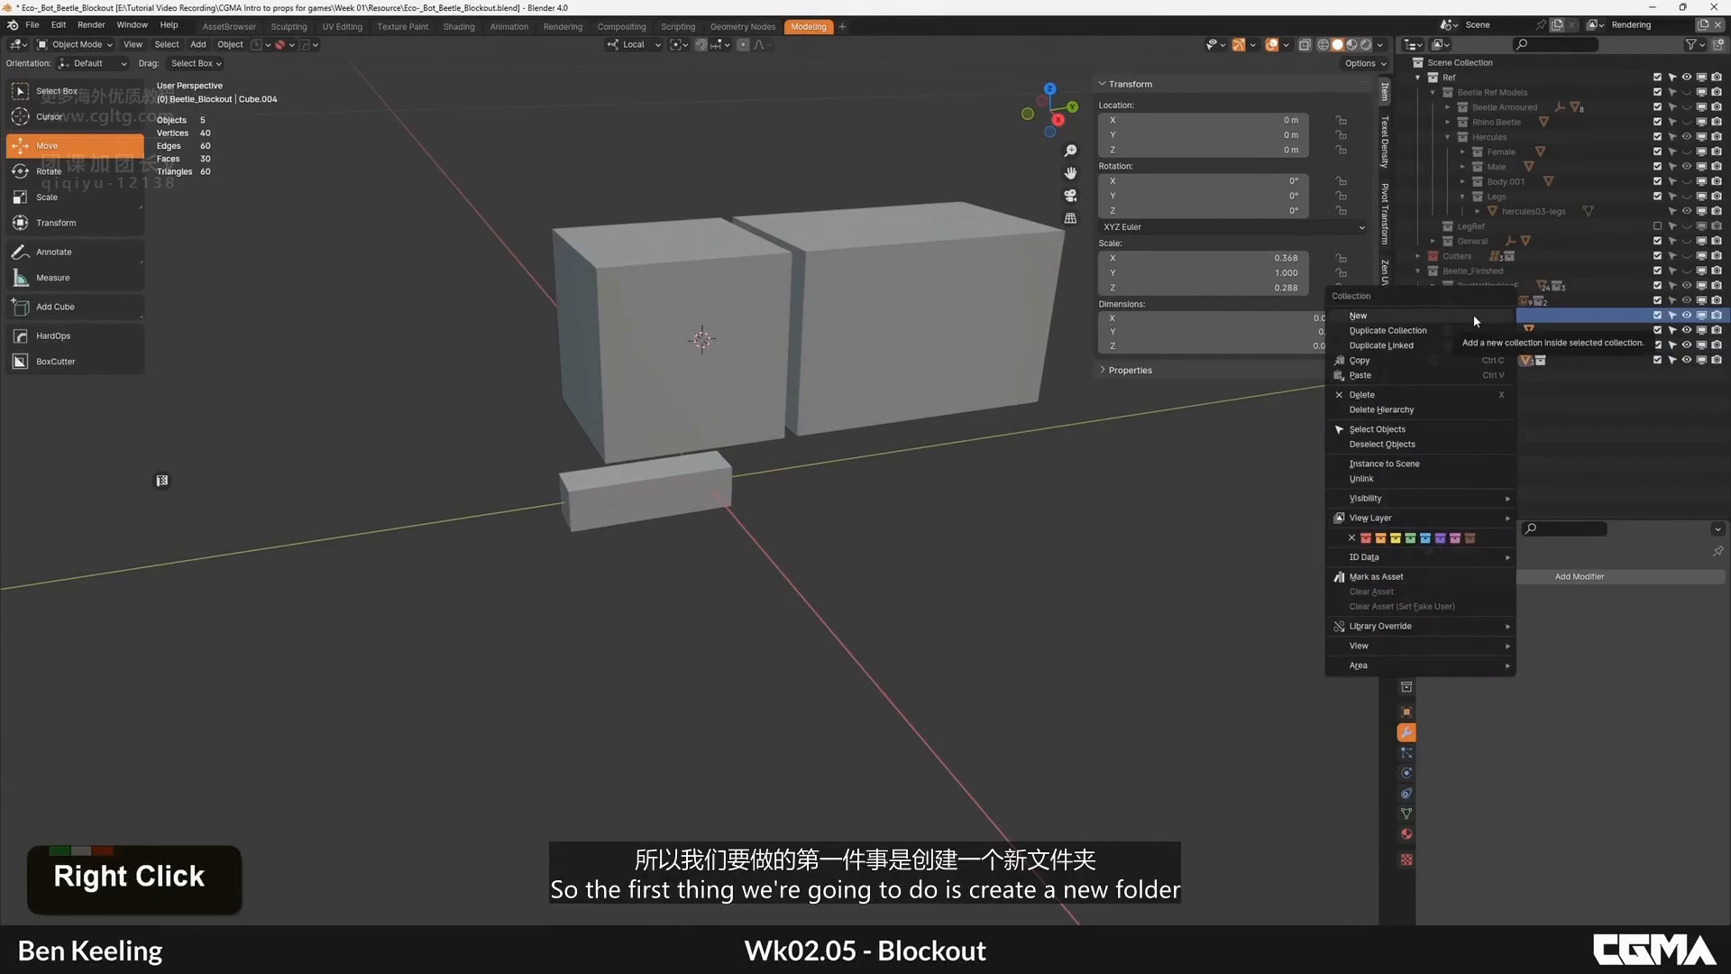
pyautogui.click(1474, 314)
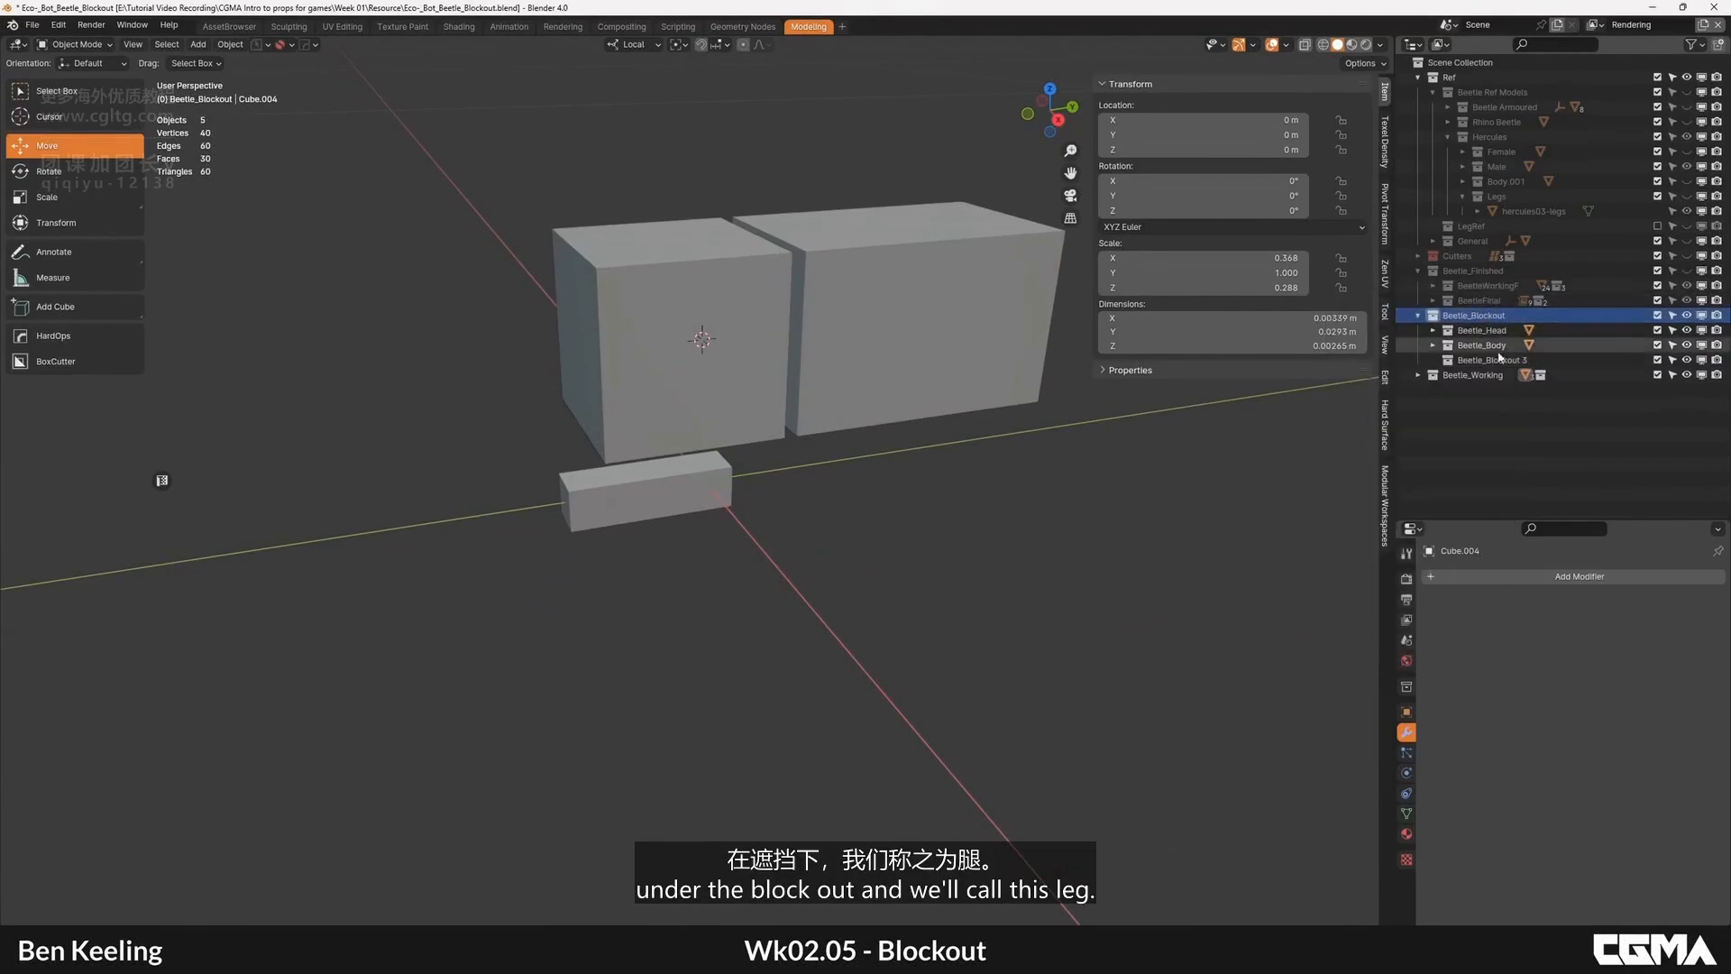
pyautogui.doubleClick(1493, 361)
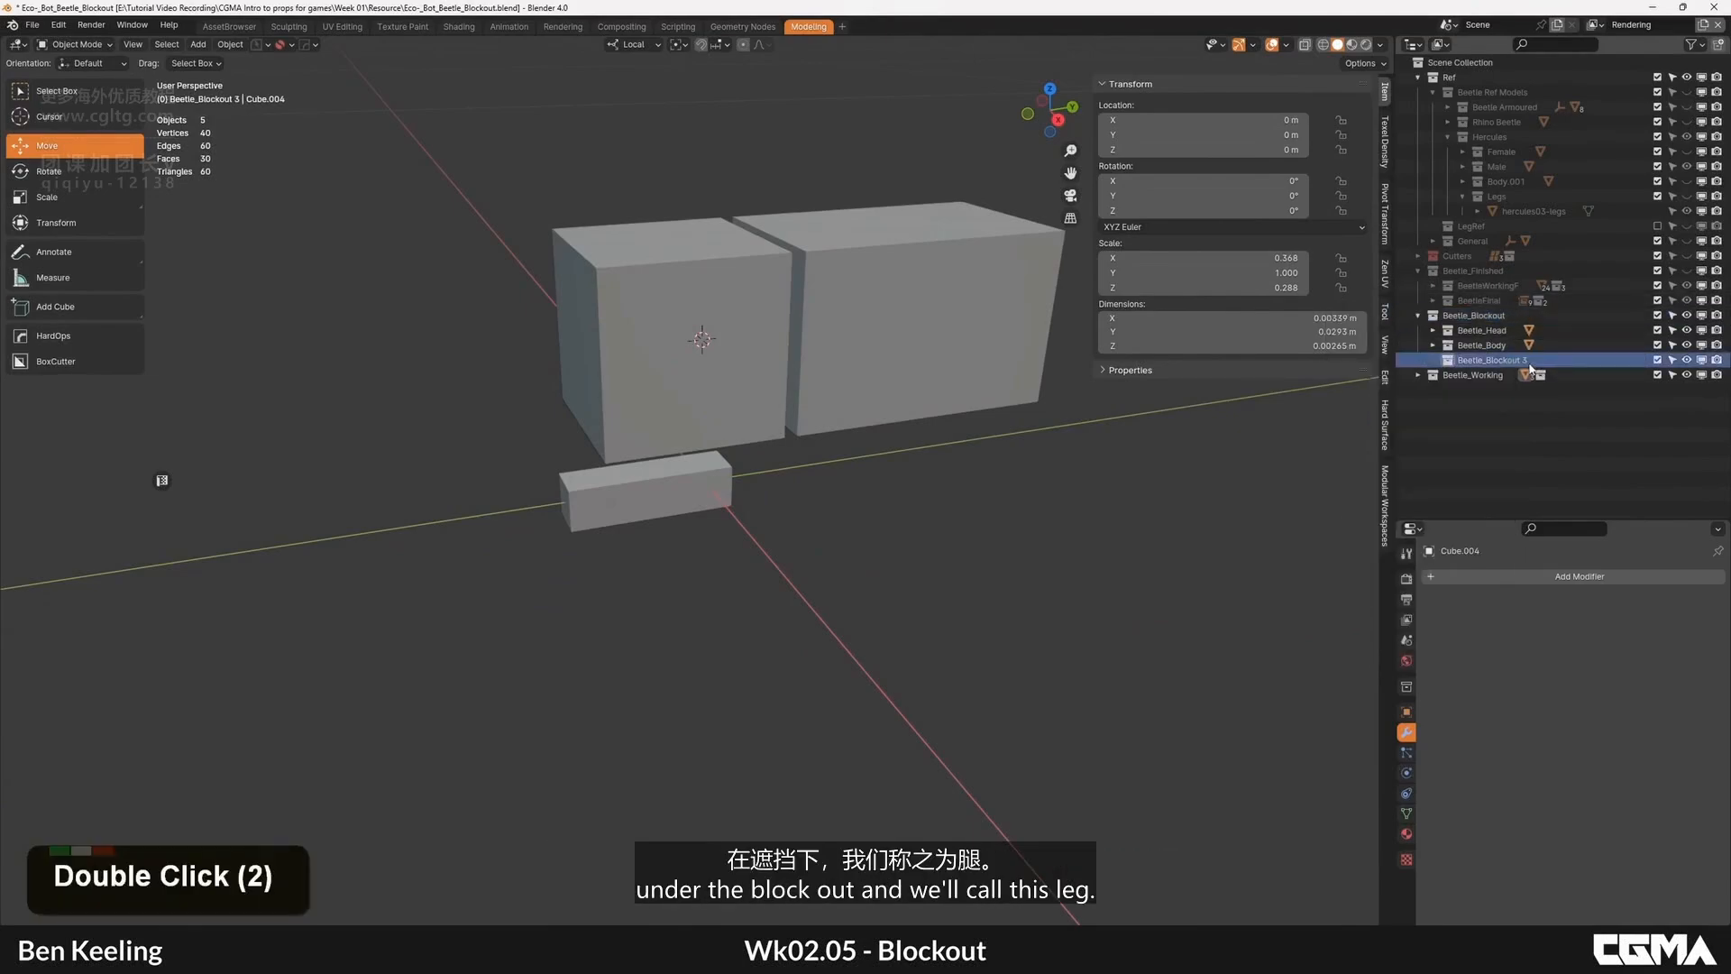
pyautogui.moveTo(1482, 362); pyautogui.dragTo(1487, 361)
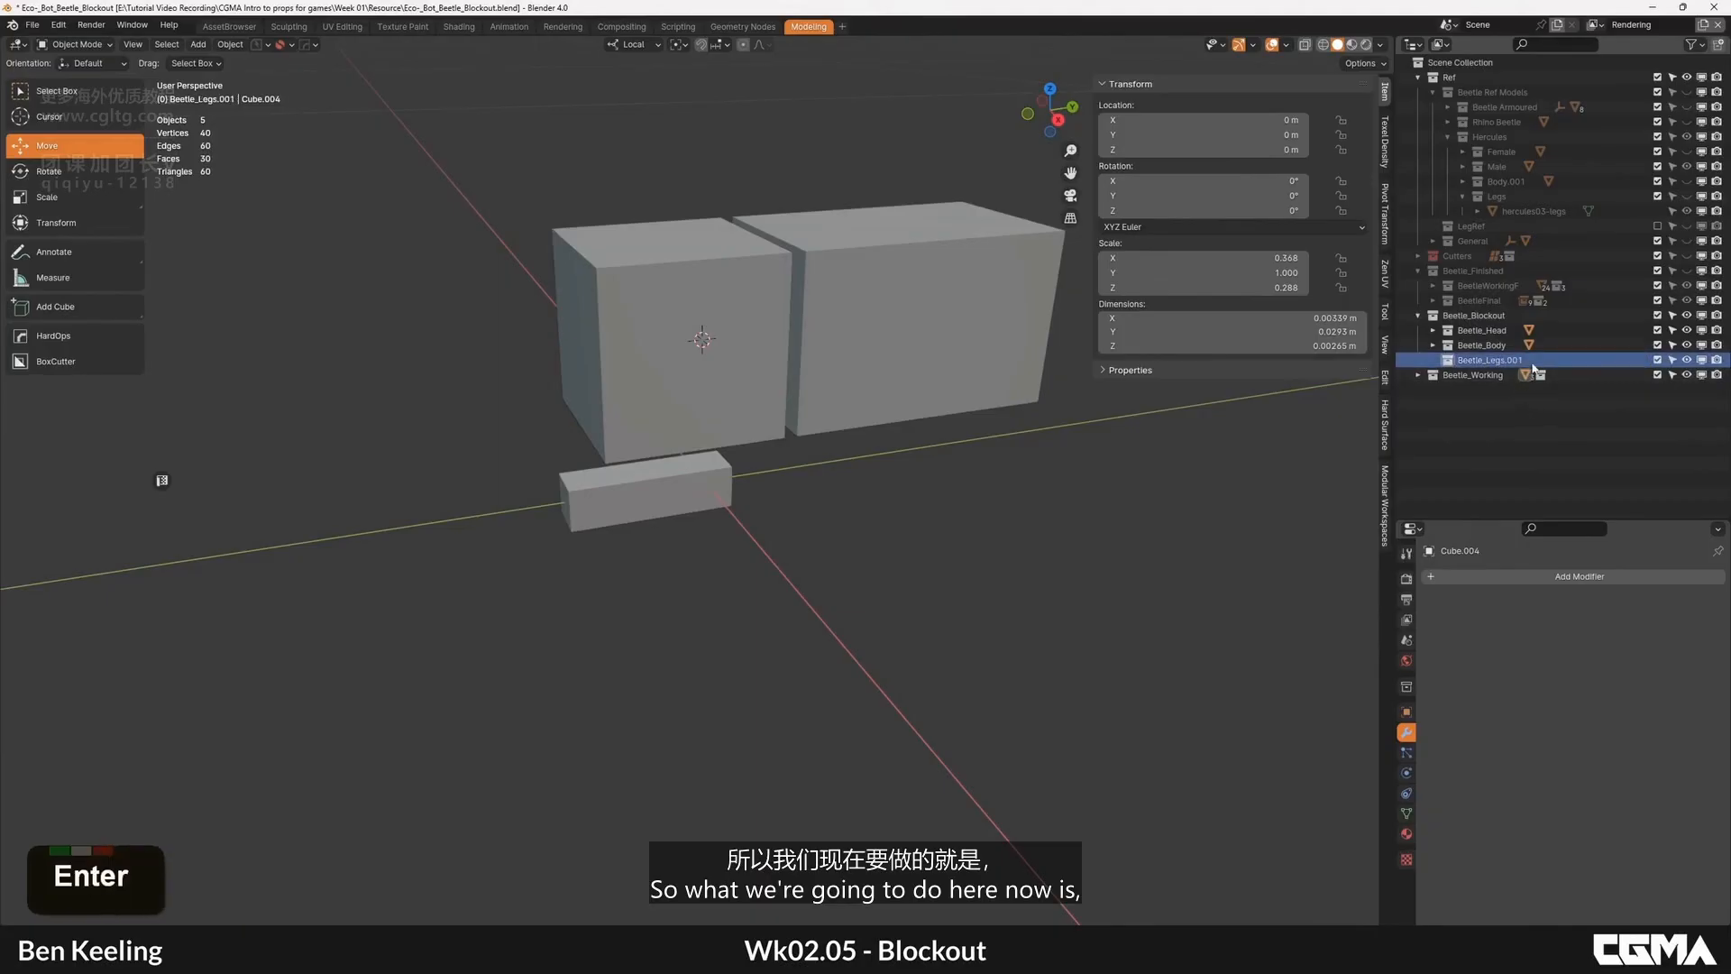
pyautogui.doubleClick(1532, 360)
pyautogui.doubleClick(1531, 361)
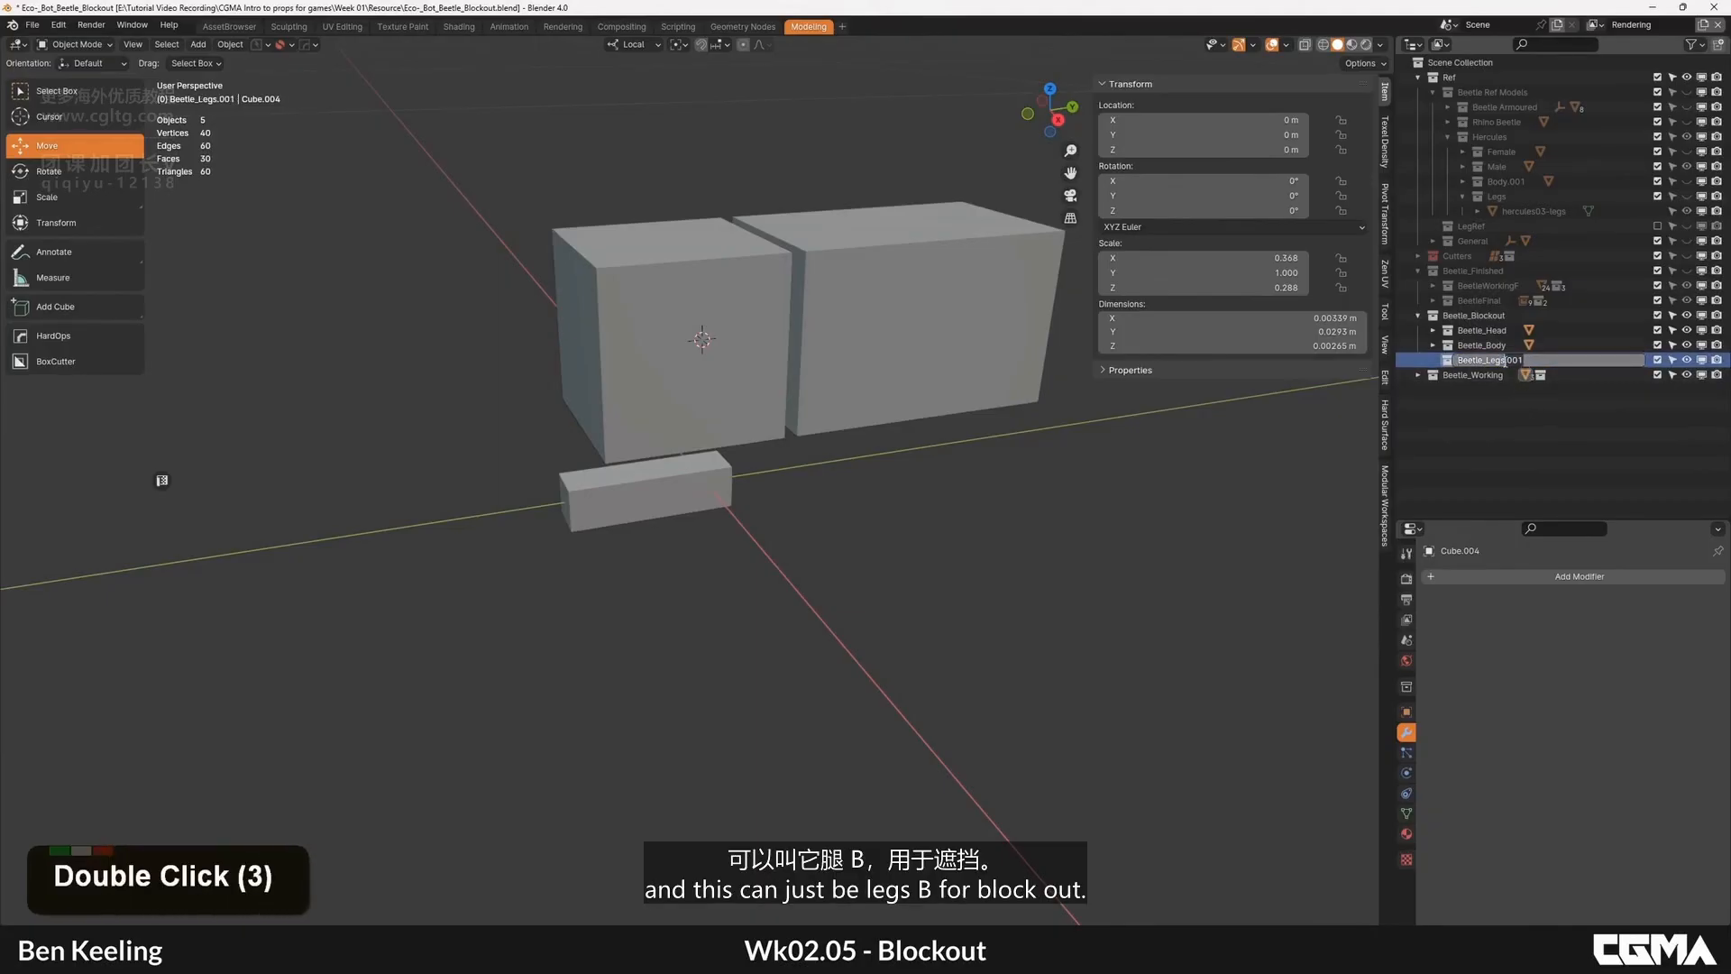
pyautogui.write('B')
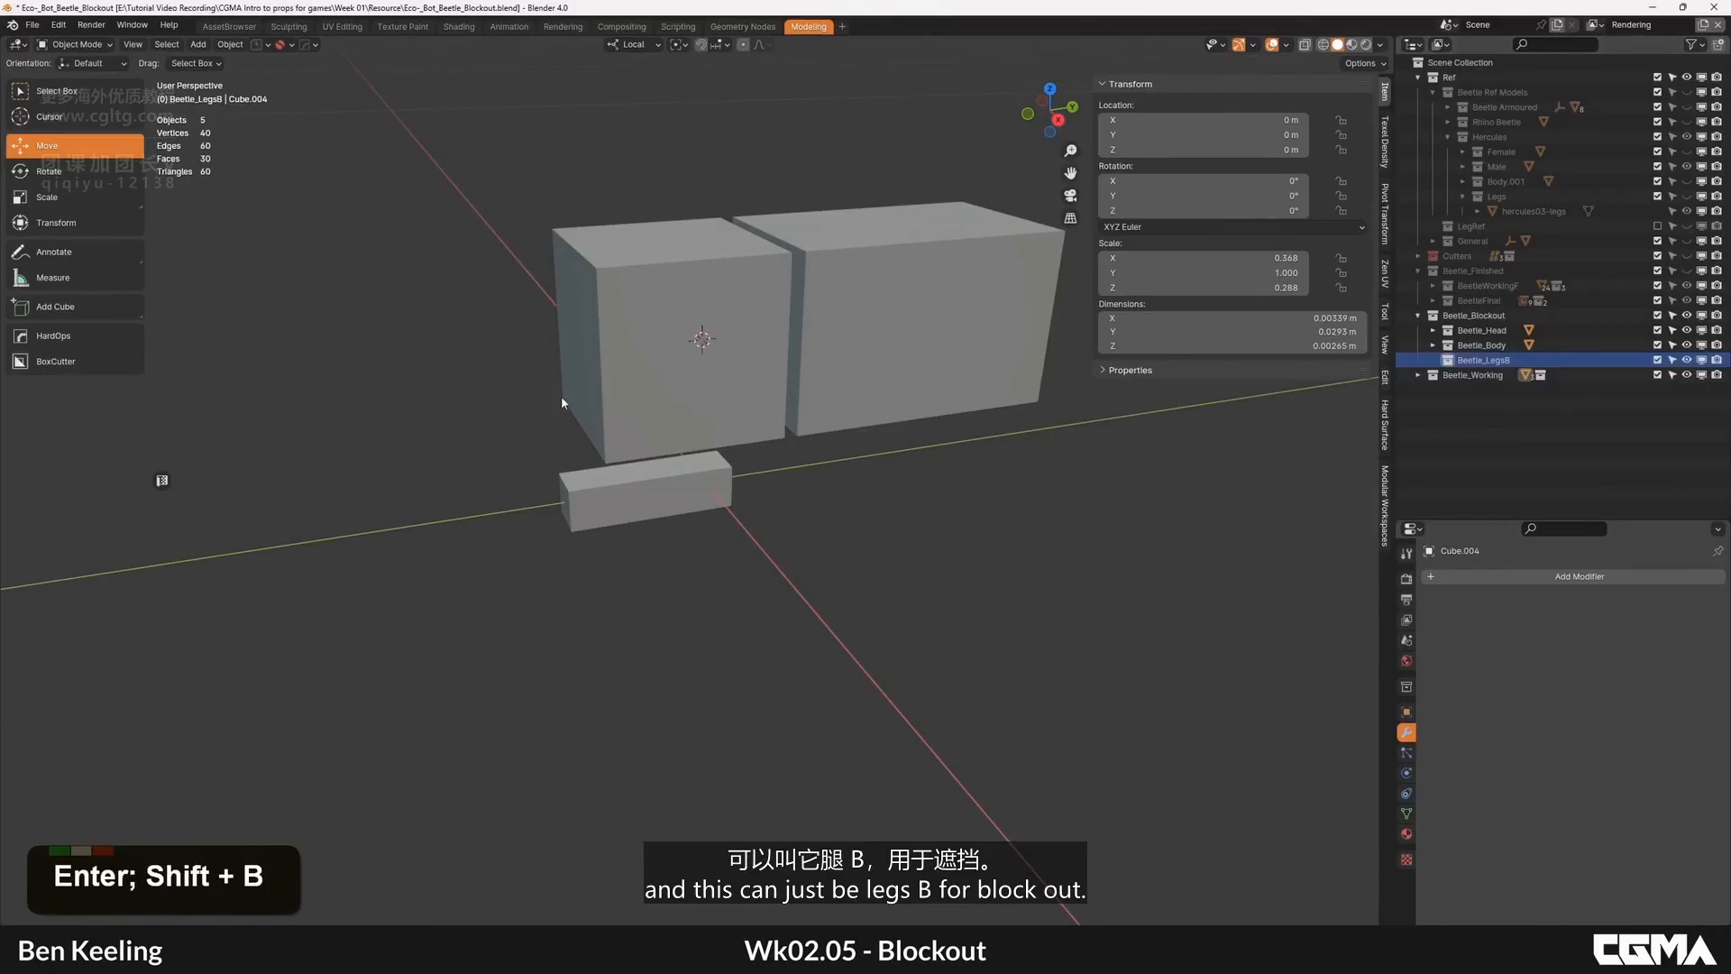
# Step: Select the femur block and examine the overlapping leg blocks at the world origin
pyautogui.keyDown('alt'); pyautogui.middleClick(668, 480); pyautogui.keyUp('alt')
pyautogui.moveTo(562, 398); pyautogui.dragTo(734, 504, button='middle')
pyautogui.scroll(2, 669, 480)
pyautogui.keyDown('alt'); pyautogui.middleClick(734, 504); pyautogui.keyUp('alt')
pyautogui.click(732, 504)
pyautogui.scroll(-3, 732, 504)
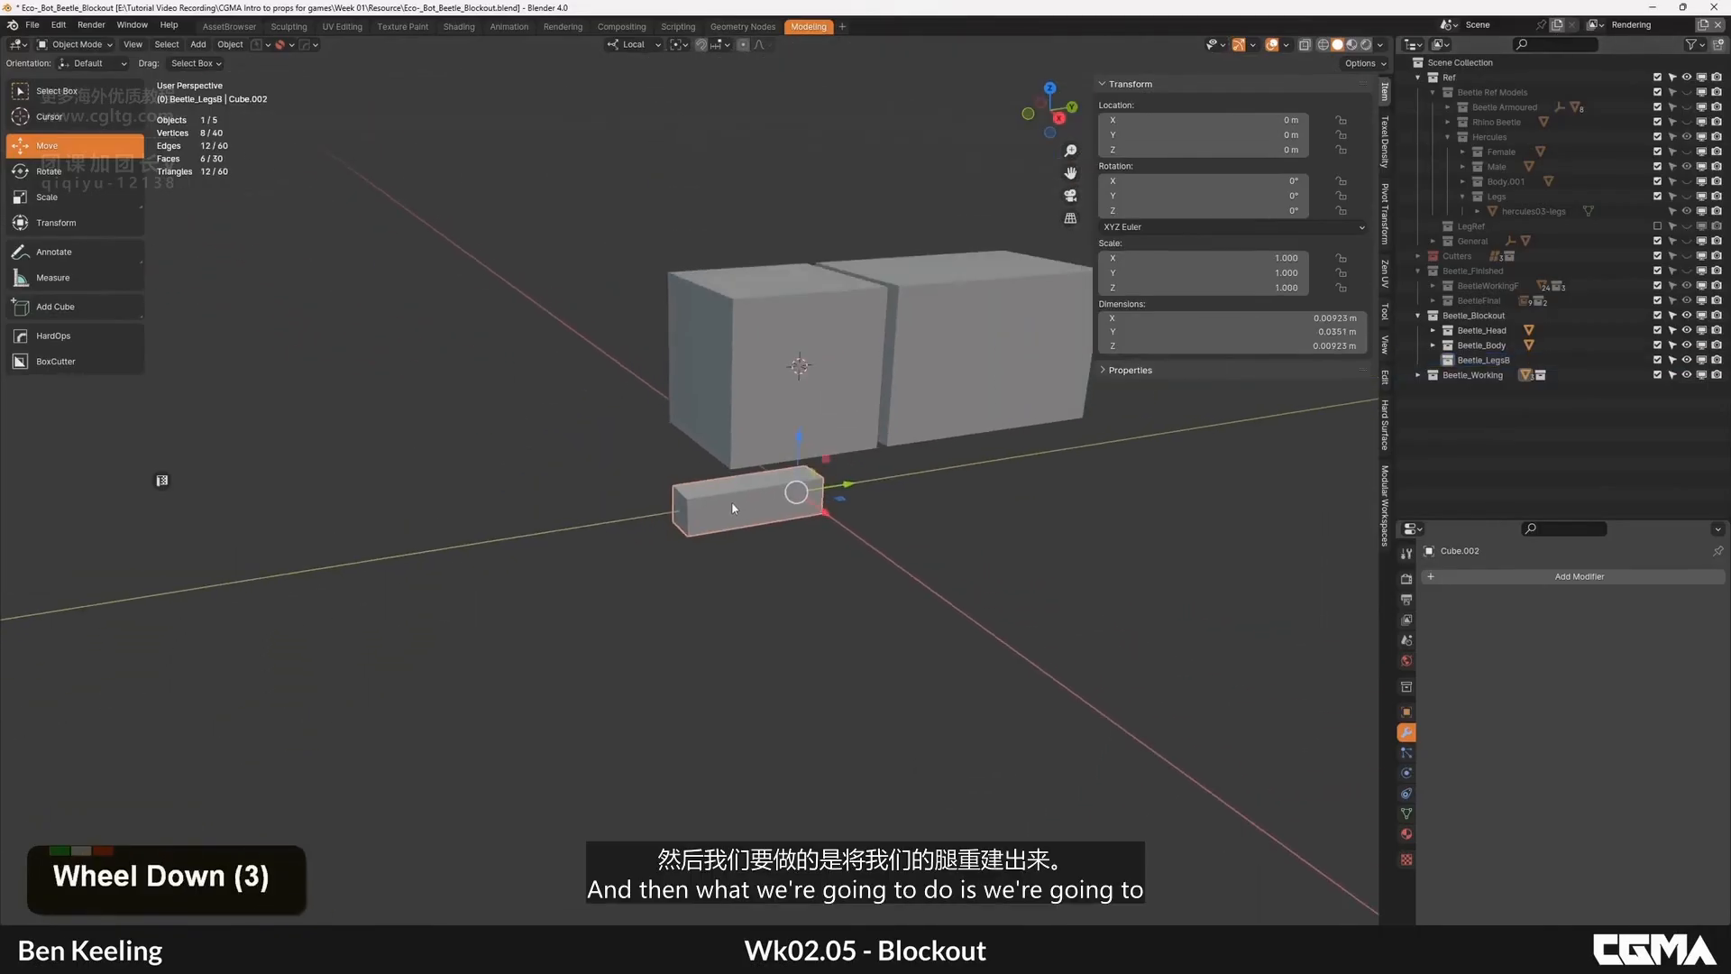
pyautogui.moveTo(863, 579); pyautogui.dragTo(695, 530, button='middle')
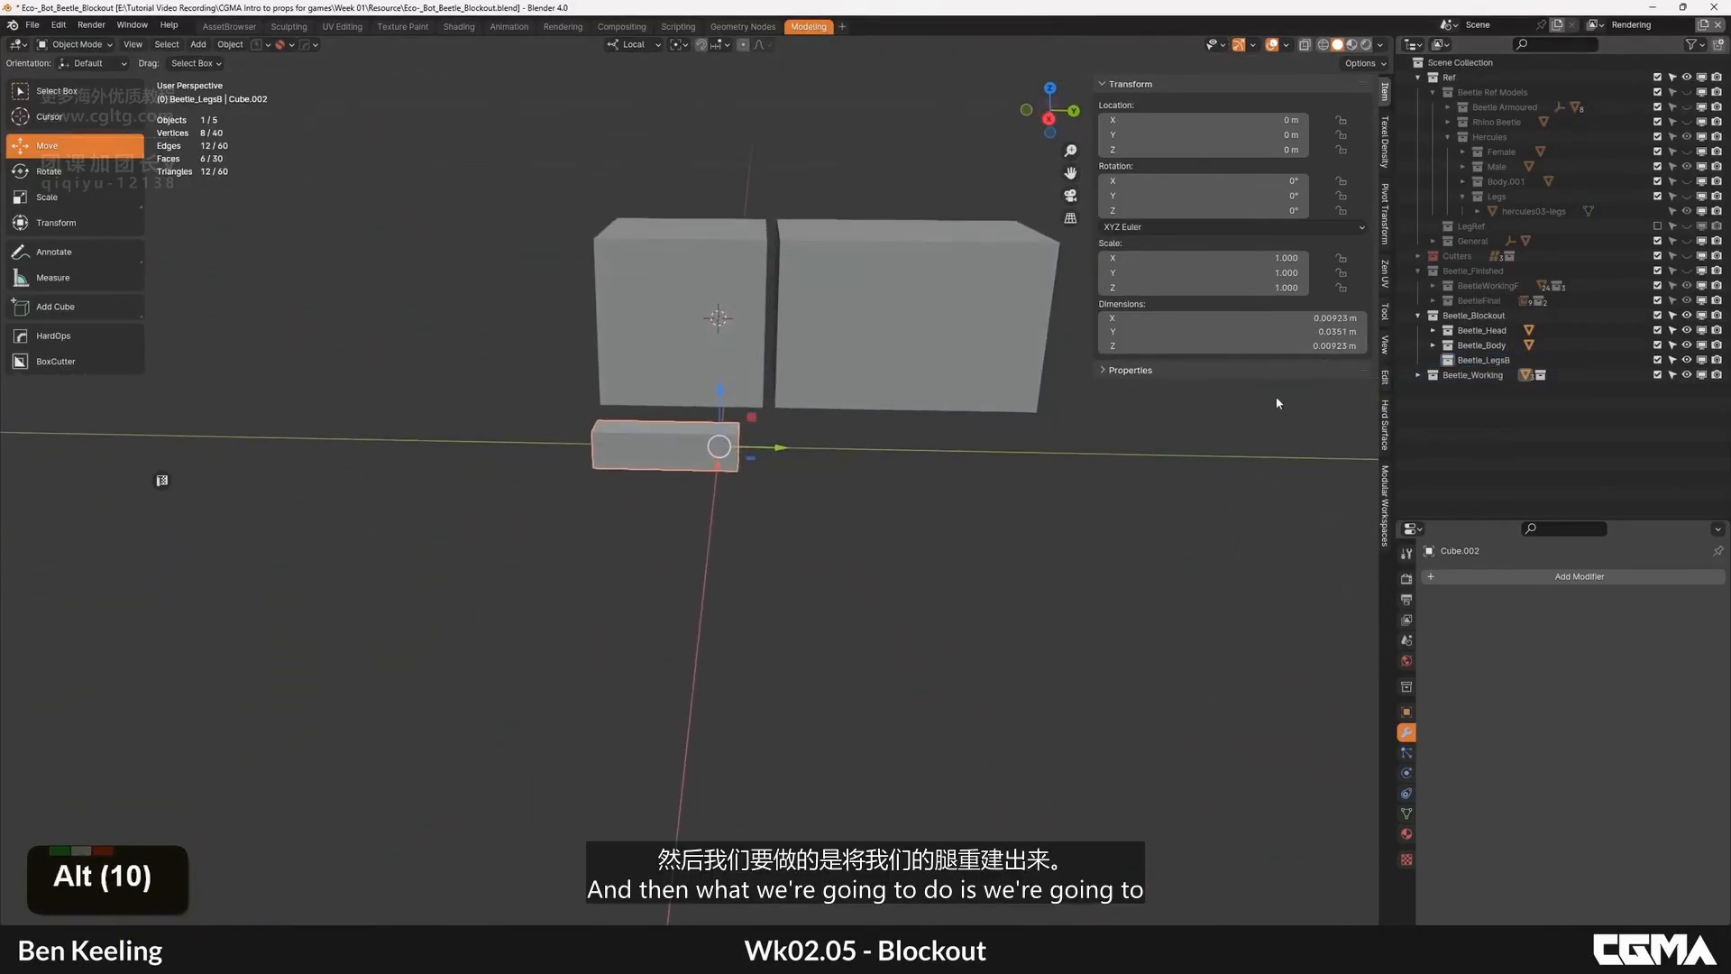
# Step: Hide the Beetle_Working collection that holds the source leg parts
pyautogui.click(1434, 346)
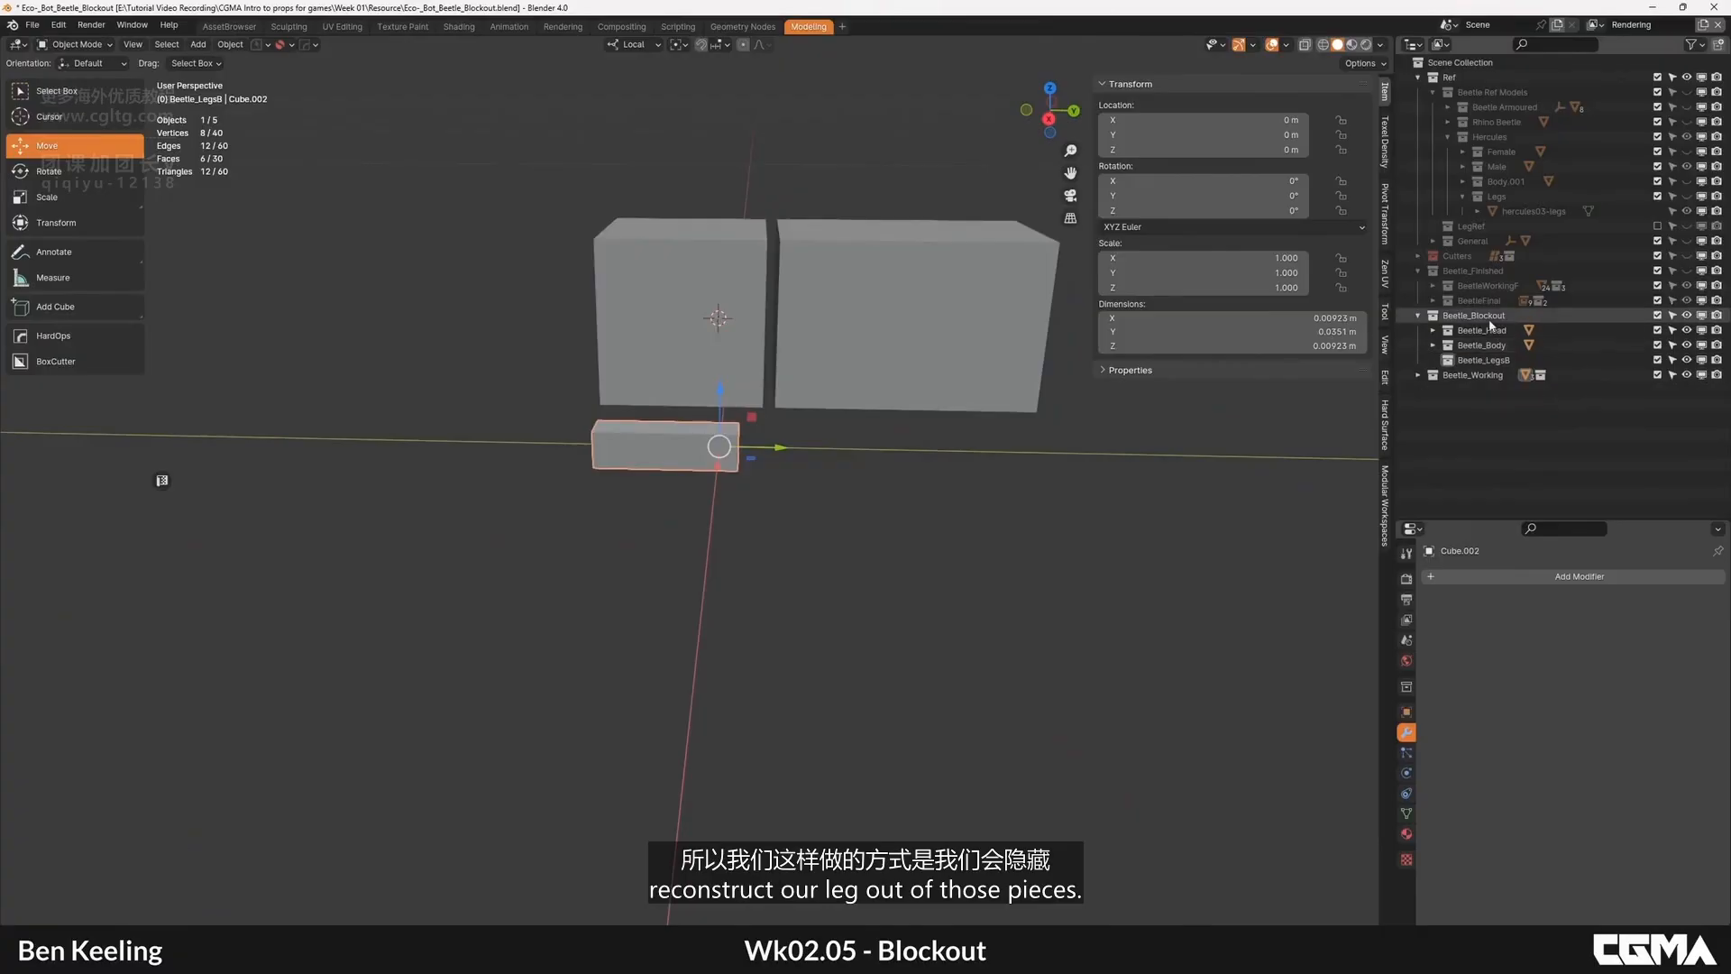
pyautogui.doubleClick(1687, 375)
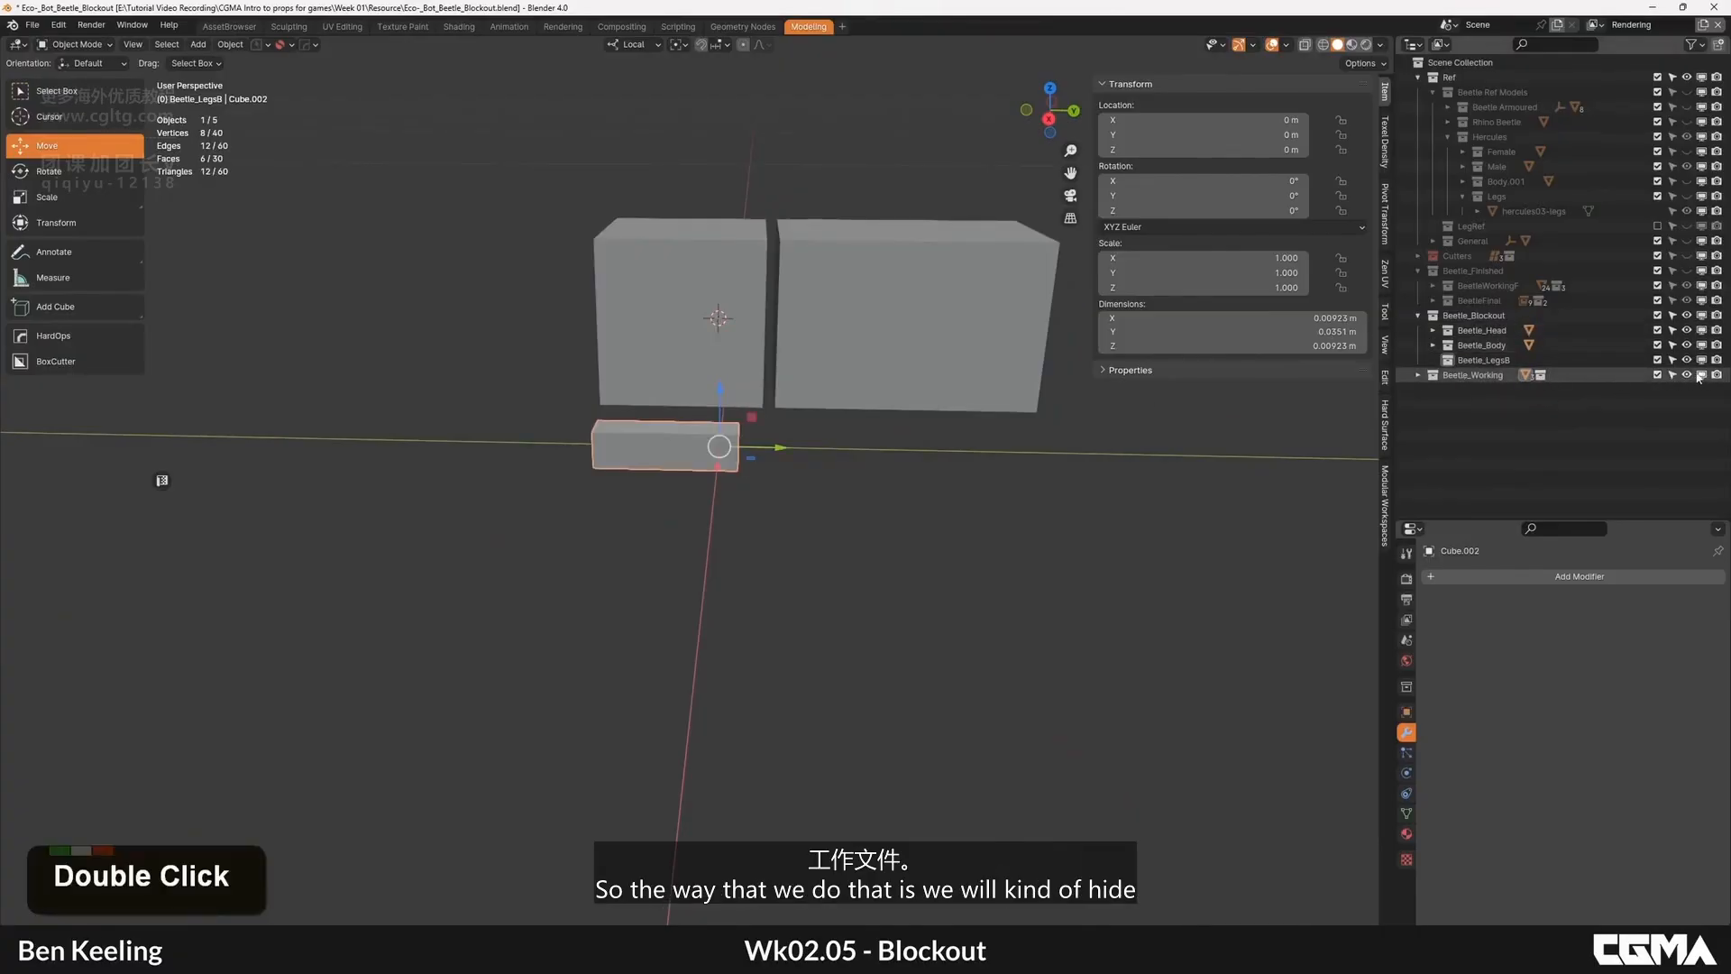
pyautogui.click(1688, 375)
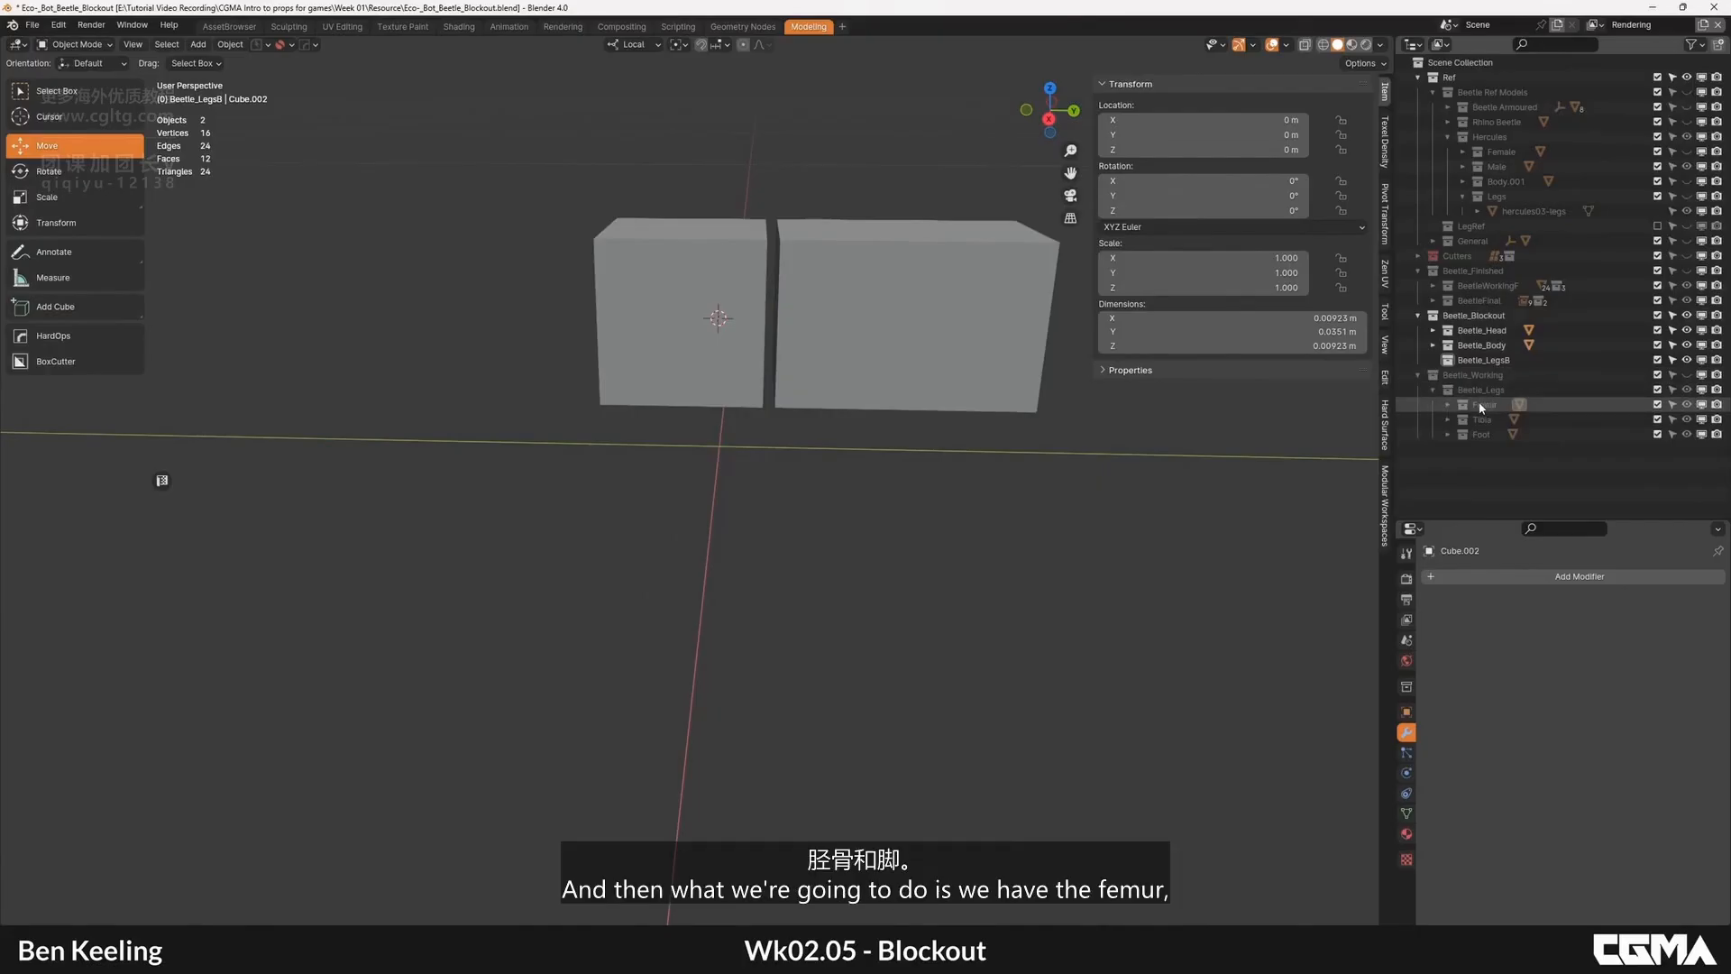
# Step: Make Beetle_LegsB the active collection and show the Beetle Ref Models again in top view
pyautogui.click(1497, 361)
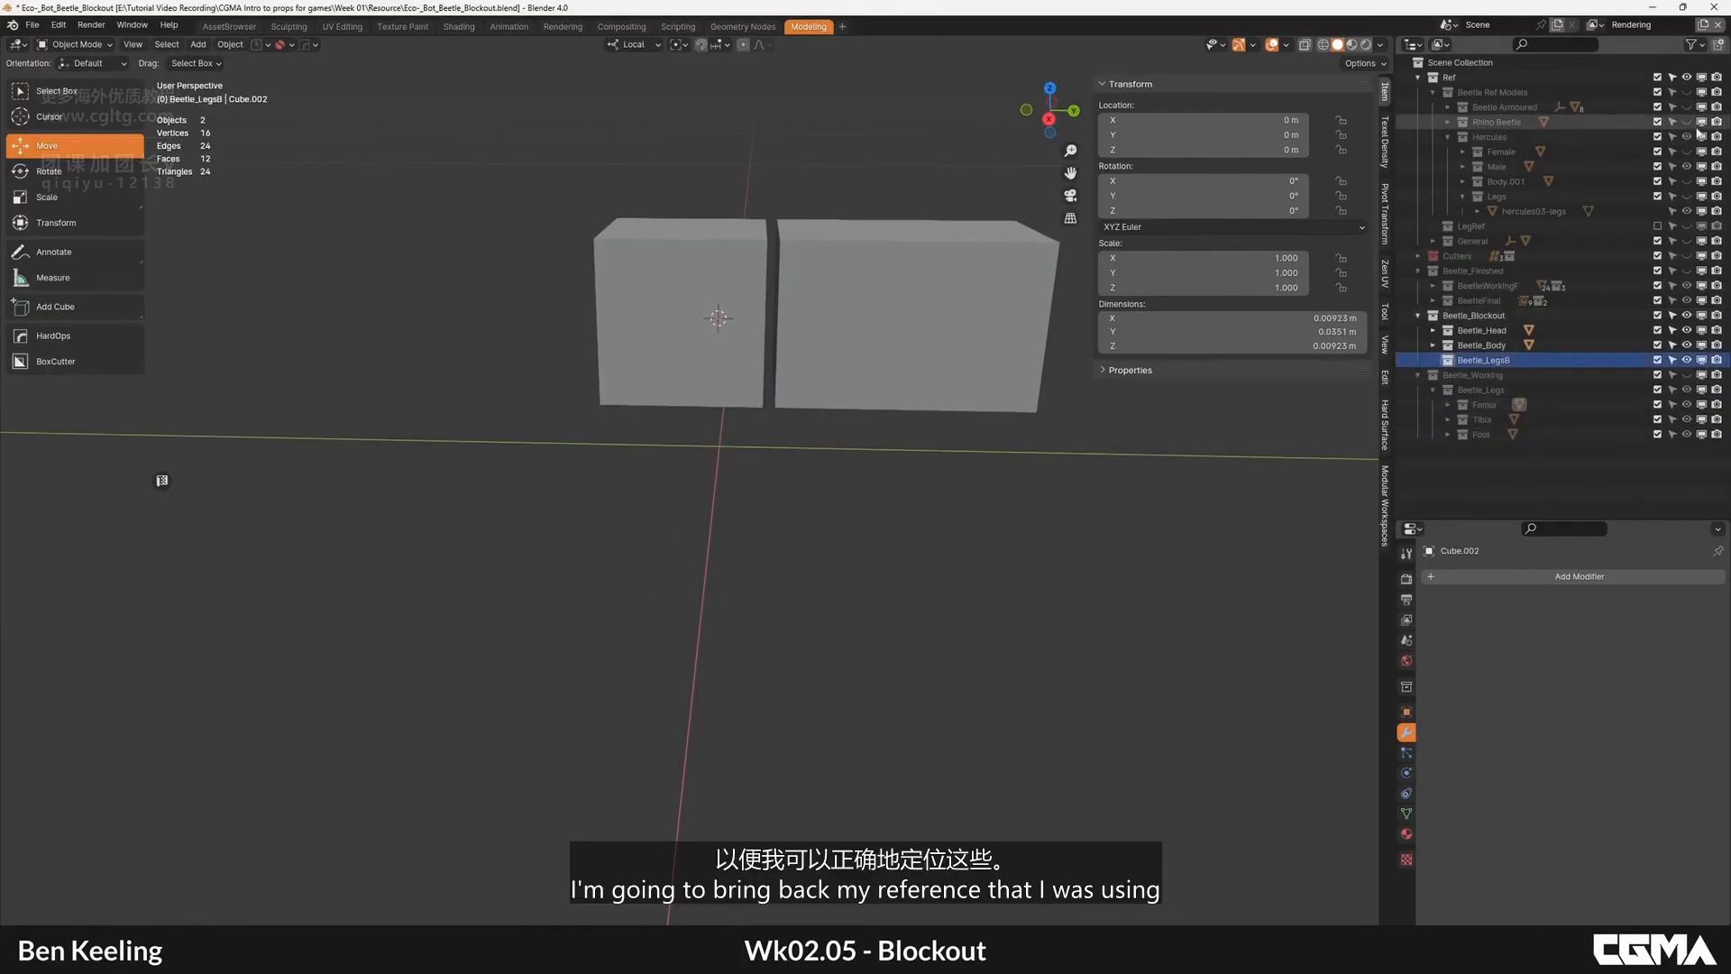
pyautogui.click(1688, 94)
pyautogui.moveTo(568, 484); pyautogui.dragTo(686, 564, button='middle')
pyautogui.keyDown('alt'); pyautogui.moveTo(685, 563); pyautogui.dragTo(785, 545, button='middle'); pyautogui.keyUp('alt')
pyautogui.press('`')
pyautogui.click(783, 482)
pyautogui.keyDown('shift'); pyautogui.moveTo(782, 452); pyautogui.dragTo(820, 444, button='middle'); pyautogui.keyUp('shift')
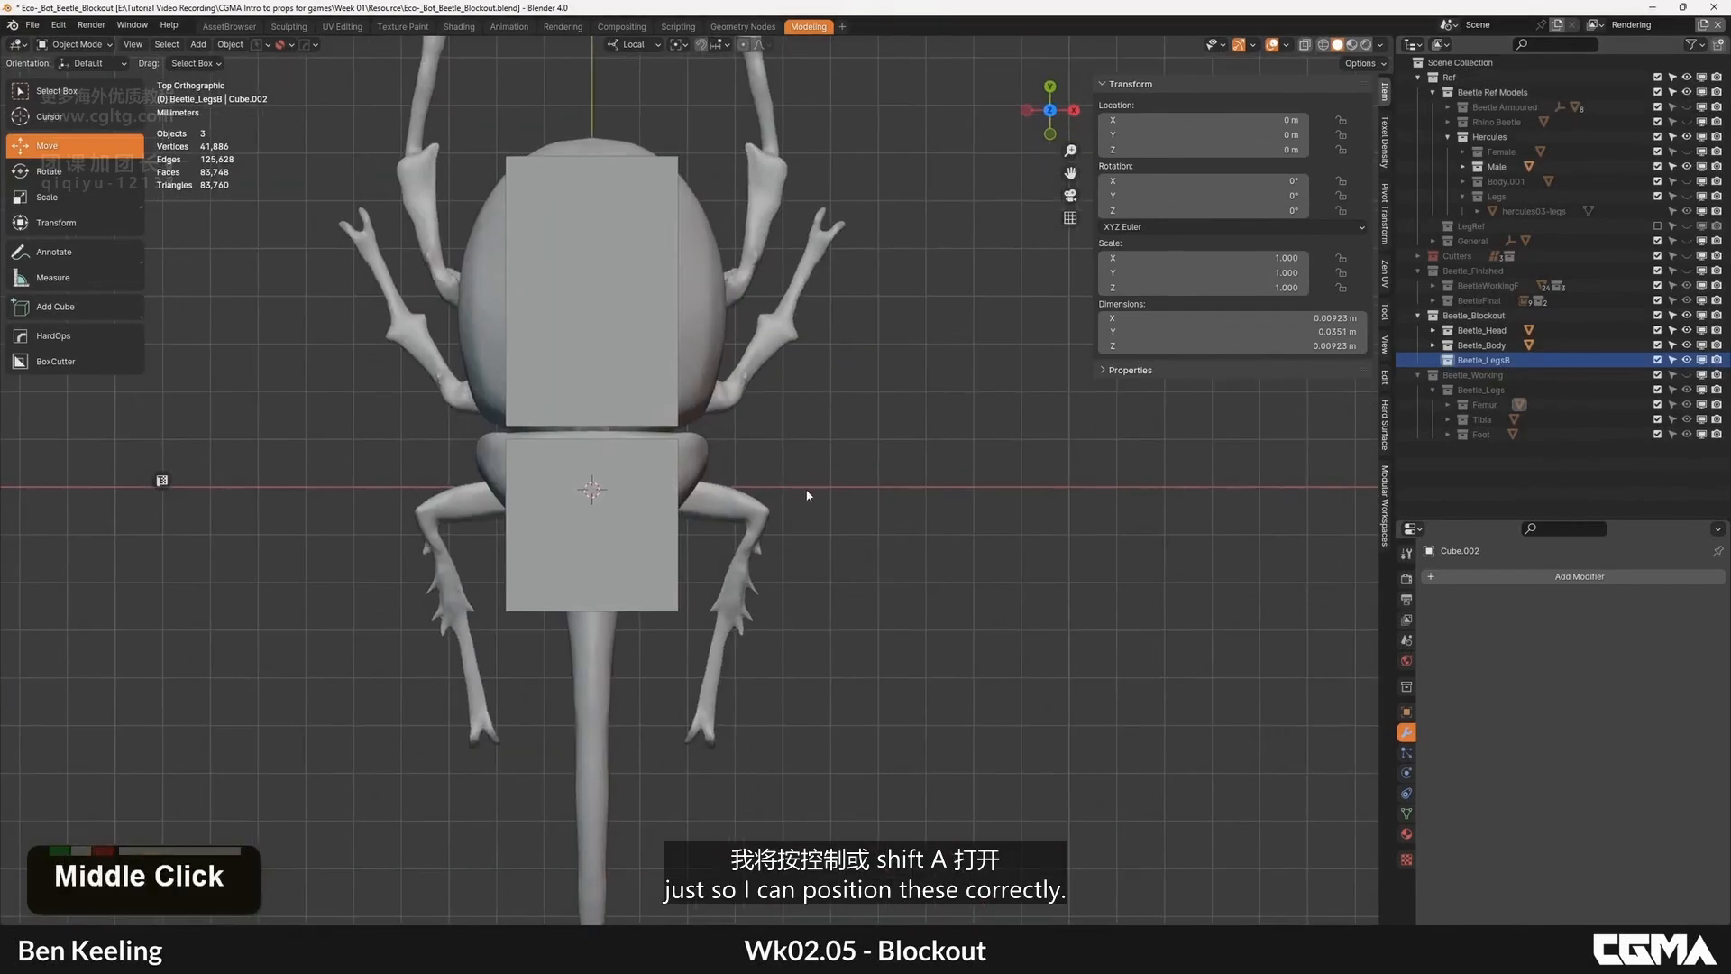
# Step: Add a collection instance of the Femur collection to Beetle_LegsB
pyautogui.hotkey('shift', 'a')
pyautogui.moveTo(803, 489)
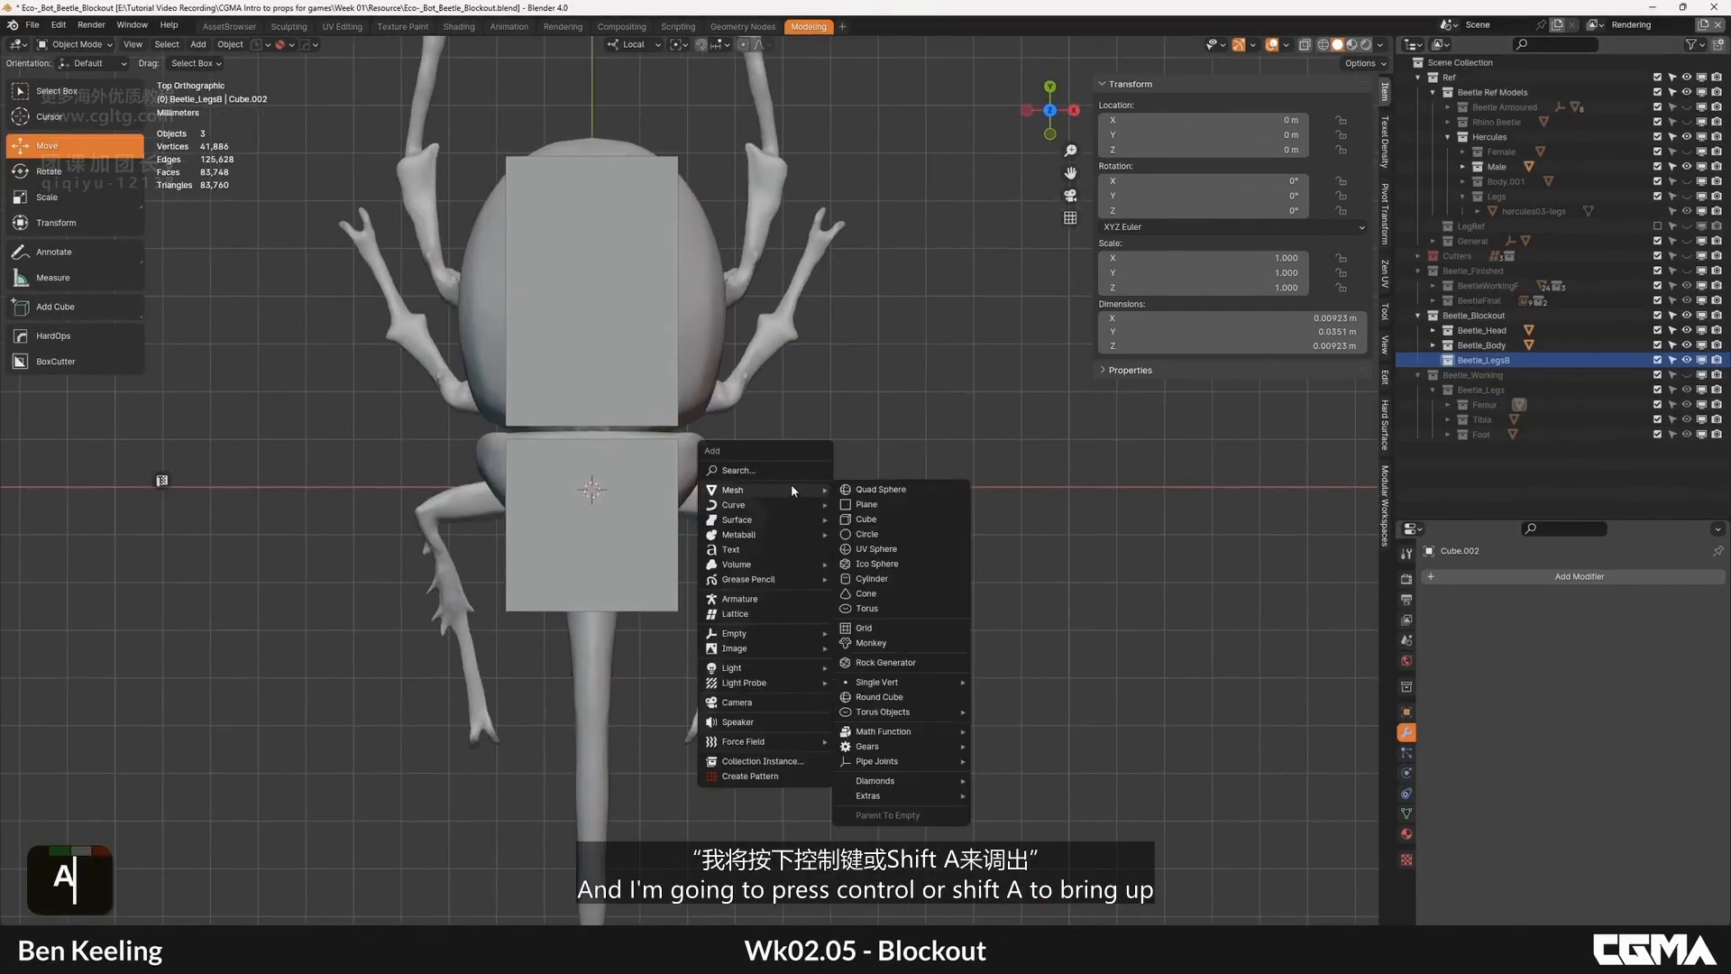
pyautogui.moveTo(771, 691)
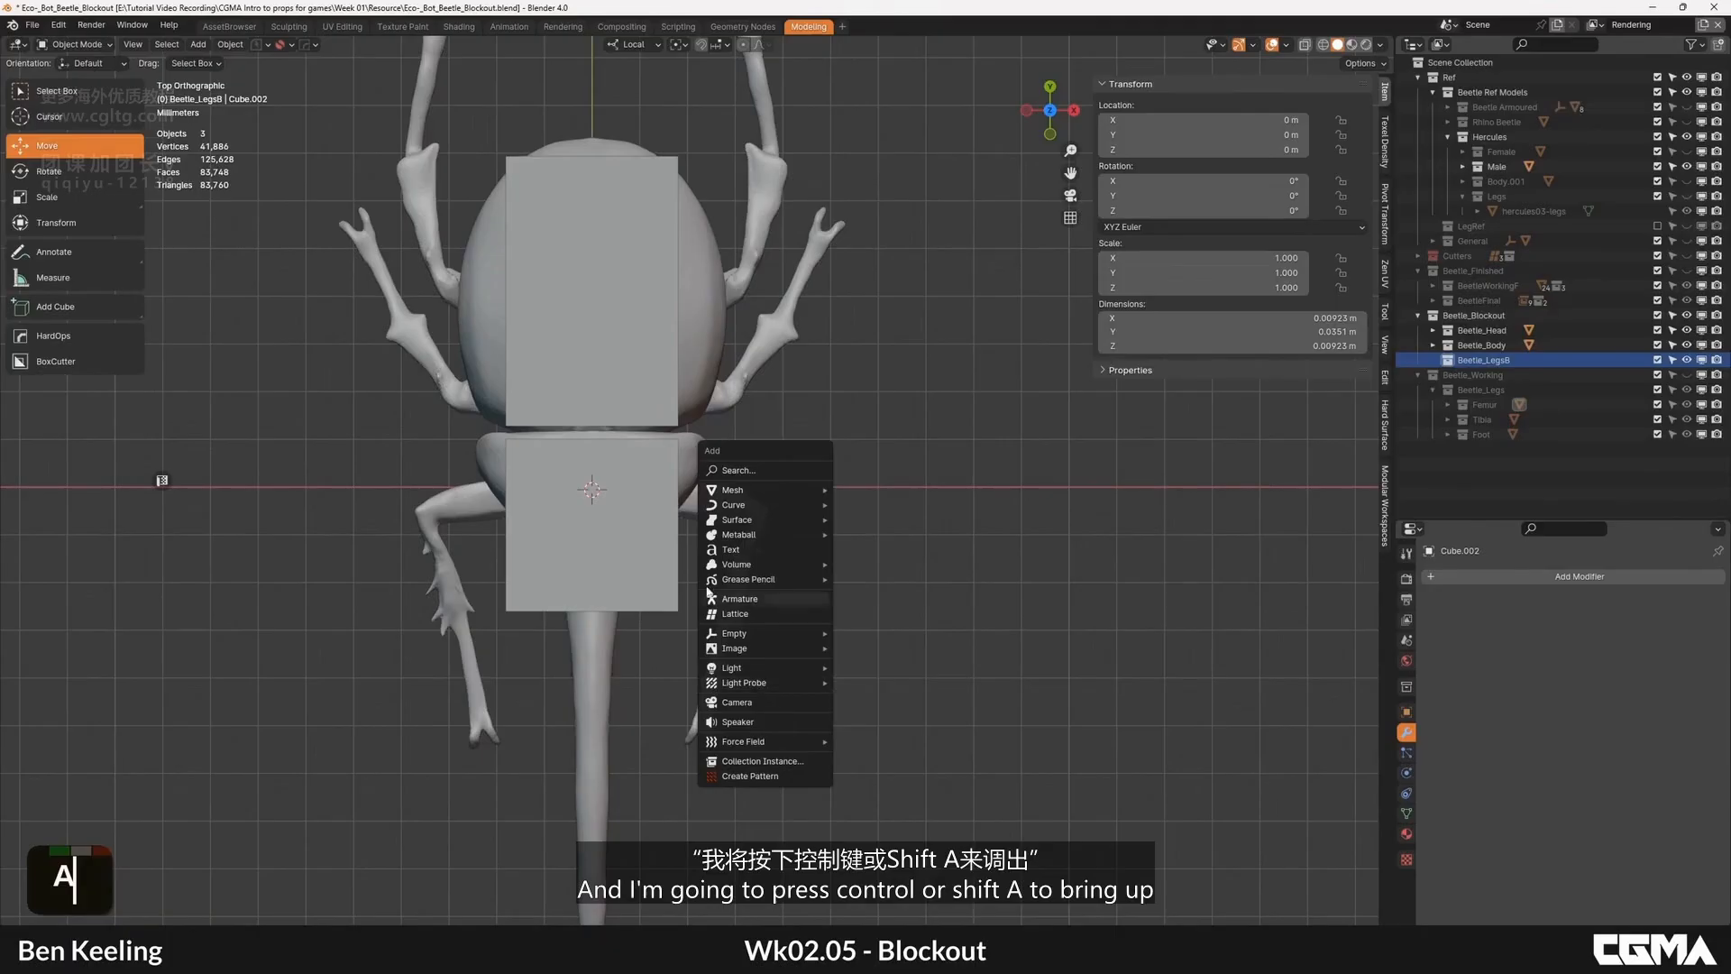
pyautogui.click(762, 762)
pyautogui.write('femur')
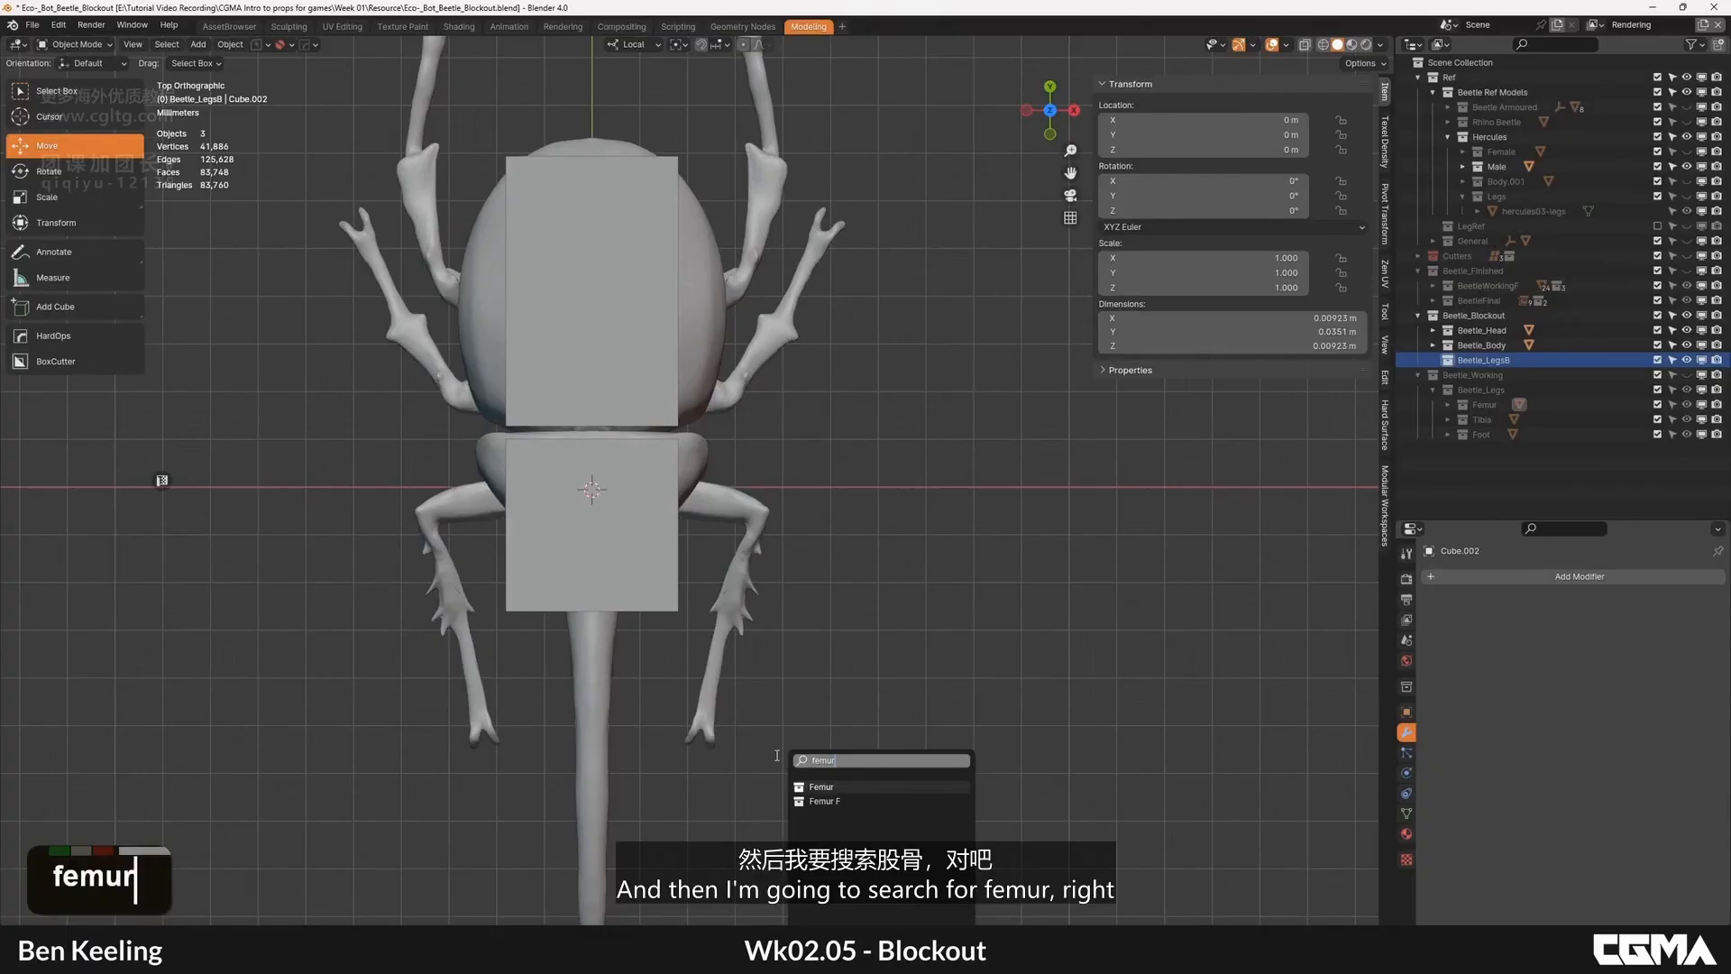
pyautogui.press('Return')
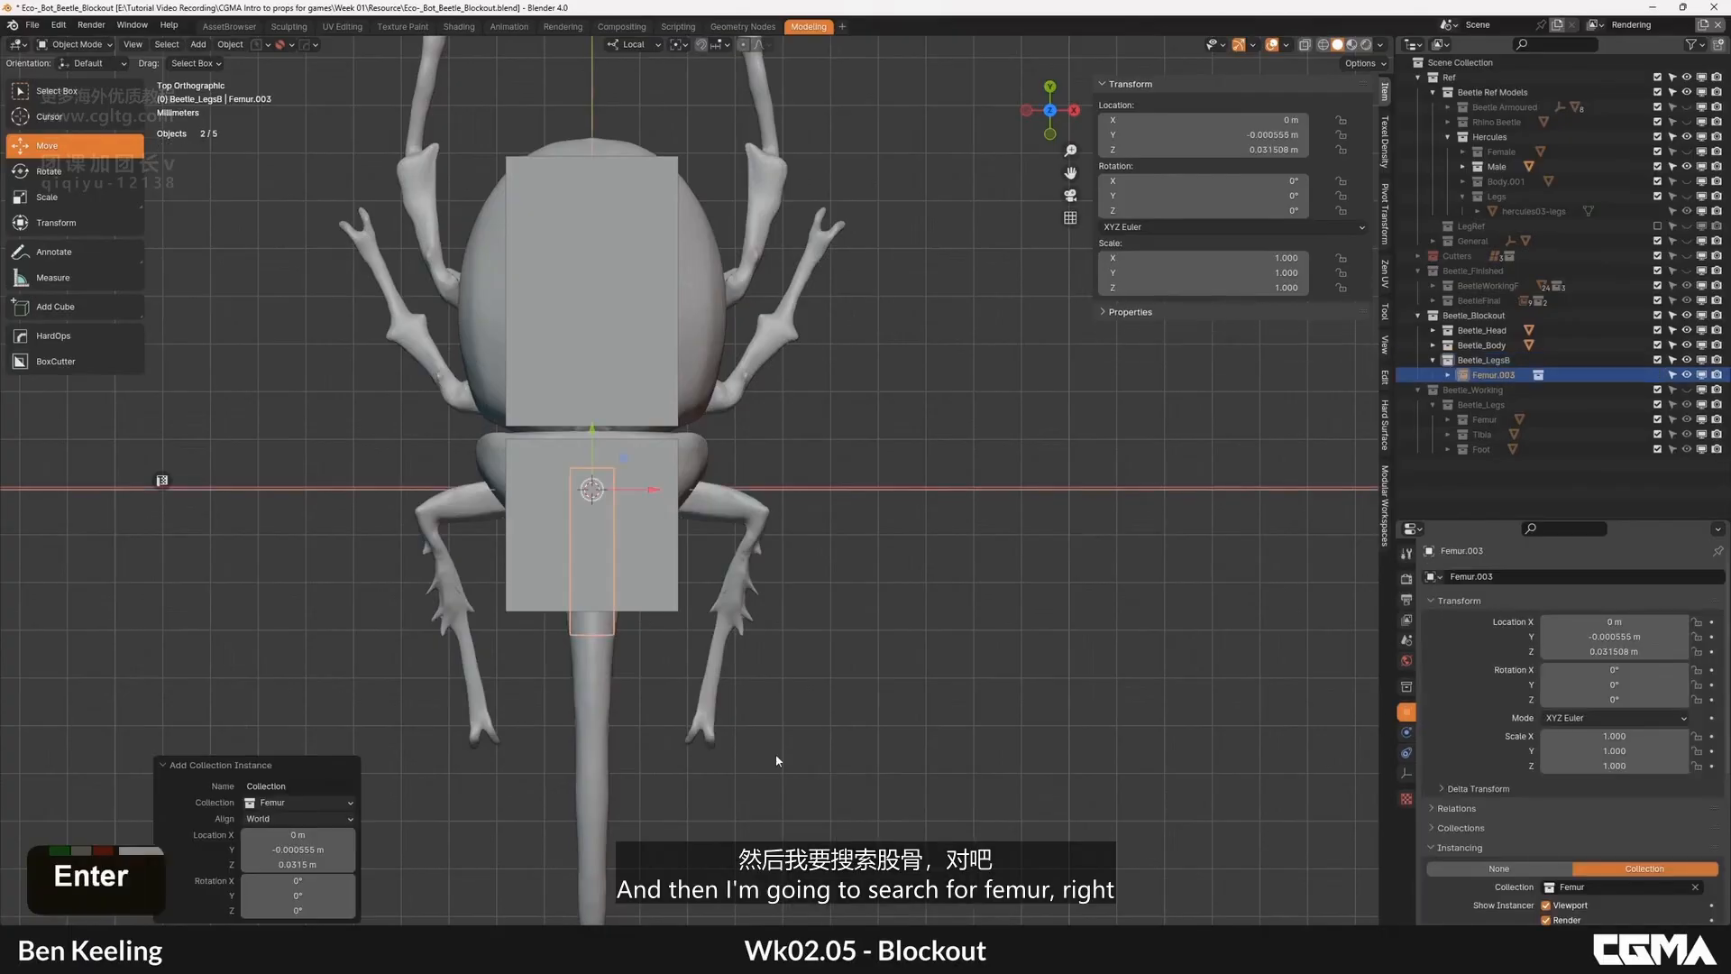
# Step: Move the femur instance about 0.057 m along X, out beside the beetle's front leg
pyautogui.press('g')
pyautogui.press('x')
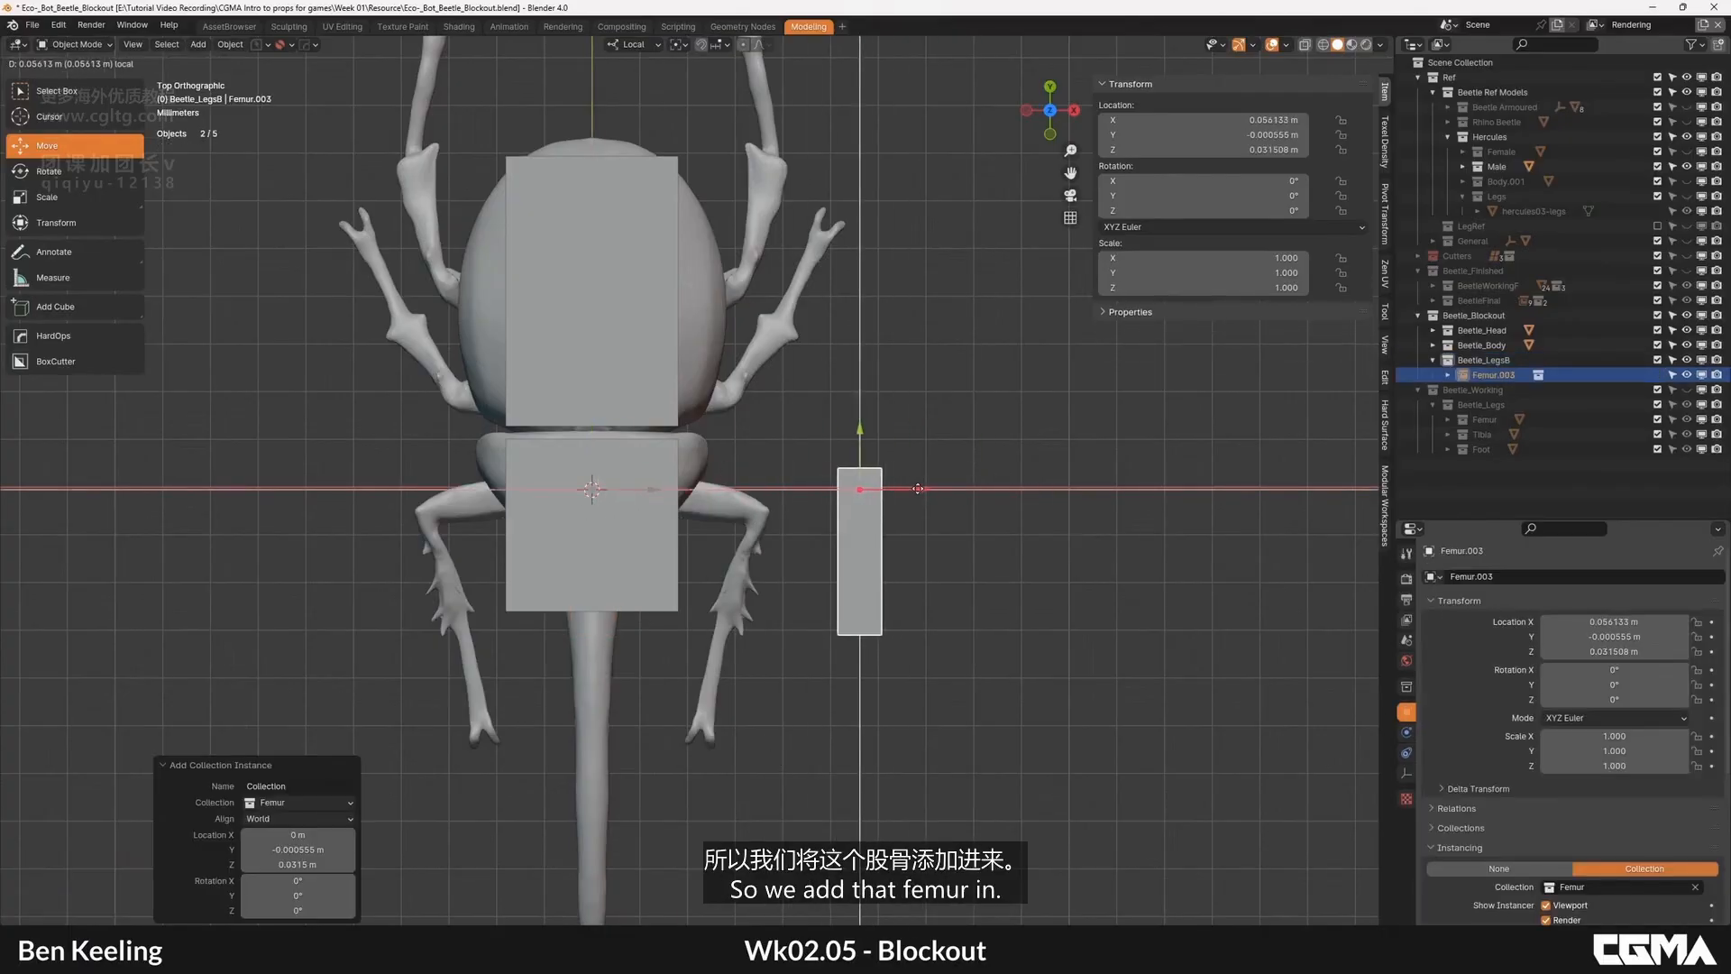
pyautogui.click(902, 488)
# Step: Show the Beetle_Working collection and select the source cube inside the Femur collection
pyautogui.moveTo(901, 488)
pyautogui.keyDown('alt'); pyautogui.mouseDown(button='middle')
pyautogui.moveTo(854, 519)
pyautogui.moveTo(875, 427)
pyautogui.moveTo(971, 417)
pyautogui.moveTo(1031, 479)
pyautogui.moveTo(899, 484)
pyautogui.mouseUp(button='middle'); pyautogui.keyUp('alt')
pyautogui.scroll(-1, 899, 483)
pyautogui.keyDown('alt'); pyautogui.scroll(-1, 899, 484); pyautogui.keyUp('alt')
pyautogui.keyDown('alt'); pyautogui.moveTo(991, 446); pyautogui.dragTo(722, 469, button='middle'); pyautogui.keyUp('alt')
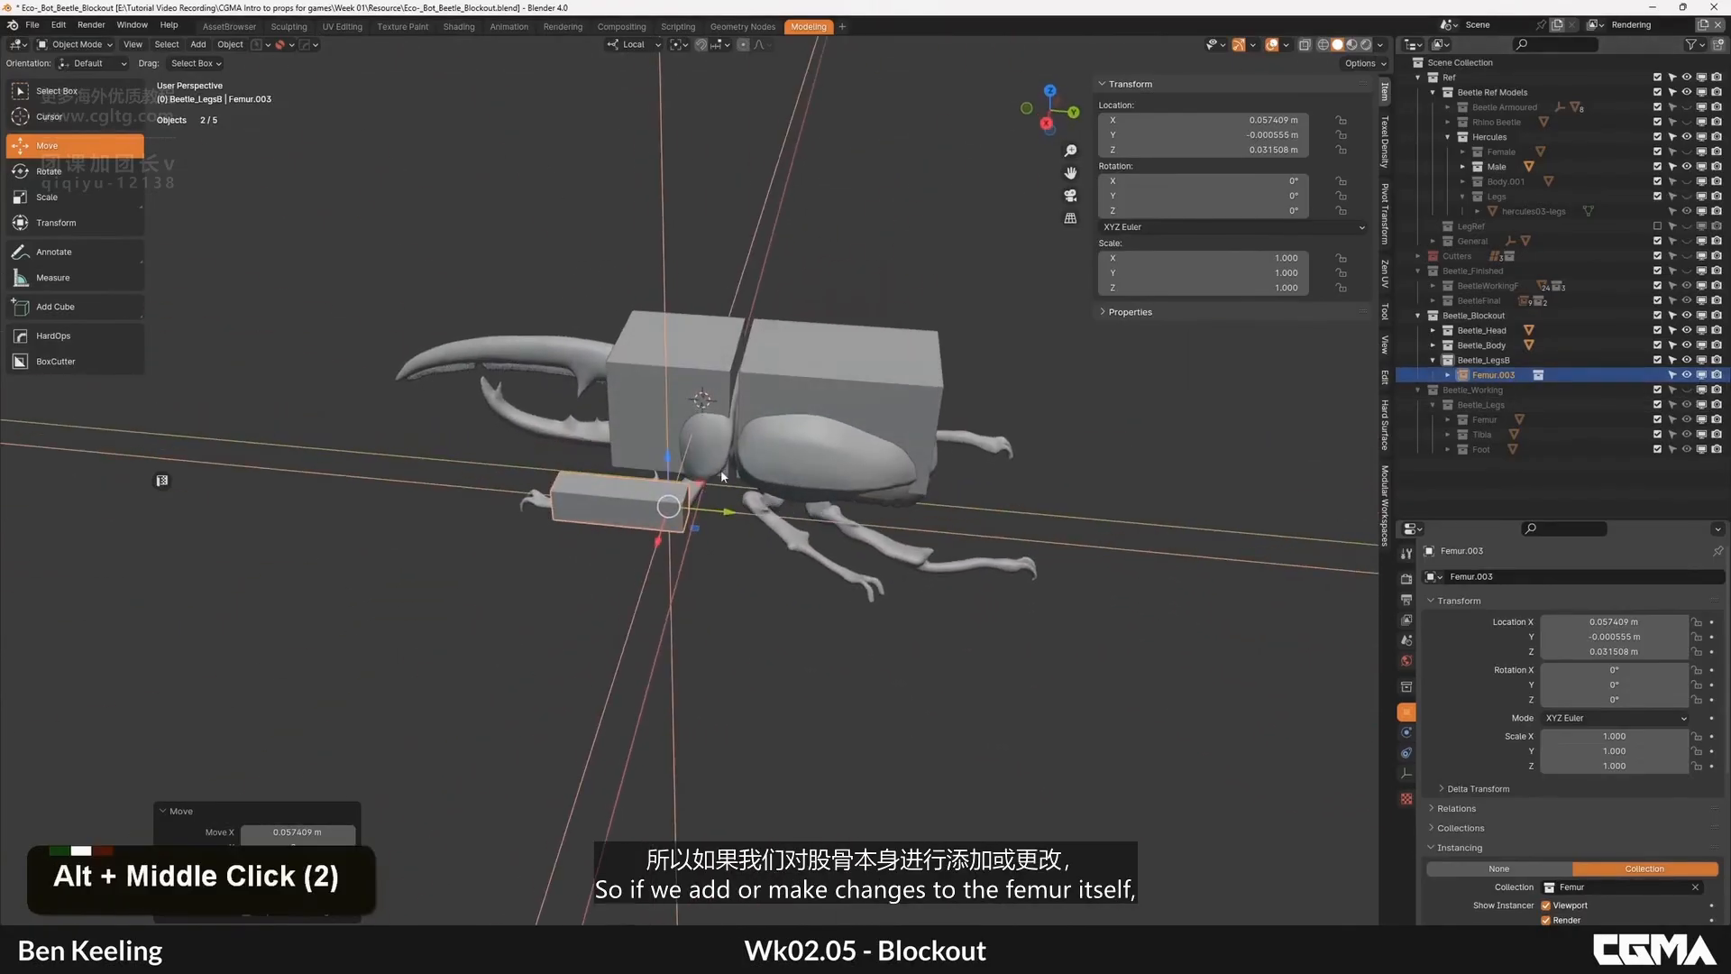
pyautogui.doubleClick(1478, 434)
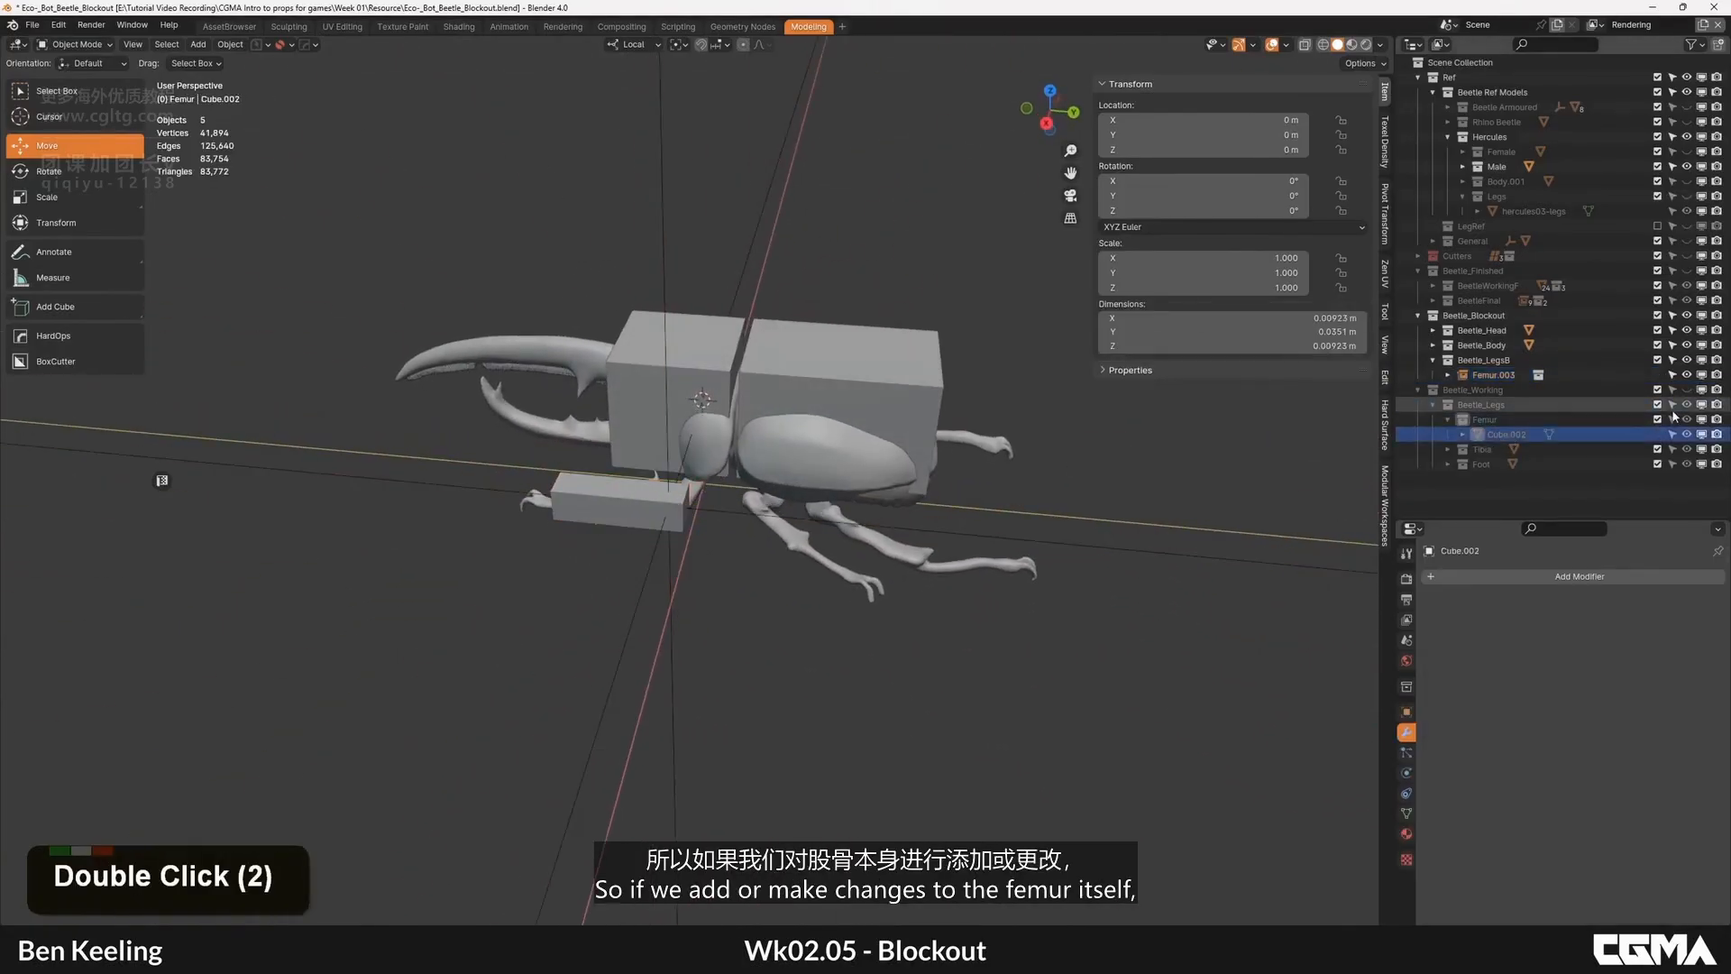
pyautogui.keyDown('alt'); pyautogui.moveTo(685, 505); pyautogui.dragTo(551, 539, button='middle'); pyautogui.keyUp('alt')
pyautogui.scroll(3, 664, 534)
# Step: Bevel the end face of the source femur cube to test the linked instance, and undo the bevel
pyautogui.press('Tab')
pyautogui.press('2')
pyautogui.click(560, 531)
pyautogui.hotkey('ctrl', 'b')
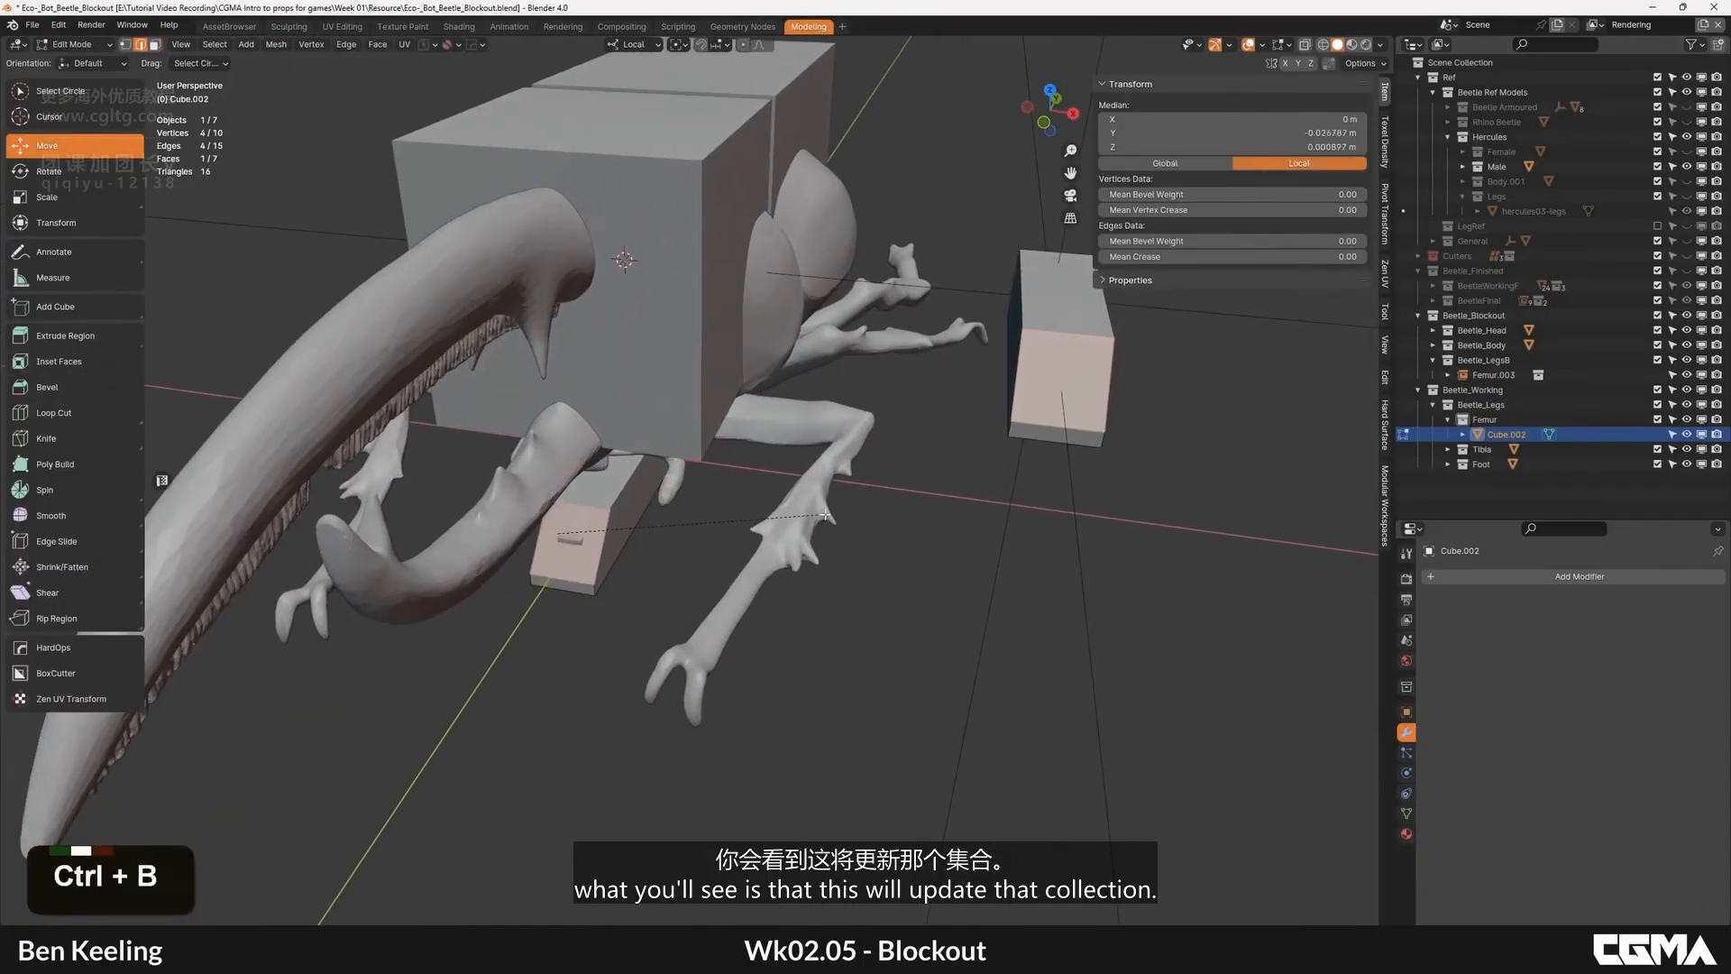
pyautogui.scroll(7, 801, 519)
pyautogui.click(801, 518)
pyautogui.scroll(-3, 614, 460)
pyautogui.keyDown('alt'); pyautogui.moveTo(801, 519); pyautogui.dragTo(644, 474, button='middle'); pyautogui.keyUp('alt')
pyautogui.hotkey('ctrl', 'z')
pyautogui.press('Tab')
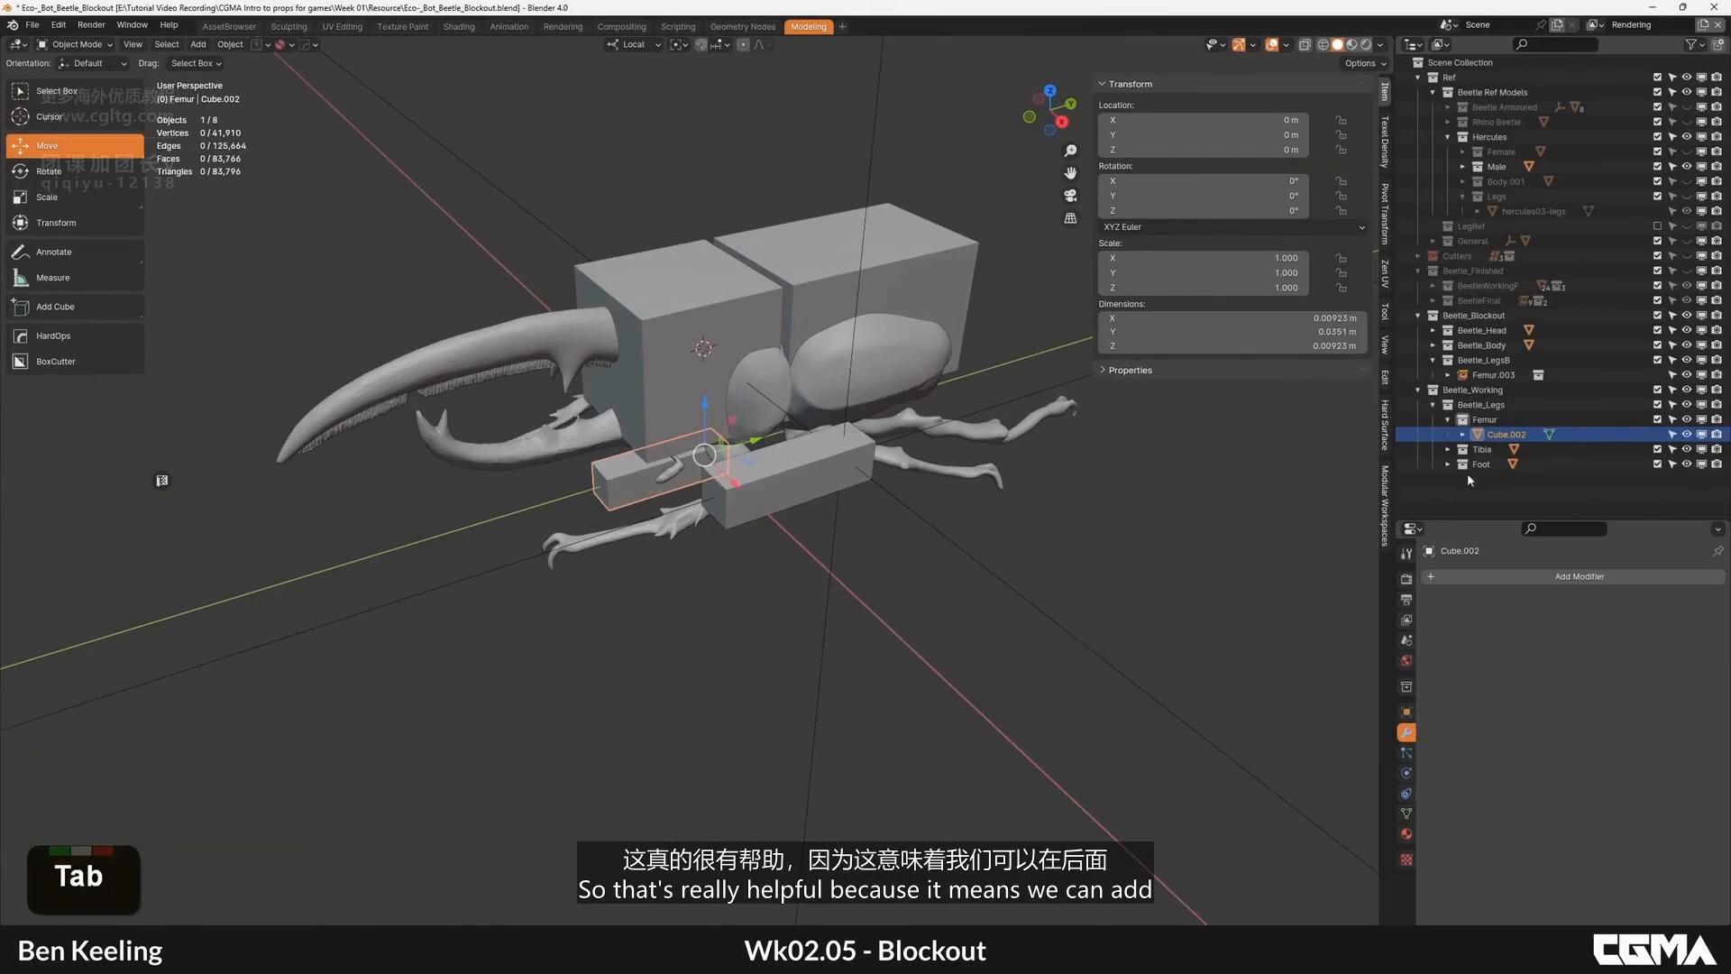
# Step: Select the femur instance in top view and move it about 0.048 m in negative X onto the head cube
pyautogui.click(1449, 419)
pyautogui.keyDown('alt'); pyautogui.moveTo(1199, 397); pyautogui.dragTo(1147, 429, button='middle'); pyautogui.keyUp('alt')
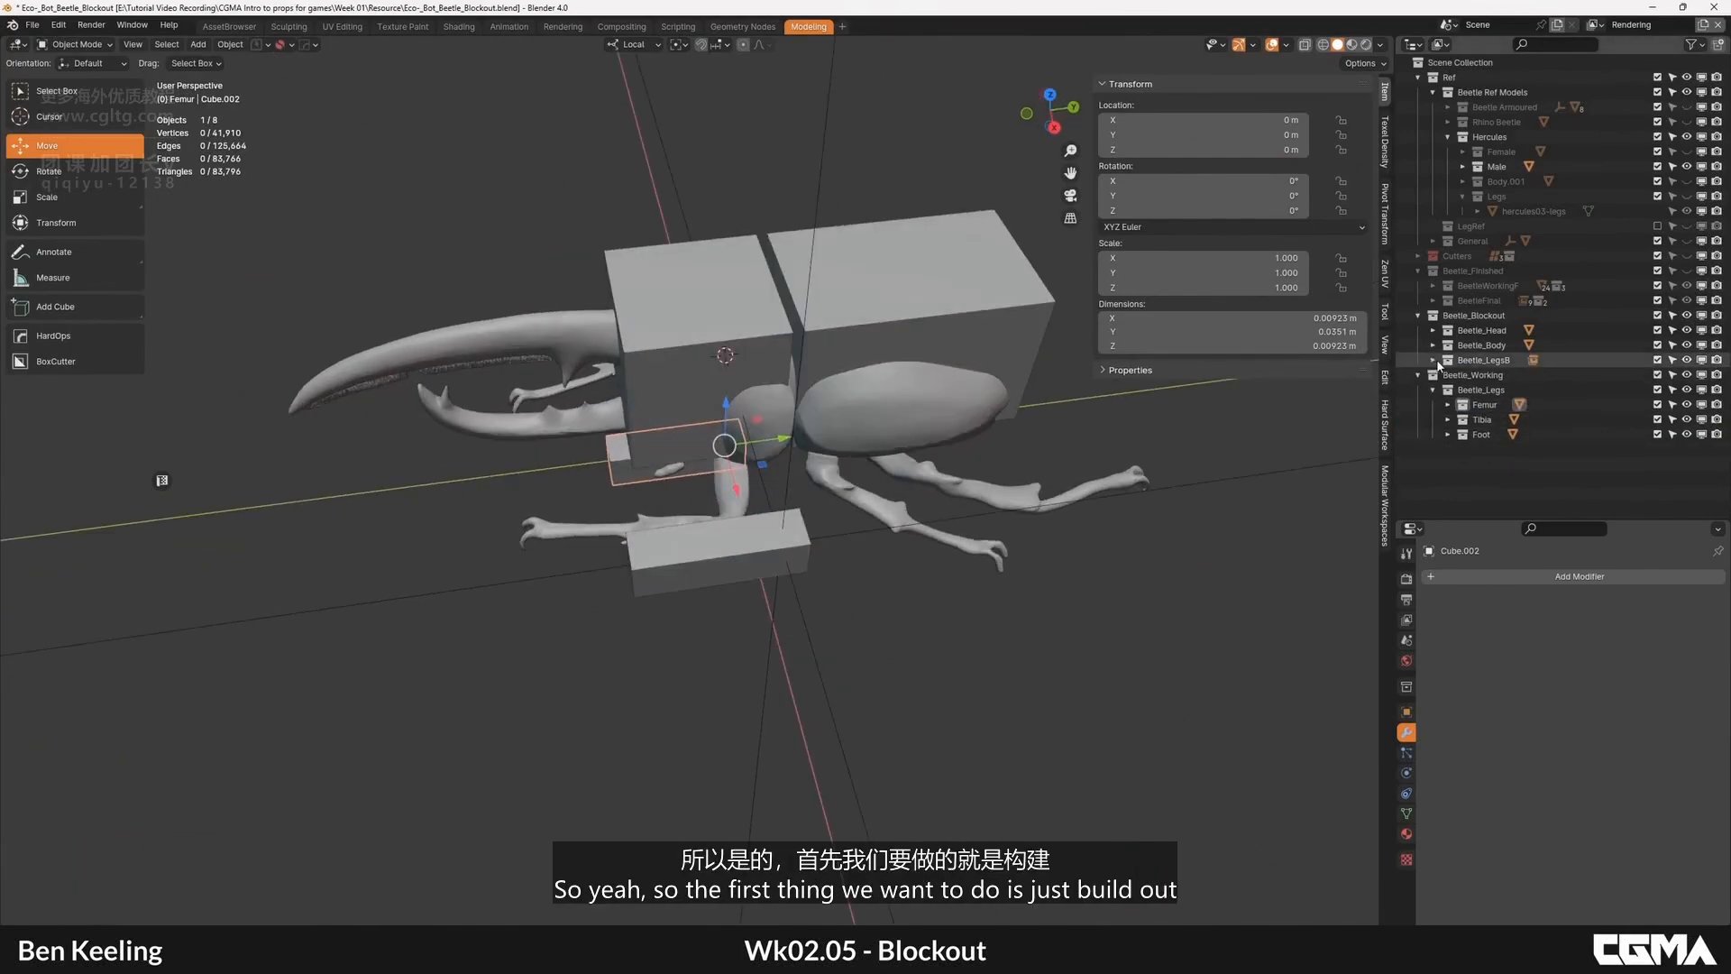
pyautogui.doubleClick(1490, 375)
pyautogui.press('KP_7')
pyautogui.moveTo(722, 505); pyautogui.dragTo(705, 538, button='middle')
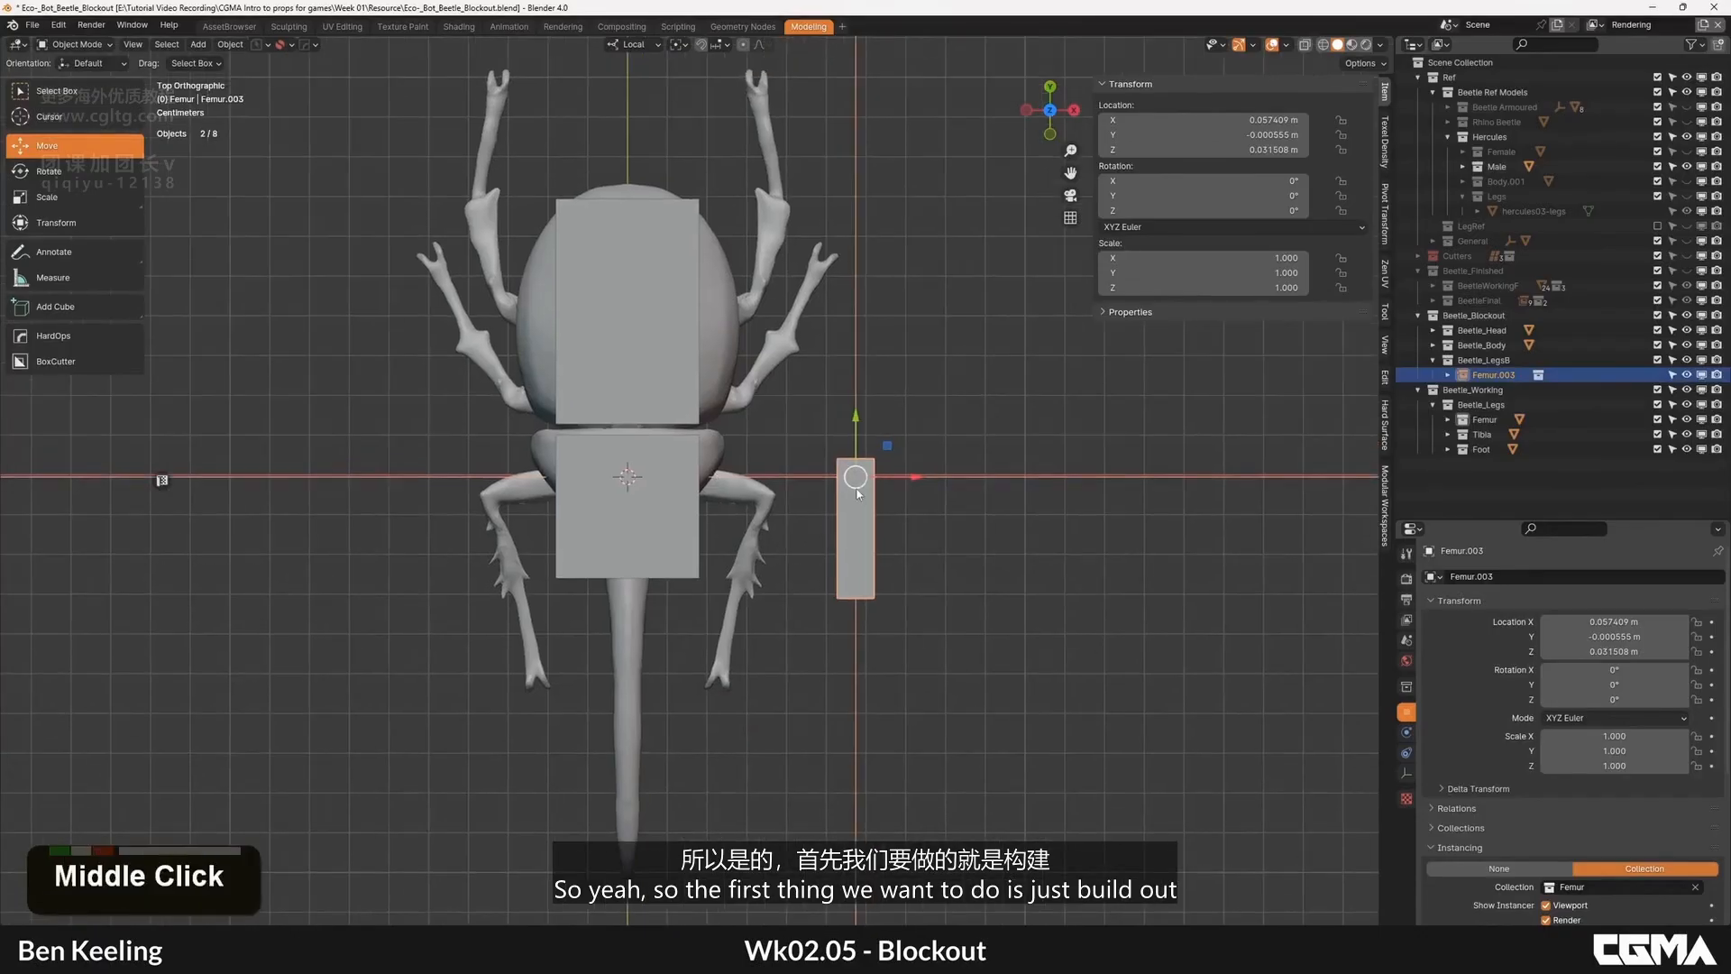
pyautogui.press('g')
pyautogui.click(687, 467)
# Step: Rotate the femur instance to 80° about Z and lower it about 0.021 m to leg height
pyautogui.press('r')
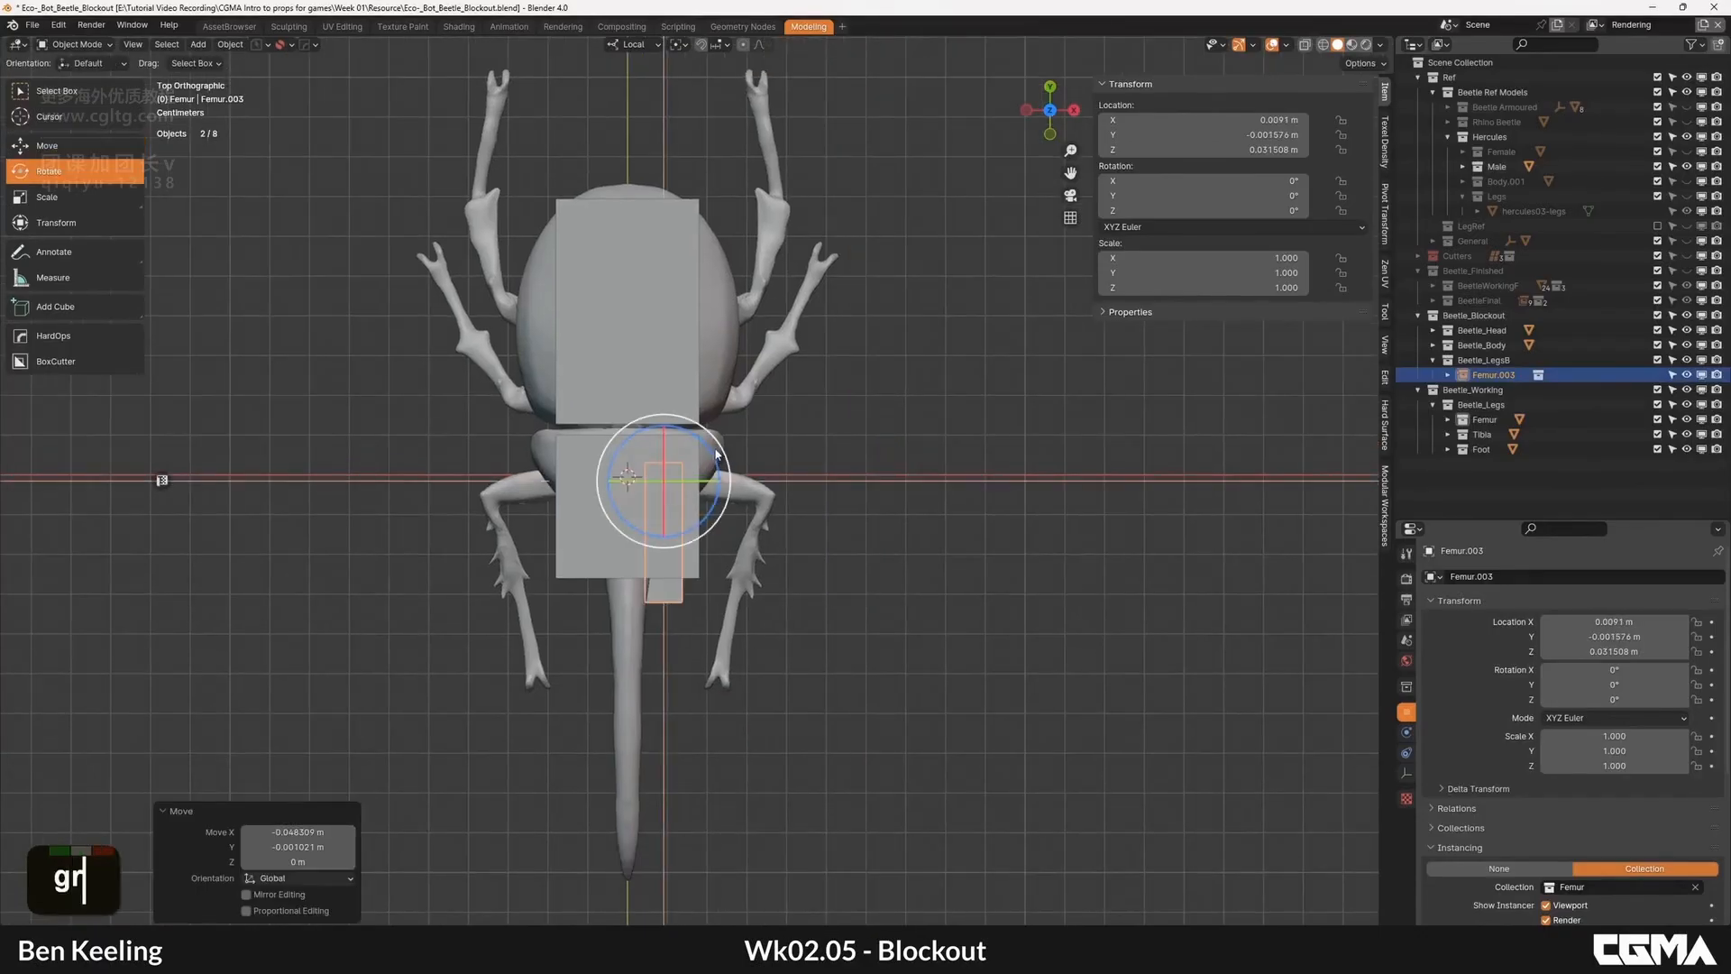
pyautogui.click(639, 421)
pyautogui.keyDown('alt'); pyautogui.moveTo(827, 471); pyautogui.dragTo(668, 391, button='middle'); pyautogui.keyUp('alt')
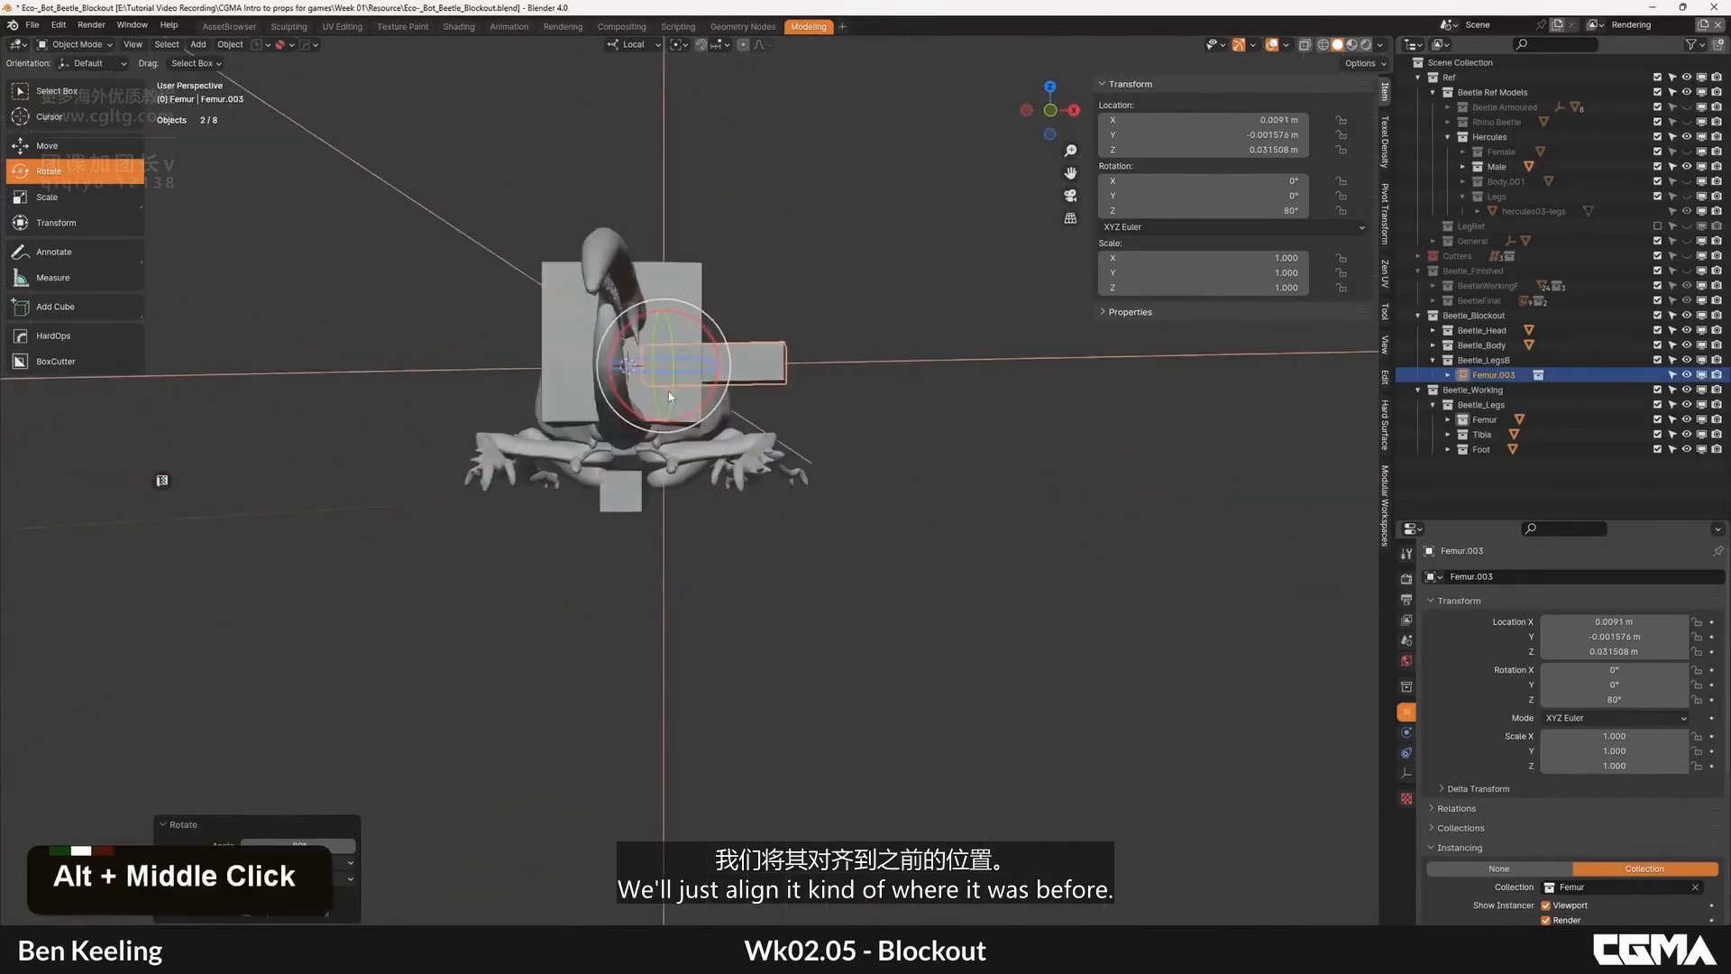
pyautogui.scroll(3, 690, 211)
pyautogui.press('g')
pyautogui.moveTo(690, 211)
pyautogui.mouseDown(button='middle')
pyautogui.moveTo(689, 387)
pyautogui.moveTo(683, 226)
pyautogui.mouseUp(button='middle')
pyautogui.click(689, 388)
pyautogui.scroll(3, 682, 225)
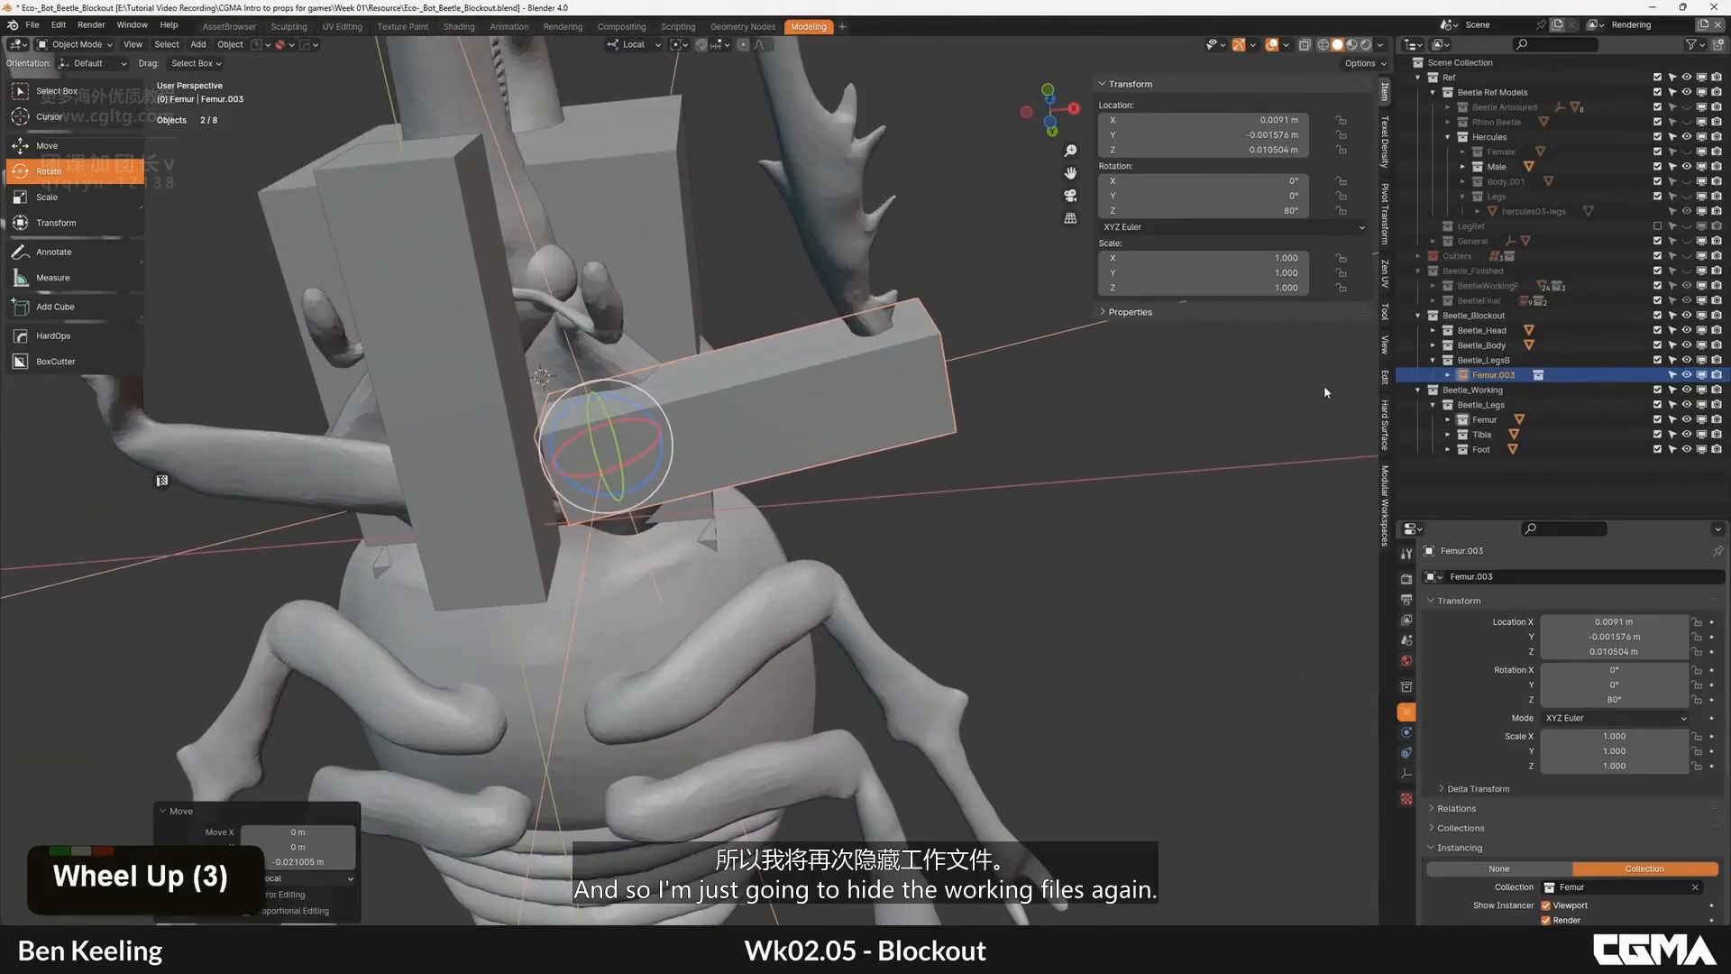
# Step: Hide the Beetle_Working collection and shift the femur instance about 0.0037 m along its local Y axis towards the body
pyautogui.click(1686, 390)
pyautogui.scroll(-4, 686, 433)
pyautogui.scroll(3, 684, 437)
pyautogui.moveTo(613, 469); pyautogui.dragTo(695, 242, button='middle')
pyautogui.press('g')
pyautogui.click(689, 415)
pyautogui.scroll(-7, 694, 242)
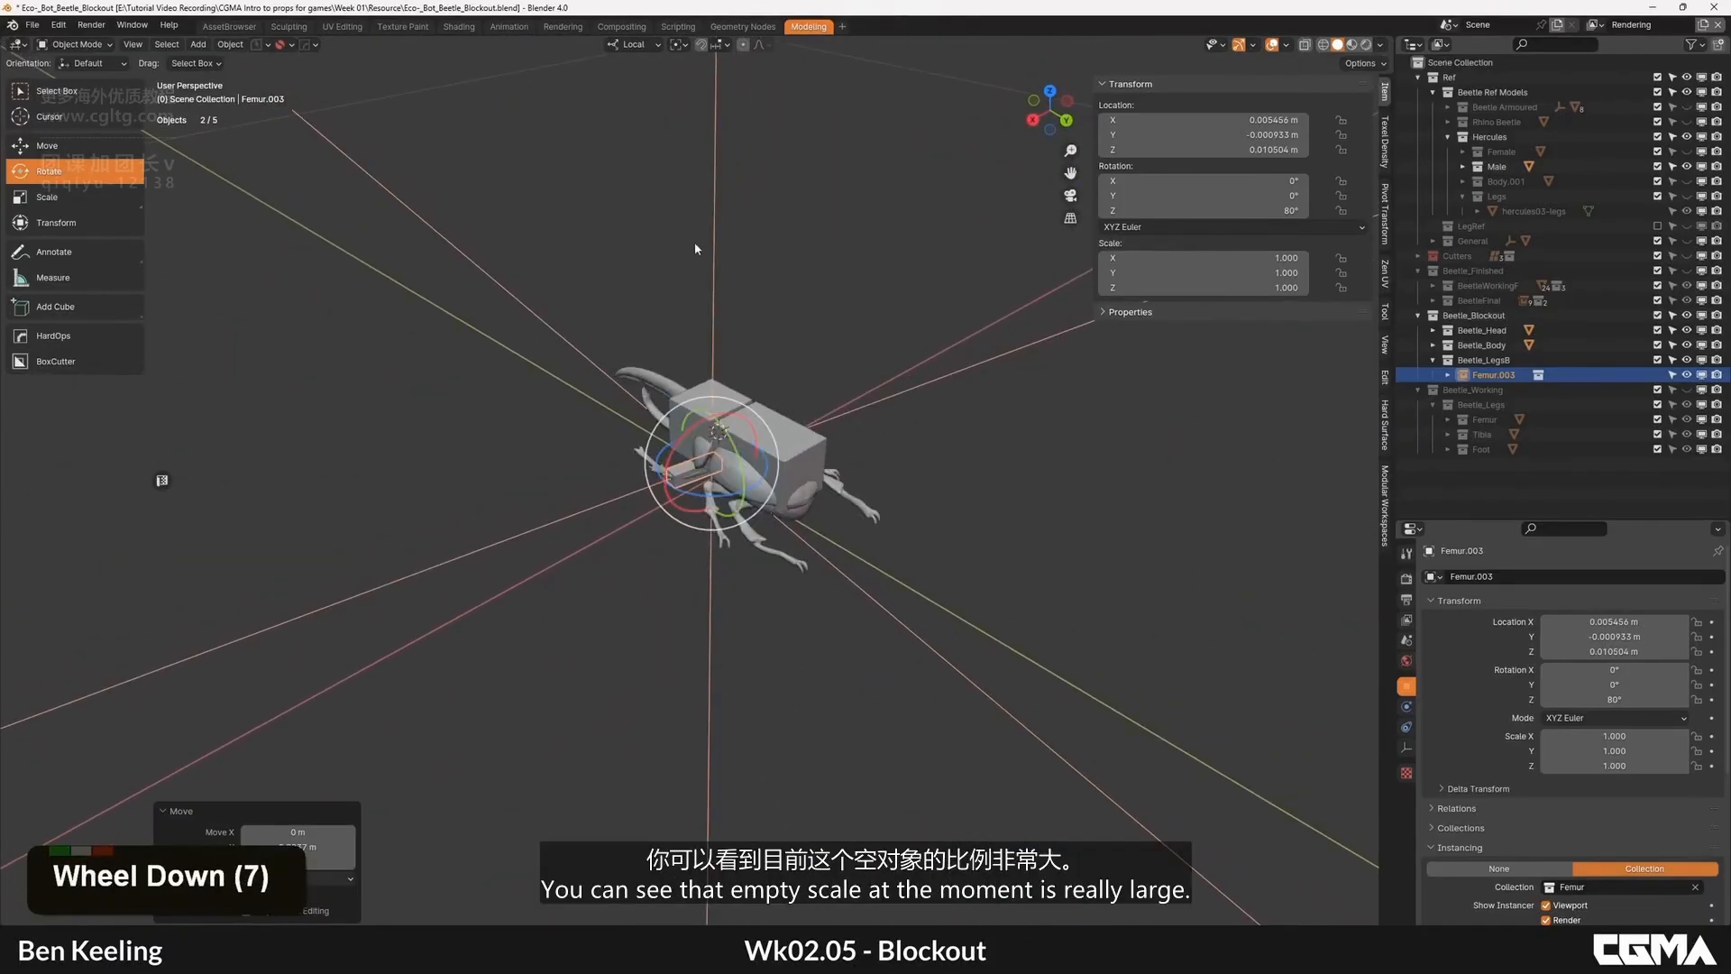
# Step: Reduce the femur instance's empty scale with Hard Ops and switch to top view
pyautogui.scroll(-8, 694, 242)
pyautogui.keyDown('alt'); pyautogui.moveTo(706, 269); pyautogui.dragTo(723, 421, button='middle'); pyautogui.keyUp('alt')
pyautogui.scroll(10, 680, 445)
pyautogui.keyDown('alt'); pyautogui.scroll(1, 679, 446); pyautogui.keyUp('alt')
pyautogui.press('q')
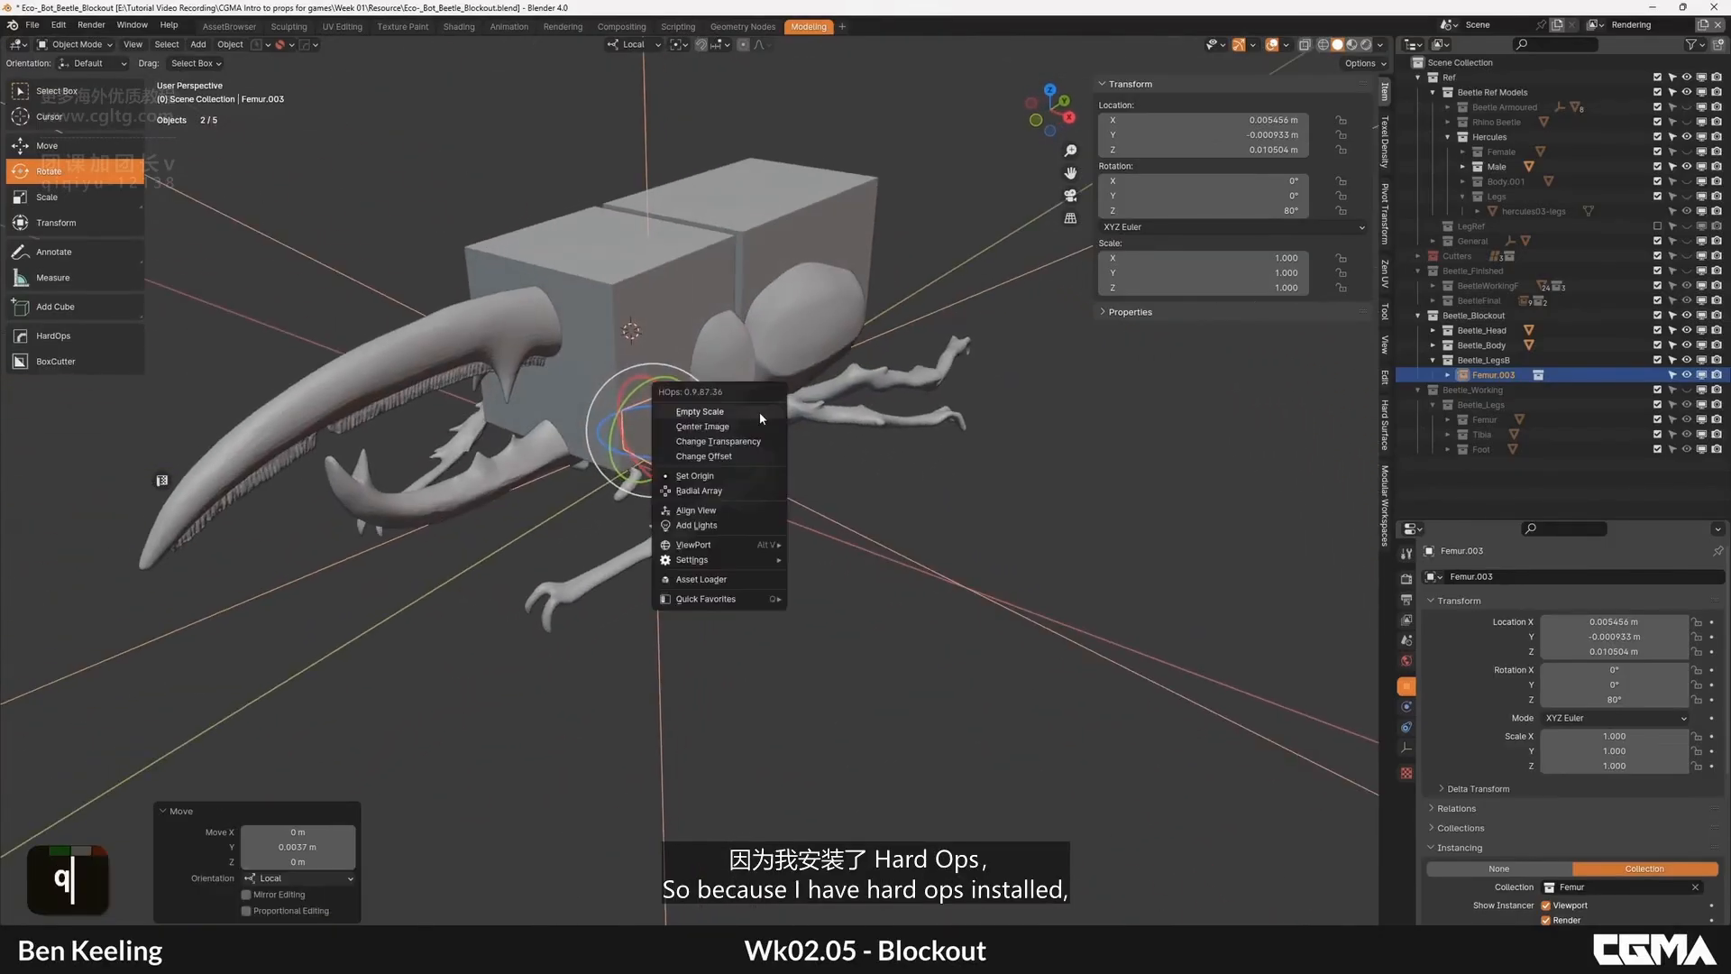
pyautogui.click(728, 419)
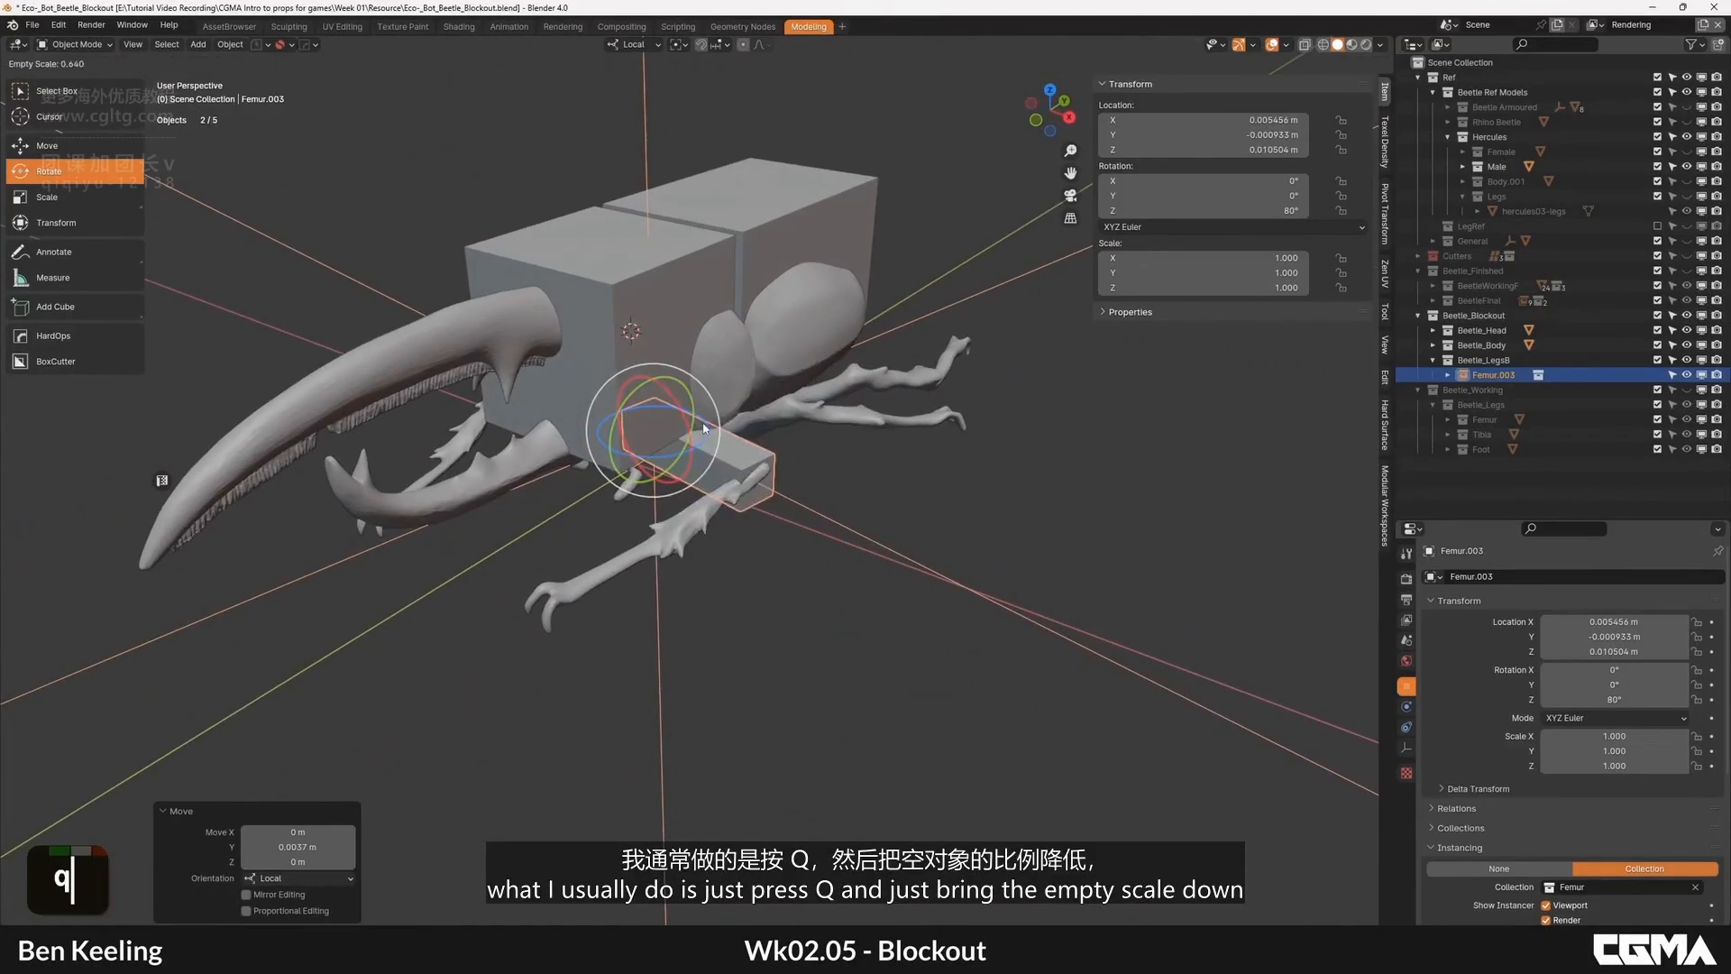
pyautogui.click(703, 424)
pyautogui.scroll(-3, 685, 433)
pyautogui.keyDown('alt'); pyautogui.moveTo(613, 442); pyautogui.dragTo(754, 532, button='middle'); pyautogui.keyUp('alt')
pyautogui.scroll(3, 730, 514)
pyautogui.press('`')
pyautogui.click(736, 429)
pyautogui.scroll(5, 620, 472)
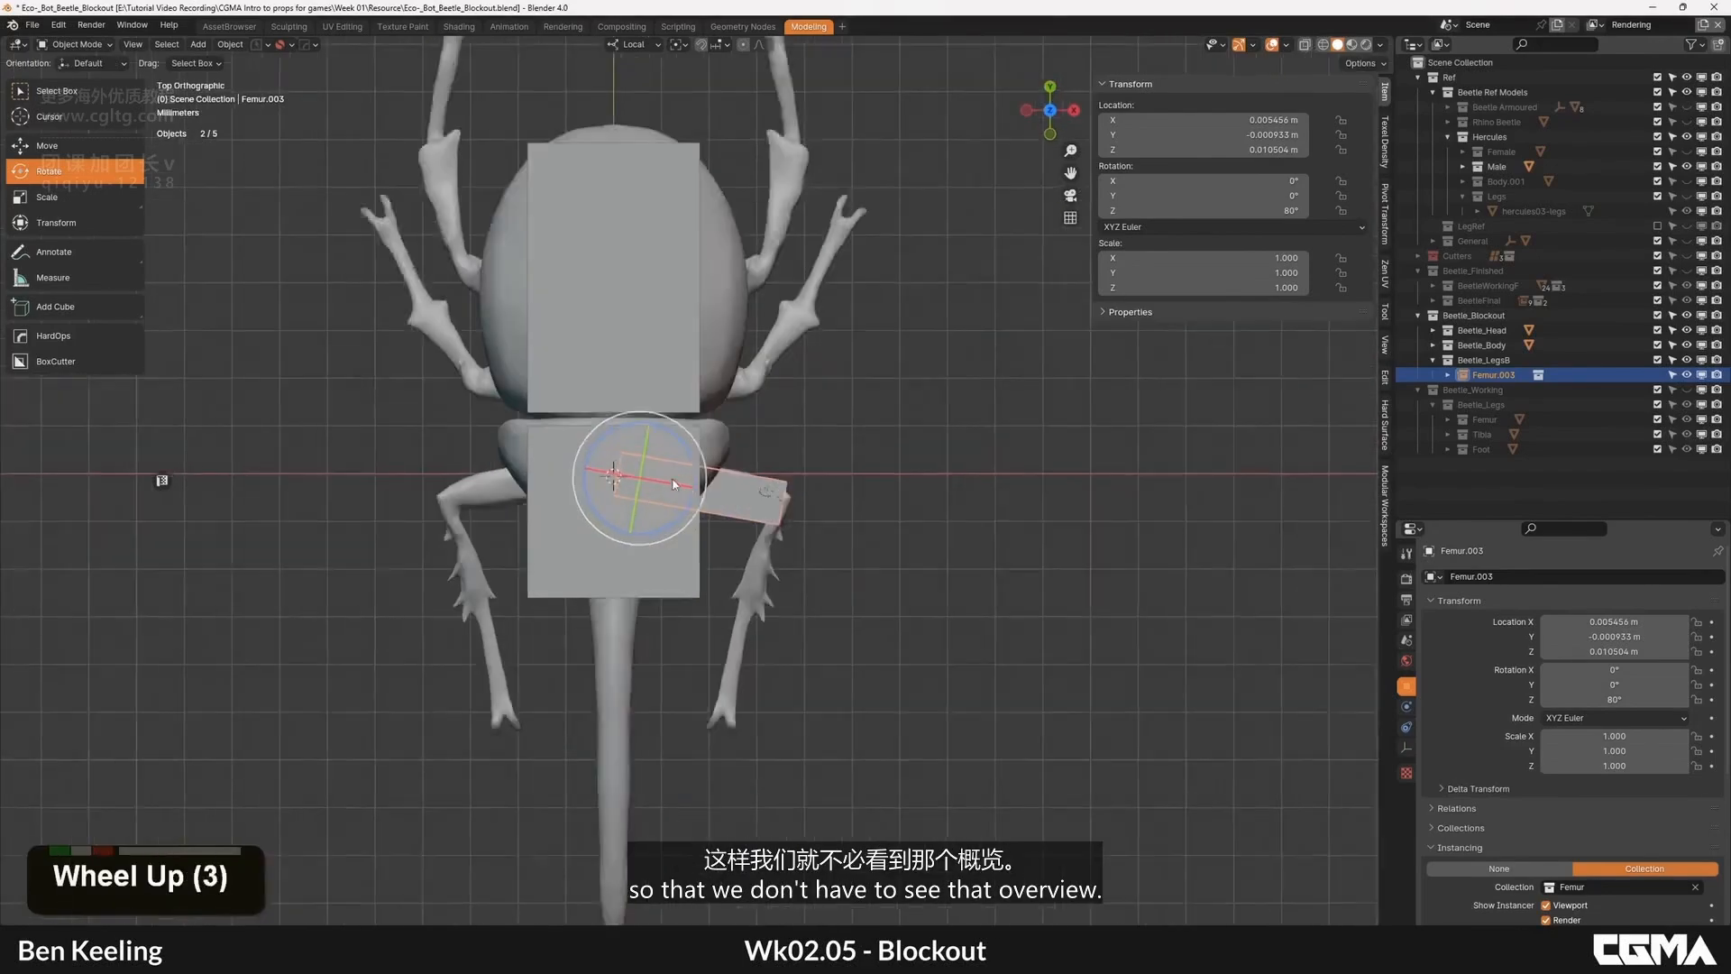
# Step: Duplicate the femur instance about 0.028 m outwards along its local Y axis and delete the copy
pyautogui.middleClick(736, 503)
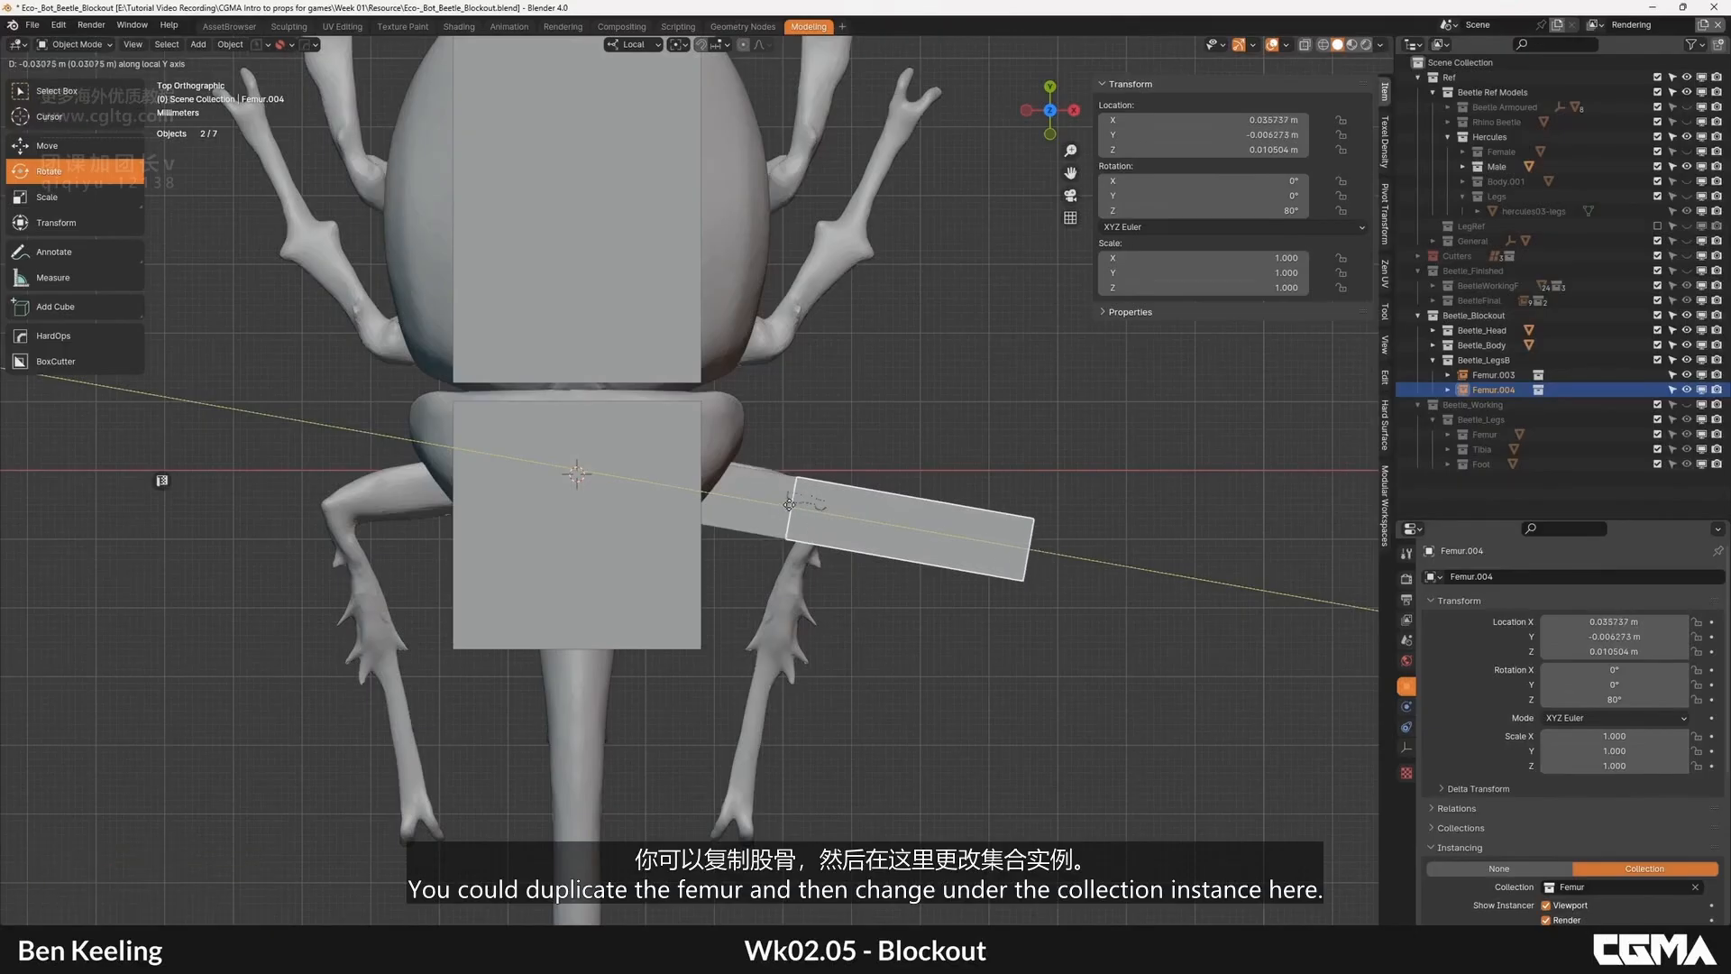
pyautogui.click(805, 519)
pyautogui.scroll(-4, 1607, 882)
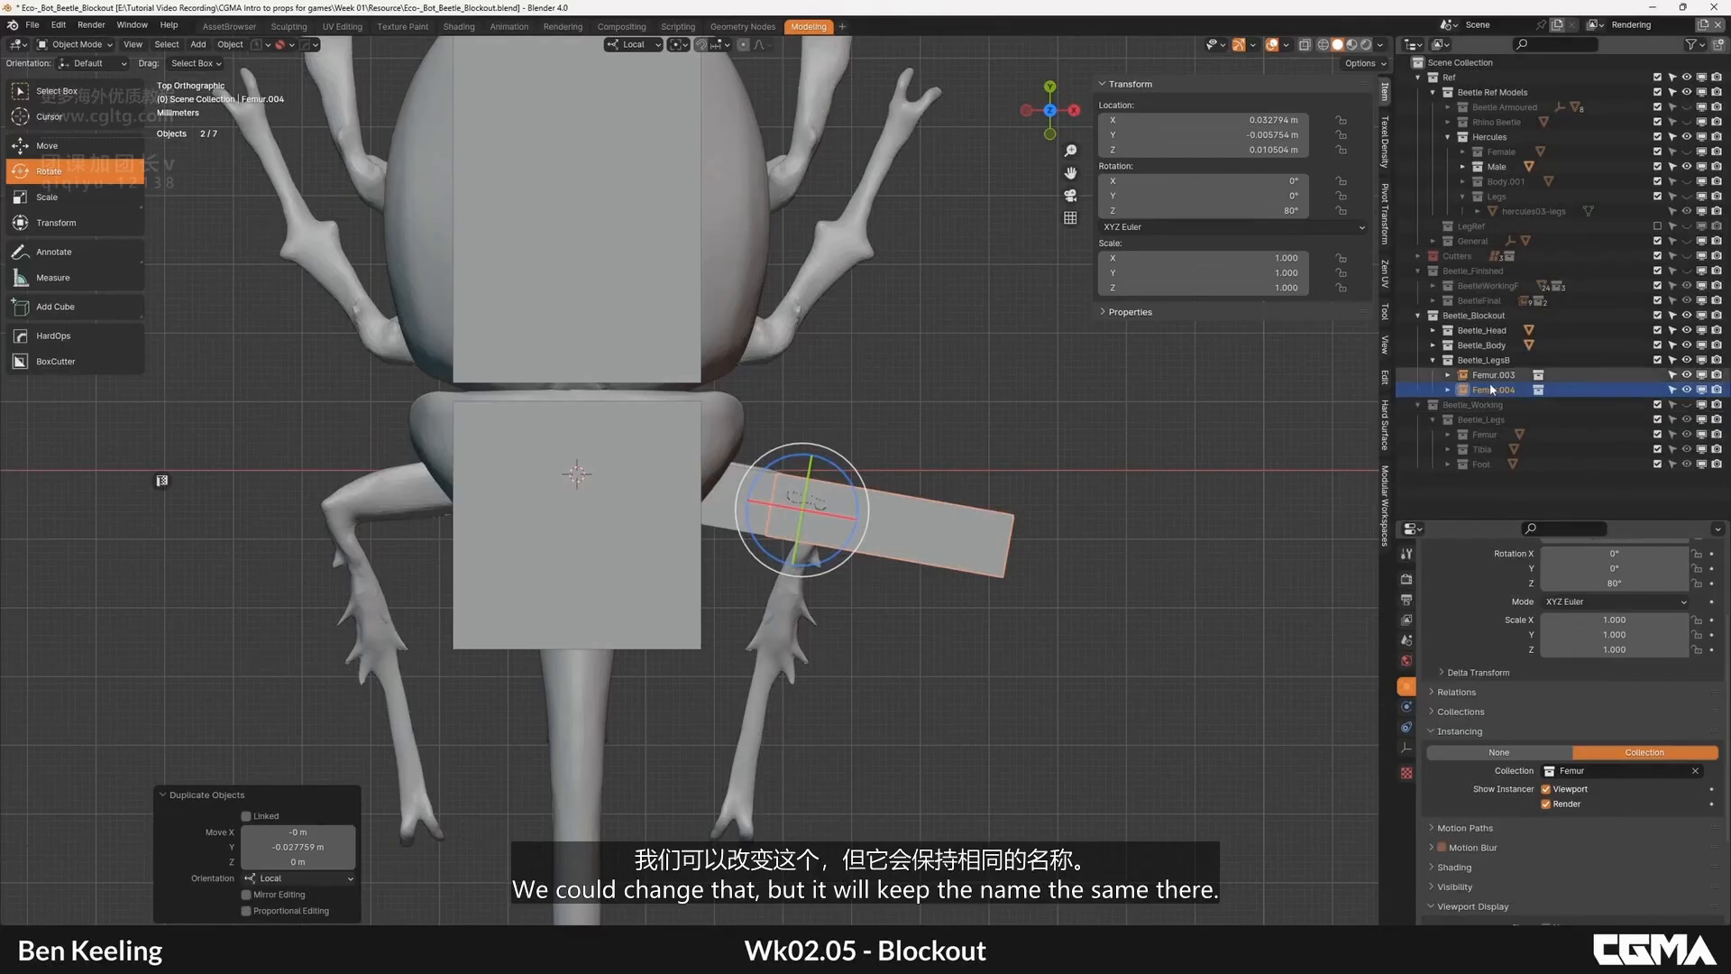
pyautogui.press('Delete')
# Step: Add a collection instance of the Tibia collection
pyautogui.keyDown('shift'); pyautogui.moveTo(632, 574); pyautogui.dragTo(651, 572, button='middle'); pyautogui.keyUp('shift')
pyautogui.doubleClick(738, 507)
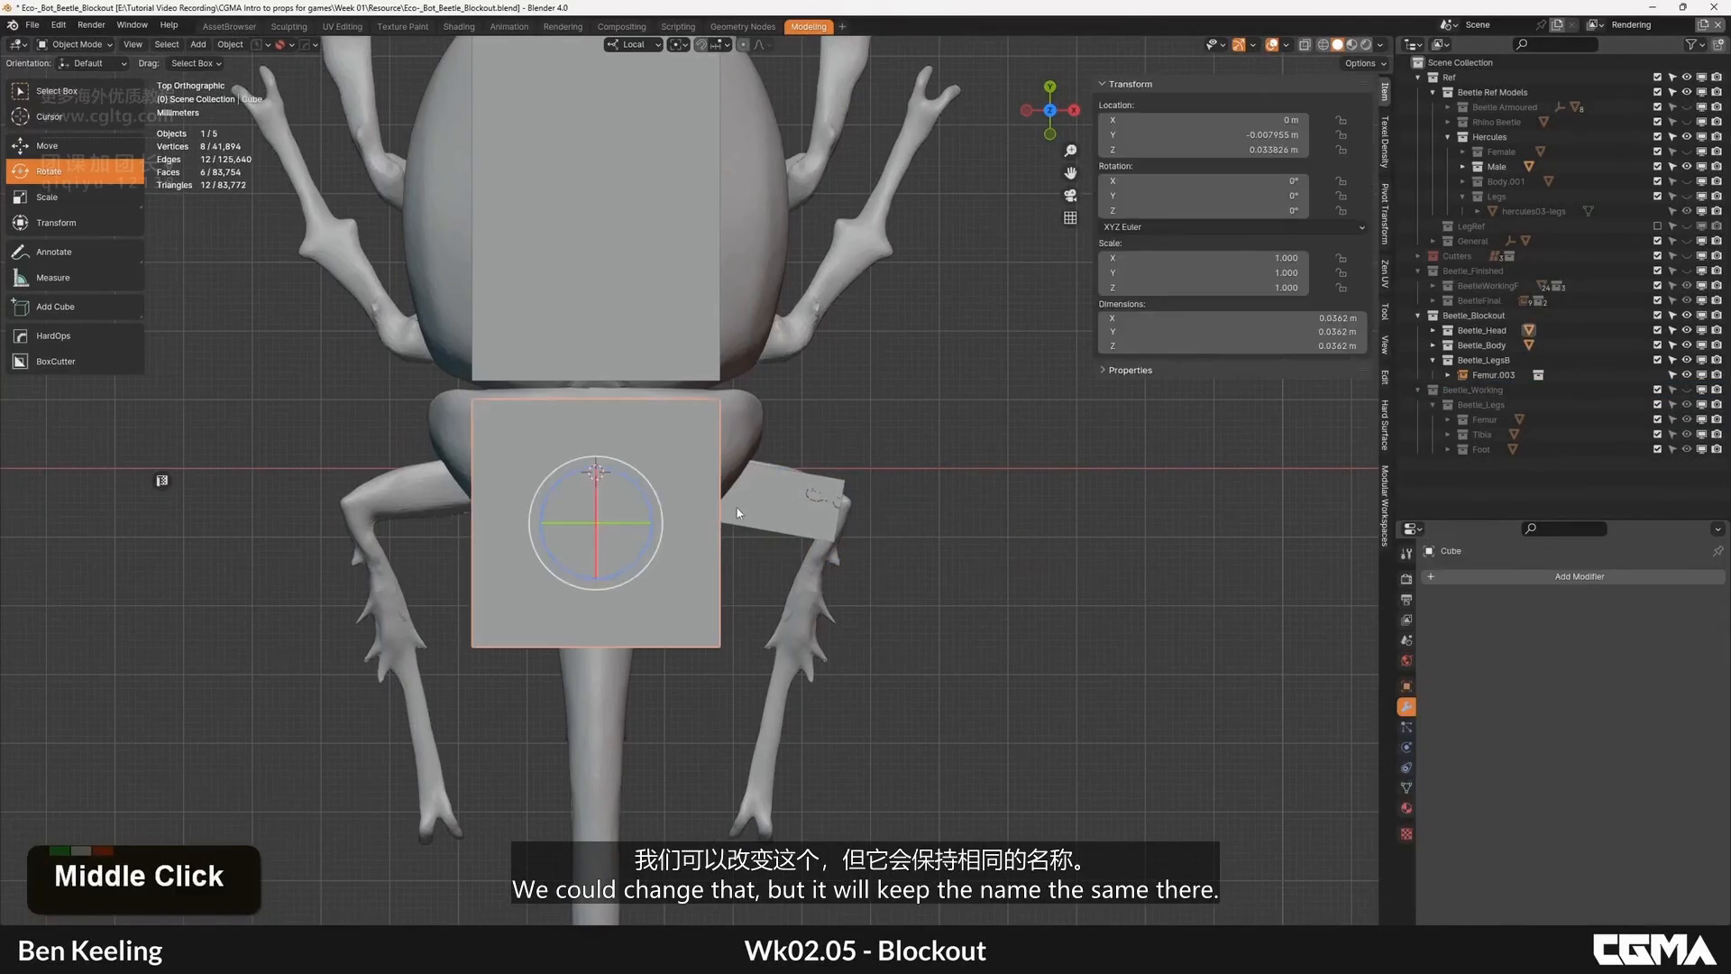
pyautogui.hotkey('shift', 'a')
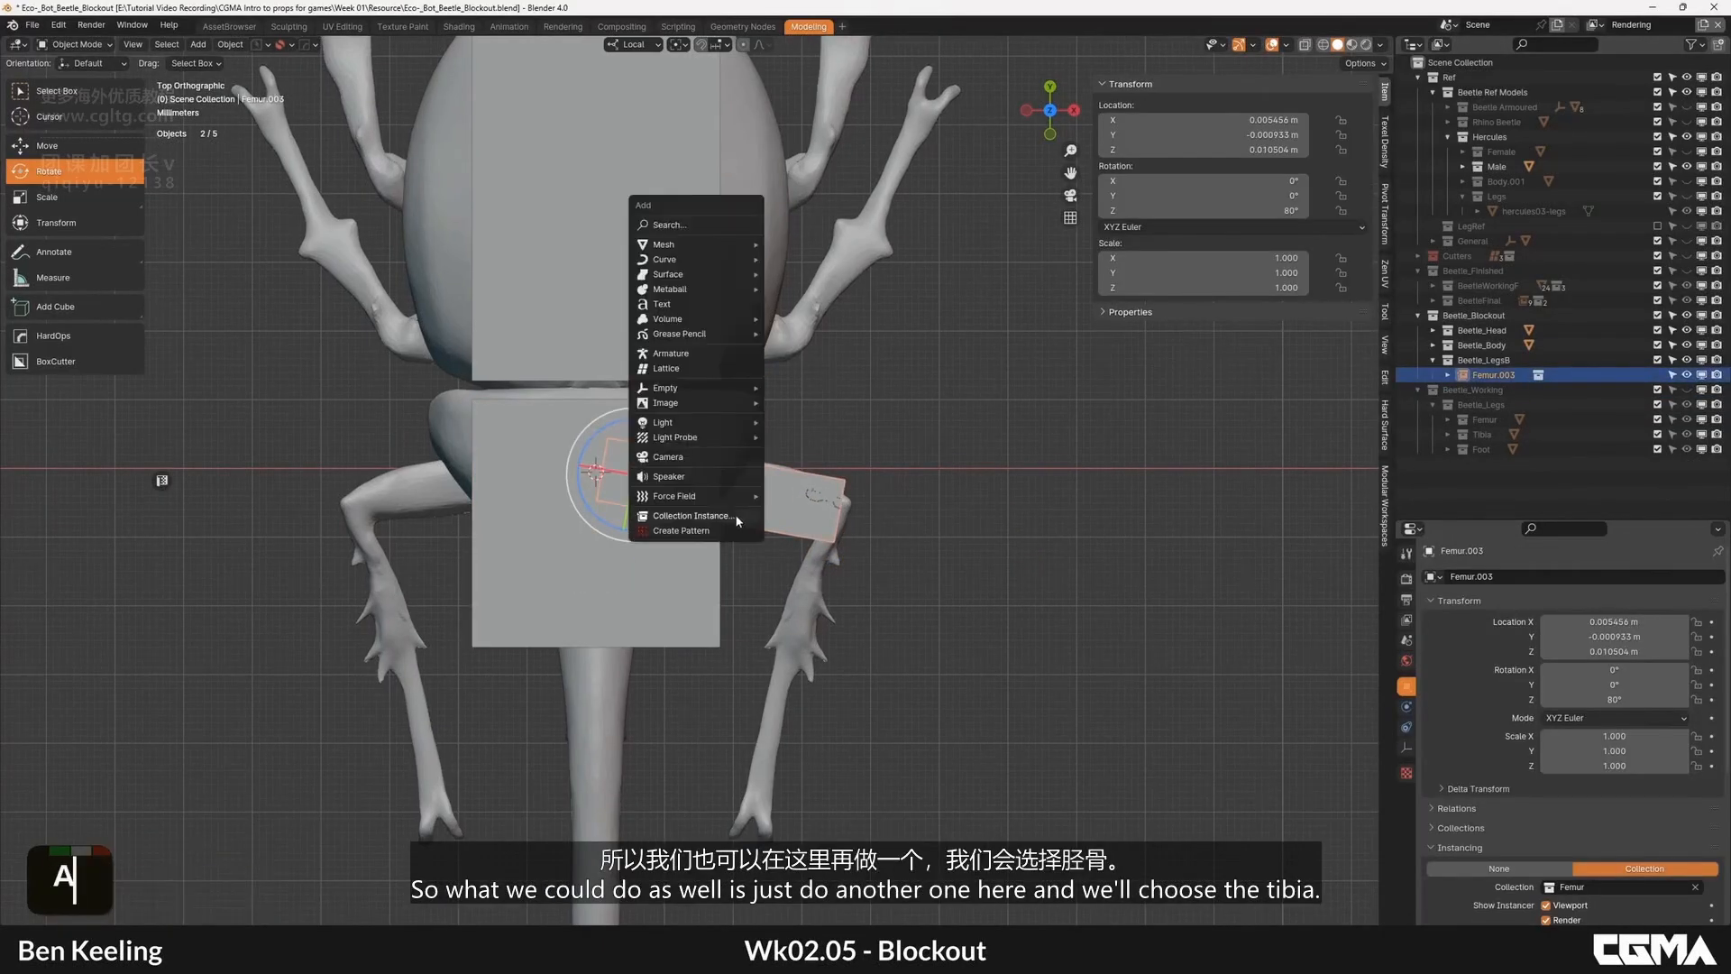
pyautogui.click(738, 514)
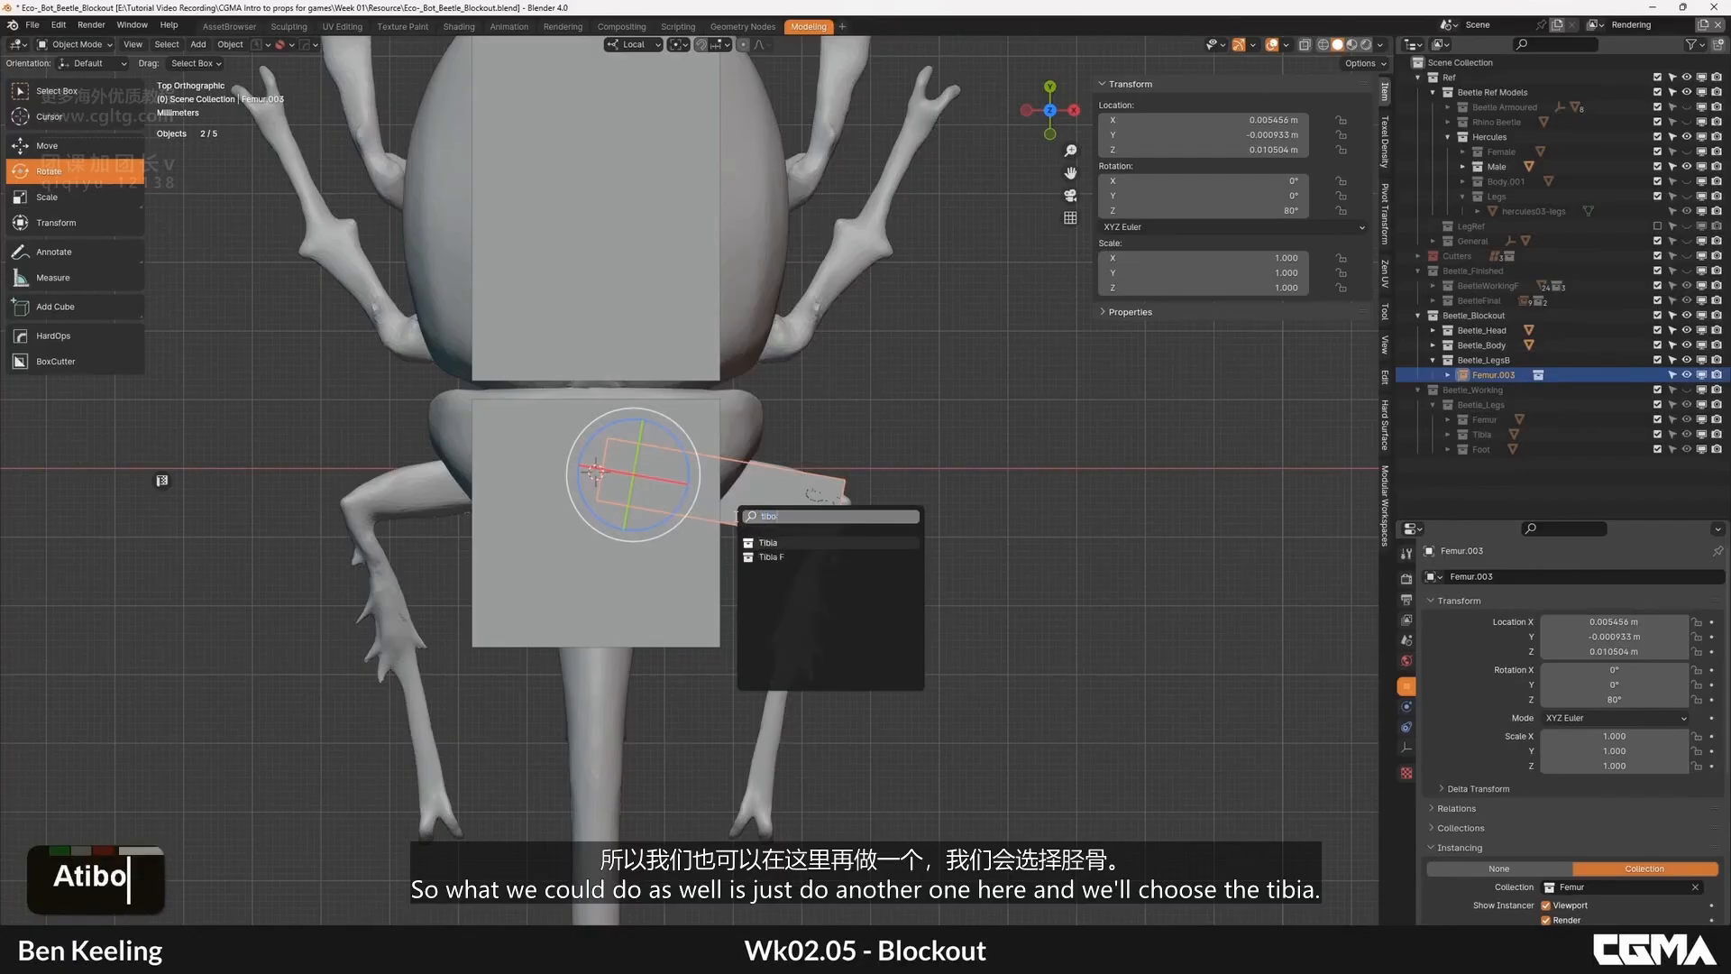
pyautogui.press('Return')
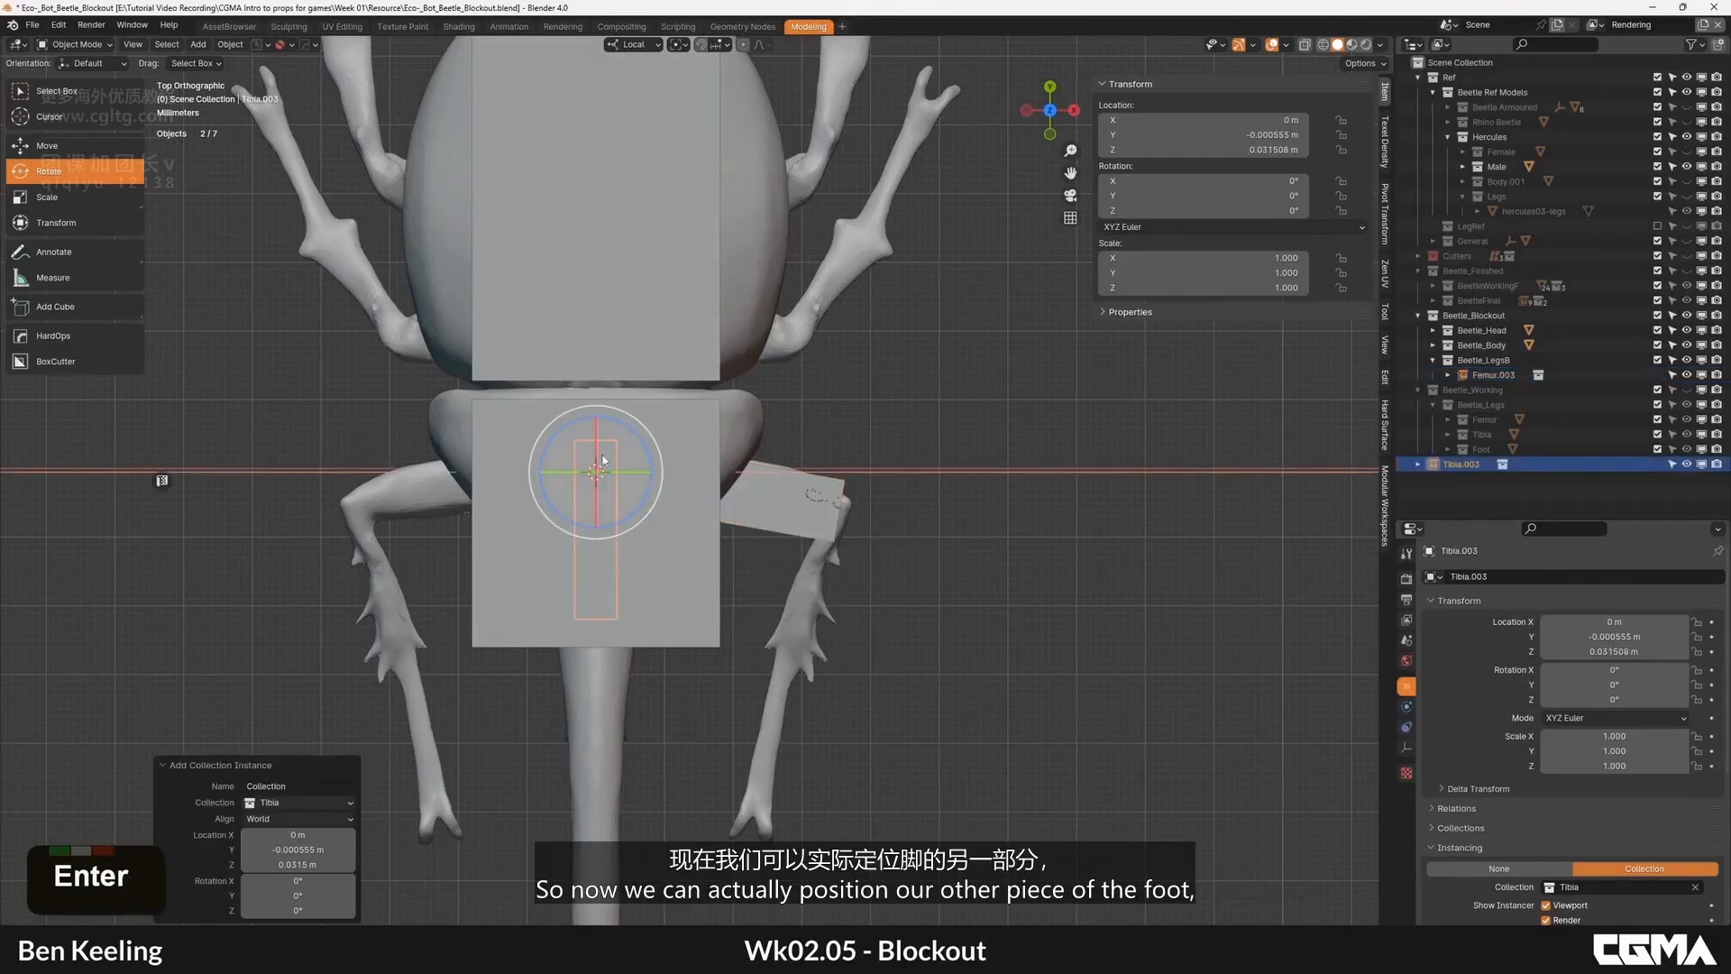
# Step: Move the tibia instance to the femur's outer end, at about X 0.033 m and Y -0.008 m
pyautogui.press('g')
pyautogui.middleClick(835, 487)
pyautogui.click(854, 433)
pyautogui.press('g')
pyautogui.click(849, 478)
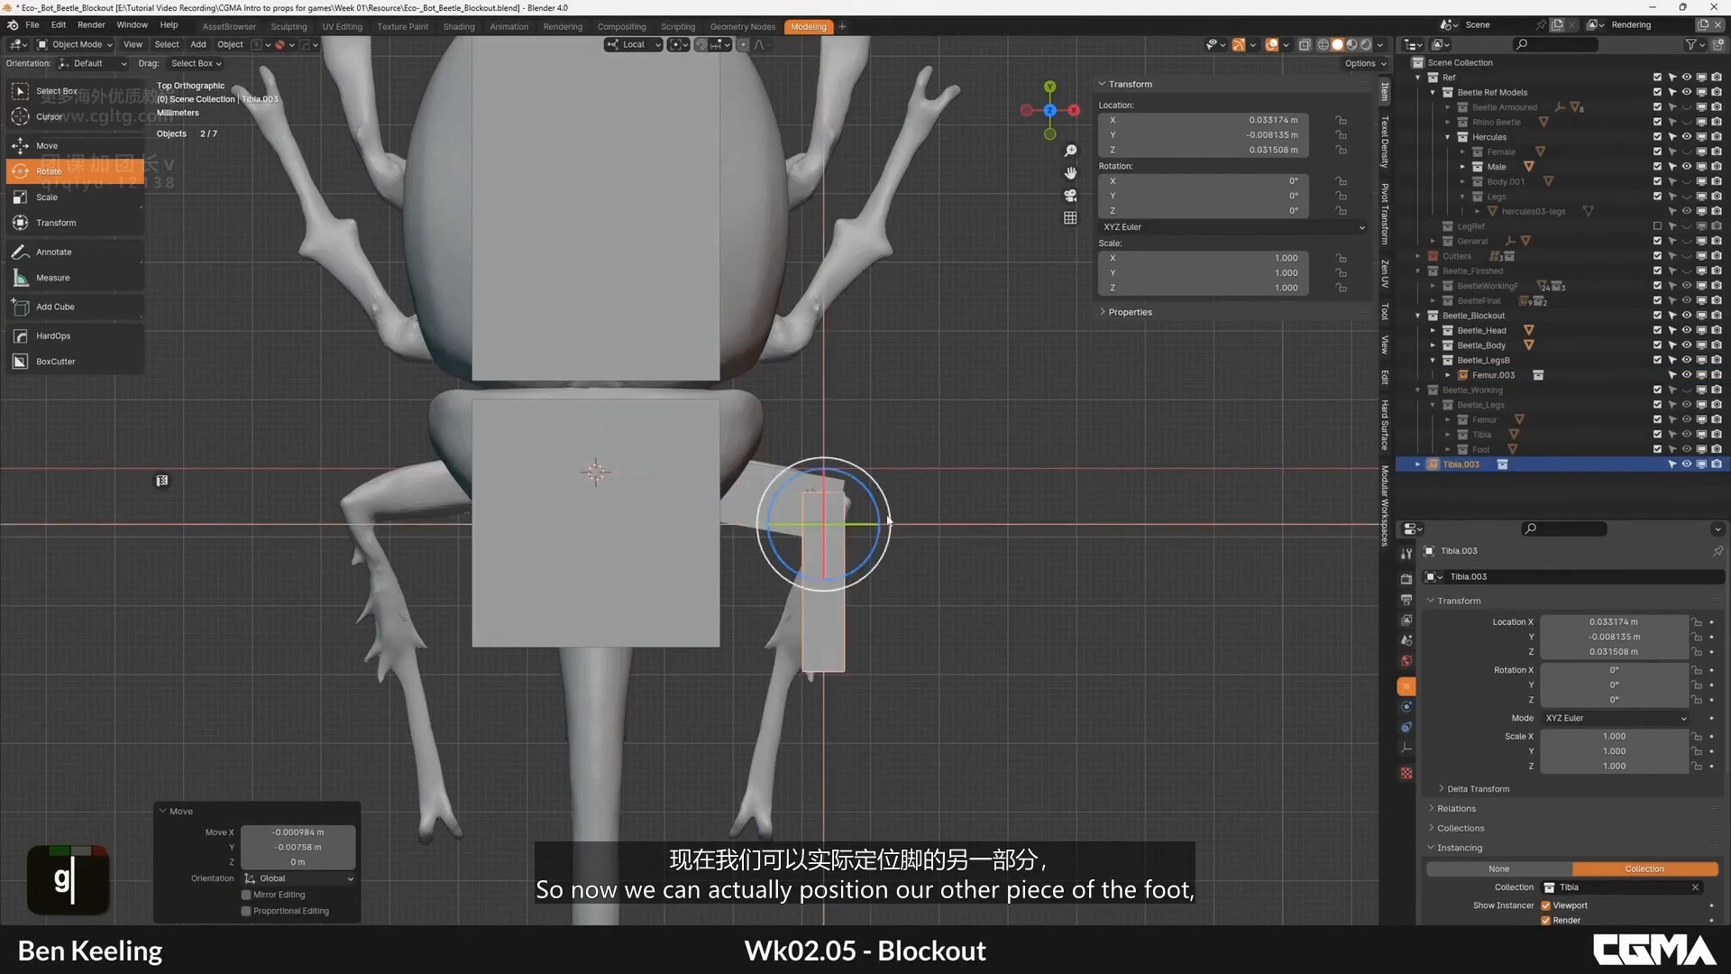
# Step: Lower the tibia instance about 0.02 m along Z to the height of the femur
pyautogui.moveTo(849, 478); pyautogui.dragTo(676, 334, button='middle')
pyautogui.keyDown('alt'); pyautogui.middleClick(703, 514); pyautogui.keyUp('alt')
pyautogui.scroll(3, 690, 480)
pyautogui.press('w')
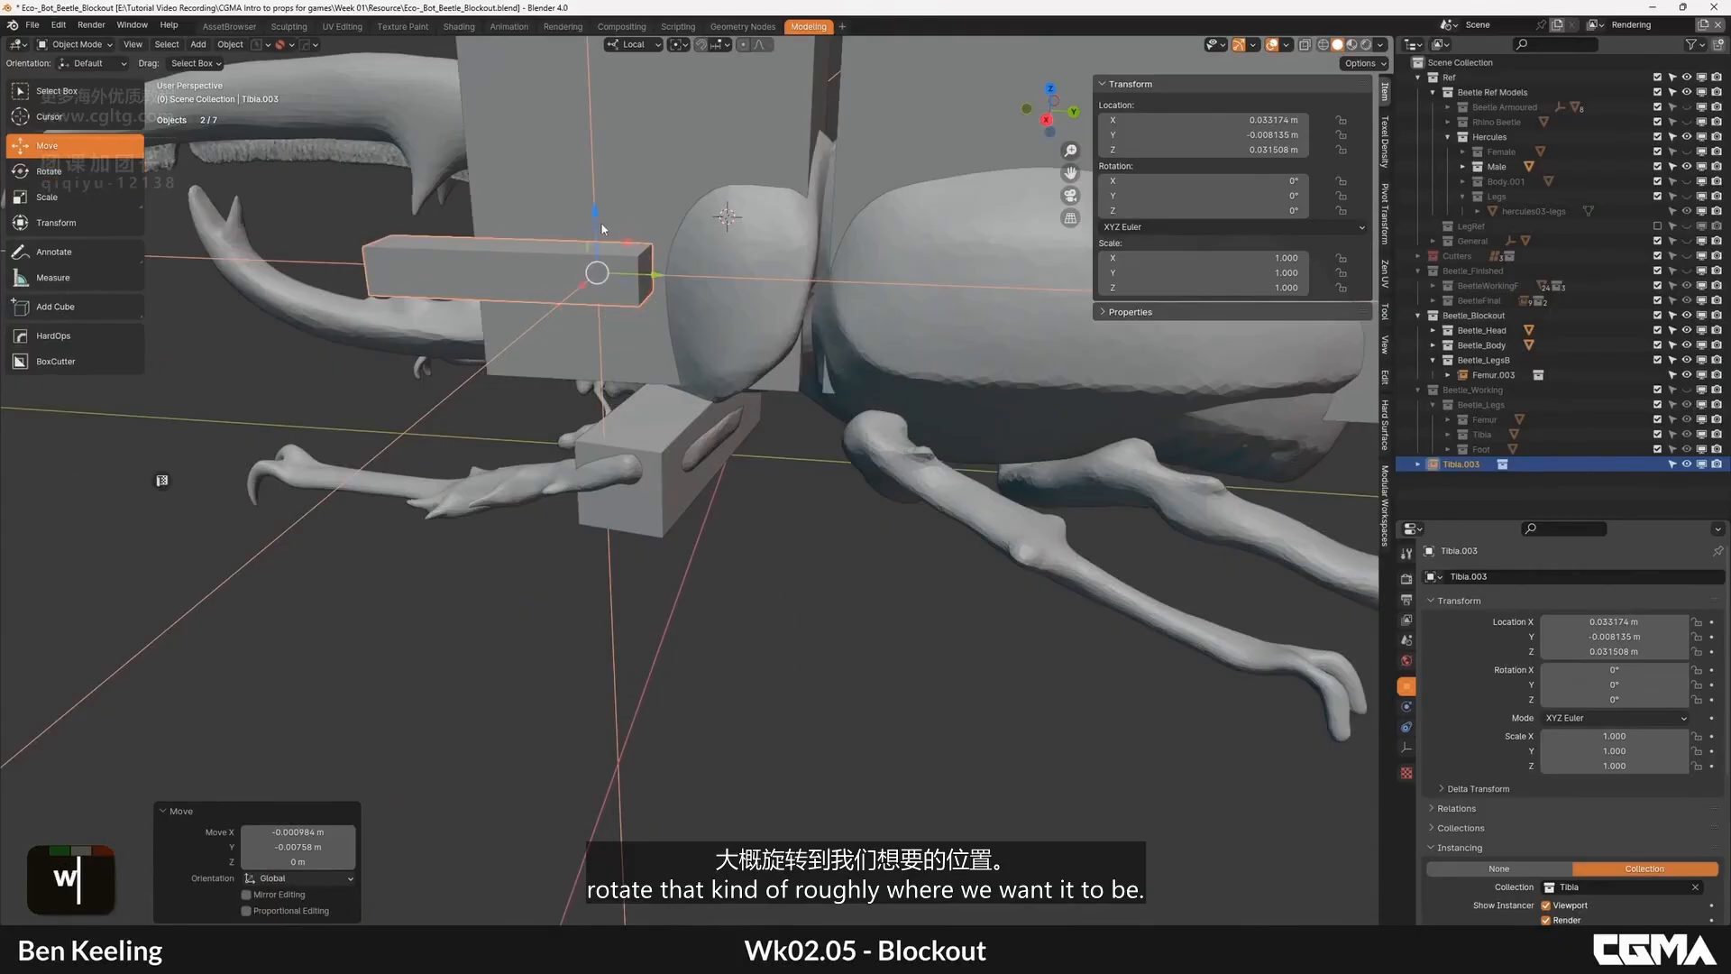
pyautogui.moveTo(600, 222); pyautogui.dragTo(540, 414)
pyautogui.keyDown('alt'); pyautogui.middleClick(680, 496); pyautogui.keyUp('alt')
pyautogui.moveTo(540, 414); pyautogui.dragTo(871, 532, button='middle')
# Step: Rotate the tibia instance -15° about Z to follow the reference leg in top view
pyautogui.scroll(3, 811, 487)
pyautogui.scroll(-3, 812, 487)
pyautogui.press('`')
pyautogui.click(855, 451)
pyautogui.press('e')
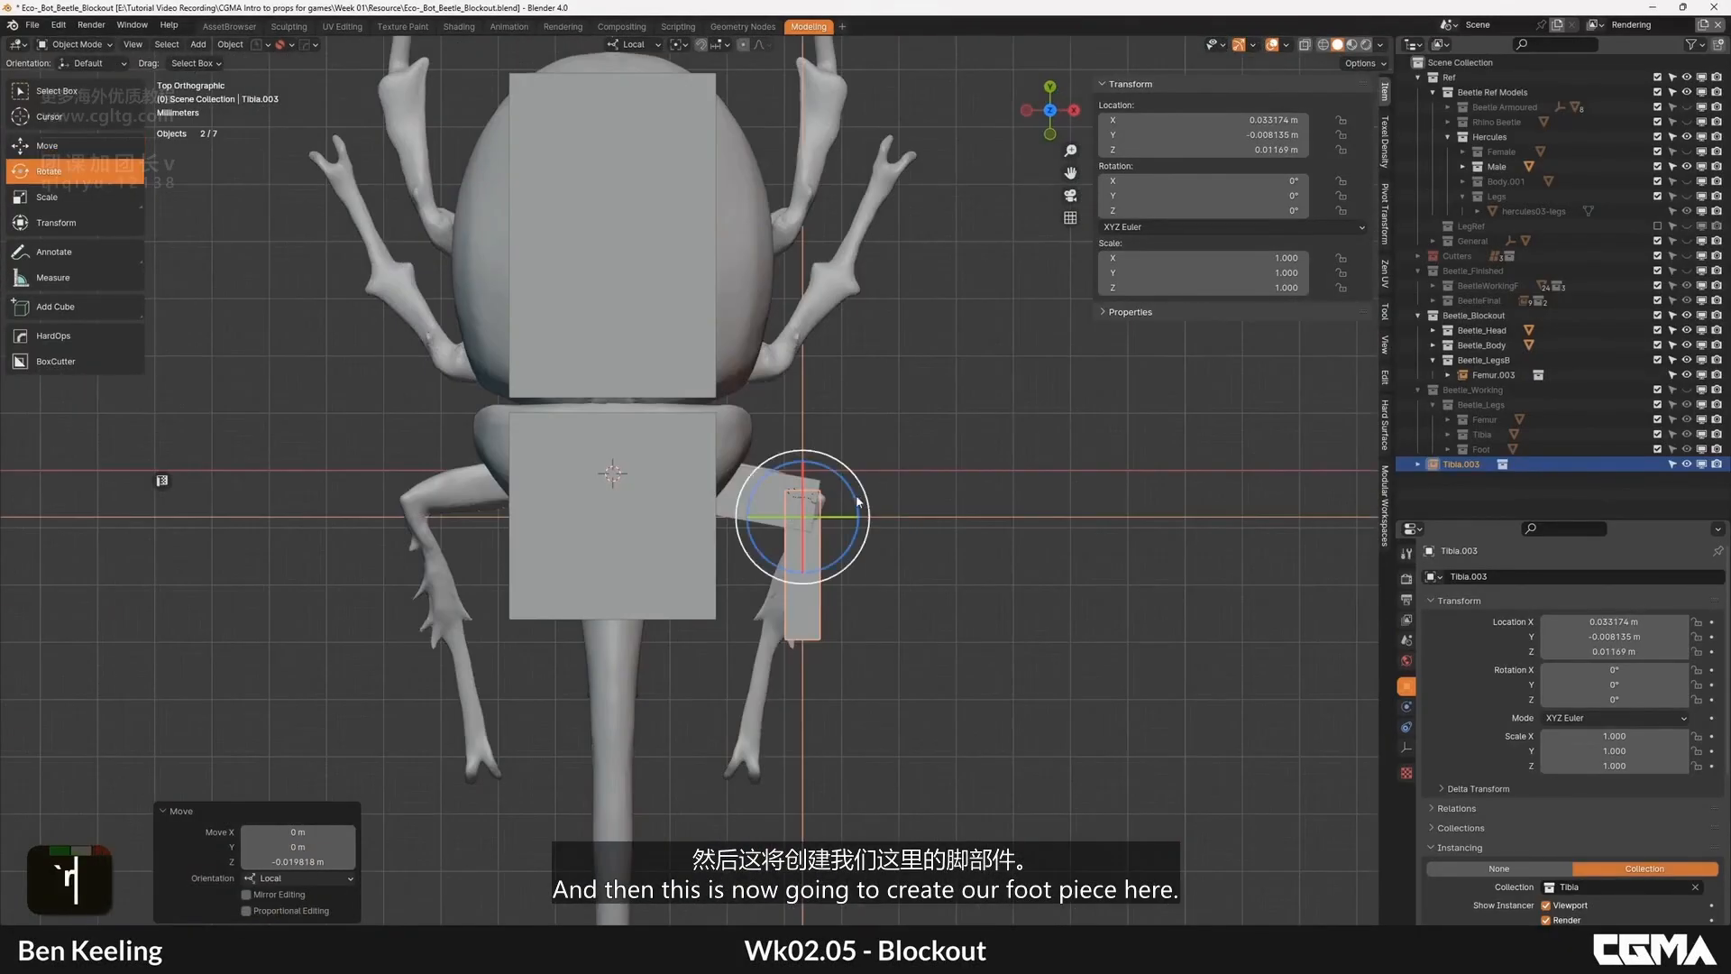
pyautogui.moveTo(857, 458); pyautogui.dragTo(862, 488)
pyautogui.keyDown('shift'); pyautogui.moveTo(863, 487); pyautogui.dragTo(744, 522, button='middle'); pyautogui.keyUp('shift')
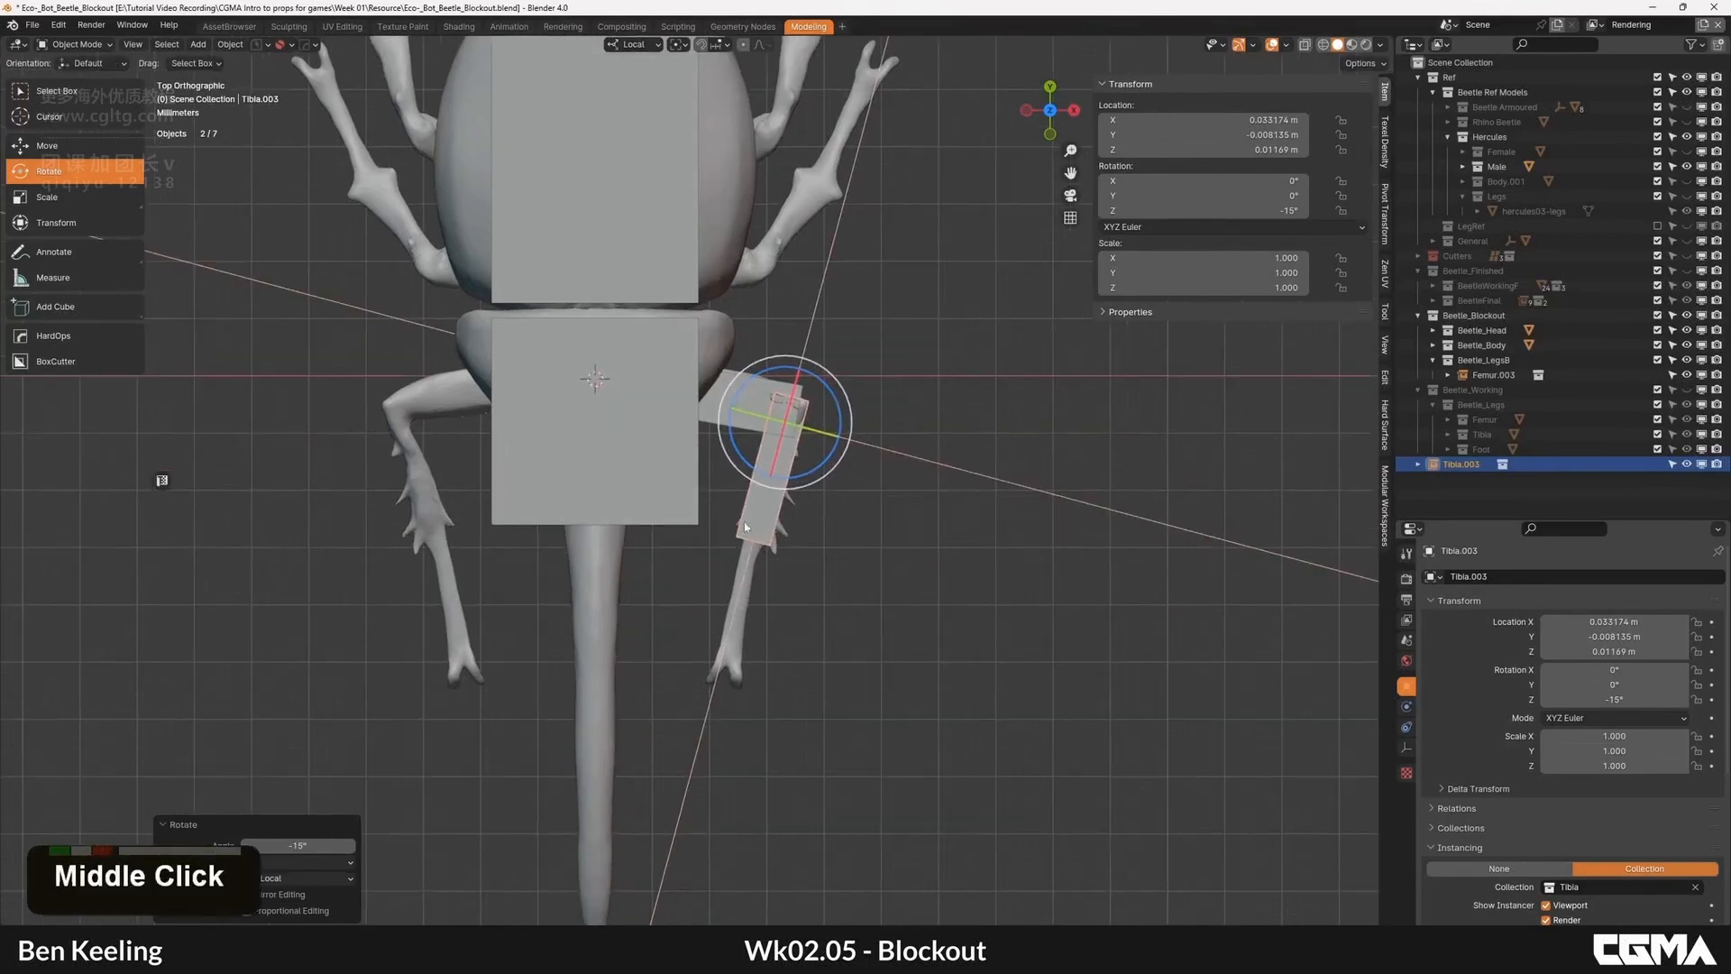
# Step: Duplicate the tibia instance about 0.022 m along its local Y axis, past the tibia's lower end
pyautogui.scroll(3, 811, 451)
pyautogui.press('w')
pyautogui.hotkey('shift', 'd')
pyautogui.middleClick(920, 505)
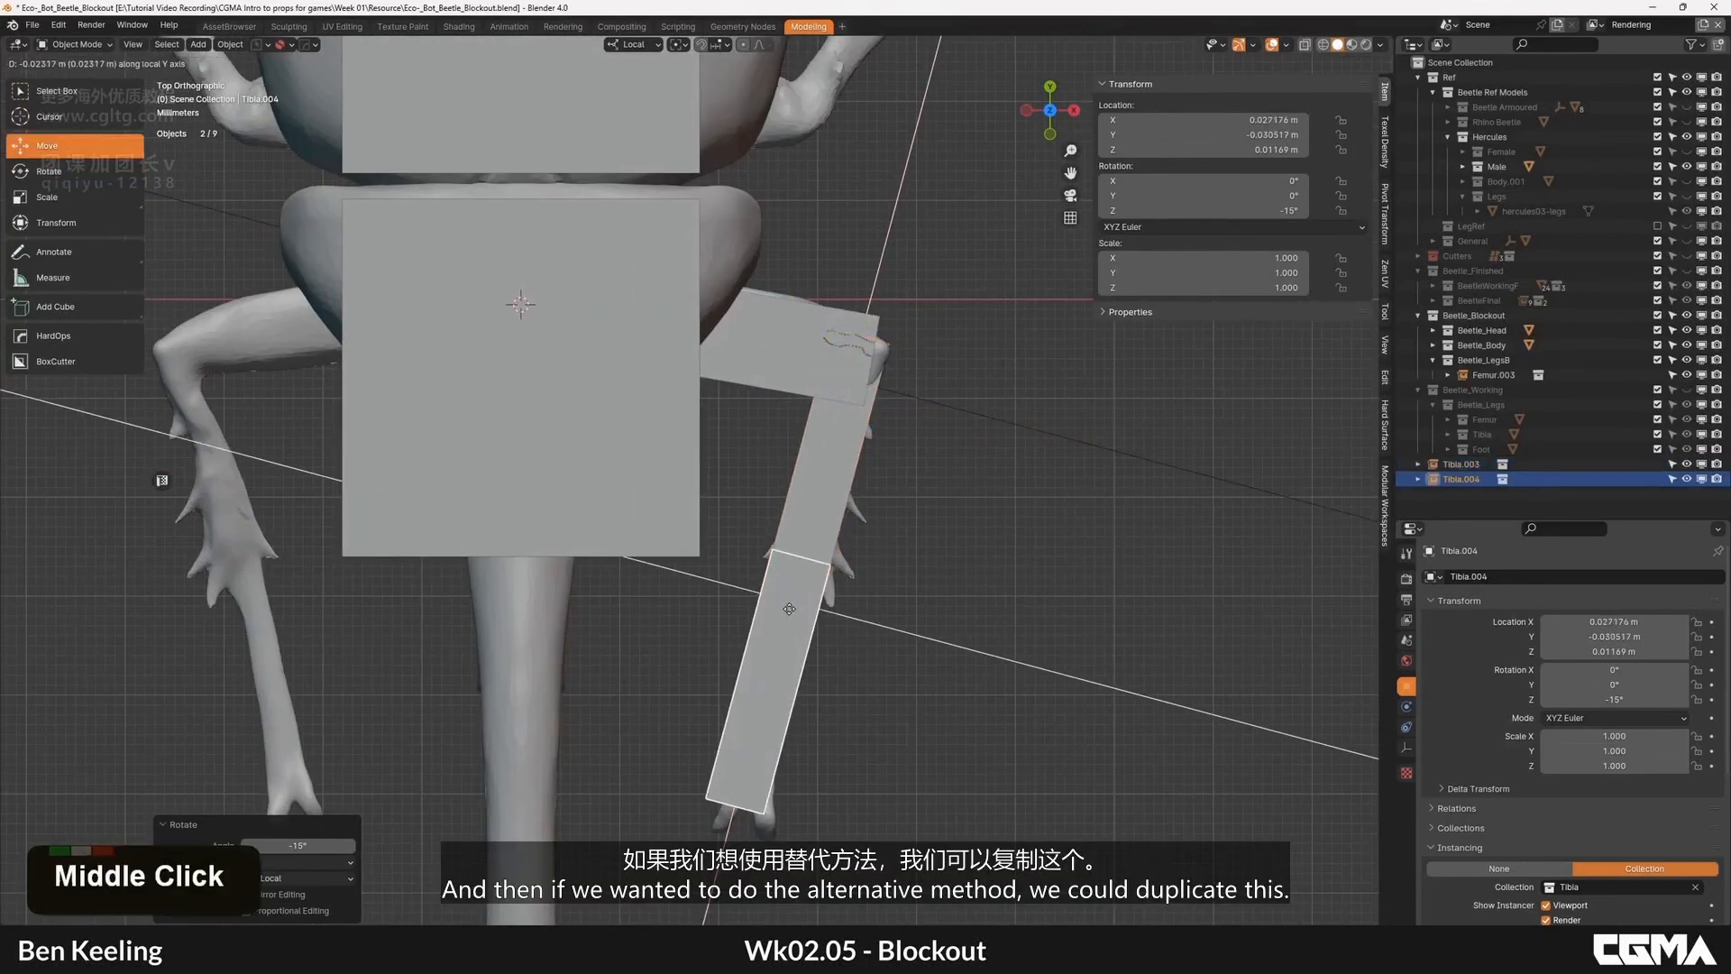
pyautogui.click(957, 619)
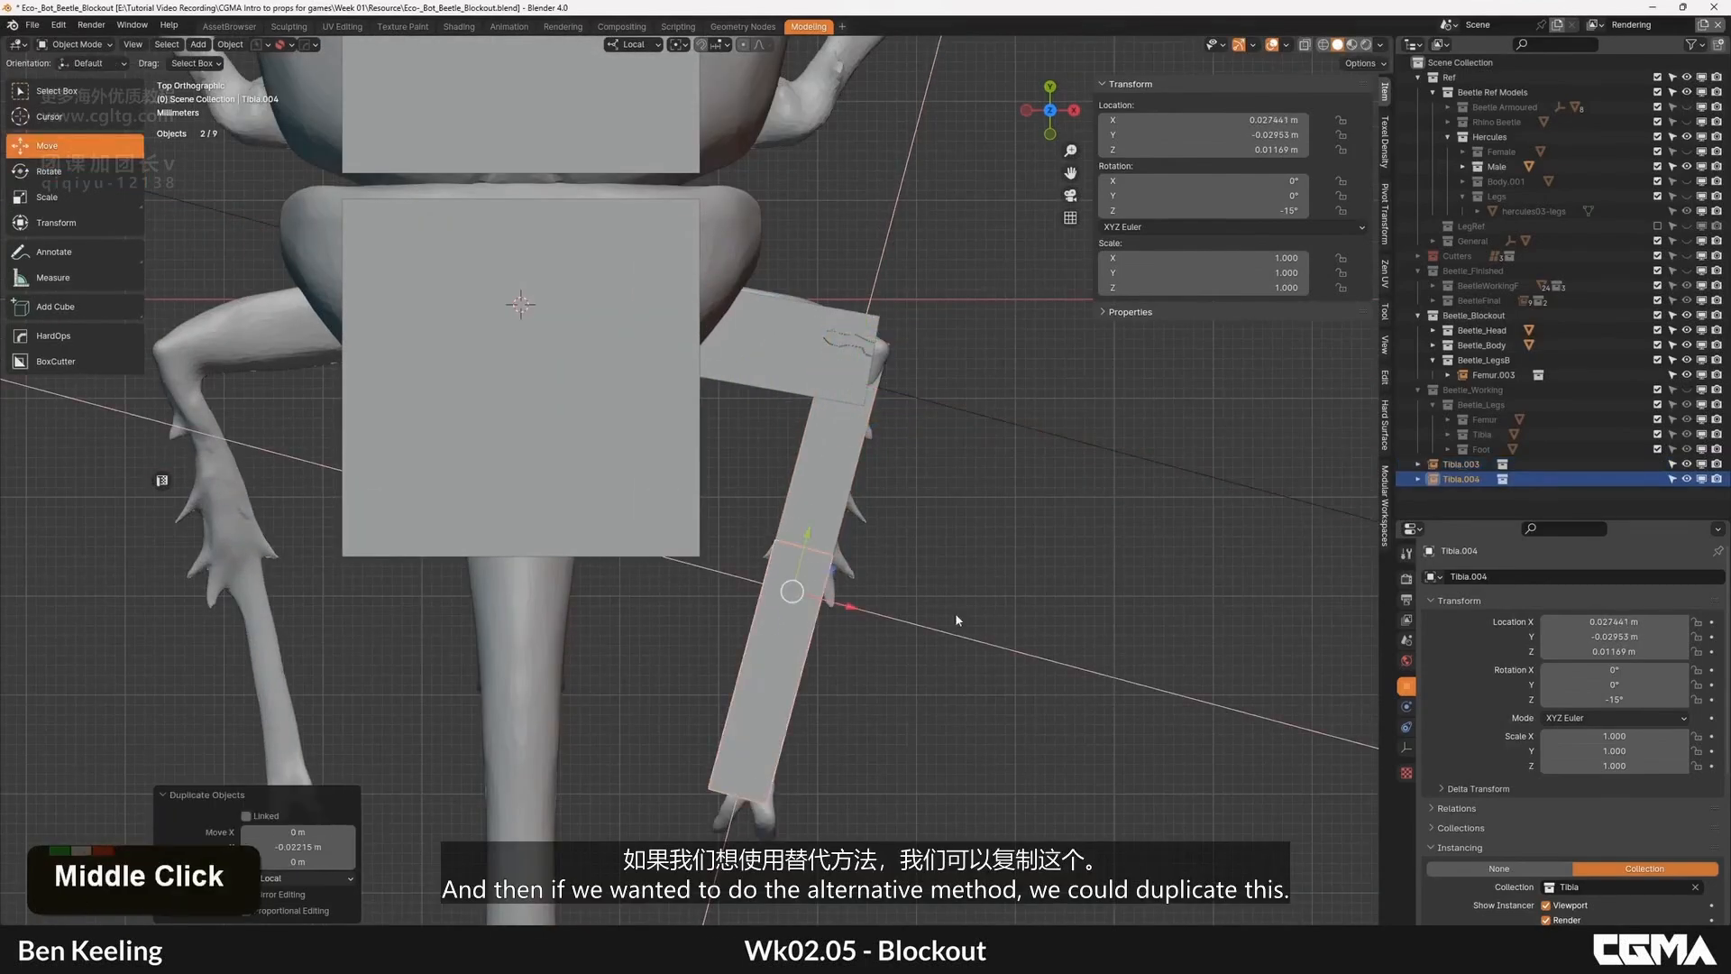
# Step: Change the duplicated tibia's instanced collection to Foot
pyautogui.doubleClick(1602, 888)
pyautogui.click(1408, 694)
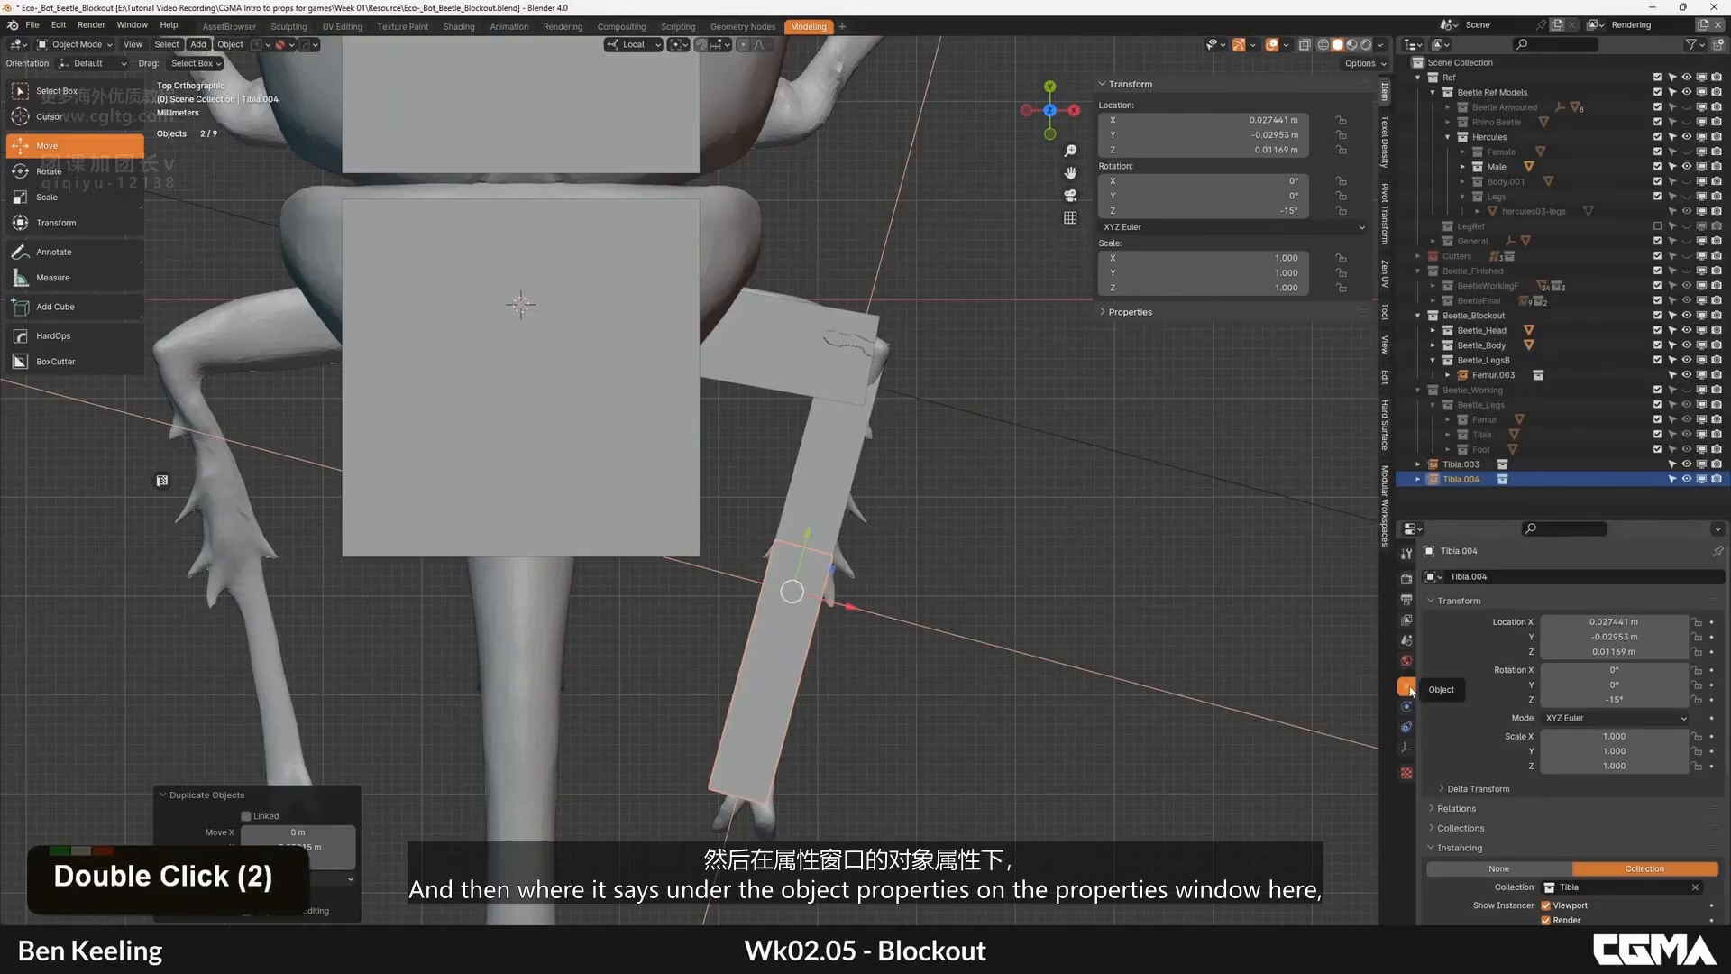
pyautogui.scroll(-2, 1572, 898)
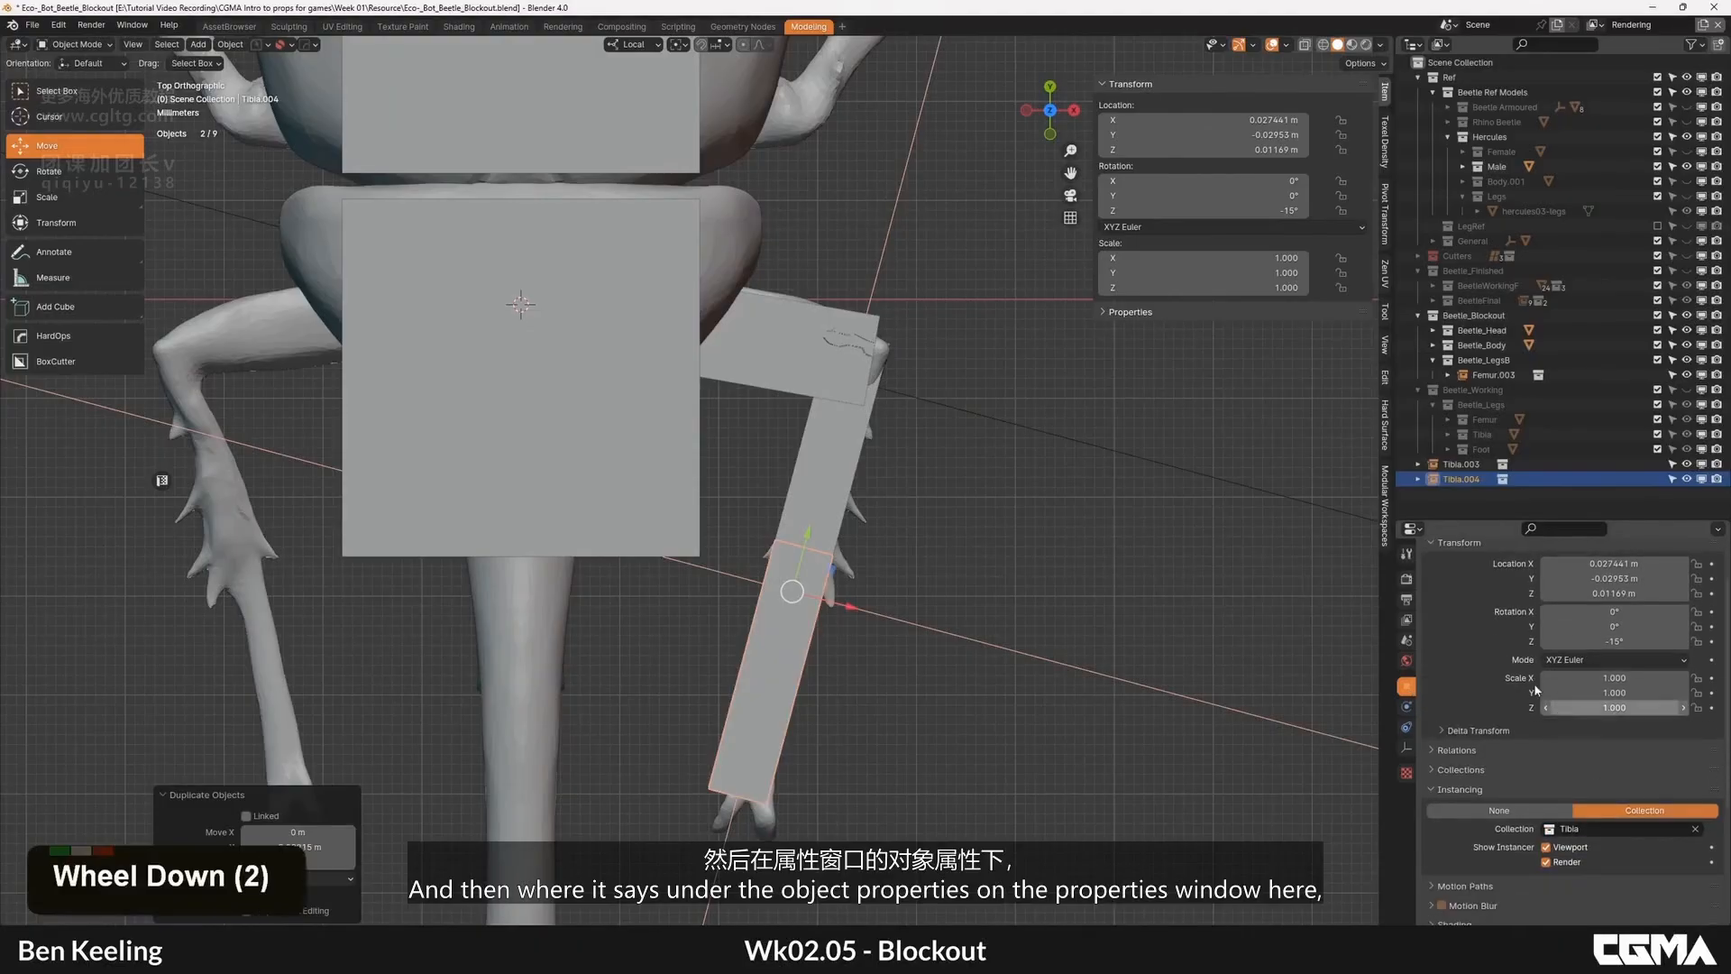
pyautogui.click(1585, 830)
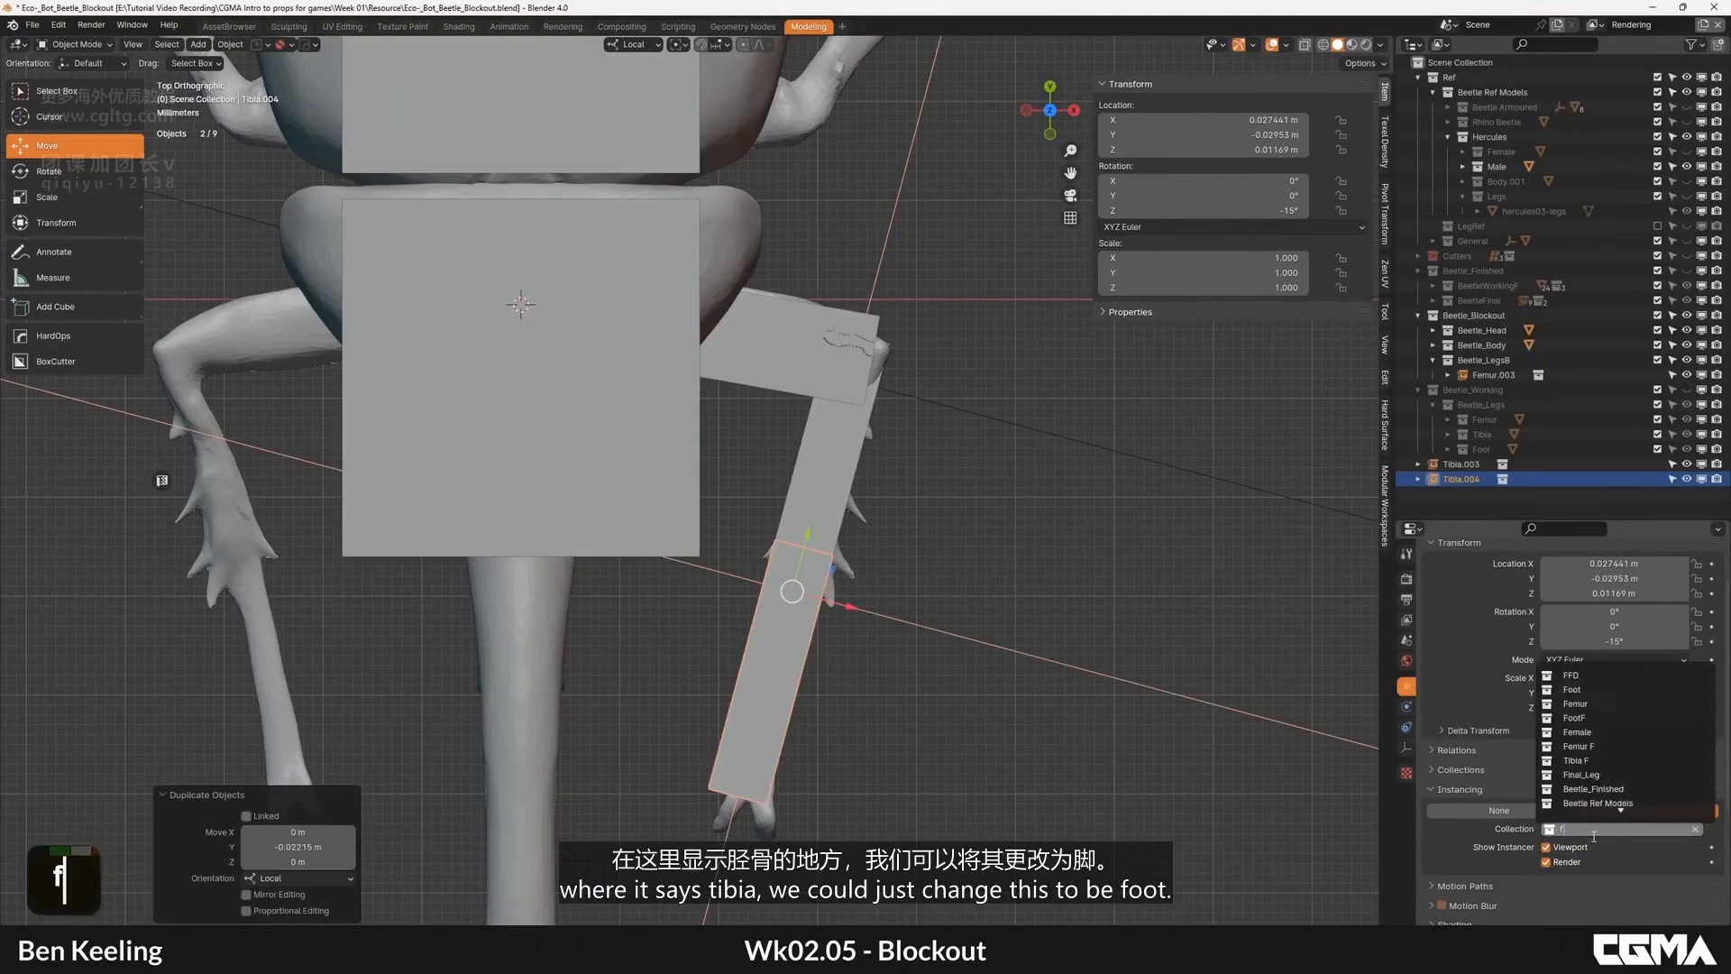
pyautogui.press('Return')
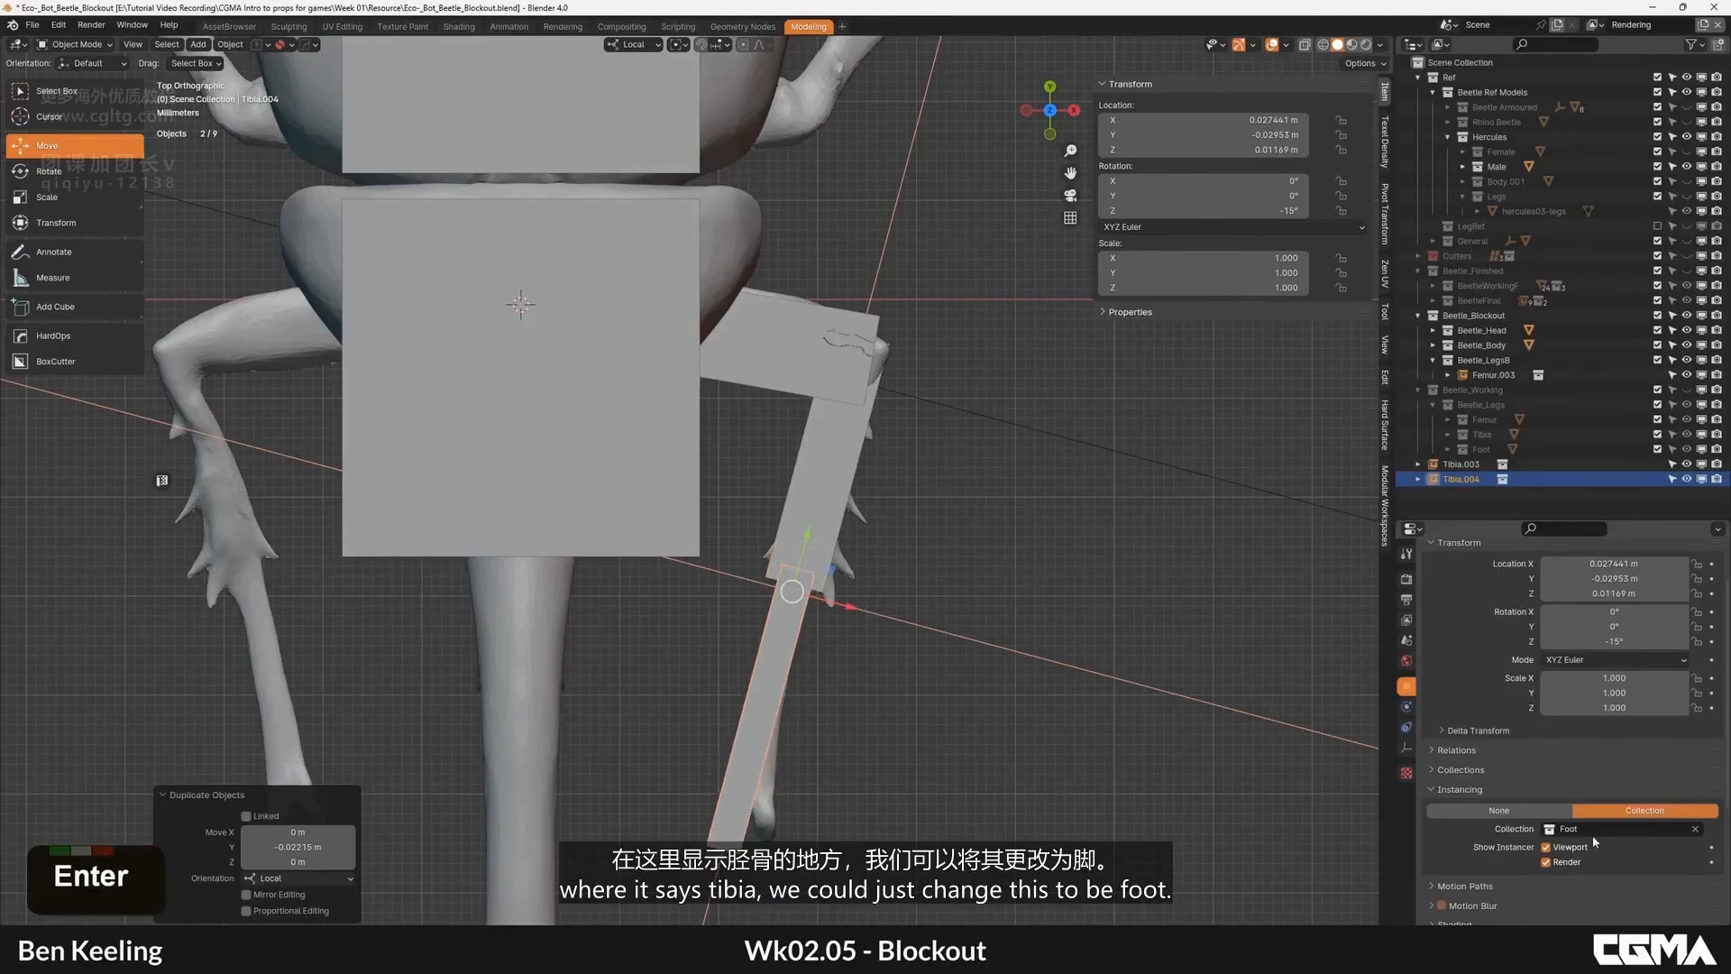
# Step: Reduce the empty scale of the tibia and foot instances with Hard Ops
pyautogui.scroll(-2, 887, 604)
pyautogui.keyDown('alt'); pyautogui.moveTo(888, 603); pyautogui.dragTo(804, 513, button='middle'); pyautogui.keyUp('alt')
pyautogui.scroll(-2, 804, 513)
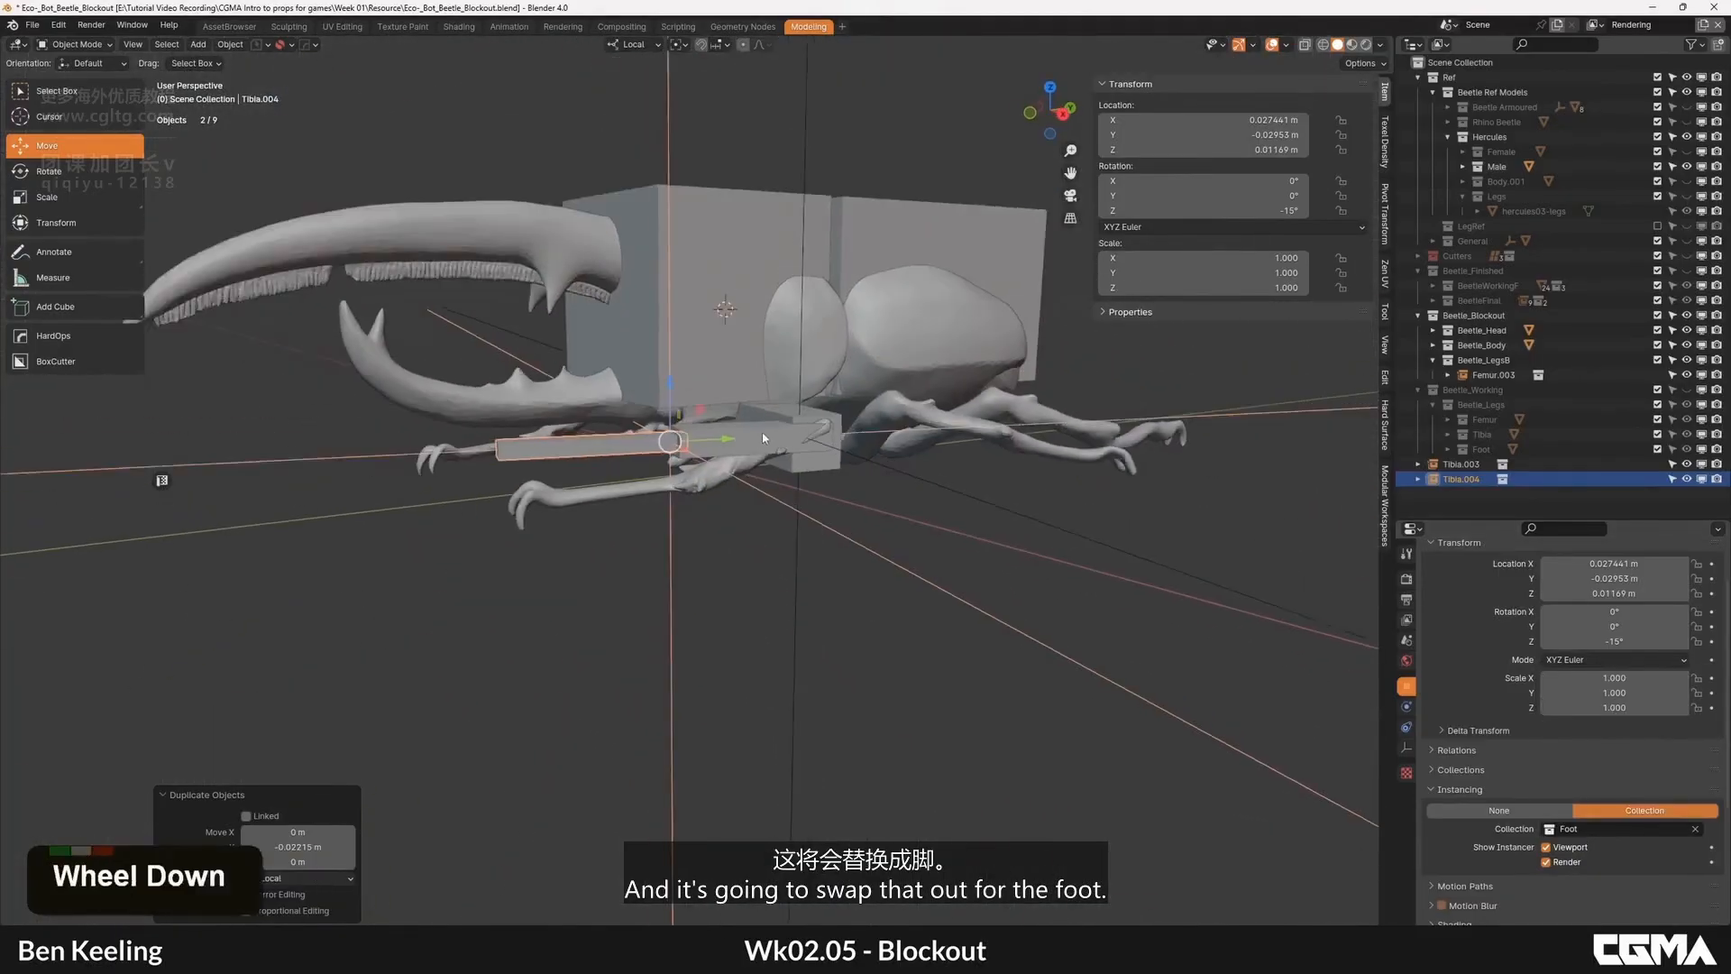
pyautogui.keyDown('alt'); pyautogui.moveTo(761, 432); pyautogui.dragTo(862, 569, button='middle'); pyautogui.keyUp('alt')
pyautogui.keyDown('shift'); pyautogui.click(814, 509); pyautogui.keyUp('shift')
pyautogui.press('q')
pyautogui.click(862, 568)
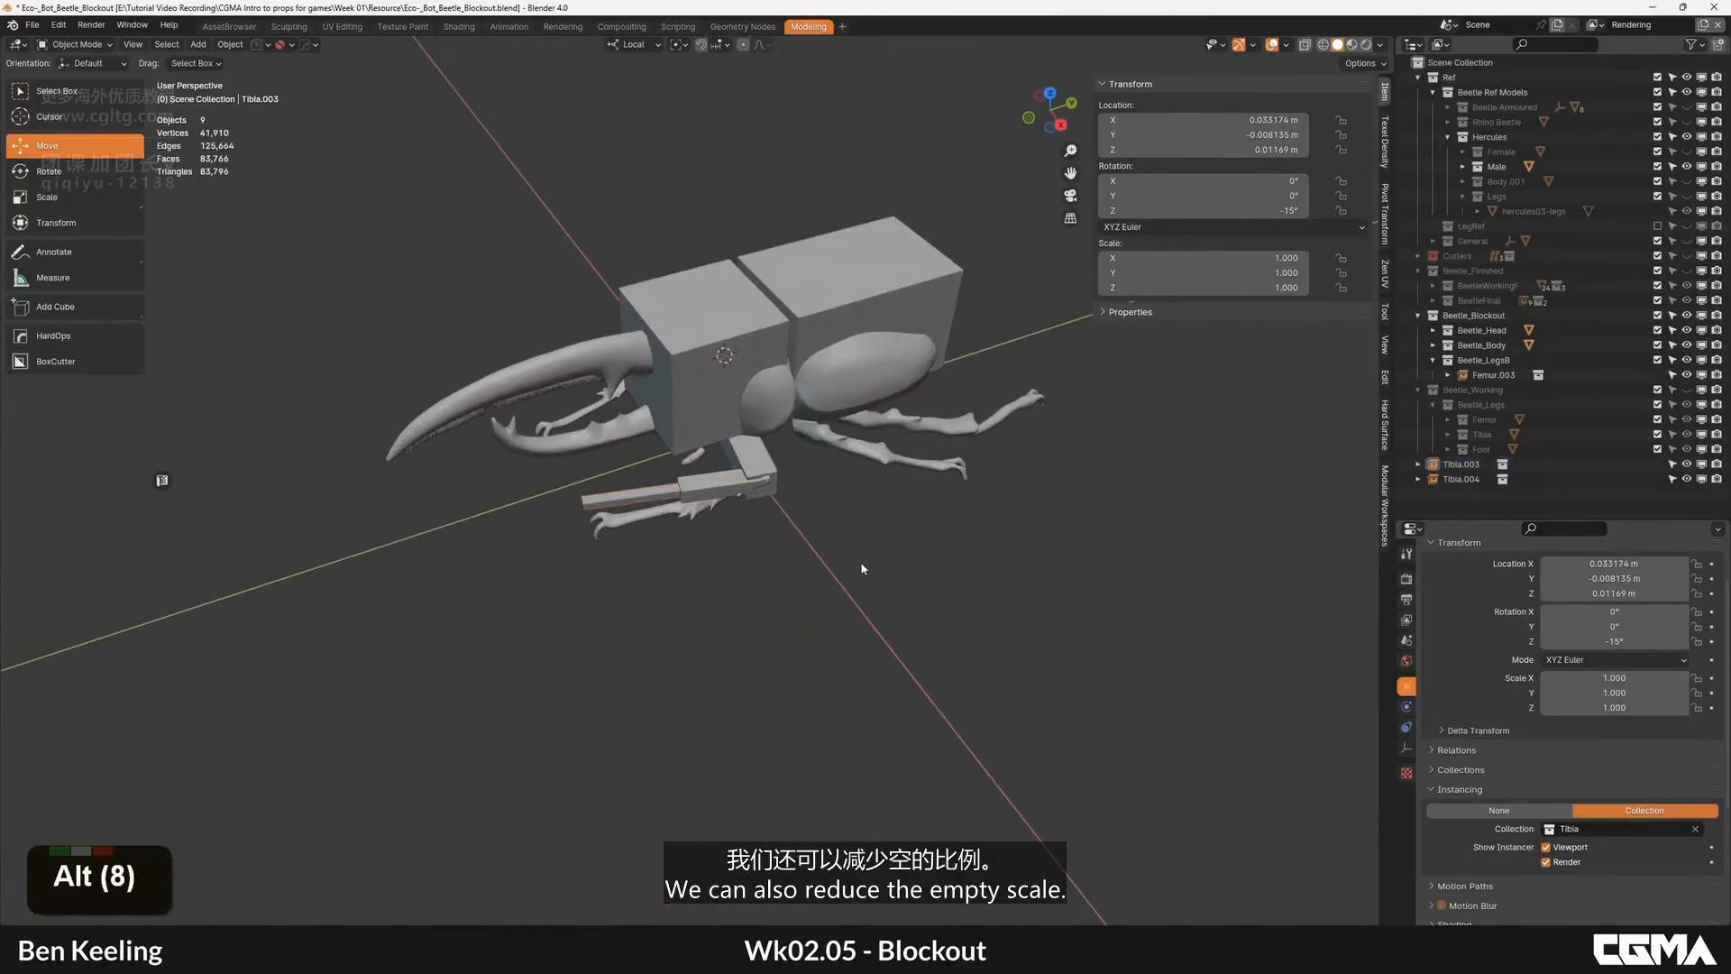
# Step: Move the tibia and foot instances into the Beetle_LegsB collection beside the femur instance
pyautogui.press('`')
pyautogui.click(862, 474)
pyautogui.moveTo(727, 475); pyautogui.dragTo(773, 502, button='middle')
pyautogui.click(722, 510)
pyautogui.keyDown('shift'); pyautogui.click(723, 505); pyautogui.keyUp('shift')
pyautogui.keyDown('shift'); pyautogui.doubleClick(721, 523); pyautogui.keyUp('shift')
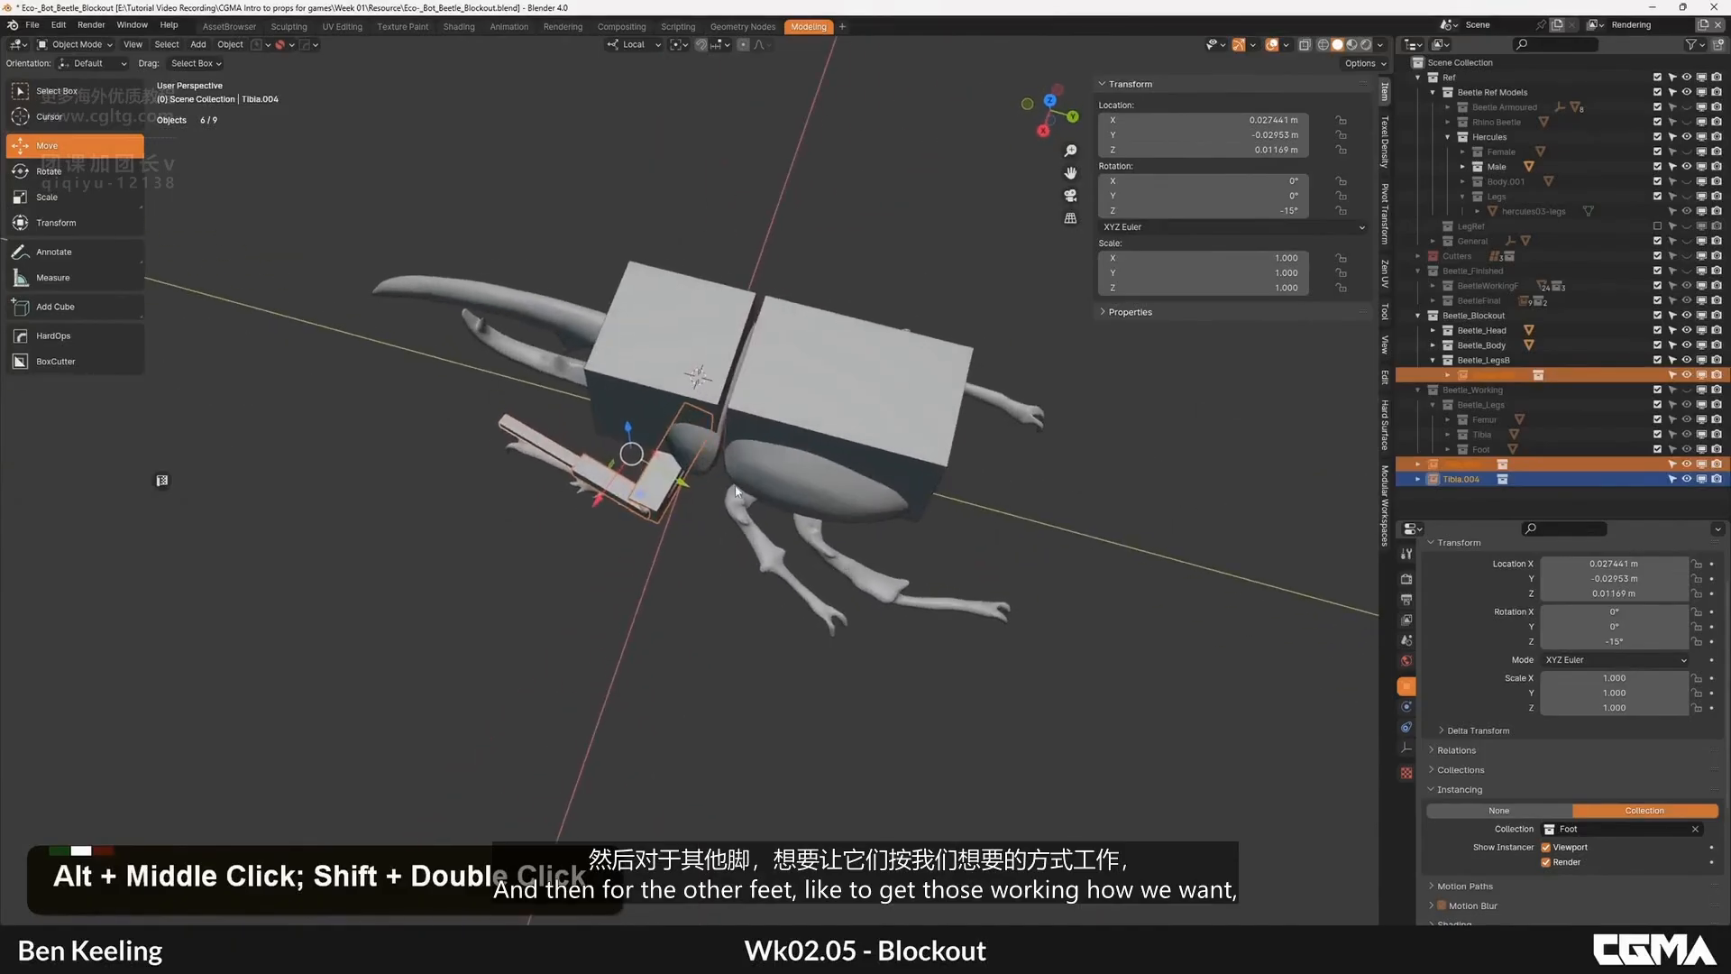
pyautogui.press('`')
pyautogui.click(773, 414)
pyautogui.keyDown('shift'); pyautogui.click(1470, 468); pyautogui.keyUp('shift')
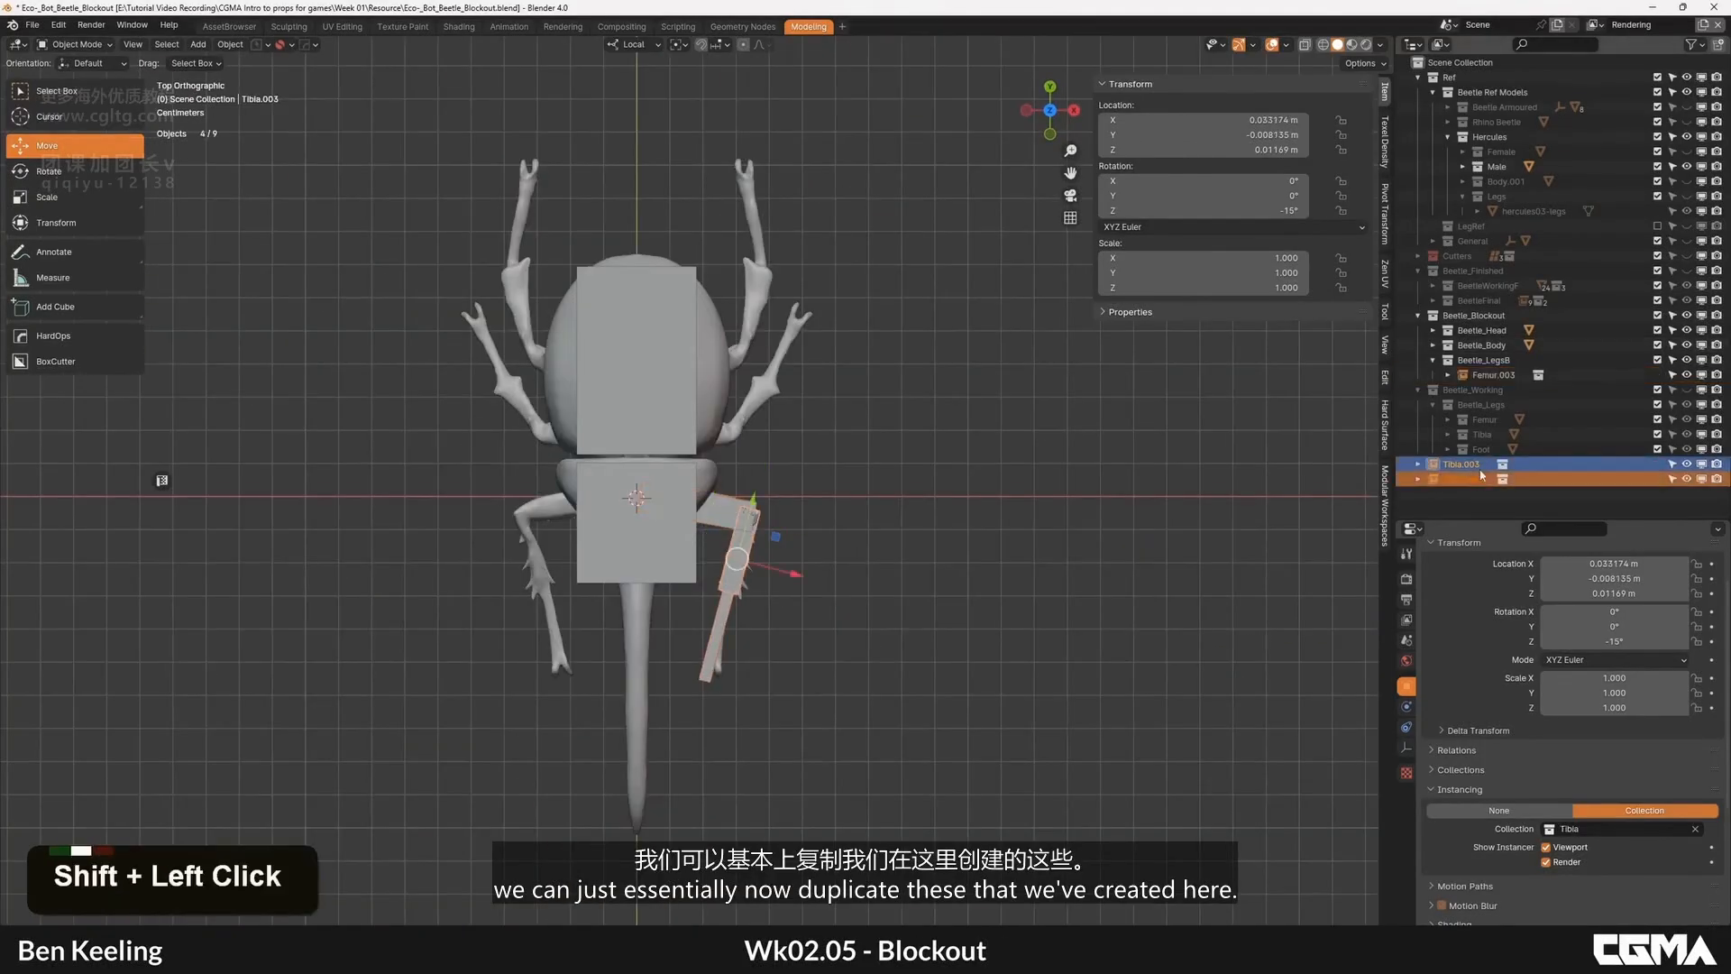
pyautogui.moveTo(1478, 471); pyautogui.dragTo(1500, 360)
# Step: Rename the duplicated tibia instance in the Beetle_LegsB collection to Foot
pyautogui.click(1504, 391)
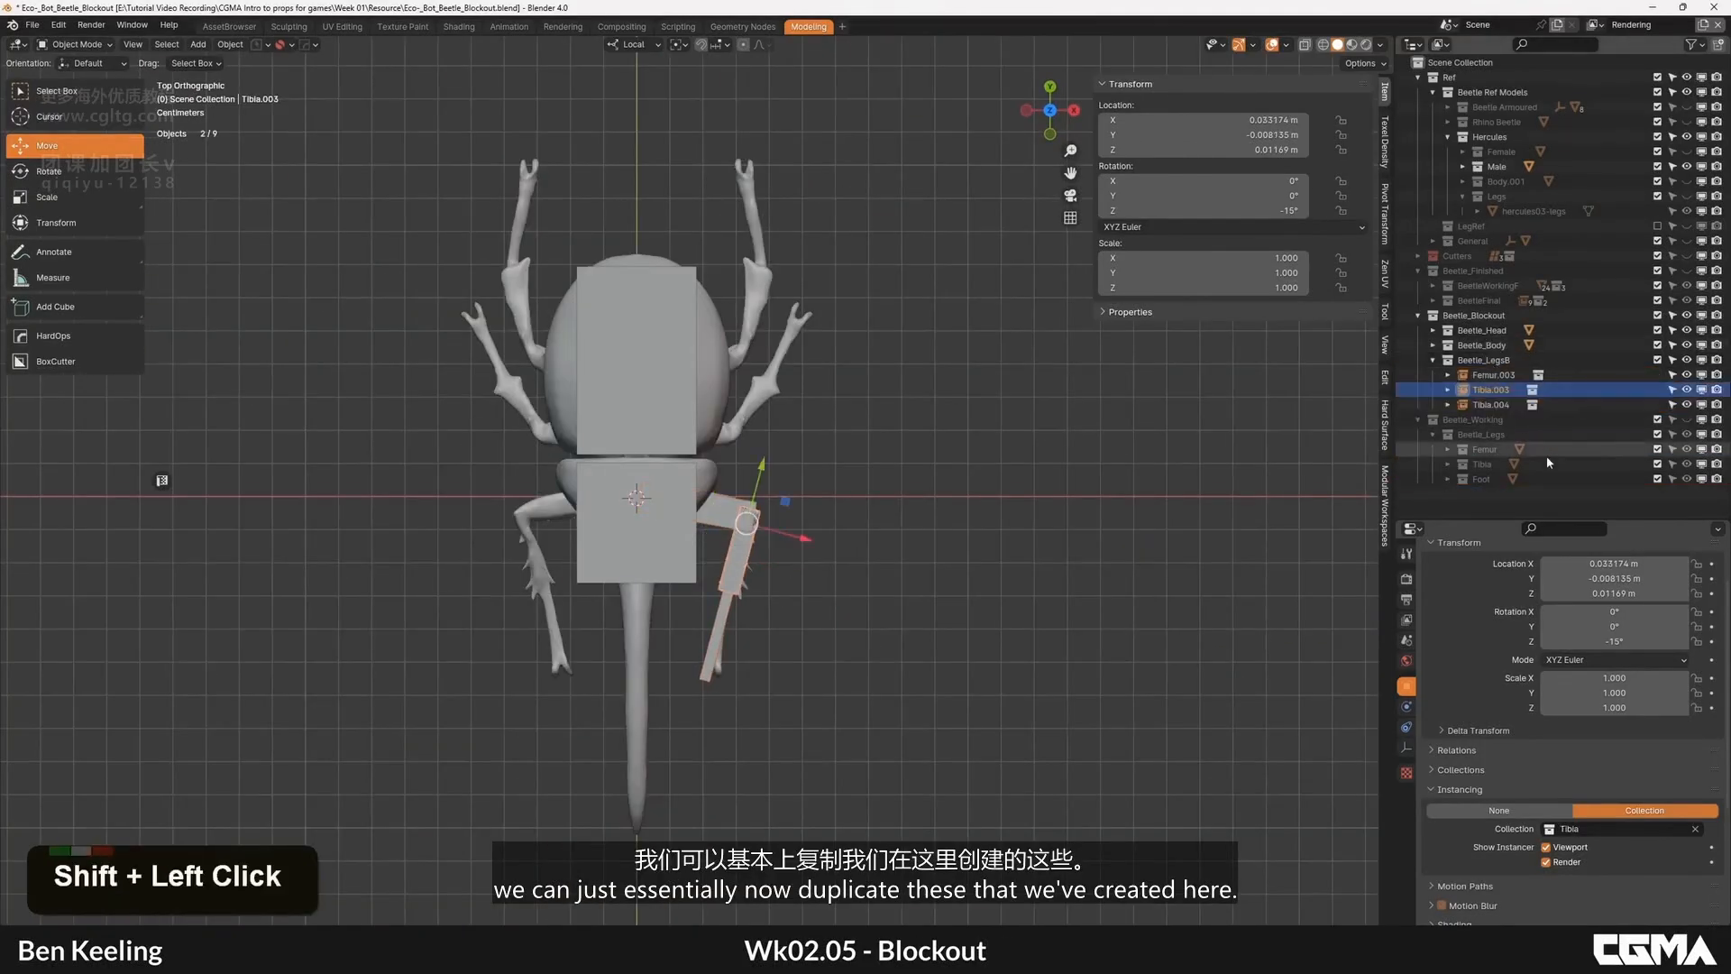
pyautogui.doubleClick(1497, 406)
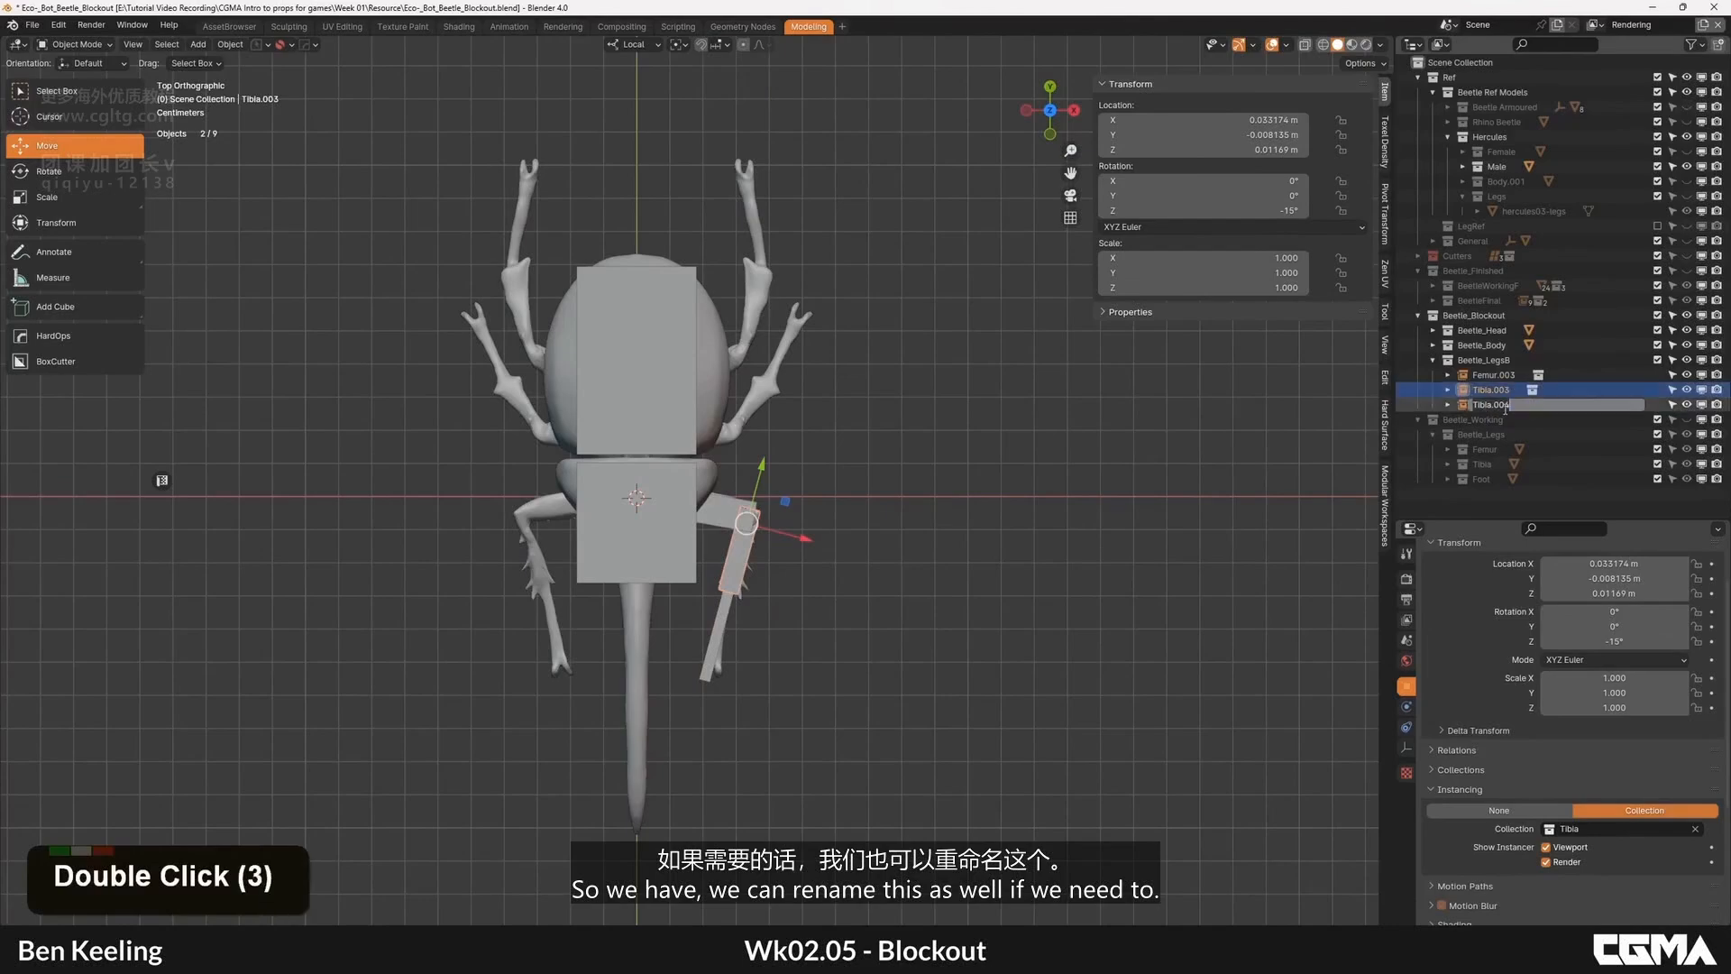
pyautogui.doubleClick(1511, 407)
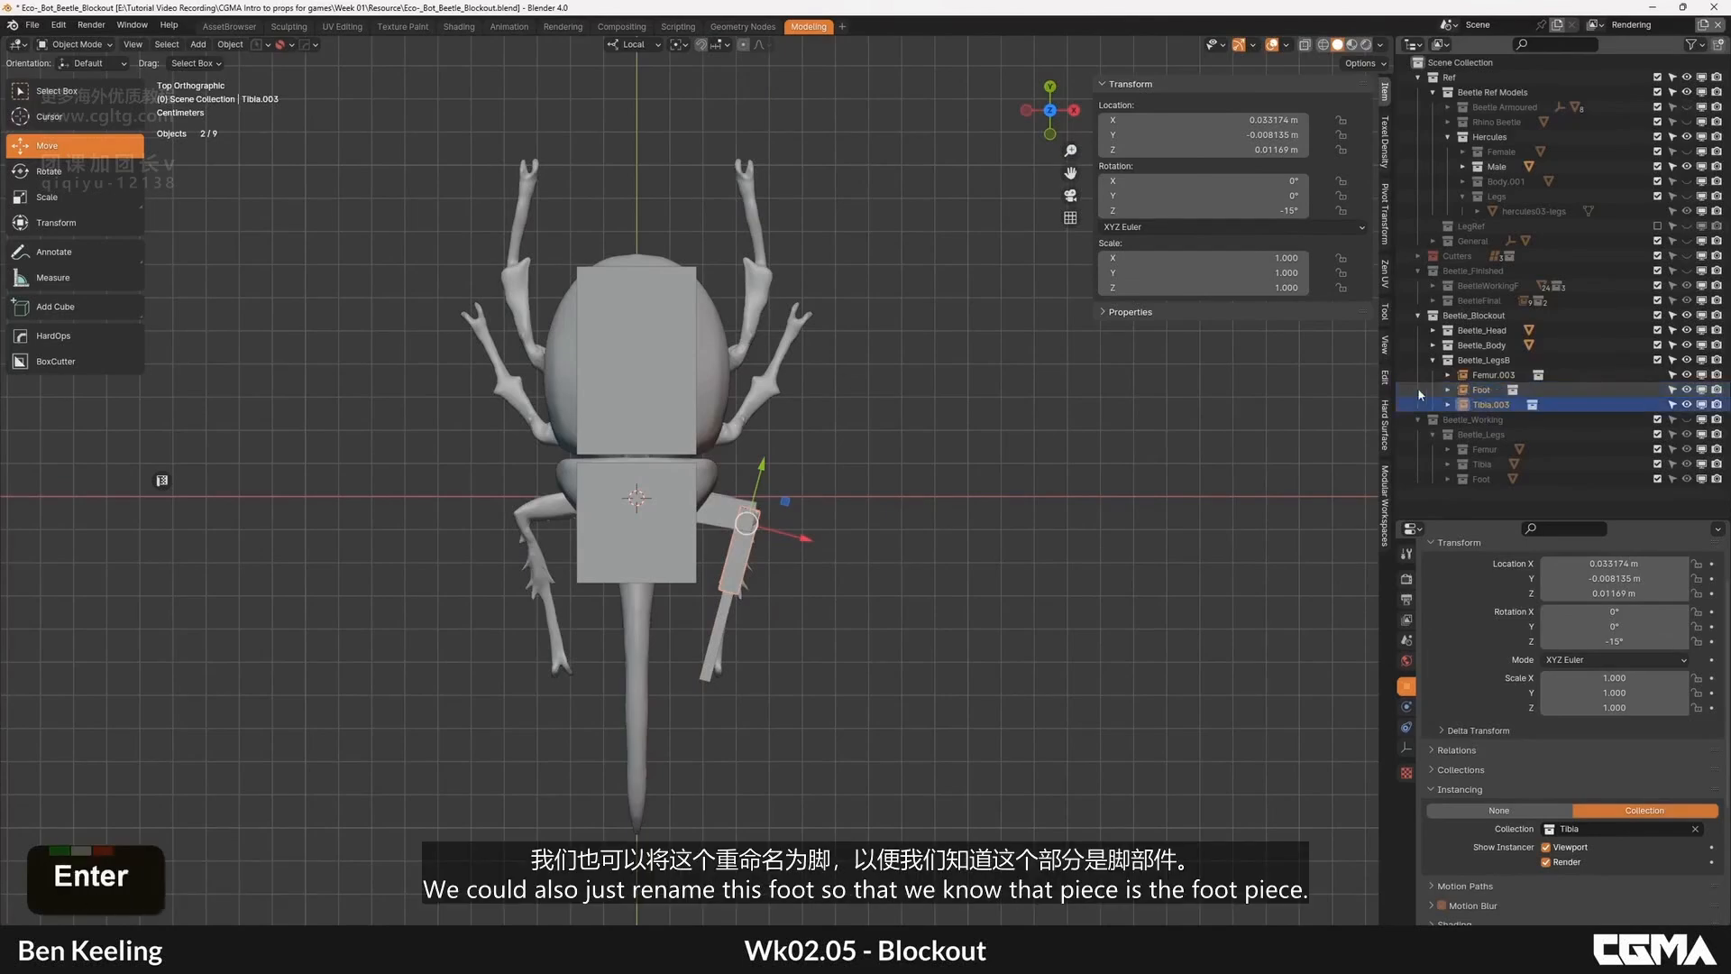
# Step: Duplicate the femur, foot and tibia instances in place and view them from the top
pyautogui.click(1479, 391)
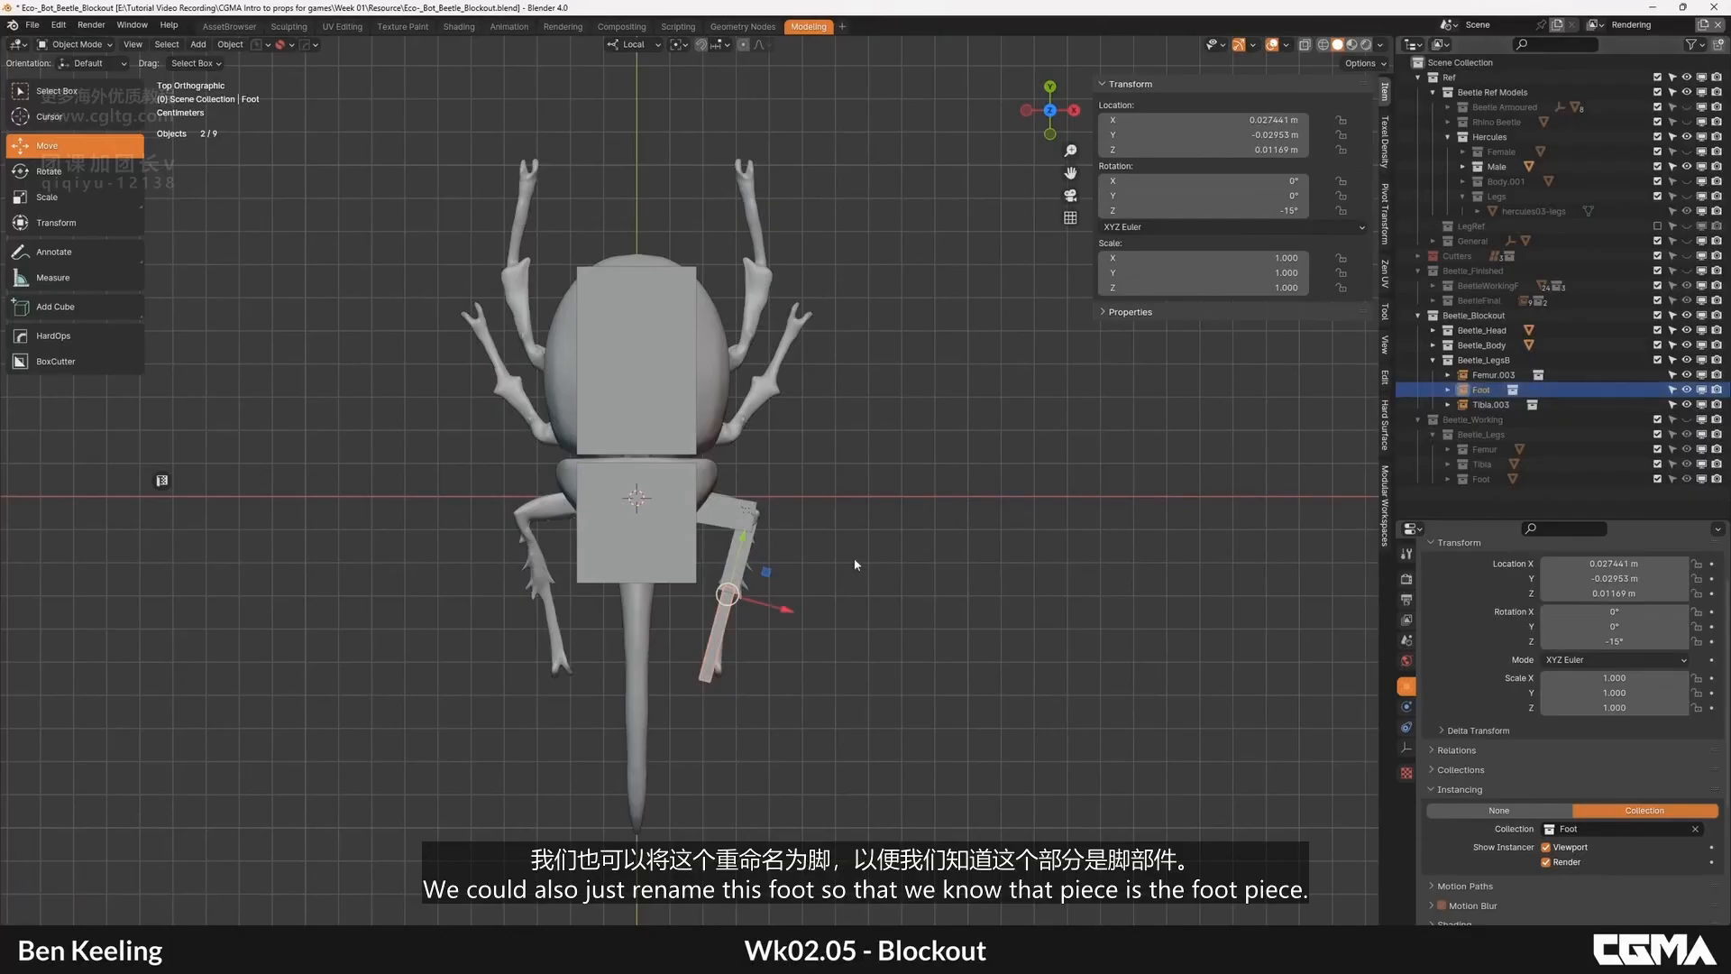
pyautogui.scroll(-2, 740, 458)
pyautogui.scroll(4, 806, 578)
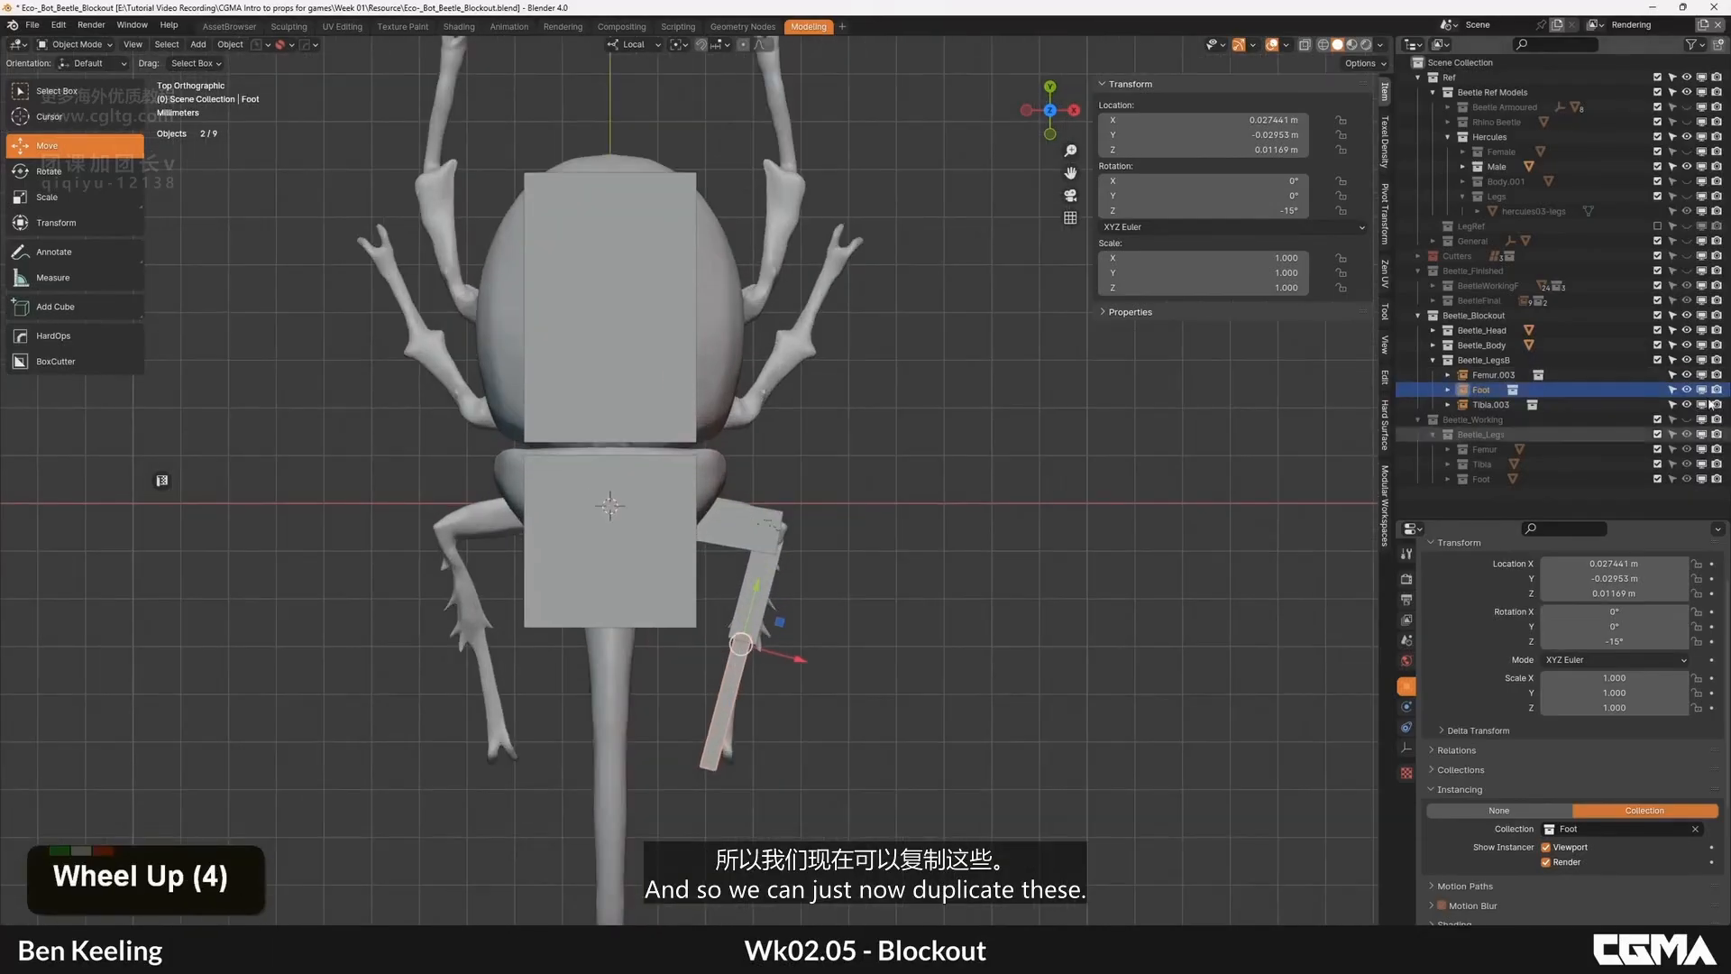
pyautogui.keyDown('ctrl'); pyautogui.doubleClick(1489, 405); pyautogui.keyUp('ctrl')
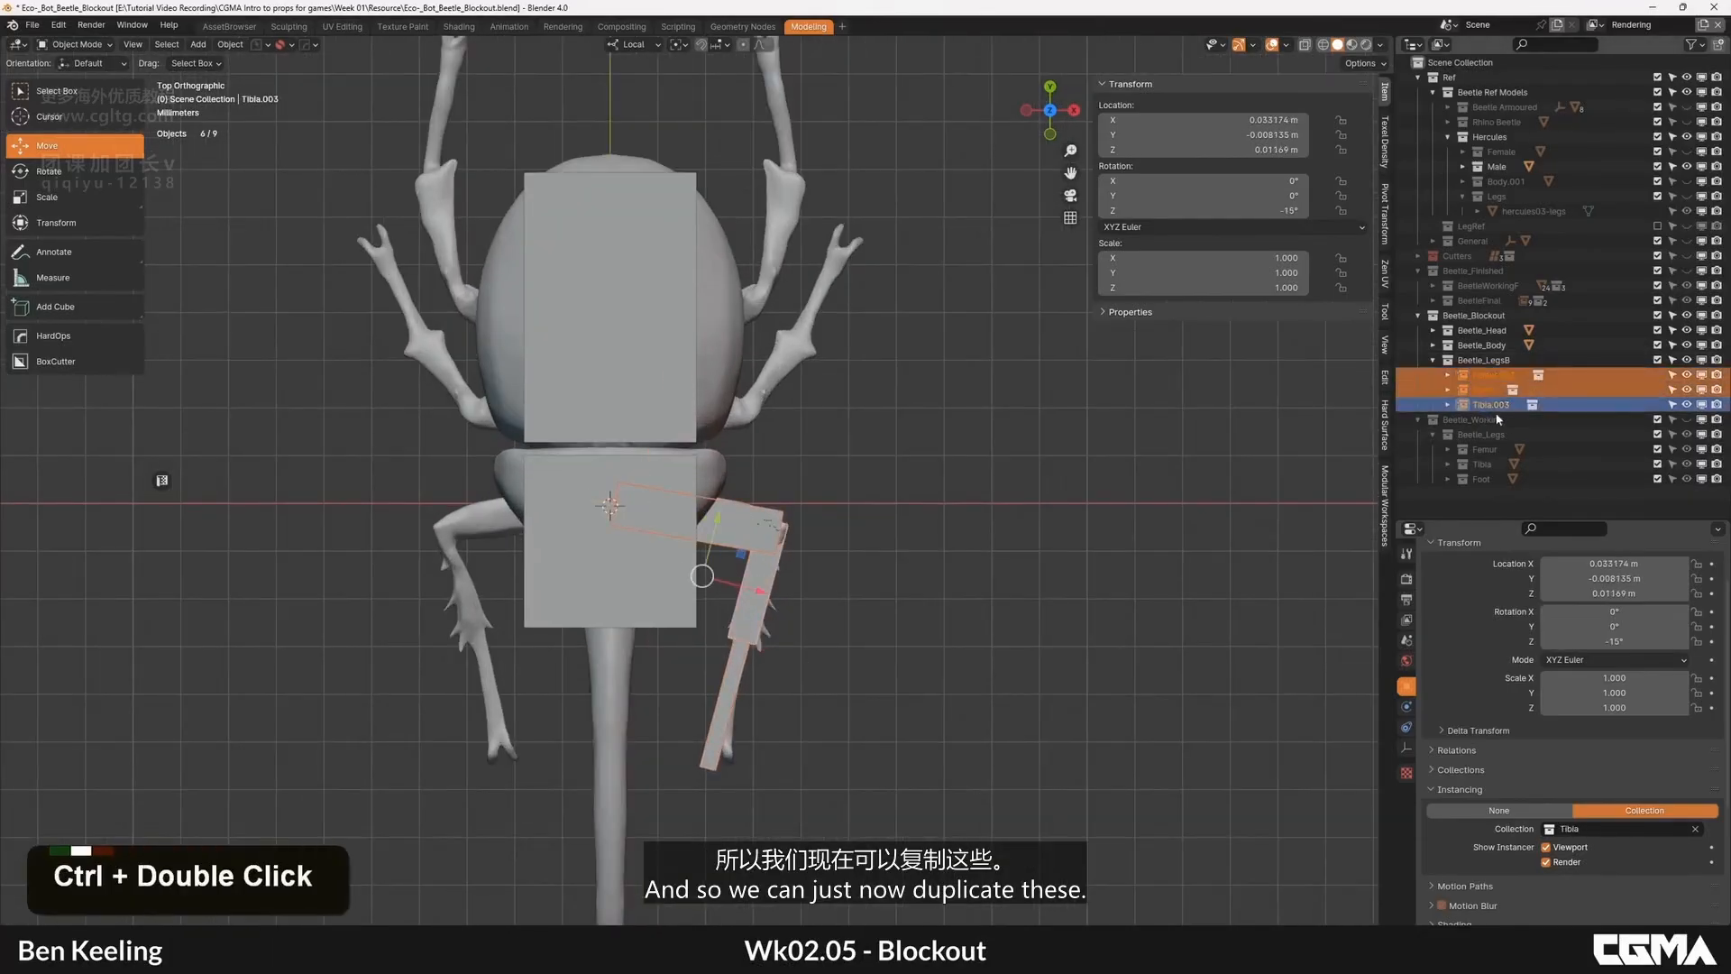
pyautogui.scroll(-3, 880, 564)
pyautogui.hotkey('shift', 'd')
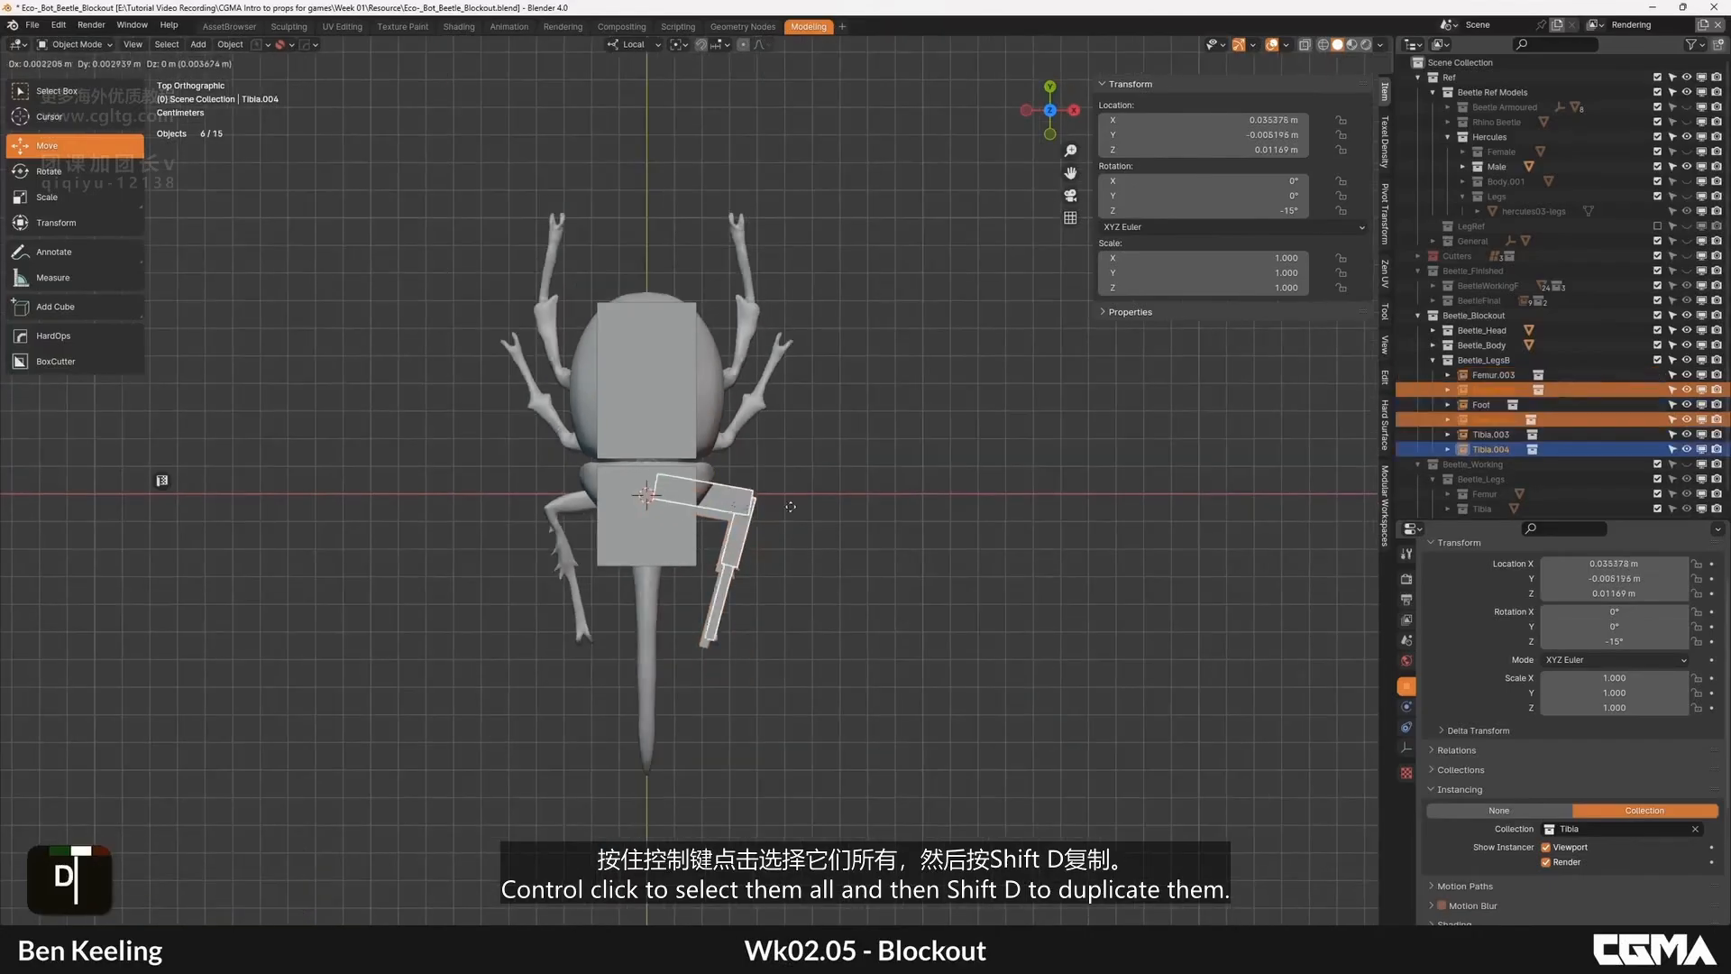
pyautogui.rightClick(792, 451)
pyautogui.keyDown('alt'); pyautogui.moveTo(792, 451); pyautogui.dragTo(727, 499, button='middle'); pyautogui.keyUp('alt')
pyautogui.press('`')
pyautogui.click(727, 452)
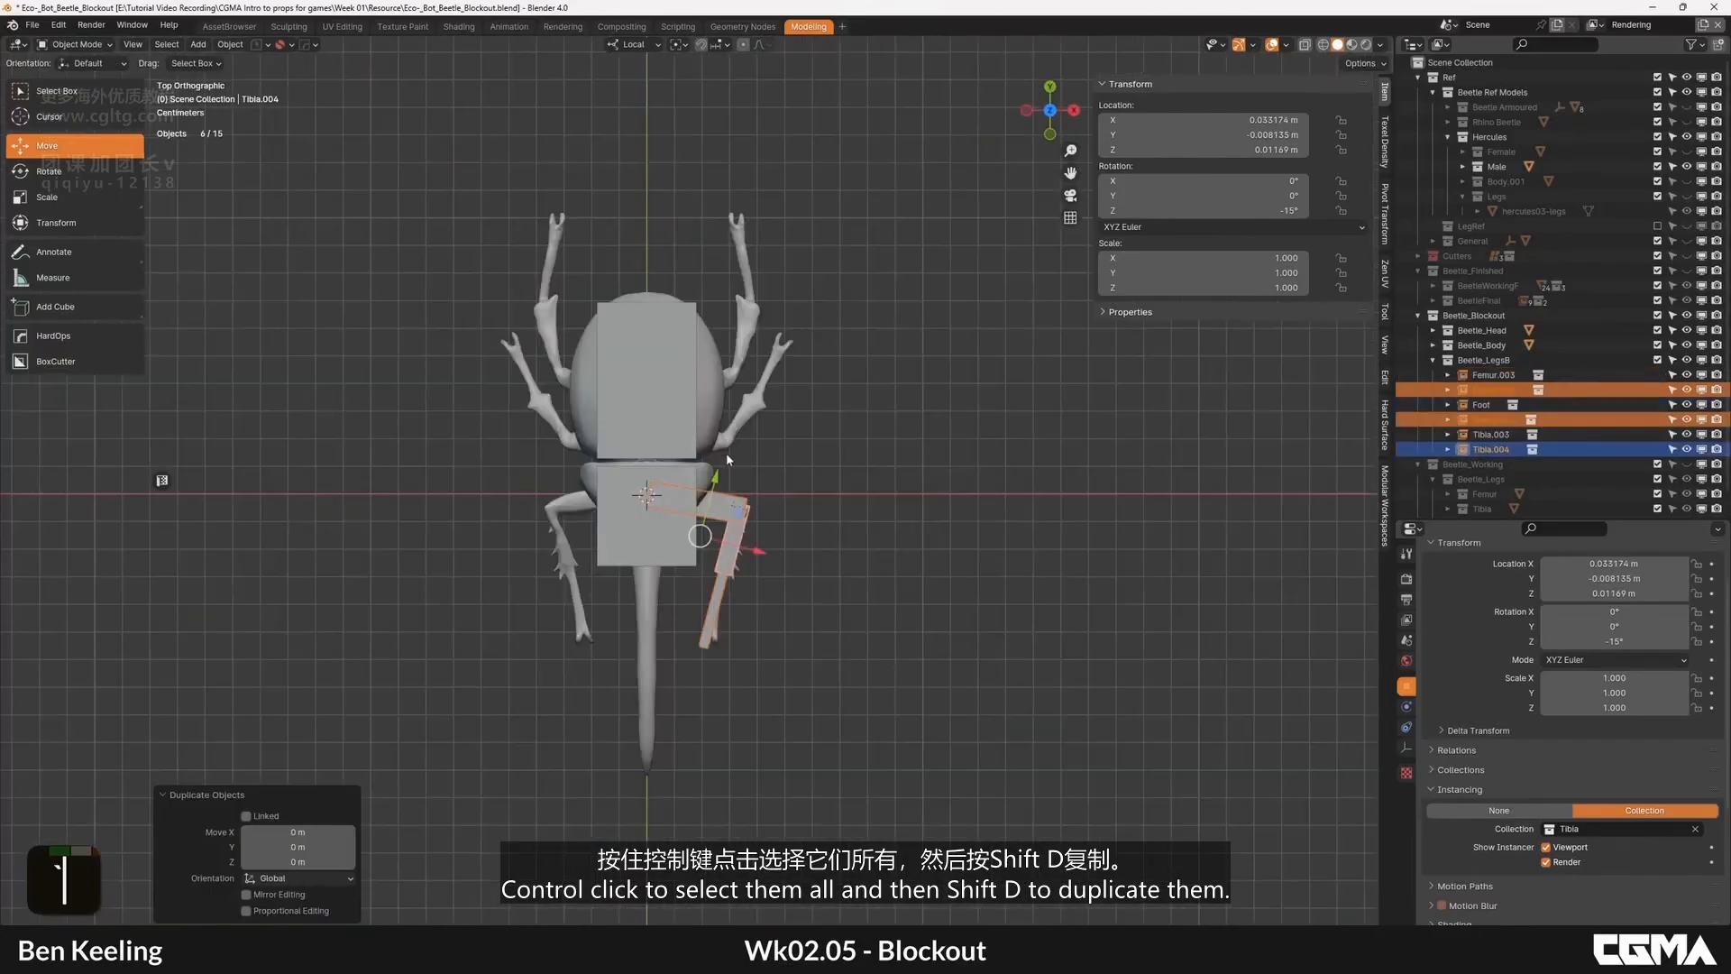
# Step: Move the duplicated leg pieces about 0.023 m along global Y and try rotating the copied tibia on its own
pyautogui.scroll(4, 739, 582)
pyautogui.press(',')
pyautogui.click(747, 533)
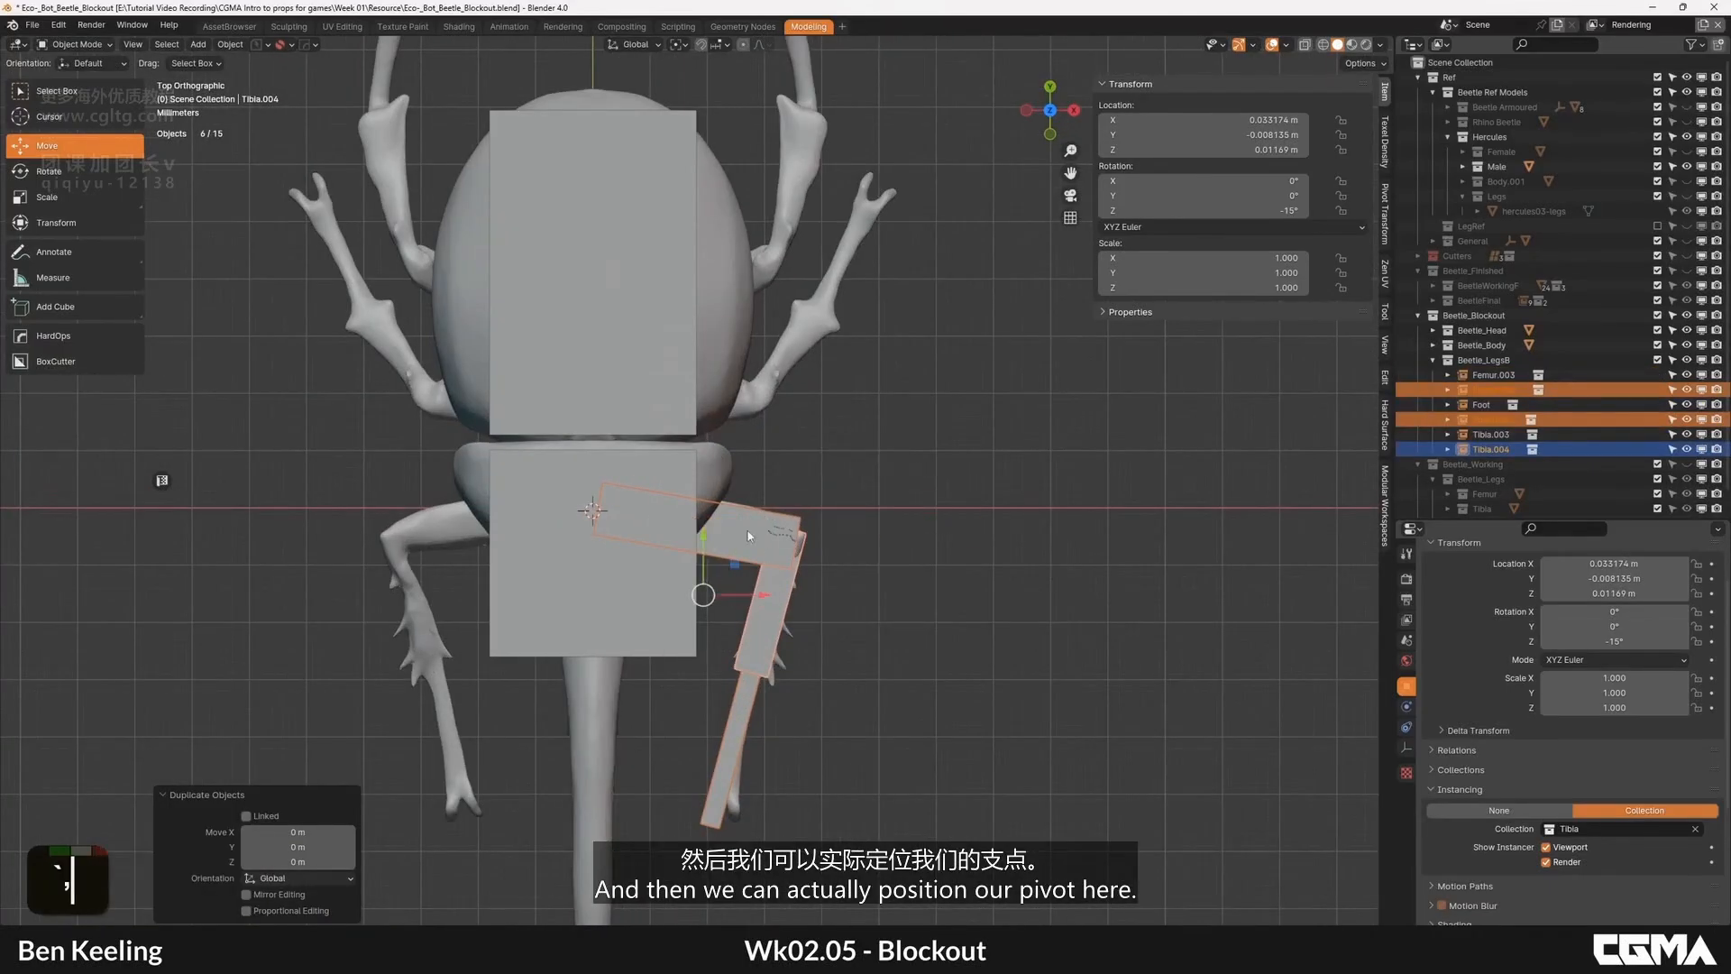
pyautogui.moveTo(704, 573); pyautogui.dragTo(705, 443)
pyautogui.keyDown('shift'); pyautogui.moveTo(773, 483); pyautogui.dragTo(731, 650, button='middle'); pyautogui.keyUp('shift')
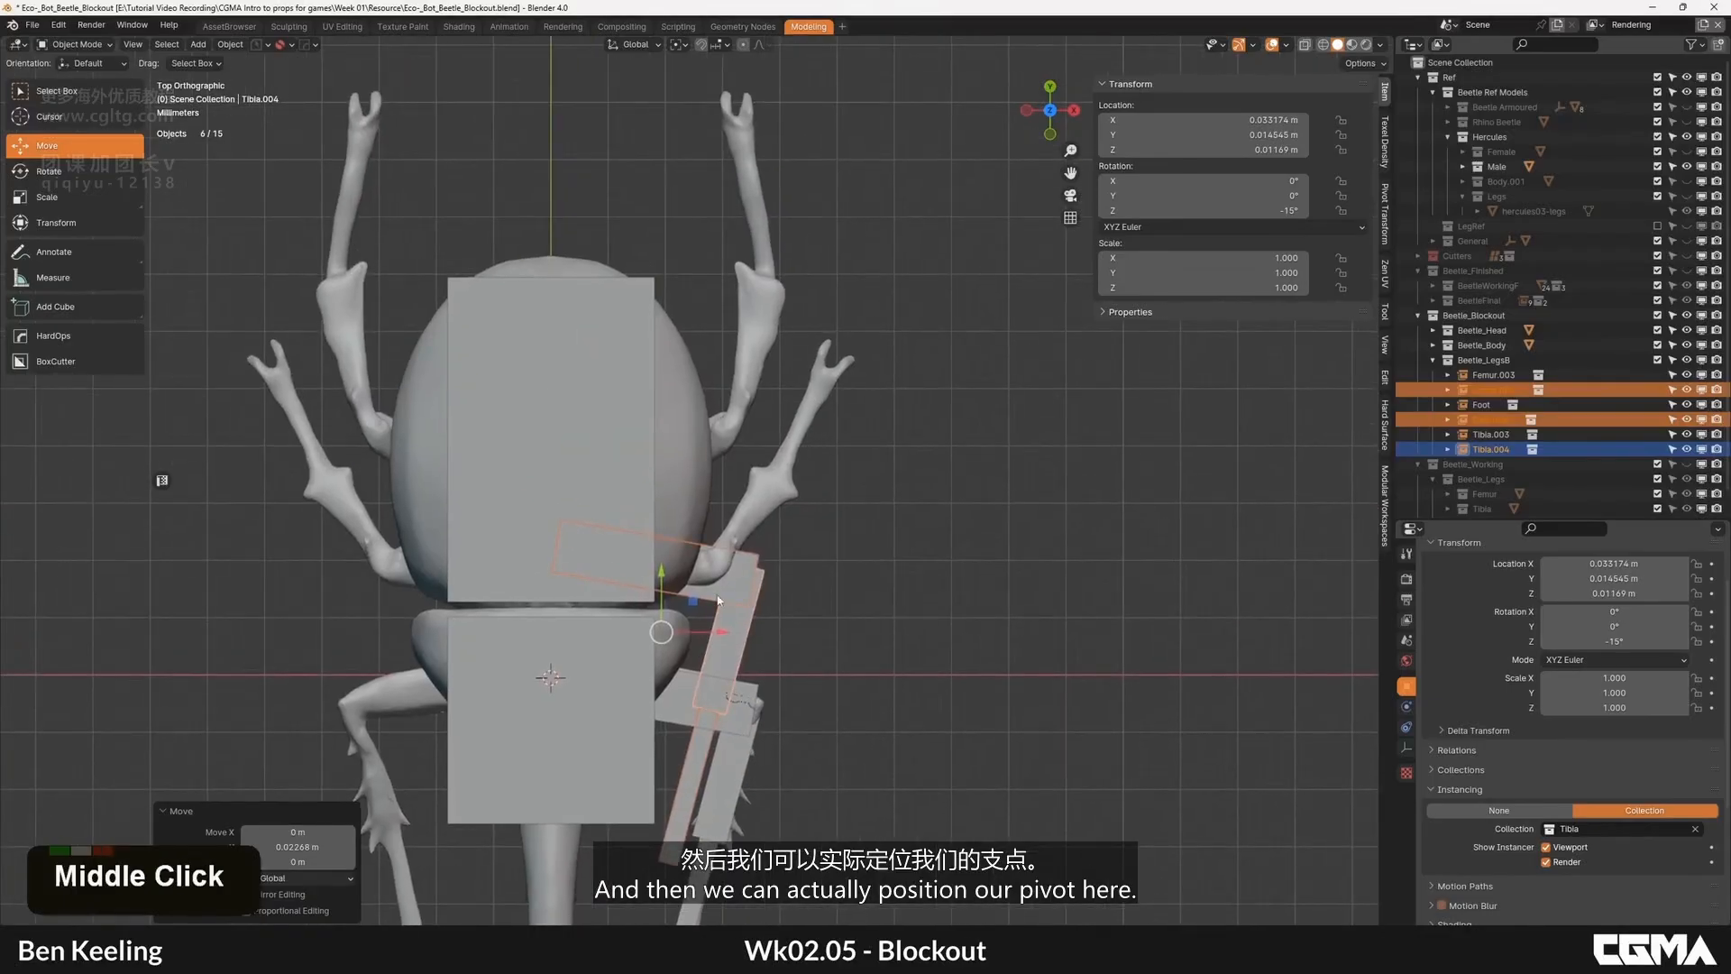
pyautogui.click(730, 651)
pyautogui.press('r')
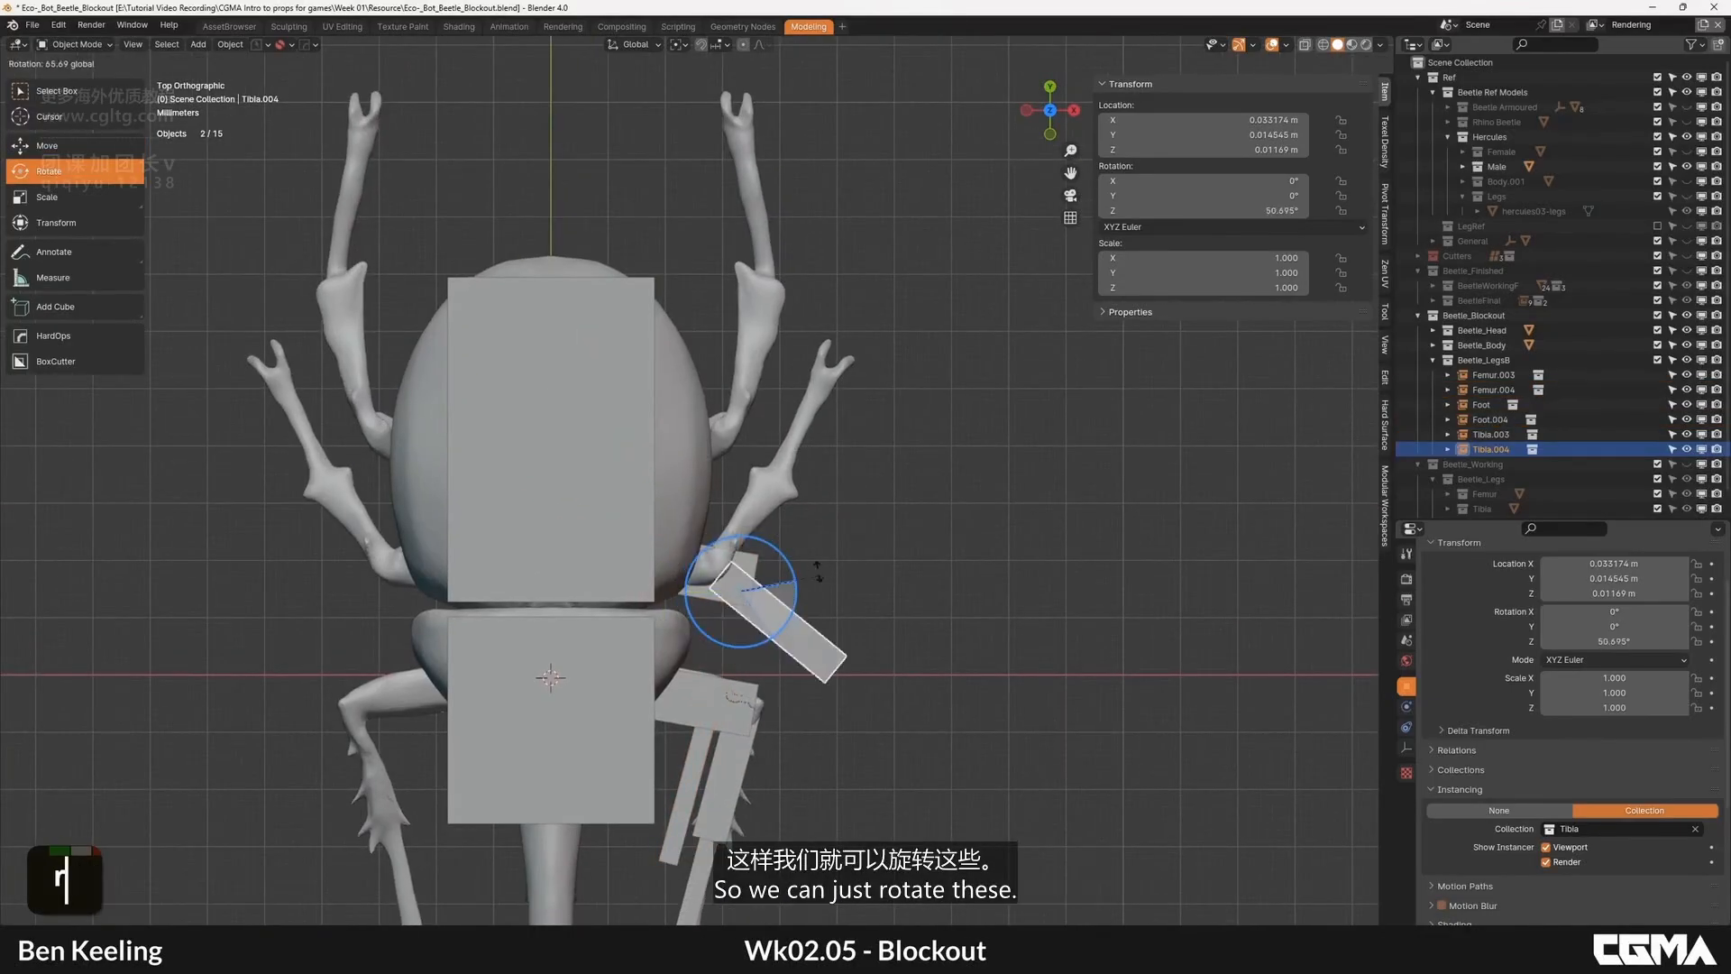
pyautogui.press('Escape')
# Step: Parent the original Foot instance to its tibia instance, keeping the transform
pyautogui.moveTo(794, 514); pyautogui.dragTo(794, 380, button='middle')
pyautogui.keyDown('alt'); pyautogui.moveTo(812, 698); pyautogui.dragTo(685, 556, button='middle'); pyautogui.keyUp('alt')
pyautogui.moveTo(686, 556); pyautogui.dragTo(773, 552, button='middle')
pyautogui.doubleClick(755, 467)
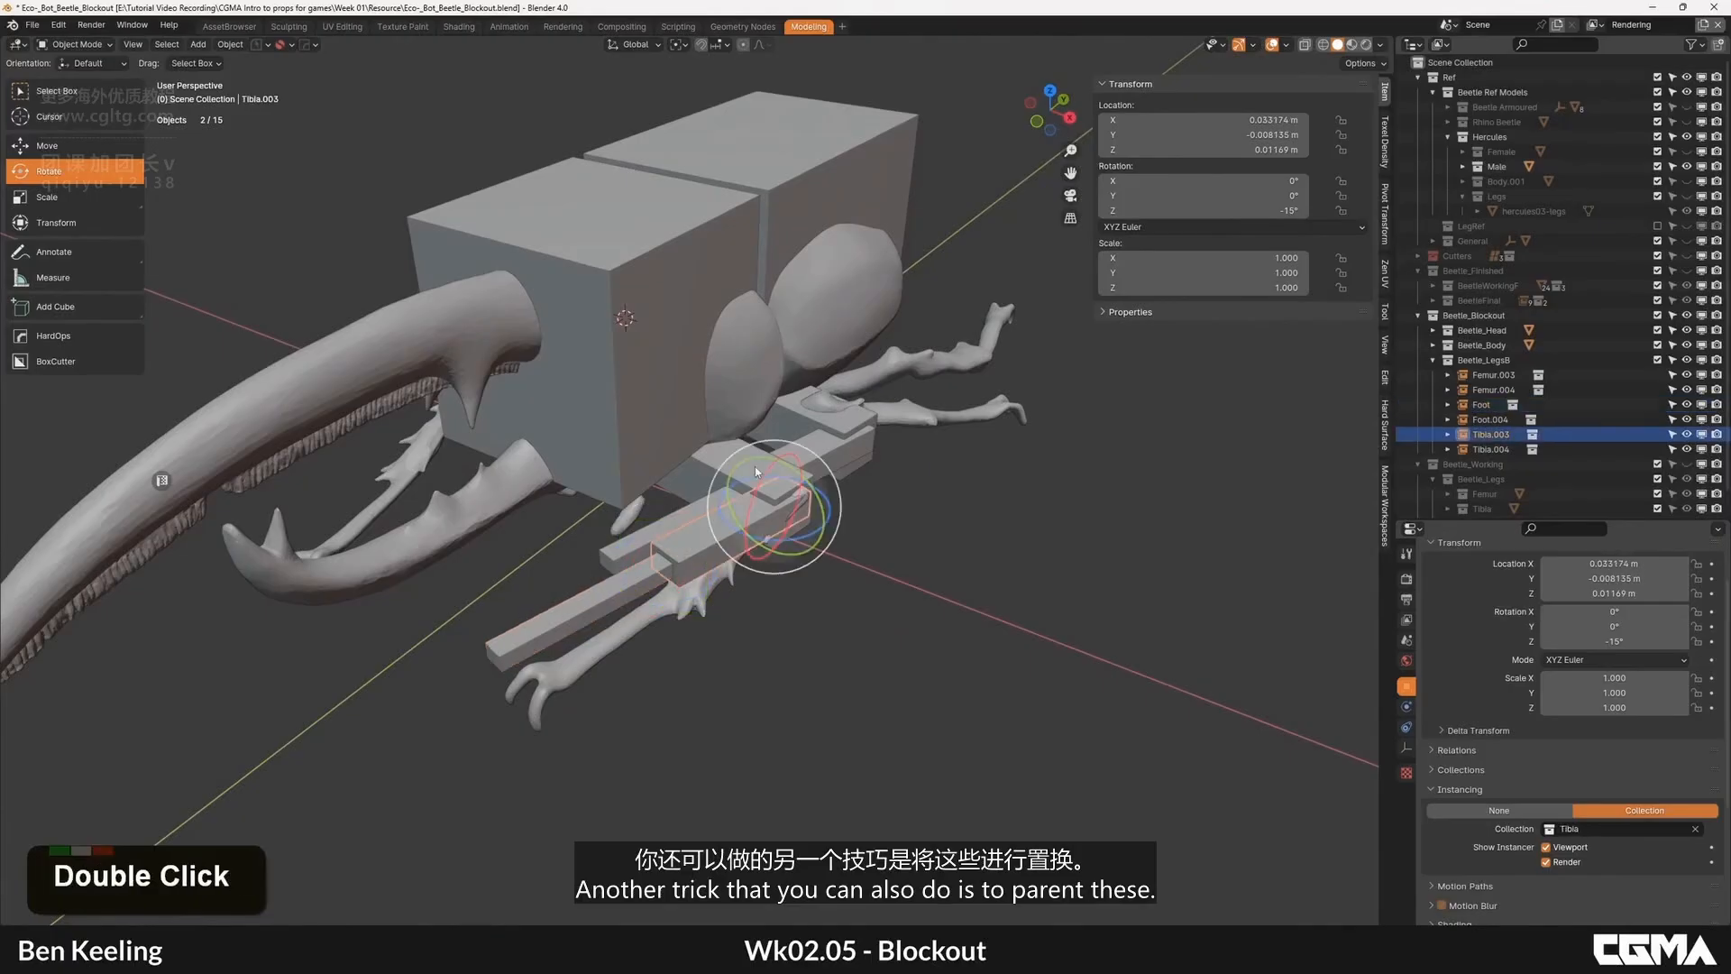
pyautogui.doubleClick(552, 640)
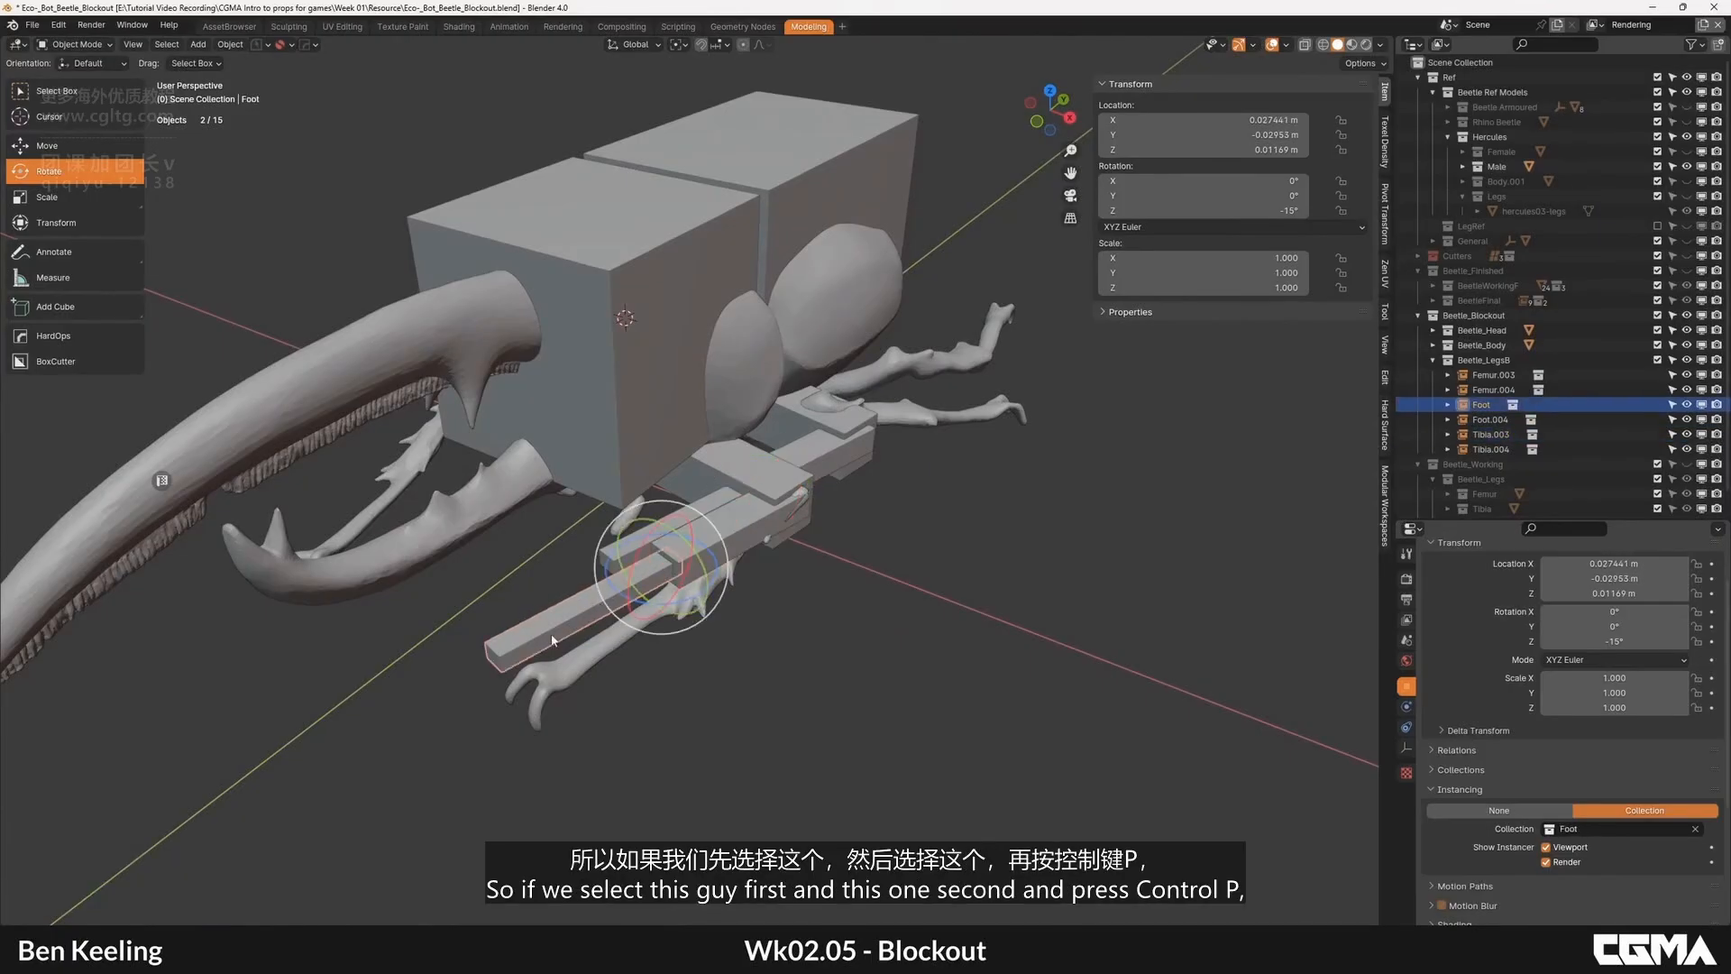
pyautogui.keyDown('shift'); pyautogui.click(758, 546); pyautogui.keyUp('shift')
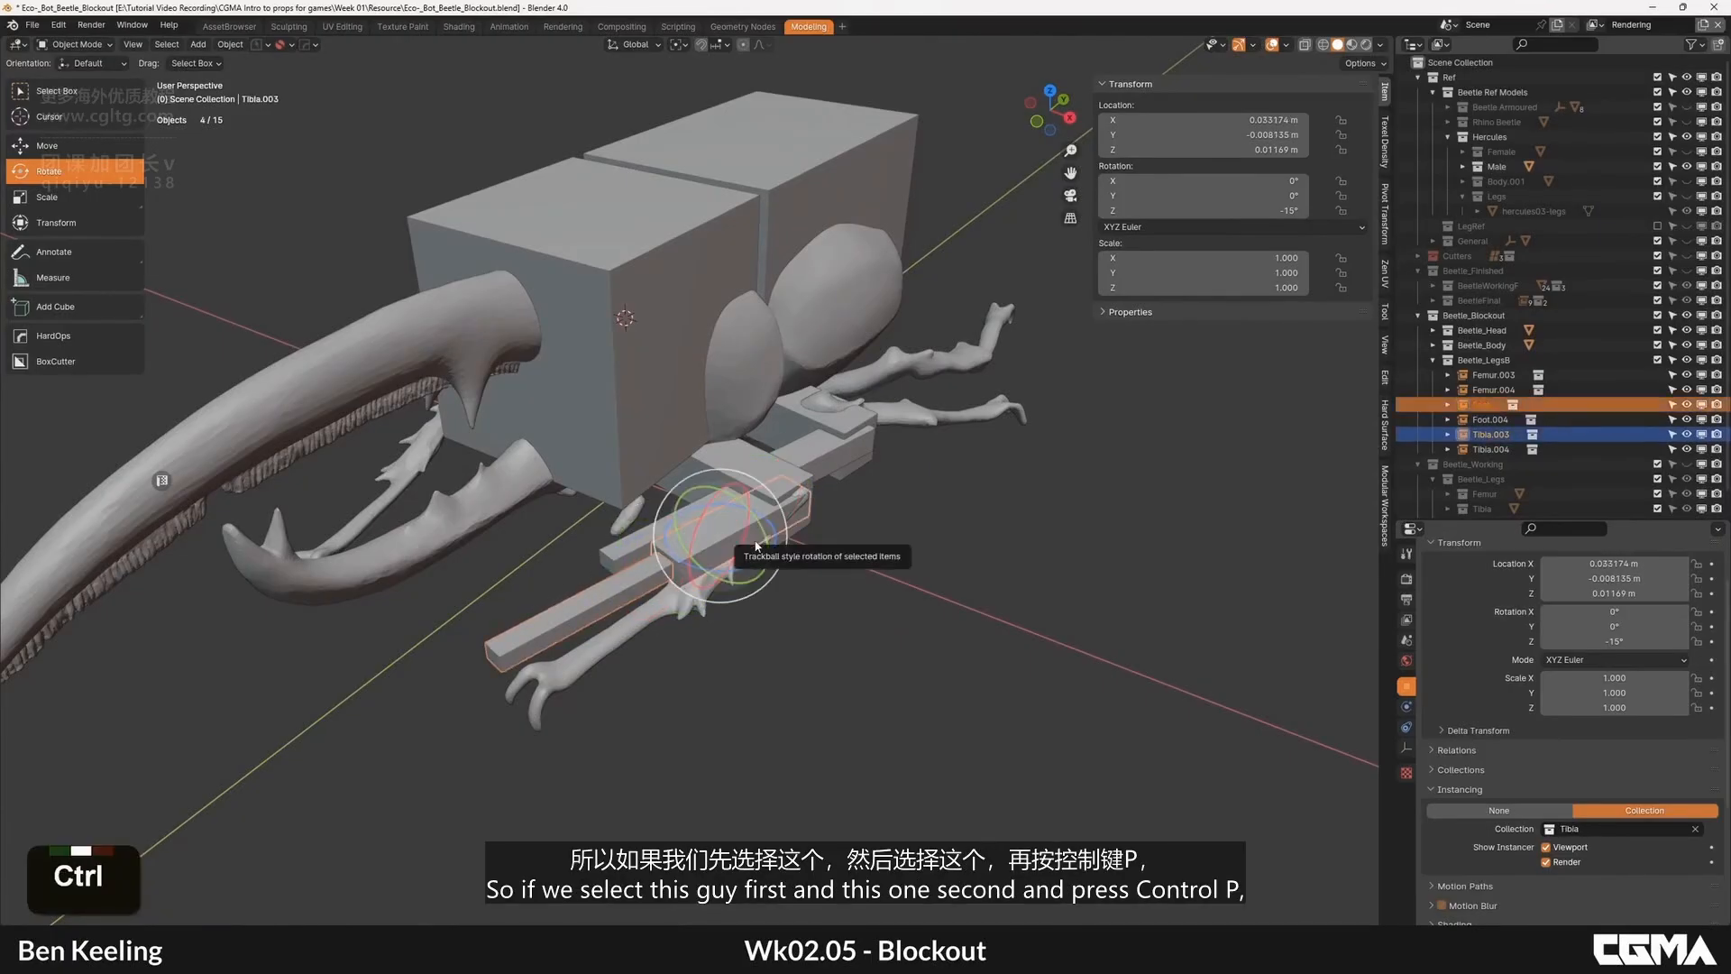
pyautogui.hotkey('ctrl', 'p')
pyautogui.click(756, 541)
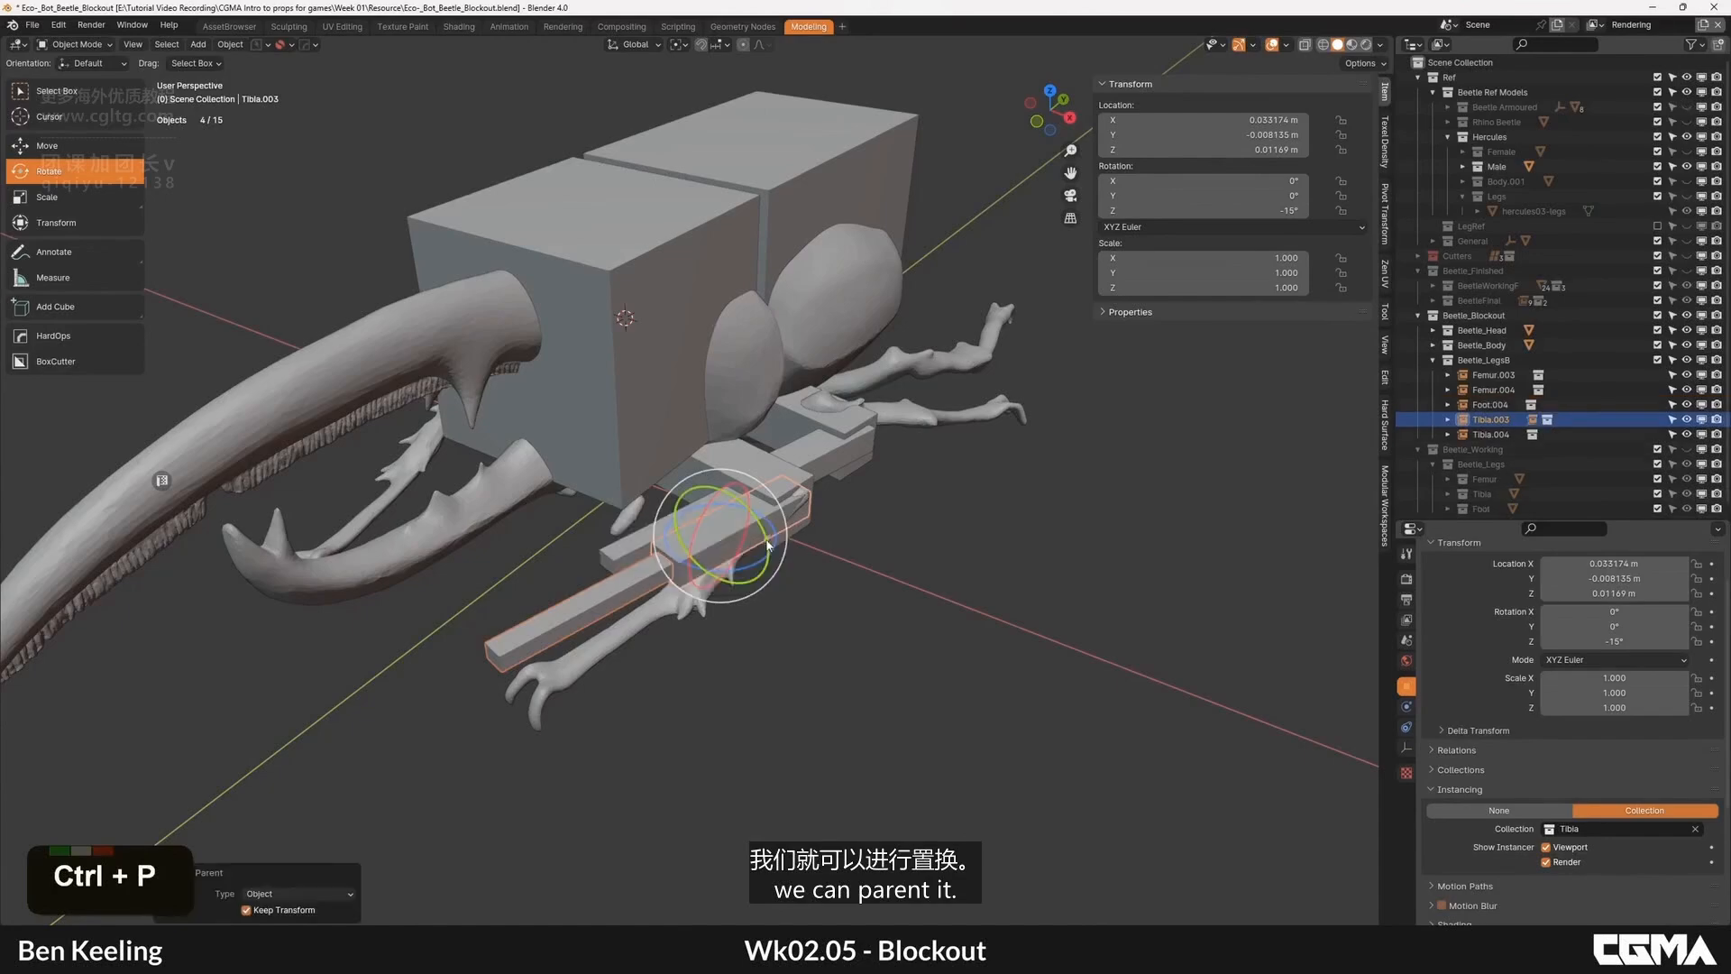
# Step: Try rotating the parented tibia together with its foot, and undo the rotation
pyautogui.keyDown('alt'); pyautogui.middleClick(757, 566); pyautogui.keyUp('alt')
pyautogui.moveTo(758, 566); pyautogui.dragTo(676, 583)
pyautogui.hotkey('ctrl', 'z')
pyautogui.hotkey('ctrl', 'z')
pyautogui.hotkey('ctrl', 'z')
# Step: Parent the original tibia instance to its femur instance, keeping the transform
pyautogui.keyDown('alt'); pyautogui.moveTo(767, 563); pyautogui.dragTo(725, 560, button='middle'); pyautogui.keyUp('alt')
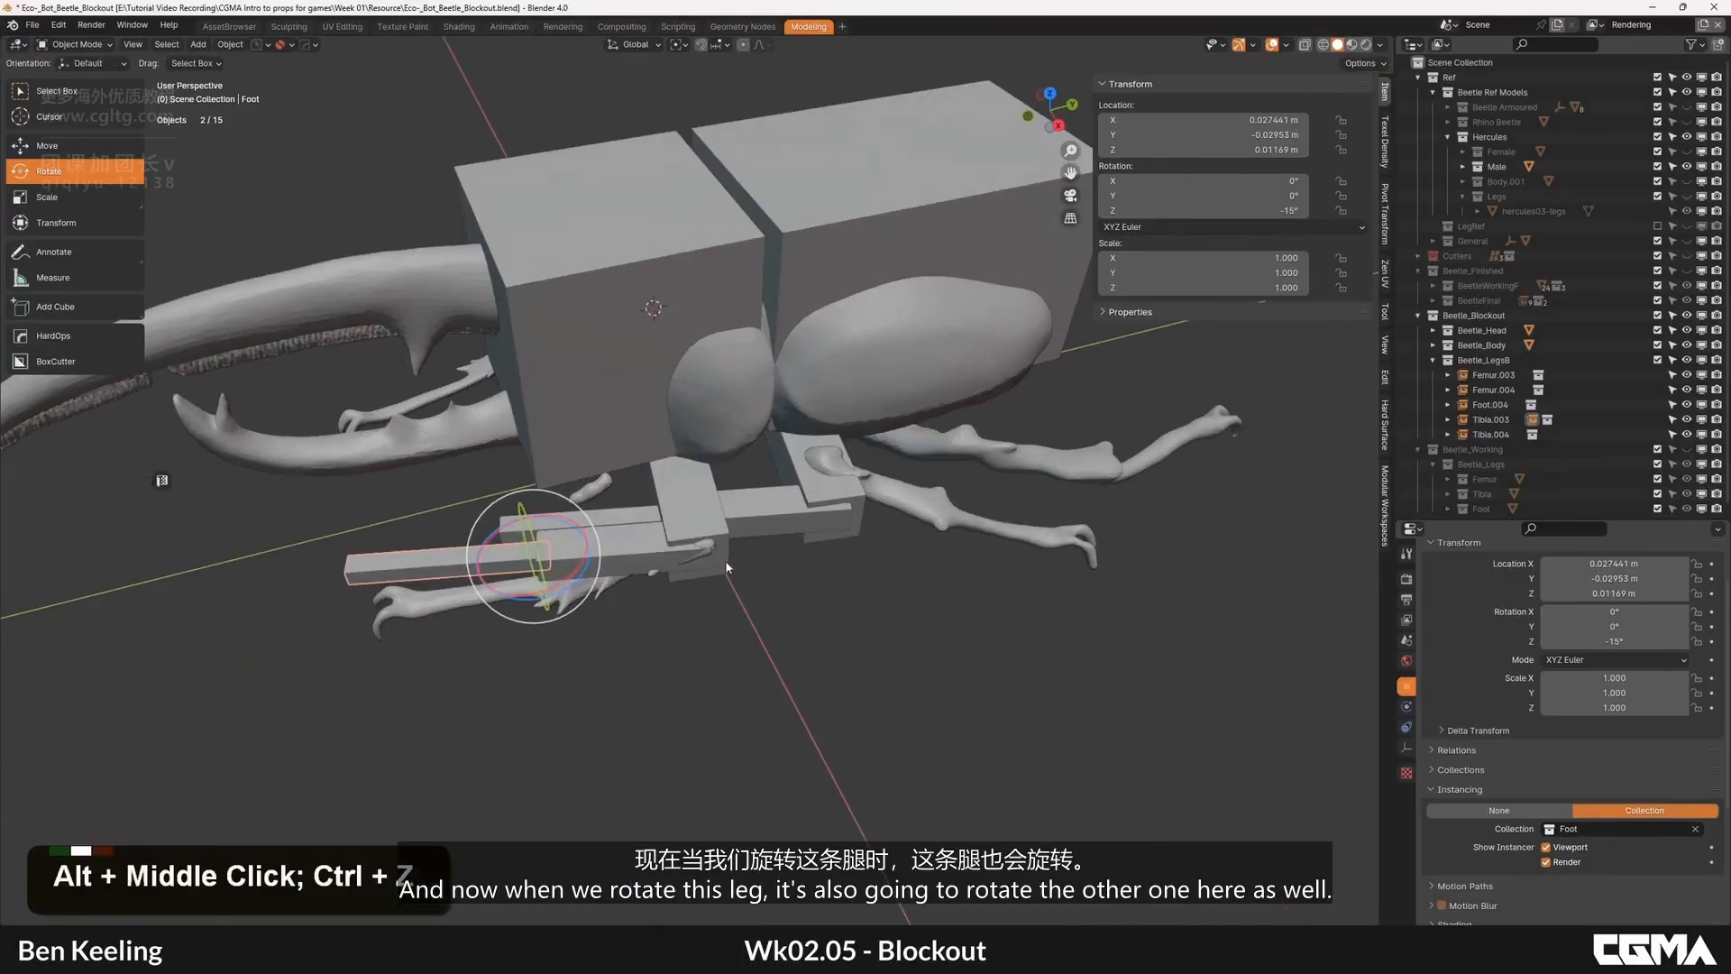
pyautogui.click(687, 550)
pyautogui.keyDown('shift'); pyautogui.click(690, 518); pyautogui.keyUp('shift')
pyautogui.hotkey('ctrl', 'p')
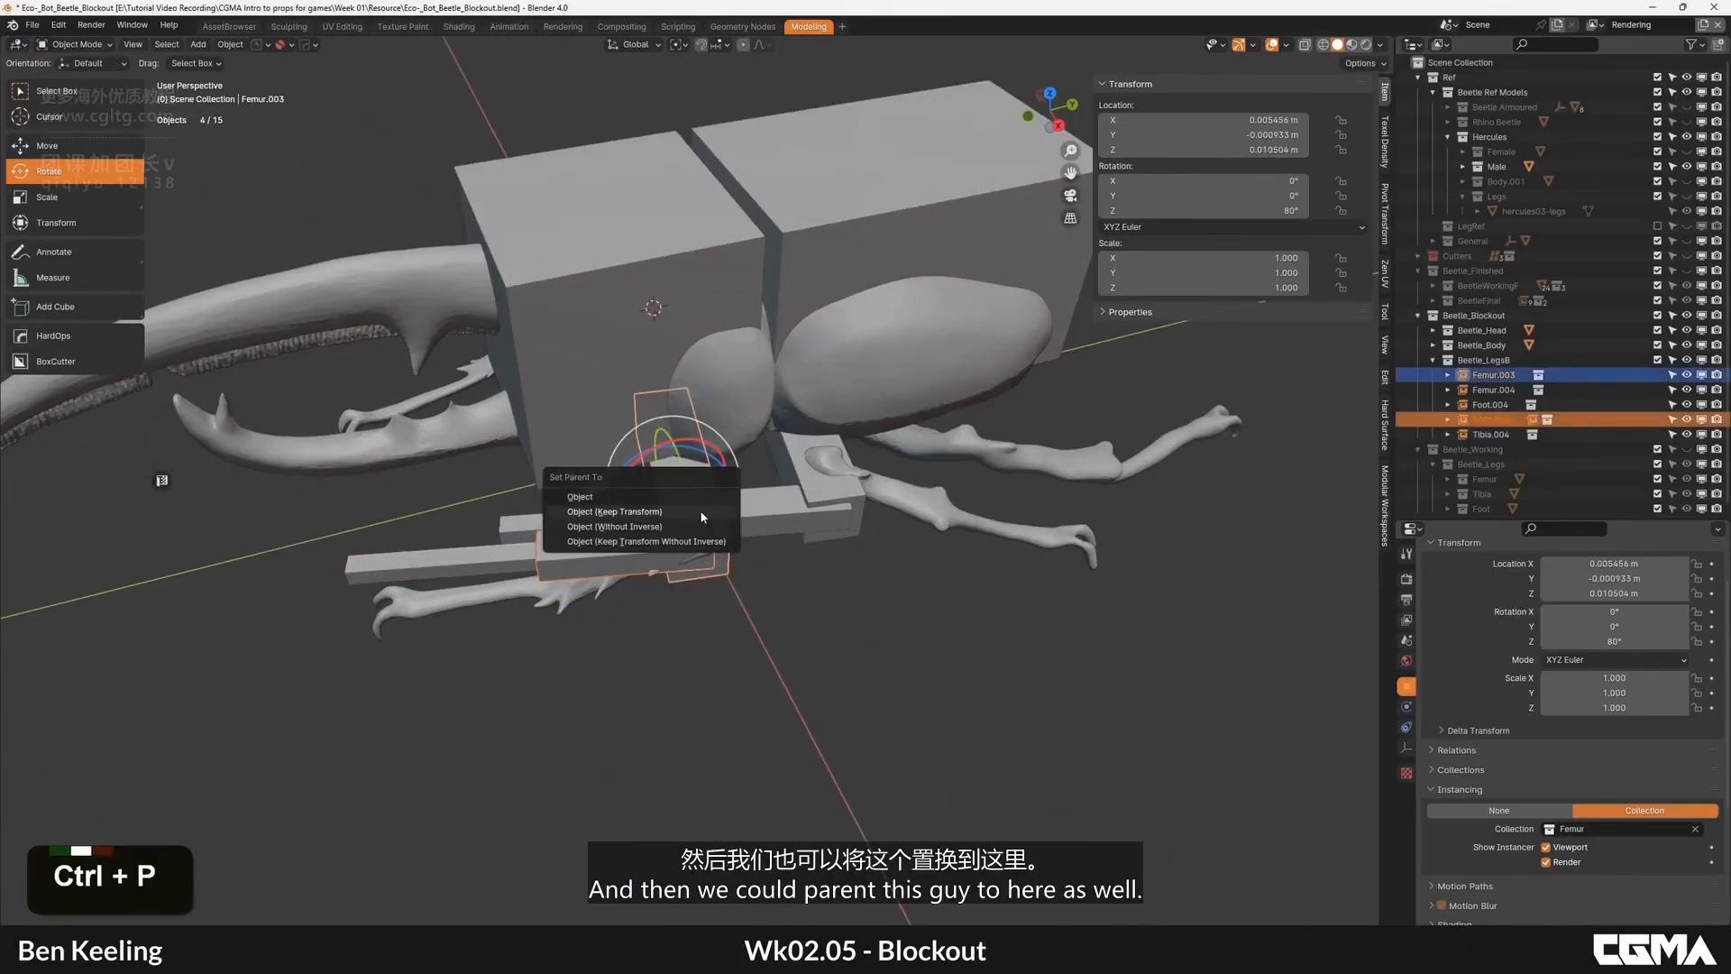
pyautogui.press('Return')
# Step: Delete the unparented duplicate tibia, foot and femur instances
pyautogui.click(797, 515)
pyautogui.keyDown('alt'); pyautogui.moveTo(797, 516); pyautogui.dragTo(839, 541, button='middle'); pyautogui.keyUp('alt')
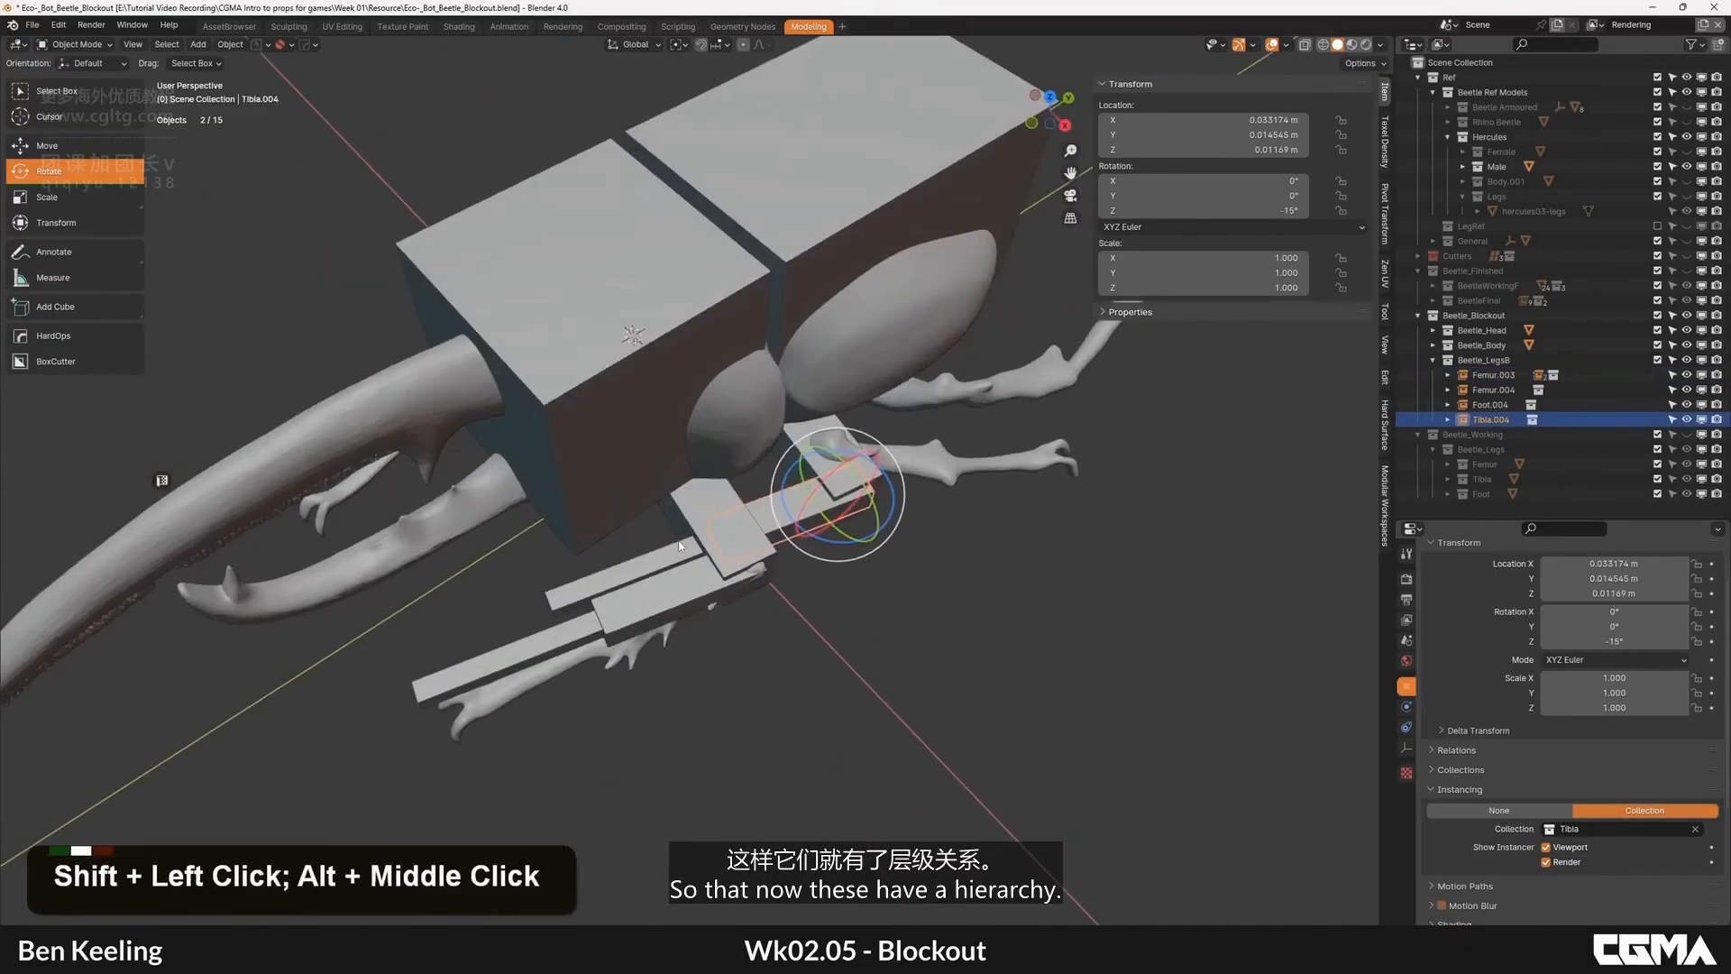
pyautogui.keyDown('shift'); pyautogui.click(669, 559); pyautogui.keyUp('shift')
pyautogui.keyDown('shift'); pyautogui.click(812, 430); pyautogui.keyUp('shift')
pyautogui.press('Delete')
# Step: Expand the Femur.003 hierarchy and duplicate its femur, tibia and foot in place
pyautogui.click(727, 535)
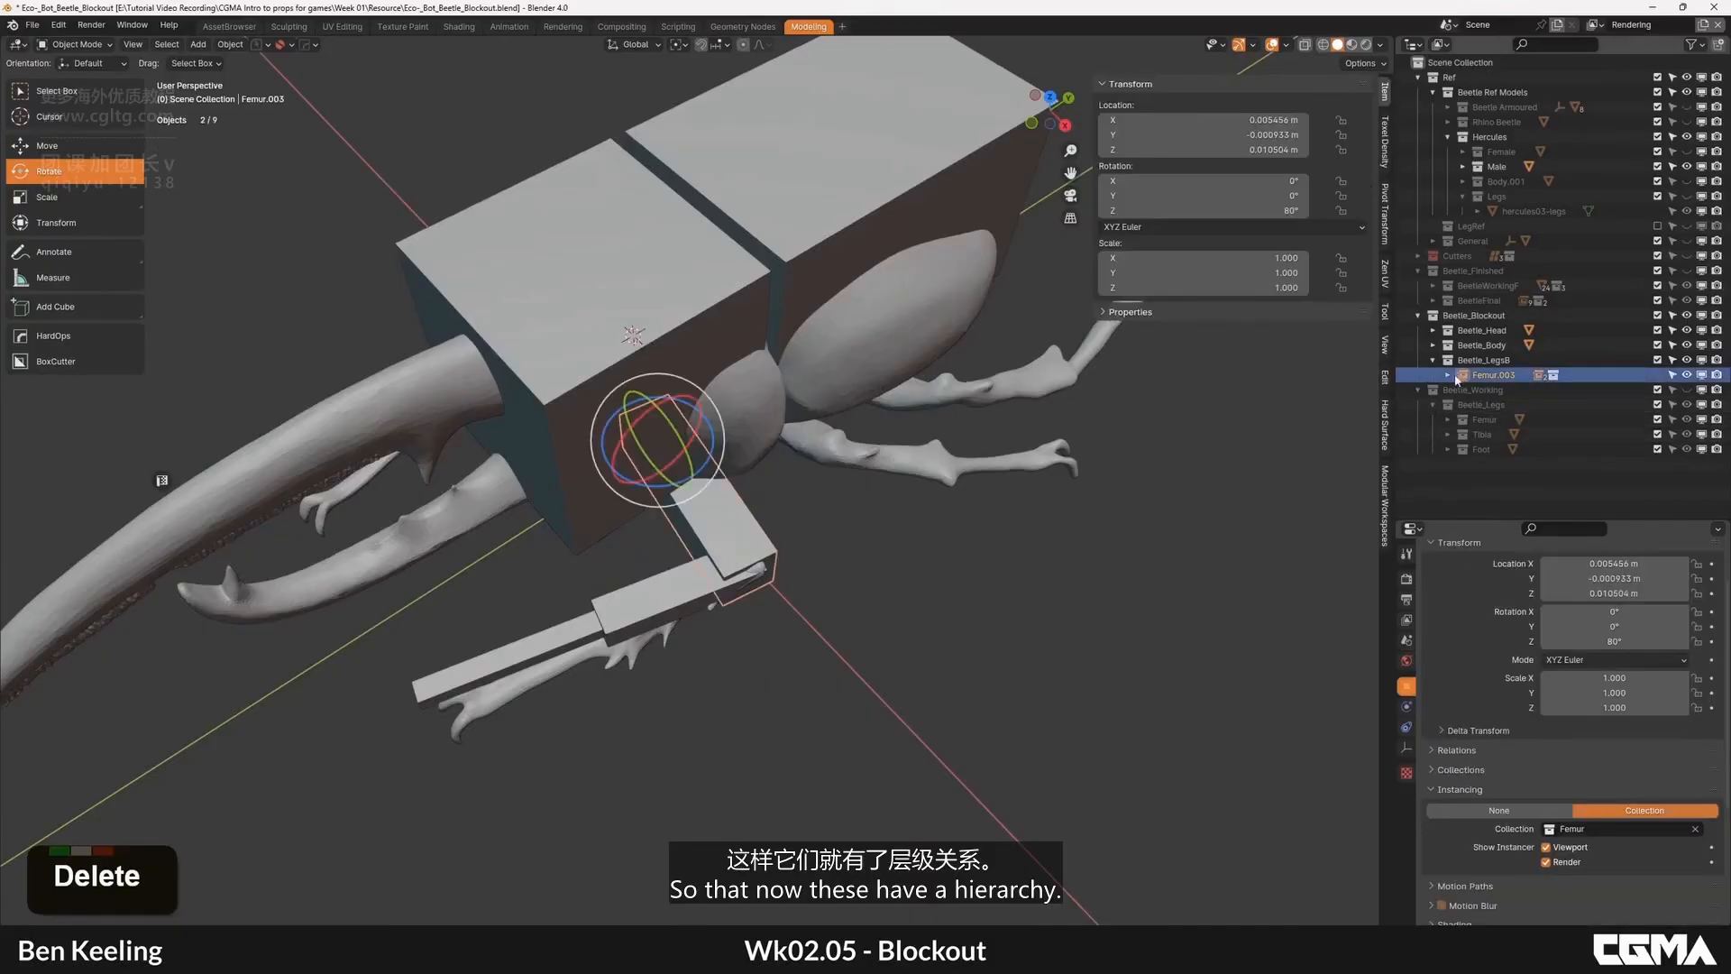
pyautogui.click(1488, 405)
pyautogui.click(1463, 405)
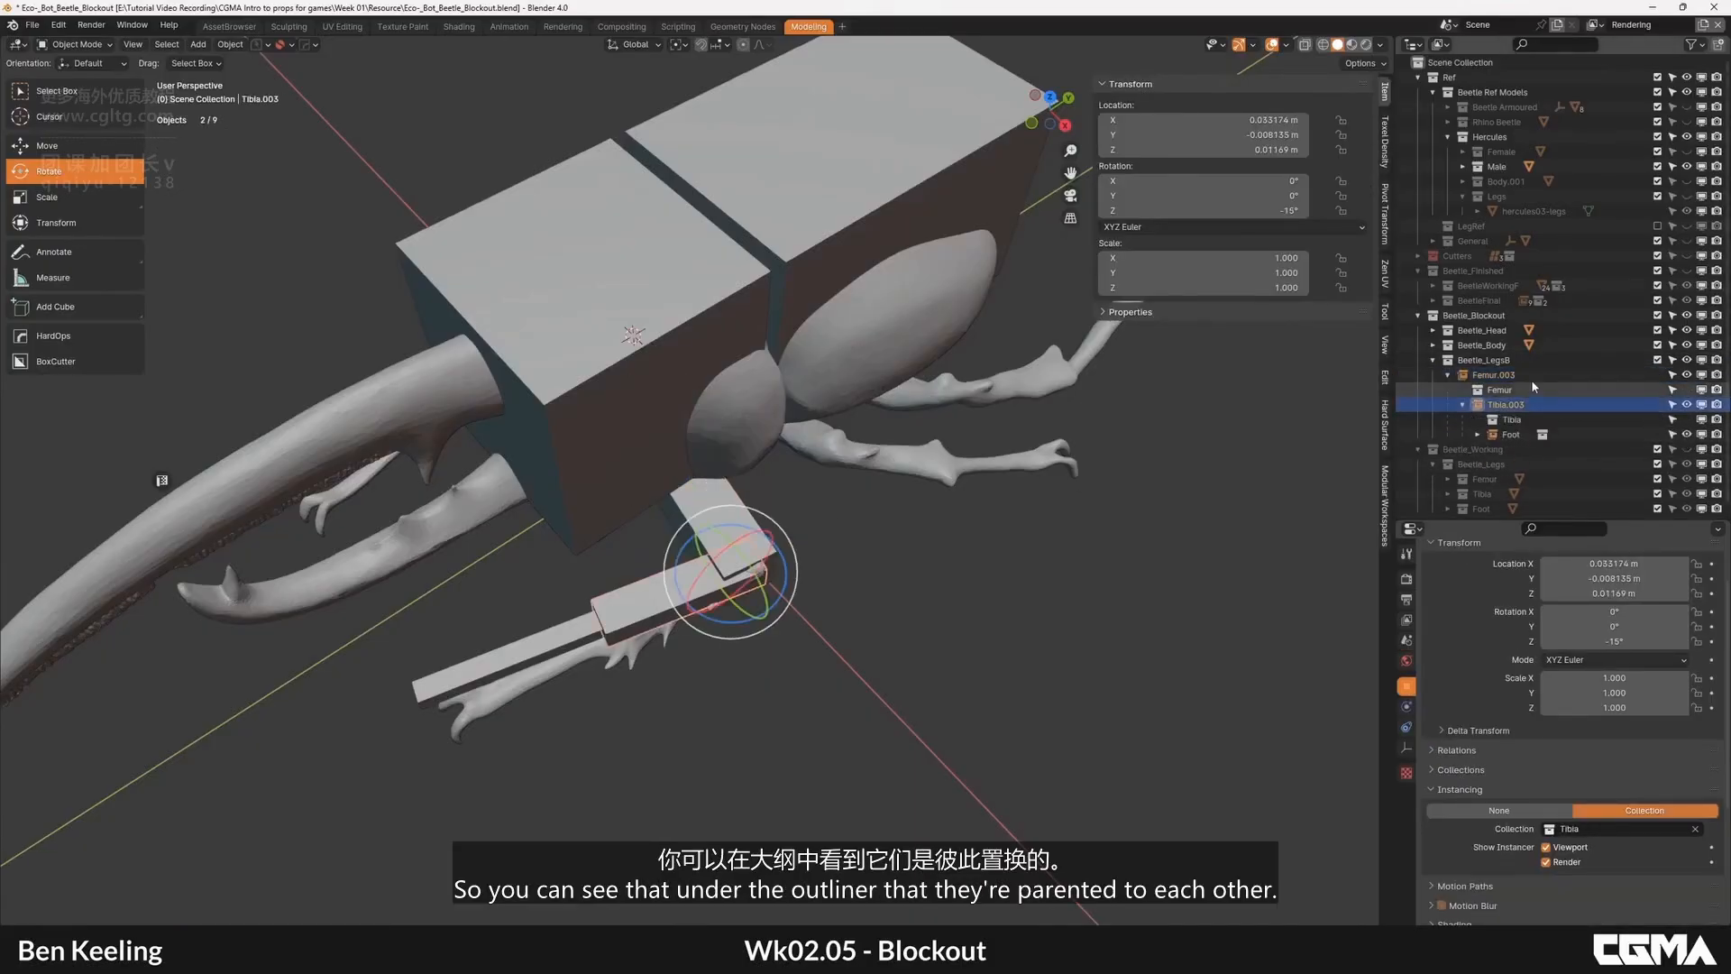
pyautogui.keyDown('alt'); pyautogui.moveTo(1063, 422); pyautogui.dragTo(1028, 424, button='middle'); pyautogui.keyUp('alt')
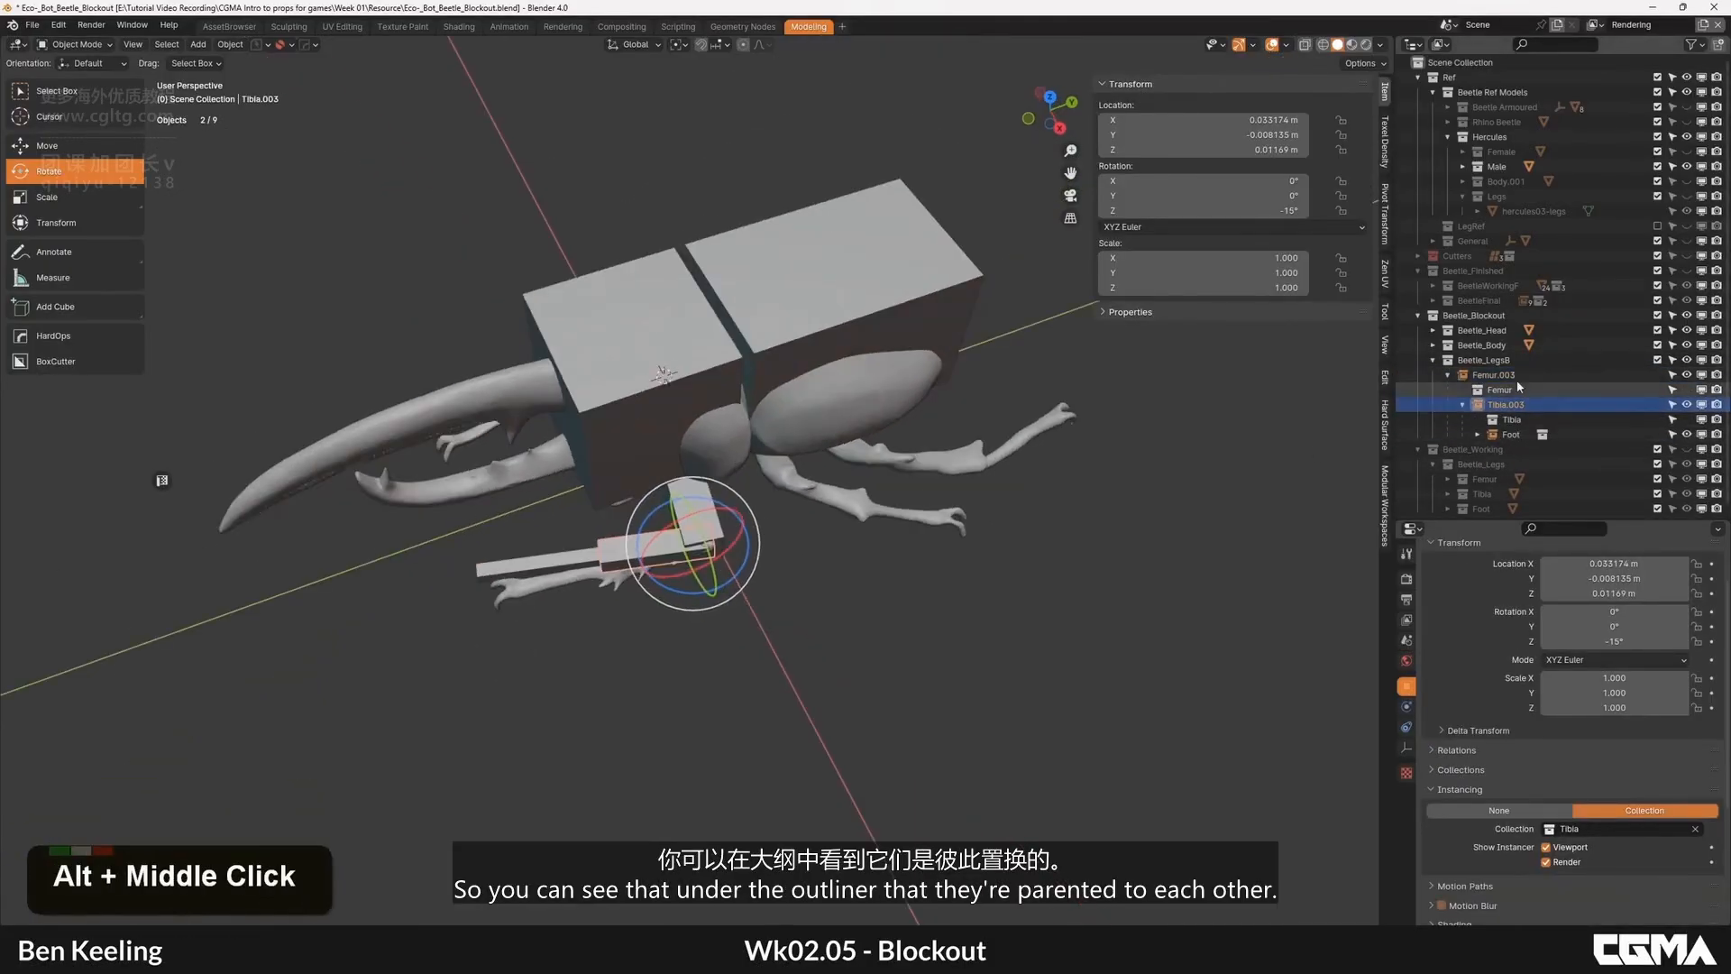
pyautogui.keyDown('ctrl'); pyautogui.click(1497, 375); pyautogui.keyUp('ctrl')
pyautogui.keyDown('ctrl'); pyautogui.click(1512, 435); pyautogui.keyUp('ctrl')
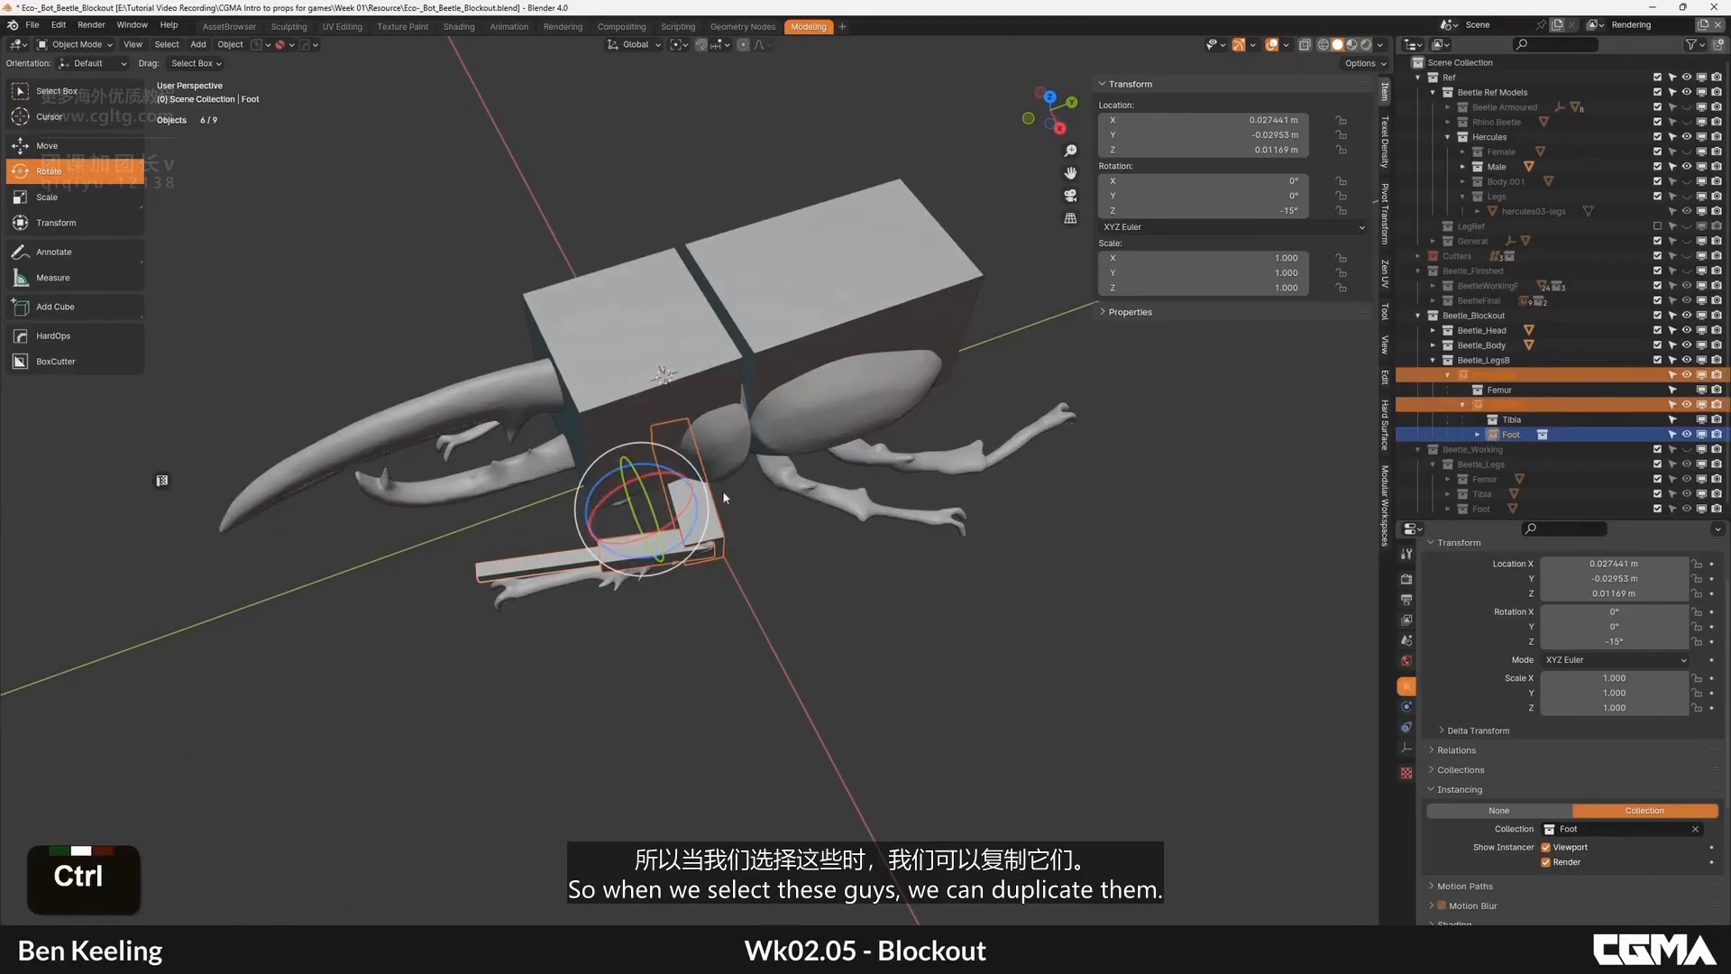
pyautogui.rightClick(722, 491)
pyautogui.hotkey('ctrl', 'd')
pyautogui.hotkey('shift', 'd')
pyautogui.rightClick(838, 500)
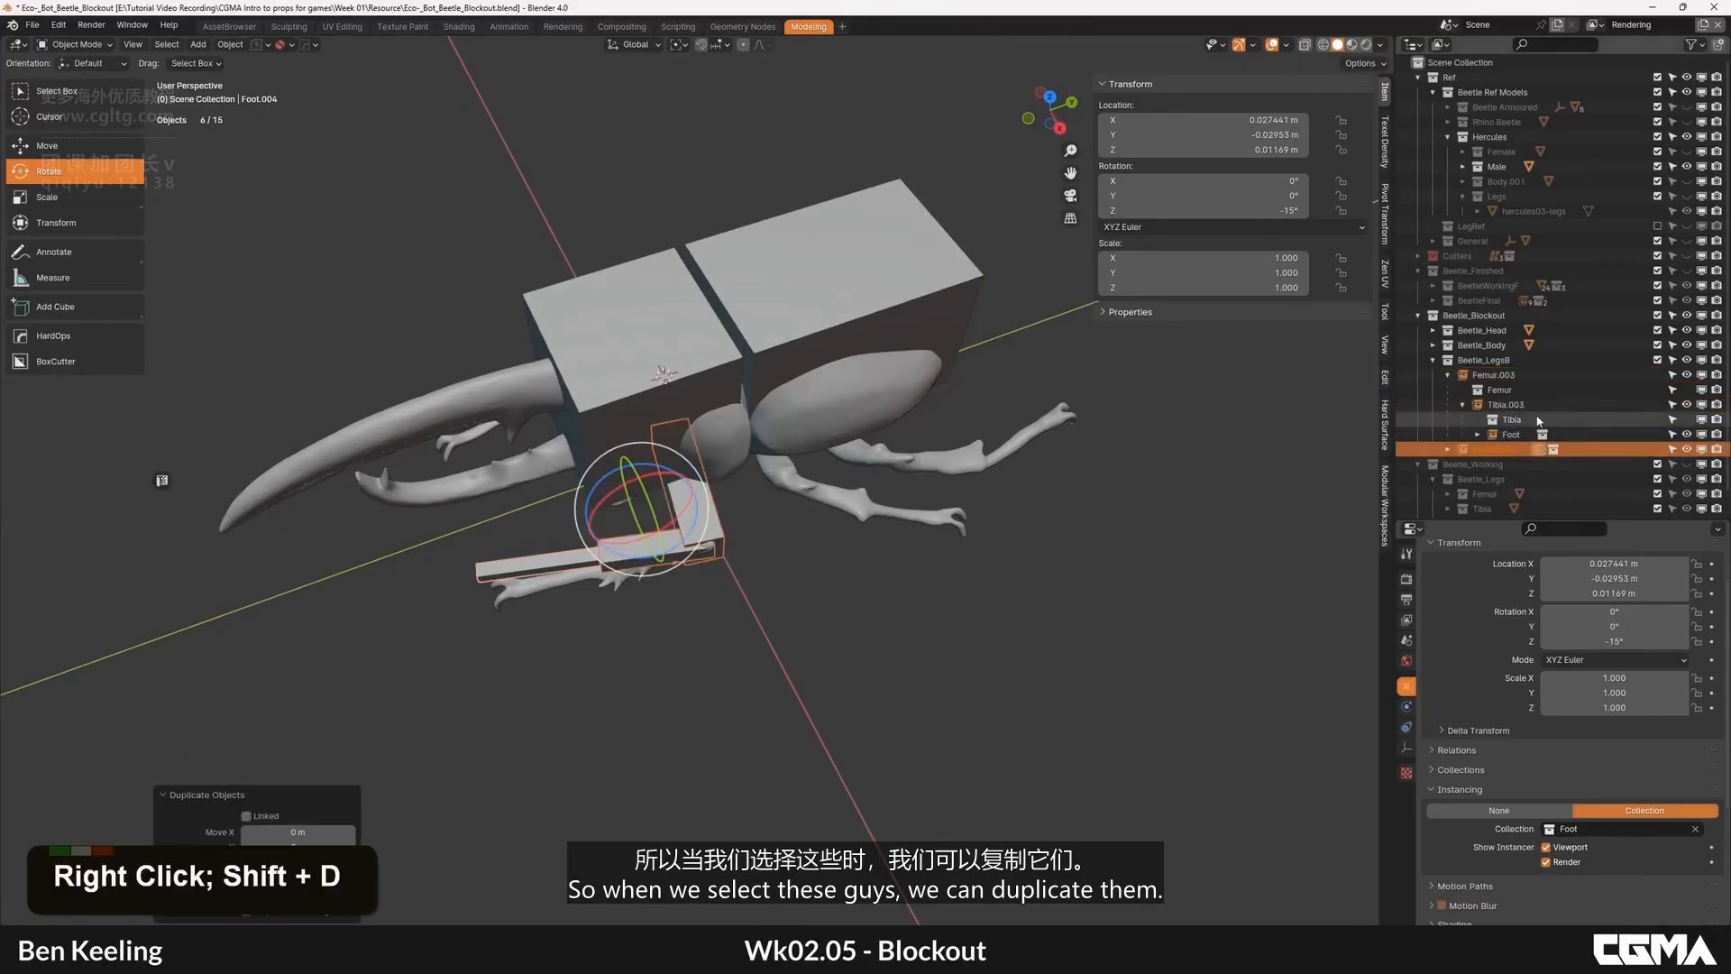
pyautogui.click(783, 462)
pyautogui.hotkey('ctrl', 'z')
# Step: In top view, move the duplicated leg about 0.022 m along global Y to the middle leg's position
pyautogui.press('`')
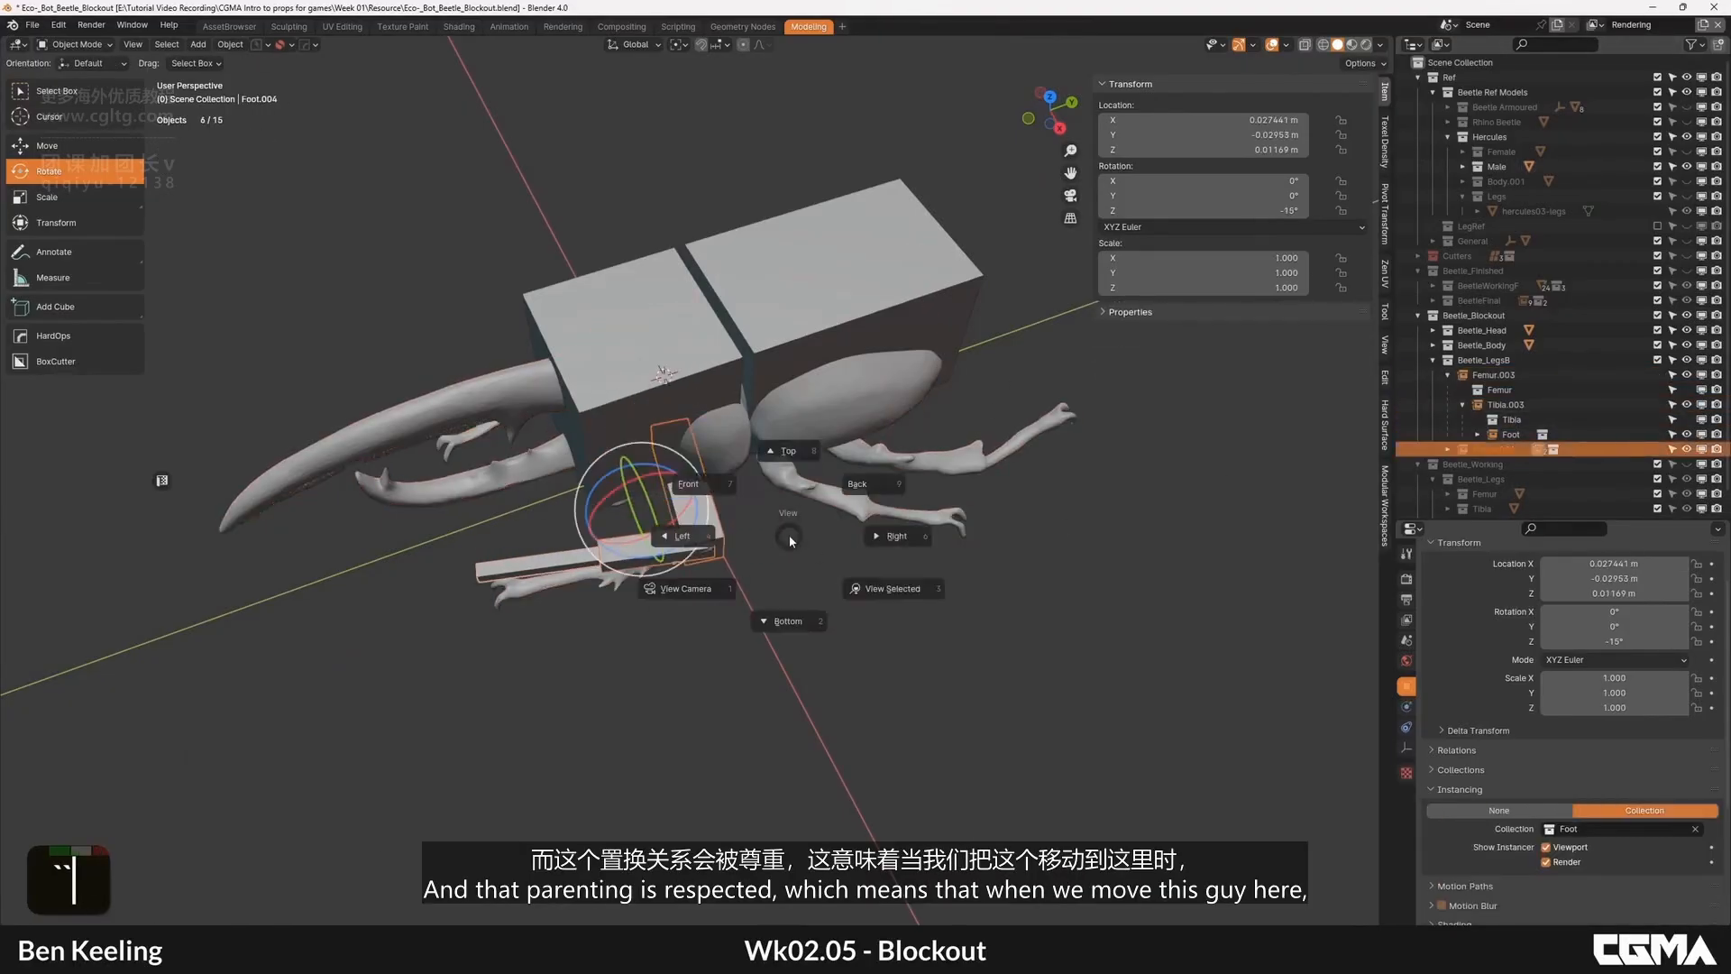
pyautogui.click(788, 449)
pyautogui.keyDown('shift'); pyautogui.moveTo(788, 475); pyautogui.dragTo(776, 537, button='middle'); pyautogui.keyUp('shift')
pyautogui.press('g')
pyautogui.press('y')
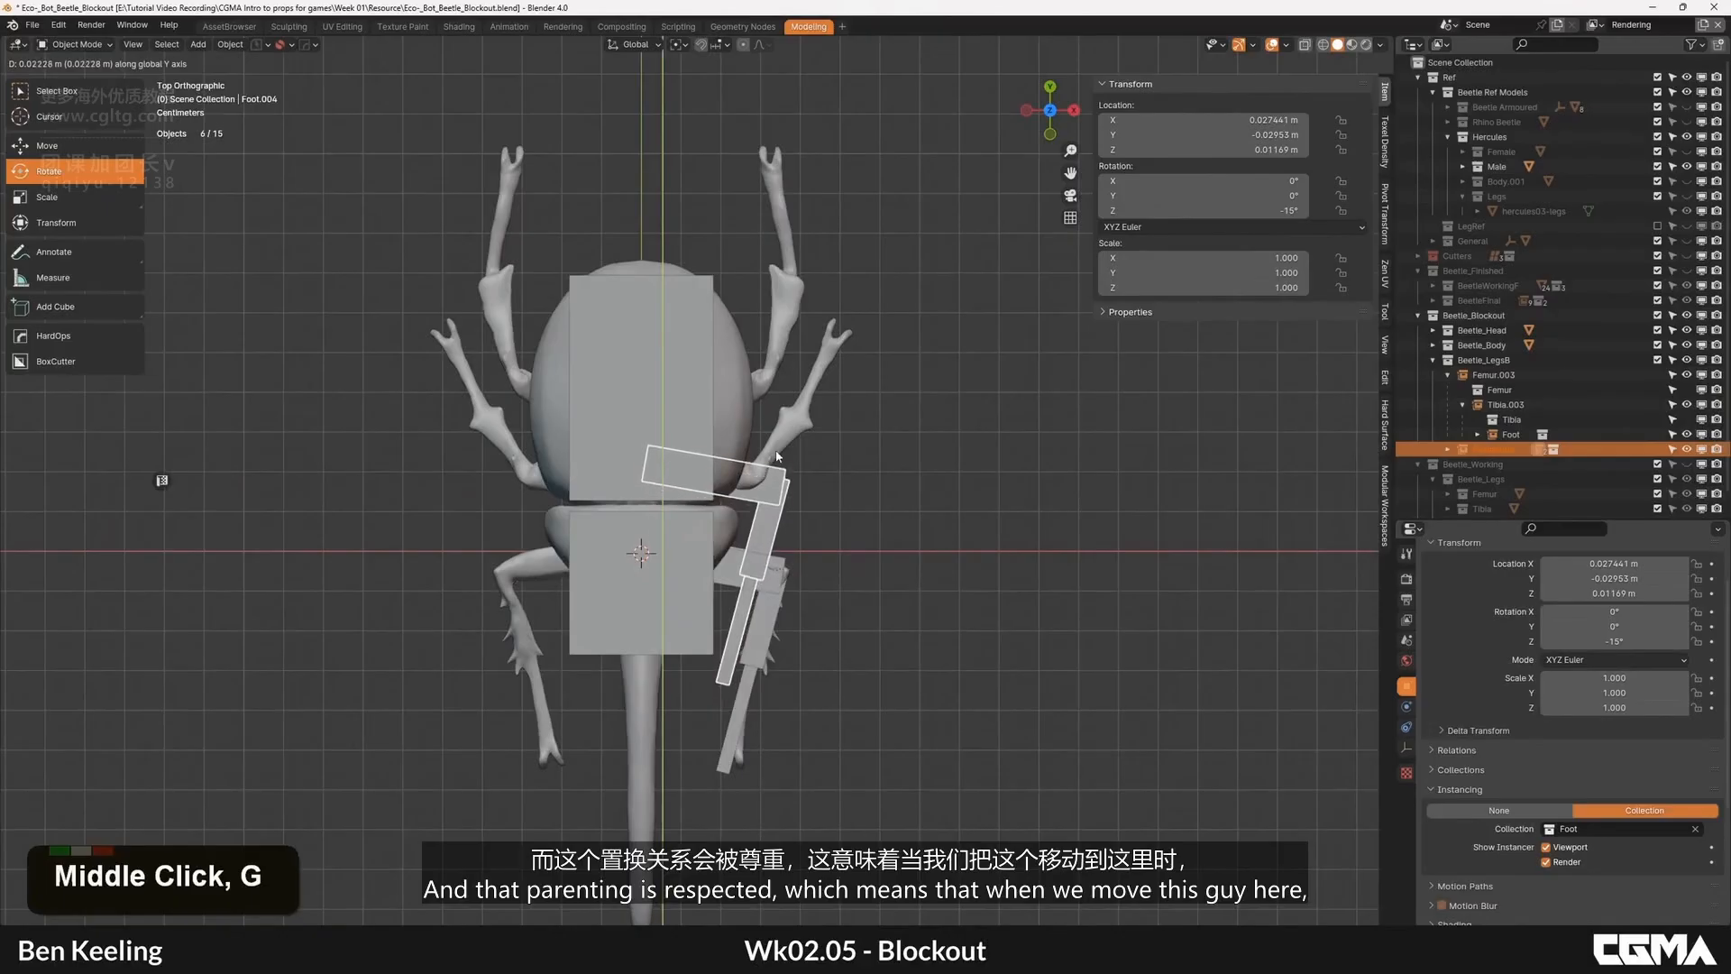
pyautogui.click(778, 487)
# Step: Rotate the middle leg's tibia to a Z rotation of 155° so it and the foot point toward the rear
pyautogui.click(763, 559)
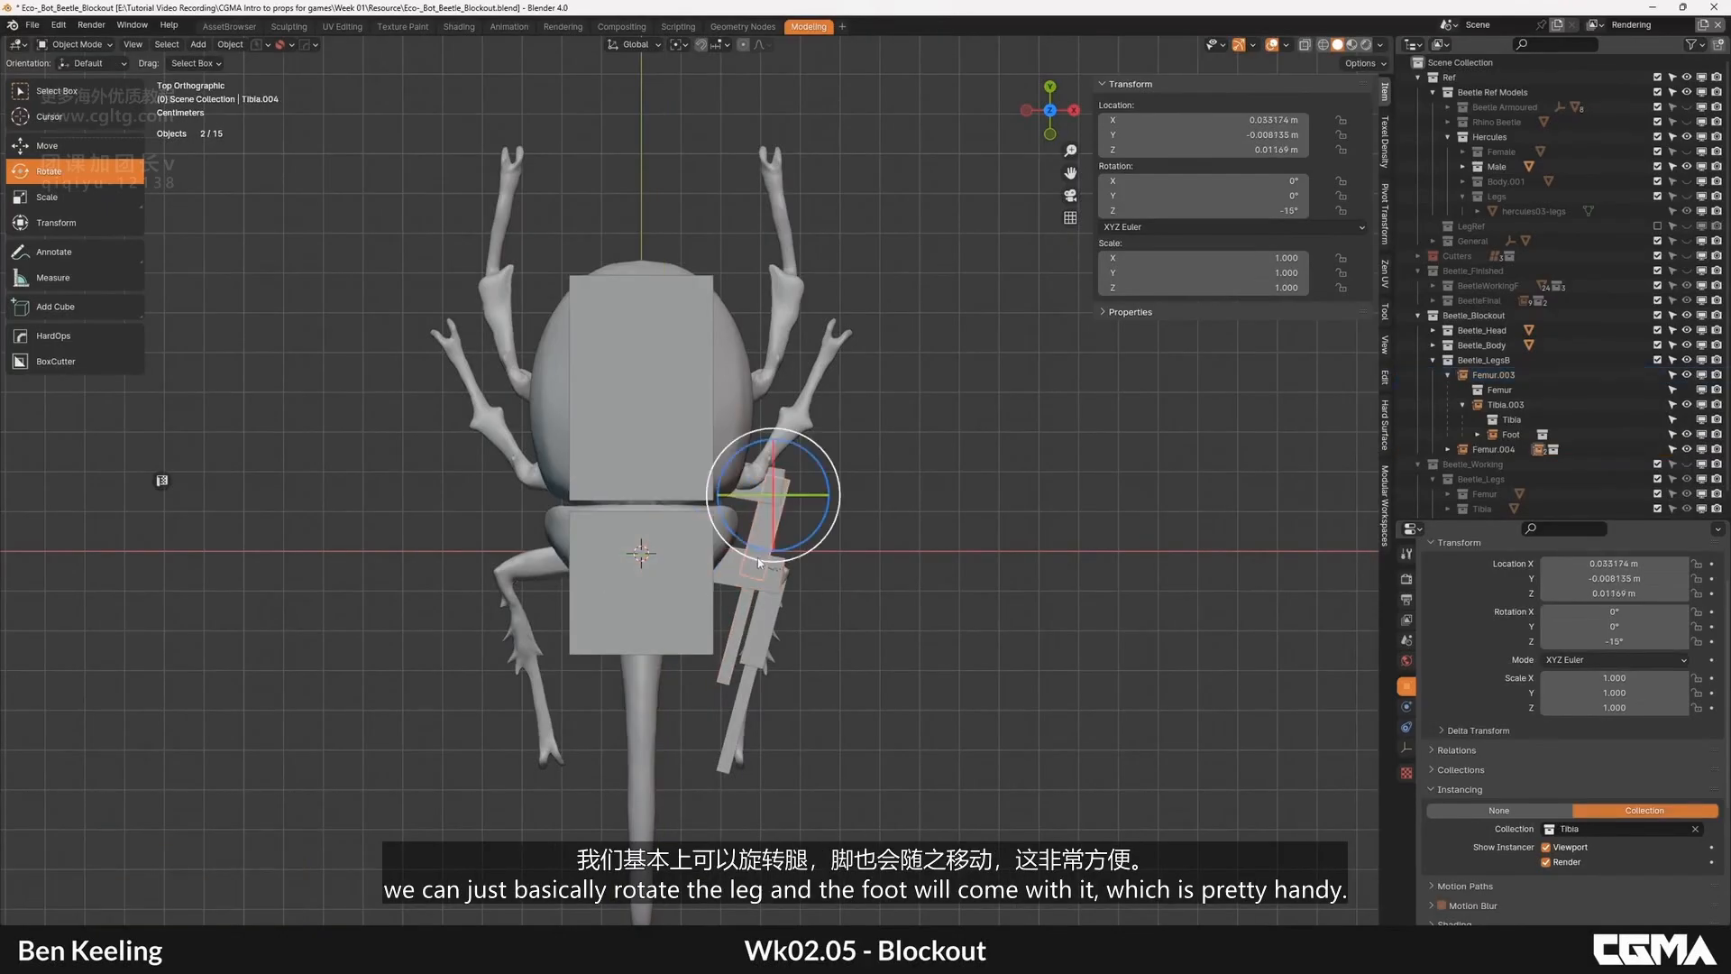
pyautogui.moveTo(807, 548); pyautogui.dragTo(750, 434)
pyautogui.scroll(-2, 767, 478)
pyautogui.scroll(5, 783, 506)
pyautogui.keyDown('alt'); pyautogui.moveTo(784, 510); pyautogui.dragTo(731, 297, button='middle'); pyautogui.keyUp('alt')
pyautogui.scroll(-2, 732, 297)
pyautogui.click(713, 442)
pyautogui.keyDown('alt'); pyautogui.moveTo(713, 442); pyautogui.dragTo(704, 532, button='middle'); pyautogui.keyUp('alt')
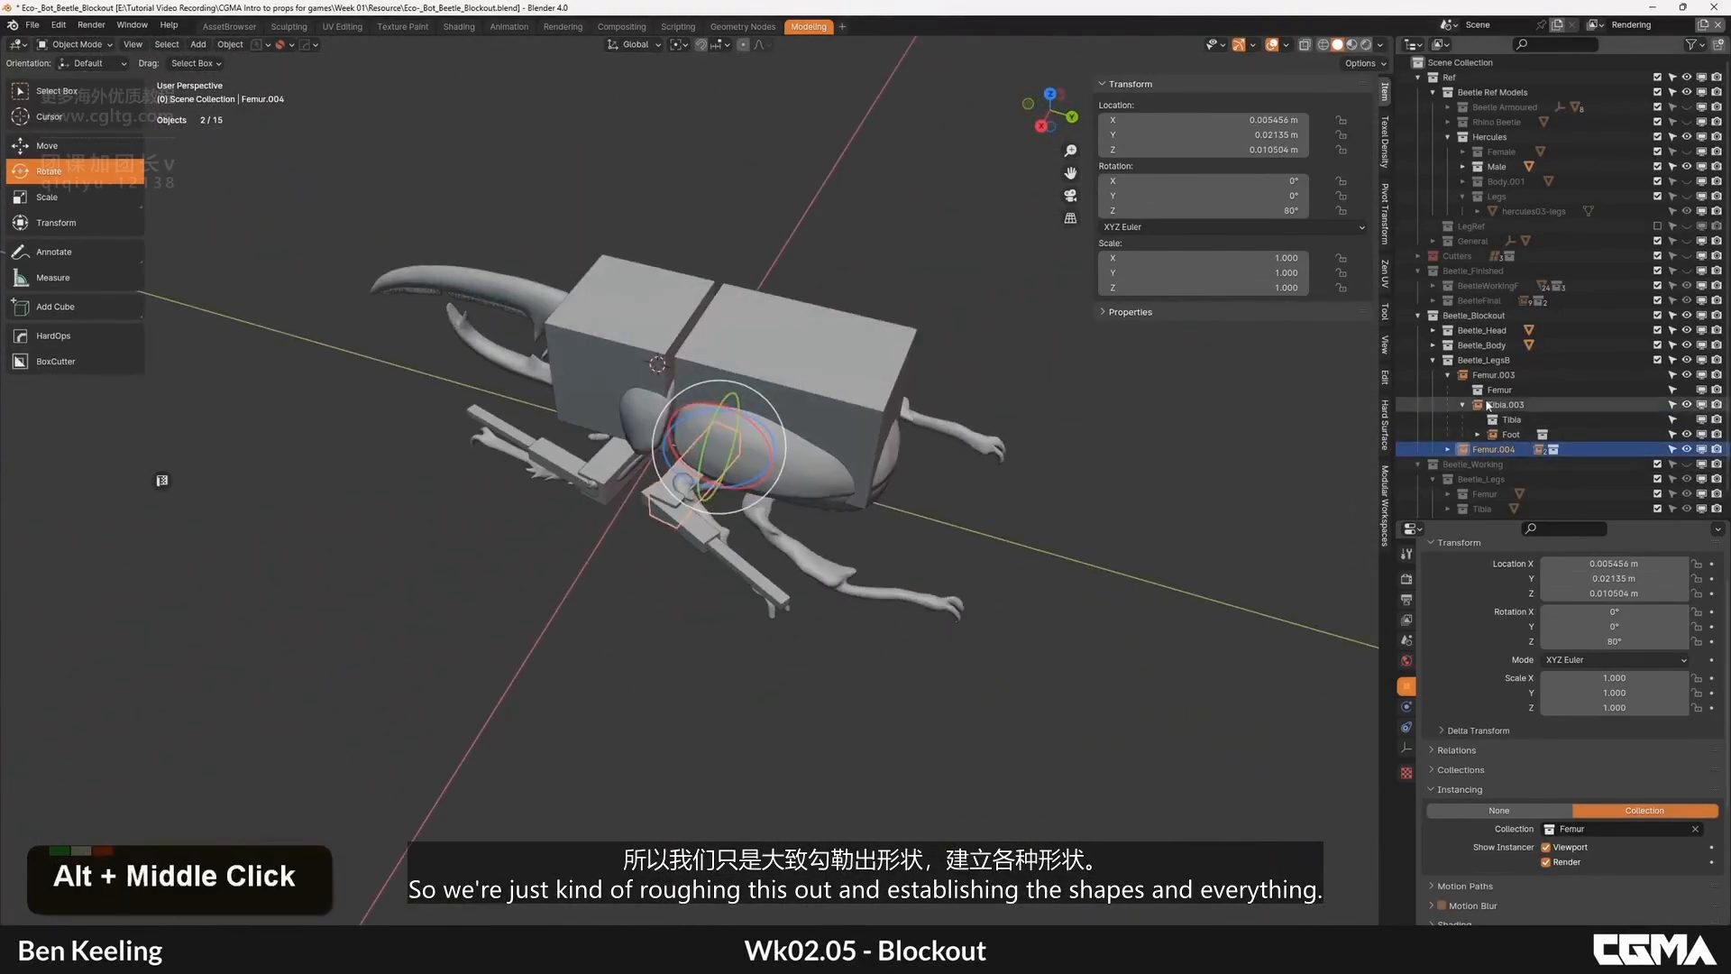
# Step: Collapse the Femur.003 and Femur.004 hierarchies in the outliner
pyautogui.click(1448, 375)
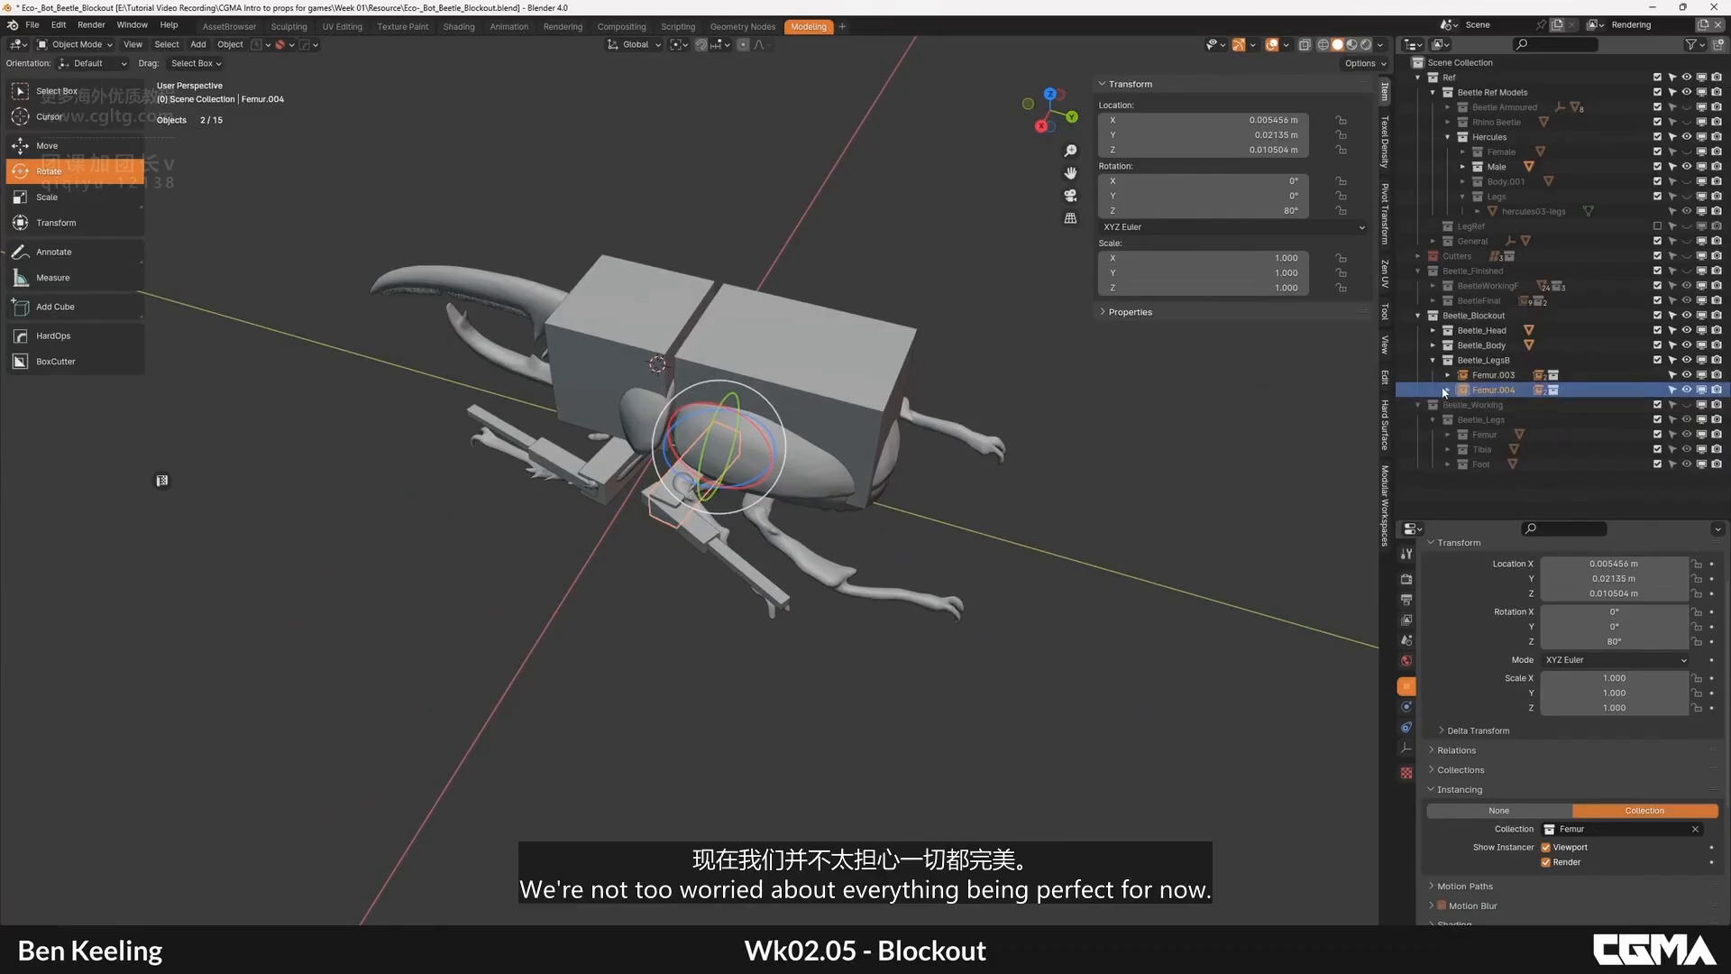
pyautogui.click(1446, 390)
pyautogui.click(1476, 419)
pyautogui.click(1448, 390)
# Step: Duplicate the middle leg's femur, tibia and foot about 0.025 m along global Y for the rear leg
pyautogui.keyDown('alt'); pyautogui.moveTo(671, 507); pyautogui.dragTo(723, 510, button='middle'); pyautogui.keyUp('alt')
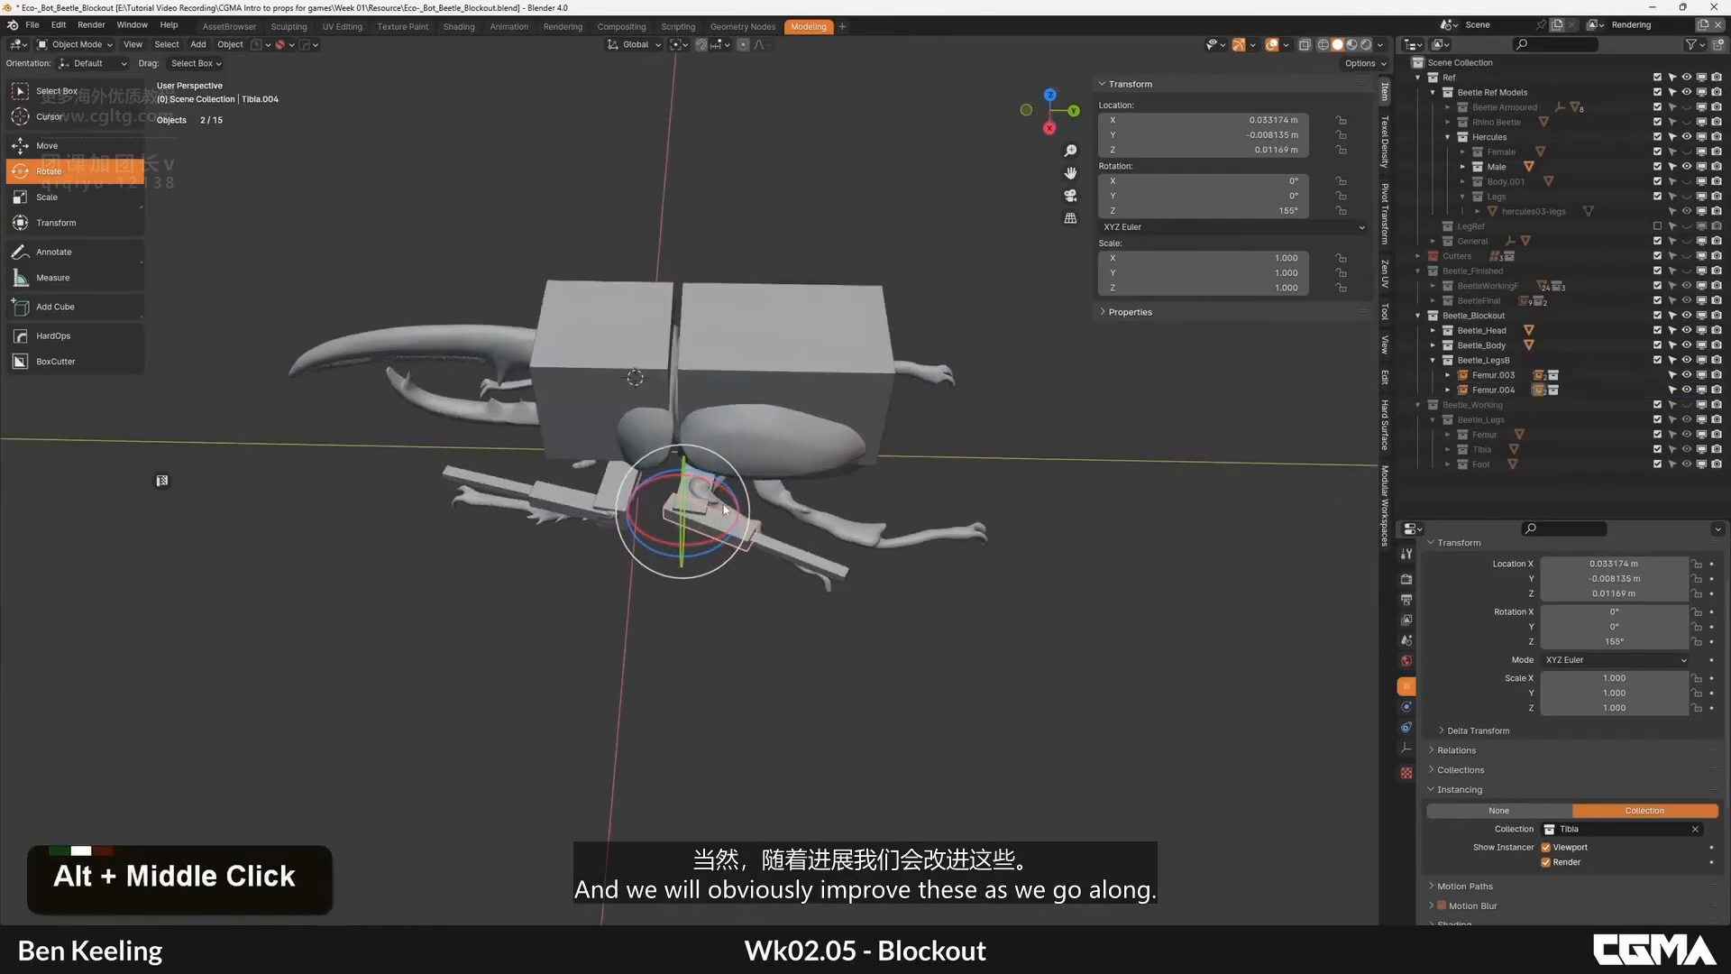
pyautogui.scroll(4, 724, 505)
pyautogui.keyDown('shift'); pyautogui.click(717, 469); pyautogui.keyUp('shift')
pyautogui.scroll(-2, 717, 469)
pyautogui.press('`')
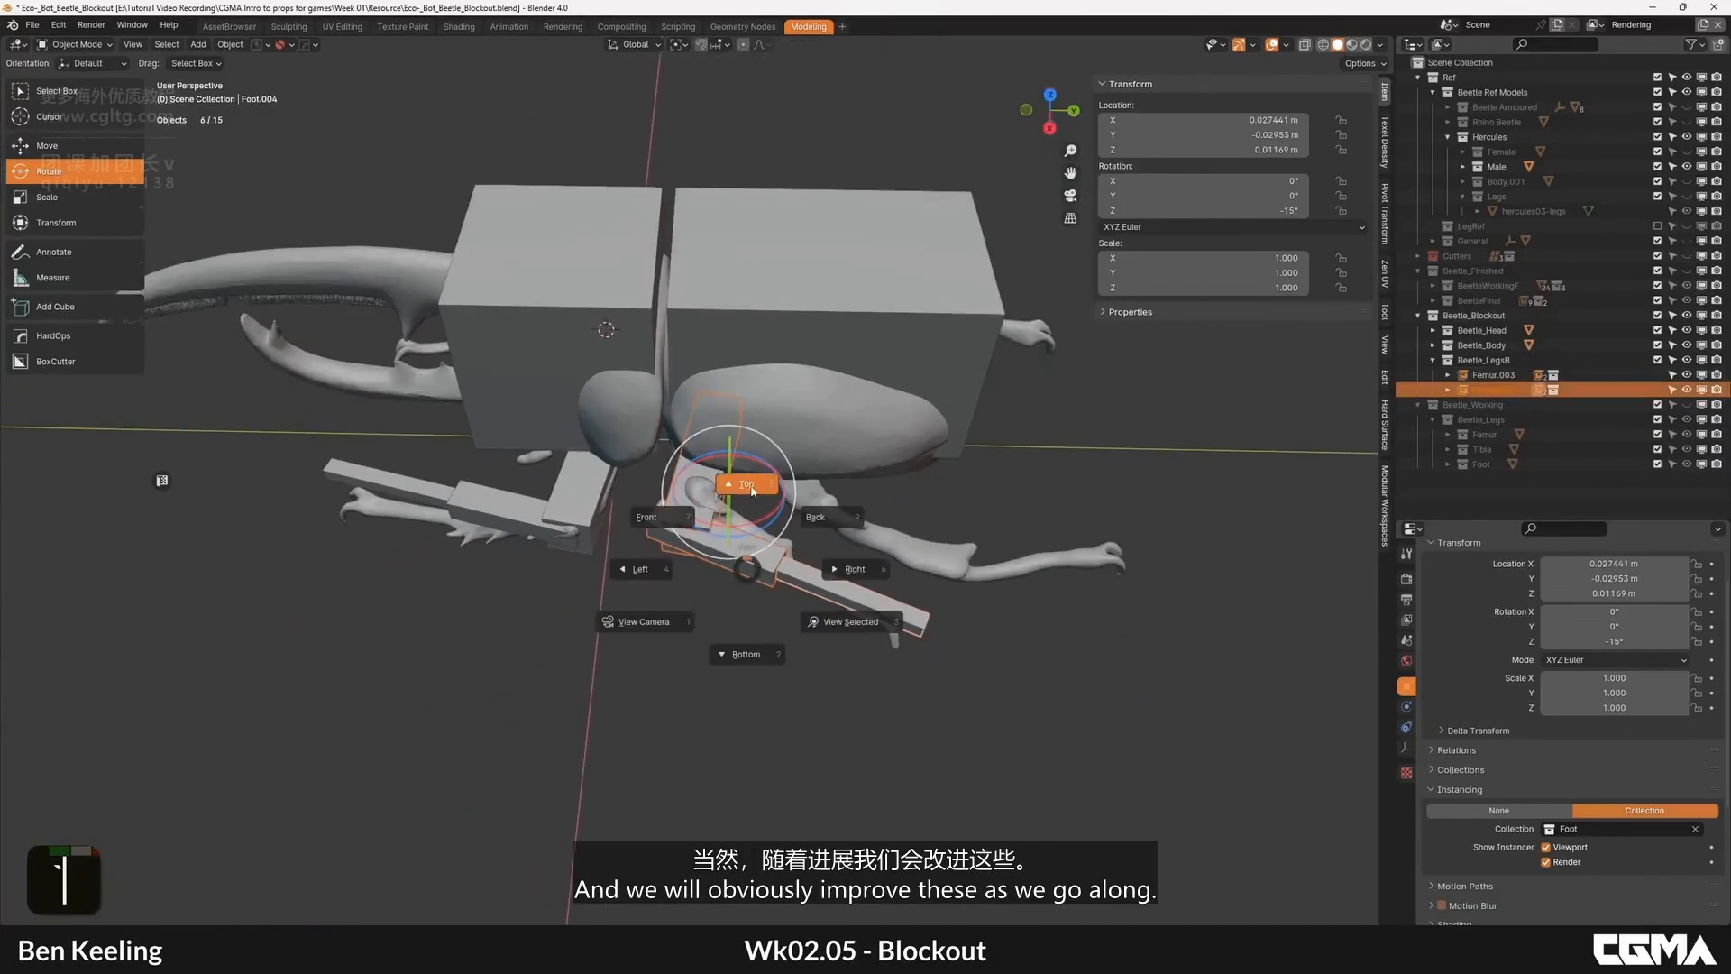
pyautogui.click(752, 487)
pyautogui.scroll(-2, 739, 505)
pyautogui.hotkey('shift', 'd')
pyautogui.middleClick(731, 542)
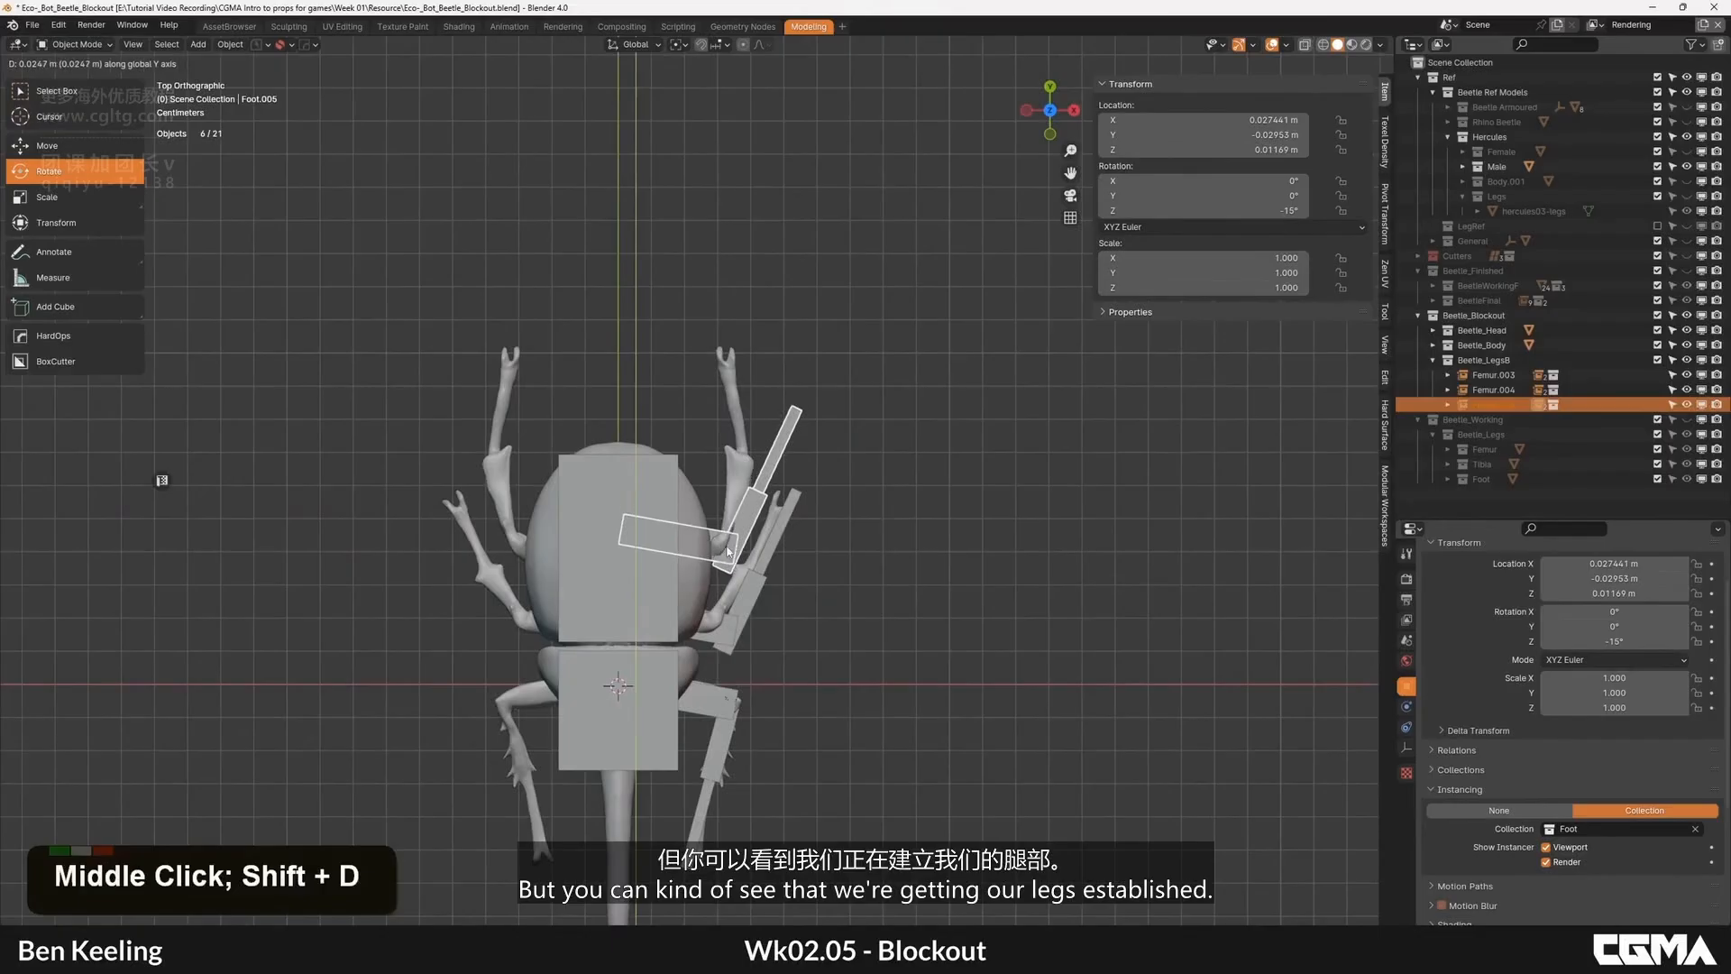
pyautogui.doubleClick(750, 523)
# Step: Move the rear leg's tibia onto its knee, at about X 0.0322 m and Y -0.0037 m
pyautogui.scroll(3, 802, 610)
pyautogui.press('g')
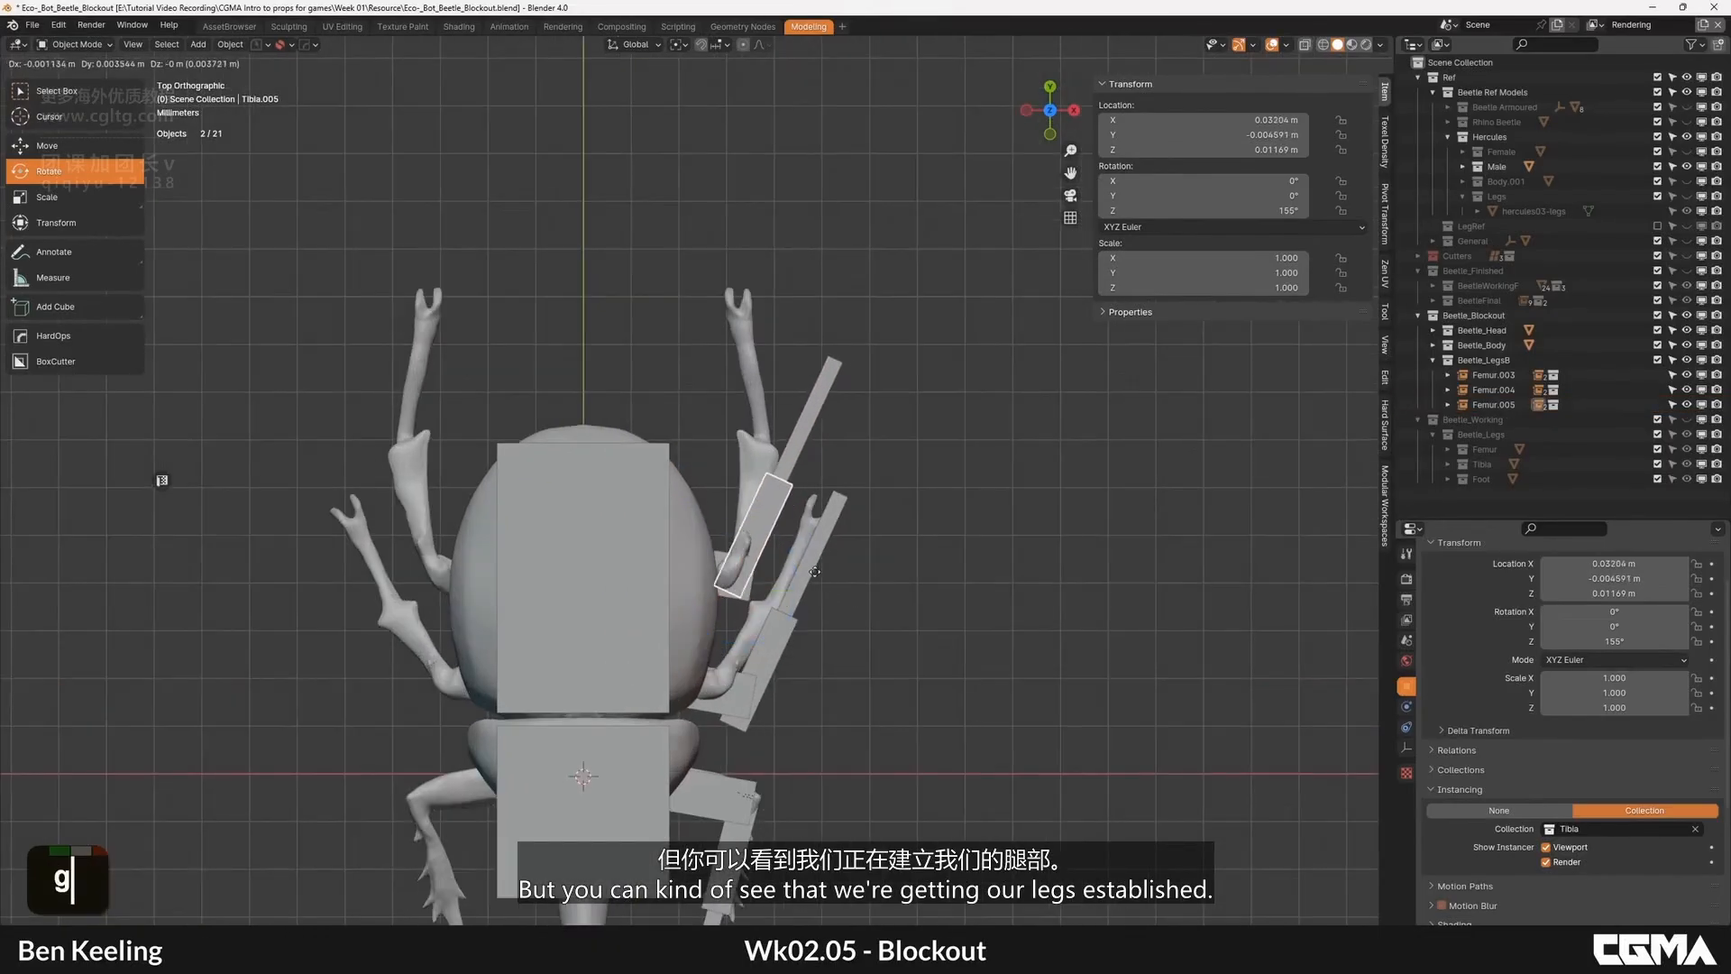
pyautogui.click(763, 516)
# Step: Move the middle leg's tibia about 0.004 m along Y so it meets the end of its femur
pyautogui.doubleClick(756, 687)
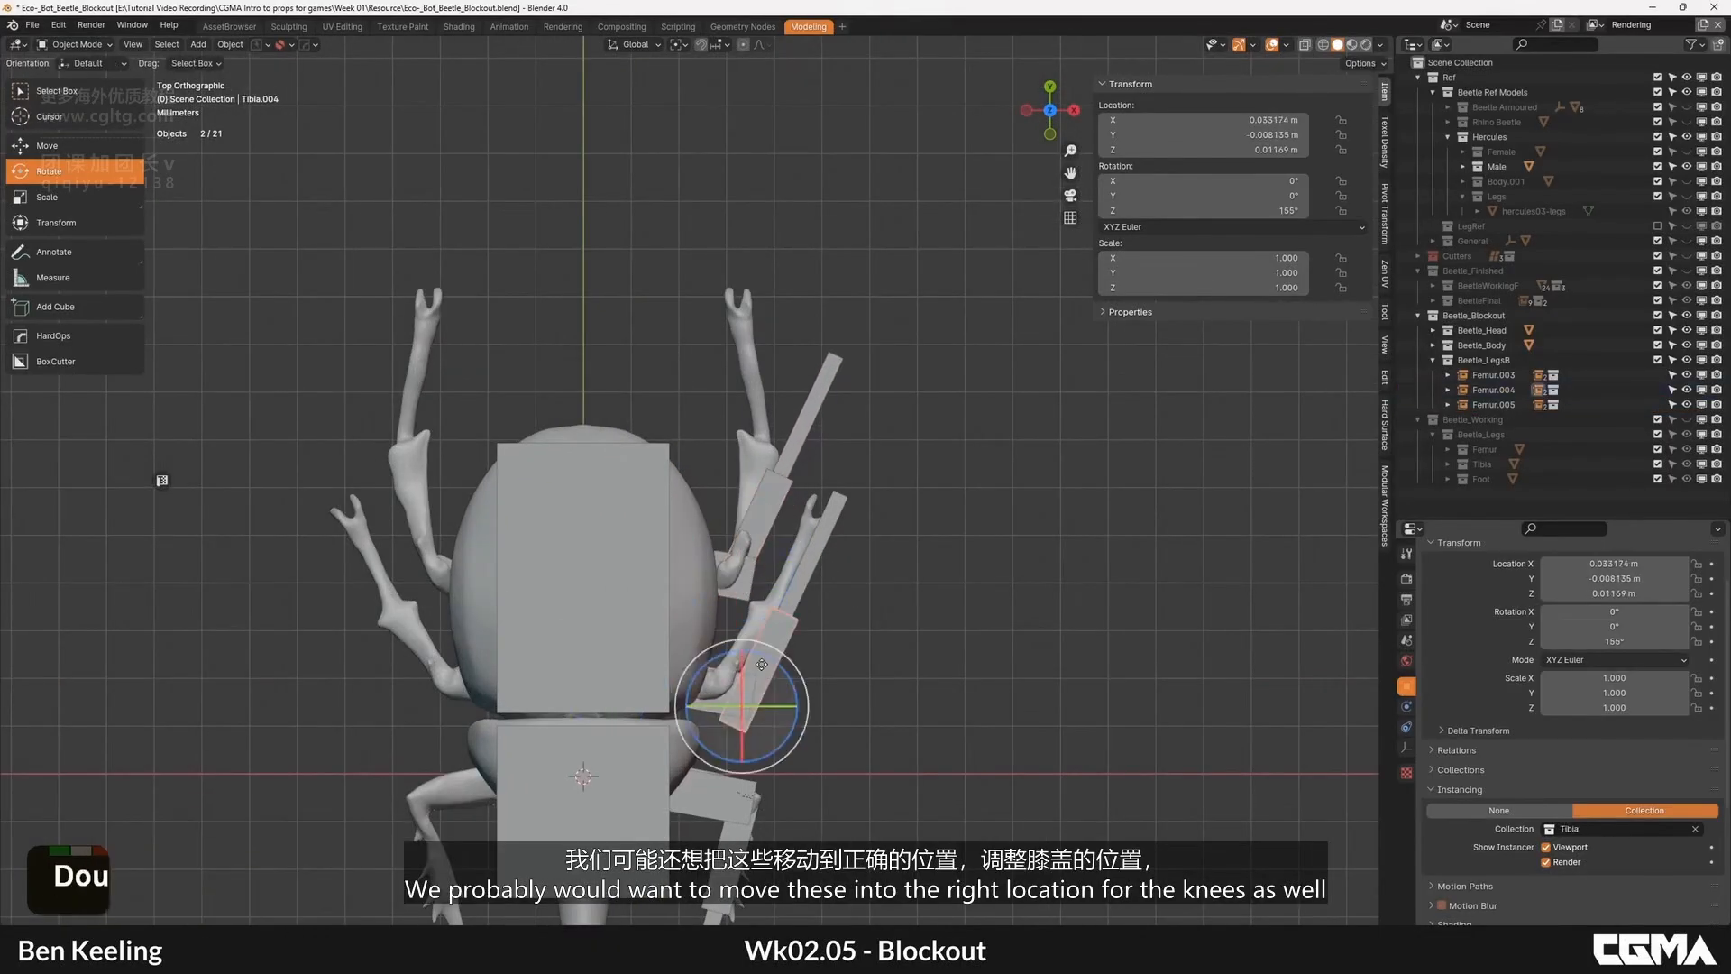
pyautogui.press('g')
pyautogui.click(765, 700)
# Step: Rotate the rear leg's tibia 20° and its femur to 90° about Z, and shift the femur slightly along negative Y
pyautogui.moveTo(801, 656); pyautogui.dragTo(823, 585, button='middle')
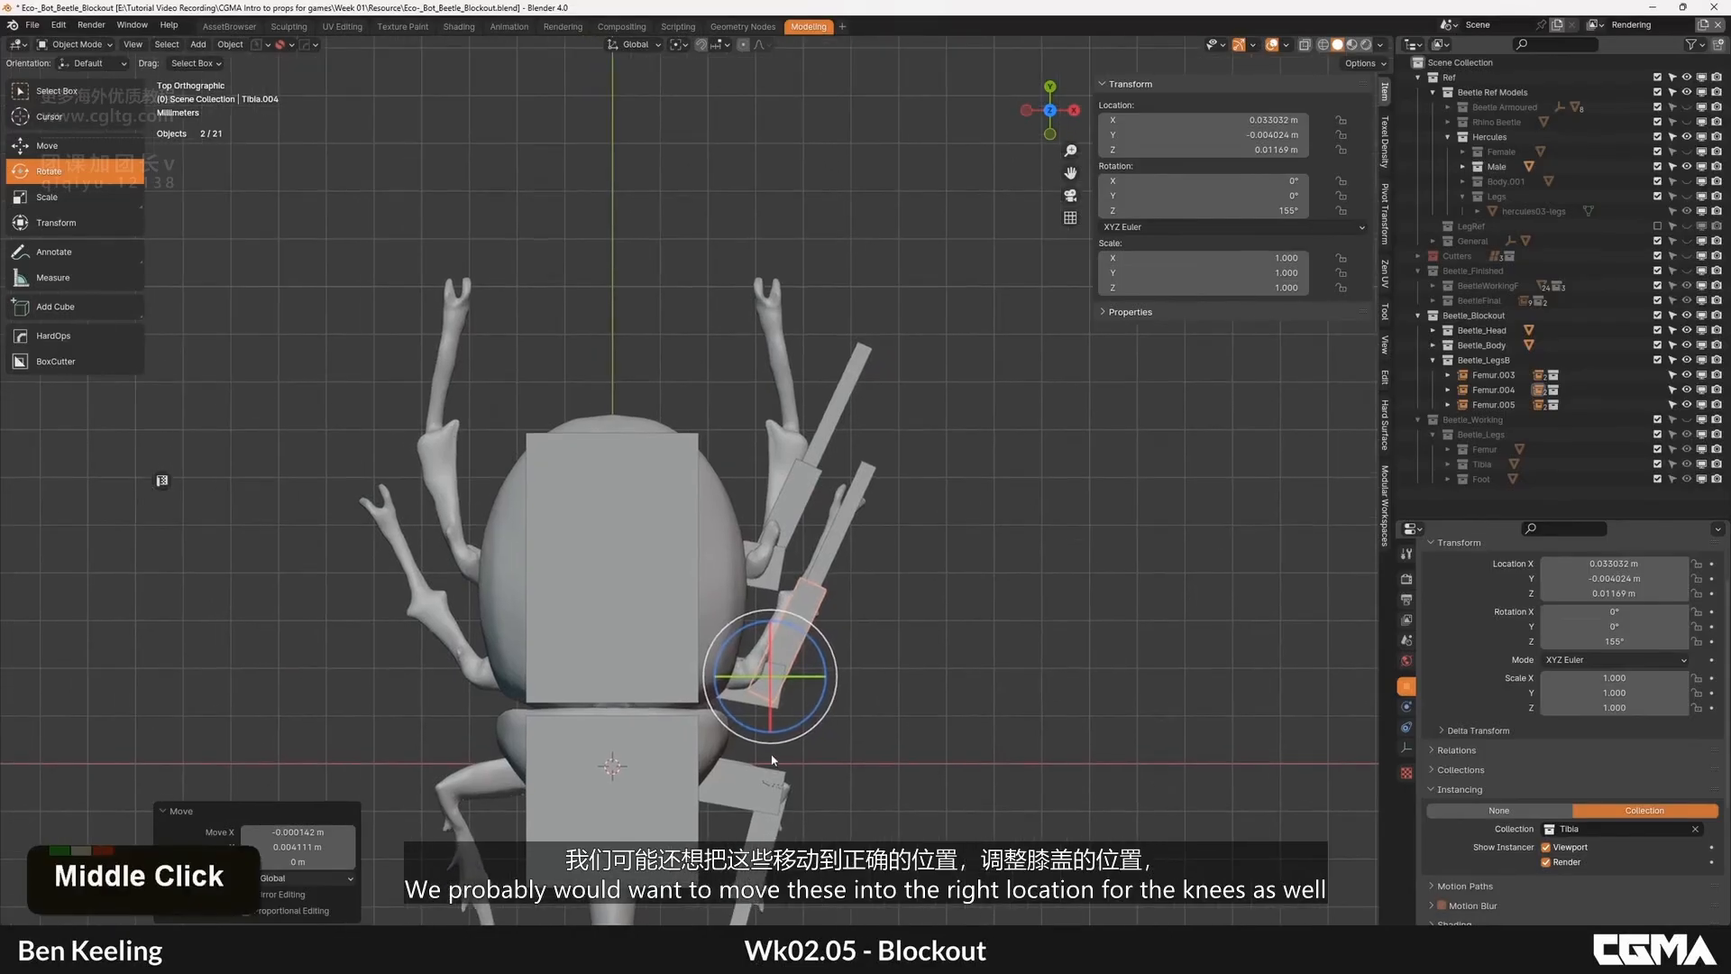
pyautogui.click(817, 584)
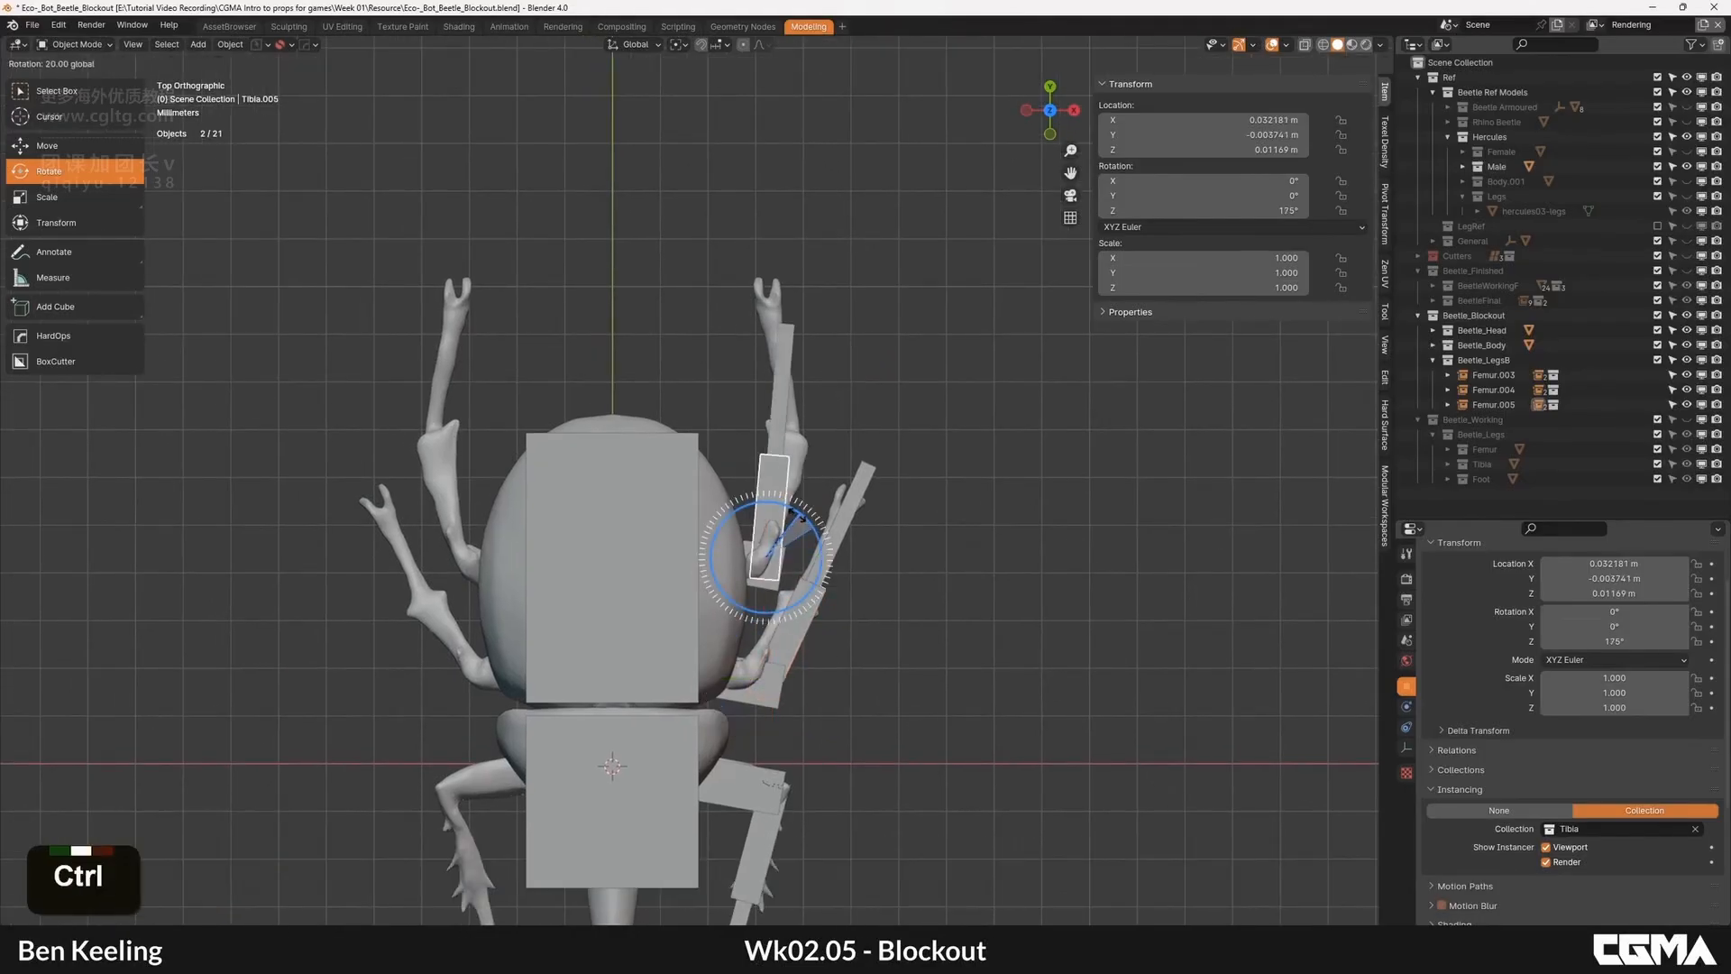
pyautogui.doubleClick(779, 582)
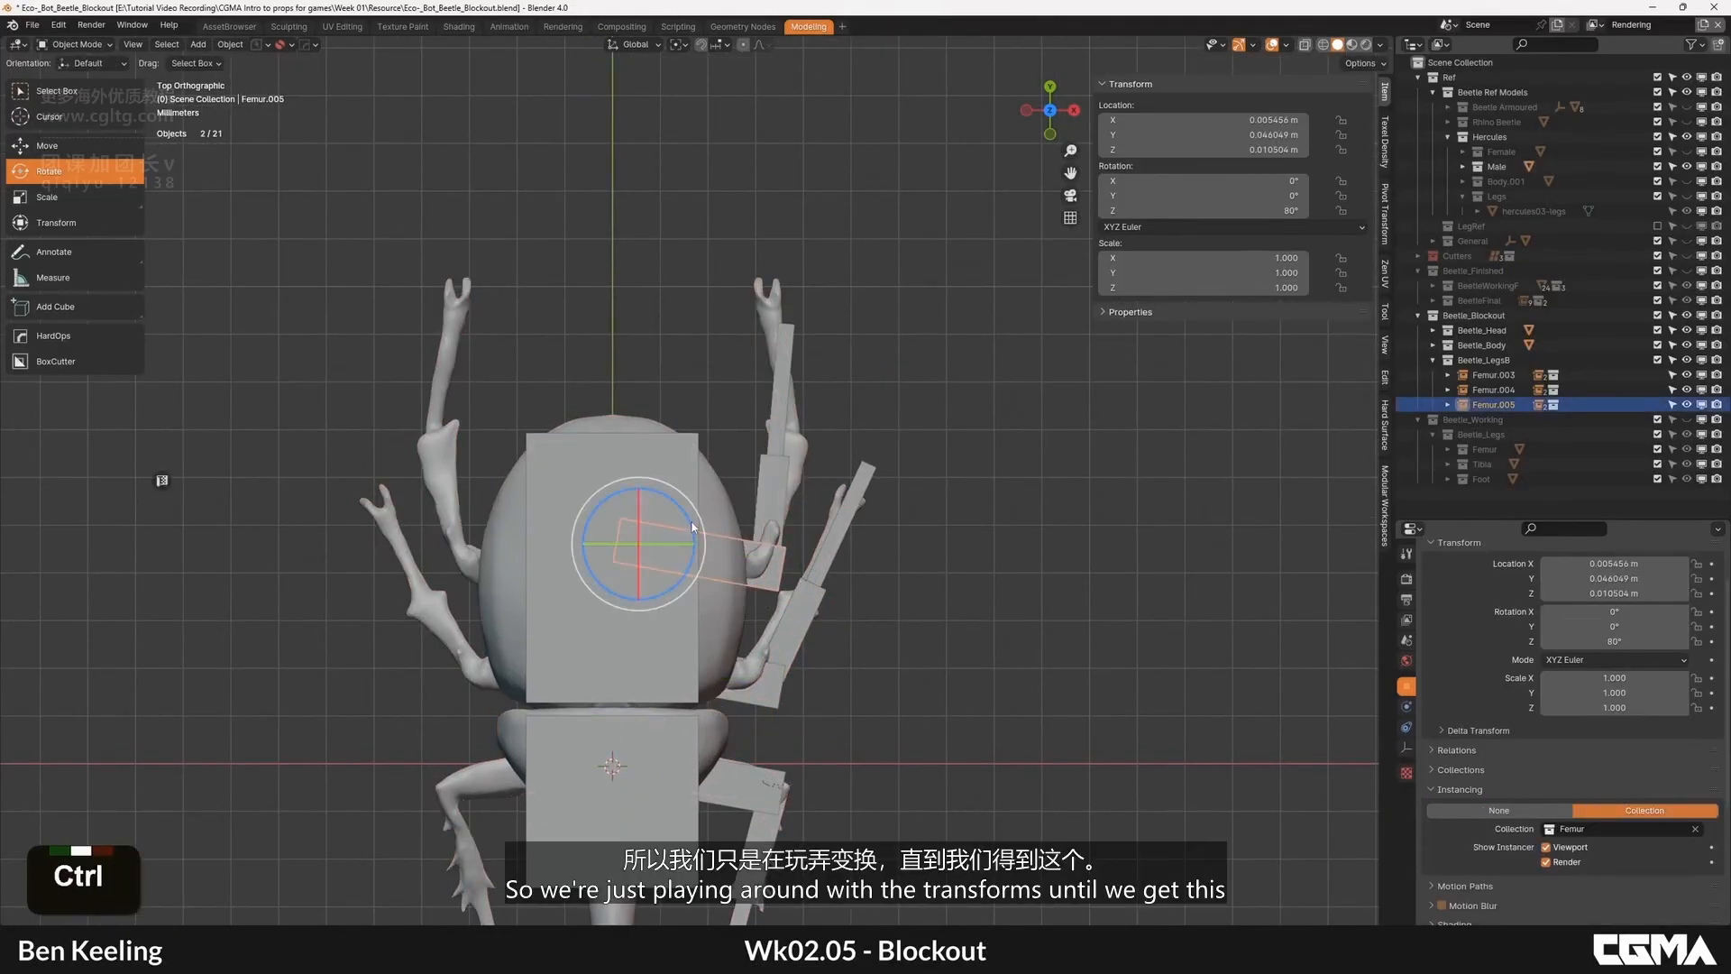
pyautogui.keyDown('ctrl'); pyautogui.moveTo(699, 532); pyautogui.dragTo(676, 502); pyautogui.keyUp('ctrl')
pyautogui.press('g')
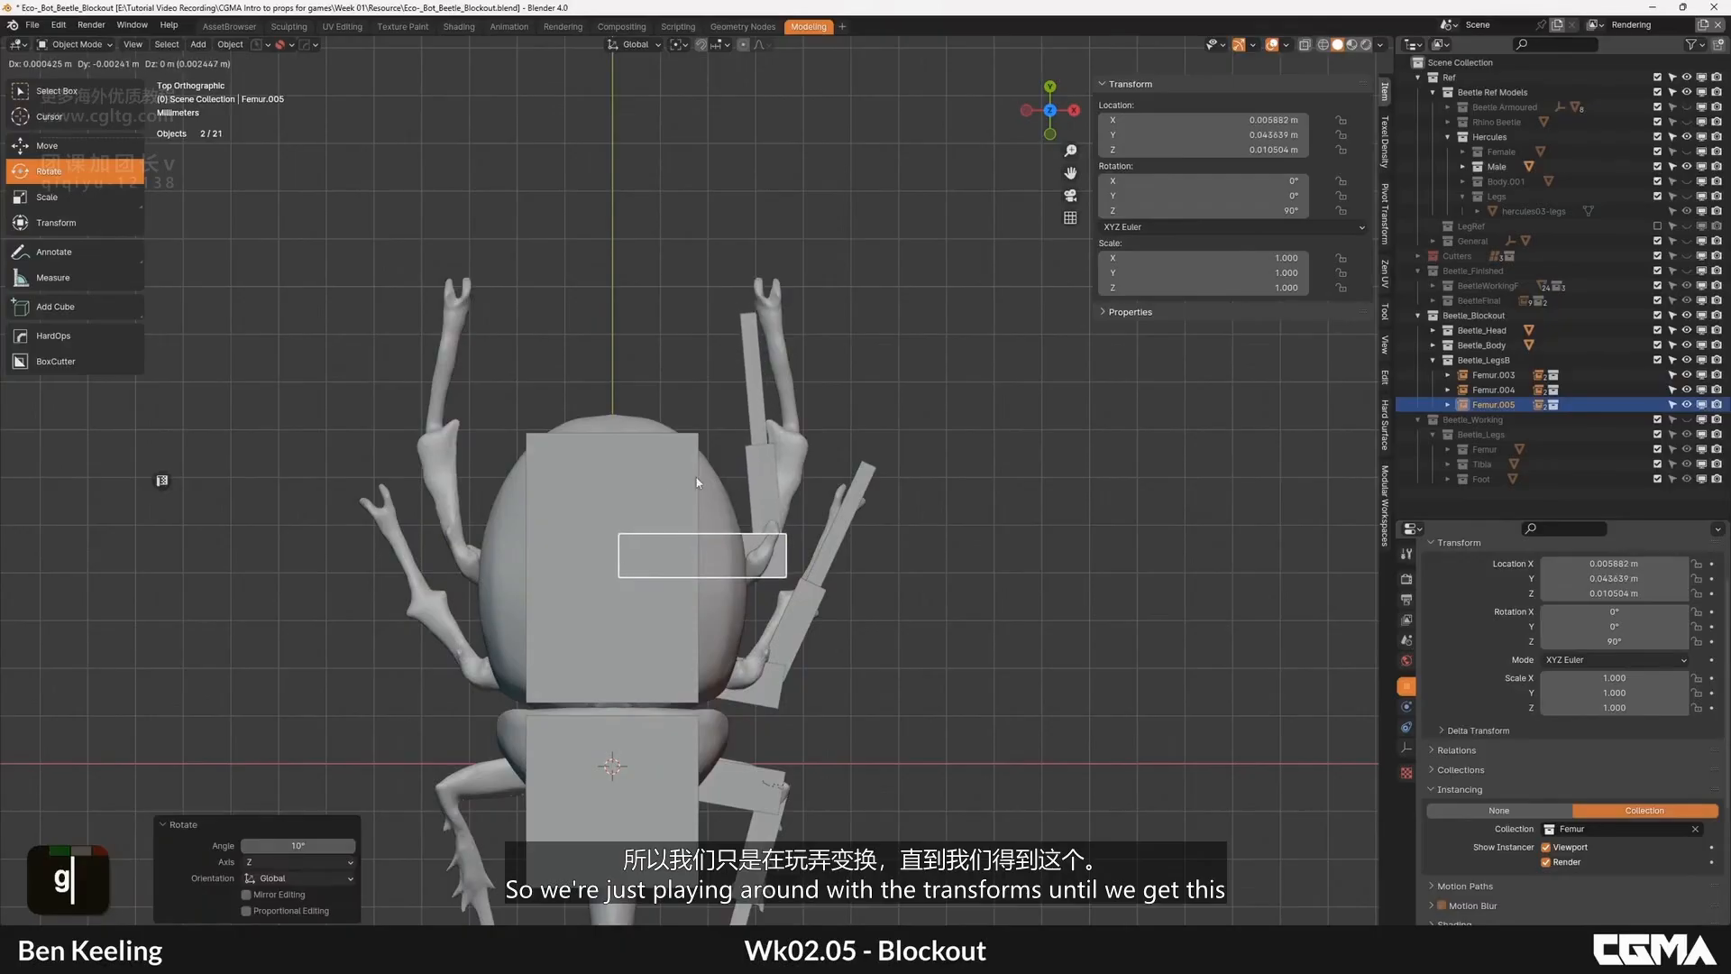
pyautogui.click(696, 482)
# Step: Rotate the rear leg's tibia outward and set its foot to about -15° around Z to follow the reference leg
pyautogui.click(768, 476)
pyautogui.moveTo(800, 504); pyautogui.dragTo(817, 512)
pyautogui.click(799, 397)
pyautogui.moveTo(823, 418); pyautogui.dragTo(847, 438)
pyautogui.rightClick(847, 438)
# Step: Hide the Hercules reference collection and select the beetle's head cube
pyautogui.press('`')
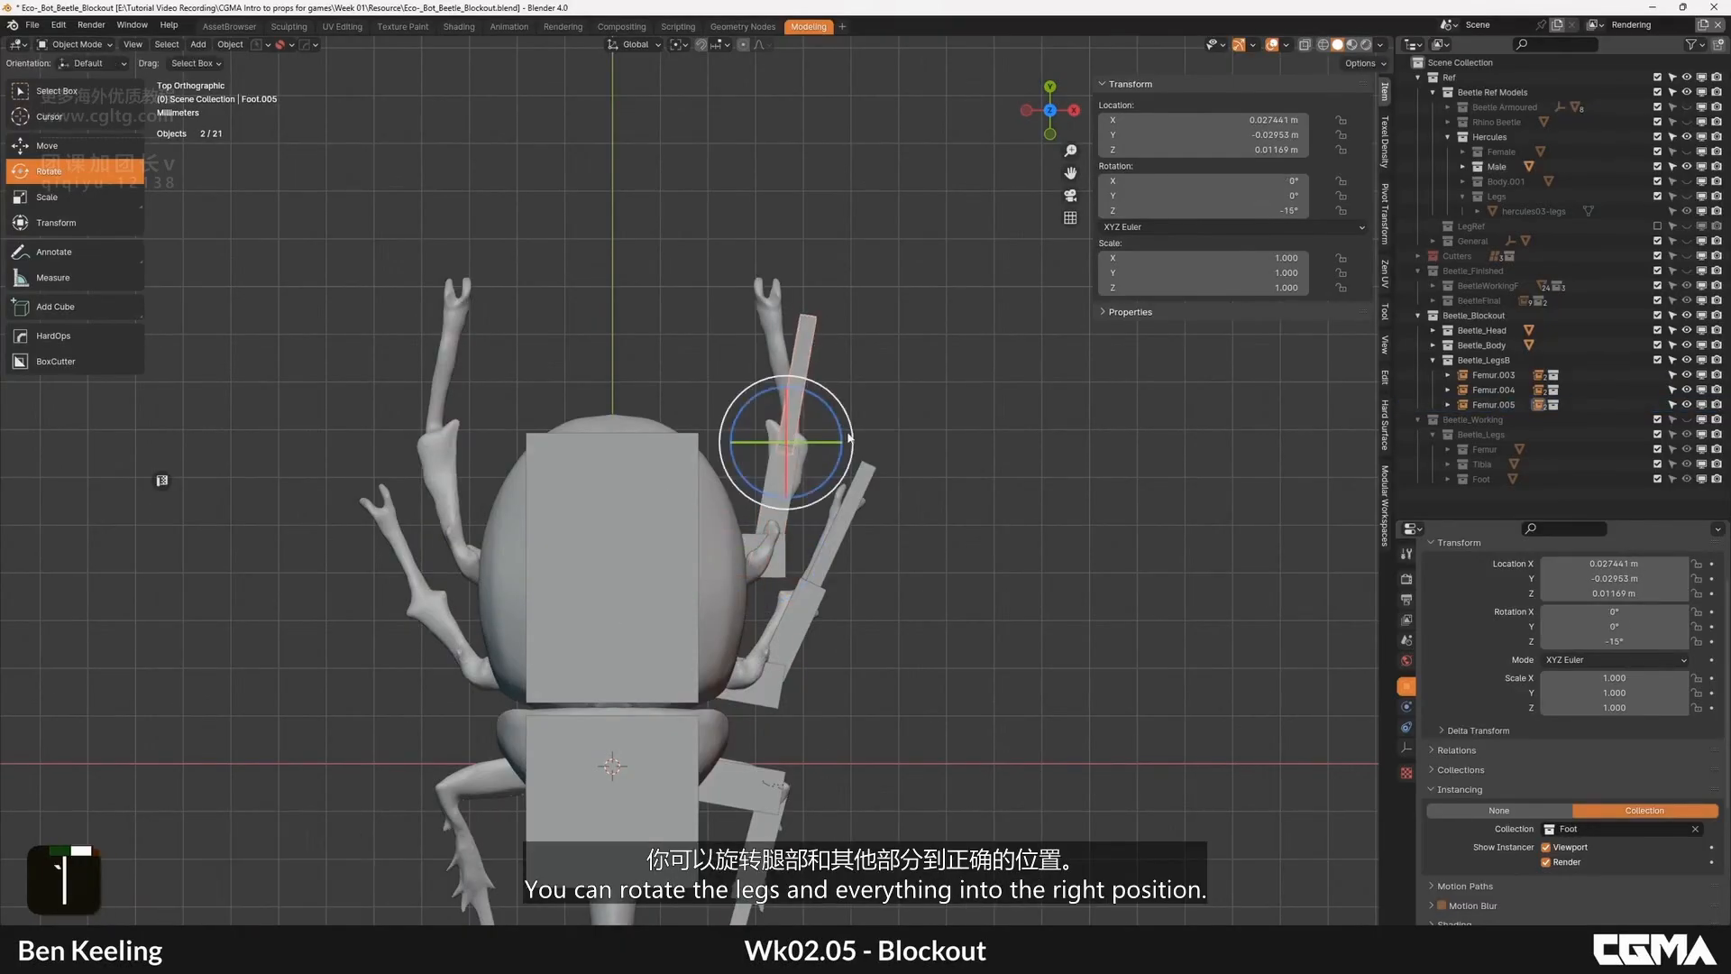
pyautogui.keyDown('alt'); pyautogui.moveTo(848, 439); pyautogui.dragTo(951, 521, button='middle'); pyautogui.keyUp('alt')
pyautogui.scroll(-2, 851, 415)
pyautogui.click(1684, 136)
pyautogui.scroll(4, 785, 507)
pyautogui.click(742, 465)
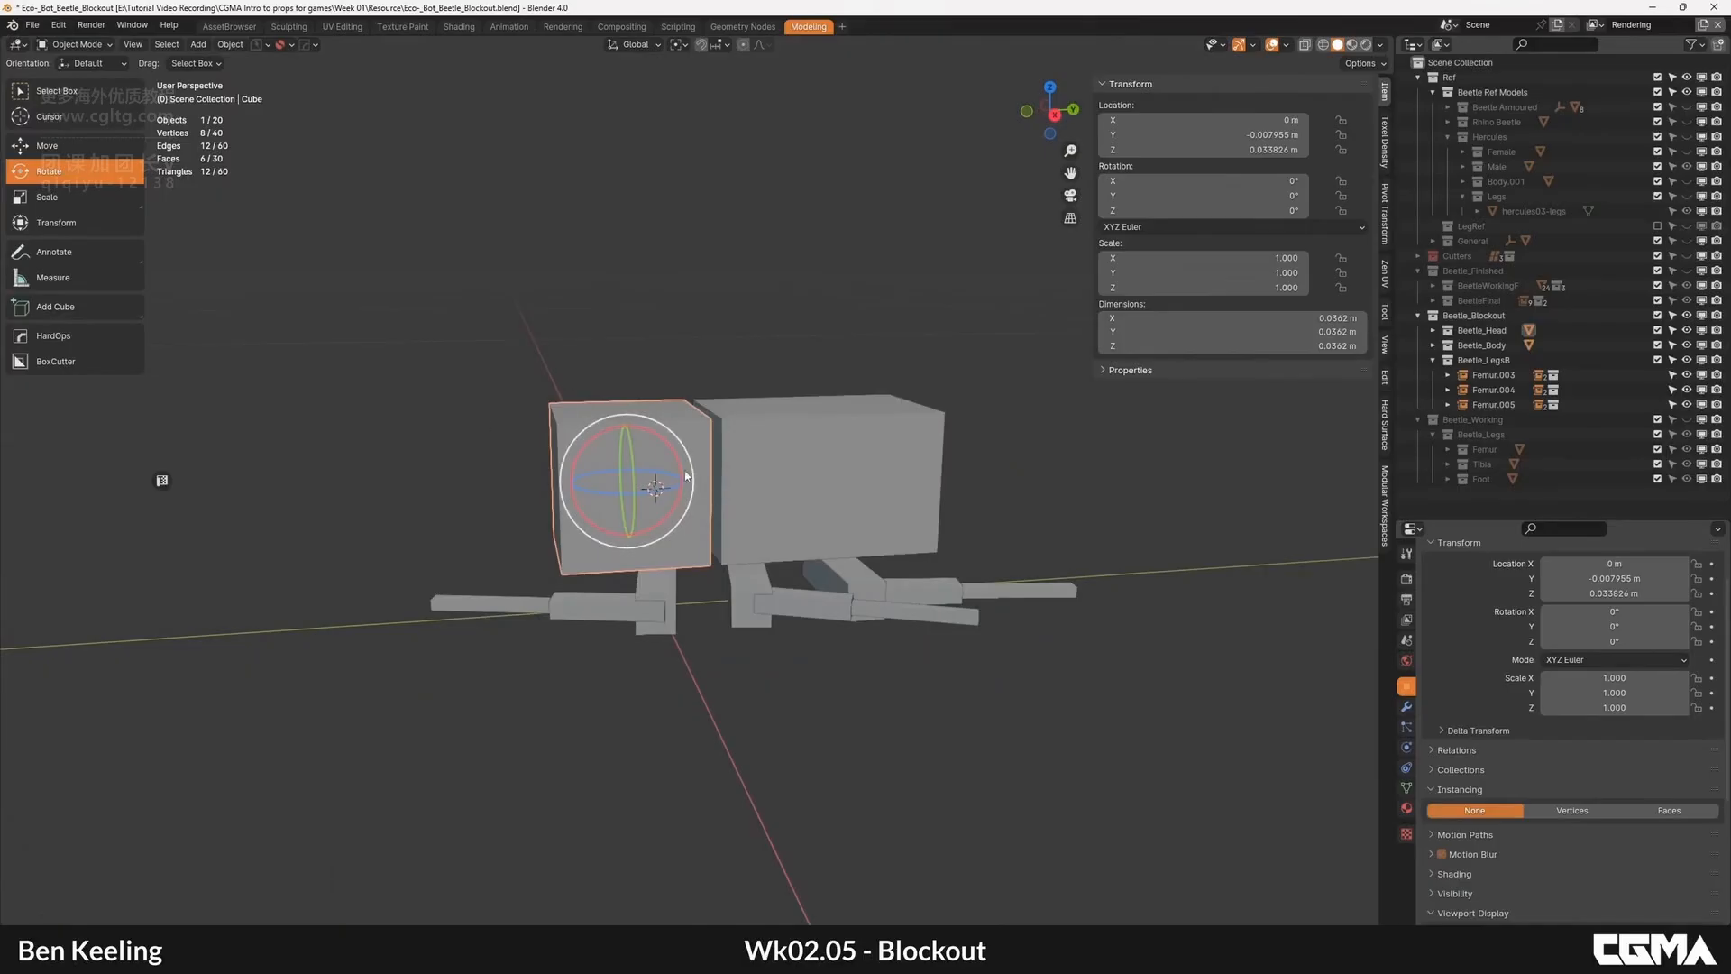
pyautogui.keyDown('alt'); pyautogui.moveTo(997, 401); pyautogui.dragTo(1123, 463, button='middle'); pyautogui.keyUp('alt')
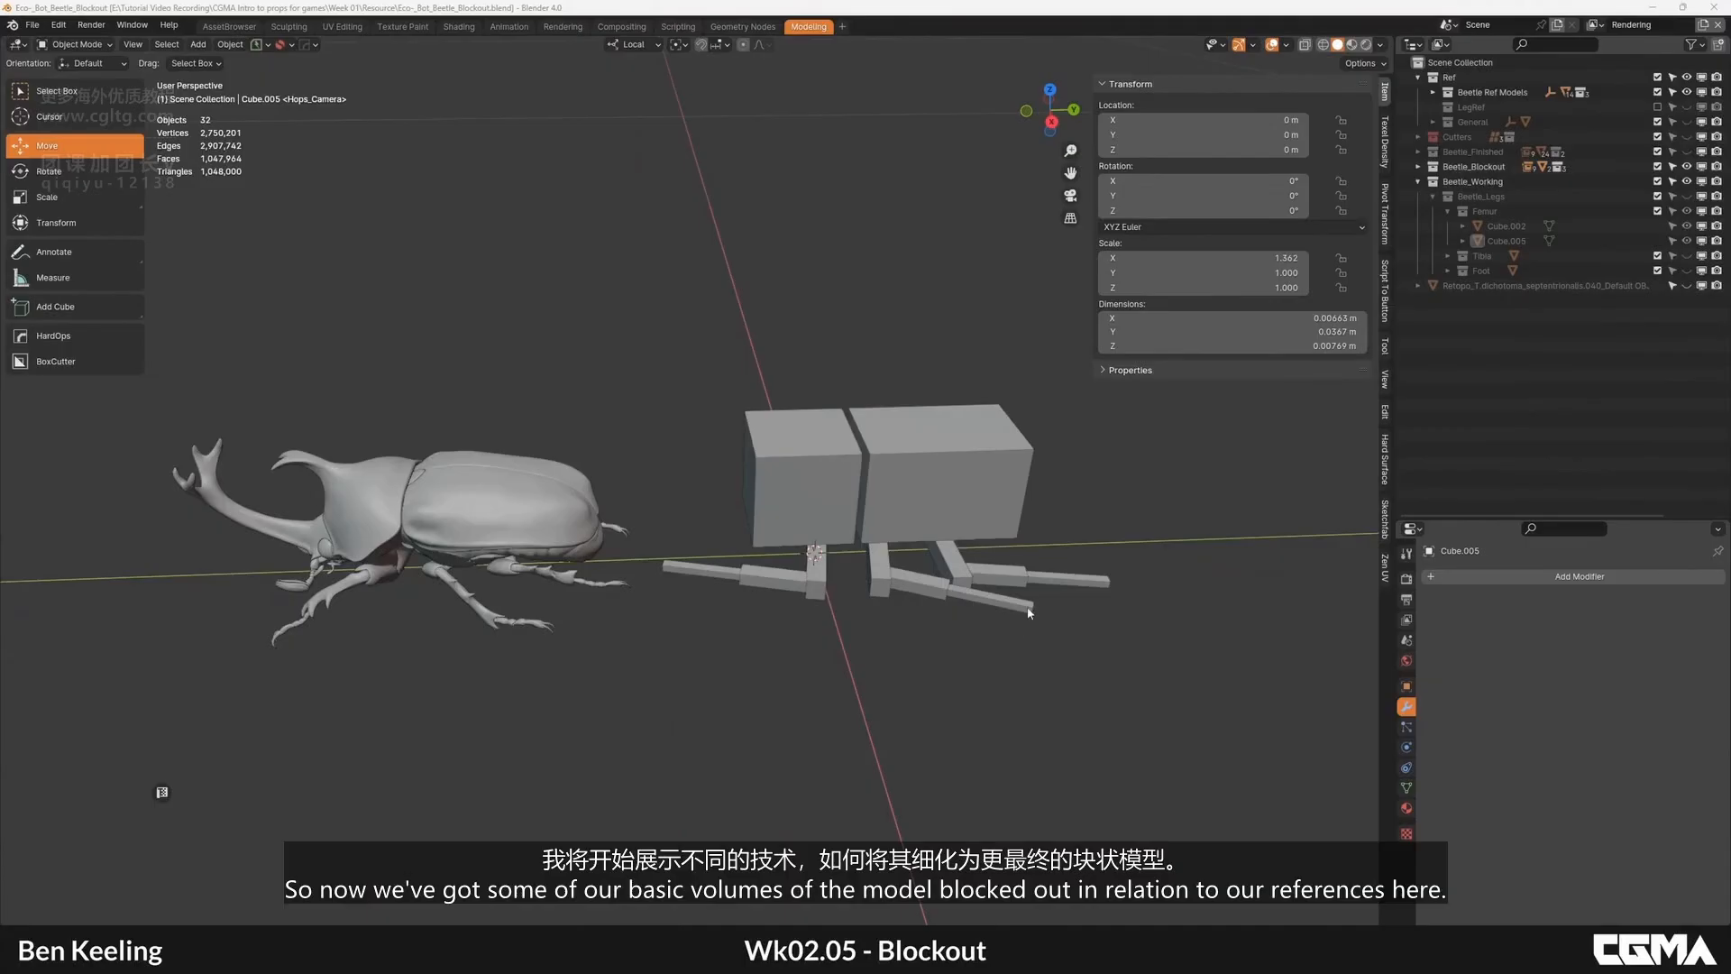
# Step: Examine the cube blockout beside the beetle reference model from several angles
pyautogui.keyDown('alt'); pyautogui.moveTo(964, 630); pyautogui.dragTo(741, 521, button='middle'); pyautogui.keyUp('alt')
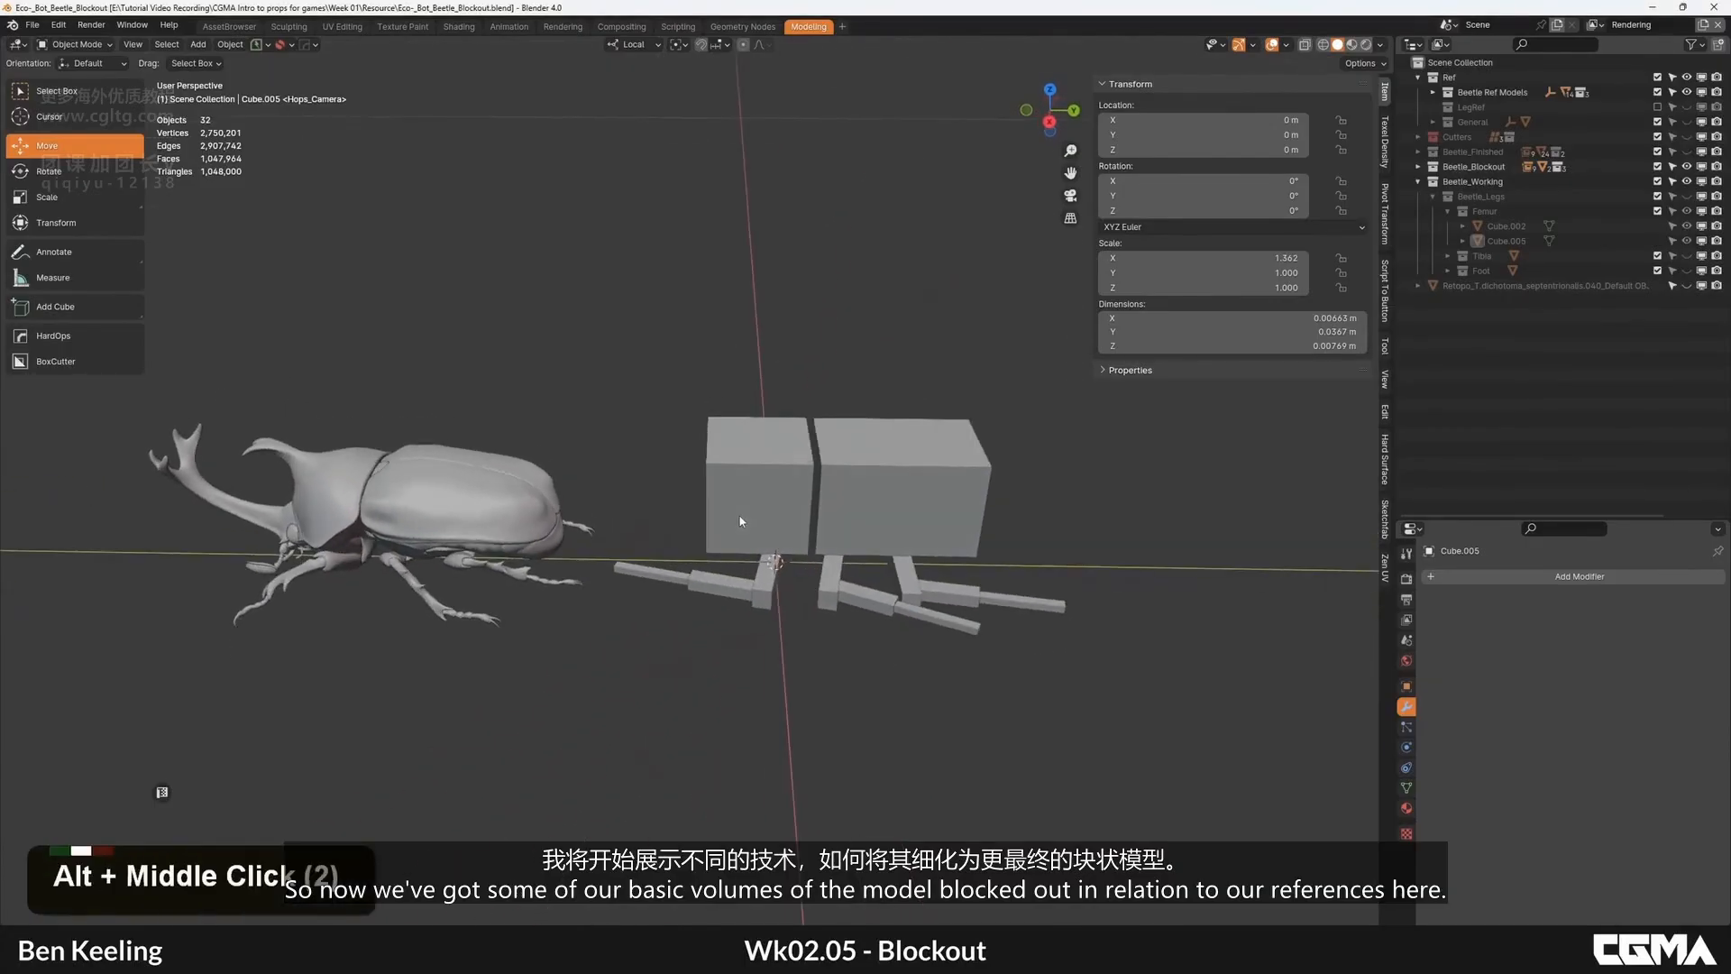
pyautogui.keyDown('alt'); pyautogui.moveTo(550, 527); pyautogui.dragTo(719, 525, button='middle'); pyautogui.keyUp('alt')
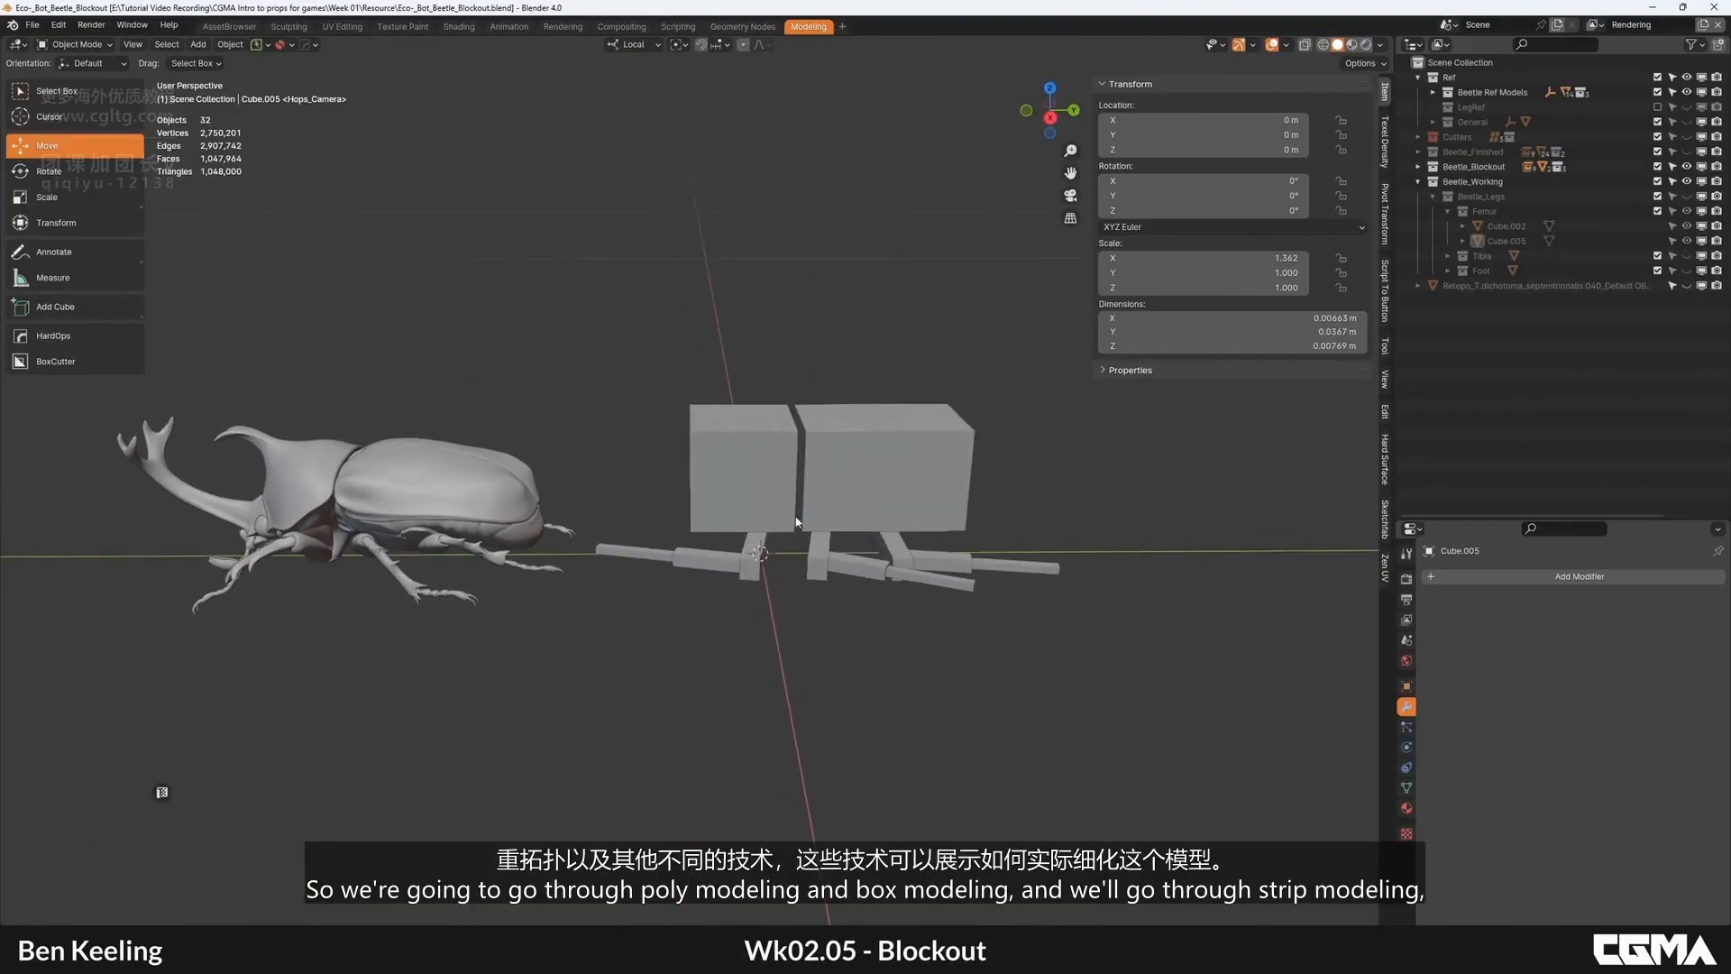
pyautogui.keyDown('alt'); pyautogui.moveTo(760, 514); pyautogui.dragTo(661, 501, button='middle'); pyautogui.keyUp('alt')
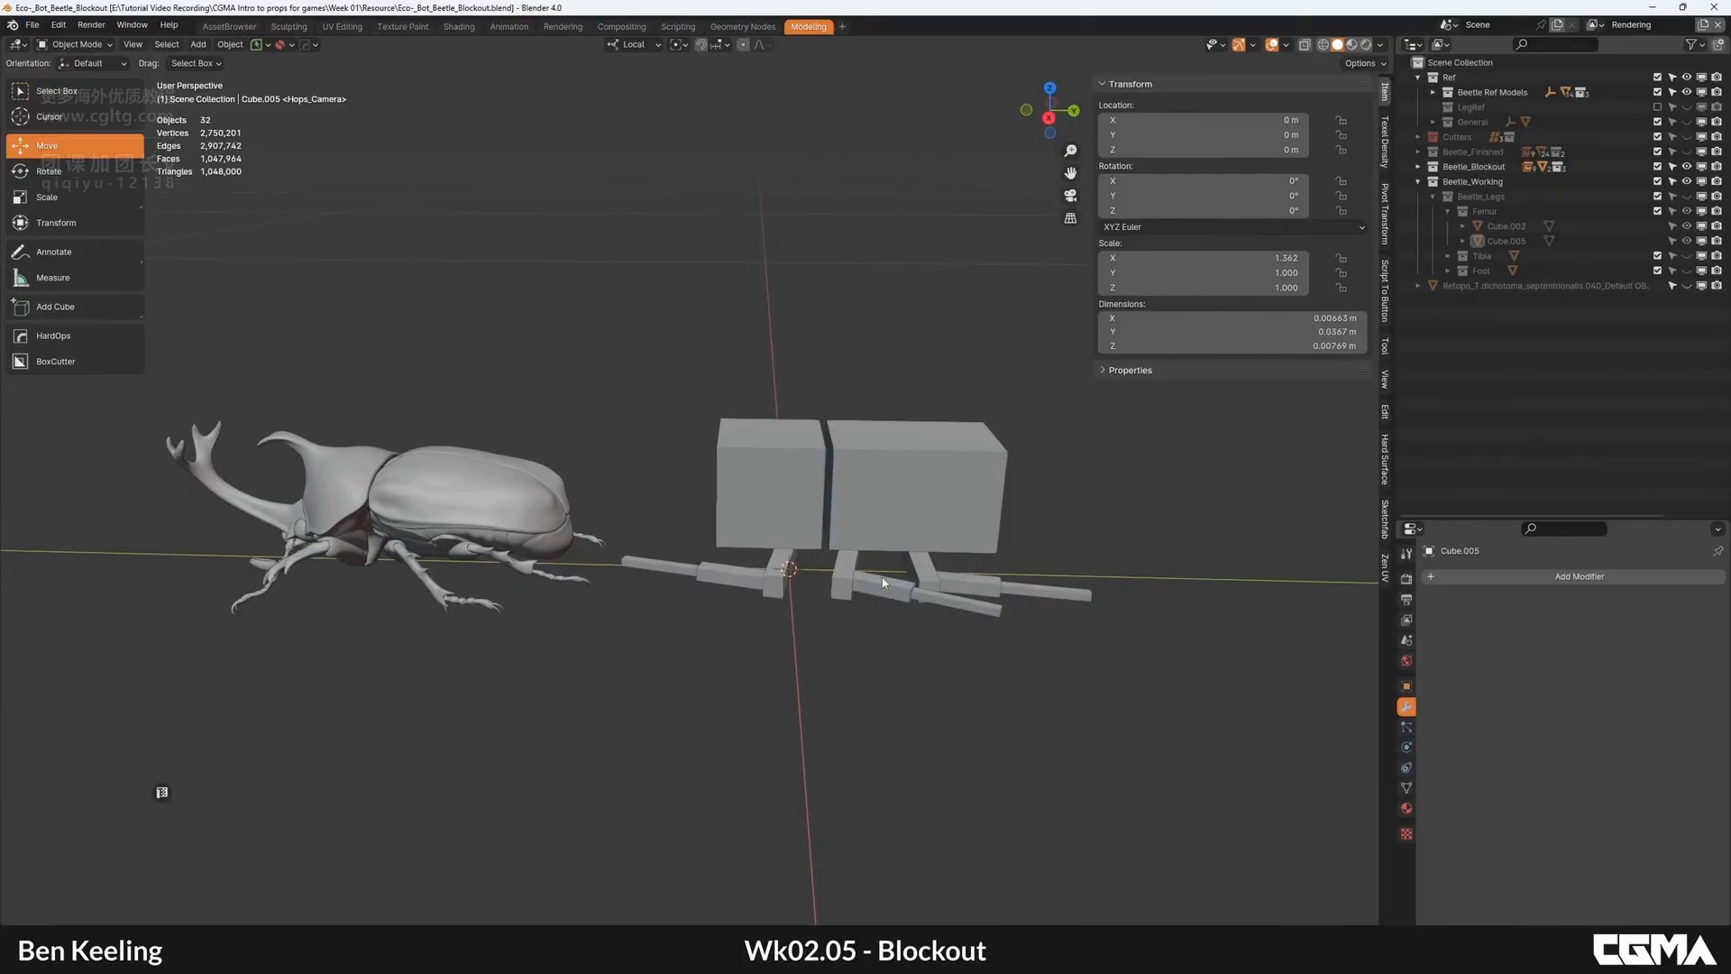
pyautogui.keyDown('alt'); pyautogui.moveTo(866, 502); pyautogui.dragTo(784, 586, button='middle'); pyautogui.keyUp('alt')
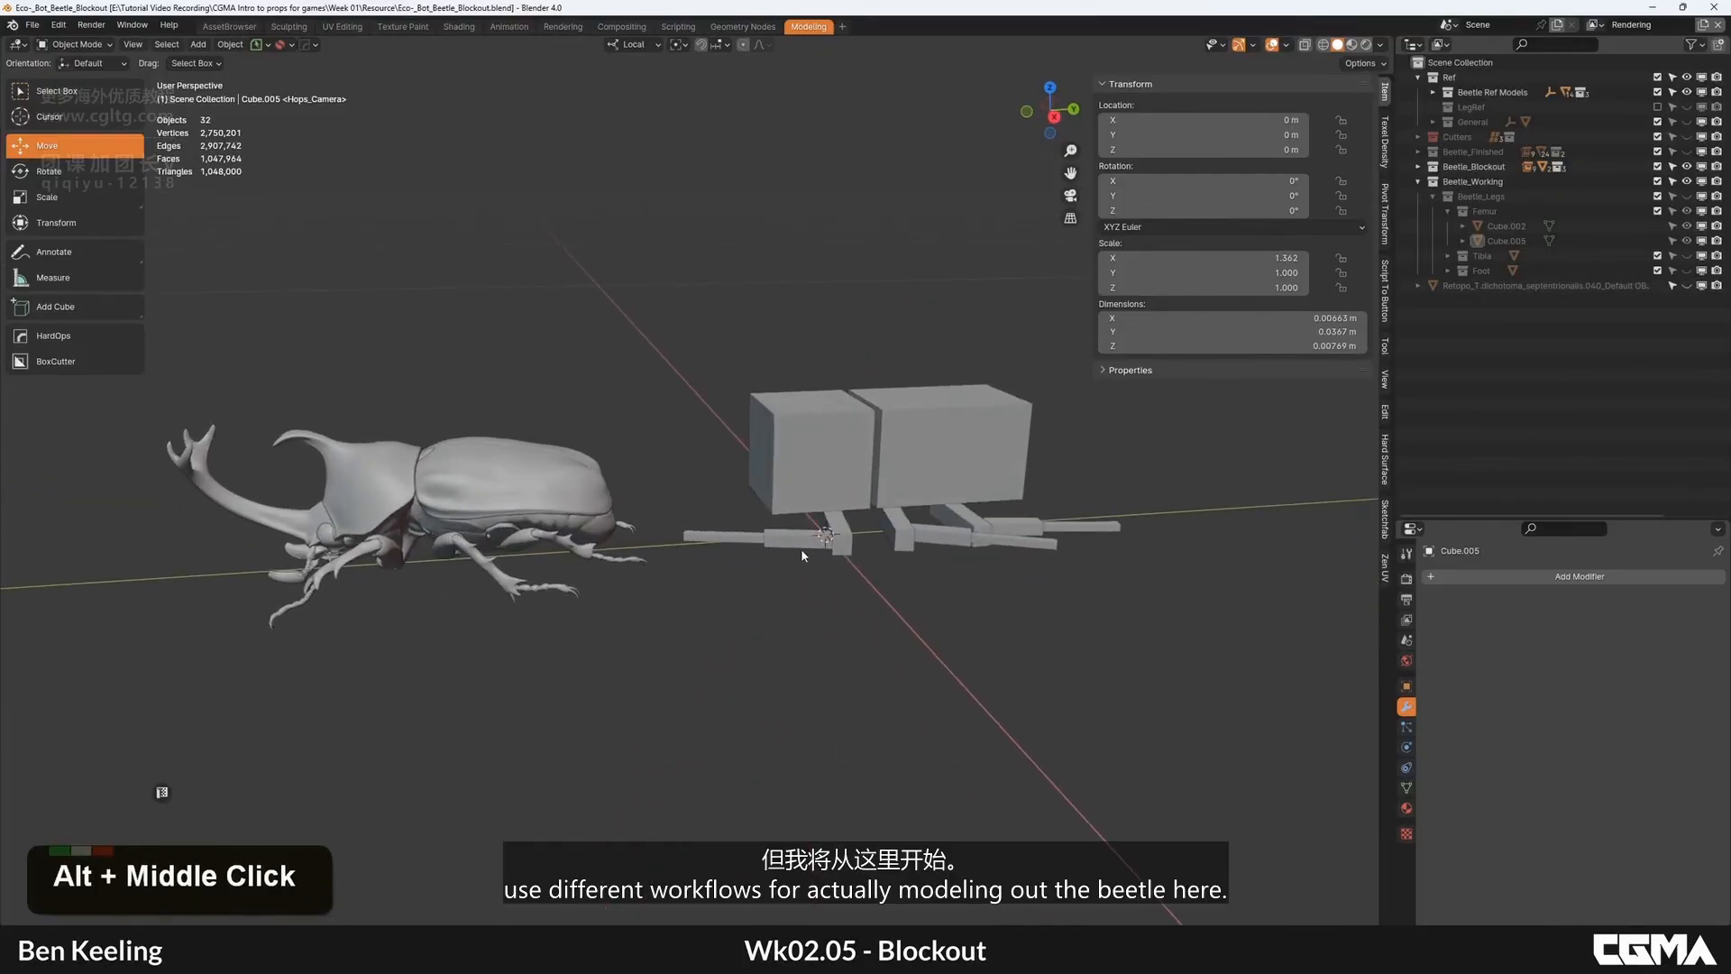
pyautogui.moveTo(849, 492)
pyautogui.keyDown('alt'); pyautogui.mouseDown(button='middle')
pyautogui.moveTo(821, 534)
pyautogui.moveTo(793, 490)
pyautogui.moveTo(863, 516)
pyautogui.mouseUp(button='middle'); pyautogui.keyUp('alt')
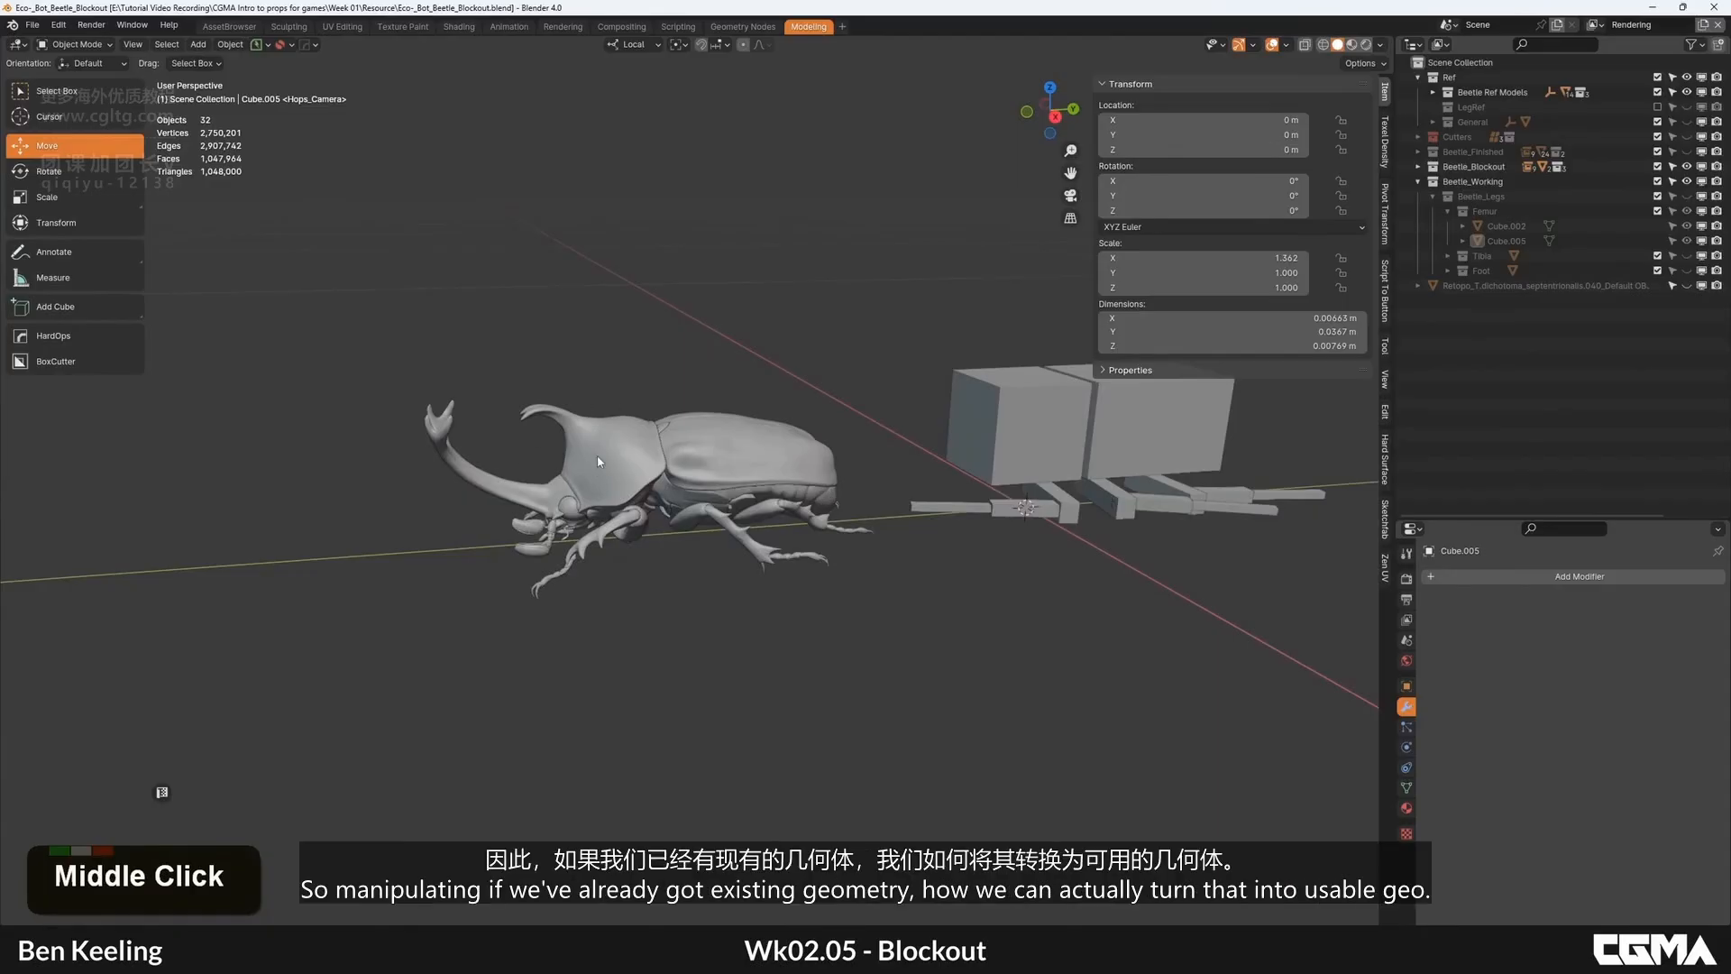
pyautogui.scroll(1, 608, 493)
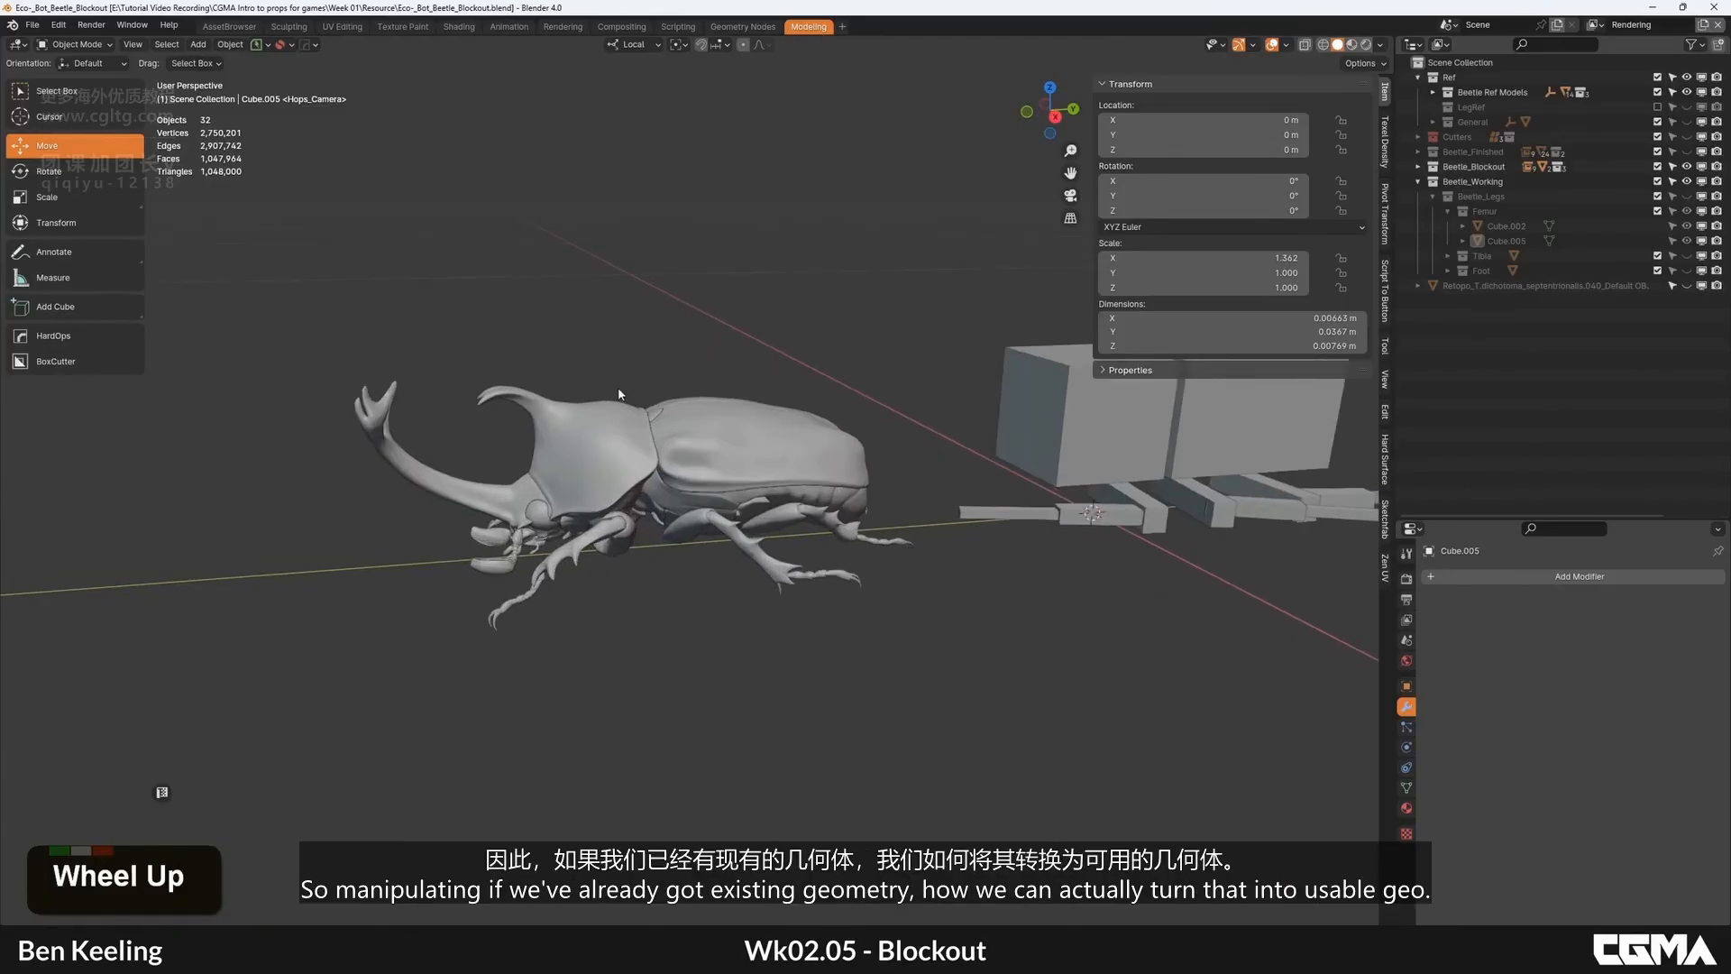
pyautogui.moveTo(619, 394); pyautogui.dragTo(702, 484, button='middle')
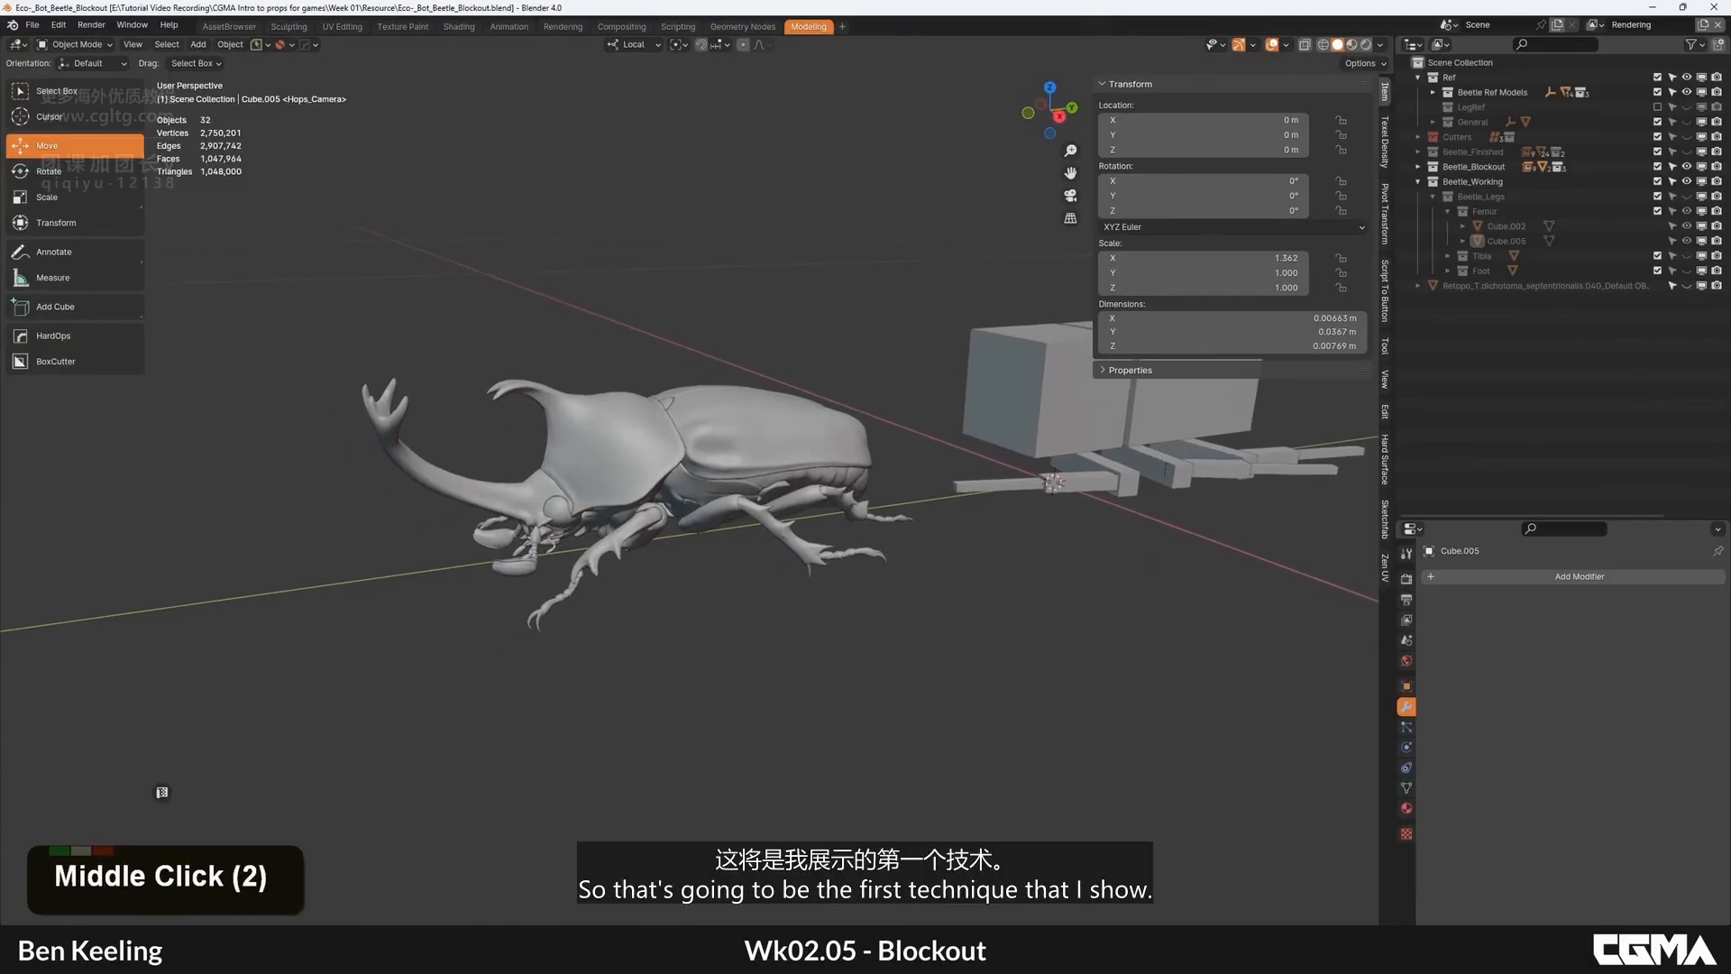
pyautogui.moveTo(617, 612); pyautogui.dragTo(629, 621, button='middle')
pyautogui.keyDown('alt'); pyautogui.middleClick(630, 469); pyautogui.keyUp('alt')
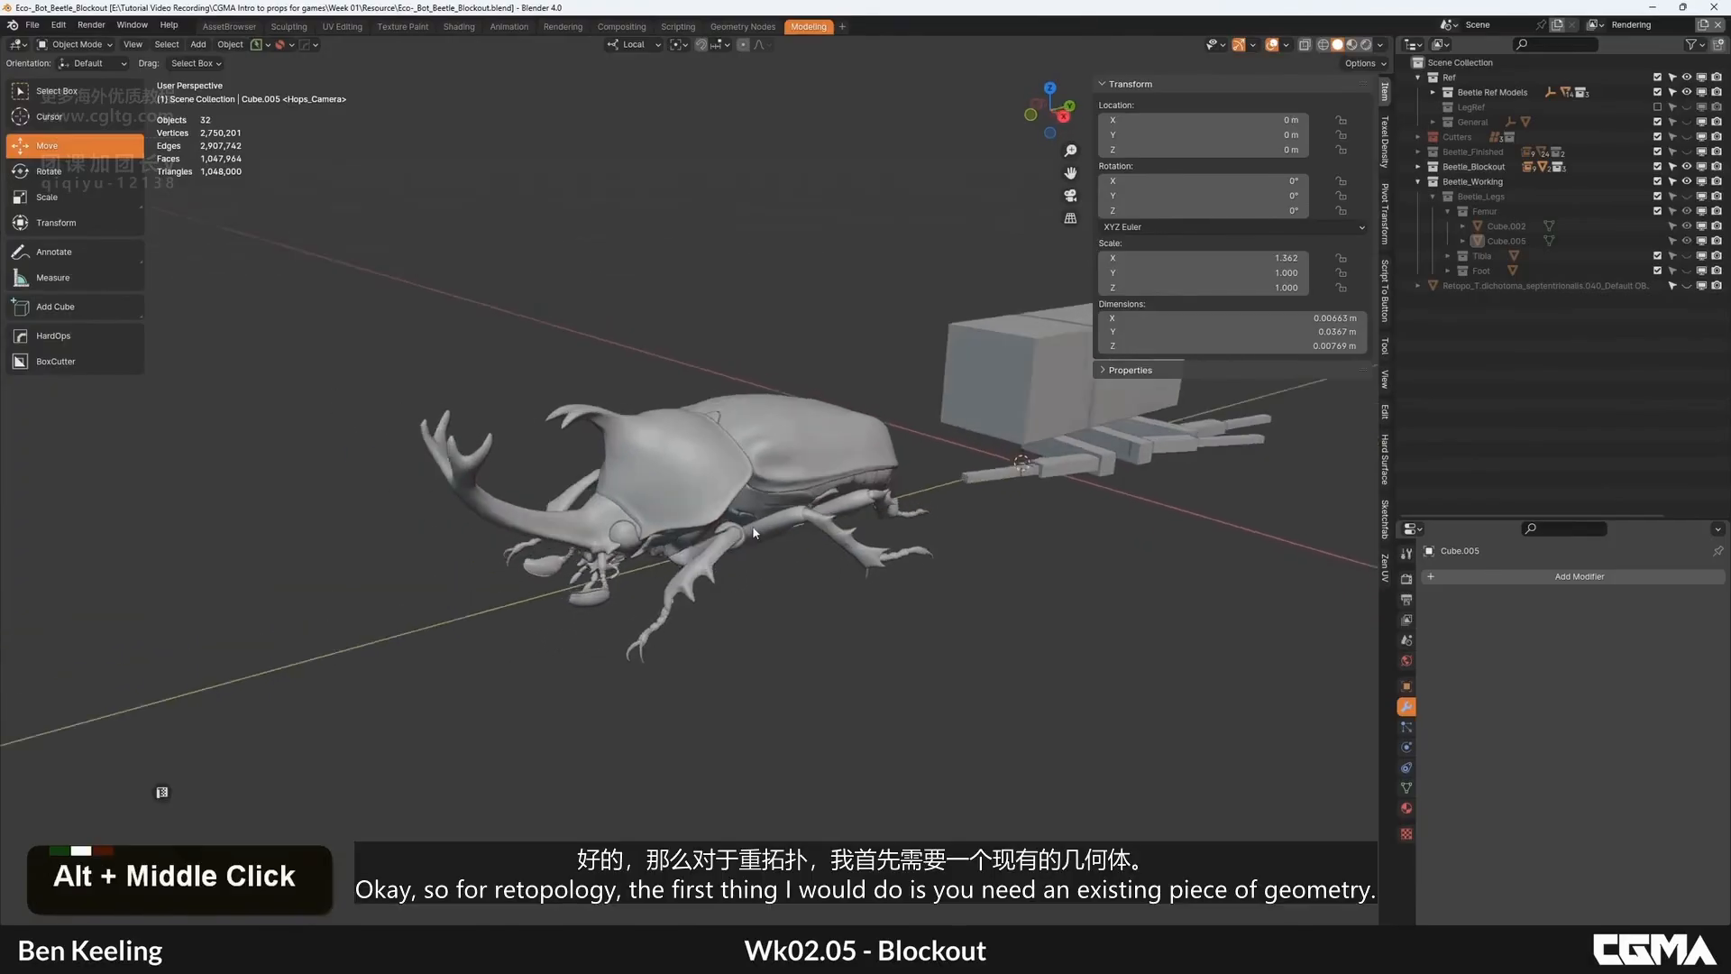
# Step: Select the reference beetle's thorax shell and inspect its mesh density with the wireframe display
pyautogui.scroll(3, 667, 505)
pyautogui.moveTo(668, 505); pyautogui.dragTo(689, 531, button='middle')
pyautogui.keyDown('alt'); pyautogui.middleClick(689, 531); pyautogui.keyUp('alt')
pyautogui.click(705, 501)
pyautogui.press('F4')
pyautogui.press('F4')
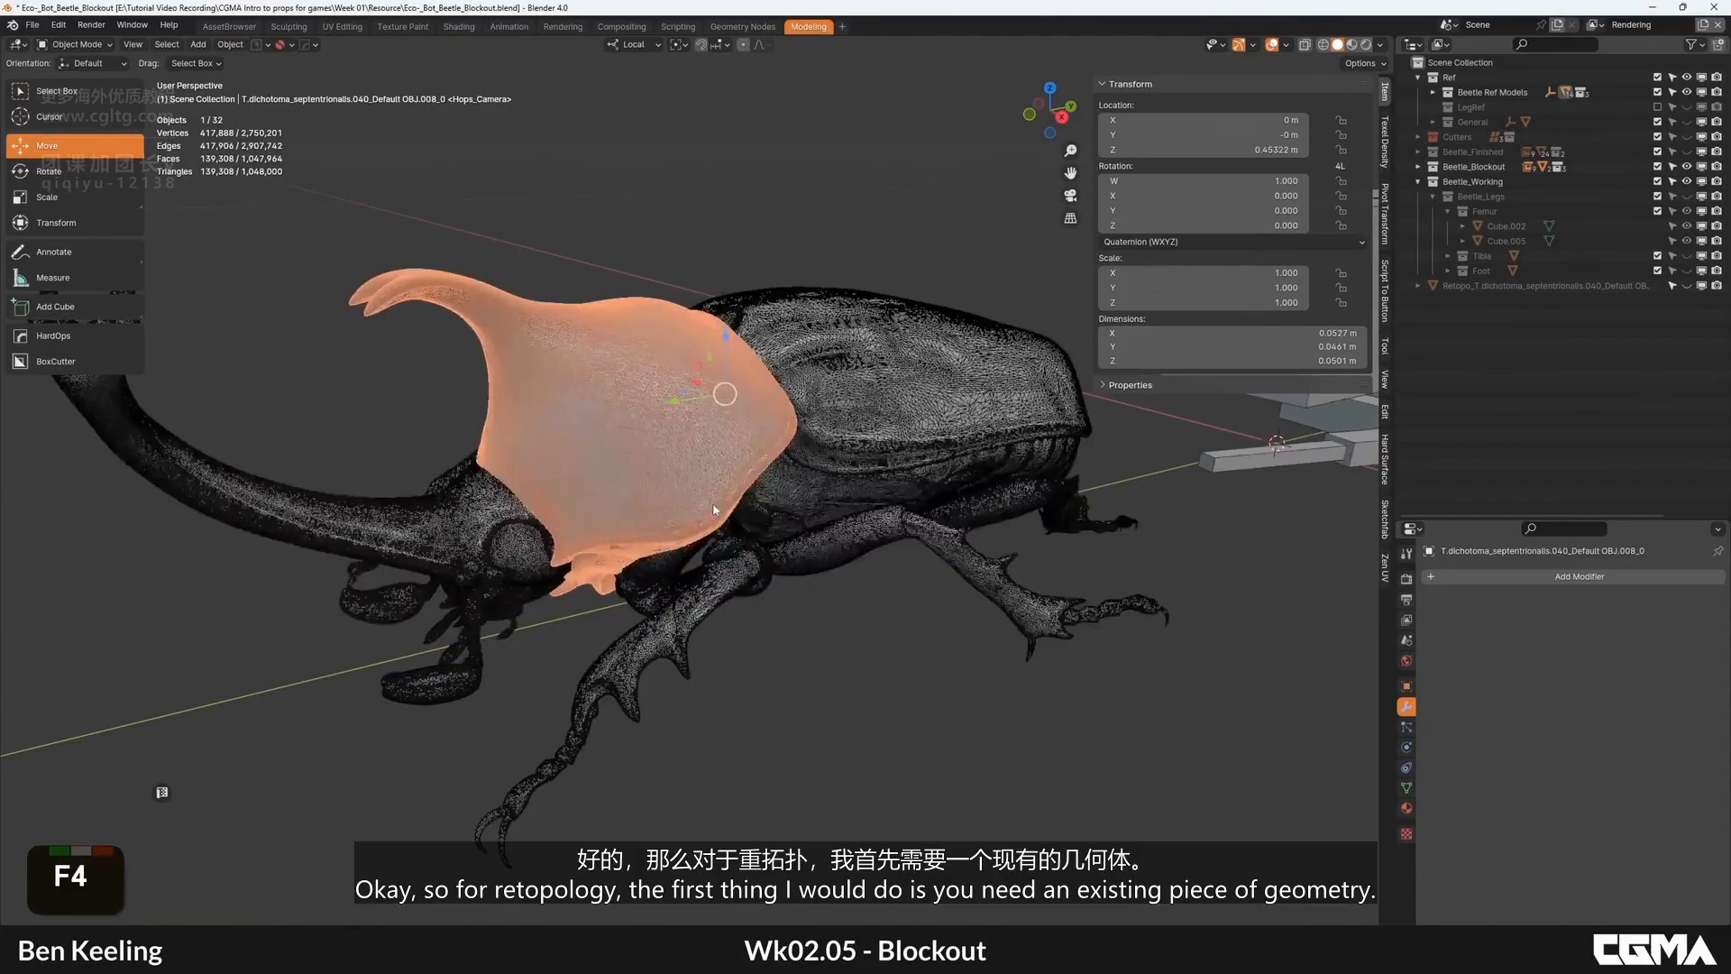
pyautogui.keyDown('alt'); pyautogui.middleClick(770, 435); pyautogui.keyUp('alt')
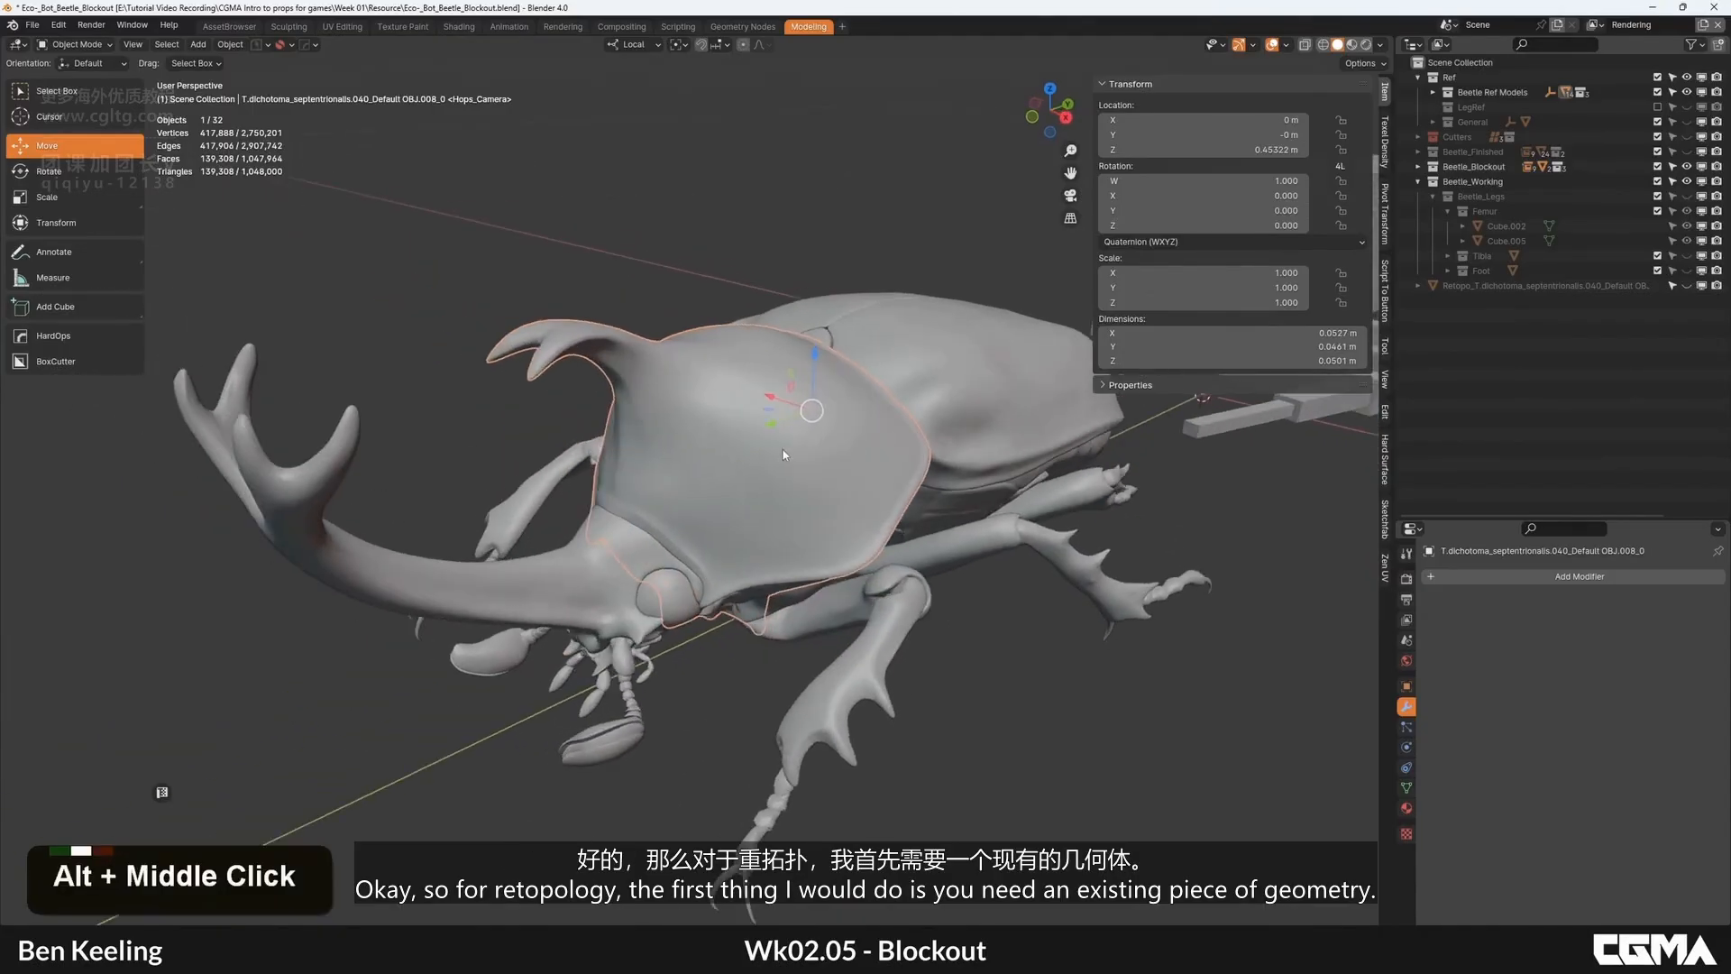
pyautogui.moveTo(770, 434); pyautogui.dragTo(732, 400, button='middle')
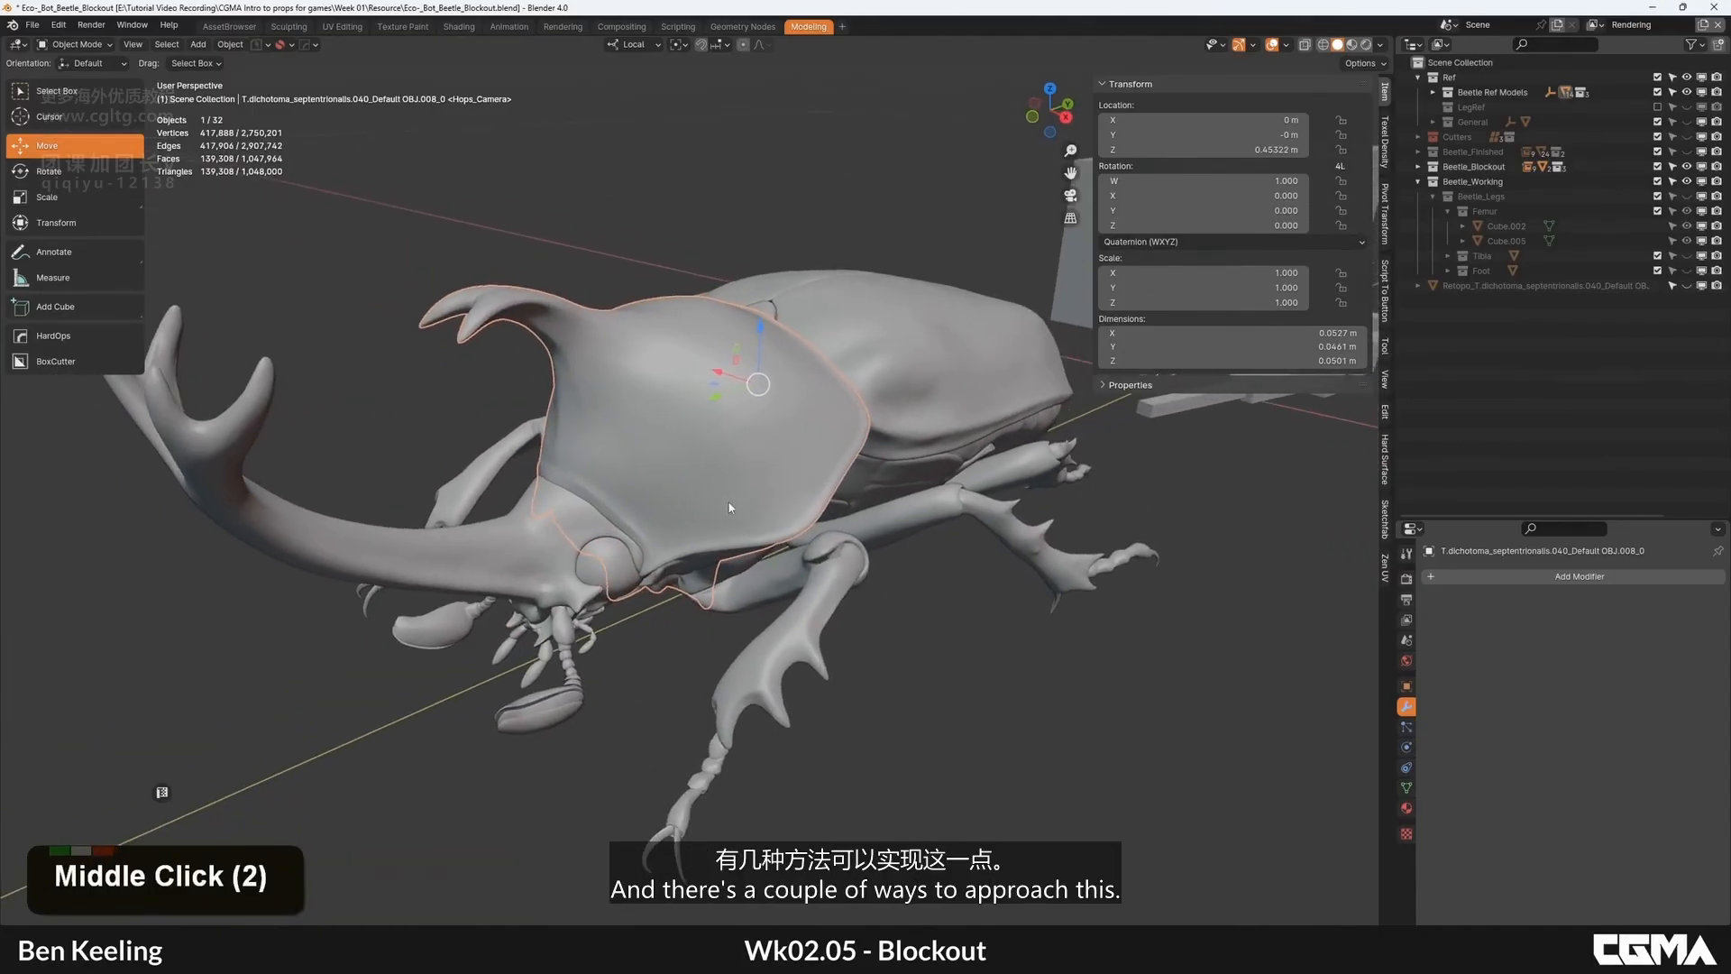
pyautogui.moveTo(730, 508); pyautogui.dragTo(756, 485, button='middle')
# Step: Hide the sidebar and place the 3D cursor on the front rim of the thorax shell, just above the eye
pyautogui.press('n')
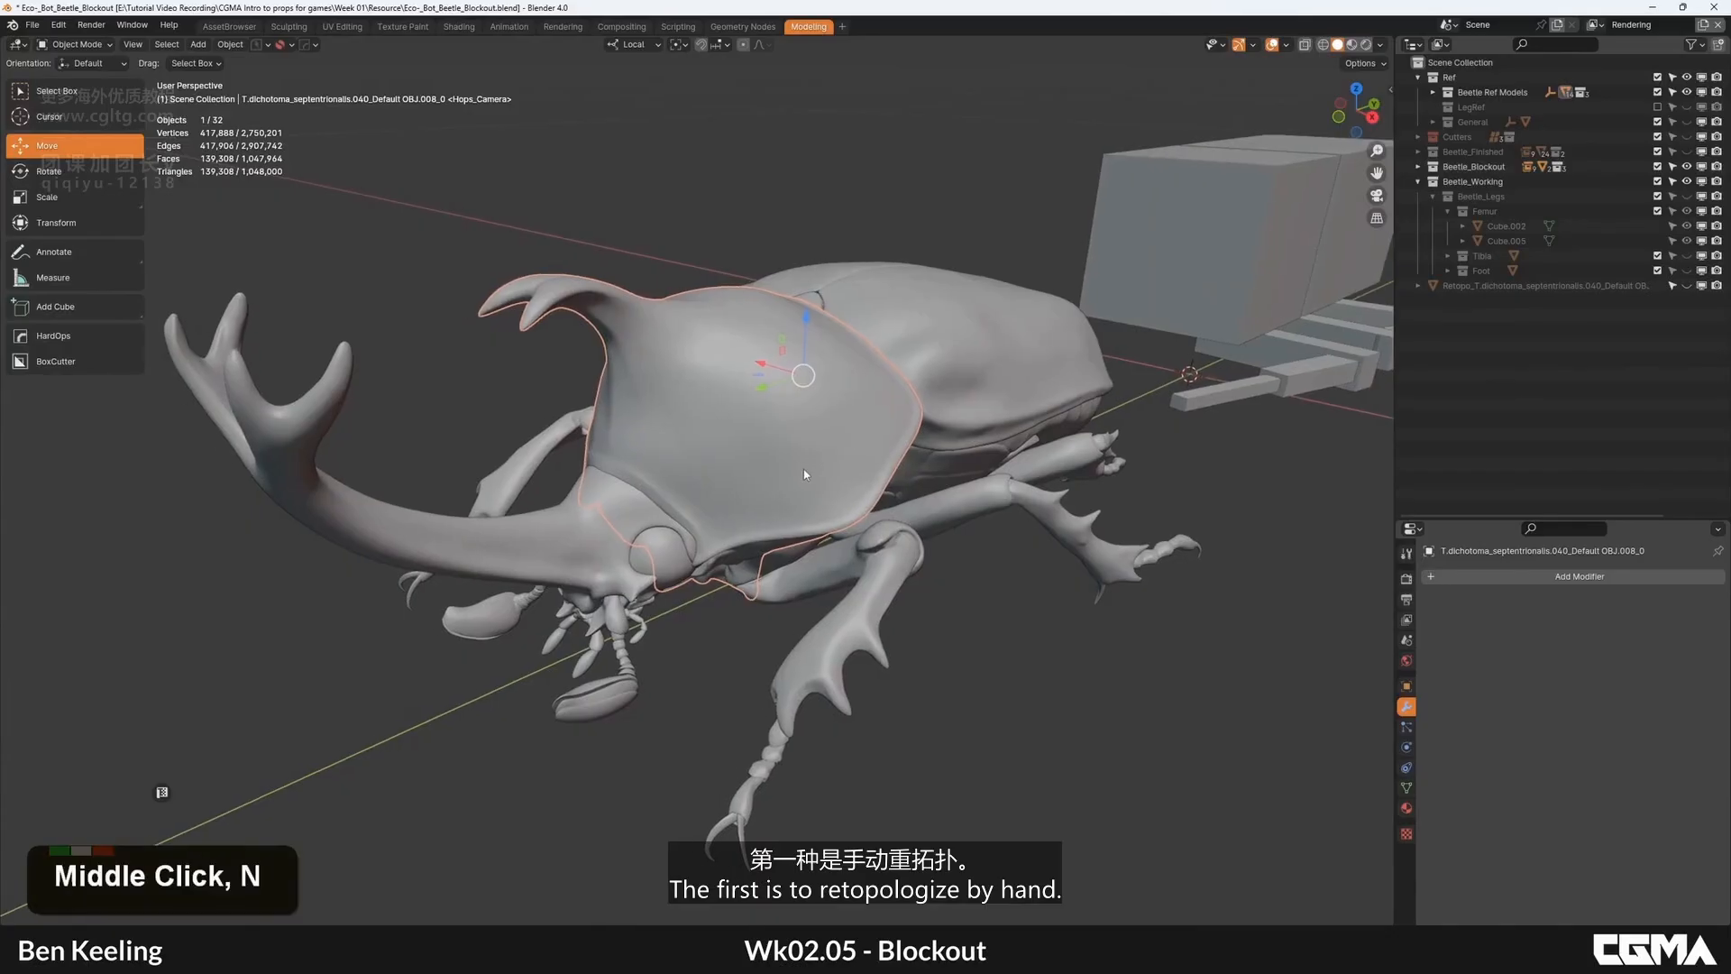
pyautogui.scroll(2, 819, 476)
pyautogui.moveTo(843, 481); pyautogui.dragTo(692, 450, button='middle')
pyautogui.scroll(-2, 880, 407)
pyautogui.scroll(2, 879, 407)
pyautogui.scroll(-2, 736, 406)
pyautogui.scroll(-3, 736, 406)
pyautogui.scroll(2, 692, 450)
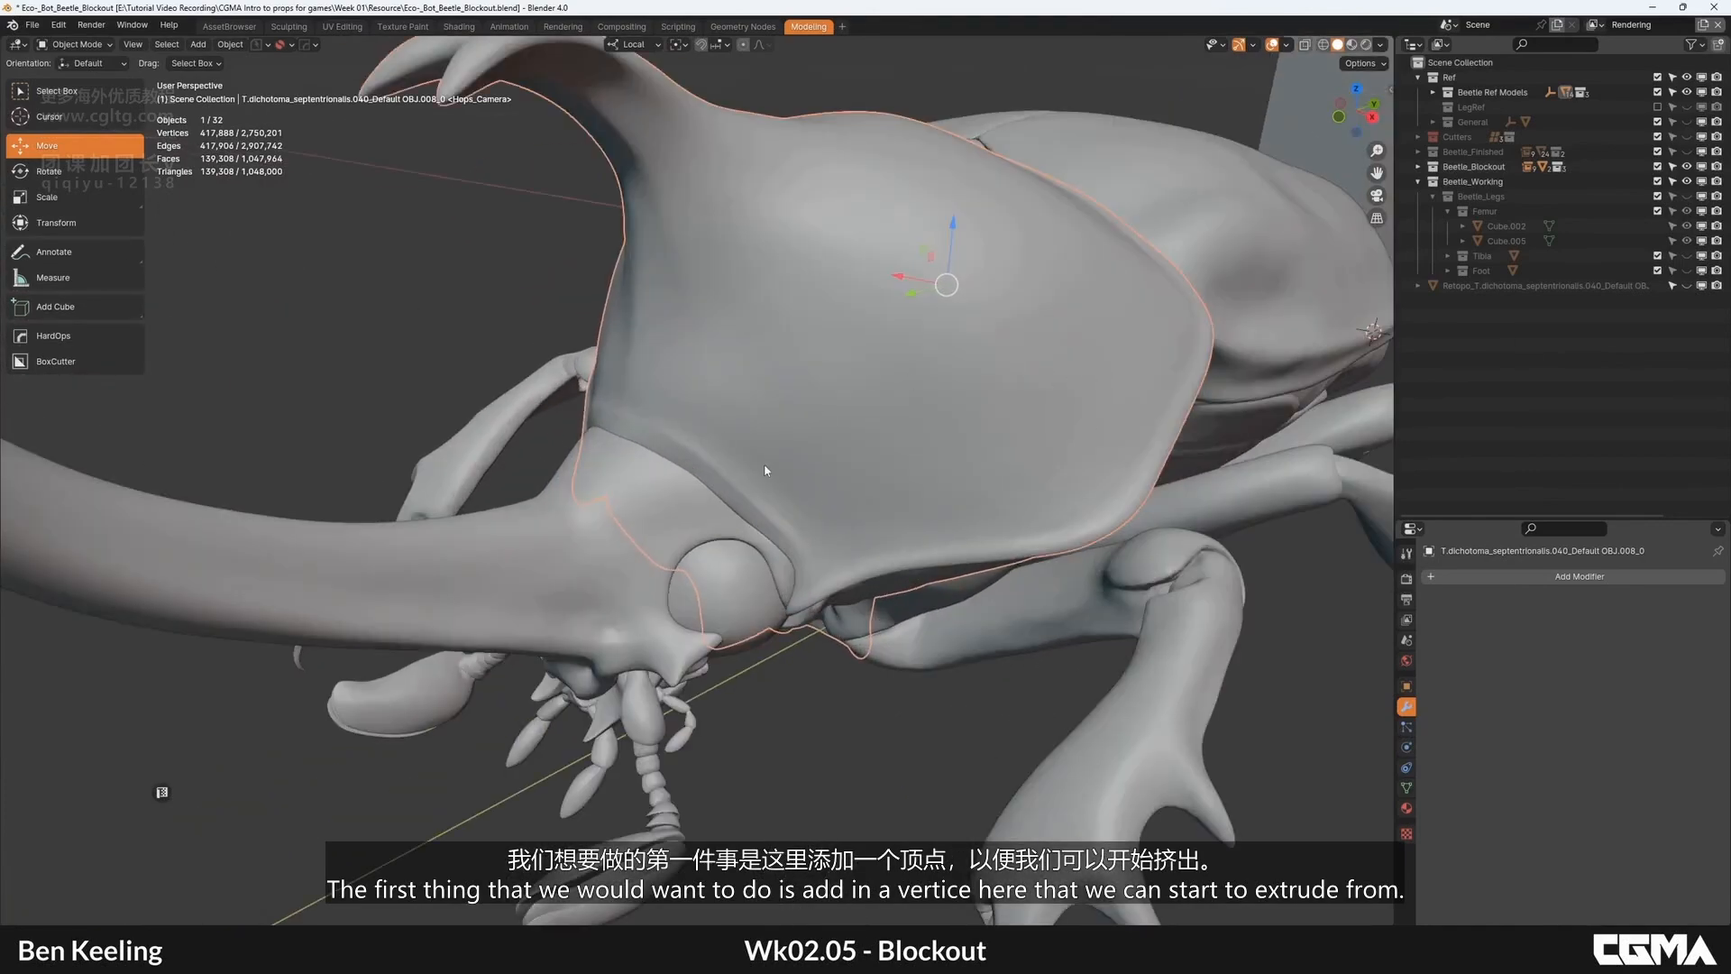
pyautogui.keyDown('shift'); pyautogui.moveTo(858, 456); pyautogui.dragTo(678, 436, button='right'); pyautogui.keyUp('shift')
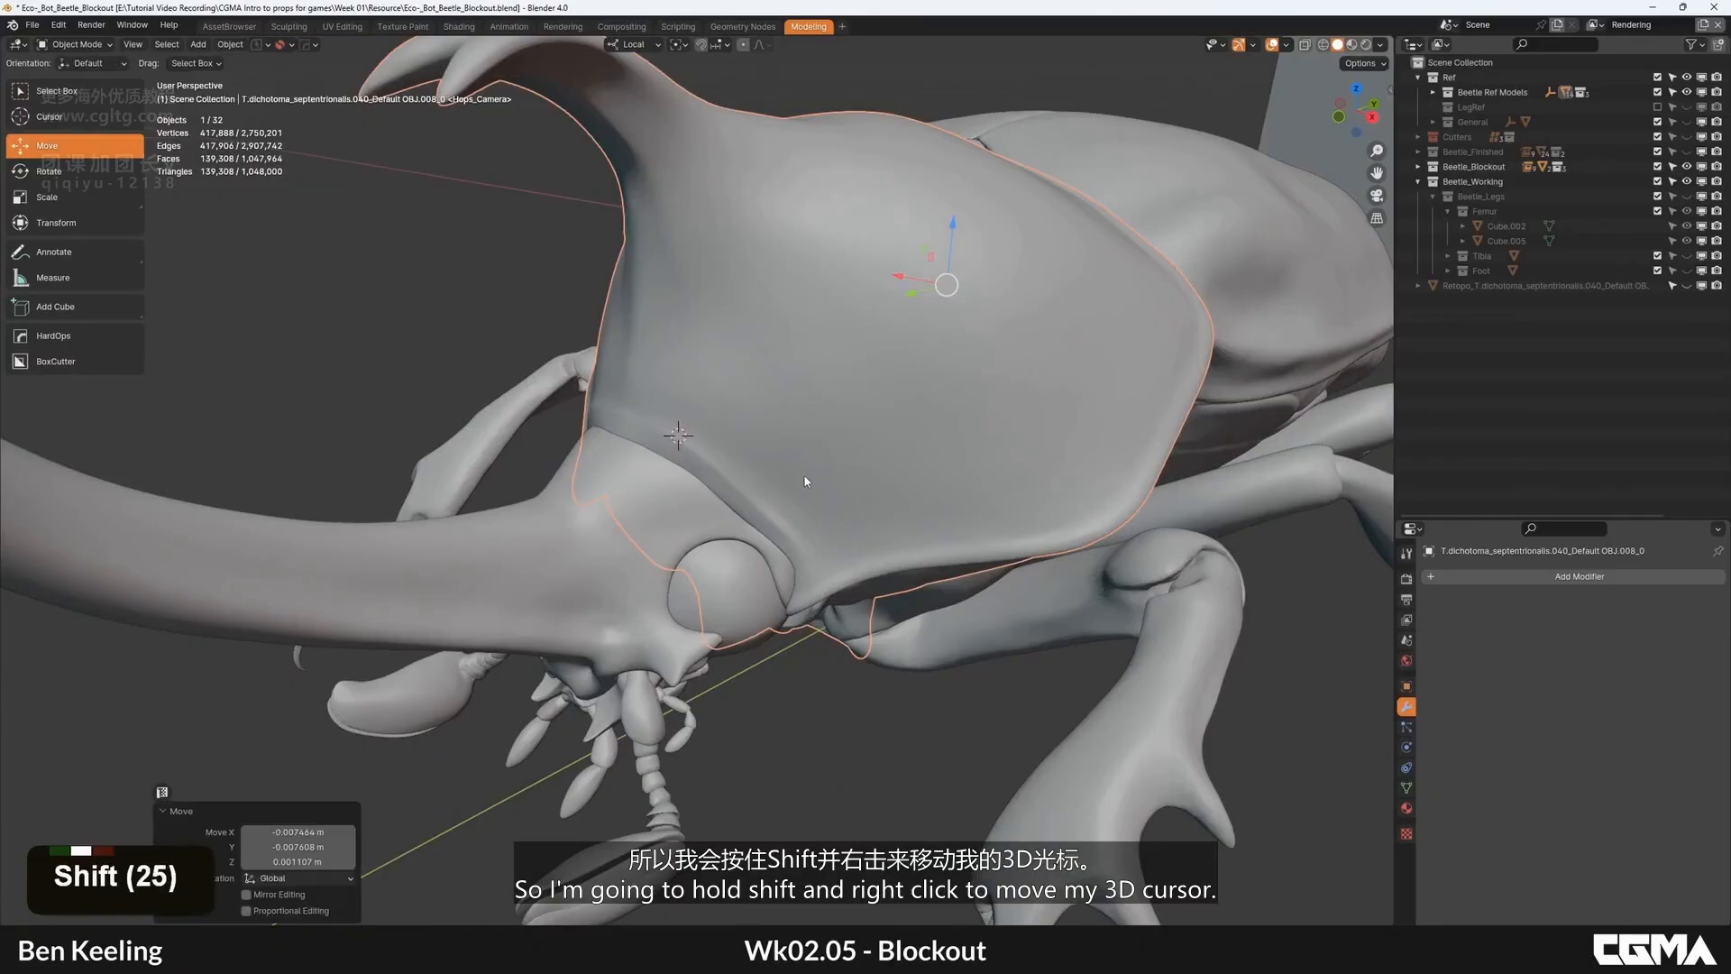
# Step: Add a single-vertex mesh at the 3D cursor on the thorax shell's front rim
pyautogui.hotkey('shift', 'a')
pyautogui.moveTo(767, 488)
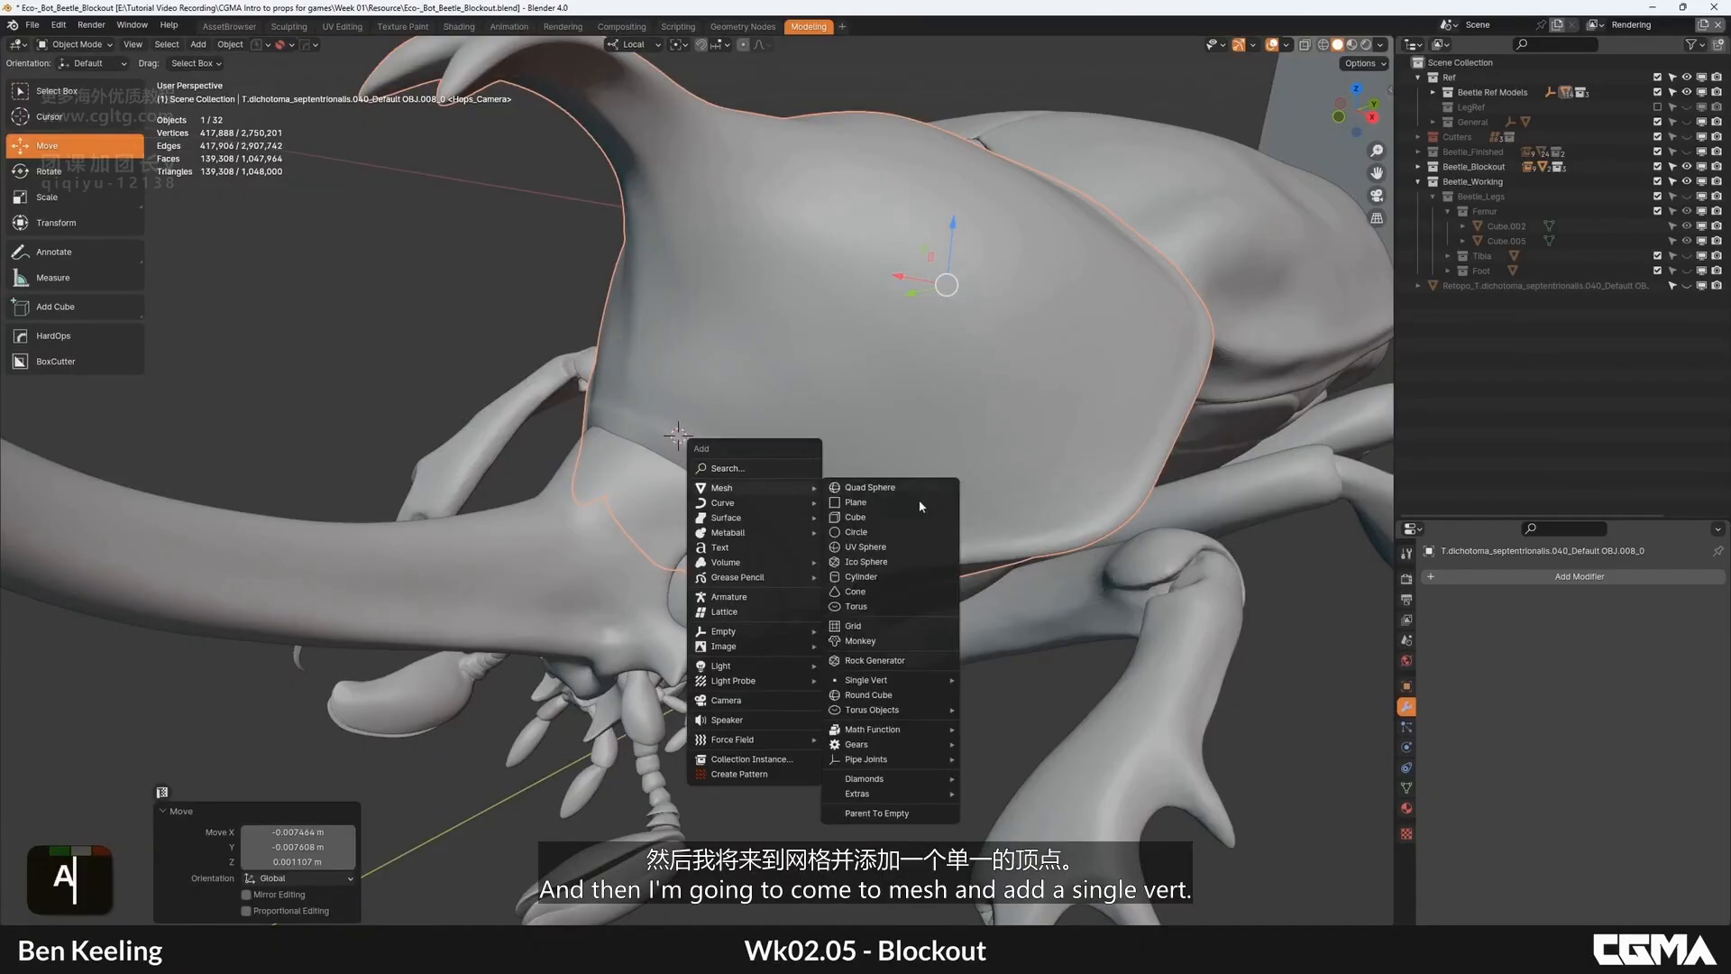
pyautogui.click(1013, 680)
pyautogui.moveTo(861, 559); pyautogui.dragTo(862, 586, button='middle')
pyautogui.scroll(-3, 861, 559)
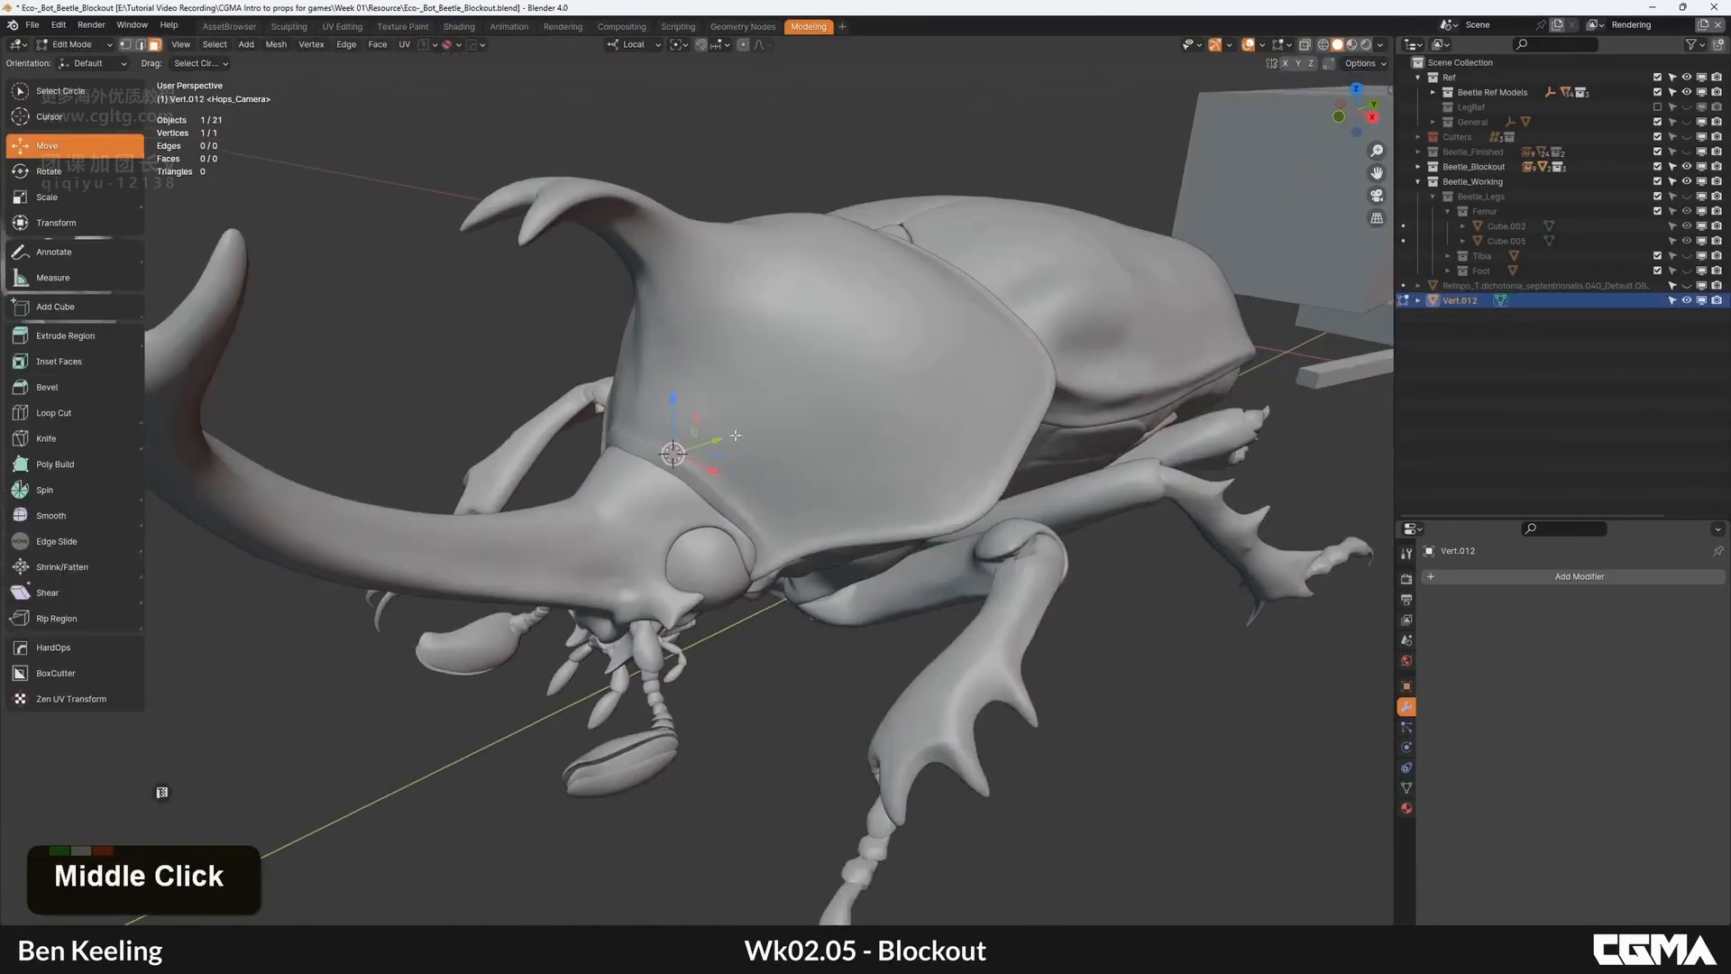
# Step: Extrude the vertex a short way along the thorax shell's front rim to form an edge
pyautogui.scroll(4, 794, 423)
pyautogui.keyDown('alt'); pyautogui.moveTo(758, 446); pyautogui.dragTo(812, 379, button='middle'); pyautogui.keyUp('alt')
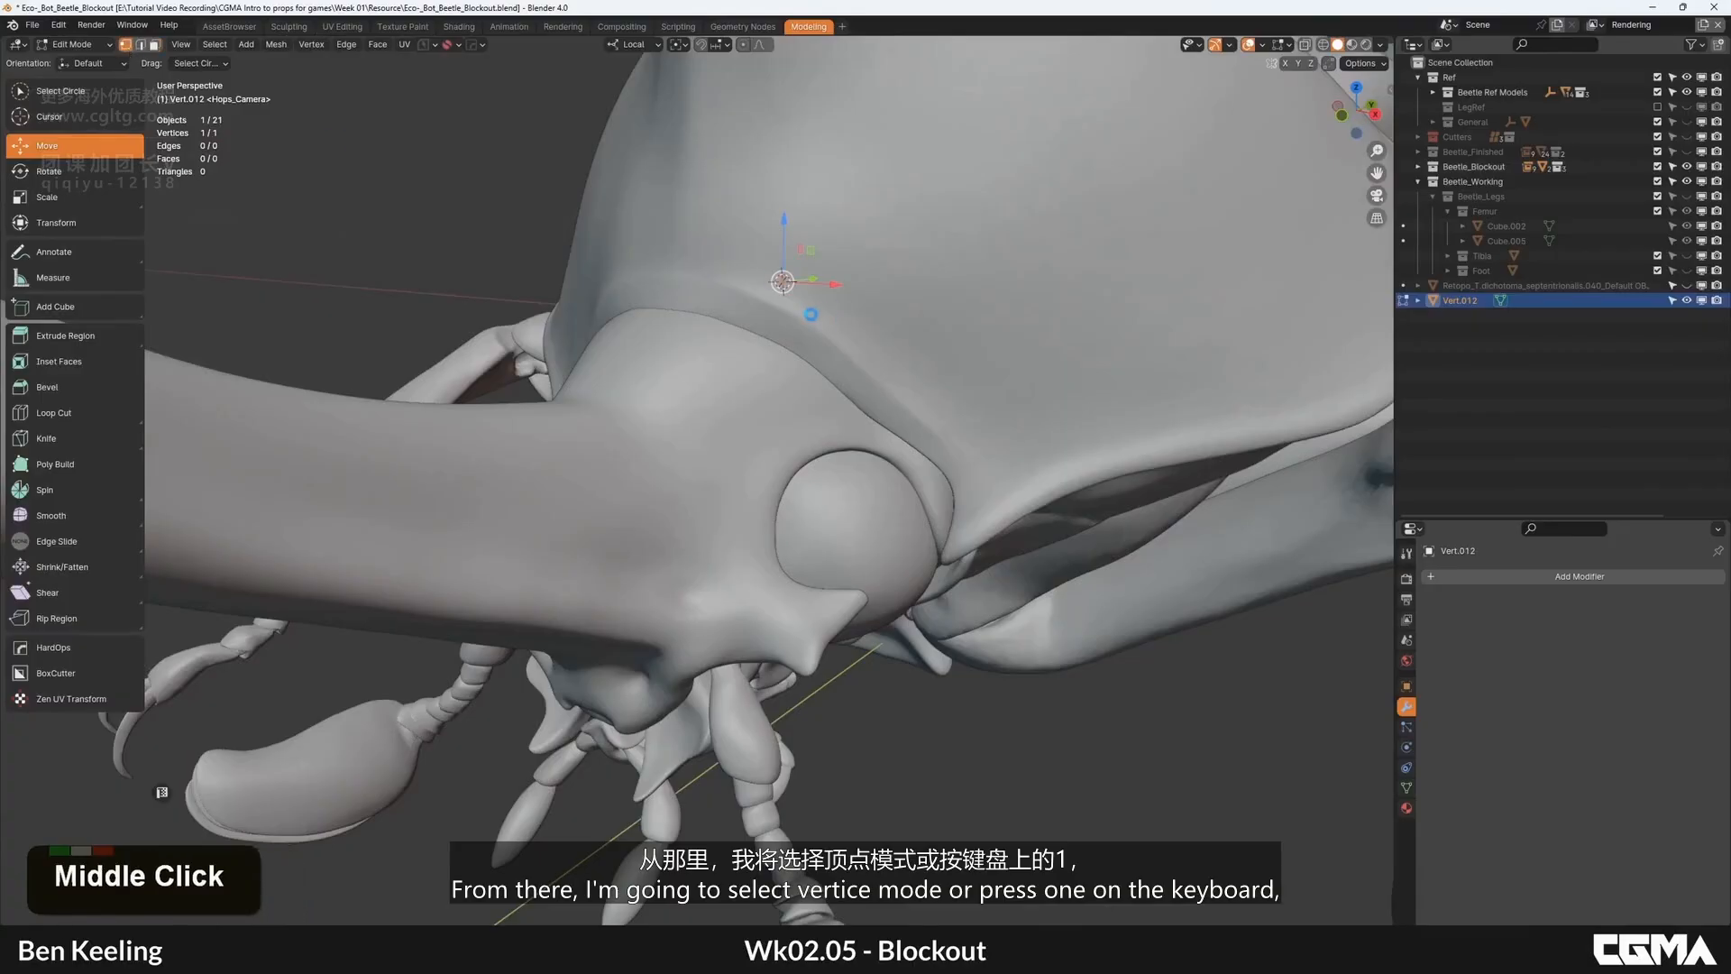
pyautogui.moveTo(811, 313); pyautogui.dragTo(734, 351, button='middle')
pyautogui.press('e')
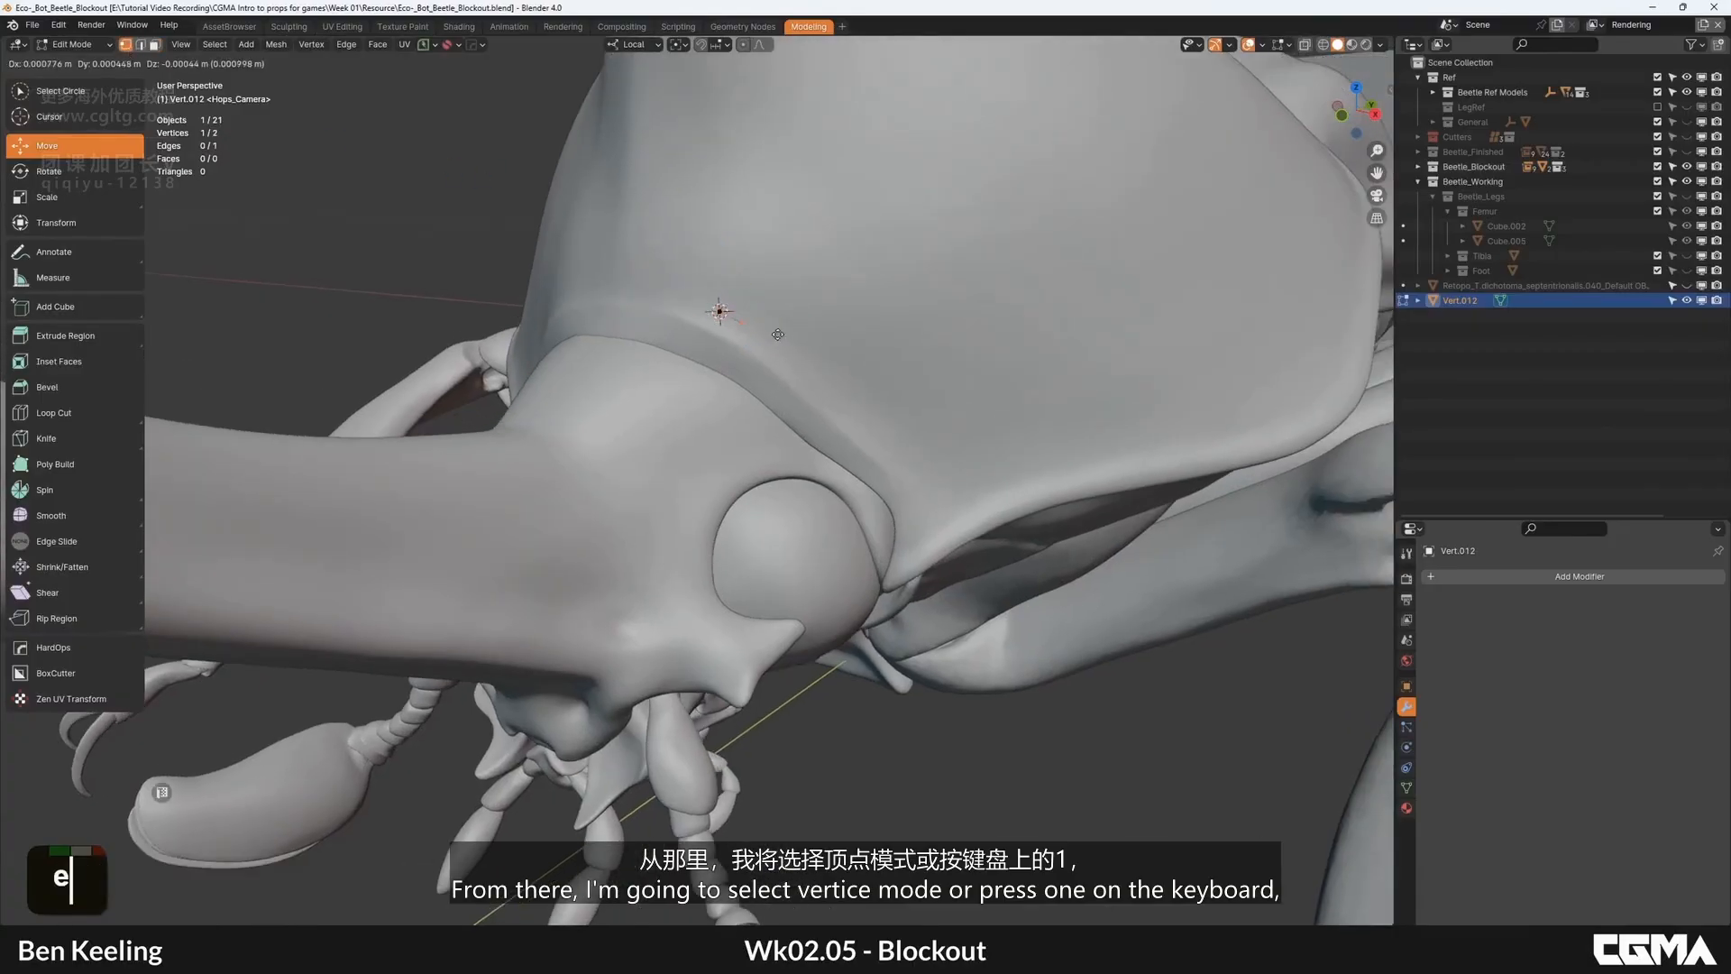
# Step: Extrude the edge up the thorax shell into a face, about 0.0007, 0.0021 and 0.0043 m along X, Y and Z
pyautogui.press('2')
pyautogui.keyDown('shift'); pyautogui.moveTo(764, 340); pyautogui.dragTo(730, 417, button='middle'); pyautogui.keyUp('shift')
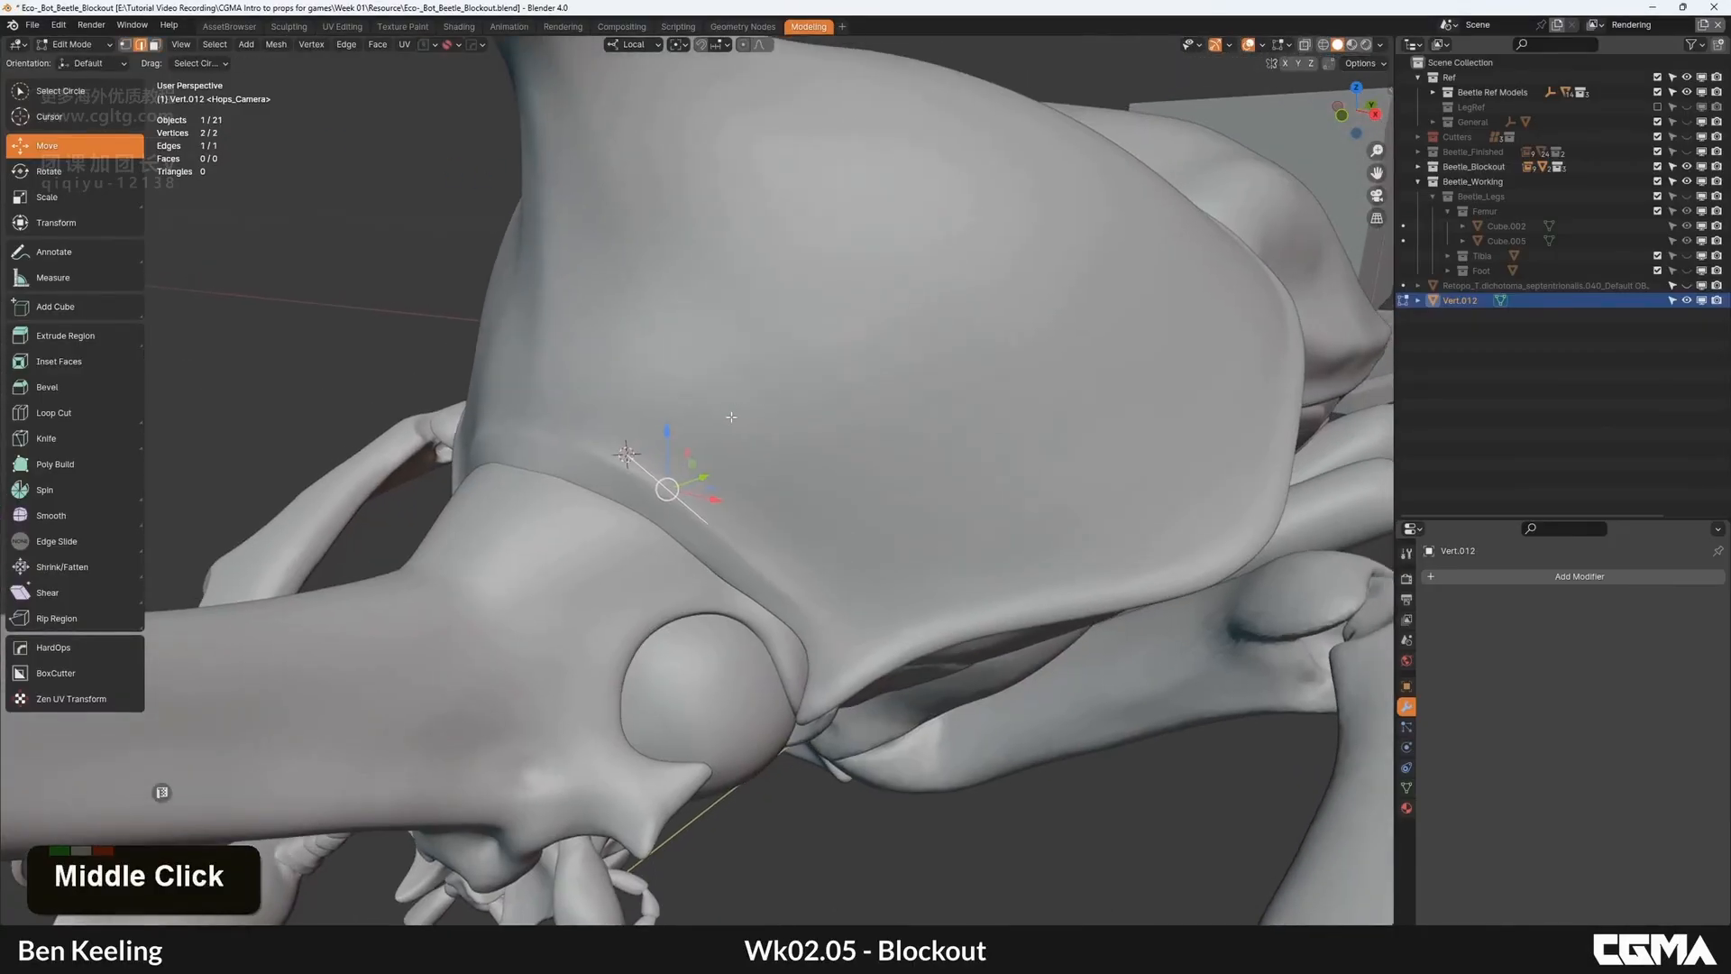
pyautogui.press('e')
pyautogui.click(796, 269)
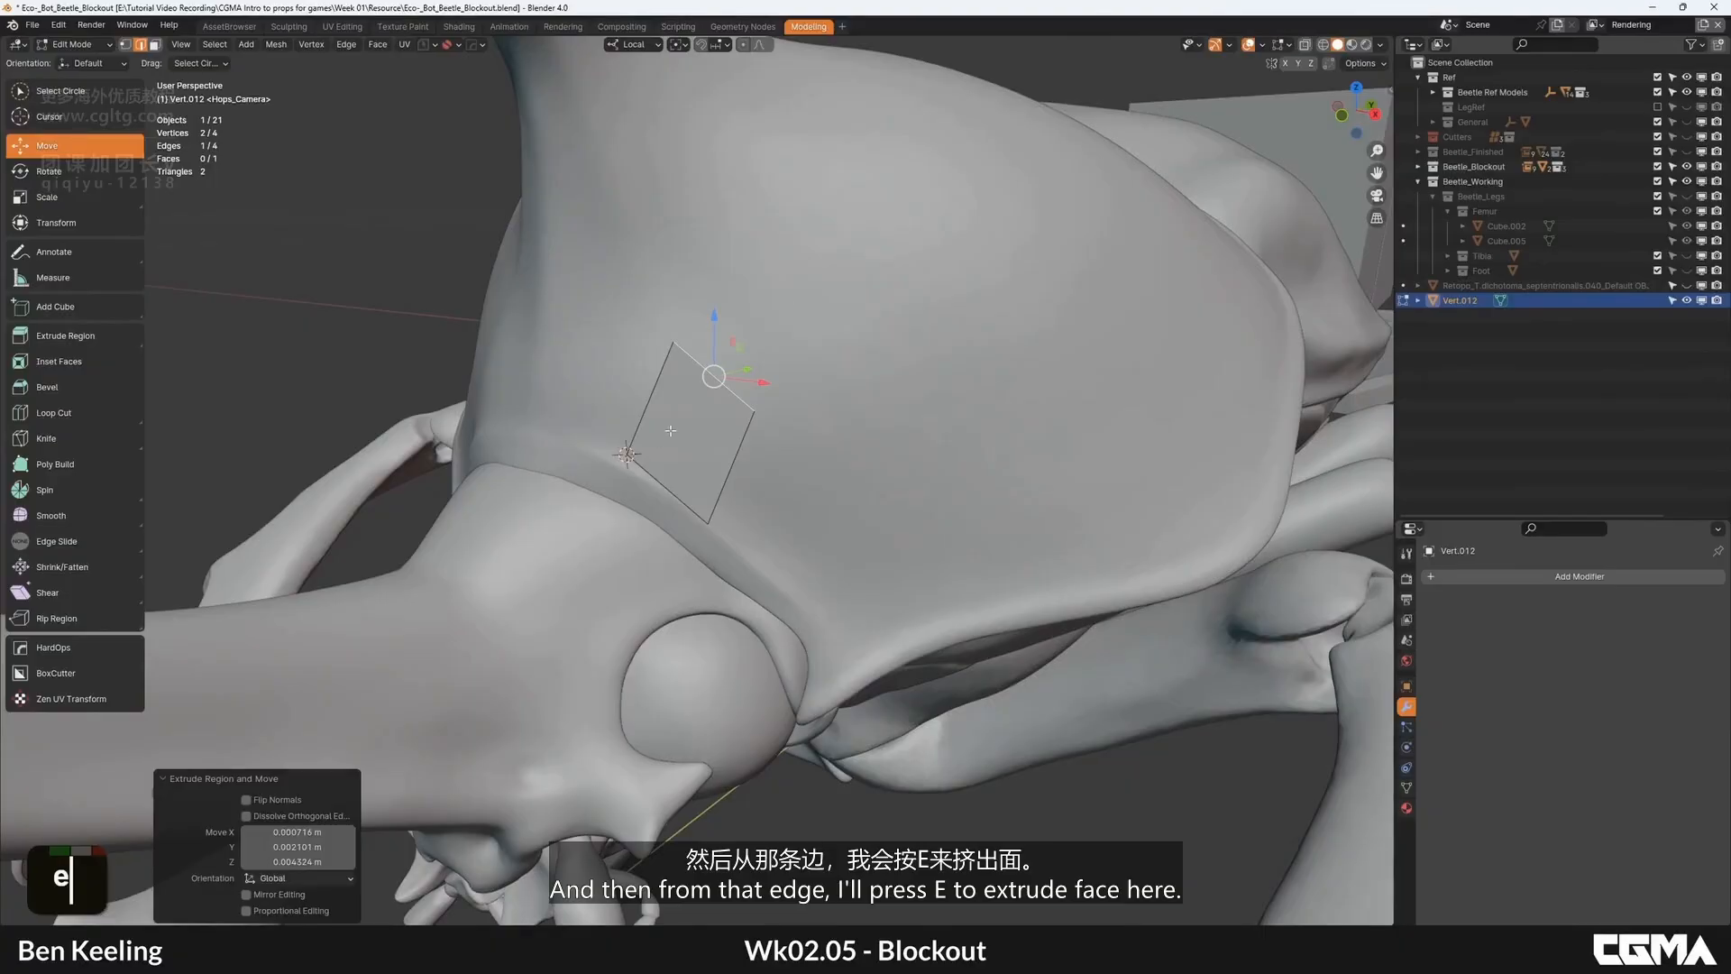
# Step: Select and frame the new face, and turn on the Retopology overlay for mesh editing
pyautogui.scroll(-2, 731, 407)
pyautogui.press('a')
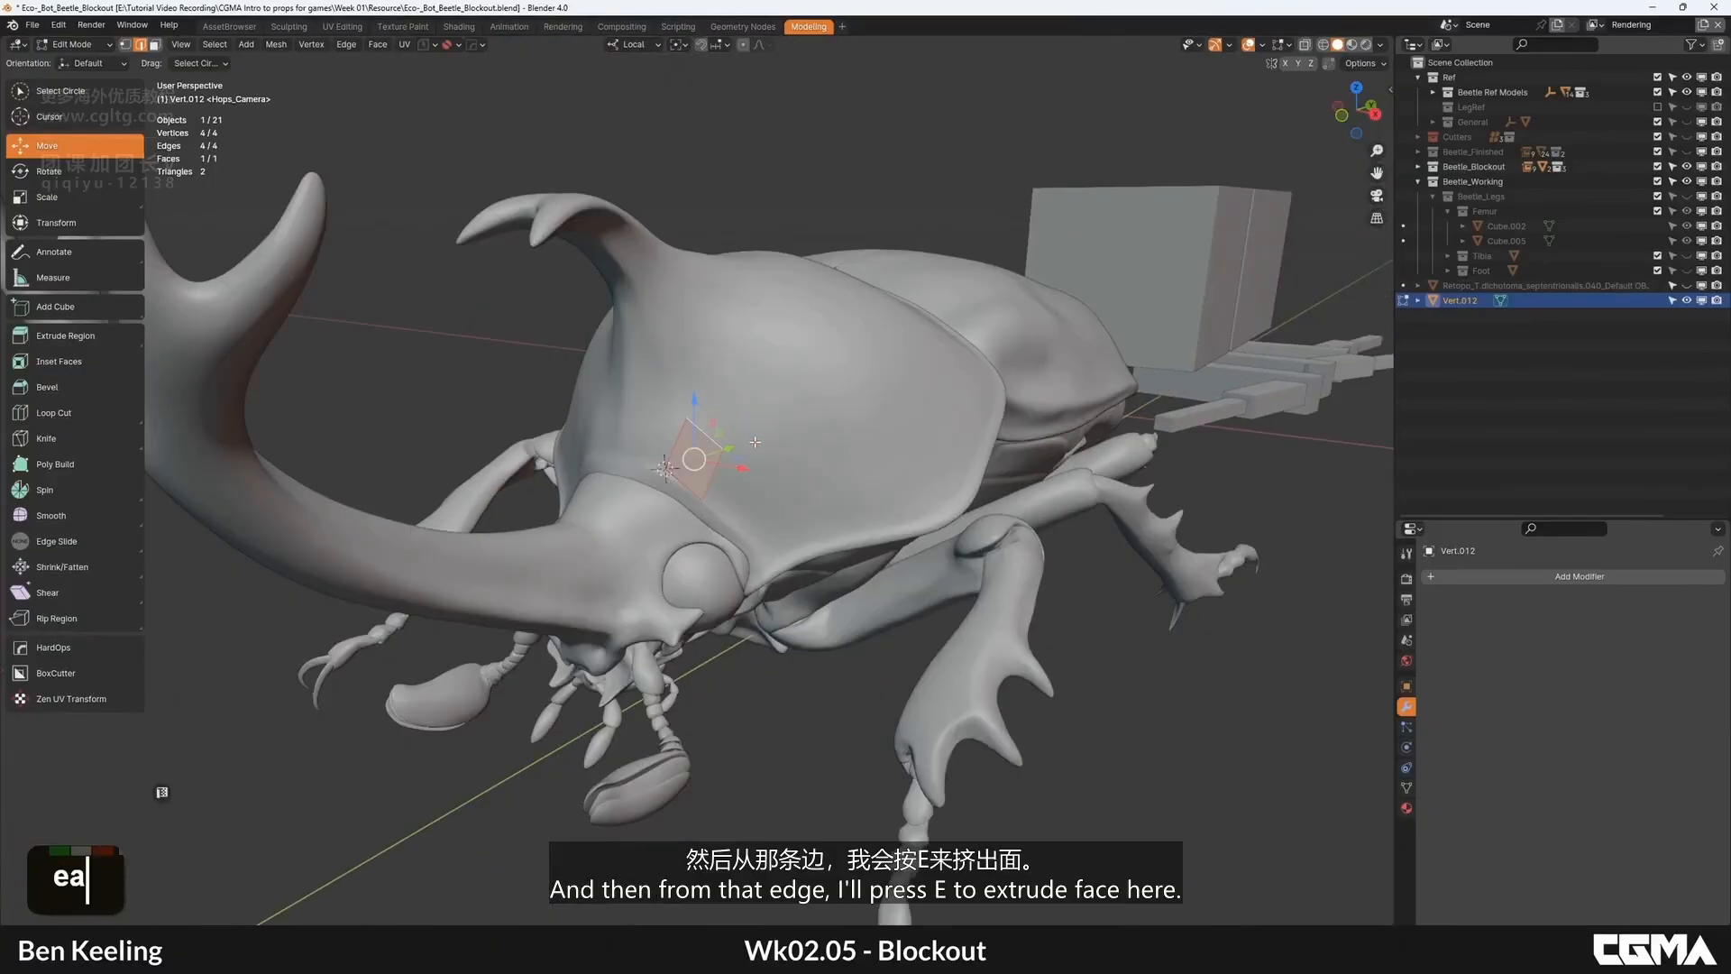
pyautogui.press('KP_Decimal')
pyautogui.scroll(-5, 754, 439)
pyautogui.keyDown('alt'); pyautogui.moveTo(869, 444); pyautogui.dragTo(793, 446, button='middle'); pyautogui.keyUp('alt')
pyautogui.press('Tab')
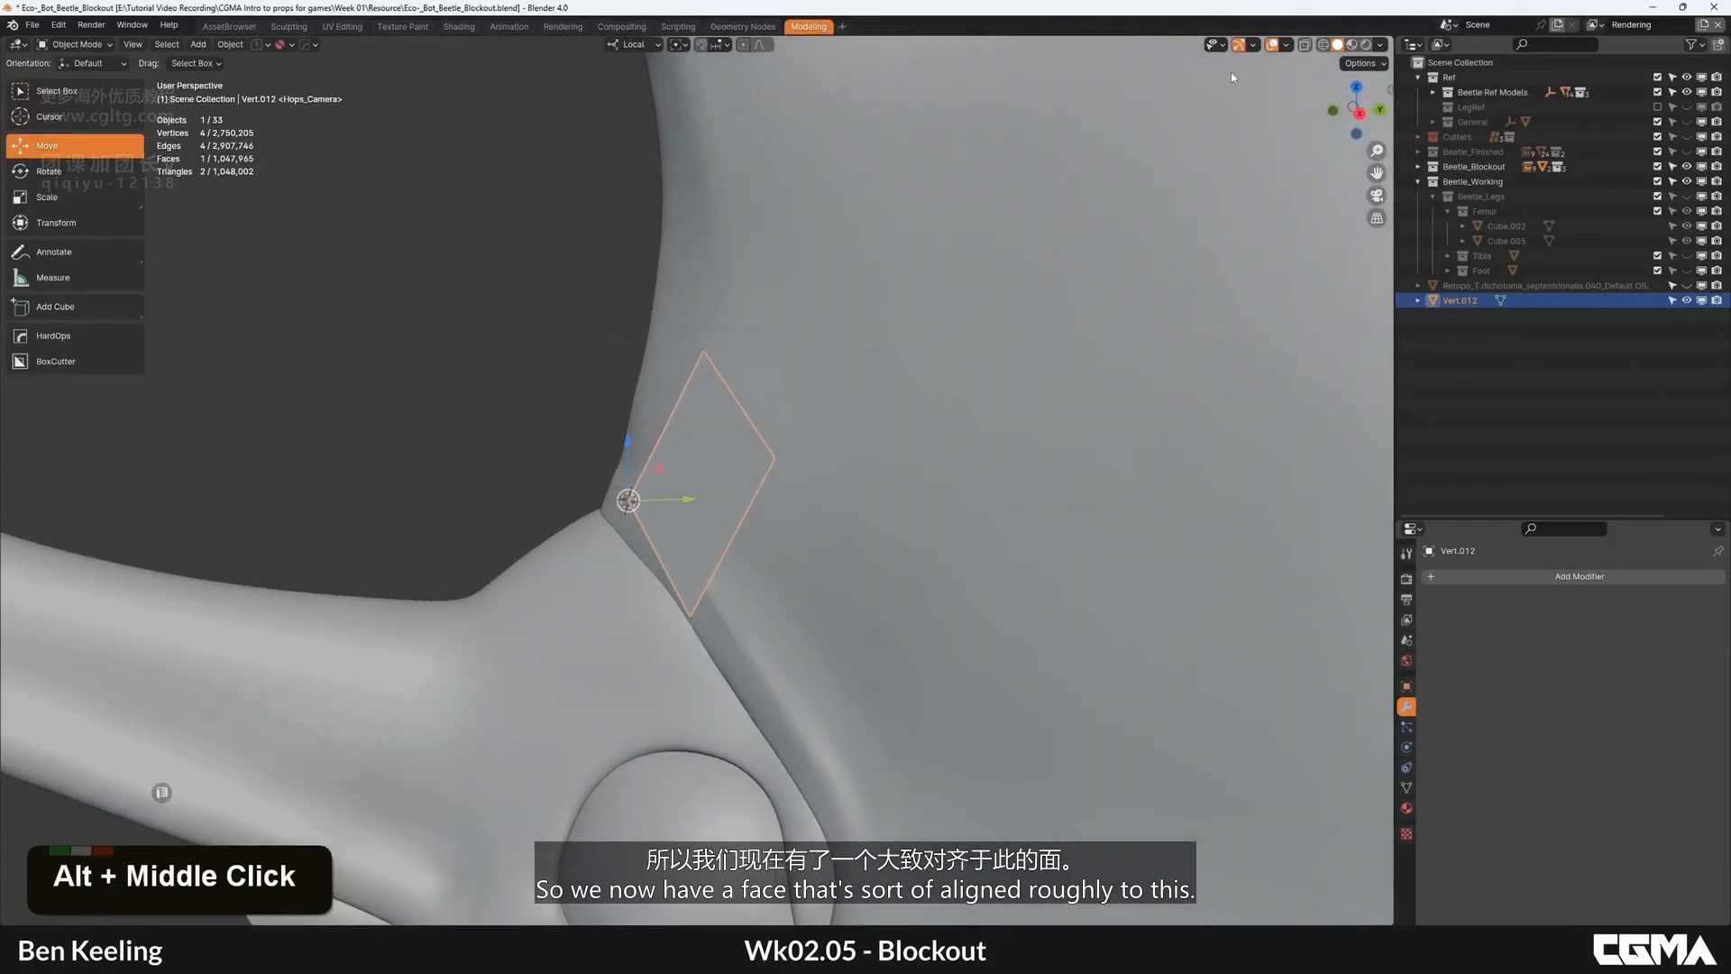
pyautogui.click(1286, 44)
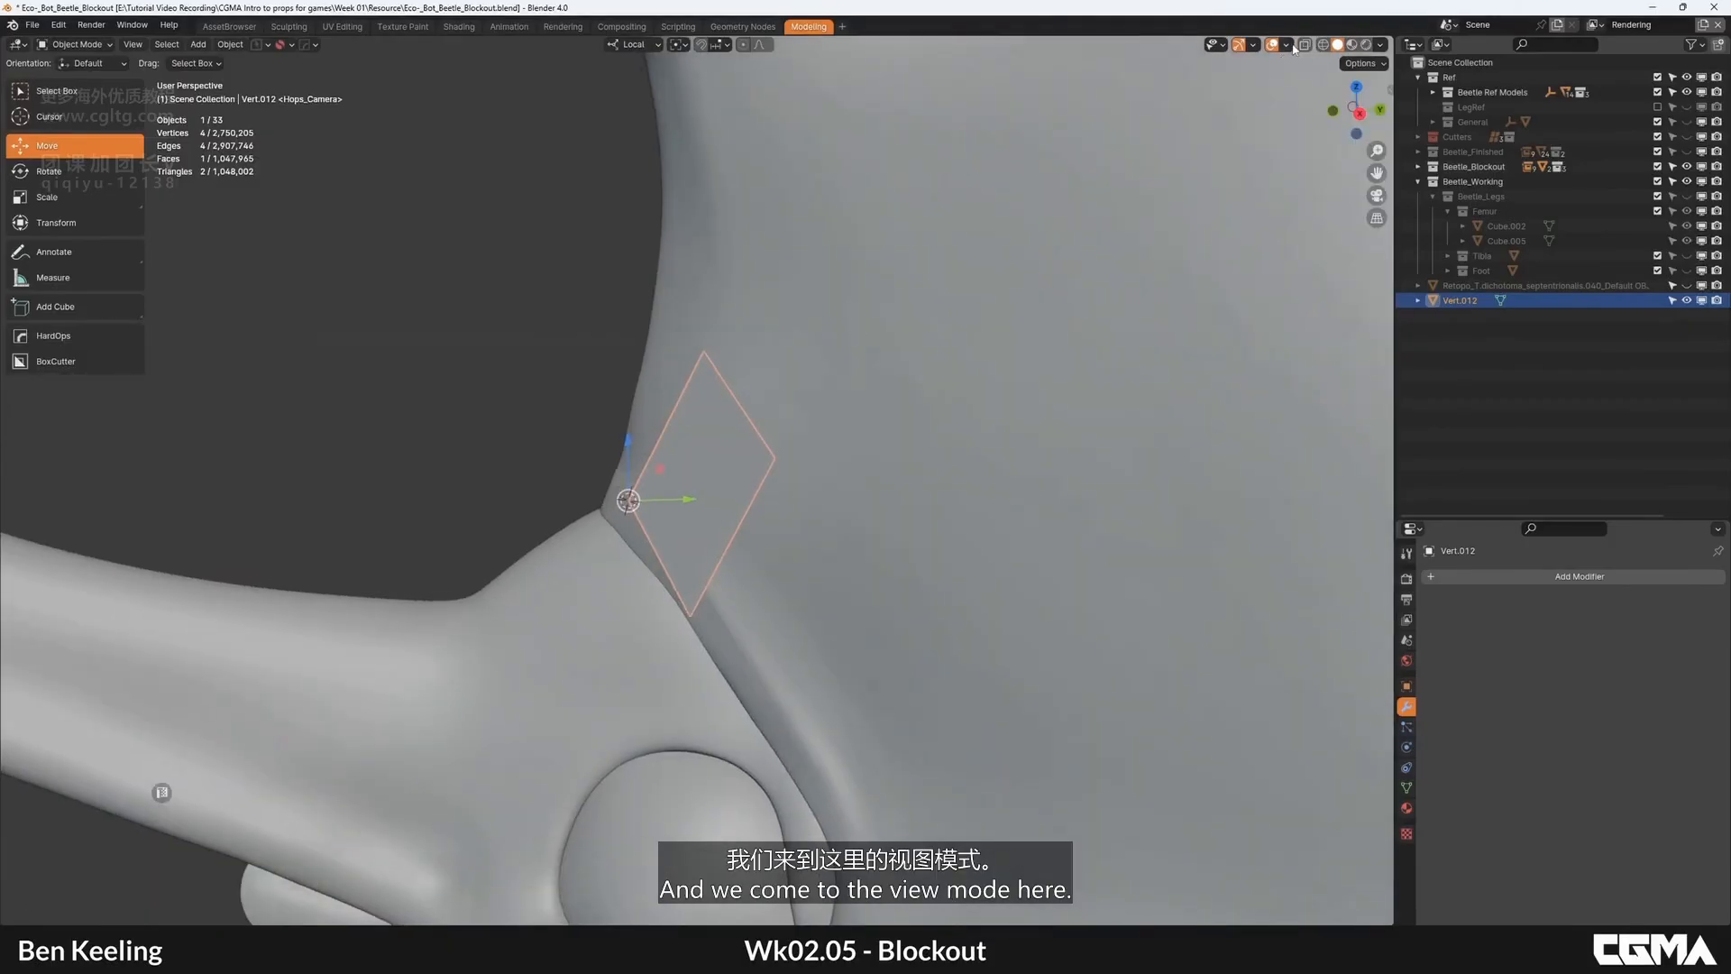
pyautogui.press('Tab')
pyautogui.click(1288, 45)
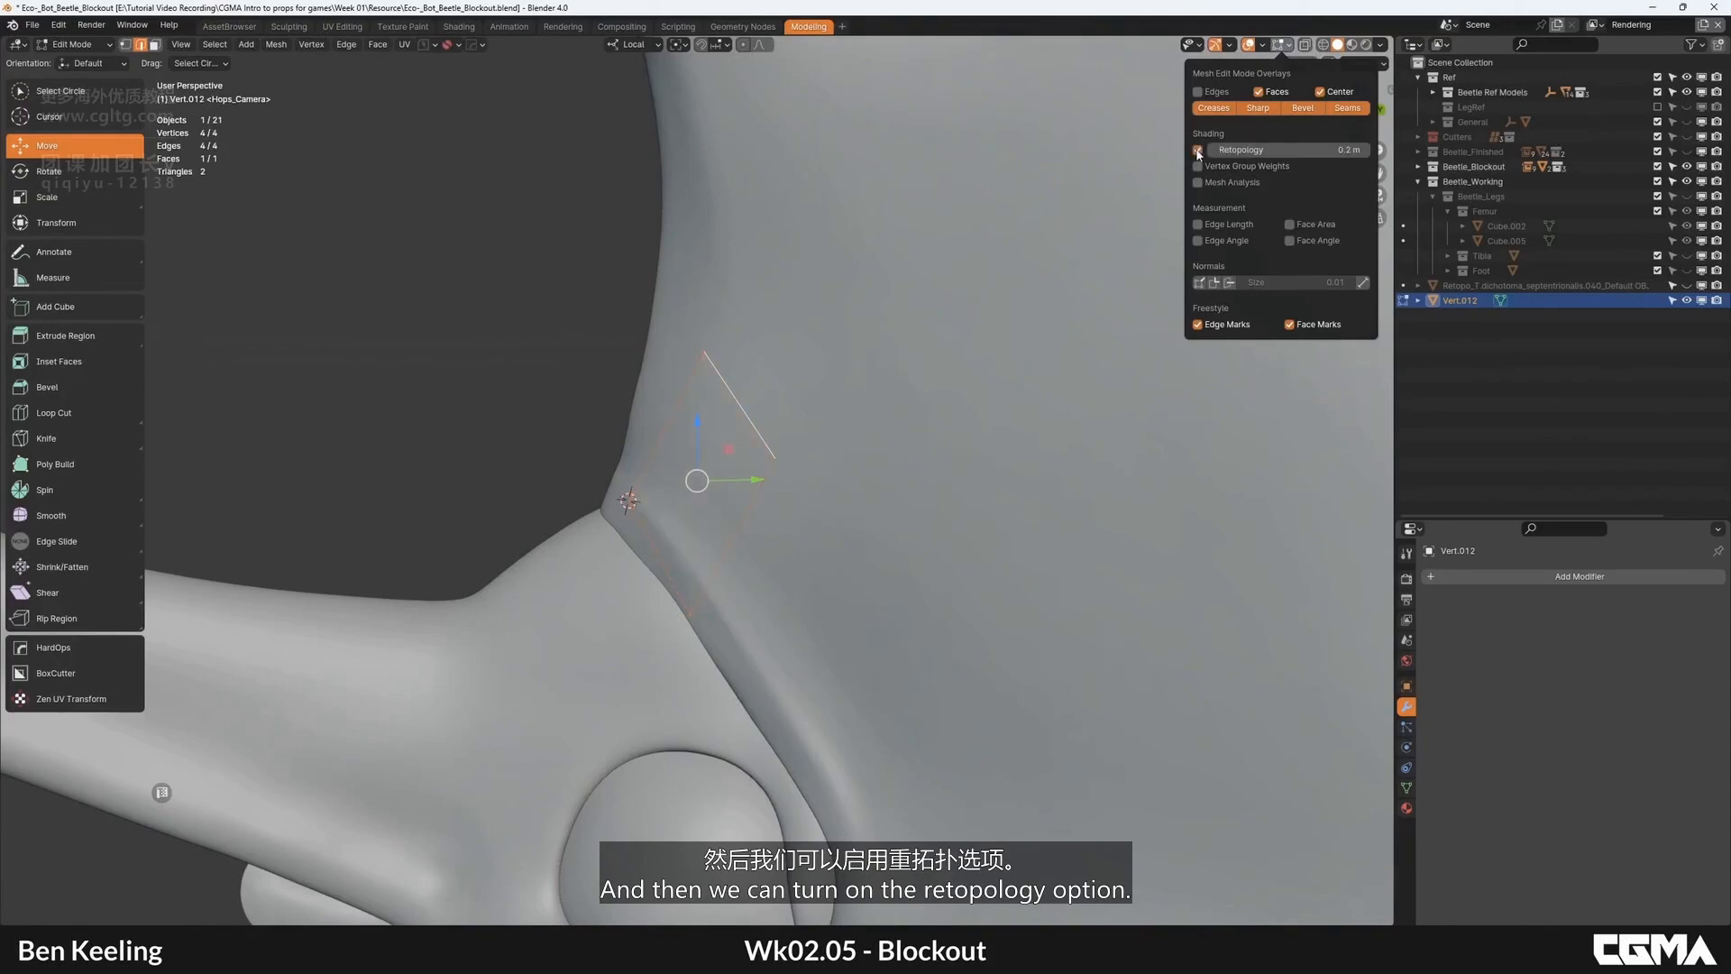
# Step: Check the new face's orientation against the thorax shell with the Retopology overlay, in both Object and Edit Mode
pyautogui.moveTo(794, 451)
pyautogui.keyDown('alt'); pyautogui.mouseDown(button='middle')
pyautogui.moveTo(866, 469)
pyautogui.moveTo(938, 451)
pyautogui.moveTo(721, 461)
pyautogui.moveTo(785, 474)
pyautogui.moveTo(774, 373)
pyautogui.moveTo(791, 384)
pyautogui.moveTo(704, 401)
pyautogui.moveTo(952, 341)
pyautogui.moveTo(772, 426)
pyautogui.mouseUp(button='middle'); pyautogui.keyUp('alt')
pyautogui.scroll(-2, 766, 469)
pyautogui.press('Tab')
pyautogui.press('Tab')
pyautogui.scroll(2, 779, 414)
pyautogui.click(773, 372)
pyautogui.scroll(-1, 952, 341)
pyautogui.keyDown('alt'); pyautogui.scroll(-1, 952, 341); pyautogui.keyUp('alt')
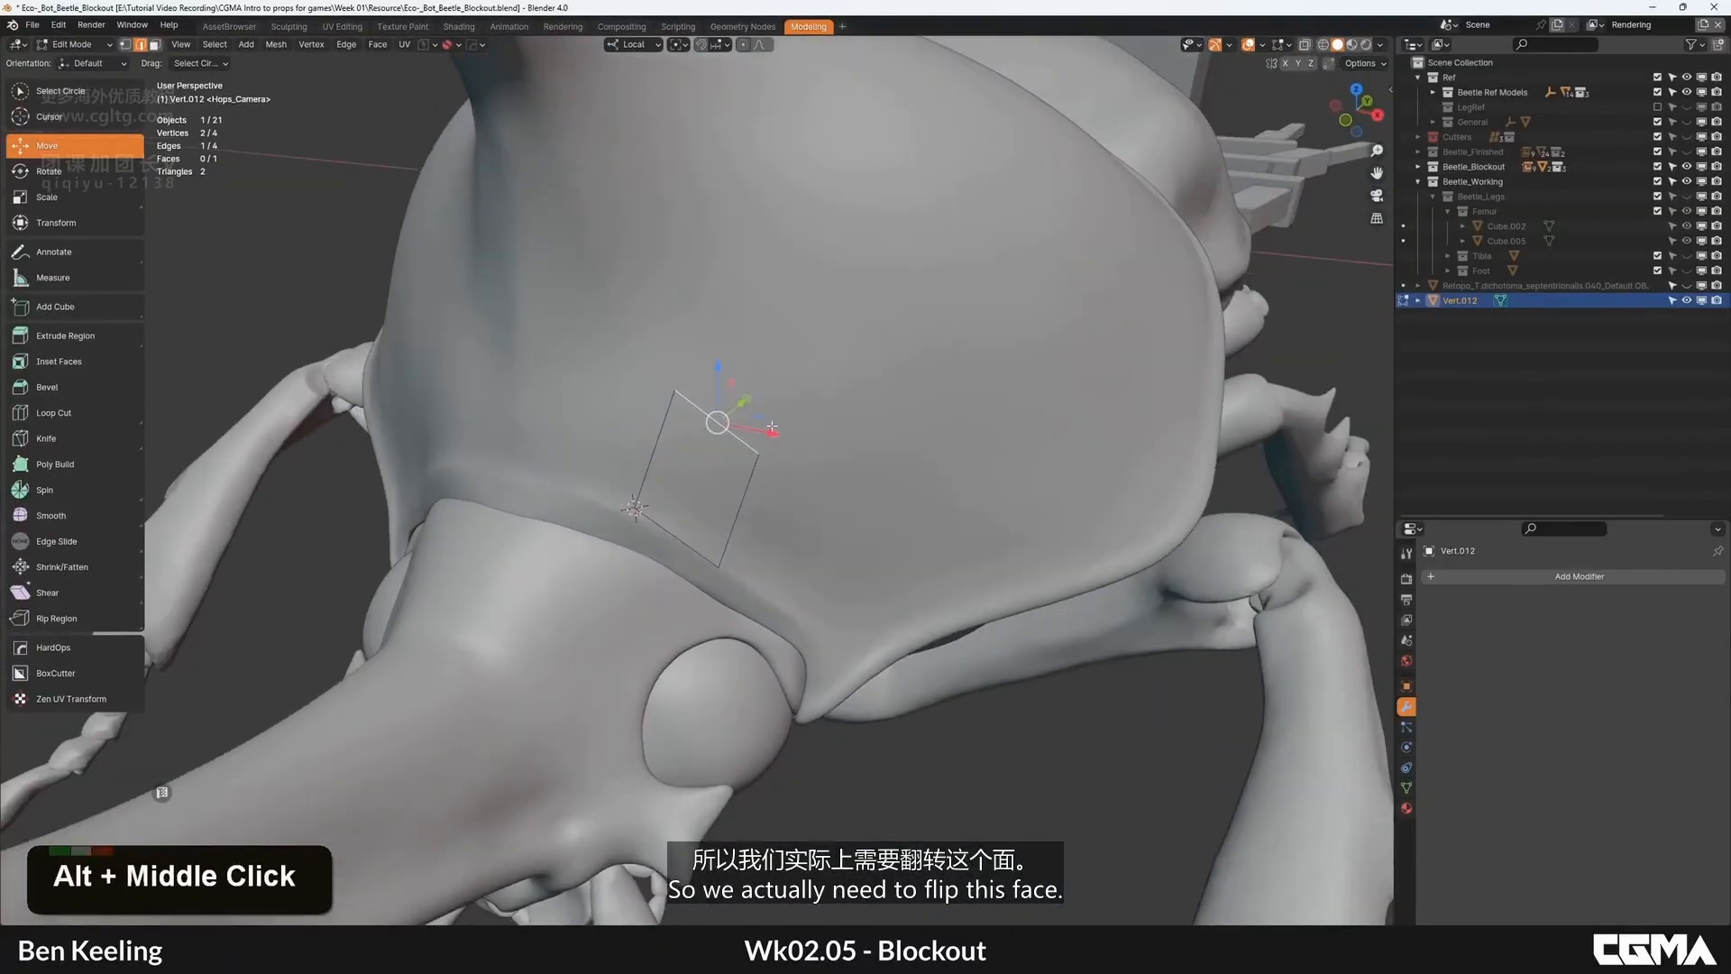
# Step: Flip the new face by selecting the whole mesh and recalculating its normals with the Inside option
pyautogui.press('a')
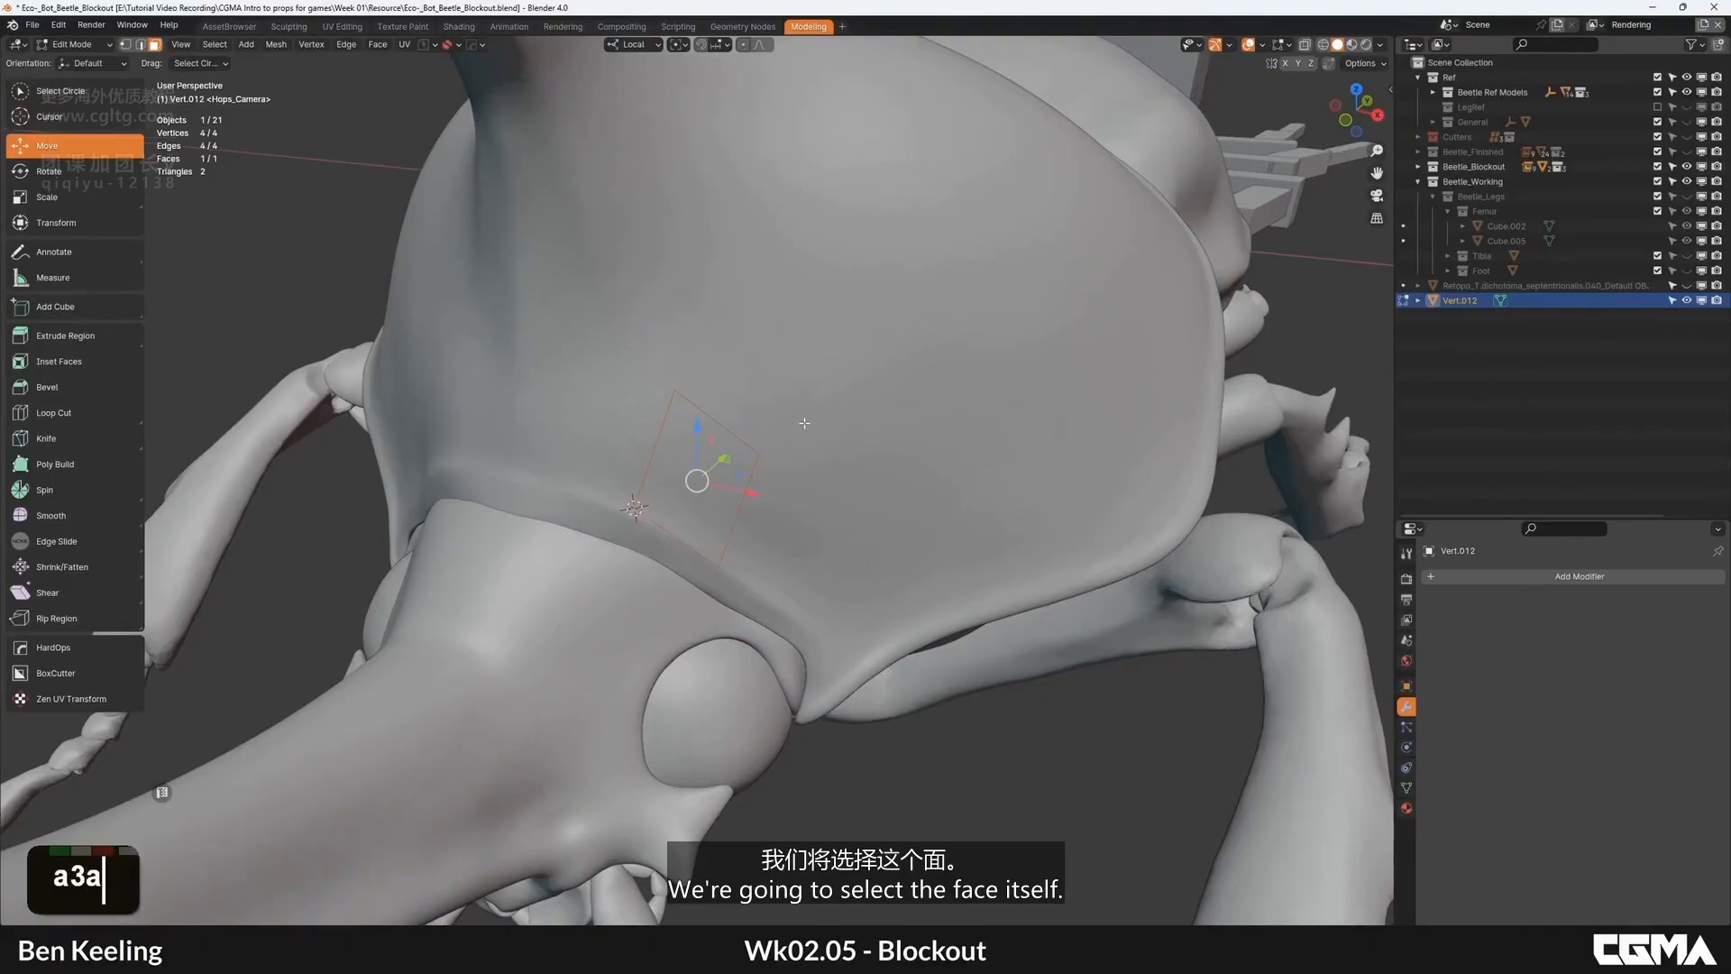
pyautogui.hotkey('shift', 'n')
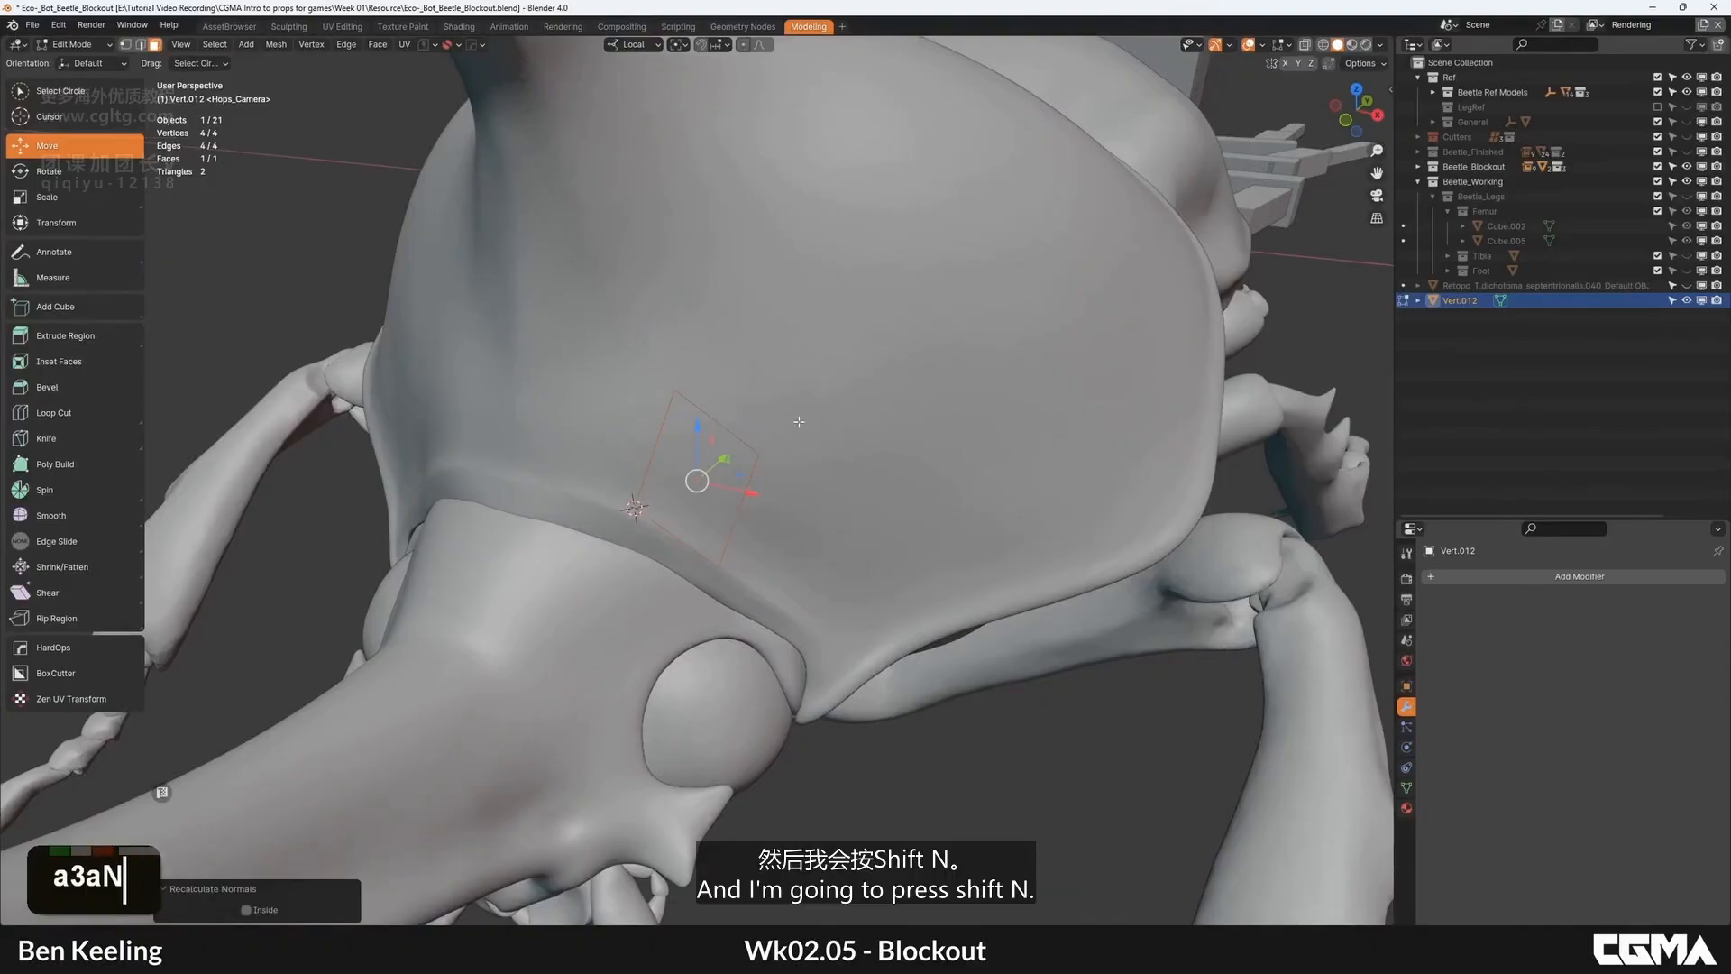
pyautogui.keyDown('alt'); pyautogui.moveTo(850, 431); pyautogui.dragTo(740, 424, button='middle'); pyautogui.keyUp('alt')
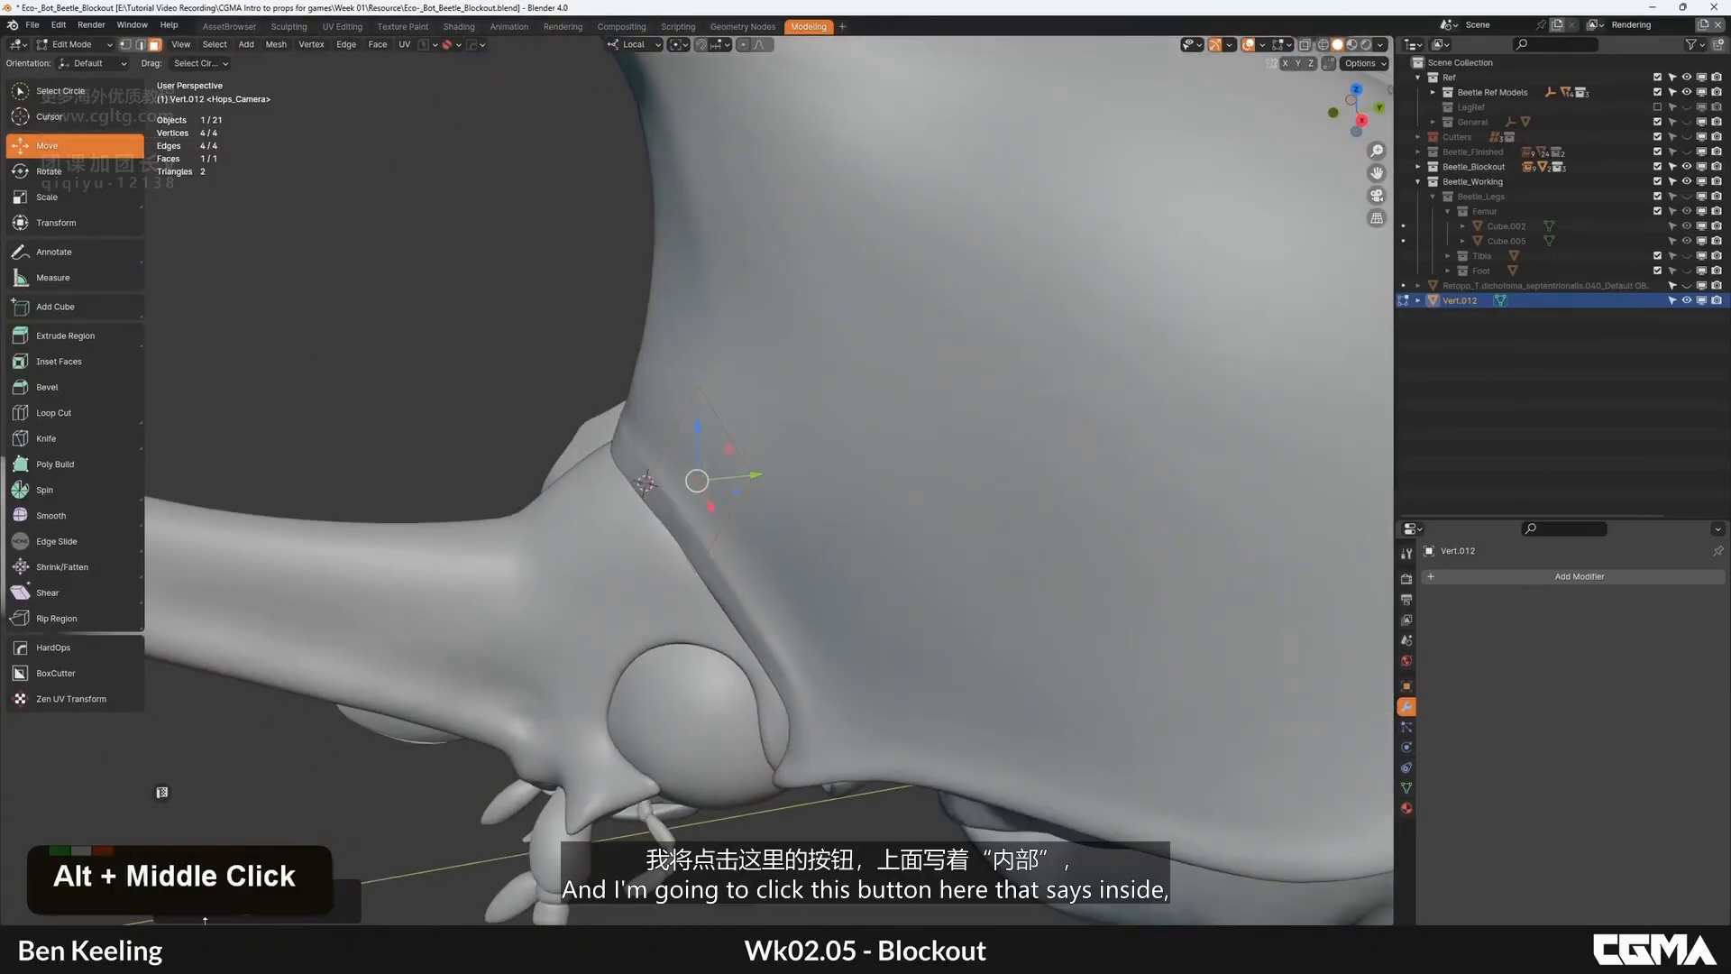
pyautogui.keyDown('alt'); pyautogui.moveTo(937, 460); pyautogui.dragTo(630, 483, button='middle'); pyautogui.keyUp('alt')
pyautogui.click(791, 510)
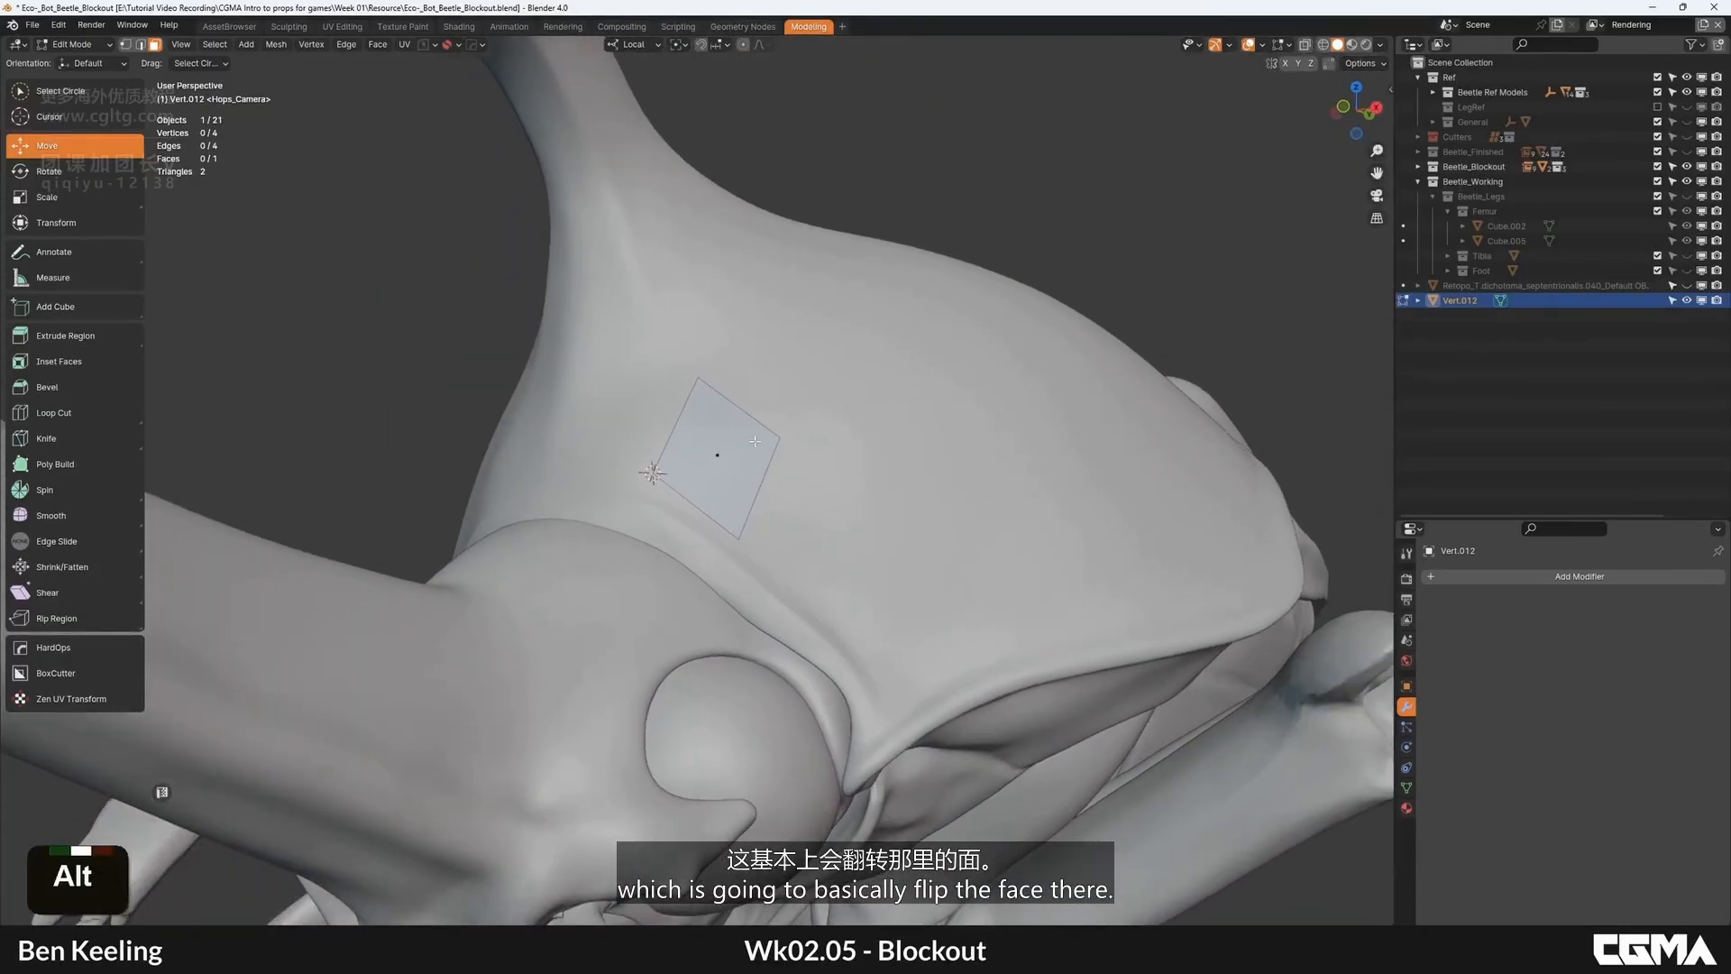
pyautogui.keyDown('alt'); pyautogui.moveTo(686, 463); pyautogui.dragTo(762, 447, button='middle'); pyautogui.keyUp('alt')
# Step: Leave Edit Mode and add a Shrinkwrap modifier to the face object, with the reference thorax shell as its target
pyautogui.press('Tab')
pyautogui.click(1460, 581)
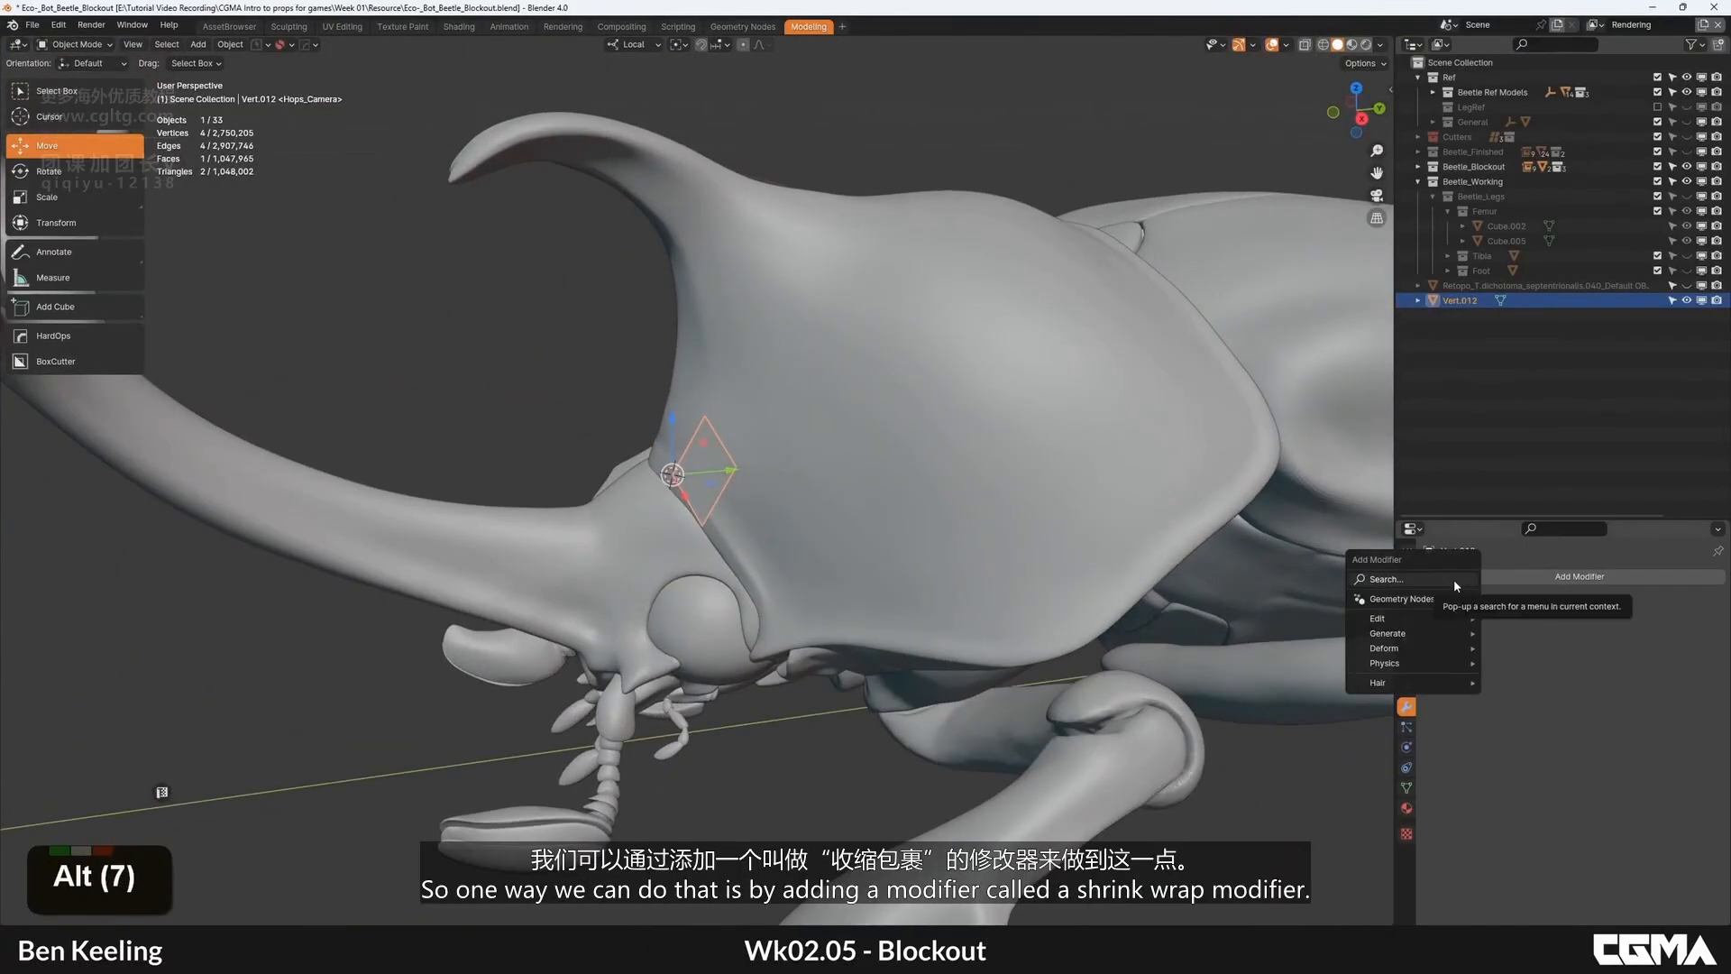
pyautogui.click(1490, 579)
pyautogui.click(1423, 588)
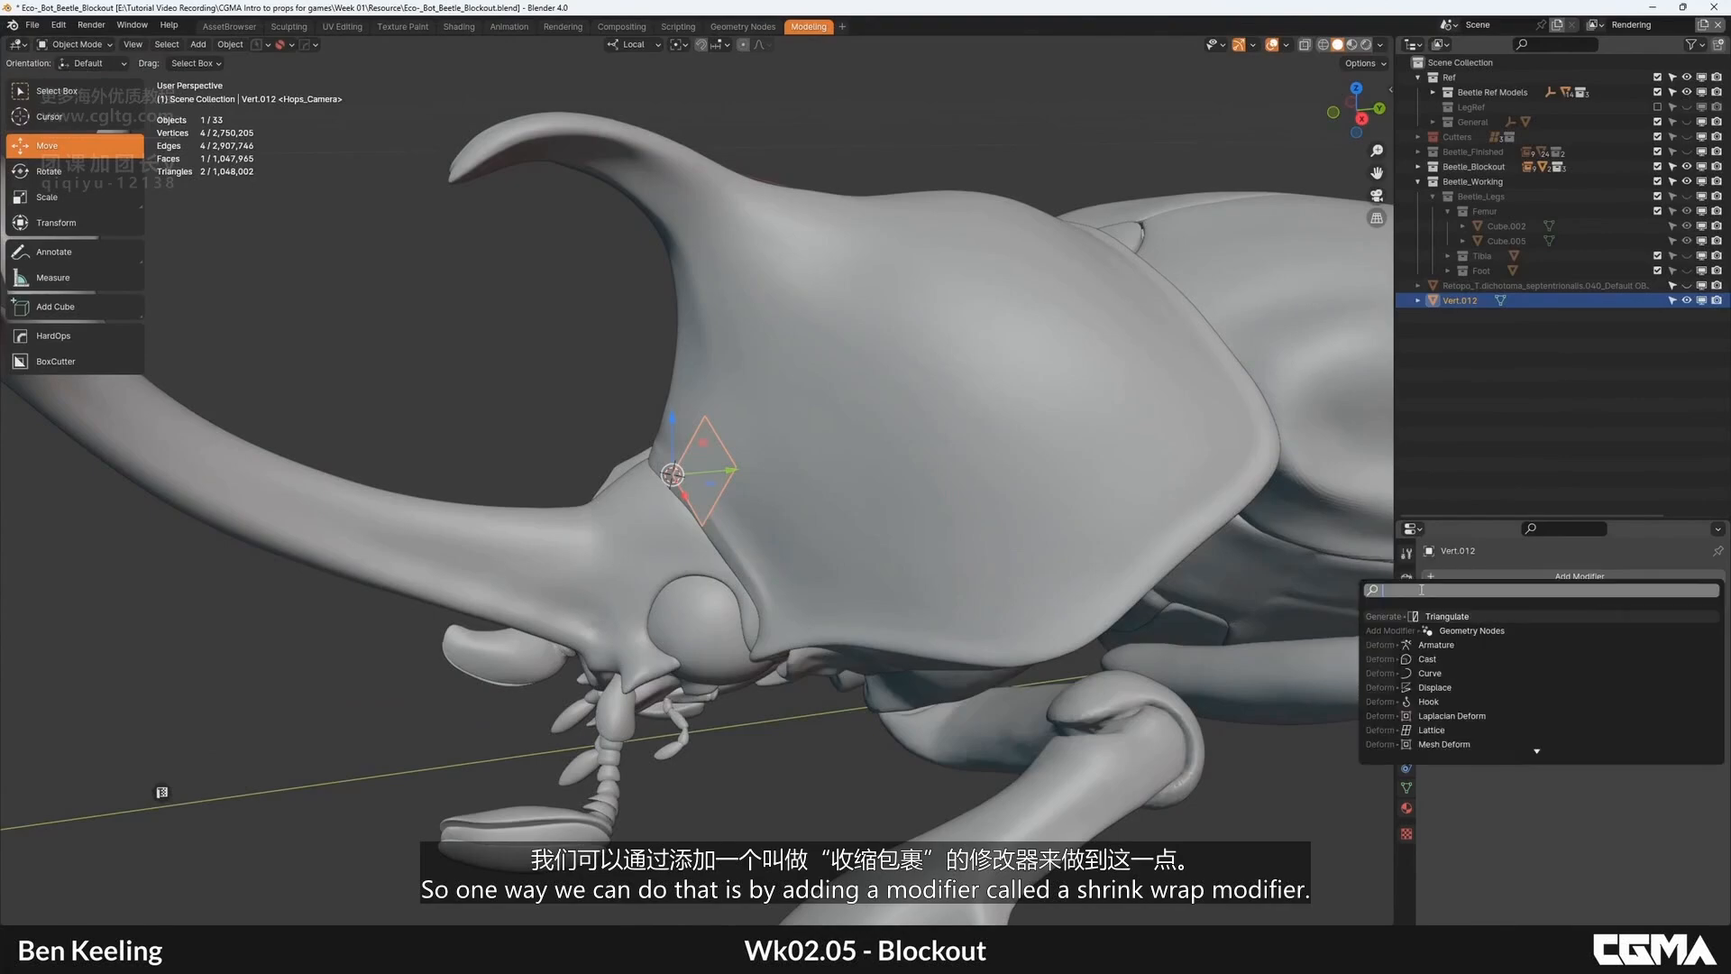
pyautogui.write('shri')
pyautogui.press('Return')
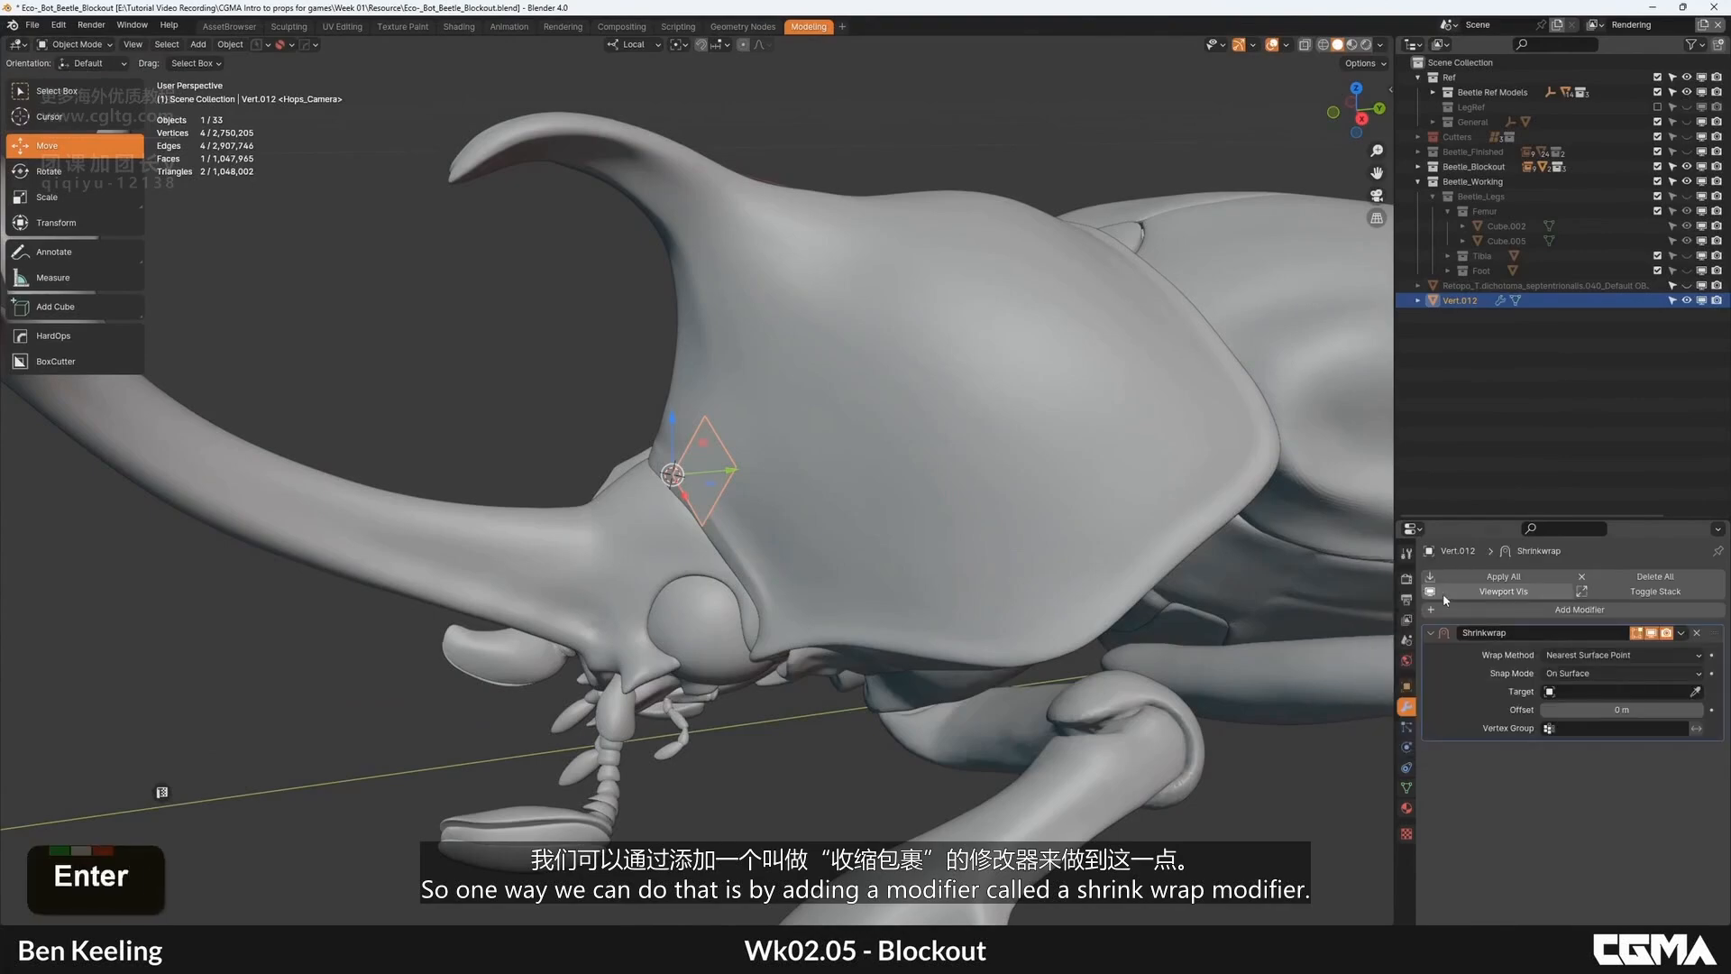
pyautogui.click(885, 441)
# Step: Return to Edit Mode on the face and turn on the Shrinkwrap modifier's on-cage display
pyautogui.moveTo(757, 455)
pyautogui.keyDown('alt'); pyautogui.mouseDown(button='middle')
pyautogui.moveTo(738, 456)
pyautogui.moveTo(749, 484)
pyautogui.moveTo(761, 435)
pyautogui.mouseUp(button='middle'); pyautogui.keyUp('alt')
pyautogui.scroll(4, 757, 467)
pyautogui.press('Tab')
pyautogui.keyDown('alt'); pyautogui.moveTo(698, 376); pyautogui.dragTo(692, 406, button='middle'); pyautogui.keyUp('alt')
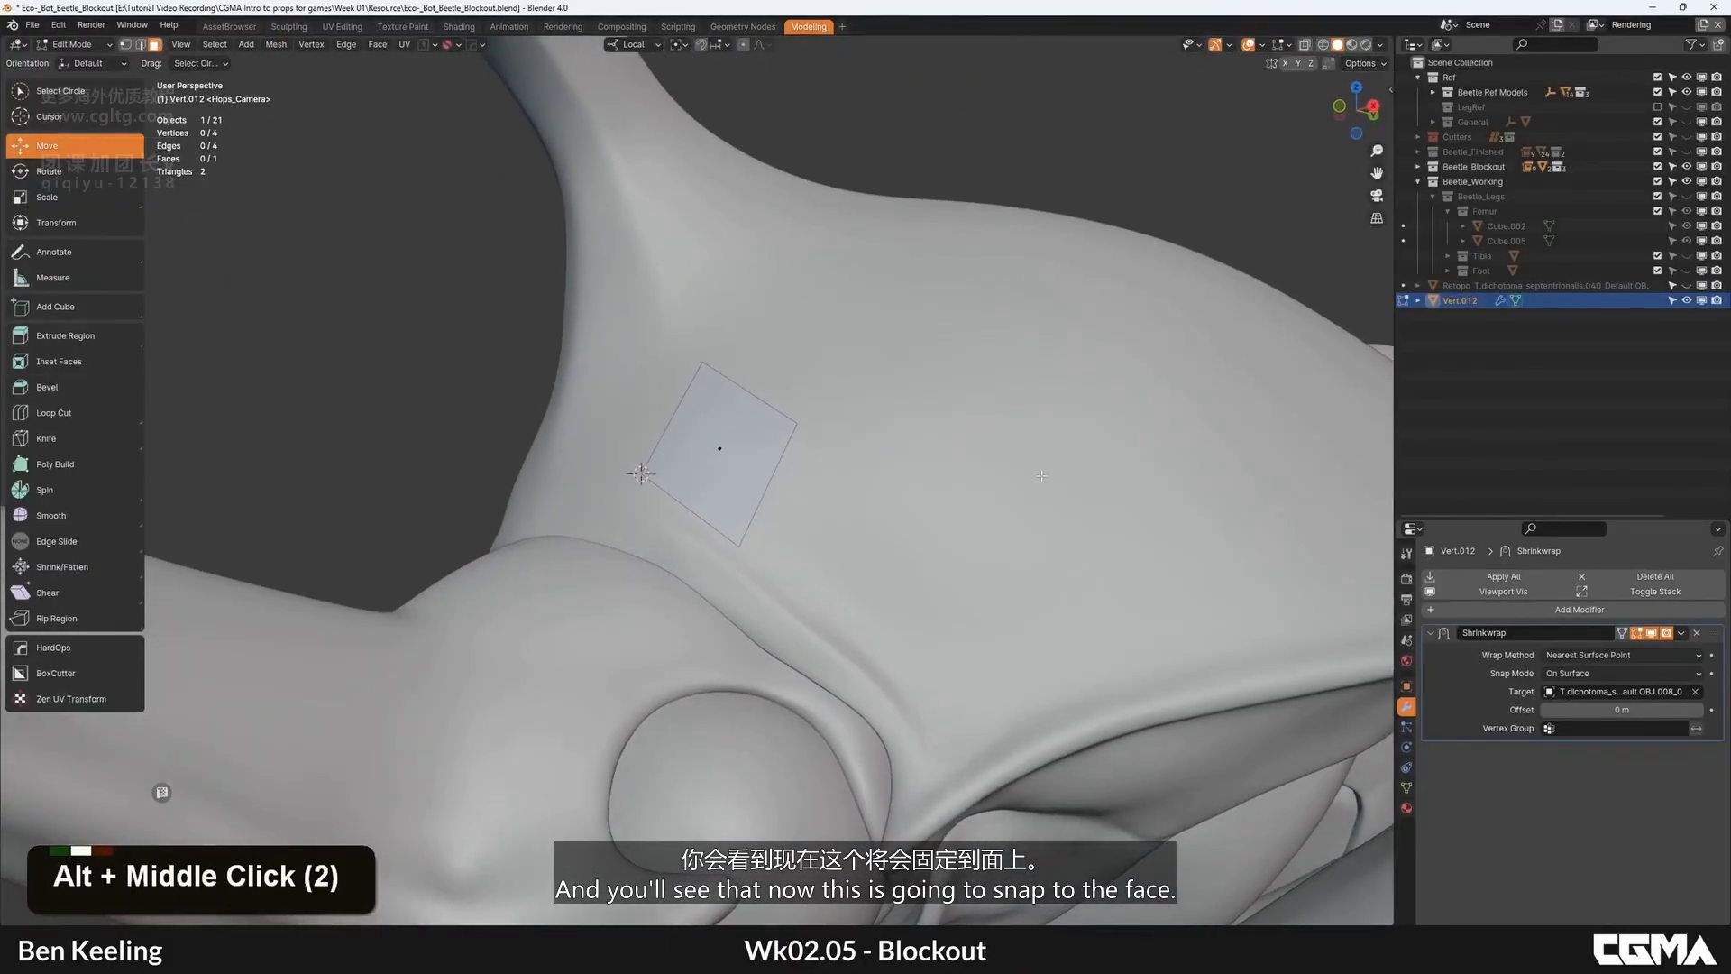
pyautogui.click(1623, 634)
# Step: Move one upper corner vertex by about -0.0004, -0.0007 and -0.0010 m along X, Y and Z, and set snapping to Face
pyautogui.keyDown('alt'); pyautogui.moveTo(694, 401); pyautogui.dragTo(760, 54, button='middle'); pyautogui.keyUp('alt')
pyautogui.press('1')
pyautogui.click(663, 383)
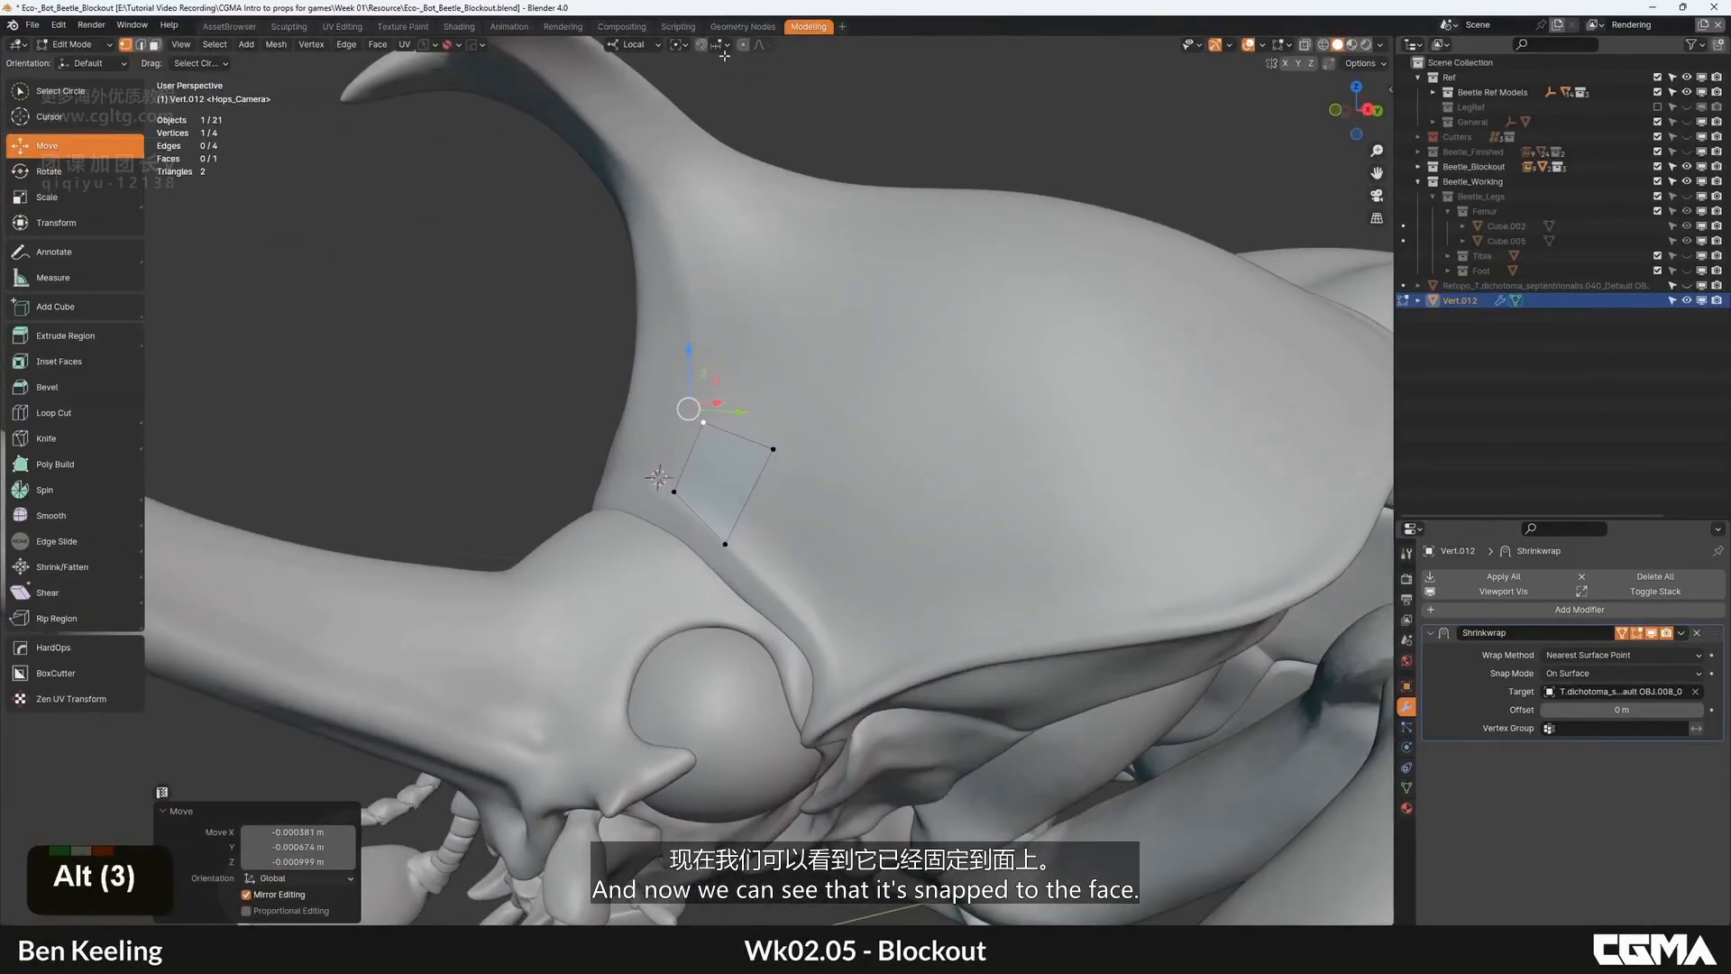
pyautogui.click(722, 45)
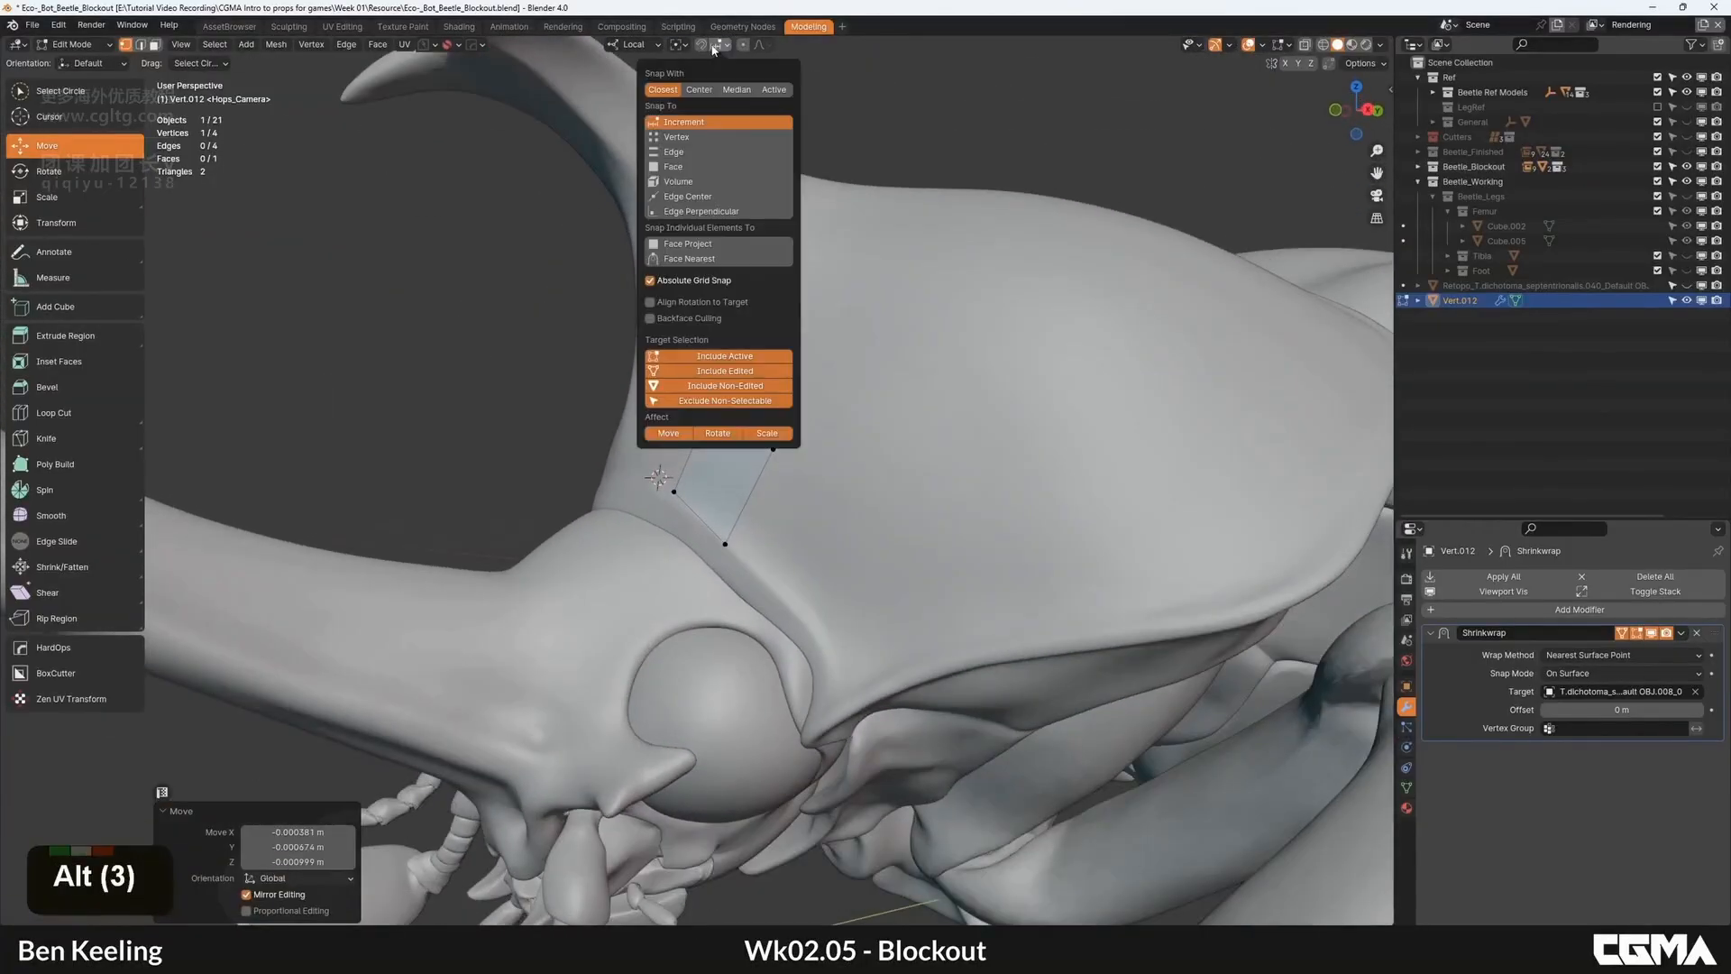
pyautogui.click(676, 166)
# Step: Reposition the face's corner vertices along the thorax shell's front rim, snapping them to its surface
pyautogui.keyDown('alt'); pyautogui.moveTo(694, 469); pyautogui.dragTo(680, 402, button='middle'); pyautogui.keyUp('alt')
pyautogui.press('g')
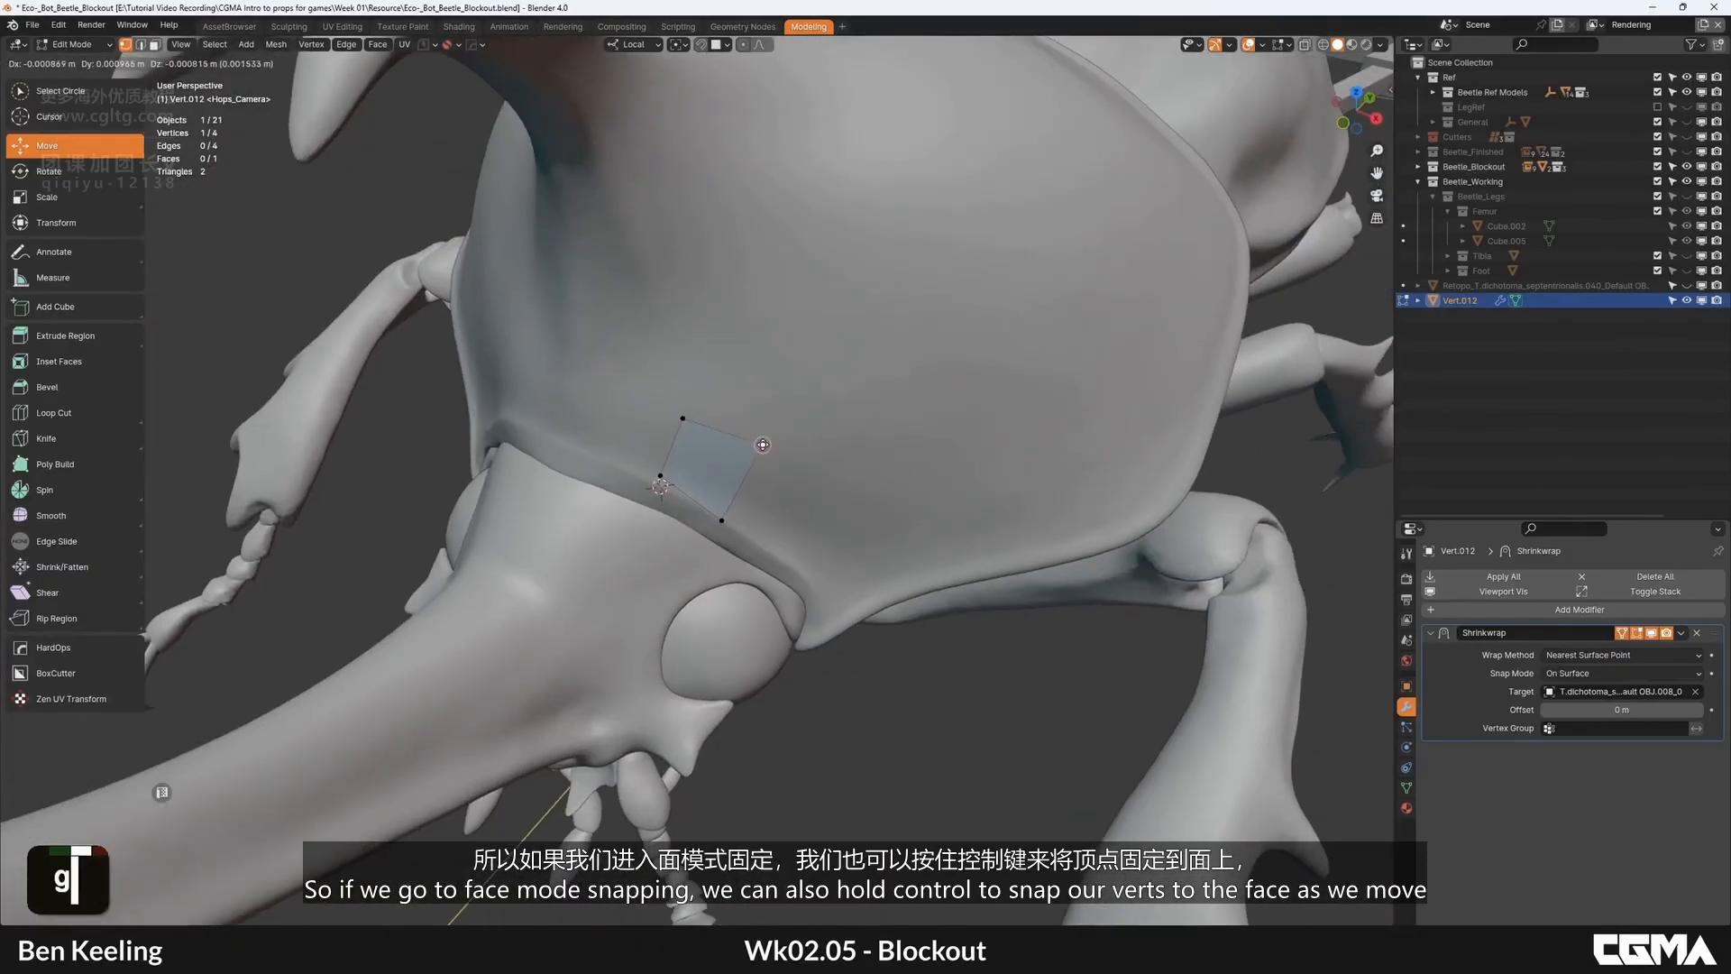
pyautogui.keyDown('alt'); pyautogui.moveTo(763, 445); pyautogui.dragTo(794, 482, button='middle'); pyautogui.keyUp('alt')
pyautogui.keyDown('ctrl'); pyautogui.click(675, 485); pyautogui.keyUp('ctrl')
# Step: Try pulling a corner vertex away from the thorax shell along its local Y axis to test the Shrinkwrap
pyautogui.scroll(4, 793, 483)
pyautogui.press('g')
pyautogui.rightClick(817, 553)
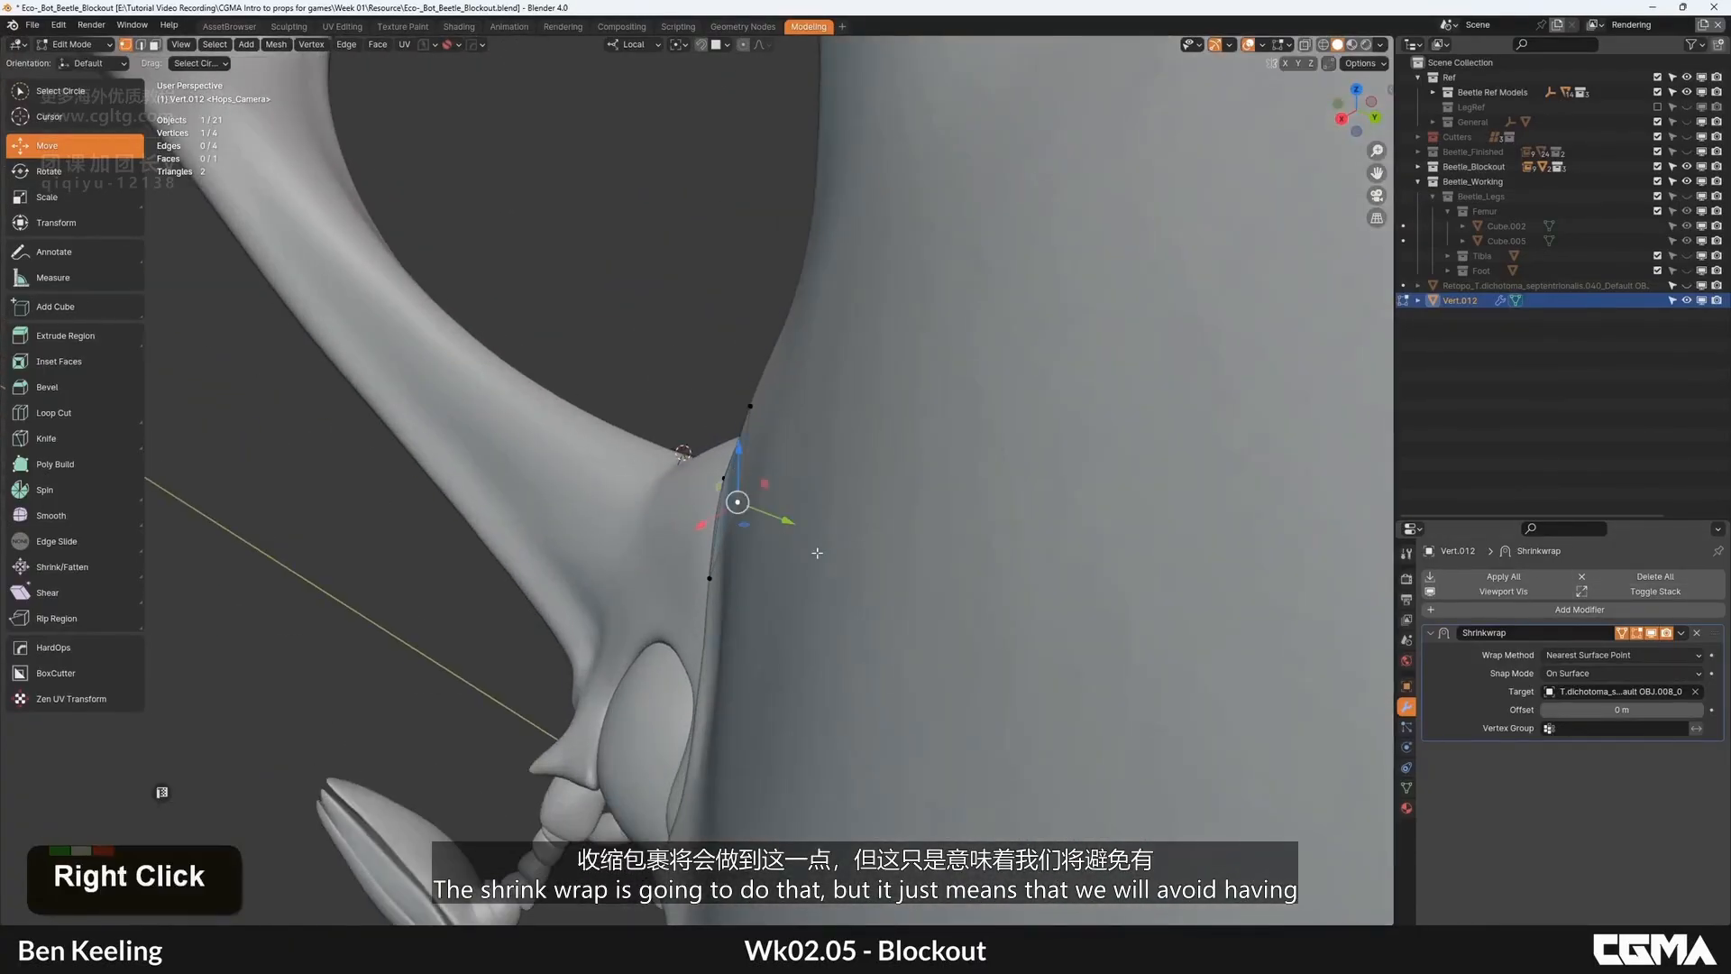
pyautogui.moveTo(787, 520); pyautogui.dragTo(650, 468)
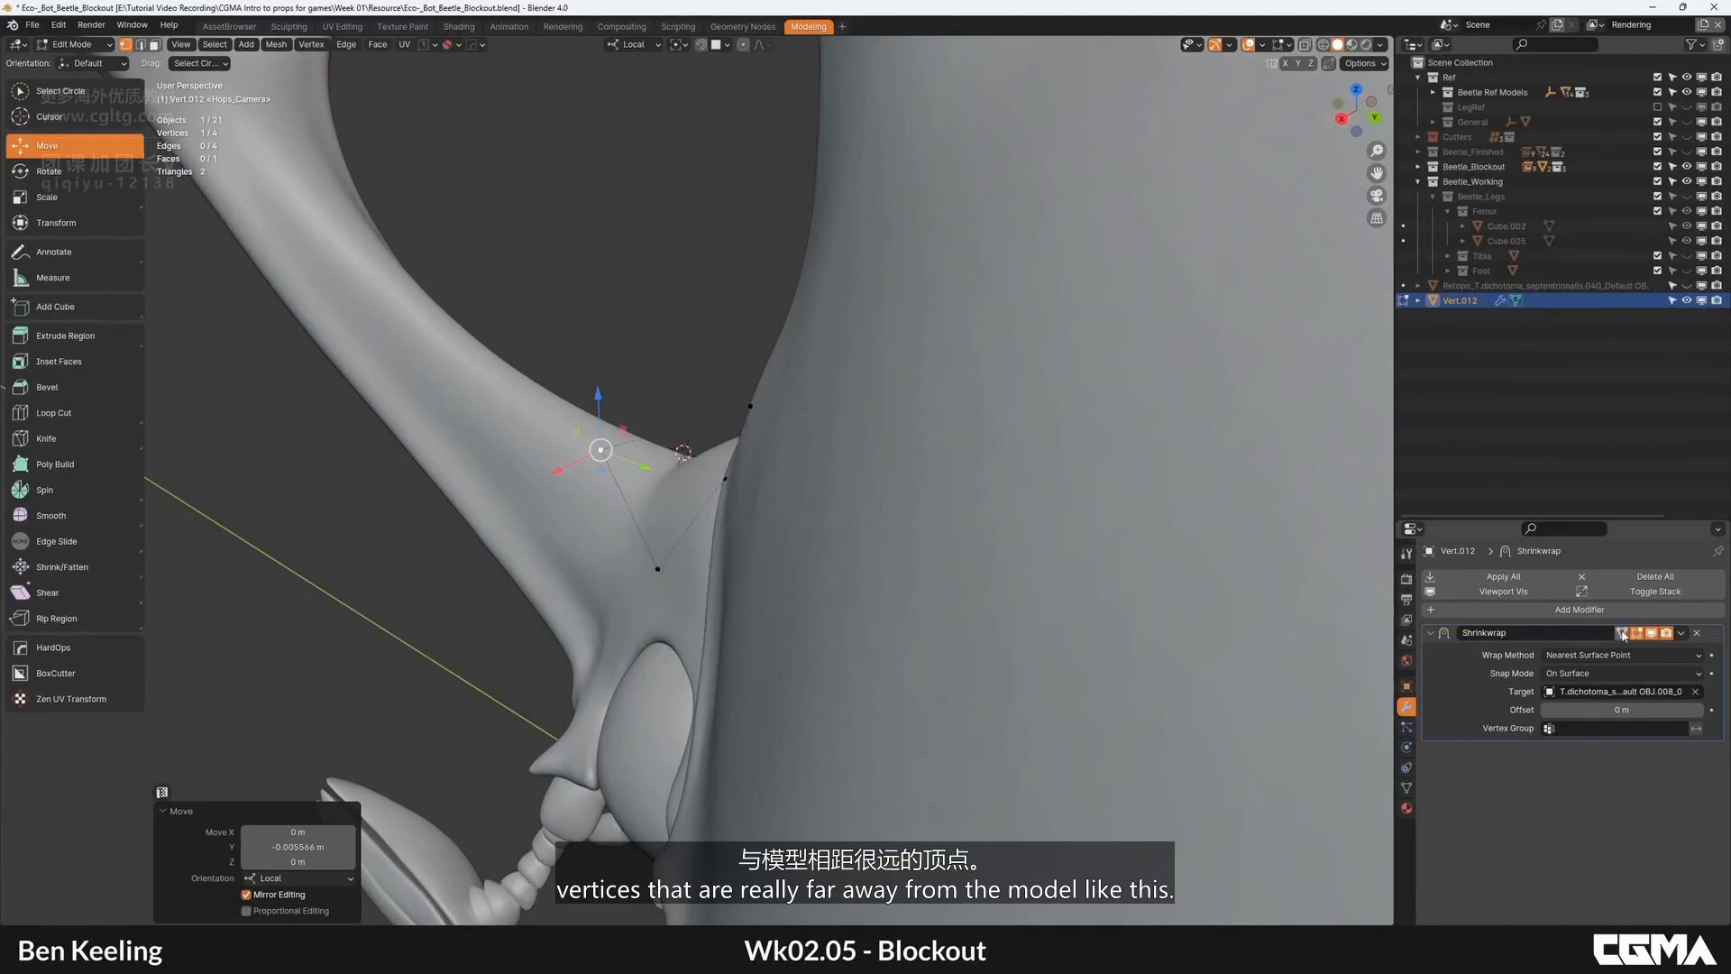
pyautogui.keyDown('alt'); pyautogui.moveTo(838, 432); pyautogui.dragTo(863, 420, button='middle'); pyautogui.keyUp('alt')
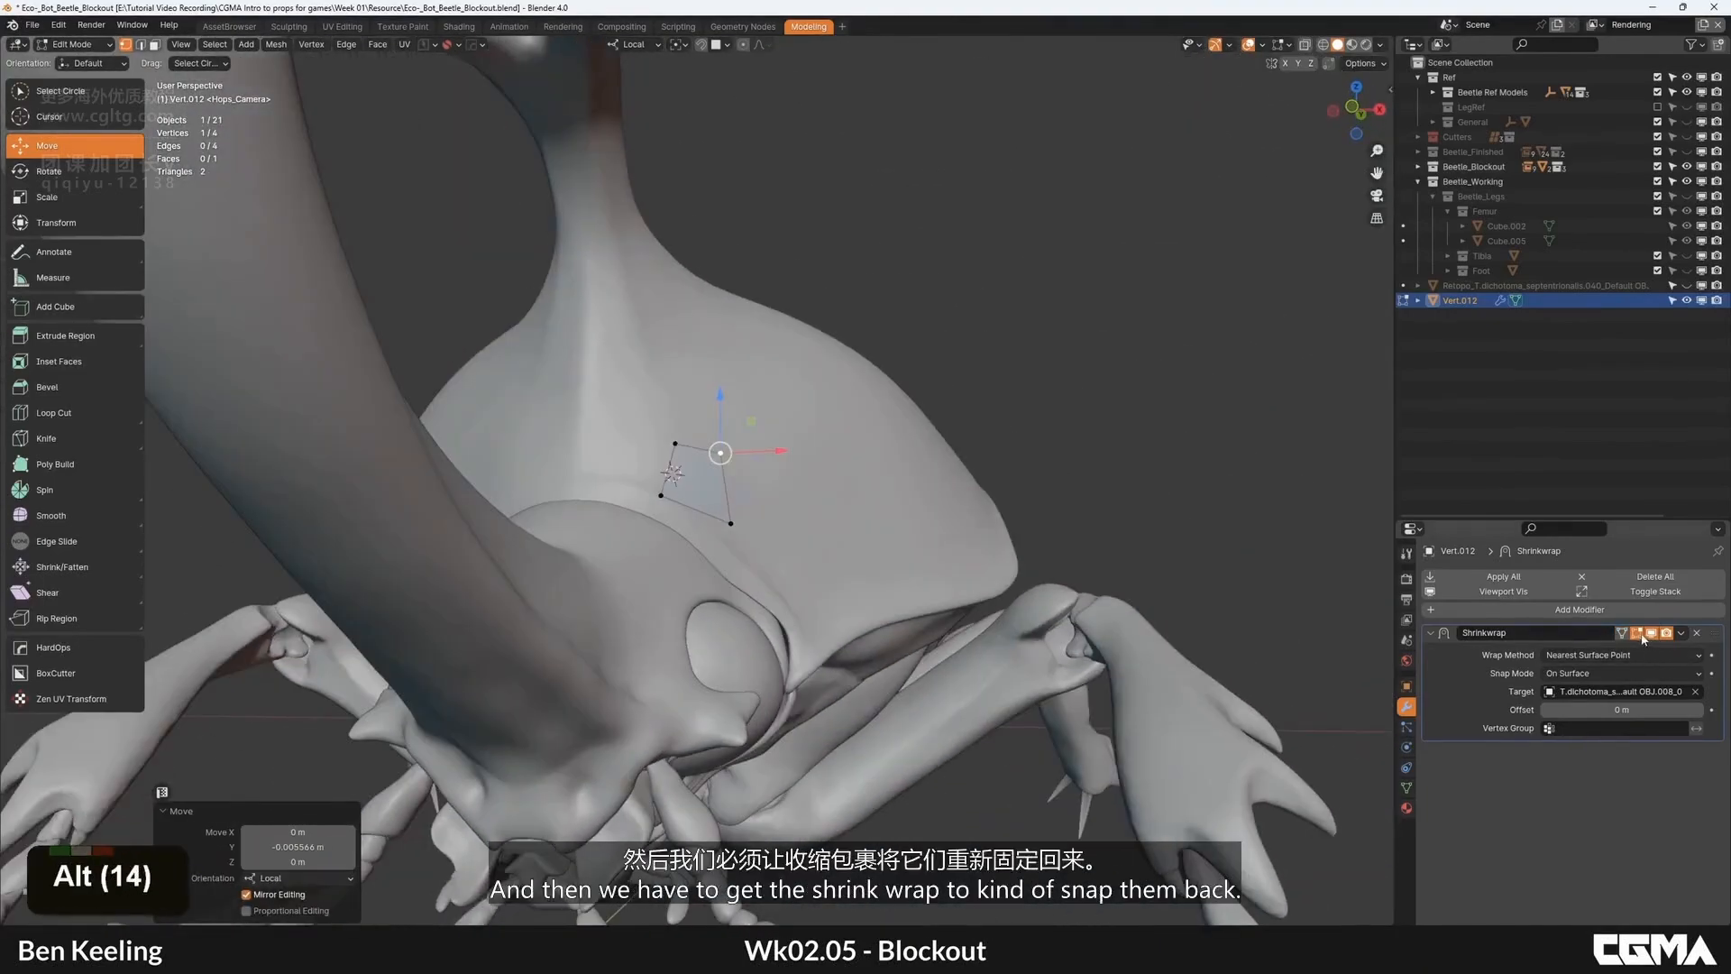
# Step: Move the pulled-out corner vertex back onto the thorax shell and adjust the face's outer corners with face snapping
pyautogui.keyDown('alt'); pyautogui.moveTo(740, 469); pyautogui.dragTo(951, 585, button='middle'); pyautogui.keyUp('alt')
pyautogui.press('g')
pyautogui.click(756, 462)
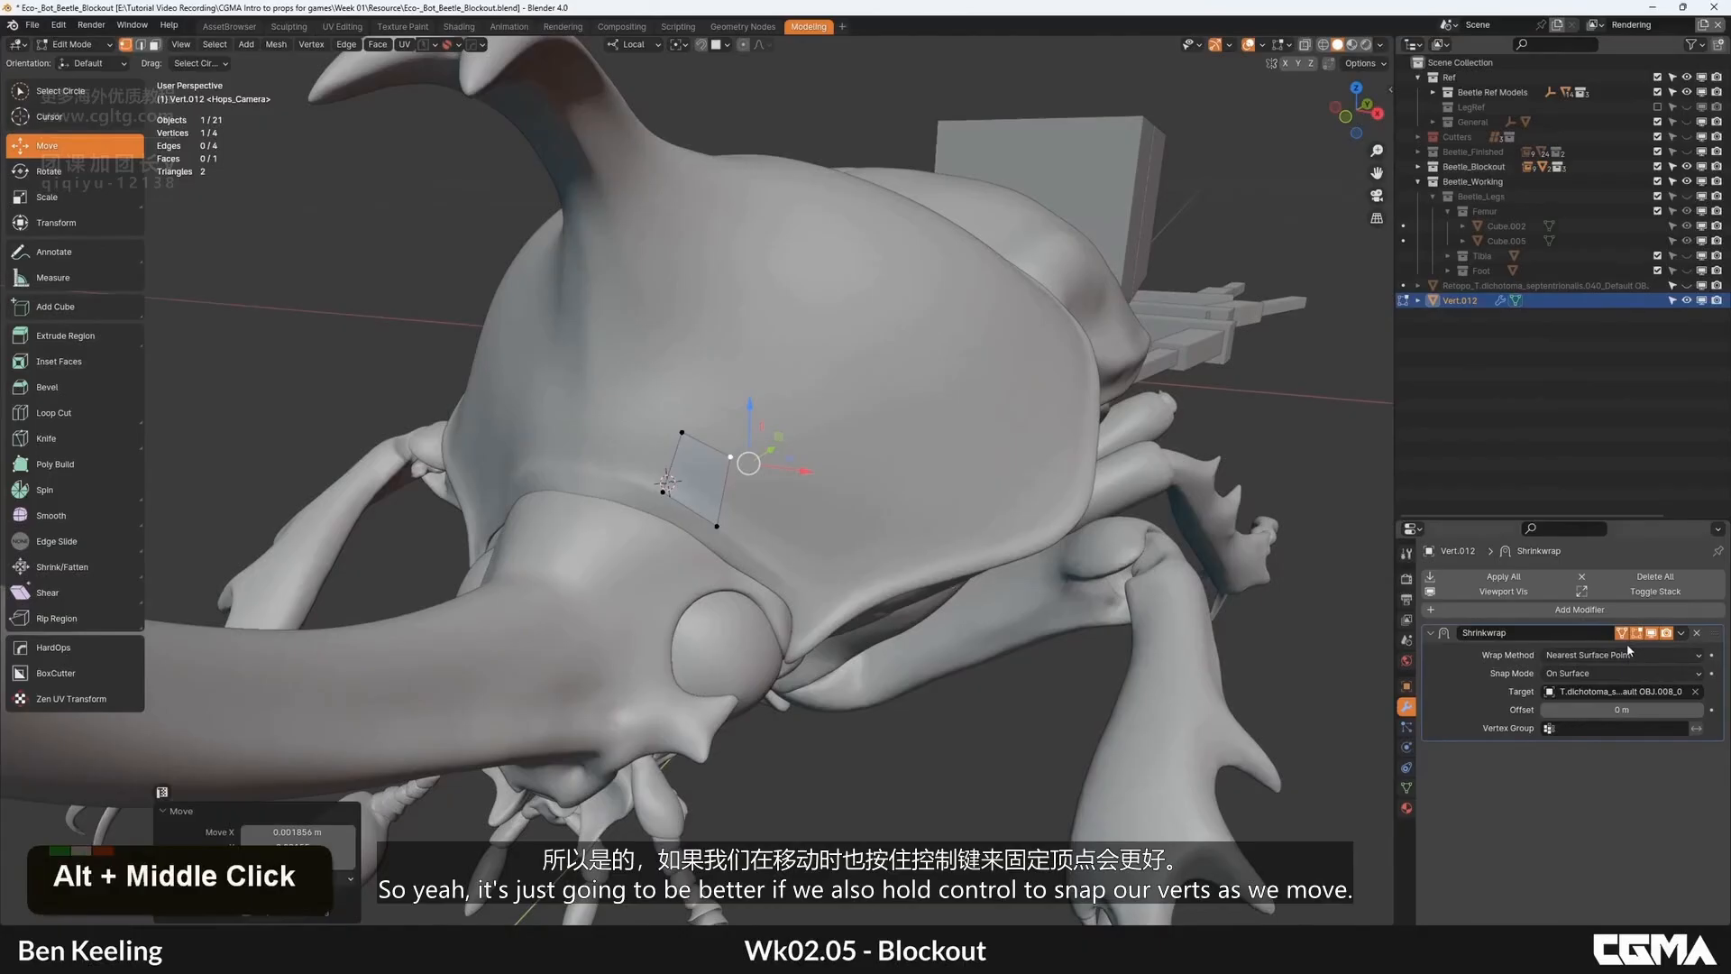
pyautogui.press('g')
pyautogui.keyDown('ctrl'); pyautogui.click(720, 521); pyautogui.keyUp('ctrl')
pyautogui.keyDown('alt'); pyautogui.moveTo(721, 521); pyautogui.dragTo(741, 480, button='middle'); pyautogui.keyUp('alt')
pyautogui.click(721, 530)
# Step: Extrude the face's outer side edge twice along the thorax shell's rim to add two more faces to the strip
pyautogui.press('2')
pyautogui.click(741, 494)
pyautogui.scroll(-1, 749, 473)
pyautogui.keyDown('alt'); pyautogui.scroll(-1, 748, 474); pyautogui.keyUp('alt')
pyautogui.scroll(2, 742, 514)
pyautogui.scroll(-1, 747, 507)
pyautogui.press('e')
pyautogui.click(773, 492)
pyautogui.press('e')
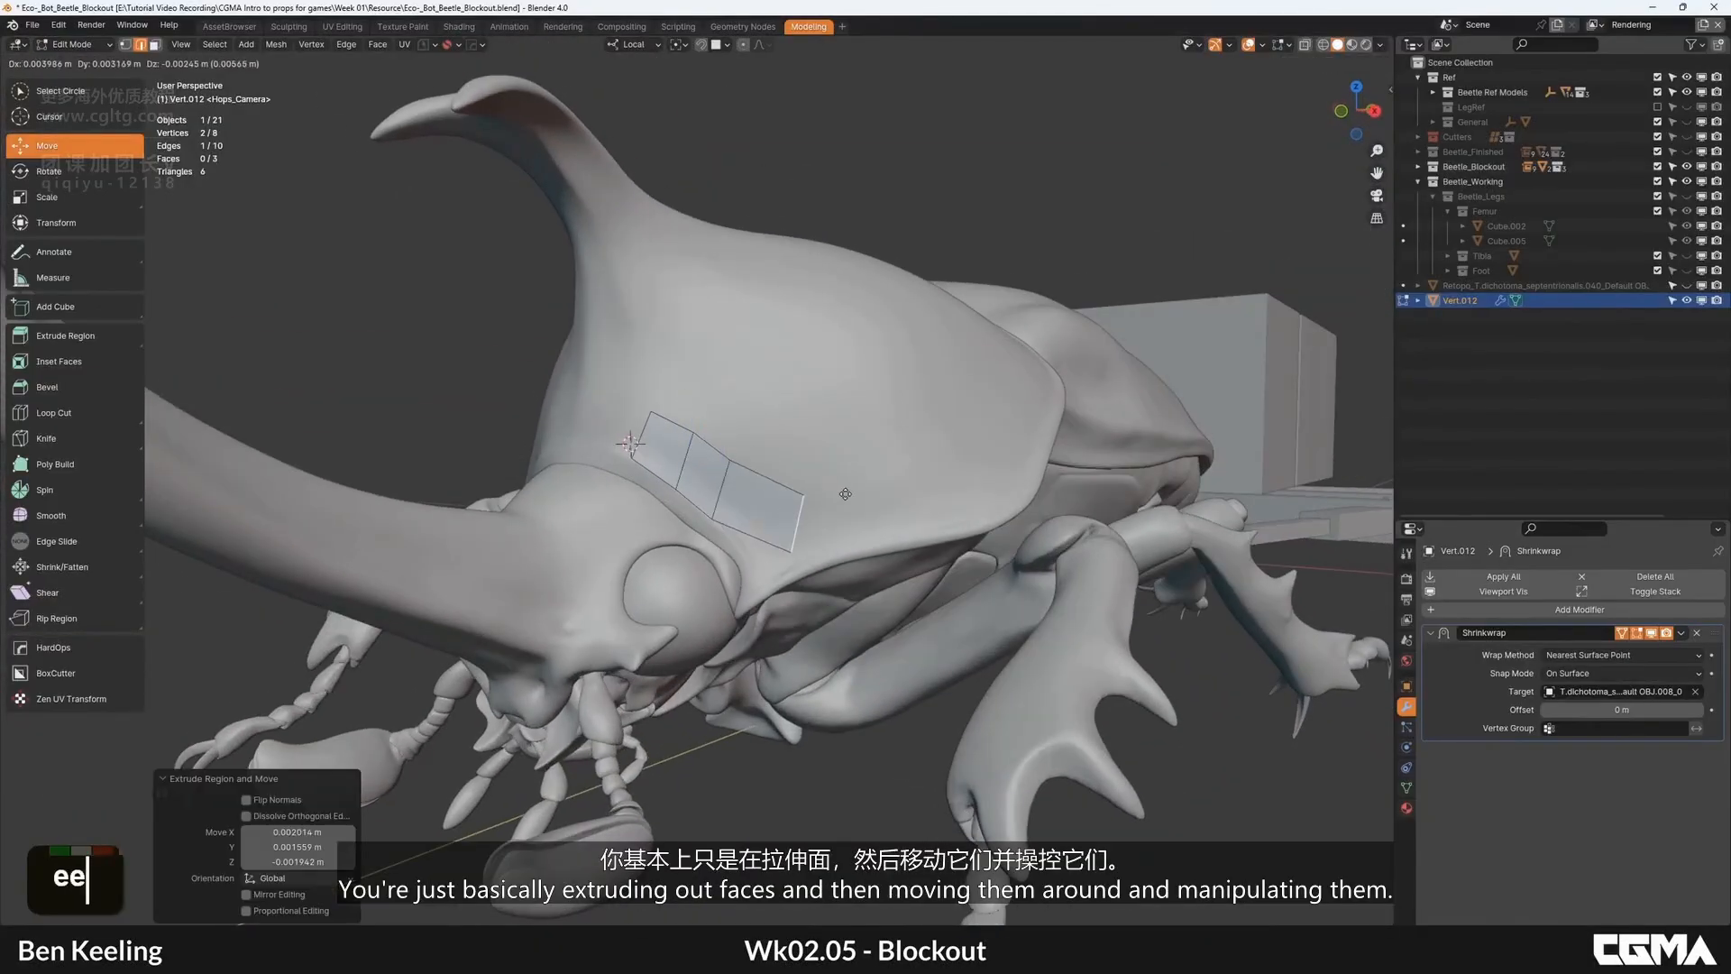
# Step: Move the upper end vertex of the third face to follow the thorax shell's curve, snapping it to the surface
pyautogui.press('1')
pyautogui.click(770, 492)
pyautogui.press('g')
pyautogui.click(792, 472)
pyautogui.keyDown('alt'); pyautogui.moveTo(854, 458); pyautogui.dragTo(796, 487, button='middle'); pyautogui.keyUp('alt')
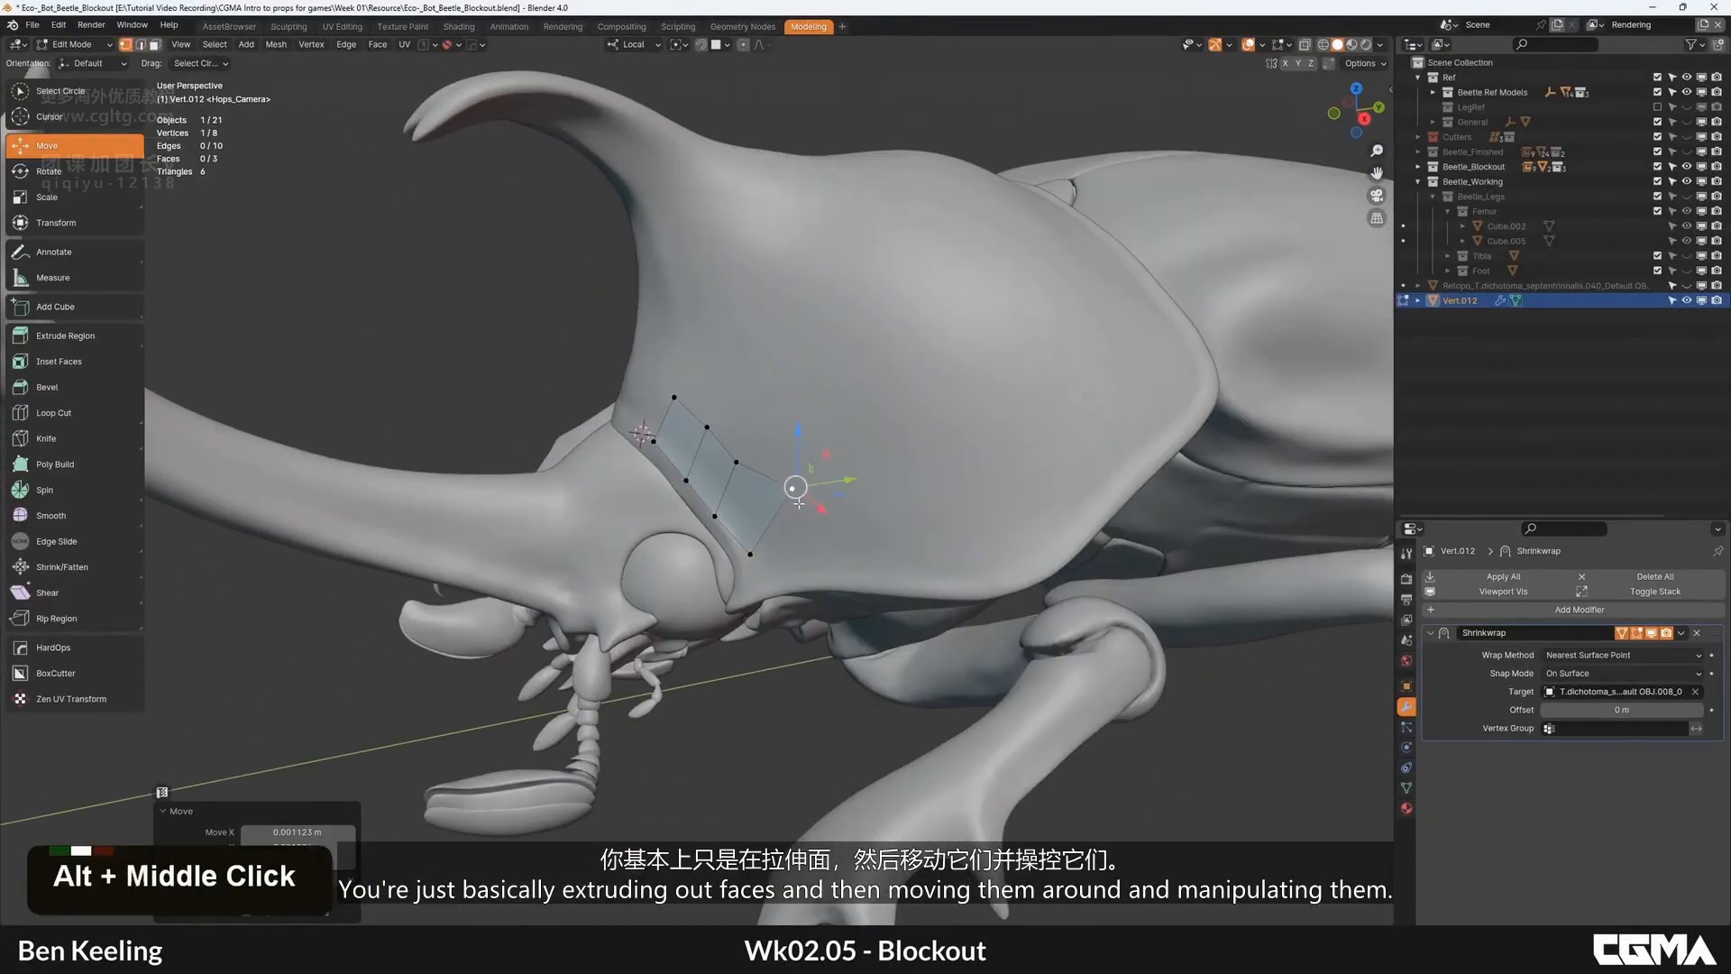
pyautogui.press('g')
pyautogui.keyDown('ctrl'); pyautogui.click(778, 487); pyautogui.keyUp('ctrl')
# Step: Extrude the strip's end edge into a fourth face along the shell's lower rim and adjust its upper vertex
pyautogui.keyDown('alt'); pyautogui.moveTo(869, 533); pyautogui.dragTo(889, 501, button='middle'); pyautogui.keyUp('alt')
pyautogui.press('2')
pyautogui.click(782, 505)
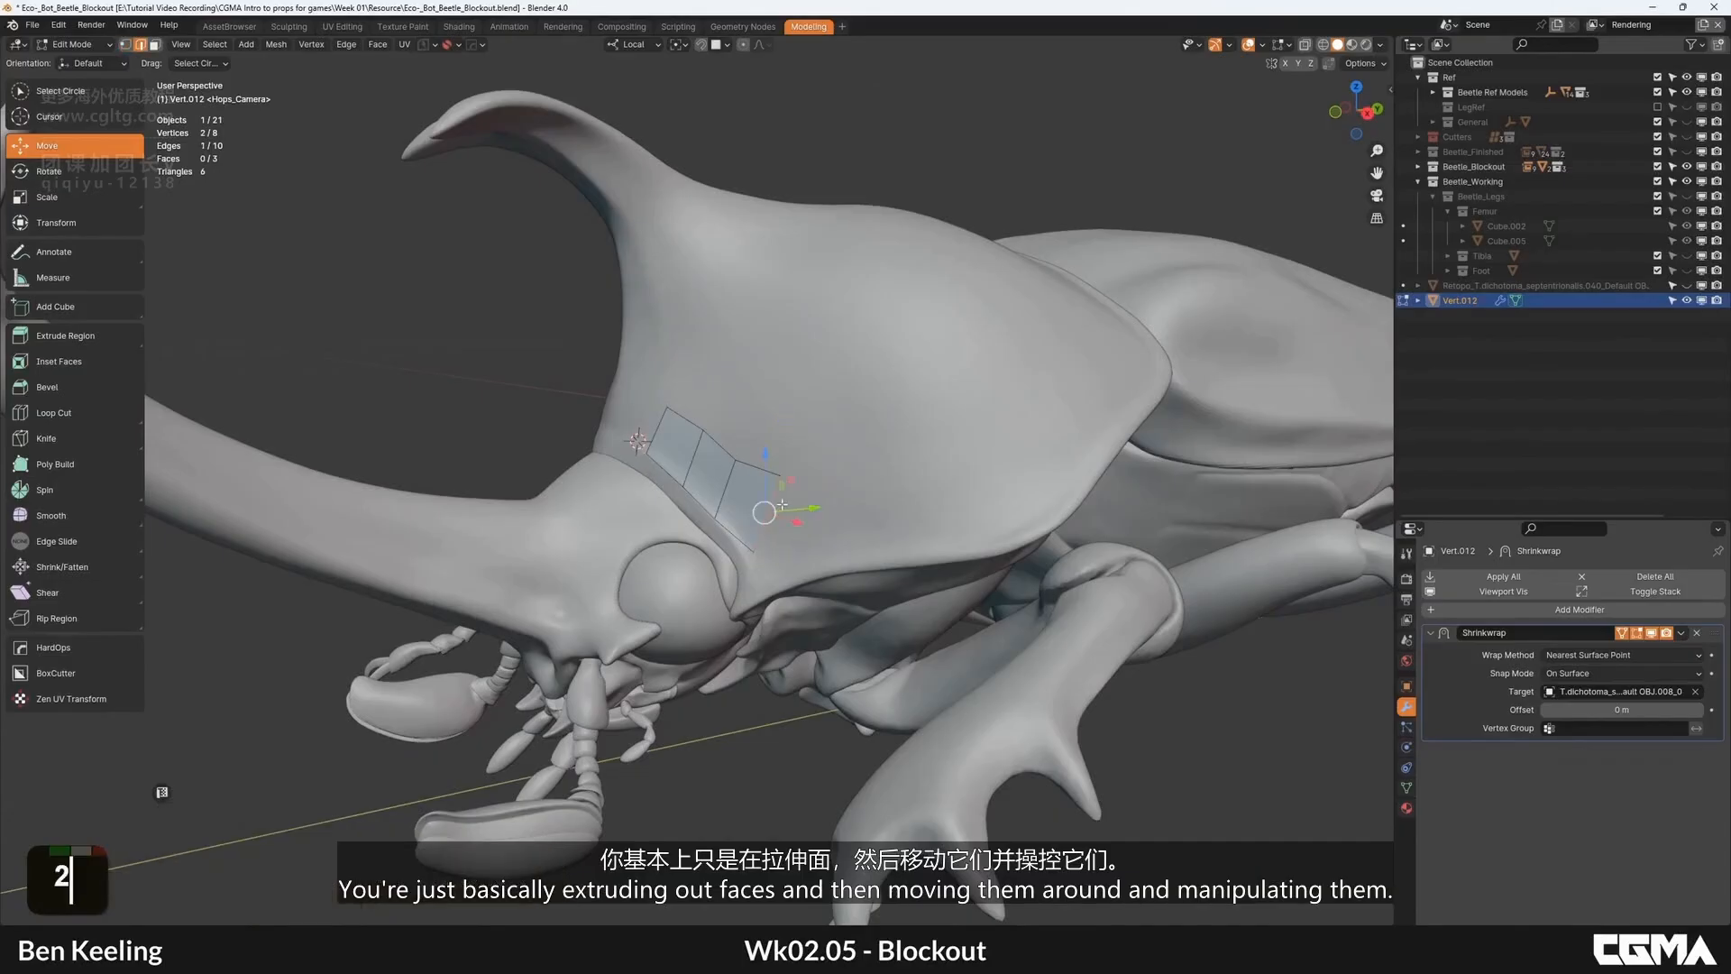
pyautogui.click(866, 504)
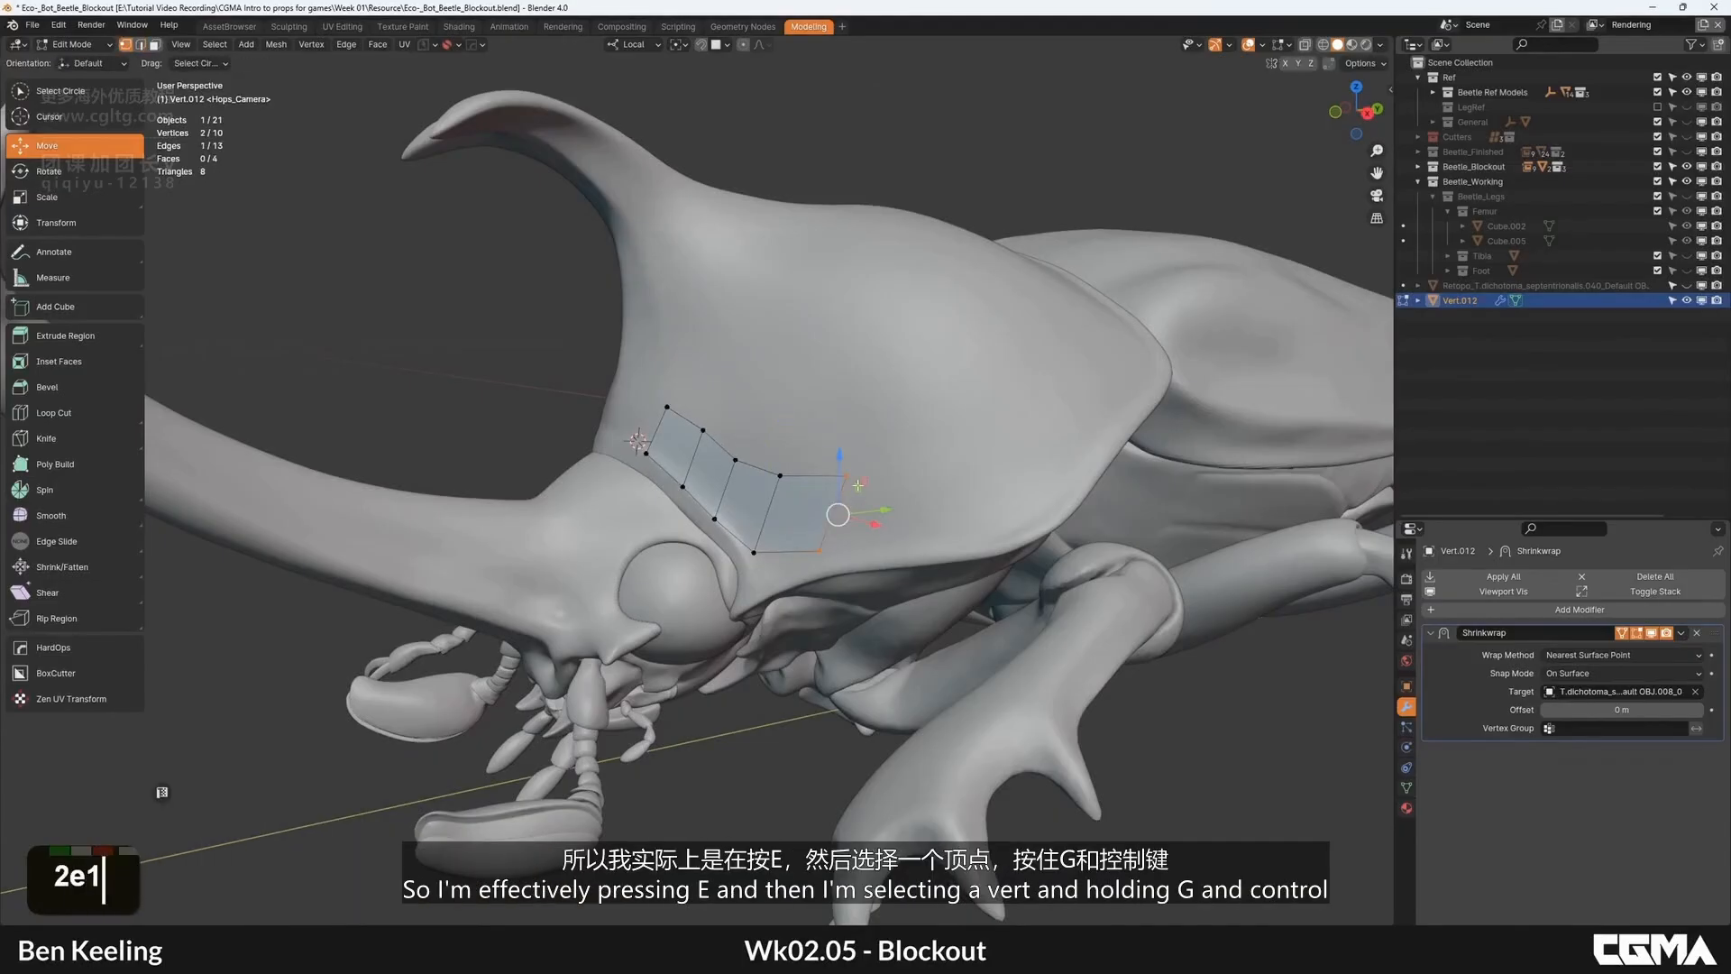
pyautogui.moveTo(887, 479); pyautogui.dragTo(806, 531, button='middle')
pyautogui.press('g')
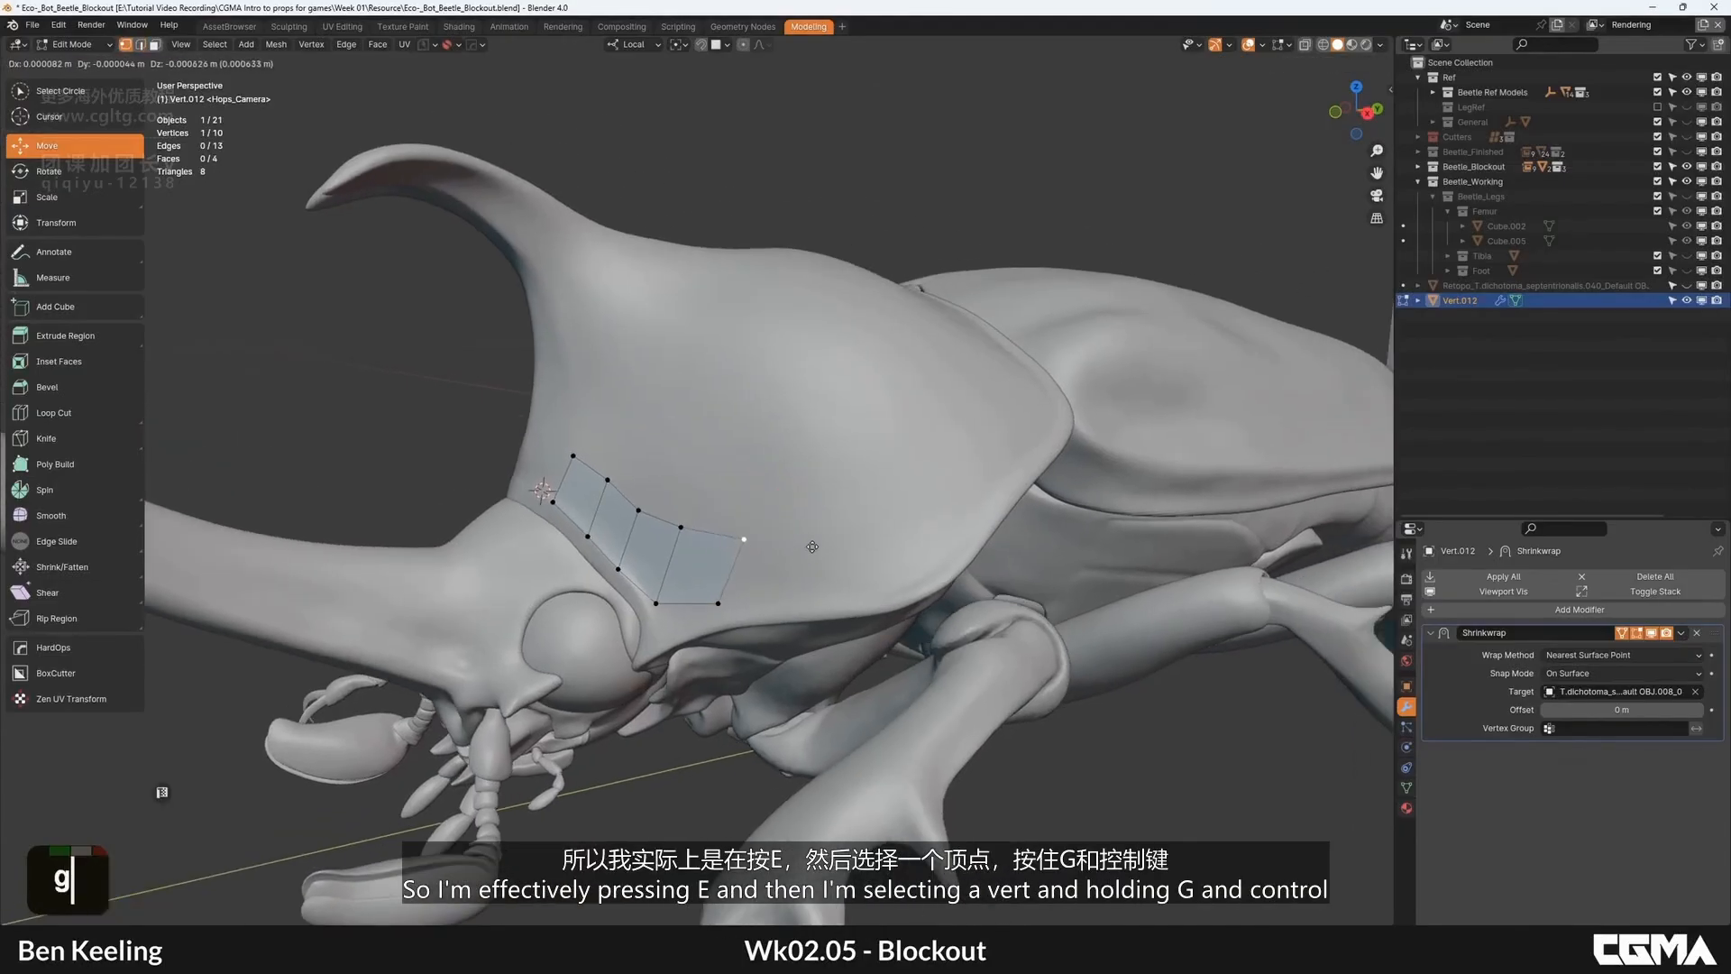
# Step: Extrude the end edge into a fifth face and snap its corner vertex to the thorax shell
pyautogui.press('e')
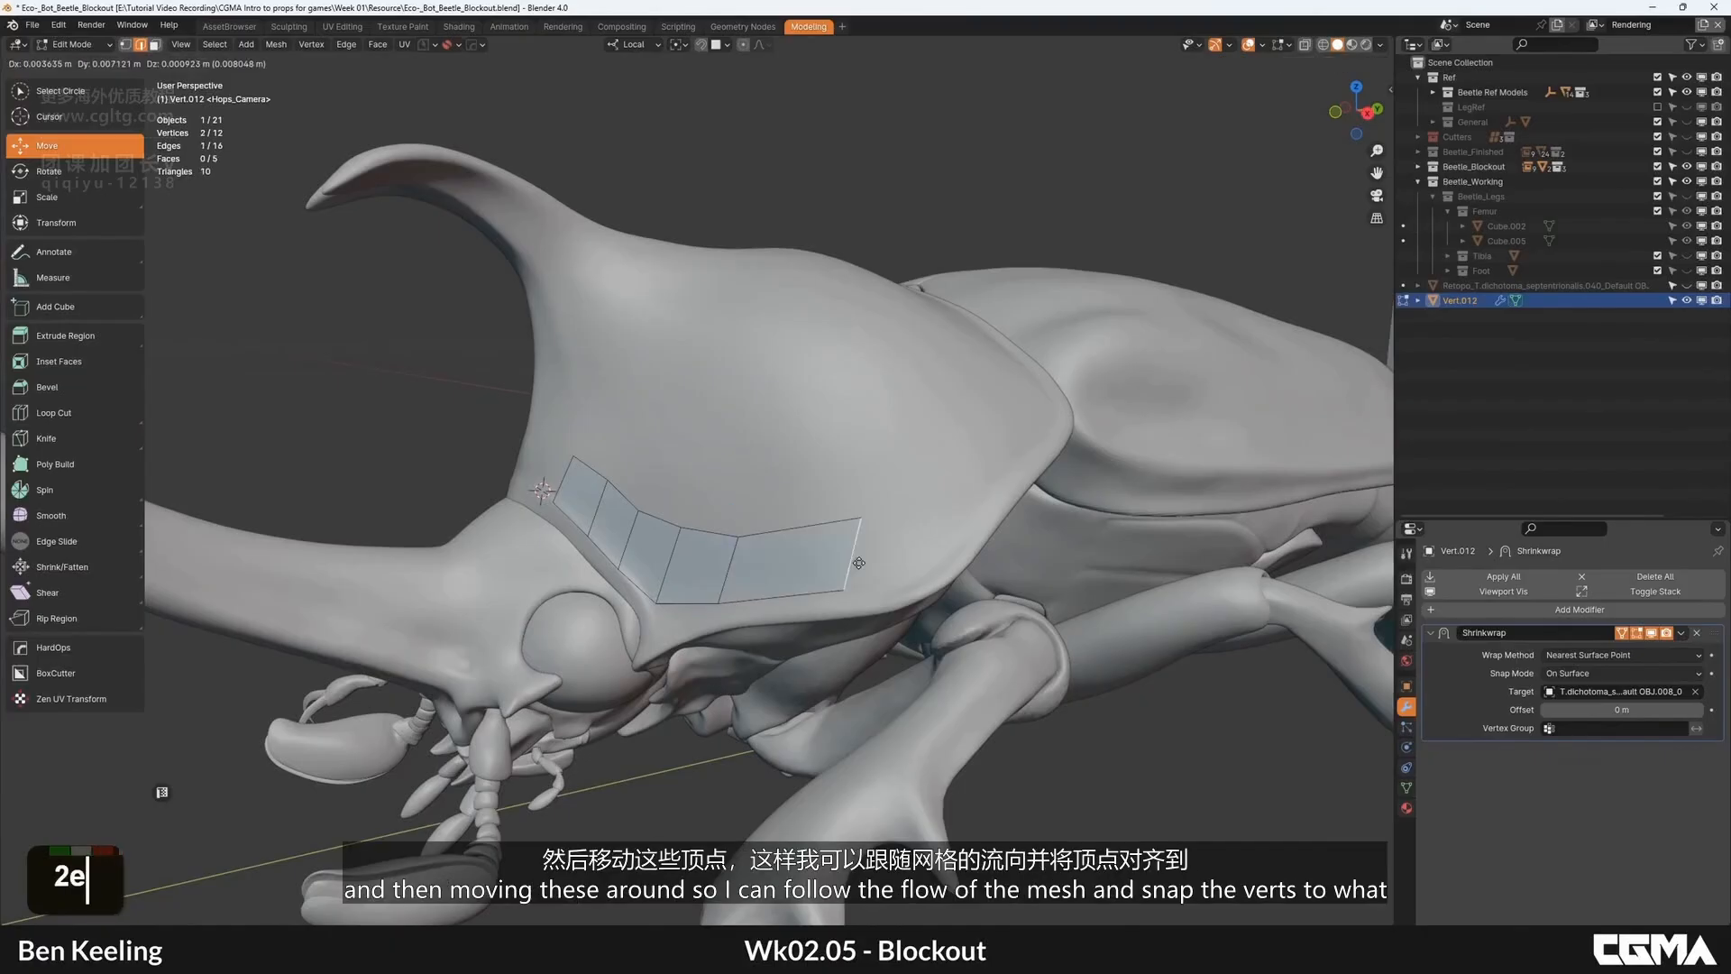
pyautogui.click(789, 541)
pyautogui.keyDown('alt'); pyautogui.moveTo(789, 542); pyautogui.dragTo(699, 501, button='middle'); pyautogui.keyUp('alt')
pyautogui.scroll(2, 800, 542)
pyautogui.press('g')
pyautogui.keyDown('ctrl'); pyautogui.click(830, 626); pyautogui.keyUp('ctrl')
# Step: Examine the strip of faces isolated and against the reference beetle's dense mesh, with the wireframe overlay on and off
pyautogui.scroll(-3, 830, 532)
pyautogui.press('Tab')
pyautogui.scroll(-2, 766, 554)
pyautogui.press('/')
pyautogui.press('F4')
pyautogui.scroll(-2, 715, 583)
pyautogui.keyDown('alt'); pyautogui.scroll(1, 520, 435); pyautogui.keyUp('alt')
pyautogui.press('/')
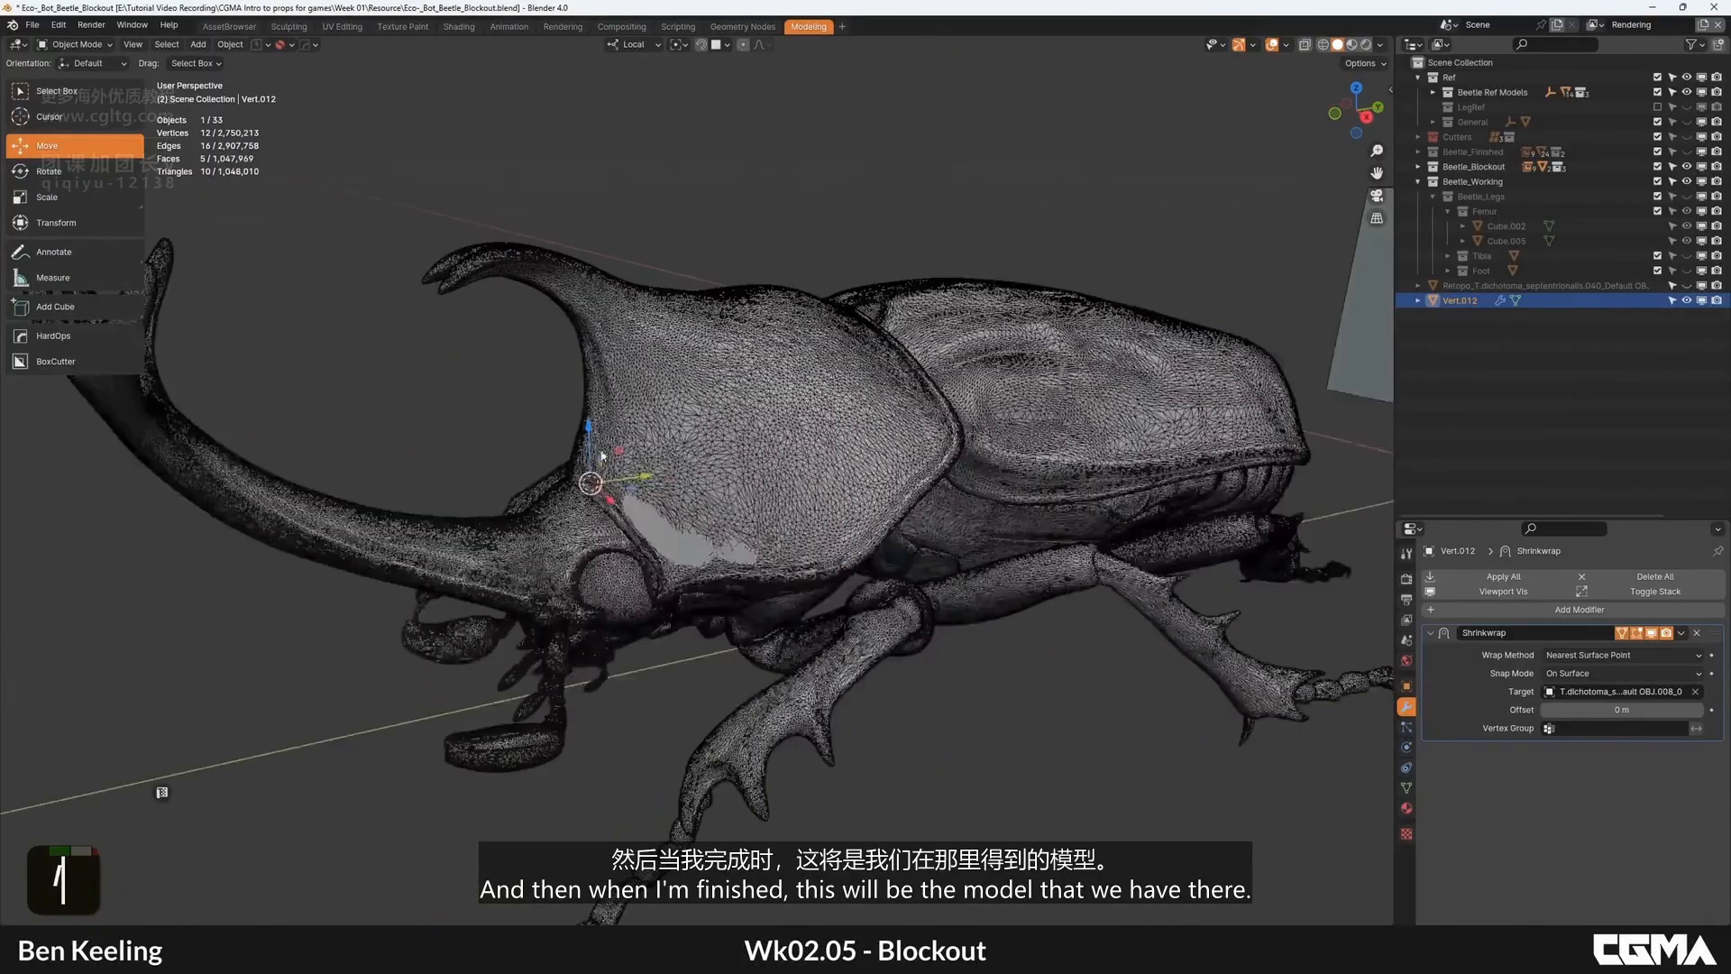
pyautogui.keyDown('alt'); pyautogui.moveTo(592, 460); pyautogui.dragTo(712, 512, button='middle'); pyautogui.keyUp('alt')
pyautogui.press('Tab')
pyautogui.scroll(2, 631, 478)
pyautogui.press('Tab')
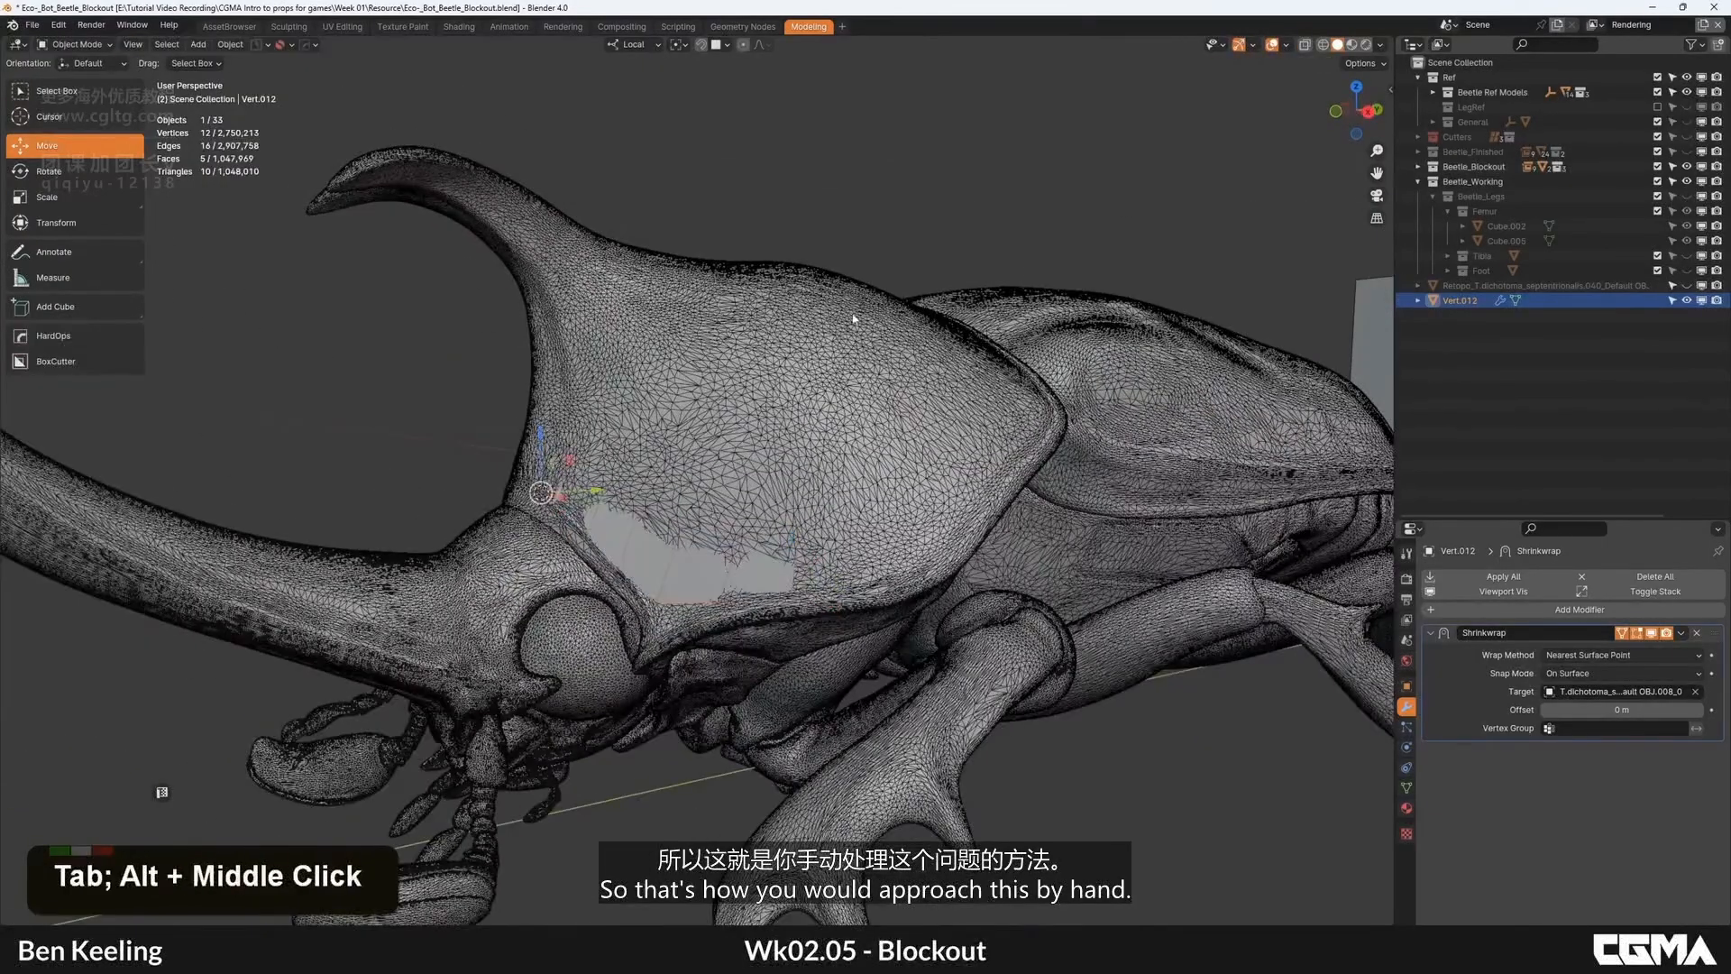
pyautogui.scroll(-3, 853, 319)
pyautogui.press('F4')
pyautogui.keyDown('alt'); pyautogui.moveTo(854, 318); pyautogui.dragTo(756, 460, button='middle'); pyautogui.keyUp('alt')
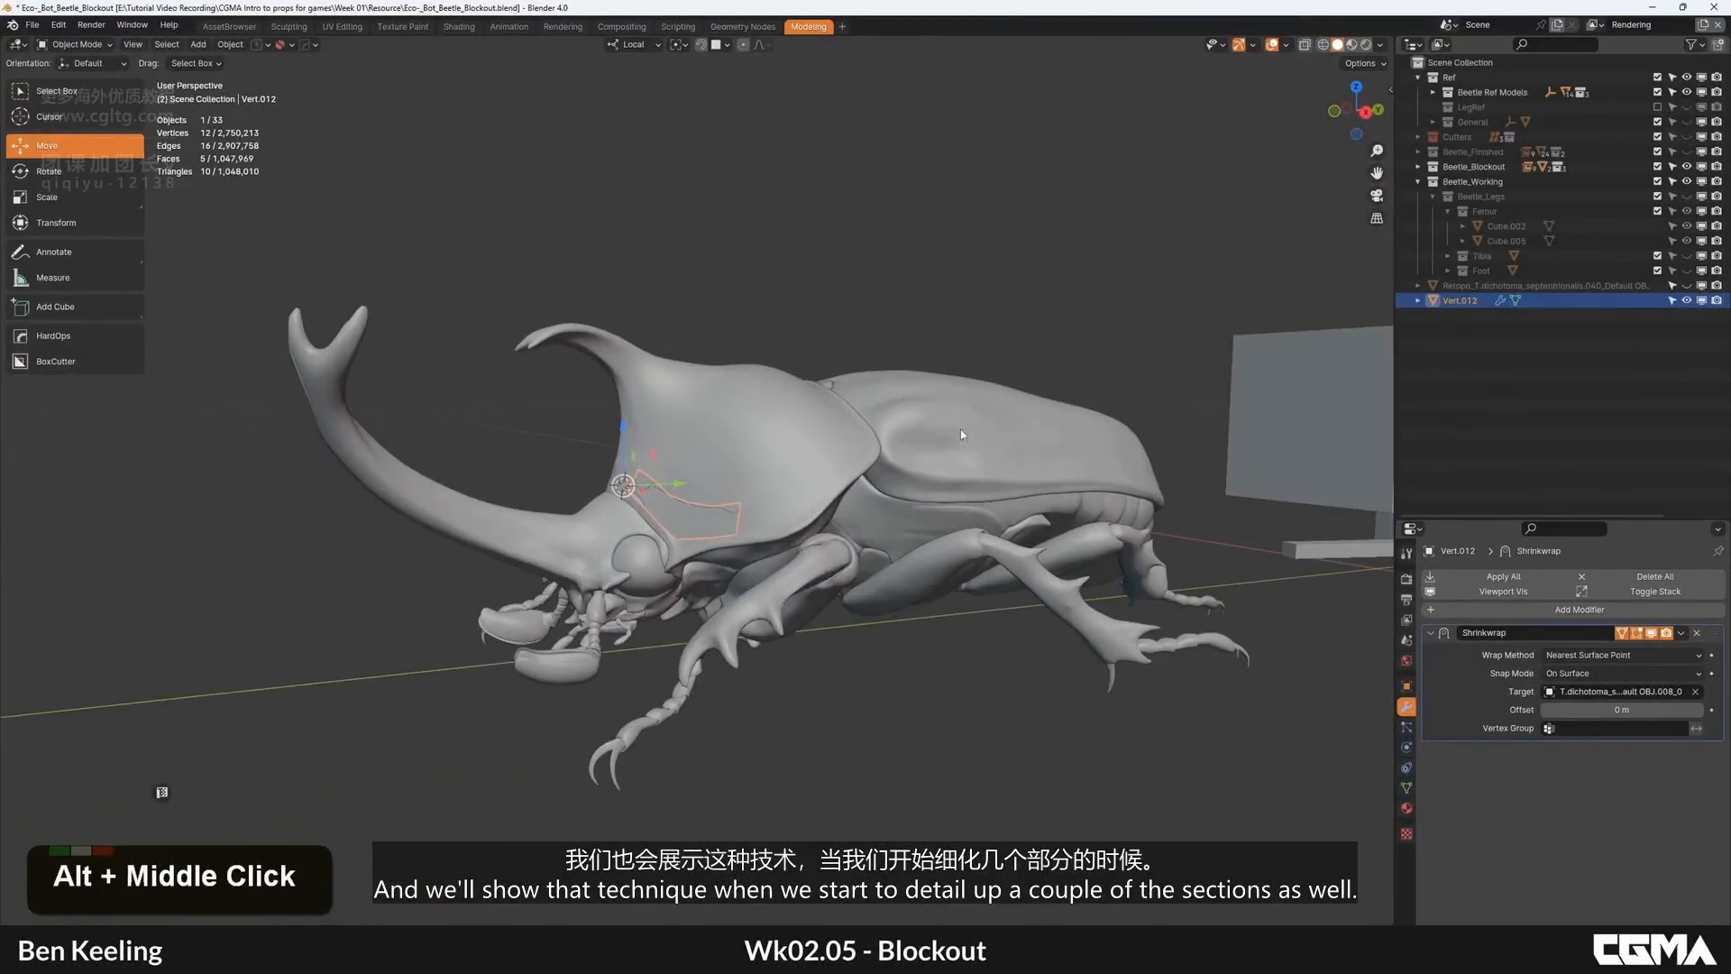
pyautogui.keyDown('alt'); pyautogui.moveTo(960, 430); pyautogui.dragTo(940, 483, button='middle'); pyautogui.keyUp('alt')
# Step: Duplicate the reference thorax shell and place the copy about 0.0636 m above the beetle along Z
pyautogui.click(766, 488)
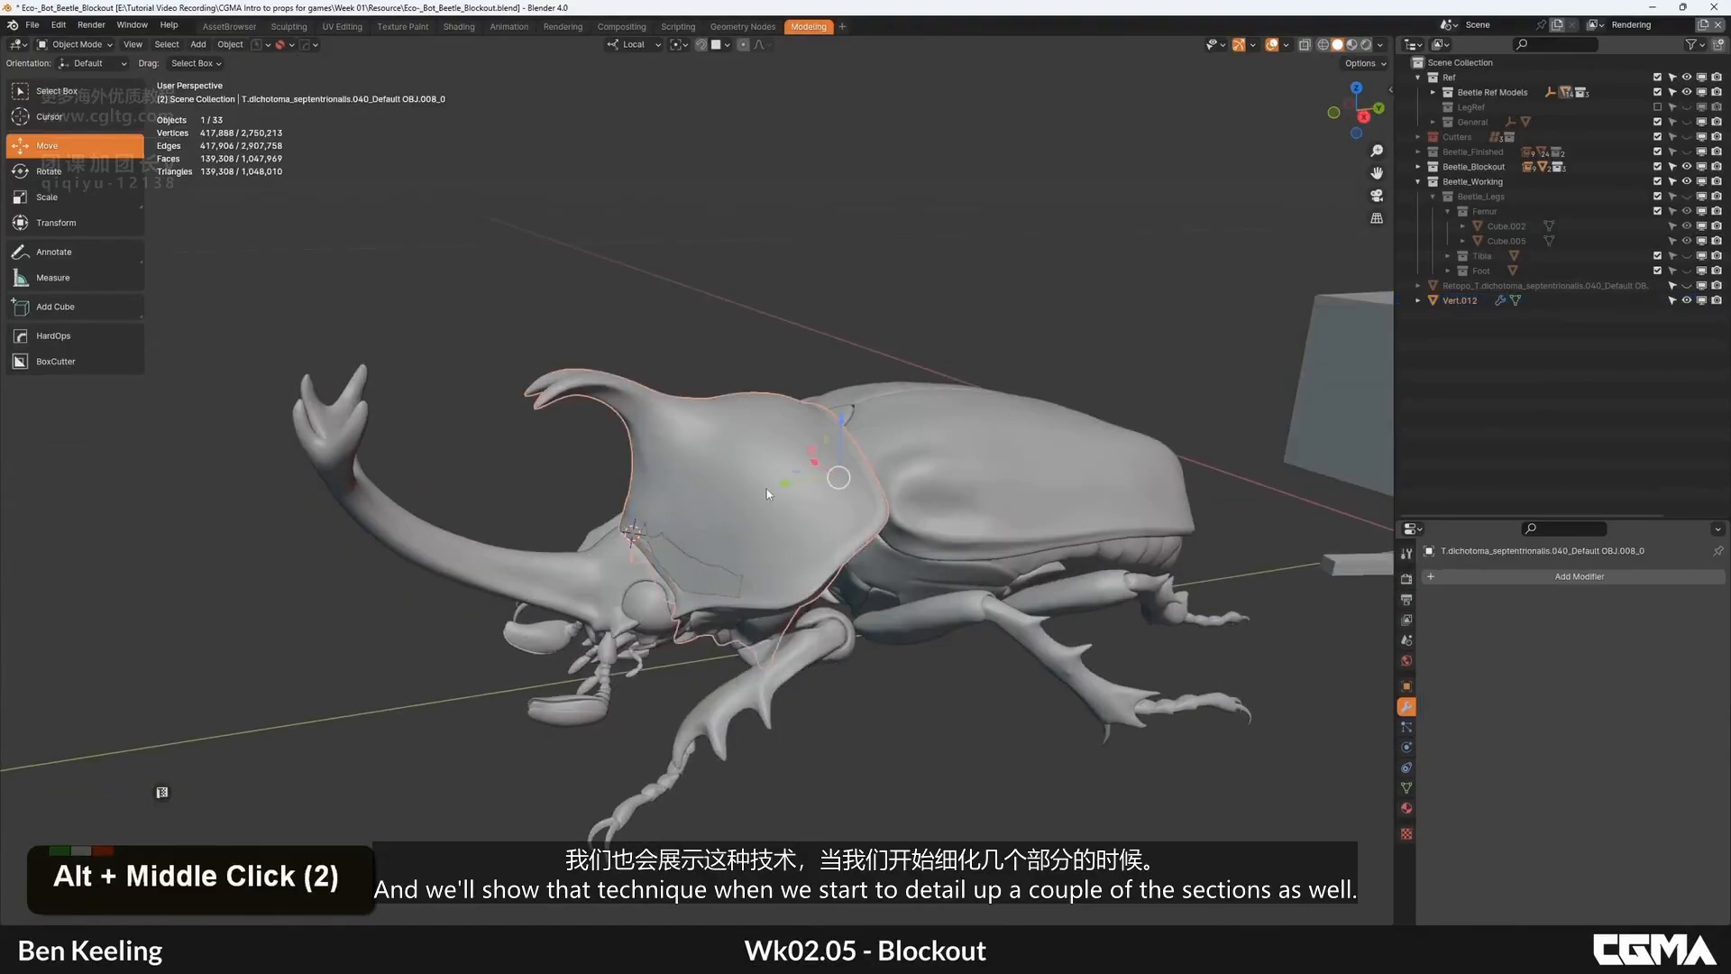
pyautogui.keyDown('alt'); pyautogui.moveTo(767, 489); pyautogui.dragTo(775, 631, button='middle'); pyautogui.keyUp('alt')
pyautogui.hotkey('shift', 'd')
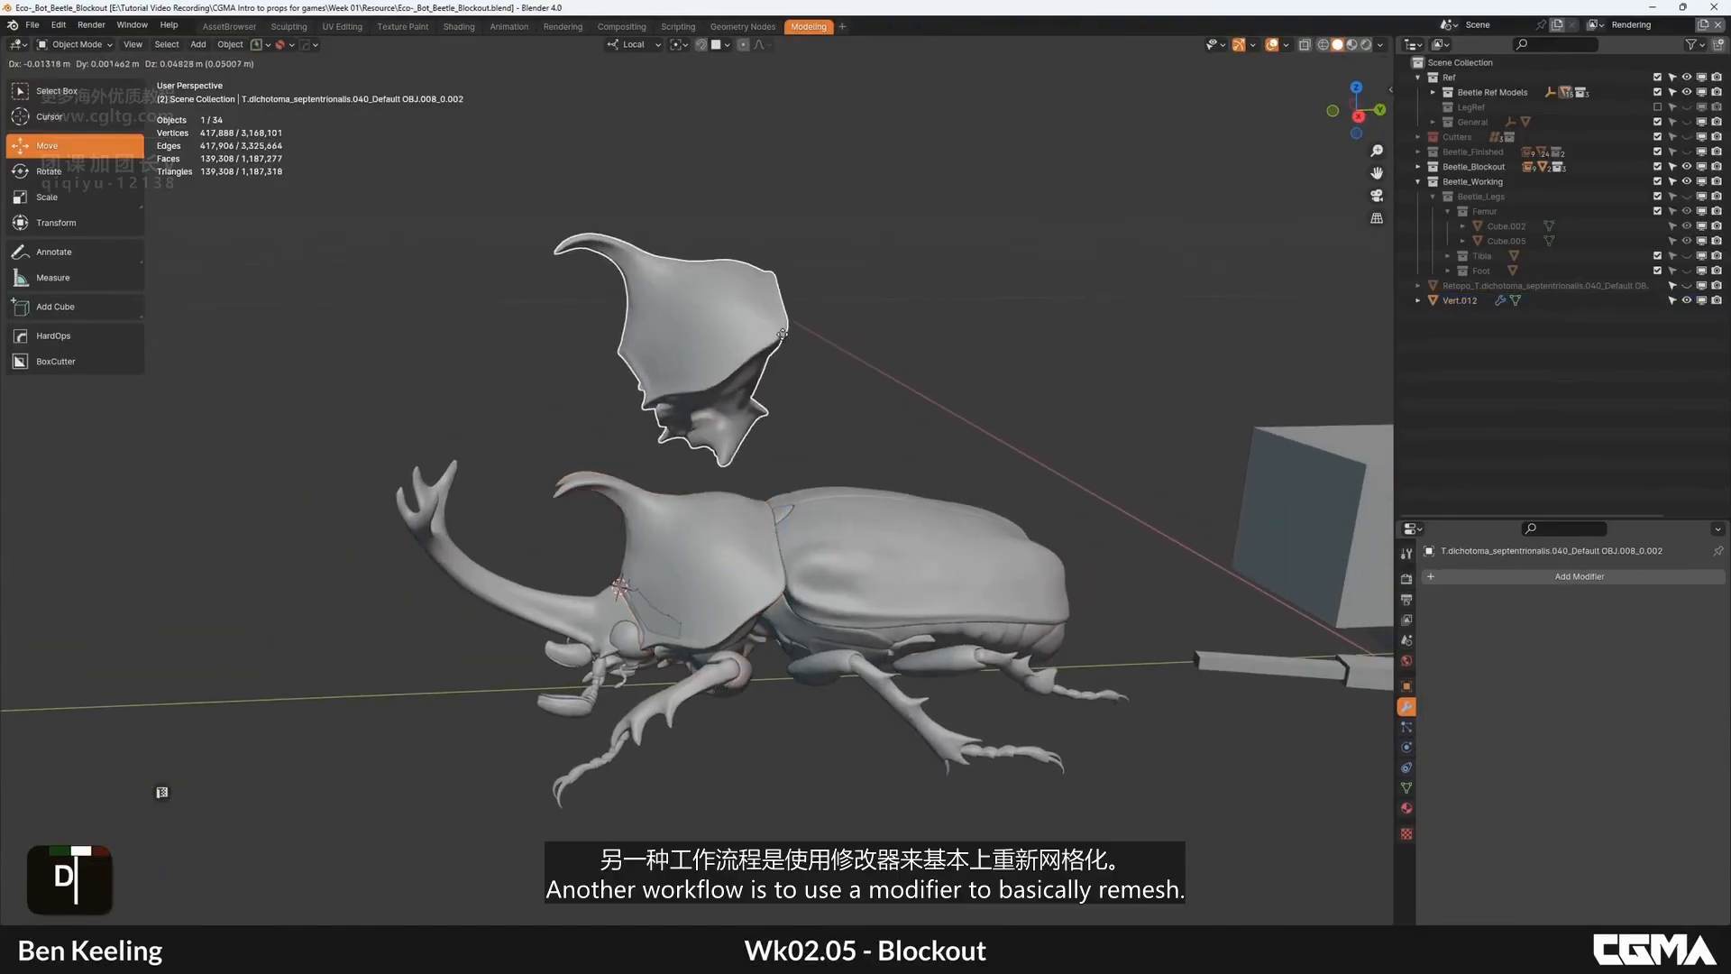
pyautogui.middleClick(779, 379)
pyautogui.click(783, 323)
# Step: Show the wireframe overlay and add a Remesh modifier to the duplicated thorax shell
pyautogui.keyDown('alt'); pyautogui.moveTo(782, 322); pyautogui.dragTo(767, 399, button='middle'); pyautogui.keyUp('alt')
pyautogui.scroll(2, 667, 334)
pyautogui.press('F4')
pyautogui.keyDown('alt'); pyautogui.moveTo(673, 441); pyautogui.dragTo(713, 442, button='middle'); pyautogui.keyUp('alt')
pyautogui.click(1479, 575)
pyautogui.write('reme')
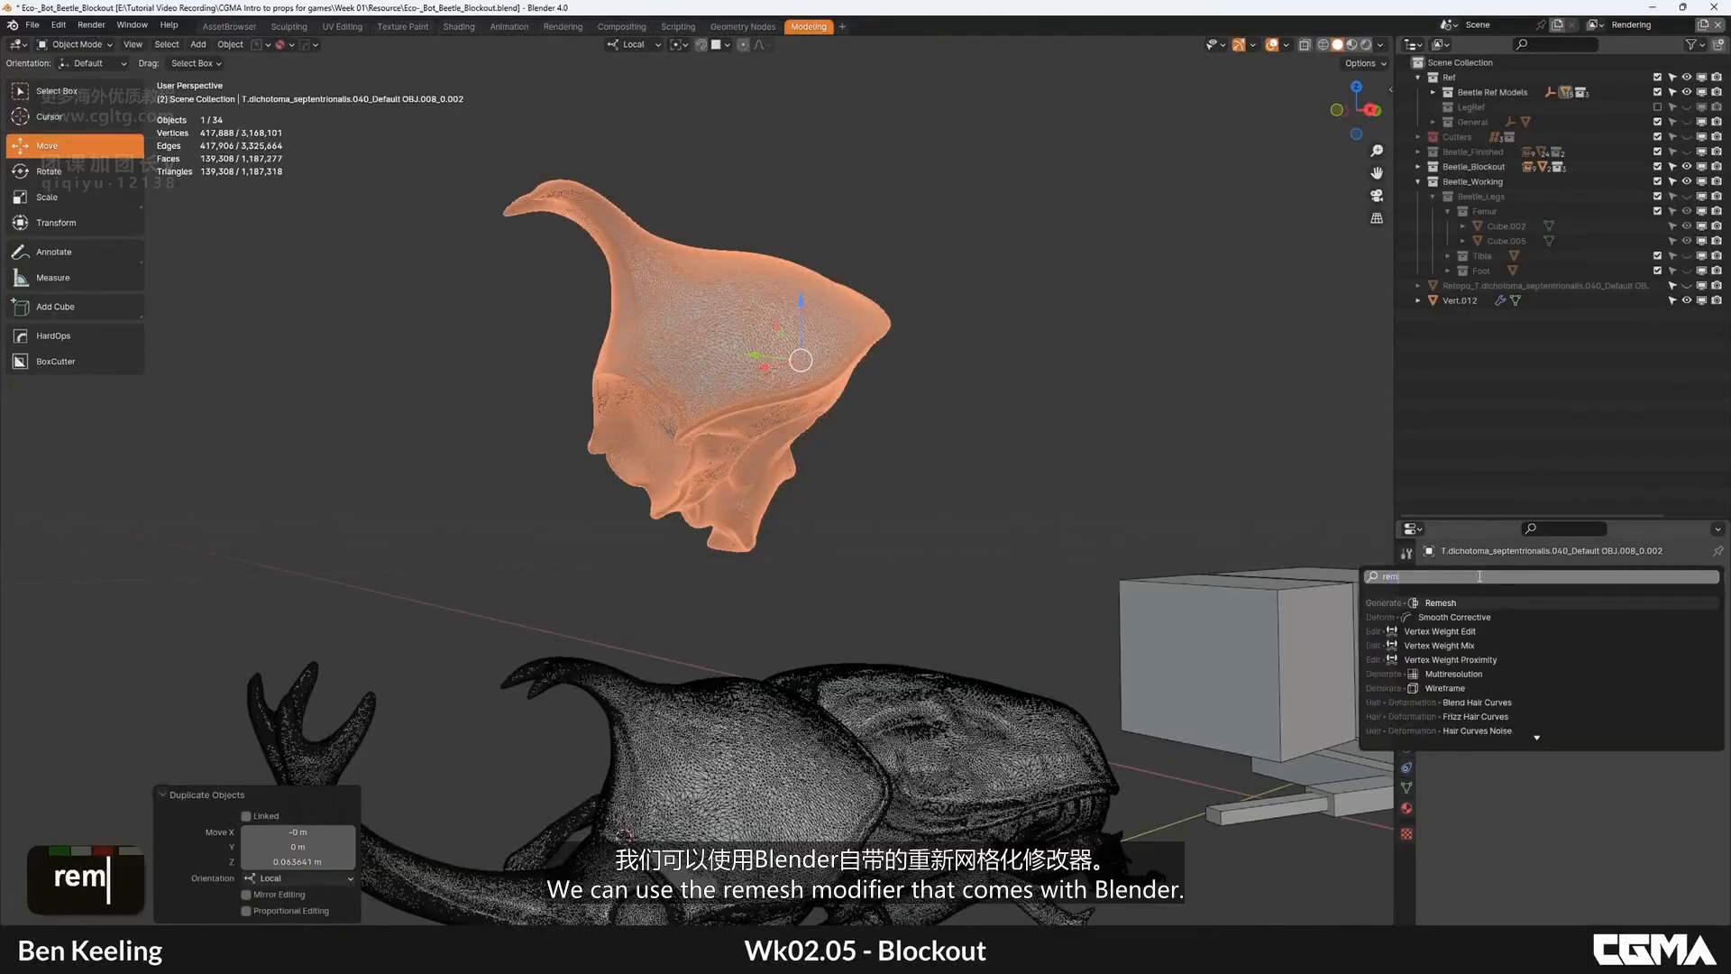
pyautogui.press('Return')
pyautogui.keyDown('alt'); pyautogui.moveTo(884, 370); pyautogui.dragTo(912, 353, button='middle'); pyautogui.keyUp('alt')
pyautogui.scroll(2, 913, 353)
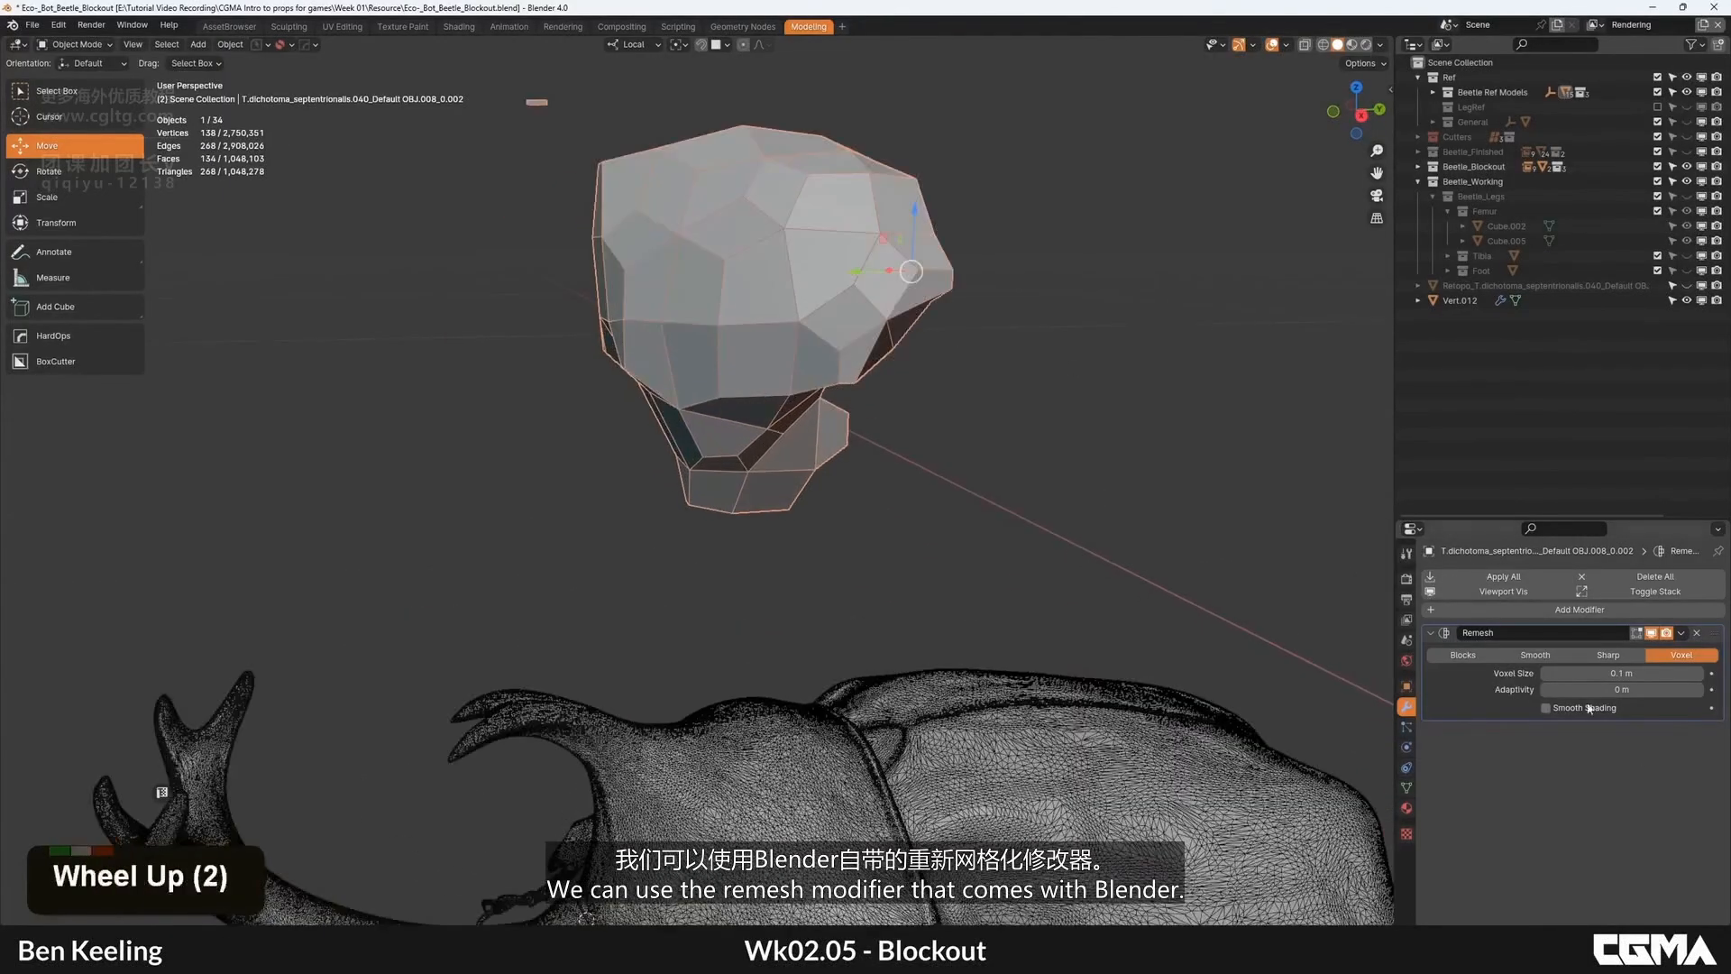
# Step: Compare the Remesh modifier's Sharp, Smooth and Blocks modes on the duplicated shell, and settle on Sharp
pyautogui.click(1613, 657)
pyautogui.click(1533, 655)
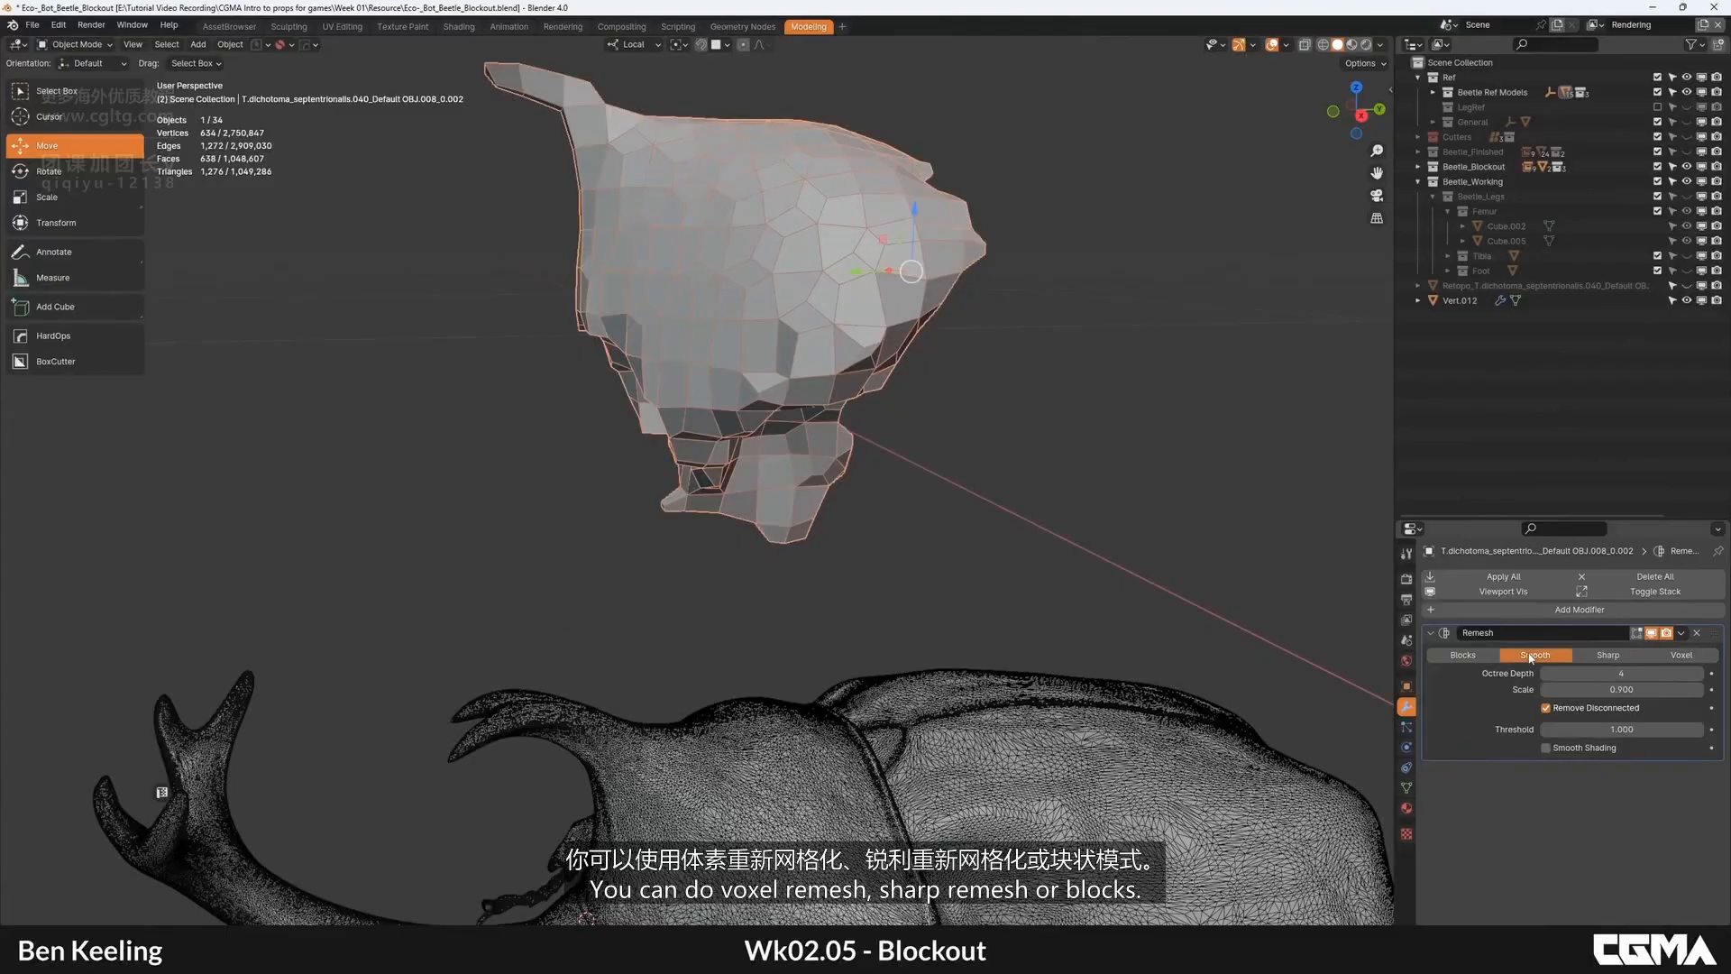
pyautogui.click(1459, 657)
pyautogui.keyDown('alt'); pyautogui.moveTo(865, 289); pyautogui.dragTo(880, 302, button='middle'); pyautogui.keyUp('alt')
pyautogui.click(1612, 656)
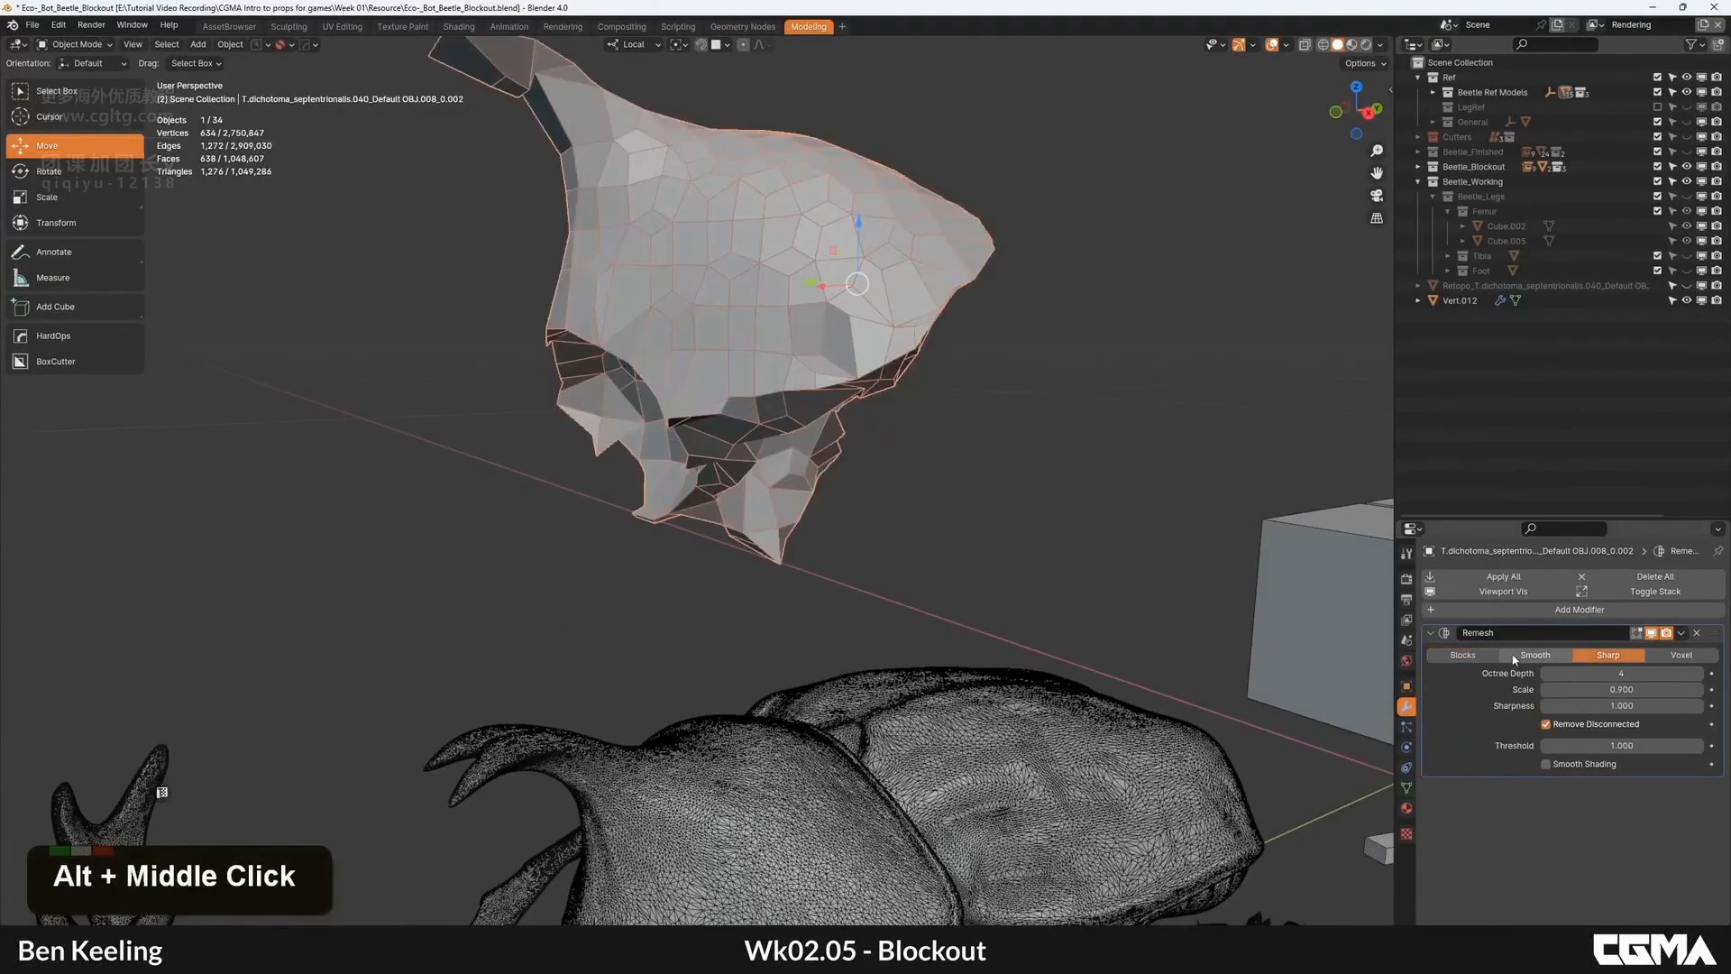
pyautogui.click(1515, 656)
pyautogui.click(1599, 657)
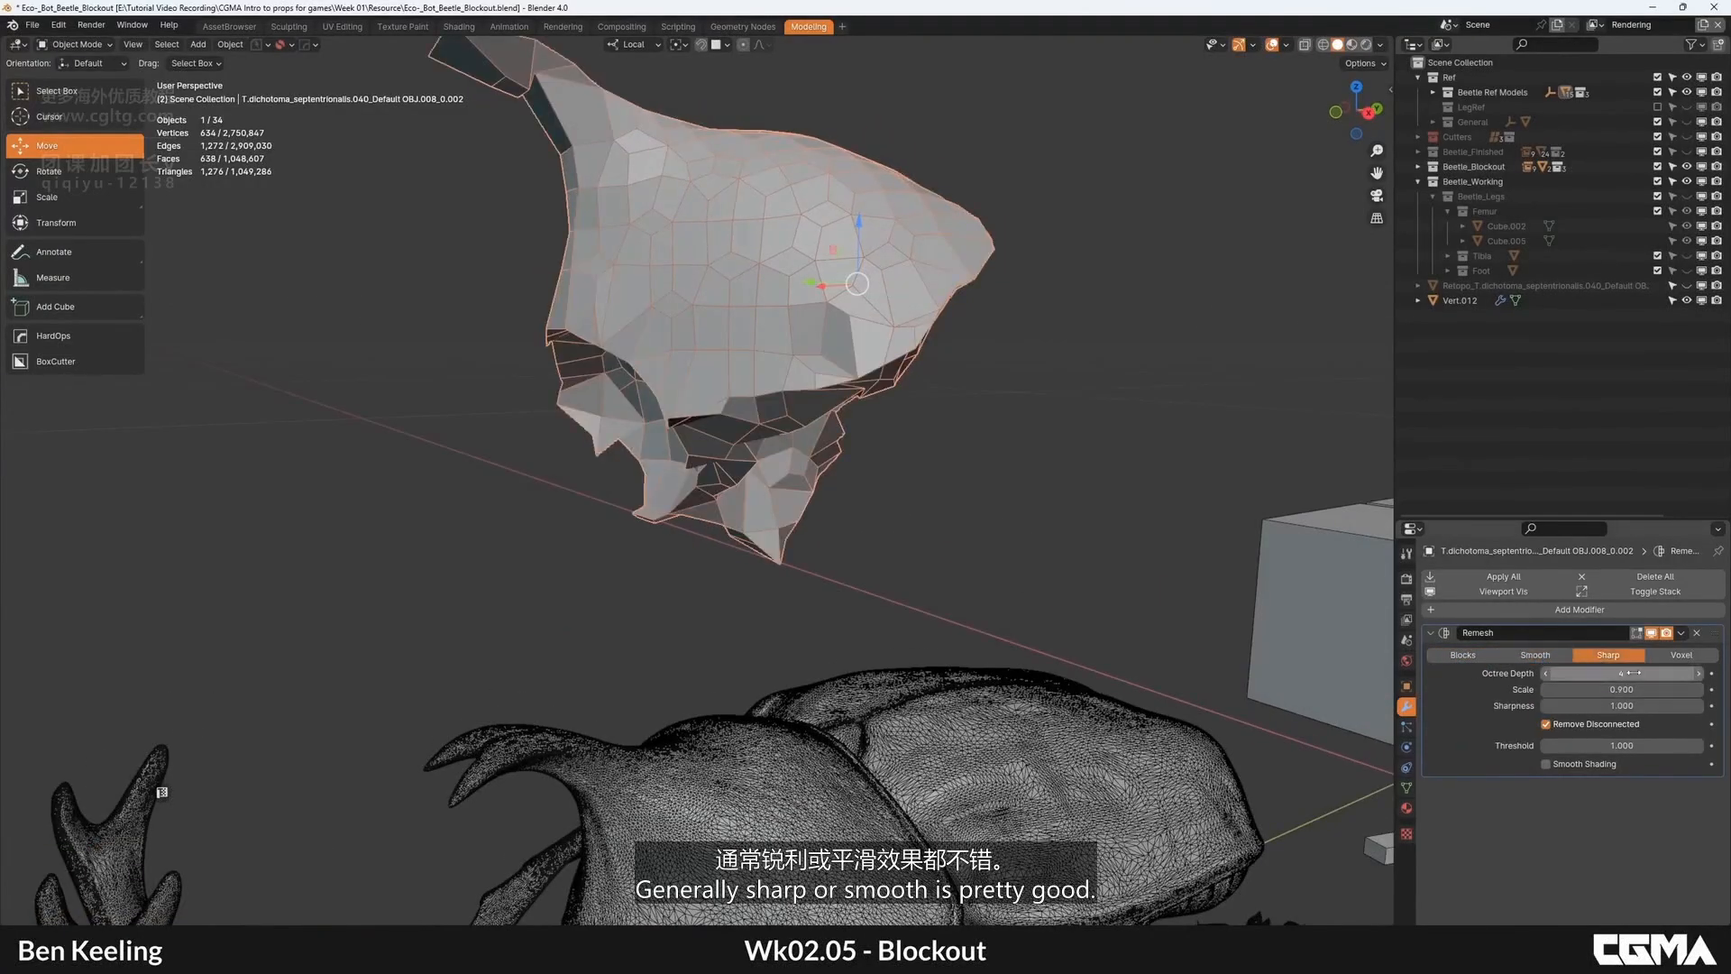
# Step: Set the Remesh modifier's Octree Depth to 5 and check the remeshed shell from both sides with the wireframe toggled
pyautogui.click(1634, 673)
pyautogui.write('5')
pyautogui.press('Return')
pyautogui.scroll(-2, 722, 406)
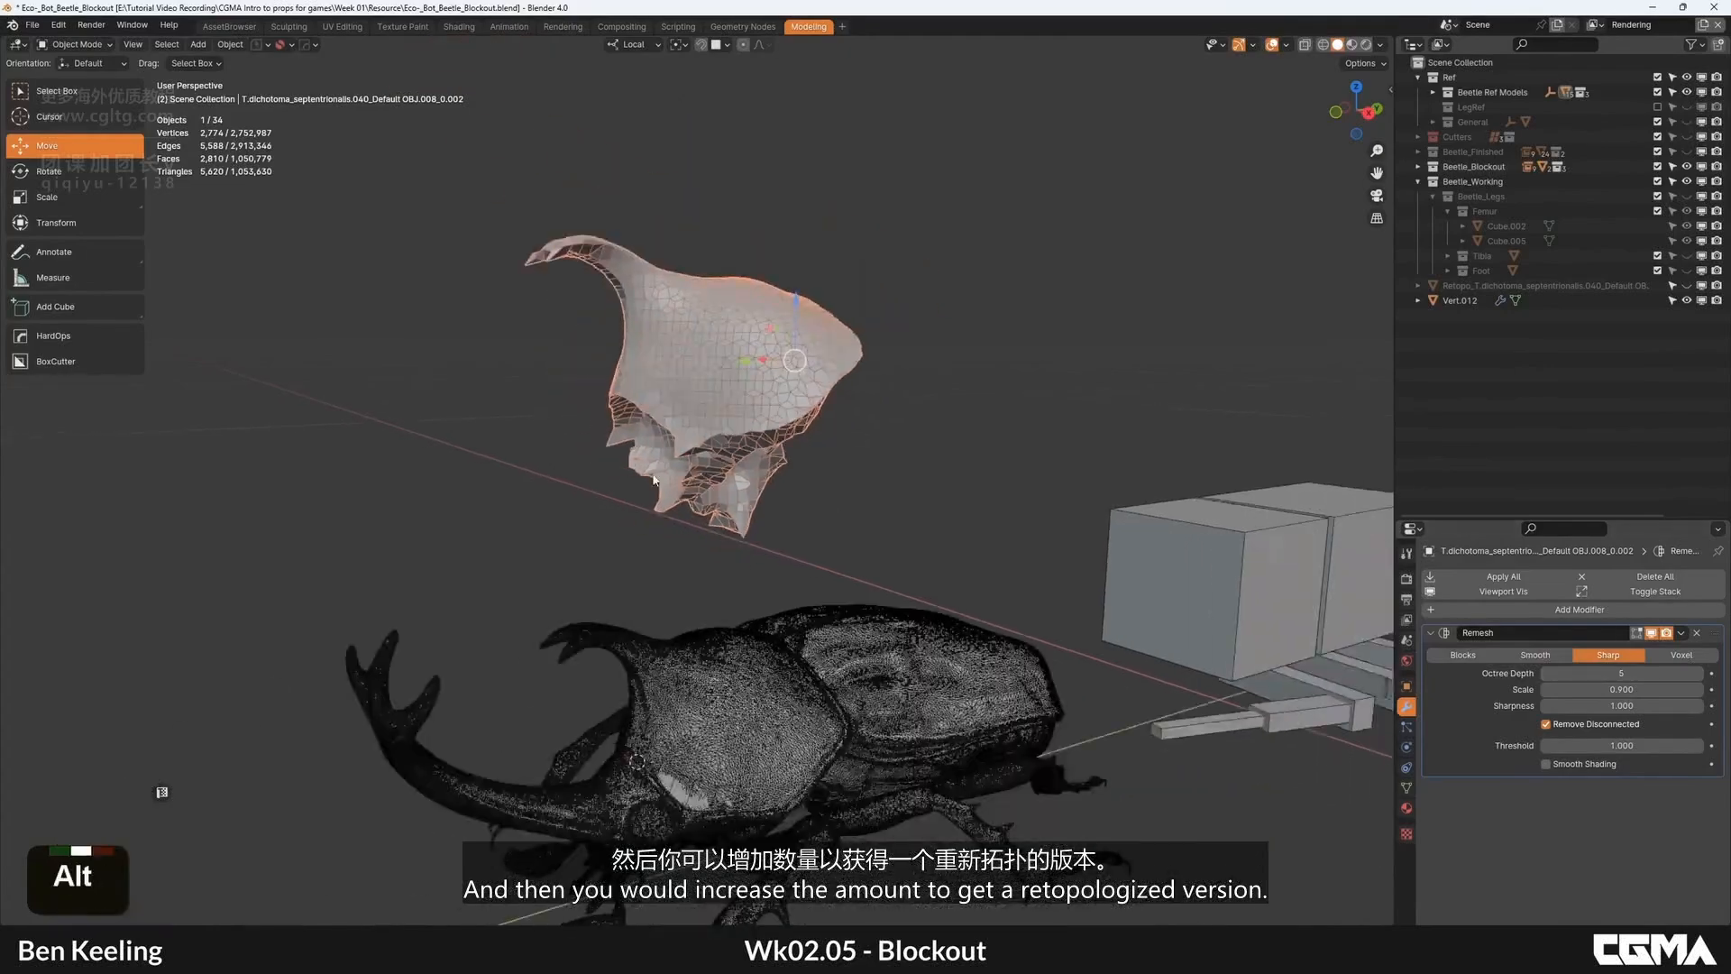
pyautogui.press('F4')
pyautogui.scroll(2, 714, 393)
pyautogui.keyDown('alt'); pyautogui.moveTo(578, 397); pyautogui.dragTo(681, 332, button='middle'); pyautogui.keyUp('alt')
pyautogui.scroll(-2, 715, 393)
pyautogui.press('F4')
pyautogui.scroll(1, 722, 426)
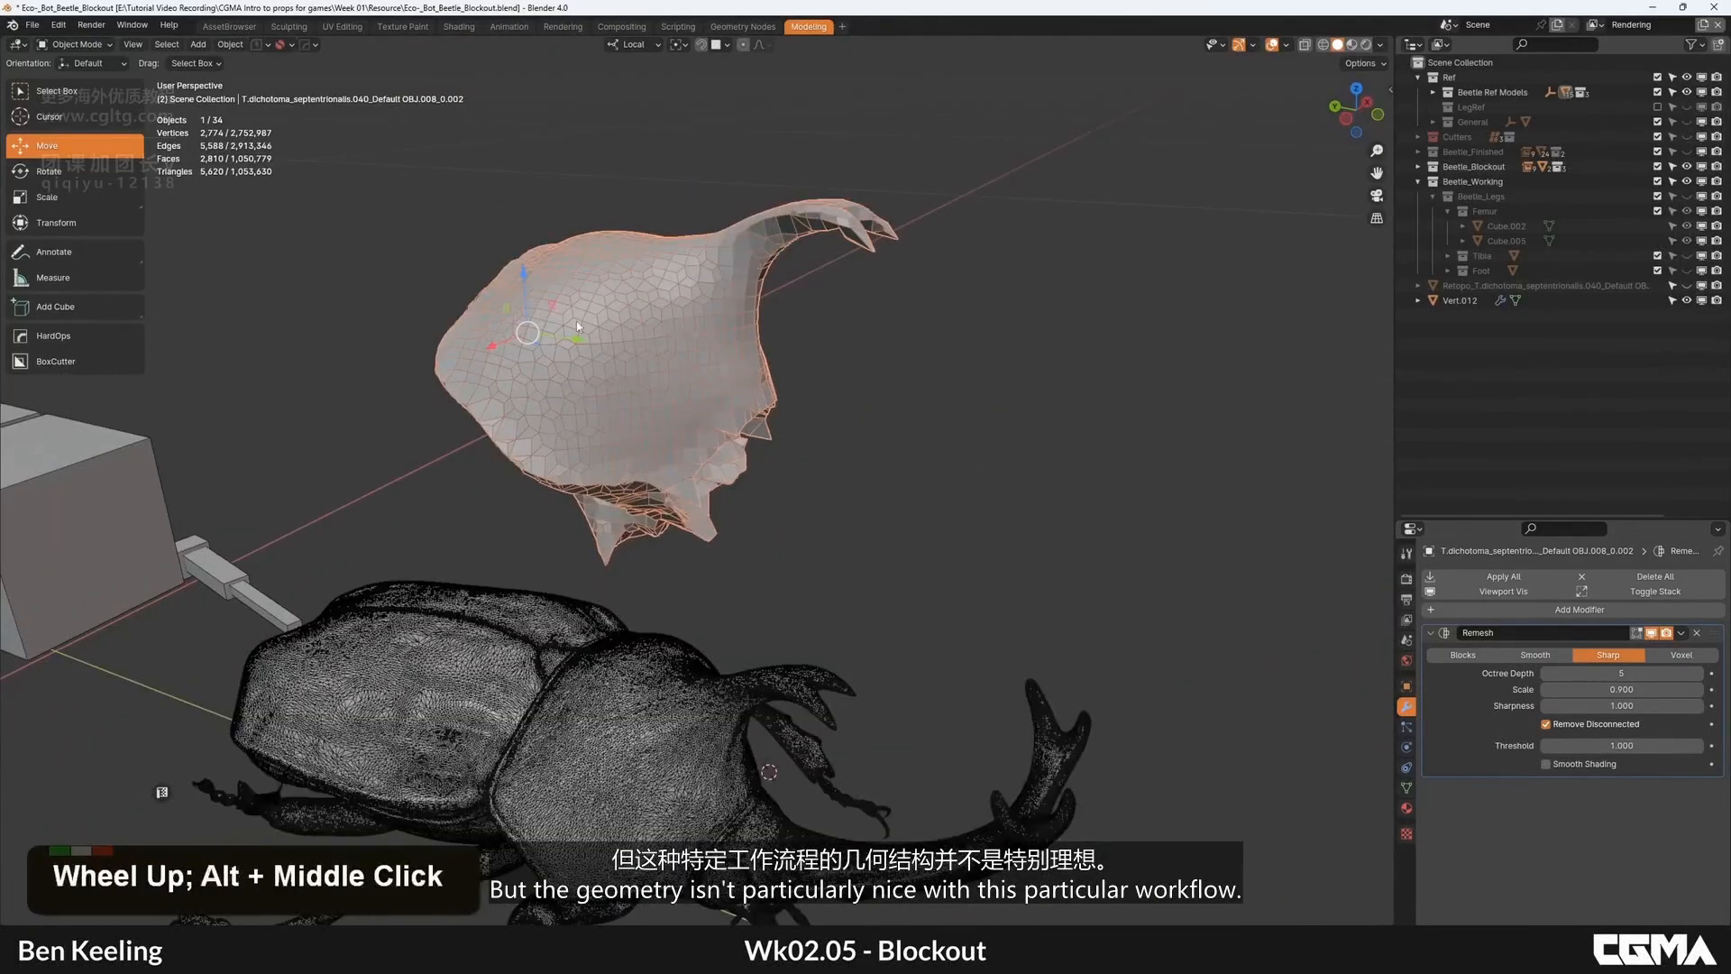
pyautogui.keyDown('alt'); pyautogui.moveTo(576, 321); pyautogui.dragTo(628, 399, button='middle'); pyautogui.keyUp('alt')
# Step: Give the remeshed shell auto smooth shading with the Remesh modifier's Smooth Shading on, and compare its wireframe with the original shell
pyautogui.rightClick(757, 378)
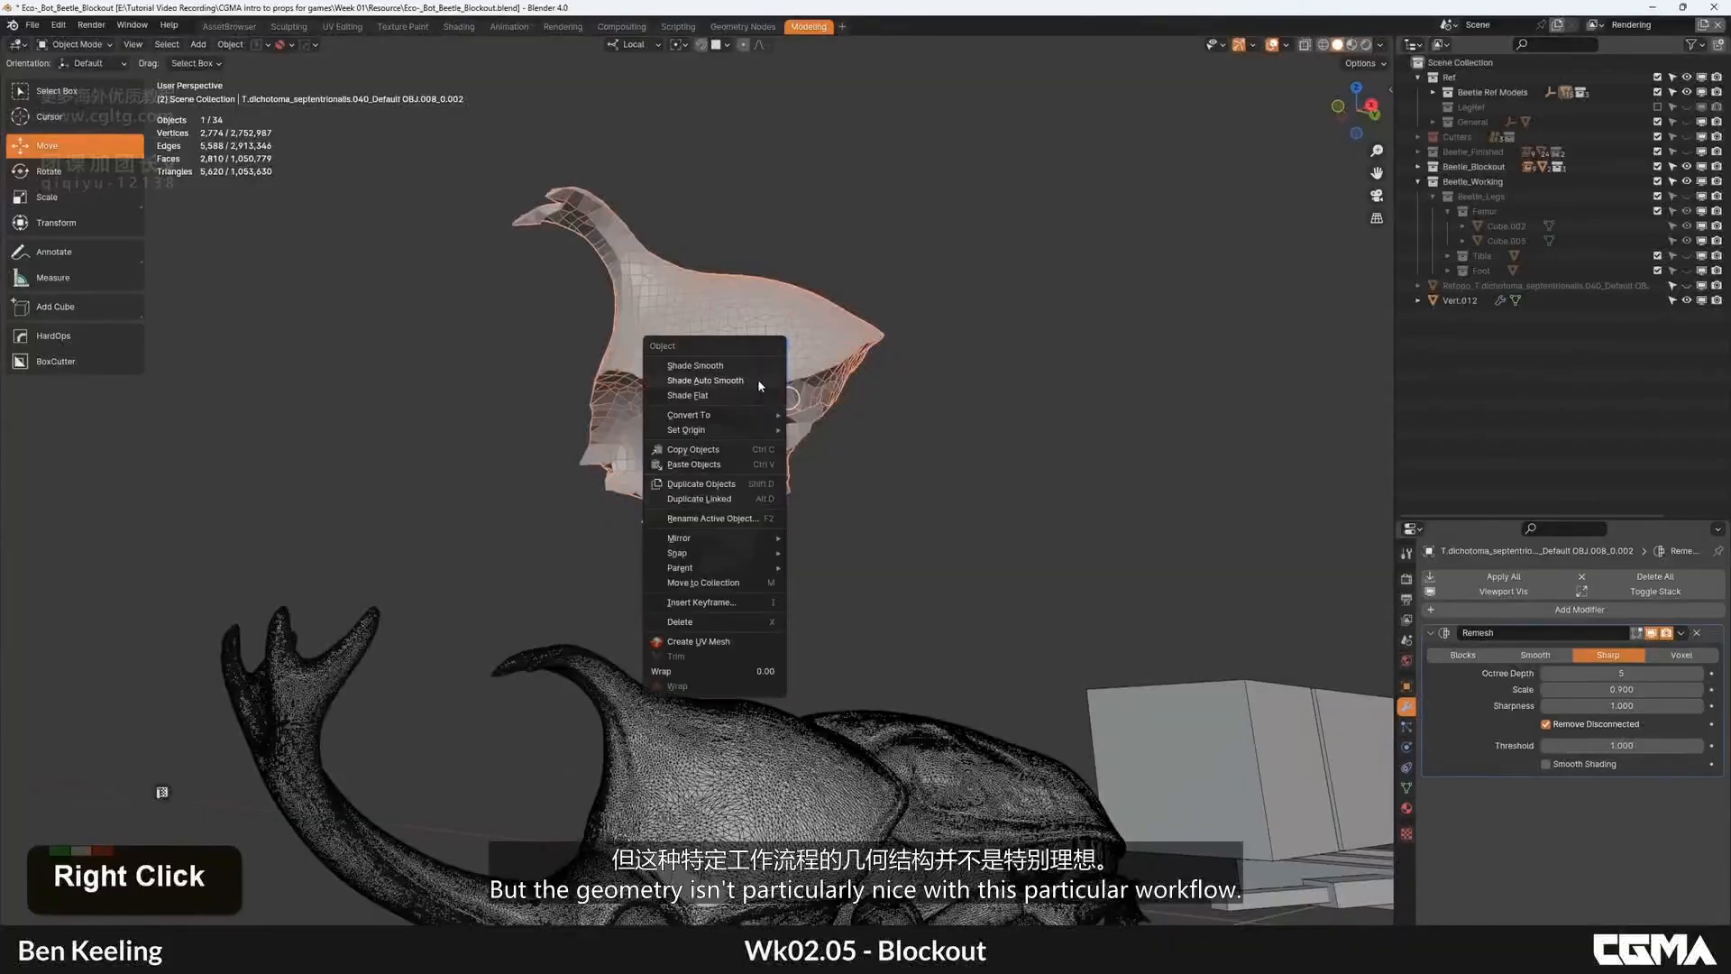
pyautogui.click(757, 381)
pyautogui.keyDown('alt'); pyautogui.moveTo(765, 383); pyautogui.dragTo(716, 622, button='middle'); pyautogui.keyUp('alt')
pyautogui.press('F4')
pyautogui.press('F4')
pyautogui.press('F4')
pyautogui.click(717, 393)
pyautogui.press('F4')
pyautogui.scroll(-1, 741, 505)
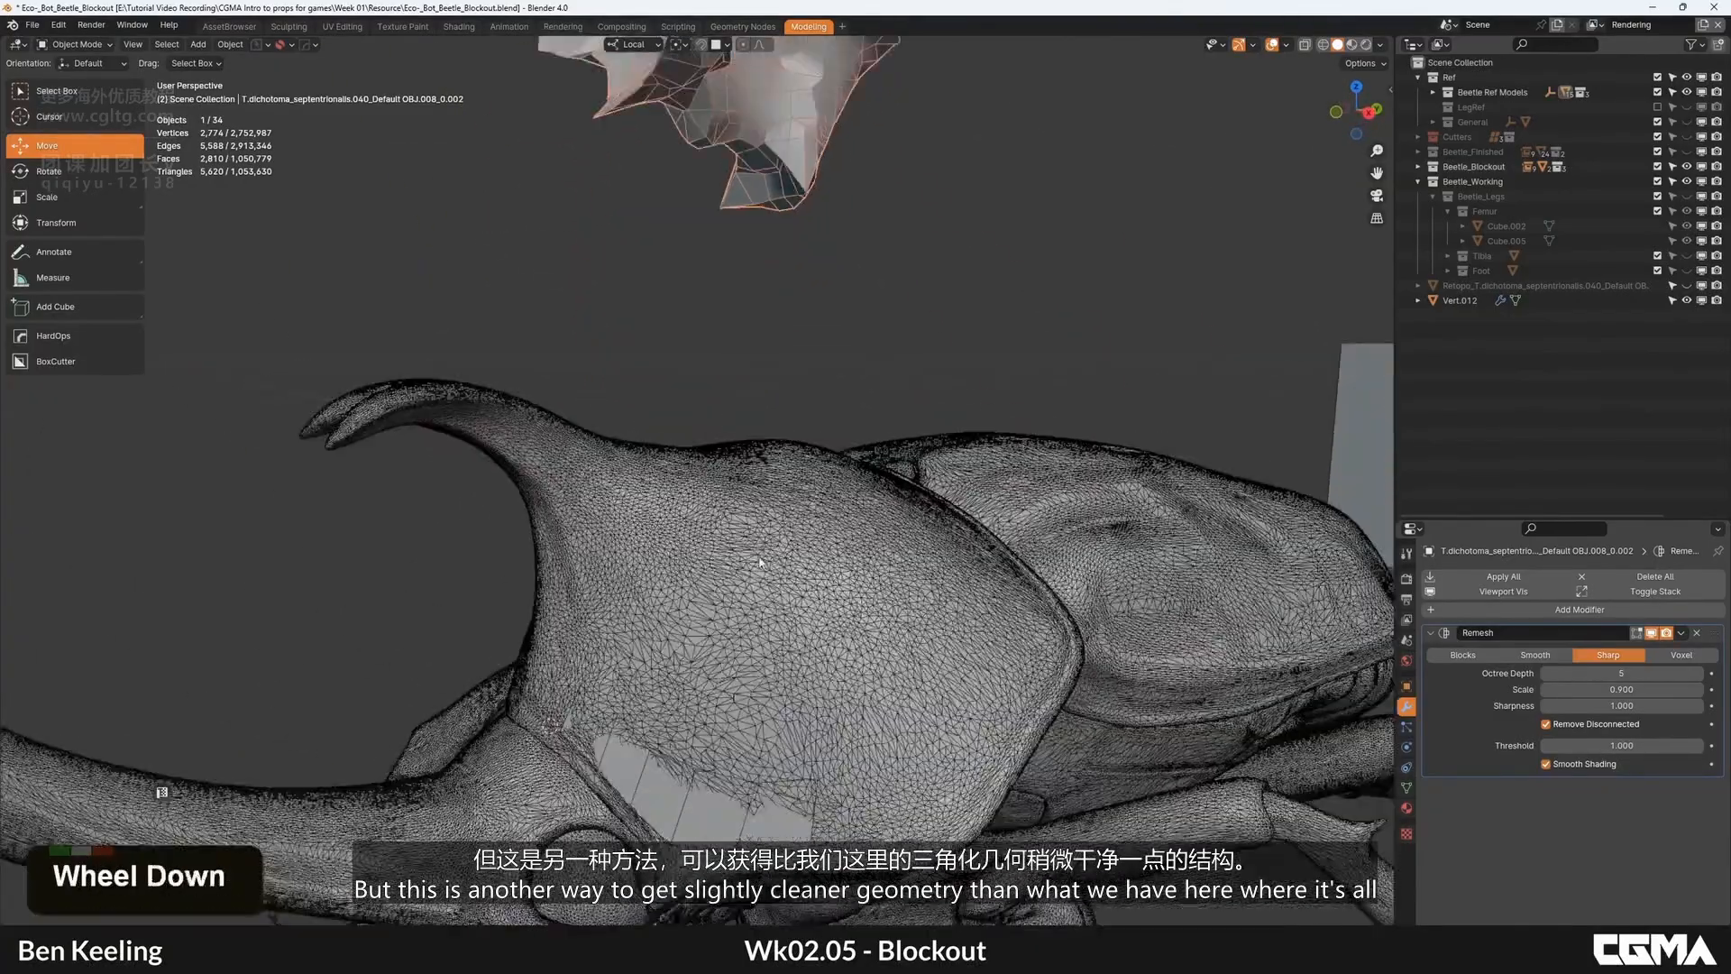
# Step: Delete the remeshed copy of the thorax shell and duplicate the original shell, placing the new copy about 0.066 m above it
pyautogui.moveTo(741, 505); pyautogui.dragTo(747, 790, button='middle')
pyautogui.moveTo(834, 698); pyautogui.dragTo(741, 470, button='middle')
pyautogui.press('Delete')
pyautogui.click(773, 575)
pyautogui.hotkey('shift', 'd')
pyautogui.middleClick(748, 458)
pyautogui.click(749, 338)
# Step: Bring up the Quad Remesher settings for the duplicated thorax shell
pyautogui.keyDown('alt'); pyautogui.moveTo(748, 338); pyautogui.dragTo(1061, 255, button='middle'); pyautogui.keyUp('alt')
pyautogui.scroll(5, 888, 261)
pyautogui.press('n')
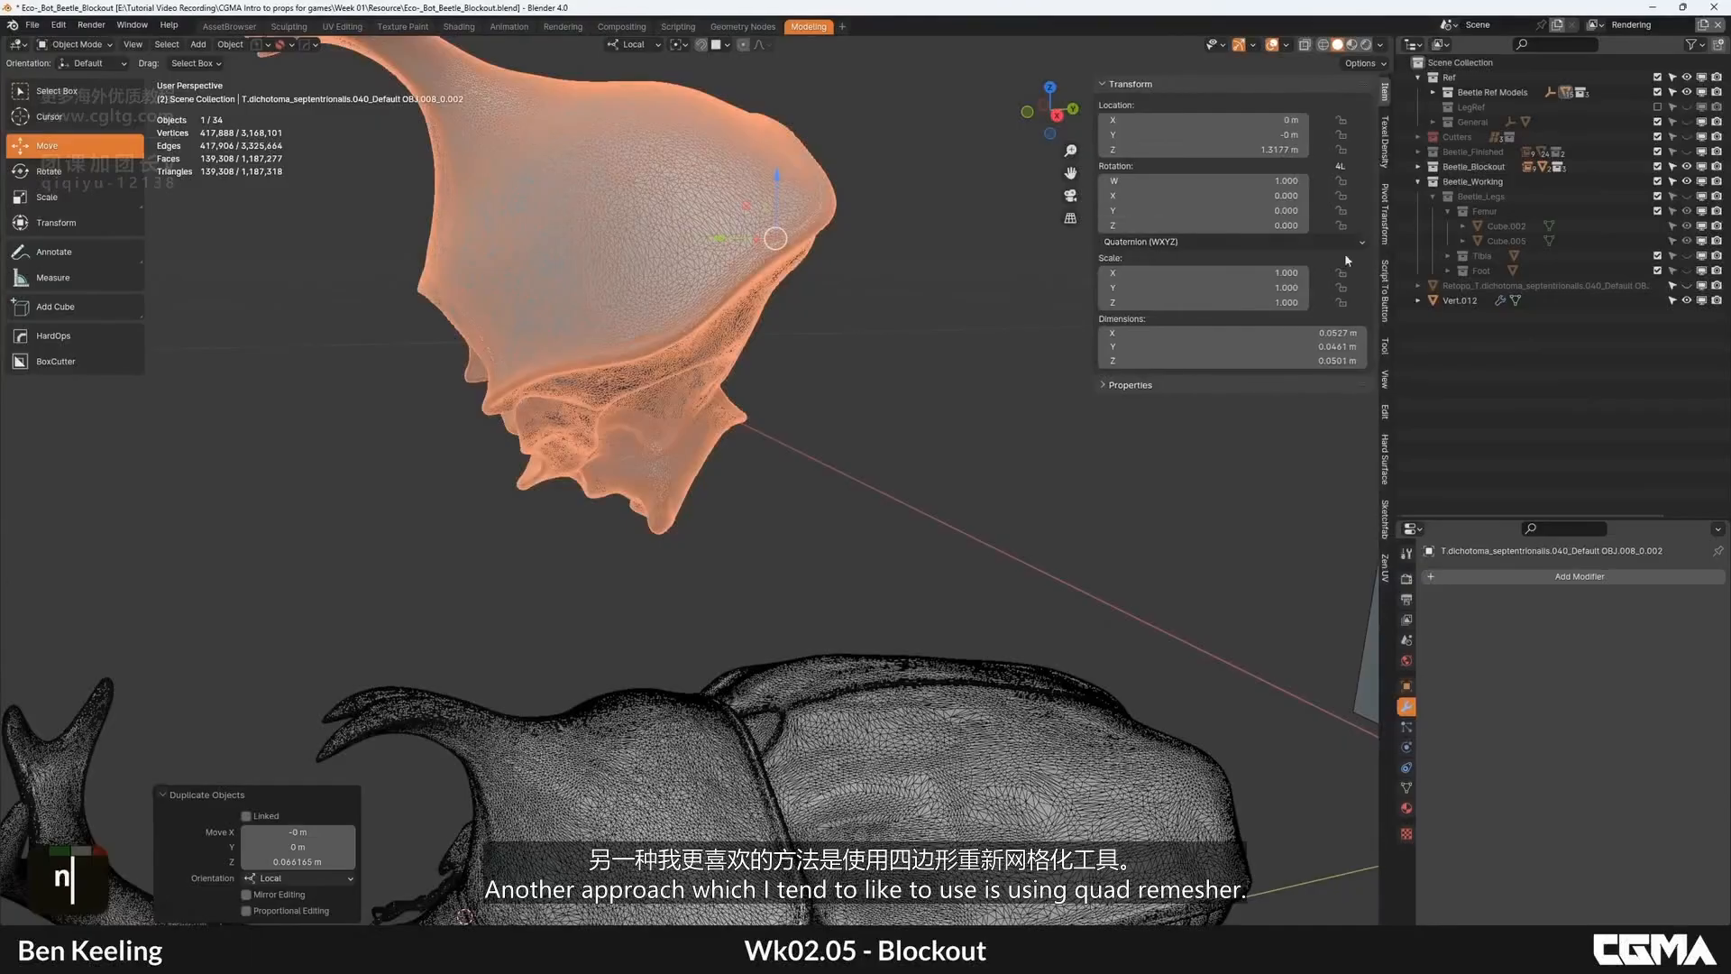
pyautogui.click(1385, 447)
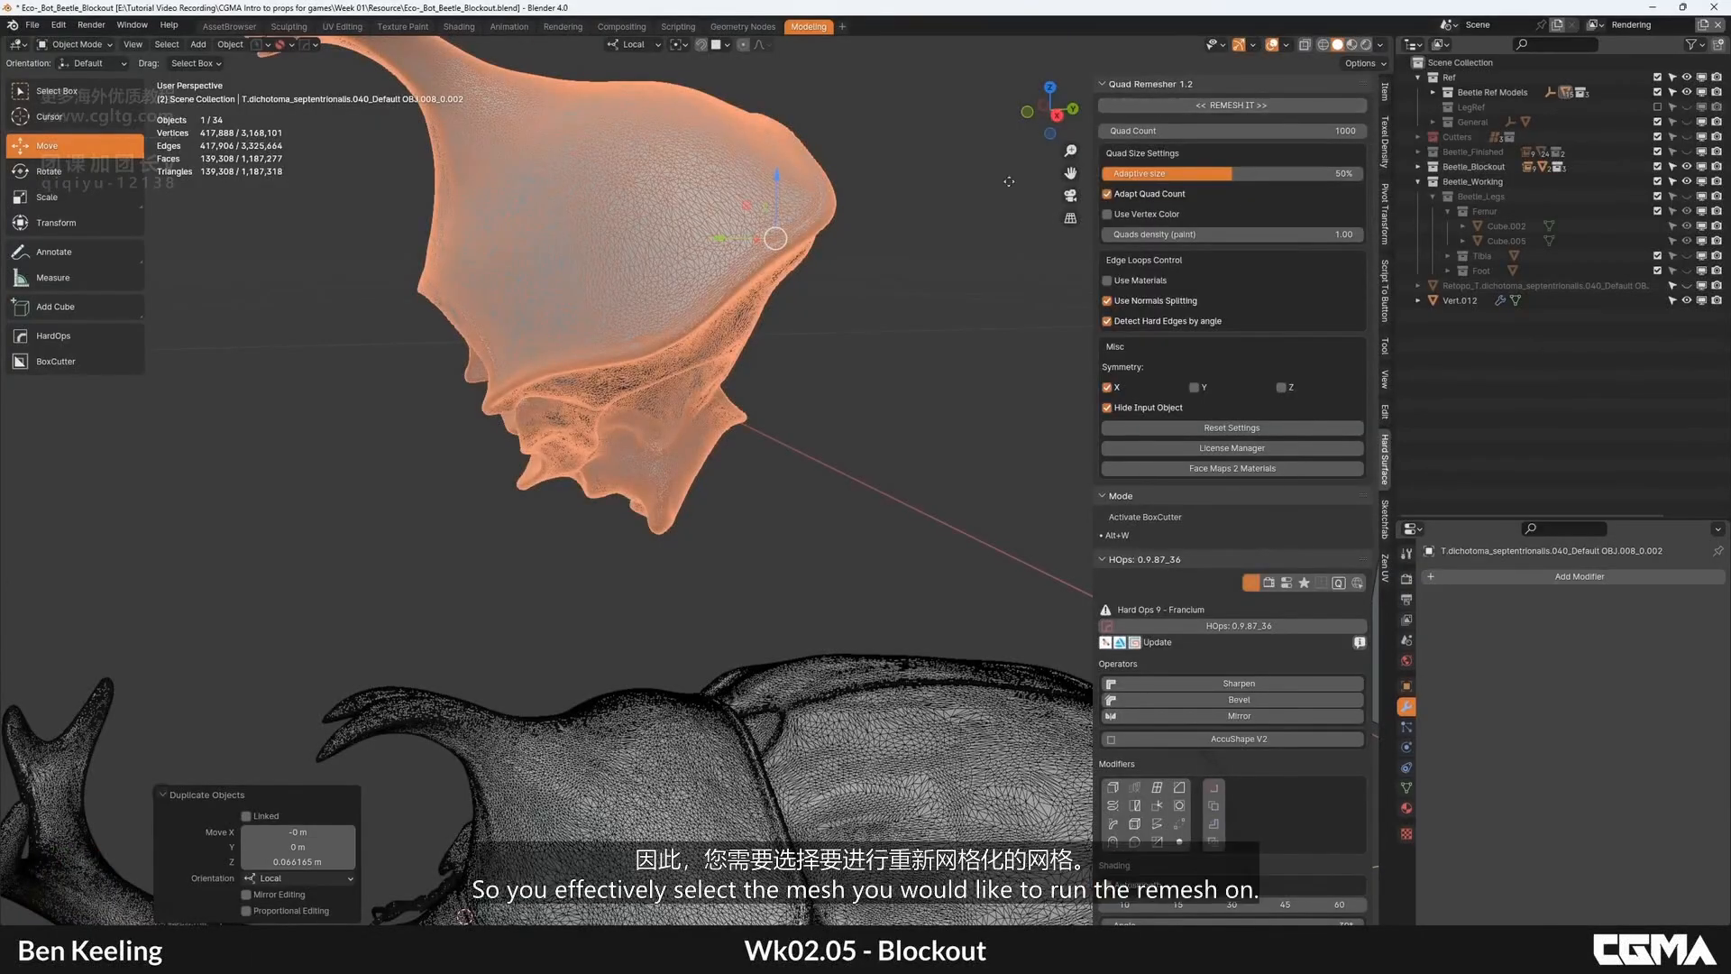
# Step: Examine the duplicated shell's rims, edges and particularly sharp sections from the front, side and underside
pyautogui.scroll(-2, 663, 256)
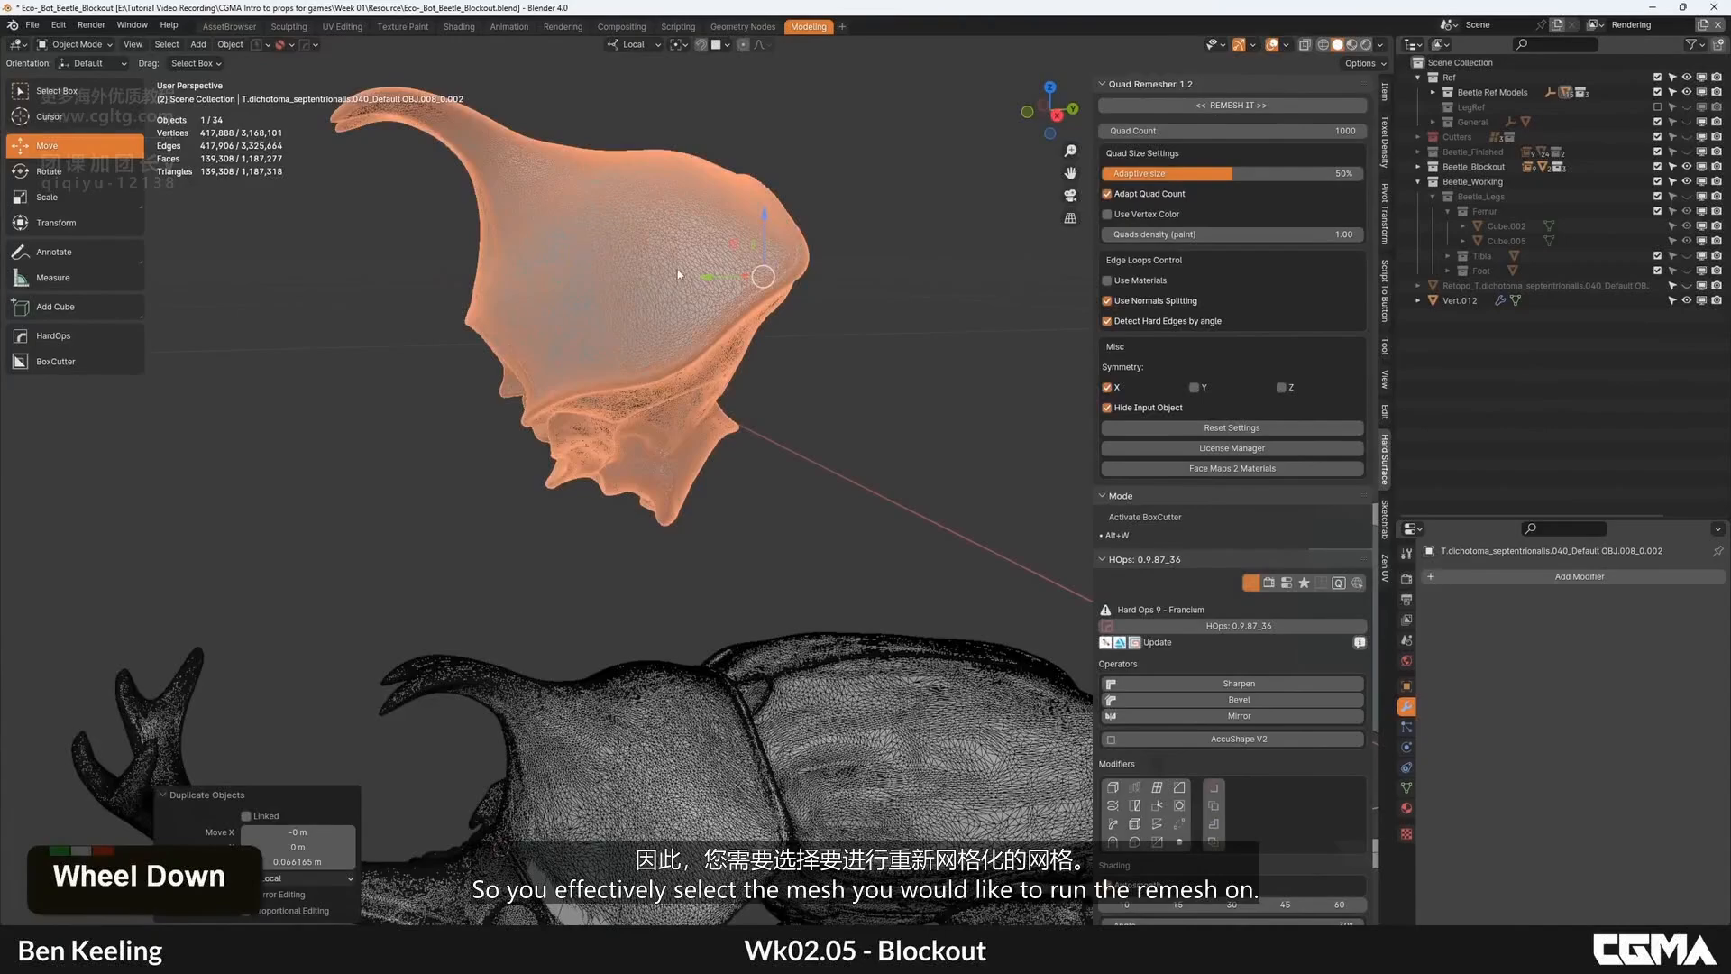
pyautogui.keyDown('alt'); pyautogui.moveTo(700, 265); pyautogui.dragTo(748, 376, button='middle'); pyautogui.keyUp('alt')
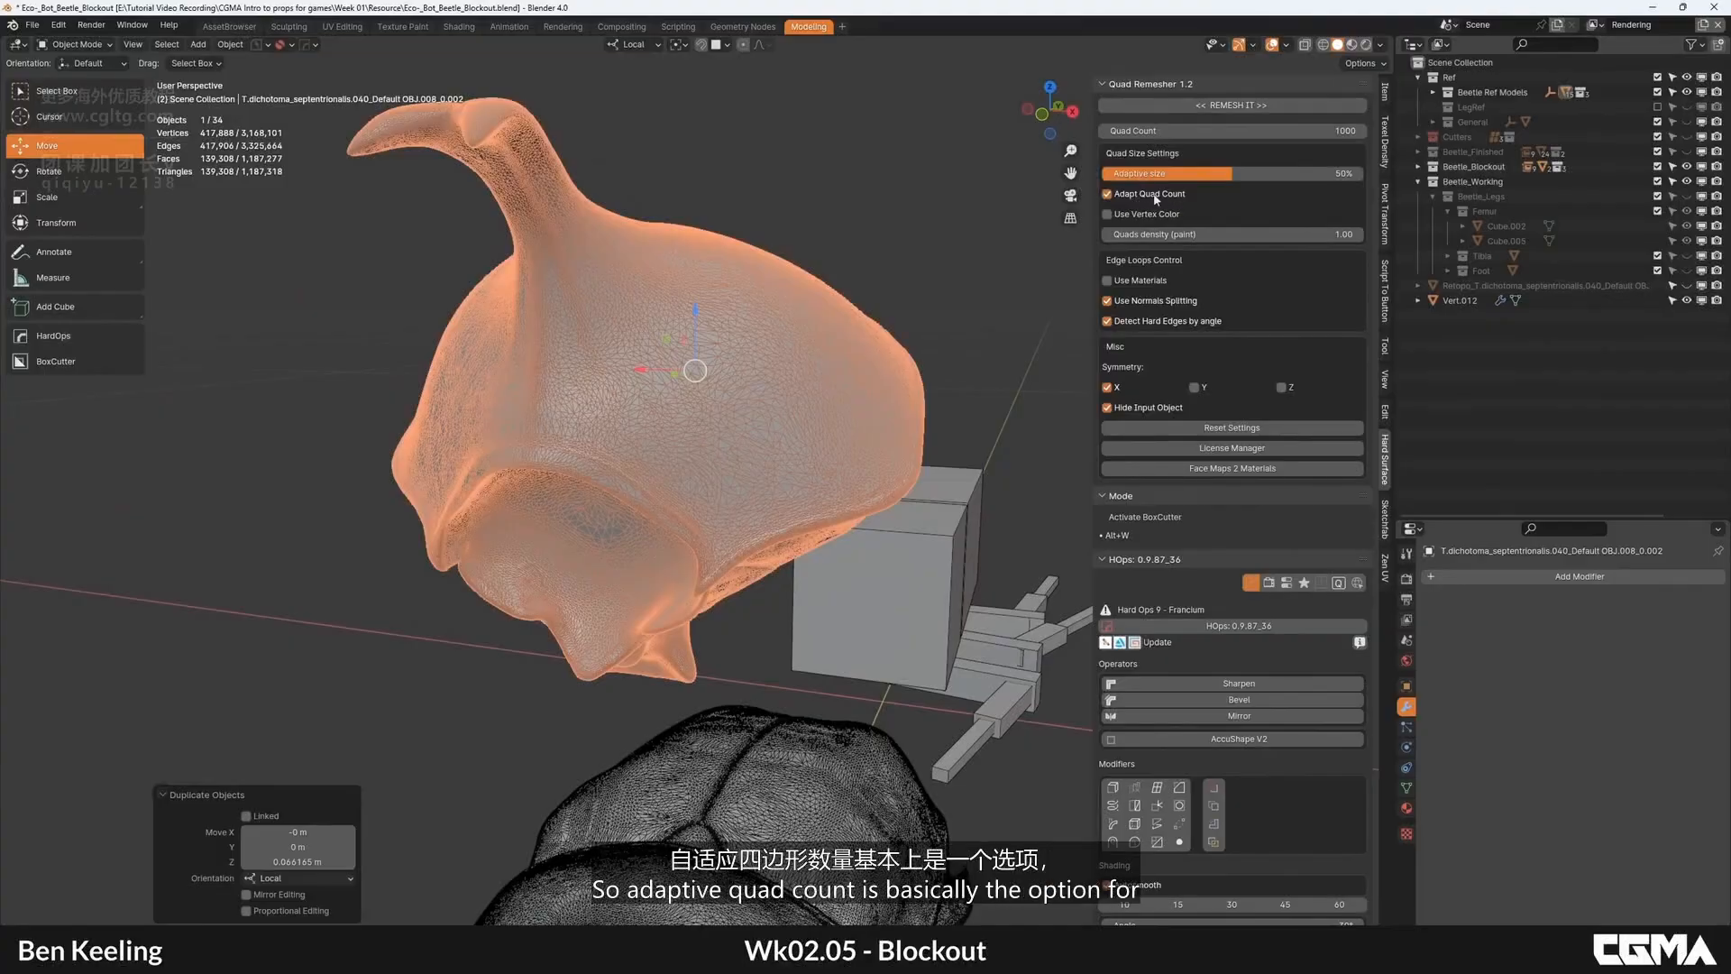
pyautogui.keyDown('alt'); pyautogui.moveTo(803, 357); pyautogui.dragTo(810, 340, button='middle'); pyautogui.keyUp('alt')
pyautogui.keyDown('alt'); pyautogui.moveTo(635, 514); pyautogui.dragTo(745, 442, button='middle'); pyautogui.keyUp('alt')
pyautogui.keyDown('alt'); pyautogui.moveTo(835, 304); pyautogui.dragTo(762, 337, button='middle'); pyautogui.keyUp('alt')
pyautogui.scroll(4, 672, 429)
pyautogui.scroll(-2, 669, 433)
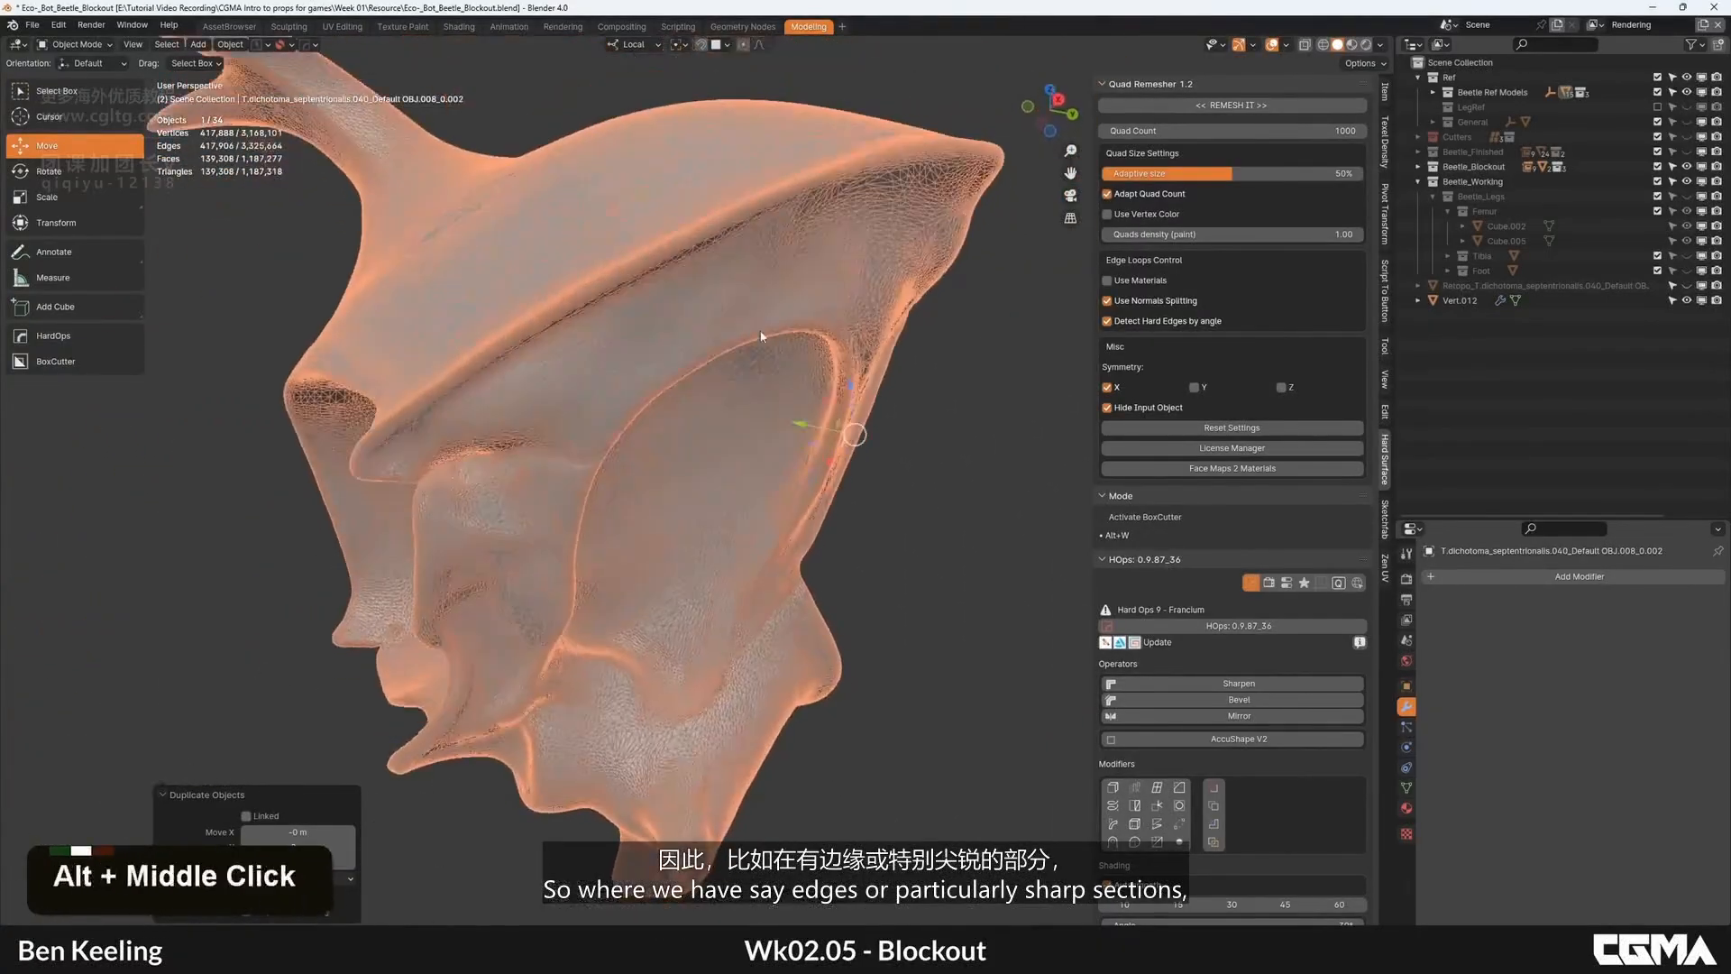
pyautogui.scroll(-1, 1082, 274)
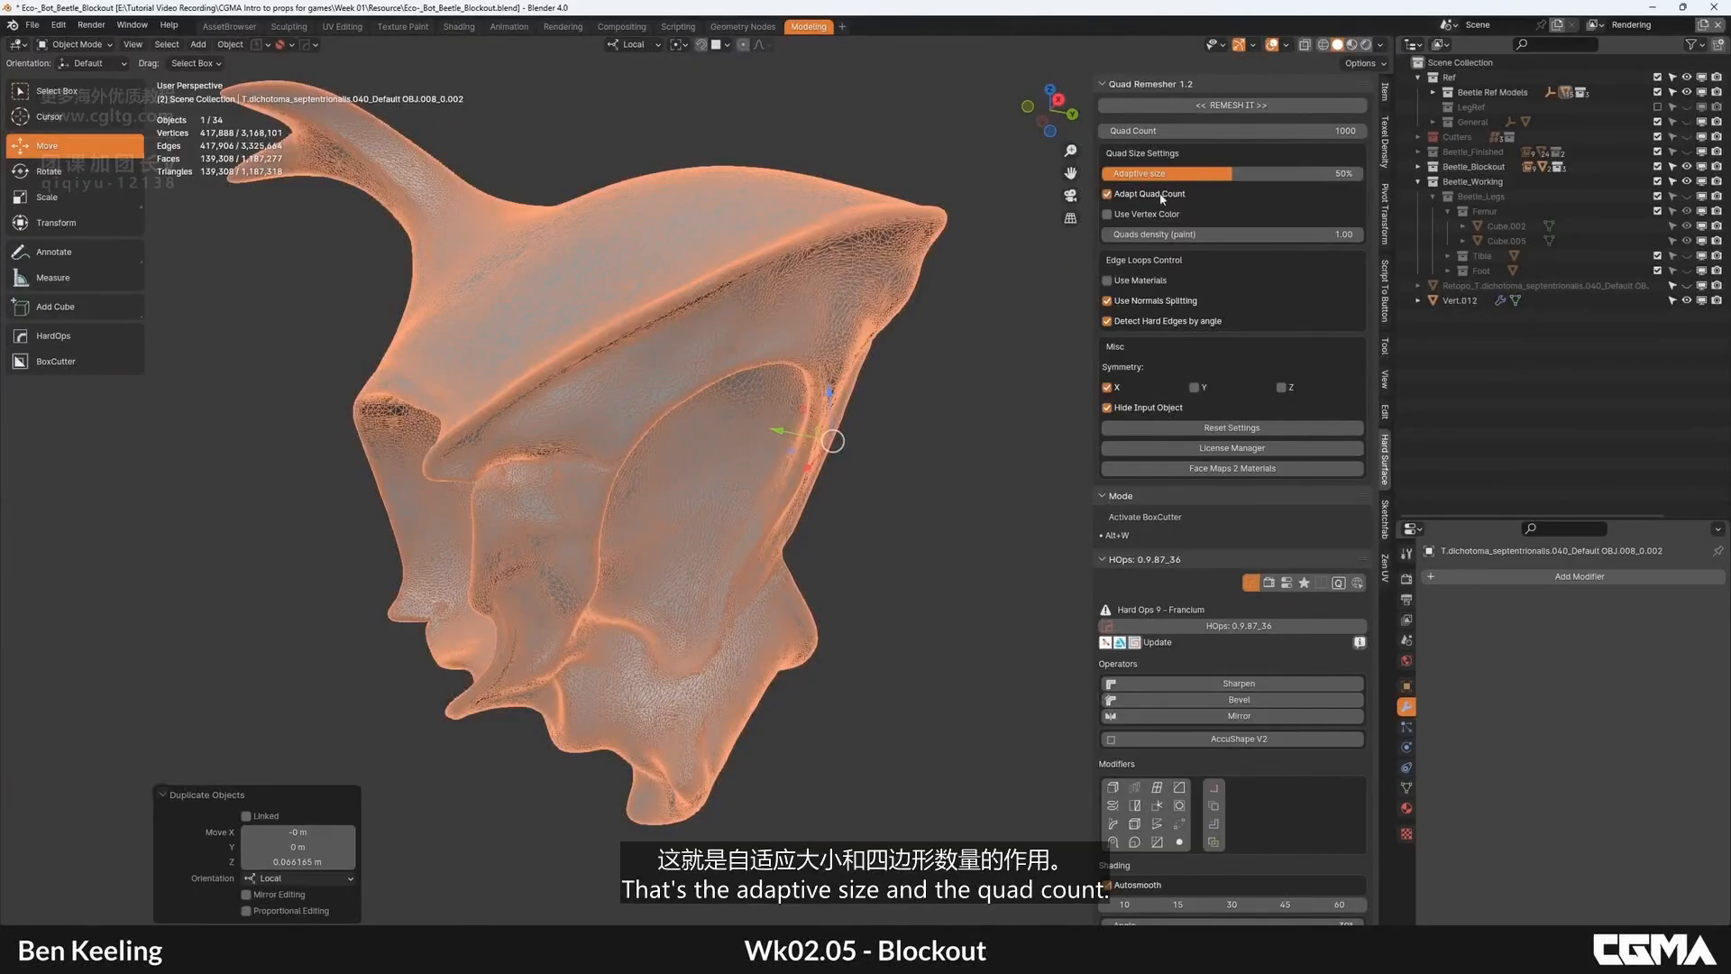
# Step: Turn off Use Normals Splitting and Detect Hard Edges by angle in Quad Remesher, keeping Adapt Quad Count on
pyautogui.doubleClick(1114, 197)
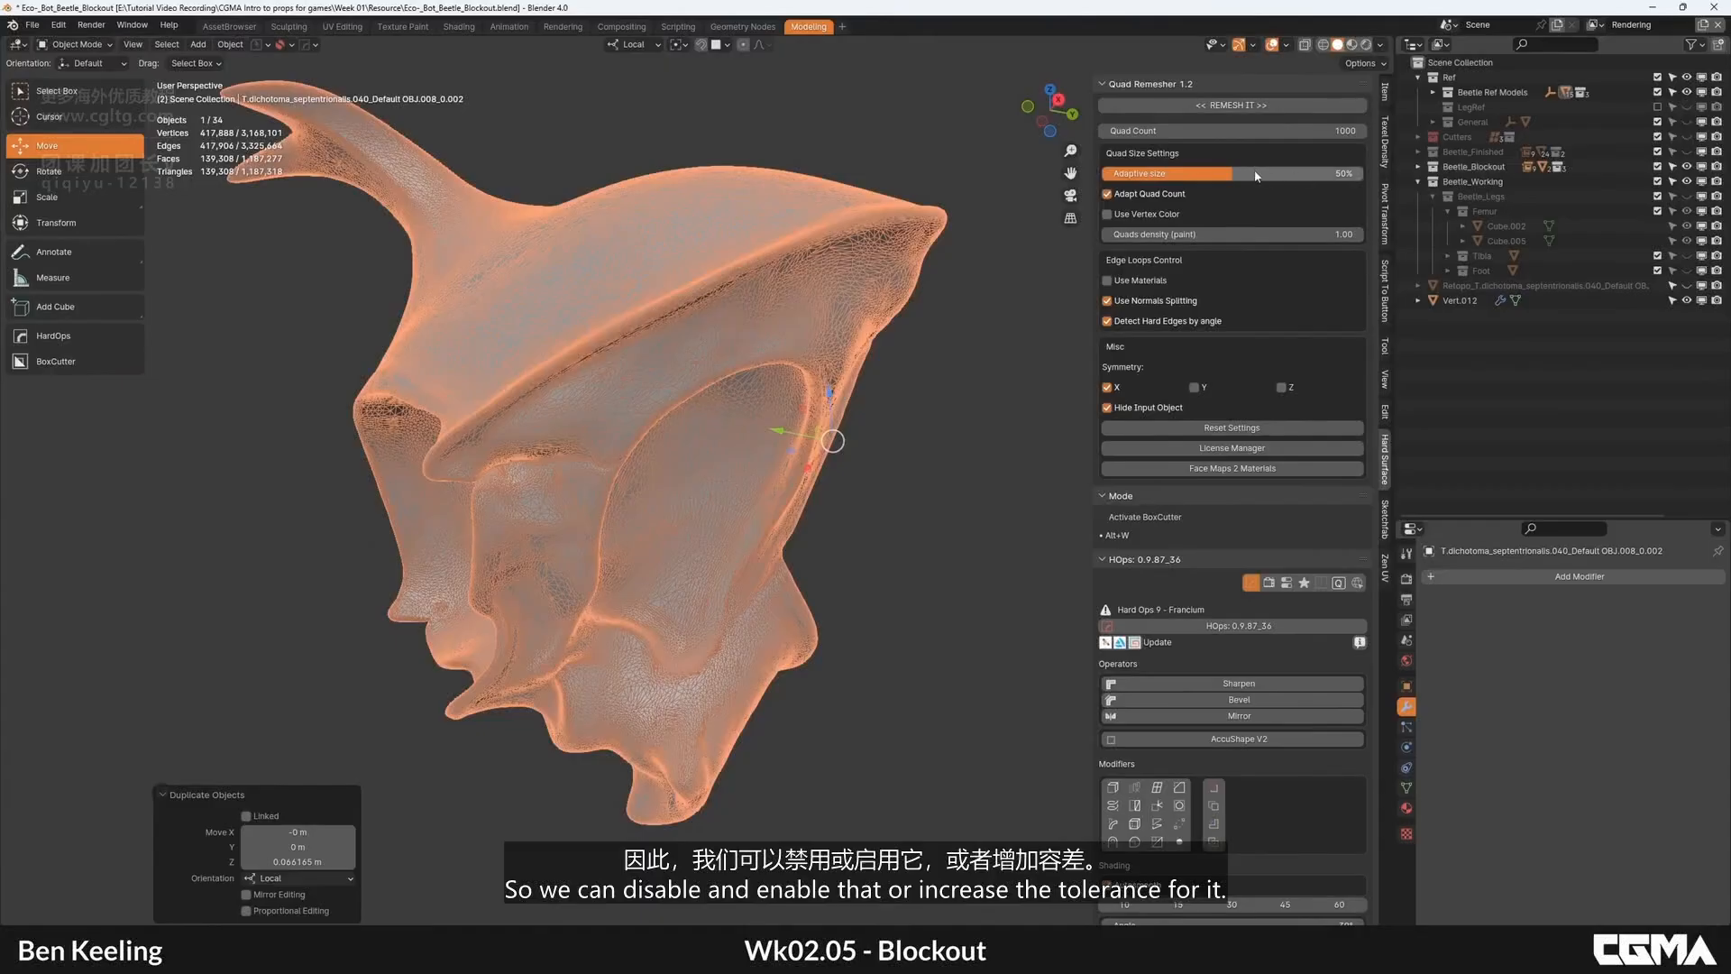
pyautogui.scroll(-2, 1209, 271)
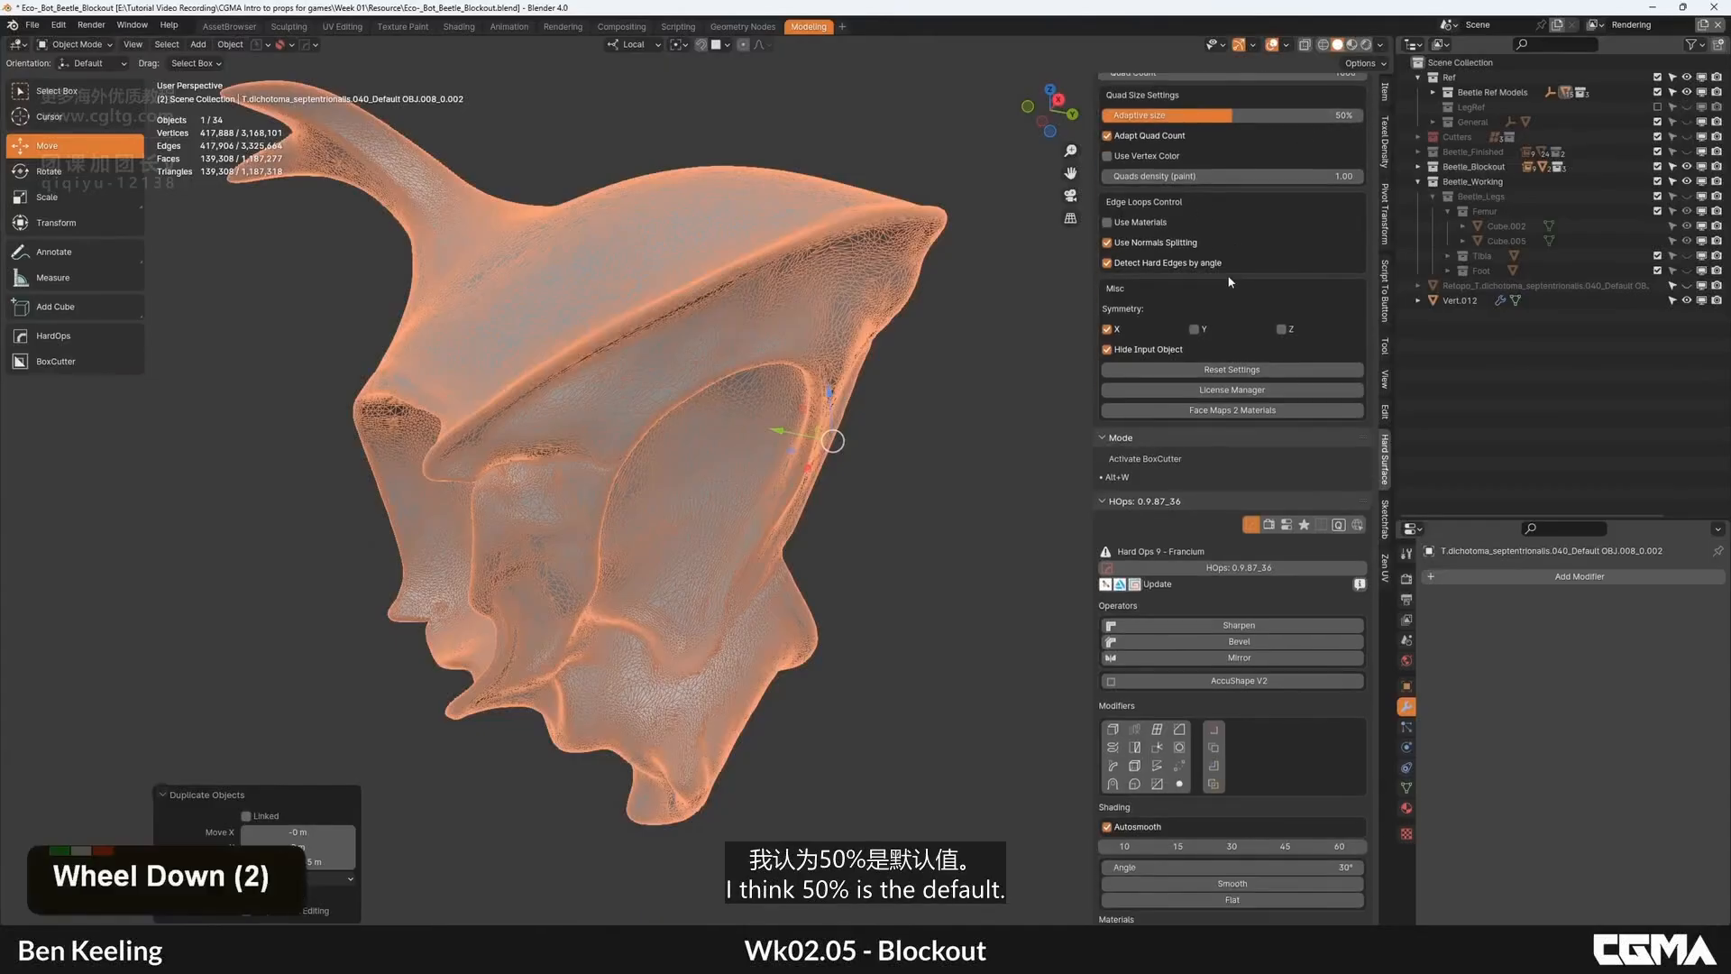
pyautogui.click(1110, 264)
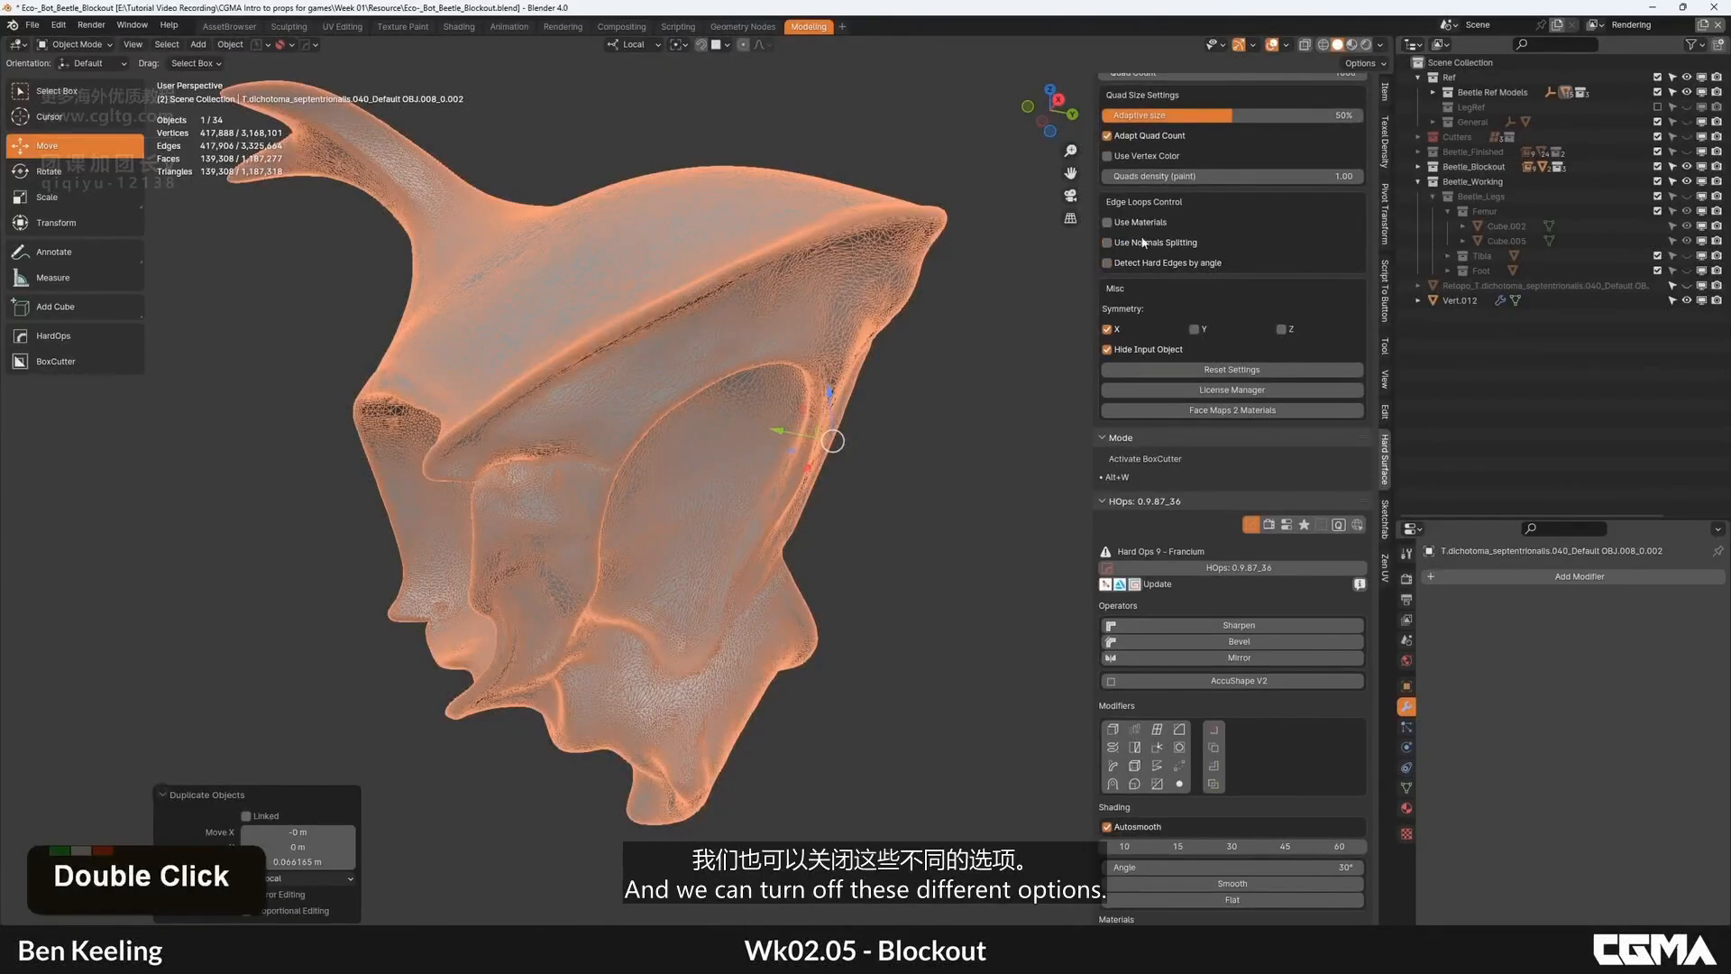
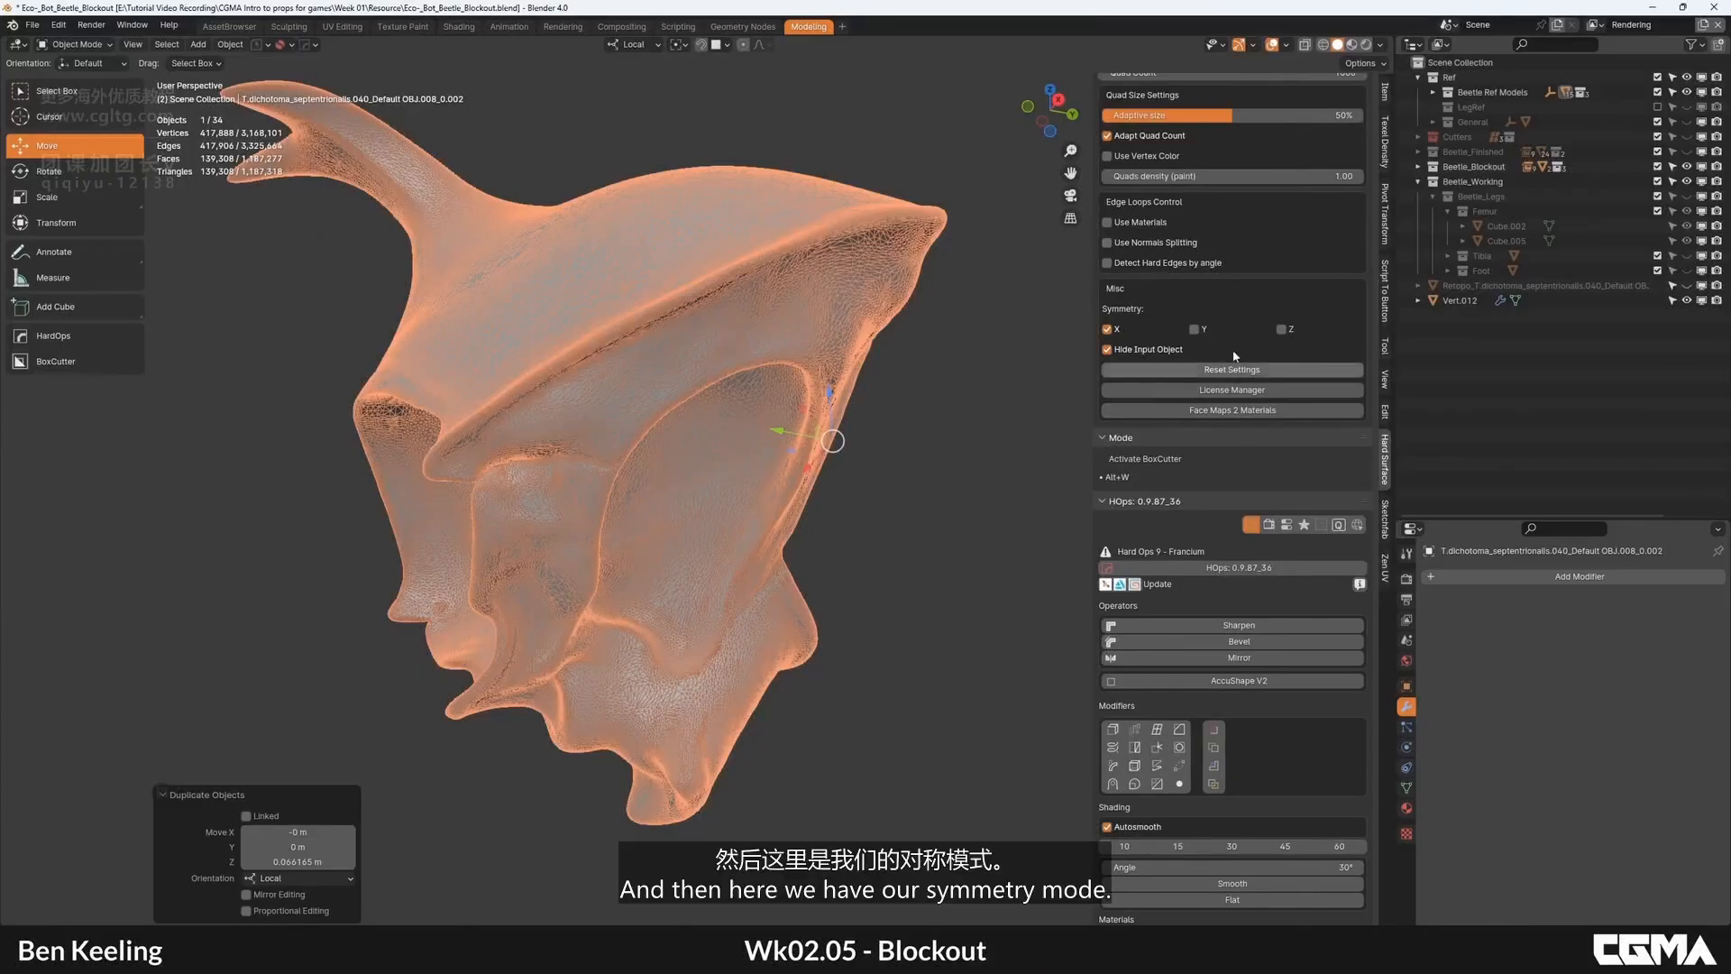
# Step: Remesh the duplicated shell with Quad Remesher at a Quad Count of 1000 with X symmetry, and check the new topology from several sides
pyautogui.keyDown('alt'); pyautogui.moveTo(717, 297); pyautogui.dragTo(817, 398, button='middle'); pyautogui.keyUp('alt')
pyautogui.keyDown('alt'); pyautogui.moveTo(651, 393); pyautogui.dragTo(785, 433, button='middle'); pyautogui.keyUp('alt')
pyautogui.scroll(7, 1234, 257)
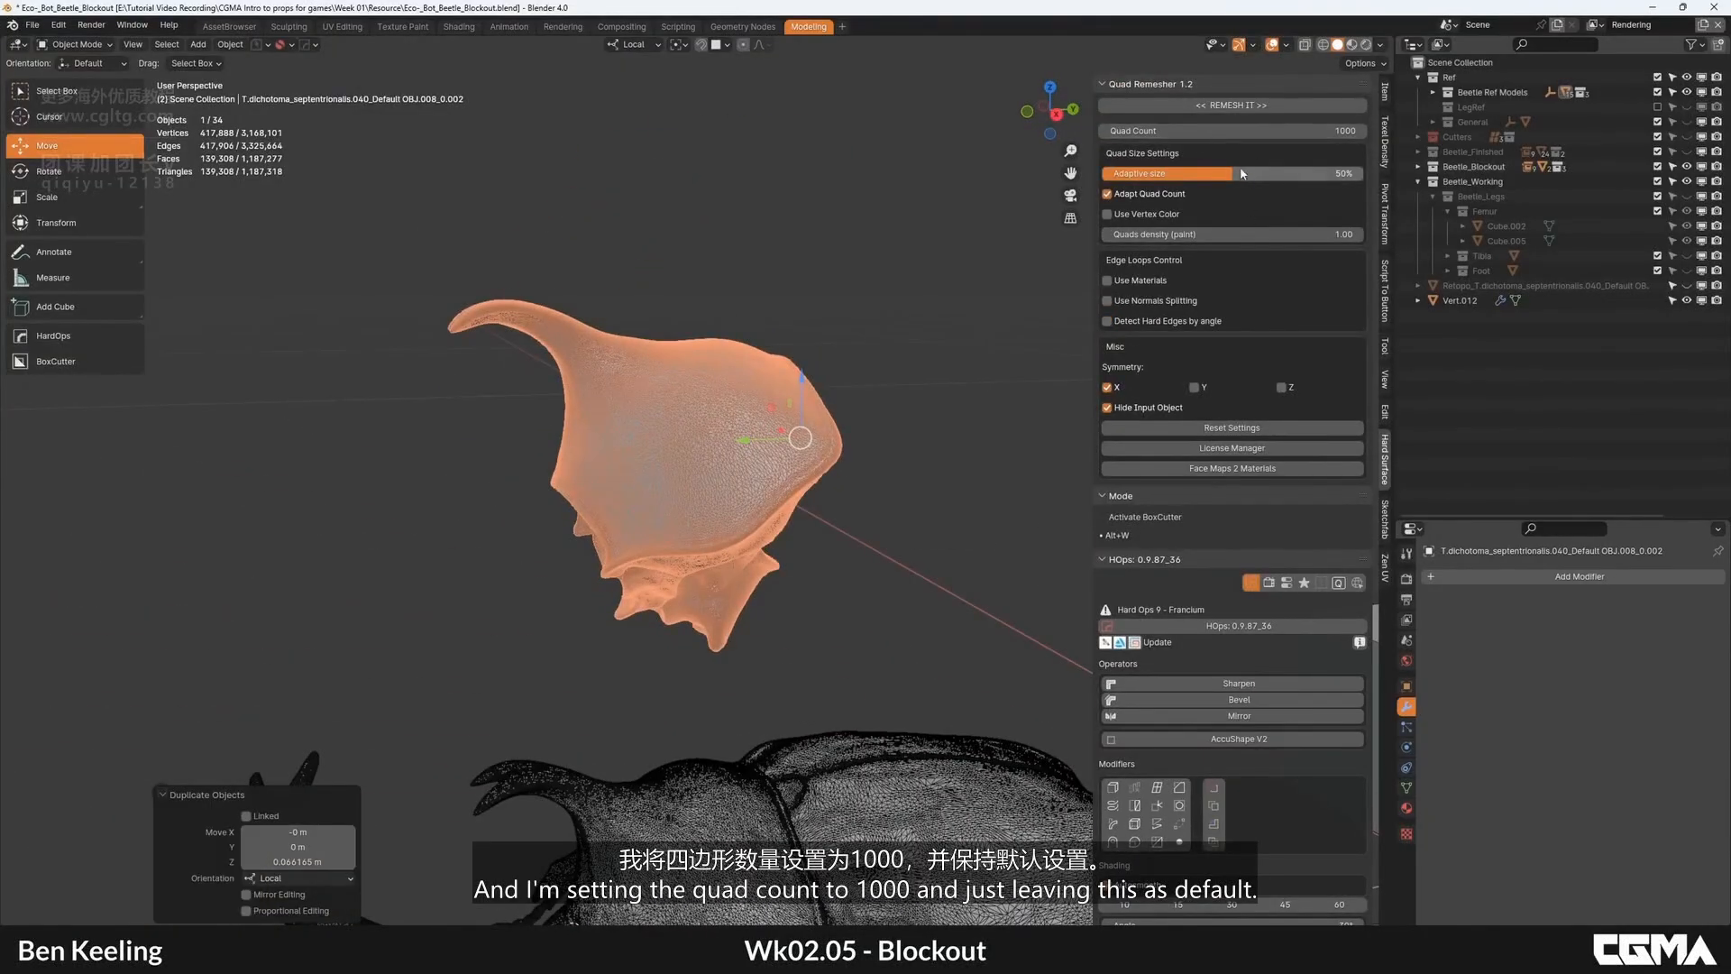
pyautogui.click(1231, 105)
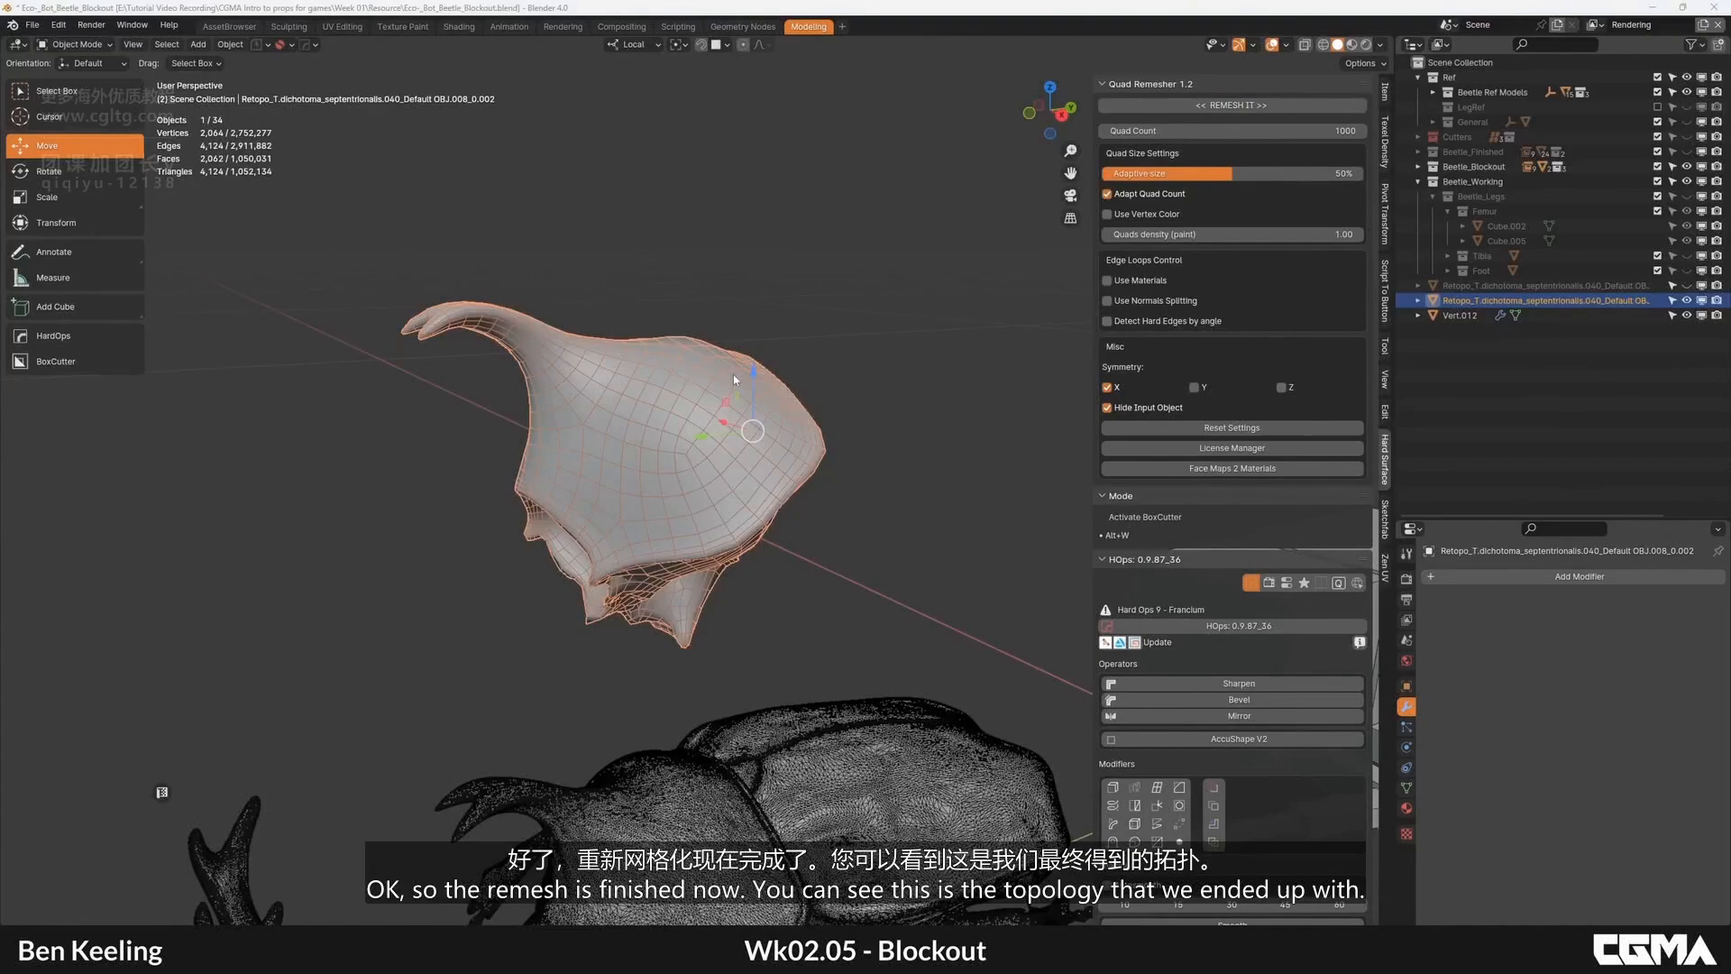
pyautogui.keyDown('alt'); pyautogui.moveTo(733, 375); pyautogui.dragTo(736, 490, button='middle'); pyautogui.keyUp('alt')
pyautogui.scroll(2, 639, 439)
pyautogui.press('F4')
pyautogui.press('F4')
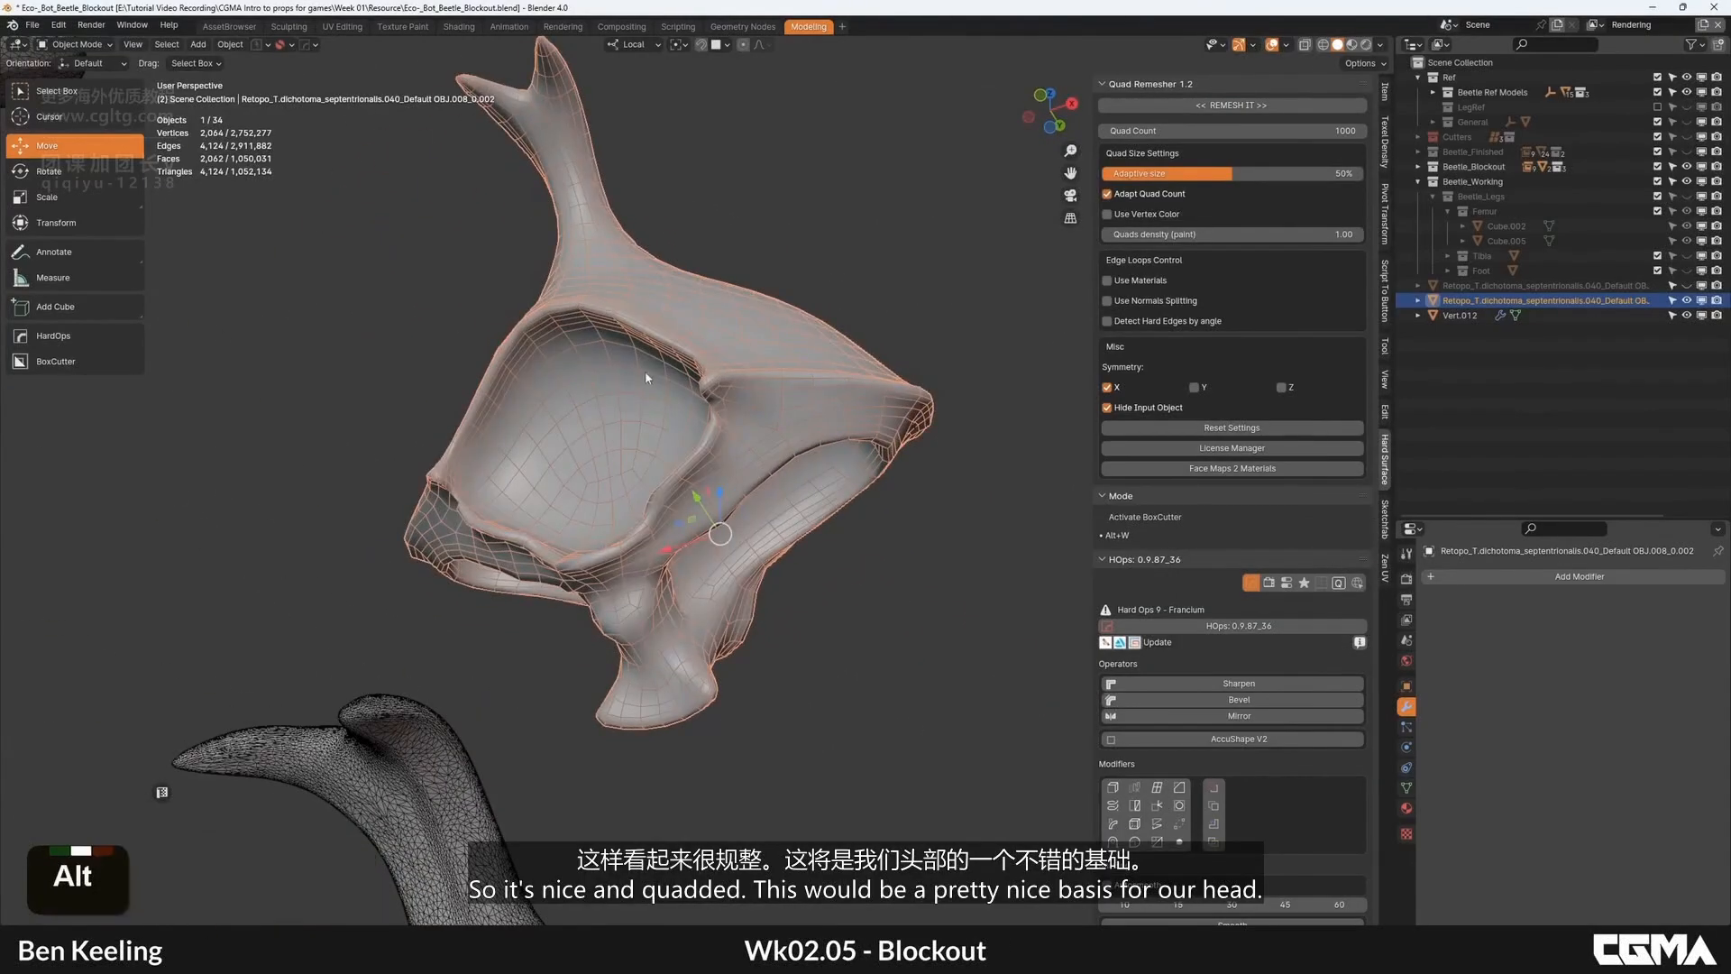
pyautogui.keyDown('alt'); pyautogui.moveTo(645, 371); pyautogui.dragTo(685, 492, button='middle'); pyautogui.keyUp('alt')
pyautogui.scroll(-2, 646, 521)
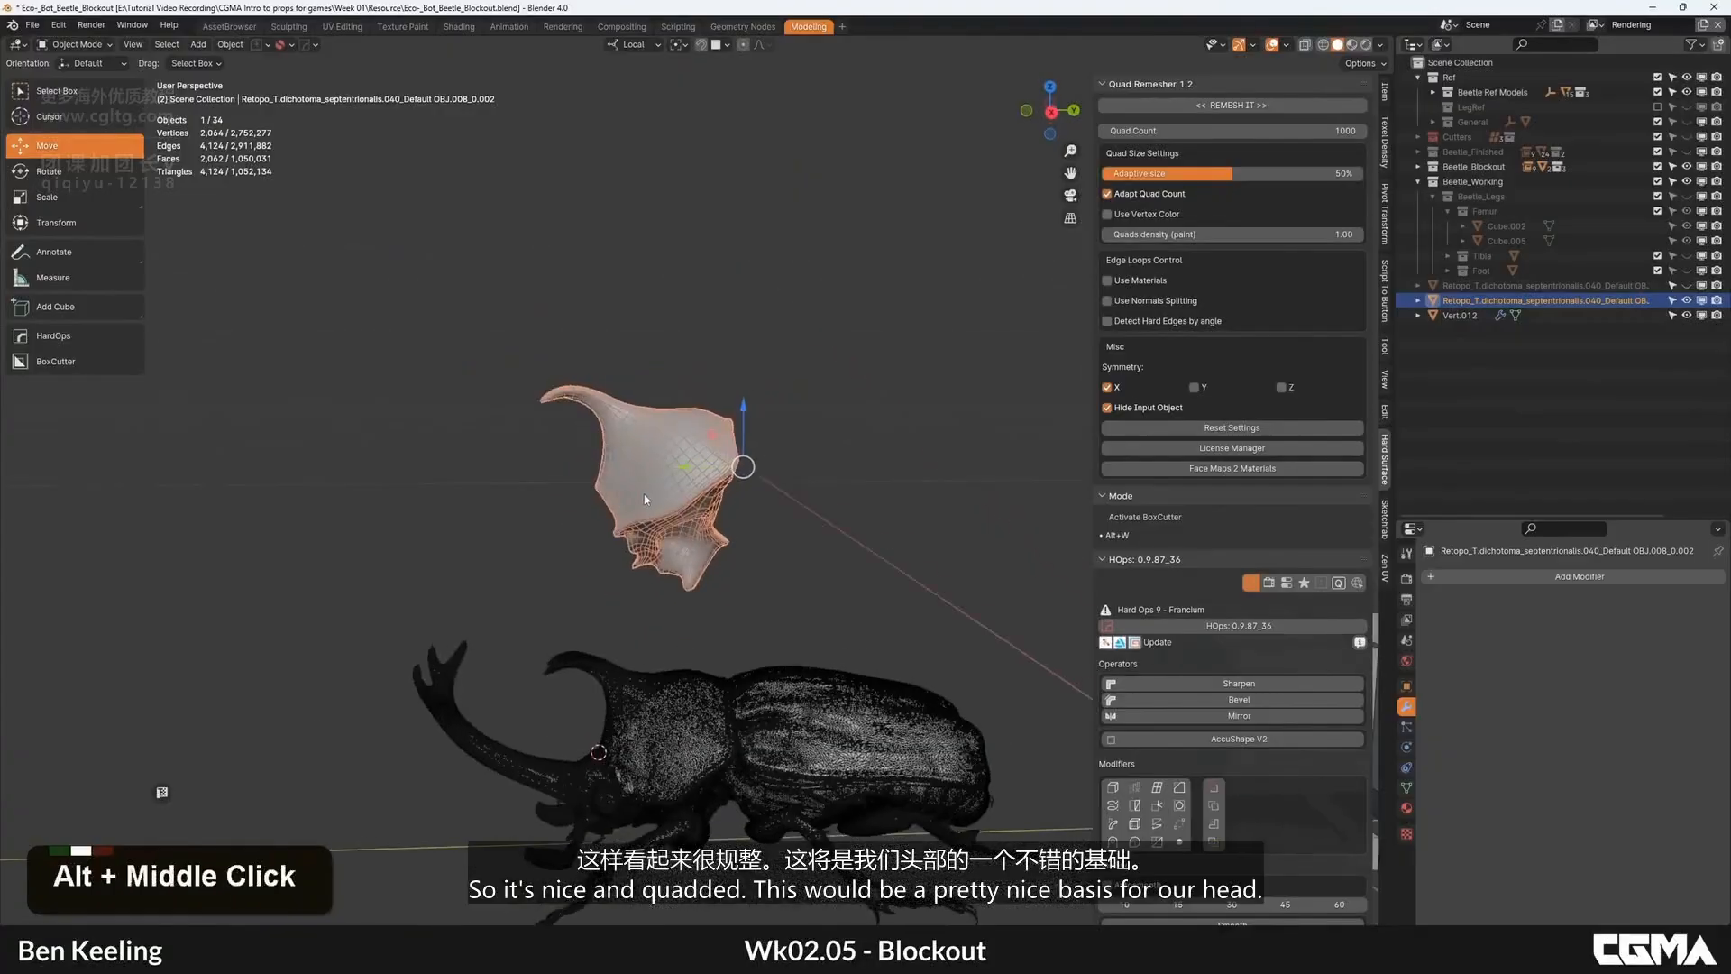
# Step: Move the remeshed shell's pivot to its centre of mass and reset the shell's location to the world origin
pyautogui.press('1')
pyautogui.hotkey('alt', 'shift', 'a')
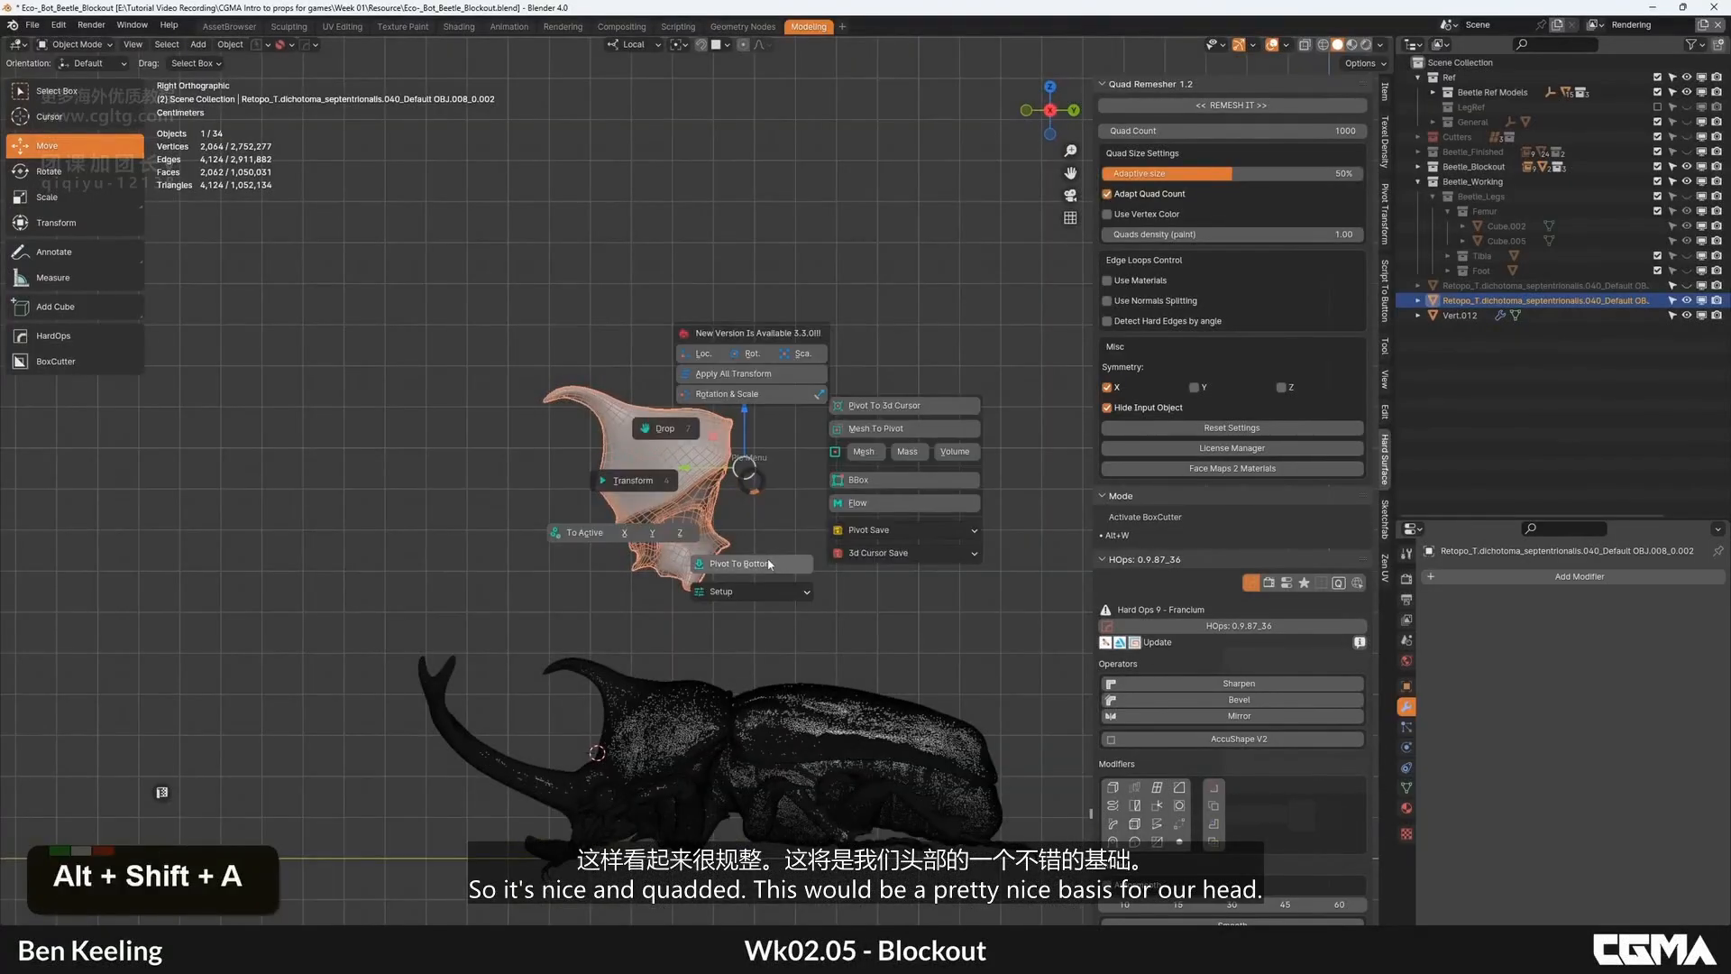
pyautogui.click(907, 452)
pyautogui.scroll(-2, 563, 478)
pyautogui.moveTo(563, 478); pyautogui.dragTo(487, 472, button='middle')
pyautogui.scroll(-2, 525, 476)
pyautogui.scroll(3, 558, 469)
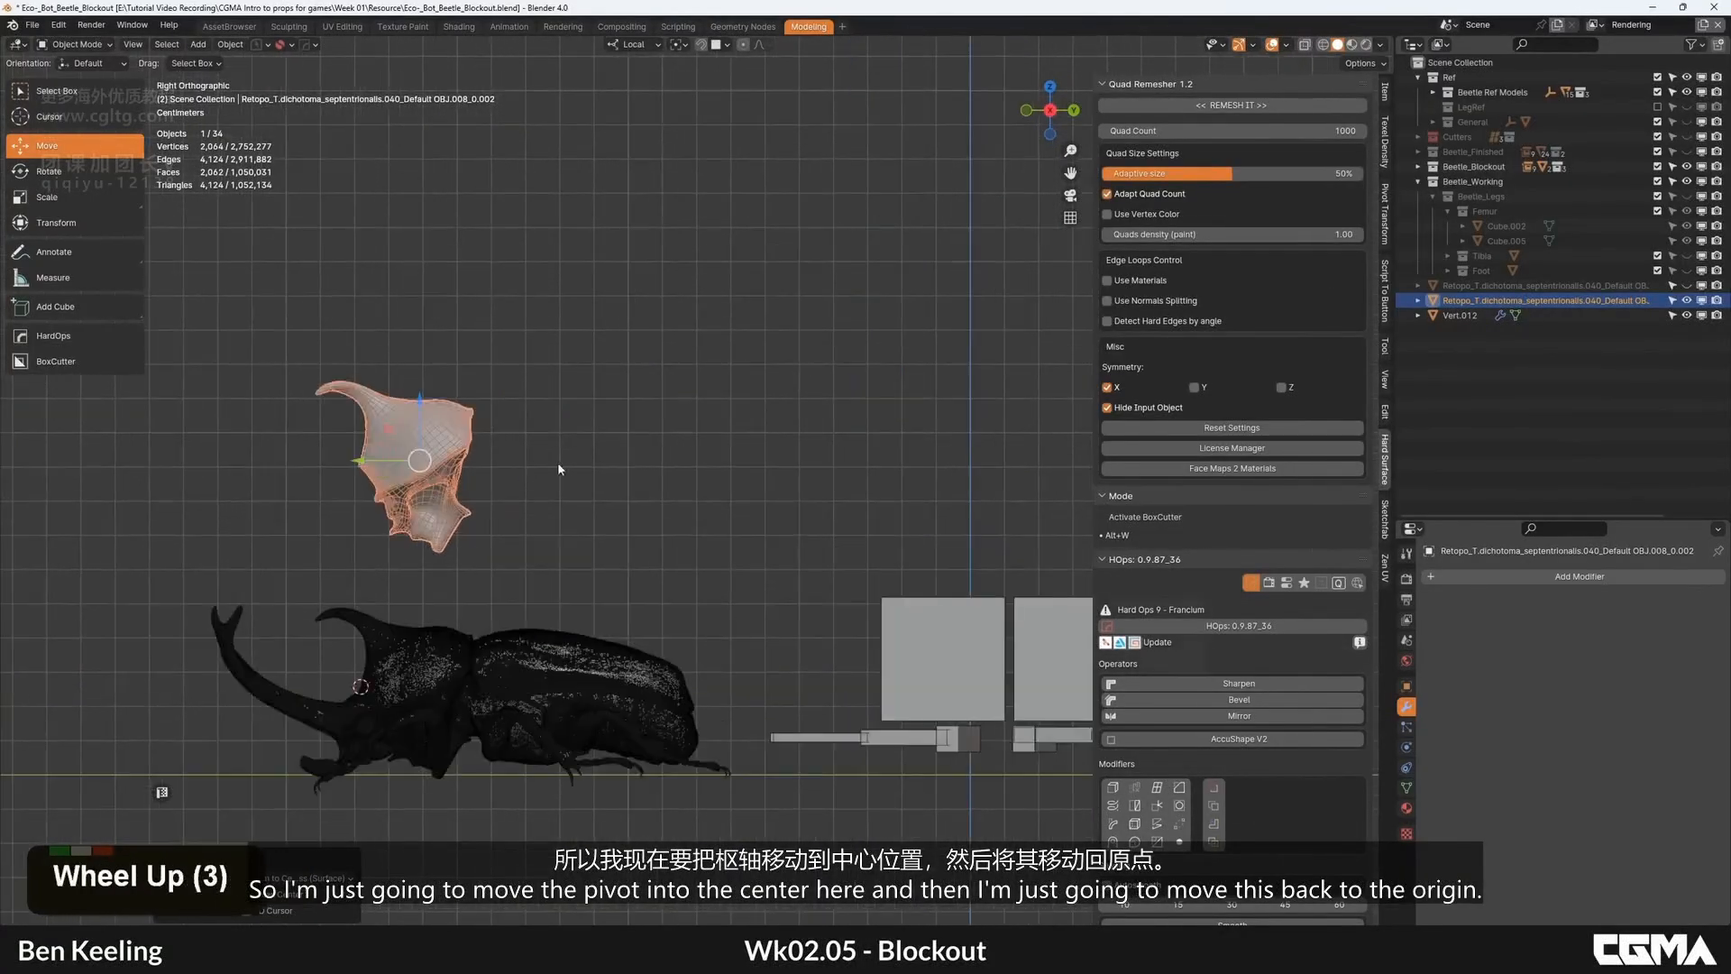
pyautogui.doubleClick(1389, 93)
pyautogui.press('BackSpace')
pyautogui.scroll(4, 857, 644)
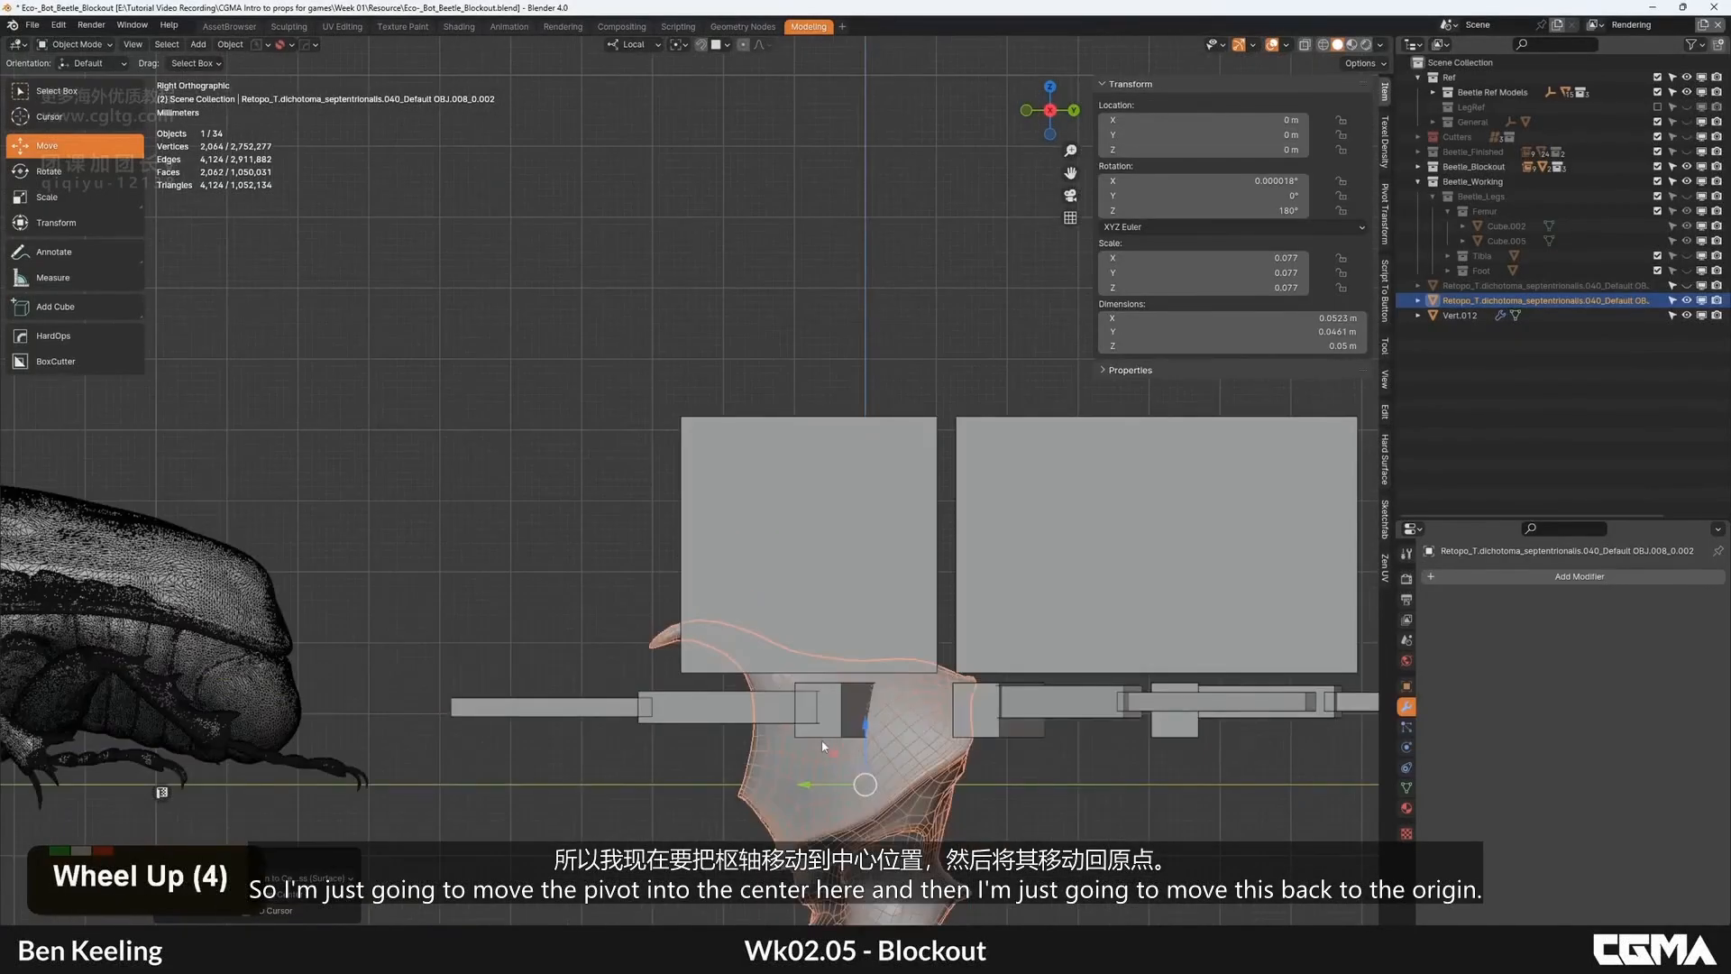
# Step: Raise the shell above the front body block of the blockout, to a Z location of about 0.085 m
pyautogui.moveTo(832, 751); pyautogui.dragTo(792, 510)
pyautogui.scroll(-2, 826, 506)
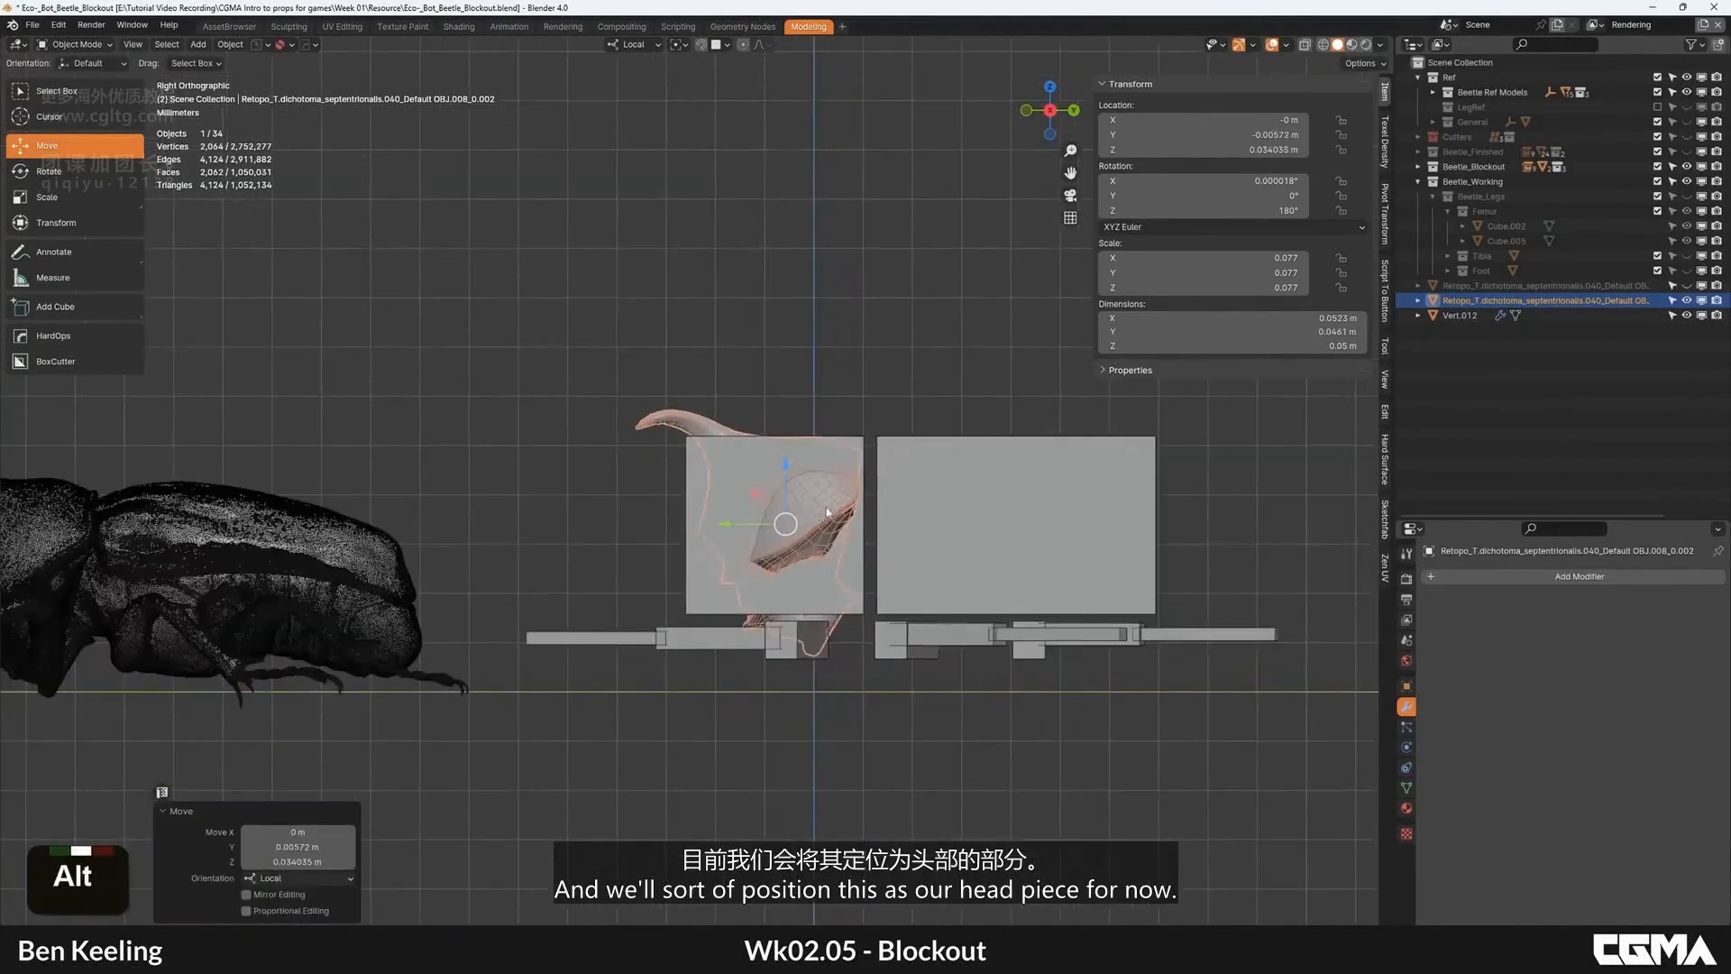
pyautogui.keyDown('alt'); pyautogui.moveTo(827, 511); pyautogui.dragTo(754, 478, button='middle'); pyautogui.keyUp('alt')
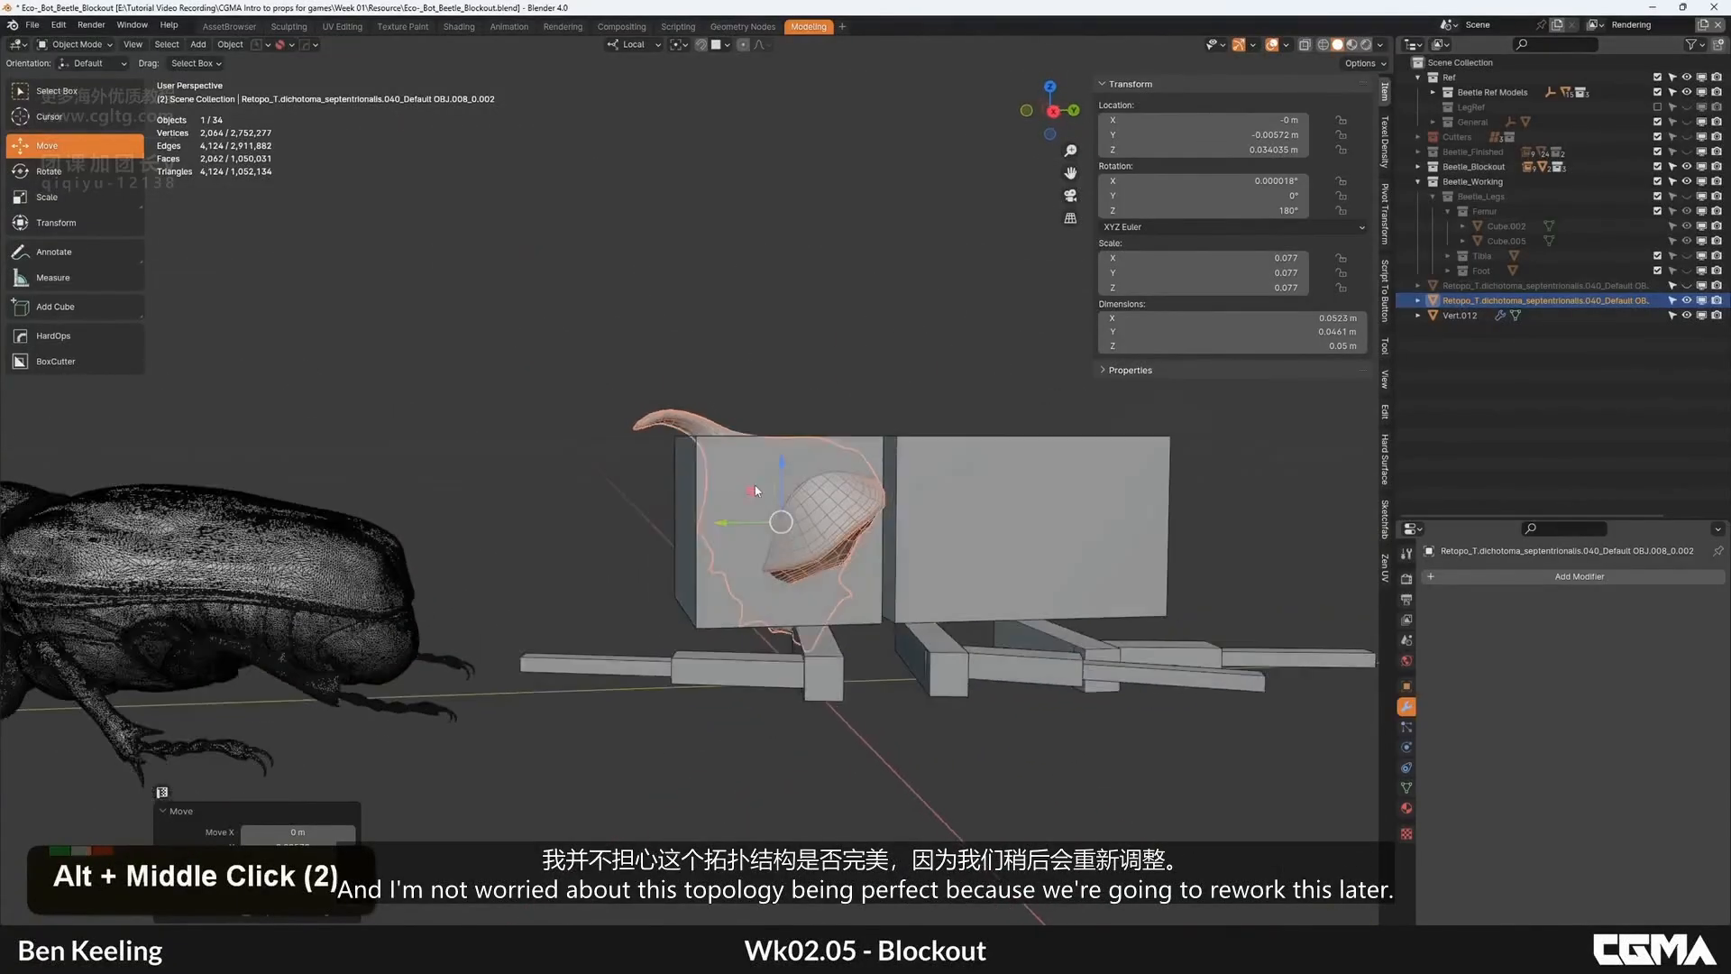
pyautogui.moveTo(754, 484); pyautogui.dragTo(765, 226)
pyautogui.keyDown('alt'); pyautogui.moveTo(765, 225); pyautogui.dragTo(793, 272, button='middle'); pyautogui.keyUp('alt')
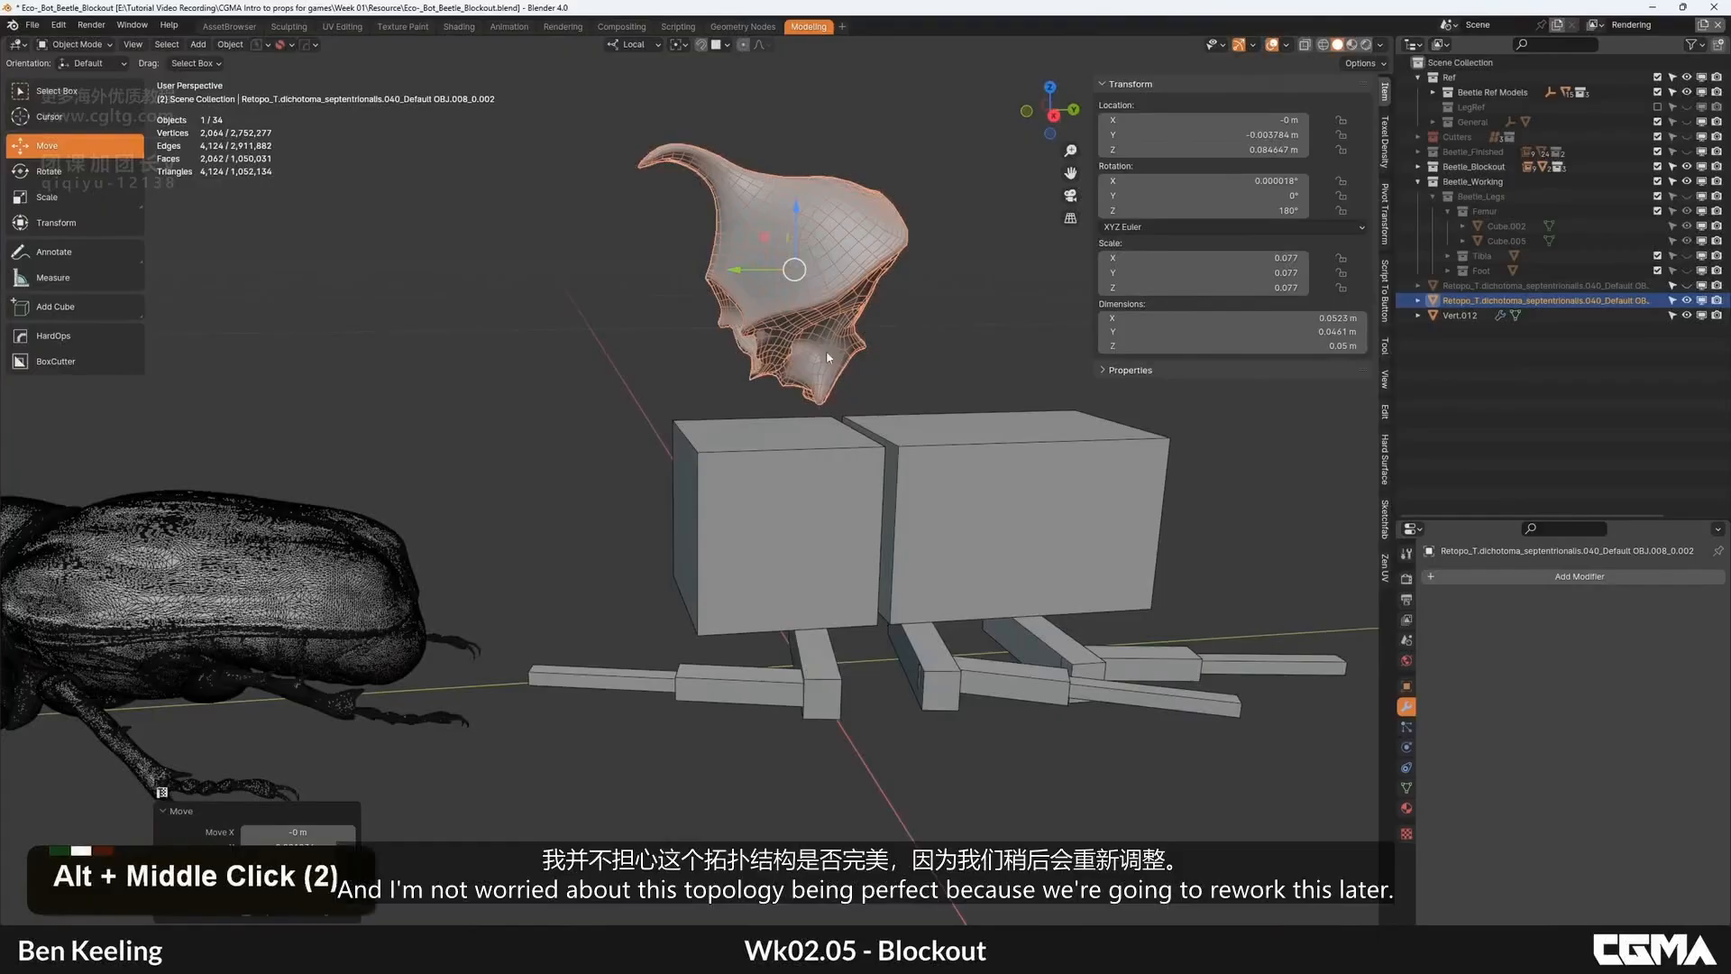
pyautogui.moveTo(826, 350)
pyautogui.keyDown('alt'); pyautogui.mouseDown(button='middle')
pyautogui.moveTo(709, 348)
pyautogui.moveTo(847, 334)
pyautogui.mouseUp(button='middle'); pyautogui.keyUp('alt')
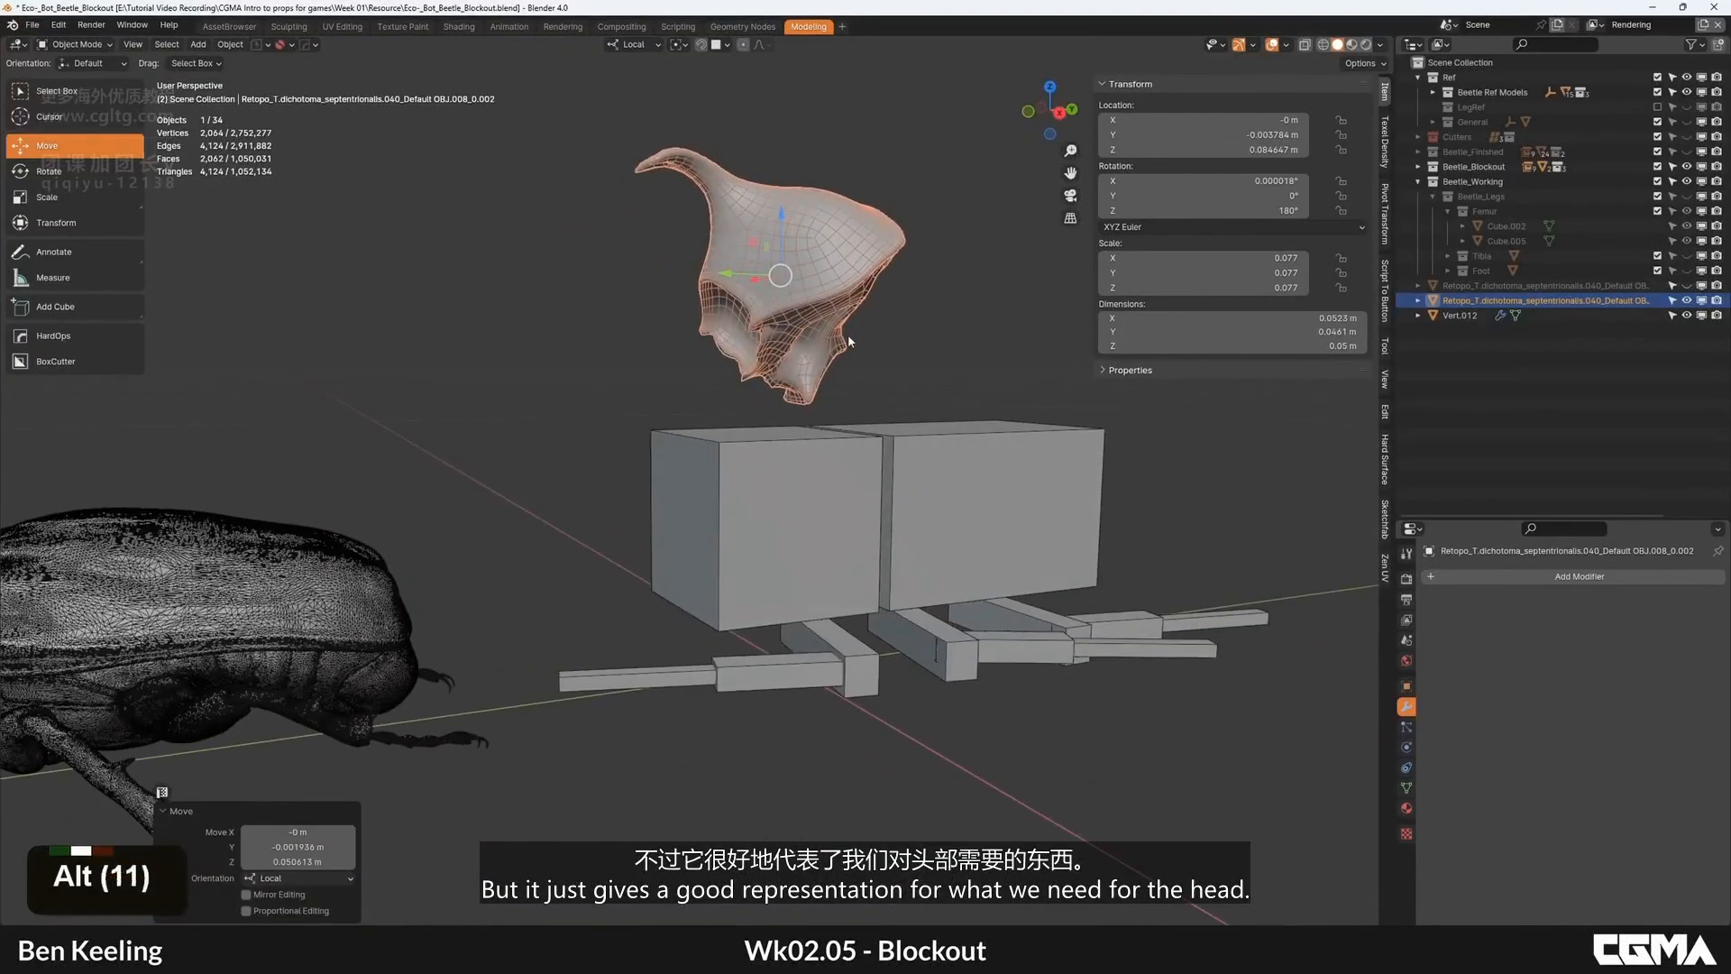
# Step: Frame the shell, enter Edit Mode on it and turn off the Retopology overlay
pyautogui.press('f')
pyautogui.scroll(-4, 676, 352)
pyautogui.keyDown('alt'); pyautogui.moveTo(676, 351); pyautogui.dragTo(734, 458, button='middle'); pyautogui.keyUp('alt')
pyautogui.press('Tab')
pyautogui.scroll(2, 776, 433)
pyautogui.press('Tab')
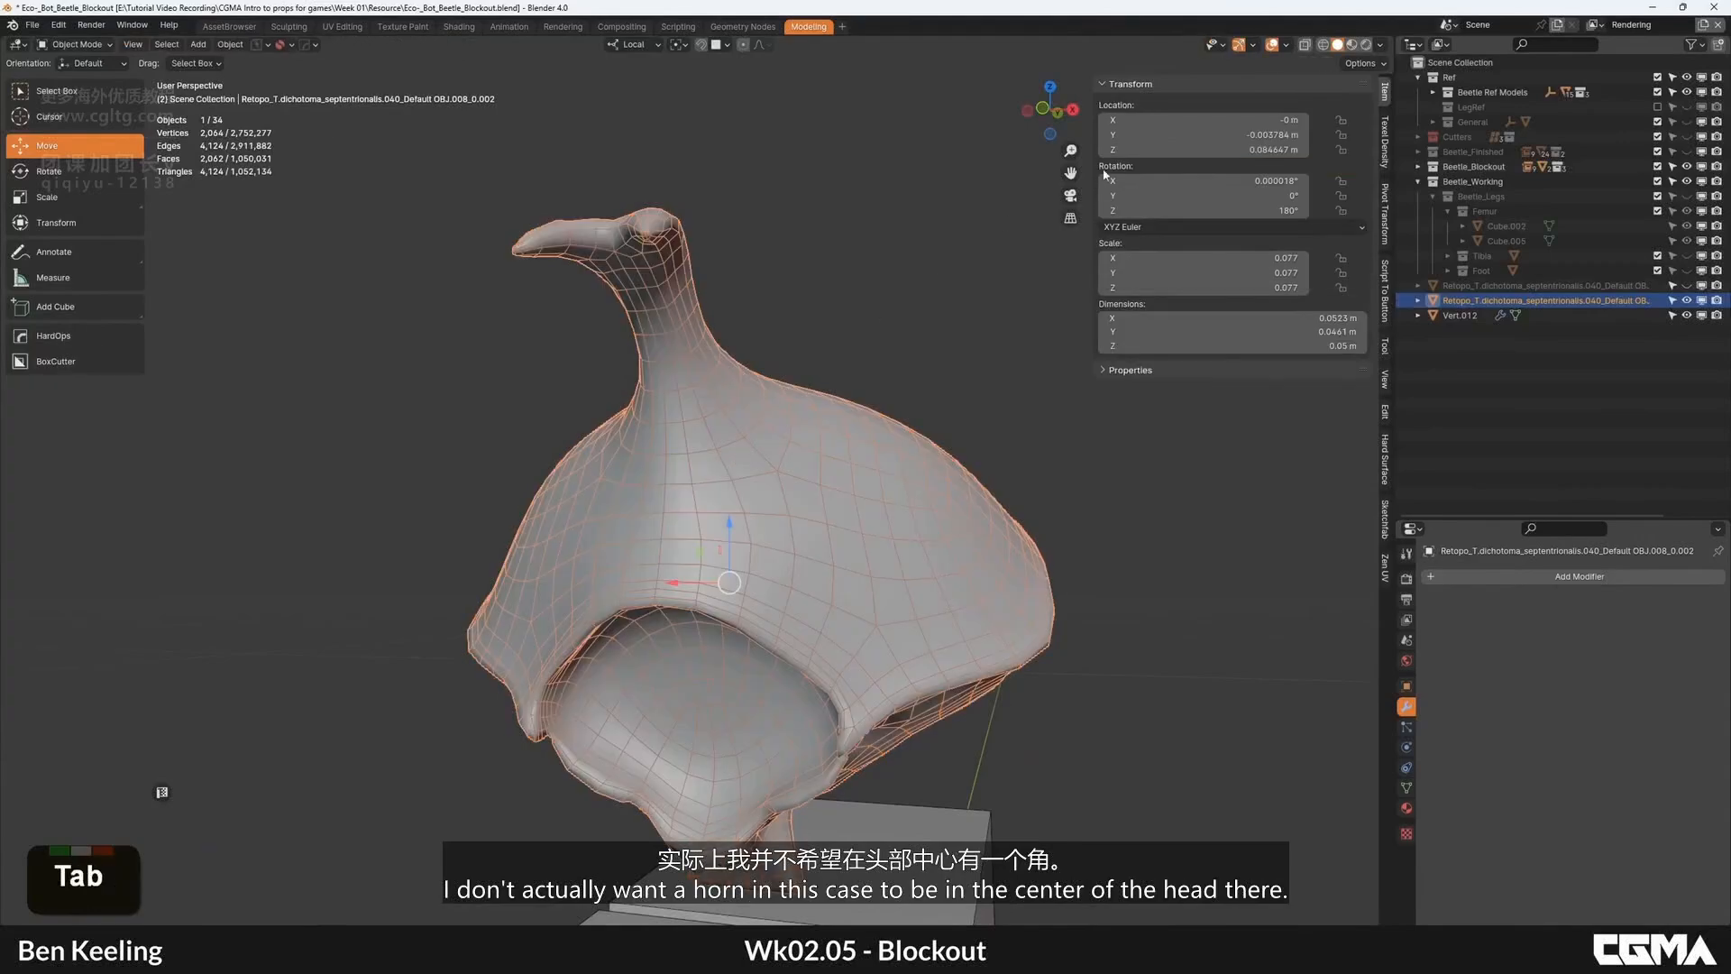
pyautogui.press('Tab')
pyautogui.click(1291, 44)
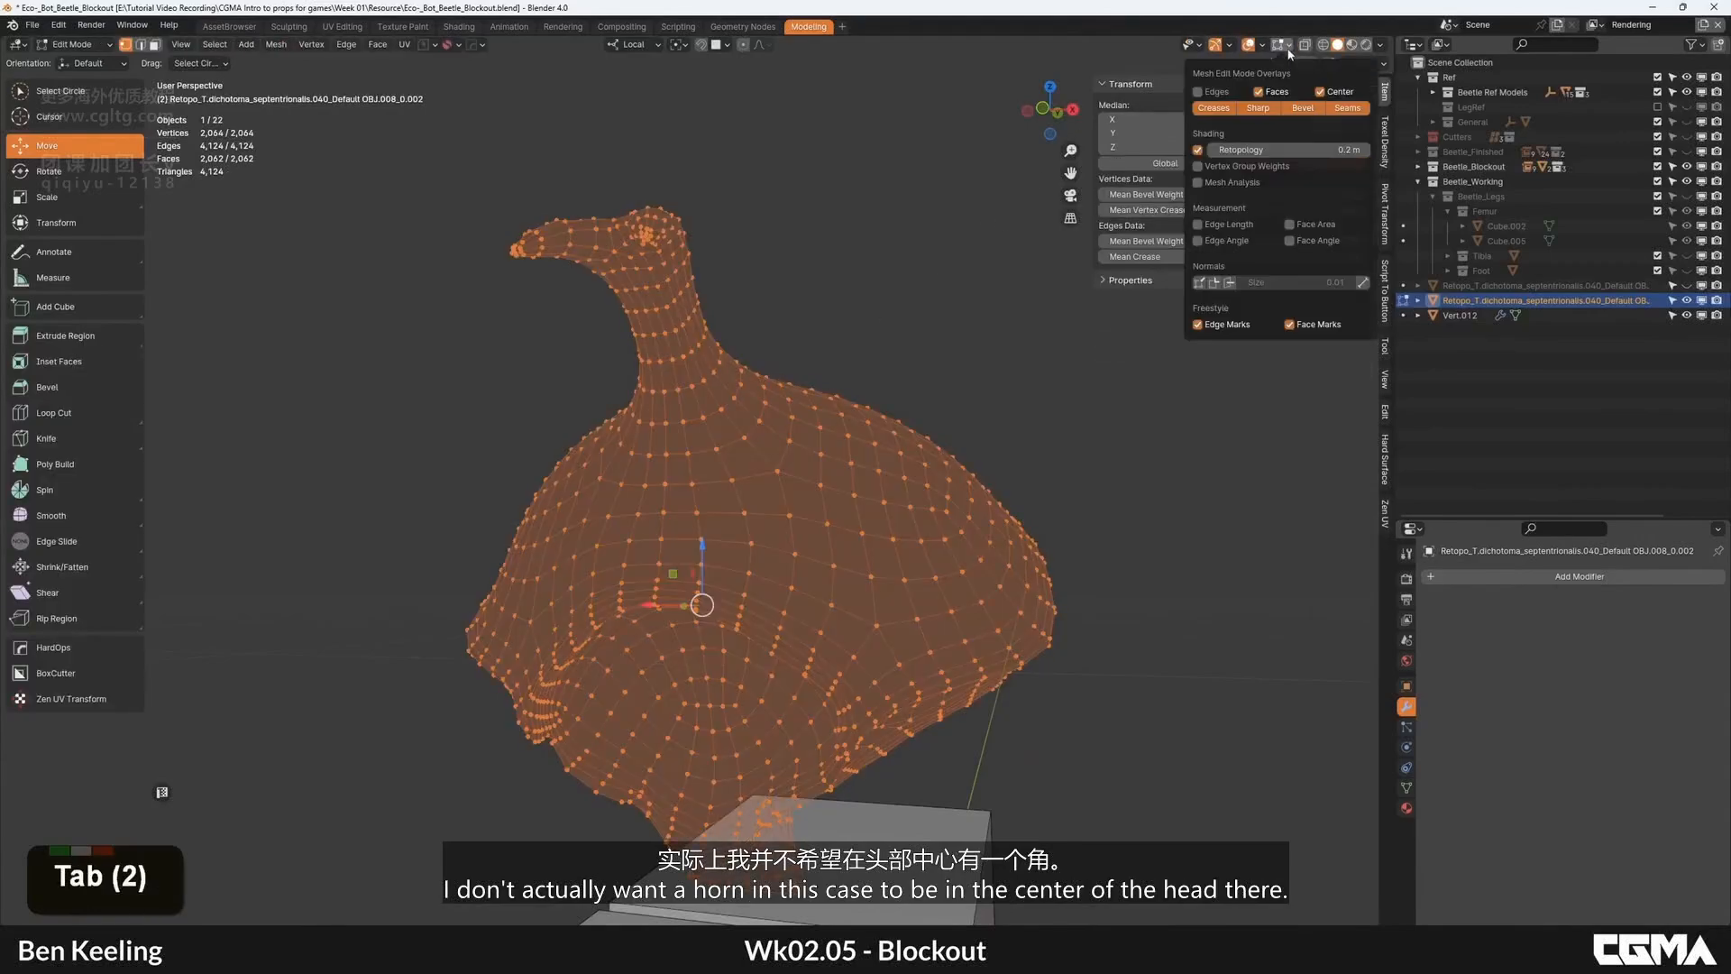
pyautogui.click(1197, 150)
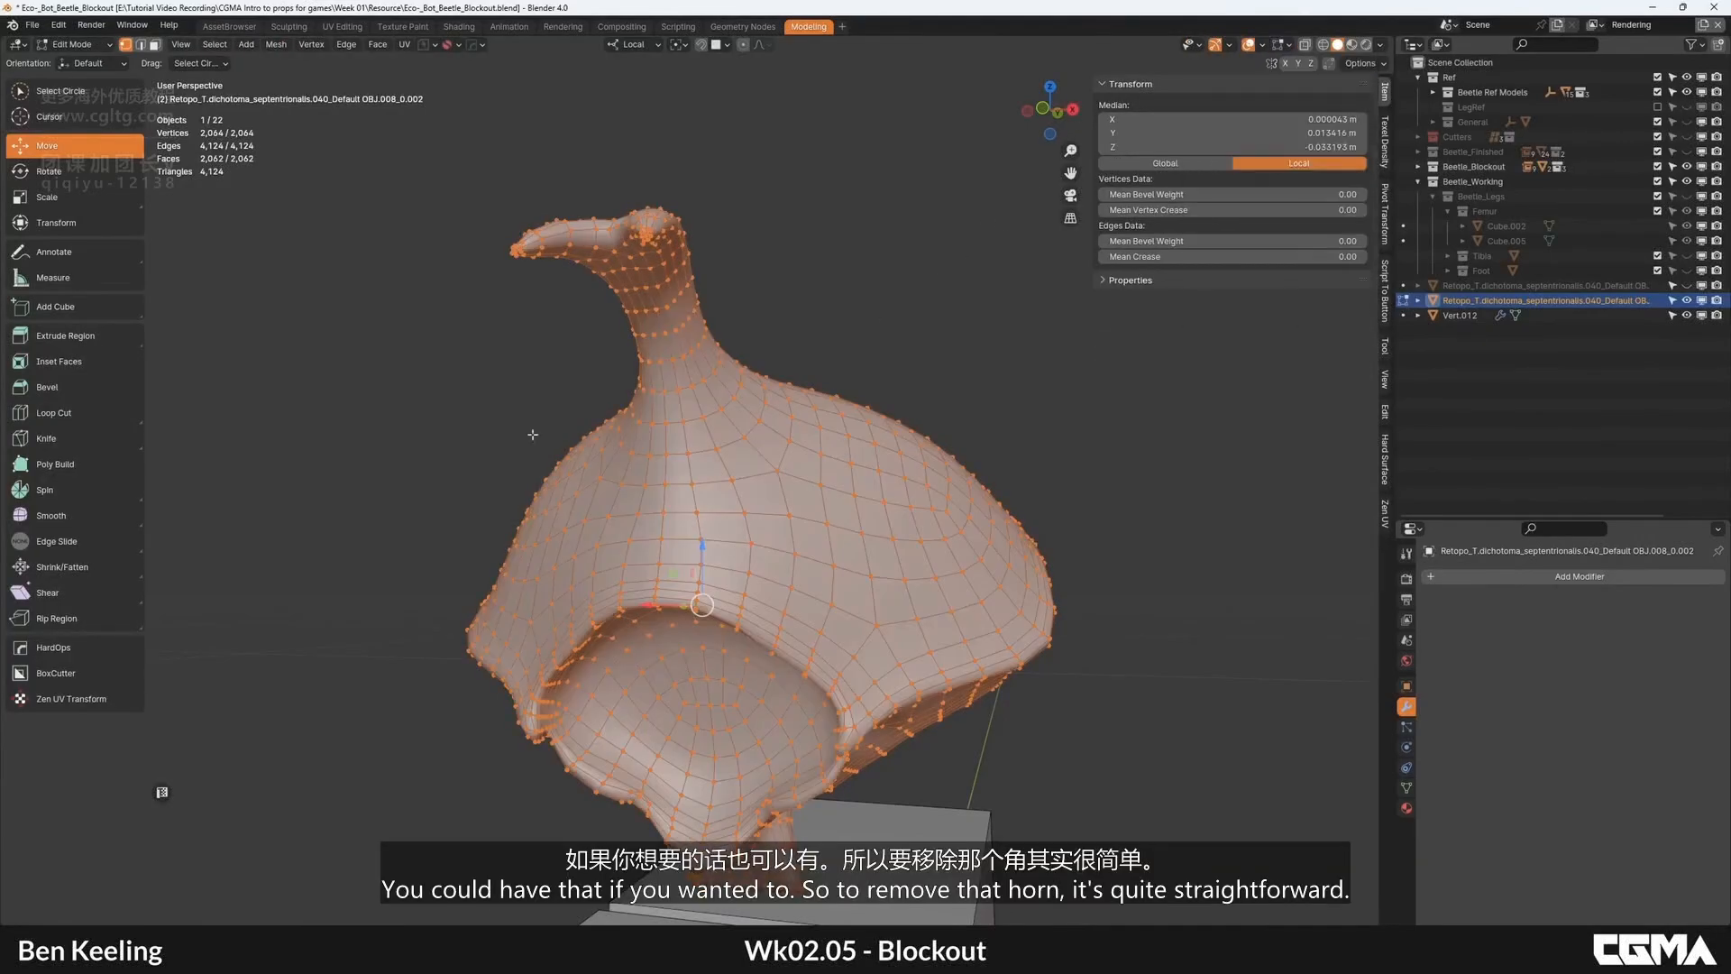
# Step: Delete the face loop around the base of the horn and remove the detached horn from the shell
pyautogui.moveTo(533, 432)
pyautogui.keyDown('alt'); pyautogui.mouseDown(button='middle')
pyautogui.moveTo(702, 500)
pyautogui.moveTo(983, 487)
pyautogui.mouseUp(button='middle'); pyautogui.keyUp('alt')
pyautogui.keyDown('alt'); pyautogui.middleClick(703, 500); pyautogui.keyUp('alt')
pyautogui.press('2')
pyautogui.press('3')
pyautogui.keyDown('alt'); pyautogui.click(714, 495); pyautogui.keyUp('alt')
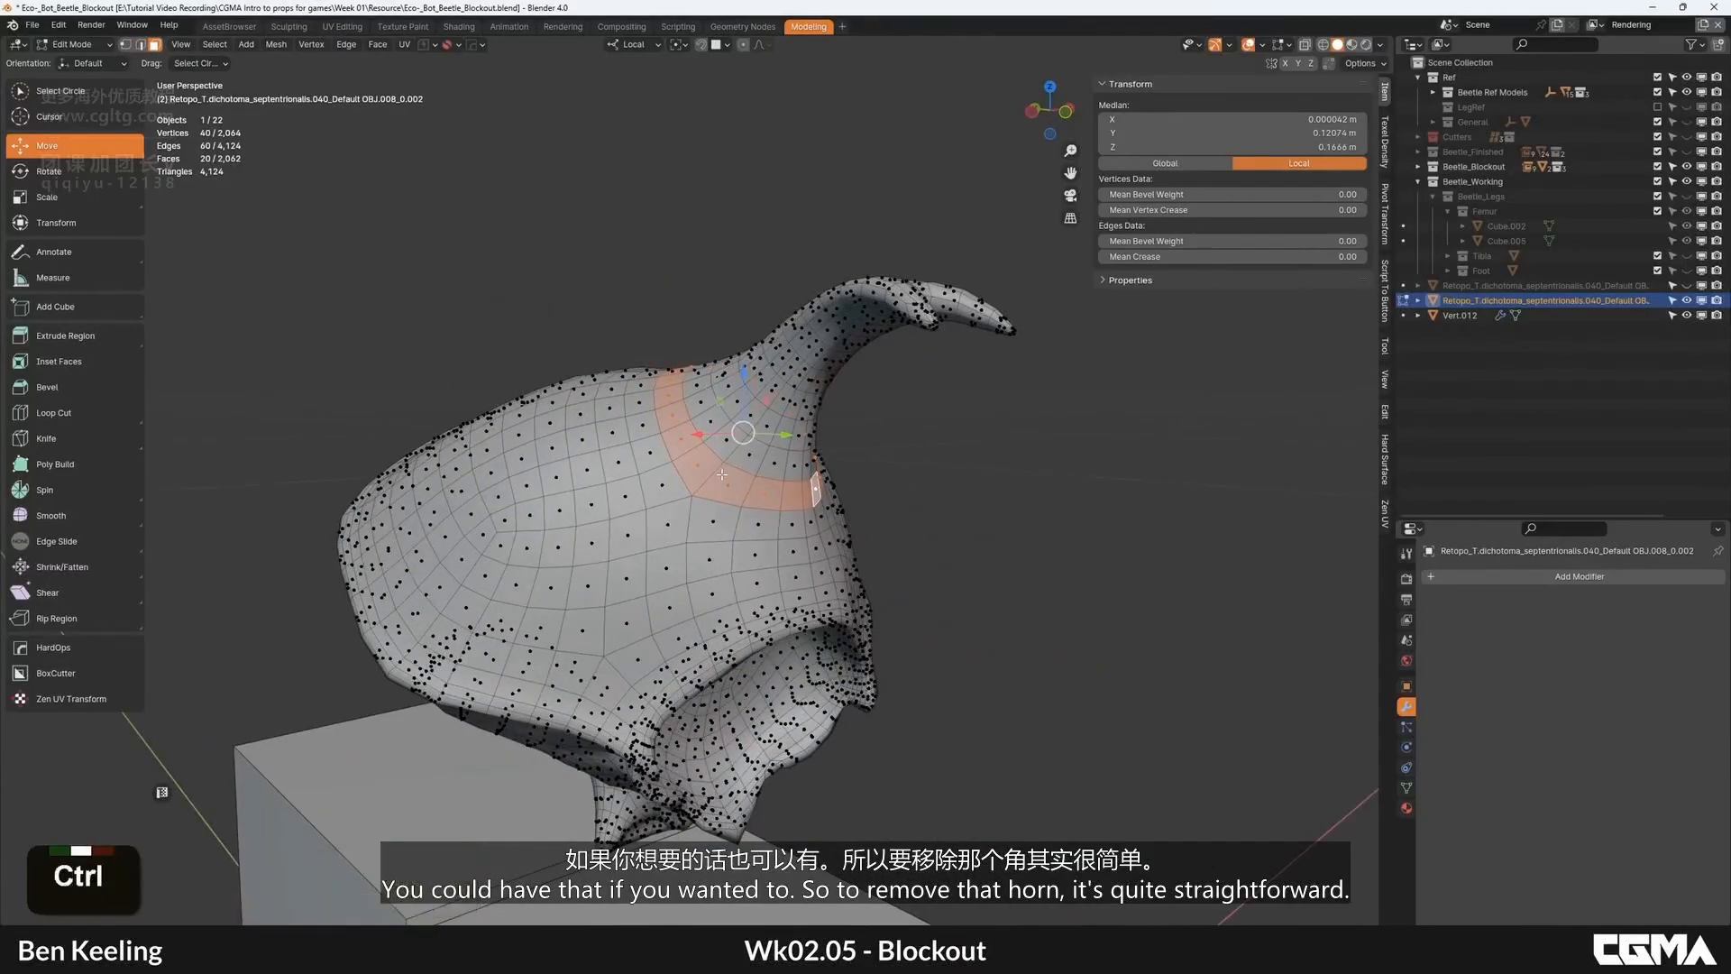
pyautogui.hotkey('ctrl', 'BackSpace')
pyautogui.click(726, 444)
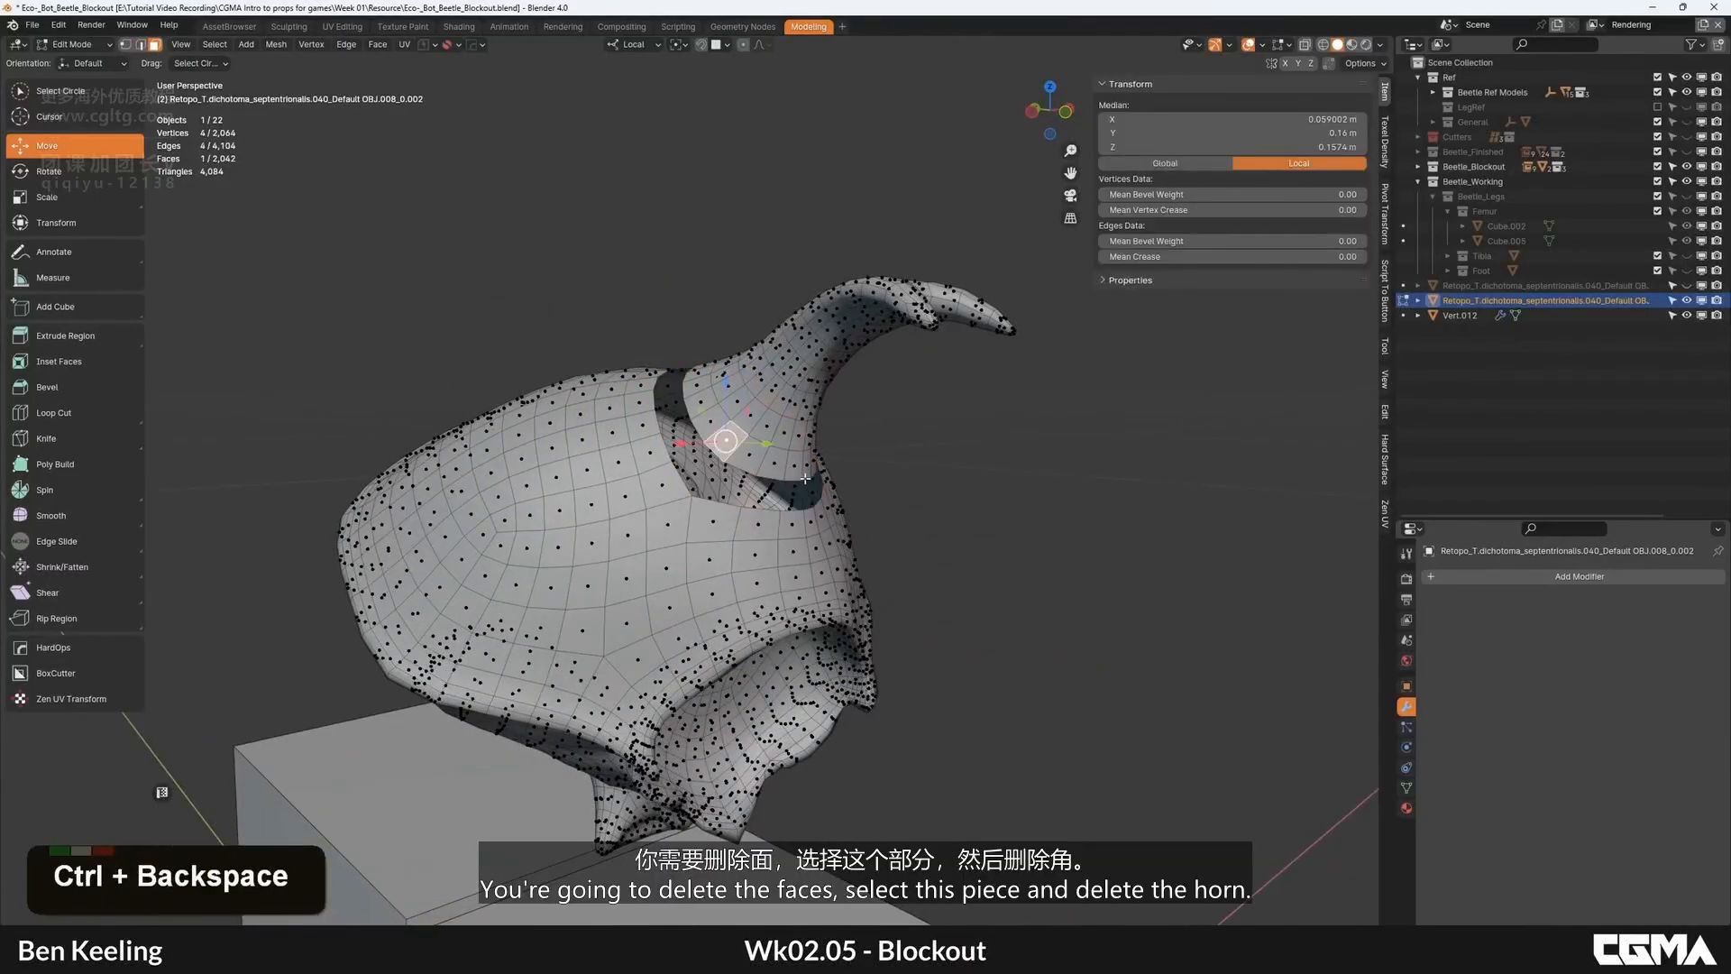
pyautogui.hotkey('ctrl', 'l')
pyautogui.press('BackSpace')
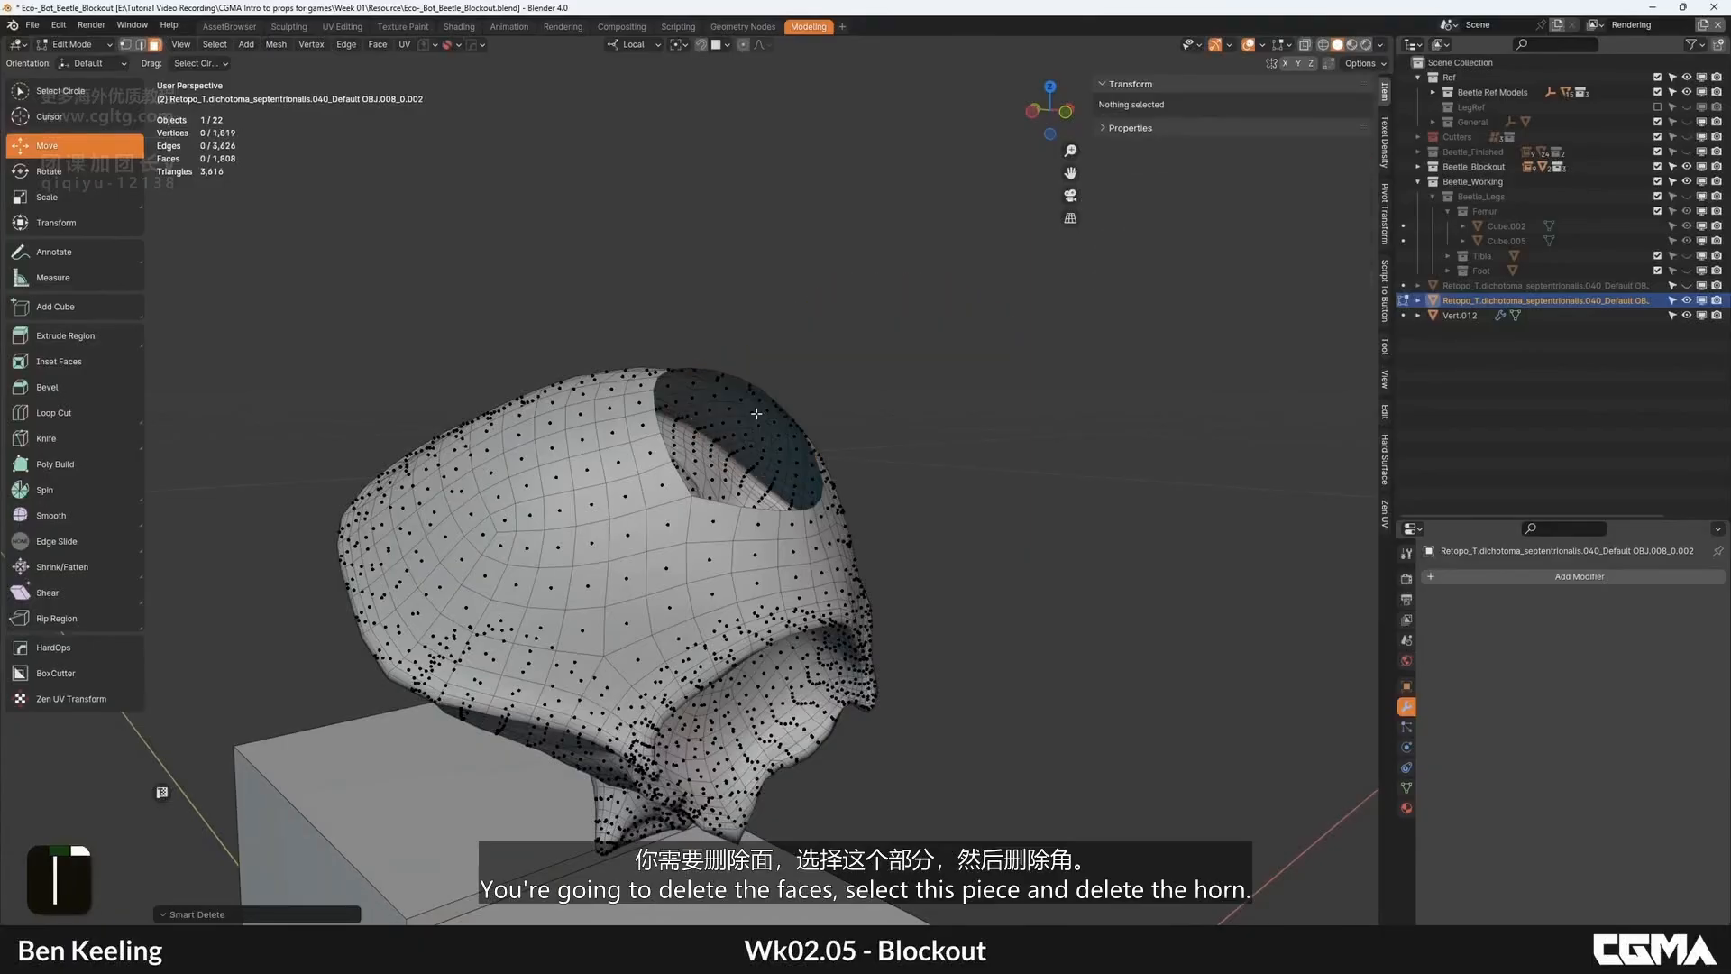
# Step: Select the open border loop left by the horn and cap the hole with a face
pyautogui.keyDown('alt'); pyautogui.moveTo(757, 414); pyautogui.dragTo(660, 550, button='middle'); pyautogui.keyUp('alt')
pyautogui.press('2')
pyautogui.click(660, 550)
pyautogui.keyDown('alt'); pyautogui.keyDown('shift'); pyautogui.click(691, 532); pyautogui.keyUp('shift'); pyautogui.keyUp('alt')
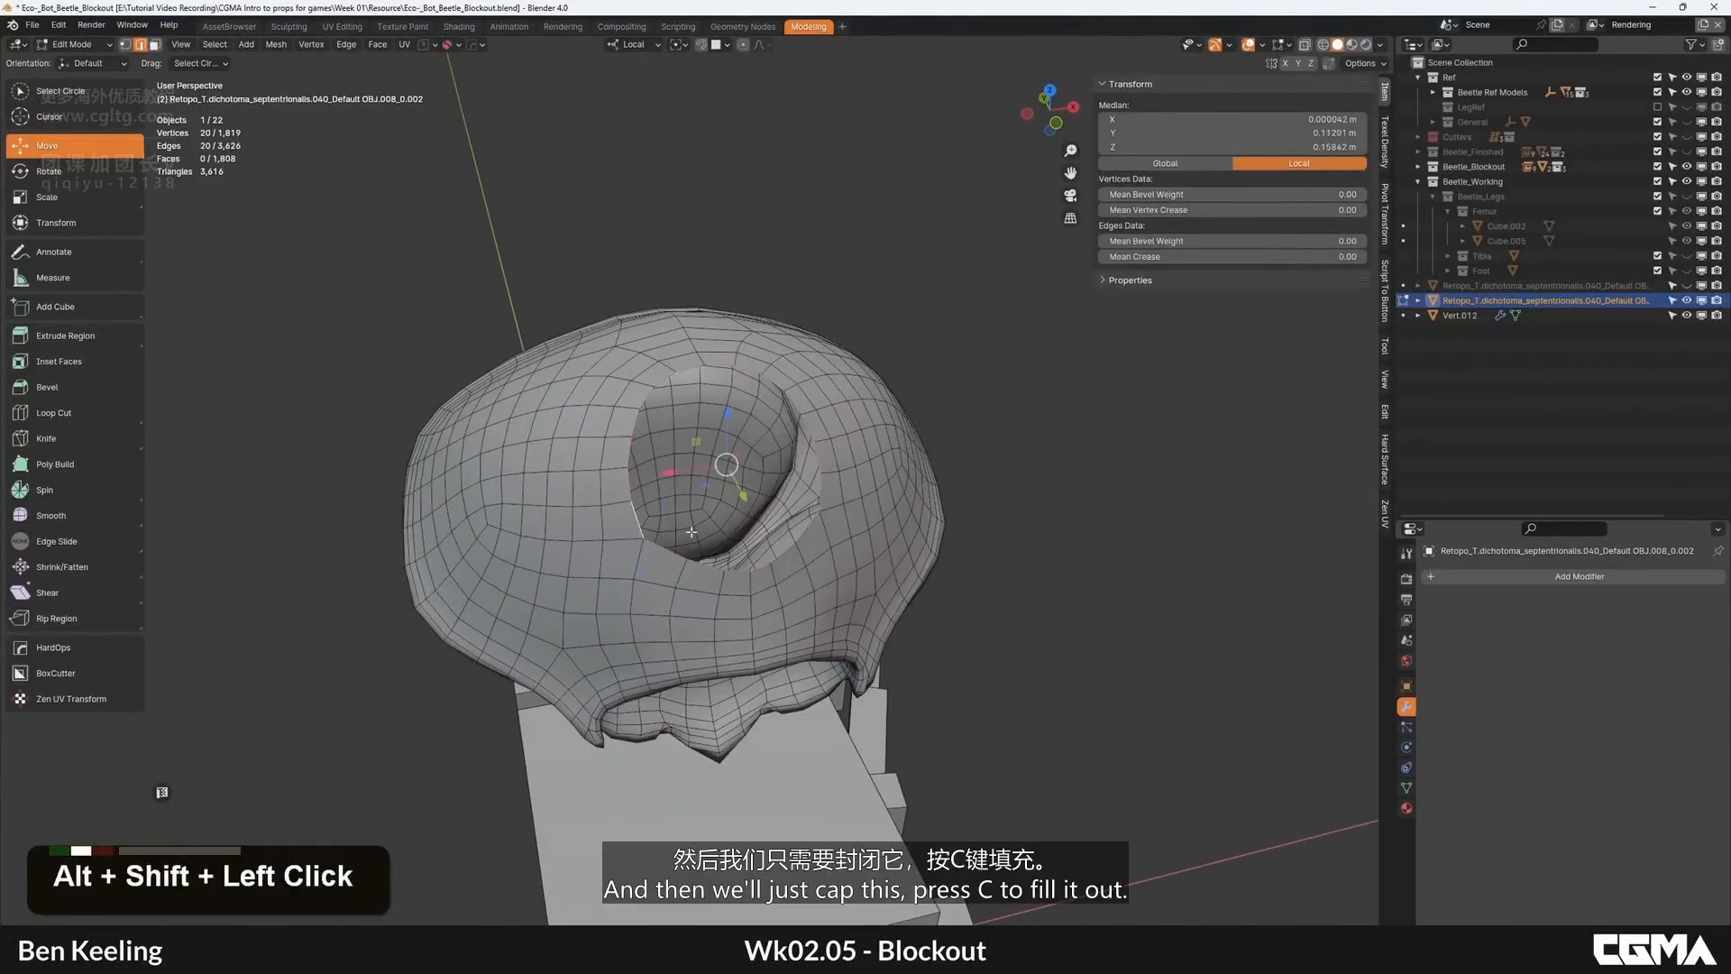
pyautogui.press('c')
# Step: Switch the capped shell to Sculpt Mode and hide the gizmos while keeping the wireframe overlay on
pyautogui.moveTo(811, 518)
pyautogui.keyDown('alt'); pyautogui.mouseDown(button='middle')
pyautogui.moveTo(711, 451)
pyautogui.moveTo(745, 485)
pyautogui.moveTo(685, 469)
pyautogui.moveTo(939, 105)
pyautogui.mouseUp(button='middle'); pyautogui.keyUp('alt')
pyautogui.press('Tab')
pyautogui.click(77, 44)
pyautogui.click(84, 102)
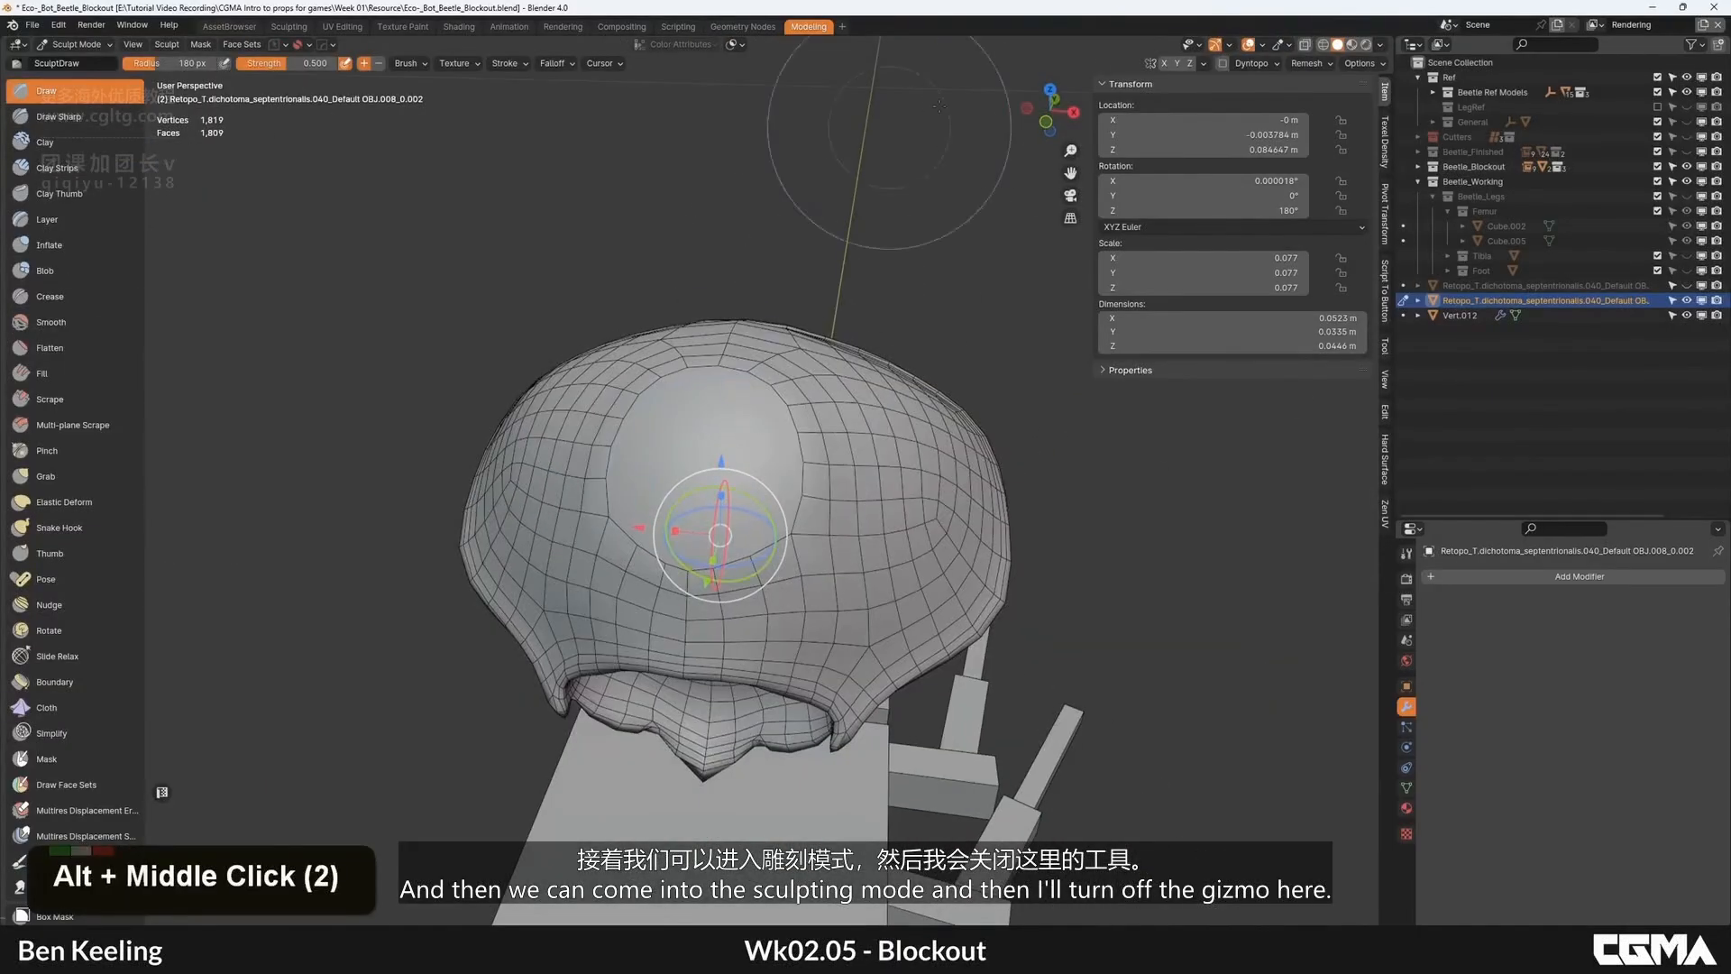
pyautogui.click(1250, 44)
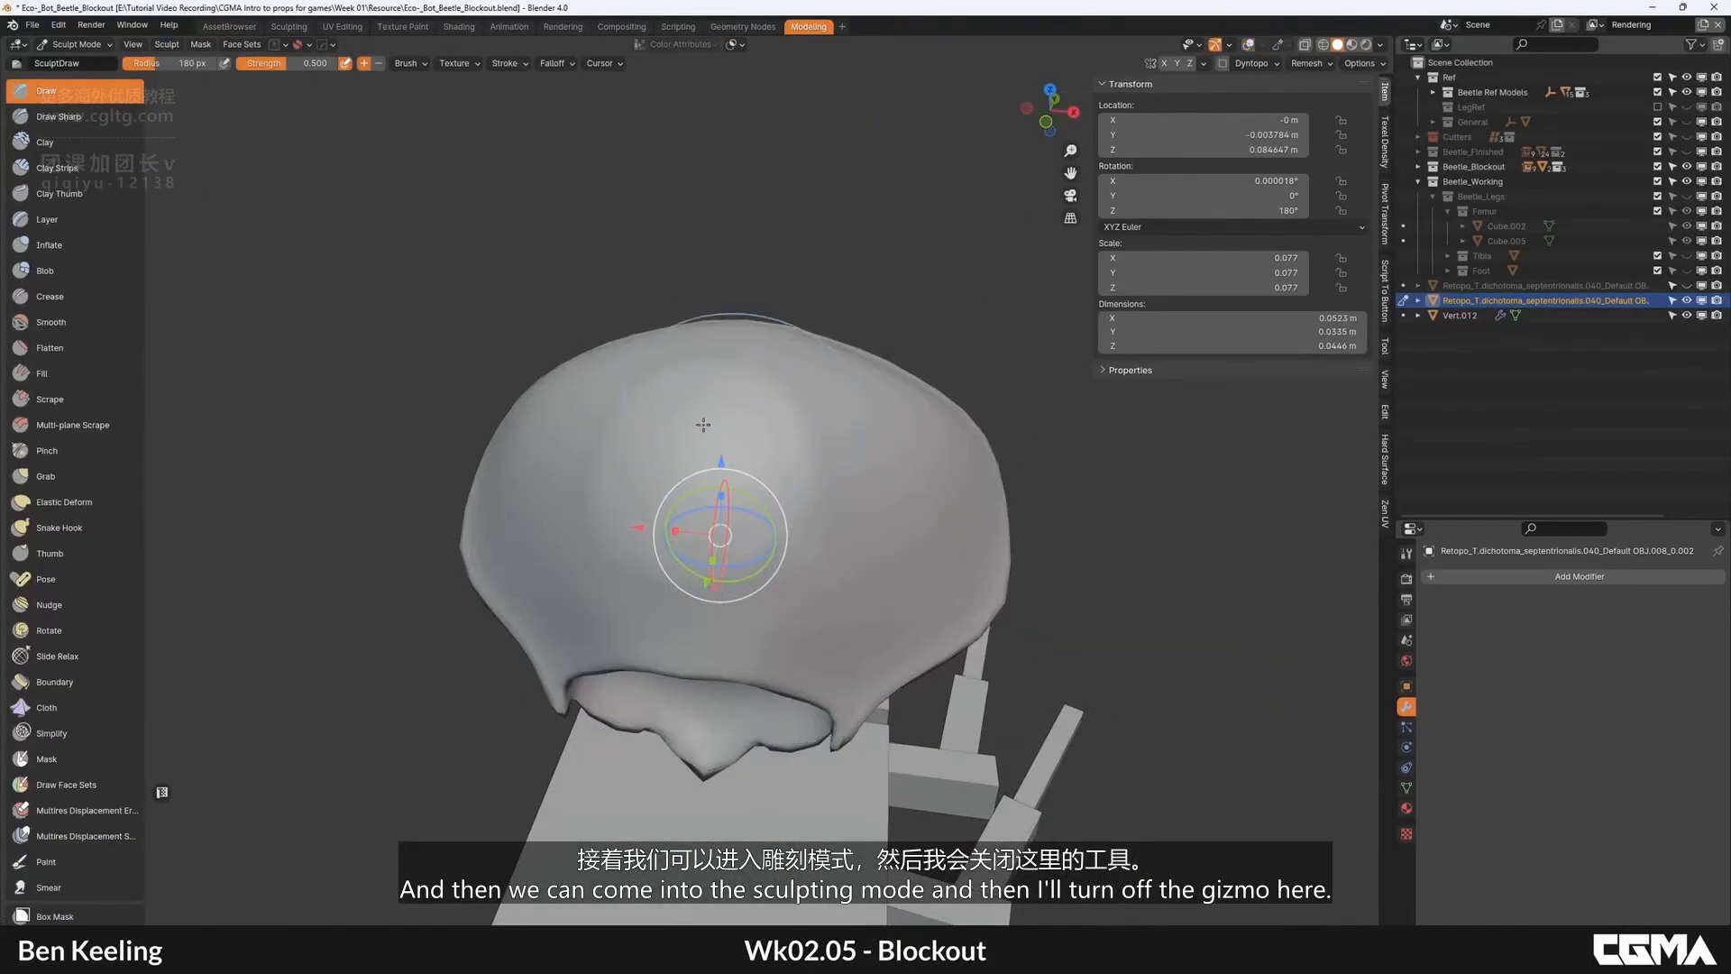
pyautogui.click(1250, 45)
pyautogui.click(1214, 44)
# Step: Smooth the shell's surface around the capped horn area with smoothing brush strokes
pyautogui.moveTo(661, 475)
pyautogui.keyDown('shift'); pyautogui.mouseDown()
pyautogui.moveTo(618, 429)
pyautogui.moveTo(684, 553)
pyautogui.moveTo(754, 387)
pyautogui.moveTo(704, 424)
pyautogui.mouseUp(); pyautogui.keyUp('shift')
pyautogui.keyDown('shift'); pyautogui.moveTo(694, 518); pyautogui.dragTo(766, 491); pyautogui.keyUp('shift')
pyautogui.moveTo(766, 490)
pyautogui.keyDown('alt'); pyautogui.mouseDown(button='middle')
pyautogui.moveTo(611, 411)
pyautogui.moveTo(772, 452)
pyautogui.mouseUp(button='middle'); pyautogui.keyUp('alt')
pyautogui.keyDown('shift'); pyautogui.click(773, 452); pyautogui.keyUp('shift')
pyautogui.keyDown('shift'); pyautogui.click(773, 452); pyautogui.keyUp('shift')
pyautogui.keyDown('shift'); pyautogui.click(847, 487); pyautogui.keyUp('shift')
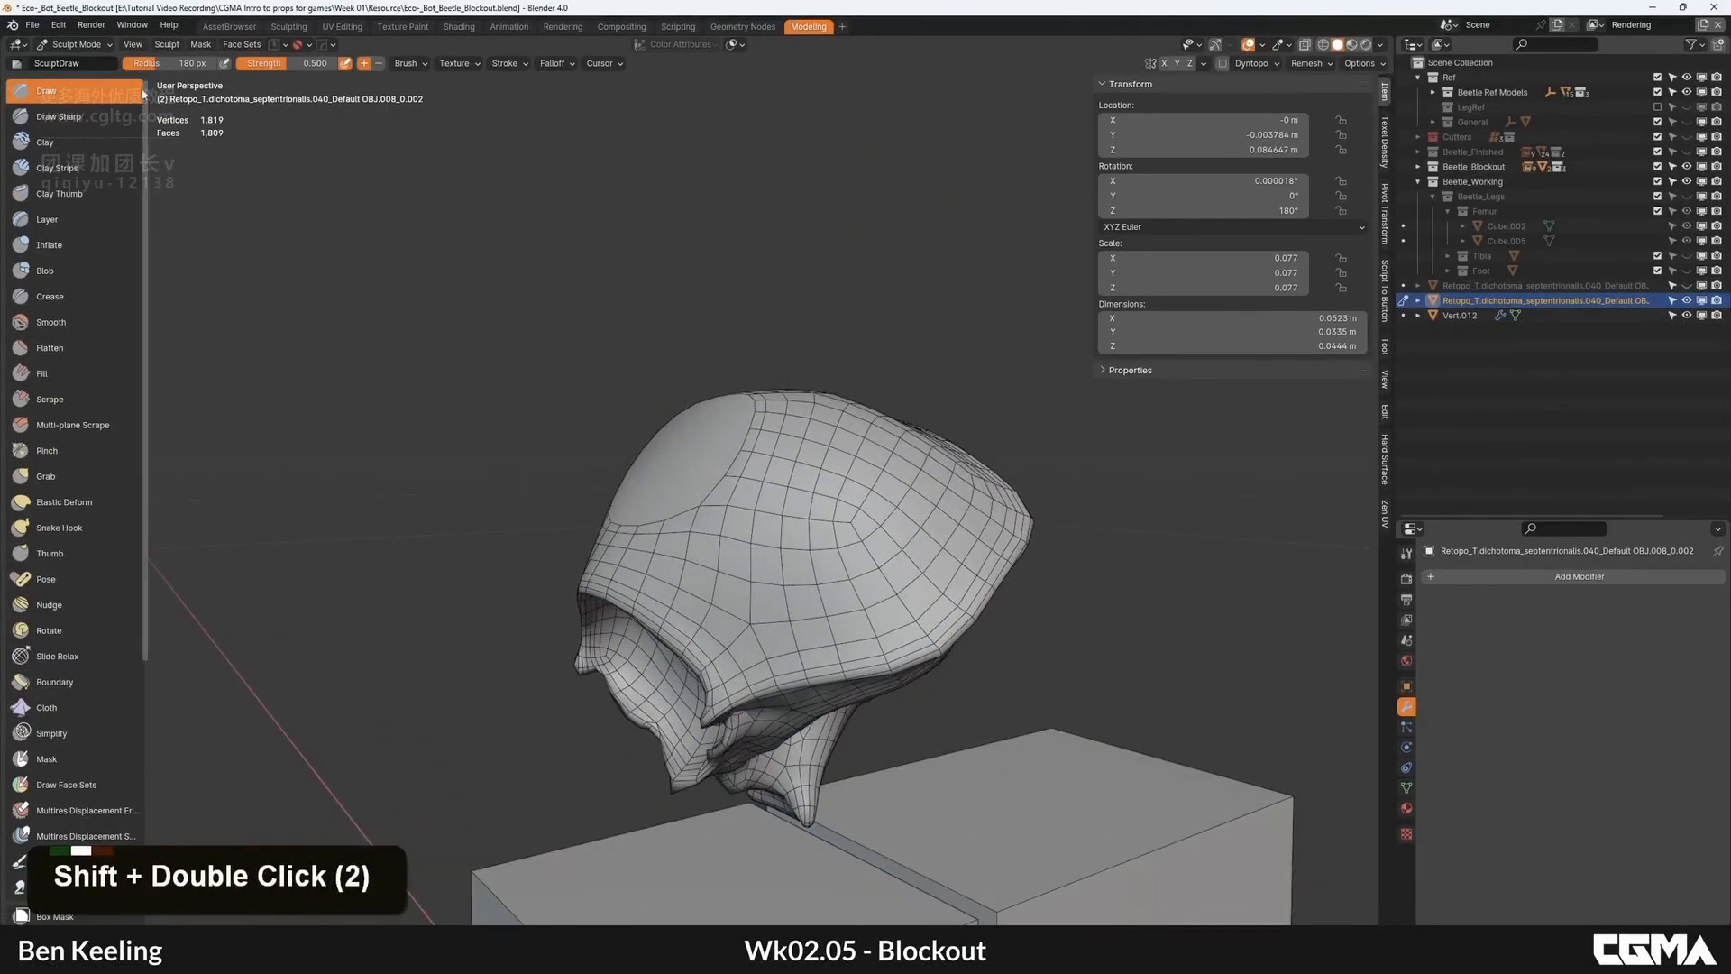
# Step: Return to Object Mode and remesh the hornless shell again with Quad Remesher at a Quad Count of 1000
pyautogui.click(74, 44)
pyautogui.click(73, 63)
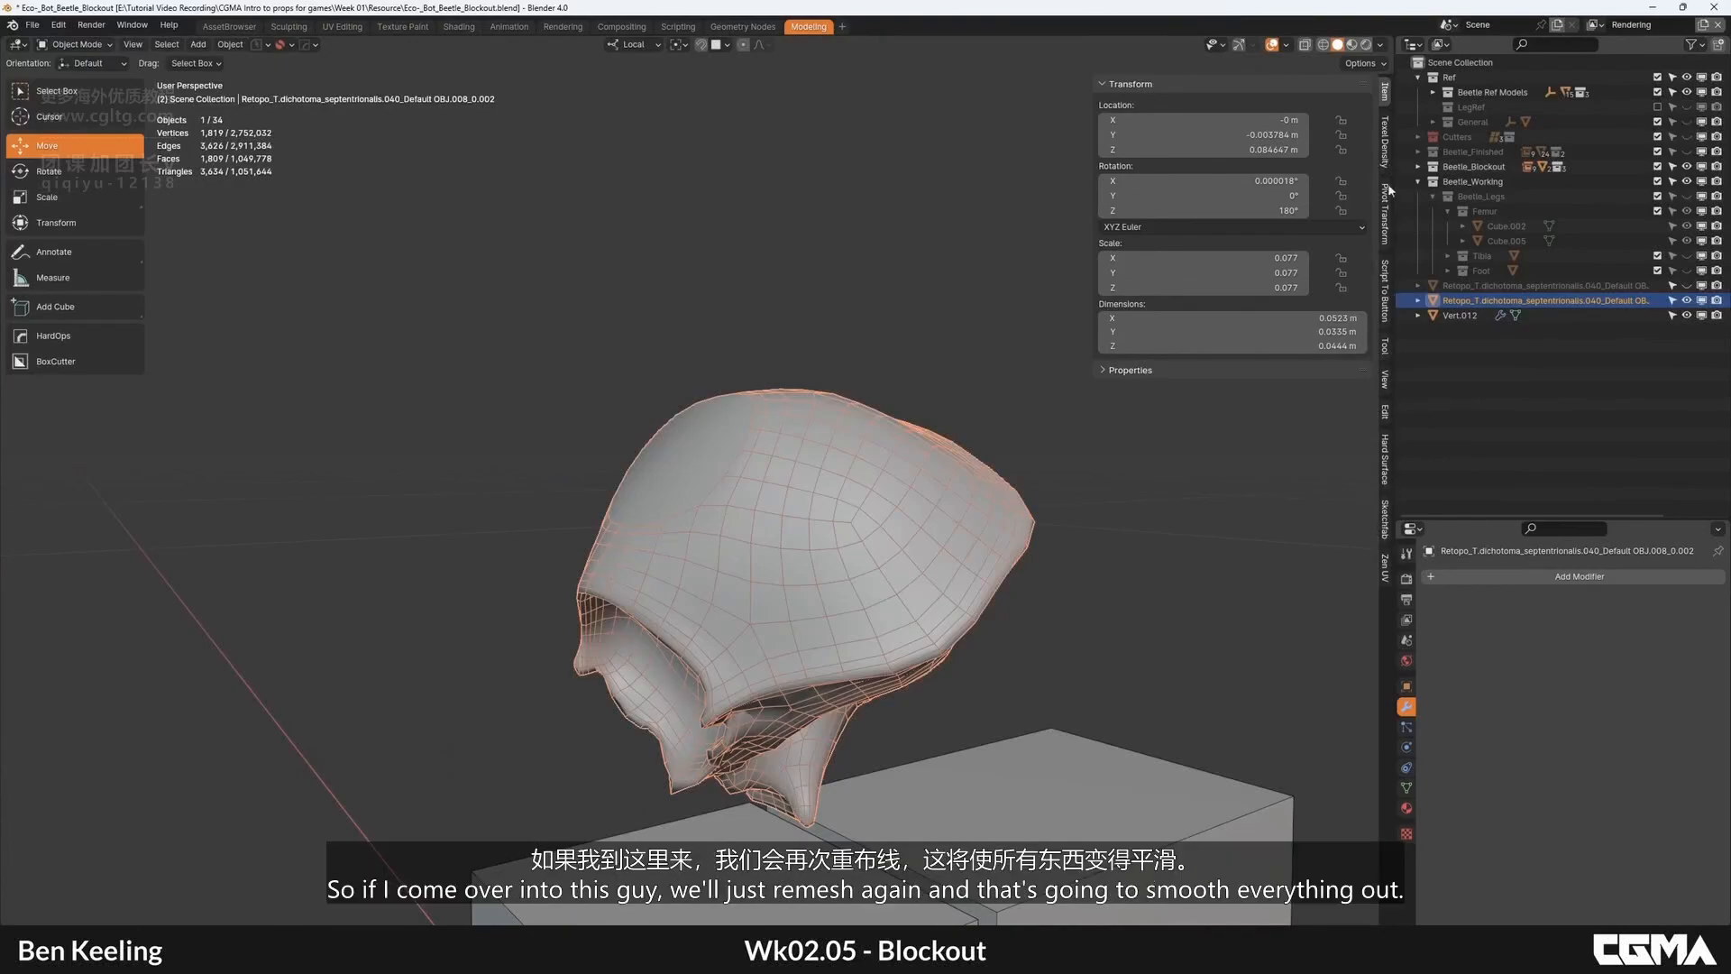
pyautogui.click(1389, 475)
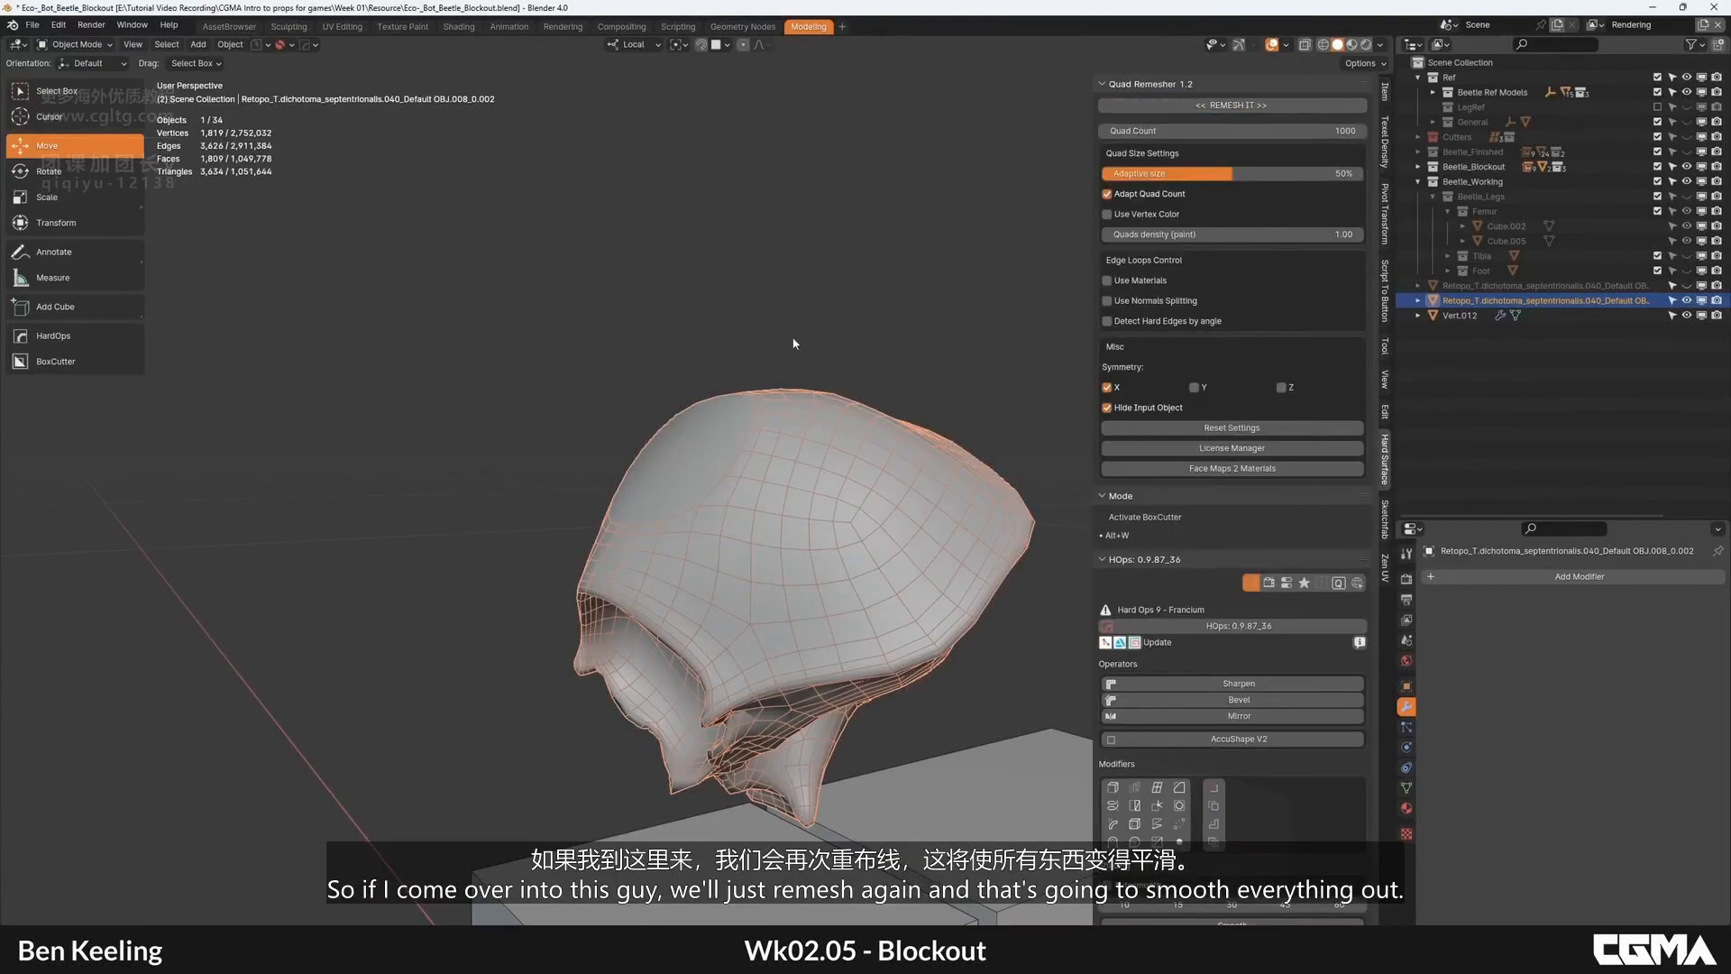
pyautogui.keyDown('alt'); pyautogui.middleClick(799, 430); pyautogui.keyUp('alt')
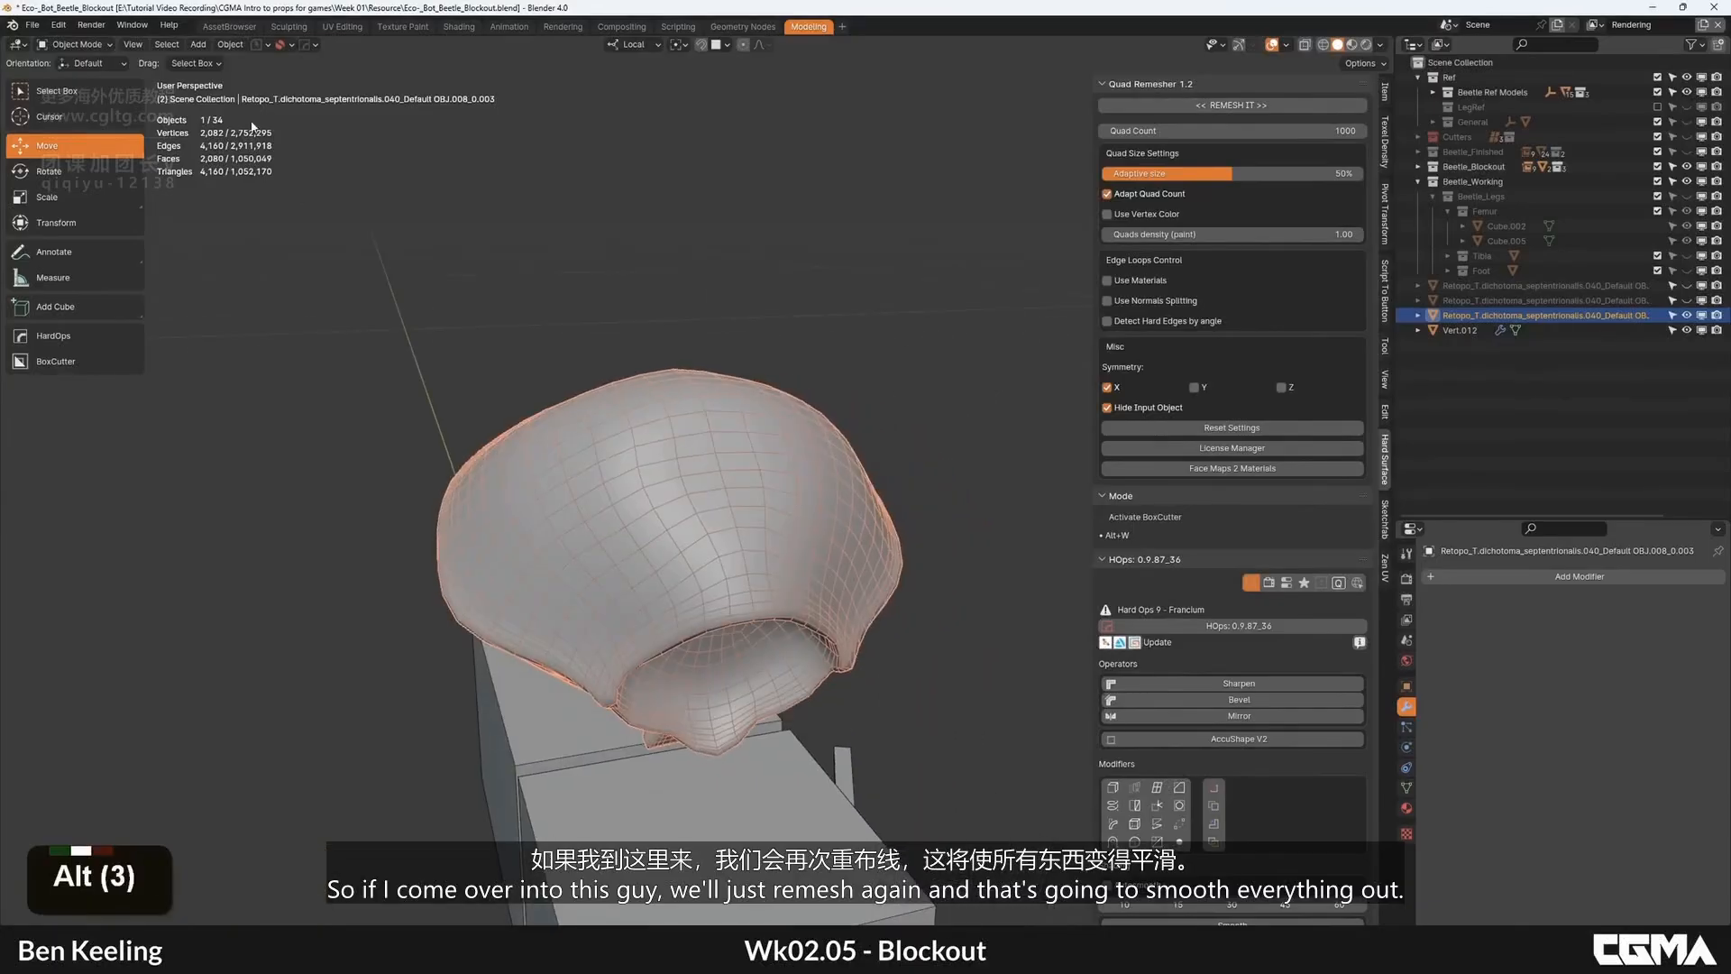
# Step: Smooth the top of the remeshed shell in Sculpt Mode, check its shape all around, and return to Object Mode
pyautogui.click(80, 46)
pyautogui.click(81, 127)
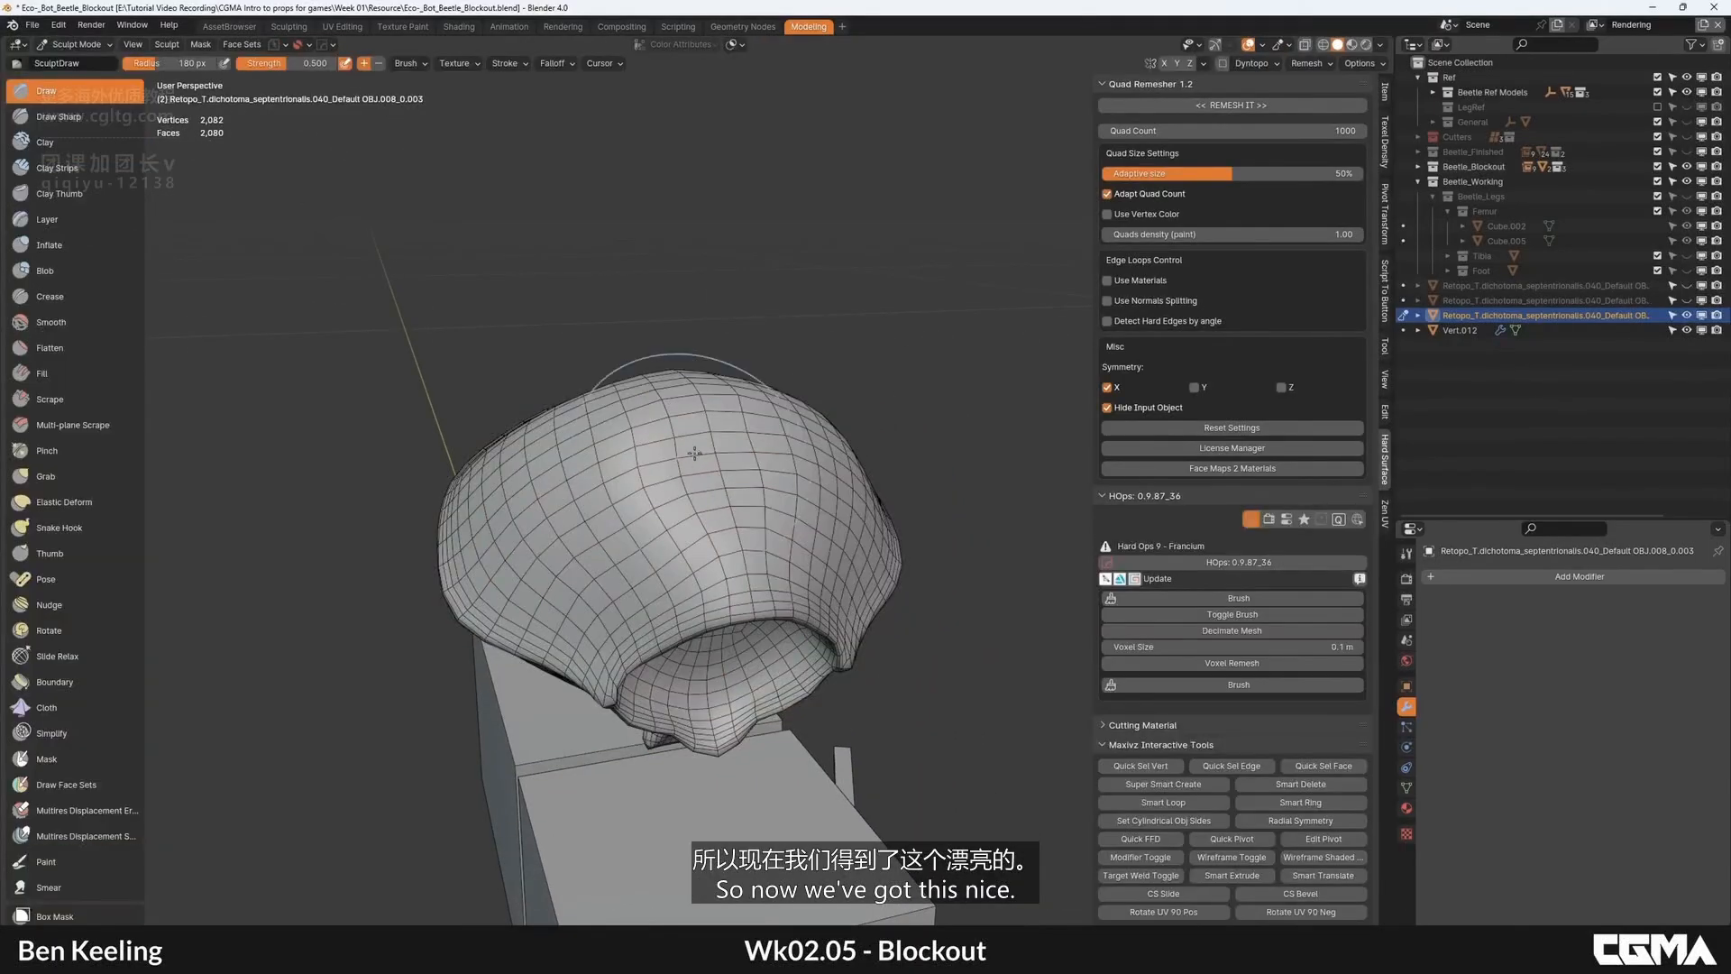
pyautogui.keyDown('shift'); pyautogui.click(747, 478); pyautogui.keyUp('shift')
pyautogui.keyDown('shift'); pyautogui.click(767, 482); pyautogui.keyUp('shift')
pyautogui.moveTo(893, 487); pyautogui.dragTo(783, 458, button='middle')
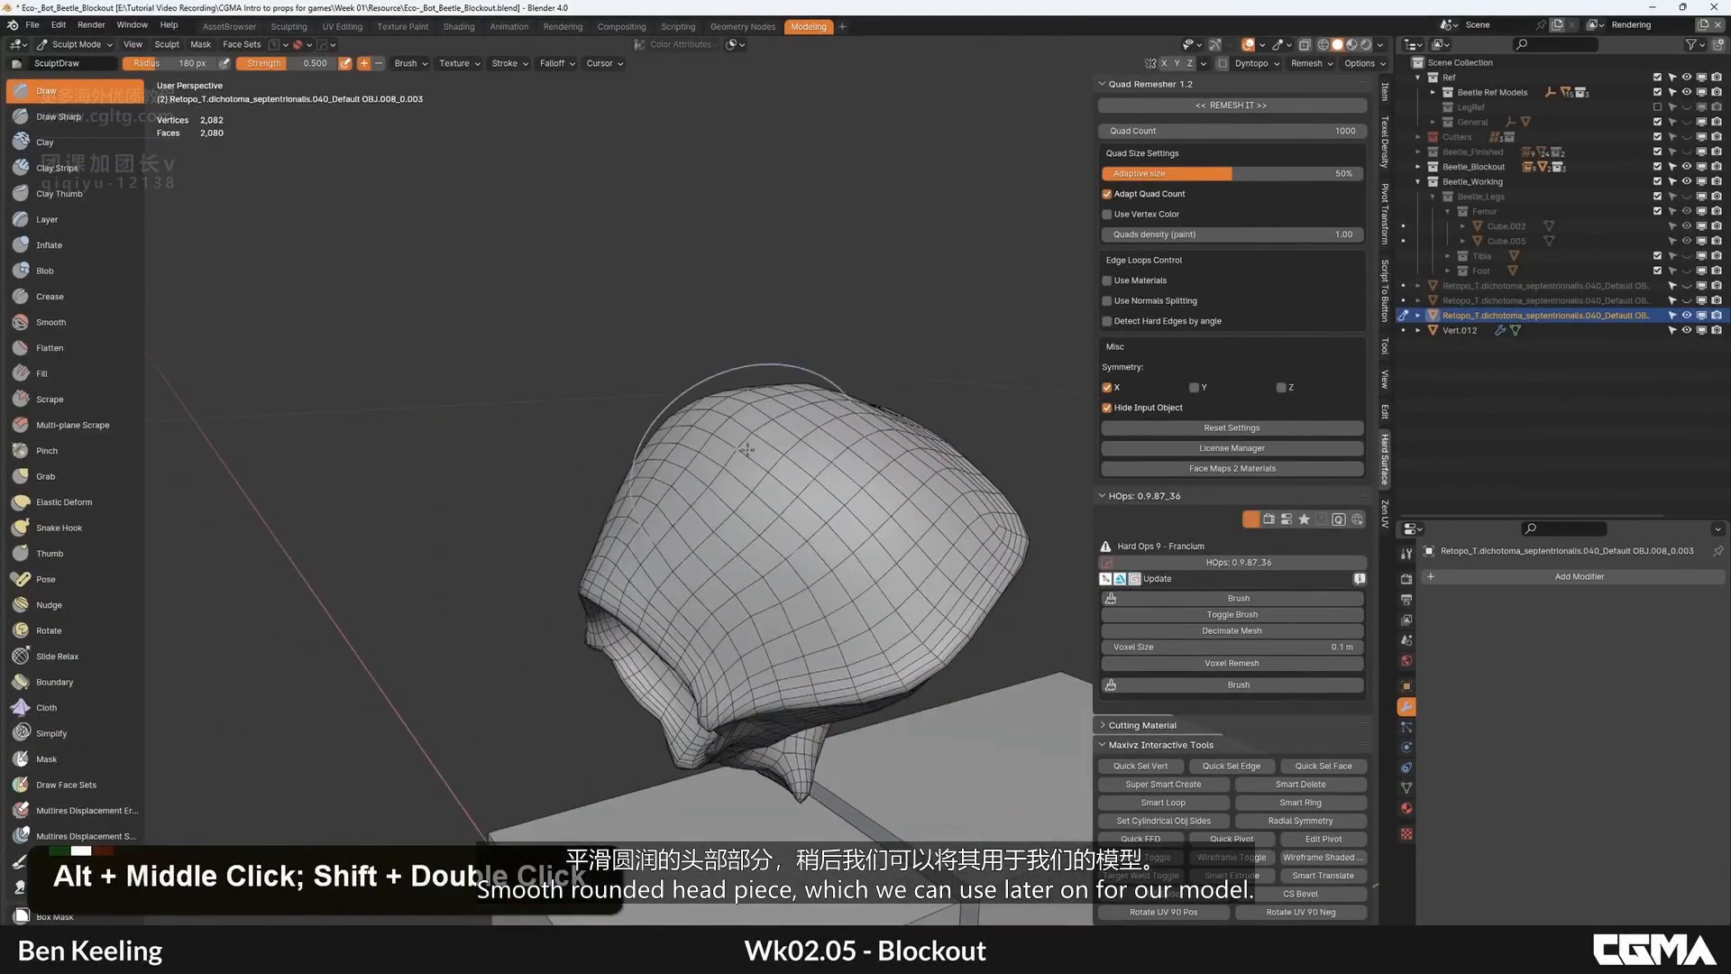
pyautogui.keyDown('alt'); pyautogui.middleClick(783, 532); pyautogui.keyUp('alt')
pyautogui.moveTo(782, 532)
pyautogui.mouseDown(button='middle')
pyautogui.moveTo(902, 523)
pyautogui.moveTo(794, 505)
pyautogui.mouseUp(button='middle')
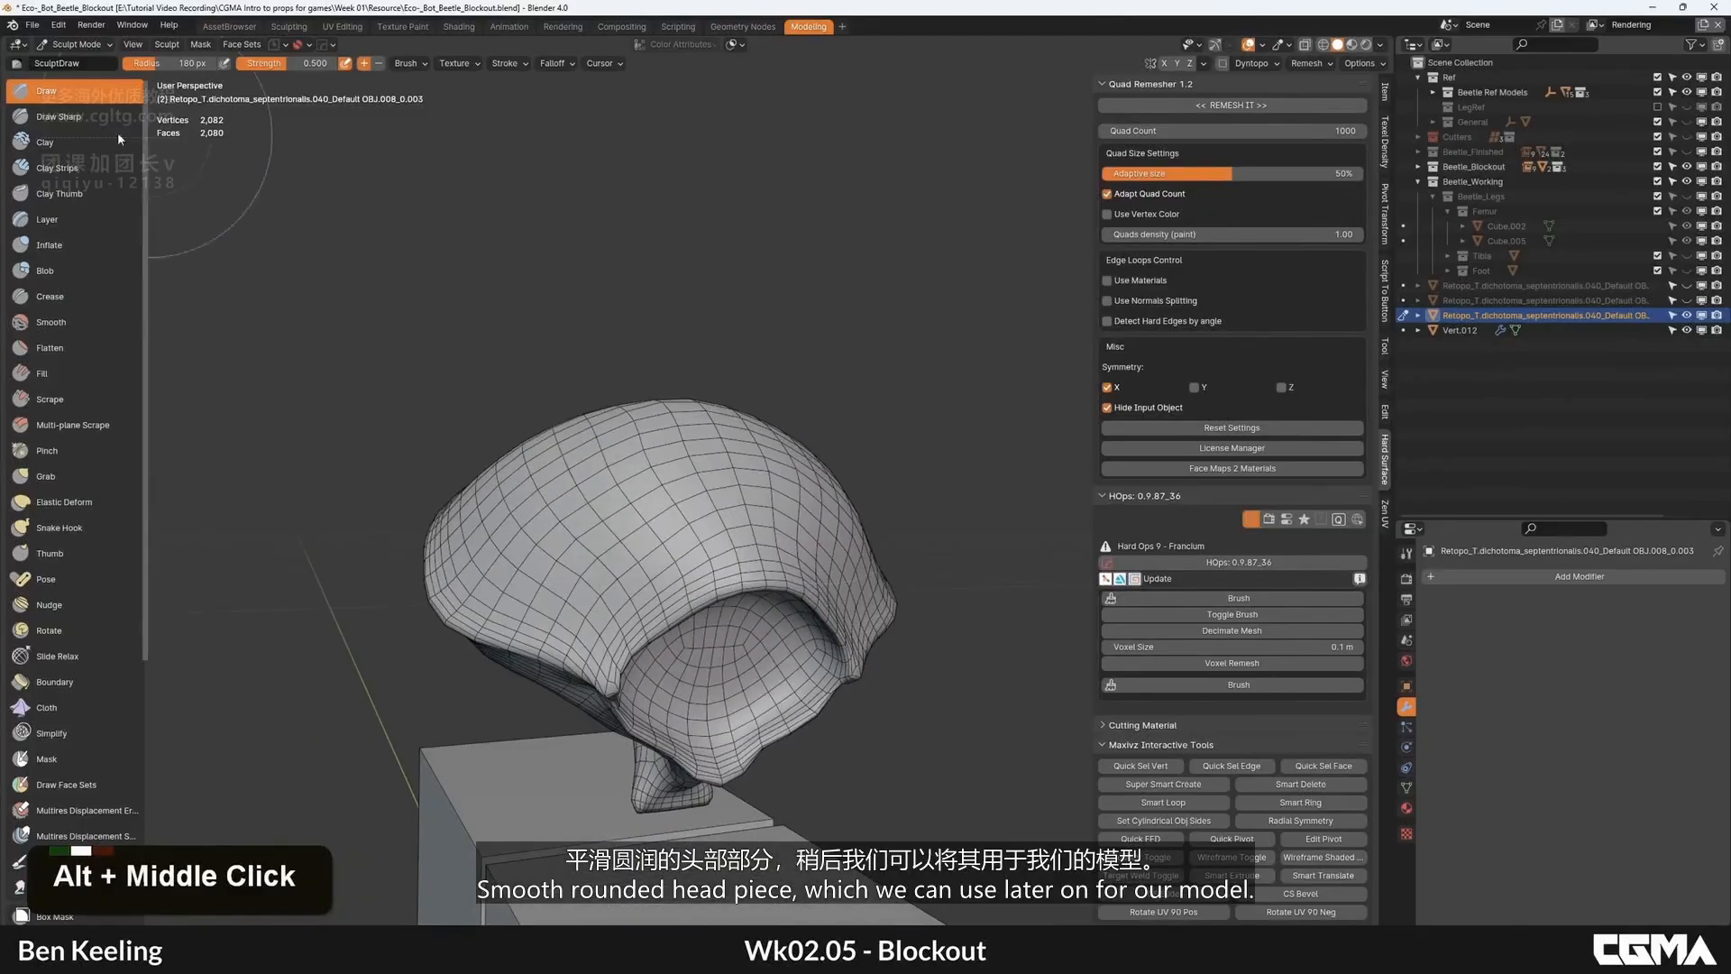
pyautogui.click(87, 47)
pyautogui.click(83, 62)
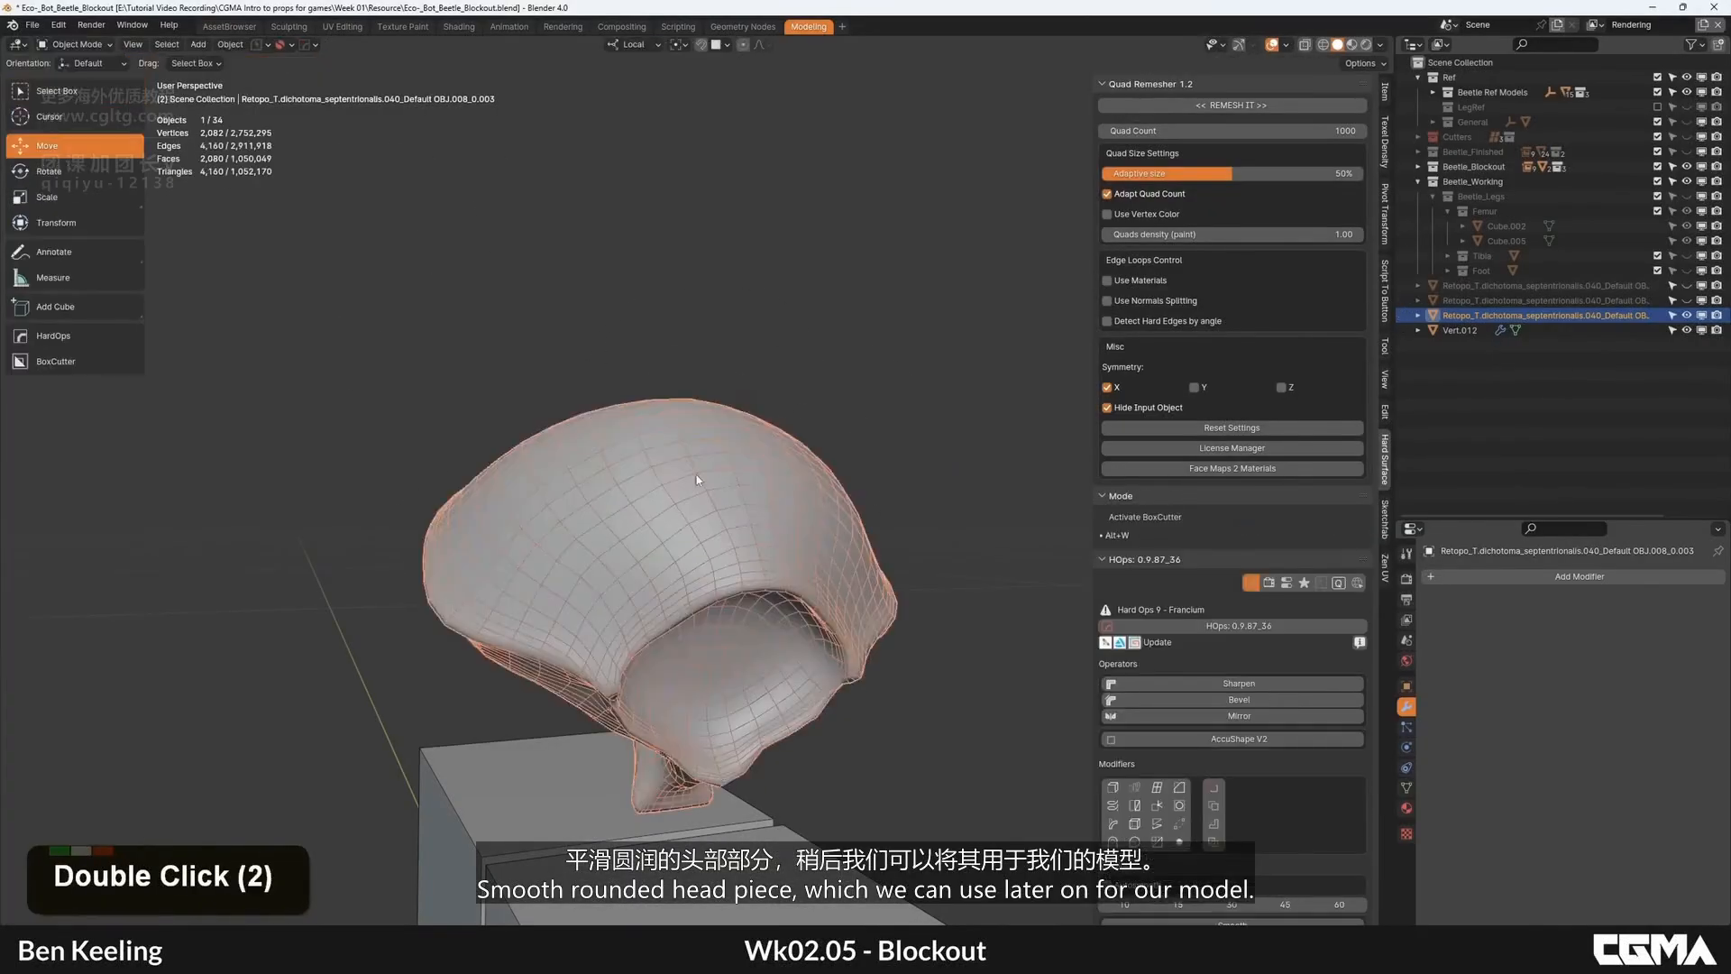
# Step: Review the smoothed head piece alongside the reference beetle and the robot blockout from several angles
pyautogui.scroll(-4, 696, 475)
pyautogui.moveTo(697, 474)
pyautogui.keyDown('alt'); pyautogui.mouseDown(button='middle')
pyautogui.moveTo(527, 507)
pyautogui.moveTo(571, 510)
pyautogui.moveTo(613, 478)
pyautogui.mouseUp(button='middle'); pyautogui.keyUp('alt')
pyautogui.scroll(-1, 527, 507)
pyautogui.scroll(-2, 803, 456)
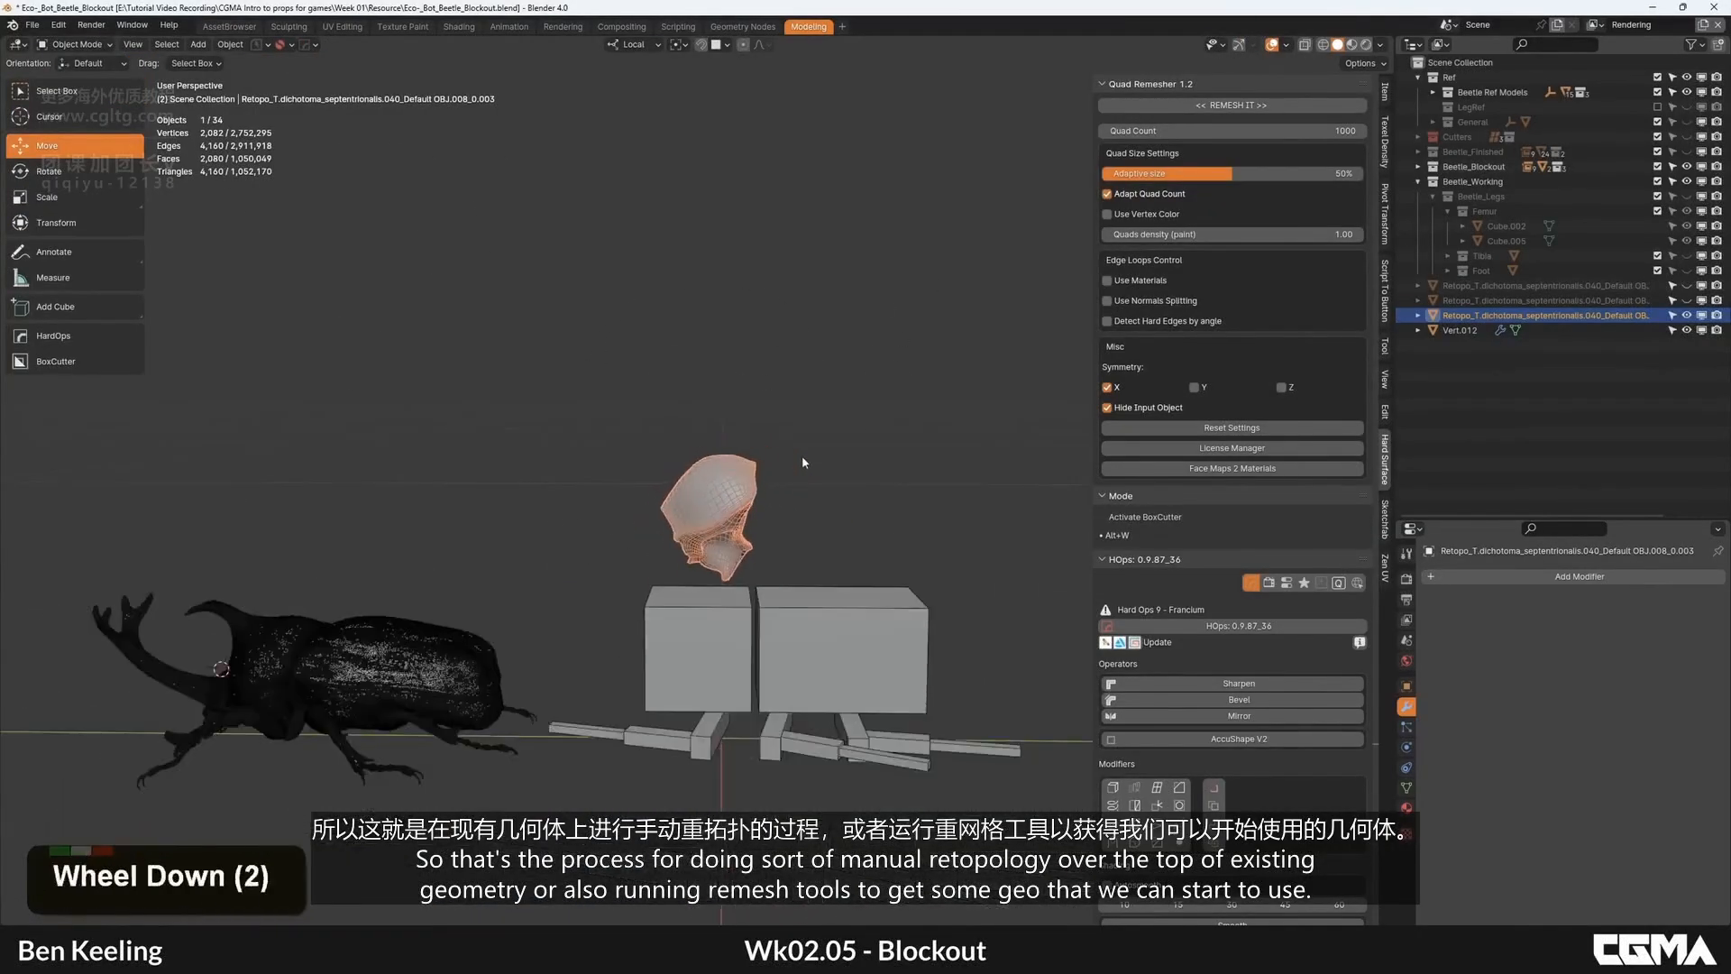
pyautogui.keyDown('alt'); pyautogui.moveTo(802, 456); pyautogui.dragTo(604, 478, button='middle'); pyautogui.keyUp('alt')
pyautogui.press('F4')
pyautogui.keyDown('alt'); pyautogui.middleClick(571, 649); pyautogui.keyUp('alt')
pyautogui.keyDown('alt'); pyautogui.moveTo(571, 649); pyautogui.dragTo(542, 544, button='middle'); pyautogui.keyUp('alt')
# Step: Select the femur box Cube.005 in Object Mode, with only the Femur collection visible and the wireframe overlay off
pyautogui.scroll(2, 563, 575)
pyautogui.click(501, 654)
pyautogui.press('F4')
pyautogui.scroll(1, 604, 559)
pyautogui.press('F4')
pyautogui.press('Tab')
pyautogui.press('Tab')
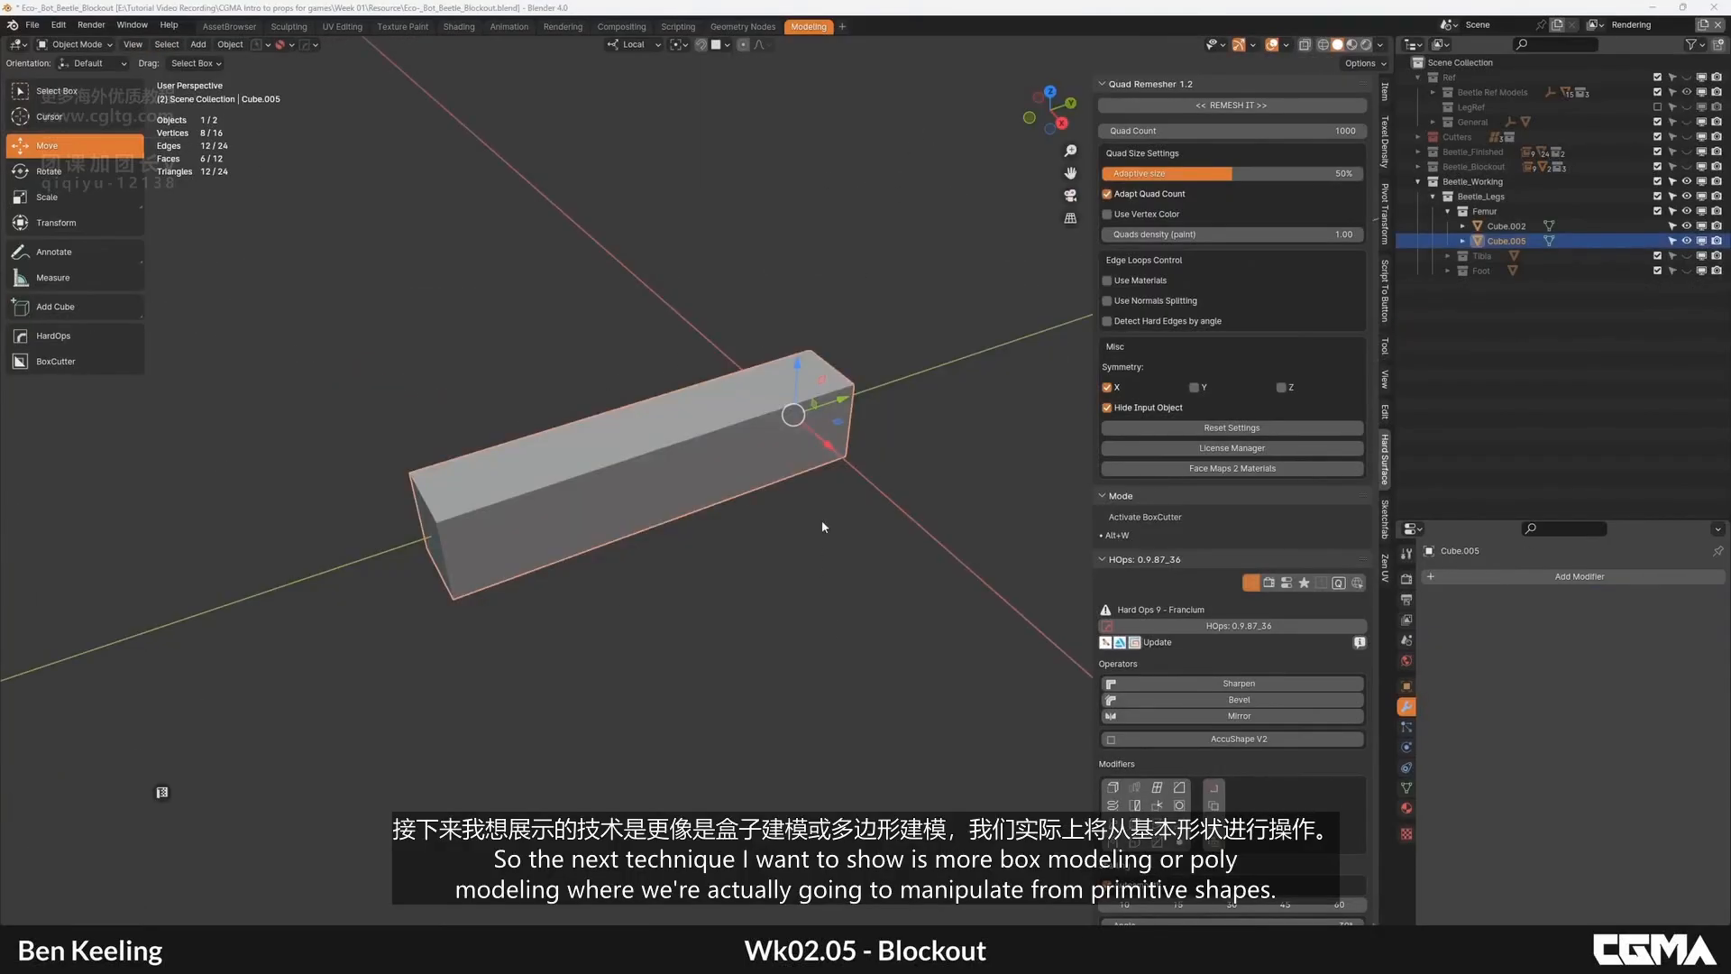
# Step: Hide the sidebar and look over the mesh primitives that can be added to the scene
pyautogui.moveTo(822, 527); pyautogui.dragTo(789, 438, button='middle')
pyautogui.press('n')
pyautogui.hotkey('shift', 'a')
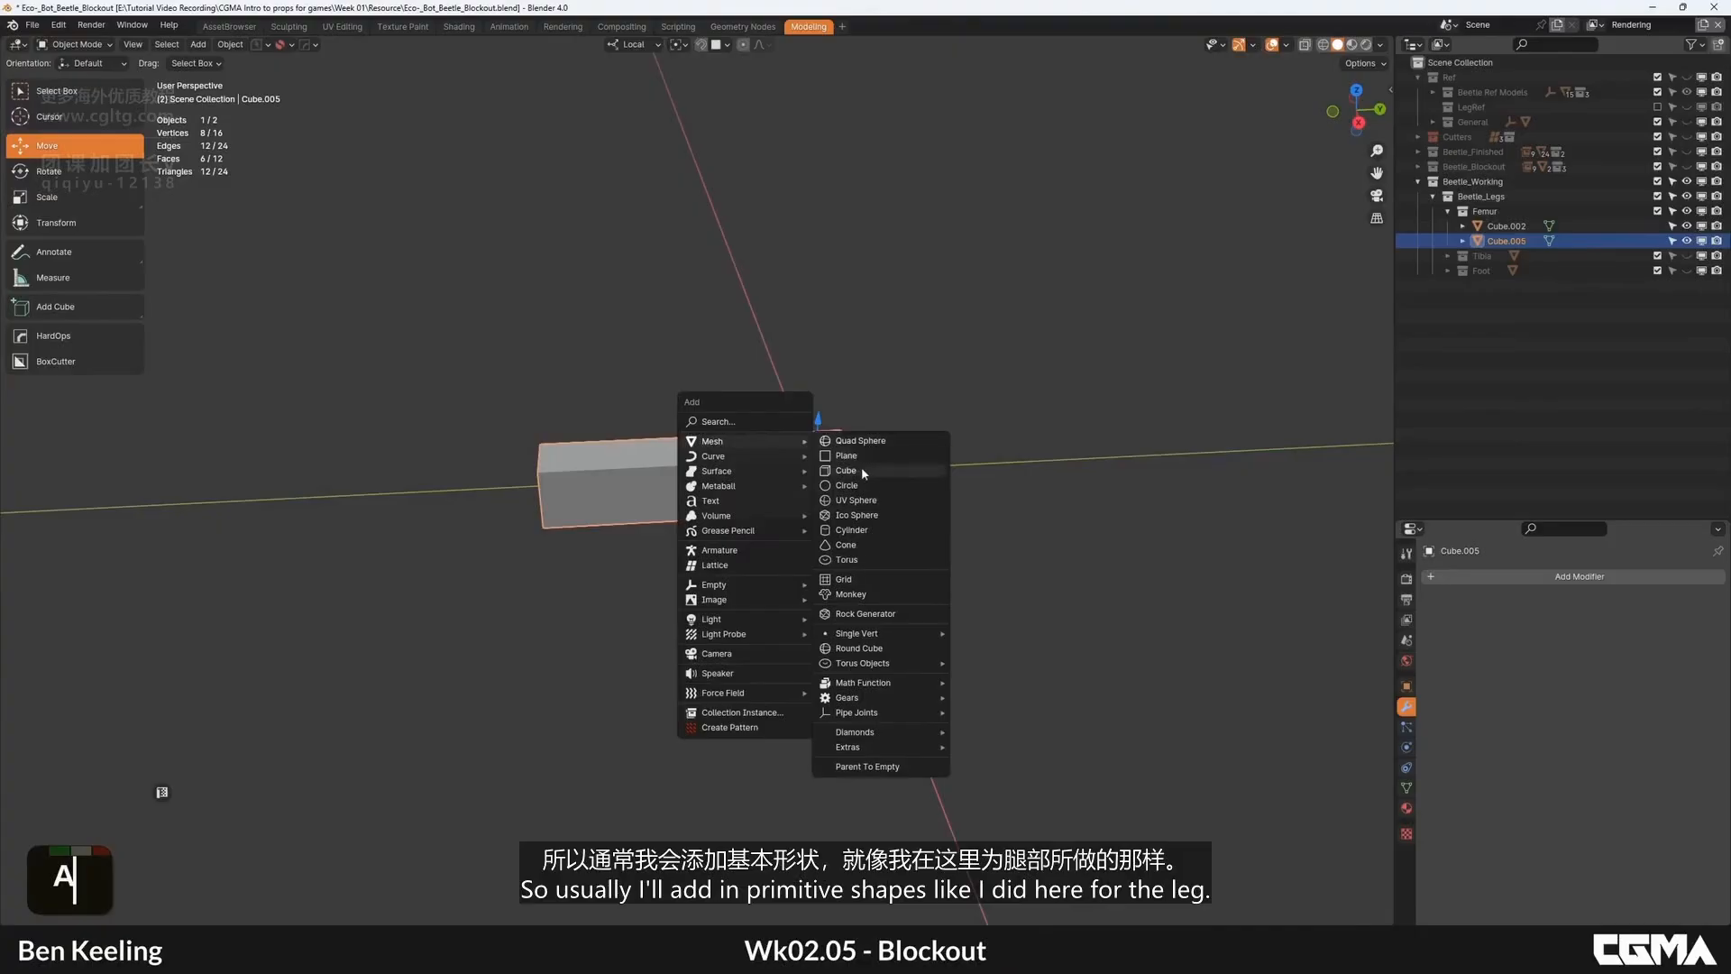
pyautogui.hotkey('shift', 'a')
pyautogui.moveTo(755, 459)
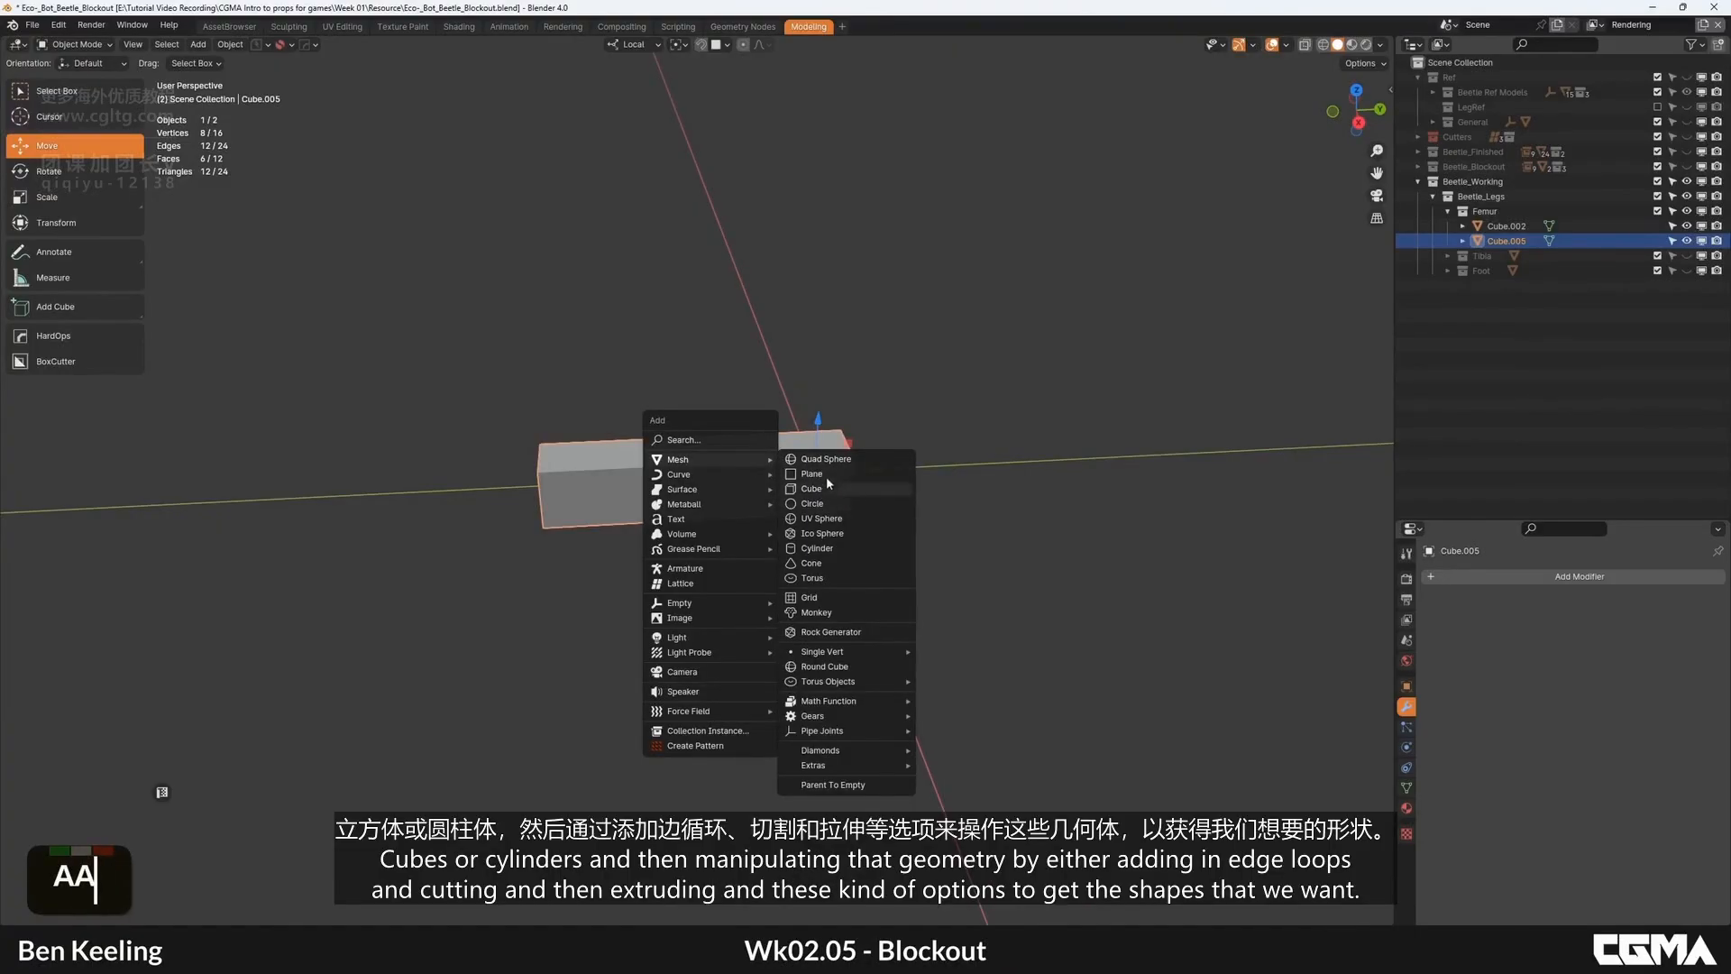
pyautogui.keyDown('alt'); pyautogui.moveTo(797, 411); pyautogui.dragTo(797, 411, button='middle'); pyautogui.keyUp('alt')
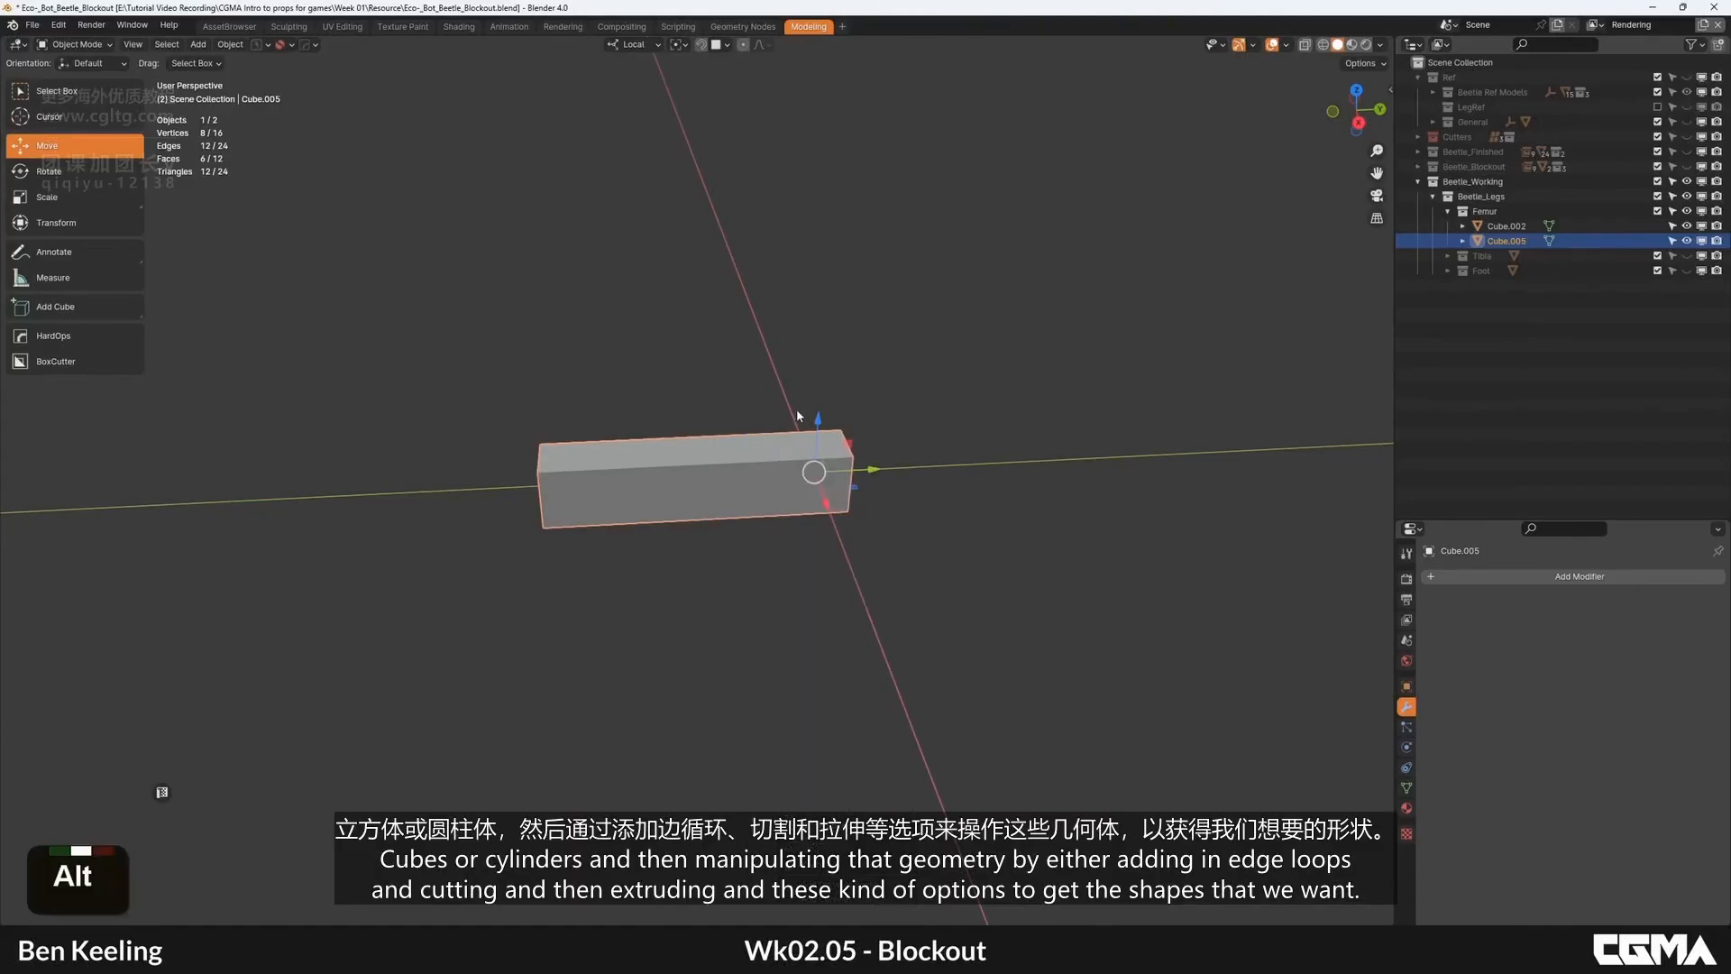
# Step: Add one loop cut across the middle of the femur box and slide it along the length
pyautogui.press('Tab')
pyautogui.hotkey('ctrl', 'r')
pyautogui.click(792, 429)
pyautogui.rightClick(792, 429)
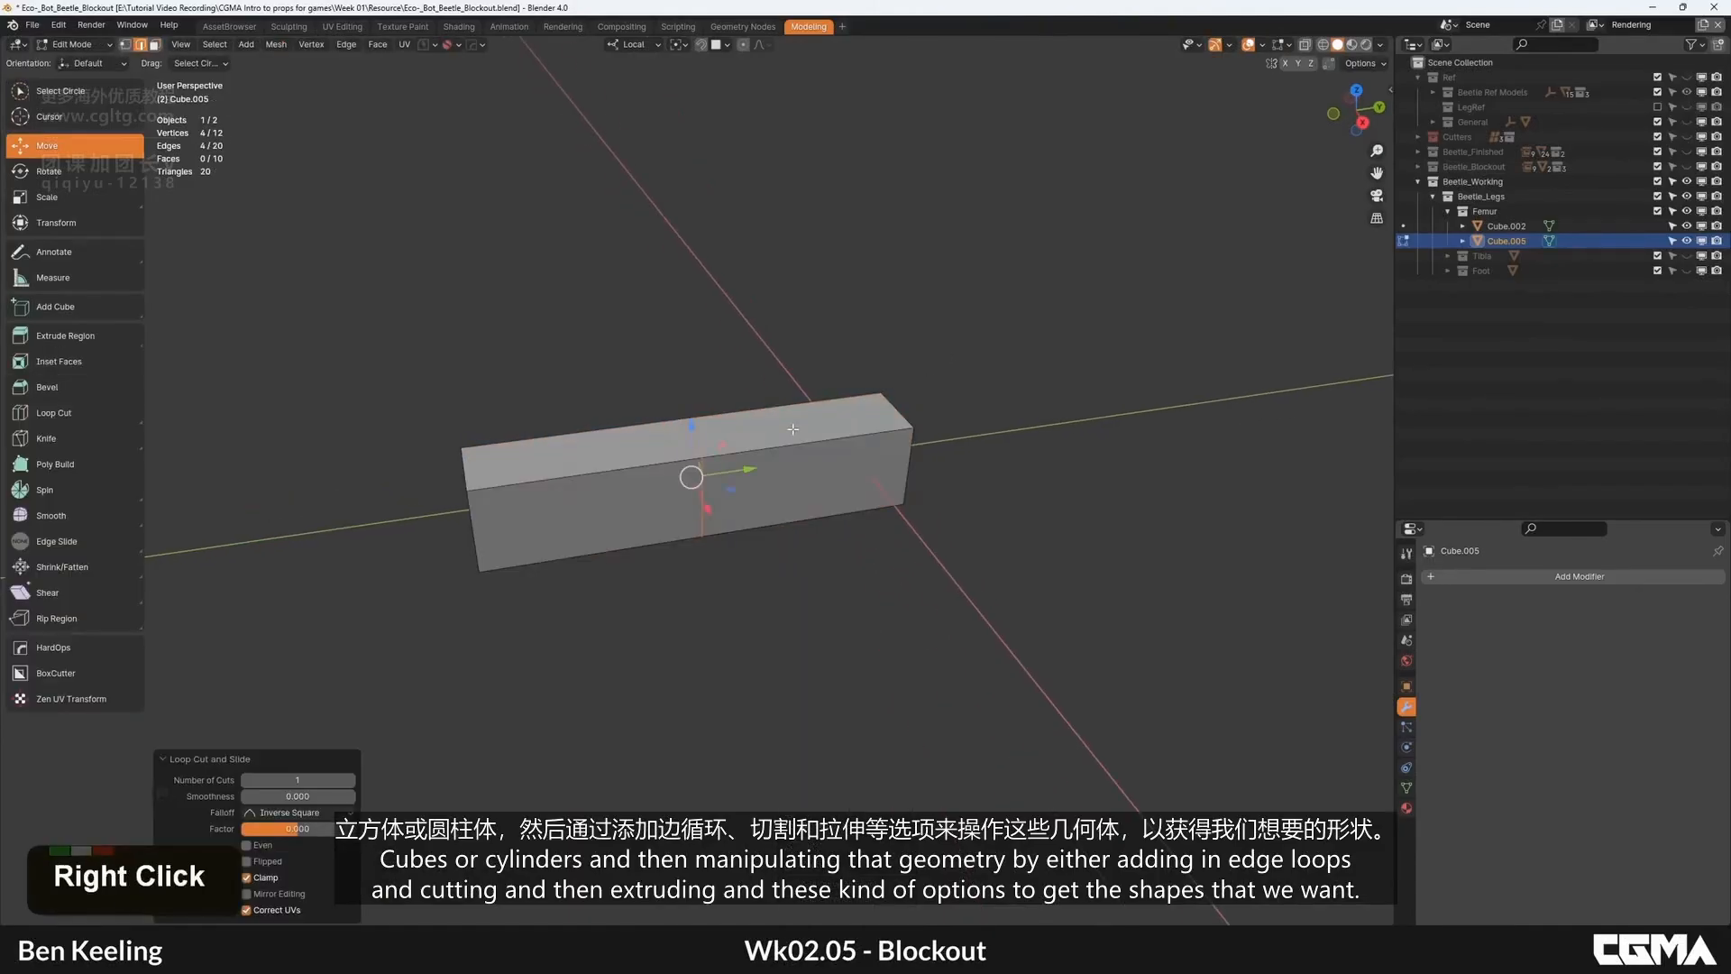
pyautogui.press('g')
pyautogui.middleClick(722, 455)
pyautogui.click(702, 456)
pyautogui.rightClick(701, 456)
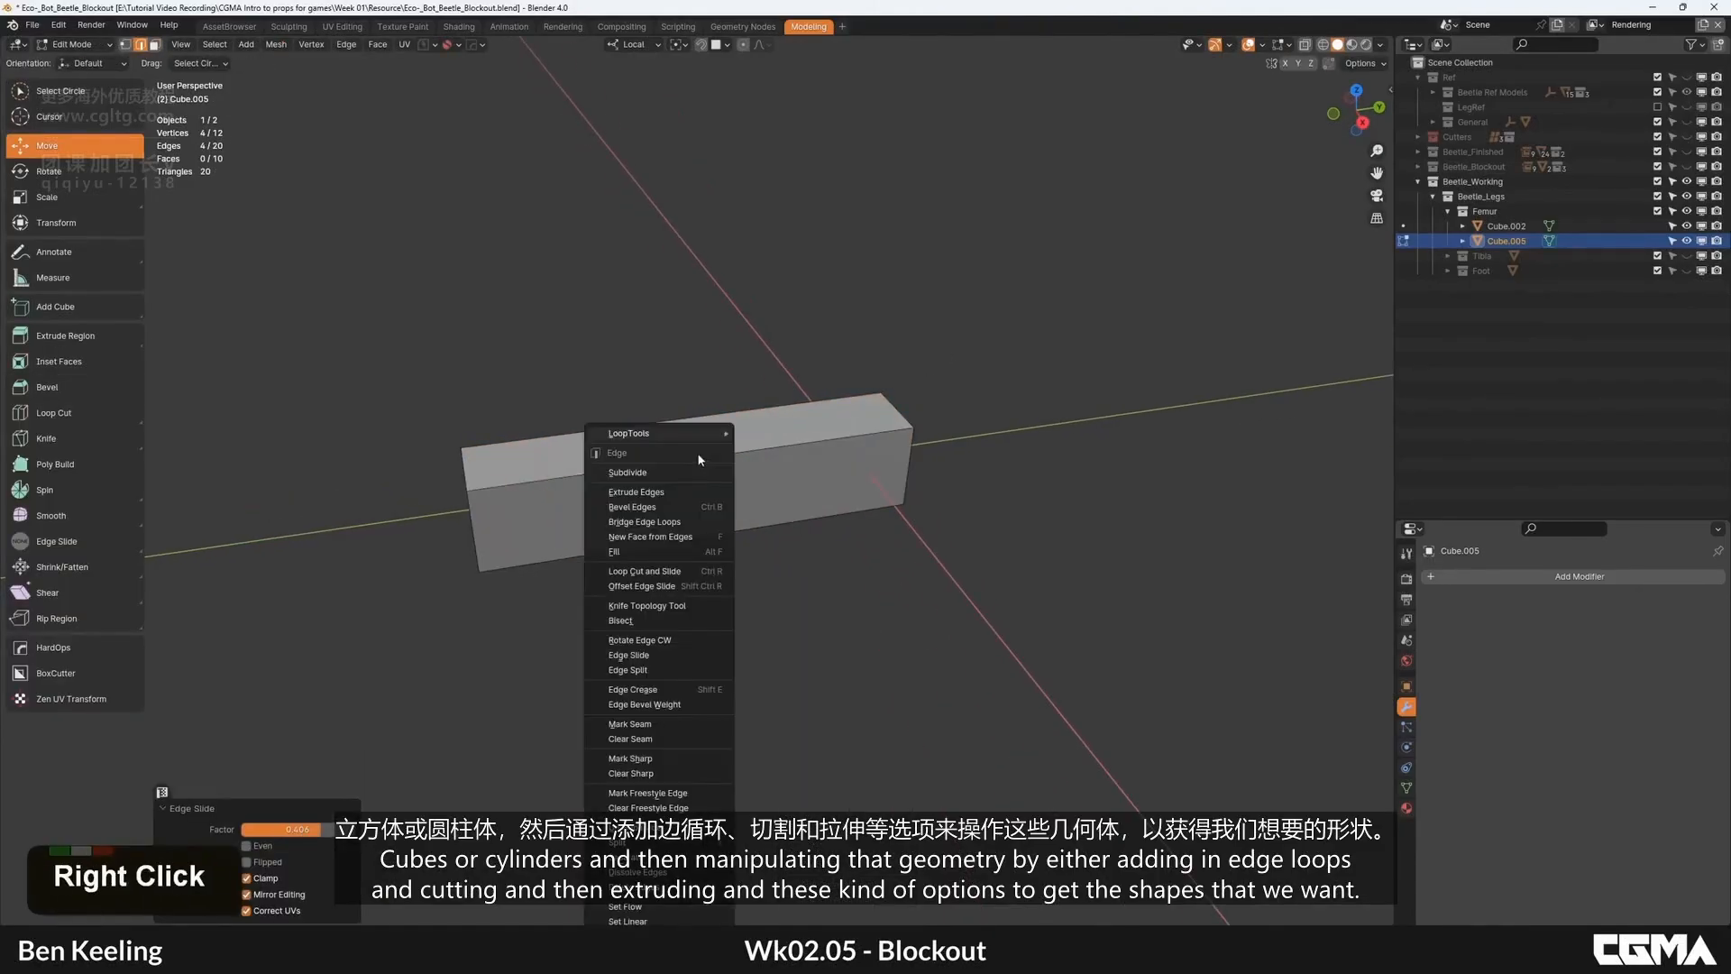
# Step: Extrude the upper face on one half of the cut femur box
pyautogui.press('3')
pyautogui.click(571, 470)
pyautogui.press('e')
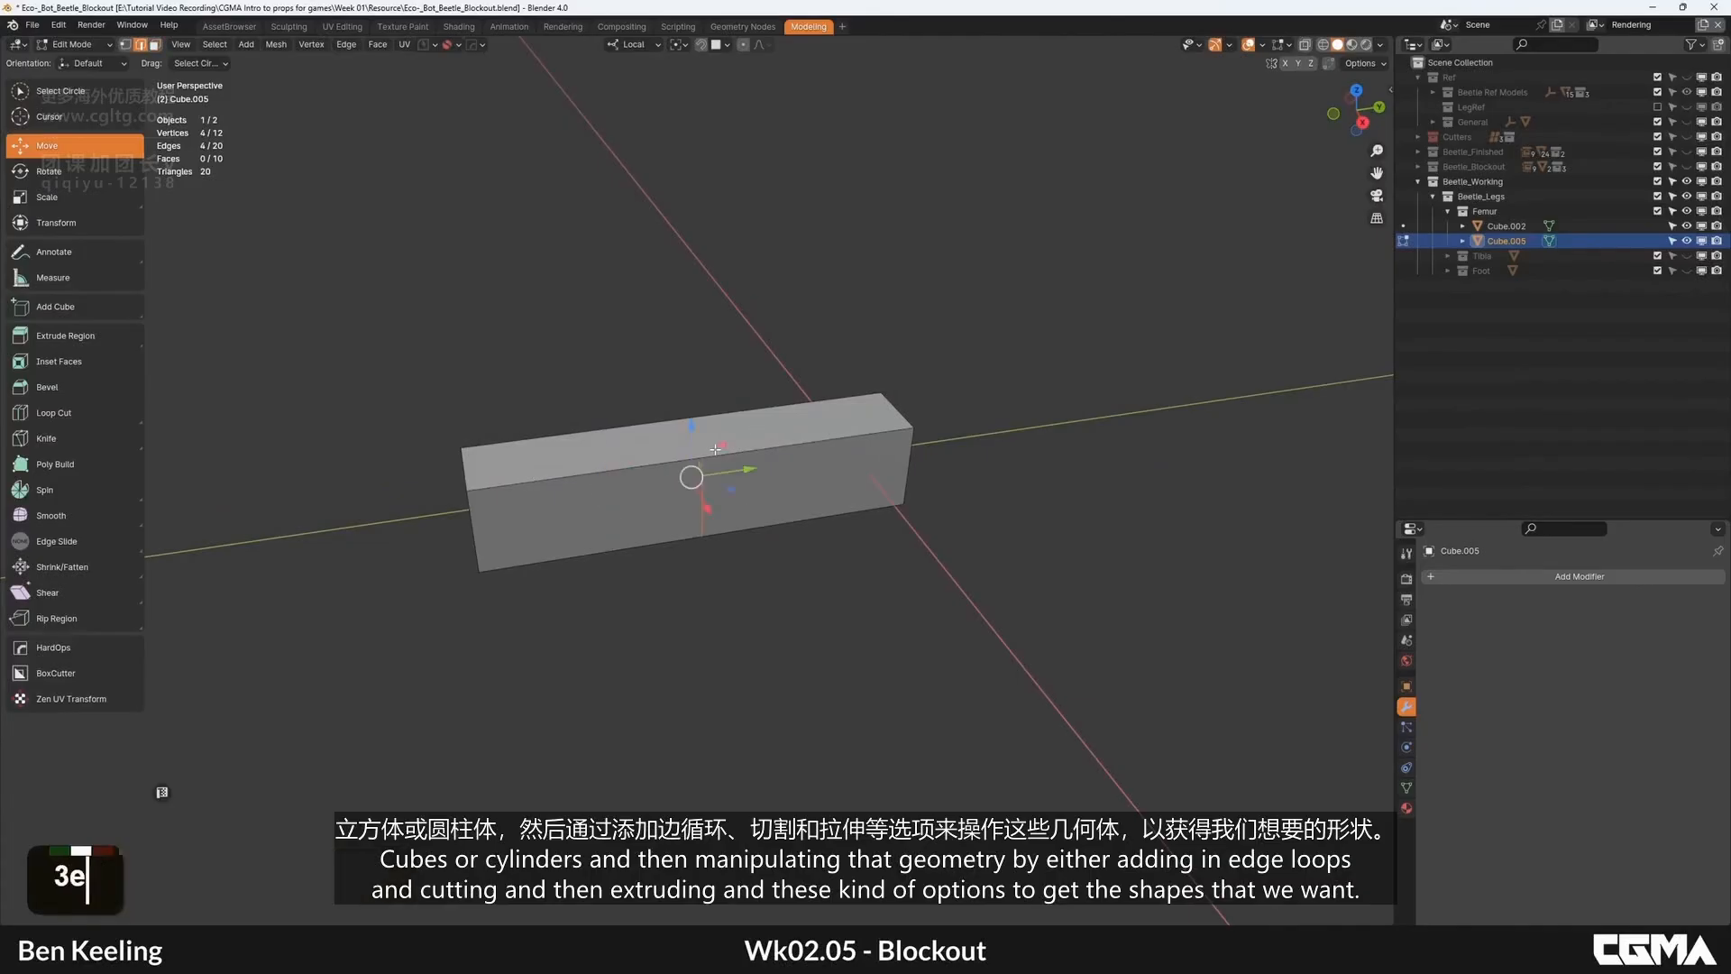
# Step: Undo the extrusion and loop cut on the femur box and return to Object Mode
pyautogui.hotkey('ctrl', 'z')
pyautogui.scroll(-3, 730, 444)
pyautogui.keyDown('alt'); pyautogui.moveTo(730, 444); pyautogui.dragTo(700, 484, button='middle'); pyautogui.keyUp('alt')
pyautogui.press('Tab')
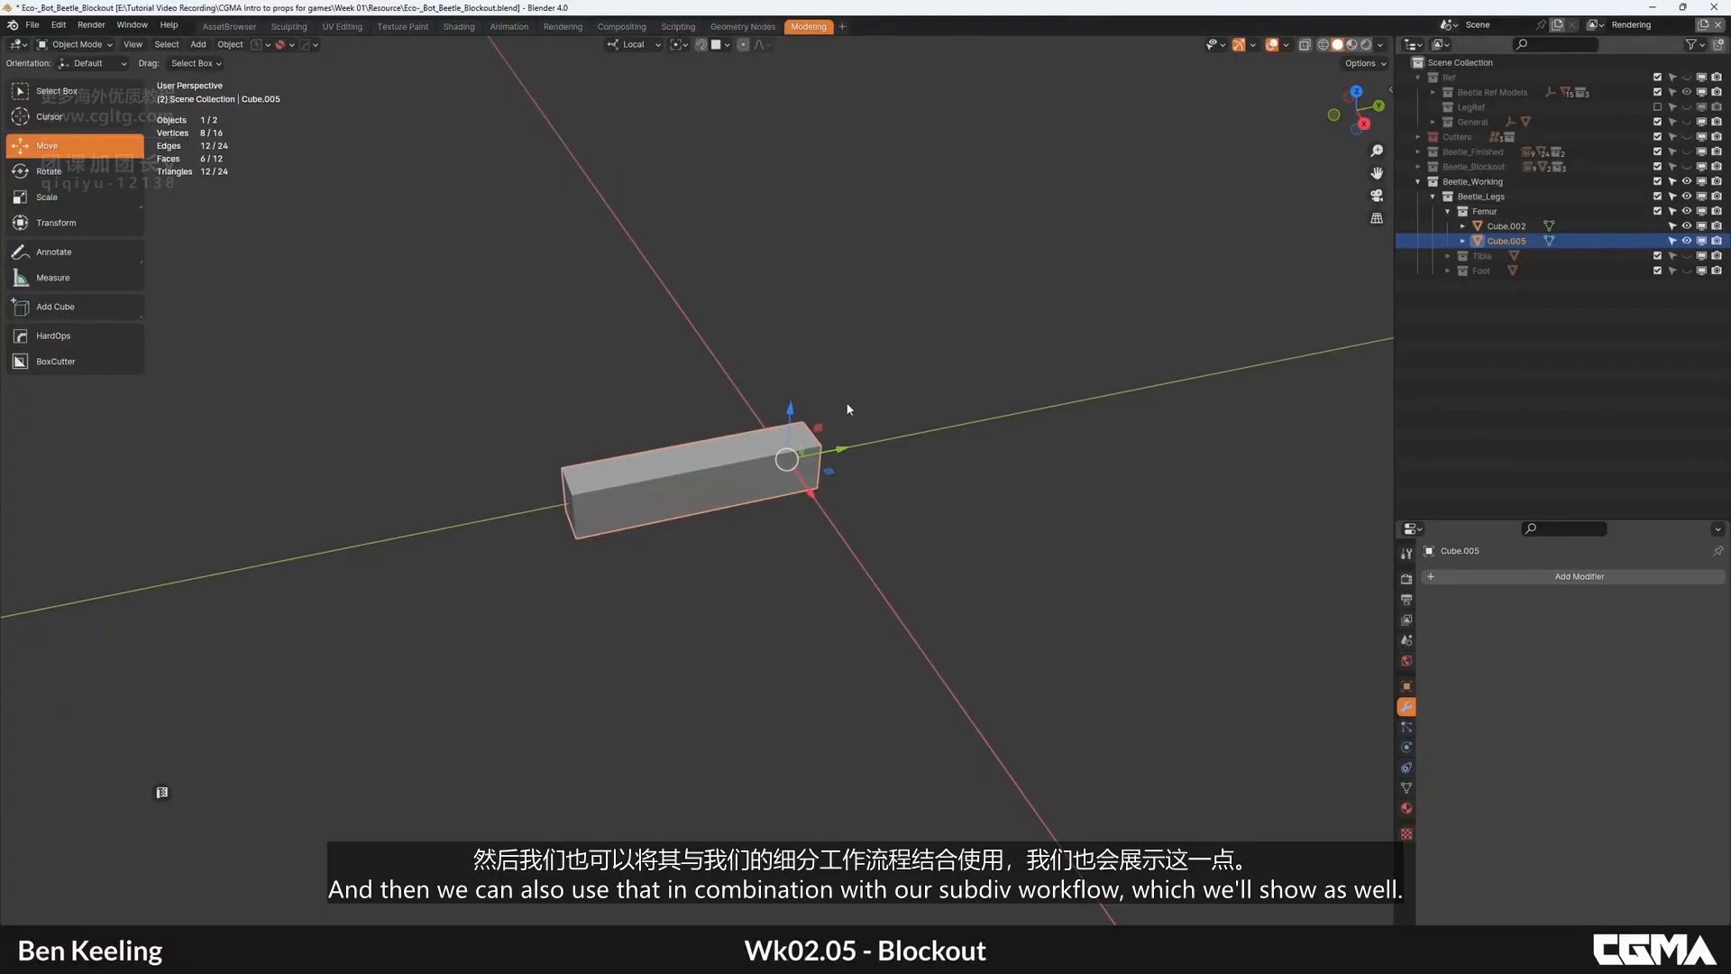
# Step: Unhide the Ref collection to bring the reference beetle into view beside the femur box
pyautogui.moveTo(745, 467); pyautogui.dragTo(745, 446, button='middle')
pyautogui.keyDown('alt'); pyautogui.middleClick(745, 445); pyautogui.keyUp('alt')
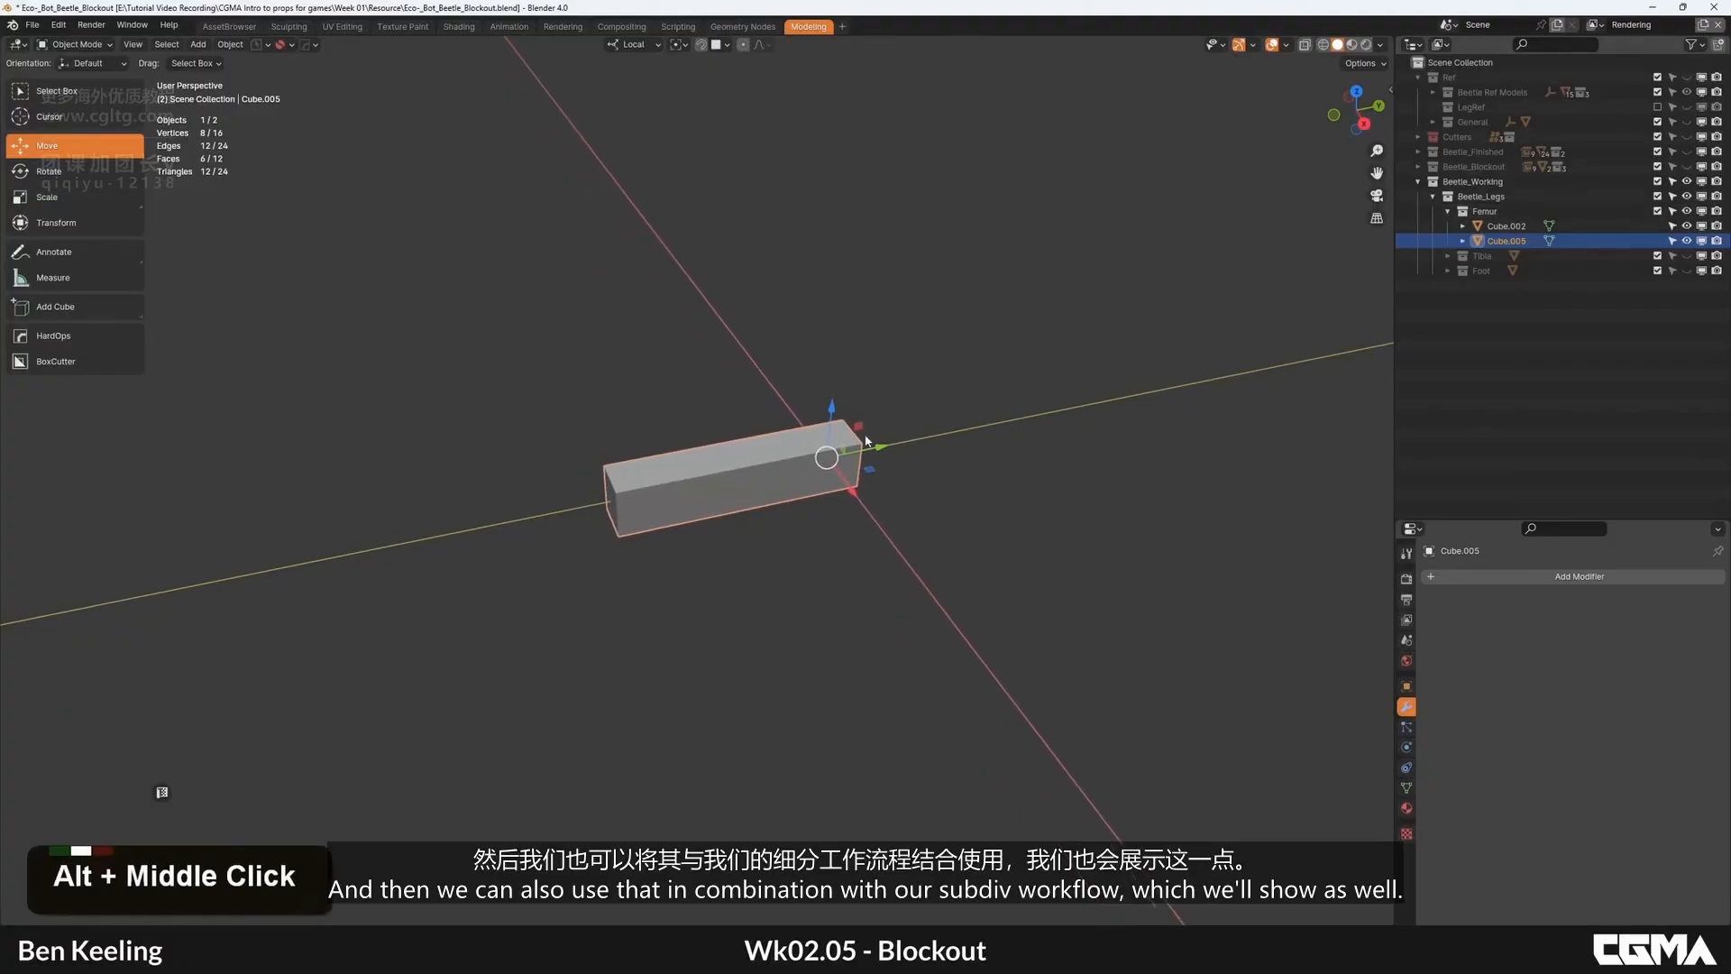
pyautogui.keyDown('alt'); pyautogui.middleClick(745, 445); pyautogui.keyUp('alt')
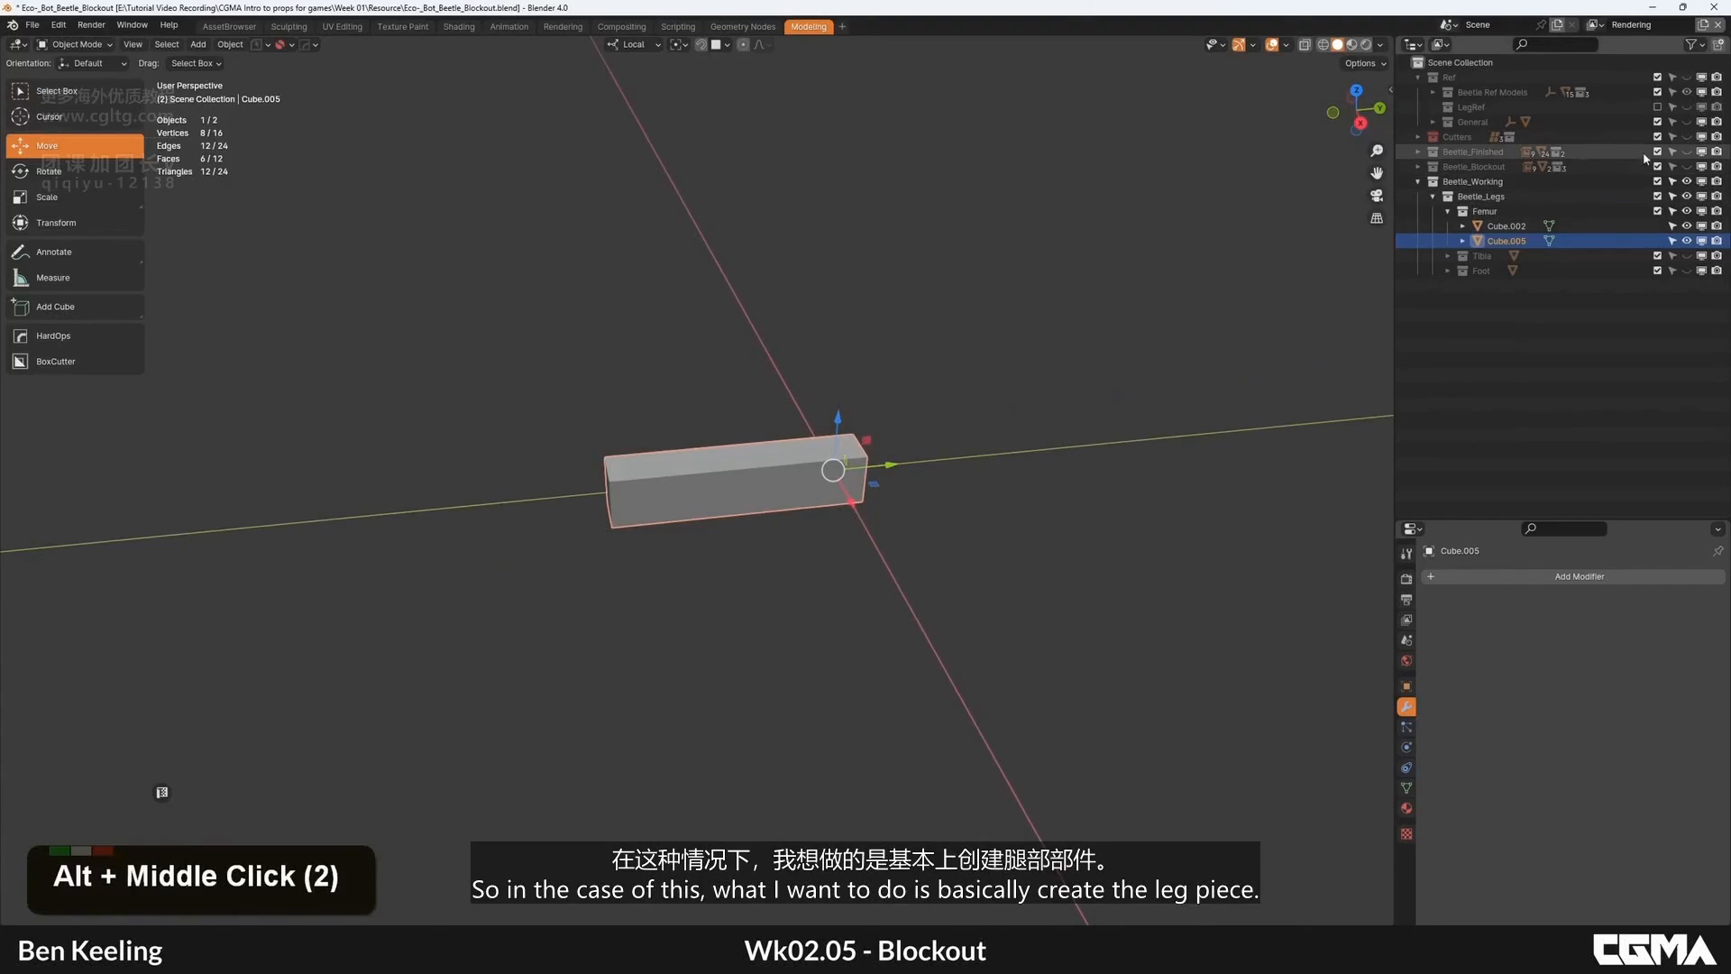
pyautogui.click(1688, 77)
pyautogui.scroll(-2, 454, 451)
pyautogui.keyDown('alt'); pyautogui.moveTo(705, 437); pyautogui.dragTo(648, 259, button='middle'); pyautogui.keyUp('alt')
pyautogui.scroll(-2, 617, 386)
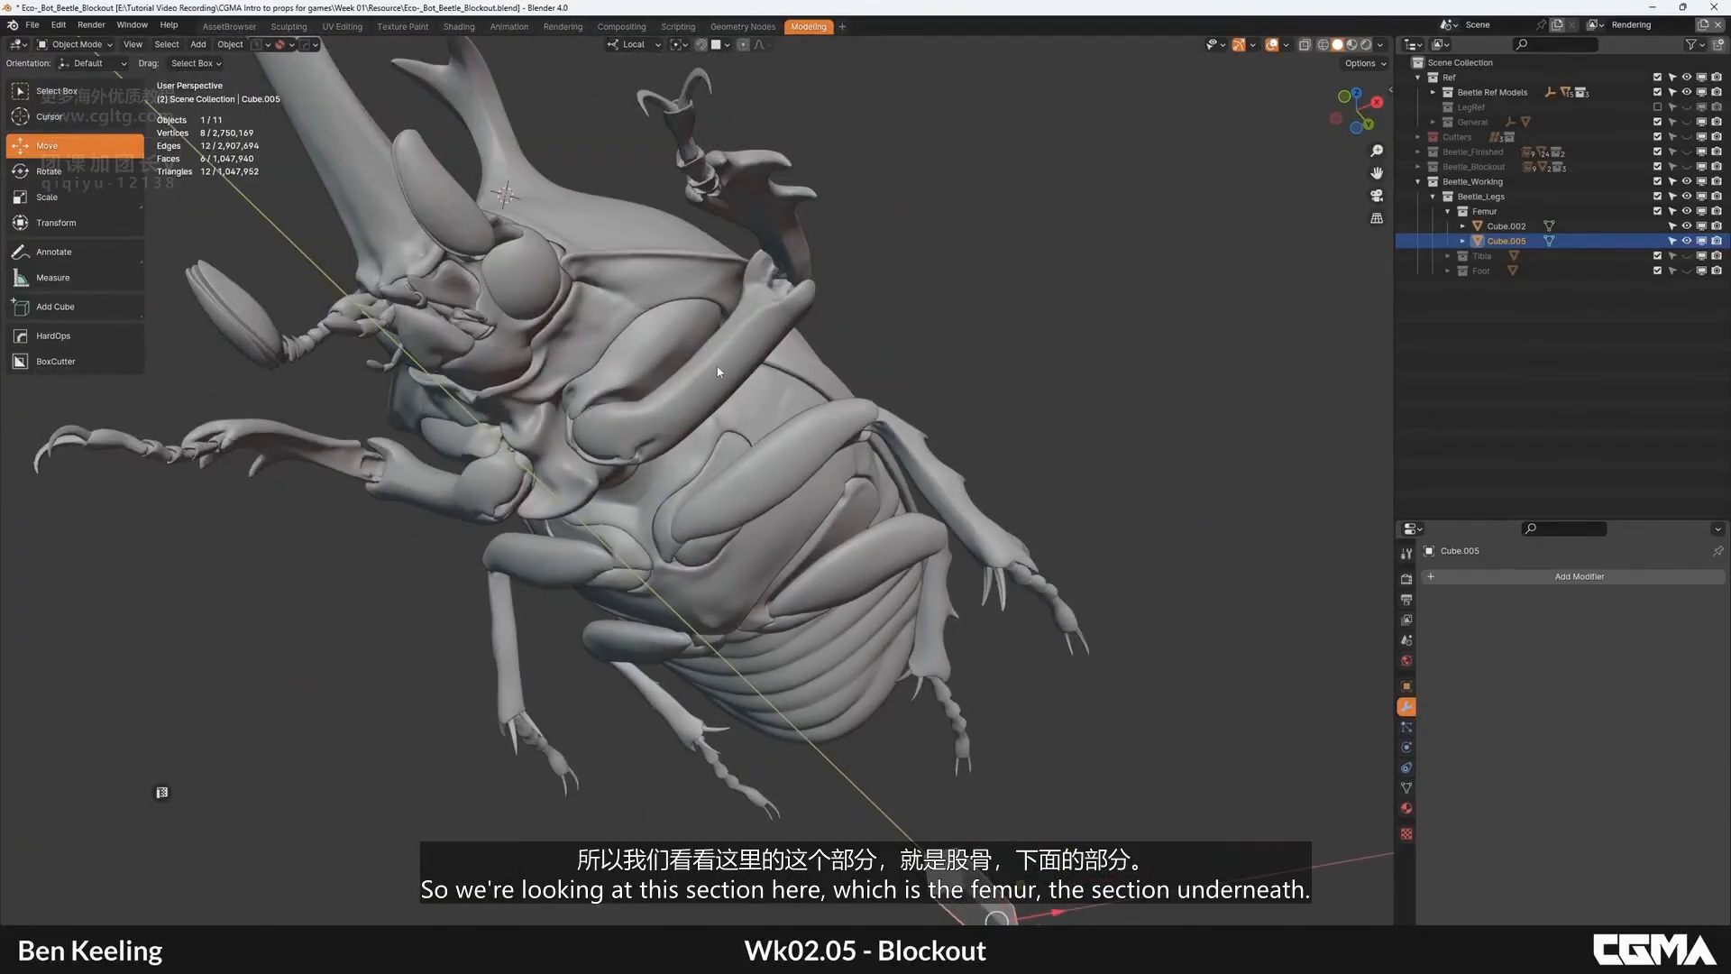
# Step: Examine the femur sections on the reference beetle's underside, including the shape of their ends and joints
pyautogui.keyDown('alt'); pyautogui.moveTo(757, 382); pyautogui.dragTo(344, 433, button='middle'); pyautogui.keyUp('alt')
pyautogui.keyDown('alt'); pyautogui.middleClick(797, 486); pyautogui.keyUp('alt')
pyautogui.scroll(-1, 440, 369)
pyautogui.keyDown('alt'); pyautogui.moveTo(440, 370); pyautogui.dragTo(704, 615, button='middle'); pyautogui.keyUp('alt')
pyautogui.scroll(1, 597, 426)
pyautogui.keyDown('alt'); pyautogui.moveTo(571, 588); pyautogui.dragTo(670, 492, button='middle'); pyautogui.keyUp('alt')
pyautogui.scroll(3, 671, 492)
pyautogui.scroll(-3, 582, 400)
pyautogui.keyDown('alt'); pyautogui.moveTo(582, 401); pyautogui.dragTo(703, 512, button='middle'); pyautogui.keyUp('alt')
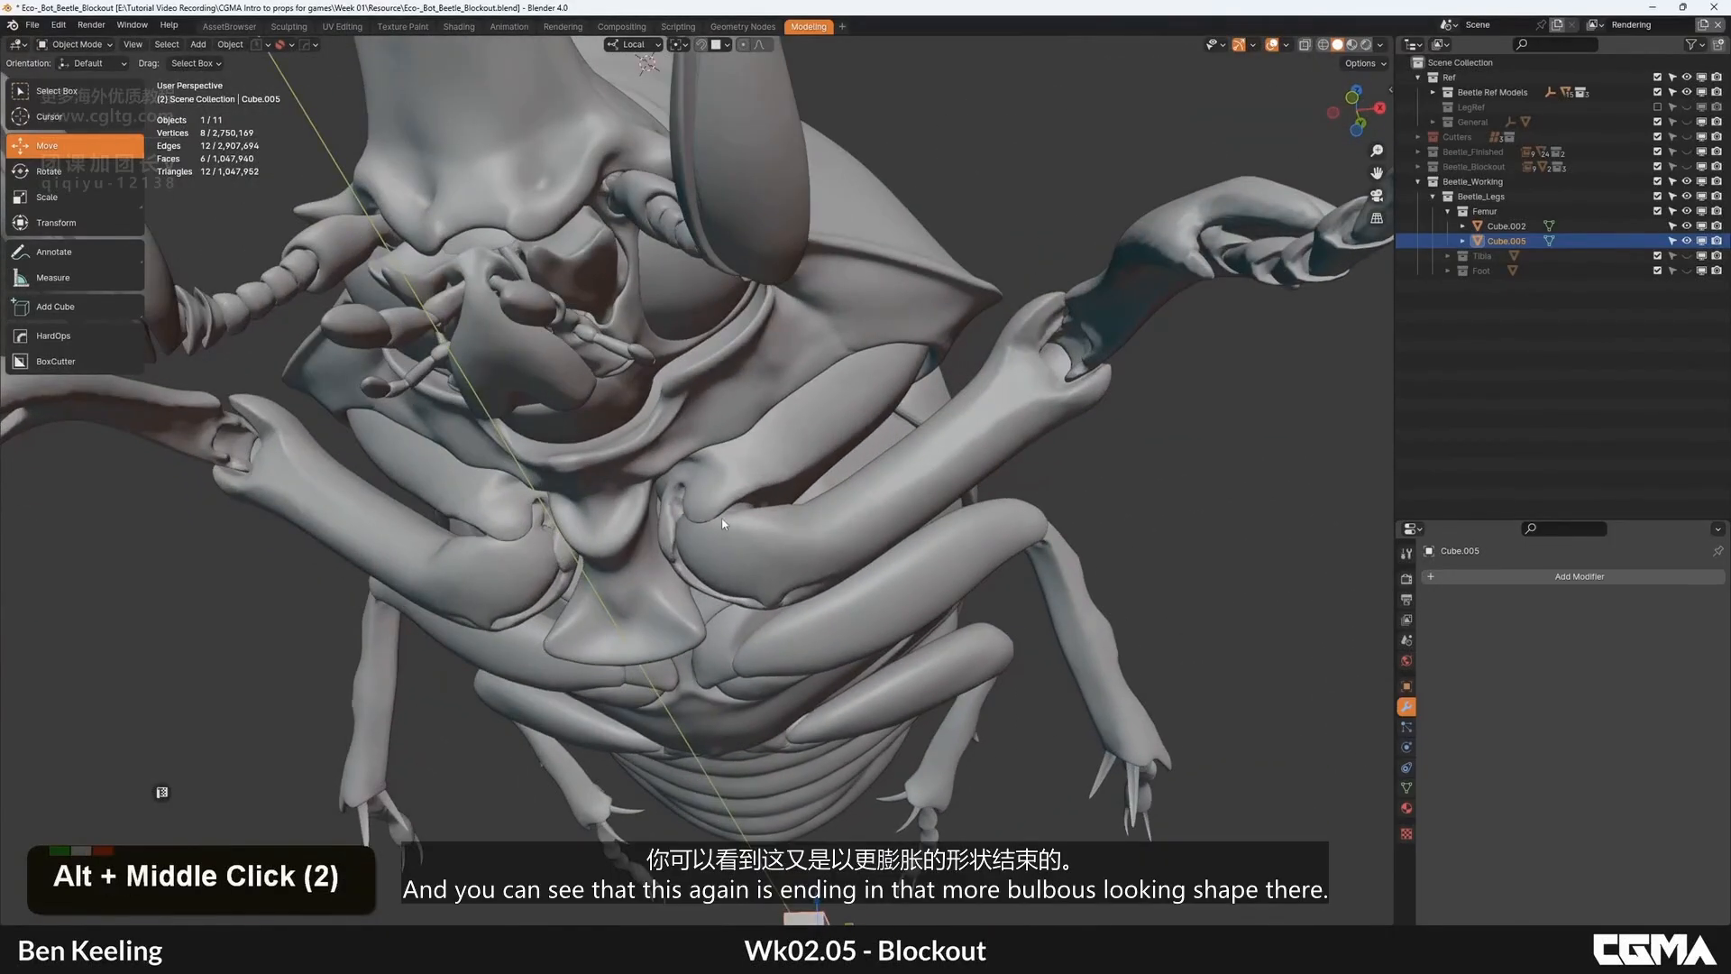
pyautogui.keyDown('alt'); pyautogui.moveTo(763, 553); pyautogui.dragTo(607, 304, button='middle'); pyautogui.keyUp('alt')
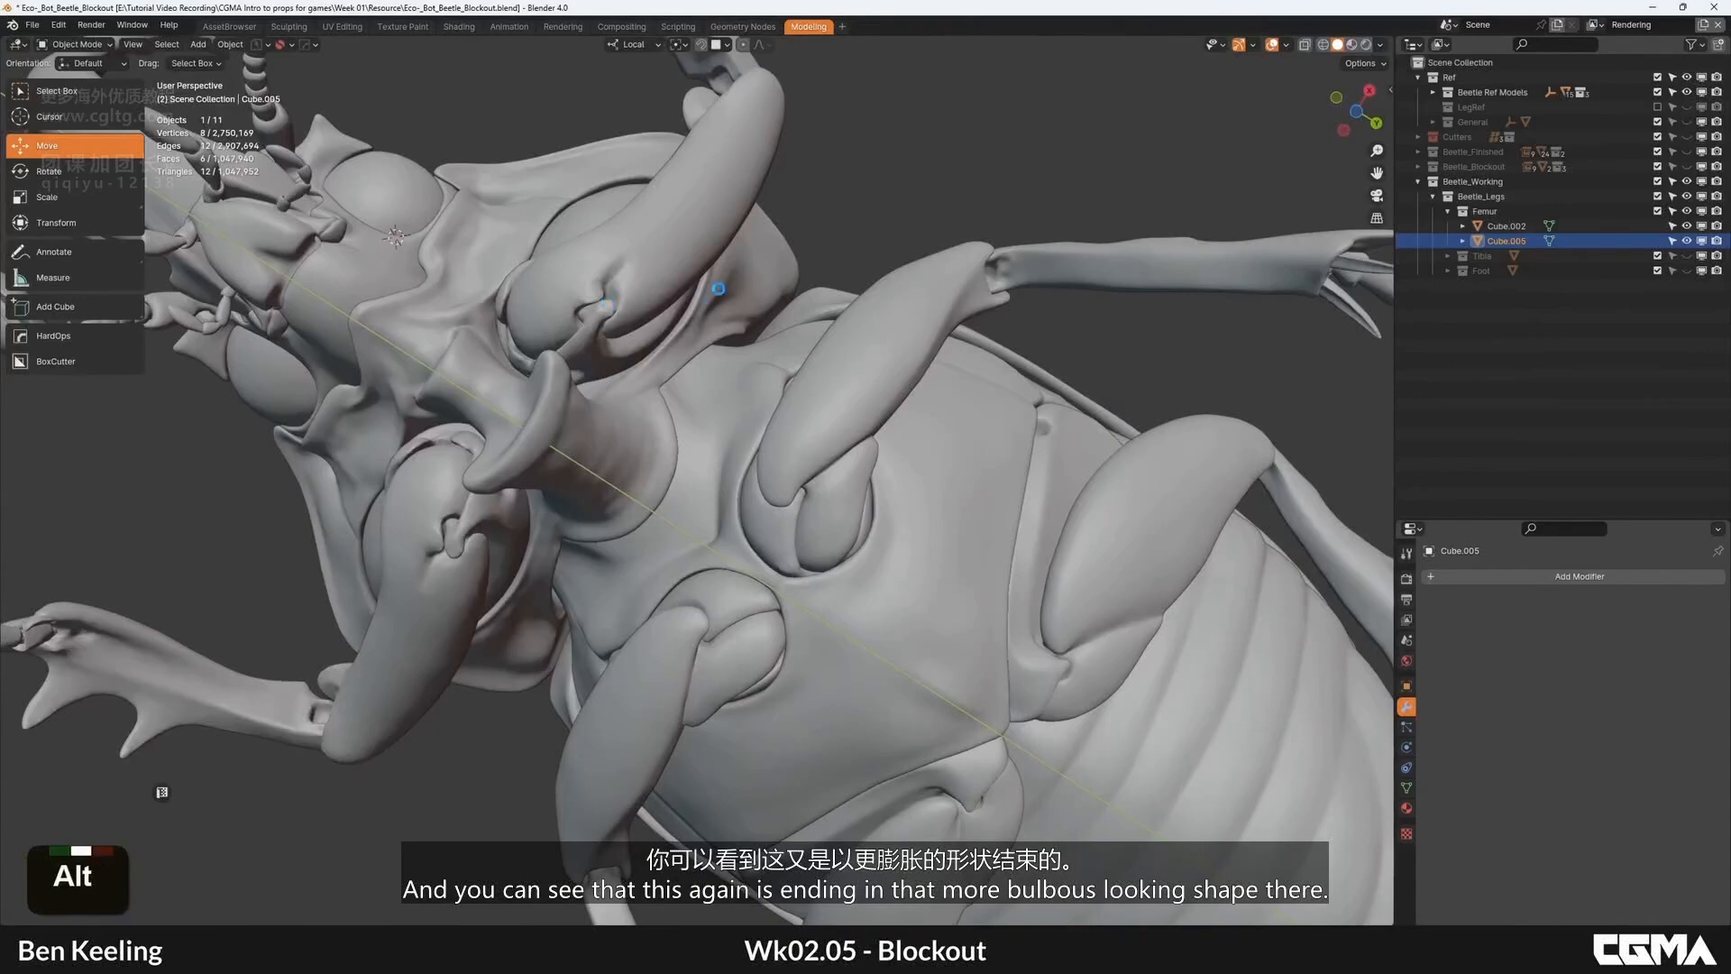
pyautogui.scroll(-1, 749, 285)
pyautogui.scroll(-4, 749, 291)
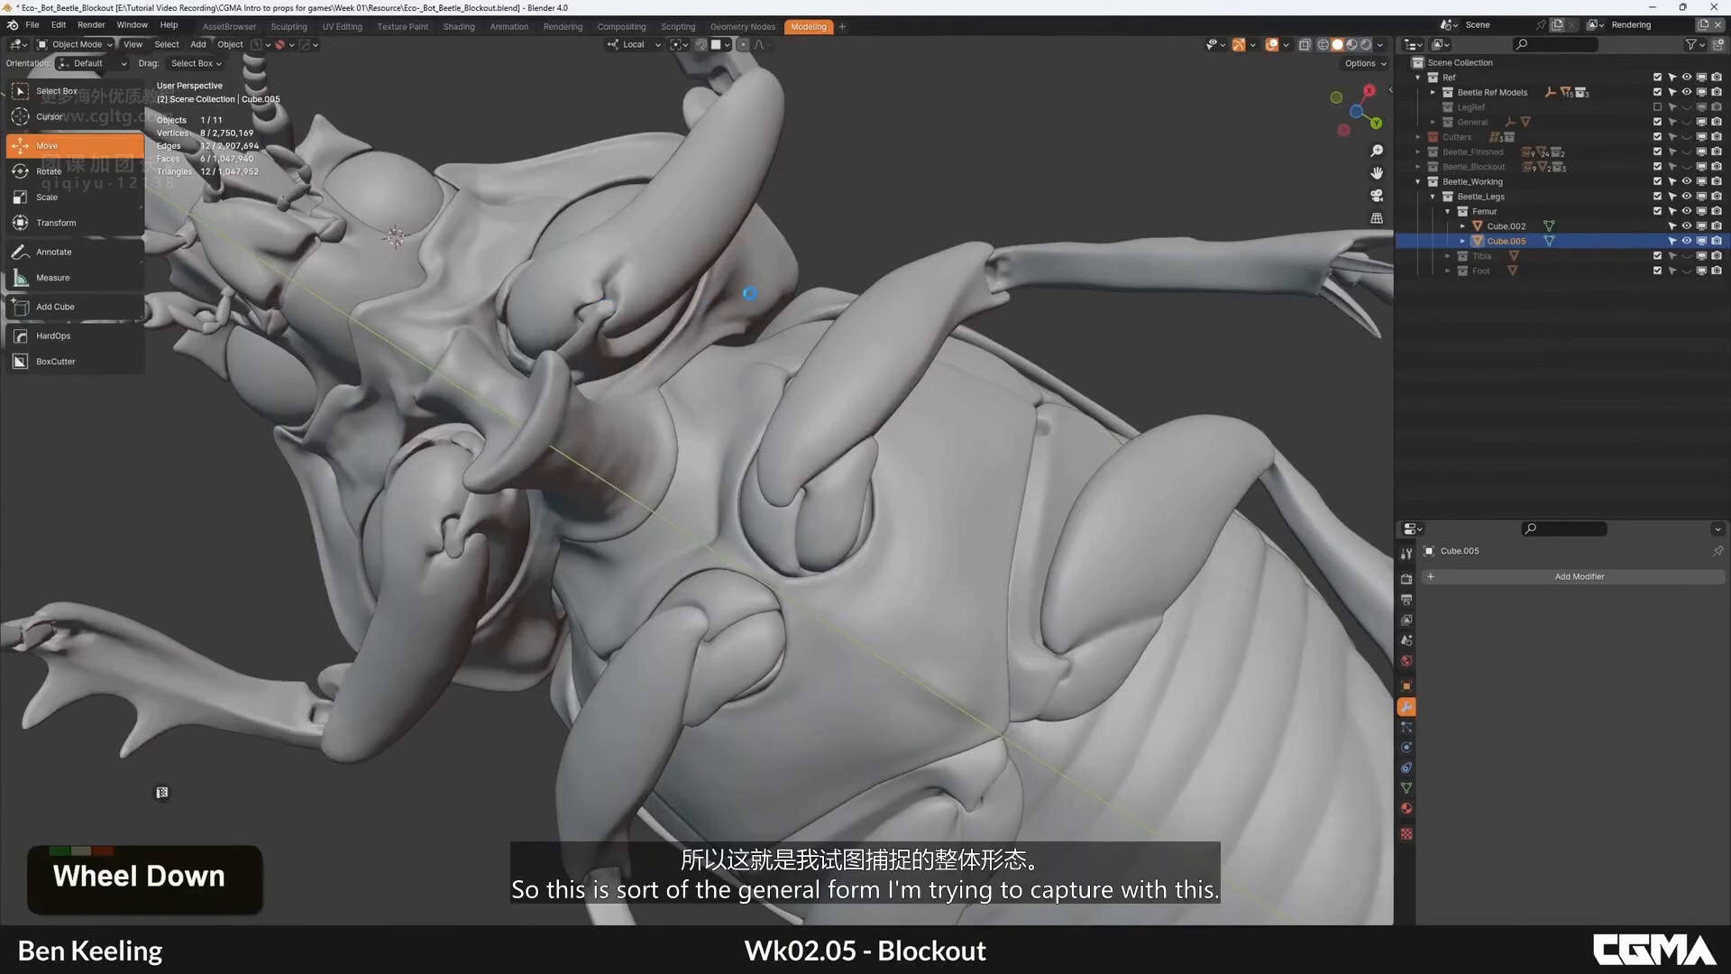
# Step: Add a level 2 Subdivision modifier to the femur box Cube.005 in Object Mode
pyautogui.keyDown('alt'); pyautogui.moveTo(749, 291); pyautogui.dragTo(853, 534, button='middle'); pyautogui.keyUp('alt')
pyautogui.keyDown('alt'); pyautogui.middleClick(1096, 552); pyautogui.keyUp('alt')
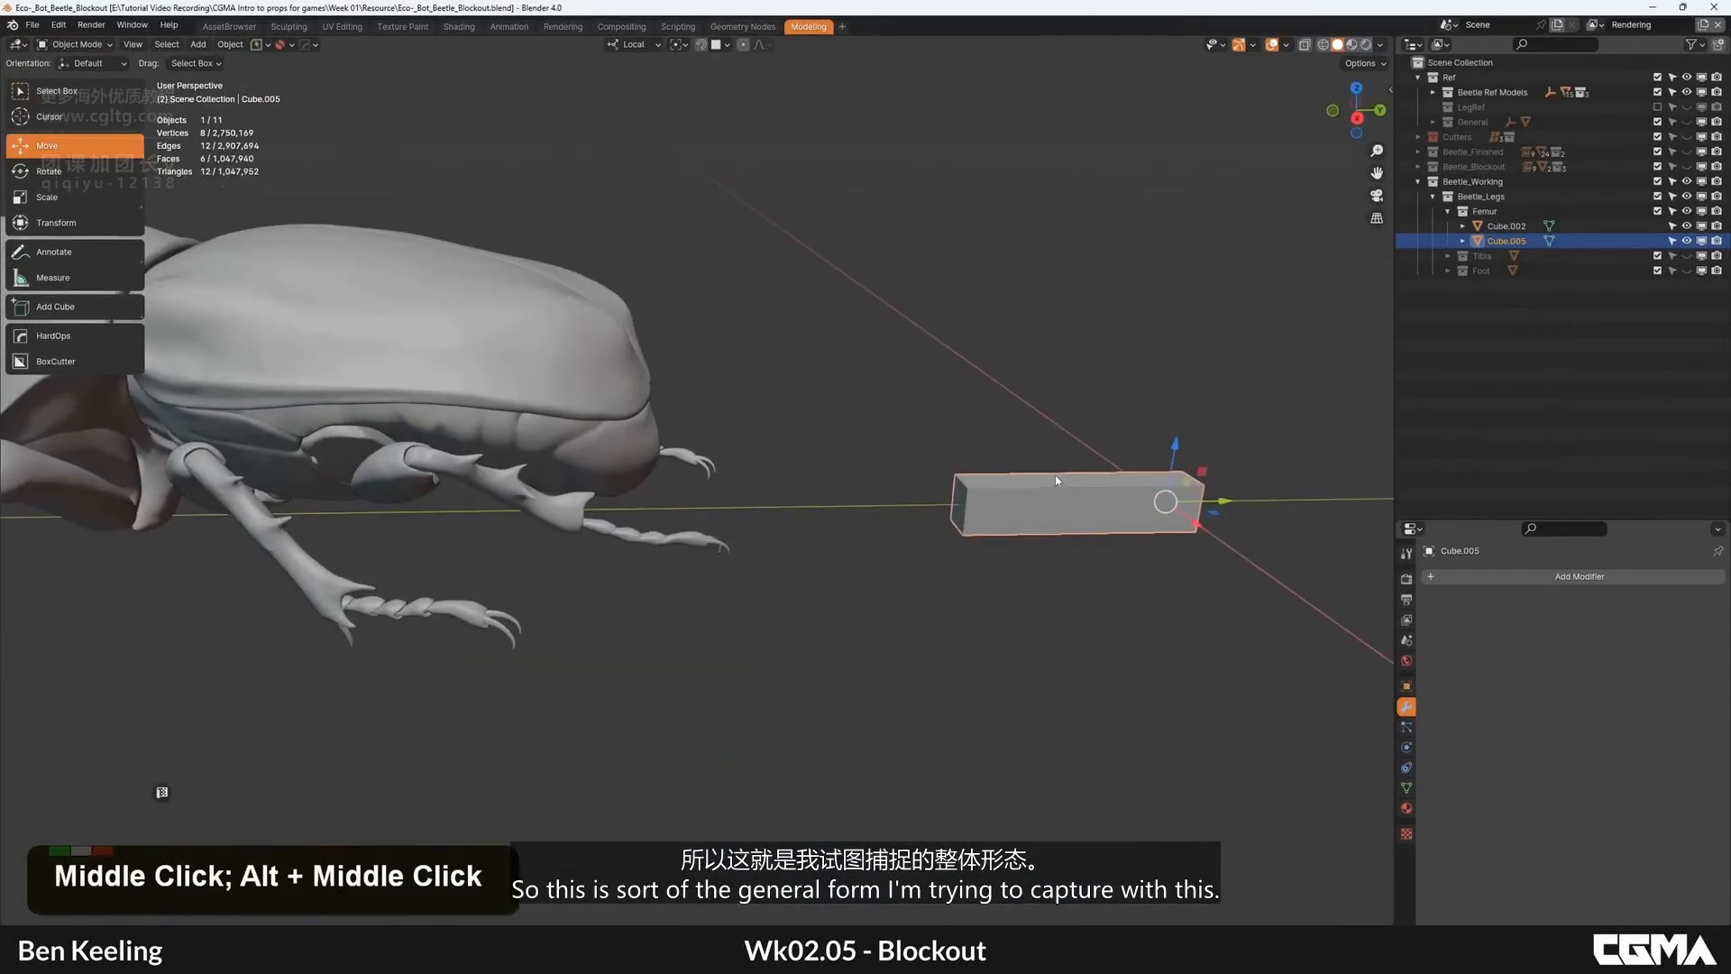
pyautogui.keyDown('alt'); pyautogui.middleClick(1024, 496); pyautogui.keyUp('alt')
pyautogui.scroll(3, 729, 512)
pyautogui.moveTo(716, 479); pyautogui.dragTo(631, 487, button='middle')
pyautogui.press('Tab')
pyautogui.keyDown('alt'); pyautogui.middleClick(812, 506); pyautogui.keyUp('alt')
pyautogui.keyDown('alt'); pyautogui.middleClick(707, 506); pyautogui.keyUp('alt')
pyautogui.scroll(2, 673, 510)
pyautogui.press('Tab')
pyautogui.keyDown('alt'); pyautogui.middleClick(631, 487); pyautogui.keyUp('alt')
pyautogui.press('Tab')
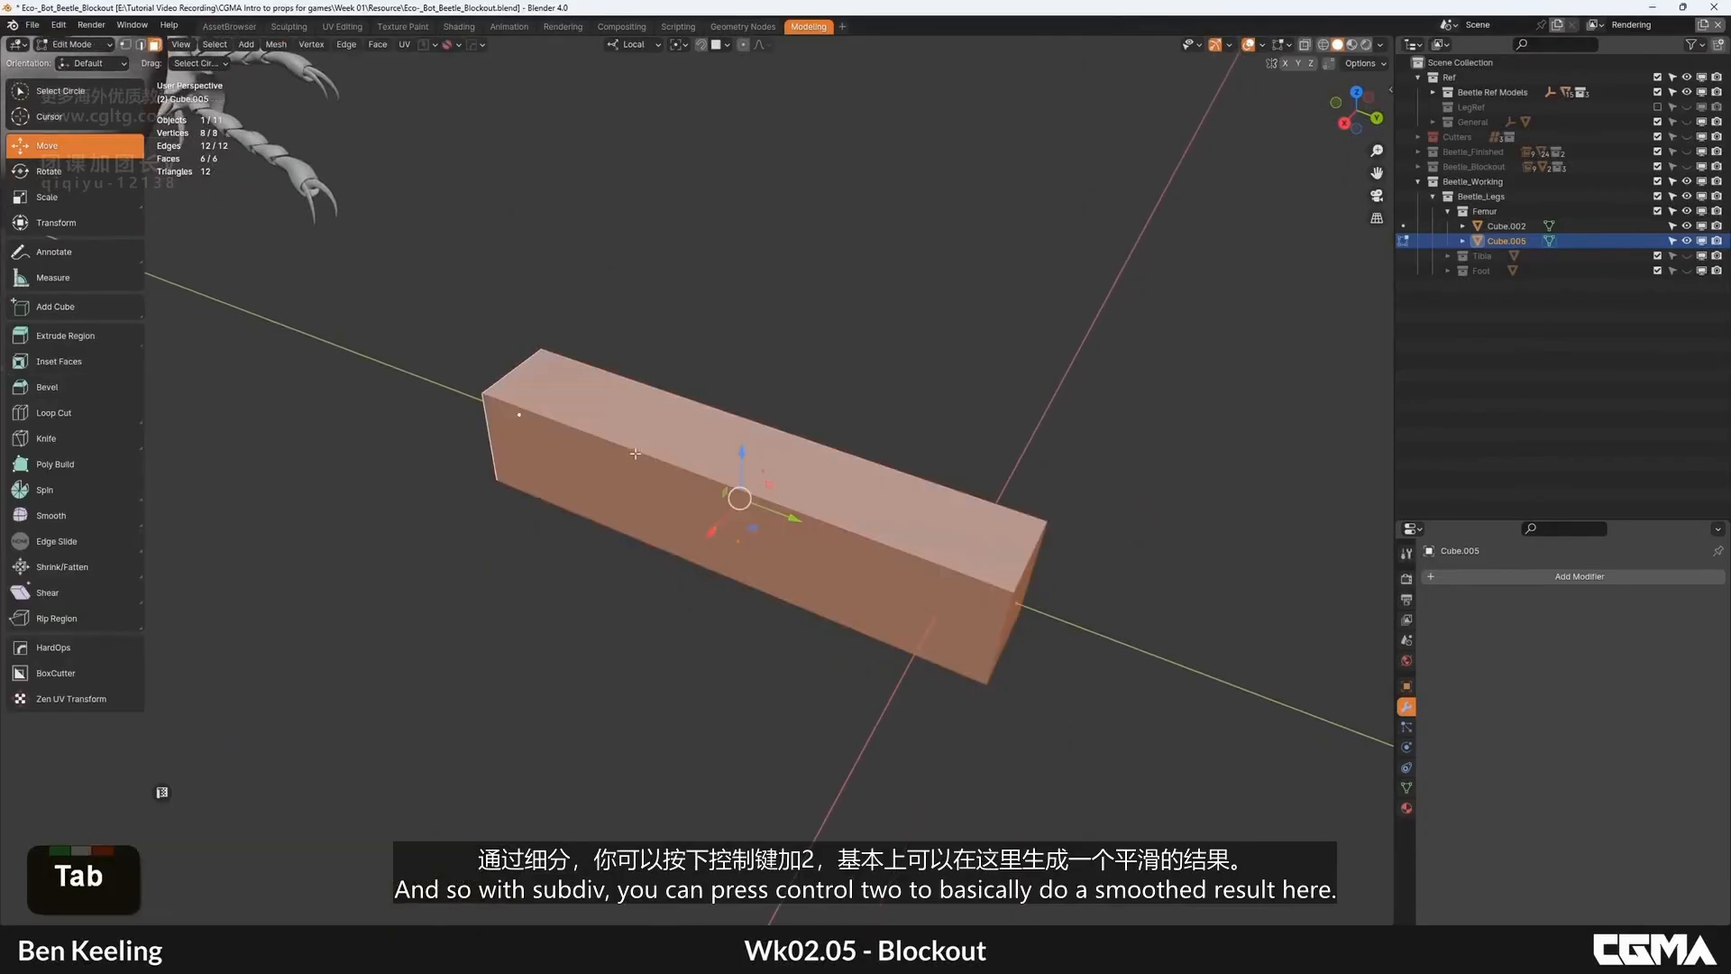
pyautogui.keyDown('alt'); pyautogui.middleClick(759, 443); pyautogui.keyUp('alt')
pyautogui.press('Tab')
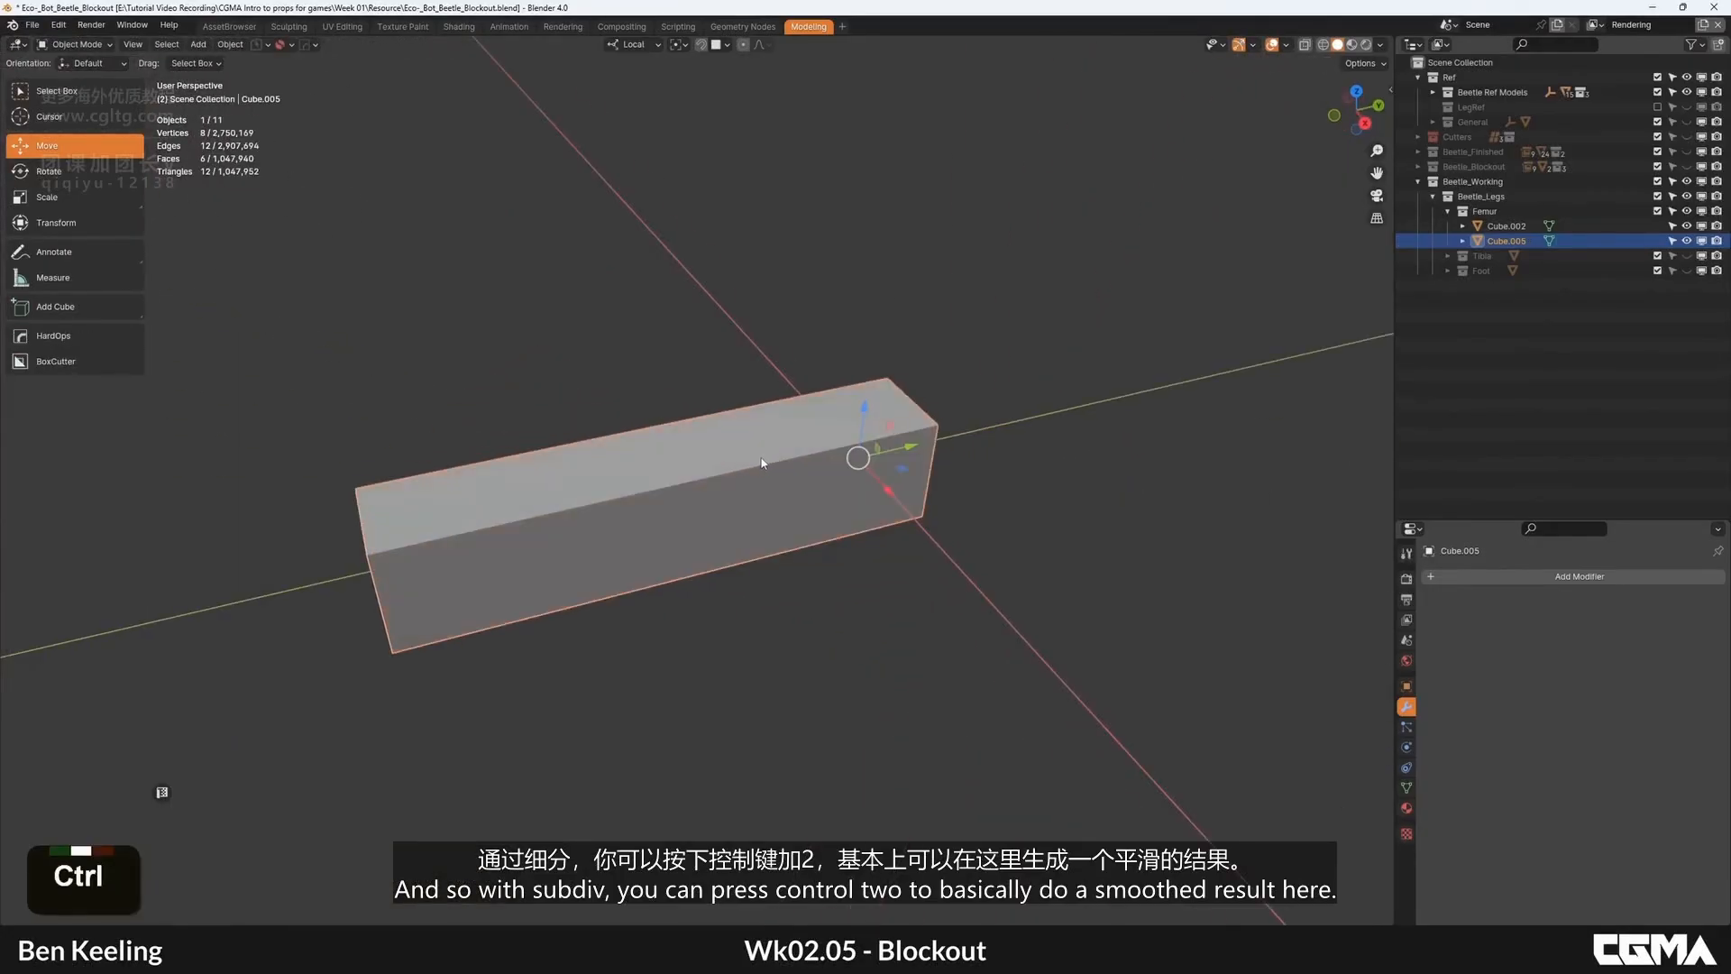
pyautogui.hotkey('ctrl', '2')
pyautogui.keyDown('alt'); pyautogui.middleClick(762, 463); pyautogui.keyUp('alt')
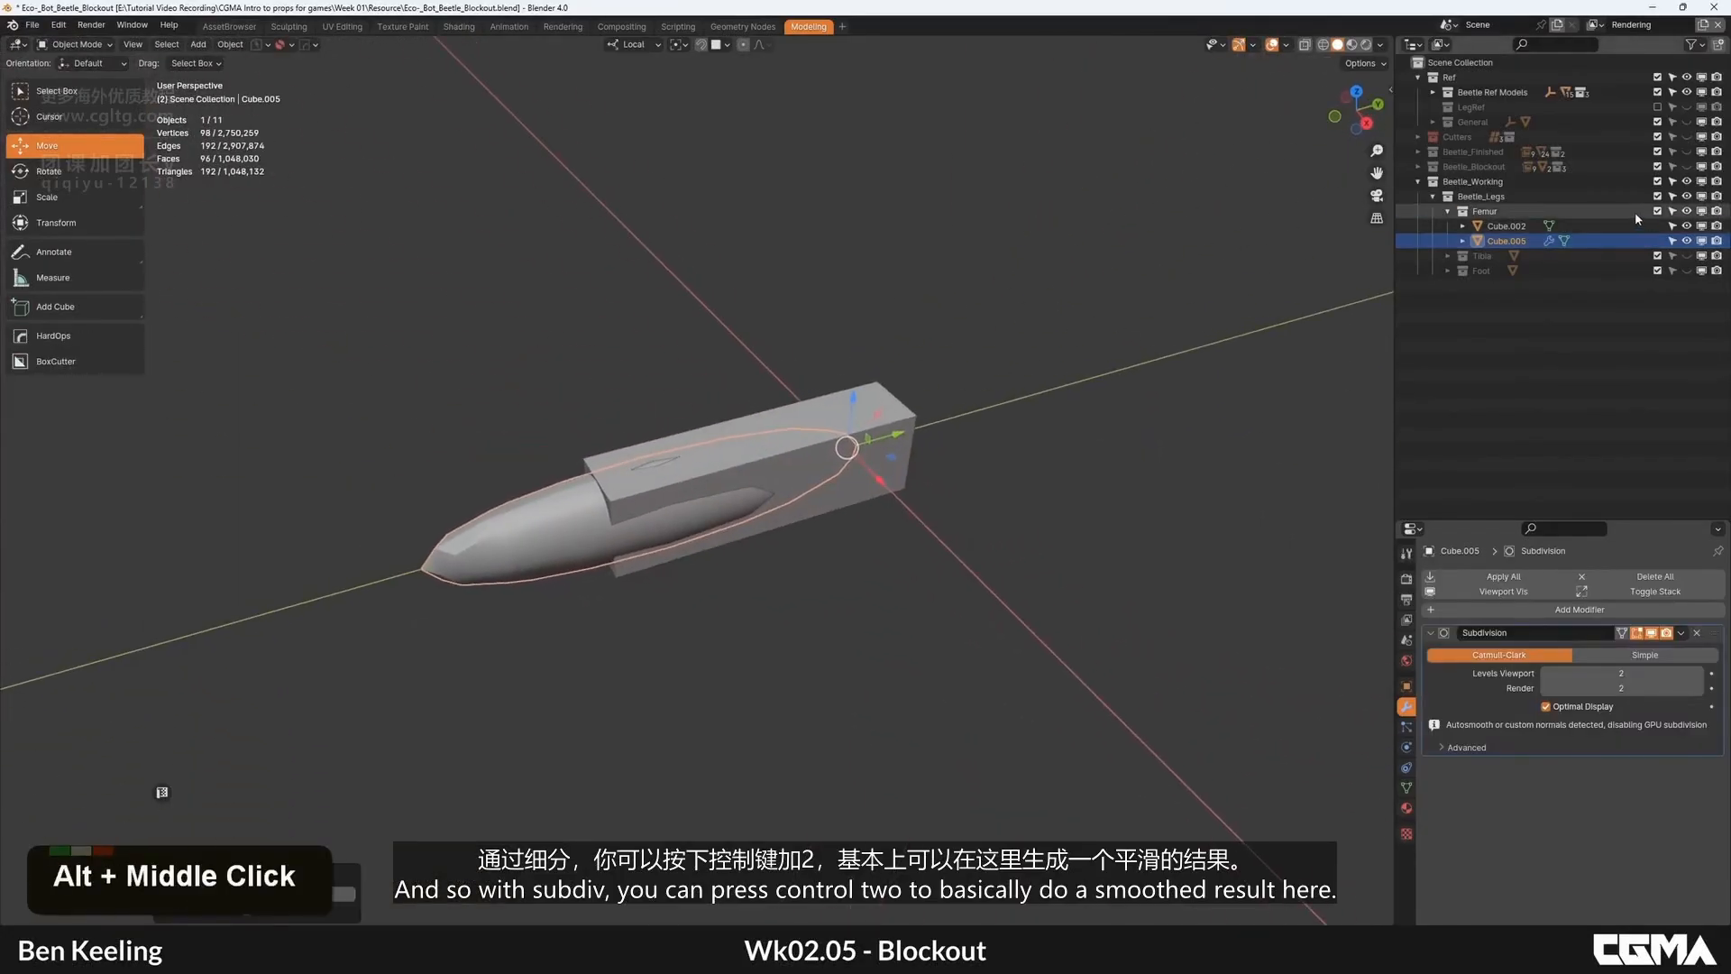
# Step: Delete the duplicate femur box Cube.002 and select the remaining subdivided one
pyautogui.click(1508, 226)
pyautogui.press('Delete')
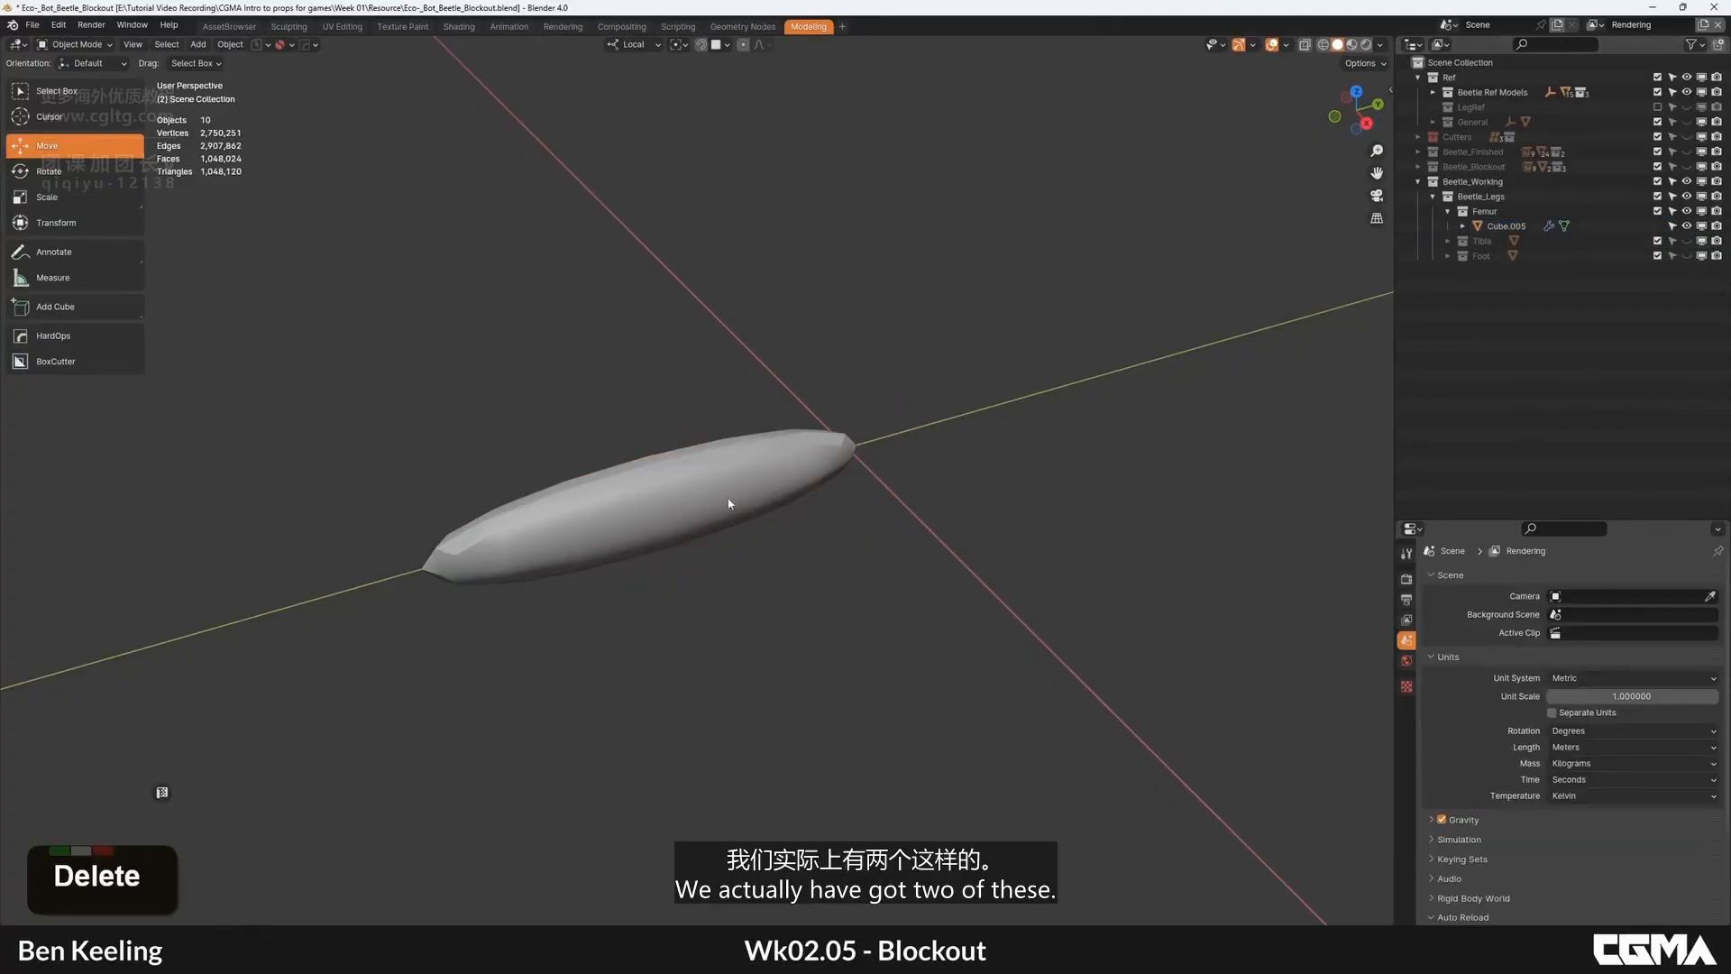
pyautogui.click(729, 503)
pyautogui.keyDown('alt'); pyautogui.middleClick(862, 380); pyautogui.keyUp('alt')
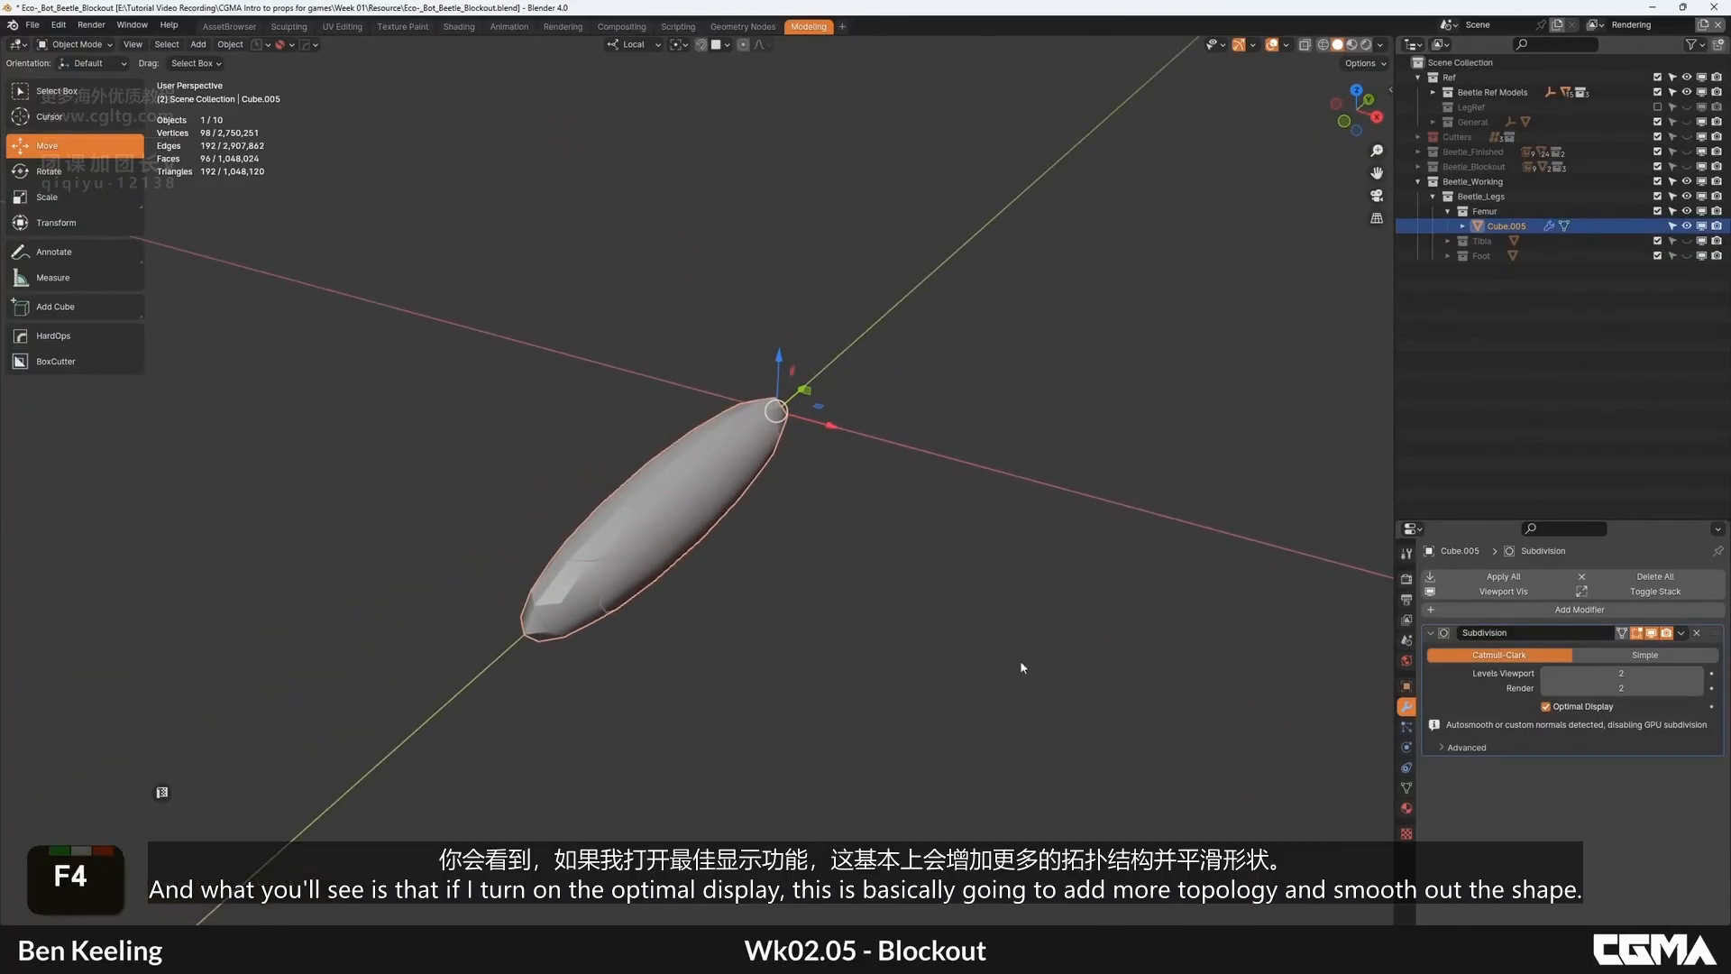
# Step: Turn off Optimal Display, show the wireframe overlay, and set the Subdivision modifier's Levels Viewport to 4
pyautogui.keyDown('alt'); pyautogui.moveTo(810, 558); pyautogui.dragTo(700, 545, button='middle'); pyautogui.keyUp('alt')
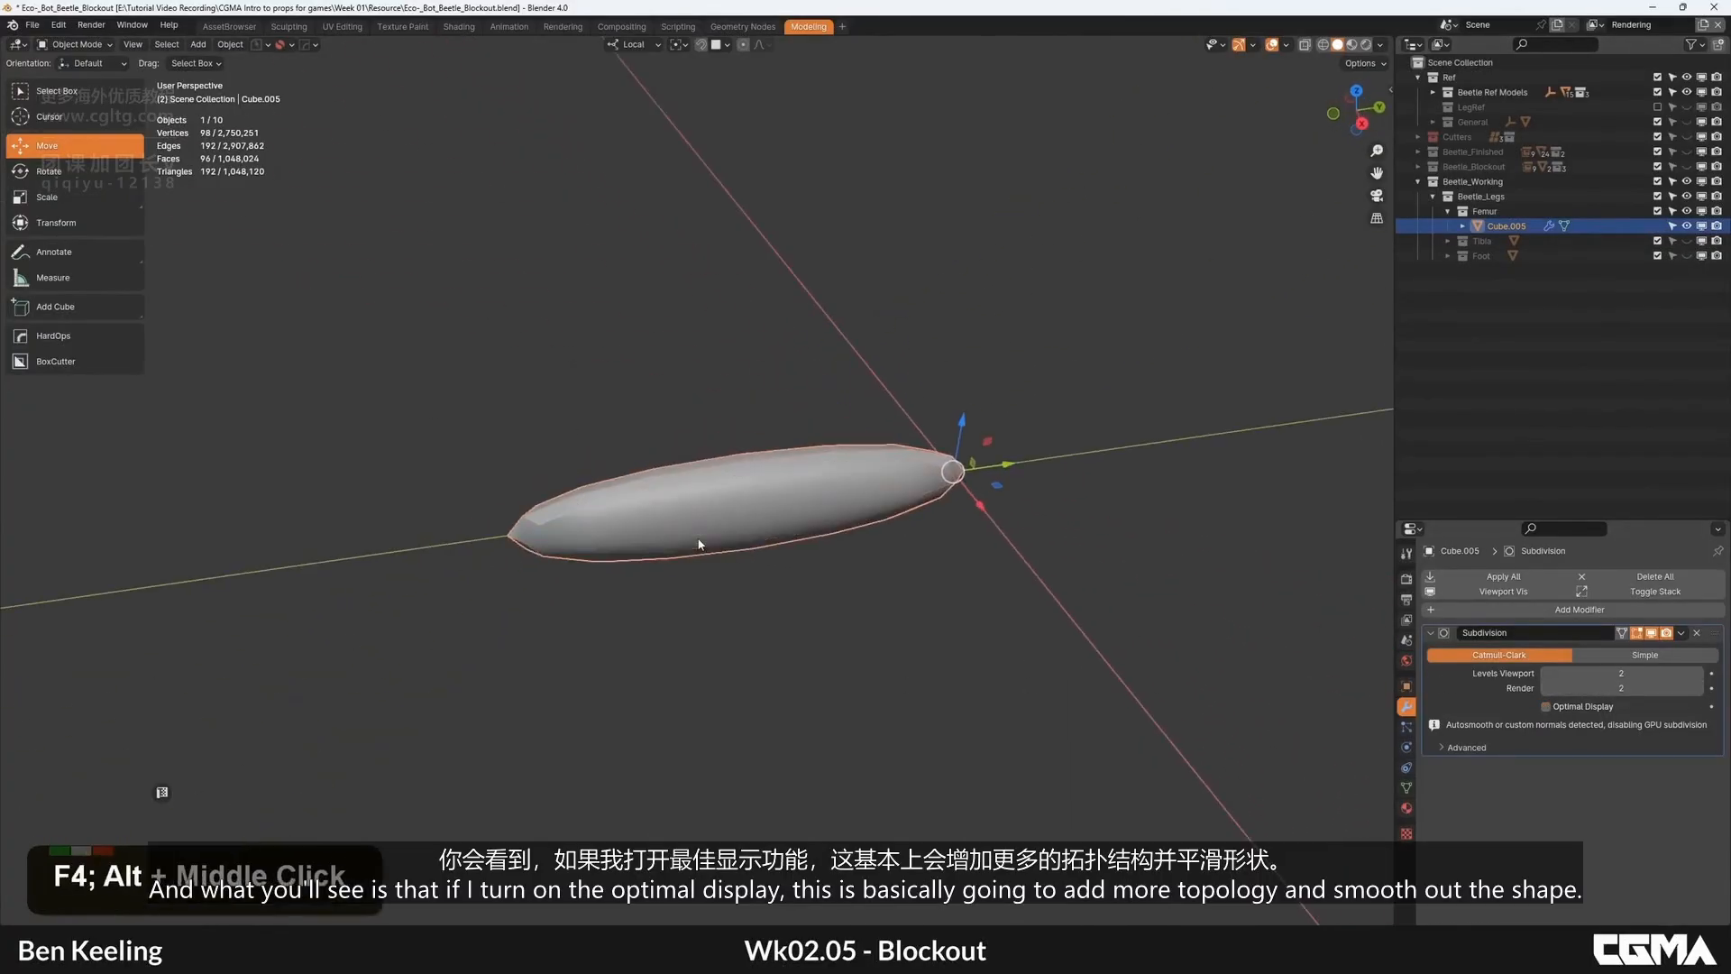
pyautogui.press('F4')
pyautogui.doubleClick(1699, 673)
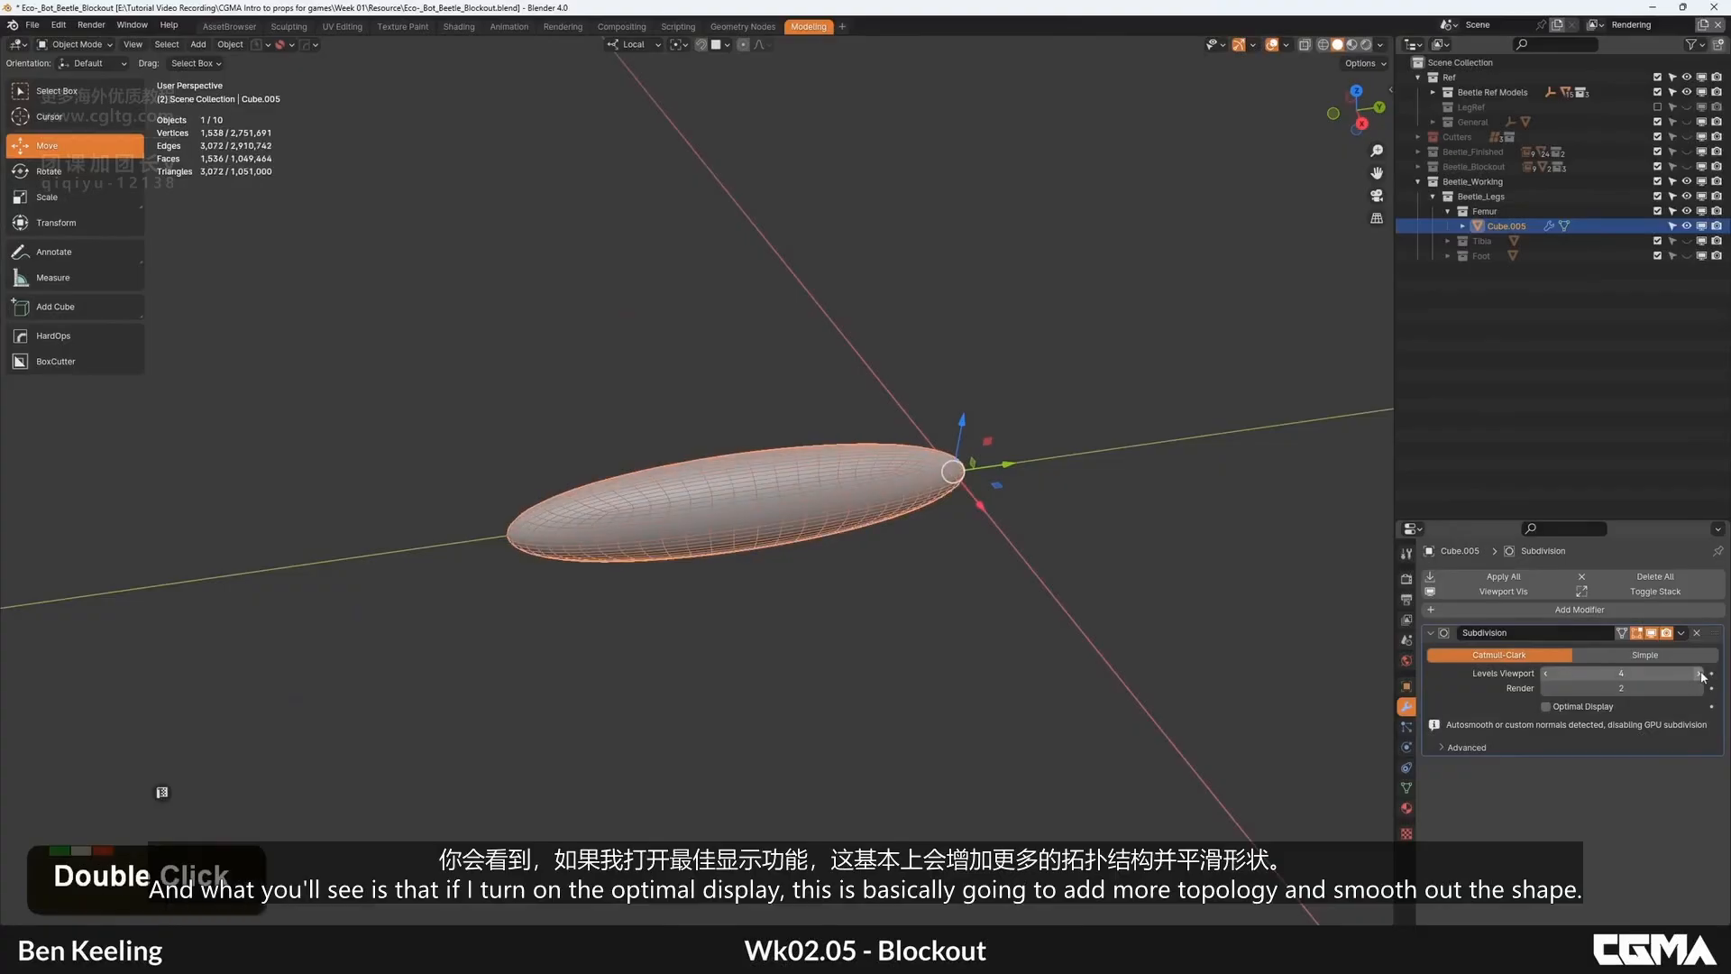
# Step: Toggle the modifier's viewport visibility to compare the plain box with its subdivided shape
pyautogui.click(1501, 592)
pyautogui.click(1501, 593)
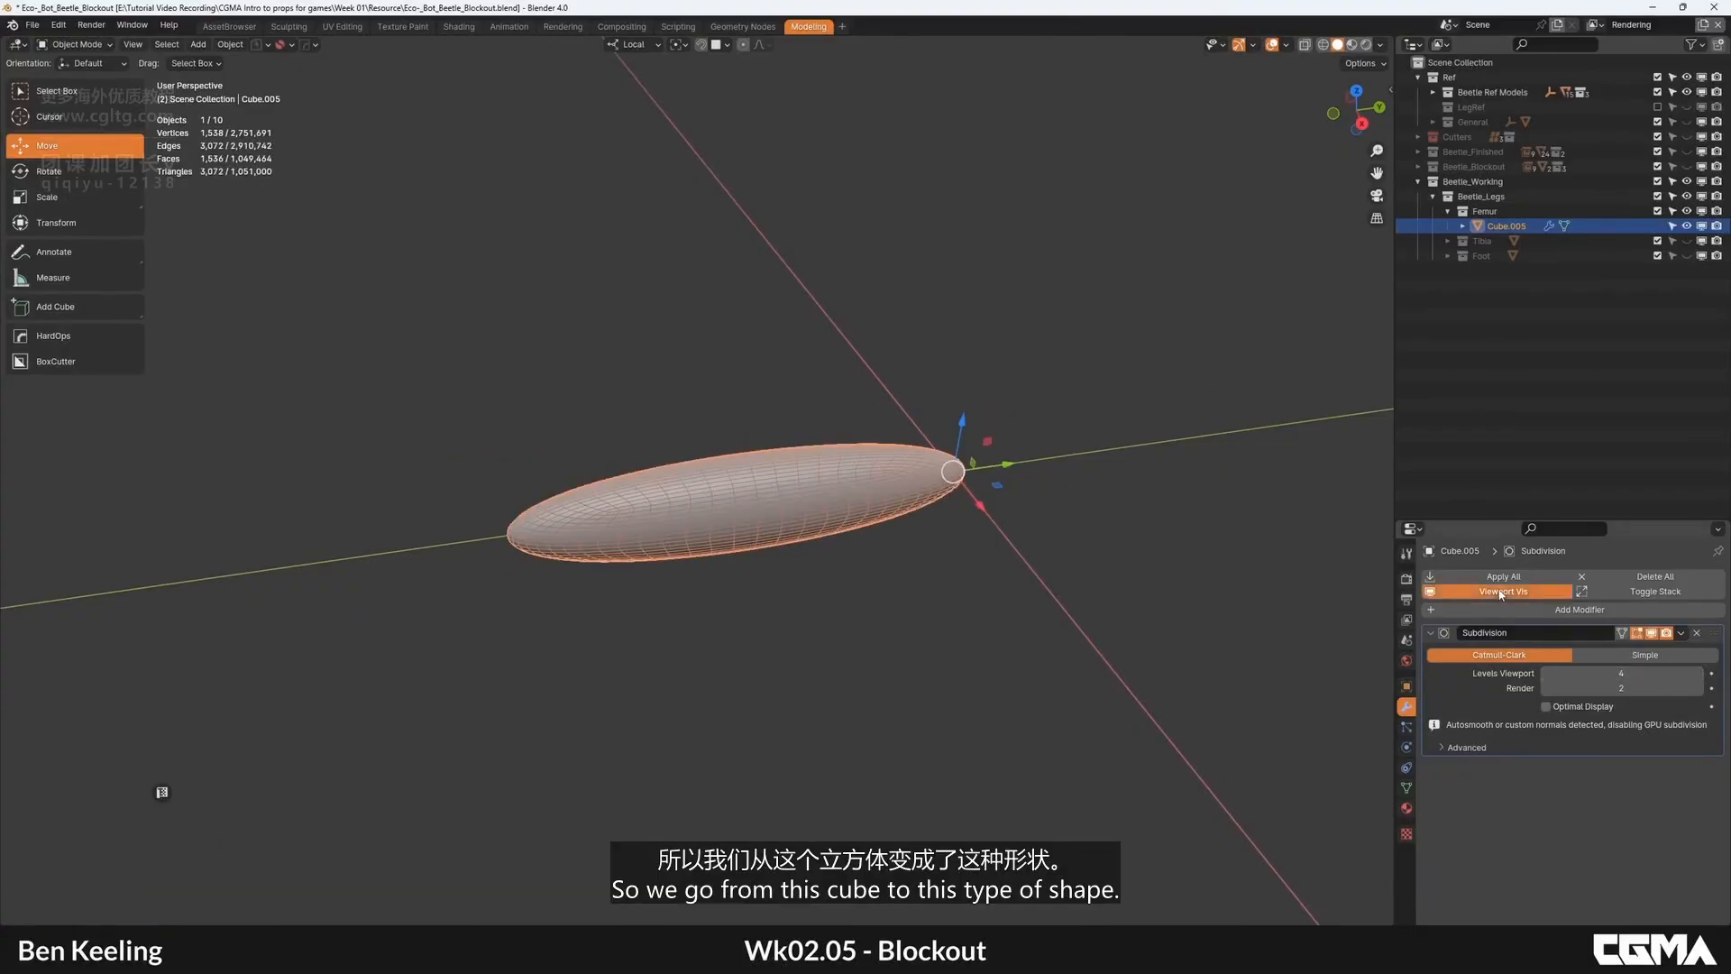
pyautogui.click(1501, 592)
pyautogui.click(1501, 593)
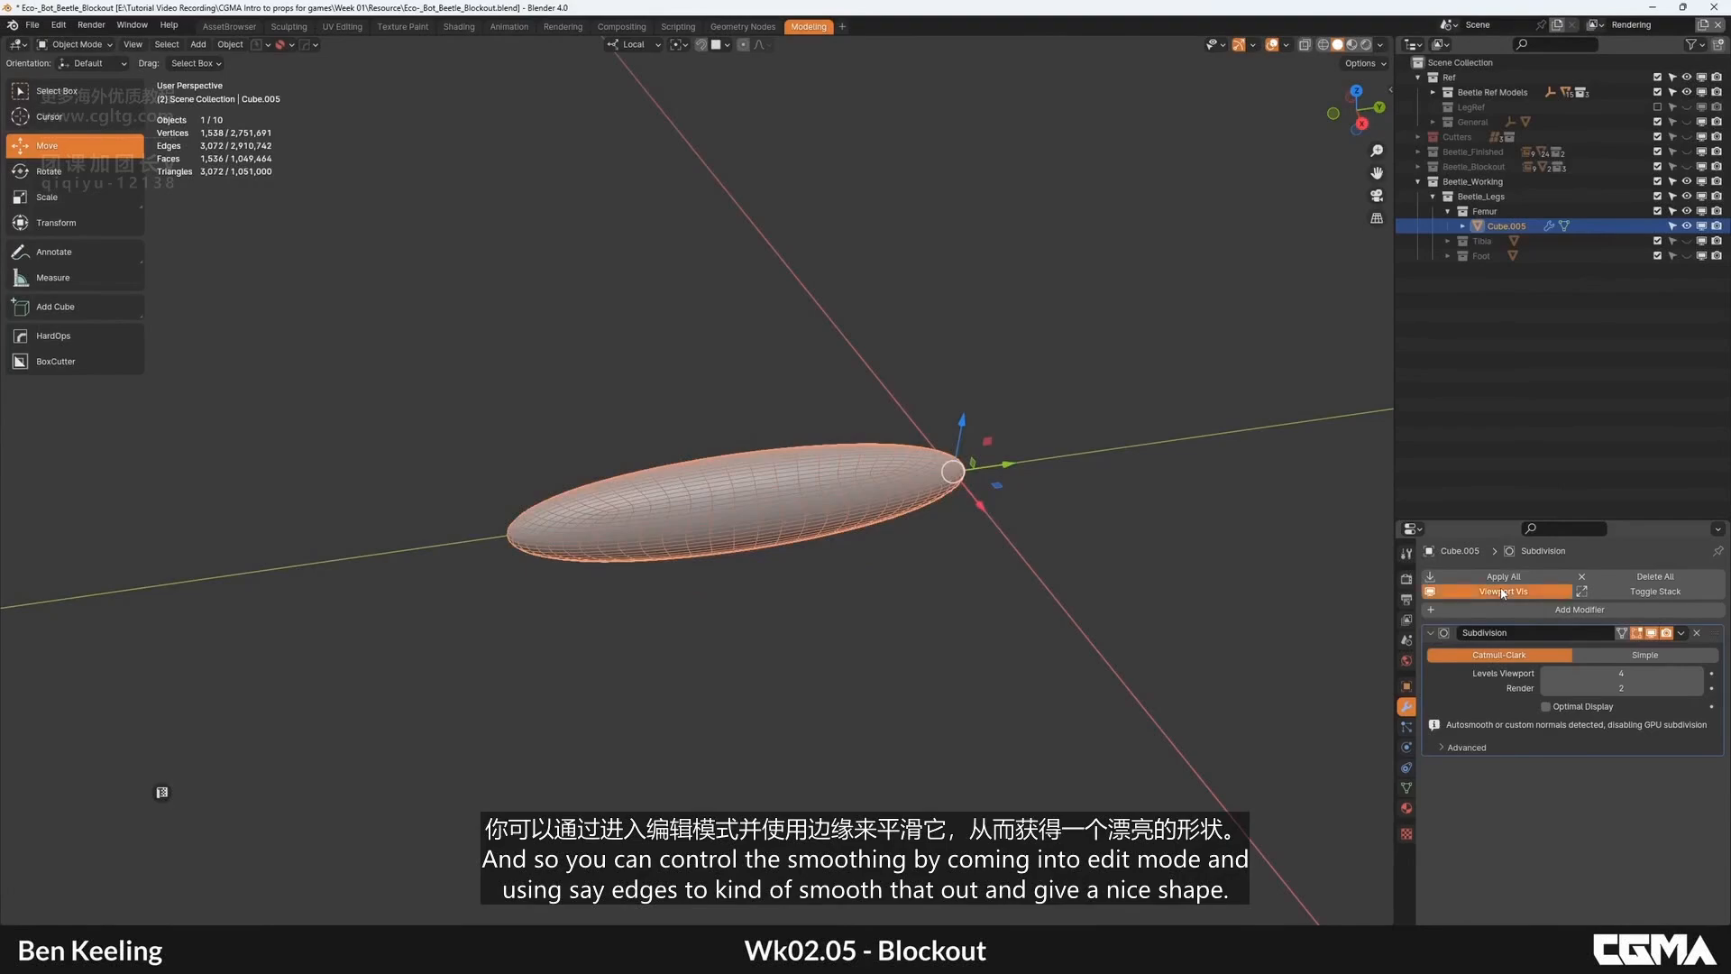
pyautogui.click(1501, 593)
pyautogui.click(1501, 593)
# Step: Enter Edit Mode, add one loop cut around the femur box, and move it close to the near end
pyautogui.press('Tab')
pyautogui.scroll(-2, 723, 519)
pyautogui.keyDown('alt'); pyautogui.middleClick(723, 519); pyautogui.keyUp('alt')
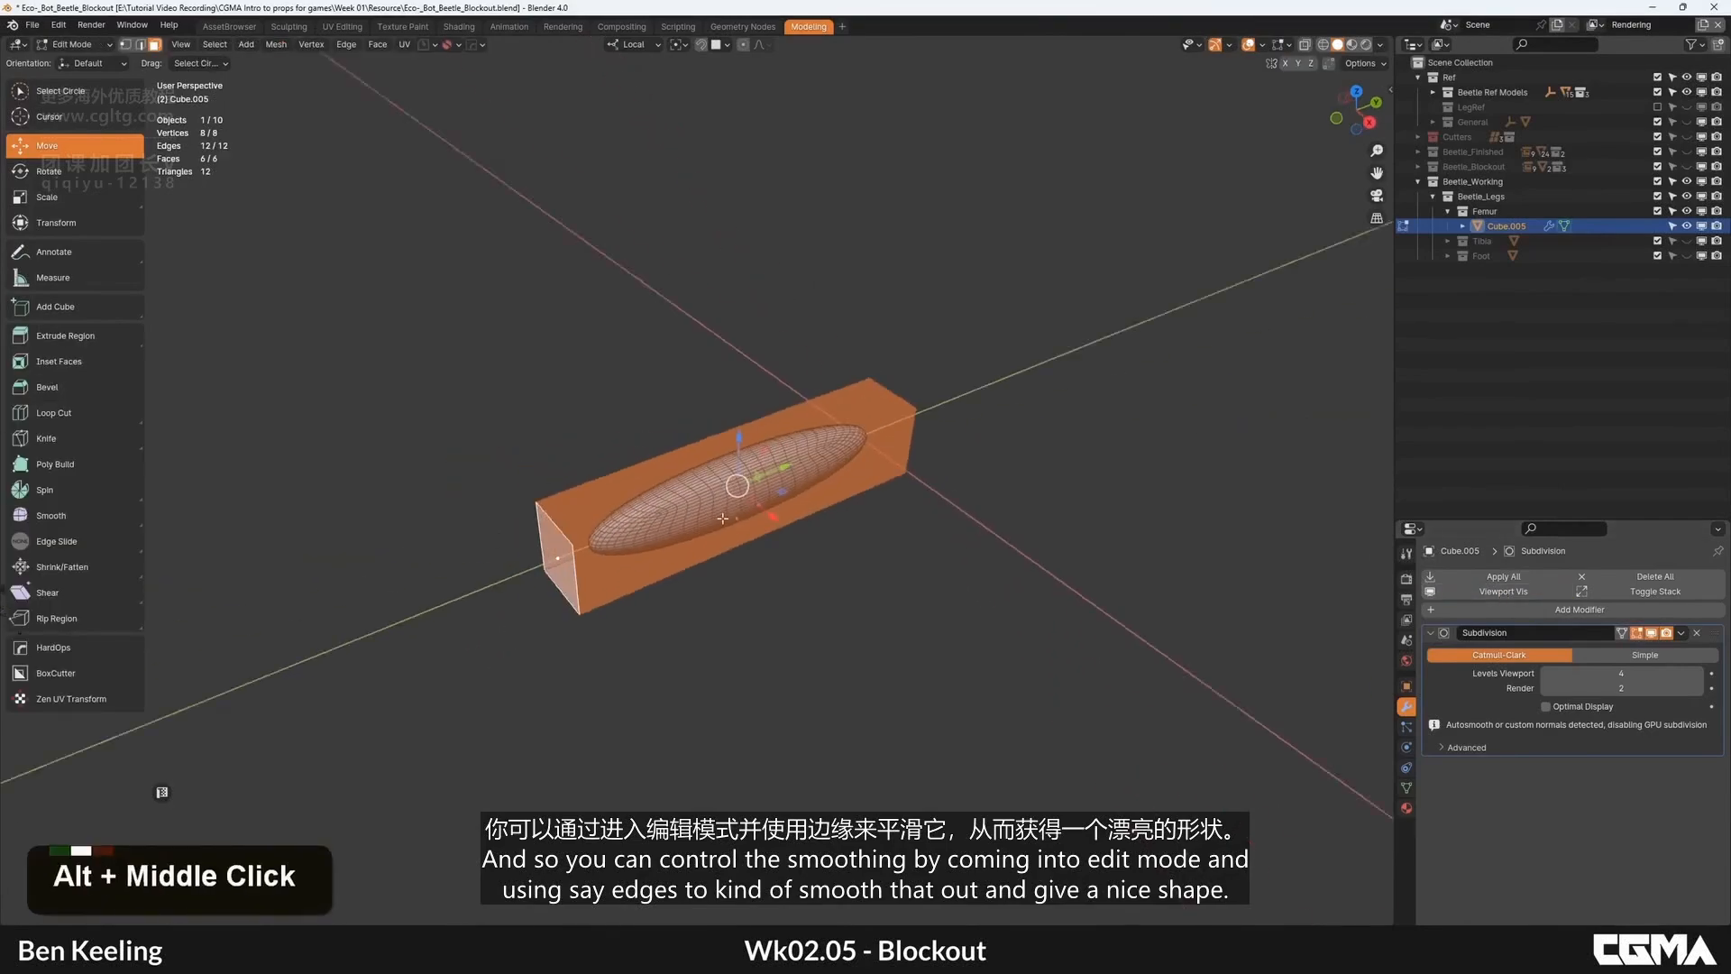
pyautogui.click(711, 469)
pyautogui.rightClick(710, 469)
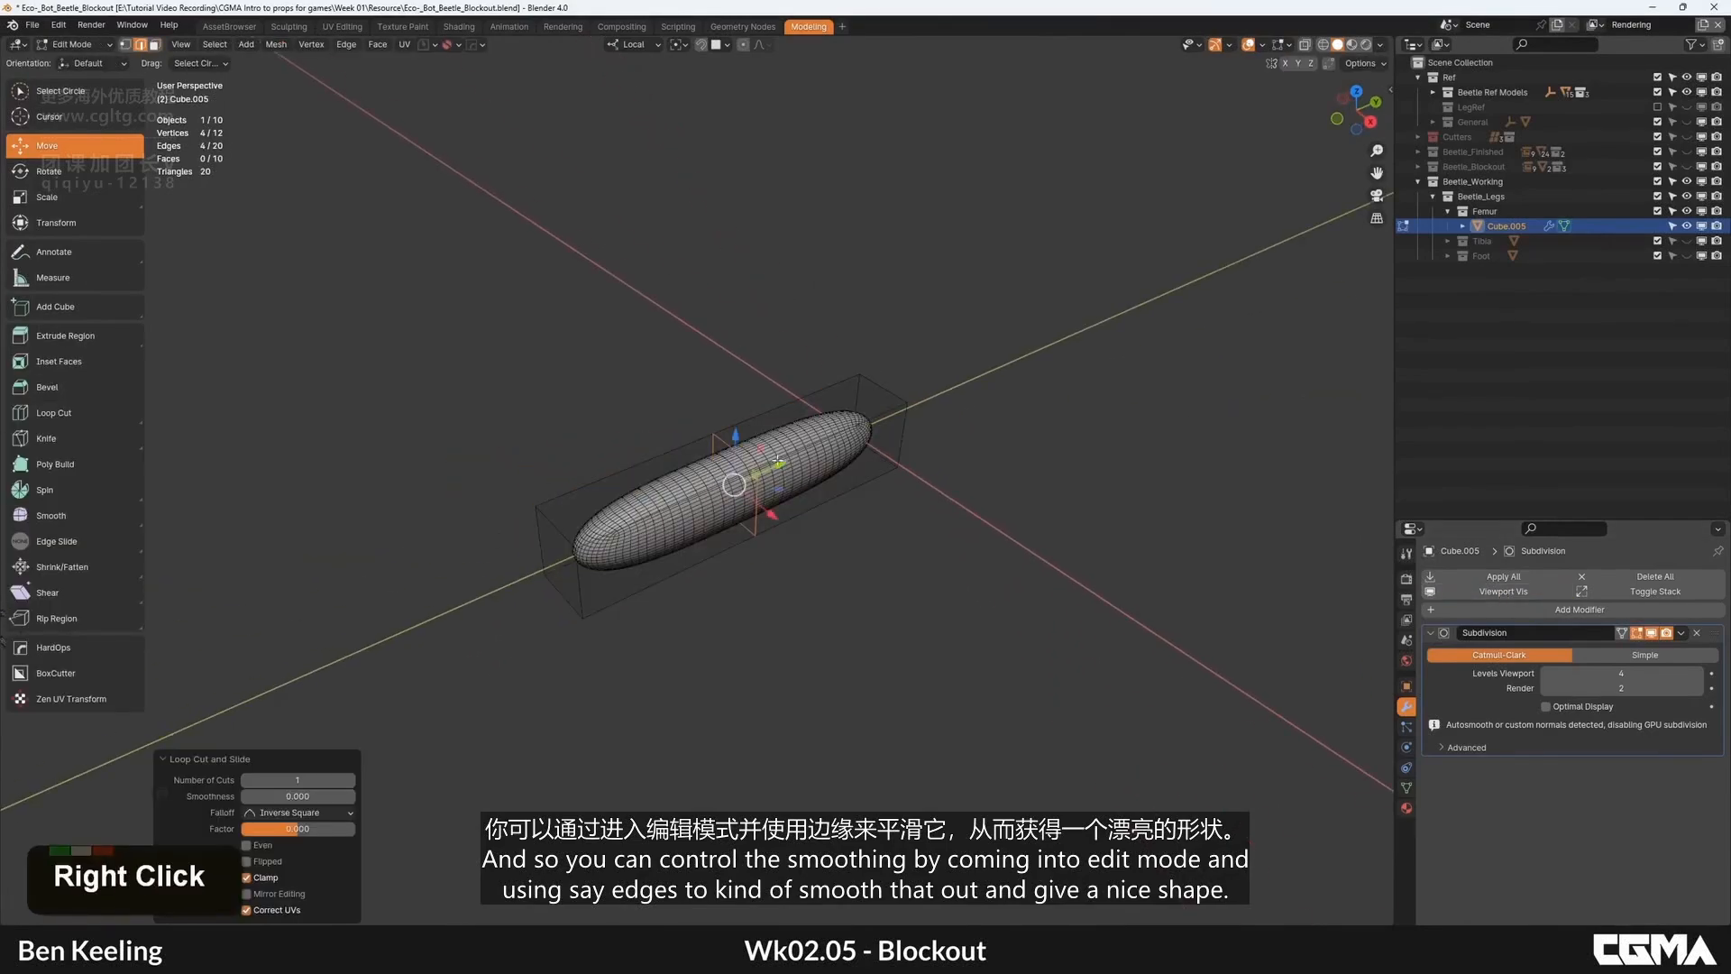
pyautogui.moveTo(778, 462); pyautogui.dragTo(626, 522)
# Step: Add a second loop cut around the femur box and move it close to the far end
pyautogui.hotkey('ctrl', 'r')
pyautogui.keyDown('ctrl'); pyautogui.click(740, 476); pyautogui.keyUp('ctrl')
pyautogui.rightClick(740, 476)
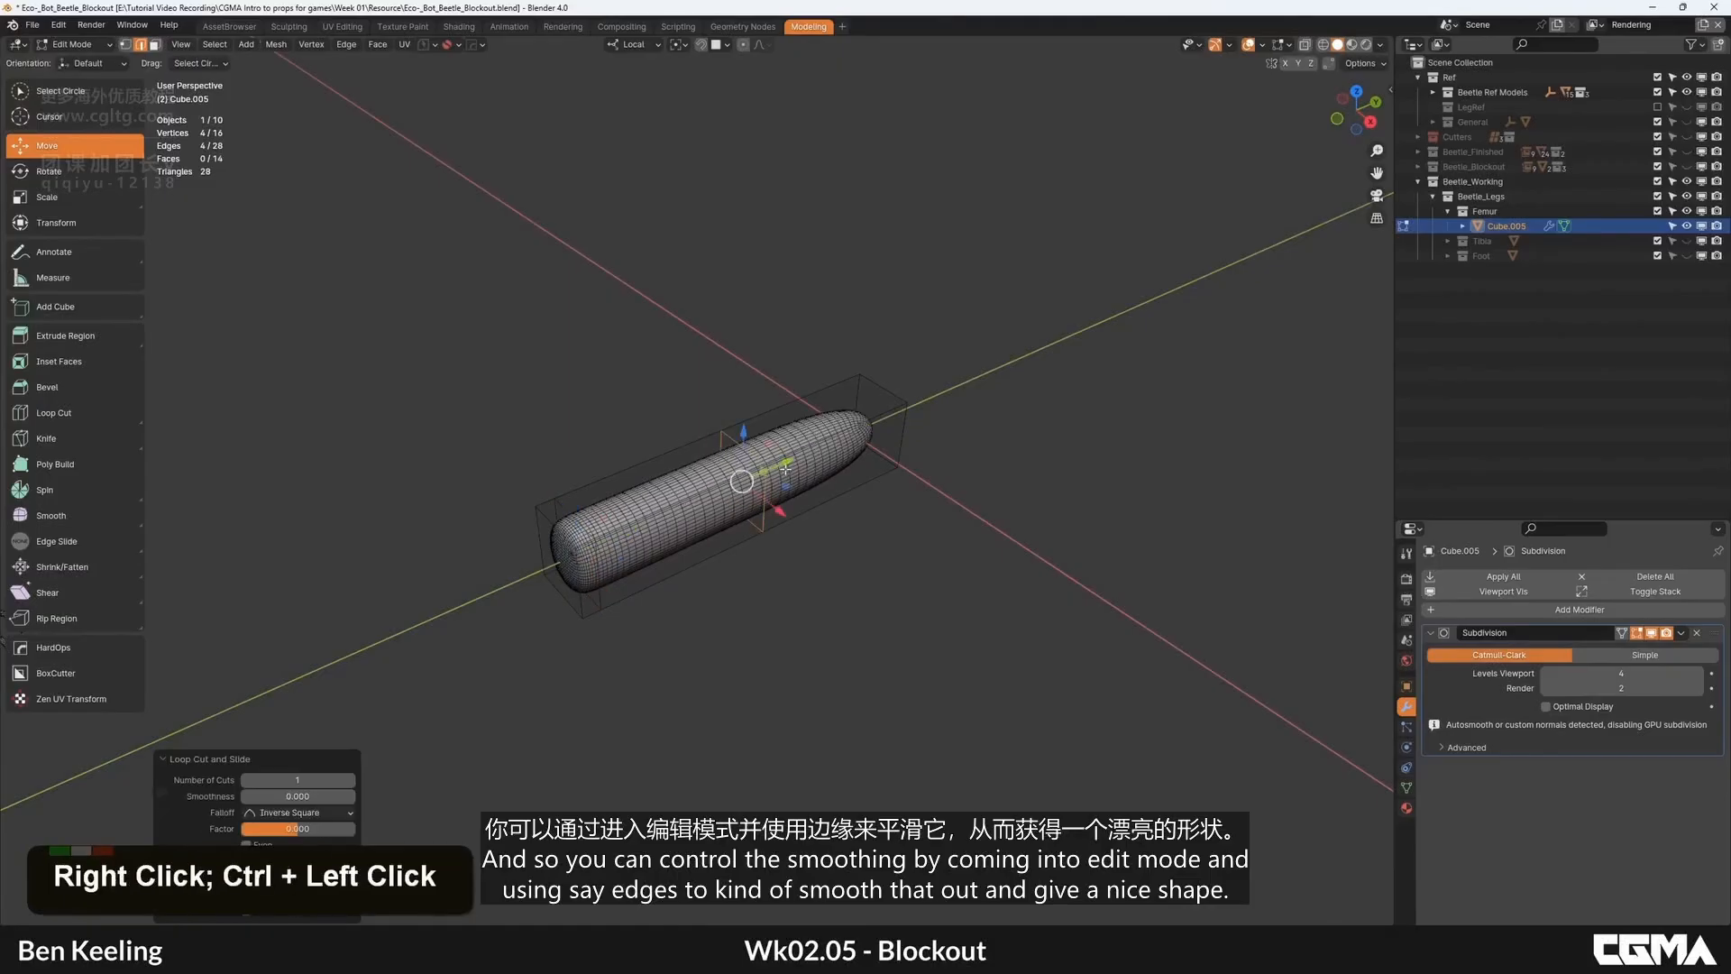
pyautogui.moveTo(777, 462); pyautogui.dragTo(904, 442)
pyautogui.keyDown('alt'); pyautogui.moveTo(902, 443); pyautogui.dragTo(939, 501, button='middle'); pyautogui.keyUp('alt')
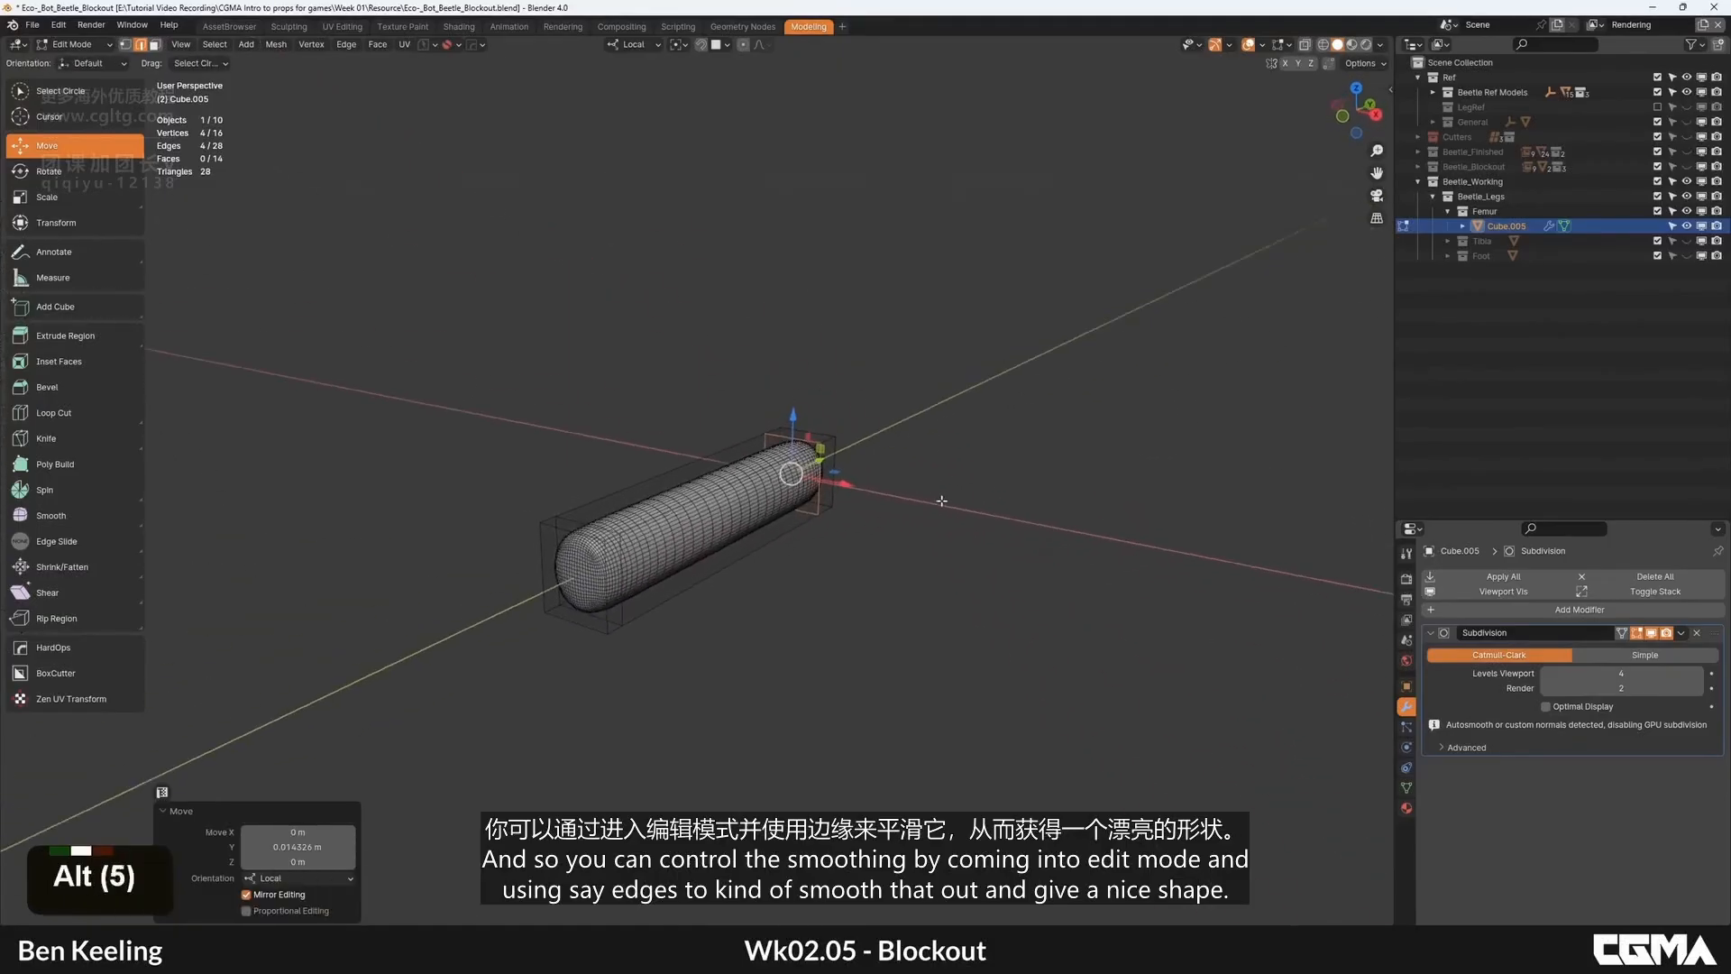
# Step: Undo both end loop cuts and their moves on the femur box
pyautogui.keyDown('alt'); pyautogui.moveTo(631, 546); pyautogui.dragTo(843, 491, button='middle'); pyautogui.keyUp('alt')
pyautogui.hotkey('ctrl', 'z')
pyautogui.hotkey('ctrl', 'z')
pyautogui.hotkey('ctrl', 'z')
pyautogui.hotkey('ctrl', 'z')
# Step: Try an edge crease of 1 on the vertical edge at the femur box's near end, and undo it
pyautogui.press('2')
pyautogui.click(636, 541)
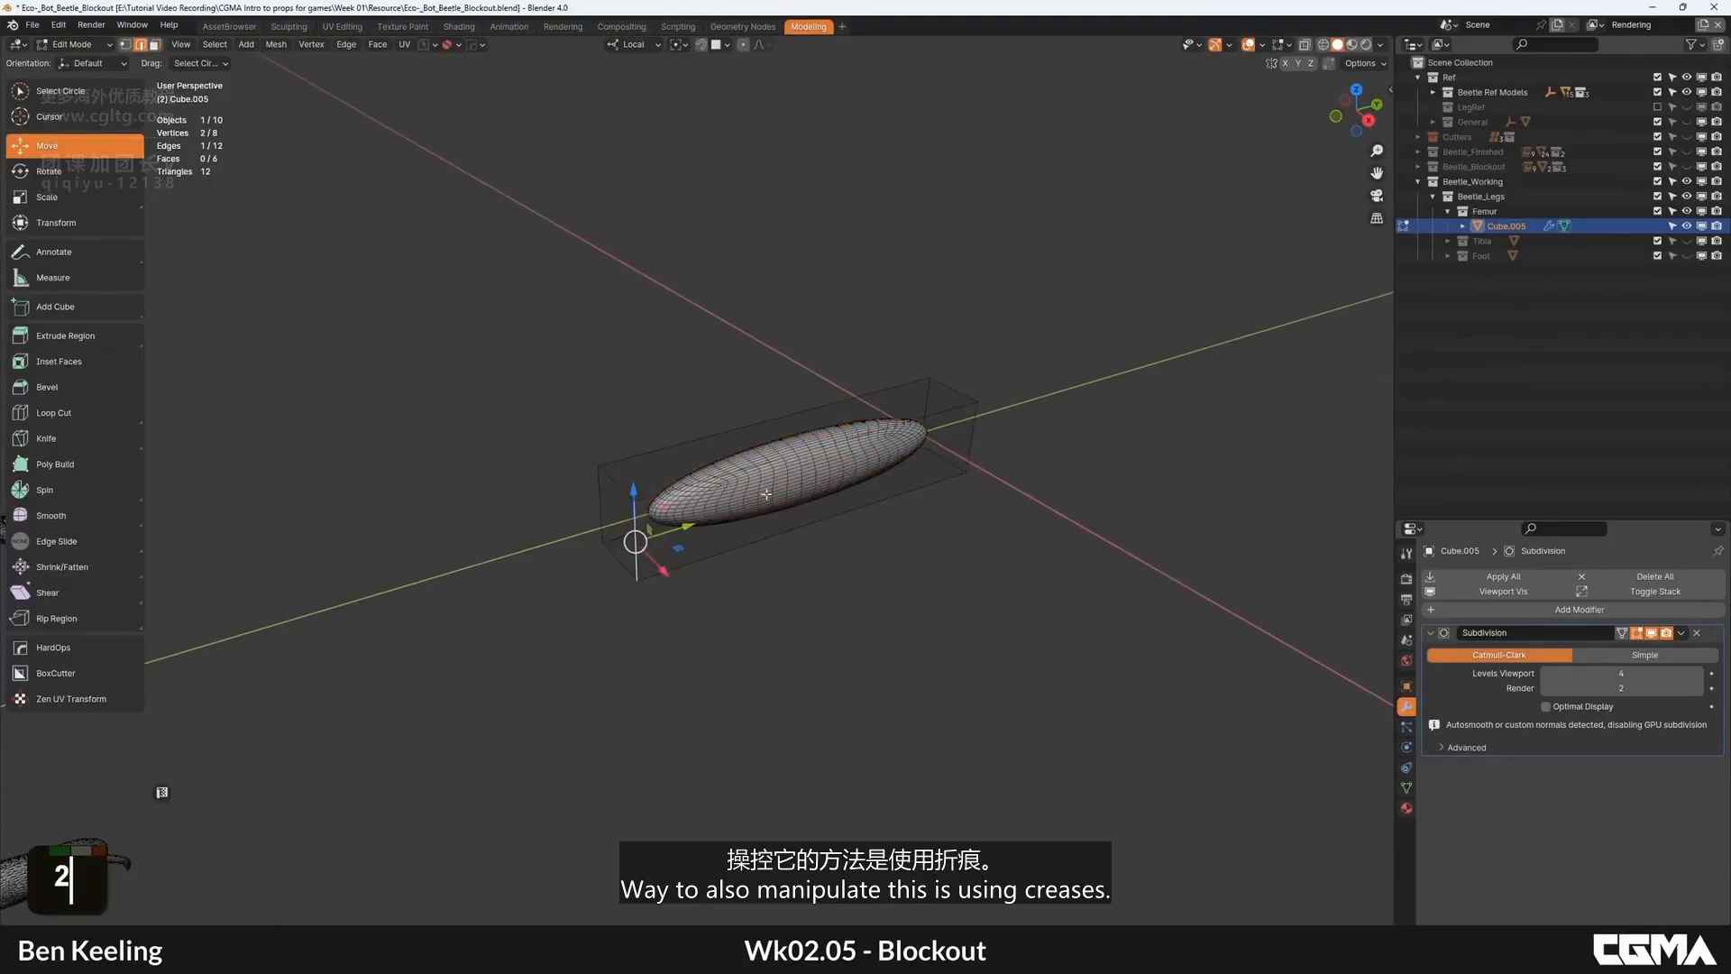
pyautogui.moveTo(1235, 241); pyautogui.dragTo(1255, 262, button='middle')
pyautogui.press('n')
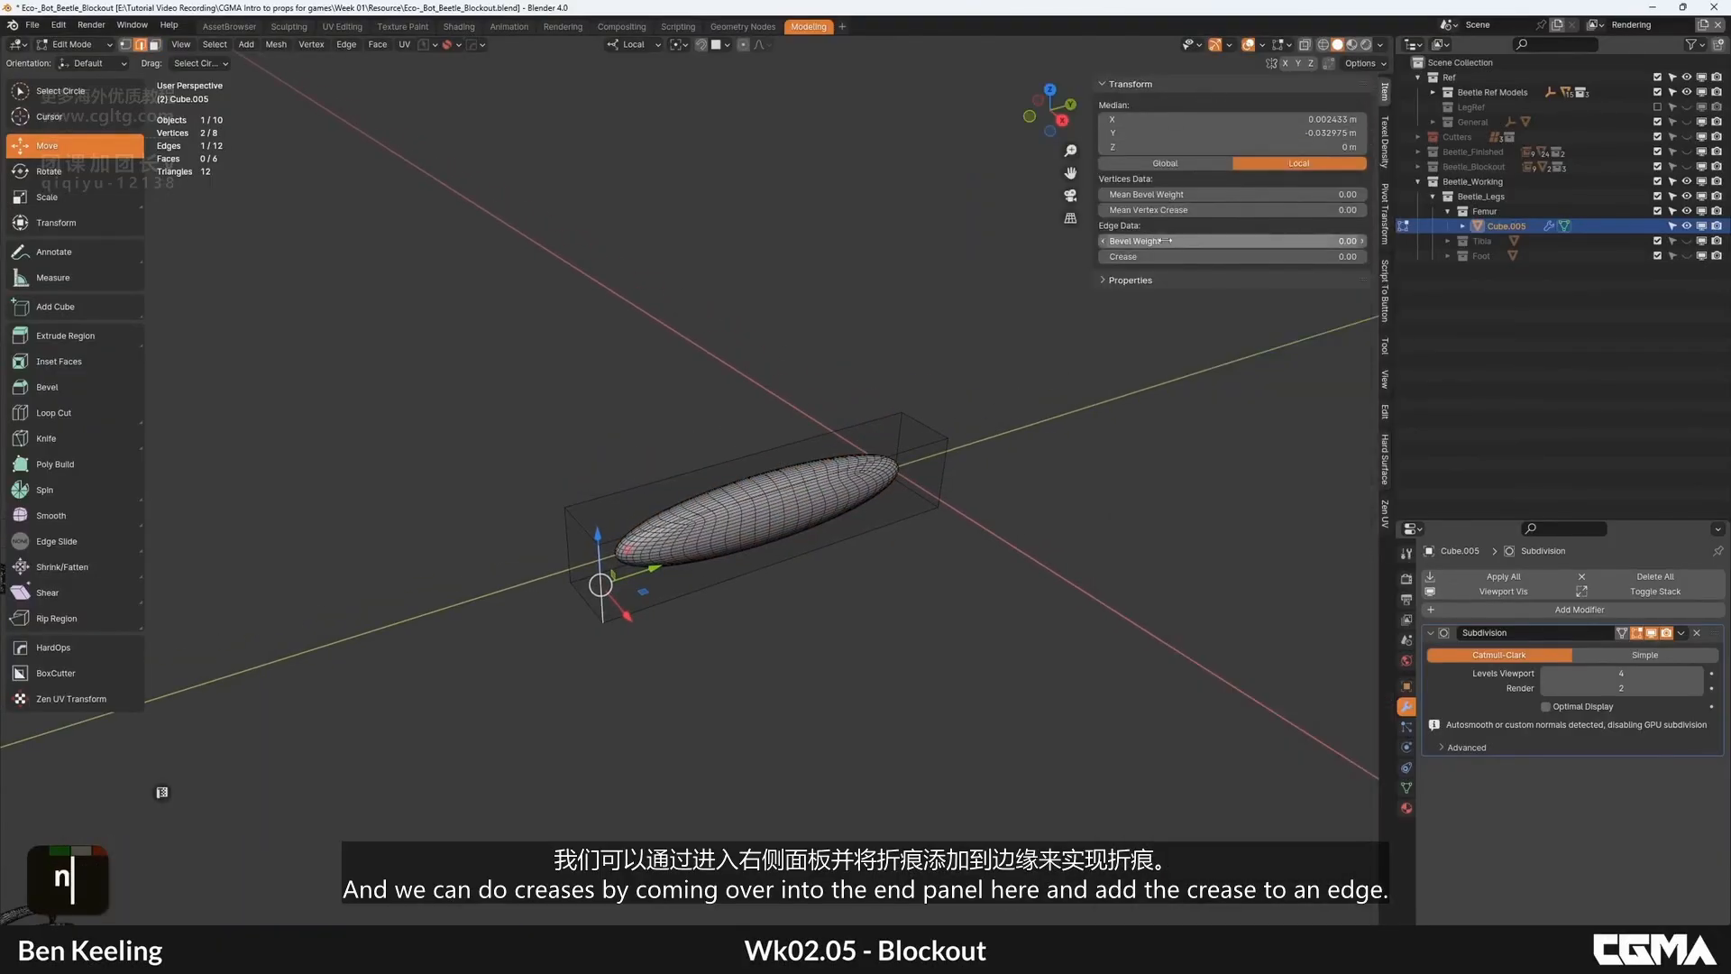
pyautogui.write('1')
pyautogui.press('Return')
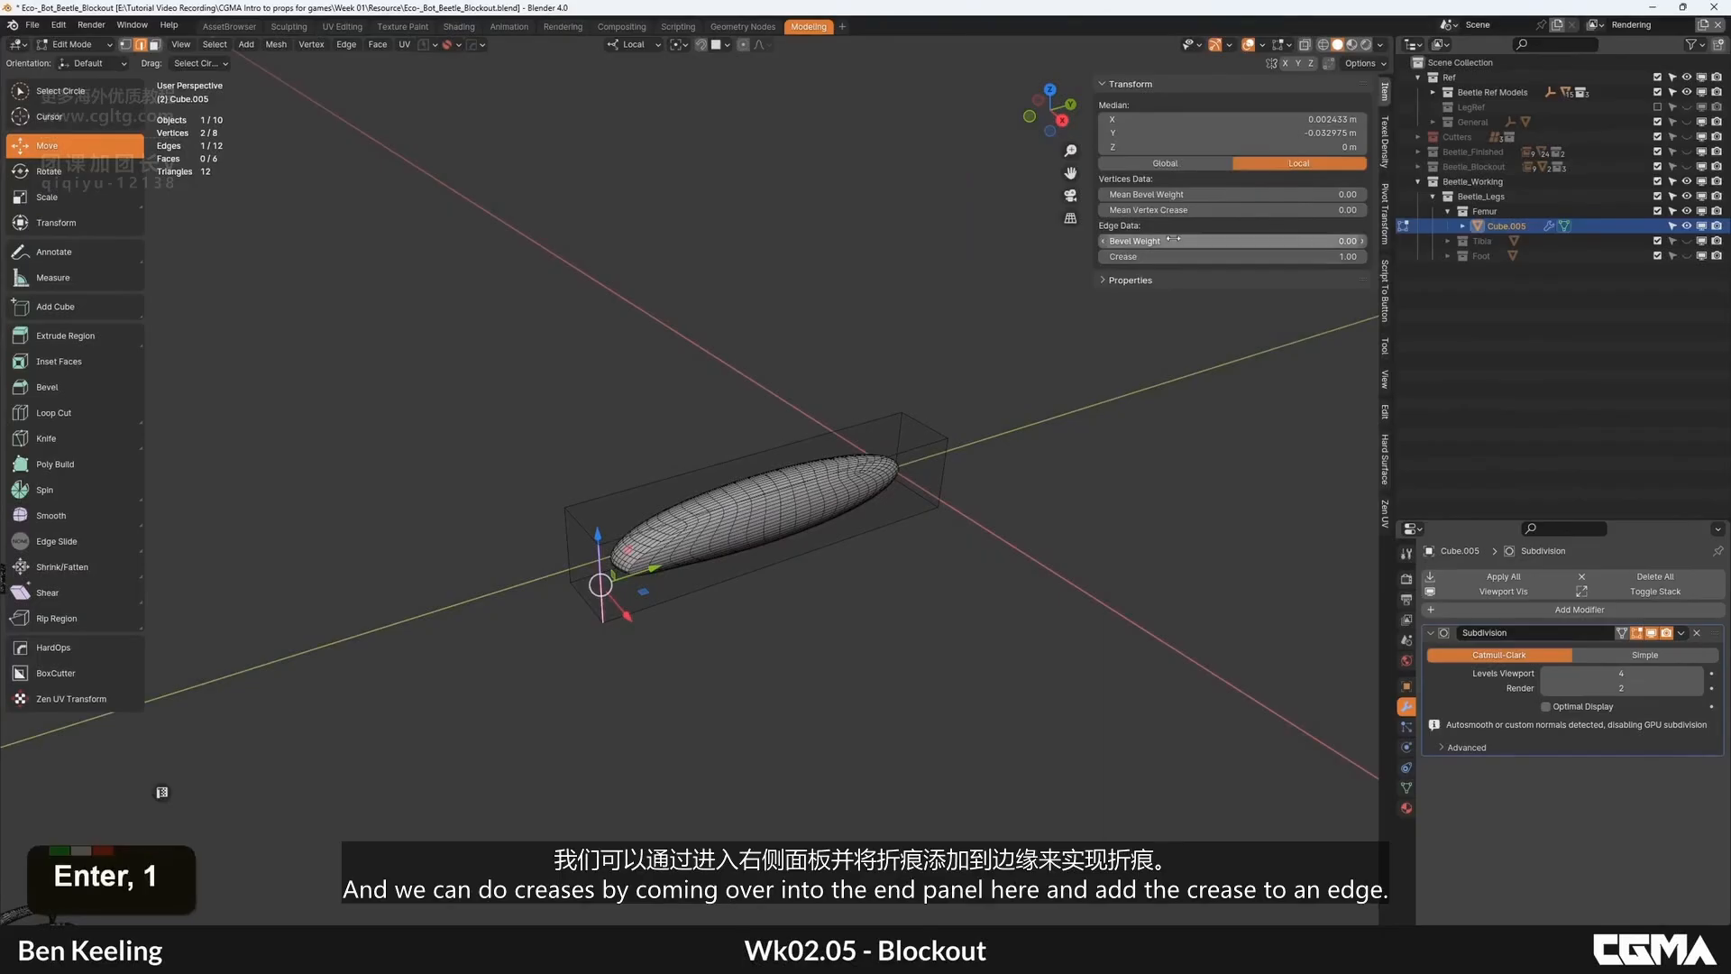
pyautogui.keyDown('alt'); pyautogui.moveTo(663, 518); pyautogui.dragTo(685, 527, button='middle'); pyautogui.keyUp('alt')
pyautogui.hotkey('ctrl', 'z')
# Step: Select one long upper edge of the femur box and set its crease to 1
pyautogui.click(684, 527)
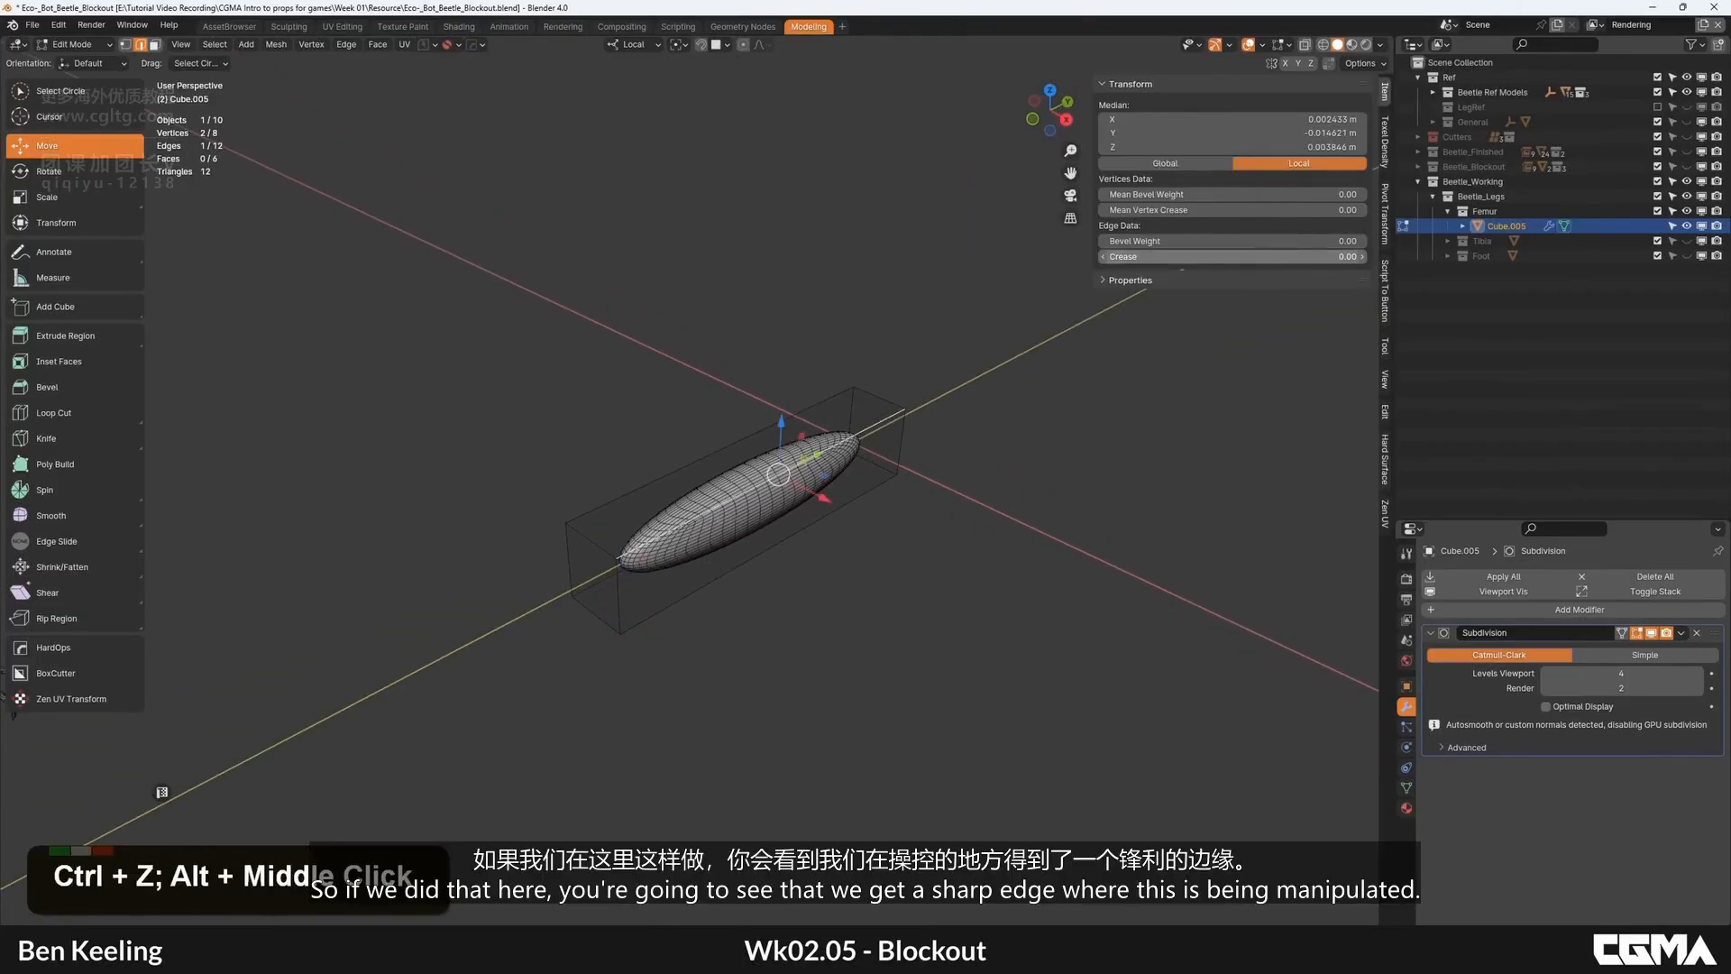
pyautogui.write('1')
pyautogui.press('Return')
# Step: Return to Object Mode and hide the wireframe to examine how the creased edge shapes the smoothed femur
pyautogui.press('Tab')
pyautogui.keyDown('alt'); pyautogui.middleClick(754, 458); pyautogui.keyUp('alt')
pyautogui.scroll(4, 728, 532)
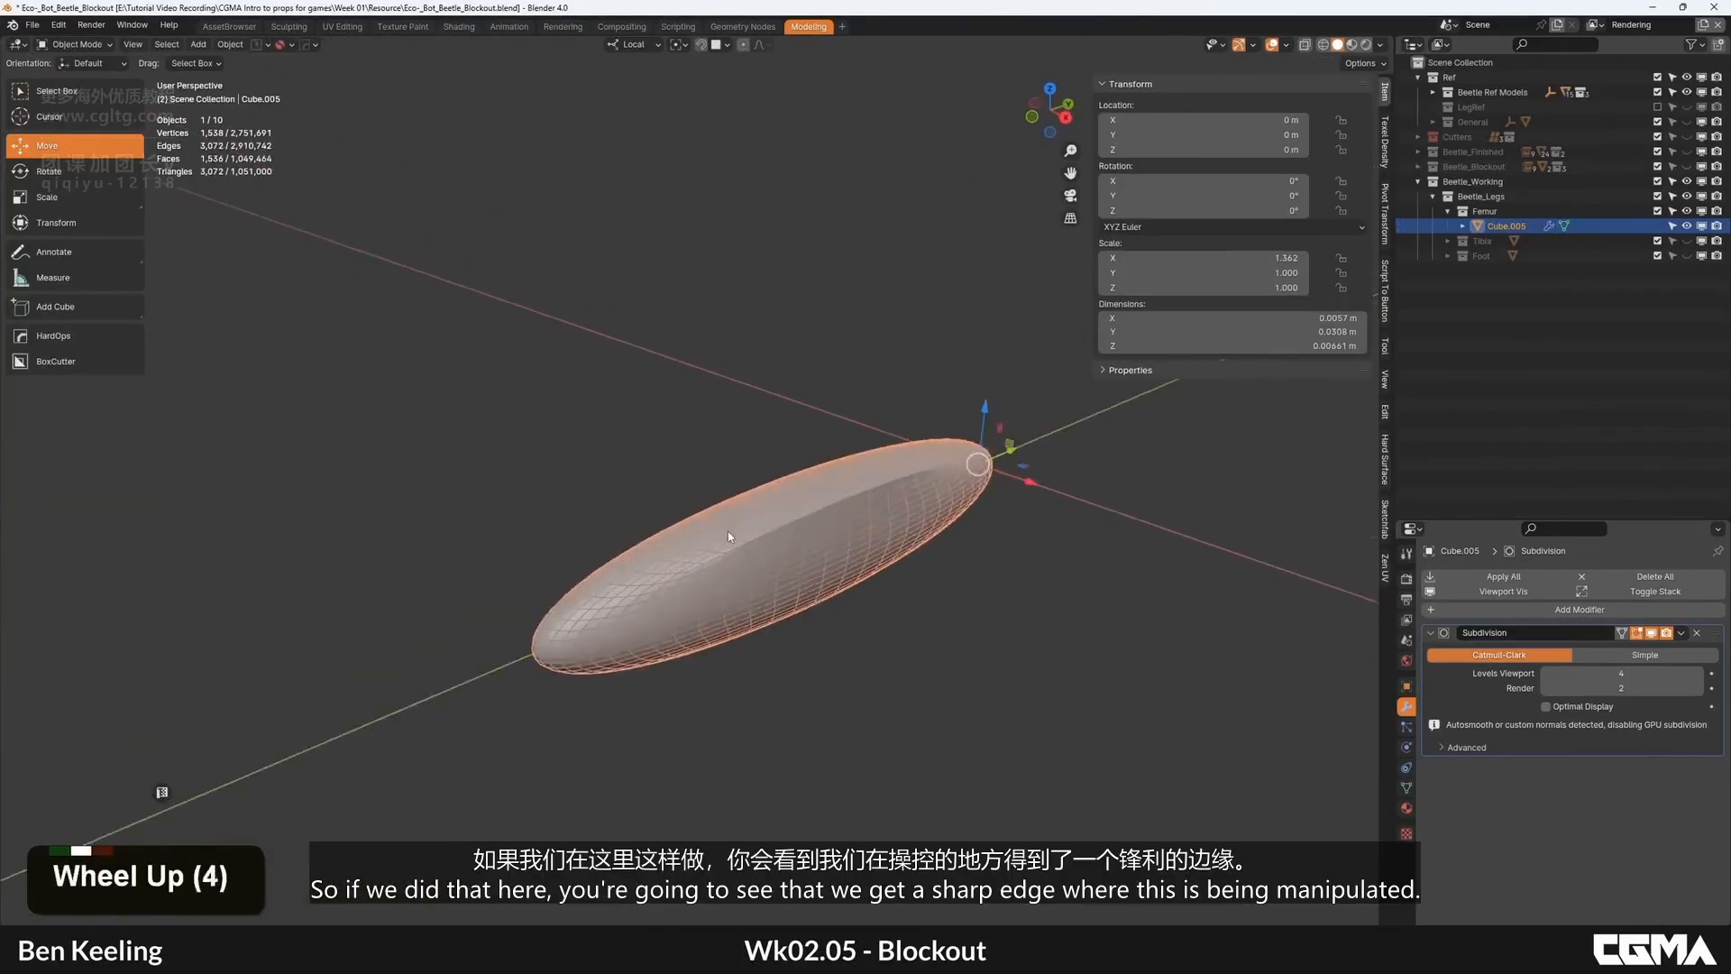
pyautogui.press('F4')
pyautogui.scroll(1, 782, 523)
pyautogui.keyDown('alt'); pyautogui.middleClick(779, 547); pyautogui.keyUp('alt')
pyautogui.scroll(-3, 781, 533)
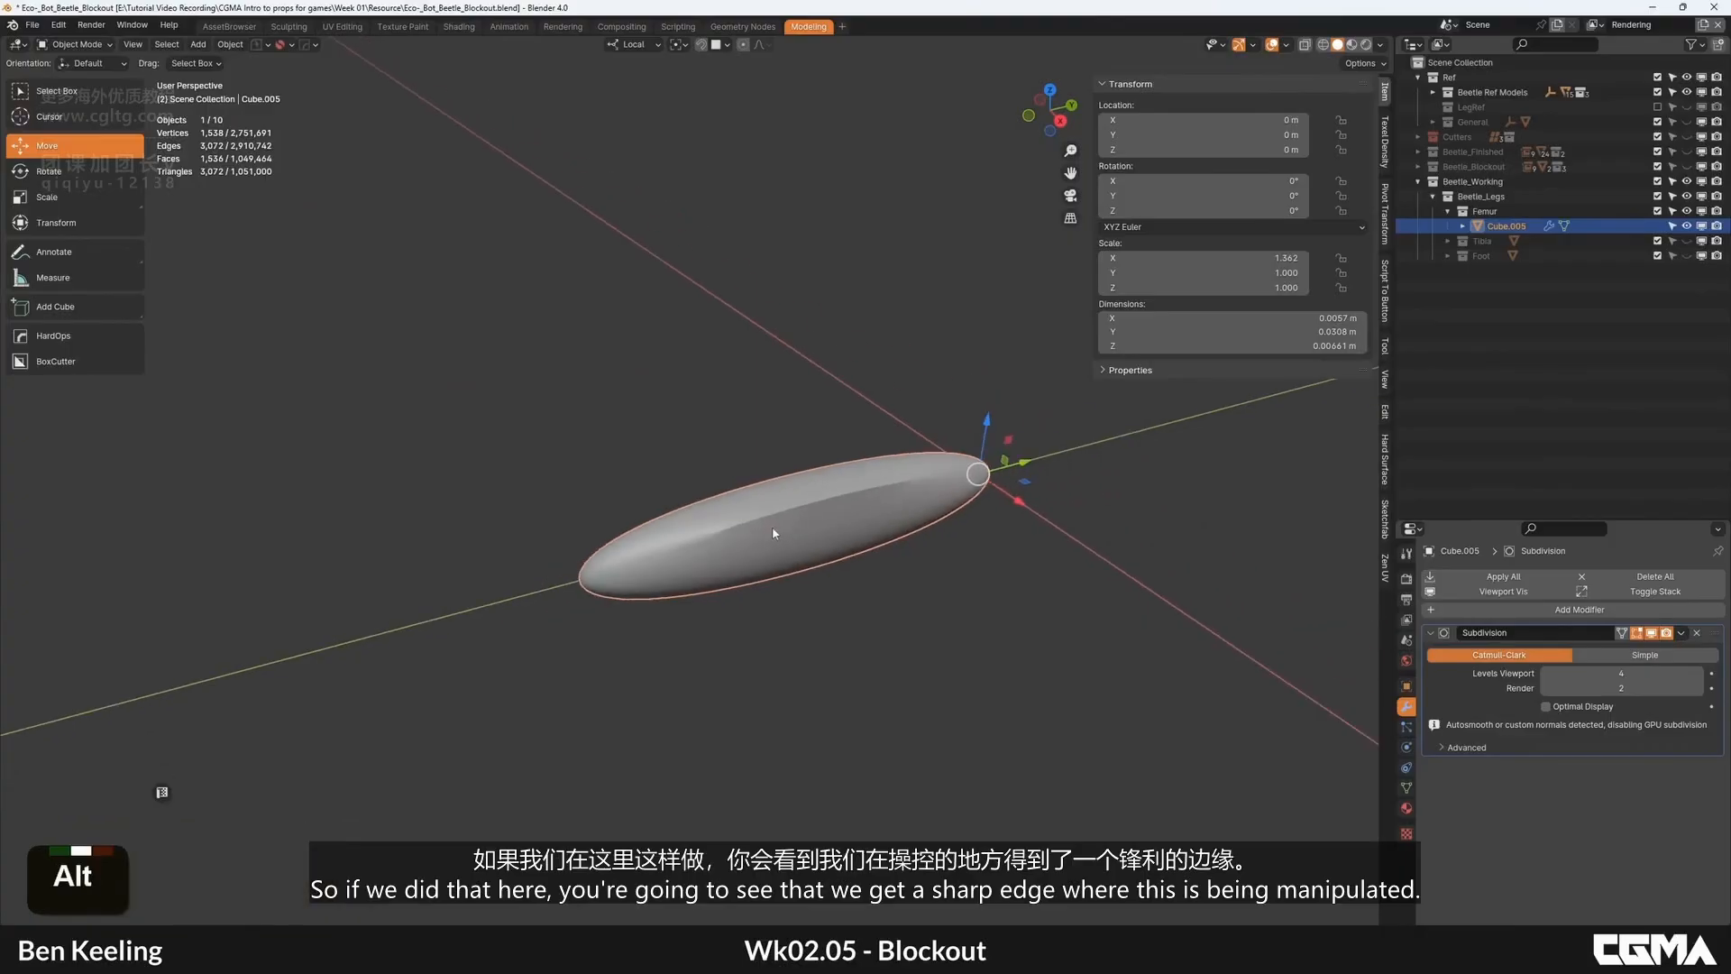
# Step: Select the femur box's whole mesh in Edit Mode, set the mean crease to 1, and return to Object Mode
pyautogui.press('Tab')
pyautogui.keyDown('alt'); pyautogui.middleClick(775, 528); pyautogui.keyUp('alt')
pyautogui.write('a')
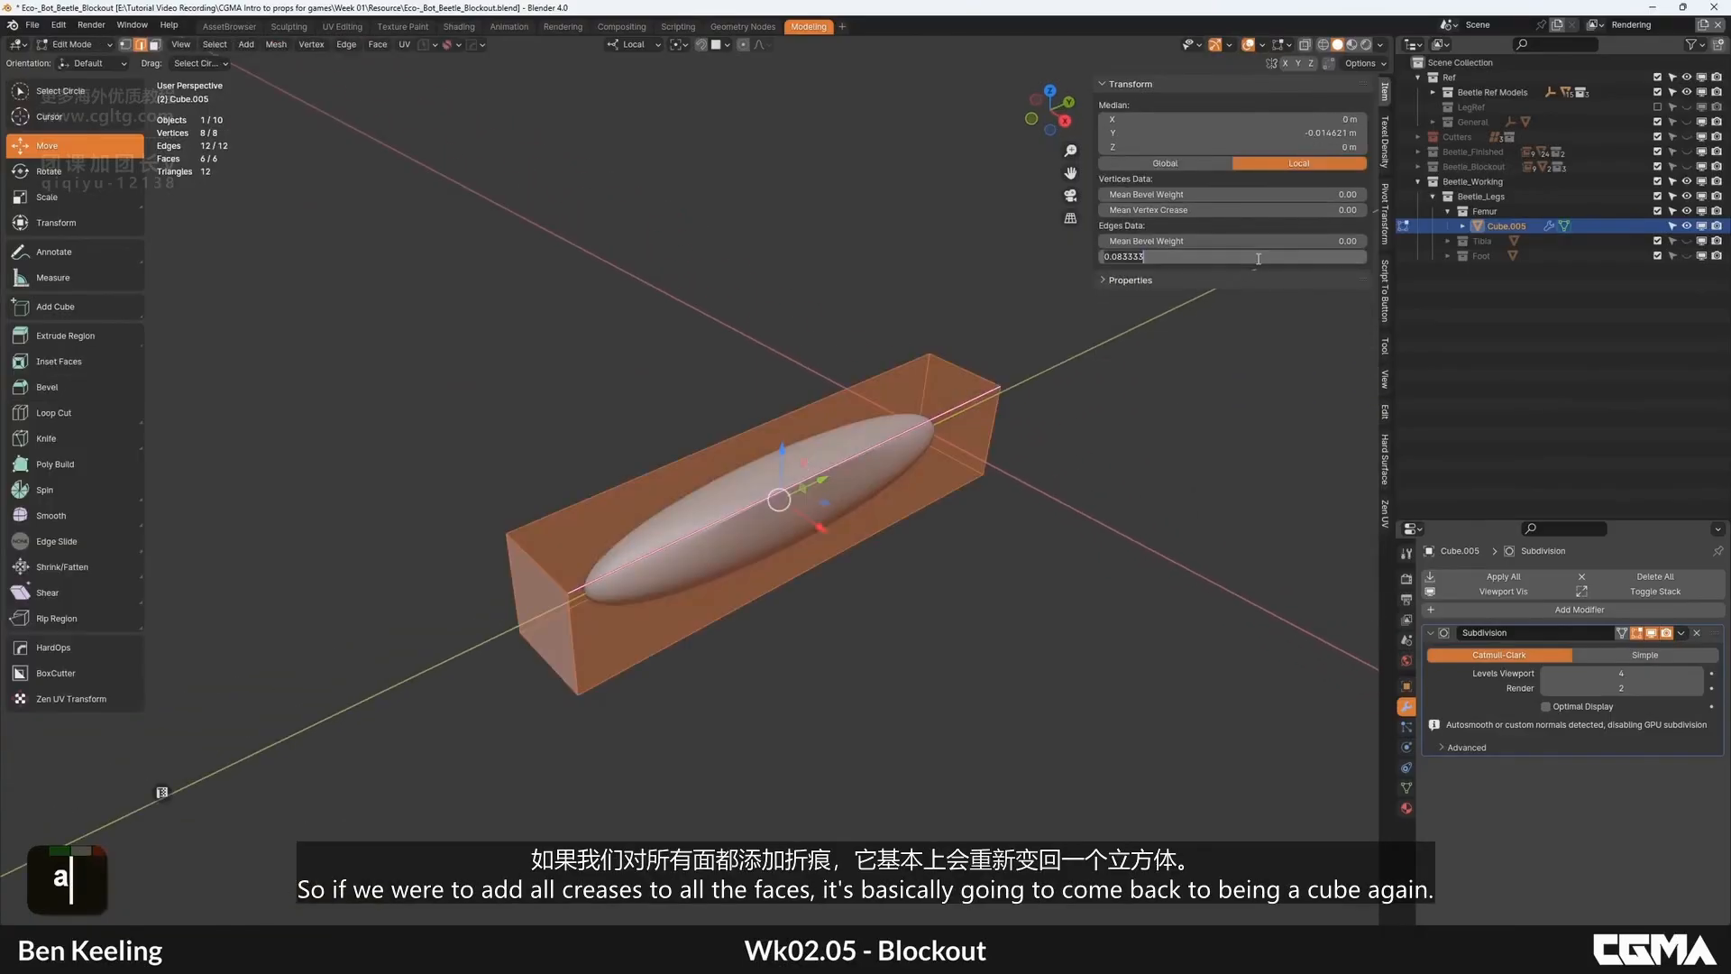
pyautogui.write('1')
pyautogui.press('Return')
pyautogui.press('Tab')
pyautogui.keyDown('alt'); pyautogui.middleClick(788, 478); pyautogui.keyUp('alt')
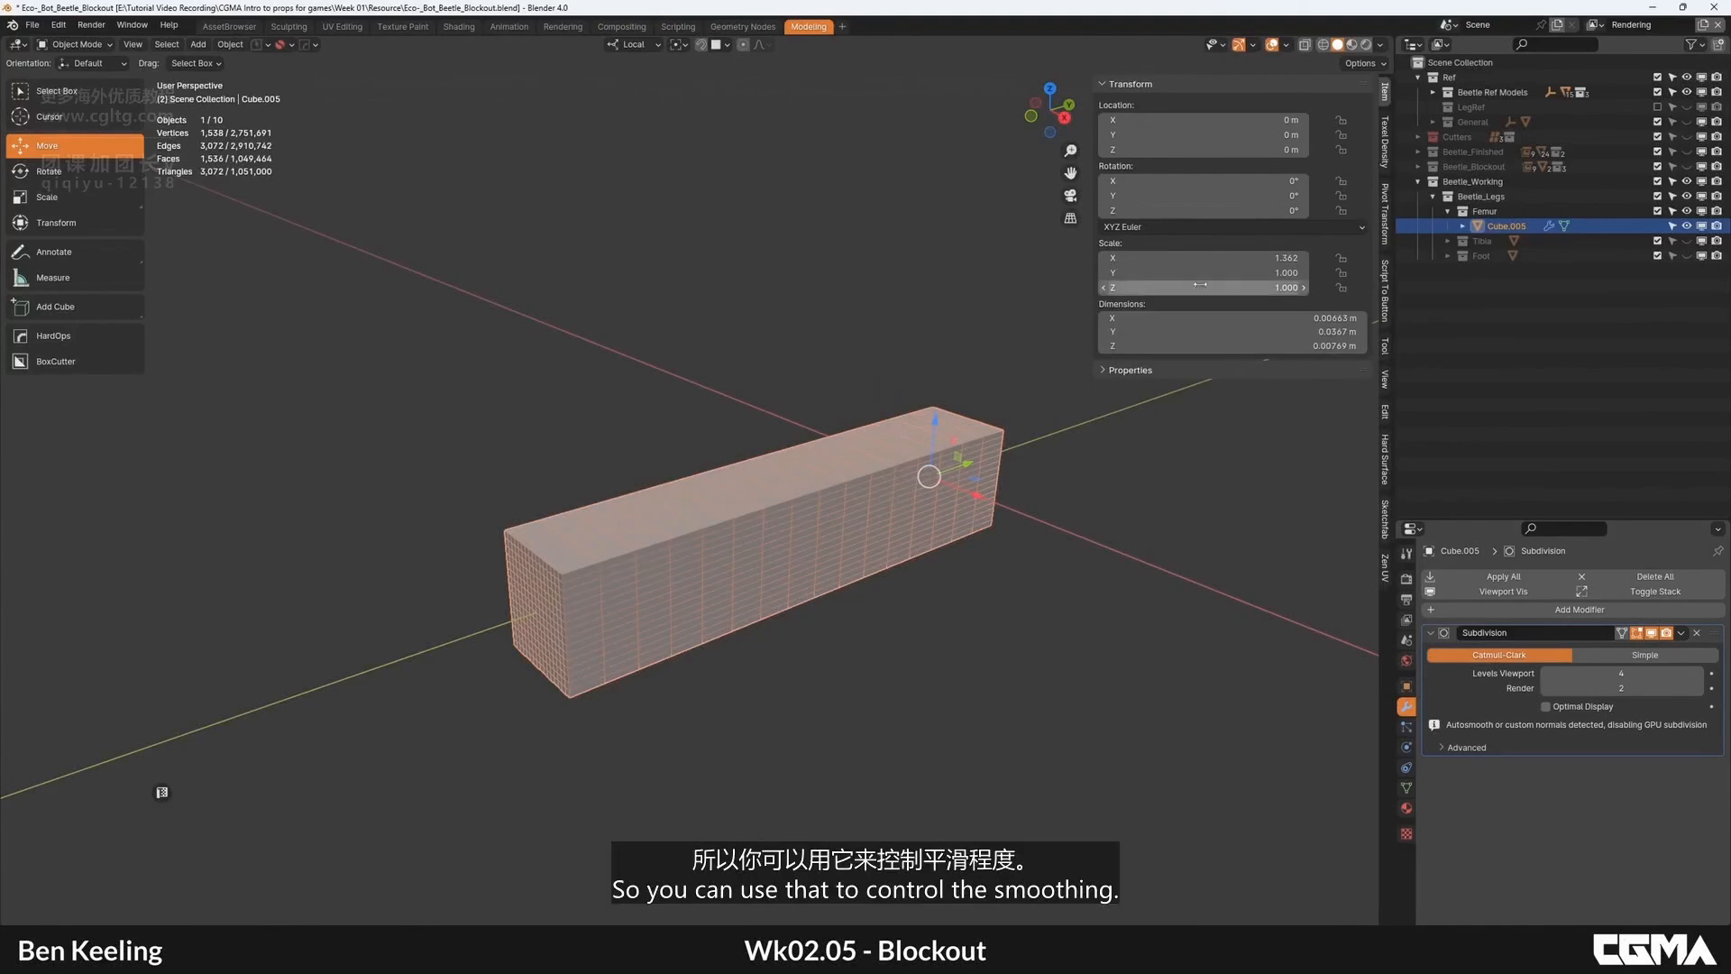
# Step: Set the mean crease of all the block's edges to 0 in Edit Mode
pyautogui.press('Tab')
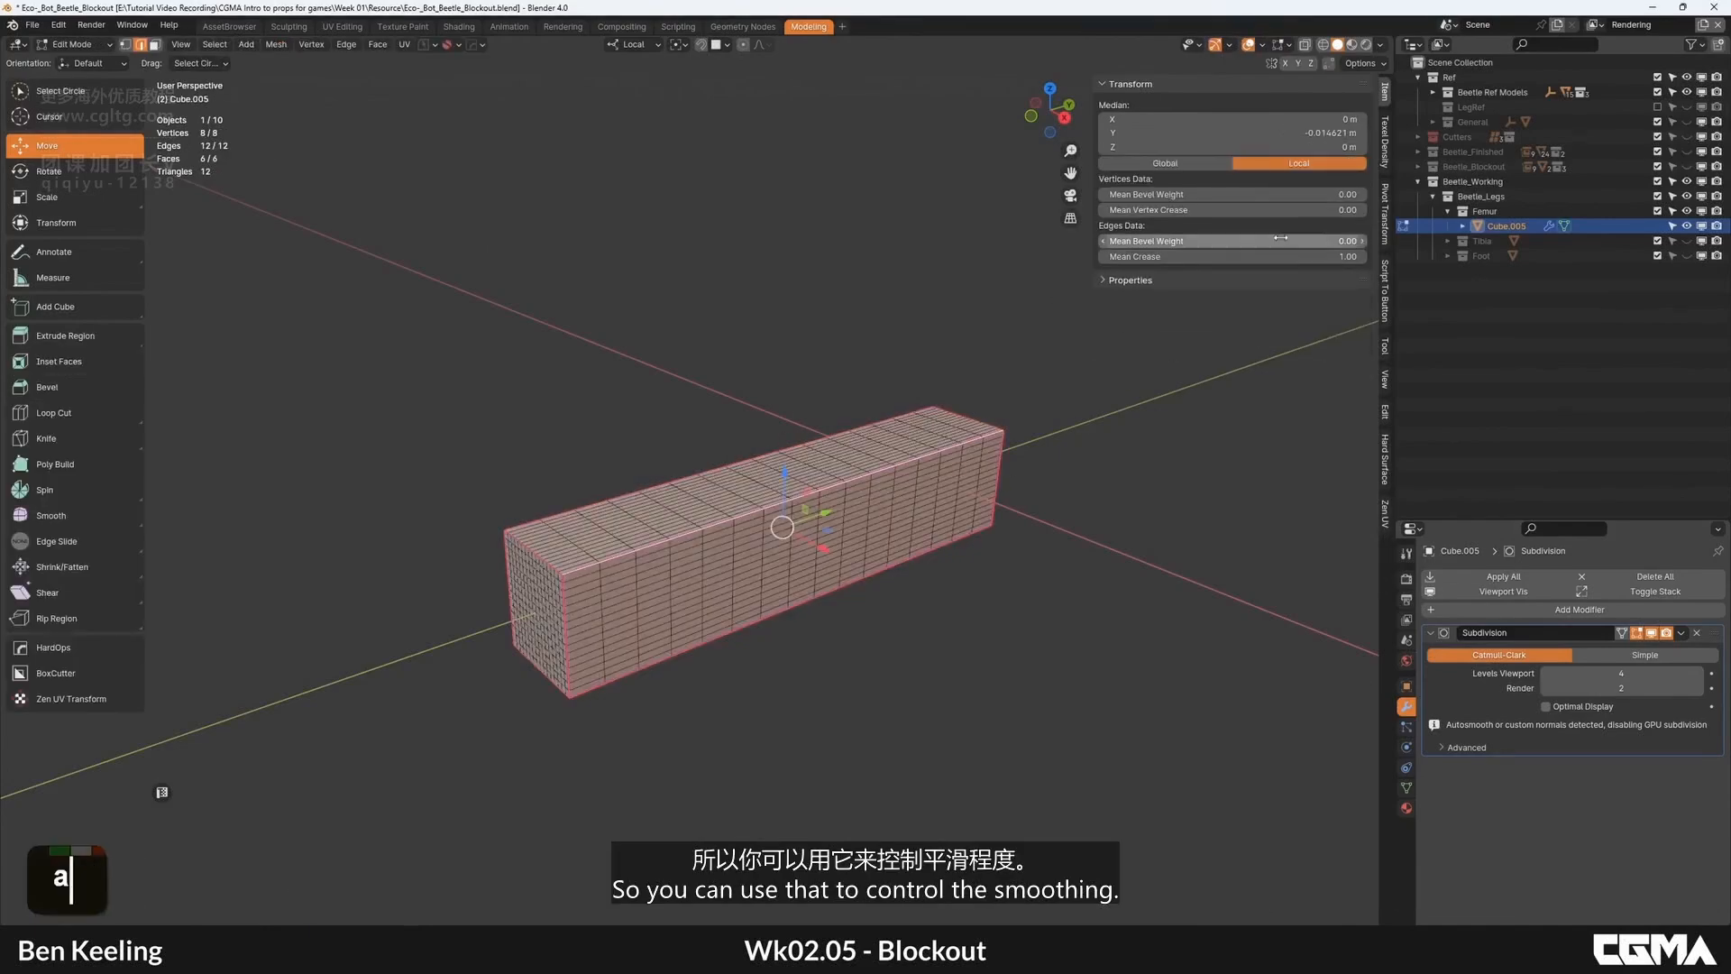
pyautogui.write('0')
pyautogui.press('Return')
pyautogui.keyDown('alt'); pyautogui.middleClick(862, 545); pyautogui.keyUp('alt')
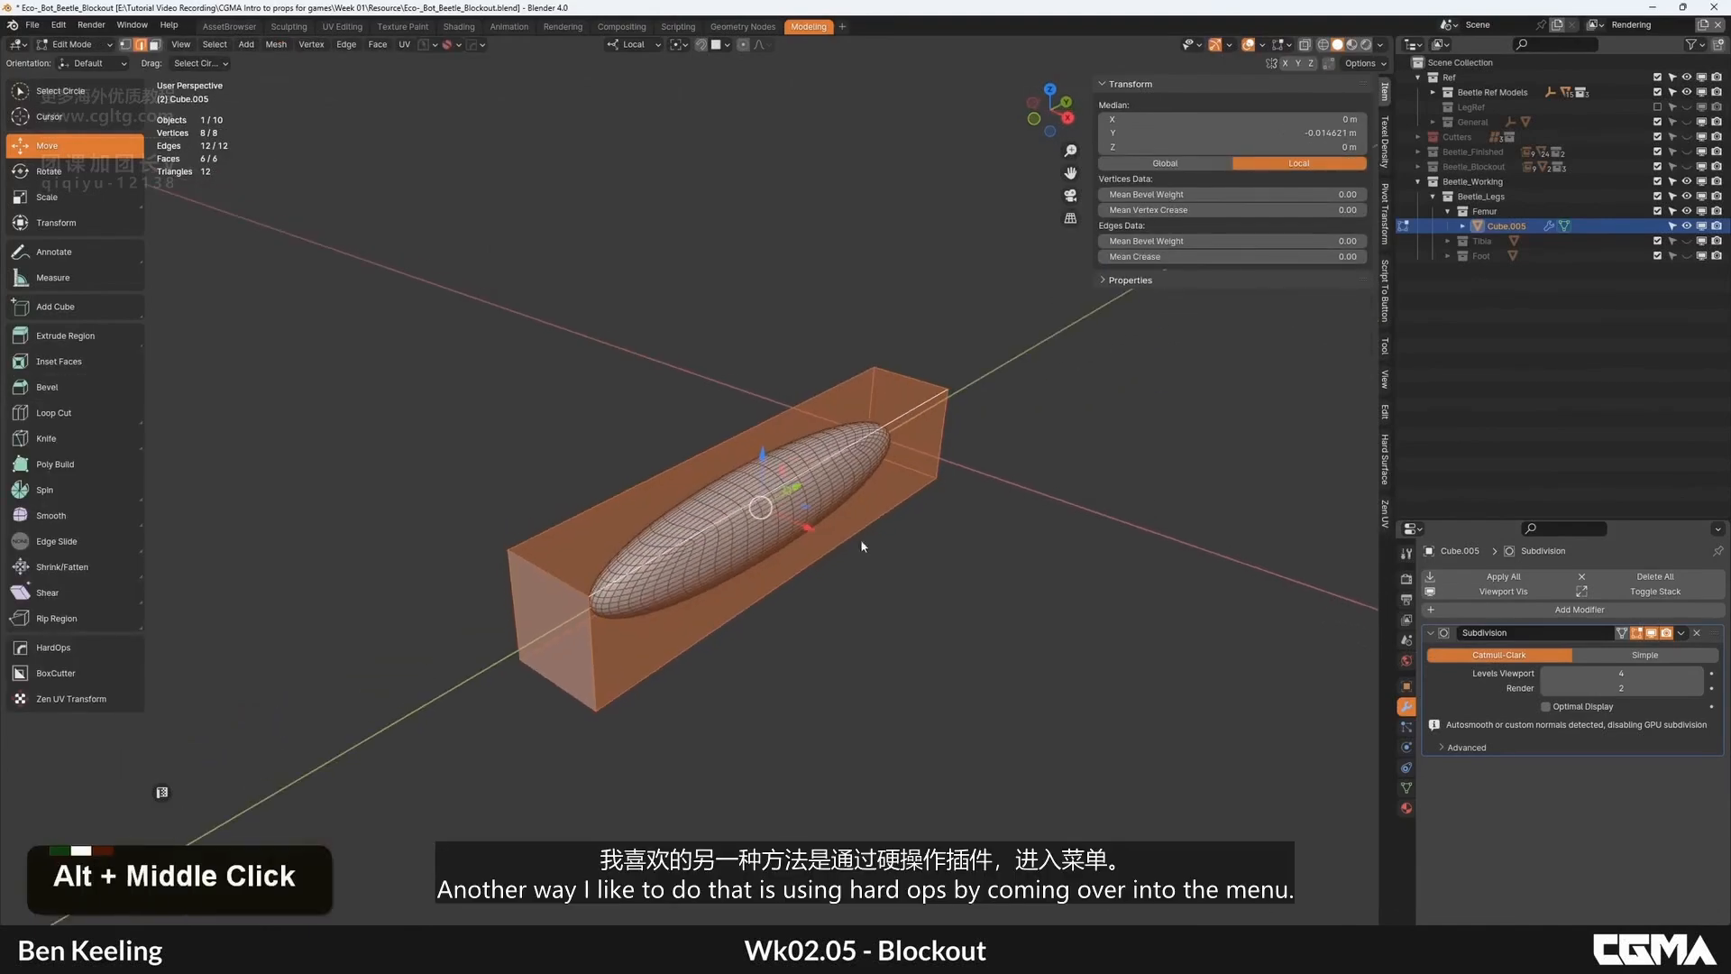
# Step: Select one vertical edge at the block's far end and set the HOps Helper mark default to Crease
pyautogui.moveTo(648, 588); pyautogui.dragTo(674, 592, button='middle')
pyautogui.click(645, 597)
pyautogui.hotkey('ctrl', '`')
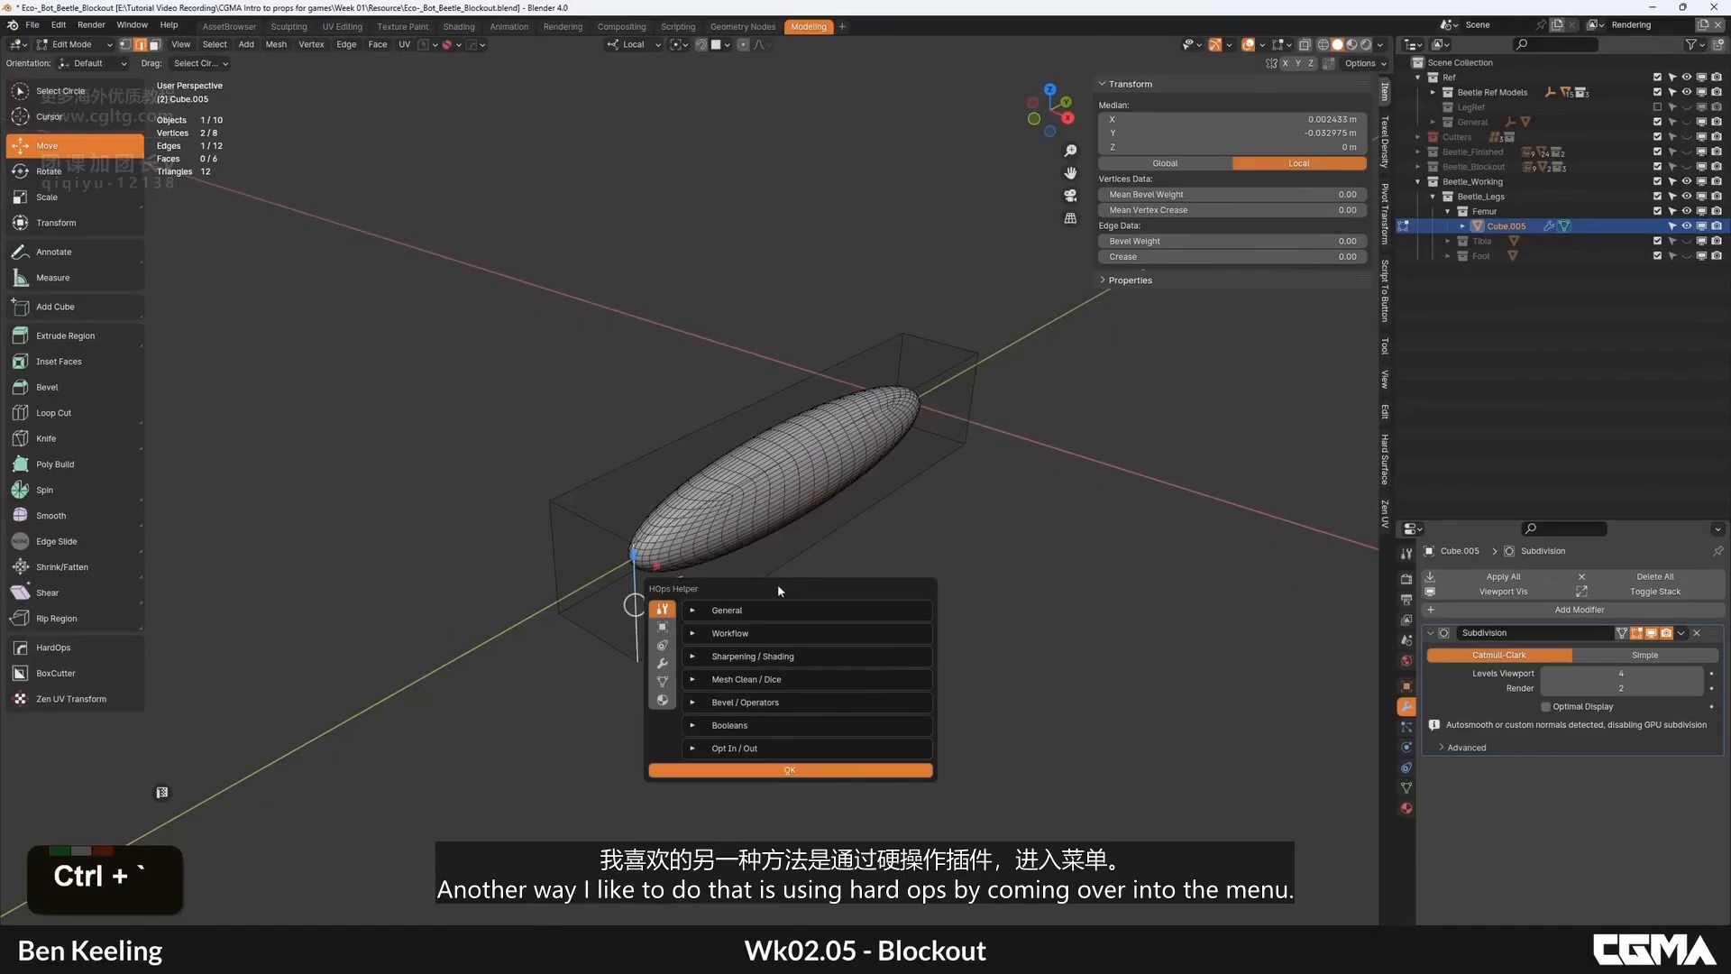
pyautogui.click(739, 656)
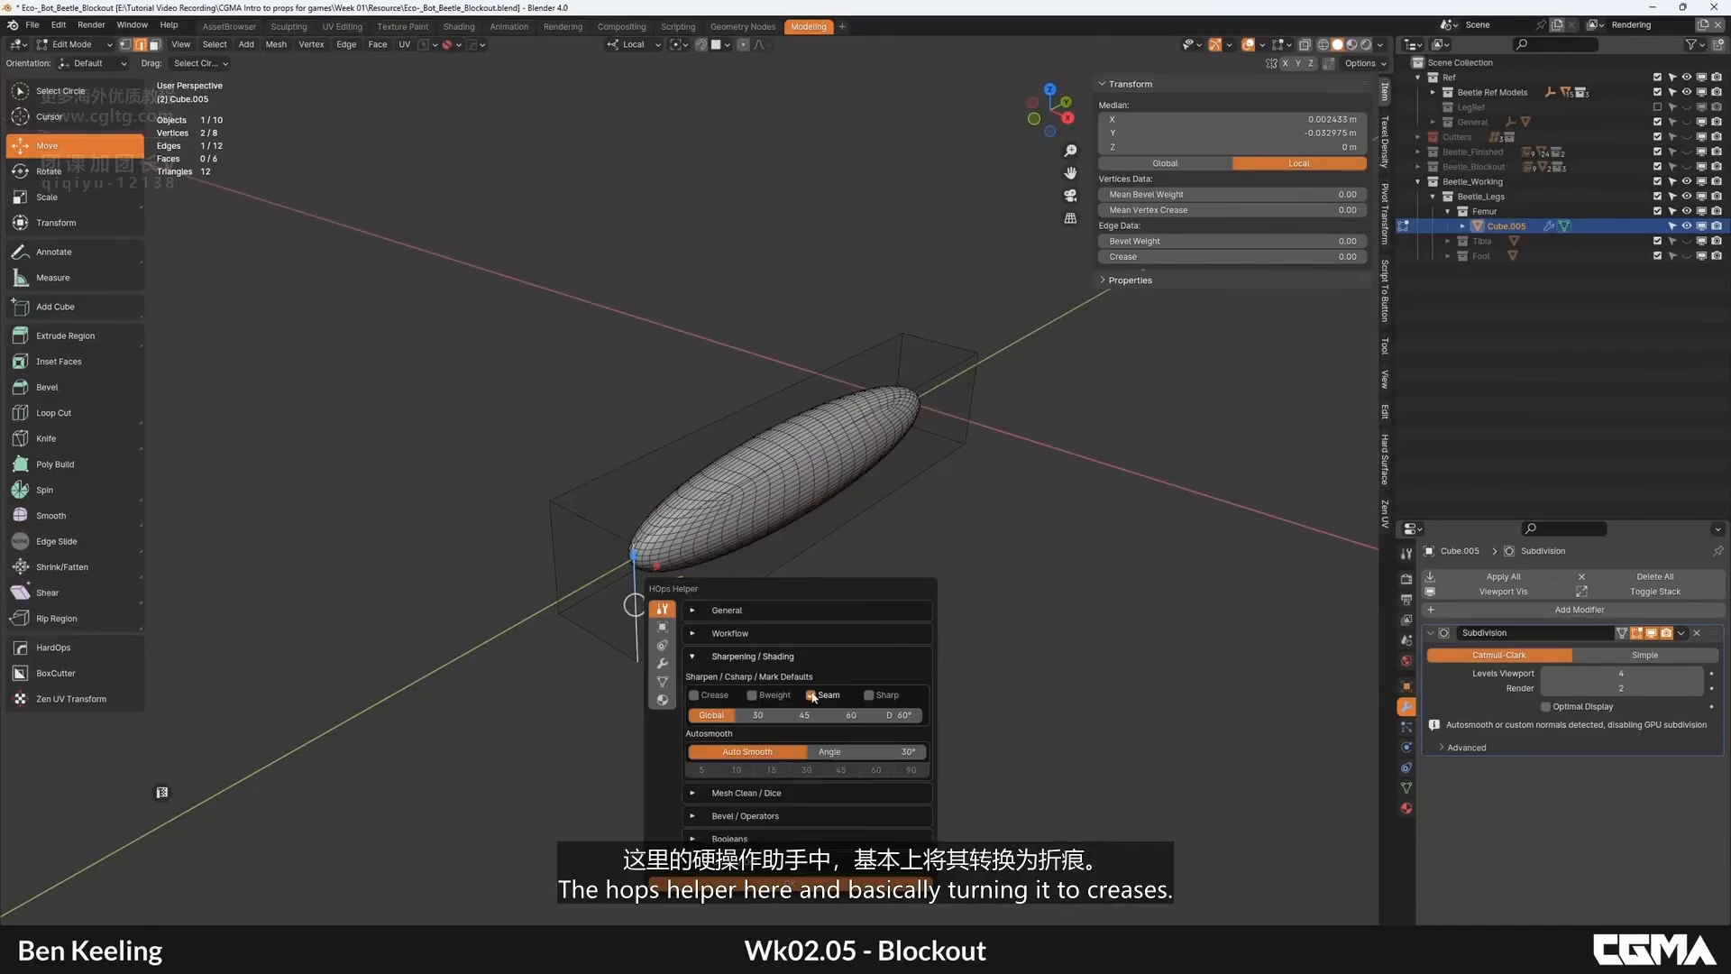
pyautogui.doubleClick(708, 695)
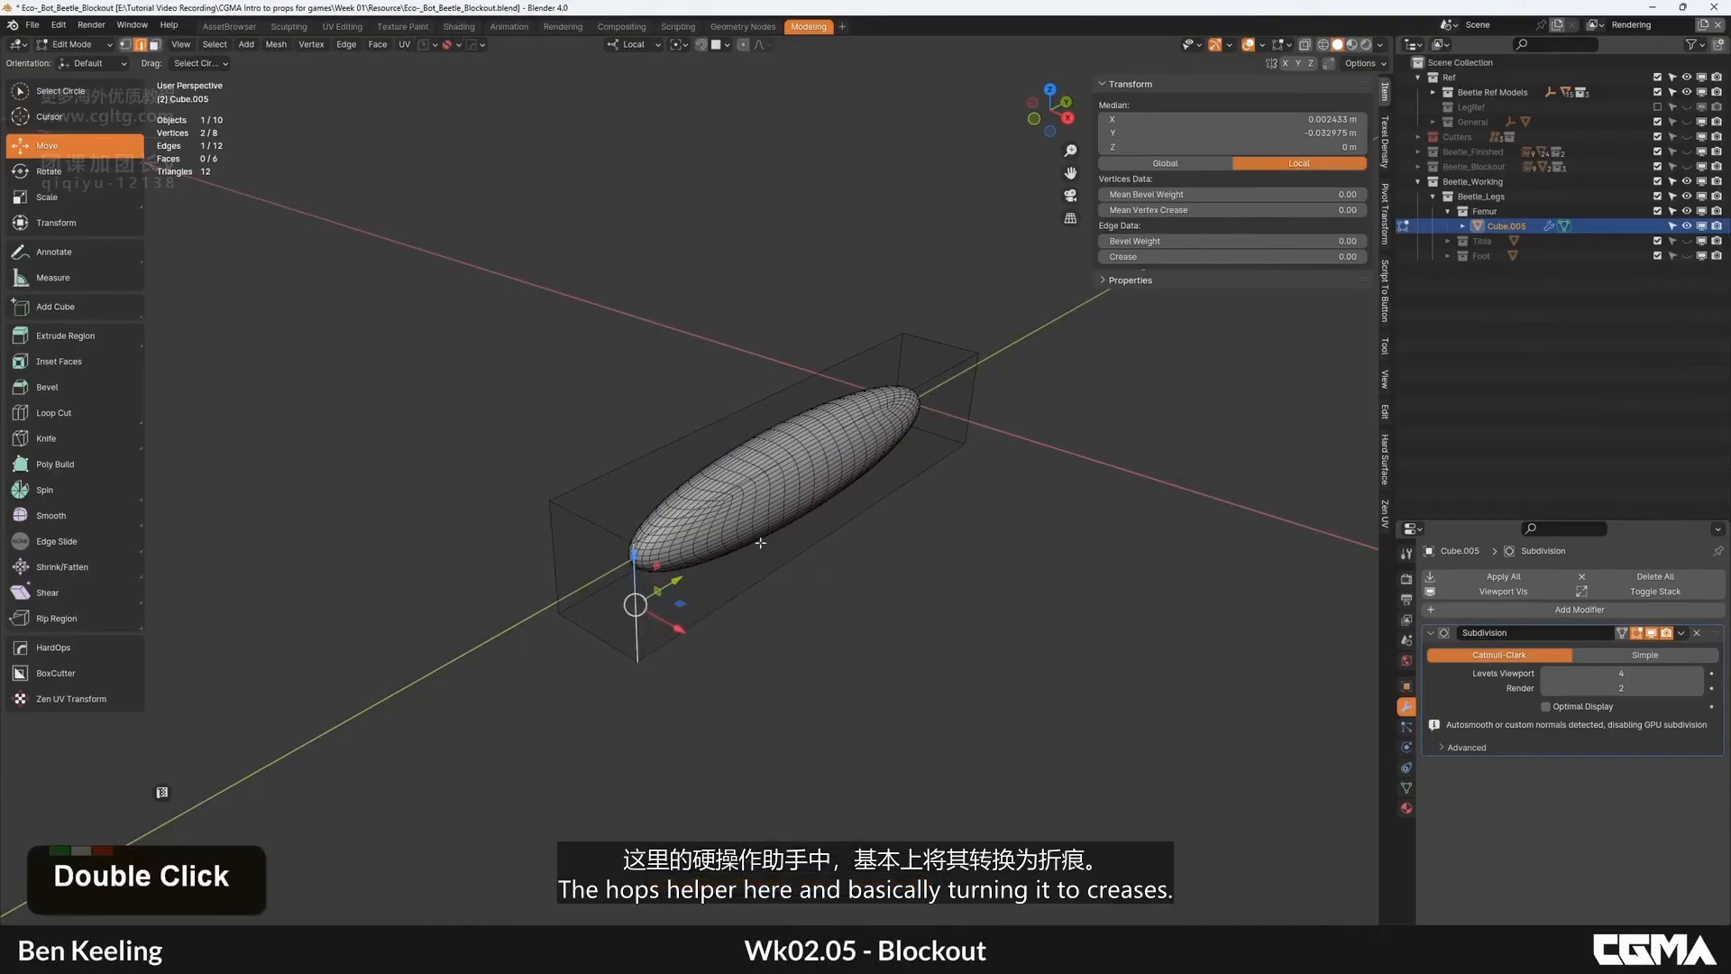
# Step: Mark the four edges around each end face of the block as creases with the HardOps Mark operation
pyautogui.keyDown('shift'); pyautogui.doubleClick(584, 592); pyautogui.keyUp('shift')
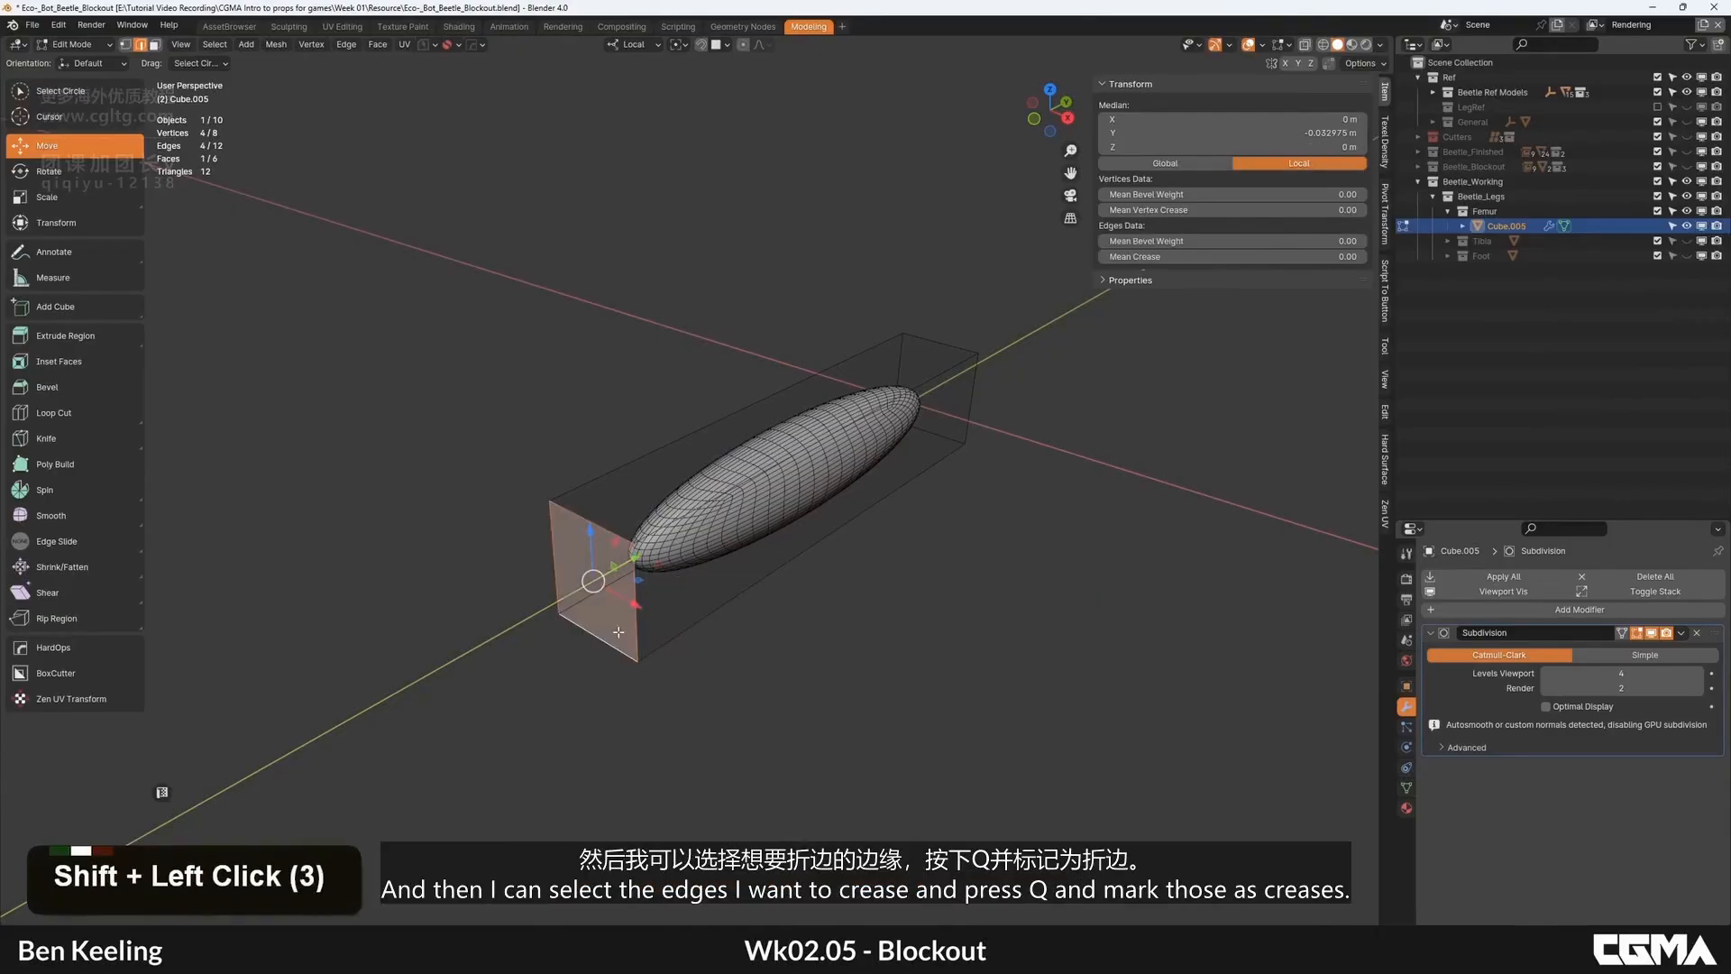
pyautogui.press('q')
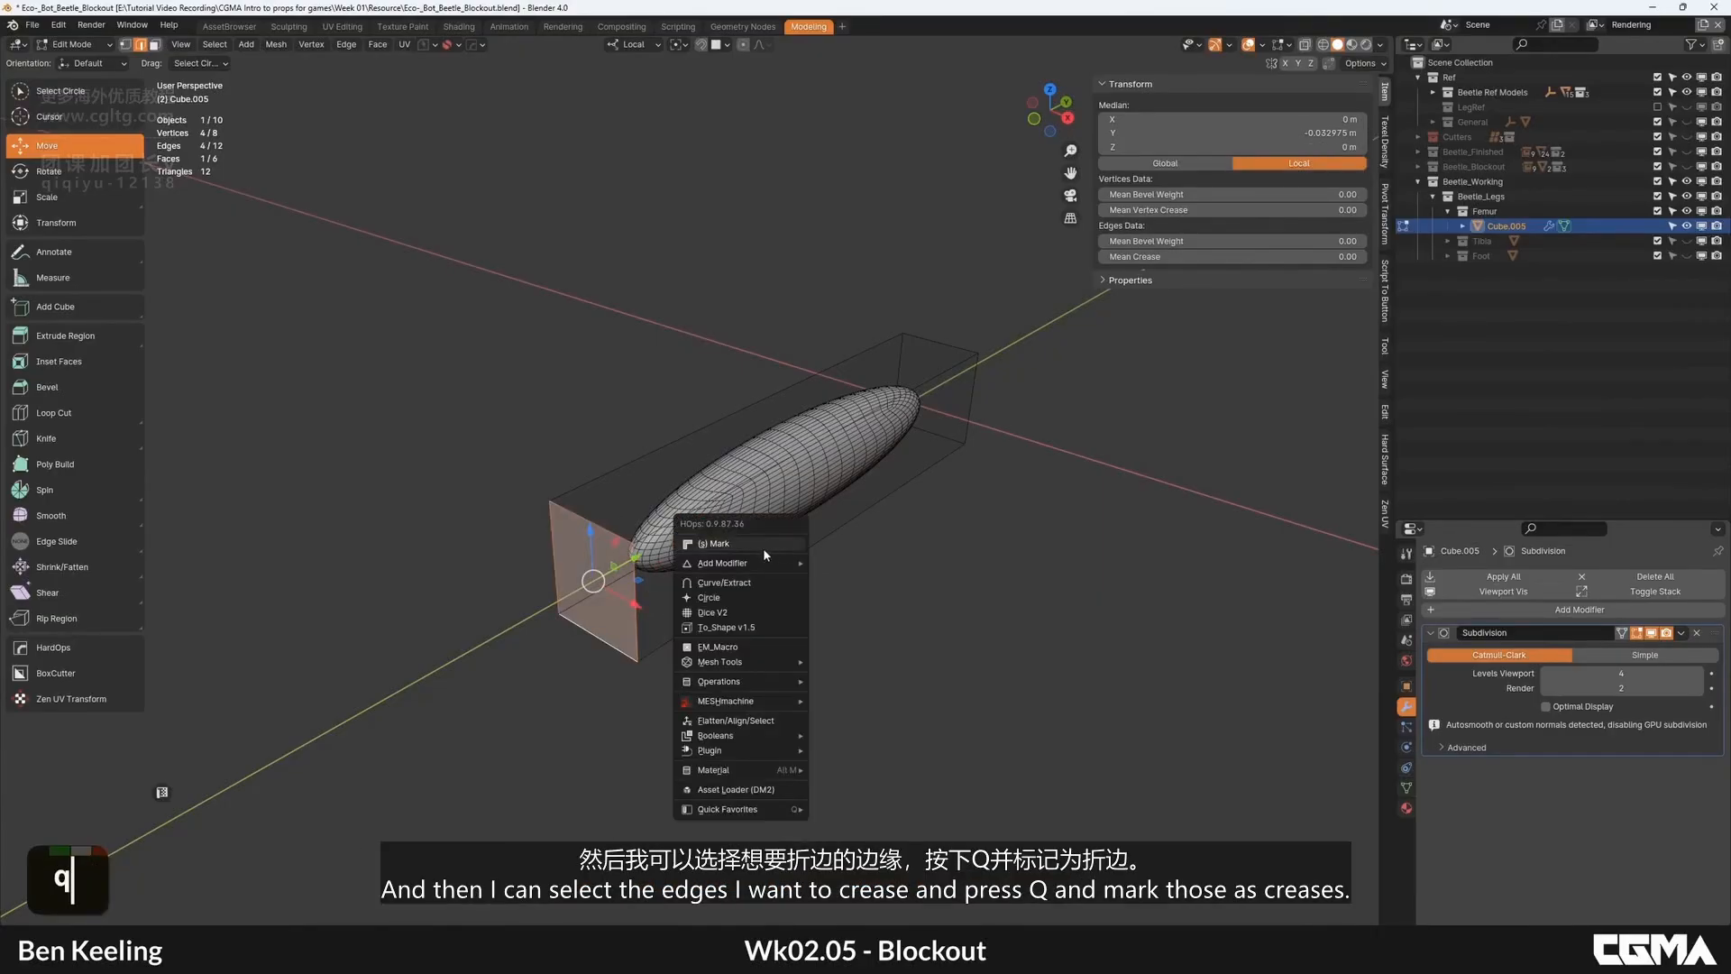
pyautogui.click(763, 547)
pyautogui.keyDown('alt'); pyautogui.moveTo(766, 547); pyautogui.dragTo(816, 630, button='middle'); pyautogui.keyUp('alt')
pyautogui.keyDown('shift'); pyautogui.doubleClick(840, 650); pyautogui.keyUp('shift')
pyautogui.keyDown('shift'); pyautogui.click(840, 650); pyautogui.keyUp('shift')
pyautogui.press('q')
pyautogui.click(937, 609)
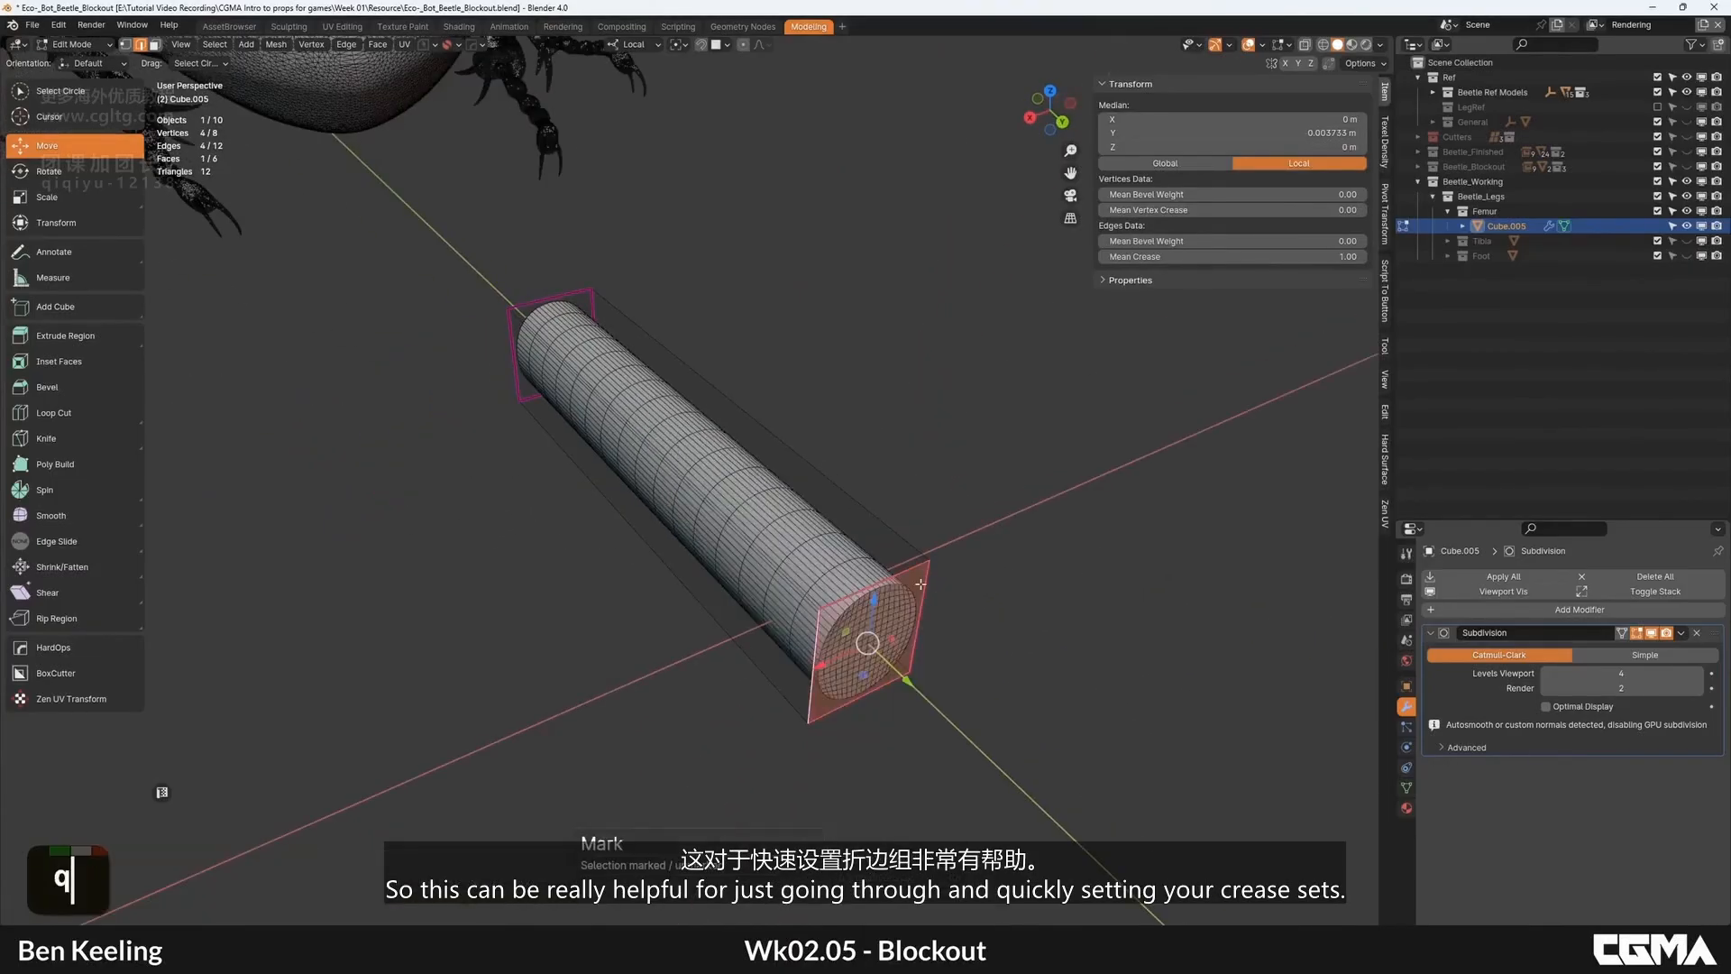
# Step: Hide the dense wireframe on the subdivided leg and turn on the Subdivision modifier's Optimal Display
pyautogui.scroll(-3, 811, 560)
pyautogui.press('Tab')
pyautogui.keyDown('alt'); pyautogui.moveTo(690, 514); pyautogui.dragTo(544, 560, button='middle'); pyautogui.keyUp('alt')
pyautogui.scroll(2, 697, 514)
pyautogui.press('F4')
pyautogui.scroll(2, 842, 514)
pyautogui.scroll(-2, 842, 514)
pyautogui.moveTo(843, 514)
pyautogui.keyDown('alt'); pyautogui.mouseDown(button='middle')
pyautogui.moveTo(748, 490)
pyautogui.moveTo(812, 500)
pyautogui.mouseUp(button='middle'); pyautogui.keyUp('alt')
pyautogui.press('Tab')
pyautogui.press('Tab')
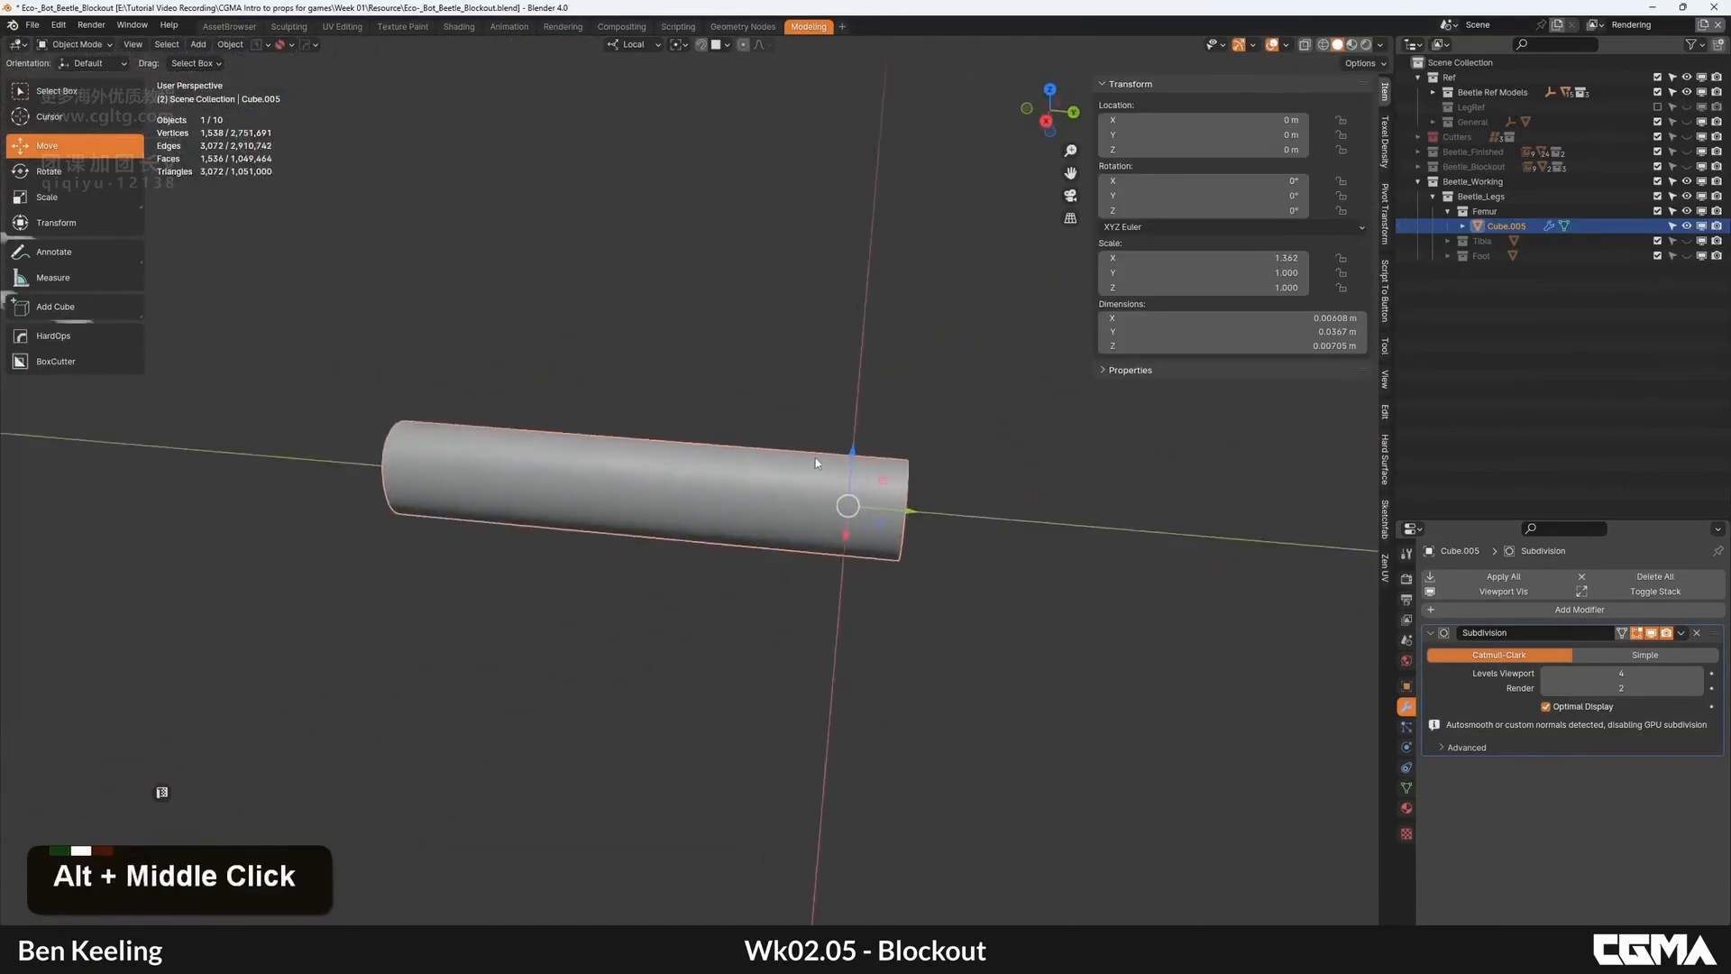
# Step: Turn off the modifier's viewport visibility and add an edge loop near the far end of the block
pyautogui.click(1503, 591)
pyautogui.press('Tab')
pyautogui.keyDown('alt'); pyautogui.moveTo(1095, 544); pyautogui.dragTo(316, 588, button='middle'); pyautogui.keyUp('alt')
pyautogui.scroll(-6, 812, 541)
pyautogui.keyDown('alt'); pyautogui.moveTo(839, 482); pyautogui.dragTo(707, 475, button='middle'); pyautogui.keyUp('alt')
pyautogui.scroll(3, 662, 484)
pyautogui.hotkey('ctrl', 'r')
pyautogui.click(704, 473)
pyautogui.click(568, 463)
pyautogui.press('3')
pyautogui.click(642, 458)
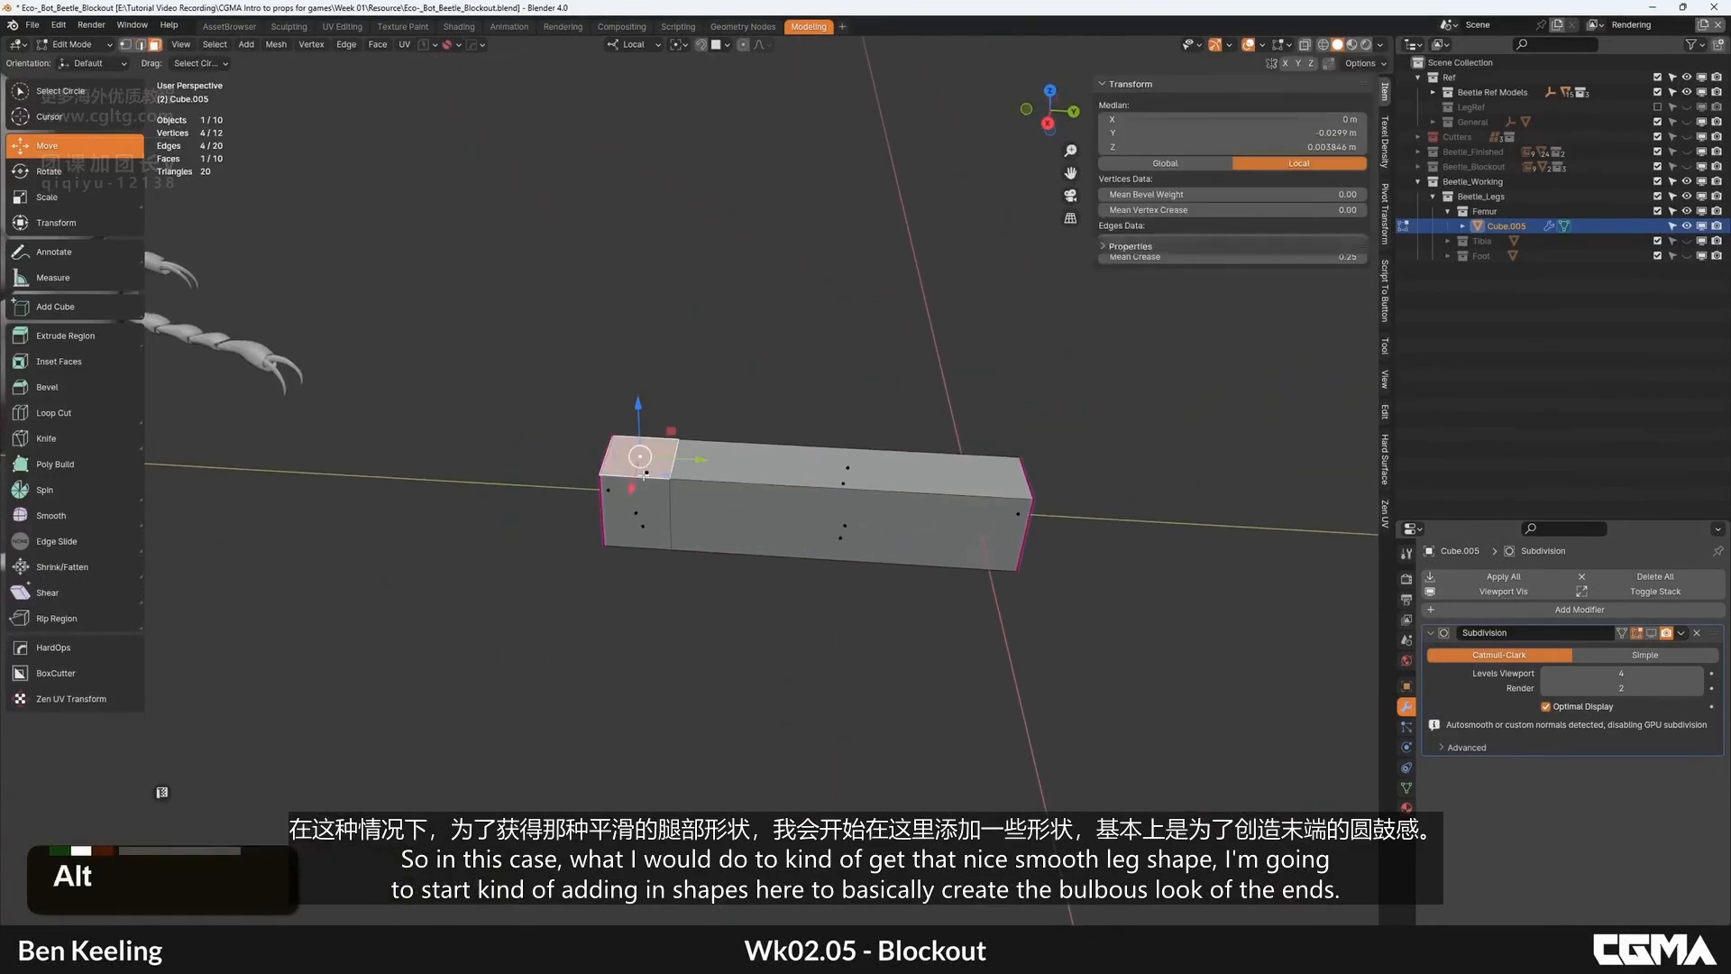
pyautogui.keyDown('alt'); pyautogui.click(644, 482); pyautogui.keyUp('alt')
# Step: Add a second edge loop near the block's end at the world origin
pyautogui.moveTo(801, 516); pyautogui.dragTo(777, 487, button='middle')
pyautogui.hotkey('ctrl', 'r')
pyautogui.click(775, 523)
pyautogui.click(903, 571)
# Step: Extrude the top face of the origin-end segment upward by about 0.0025 m
pyautogui.press('3')
pyautogui.click(848, 540)
pyautogui.scroll(-2, 778, 487)
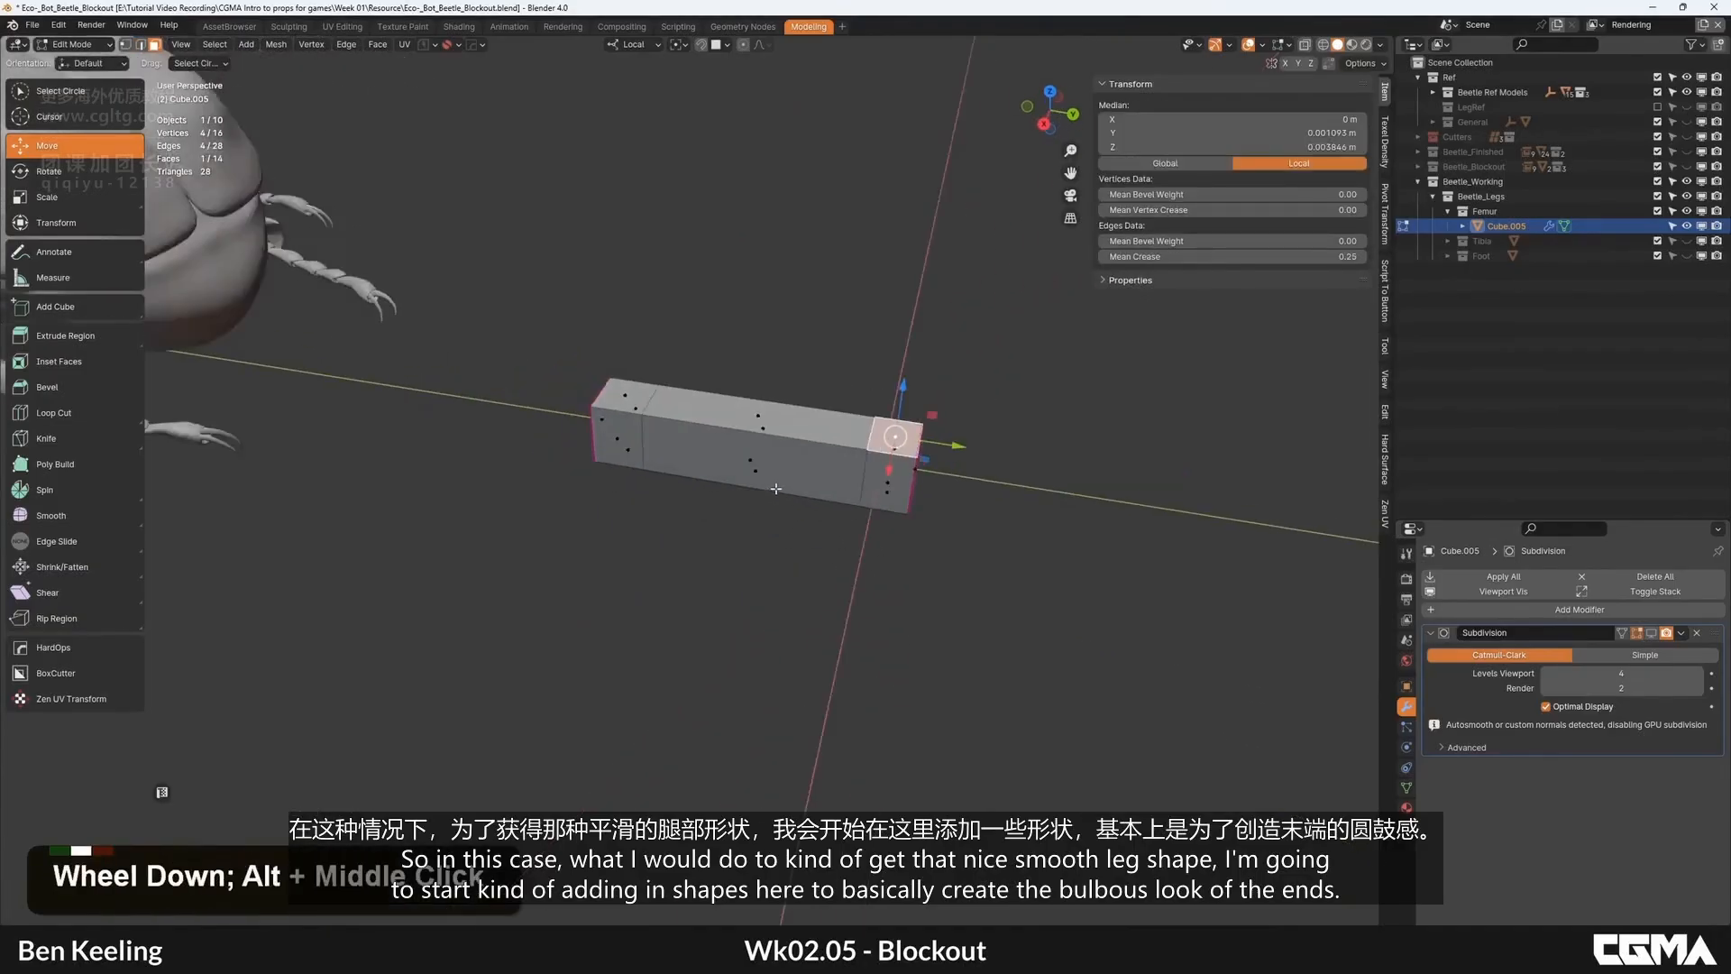
pyautogui.keyDown('alt'); pyautogui.moveTo(882, 429); pyautogui.dragTo(951, 428, button='middle'); pyautogui.keyUp('alt')
pyautogui.scroll(4, 951, 427)
pyautogui.moveTo(1110, 444); pyautogui.dragTo(880, 461, button='middle')
pyautogui.press('e')
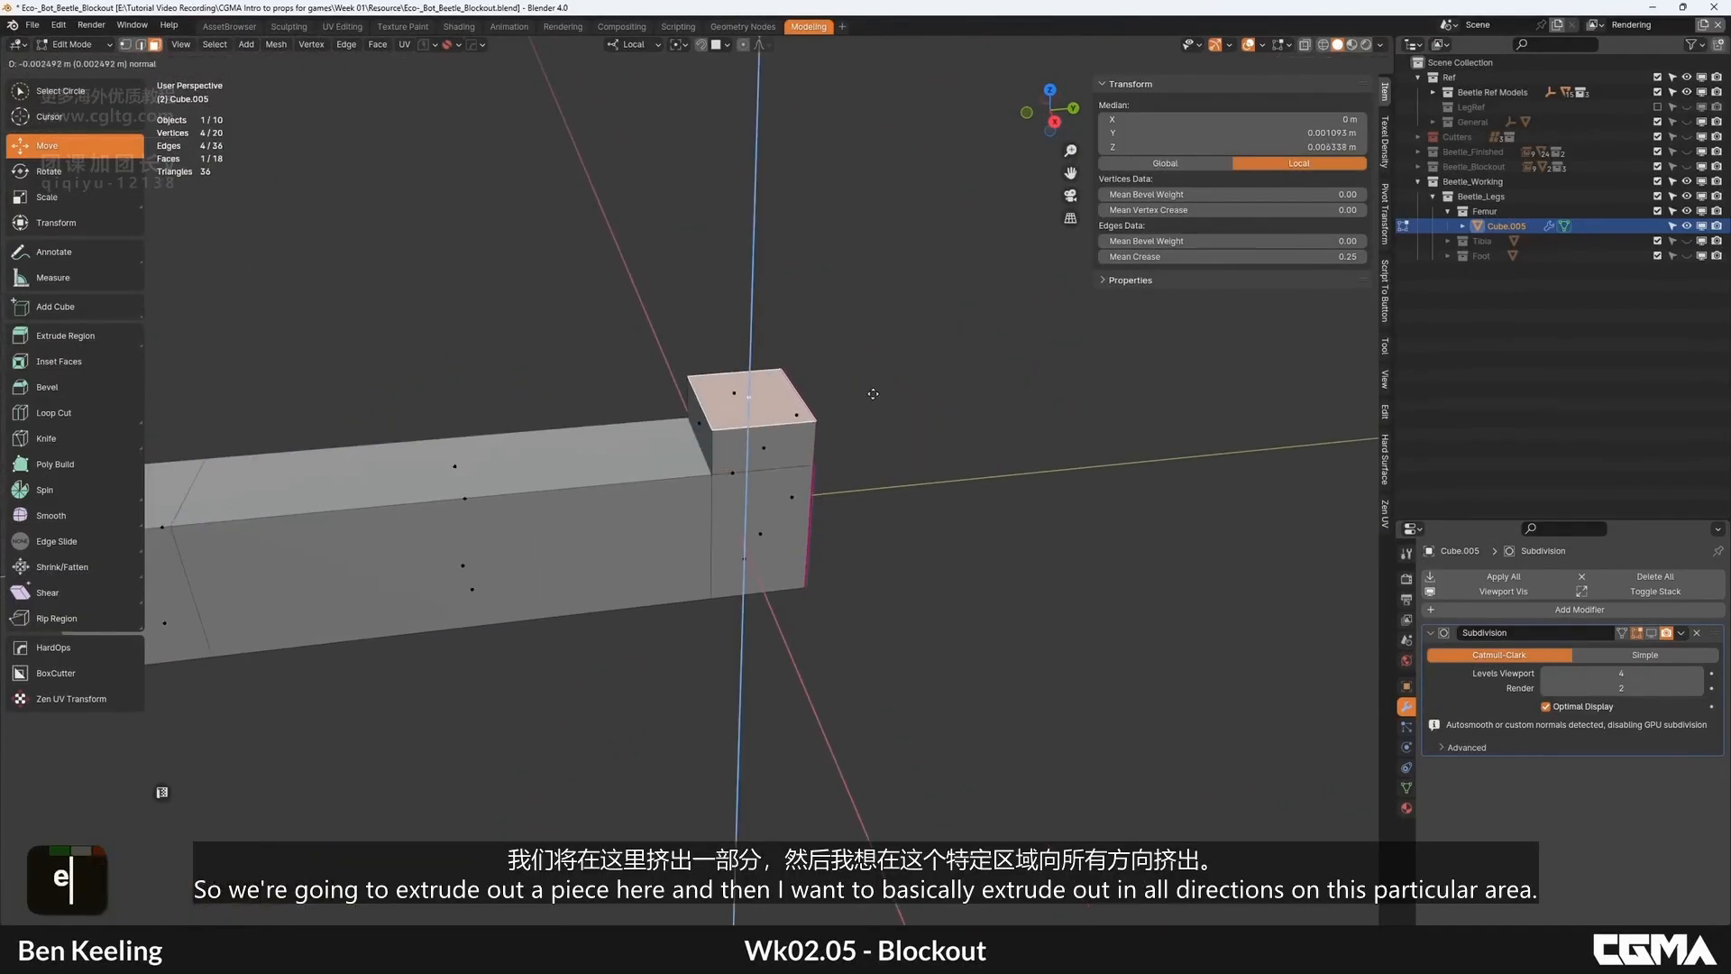
pyautogui.click(869, 402)
# Step: Select the ring of side faces at the far end and push it outward in all directions using Inset Faces depth
pyautogui.scroll(-3, 870, 401)
pyautogui.press('Tab')
pyautogui.moveTo(870, 401); pyautogui.dragTo(1024, 412, button='middle')
pyautogui.press('Tab')
pyautogui.moveTo(649, 557); pyautogui.dragTo(681, 520, button='middle')
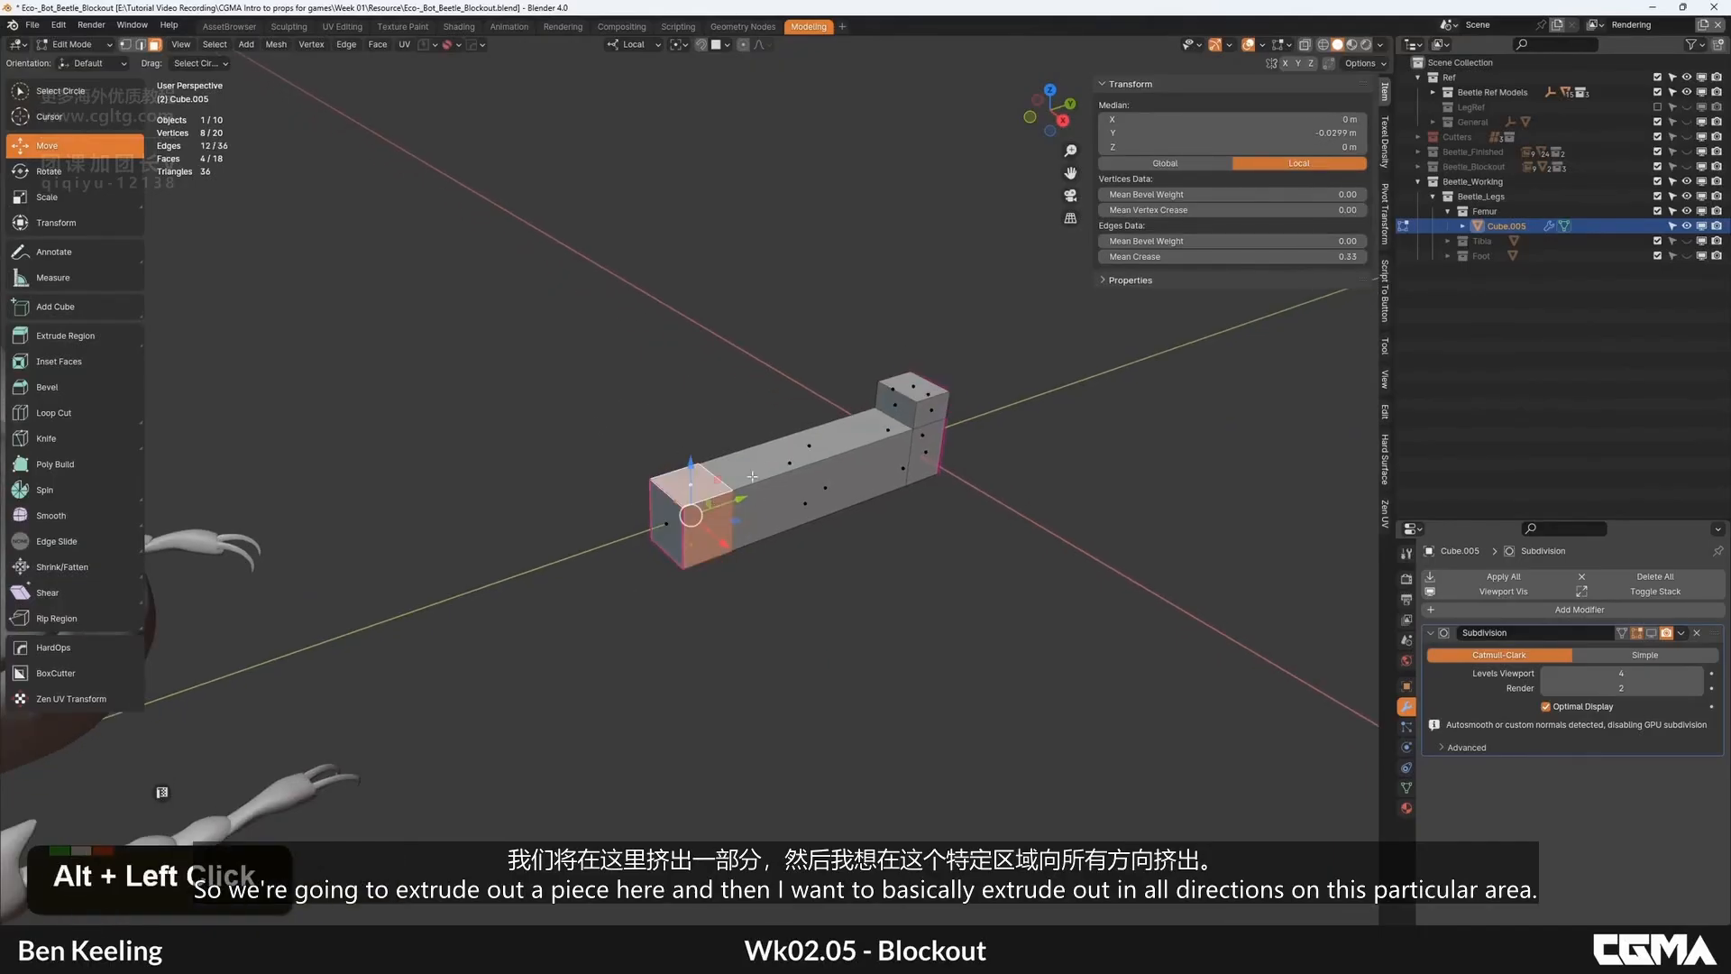
pyautogui.keyDown('alt'); pyautogui.middleClick(701, 479); pyautogui.keyUp('alt')
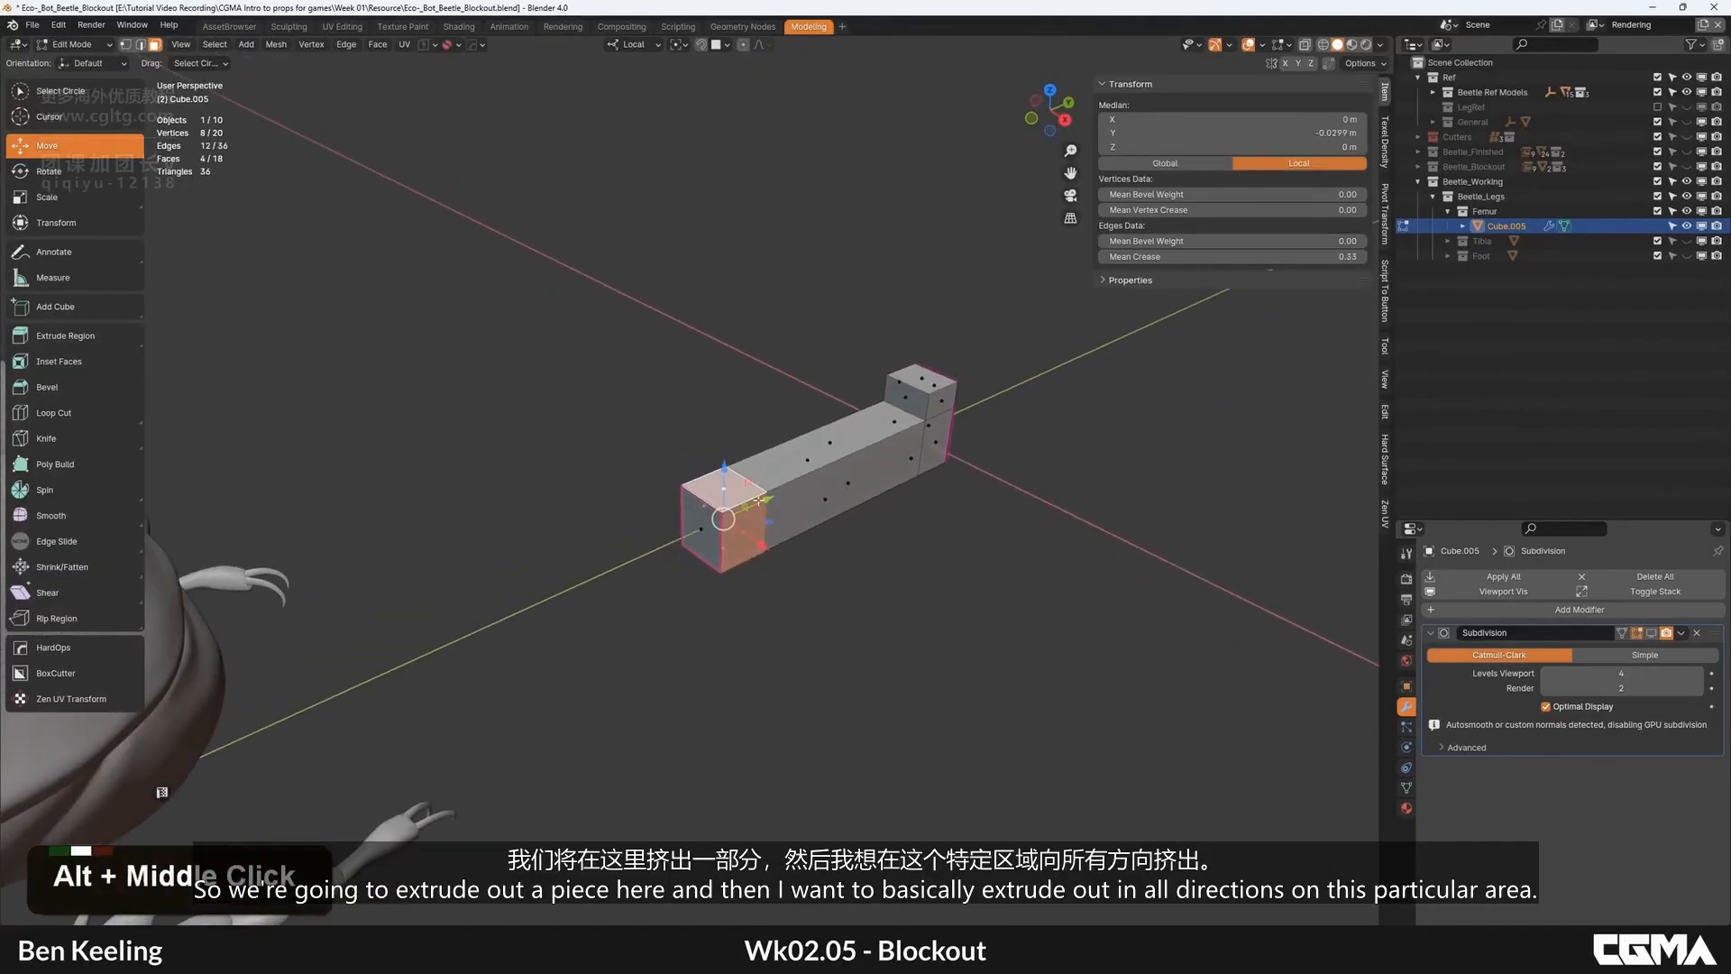
pyautogui.press('i')
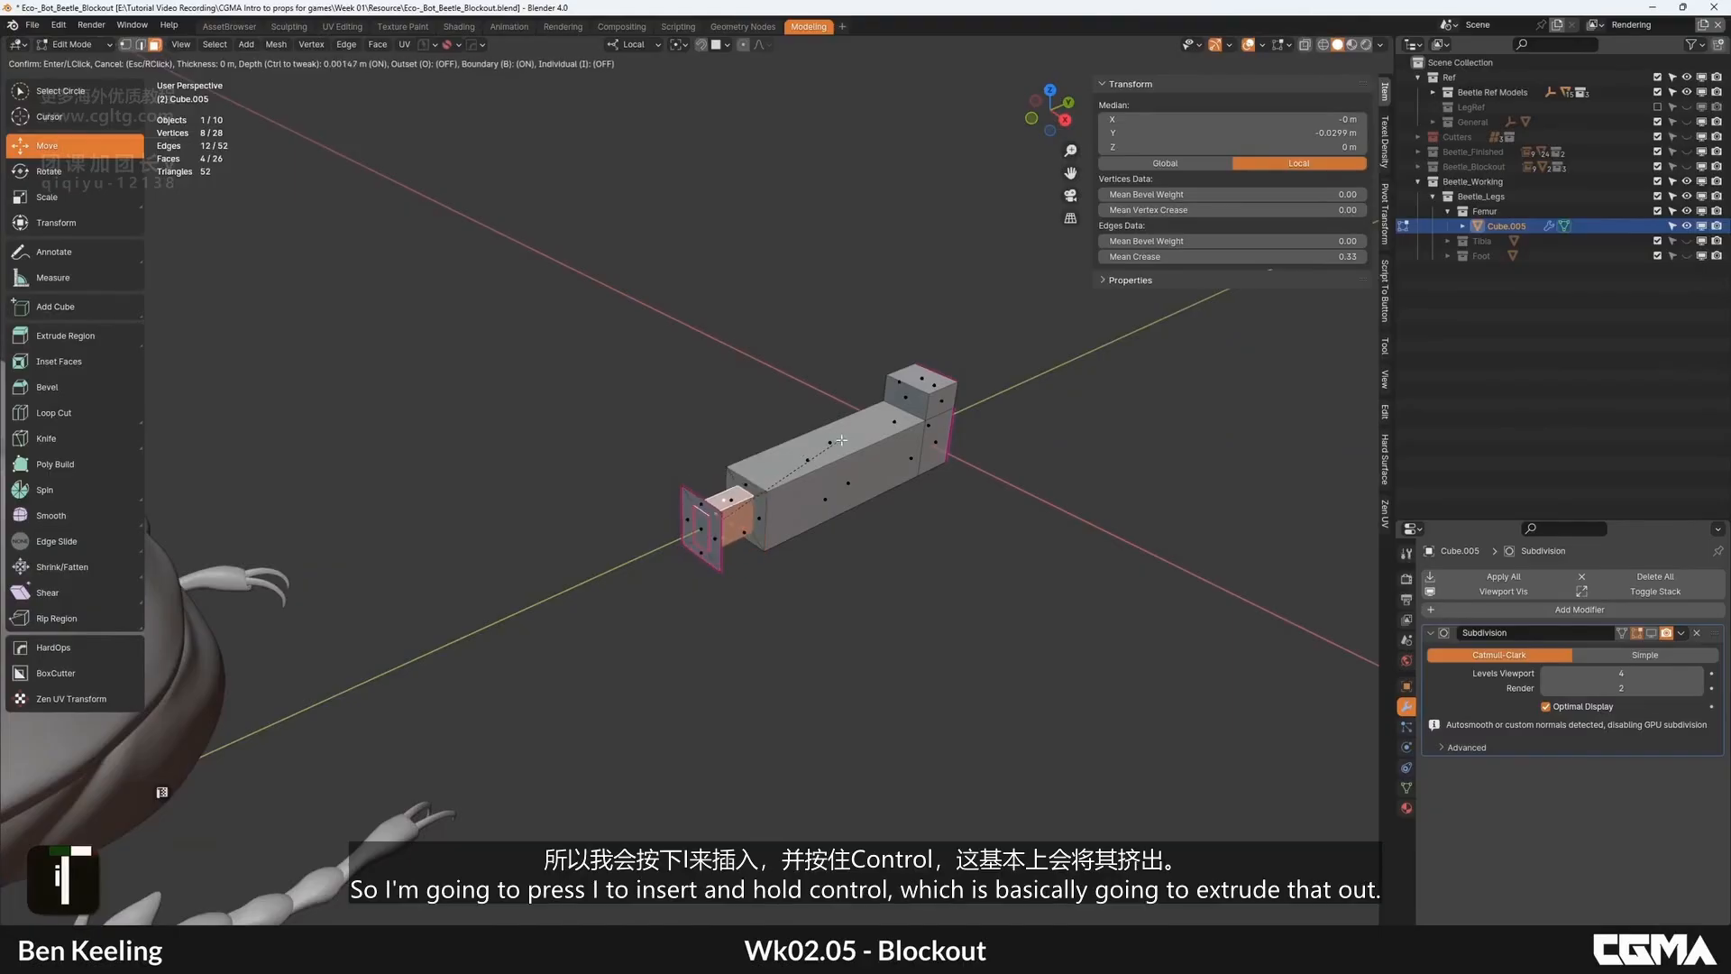
pyautogui.keyDown('ctrl'); pyautogui.click(795, 439); pyautogui.keyUp('ctrl')
# Step: Turn the Subdivision modifier's viewport visibility back on in Object Mode and inspect the smoothed leg
pyautogui.keyDown('alt'); pyautogui.middleClick(794, 469); pyautogui.keyUp('alt')
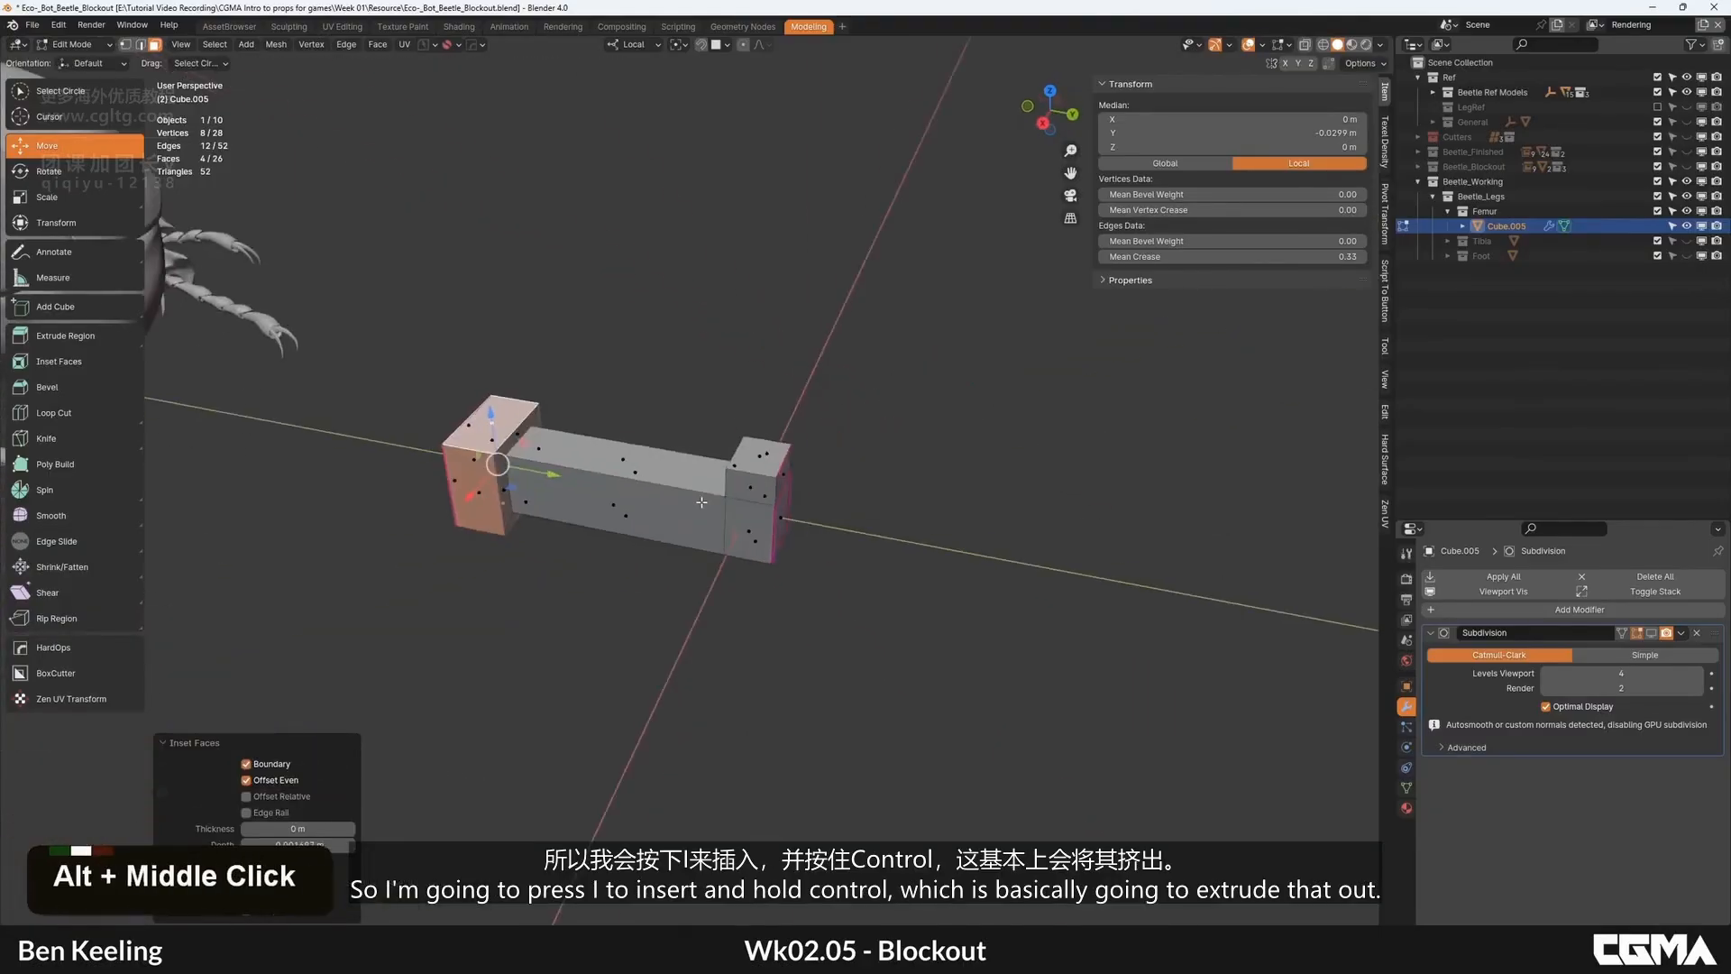
pyautogui.keyDown('alt'); pyautogui.middleClick(798, 478); pyautogui.keyUp('alt')
pyautogui.press('Tab')
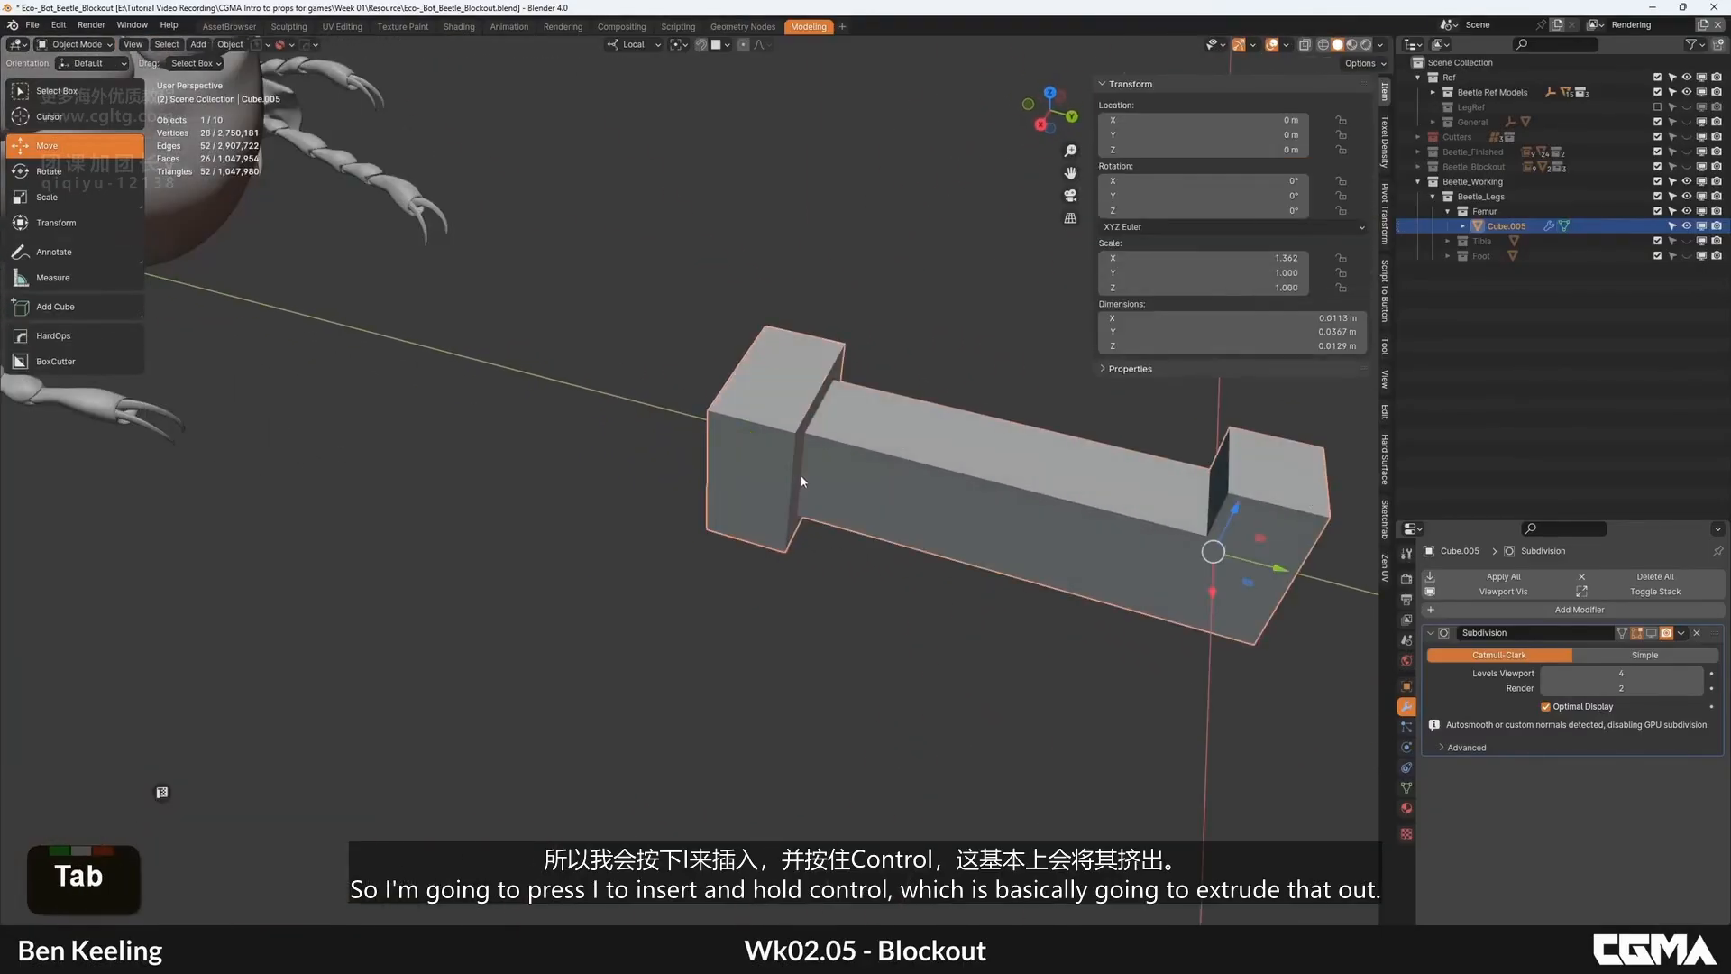
pyautogui.click(1517, 593)
pyautogui.scroll(-2, 937, 415)
pyautogui.moveTo(947, 414)
pyautogui.keyDown('alt'); pyautogui.mouseDown(button='middle')
pyautogui.moveTo(696, 439)
pyautogui.moveTo(754, 532)
pyautogui.moveTo(912, 419)
pyautogui.mouseUp(button='middle'); pyautogui.keyUp('alt')
pyautogui.keyDown('alt'); pyautogui.middleClick(455, 422); pyautogui.keyUp('alt')
pyautogui.scroll(1, 716, 451)
pyautogui.keyDown('alt'); pyautogui.middleClick(225, 388); pyautogui.keyUp('alt')
pyautogui.moveTo(636, 305); pyautogui.dragTo(622, 311, button='middle')
pyautogui.moveTo(839, 396); pyautogui.dragTo(721, 468, button='middle')
# Step: Move the shaft edge loop beside the far-end bulge along local Y toward the origin end to soften the transition
pyautogui.press('1')
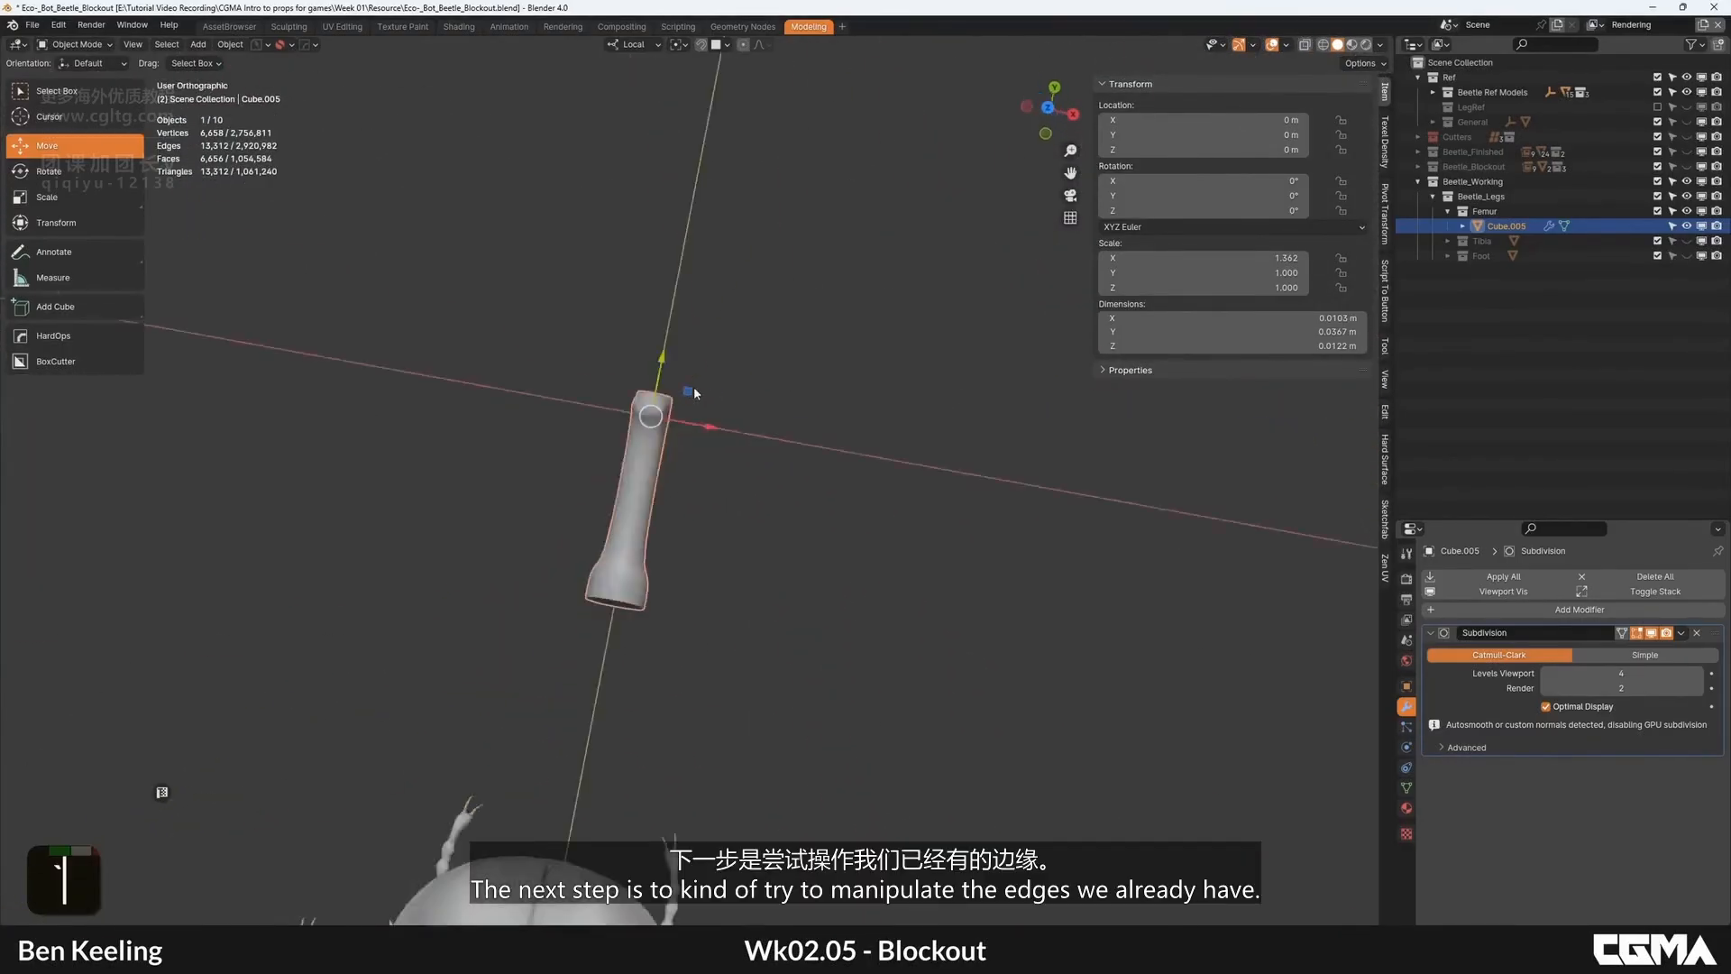
pyautogui.press('Tab')
pyautogui.scroll(2, 754, 490)
pyautogui.middleClick(754, 489)
pyautogui.click(820, 584)
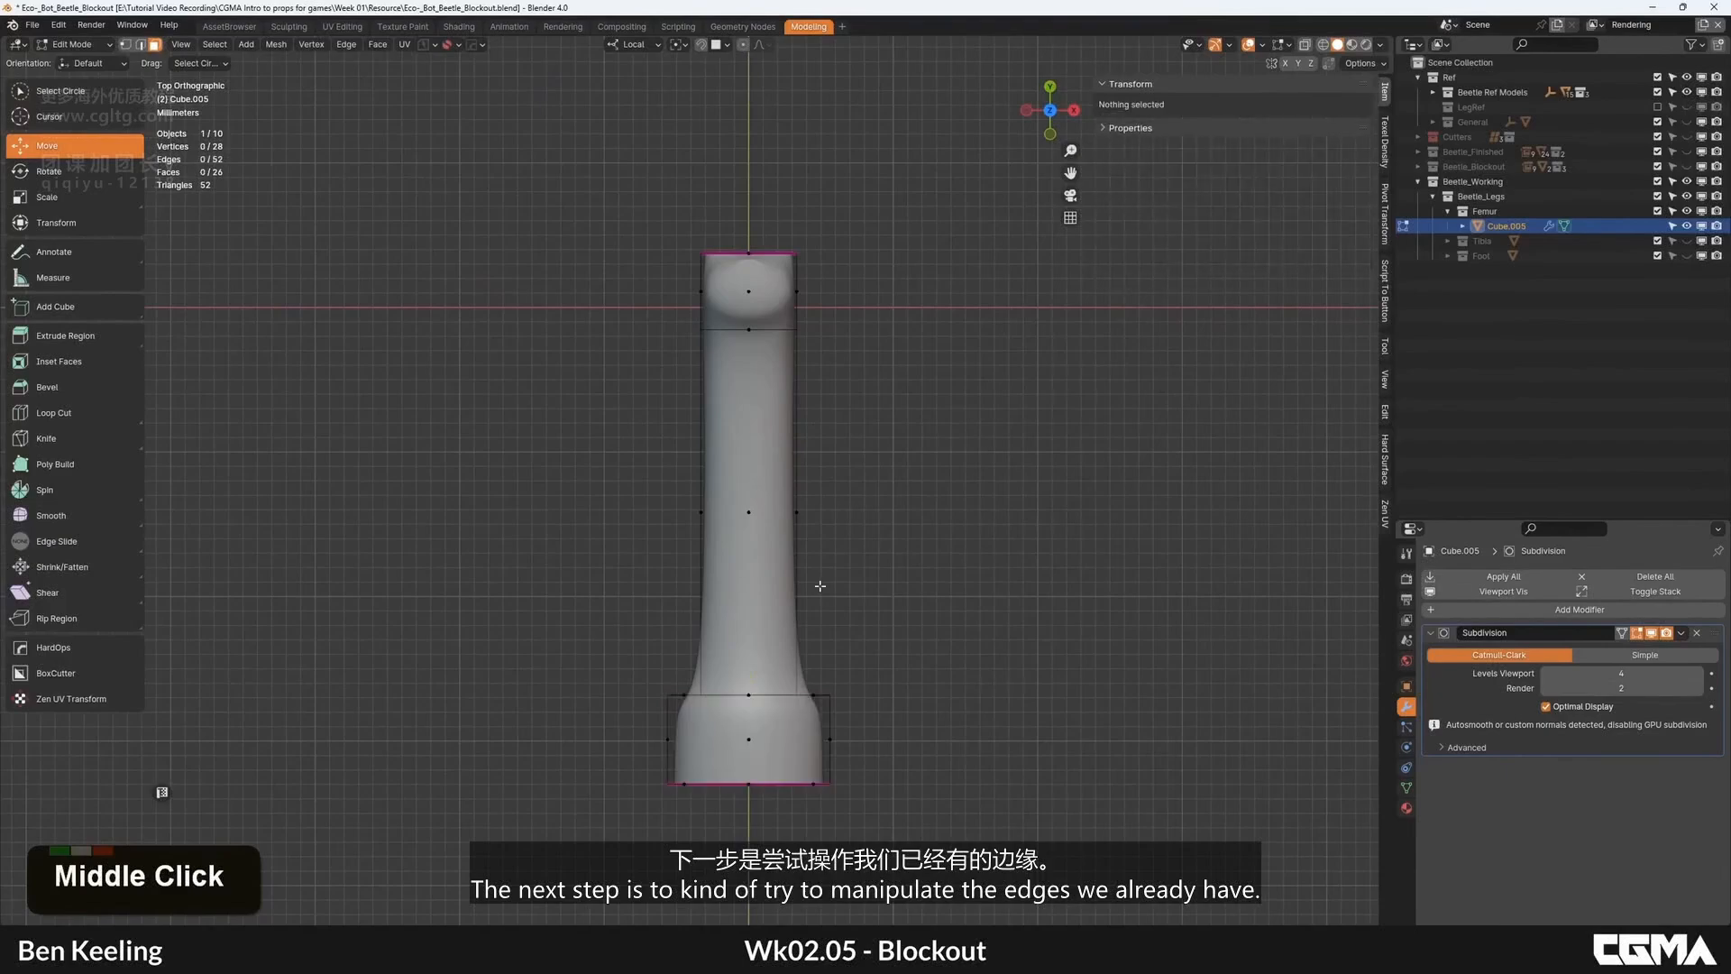
pyautogui.keyDown('alt'); pyautogui.middleClick(727, 568); pyautogui.keyUp('alt')
pyautogui.moveTo(819, 583); pyautogui.dragTo(699, 480, button='middle')
pyautogui.scroll(2, 699, 480)
pyautogui.press('2')
pyautogui.keyDown('alt'); pyautogui.keyDown('shift'); pyautogui.click(701, 474); pyautogui.keyUp('shift'); pyautogui.keyUp('alt')
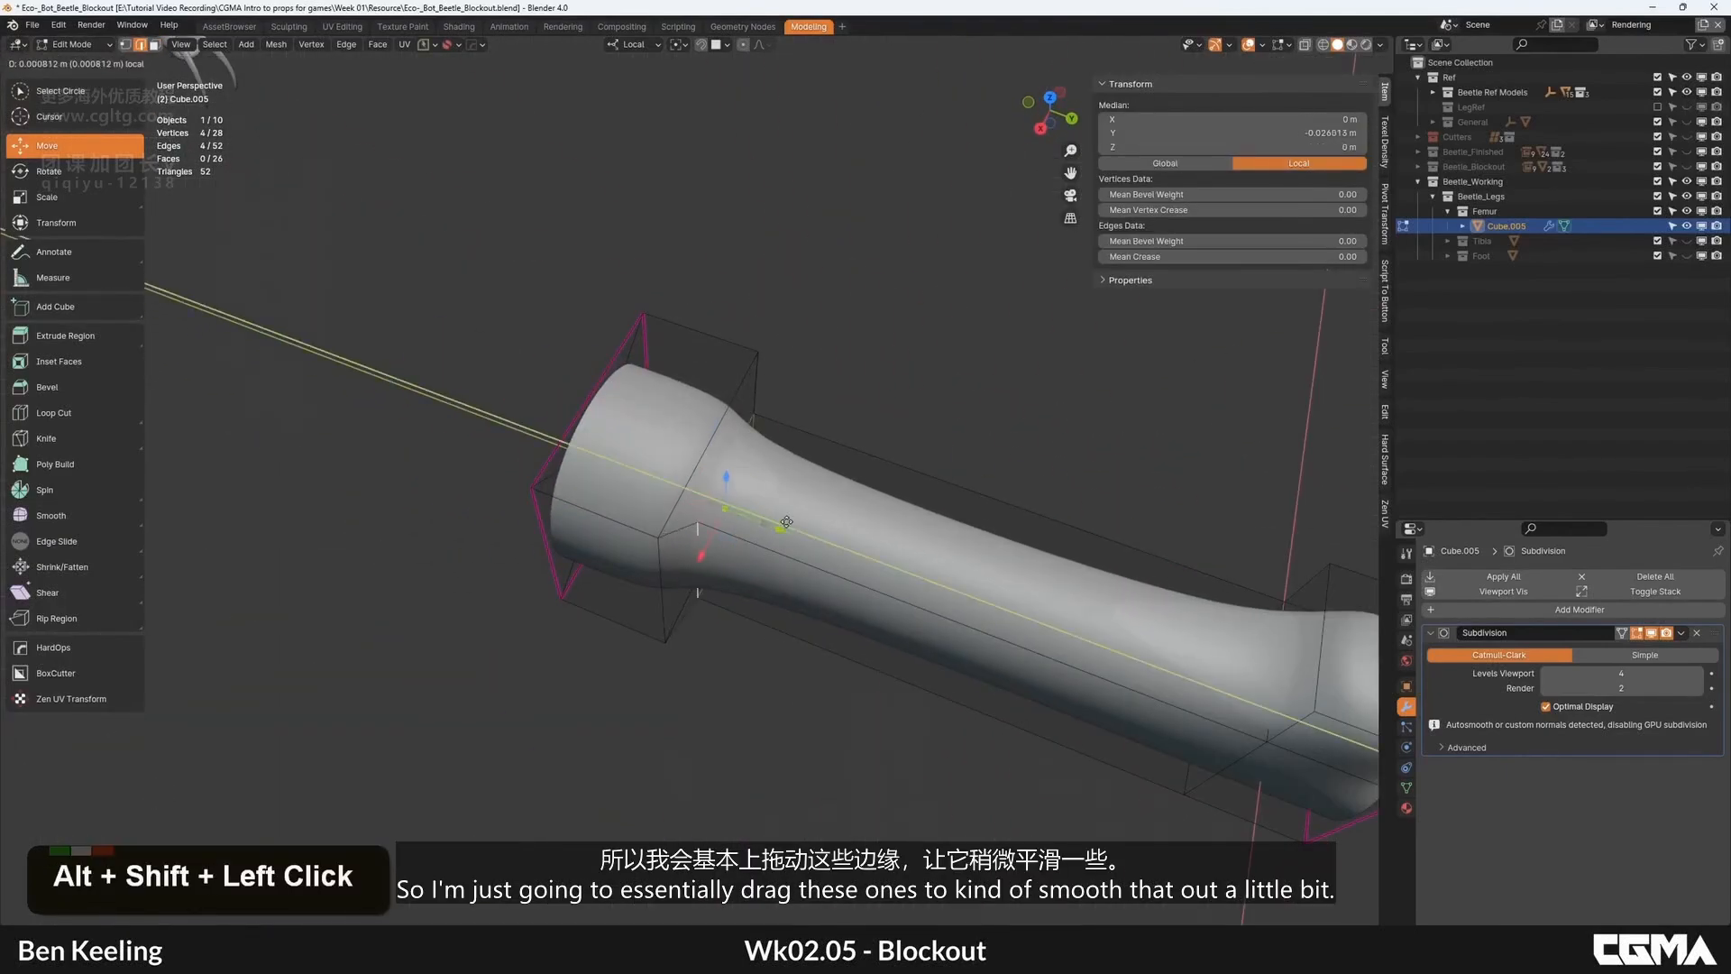
pyautogui.moveTo(786, 521); pyautogui.dragTo(830, 534)
# Step: Remove the inner square of edges from the far end's cap with Smart Delete
pyautogui.scroll(-2, 830, 535)
pyautogui.keyDown('alt'); pyautogui.moveTo(686, 456); pyautogui.dragTo(783, 564, button='middle'); pyautogui.keyUp('alt')
pyautogui.press('3')
pyautogui.click(783, 565)
pyautogui.press('2')
pyautogui.press('x')
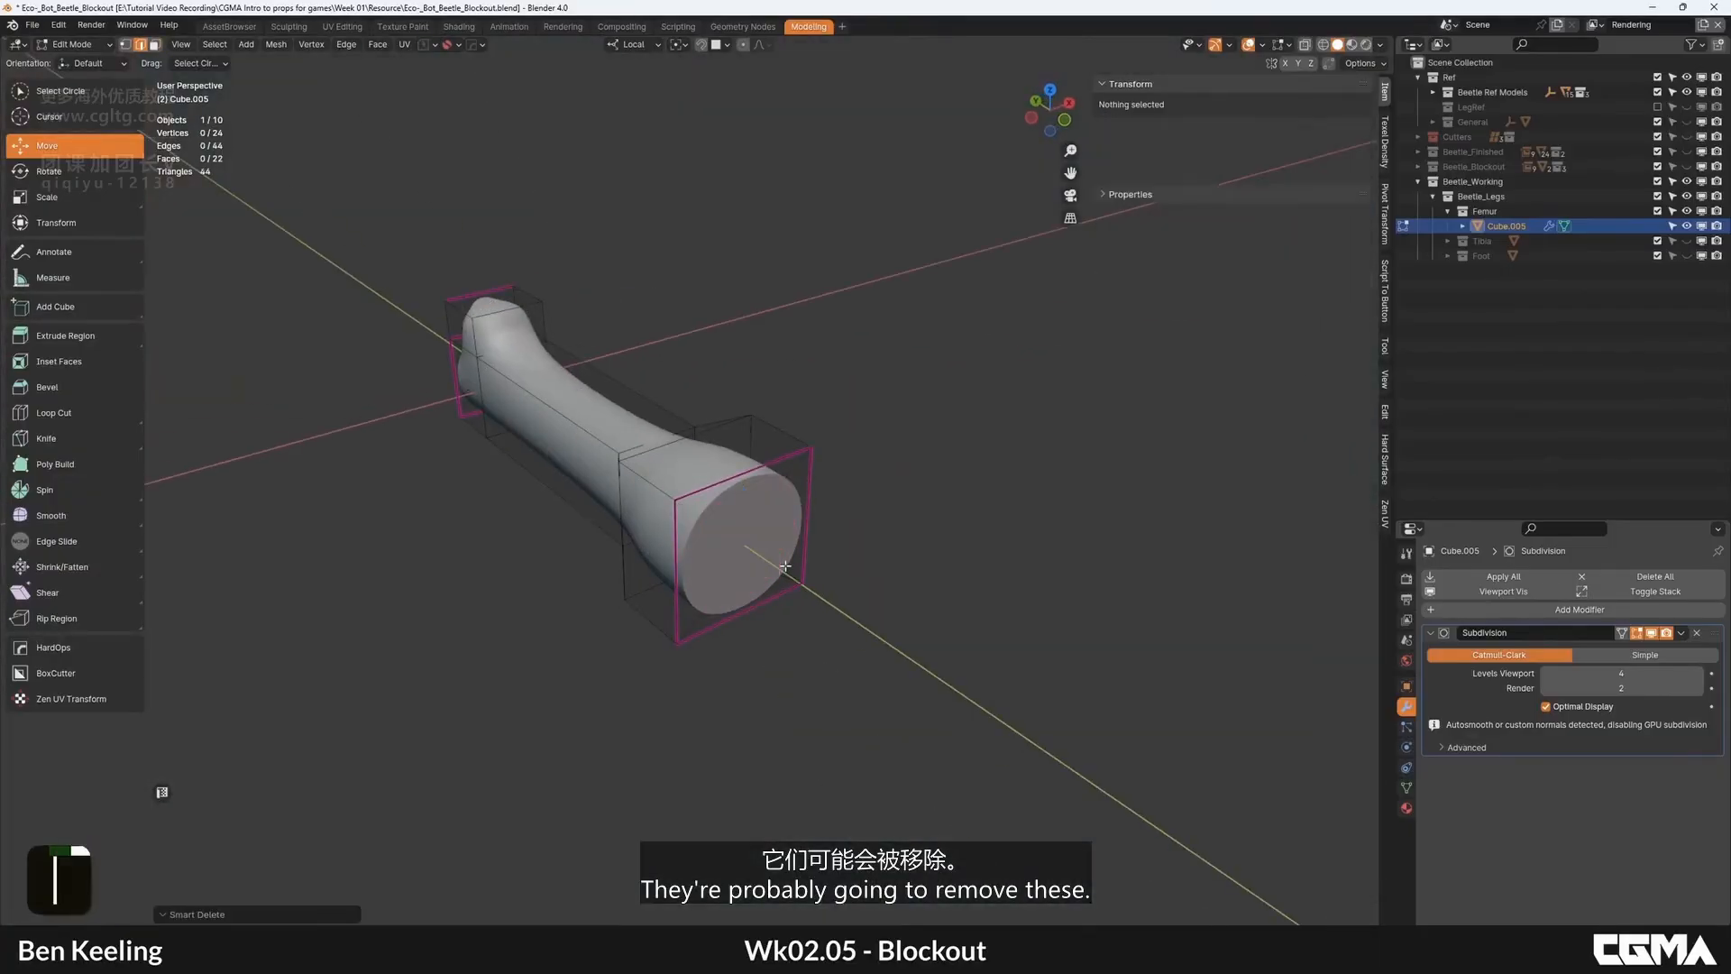
# Step: Clear the crease marks from all the leg's edges and inspect the rounded shape in Object Mode
pyautogui.keyDown('alt'); pyautogui.moveTo(697, 429); pyautogui.dragTo(654, 510, button='middle'); pyautogui.keyUp('alt')
pyautogui.click(820, 638)
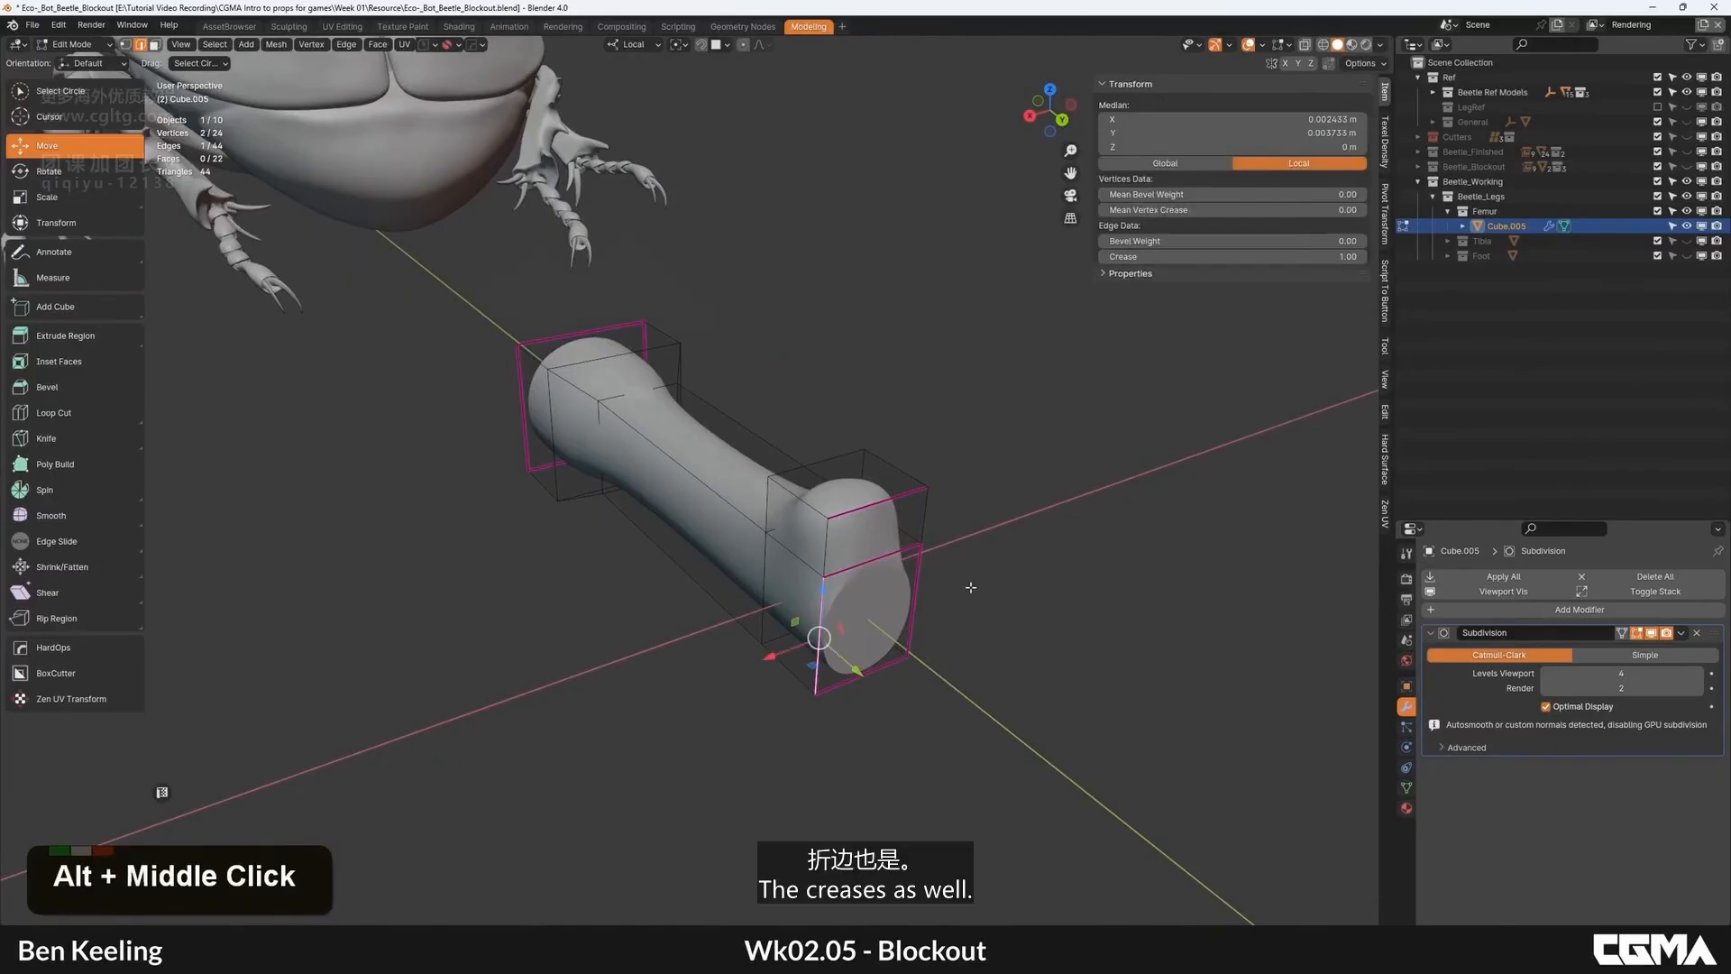
pyautogui.press('a')
pyautogui.press('q')
pyautogui.click(970, 532)
pyautogui.press('Tab')
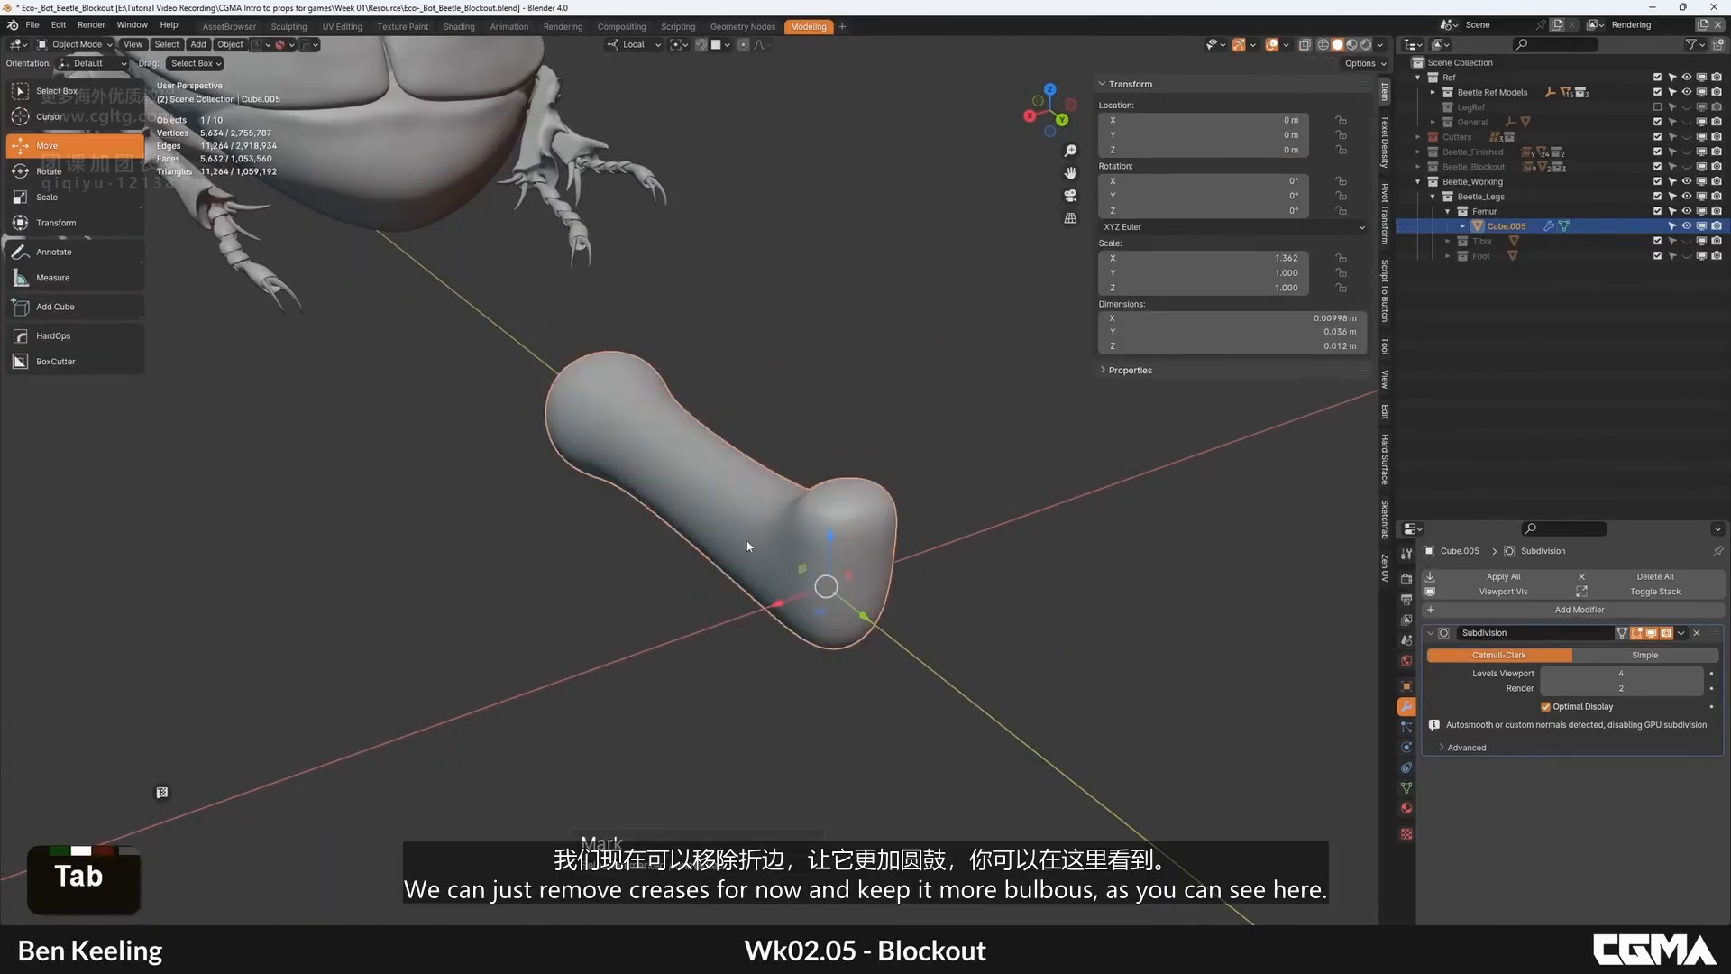
pyautogui.keyDown('alt'); pyautogui.moveTo(749, 545); pyautogui.dragTo(875, 476, button='middle'); pyautogui.keyUp('alt')
pyautogui.press('Tab')
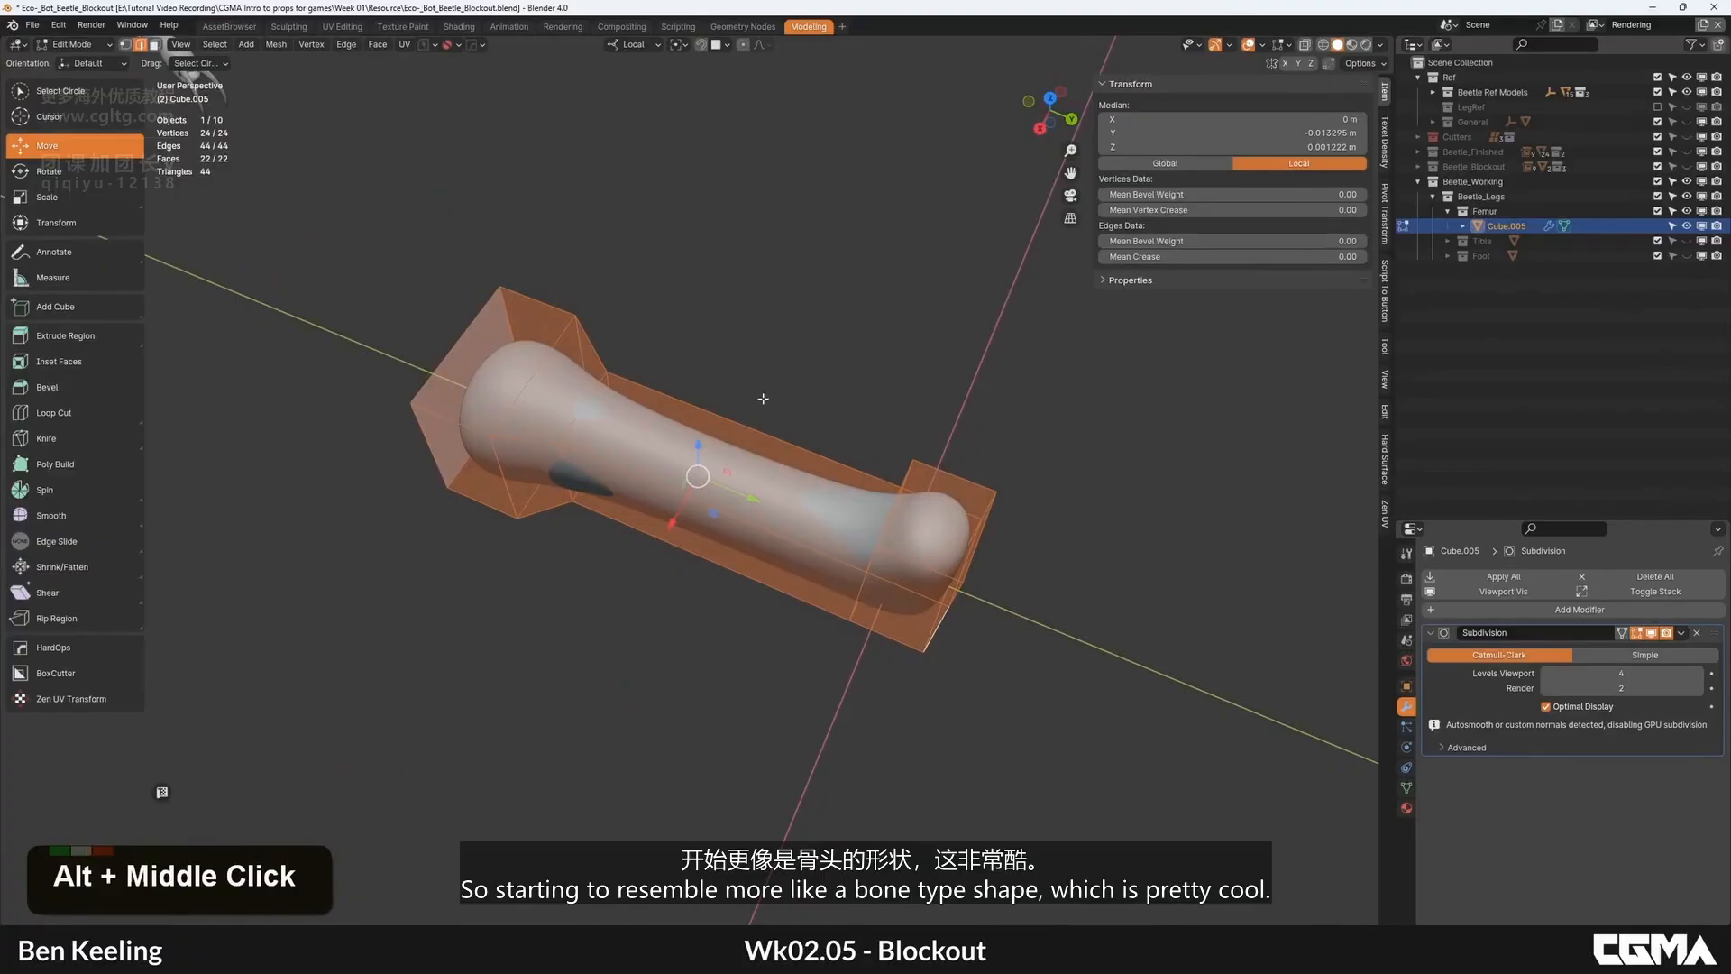
pyautogui.keyDown('alt'); pyautogui.moveTo(763, 398); pyautogui.dragTo(694, 527, button='middle'); pyautogui.keyUp('alt')
pyautogui.press('Tab')
# Step: Add an edge loop halfway along the shaft in top view and shift it slightly along positive X
pyautogui.press('`')
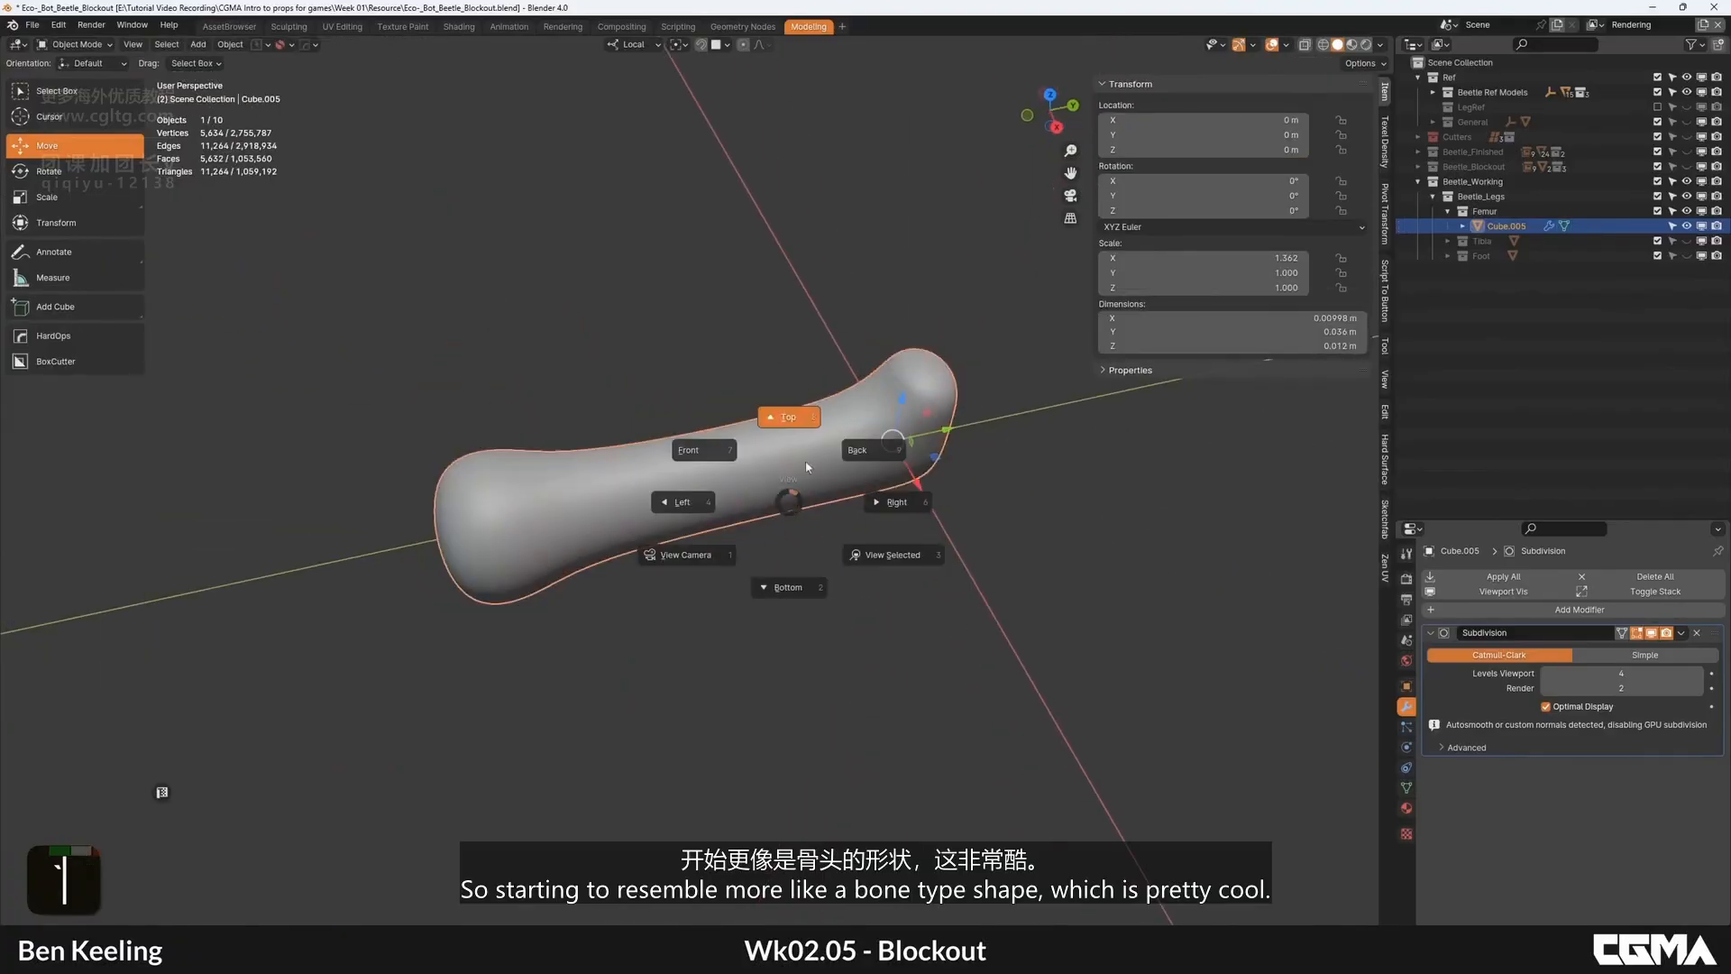
pyautogui.click(811, 404)
pyautogui.press('Tab')
pyautogui.hotkey('ctrl', 'r')
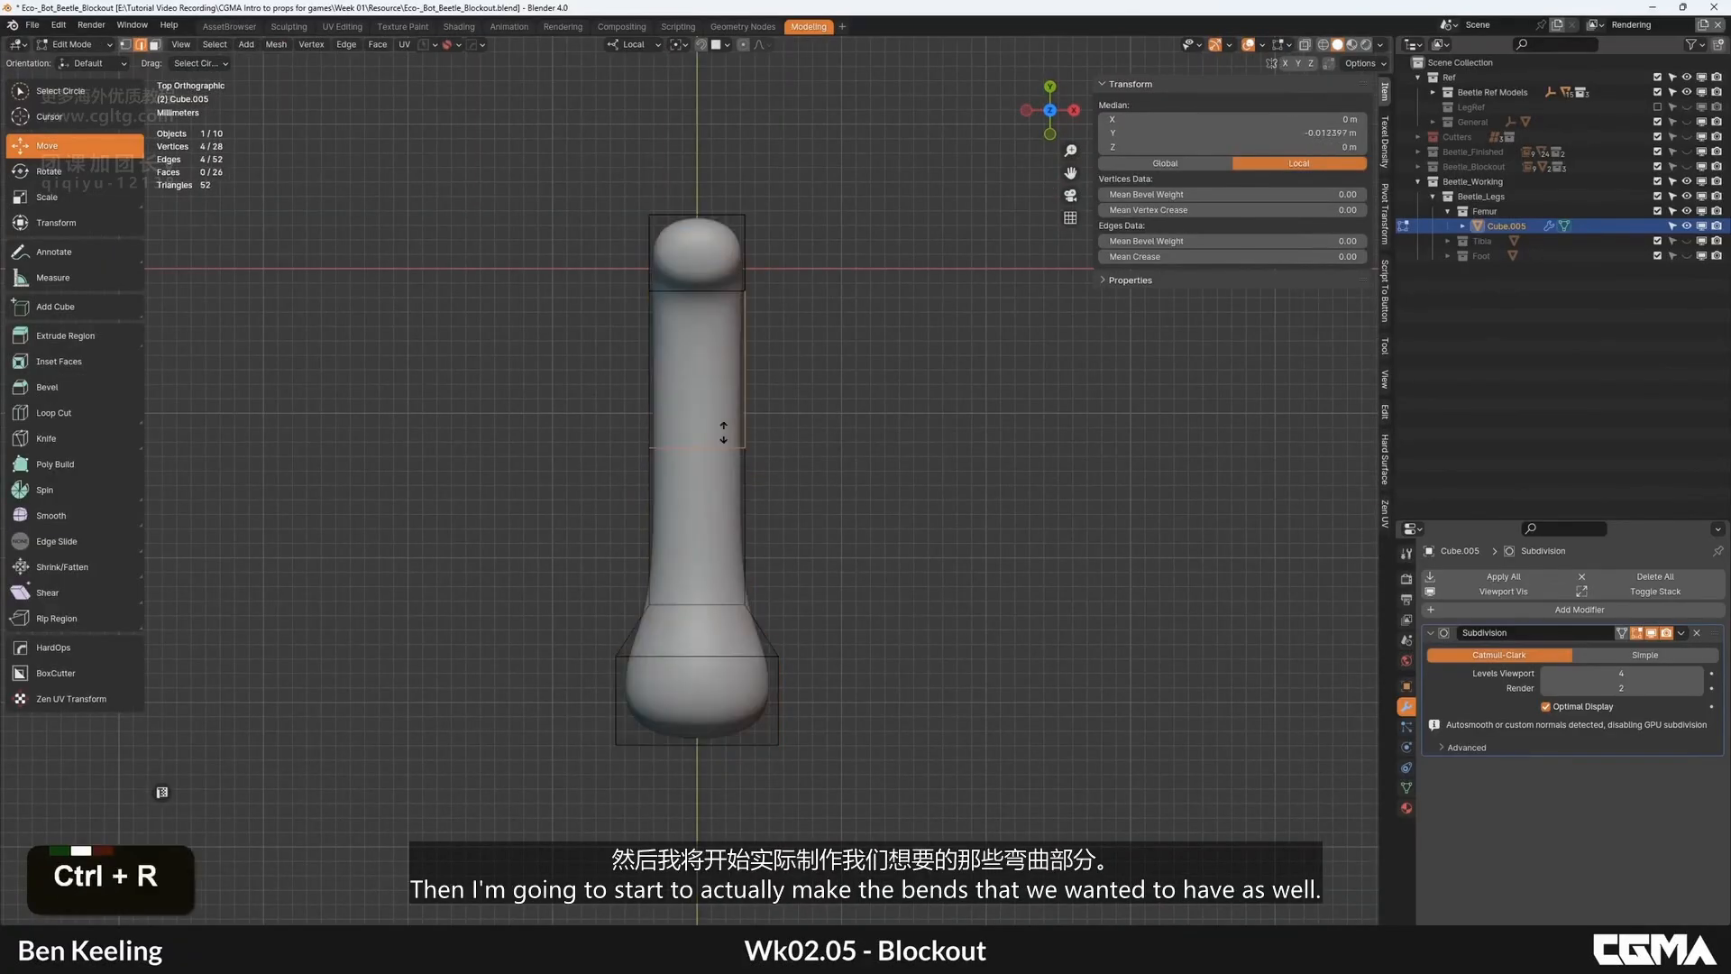
pyautogui.click(754, 450)
pyautogui.rightClick(754, 451)
pyautogui.moveTo(756, 449); pyautogui.dragTo(759, 452)
# Step: Try to shift the visible vertices just below the origin-end head along local X without X-ray
pyautogui.keyDown('shift'); pyautogui.moveTo(787, 385); pyautogui.dragTo(799, 497, button='middle'); pyautogui.keyUp('shift')
pyautogui.press('1')
pyautogui.doubleClick(813, 418)
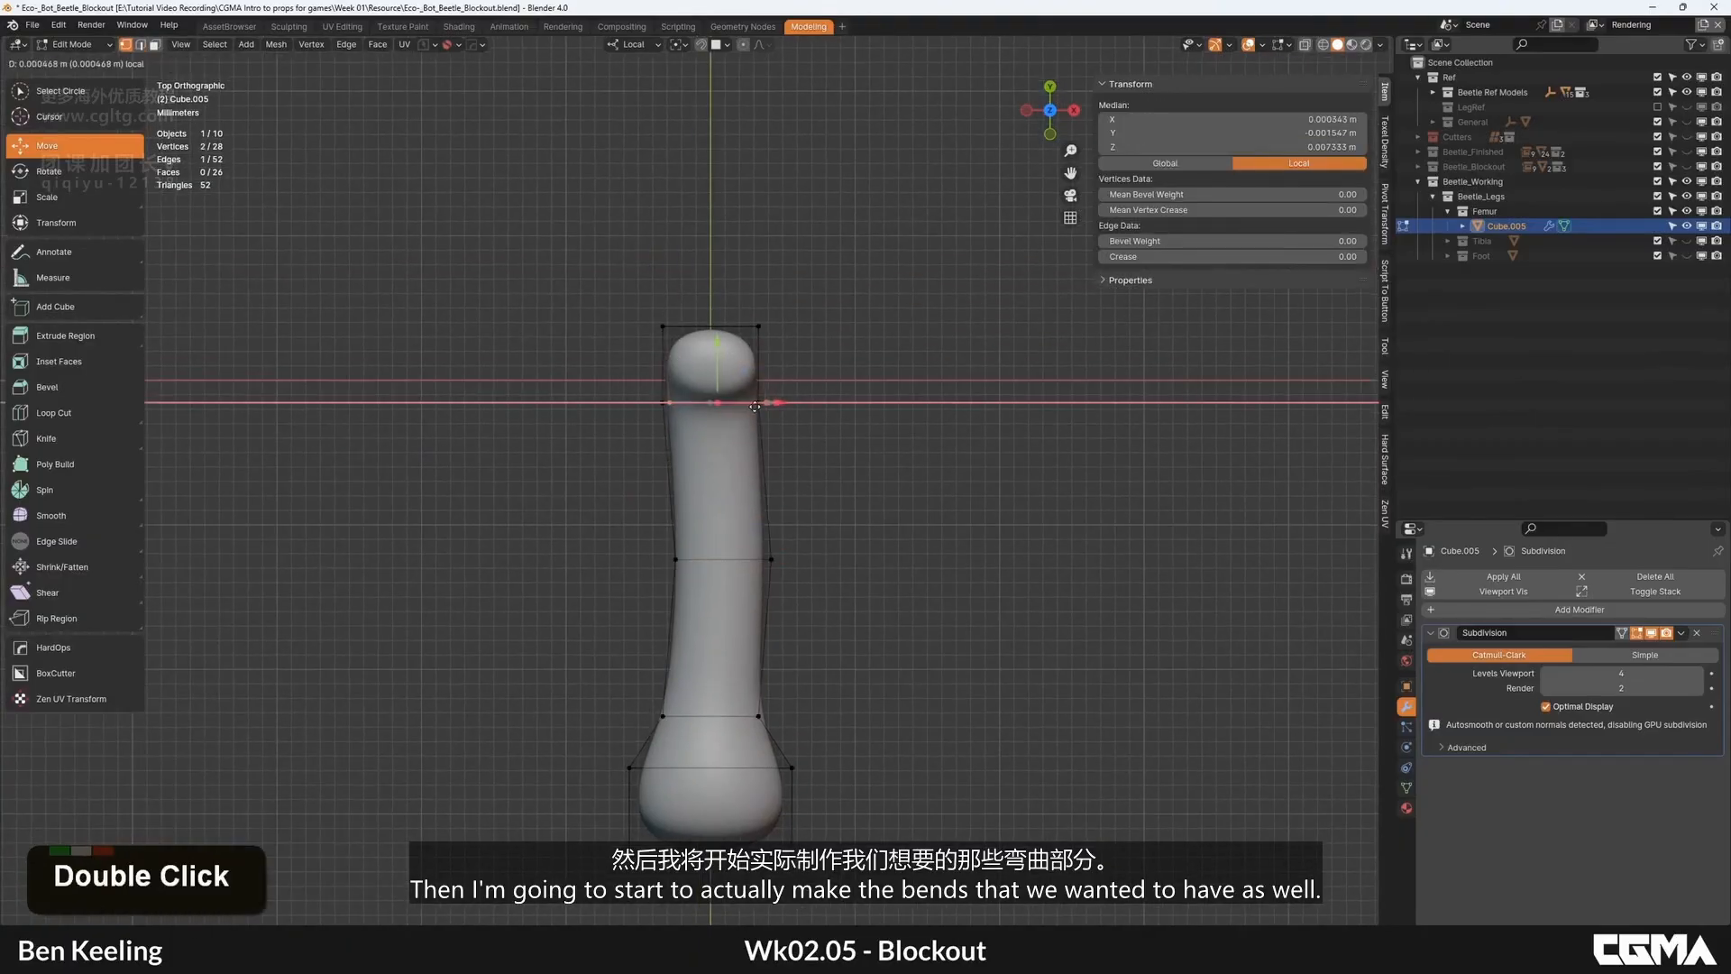
pyautogui.hotkey('ctrl', 'z')
pyautogui.keyDown('shift'); pyautogui.moveTo(591, 359); pyautogui.dragTo(670, 367, button='middle'); pyautogui.keyUp('shift')
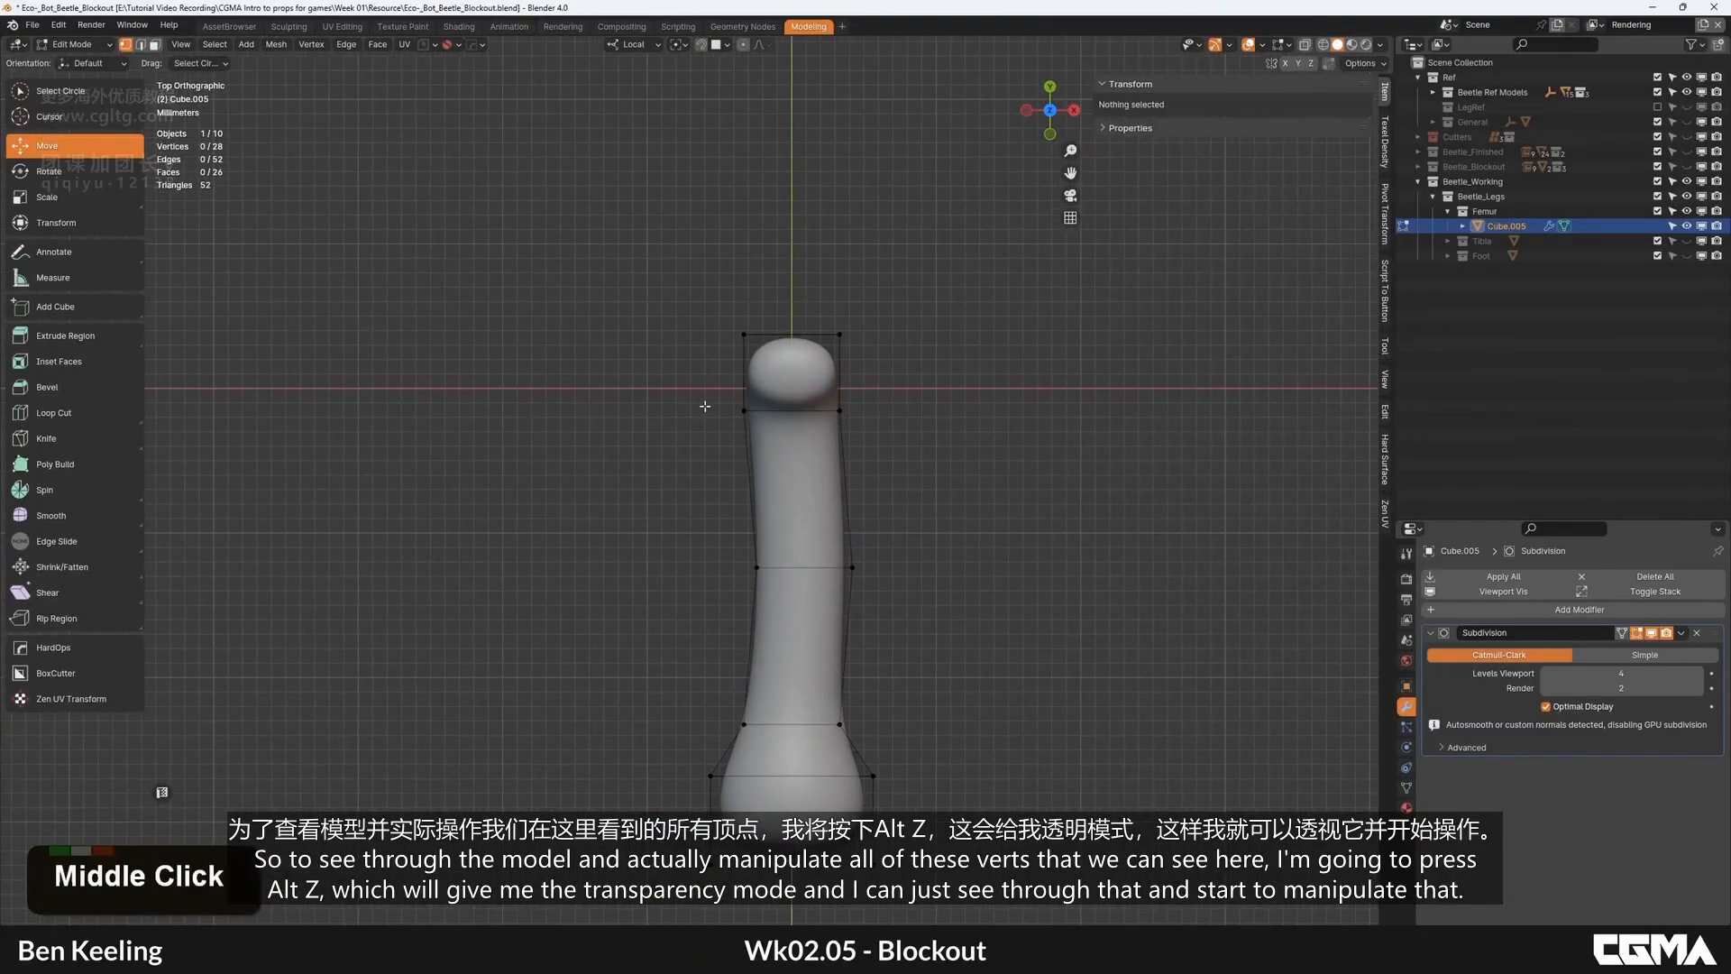
pyautogui.click(744, 410)
pyautogui.moveTo(831, 444); pyautogui.dragTo(721, 388)
pyautogui.keyDown('alt'); pyautogui.moveTo(992, 631); pyautogui.dragTo(856, 434, button='middle'); pyautogui.keyUp('alt')
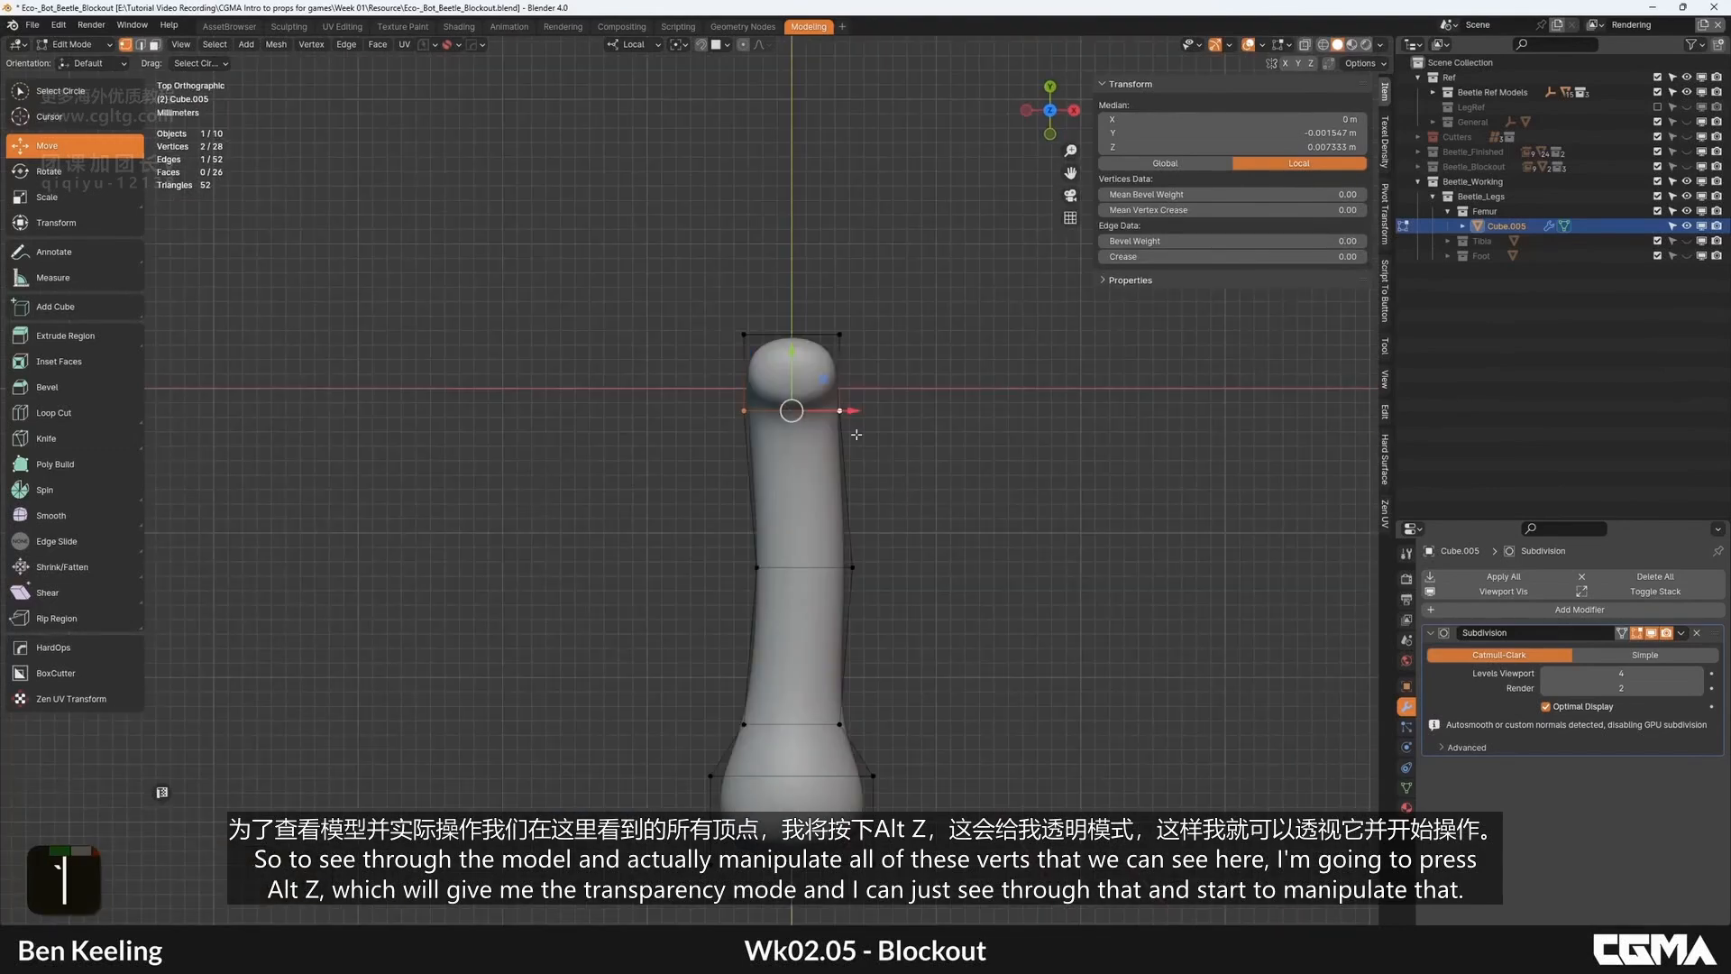
# Step: Turn on X-ray, box-select all vertices of the loop below the origin-end head and move them about 0.00038 m along local X
pyautogui.hotkey('alt', 'z')
pyautogui.click(926, 441)
pyautogui.press('b')
pyautogui.moveTo(995, 466); pyautogui.dragTo(719, 386)
pyautogui.moveTo(843, 417); pyautogui.dragTo(845, 418)
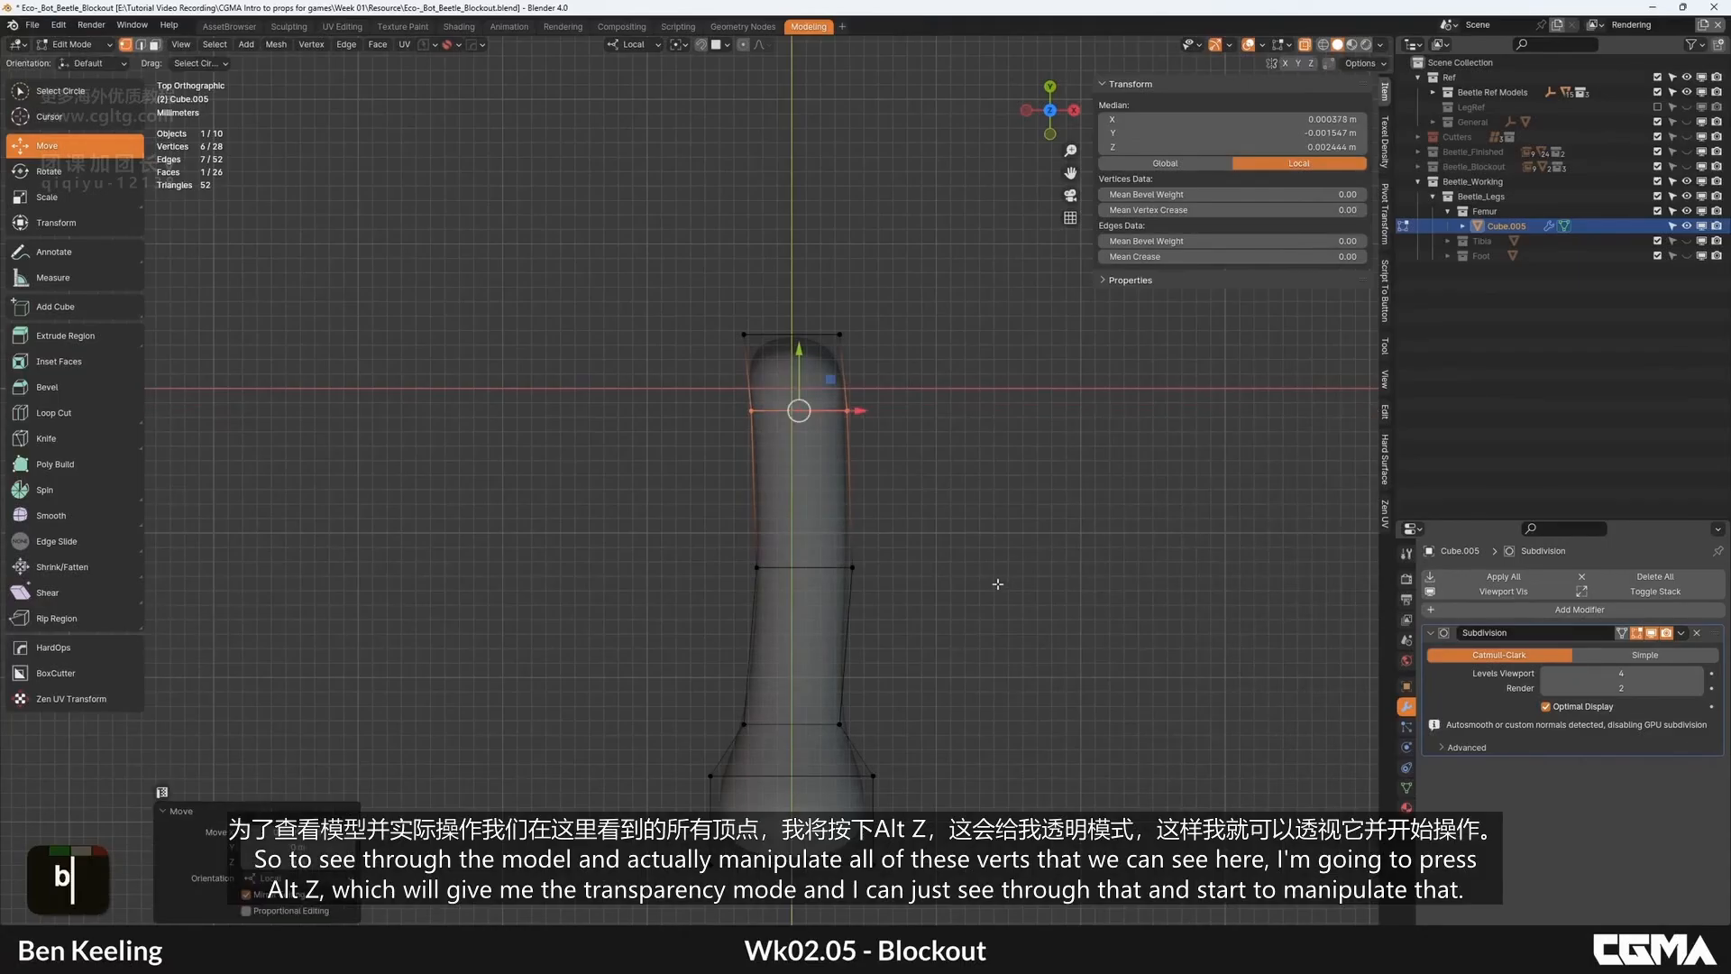
# Step: Box-select the shaft loop just above the far-end bulge and shift it slightly along positive X
pyautogui.click(998, 583)
pyautogui.moveTo(898, 585); pyautogui.dragTo(896, 506, button='middle')
pyautogui.moveTo(908, 642); pyautogui.dragTo(901, 559, button='middle')
pyautogui.moveTo(666, 523); pyautogui.dragTo(668, 523)
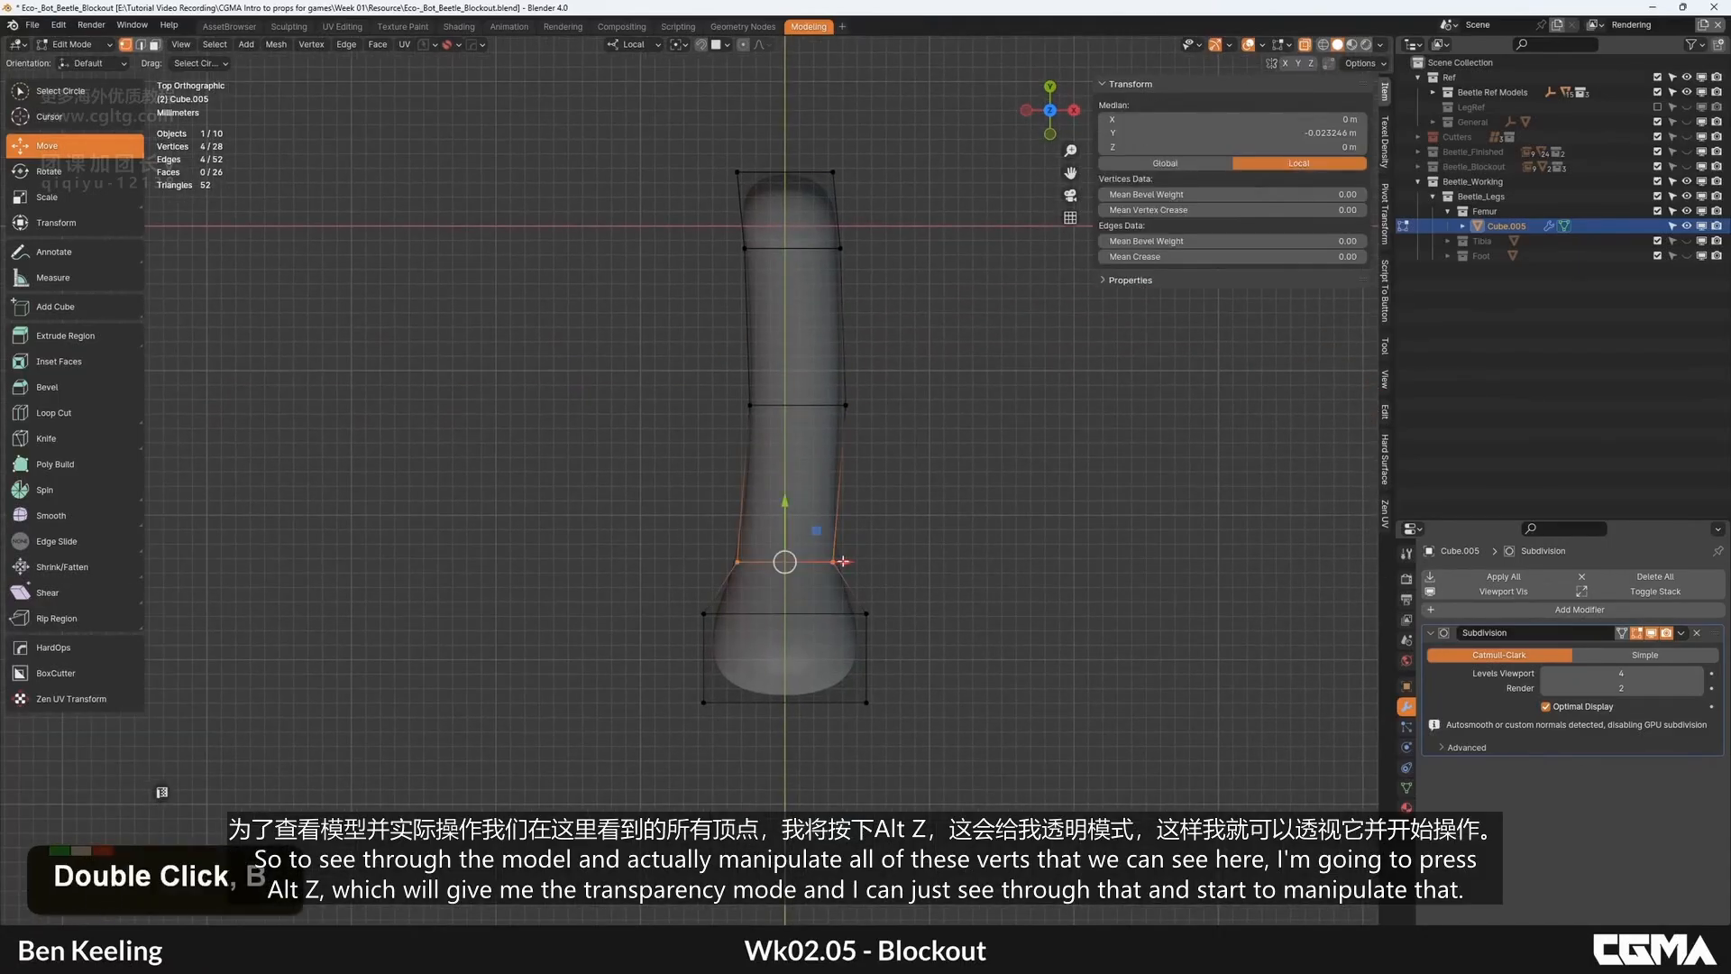
pyautogui.moveTo(848, 560); pyautogui.dragTo(848, 560)
# Step: Box-select the far end's outermost corner vertices on the positive X side and move them slightly inward
pyautogui.click(892, 648)
pyautogui.press('b')
pyautogui.moveTo(837, 732); pyautogui.dragTo(888, 689)
pyautogui.press('g')
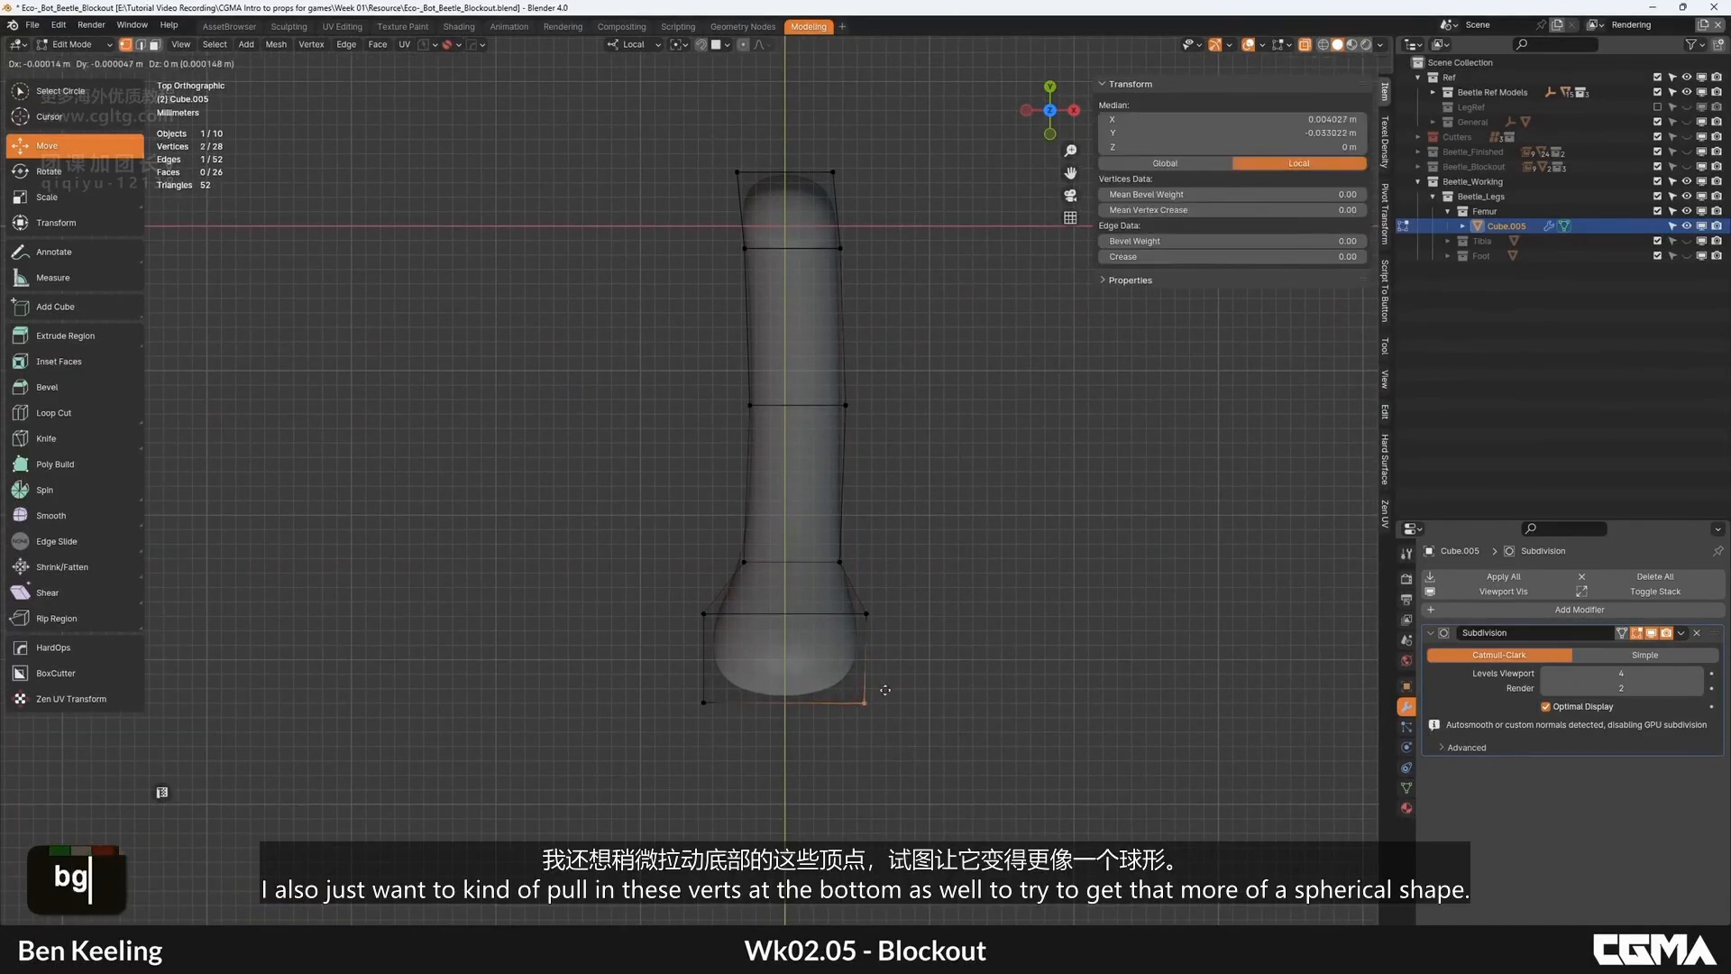
pyautogui.click(872, 680)
# Step: Box-select the far end's outermost corner vertices on the negative X side and move them inward to round the bulge
pyautogui.click(695, 685)
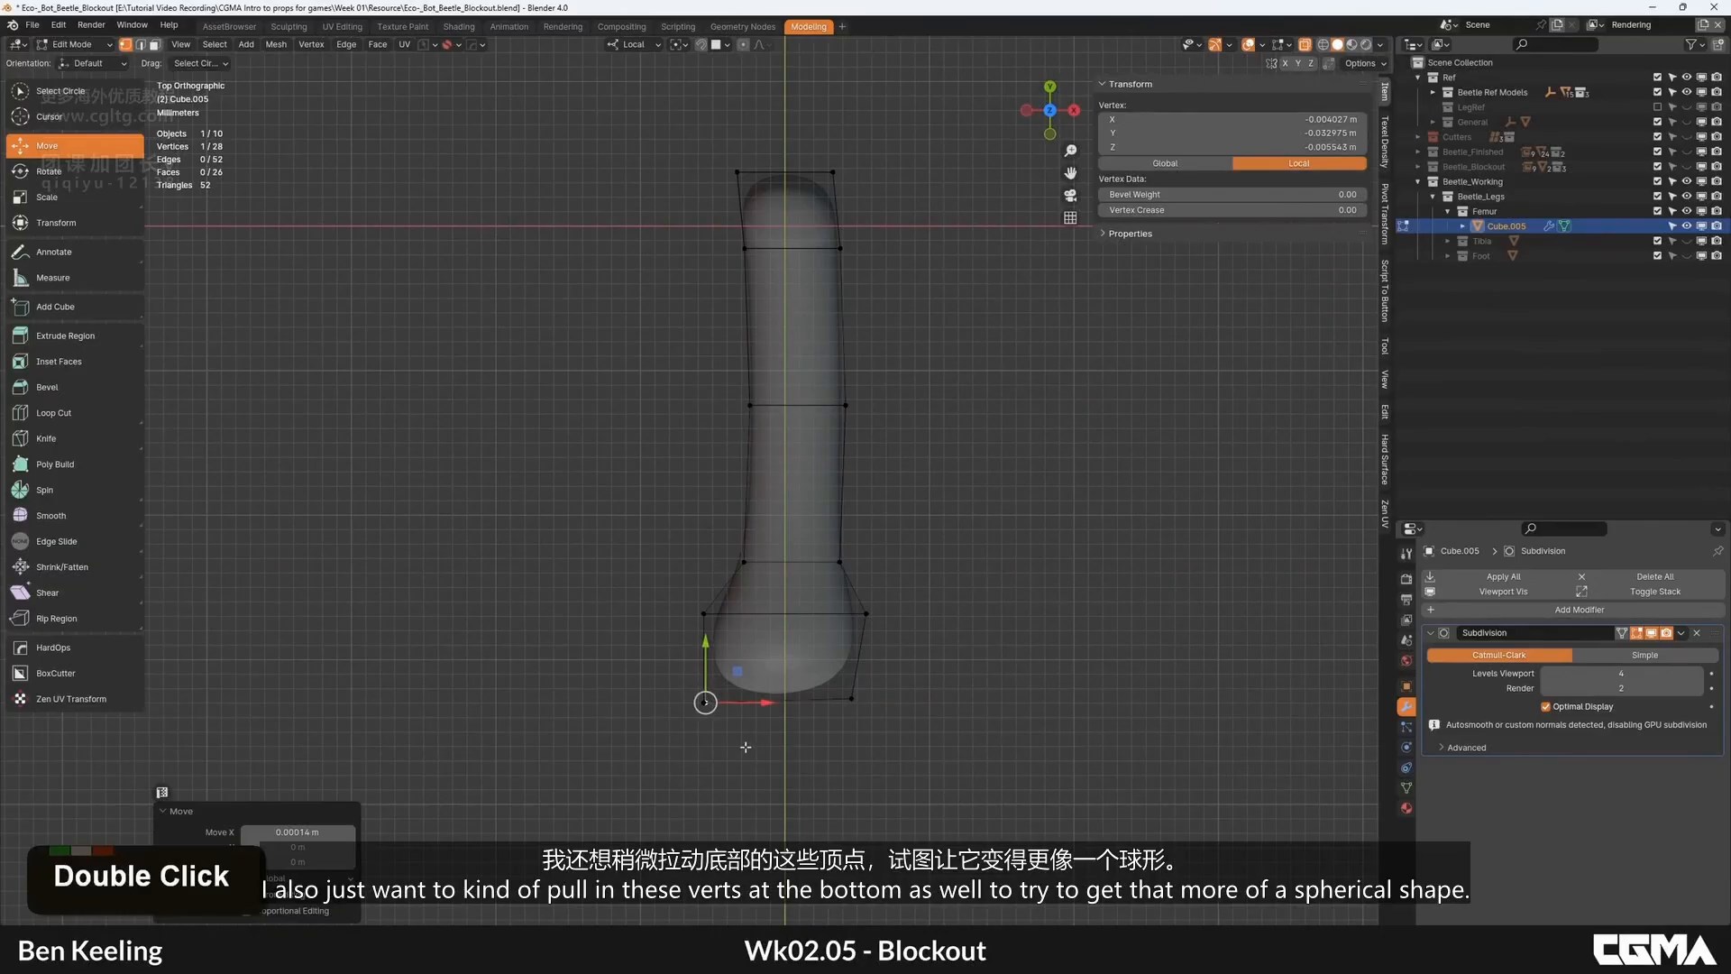
pyautogui.press('b')
pyautogui.moveTo(725, 717); pyautogui.dragTo(670, 685)
pyautogui.press('g')
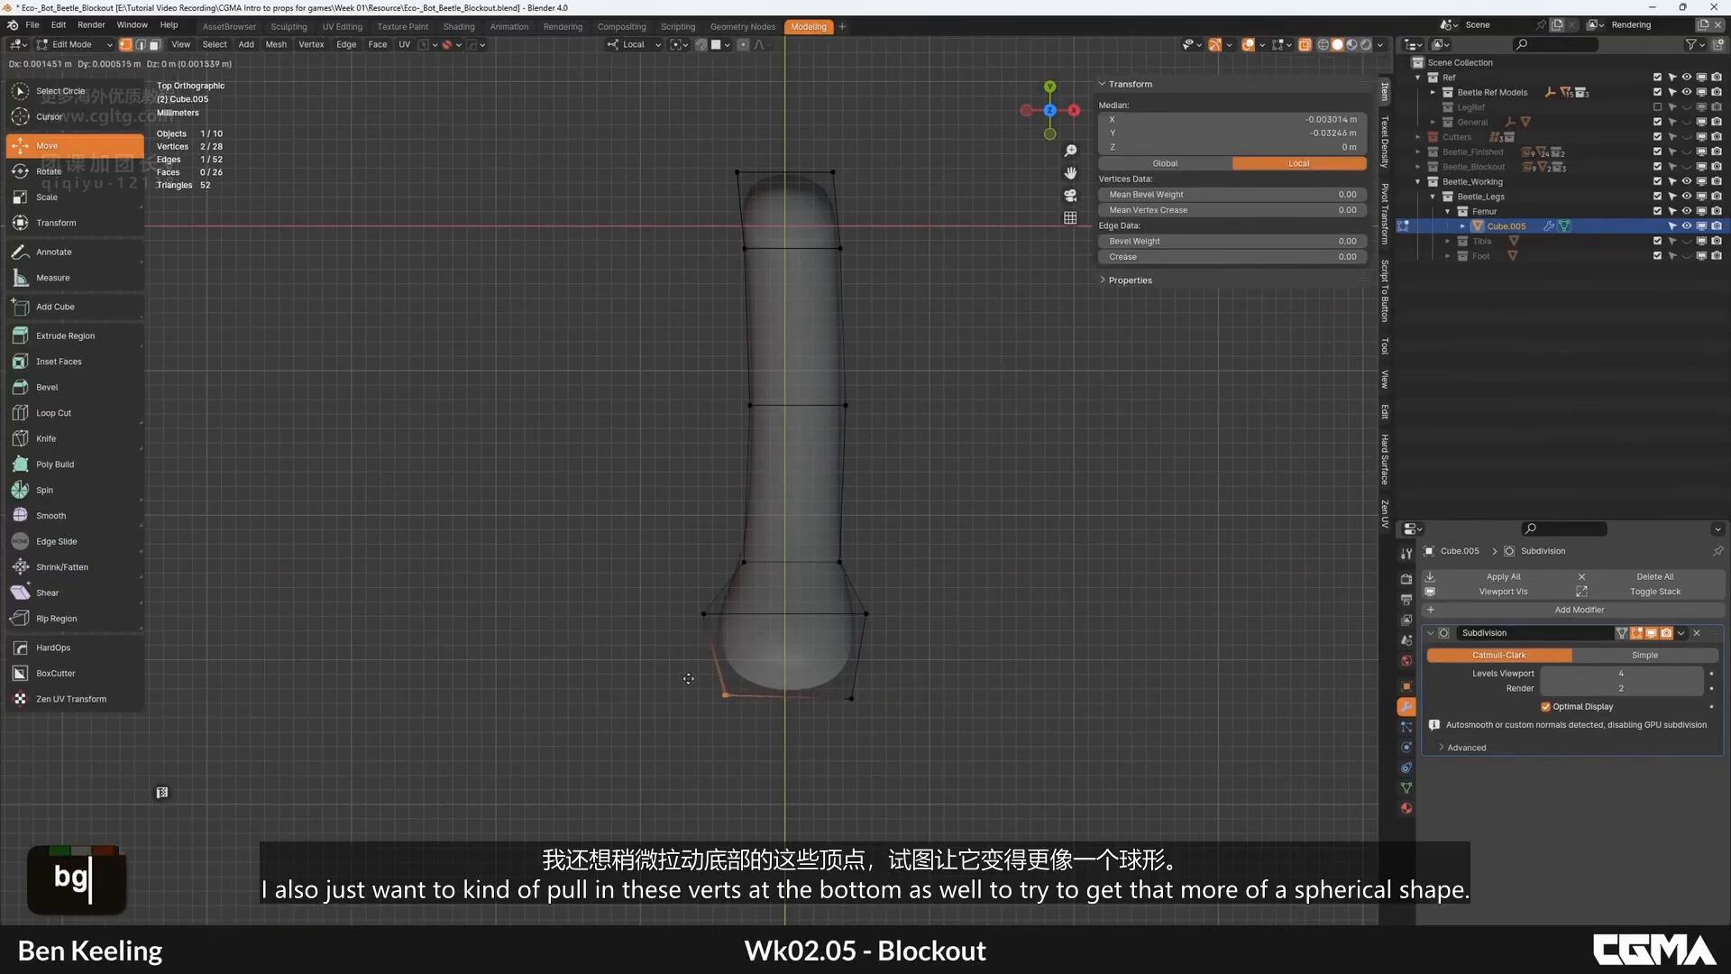
pyautogui.click(685, 680)
# Step: Box-select the origin end's outermost corner vertices on the negative X side and move them slightly inward
pyautogui.press('Tab')
pyautogui.scroll(-2, 819, 430)
pyautogui.keyDown('shift'); pyautogui.moveTo(818, 429); pyautogui.dragTo(805, 606, button='middle'); pyautogui.keyUp('shift')
pyautogui.scroll(2, 790, 523)
pyautogui.press('Tab')
pyautogui.click(803, 380)
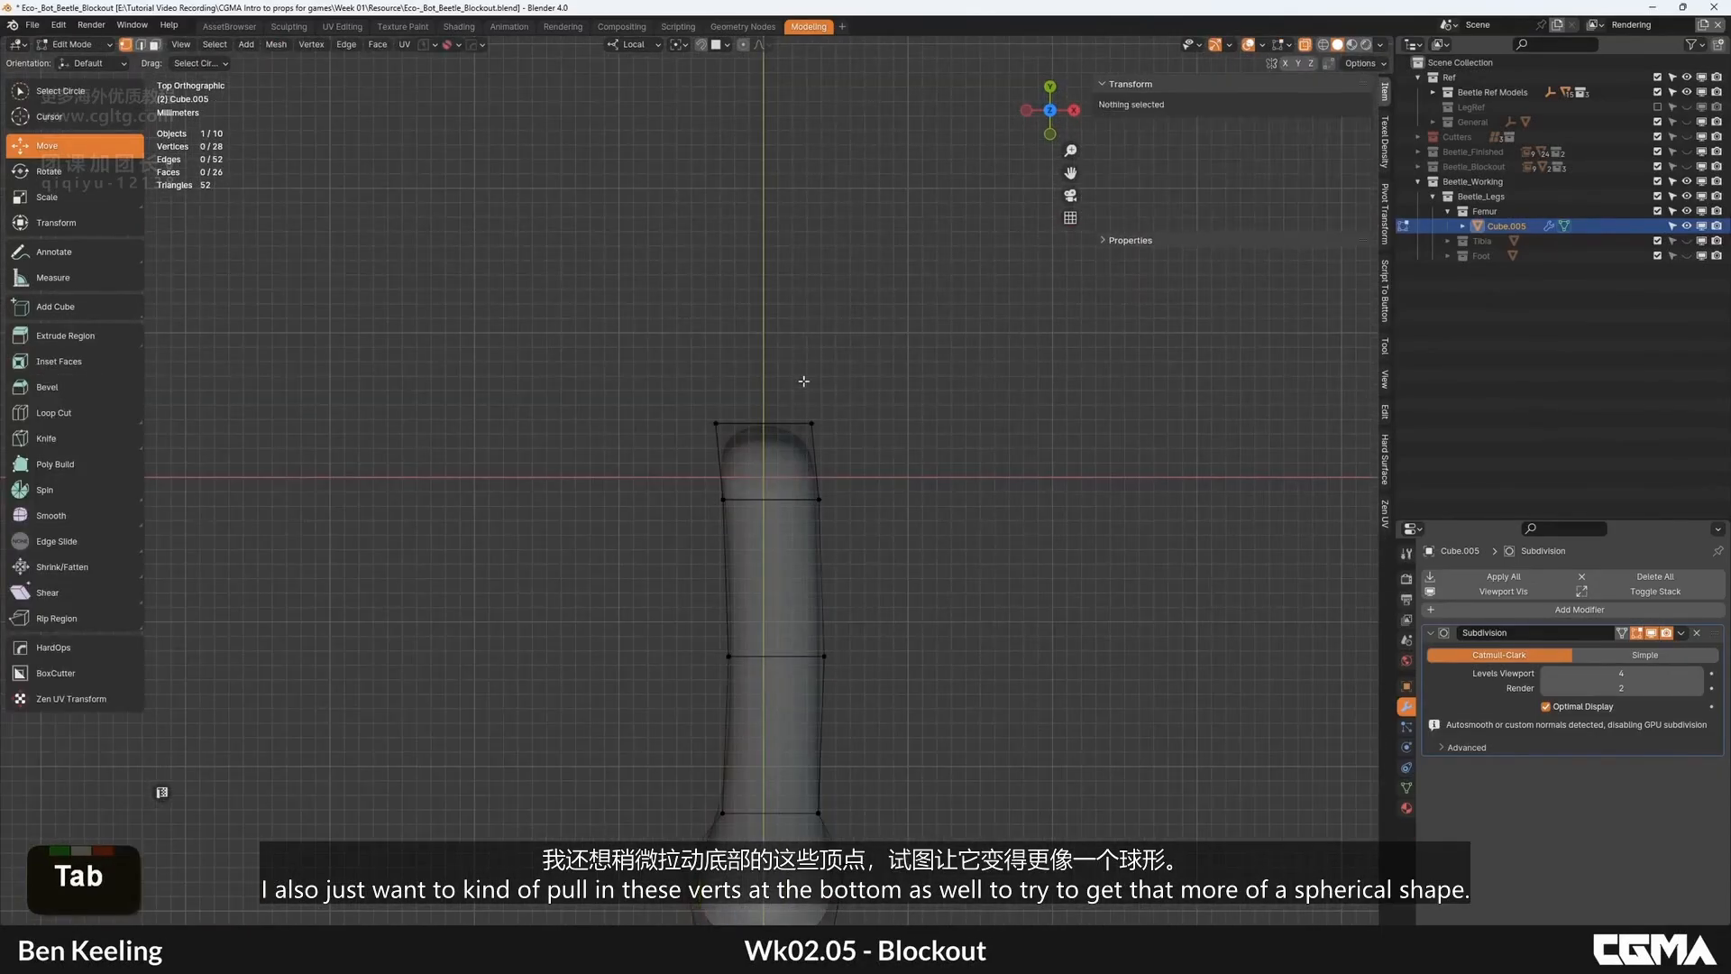
pyautogui.press('b')
pyautogui.moveTo(757, 389); pyautogui.dragTo(690, 451)
pyautogui.press('g')
pyautogui.click(742, 436)
# Step: Box-select the origin end's outermost corner vertices on the positive X side and move them slightly inward
pyautogui.click(846, 387)
pyautogui.press('b')
pyautogui.moveTo(846, 456); pyautogui.dragTo(781, 394)
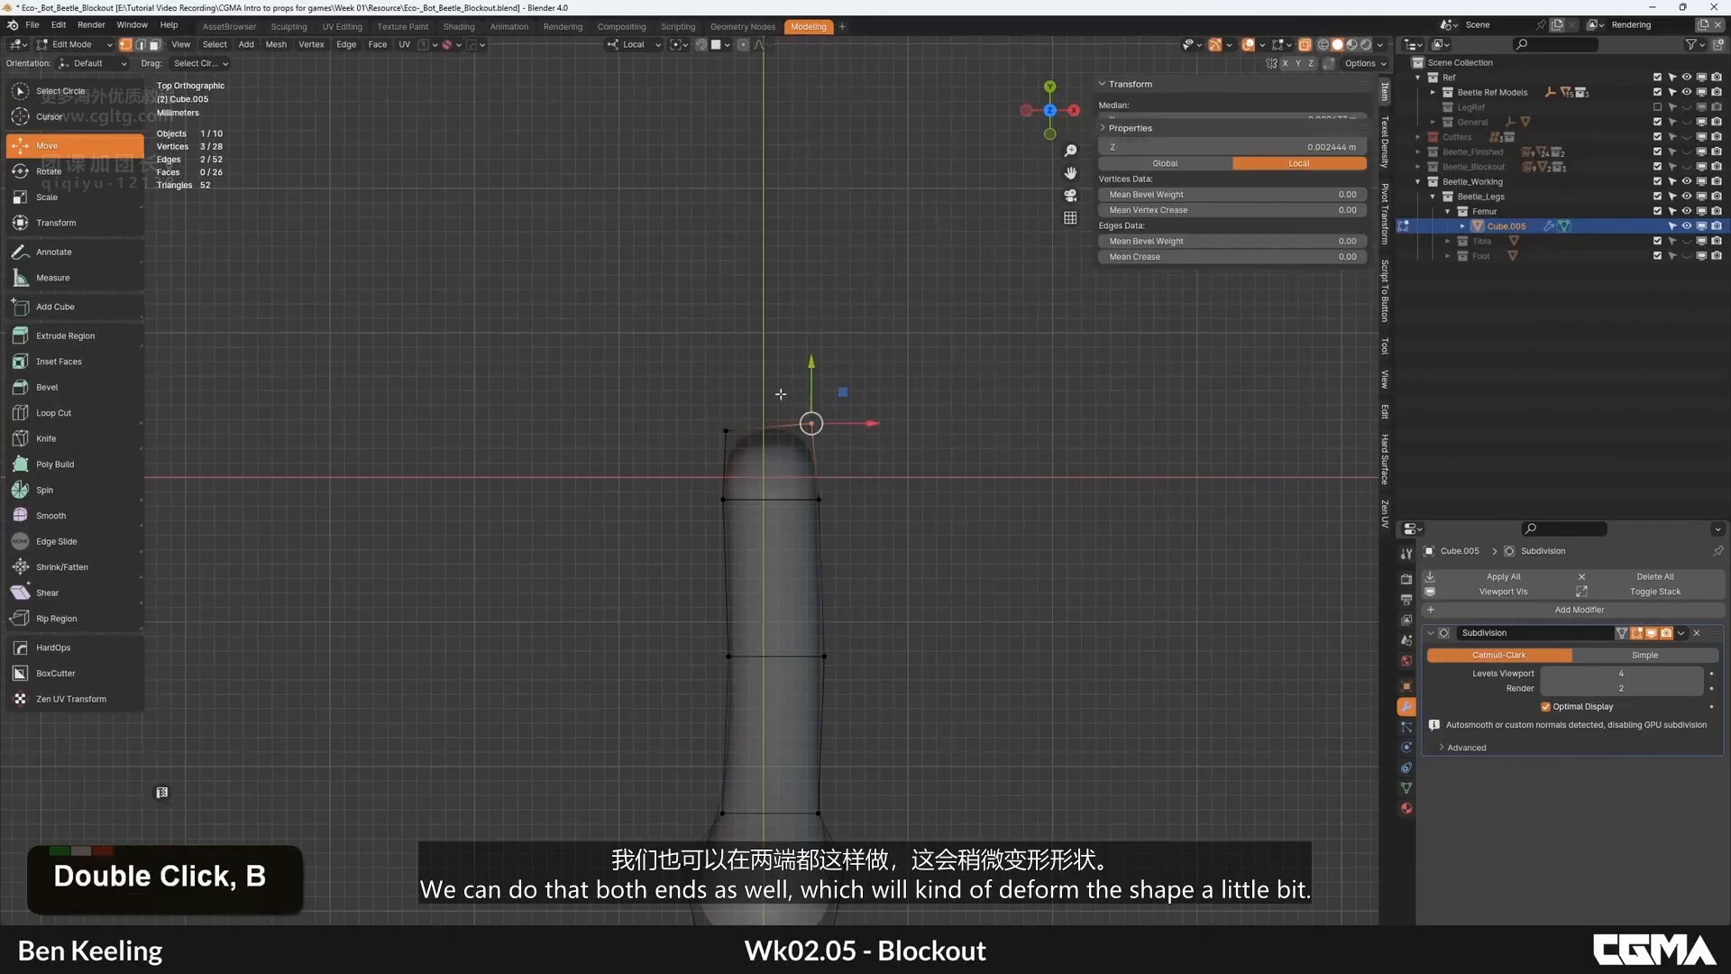
pyautogui.press('g')
pyautogui.click(777, 389)
pyautogui.press('Tab')
pyautogui.scroll(-3, 835, 483)
pyautogui.moveTo(835, 483); pyautogui.dragTo(735, 491, button='middle')
# Step: Turn off X-ray and add a centred lengthwise edge loop around the femur's sides at mid-height
pyautogui.hotkey('alt', 'z')
pyautogui.scroll(1, 734, 491)
pyautogui.press('Tab')
pyautogui.keyDown('alt'); pyautogui.moveTo(668, 565); pyautogui.dragTo(812, 516, button='middle'); pyautogui.keyUp('alt')
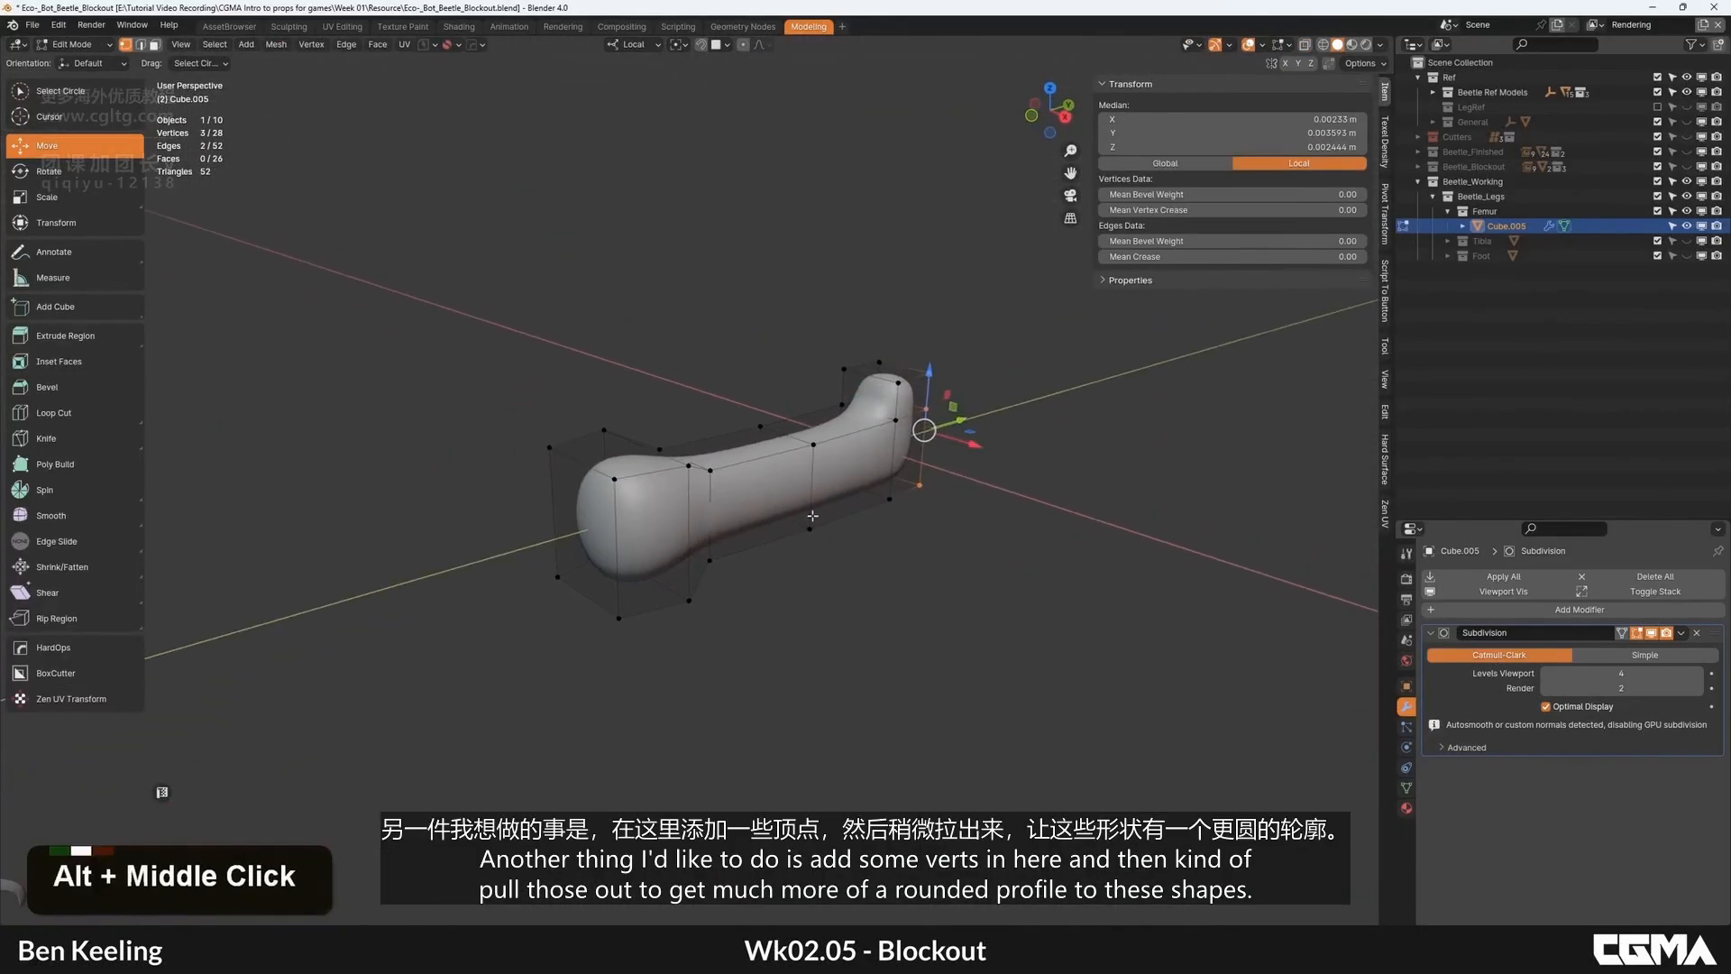
pyautogui.click(713, 514)
pyautogui.rightClick(719, 524)
# Step: Select the mid-height edge path along the femur's positive X side and move it outward about 0.0014 m along local X
pyautogui.press('2')
pyautogui.click(635, 549)
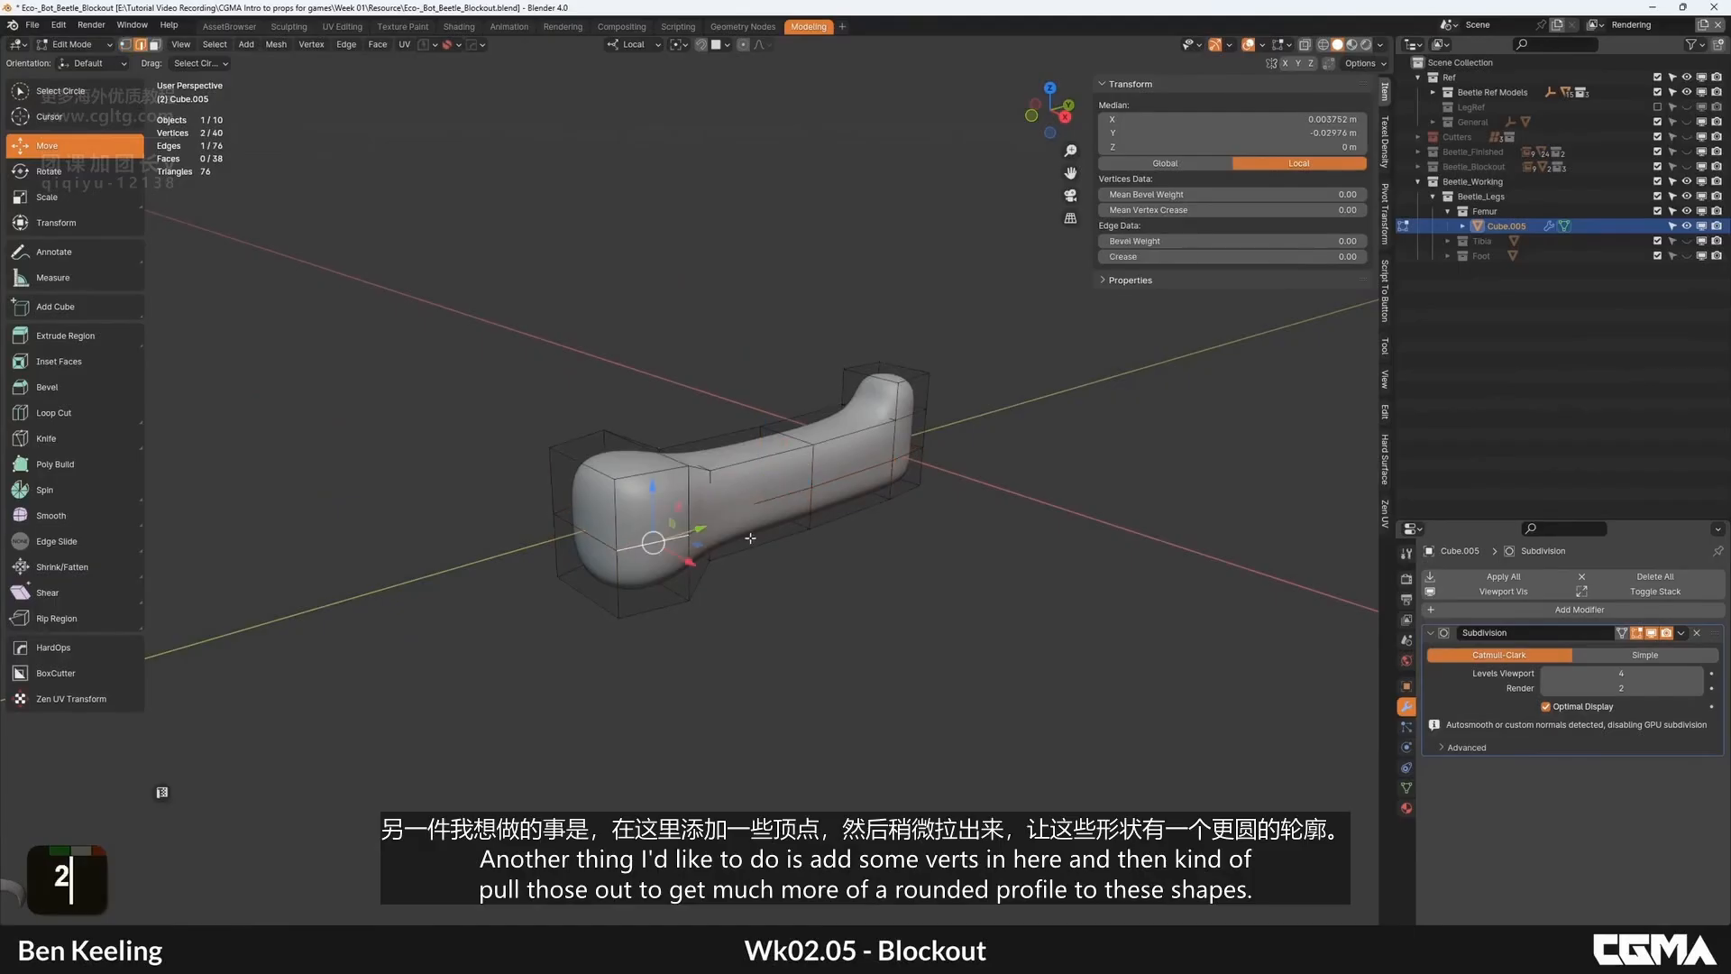
pyautogui.keyDown('ctrl'); pyautogui.click(904, 458); pyautogui.keyUp('ctrl')
pyautogui.keyDown('alt'); pyautogui.moveTo(905, 458); pyautogui.dragTo(663, 487, button='middle'); pyautogui.keyUp('alt')
pyautogui.scroll(2, 676, 469)
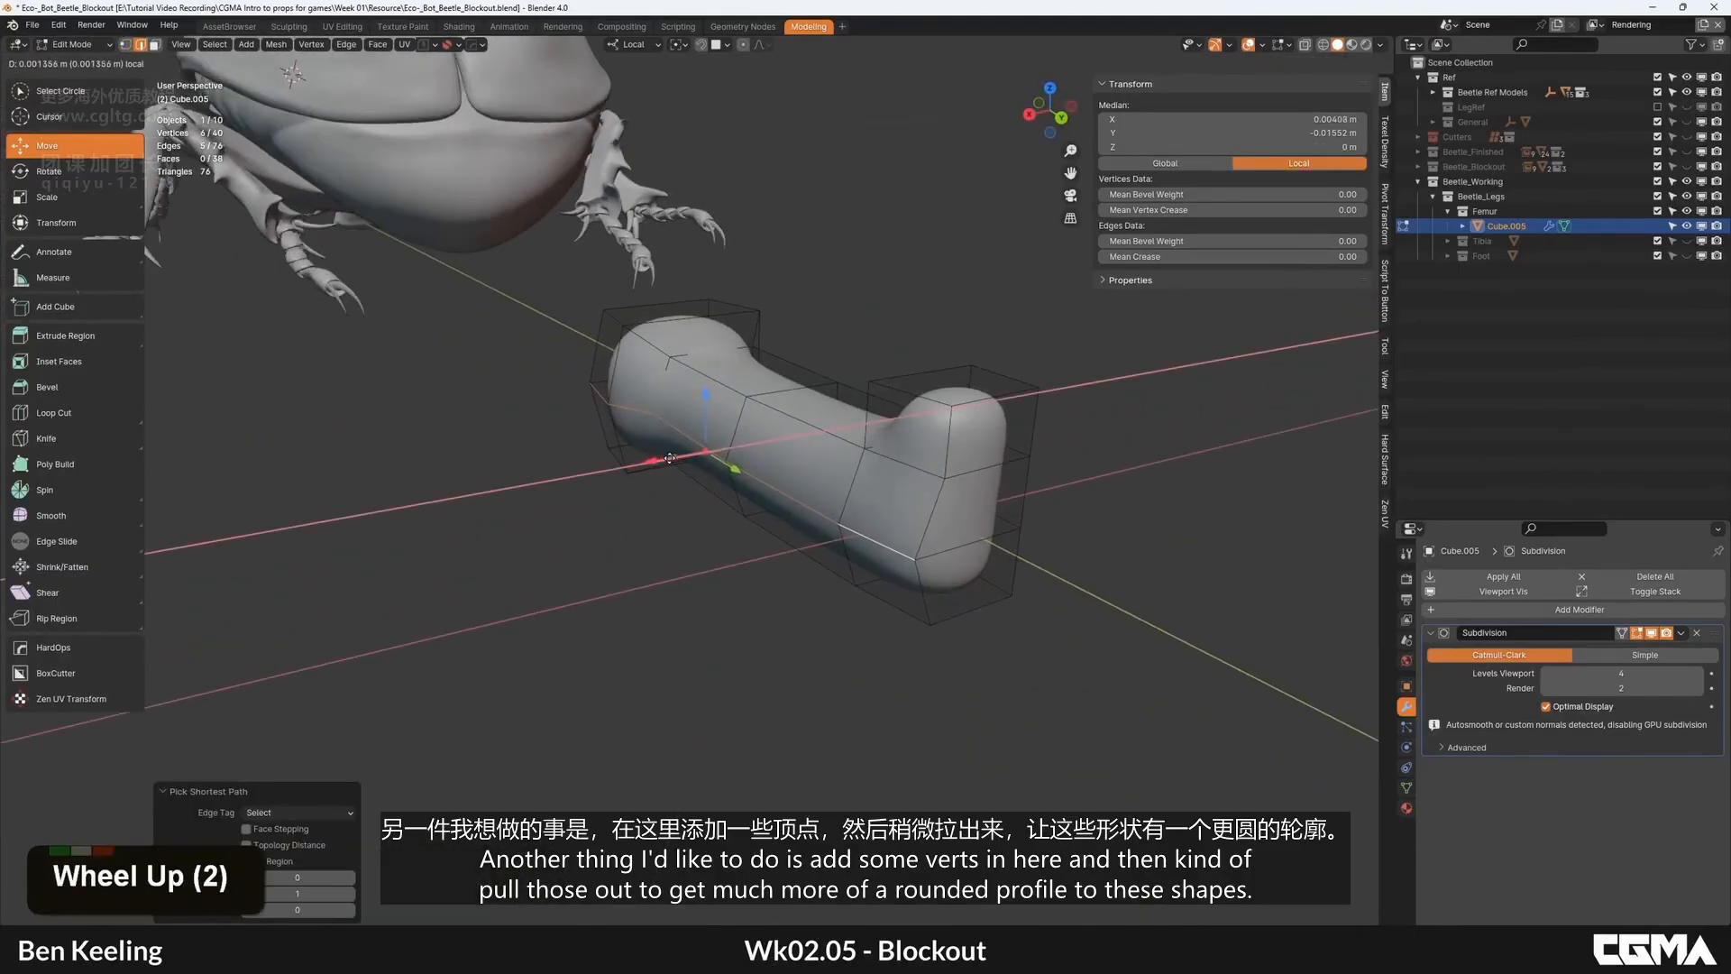
pyautogui.moveTo(671, 458); pyautogui.dragTo(662, 460)
# Step: Examine the smoothed femur from several angles and compare its ends with the reference beetle's legs
pyautogui.press('Tab')
pyautogui.scroll(-2, 654, 473)
pyautogui.keyDown('alt'); pyautogui.moveTo(648, 480); pyautogui.dragTo(722, 452, button='middle'); pyautogui.keyUp('alt')
pyautogui.scroll(1, 722, 453)
pyautogui.press('Tab')
pyautogui.scroll(-2, 722, 452)
pyautogui.moveTo(577, 450)
pyautogui.keyDown('alt'); pyautogui.mouseDown(button='middle')
pyautogui.moveTo(936, 436)
pyautogui.moveTo(809, 487)
pyautogui.moveTo(593, 505)
pyautogui.moveTo(786, 465)
pyautogui.moveTo(710, 482)
pyautogui.moveTo(577, 469)
pyautogui.mouseUp(button='middle'); pyautogui.keyUp('alt')
pyautogui.press('Tab')
pyautogui.moveTo(847, 487); pyautogui.dragTo(780, 496, button='middle')
pyautogui.scroll(-3, 779, 496)
pyautogui.keyDown('alt'); pyautogui.moveTo(1138, 527); pyautogui.dragTo(1066, 512, button='middle'); pyautogui.keyUp('alt')
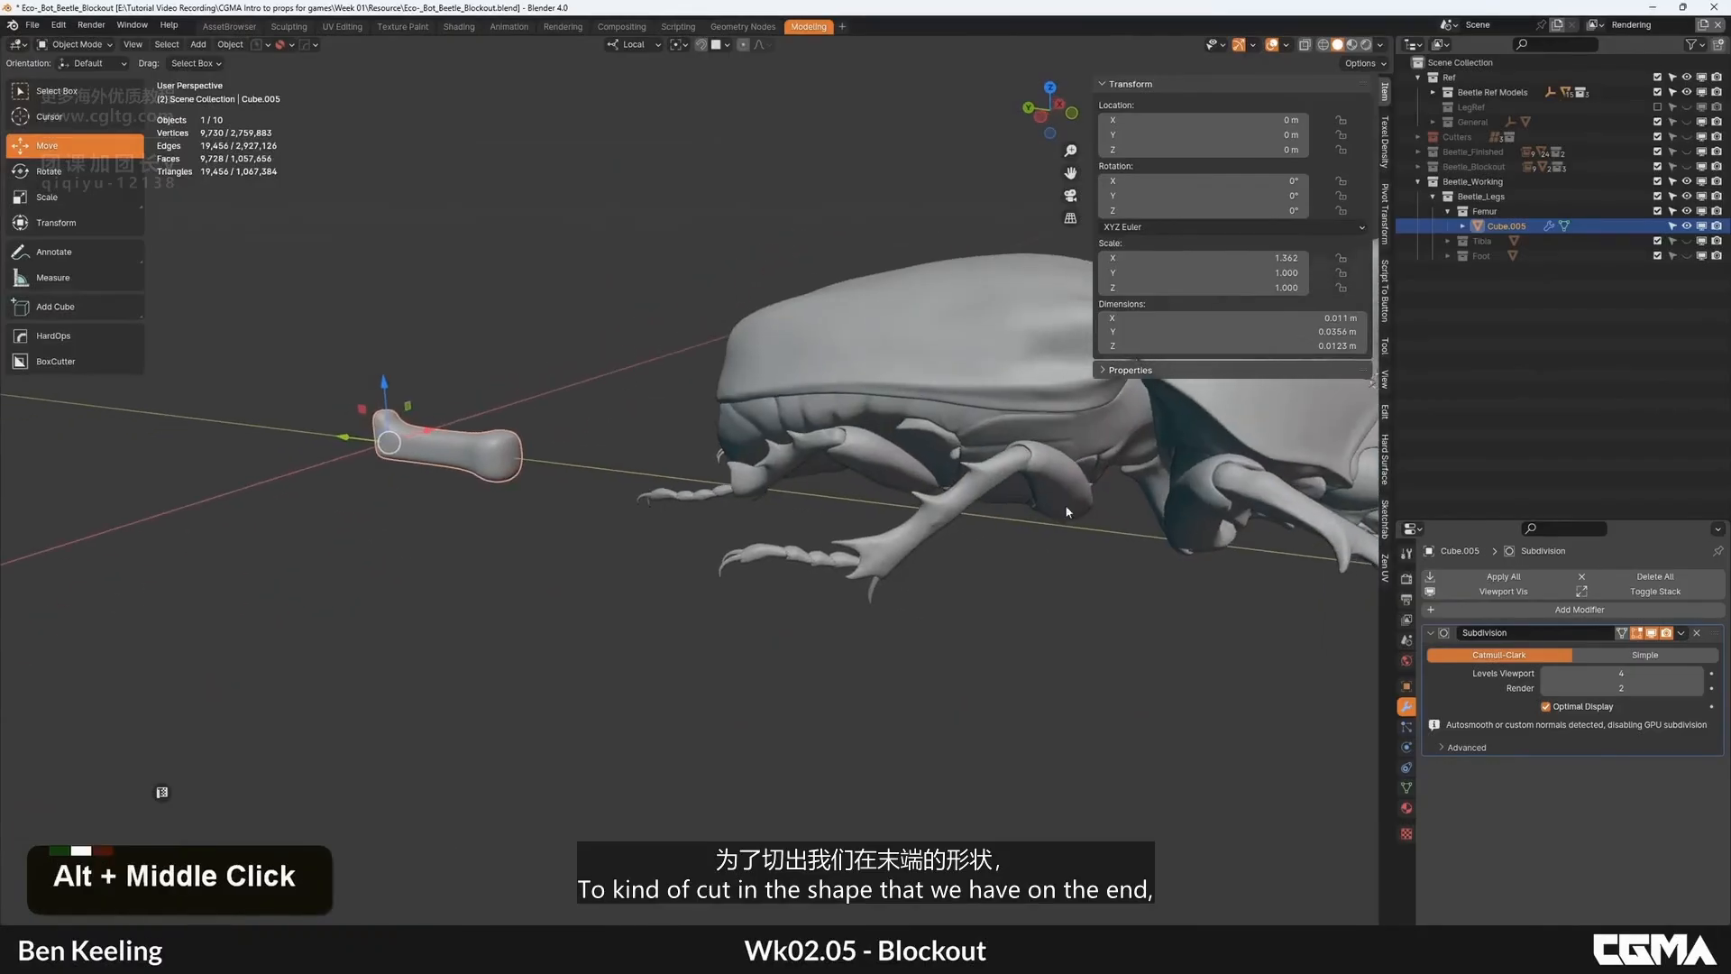
pyautogui.keyDown('alt'); pyautogui.middleClick(721, 492); pyautogui.keyUp('alt')
pyautogui.keyDown('alt'); pyautogui.middleClick(469, 478); pyautogui.keyUp('alt')
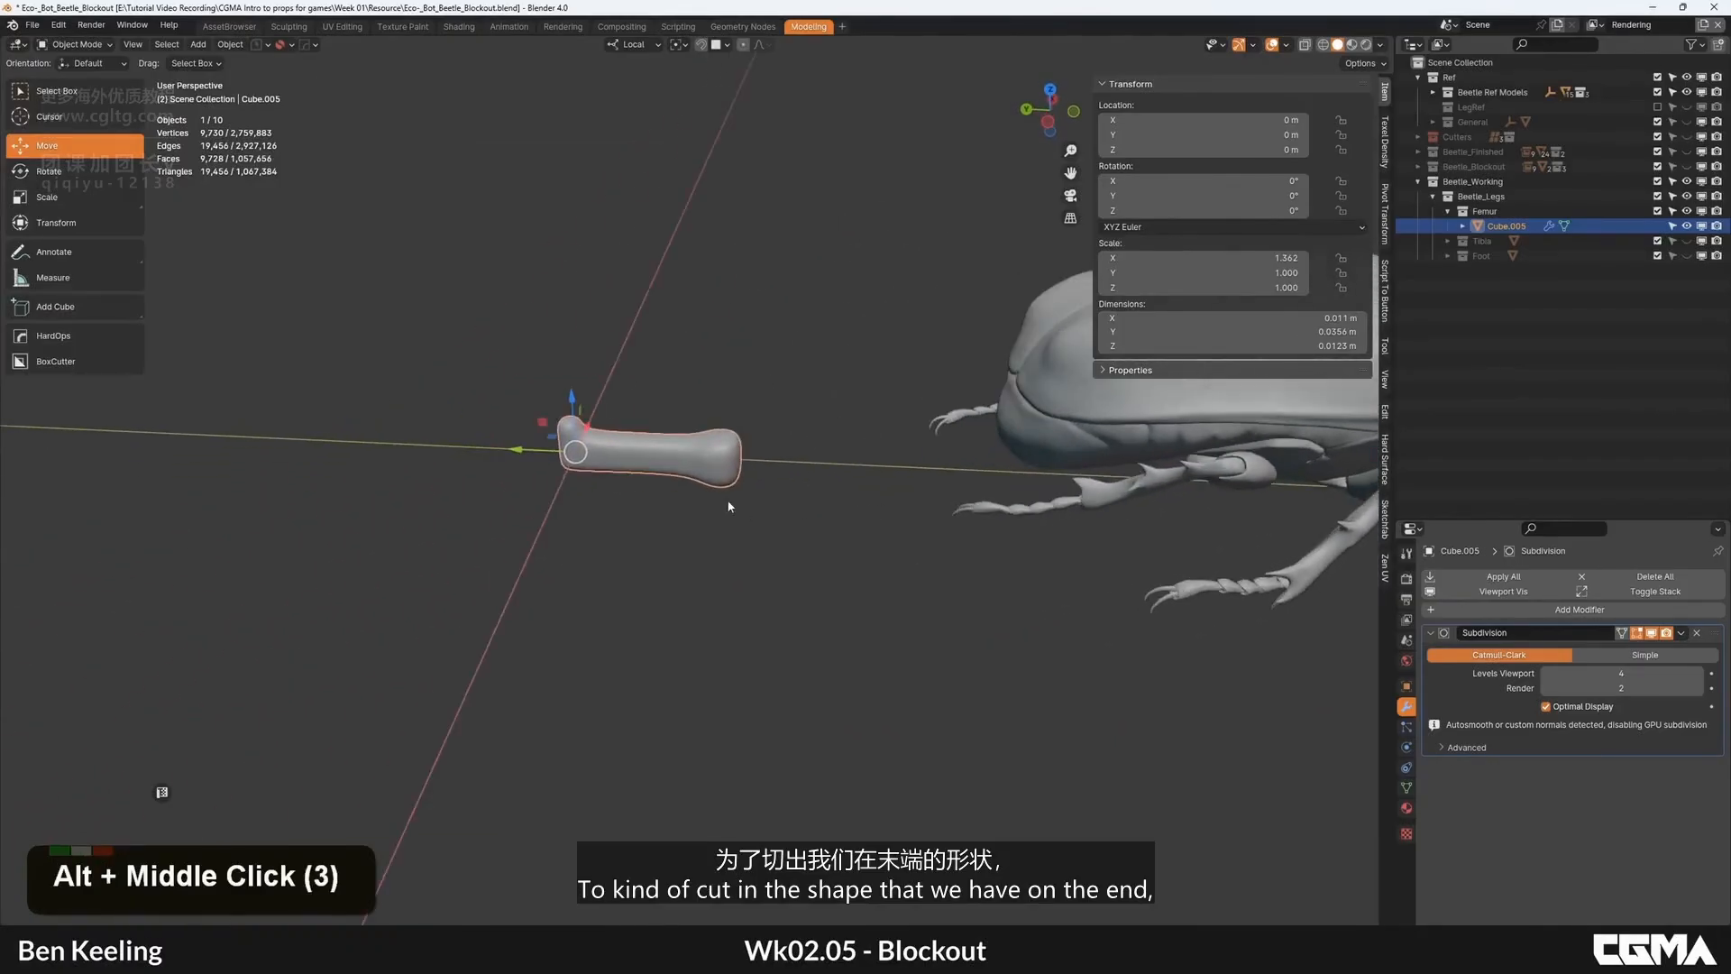
# Step: Add a second centred lengthwise edge loop running along the femur's top, bottom and end faces
pyautogui.press('Tab')
pyautogui.scroll(7, 812, 550)
pyautogui.moveTo(730, 507); pyautogui.dragTo(756, 564, button='middle')
pyautogui.press('3')
pyautogui.press('2')
pyautogui.click(831, 573)
pyautogui.press('KP_Decimal')
pyautogui.scroll(-7, 794, 537)
pyautogui.scroll(-2, 758, 550)
pyautogui.moveTo(793, 487)
pyautogui.keyDown('alt'); pyautogui.mouseDown(button='middle')
pyautogui.moveTo(811, 388)
pyautogui.moveTo(812, 478)
pyautogui.mouseUp(button='middle'); pyautogui.keyUp('alt')
pyautogui.click(803, 491)
pyautogui.rightClick(803, 491)
# Step: Select the three connected mid-height edges on the far end's negative X side, hide the subdivision preview and bevel the edges
pyautogui.press('3')
pyautogui.click(776, 447)
pyautogui.press('2')
pyautogui.click(773, 480)
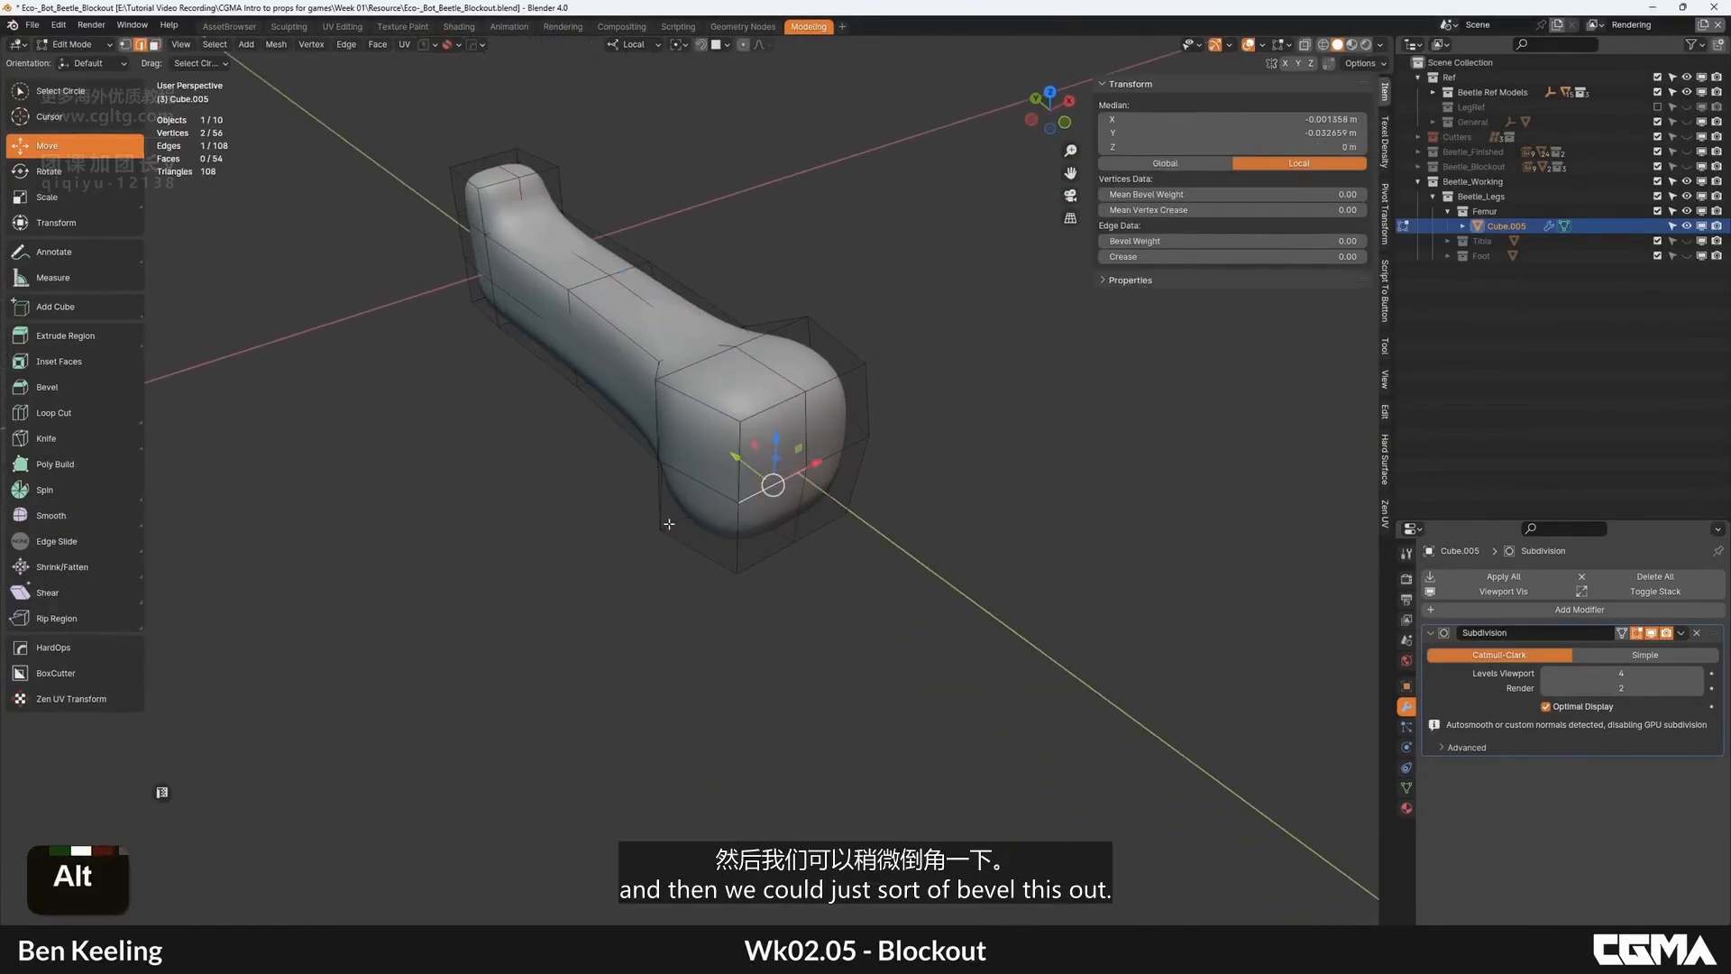
pyautogui.keyDown('alt'); pyautogui.moveTo(669, 522); pyautogui.dragTo(649, 487, button='middle'); pyautogui.keyUp('alt')
pyautogui.keyDown('ctrl'); pyautogui.doubleClick(630, 482); pyautogui.keyUp('ctrl')
pyautogui.click(1470, 587)
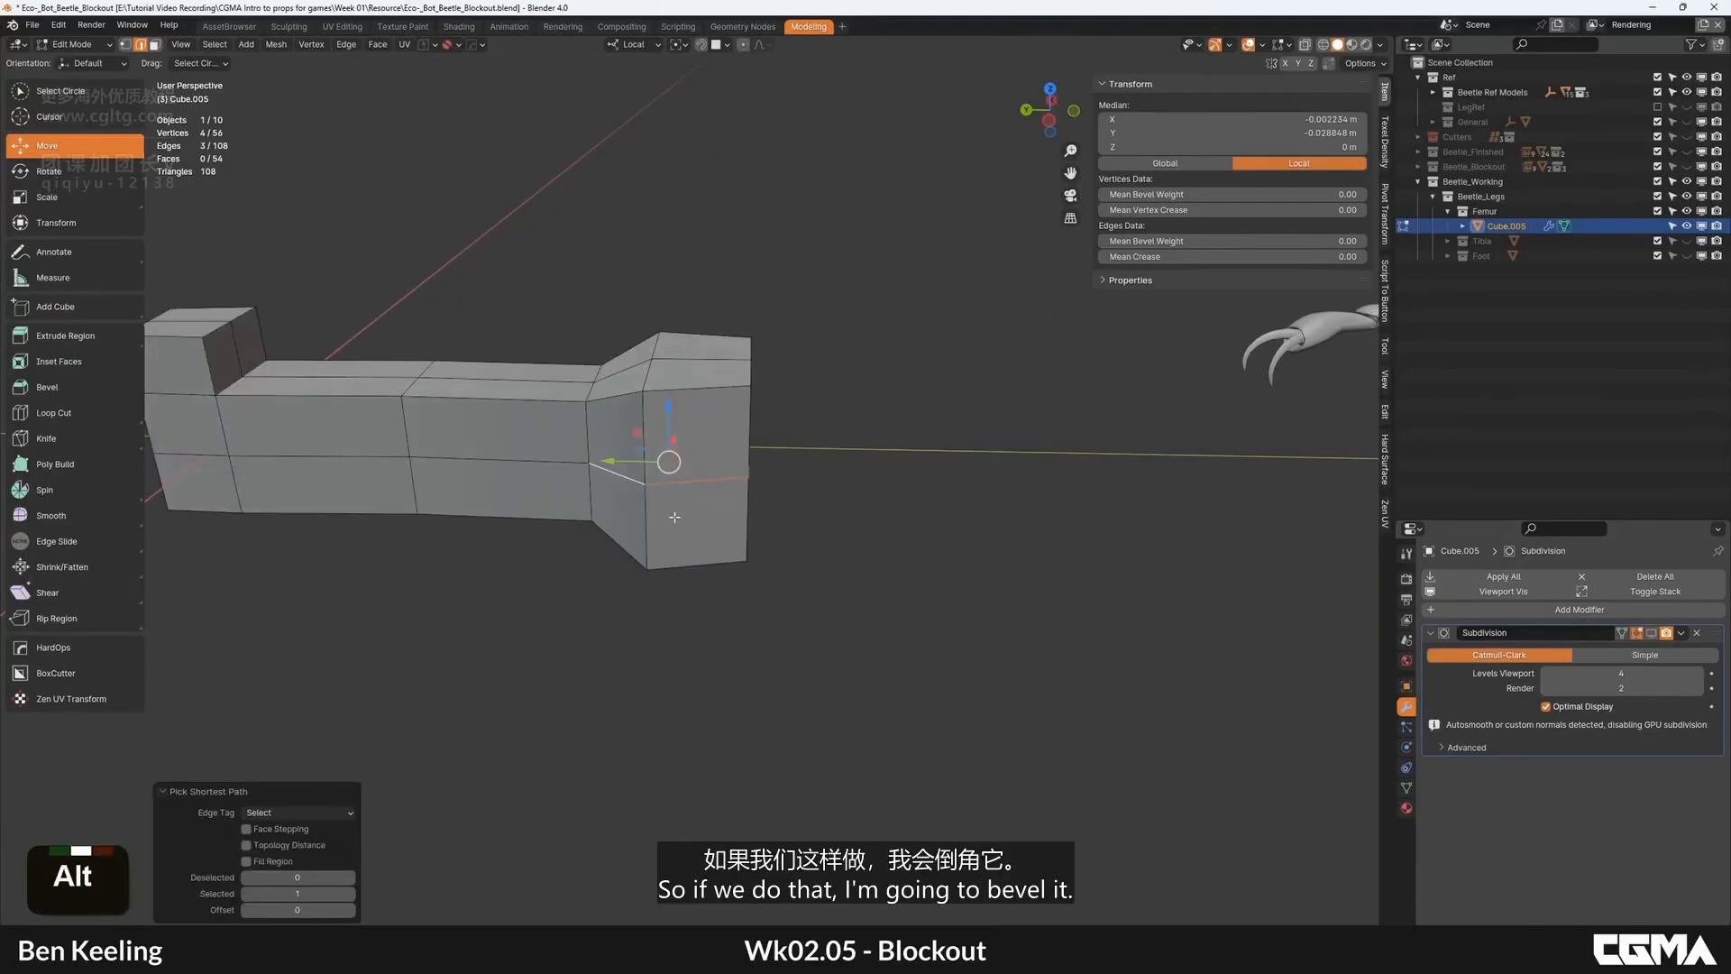
pyautogui.keyDown('alt'); pyautogui.moveTo(812, 478); pyautogui.dragTo(870, 471, button='middle'); pyautogui.keyUp('alt')
pyautogui.hotkey('ctrl', 'b')
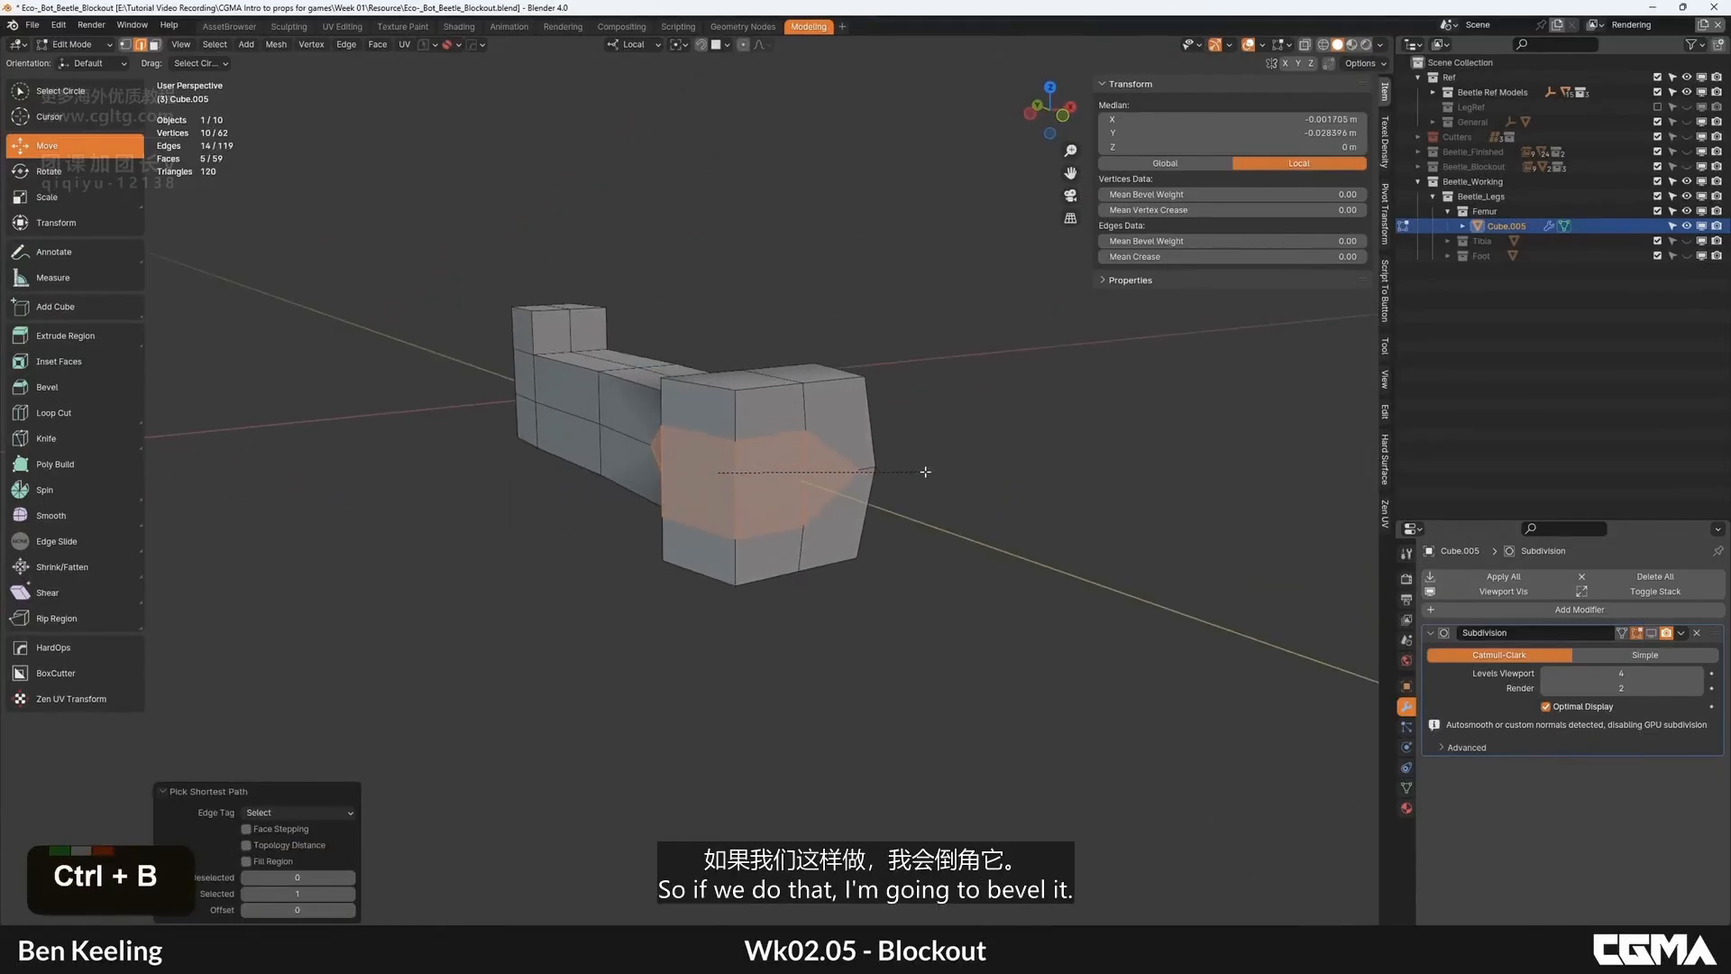
pyautogui.click(936, 473)
# Step: Recess the bevelled faces on the far end's negative X side into the head and delete the leftover geometry
pyautogui.keyDown('alt'); pyautogui.moveTo(937, 473); pyautogui.dragTo(767, 478, button='middle'); pyautogui.keyUp('alt')
pyautogui.press('3')
pyautogui.click(623, 474)
pyautogui.keyDown('shift'); pyautogui.click(768, 474); pyautogui.keyUp('shift')
pyautogui.press('c')
pyautogui.keyDown('alt'); pyautogui.moveTo(823, 535); pyautogui.dragTo(617, 520, button='middle'); pyautogui.keyUp('alt')
pyautogui.doubleClick(678, 489)
pyautogui.hotkey('ctrl', 'BackSpace')
# Step: Push the recess's inner face about 0.0029 m deeper towards positive X with Extrude Manifold
pyautogui.press('Tab')
pyautogui.press('Tab')
pyautogui.press('2')
pyautogui.click(667, 514)
pyautogui.press('3')
pyautogui.click(610, 495)
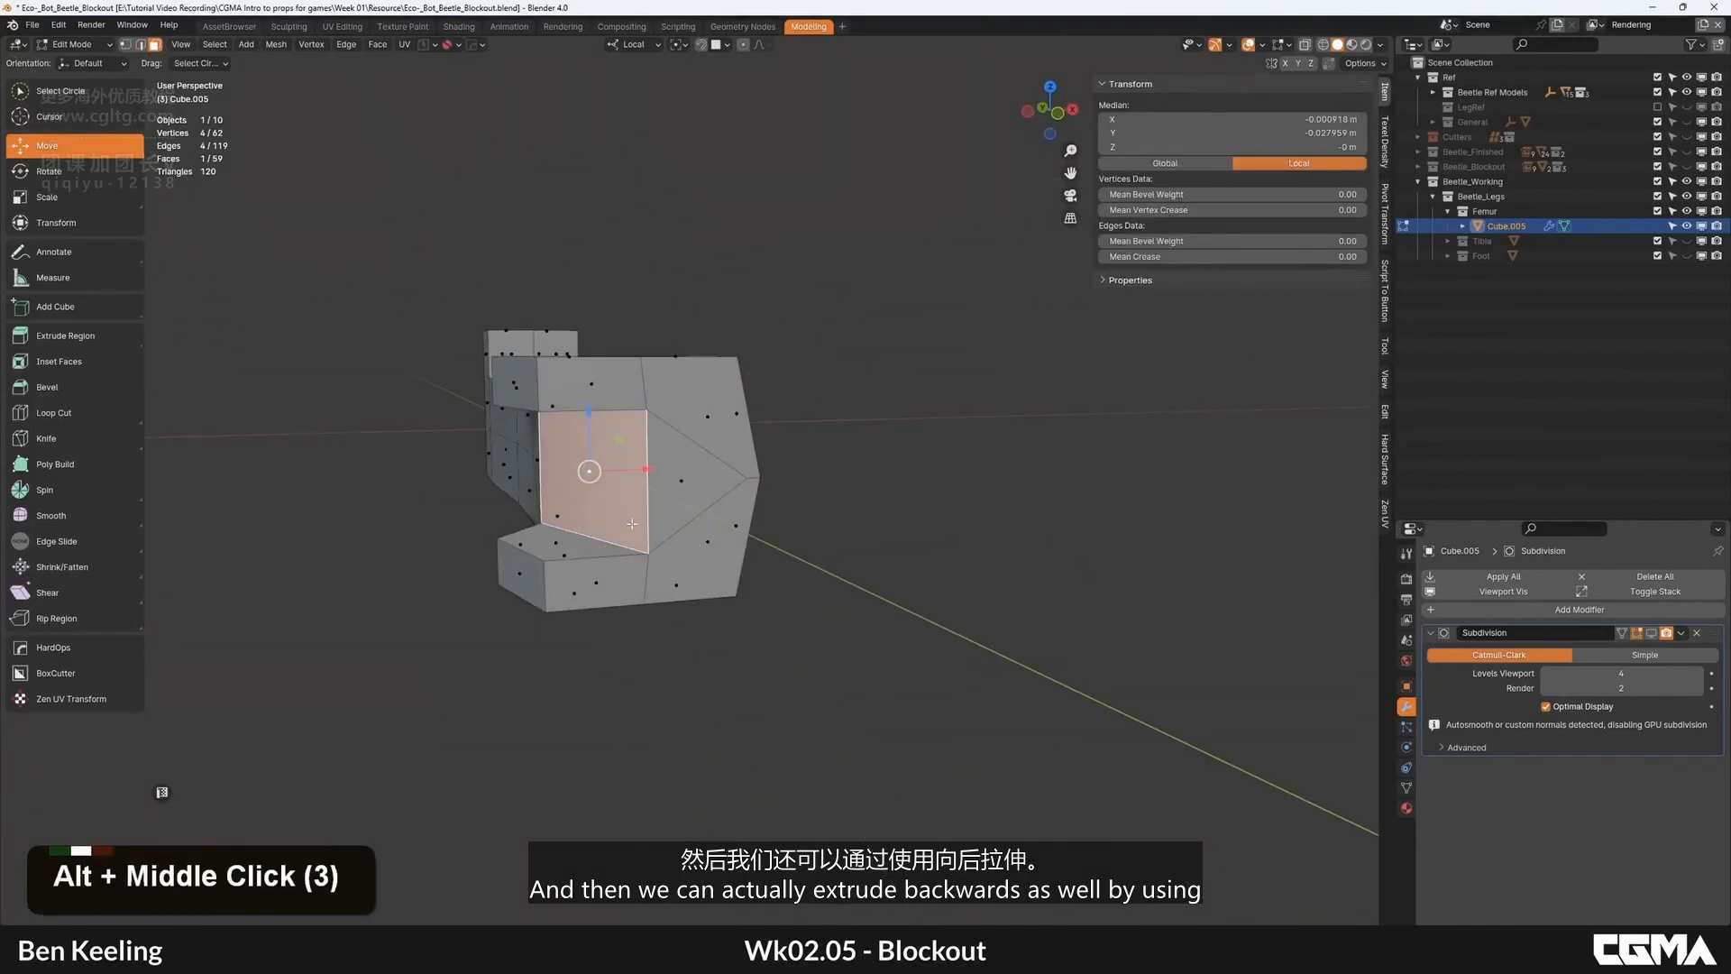
pyautogui.hotkey('alt', 'e')
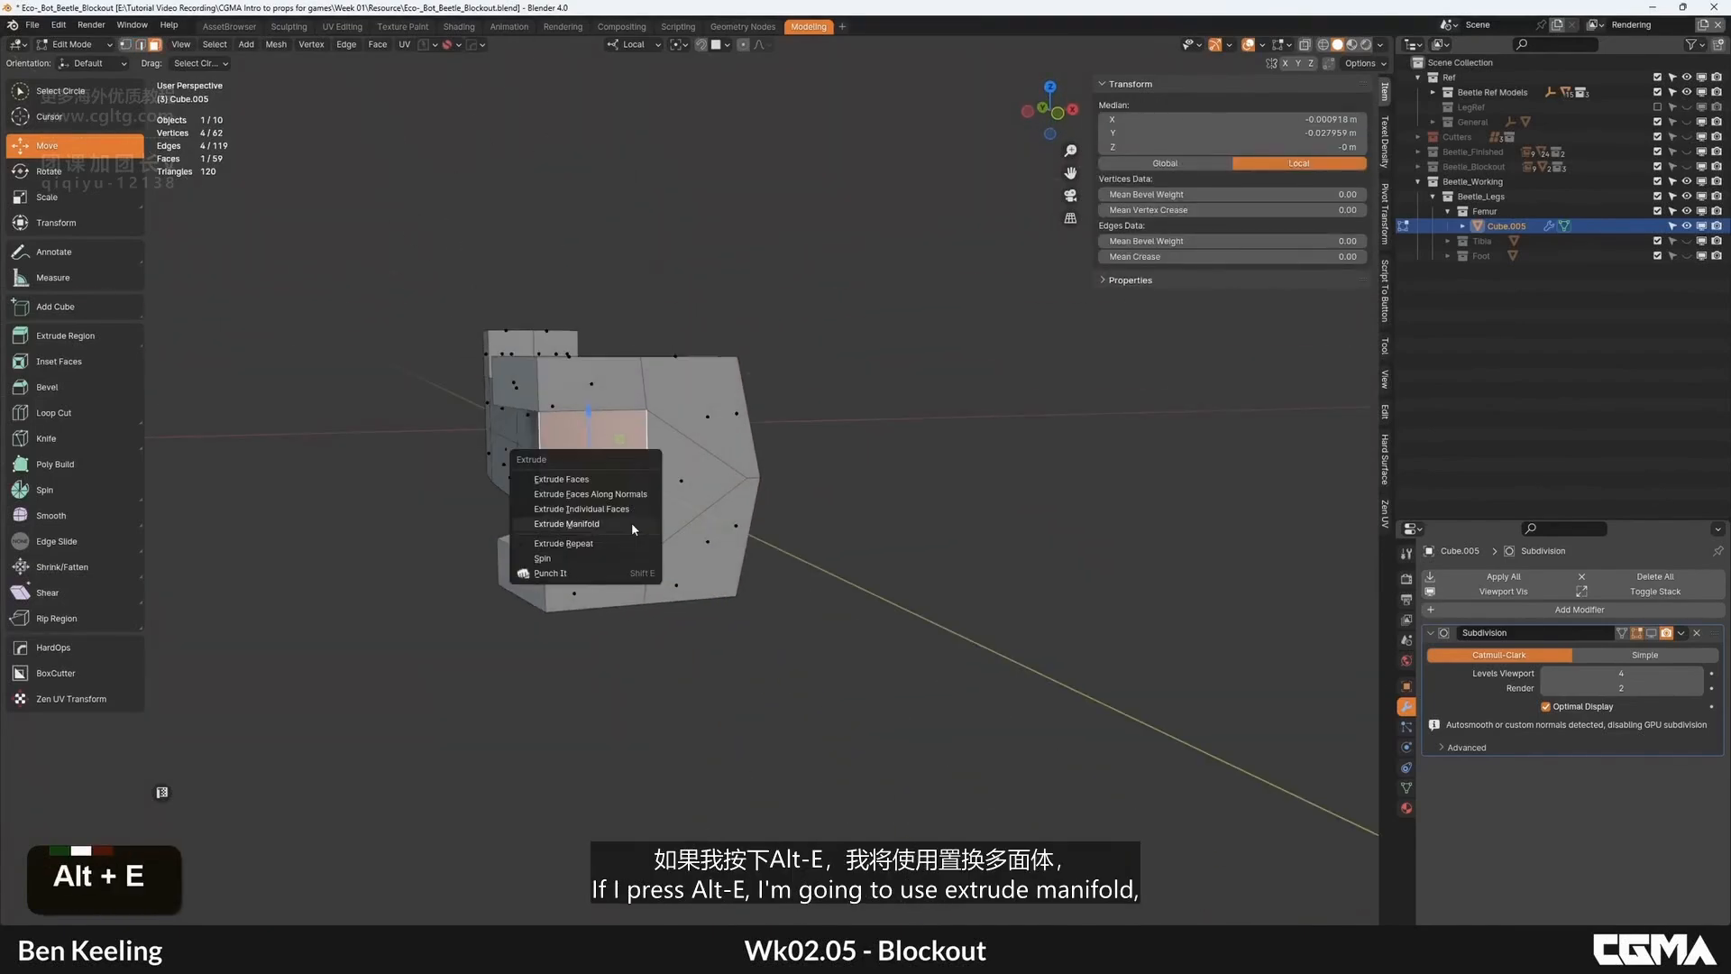
pyautogui.click(586, 527)
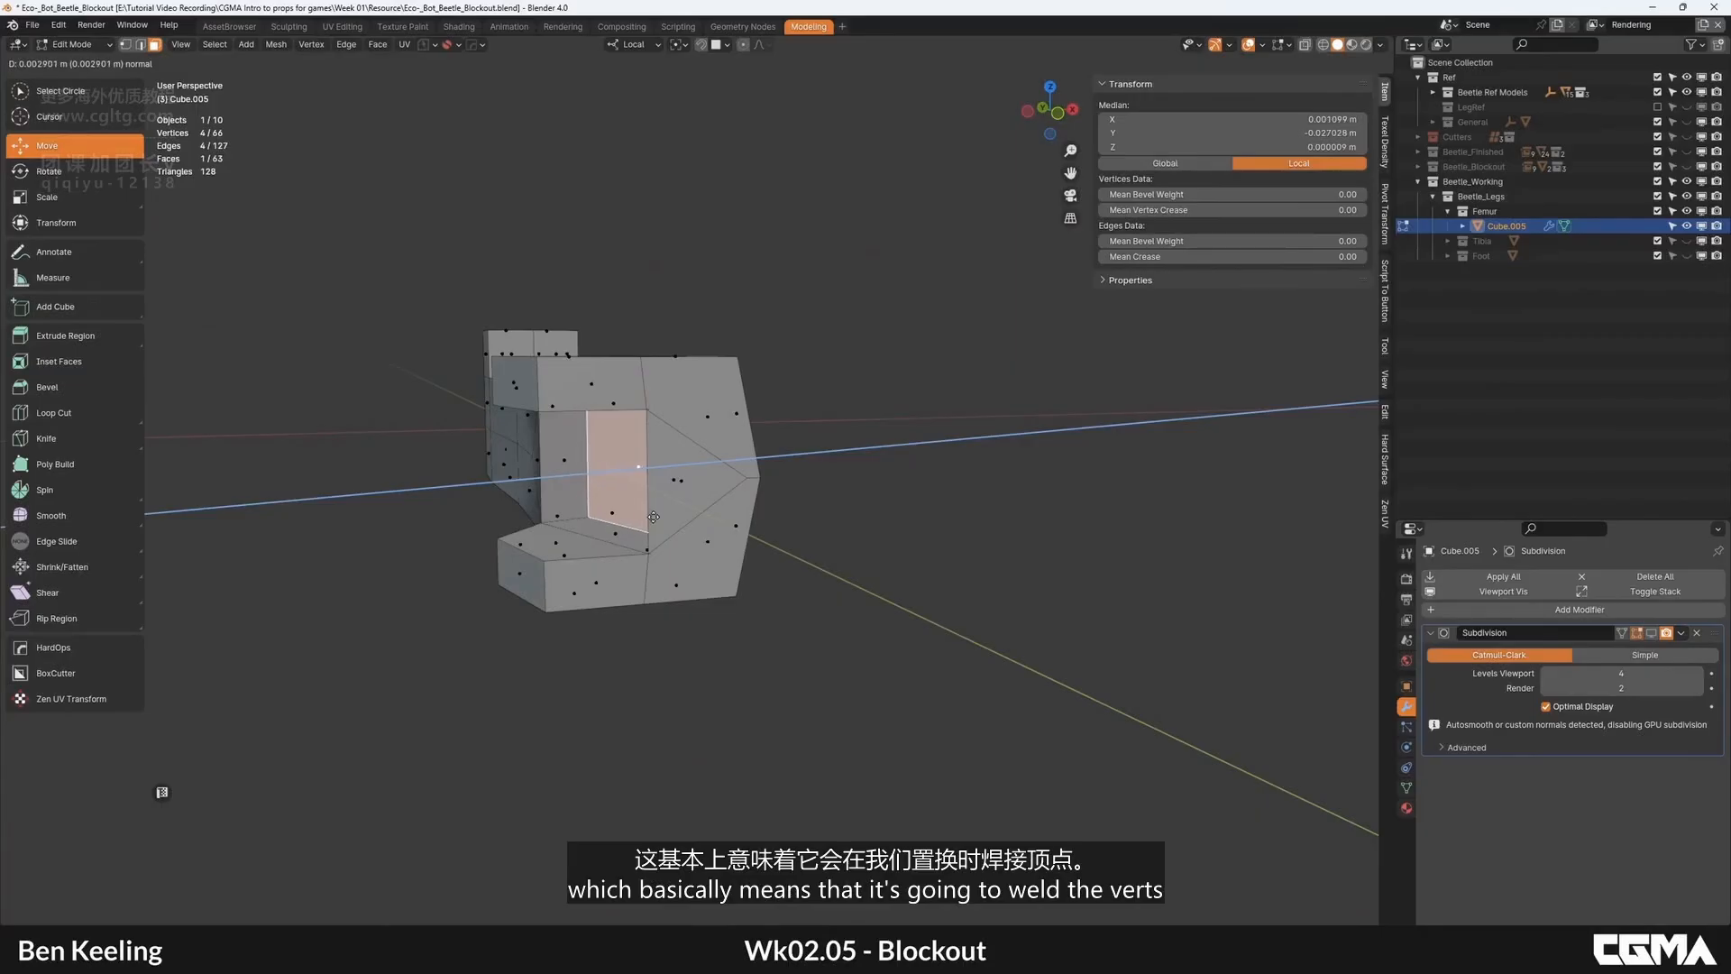
pyautogui.click(653, 517)
# Step: Delete the unwanted leftover geometry around the deepened recess at the far end
pyautogui.keyDown('alt'); pyautogui.moveTo(653, 517); pyautogui.dragTo(705, 486, button='middle'); pyautogui.keyUp('alt')
pyautogui.press('3')
pyautogui.click(741, 530)
pyautogui.hotkey('ctrl', 'BackSpace')
pyautogui.scroll(2, 727, 501)
pyautogui.click(731, 498)
pyautogui.hotkey('ctrl', 'BackSpace')
# Step: Move the recess's outer vertical edge by about -0.0003, -0.0008 and -0.0004 m along X, Y and Z
pyautogui.press('1')
pyautogui.press('2')
pyautogui.click(716, 525)
pyautogui.press('g')
pyautogui.click(775, 494)
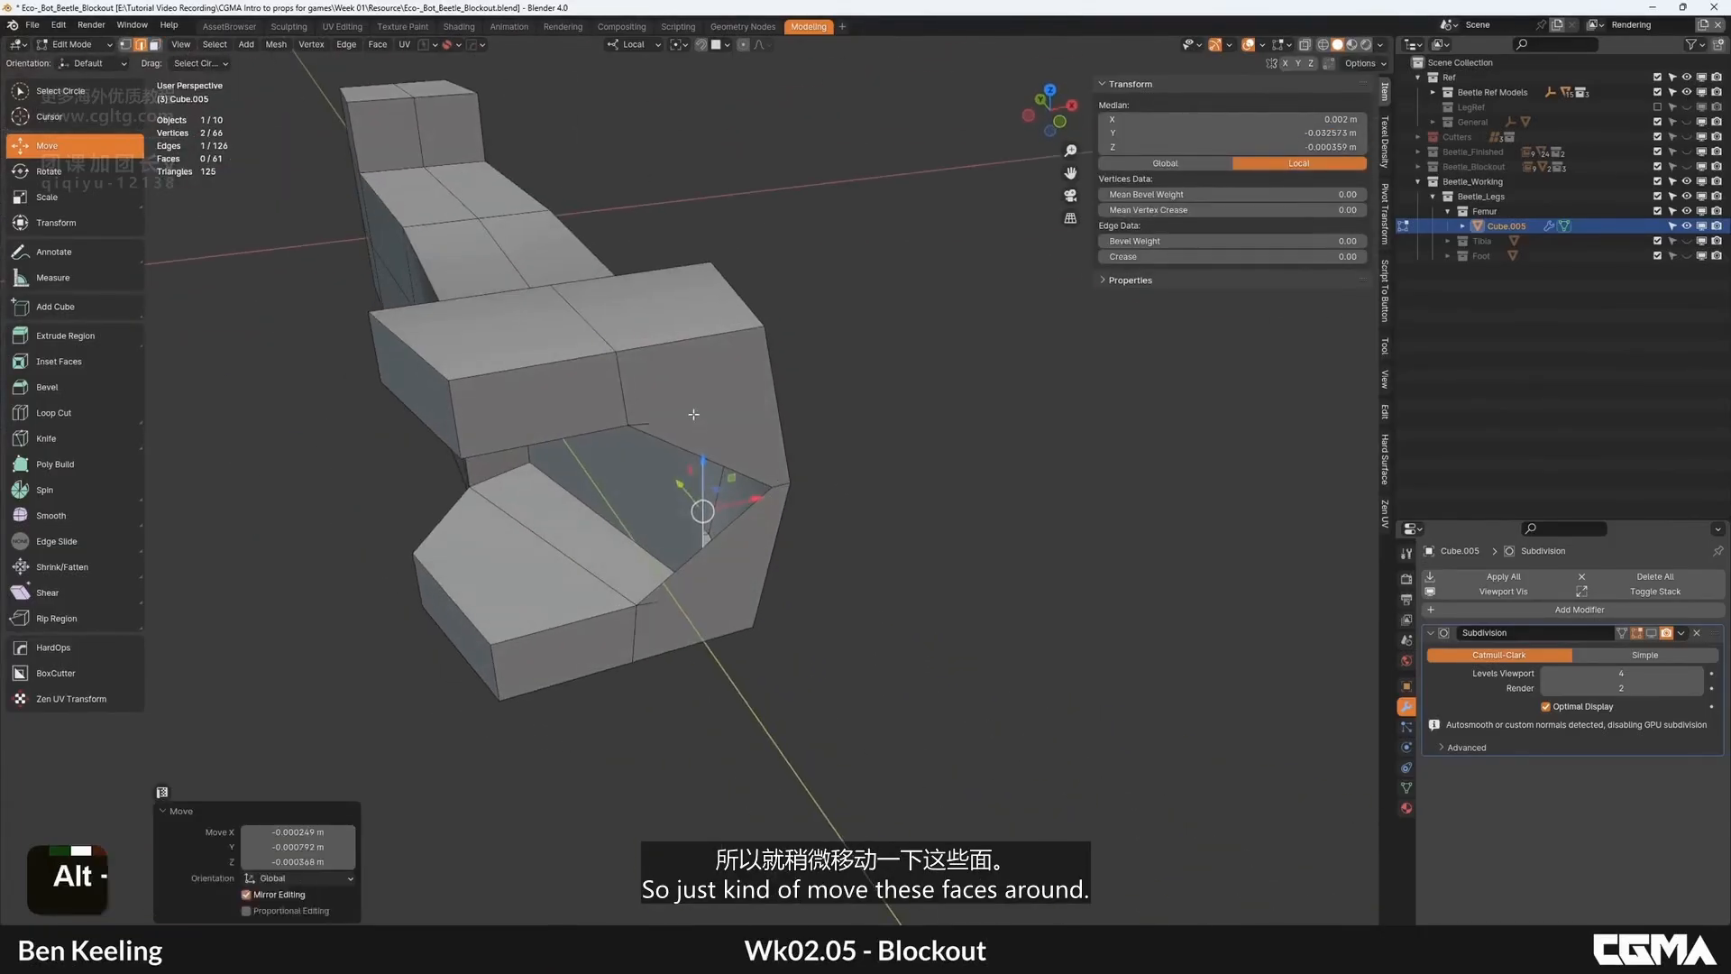
# Step: Delete the two end faces bordering the recess so that they can be rebuilt
pyautogui.press('3')
pyautogui.click(731, 527)
pyautogui.keyDown('shift'); pyautogui.click(731, 415); pyautogui.keyUp('shift')
pyautogui.hotkey('ctrl', 'BackSpace')
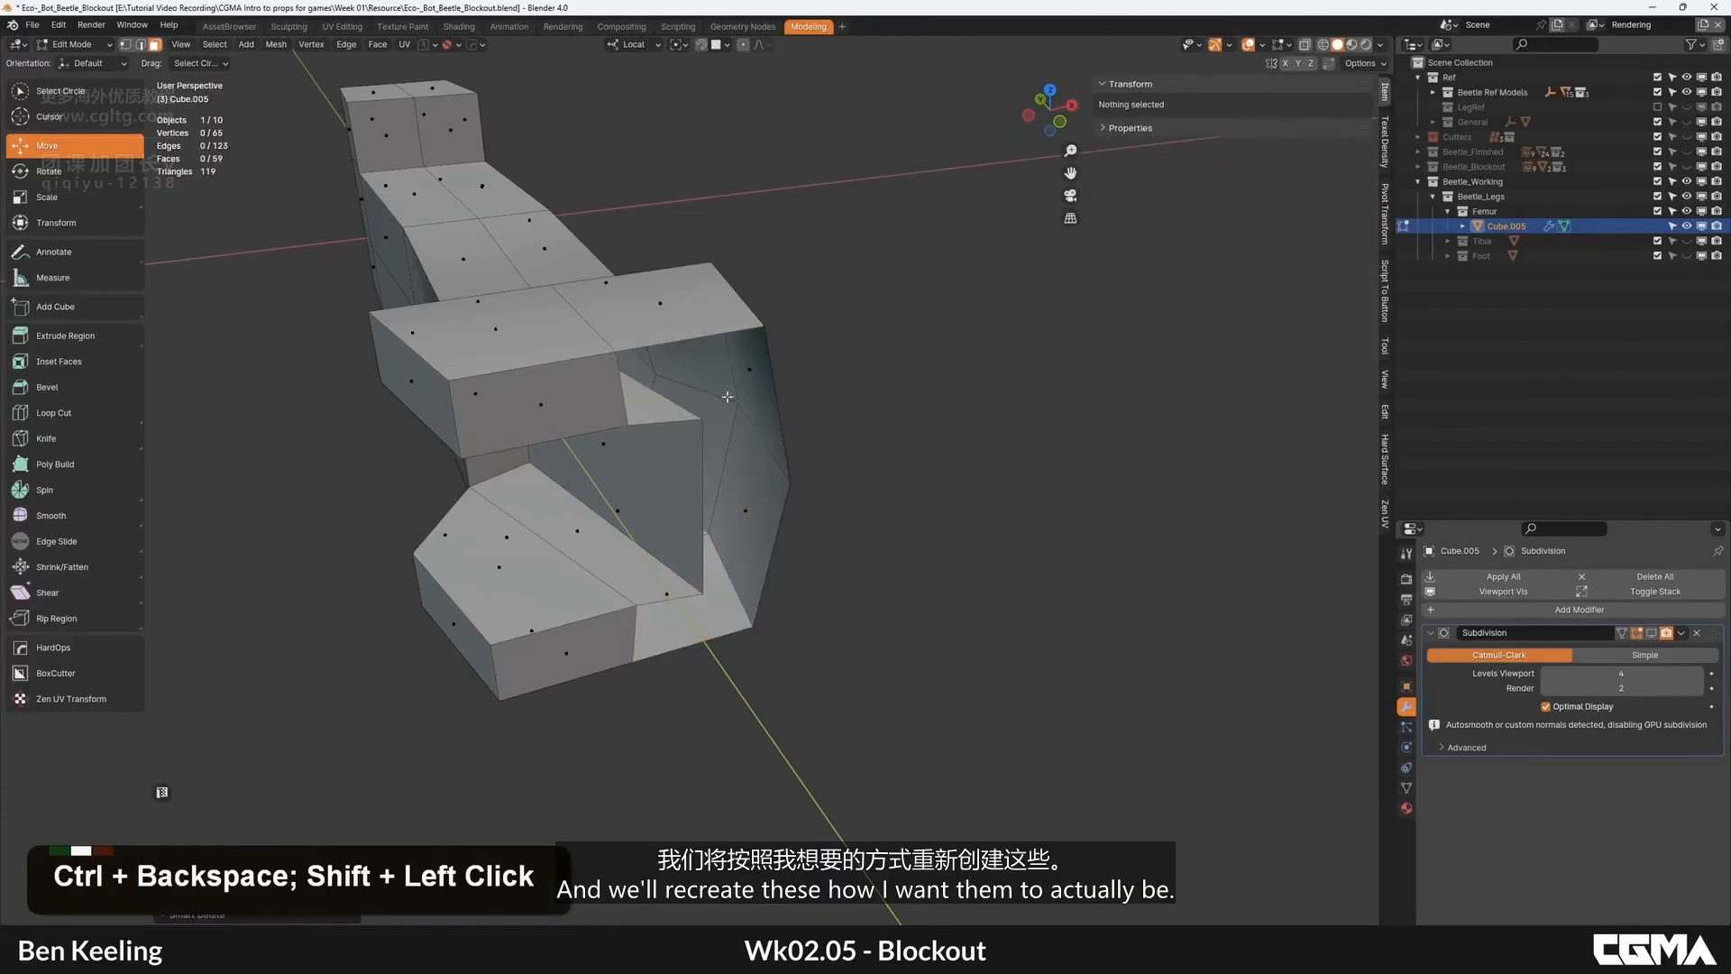
# Step: Cut a mid-height edge across the recess's inner walls, in line with the shaft's side edge loop
pyautogui.keyDown('alt'); pyautogui.moveTo(732, 416); pyautogui.dragTo(713, 528, button='middle'); pyautogui.keyUp('alt')
pyautogui.press('2')
pyautogui.click(700, 541)
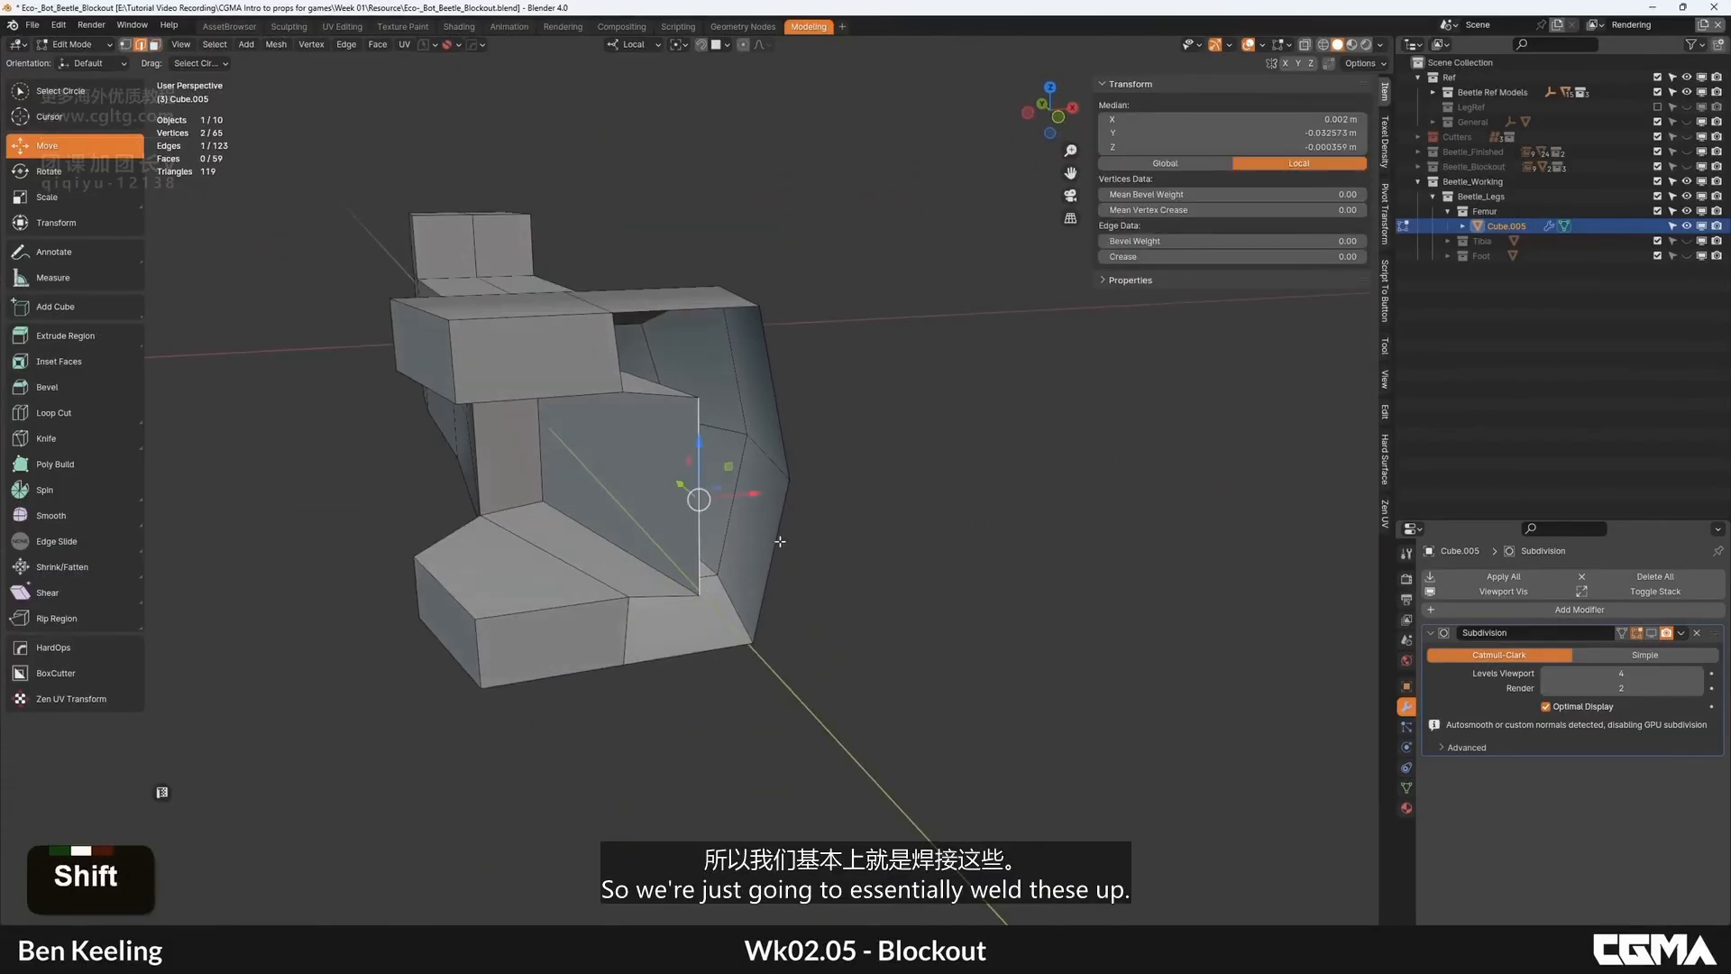
pyautogui.keyDown('alt'); pyautogui.moveTo(812, 552); pyautogui.dragTo(483, 428, button='middle'); pyautogui.keyUp('alt')
pyautogui.click(747, 468)
pyautogui.hotkey('ctrl', 'z')
pyautogui.press('1')
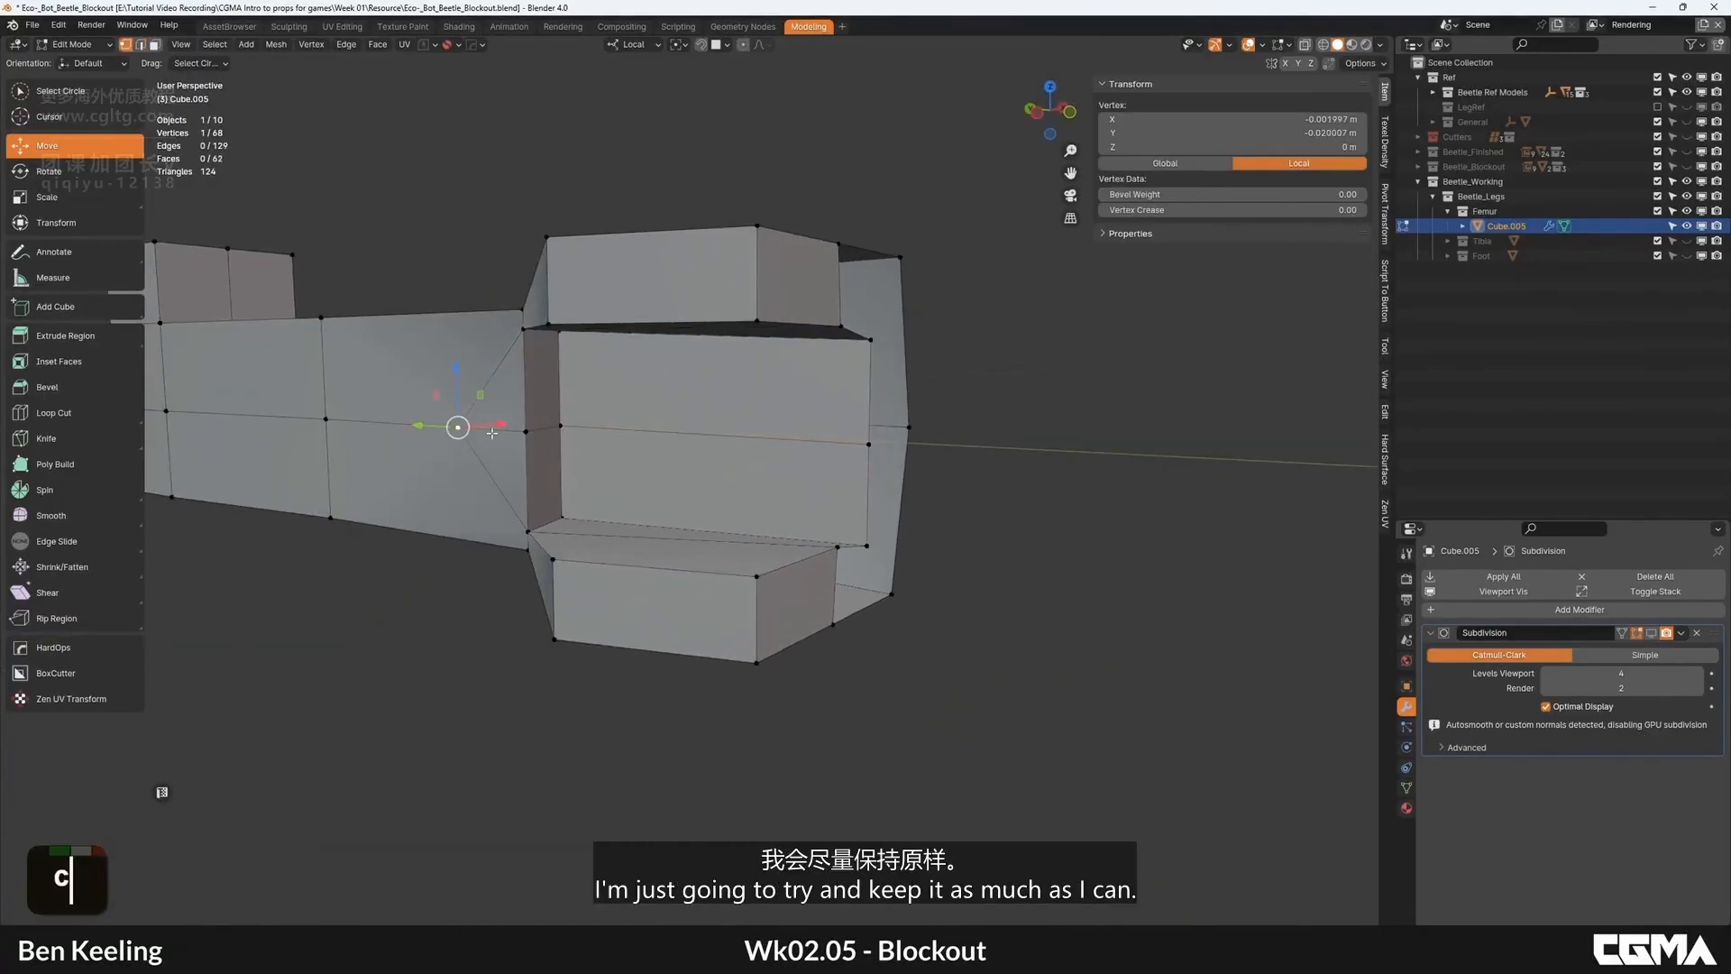
# Step: Fill the lower opening on the far end beside the recess with quad faces
pyautogui.keyDown('alt'); pyautogui.moveTo(687, 465); pyautogui.dragTo(595, 449, button='middle'); pyautogui.keyUp('alt')
pyautogui.press('2')
pyautogui.press('f')
pyautogui.keyDown('alt'); pyautogui.moveTo(806, 546); pyautogui.dragTo(706, 398, button='middle'); pyautogui.keyUp('alt')
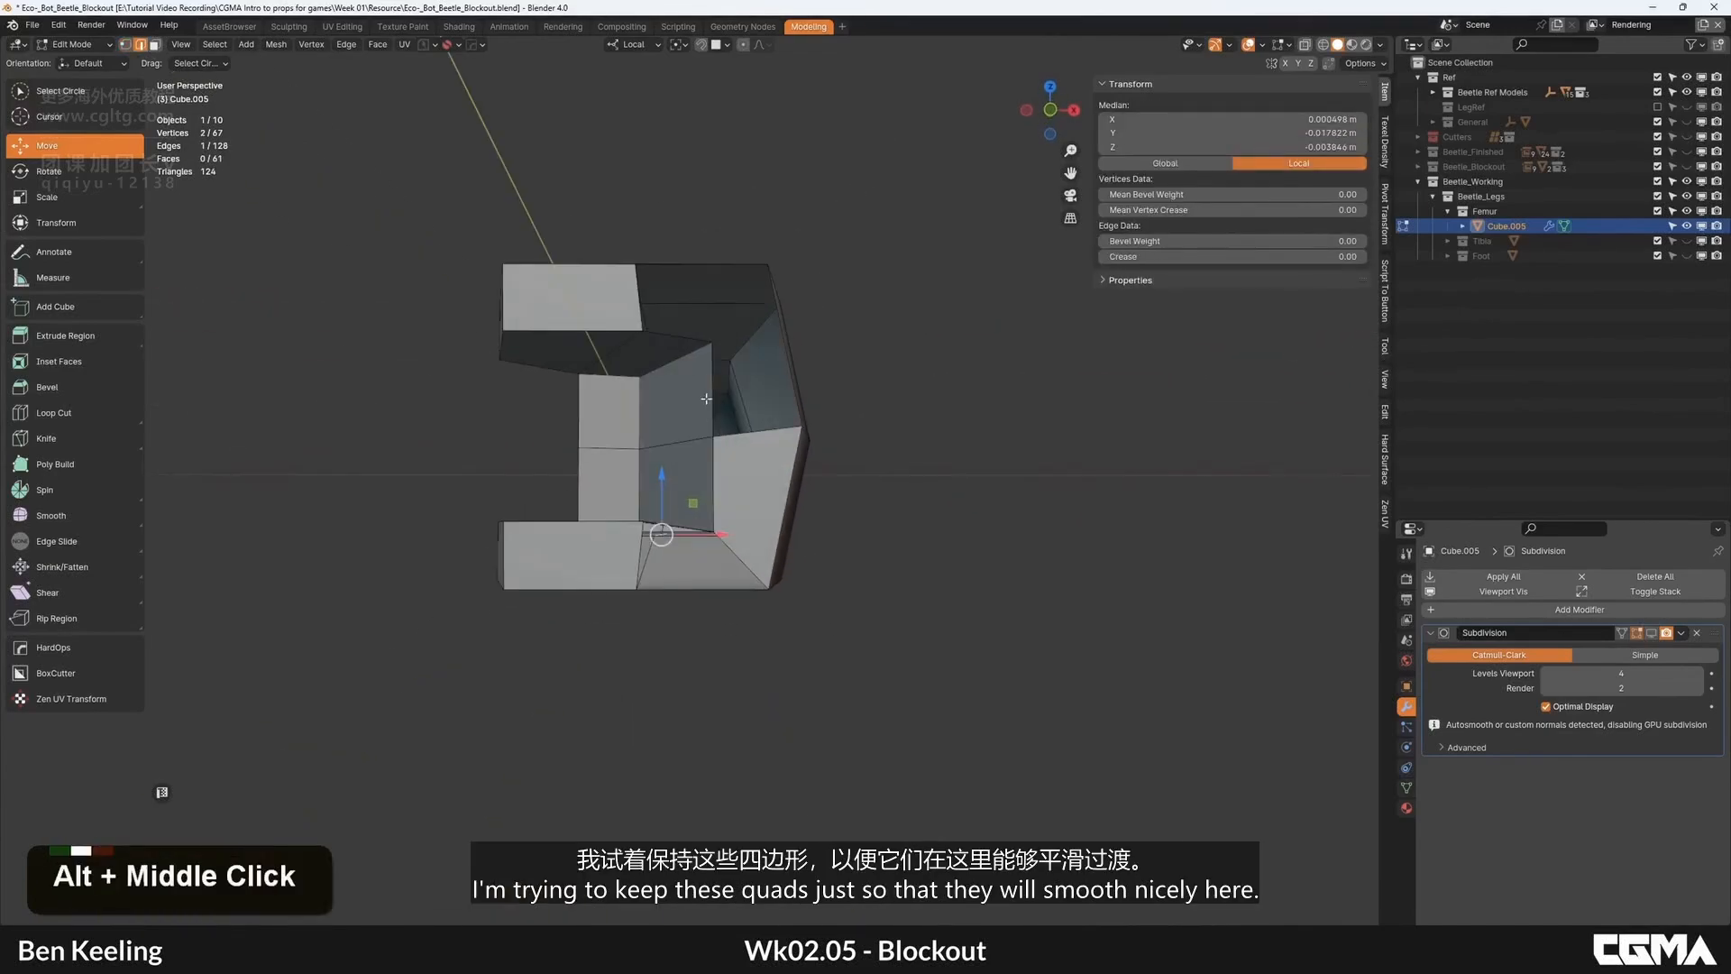
# Step: Fill the remaining openings beside the recess with faces to close the far end
pyautogui.keyDown('shift'); pyautogui.click(859, 360); pyautogui.keyUp('shift')
pyautogui.keyDown('alt'); pyautogui.moveTo(821, 359); pyautogui.dragTo(879, 514, button='middle'); pyautogui.keyUp('alt')
pyautogui.keyDown('shift'); pyautogui.click(645, 388); pyautogui.keyUp('shift')
pyautogui.press('f')
pyautogui.press('f')
pyautogui.press('f')
pyautogui.press('Tab')
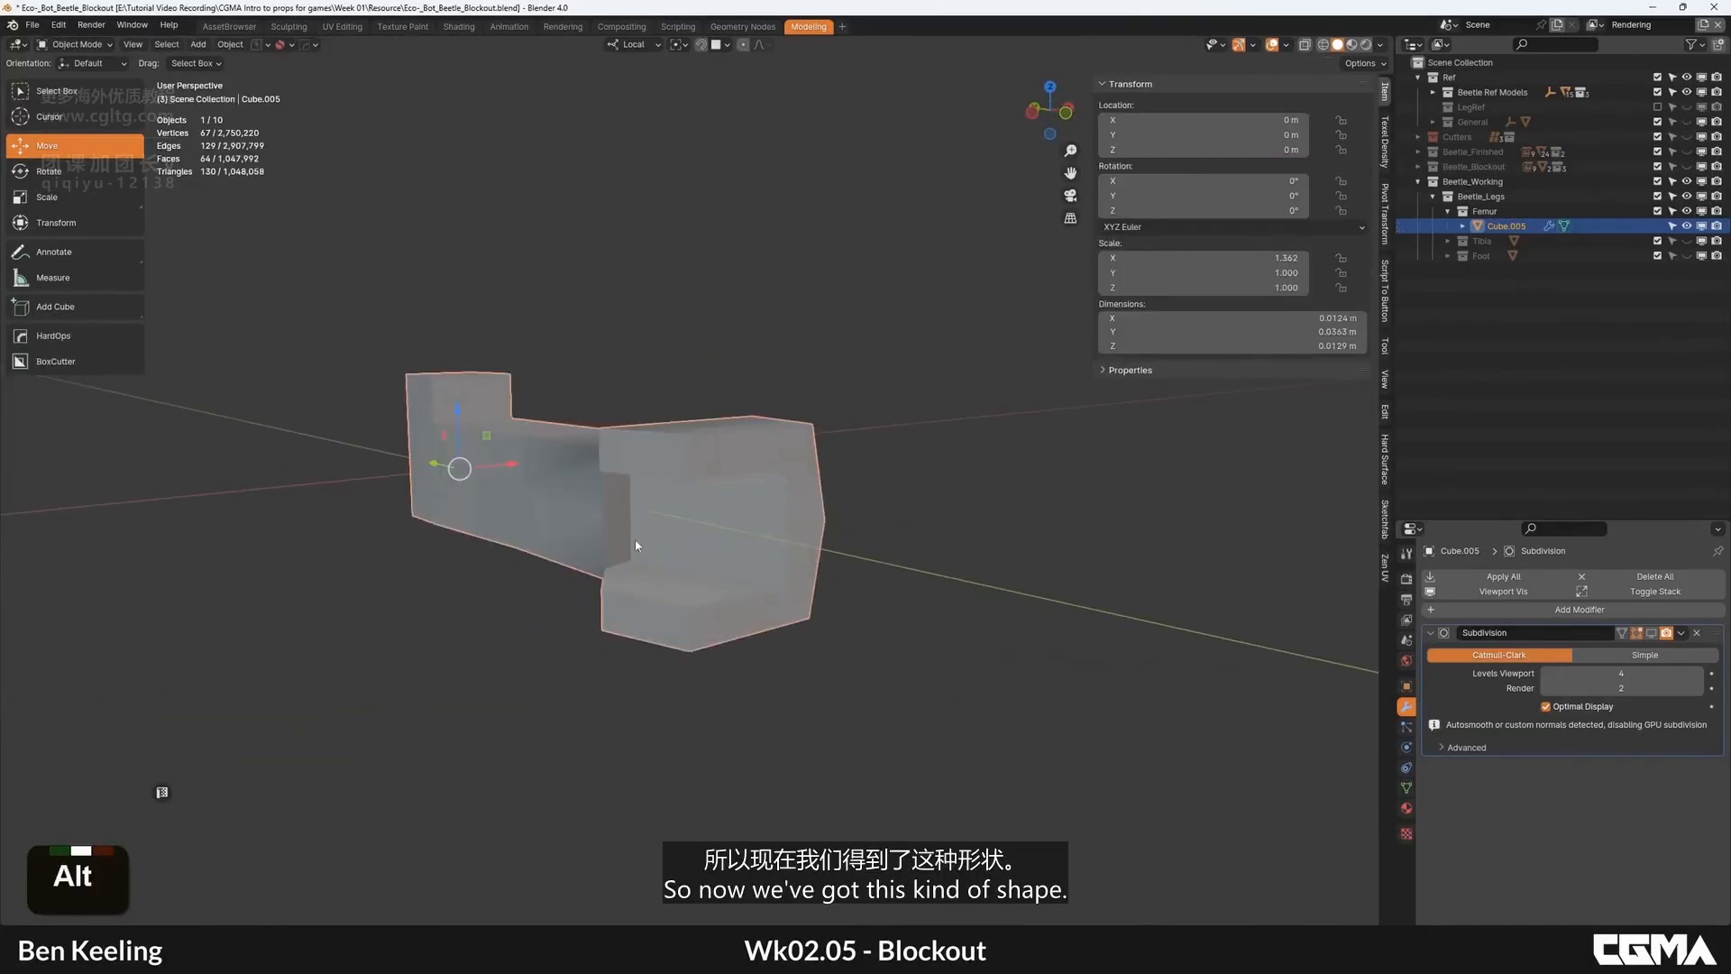
# Step: Select the two vertical edges at the recess's inner corner and move them slightly along local X
pyautogui.keyDown('alt'); pyautogui.moveTo(637, 545); pyautogui.dragTo(686, 551, button='middle'); pyautogui.keyUp('alt')
pyautogui.press('Tab')
pyautogui.press('2')
pyautogui.click(657, 545)
pyautogui.keyDown('shift'); pyautogui.click(653, 494); pyautogui.keyUp('shift')
pyautogui.keyDown('alt'); pyautogui.moveTo(653, 494); pyautogui.dragTo(632, 415, button='middle'); pyautogui.keyUp('alt')
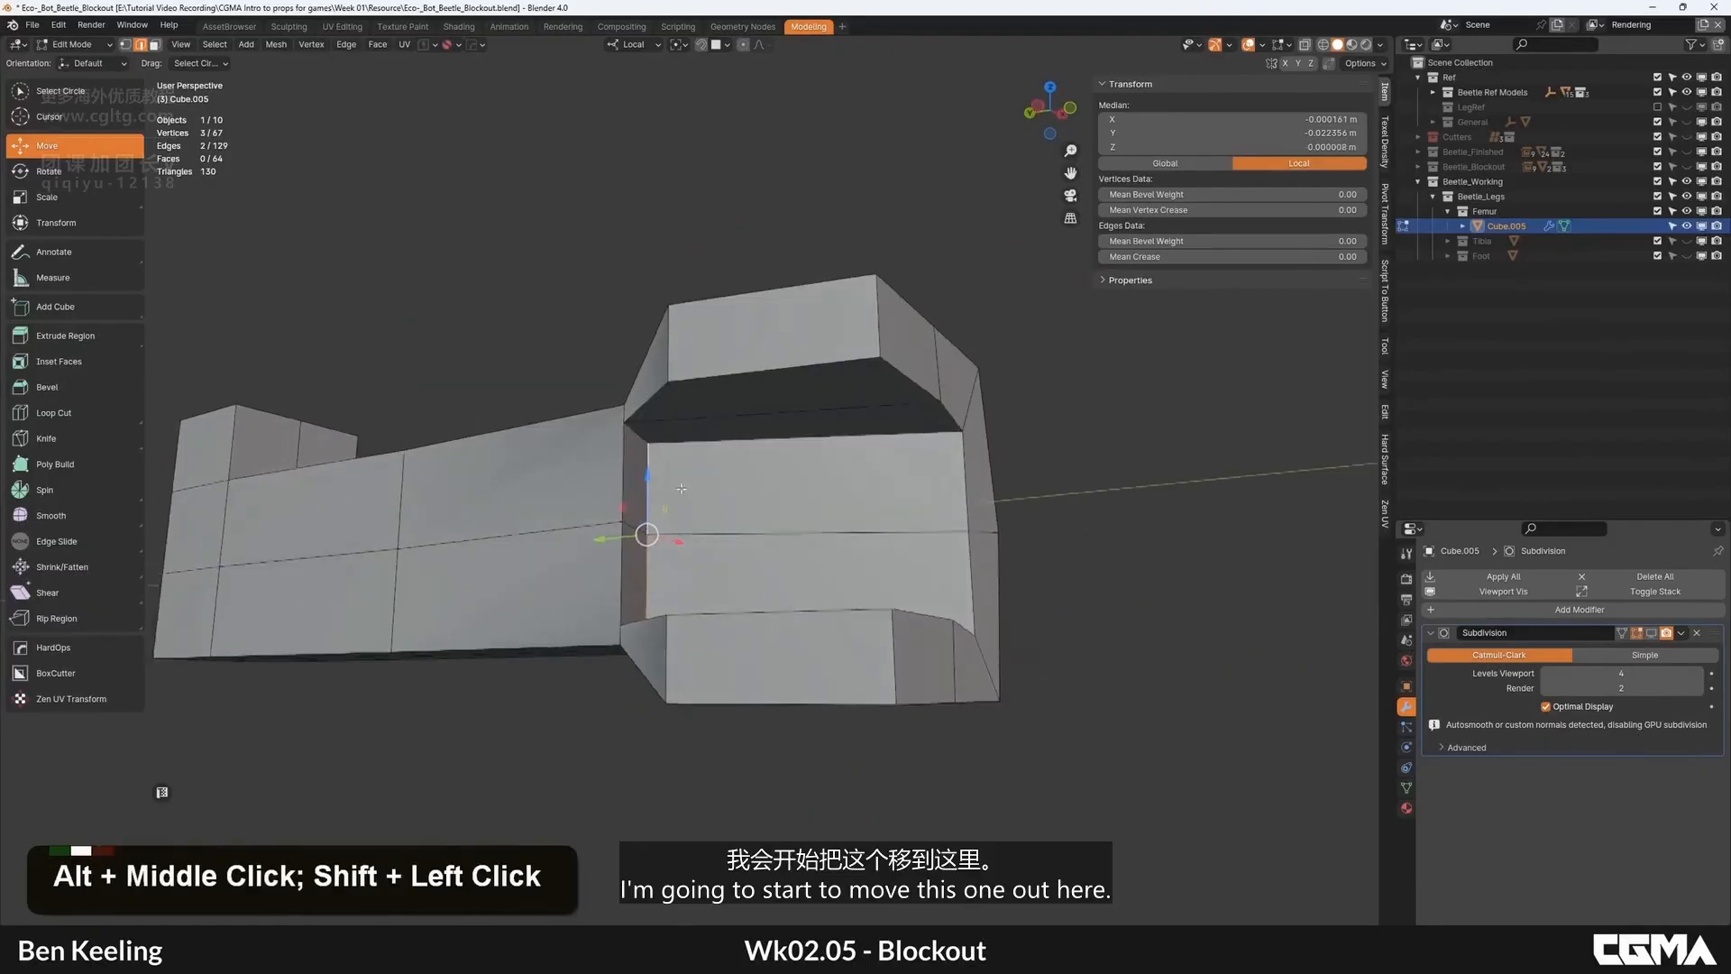
pyautogui.moveTo(668, 543); pyautogui.dragTo(676, 542)
# Step: Turn the subdivision preview back on in Object Mode and examine the smoothed forked end from several angles
pyautogui.press('Tab')
pyautogui.scroll(-2, 738, 505)
pyautogui.keyDown('alt'); pyautogui.moveTo(739, 505); pyautogui.dragTo(735, 541, button='middle'); pyautogui.keyUp('alt')
pyautogui.click(1488, 593)
pyautogui.keyDown('alt'); pyautogui.moveTo(685, 454); pyautogui.dragTo(581, 544, button='middle'); pyautogui.keyUp('alt')
pyautogui.scroll(-2, 451, 523)
pyautogui.keyDown('alt'); pyautogui.moveTo(700, 513); pyautogui.dragTo(650, 454, button='middle'); pyautogui.keyUp('alt')
pyautogui.scroll(-2, 750, 529)
pyautogui.scroll(4, 904, 600)
pyautogui.scroll(3, 650, 454)
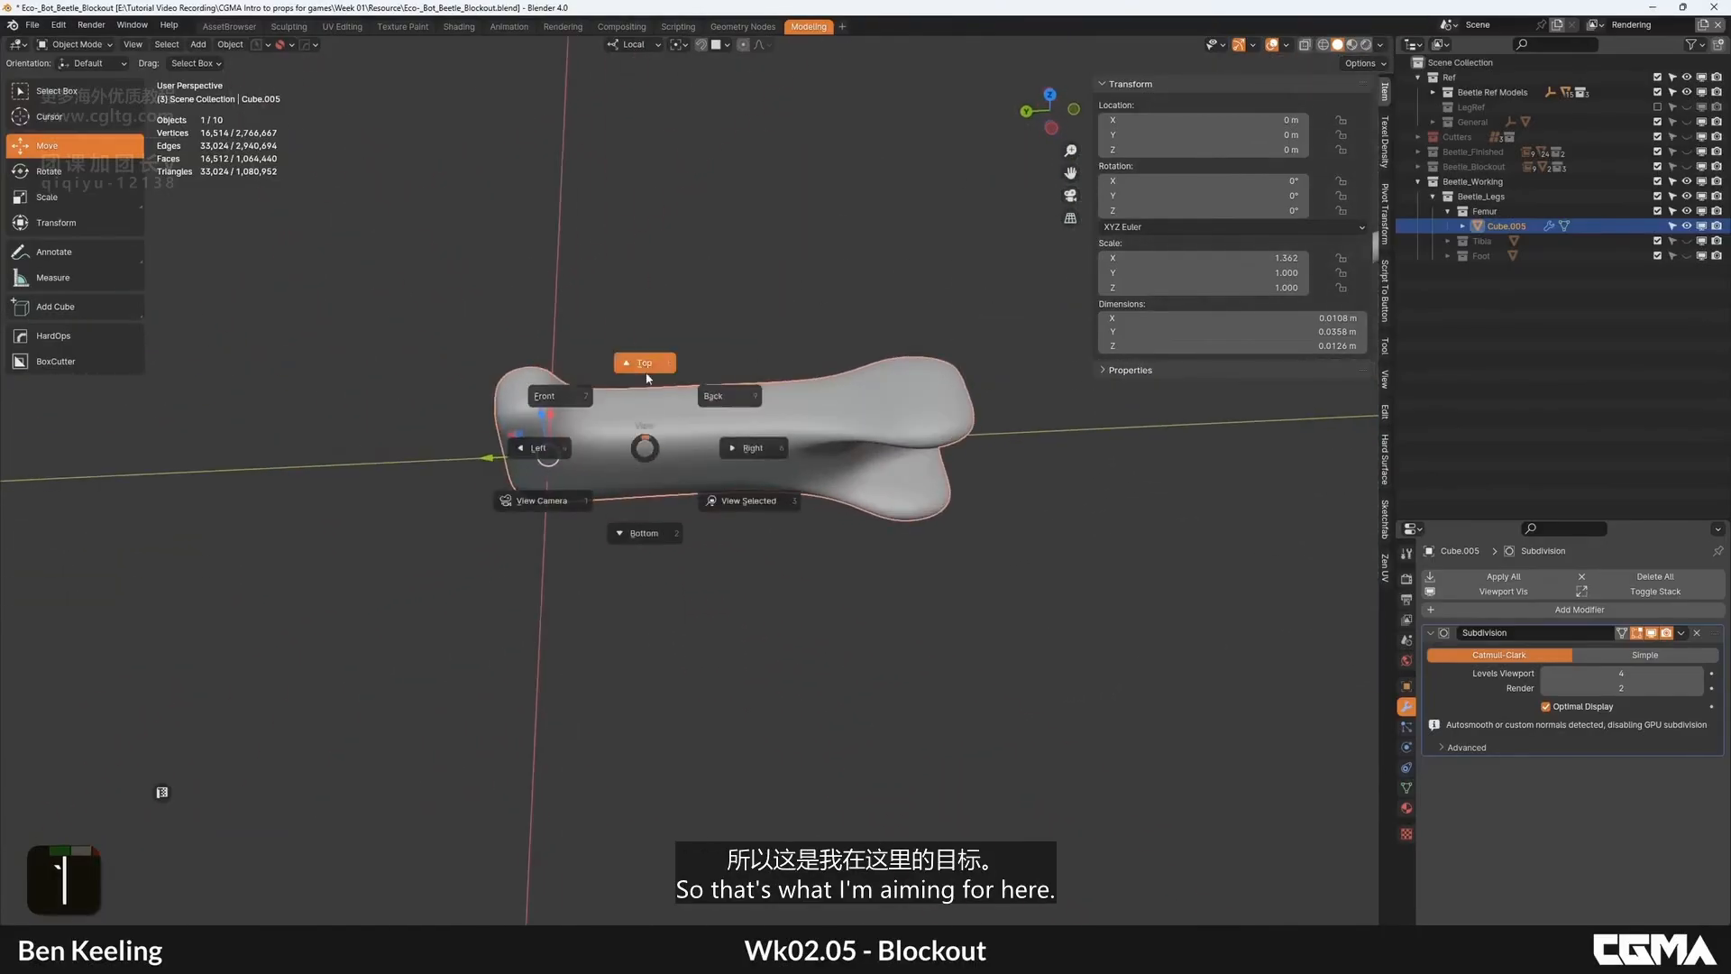
# Step: Clear the selection in Edit Mode and add a centred edge loop around the origin-end head
pyautogui.click(647, 377)
pyautogui.scroll(2, 720, 421)
pyautogui.press('Tab')
pyautogui.hotkey('alt', 'a')
pyautogui.keyDown('alt'); pyautogui.moveTo(788, 387); pyautogui.dragTo(582, 225, button='middle'); pyautogui.keyUp('alt')
pyautogui.scroll(-2, 582, 226)
pyautogui.hotkey('ctrl', 'r')
pyautogui.click(765, 402)
pyautogui.rightClick(765, 402)
# Step: Select individual edges around the origin-end head and move them outward to give the head a rounder, fuller shape
pyautogui.keyDown('alt'); pyautogui.moveTo(766, 402); pyautogui.dragTo(655, 524, button='middle'); pyautogui.keyUp('alt')
pyautogui.scroll(2, 703, 496)
pyautogui.press('2')
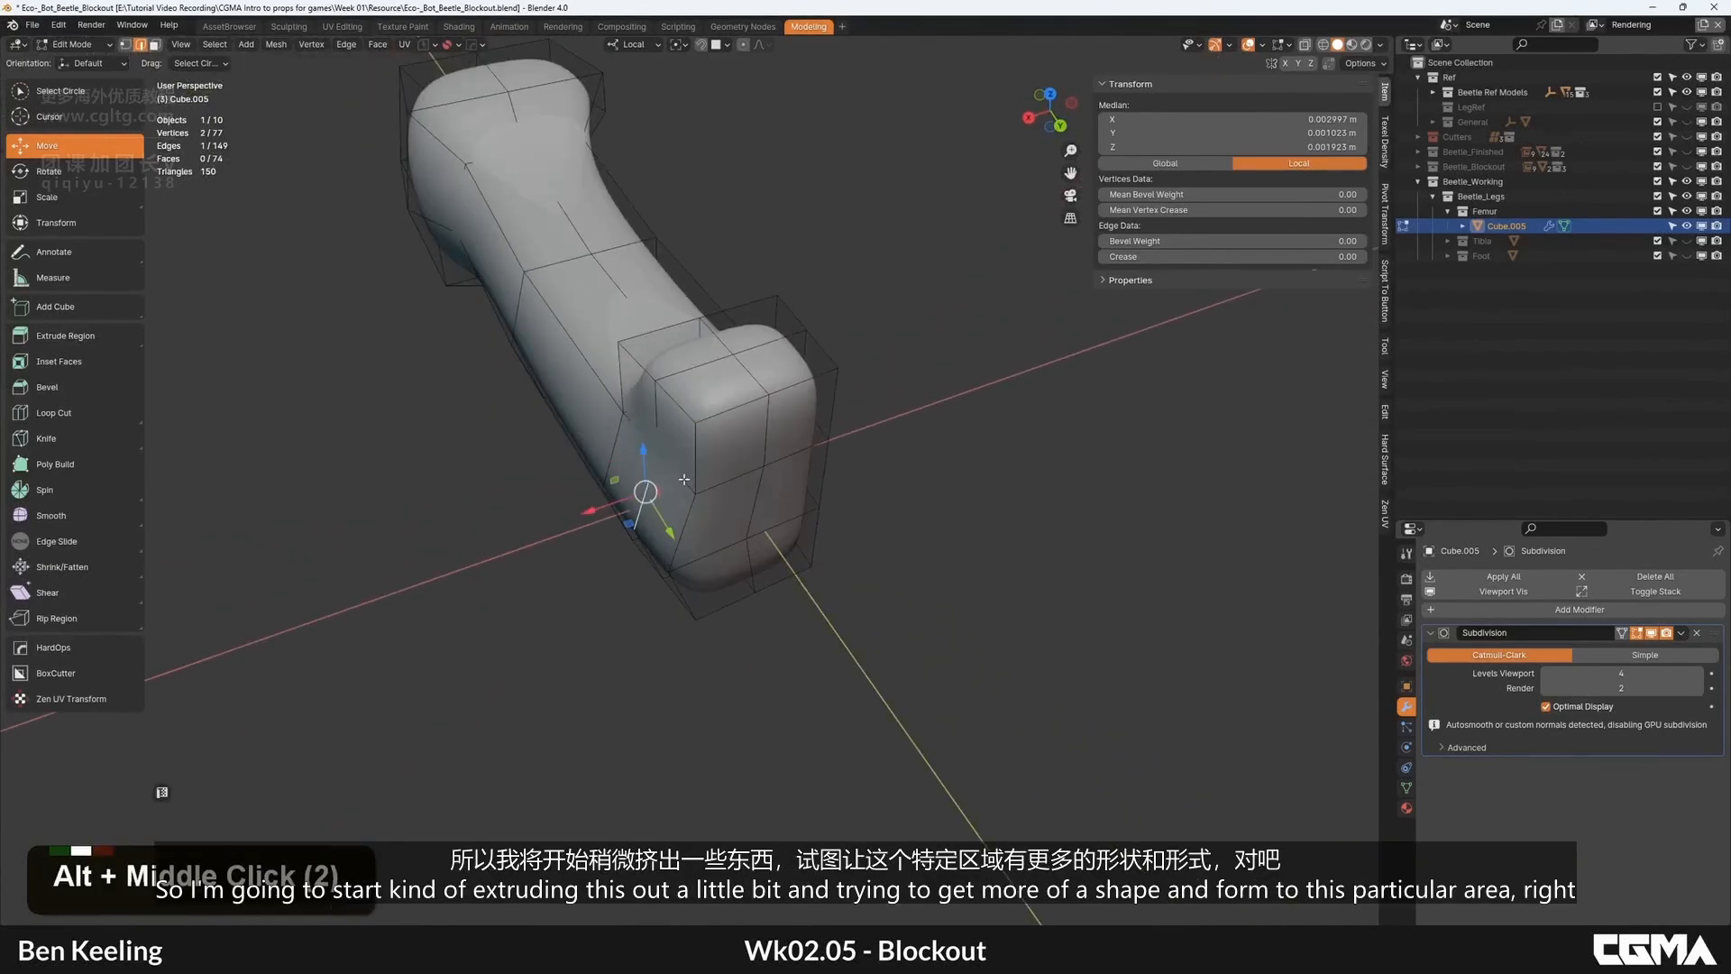
pyautogui.click(884, 417)
pyautogui.keyDown('alt'); pyautogui.moveTo(732, 561); pyautogui.dragTo(723, 595, button='middle'); pyautogui.keyUp('alt')
pyautogui.click(722, 596)
# Step: In top view with vertex selection, box-select the middle vertices on one side of the origin-end head and move them slightly outward
pyautogui.hotkey('alt', '`')
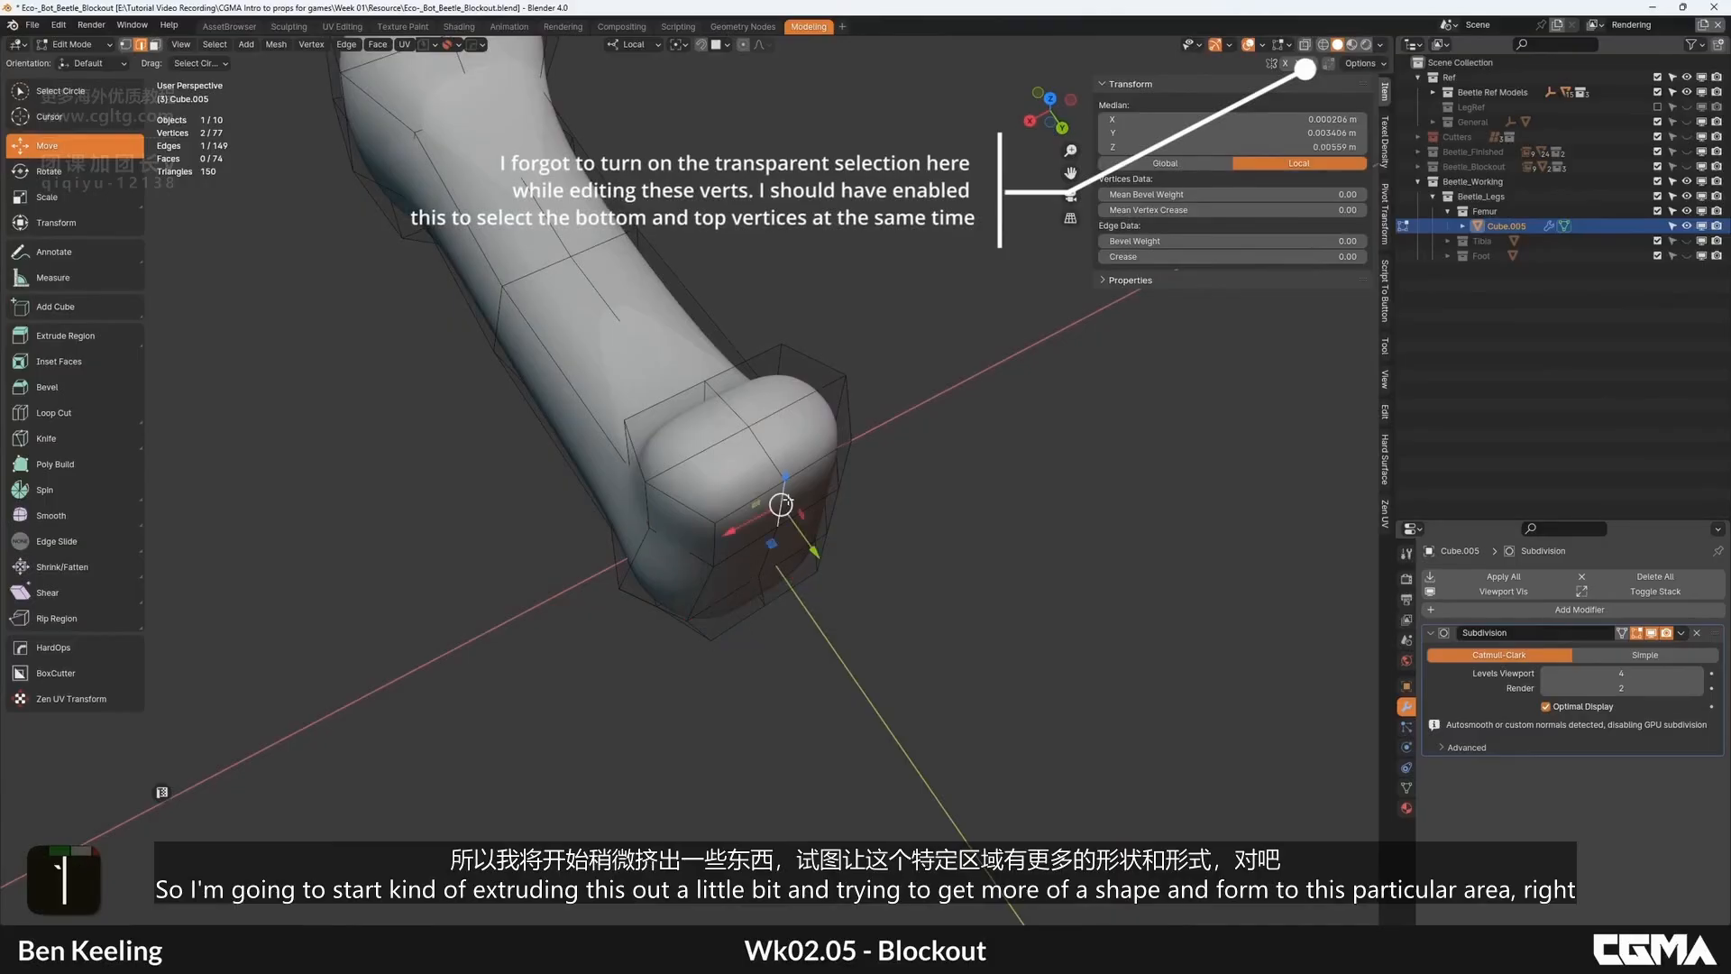
pyautogui.click(695, 475)
pyautogui.press('1')
pyautogui.moveTo(685, 472); pyautogui.dragTo(646, 541, button='middle')
pyautogui.scroll(3, 713, 458)
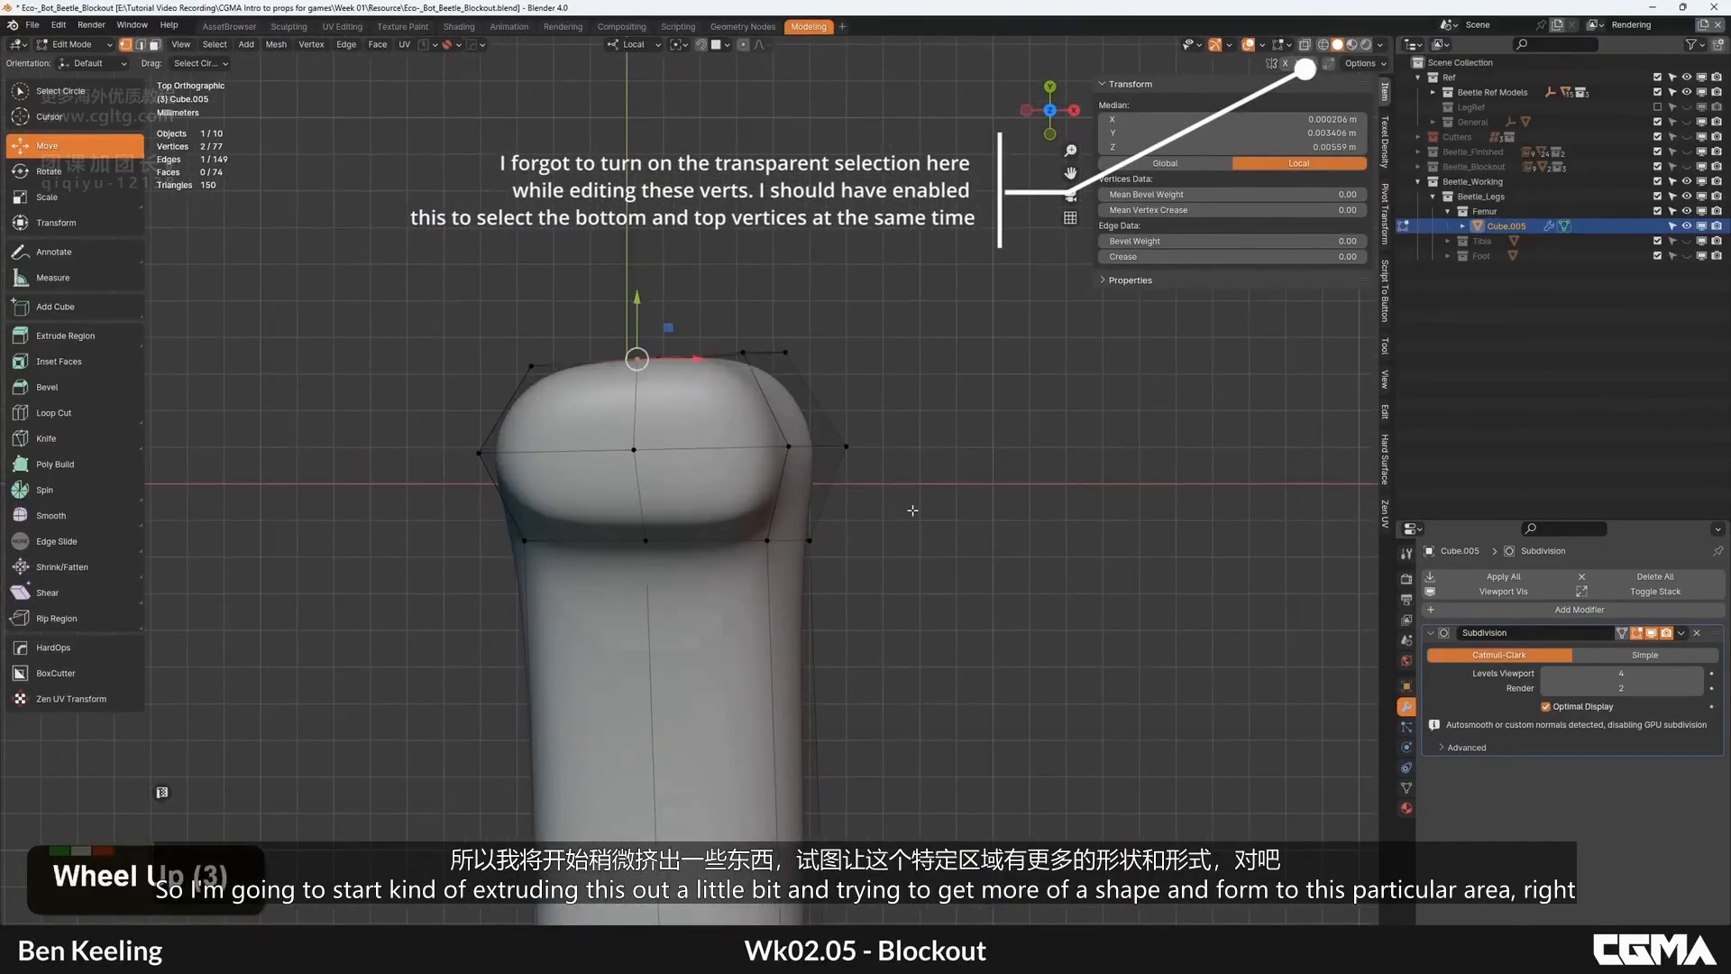
pyautogui.doubleClick(911, 510)
pyautogui.press('b')
pyautogui.moveTo(733, 419); pyautogui.dragTo(869, 453)
pyautogui.click(823, 491)
# Step: Adjust the opposite side of the origin-end head, and scale the head's vertices lengthwise to make it more bulbous
pyautogui.moveTo(826, 403); pyautogui.dragTo(854, 463, button='middle')
pyautogui.press('b')
pyautogui.moveTo(454, 481); pyautogui.dragTo(588, 555)
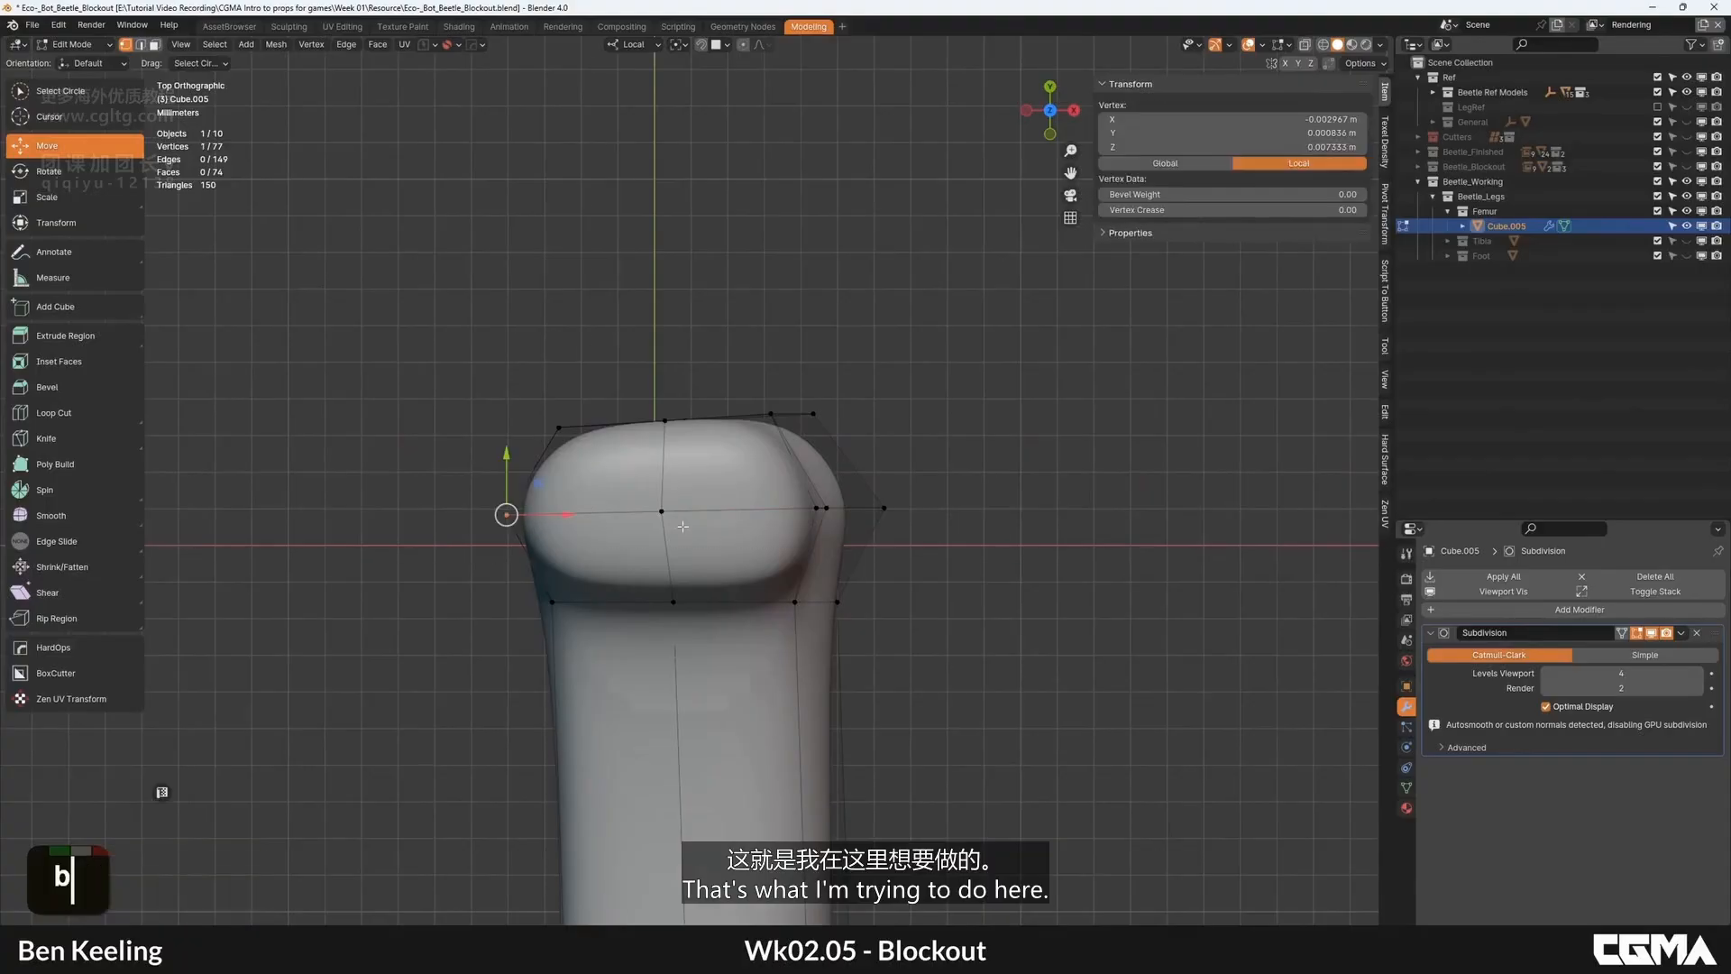
pyautogui.doubleClick(662, 512)
pyautogui.moveTo(290, 317); pyautogui.dragTo(947, 715)
pyautogui.scroll(-3, 767, 438)
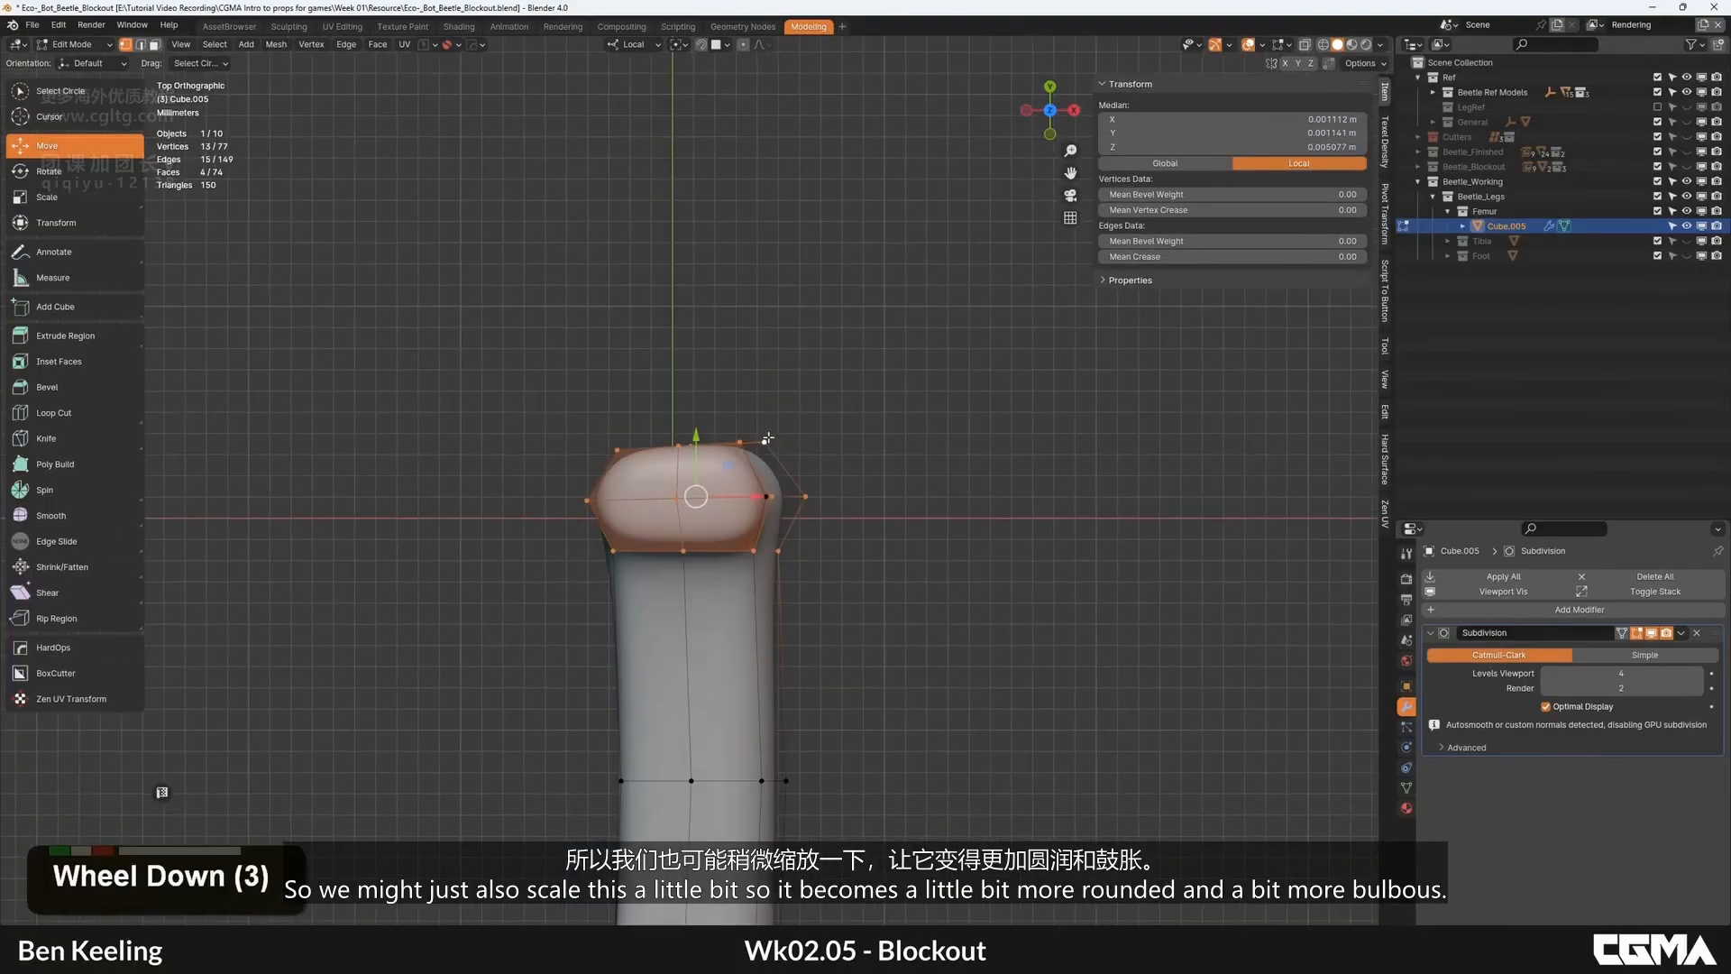
pyautogui.click(778, 395)
pyautogui.doubleClick(641, 443)
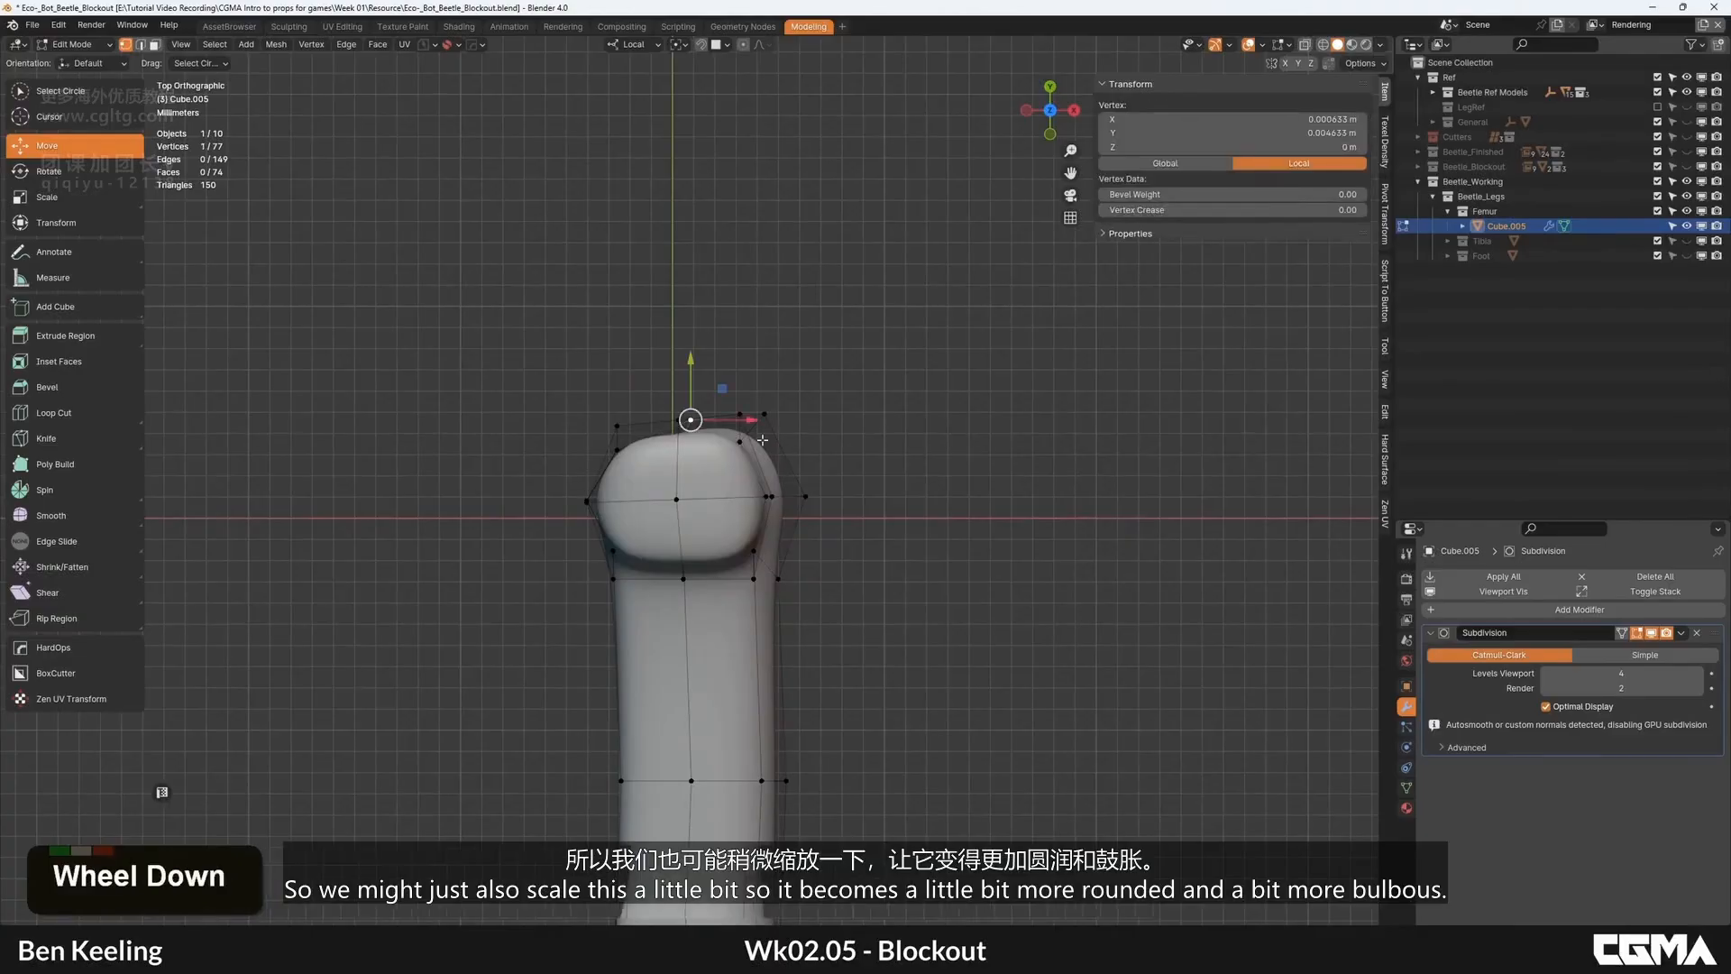
# Step: Select the three stacked side vertices where the origin-end head meets the shaft and move them about -0.0012 m along local Y
pyautogui.keyDown('alt'); pyautogui.moveTo(762, 439); pyautogui.dragTo(712, 395, button='middle'); pyautogui.keyUp('alt')
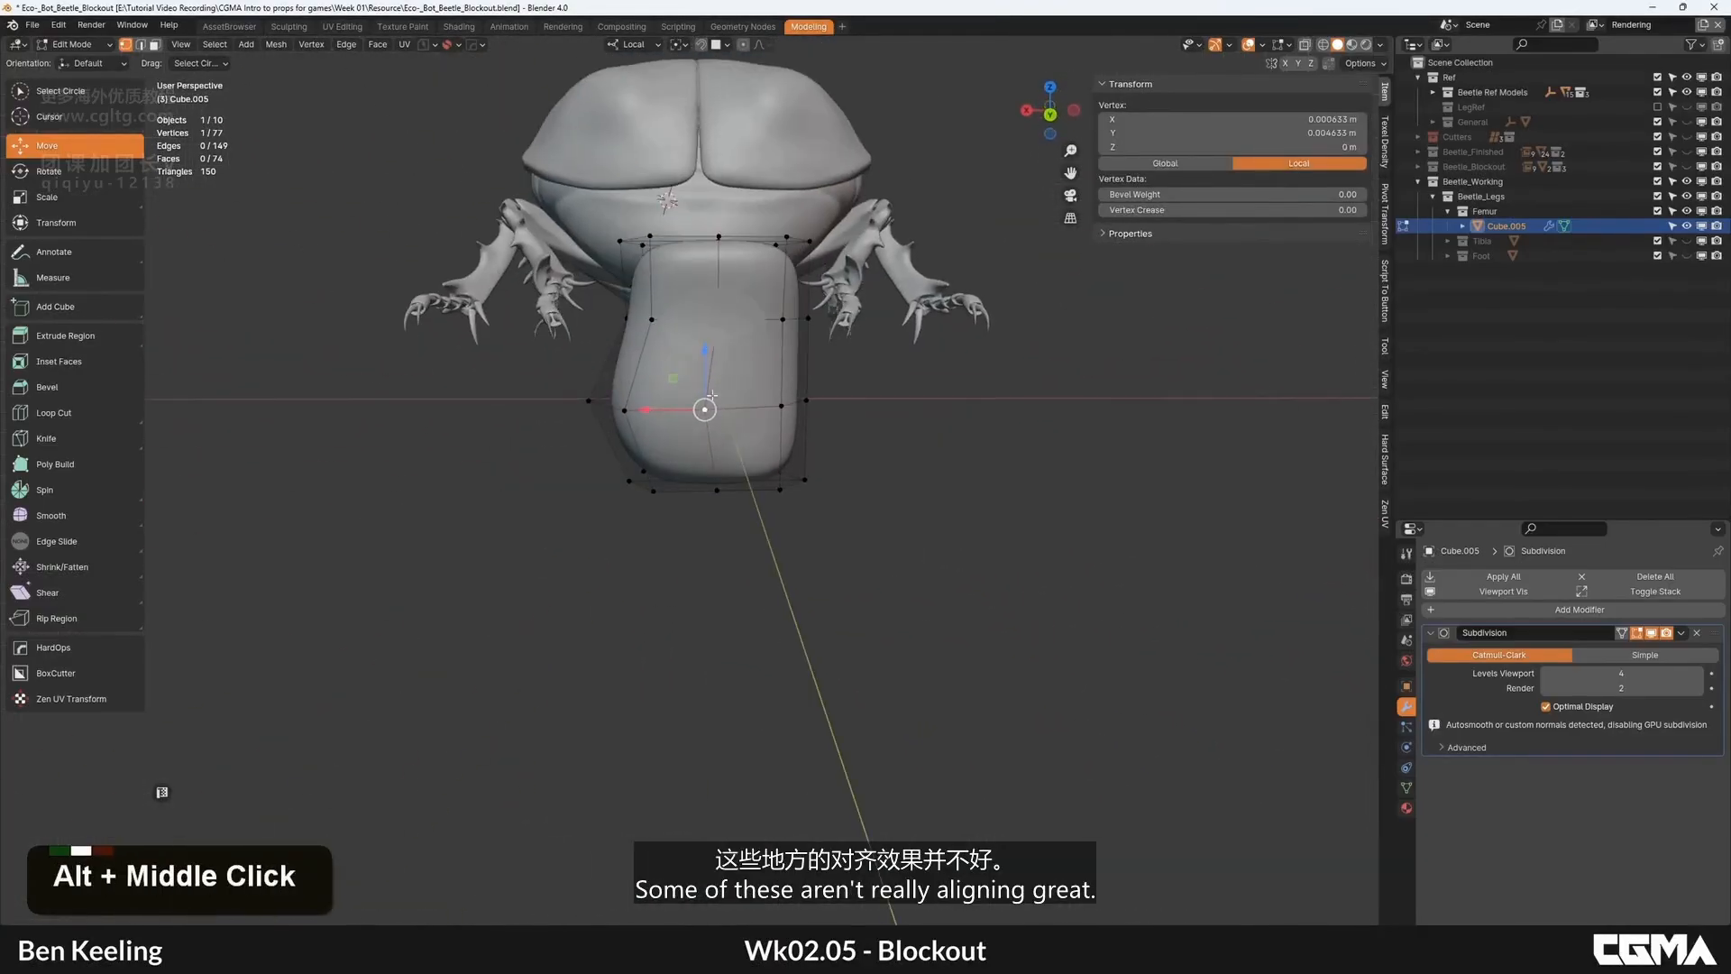
pyautogui.moveTo(678, 409); pyautogui.dragTo(679, 410)
pyautogui.keyDown('alt'); pyautogui.moveTo(679, 410); pyautogui.dragTo(528, 417, button='middle'); pyautogui.keyUp('alt')
pyautogui.click(750, 429)
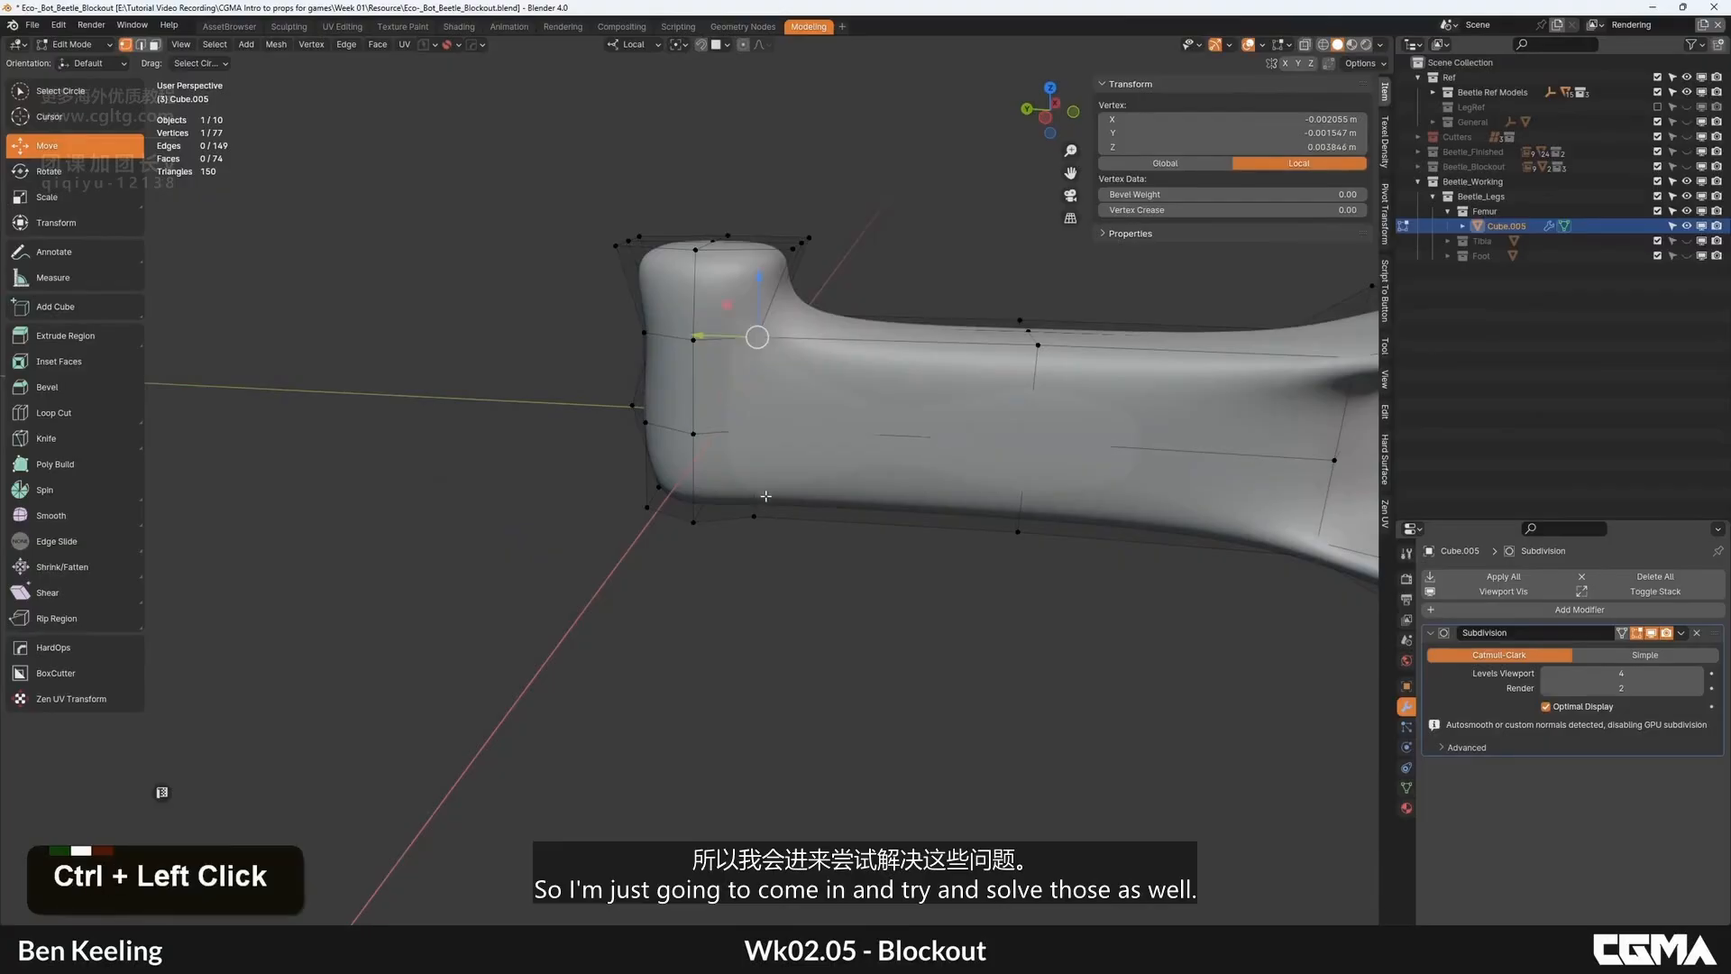
pyautogui.keyDown('ctrl'); pyautogui.click(760, 509); pyautogui.keyUp('ctrl')
pyautogui.hotkey('ctrl', 'z')
pyautogui.moveTo(748, 448)
pyautogui.mouseDown()
pyautogui.moveTo(754, 429)
pyautogui.moveTo(735, 427)
pyautogui.mouseUp()
pyautogui.scroll(-2, 708, 479)
pyautogui.keyDown('alt'); pyautogui.moveTo(696, 494); pyautogui.dragTo(723, 483, button='middle'); pyautogui.keyUp('alt')
pyautogui.scroll(3, 703, 491)
pyautogui.press('1')
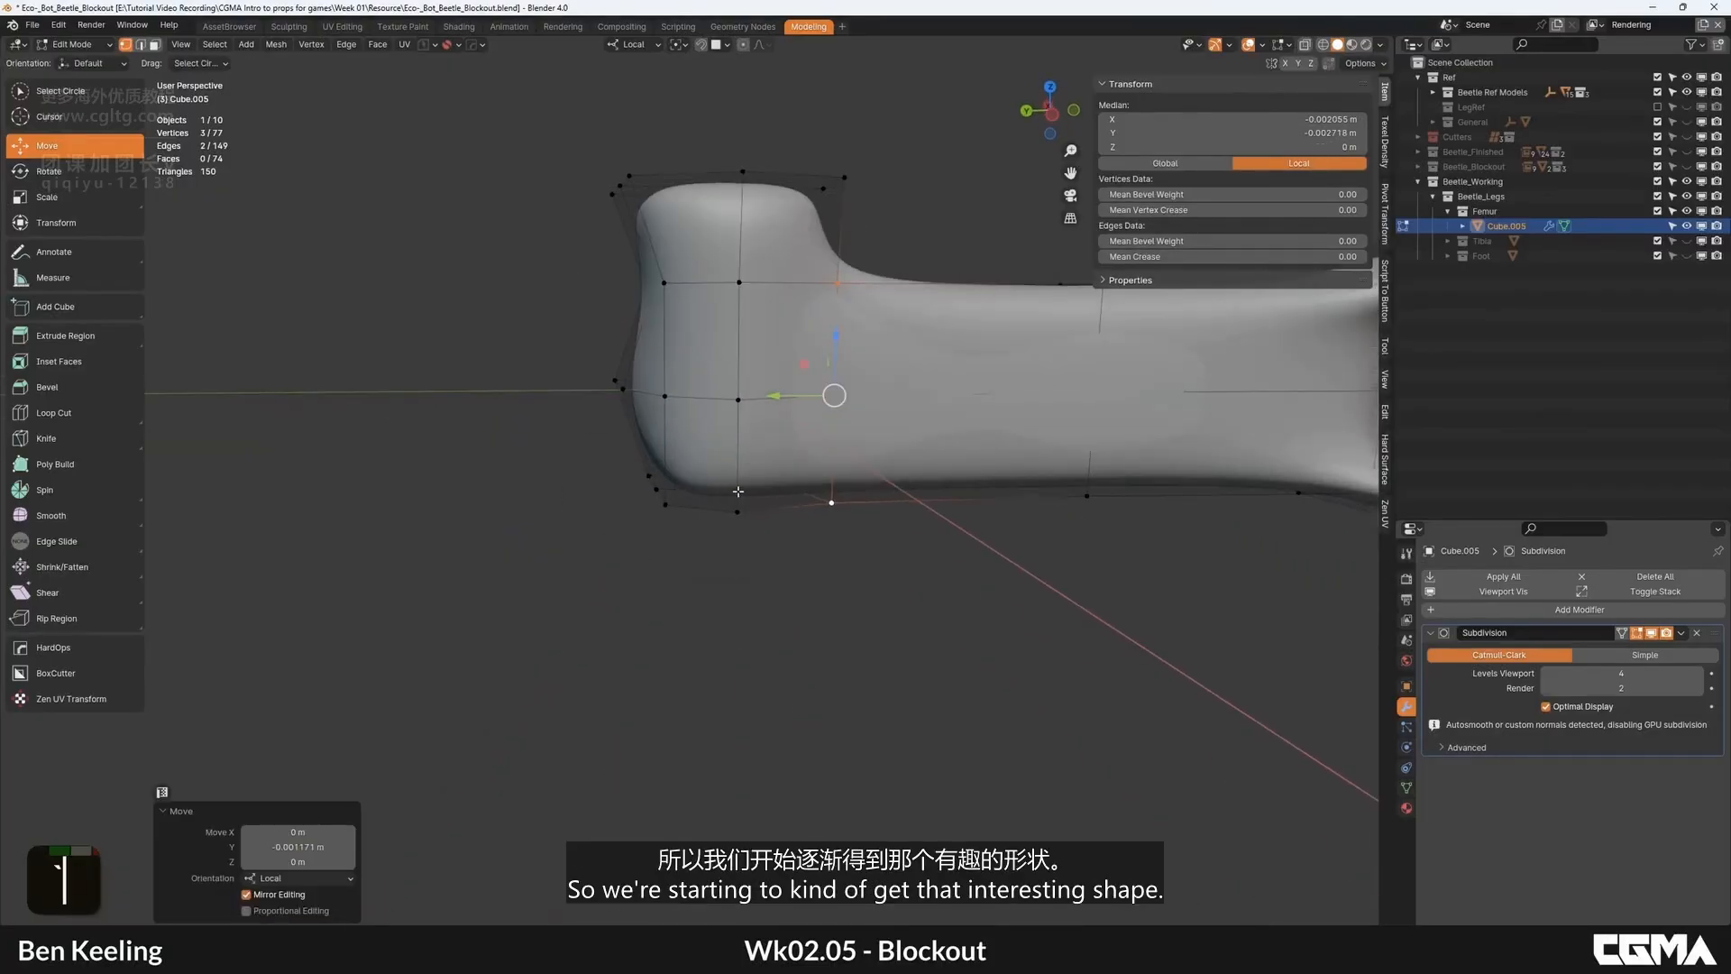
# Step: In left view, select the three vertices at the head's lower outer corner and move them up and inward
pyautogui.click(737, 512)
pyautogui.click(758, 490)
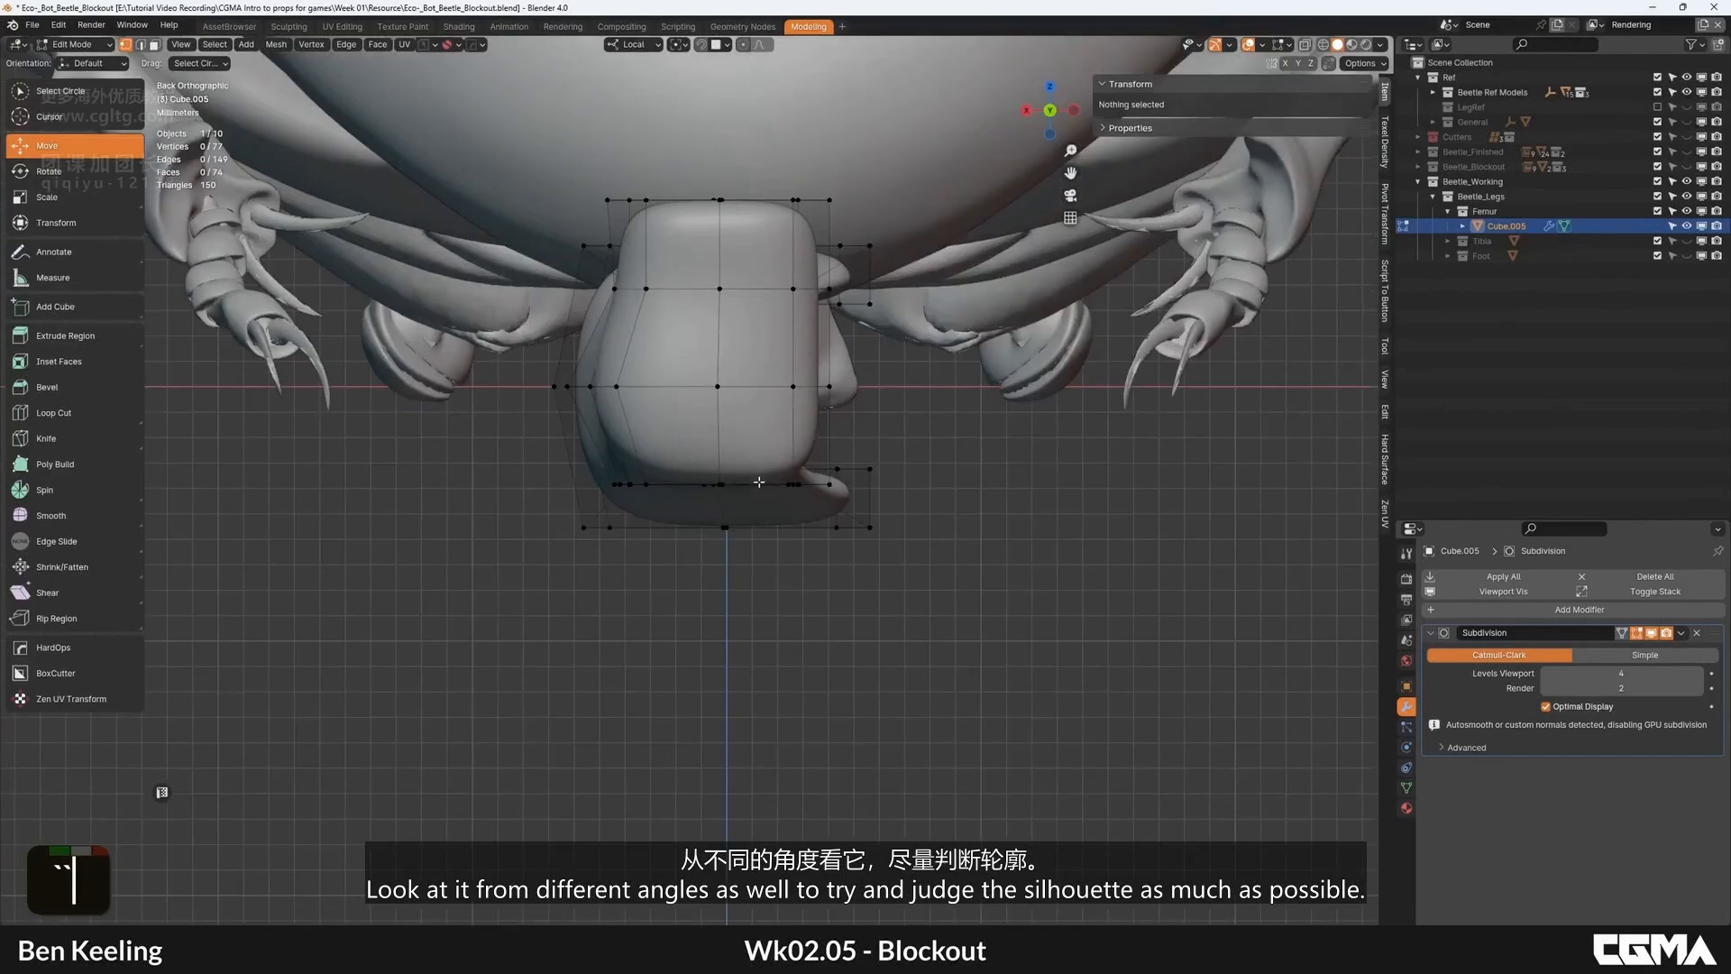
pyautogui.press('`')
pyautogui.click(624, 473)
pyautogui.scroll(-2, 640, 470)
pyautogui.scroll(4, 697, 479)
pyautogui.doubleClick(638, 487)
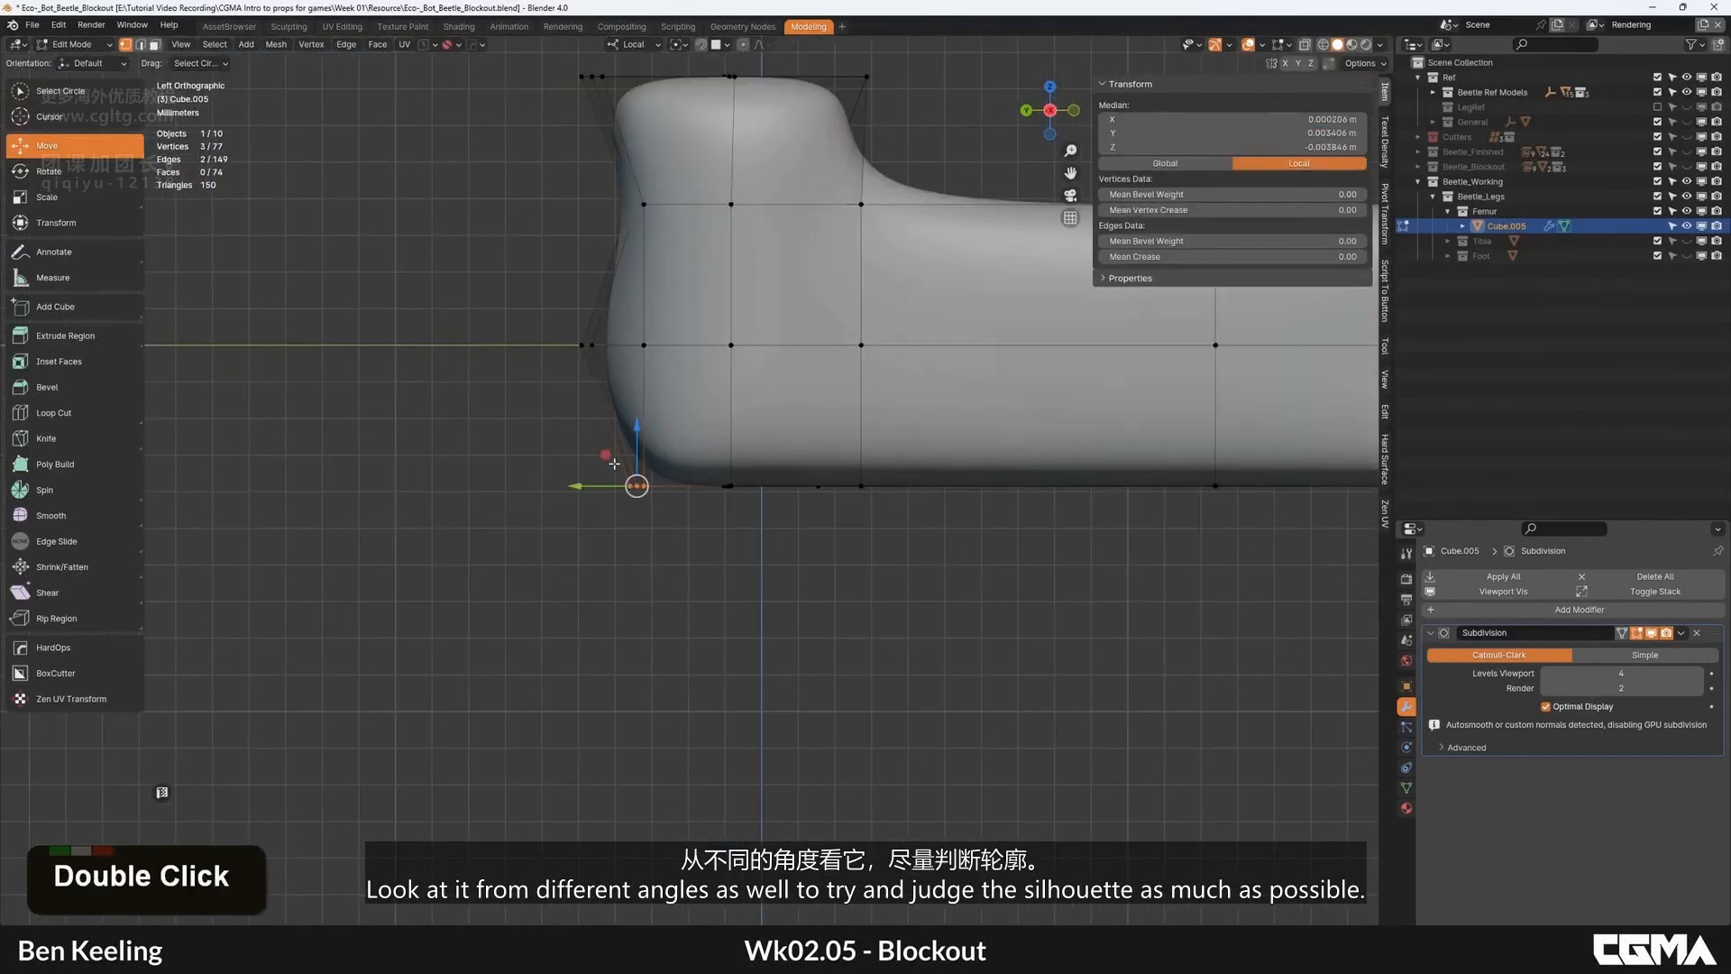
pyautogui.press('g')
pyautogui.click(649, 443)
# Step: Box-select the six vertices along the head's rounded lower corner and move them upward to soften its underside
pyautogui.click(860, 487)
pyautogui.moveTo(779, 551); pyautogui.dragTo(578, 406)
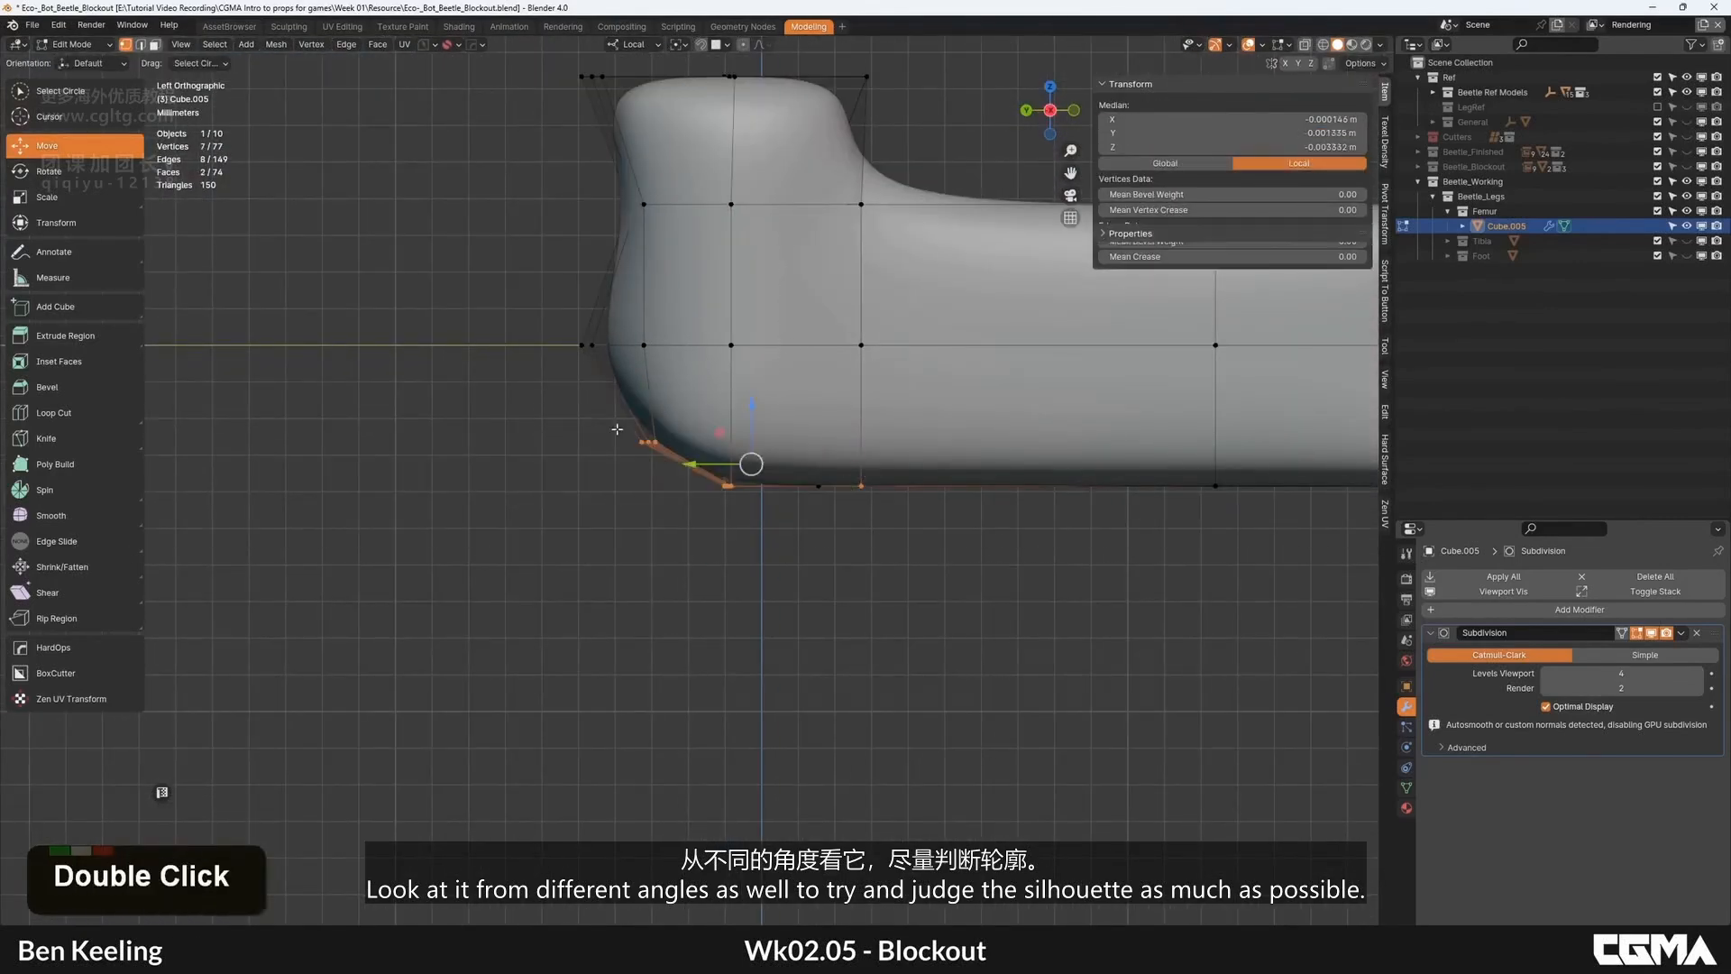
pyautogui.press('g')
pyautogui.rightClick(582, 378)
pyautogui.click(726, 541)
pyautogui.press('b')
pyautogui.moveTo(766, 537); pyautogui.dragTo(568, 405)
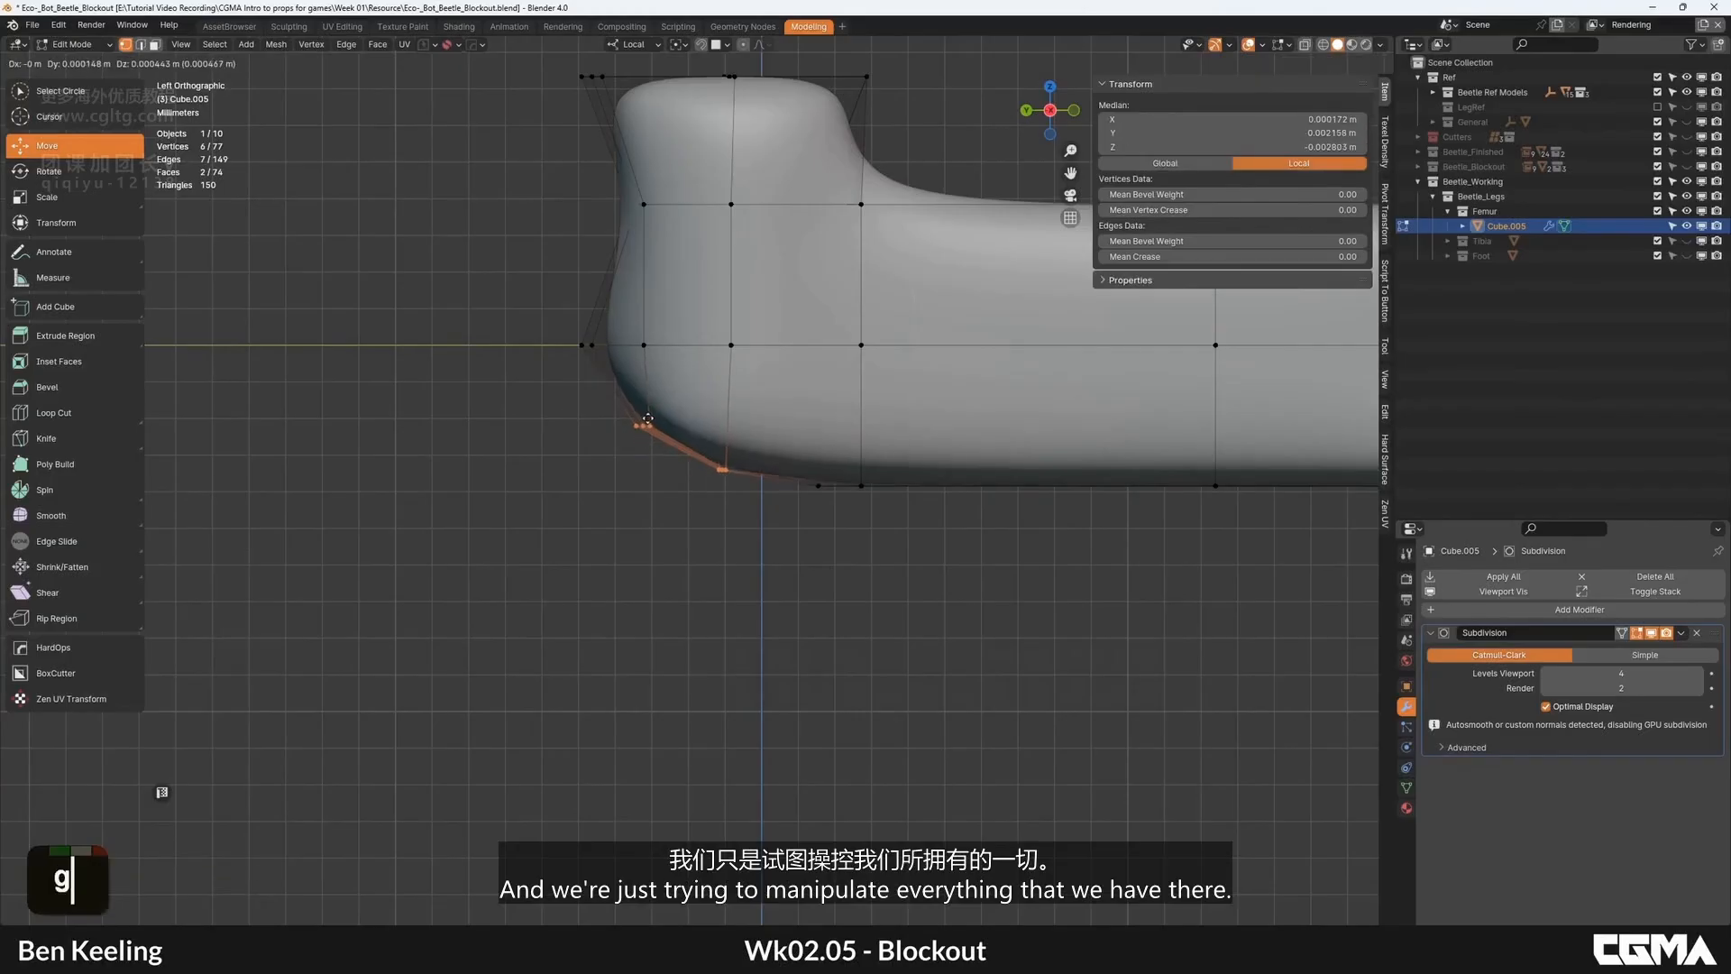
pyautogui.click(648, 418)
# Step: Box-select the three upper-middle vertices on the head's end face and move them outward about 0.0015 m along Y
pyautogui.keyDown('shift'); pyautogui.moveTo(647, 418); pyautogui.dragTo(654, 501, button='middle'); pyautogui.keyUp('shift')
pyautogui.click(604, 340)
pyautogui.scroll(-3, 603, 340)
pyautogui.click(671, 373)
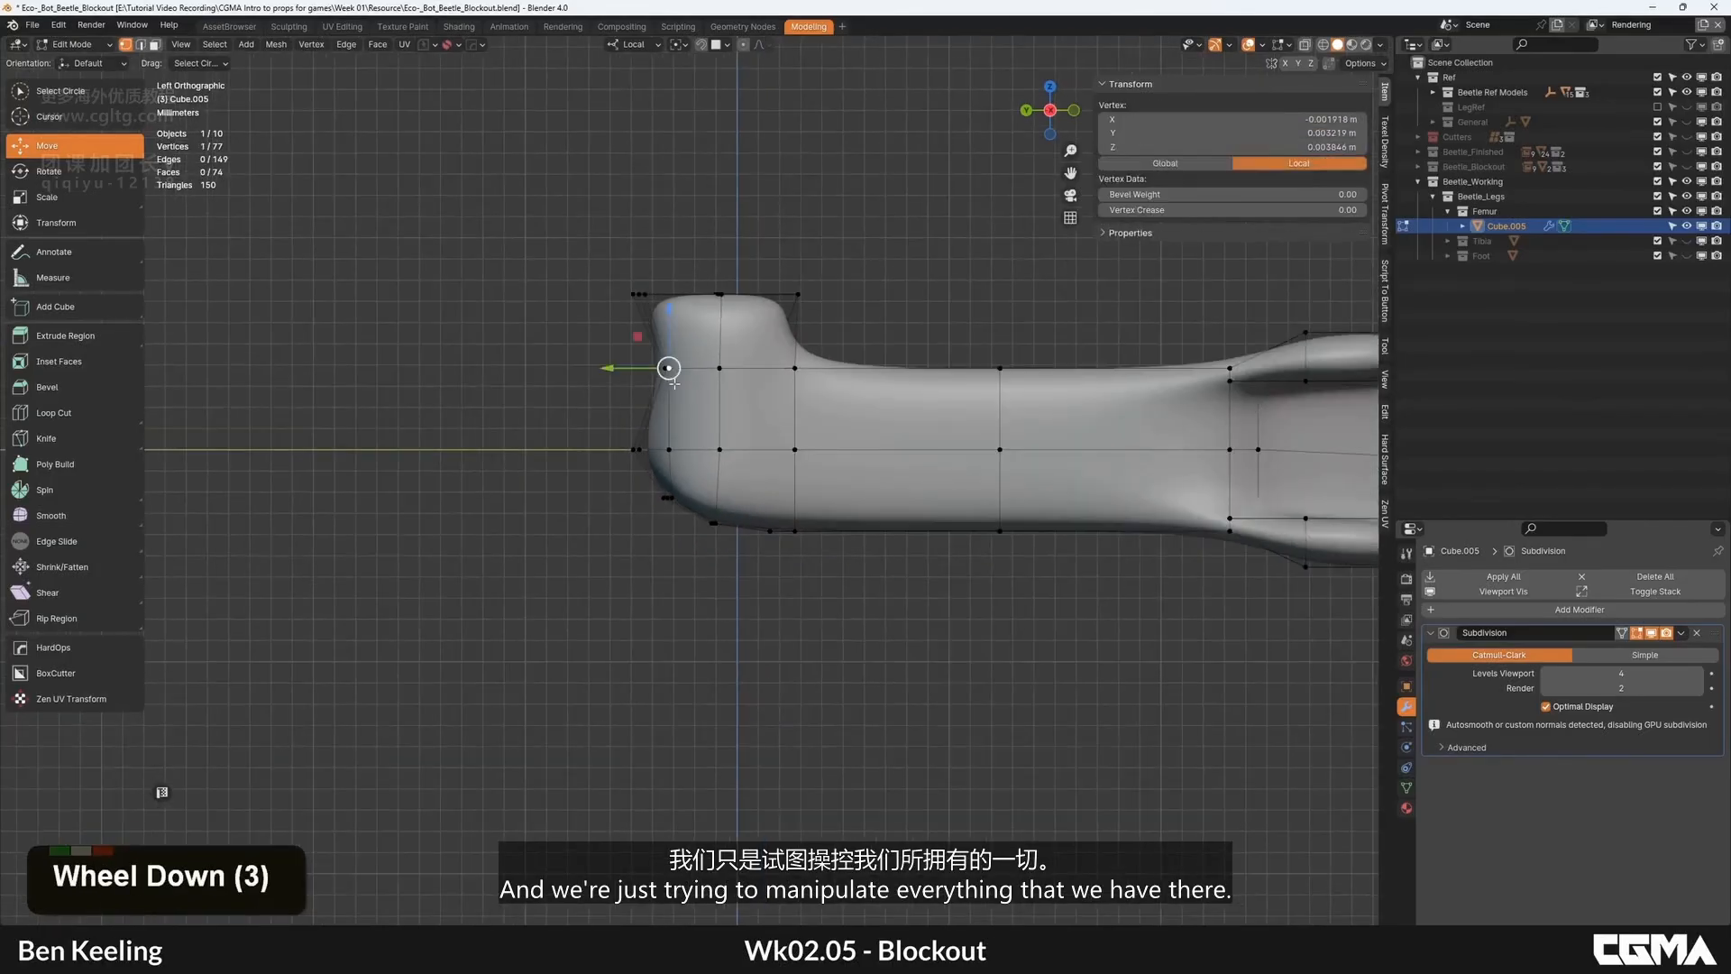
pyautogui.press('b')
pyautogui.moveTo(690, 393); pyautogui.dragTo(625, 352)
pyautogui.press('g')
pyautogui.click(602, 351)
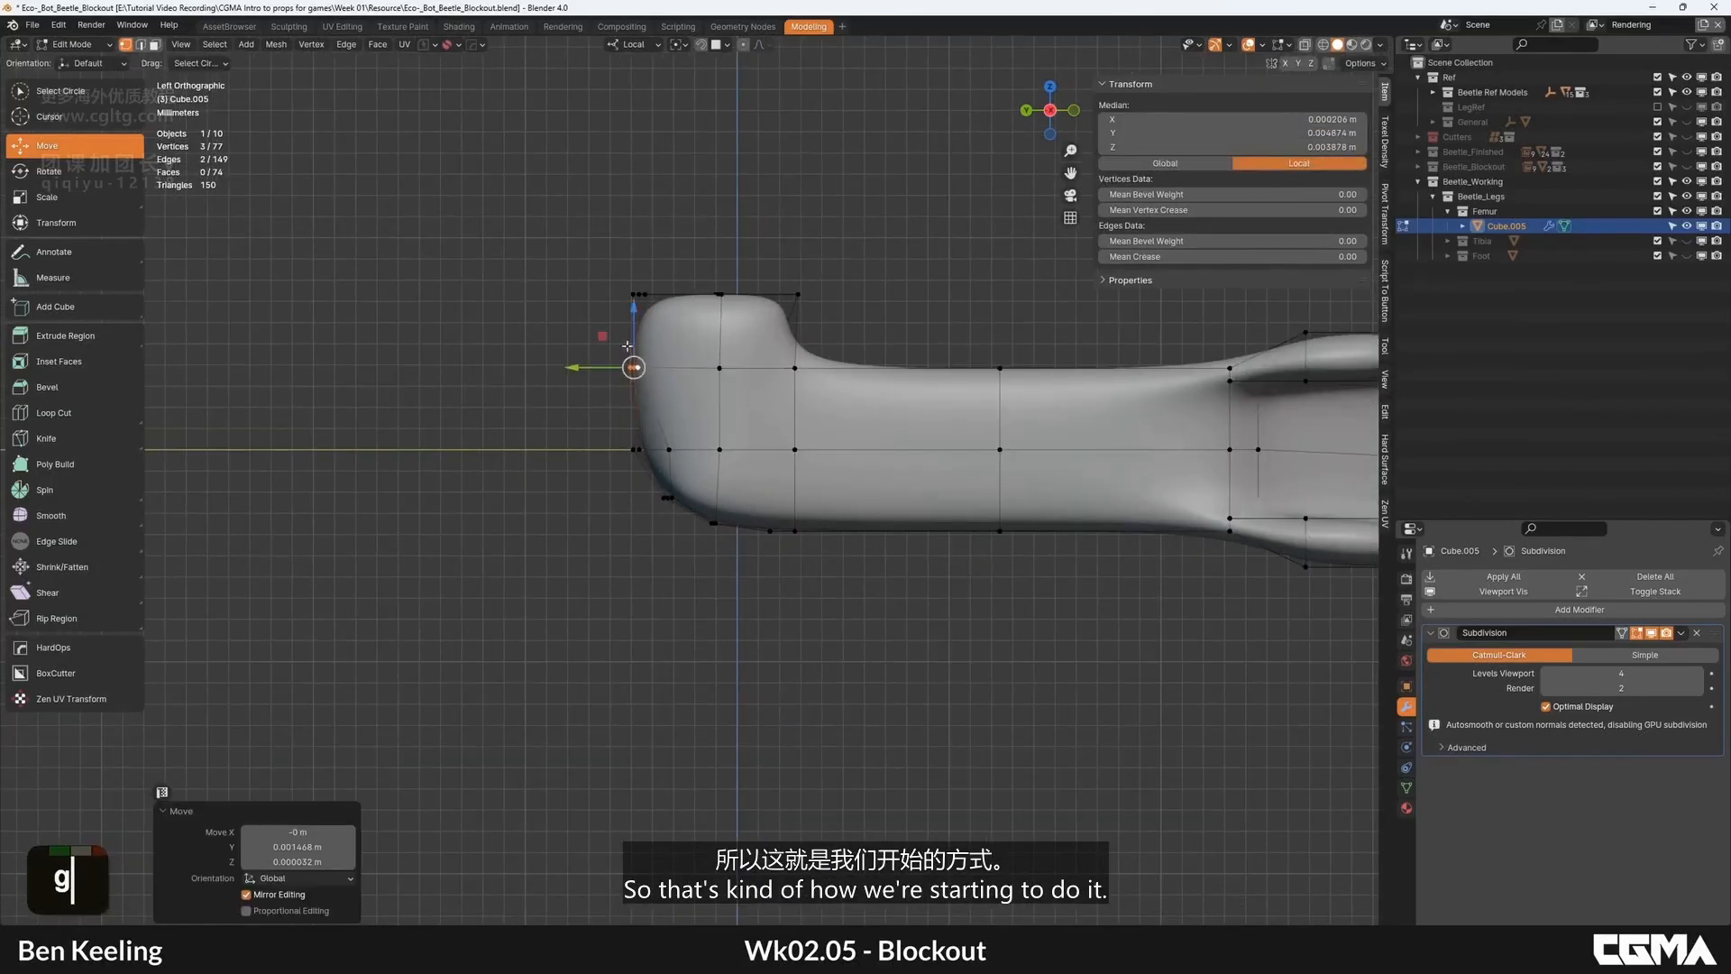
# Step: Reposition another vertex on the origin-end head, and show the smoothed femur with its wireframe overlay in Object Mode
pyautogui.press('Tab')
pyautogui.keyDown('alt'); pyautogui.moveTo(847, 378); pyautogui.dragTo(665, 475, button='middle'); pyautogui.keyUp('alt')
pyautogui.press('Tab')
pyautogui.scroll(3, 830, 458)
pyautogui.click(776, 395)
pyautogui.press('g')
pyautogui.click(662, 473)
pyautogui.press('F4')
pyautogui.scroll(3, 727, 430)
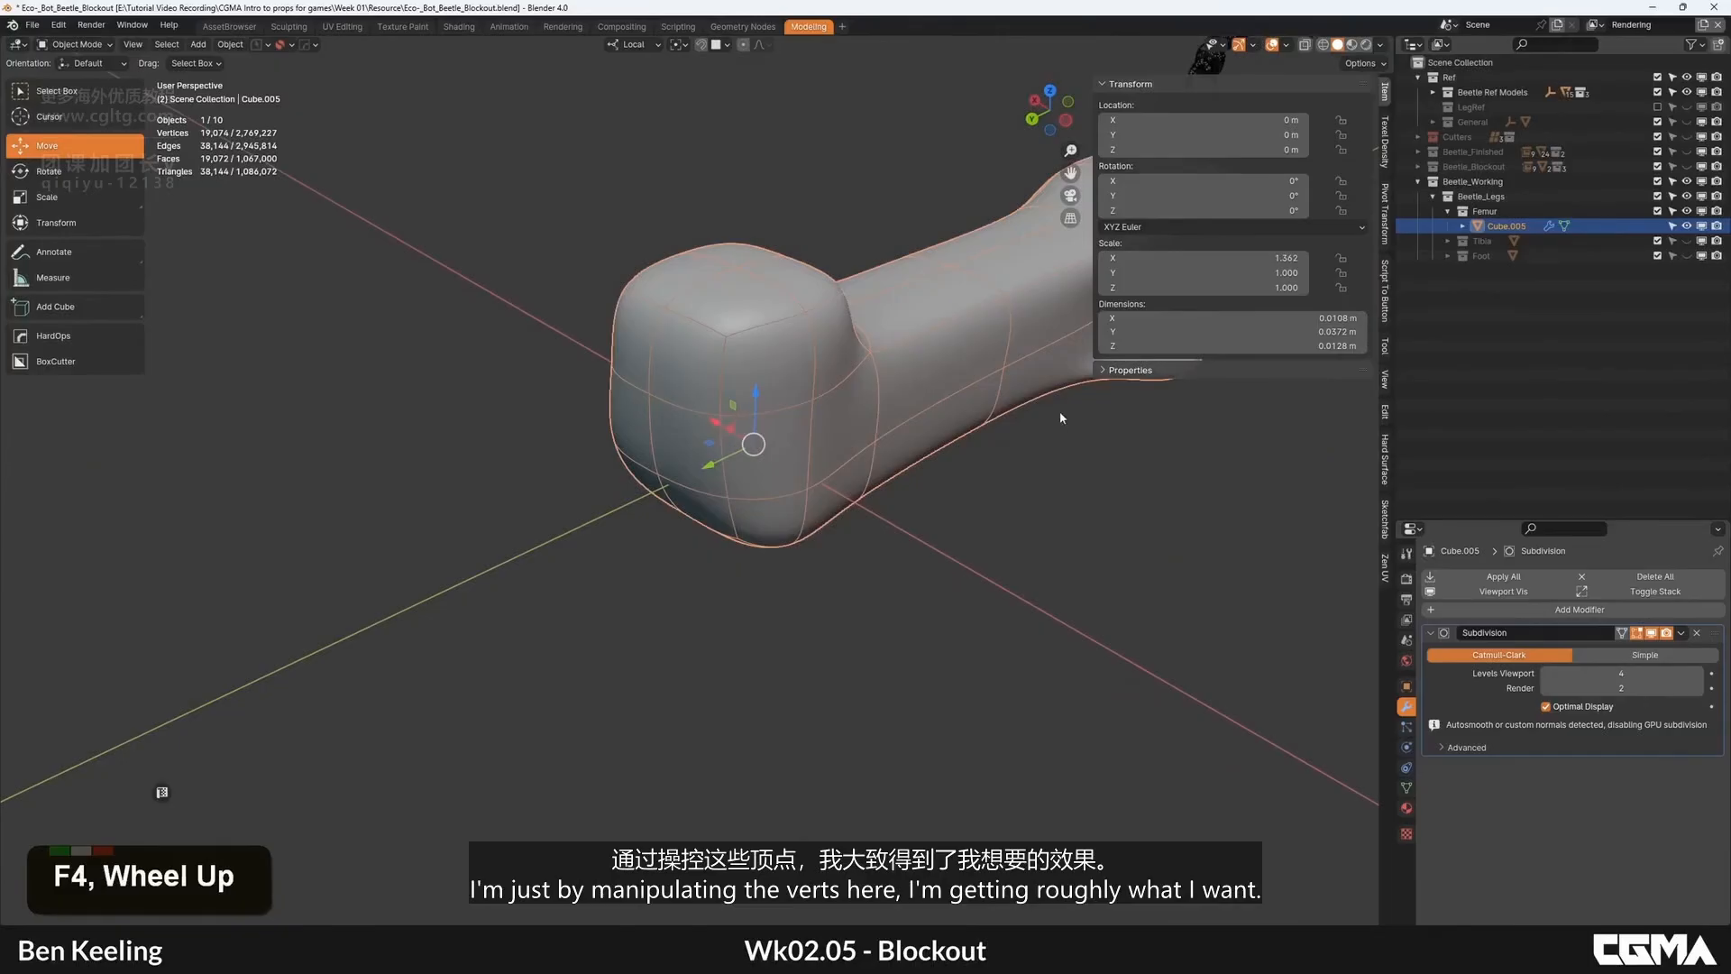
# Step: Enter Sculpt Mode with the viewport gizmos hidden and smooth the corners of the origin-end head
pyautogui.keyDown('alt'); pyautogui.moveTo(1061, 418); pyautogui.dragTo(681, 390, button='middle'); pyautogui.keyUp('alt')
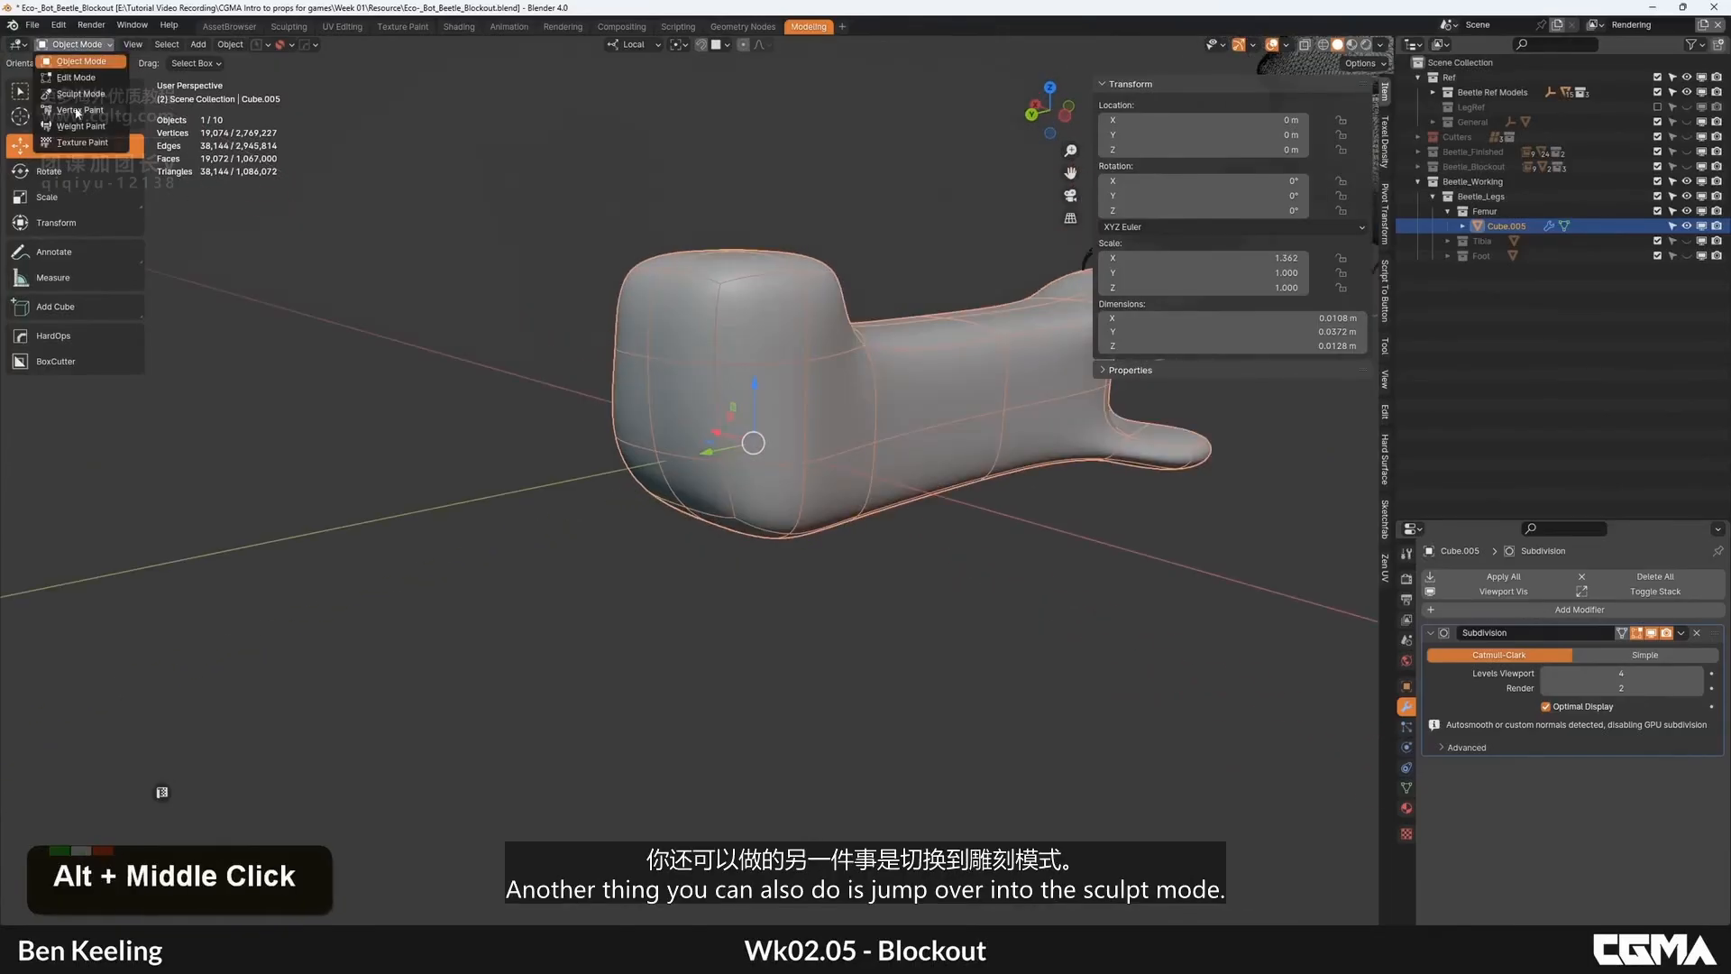
pyautogui.click(79, 94)
pyautogui.moveTo(754, 441)
pyautogui.keyDown('alt'); pyautogui.mouseDown(button='middle')
pyautogui.moveTo(785, 426)
pyautogui.moveTo(702, 486)
pyautogui.moveTo(685, 382)
pyautogui.moveTo(707, 412)
pyautogui.mouseUp(button='middle'); pyautogui.keyUp('alt')
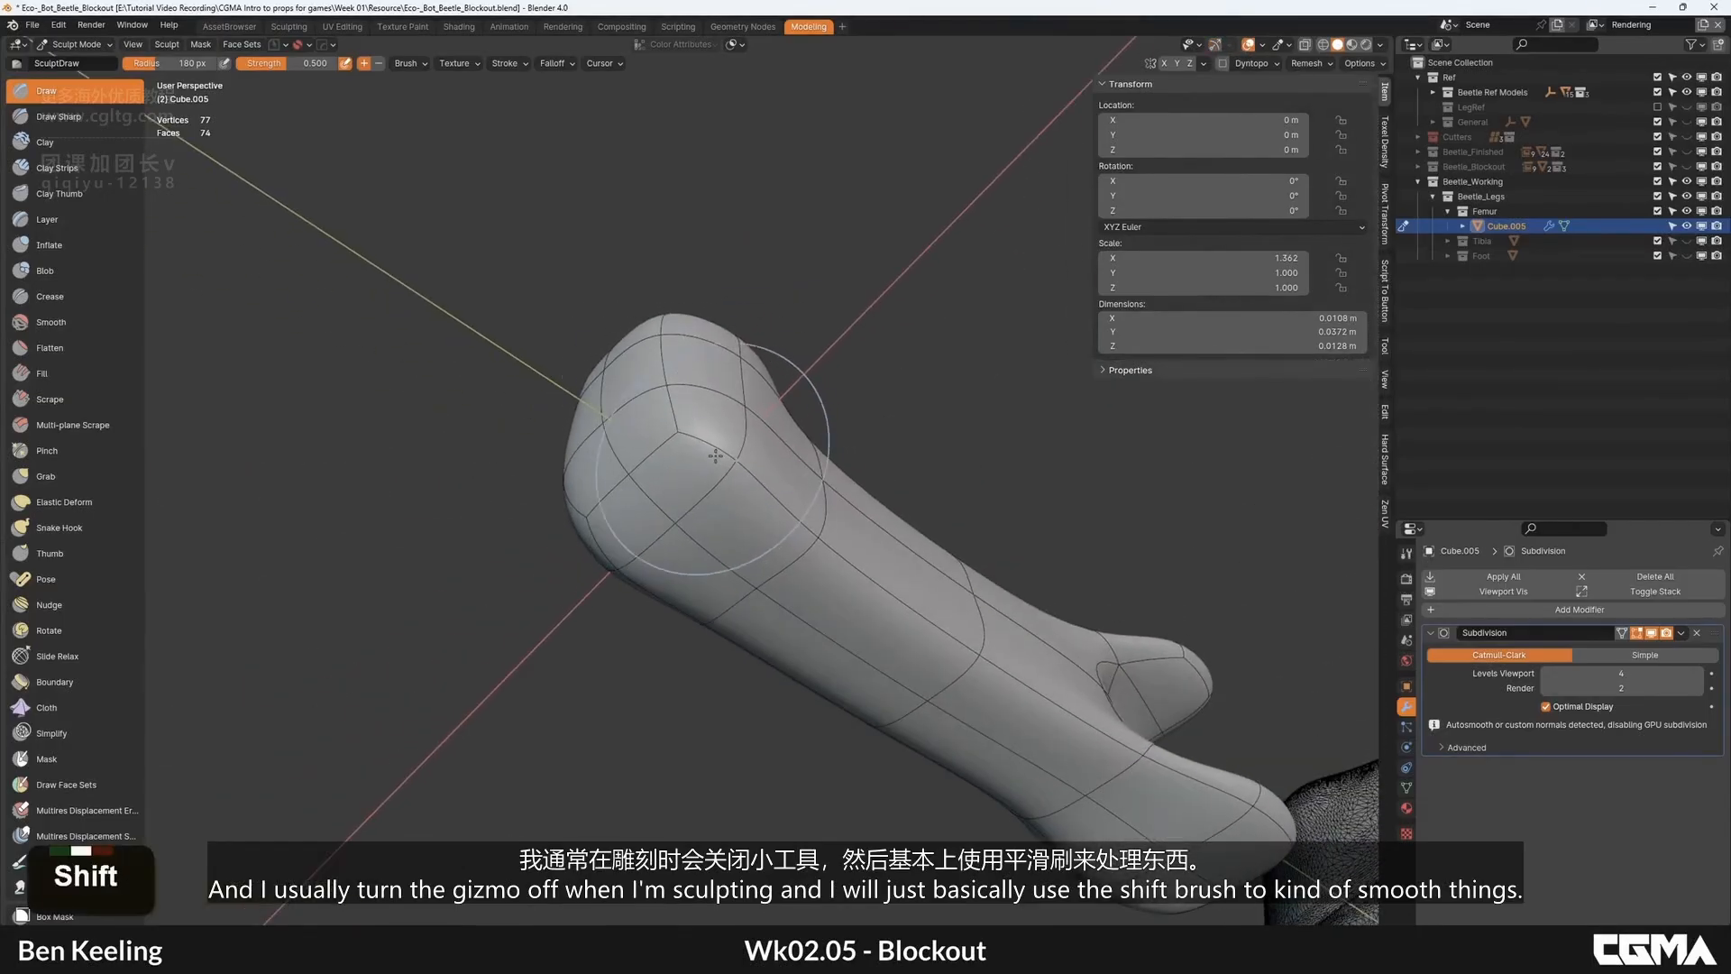
pyautogui.keyDown('alt'); pyautogui.moveTo(574, 346); pyautogui.dragTo(635, 466, button='middle'); pyautogui.keyUp('alt')
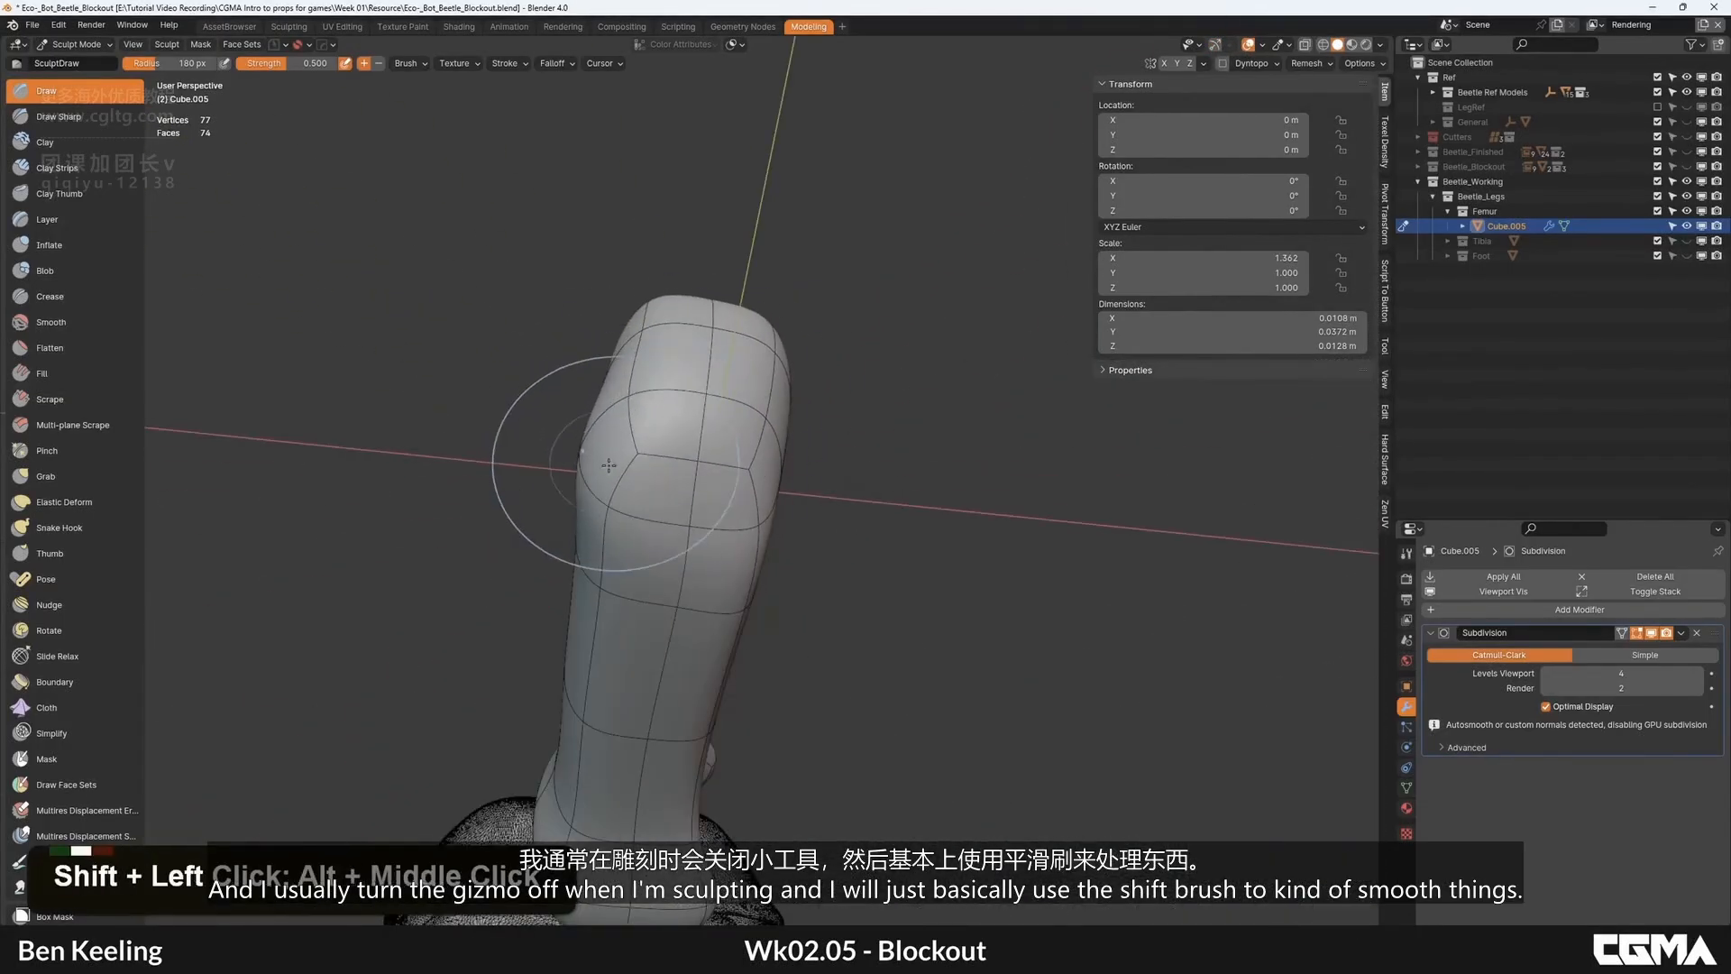
pyautogui.keyDown('alt'); pyautogui.moveTo(678, 413); pyautogui.dragTo(720, 442, button='middle'); pyautogui.keyUp('alt')
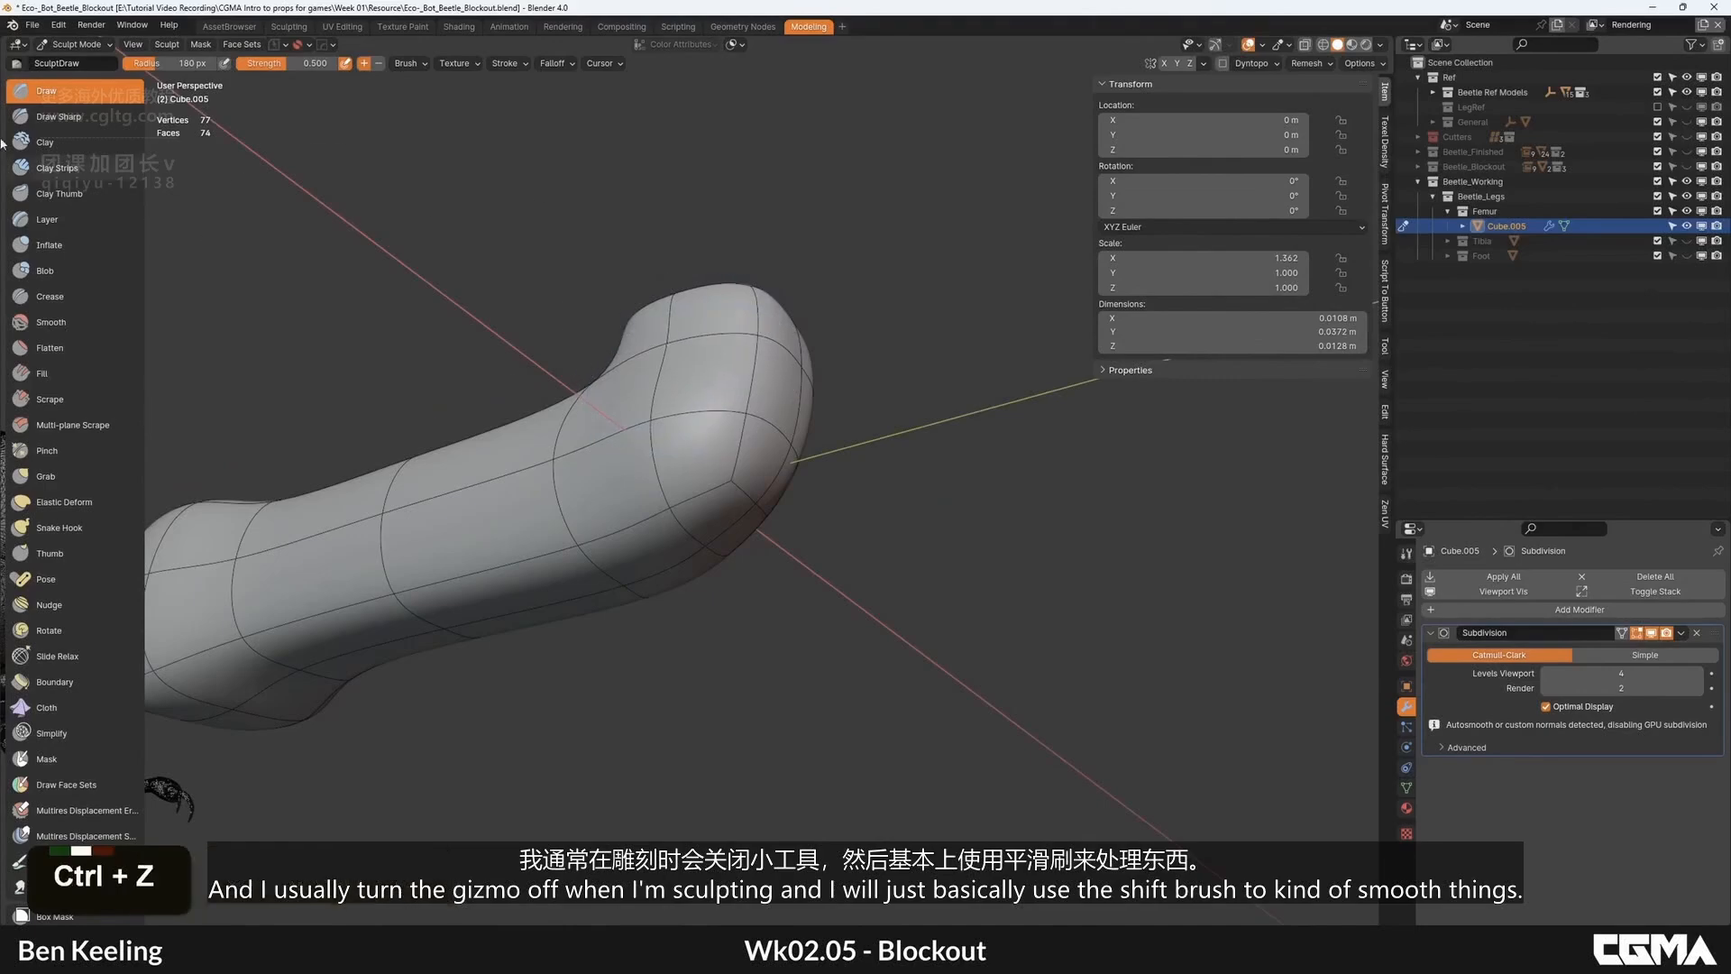
# Step: Sculpt the origin-end head with the Draw brush and its inverse to make it more bulbous
pyautogui.keyDown('alt'); pyautogui.moveTo(663, 361); pyautogui.dragTo(677, 344, button='middle'); pyautogui.keyUp('alt')
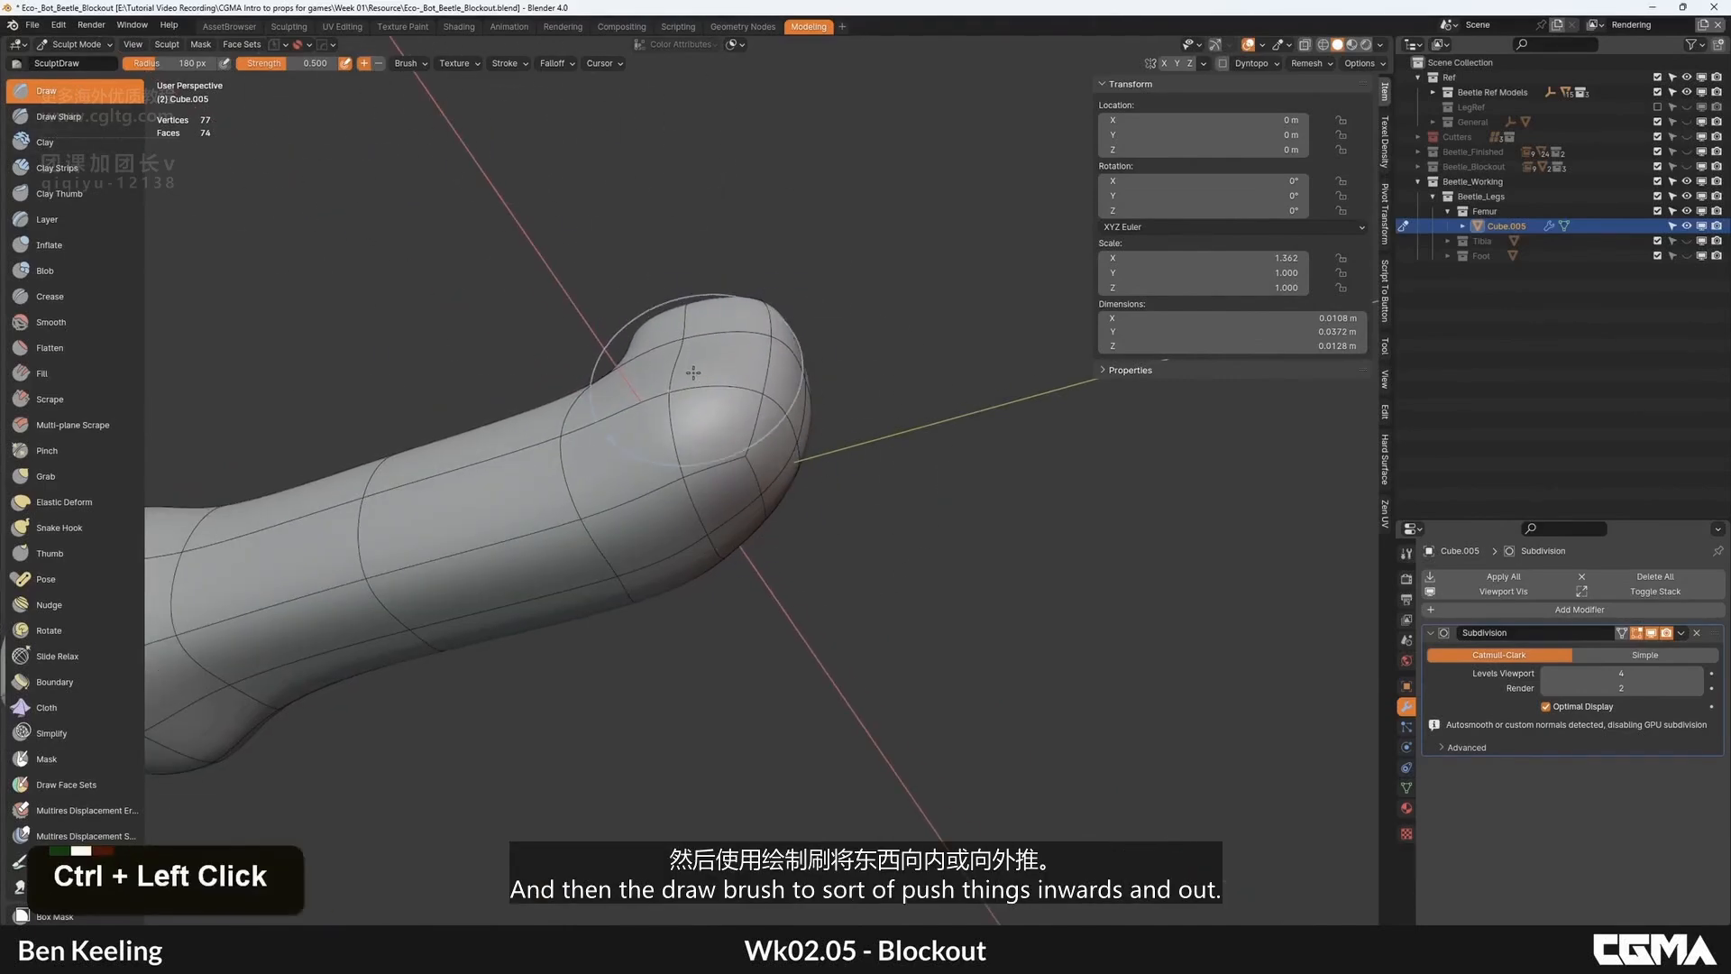
pyautogui.keyDown('alt'); pyautogui.moveTo(696, 351); pyautogui.dragTo(721, 385, button='middle'); pyautogui.keyUp('alt')
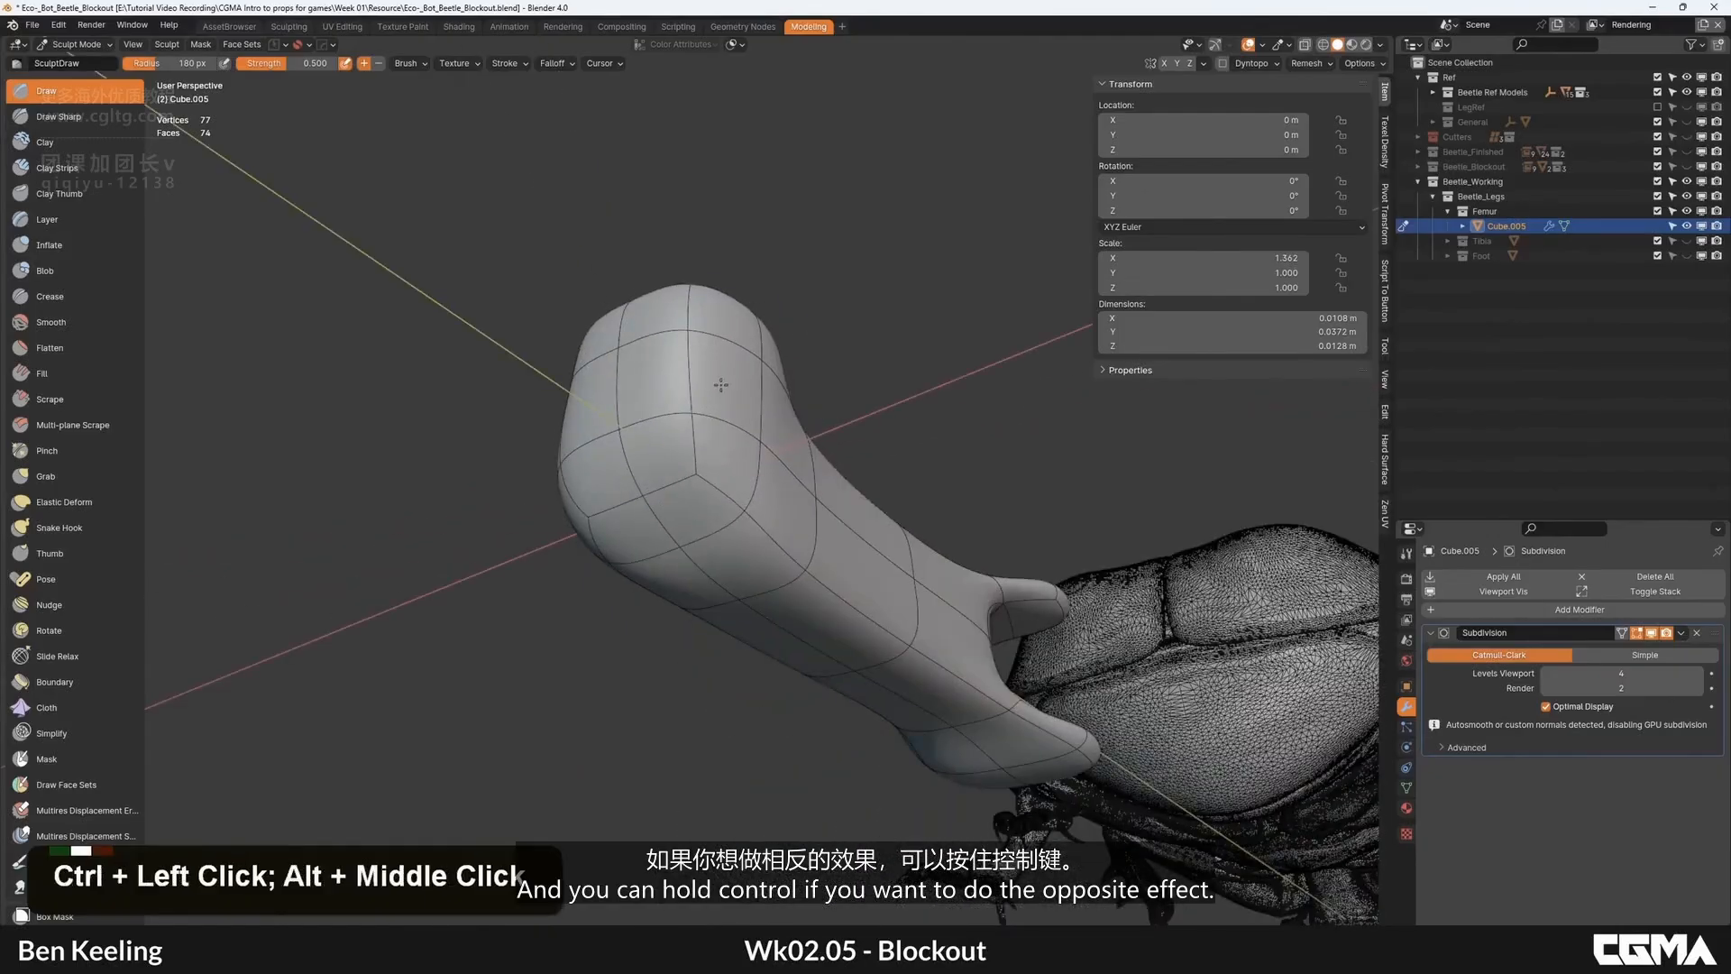
pyautogui.moveTo(694, 462)
pyautogui.keyDown('alt'); pyautogui.mouseDown(button='middle')
pyautogui.moveTo(680, 378)
pyautogui.moveTo(713, 385)
pyautogui.moveTo(624, 413)
pyautogui.mouseUp(button='middle'); pyautogui.keyUp('alt')
pyautogui.keyDown('ctrl'); pyautogui.doubleClick(622, 344); pyautogui.keyUp('ctrl')
pyautogui.keyDown('shift'); pyautogui.click(668, 374); pyautogui.keyUp('shift')
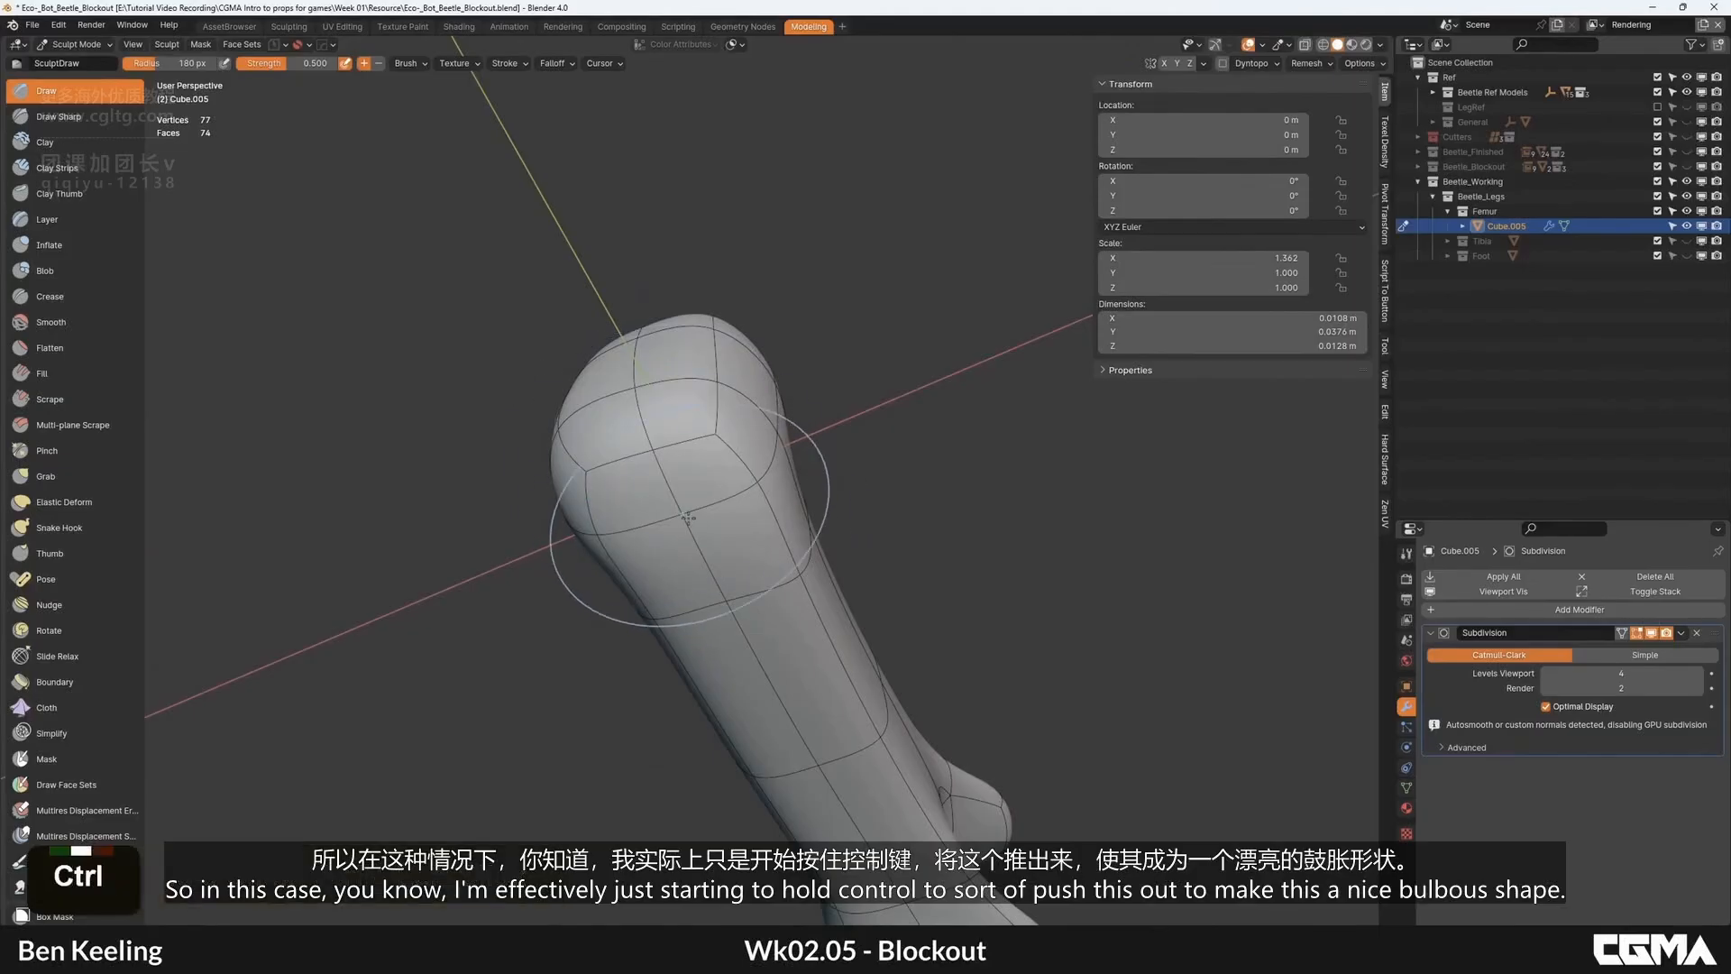
# Step: Smooth the sculpted surface across the neck and sides of the origin-end head
pyautogui.keyDown('alt'); pyautogui.moveTo(784, 461); pyautogui.dragTo(662, 360, button='middle'); pyautogui.keyUp('alt')
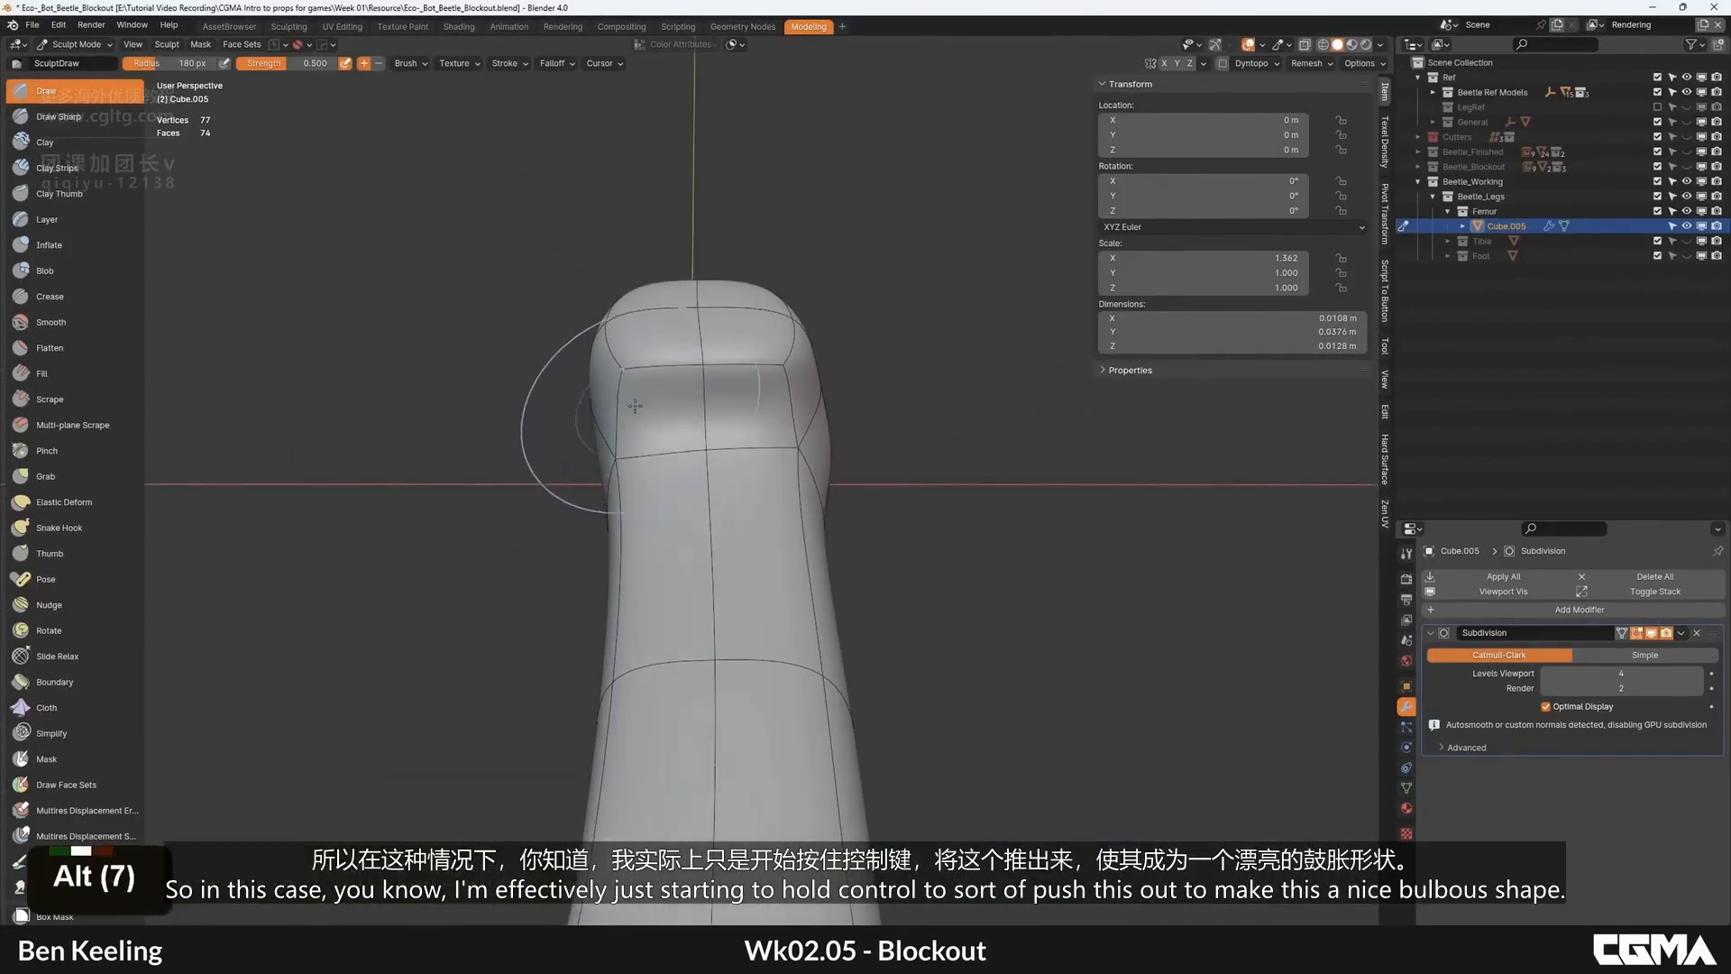
pyautogui.keyDown('shift'); pyautogui.doubleClick(662, 359); pyautogui.keyUp('shift')
pyautogui.keyDown('shift'); pyautogui.moveTo(662, 359); pyautogui.dragTo(761, 357); pyautogui.keyUp('shift')
pyautogui.keyDown('alt'); pyautogui.moveTo(801, 411); pyautogui.dragTo(772, 433, button='middle'); pyautogui.keyUp('alt')
# Step: Return to Object Mode, select the femur and hide the wireframe overlay
pyautogui.keyDown('alt'); pyautogui.moveTo(867, 475); pyautogui.dragTo(765, 319, button='middle'); pyautogui.keyUp('alt')
pyautogui.scroll(-4, 795, 372)
pyautogui.click(80, 63)
pyautogui.keyDown('alt'); pyautogui.moveTo(604, 465); pyautogui.dragTo(685, 573, button='middle'); pyautogui.keyUp('alt')
pyautogui.scroll(2, 707, 505)
pyautogui.click(708, 505)
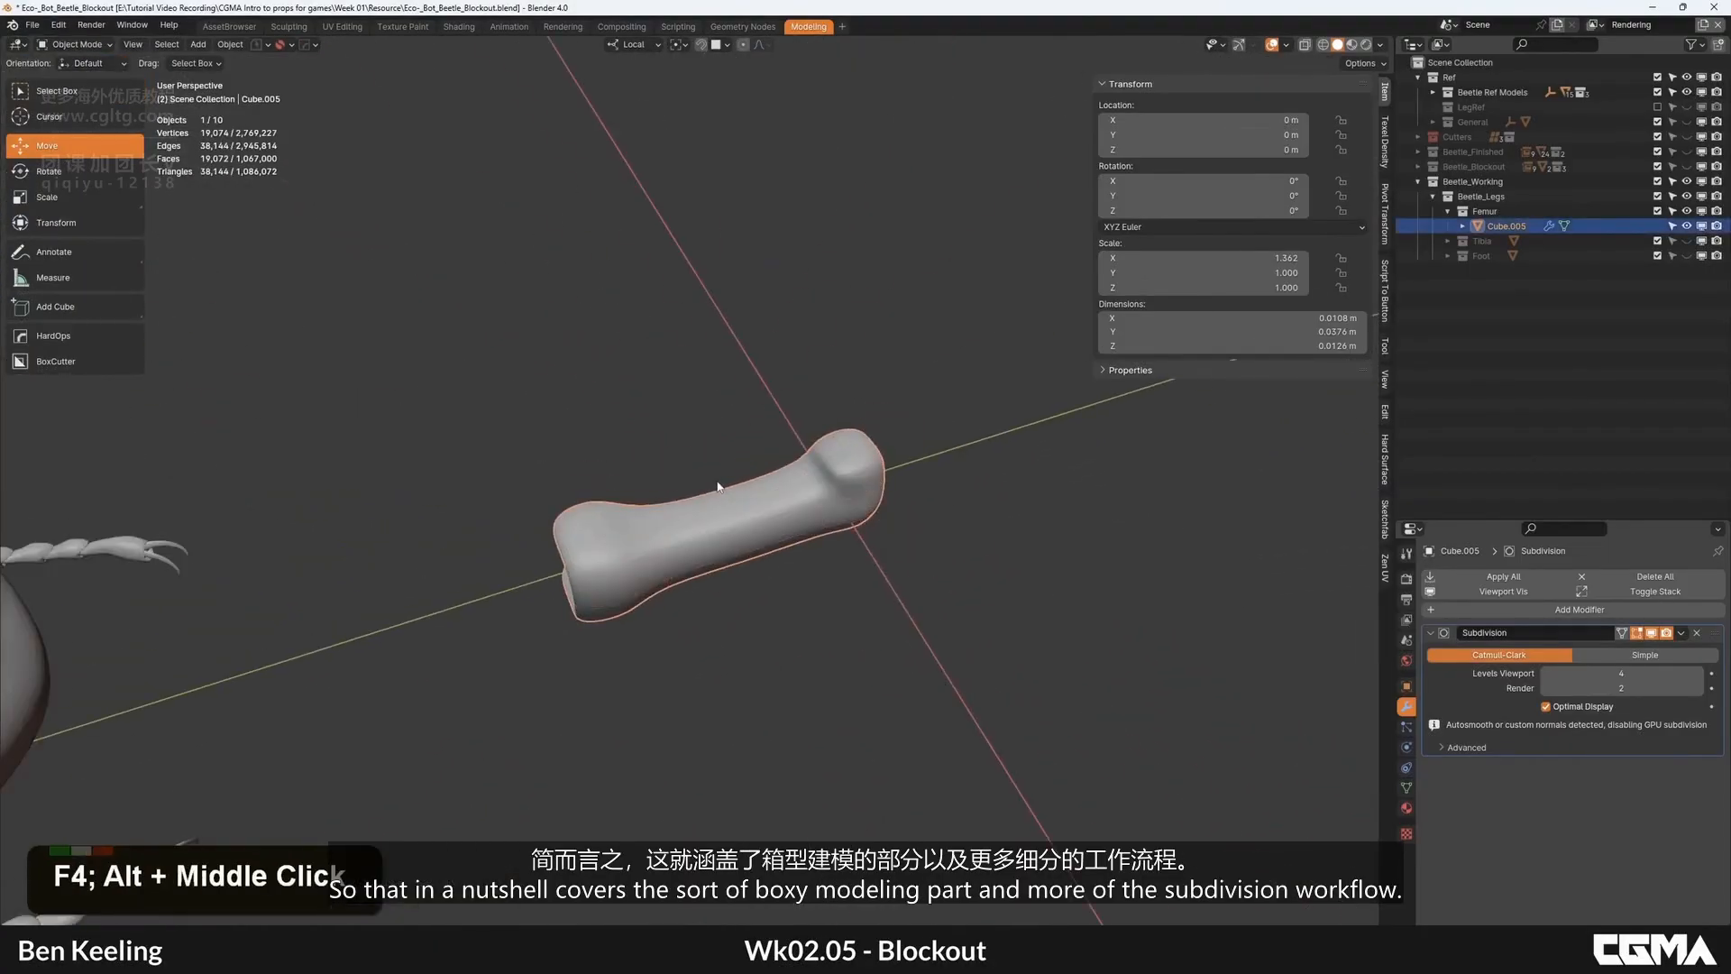
# Step: Examine the finished femur and the beetle reference model's organic and simpler shapes from several angles
pyautogui.keyDown('alt'); pyautogui.moveTo(719, 487); pyautogui.dragTo(672, 516, button='middle'); pyautogui.keyUp('alt')
pyautogui.scroll(-2, 656, 505)
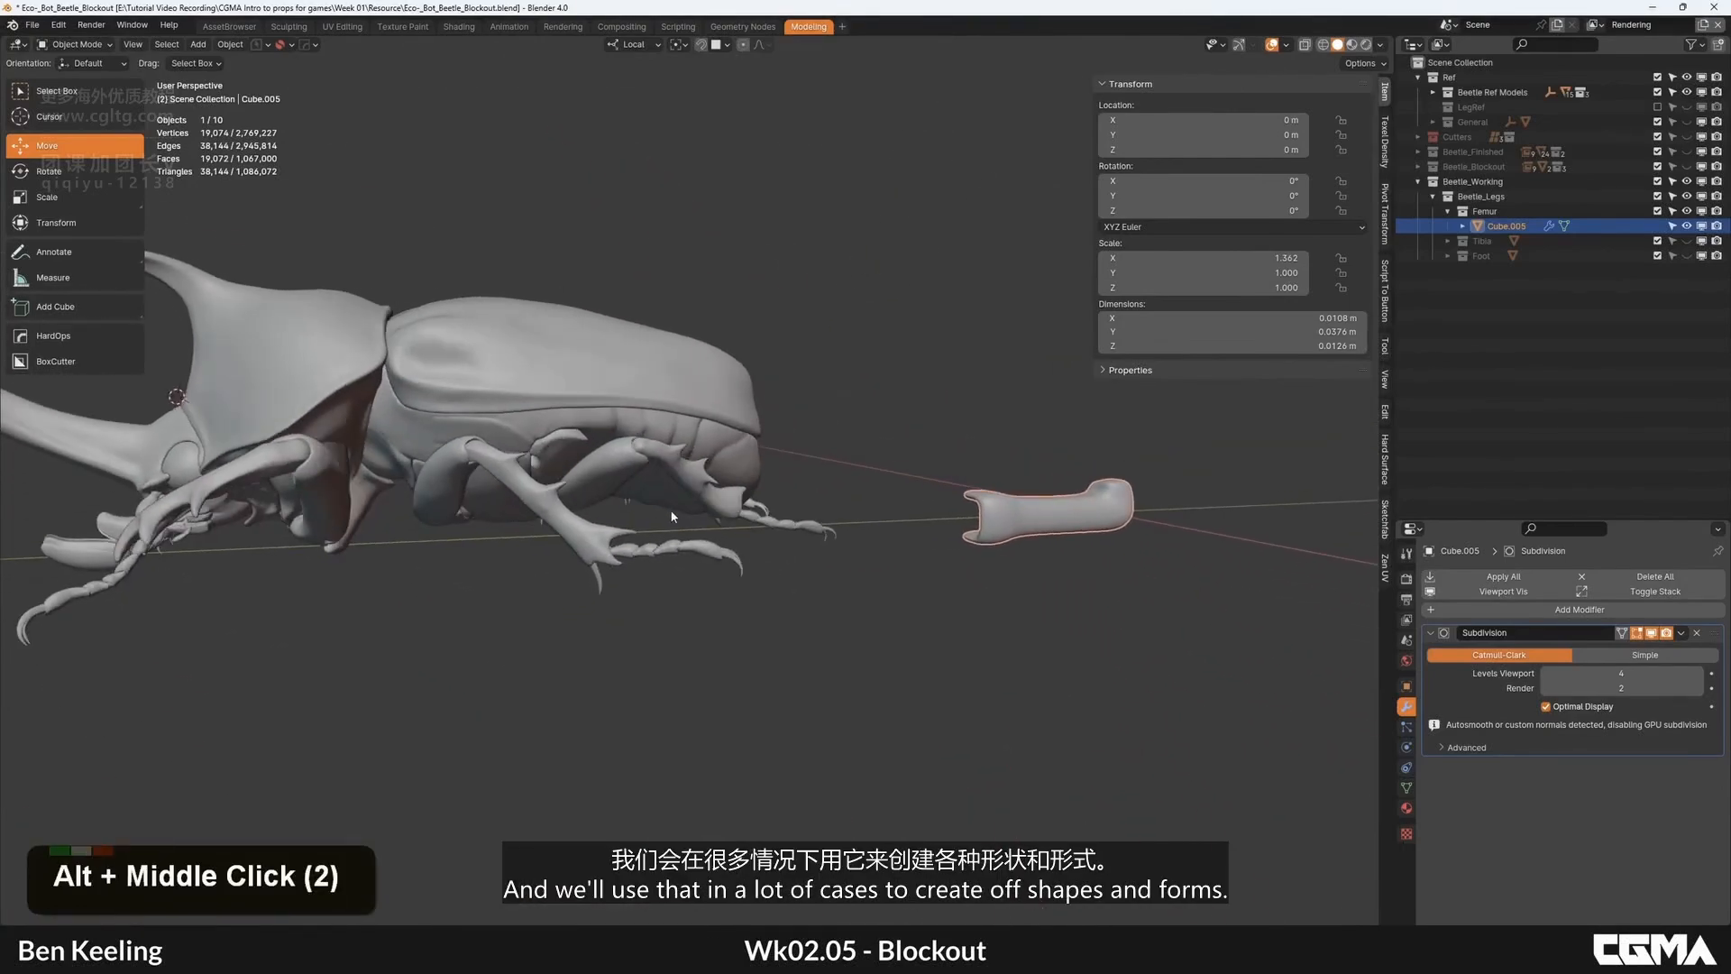
pyautogui.keyDown('alt'); pyautogui.moveTo(595, 449); pyautogui.dragTo(502, 446, button='middle'); pyautogui.keyUp('alt')
pyautogui.moveTo(500, 359); pyautogui.dragTo(532, 317, button='middle')
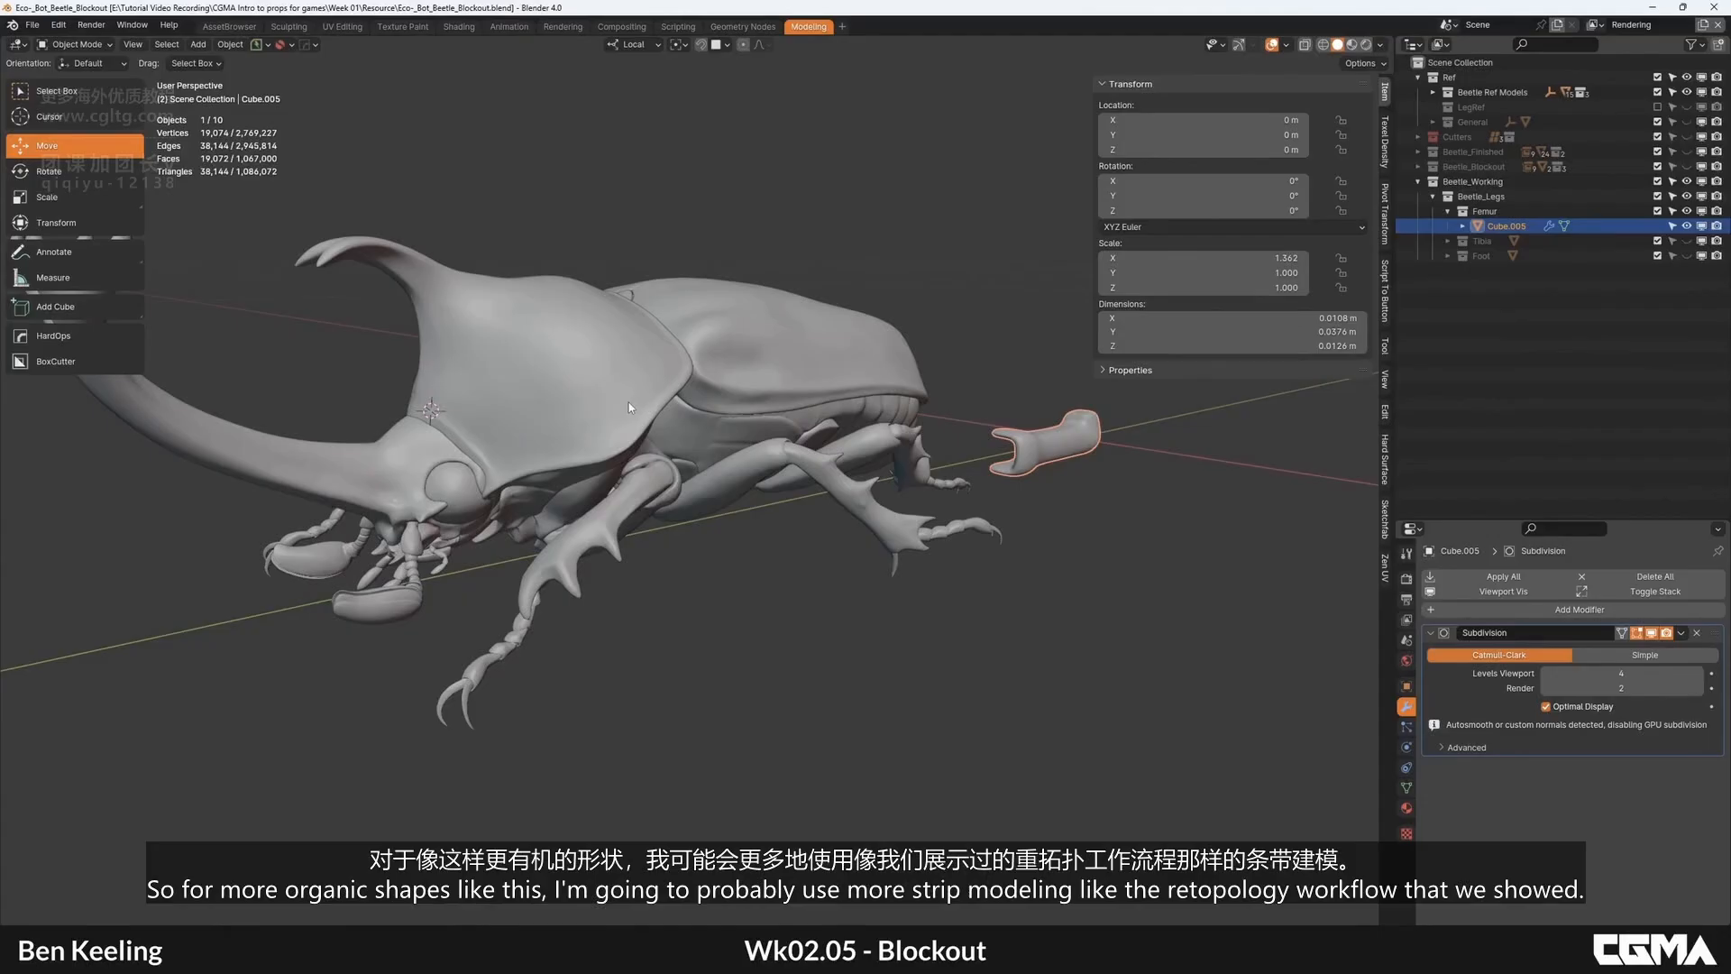
pyautogui.moveTo(629, 402); pyautogui.dragTo(706, 494, button='middle')
pyautogui.keyDown('alt'); pyautogui.moveTo(679, 492); pyautogui.dragTo(636, 512, button='middle'); pyautogui.keyUp('alt')
pyautogui.keyDown('alt'); pyautogui.moveTo(731, 479); pyautogui.dragTo(728, 413, button='middle'); pyautogui.keyUp('alt')
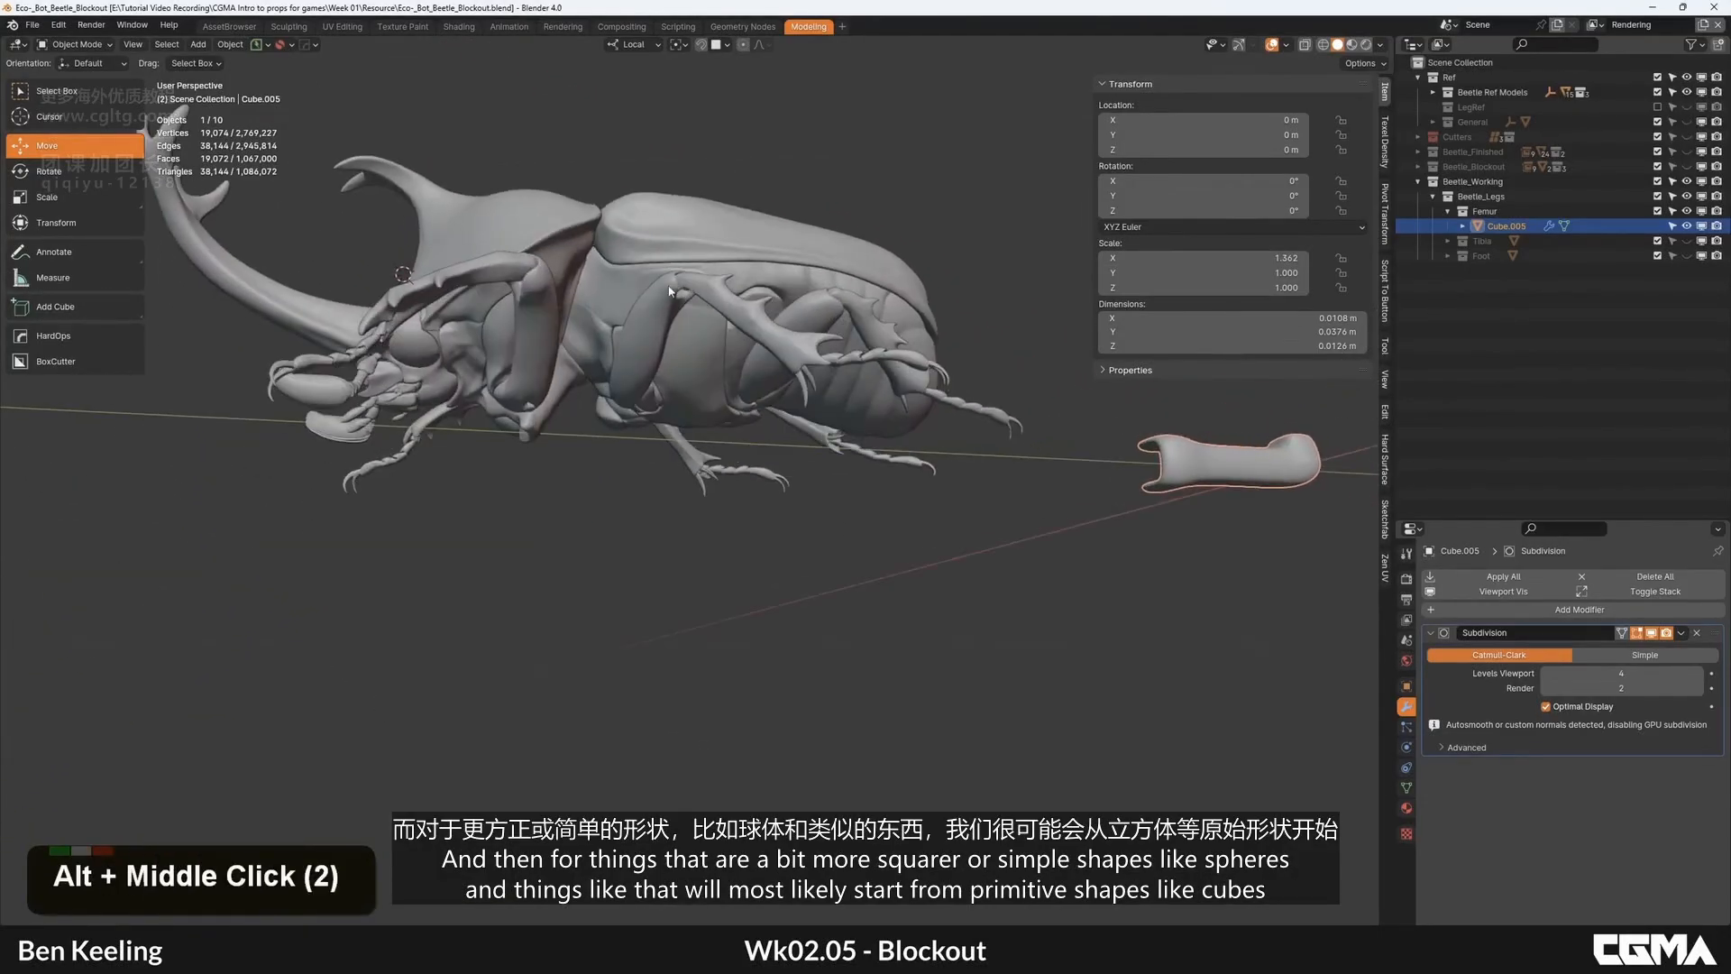
pyautogui.keyDown('alt'); pyautogui.moveTo(670, 291); pyautogui.dragTo(726, 382, button='middle'); pyautogui.keyUp('alt')
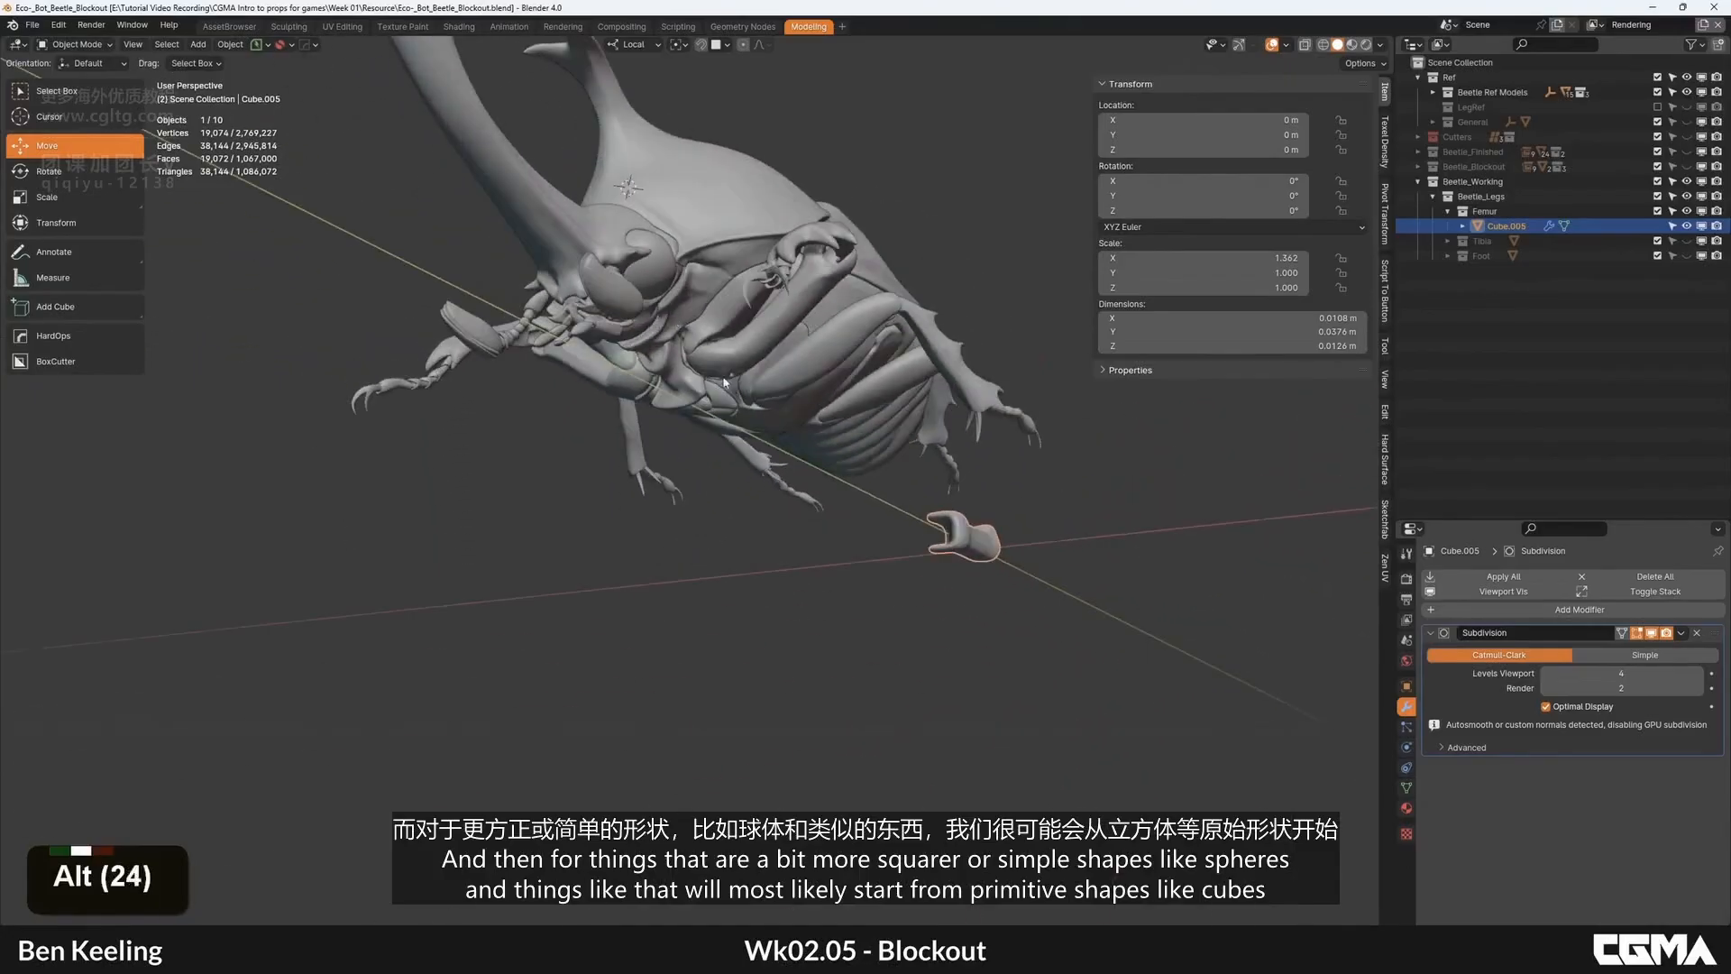
pyautogui.keyDown('alt'); pyautogui.moveTo(635, 289); pyautogui.dragTo(785, 464, button='middle'); pyautogui.keyUp('alt')
pyautogui.scroll(3, 778, 471)
pyautogui.hotkey('shift', 'a')
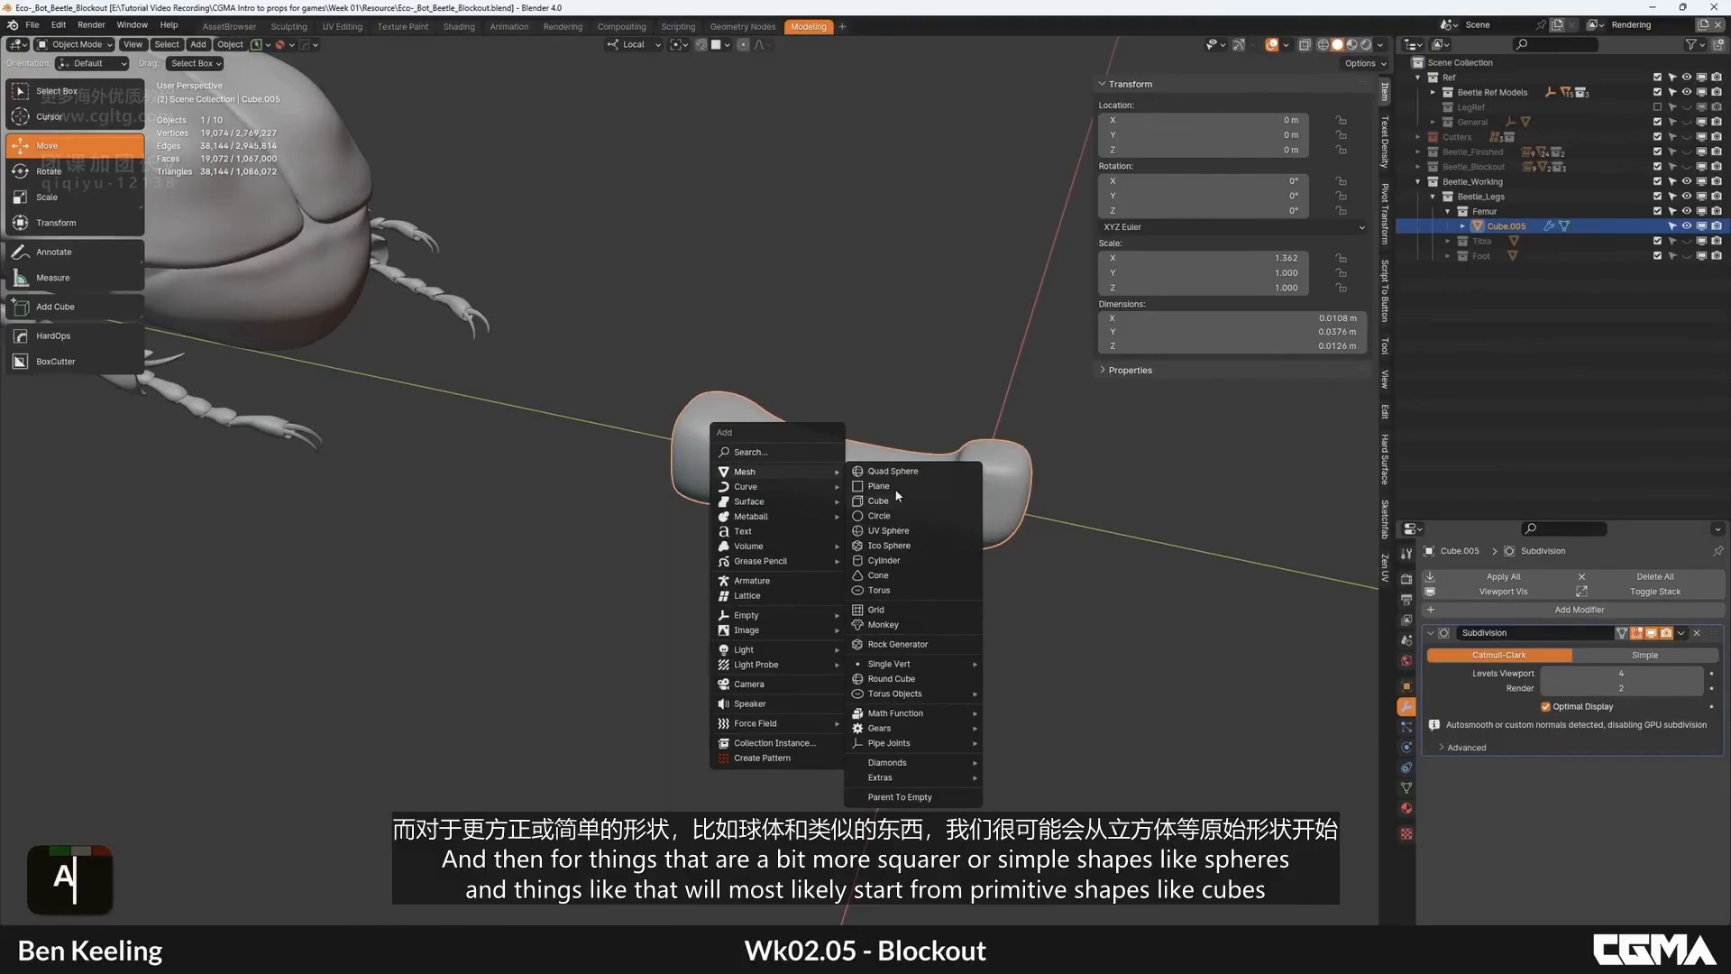
pyautogui.scroll(2, 776, 469)
pyautogui.moveTo(776, 469)
pyautogui.keyDown('alt'); pyautogui.mouseDown(button='middle')
pyautogui.moveTo(701, 479)
pyautogui.moveTo(809, 488)
pyautogui.moveTo(767, 478)
pyautogui.moveTo(787, 471)
pyautogui.moveTo(728, 485)
pyautogui.moveTo(775, 469)
pyautogui.mouseUp(button='middle'); pyautogui.keyUp('alt')
pyautogui.scroll(-3, 775, 469)
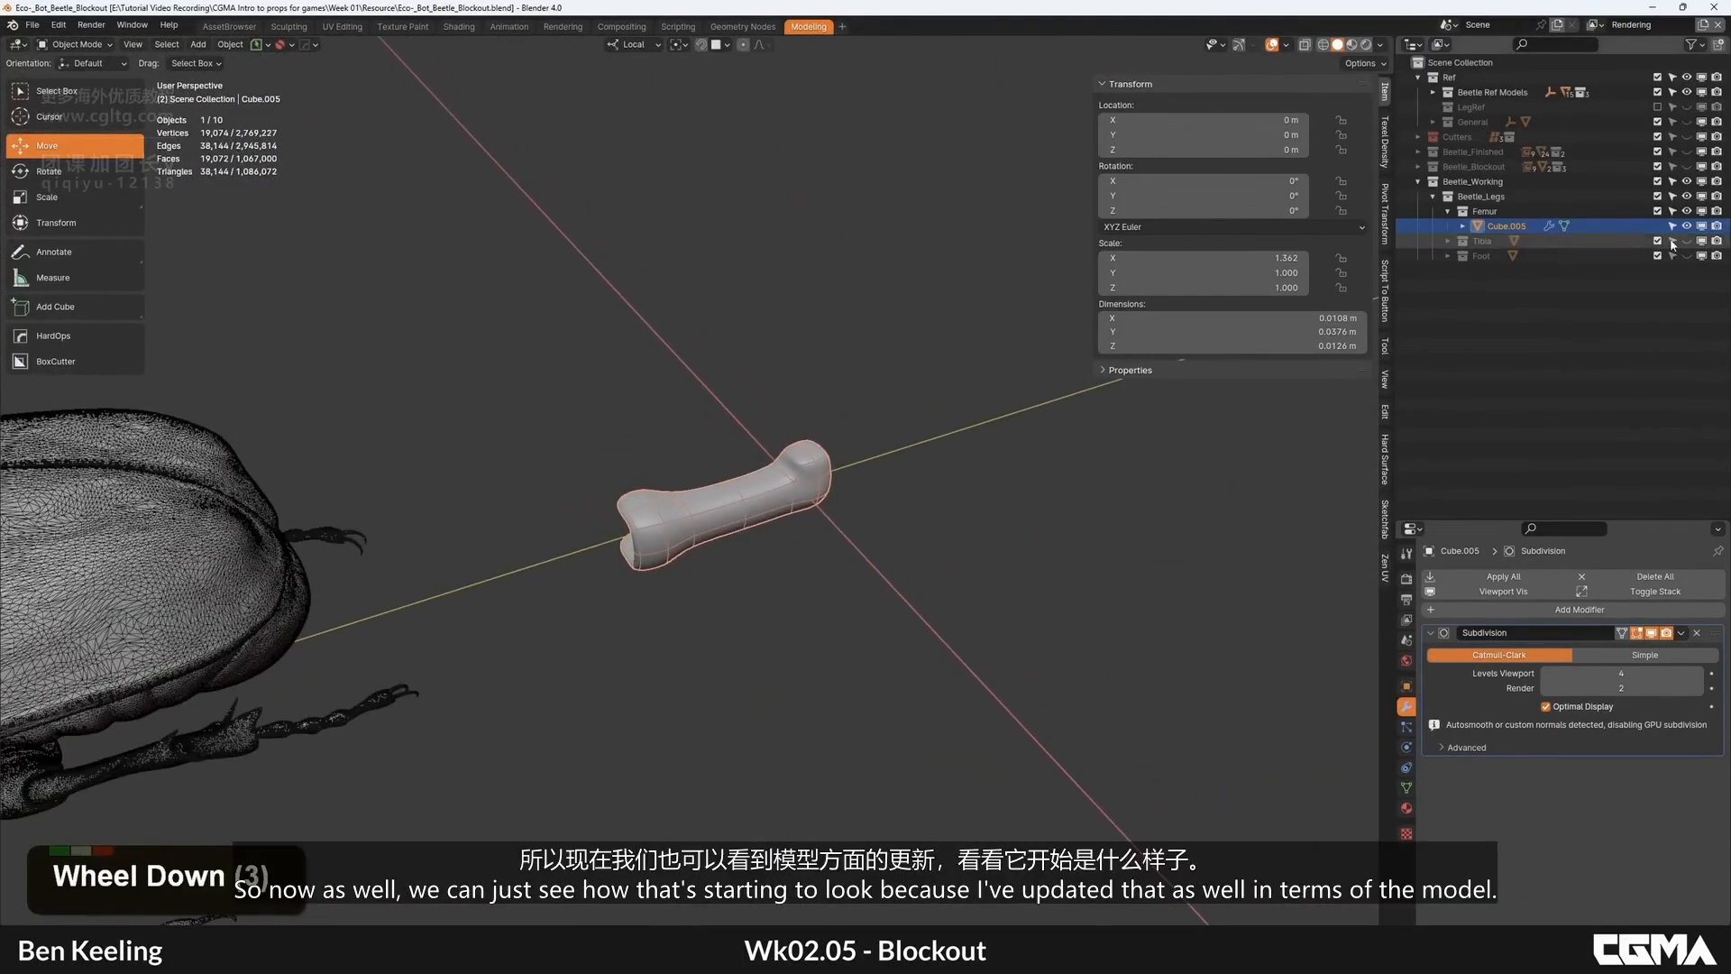
# Step: Hide the Beetle_Working collection, preview Beetle_Finished briefly, and show Beetle_Blockout without the wireframe overlay
pyautogui.click(1687, 197)
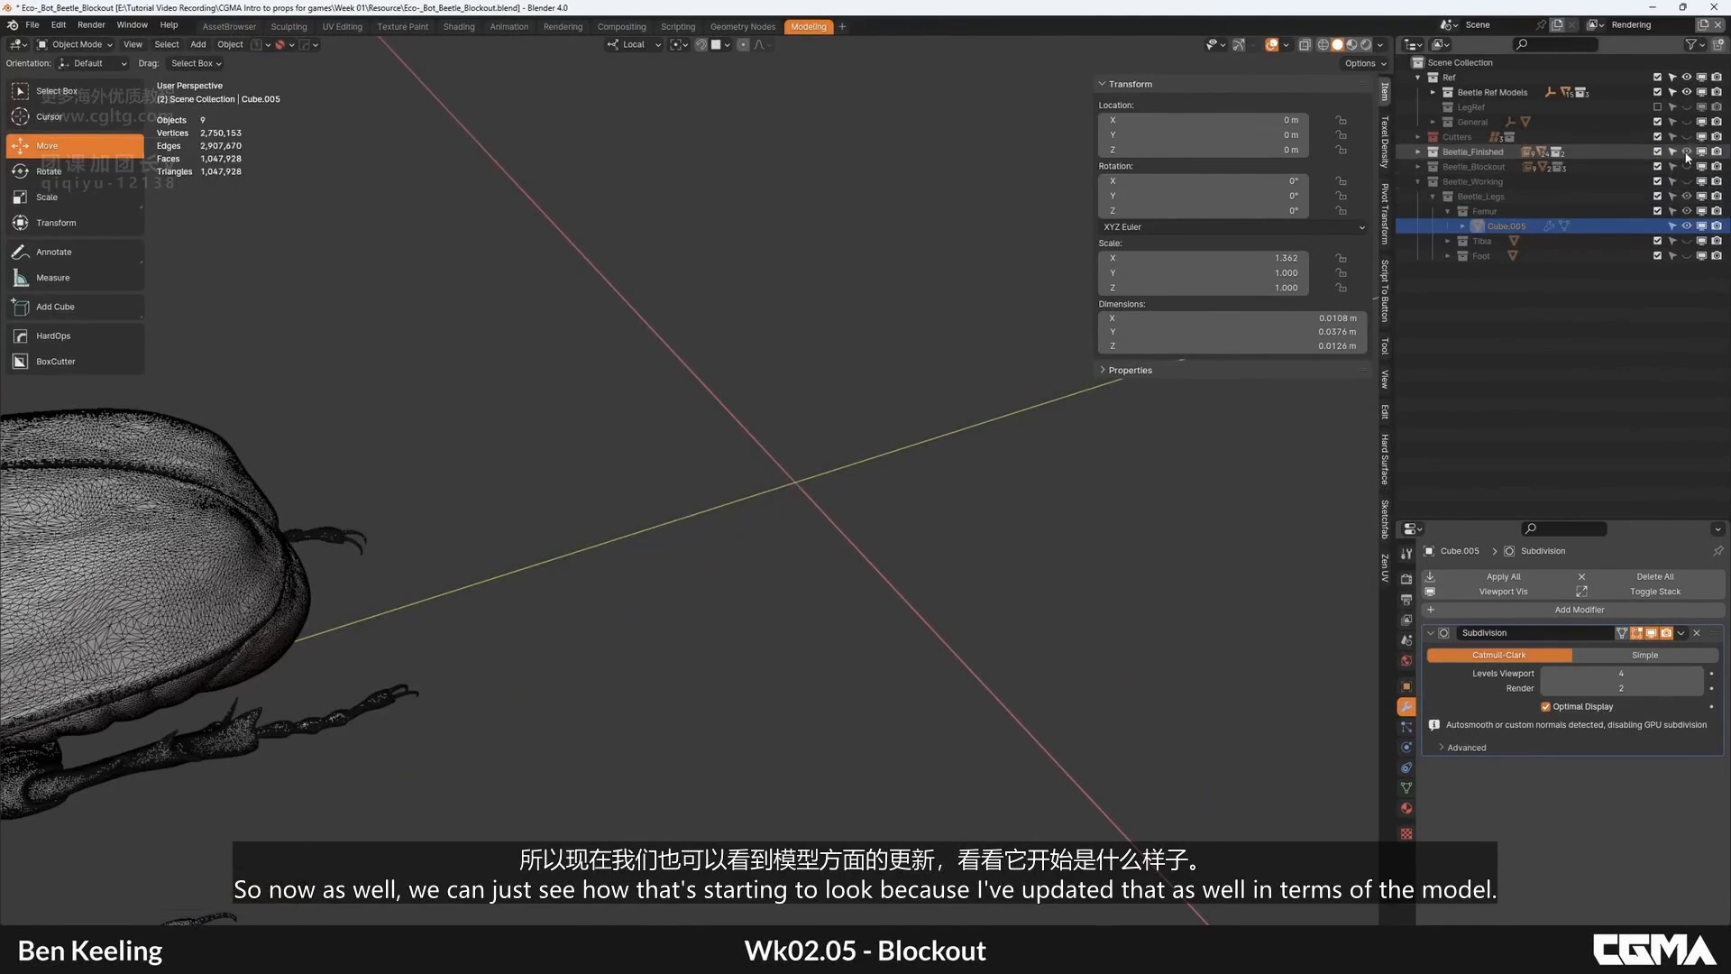
pyautogui.keyDown('shift'); pyautogui.click(1687, 152); pyautogui.keyUp('shift')
pyautogui.keyDown('alt'); pyautogui.moveTo(865, 499); pyautogui.dragTo(775, 84, button='middle'); pyautogui.keyUp('alt')
pyautogui.keyDown('shift'); pyautogui.click(1686, 153); pyautogui.keyUp('shift')
pyautogui.keyDown('shift'); pyautogui.click(1687, 166); pyautogui.keyUp('shift')
pyautogui.press('F4')
pyautogui.scroll(3, 735, 437)
# Step: Select the Femur.003 instance on the blockout beetle and nudge it into its body socket
pyautogui.click(793, 460)
pyautogui.scroll(4, 754, 478)
pyautogui.press('g')
pyautogui.click(721, 455)
# Step: Activate the Rotate tool for the selected leg and turn the viewport gizmos back on
pyautogui.scroll(-2, 722, 455)
pyautogui.press('r')
pyautogui.scroll(-2, 726, 465)
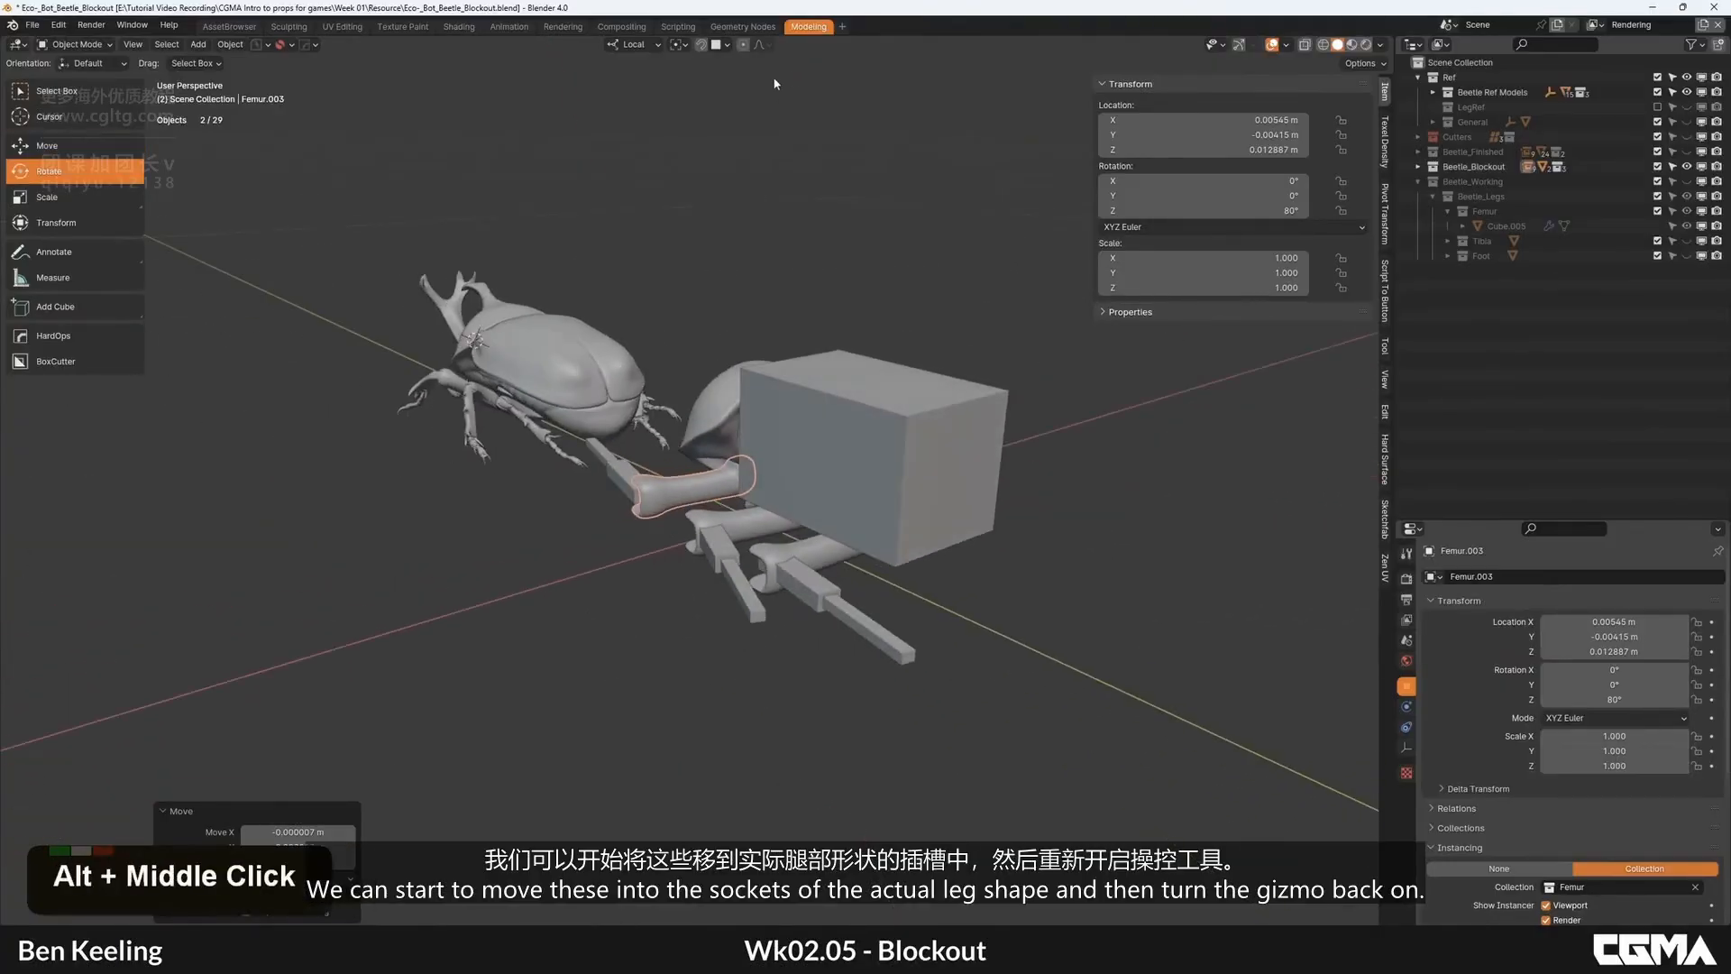
pyautogui.click(1237, 45)
pyautogui.keyDown('alt'); pyautogui.moveTo(668, 480); pyautogui.dragTo(712, 453, button='middle'); pyautogui.keyUp('alt')
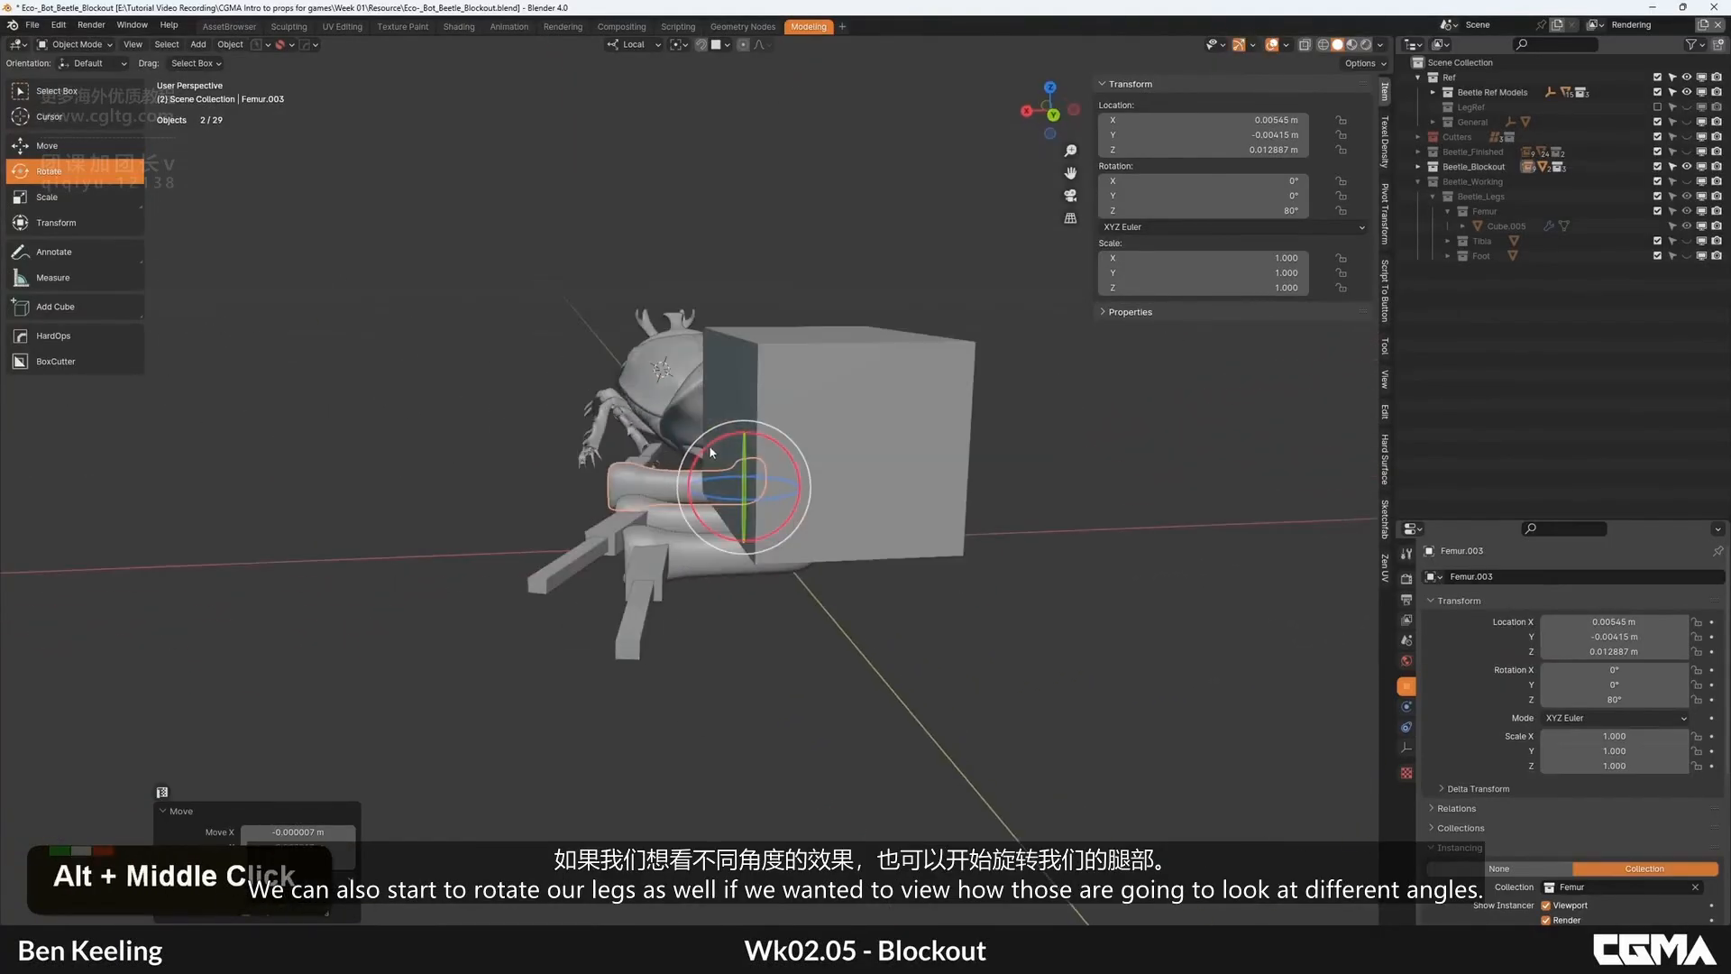
# Step: Try rotating the selected femur instance with the rotation gizmo and undo the rotation
pyautogui.hotkey('ctrl', 'z')
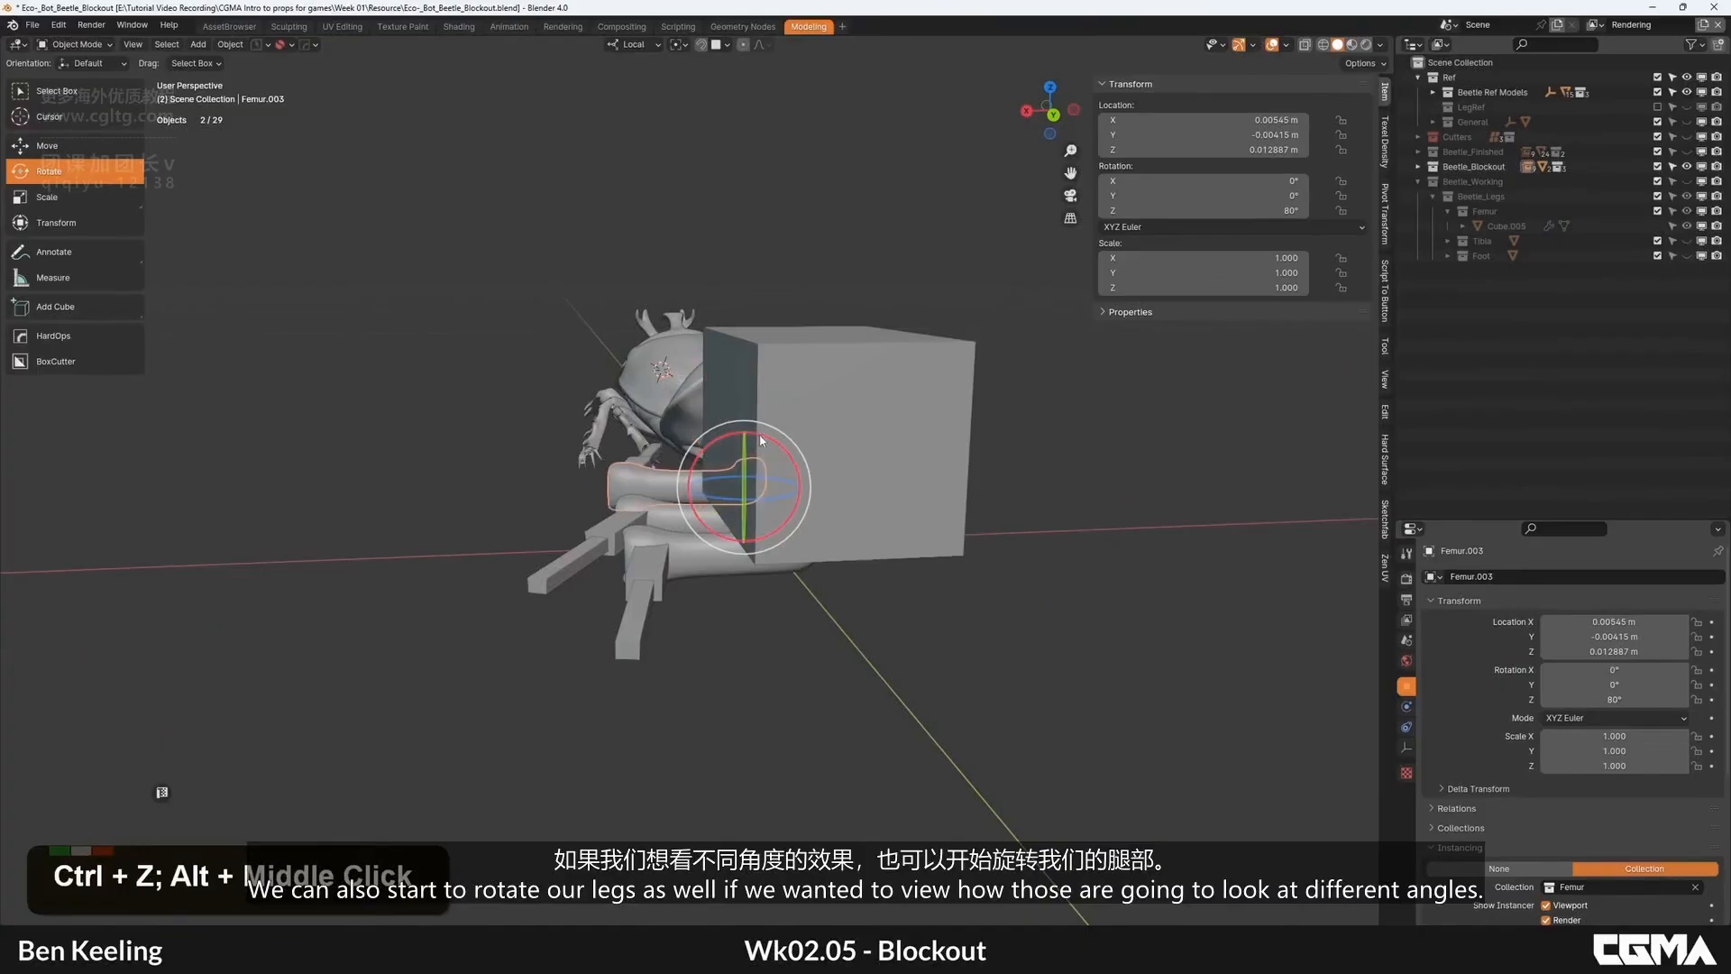
pyautogui.moveTo(790, 439); pyautogui.dragTo(785, 435)
pyautogui.hotkey('ctrl', 'z')
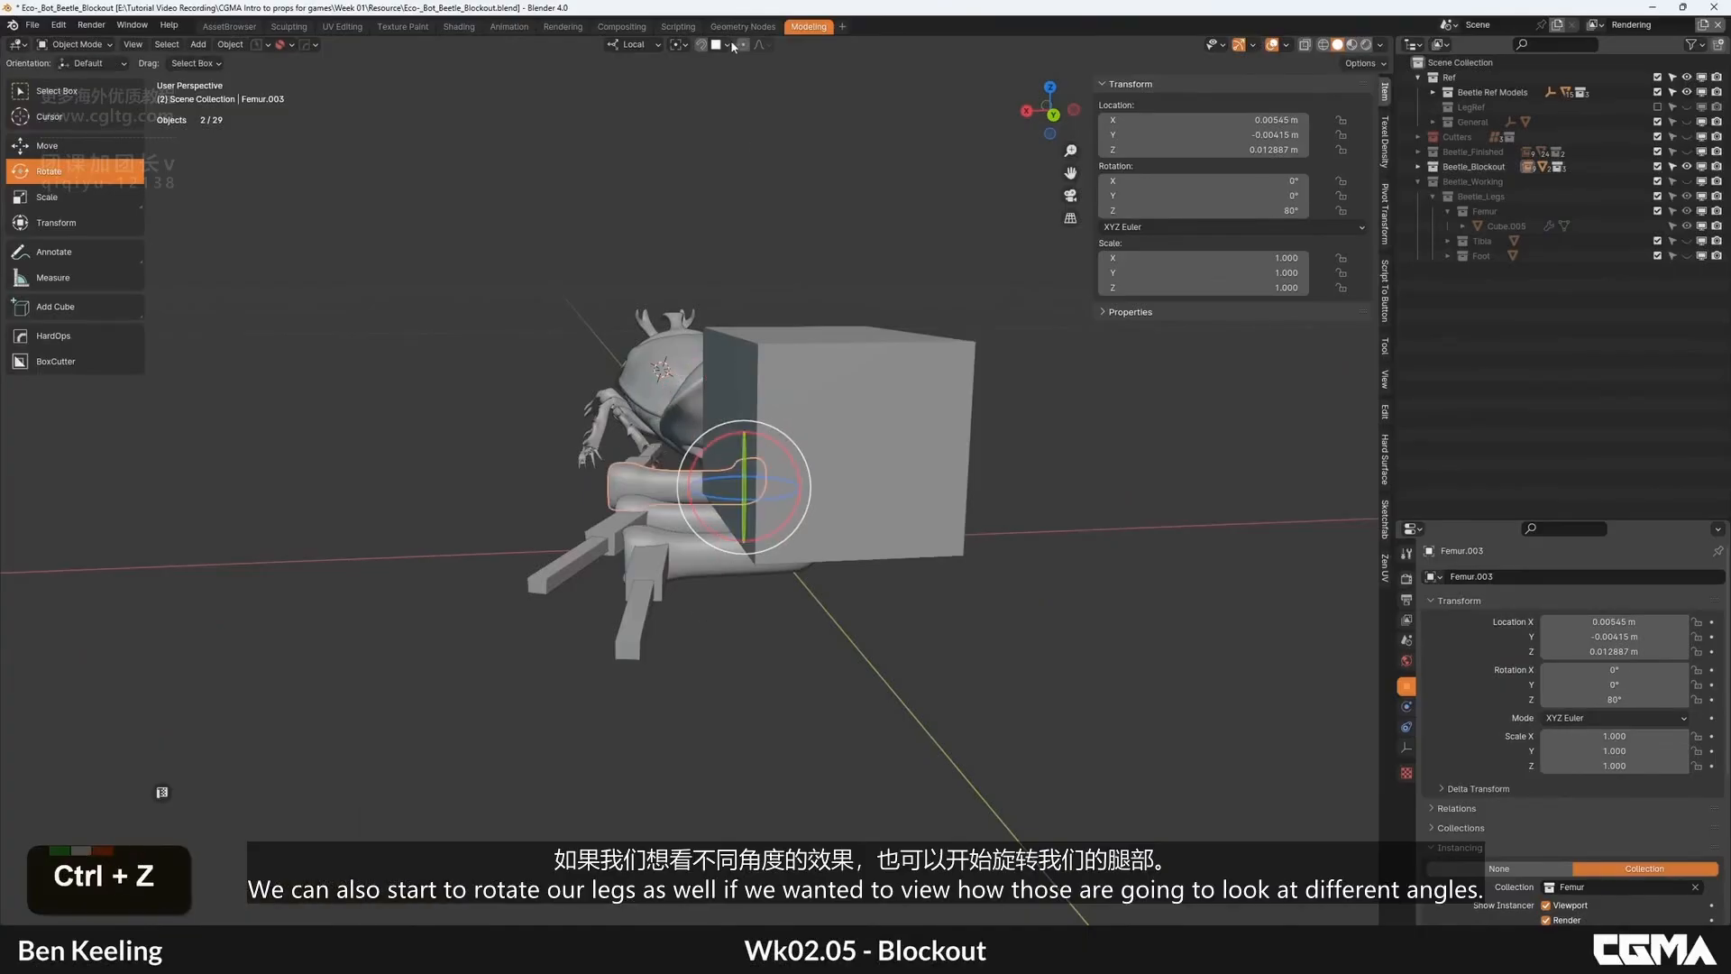
# Step: Set snapping to Increment and rotate the selected femur instance to -15° on X in snapped steps
pyautogui.click(727, 45)
pyautogui.click(697, 119)
pyautogui.keyDown('ctrl'); pyautogui.moveTo(768, 462); pyautogui.dragTo(770, 446); pyautogui.keyUp('ctrl')
pyautogui.keyDown('alt'); pyautogui.moveTo(770, 445); pyautogui.dragTo(747, 485, button='middle'); pyautogui.keyUp('alt')
pyautogui.click(649, 488)
pyautogui.keyDown('alt'); pyautogui.moveTo(816, 426); pyautogui.dragTo(1014, 422, button='middle'); pyautogui.keyUp('alt')
pyautogui.click(998, 423)
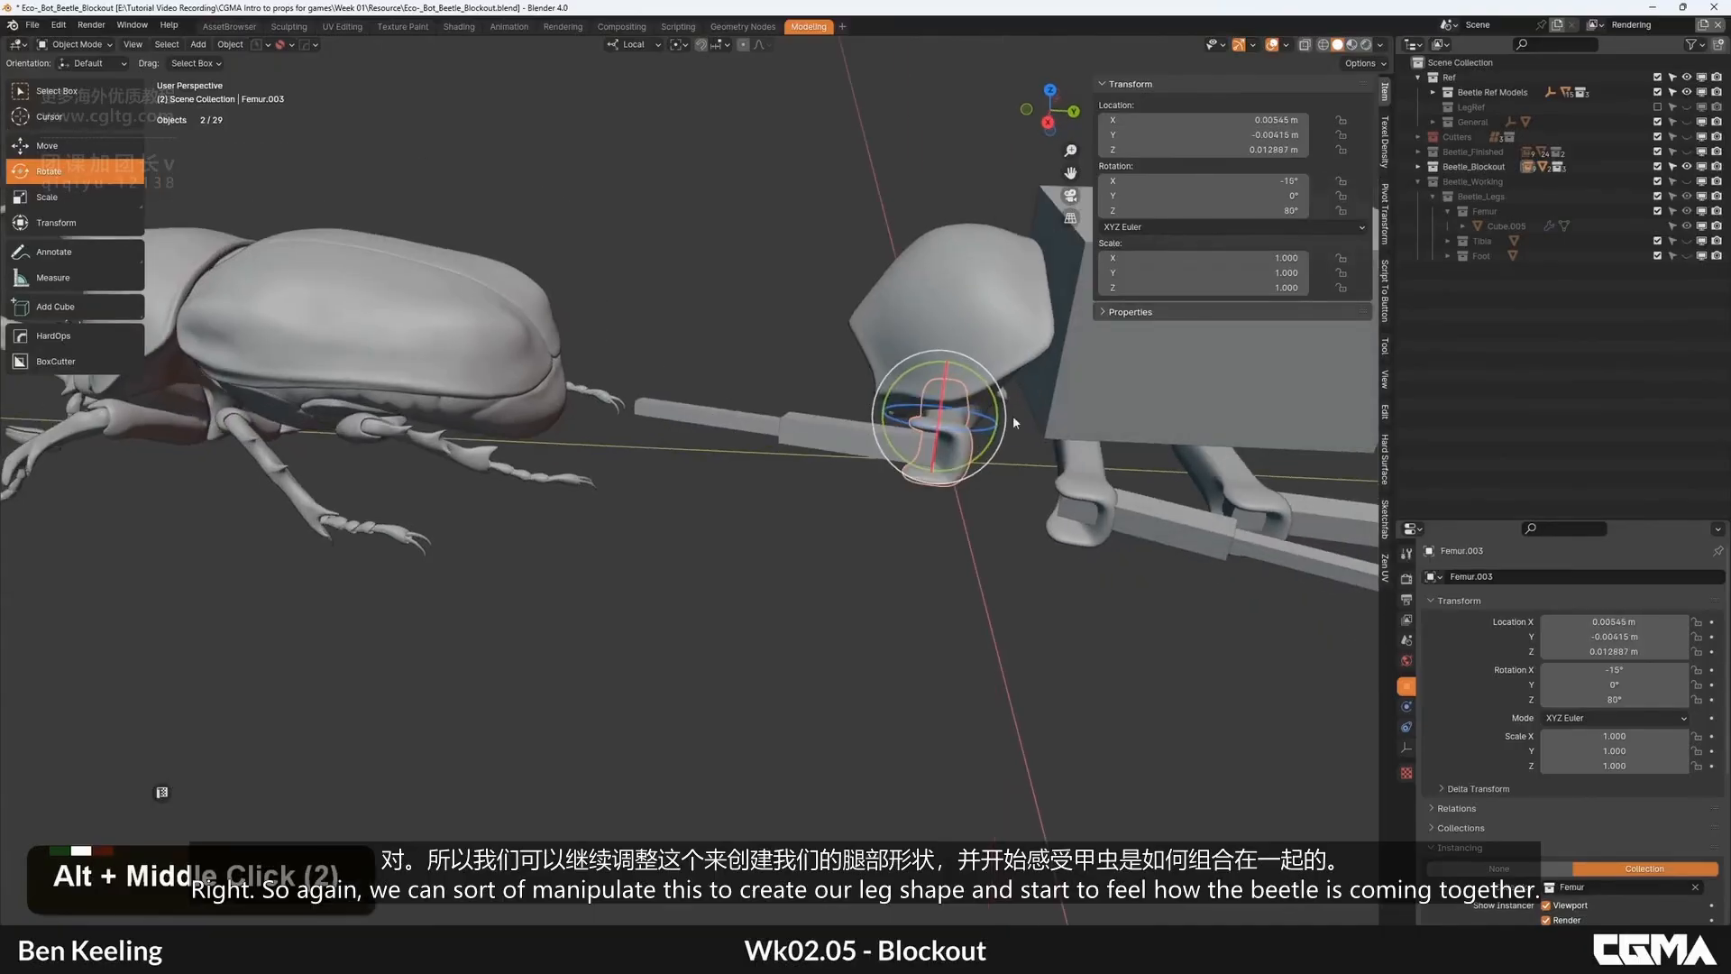
# Step: Rotate the femur instance further to about -17° X, -29° Y and 88° Z so the leg angles down toward the ground
pyautogui.keyDown('ctrl'); pyautogui.moveTo(989, 382); pyautogui.dragTo(963, 360); pyautogui.keyUp('ctrl')
pyautogui.scroll(-2, 816, 424)
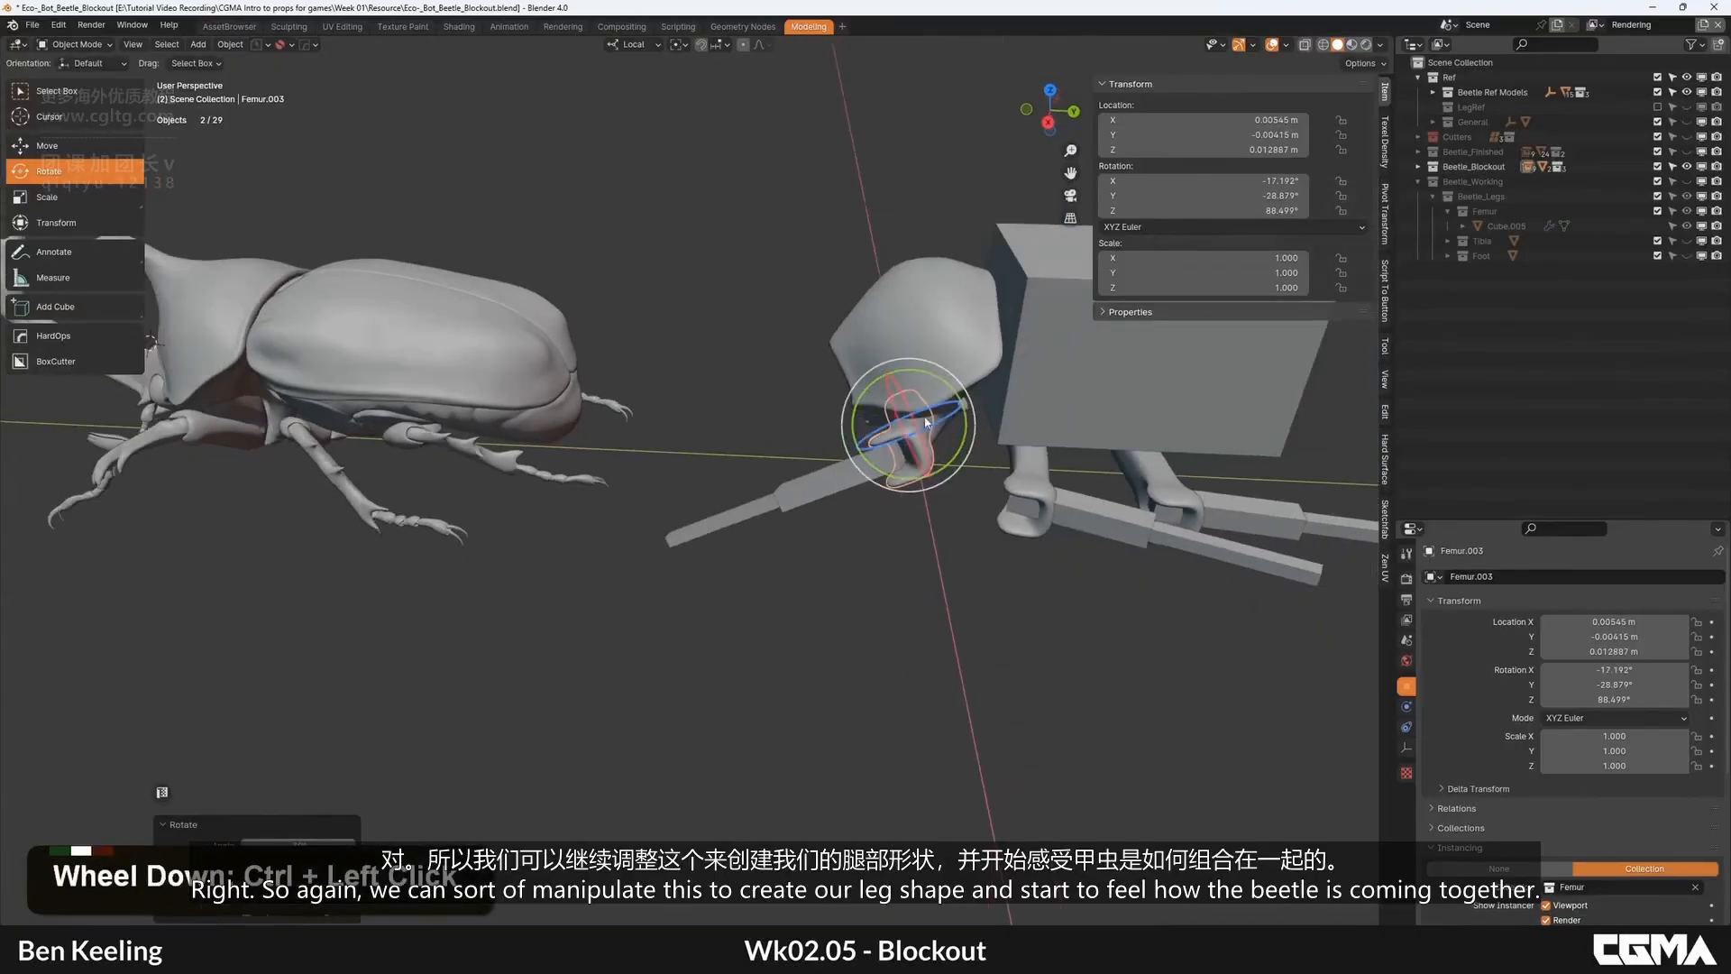
pyautogui.keyDown('alt'); pyautogui.moveTo(816, 424); pyautogui.dragTo(895, 500, button='middle'); pyautogui.keyUp('alt')
pyautogui.keyDown('alt'); pyautogui.moveTo(718, 443); pyautogui.dragTo(690, 419, button='middle'); pyautogui.keyUp('alt')
pyautogui.scroll(-3, 779, 473)
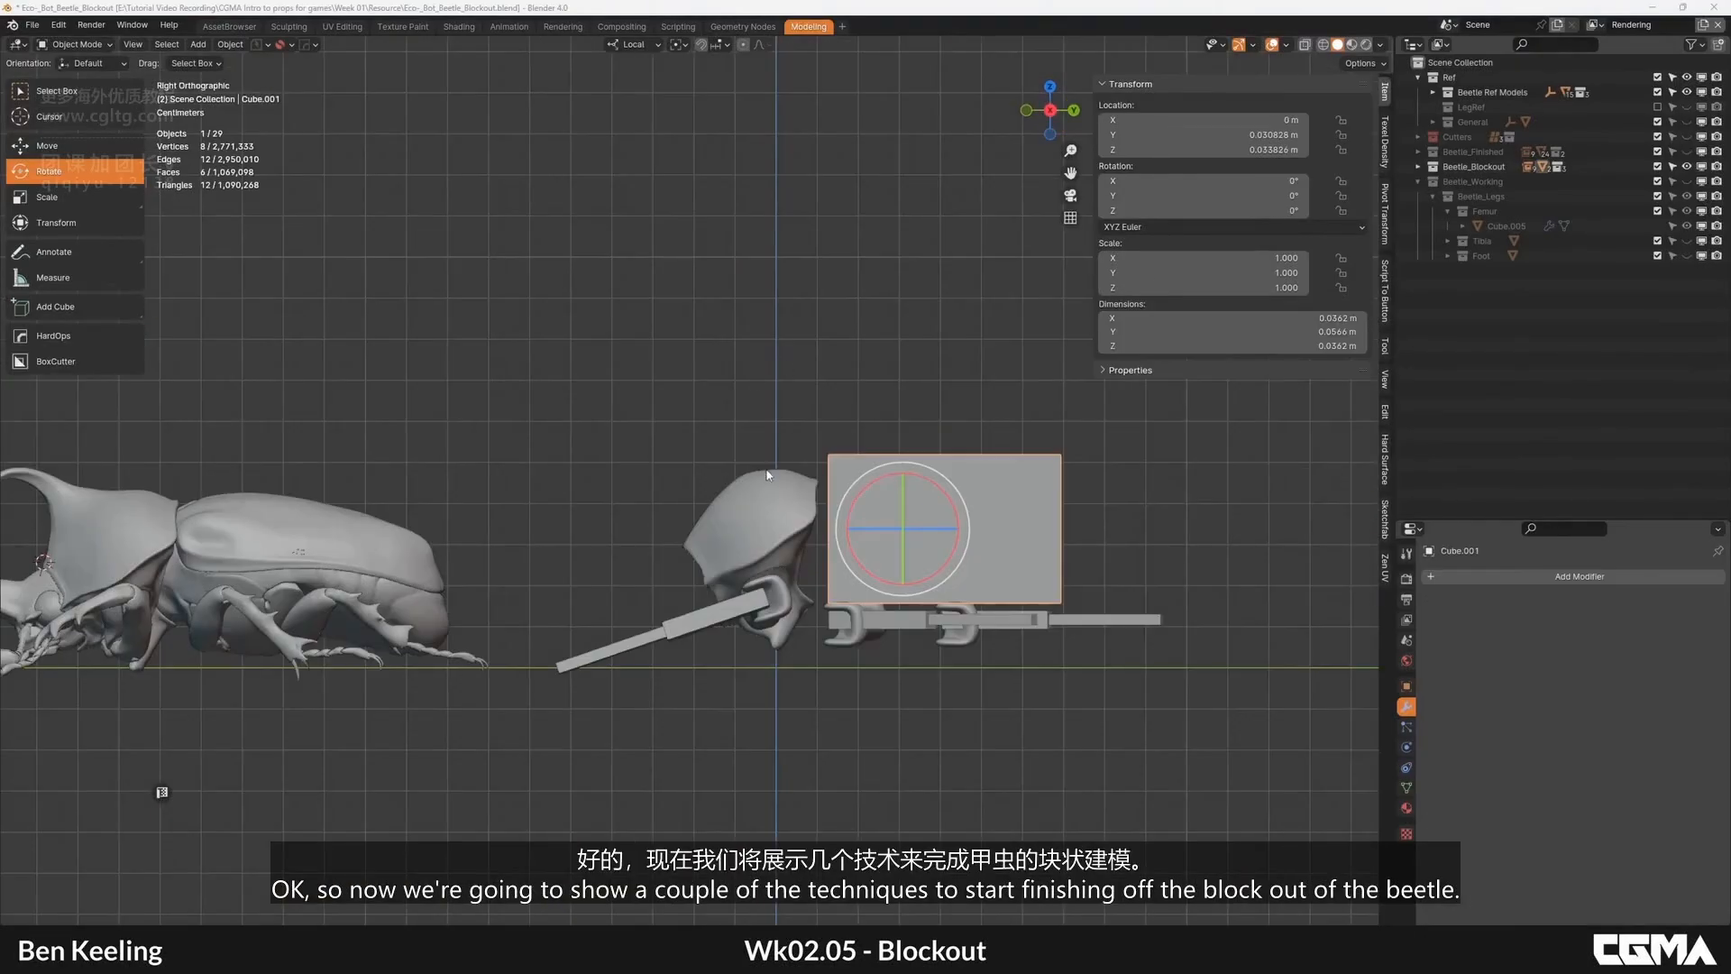
# Step: Select the reference beetle's wing shell and place the 3D cursor on its front edge beside the thorax
pyautogui.keyDown('alt'); pyautogui.moveTo(767, 475); pyautogui.dragTo(676, 604, button='middle'); pyautogui.keyUp('alt')
pyautogui.scroll(-2, 671, 621)
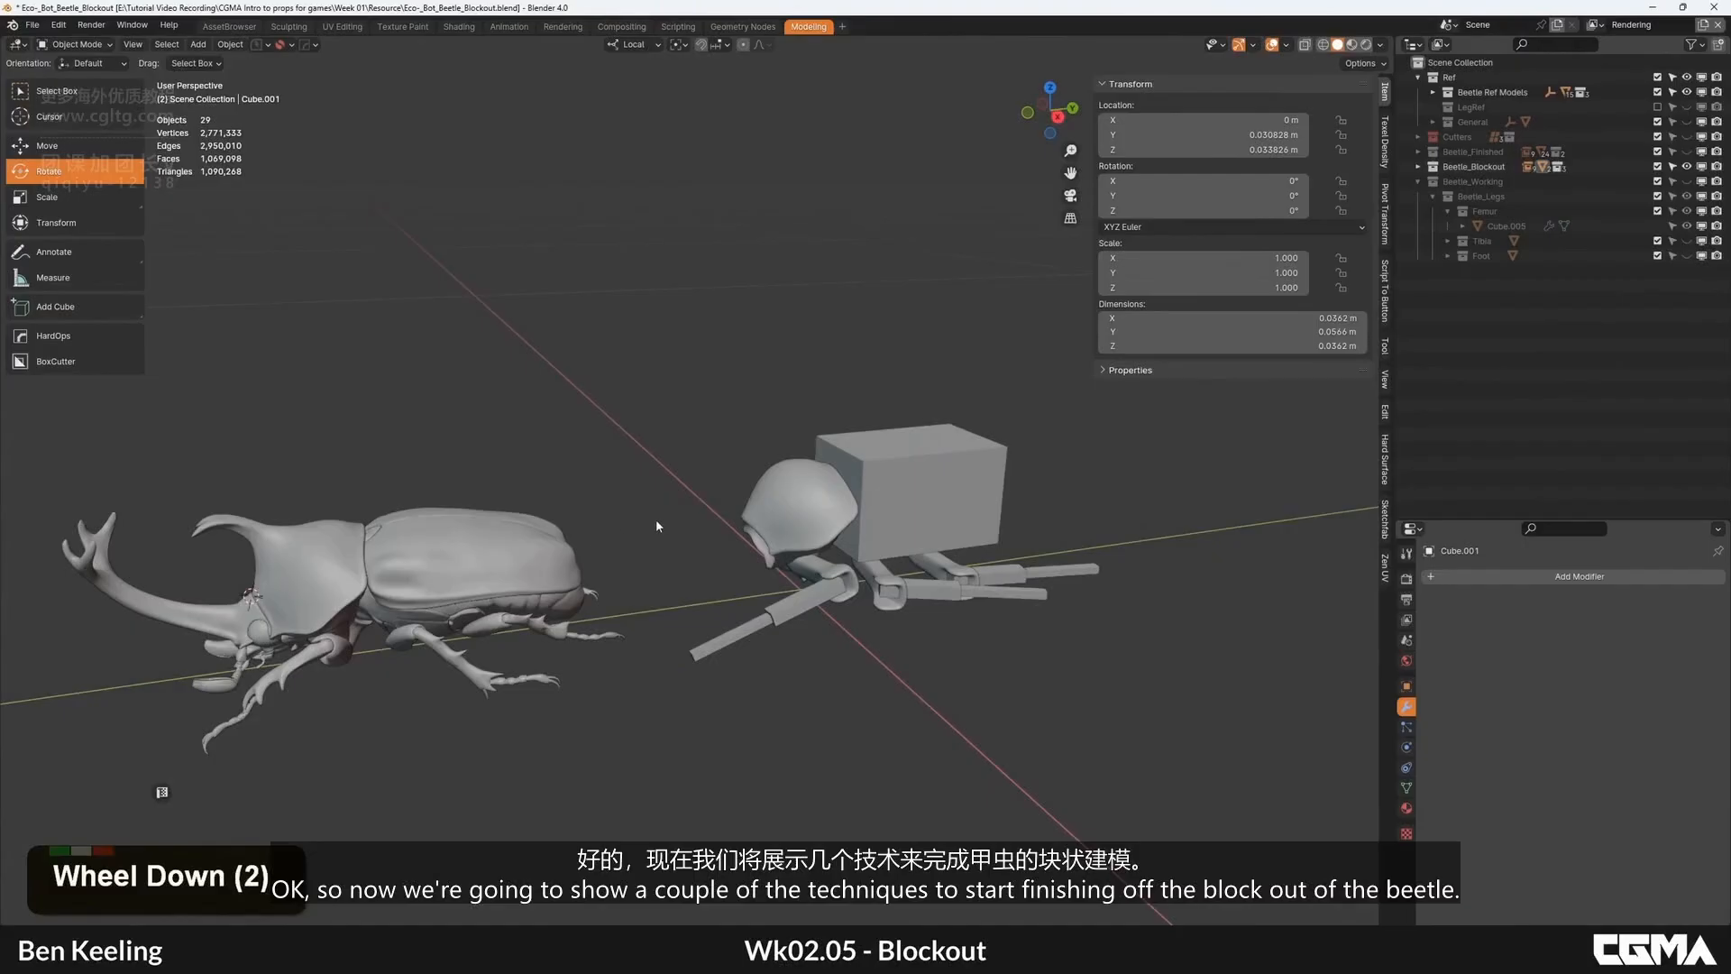
pyautogui.moveTo(656, 518)
pyautogui.mouseDown(button='middle')
pyautogui.moveTo(719, 496)
pyautogui.moveTo(614, 489)
pyautogui.moveTo(676, 494)
pyautogui.moveTo(635, 561)
pyautogui.moveTo(688, 538)
pyautogui.moveTo(645, 567)
pyautogui.moveTo(653, 522)
pyautogui.mouseUp(button='middle')
pyautogui.scroll(4, 642, 543)
pyautogui.click(641, 543)
pyautogui.scroll(4, 652, 522)
pyautogui.keyDown('alt'); pyautogui.moveTo(577, 597); pyautogui.dragTo(617, 584, button='middle'); pyautogui.keyUp('alt')
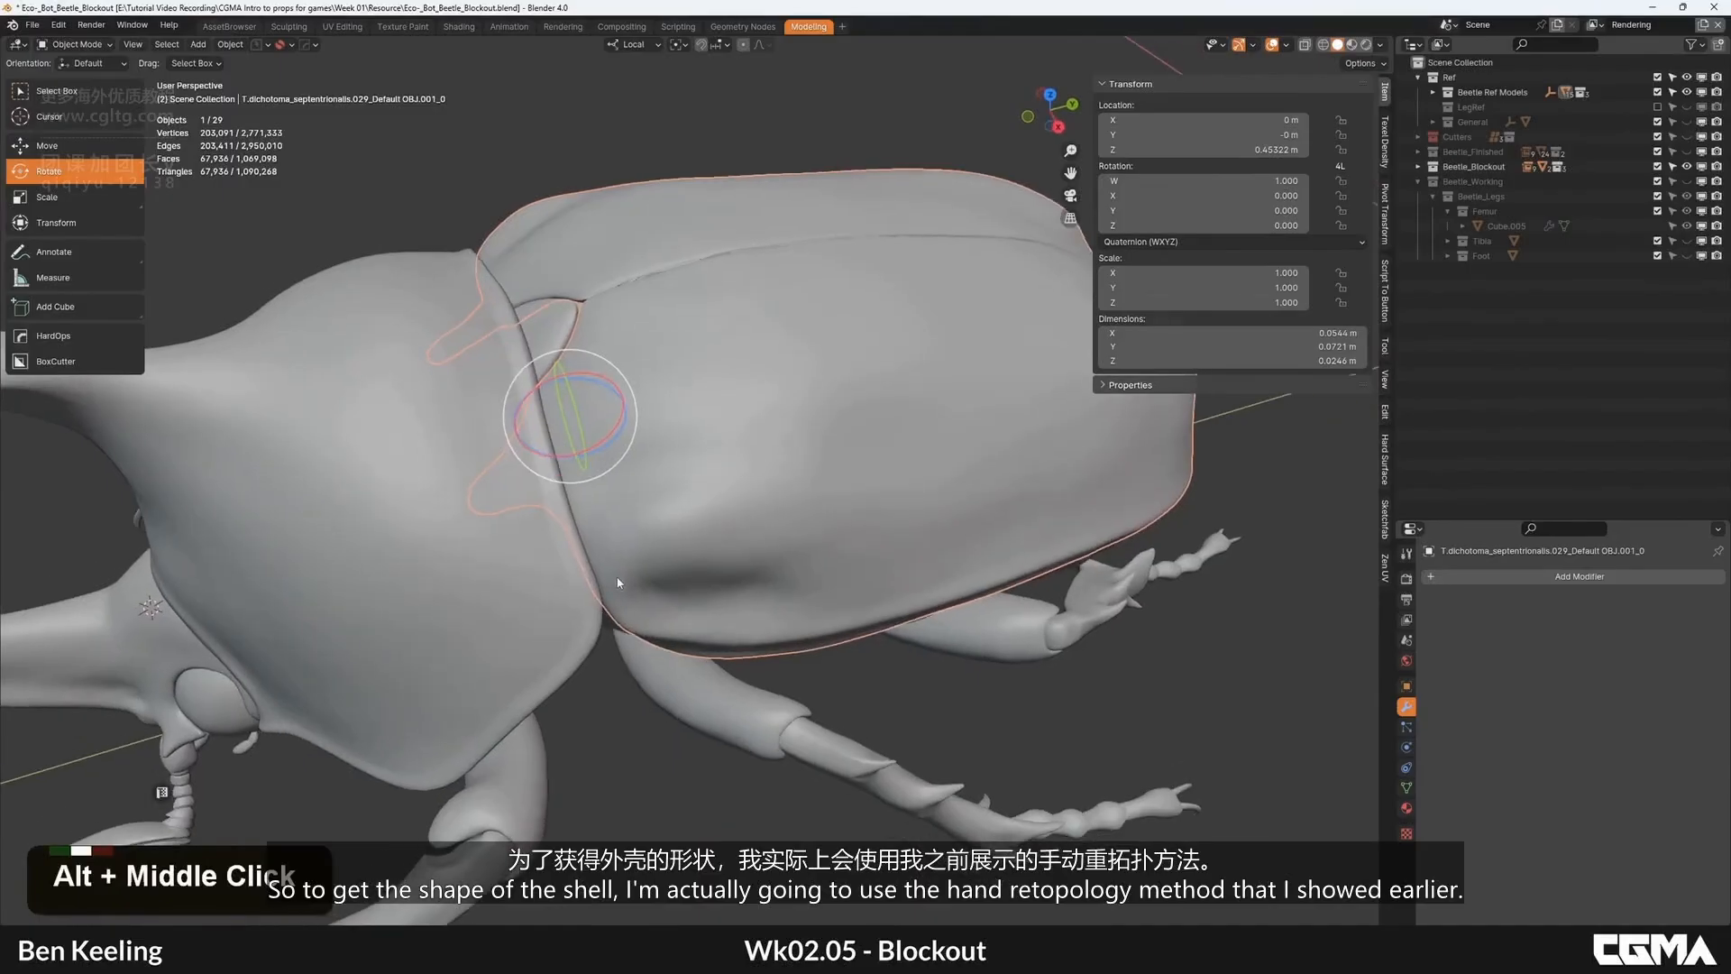
pyautogui.keyDown('shift'); pyautogui.moveTo(615, 593); pyautogui.dragTo(608, 596, button='right'); pyautogui.keyUp('shift')
pyautogui.scroll(-1, 608, 595)
pyautogui.scroll(3, 637, 495)
pyautogui.moveTo(609, 595); pyautogui.dragTo(665, 553, button='middle')
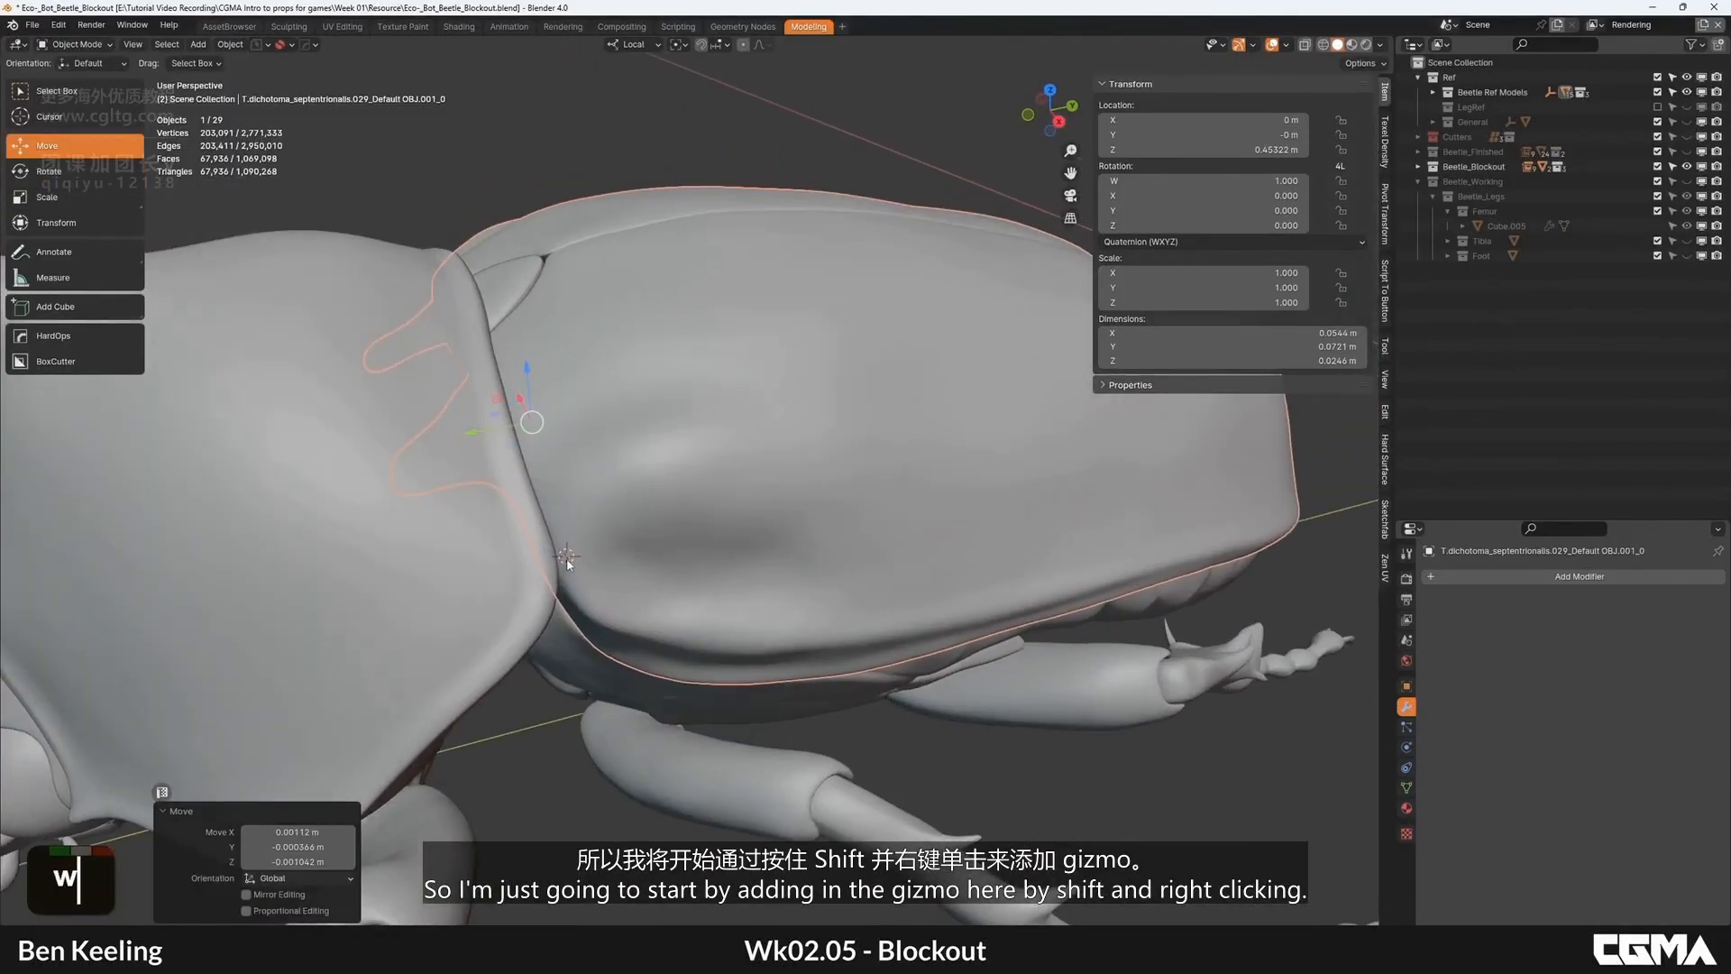
pyautogui.moveTo(600, 564); pyautogui.dragTo(658, 559, button='middle')
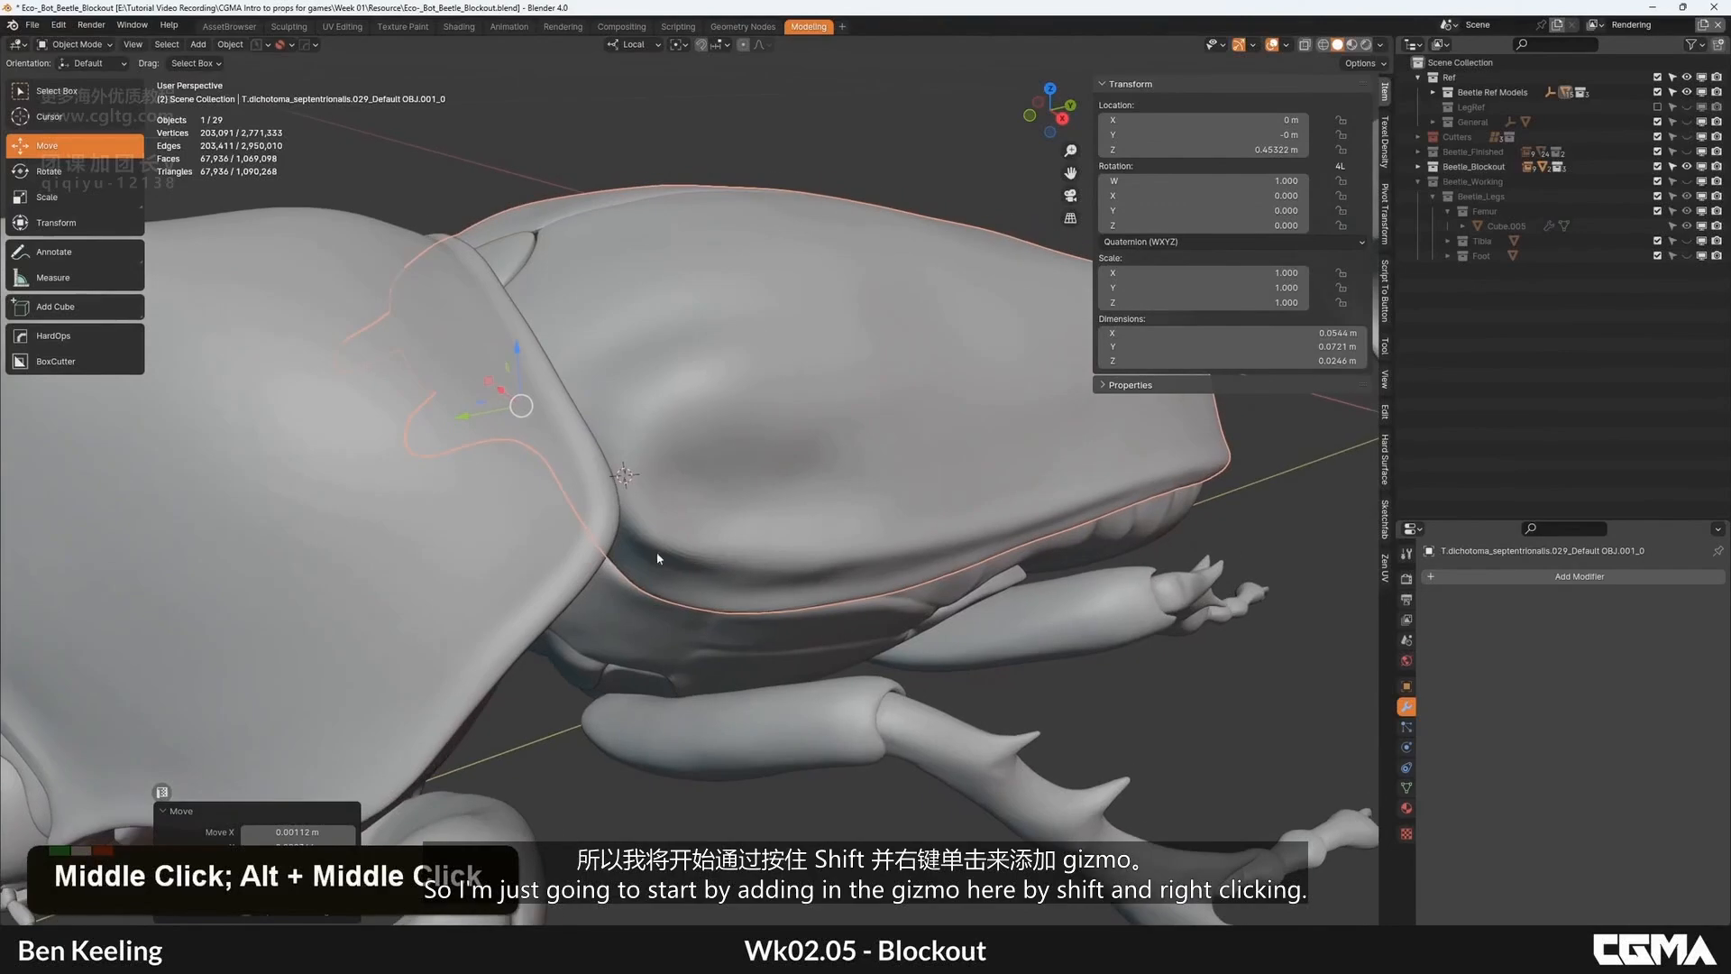
# Step: Add a single-vertex mesh object at the 3D cursor on the shell's front edge
pyautogui.hotkey('shift', 'a')
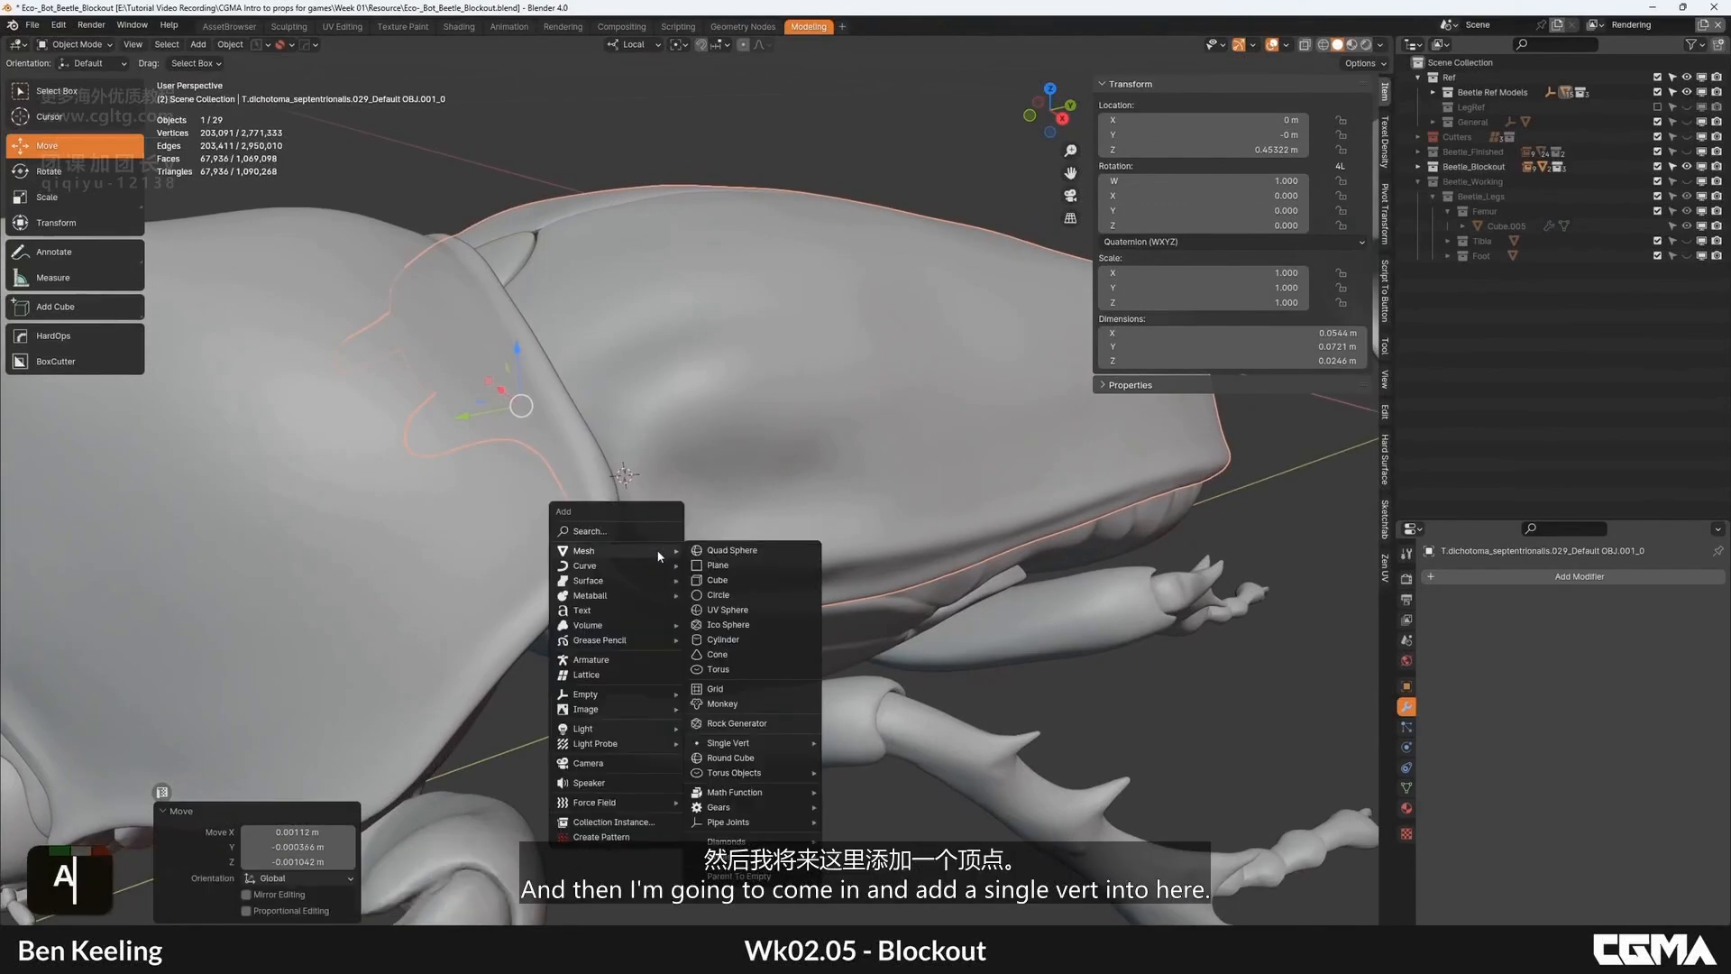
pyautogui.doubleClick(875, 742)
pyautogui.scroll(2, 571, 352)
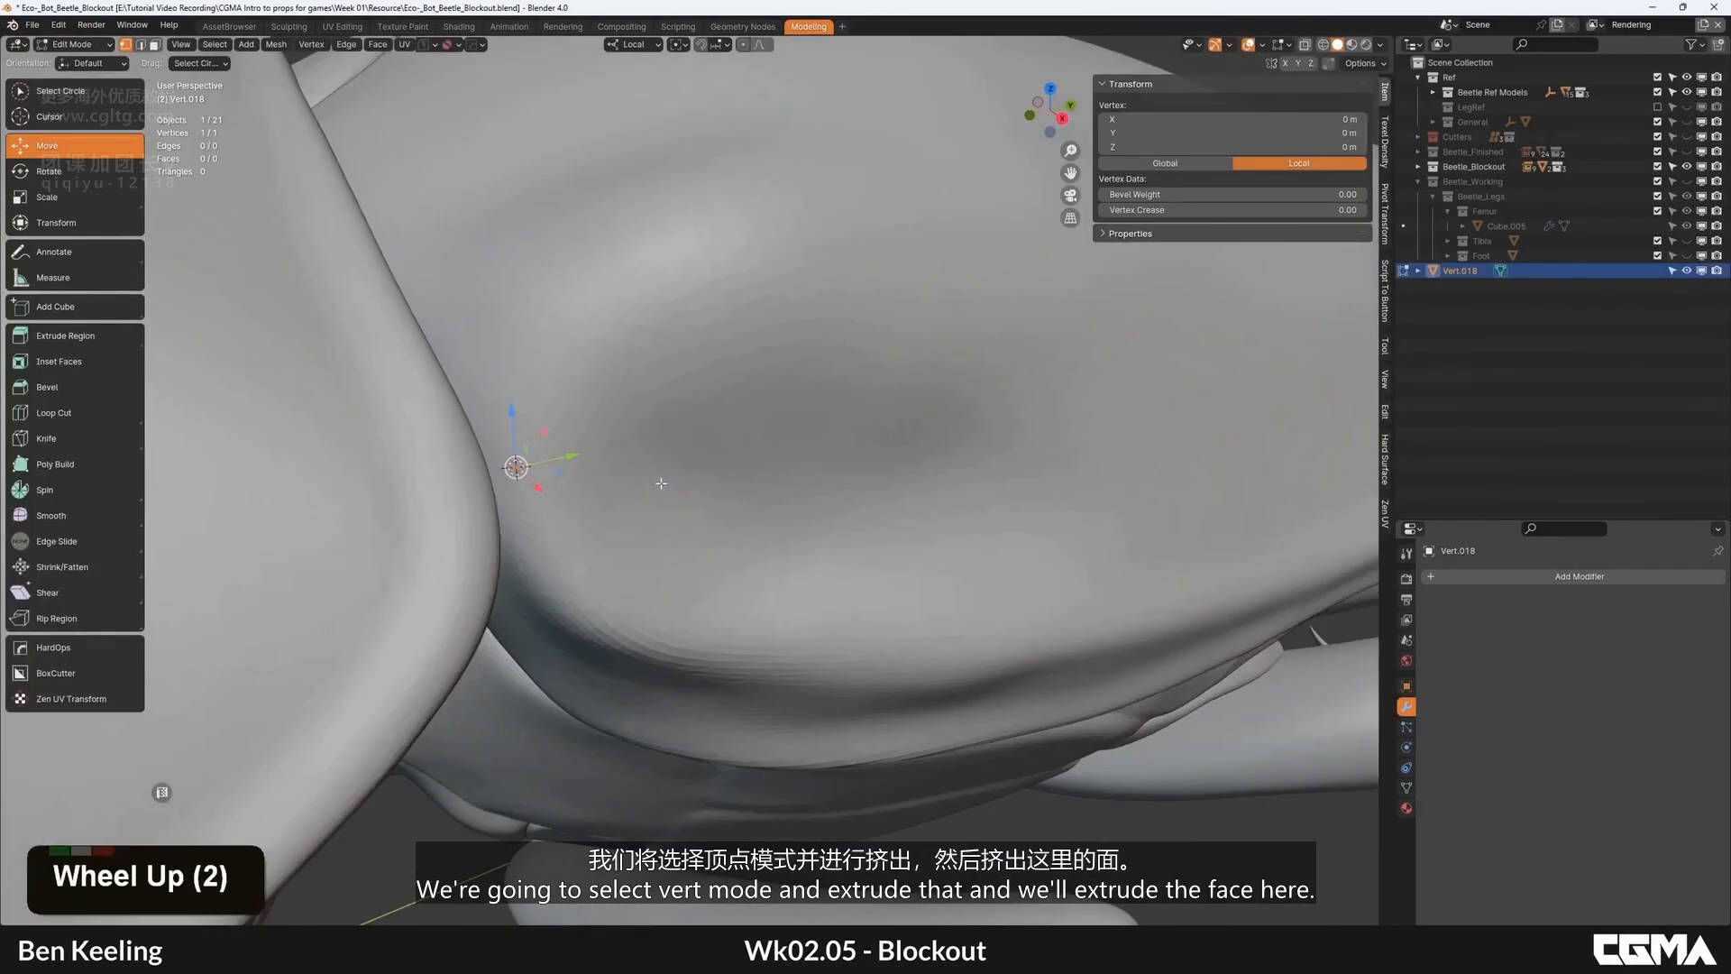
pyautogui.scroll(-2, 571, 352)
# Step: Extrude the vertex in vertex select mode and build a four-sided face over the shell's front corner
pyautogui.press('1')
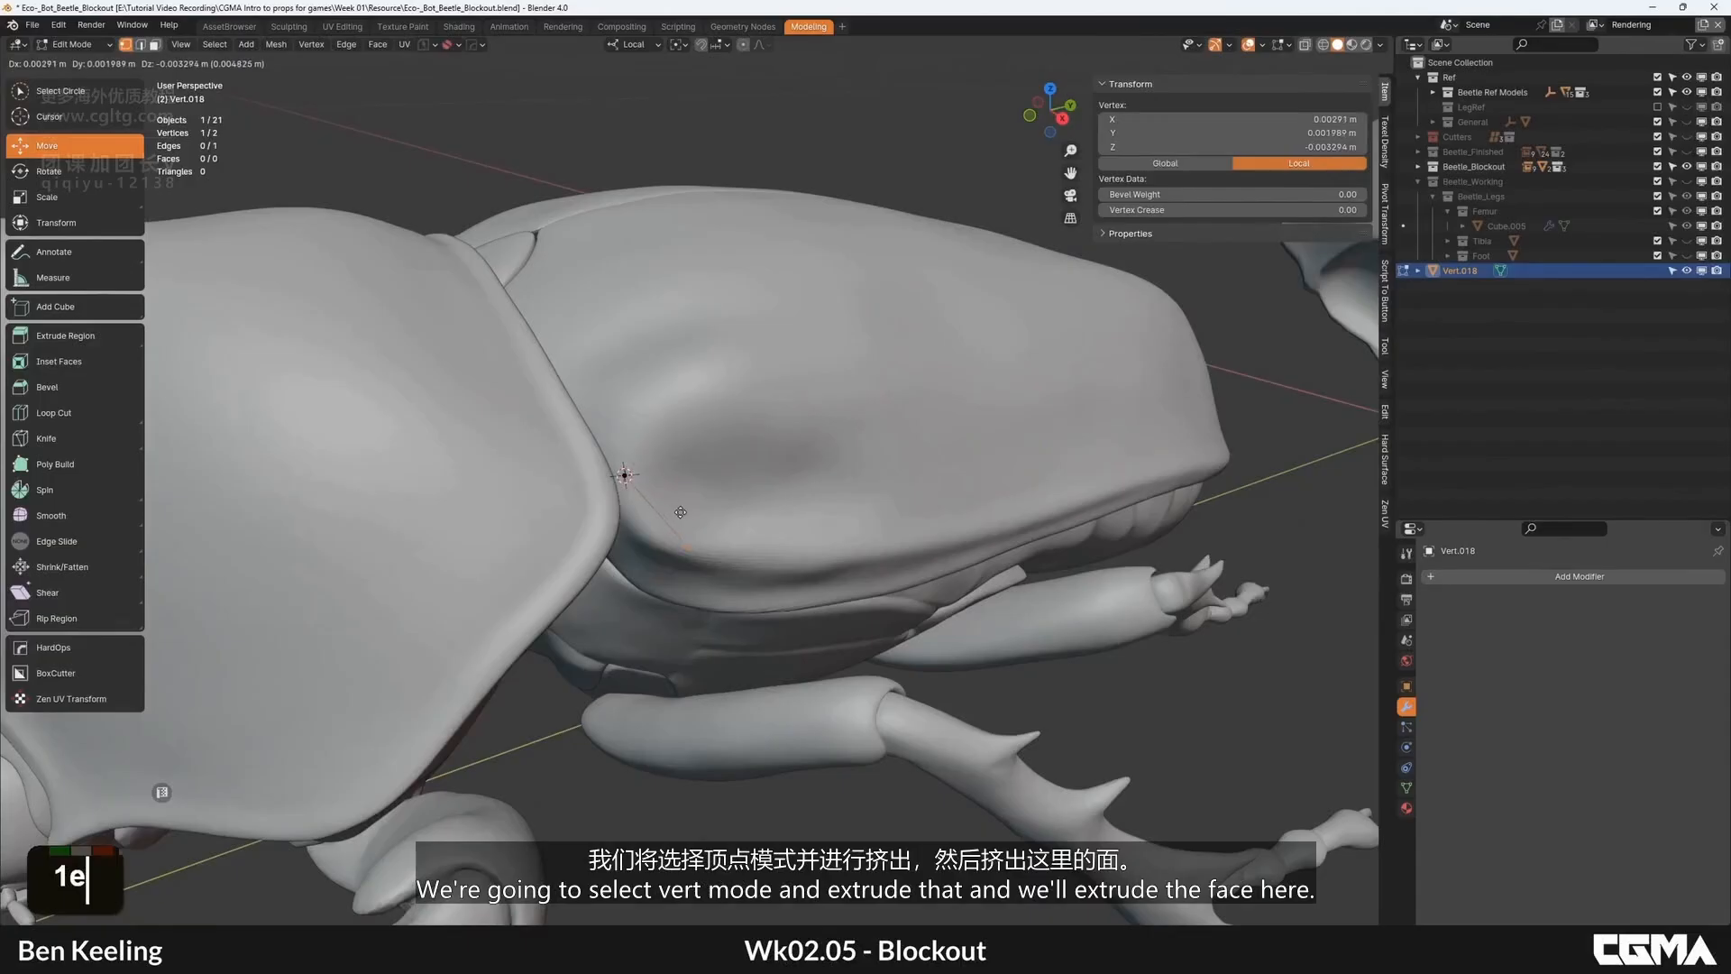
pyautogui.click(679, 500)
pyautogui.doubleClick(624, 476)
pyautogui.press('e')
pyautogui.click(688, 436)
pyautogui.moveTo(688, 436); pyautogui.dragTo(577, 506, button='middle')
pyautogui.press('1')
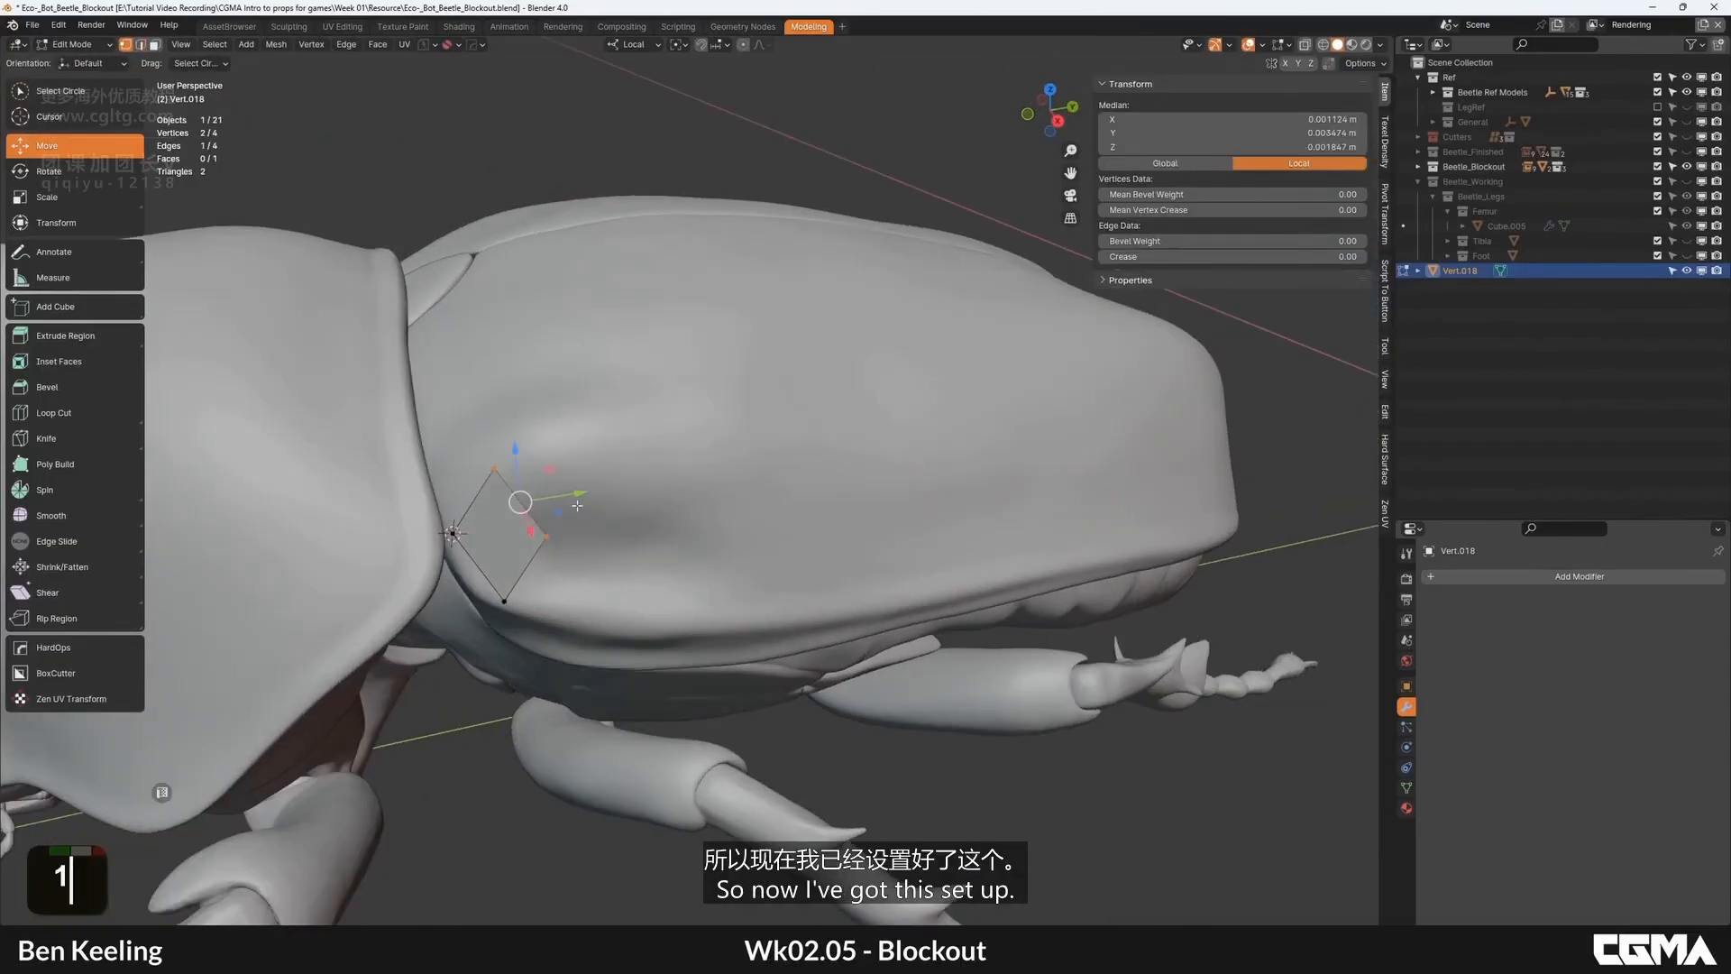
# Step: Reposition the rear corner vertex of the new quad over the shell surface
pyautogui.click(577, 506)
pyautogui.press('g')
pyautogui.click(547, 537)
pyautogui.press('g')
pyautogui.click(549, 503)
pyautogui.keyDown('alt'); pyautogui.middleClick(615, 476); pyautogui.keyUp('alt')
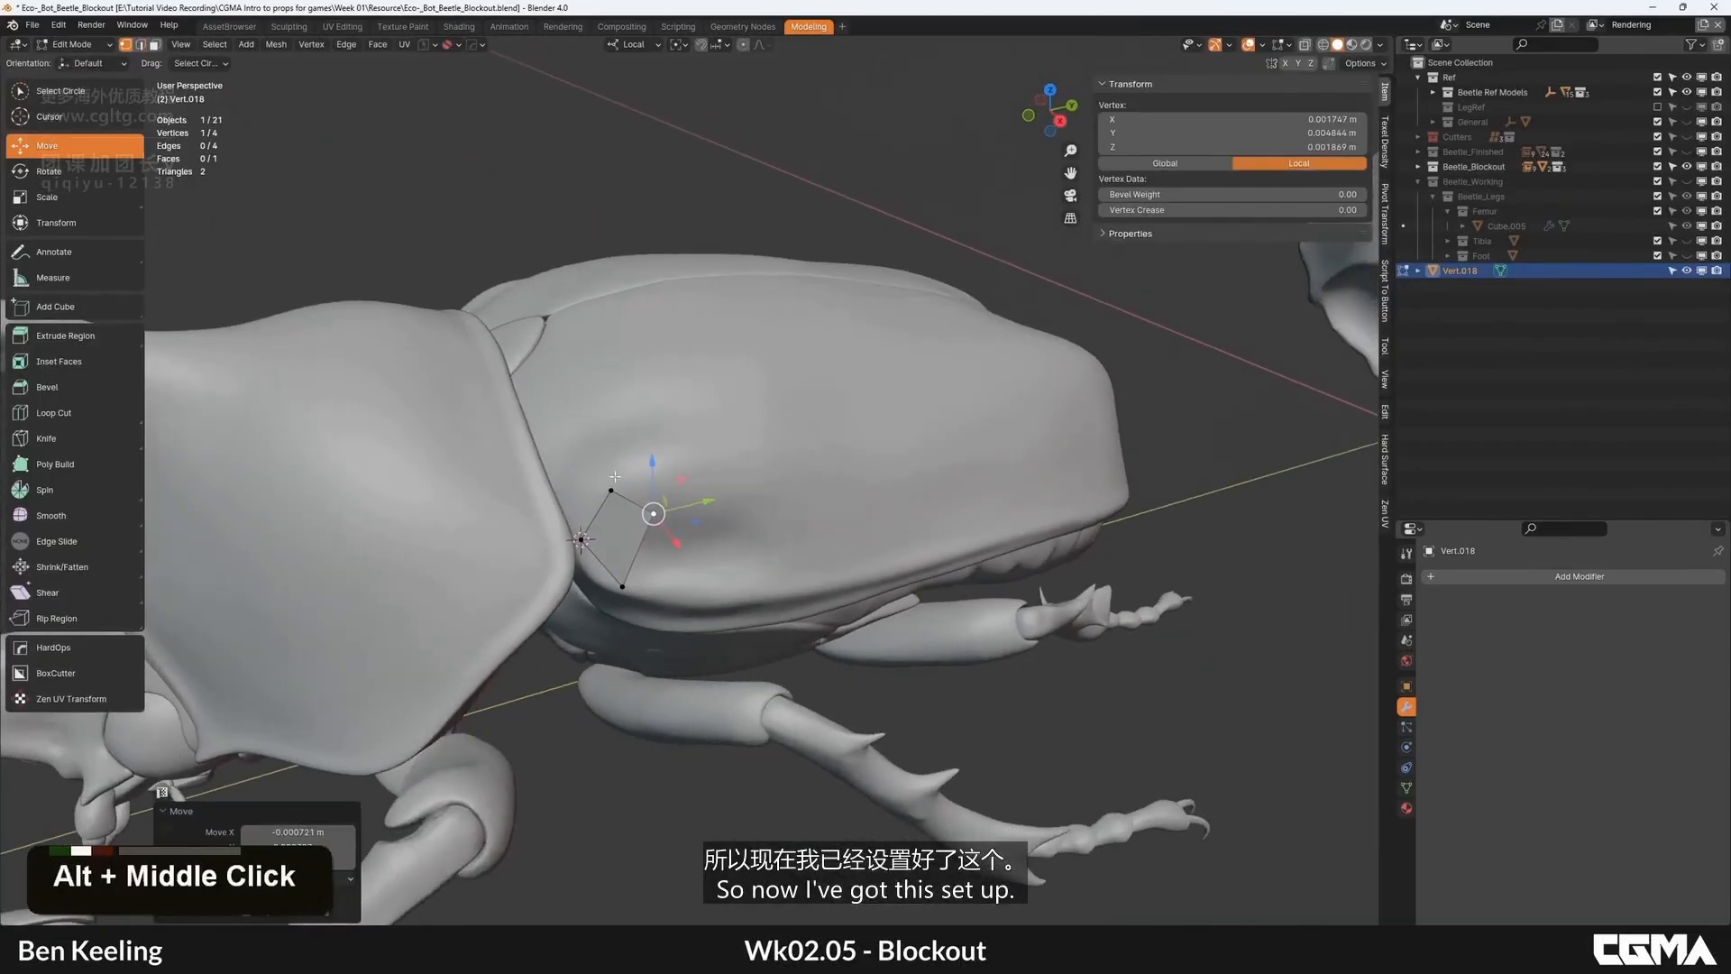
# Step: Add a Shrinkwrap modifier to the quad with the reference wing shell as its target
pyautogui.press('Tab')
pyautogui.scroll(2, 615, 476)
pyautogui.click(1458, 574)
pyautogui.write('s')
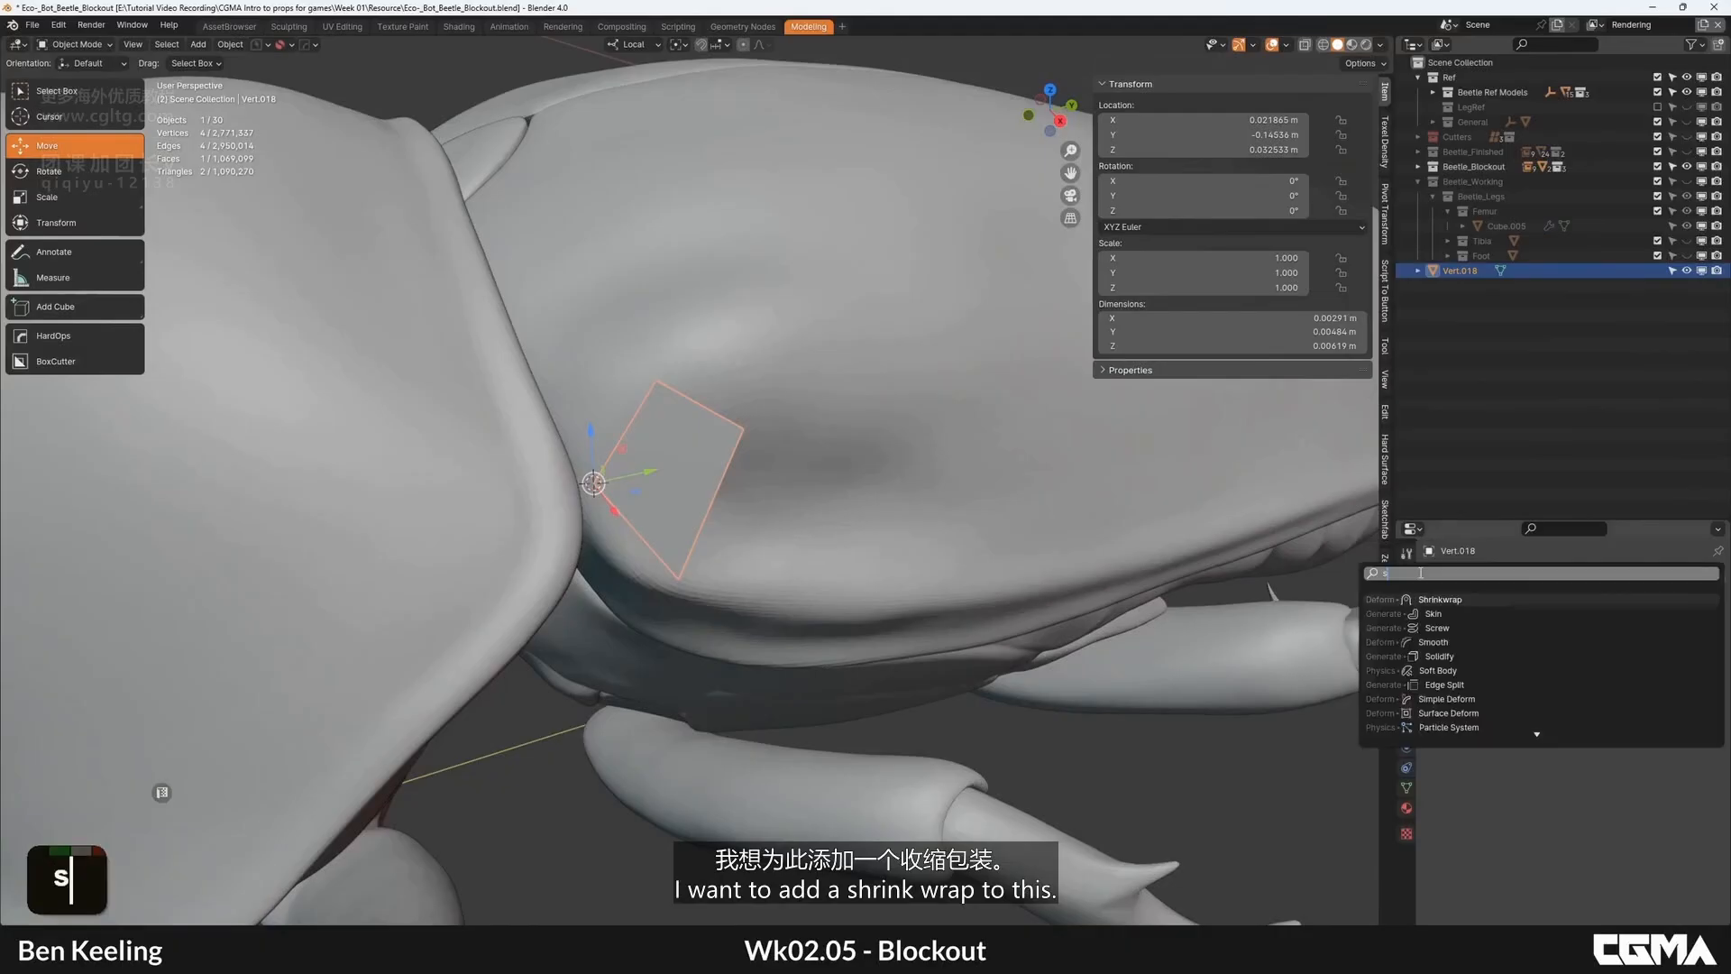
pyautogui.write('hrin')
pyautogui.press('Return')
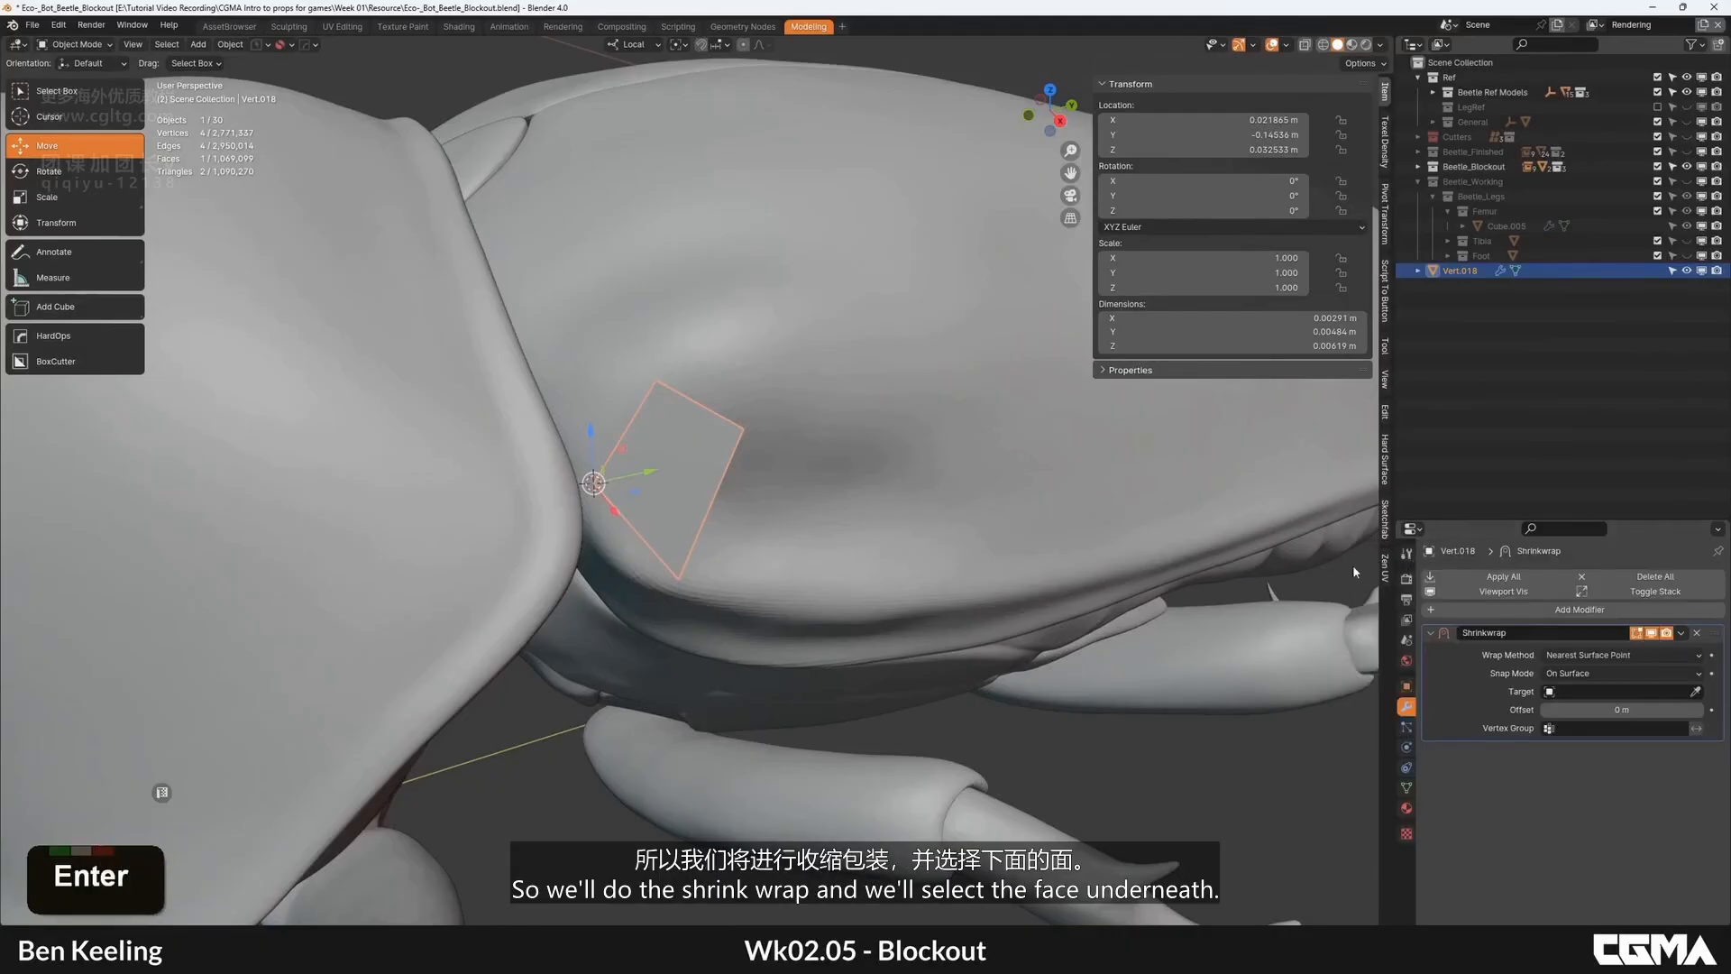
pyautogui.click(899, 408)
pyautogui.scroll(-2, 899, 408)
pyautogui.scroll(2, 668, 441)
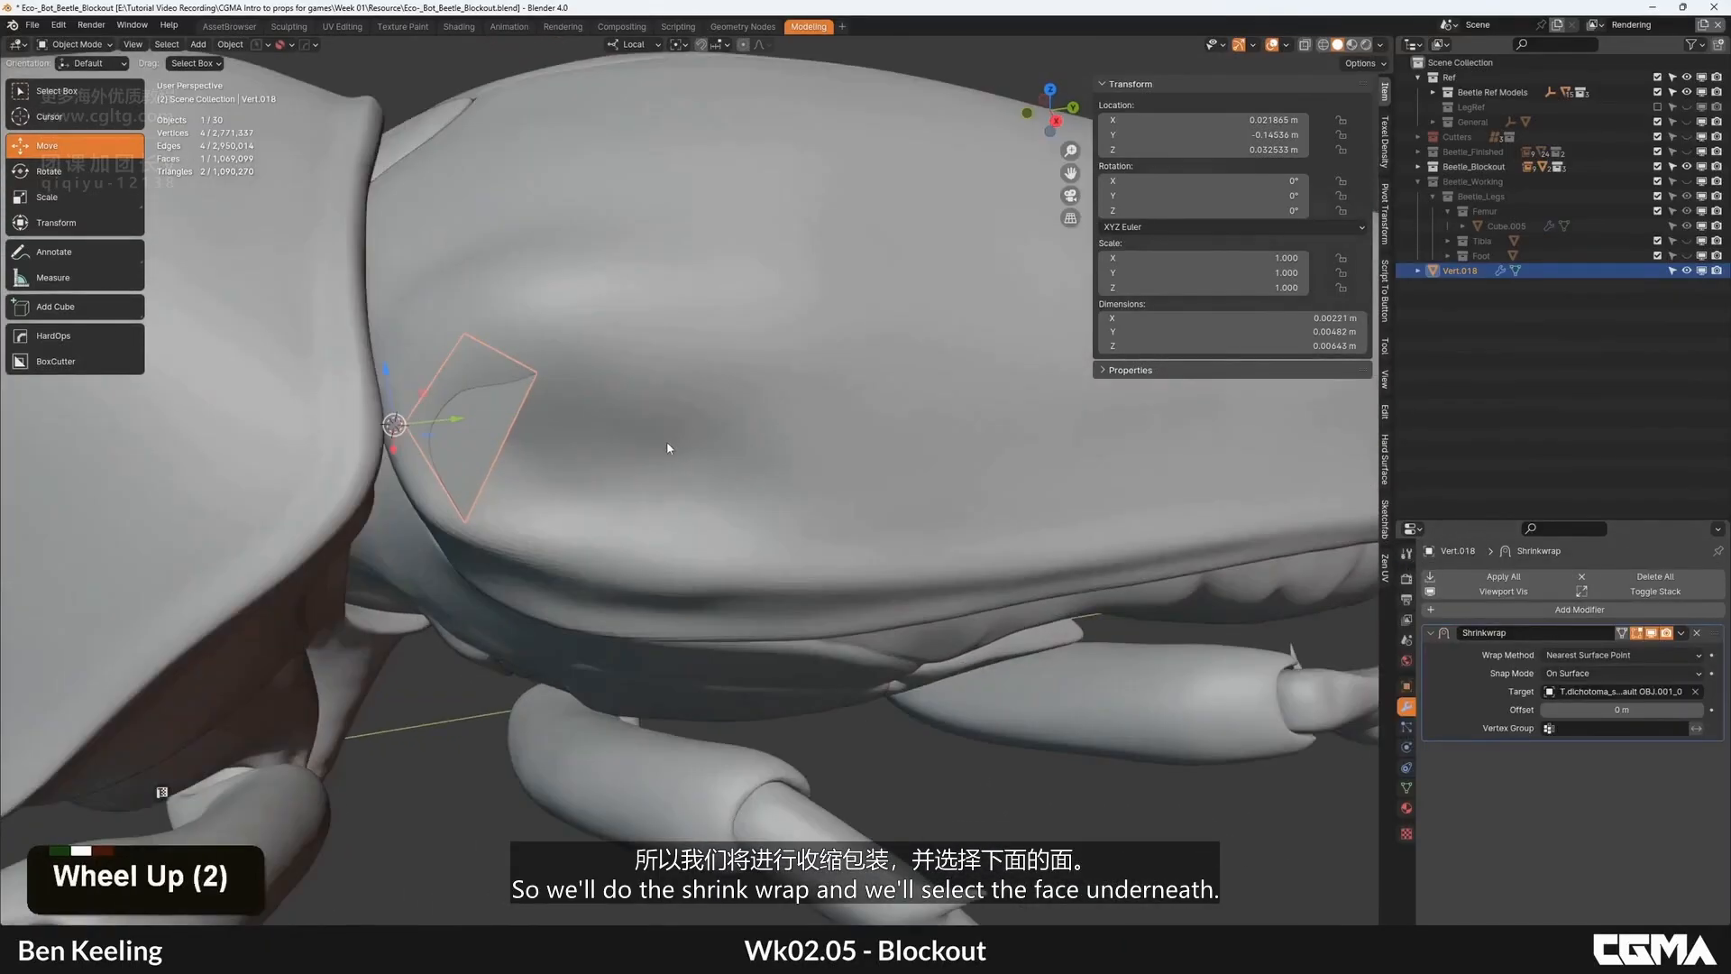
pyautogui.moveTo(667, 441); pyautogui.dragTo(793, 423, button='middle')
# Step: Enable the Retopology overlay in Edit Mode and flip the quad's face normal
pyautogui.click(1286, 45)
pyautogui.press('Tab')
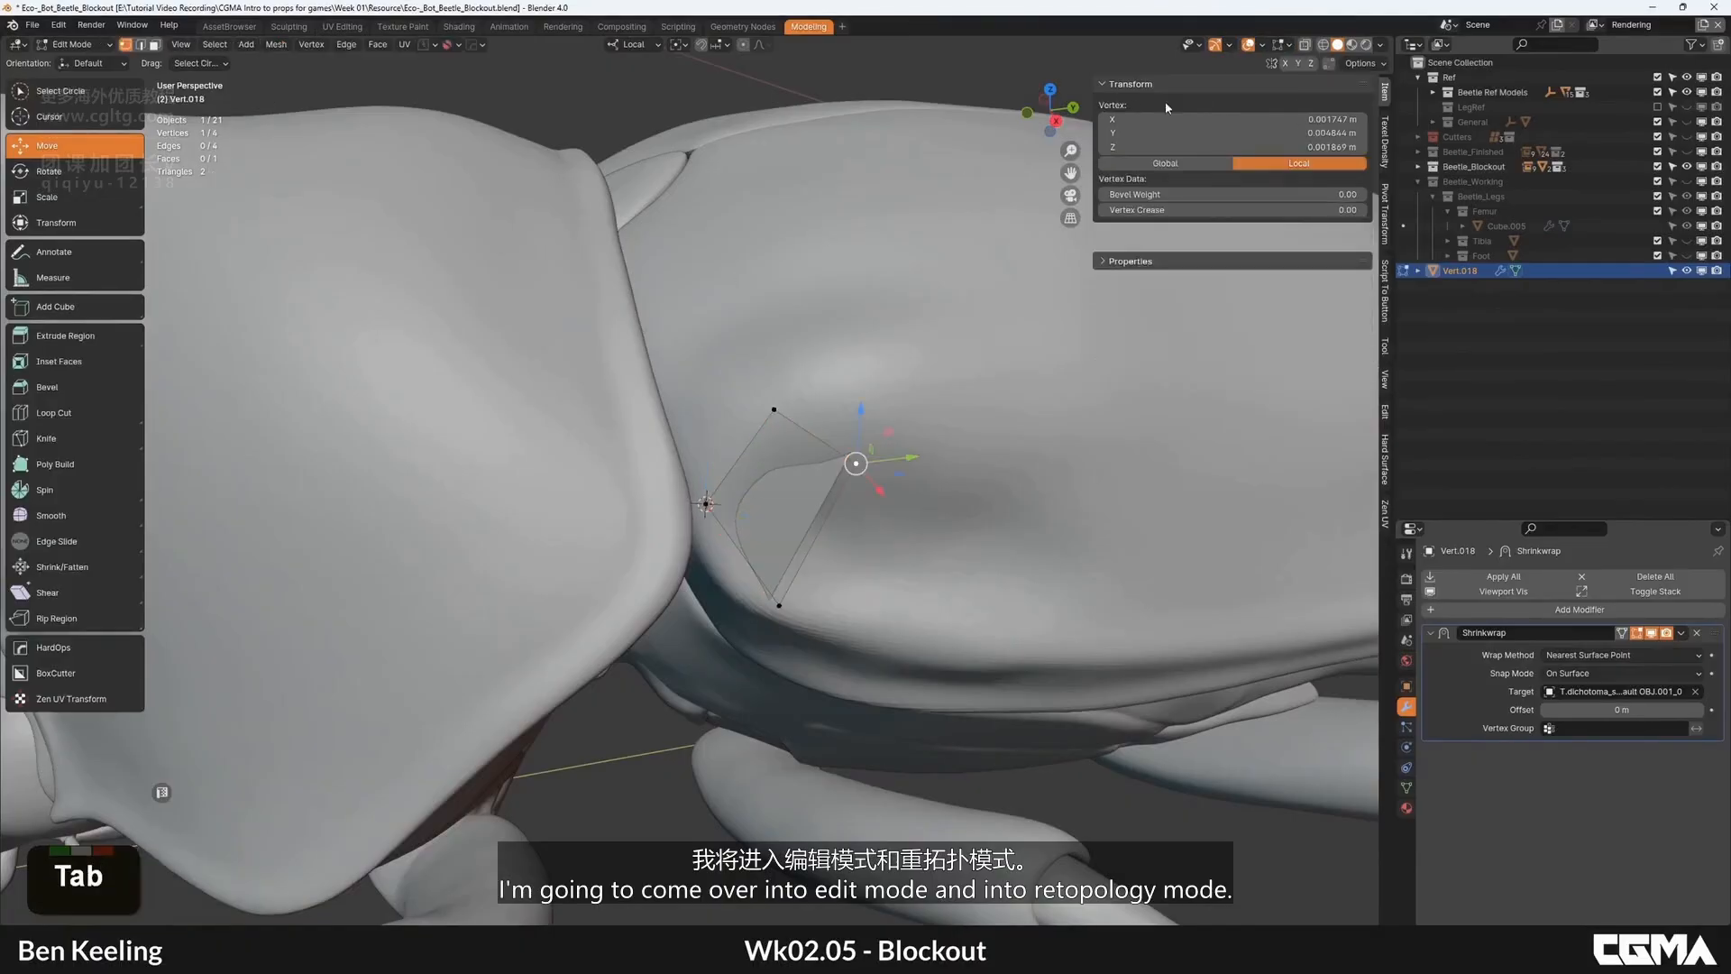
pyautogui.click(1291, 45)
pyautogui.click(1204, 151)
pyautogui.scroll(-2, 785, 387)
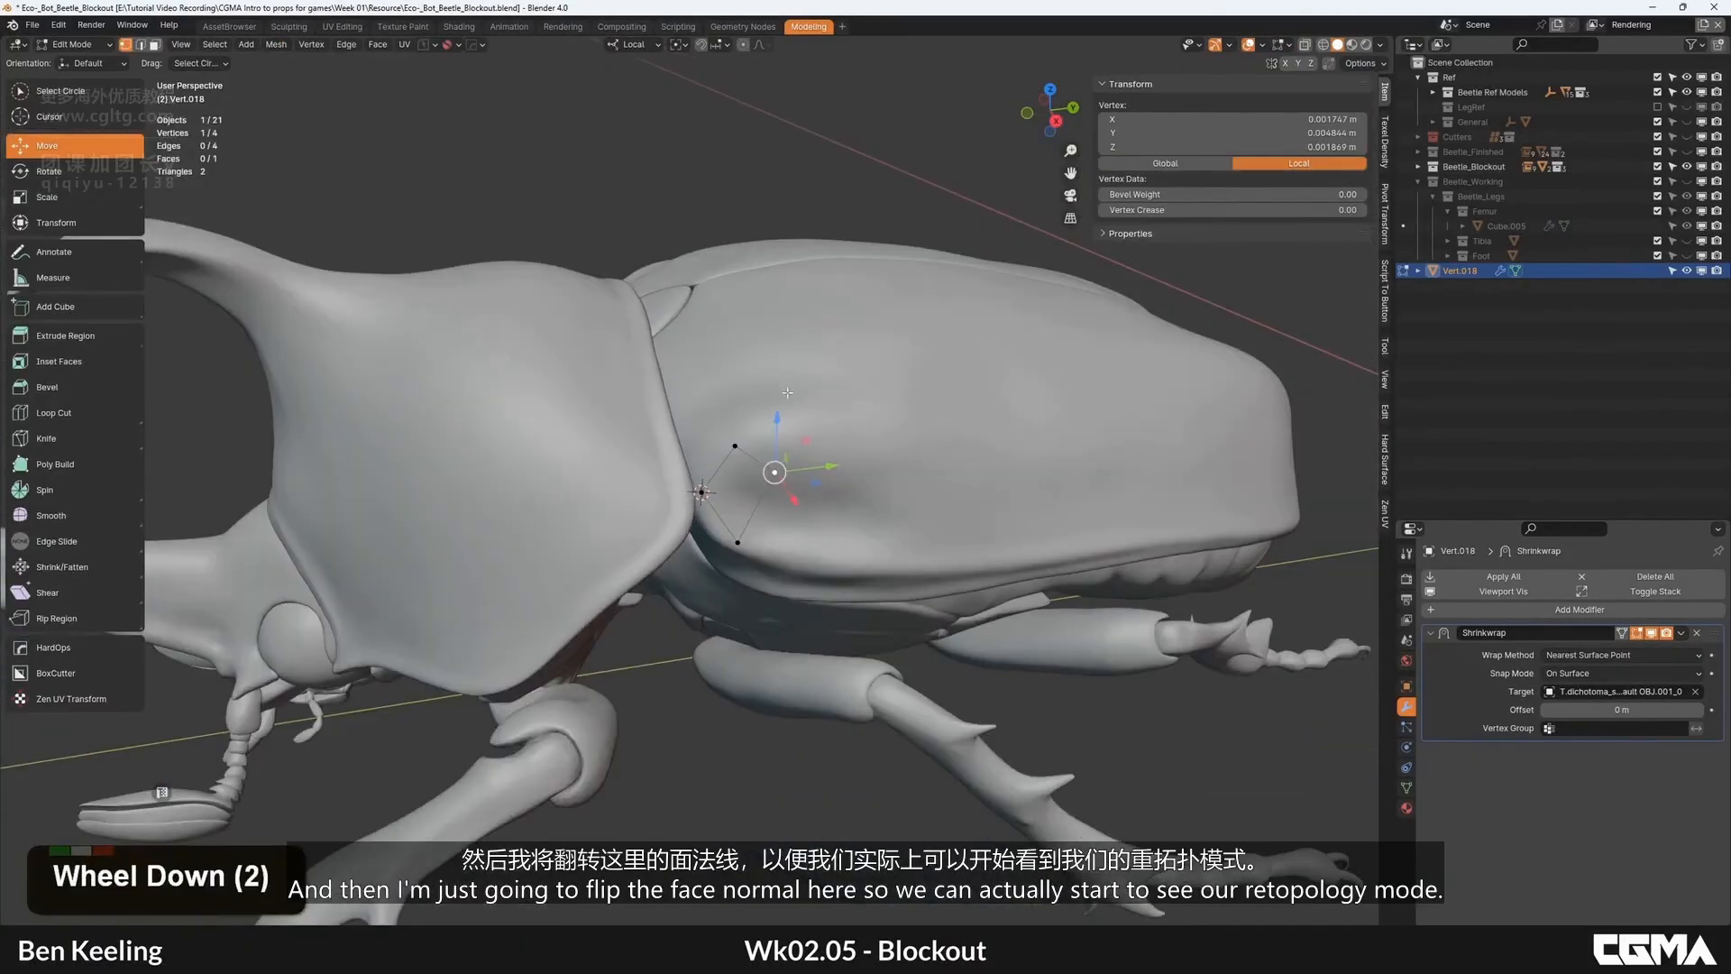
pyautogui.press('a')
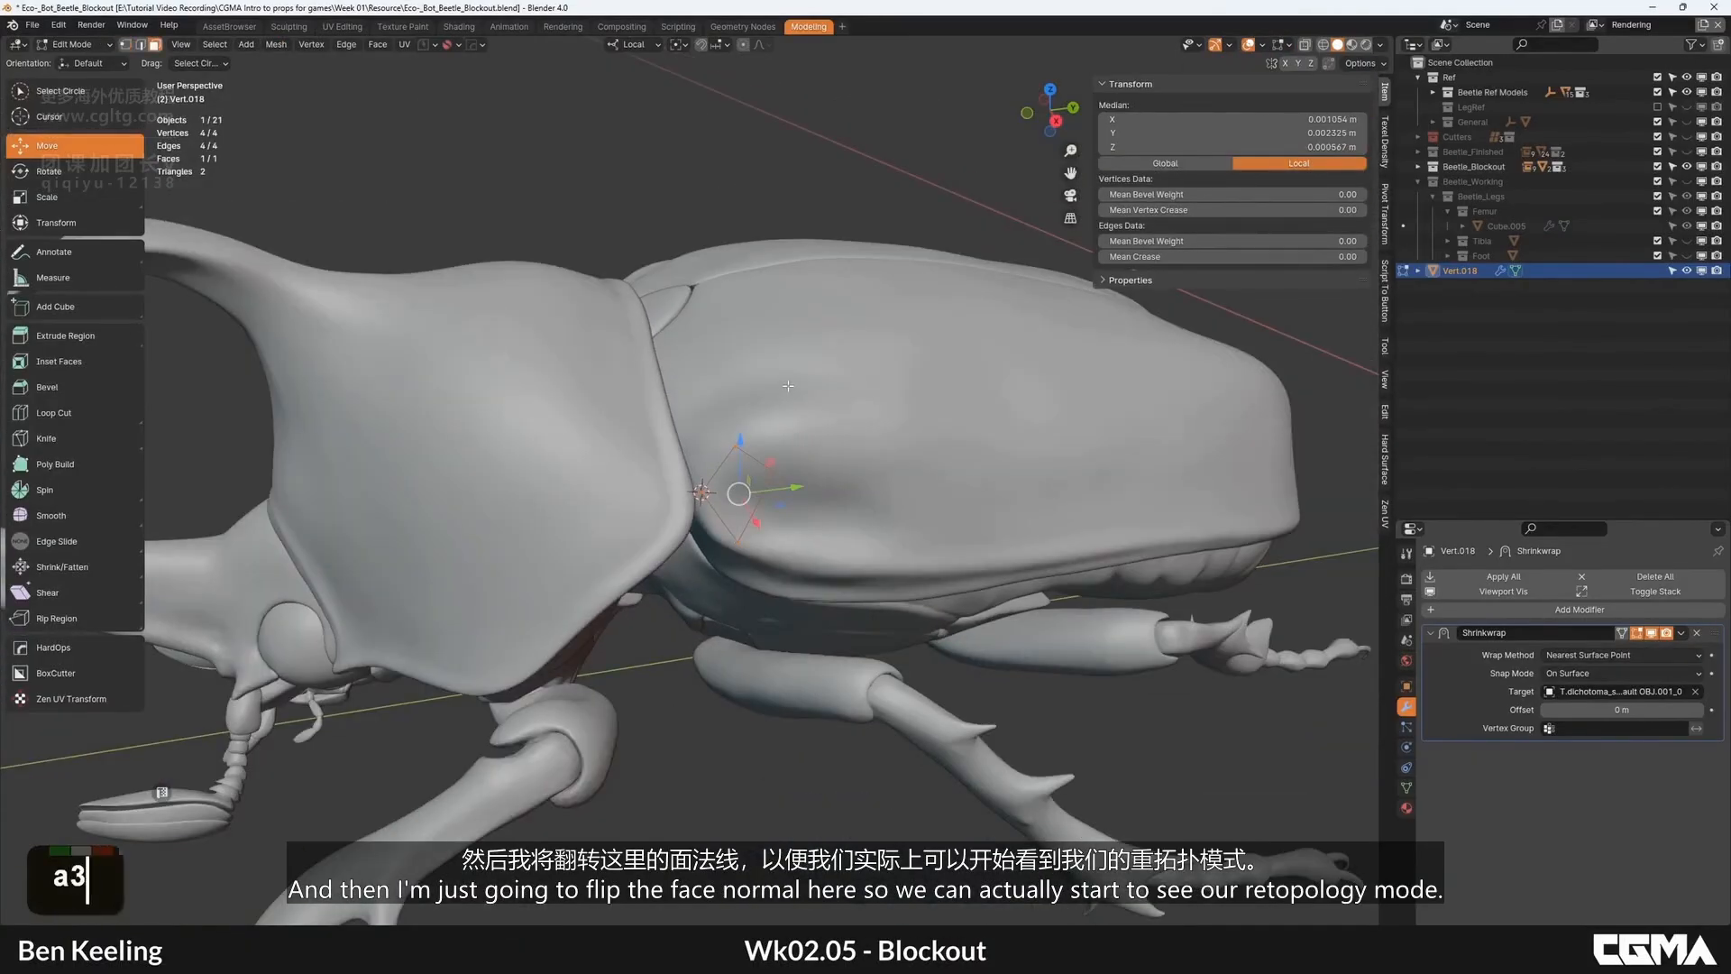
pyautogui.scroll(2, 754, 490)
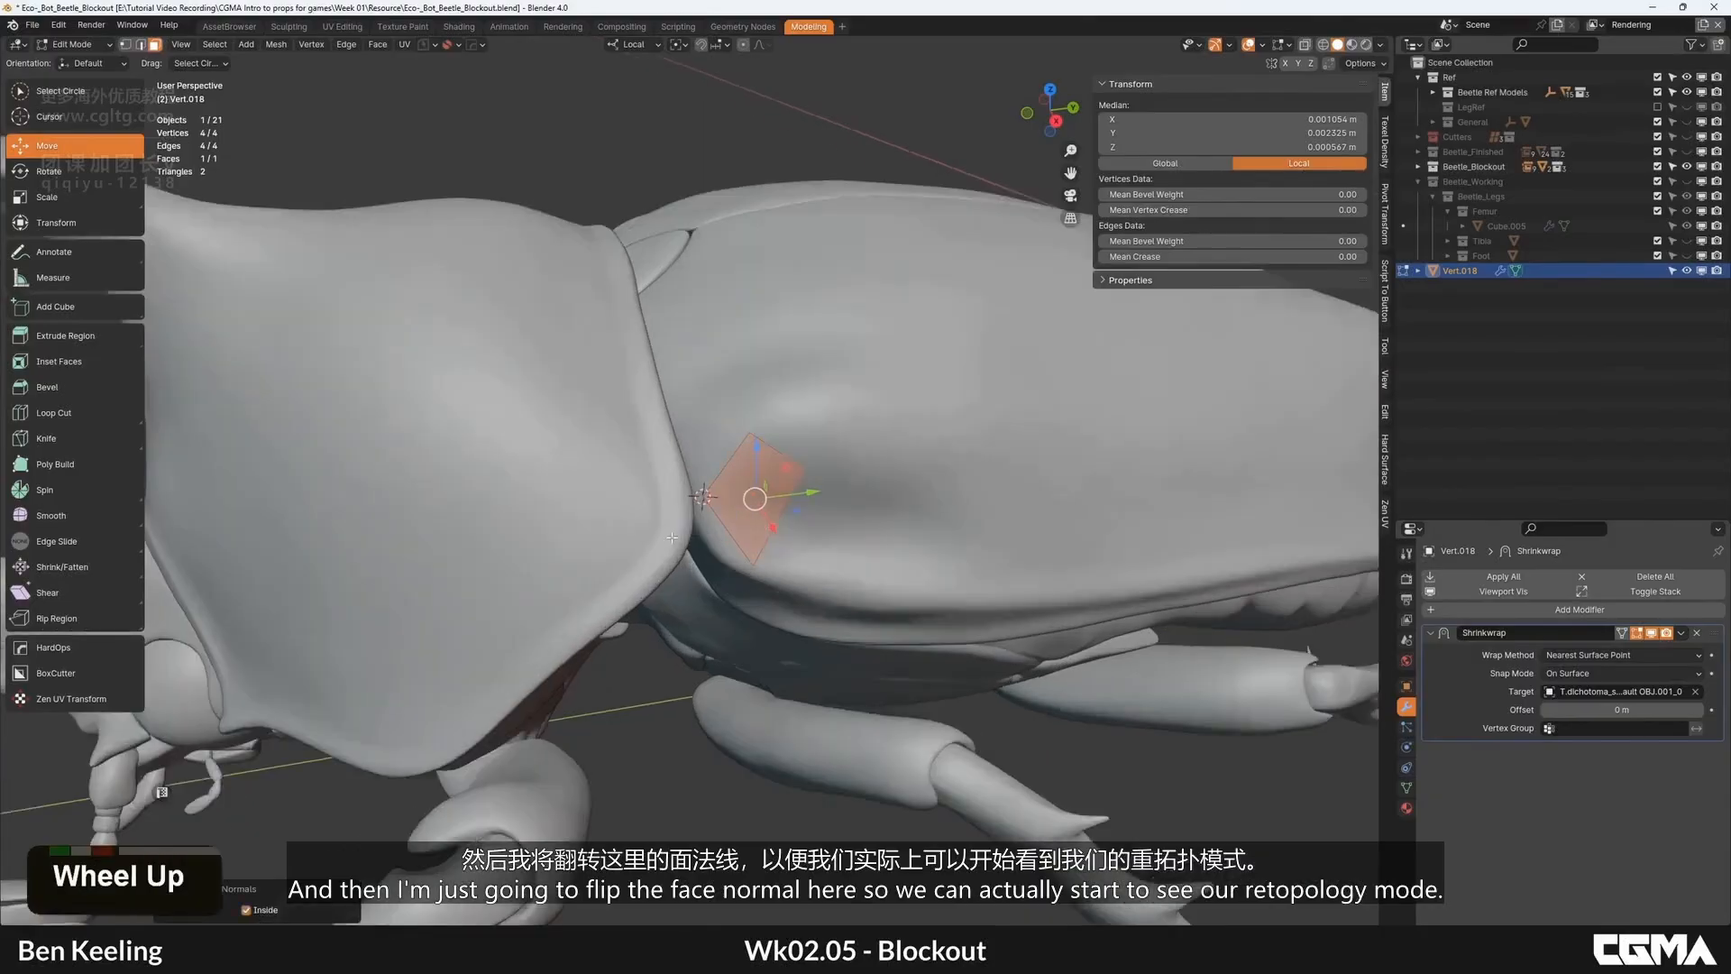
# Step: Change snapping to Face and snap the quad's upper vertex onto the shell surface
pyautogui.scroll(-1, 754, 469)
pyautogui.press('1')
pyautogui.click(741, 434)
pyautogui.press('g')
pyautogui.click(735, 443)
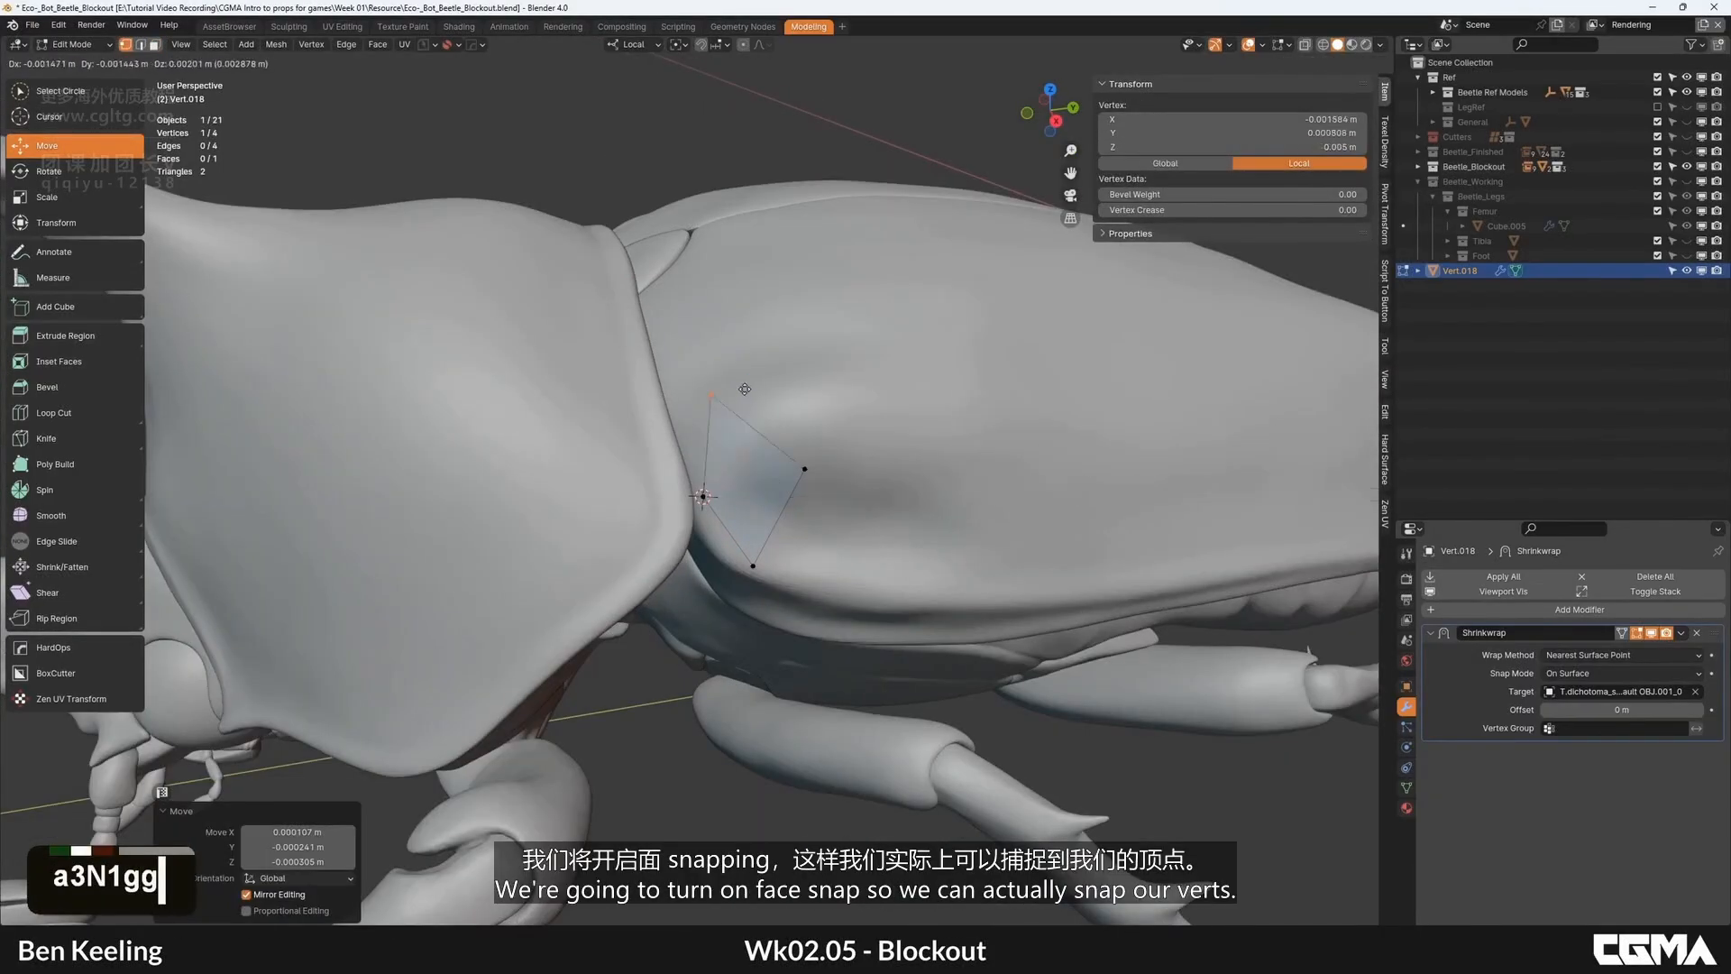
pyautogui.keyDown('ctrl'); pyautogui.rightClick(749, 390); pyautogui.keyUp('ctrl')
pyautogui.click(720, 47)
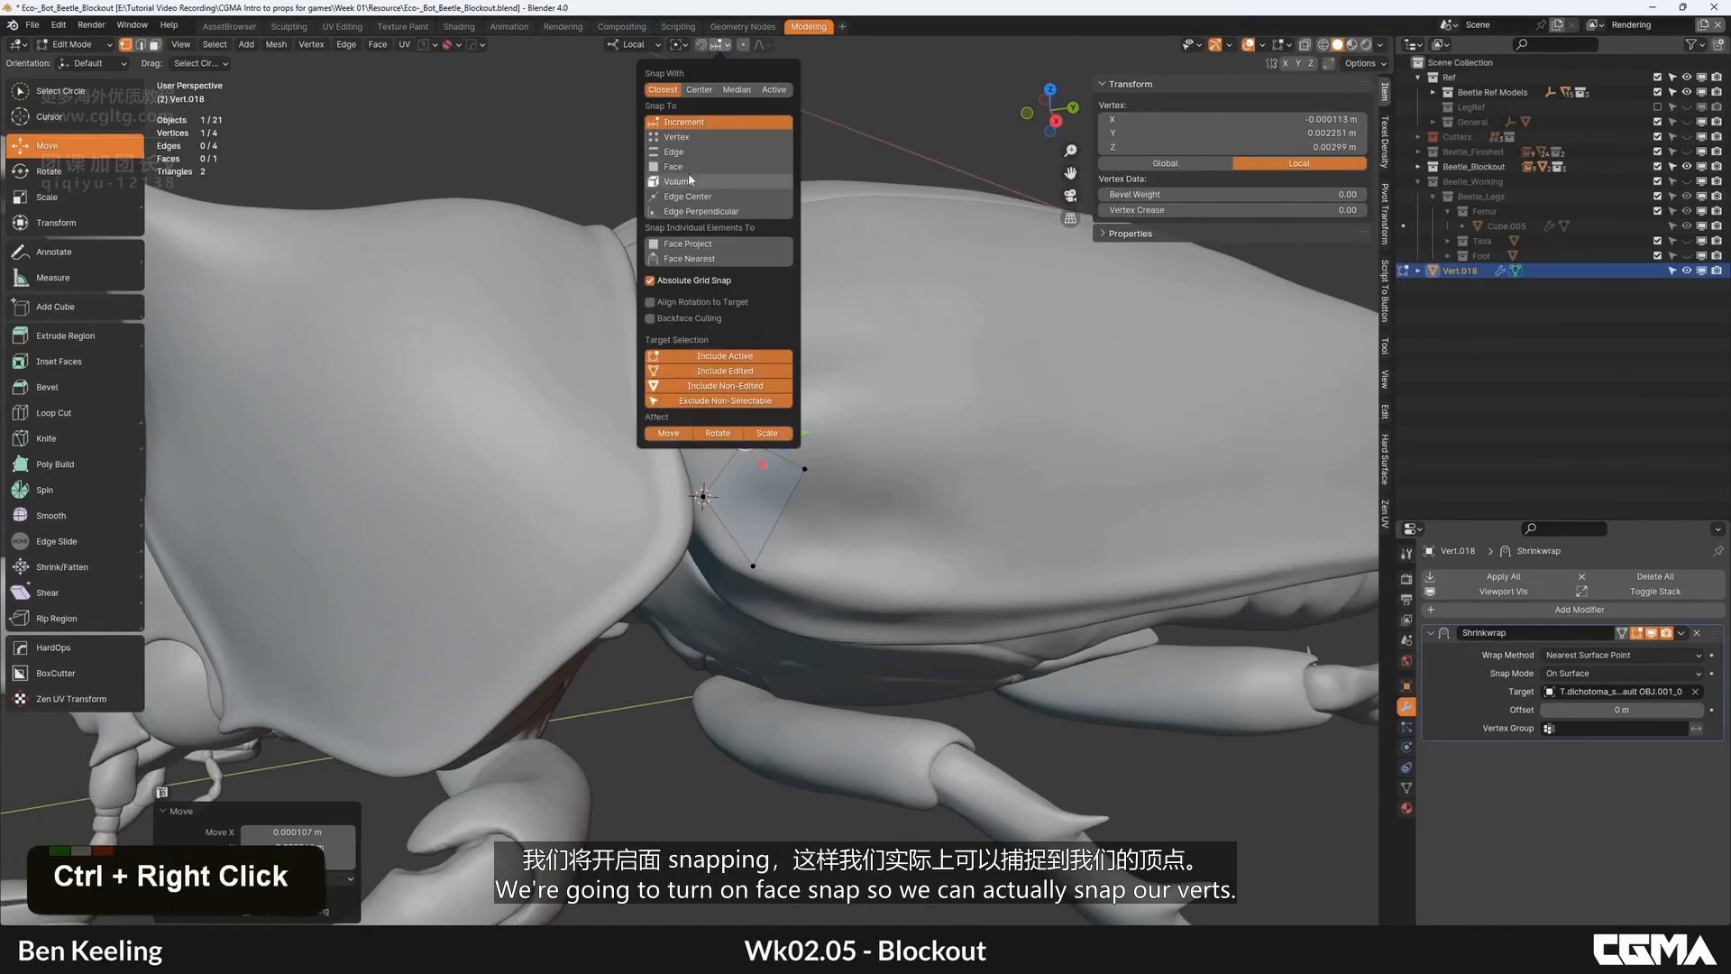
pyautogui.click(713, 171)
pyautogui.keyDown('ctrl'); pyautogui.click(739, 436); pyautogui.keyUp('ctrl')
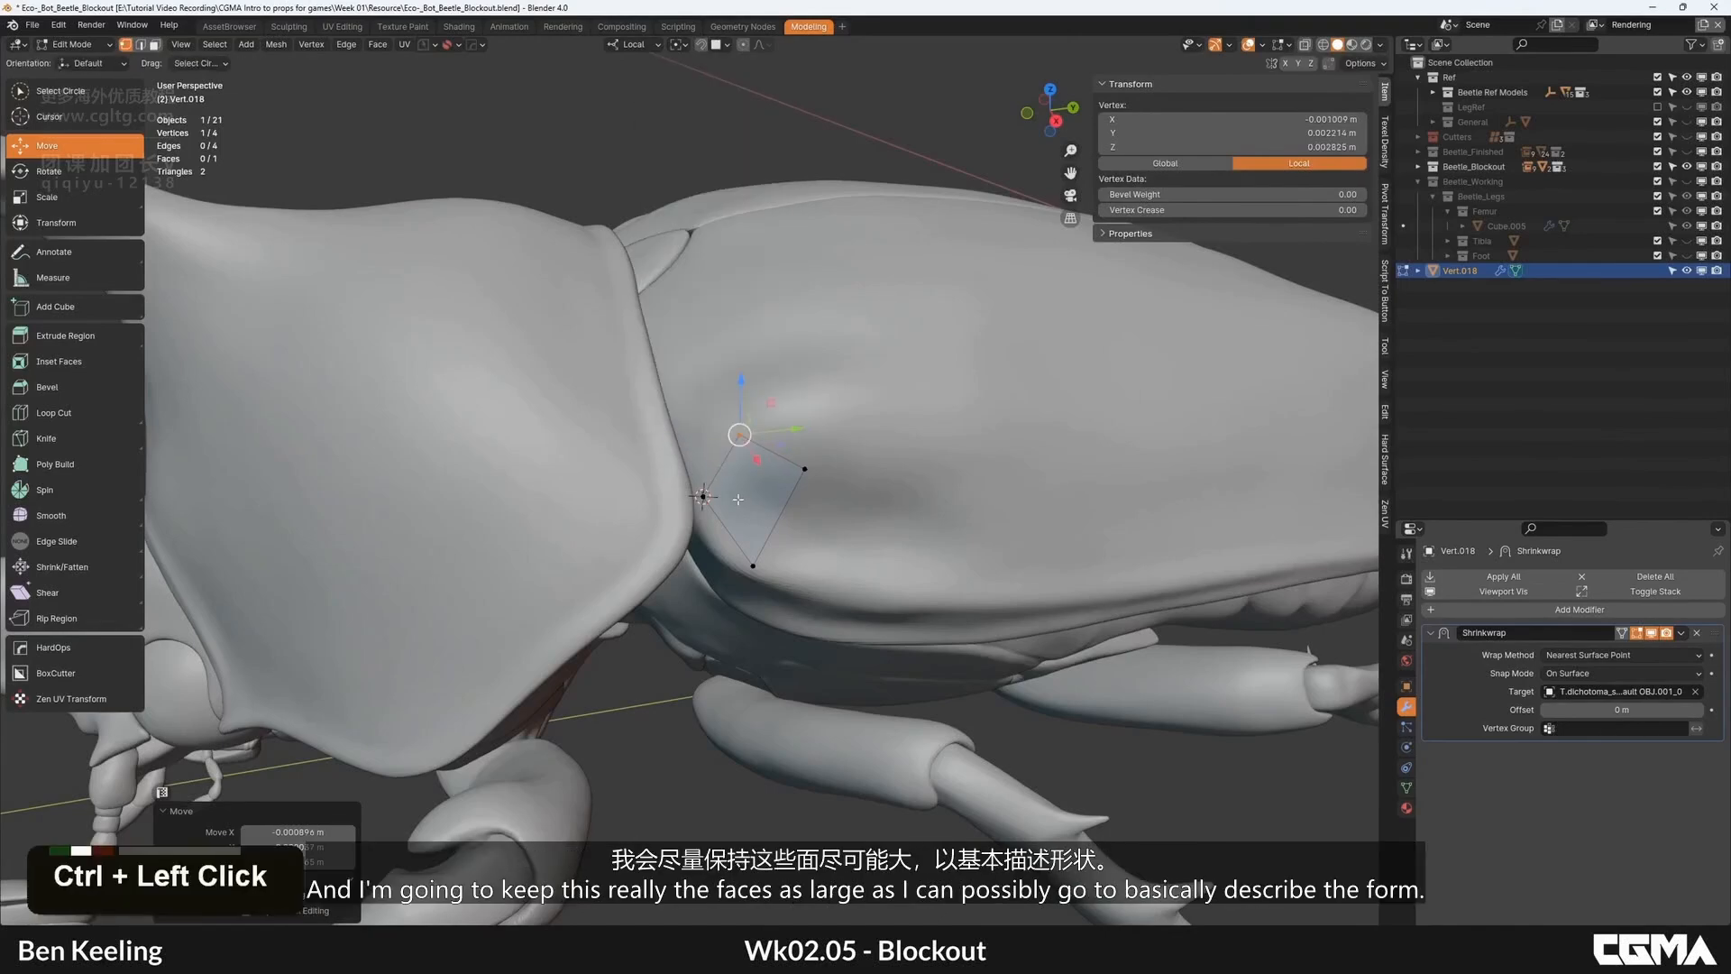
# Step: Move the quad's front and lower vertices to the shell's front edge and lower rim
pyautogui.click(704, 496)
pyautogui.press('g')
pyautogui.click(697, 514)
pyautogui.click(753, 566)
pyautogui.press('g')
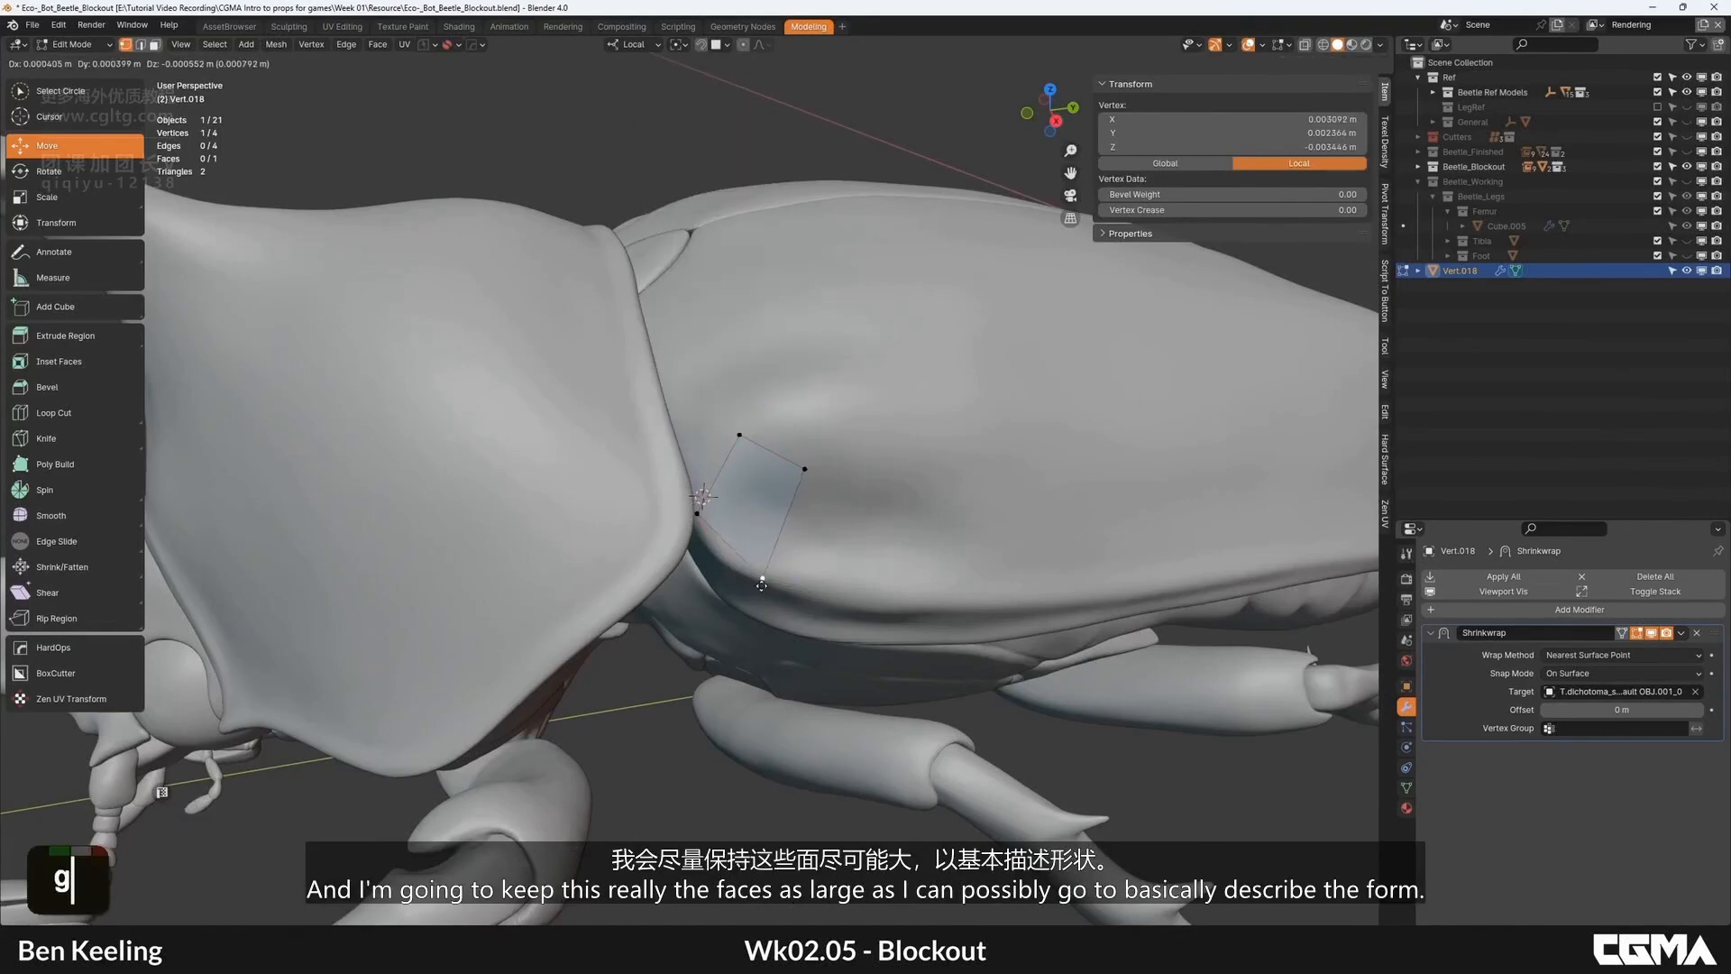
pyautogui.click(762, 586)
# Step: Extrude the quad's rear edge backward along the shell's side to add a second large face
pyautogui.scroll(-2, 762, 585)
pyautogui.press('2')
pyautogui.click(755, 513)
pyautogui.keyDown('shift'); pyautogui.moveTo(792, 487); pyautogui.dragTo(667, 504, button='middle'); pyautogui.keyUp('shift')
pyautogui.scroll(2, 667, 504)
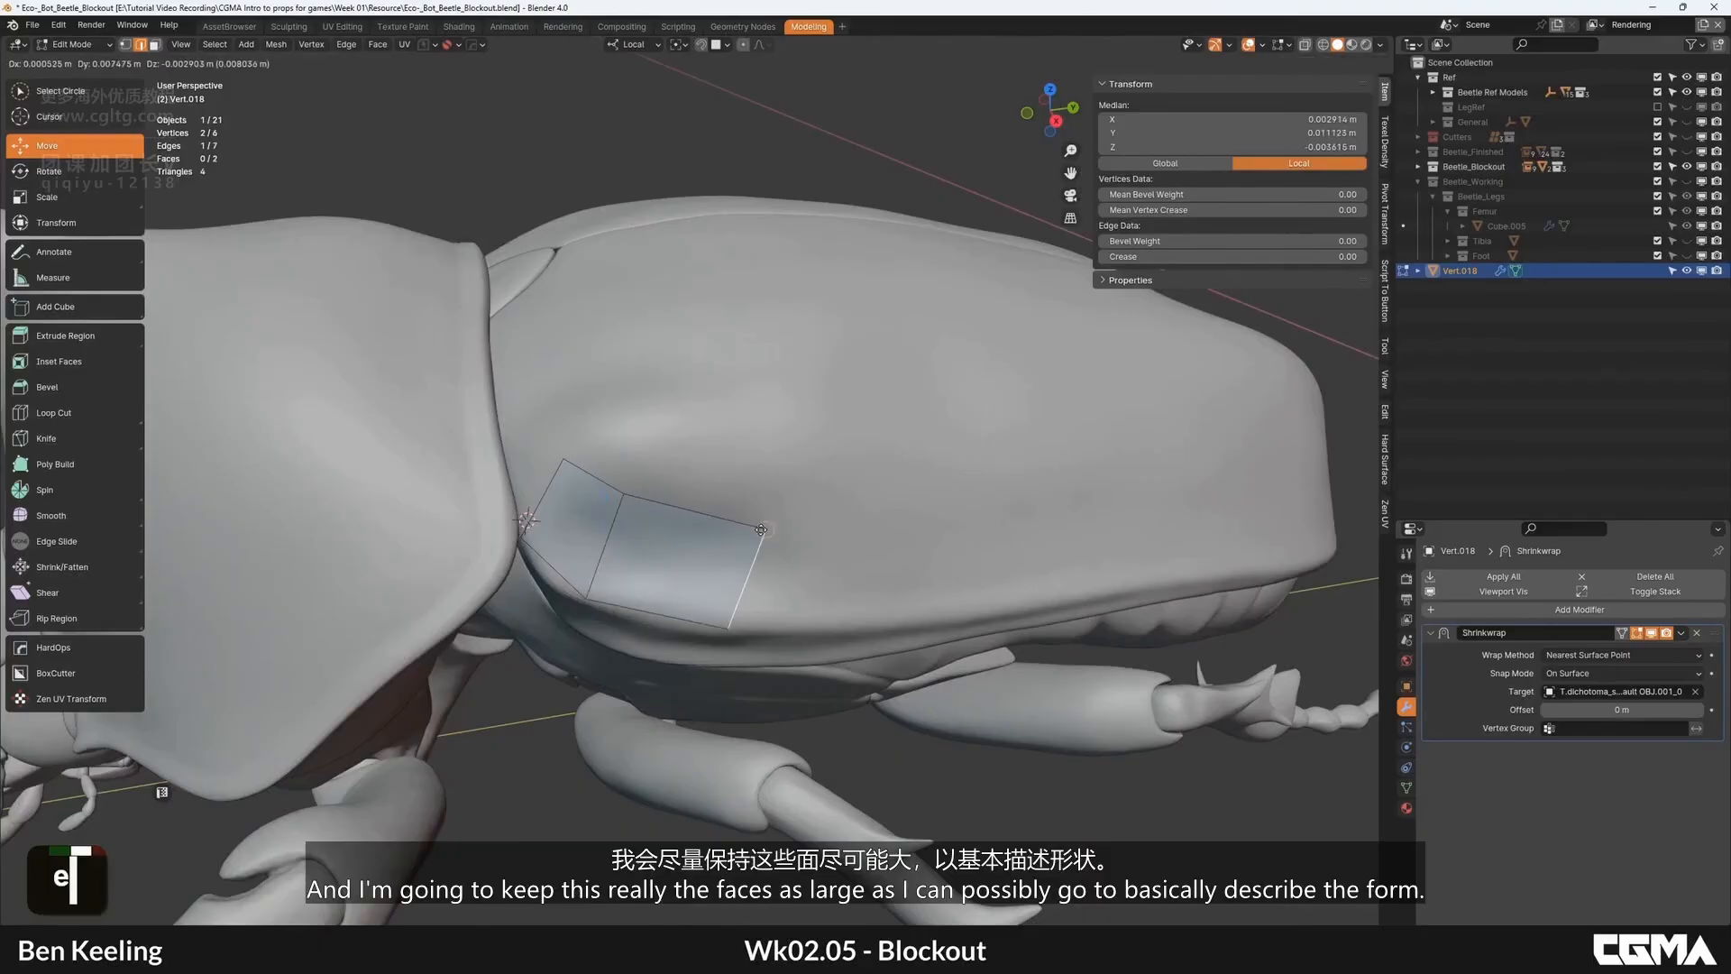
pyautogui.keyDown('ctrl'); pyautogui.click(720, 520); pyautogui.keyUp('ctrl')
# Step: Align the second face's lower vertex with the shell's rim and adjust an upper vertex of the strip
pyautogui.press('1')
pyautogui.click(684, 618)
pyautogui.press('g')
pyautogui.click(692, 626)
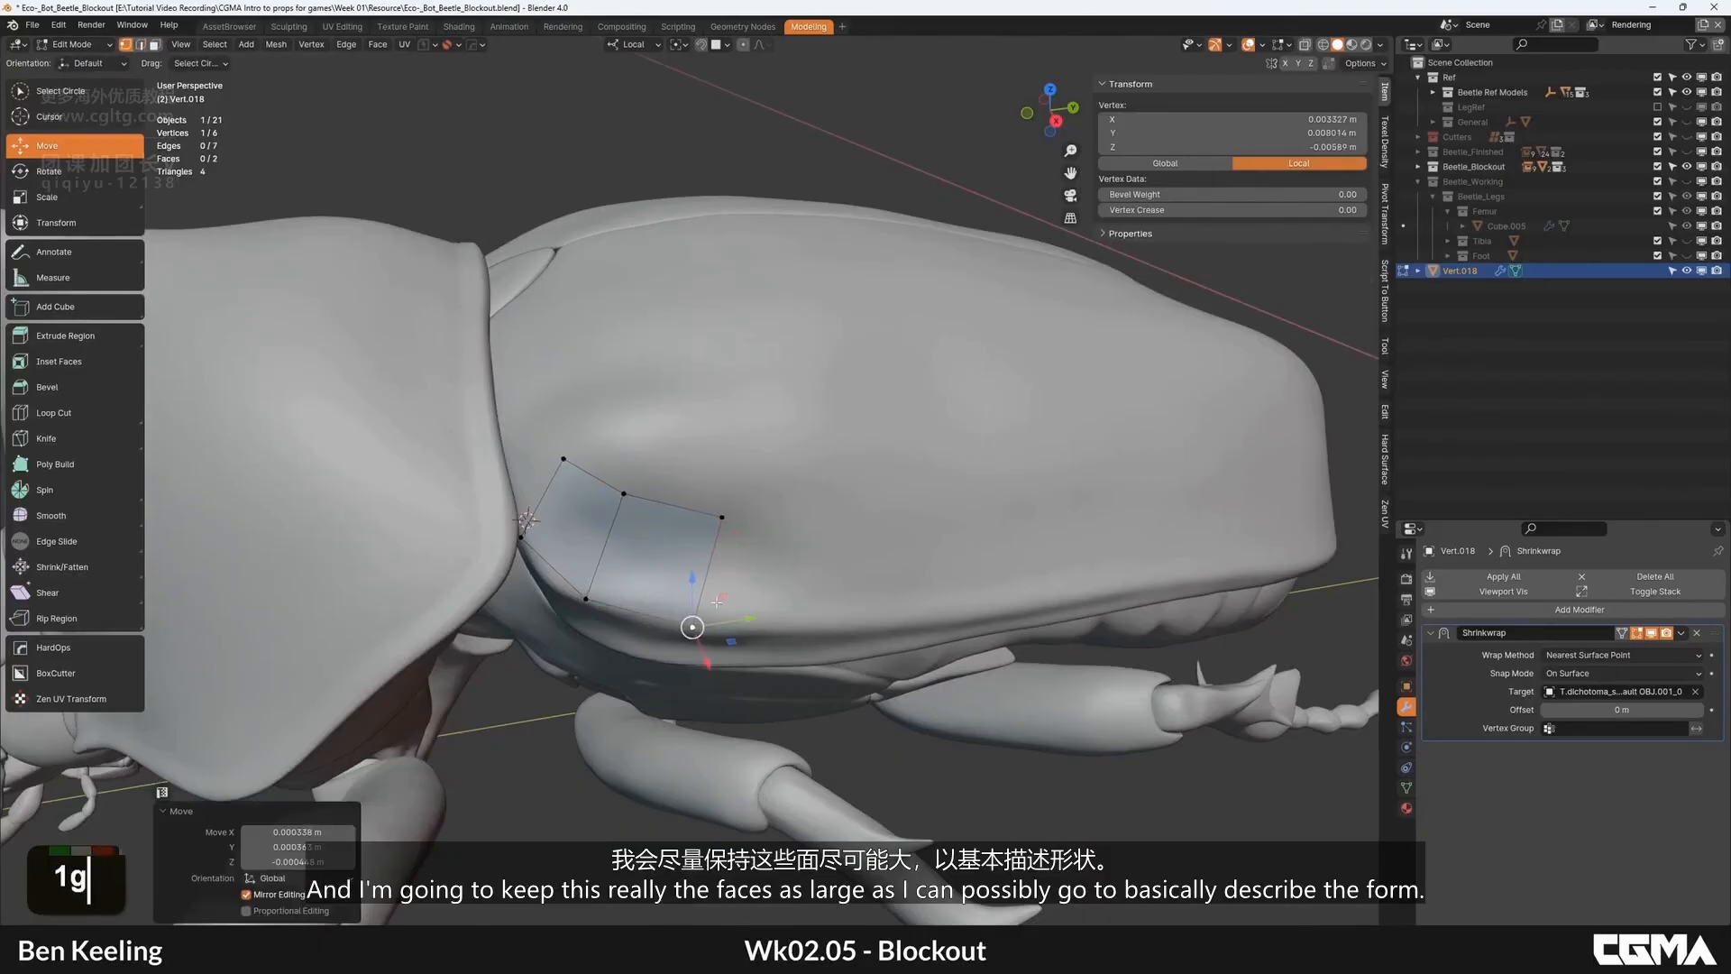
pyautogui.moveTo(717, 601); pyautogui.dragTo(683, 606, button='middle')
pyautogui.keyDown('alt'); pyautogui.middleClick(703, 523); pyautogui.keyUp('alt')
pyautogui.click(603, 514)
pyautogui.press('g')
pyautogui.click(584, 506)
# Step: Extrude the strip's rear edge four times along the shell's lower side toward the back, keeping the faces large
pyautogui.press('2')
pyautogui.click(598, 534)
pyautogui.press('e')
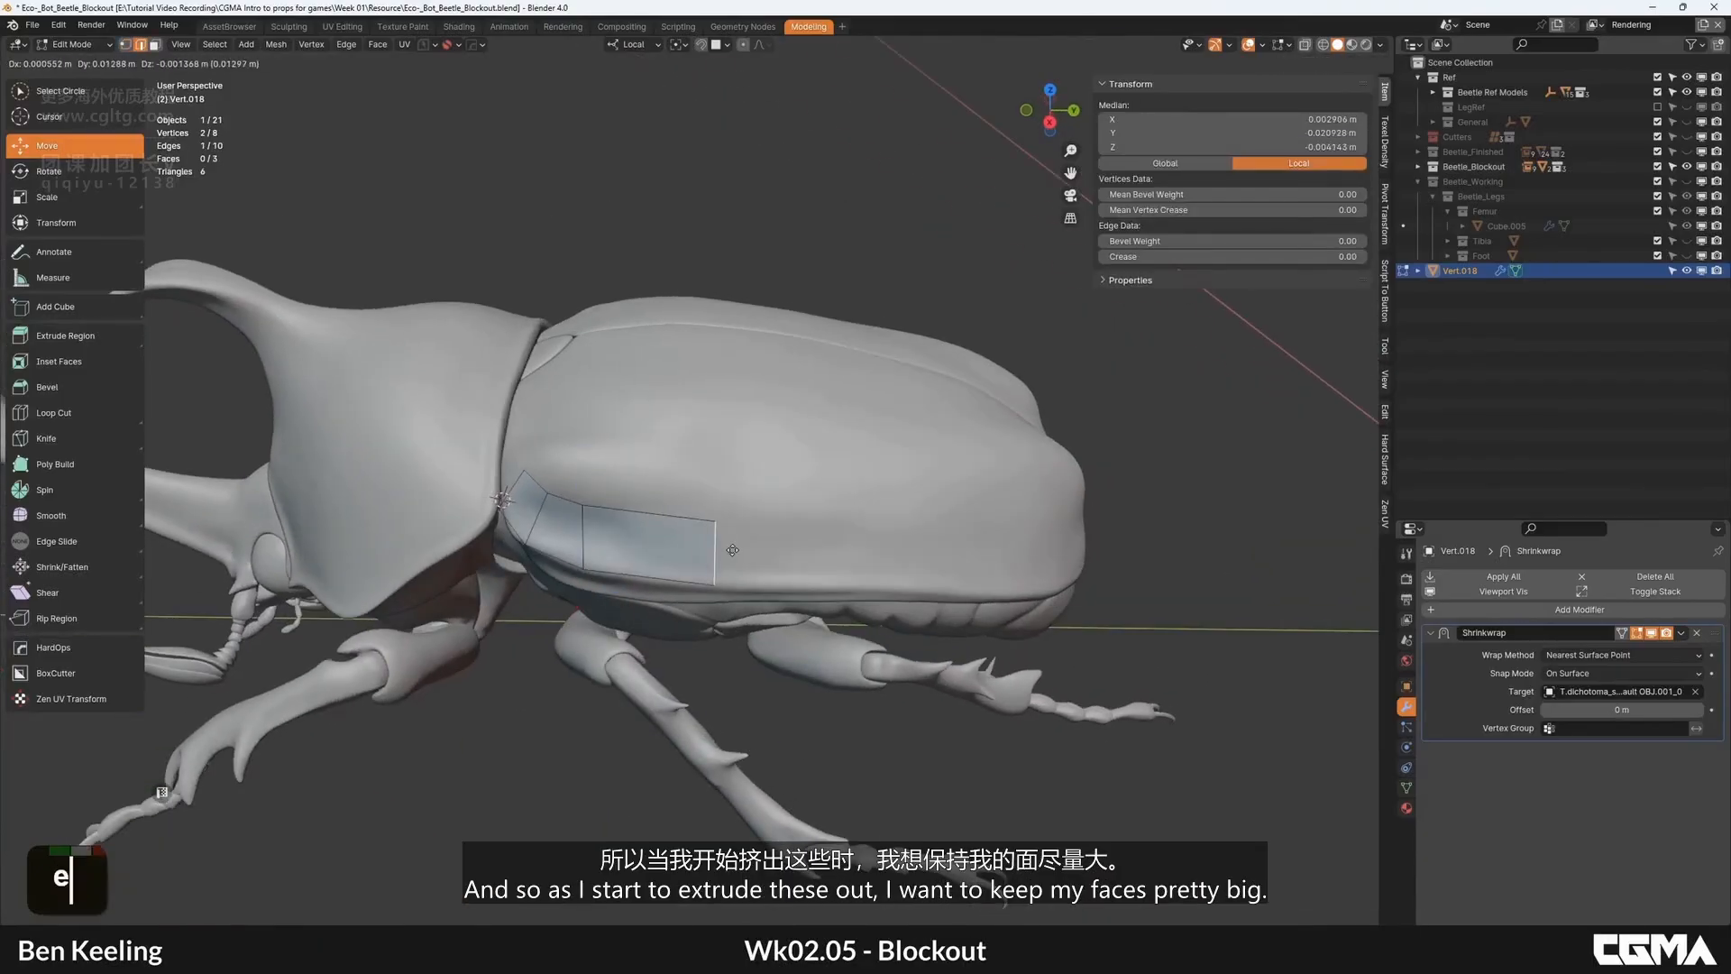
pyautogui.click(704, 542)
pyautogui.press('e')
pyautogui.click(886, 546)
pyautogui.keyDown('alt'); pyautogui.moveTo(848, 546); pyautogui.dragTo(694, 541, button='middle'); pyautogui.keyUp('alt')
pyautogui.press('e')
pyautogui.click(824, 557)
pyautogui.keyDown('alt'); pyautogui.moveTo(824, 556); pyautogui.dragTo(882, 532, button='middle'); pyautogui.keyUp('alt')
pyautogui.scroll(2, 882, 532)
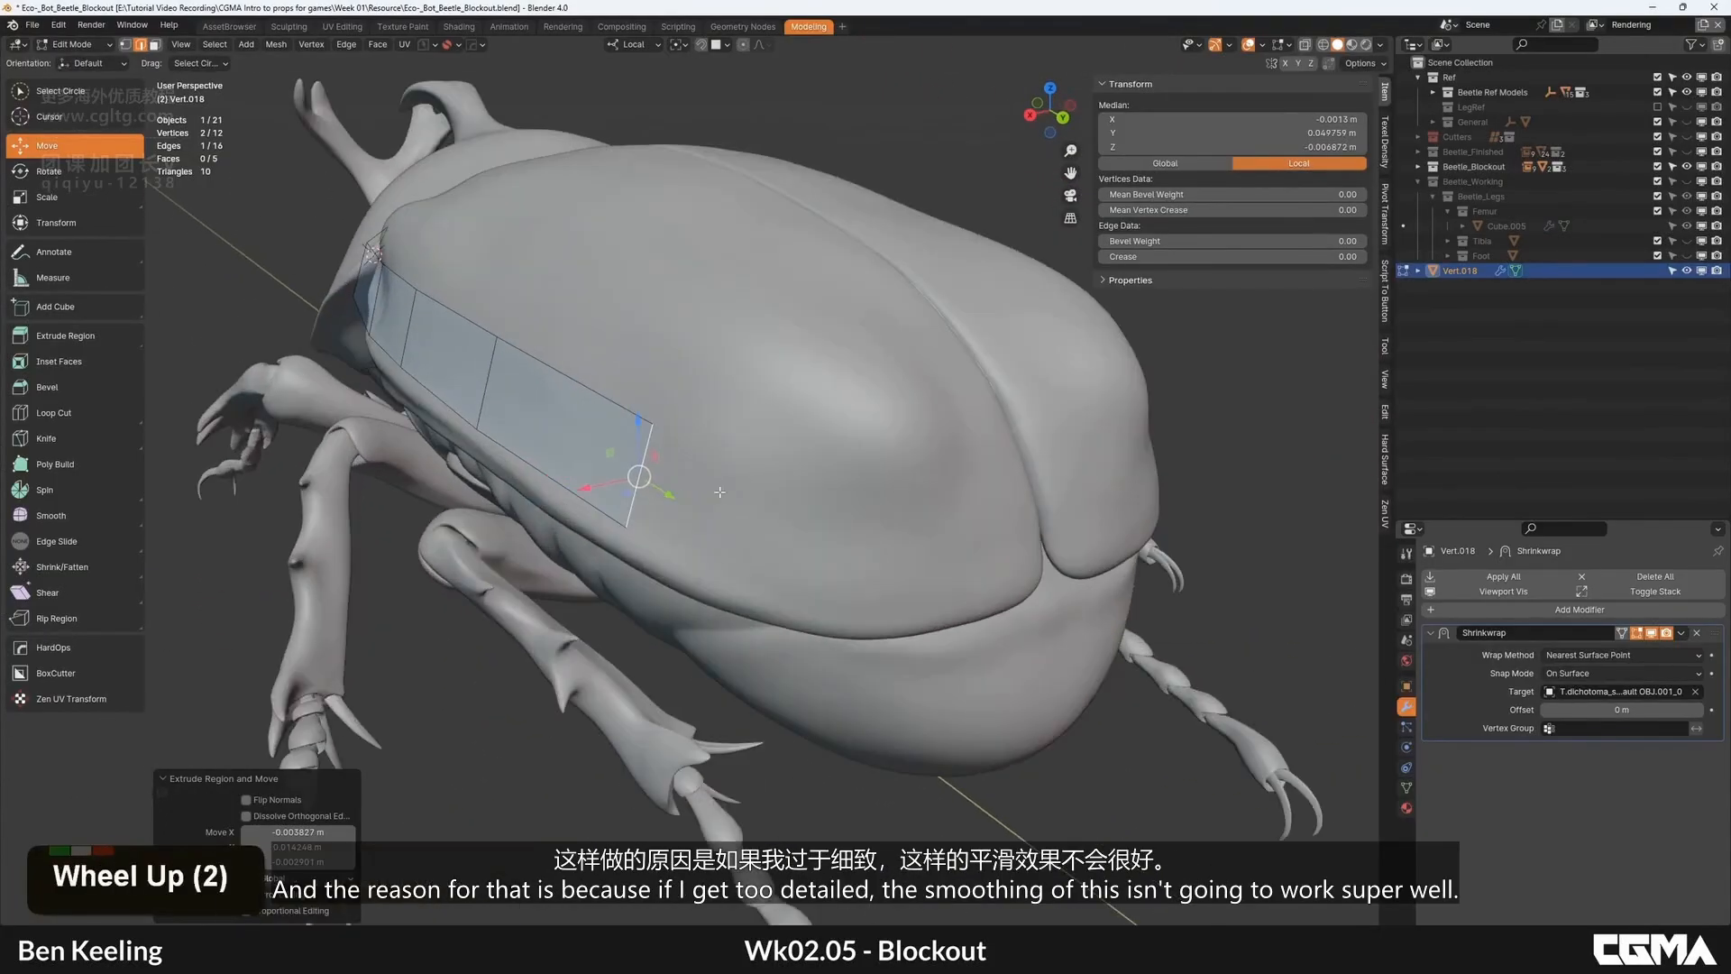
pyautogui.press('e')
pyautogui.click(866, 550)
# Step: Move the strip's lower vertices to follow the rim along the shell's side
pyautogui.press('1')
pyautogui.click(629, 527)
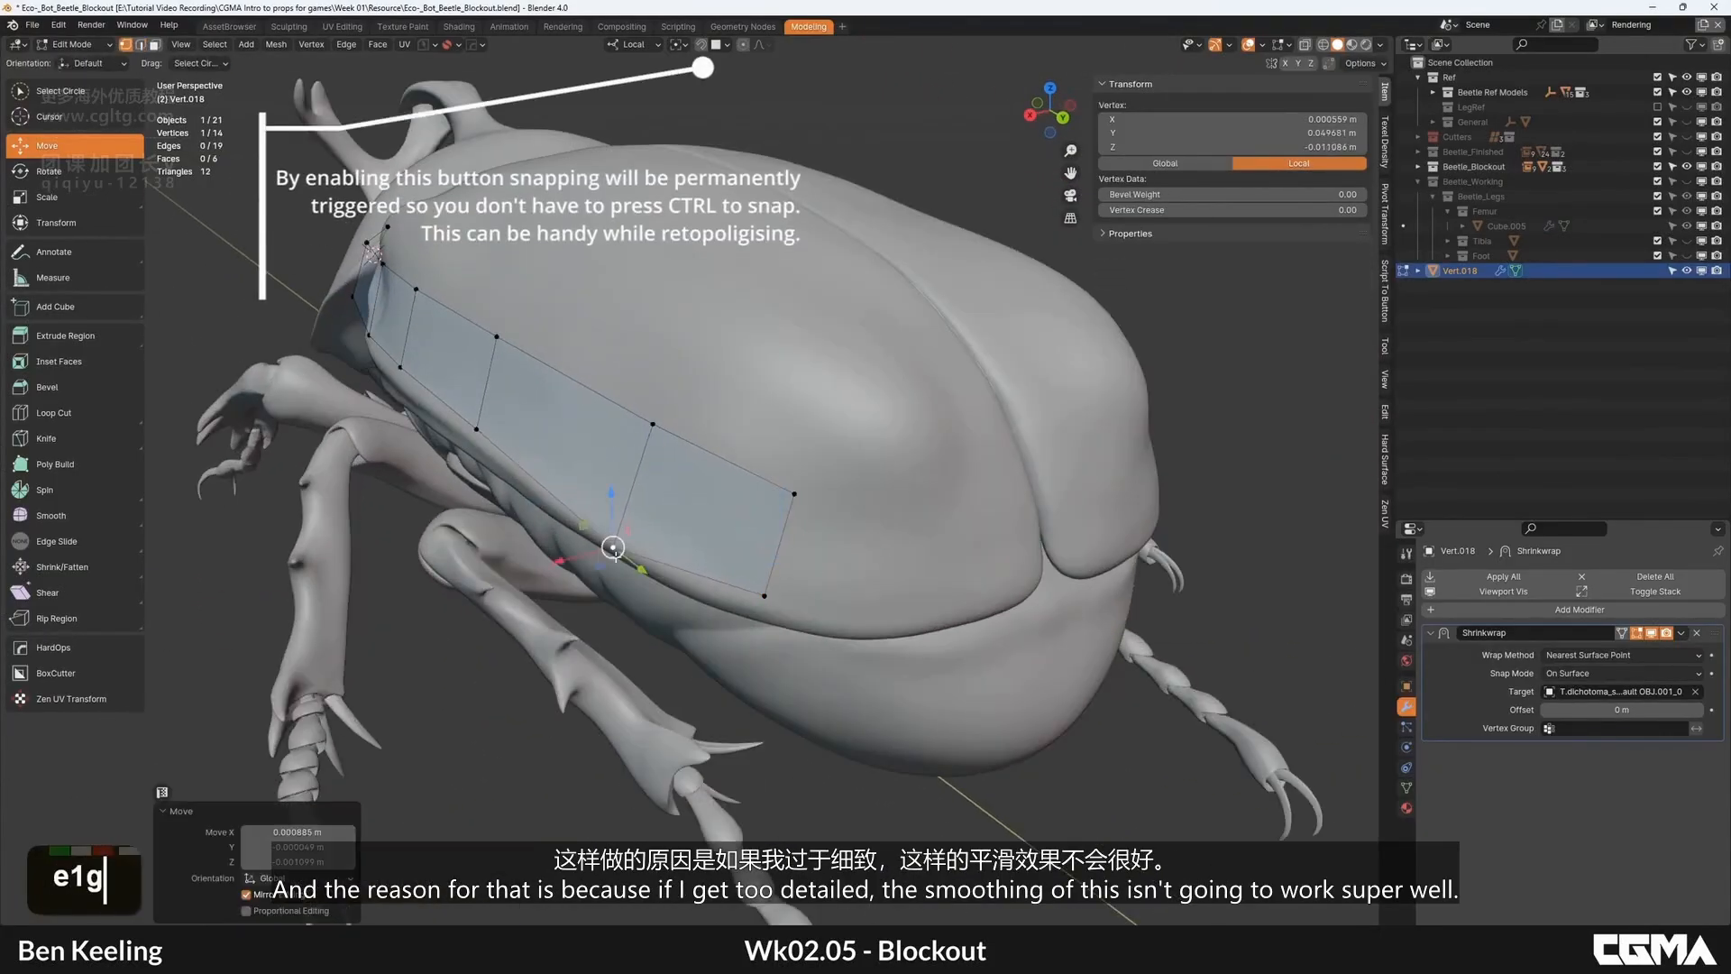
pyautogui.click(471, 448)
pyautogui.keyDown('alt'); pyautogui.moveTo(471, 447); pyautogui.dragTo(609, 465, button='middle'); pyautogui.keyUp('alt')
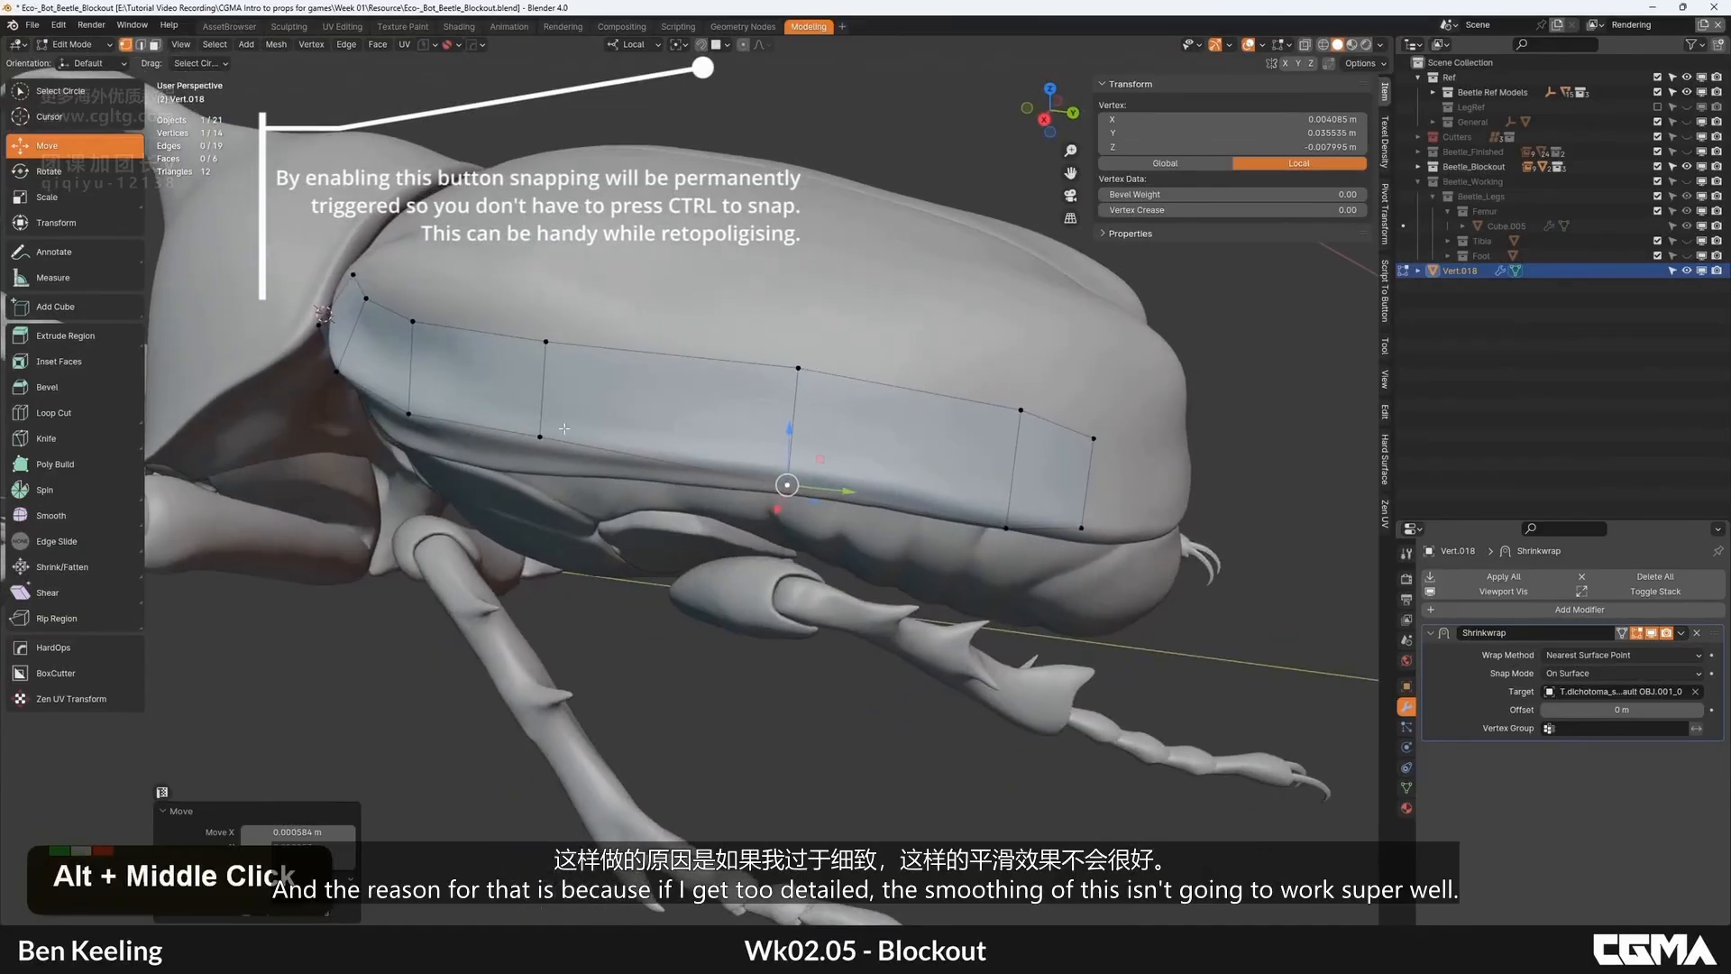
pyautogui.doubleClick(538, 437)
pyautogui.press('g')
pyautogui.click(549, 420)
# Step: Lower the strip's middle upper vertices to even out the band along the shell's side
pyautogui.doubleClick(542, 344)
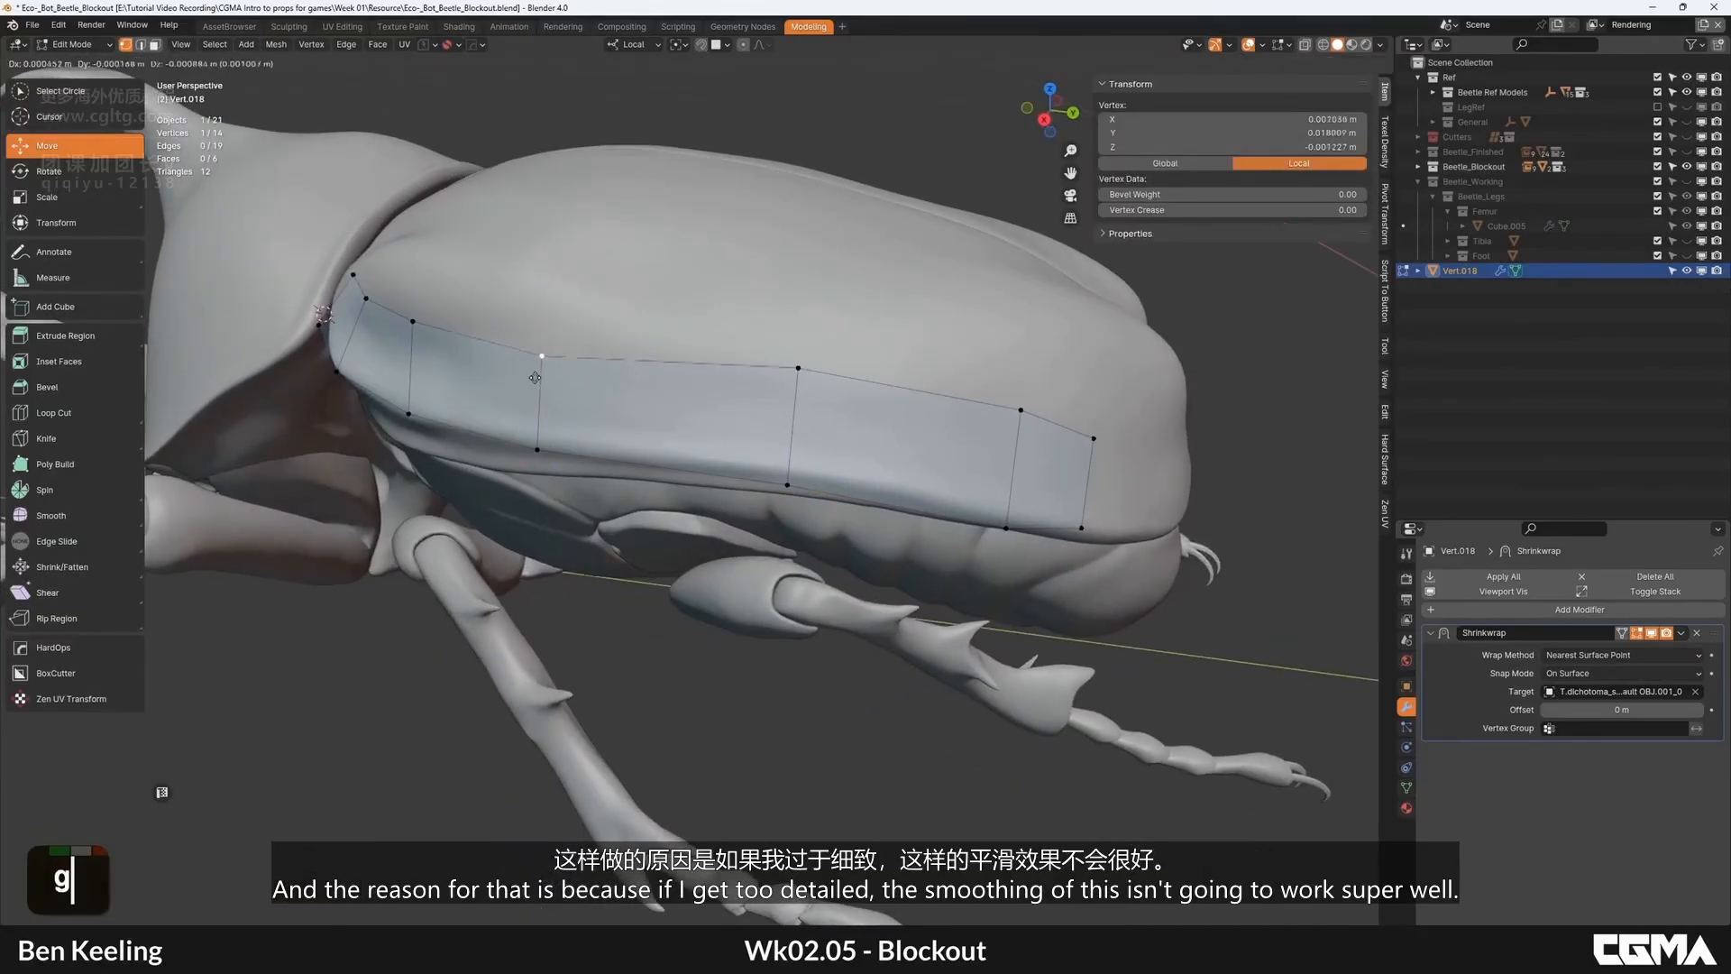
pyautogui.click(797, 368)
pyautogui.press('g')
pyautogui.click(793, 383)
pyautogui.keyDown('alt'); pyautogui.moveTo(857, 406); pyautogui.dragTo(732, 498, button='middle'); pyautogui.keyUp('alt')
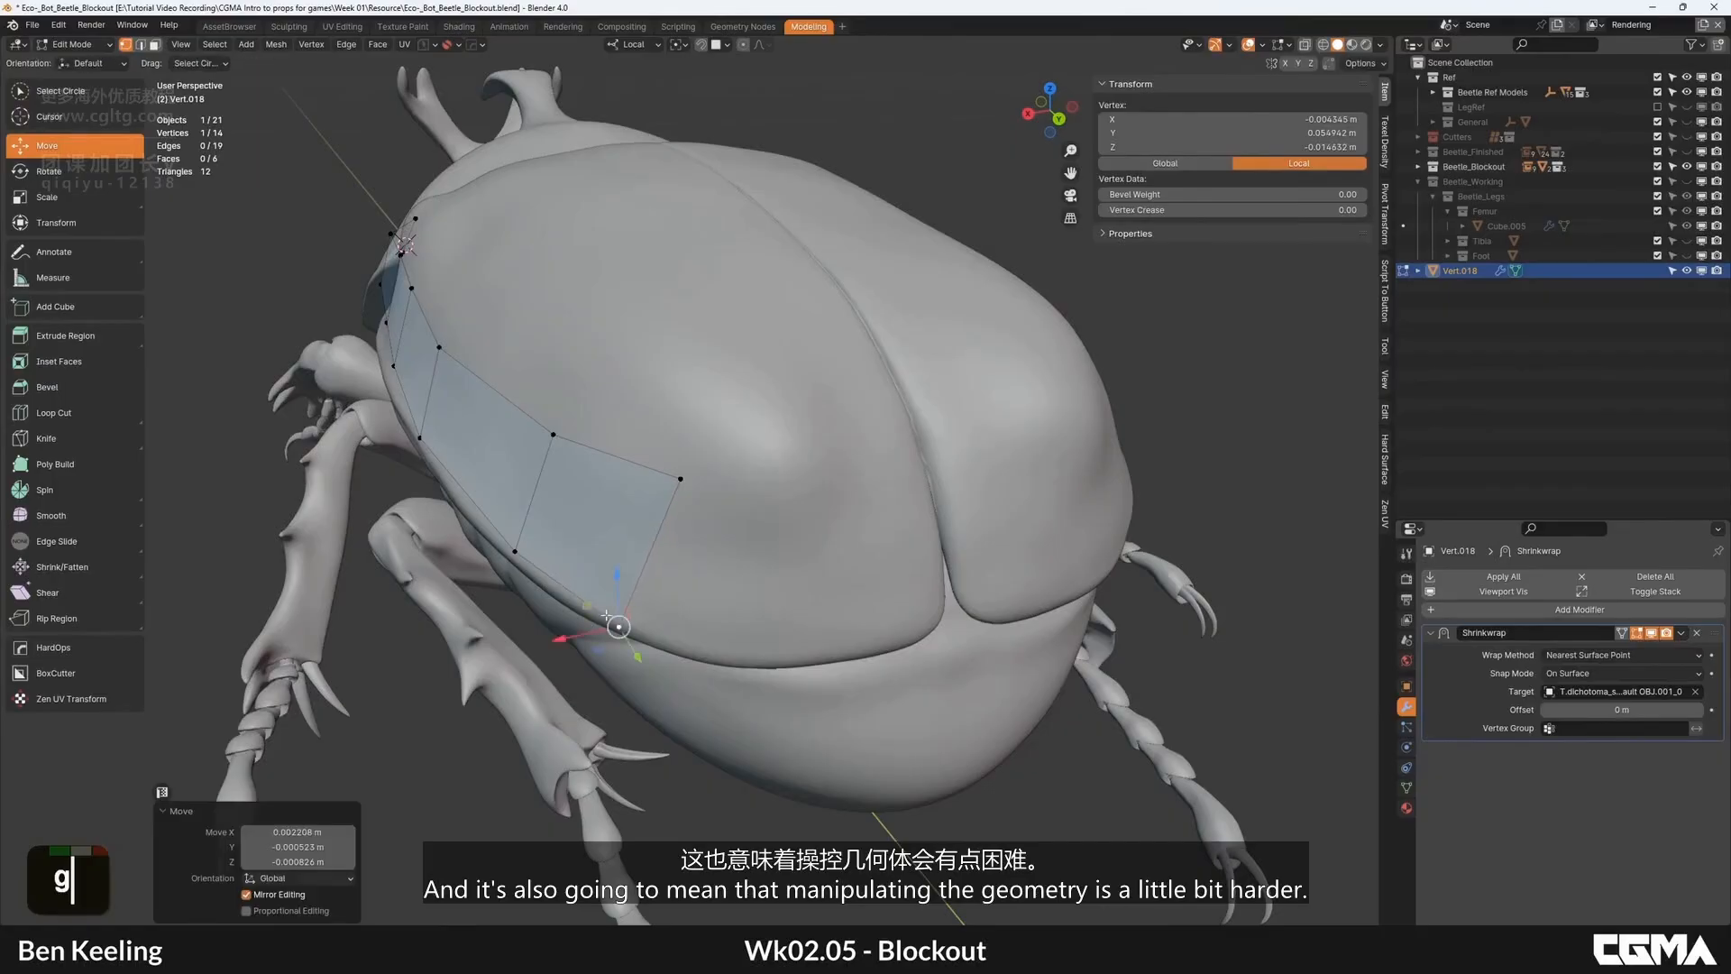
# Step: Extrude the strip's end edge around the back of the shell and adjust its upper vertex
pyautogui.doubleClick(645, 520)
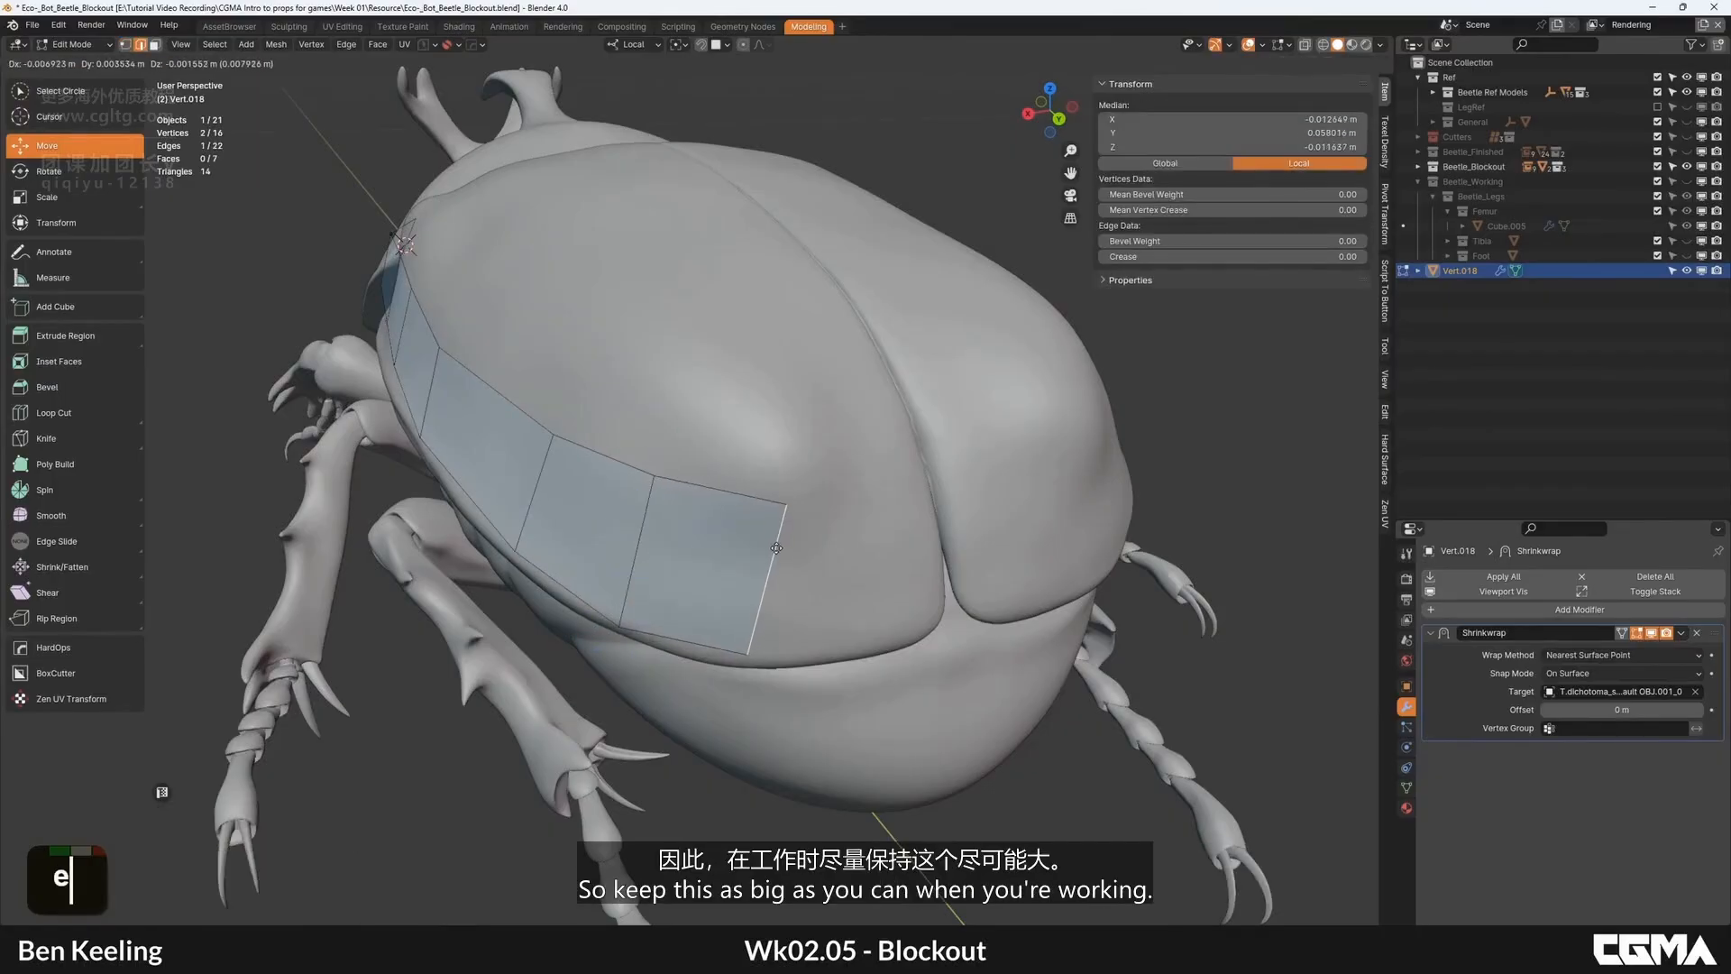
pyautogui.doubleClick(783, 513)
pyautogui.press('g')
pyautogui.click(758, 504)
# Step: Extrude the end edge once more across the shell's back toward the centre seam
pyautogui.doubleClick(756, 557)
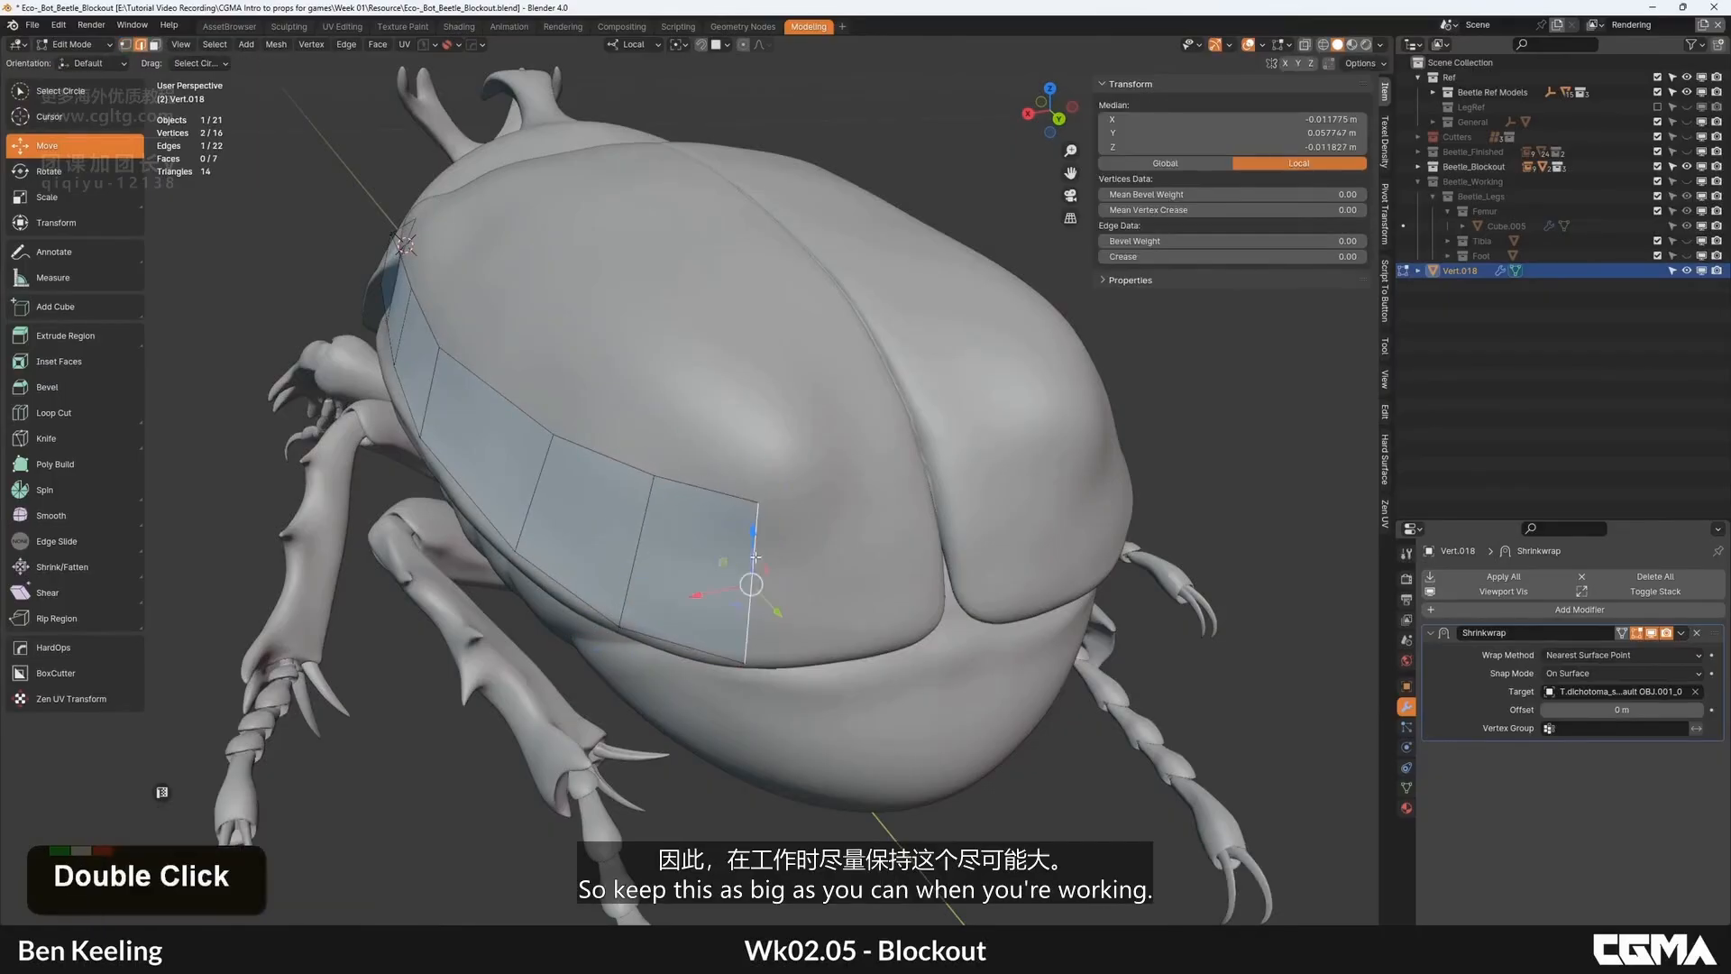
pyautogui.press('e')
pyautogui.click(838, 493)
pyautogui.moveTo(837, 493)
pyautogui.keyDown('alt'); pyautogui.mouseDown(button='middle')
pyautogui.moveTo(881, 333)
pyautogui.moveTo(822, 406)
pyautogui.moveTo(828, 476)
pyautogui.mouseUp(button='middle'); pyautogui.keyUp('alt')
pyautogui.scroll(-2, 827, 379)
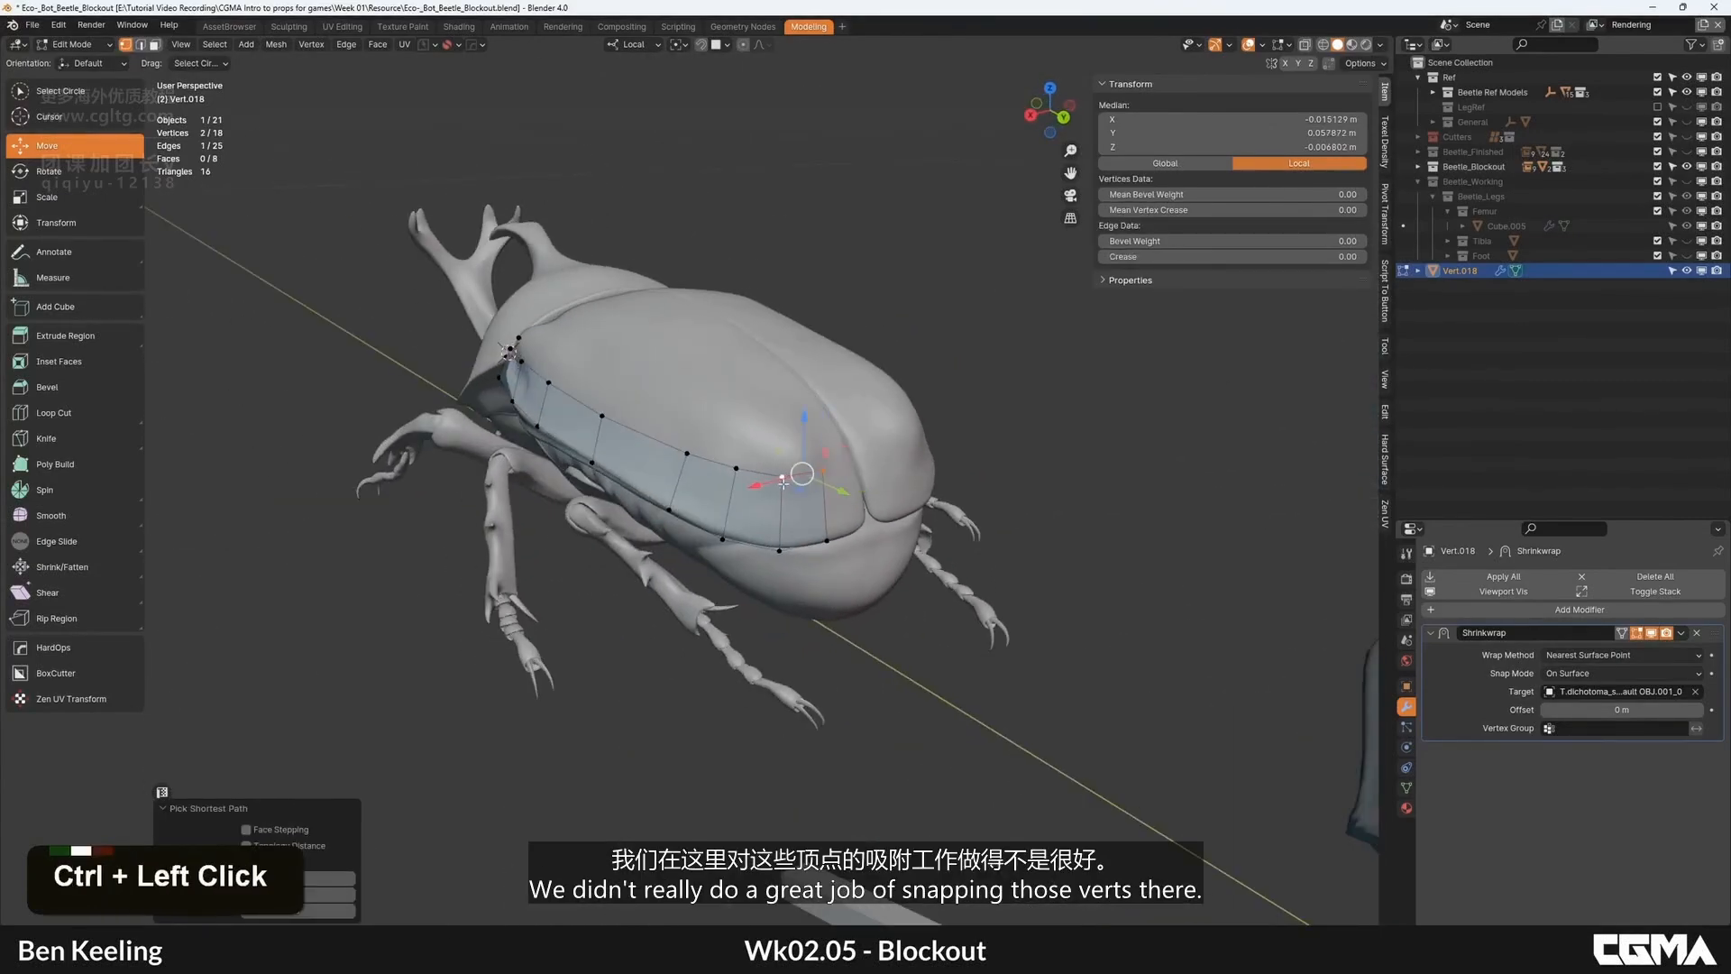
# Step: Move the strip's lower vertices on the shell's side up onto its rim
pyautogui.click(734, 467)
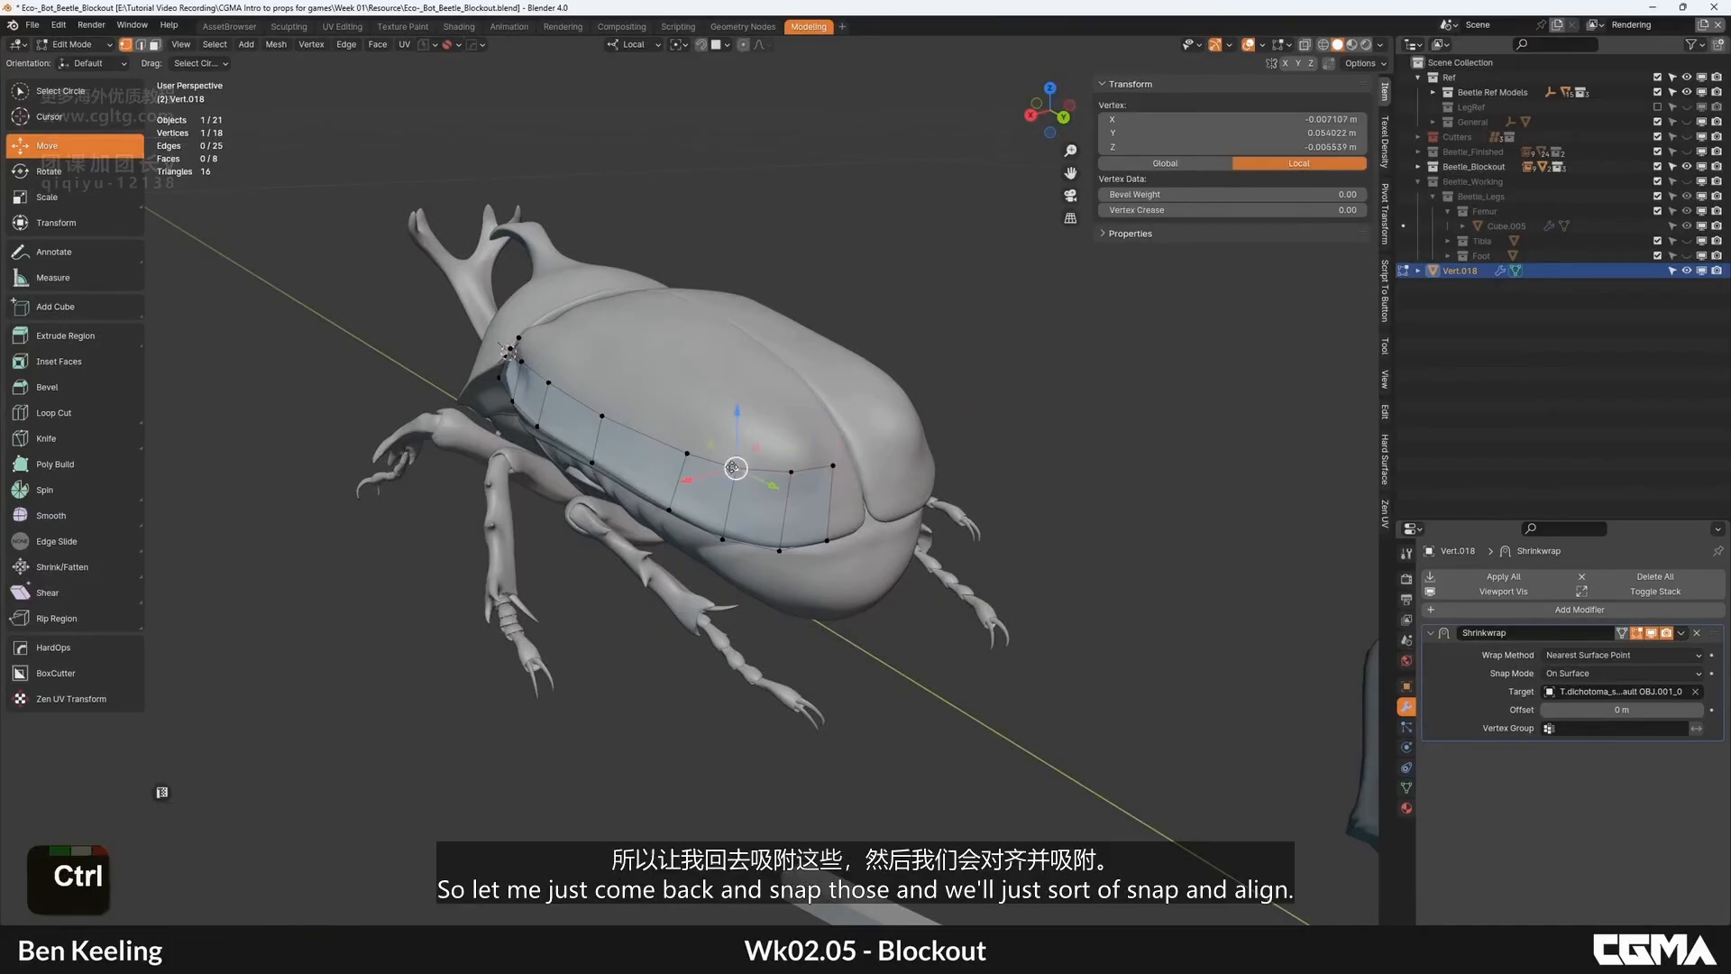
pyautogui.keyDown('alt'); pyautogui.moveTo(672, 451); pyautogui.dragTo(793, 489, button='middle'); pyautogui.keyUp('alt')
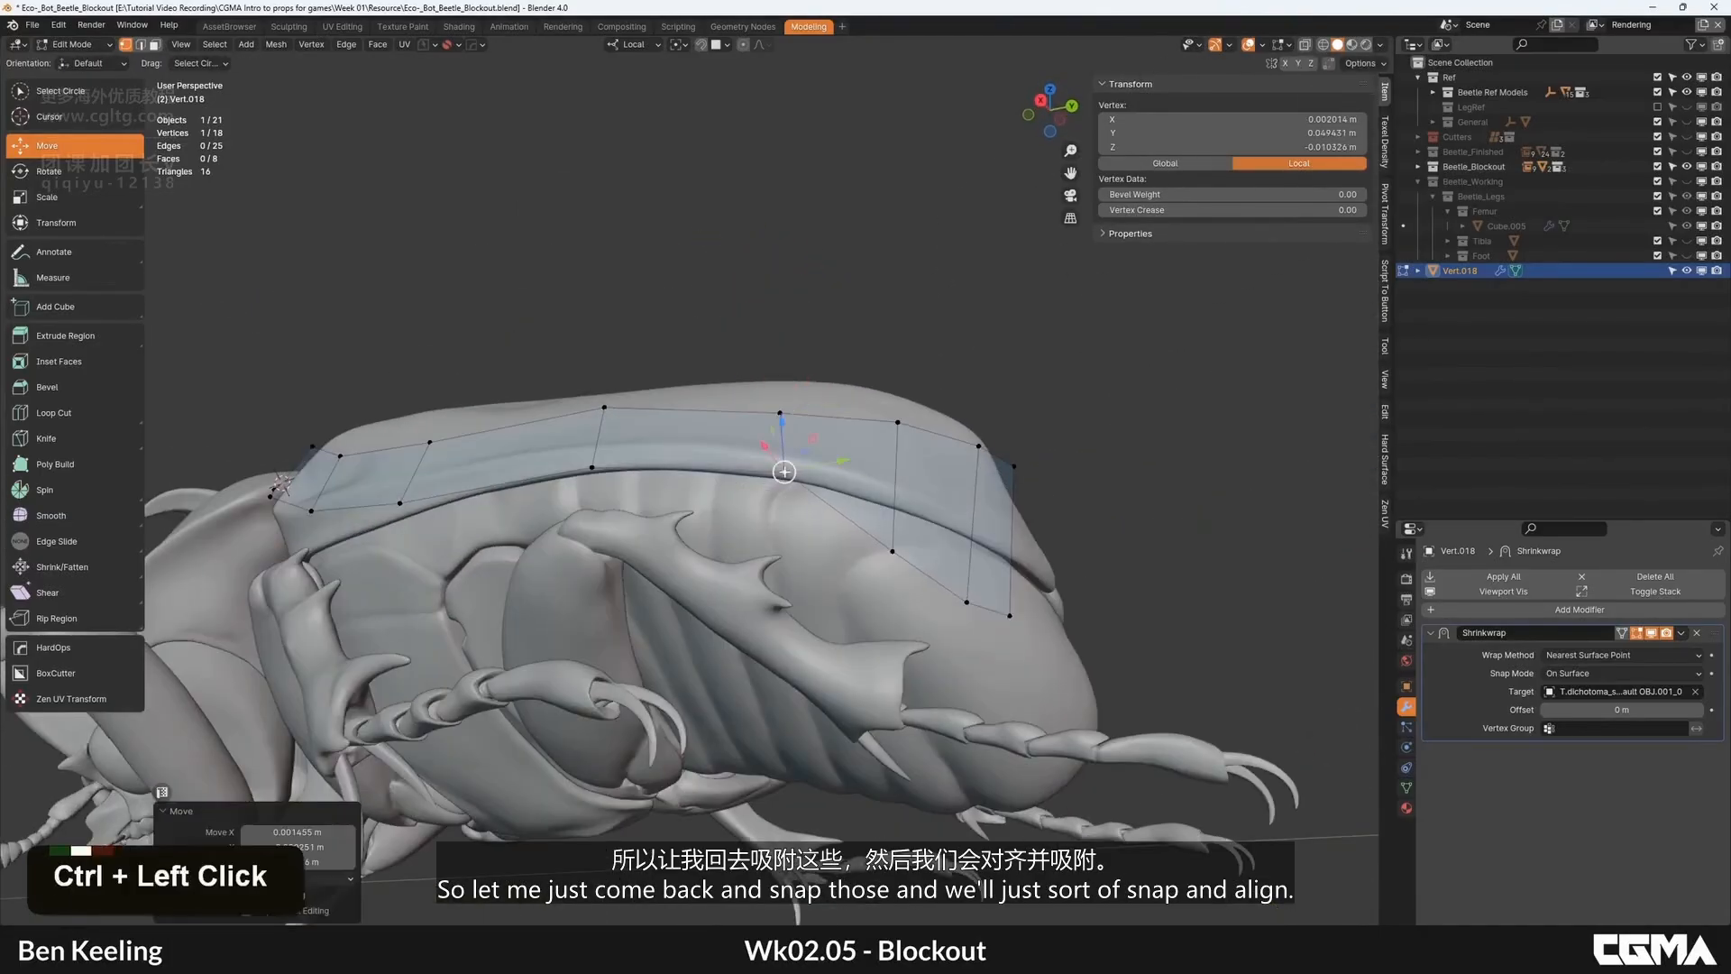
pyautogui.keyDown('ctrl'); pyautogui.moveTo(893, 550); pyautogui.dragTo(994, 590); pyautogui.keyUp('ctrl')
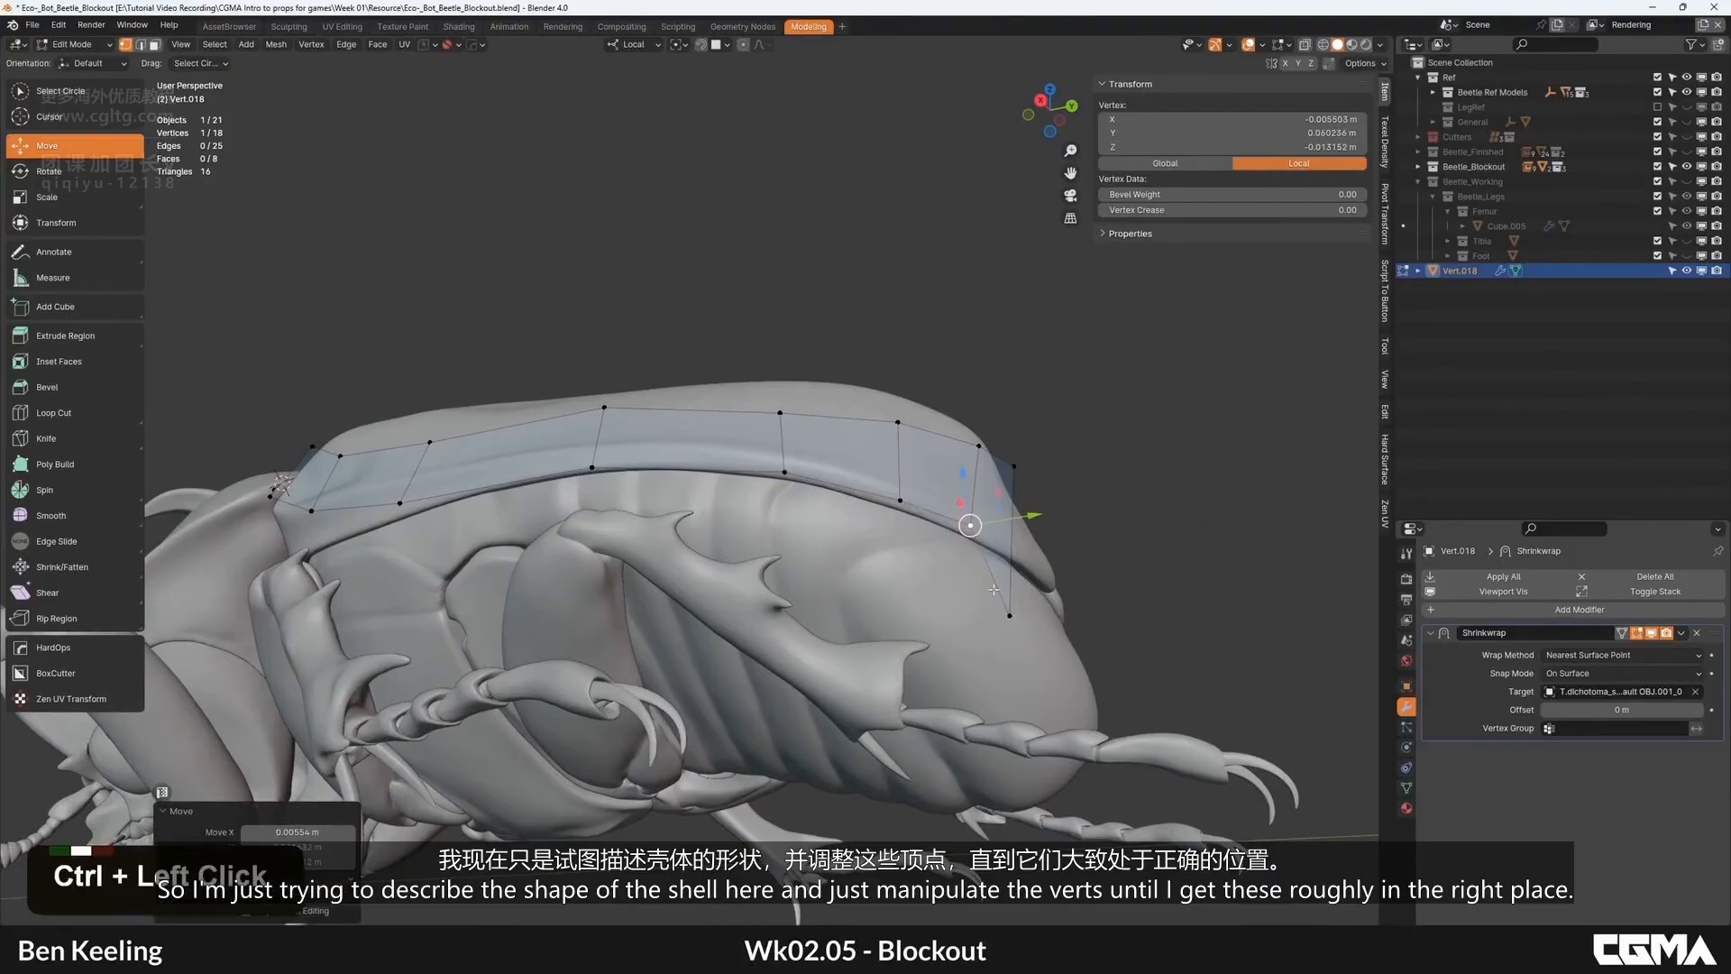
# Step: Reposition the end edge's upper and lower vertices on the back of the shell, keeping the lower one on the rim
pyautogui.keyDown('alt'); pyautogui.moveTo(1008, 555); pyautogui.dragTo(757, 563, button='middle'); pyautogui.keyUp('alt')
pyautogui.press('g')
pyautogui.keyDown('ctrl'); pyautogui.click(823, 581); pyautogui.keyUp('ctrl')
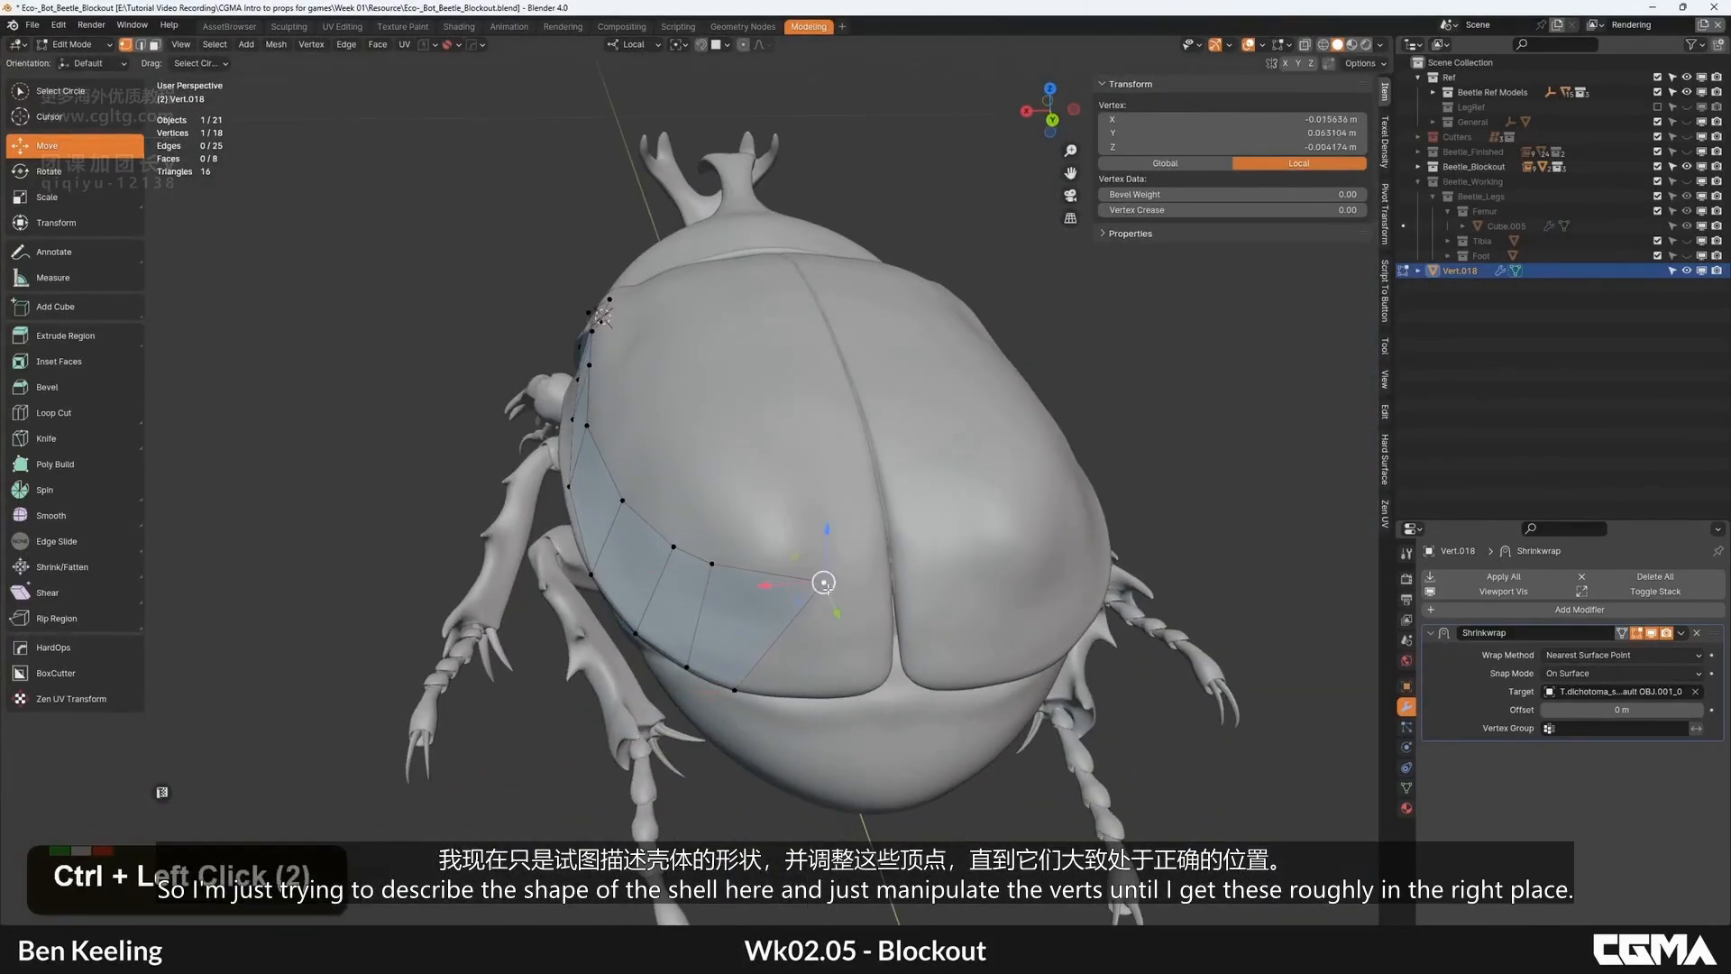
pyautogui.press('g')
pyautogui.keyDown('ctrl'); pyautogui.click(755, 578); pyautogui.keyUp('ctrl')
pyautogui.click(739, 690)
pyautogui.press('g')
pyautogui.keyDown('ctrl'); pyautogui.click(780, 690); pyautogui.keyUp('ctrl')
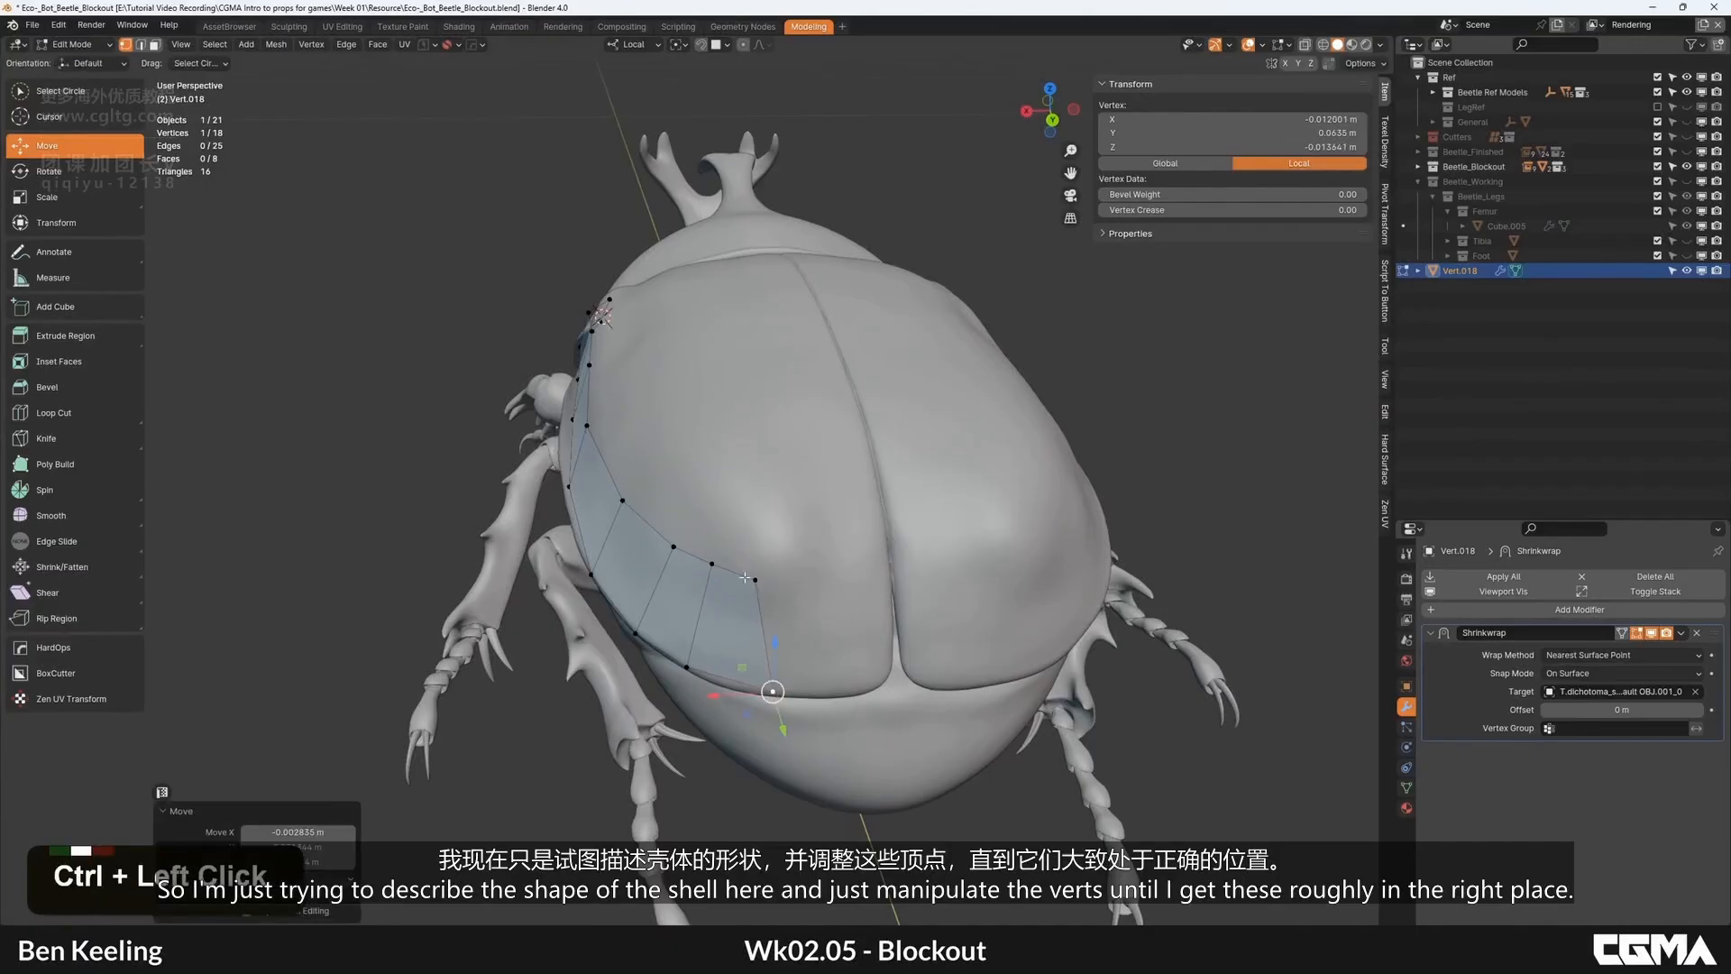
# Step: Extrude the end edge twice across the back to the centre seam and fit its two vertices to the seam
pyautogui.press('2')
pyautogui.click(776, 615)
pyautogui.press('e')
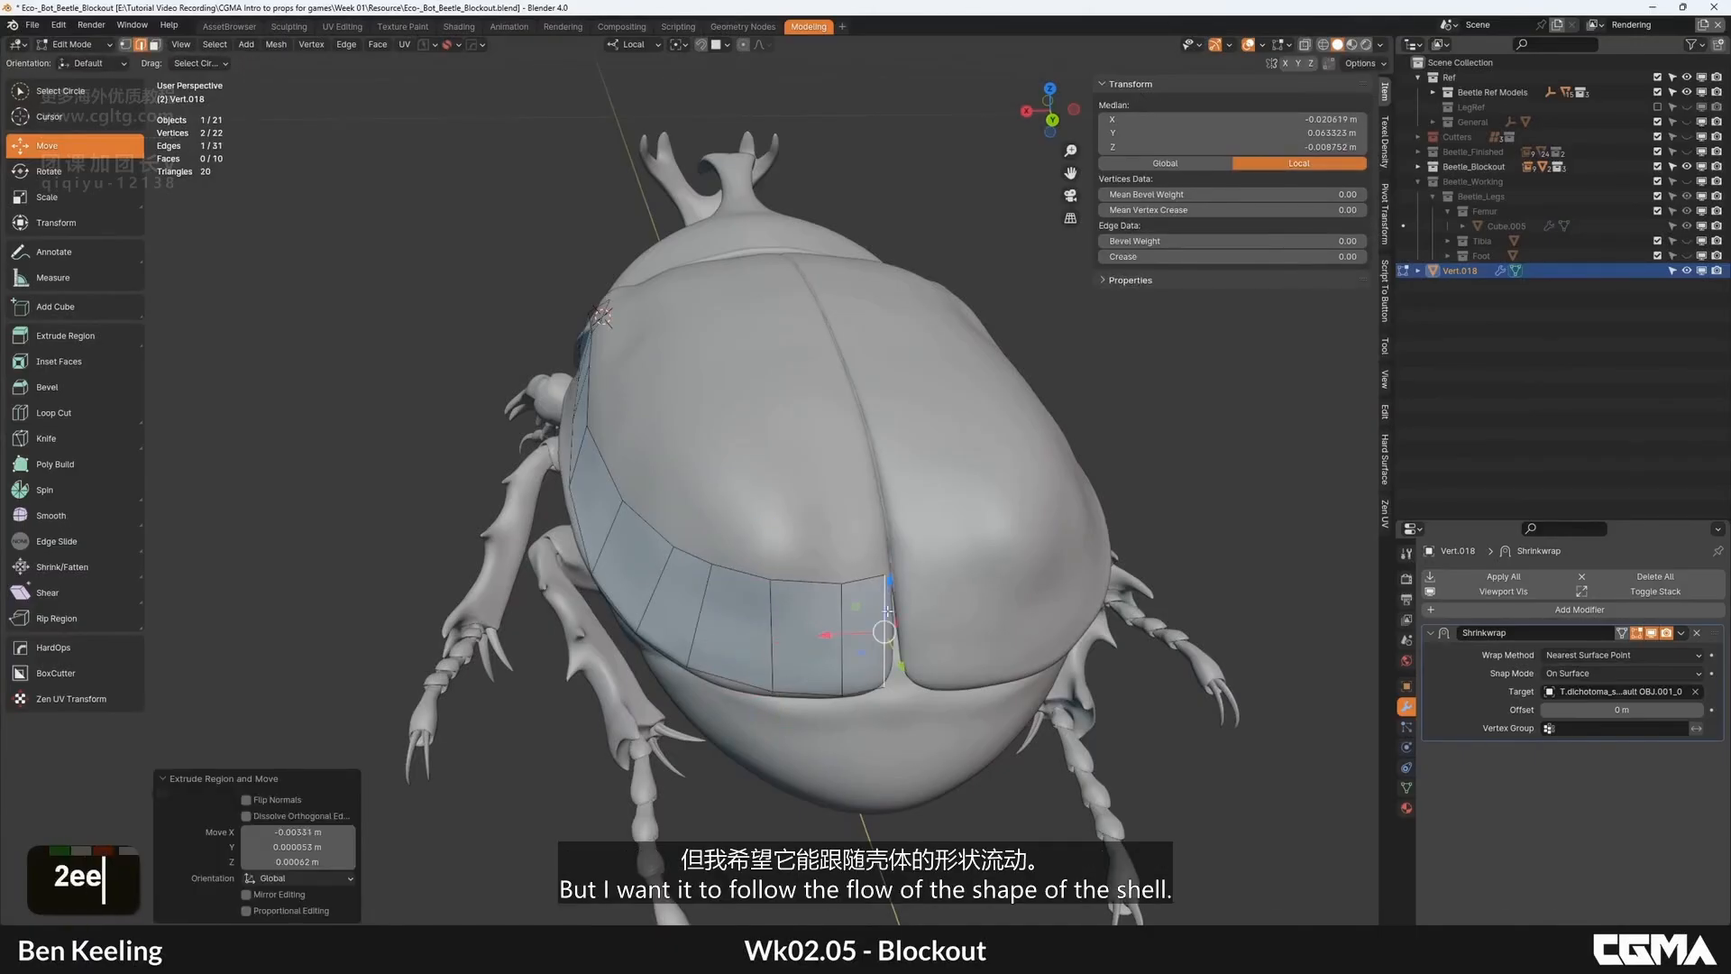
pyautogui.press('1')
pyautogui.click(885, 685)
pyautogui.press('g')
pyautogui.keyDown('ctrl'); pyautogui.click(889, 670); pyautogui.keyUp('ctrl')
pyautogui.click(879, 578)
pyautogui.press('g')
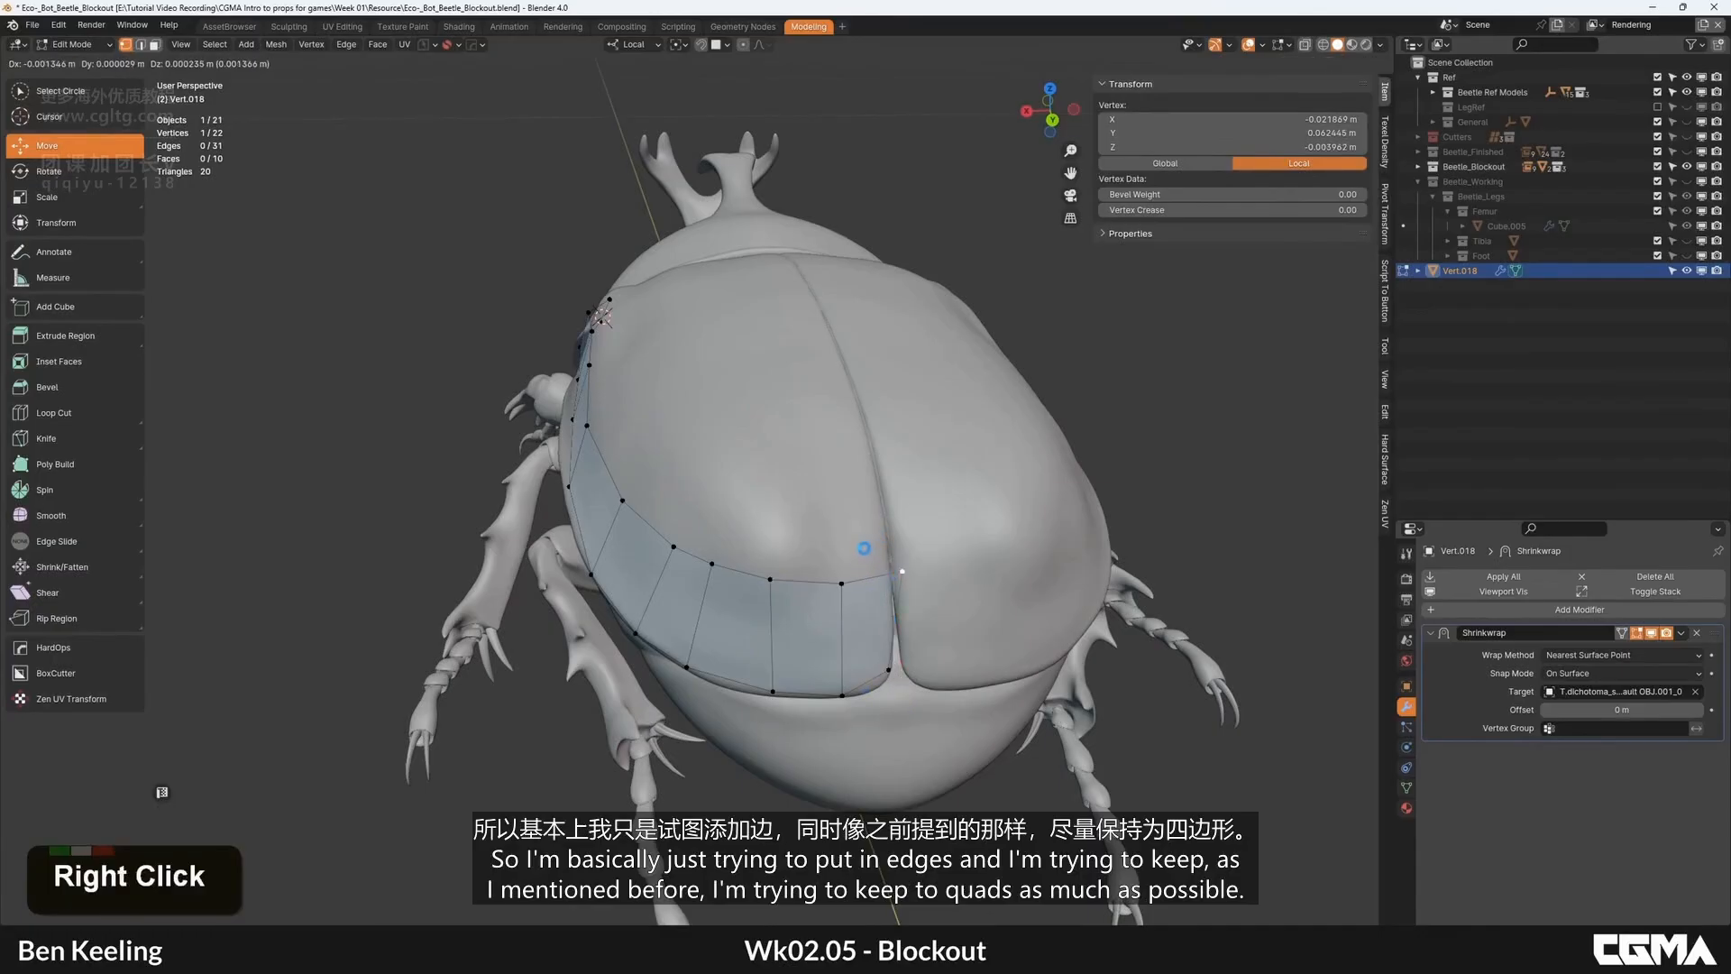
# Step: Shift the strip's upper vertices at the front corner of the shell to even out the band
pyautogui.keyDown('alt'); pyautogui.moveTo(867, 539); pyautogui.dragTo(983, 532, button='middle'); pyautogui.keyUp('alt')
pyautogui.scroll(-1, 848, 532)
pyautogui.moveTo(812, 541); pyautogui.dragTo(757, 622, button='middle')
pyautogui.scroll(4, 686, 561)
pyautogui.click(779, 660)
pyautogui.press('g')
pyautogui.keyDown('ctrl'); pyautogui.click(826, 665); pyautogui.keyUp('ctrl')
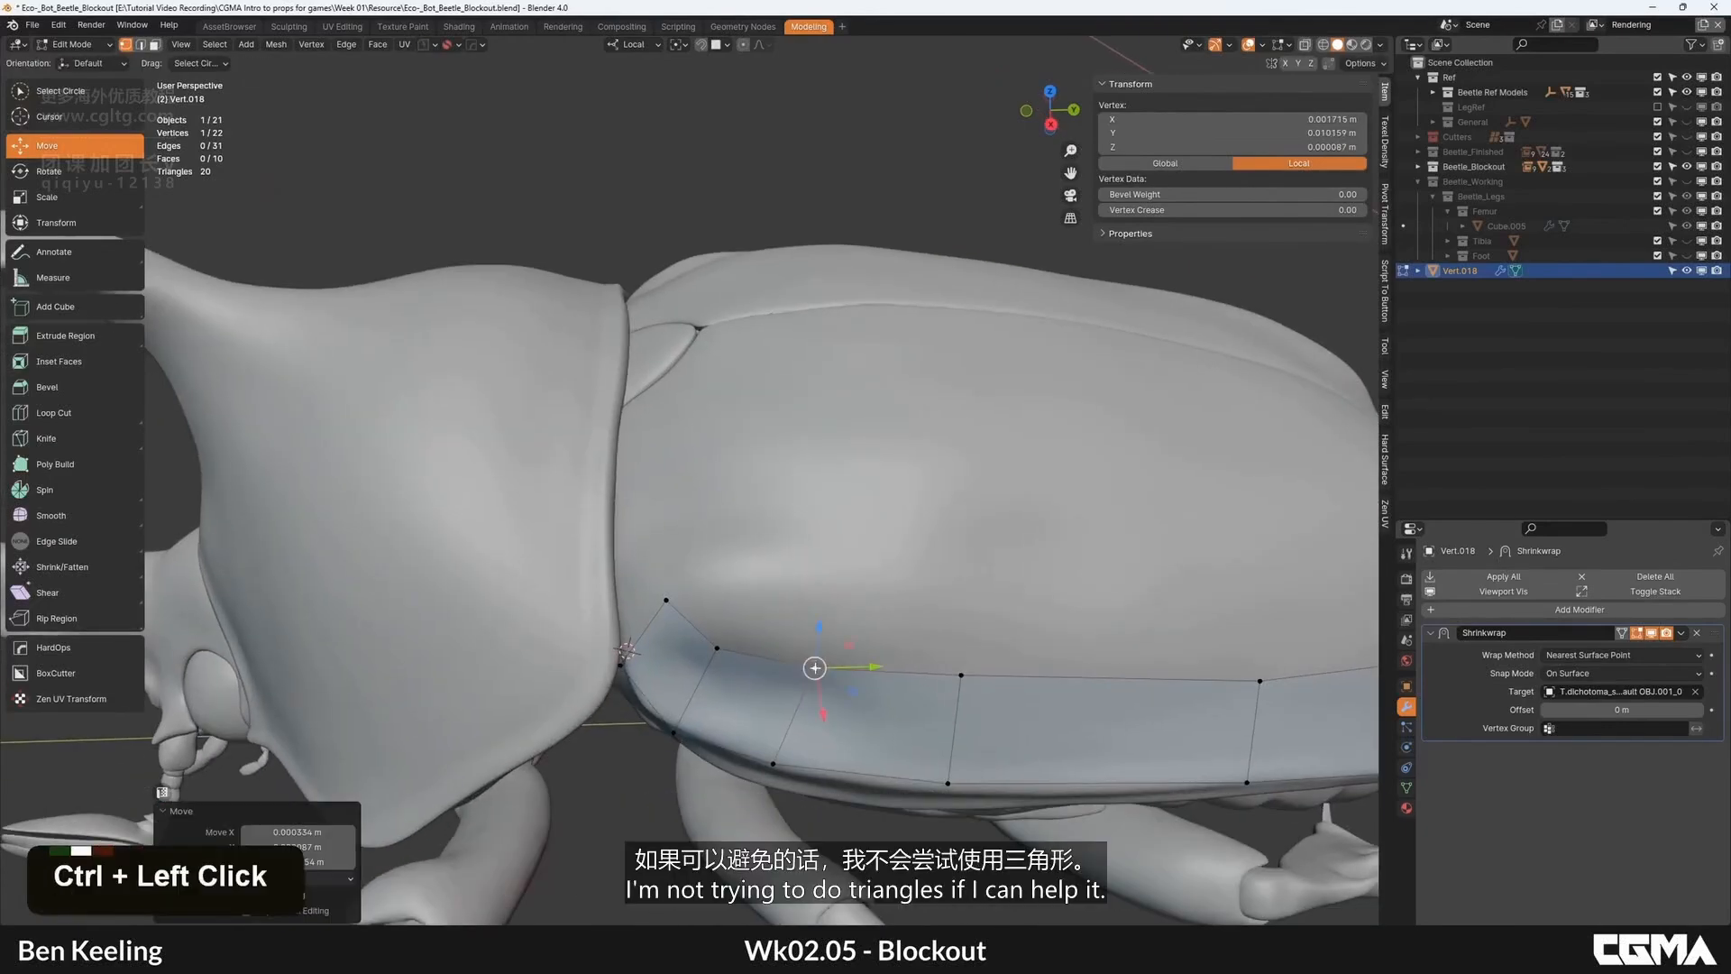
pyautogui.click(662, 603)
pyautogui.press('g')
pyautogui.click(672, 619)
# Step: Extrude the strip's front edge up along the shell's front border and lower its inner vertex to straighten the edge
pyautogui.doubleClick(672, 620)
pyautogui.press('e')
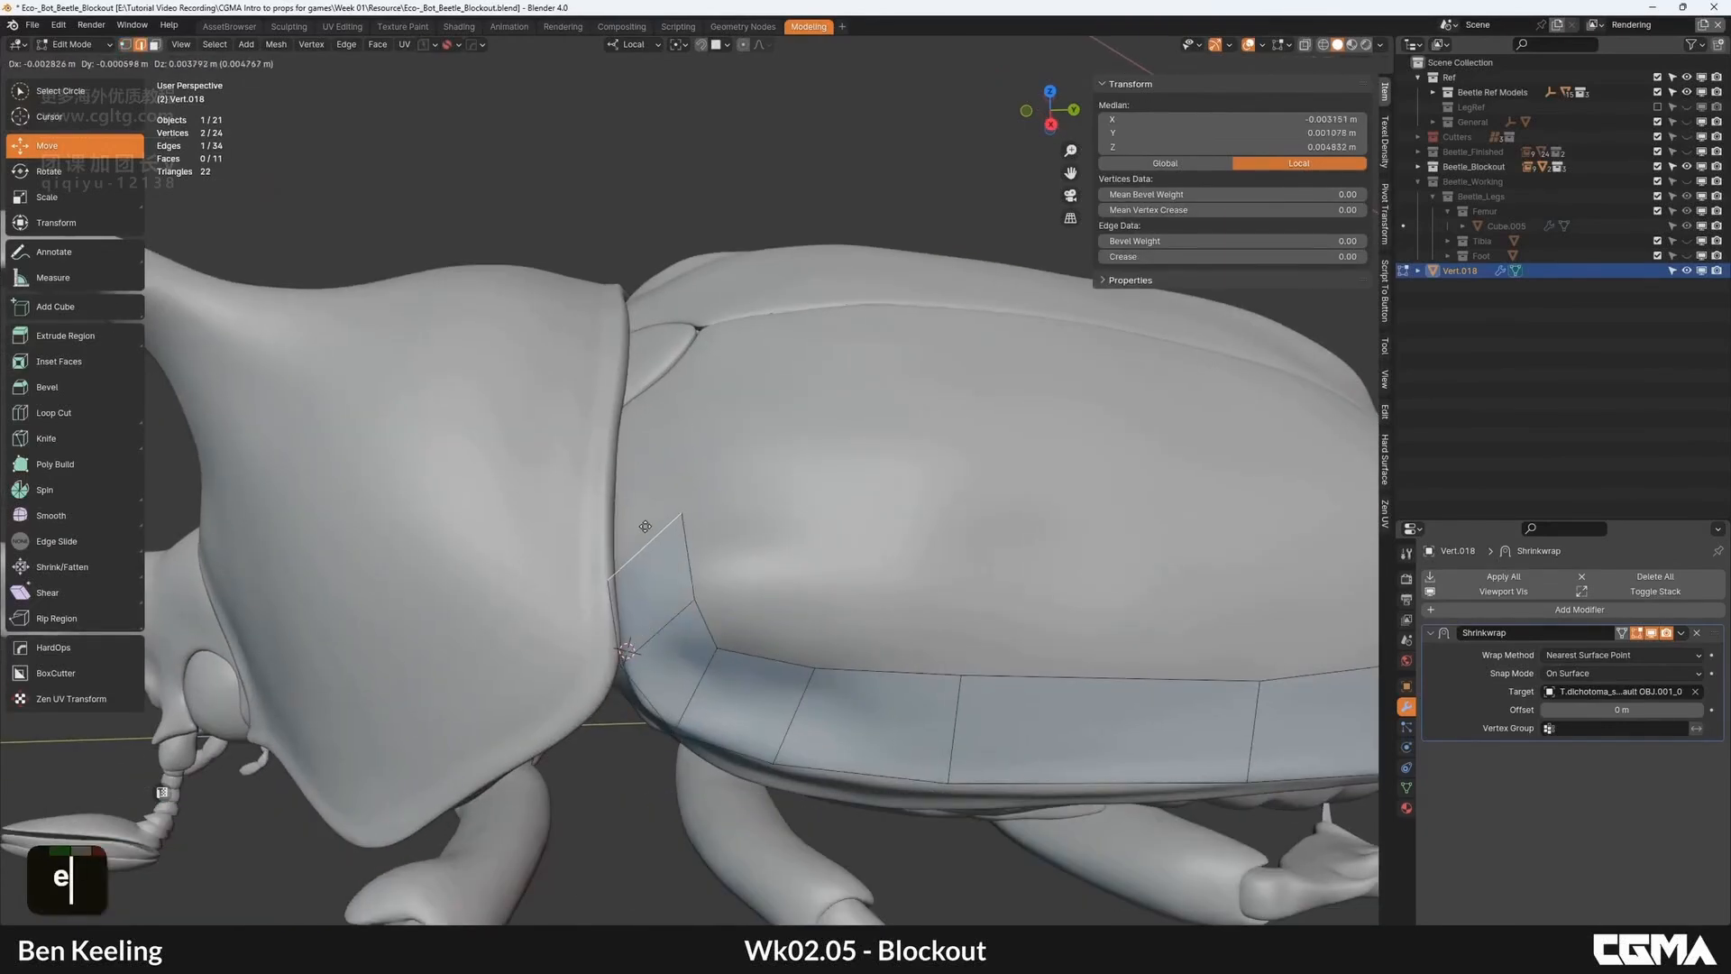
pyautogui.click(645, 528)
pyautogui.click(684, 518)
pyautogui.press('g')
pyautogui.click(689, 558)
pyautogui.click(650, 565)
pyautogui.press('e')
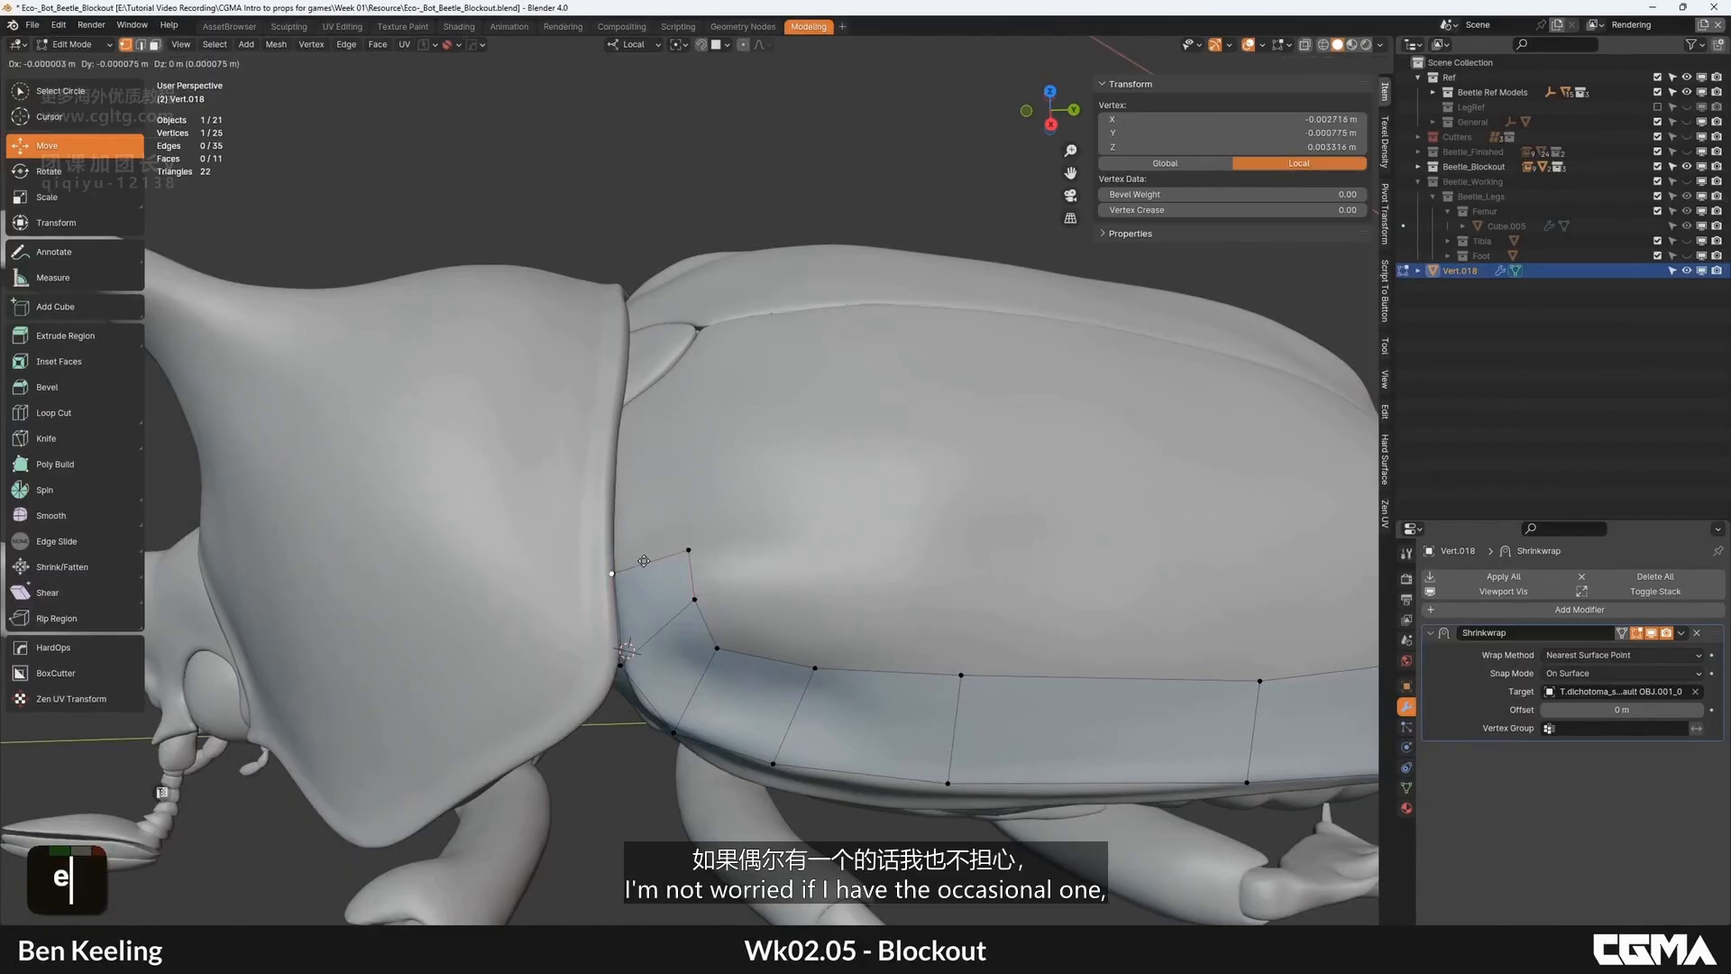
pyautogui.rightClick(651, 560)
pyautogui.hotkey('ctrl', 'z')
# Step: Extrude the front edge further along the shell's front border toward the small triangular plate
pyautogui.press('2')
pyautogui.click(651, 561)
pyautogui.press('e')
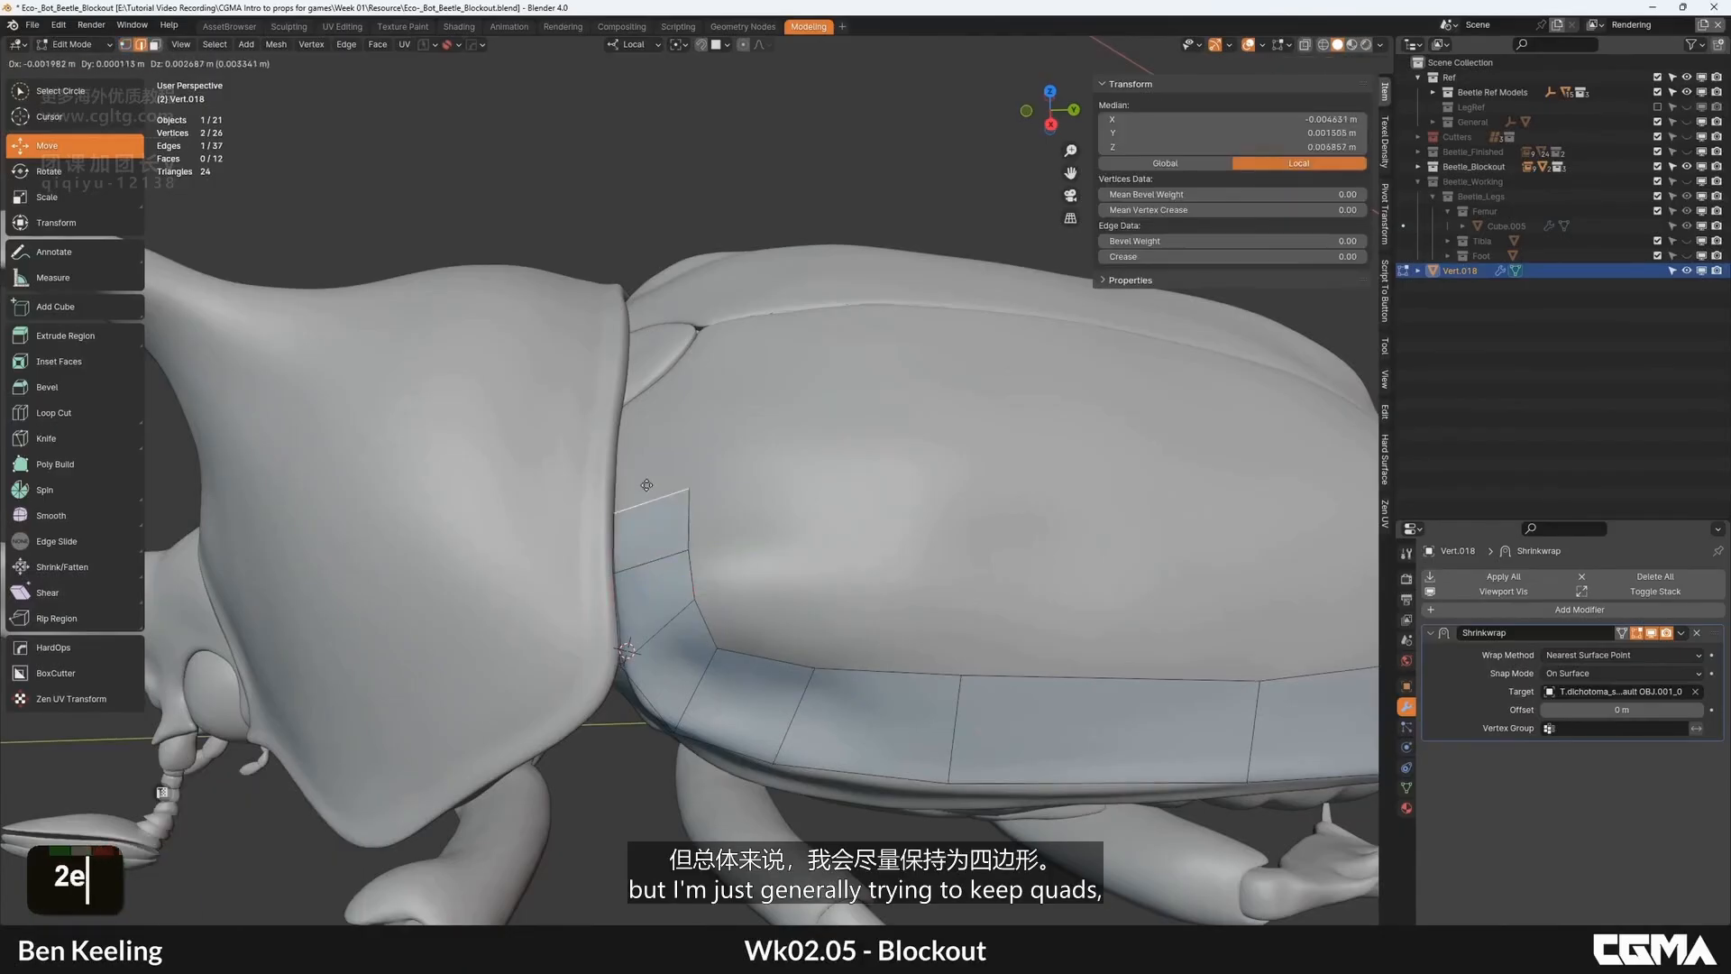
pyautogui.click(651, 461)
pyautogui.moveTo(651, 460); pyautogui.dragTo(670, 391, button='middle')
pyautogui.keyDown('alt'); pyautogui.middleClick(671, 390); pyautogui.keyUp('alt')
pyautogui.press('e')
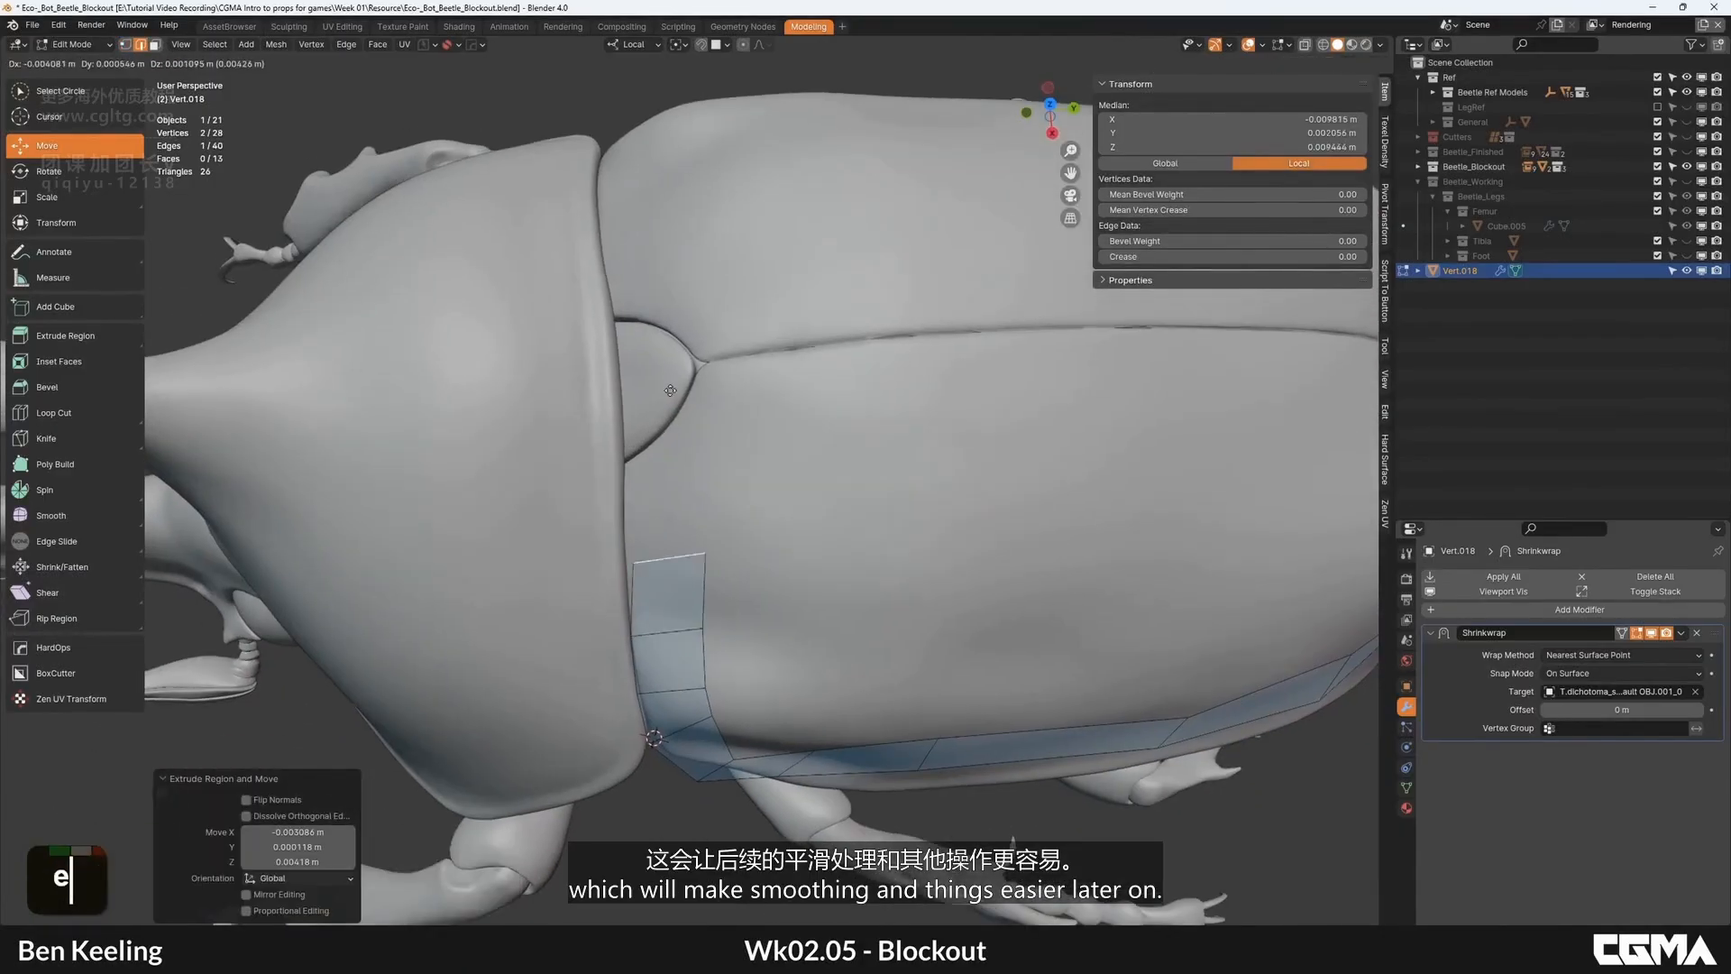
# Step: Move the new edge's inner vertex to the tip of the triangular plate at the centre seam
pyautogui.press('1')
pyautogui.click(697, 450)
pyautogui.press('g')
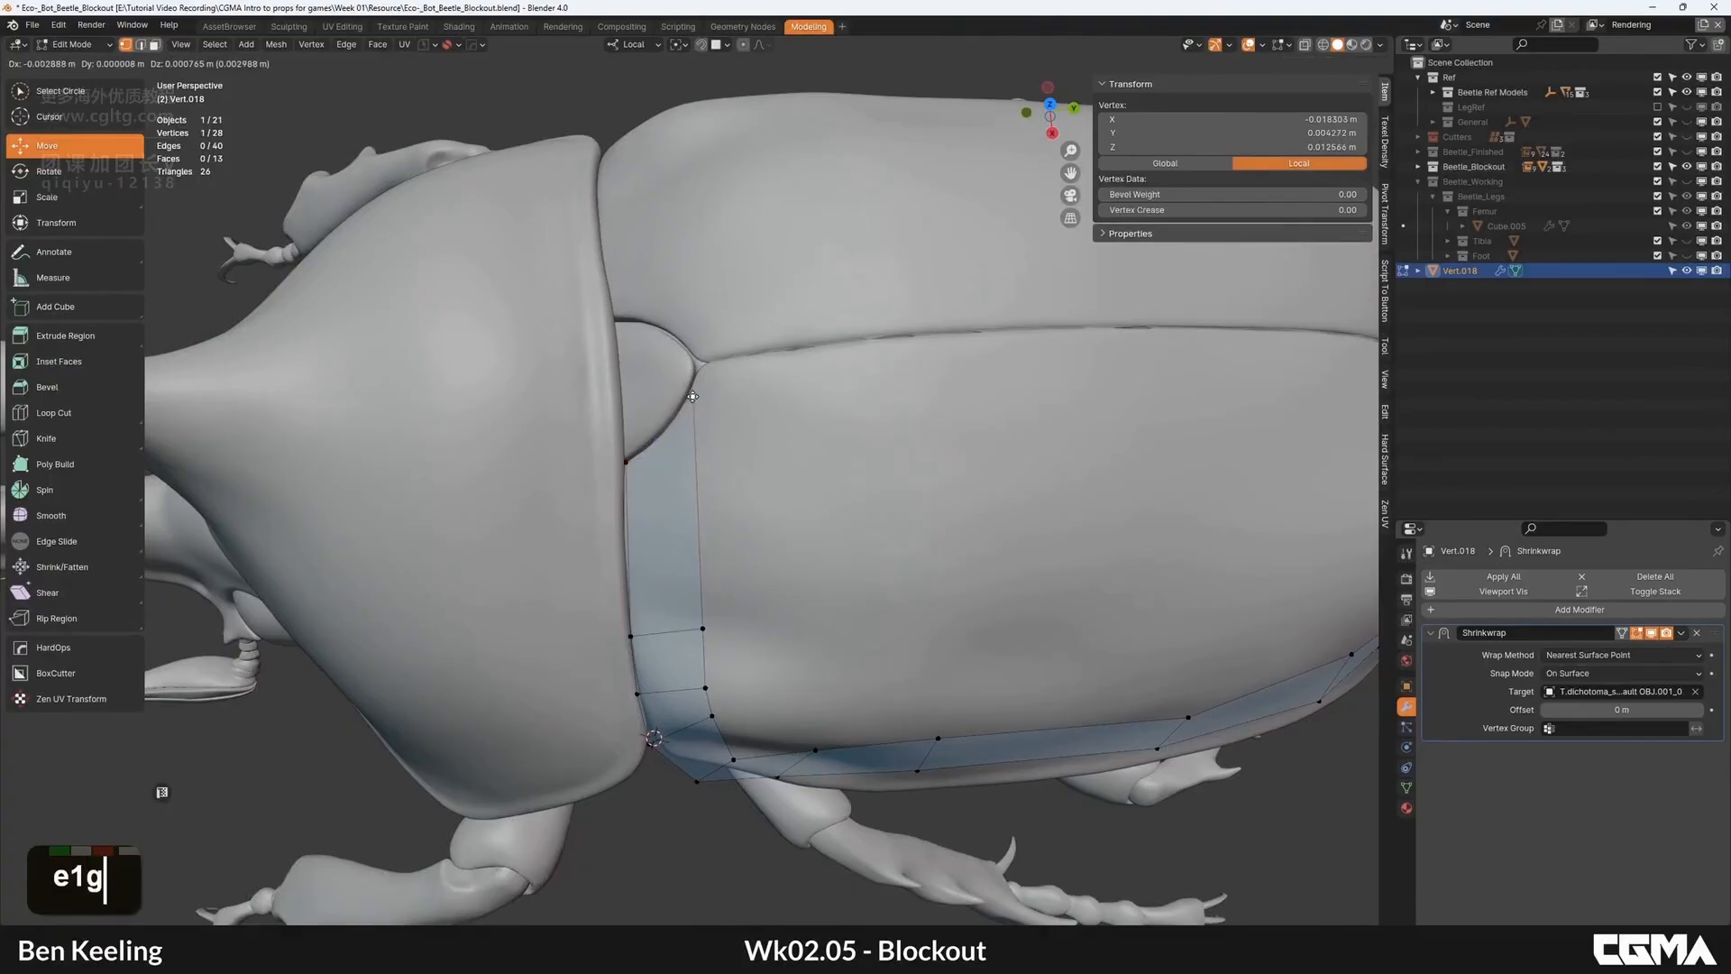
pyautogui.keyDown('alt'); pyautogui.middleClick(692, 495); pyautogui.keyUp('alt')
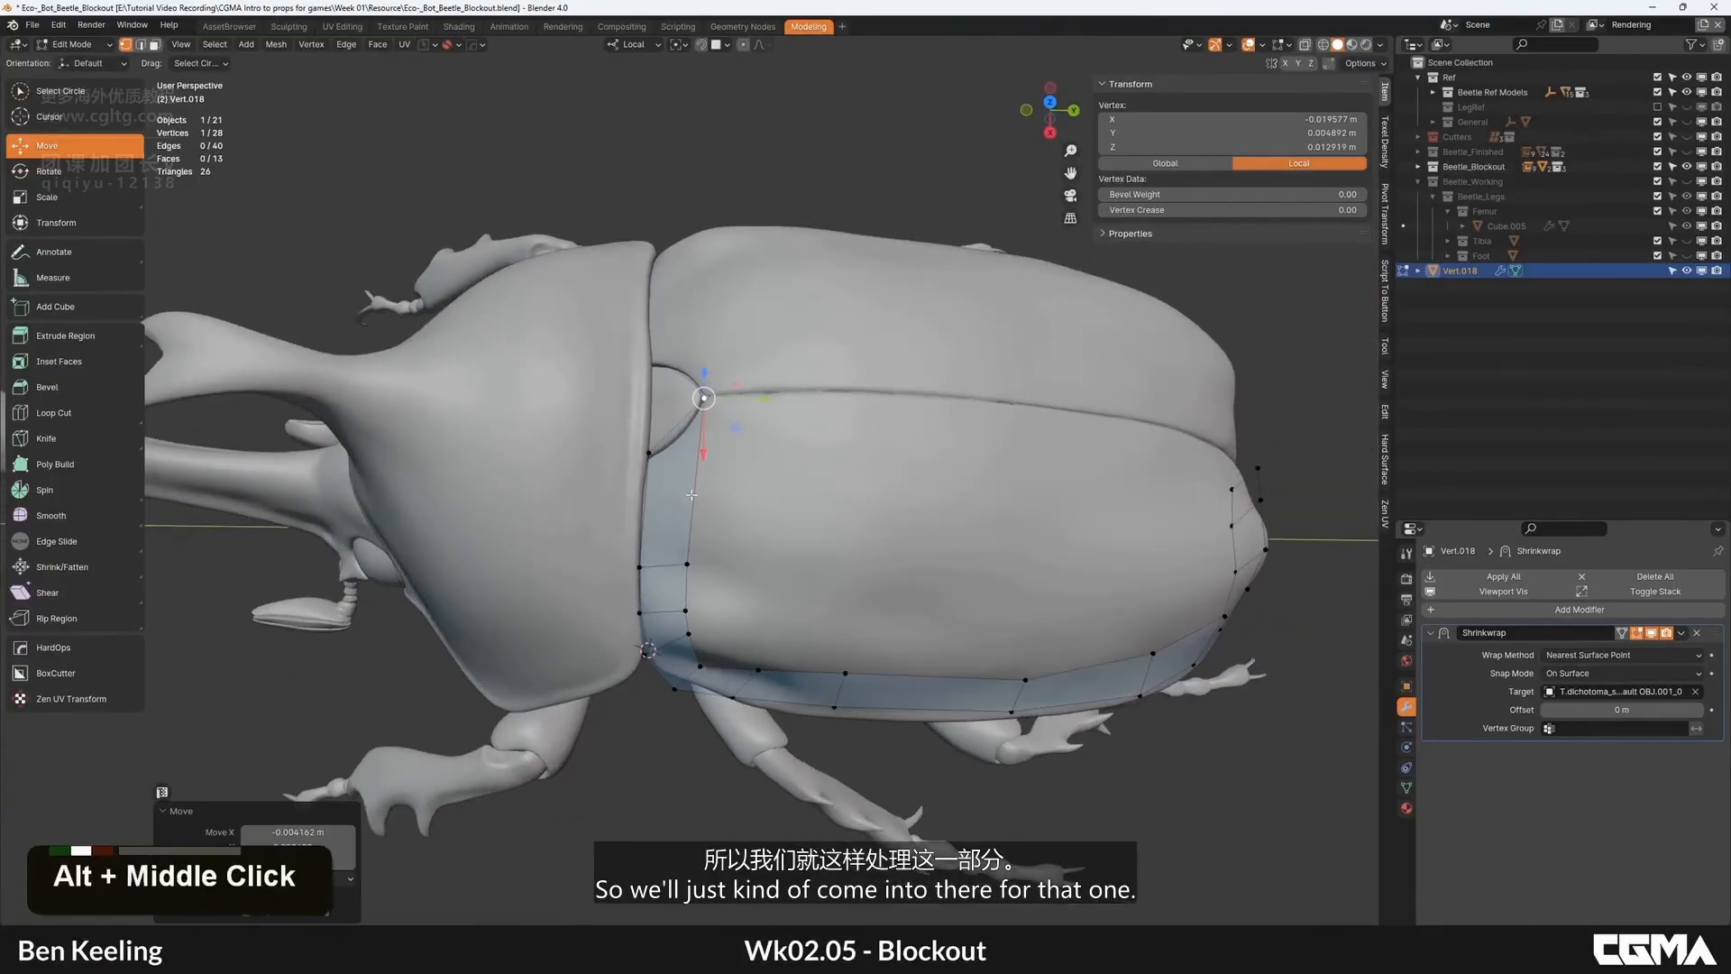
# Step: Split the long quad beside the triangular plate with a cross edge between its two long sides
pyautogui.press('2')
pyautogui.click(694, 503)
pyautogui.keyDown('shift'); pyautogui.click(645, 502); pyautogui.keyUp('shift')
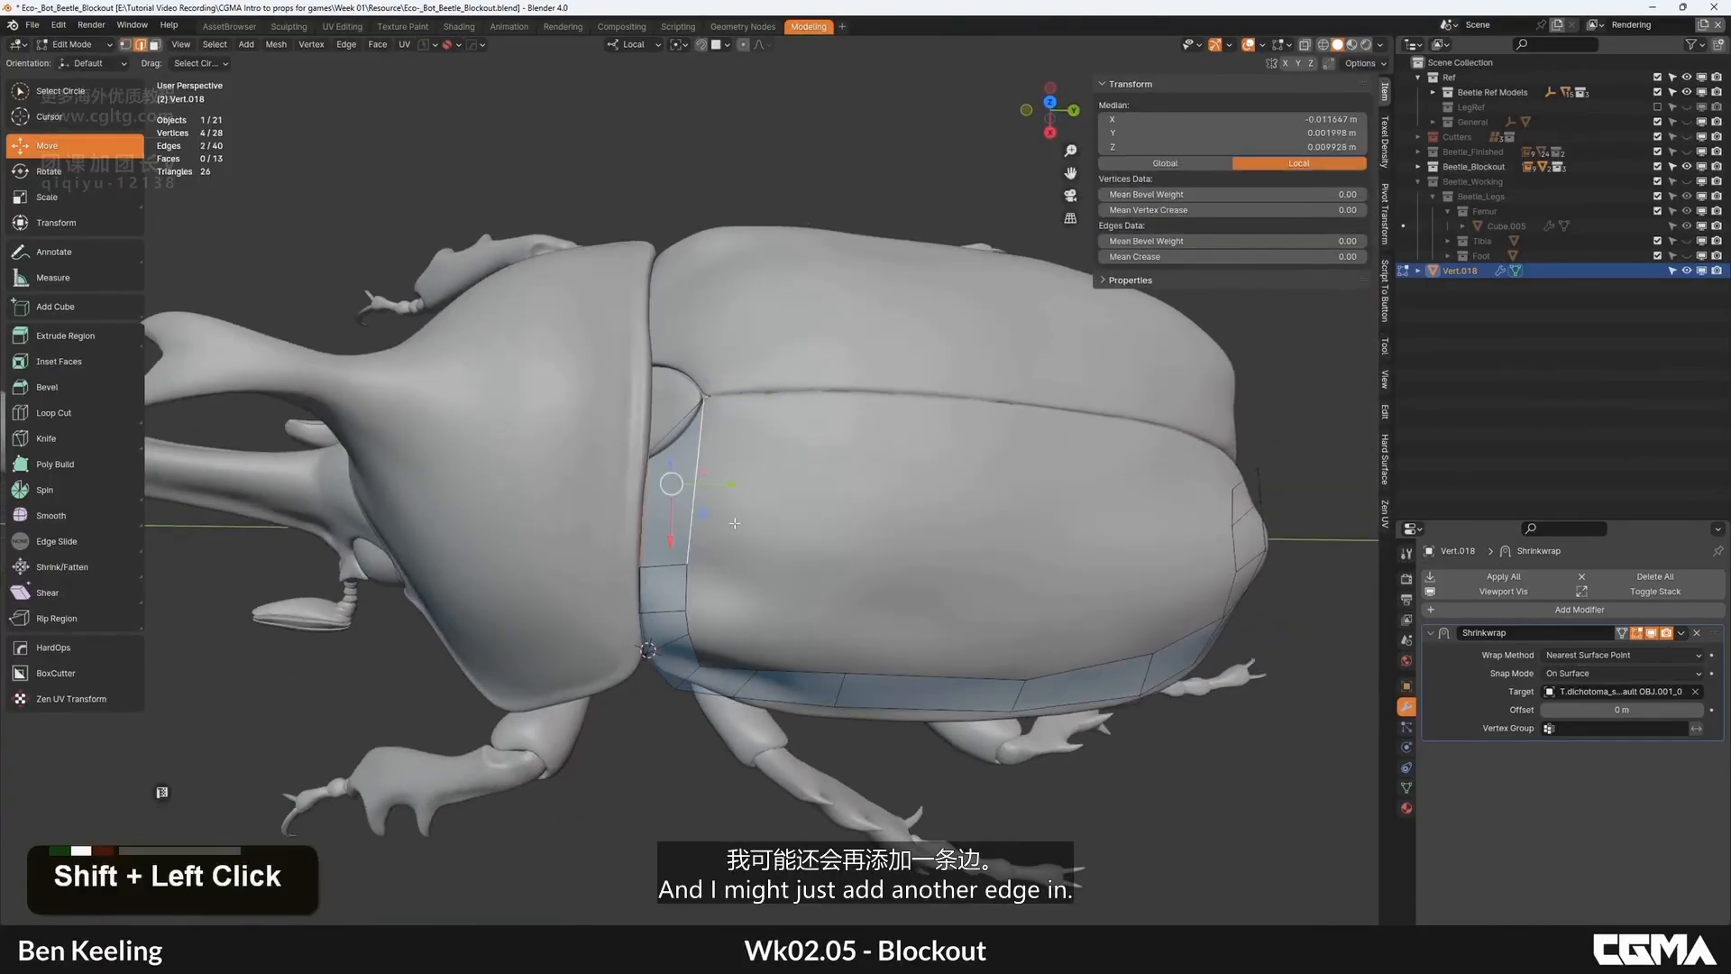
pyautogui.press('j')
pyautogui.keyDown('alt'); pyautogui.middleClick(707, 483); pyautogui.keyUp('alt')
# Step: Snap the strip's end vertices to the shell's border around the triangular plate
pyautogui.moveTo(668, 496); pyautogui.dragTo(776, 406, button='middle')
pyautogui.press('1')
pyautogui.click(719, 454)
pyautogui.keyDown('alt'); pyautogui.middleClick(719, 455); pyautogui.keyUp('alt')
pyautogui.keyDown('ctrl'); pyautogui.click(655, 397); pyautogui.keyUp('ctrl')
pyautogui.click(694, 457)
pyautogui.press('g')
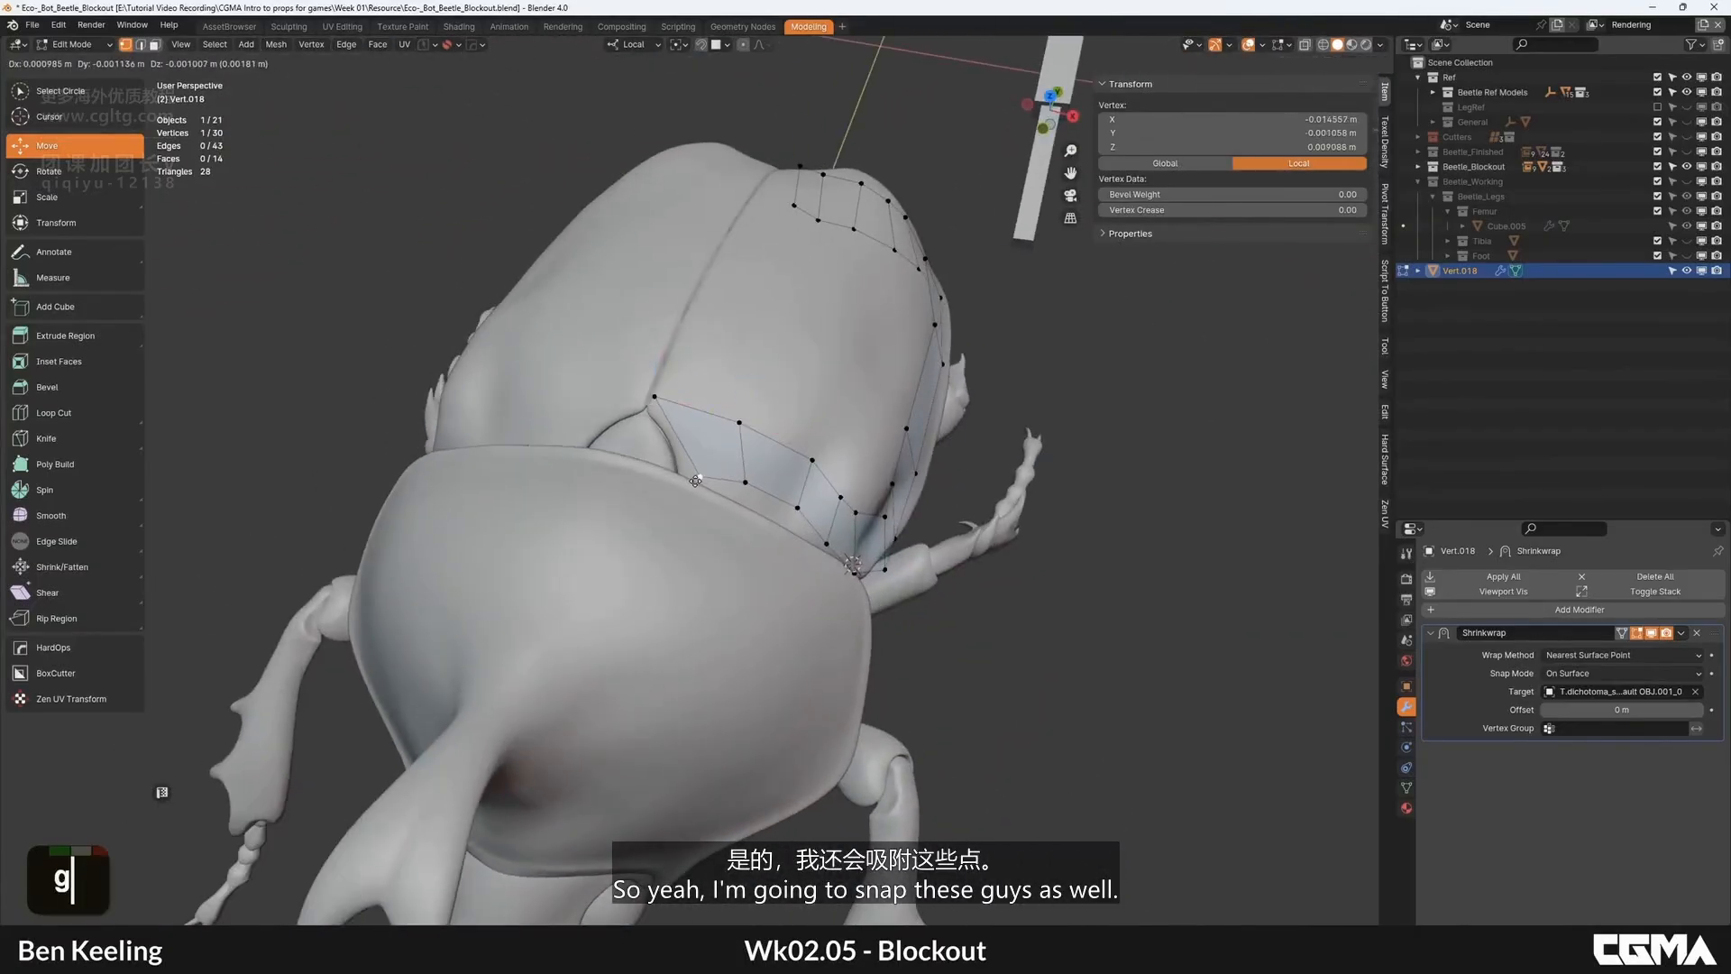
pyautogui.scroll(2, 753, 472)
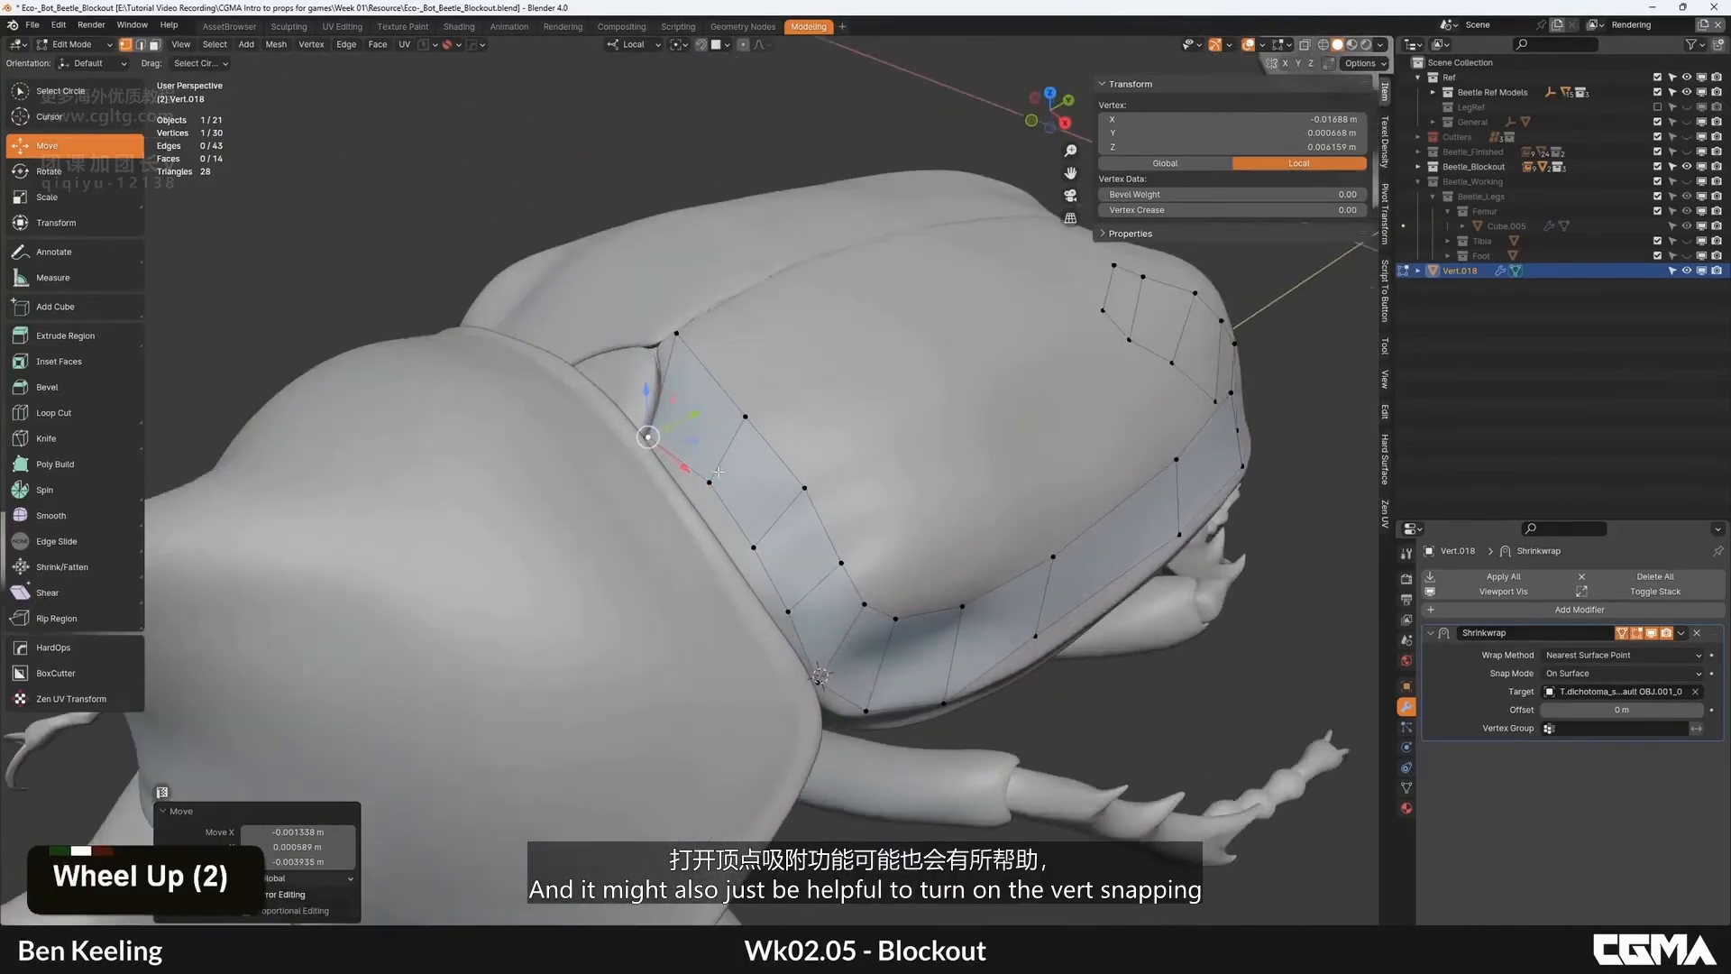
# Step: Snap the front band's outer vertices onto the shell's front border and nudge the inner vertex near the corner
pyautogui.keyDown('alt'); pyautogui.middleClick(754, 476); pyautogui.keyUp('alt')
pyautogui.keyDown('alt'); pyautogui.middleClick(755, 482); pyautogui.keyUp('alt')
pyautogui.press('g')
pyautogui.keyDown('ctrl'); pyautogui.click(751, 488); pyautogui.keyUp('ctrl')
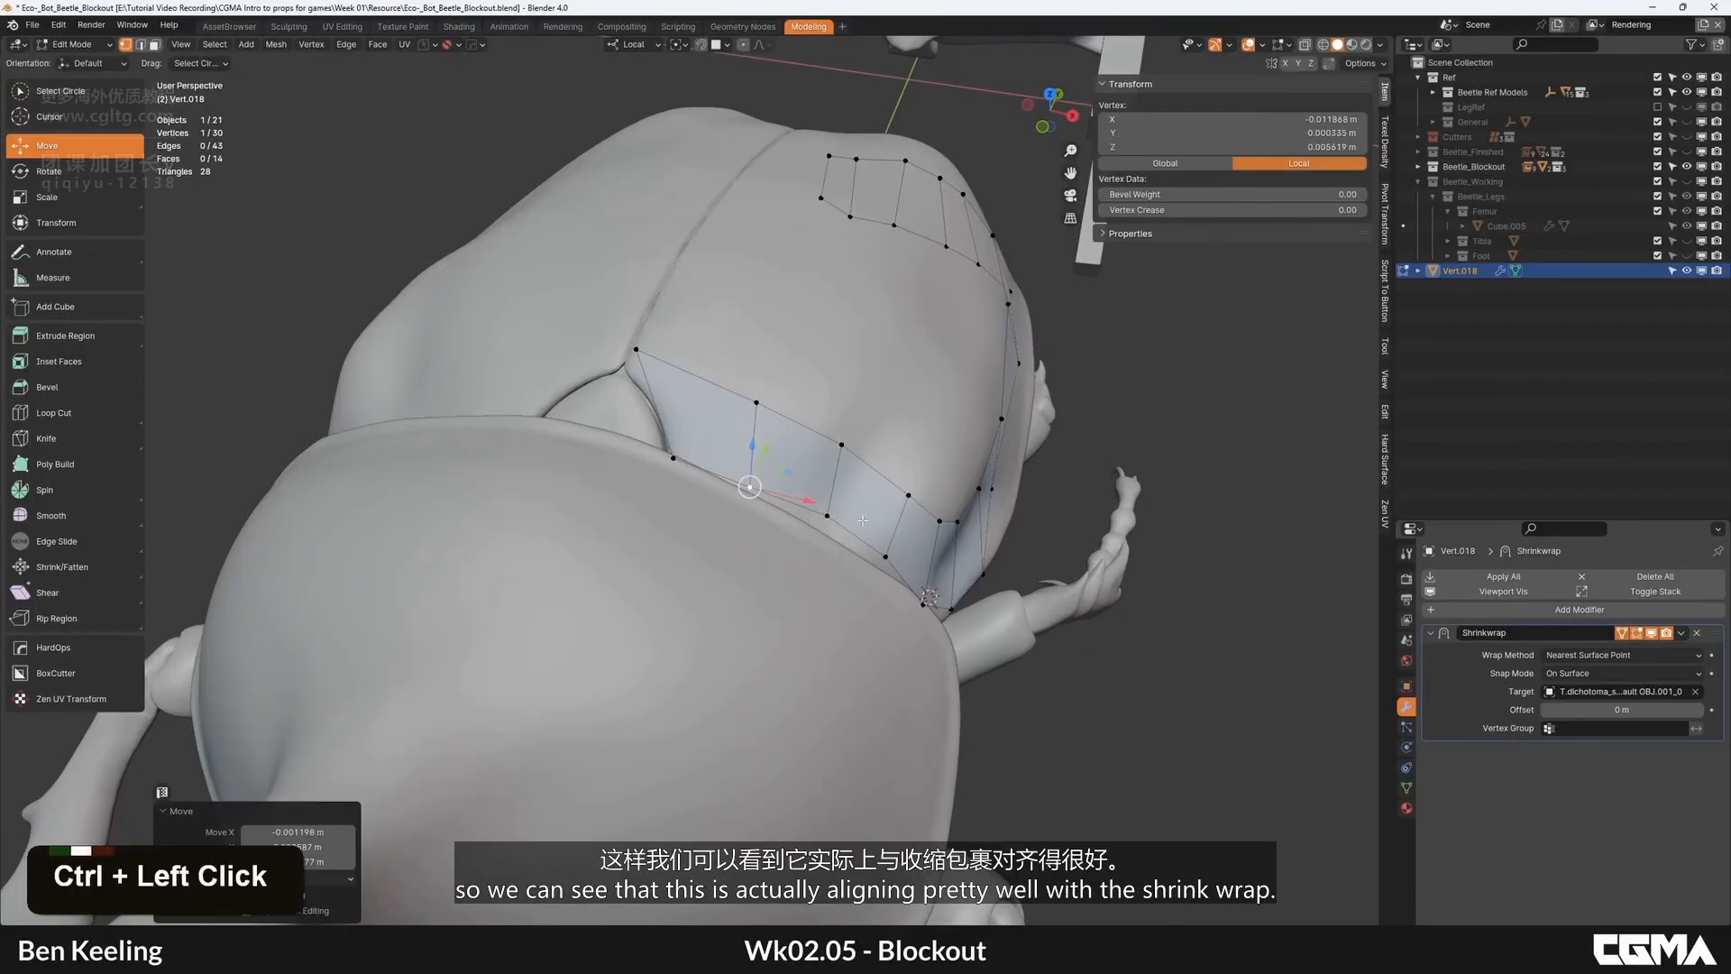
pyautogui.click(827, 516)
pyautogui.press('g')
pyautogui.keyDown('ctrl'); pyautogui.click(818, 532); pyautogui.keyUp('ctrl')
pyautogui.press('g')
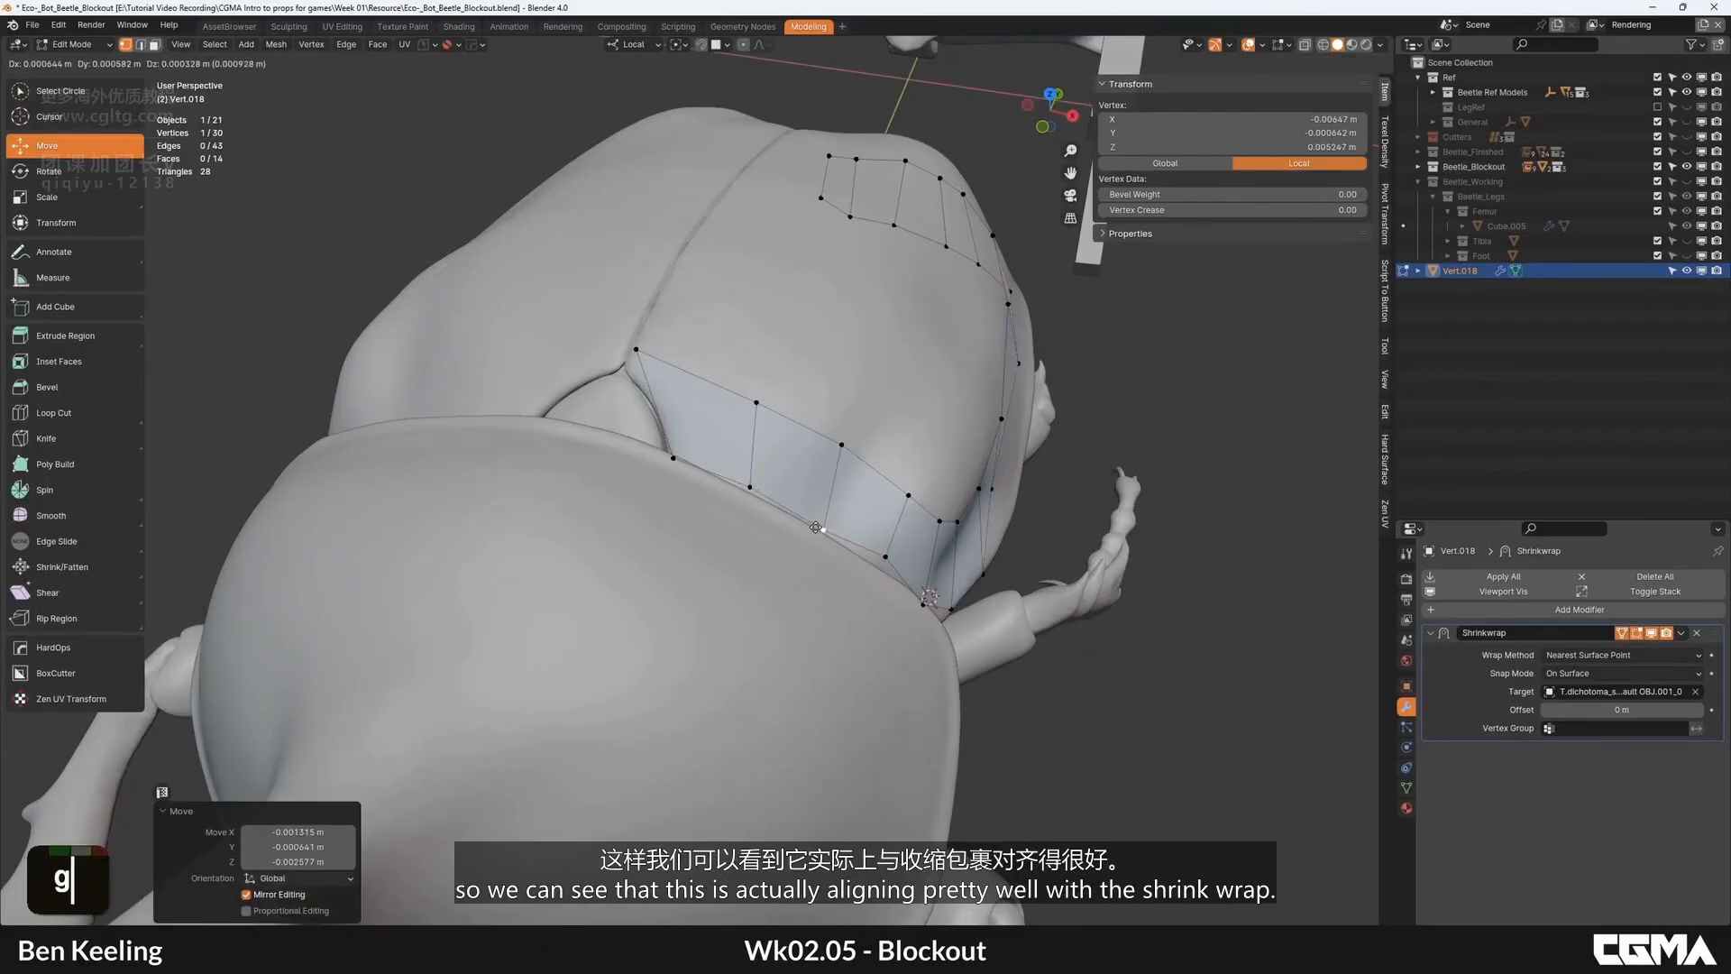
pyautogui.press('g')
pyautogui.click(890, 498)
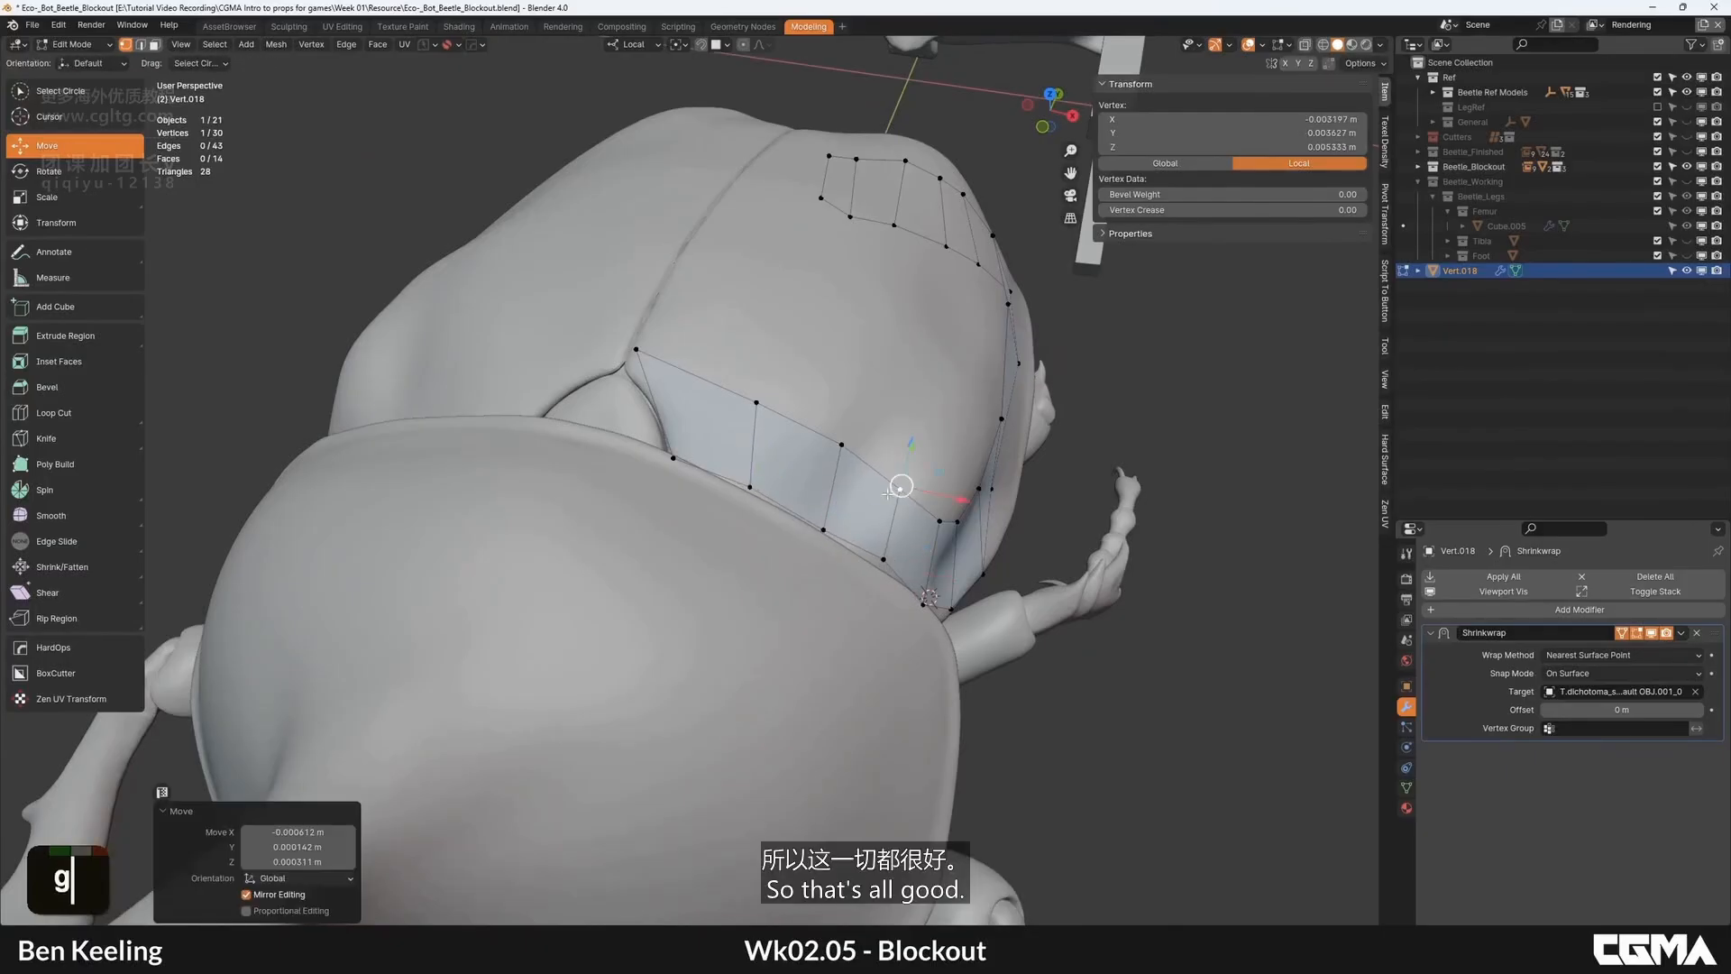
# Step: Select the front band's four inner edges and extrude them back across the top of the shell
pyautogui.keyDown('alt'); pyautogui.middleClick(715, 489); pyautogui.keyUp('alt')
pyautogui.moveTo(715, 489); pyautogui.dragTo(696, 526, button='middle')
pyautogui.press('2')
pyautogui.click(669, 483)
pyautogui.moveTo(631, 631); pyautogui.dragTo(722, 540, button='middle')
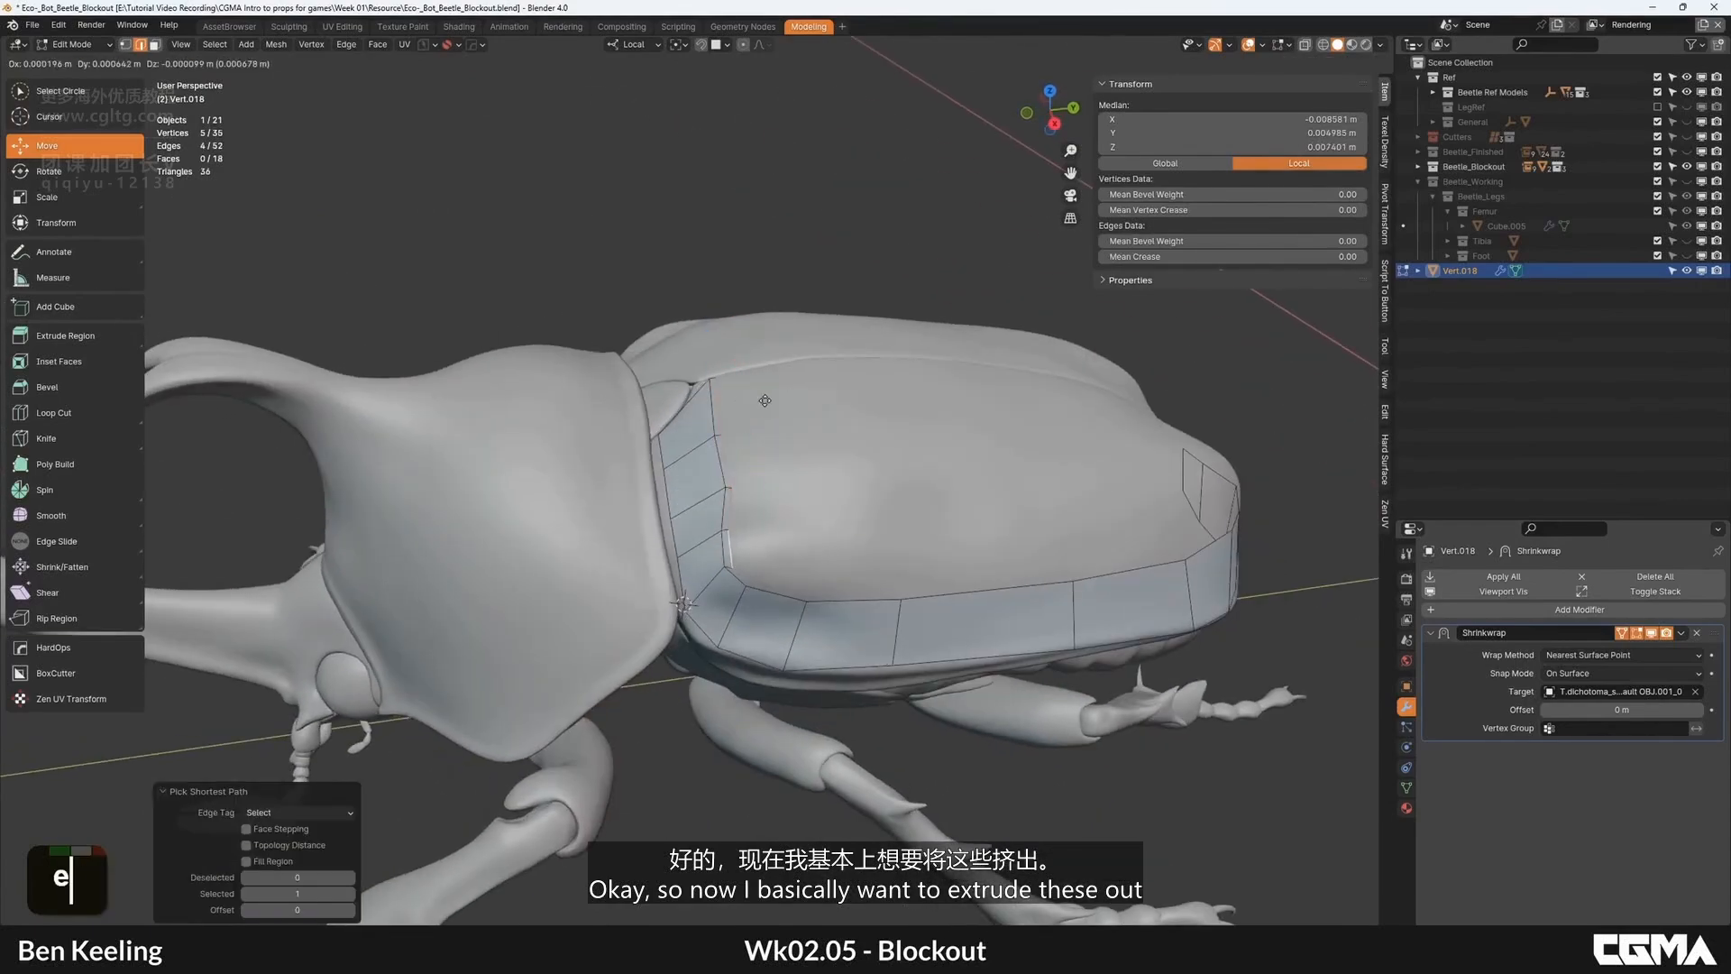
pyautogui.click(817, 395)
pyautogui.keyDown('alt'); pyautogui.middleClick(805, 608); pyautogui.keyUp('alt')
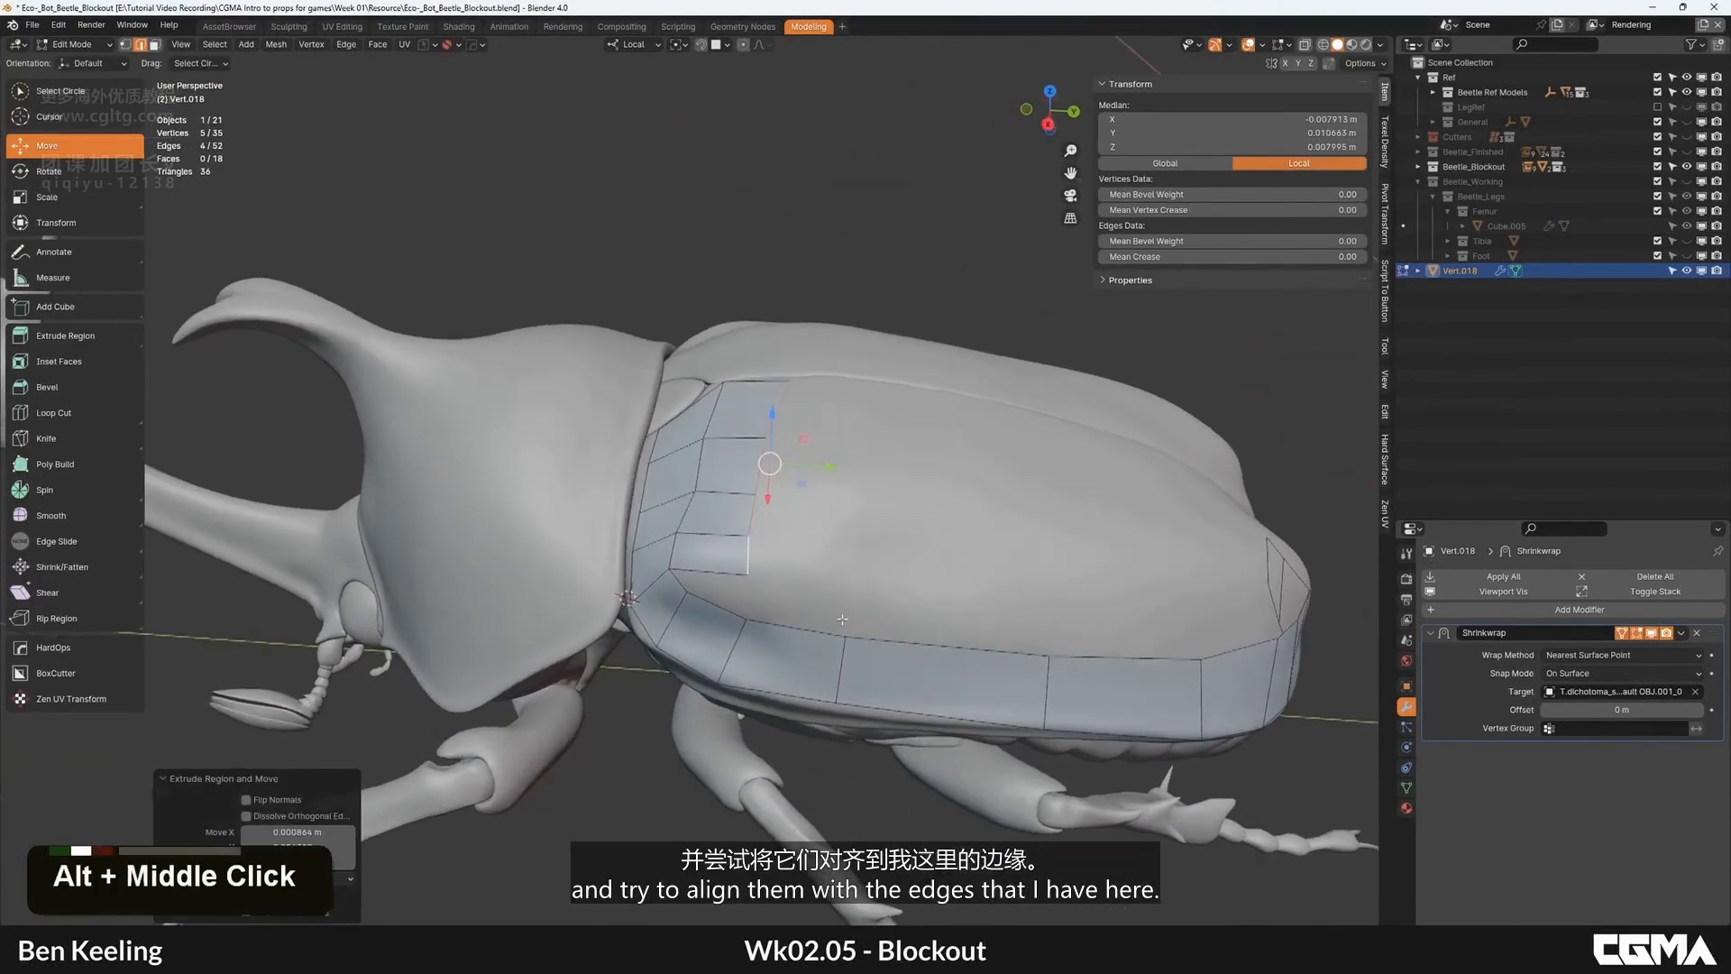
# Step: Extrude the row of edges repeatedly toward the rear, roughly aligning each row with the side strip's edges
pyautogui.keyDown('alt'); pyautogui.middleClick(812, 550); pyautogui.keyUp('alt')
pyautogui.press('e')
pyautogui.moveTo(889, 491); pyautogui.dragTo(887, 476, button='middle')
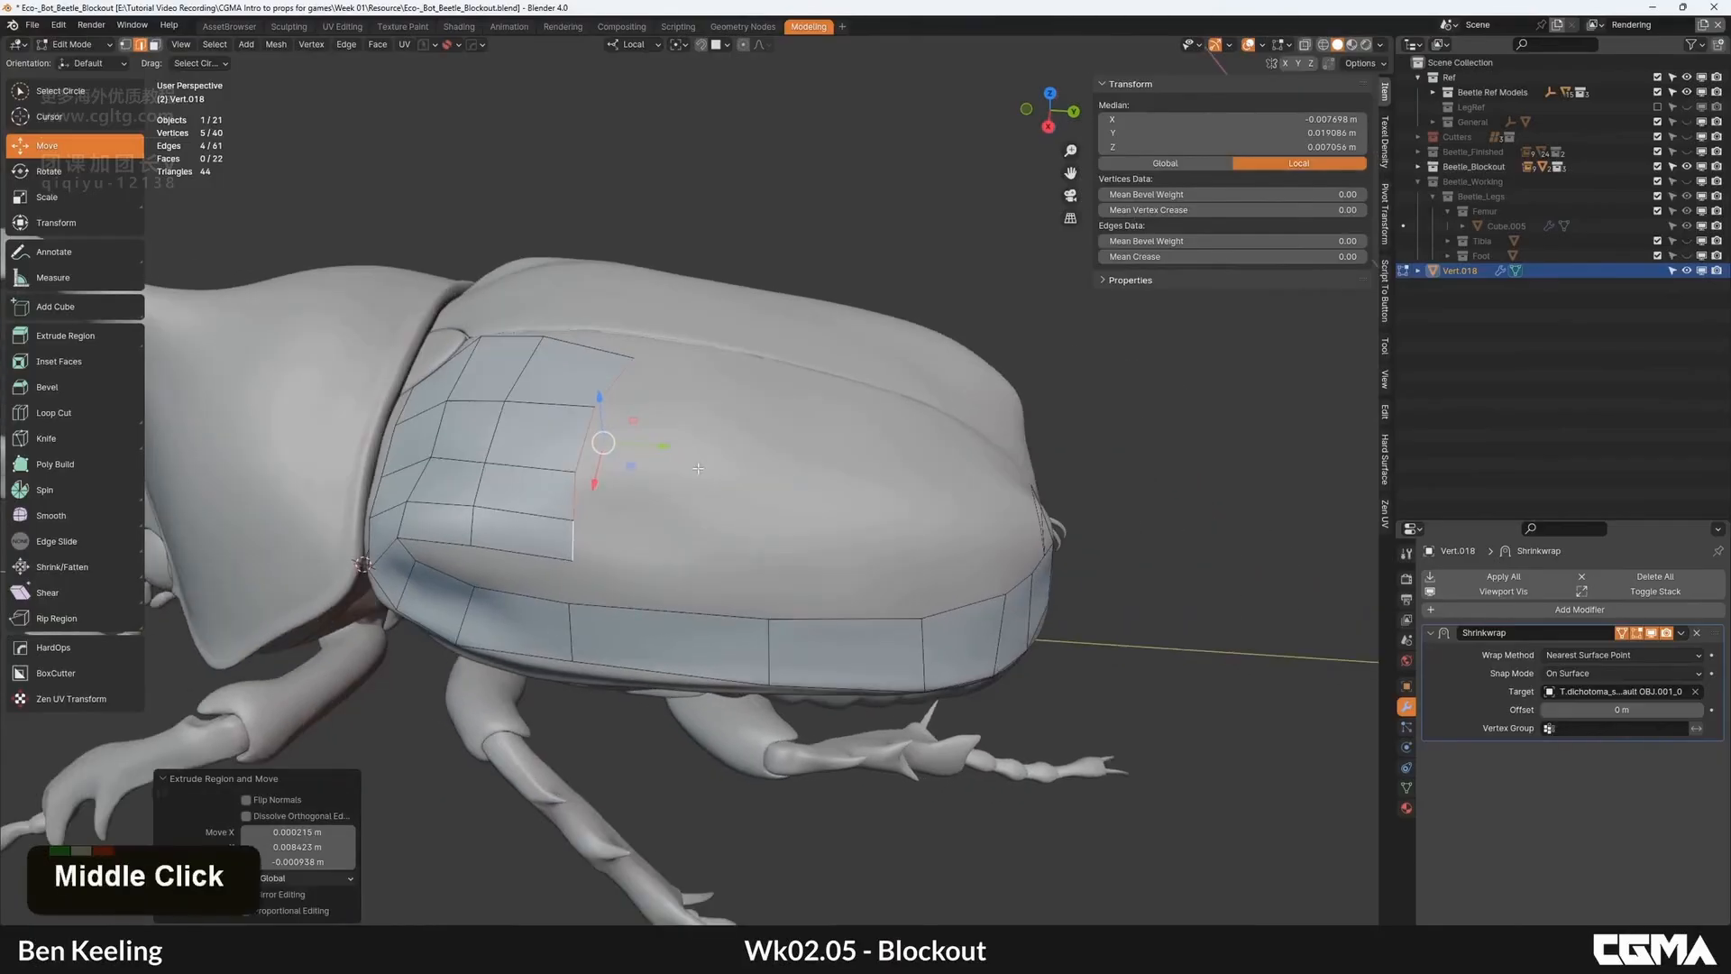
pyautogui.press('e')
pyautogui.keyDown('alt'); pyautogui.middleClick(929, 509); pyautogui.keyUp('alt')
pyautogui.press('e')
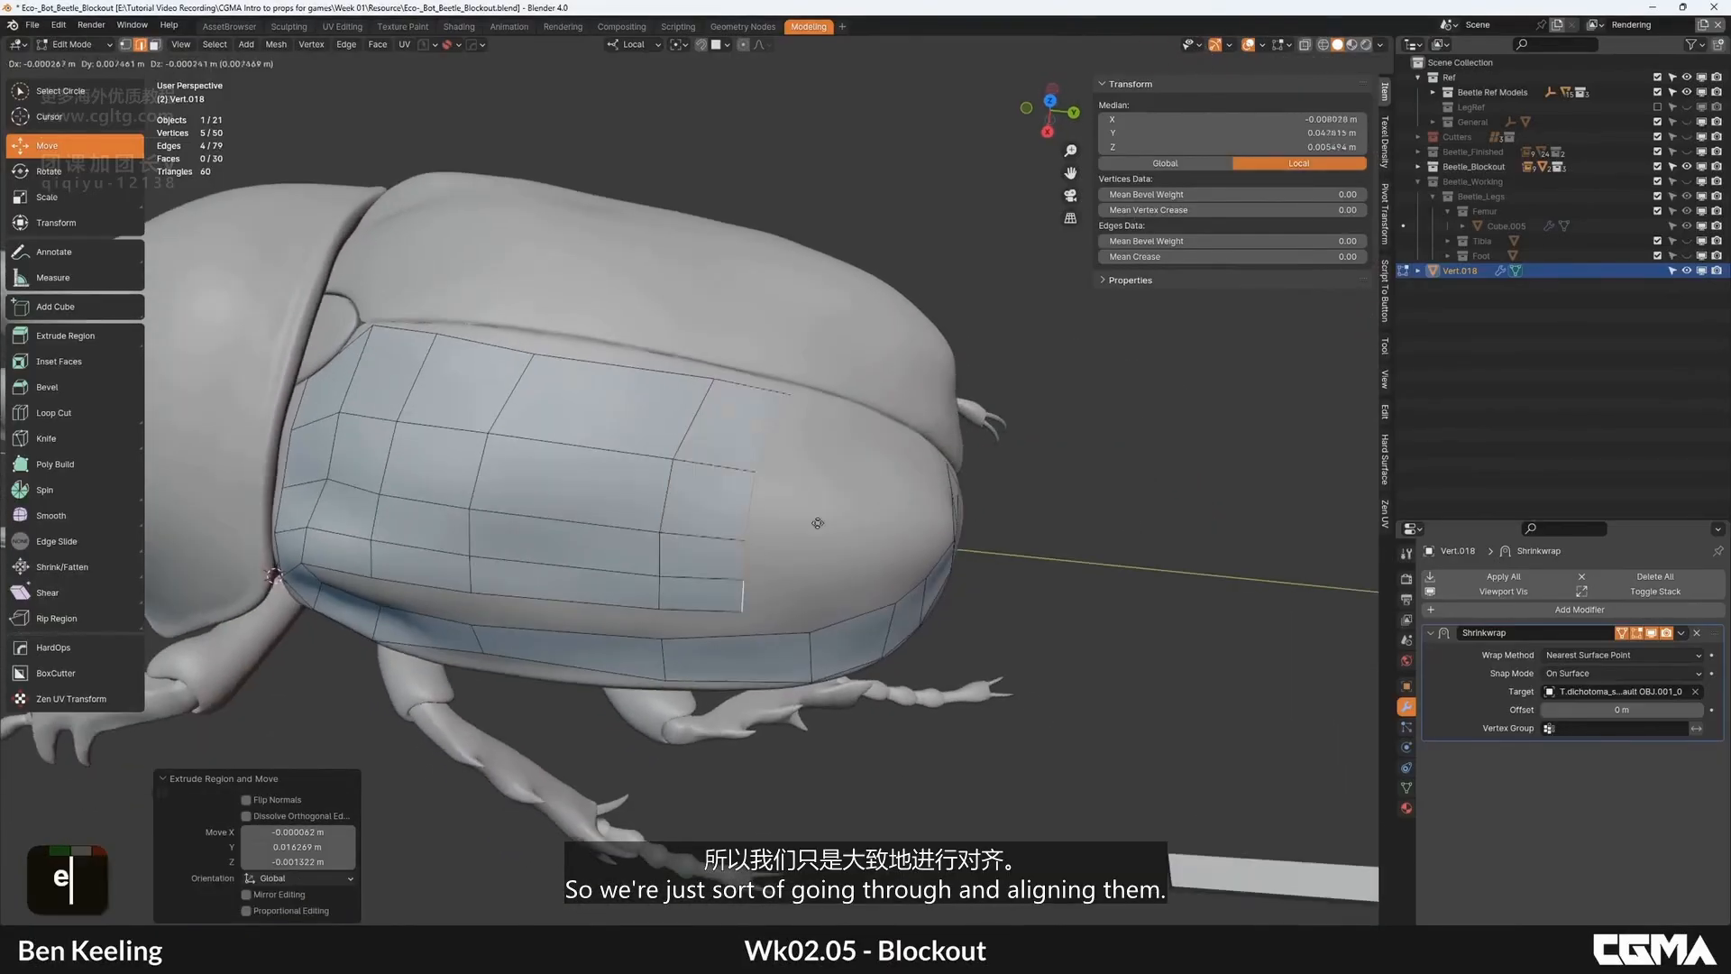
pyautogui.click(874, 524)
# Step: Add a loop cut across the wide middle row of the top grid and a matching one across the side strip
pyautogui.keyDown('alt'); pyautogui.middleClick(536, 509); pyautogui.keyUp('alt')
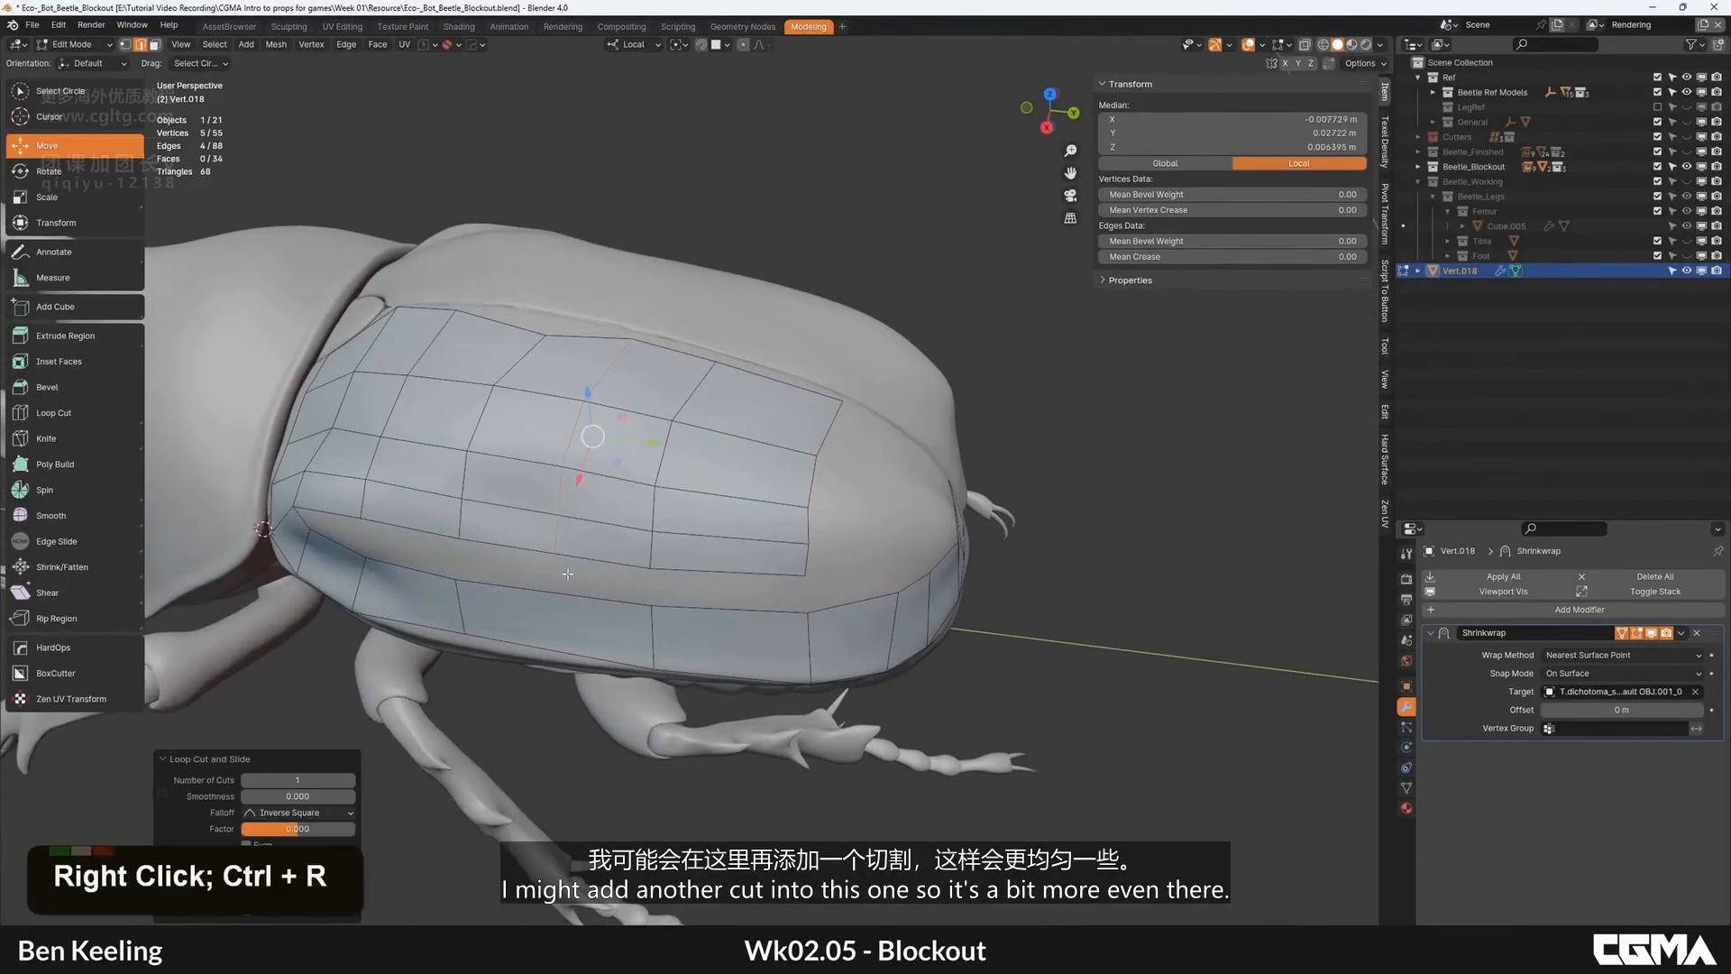
pyautogui.keyDown('alt'); pyautogui.middleClick(568, 573); pyautogui.keyUp('alt')
pyautogui.keyDown('alt'); pyautogui.moveTo(752, 535); pyautogui.dragTo(724, 586, button='middle'); pyautogui.keyUp('alt')
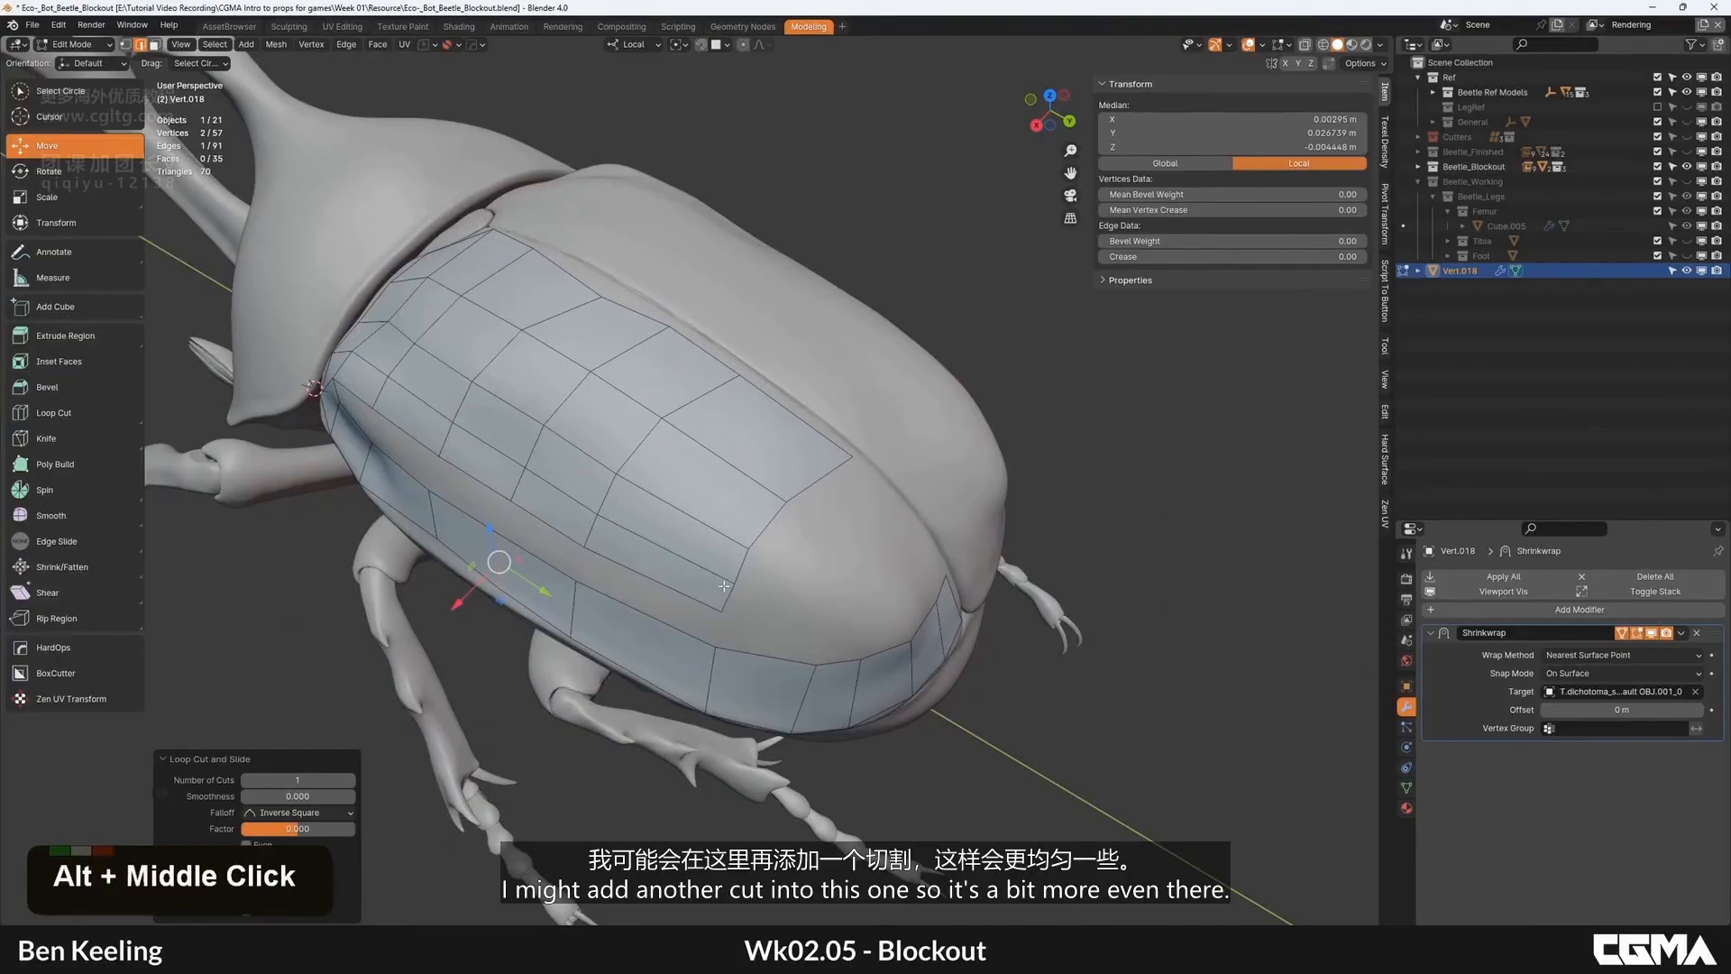
# Step: Extrude the grid's rear edges once more toward the back and move the inner end vertex to the centre seam
pyautogui.keyDown('ctrl'); pyautogui.click(817, 470); pyautogui.keyUp('ctrl')
pyautogui.moveTo(829, 491); pyautogui.dragTo(816, 496, button='middle')
pyautogui.press('e')
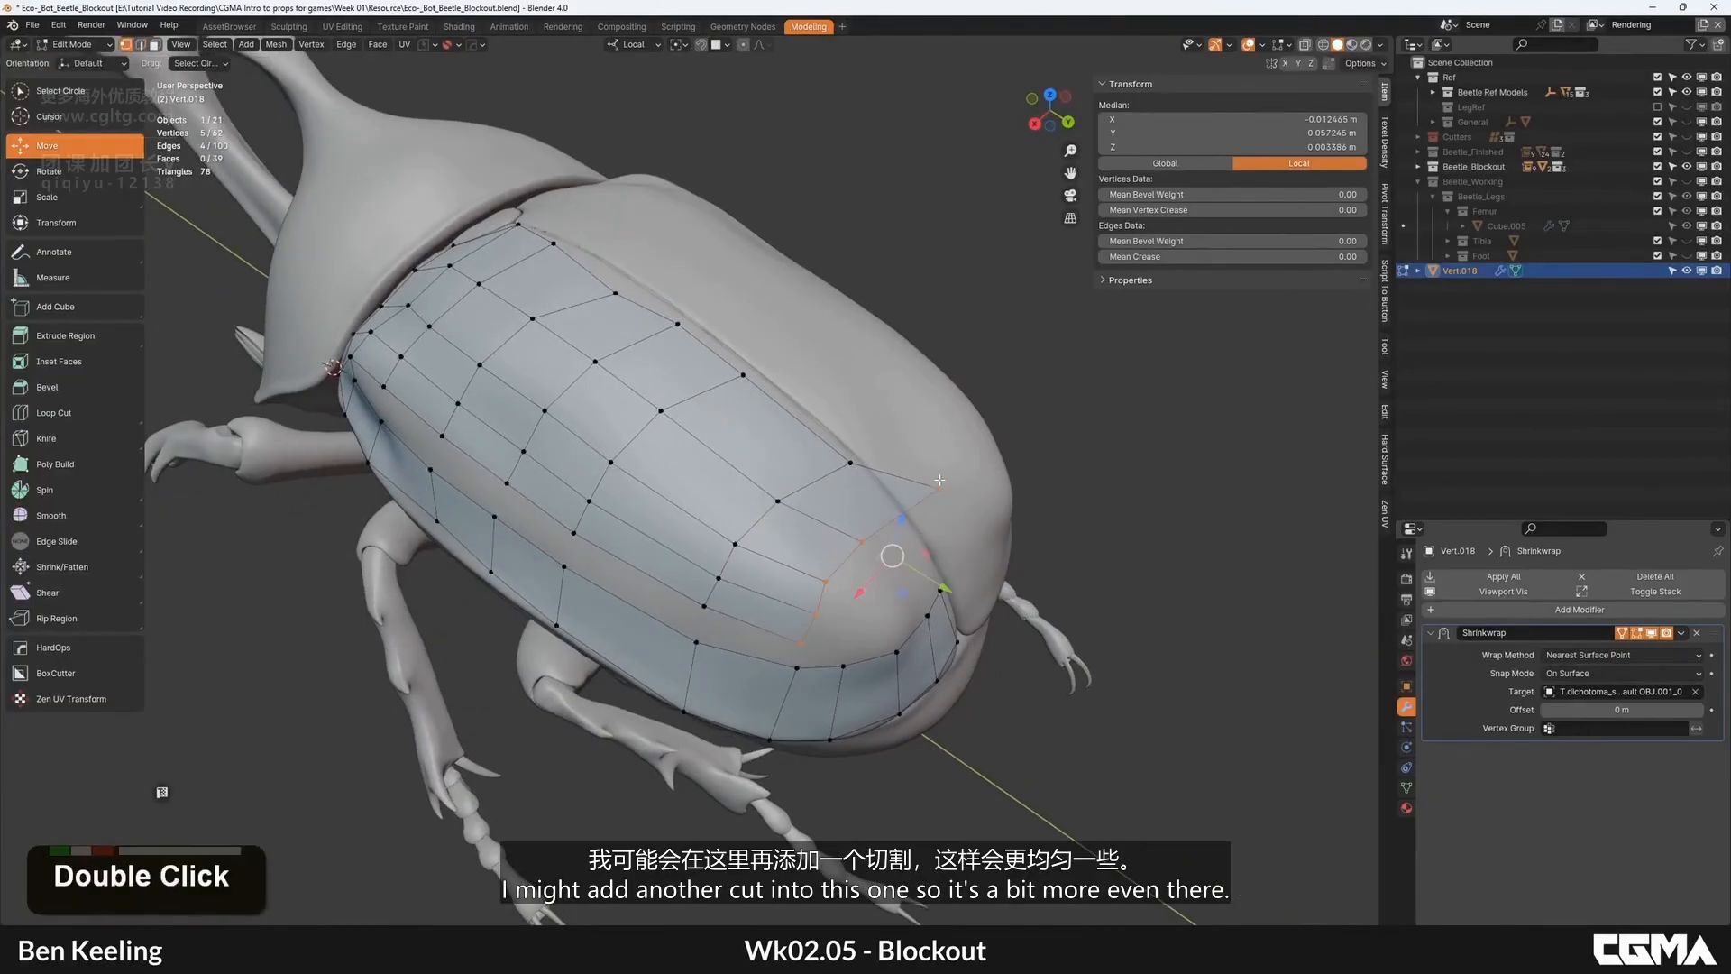
pyautogui.click(940, 480)
pyautogui.press('g')
pyautogui.moveTo(967, 545); pyautogui.dragTo(840, 591, button='middle')
pyautogui.keyDown('alt'); pyautogui.middleClick(841, 590); pyautogui.keyUp('alt')
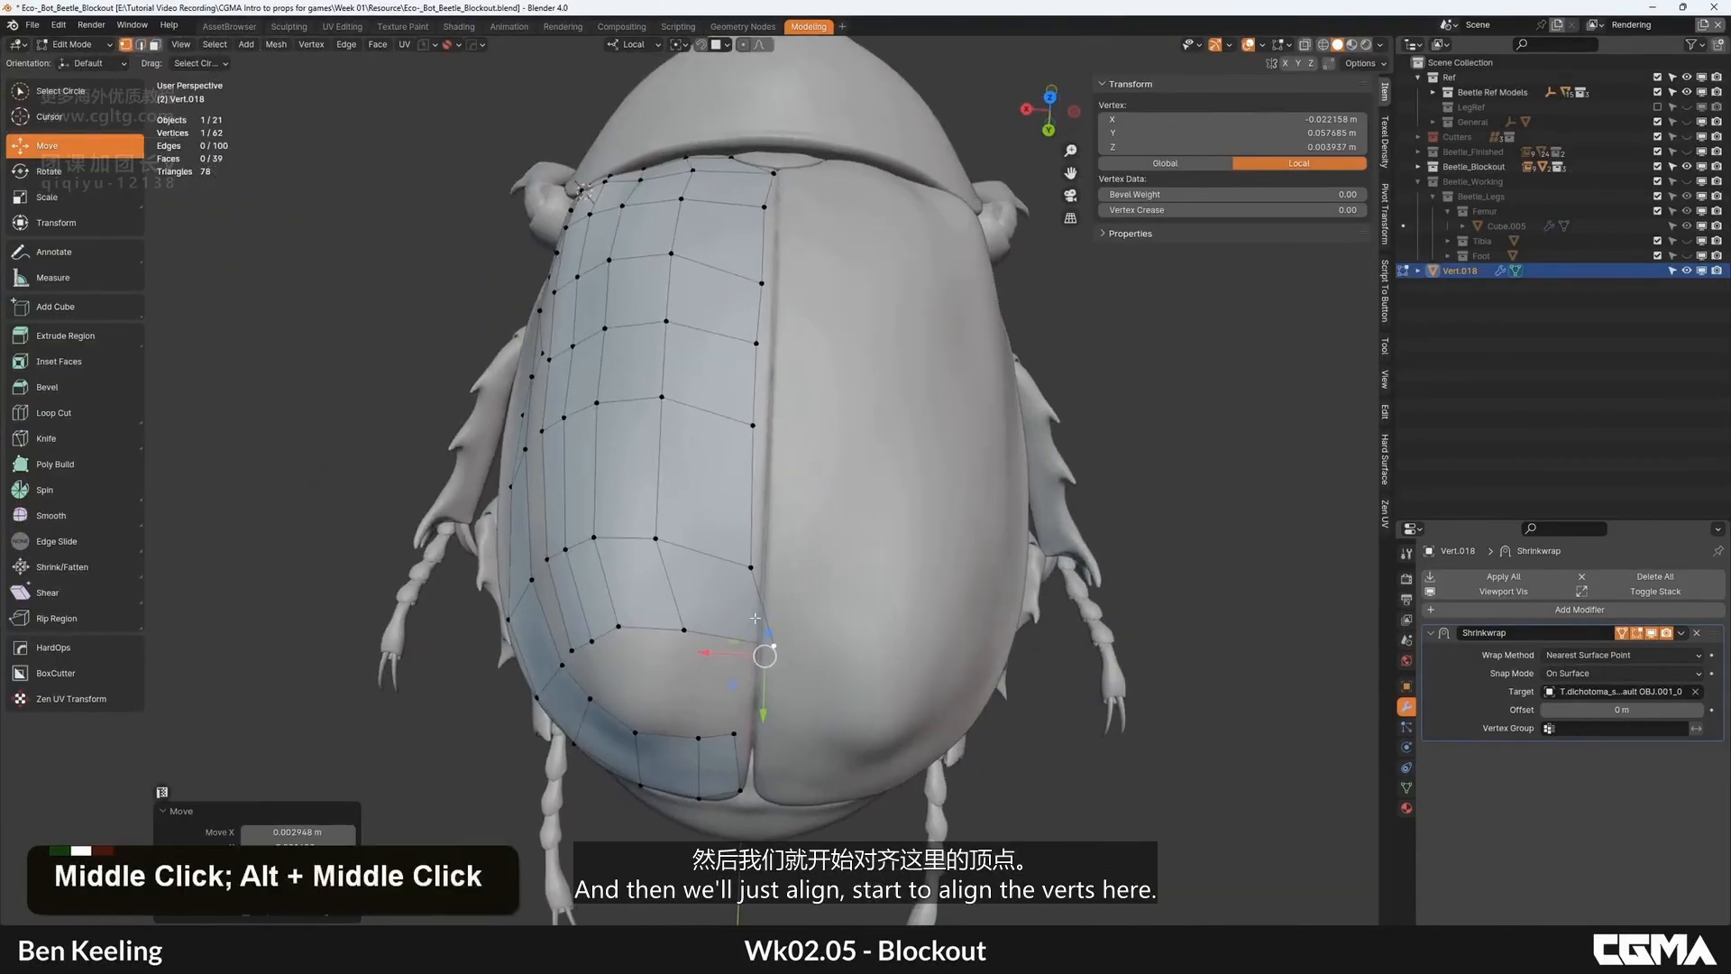
# Step: Align the vertices of the grid's rear row on the shell's surface
pyautogui.scroll(4, 762, 577)
pyautogui.press('g')
pyautogui.click(658, 707)
pyautogui.press('g')
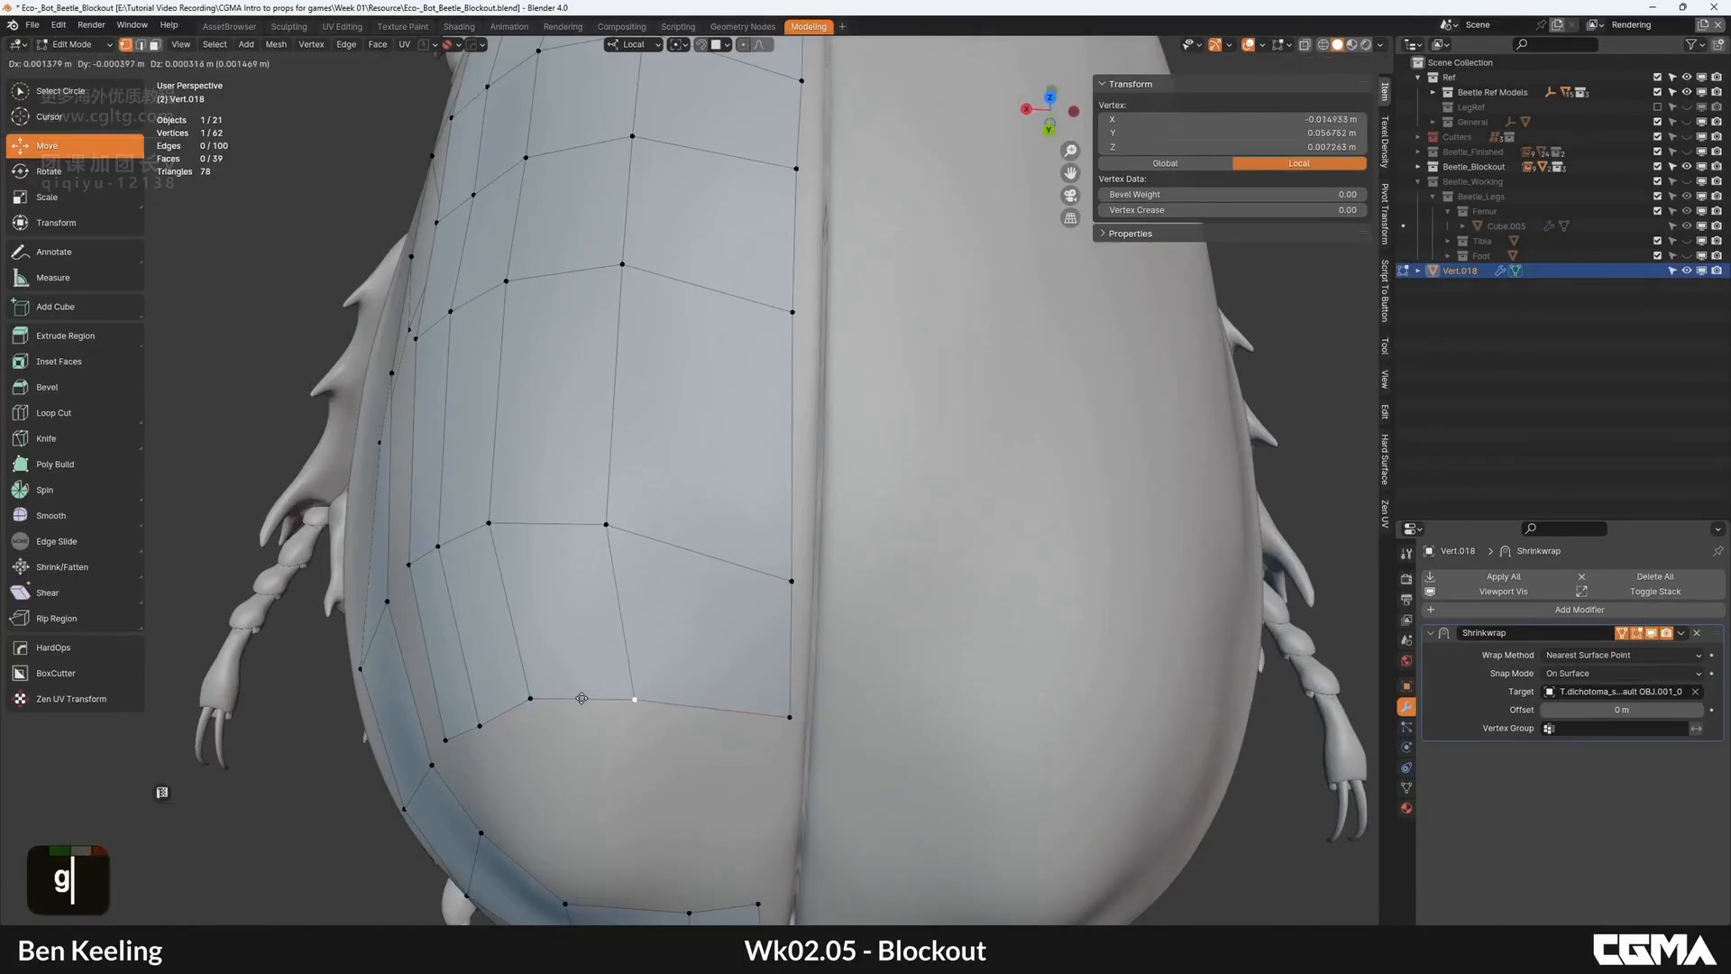
pyautogui.click(622, 701)
pyautogui.scroll(-2, 632, 685)
pyautogui.moveTo(631, 649); pyautogui.dragTo(834, 582, button='middle')
pyautogui.keyDown('alt'); pyautogui.middleClick(834, 581); pyautogui.keyUp('alt')
pyautogui.keyDown('alt'); pyautogui.middleClick(845, 581); pyautogui.keyUp('alt')
pyautogui.keyDown('alt'); pyautogui.middleClick(312, 537); pyautogui.keyUp('alt')
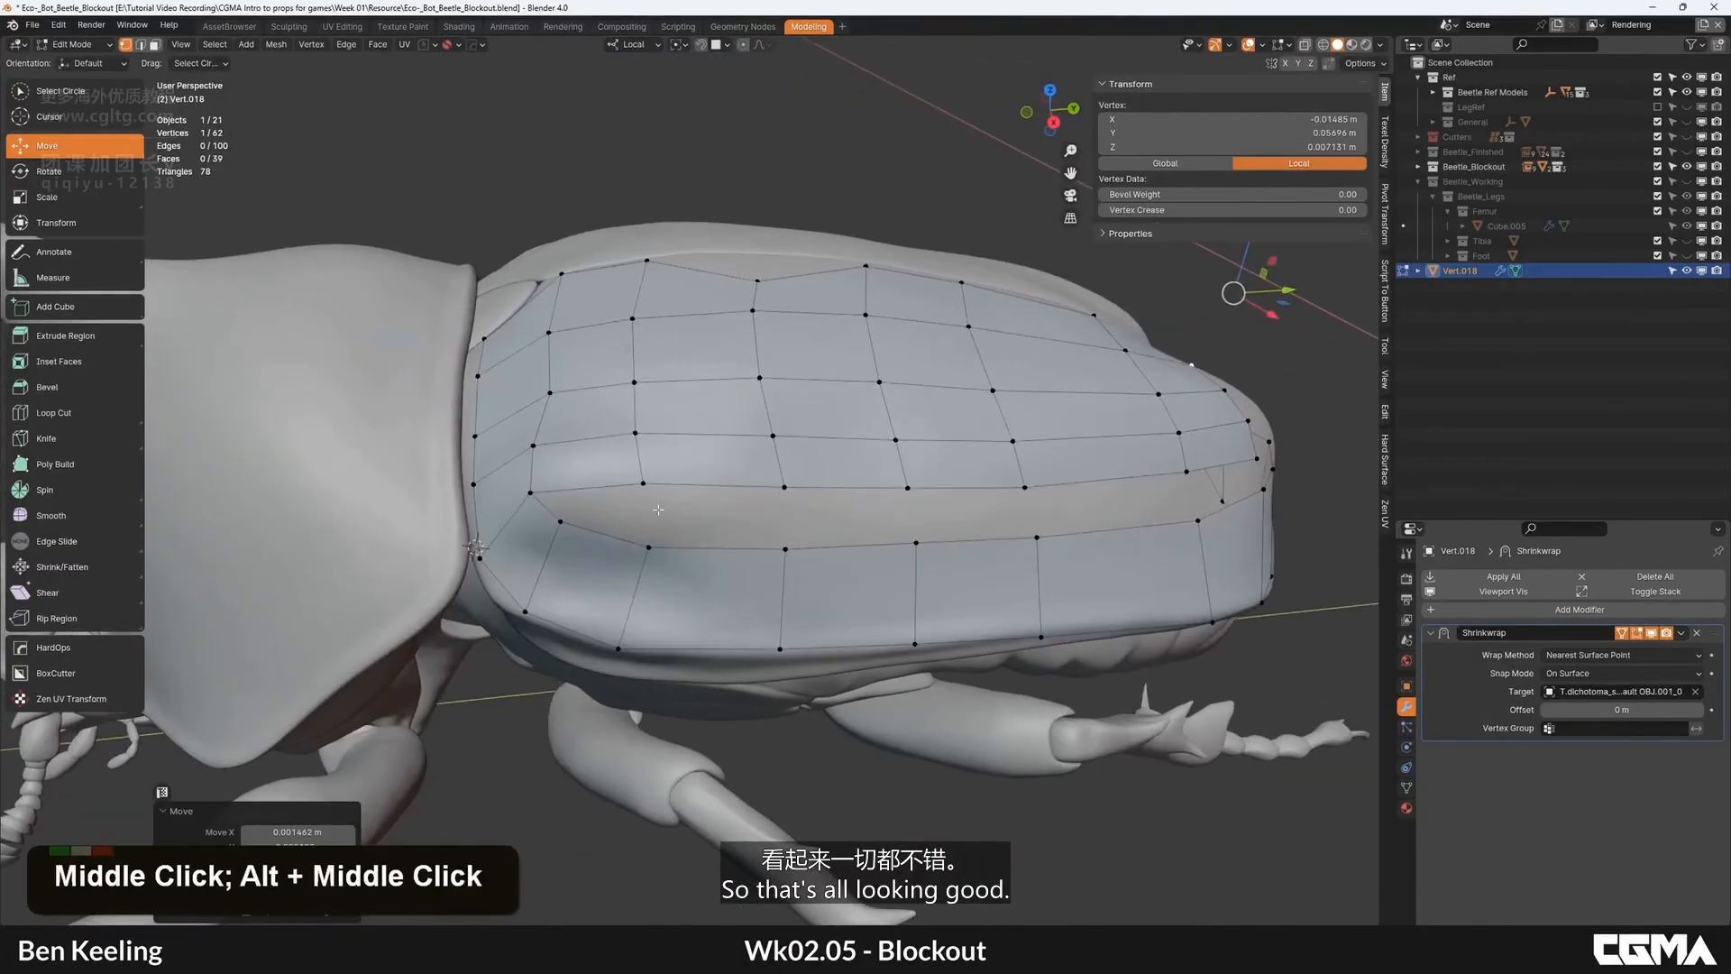
# Step: Fill the gap between the top grid and the side strip with quads, starting at the front corner
pyautogui.press('2')
pyautogui.click(547, 511)
pyautogui.moveTo(805, 524); pyautogui.dragTo(654, 550, button='middle')
pyautogui.press('f')
pyautogui.press('f')
pyautogui.keyDown('alt'); pyautogui.middleClick(654, 551); pyautogui.keyUp('alt')
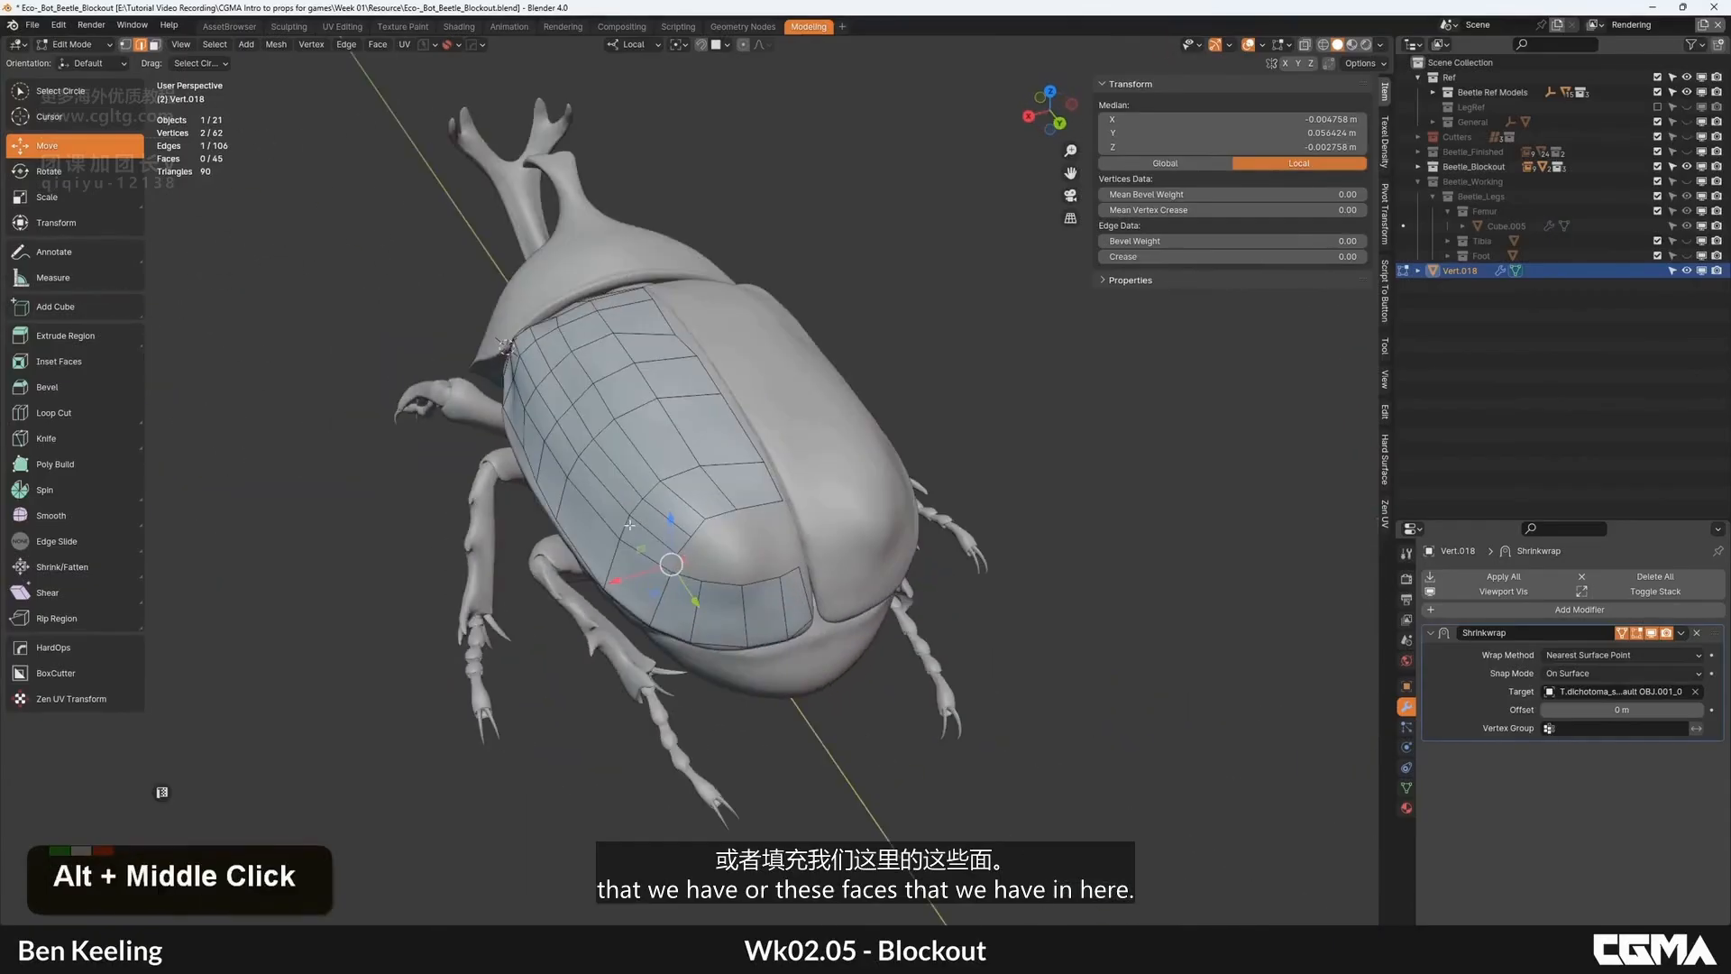
# Step: Fill the remaining gap at the back of the shell with quads up to the centre seam
pyautogui.keyDown('alt'); pyautogui.middleClick(658, 473); pyautogui.keyUp('alt')
pyautogui.keyDown('alt'); pyautogui.middleClick(591, 498); pyautogui.keyUp('alt')
pyautogui.moveTo(492, 528); pyautogui.dragTo(406, 541, button='middle')
pyautogui.scroll(3, 652, 521)
pyautogui.keyDown('alt'); pyautogui.middleClick(652, 521); pyautogui.keyUp('alt')
pyautogui.scroll(-2, 677, 545)
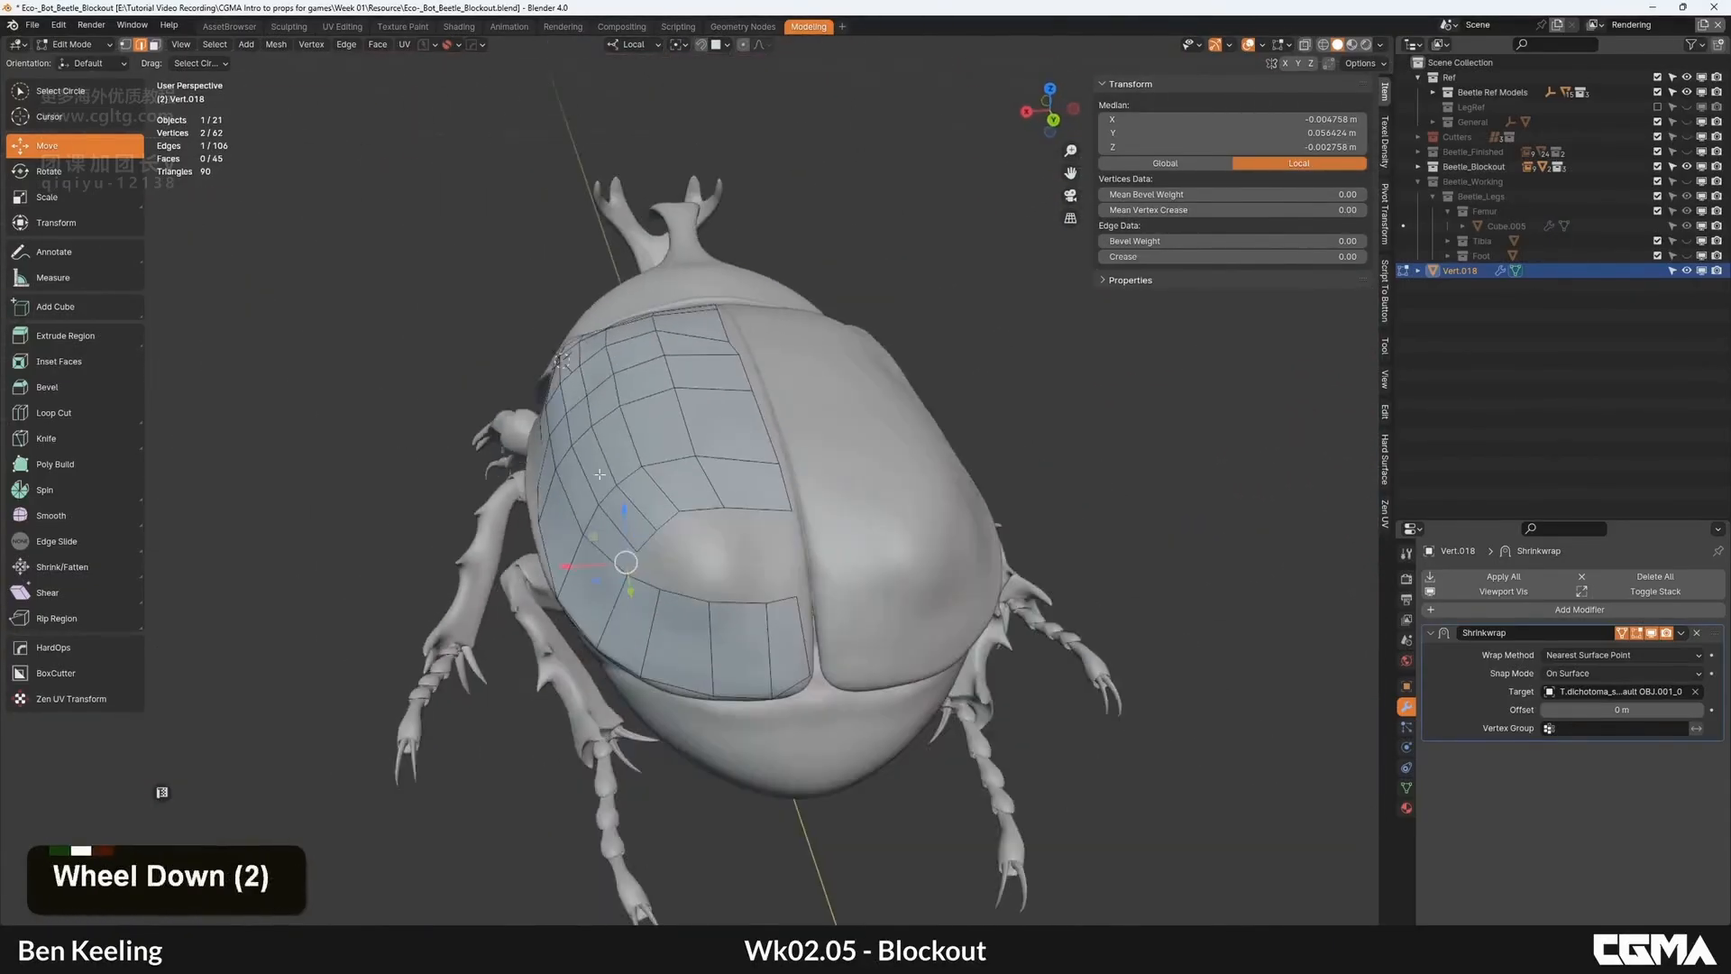
pyautogui.scroll(2, 636, 573)
pyautogui.moveTo(677, 546); pyautogui.dragTo(740, 564, button='middle')
pyautogui.press('2')
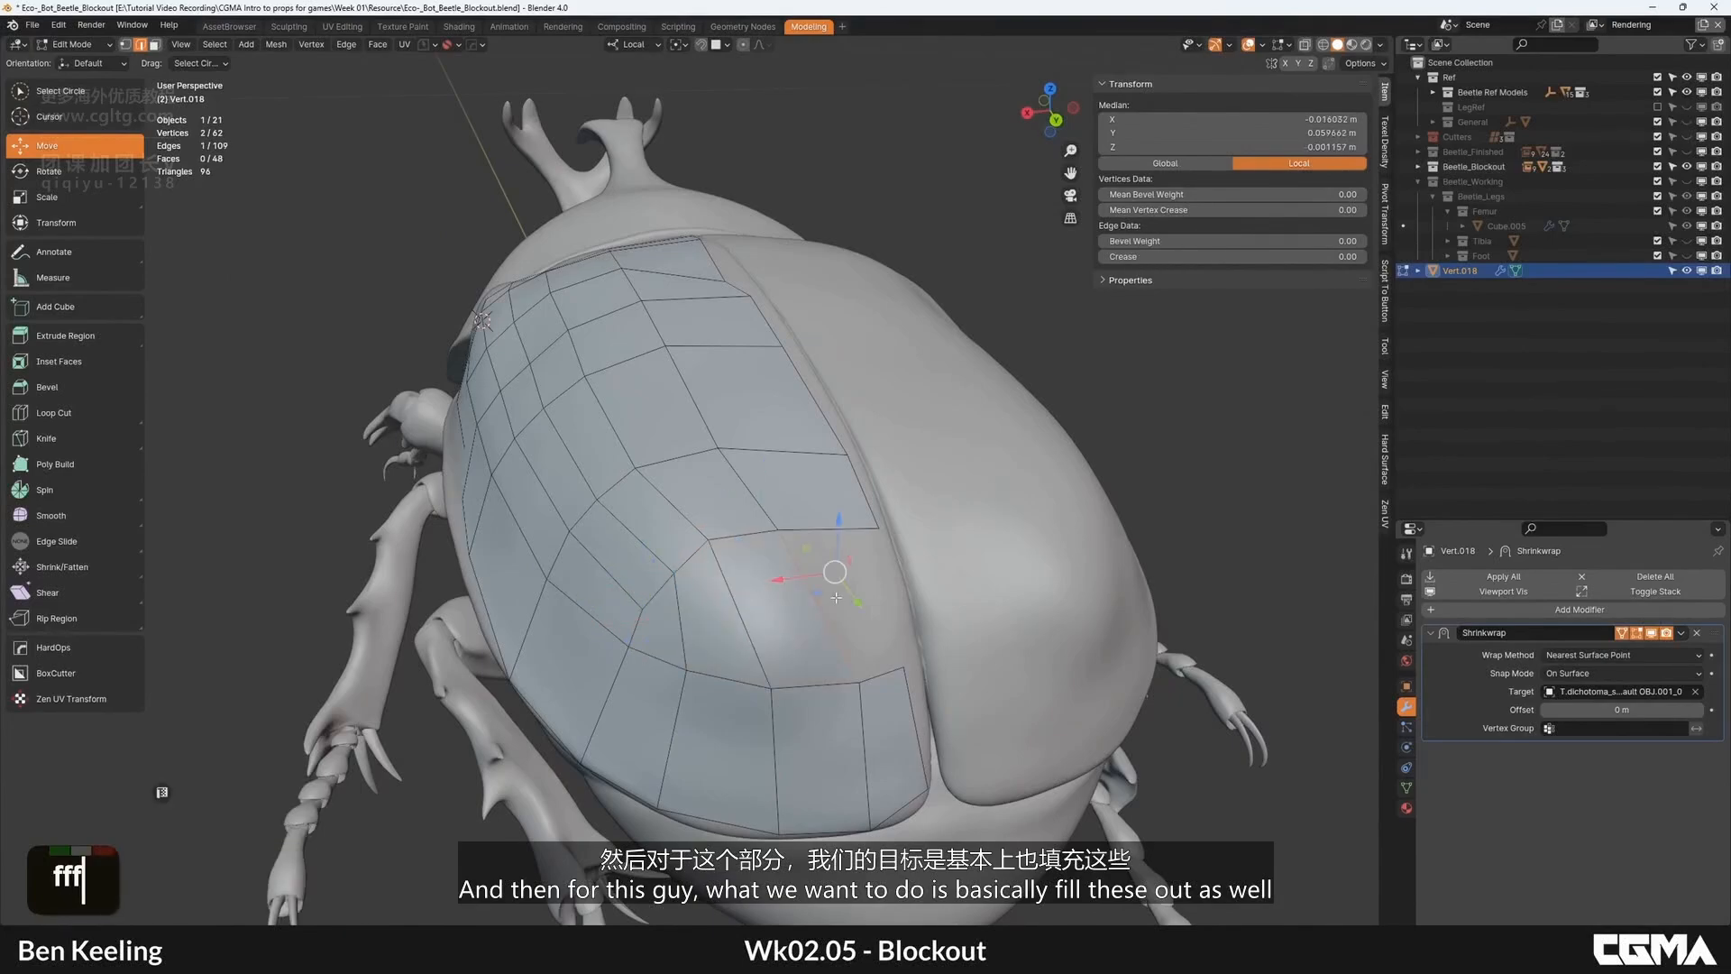
pyautogui.moveTo(917, 623); pyautogui.dragTo(634, 604, button='middle')
# Step: Reposition the rear patch's vertices to even out its quads and bring the inner ones to the centre seam
pyautogui.press('1')
pyautogui.click(588, 582)
pyautogui.press('g')
pyautogui.click(616, 625)
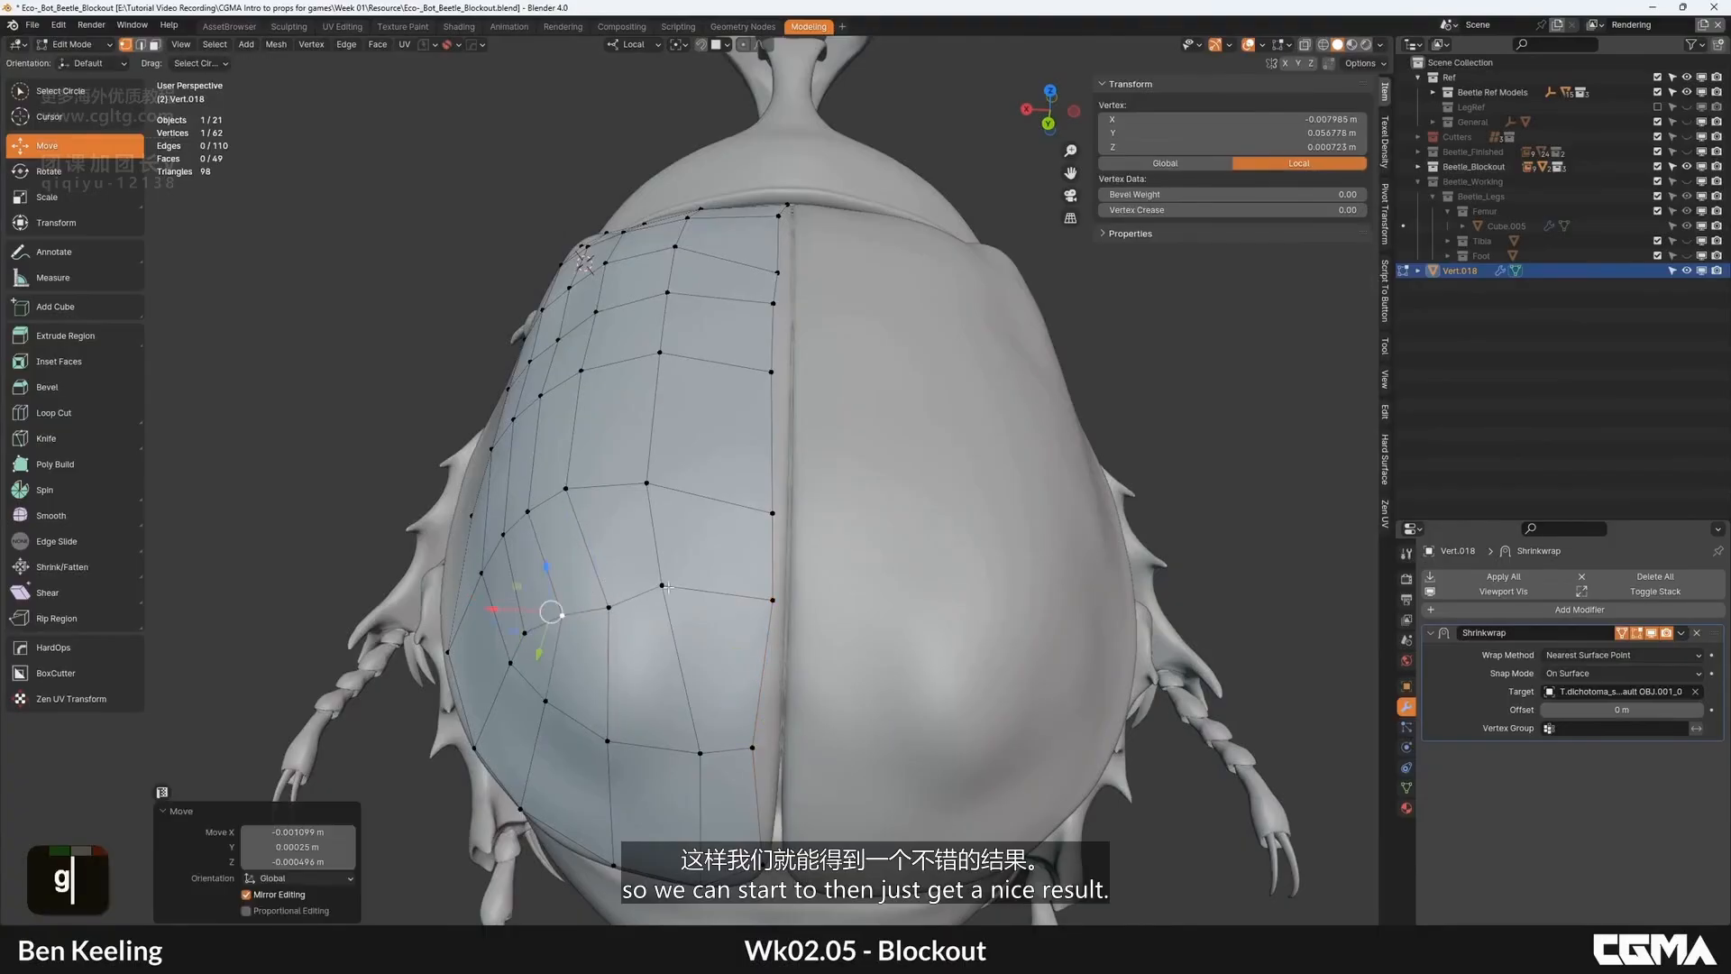
pyautogui.click(713, 633)
pyautogui.click(771, 611)
pyautogui.press('g')
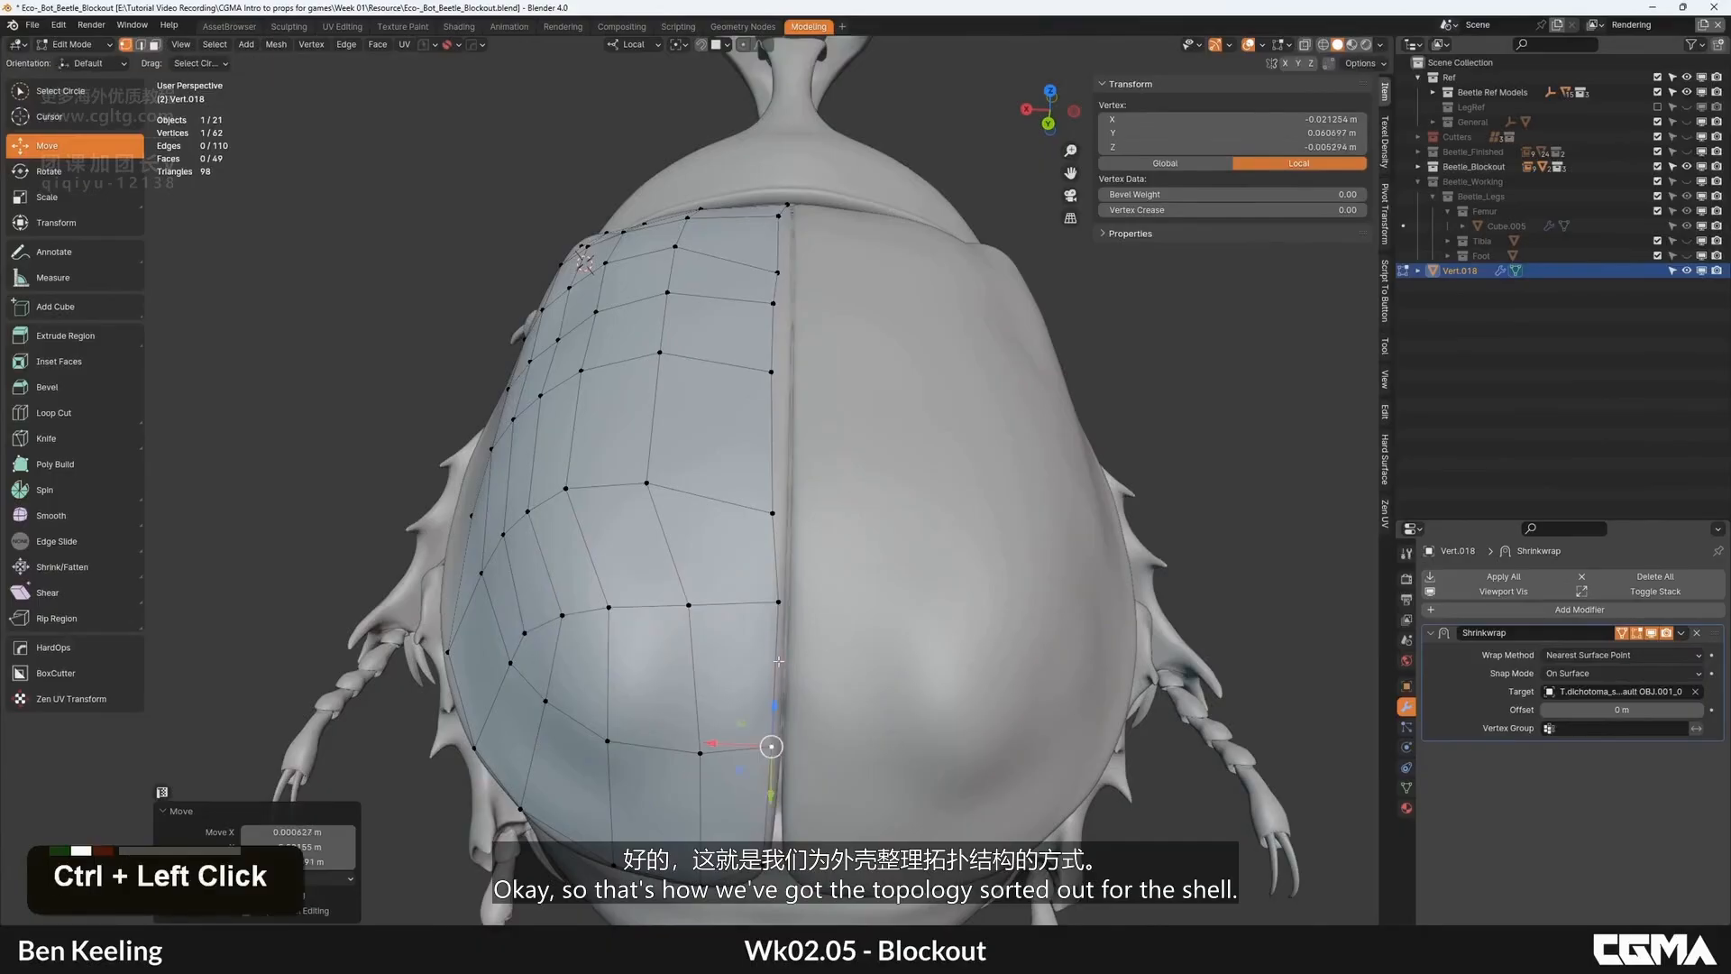
# Step: Move the seam vertex midway along the wing shell onto the shell's centre seam and leave edit mode
pyautogui.press('g')
pyautogui.click(777, 494)
pyautogui.scroll(-4, 777, 494)
pyautogui.press('Tab')
pyautogui.keyDown('alt'); pyautogui.moveTo(777, 494); pyautogui.dragTo(716, 536, button='middle'); pyautogui.keyUp('alt')
# Step: Reposition the remaining inner-edge vertices in the top view so they line up along the centre seam
pyautogui.press('1')
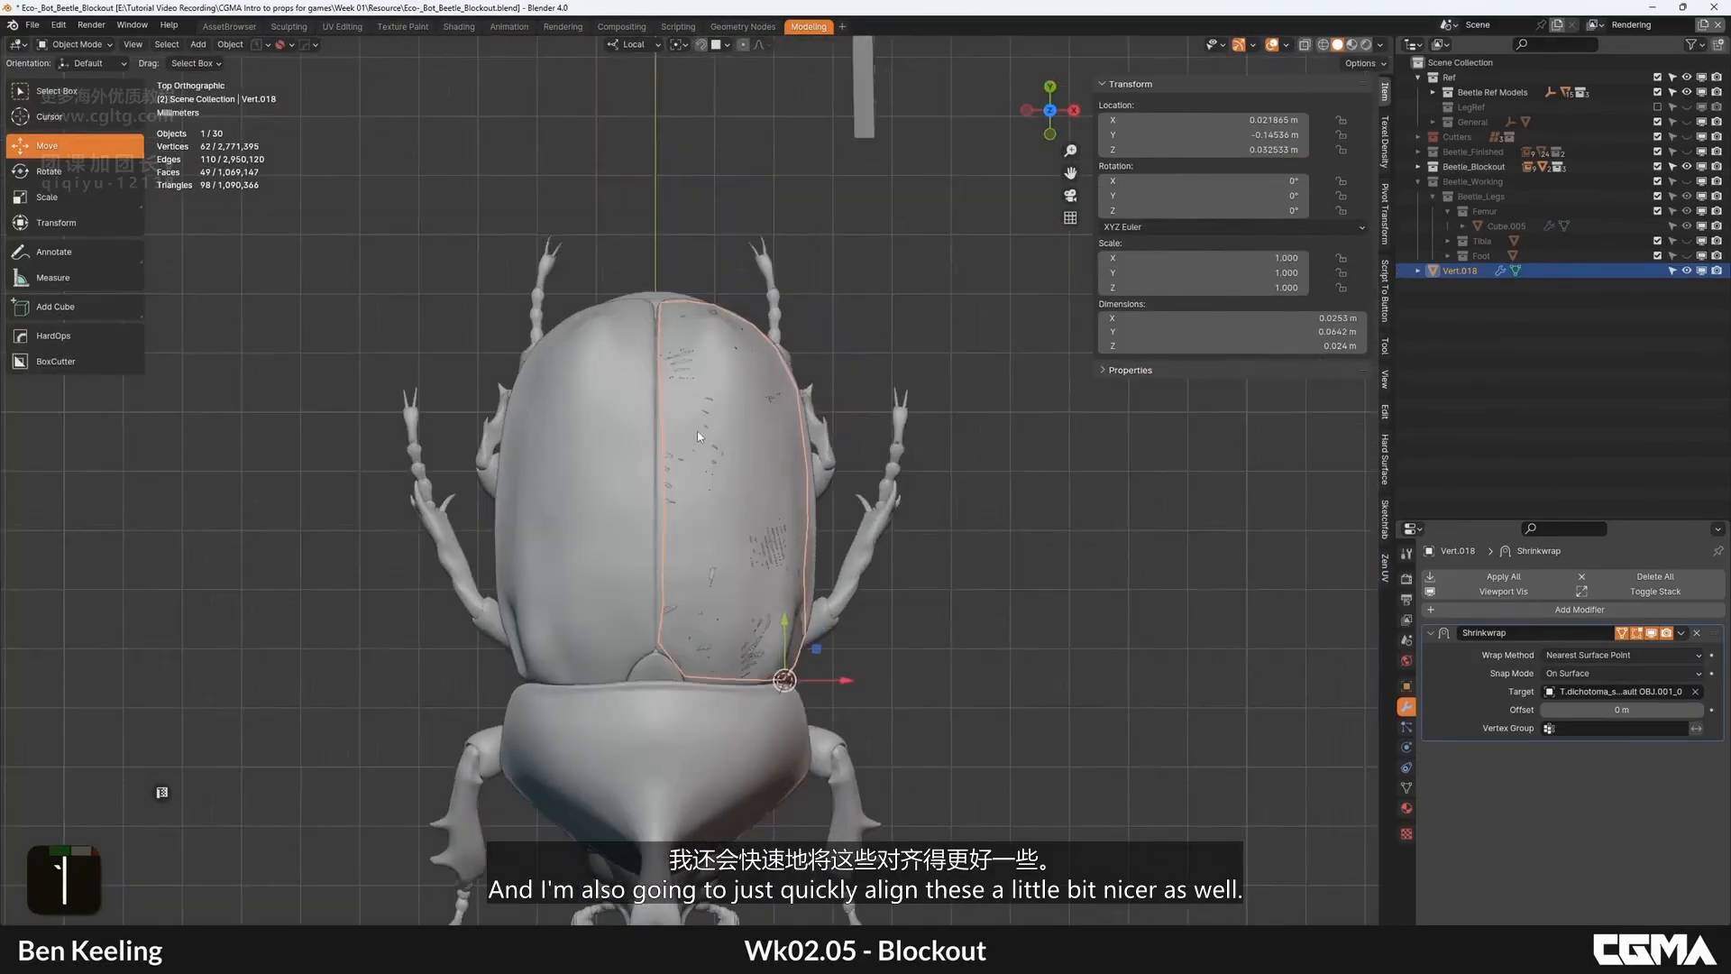
pyautogui.scroll(3, 695, 480)
pyautogui.press('g')
pyautogui.click(634, 693)
pyautogui.click(638, 610)
pyautogui.press('g')
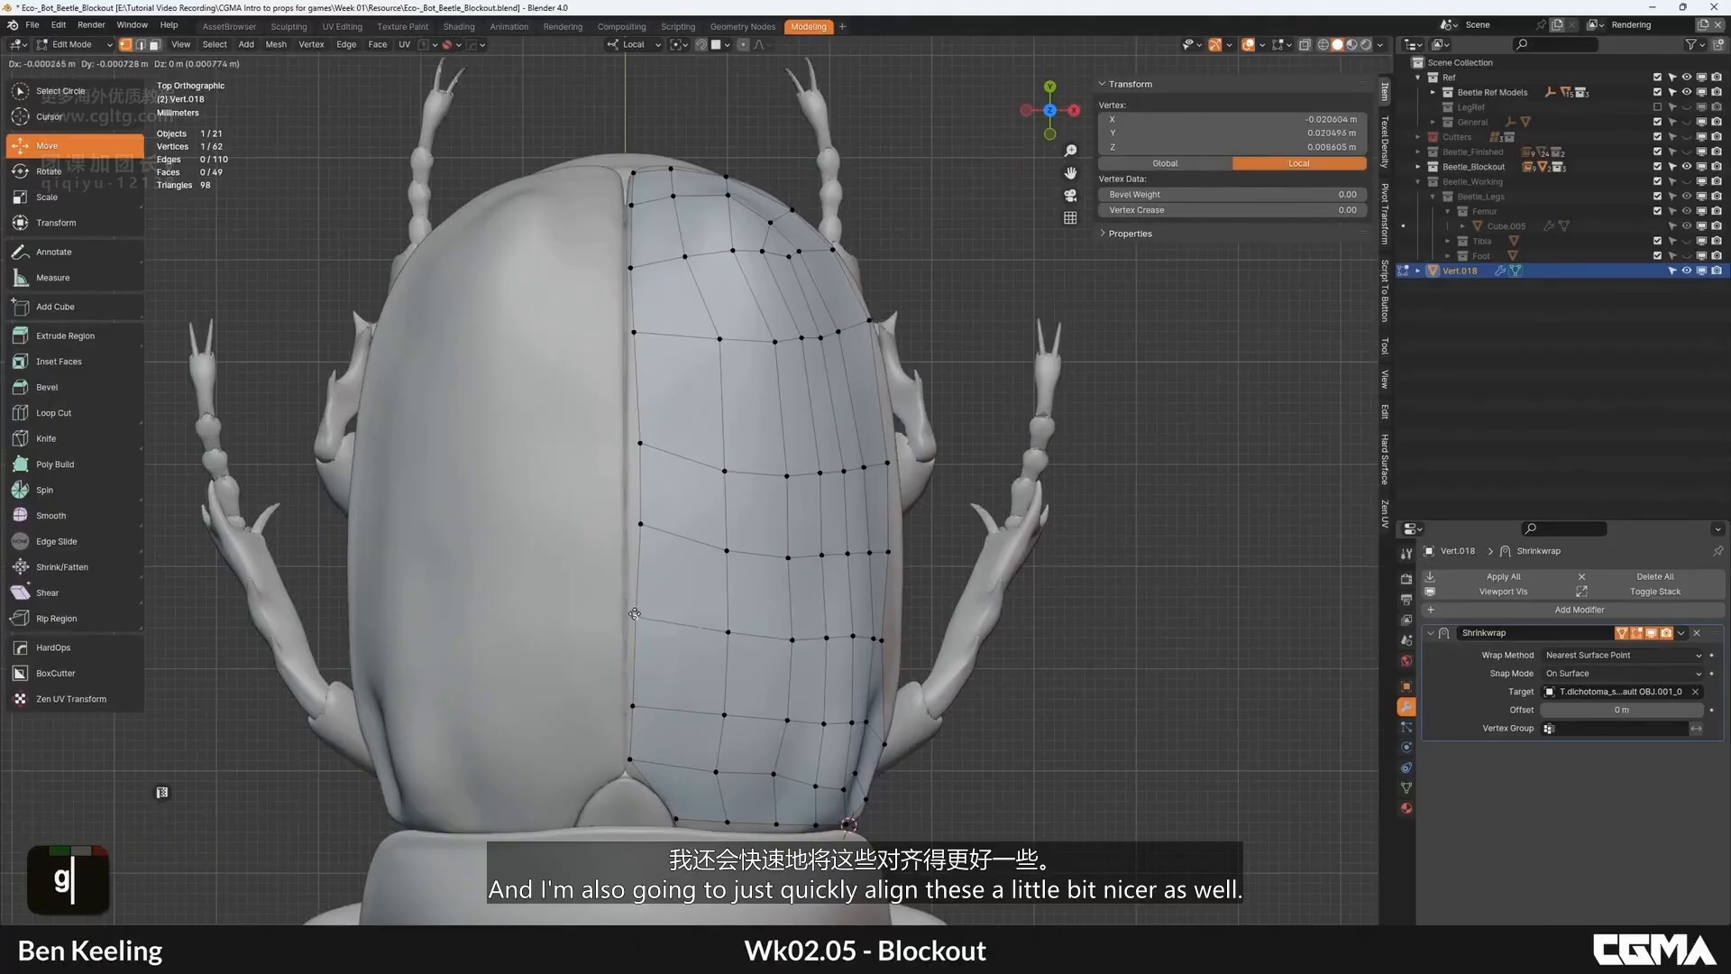
pyautogui.click(636, 626)
pyautogui.click(639, 525)
pyautogui.press('g')
pyautogui.click(632, 543)
pyautogui.click(639, 443)
pyautogui.press('g')
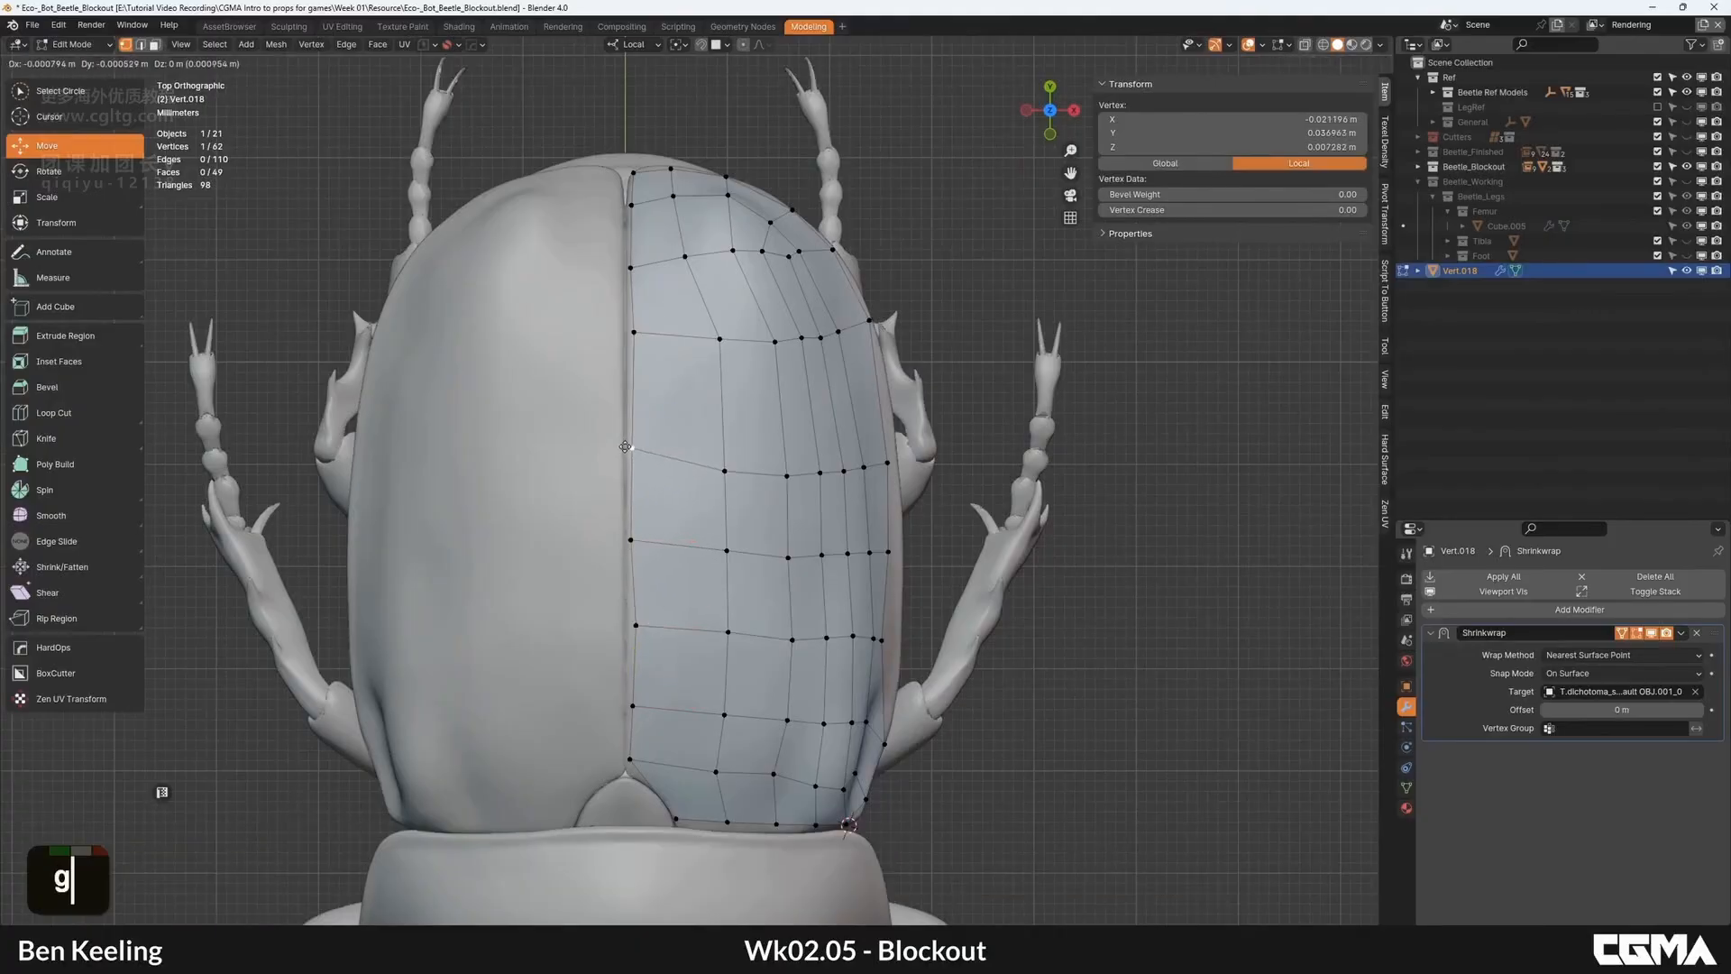
pyautogui.click(642, 445)
# Step: Apply the Shrinkwrap modifier on the retopologised wing shell
pyautogui.keyDown('alt'); pyautogui.moveTo(642, 446); pyautogui.dragTo(571, 576, button='middle'); pyautogui.keyUp('alt')
pyautogui.press('Tab')
pyautogui.scroll(-2, 734, 511)
pyautogui.hotkey('ctrl', 'a')
# Step: Move the wing shell along Y from the reference beetle onto the blockout's body box
pyautogui.press('`')
pyautogui.scroll(-2, 896, 448)
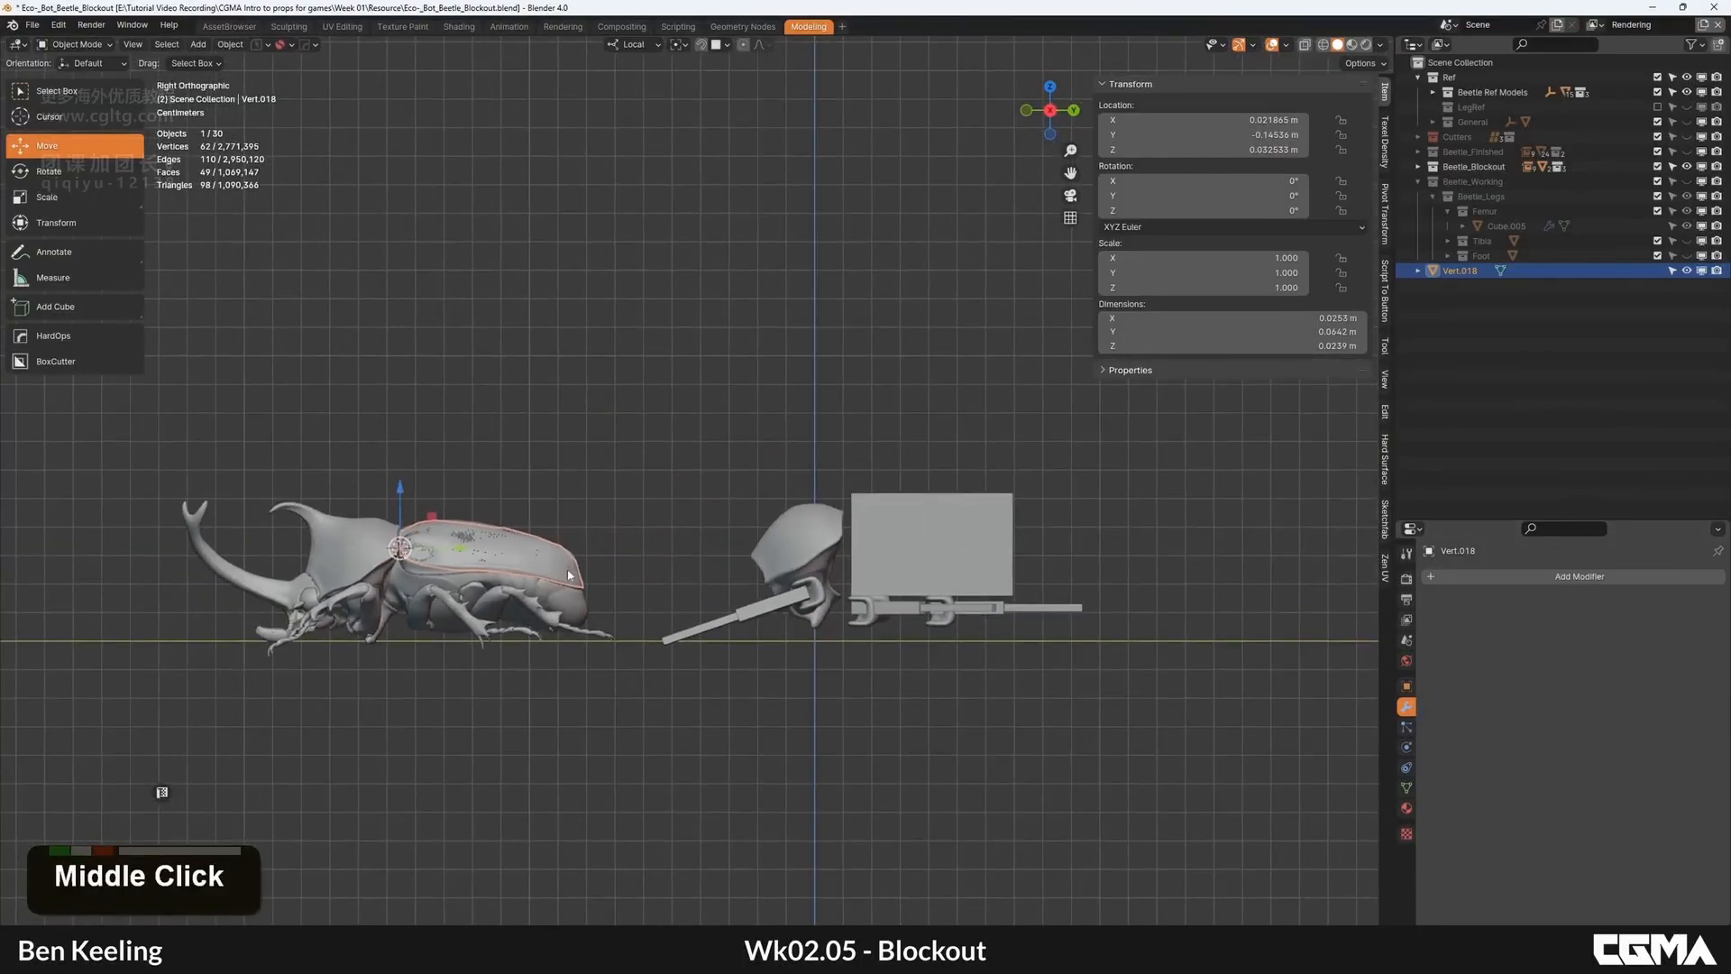
pyautogui.press('g')
pyautogui.press('y')
pyautogui.doubleClick(990, 571)
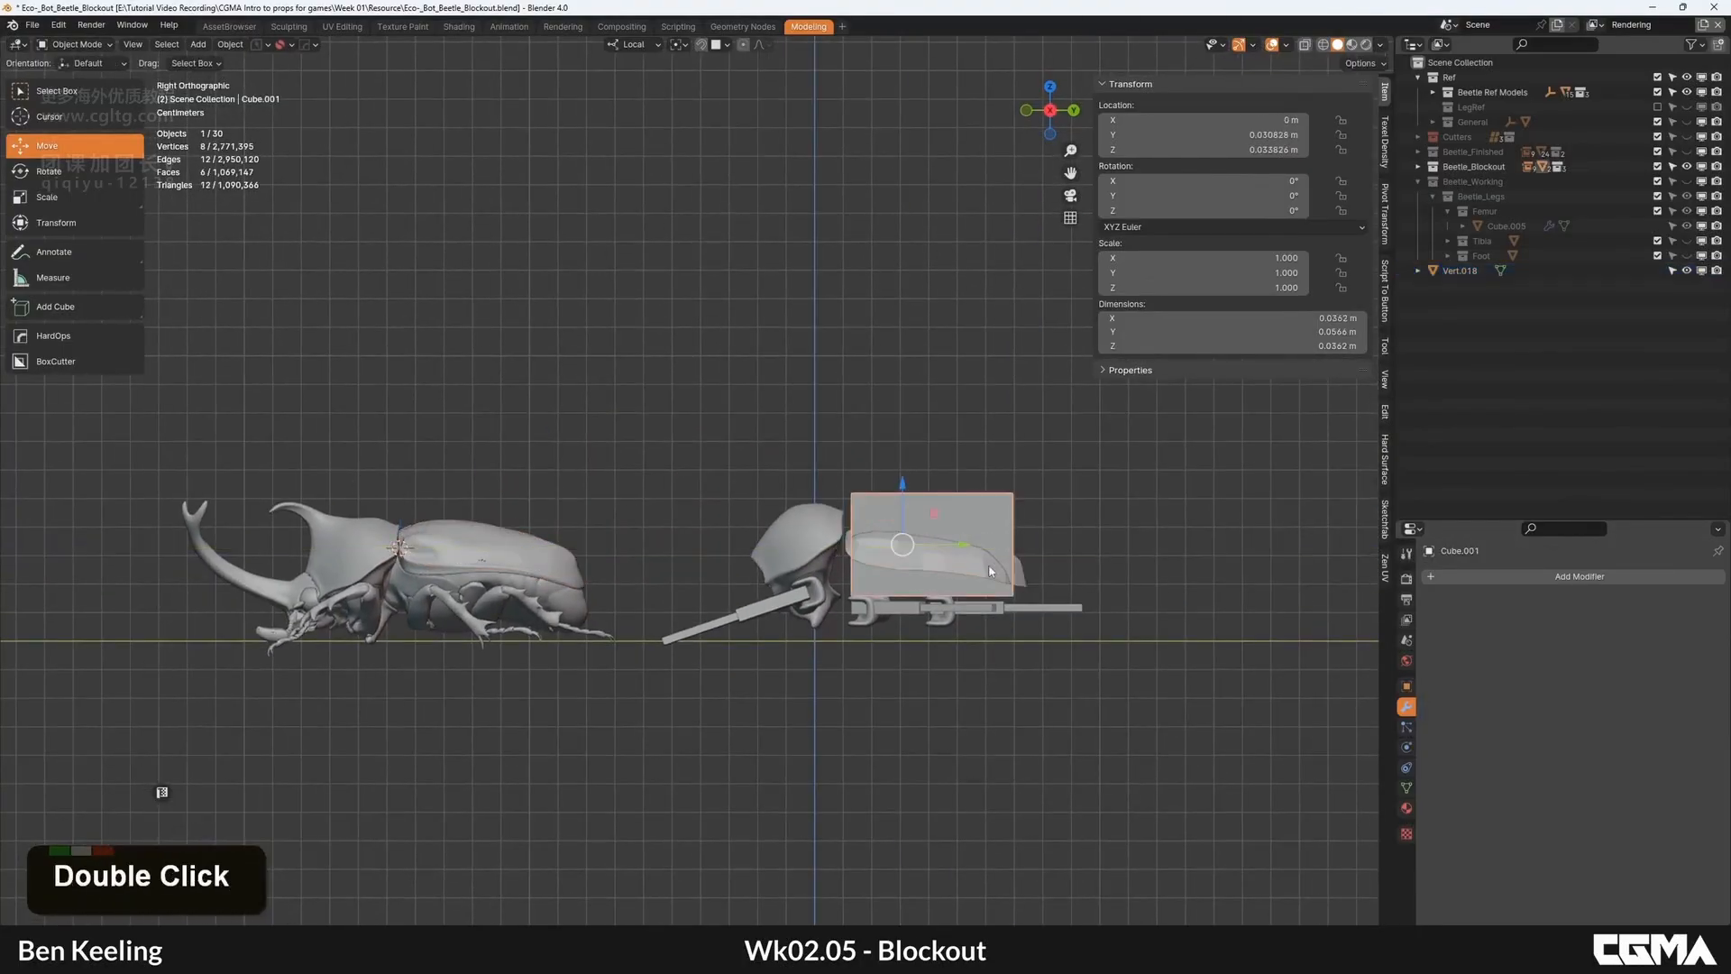
# Step: Move Vert.018 into the Beetle_Body collection and hide the body placeholder Cube.001
pyautogui.press('KP_Decimal')
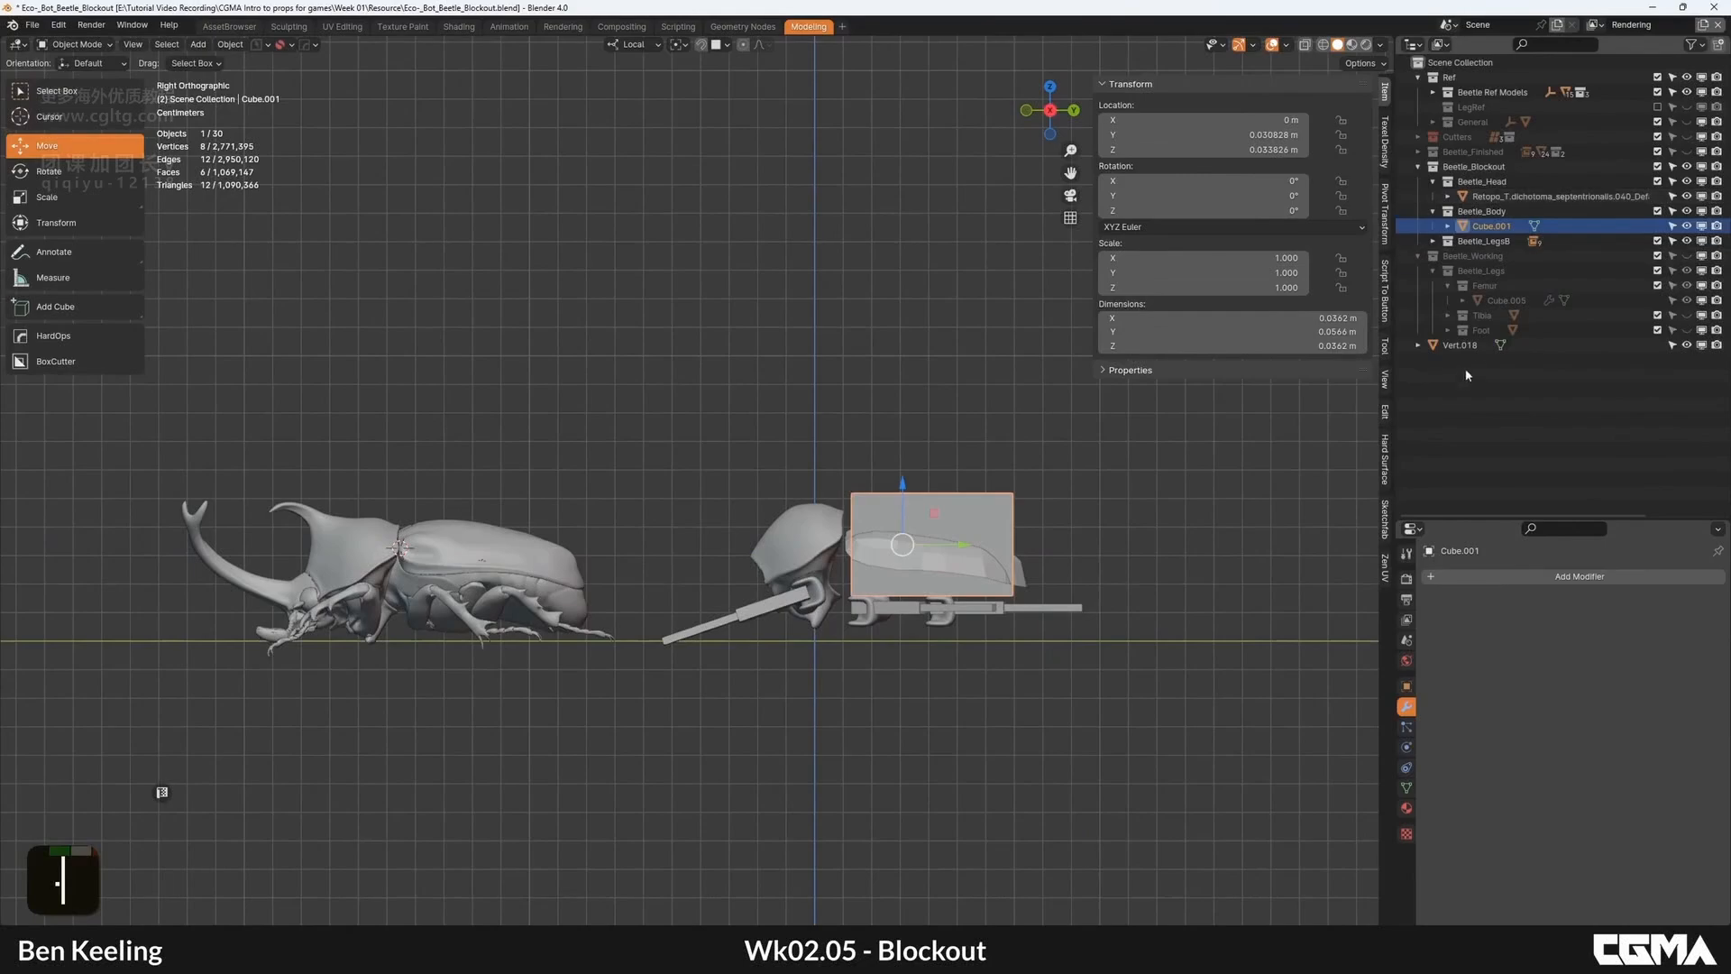
pyautogui.doubleClick(1459, 345)
pyautogui.moveTo(1493, 216); pyautogui.dragTo(1494, 218)
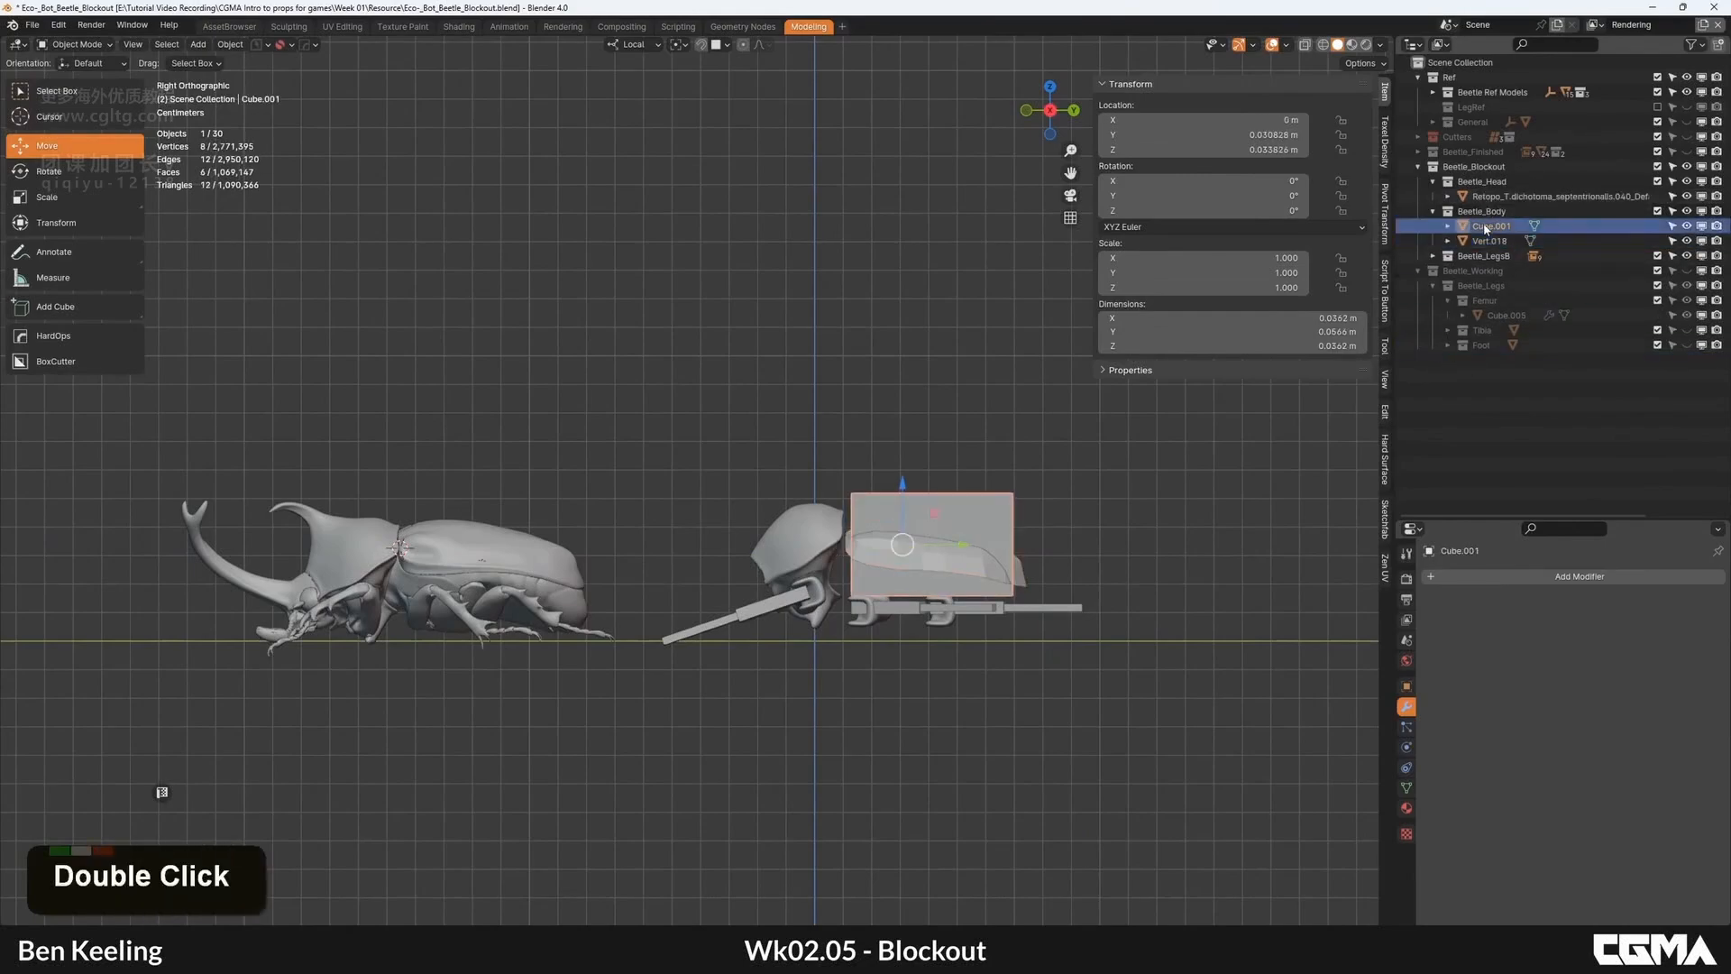
pyautogui.click(1687, 225)
# Step: Select the wing shell and shade it smooth
pyautogui.keyDown('shift'); pyautogui.moveTo(937, 534); pyautogui.dragTo(646, 564, button='middle'); pyautogui.keyUp('shift')
pyautogui.click(817, 501)
pyautogui.rightClick(817, 500)
pyautogui.click(783, 489)
# Step: Add a Solidify modifier to the wing shell with HardOps
pyautogui.scroll(2, 646, 565)
pyautogui.keyDown('alt'); pyautogui.moveTo(861, 478); pyautogui.dragTo(754, 468, button='middle'); pyautogui.keyUp('alt')
pyautogui.press('q')
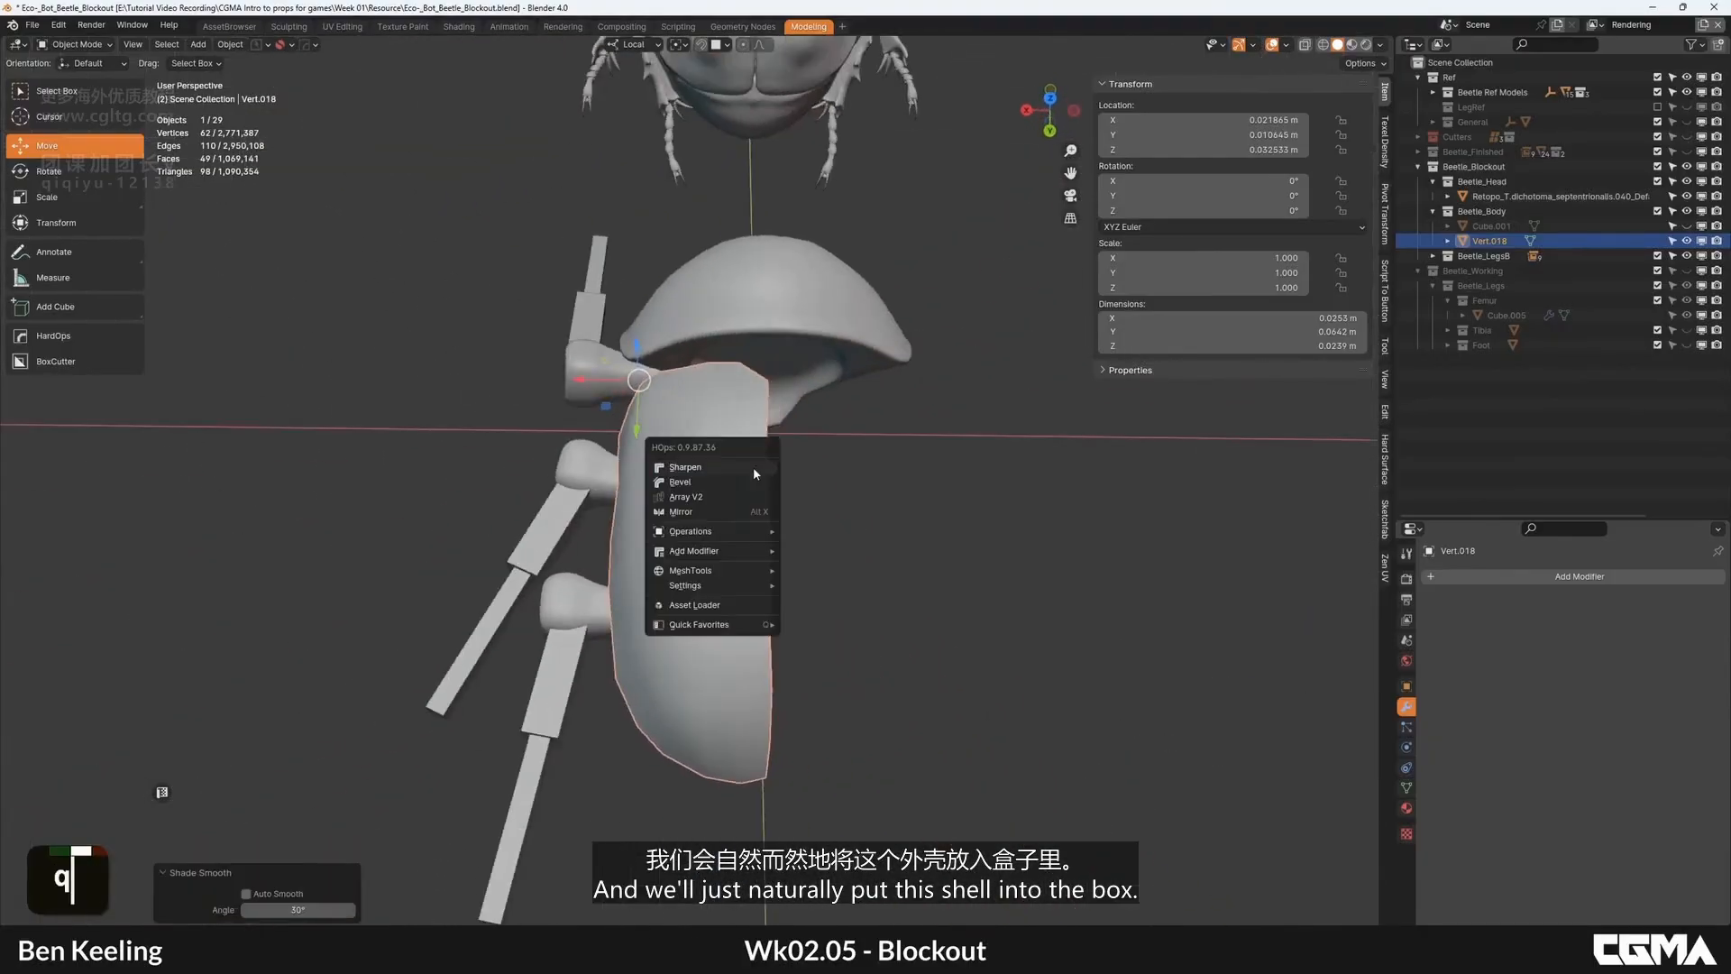
pyautogui.moveTo(725, 548)
pyautogui.click(840, 565)
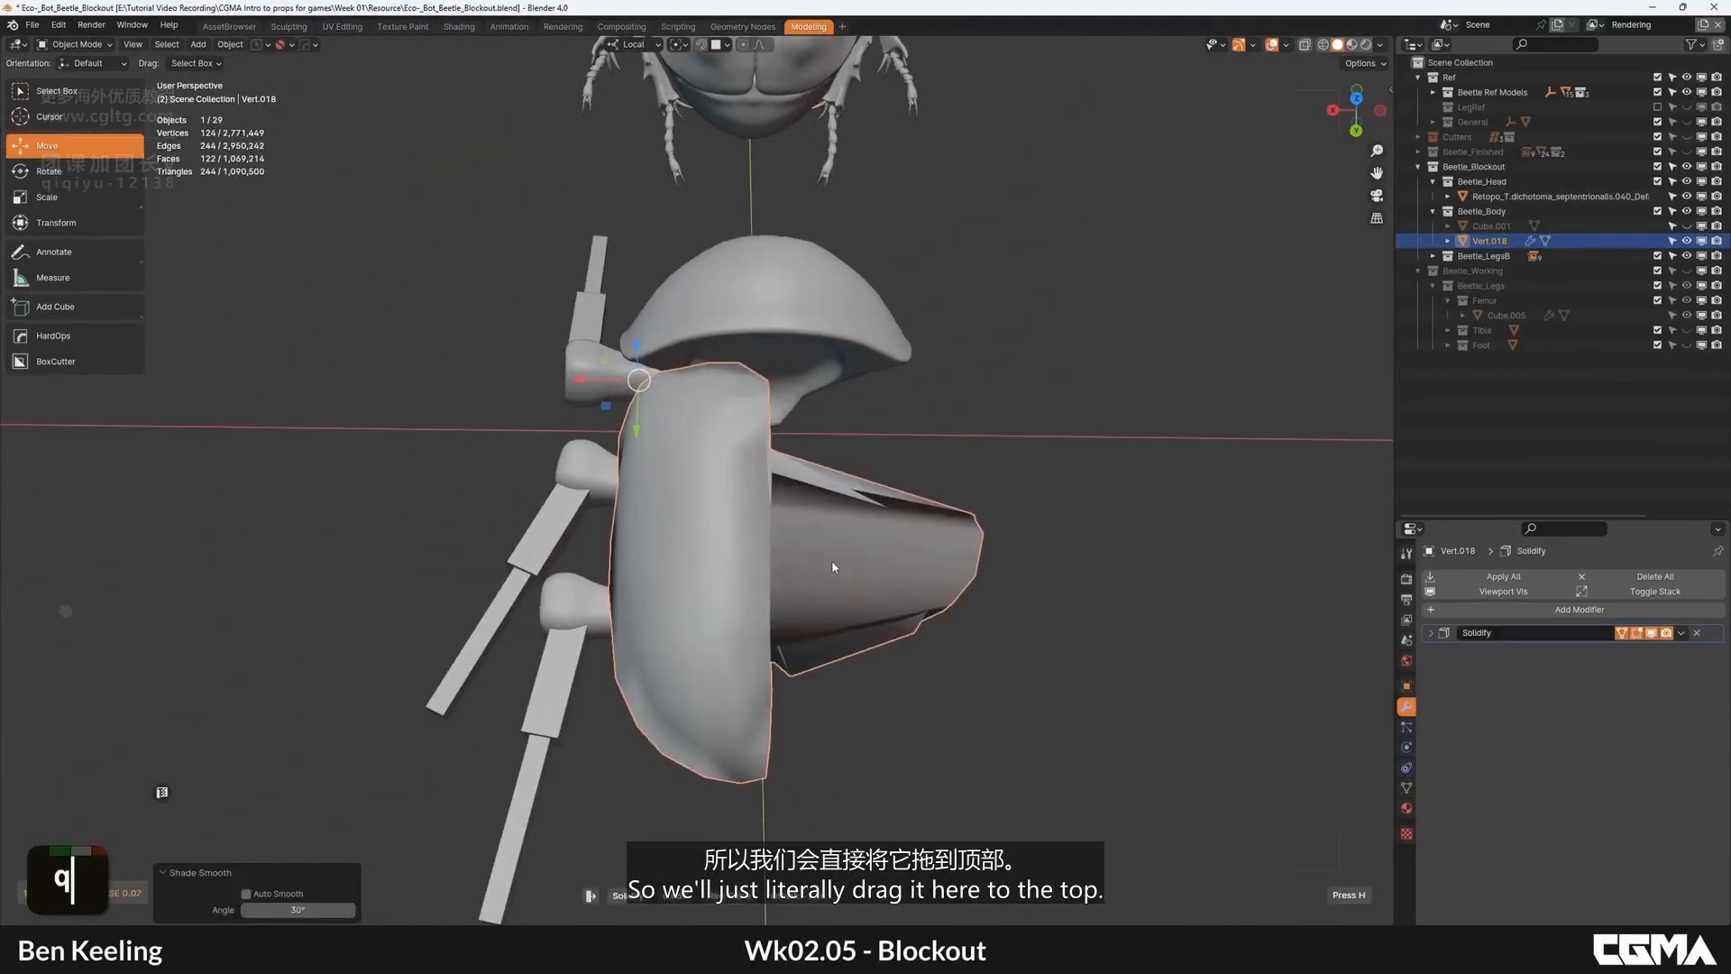
# Step: Readjust the Solidify thickness to give the wing shell a thinner wall
pyautogui.keyDown('alt'); pyautogui.moveTo(832, 560); pyautogui.dragTo(765, 459, button='middle'); pyautogui.keyUp('alt')
pyautogui.scroll(3, 765, 458)
pyautogui.press('q')
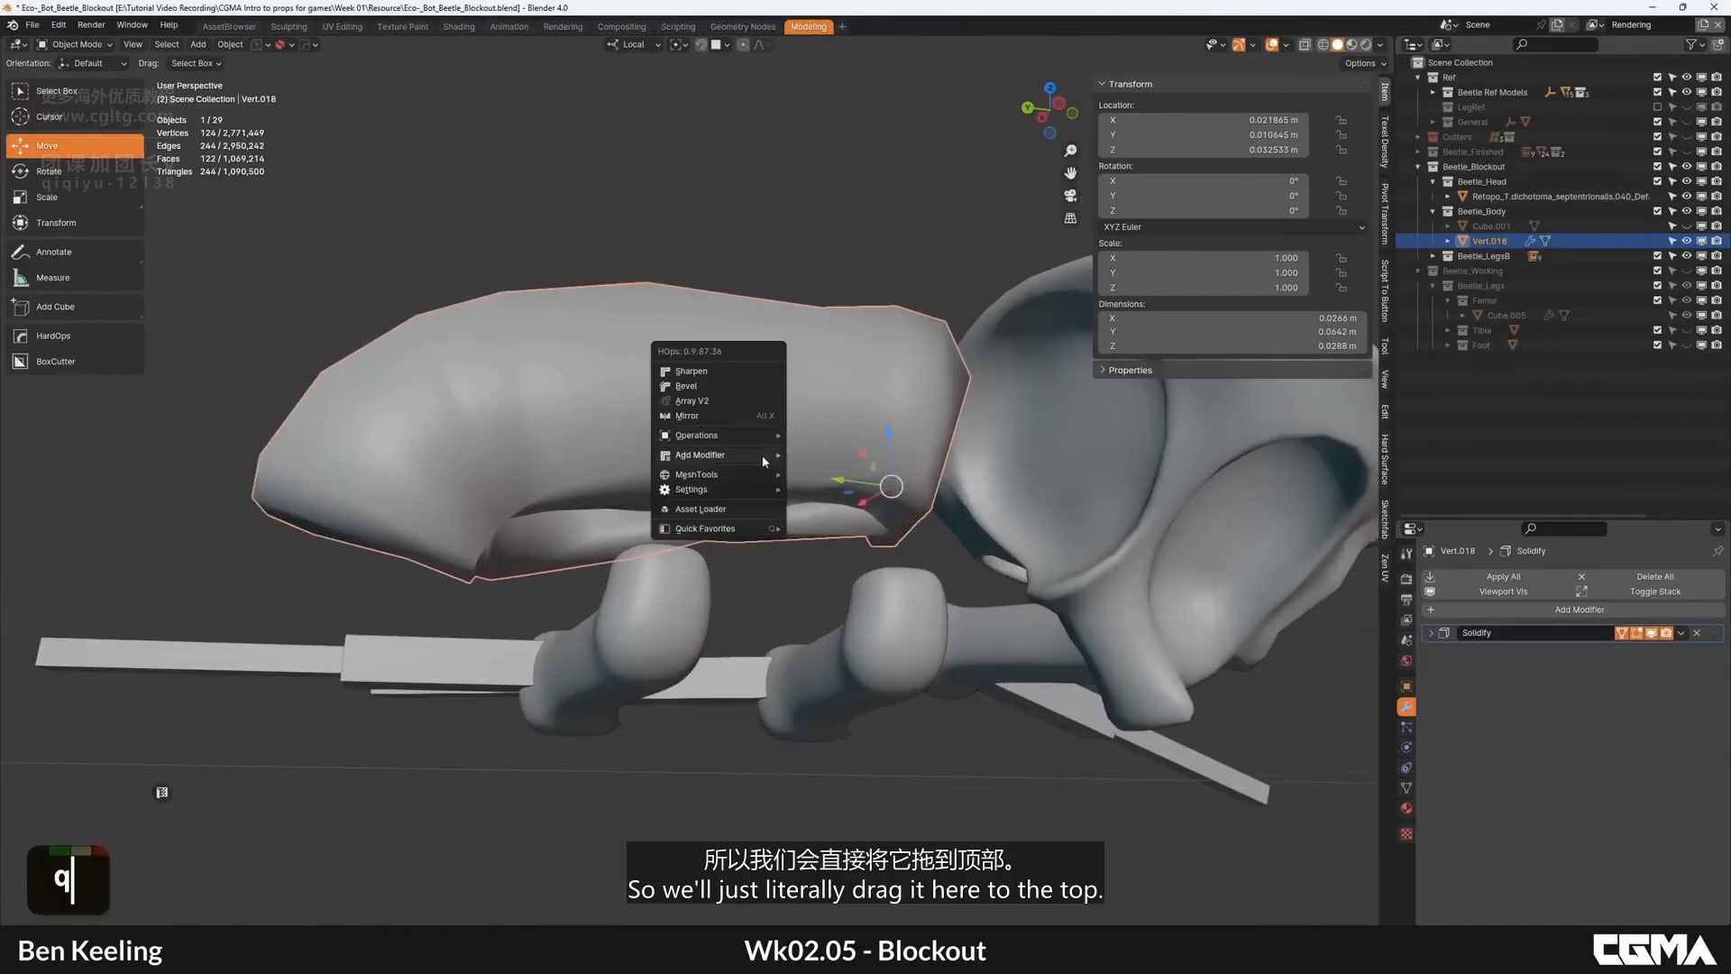
pyautogui.moveTo(738, 456)
pyautogui.click(841, 474)
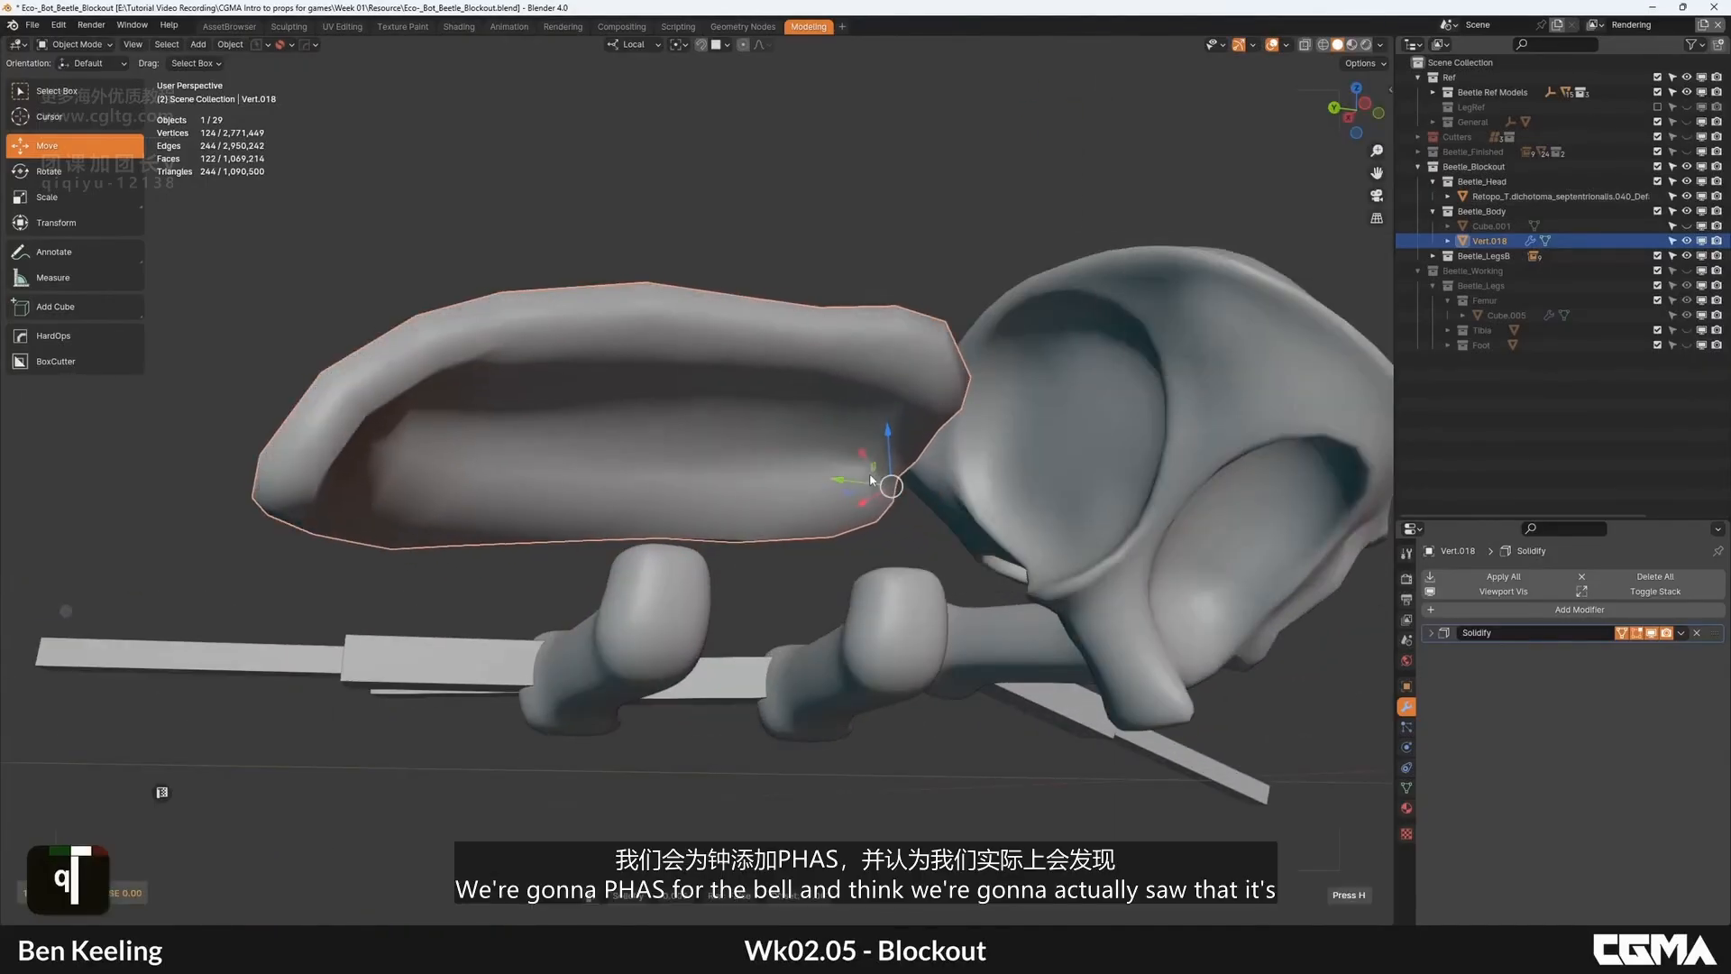
pyautogui.press('n')
# Step: Add a Subdivision modifier with 2 levels to the wing shell
pyautogui.scroll(-3, 880, 482)
pyautogui.moveTo(879, 482)
pyautogui.keyDown('alt'); pyautogui.mouseDown(button='middle')
pyautogui.moveTo(782, 547)
pyautogui.moveTo(860, 474)
pyautogui.moveTo(820, 505)
pyautogui.moveTo(1025, 588)
pyautogui.moveTo(1163, 610)
pyautogui.moveTo(830, 473)
pyautogui.moveTo(795, 547)
pyautogui.mouseUp(button='middle'); pyautogui.keyUp('alt')
pyautogui.hotkey('ctrl', '2')
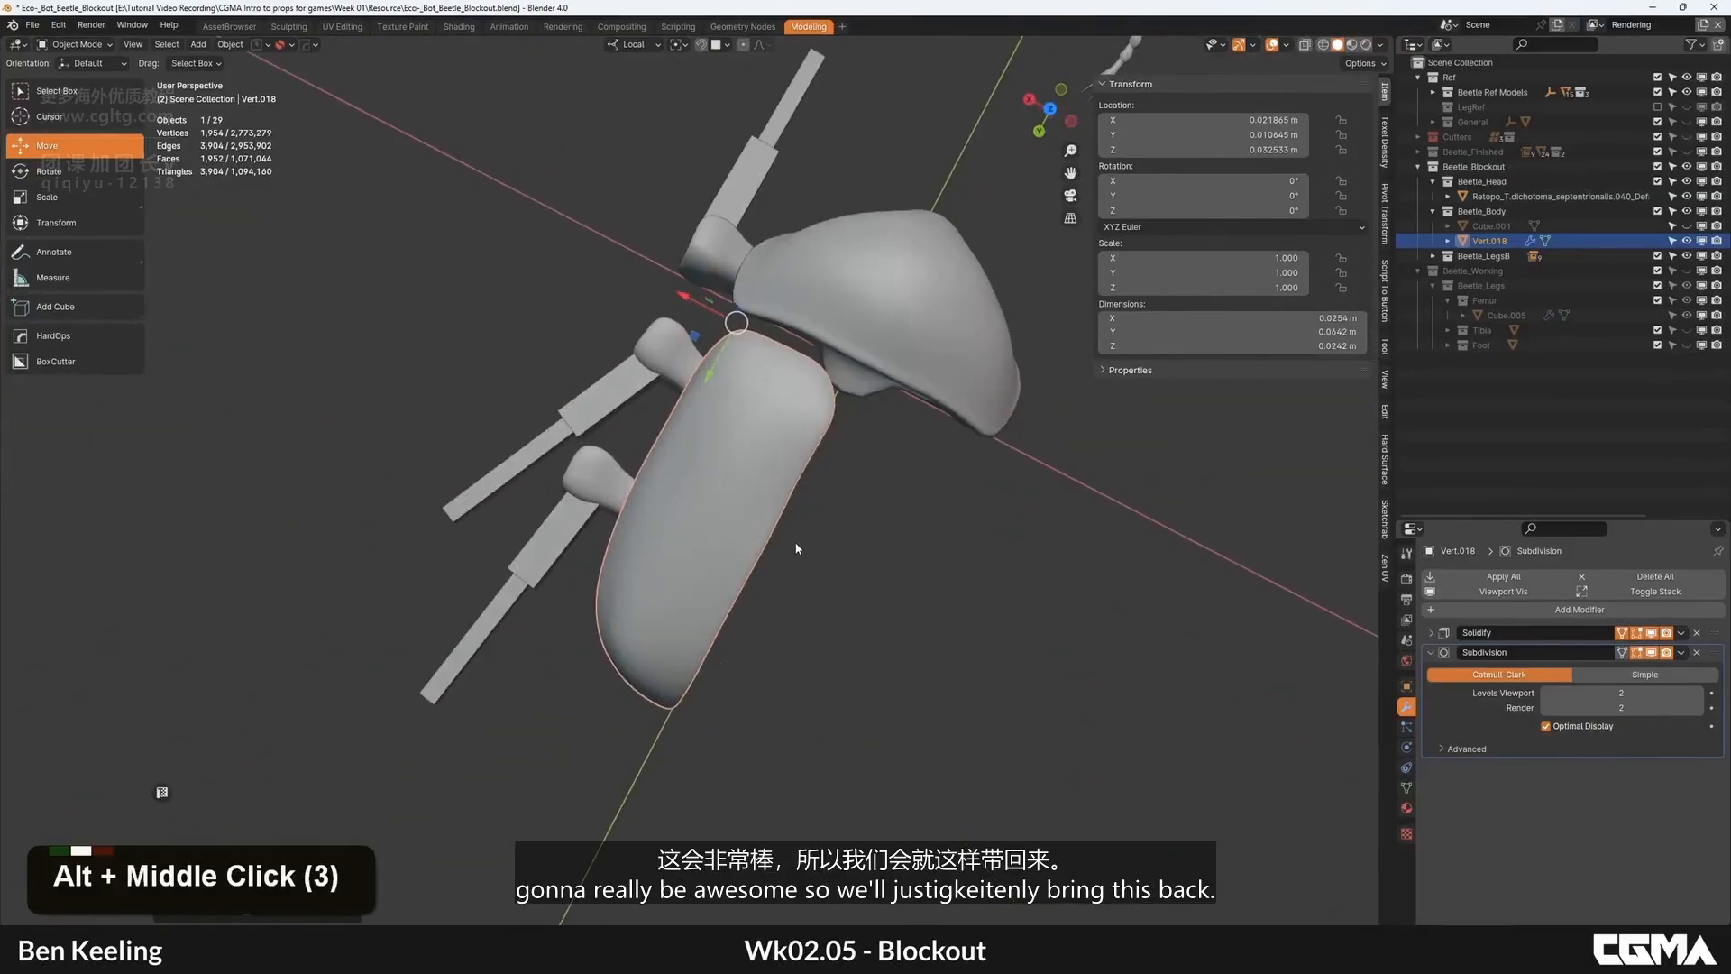
# Step: Add a Plain Axes empty and reset its location to the world origin
pyautogui.press('`')
pyautogui.moveTo(655, 527); pyautogui.dragTo(826, 581, button='middle')
pyautogui.click(826, 581)
pyautogui.hotkey('shift', 'a')
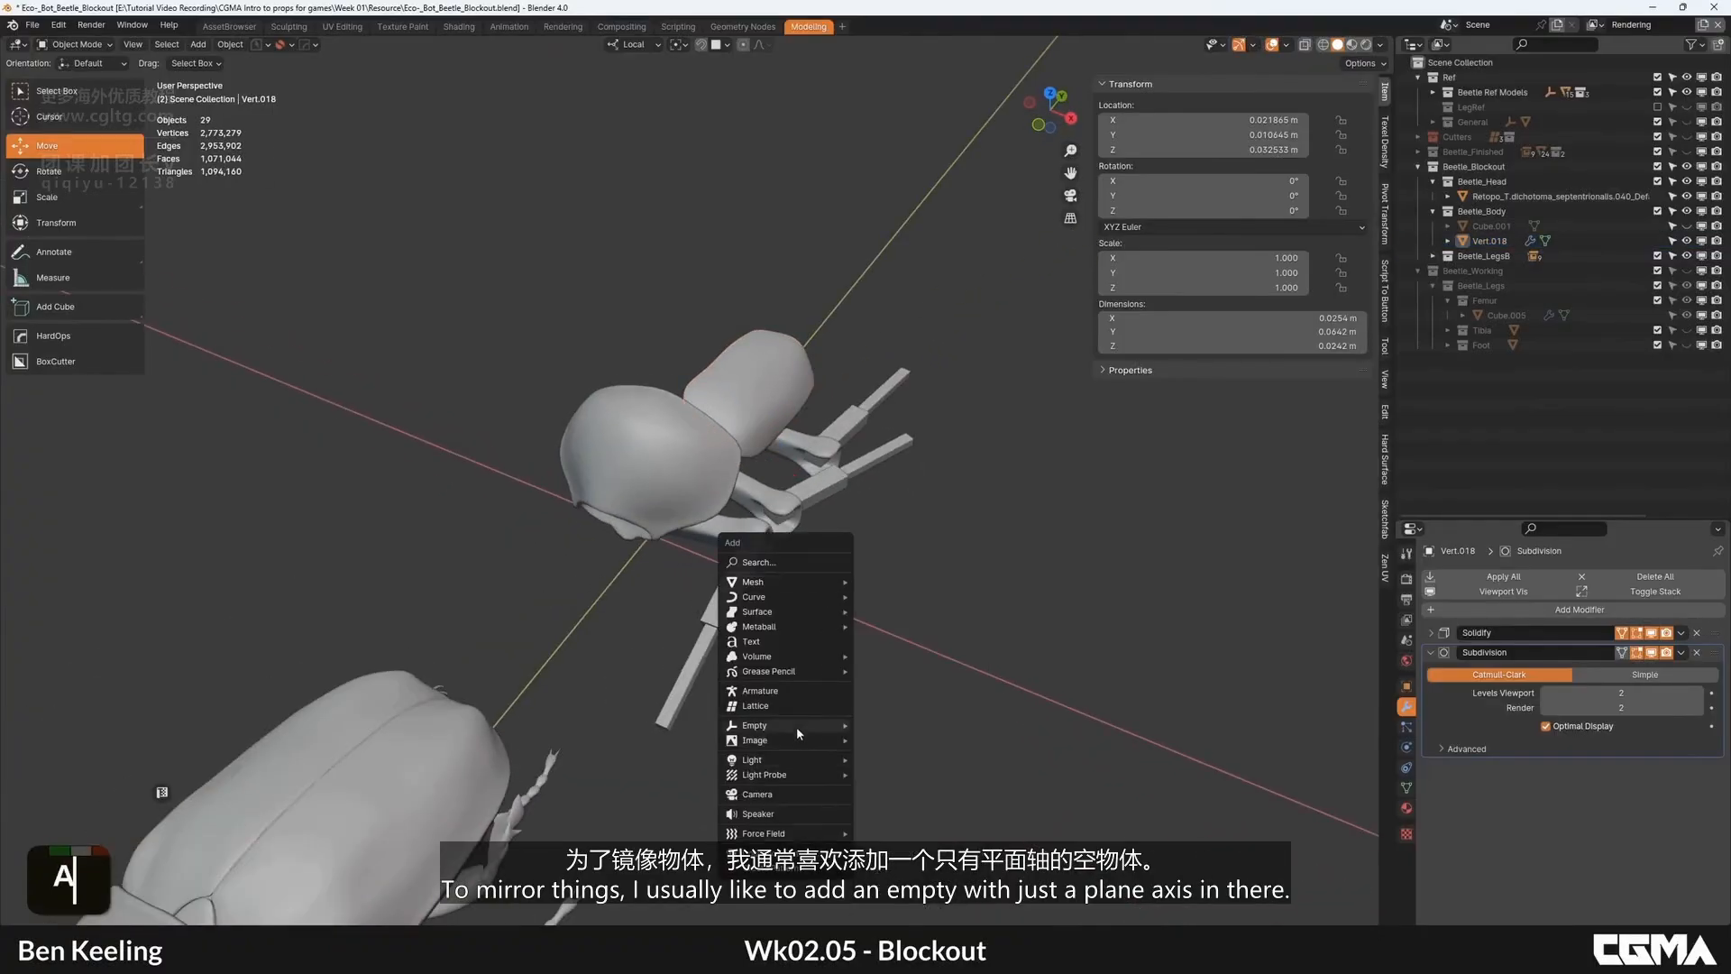
pyautogui.moveTo(797, 727)
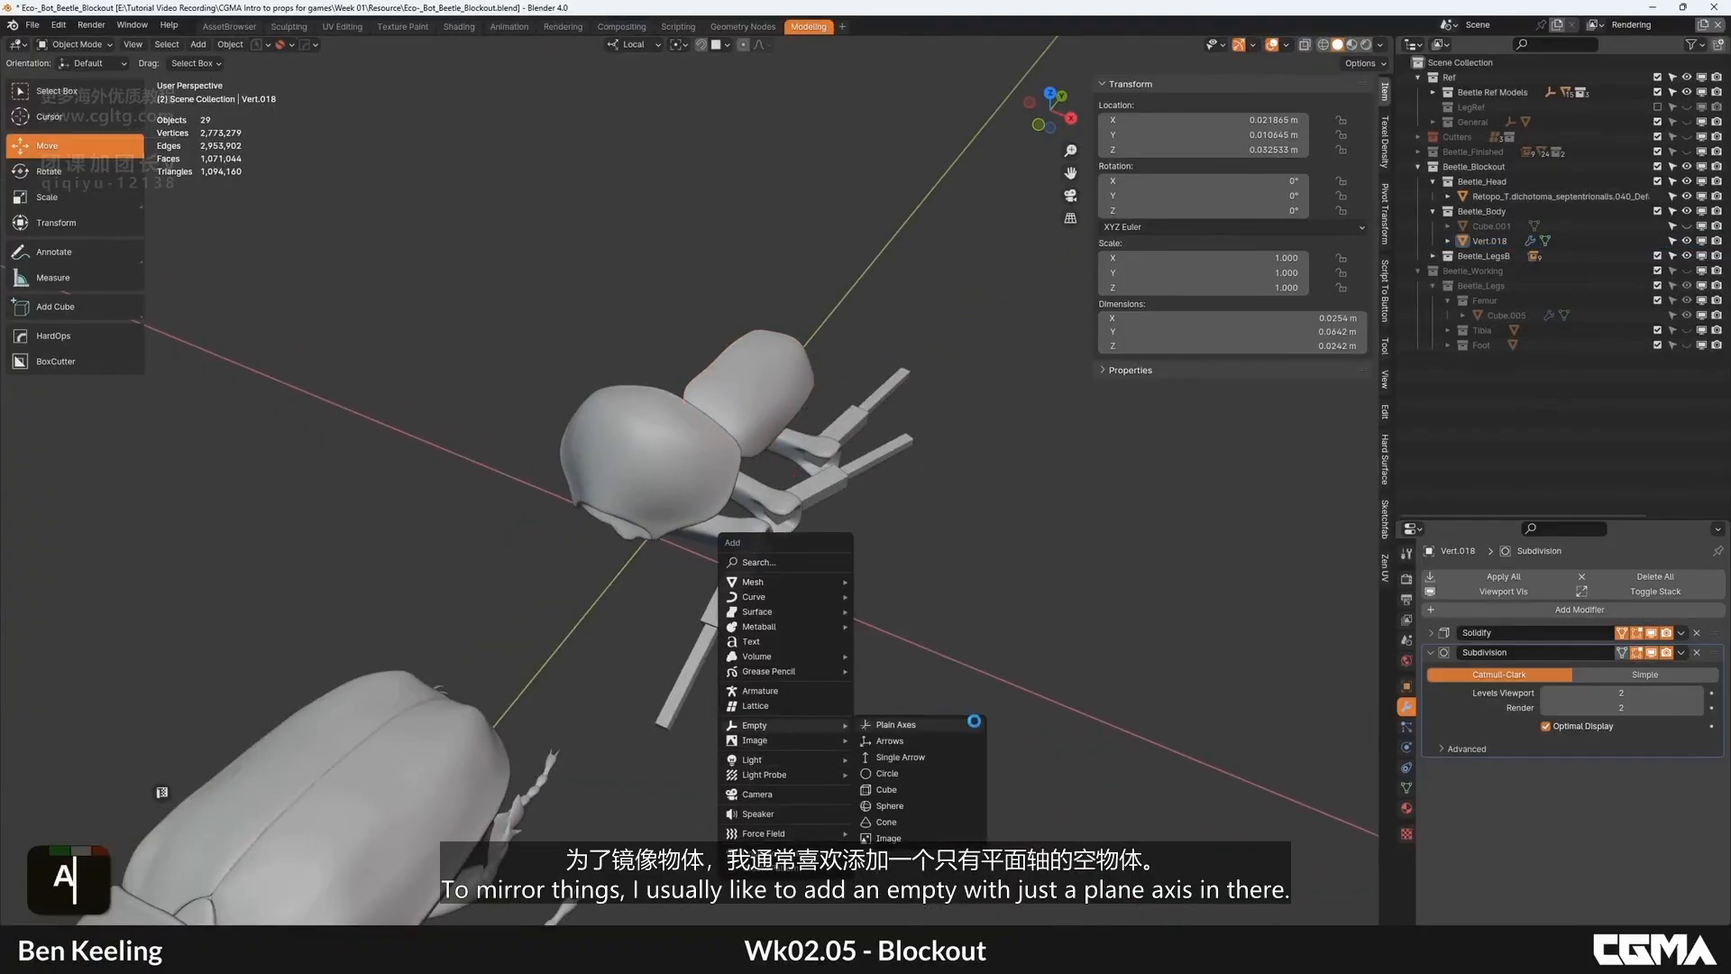
pyautogui.click(906, 728)
pyautogui.scroll(-3, 825, 554)
pyautogui.keyDown('alt'); pyautogui.moveTo(824, 553); pyautogui.dragTo(767, 536, button='middle'); pyautogui.keyUp('alt')
pyautogui.press('BackSpace')
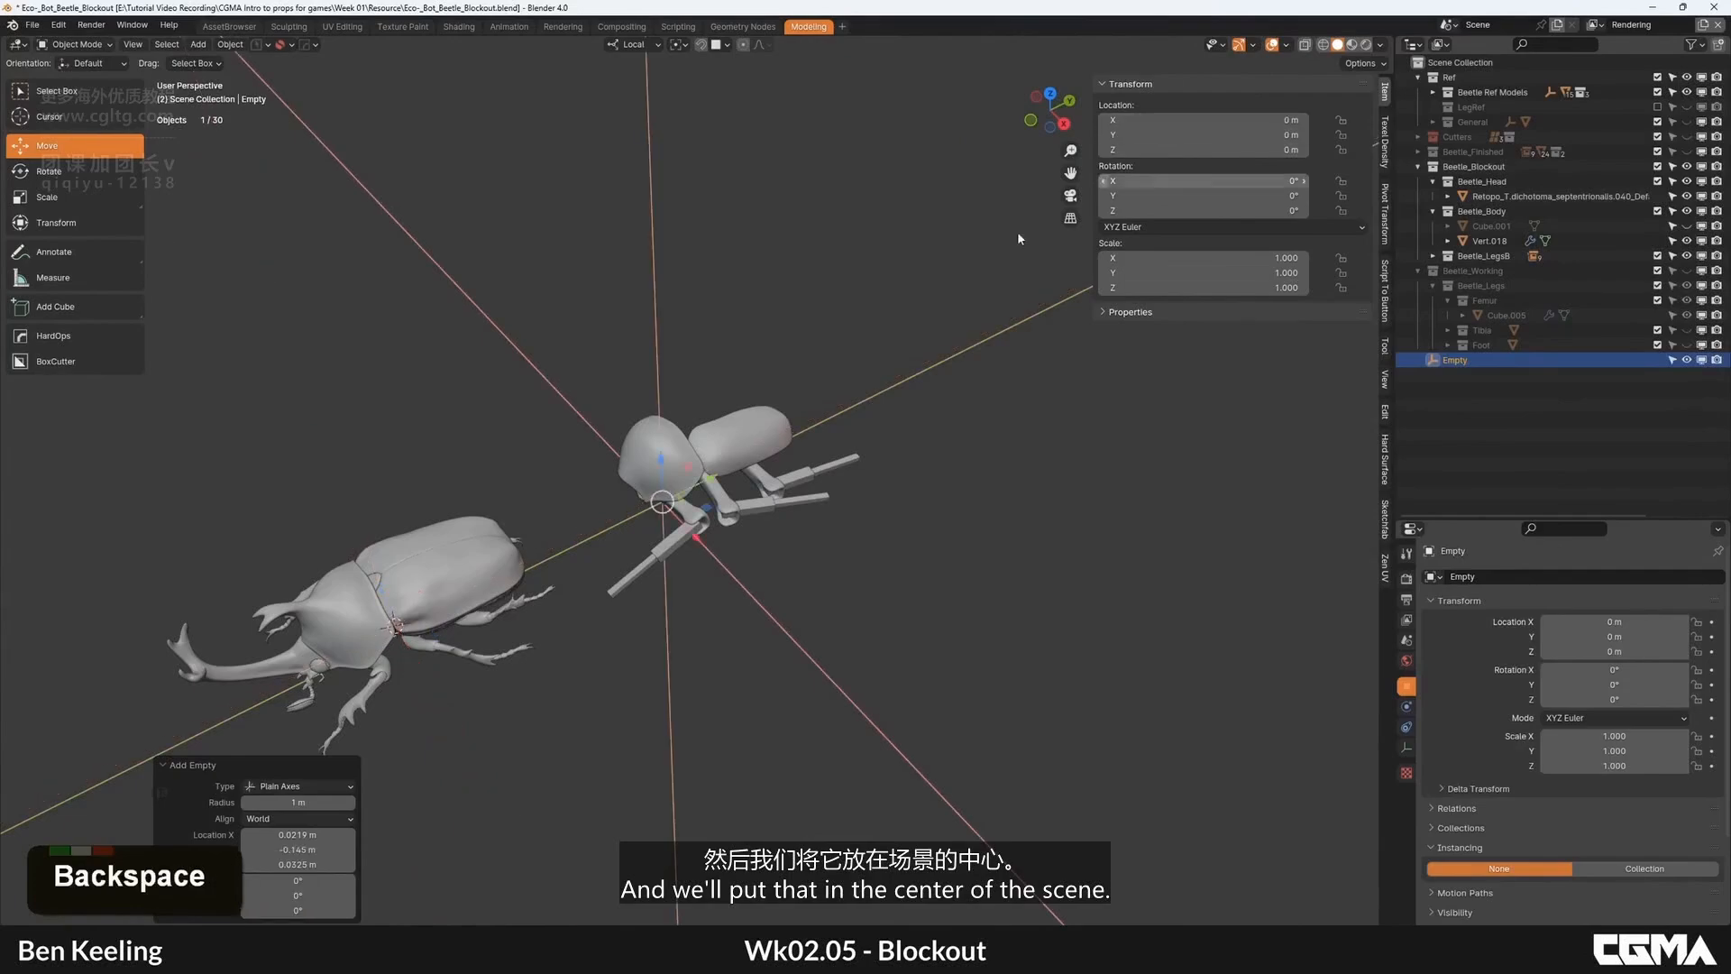
# Step: Rename the new empty as Mirror
pyautogui.keyDown('alt'); pyautogui.moveTo(1019, 238); pyautogui.dragTo(933, 370, button='middle'); pyautogui.keyUp('alt')
pyautogui.doubleClick(1447, 365)
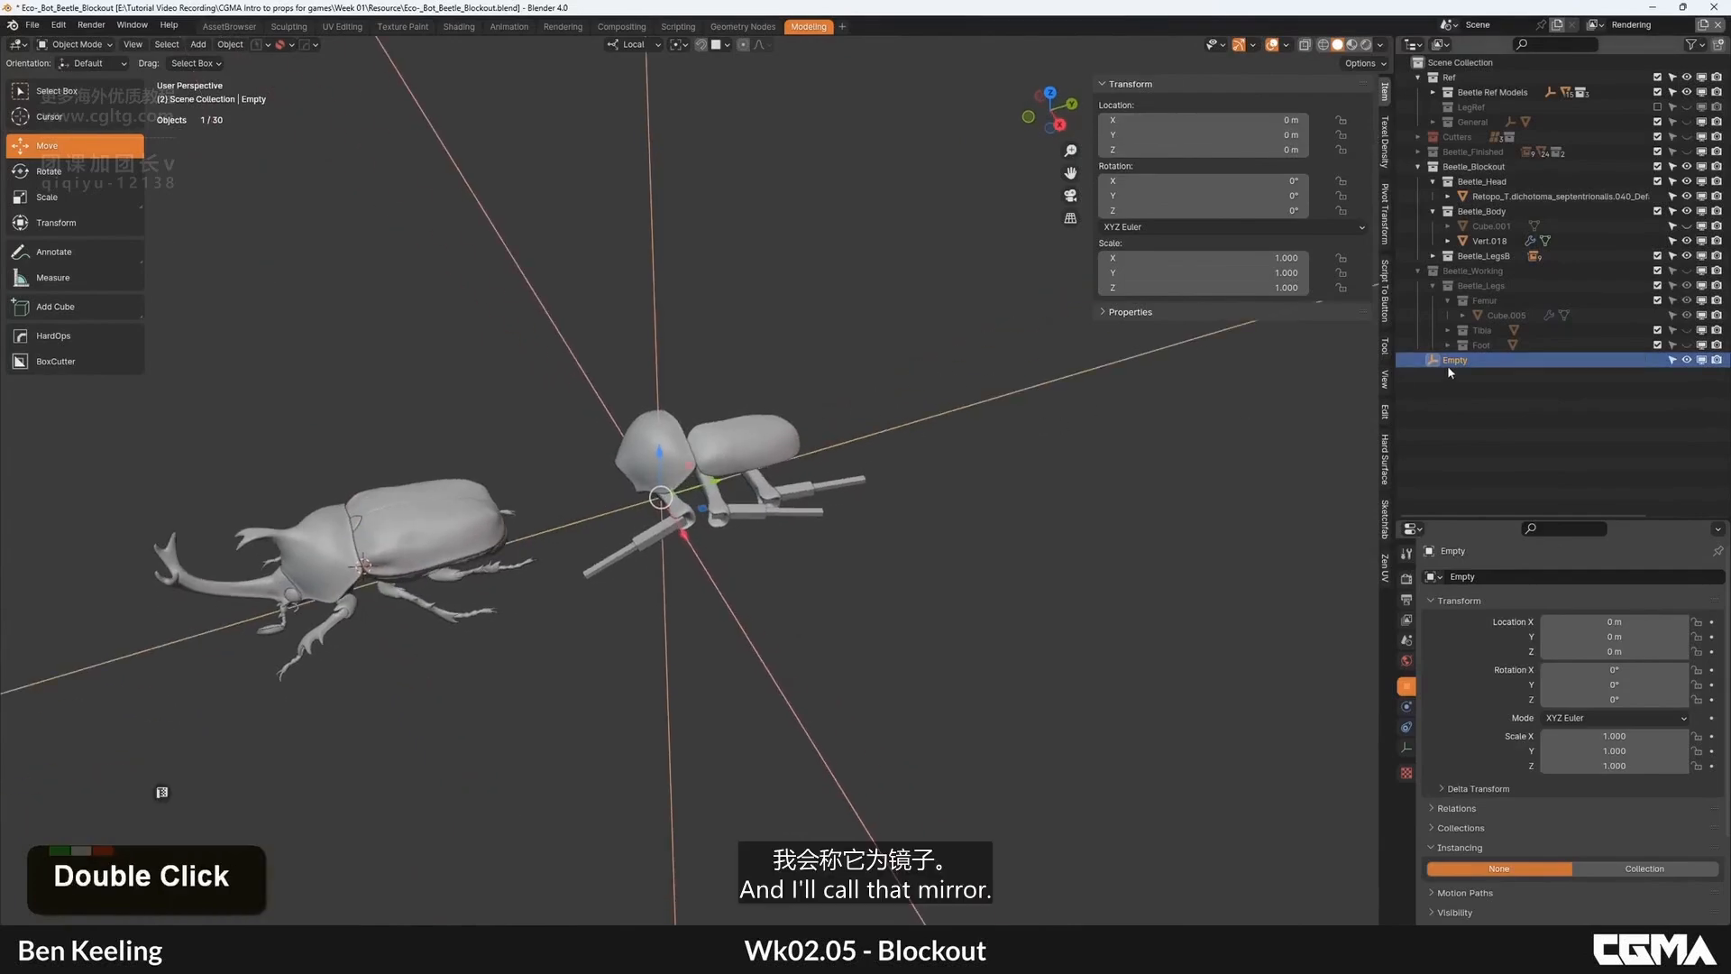
pyautogui.write('Mirror')
pyautogui.press('Return')
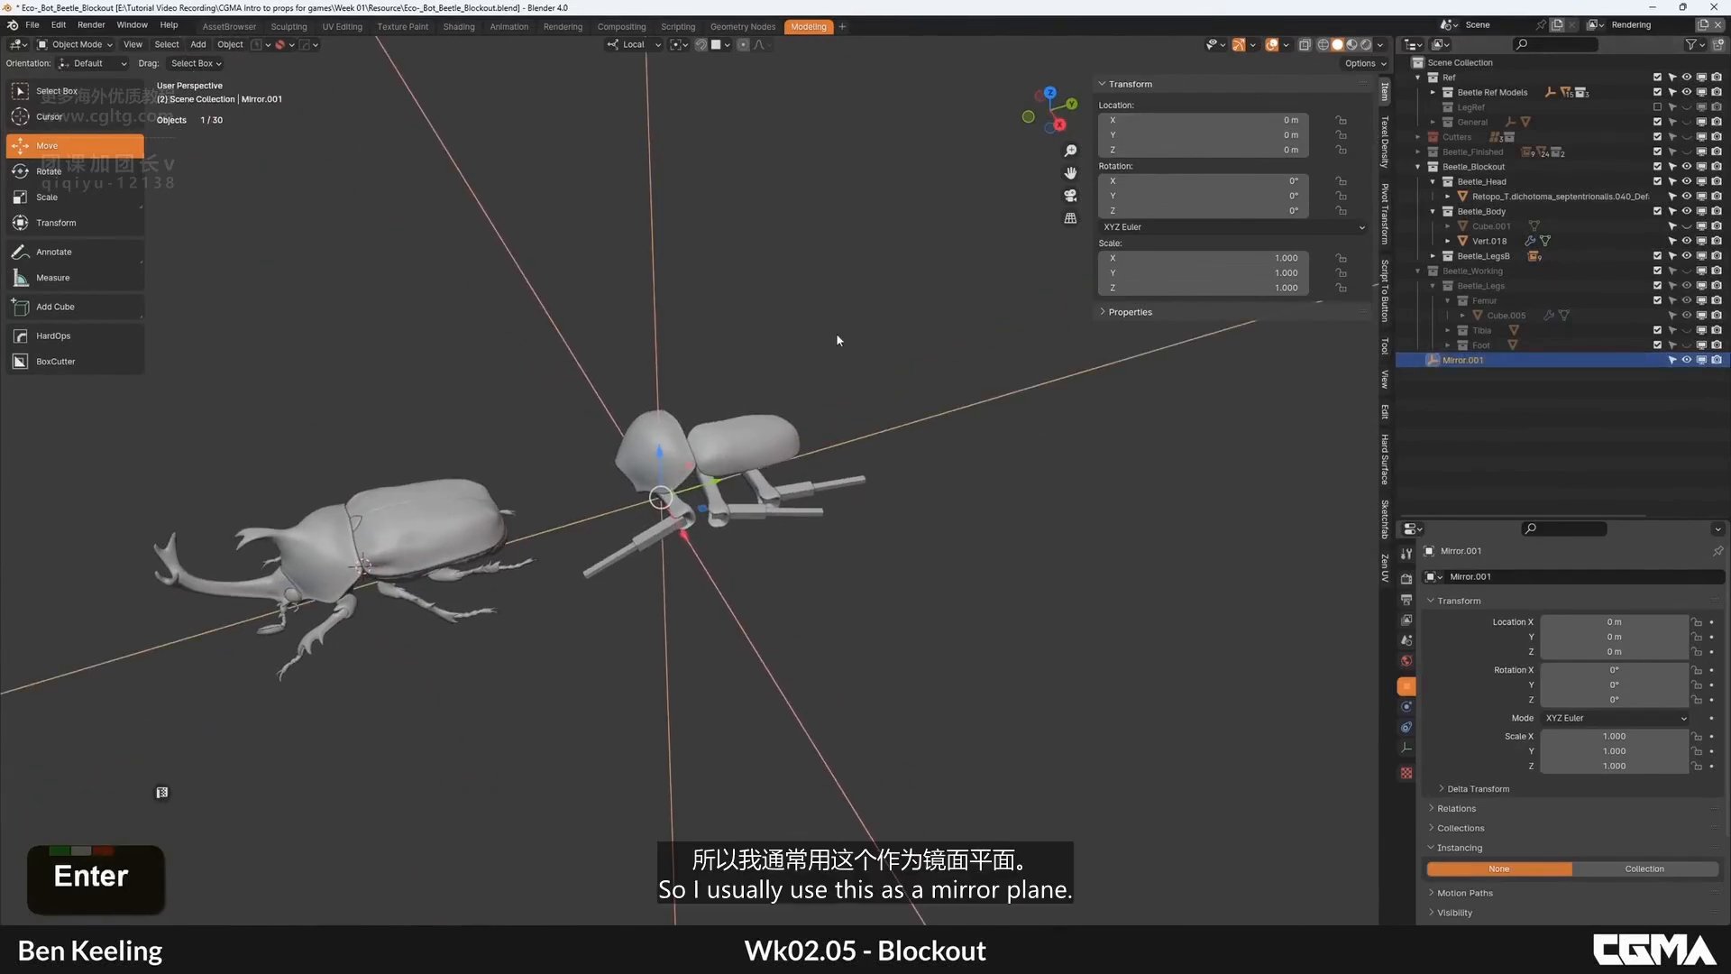
# Step: Mirror the wing shell across the X axis using the empty as the mirror object
pyautogui.keyDown('alt'); pyautogui.moveTo(837, 339); pyautogui.dragTo(713, 478, button='middle'); pyautogui.keyUp('alt')
pyautogui.scroll(4, 796, 458)
pyautogui.click(798, 463)
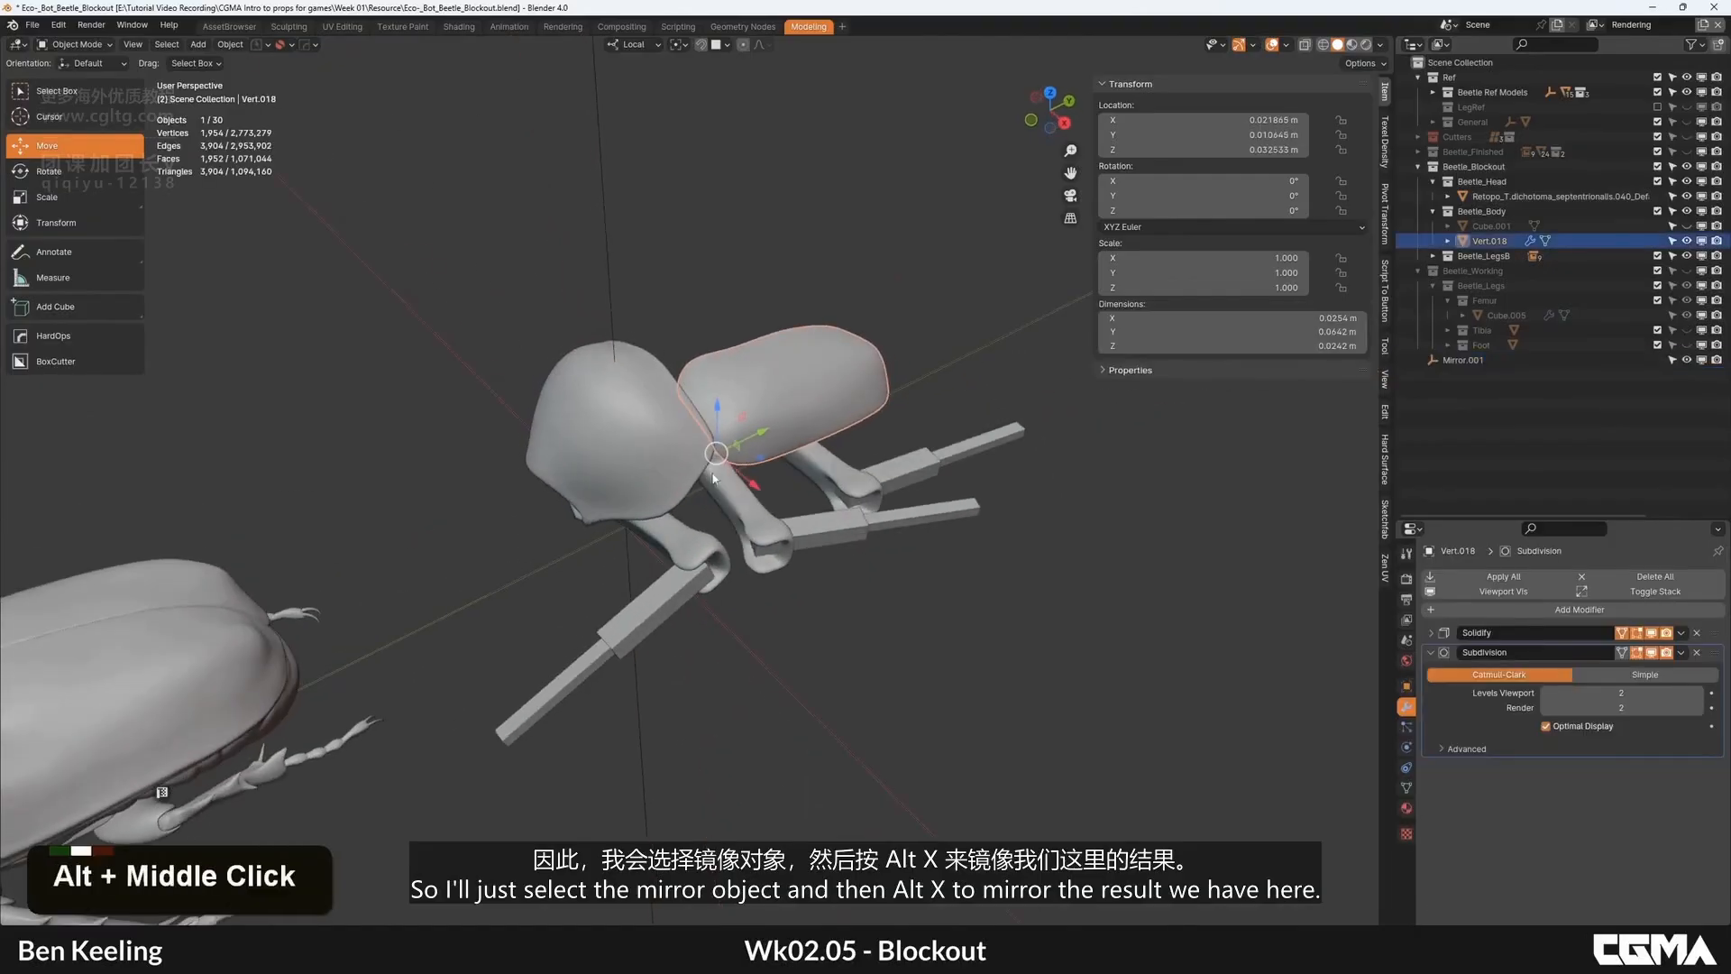
pyautogui.keyDown('shift'); pyautogui.click(635, 726); pyautogui.keyUp('shift')
pyautogui.hotkey('alt', 'x')
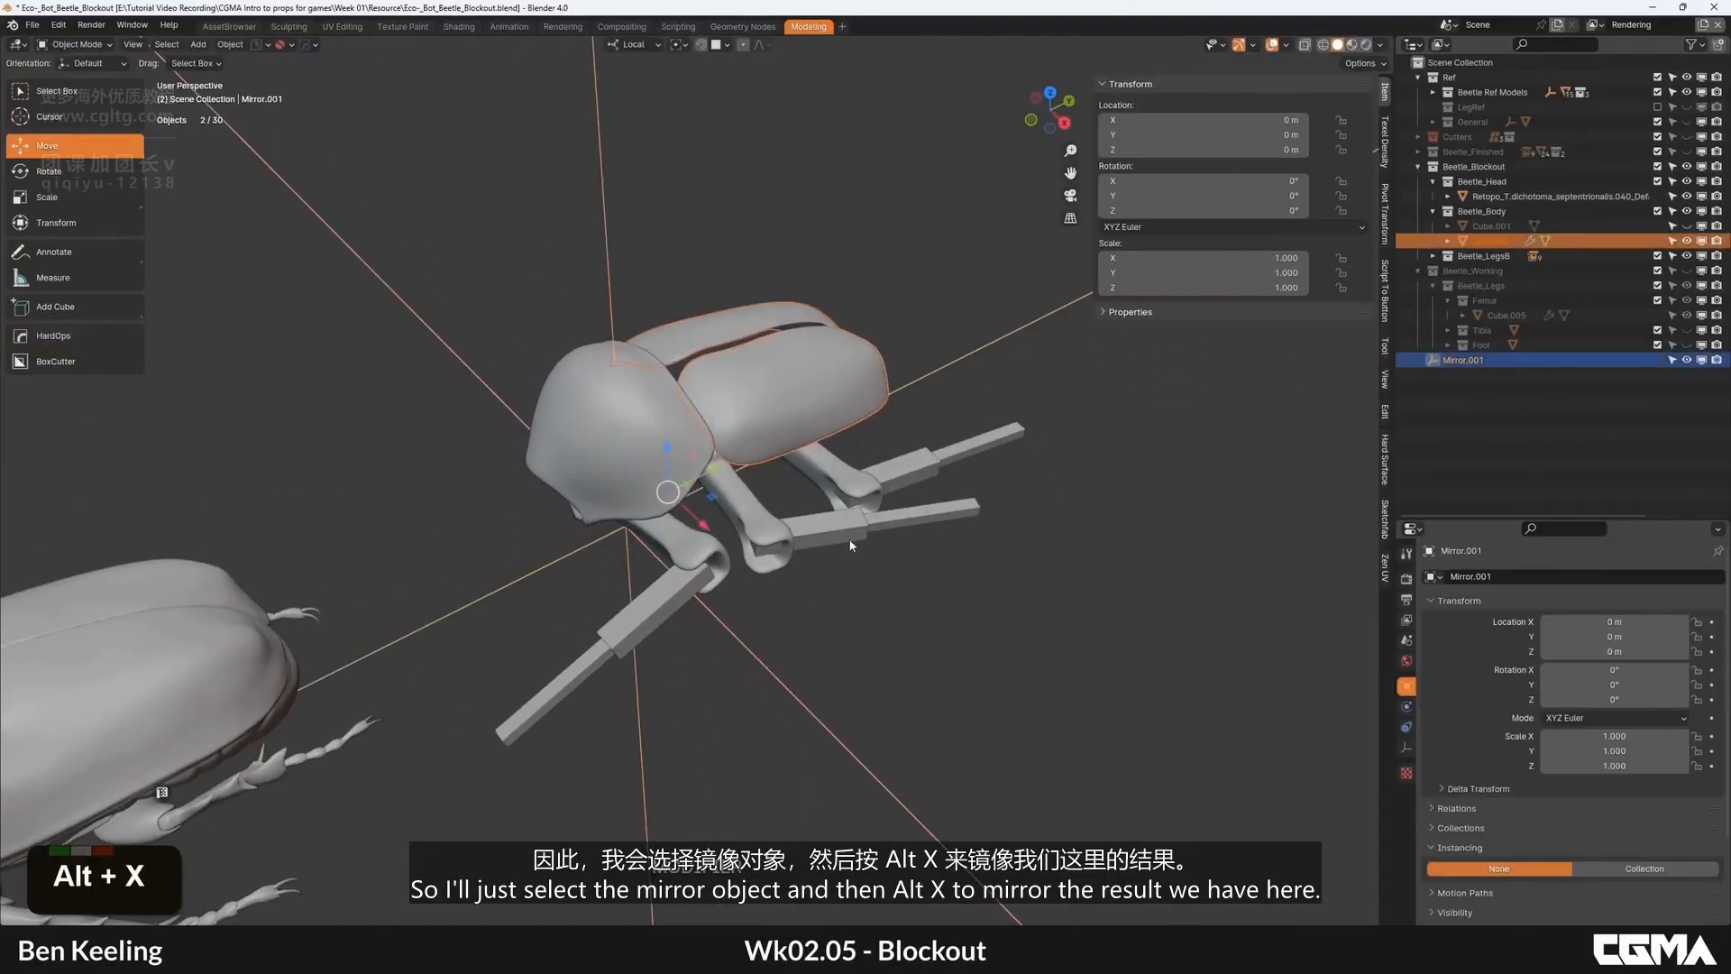
# Step: Show the wireframe and set the shell's Mirror modifier merge distance to 0.0001 m so the halves stay separate
pyautogui.keyDown('alt'); pyautogui.moveTo(957, 561); pyautogui.dragTo(747, 599, button='middle'); pyautogui.keyUp('alt')
pyautogui.click(747, 599)
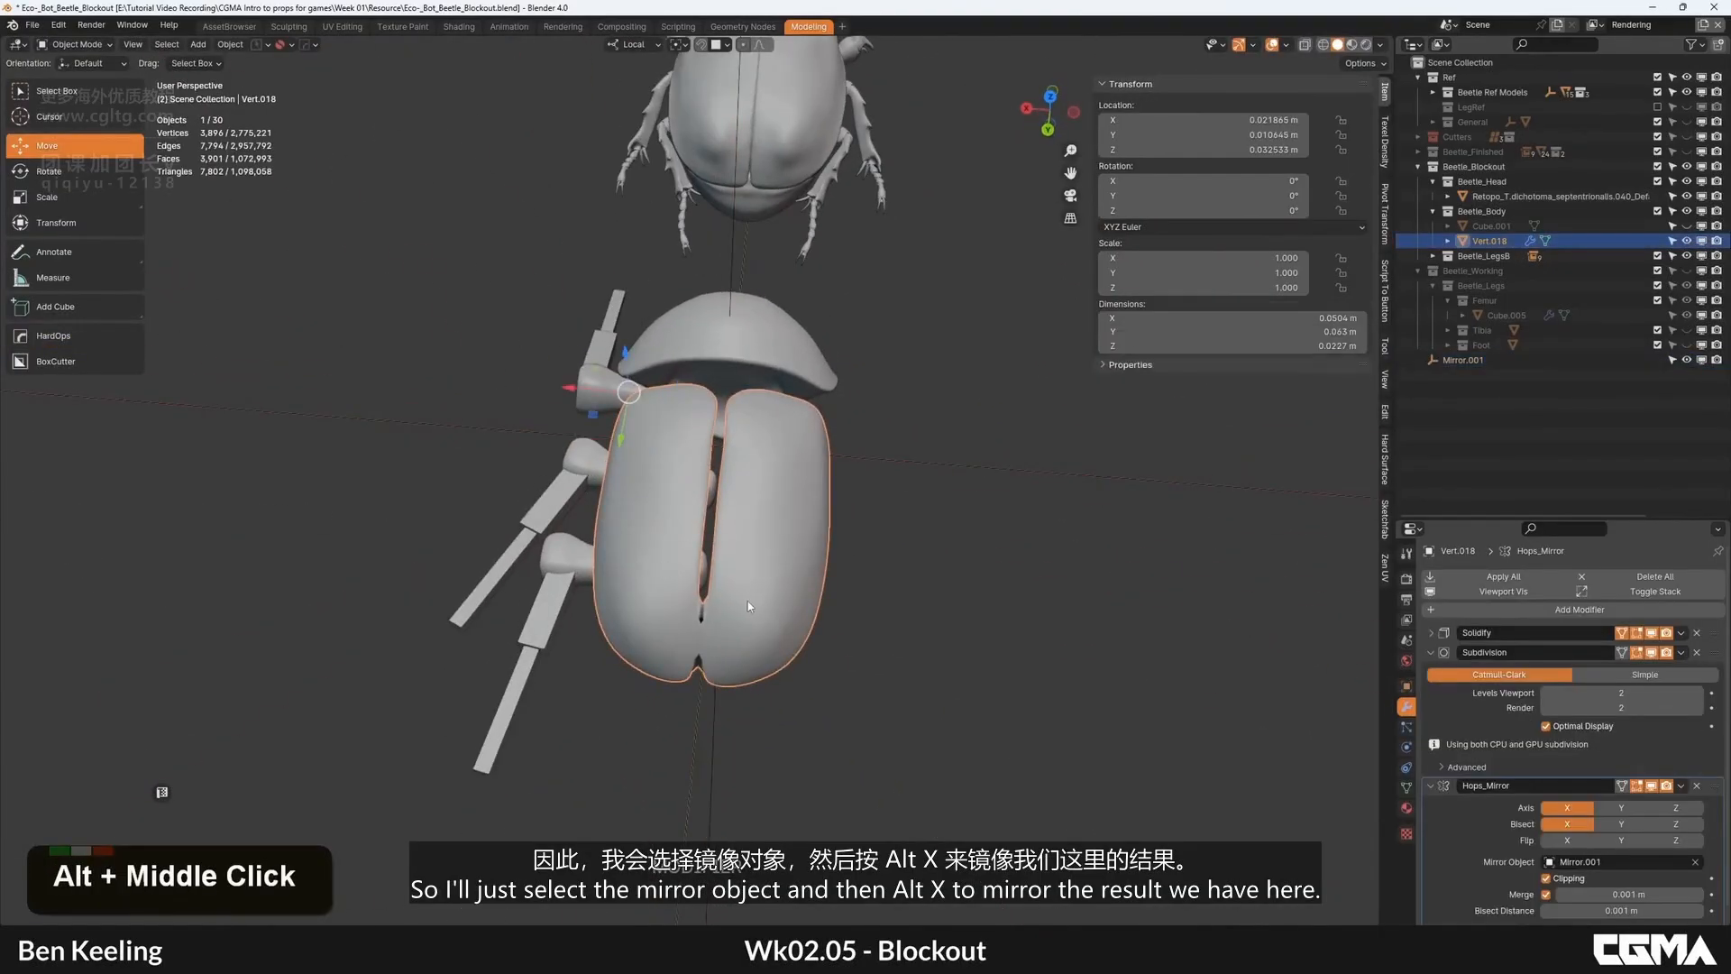
pyautogui.press('`')
pyautogui.click(745, 514)
pyautogui.press('F4')
pyautogui.moveTo(709, 491); pyautogui.dragTo(785, 768, button='middle')
pyautogui.scroll(4, 717, 253)
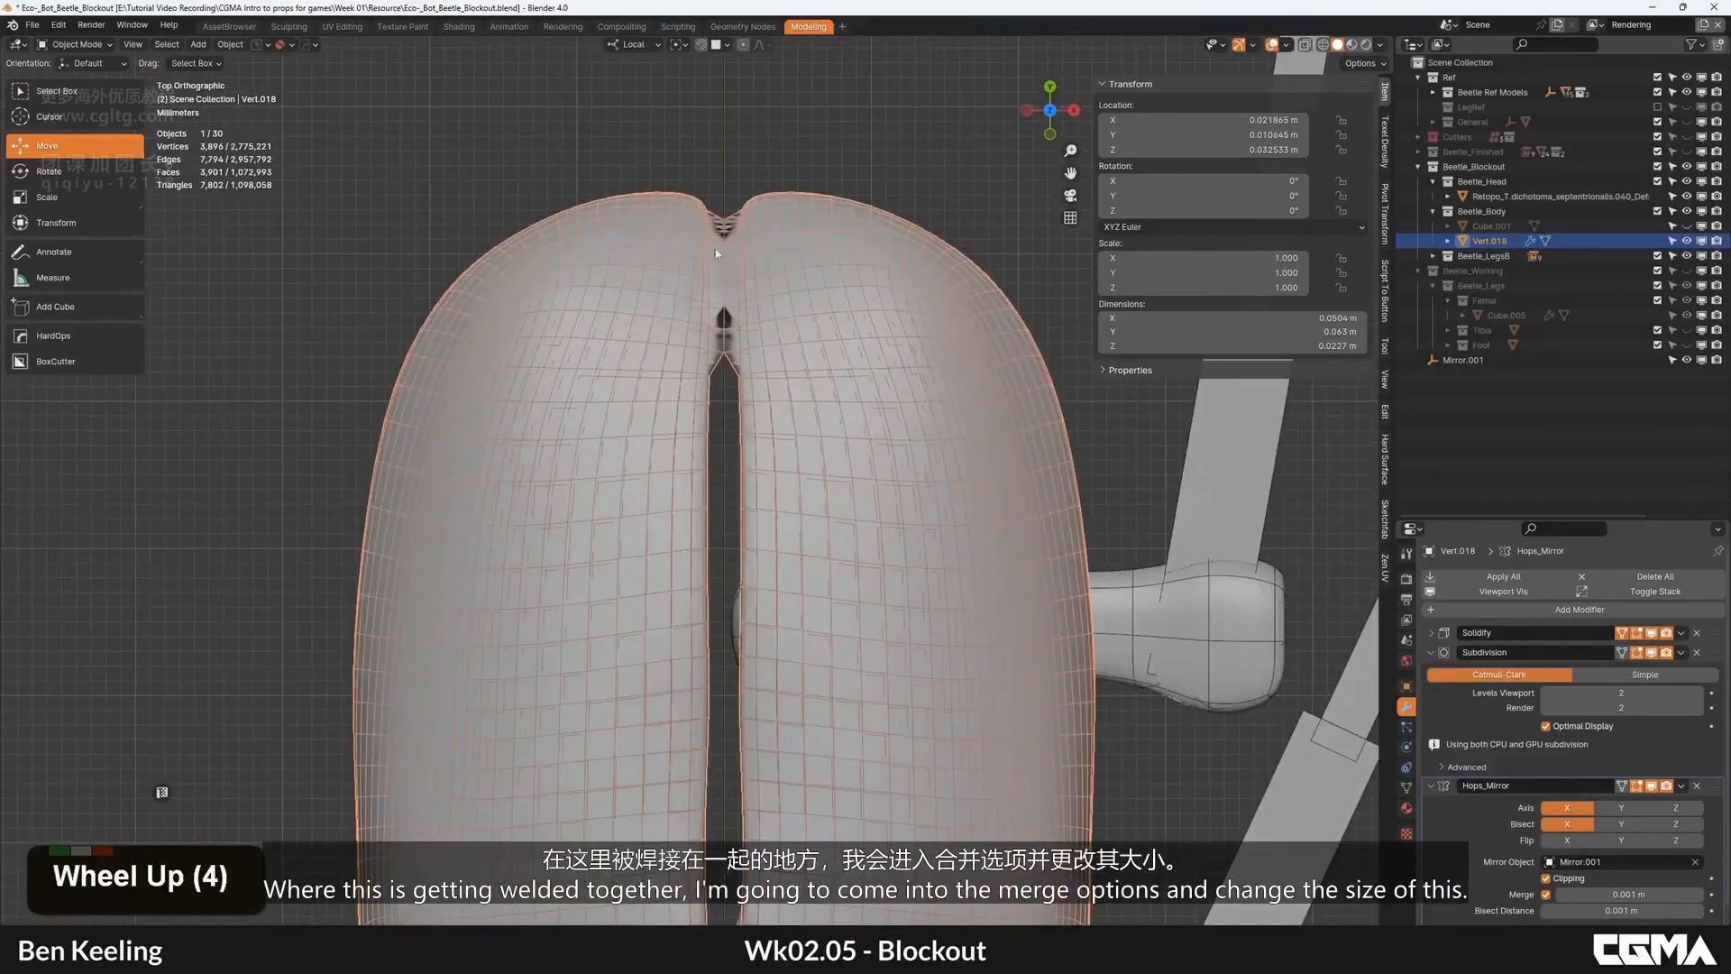
pyautogui.click(1432, 652)
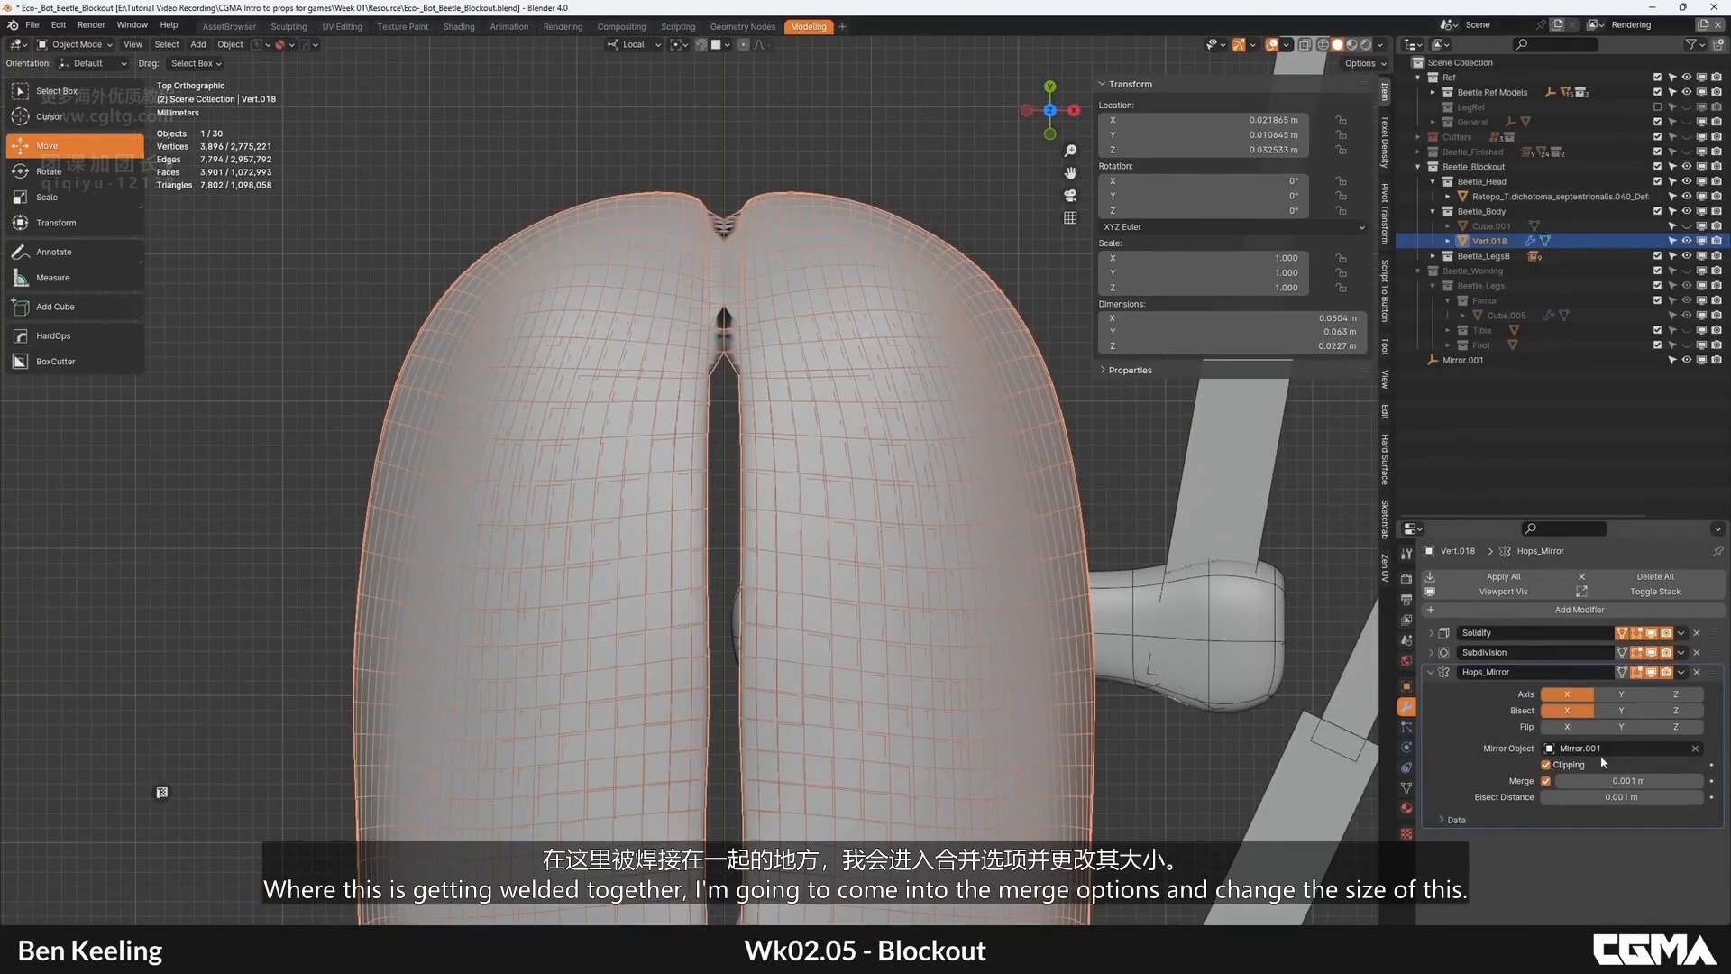
pyautogui.doubleClick(1625, 781)
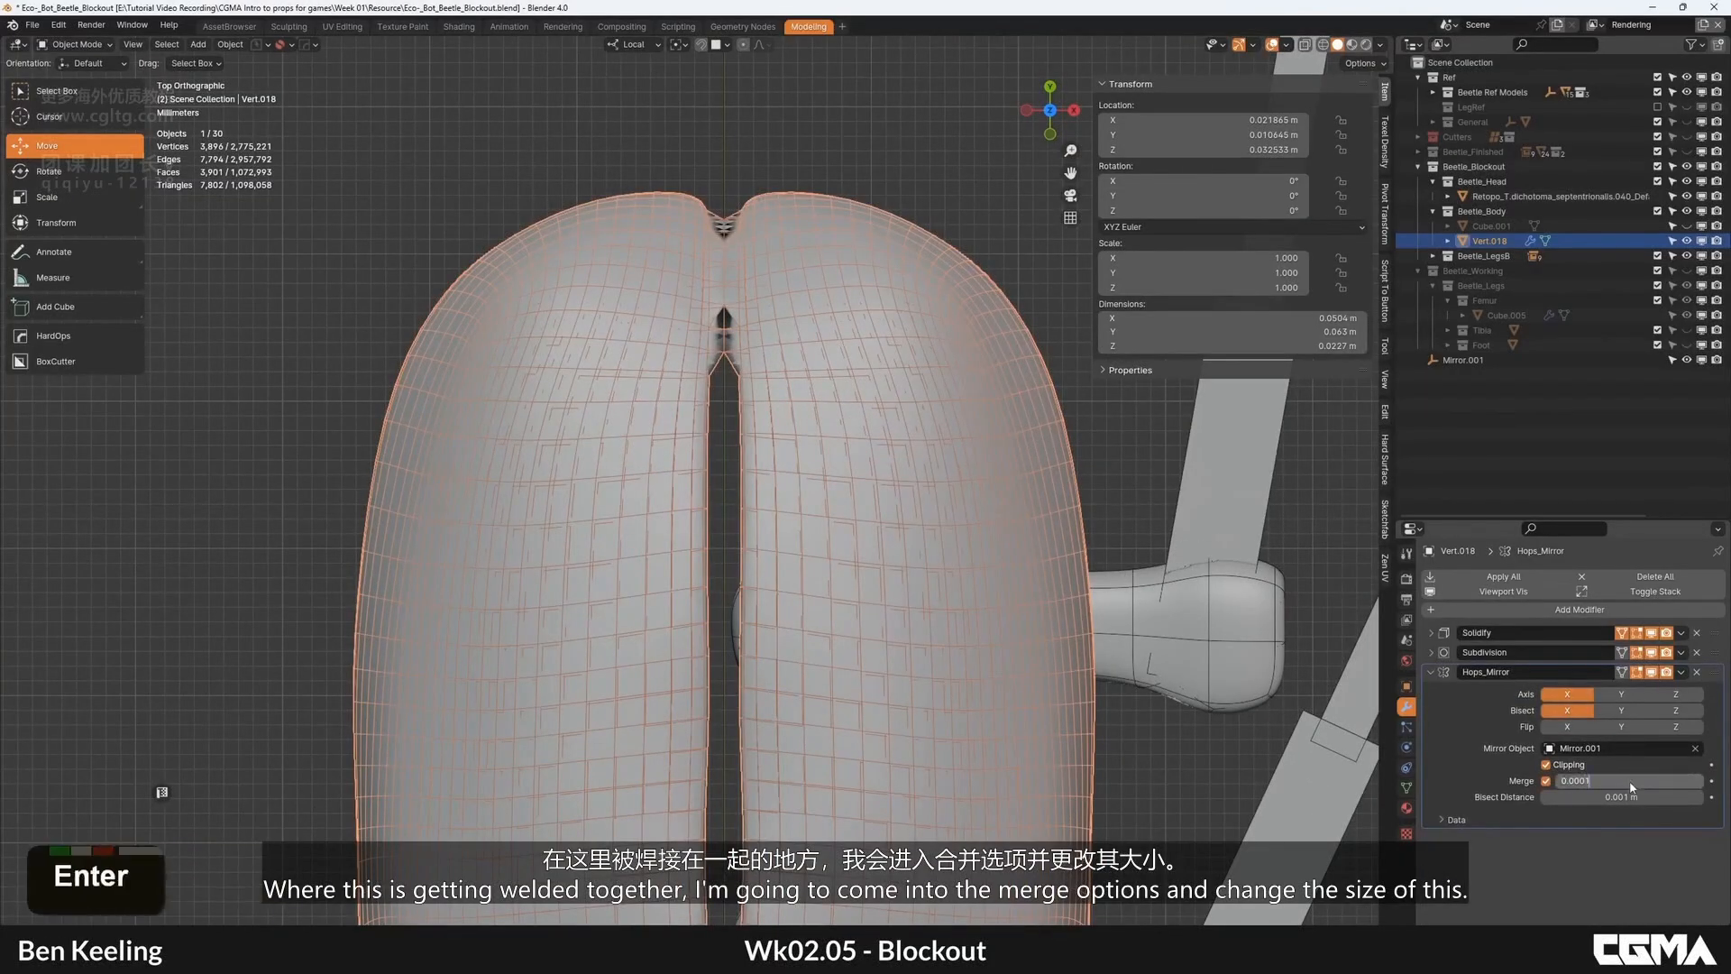
pyautogui.scroll(-4, 733, 501)
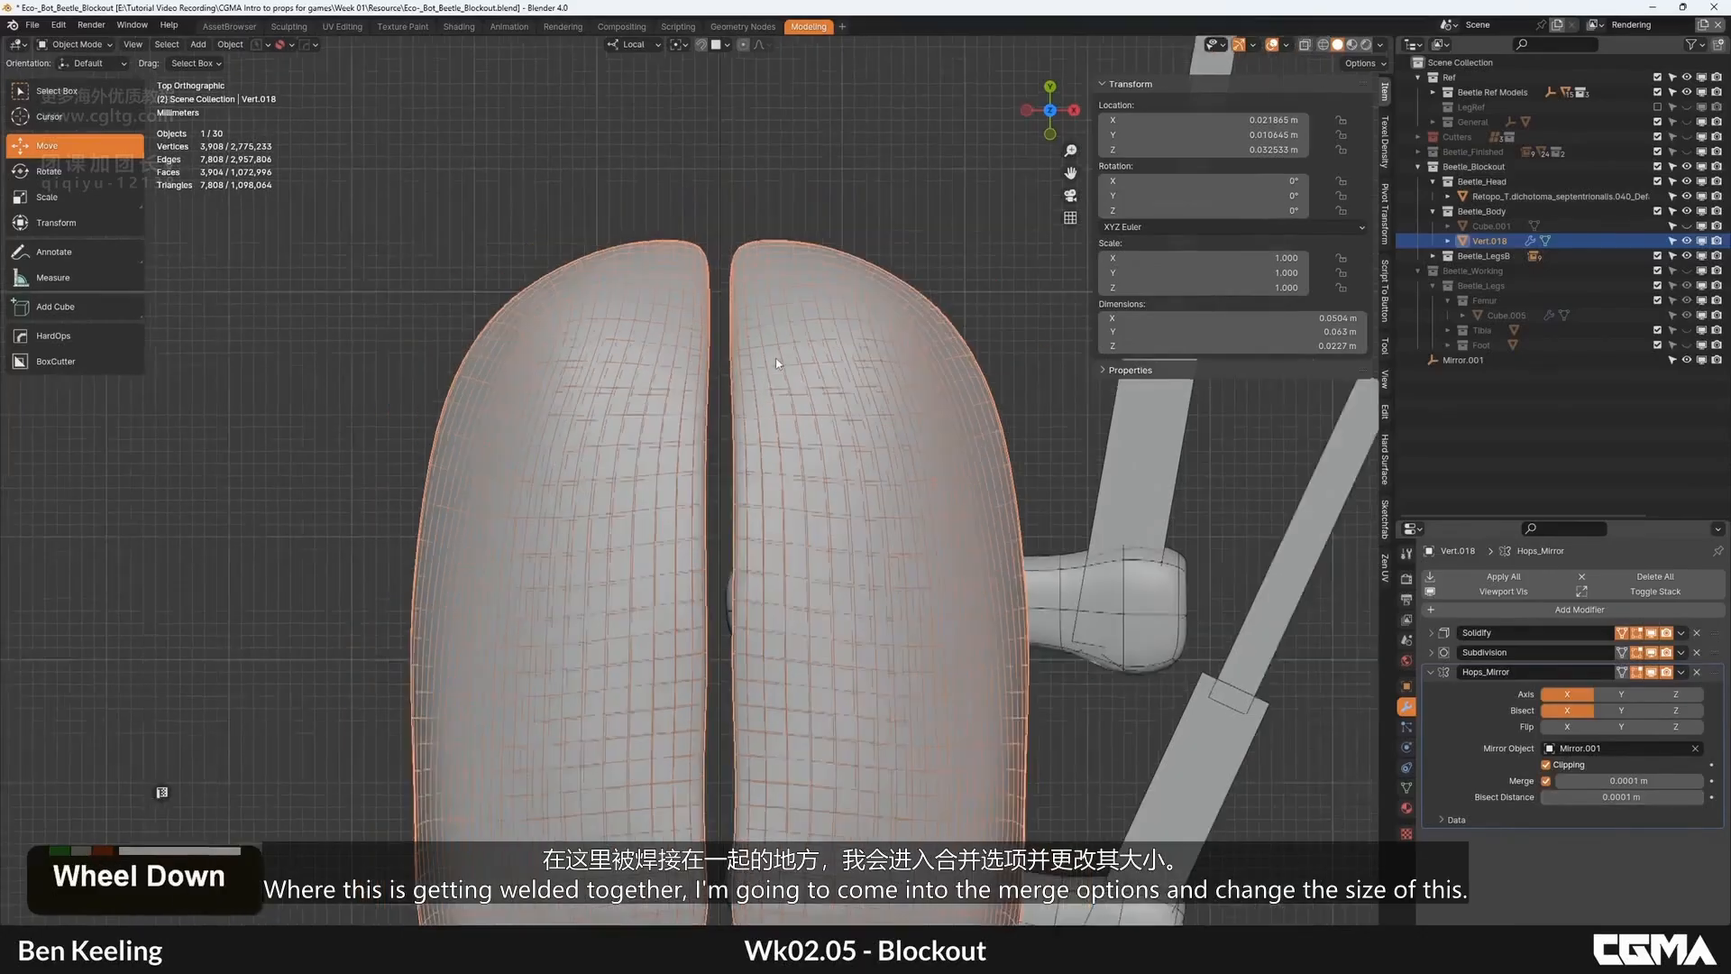
# Step: Turn off the Retopology overlay in edit mode and hide the shell's modifiers in the viewport
pyautogui.press('Tab')
pyautogui.press('Tab')
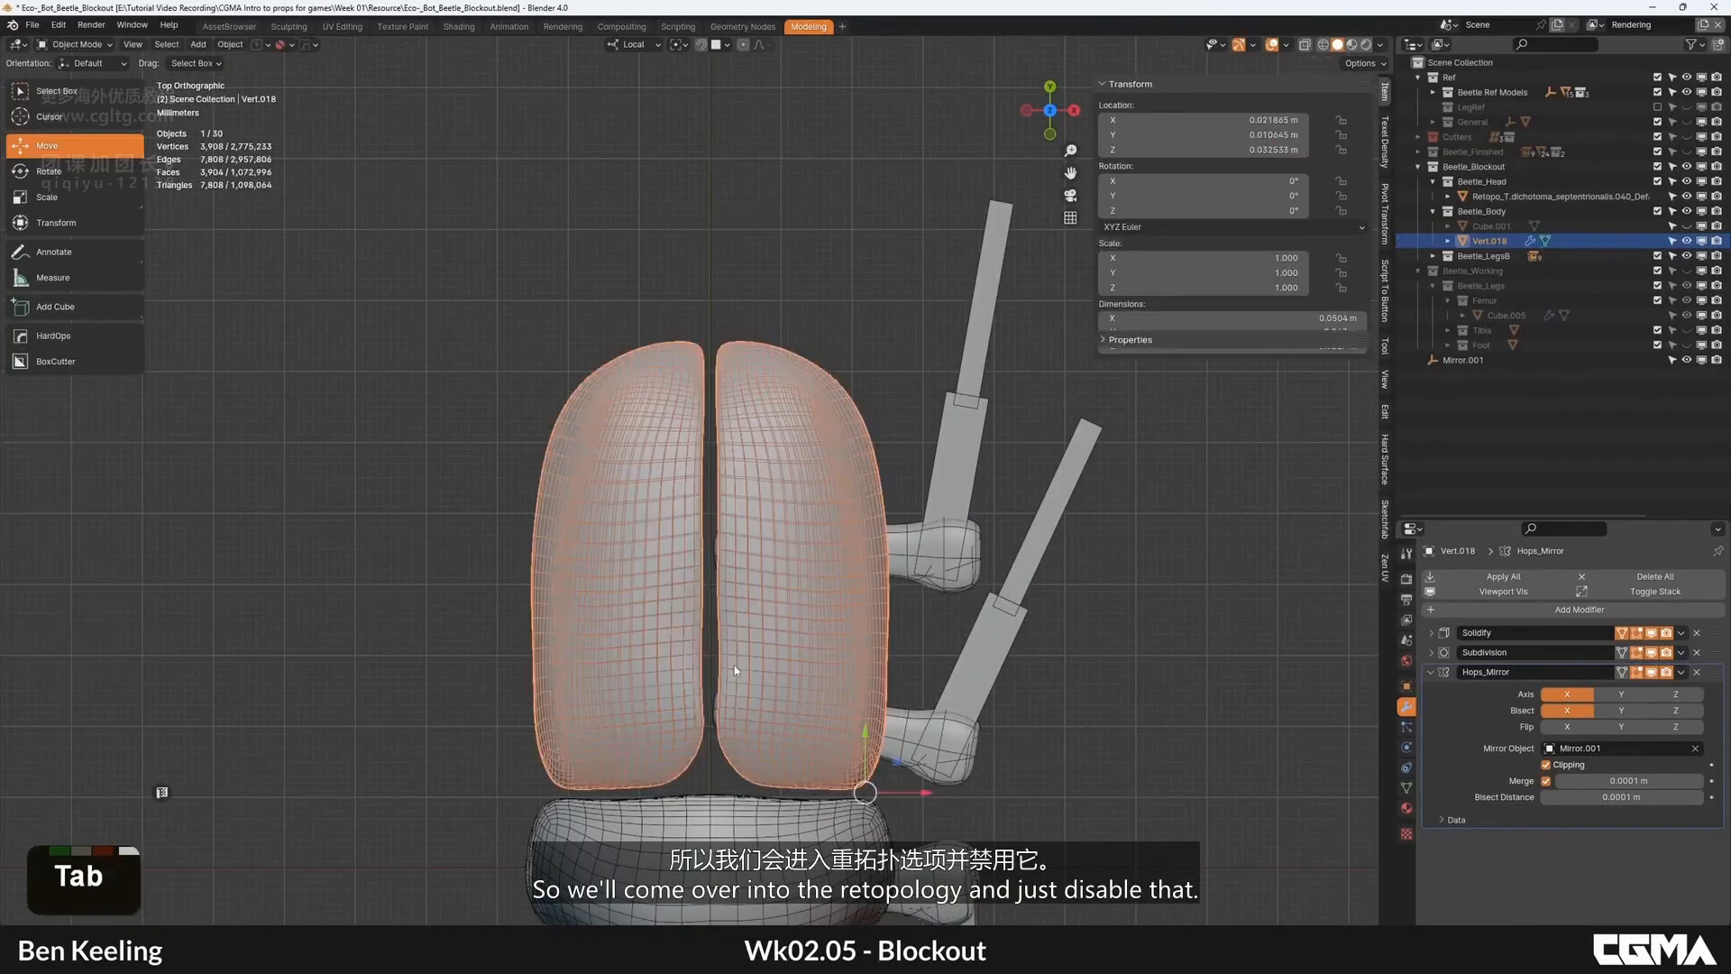
pyautogui.click(1285, 46)
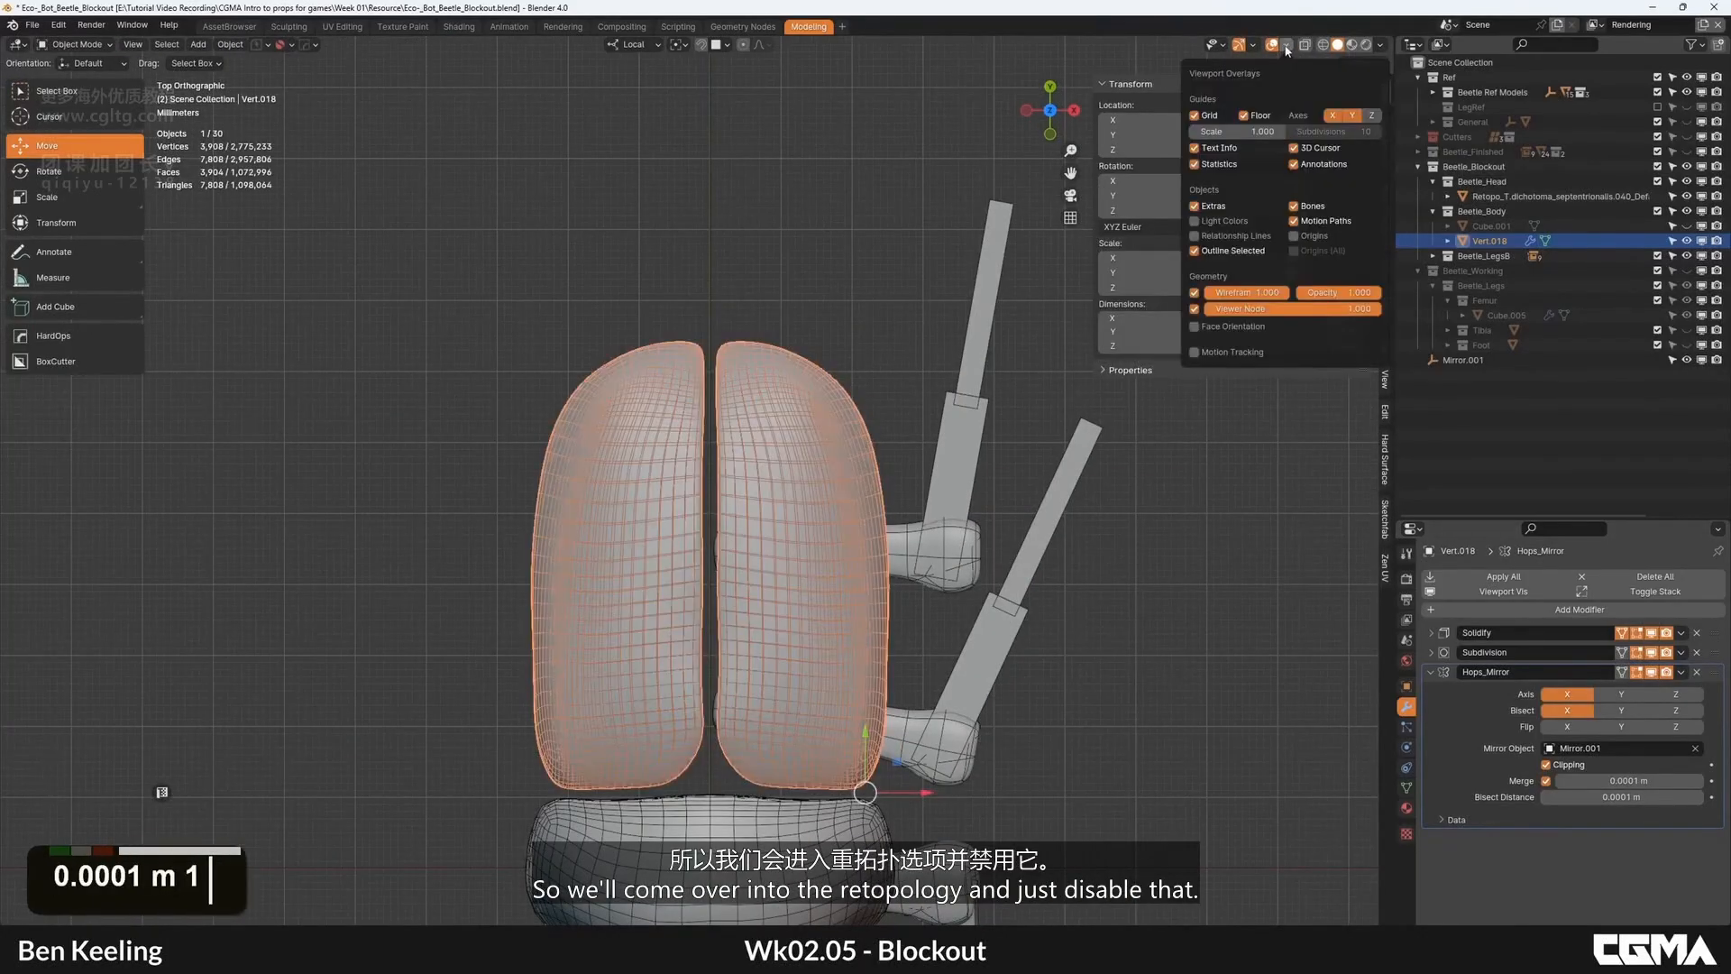
pyautogui.press('Tab')
pyautogui.click(1289, 45)
pyautogui.click(1195, 154)
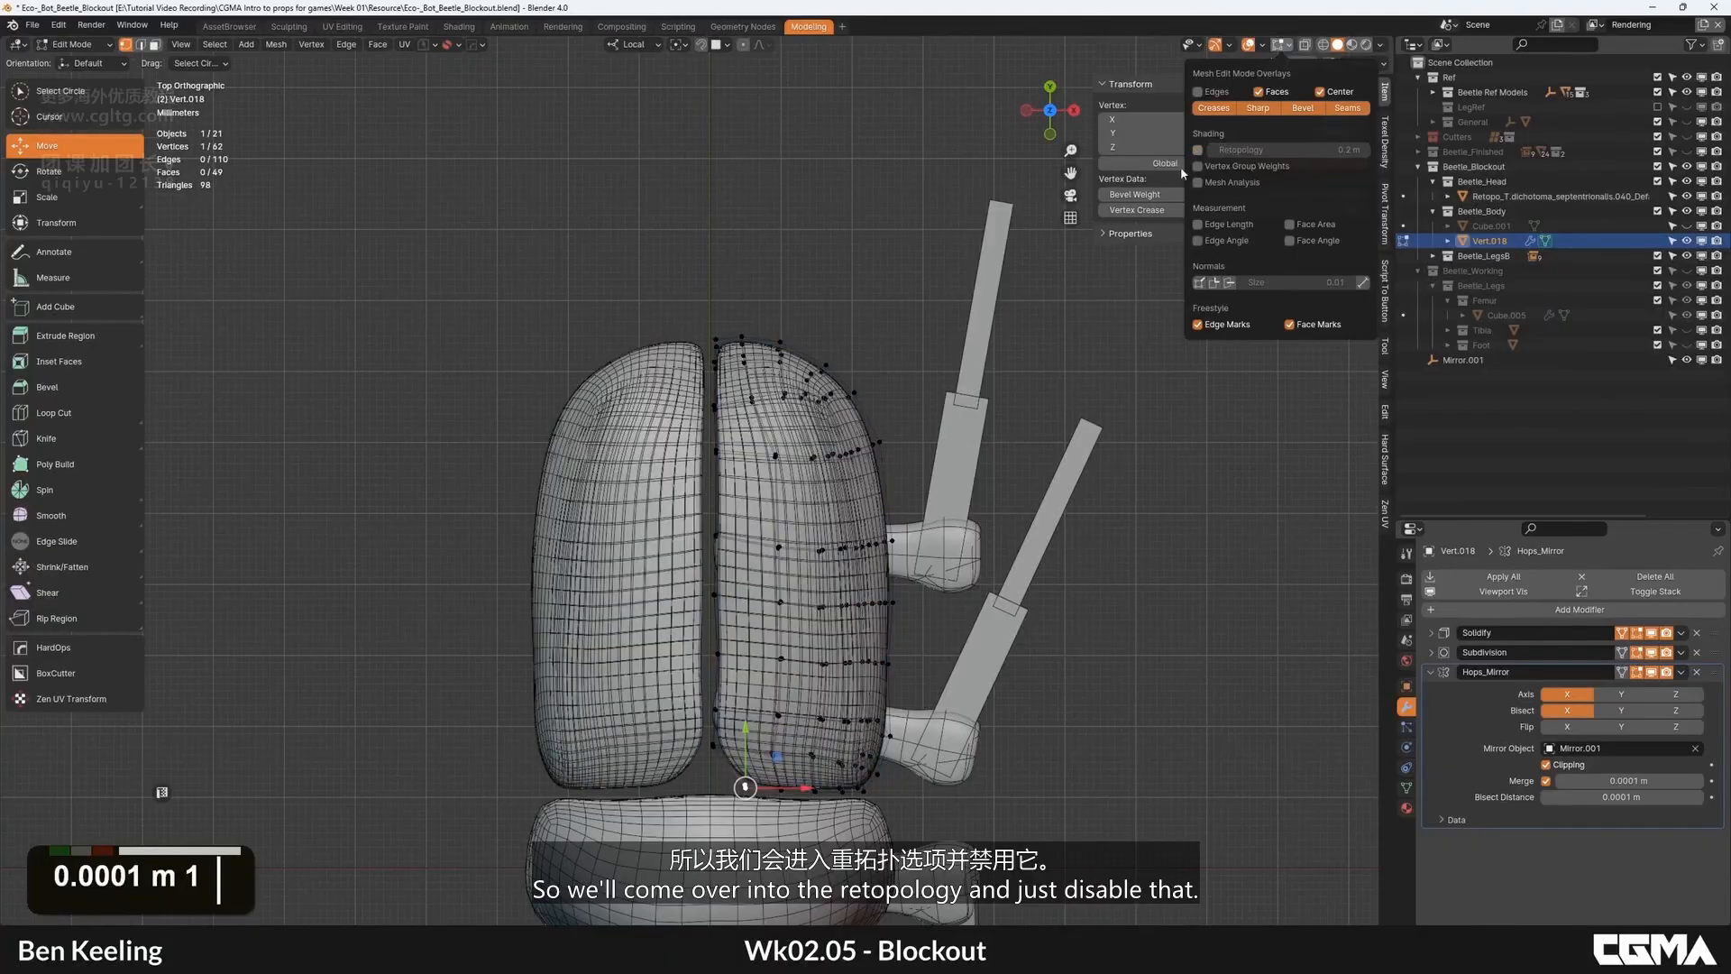
pyautogui.press('Tab')
pyautogui.press('Tab')
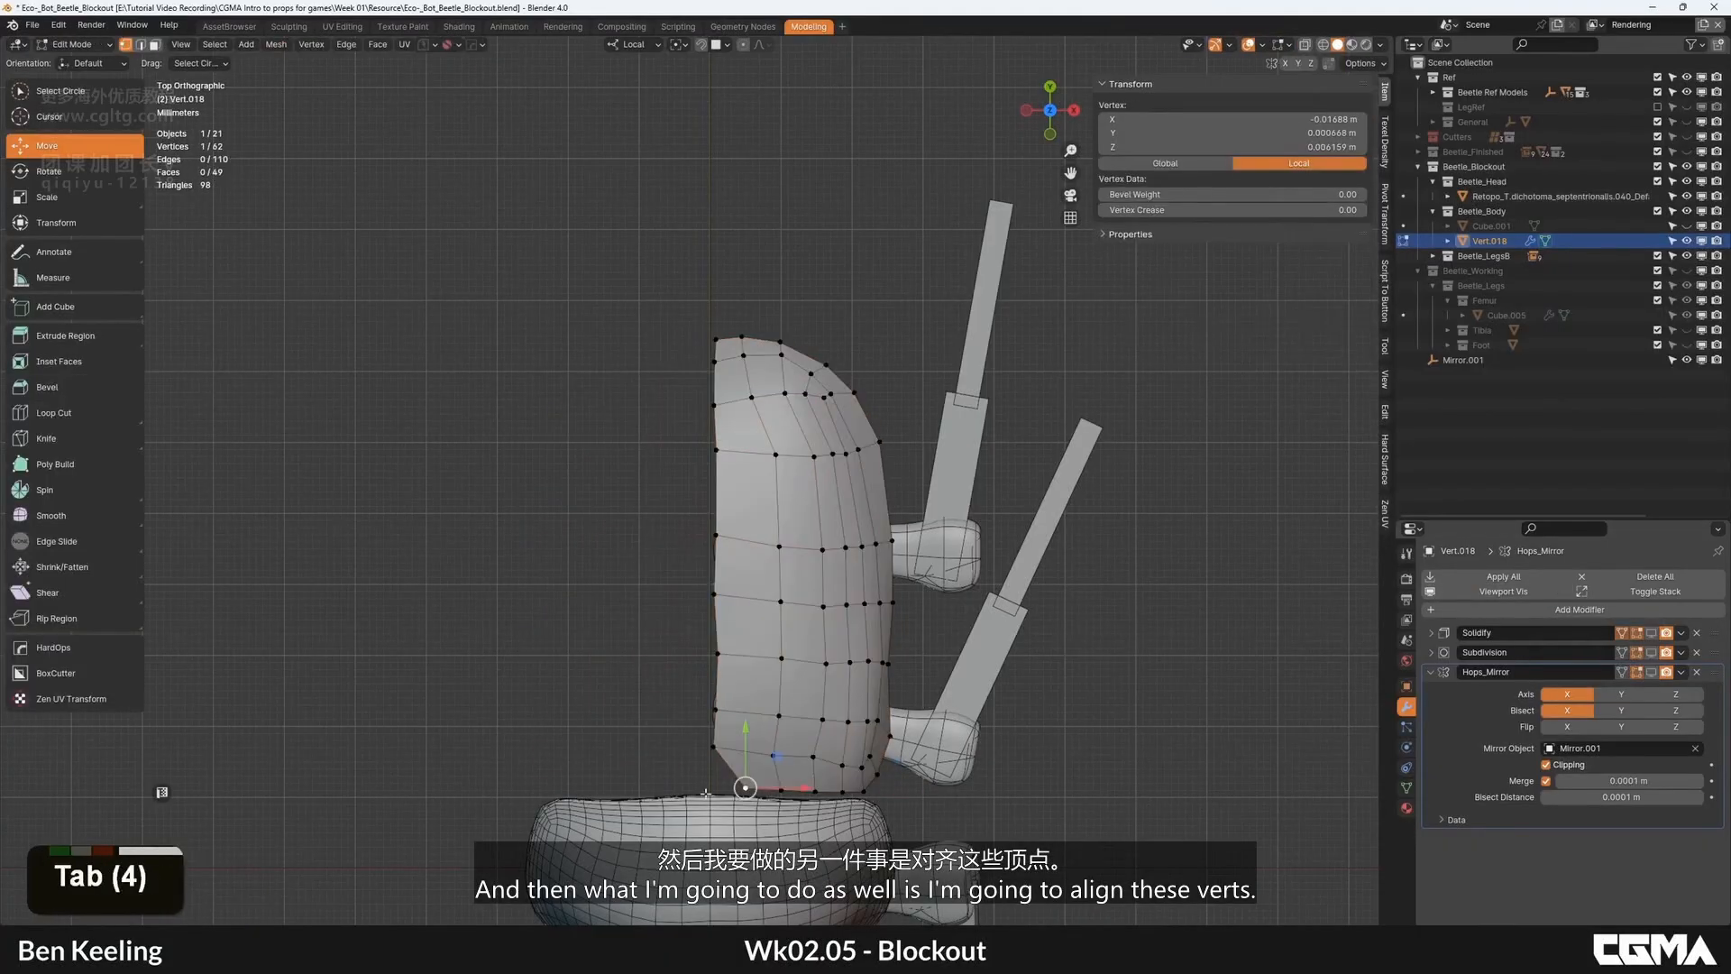
# Step: Try to flatten the shell's inner edge, including the front corner vertex, by scaling it to 0 along X
pyautogui.moveTo(681, 329); pyautogui.dragTo(681, 329)
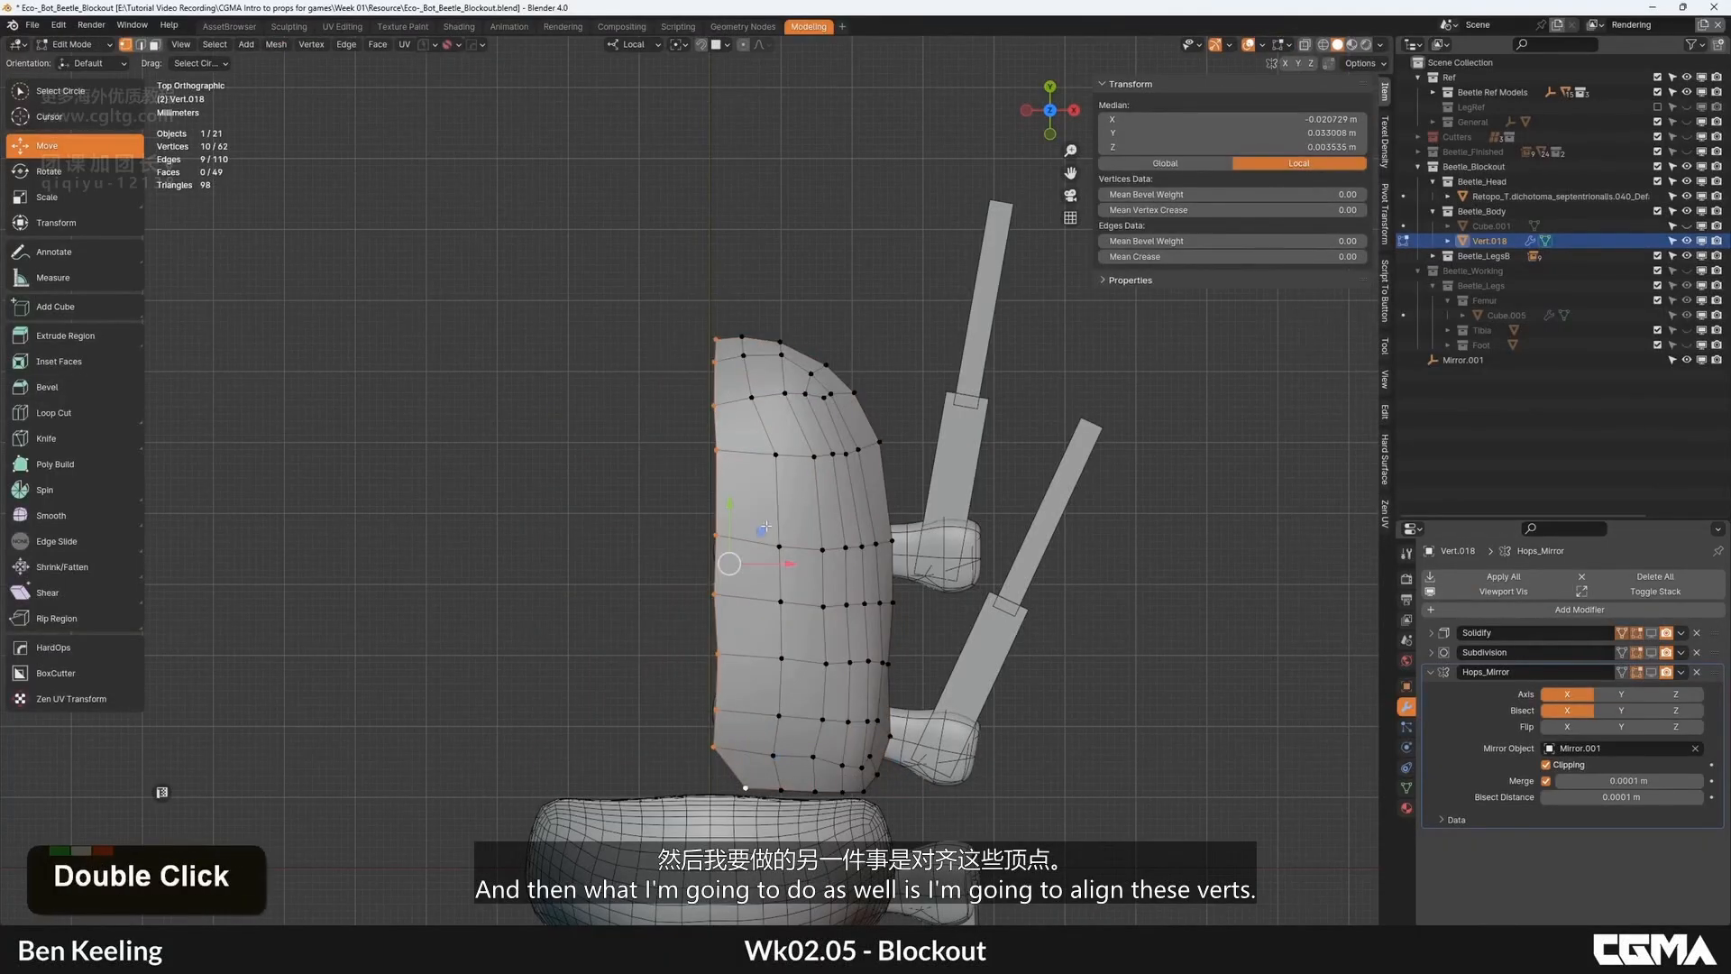
pyautogui.press('s')
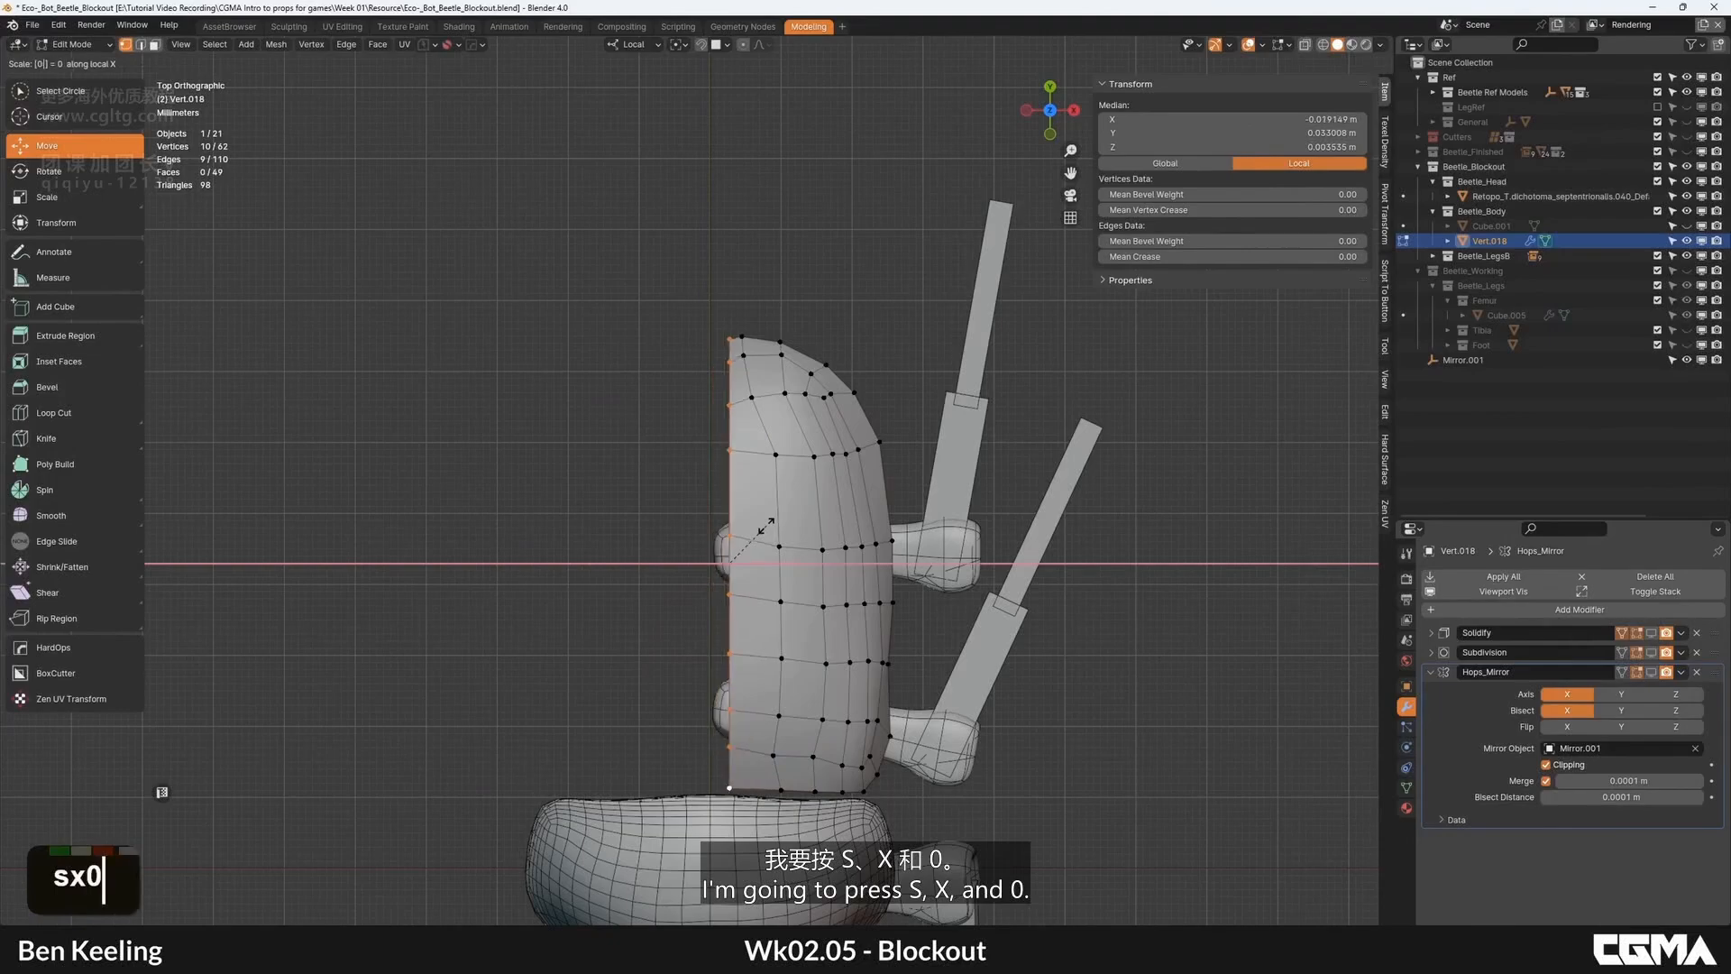
pyautogui.press('Return')
pyautogui.hotkey('ctrl', 'z')
pyautogui.doubleClick(685, 557)
# Step: Flatten the nine inner-edge vertices, without the front corner vertex, by scaling them to 0 along X
pyautogui.press('b')
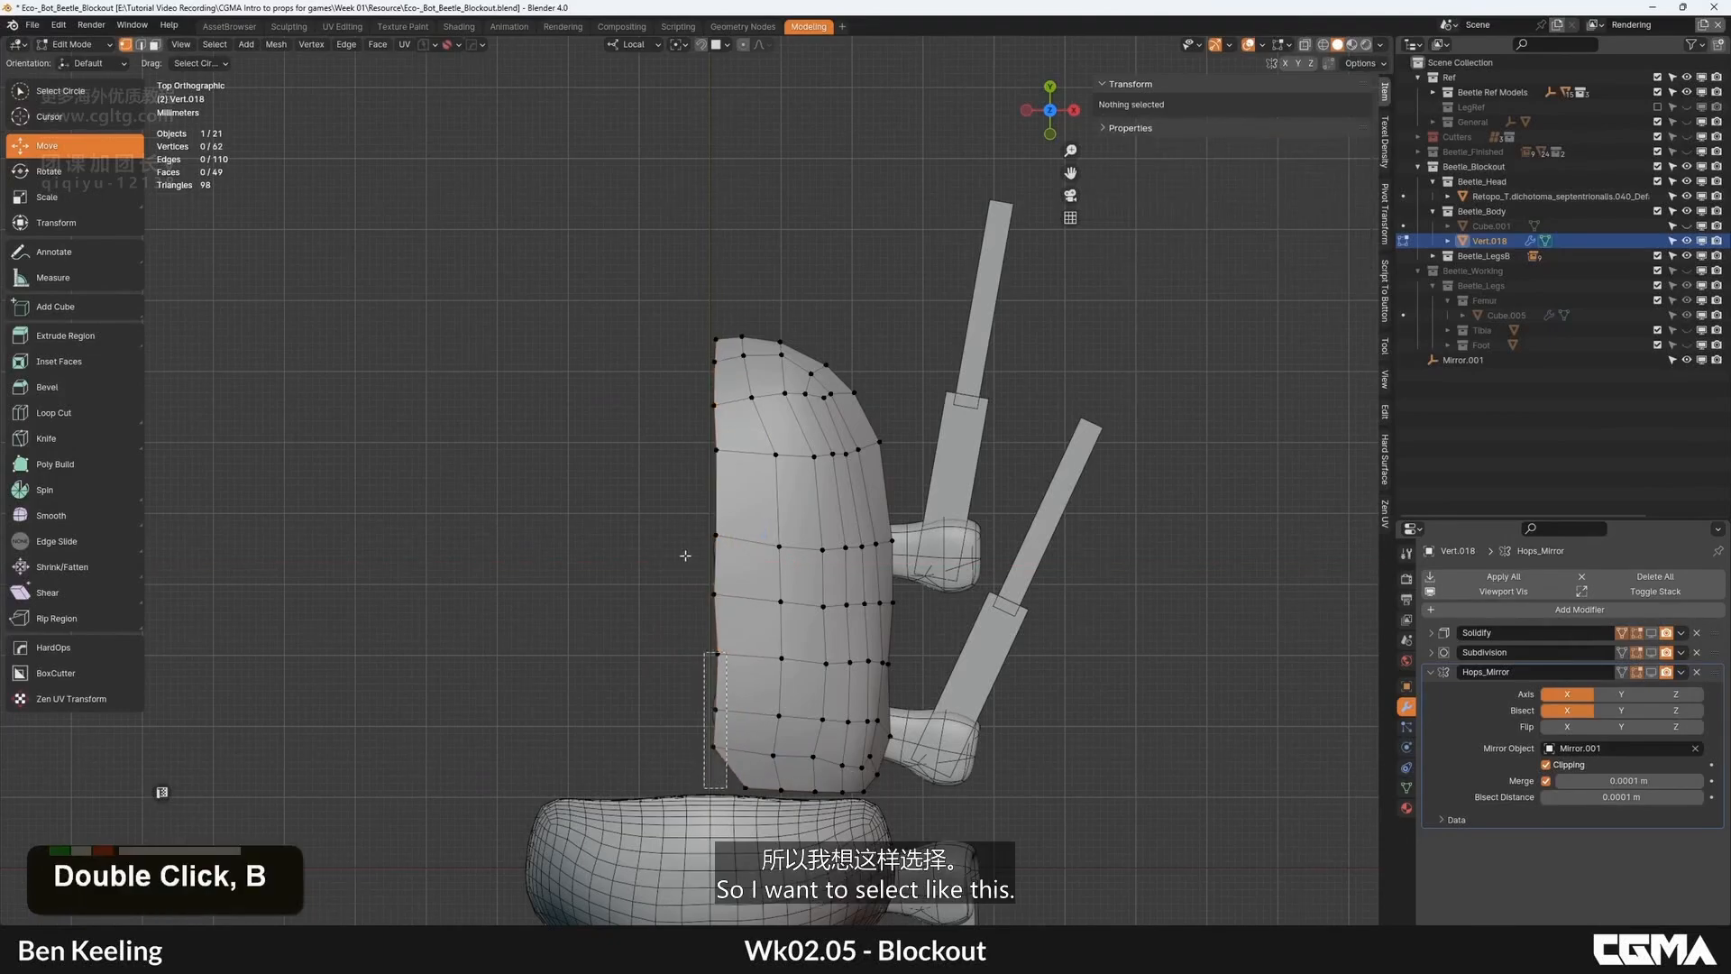
pyautogui.moveTo(603, 163); pyautogui.dragTo(727, 789)
pyautogui.press('s')
pyautogui.press('x')
pyautogui.press('0')
pyautogui.press('Return')
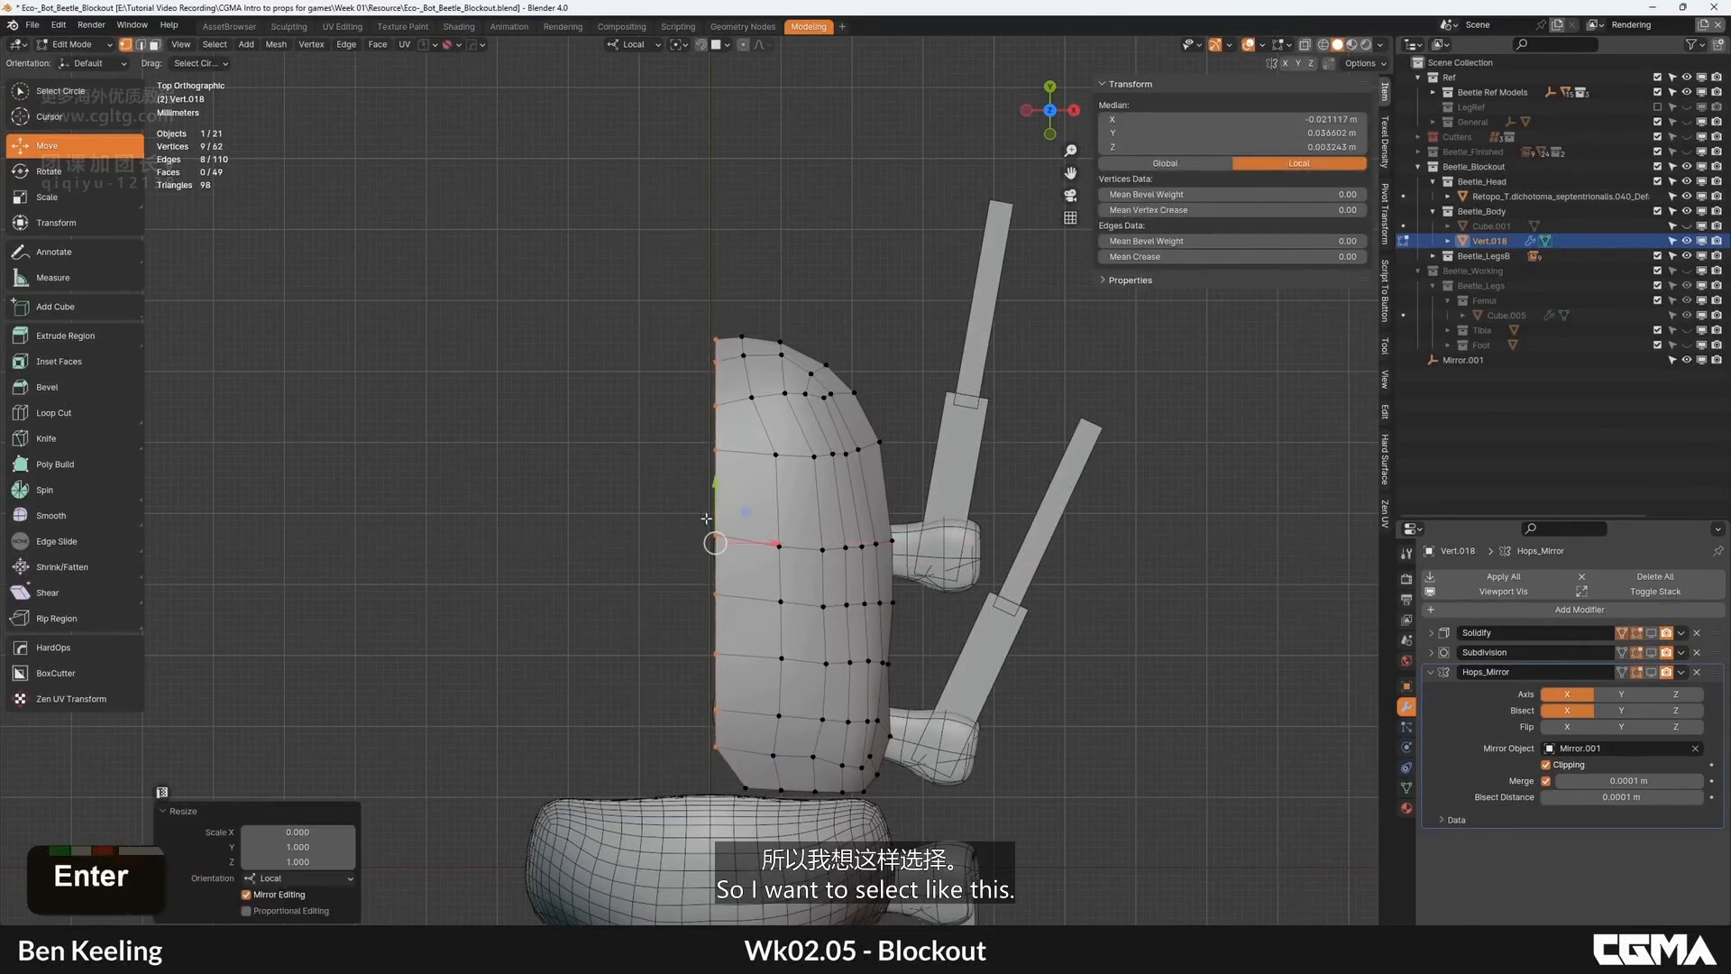
# Step: Move the flattened inner edge along X roughly to the centre line and show the shell's modifiers again
pyautogui.press('g')
pyautogui.press('x')
pyautogui.click(754, 542)
pyautogui.scroll(-1, 992, 559)
pyautogui.press('Tab')
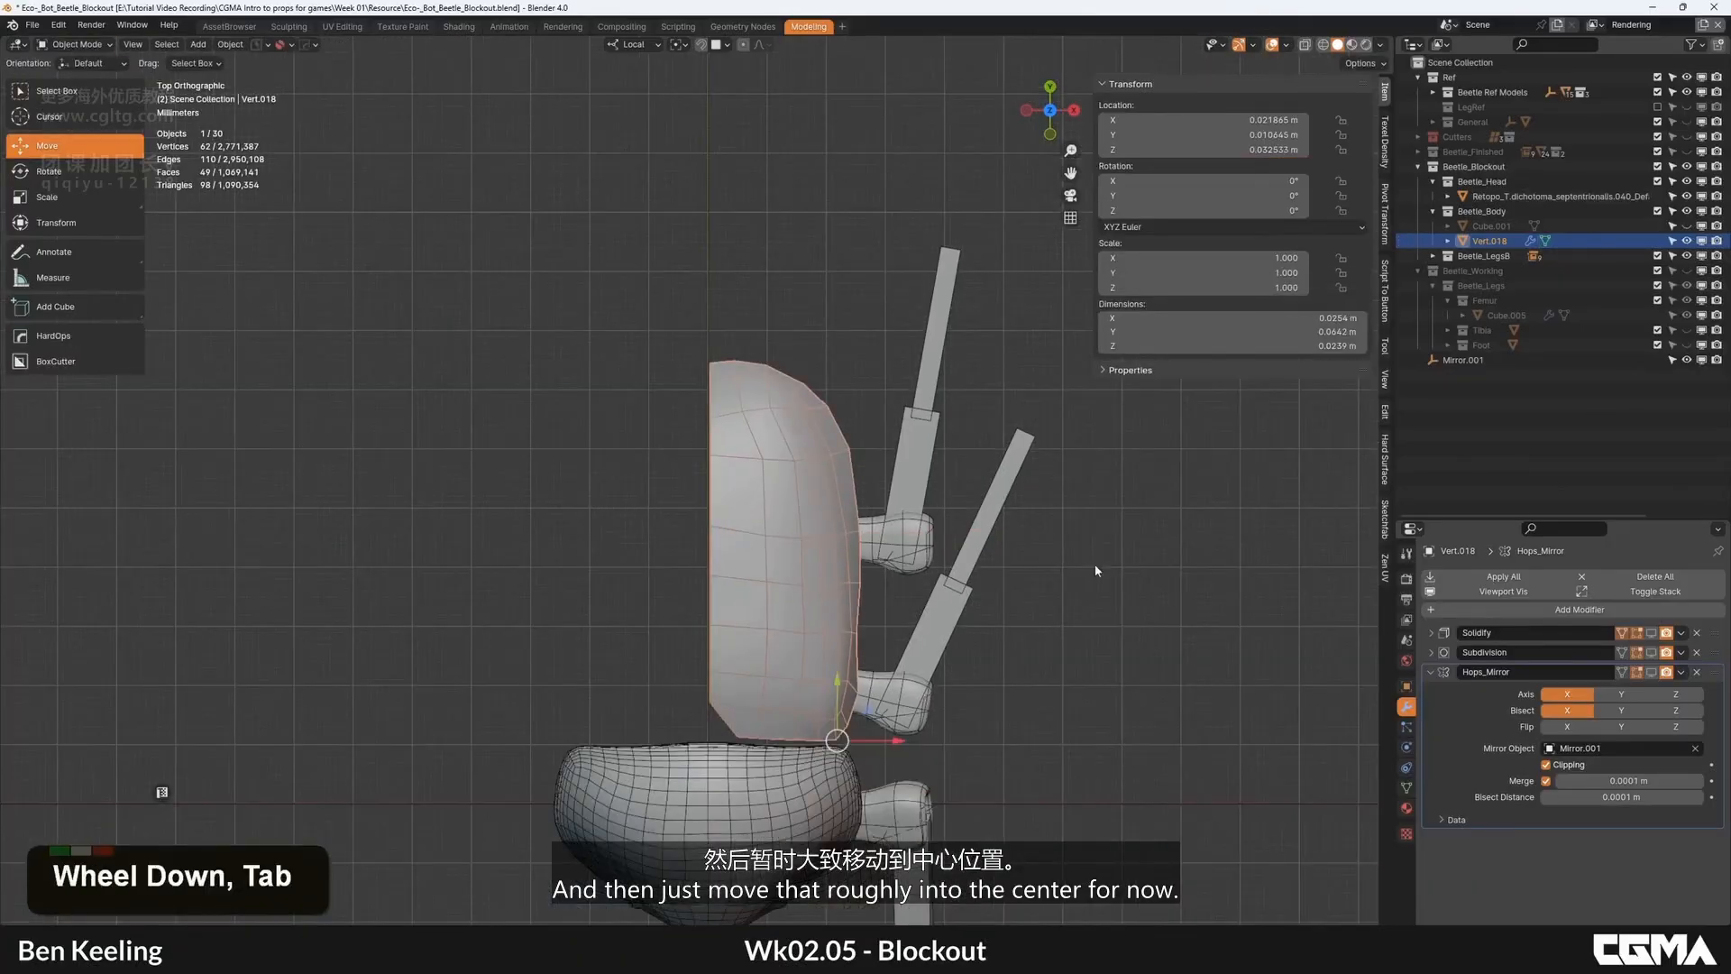
pyautogui.click(1503, 593)
# Step: Adjust the inner edge along X to narrow the gap between the two mirrored shell halves
pyautogui.keyDown('alt'); pyautogui.moveTo(533, 285); pyautogui.dragTo(720, 519, button='middle'); pyautogui.keyUp('alt')
pyautogui.press('Tab')
pyautogui.scroll(2, 721, 519)
pyautogui.moveTo(658, 413); pyautogui.dragTo(715, 411)
pyautogui.press('Tab')
pyautogui.scroll(-4, 716, 411)
pyautogui.keyDown('alt'); pyautogui.moveTo(947, 433); pyautogui.dragTo(1040, 514, button='middle'); pyautogui.keyUp('alt')
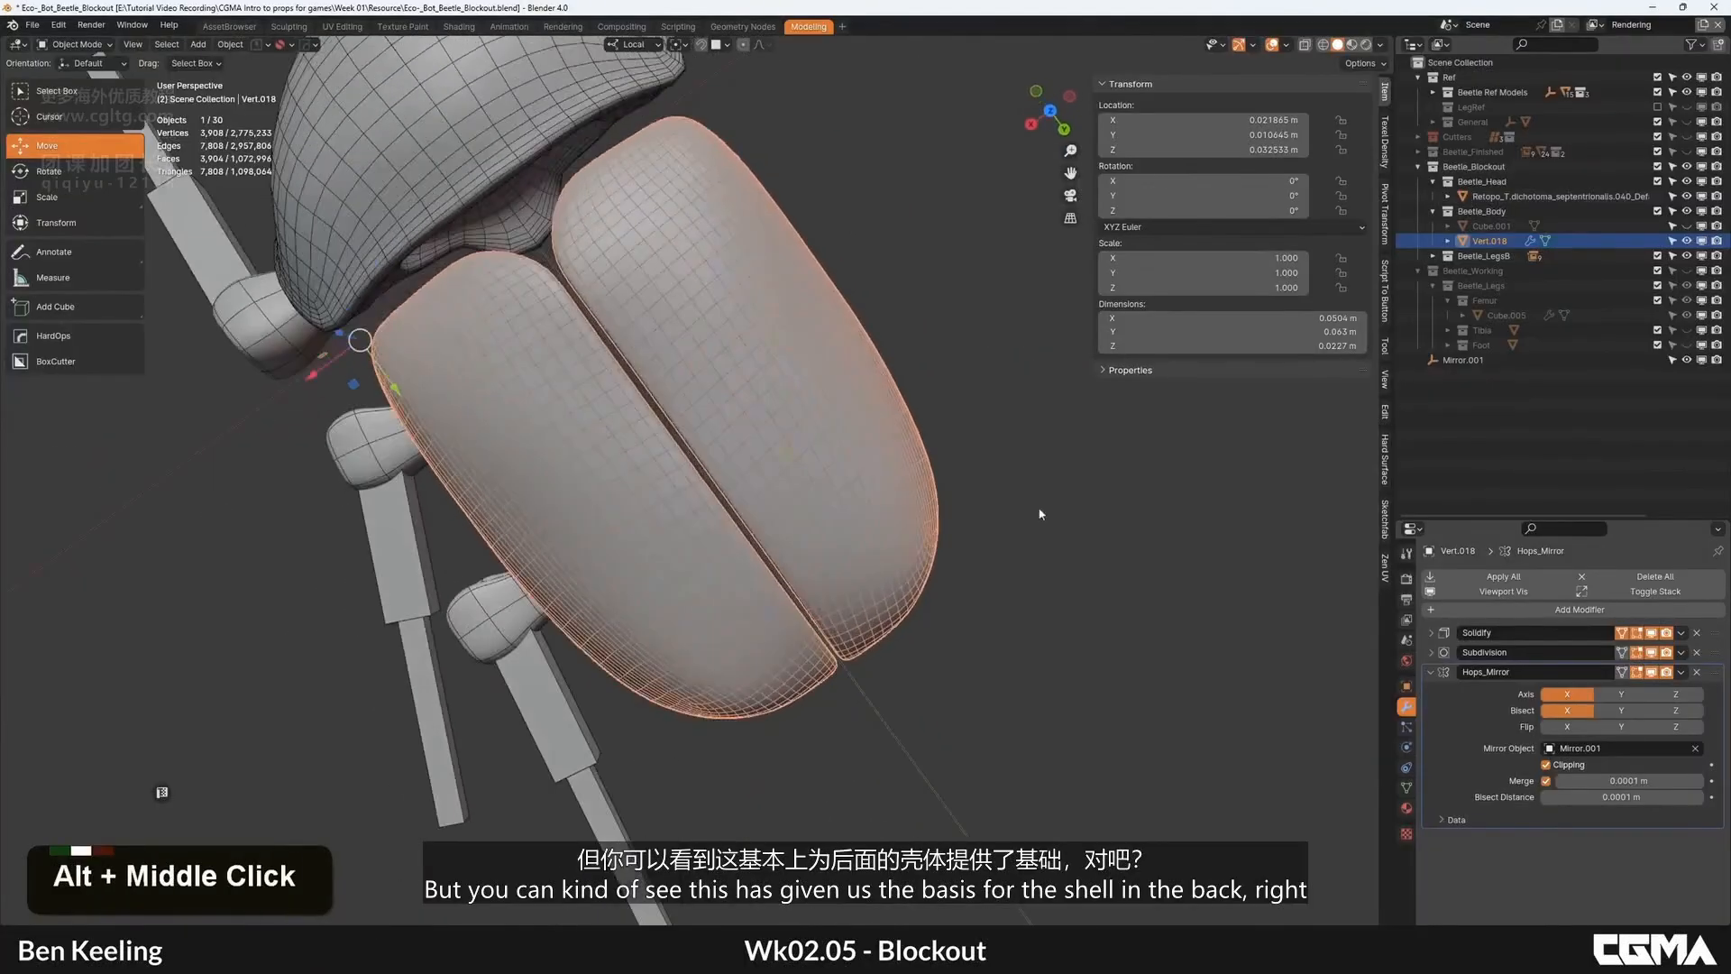
pyautogui.click(1040, 514)
pyautogui.scroll(-3, 810, 450)
pyautogui.keyDown('alt'); pyautogui.moveTo(810, 445); pyautogui.dragTo(792, 492, button='middle'); pyautogui.keyUp('alt')
# Step: Duplicate the reference beetle's abdomen body and place the copy about 0.072 m above the original along Z
pyautogui.click(756, 478)
pyautogui.scroll(-2, 797, 513)
pyautogui.press('`')
pyautogui.click(792, 519)
pyautogui.scroll(4, 532, 458)
pyautogui.click(754, 516)
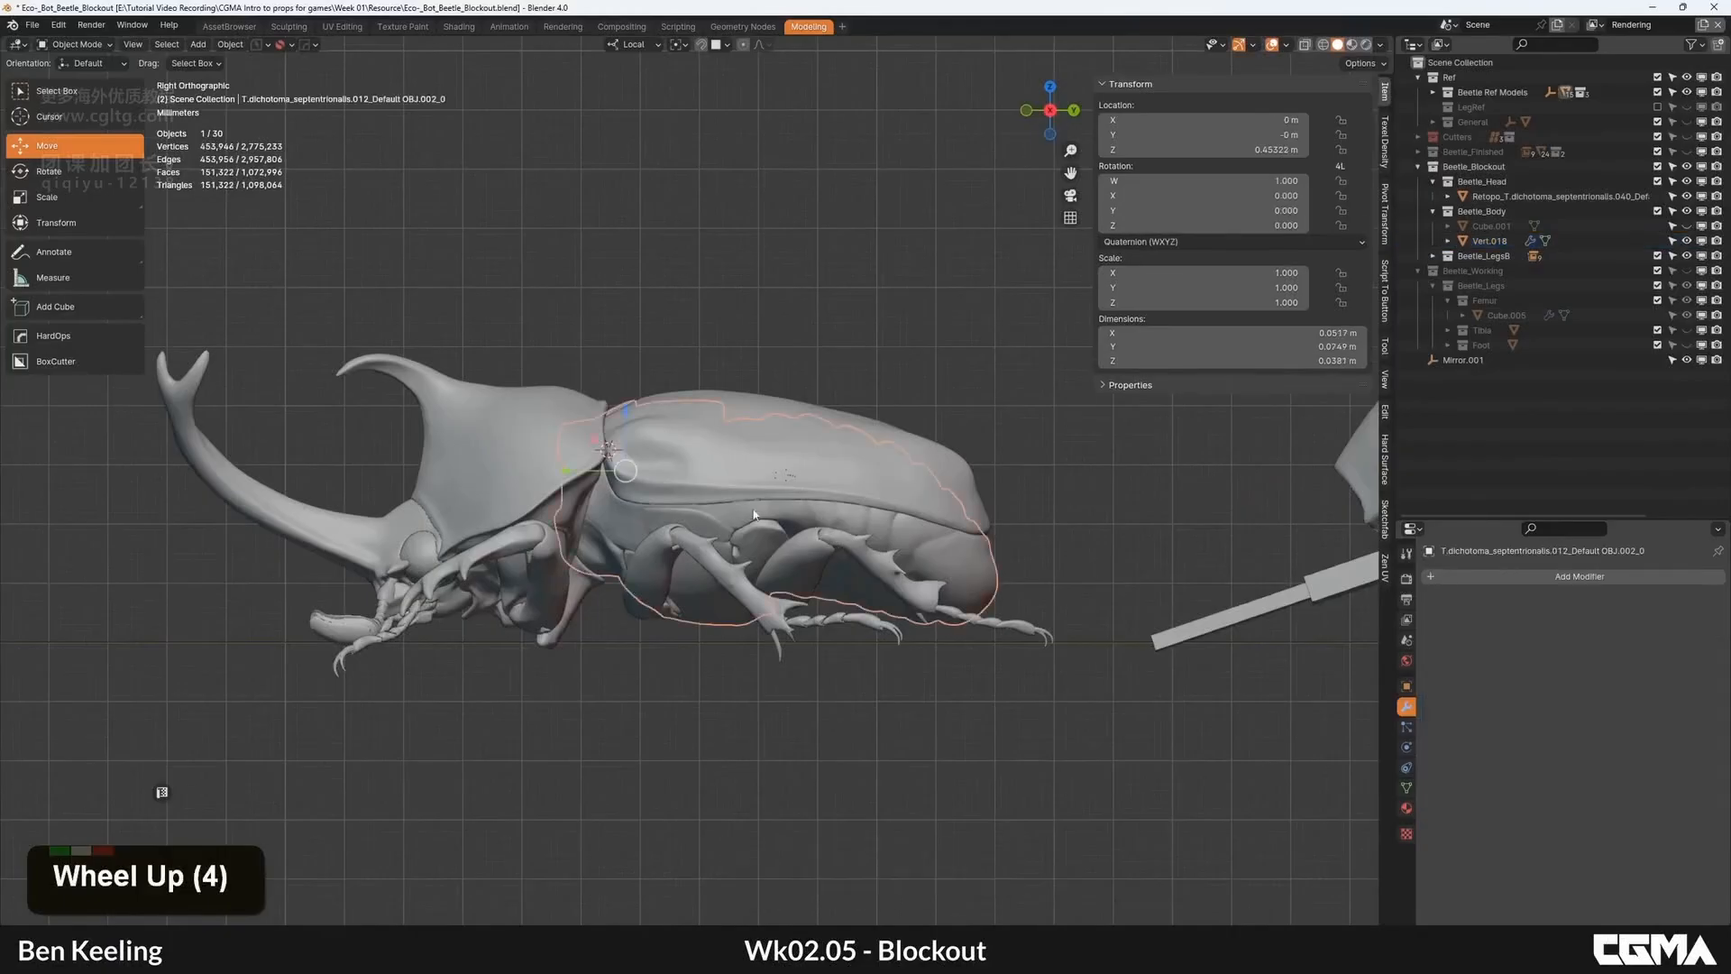
pyautogui.scroll(-2, 687, 490)
pyautogui.press('d')
pyautogui.hotkey('shift', 'd')
pyautogui.middleClick(689, 388)
pyautogui.click(689, 223)
pyautogui.keyDown('alt'); pyautogui.moveTo(690, 223); pyautogui.dragTo(641, 421, button='middle'); pyautogui.keyUp('alt')
pyautogui.press('F4')
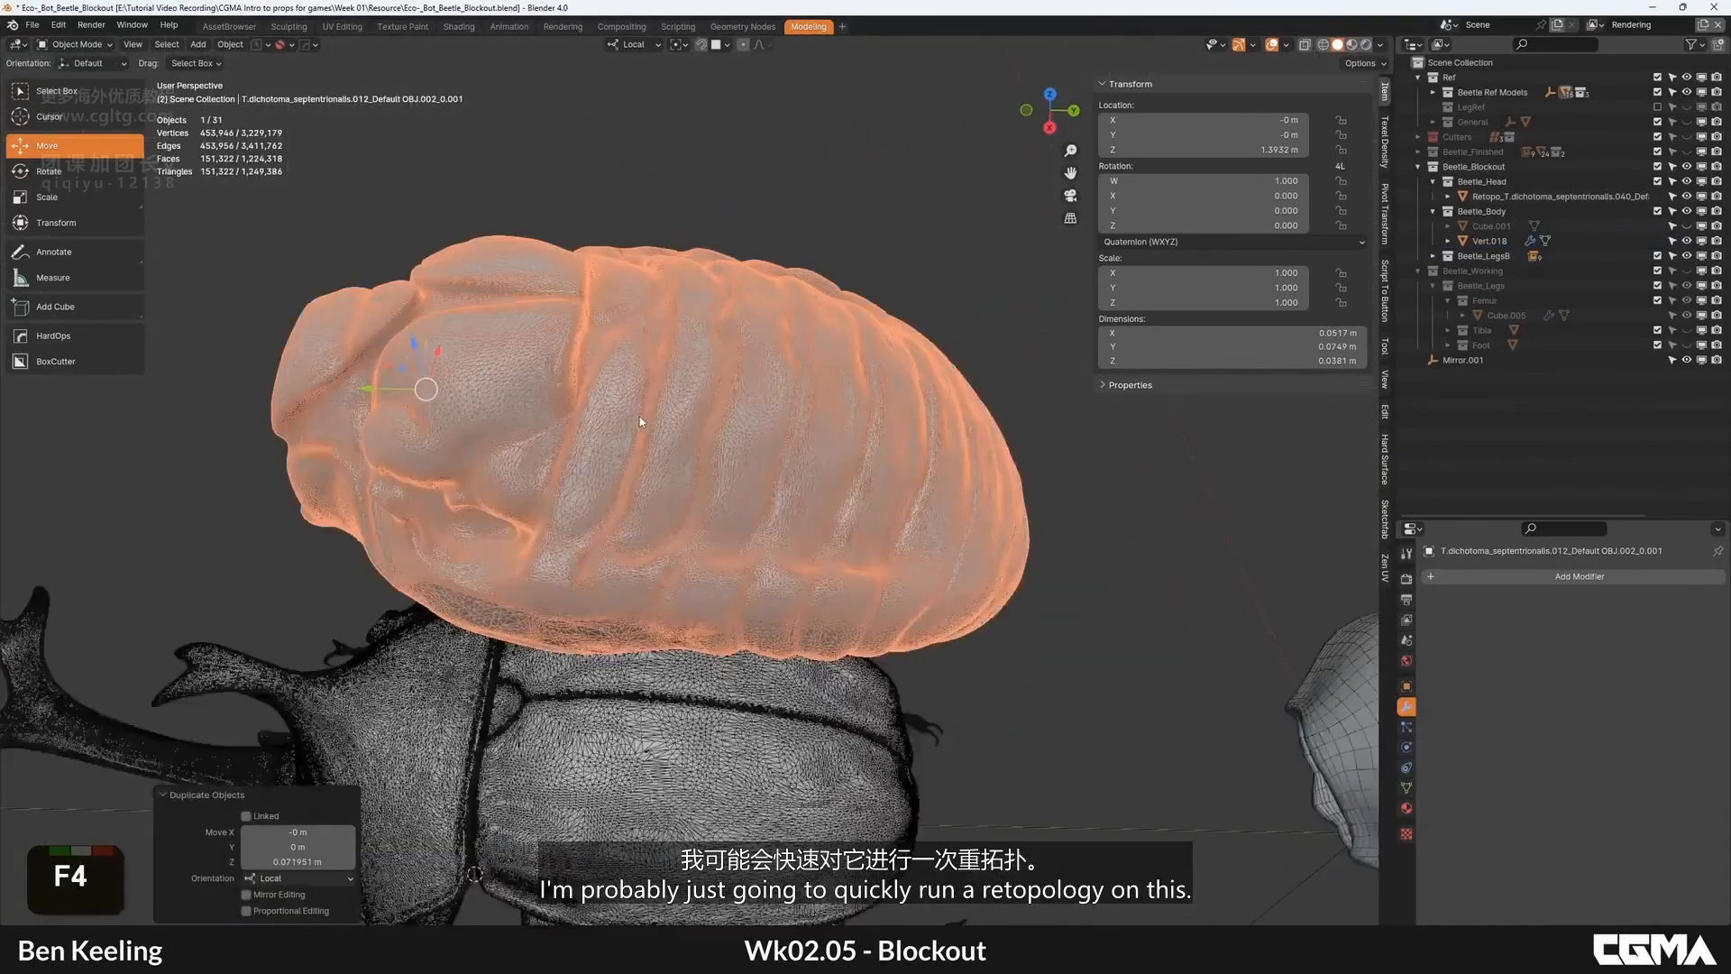
pyautogui.press('F4')
pyautogui.scroll(-2, 642, 402)
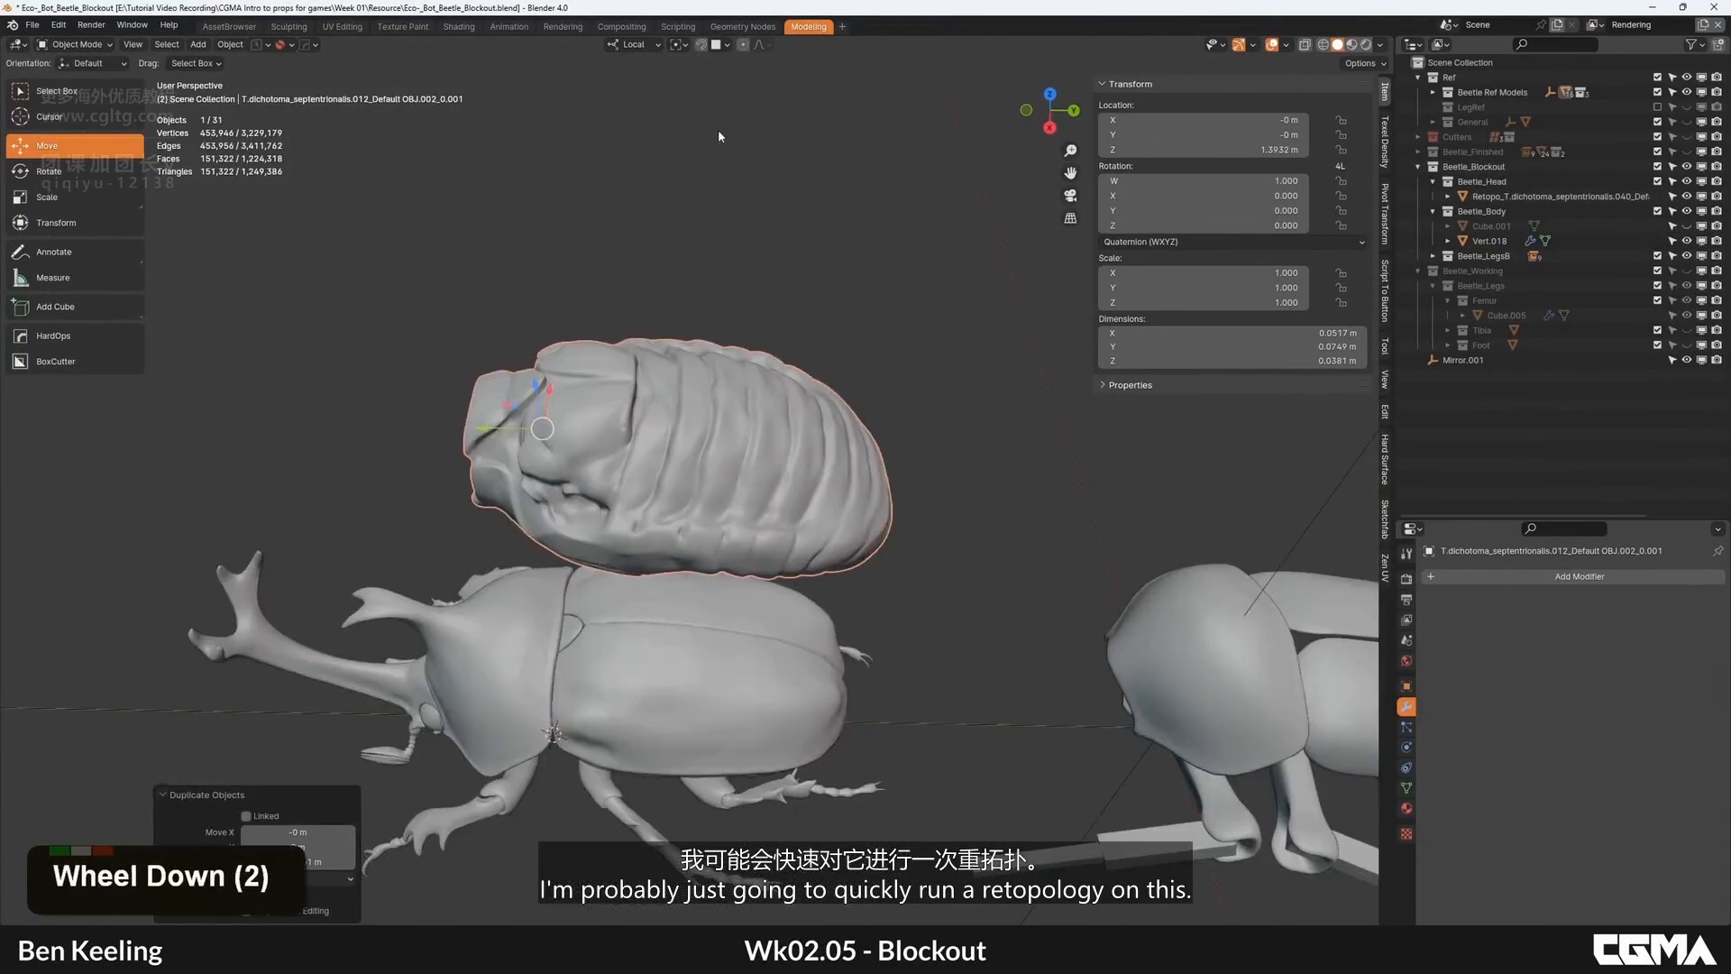
# Step: Save the file and bring up the Quad Remesher settings for the abdomen copy
pyautogui.click(289, 44)
pyautogui.click(397, 127)
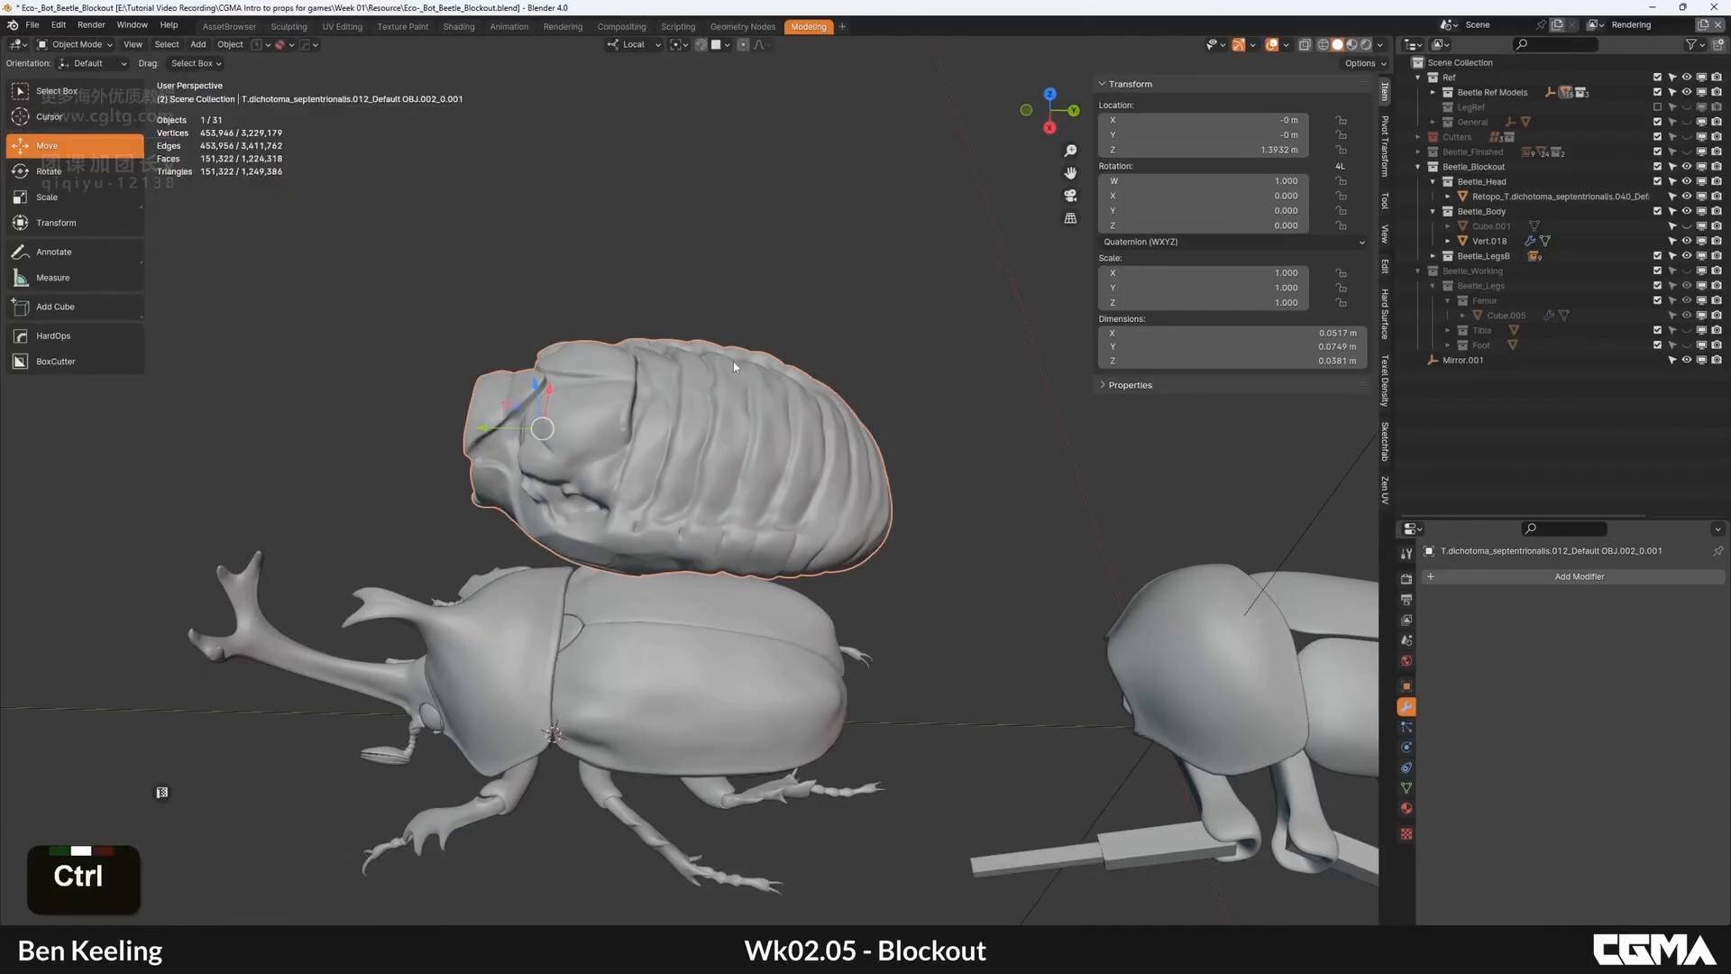
pyautogui.hotkey('ctrl', 's')
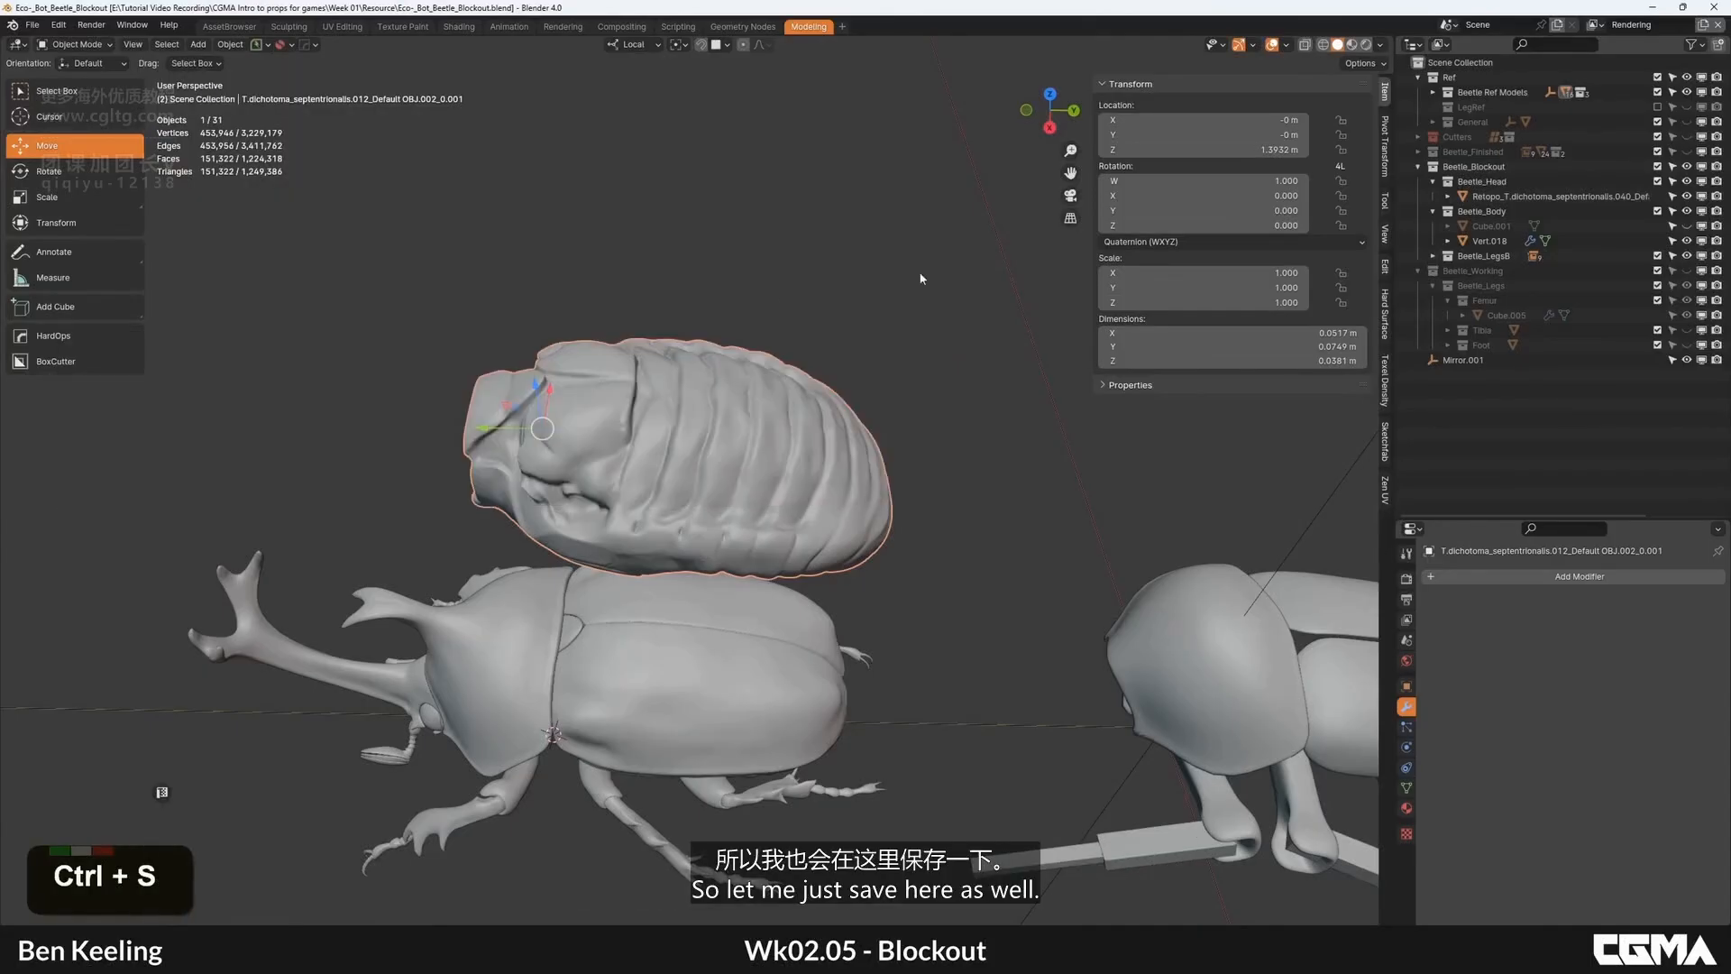
pyautogui.moveTo(721, 459)
pyautogui.mouseDown(button='middle')
pyautogui.moveTo(707, 438)
pyautogui.moveTo(700, 468)
pyautogui.moveTo(700, 279)
pyautogui.moveTo(683, 328)
pyautogui.moveTo(764, 315)
pyautogui.moveTo(760, 330)
pyautogui.moveTo(715, 321)
pyautogui.moveTo(754, 354)
pyautogui.moveTo(726, 451)
pyautogui.moveTo(748, 424)
pyautogui.moveTo(703, 451)
pyautogui.mouseUp(button='middle')
pyautogui.scroll(2, 726, 451)
pyautogui.click(1387, 314)
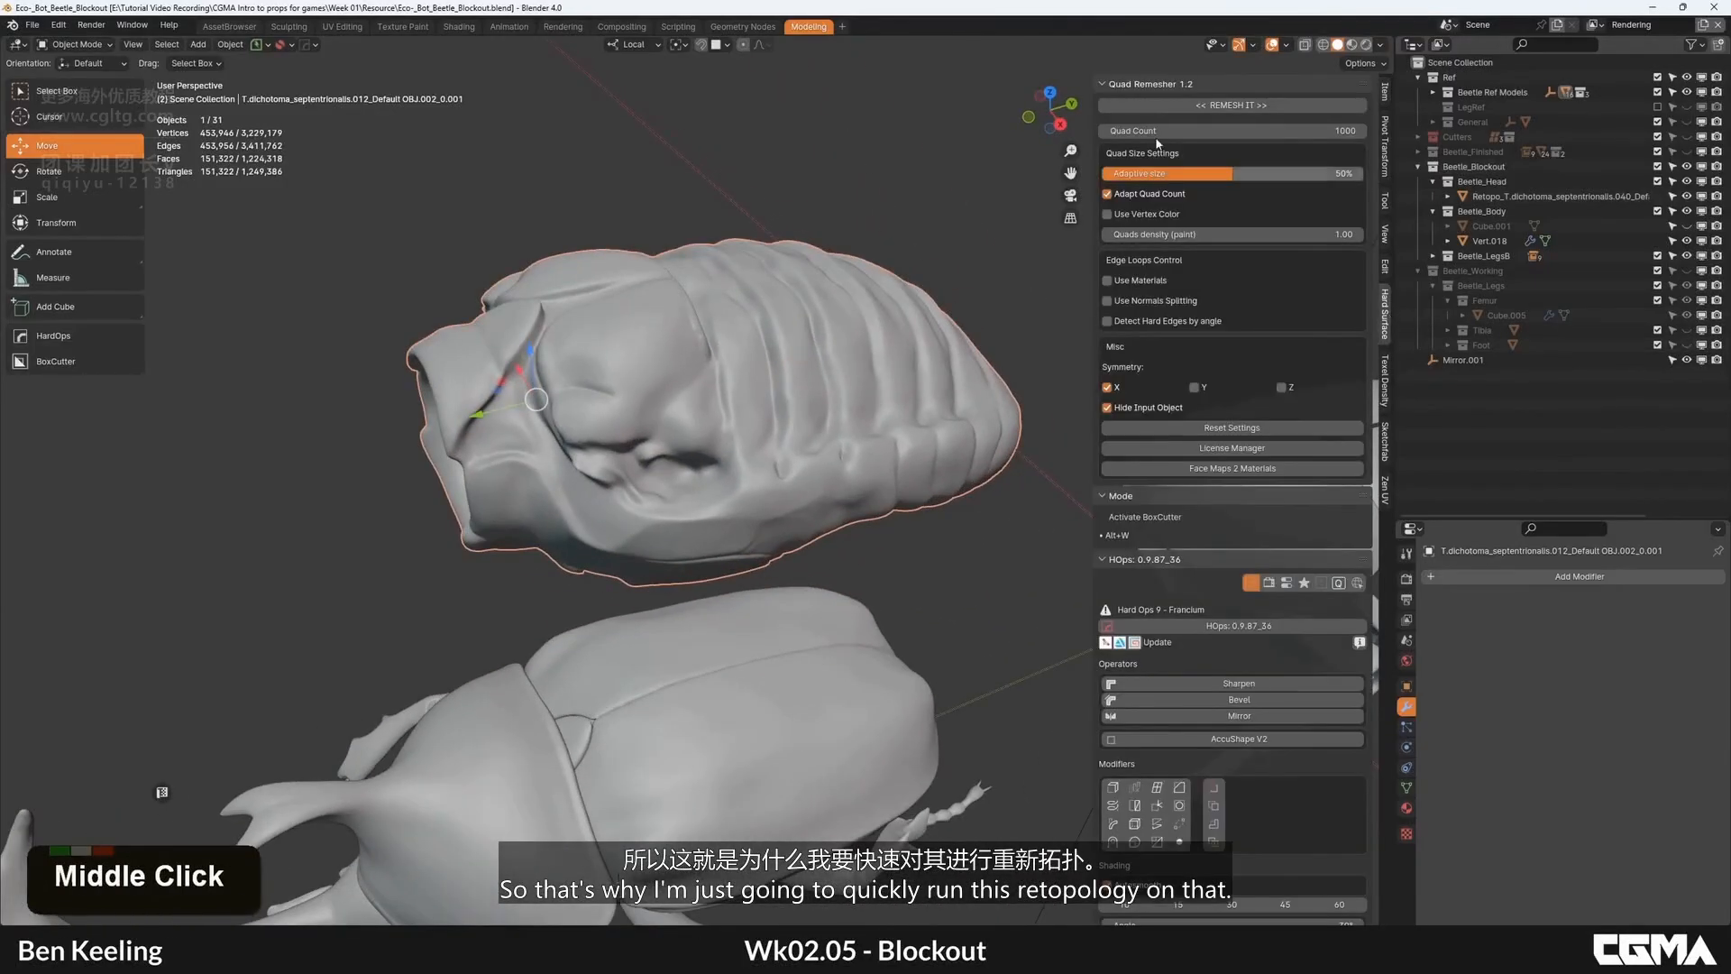
# Step: Merge all unwelded vertices of the abdomen copy by distance and return to Object Mode
pyautogui.press('Tab')
pyautogui.moveTo(784, 392); pyautogui.dragTo(792, 386, button='middle')
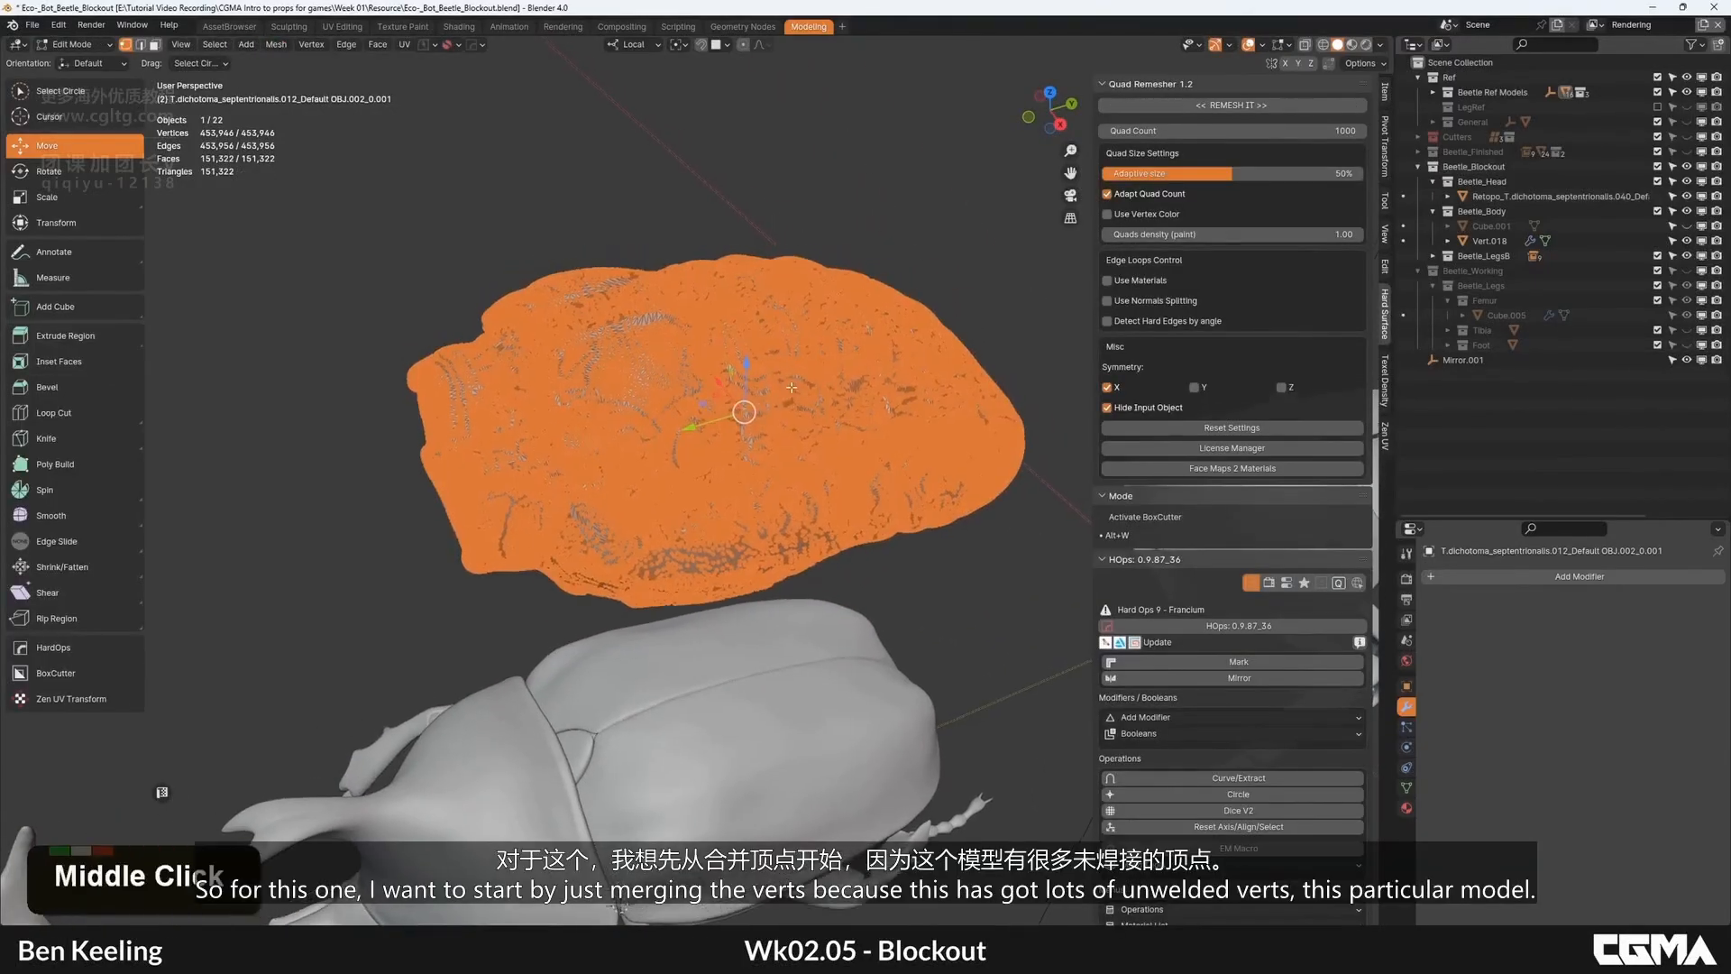
pyautogui.press('m')
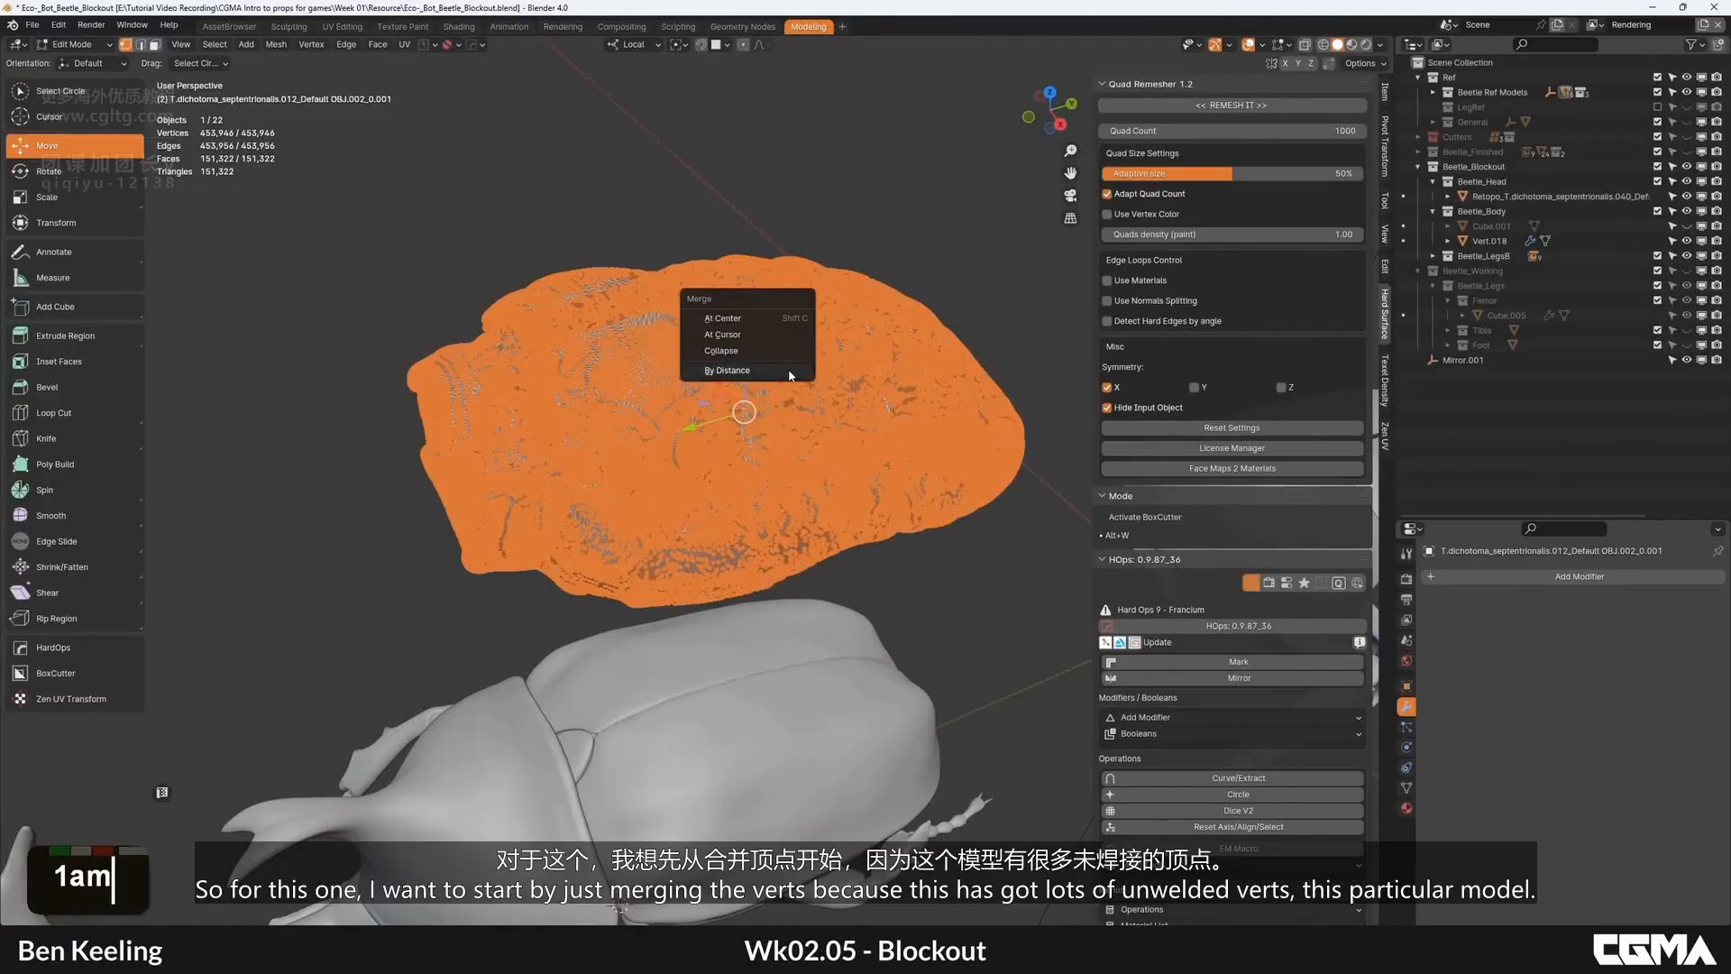
pyautogui.click(713, 369)
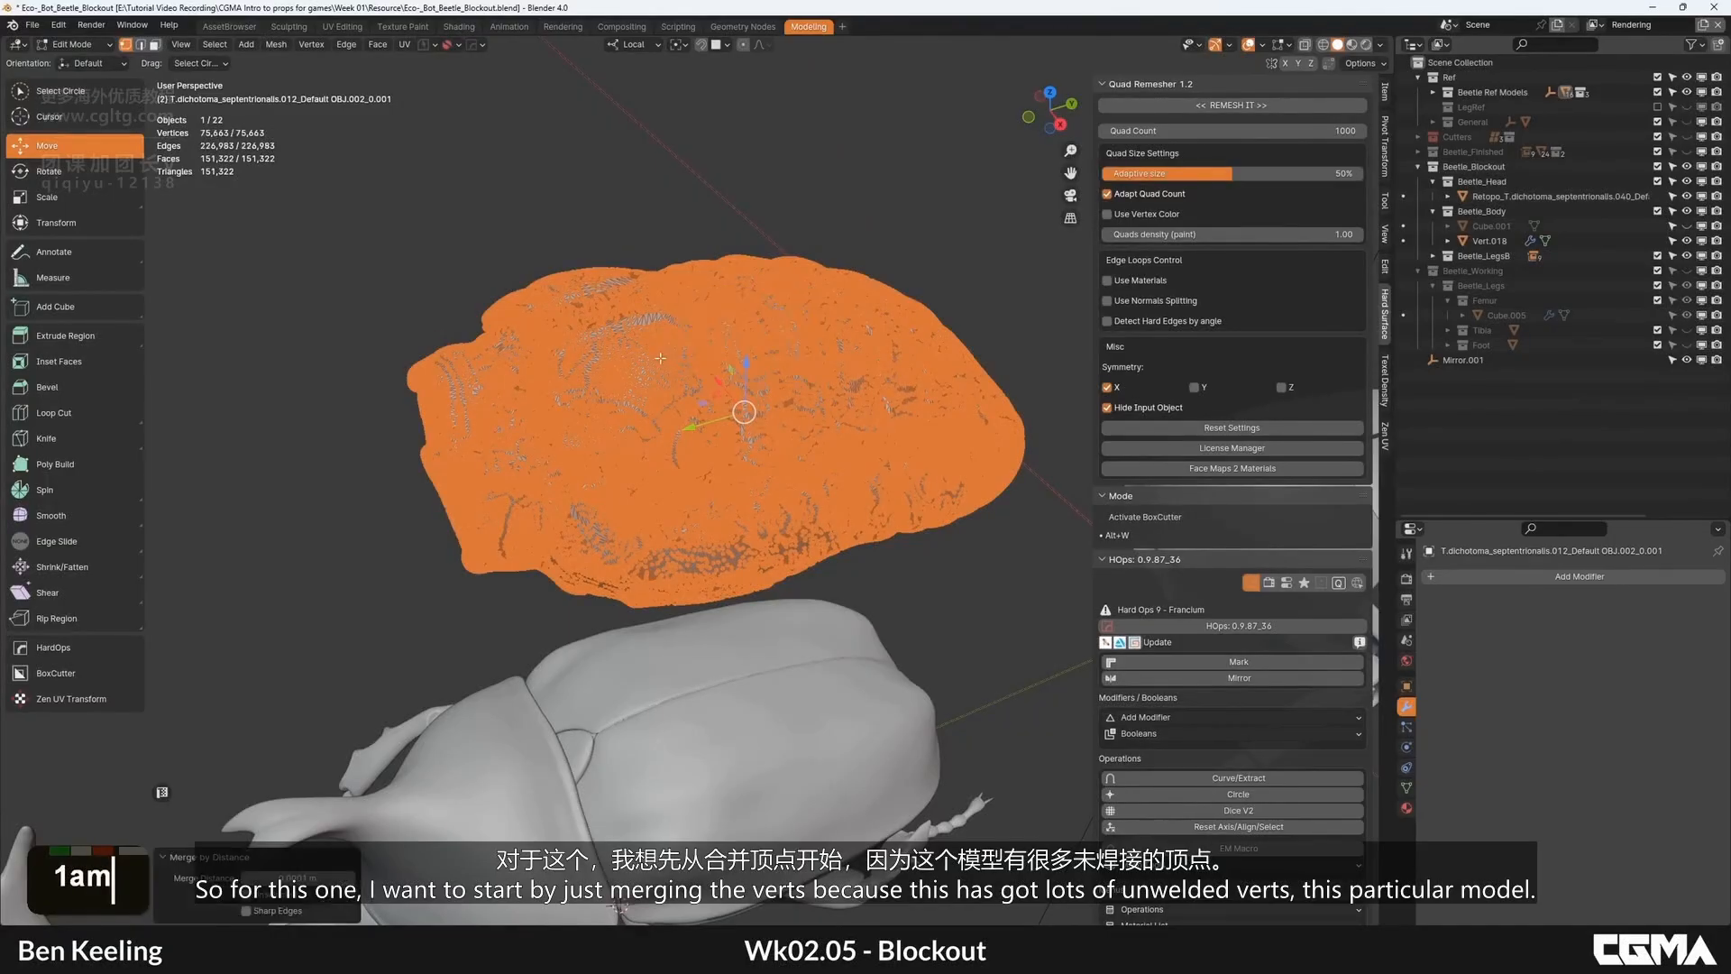
pyautogui.scroll(2, 718, 420)
pyautogui.moveTo(718, 421)
pyautogui.keyDown('alt'); pyautogui.mouseDown(button='middle')
pyautogui.moveTo(718, 315)
pyautogui.moveTo(719, 439)
pyautogui.moveTo(705, 409)
pyautogui.mouseUp(button='middle'); pyautogui.keyUp('alt')
pyautogui.press('Tab')
# Step: Shade the abdomen copy smooth and remesh it with Quad Remesher at a quad count of 1000 with X symmetry
pyautogui.scroll(2, 705, 410)
pyautogui.rightClick(702, 407)
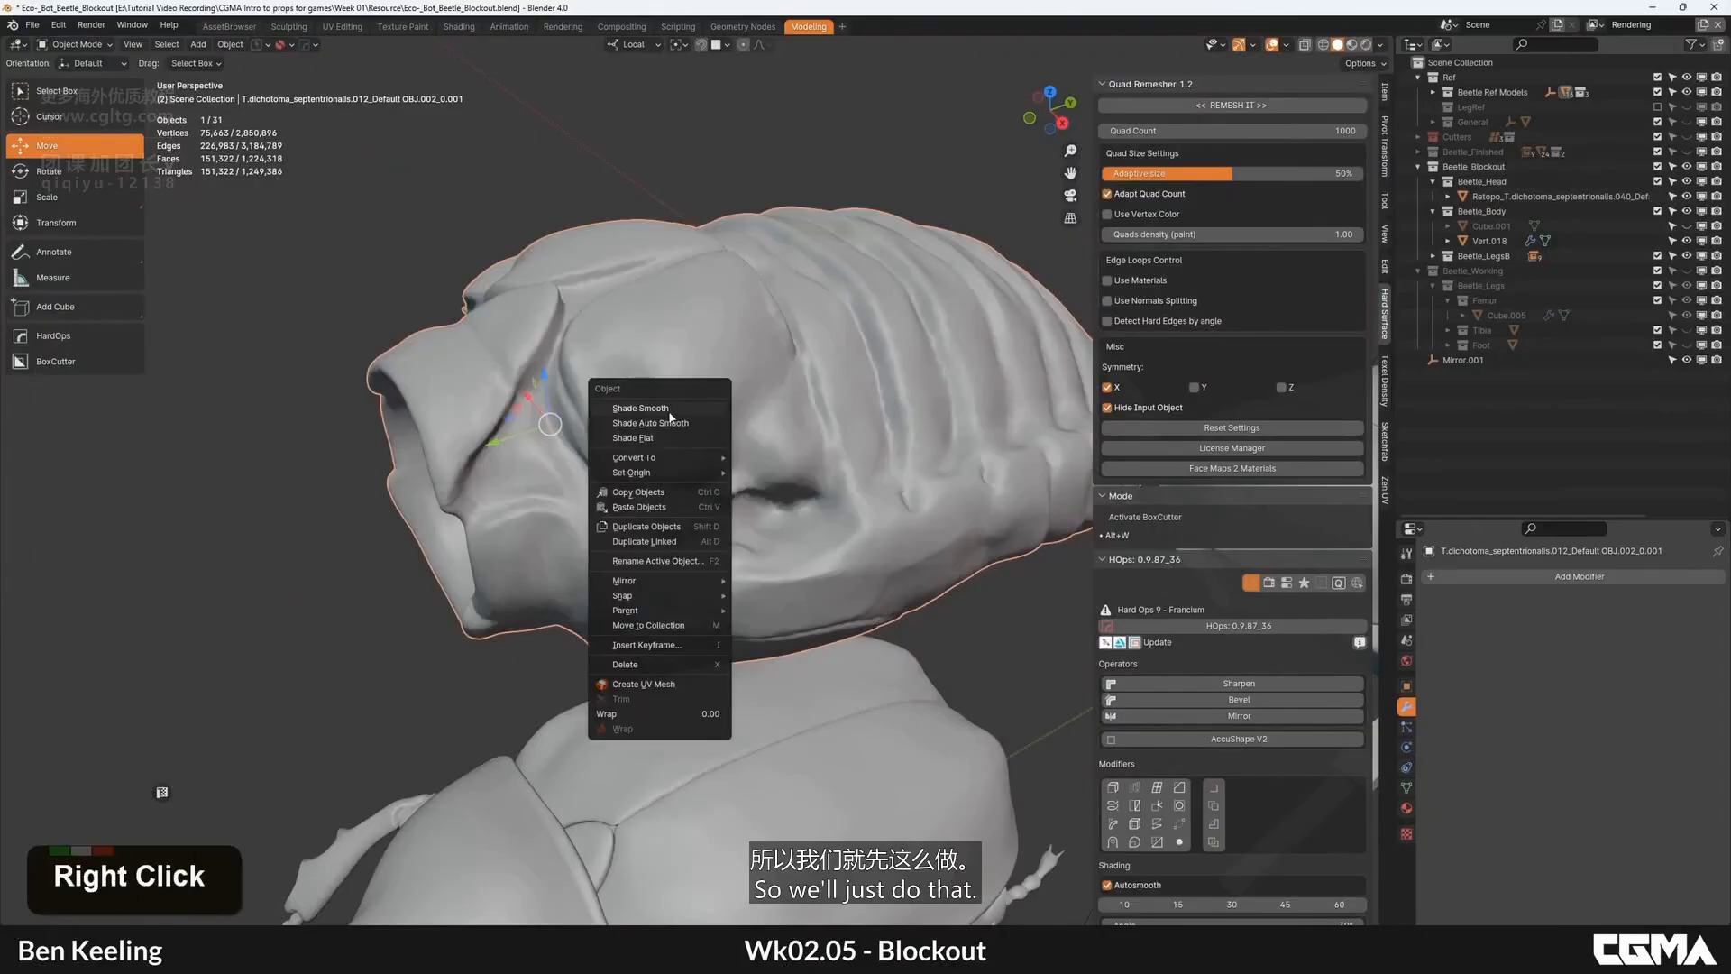
pyautogui.click(678, 414)
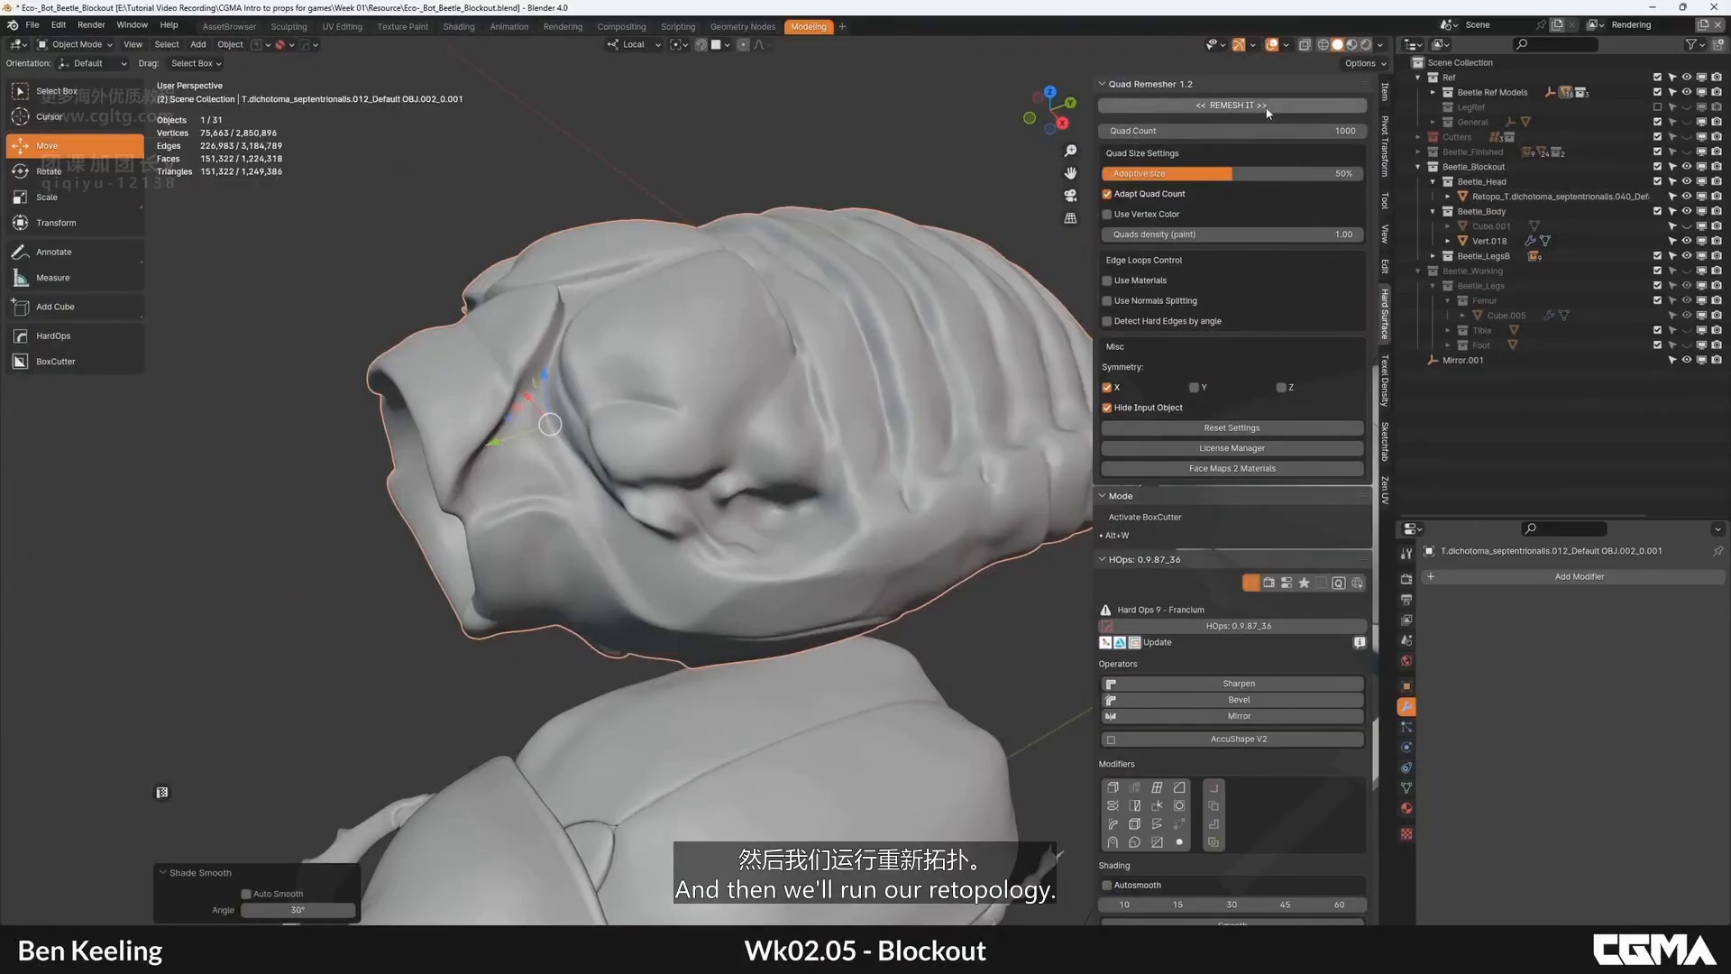
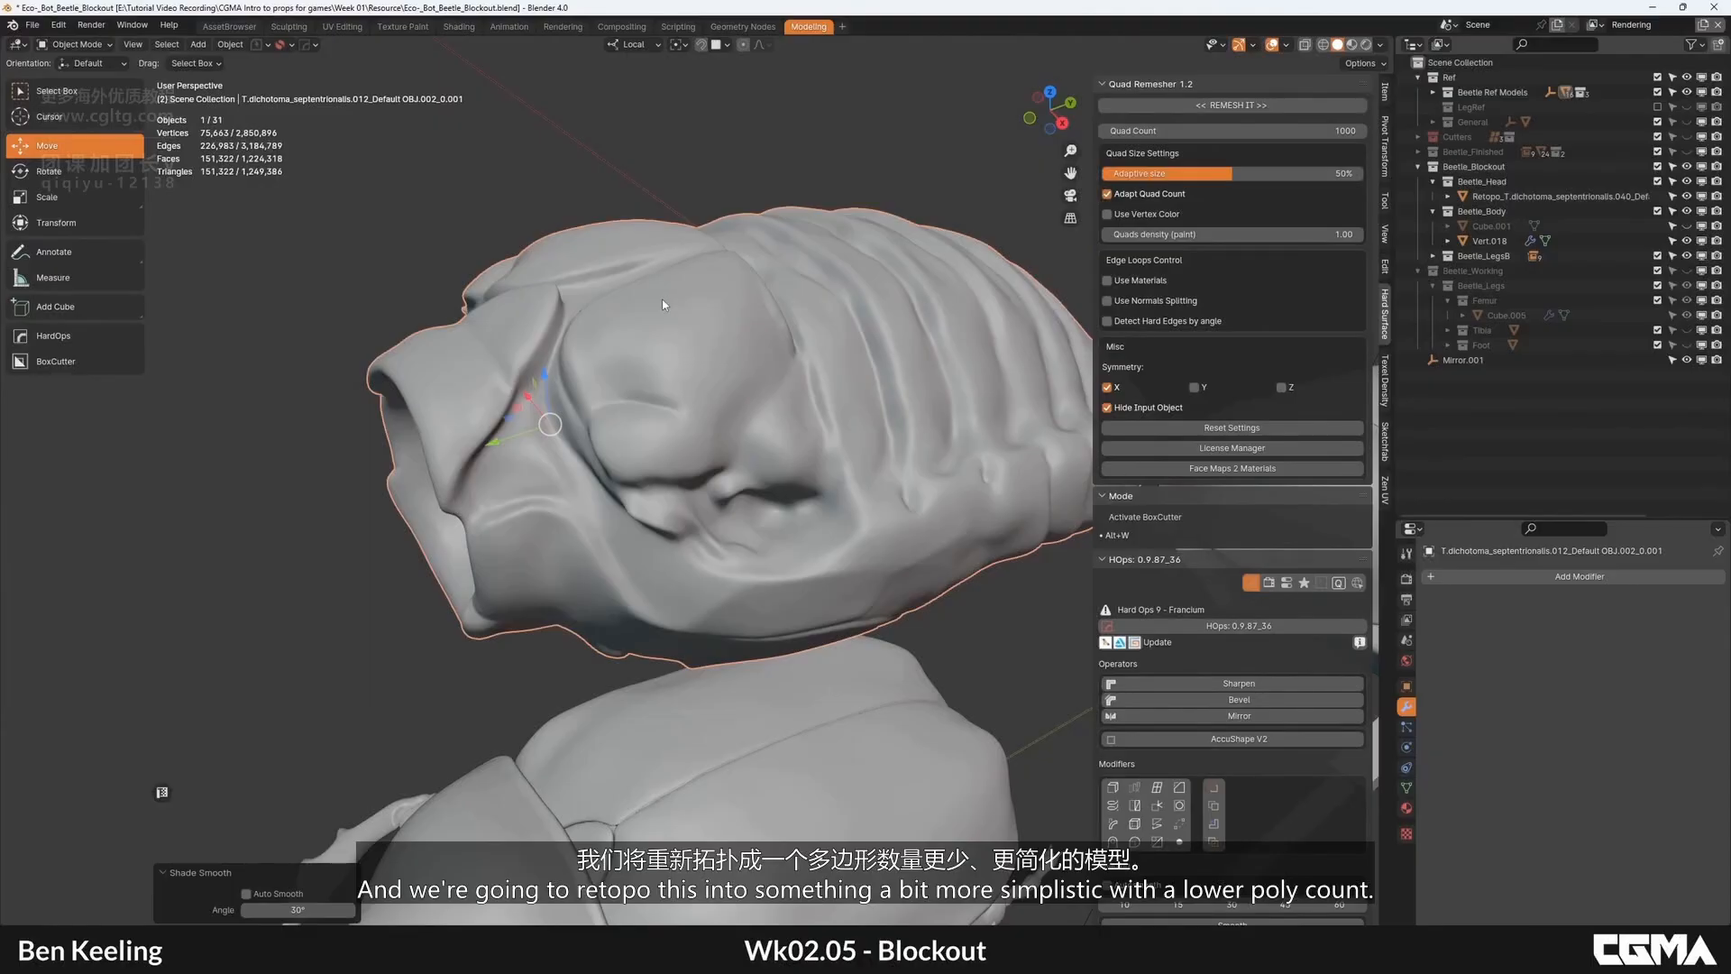
pyautogui.scroll(-3, 661, 302)
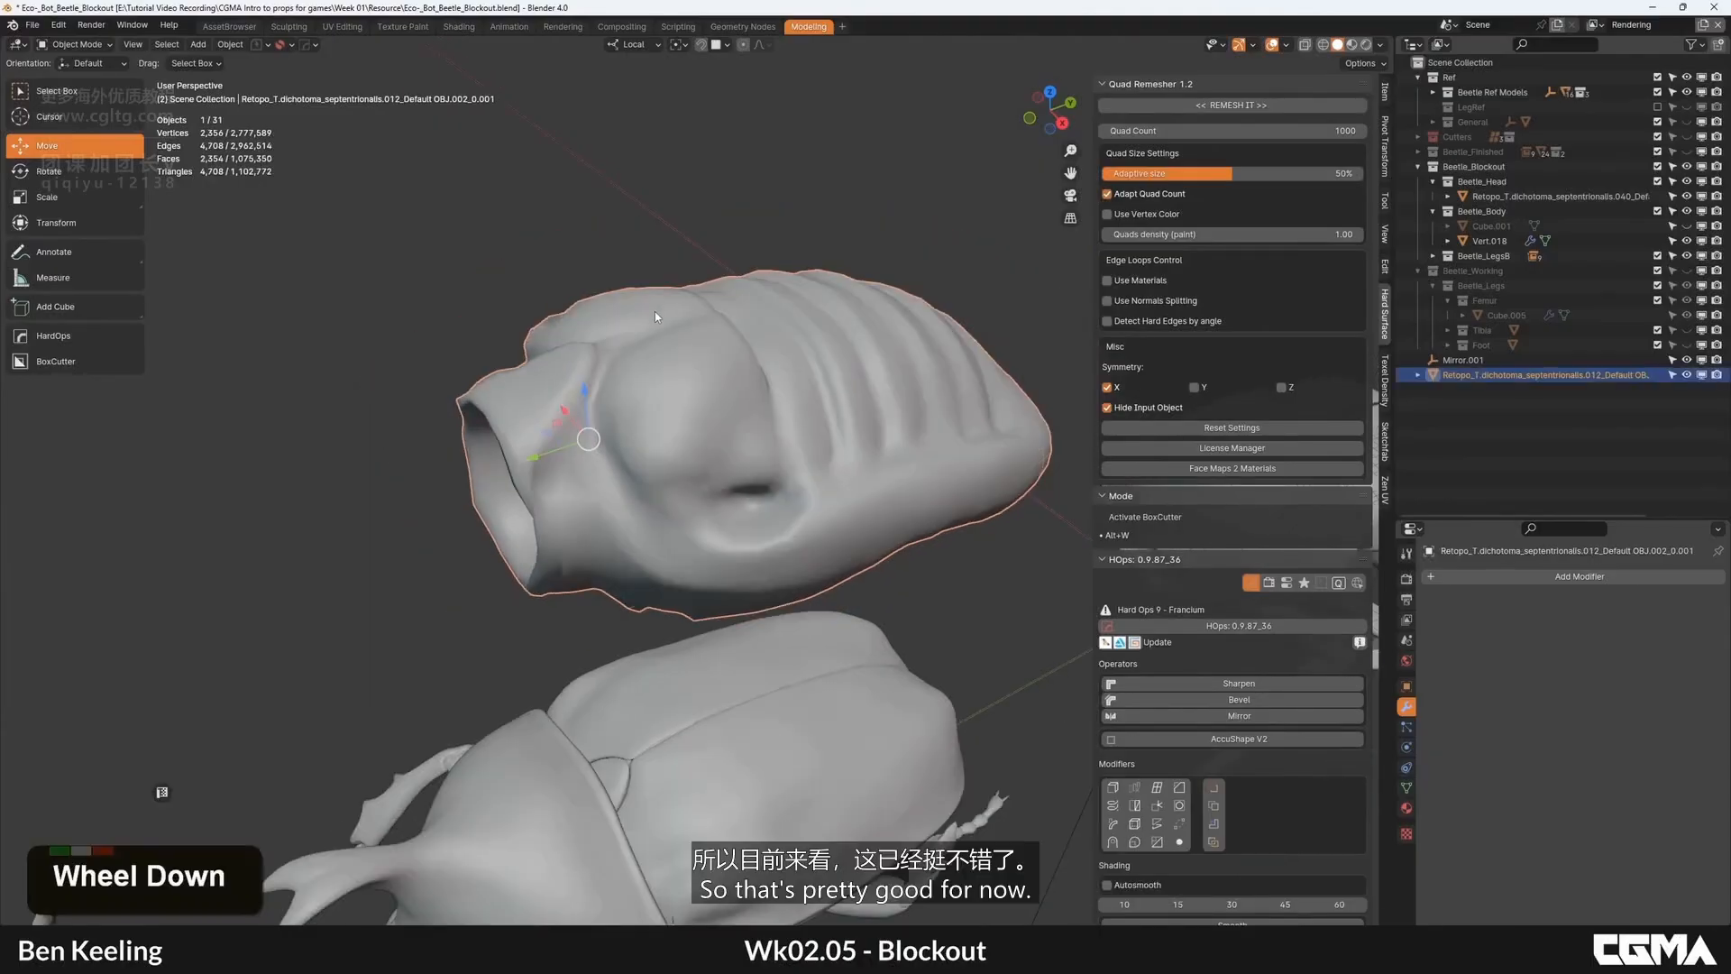
# Step: Examine the wireframe and overall shape of the remeshed abdomen from several angles
pyautogui.press('F4')
pyautogui.keyDown('alt'); pyautogui.moveTo(637, 402); pyautogui.dragTo(633, 512, button='middle'); pyautogui.keyUp('alt')
pyautogui.press('F4')
pyautogui.press('F4')
pyautogui.scroll(2, 580, 360)
pyautogui.scroll(-2, 686, 469)
pyautogui.keyDown('alt'); pyautogui.moveTo(750, 439); pyautogui.dragTo(595, 443, button='middle'); pyautogui.keyUp('alt')
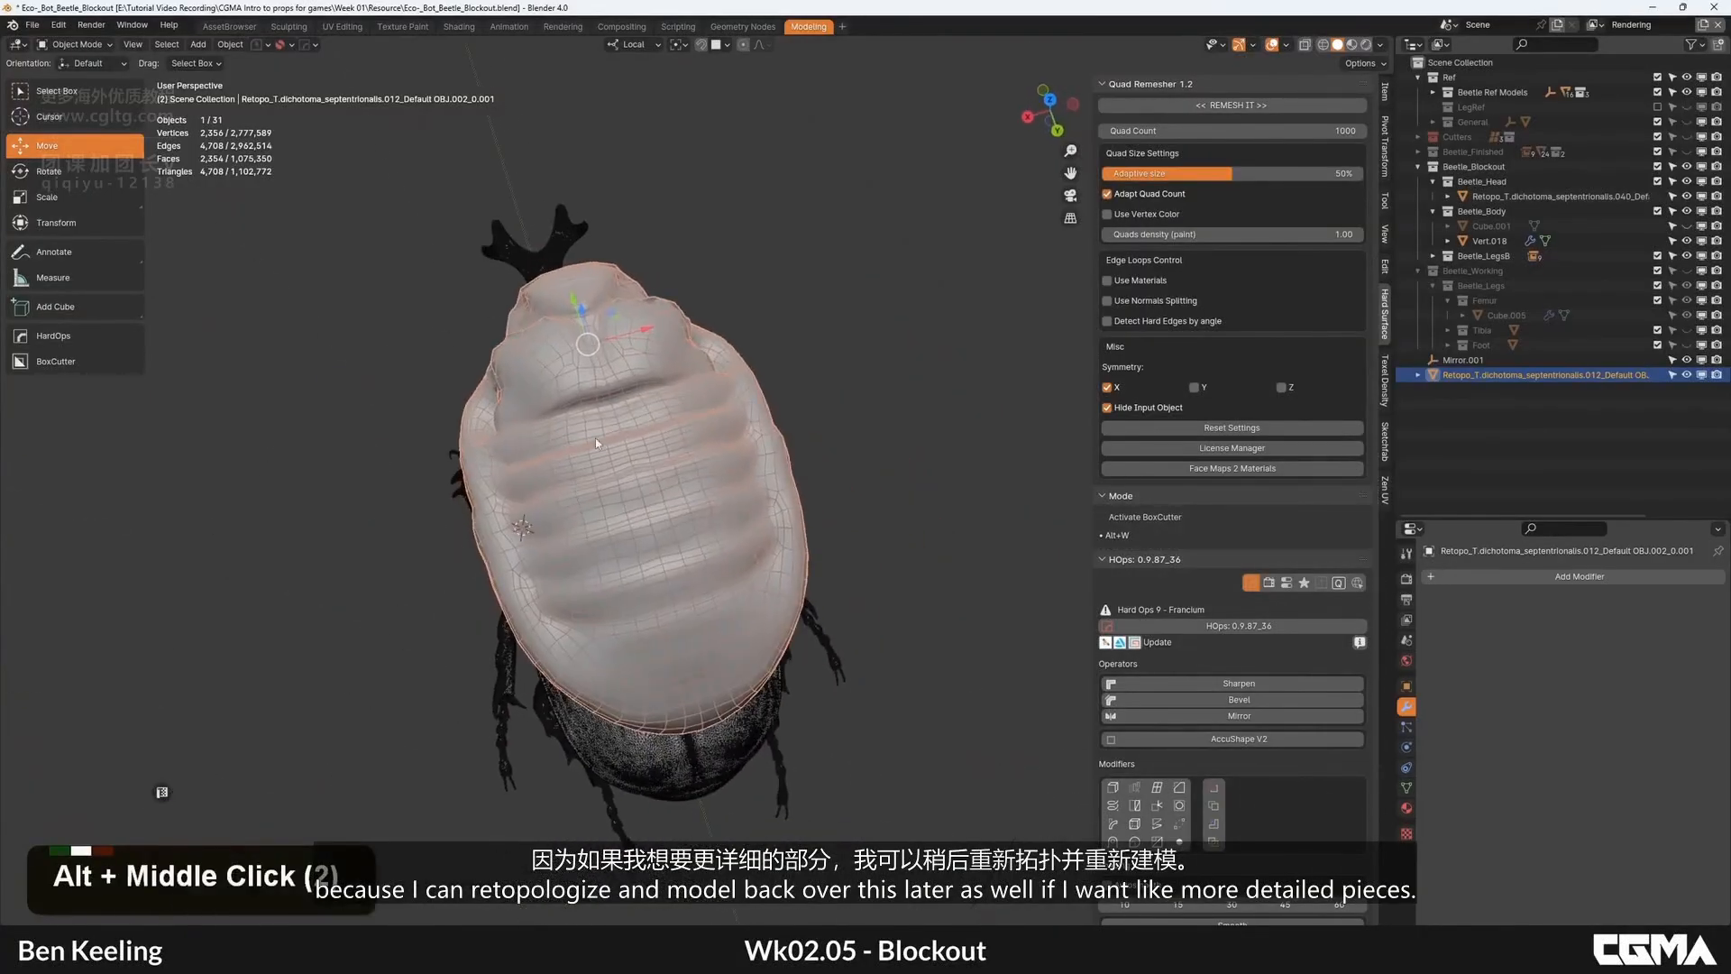
pyautogui.keyDown('alt'); pyautogui.moveTo(684, 407); pyautogui.dragTo(787, 317, button='middle'); pyautogui.keyUp('alt')
# Step: Reset the remeshed abdomen's location and move it under the wing shells at about Y 0.0154 m and Z 0.0288 m
pyautogui.press('`')
pyautogui.click(881, 320)
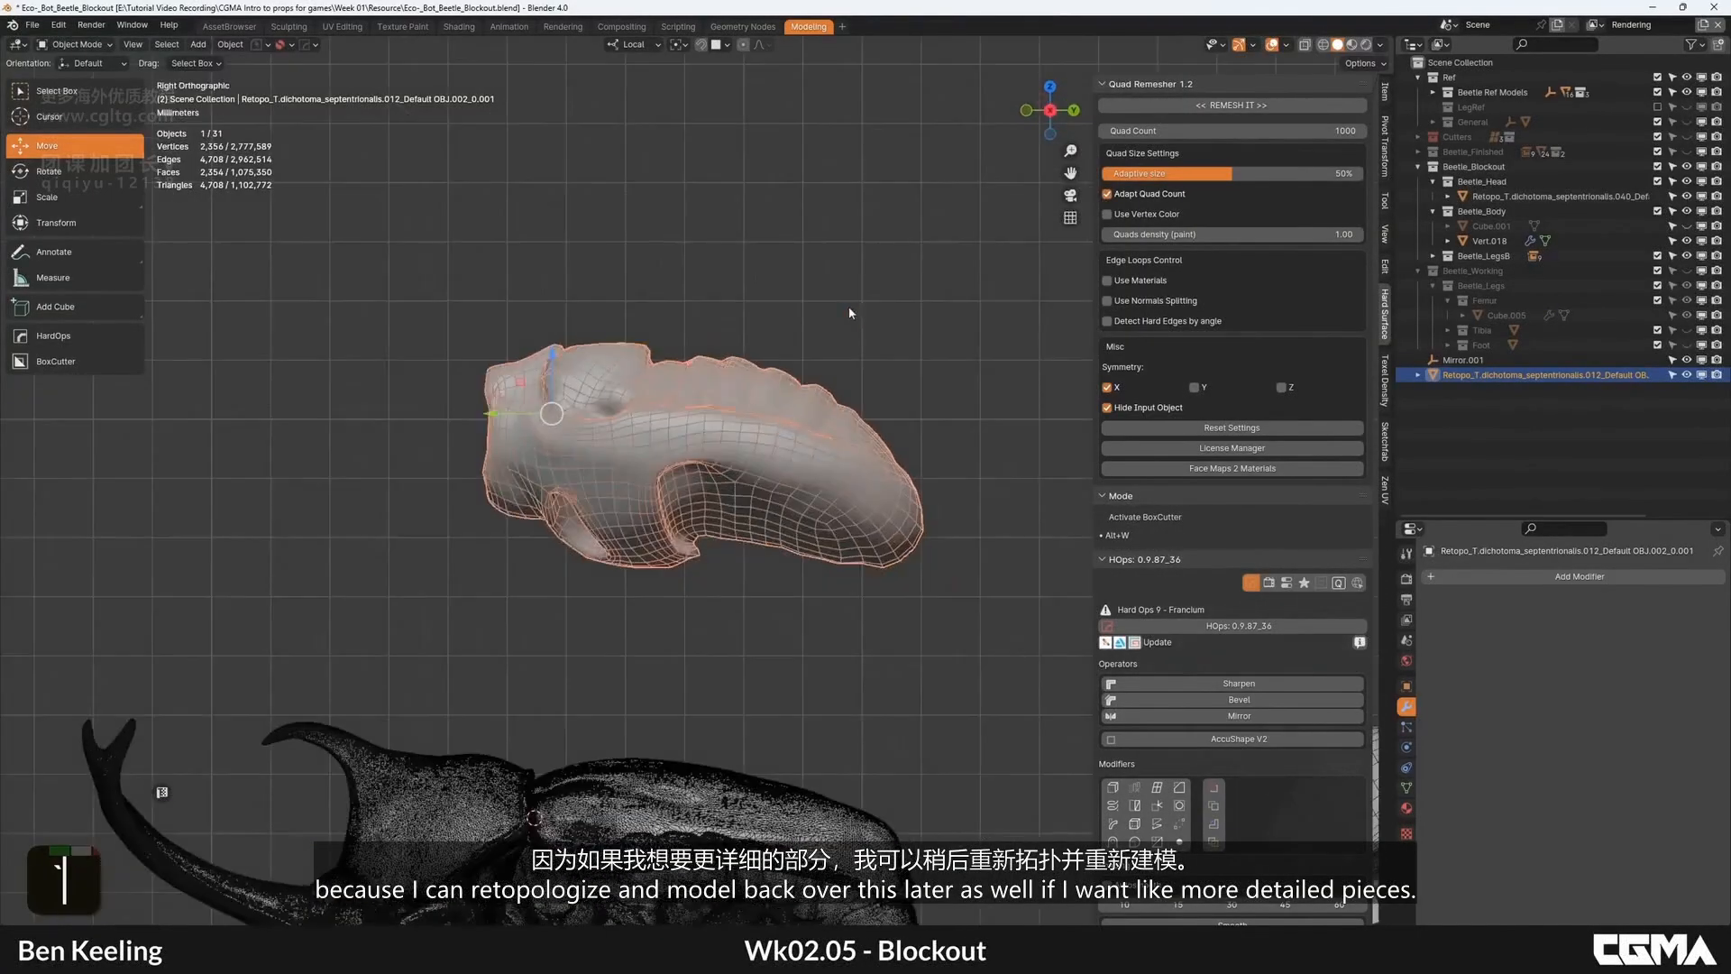
pyautogui.scroll(-3, 848, 305)
pyautogui.moveTo(848, 604); pyautogui.dragTo(732, 517, button='middle')
pyautogui.moveTo(661, 448); pyautogui.dragTo(480, 386, button='middle')
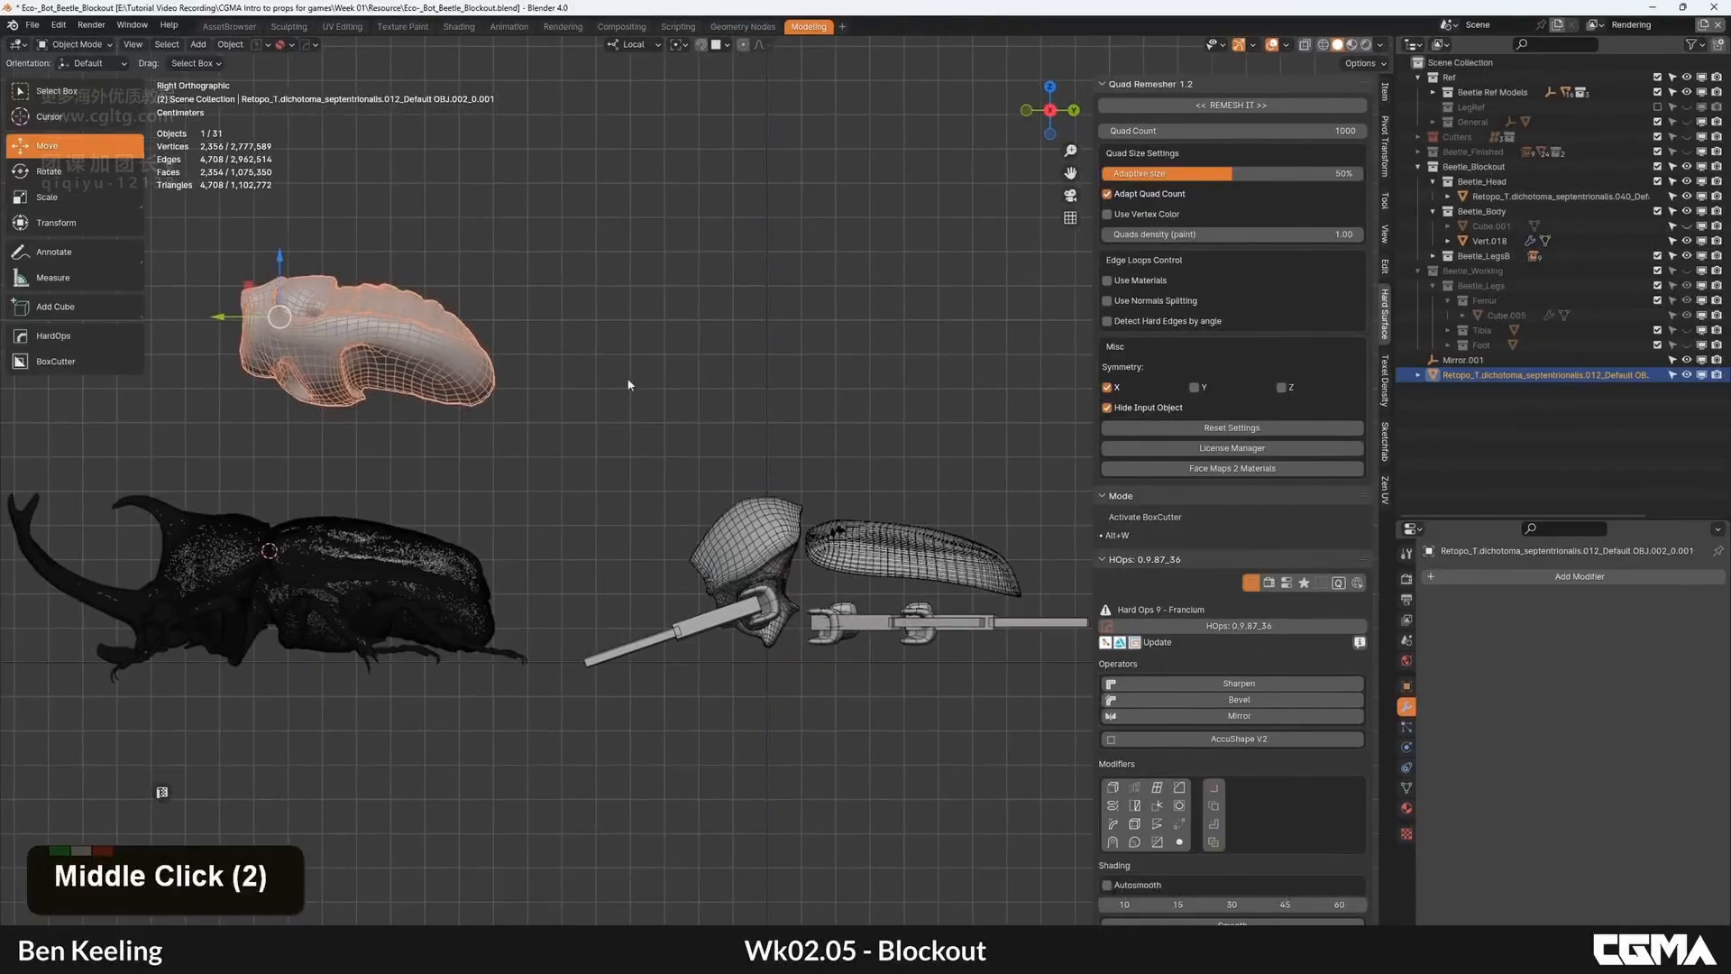
pyautogui.moveTo(630, 387); pyautogui.dragTo(584, 439, button='middle')
pyautogui.doubleClick(1386, 93)
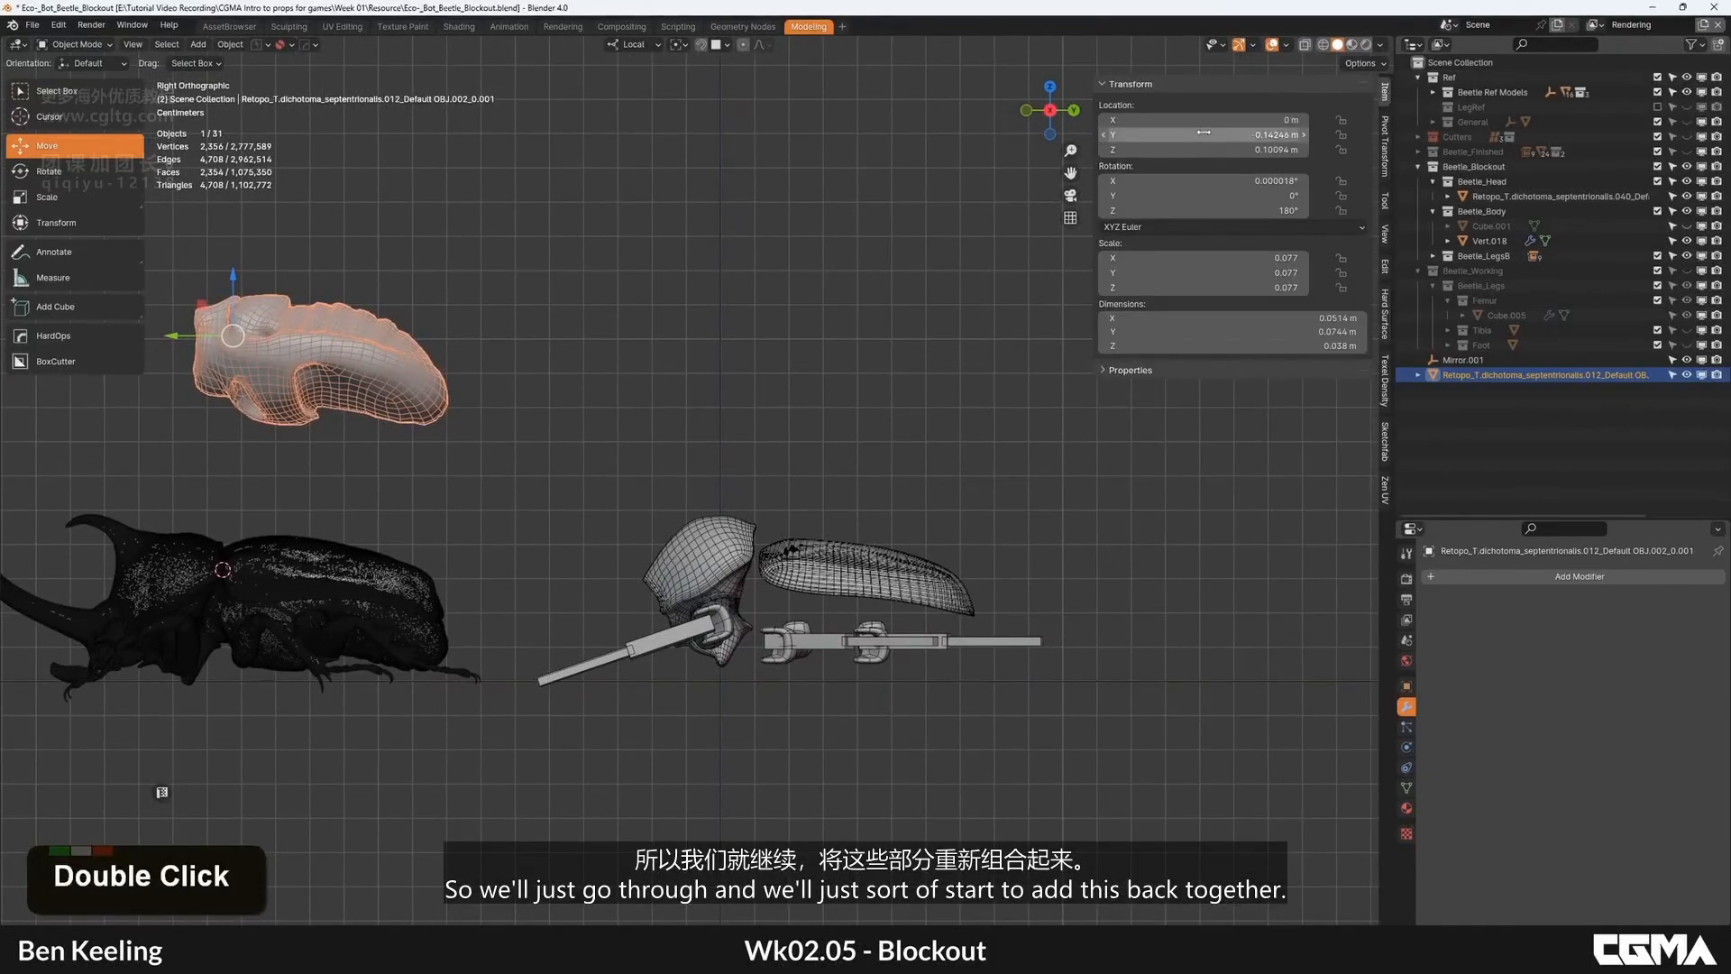
pyautogui.press('BackSpace')
pyautogui.scroll(3, 644, 620)
pyautogui.moveTo(570, 651); pyautogui.dragTo(663, 472)
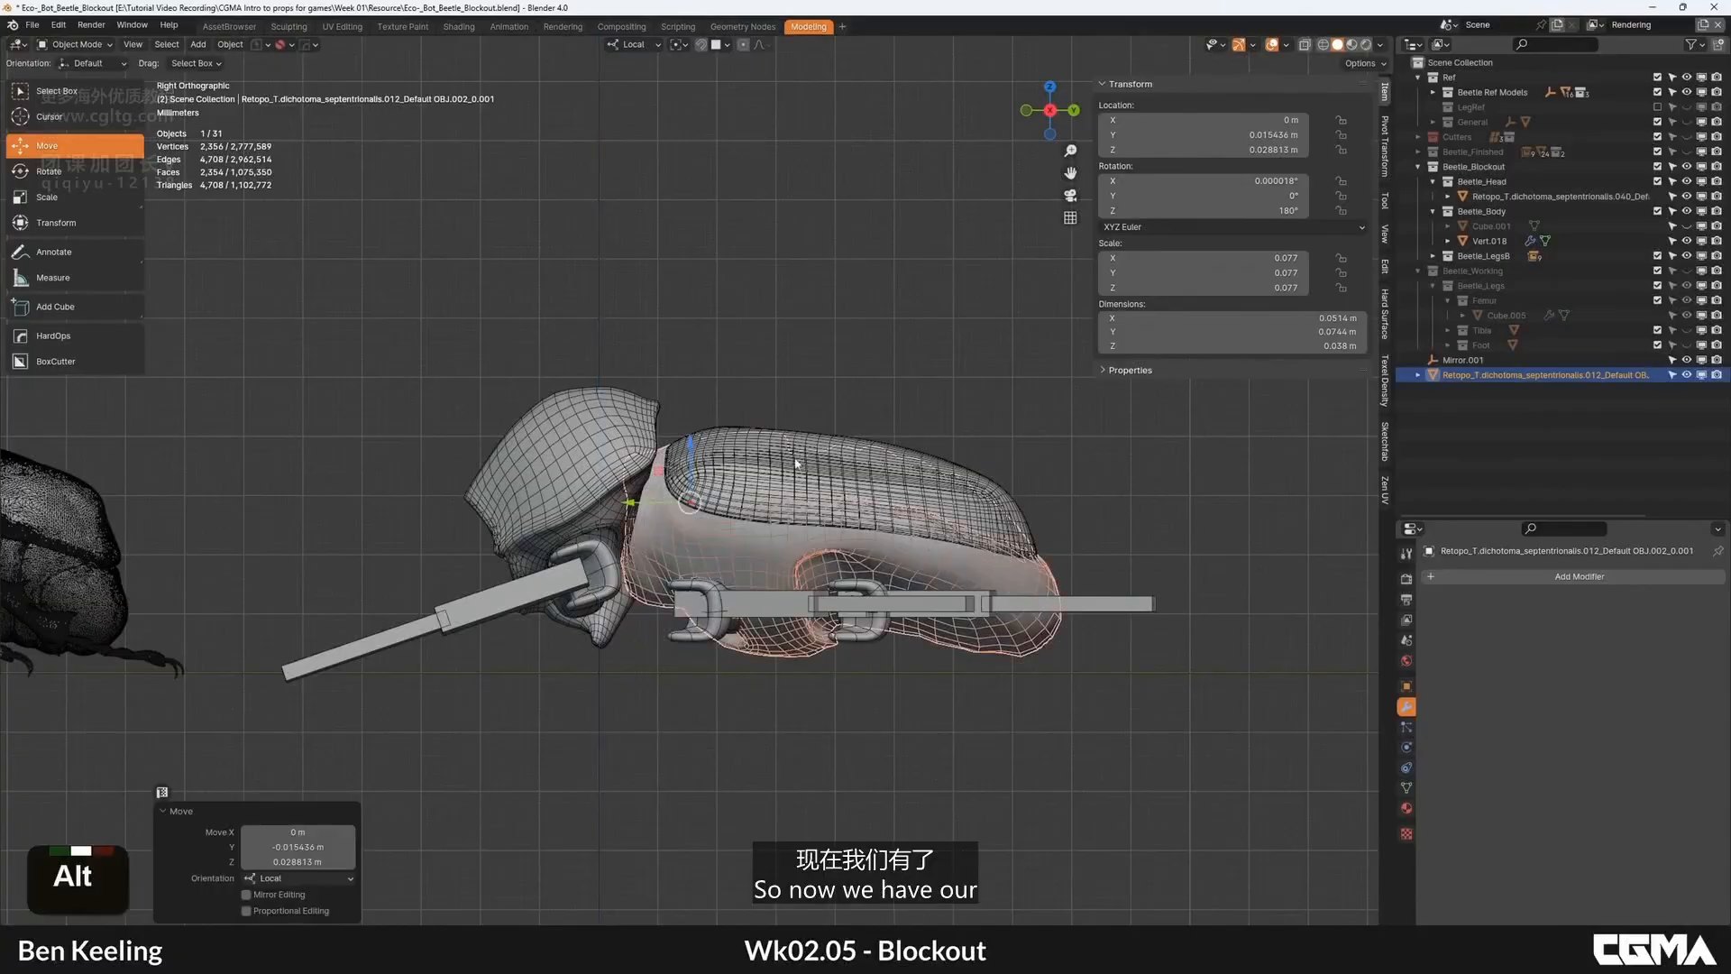
# Step: Move the middle leg's femur about -0.0015 m along its local X so it sits in the abdomen's socket
pyautogui.keyDown('alt'); pyautogui.moveTo(794, 464); pyautogui.dragTo(735, 562, button='middle'); pyautogui.keyUp('alt')
pyautogui.moveTo(735, 562); pyautogui.dragTo(772, 458)
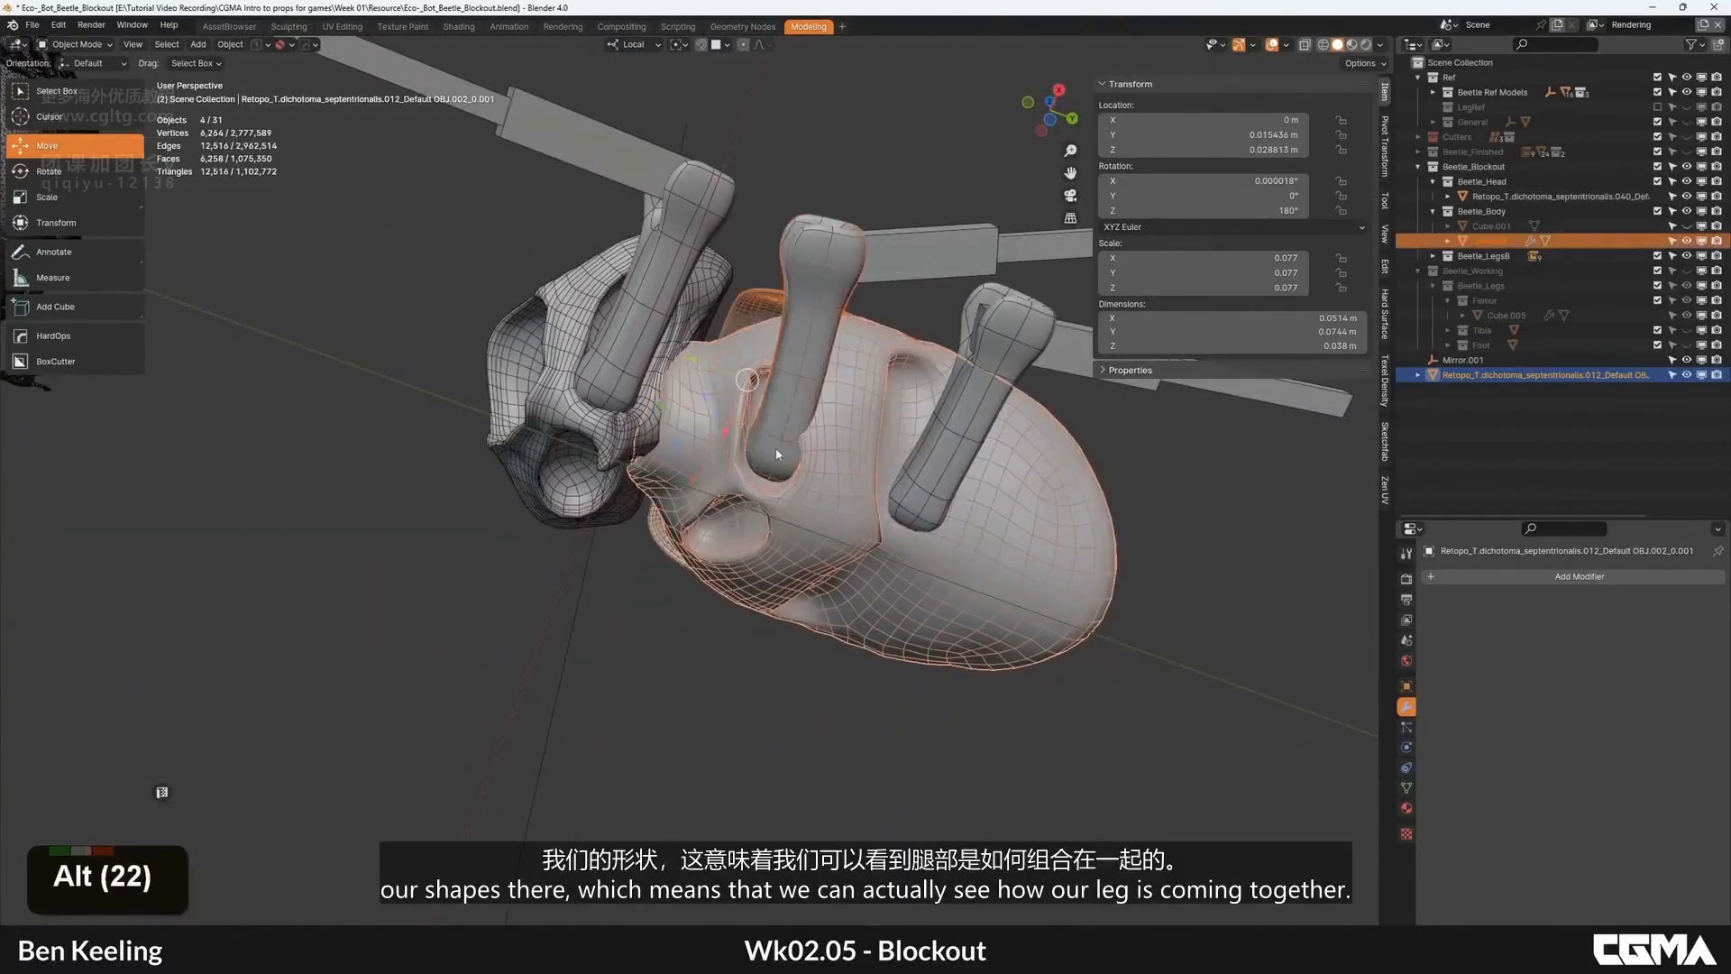
pyautogui.scroll(3, 850, 359)
pyautogui.scroll(-4, 850, 359)
pyautogui.keyDown('alt'); pyautogui.moveTo(850, 359); pyautogui.dragTo(777, 408, button='middle'); pyautogui.keyUp('alt')
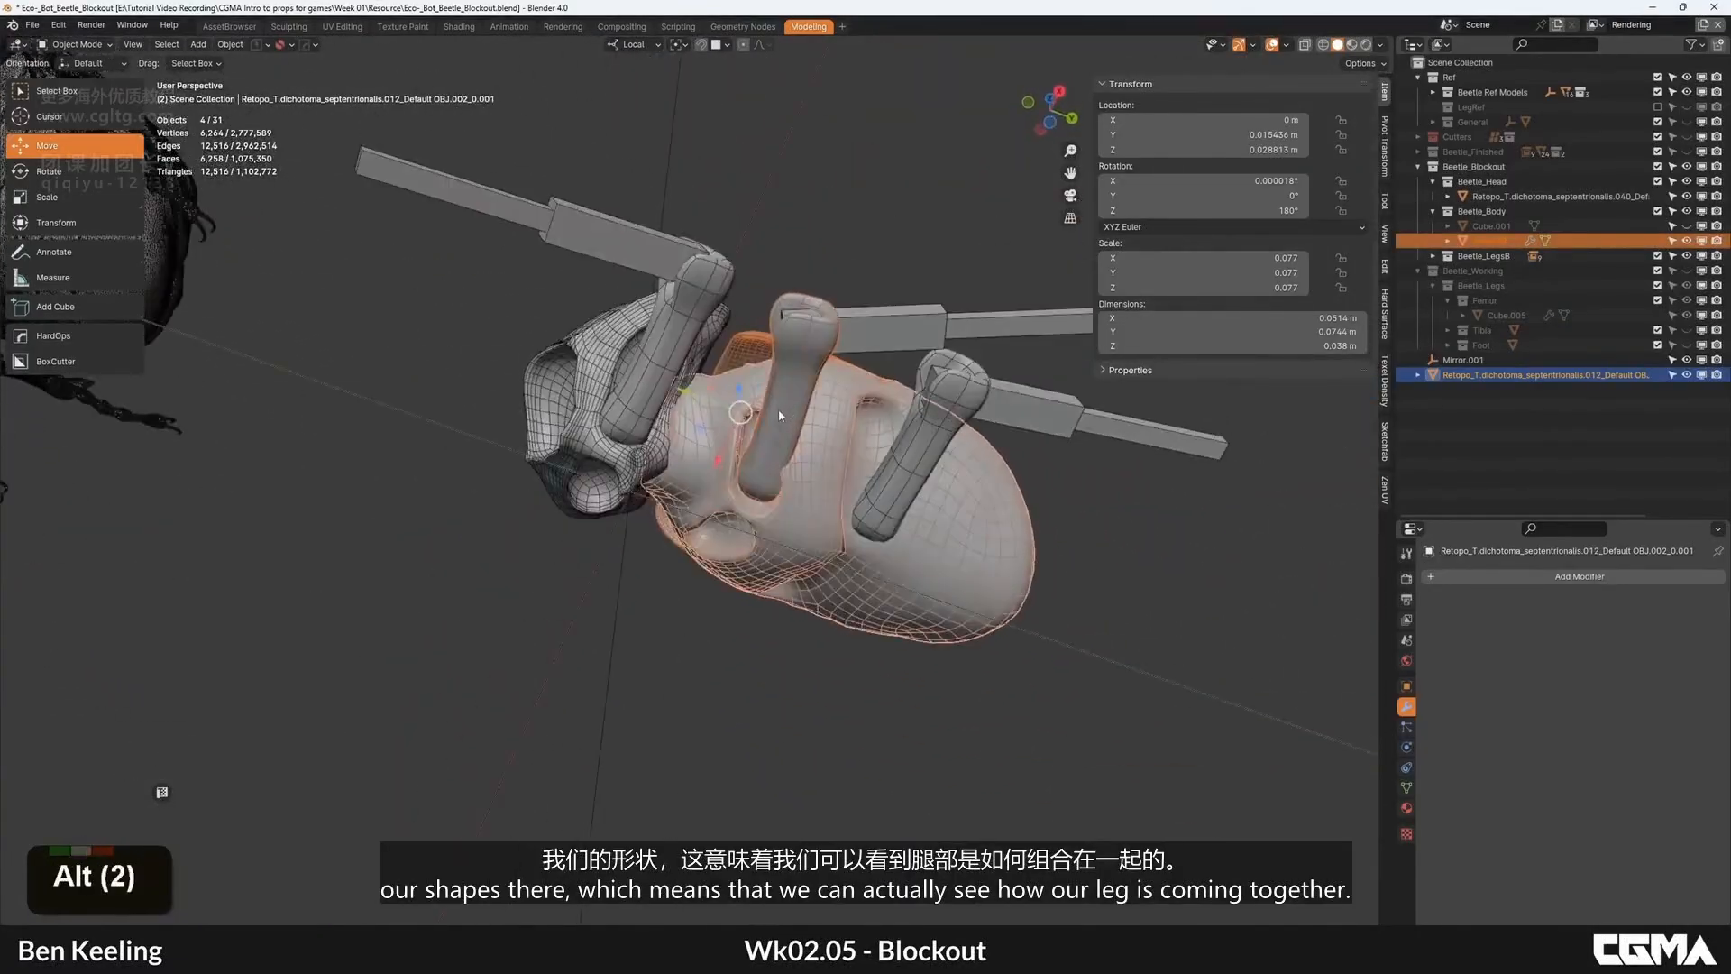
pyautogui.click(782, 402)
pyautogui.scroll(2, 800, 465)
pyautogui.click(795, 475)
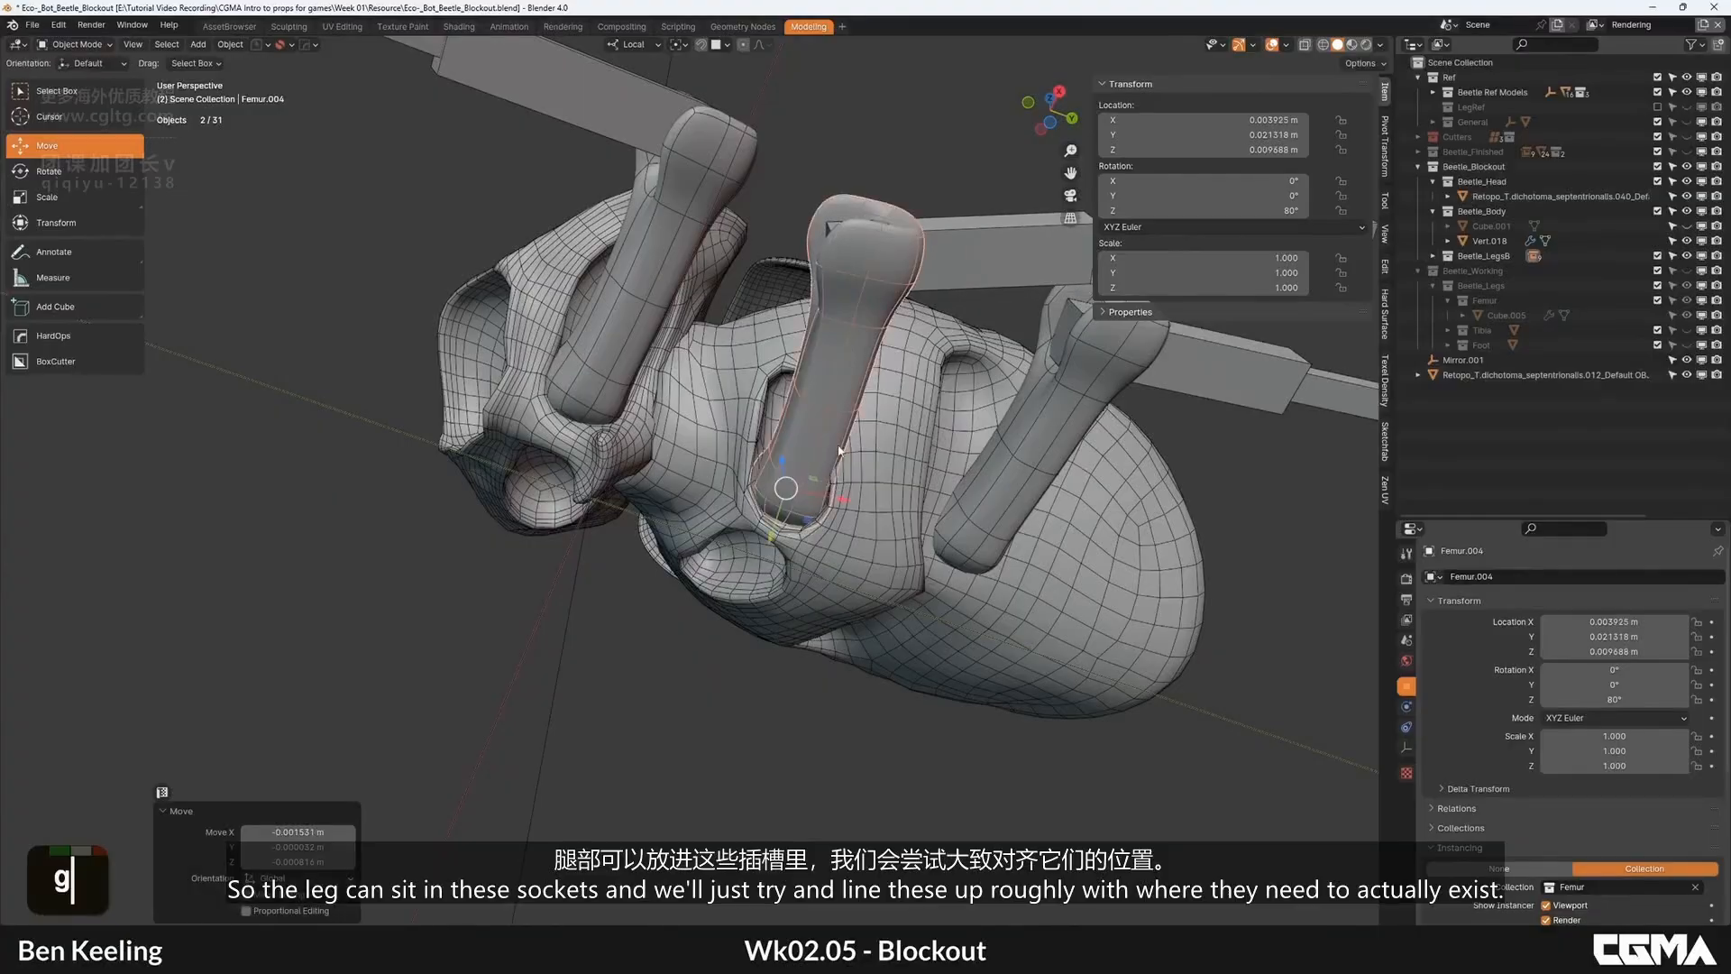
# Step: Move the rear leg's femur along Y to about 0.0399 m to line it up with the abdomen
pyautogui.keyDown('alt'); pyautogui.moveTo(796, 475); pyautogui.dragTo(974, 491, button='middle'); pyautogui.keyUp('alt')
pyautogui.keyDown('alt'); pyautogui.moveTo(872, 521); pyautogui.dragTo(726, 696, button='middle'); pyautogui.keyUp('alt')
pyautogui.click(824, 690)
pyautogui.press('g')
pyautogui.press('y')
pyautogui.click(817, 665)
pyautogui.scroll(-1, 817, 666)
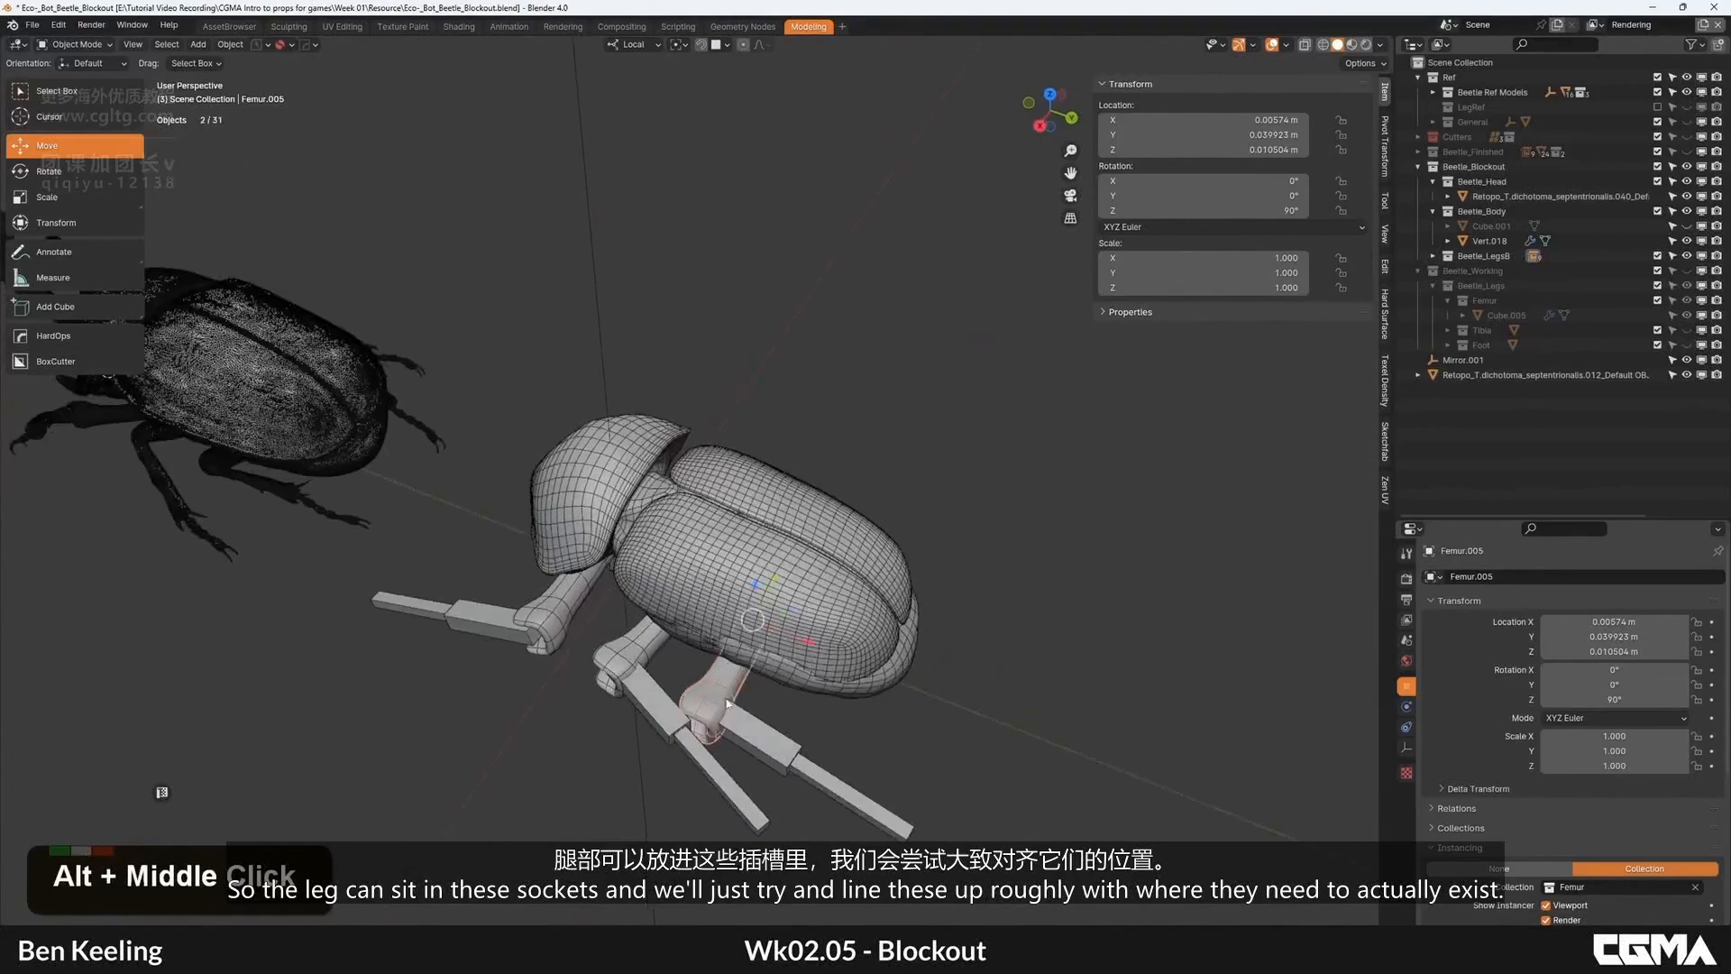
# Step: Rotate the rear leg's femur in the top view to 100° about Z, using snapping
pyautogui.press('`')
pyautogui.click(718, 611)
pyautogui.scroll(4, 722, 541)
pyautogui.scroll(-2, 740, 451)
pyautogui.press('r')
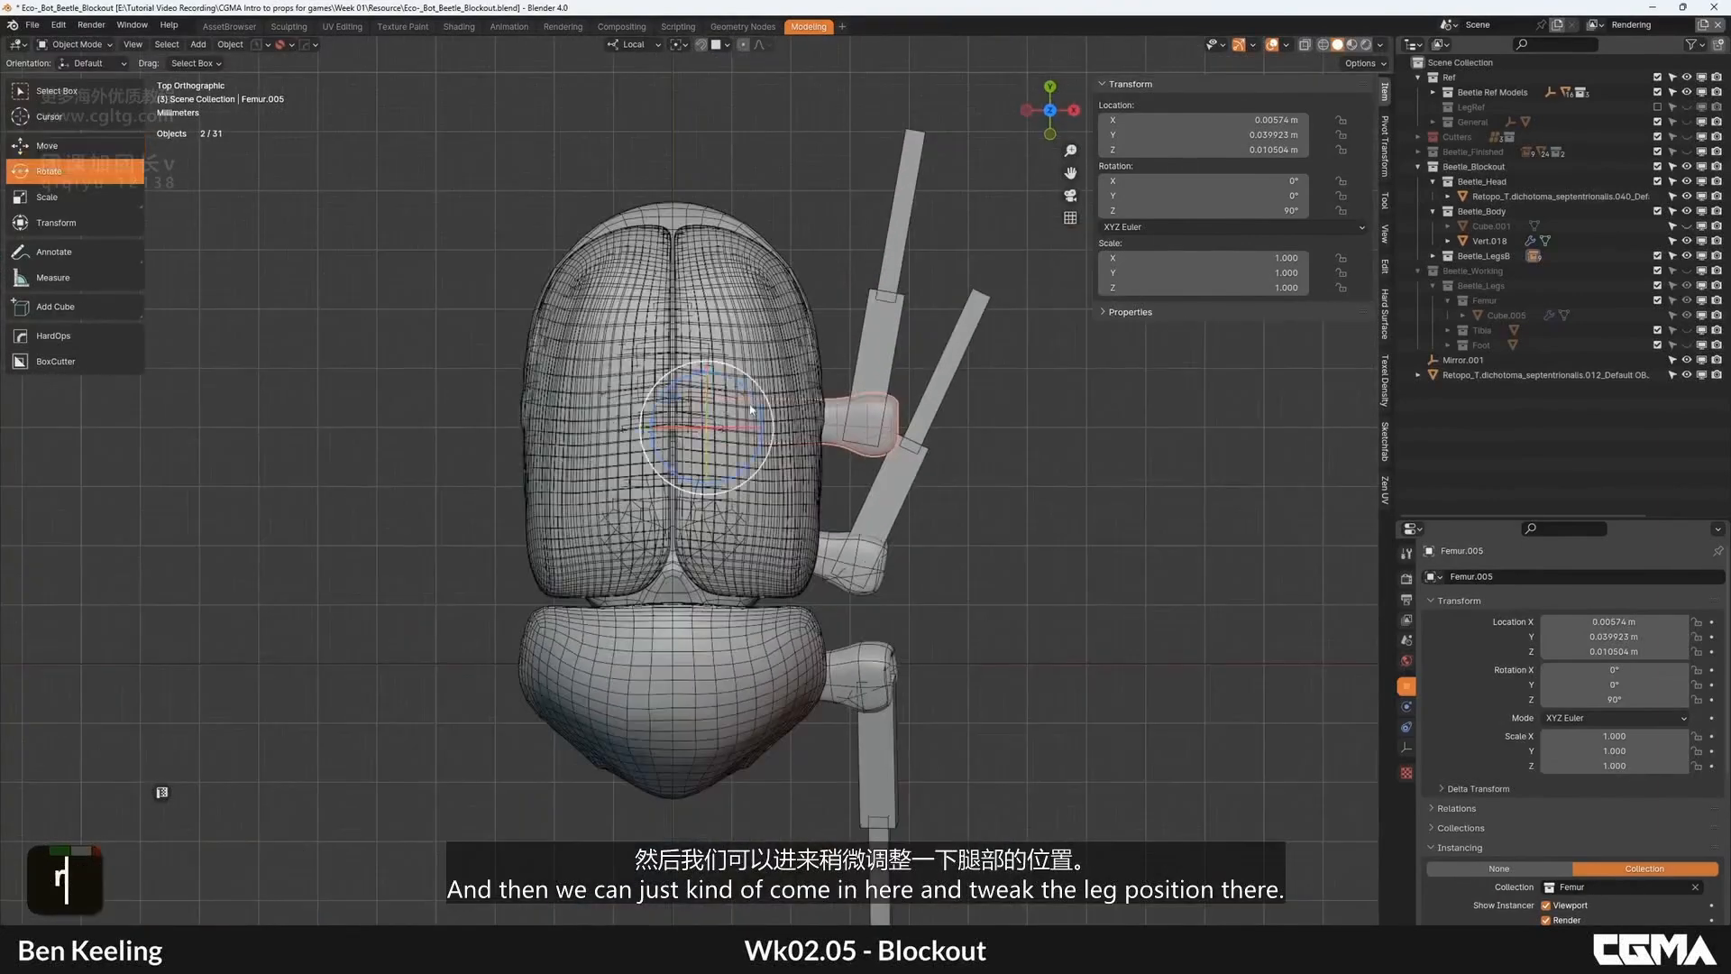
pyautogui.moveTo(748, 394); pyautogui.dragTo(754, 448)
pyautogui.hotkey('ctrl', 'z')
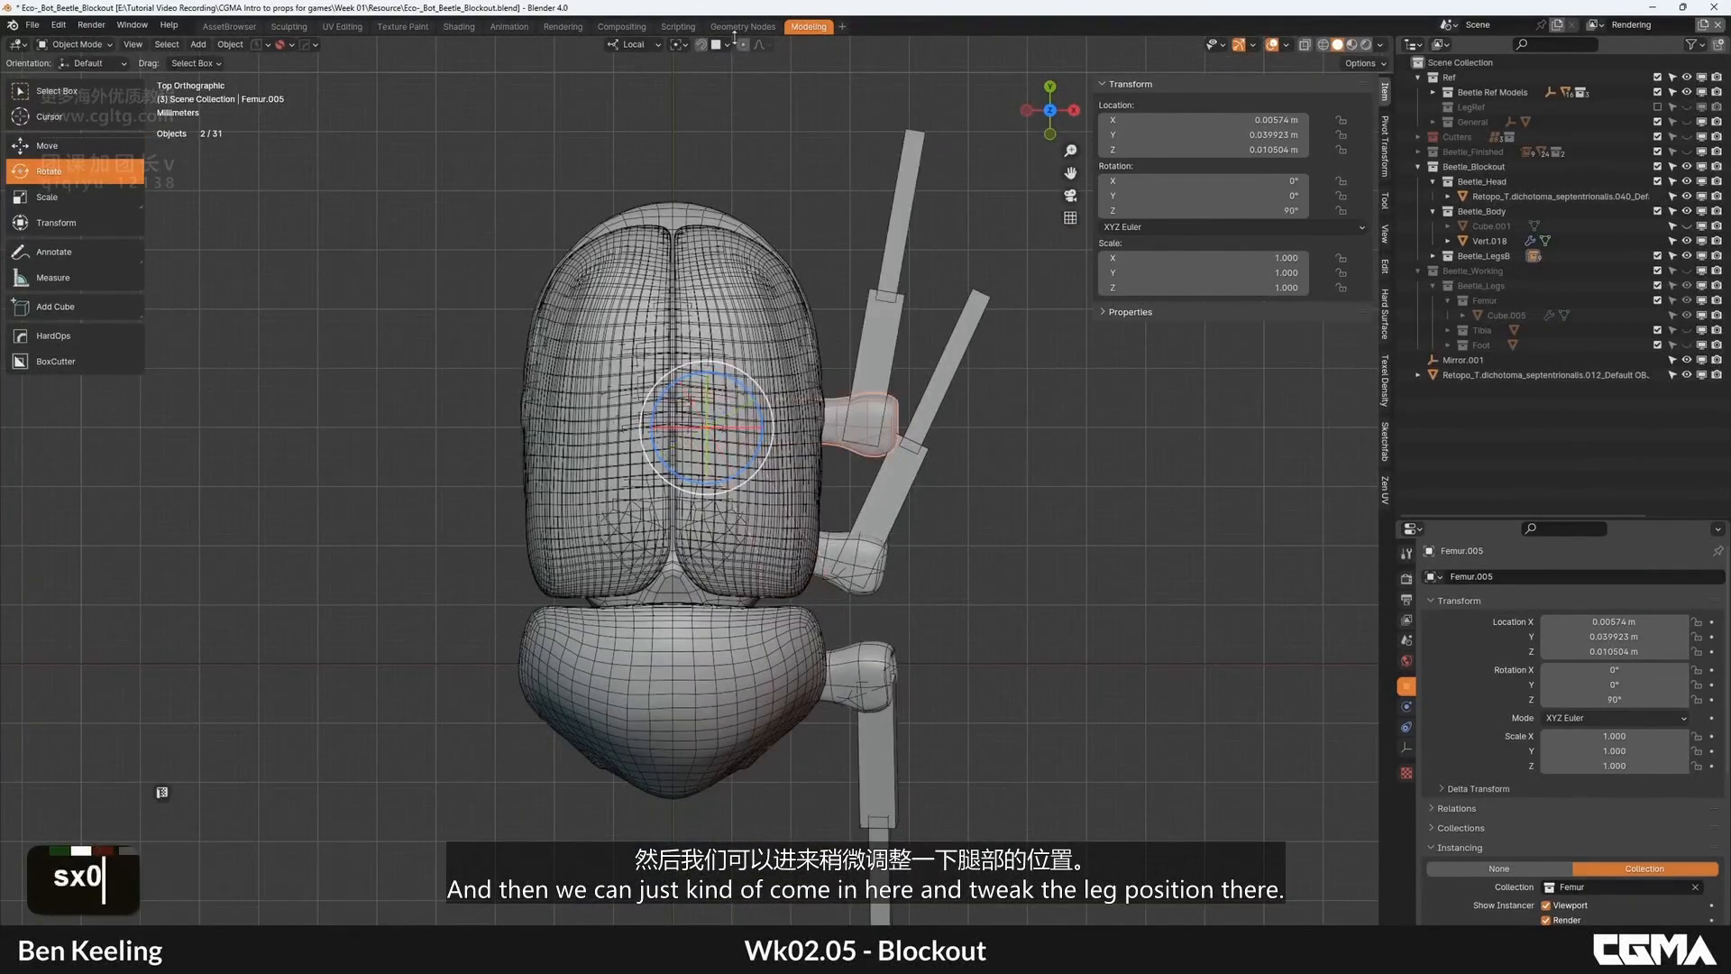
pyautogui.click(722, 44)
pyautogui.keyDown('ctrl'); pyautogui.moveTo(745, 372); pyautogui.dragTo(732, 365); pyautogui.keyUp('ctrl')
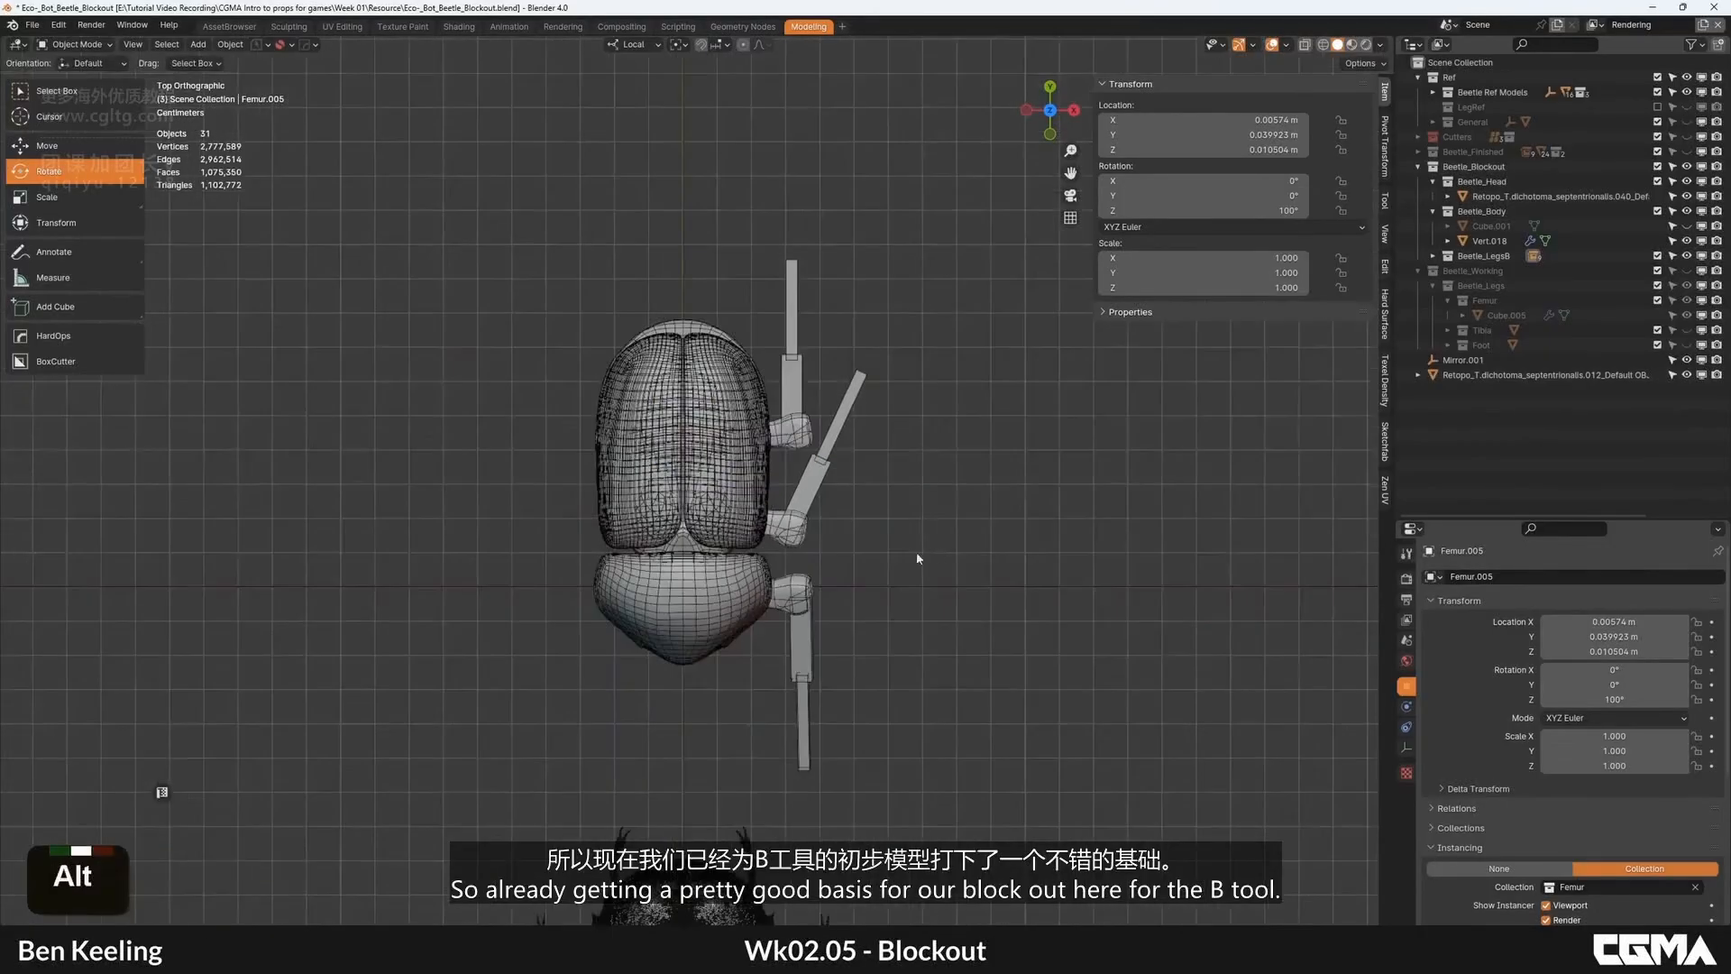
# Step: Hide the wireframe overlay and compare the blockout's body and leg placement with the reference beetle
pyautogui.keyDown('alt'); pyautogui.moveTo(733, 365); pyautogui.dragTo(810, 474, button='middle'); pyautogui.keyUp('alt')
pyautogui.scroll(-2, 822, 424)
pyautogui.hotkey('shift', 'z')
pyautogui.scroll(2, 922, 480)
pyautogui.click(726, 496)
pyautogui.scroll(-2, 615, 437)
pyautogui.press('F4')
pyautogui.scroll(3, 703, 504)
pyautogui.scroll(-3, 703, 504)
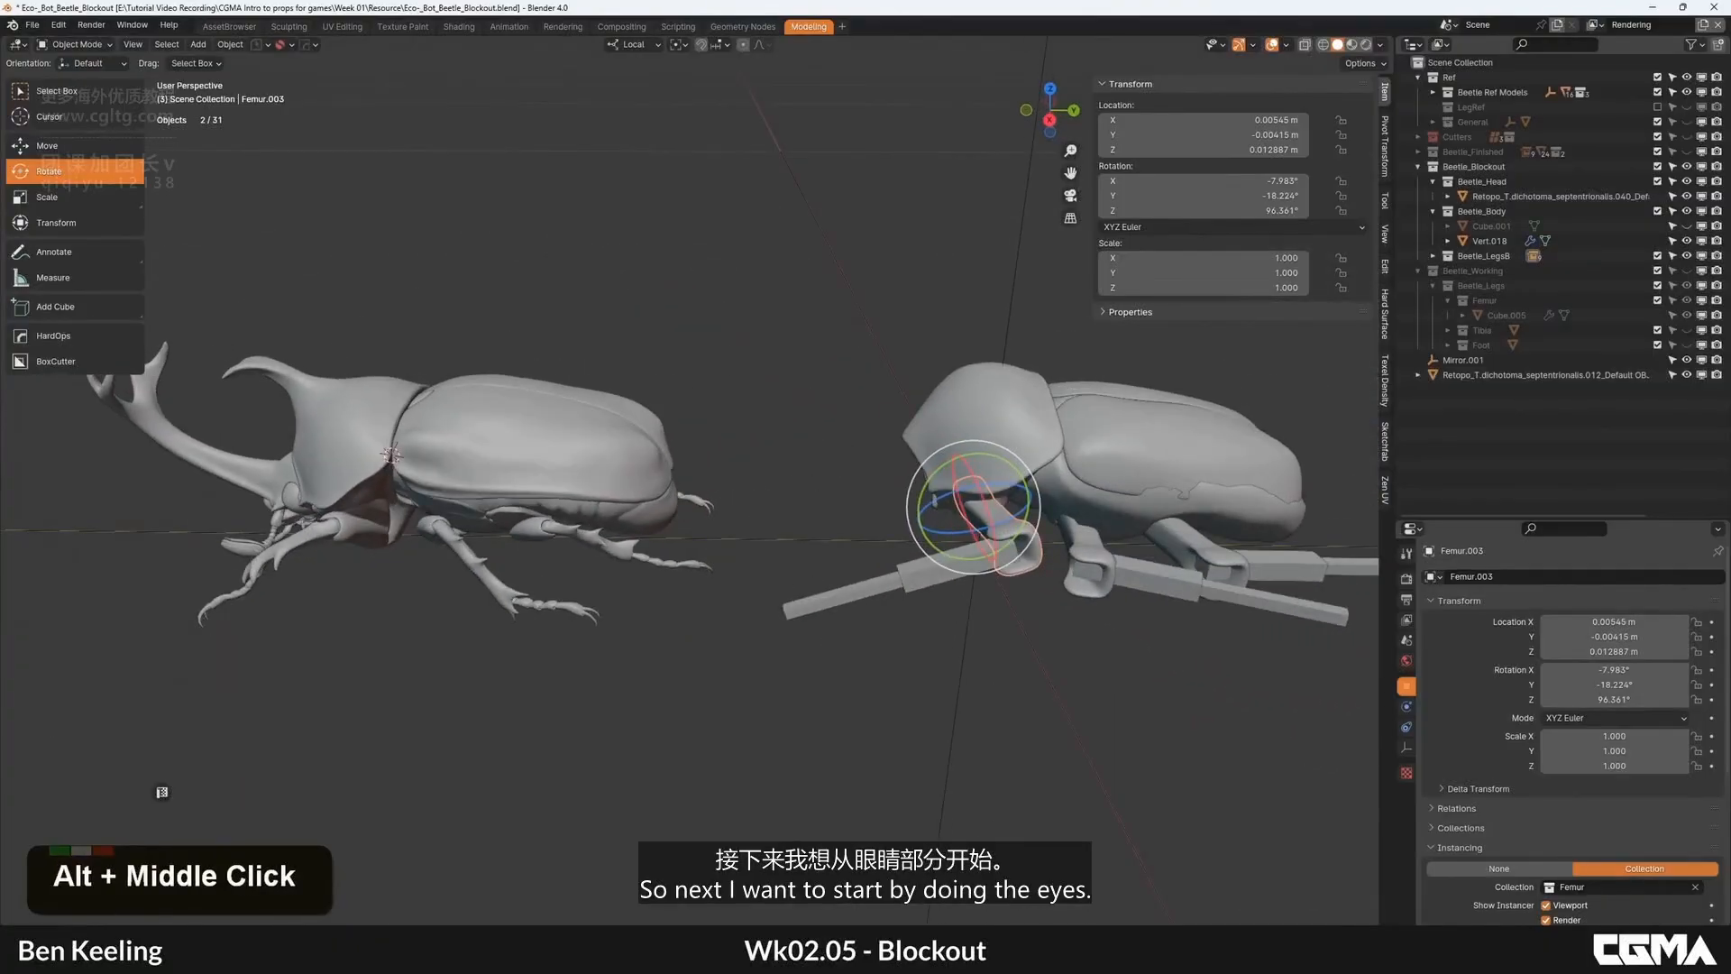
# Step: Locate the eye on the reference beetle's head and add a UV sphere for it in the right side view
pyautogui.moveTo(693, 386); pyautogui.dragTo(619, 328, button='middle')
pyautogui.scroll(3, 477, 497)
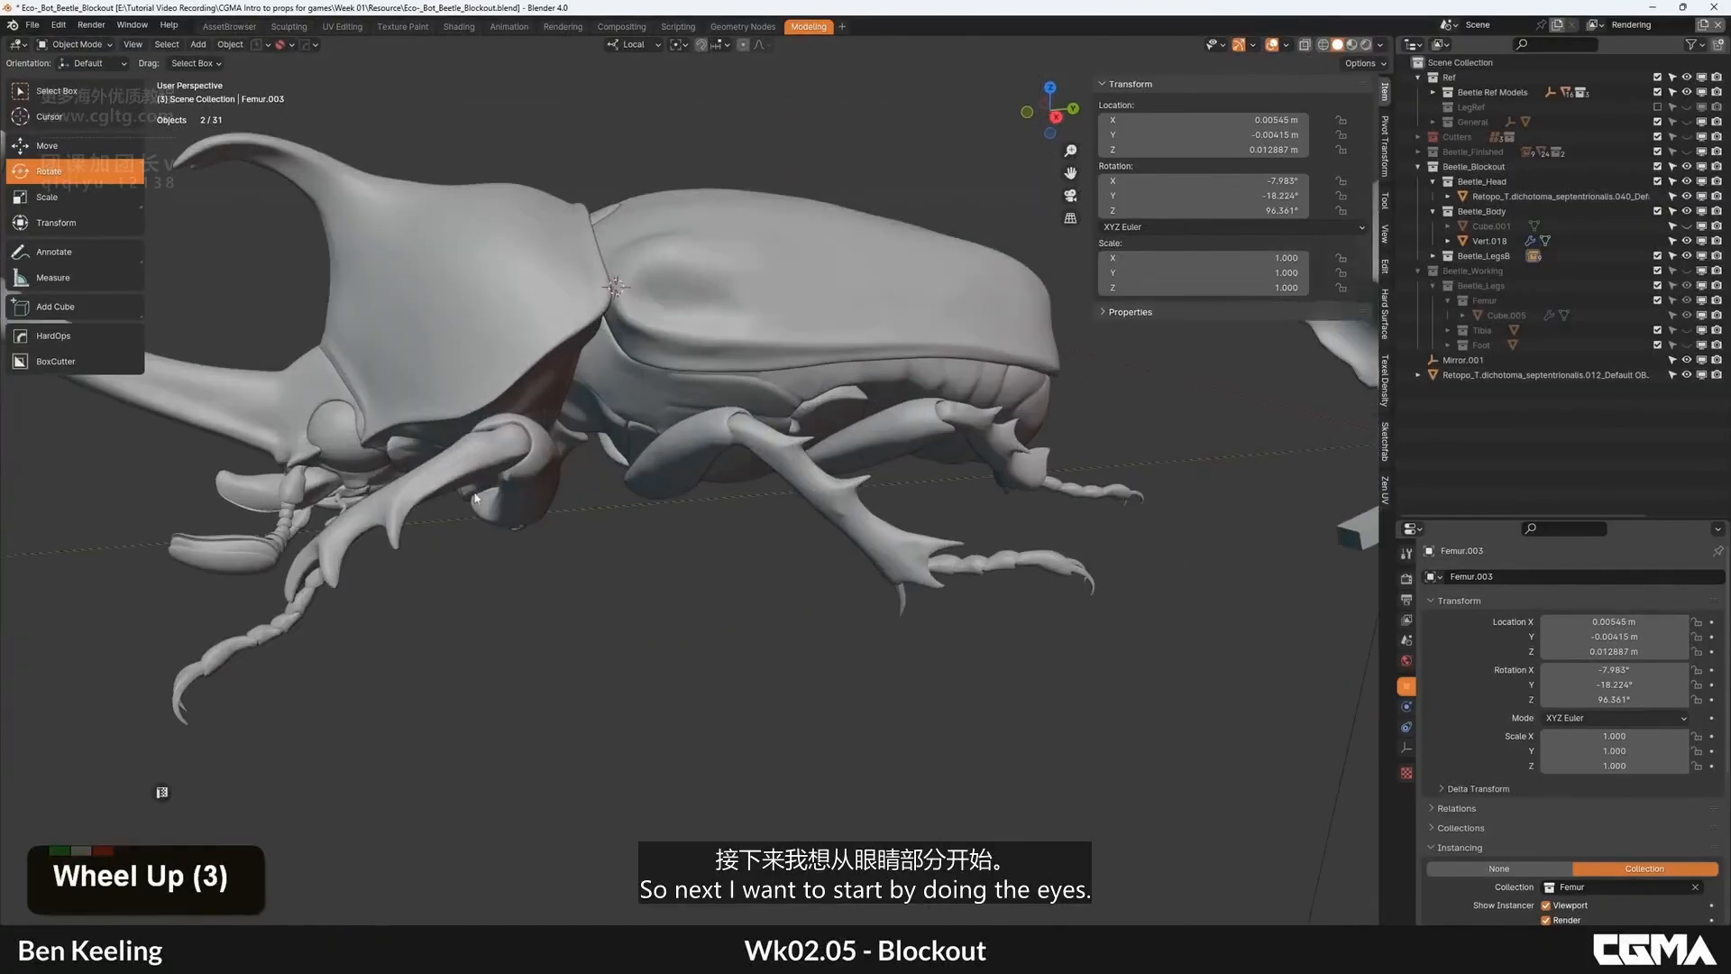
pyautogui.doubleClick(378, 438)
pyautogui.keyDown('alt'); pyautogui.moveTo(378, 438); pyautogui.dragTo(673, 395, button='middle'); pyautogui.keyUp('alt')
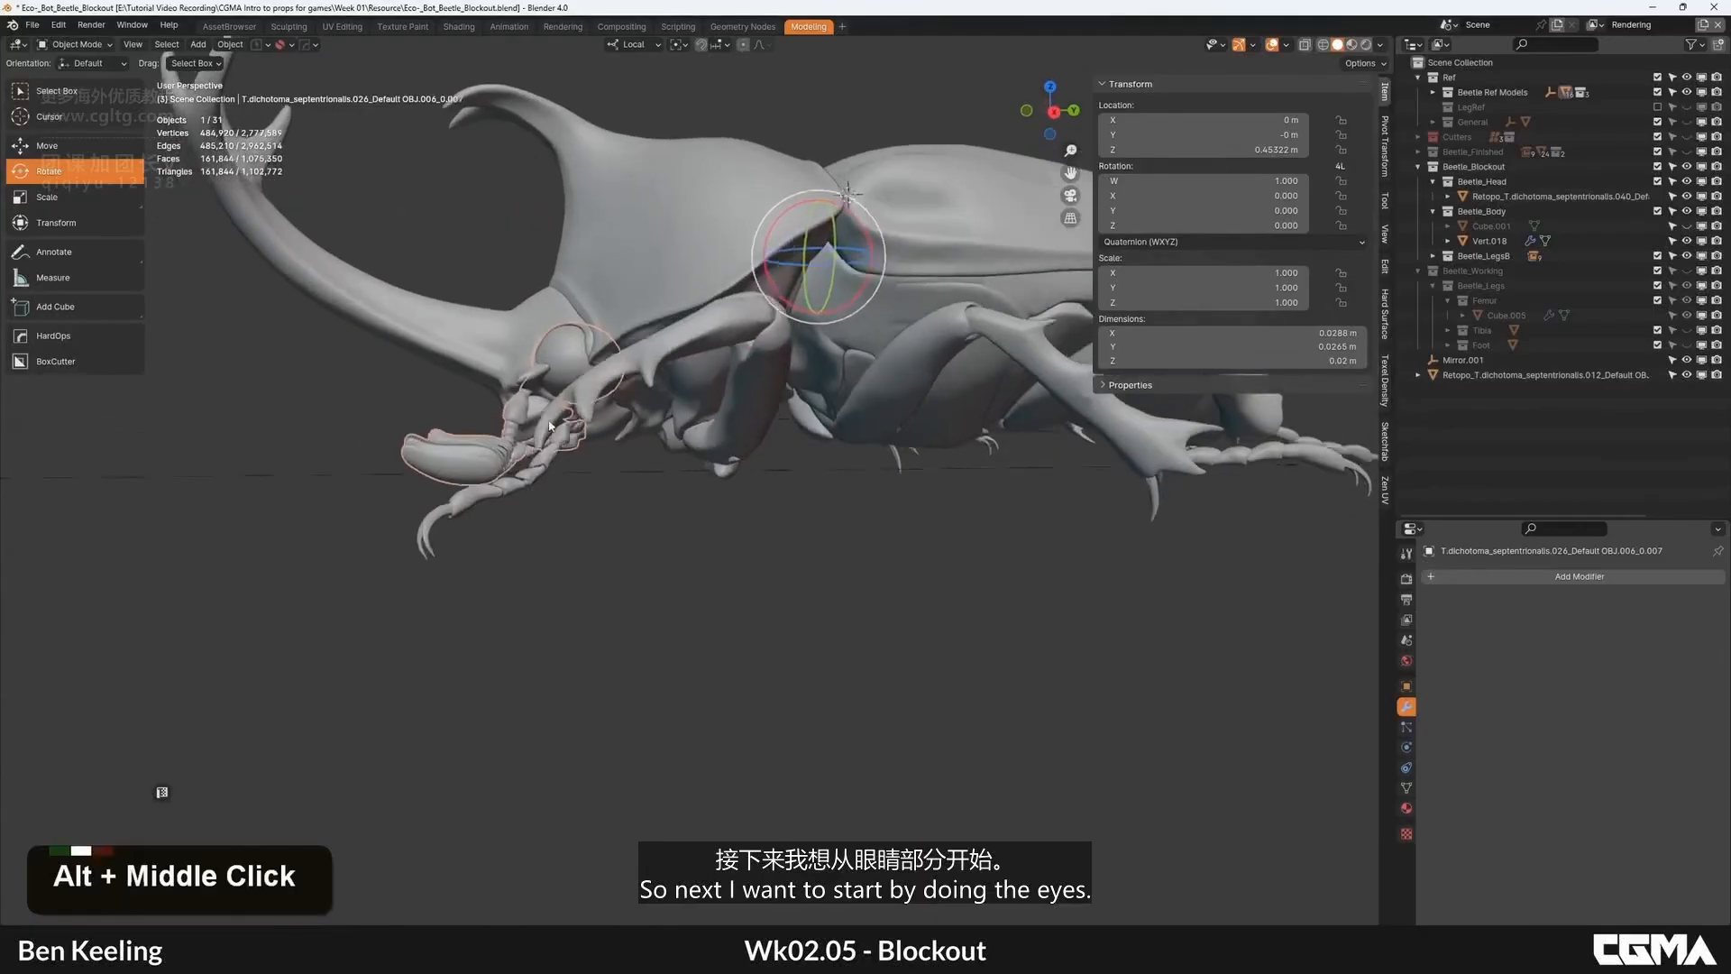
pyautogui.scroll(-2, 672, 395)
pyautogui.press('1')
pyautogui.moveTo(837, 404); pyautogui.dragTo(865, 429, button='middle')
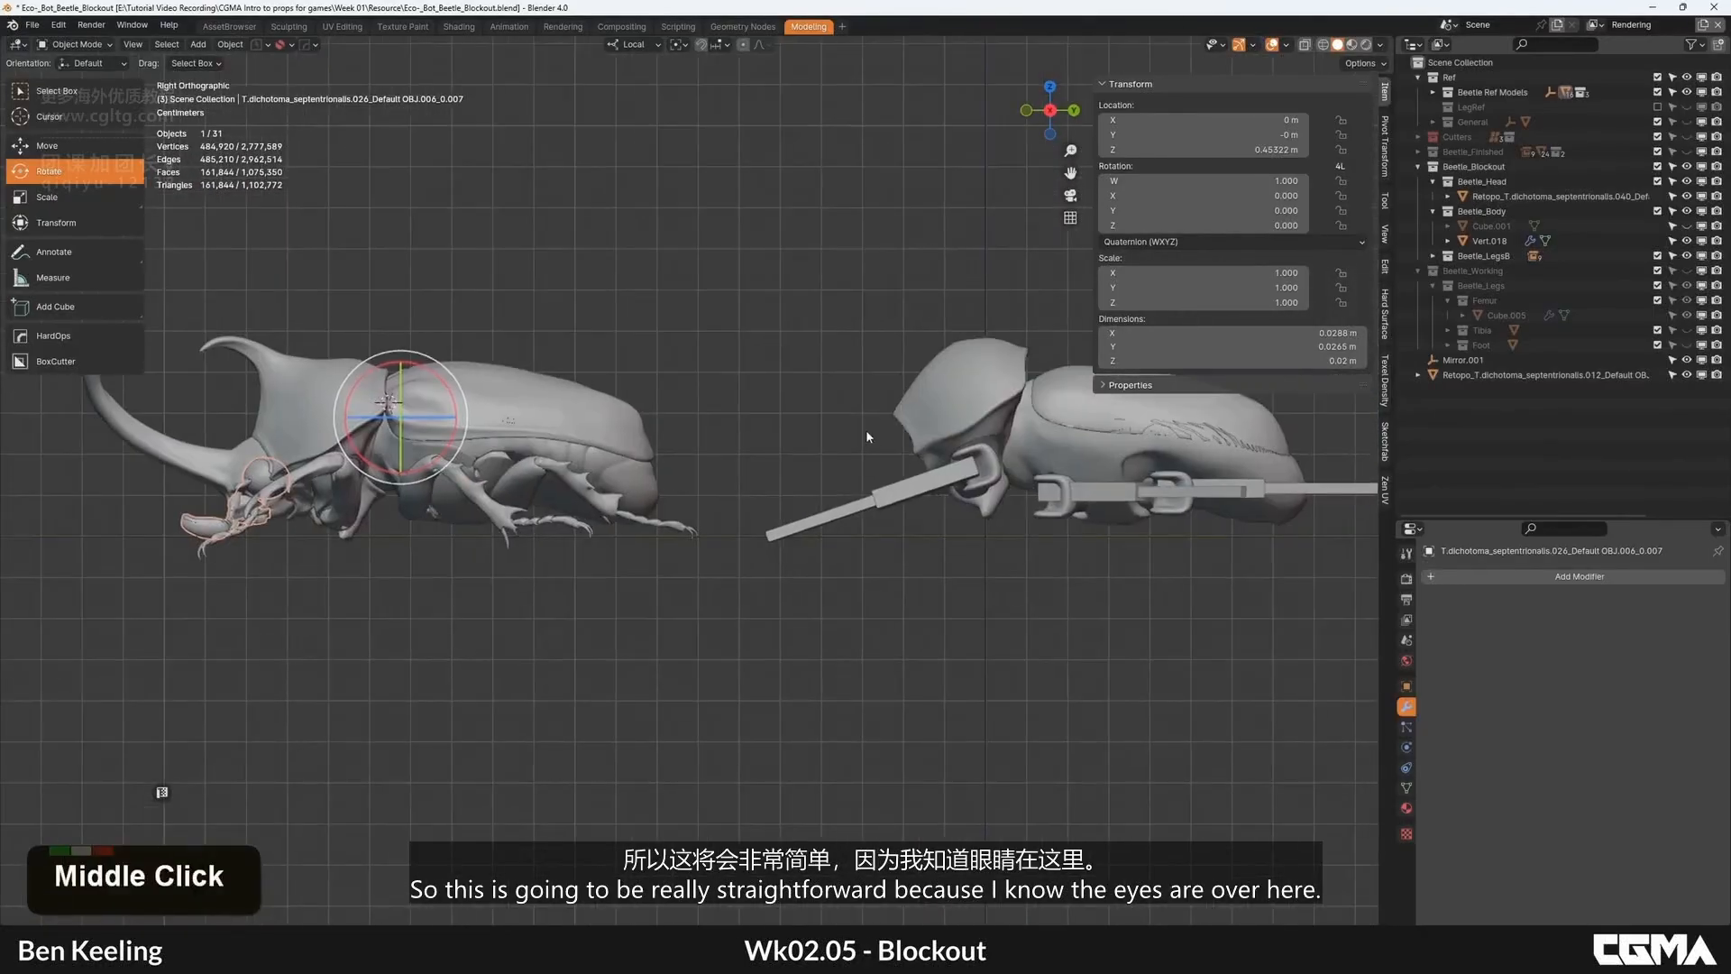
pyautogui.hotkey('shift', 'a')
pyautogui.moveTo(837, 287)
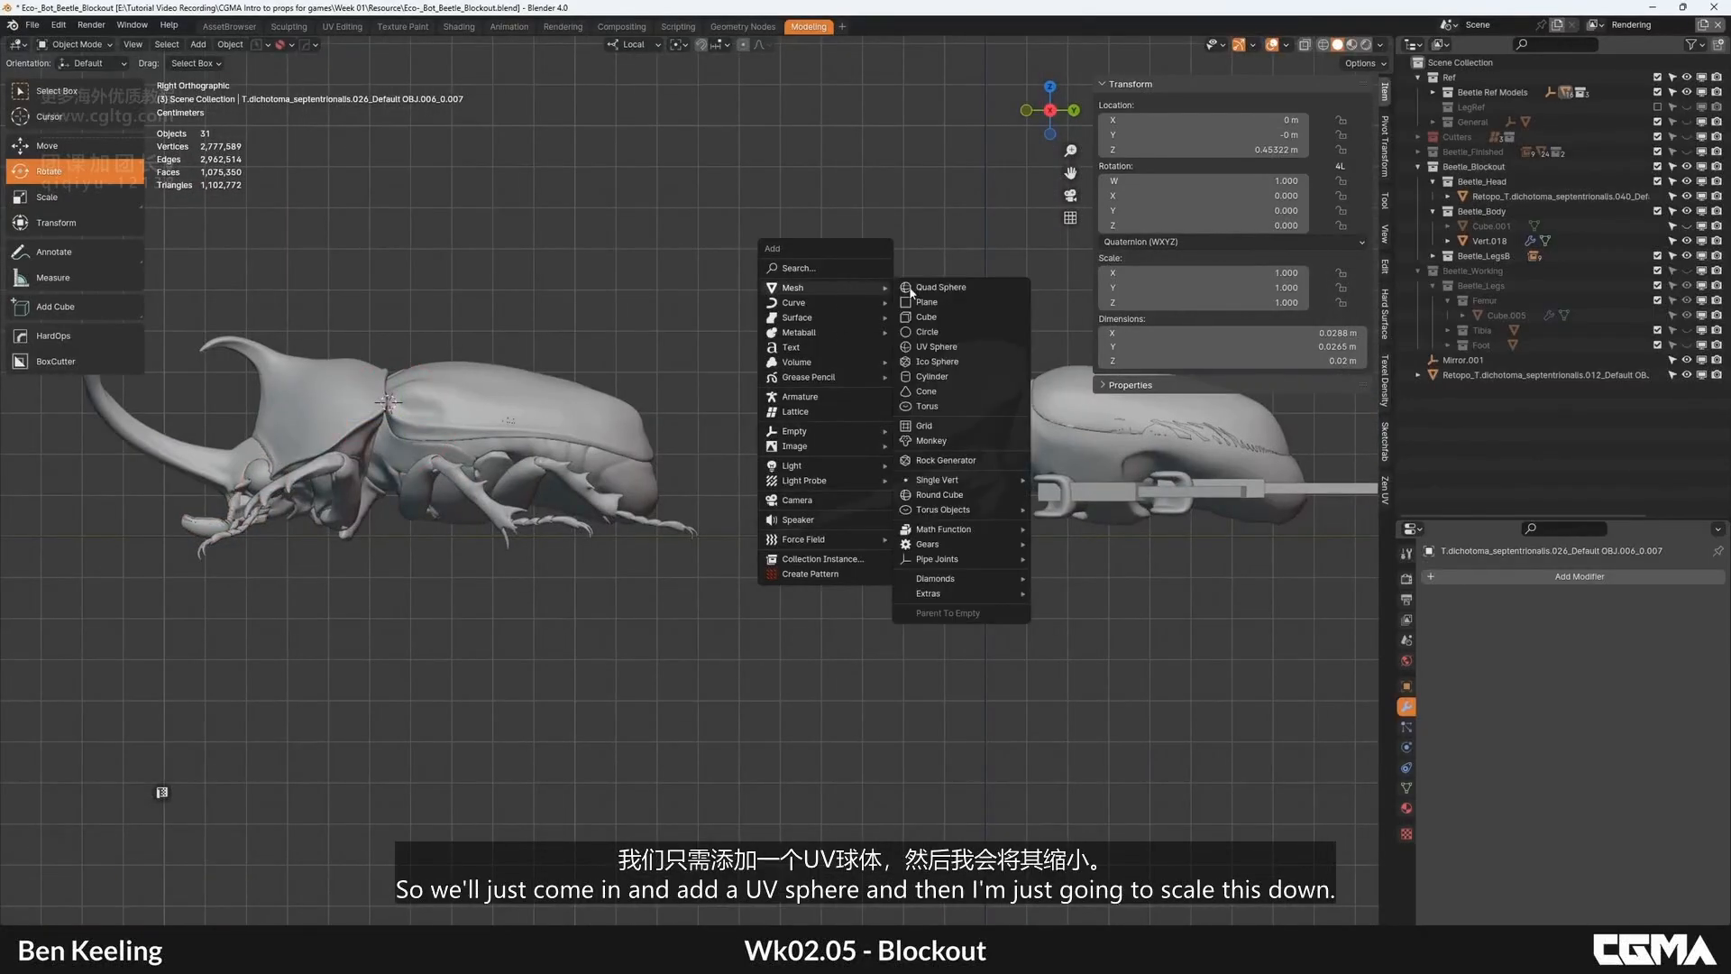
pyautogui.click(949, 348)
pyautogui.scroll(-12, 847, 382)
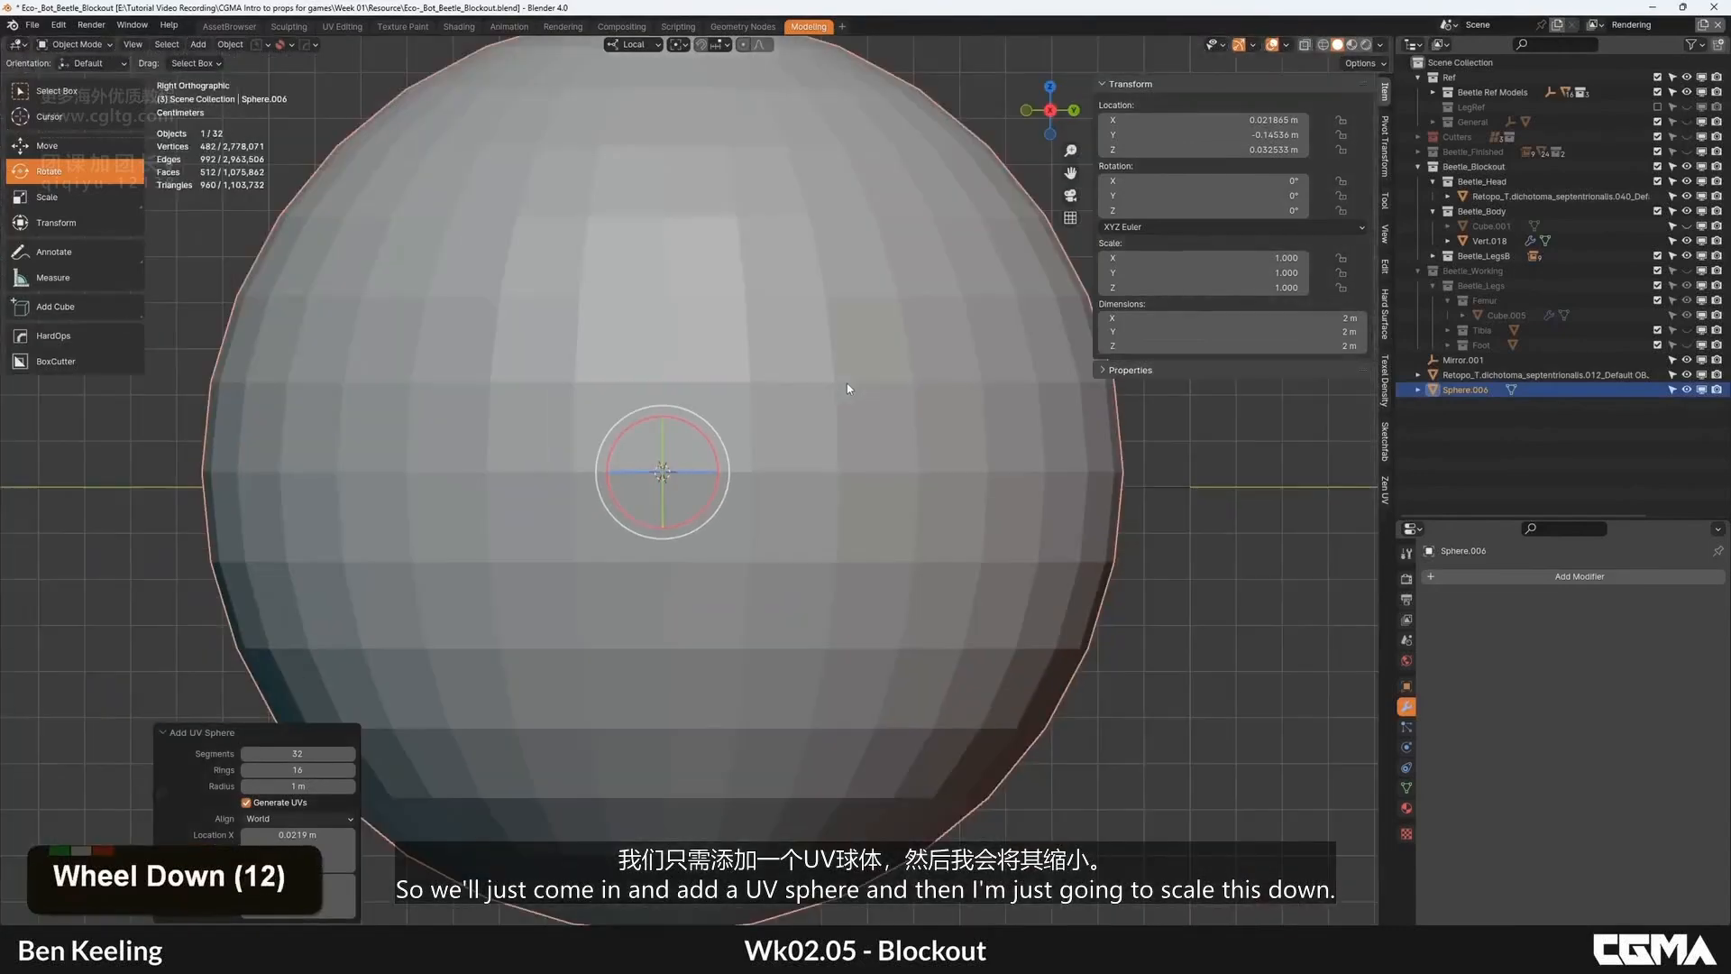
# Step: Scale the new sphere down to about 0.0219 m across
pyautogui.press('s')
pyautogui.click(668, 511)
pyautogui.scroll(6, 808, 392)
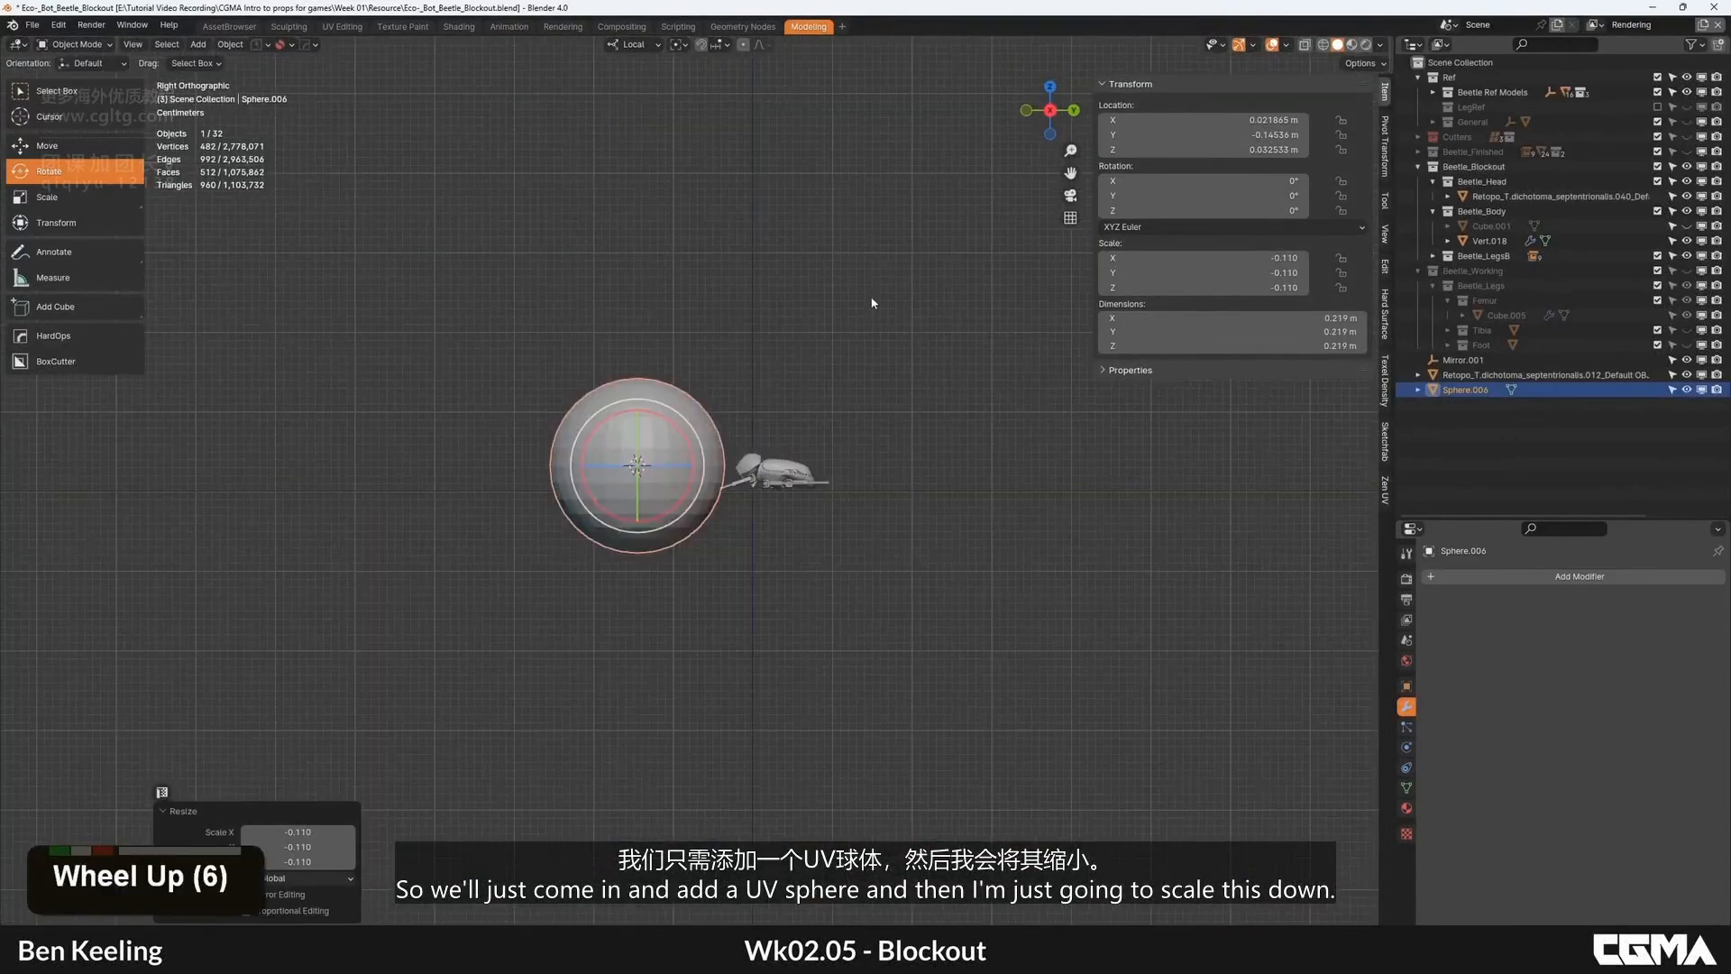
pyautogui.press('s')
pyautogui.click(616, 444)
pyautogui.scroll(6, 625, 466)
pyautogui.scroll(6, 626, 466)
# Step: Place the sphere over the reference beetle's eye in the side view and scale it down to about 0.011 m across
pyautogui.press('g')
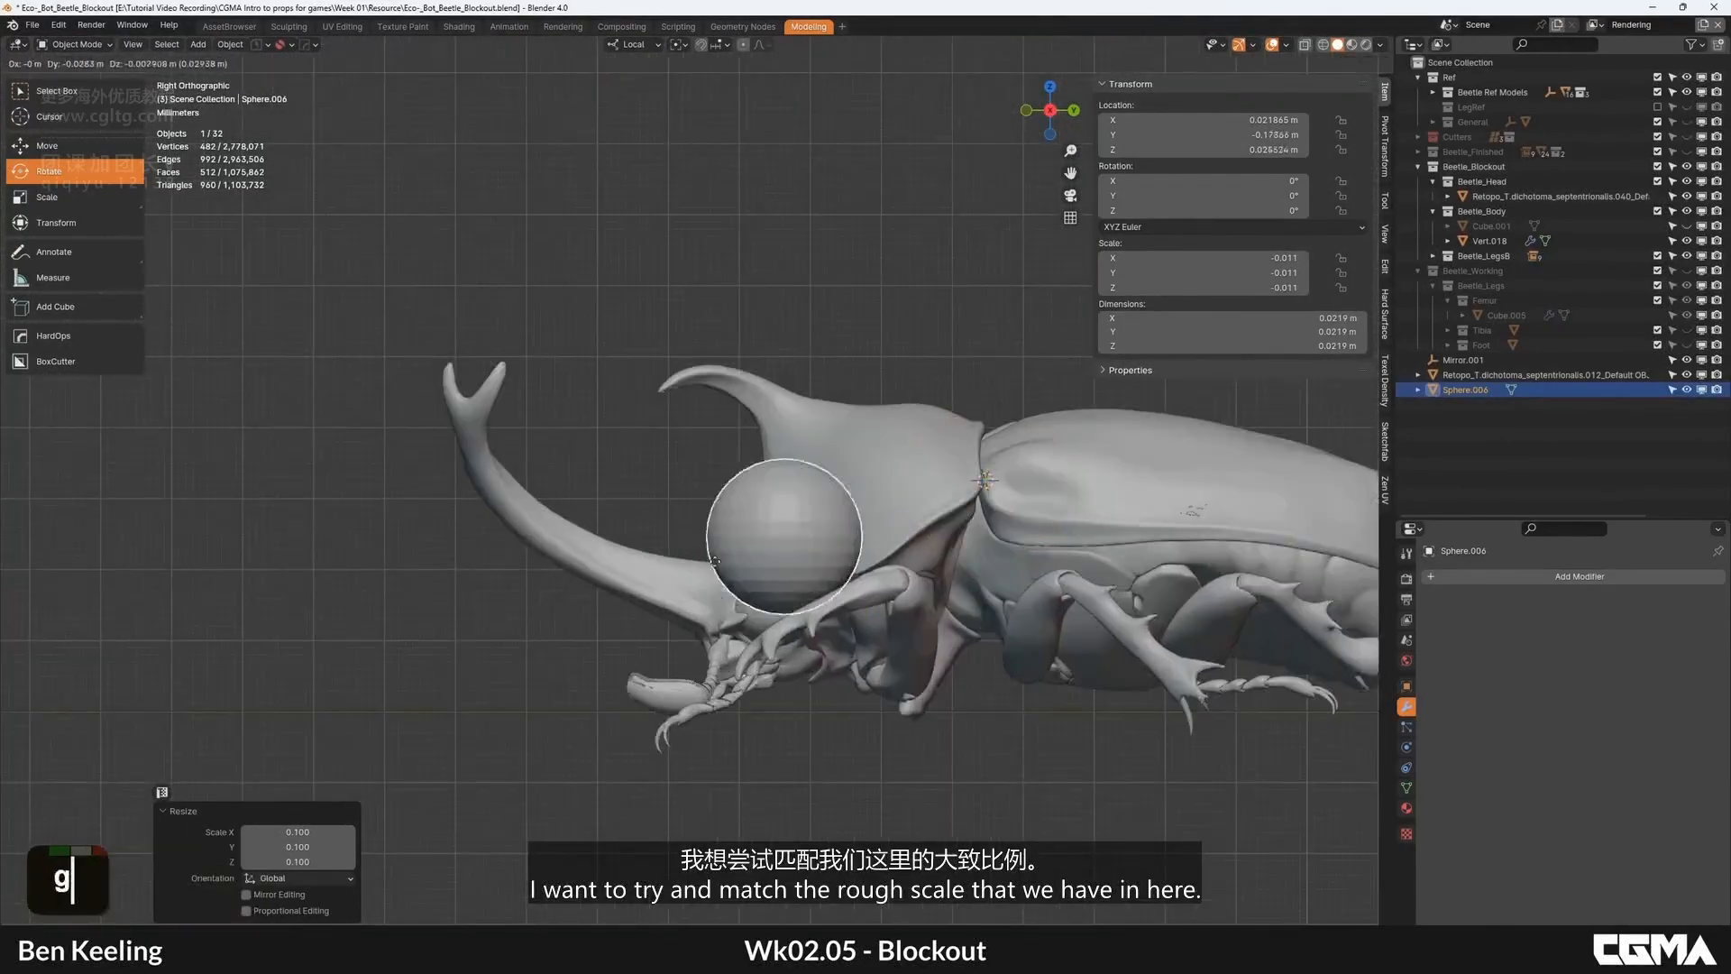
pyautogui.click(880, 512)
pyautogui.press('s')
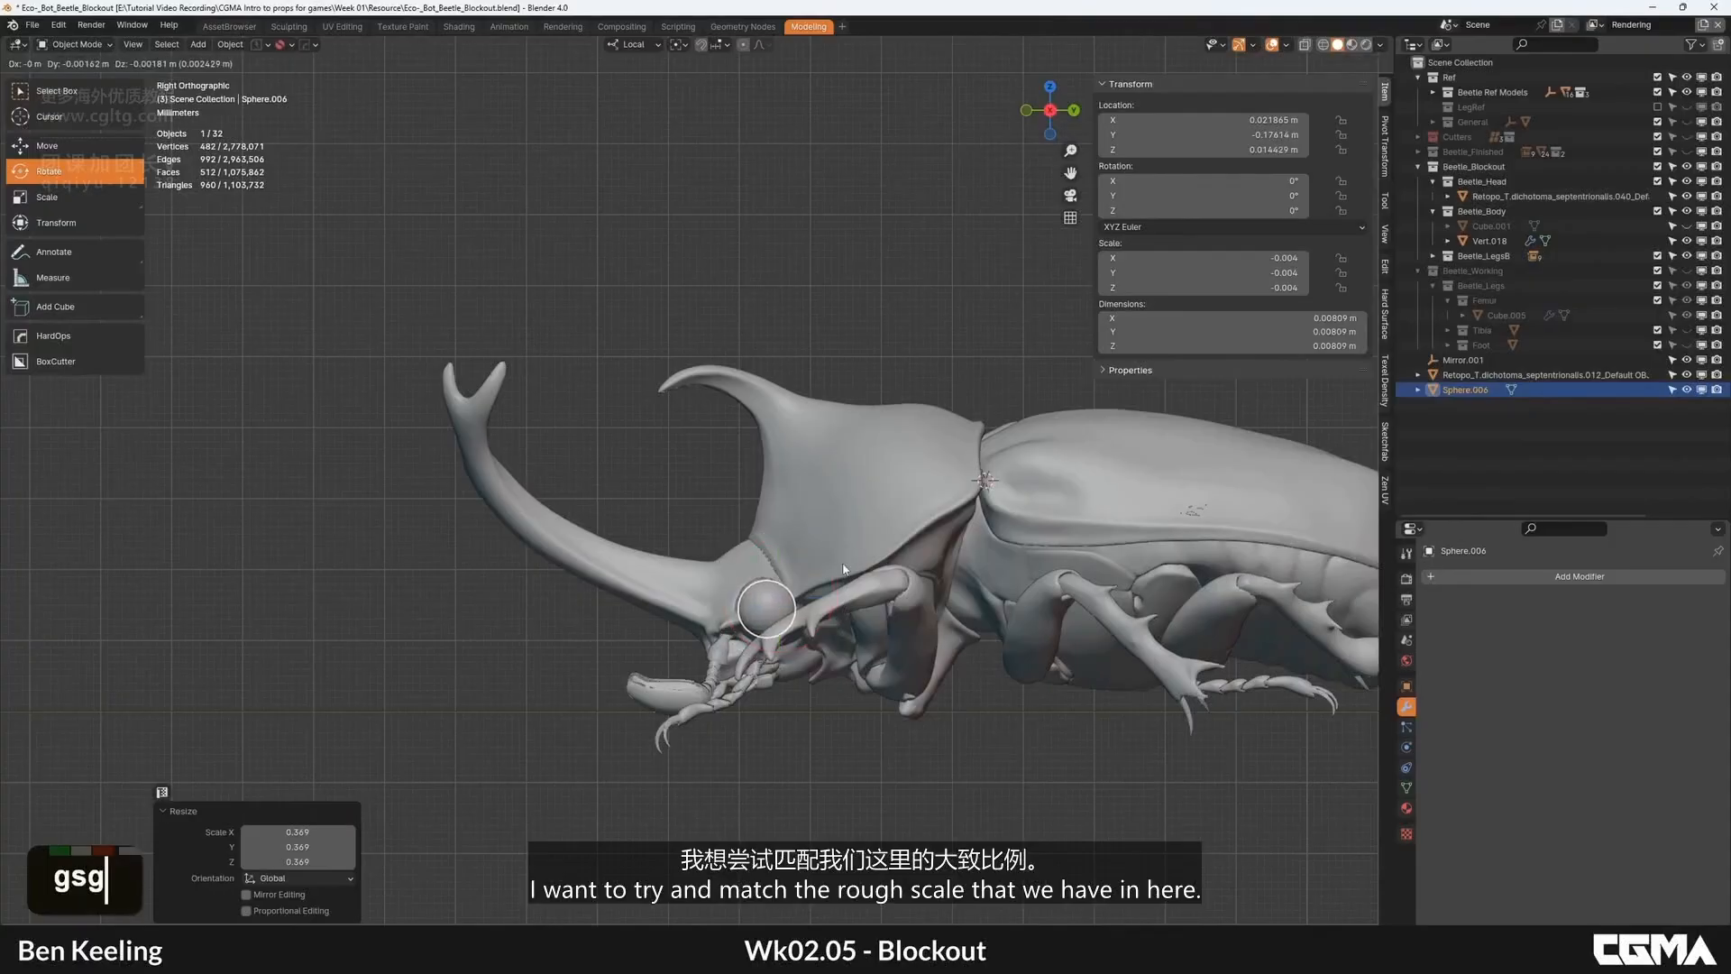
pyautogui.click(867, 546)
# Step: Move the sphere sideways along X into the reference's eye socket and shade it auto smooth
pyautogui.keyDown('alt'); pyautogui.moveTo(749, 516); pyautogui.dragTo(916, 596, button='middle'); pyautogui.keyUp('alt')
pyautogui.press('w')
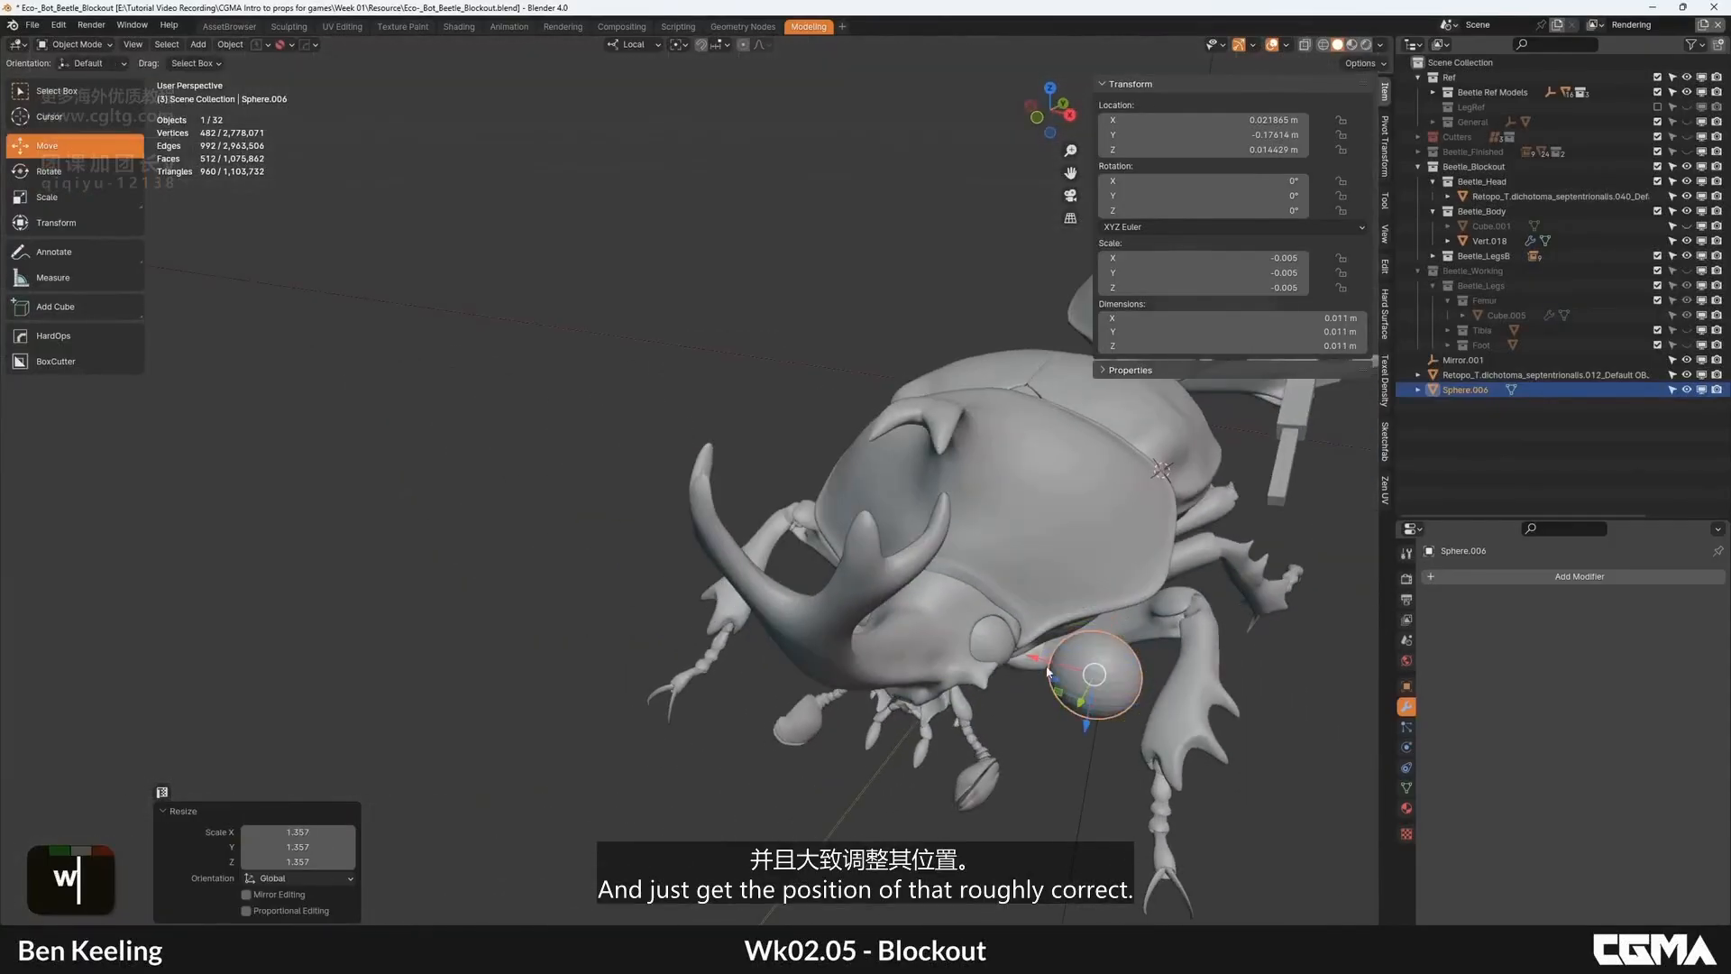
pyautogui.moveTo(1075, 671); pyautogui.dragTo(958, 638)
pyautogui.moveTo(956, 643)
pyautogui.keyDown('alt'); pyautogui.mouseDown(button='middle')
pyautogui.moveTo(955, 587)
pyautogui.moveTo(952, 622)
pyautogui.moveTo(826, 577)
pyautogui.mouseUp(button='middle'); pyautogui.keyUp('alt')
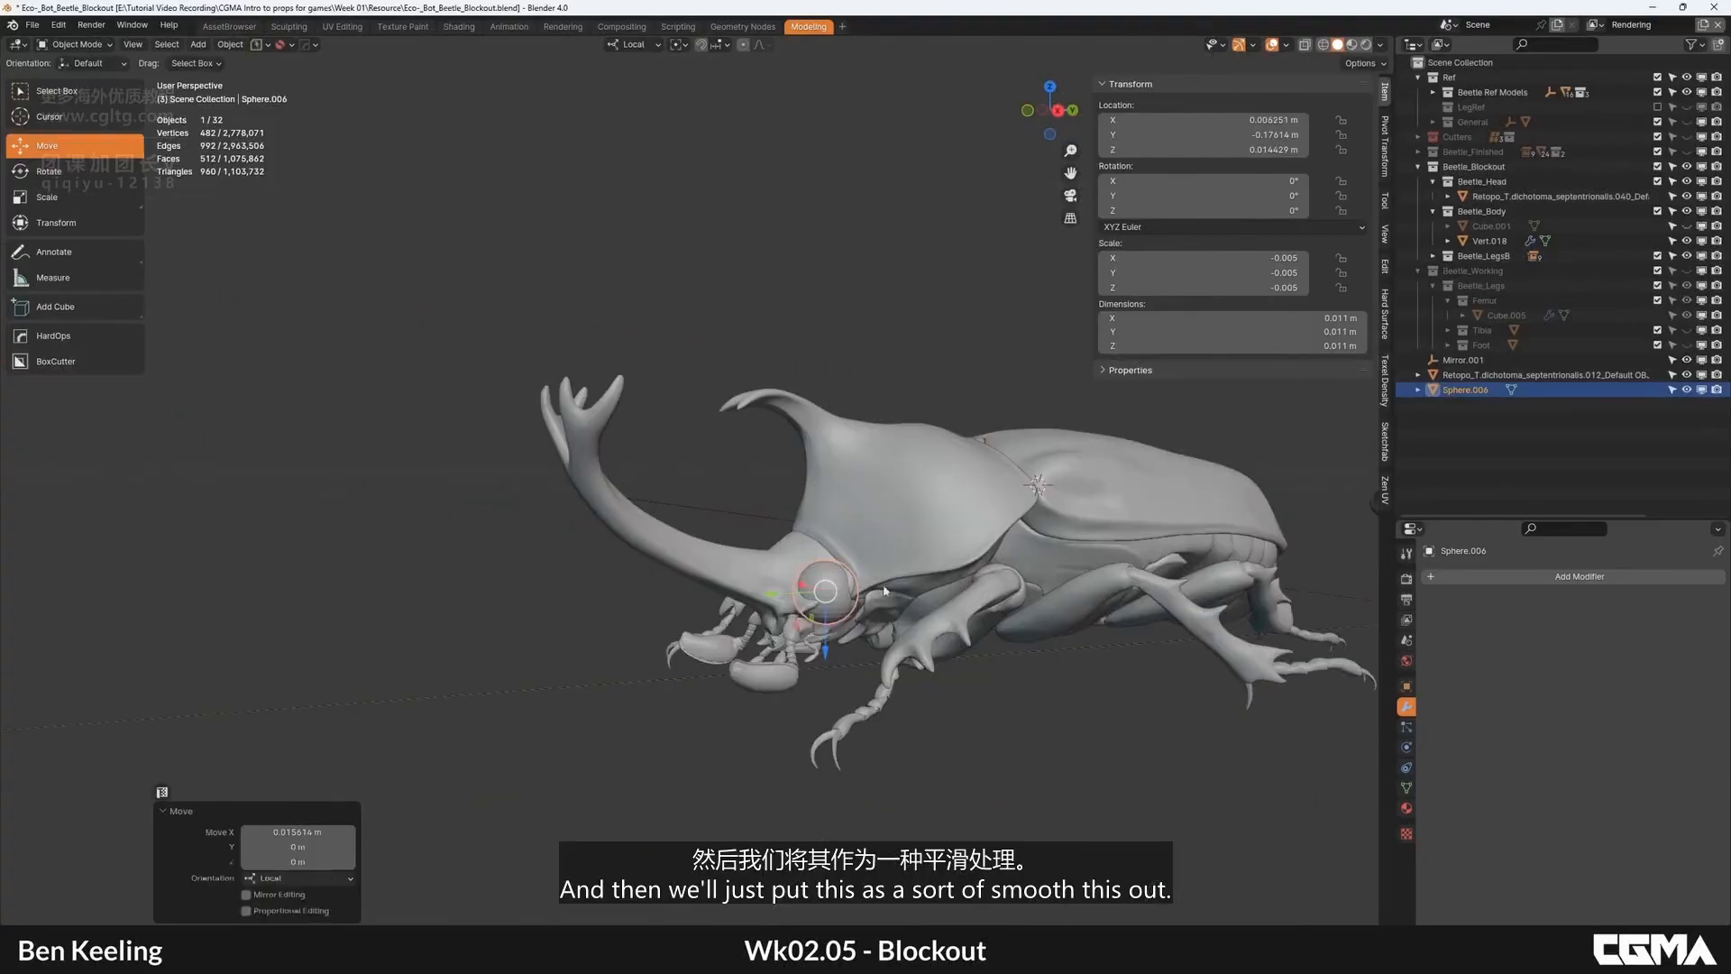
pyautogui.rightClick(820, 572)
pyautogui.click(788, 577)
# Step: Move the eye sphere along Y in the right side view to the front of the blockout's head
pyautogui.scroll(-3, 793, 570)
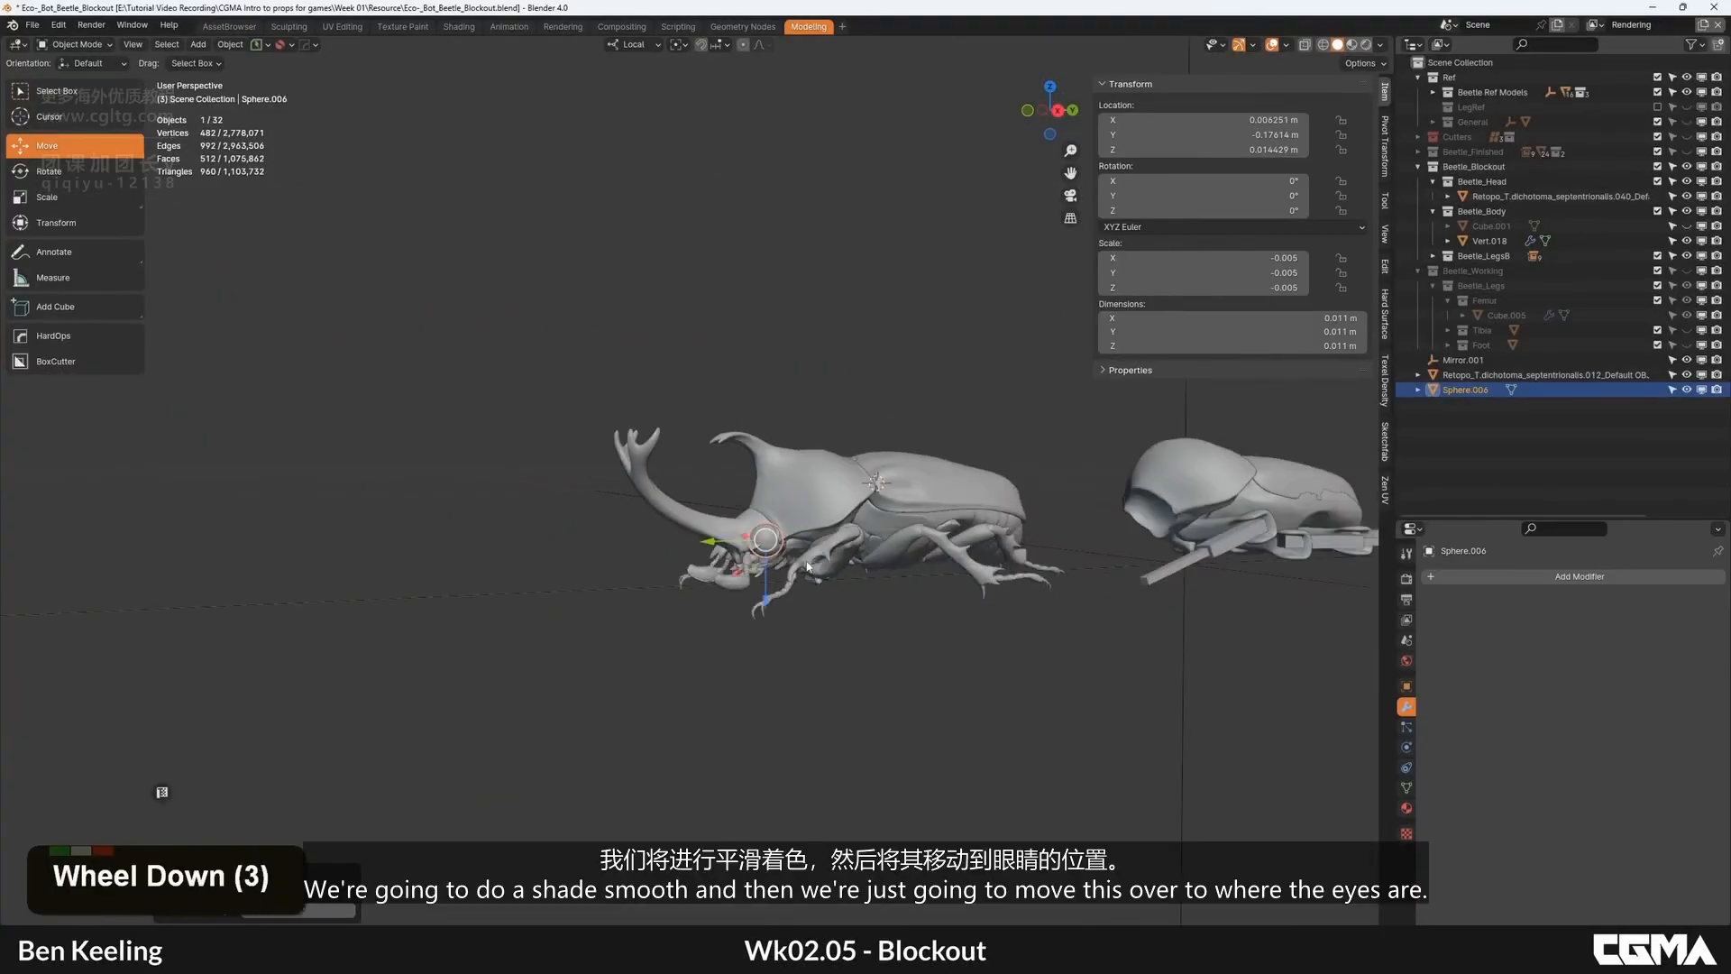
pyautogui.press('`')
pyautogui.click(897, 561)
pyautogui.moveTo(668, 542); pyautogui.dragTo(466, 498, button='middle')
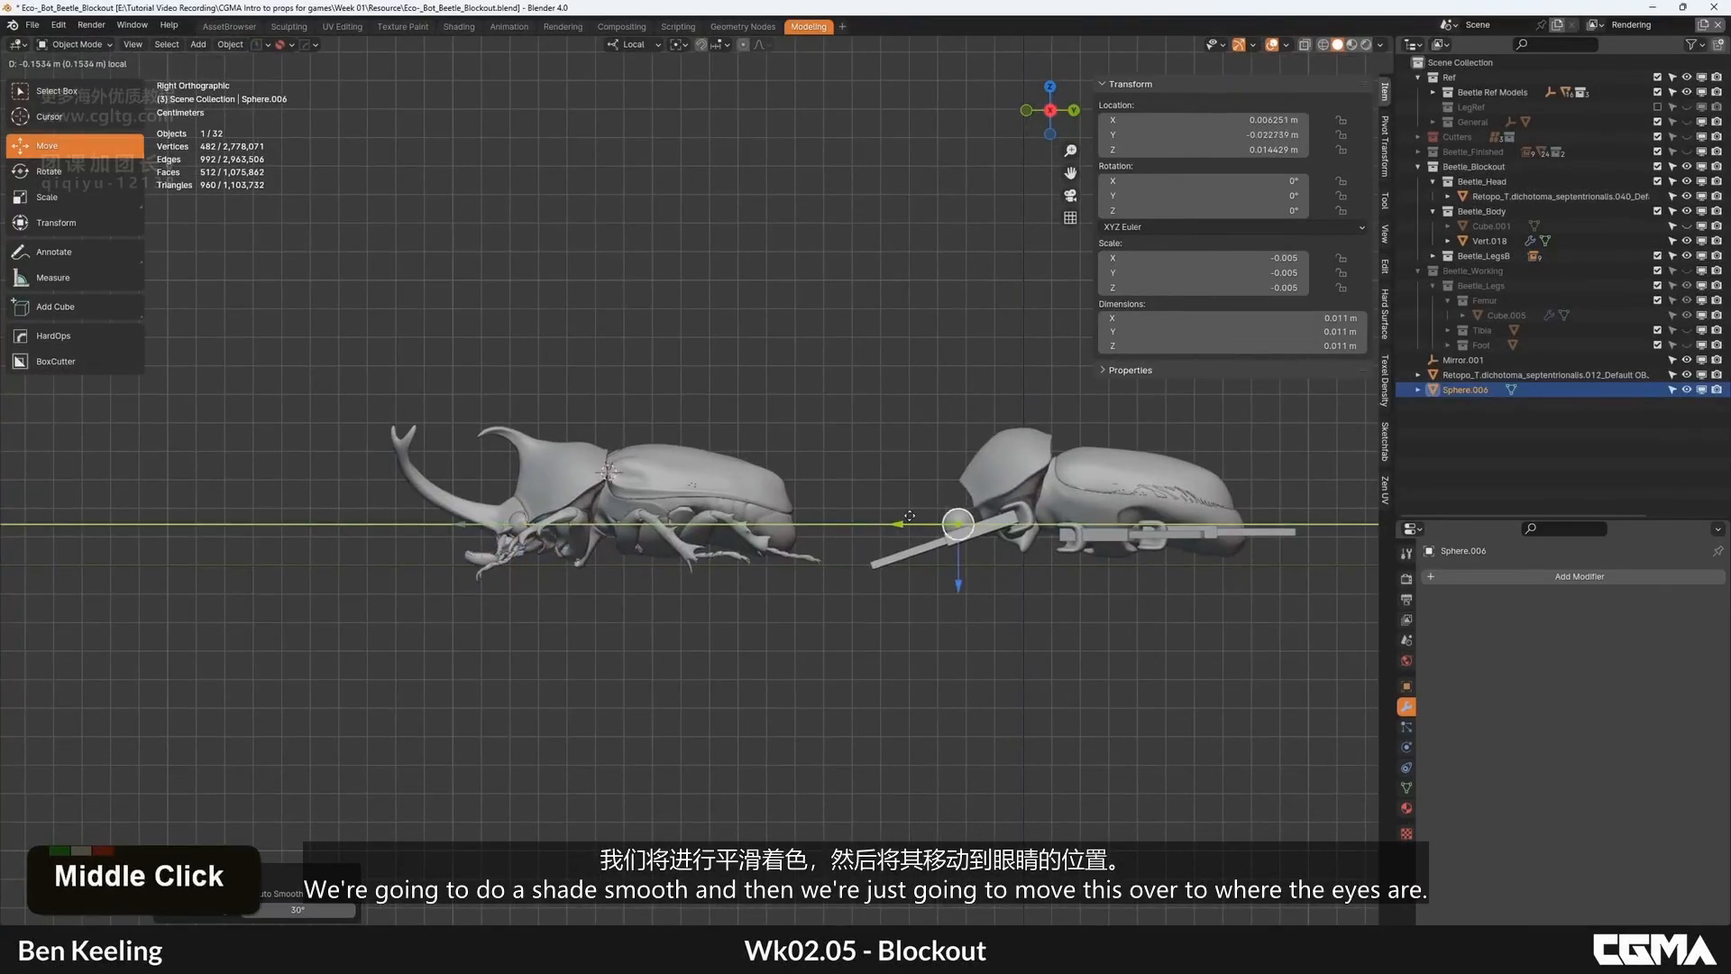
pyautogui.moveTo(915, 515); pyautogui.dragTo(911, 515)
pyautogui.moveTo(912, 515); pyautogui.dragTo(703, 554, button='middle')
pyautogui.scroll(5, 812, 541)
pyautogui.moveTo(913, 576); pyautogui.dragTo(776, 437, button='middle')
# Step: Lower the blockout's head piece by about 0.0039 m so it lines up with the body
pyautogui.click(851, 457)
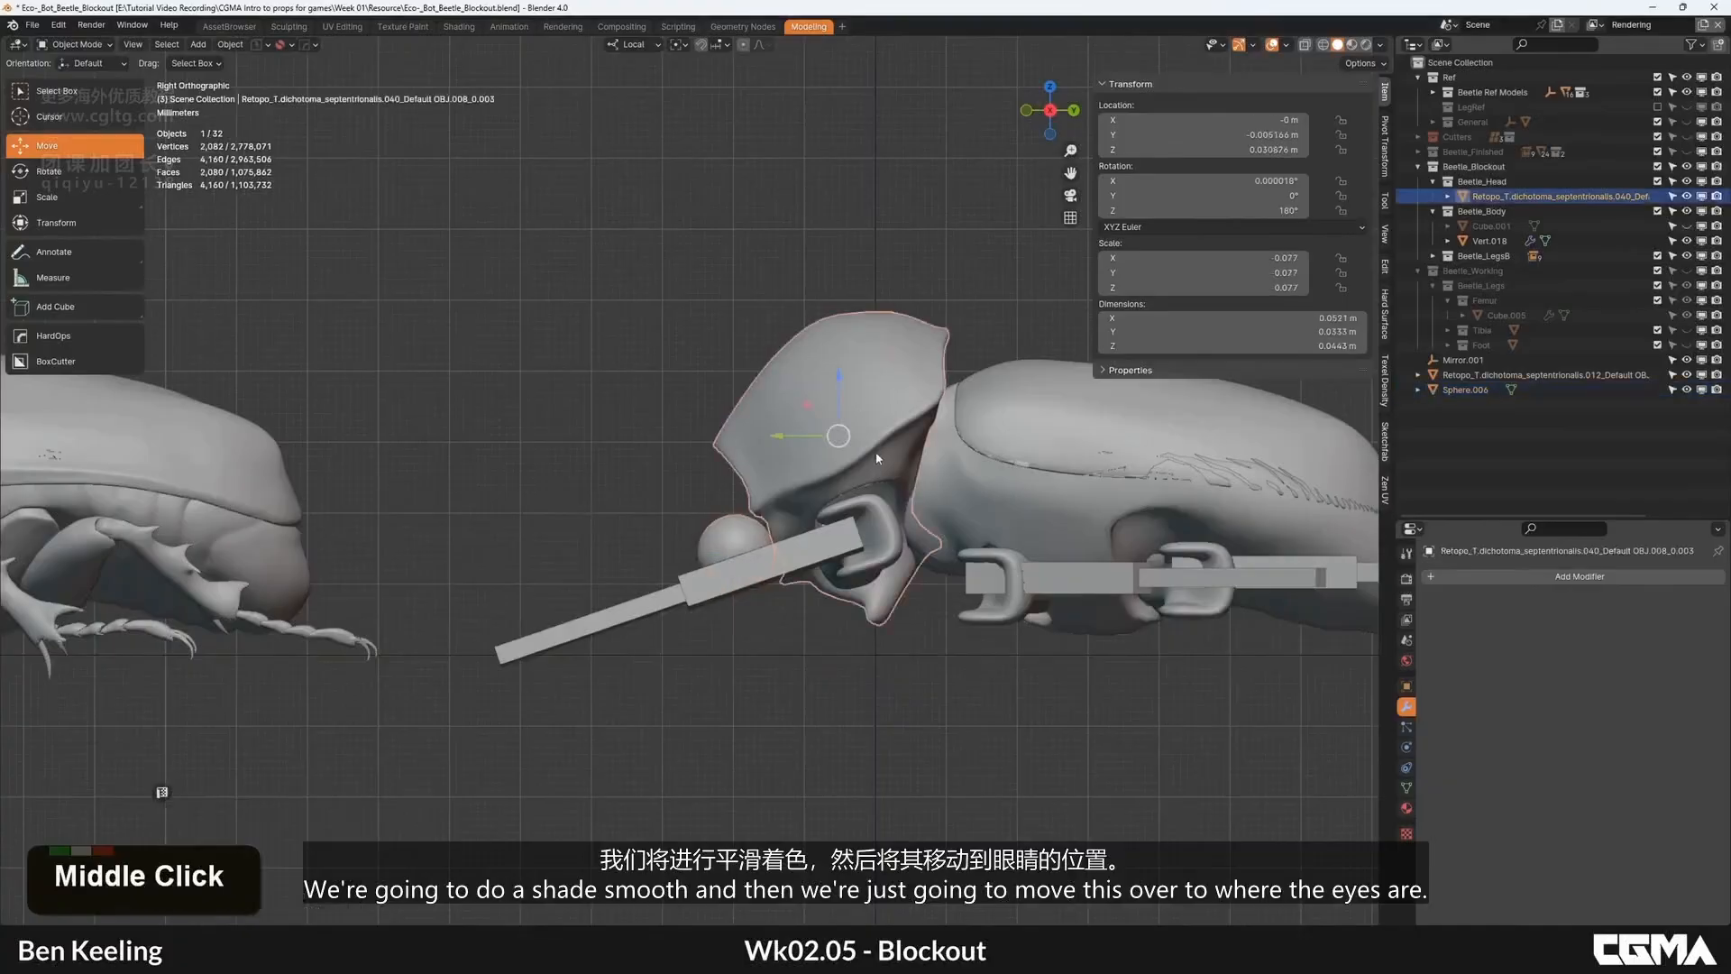
pyautogui.scroll(-1, 833, 460)
pyautogui.scroll(-1, 821, 424)
pyautogui.scroll(2, 950, 536)
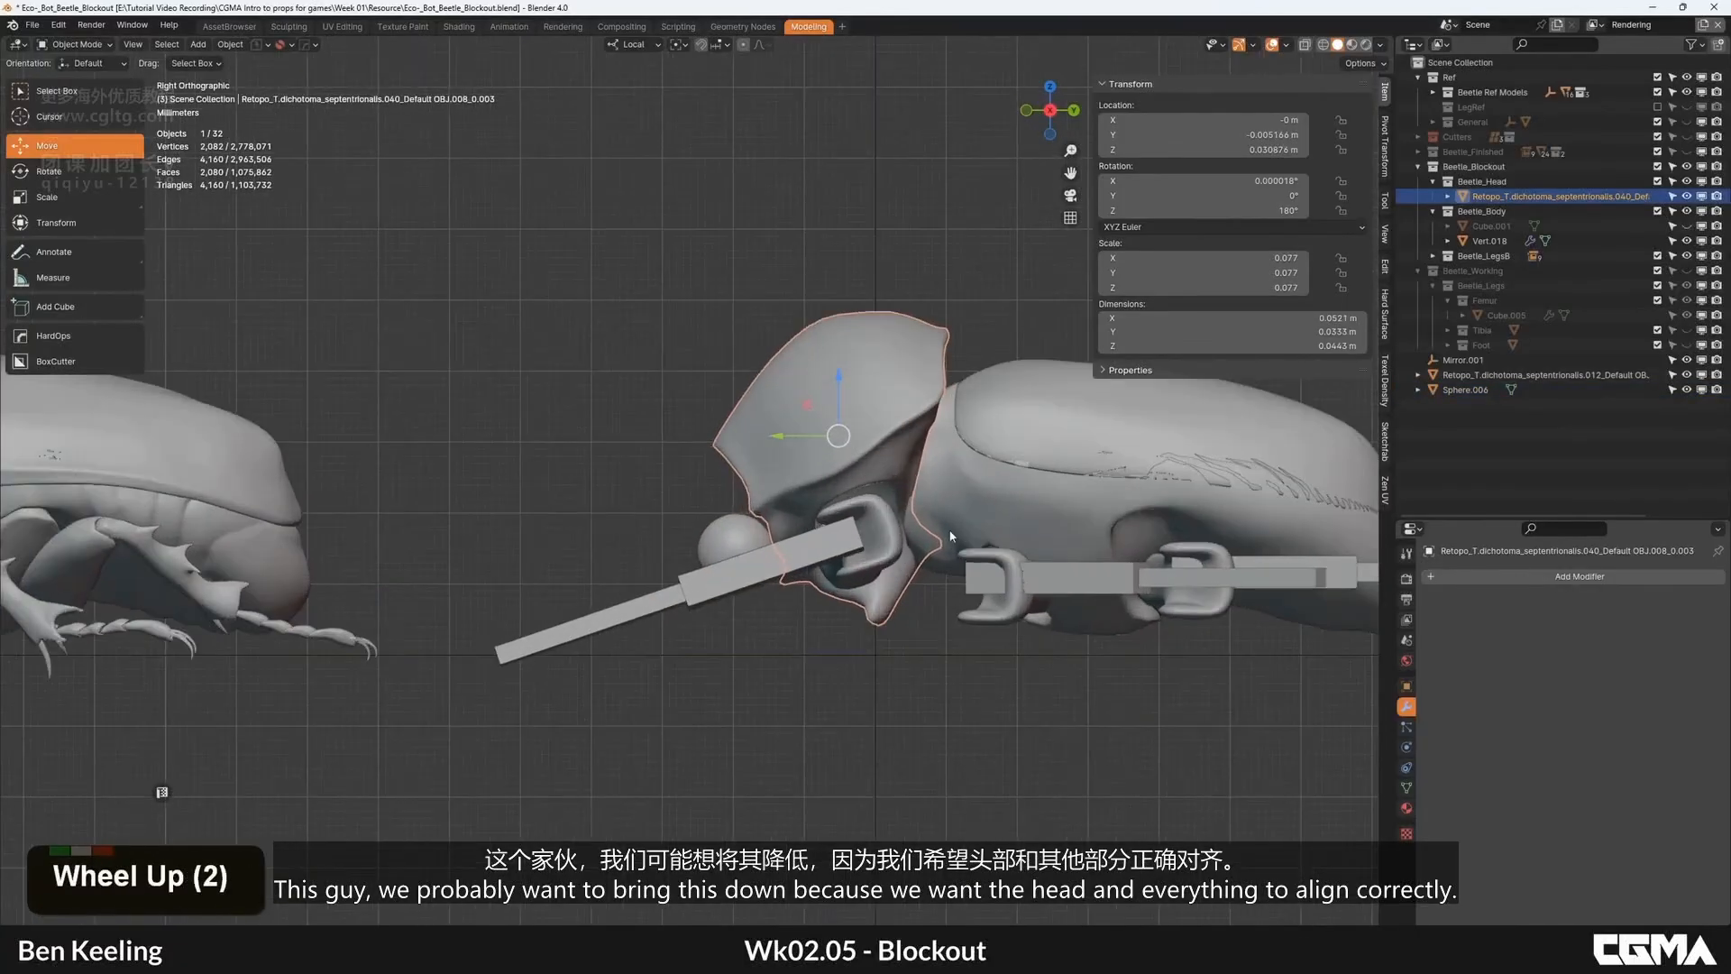
pyautogui.click(879, 534)
pyautogui.moveTo(879, 534); pyautogui.dragTo(793, 333, button='middle')
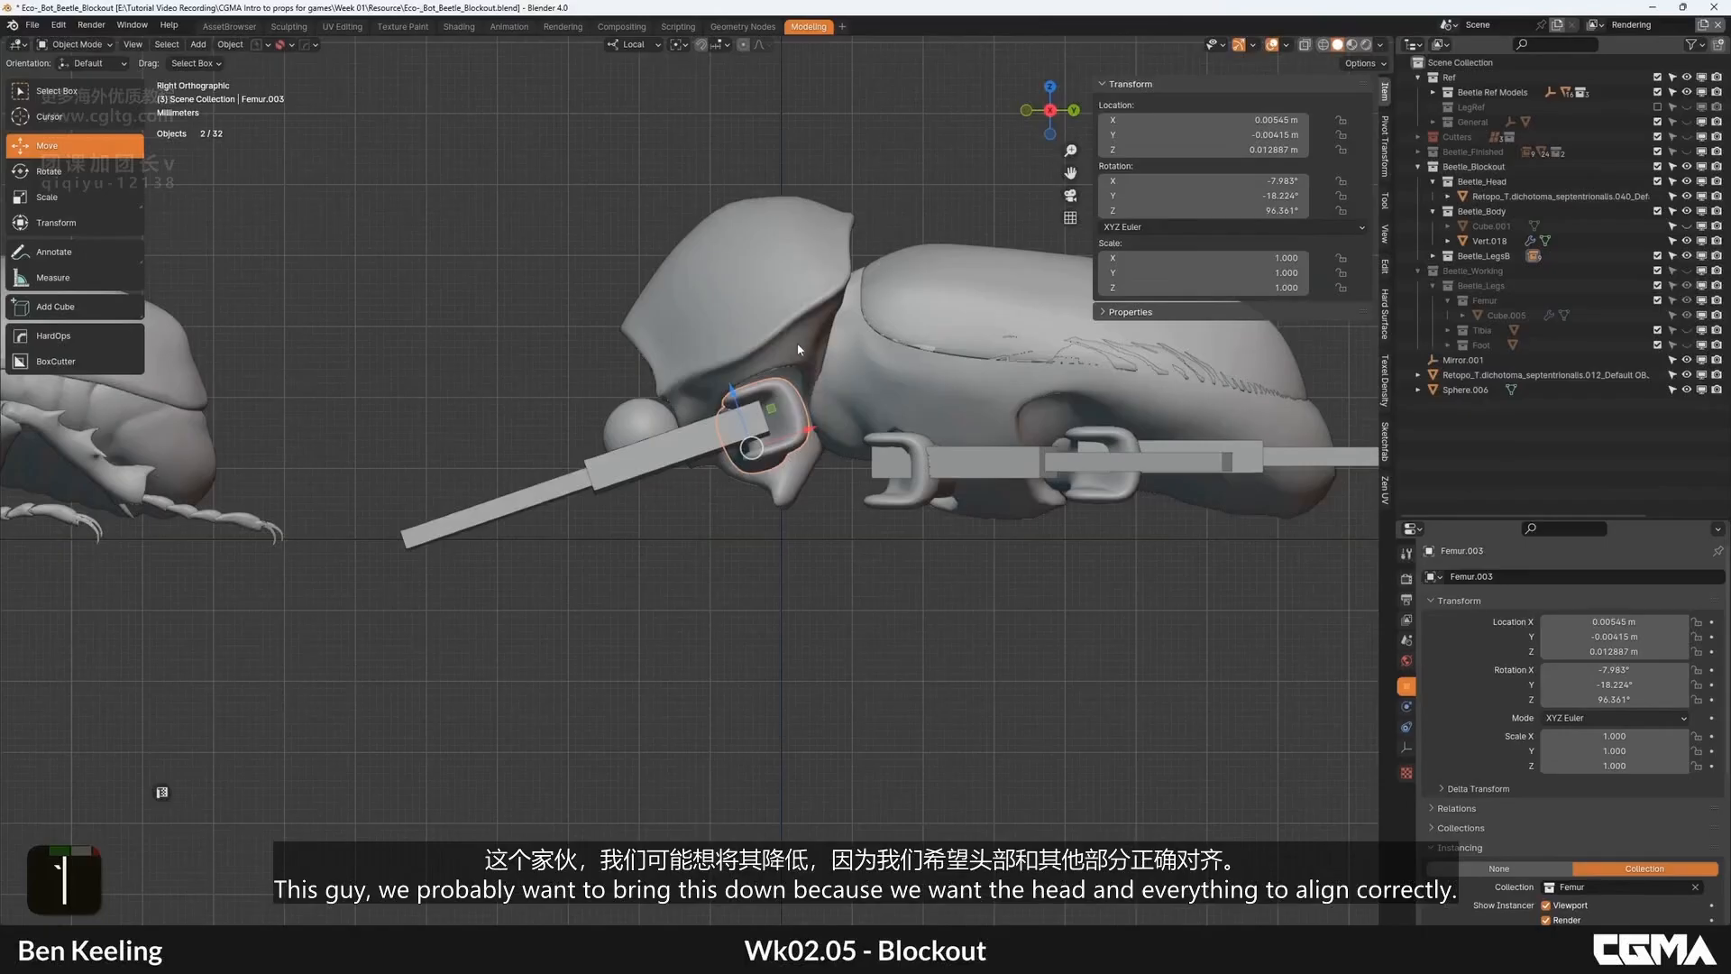
pyautogui.click(759, 334)
pyautogui.moveTo(745, 284); pyautogui.dragTo(736, 313)
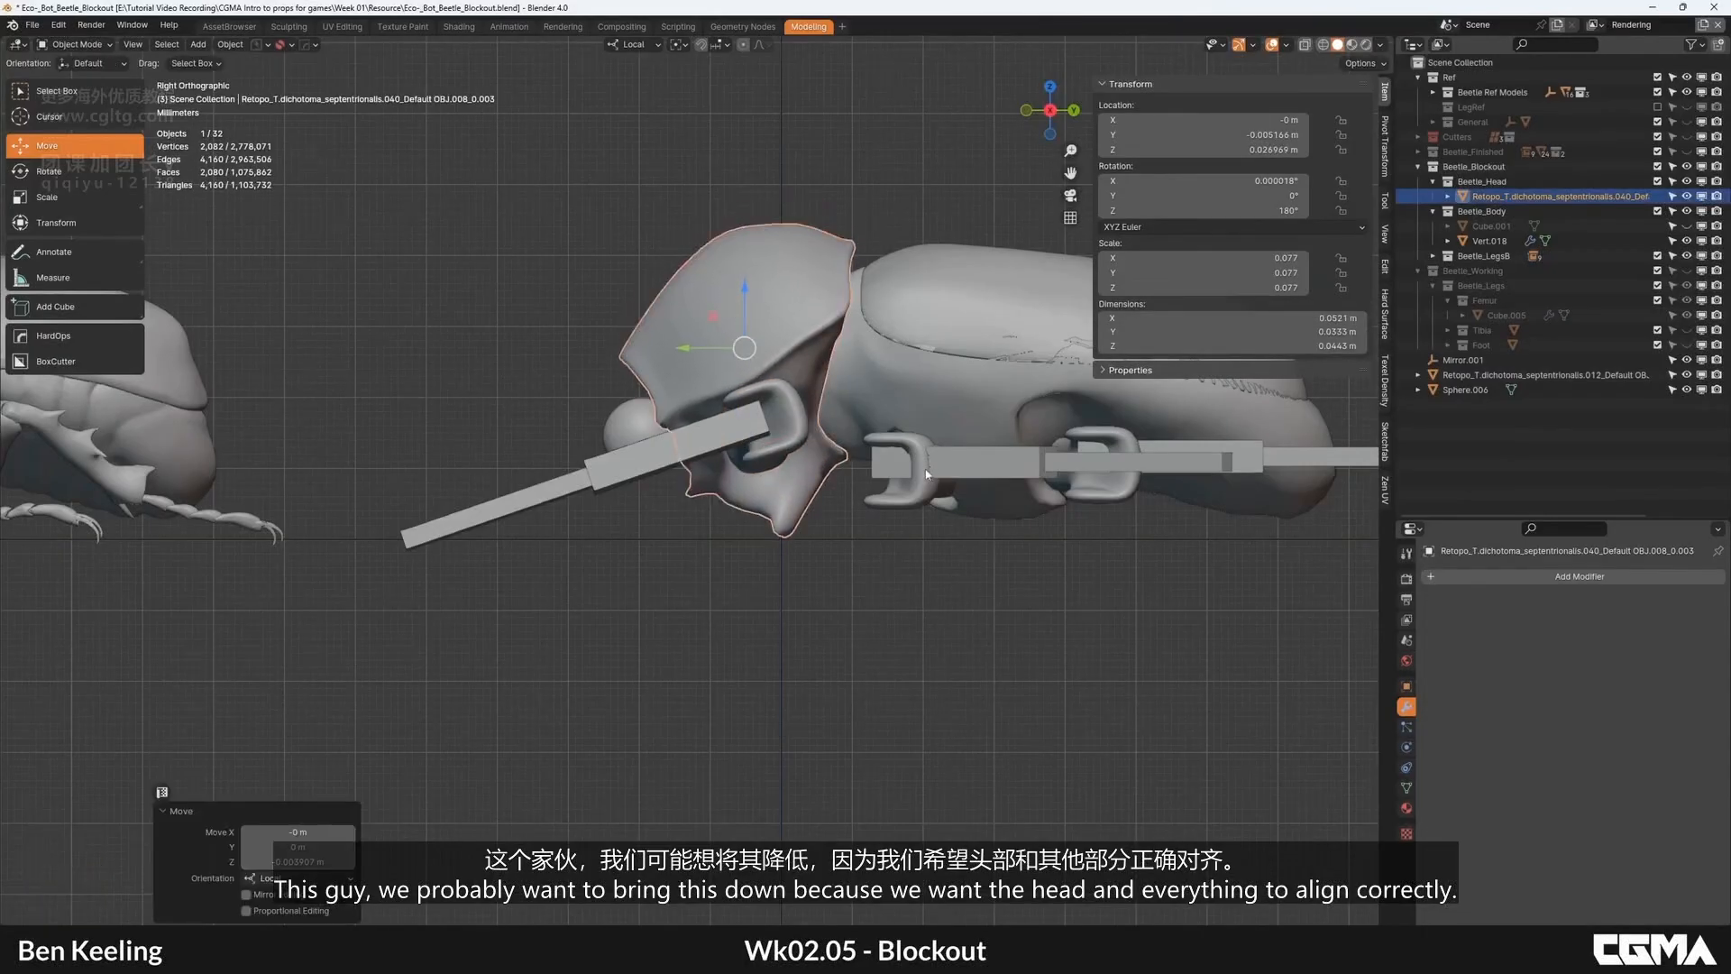
# Step: Hide the Beetle_LegsB collection to expose the leg sockets on the blockout
pyautogui.click(783, 462)
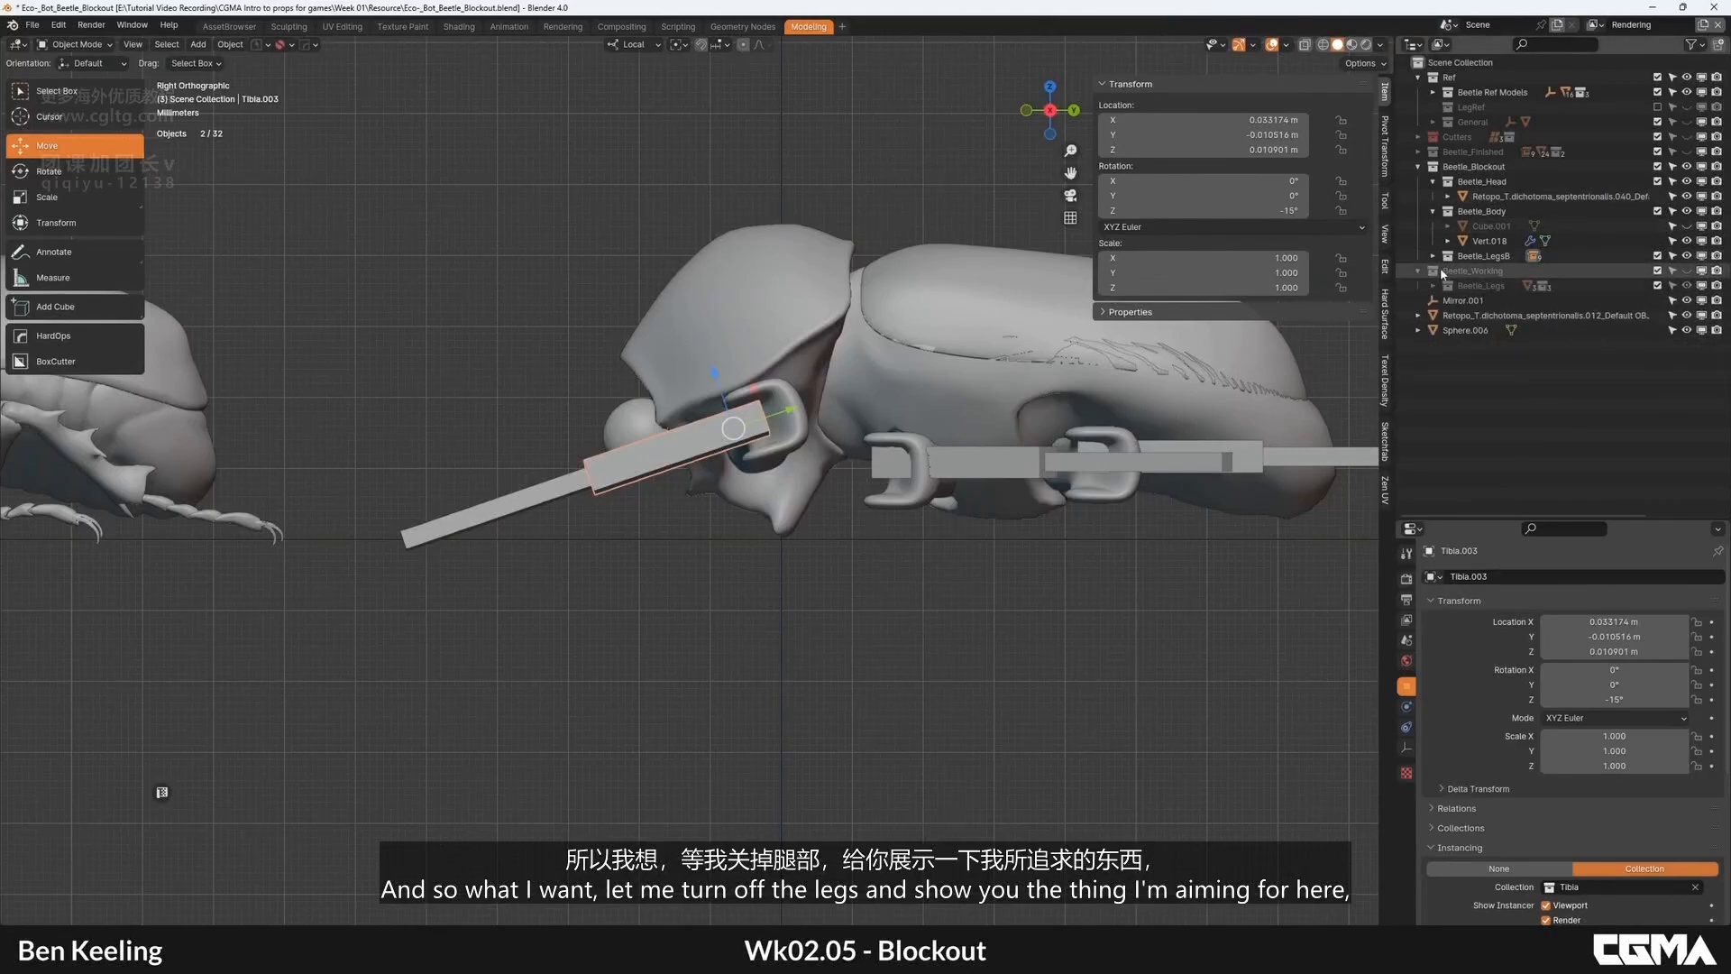
pyautogui.click(1700, 256)
pyautogui.moveTo(1116, 459); pyautogui.dragTo(1017, 455, button='middle')
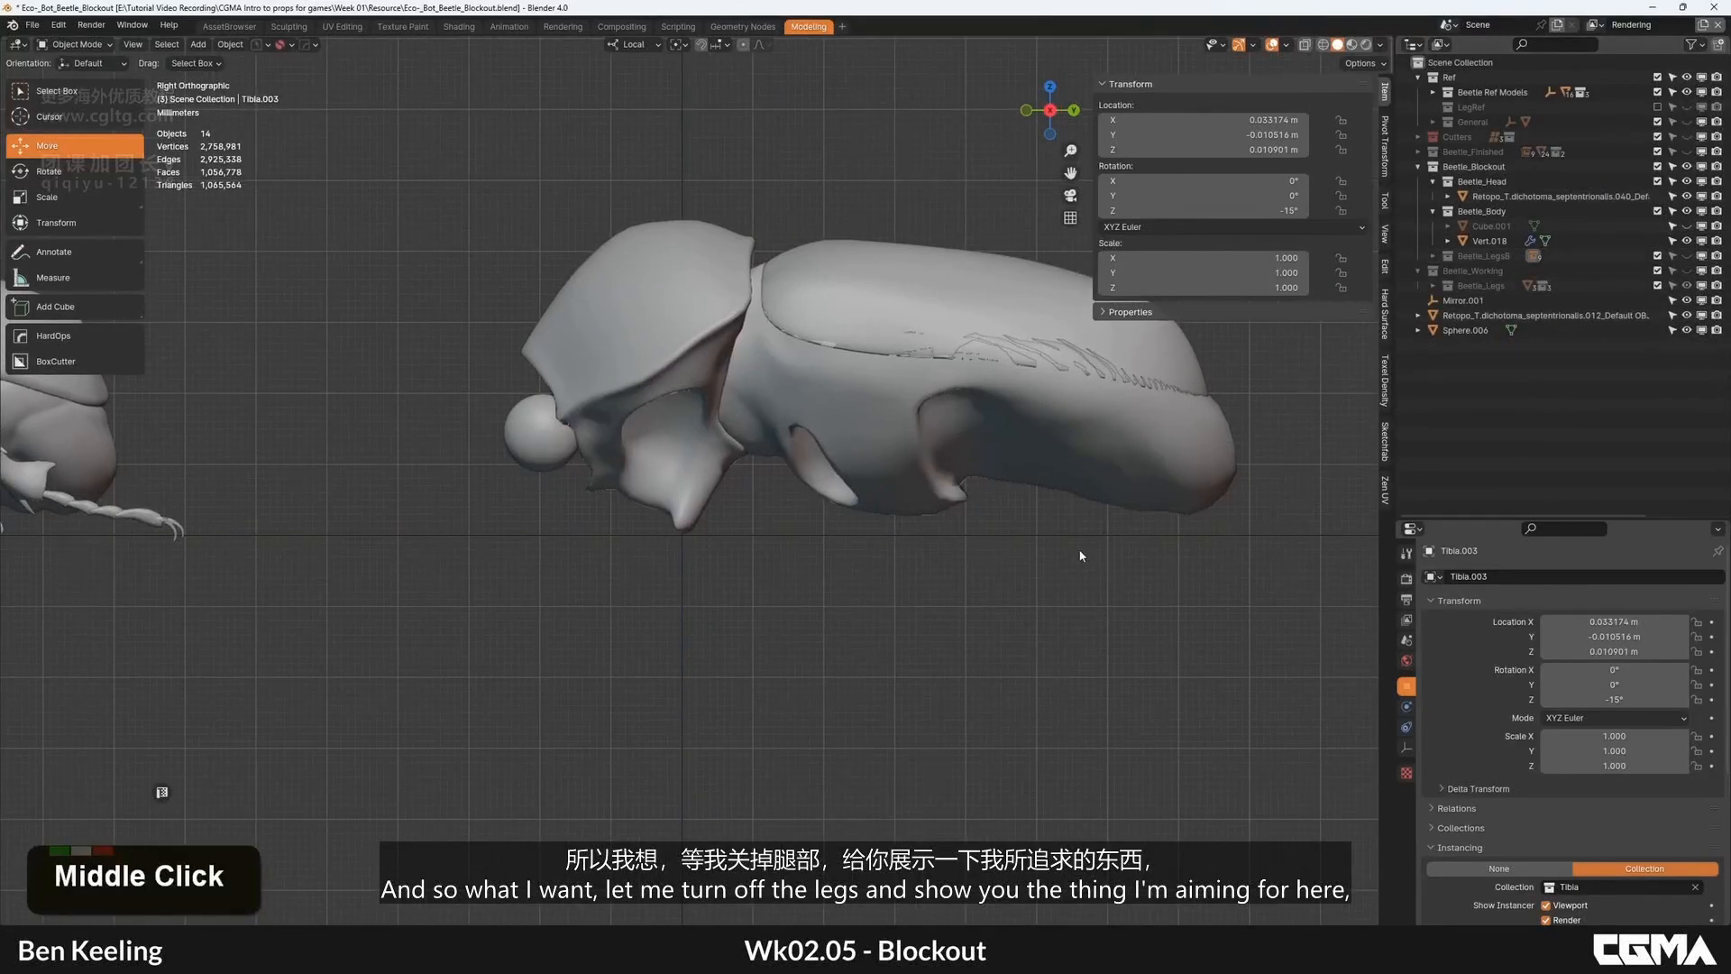
# Step: Add a plane as an alignment guide and lower it to leg-socket height at about 0.0107 m in Z
pyautogui.hotkey('shift', 'a')
pyautogui.click(1156, 569)
pyautogui.scroll(-7, 793, 467)
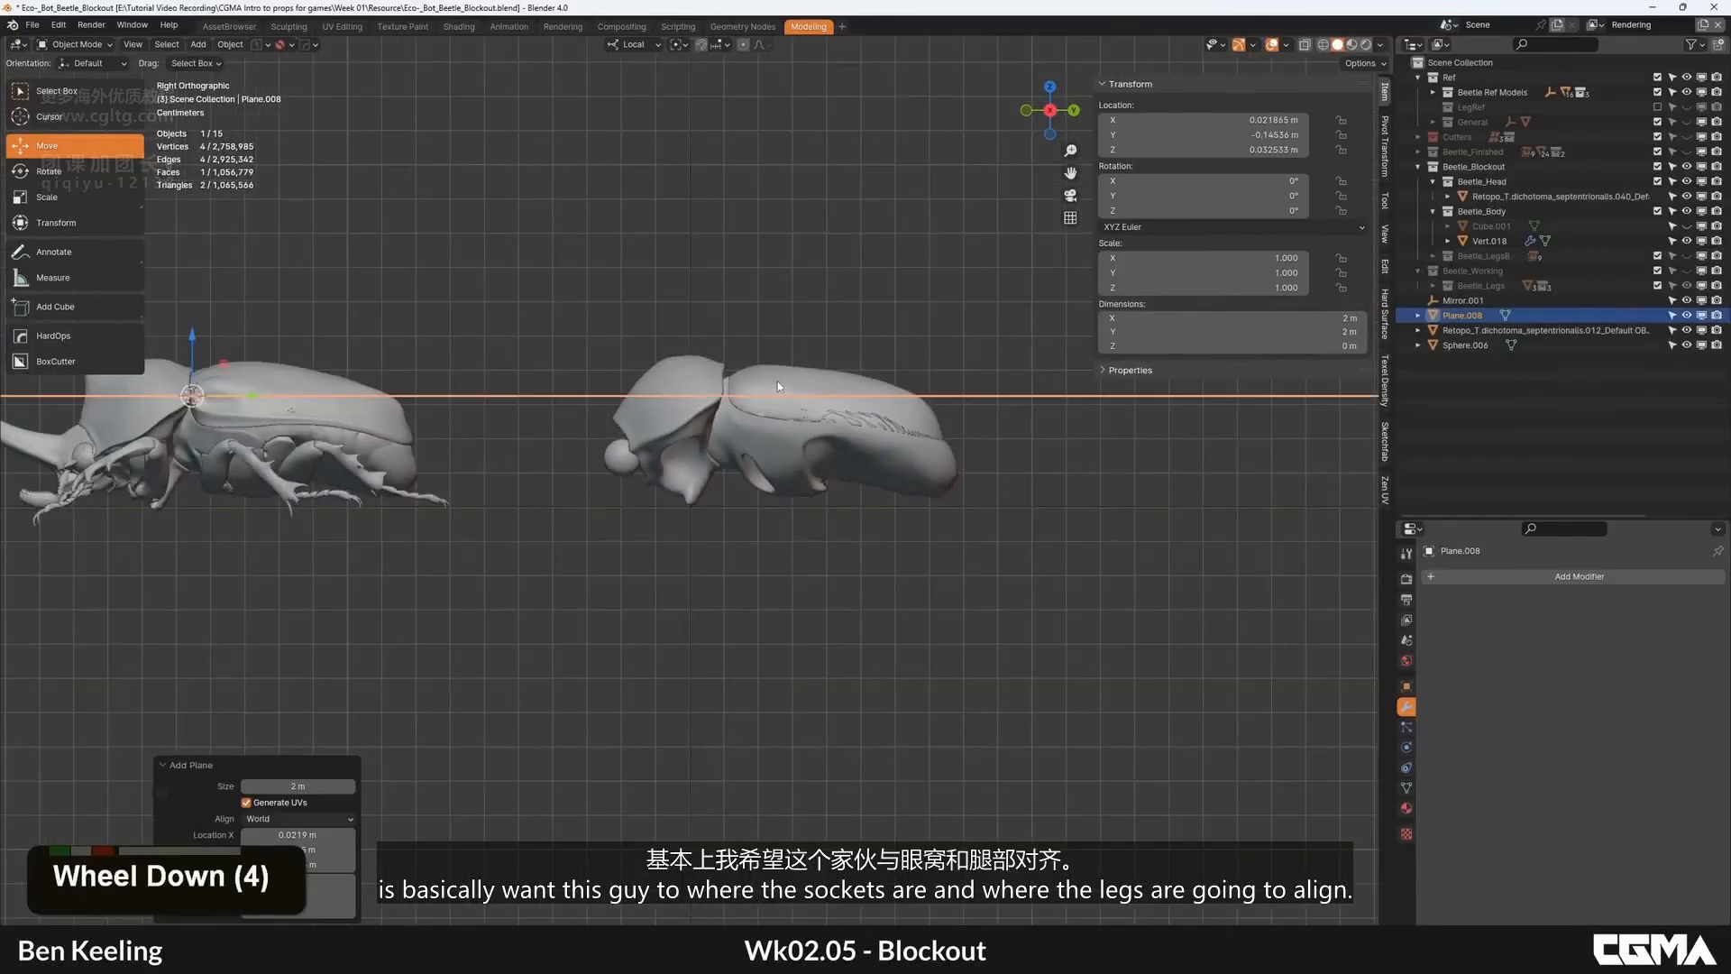
pyautogui.press('g')
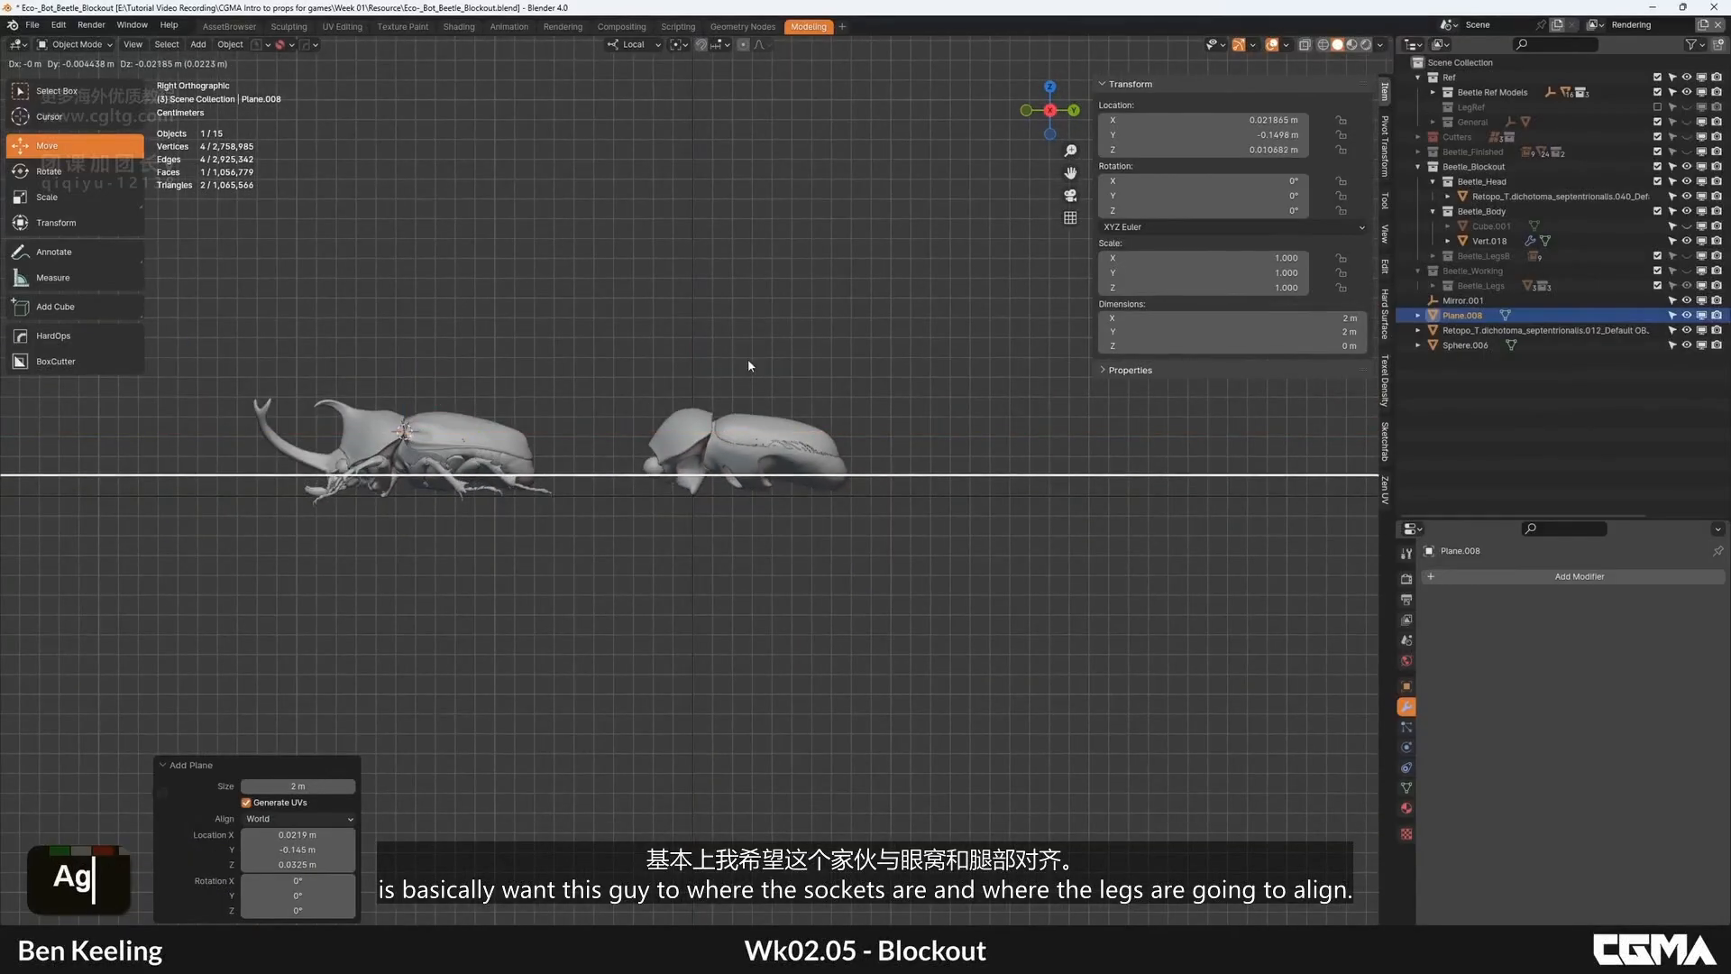
pyautogui.click(749, 366)
pyautogui.scroll(6, 1015, 454)
pyautogui.scroll(-3, 747, 469)
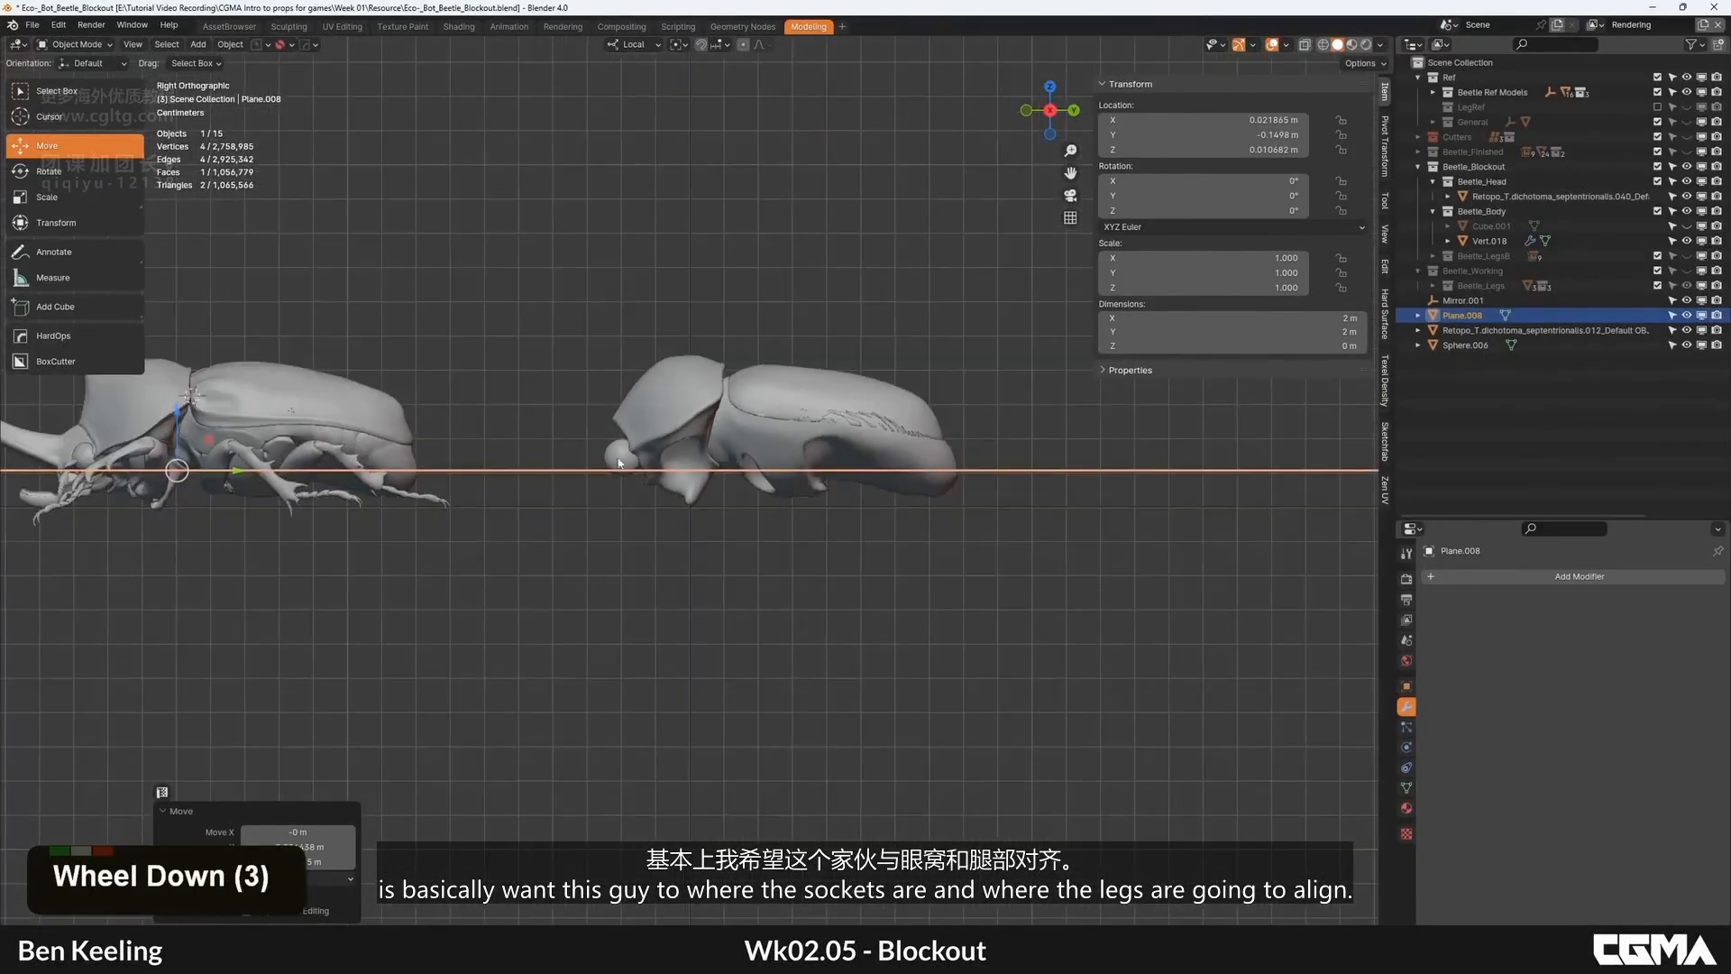
# Step: Scale the guide plane down to about 0.14 m and move it along Y to the blockout beetle
pyautogui.keyDown('alt'); pyautogui.moveTo(746, 470); pyautogui.dragTo(666, 496, button='middle'); pyautogui.keyUp('alt')
pyautogui.scroll(-2, 665, 496)
pyautogui.press('s')
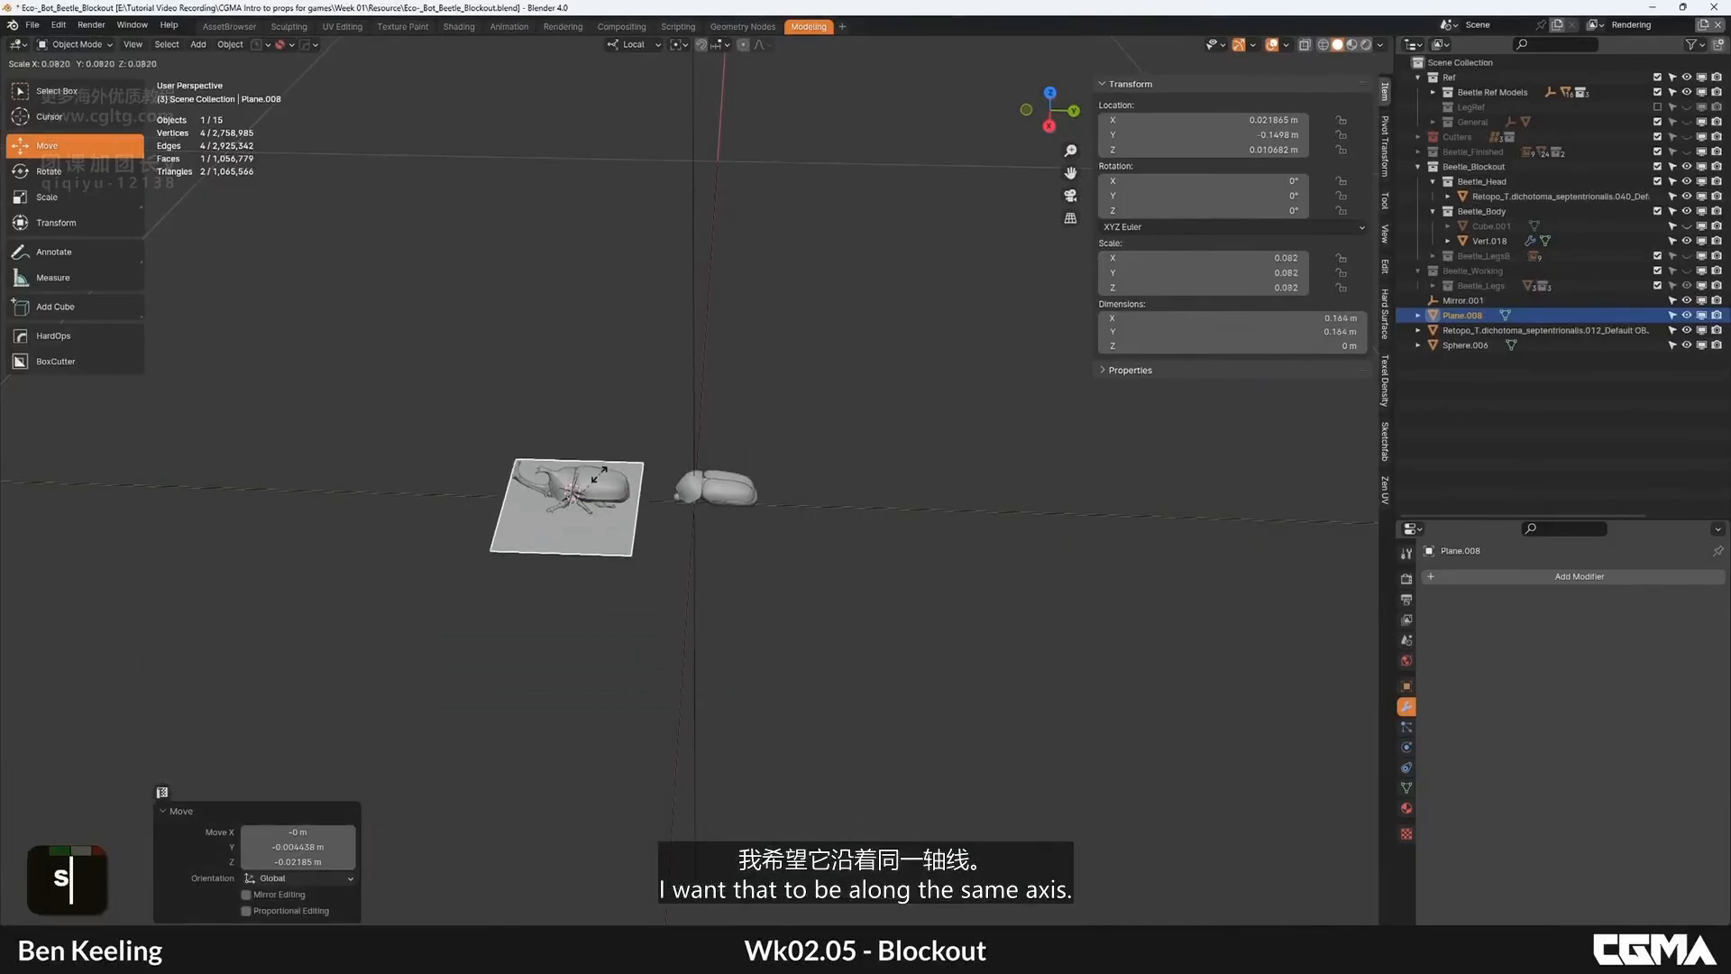
pyautogui.press('g')
pyautogui.press('y')
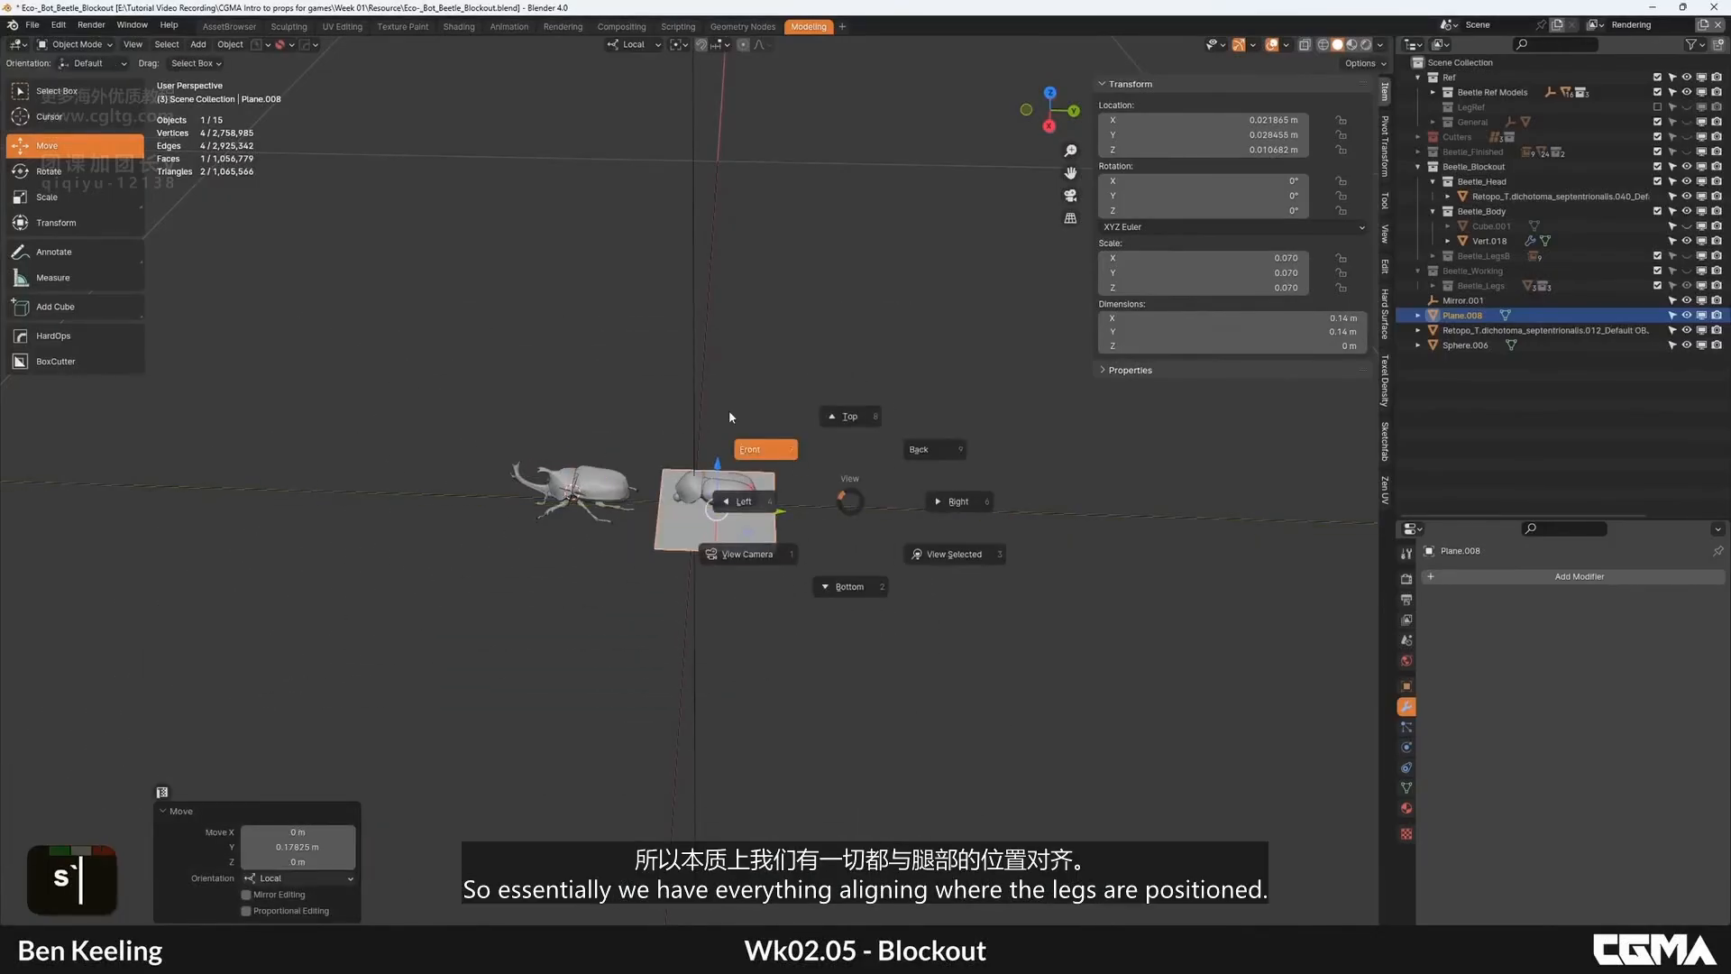
pyautogui.click(729, 416)
pyautogui.scroll(1, 815, 443)
# Step: Resize the guide plane to about 0.095 m in the right side view and show the leg collection again
pyautogui.press('`')
pyautogui.click(911, 443)
pyautogui.scroll(7, 839, 448)
pyautogui.press('s')
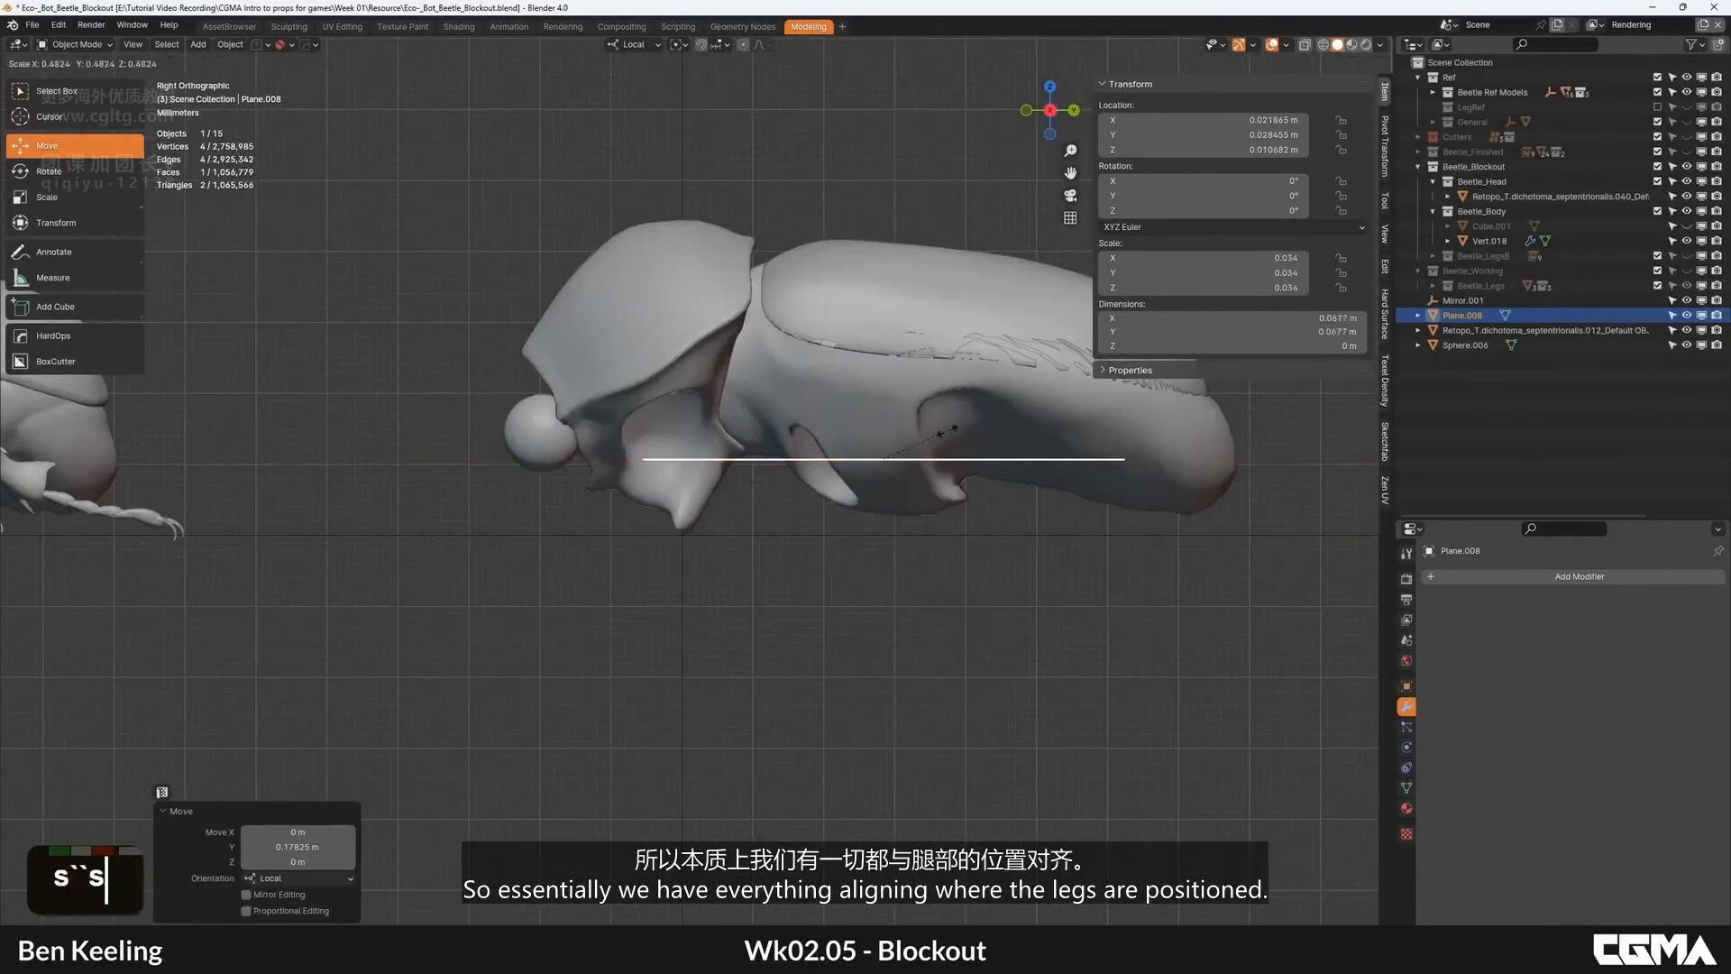
pyautogui.click(1682, 255)
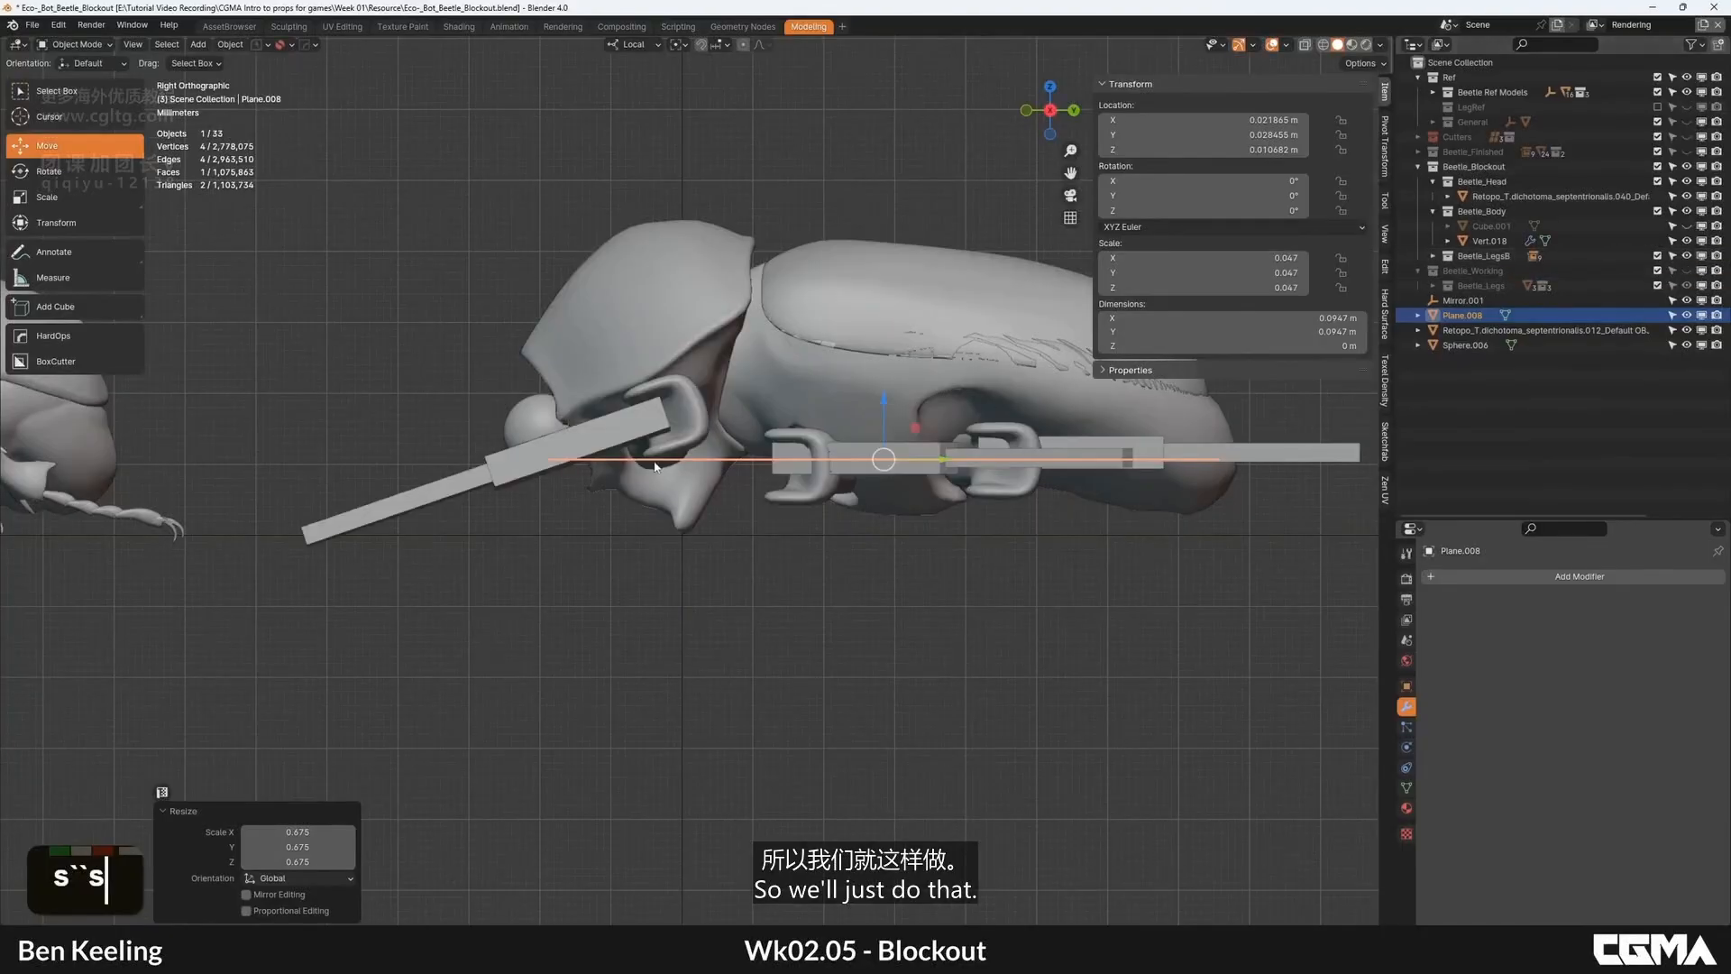
# Step: Switch the transform orientation to Global and lower the front leg's femur to about 0.0089 m in Z
pyautogui.click(672, 431)
pyautogui.scroll(1, 682, 456)
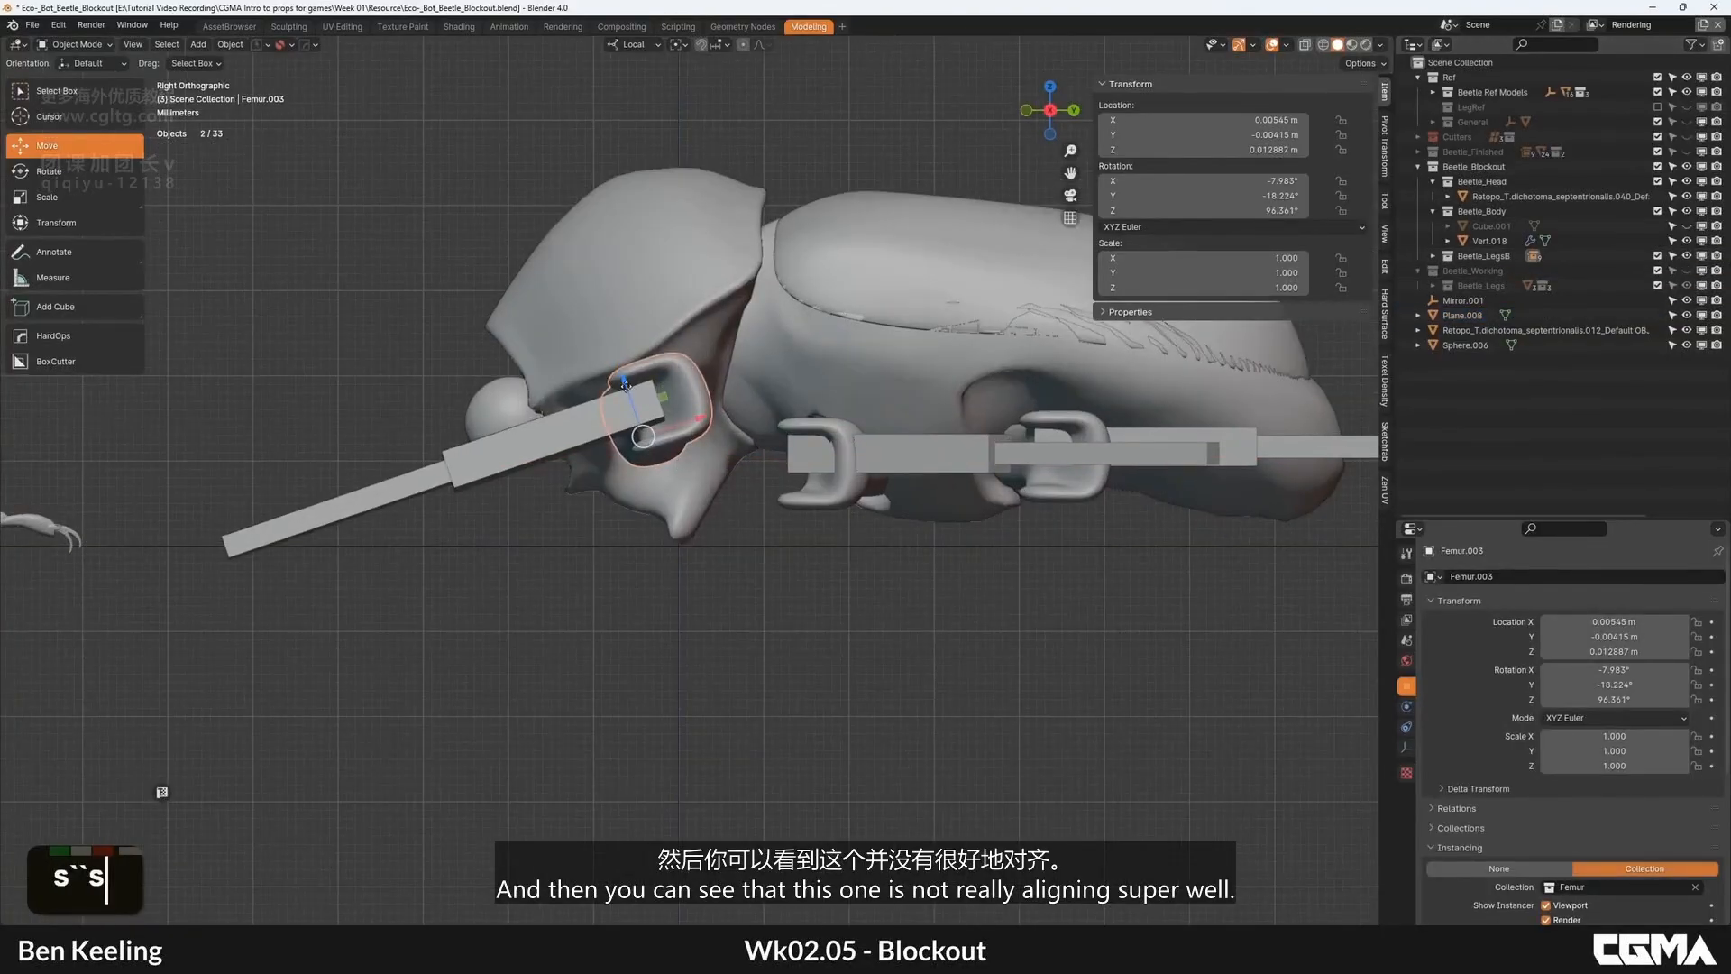
pyautogui.moveTo(626, 386); pyautogui.dragTo(634, 417)
pyautogui.hotkey('ctrl', 'z')
pyautogui.press(',')
pyautogui.click(701, 379)
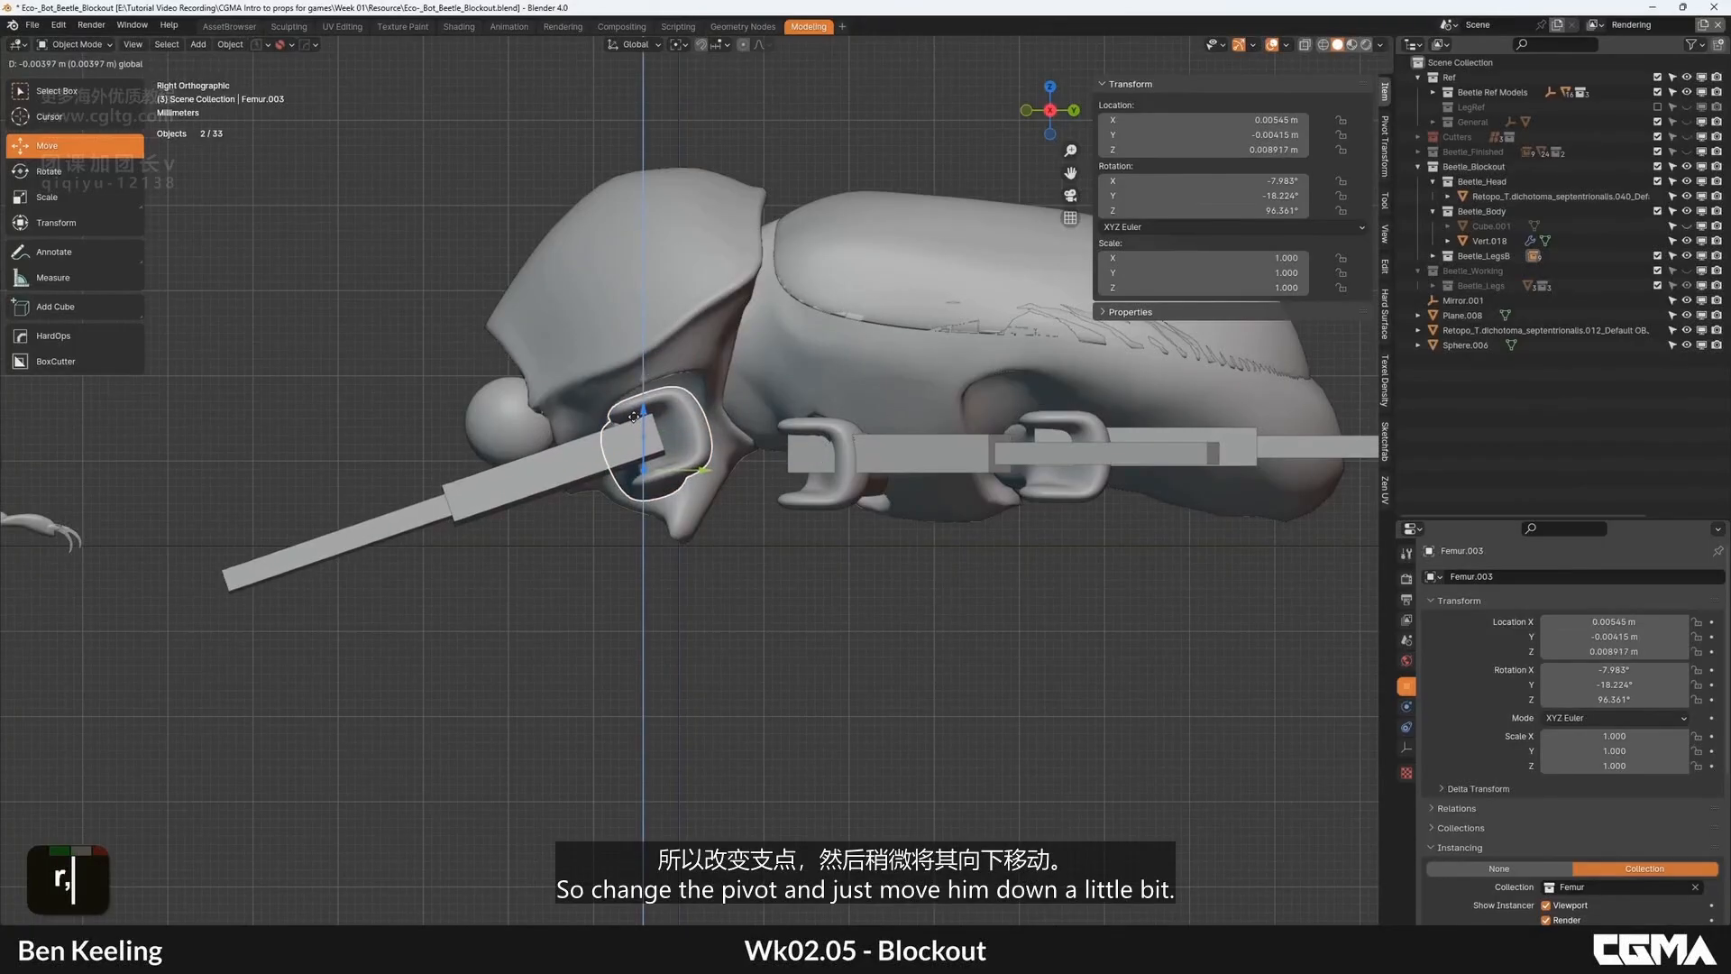
# Step: Check the legs' alignment against the guide plane in perspective, and delete the plane
pyautogui.keyDown('alt'); pyautogui.moveTo(634, 417); pyautogui.dragTo(874, 375, button='middle'); pyautogui.keyUp('alt')
pyautogui.click(874, 375)
pyautogui.keyDown('alt'); pyautogui.moveTo(785, 414); pyautogui.dragTo(827, 391, button='middle'); pyautogui.keyUp('alt')
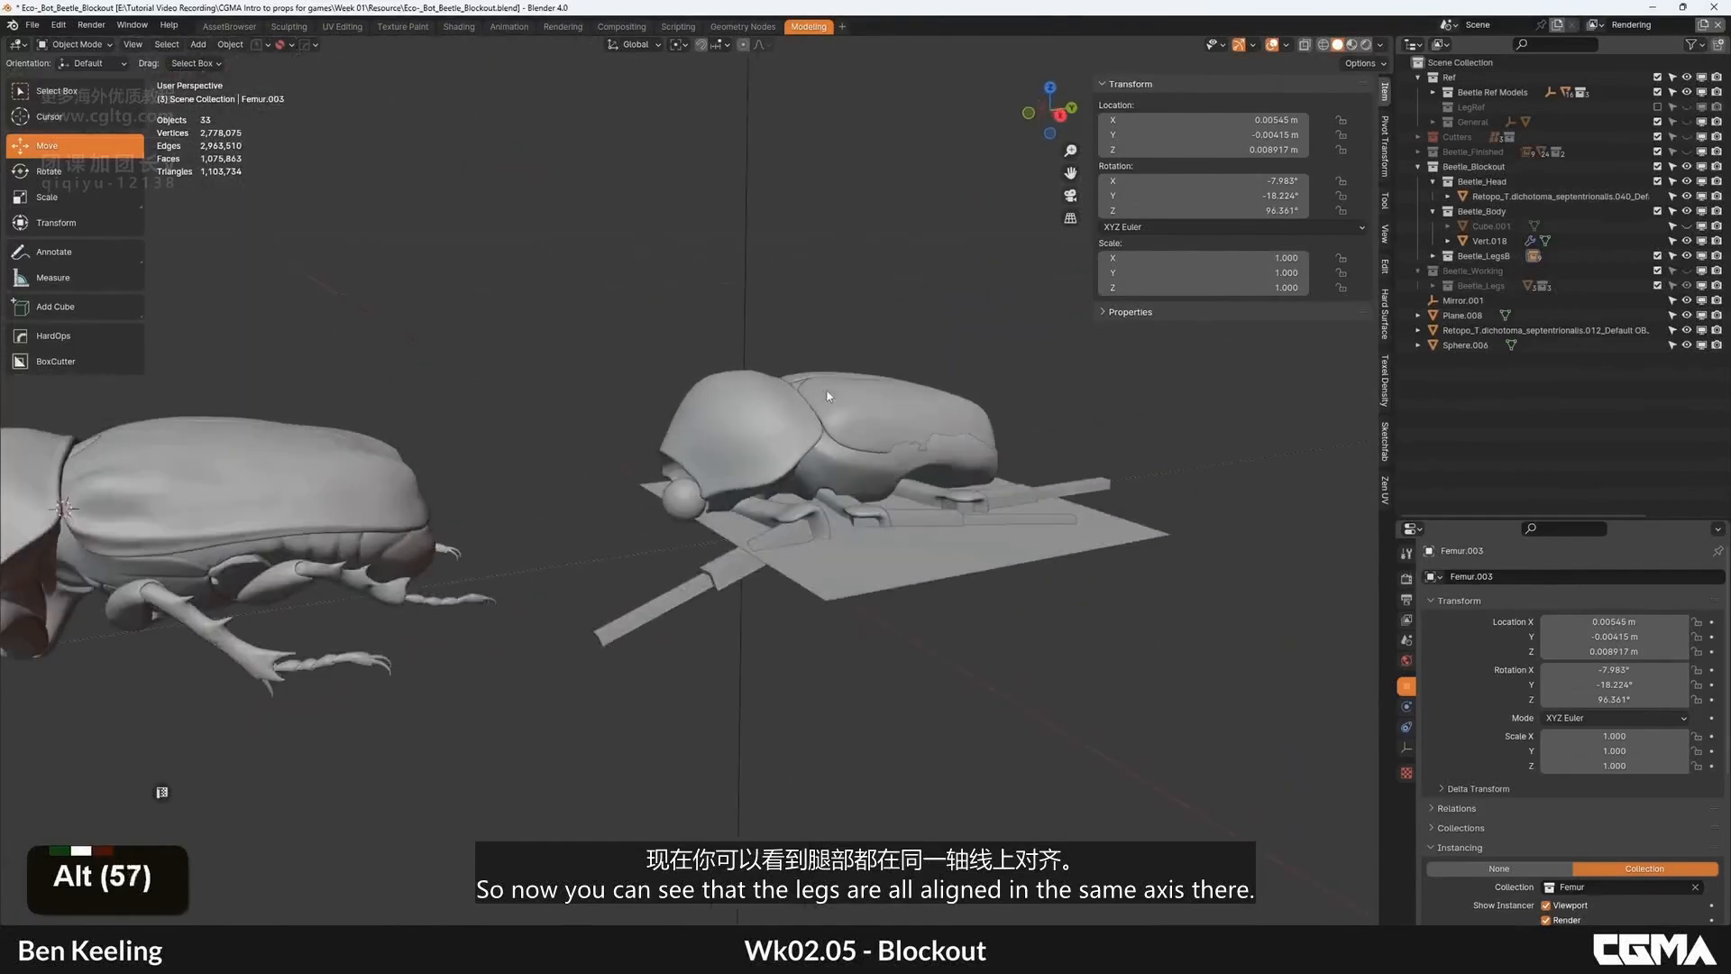
pyautogui.click(898, 533)
pyautogui.press('Delete')
# Step: Raise the eye sphere by about 0.002 m on the blockout's head in the right side view
pyautogui.click(725, 440)
pyautogui.press('`')
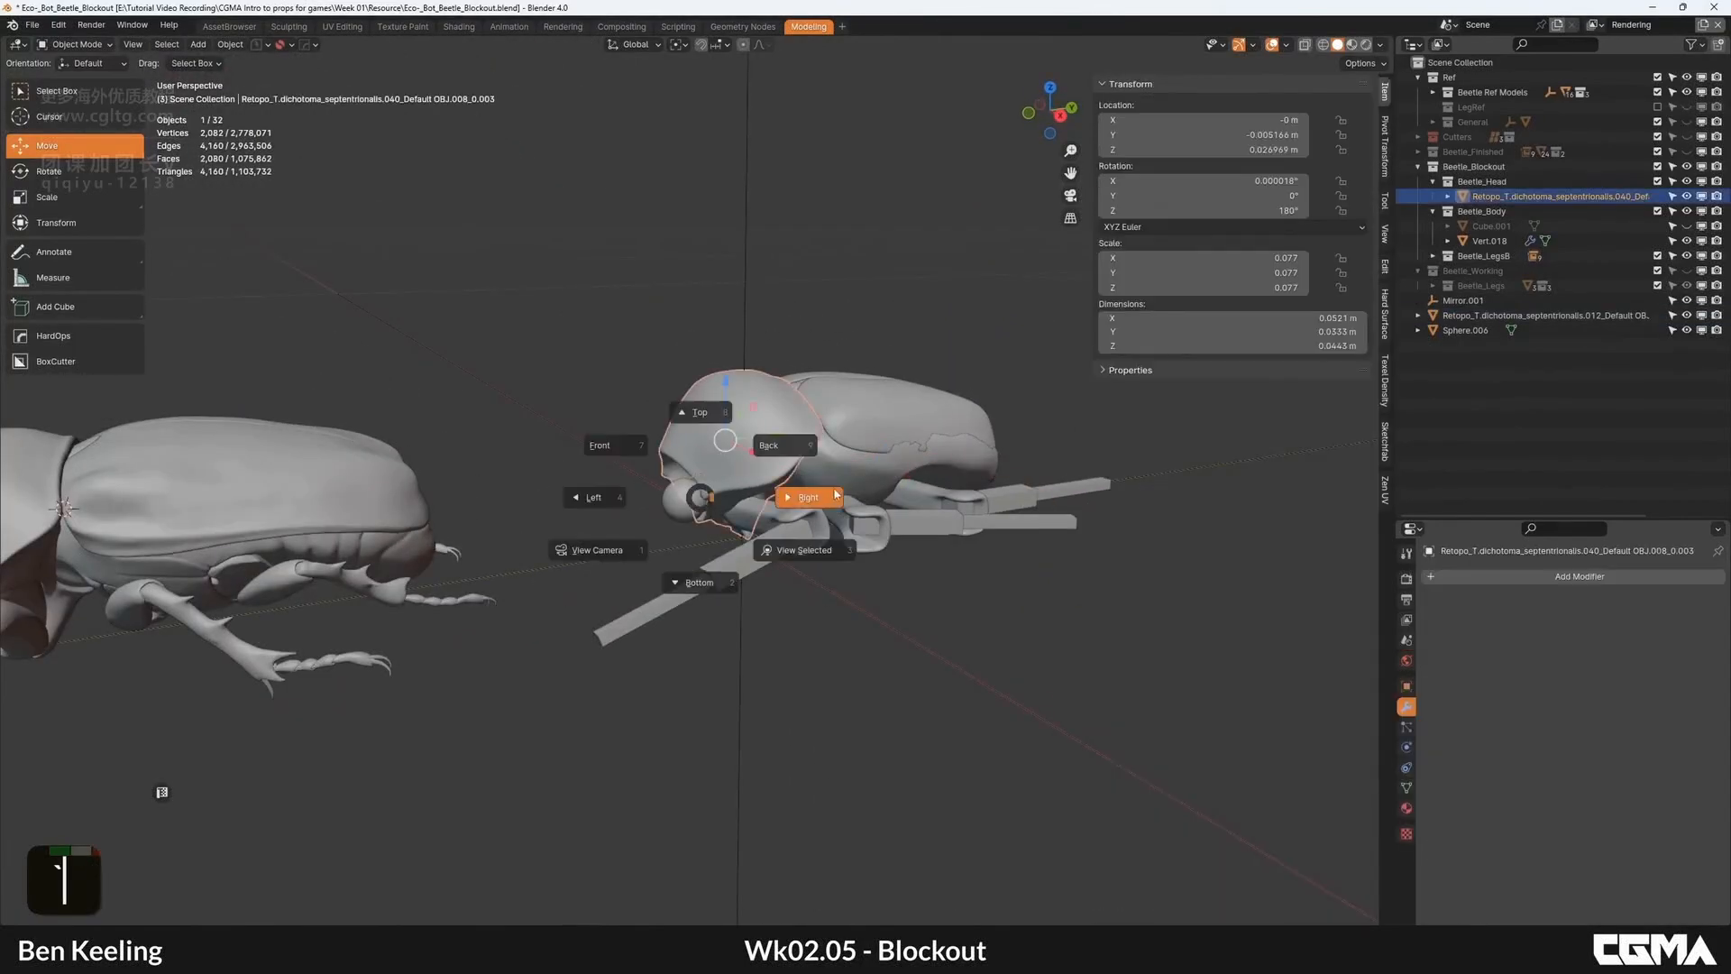
pyautogui.rightClick(835, 494)
pyautogui.press('`')
pyautogui.click(803, 494)
pyautogui.scroll(4, 799, 494)
pyautogui.click(567, 408)
pyautogui.press('g')
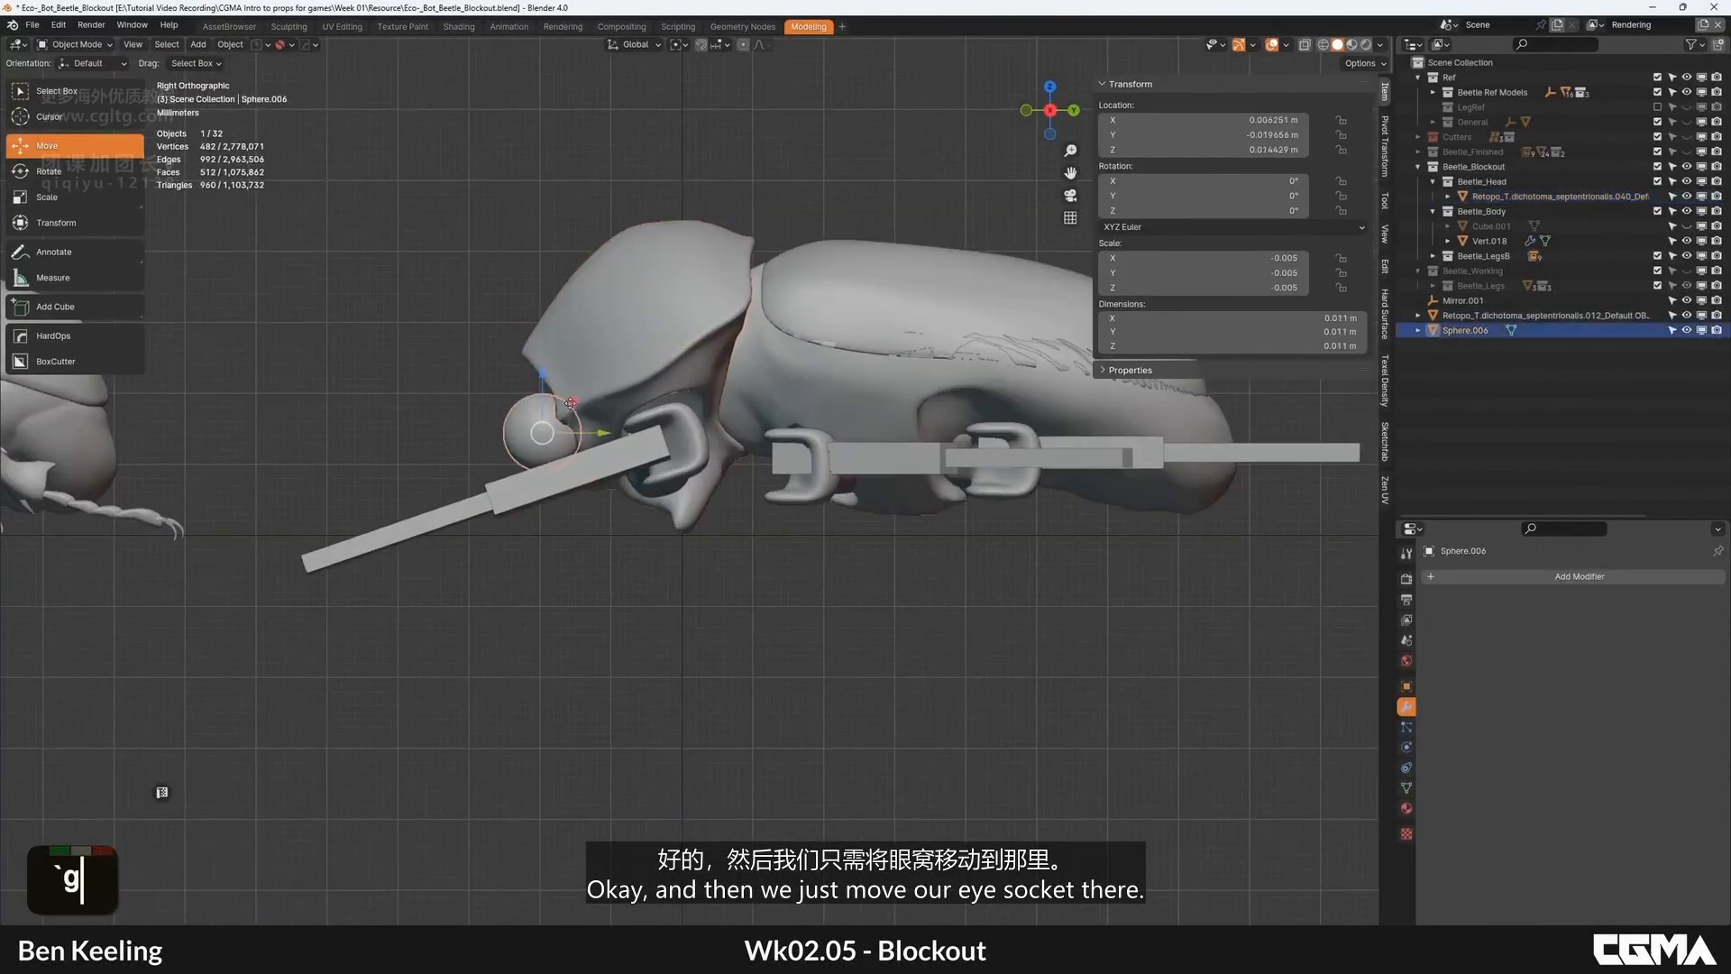
pyautogui.click(569, 398)
# Step: Examine the shape of the reference beetle's lower horn and its base at the head from several angles
pyautogui.scroll(-5, 617, 368)
pyautogui.moveTo(617, 368); pyautogui.dragTo(953, 368, button='middle')
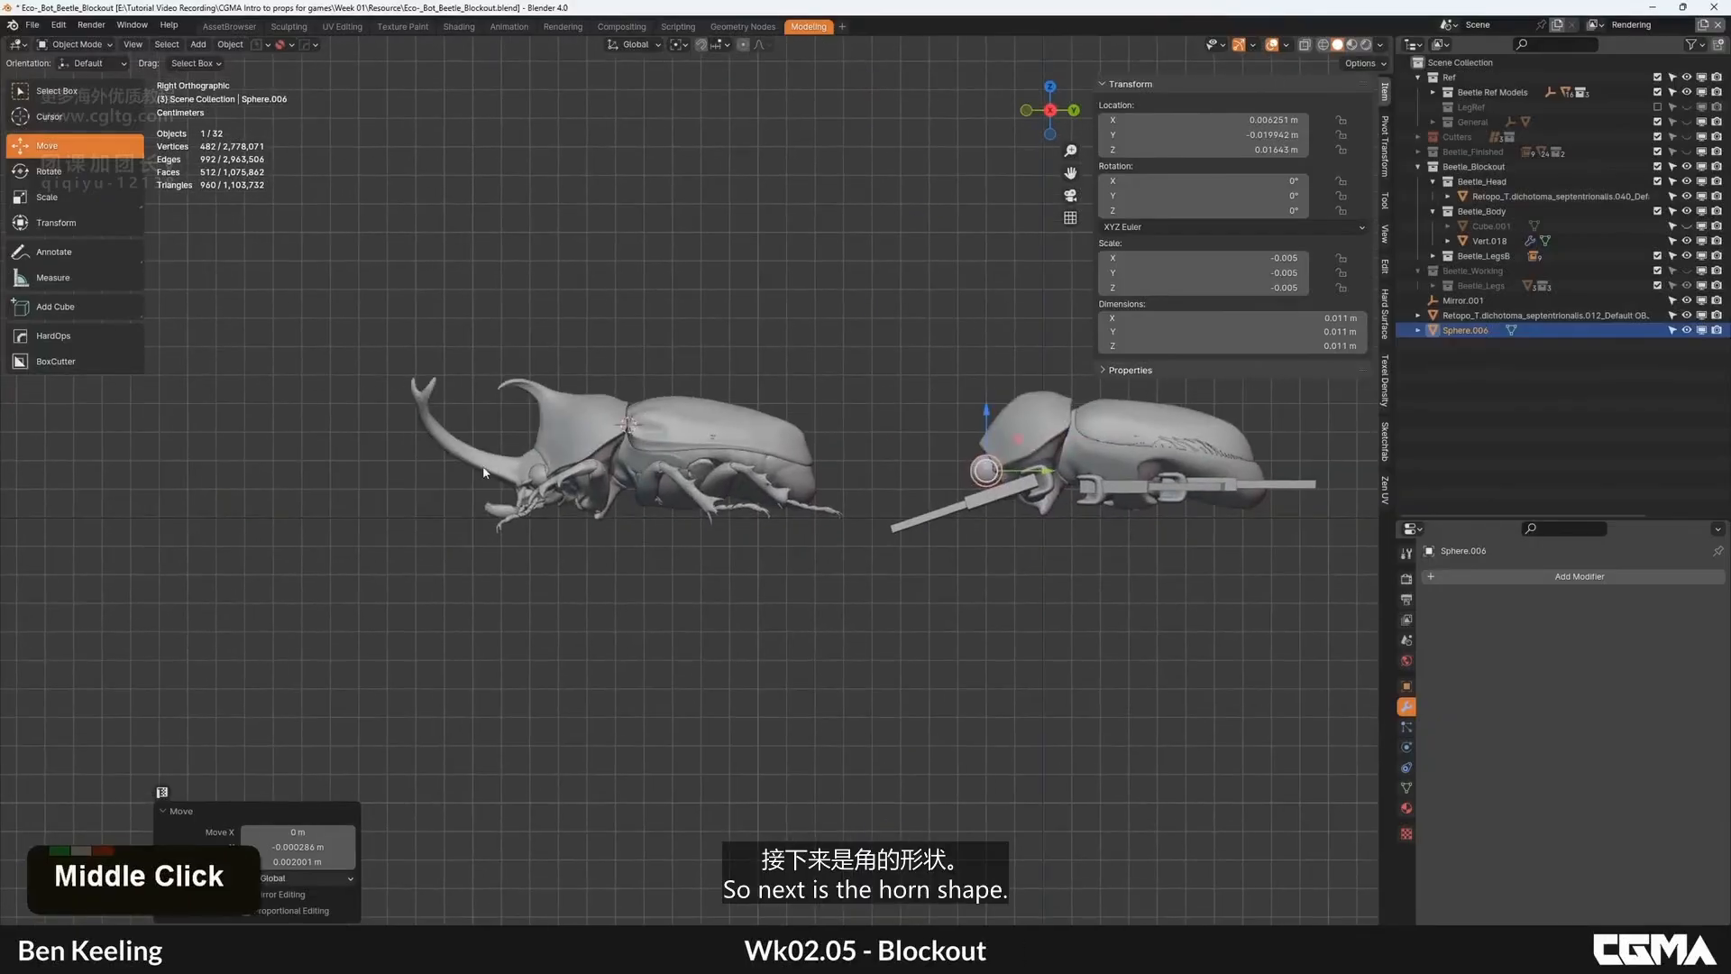
pyautogui.click(550, 465)
pyautogui.scroll(6, 550, 466)
pyautogui.scroll(1, 711, 461)
pyautogui.moveTo(194, 451)
pyautogui.mouseDown(button='middle')
pyautogui.moveTo(711, 461)
pyautogui.moveTo(775, 480)
pyautogui.mouseUp(button='middle')
pyautogui.press('F4')
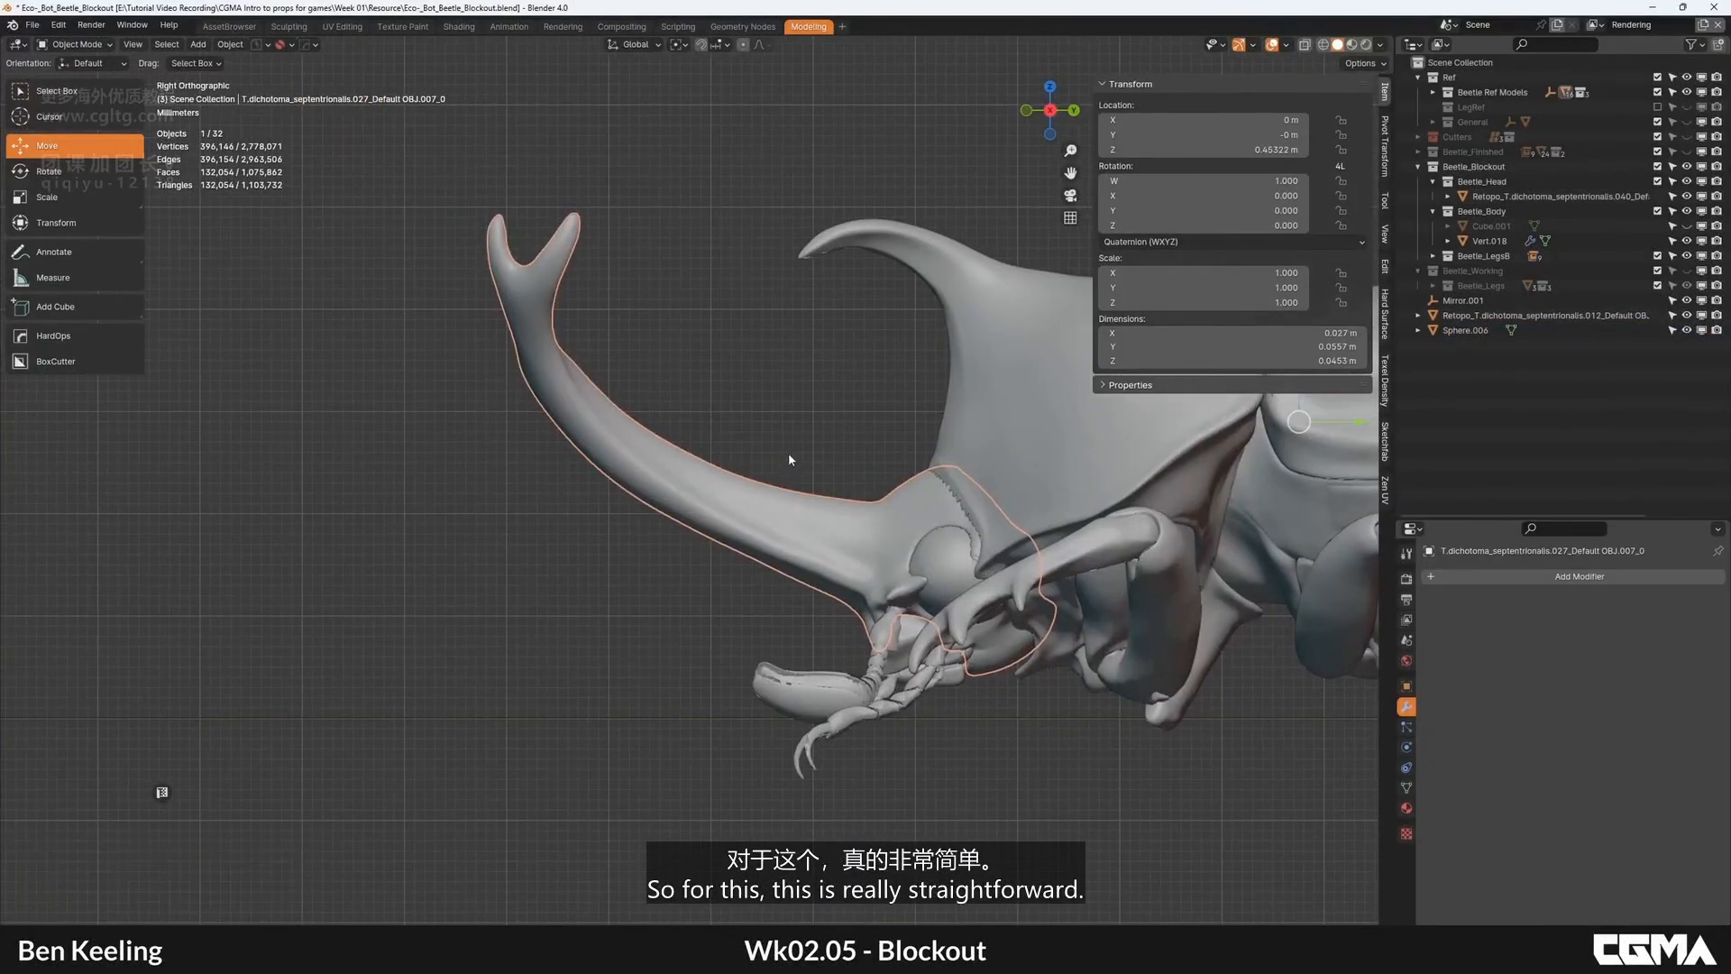
pyautogui.moveTo(938, 482); pyautogui.dragTo(681, 441, button='middle')
pyautogui.keyDown('alt'); pyautogui.middleClick(900, 463); pyautogui.keyUp('alt')
pyautogui.keyDown('alt'); pyautogui.middleClick(799, 447); pyautogui.keyUp('alt')
pyautogui.keyDown('alt'); pyautogui.middleClick(874, 453); pyautogui.keyUp('alt')
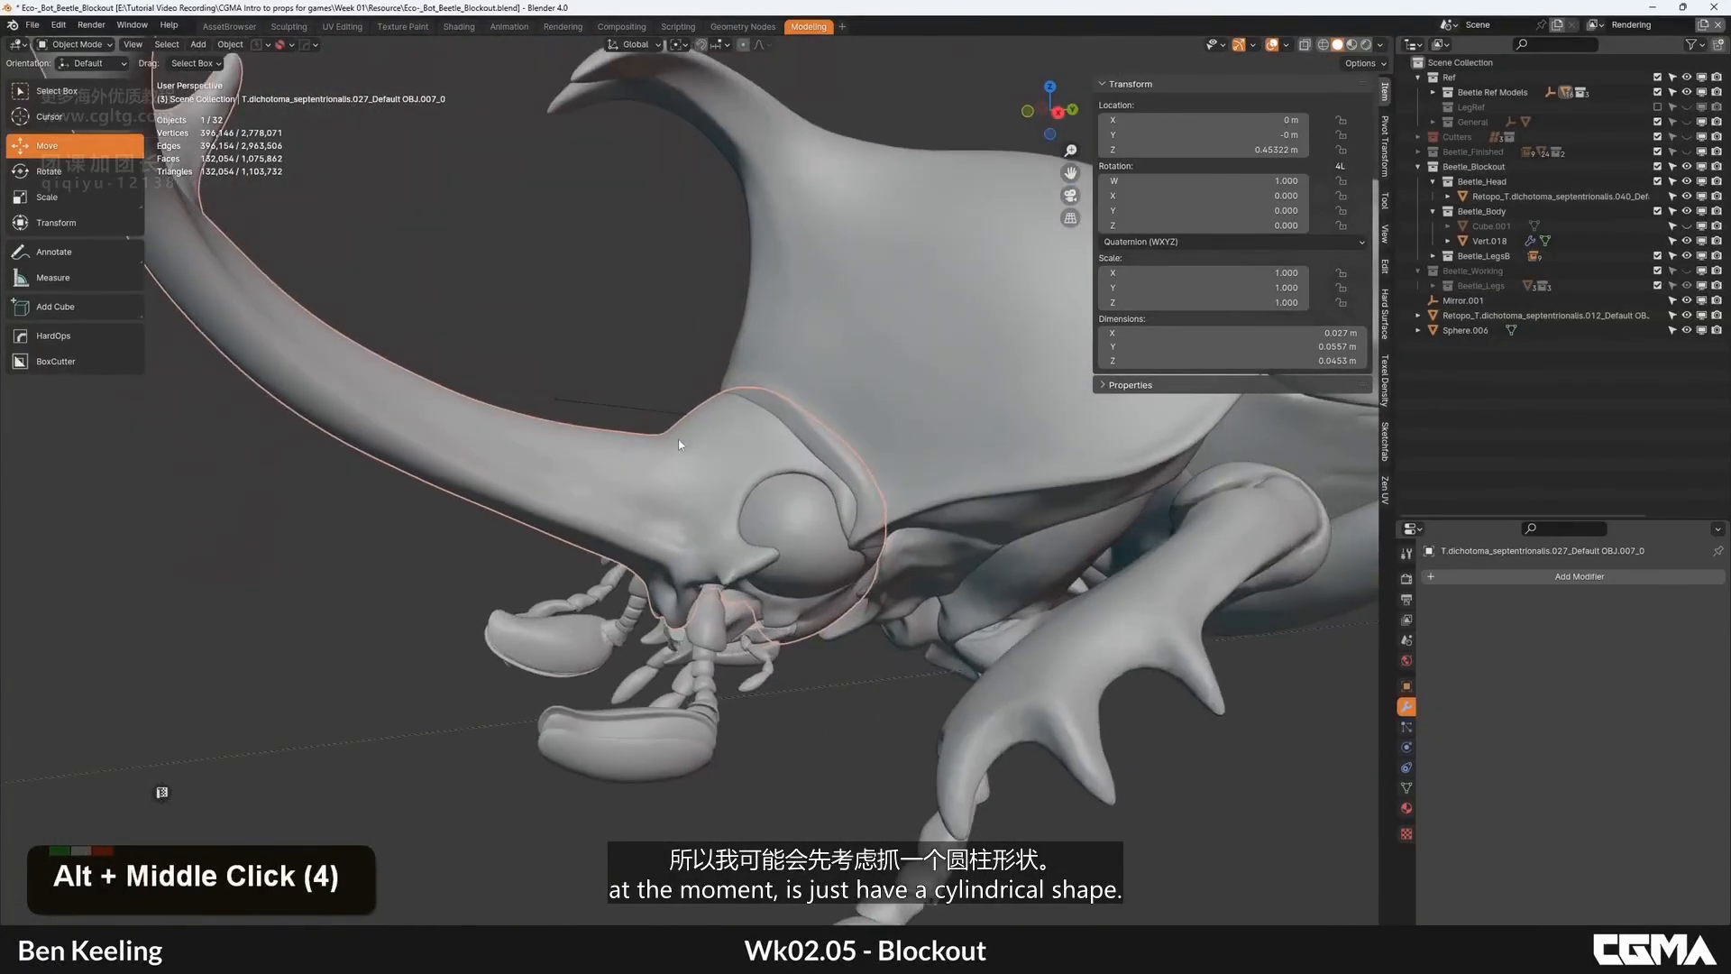
pyautogui.scroll(-4, 682, 441)
pyautogui.keyDown('alt'); pyautogui.moveTo(767, 514); pyautogui.dragTo(719, 501, button='middle'); pyautogui.keyUp('alt')
pyautogui.moveTo(478, 331); pyautogui.dragTo(709, 373, button='middle')
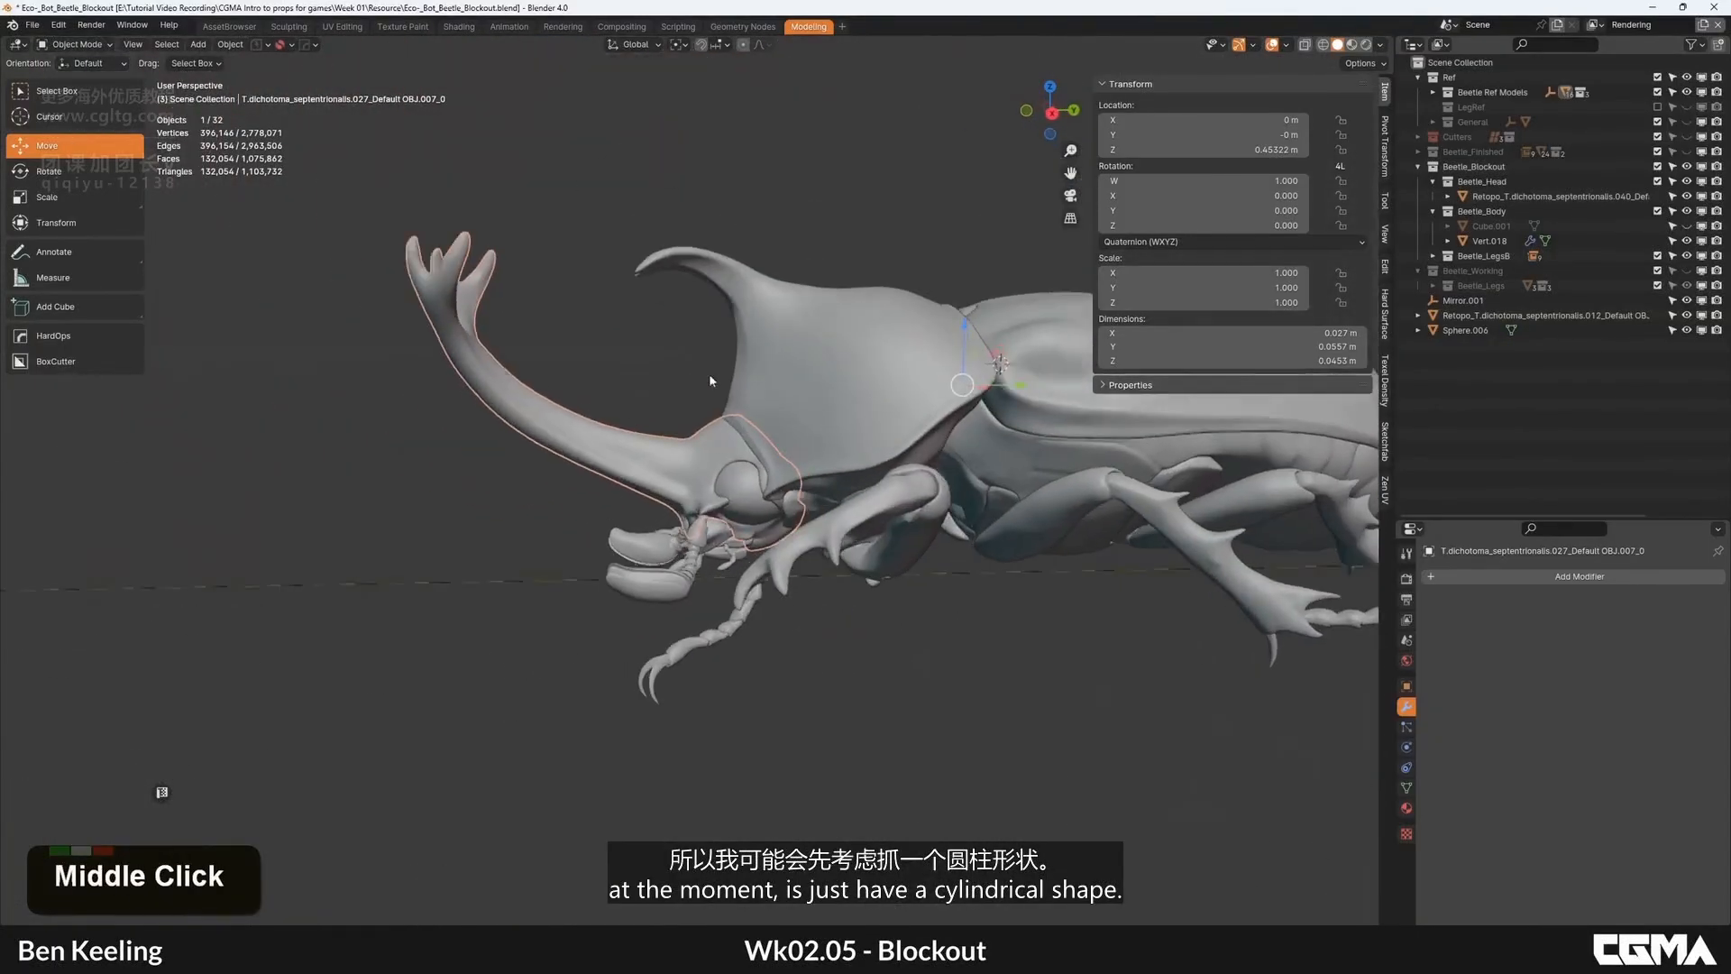
pyautogui.keyDown('alt'); pyautogui.middleClick(711, 391); pyautogui.keyUp('alt')
pyautogui.keyDown('alt'); pyautogui.middleClick(718, 435); pyautogui.keyUp('alt')
# Step: Add a cylinder with 8 vertices in the right side view for the horn
pyautogui.press('`')
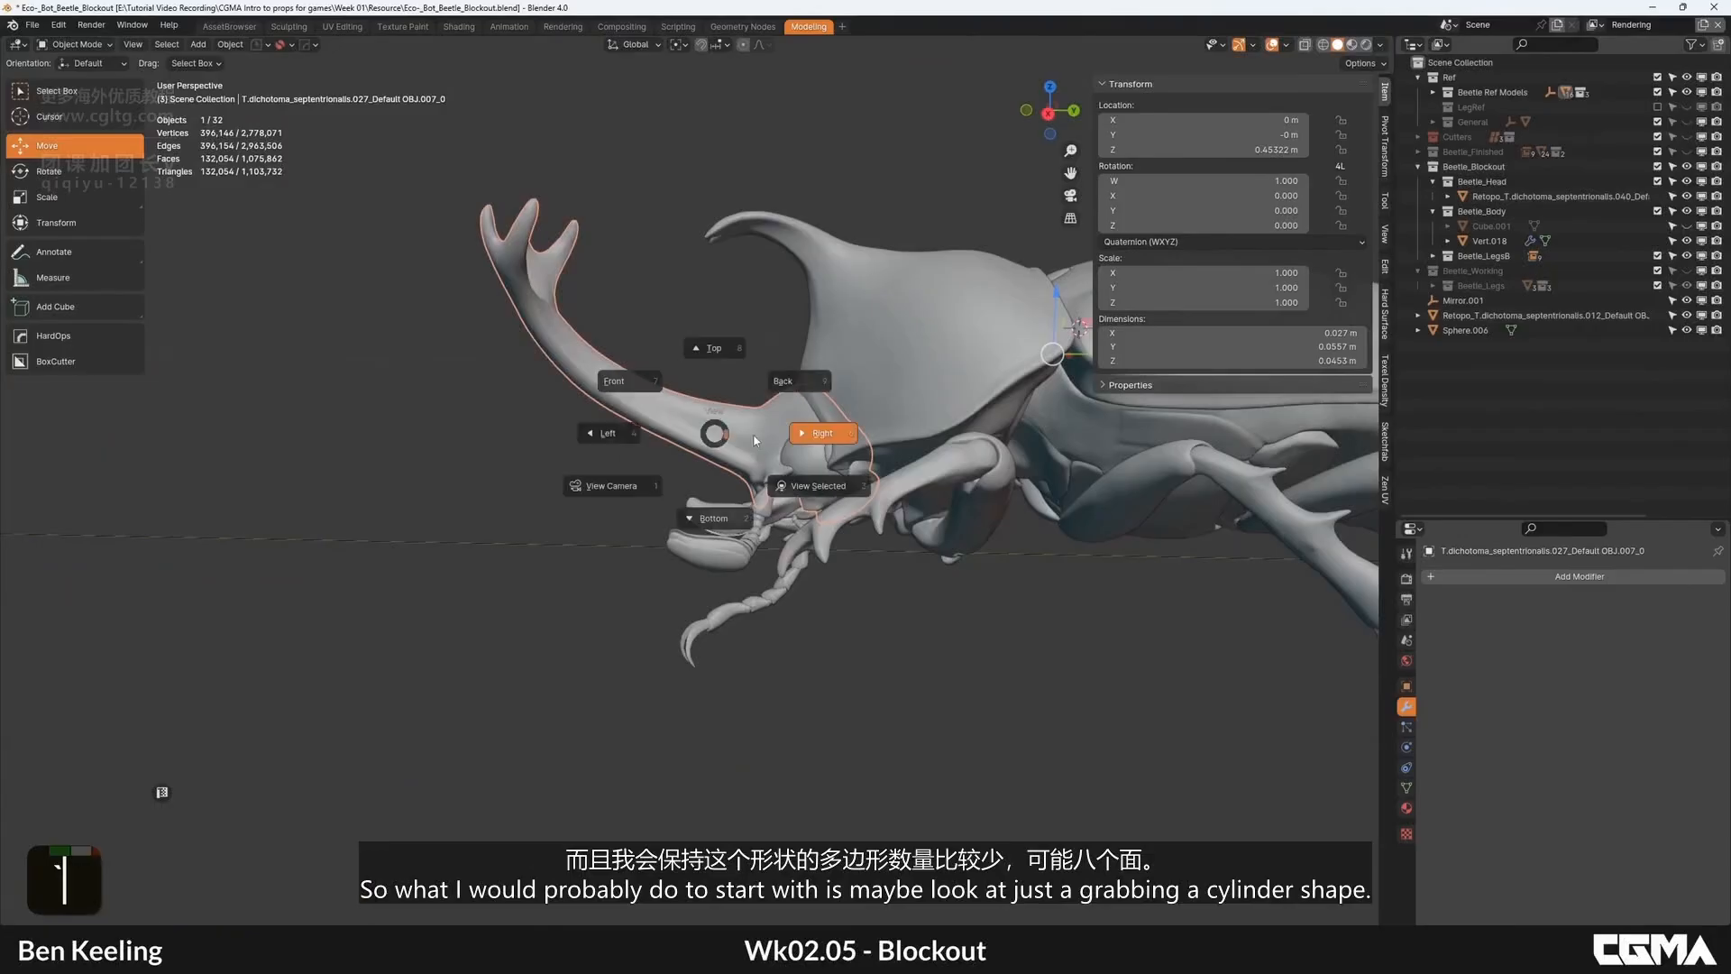
pyautogui.click(820, 432)
pyautogui.middleClick(793, 451)
pyautogui.scroll(2, 774, 465)
pyautogui.scroll(-3, 774, 465)
pyautogui.hotkey('shift', 'a')
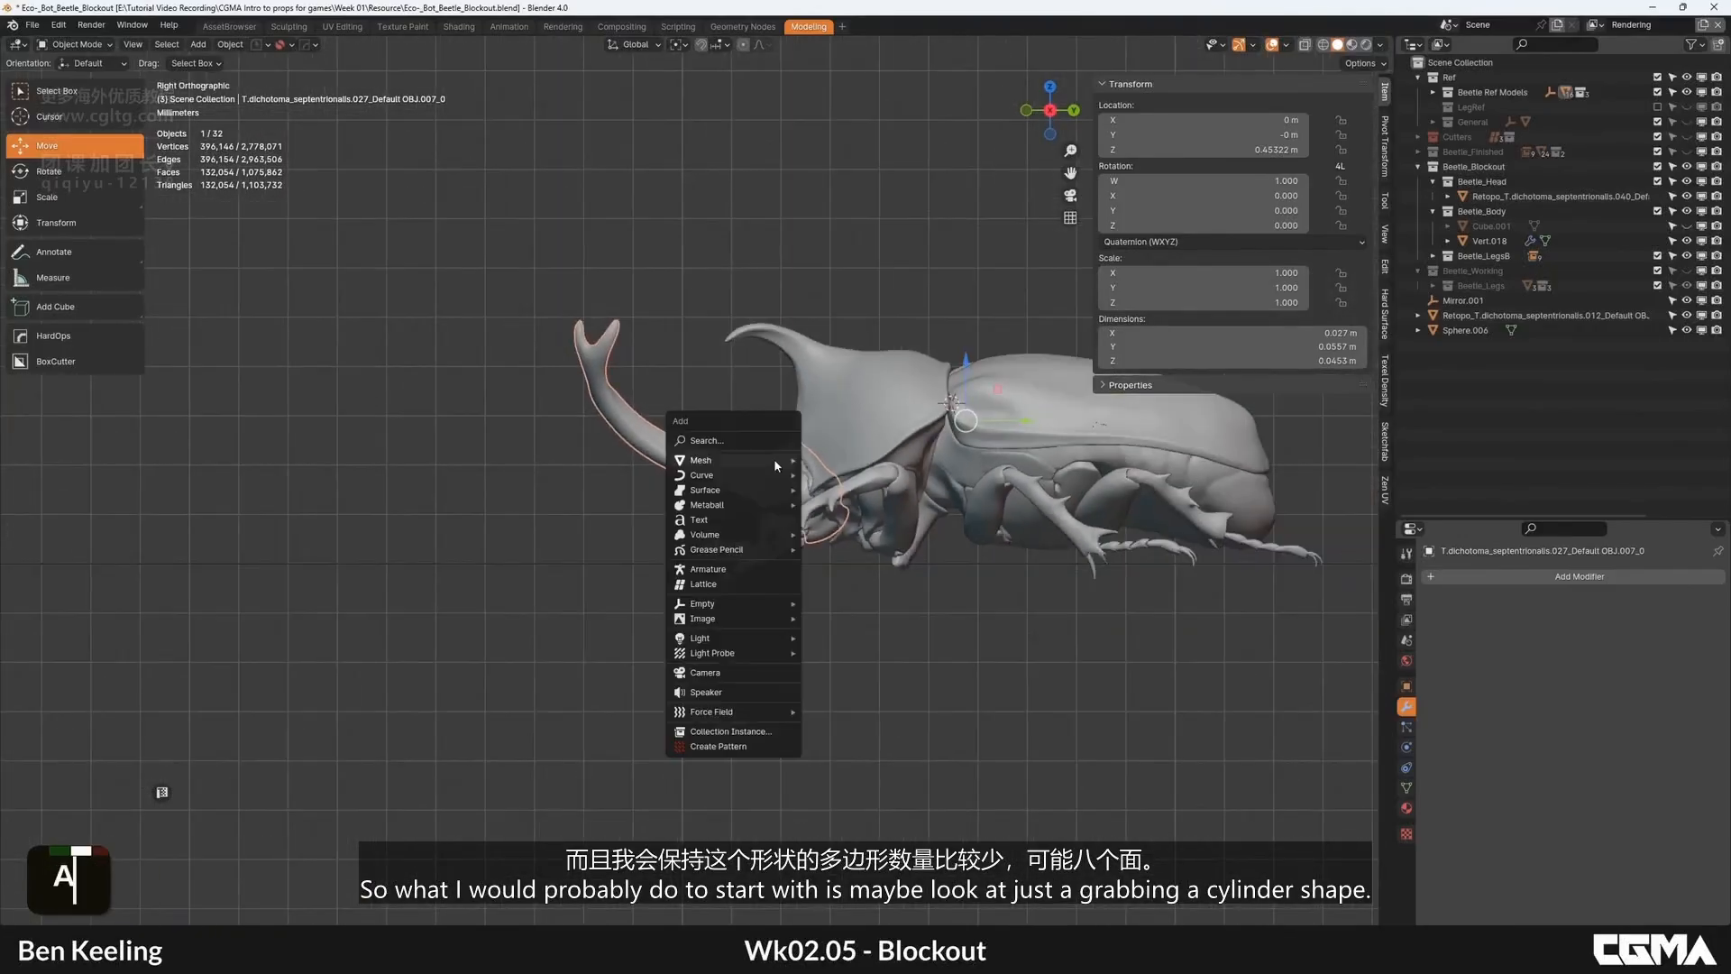
pyautogui.moveTo(773, 458)
pyautogui.click(861, 551)
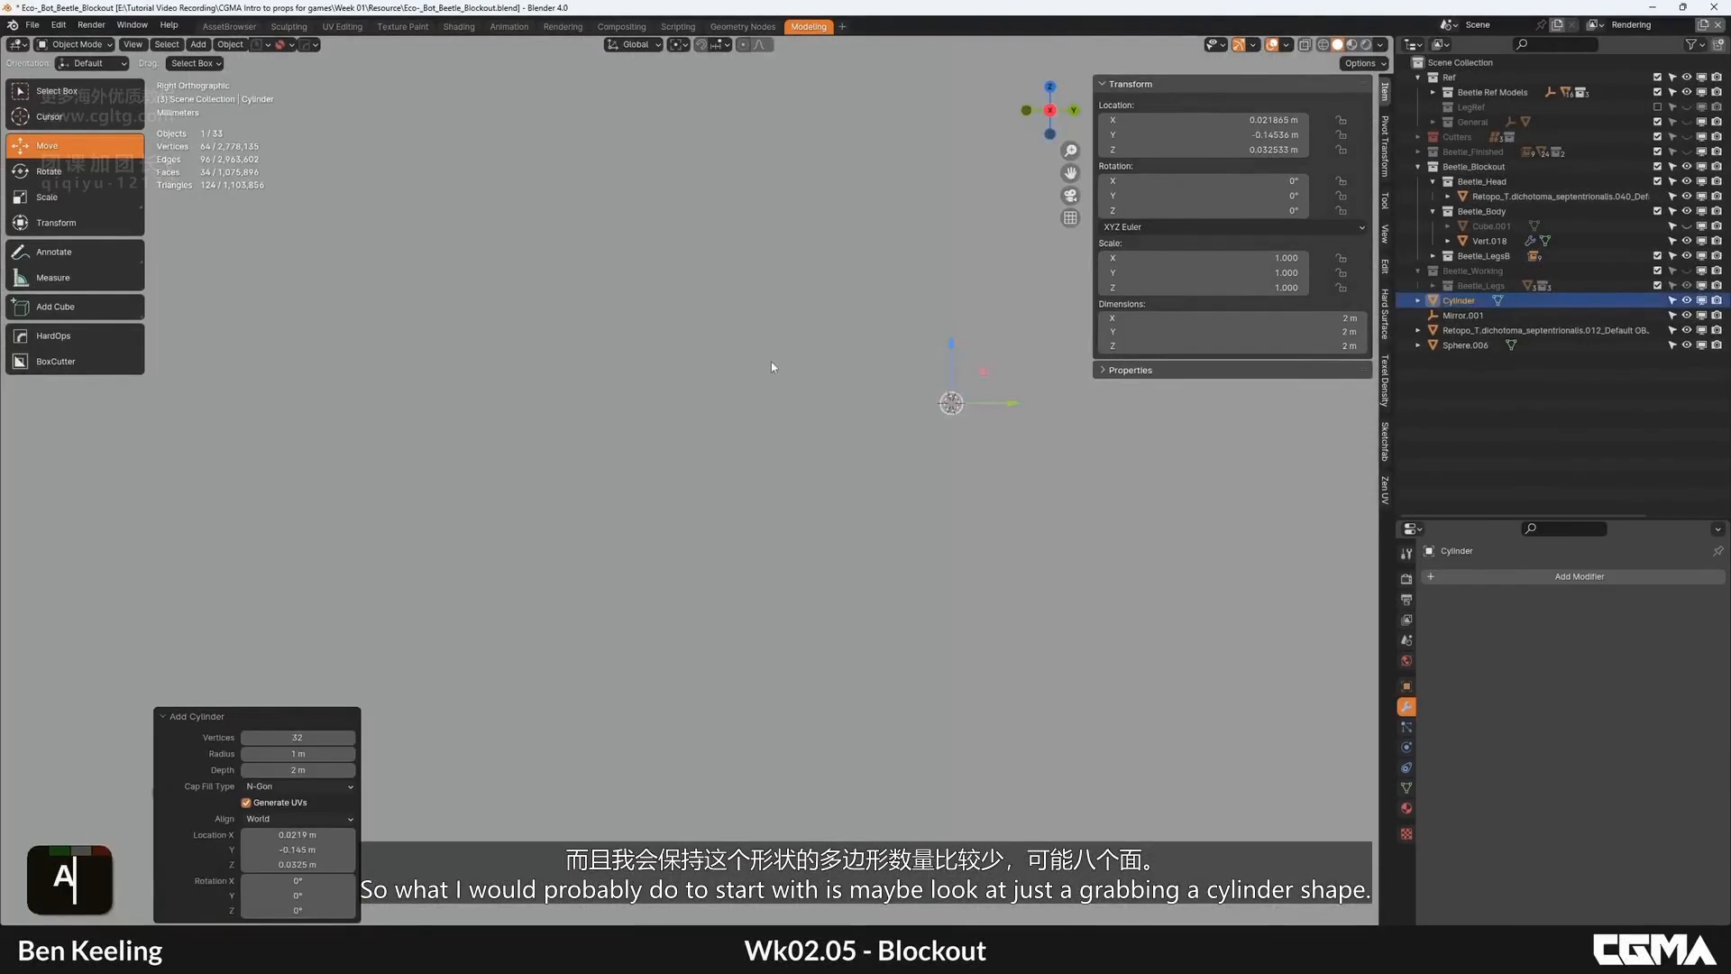
pyautogui.scroll(-16, 780, 379)
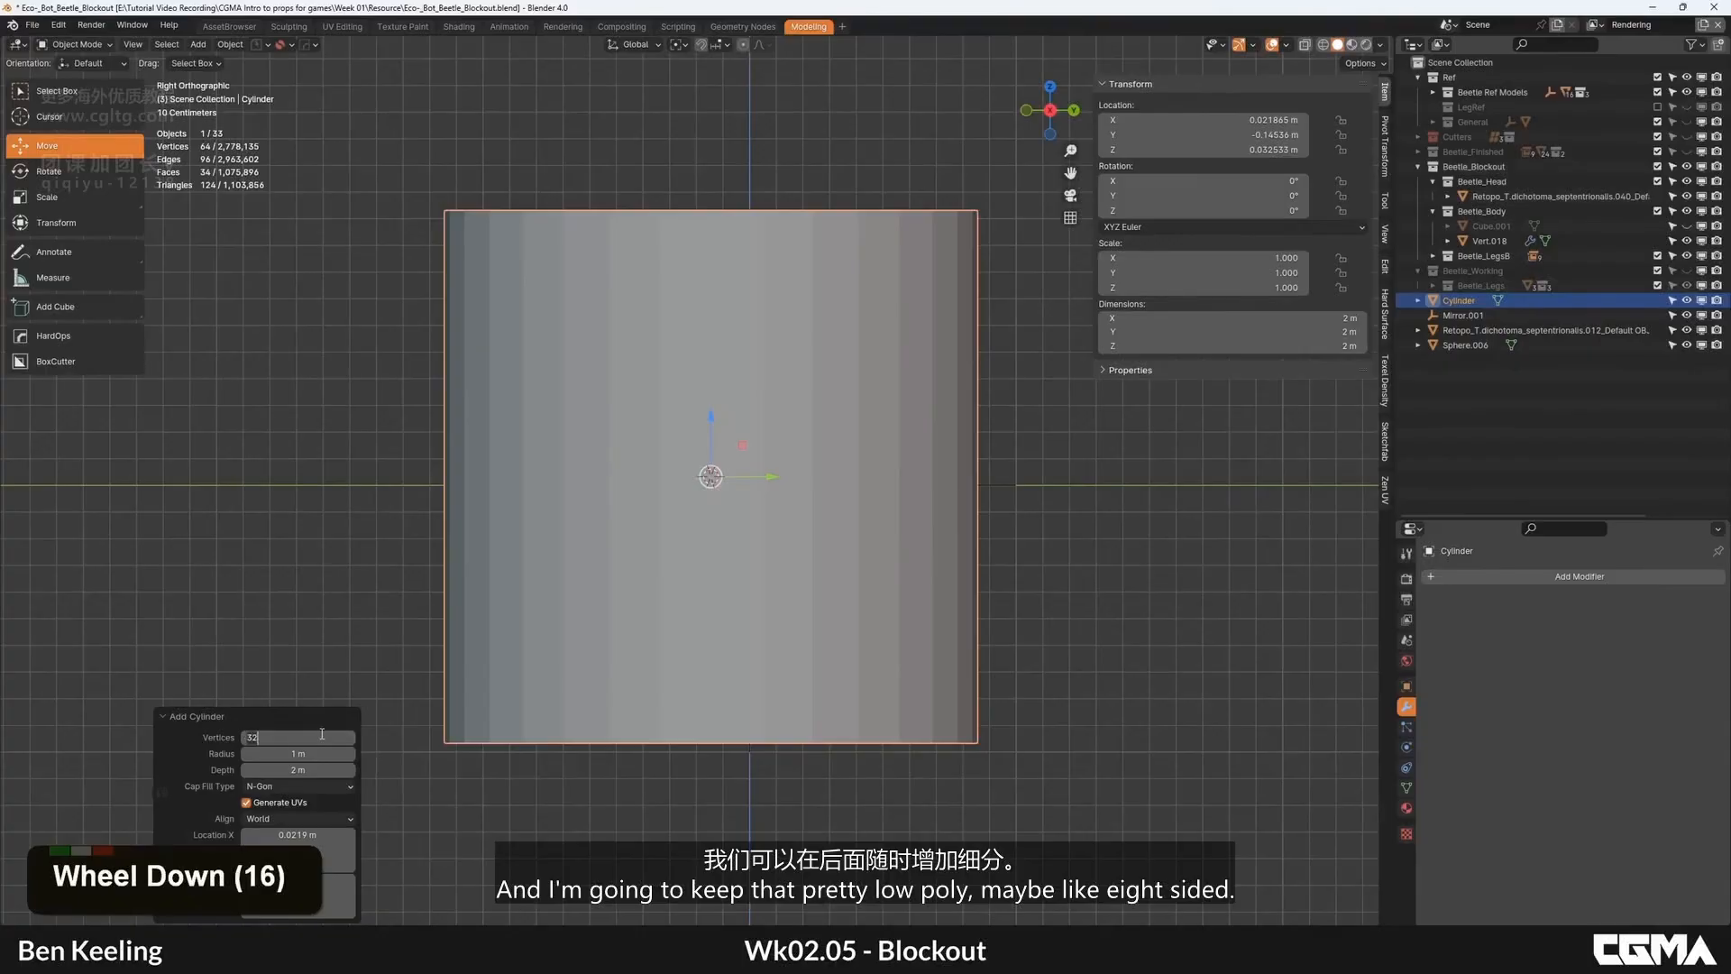
pyautogui.press('Return')
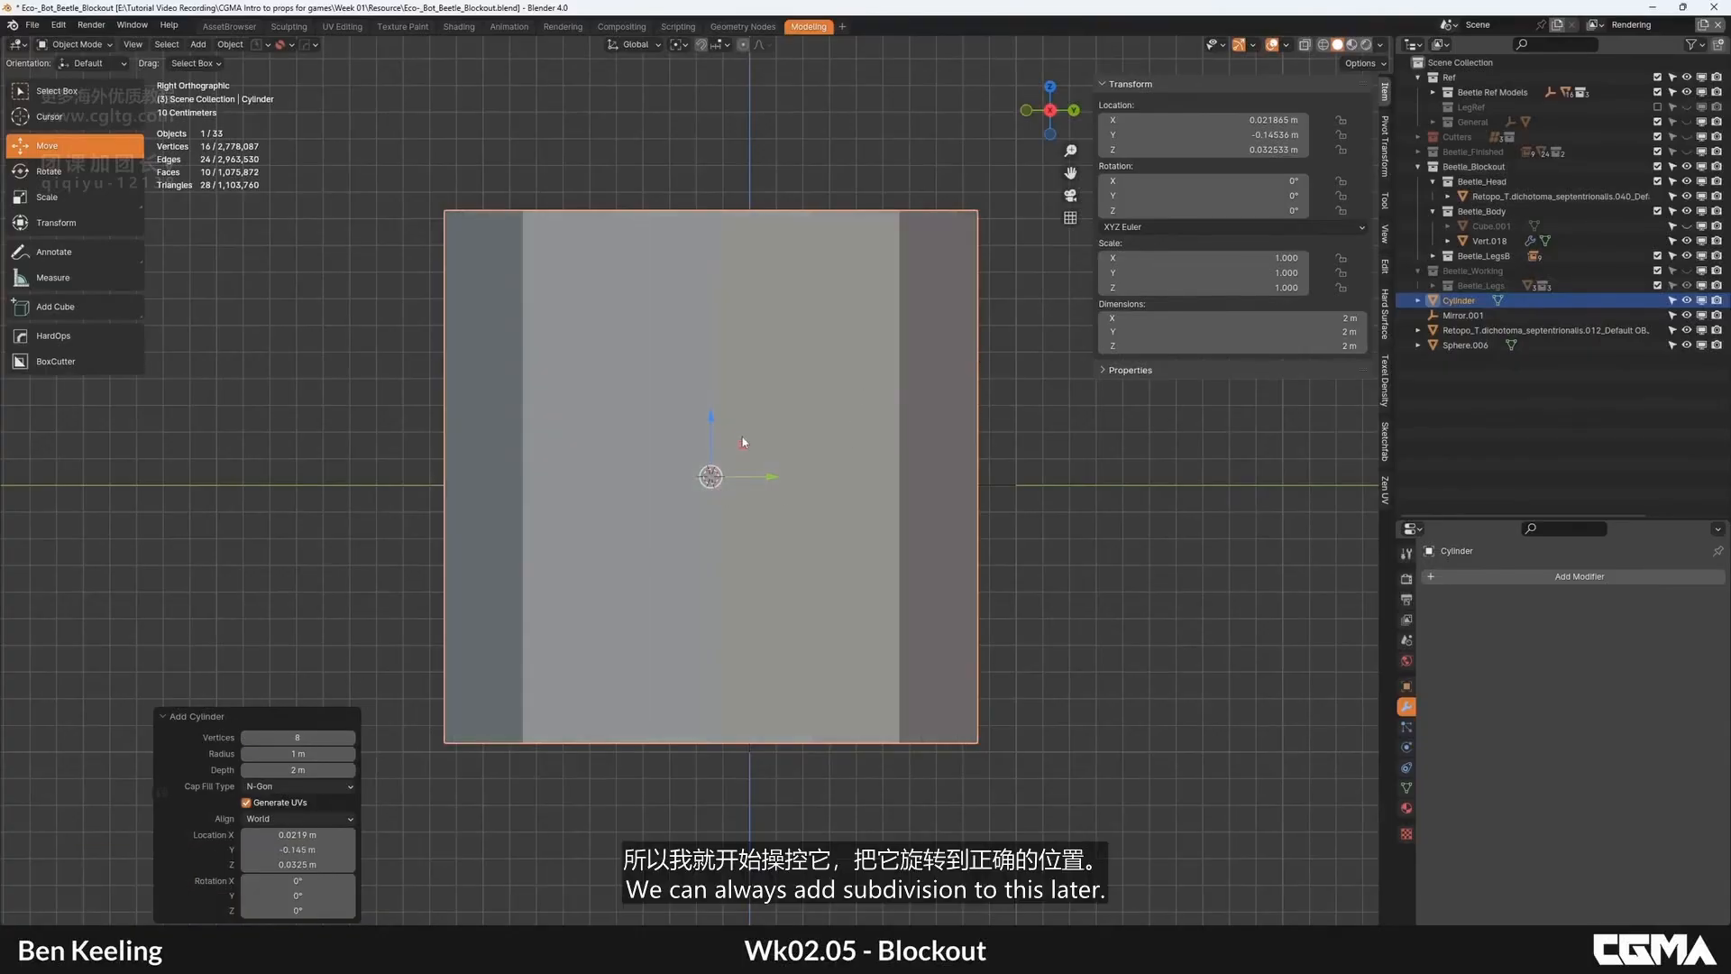
# Step: Scale the cylinder down to about 0.015 m and move it to the base of the reference's lower horn
pyautogui.press('s')
pyautogui.click(717, 478)
pyautogui.scroll(5, 722, 483)
pyautogui.scroll(9, 723, 483)
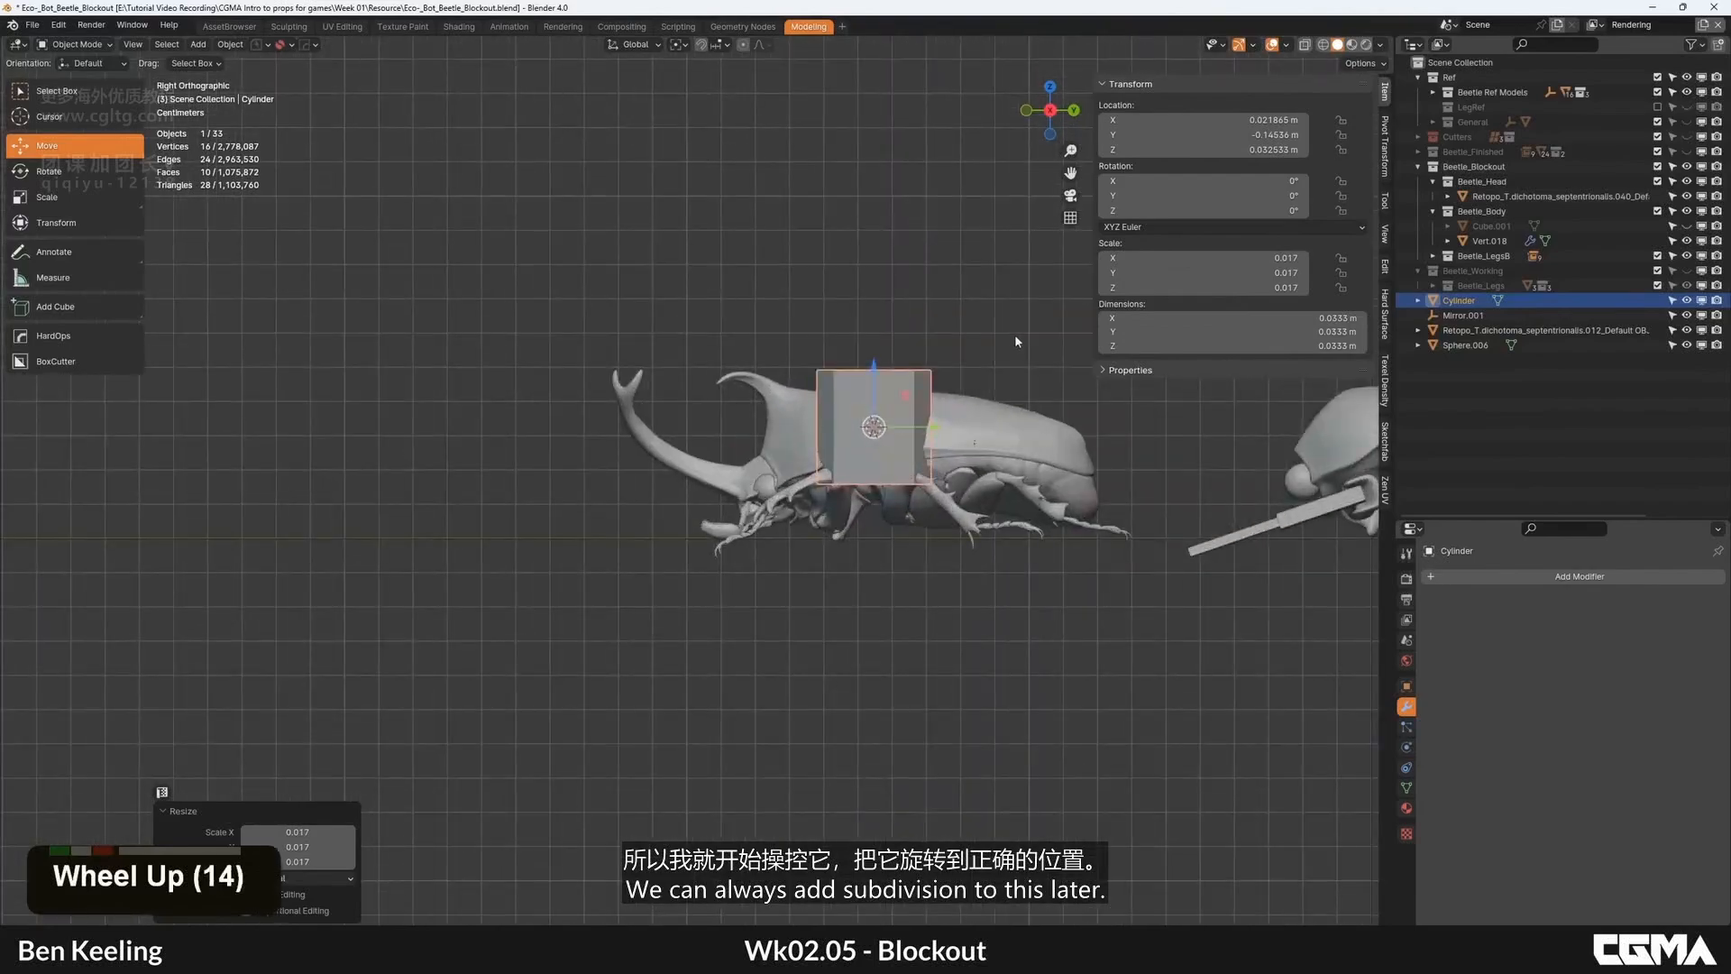
pyautogui.press('s')
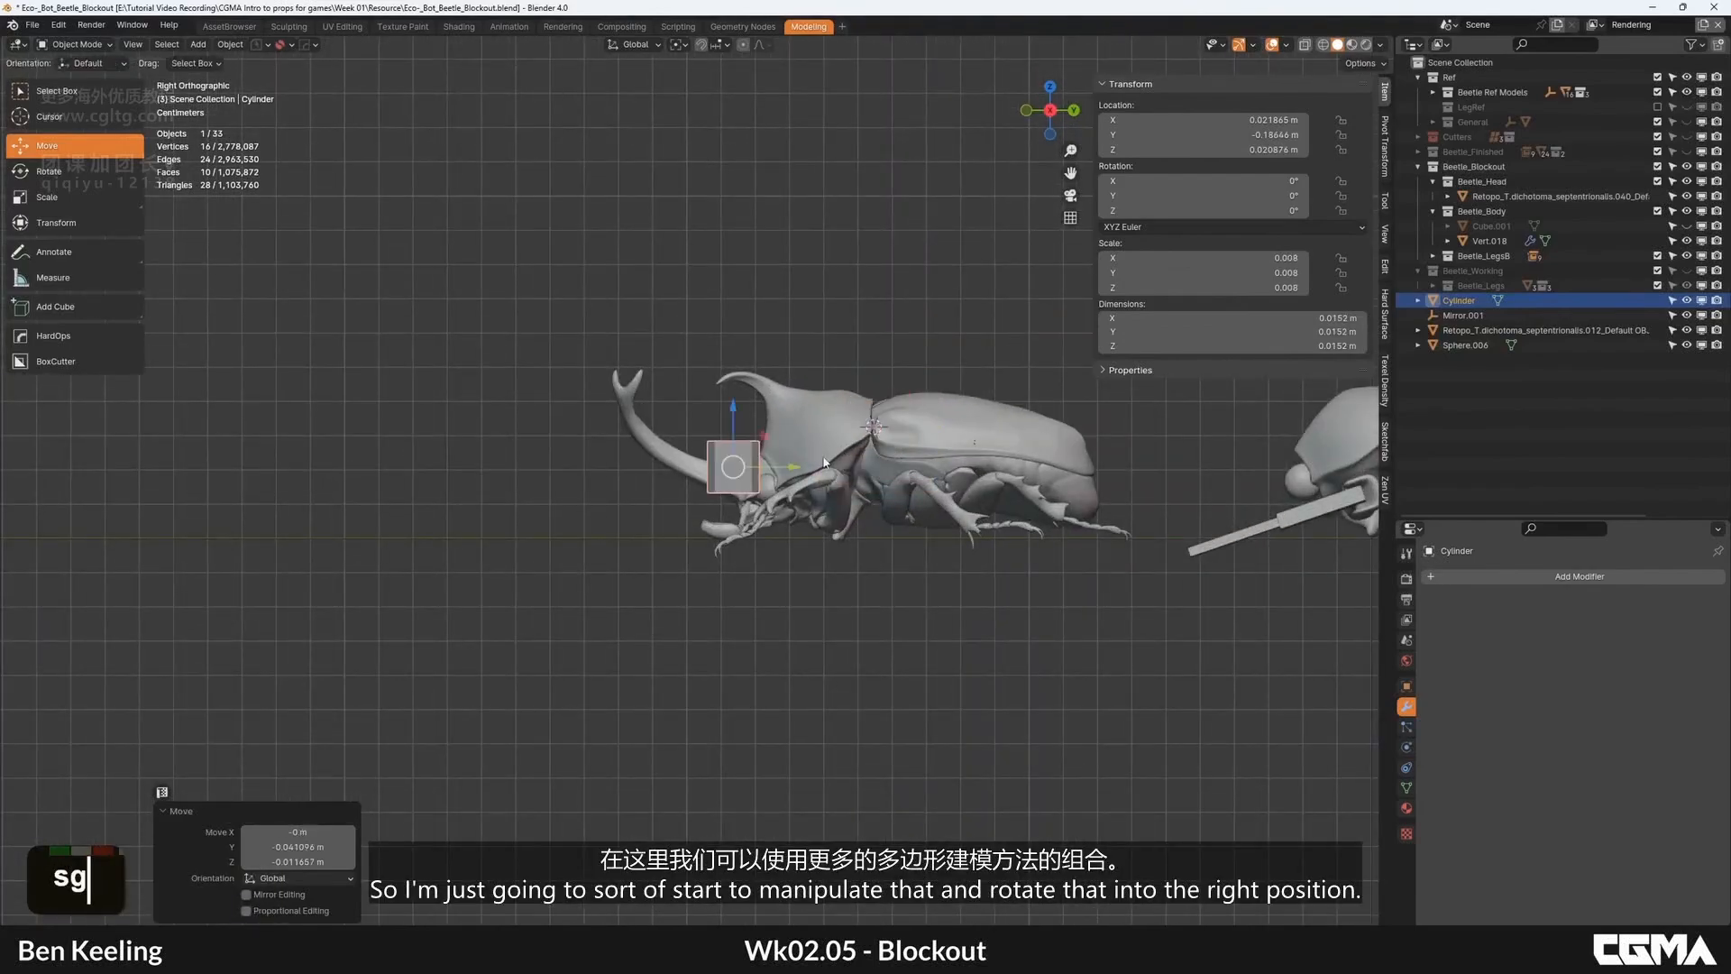
# Step: Scale the cylinder down to about 0.0088 m, rotate it 70° about X and fit it over the reference's lower horn base
pyautogui.scroll(5, 823, 462)
pyautogui.press('s')
pyautogui.moveTo(875, 409); pyautogui.dragTo(803, 383)
pyautogui.press('g')
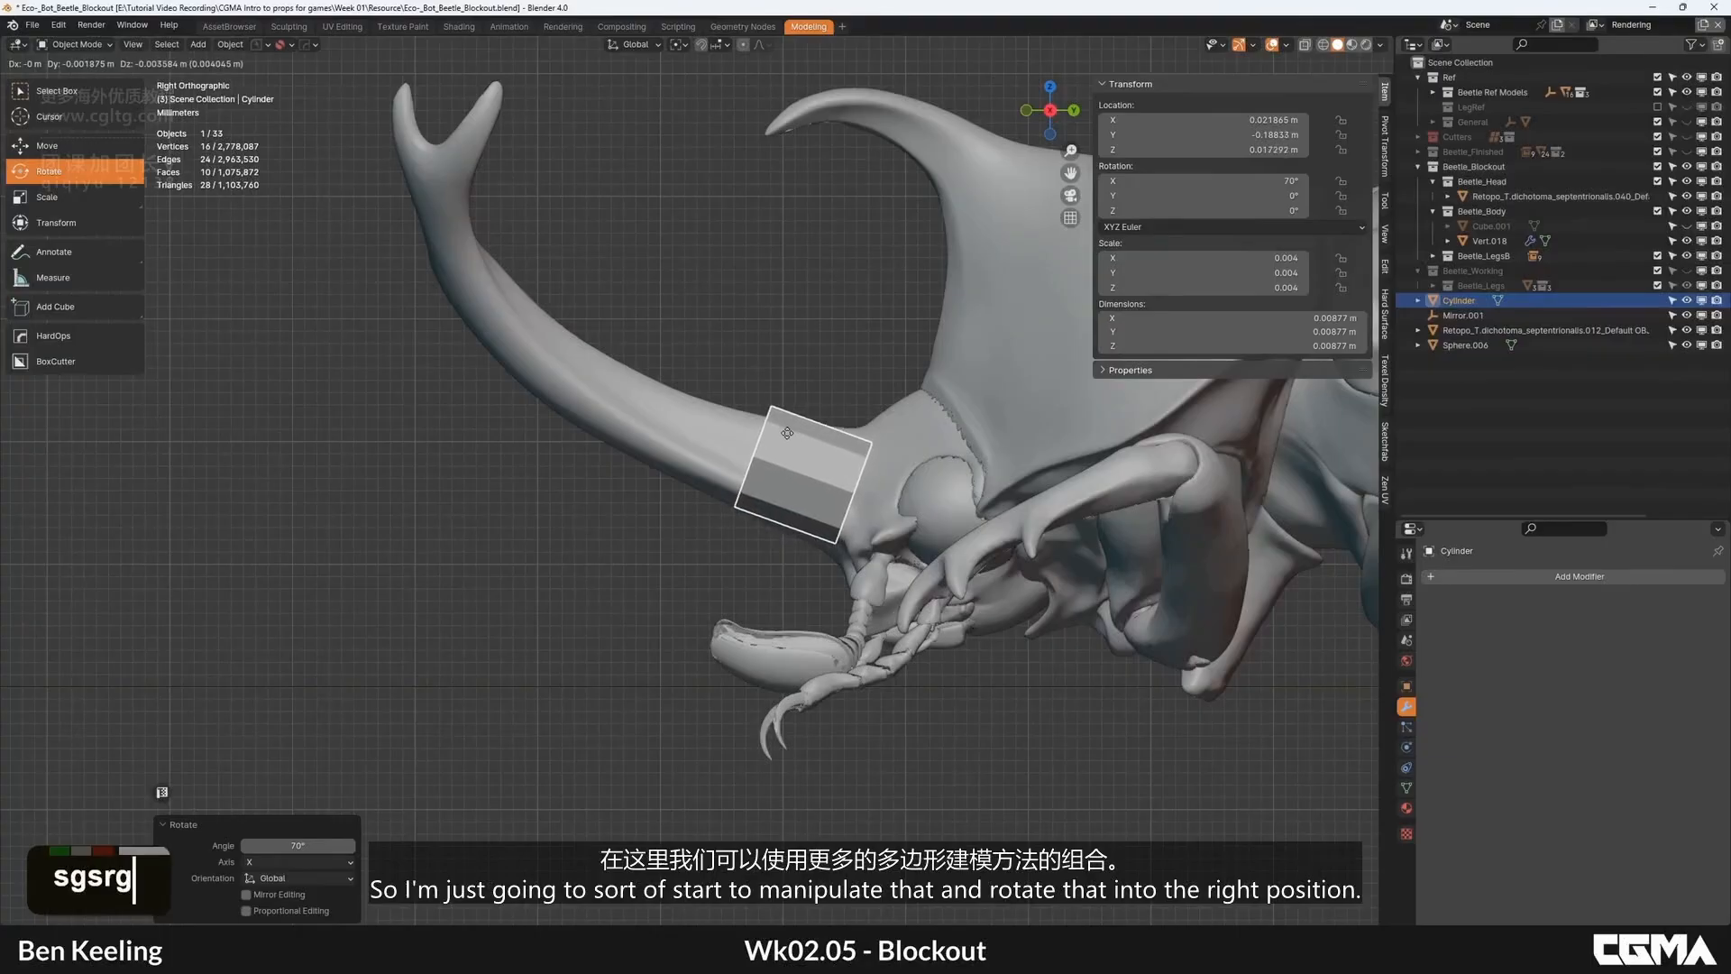
pyautogui.click(788, 433)
# Step: Move the cylinder along X in the top view so it is centred on the reference's horn
pyautogui.moveTo(788, 433); pyautogui.dragTo(911, 478, button='middle')
pyautogui.keyDown('alt'); pyautogui.middleClick(685, 451); pyautogui.keyUp('alt')
pyautogui.scroll(-3, 694, 478)
pyautogui.press('`')
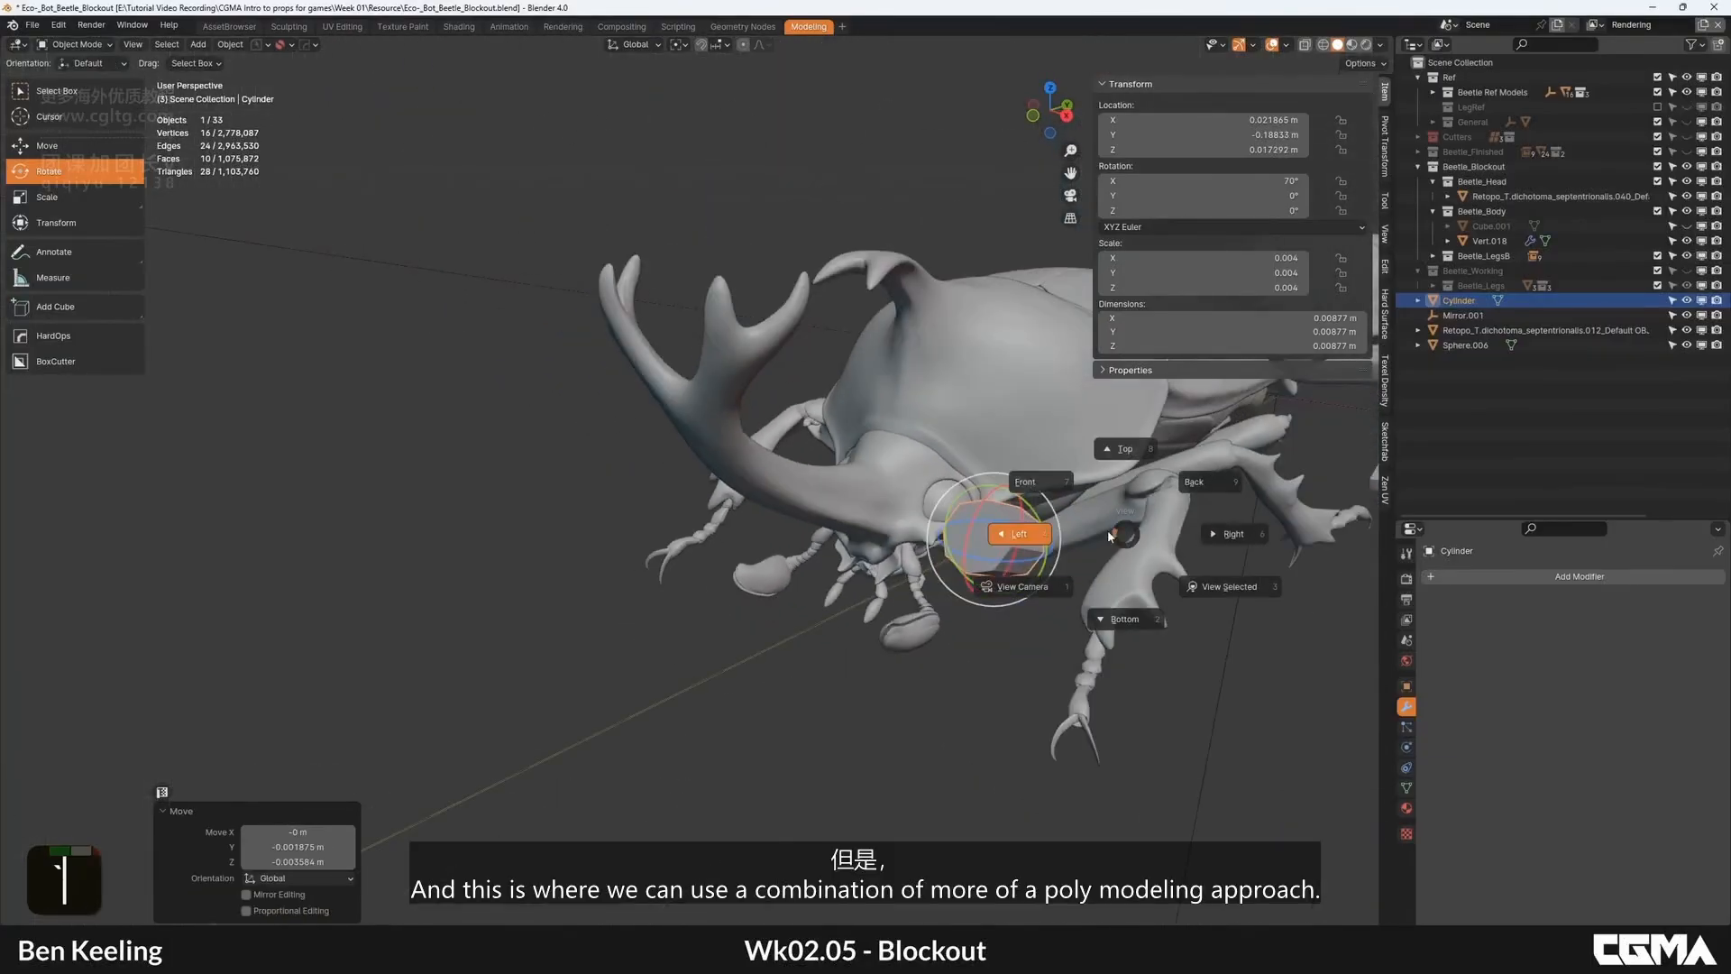
pyautogui.click(1024, 532)
pyautogui.press('`')
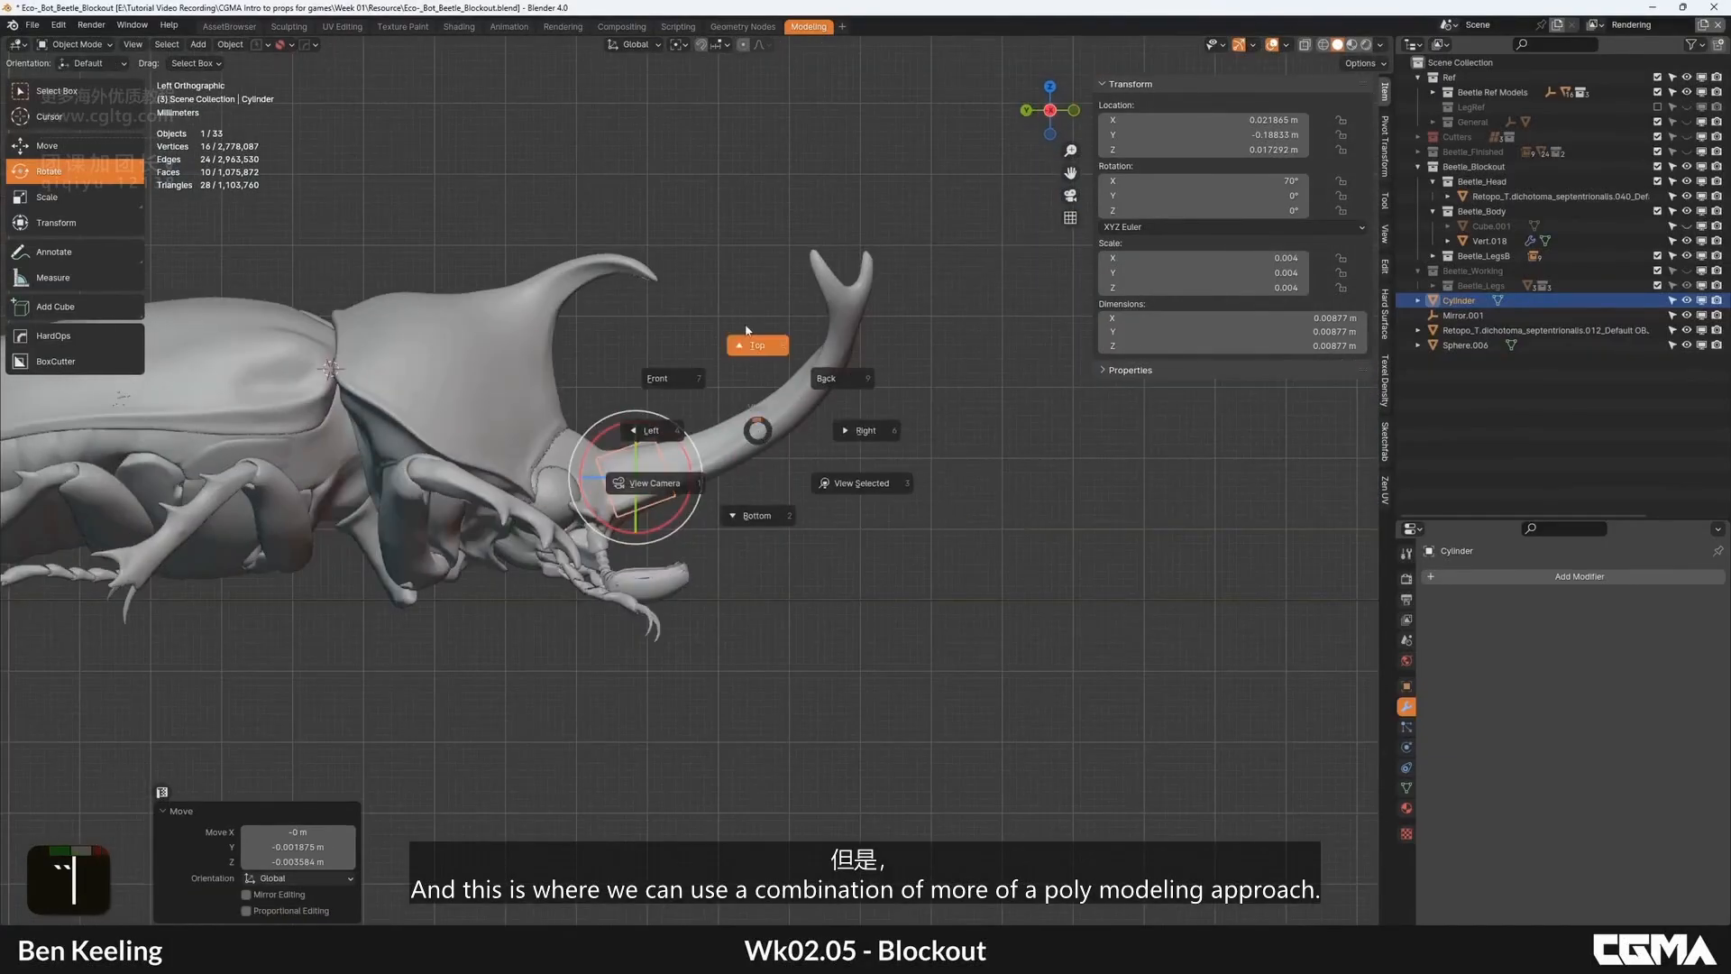
pyautogui.click(746, 331)
pyautogui.middleClick(871, 433)
pyautogui.press('g')
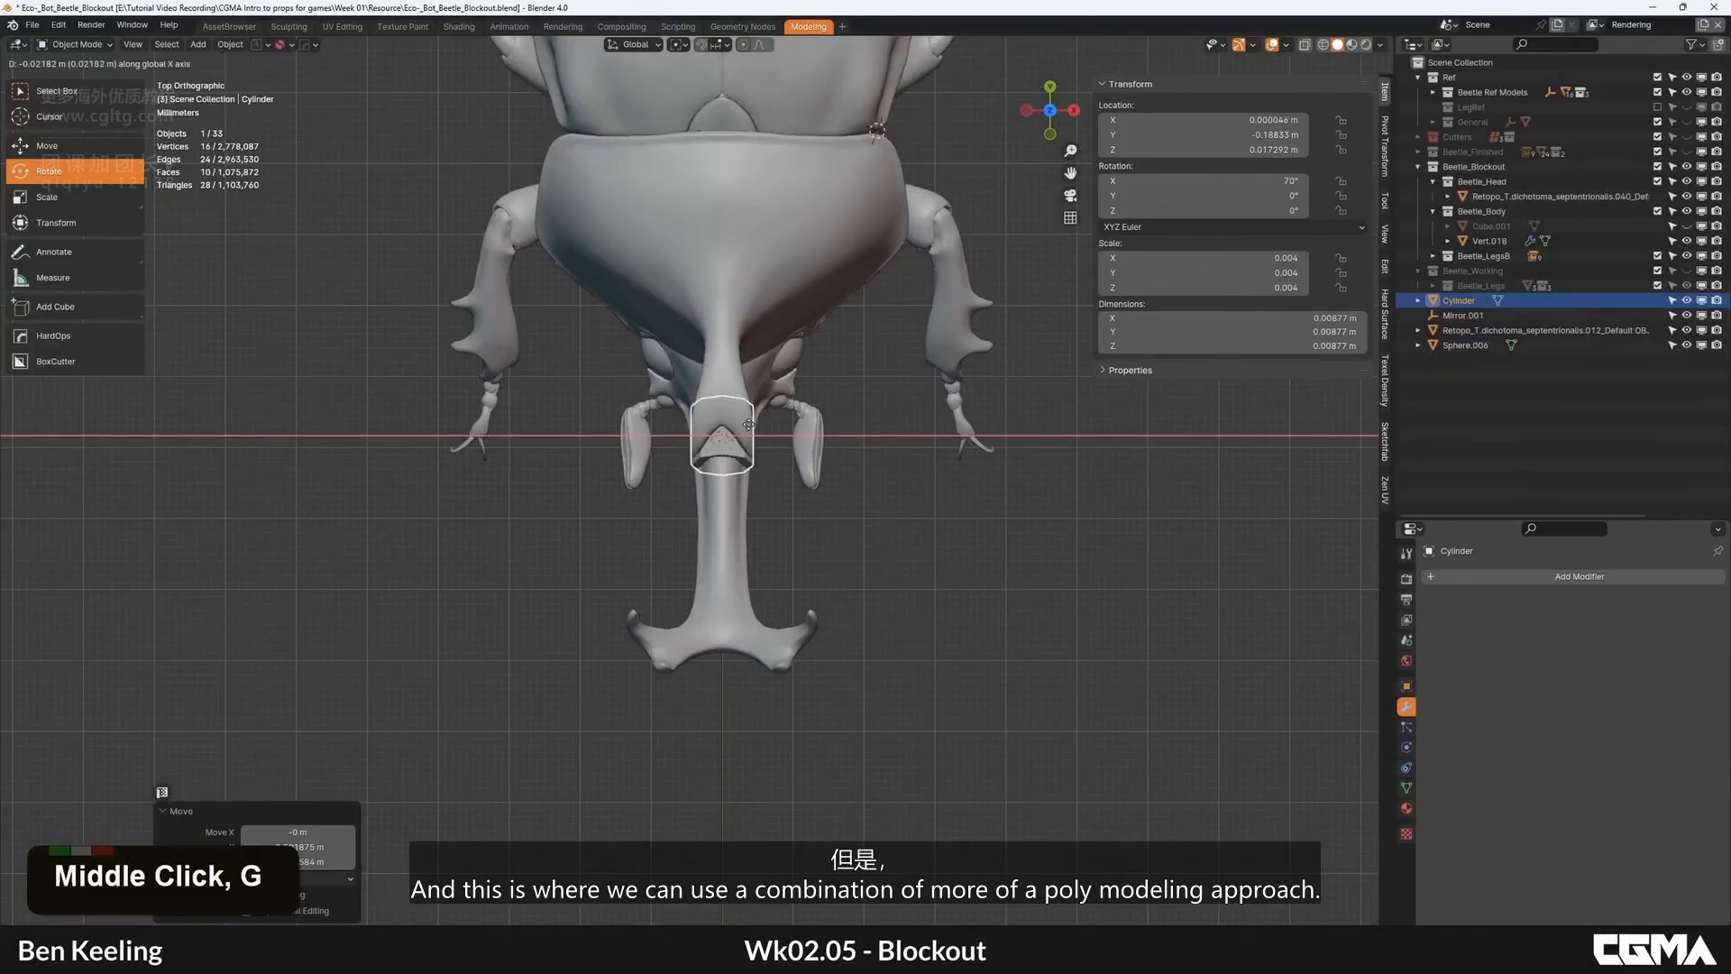
pyautogui.click(749, 423)
# Step: Turn on X-ray in Edit Mode and extrude the cylinder's outer end face about 0.009 m along the reference horn
pyautogui.keyDown('alt'); pyautogui.moveTo(748, 424); pyautogui.dragTo(698, 361, button='middle'); pyautogui.keyUp('alt')
pyautogui.press('1')
pyautogui.scroll(3, 708, 469)
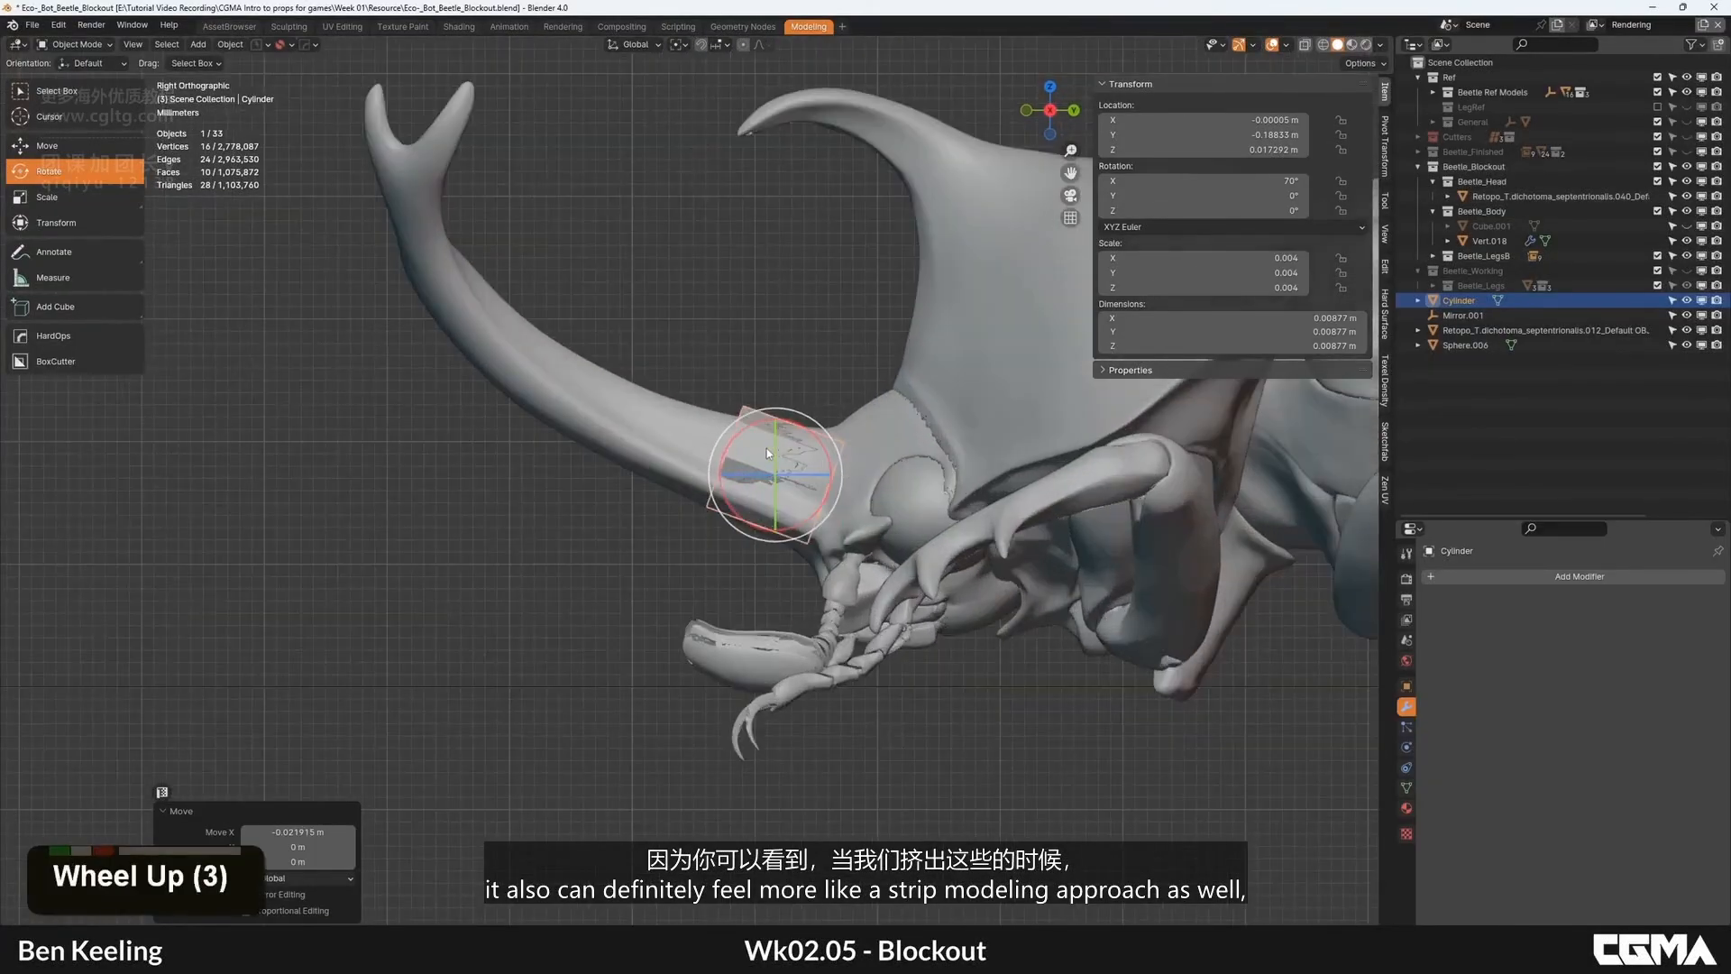
pyautogui.press('Tab')
pyautogui.keyDown('alt'); pyautogui.moveTo(686, 451); pyautogui.dragTo(719, 460, button='middle'); pyautogui.keyUp('alt')
pyautogui.click(794, 460)
pyautogui.keyDown('alt'); pyautogui.middleClick(799, 458); pyautogui.keyUp('alt')
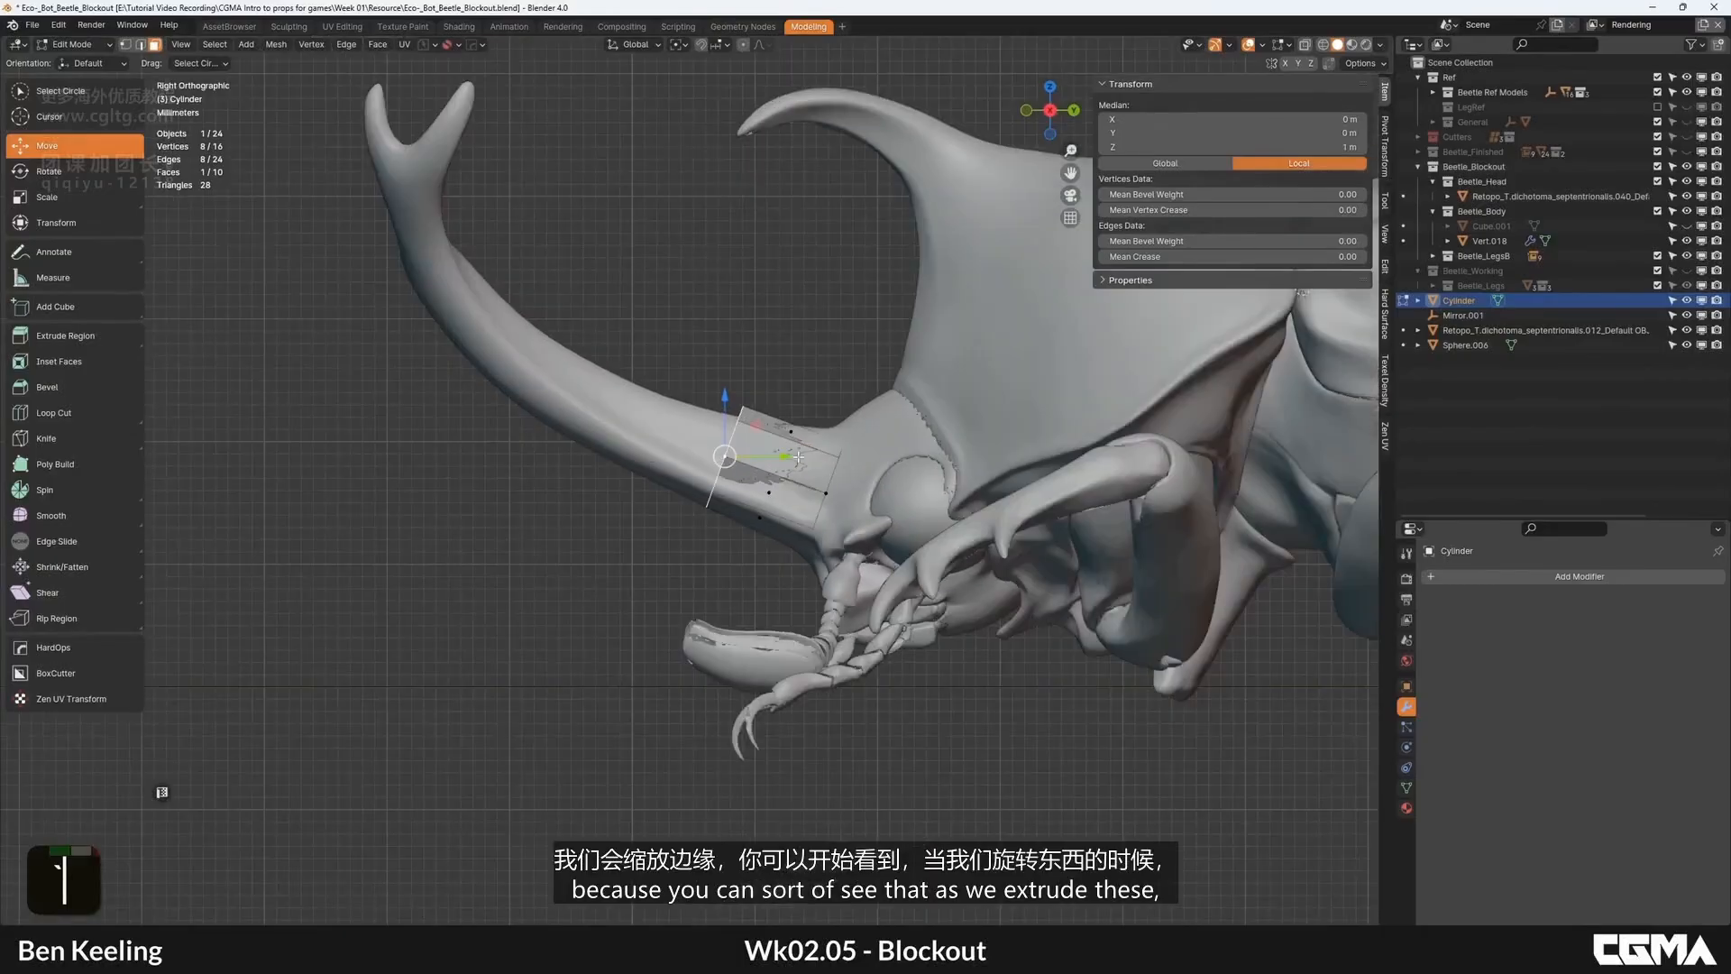
pyautogui.hotkey('alt', 'z')
pyautogui.press('e')
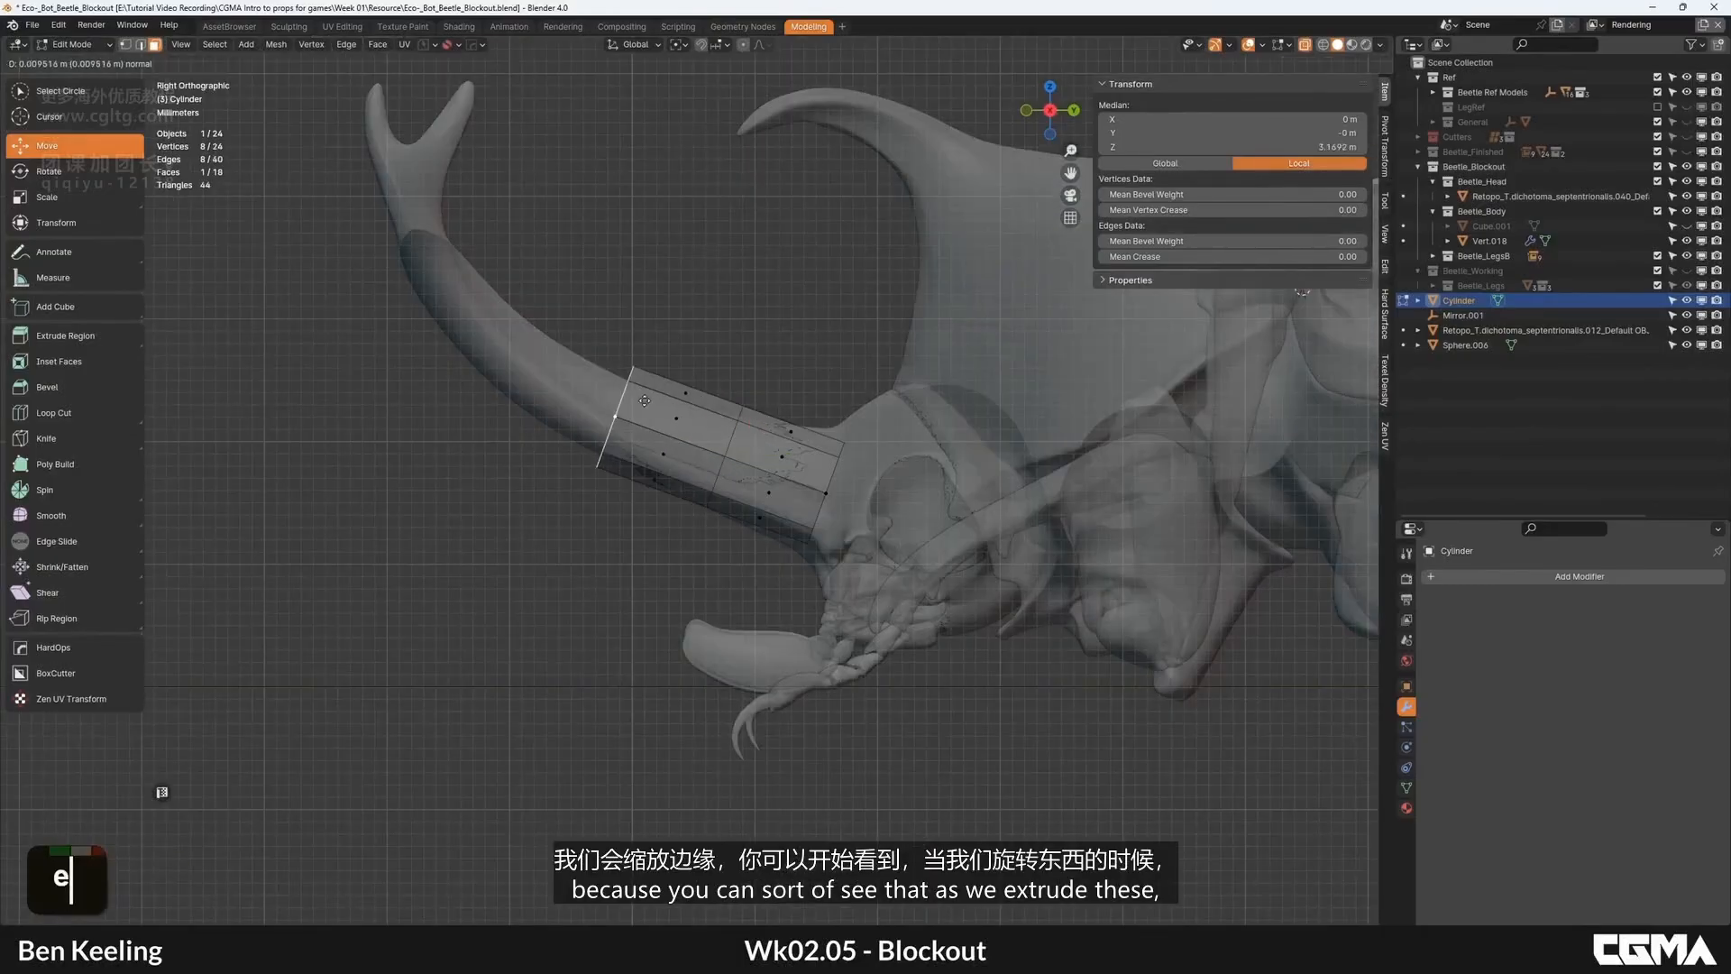
pyautogui.click(636, 408)
# Step: Shrink and reposition the extruded end, and add a further 0.0067 m extrusion rotated to the reference horn's curve
pyautogui.press('s')
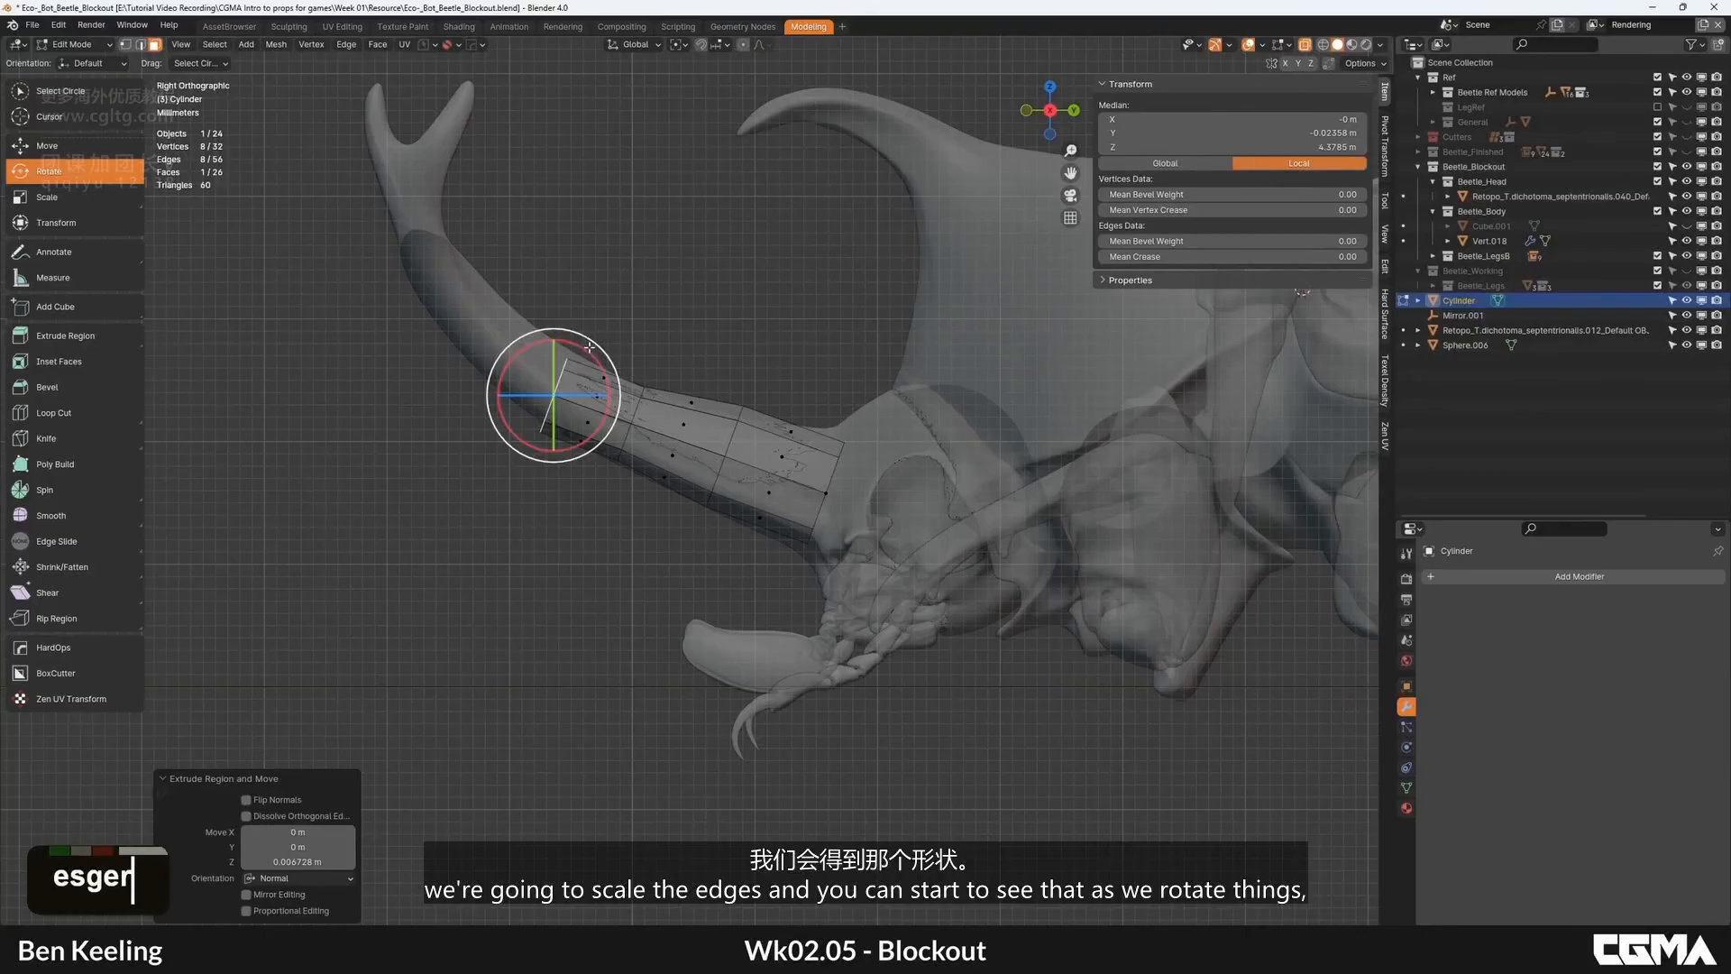
pyautogui.moveTo(590, 347); pyautogui.dragTo(609, 355)
pyautogui.click(613, 346)
pyautogui.keyDown('shift'); pyautogui.moveTo(612, 346); pyautogui.dragTo(713, 426, button='middle'); pyautogui.keyUp('shift')
# Step: Extrude two more segments of about 0.006 m up the horn, rotating and shifting their ends to follow the reference's bend
pyautogui.press('e')
pyautogui.click(642, 362)
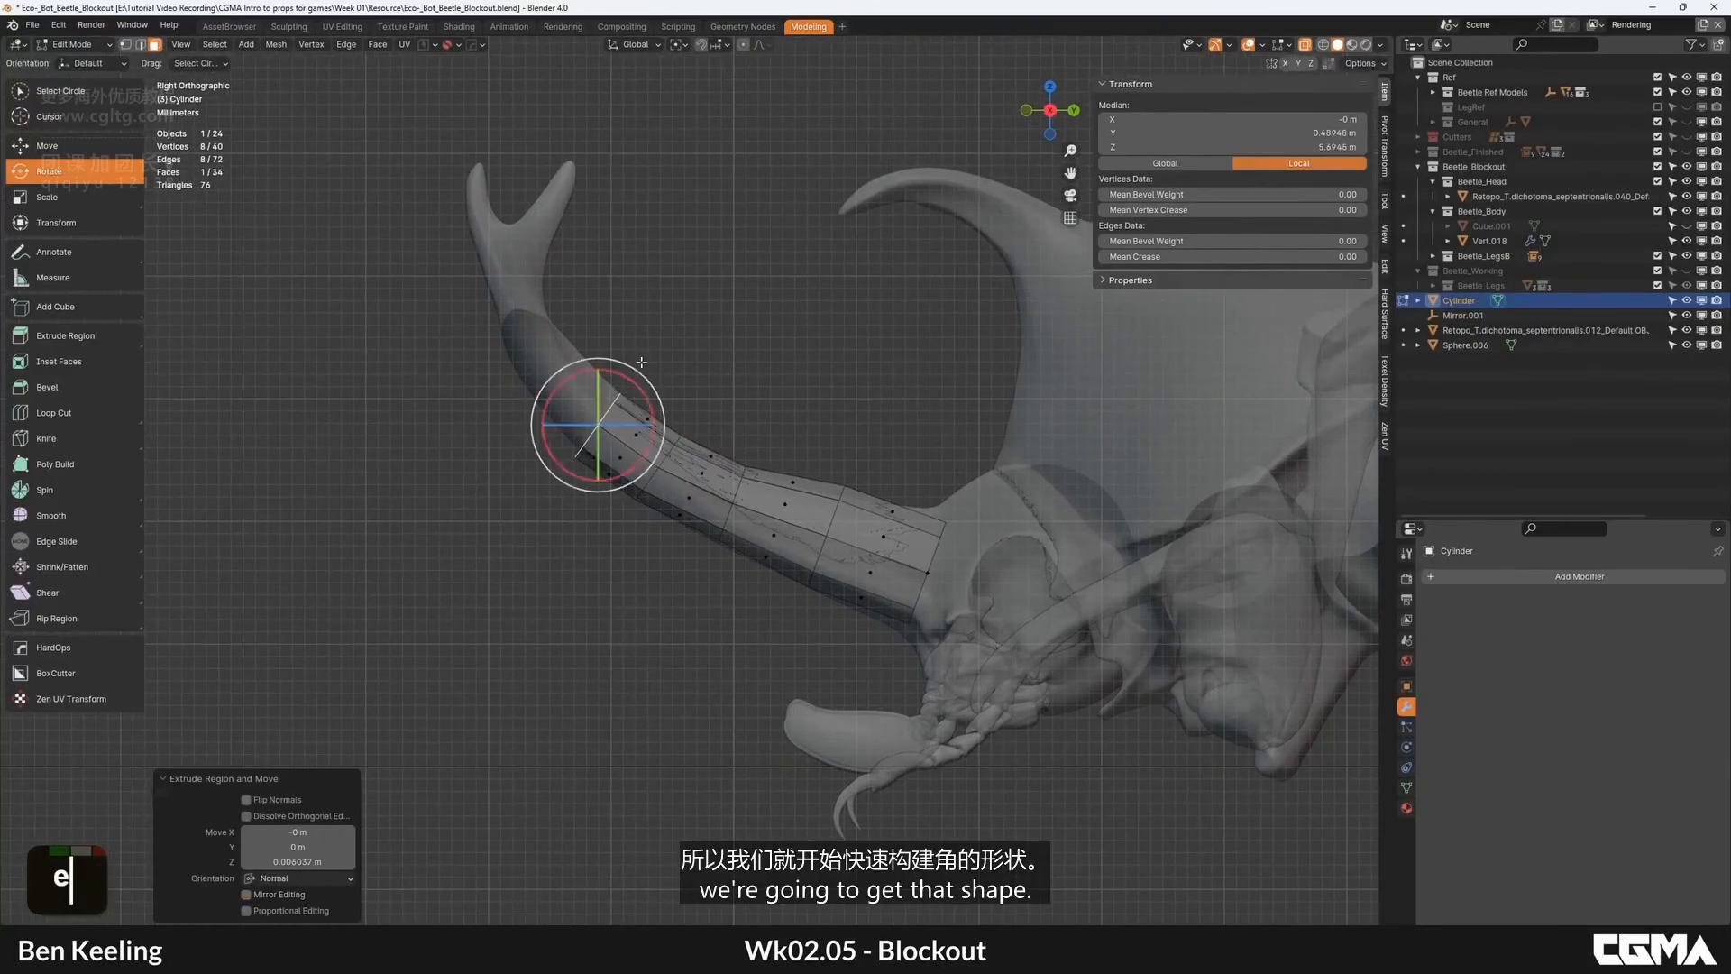
pyautogui.moveTo(624, 377); pyautogui.dragTo(638, 372)
pyautogui.press('g')
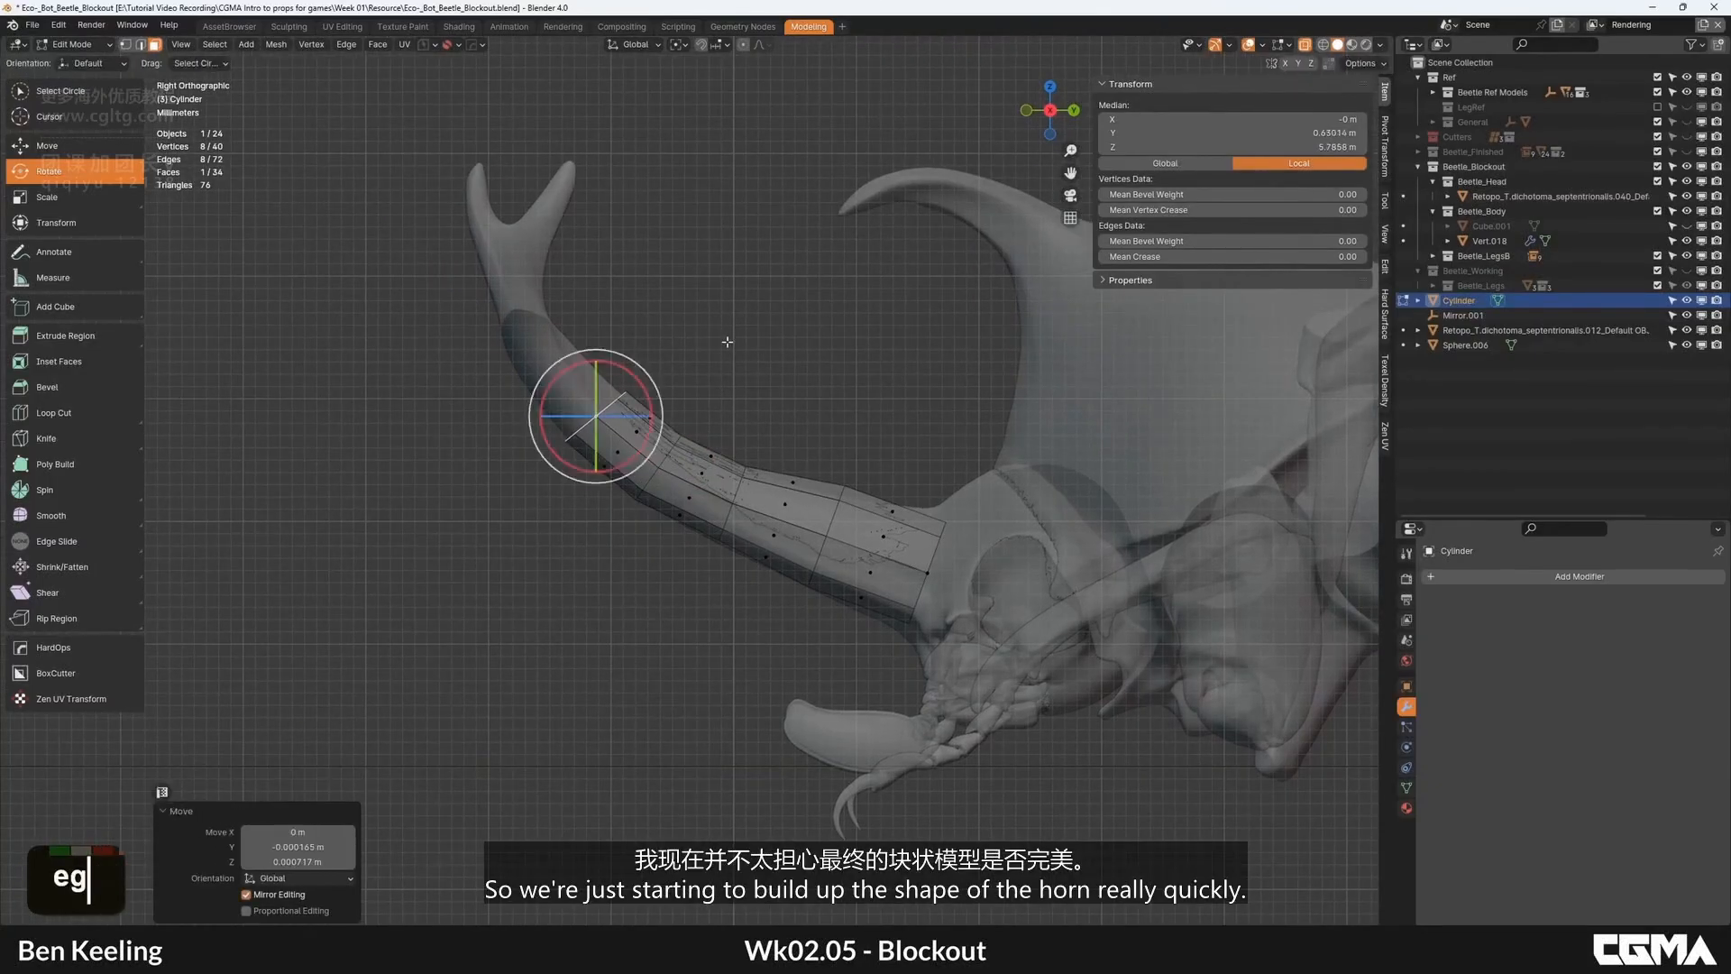
pyautogui.click(569, 334)
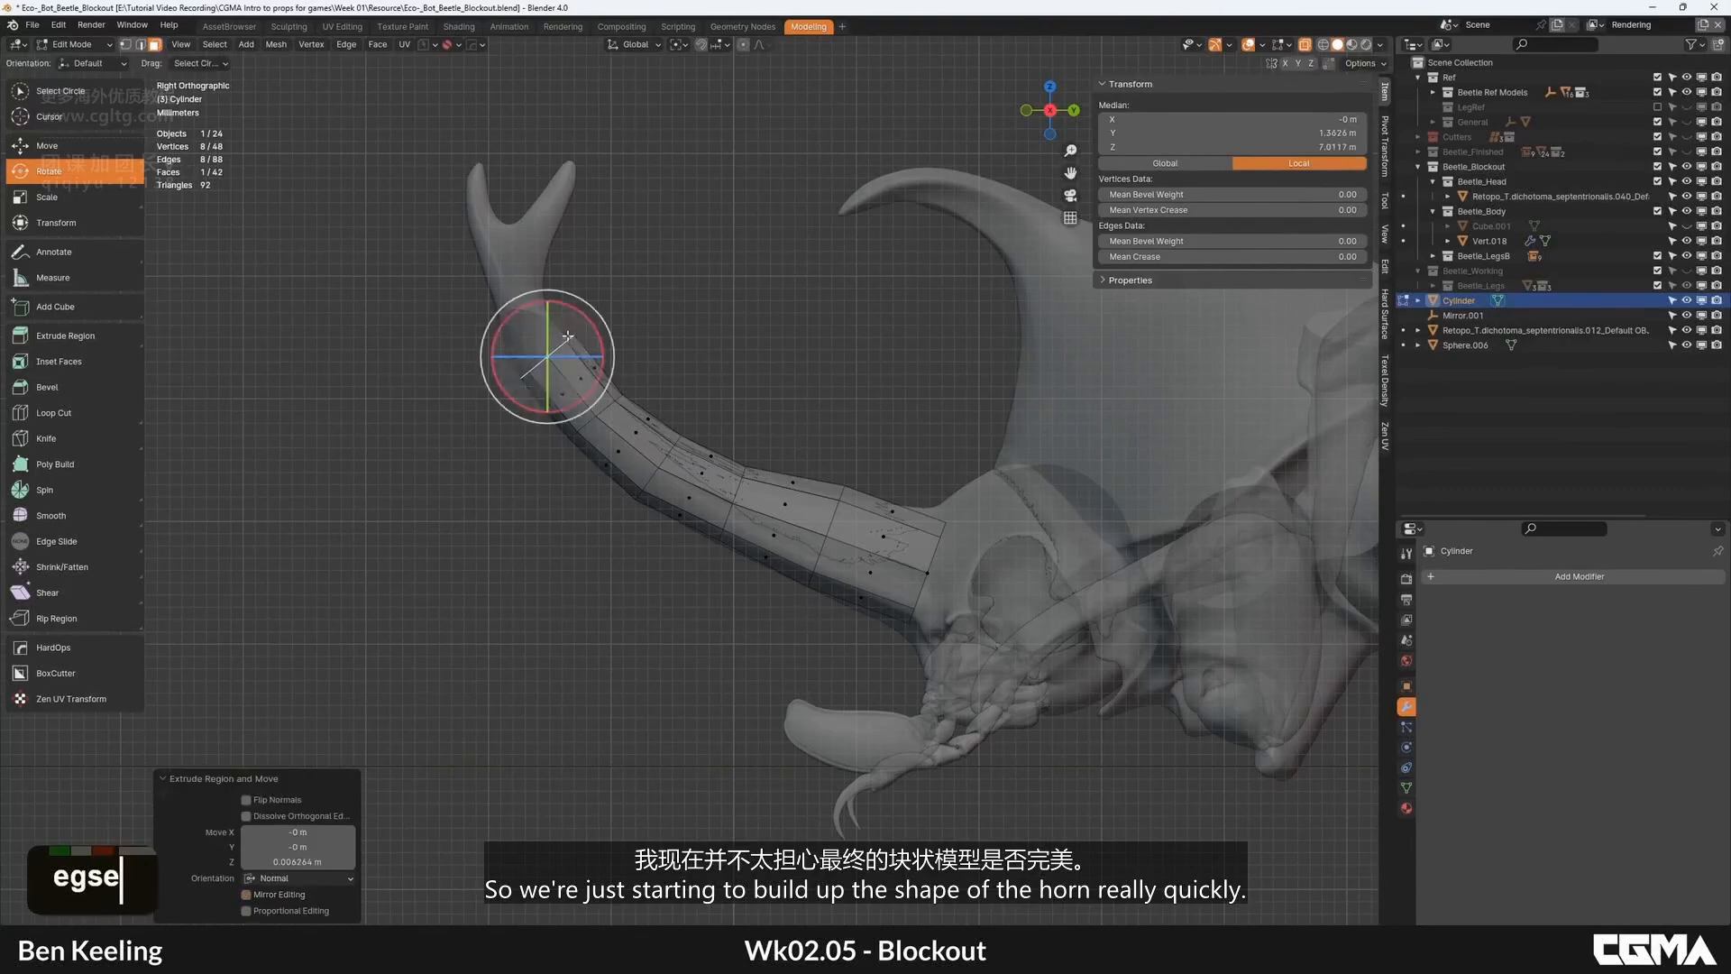
pyautogui.click(682, 291)
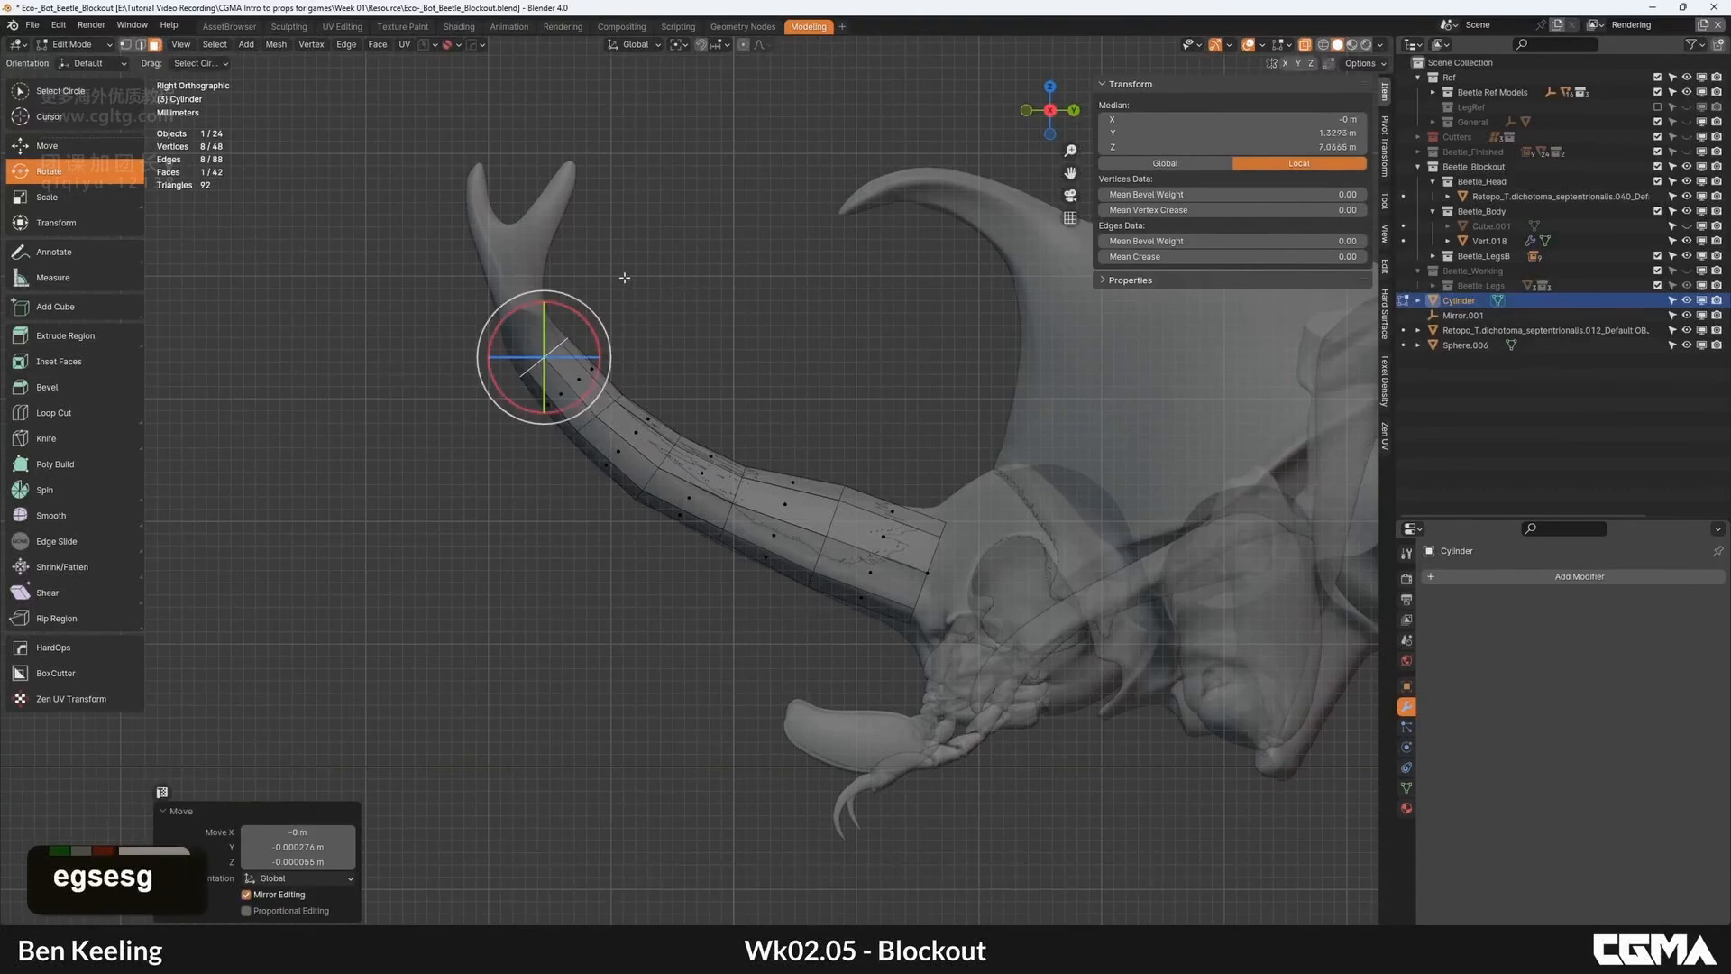
# Step: Extrude a segment rotated and scaled to the upper horn, followed by one of about 0.0057 m at the fork
pyautogui.press('e')
pyautogui.click(610, 205)
pyautogui.moveTo(556, 270); pyautogui.dragTo(557, 269)
pyautogui.press('g')
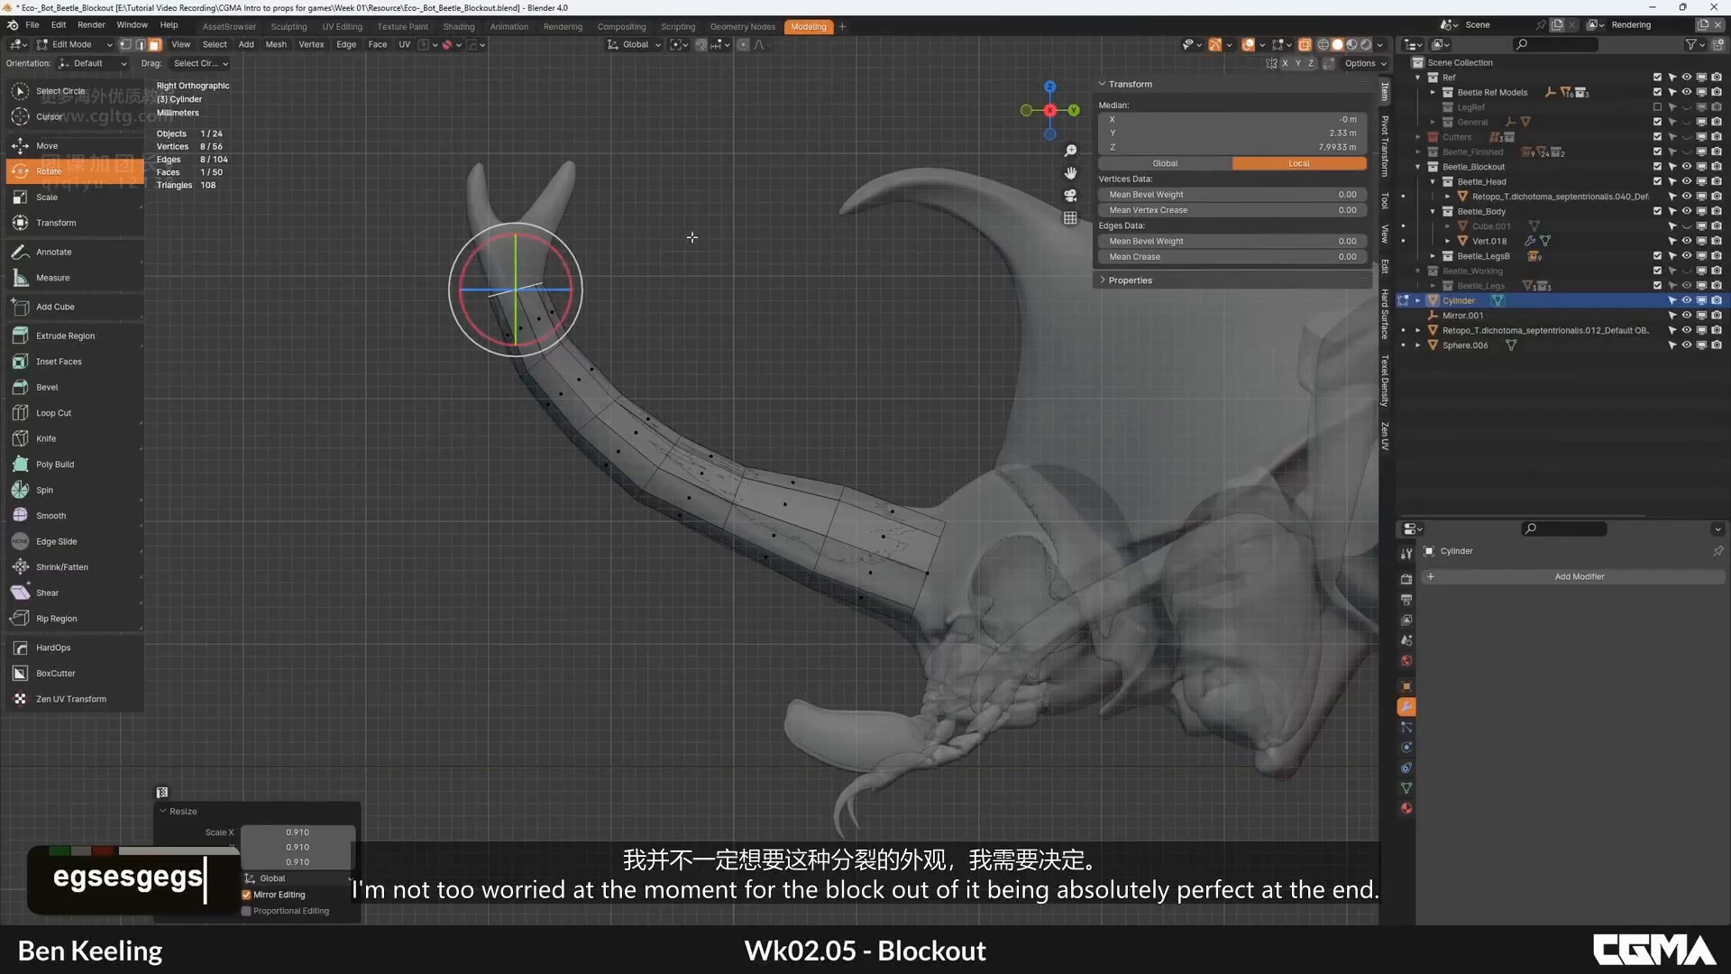
pyautogui.click(601, 126)
# Step: Shrink the horn's end face to a narrow tip and raise it between the reference's two prongs in the right side view
pyautogui.keyDown('alt'); pyautogui.moveTo(722, 226); pyautogui.dragTo(590, 298, button='middle'); pyautogui.keyUp('alt')
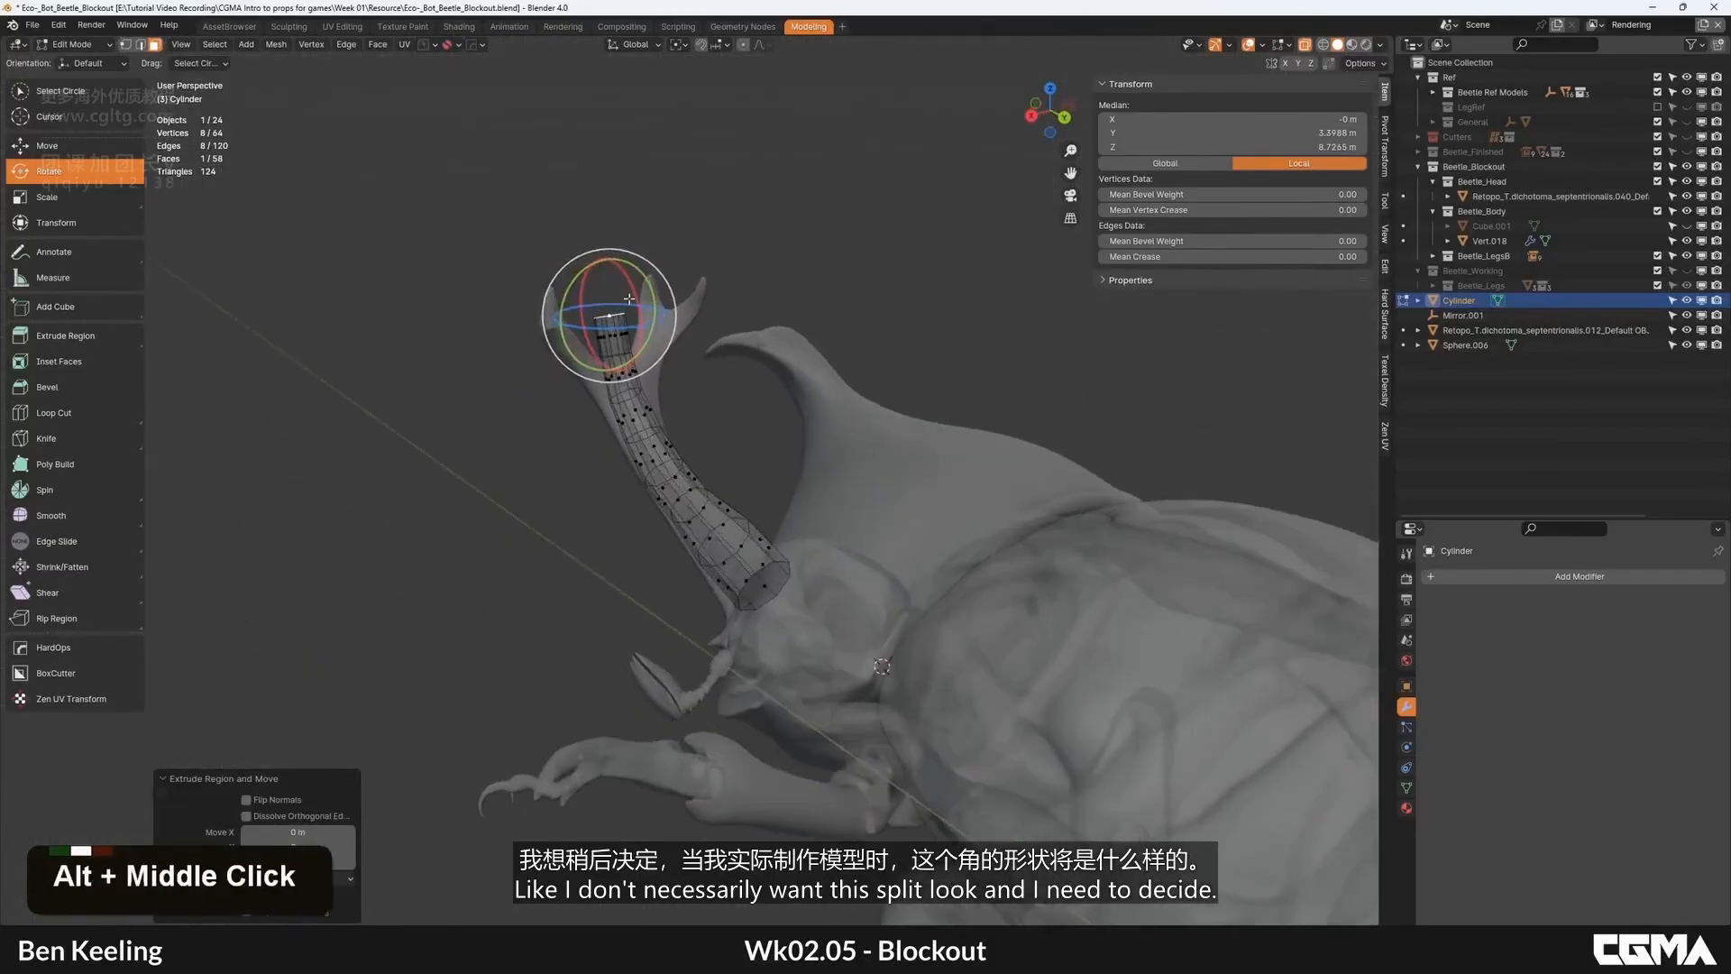
pyautogui.keyDown('alt'); pyautogui.moveTo(694, 356); pyautogui.dragTo(415, 356, button='middle'); pyautogui.keyUp('alt')
pyautogui.keyDown('alt'); pyautogui.moveTo(649, 324); pyautogui.dragTo(808, 338, button='middle'); pyautogui.keyUp('alt')
pyautogui.press('`')
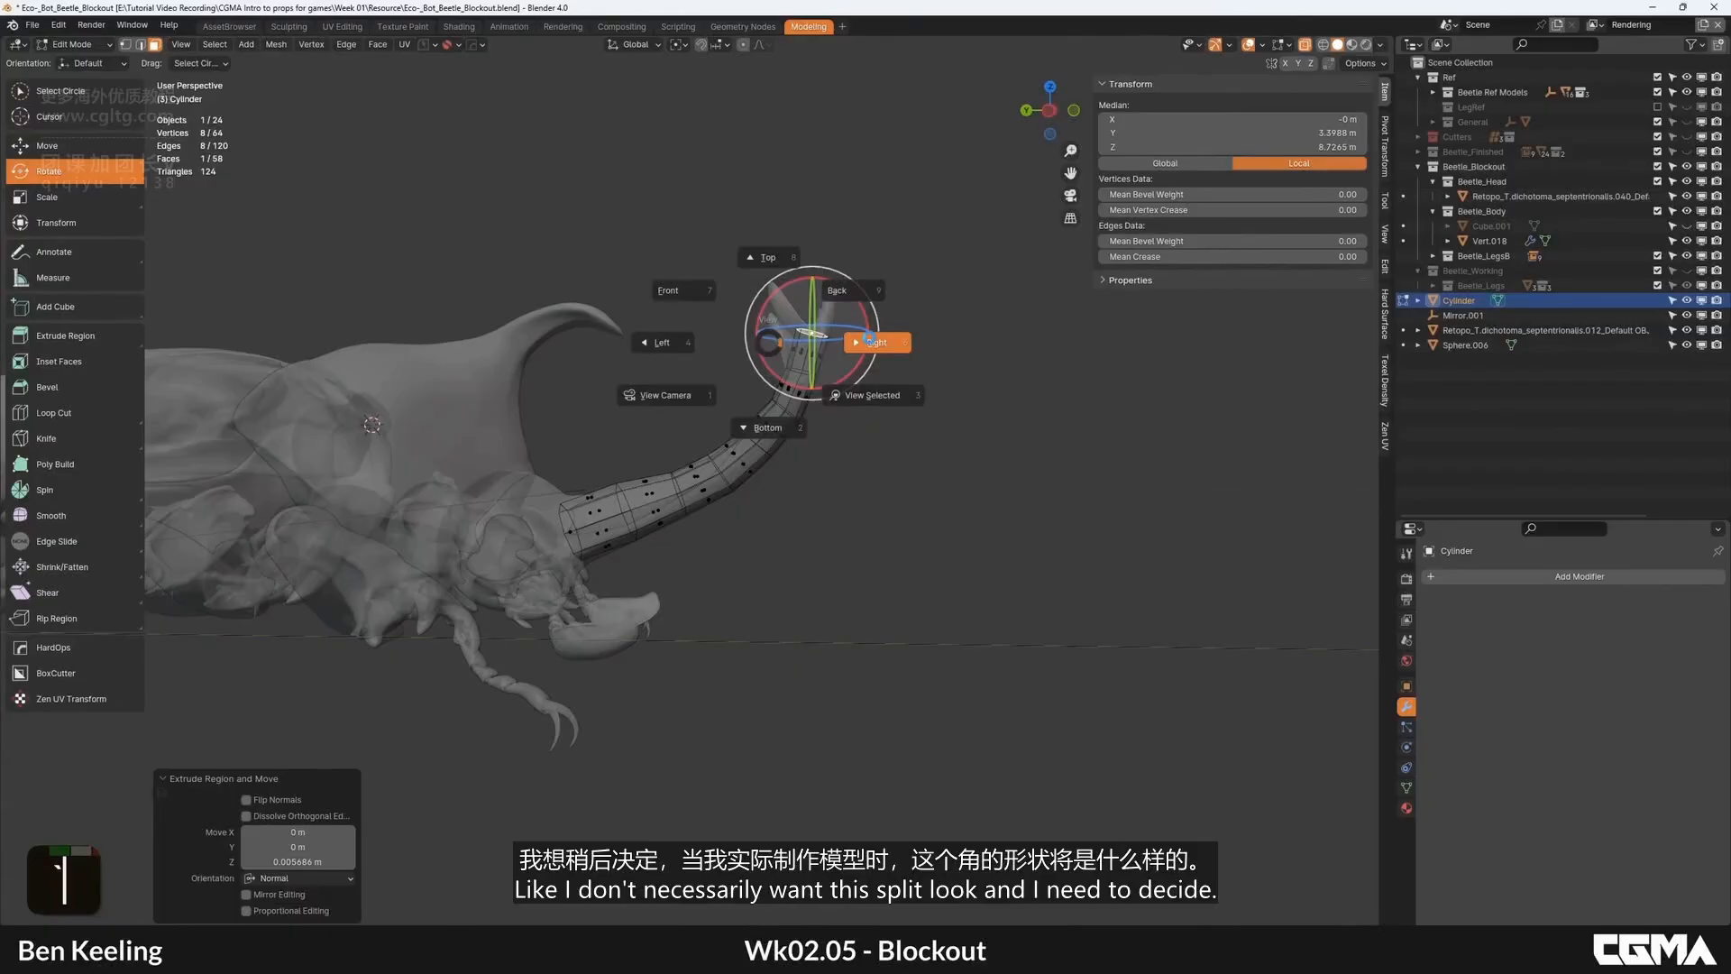
pyautogui.click(893, 341)
pyautogui.moveTo(599, 348); pyautogui.dragTo(618, 425, button='middle')
pyautogui.scroll(6, 618, 425)
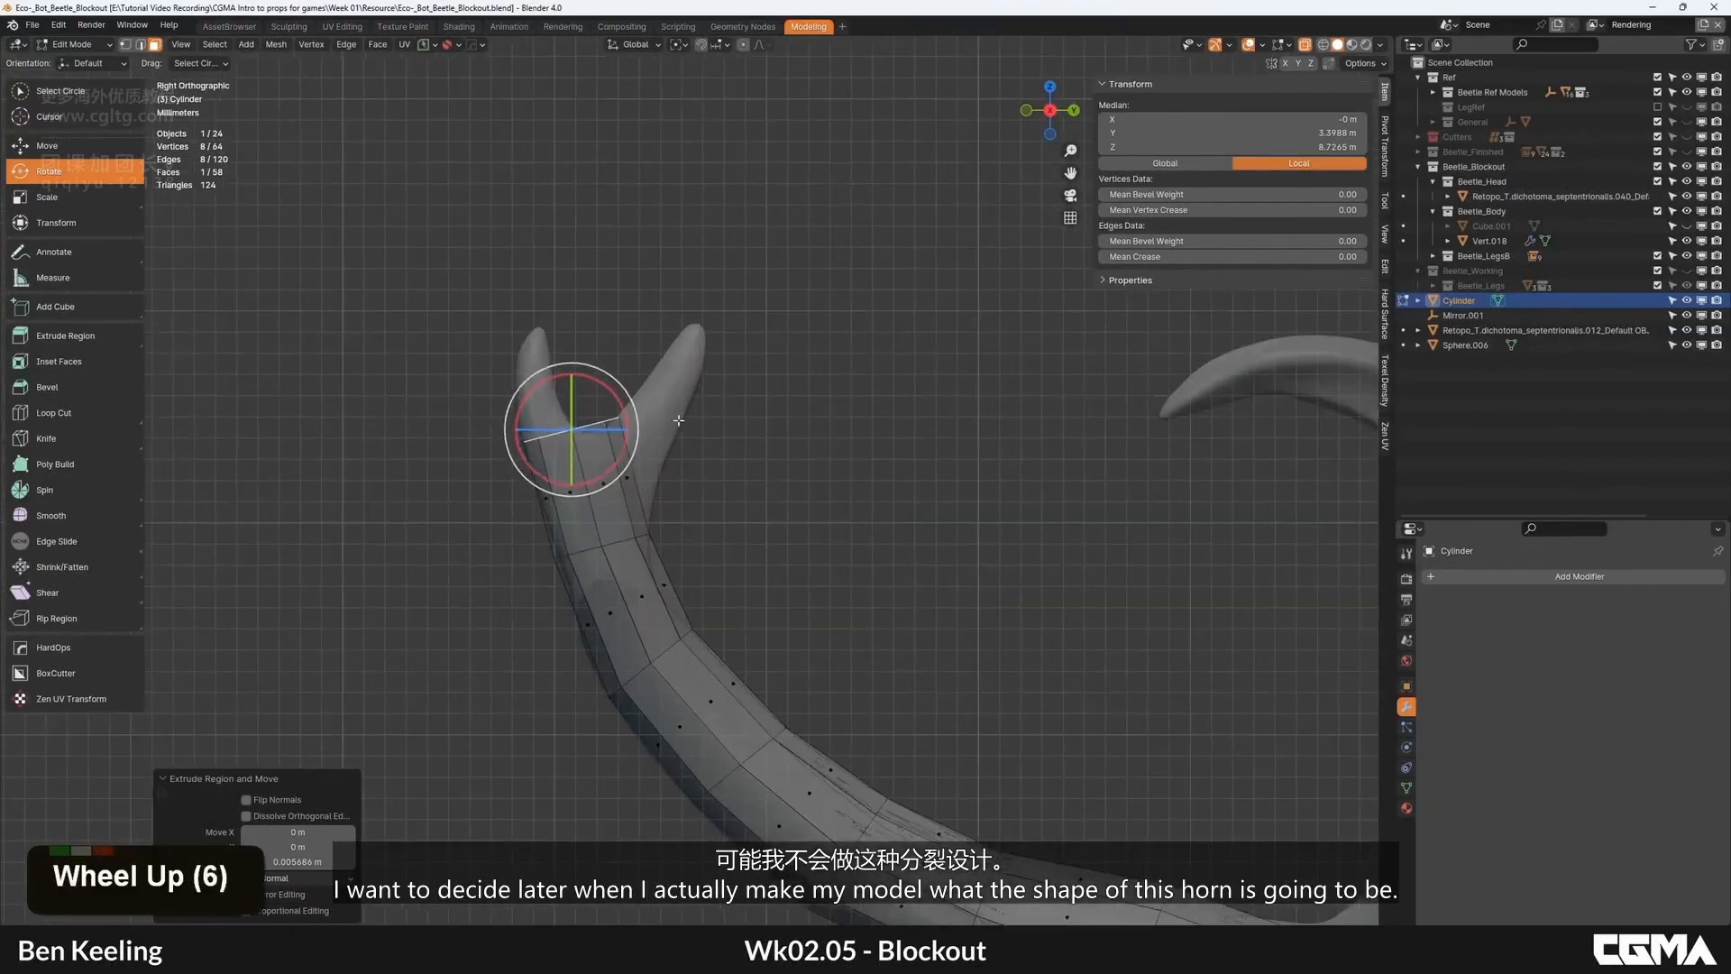
pyautogui.press('s')
pyautogui.click(633, 385)
pyautogui.press('g')
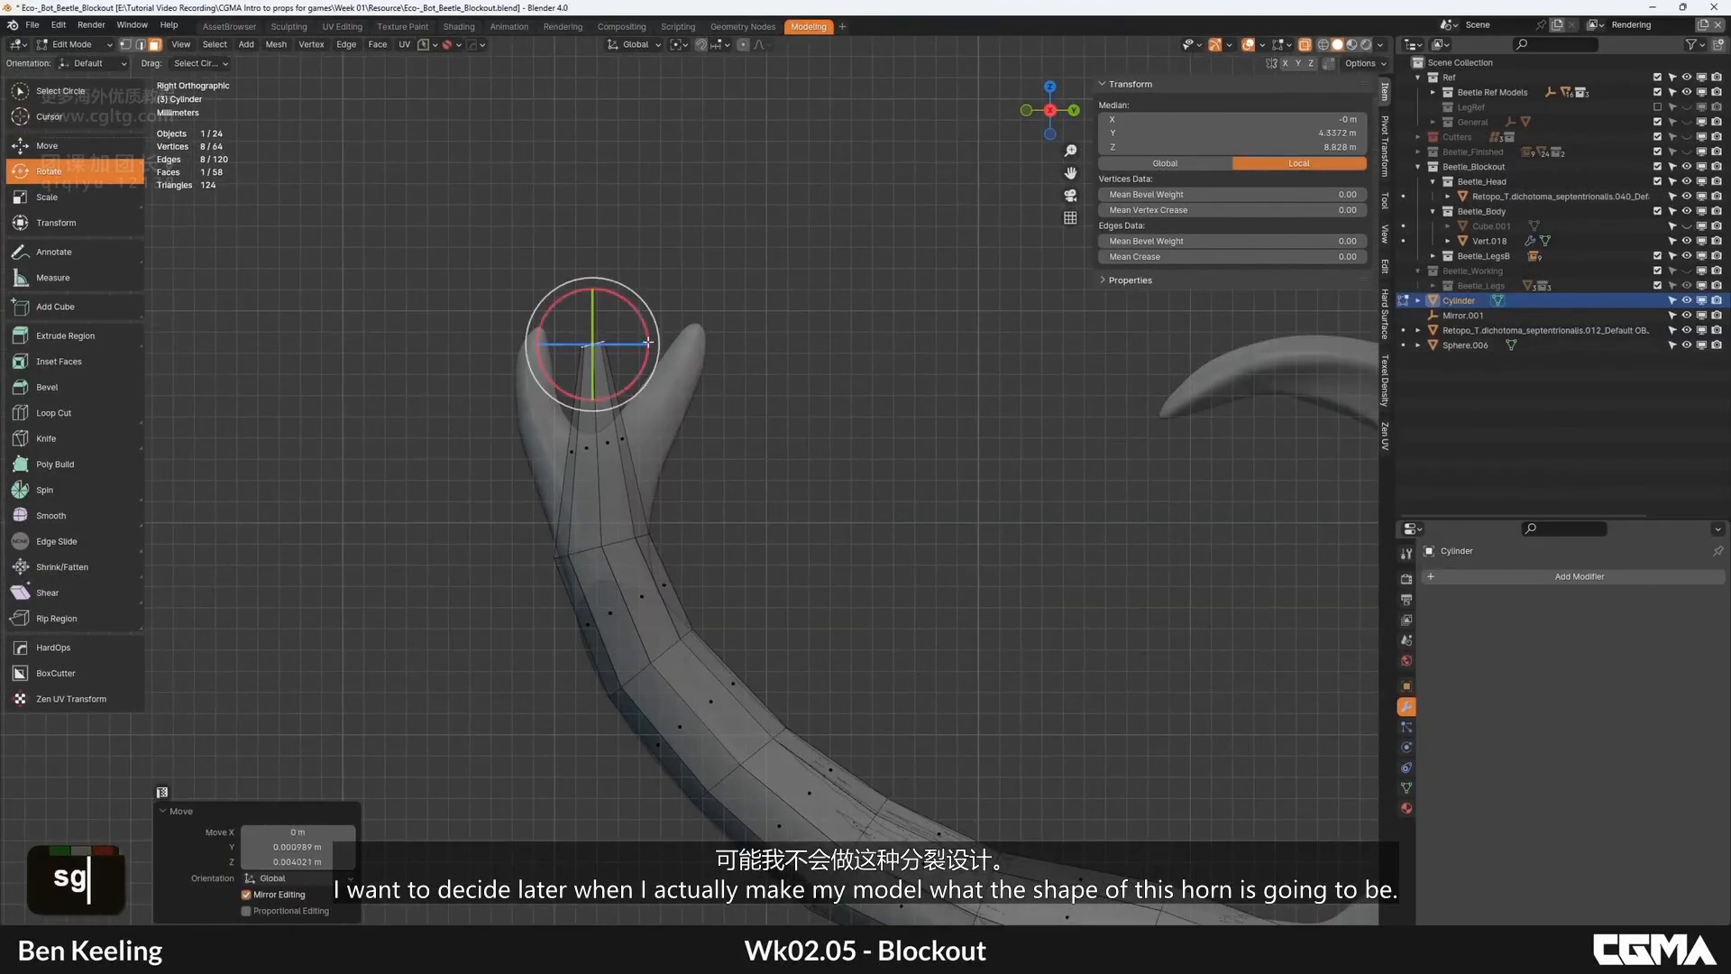
pyautogui.click(661, 289)
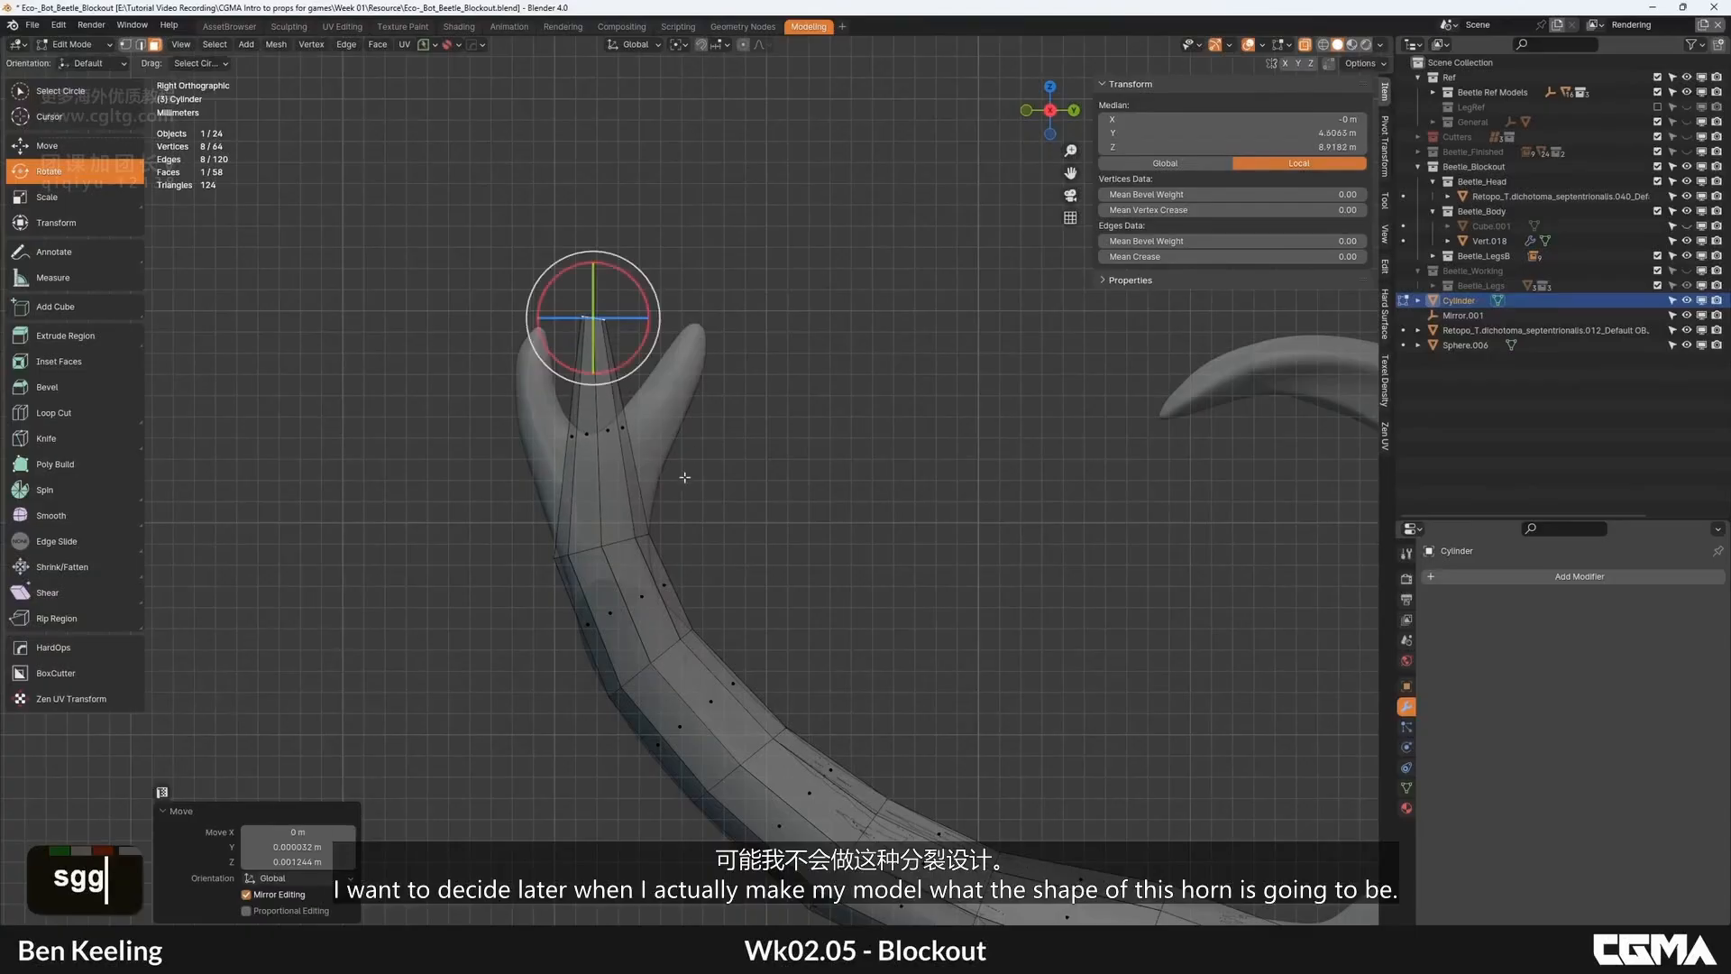
# Step: Insert one loop cut in the horn's tip segment and shift the new edge loop to continue the curve
pyautogui.rightClick(607, 431)
pyautogui.press('Tab')
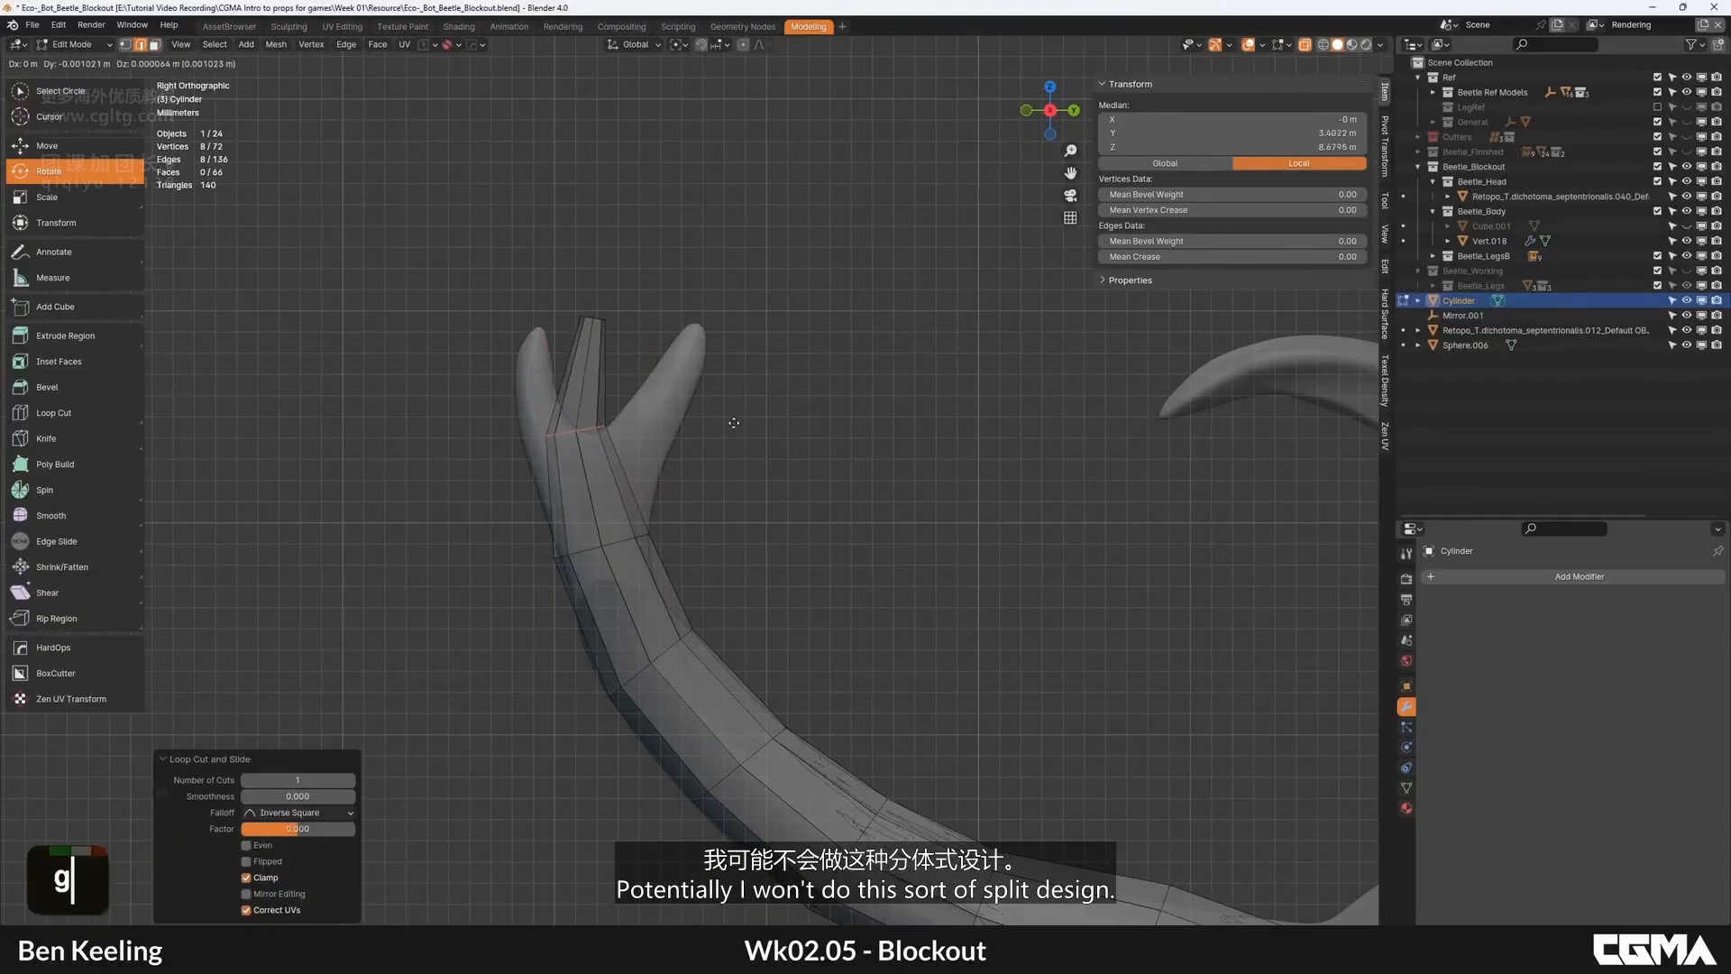
pyautogui.scroll(-3, 749, 442)
pyautogui.scroll(4, 749, 442)
pyautogui.press('Tab')
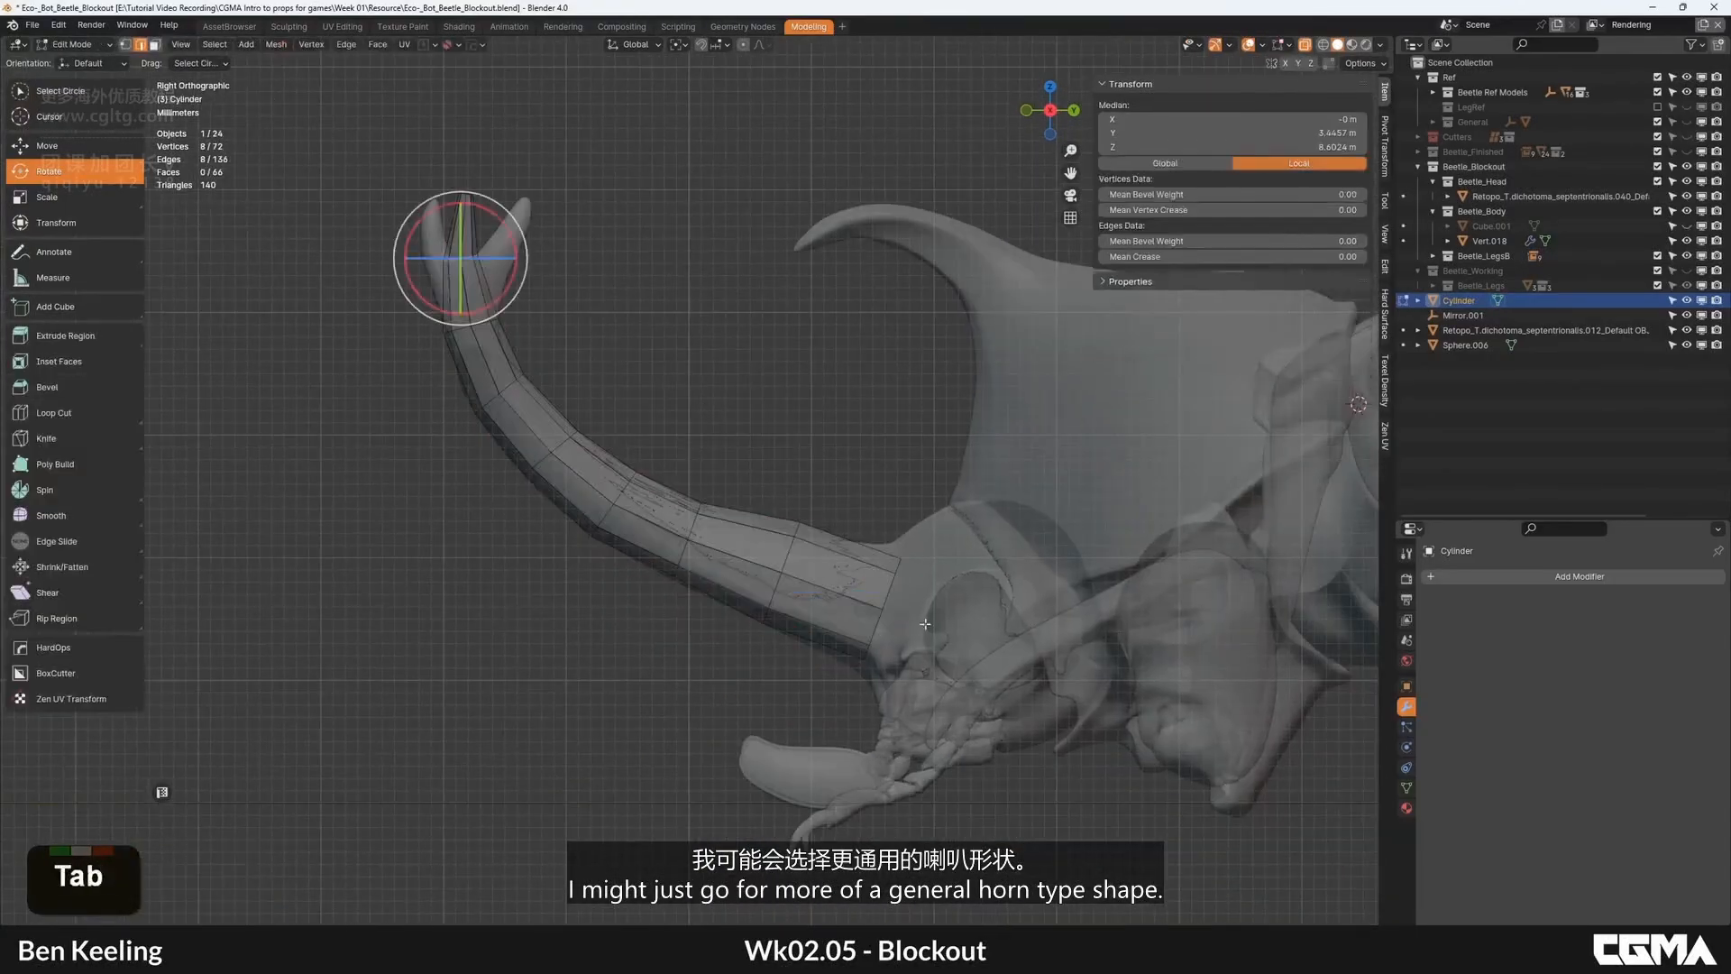
# Step: Scale the horn's base face up by about 1.55 and move it back into the reference's head
pyautogui.press('3')
pyautogui.click(935, 587)
pyautogui.click(1012, 512)
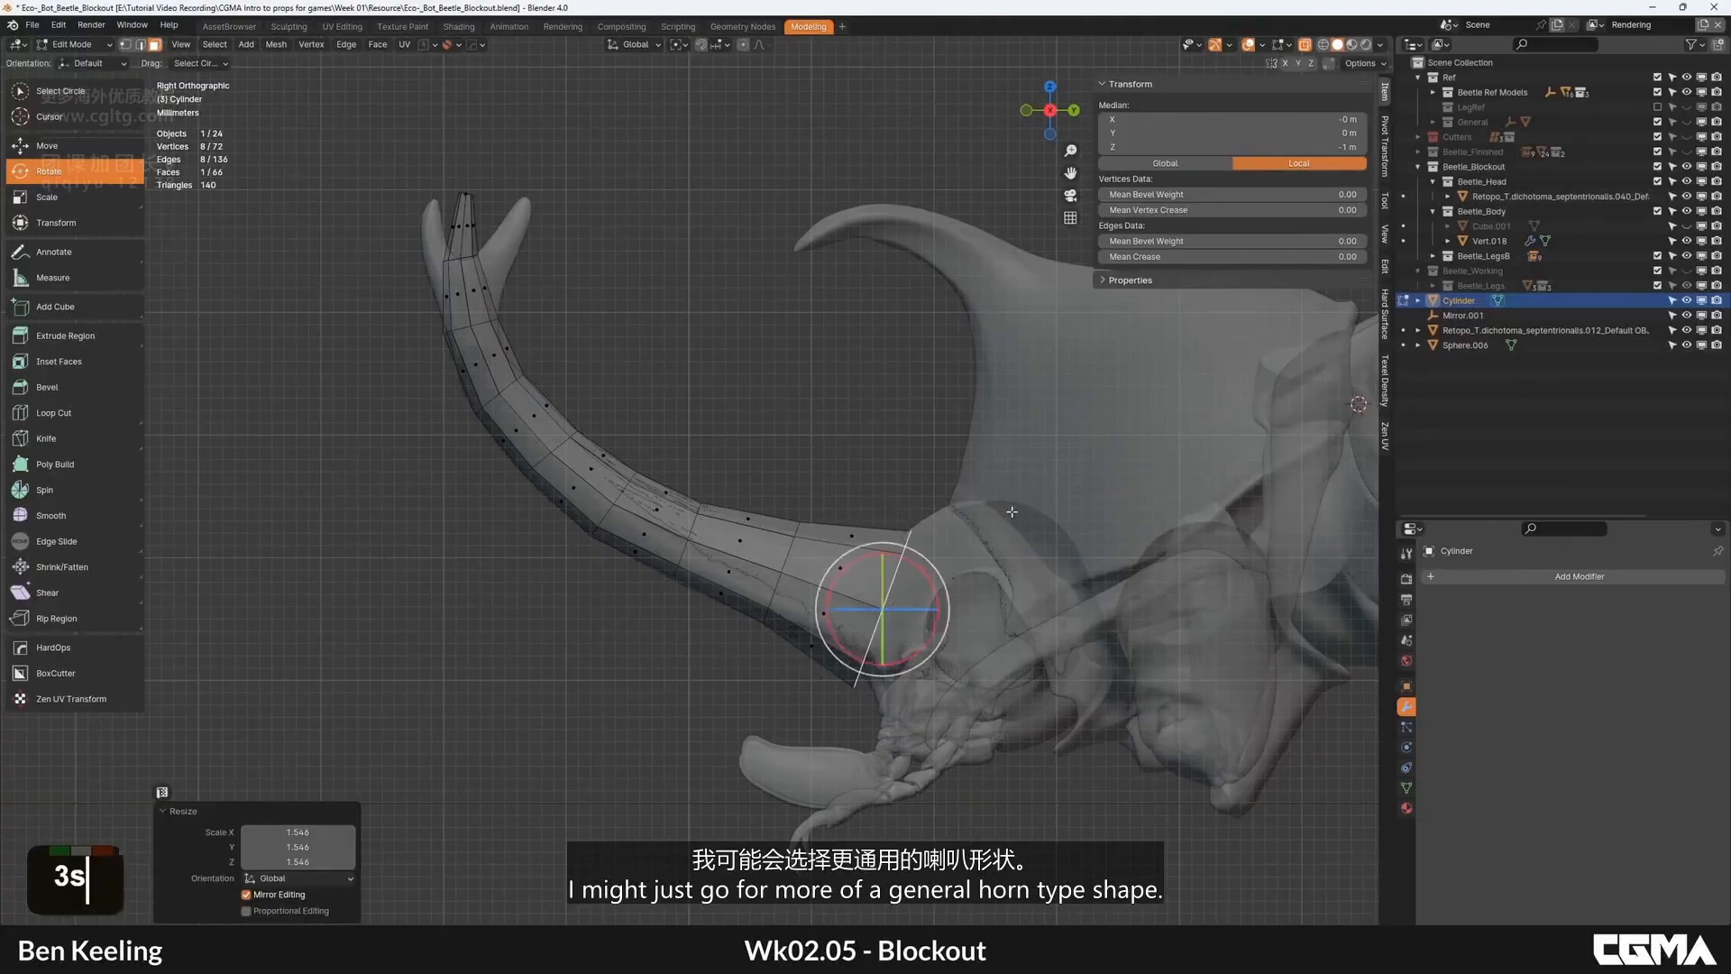
pyautogui.click(1041, 515)
pyautogui.press('Tab')
pyautogui.scroll(-2, 846, 518)
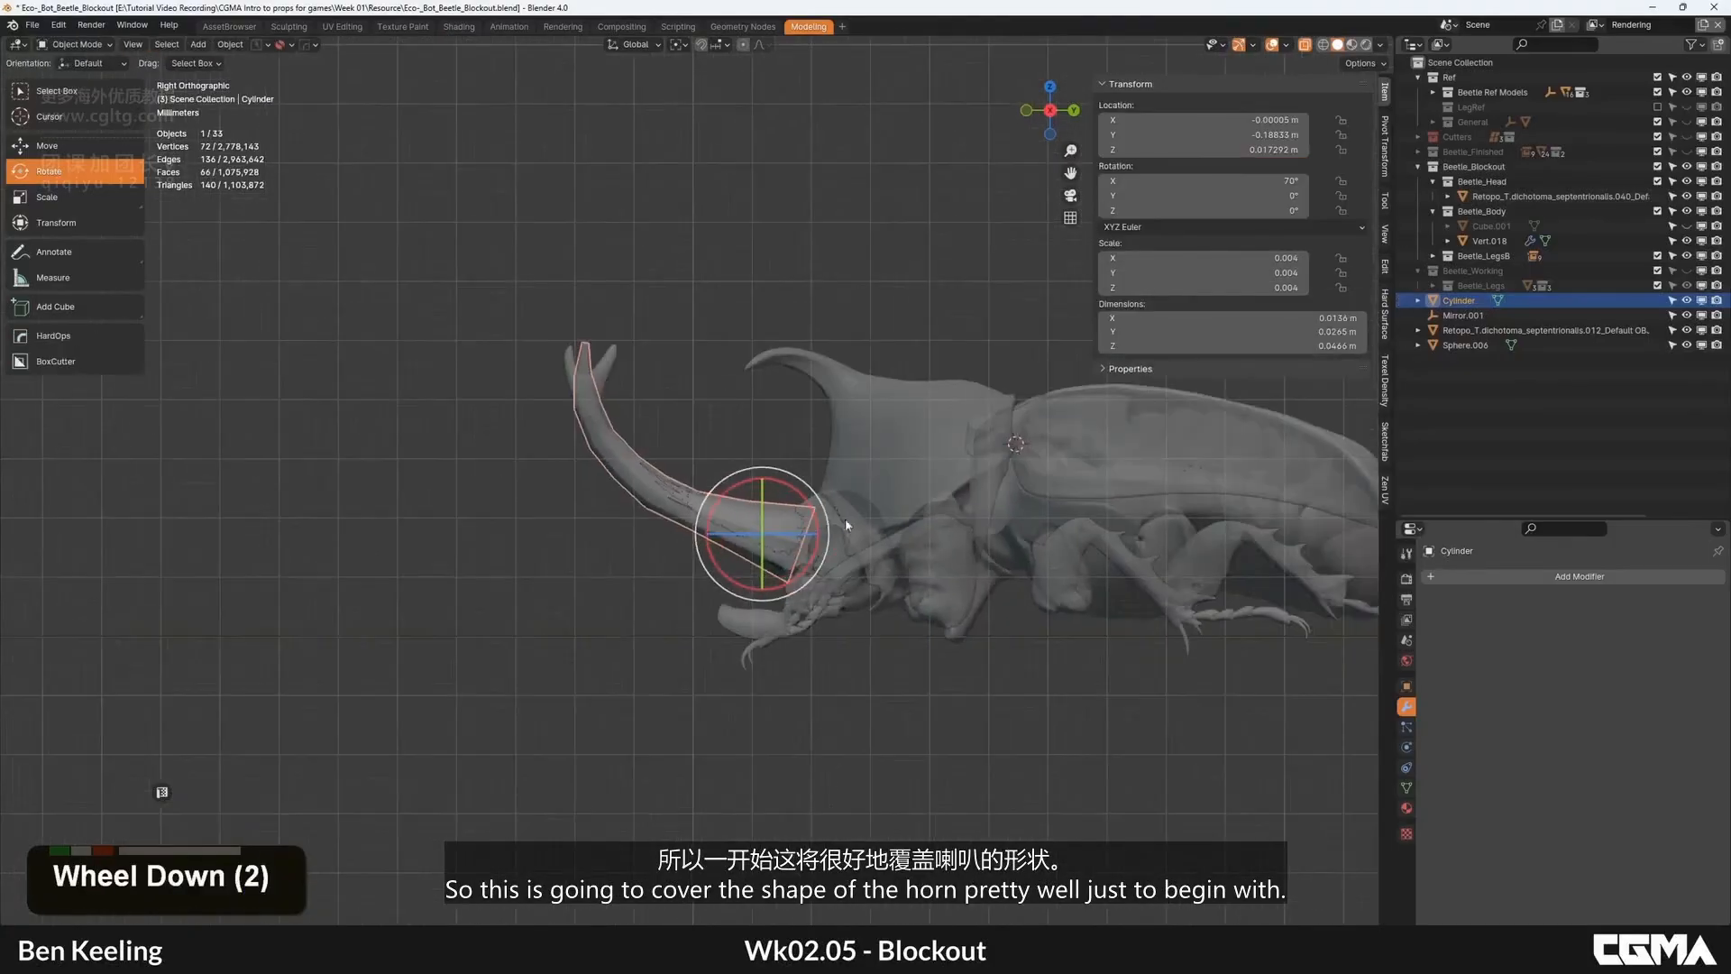
# Step: Move the horn about 0.163 m along Y to the blockout beetle and raise it slightly onto the head
pyautogui.keyDown('alt'); pyautogui.moveTo(842, 517); pyautogui.dragTo(657, 511, button='middle'); pyautogui.keyUp('alt')
pyautogui.press('`')
pyautogui.scroll(-4, 884, 533)
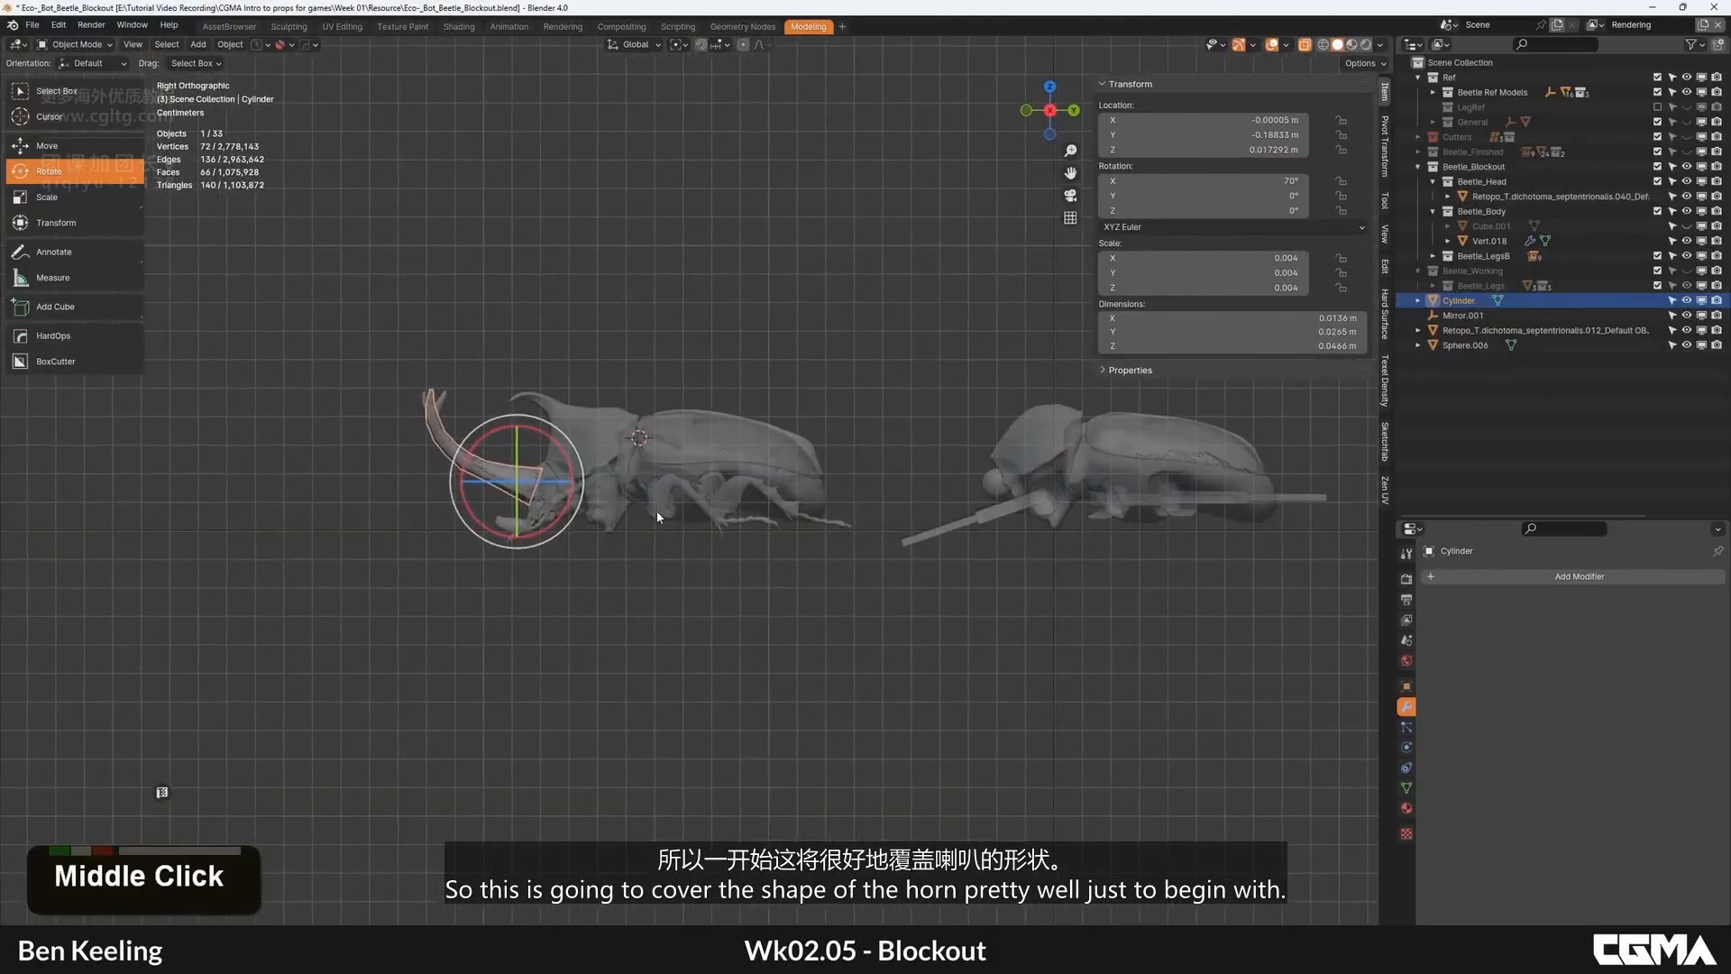
pyautogui.press('w')
pyautogui.middleClick(1037, 484)
pyautogui.click(1063, 480)
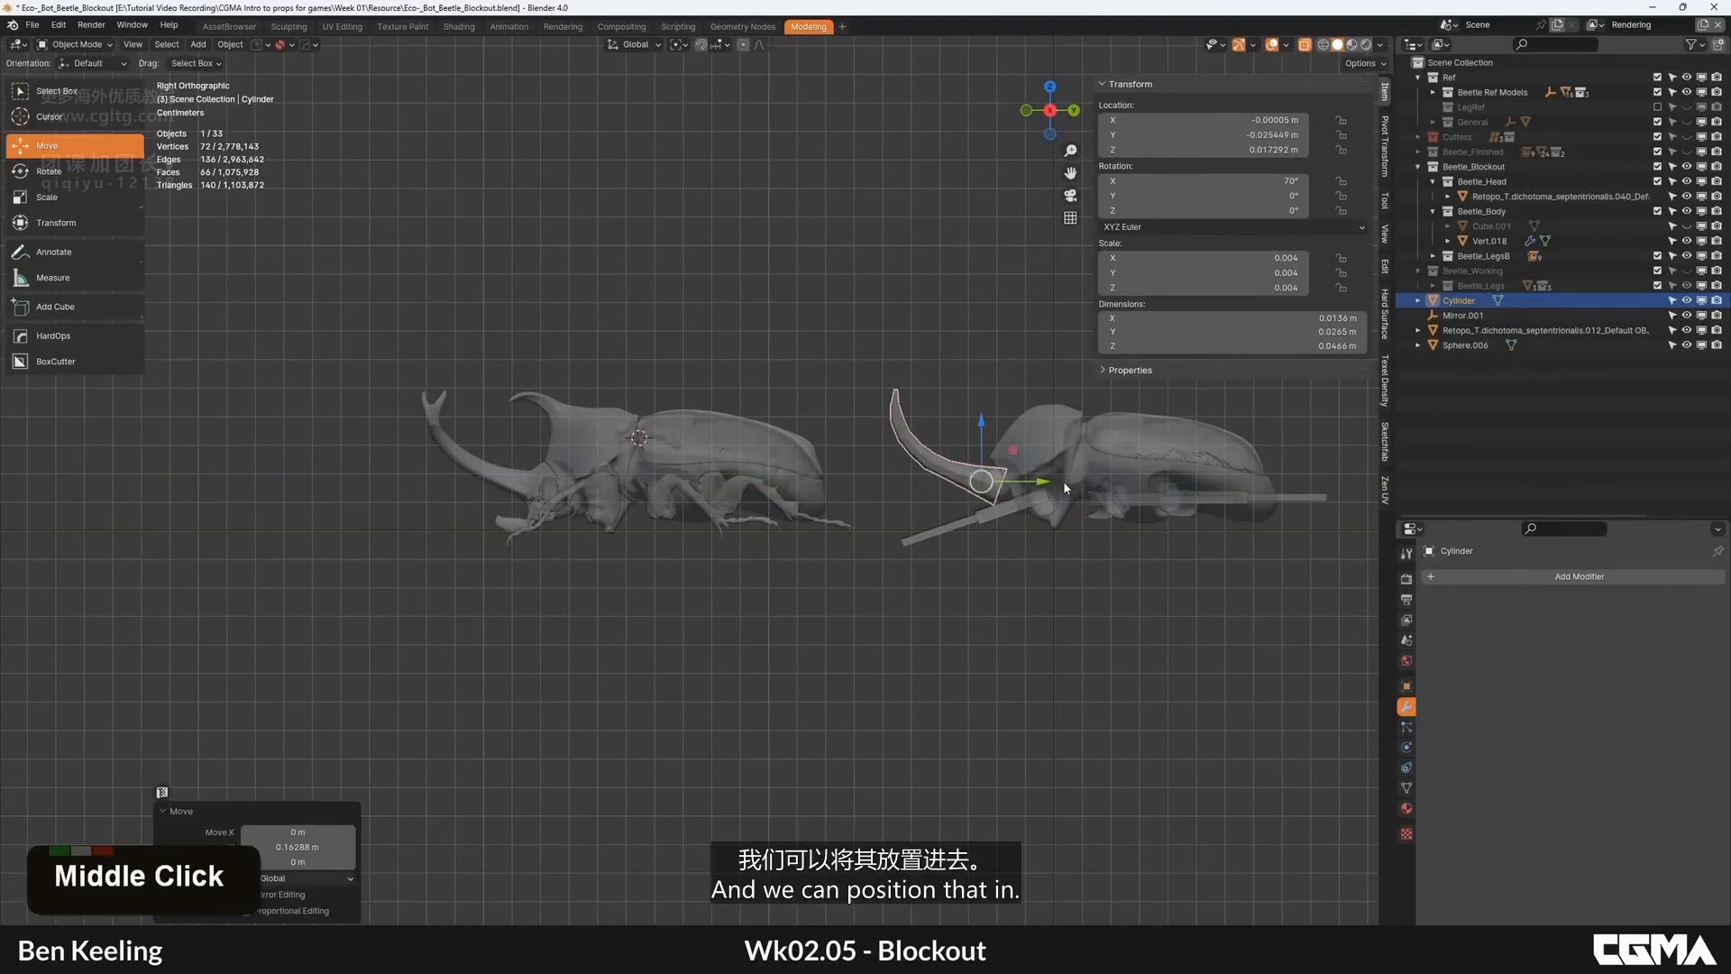
pyautogui.press('g')
pyautogui.click(1064, 470)
# Step: Examine the horn's proportions and how its base meets the blockout's head from the side and at an angle
pyautogui.press('Tab')
pyautogui.scroll(3, 935, 436)
pyautogui.keyDown('shift'); pyautogui.moveTo(935, 436); pyautogui.dragTo(664, 513, button='middle'); pyautogui.keyUp('shift')
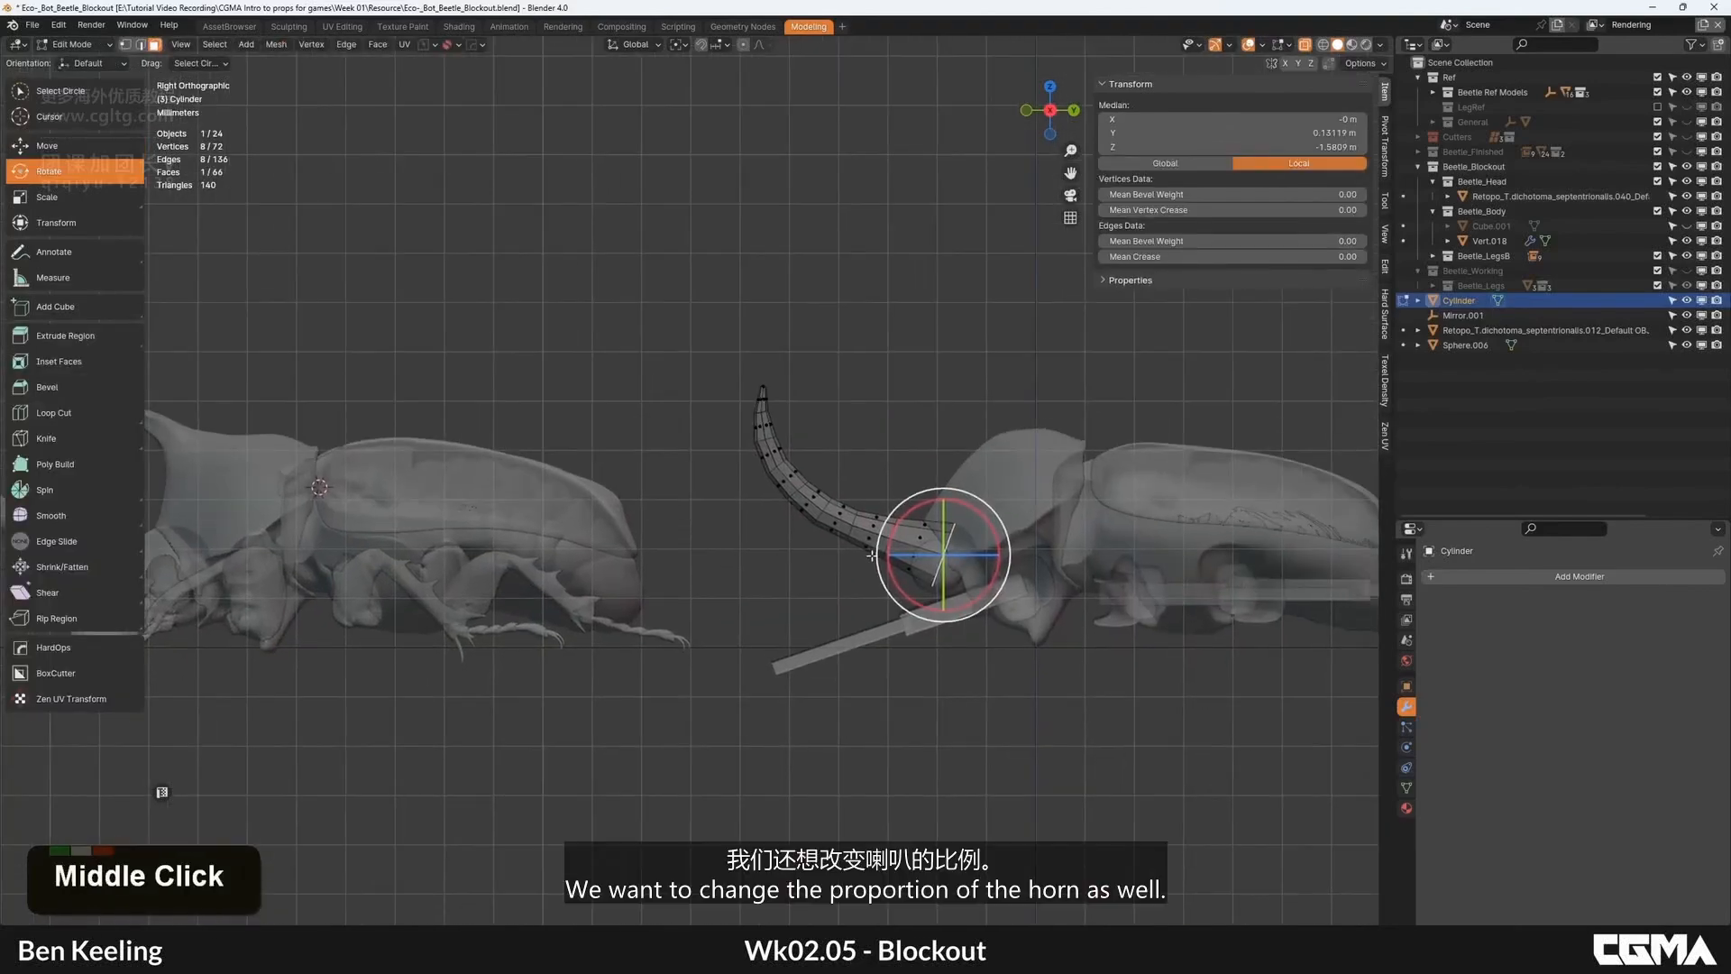
pyautogui.click(912, 494)
pyautogui.scroll(-4, 912, 493)
pyautogui.press('Tab')
pyautogui.keyDown('alt'); pyautogui.moveTo(912, 493); pyautogui.dragTo(811, 478, button='middle'); pyautogui.keyUp('alt')
pyautogui.click(858, 576)
pyautogui.press('`')
pyautogui.click(924, 478)
pyautogui.scroll(5, 781, 455)
pyautogui.press('Tab')
pyautogui.press('Tab')
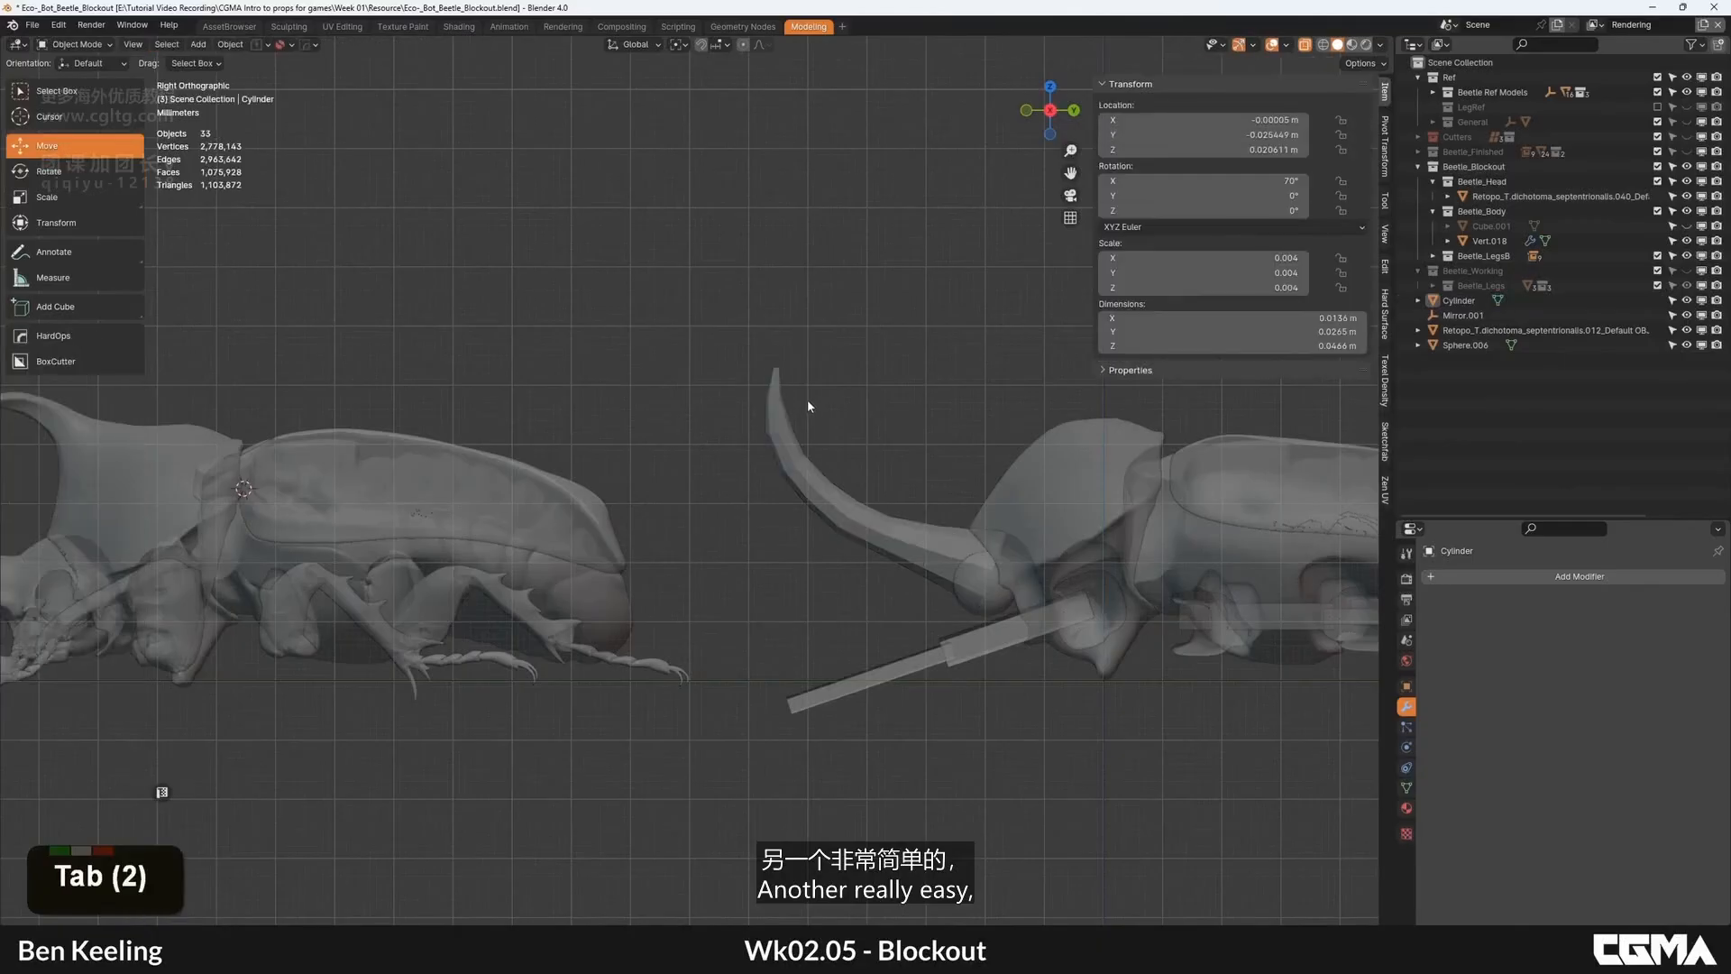
# Step: Enlarge two edge loops in the horn's lower half, by 1.132 on the upper one and about 1.11 nearer the base
pyautogui.press('Tab')
pyautogui.scroll(2, 781, 455)
pyautogui.keyDown('alt'); pyautogui.keyDown('shift'); pyautogui.click(1004, 537); pyautogui.keyUp('shift'); pyautogui.keyUp('alt')
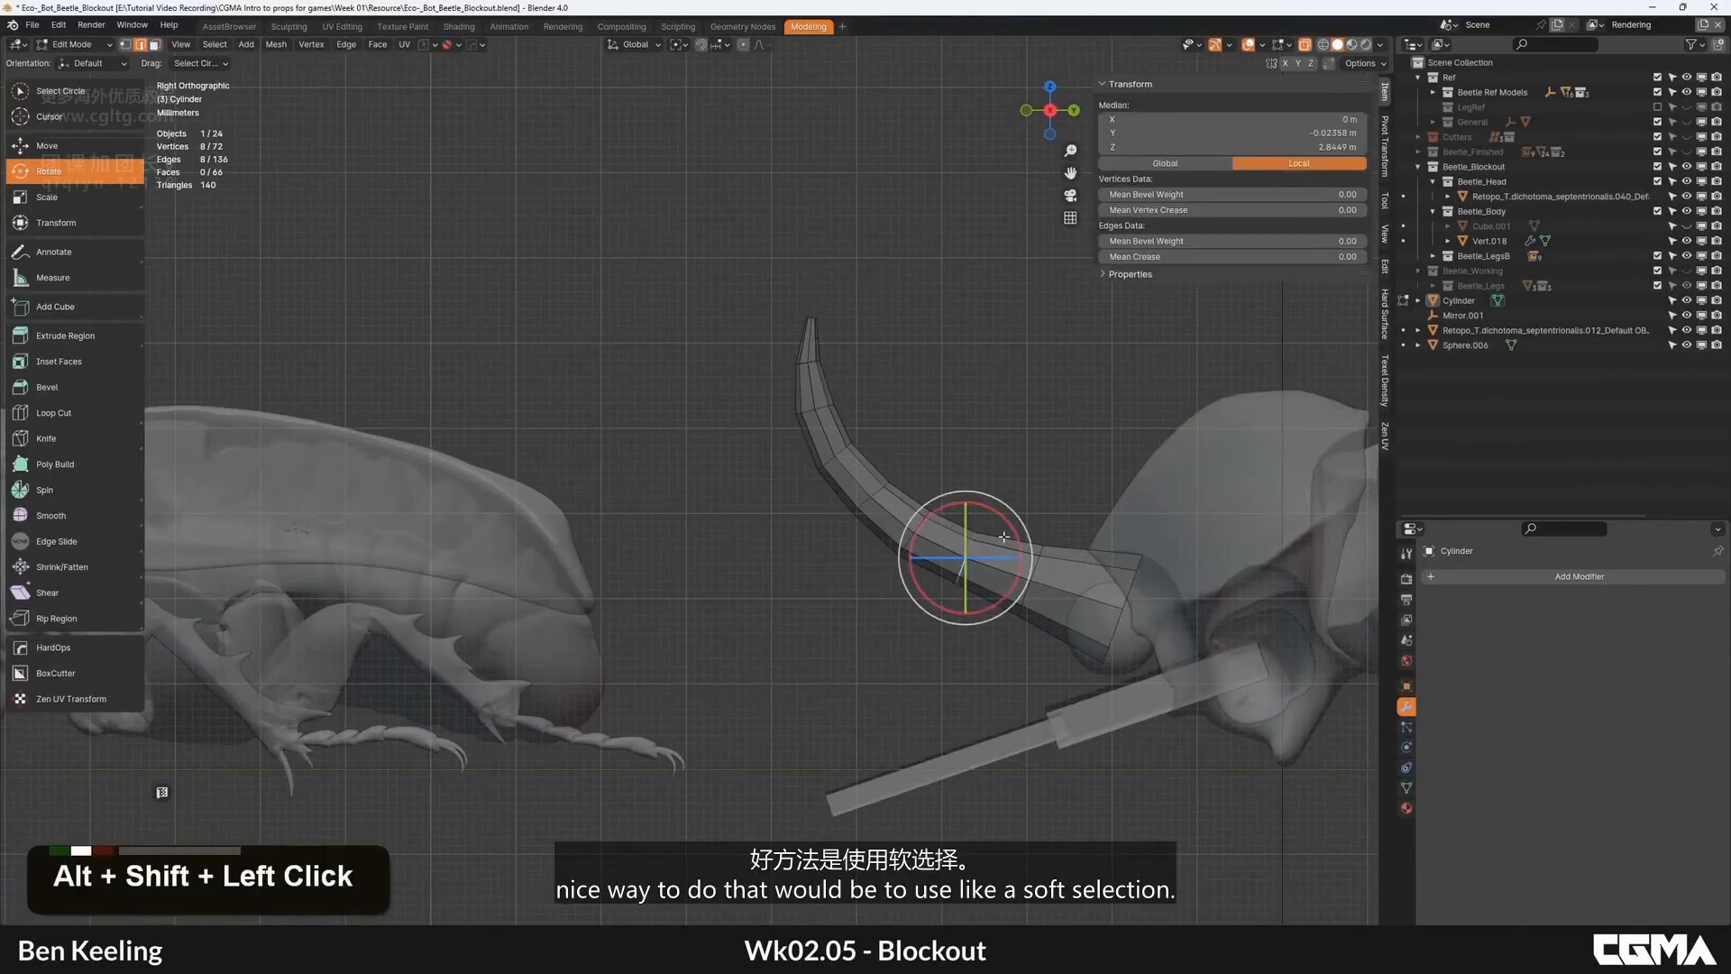
pyautogui.press('s')
pyautogui.click(1032, 483)
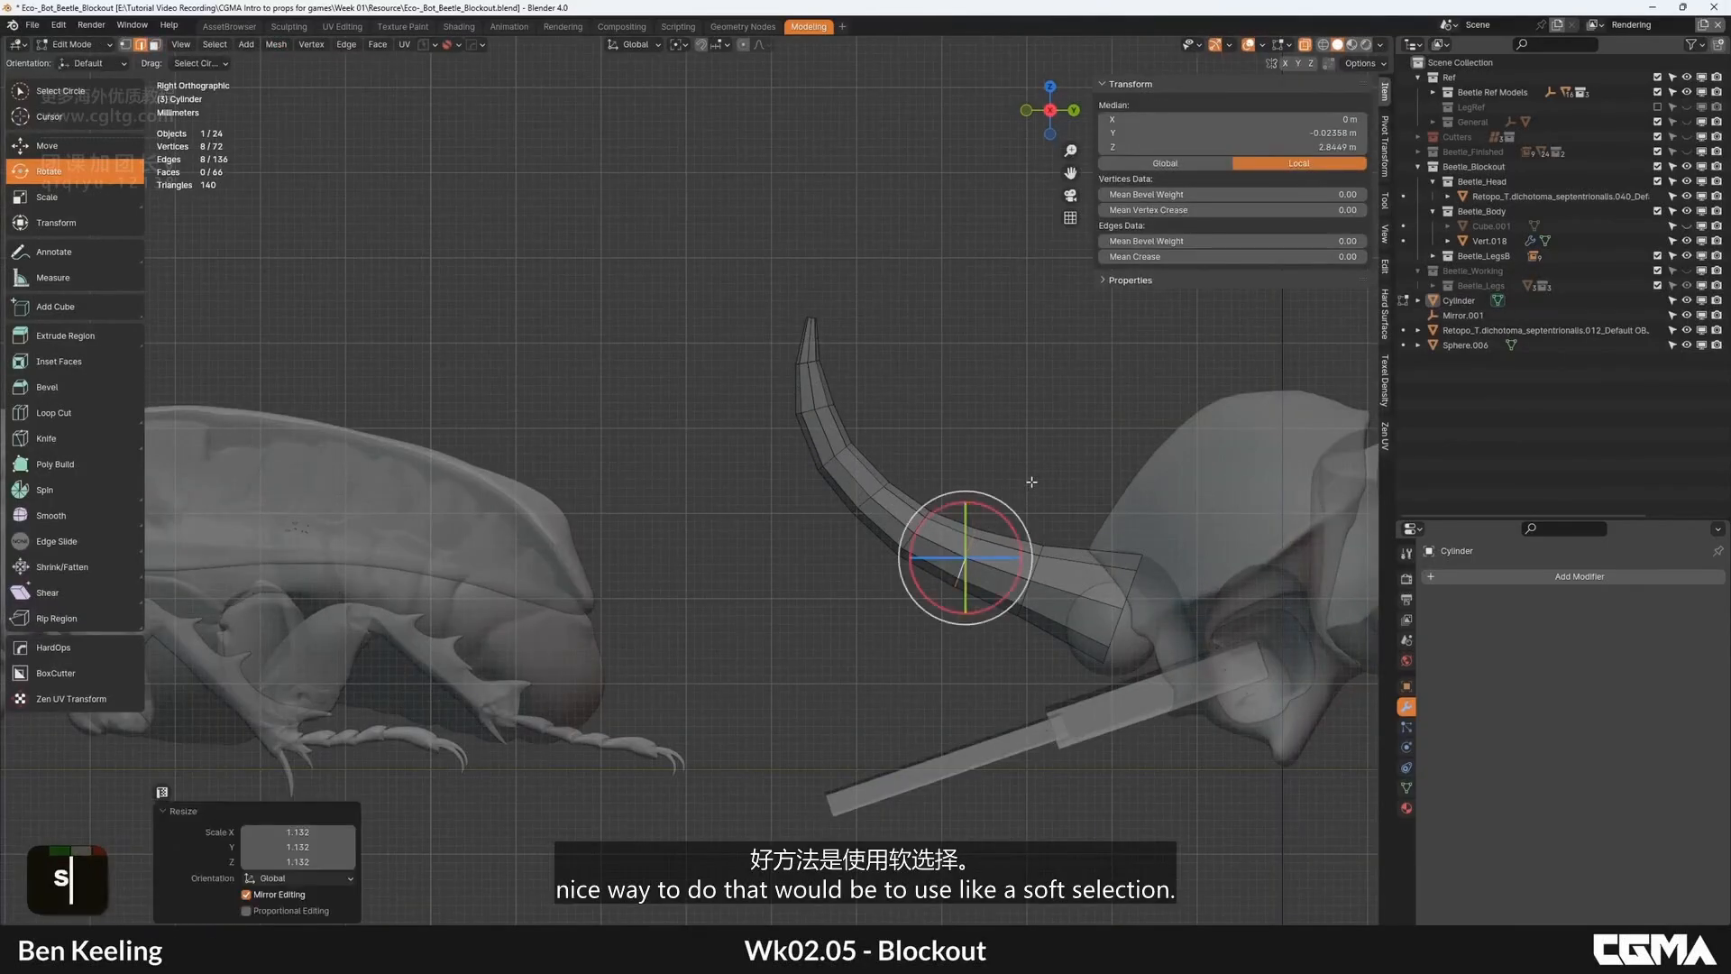
pyautogui.keyDown('alt'); pyautogui.keyDown('shift'); pyautogui.click(1037, 575); pyautogui.keyUp('shift'); pyautogui.keyUp('alt')
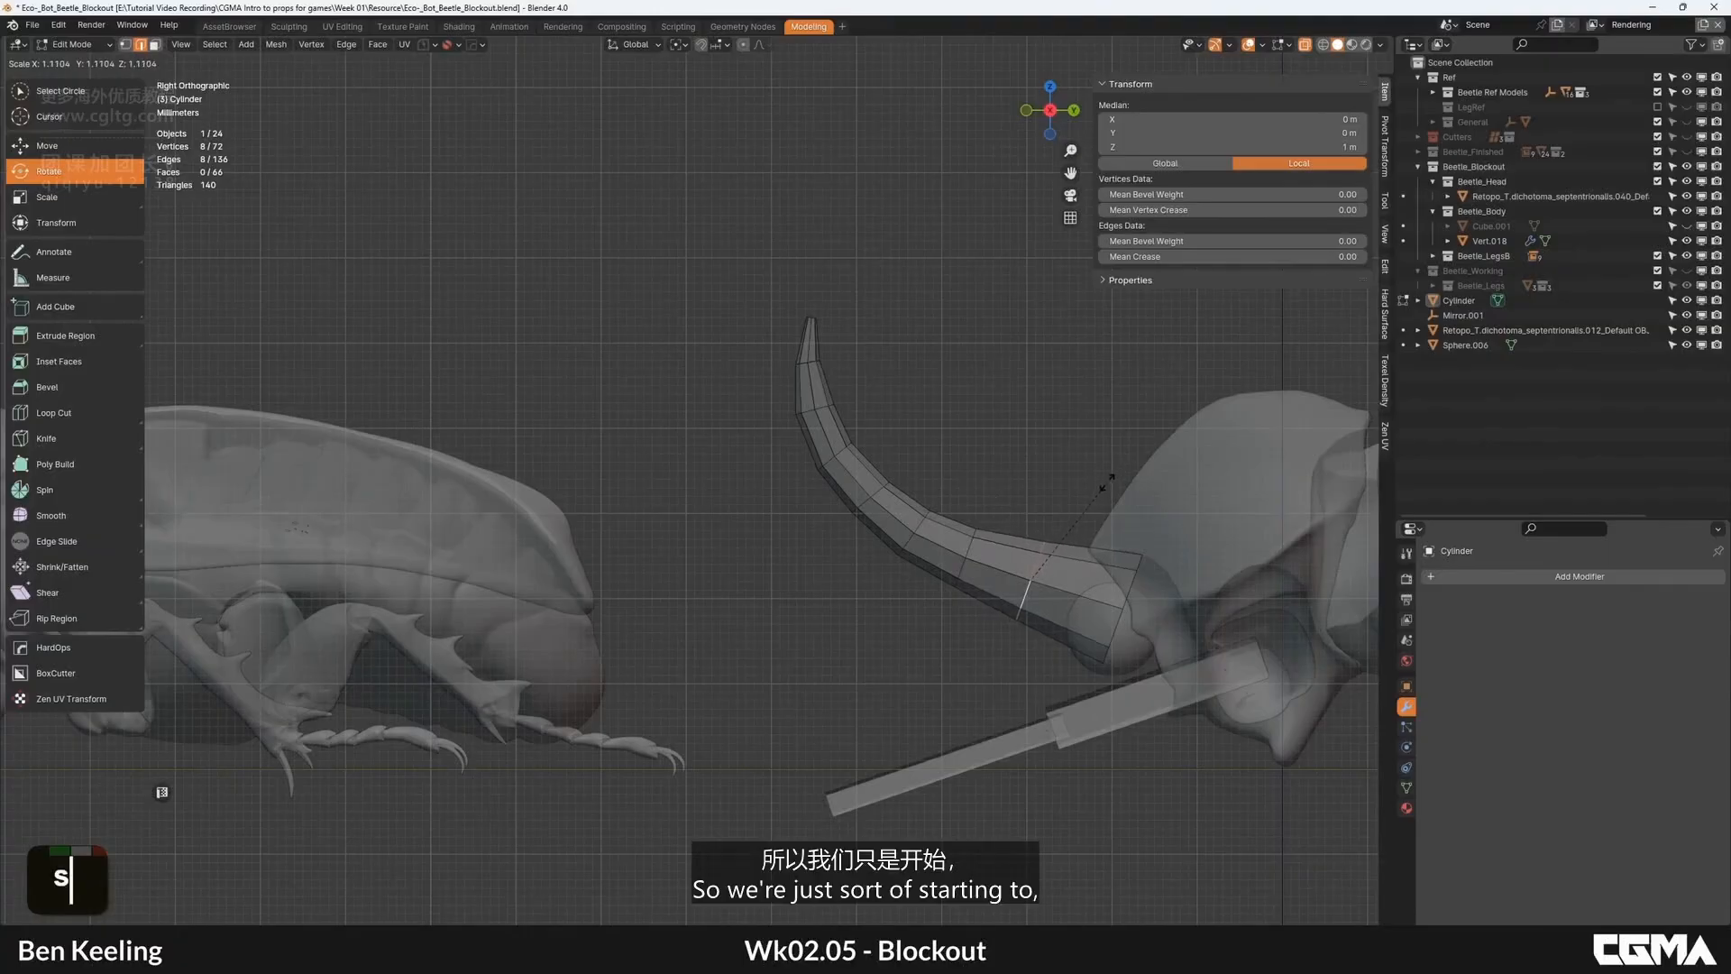
pyautogui.press('Tab')
# Step: Shade the horn smooth with the overlays hidden and add a level 2 Subdivision modifier to it
pyautogui.scroll(-2, 1010, 497)
pyautogui.keyDown('shift'); pyautogui.moveTo(1010, 497); pyautogui.dragTo(864, 525, button='middle'); pyautogui.keyUp('shift')
pyautogui.click(802, 501)
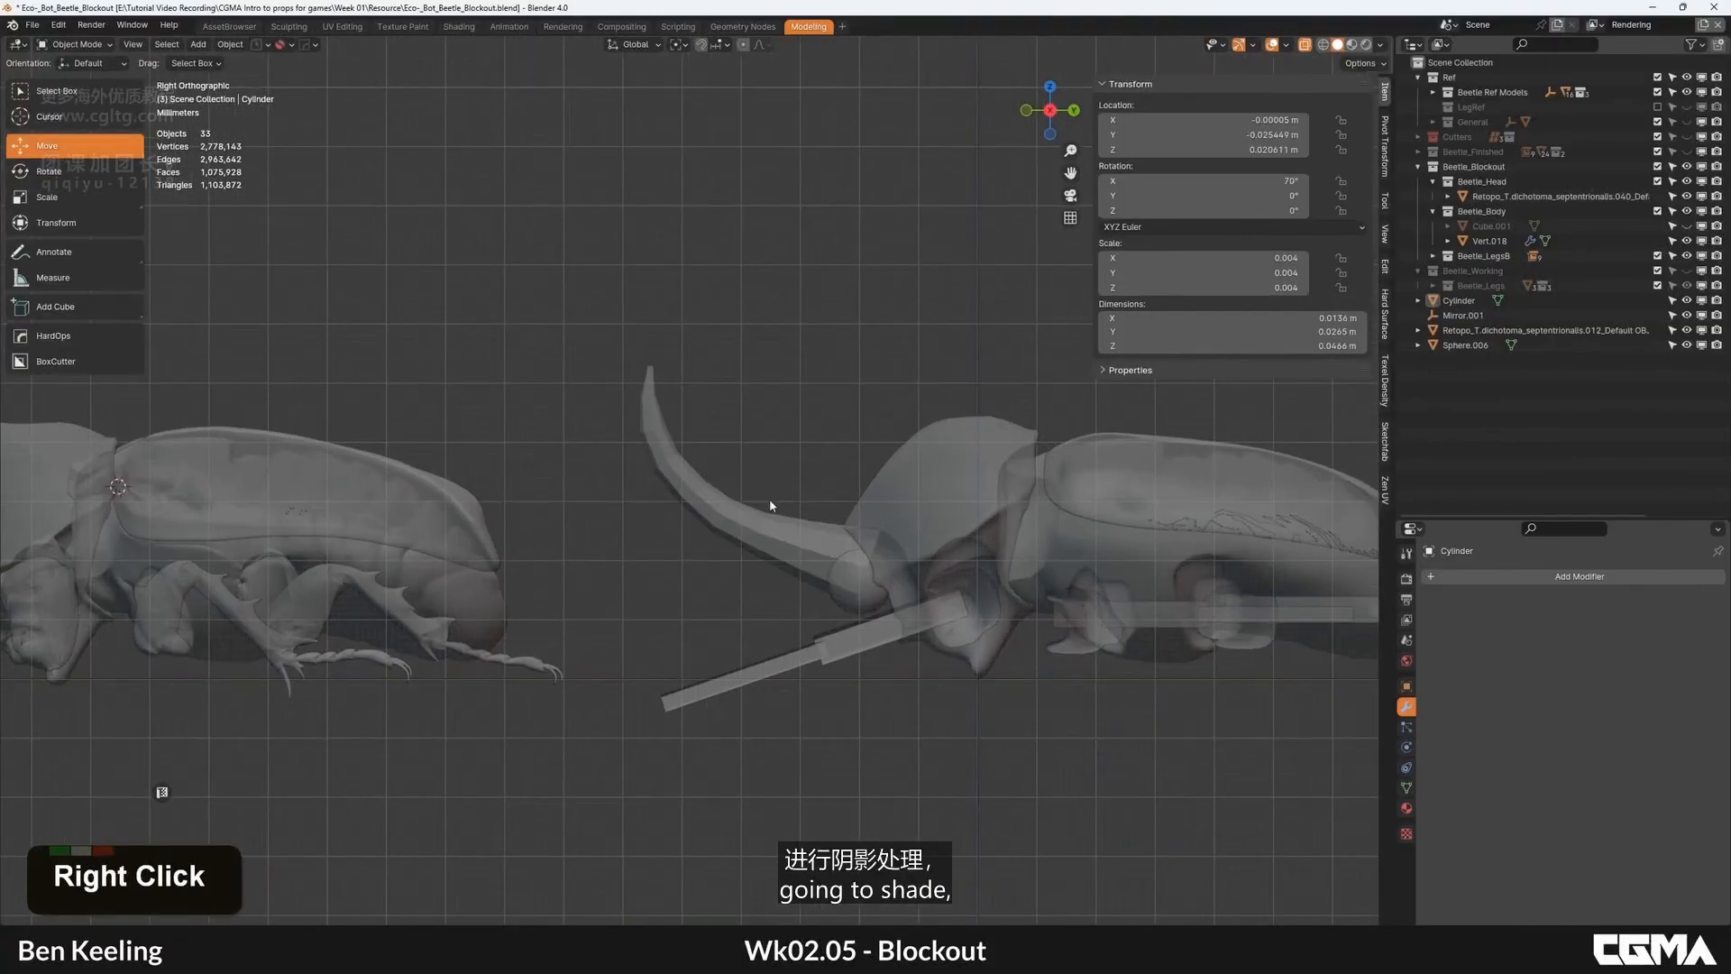
pyautogui.click(1272, 45)
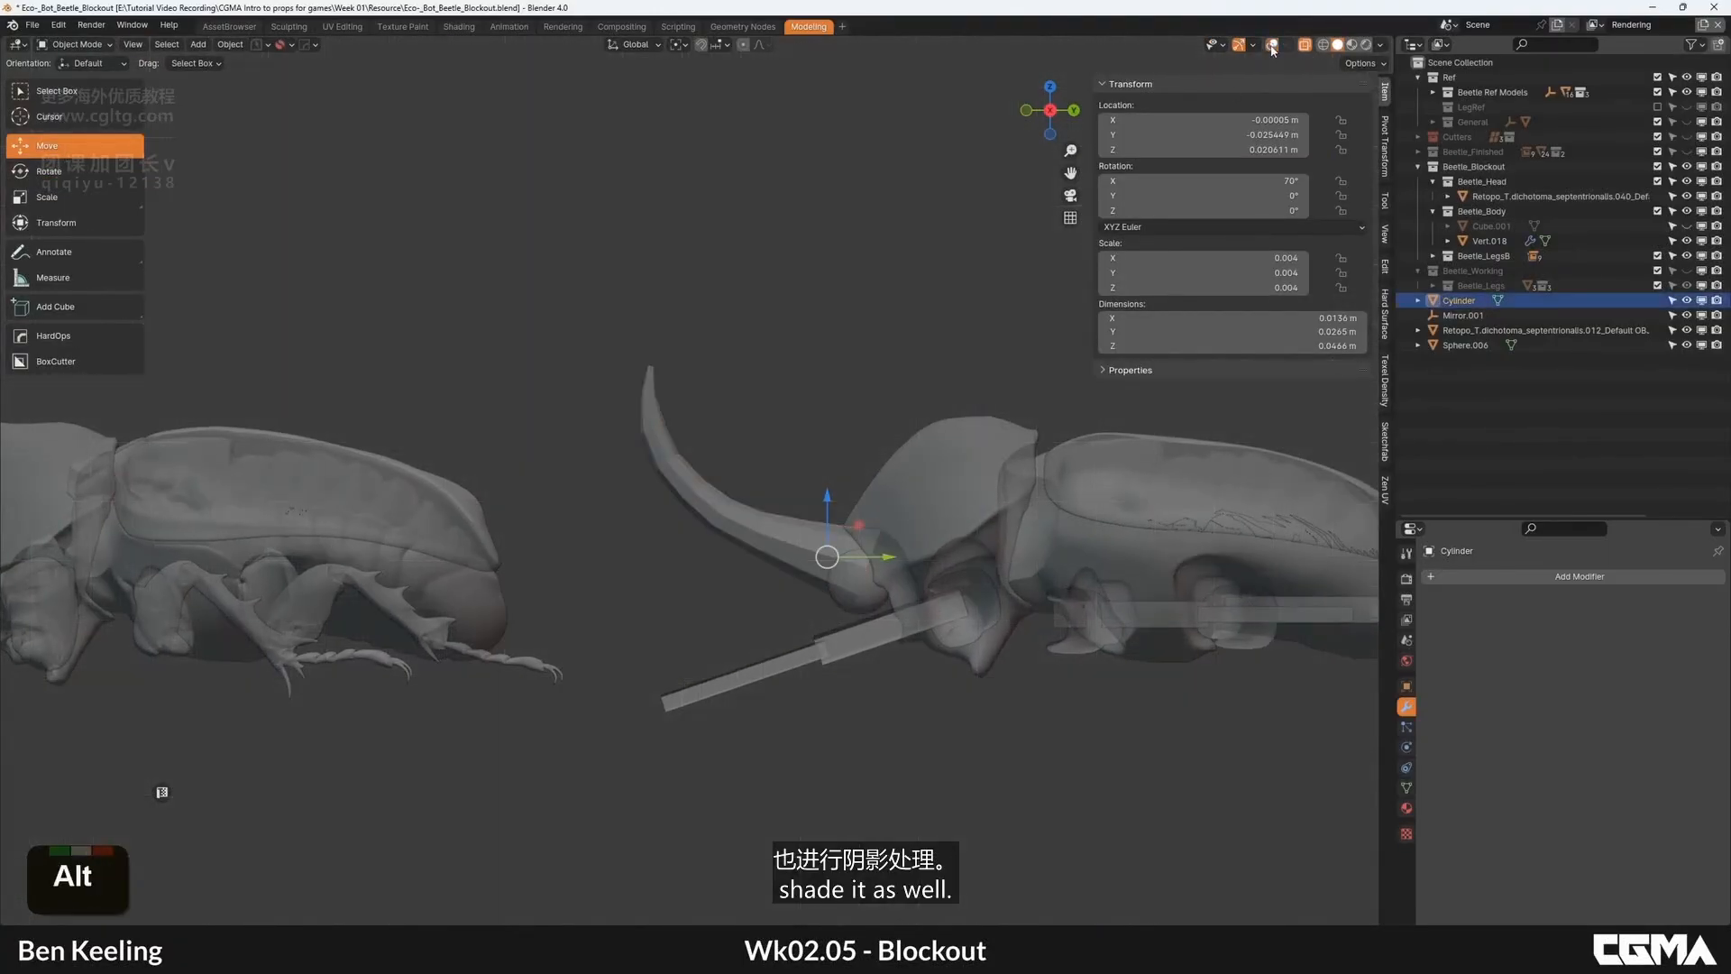
pyautogui.rightClick(763, 543)
pyautogui.click(753, 541)
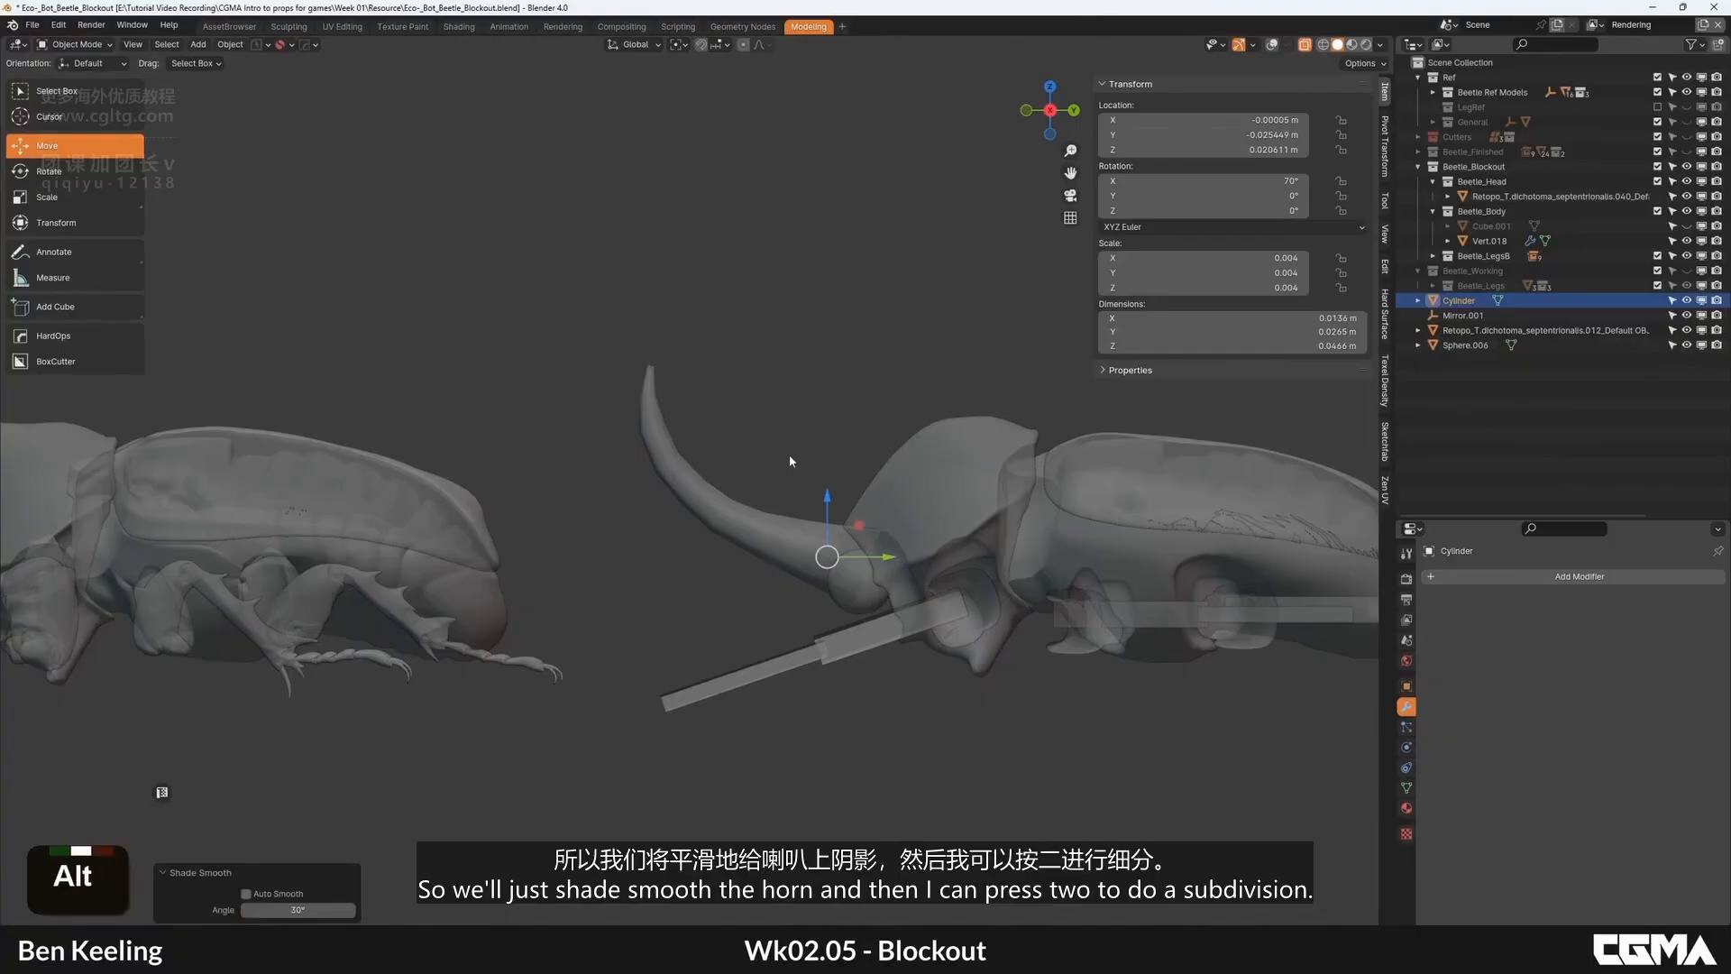
pyautogui.hotkey('ctrl', '2')
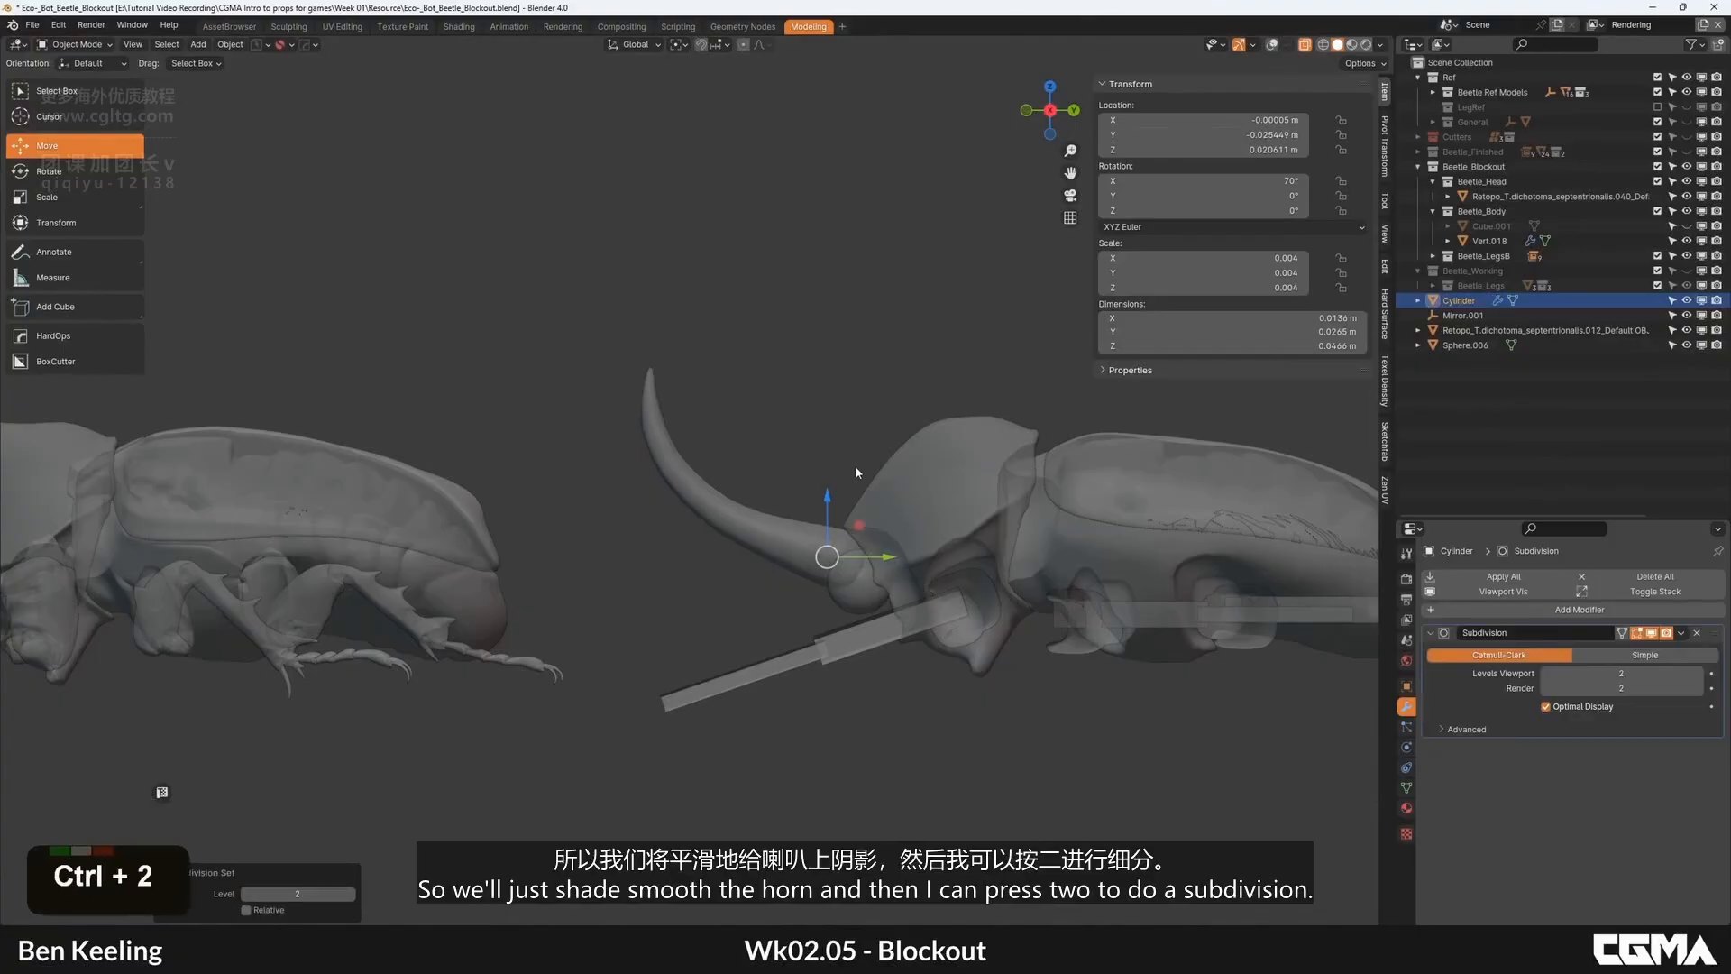
# Step: Turn off X-ray and mirror the eye sphere to the other side of the head about the Mirror.001 empty
pyautogui.moveTo(855, 465); pyautogui.dragTo(722, 532, button='middle')
pyautogui.click(781, 554)
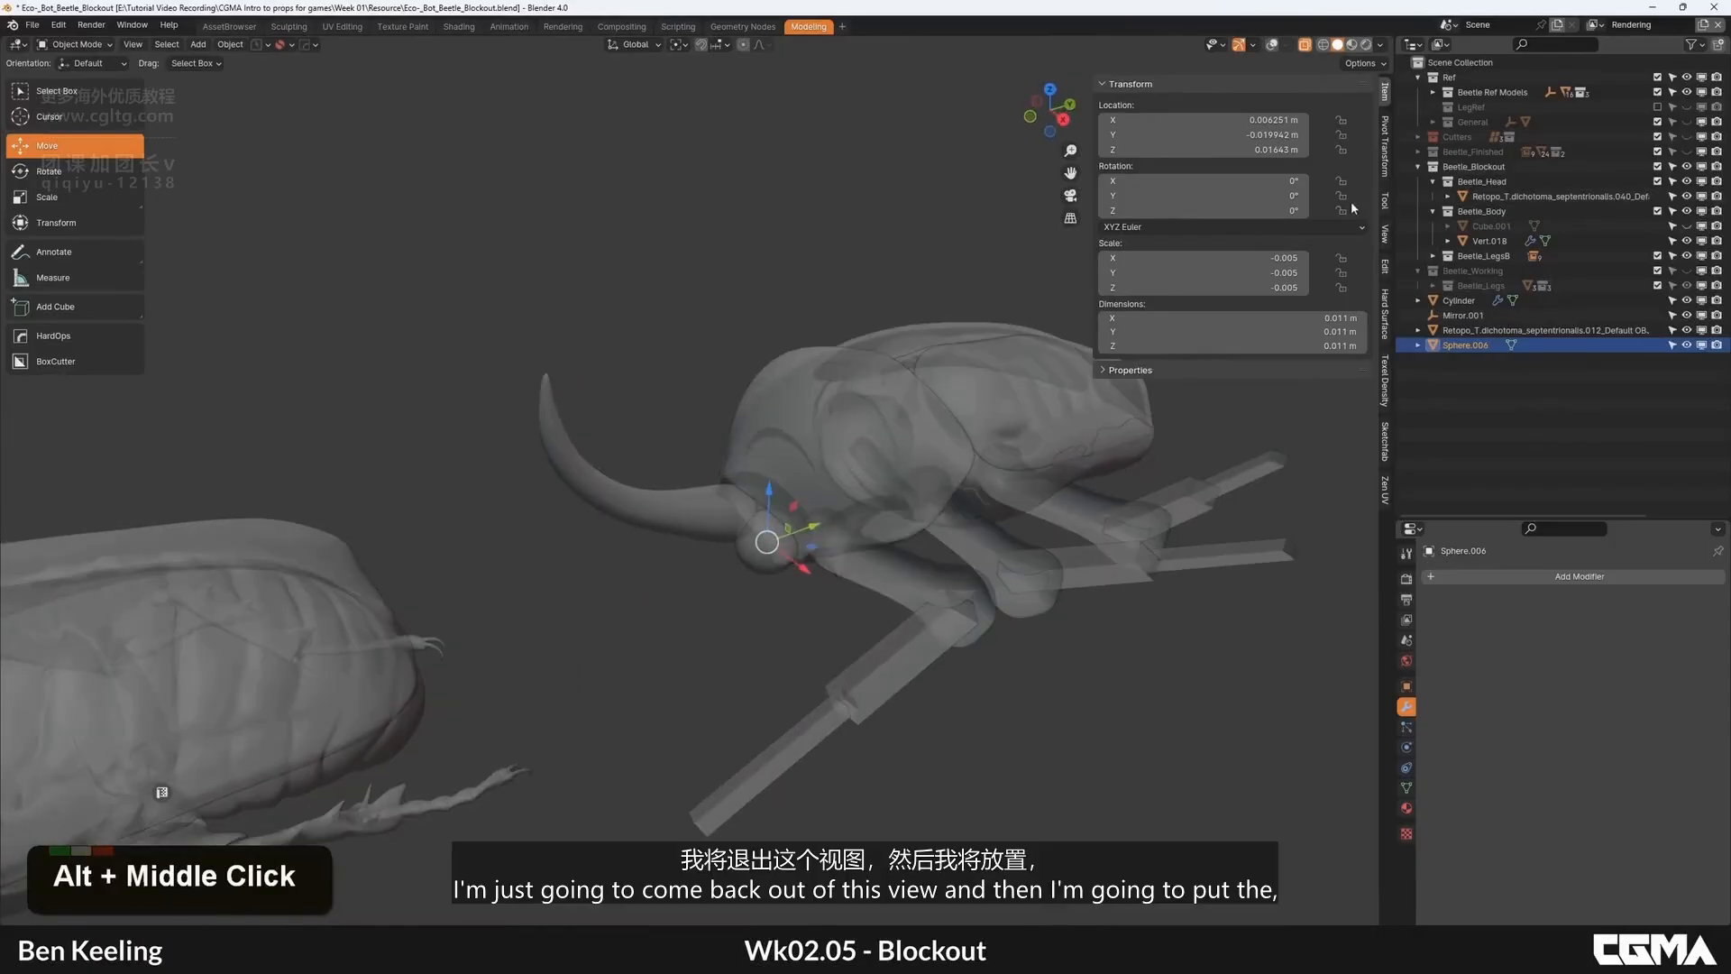
pyautogui.hotkey('alt', 'z')
pyautogui.keyDown('alt'); pyautogui.moveTo(1039, 290); pyautogui.dragTo(796, 420, button='middle'); pyautogui.keyUp('alt')
pyautogui.scroll(-3, 841, 393)
pyautogui.keyDown('alt'); pyautogui.moveTo(776, 352); pyautogui.dragTo(785, 328, button='middle'); pyautogui.keyUp('alt')
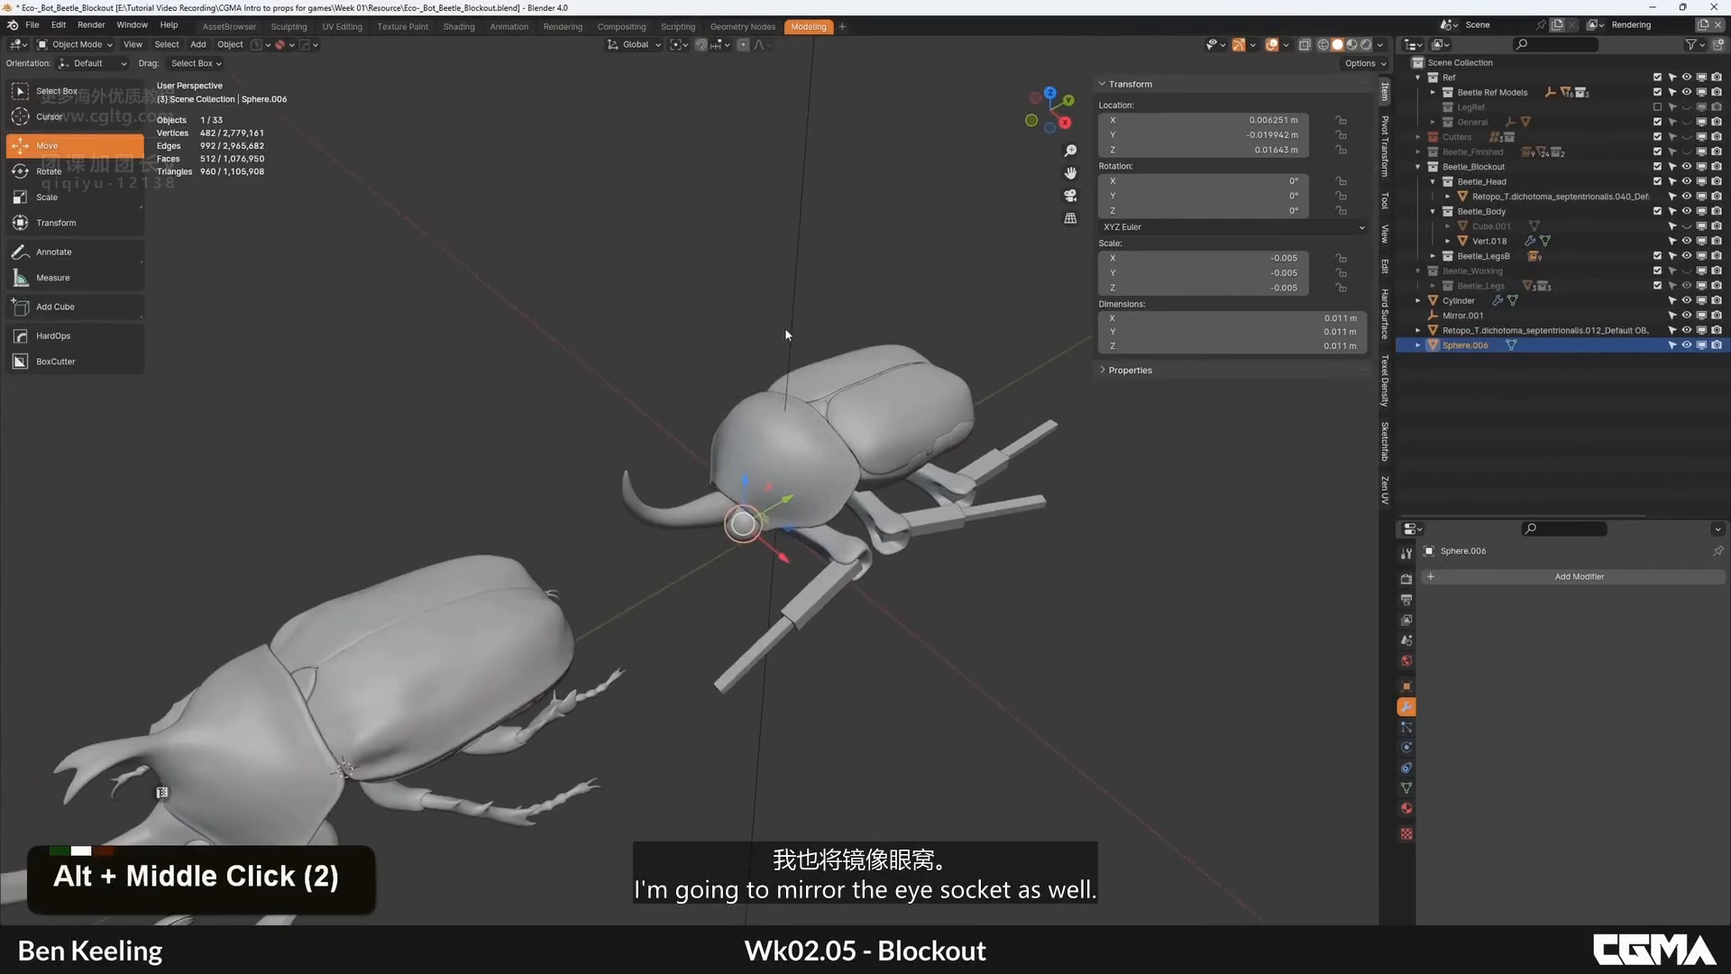
pyautogui.keyDown('shift'); pyautogui.click(786, 334); pyautogui.keyUp('shift')
pyautogui.hotkey('alt', 'x')
pyautogui.click(851, 584)
pyautogui.keyDown('alt'); pyautogui.moveTo(851, 588); pyautogui.dragTo(1001, 568, button='middle'); pyautogui.keyUp('alt')
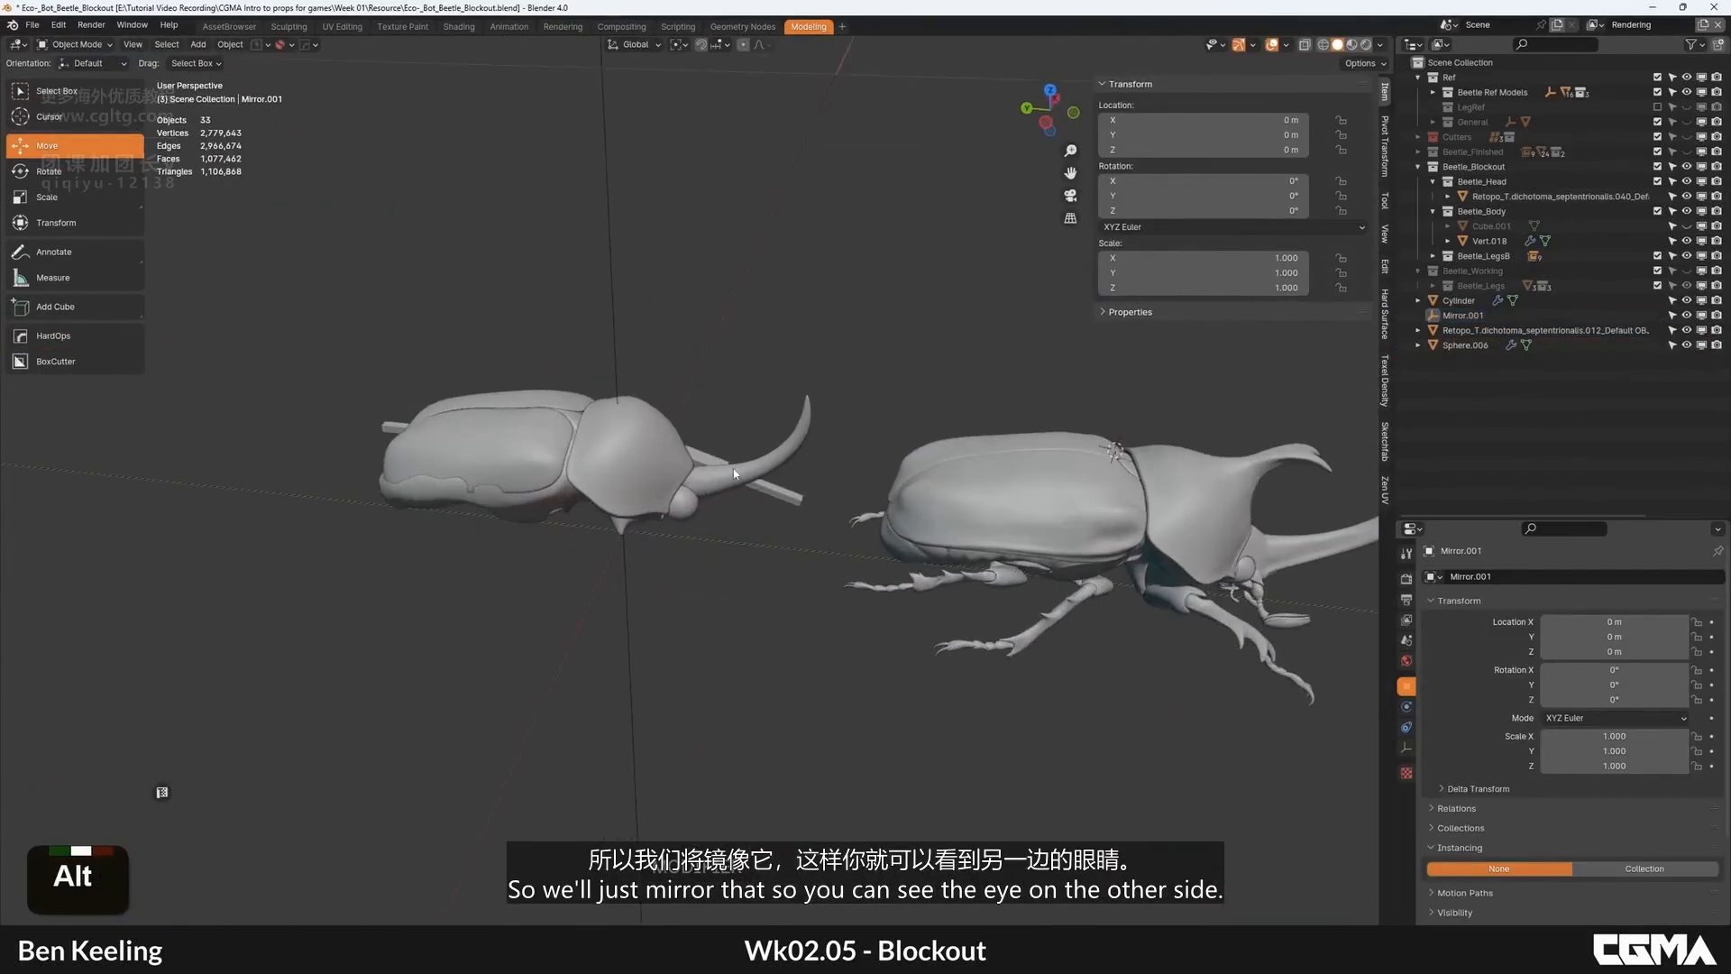
# Step: Select the tip vertices of the blockout's horn in Edit Mode from the right orthographic view
pyautogui.click(721, 496)
pyautogui.keyDown('alt'); pyautogui.moveTo(695, 519); pyautogui.dragTo(791, 503, button='middle'); pyautogui.keyUp('alt')
pyautogui.scroll(4, 757, 496)
pyautogui.scroll(-4, 790, 503)
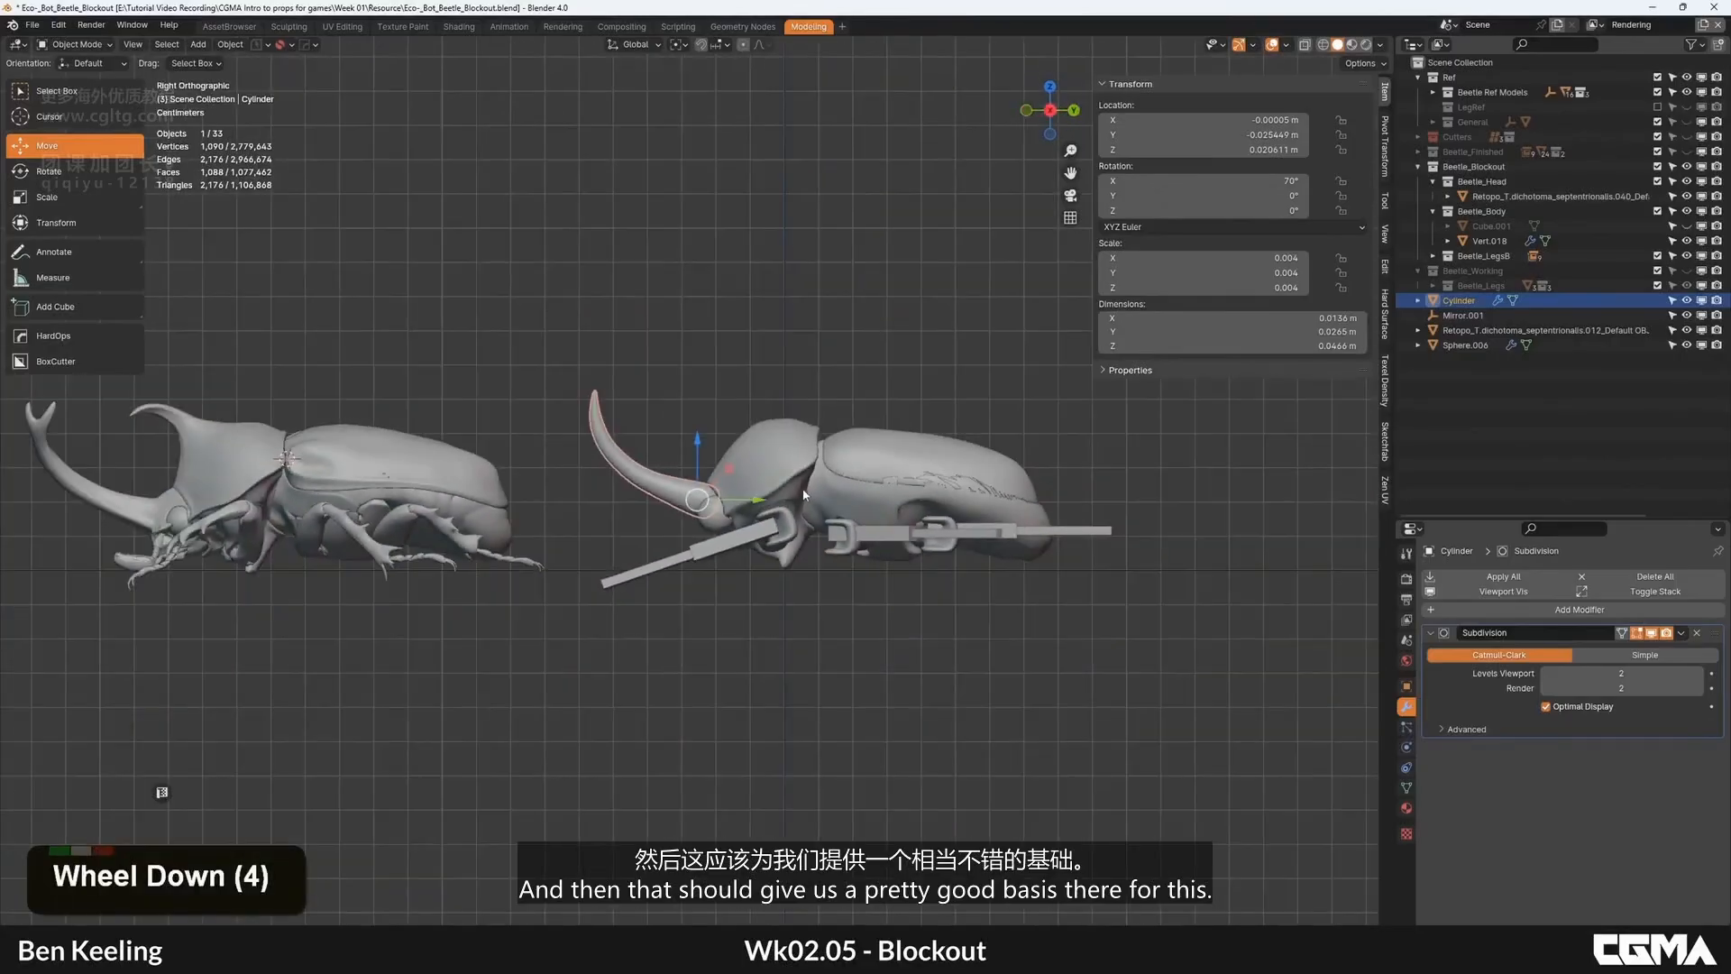
pyautogui.scroll(3, 791, 503)
pyautogui.scroll(-2, 828, 441)
pyautogui.moveTo(827, 442); pyautogui.dragTo(909, 390, button='middle')
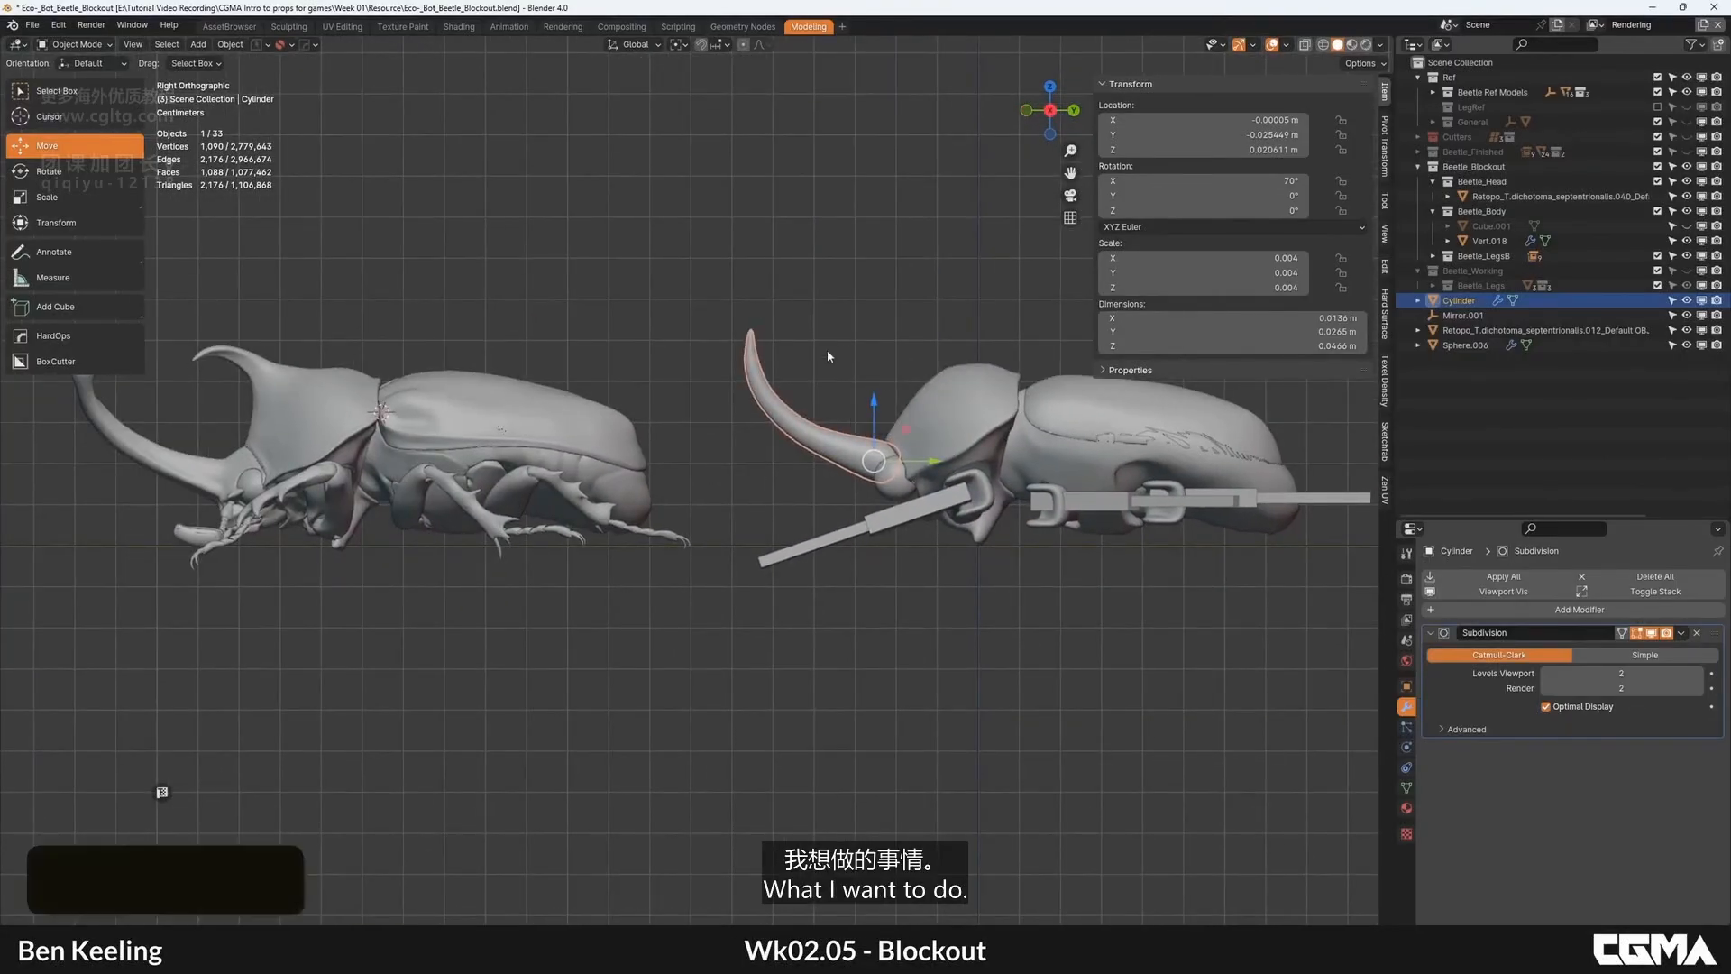
pyautogui.press('Tab')
pyautogui.scroll(2, 721, 409)
pyautogui.press('1')
pyautogui.click(612, 358)
pyautogui.moveTo(561, 277); pyautogui.dragTo(563, 280)
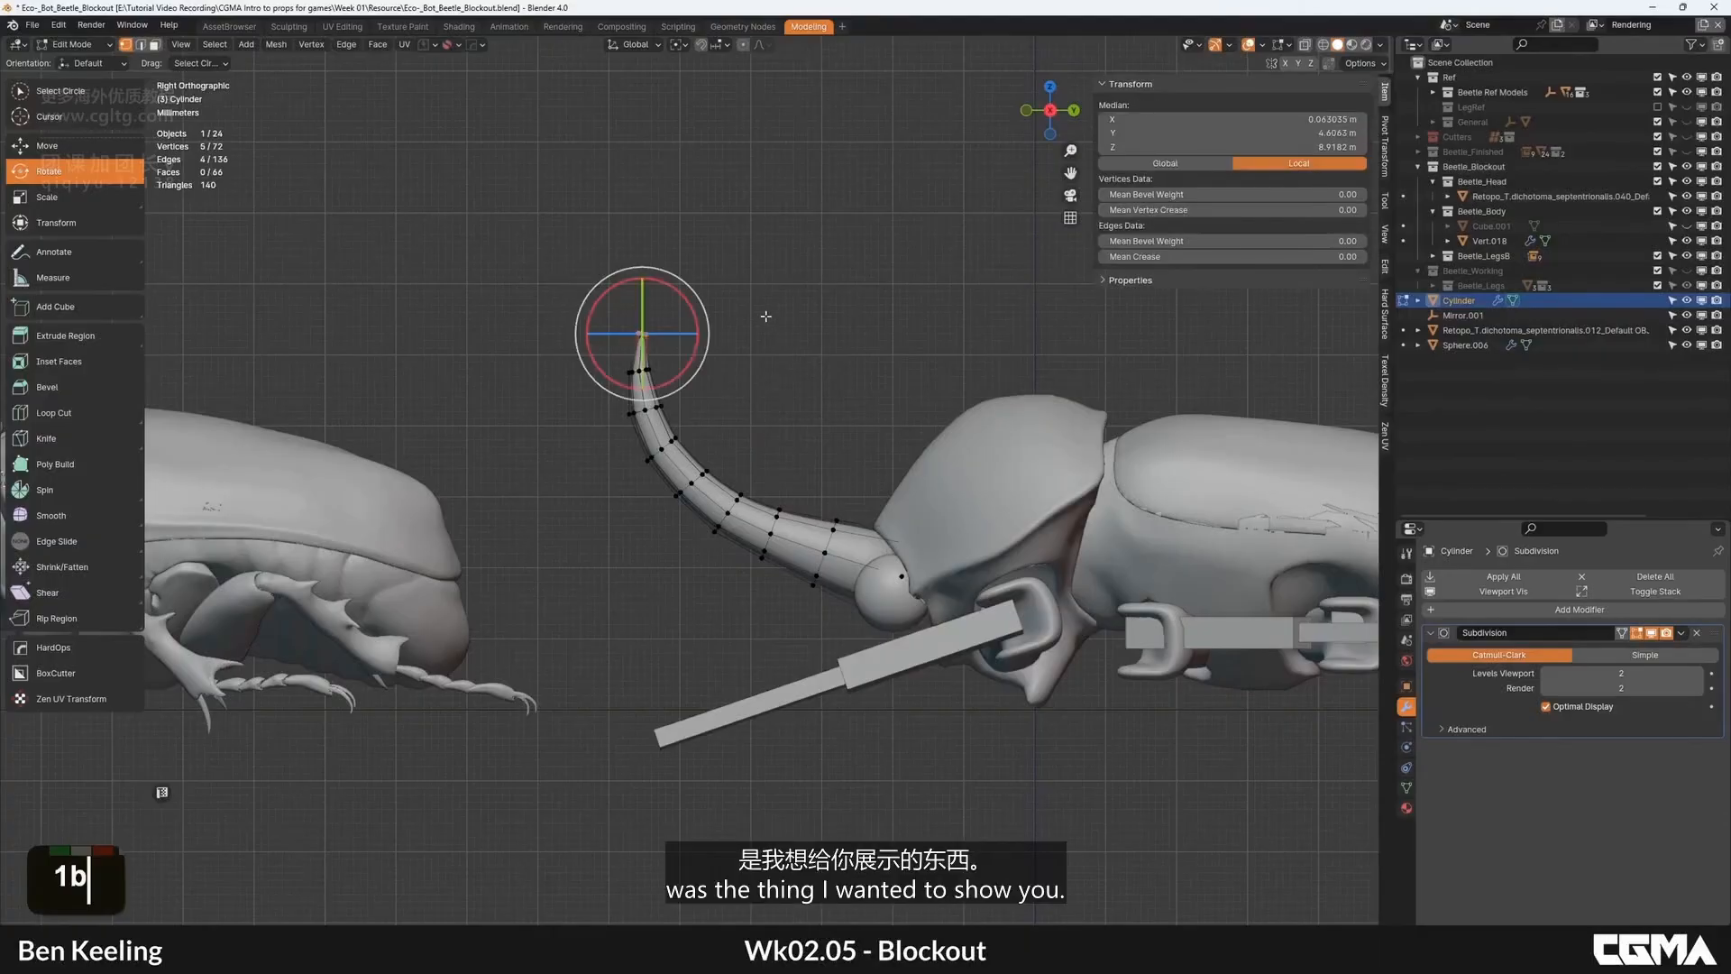
# Step: Turn on proportional editing for the selected horn tip
pyautogui.keyDown('shift'); pyautogui.moveTo(750, 227); pyautogui.dragTo(722, 268, button='middle'); pyautogui.keyUp('shift')
pyautogui.press('o')
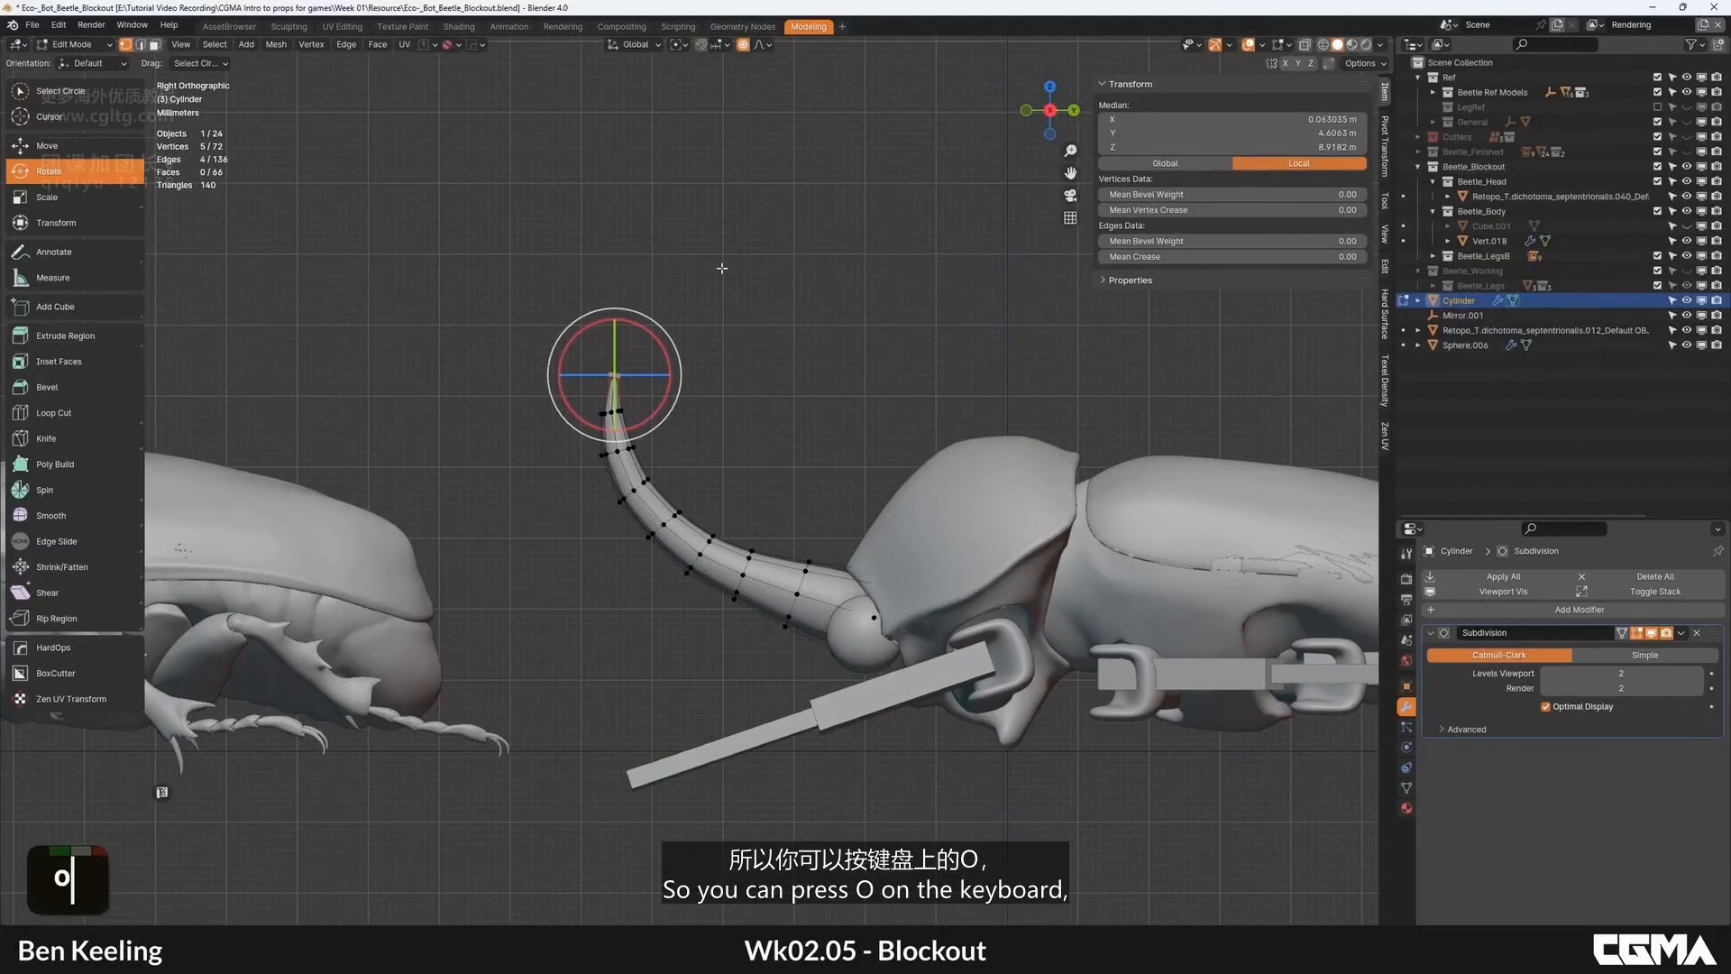
pyautogui.doubleClick(744, 47)
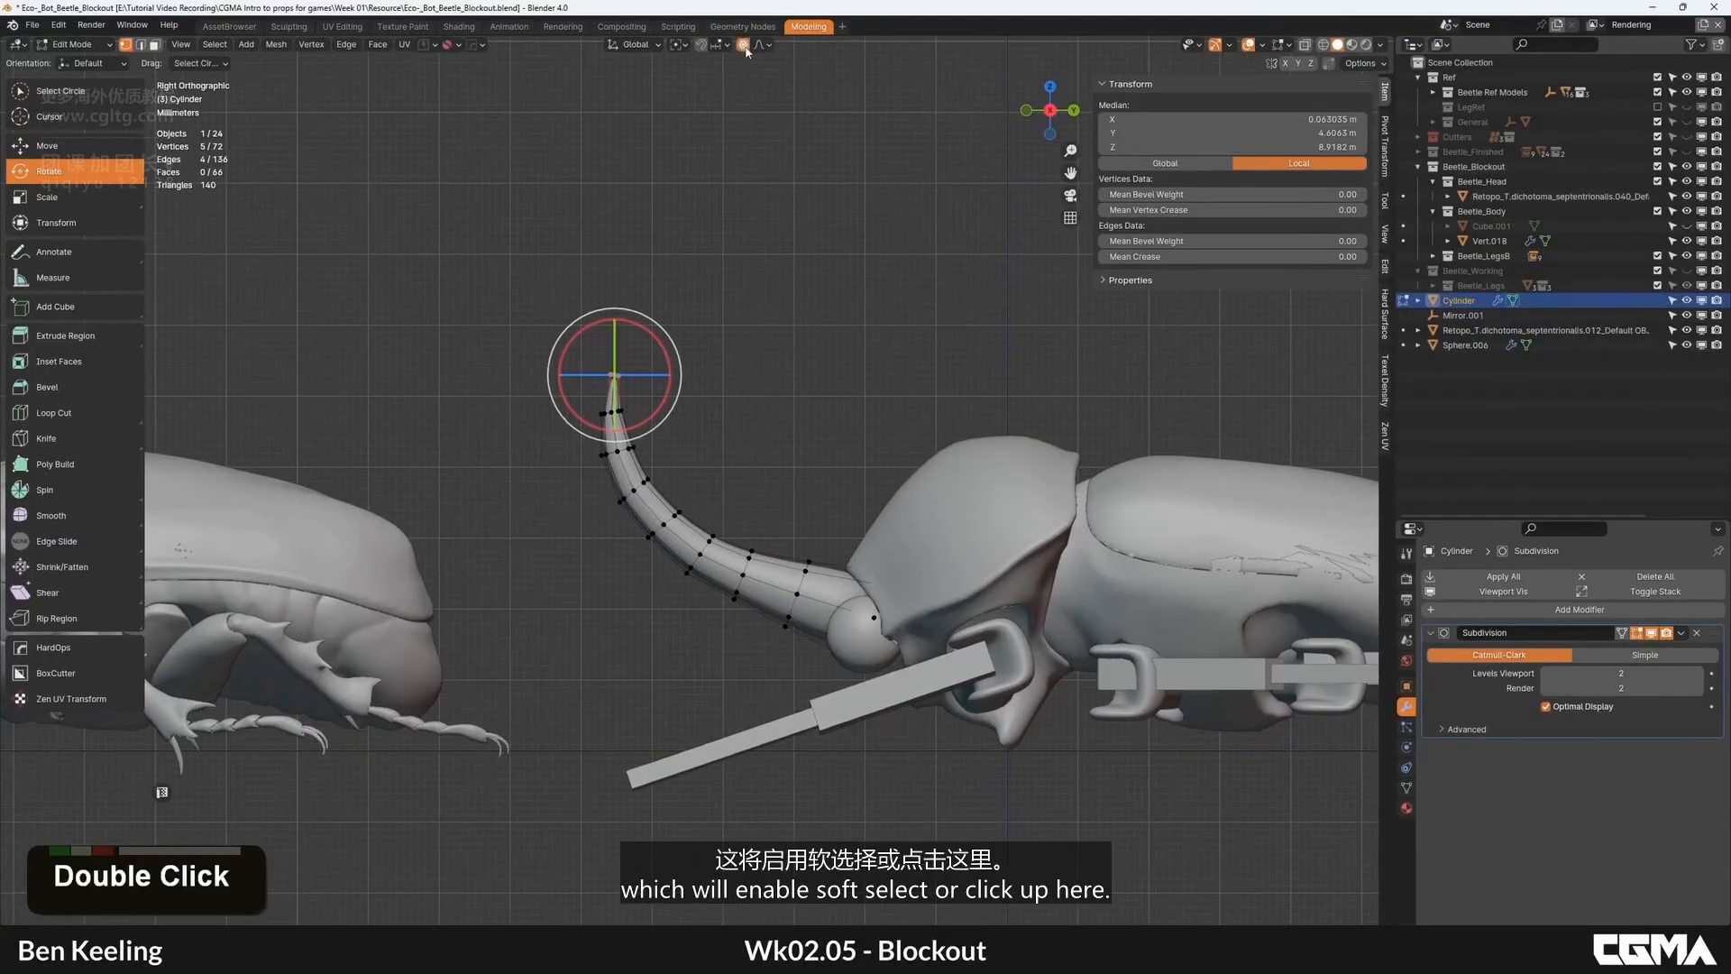
pyautogui.keyDown('shift'); pyautogui.moveTo(636, 339); pyautogui.dragTo(668, 348, button='middle'); pyautogui.keyUp('shift')
# Step: Try moving the horn's tip with larger and smaller proportional editing radii
pyautogui.press('g')
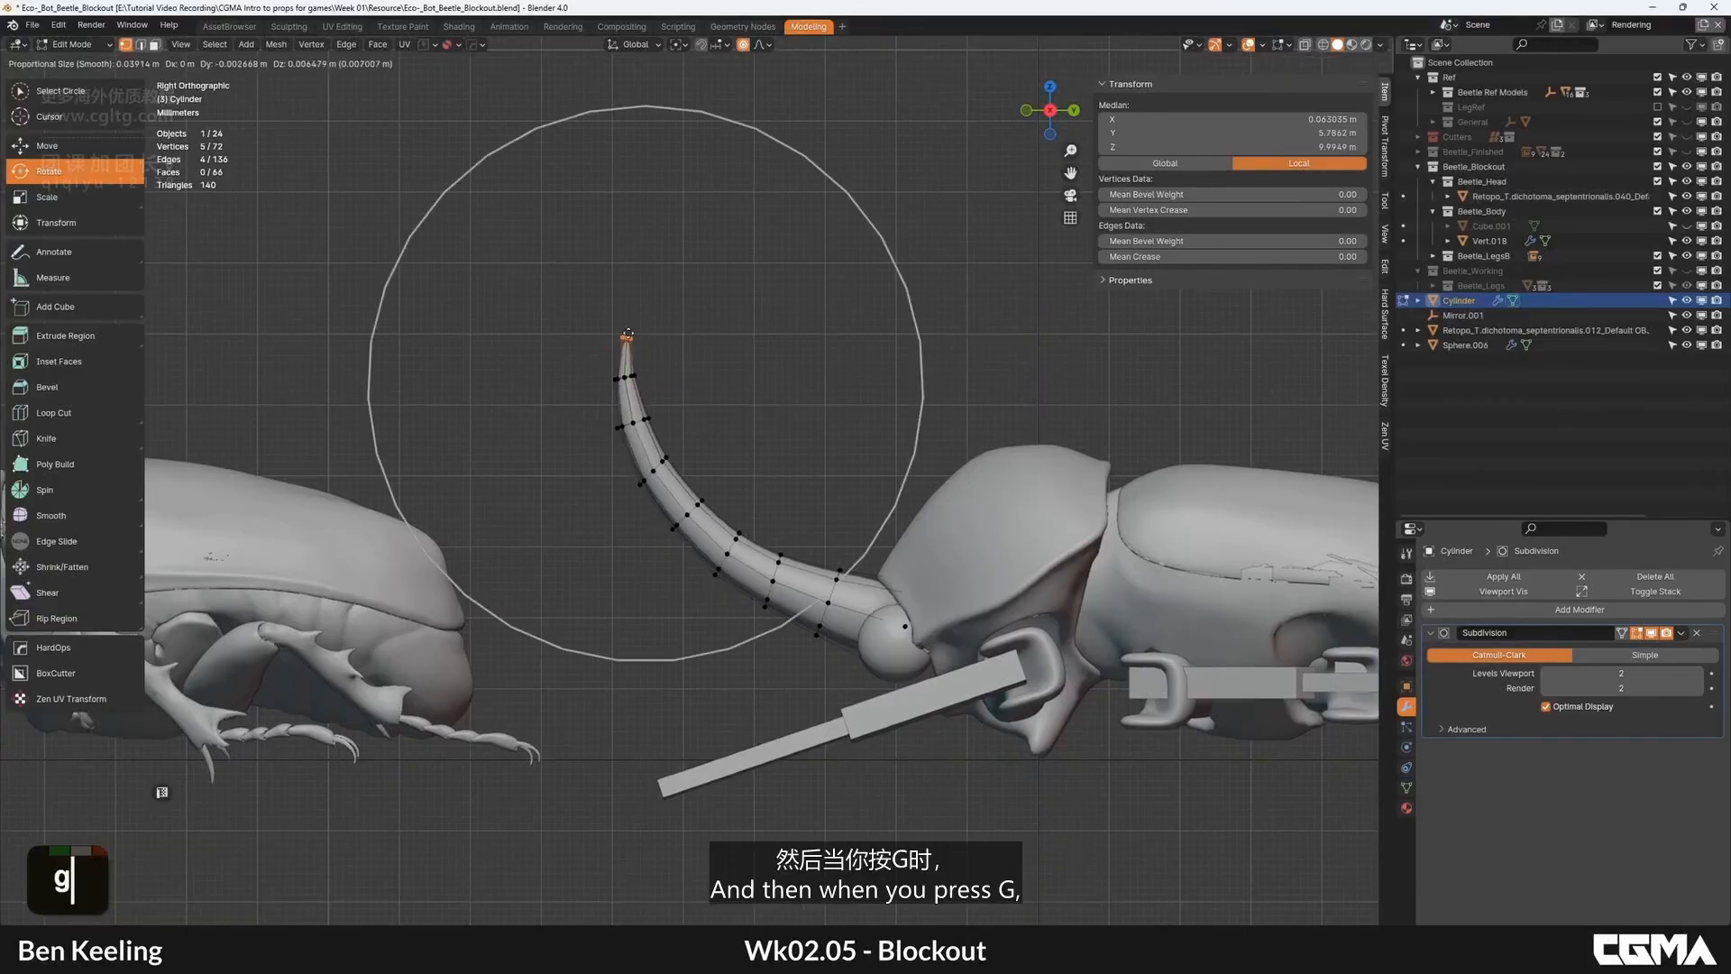
pyautogui.scroll(7, 644, 270)
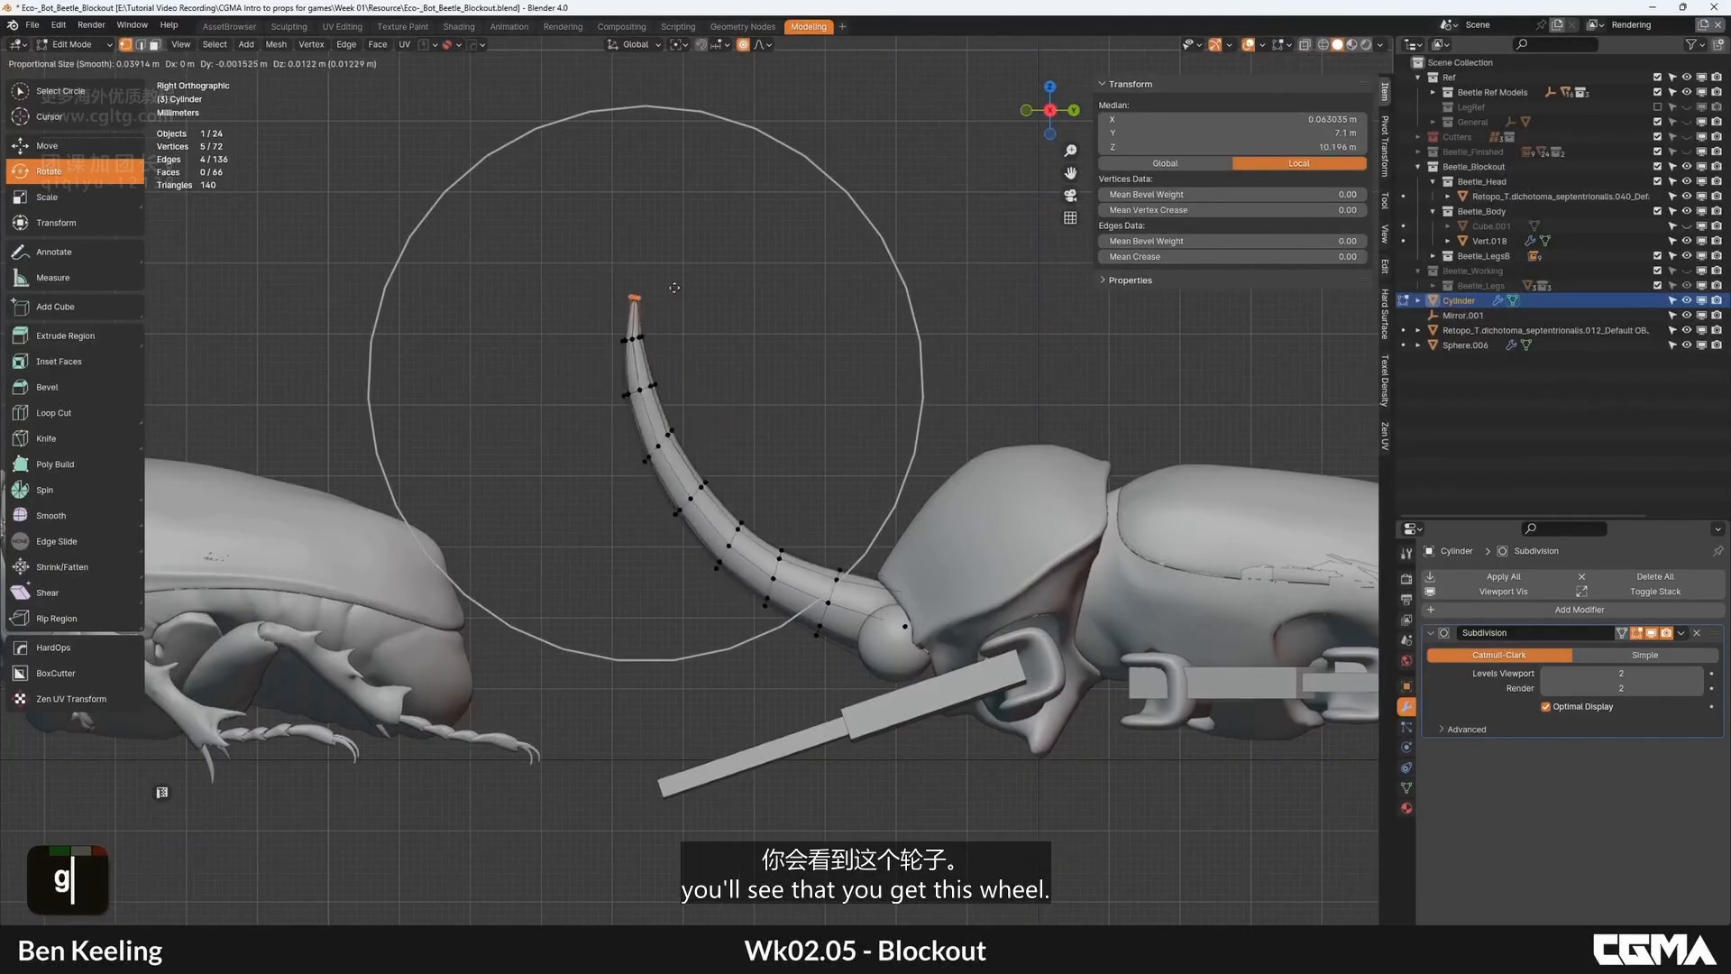
pyautogui.scroll(-8, 690, 379)
pyautogui.scroll(7, 689, 323)
pyautogui.scroll(-9, 687, 332)
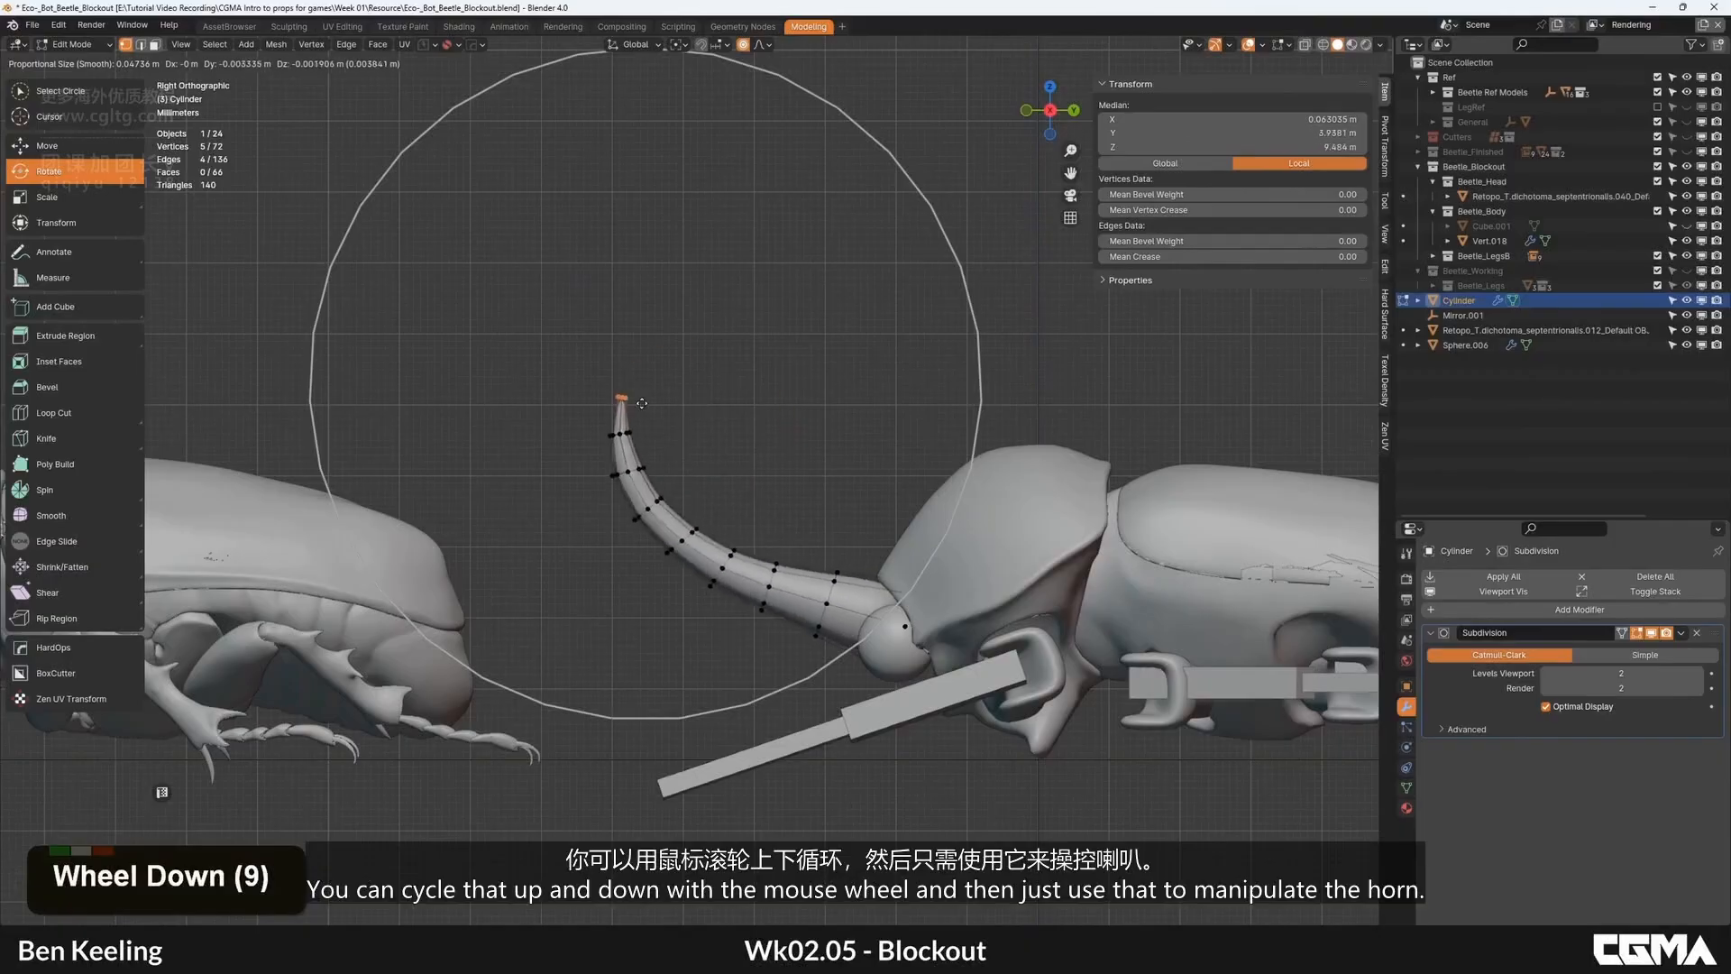
pyautogui.rightClick(685, 346)
pyautogui.press('g')
pyautogui.rightClick(800, 409)
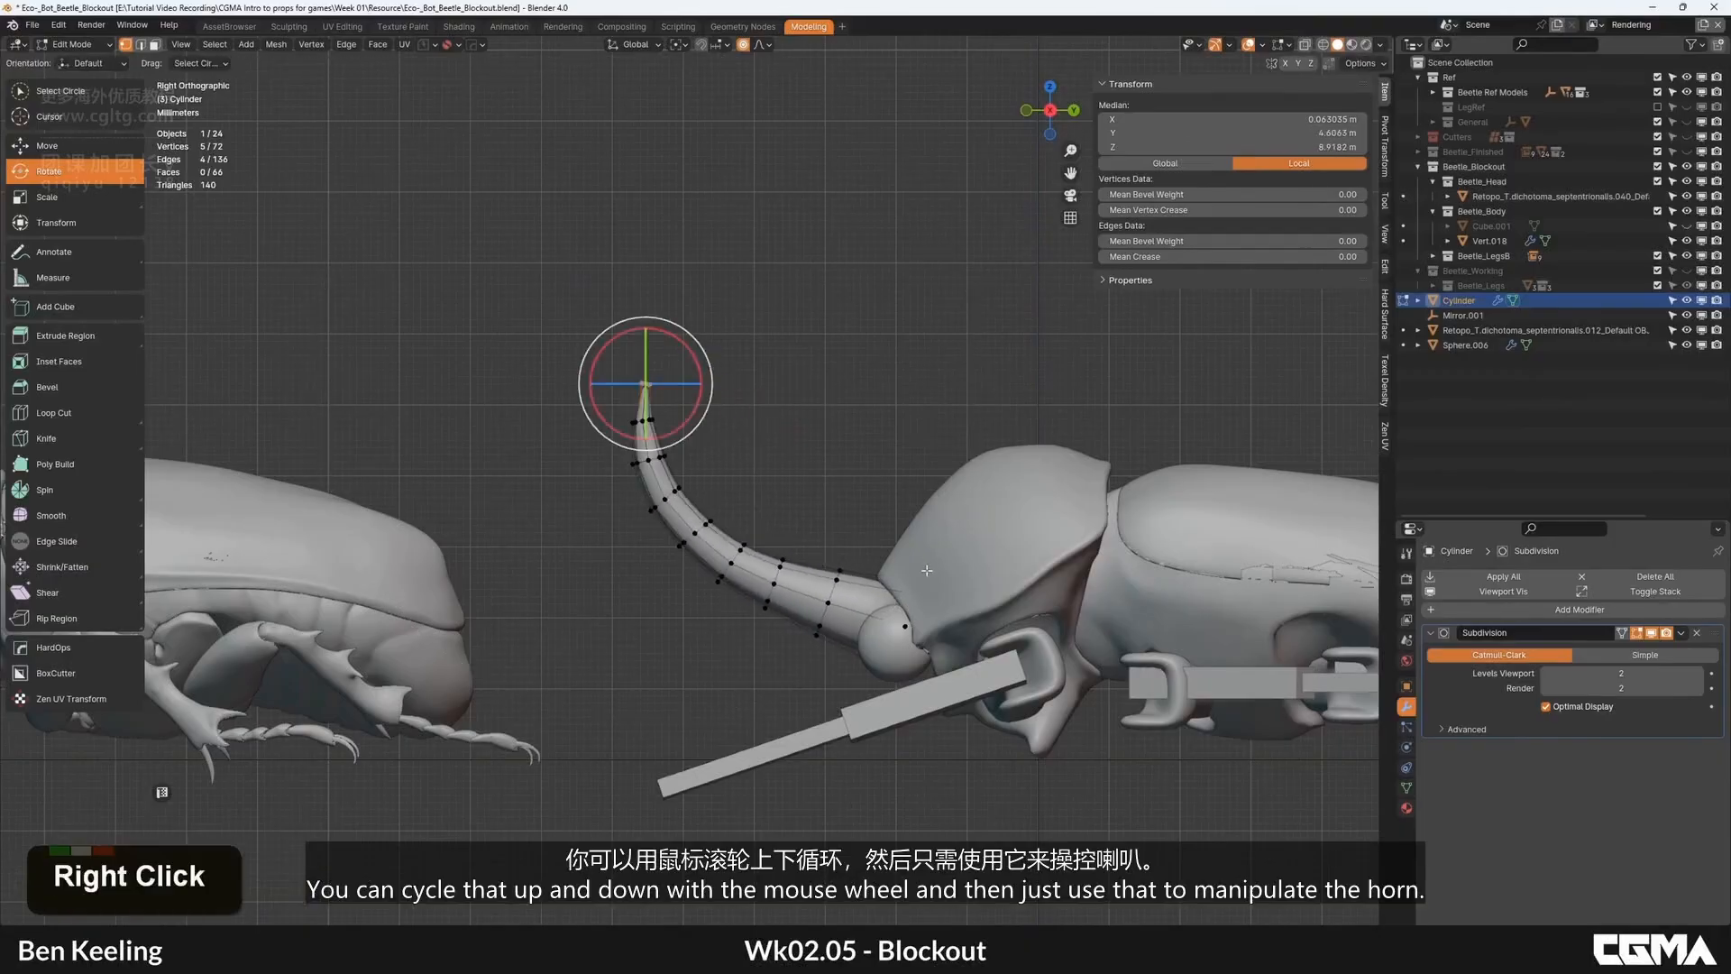
# Step: Try scaling the vertices at the horn's base with proportional editing at several influence radii
pyautogui.keyDown('shift'); pyautogui.moveTo(924, 572); pyautogui.dragTo(869, 507, button='middle'); pyautogui.keyUp('shift')
pyautogui.doubleClick(981, 709)
pyautogui.press('b')
pyautogui.moveTo(981, 709); pyautogui.dragTo(809, 333)
pyautogui.press('s')
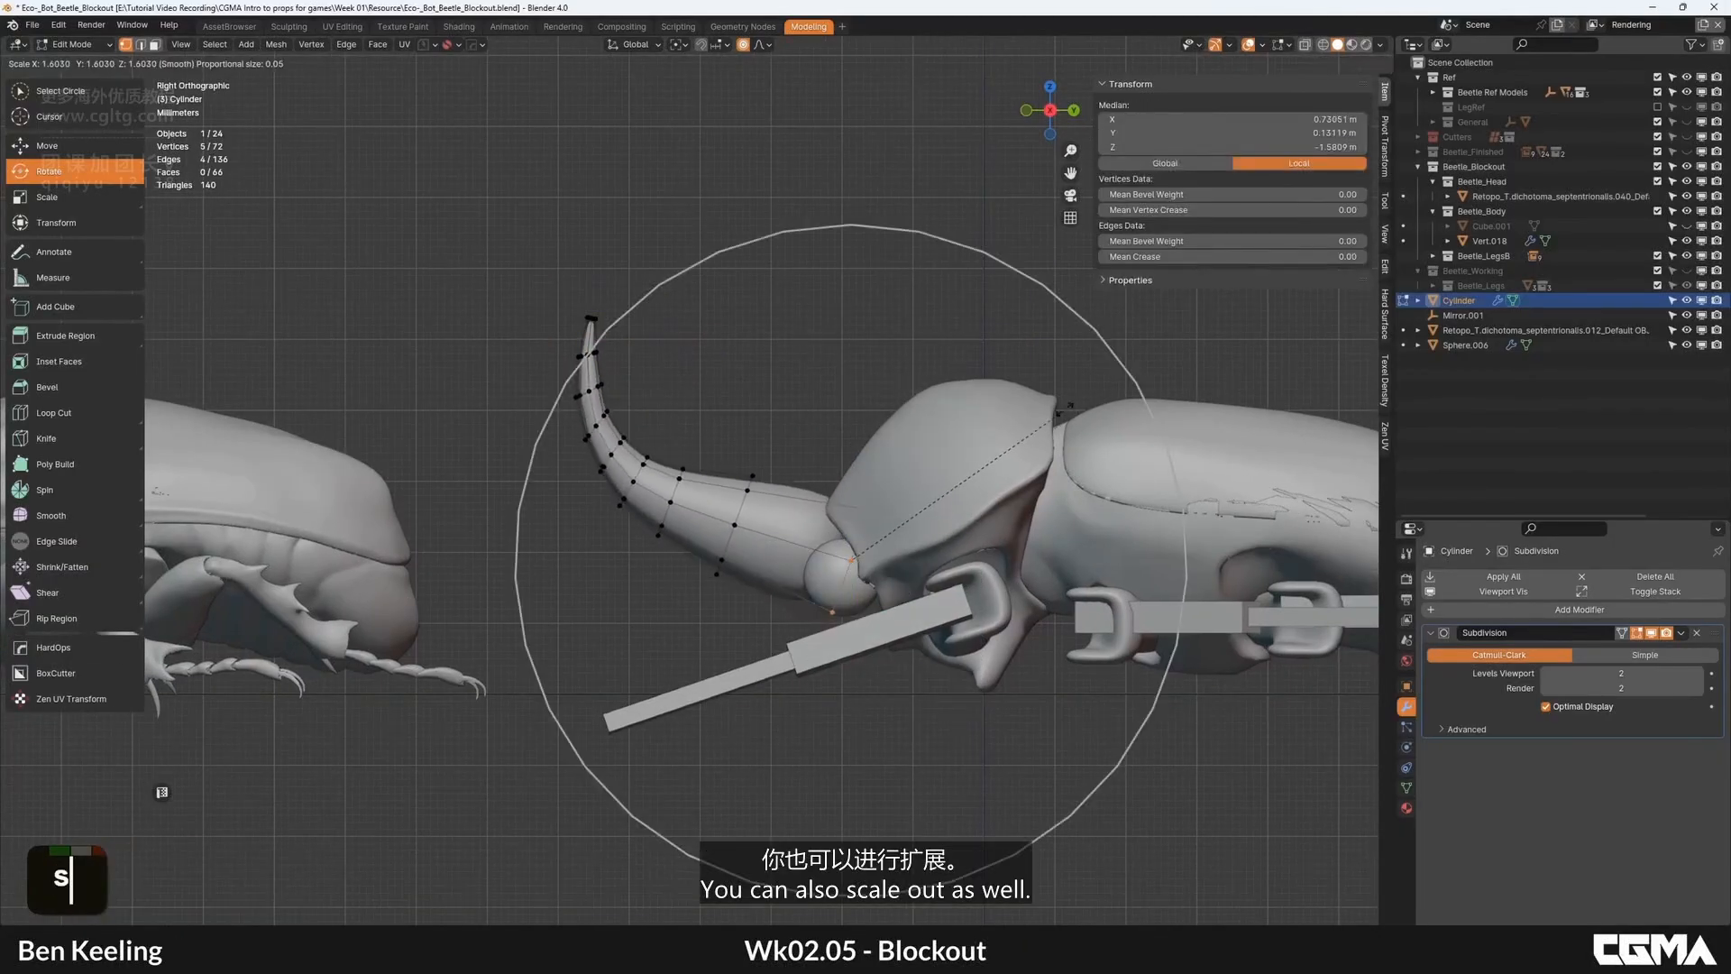
pyautogui.rightClick(885, 399)
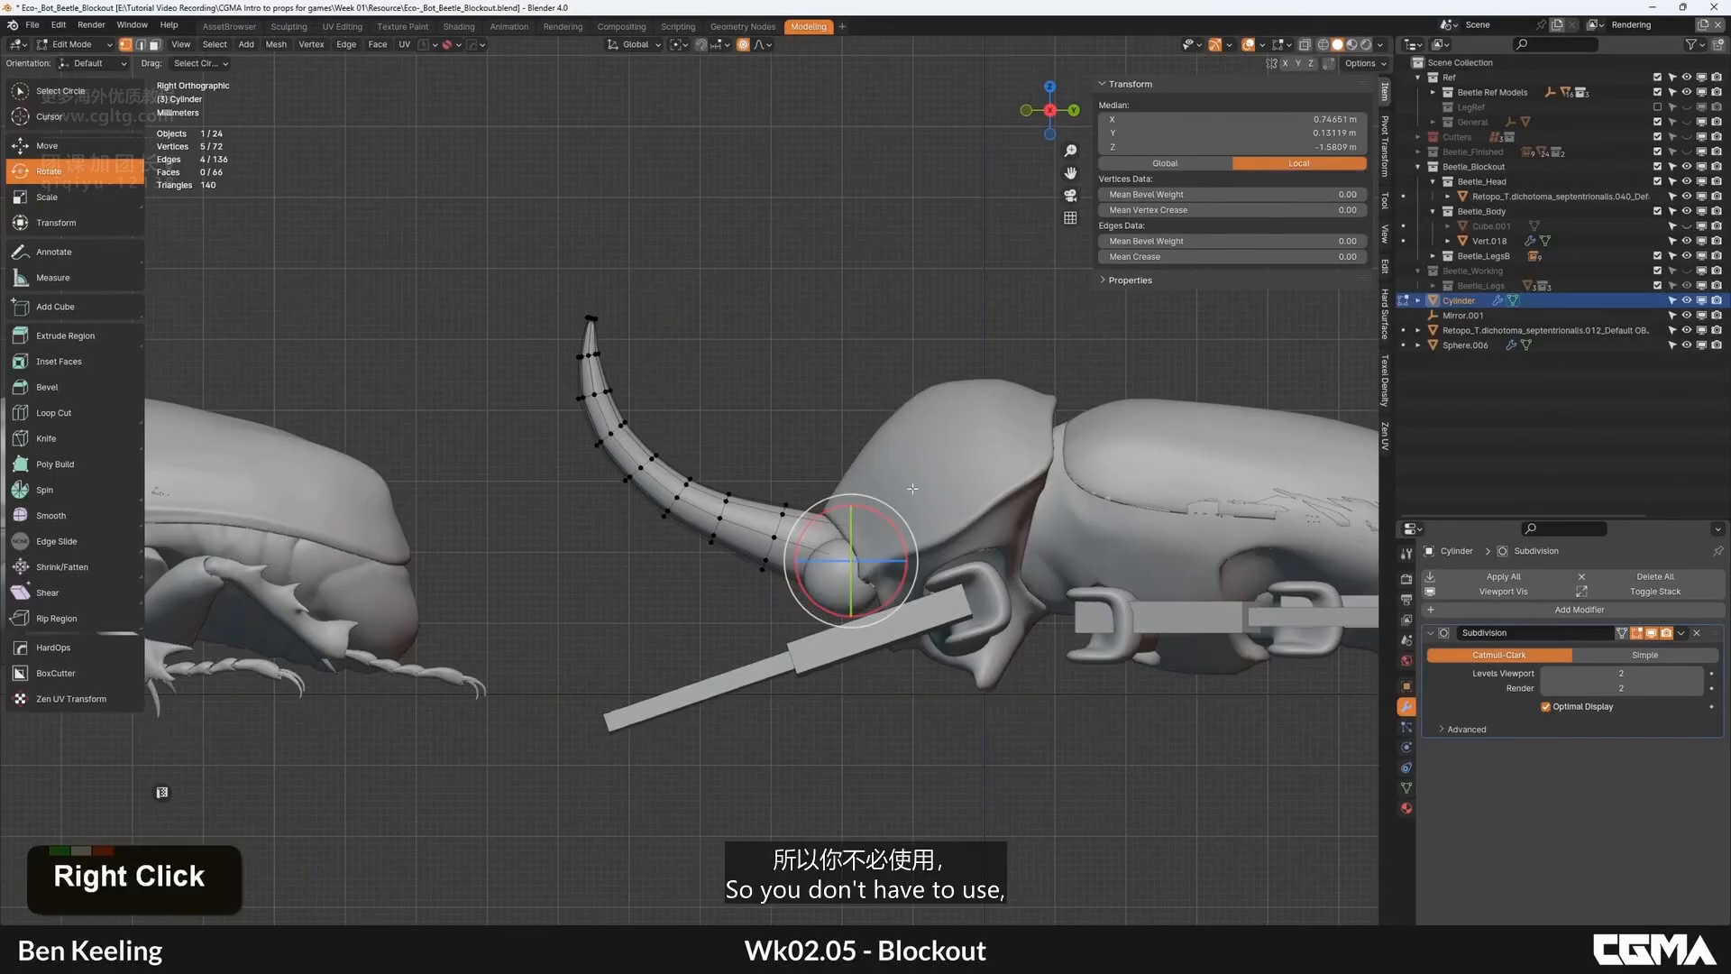
pyautogui.press('s')
pyautogui.scroll(11, 912, 488)
pyautogui.scroll(-10, 956, 460)
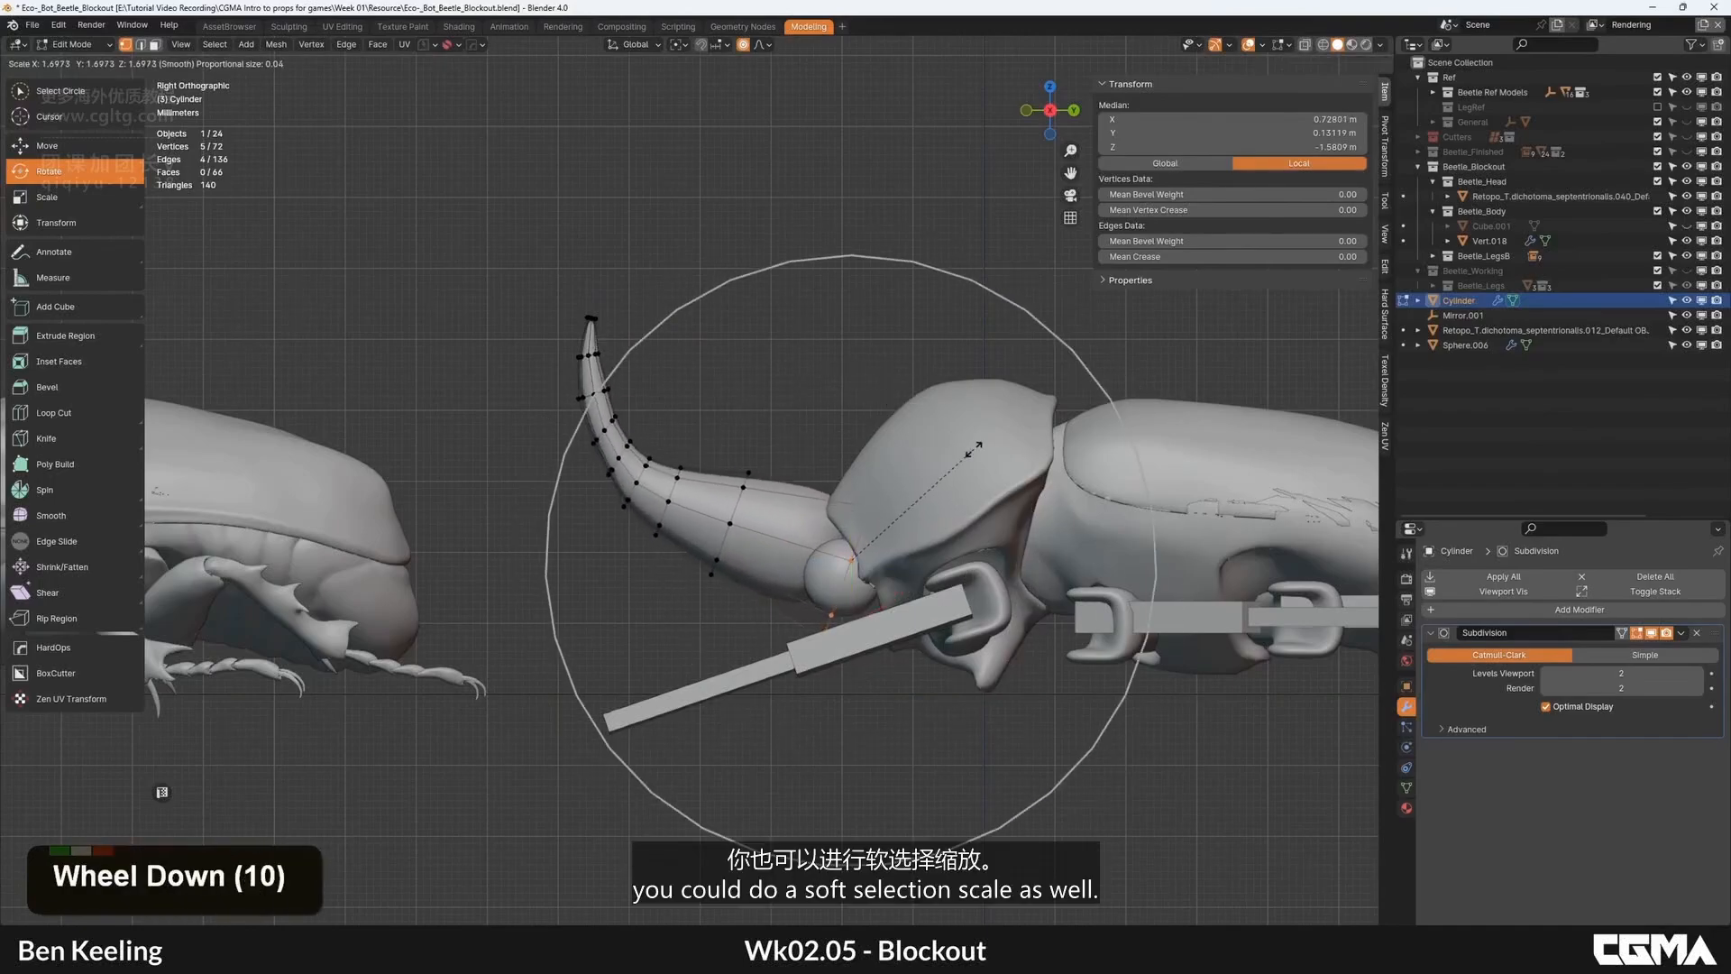
pyautogui.rightClick(974, 450)
pyautogui.scroll(-3, 807, 509)
pyautogui.scroll(6, 708, 483)
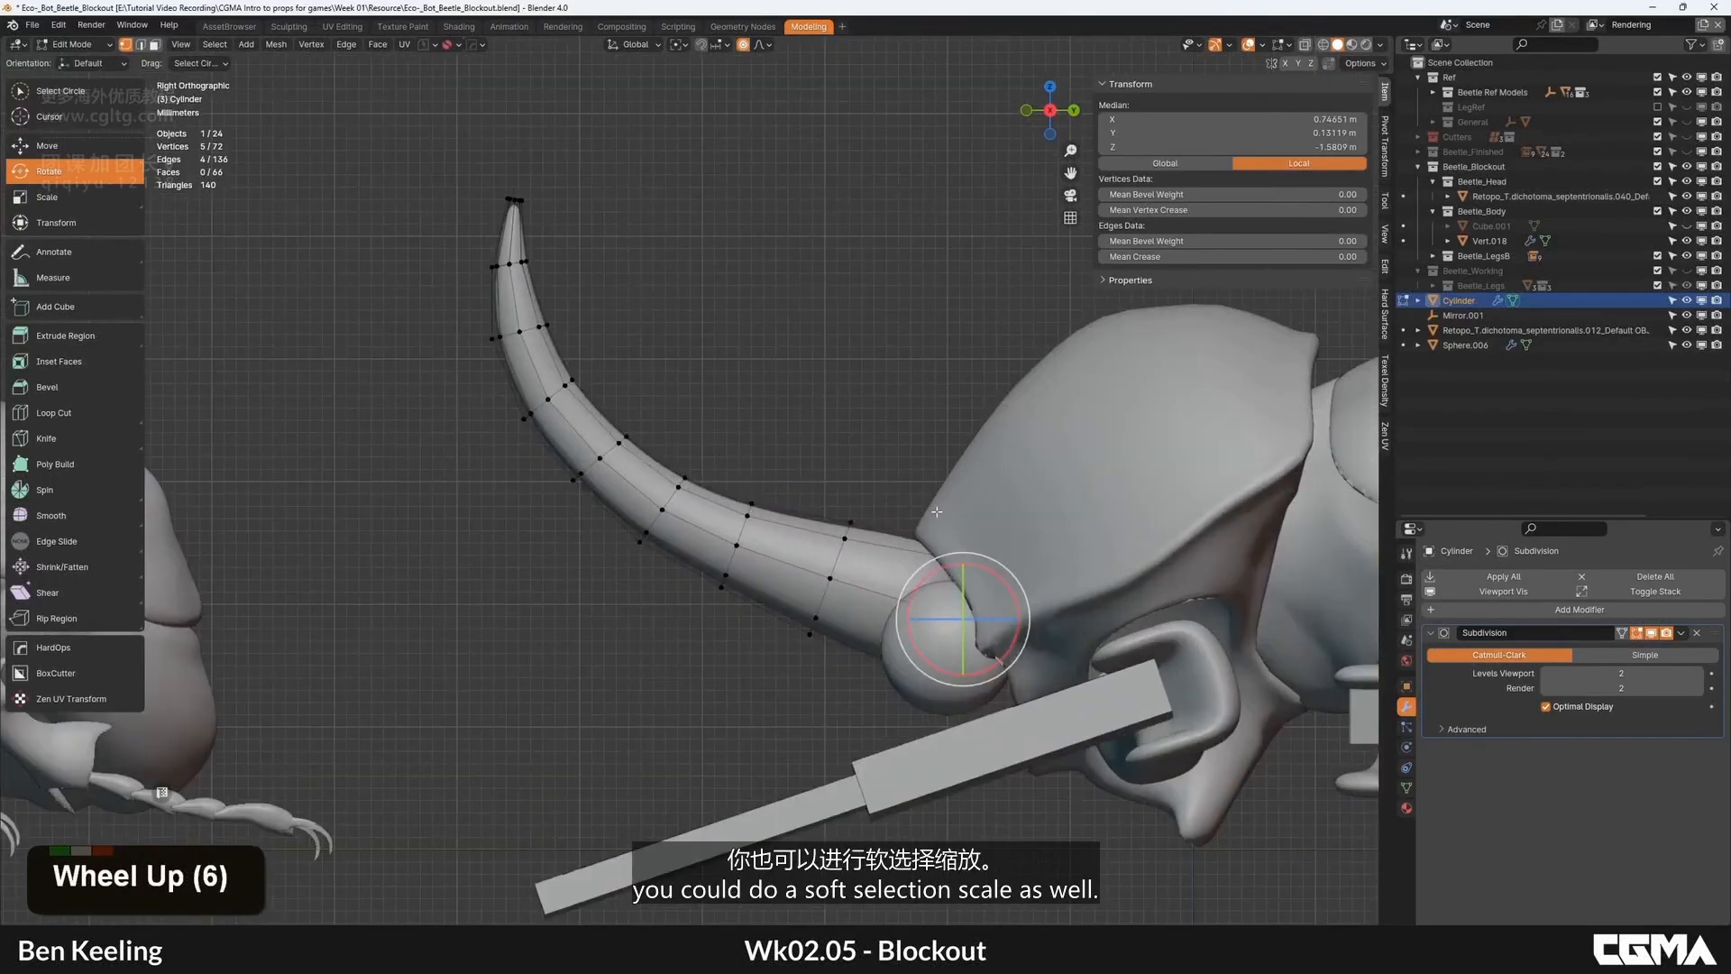
pyautogui.press('s')
pyautogui.rightClick(707, 481)
# Step: Move the horn's tip 0.008461 m along Y and -0.0008 m along Z with smooth proportional editing of size 0.043
pyautogui.scroll(-4, 706, 481)
pyautogui.click(686, 321)
pyautogui.press('b')
pyautogui.moveTo(686, 321); pyautogui.dragTo(568, 359)
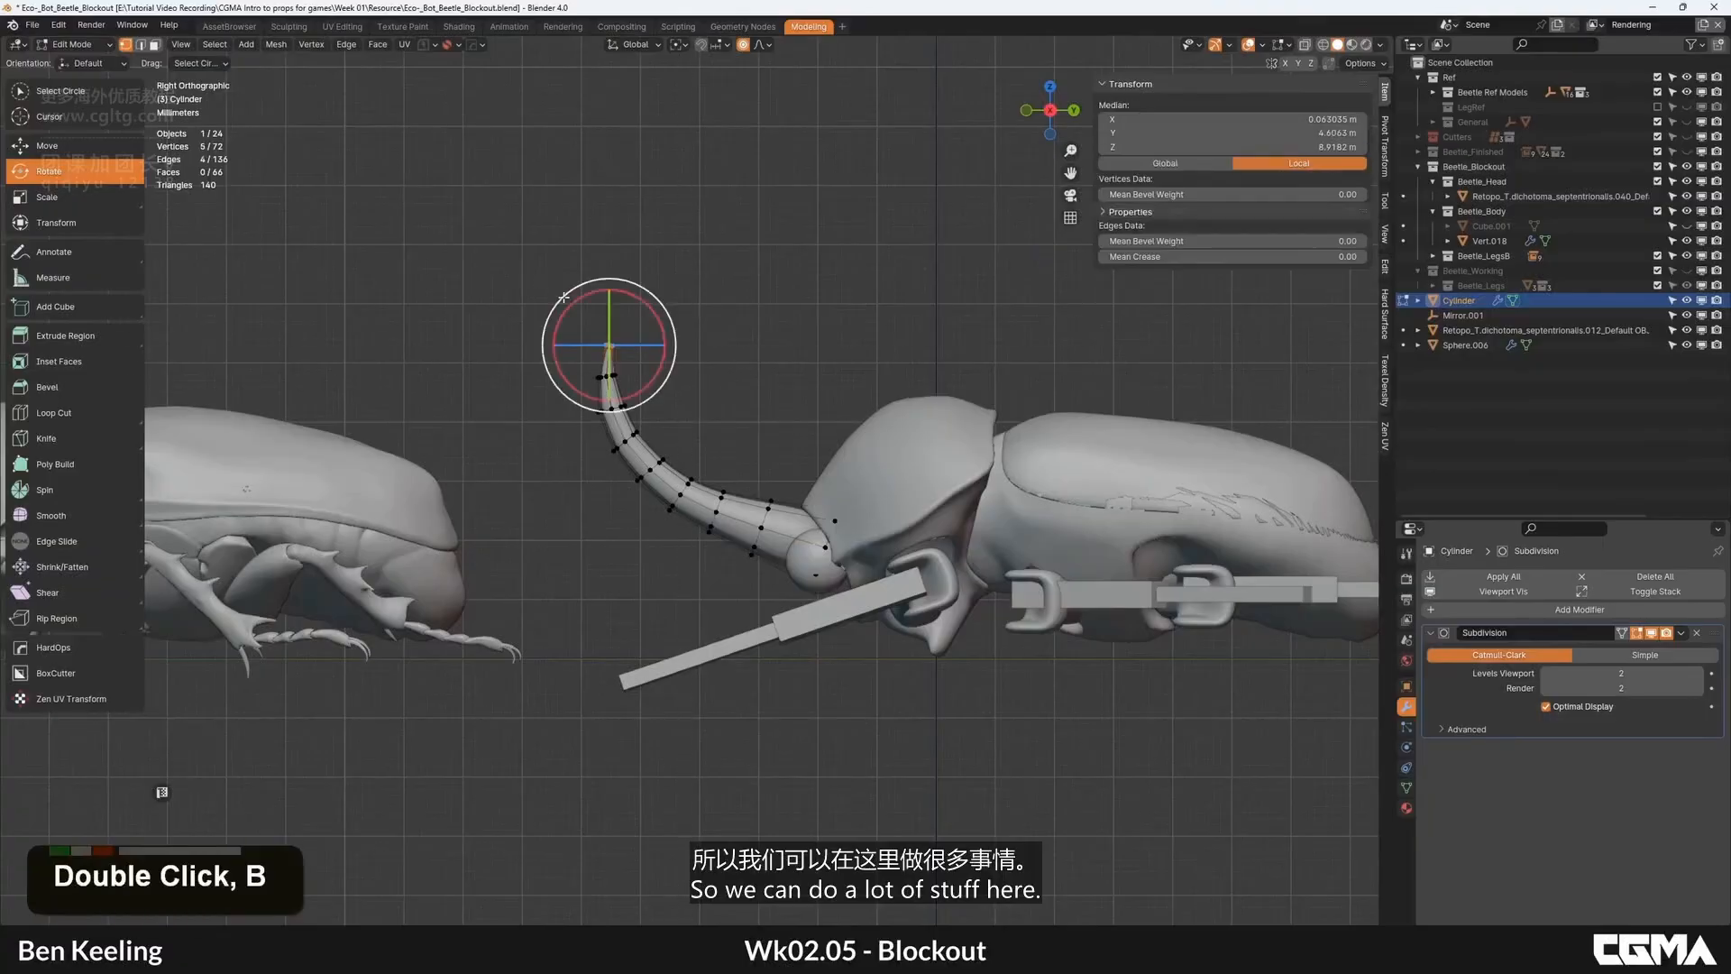
pyautogui.press('g')
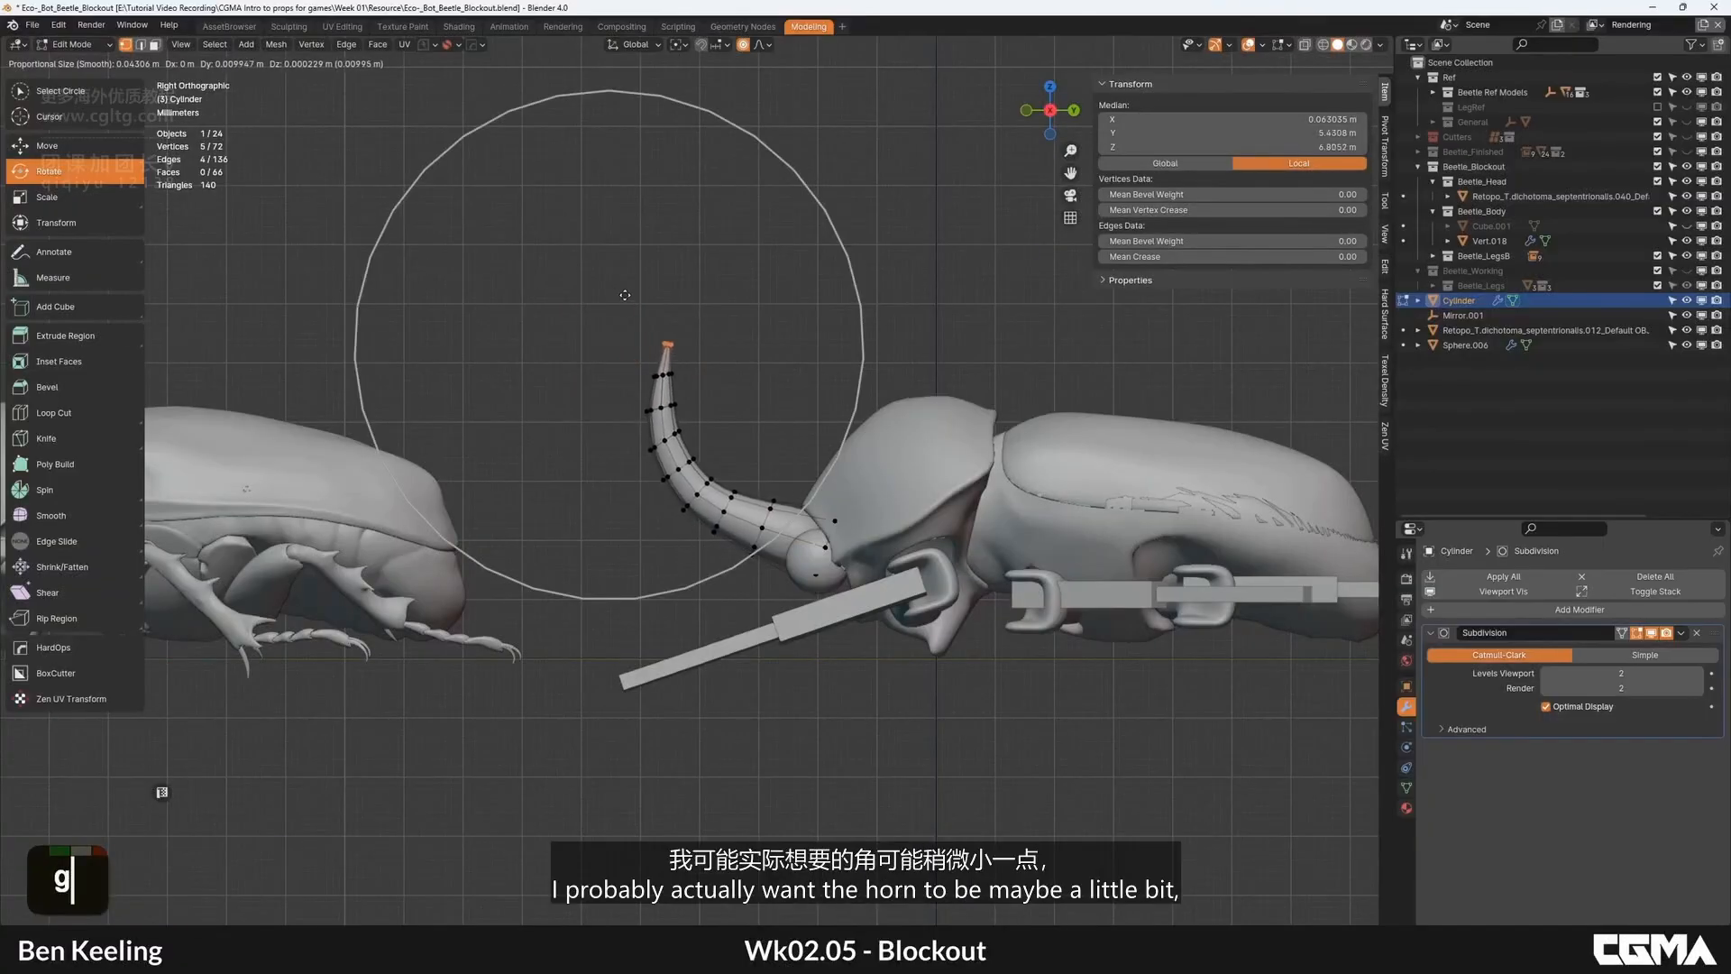
pyautogui.click(623, 302)
# Step: Try scaling the horn's tip with proportional editing at different influence radii
pyautogui.press('s')
pyautogui.scroll(1, 828, 372)
pyautogui.scroll(-3, 828, 371)
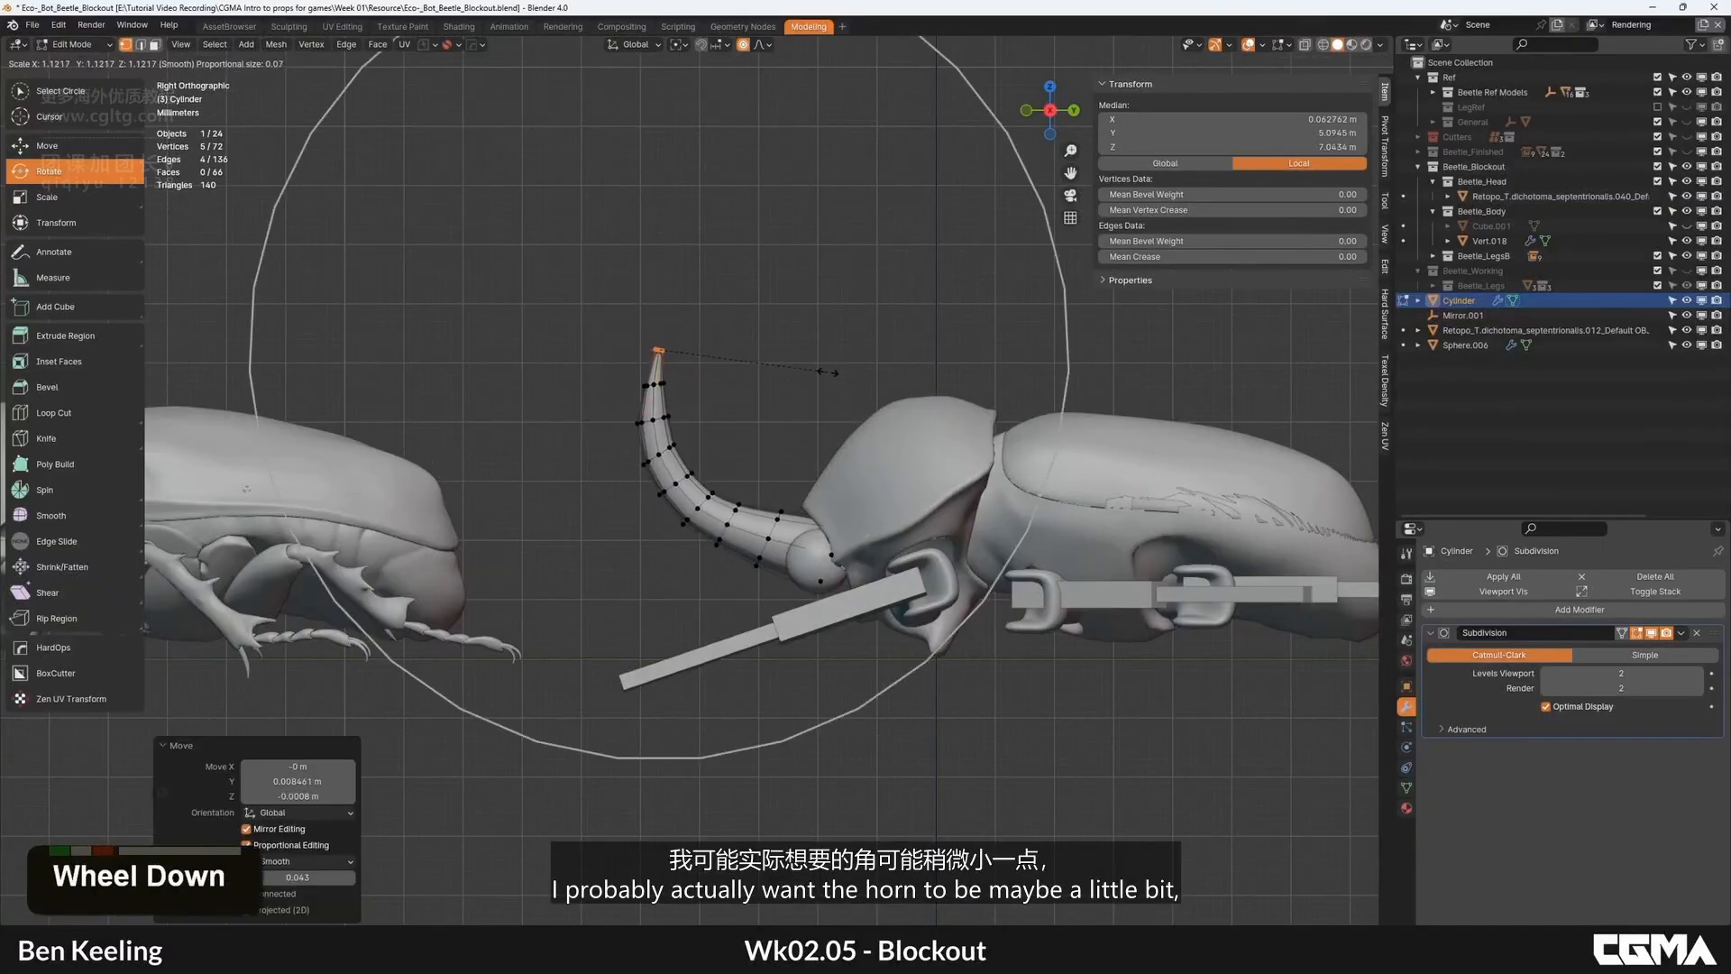
pyautogui.scroll(4, 821, 374)
pyautogui.rightClick(726, 470)
# Step: Return to Object Mode and compare the blockout beetle and its horn with the reference beetle from several angles
pyautogui.scroll(5, 726, 465)
pyautogui.keyDown('shift'); pyautogui.moveTo(723, 453); pyautogui.dragTo(613, 514, button='middle'); pyautogui.keyUp('shift')
pyautogui.scroll(-4, 715, 375)
pyautogui.scroll(1, 749, 376)
pyautogui.scroll(-5, 781, 375)
pyautogui.press('Tab')
pyautogui.scroll(-3, 687, 371)
pyautogui.scroll(-3, 850, 439)
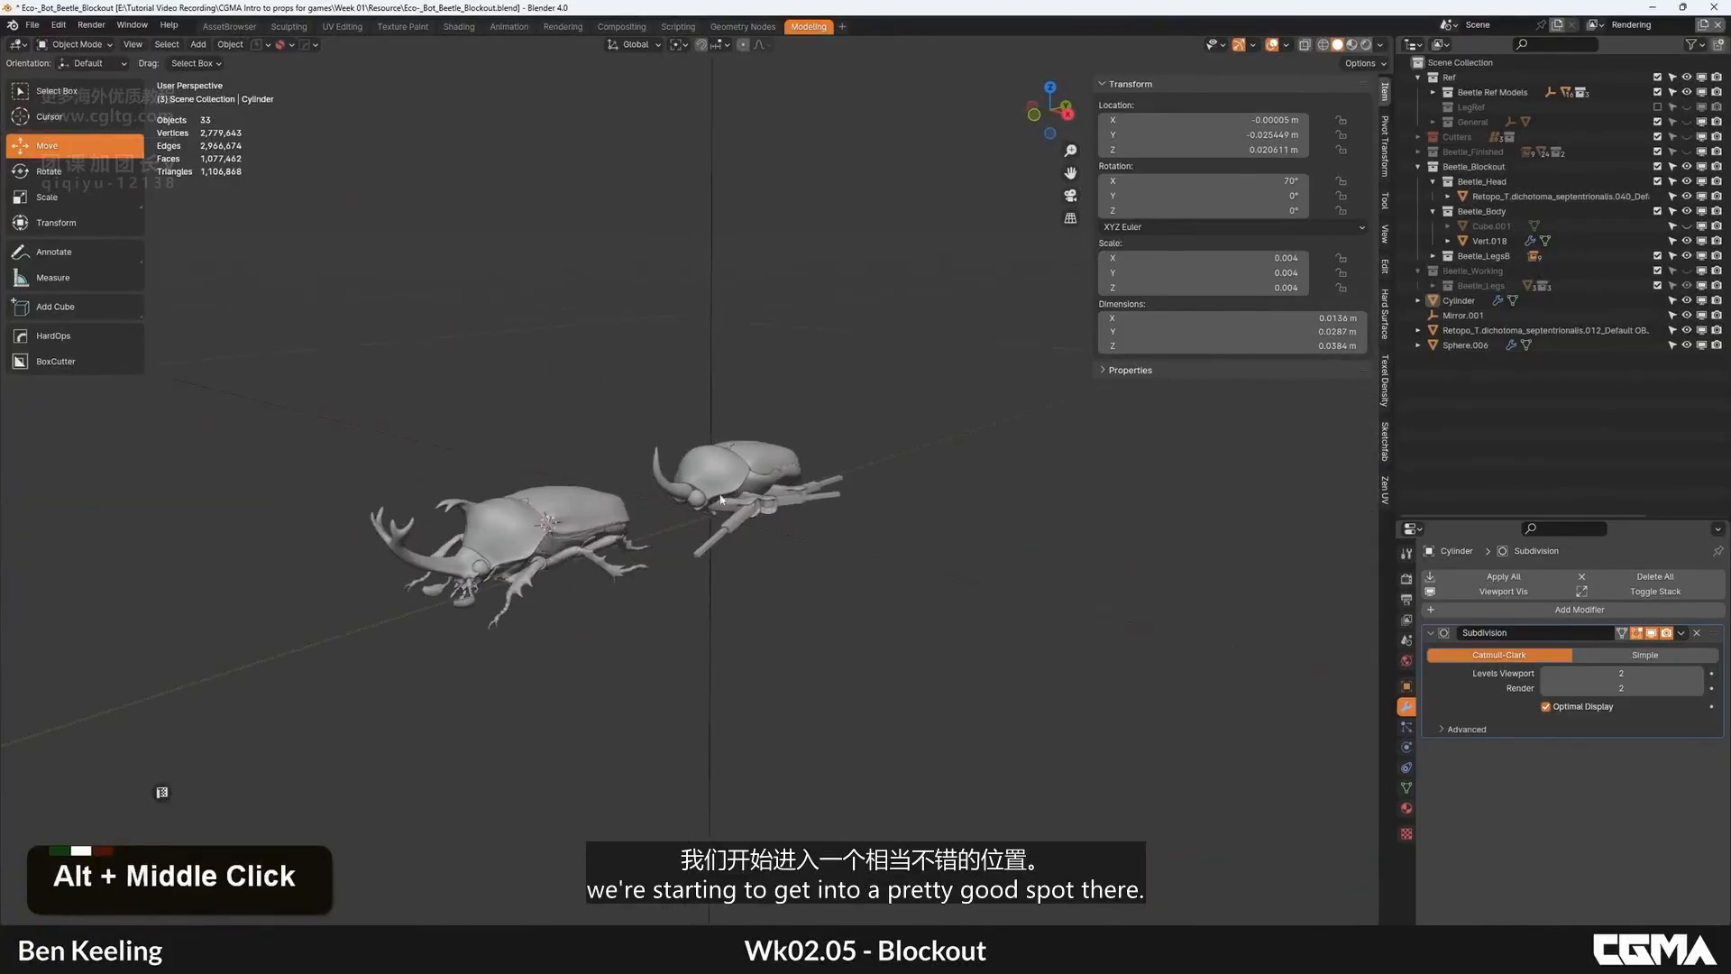
pyautogui.scroll(3, 685, 541)
pyautogui.moveTo(722, 595); pyautogui.dragTo(820, 404, button='middle')
# Step: Move the horn Cylinder and the eye Sphere.006 into the Beetle_Head collection and the Retopo .012 mesh into Beetle_Body
pyautogui.click(1451, 300)
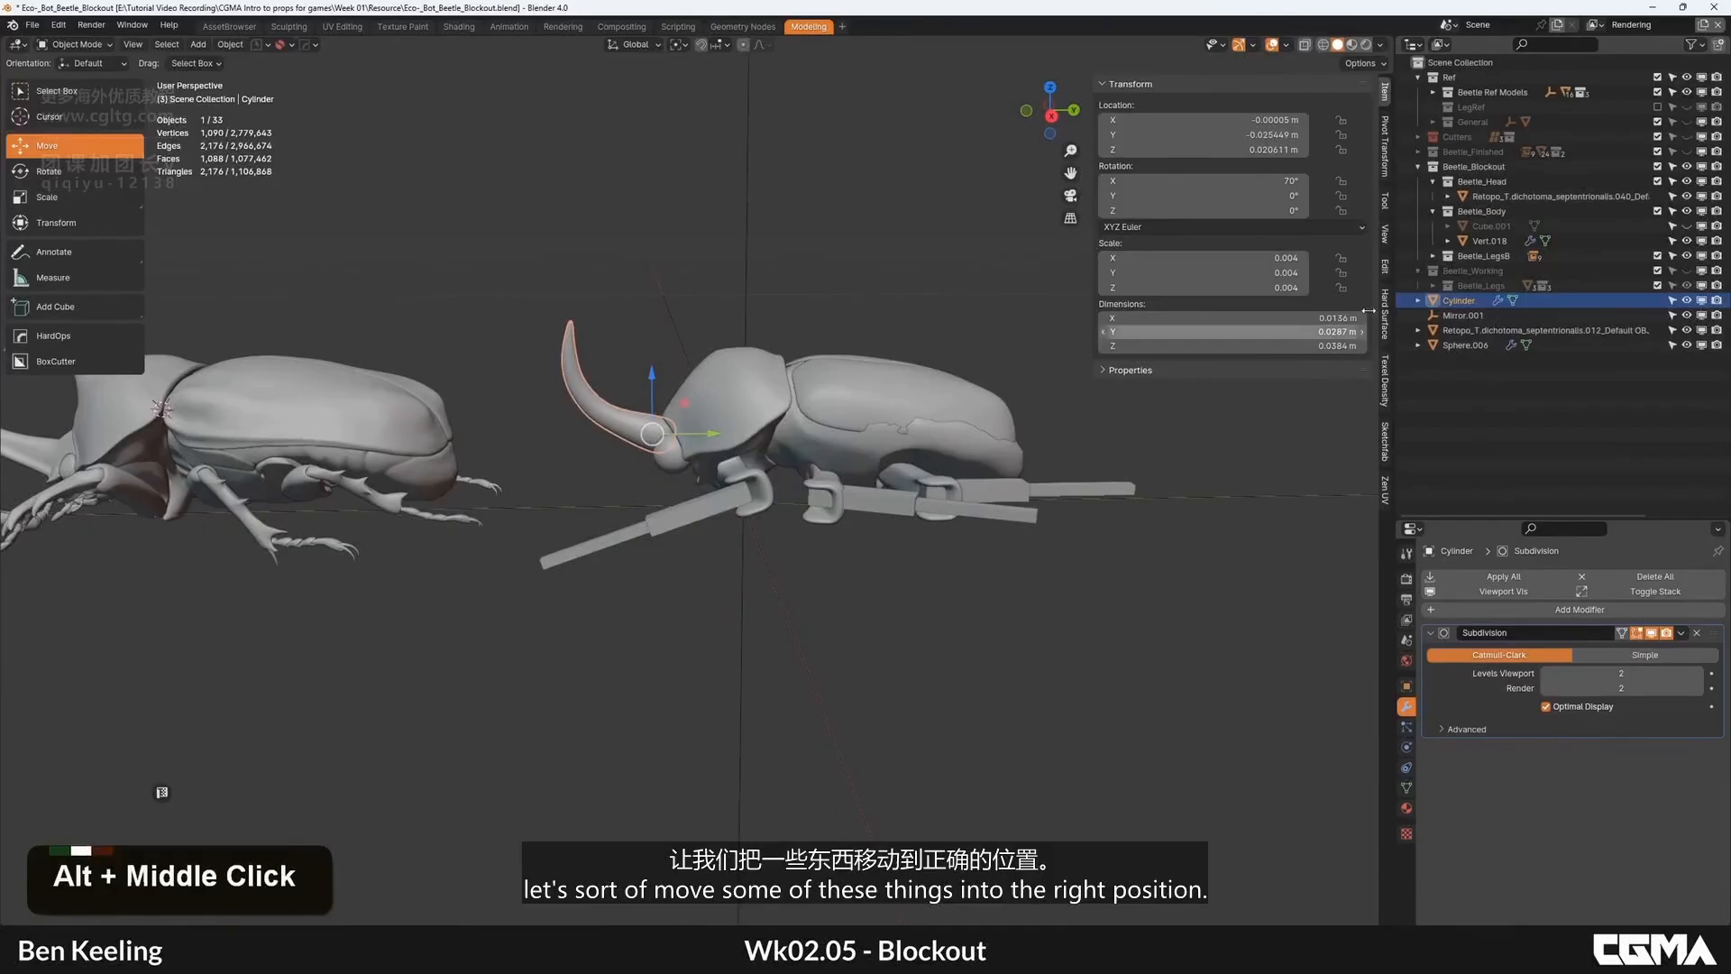
pyautogui.click(1473, 331)
pyautogui.moveTo(1471, 334); pyautogui.dragTo(1482, 211)
pyautogui.click(1462, 347)
pyautogui.moveTo(1463, 350); pyautogui.dragTo(1474, 183)
pyautogui.click(1456, 331)
pyautogui.moveTo(1456, 331); pyautogui.dragTo(1472, 181)
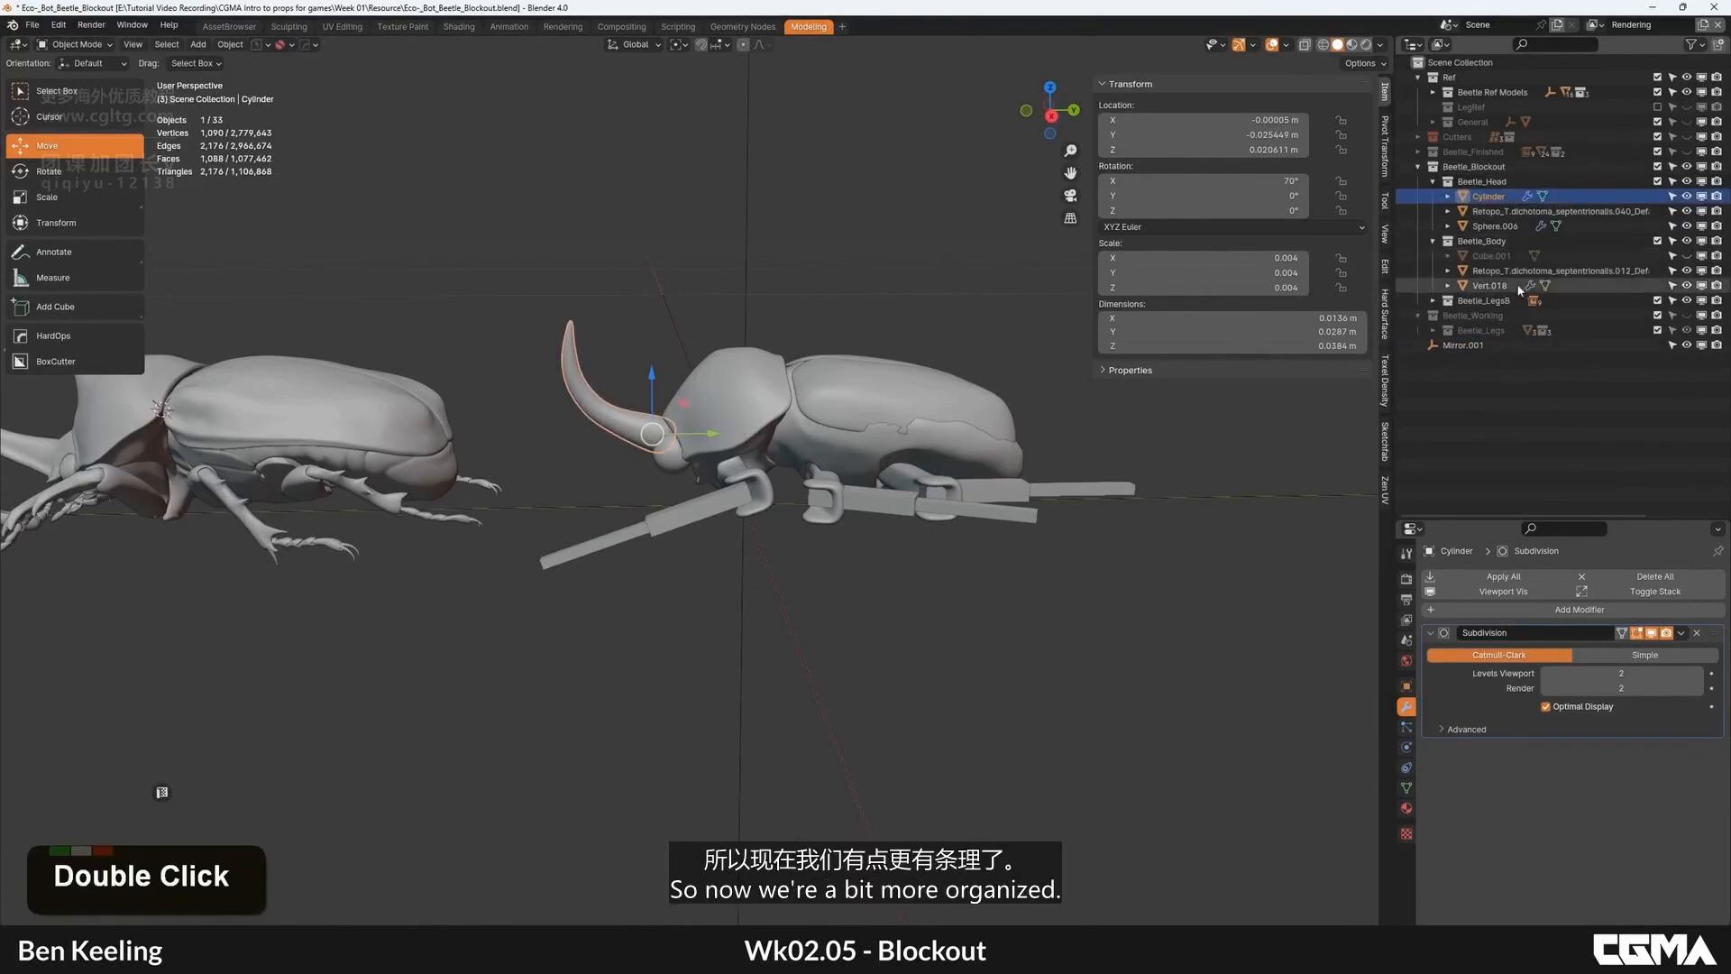
# Step: Unhide the placeholder Cube.001 in the Beetle_Body collection and delete it
pyautogui.click(1687, 257)
pyautogui.click(1490, 256)
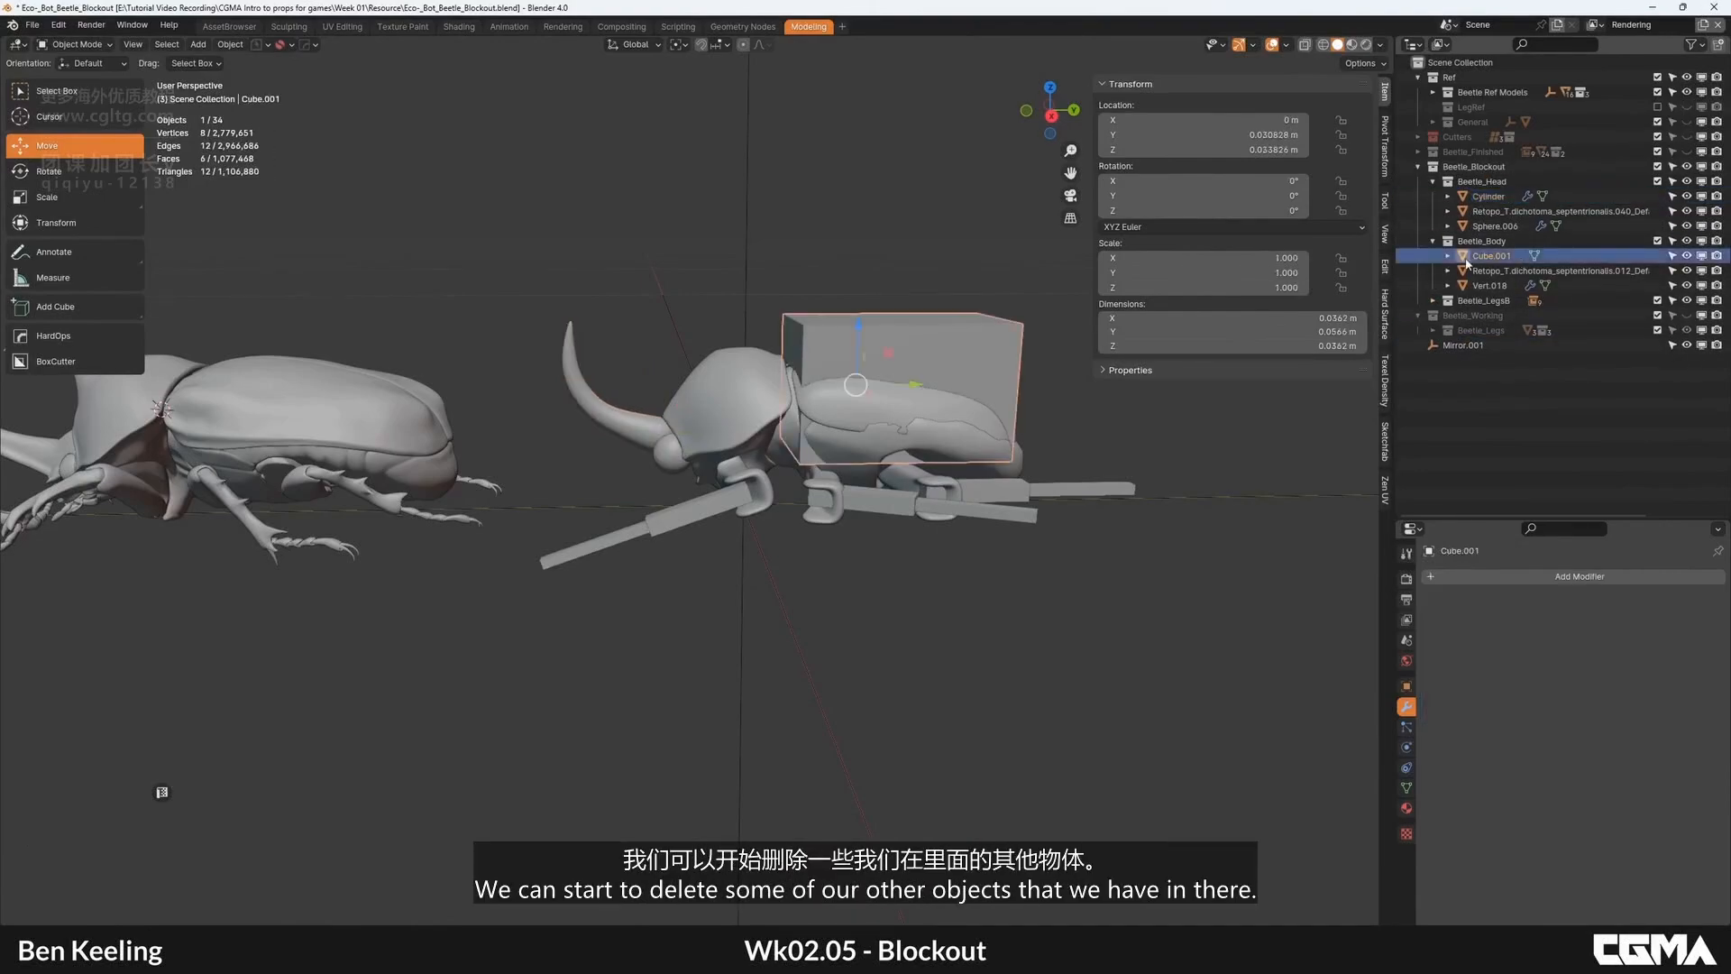
pyautogui.press('Delete')
# Step: Examine the blockout beetle next to the reference beetle from the side and front to assess the leg sections
pyautogui.keyDown('shift'); pyautogui.moveTo(747, 407); pyautogui.dragTo(781, 542, button='middle'); pyautogui.keyUp('shift')
pyautogui.click(1479, 199)
pyautogui.press('KP_3')
pyautogui.scroll(-2, 722, 458)
pyautogui.scroll(5, 729, 516)
pyautogui.scroll(-2, 631, 488)
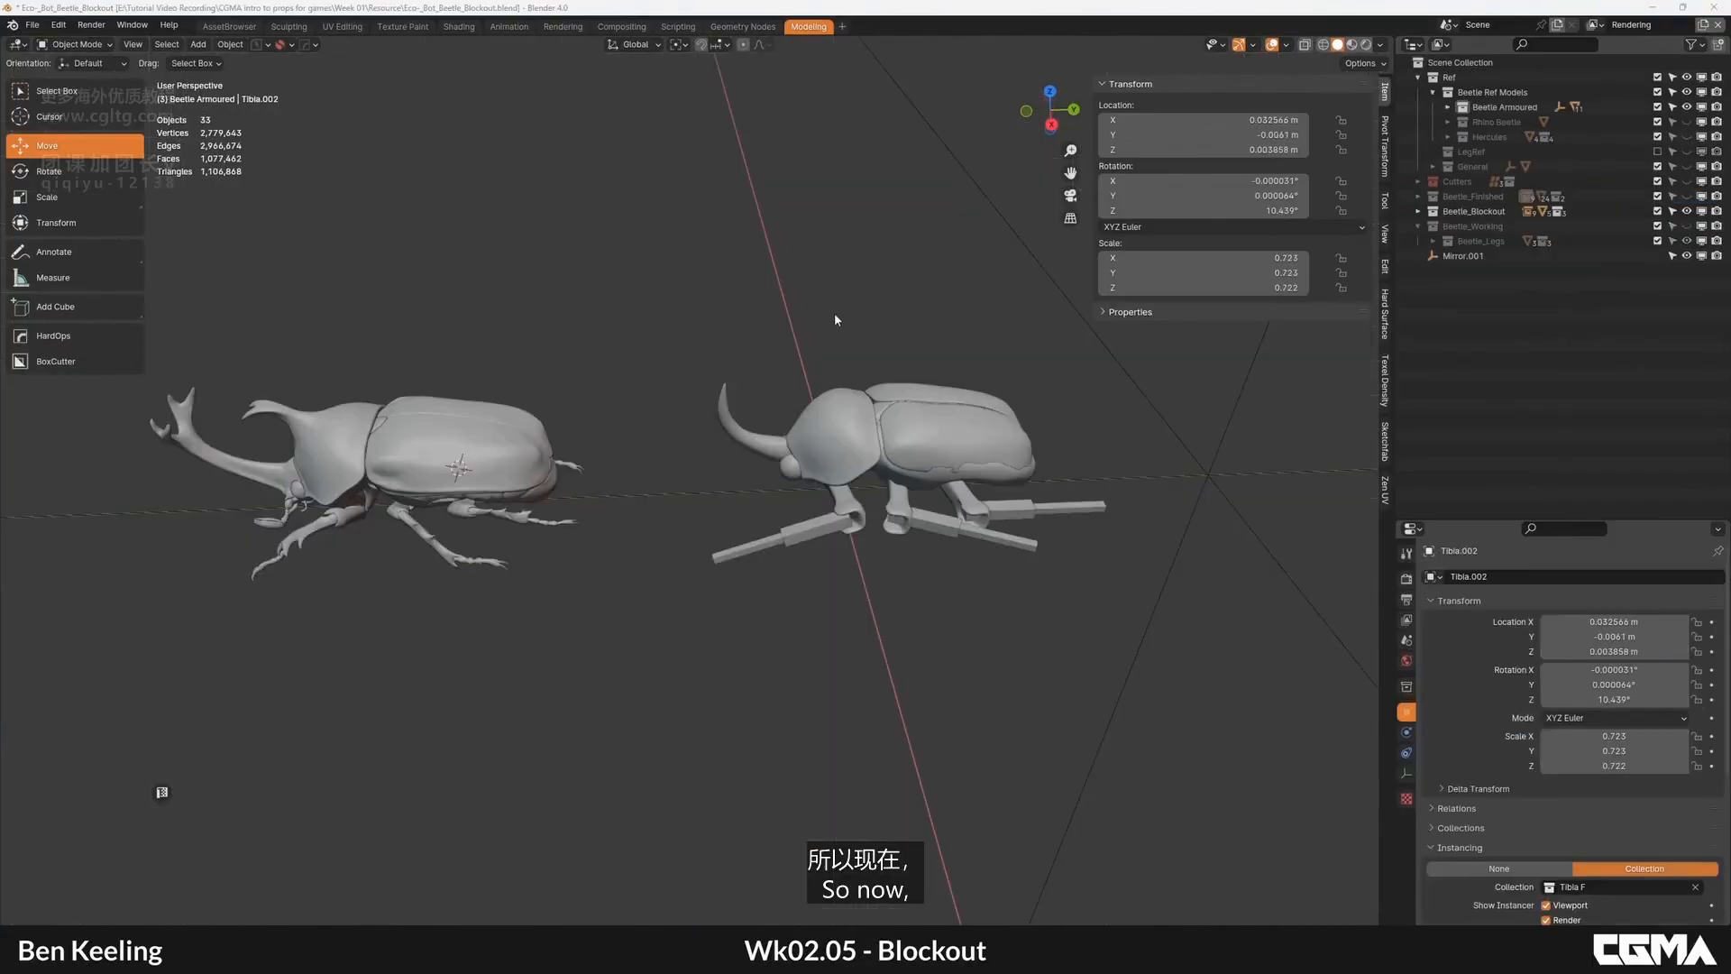
pyautogui.keyDown('alt'); pyautogui.moveTo(789, 536); pyautogui.dragTo(722, 537, button='middle'); pyautogui.keyUp('alt')
pyautogui.scroll(3, 396, 559)
pyautogui.moveTo(631, 507); pyautogui.dragTo(361, 735, button='middle')
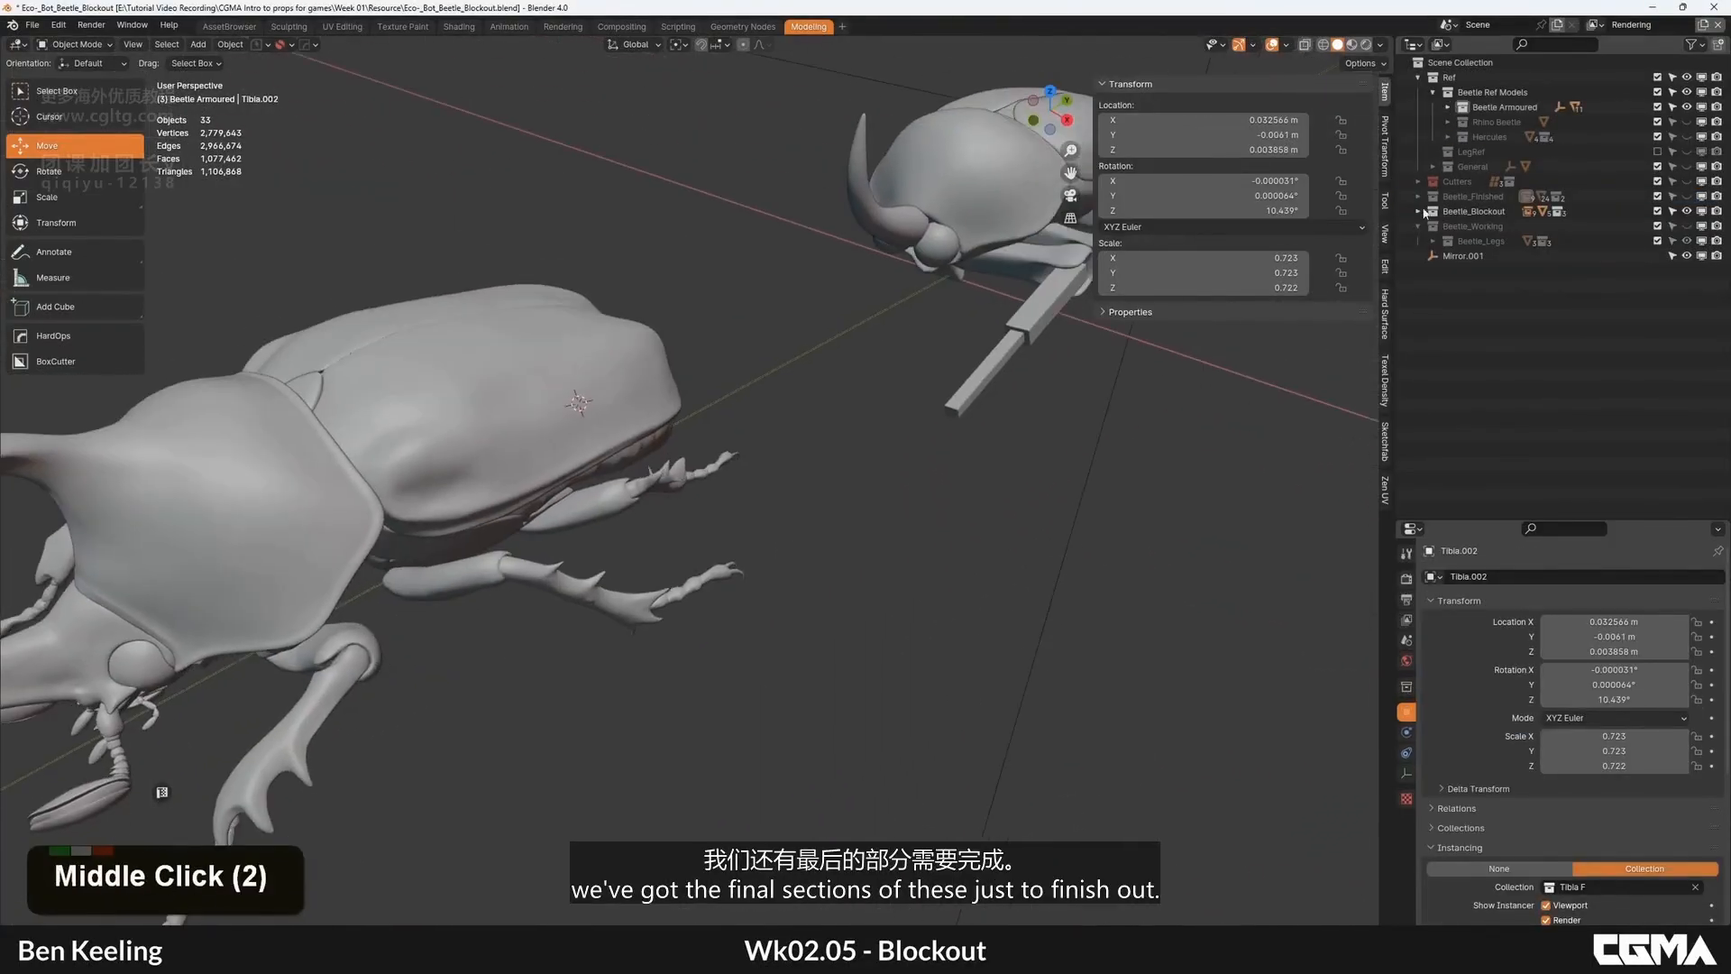
# Step: Expand the Beetle_Working and Beetle_Legs collections to list the Femur, Tibia and Foot collections
pyautogui.click(1419, 227)
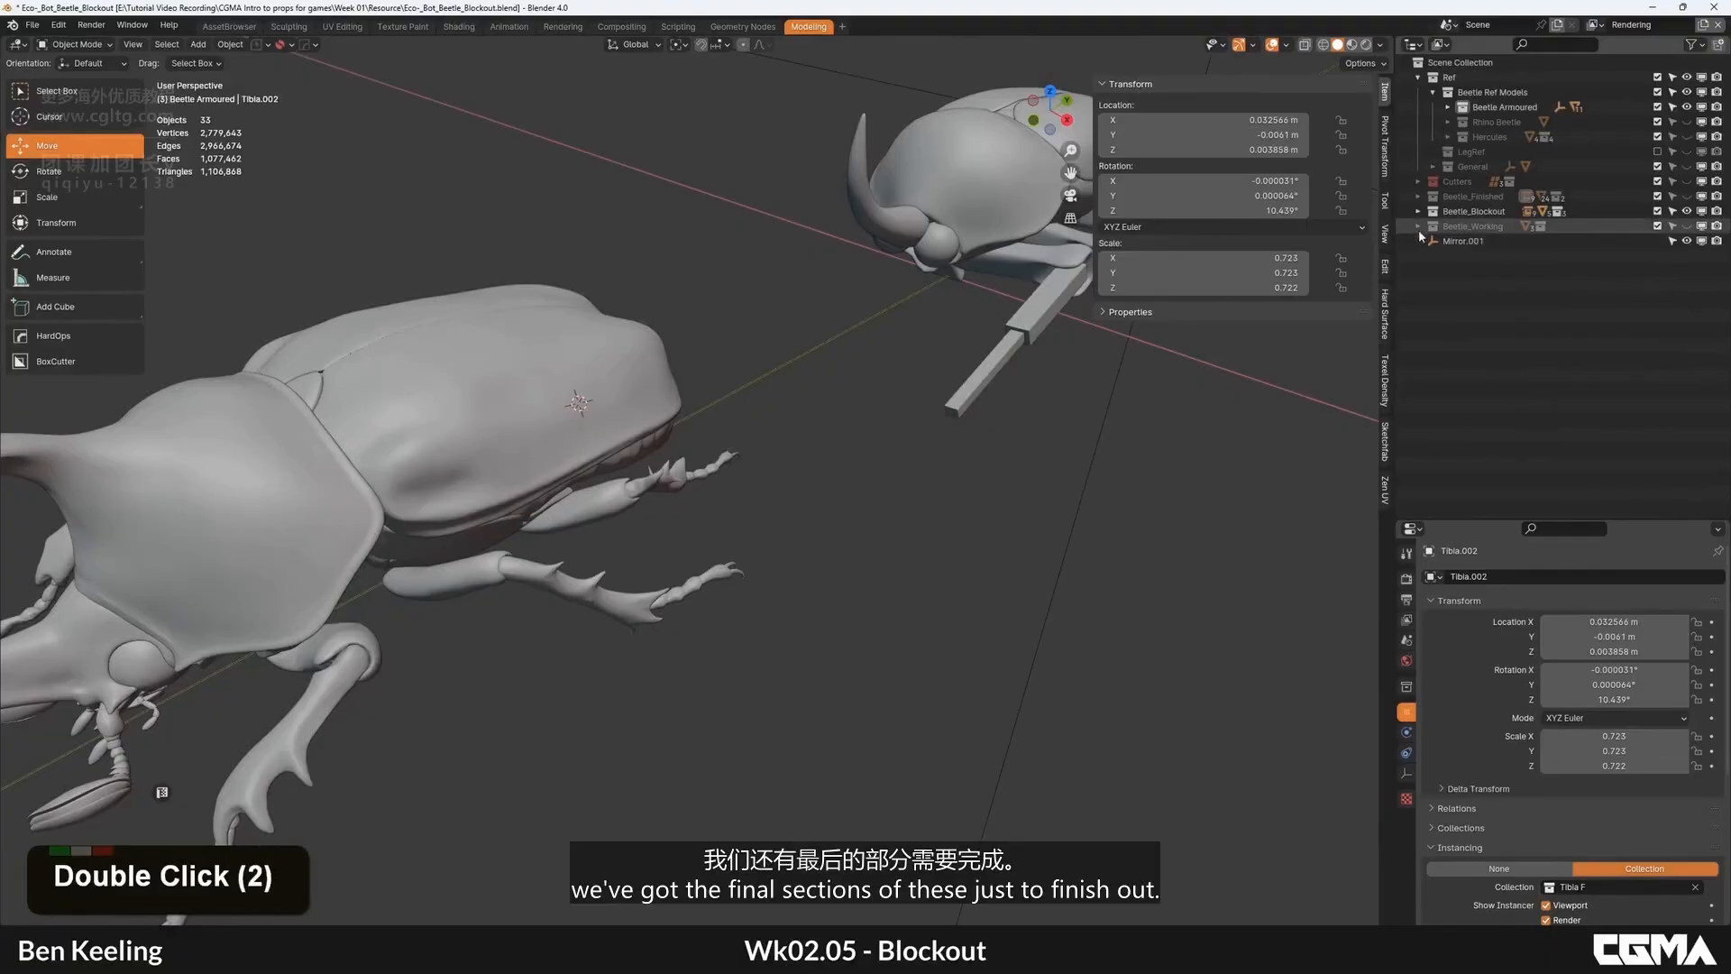
pyautogui.doubleClick(1435, 241)
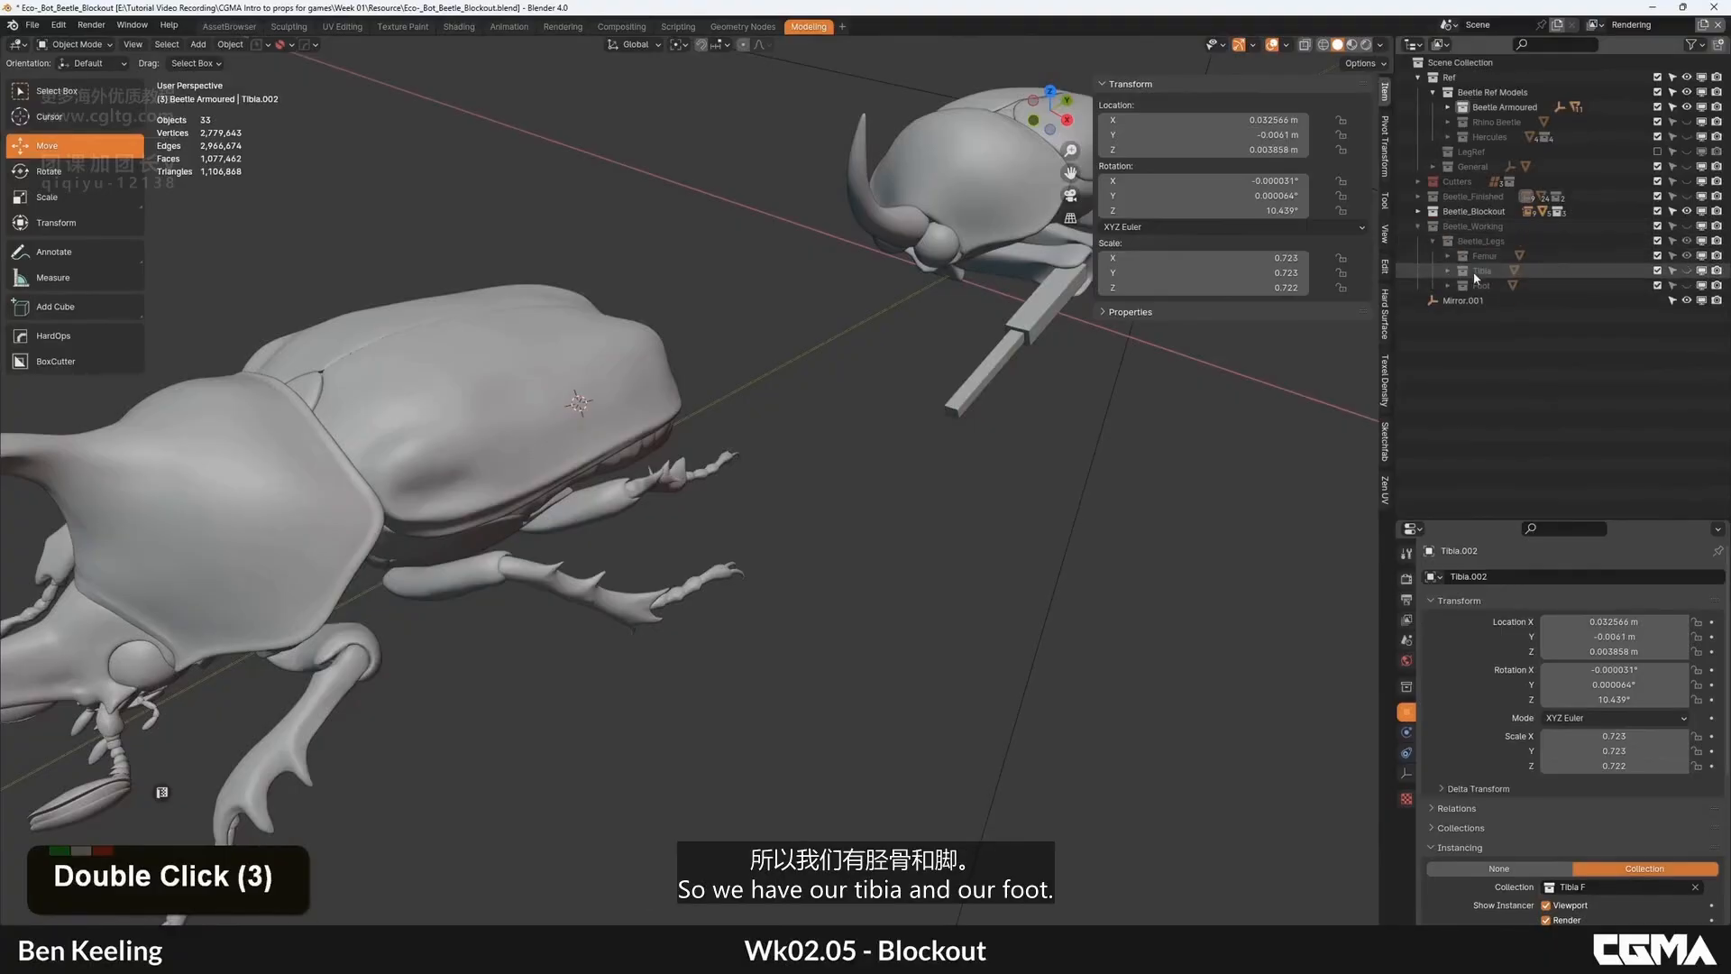
pyautogui.keyDown('alt'); pyautogui.middleClick(942, 451); pyautogui.keyUp('alt')
pyautogui.scroll(-2, 1003, 460)
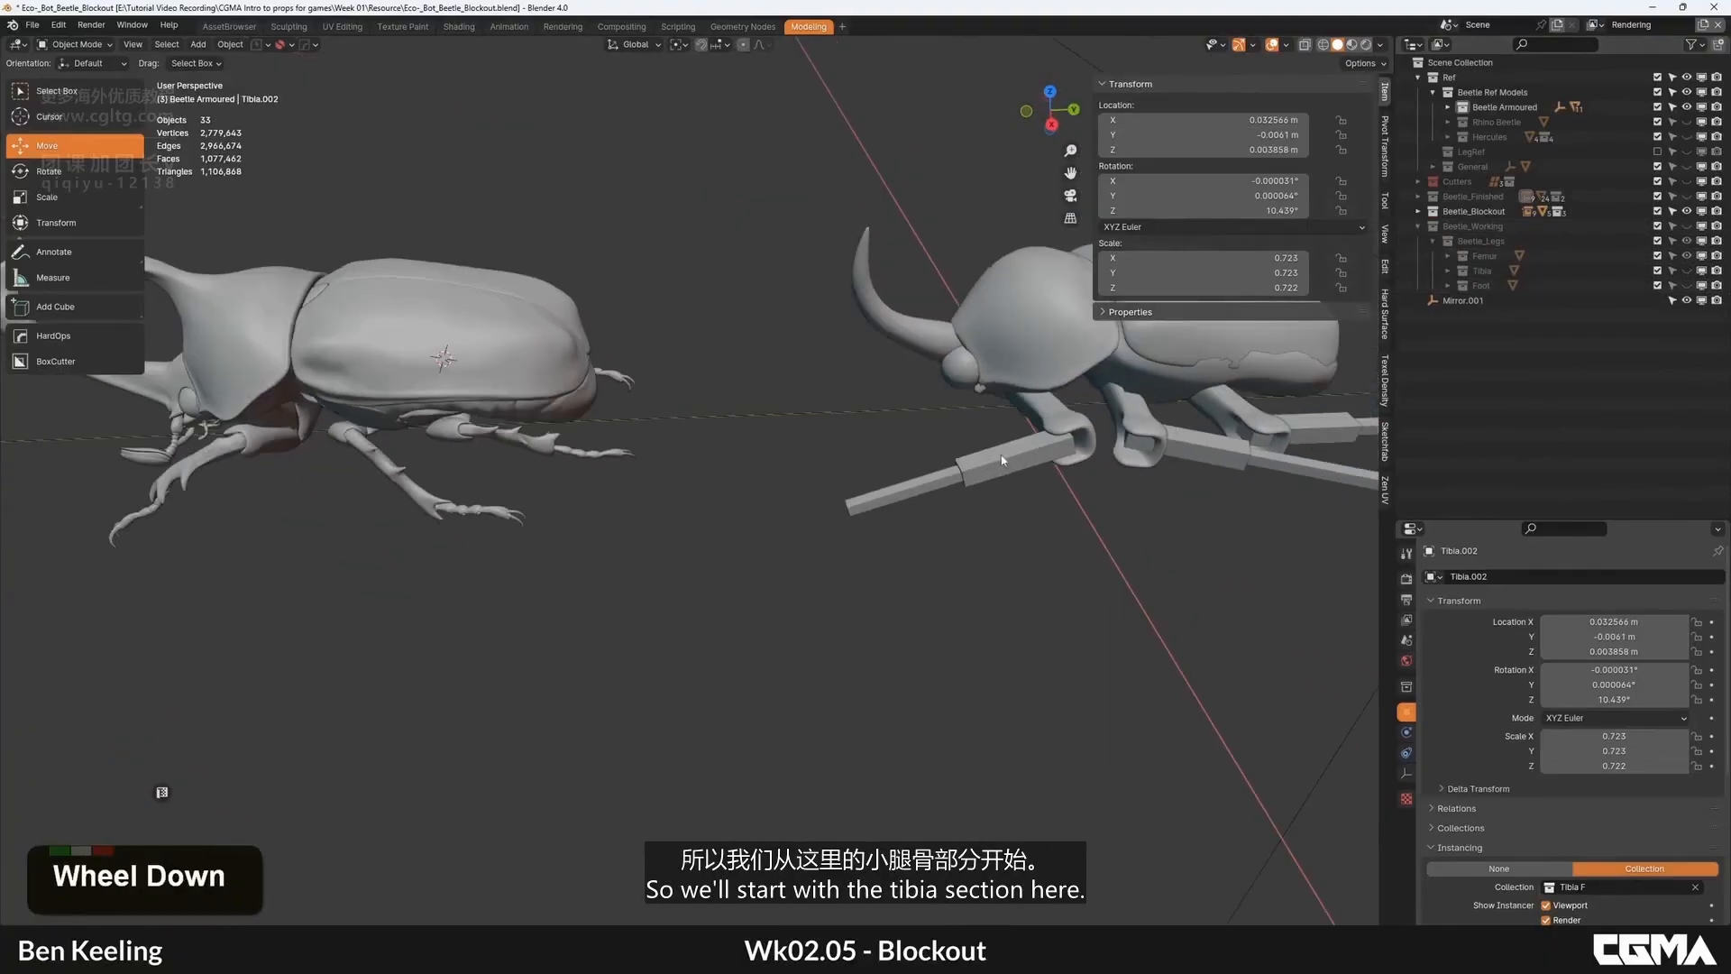
# Step: Examine the curve, spikes and foot joints of the reference beetle's tibias and compare them with the blockout's box legs
pyautogui.keyDown('alt'); pyautogui.moveTo(1014, 464); pyautogui.dragTo(1045, 443, button='middle'); pyautogui.keyUp('alt')
pyautogui.scroll(3, 803, 537)
pyautogui.scroll(2, 769, 447)
pyautogui.scroll(-6, 819, 313)
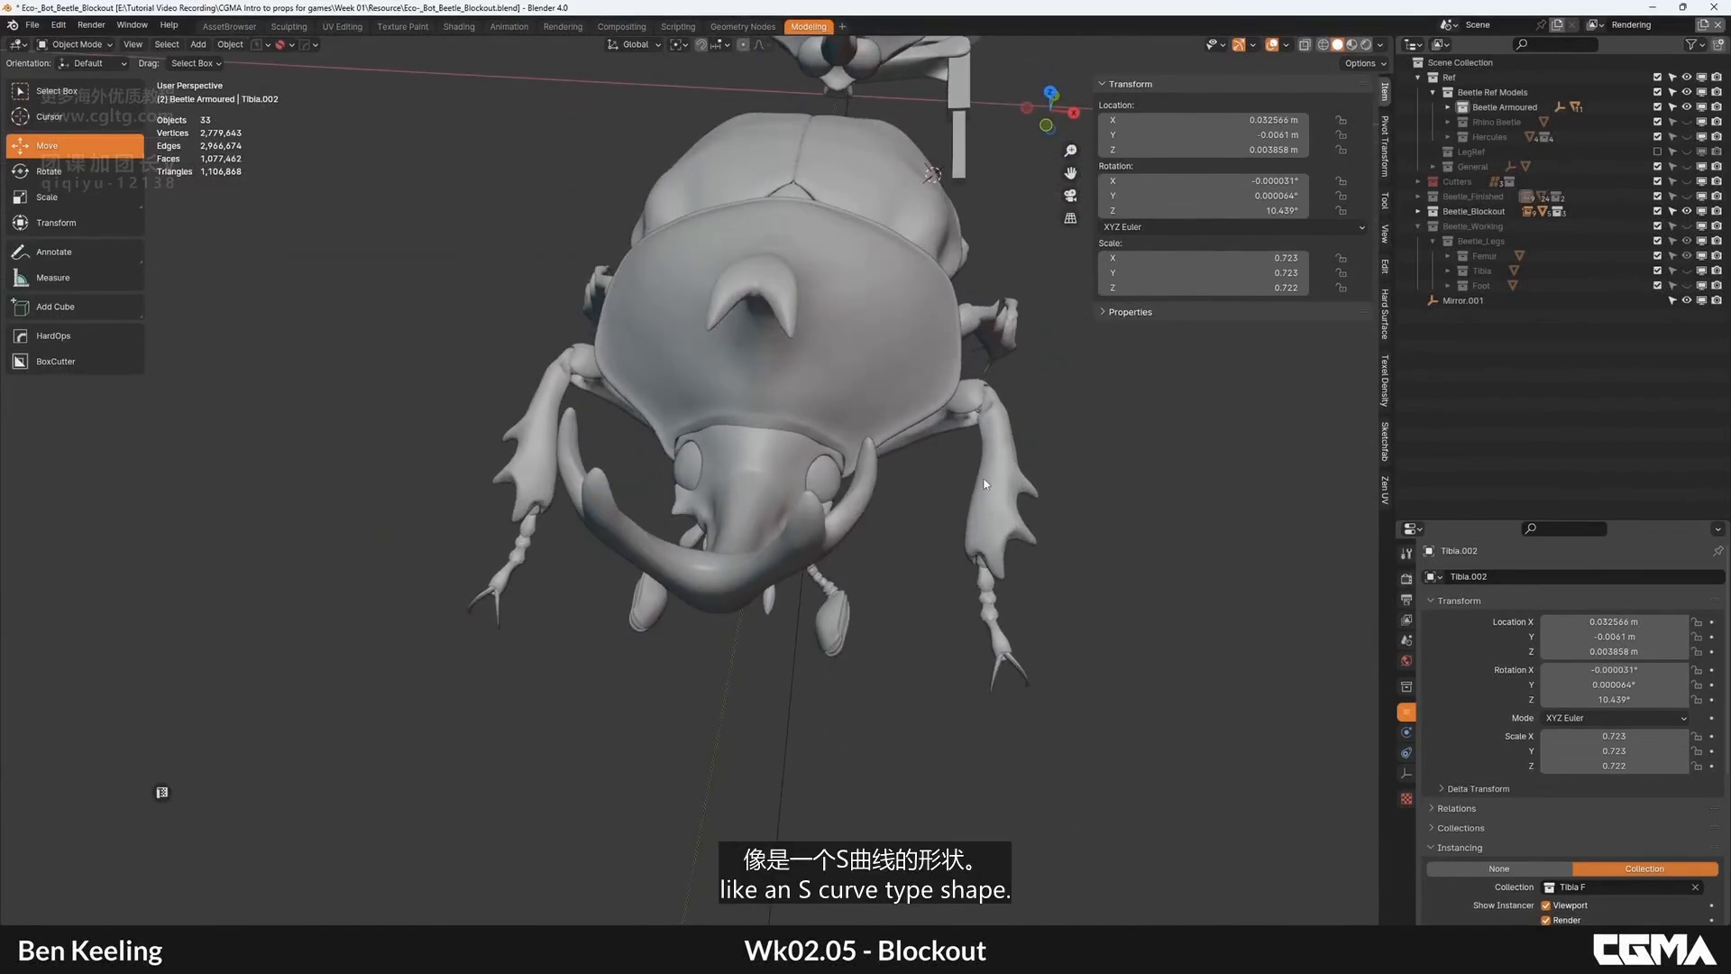
pyautogui.keyDown('alt'); pyautogui.moveTo(985, 484); pyautogui.dragTo(929, 480, button='middle'); pyautogui.keyUp('alt')
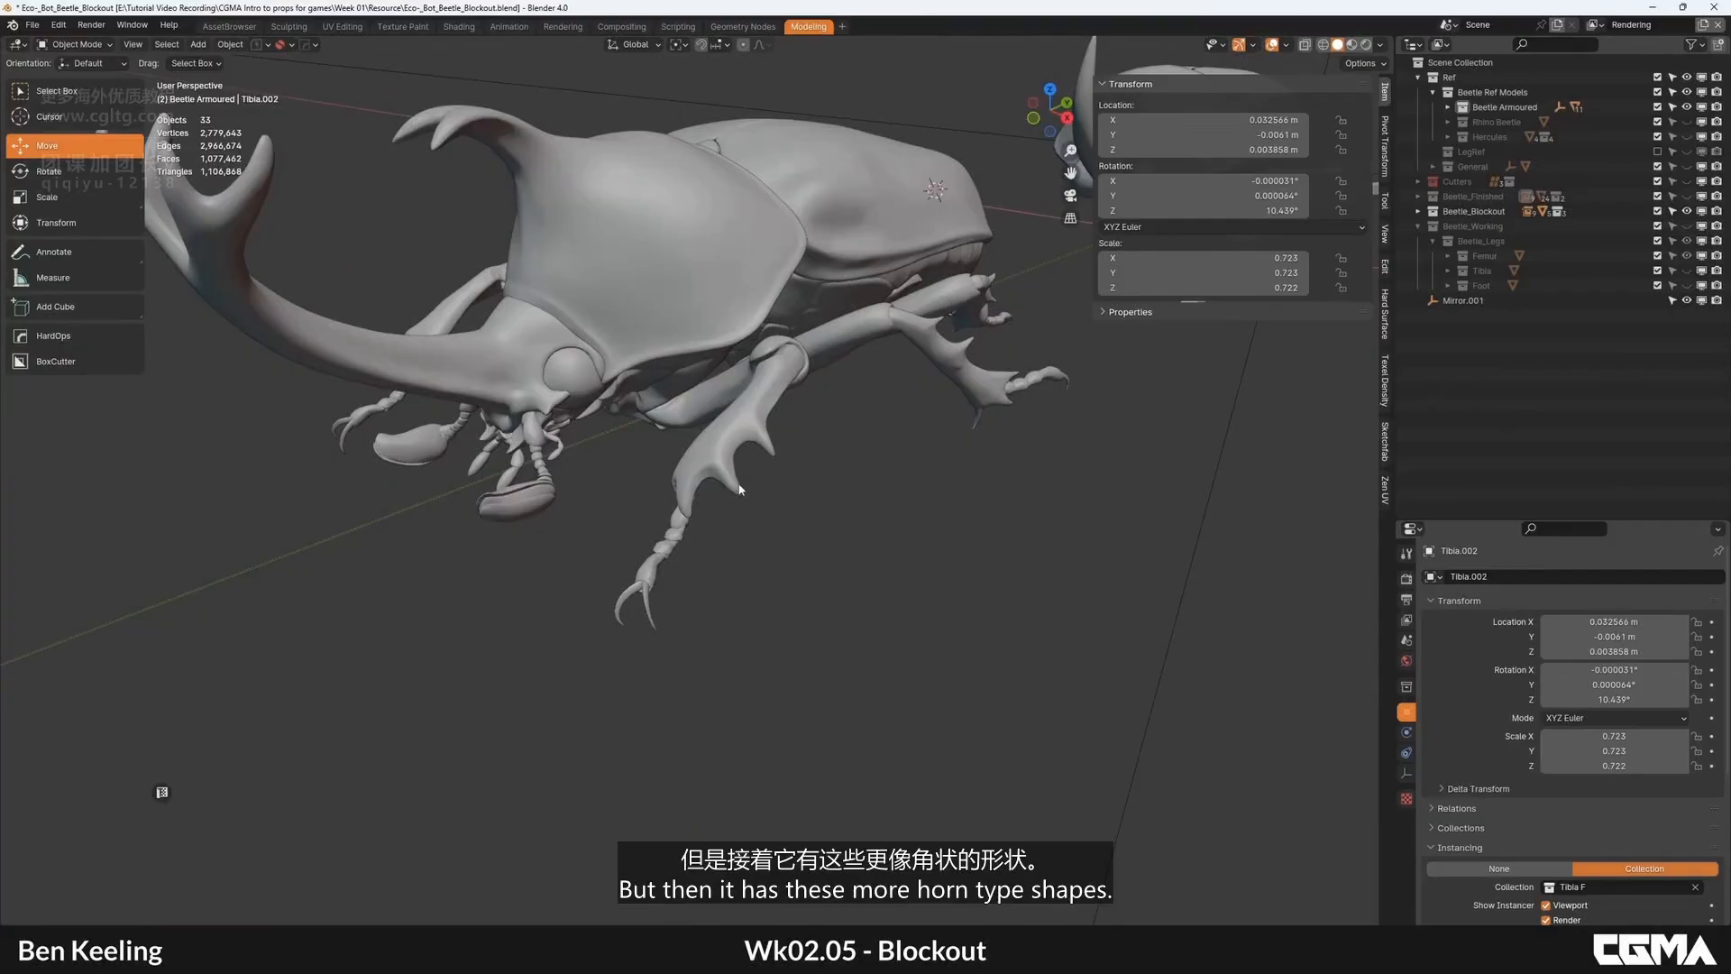
pyautogui.scroll(4, 735, 445)
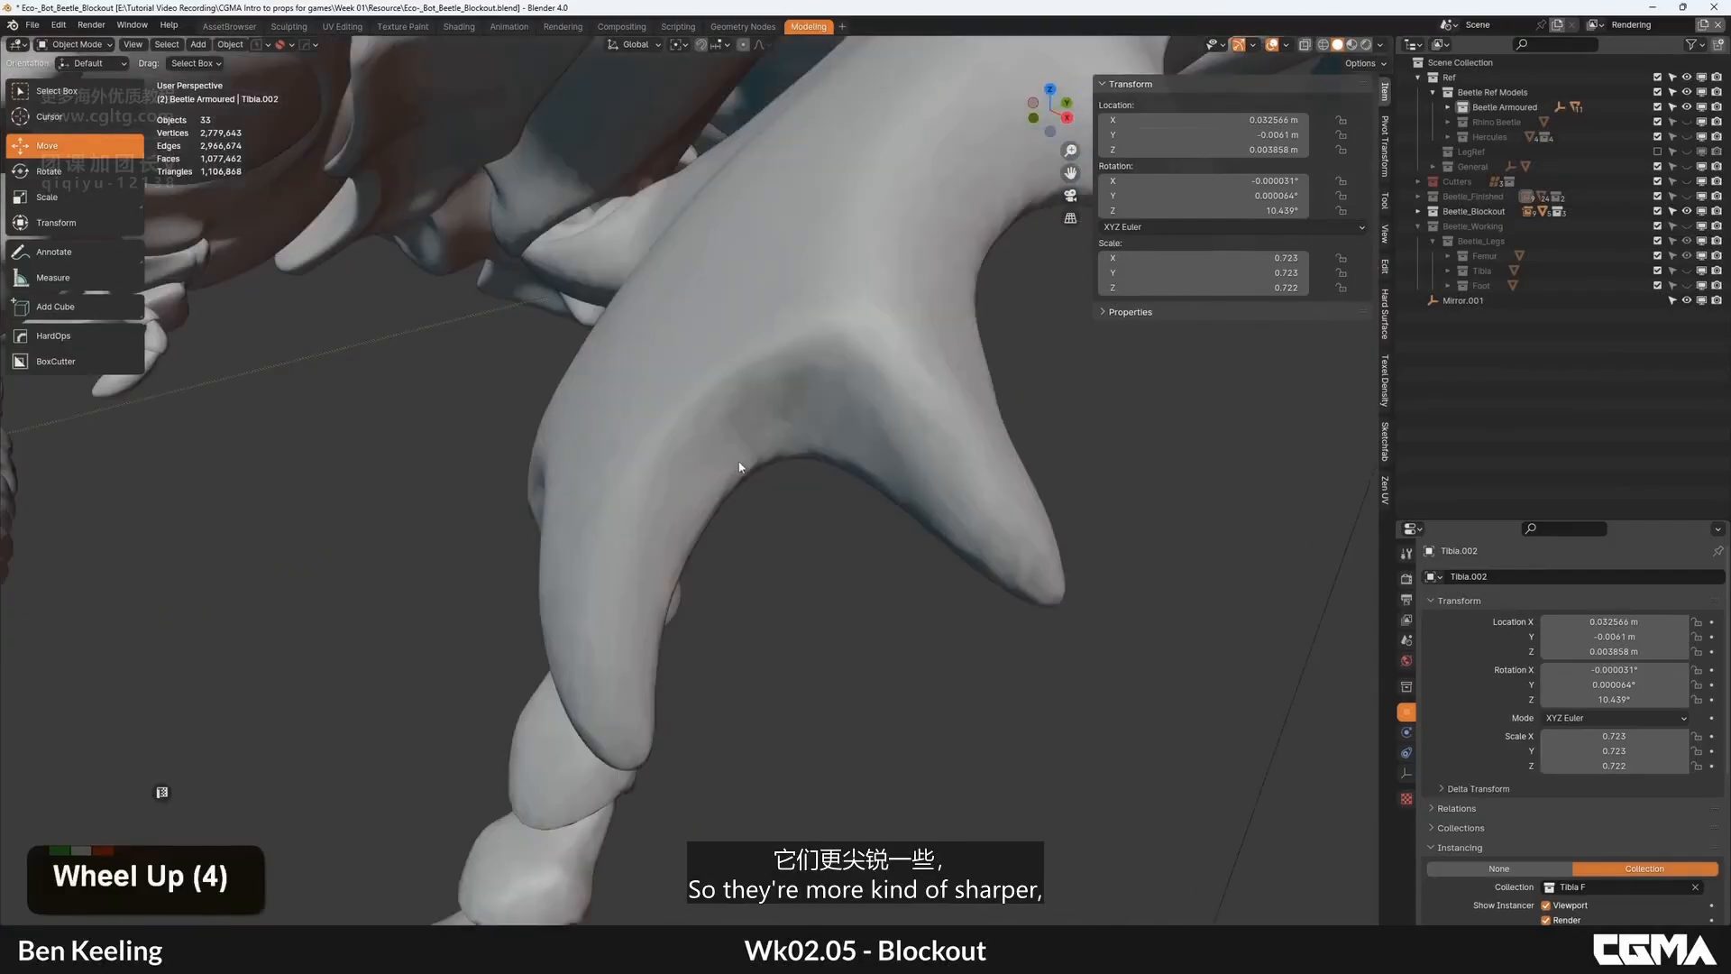
pyautogui.middleClick(839, 418)
pyautogui.scroll(-2, 837, 408)
pyautogui.scroll(-1, 829, 409)
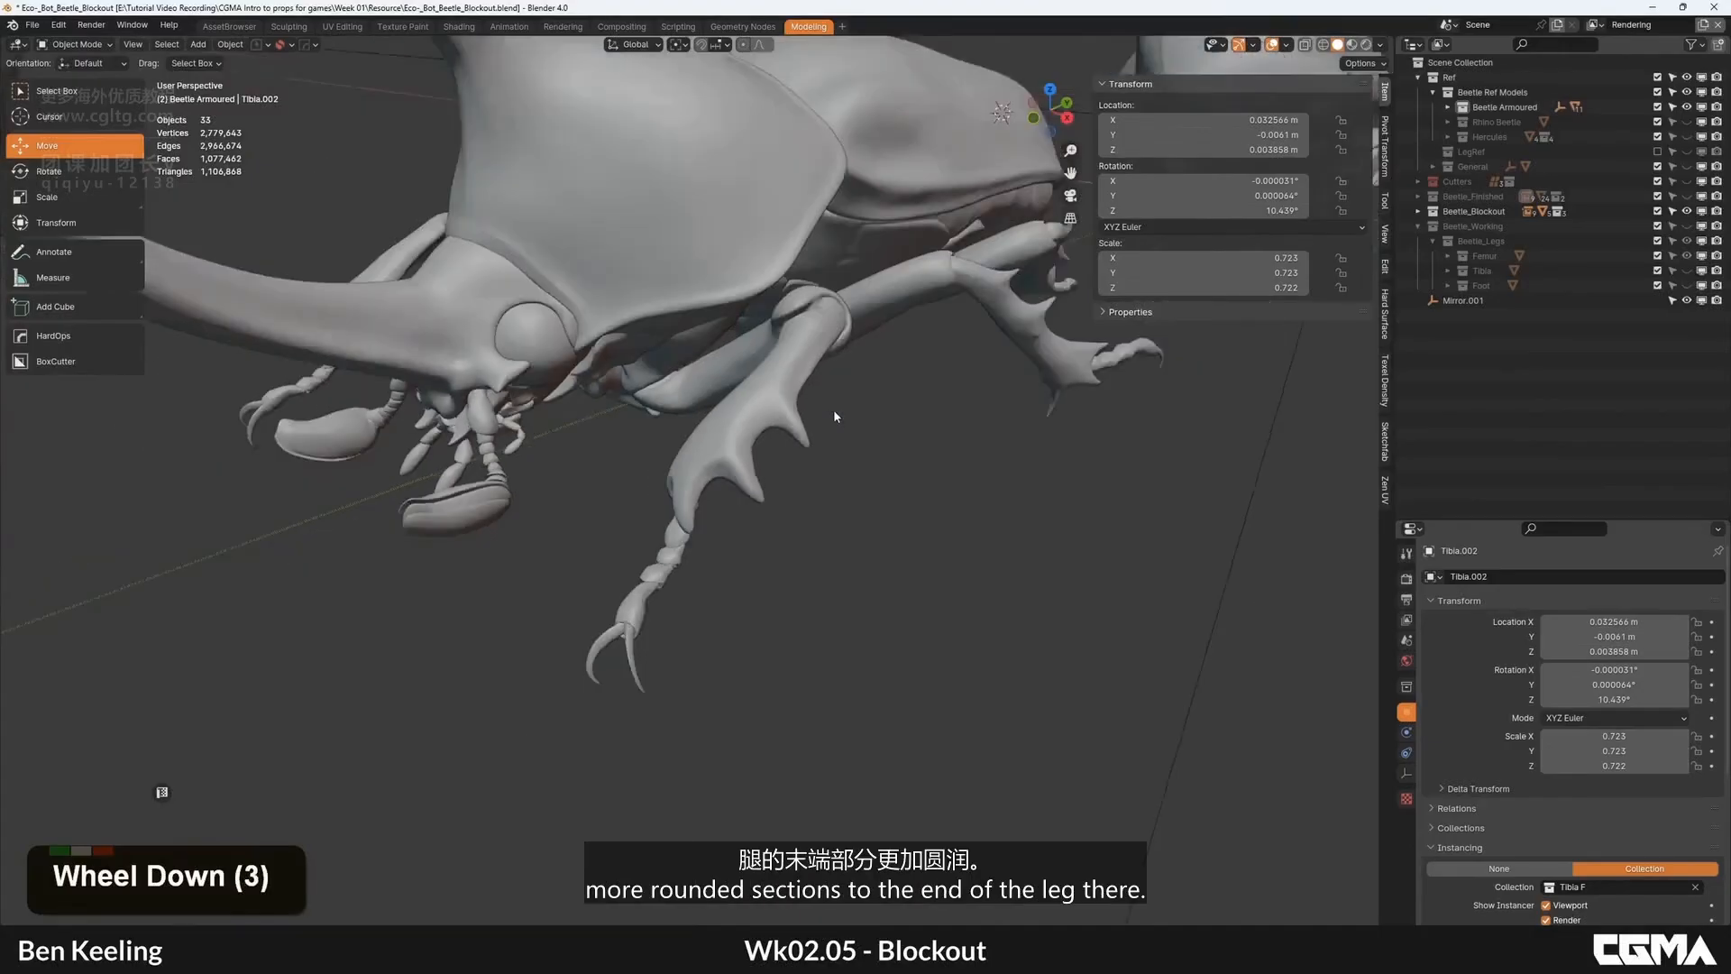
pyautogui.keyDown('alt'); pyautogui.moveTo(833, 411); pyautogui.dragTo(768, 434, button='middle'); pyautogui.keyUp('alt')
pyautogui.scroll(-2, 771, 437)
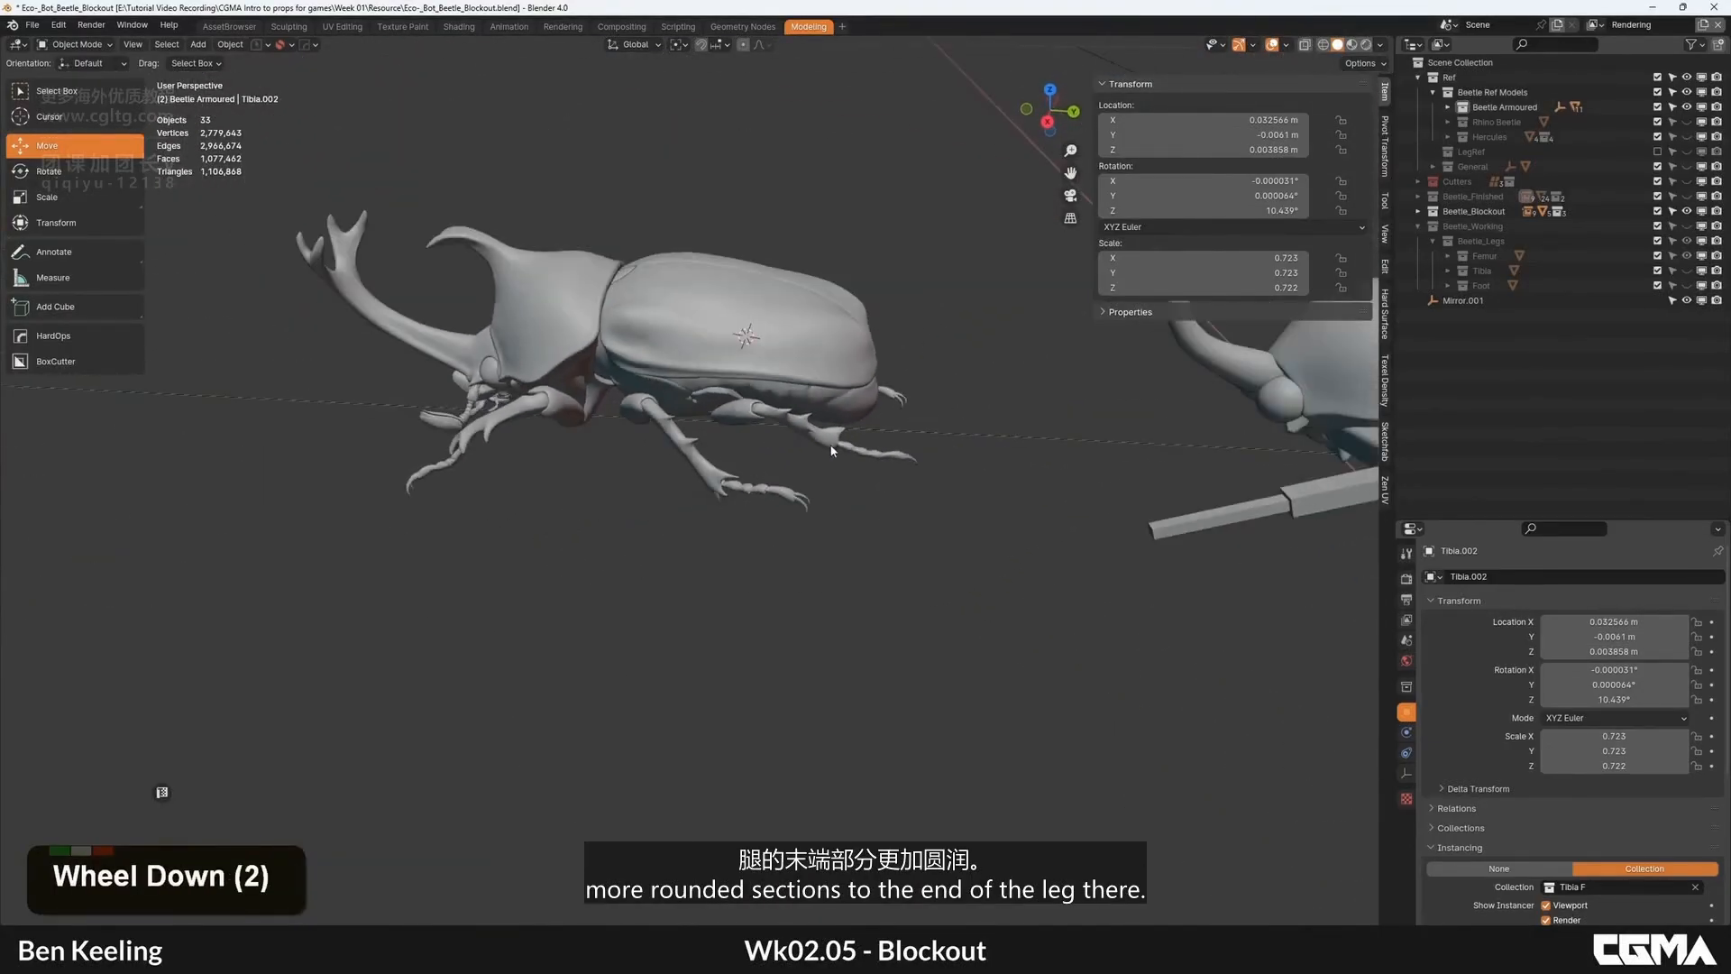
pyautogui.moveTo(1353, 550); pyautogui.dragTo(989, 491, button='middle')
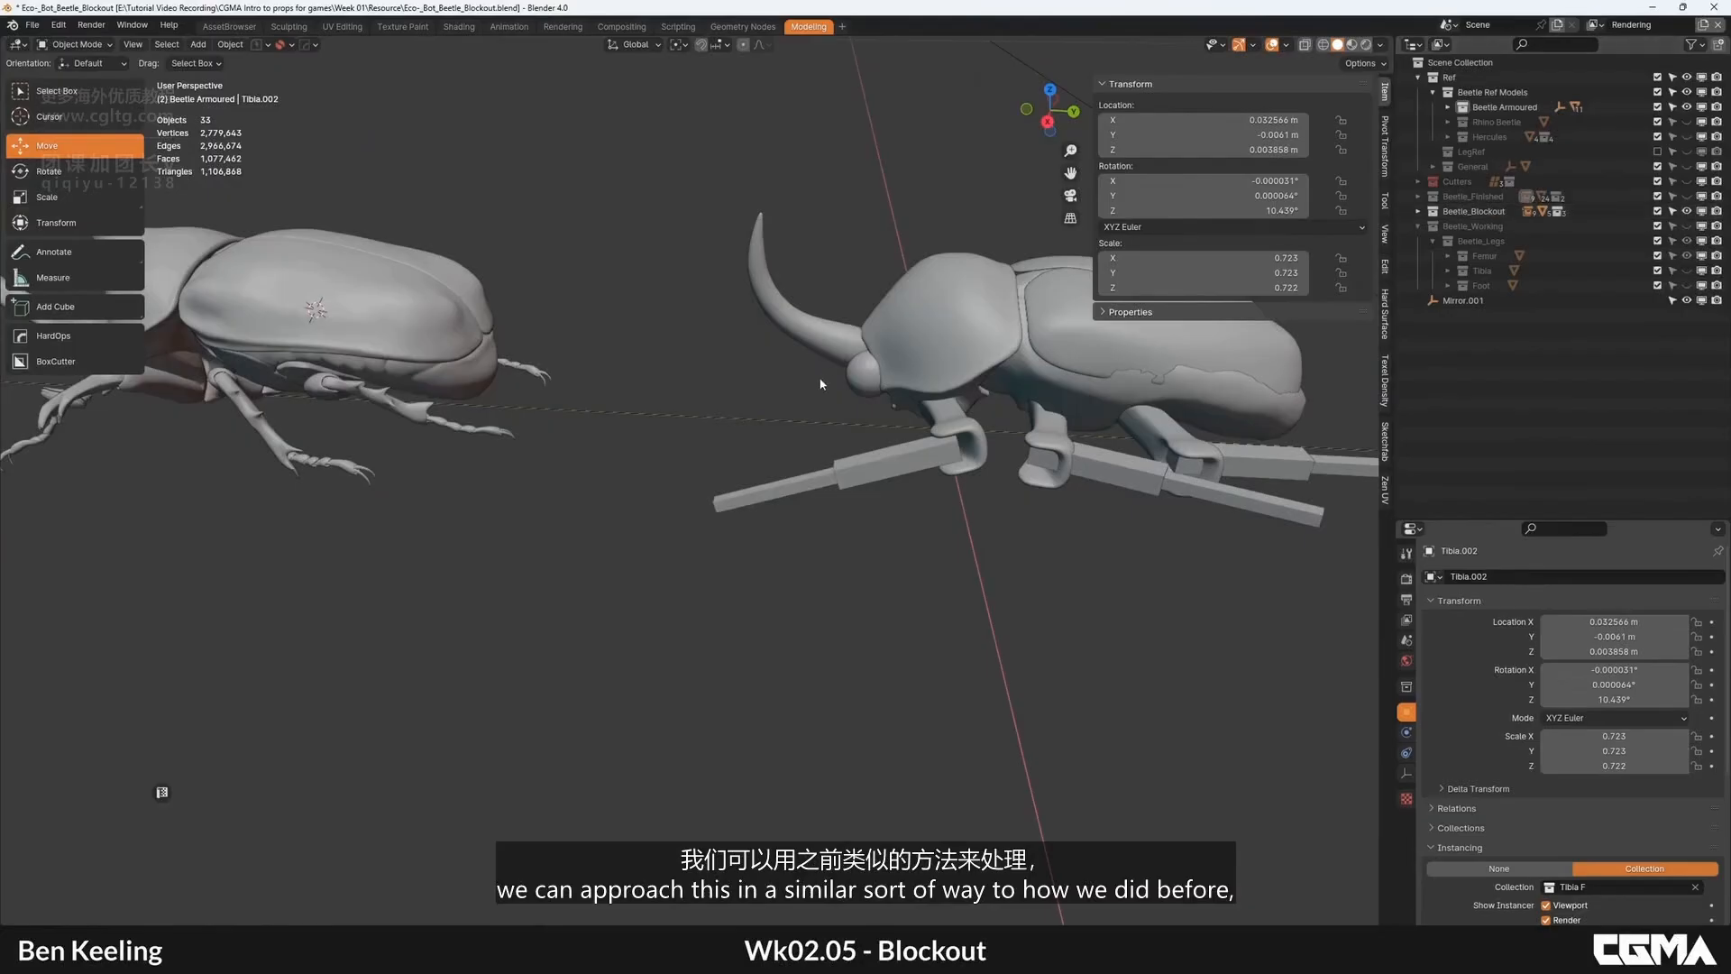
pyautogui.moveTo(820, 384); pyautogui.dragTo(918, 438, button='middle')
pyautogui.scroll(2, 803, 472)
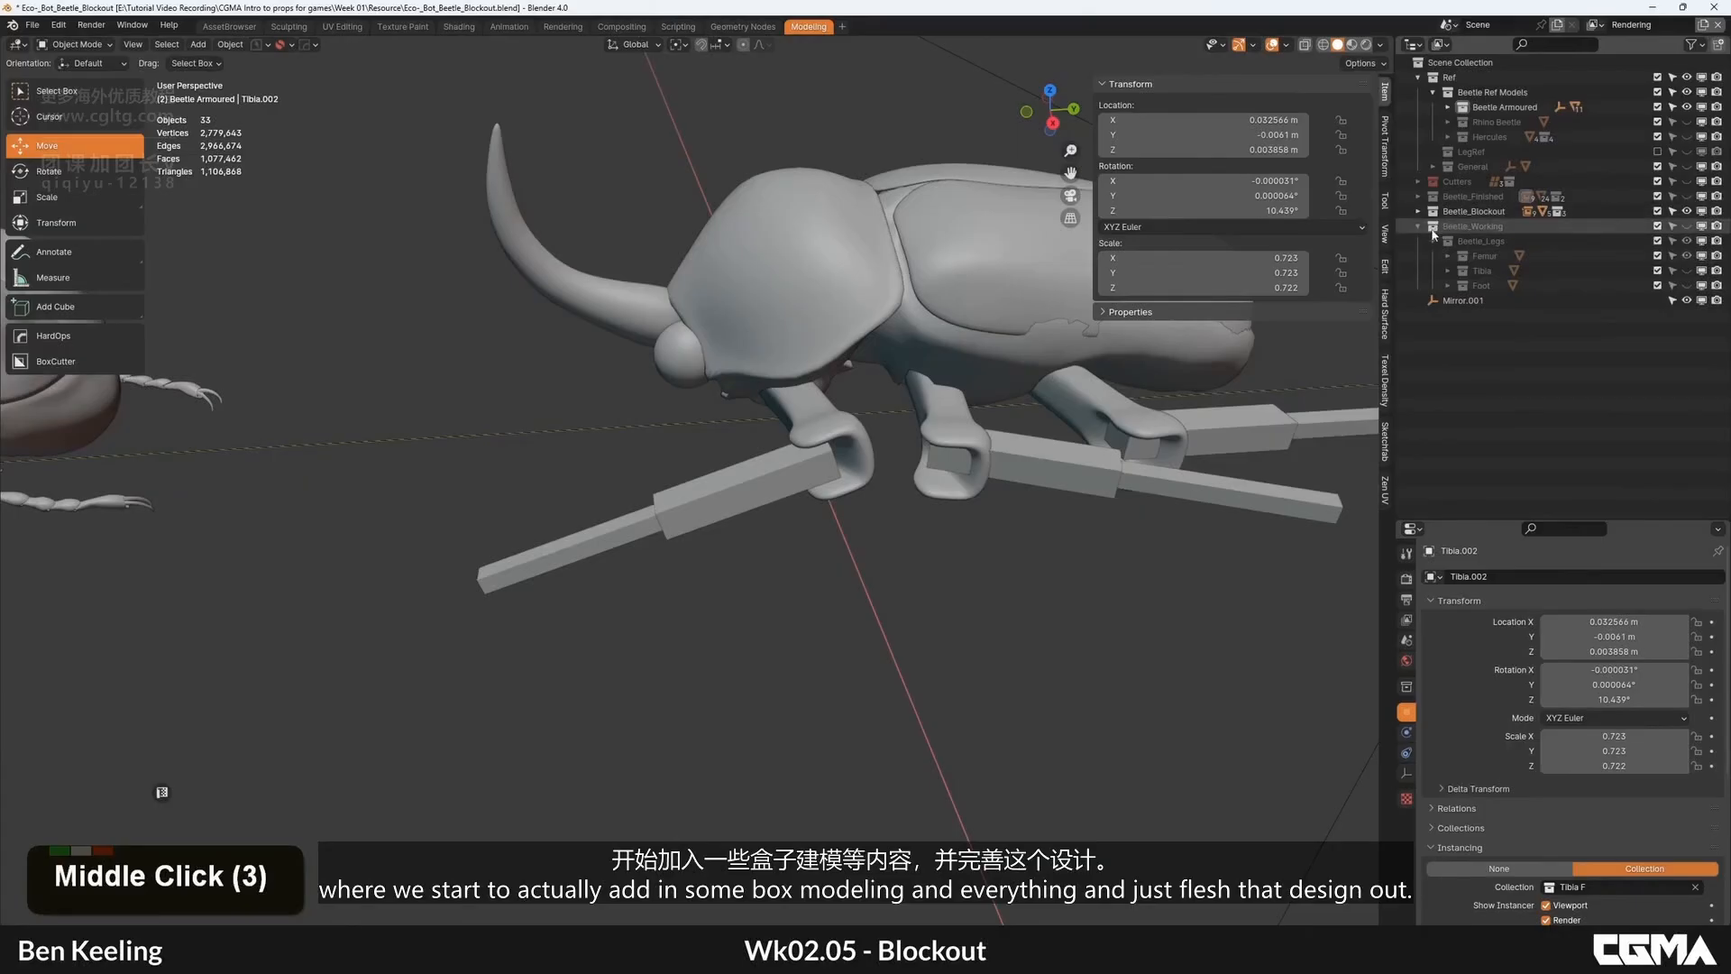
# Step: Hide the Beetle_Blockout collection and show only the Tibia collection within Beetle_Working
pyautogui.click(1687, 212)
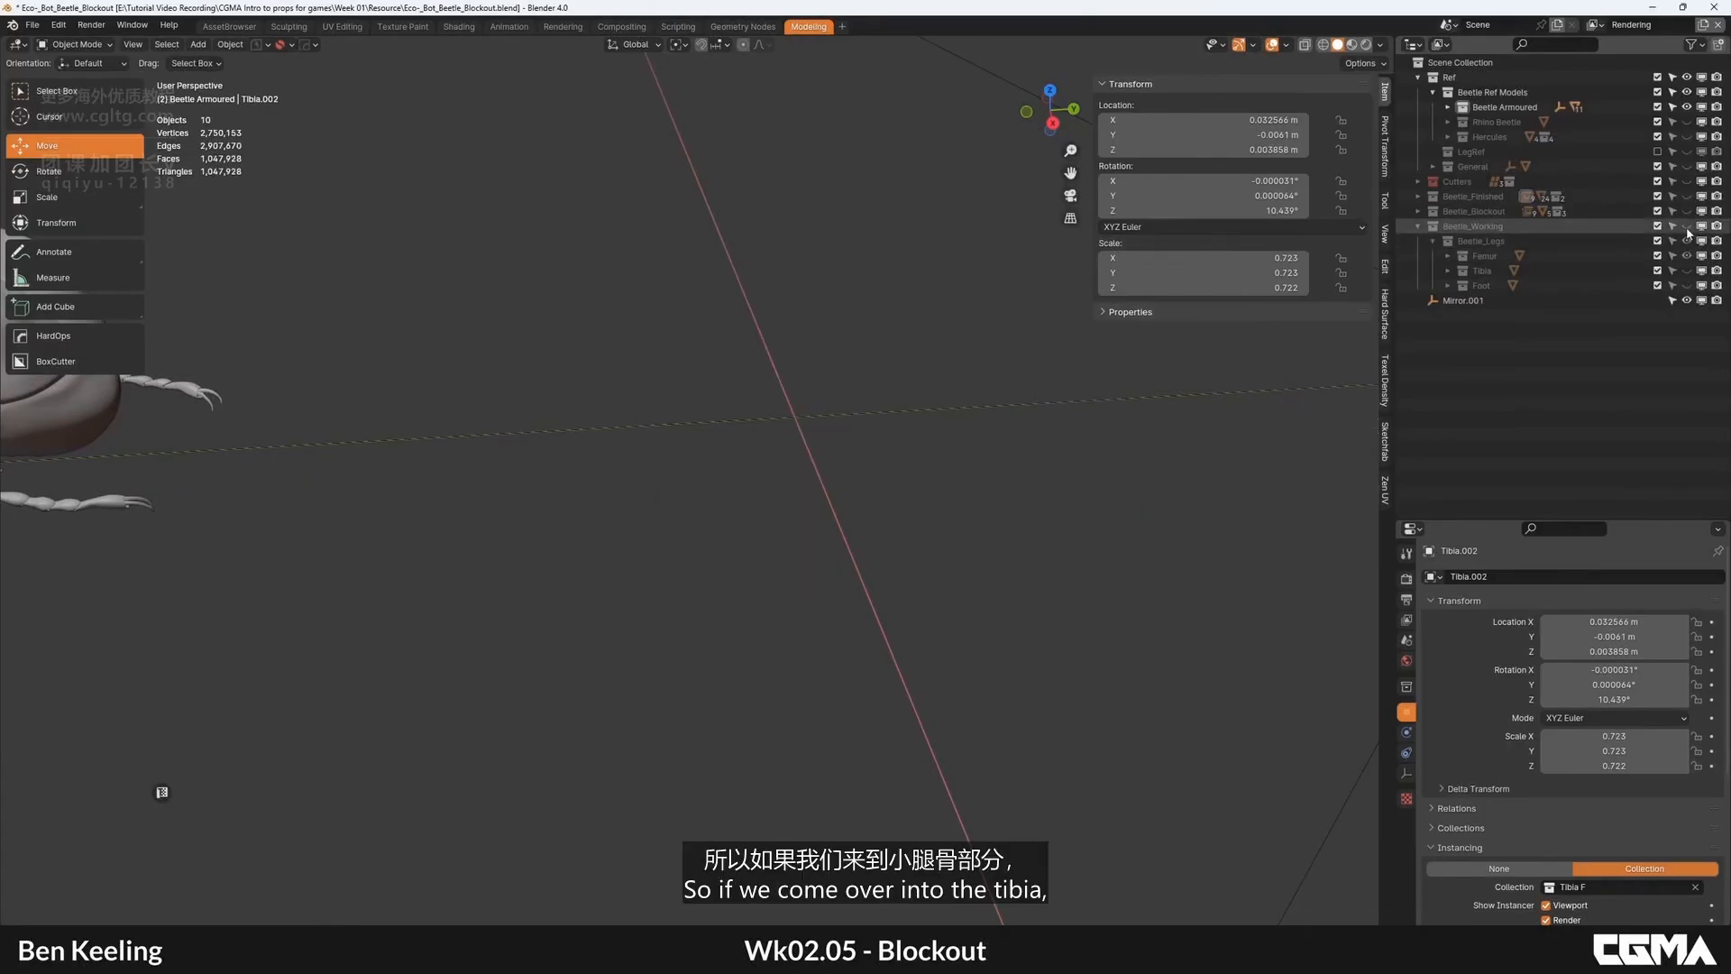
pyautogui.click(1687, 226)
pyautogui.click(774, 410)
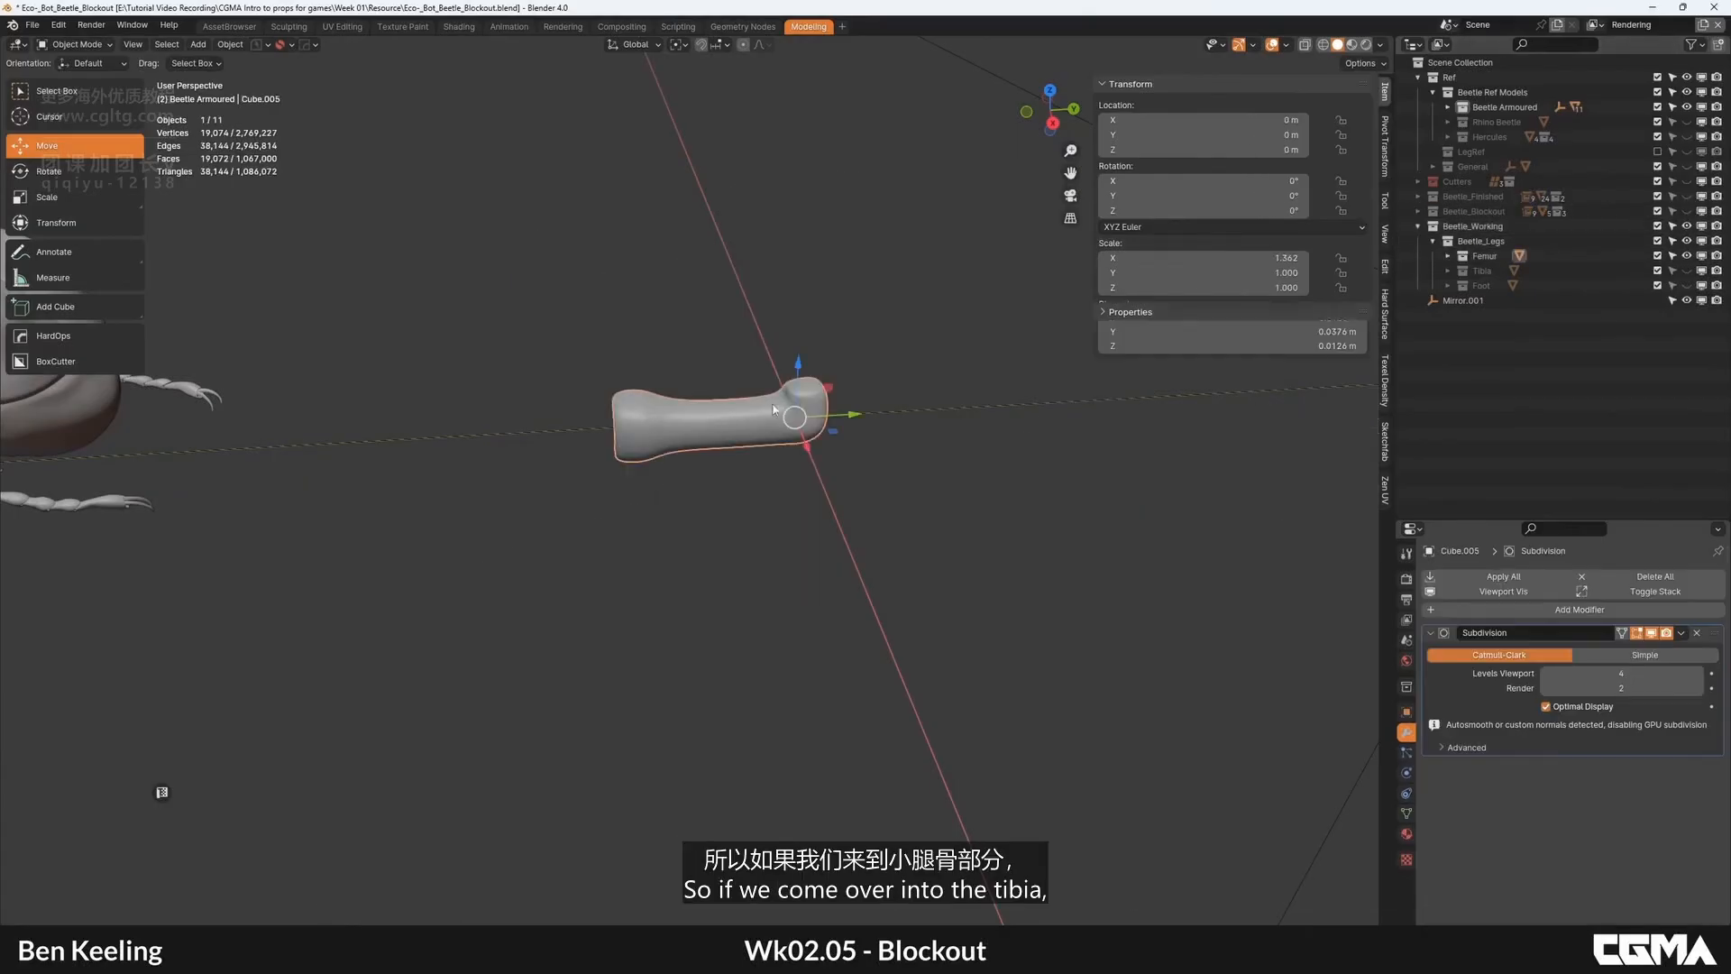
pyautogui.click(1687, 256)
pyautogui.click(1688, 270)
pyautogui.keyDown('shift'); pyautogui.click(1687, 270); pyautogui.keyUp('shift')
pyautogui.keyDown('shift'); pyautogui.click(1687, 270); pyautogui.keyUp('shift')
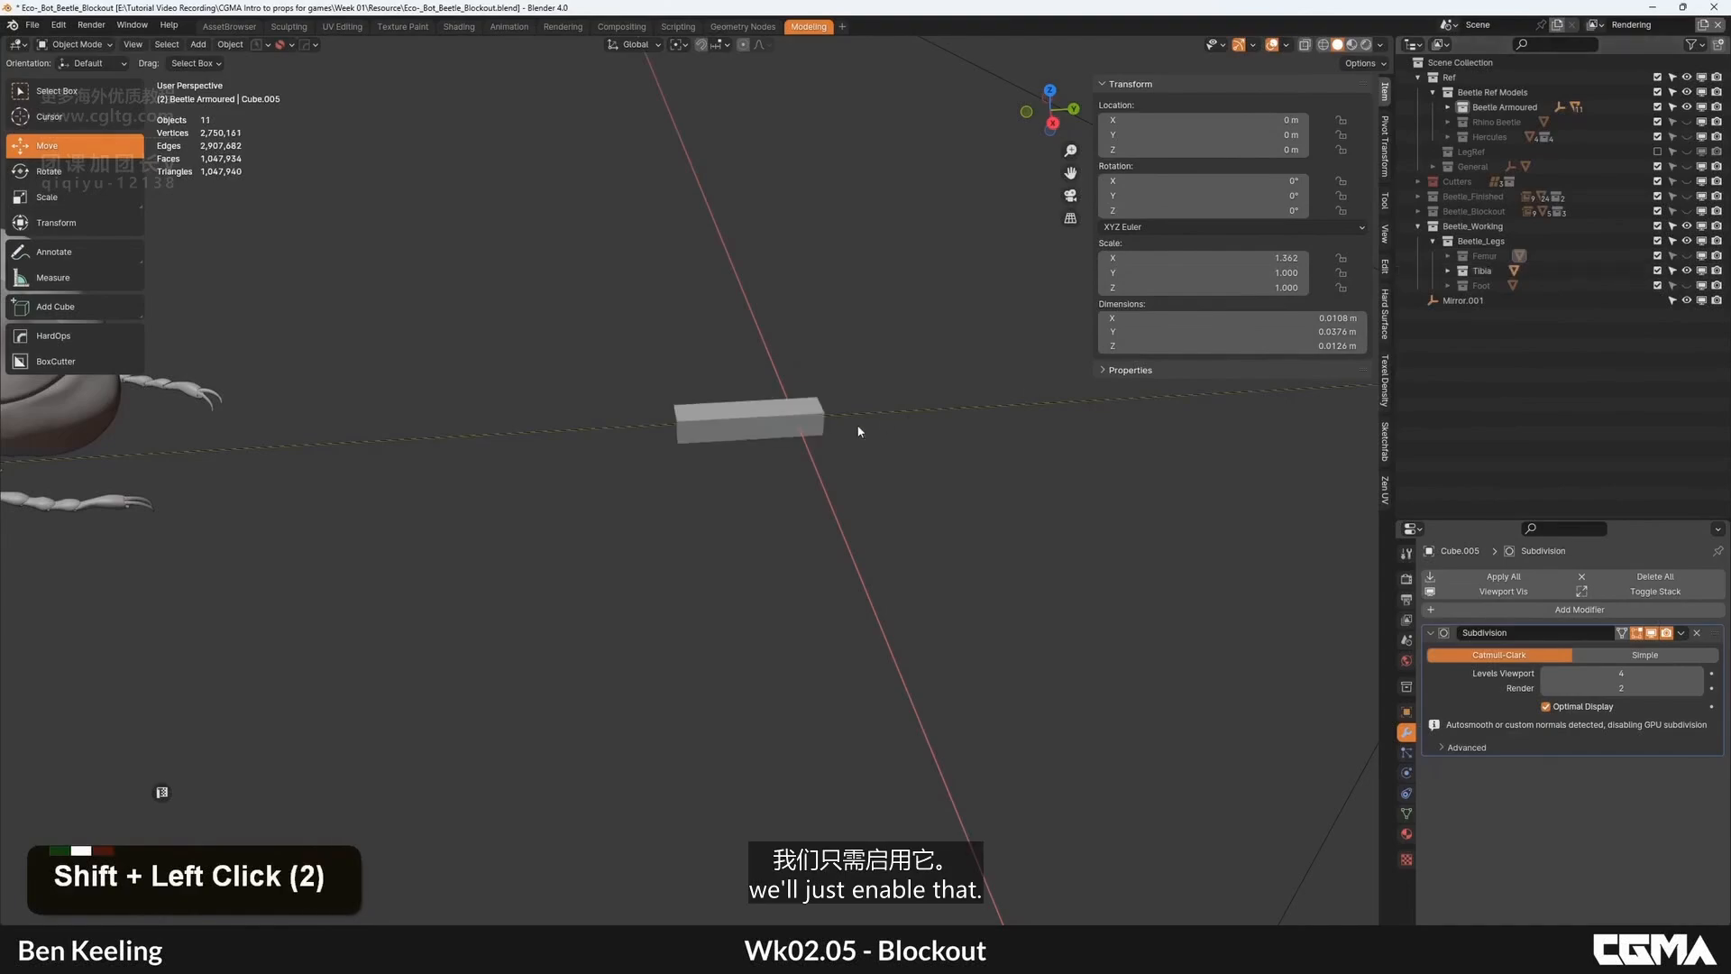
# Step: Add a 32-vertex cylinder at the tibia box's origin as a joint helper, working in top view
pyautogui.click(771, 411)
pyautogui.press('1')
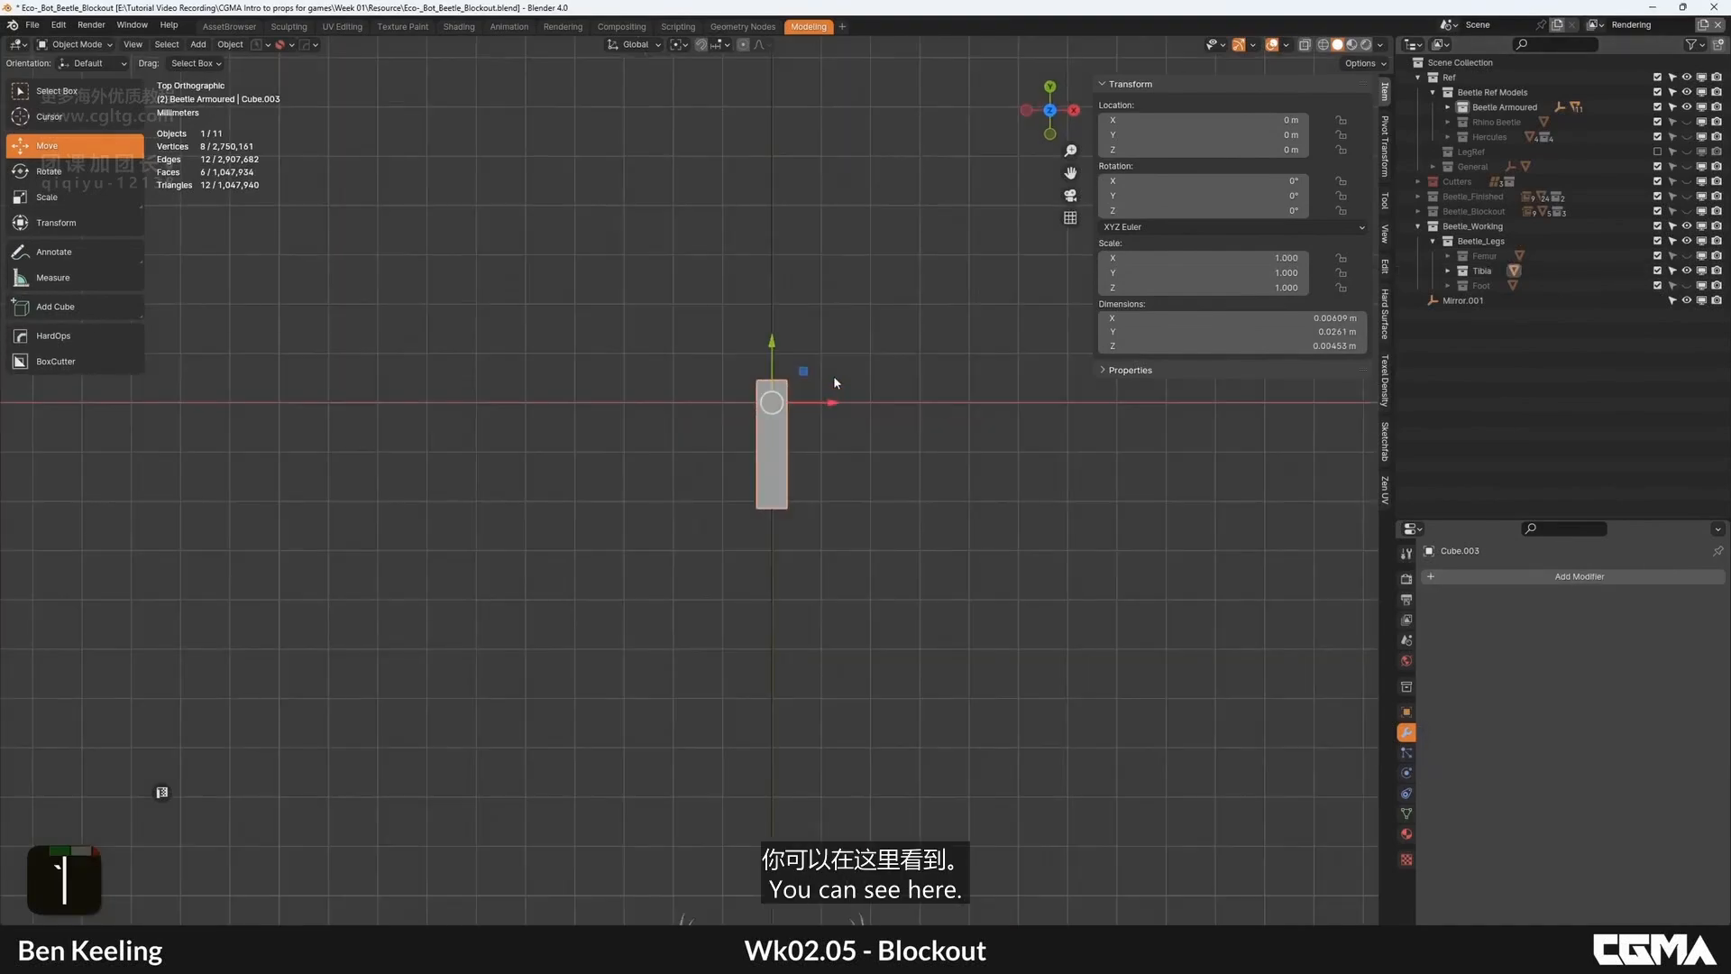
pyautogui.scroll(5, 834, 376)
pyautogui.middleClick(853, 404)
pyautogui.hotkey('shift', 's')
pyautogui.hotkey('shift', 'a')
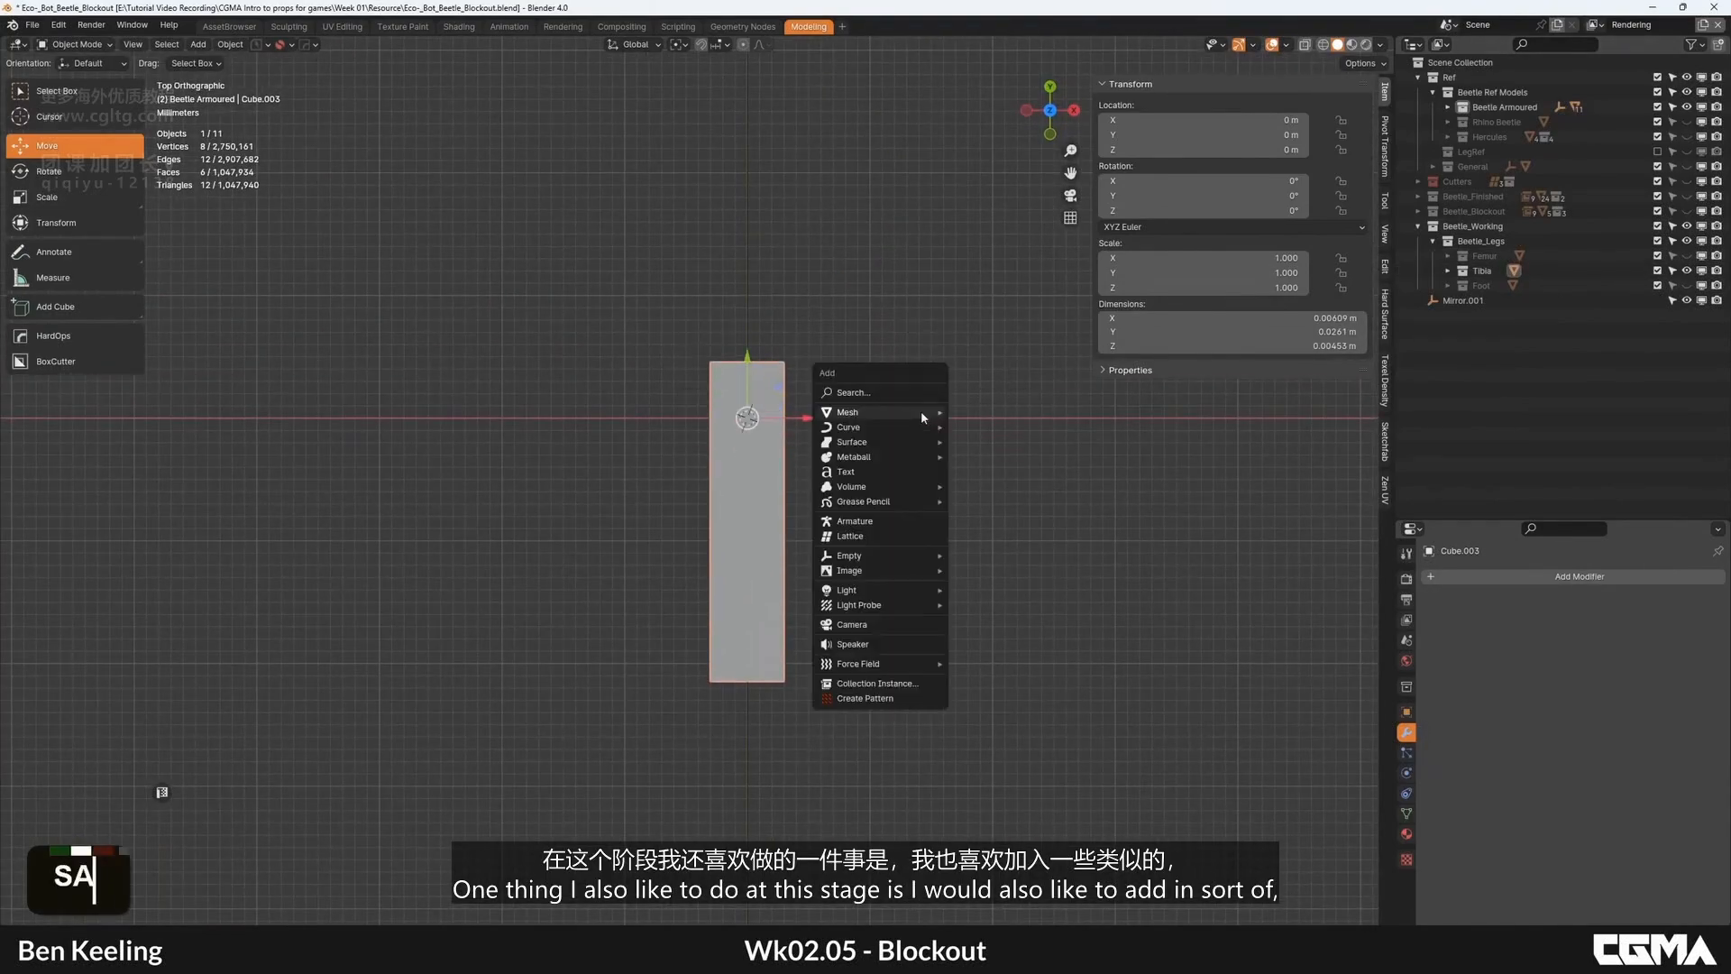
pyautogui.moveTo(925, 412)
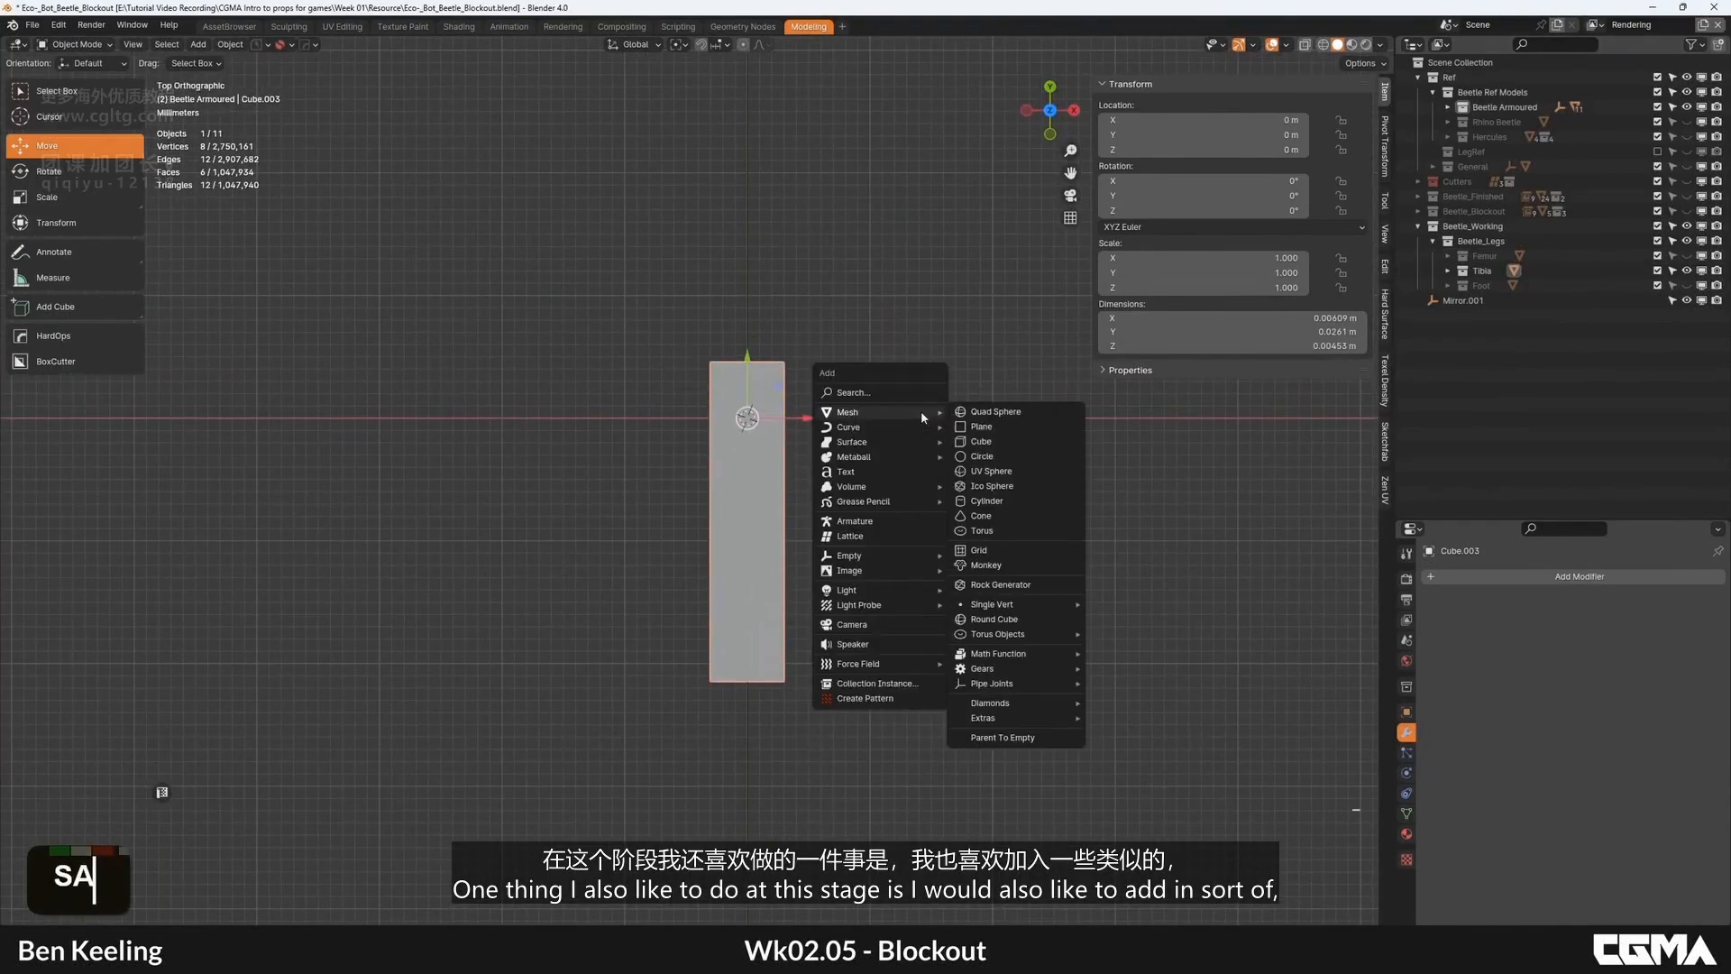
pyautogui.click(987, 501)
pyautogui.scroll(-3, 900, 299)
pyautogui.scroll(-7, 907, 310)
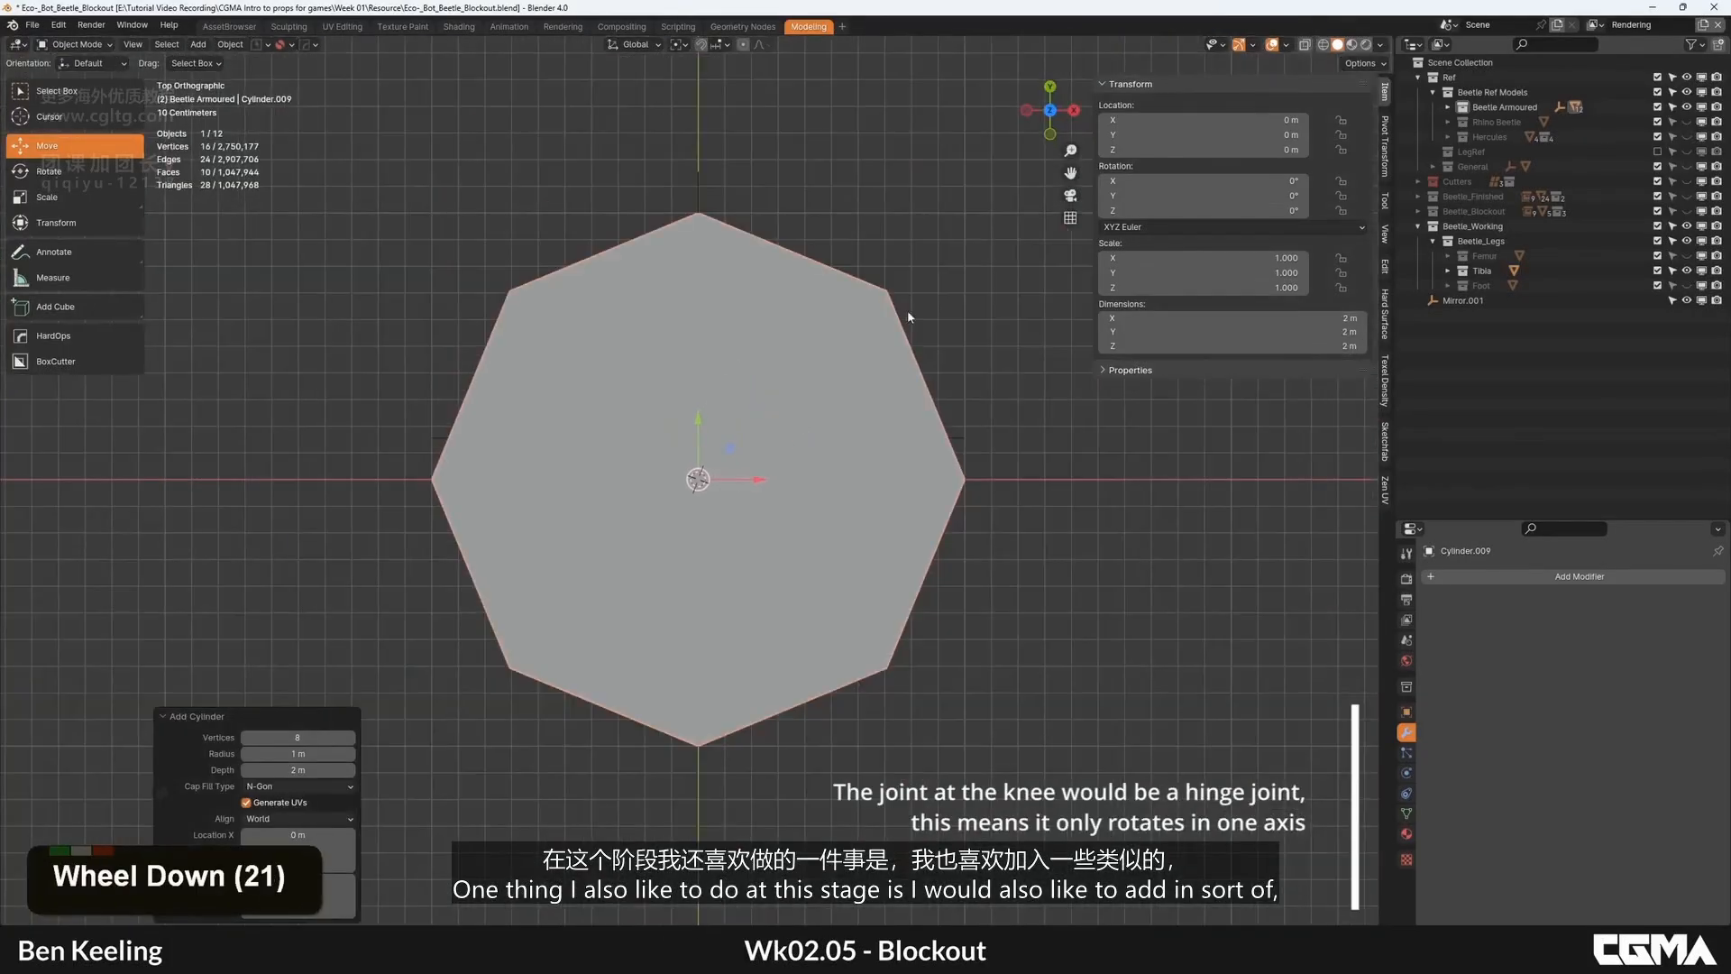
pyautogui.scroll(-5, 793, 355)
pyautogui.scroll(4, 850, 365)
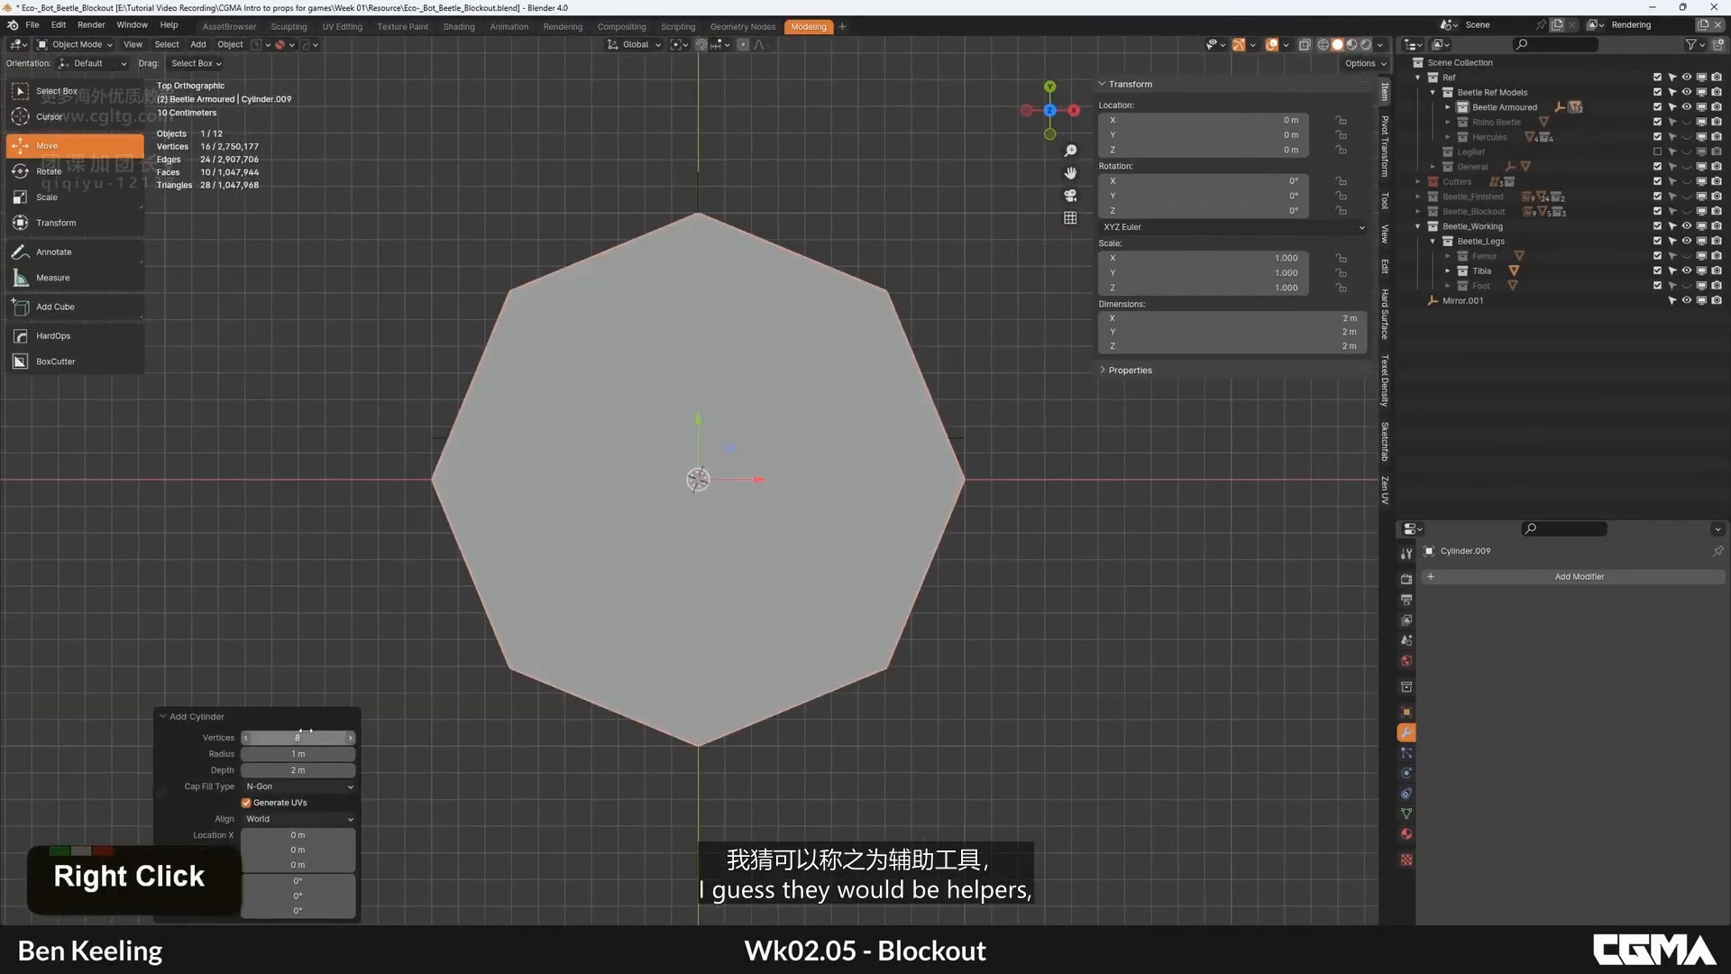
pyautogui.write('31')
pyautogui.press('Return')
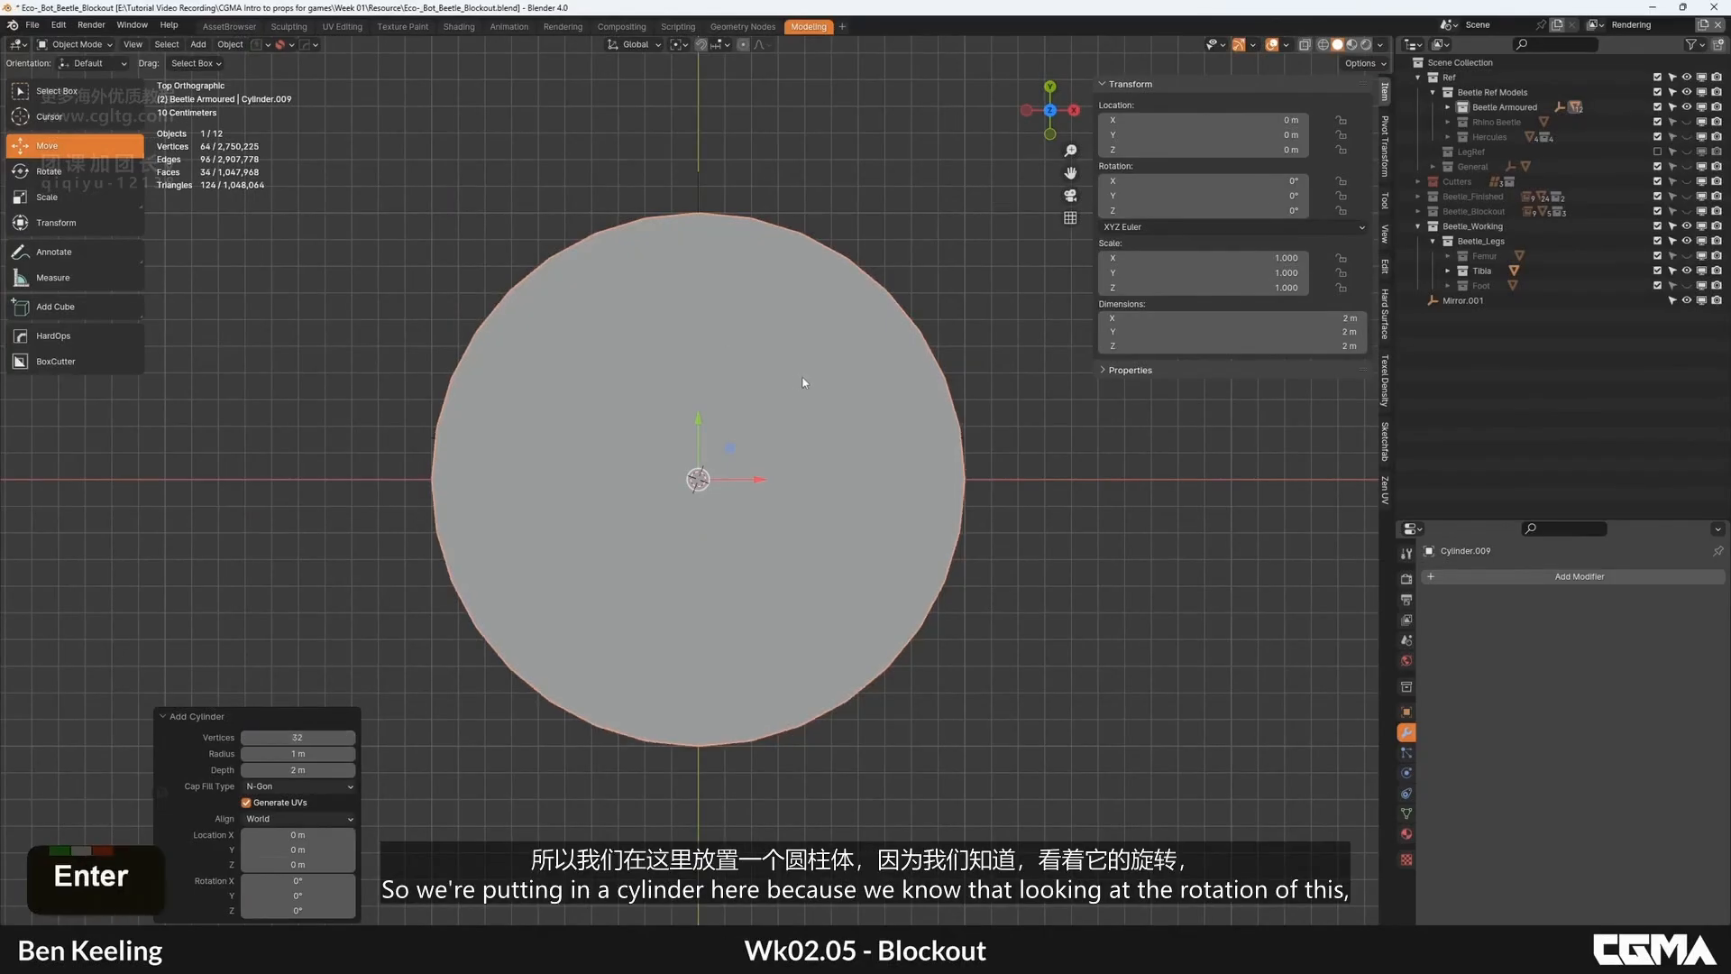
# Step: Scale the cylinder down uniformly to about 0.00786 m across, slightly wider than the tibia box
pyautogui.press('s')
pyautogui.click(664, 499)
pyautogui.scroll(8, 663, 498)
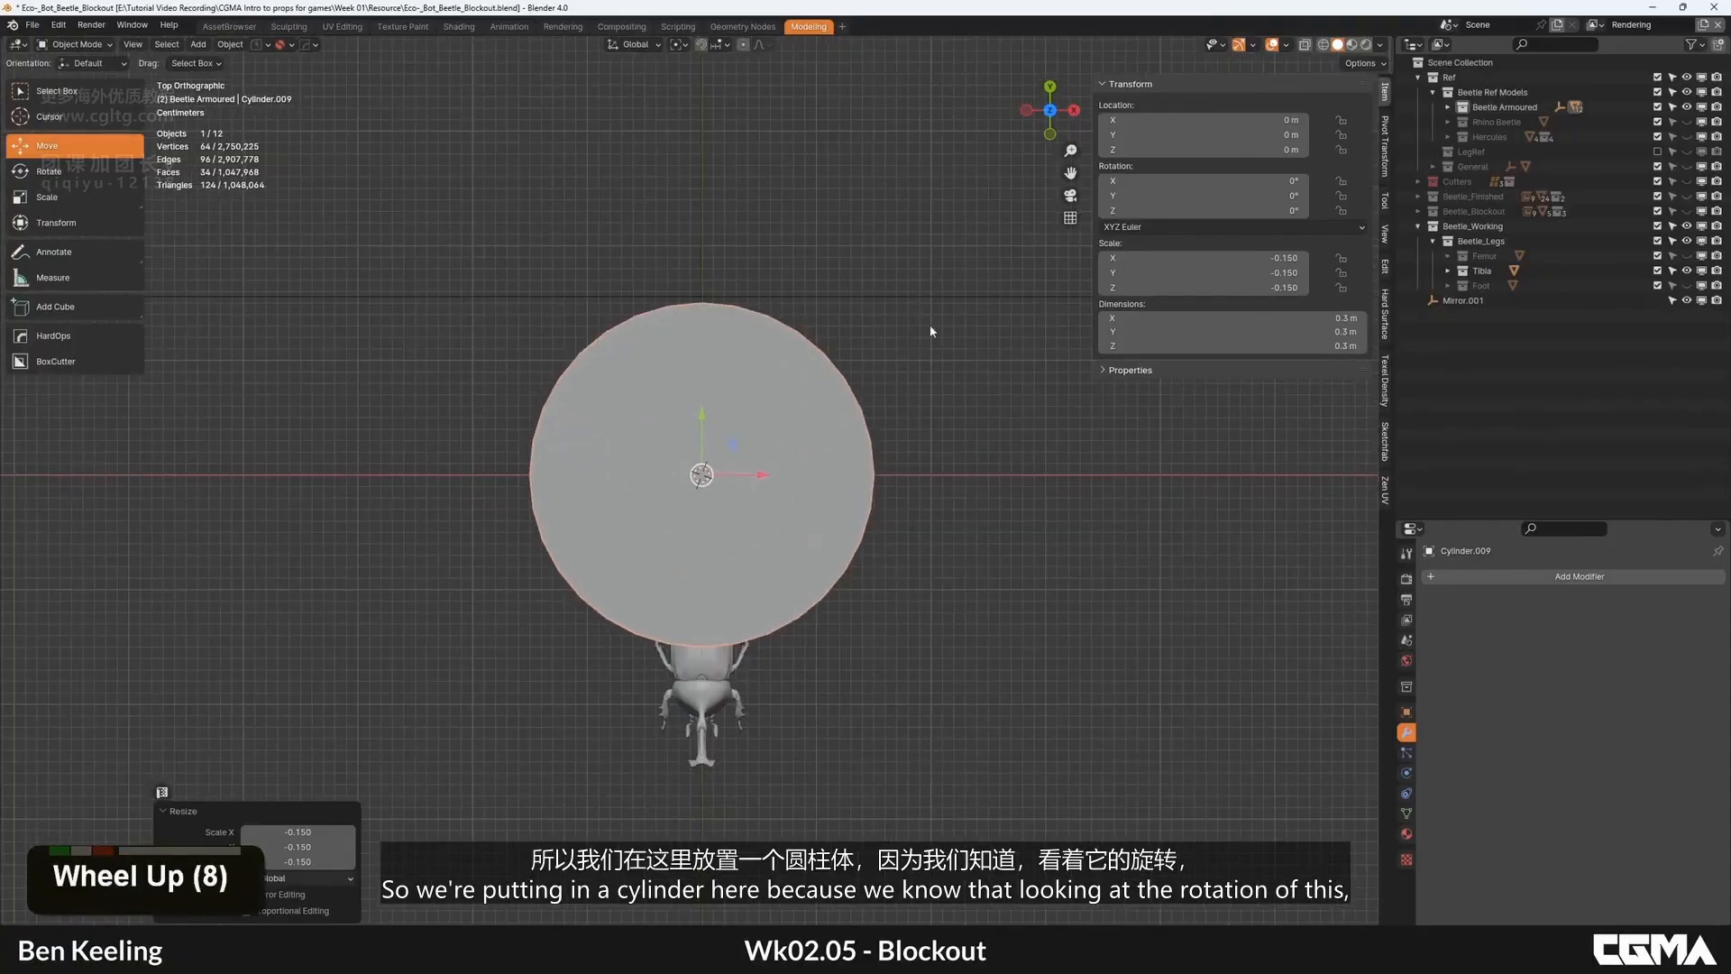
pyautogui.press('s')
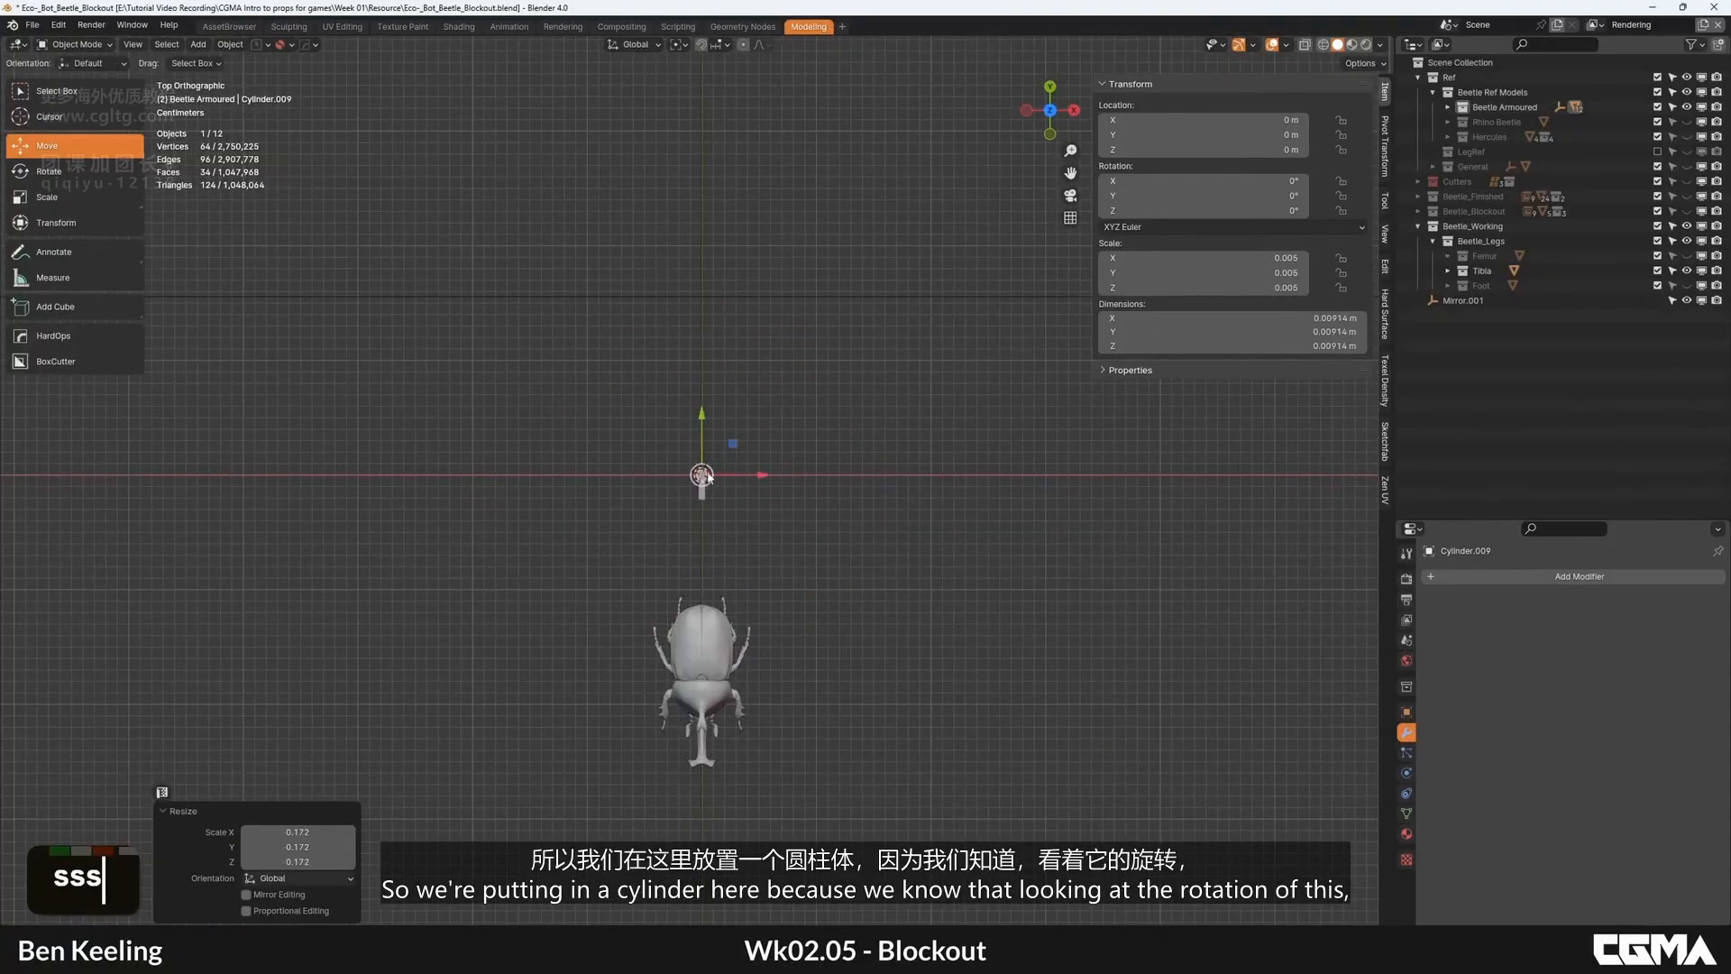
pyautogui.scroll(3, 708, 476)
pyautogui.press('s')
pyautogui.click(910, 350)
pyautogui.scroll(-1, 794, 398)
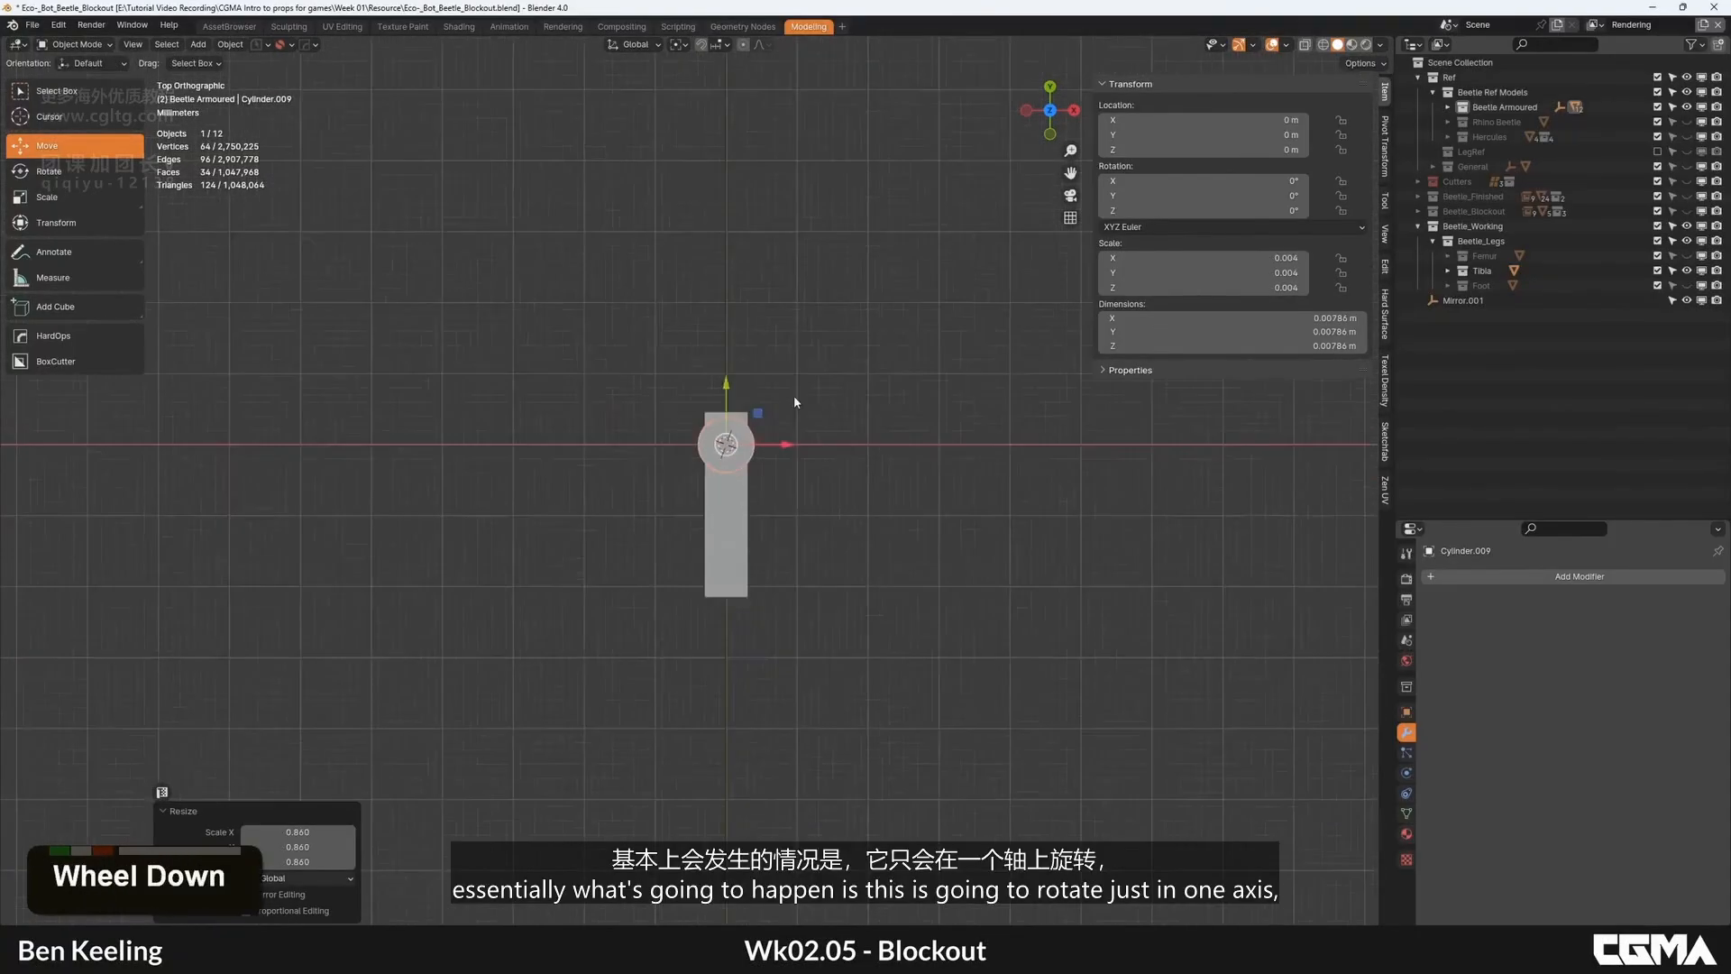
# Step: Examine the reference beetle's knee and foot joints from several angles to compare how each one rotates
pyautogui.moveTo(794, 402); pyautogui.dragTo(577, 297, button='middle')
pyautogui.keyDown('alt'); pyautogui.middleClick(108, 532); pyautogui.keyUp('alt')
pyautogui.moveTo(902, 451); pyautogui.dragTo(935, 371, button='middle')
pyautogui.scroll(-2, 936, 371)
pyautogui.keyDown('alt'); pyautogui.middleClick(757, 500); pyautogui.keyUp('alt')
pyautogui.scroll(4, 376, 555)
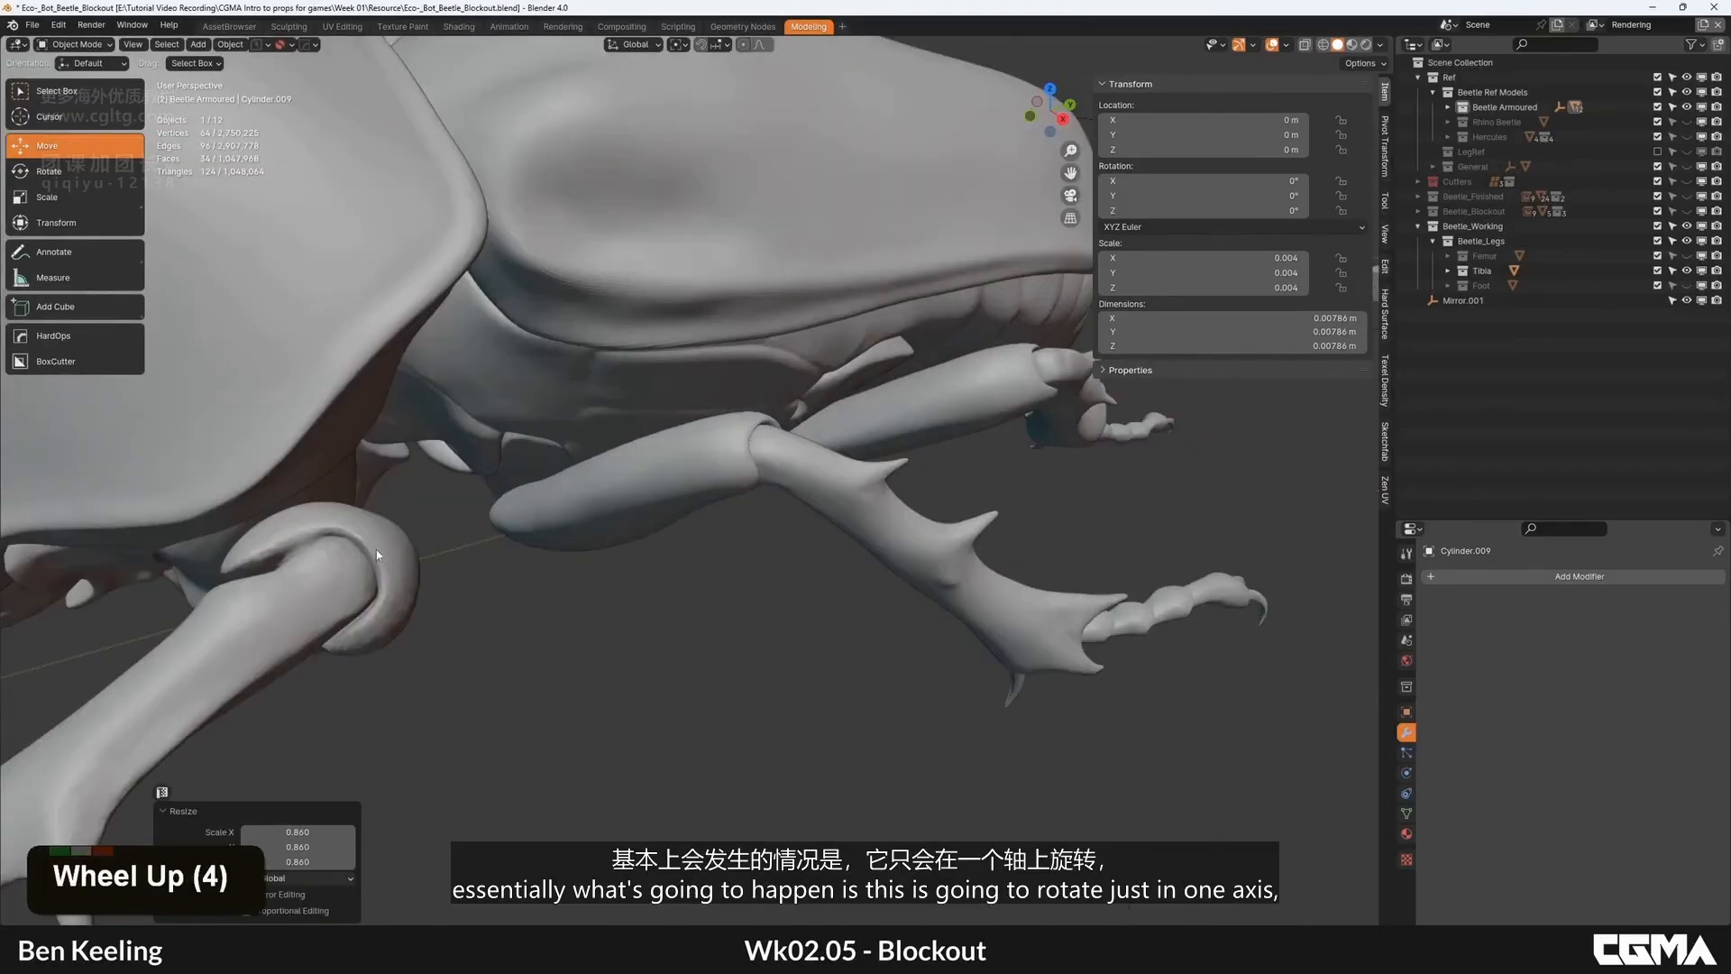
pyautogui.scroll(-4, 376, 550)
pyautogui.keyDown('shift'); pyautogui.moveTo(376, 550); pyautogui.dragTo(403, 537, button='middle'); pyautogui.keyUp('shift')
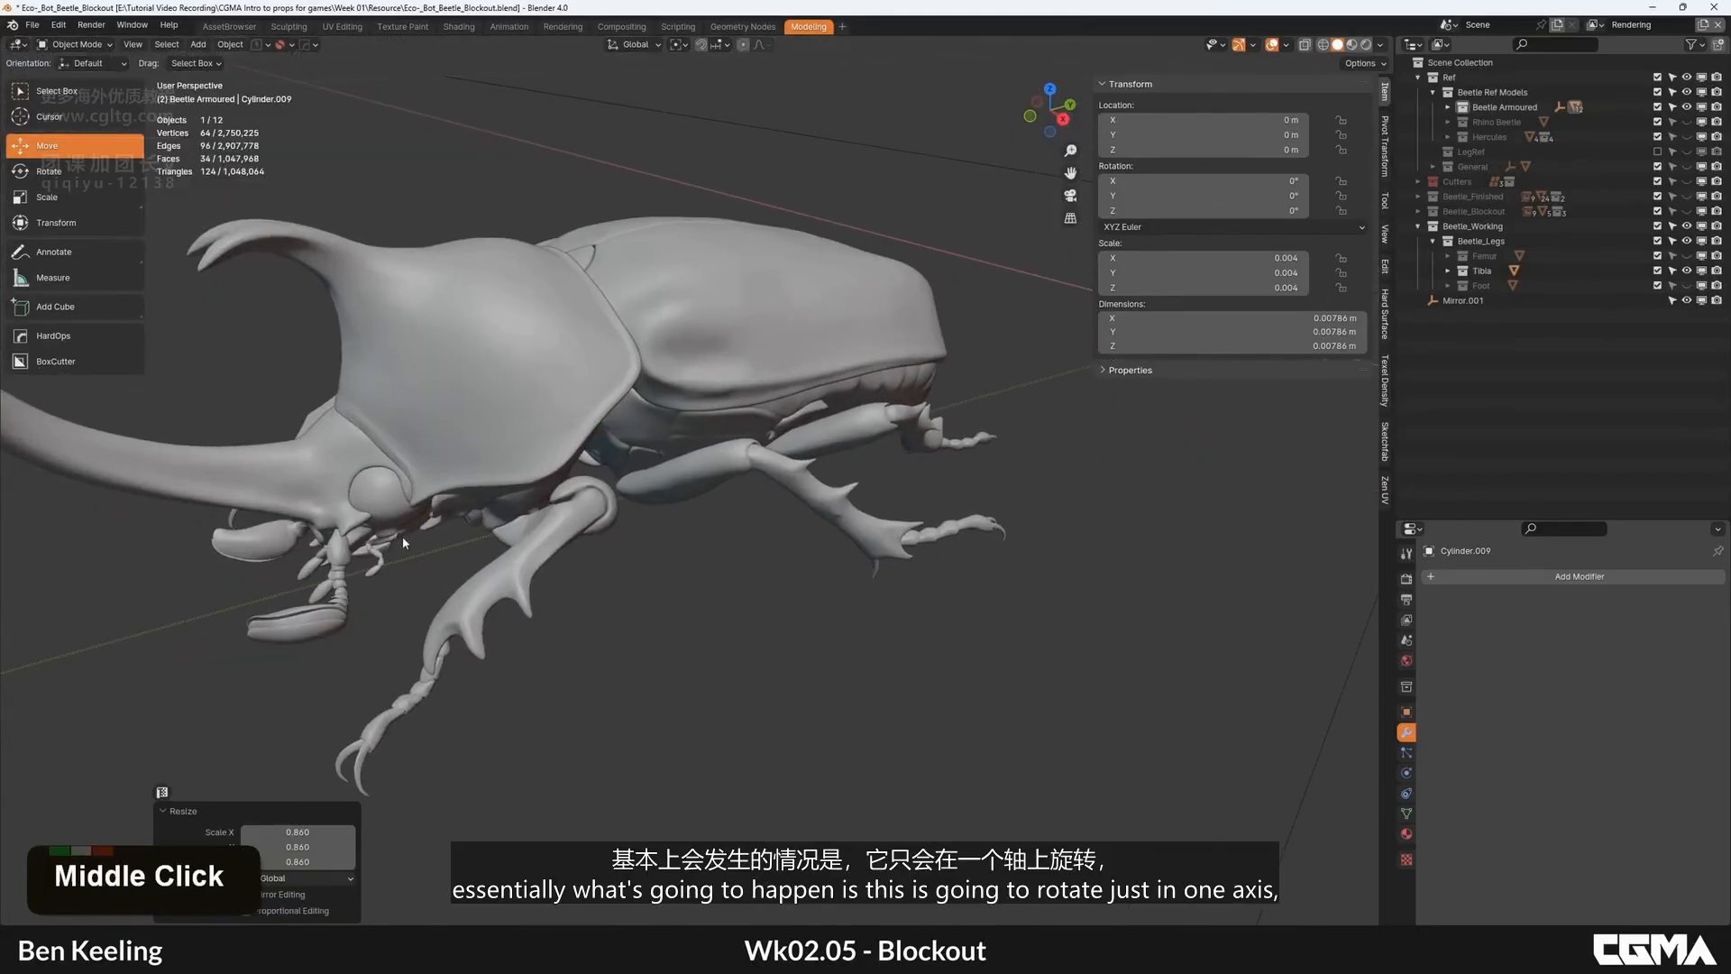
pyautogui.keyDown('alt'); pyautogui.middleClick(601, 481); pyautogui.keyUp('alt')
pyautogui.moveTo(601, 480); pyautogui.dragTo(917, 468, button='middle')
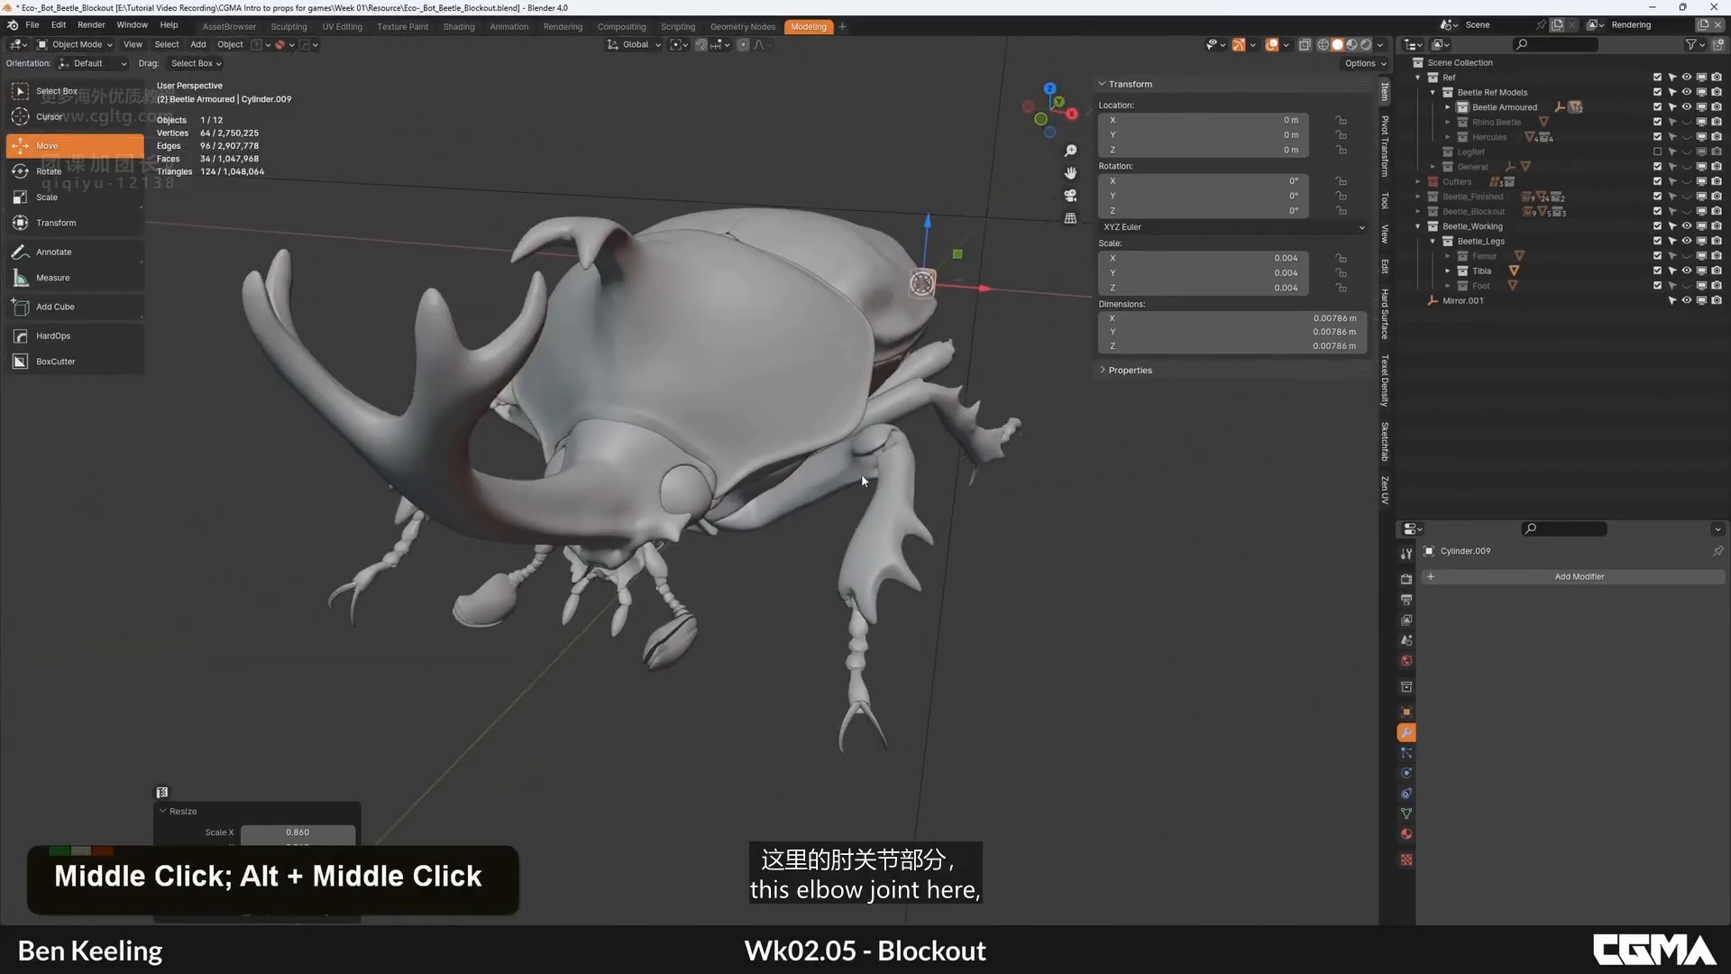
pyautogui.keyDown('alt'); pyautogui.middleClick(919, 444); pyautogui.keyUp('alt')
pyautogui.moveTo(920, 444); pyautogui.dragTo(773, 361, button='middle')
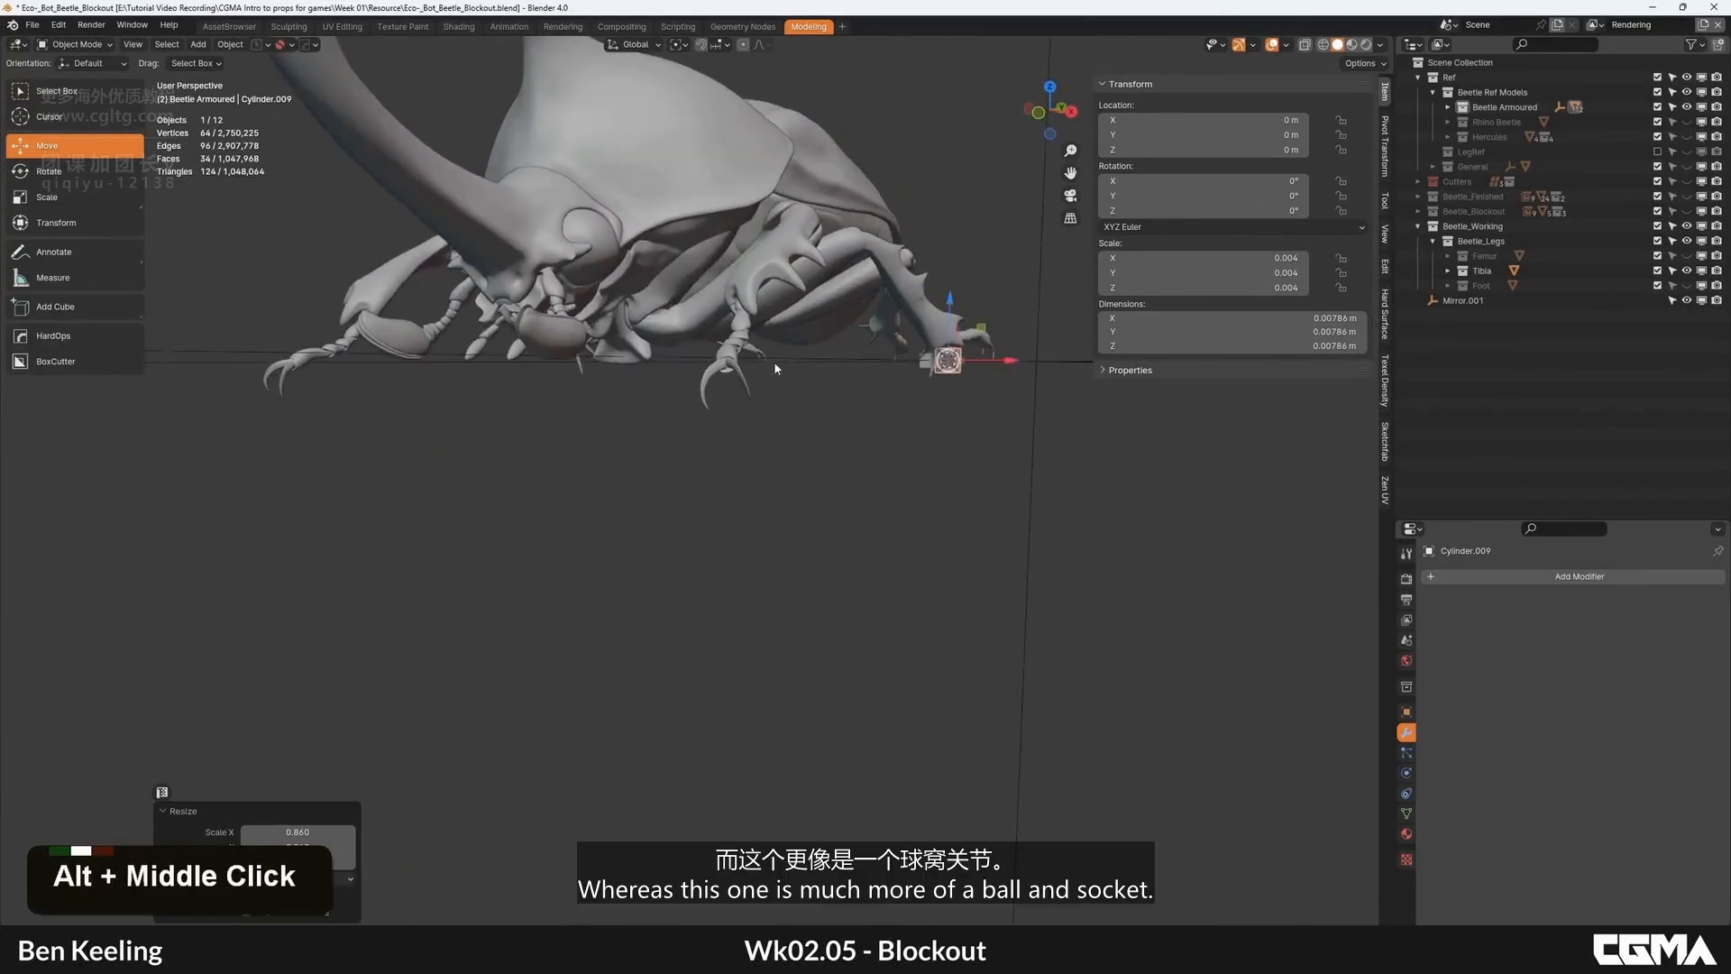
pyautogui.scroll(3, 784, 361)
pyautogui.scroll(-3, 915, 301)
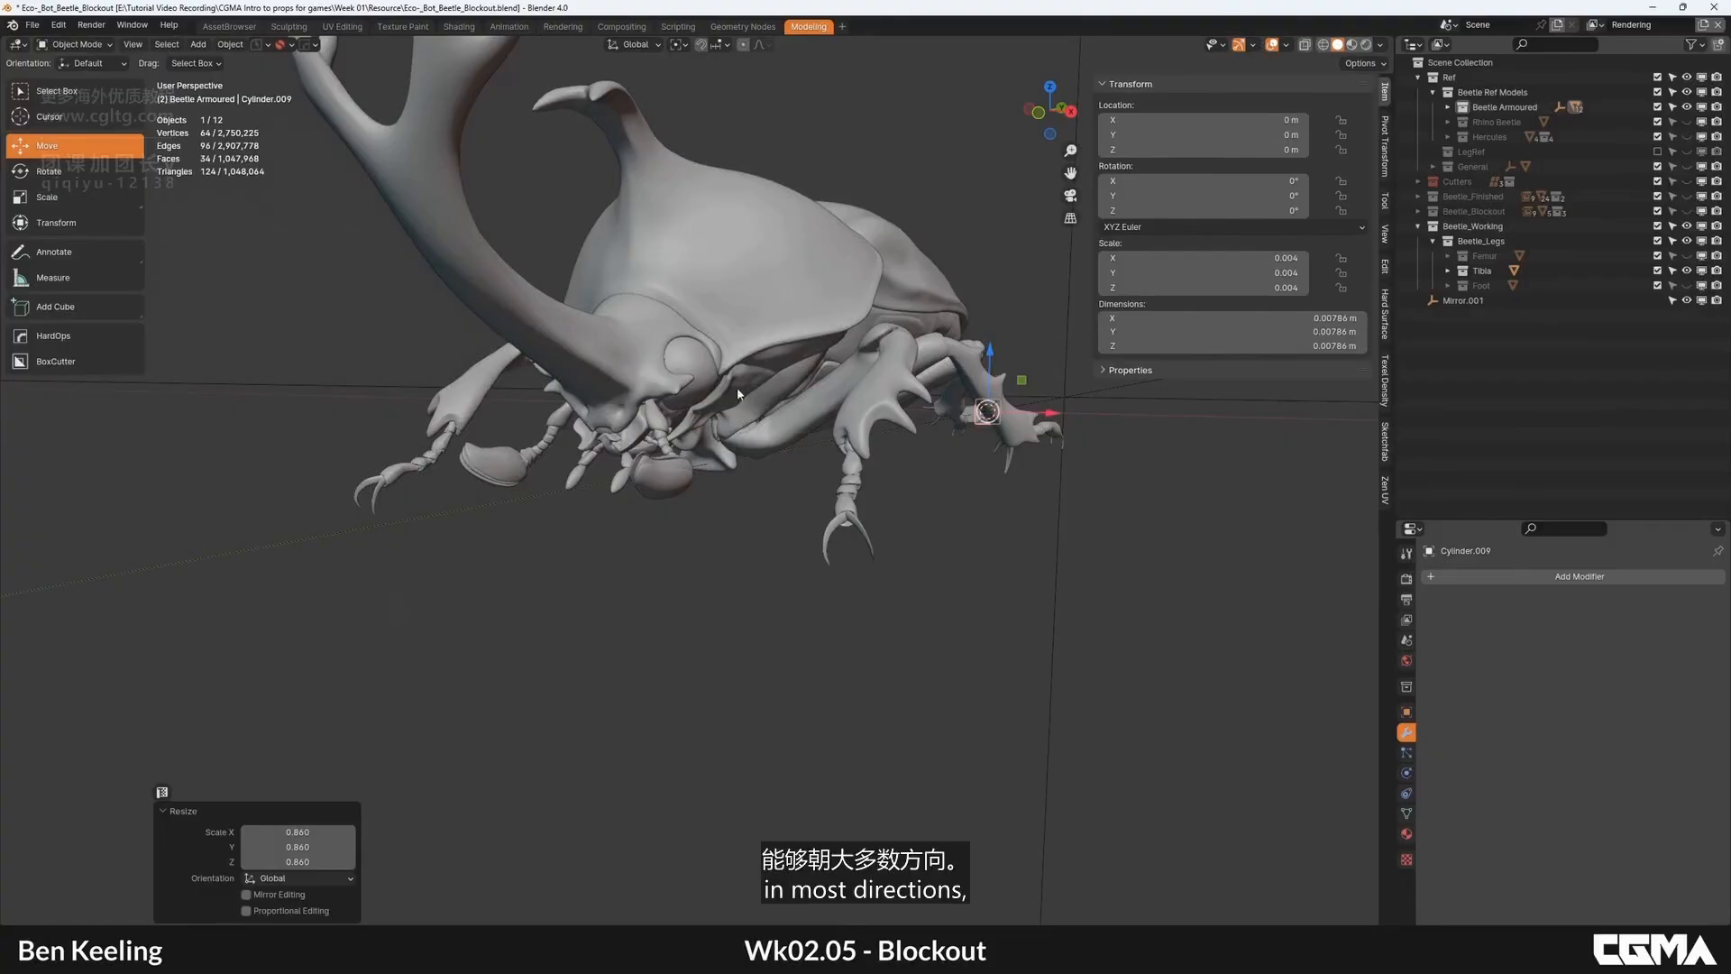
# Step: Duplicate the joint cylinder in place at the end of the tibia block
pyautogui.keyDown('alt'); pyautogui.middleClick(739, 416); pyautogui.keyUp('alt')
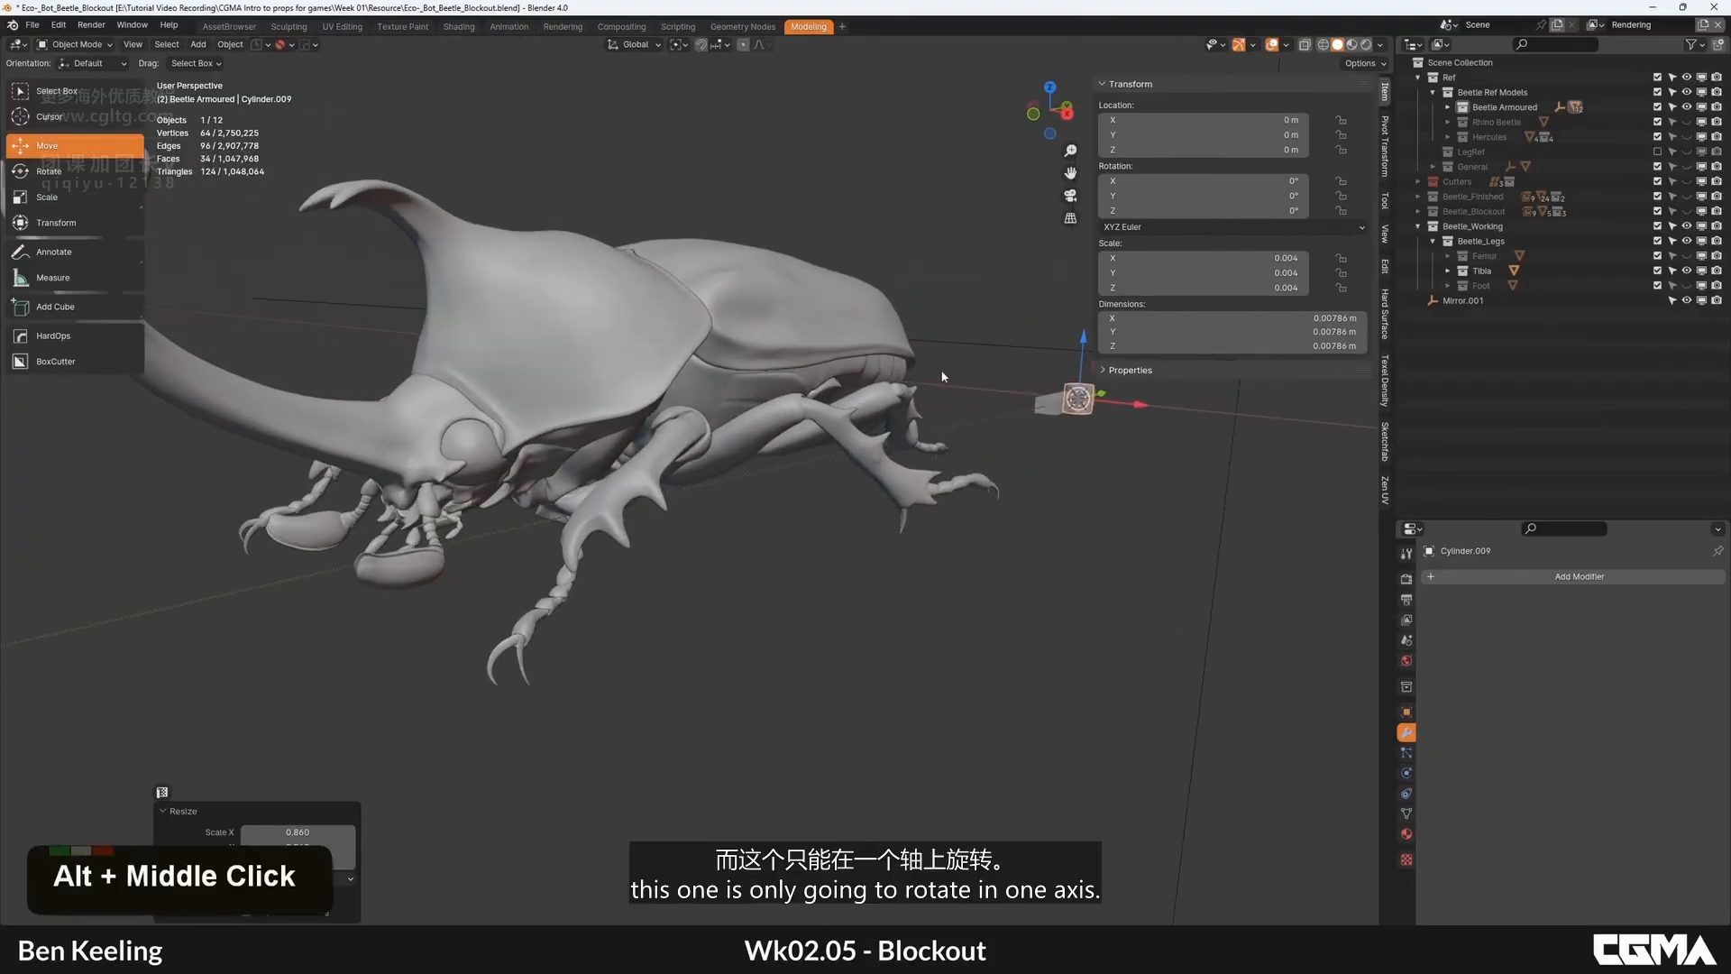
pyautogui.moveTo(942, 377); pyautogui.dragTo(893, 487, button='middle')
pyautogui.press('KP_Decimal')
pyautogui.scroll(-1, 903, 441)
pyautogui.scroll(-5, 901, 440)
pyautogui.scroll(-3, 893, 487)
pyautogui.keyDown('alt'); pyautogui.moveTo(852, 333); pyautogui.dragTo(893, 413, button='middle'); pyautogui.keyUp('alt')
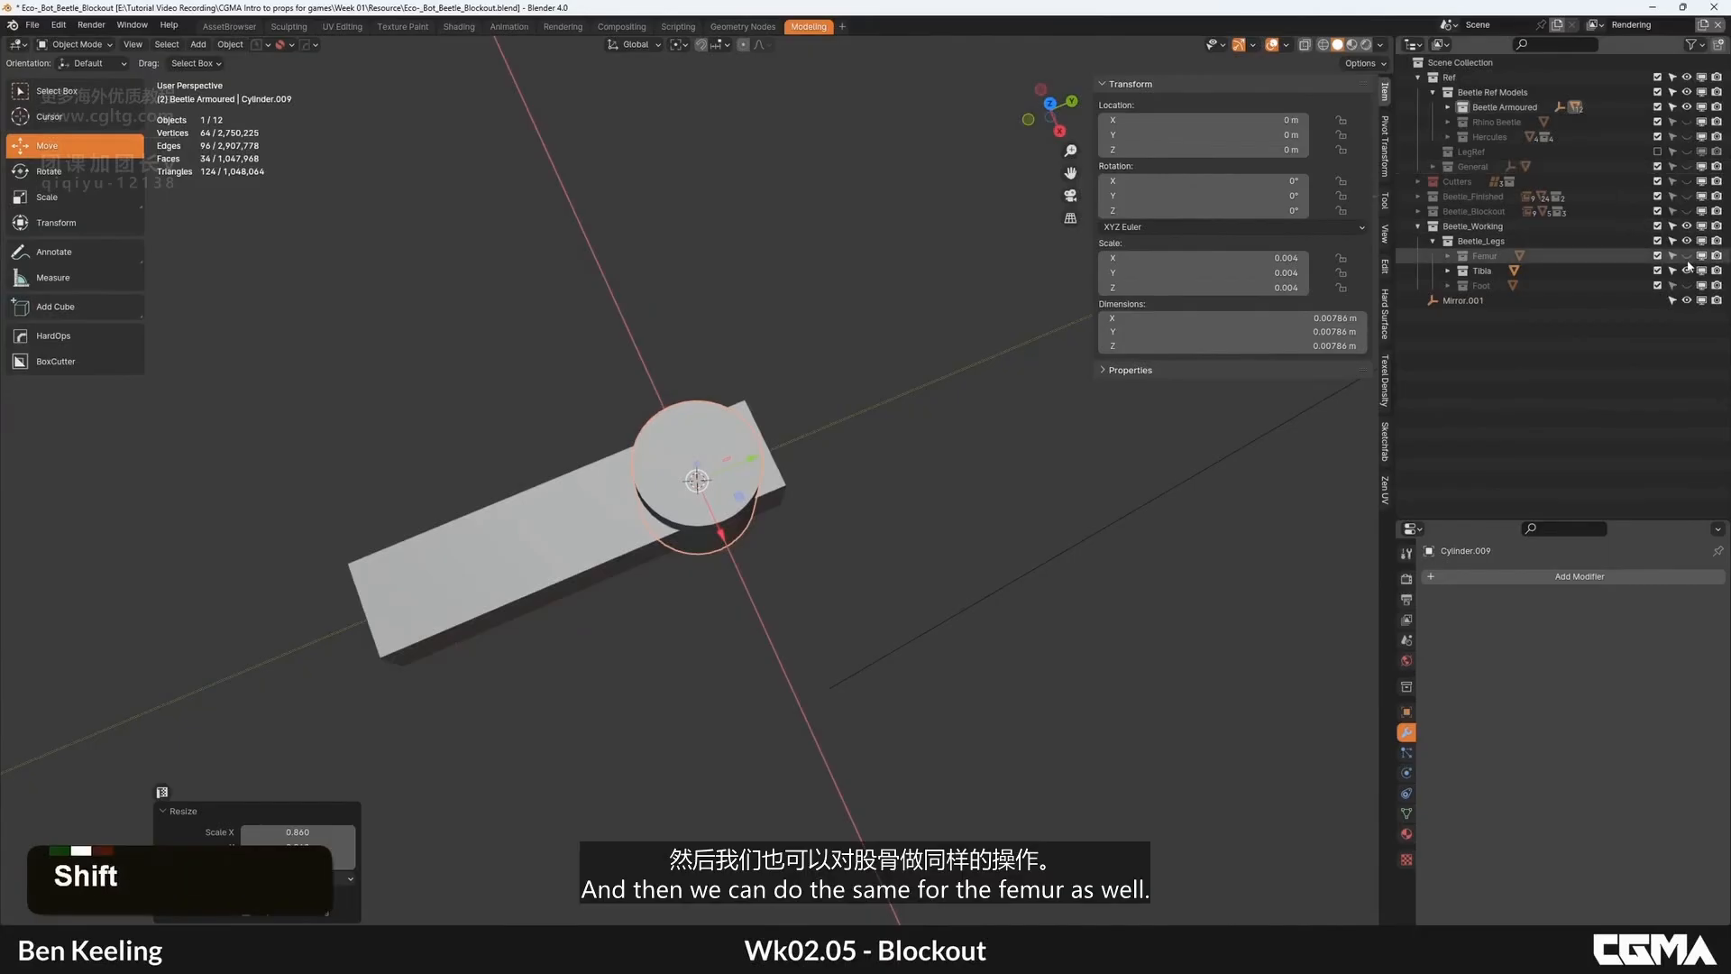
pyautogui.hotkey('shift', 'd')
pyautogui.rightClick(661, 430)
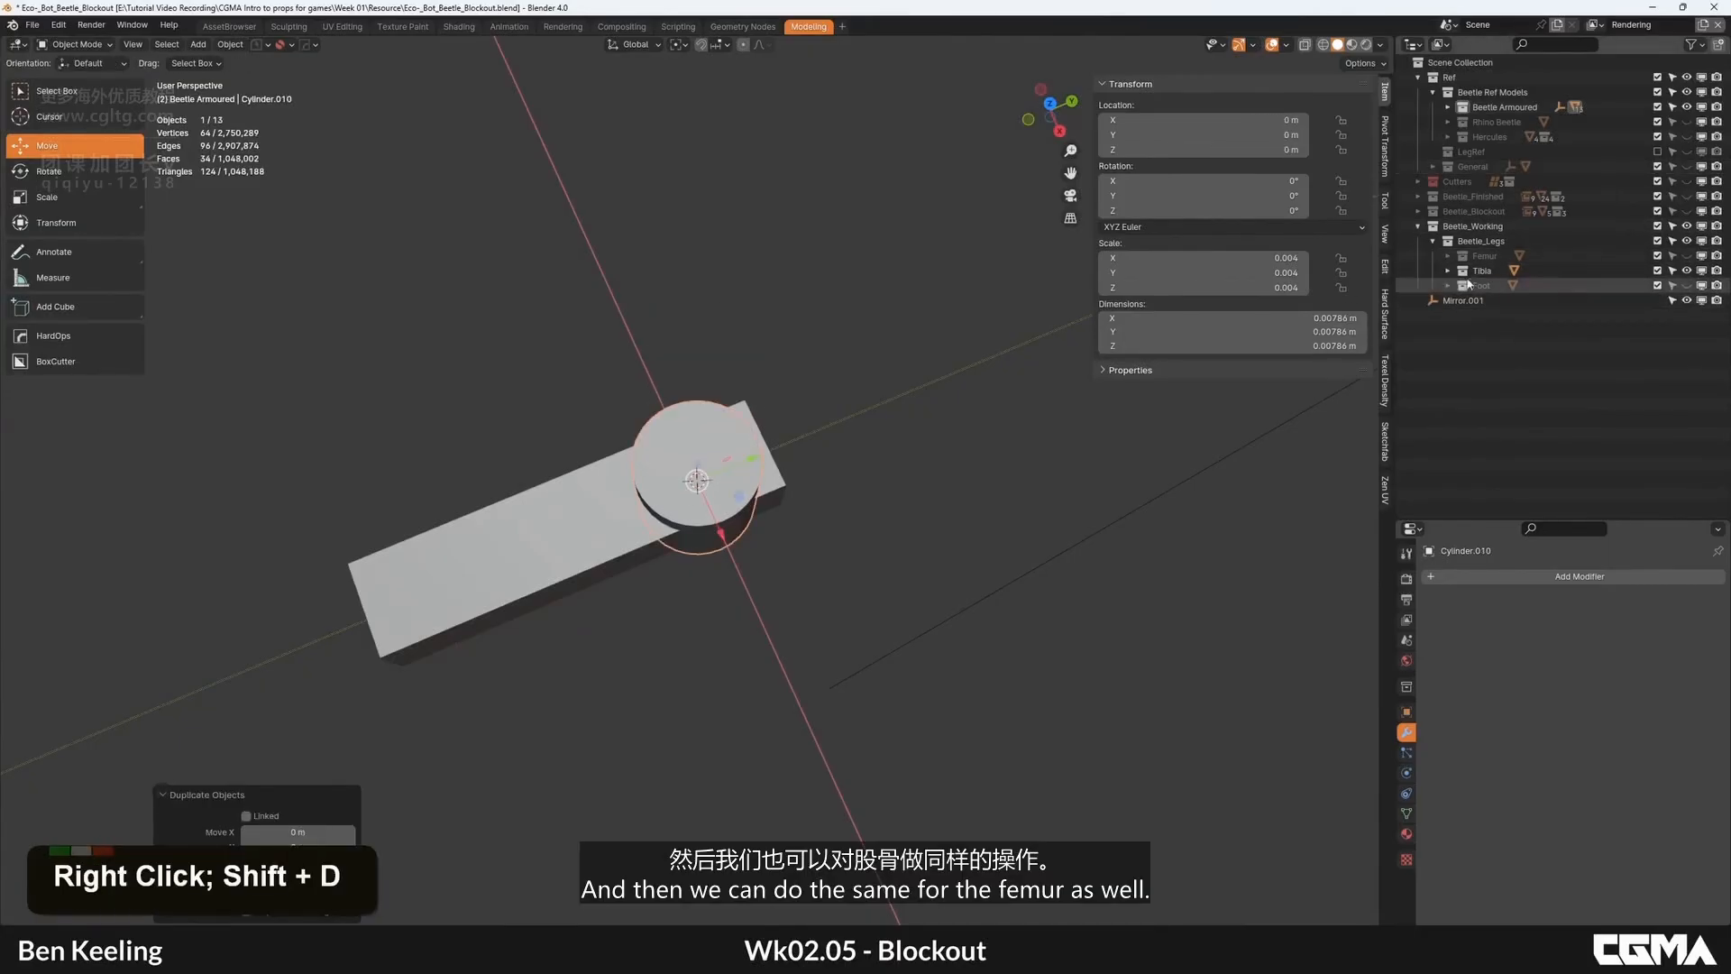
# Step: Move both joint cylinders from the Beetle Armoured collection into the Tibia collection and hide the Beetle Ref Models collection
pyautogui.click(1504, 286)
pyautogui.click(1463, 286)
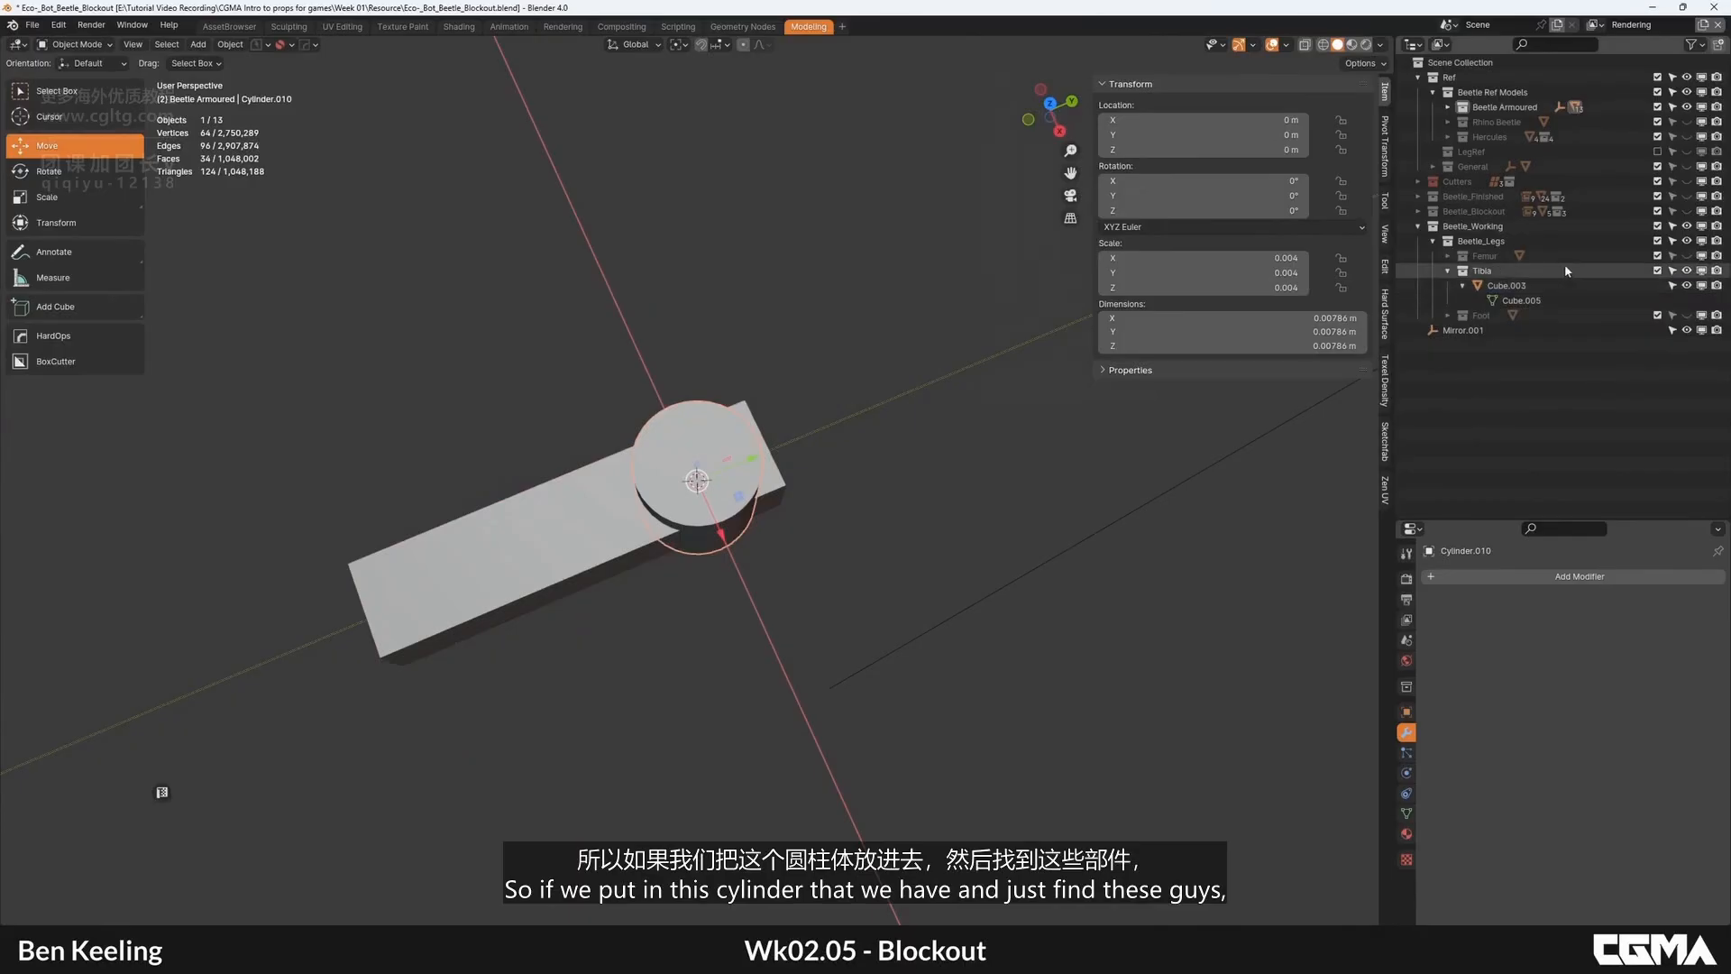
pyautogui.press('.')
pyautogui.keyDown('shift'); pyautogui.click(1527, 275); pyautogui.keyUp('shift')
pyautogui.scroll(-3, 1527, 270)
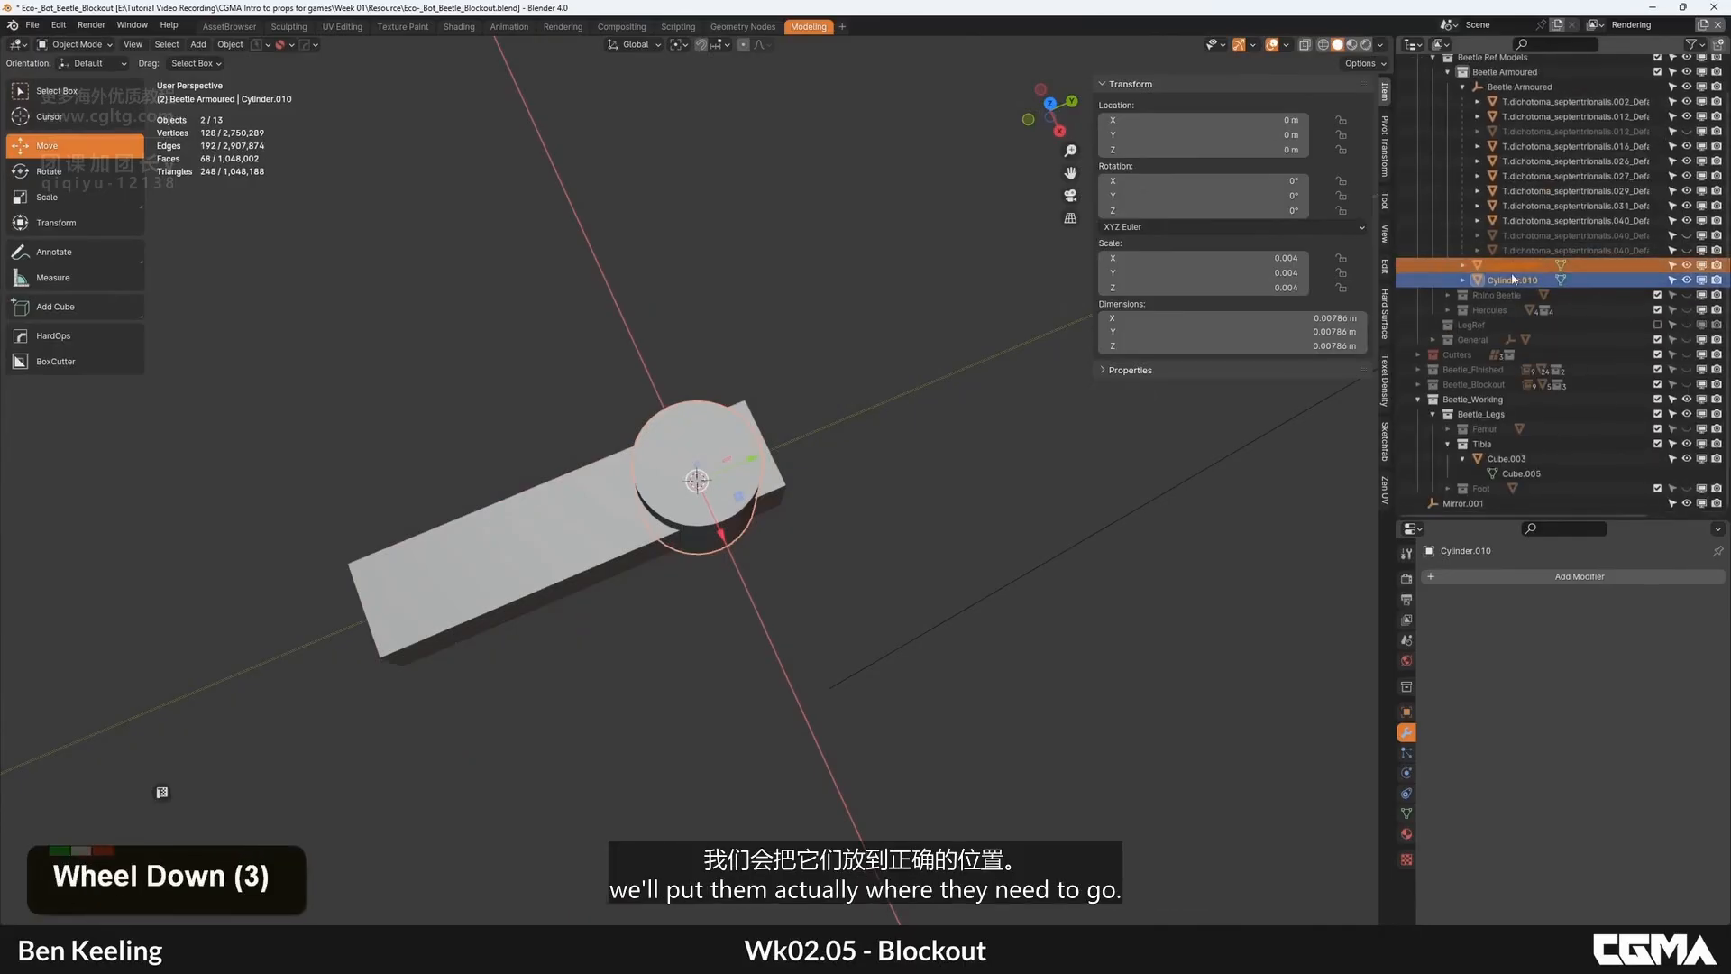
pyautogui.moveTo(1524, 266); pyautogui.dragTo(1499, 448)
pyautogui.scroll(7, 1497, 361)
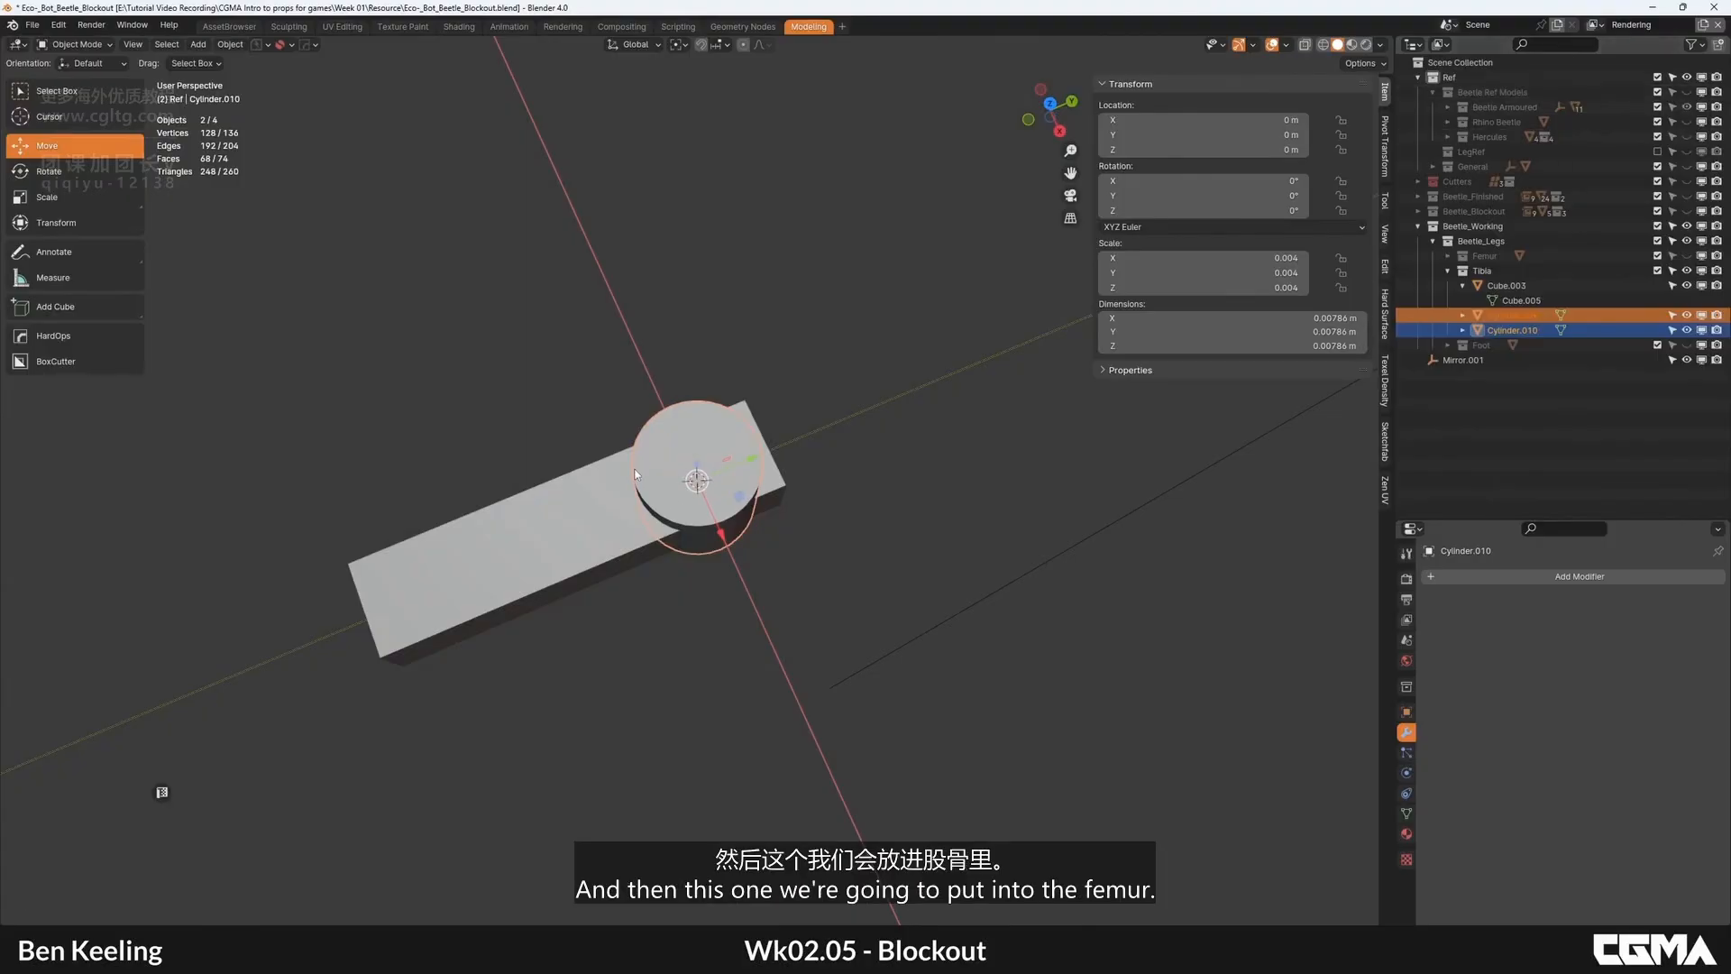
# Step: Move Cylinder.009 into the Femur collection, and show that collection with the tibia block Cube.003 hidden
pyautogui.moveTo(1490, 318); pyautogui.dragTo(1498, 257)
pyautogui.click(1687, 256)
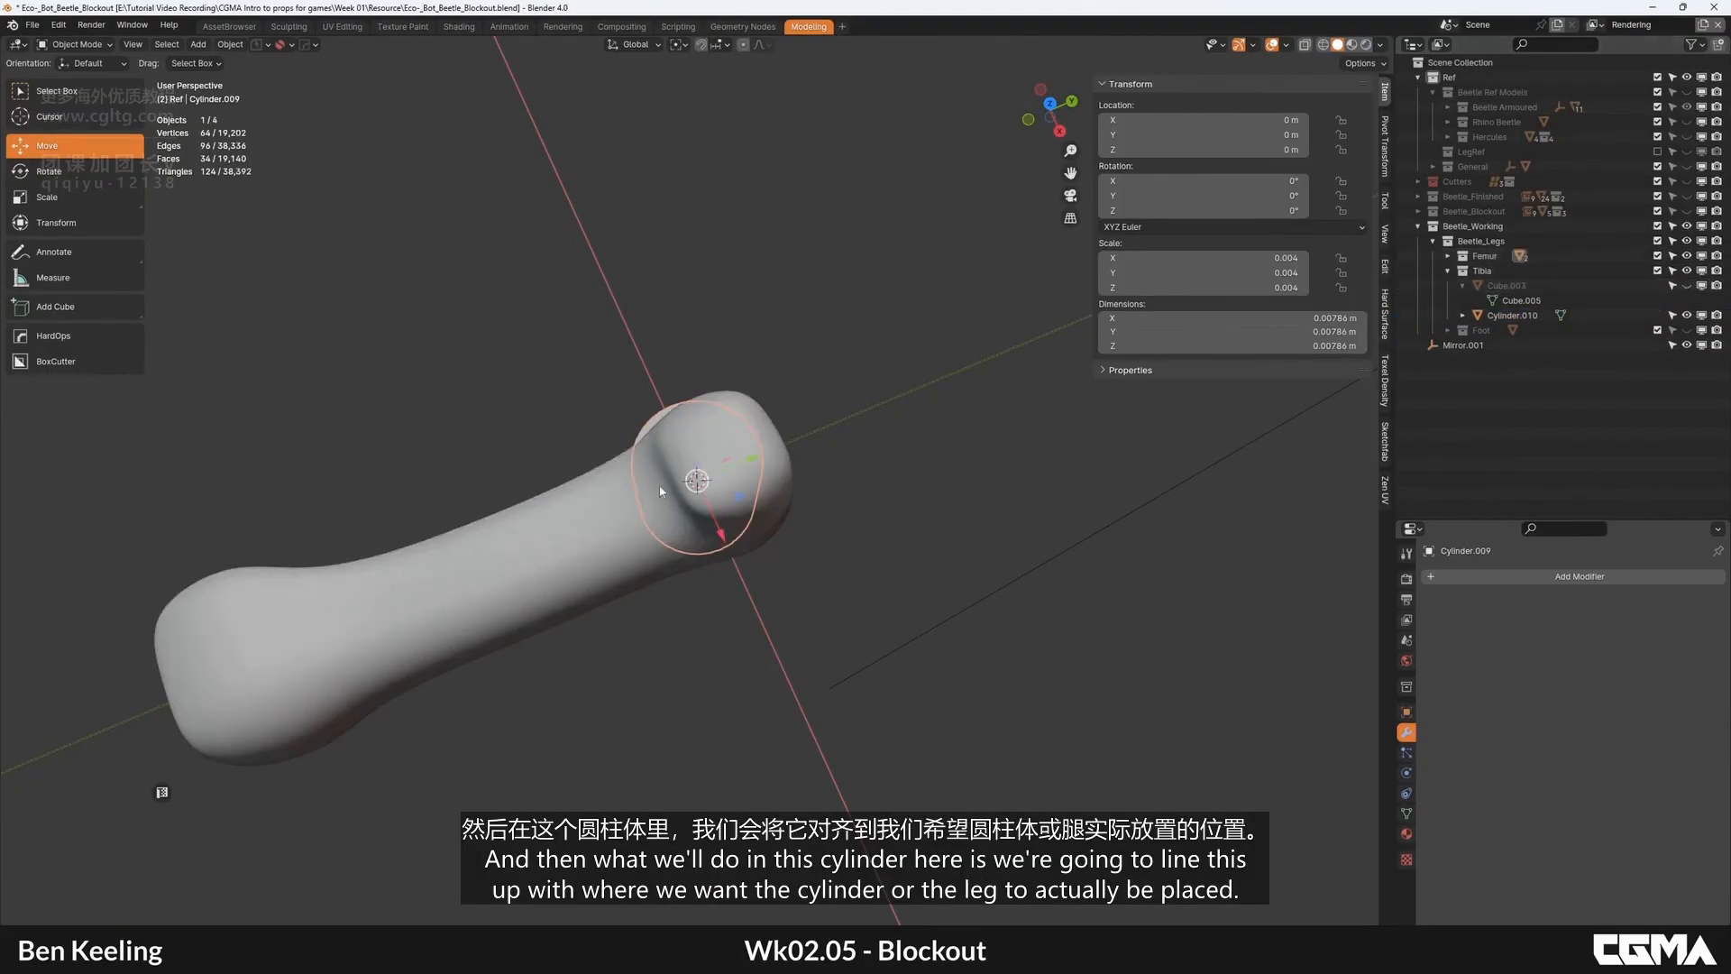
# Step: Move the femur's cylinder along Y to about -0.0273 m at the femur's far end and scale it to 0.001 in X and Y
pyautogui.moveTo(660, 491); pyautogui.dragTo(816, 356, button='middle')
pyautogui.middleClick(784, 695)
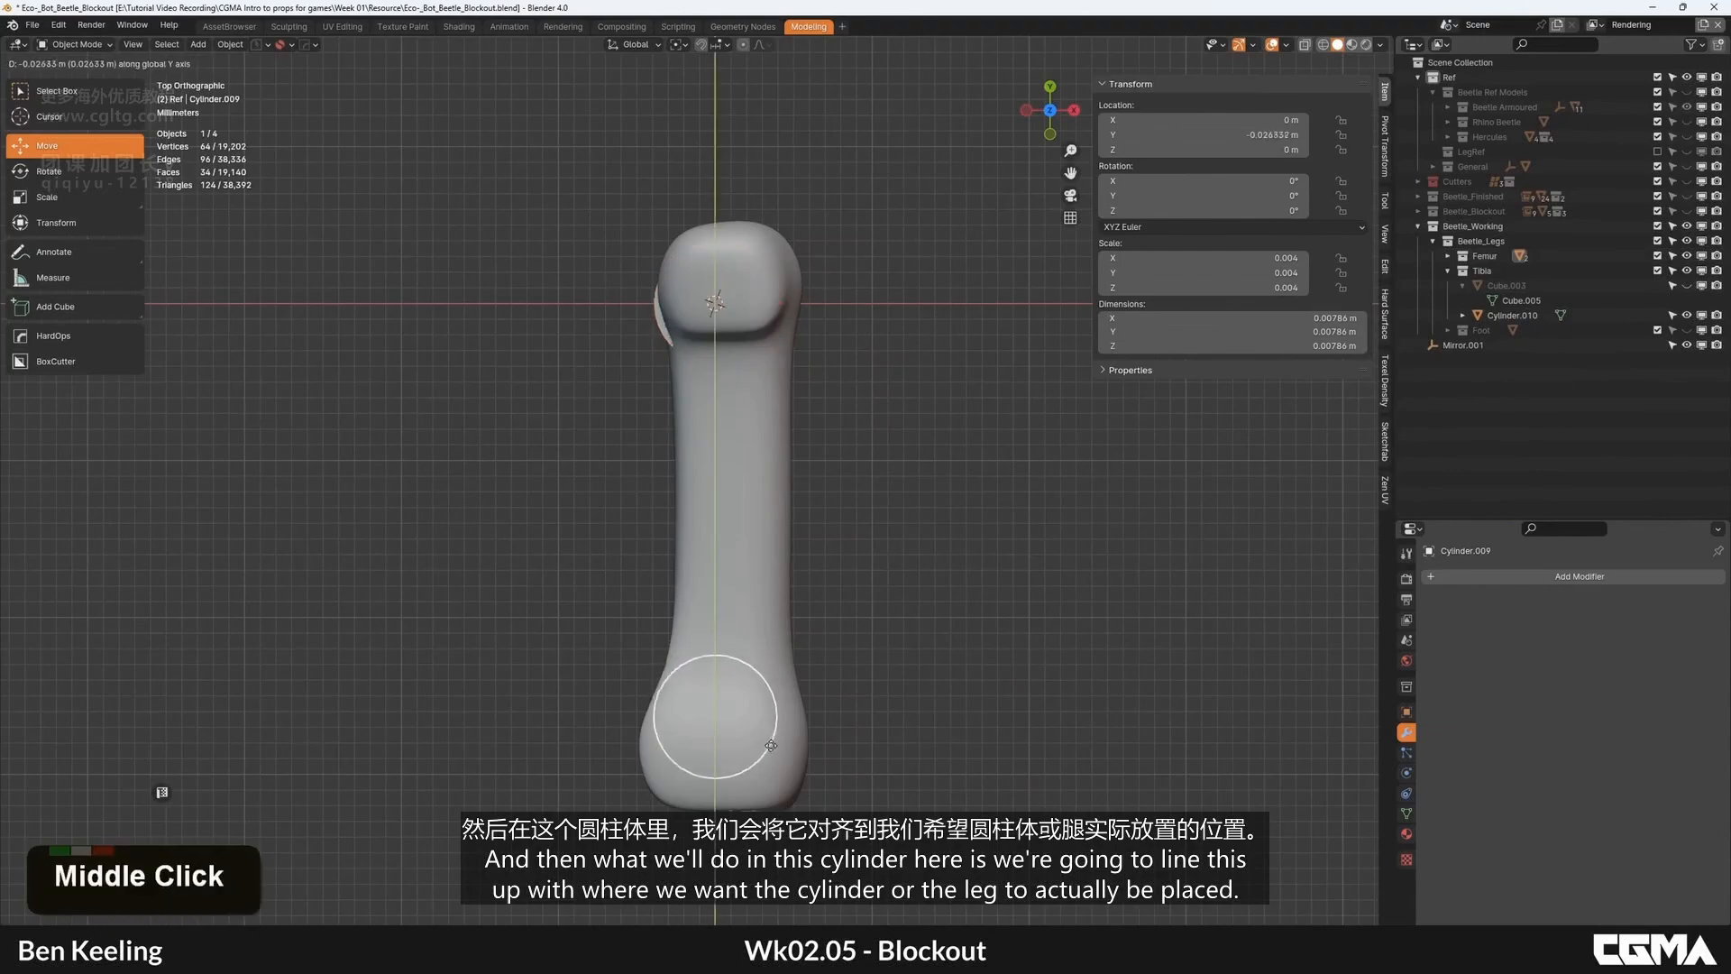
pyautogui.click(808, 687)
pyautogui.rightClick(800, 622)
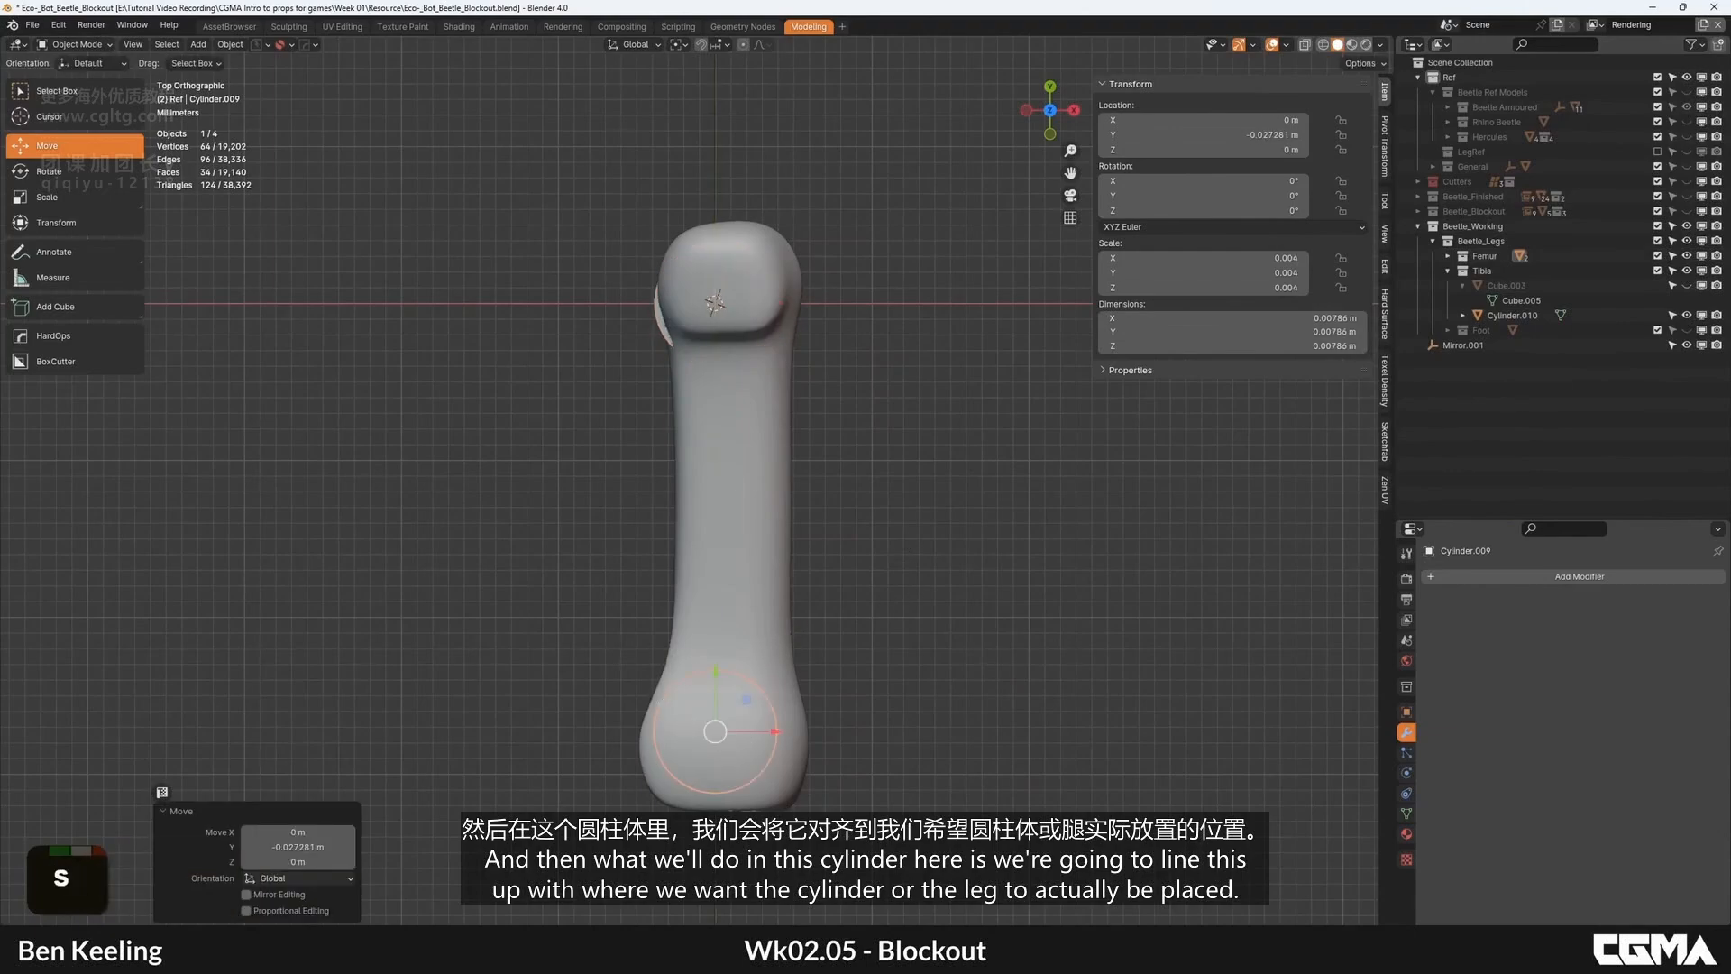
pyautogui.keyDown('alt'); pyautogui.moveTo(699, 655); pyautogui.dragTo(577, 487, button='middle'); pyautogui.keyUp('alt')
pyautogui.rightClick(765, 505)
pyautogui.scroll(-4, 802, 520)
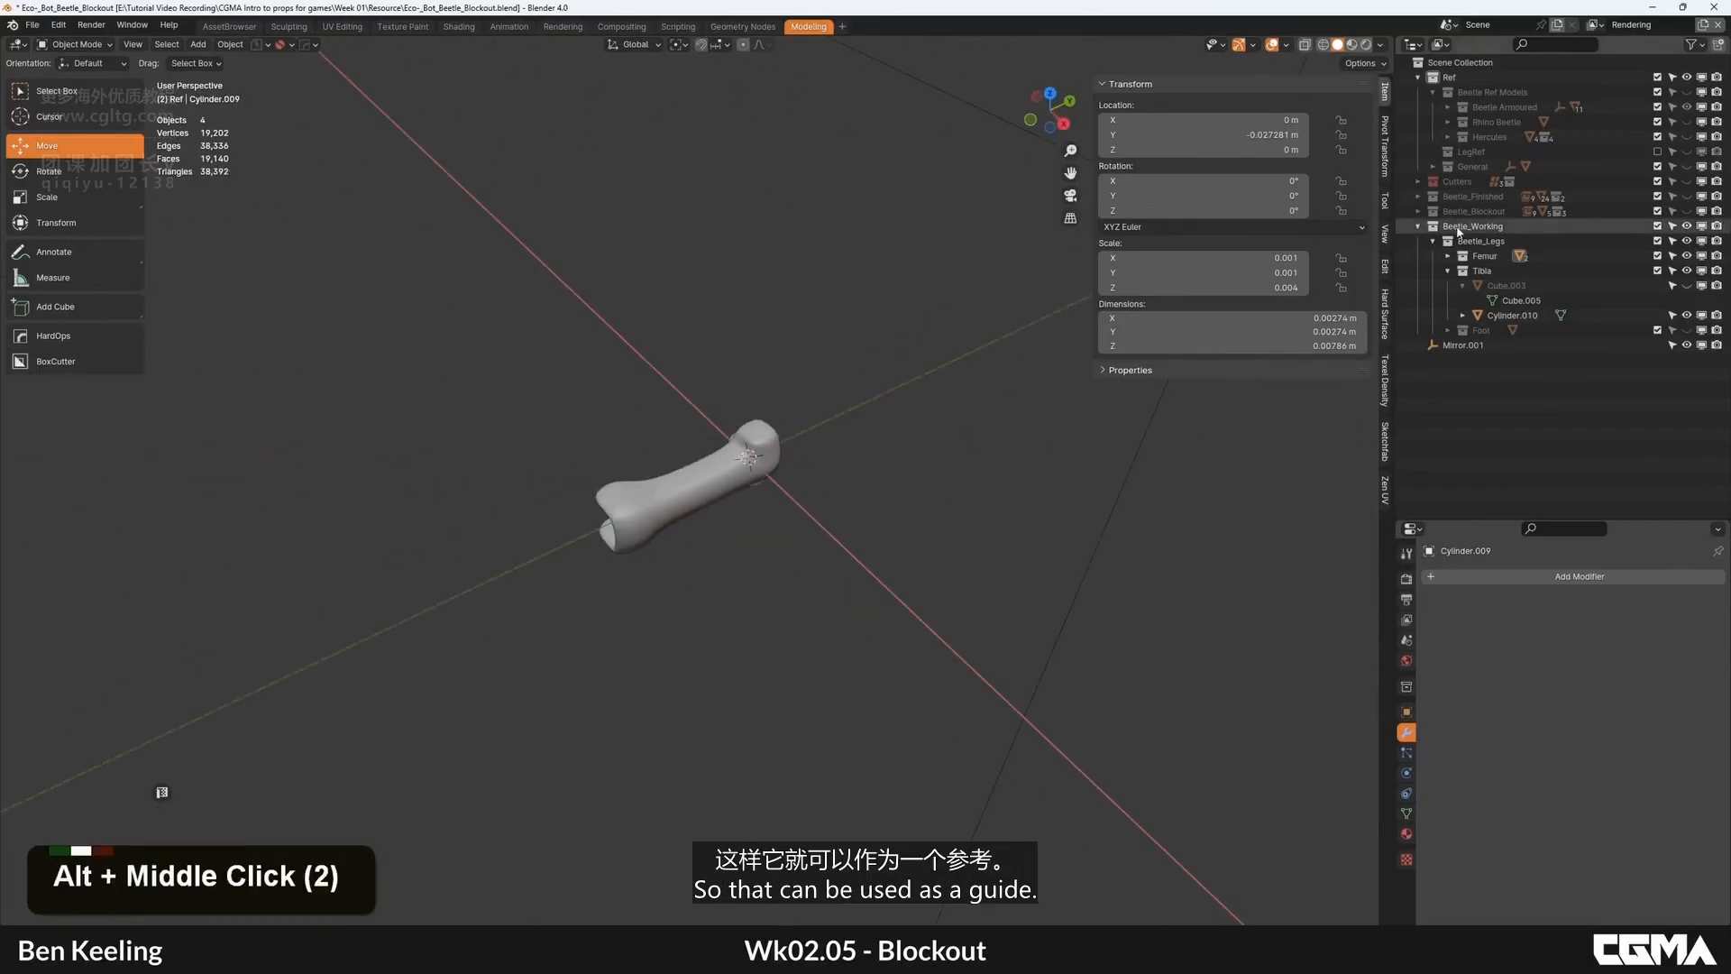
# Step: Show the Beetle_Blockout collection, select the front leg's tibia and set the transform orientation to Local
pyautogui.click(1685, 212)
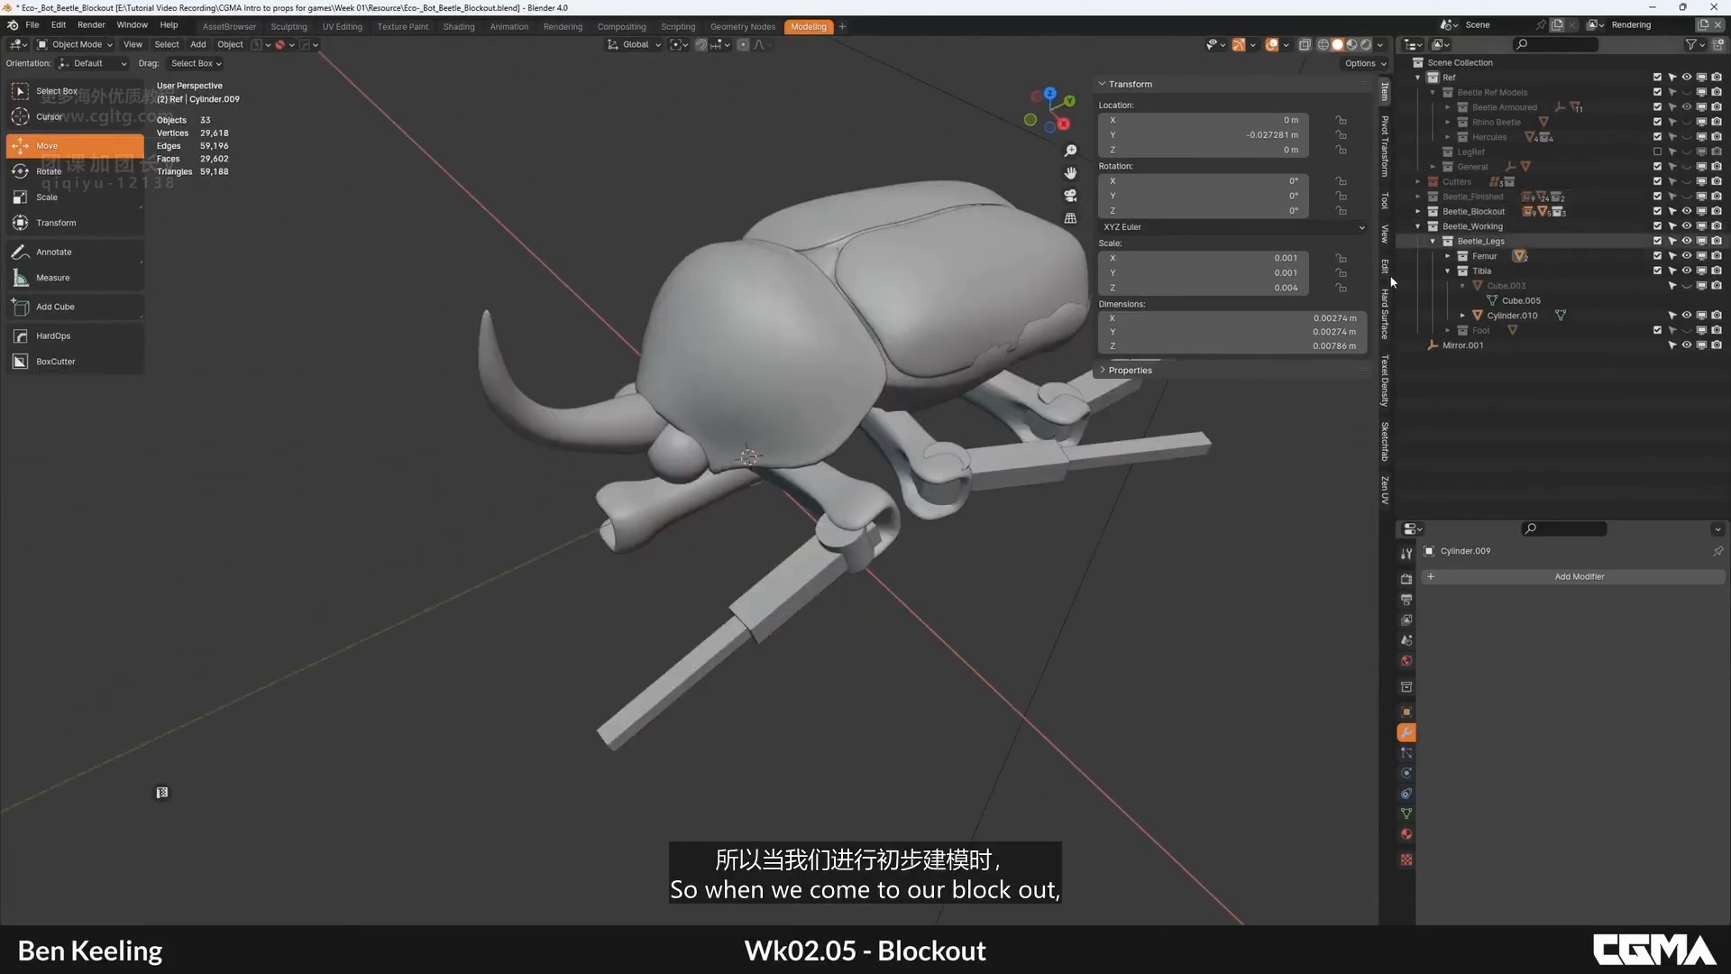
pyautogui.keyDown('alt'); pyautogui.moveTo(811, 541); pyautogui.dragTo(934, 423, button='middle'); pyautogui.keyUp('alt')
pyautogui.click(772, 550)
pyautogui.press('KP_Delete')
pyautogui.press('g')
pyautogui.middleClick(947, 417)
pyautogui.rightClick(964, 398)
pyautogui.press(',')
pyautogui.click(927, 425)
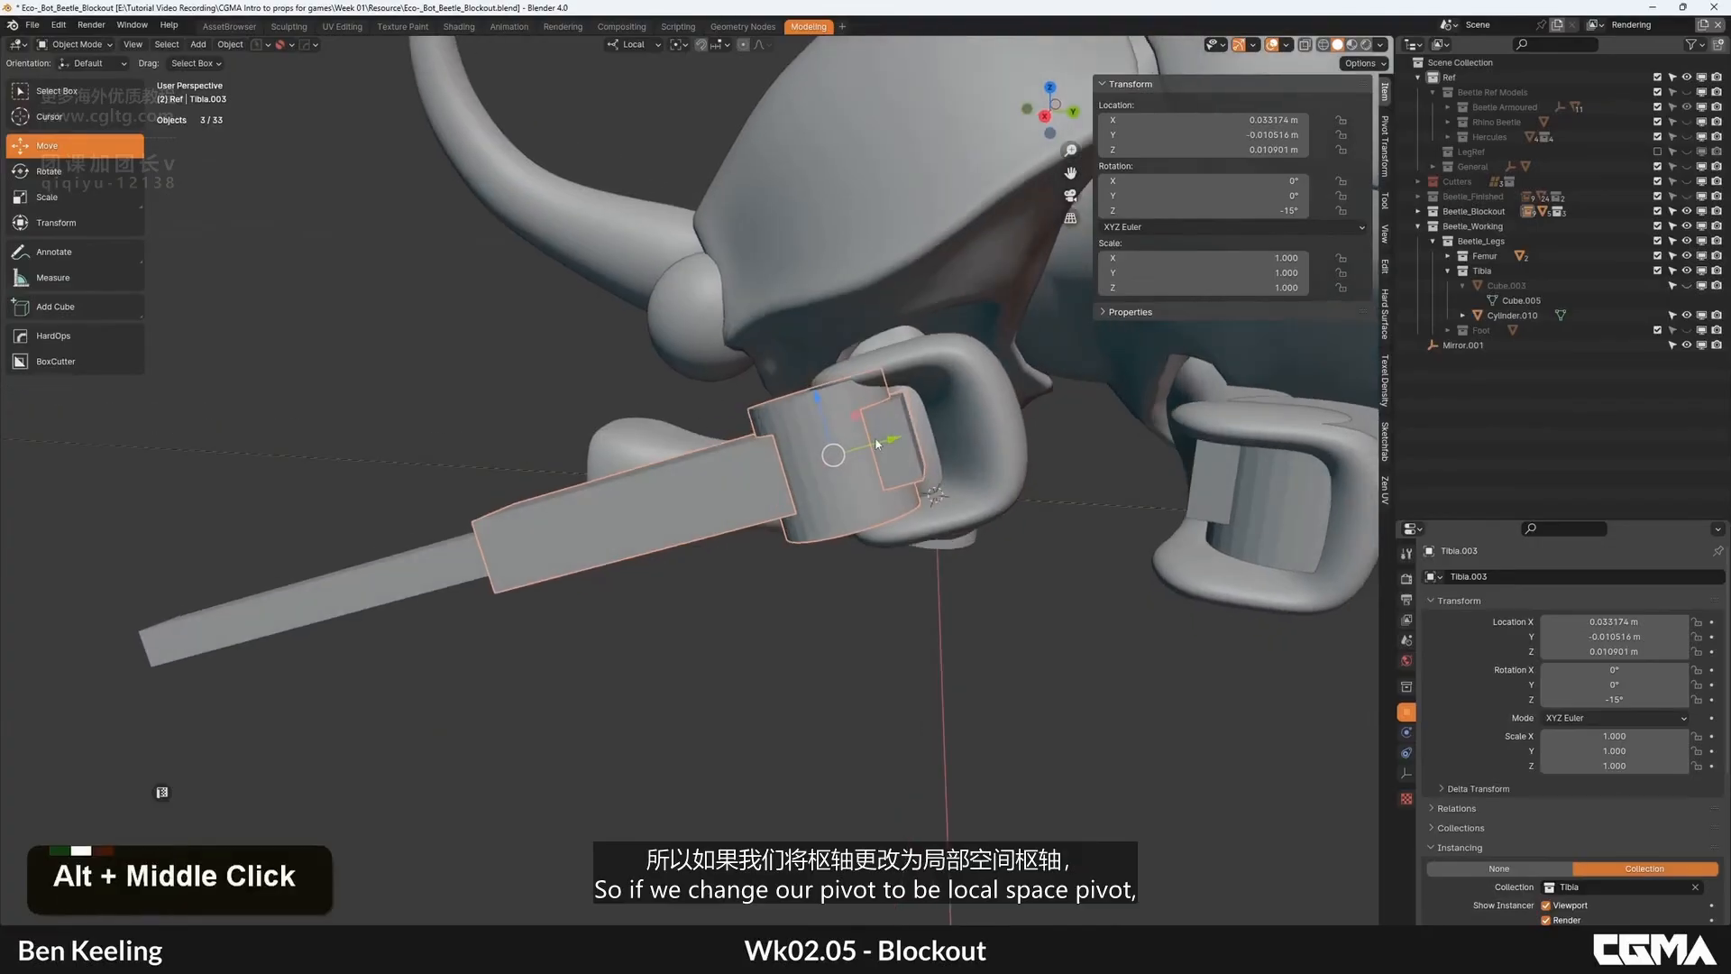
# Step: Move the front tibia along its local X and Y axes to seat its cylinder in the femur's joint socket
pyautogui.moveTo(878, 441); pyautogui.dragTo(935, 427)
pyautogui.keyDown('alt'); pyautogui.moveTo(942, 427); pyautogui.dragTo(1096, 399, button='middle'); pyautogui.keyUp('alt')
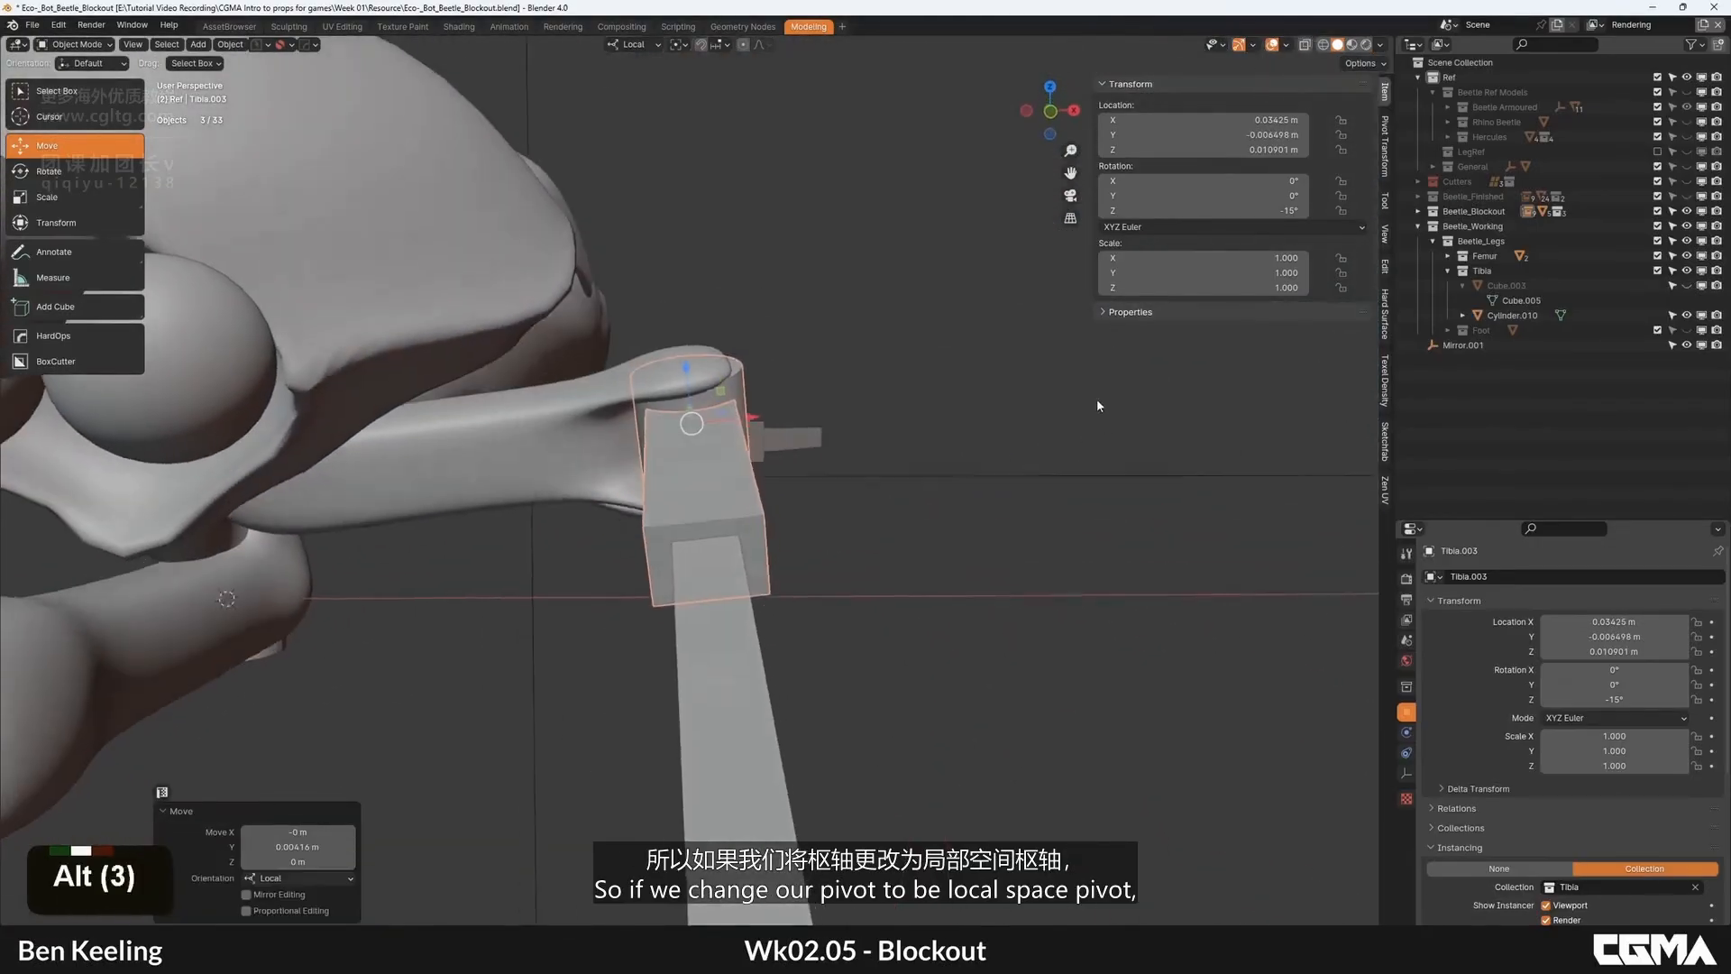
pyautogui.moveTo(733, 424)
pyautogui.mouseDown()
pyautogui.moveTo(679, 423)
pyautogui.moveTo(699, 424)
pyautogui.mouseUp()
pyautogui.keyDown('alt'); pyautogui.moveTo(698, 424); pyautogui.dragTo(820, 475, button='middle'); pyautogui.keyUp('alt')
# Step: Try rotating the front tibia around its local joint axis, and undo the rotation
pyautogui.press('r')
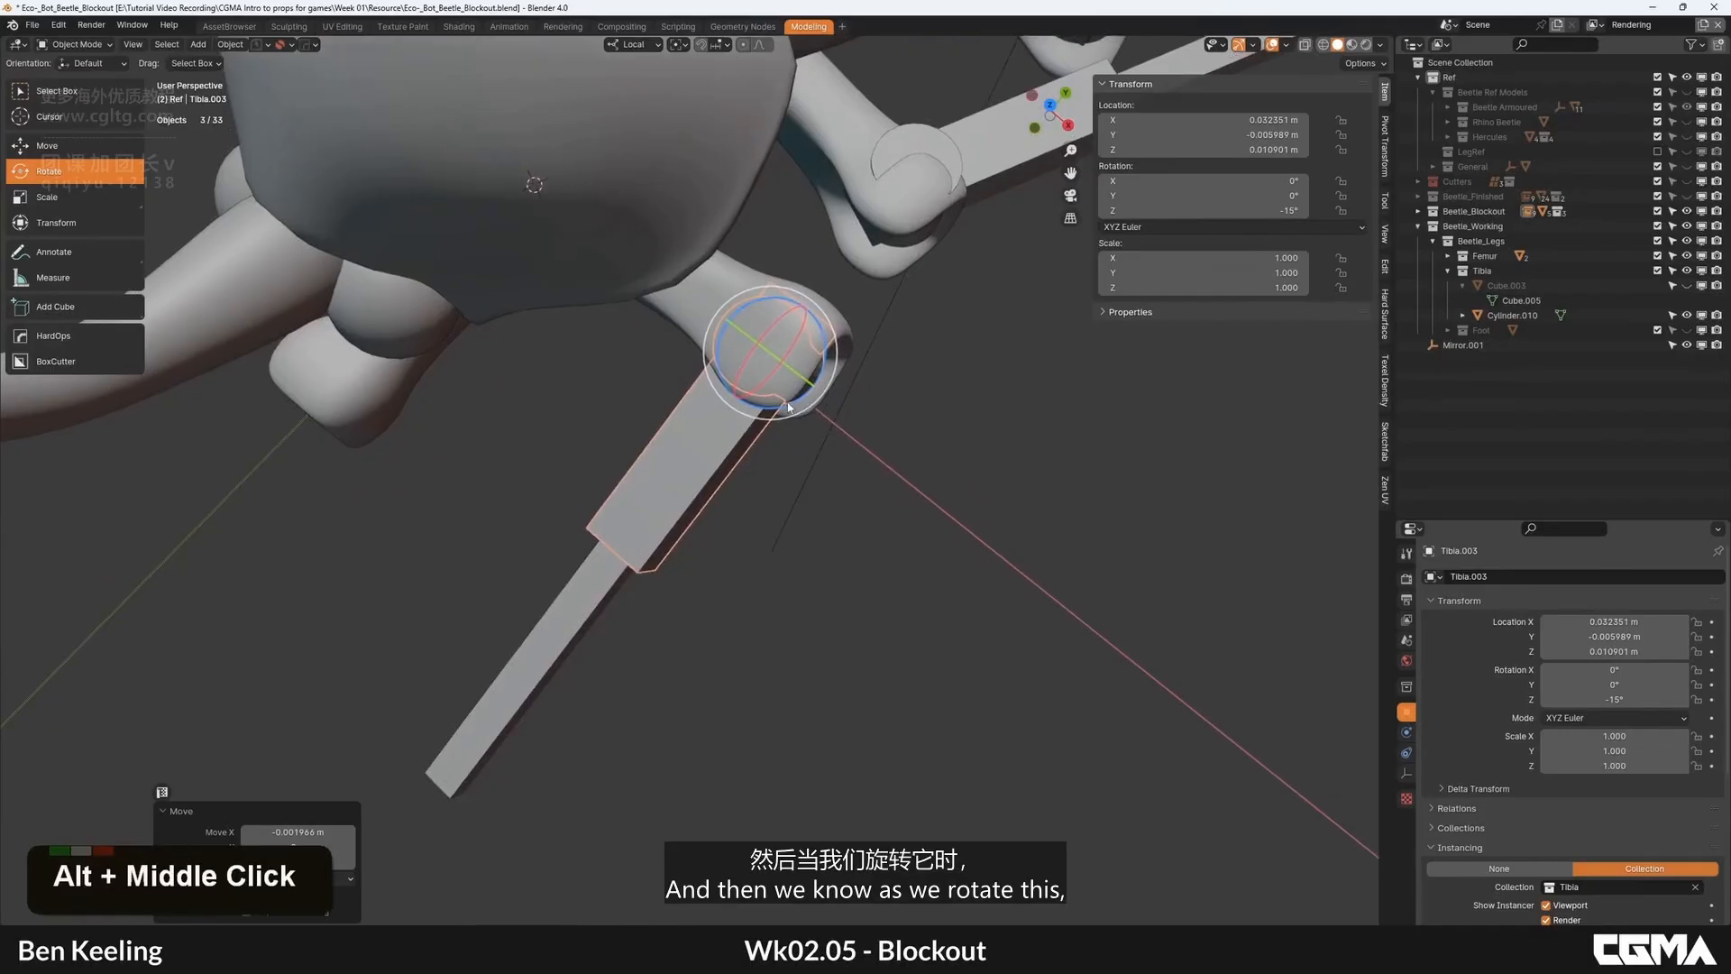
pyautogui.moveTo(788, 403)
pyautogui.mouseDown()
pyautogui.moveTo(822, 331)
pyautogui.moveTo(771, 399)
pyautogui.moveTo(794, 391)
pyautogui.mouseUp()
pyautogui.hotkey('ctrl', 'z')
pyautogui.moveTo(911, 343); pyautogui.dragTo(852, 399, button='middle')
# Step: Move the middle leg's tibia into its femur's joint socket, at about X 0.0334, Y -0.0061, Z 0.0105 m
pyautogui.keyDown('alt'); pyautogui.moveTo(802, 469); pyautogui.dragTo(730, 355, button='middle'); pyautogui.keyUp('alt')
pyautogui.click(837, 437)
pyautogui.keyDown('alt'); pyautogui.moveTo(837, 437); pyautogui.dragTo(824, 490, button='middle'); pyautogui.keyUp('alt')
pyautogui.press('`')
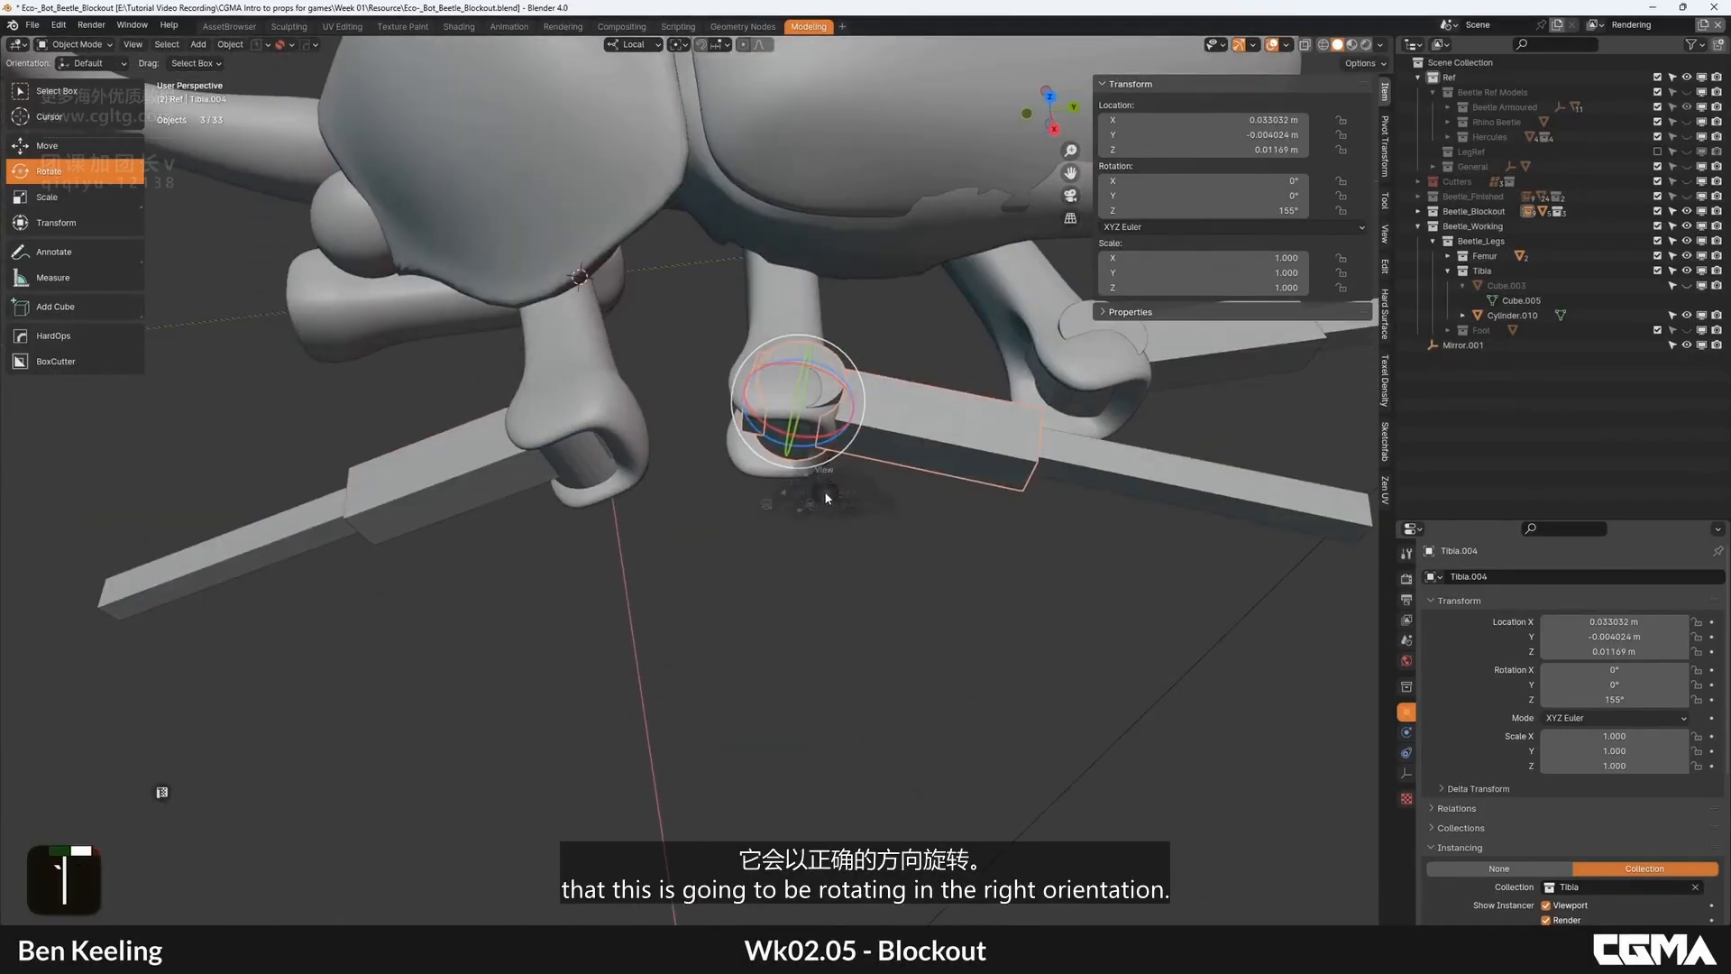
pyautogui.scroll(2, 637, 394)
pyautogui.keyDown('shift'); pyautogui.moveTo(570, 336); pyautogui.dragTo(642, 442, button='middle'); pyautogui.keyUp('shift')
pyautogui.scroll(1, 638, 395)
pyautogui.press('g')
pyautogui.click(669, 341)
pyautogui.press('g')
pyautogui.click(731, 364)
pyautogui.scroll(-2, 732, 364)
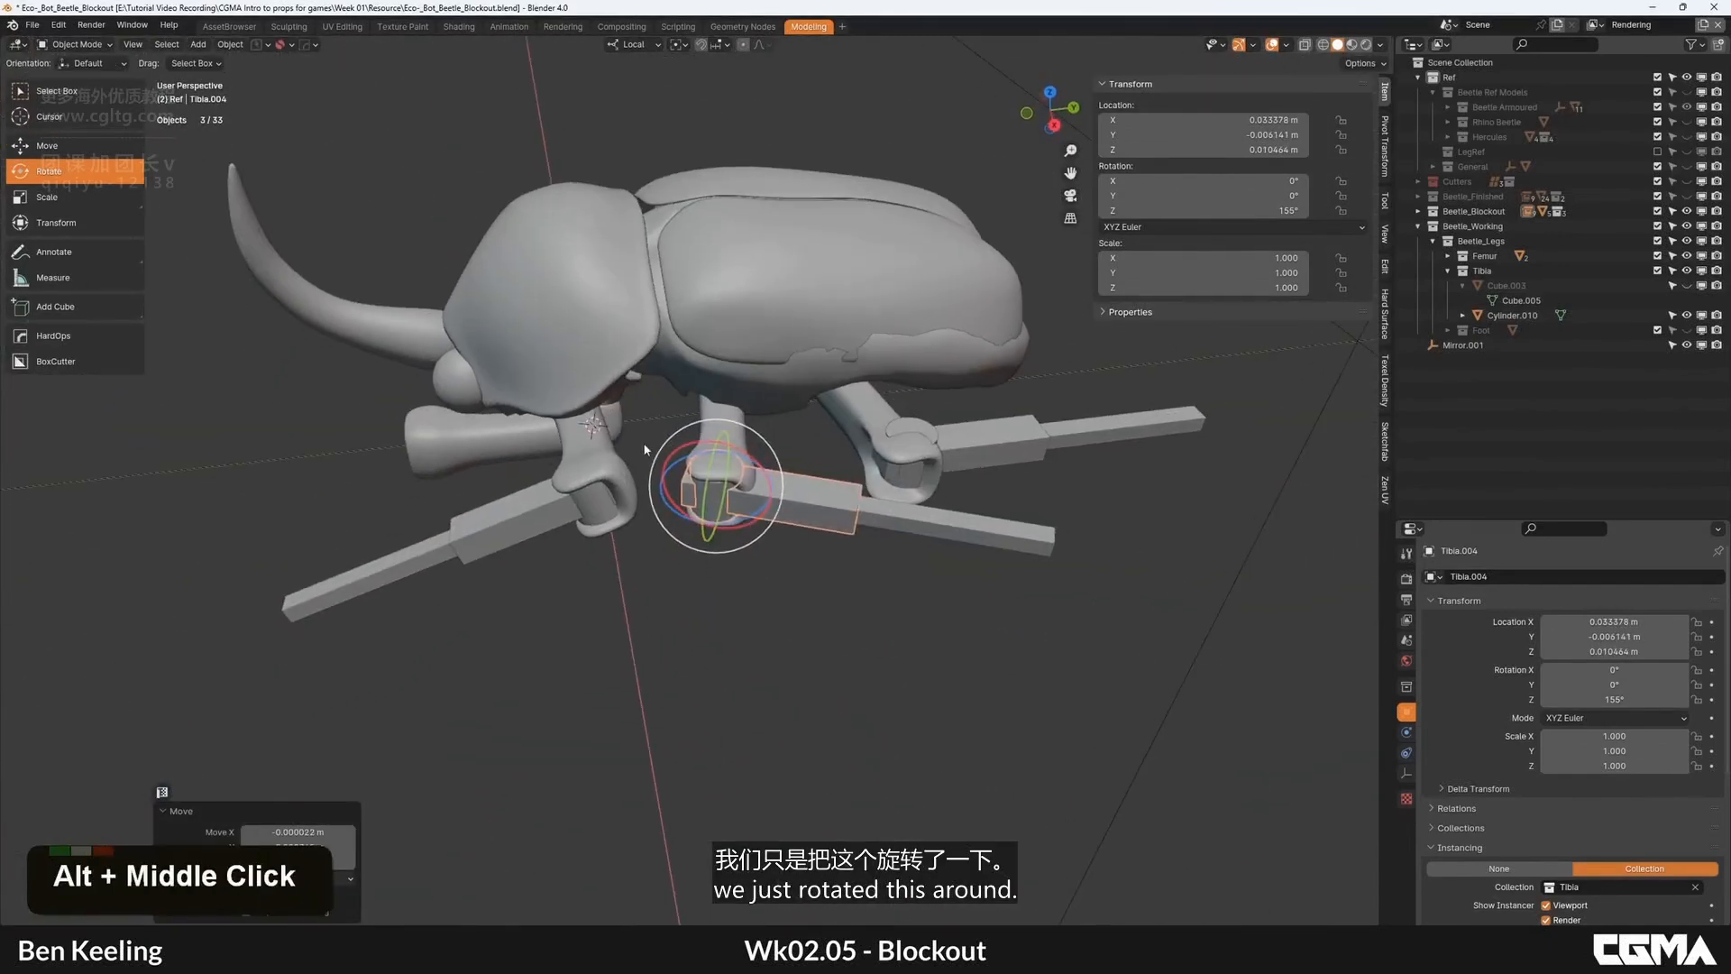
# Step: Mirror the middle leg's femur by setting its X scale to -1
pyautogui.click(725, 425)
pyautogui.keyDown('alt'); pyautogui.moveTo(784, 401); pyautogui.dragTo(864, 379, button='middle'); pyautogui.keyUp('alt')
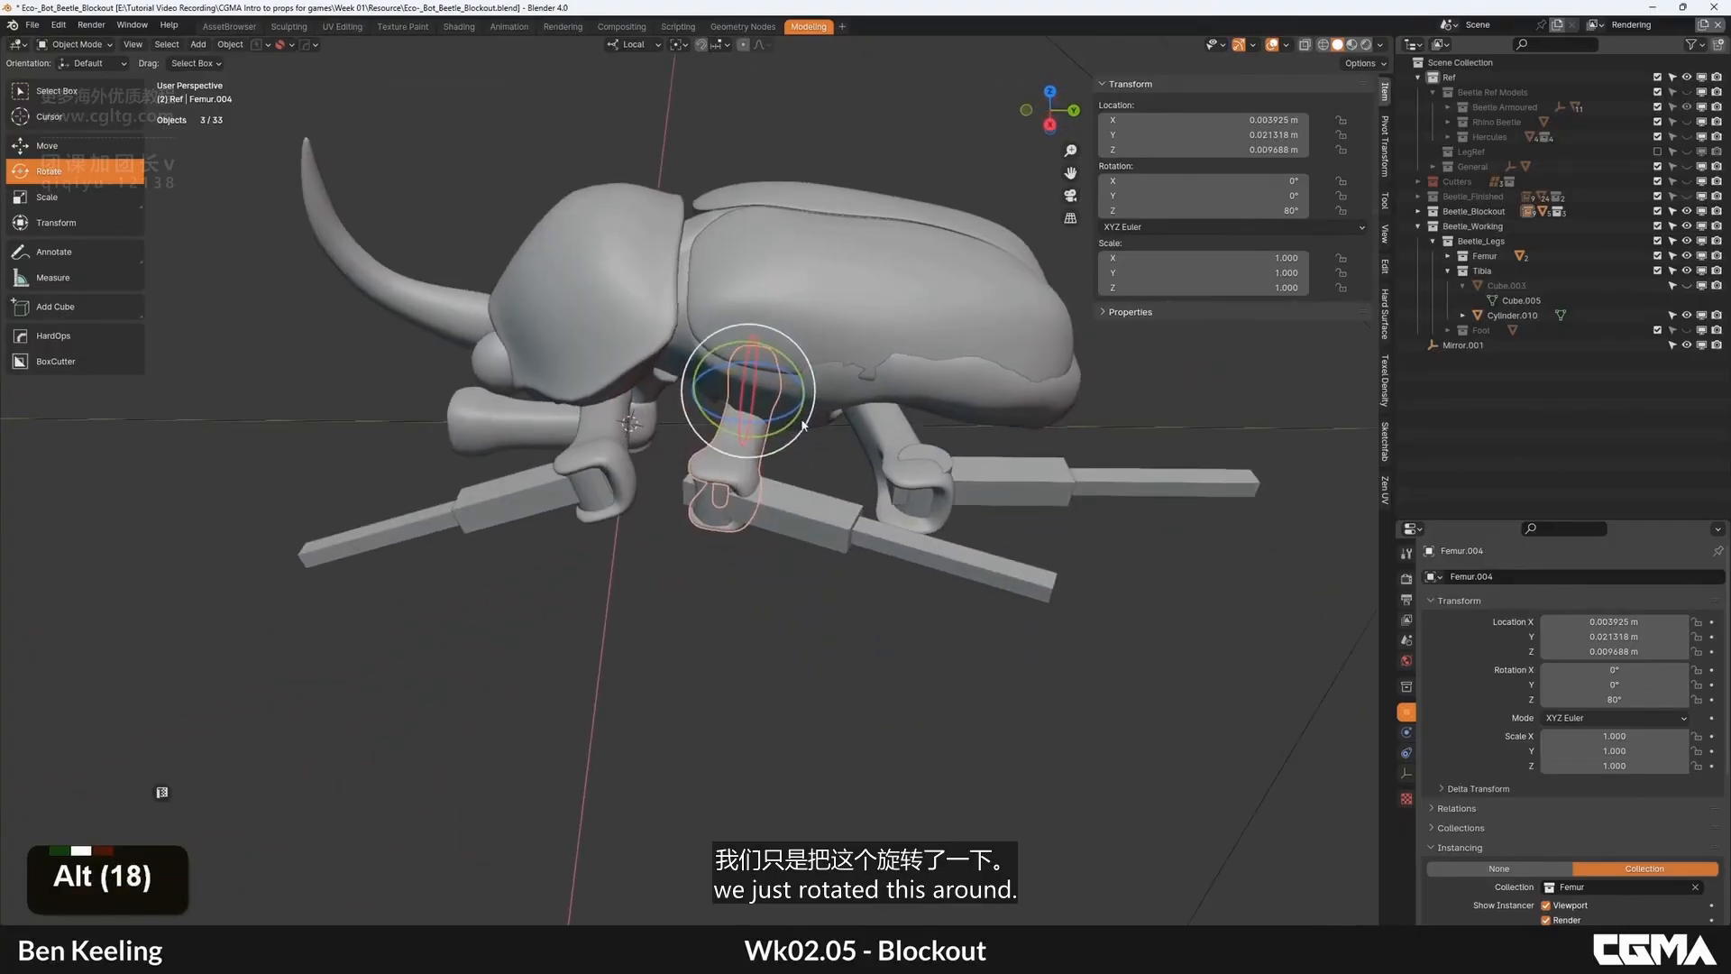
pyautogui.press('w')
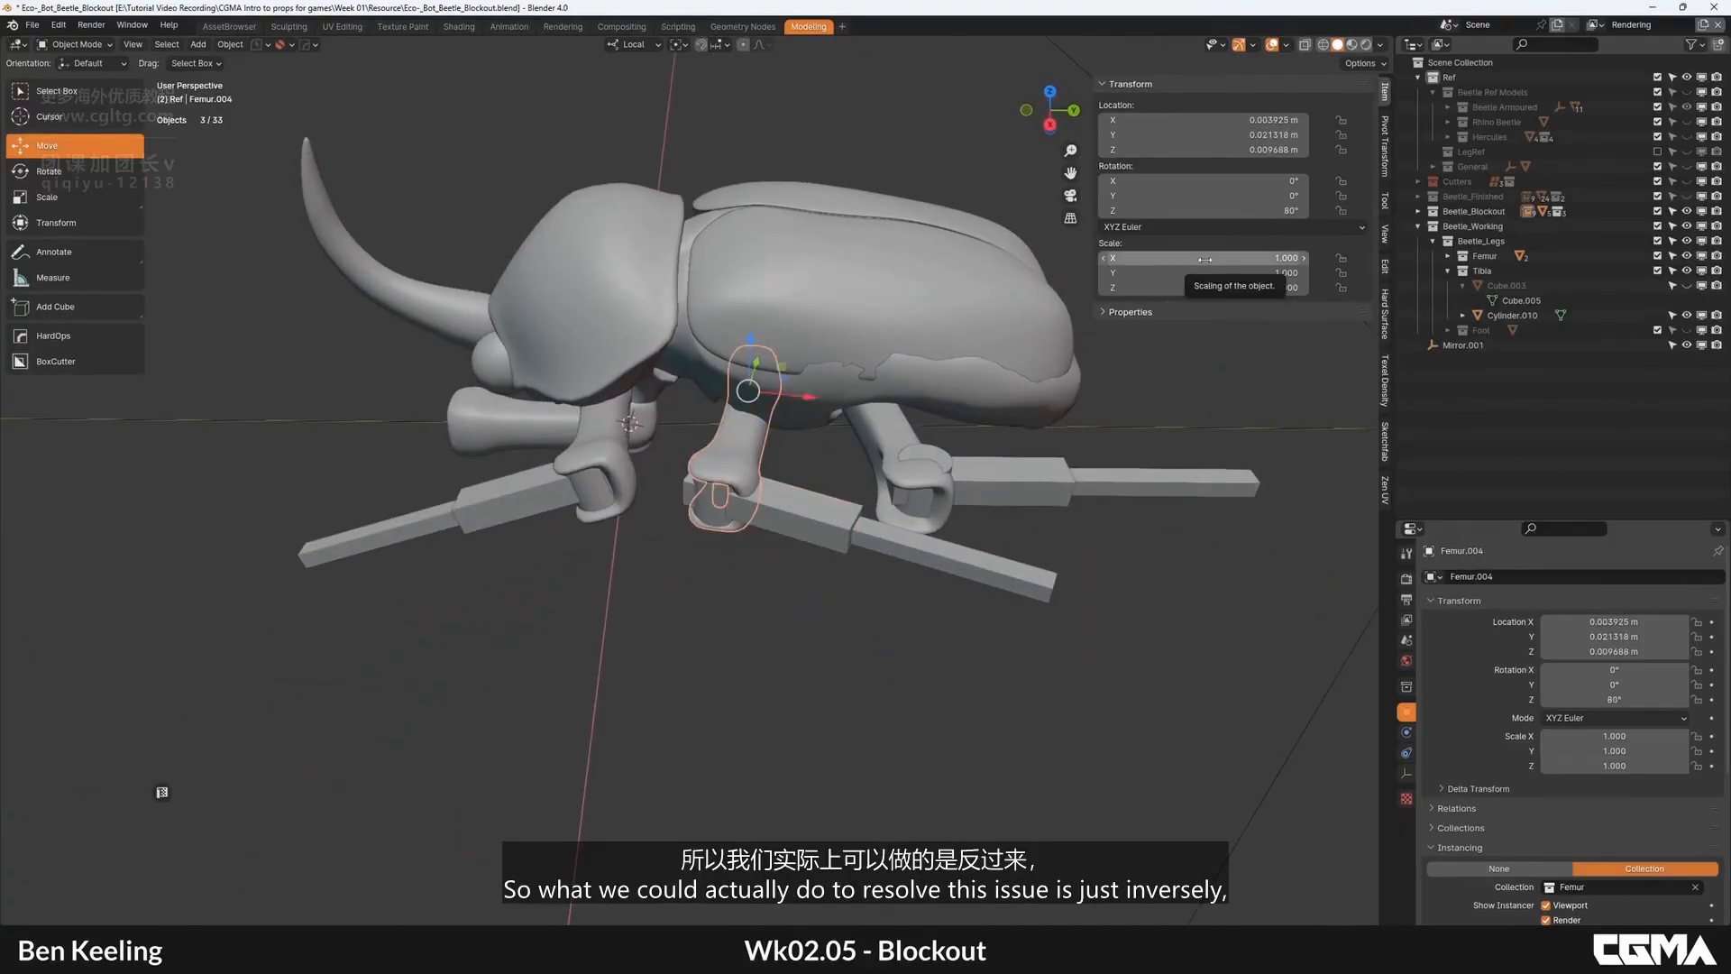
pyautogui.press('-')
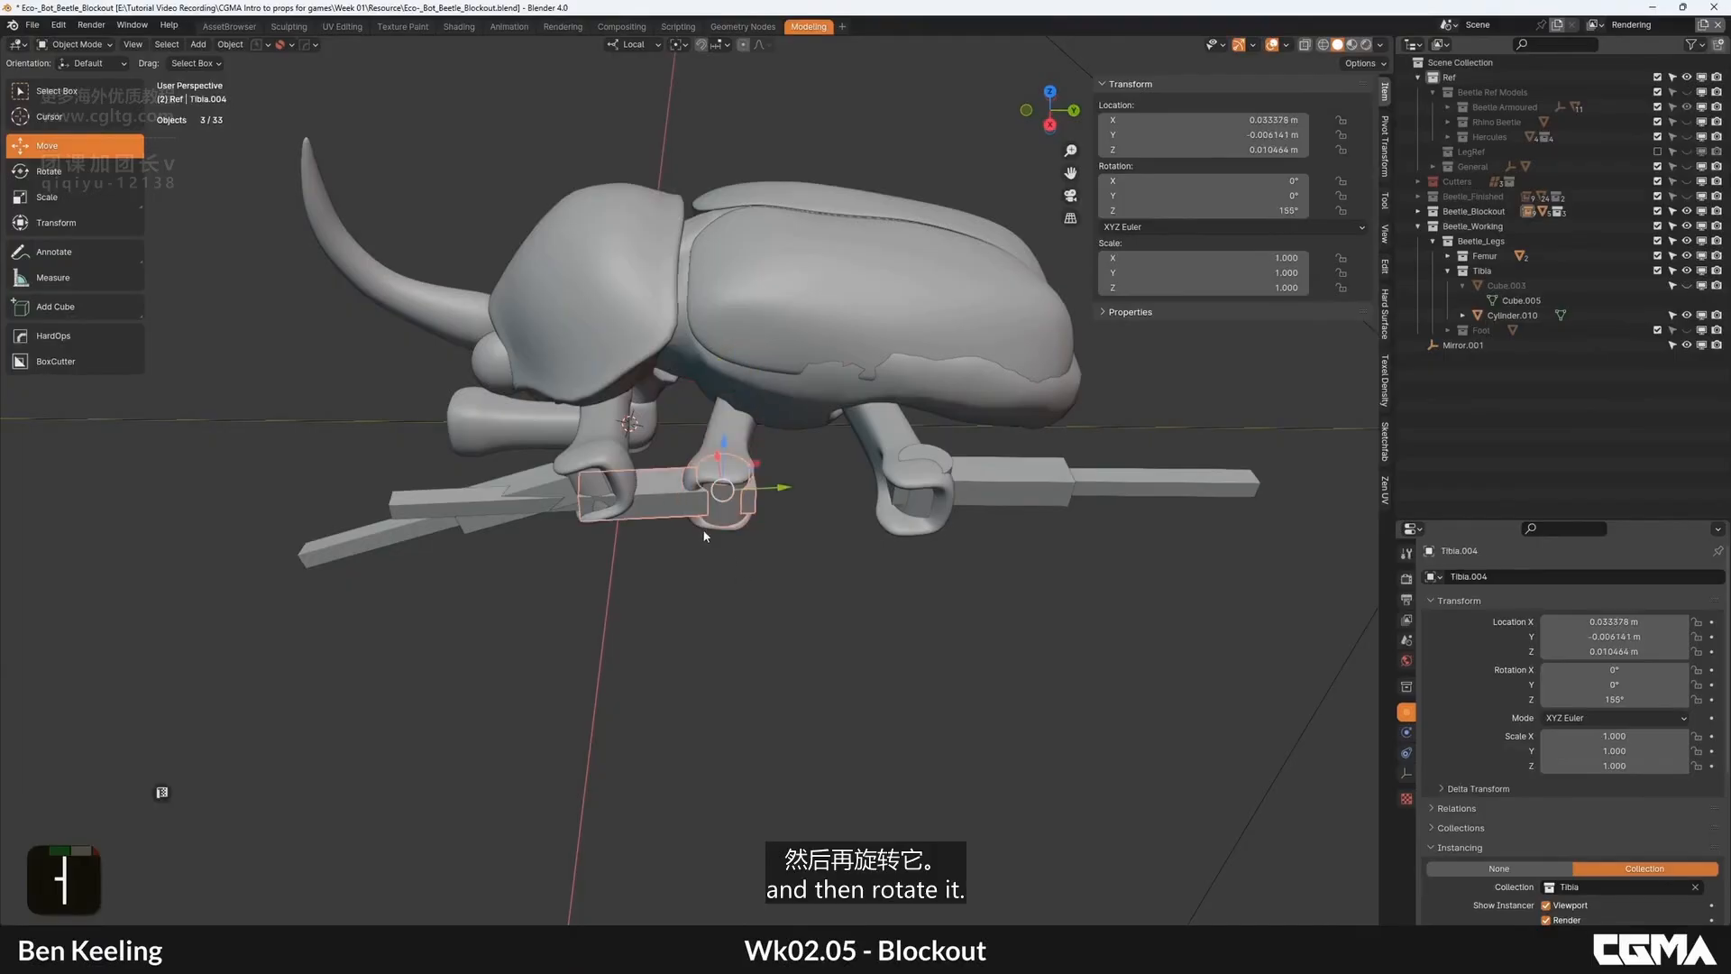
# Step: Rotate the middle leg's tibia around its joint so that it points towards the beetle's rear
pyautogui.moveTo(735, 532); pyautogui.dragTo(788, 503)
pyautogui.hotkey('ctrl', 'z')
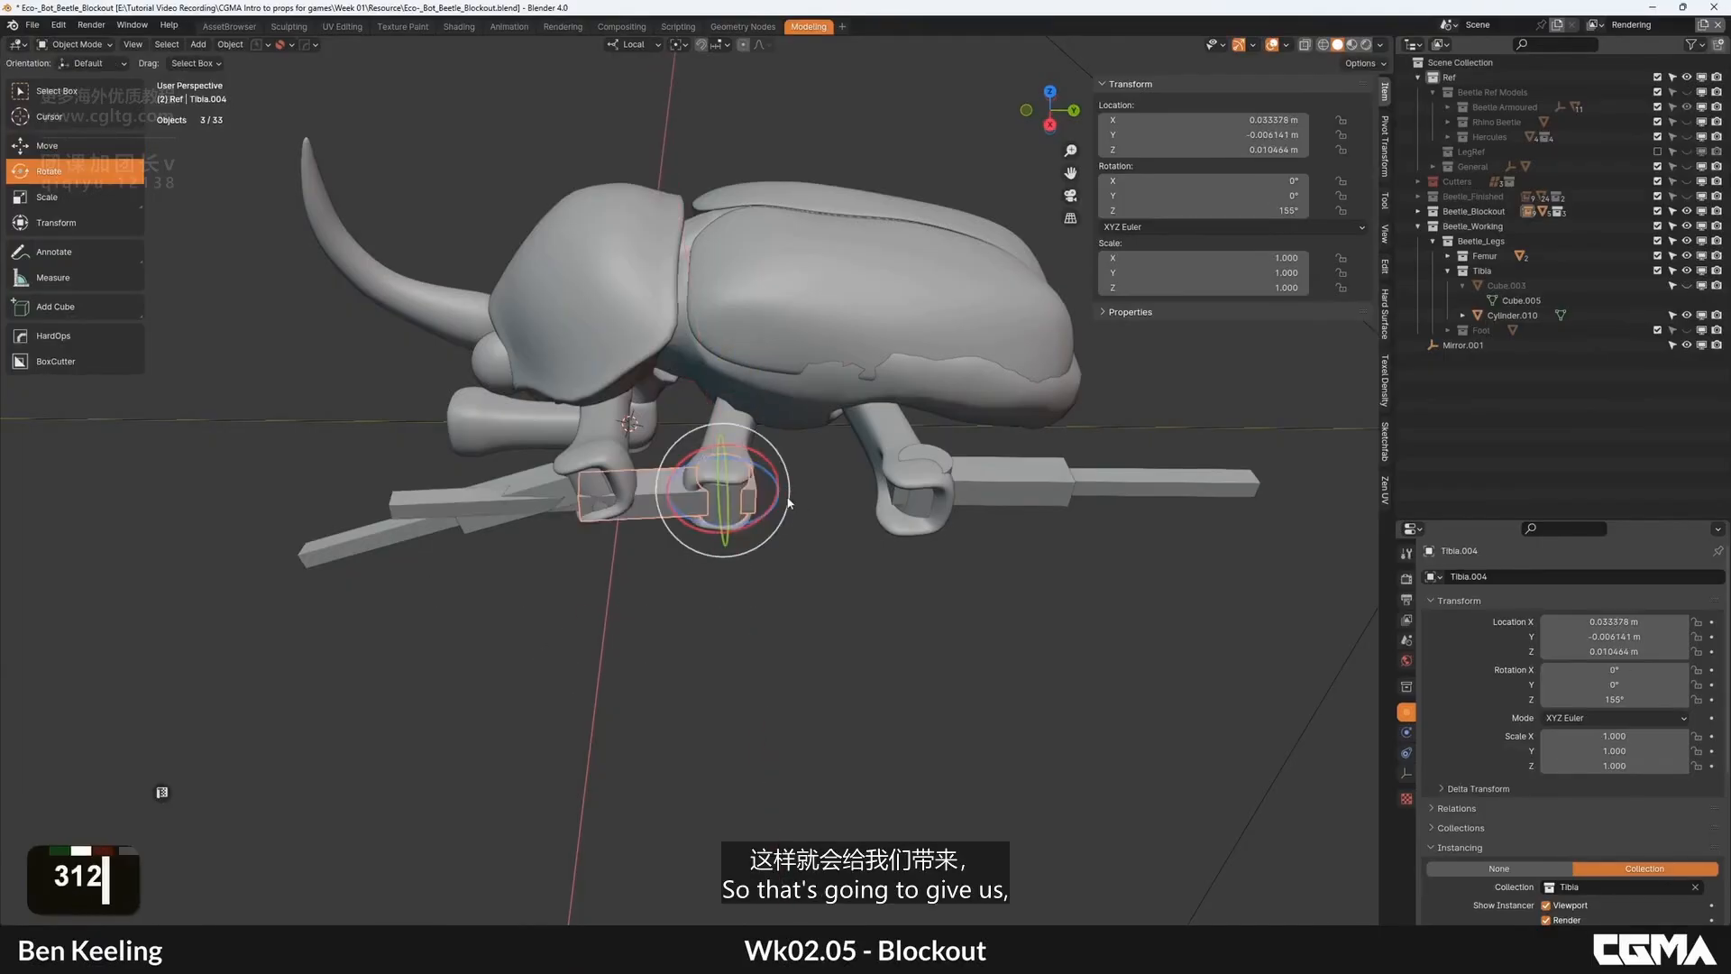
pyautogui.keyDown('alt'); pyautogui.moveTo(788, 503); pyautogui.dragTo(738, 541, button='middle'); pyautogui.keyUp('alt')
pyautogui.moveTo(740, 545); pyautogui.dragTo(726, 448)
pyautogui.keyDown('alt'); pyautogui.moveTo(726, 448); pyautogui.dragTo(873, 431, button='middle'); pyautogui.keyUp('alt')
# Step: Mirror the rear leg's femur with an X scale of -1 and rotate its tibia to -10° about Z
pyautogui.click(722, 451)
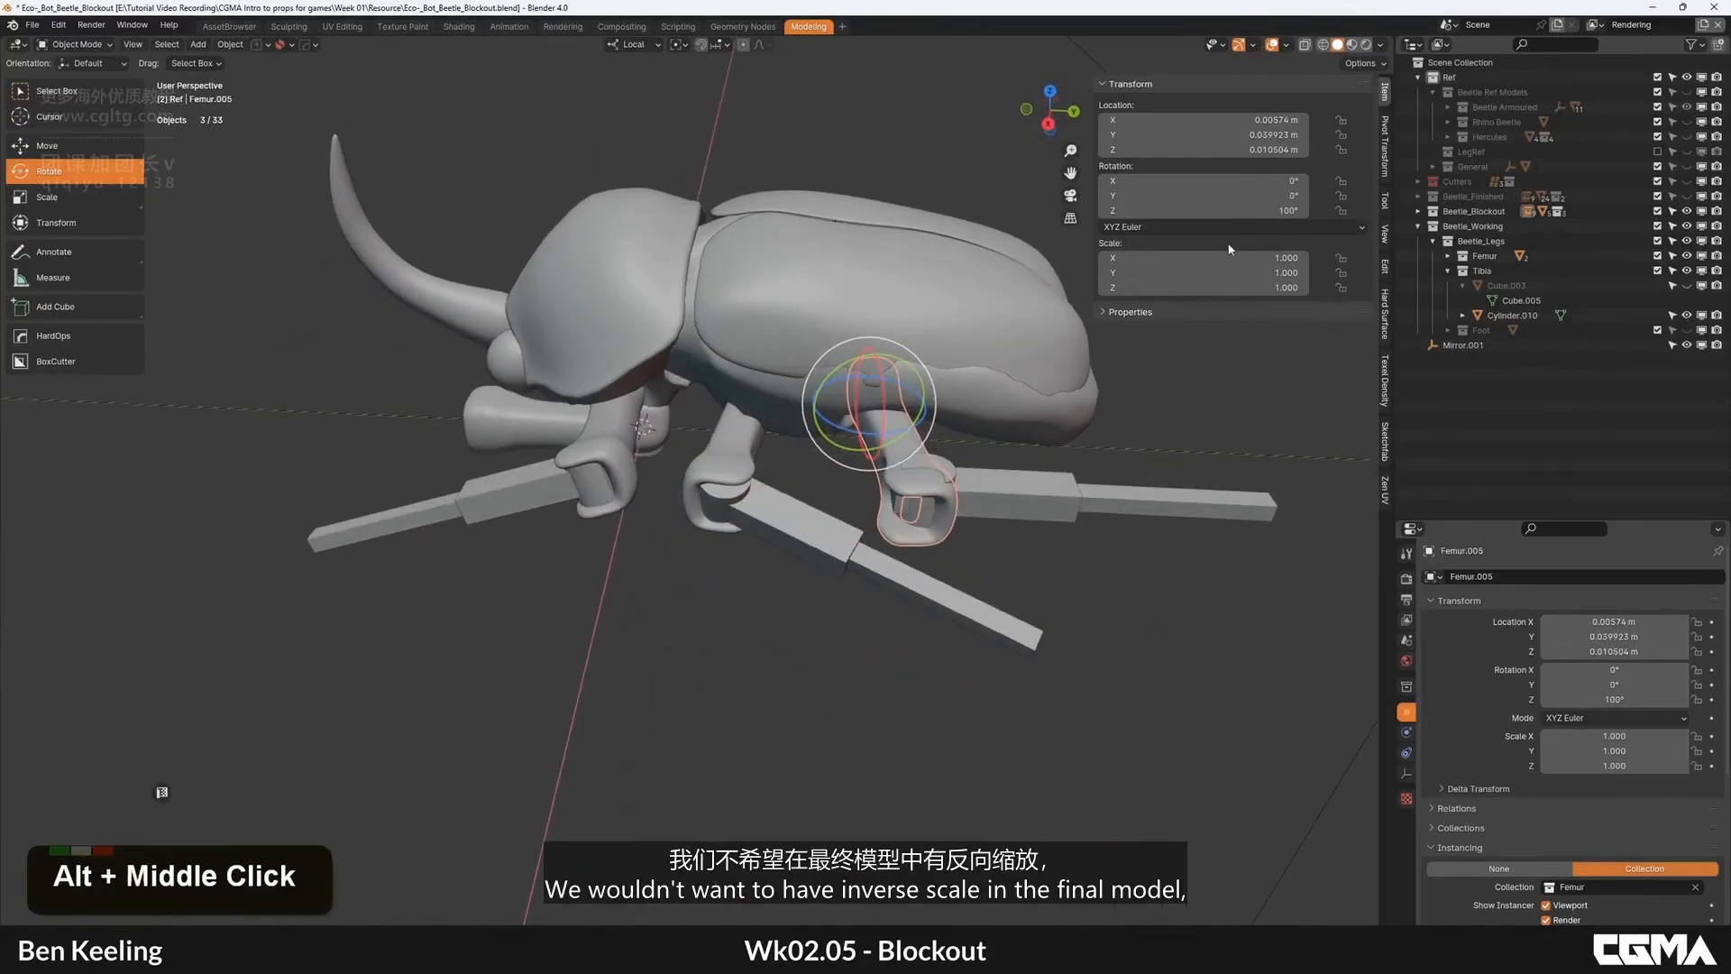
pyautogui.press('-')
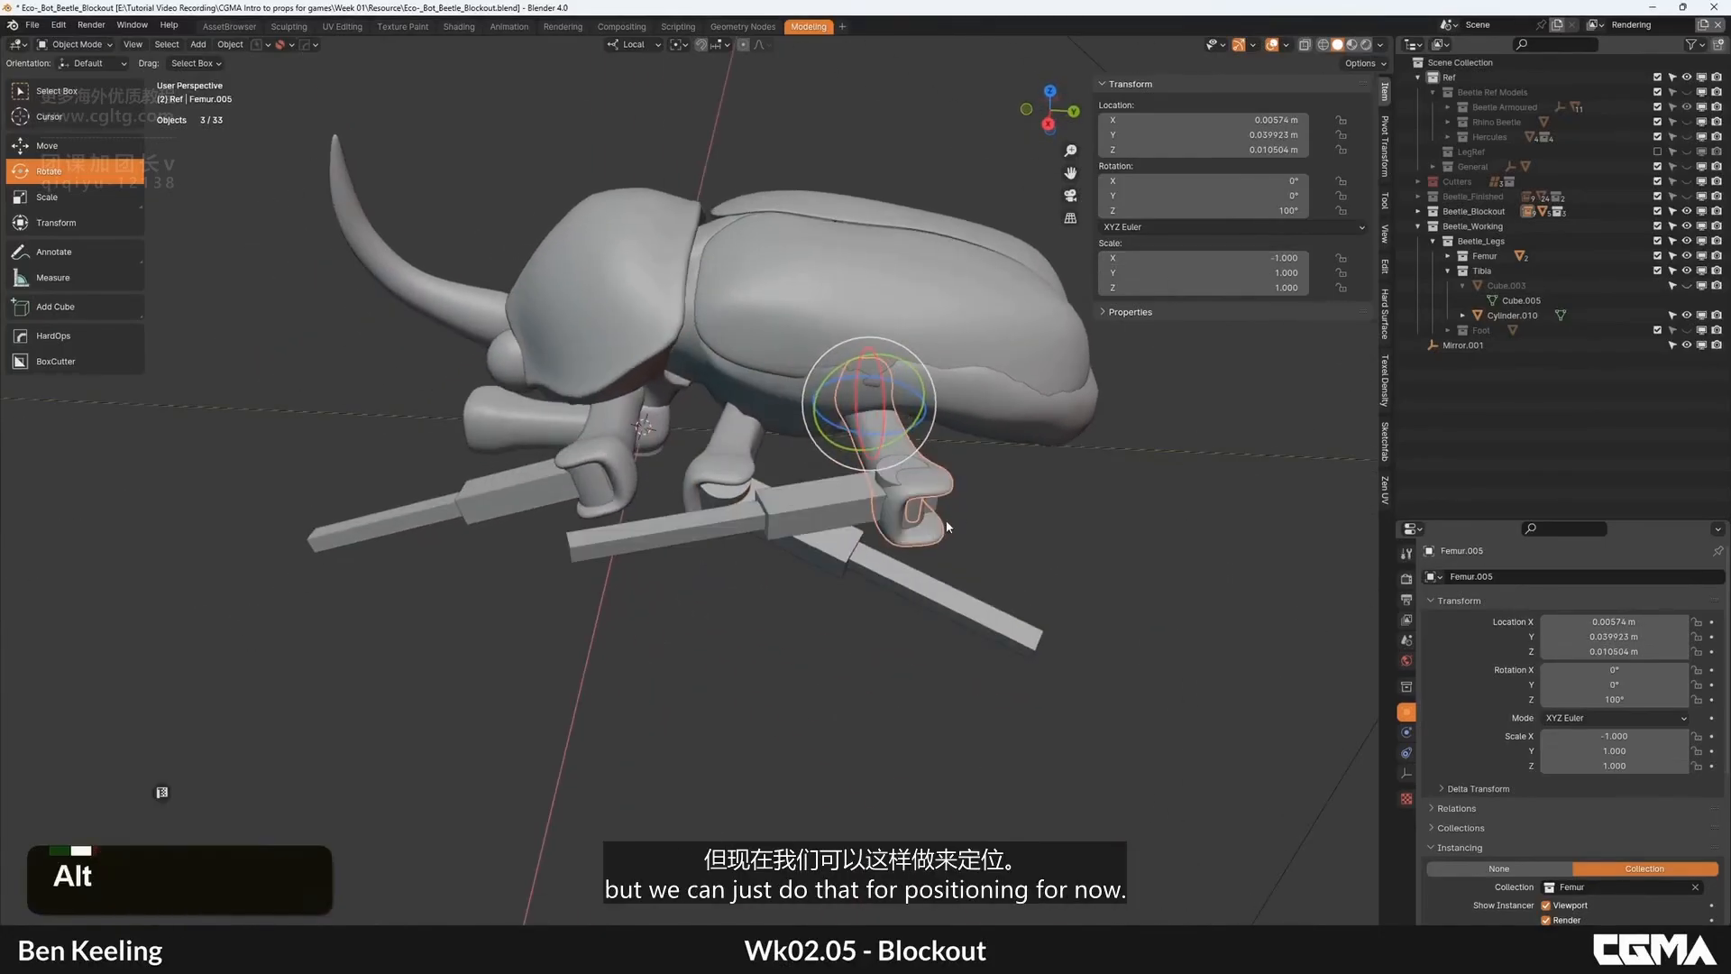
pyautogui.click(898, 564)
pyautogui.keyDown('alt'); pyautogui.moveTo(948, 528); pyautogui.dragTo(929, 630, button='middle'); pyautogui.keyUp('alt')
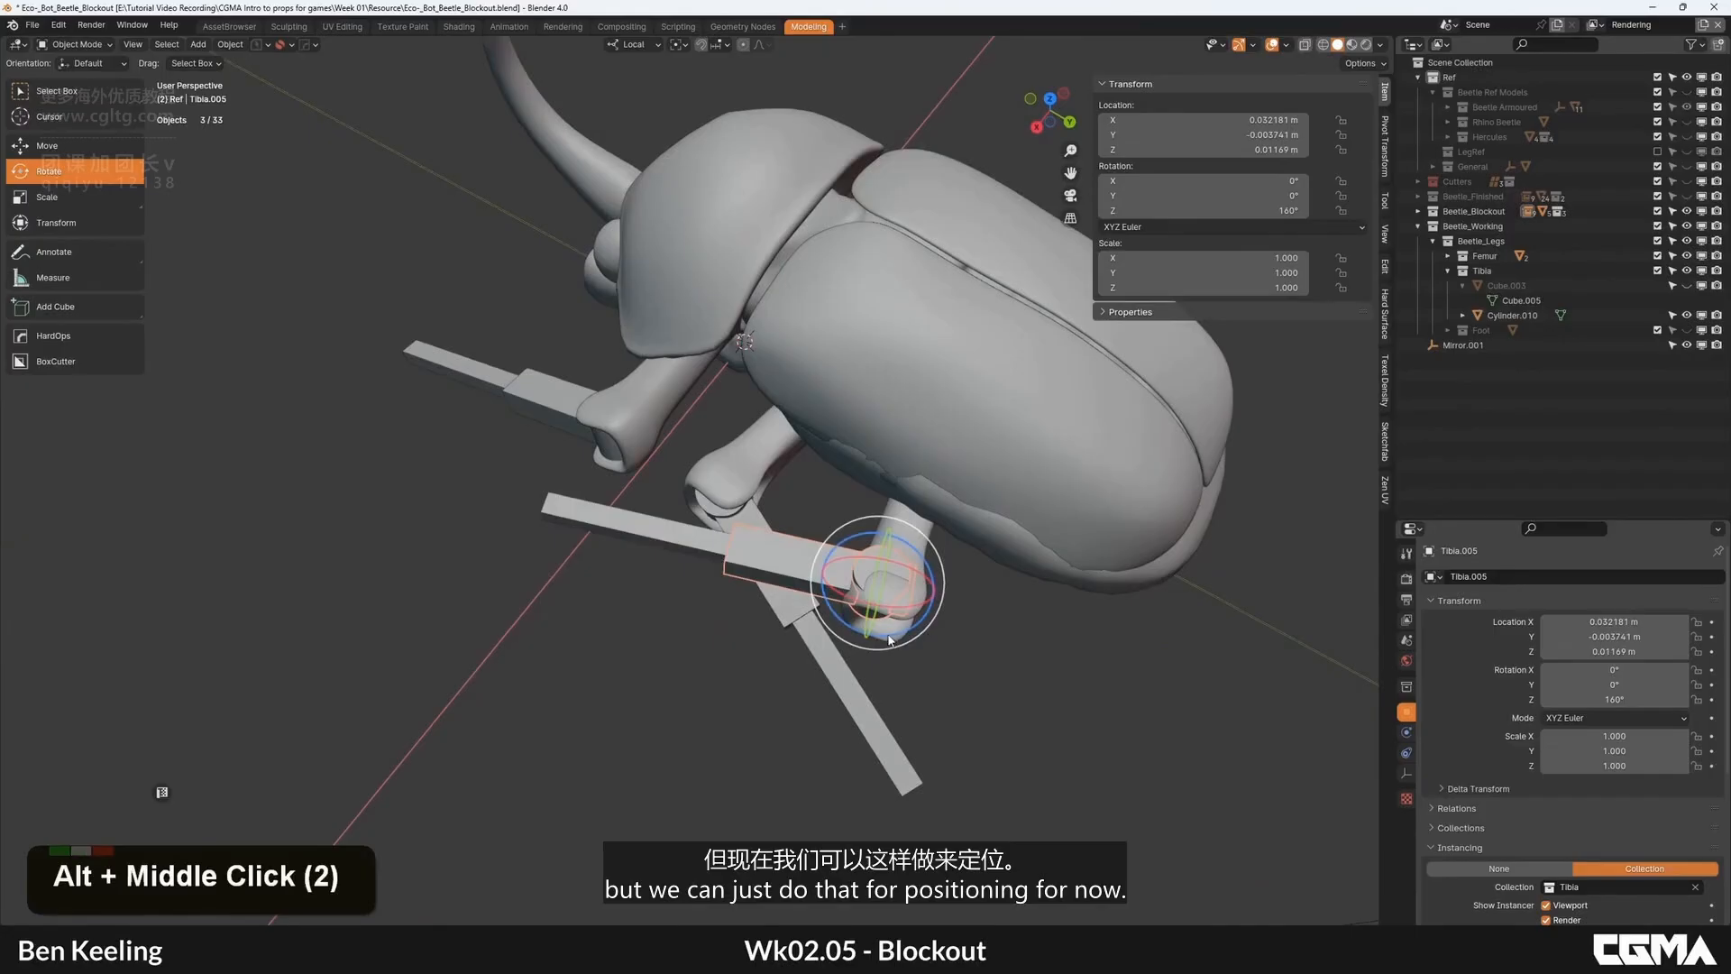
pyautogui.moveTo(888, 641); pyautogui.dragTo(864, 536)
pyautogui.keyDown('alt'); pyautogui.middleClick(864, 536); pyautogui.keyUp('alt')
pyautogui.scroll(1, 864, 536)
pyautogui.moveTo(864, 535)
pyautogui.mouseDown(button='middle')
pyautogui.moveTo(784, 473)
pyautogui.moveTo(845, 528)
pyautogui.mouseUp(button='middle')
pyautogui.scroll(4, 784, 474)
# Step: Move the rear tibia along its local axes into the femur's socket, at about X 0.0332, Y -0.0062, Z 0.0105 m
pyautogui.press('w')
pyautogui.moveTo(758, 649); pyautogui.dragTo(767, 671)
pyautogui.scroll(-2, 766, 672)
pyautogui.keyDown('alt'); pyautogui.moveTo(767, 671); pyautogui.dragTo(769, 555, button='middle'); pyautogui.keyUp('alt')
pyautogui.moveTo(768, 412); pyautogui.dragTo(760, 430)
pyautogui.scroll(-4, 765, 437)
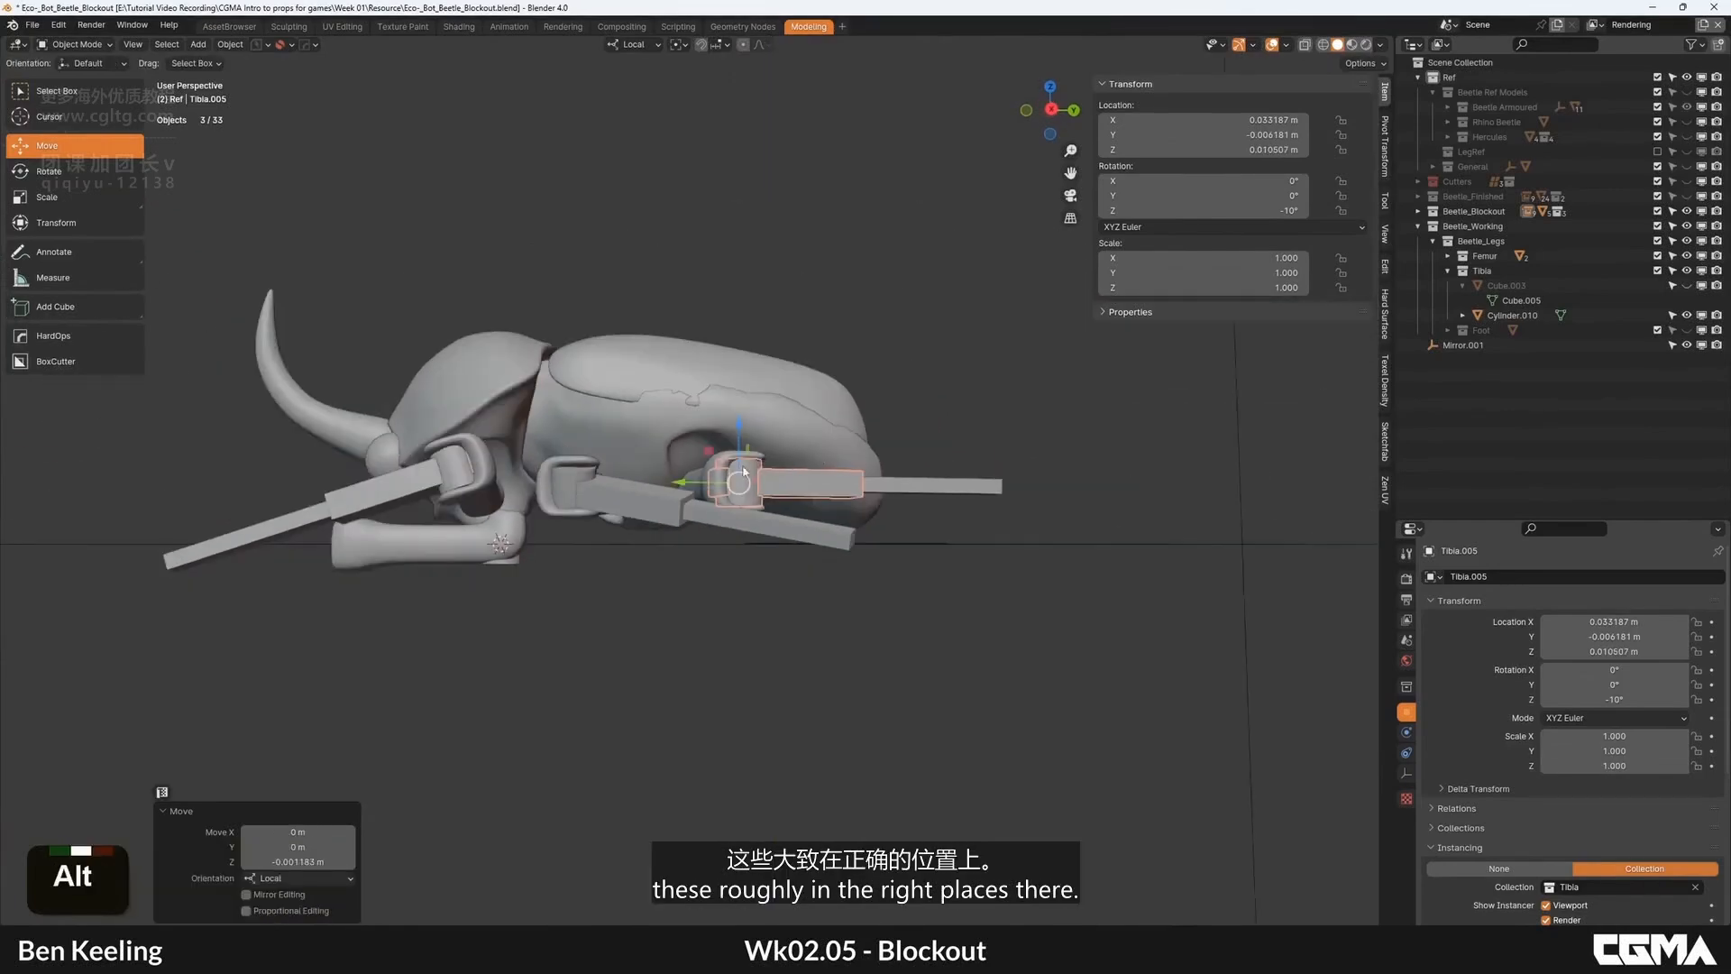
pyautogui.click(917, 586)
# Step: Show the tibia block Cube.003 in the Tibia collection and hide the Femur collection
pyautogui.keyDown('alt'); pyautogui.moveTo(766, 437); pyautogui.dragTo(745, 528, button='middle'); pyautogui.keyUp('alt')
pyautogui.scroll(2, 802, 511)
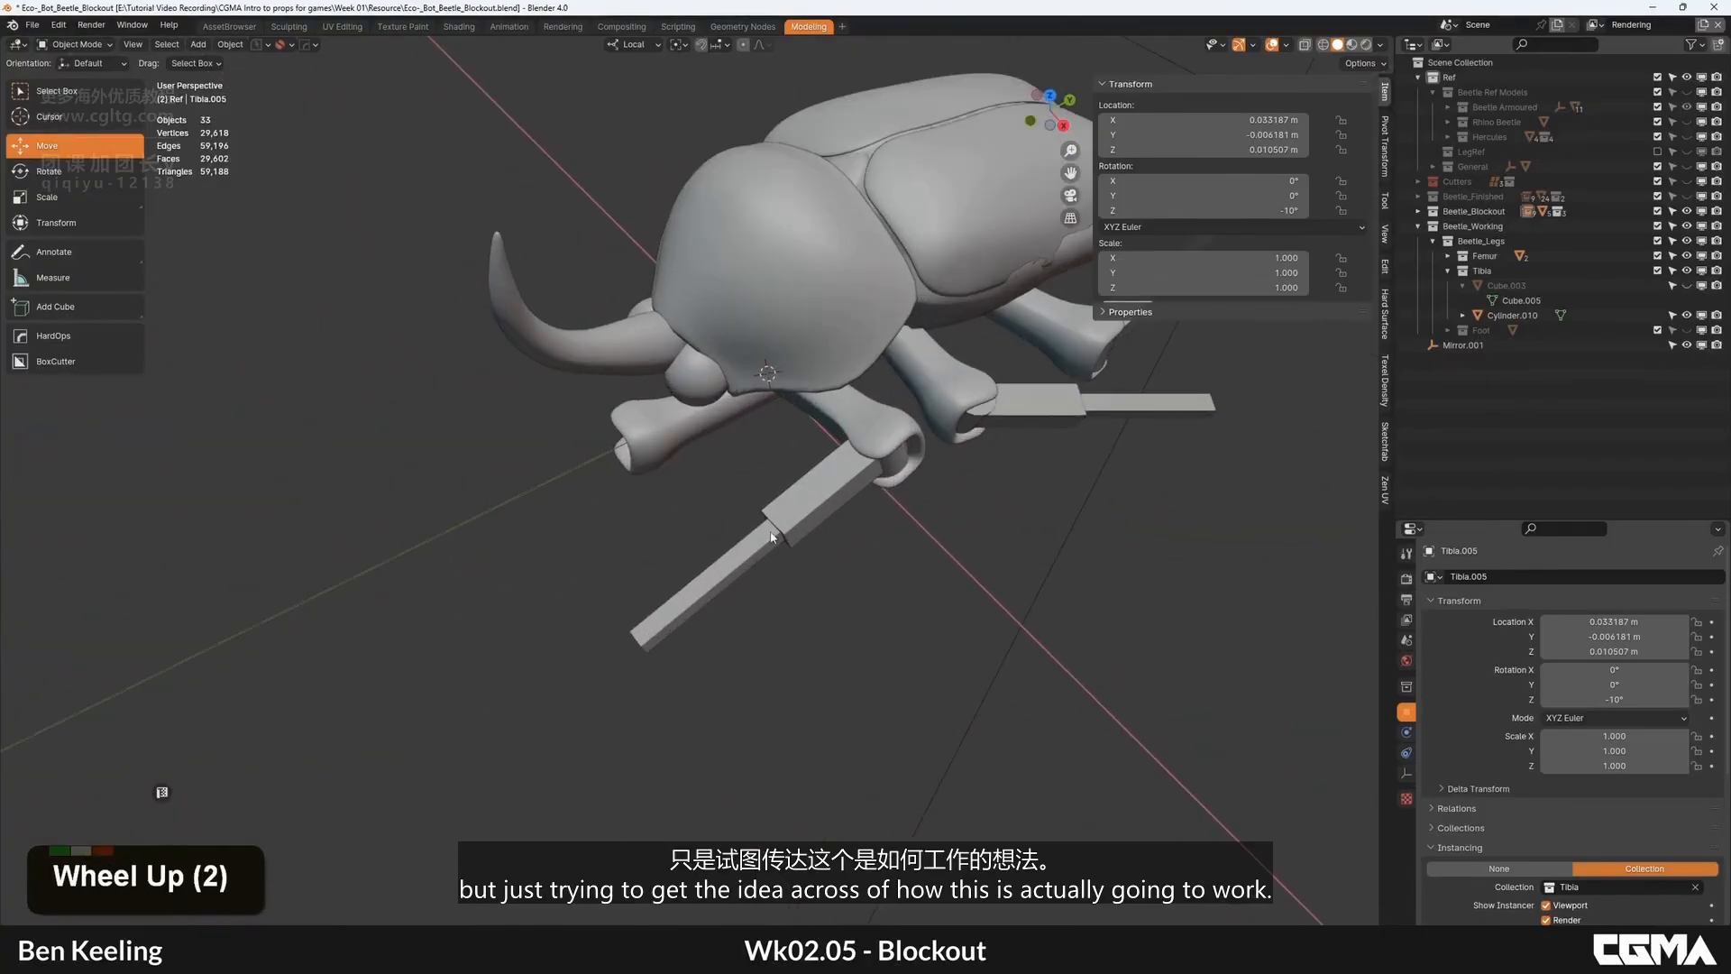
pyautogui.scroll(-2, 771, 536)
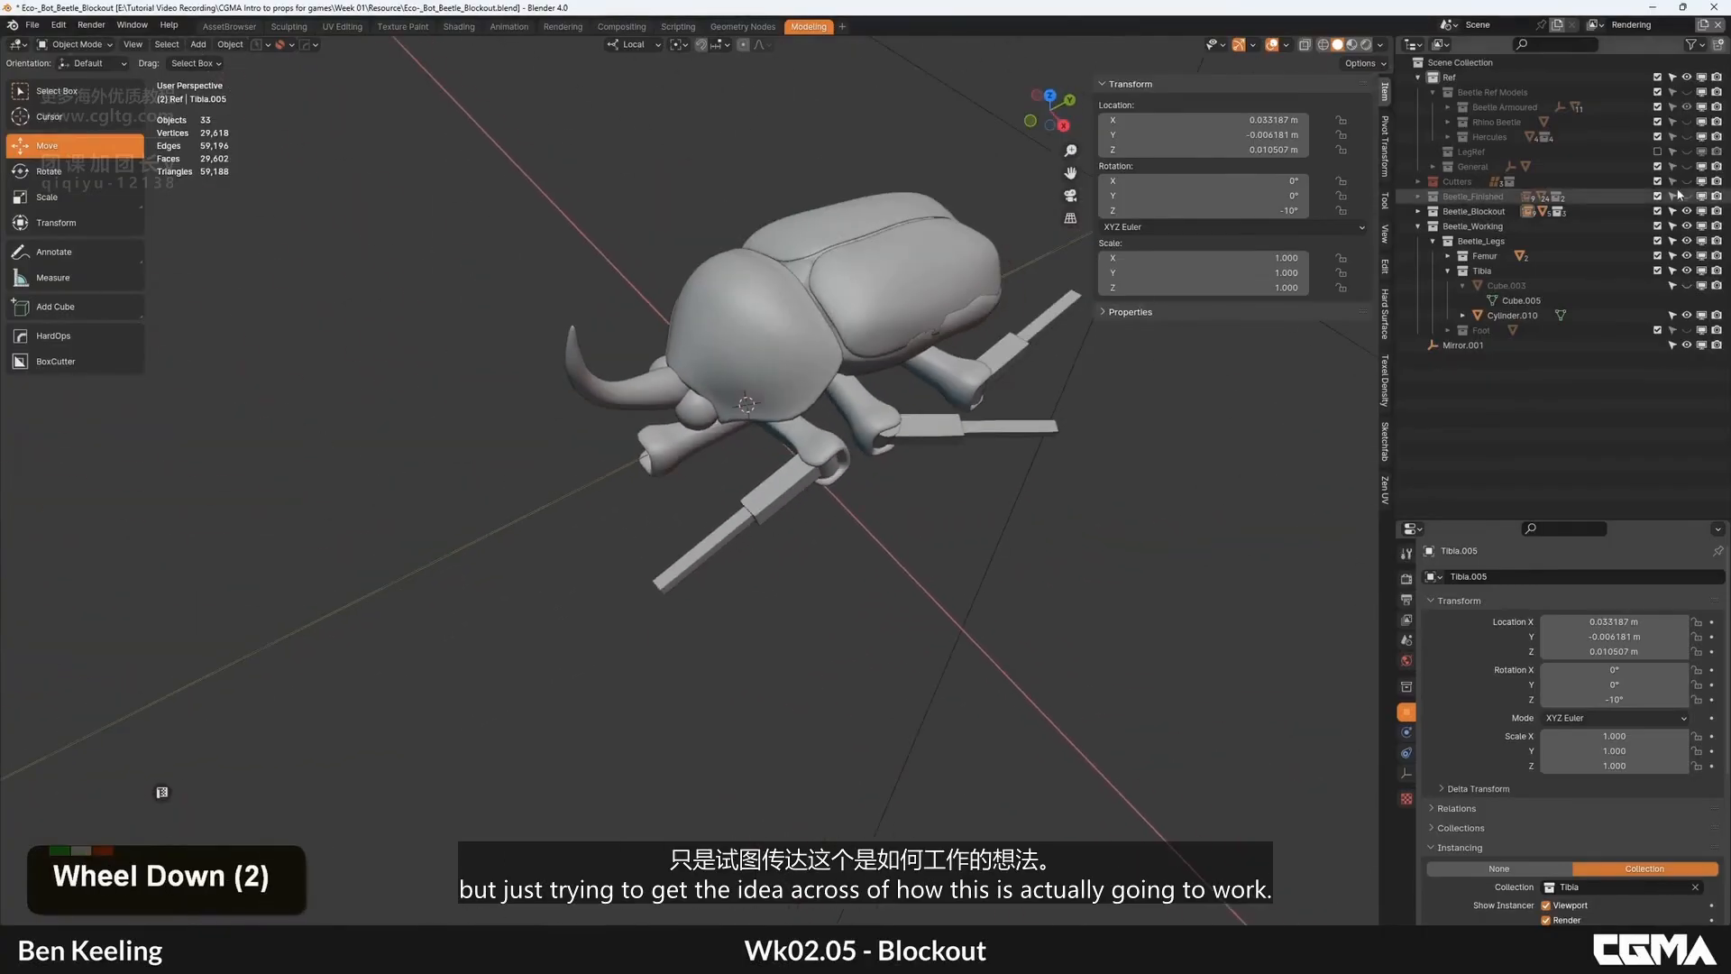
pyautogui.click(1688, 285)
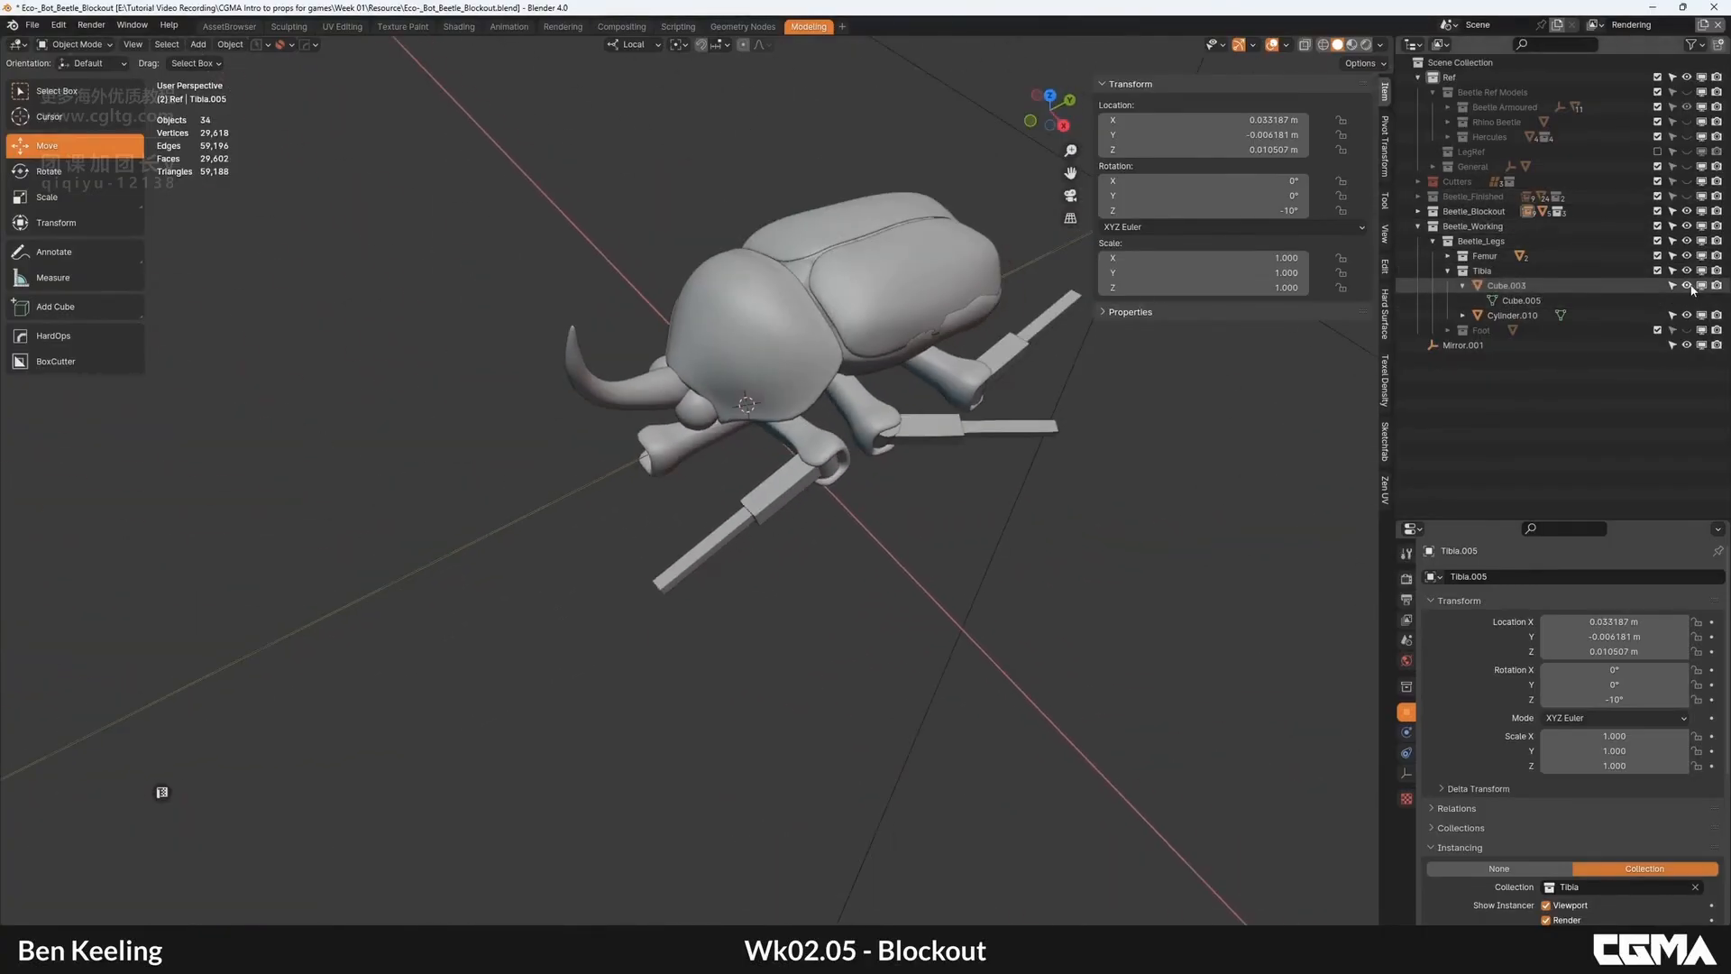
pyautogui.click(1463, 286)
pyautogui.keyDown('alt'); pyautogui.middleClick(747, 425); pyautogui.keyUp('alt')
pyautogui.moveTo(747, 426); pyautogui.dragTo(823, 413, button='middle')
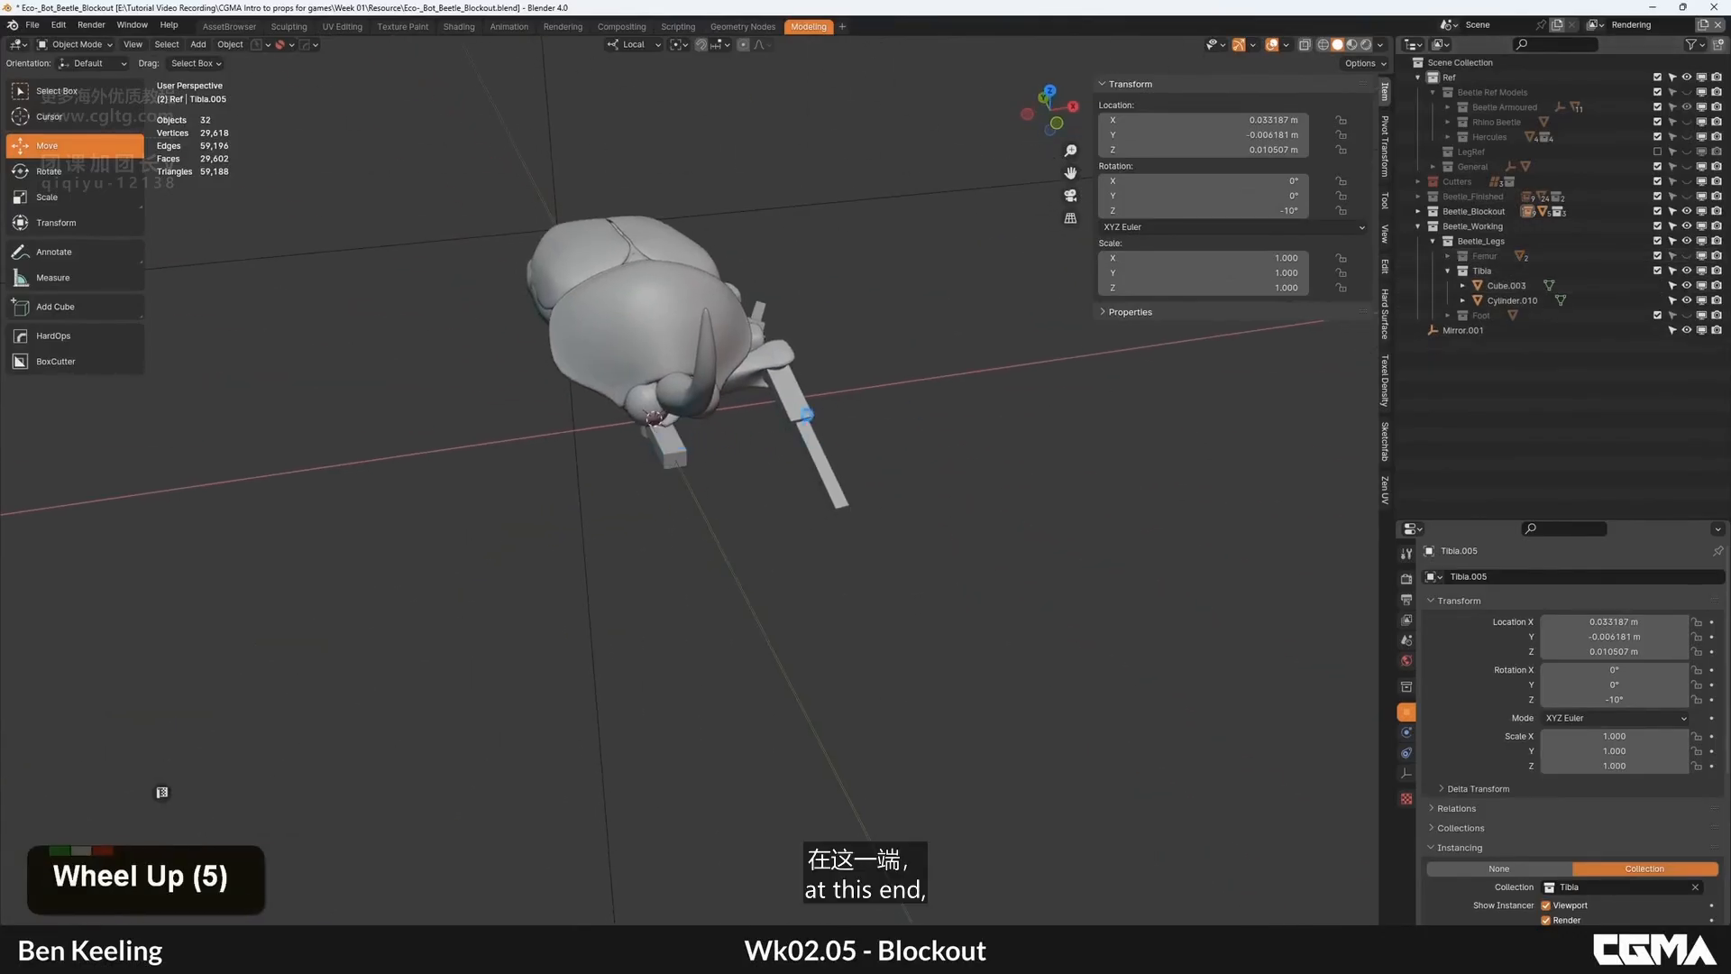
pyautogui.scroll(5, 807, 416)
# Step: Switch to the reference board and examine the insect leg diagram for the rotation axes of each joint
pyautogui.hotkey('alt', 'Tab')
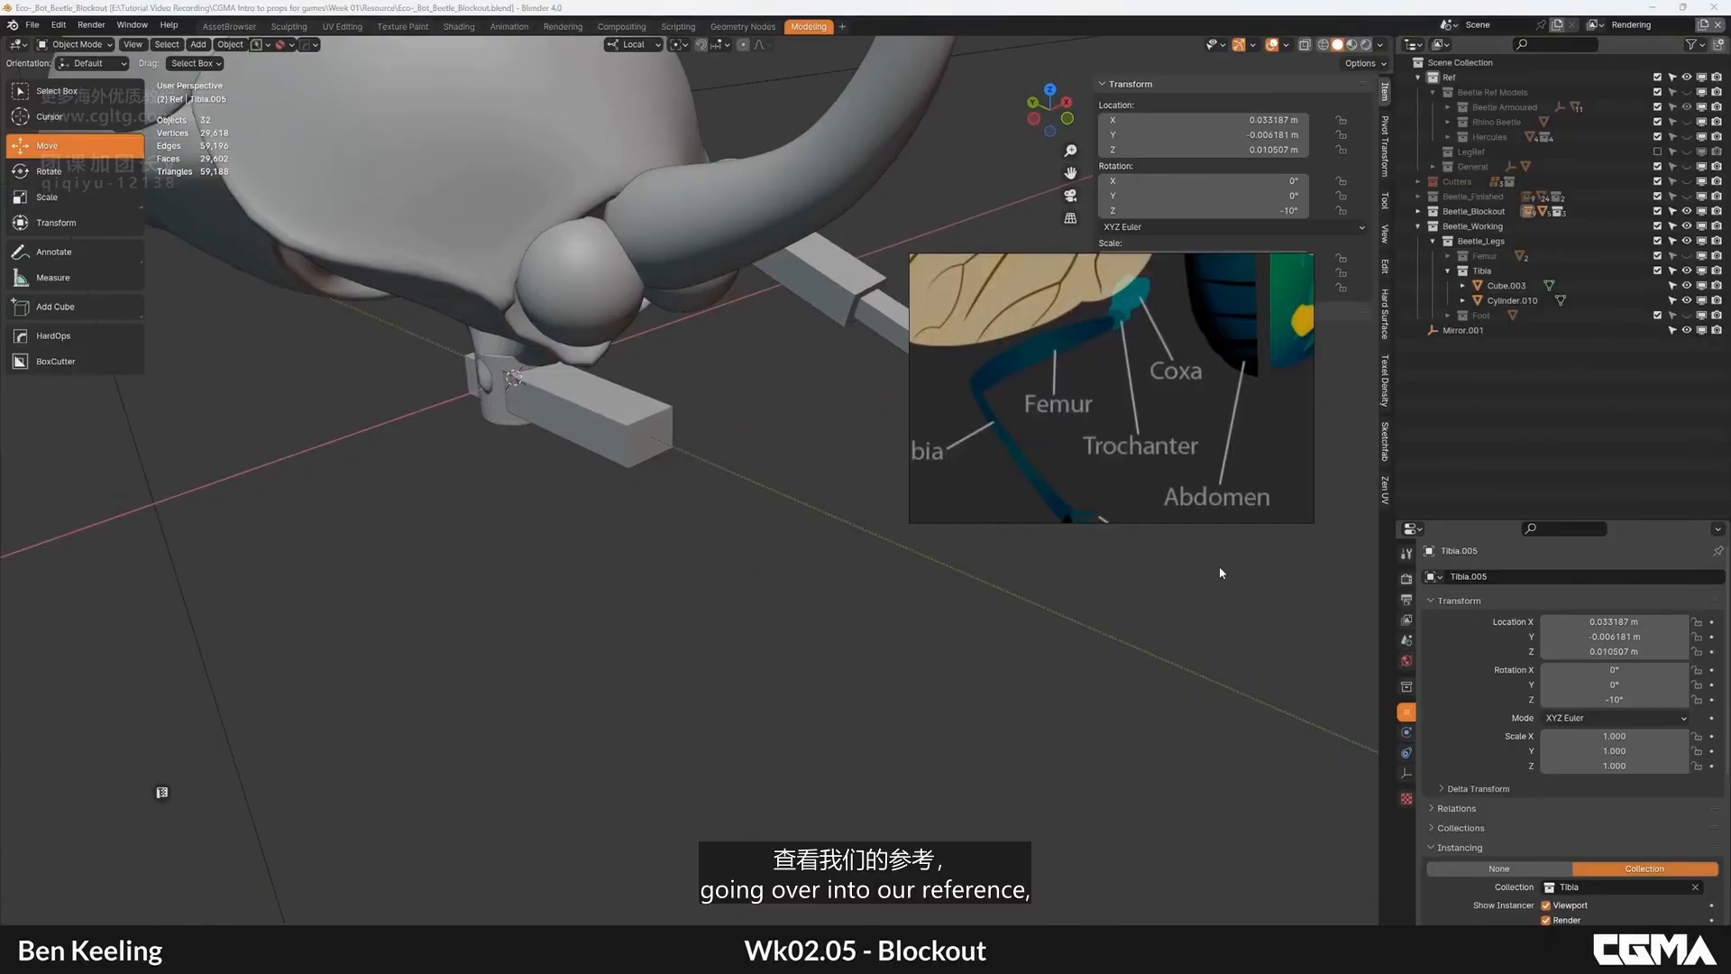
pyautogui.moveTo(1161, 406); pyautogui.dragTo(703, 433, button='middle')
pyautogui.scroll(-6, 1190, 415)
pyautogui.hotkey('ctrl', 'f')
pyautogui.moveTo(1371, 483); pyautogui.dragTo(1012, 445, button='middle')
pyautogui.moveTo(1118, 451); pyautogui.dragTo(315, 480, button='middle')
pyautogui.scroll(4, 1324, 397)
pyautogui.scroll(-2, 913, 544)
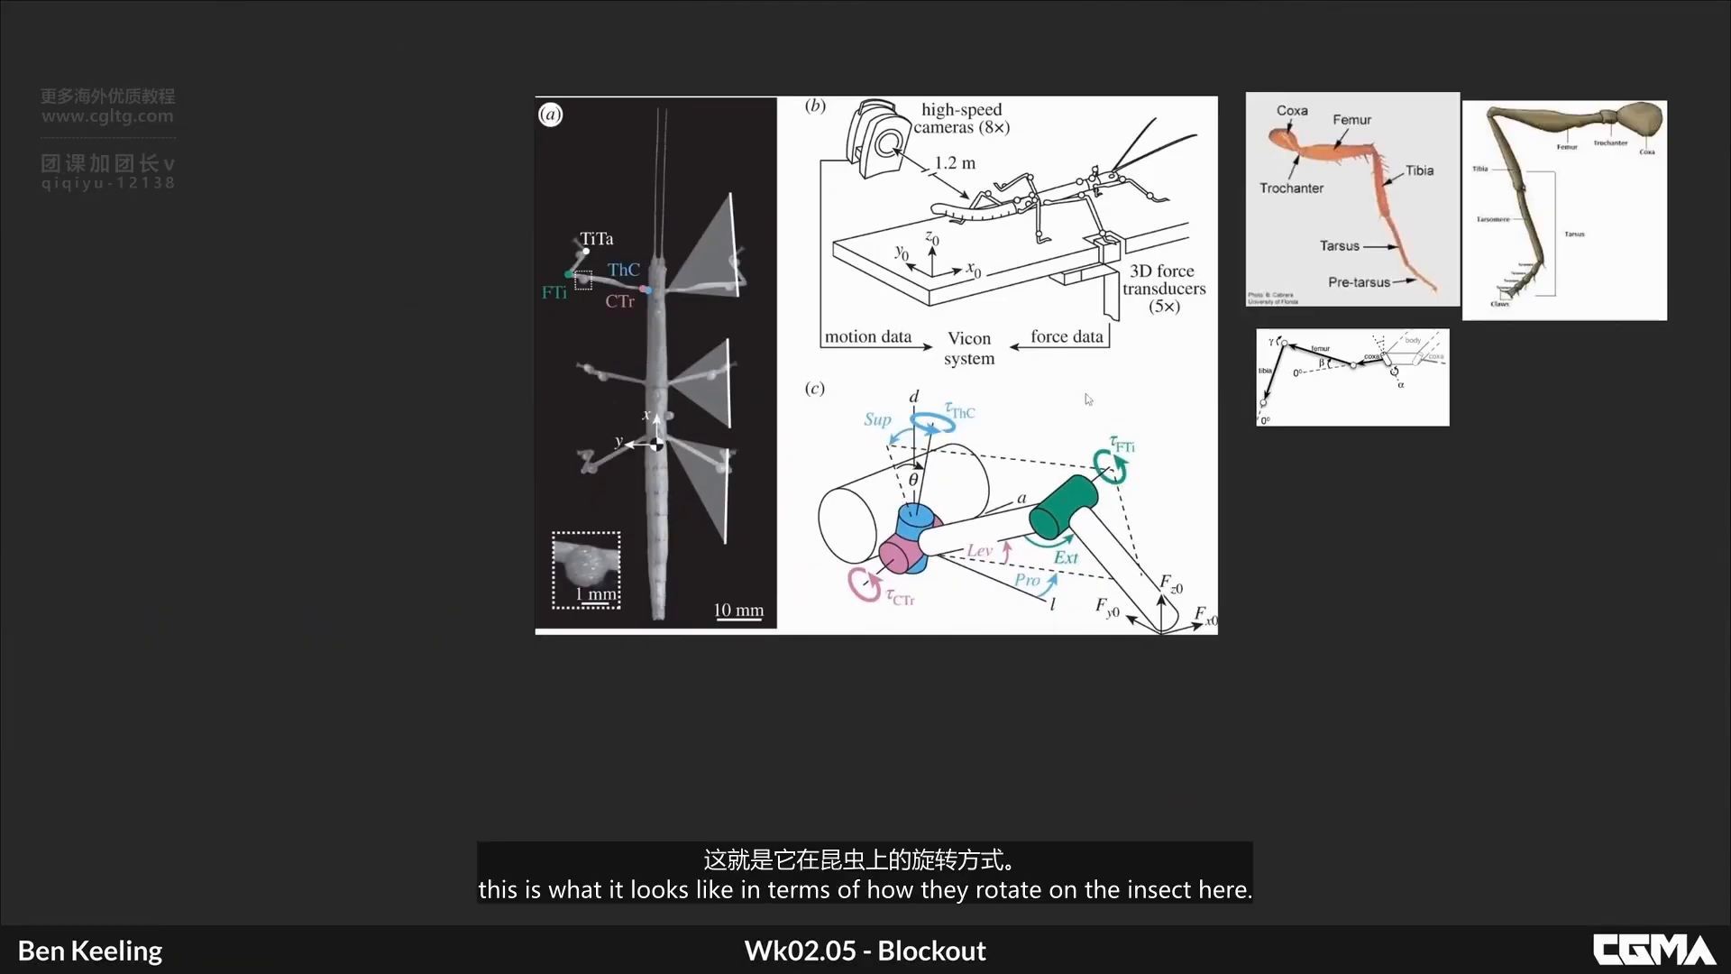
pyautogui.scroll(2, 978, 525)
pyautogui.scroll(-1, 999, 510)
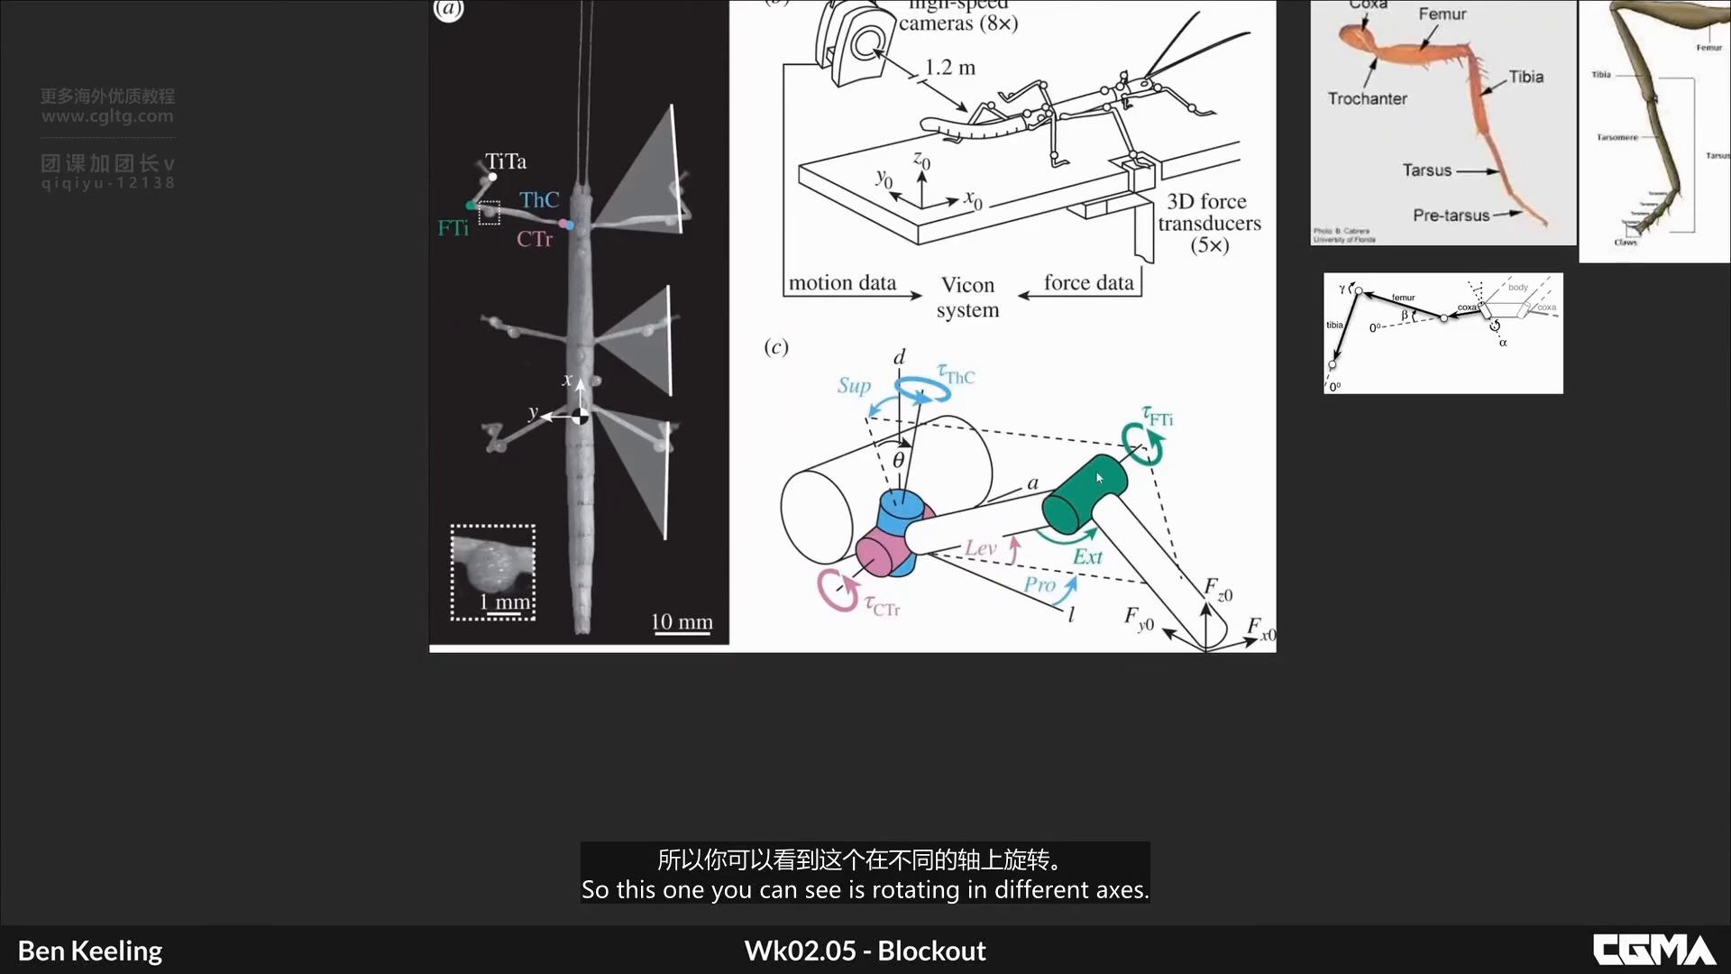
pyautogui.scroll(-3, 1110, 426)
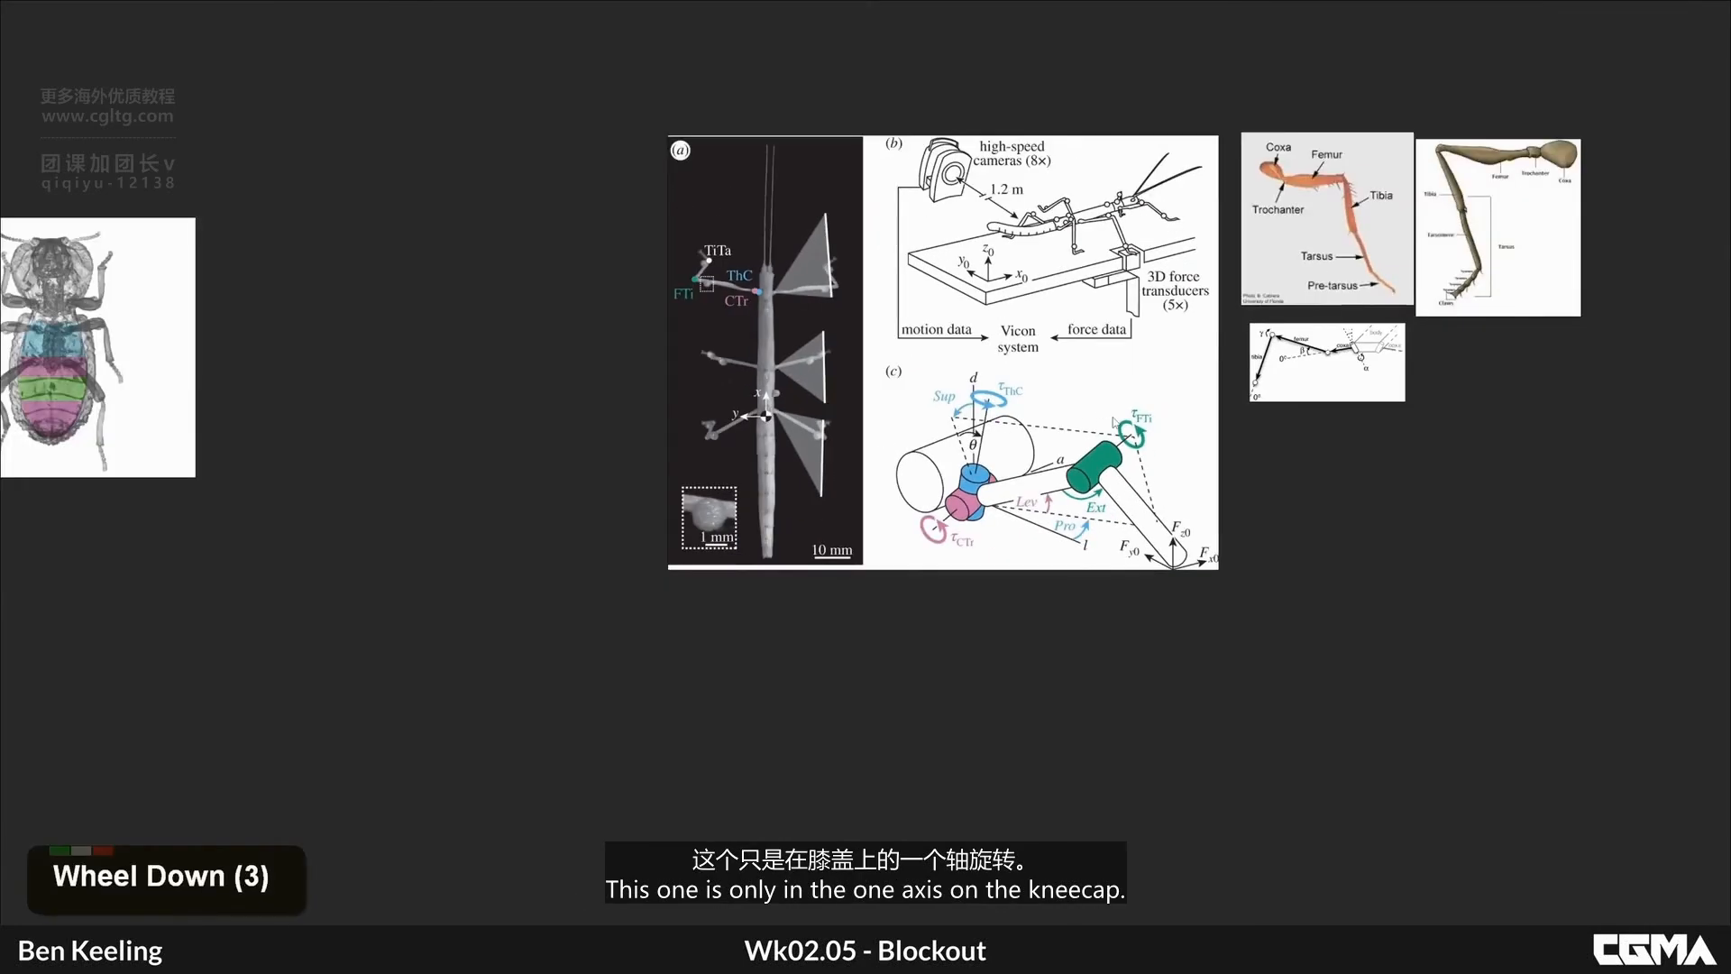
# Step: Examine the labelled beetle anatomy references for how the coxa, trochanter, femur and tibia connect
pyautogui.moveTo(563, 402); pyautogui.dragTo(1353, 376, button='middle')
pyautogui.moveTo(523, 401); pyautogui.dragTo(1172, 397, button='middle')
pyautogui.moveTo(555, 402); pyautogui.dragTo(658, 401, button='middle')
pyautogui.scroll(5, 597, 418)
pyautogui.scroll(-3, 415, 449)
pyautogui.moveTo(415, 449); pyautogui.dragTo(729, 474, button='middle')
pyautogui.scroll(4, 296, 501)
pyautogui.moveTo(275, 438); pyautogui.dragTo(376, 431, button='middle')
pyautogui.scroll(-3, 384, 462)
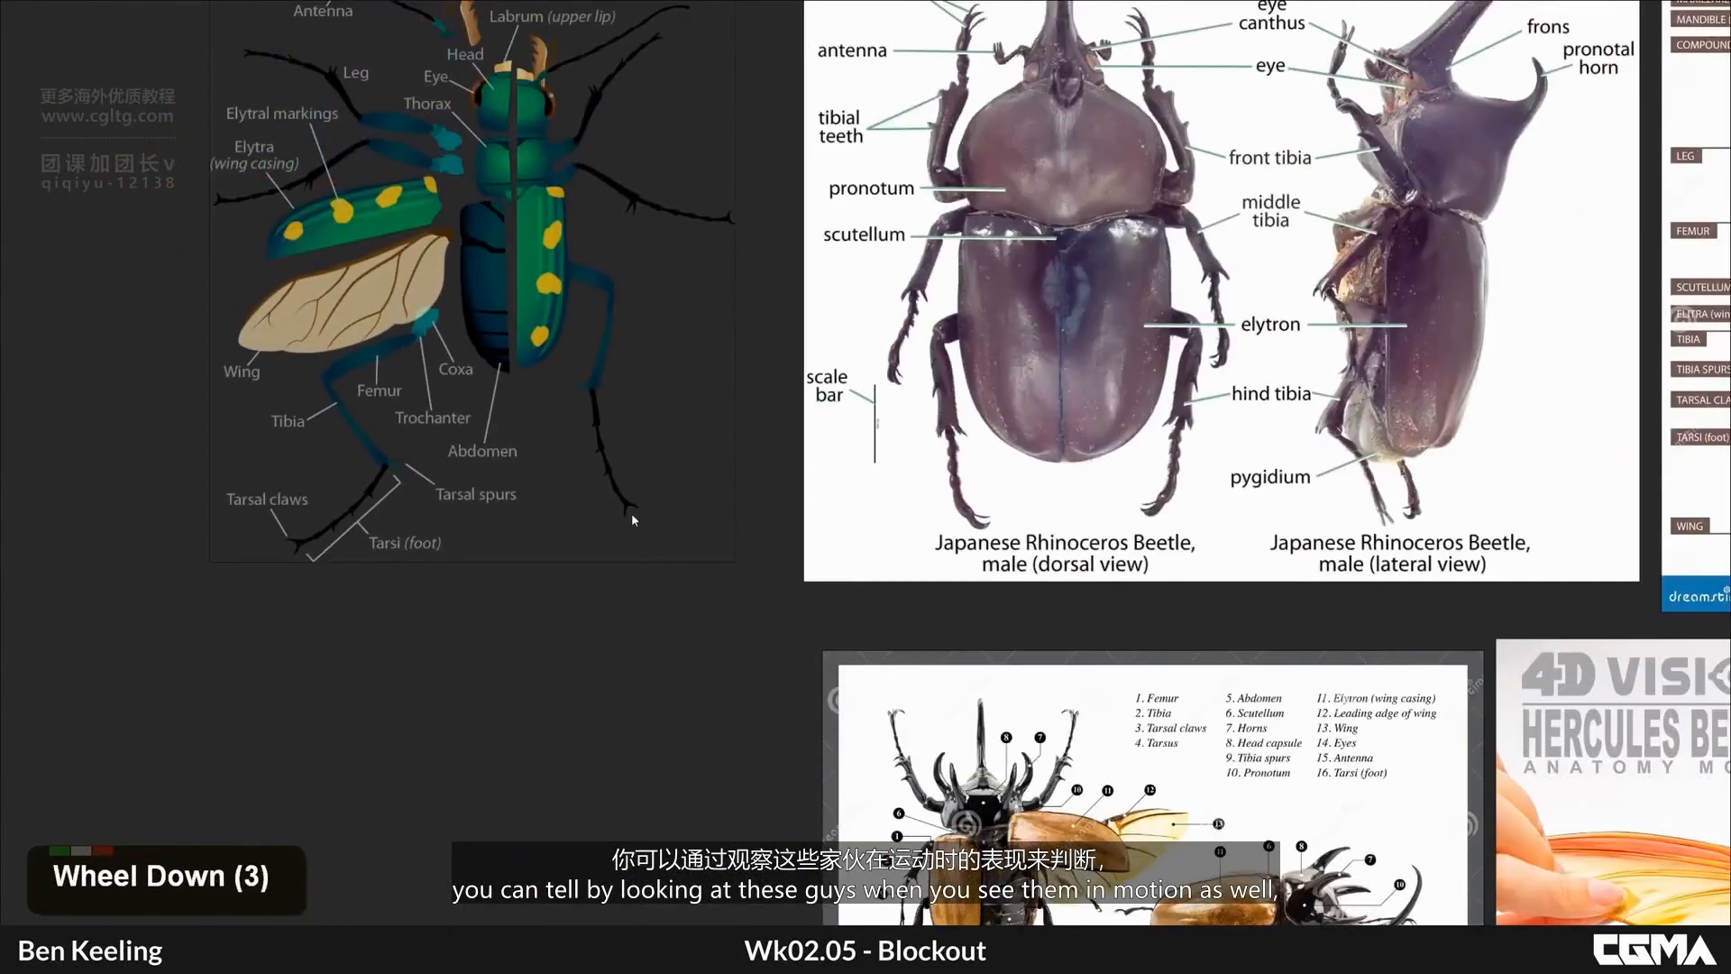
# Step: Examine the Eupatorus Gracilicornis diagram for the tibia and tarsus connections on the front legs
pyautogui.moveTo(836, 729); pyautogui.dragTo(609, 411, button='middle')
pyautogui.scroll(7, 610, 411)
pyautogui.moveTo(727, 418); pyautogui.dragTo(717, 425, button='middle')
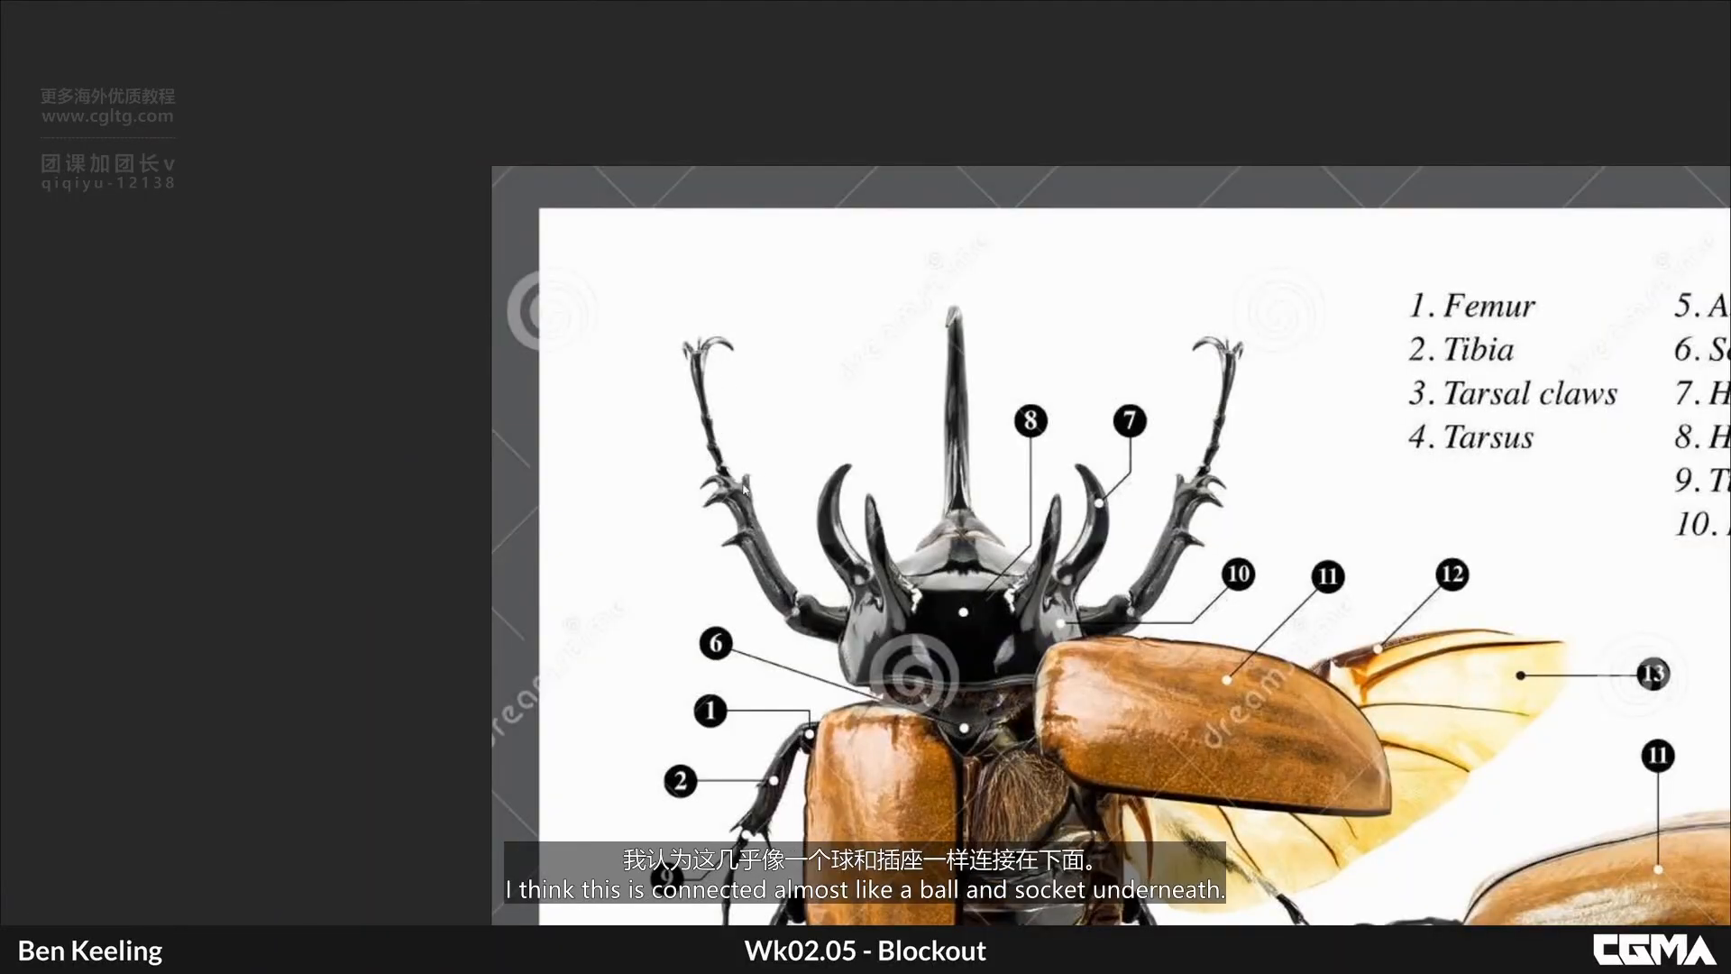
pyautogui.scroll(-4, 745, 490)
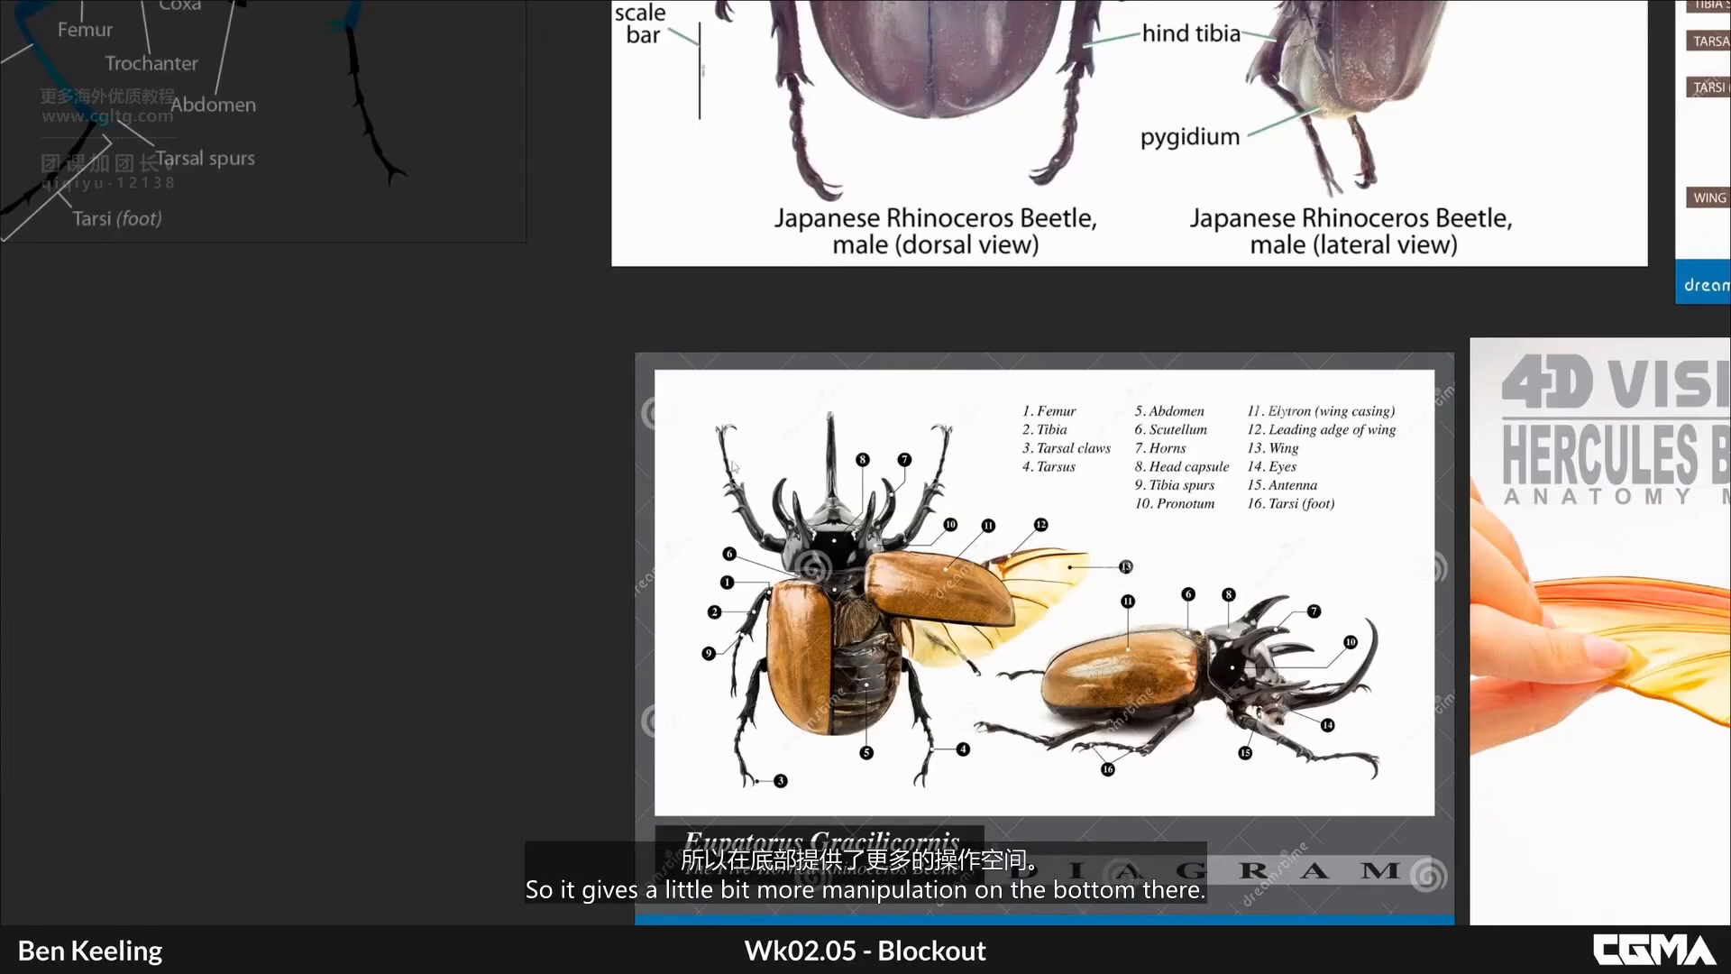
# Step: Leave the reference board for the Blender scene and select the tibia block Cube.003 beneath the beetle's head
pyautogui.moveTo(1335, 255); pyautogui.dragTo(1376, 239, button='middle')
pyautogui.scroll(-3, 1362, 222)
pyautogui.moveTo(1089, 205); pyautogui.dragTo(962, 317, button='middle')
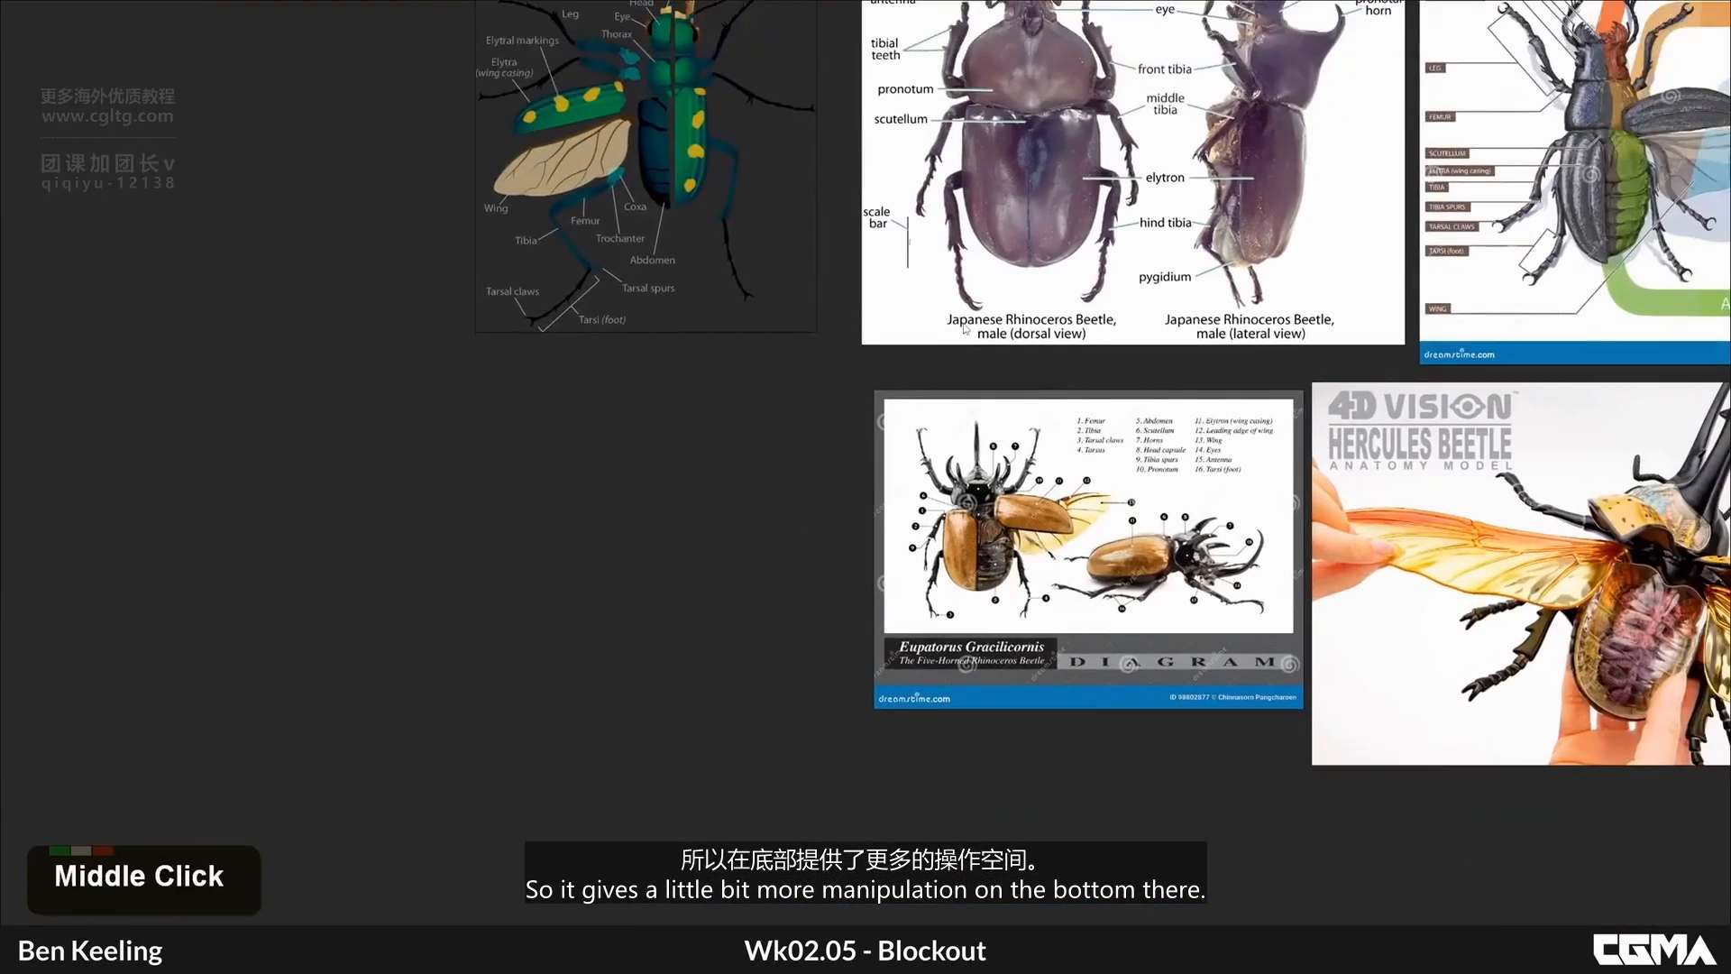
pyautogui.moveTo(962, 317); pyautogui.dragTo(969, 334, button='right')
pyautogui.moveTo(889, 279); pyautogui.dragTo(1730, 451, button='right')
pyautogui.scroll(-2, 690, 442)
pyautogui.keyDown('alt'); pyautogui.moveTo(889, 361); pyautogui.dragTo(577, 327, button='middle'); pyautogui.keyUp('alt')
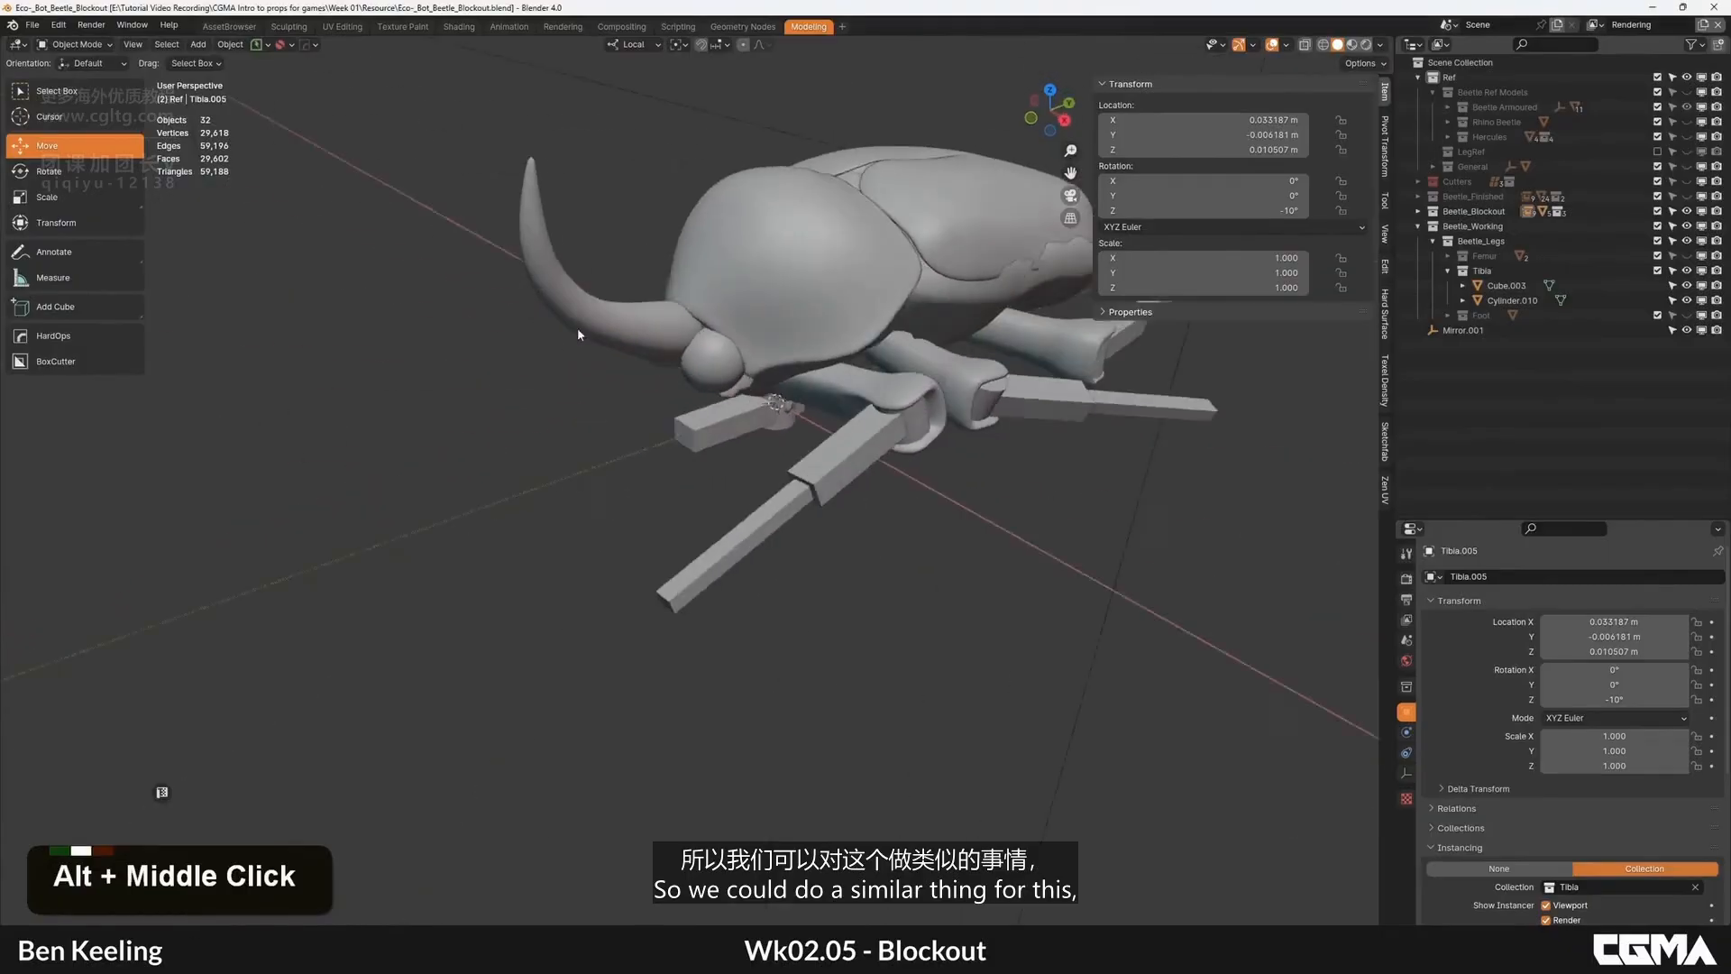
pyautogui.keyDown('alt'); pyautogui.moveTo(857, 406); pyautogui.dragTo(798, 368, button='middle'); pyautogui.keyUp('alt')
pyautogui.keyDown('alt'); pyautogui.moveTo(650, 370); pyautogui.dragTo(857, 374, button='middle'); pyautogui.keyUp('alt')
pyautogui.keyDown('alt'); pyautogui.moveTo(685, 369); pyautogui.dragTo(769, 365, button='middle'); pyautogui.keyUp('alt')
pyautogui.click(699, 366)
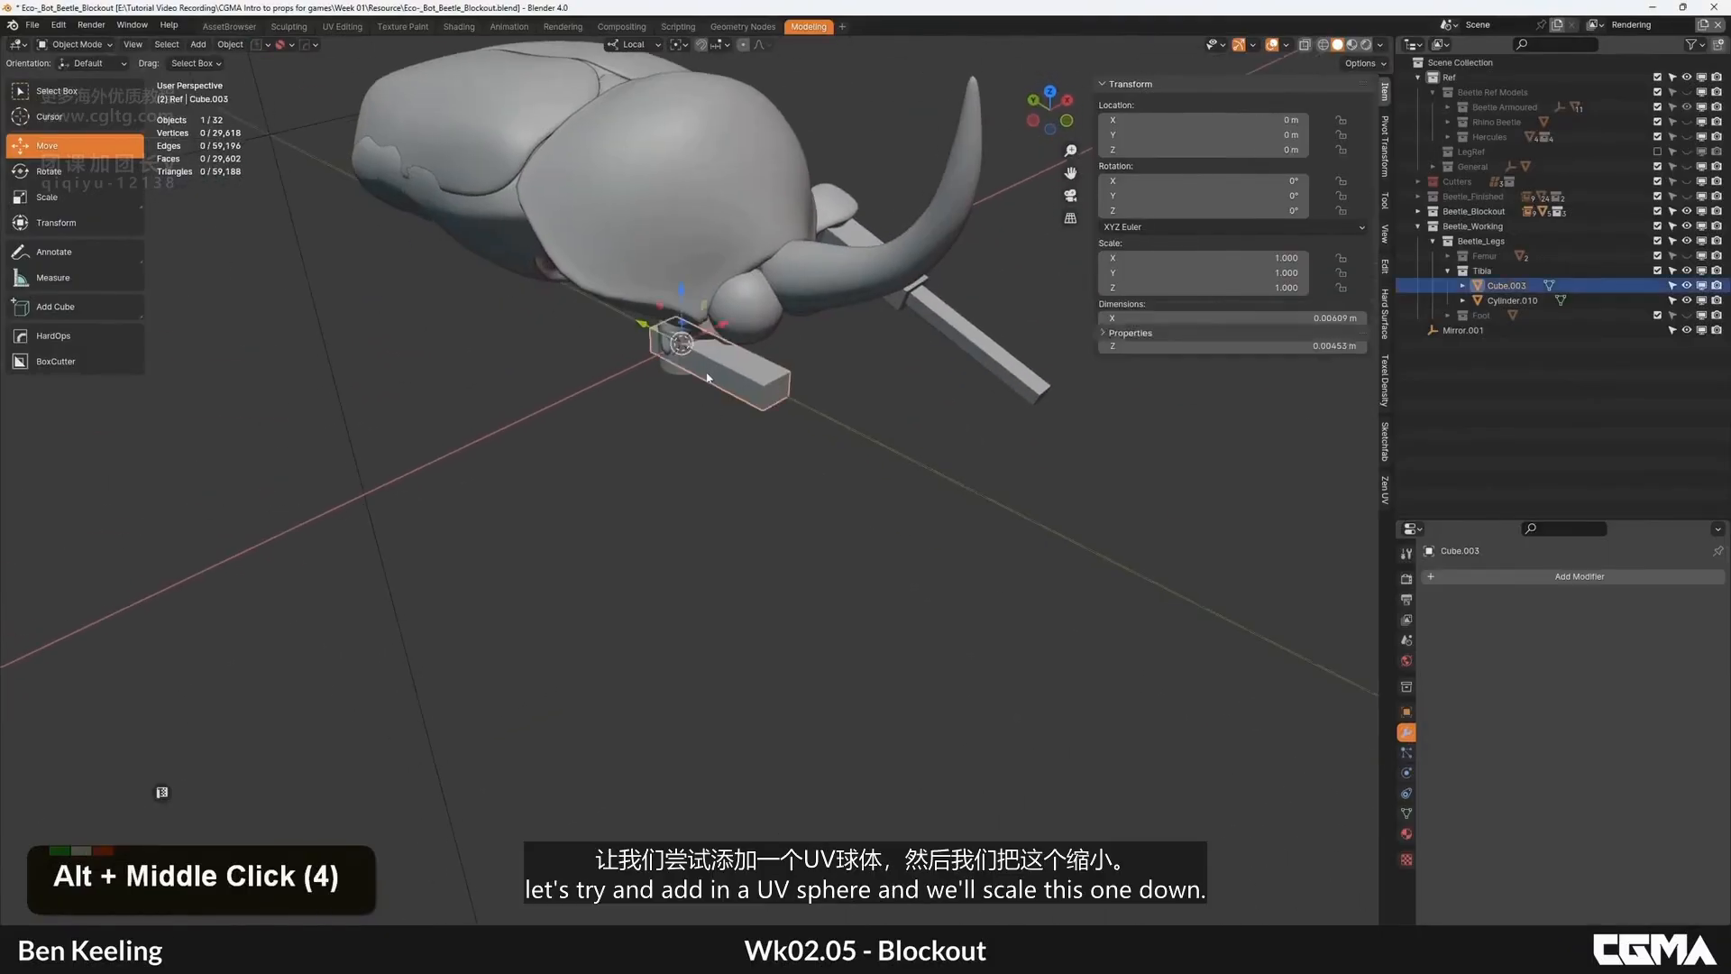
# Step: Add a UV sphere at the tibia block's joint origin
pyautogui.keyDown('alt'); pyautogui.moveTo(699, 424); pyautogui.dragTo(738, 404, button='middle'); pyautogui.keyUp('alt')
pyautogui.scroll(3, 737, 404)
pyautogui.hotkey('alt', 'a')
pyautogui.hotkey('shift', 'a')
pyautogui.moveTo(717, 341)
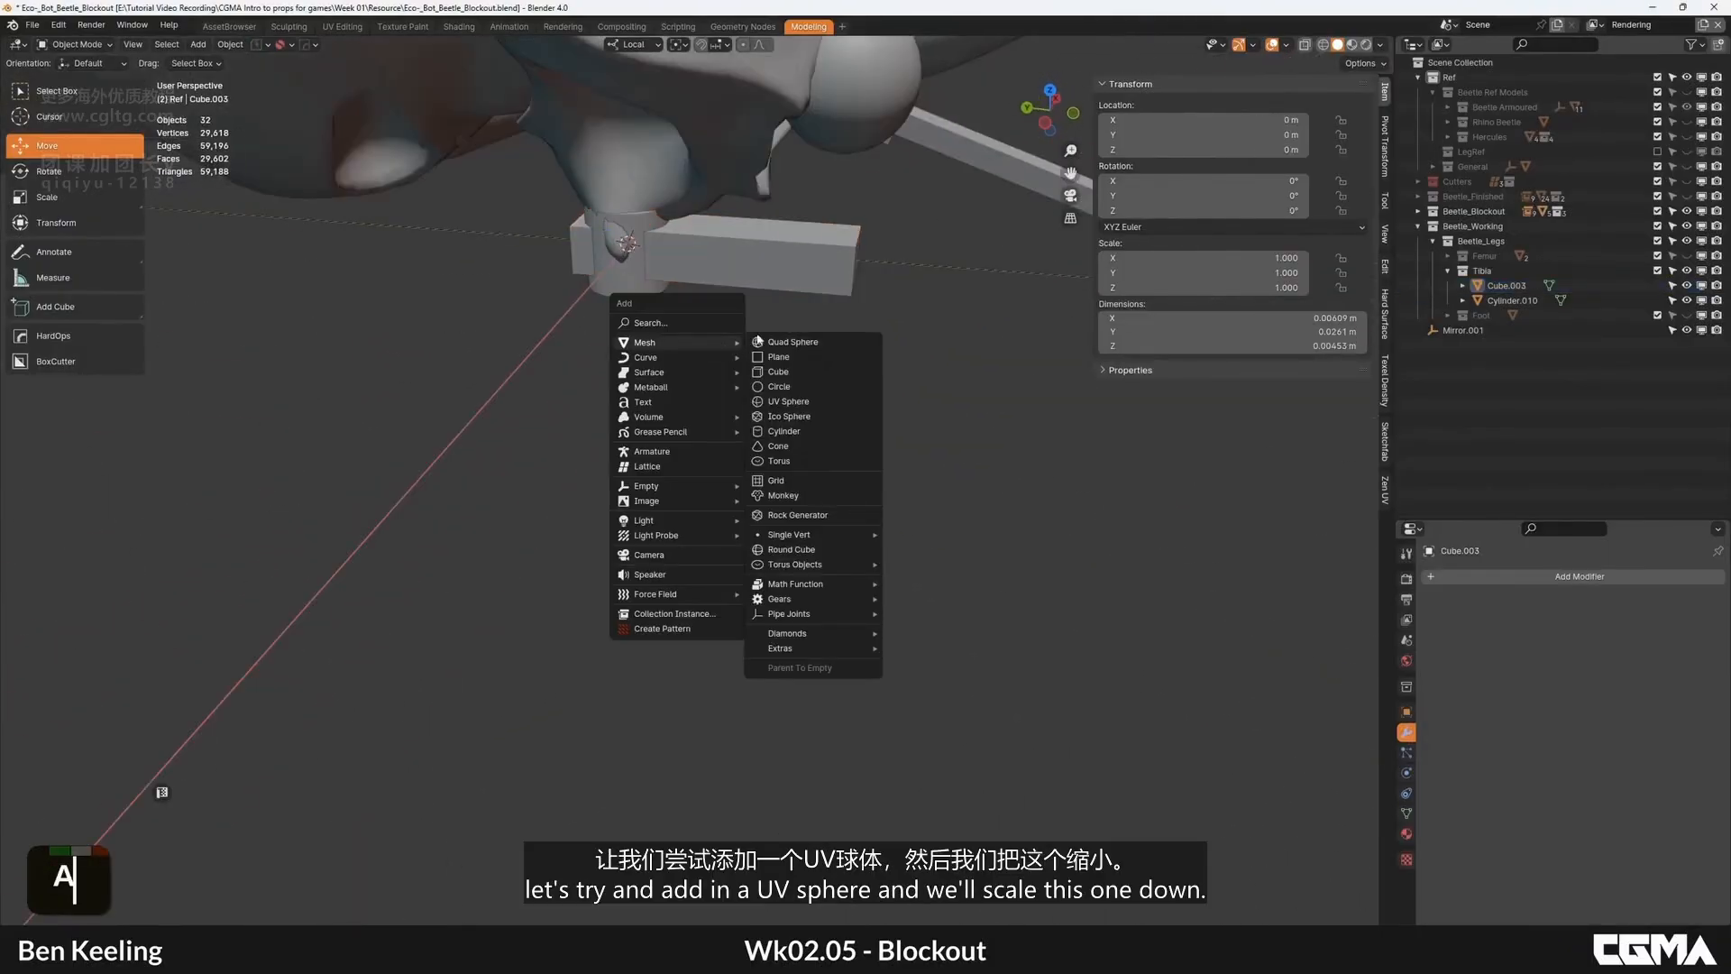
pyautogui.click(789, 402)
pyautogui.scroll(-8, 793, 406)
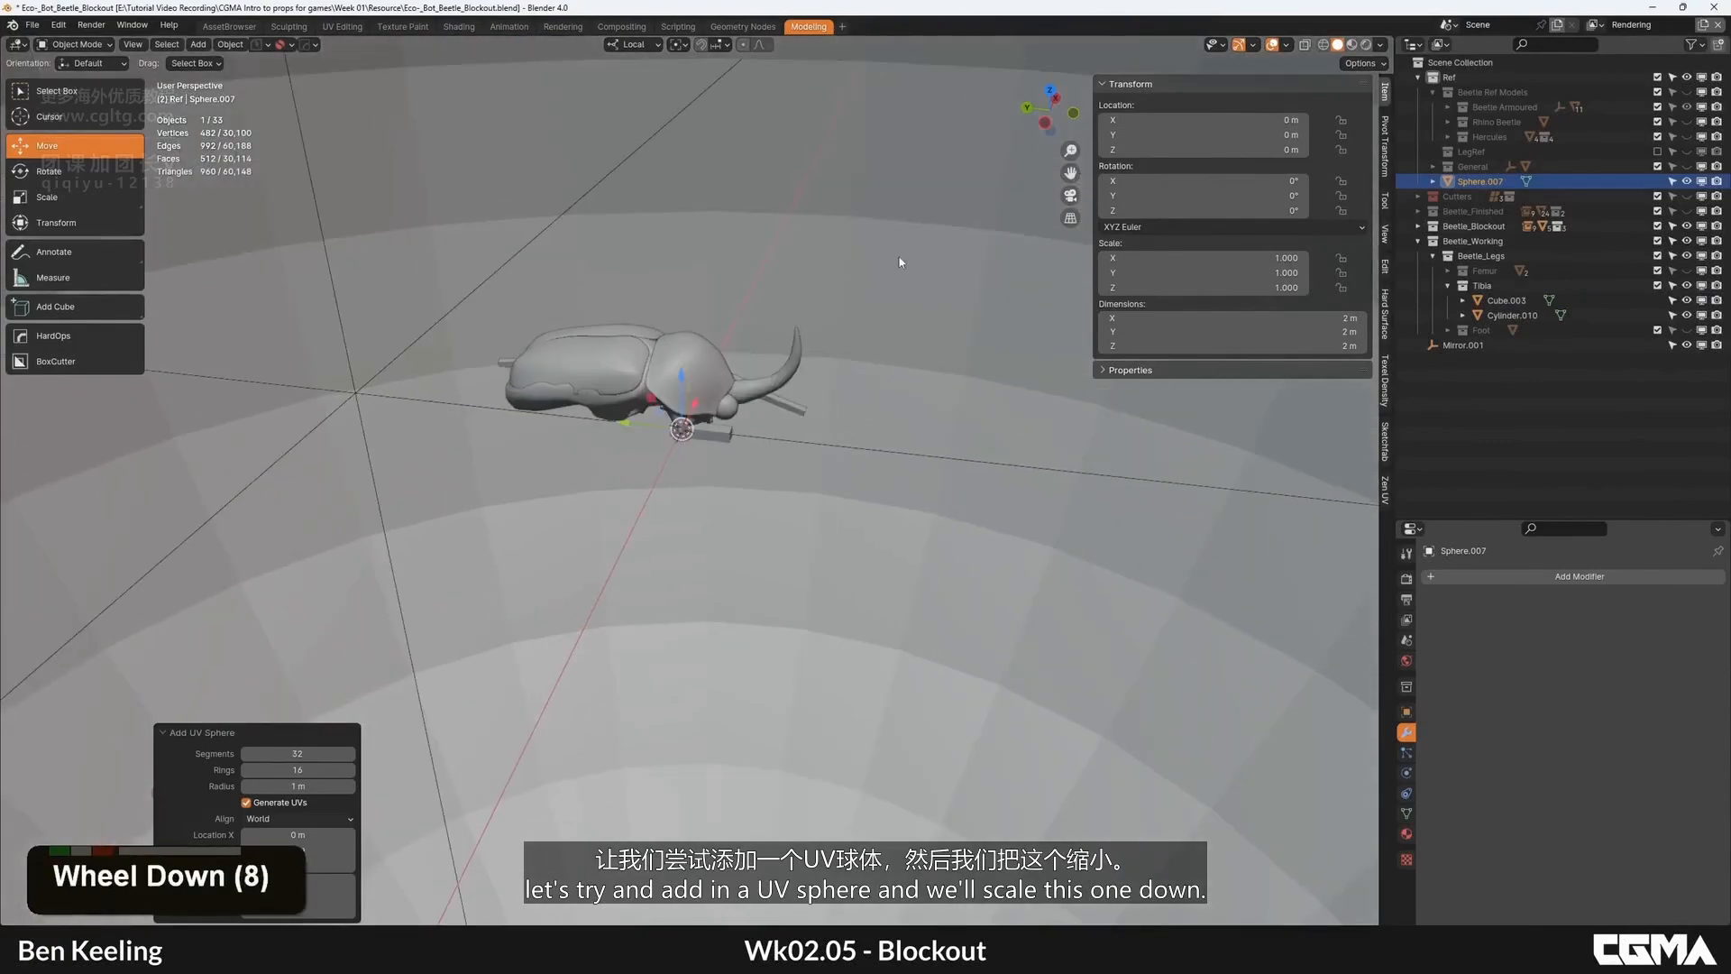
# Step: Scale the UV sphere down to about 0.0045 m across and position it at the far end of the tibia block, slightly low
pyautogui.press('s')
pyautogui.click(893, 190)
pyautogui.scroll(-2, 898, 176)
pyautogui.press('s')
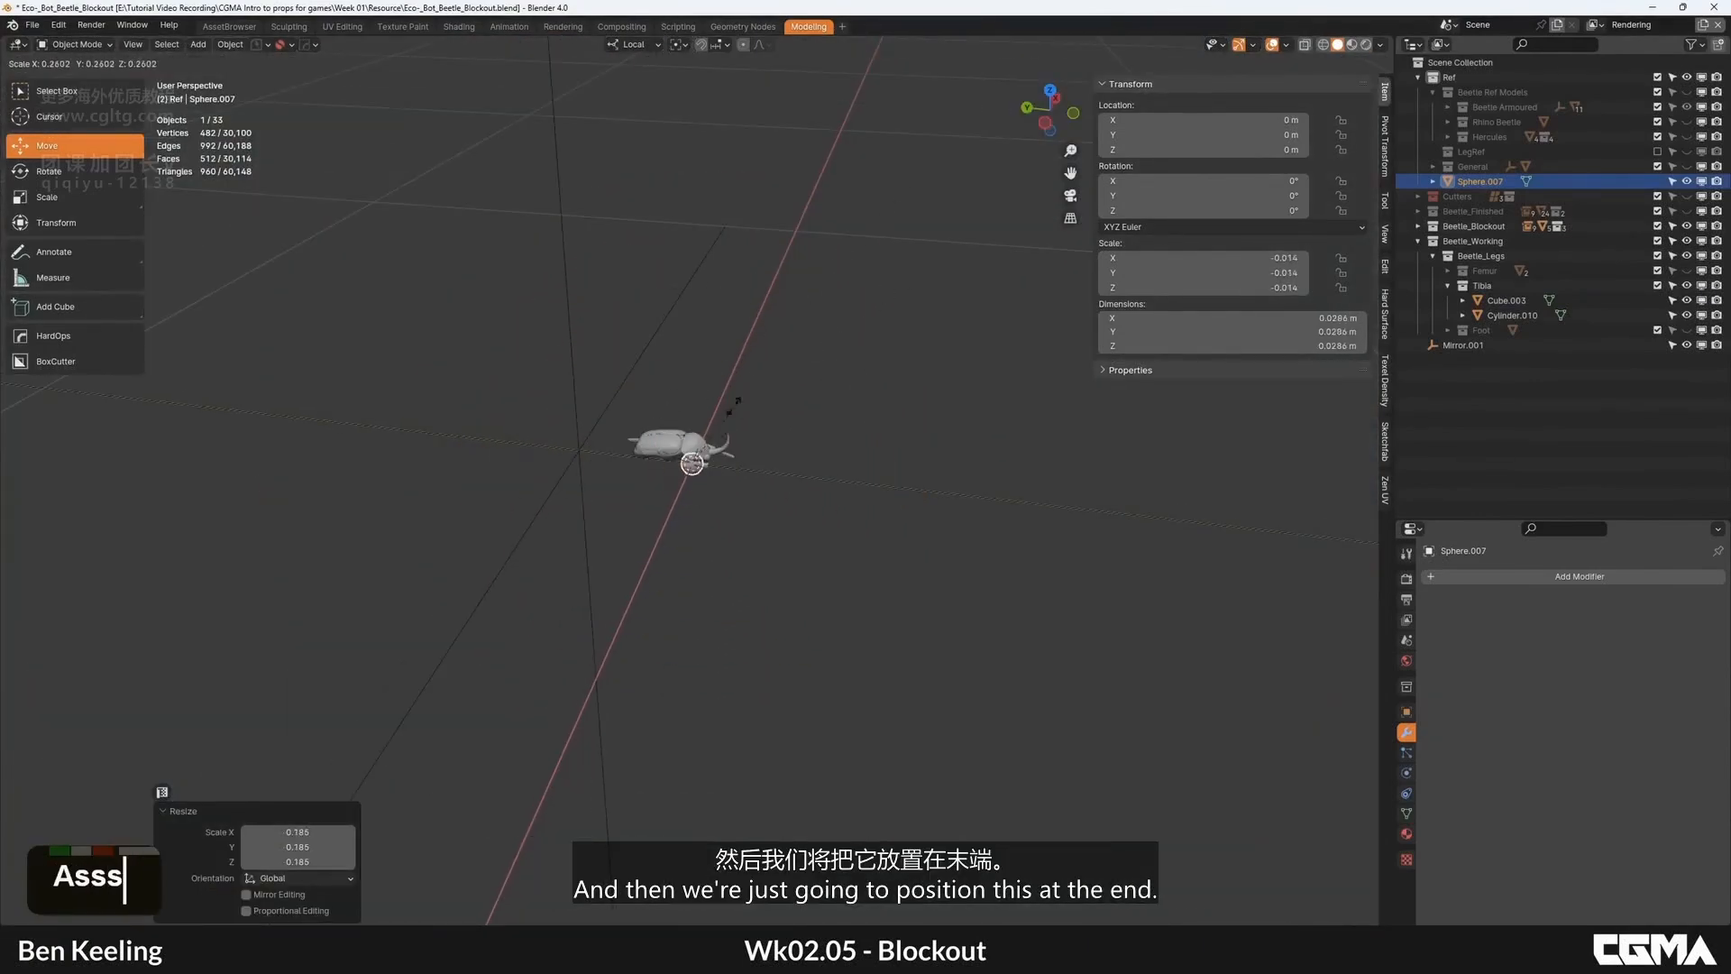
pyautogui.scroll(6, 735, 405)
pyautogui.press('s')
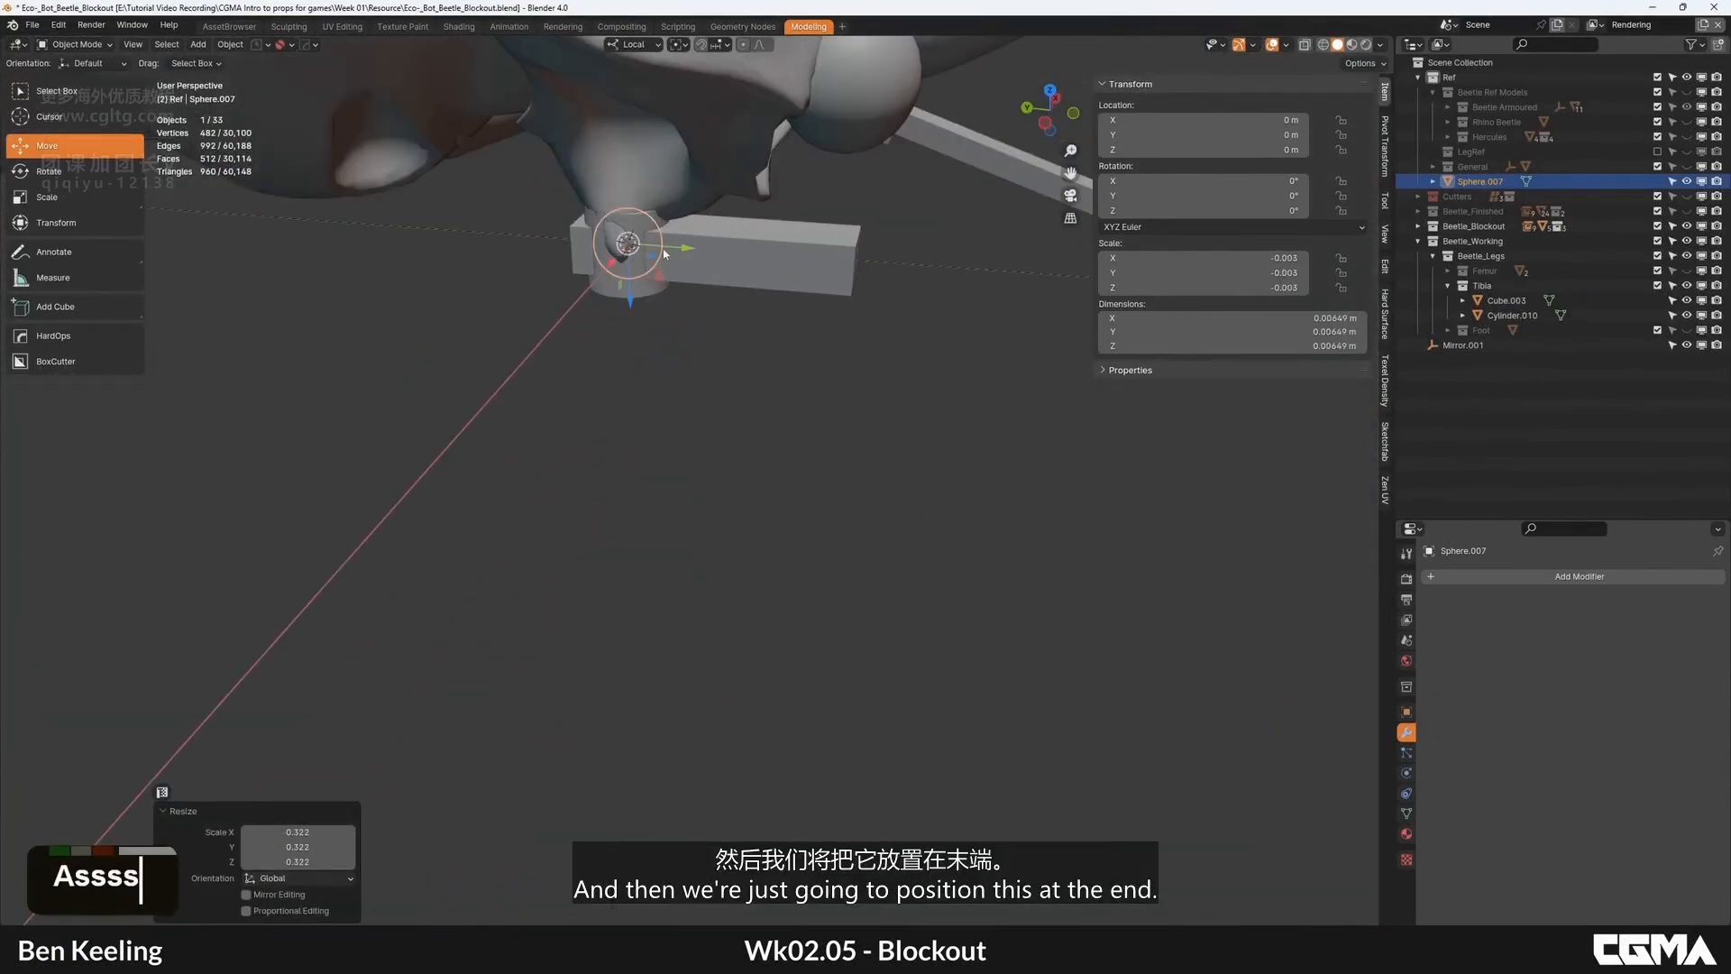
pyautogui.click(970, 202)
pyautogui.keyDown('alt'); pyautogui.moveTo(881, 277); pyautogui.dragTo(720, 290, button='middle'); pyautogui.keyUp('alt')
pyautogui.keyDown('alt'); pyautogui.middleClick(711, 322); pyautogui.keyUp('alt')
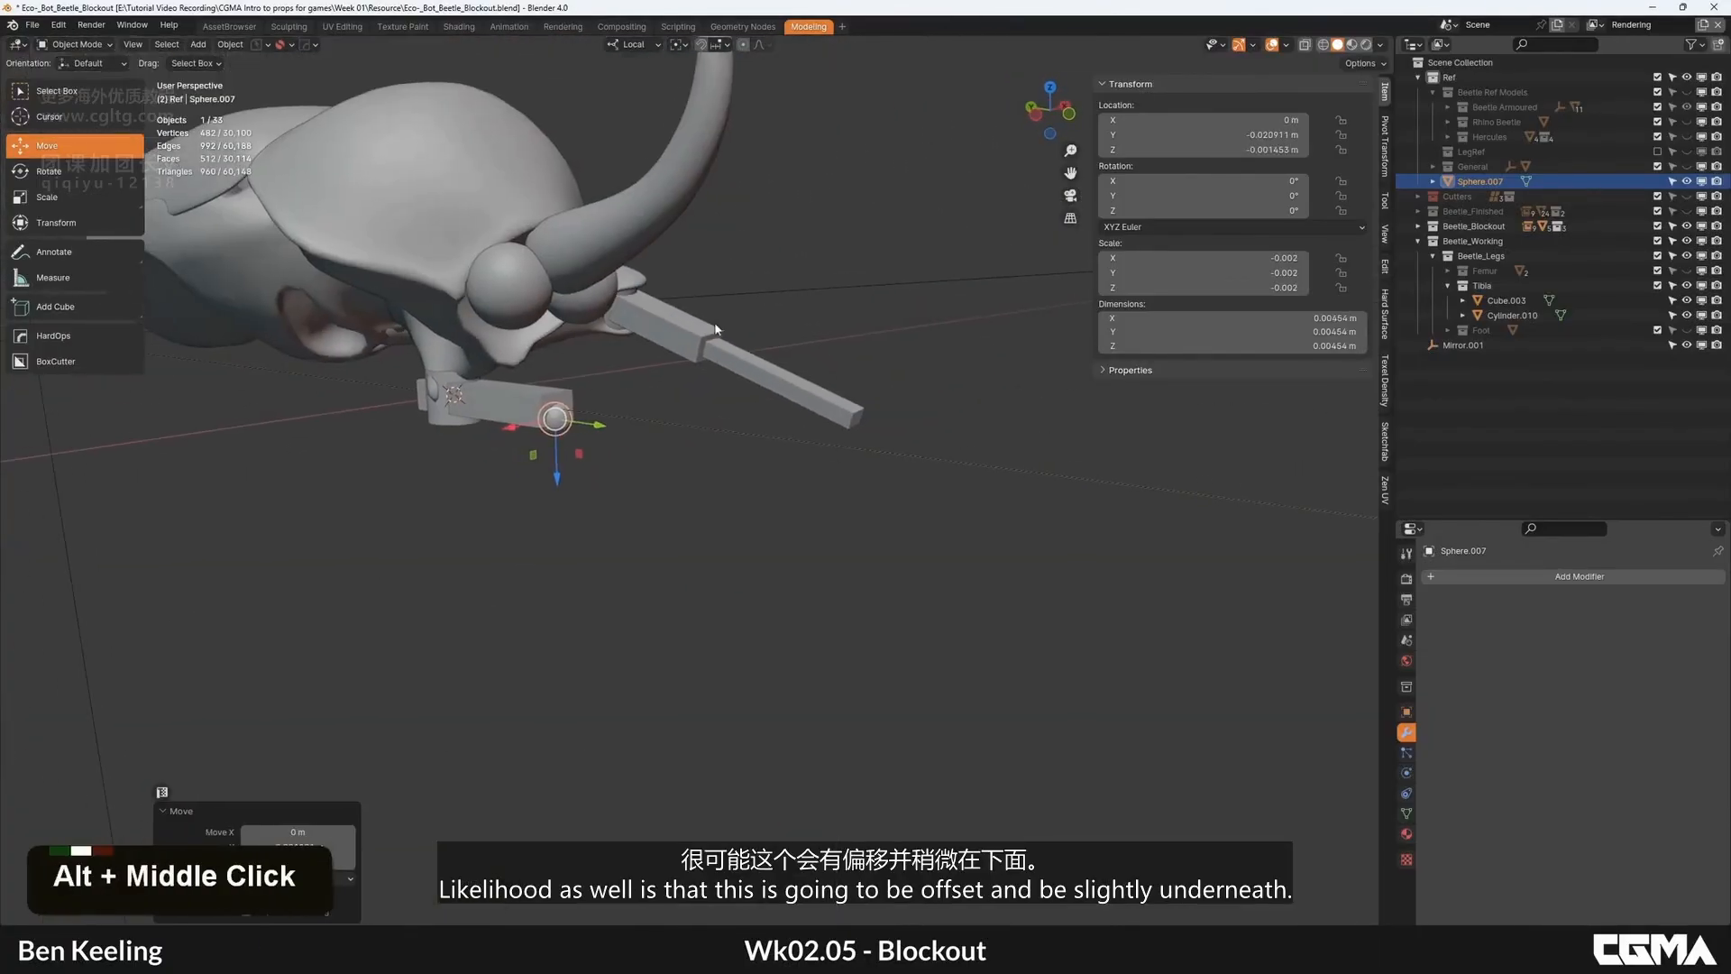
# Step: Try to lower the front leg's foot segment so it sits slightly beneath the tibia
pyautogui.click(711, 322)
pyautogui.keyDown('alt'); pyautogui.middleClick(709, 322); pyautogui.keyUp('alt')
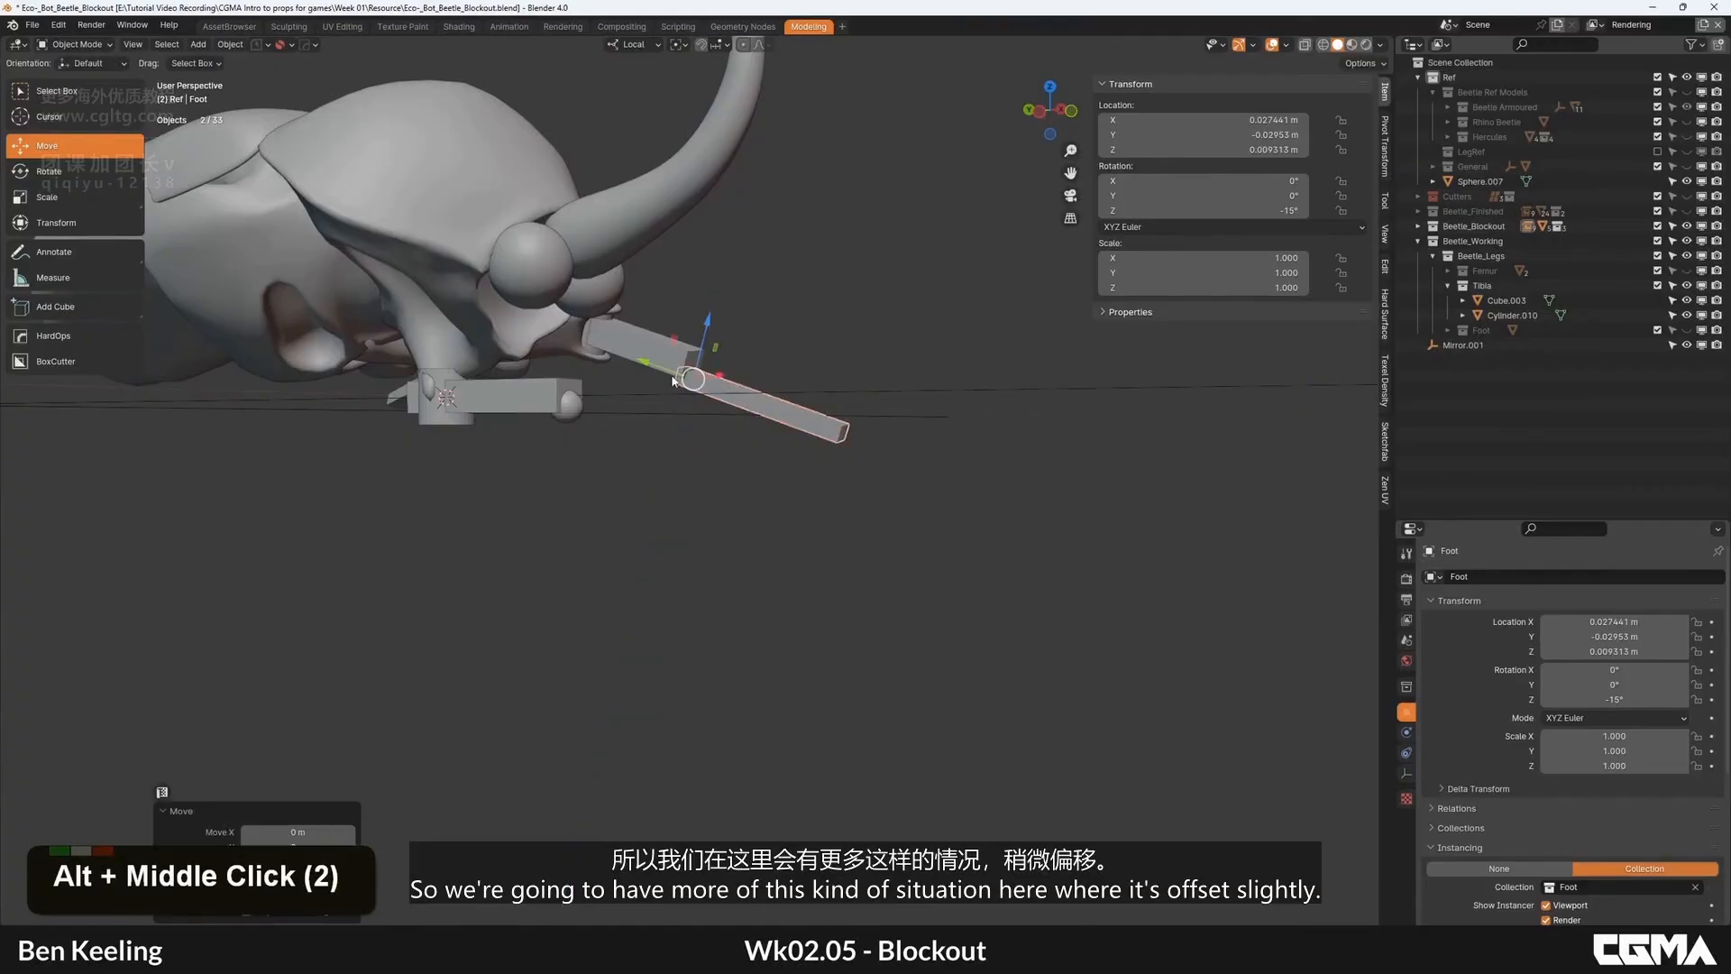
pyautogui.hotkey('ctrl', 'z')
pyautogui.hotkey('ctrl', 'z')
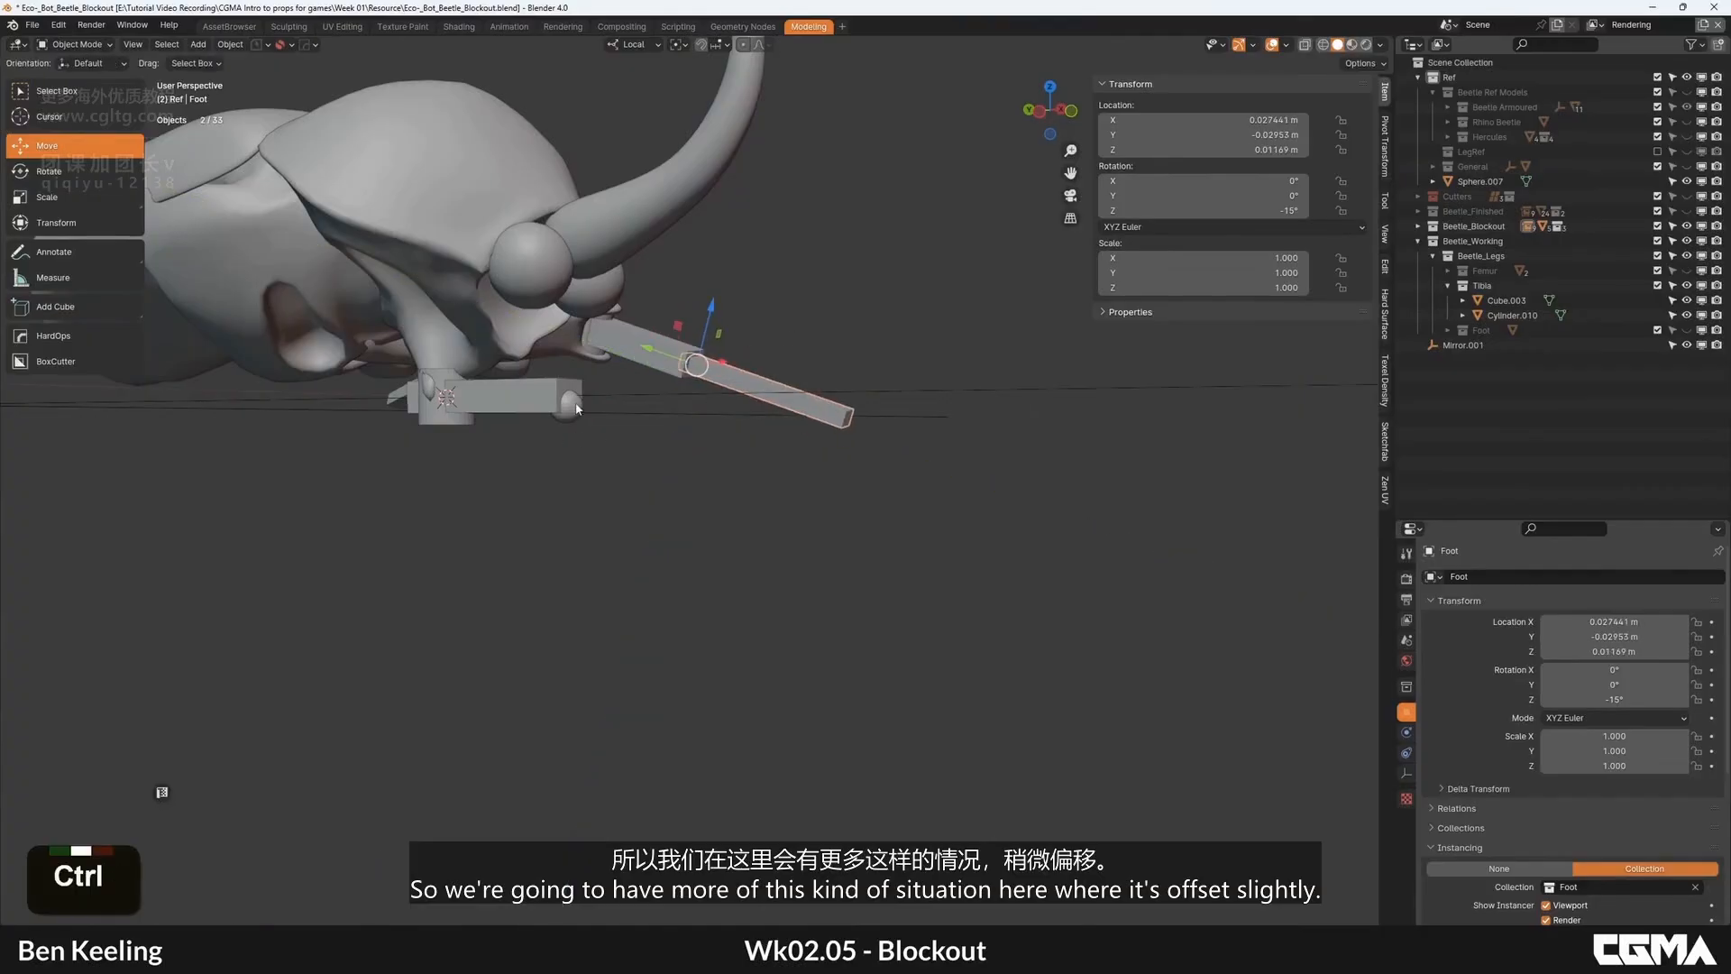
# Step: Put the small end sphere into the Tibia collection and check the joint on the instanced legs
pyautogui.click(574, 406)
pyautogui.keyDown('alt'); pyautogui.middleClick(581, 415); pyautogui.keyUp('alt')
pyautogui.moveTo(1492, 183); pyautogui.dragTo(1483, 287)
pyautogui.keyDown('alt'); pyautogui.middleClick(642, 361); pyautogui.keyUp('alt')
pyautogui.keyDown('alt'); pyautogui.moveTo(628, 330); pyautogui.dragTo(707, 397, button='middle'); pyautogui.keyUp('alt')
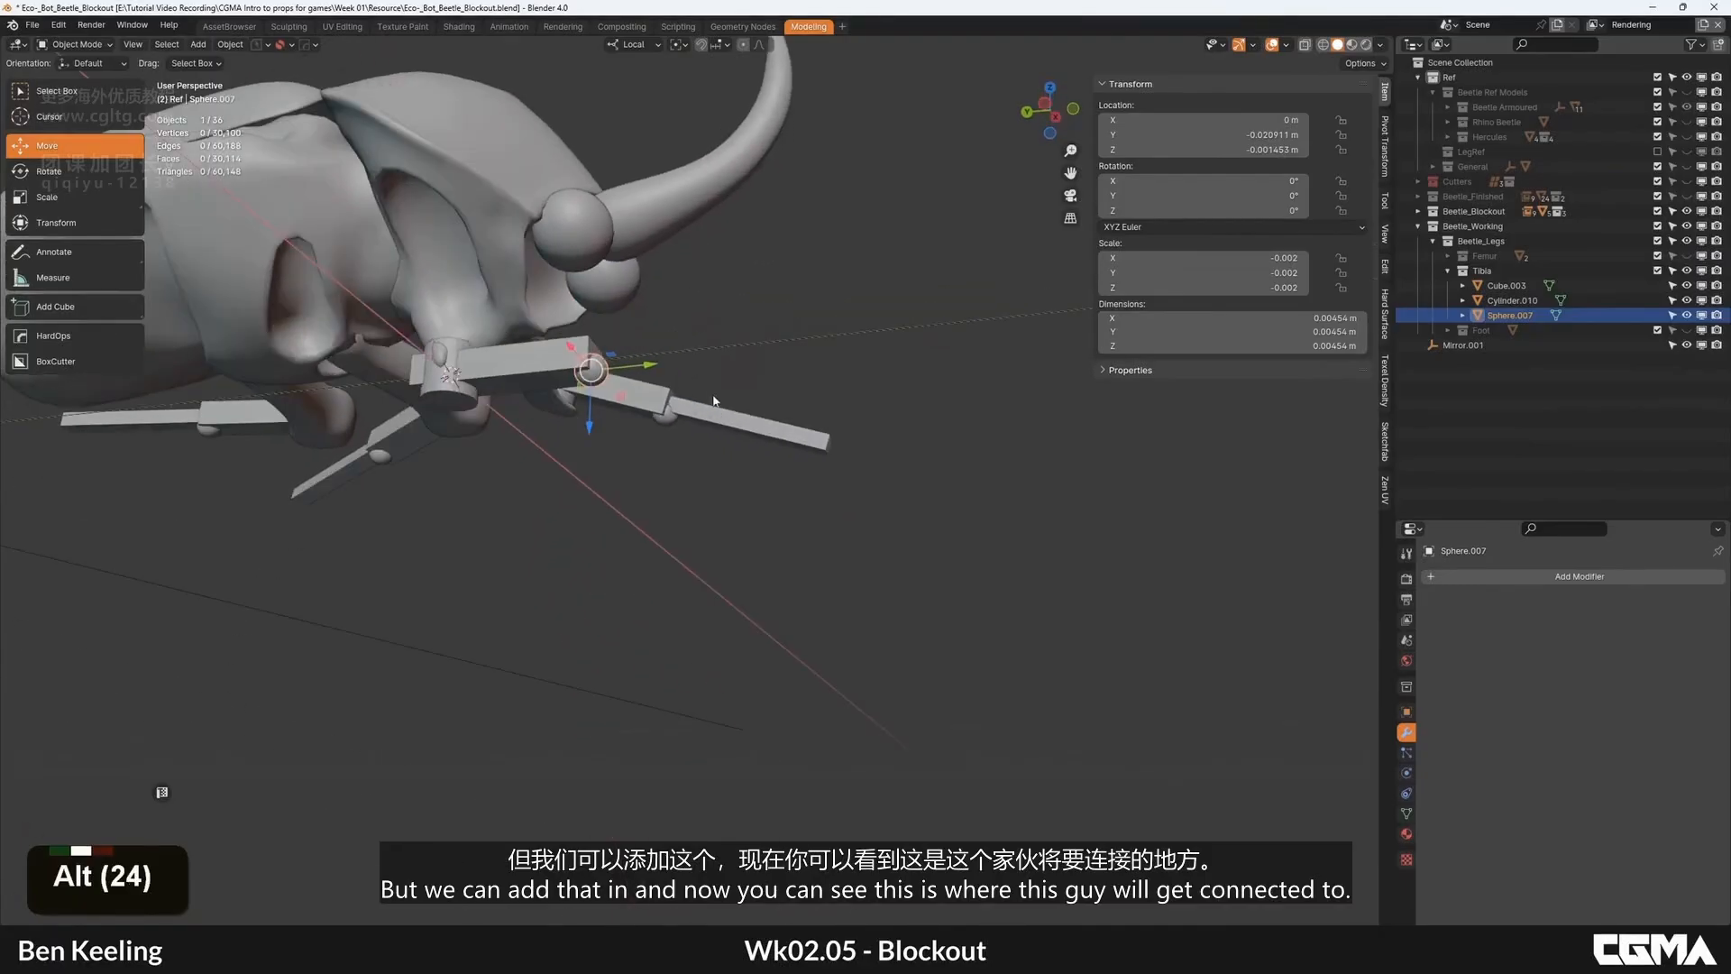
pyautogui.doubleClick(707, 397)
pyautogui.scroll(6, 643, 269)
pyautogui.moveTo(643, 269); pyautogui.dragTo(651, 267)
pyautogui.keyDown('alt'); pyautogui.moveTo(651, 267); pyautogui.dragTo(631, 410, button='middle'); pyautogui.keyUp('alt')
pyautogui.keyDown('alt'); pyautogui.scroll(-3, 544, 375); pyautogui.keyUp('alt')
pyautogui.keyDown('alt'); pyautogui.scroll(-2, 734, 352); pyautogui.keyUp('alt')
# Step: Show the Beetle Ref Models collection for comparing the reference beetle's legs with the blockout
pyautogui.click(684, 398)
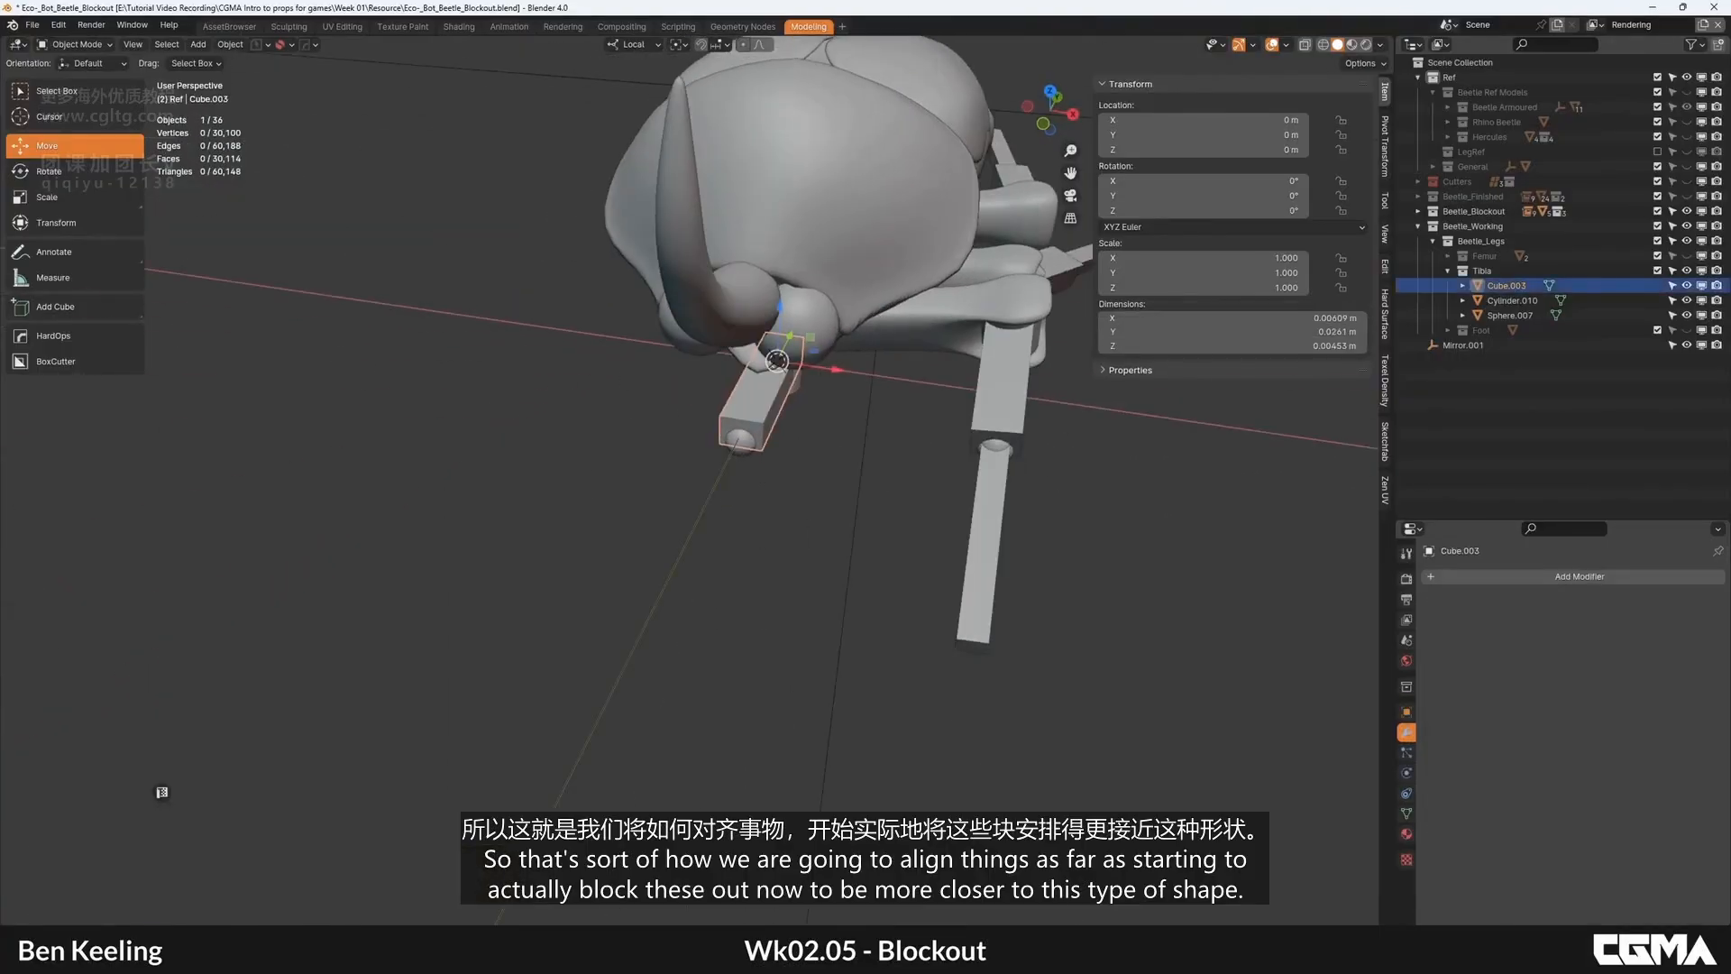
pyautogui.scroll(-7, 923, 502)
pyautogui.keyDown('alt'); pyautogui.moveTo(923, 502); pyautogui.dragTo(758, 496, button='middle'); pyautogui.keyUp('alt')
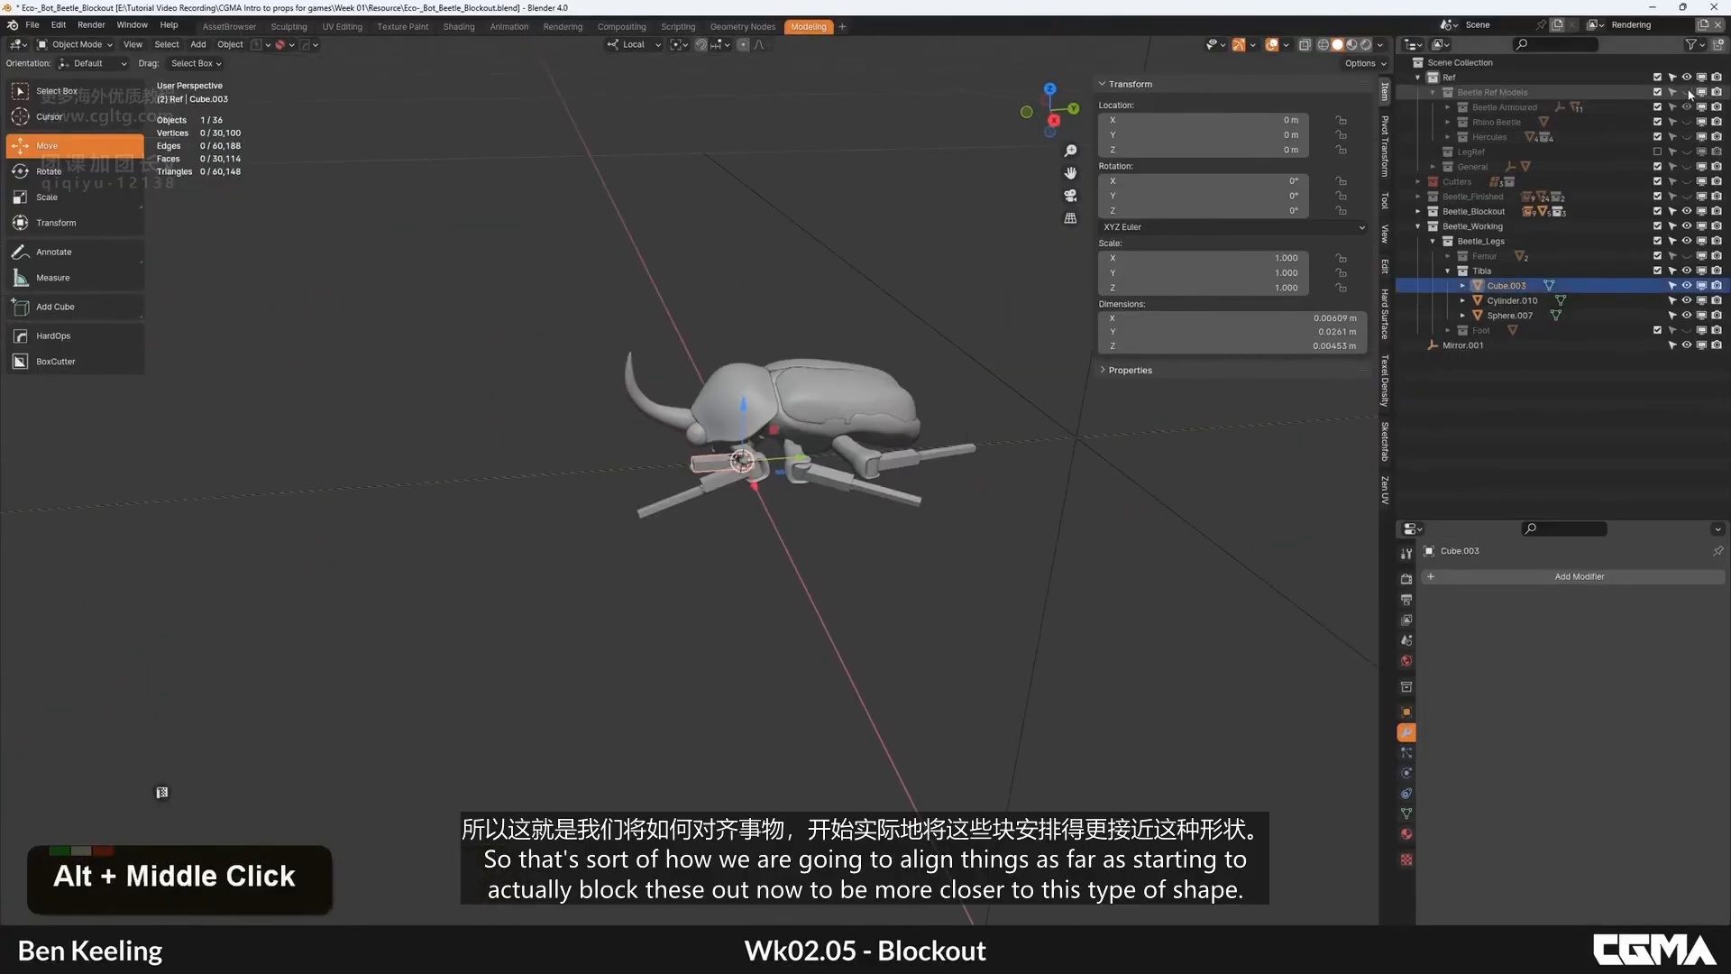
pyautogui.click(1687, 92)
pyautogui.moveTo(740, 419)
pyautogui.mouseDown(button='middle')
pyautogui.moveTo(835, 427)
pyautogui.moveTo(758, 442)
pyautogui.mouseUp(button='middle')
pyautogui.keyDown('alt'); pyautogui.middleClick(577, 478); pyautogui.keyUp('alt')
pyautogui.scroll(4, 665, 469)
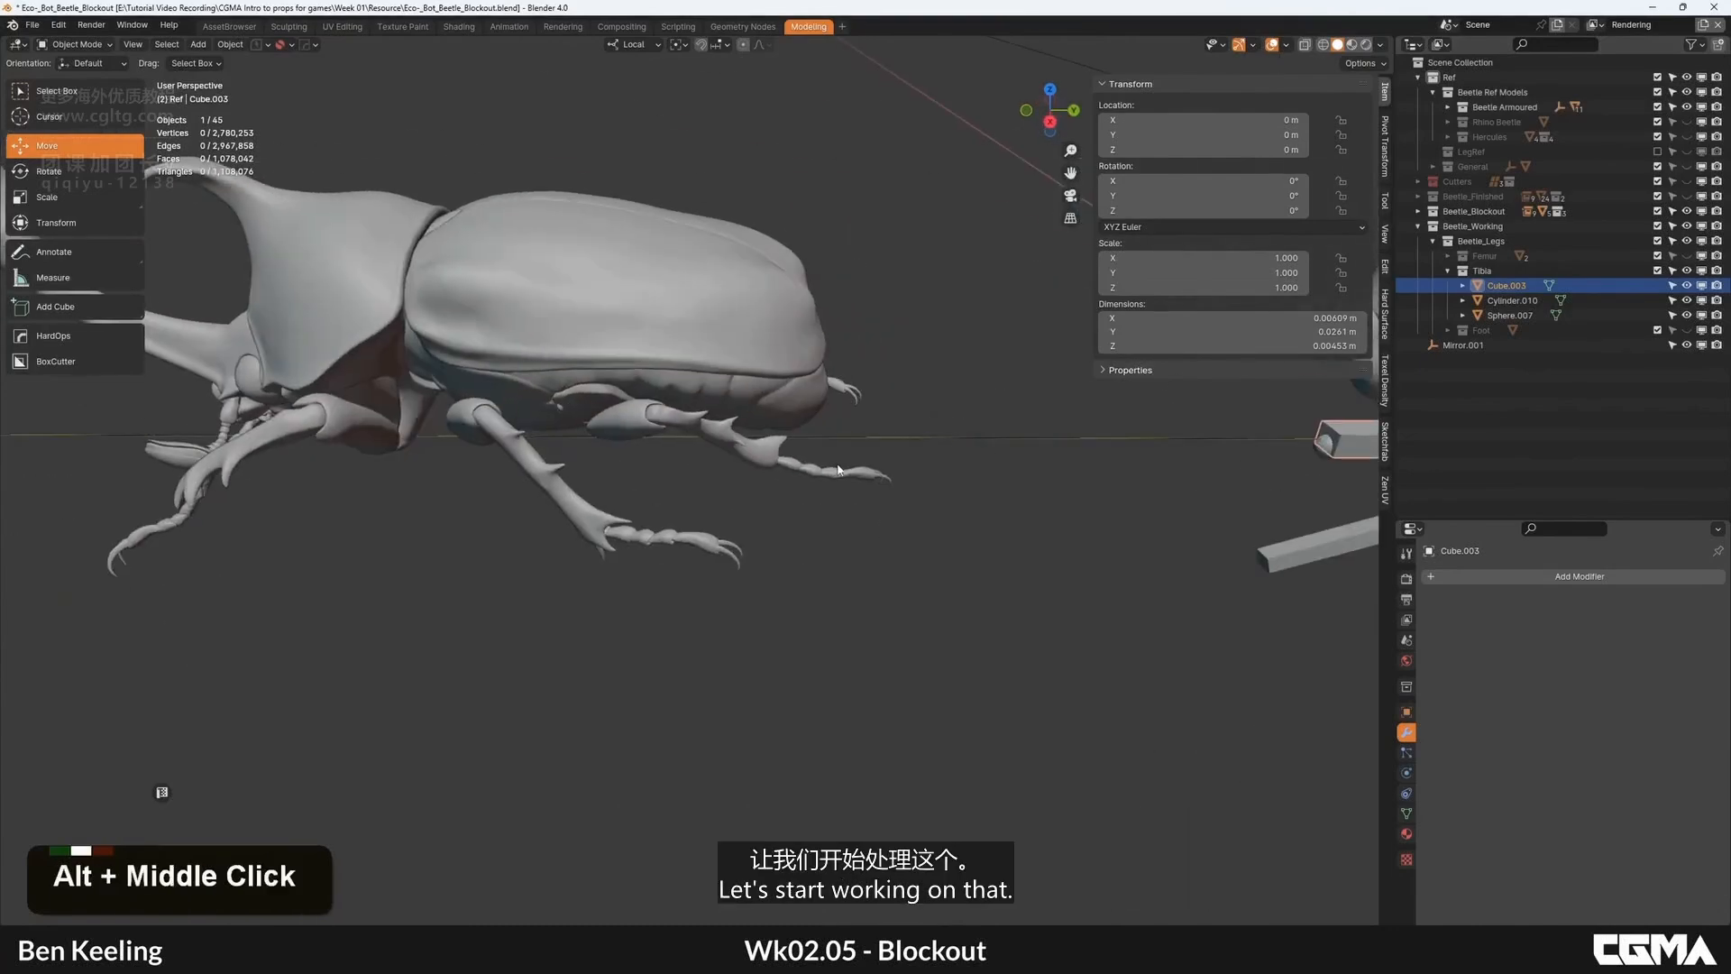
pyautogui.moveTo(942, 460); pyautogui.dragTo(874, 501, button='middle')
# Step: Select the tibia block Cube.003, hide the Beetle_Blockout collection and frame the block in the view
pyautogui.click(855, 496)
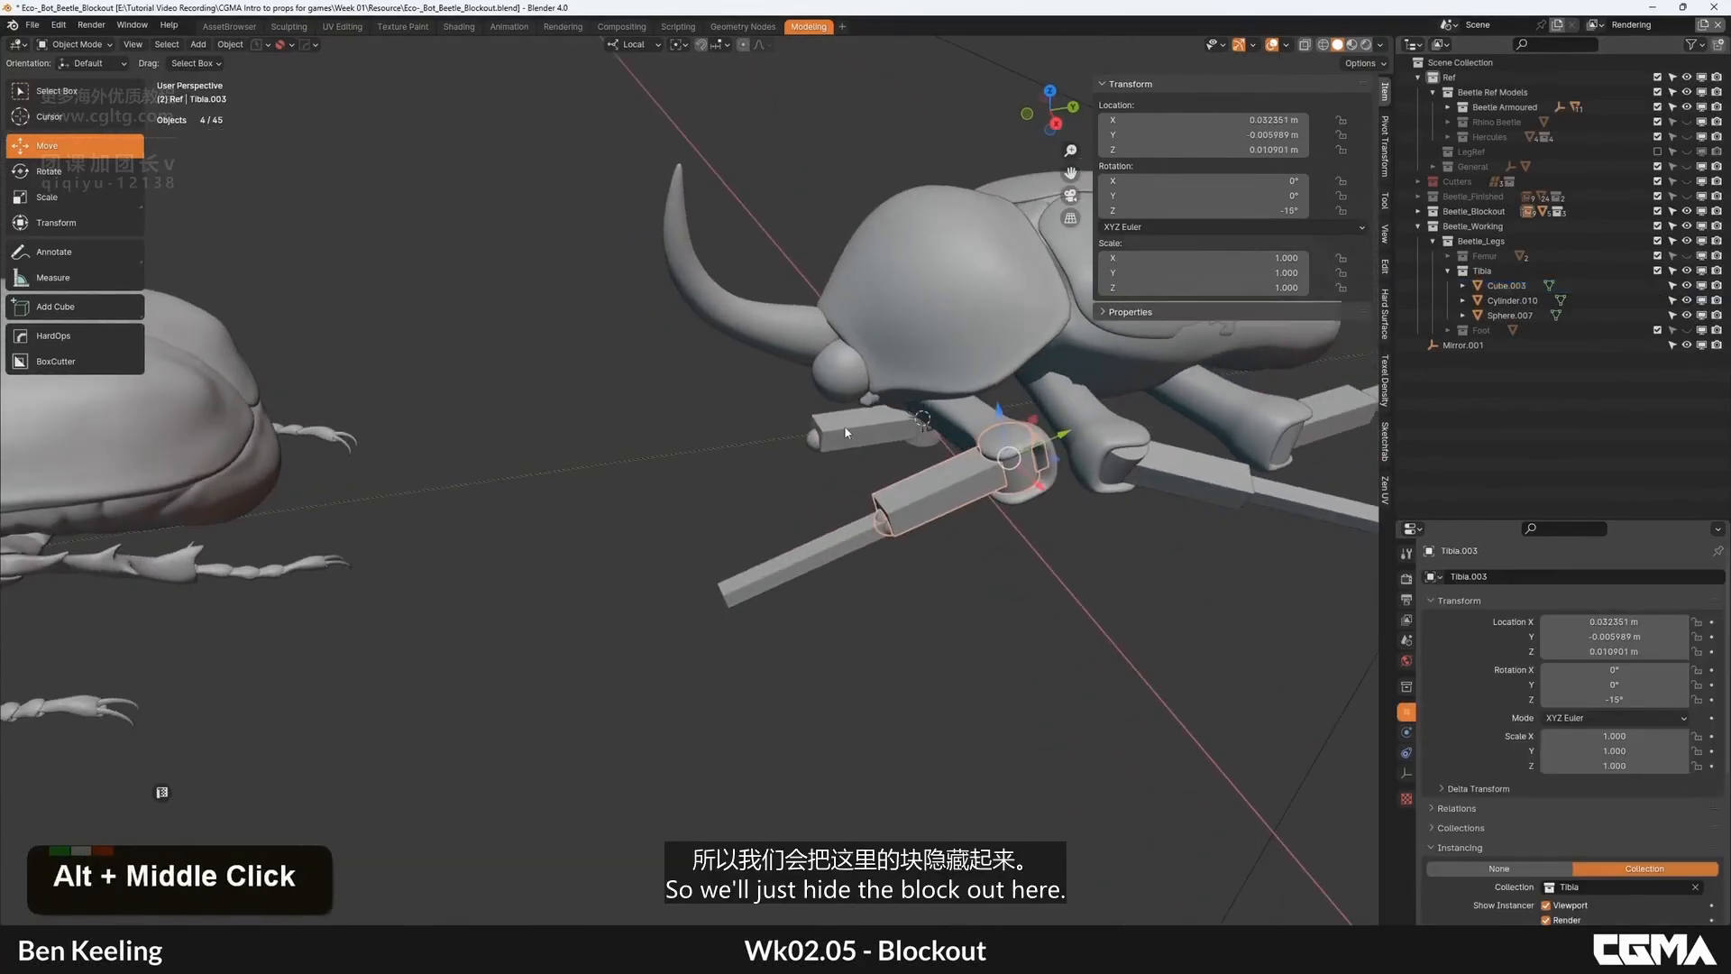
pyautogui.click(852, 433)
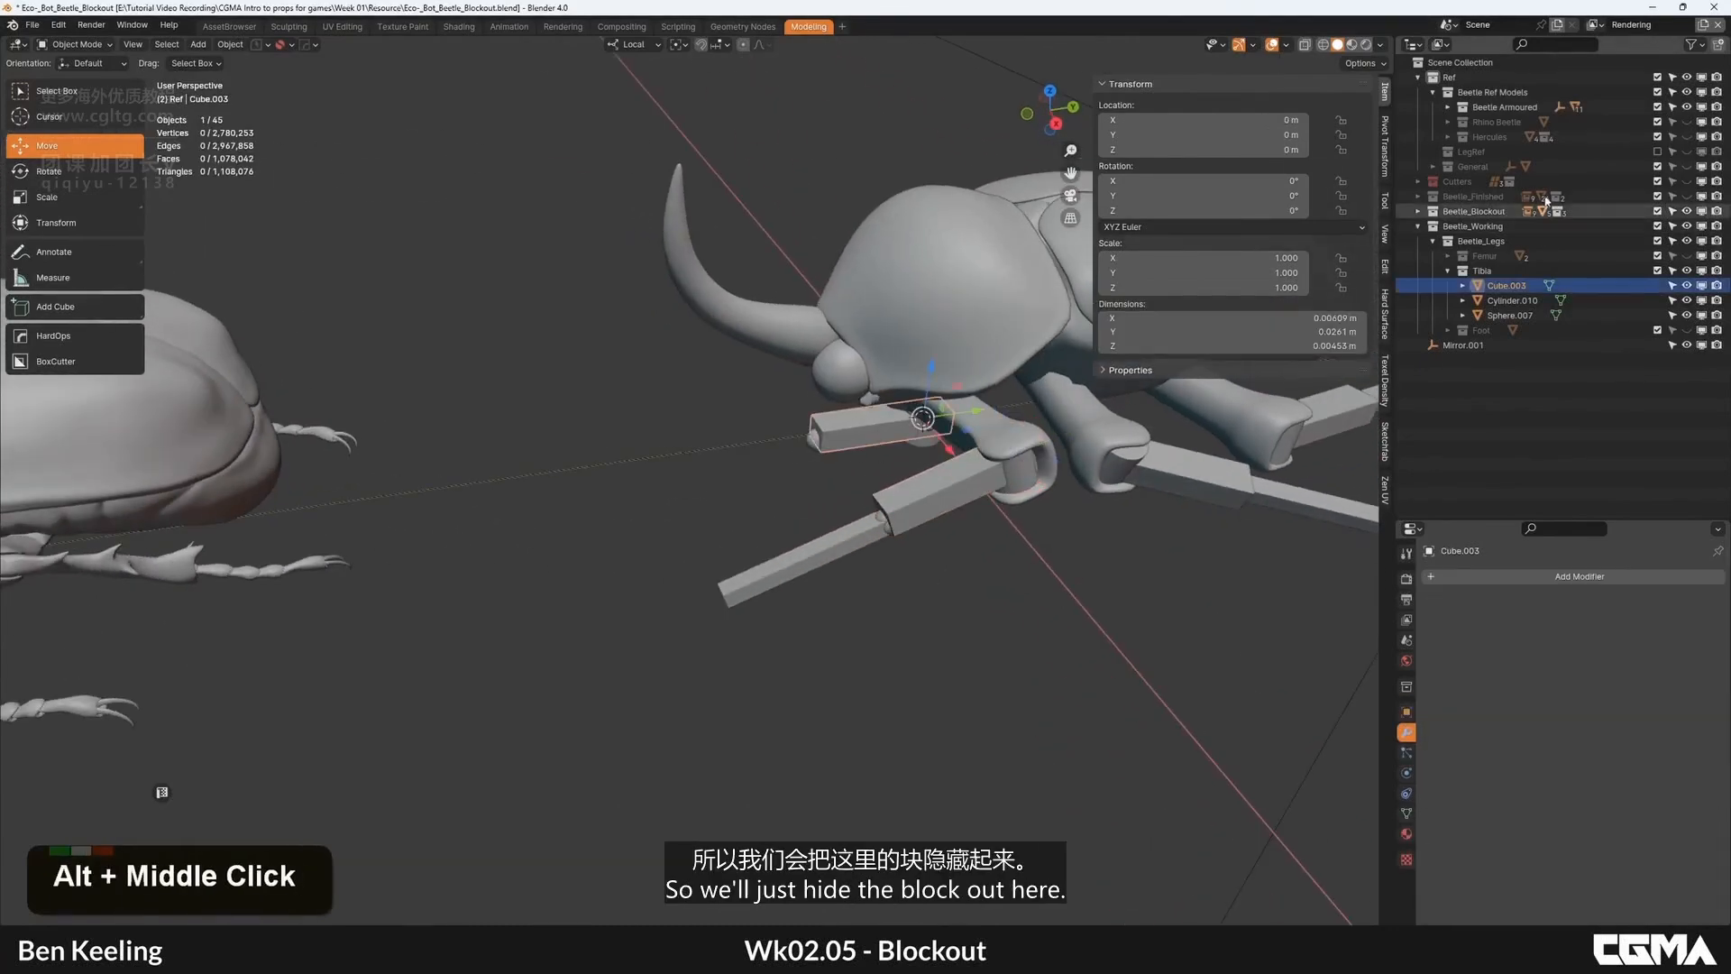
pyautogui.click(1687, 211)
pyautogui.middleClick(794, 479)
pyautogui.press('KP_Decimal')
pyautogui.scroll(-2, 817, 454)
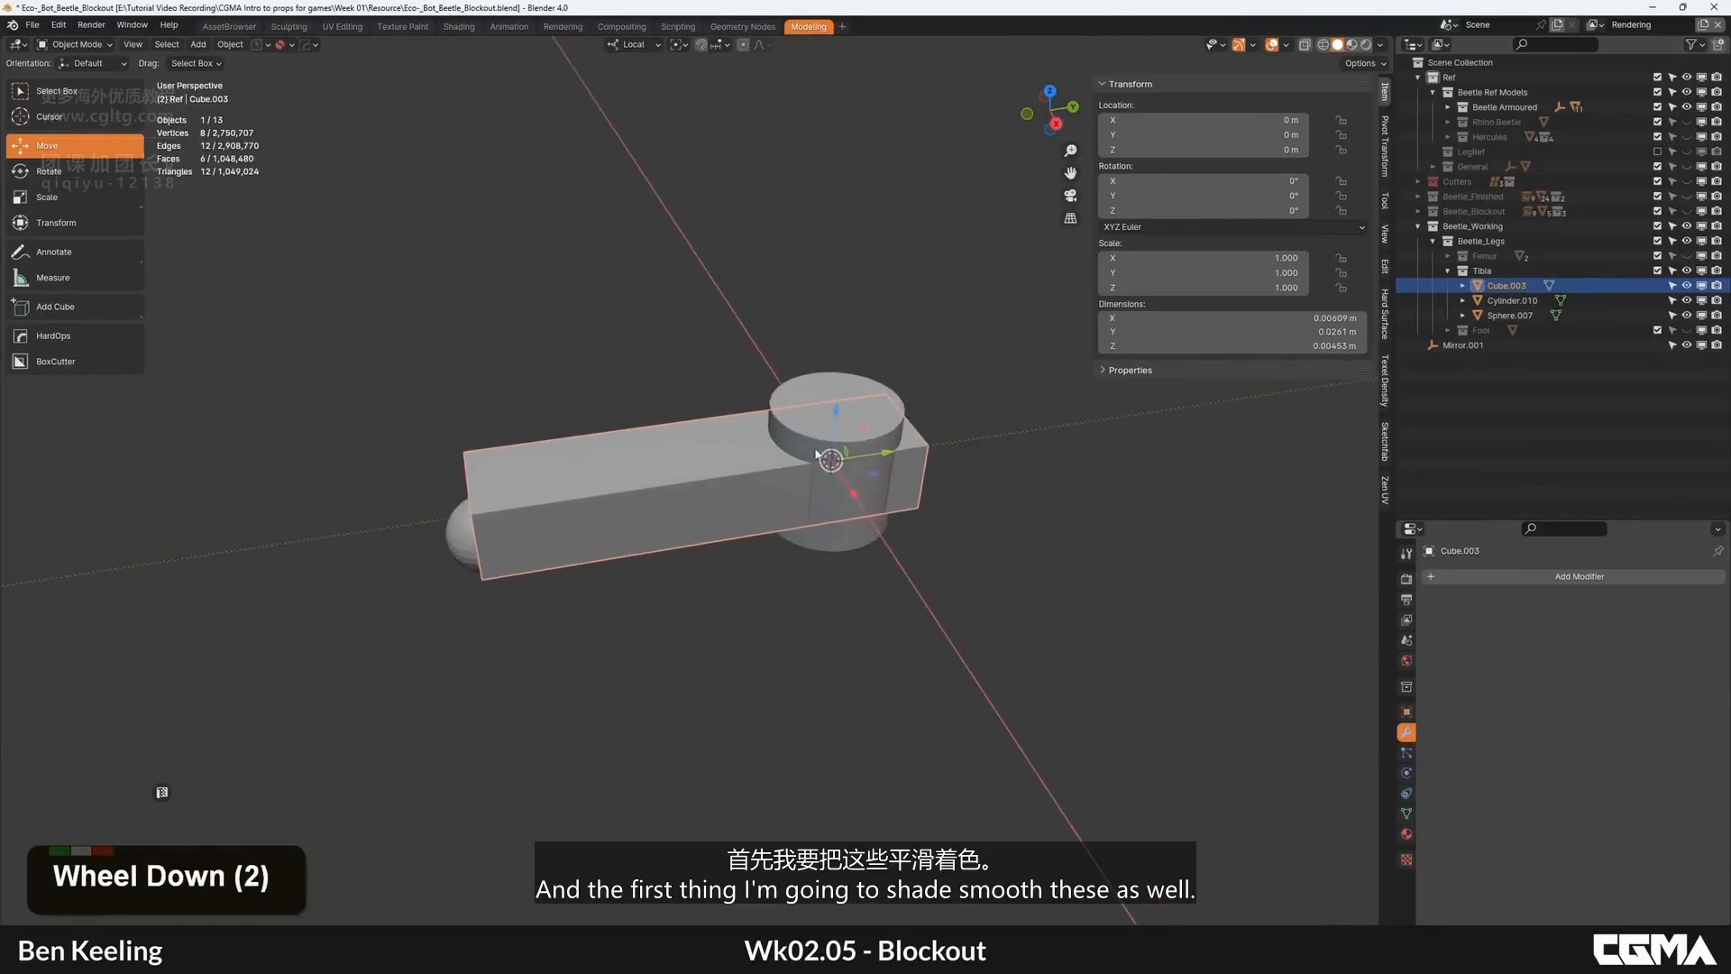
# Step: Apply Shade Auto Smooth to the tibia's joint cylinder and its end sphere
pyautogui.click(832, 437)
pyautogui.rightClick(834, 434)
pyautogui.click(770, 432)
pyautogui.click(459, 532)
pyautogui.rightClick(460, 532)
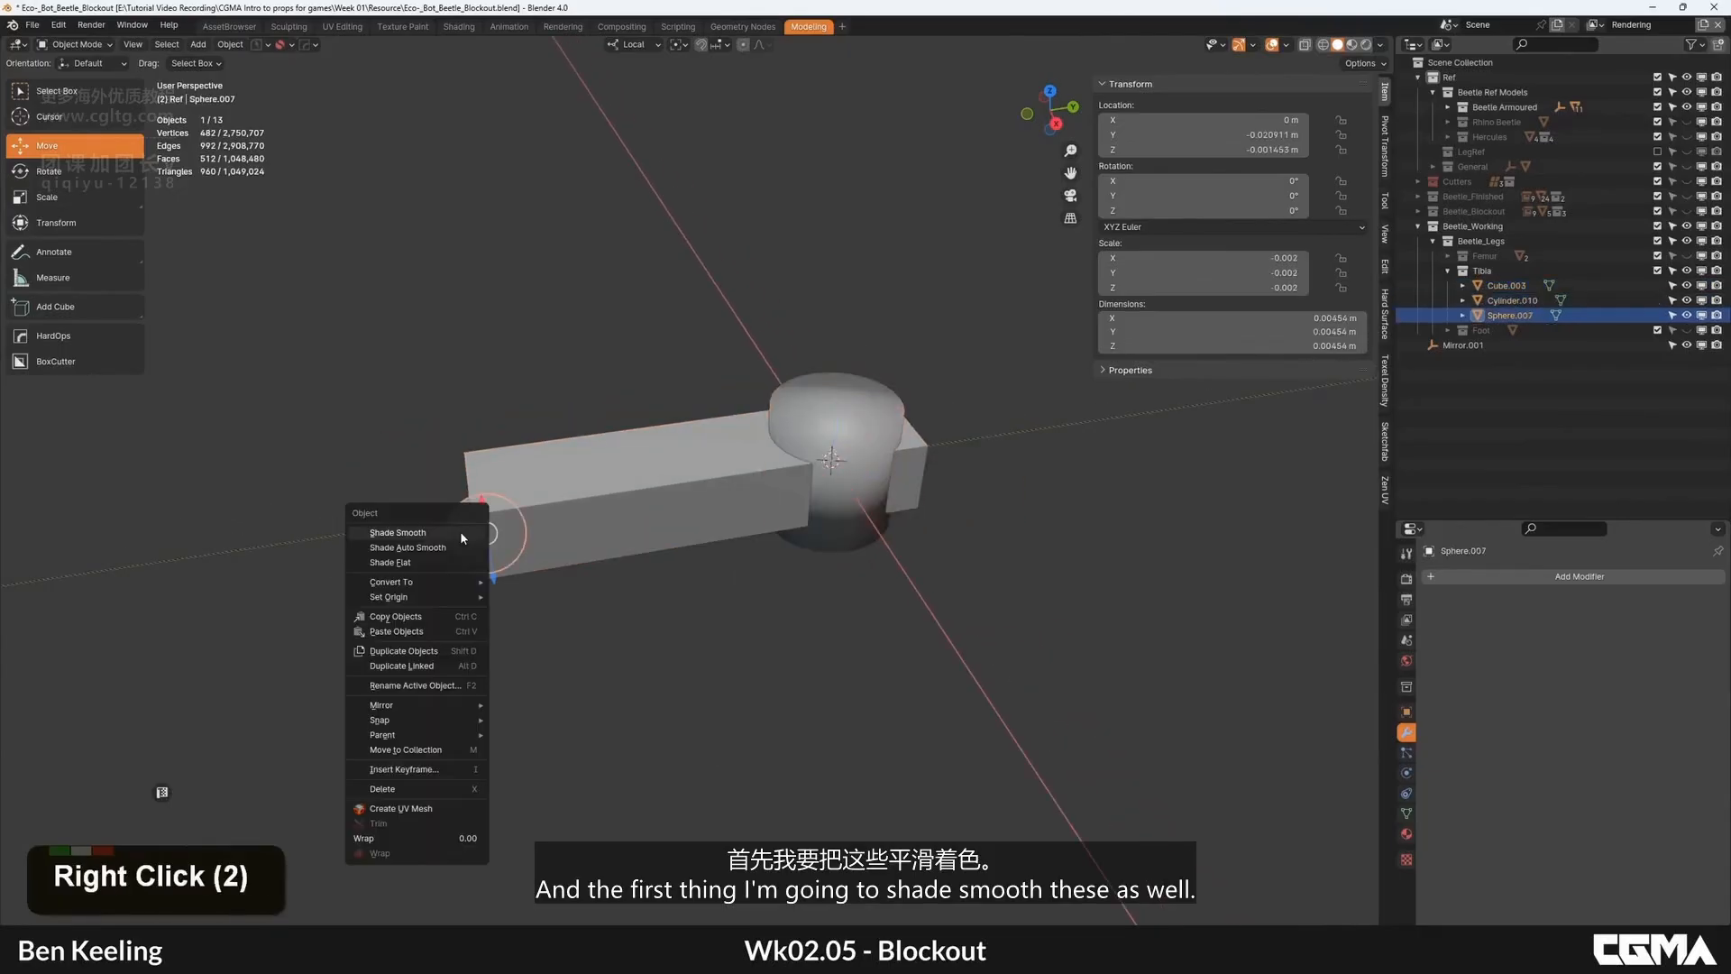
pyautogui.click(458, 530)
pyautogui.click(831, 444)
pyautogui.rightClick(833, 445)
pyautogui.click(795, 461)
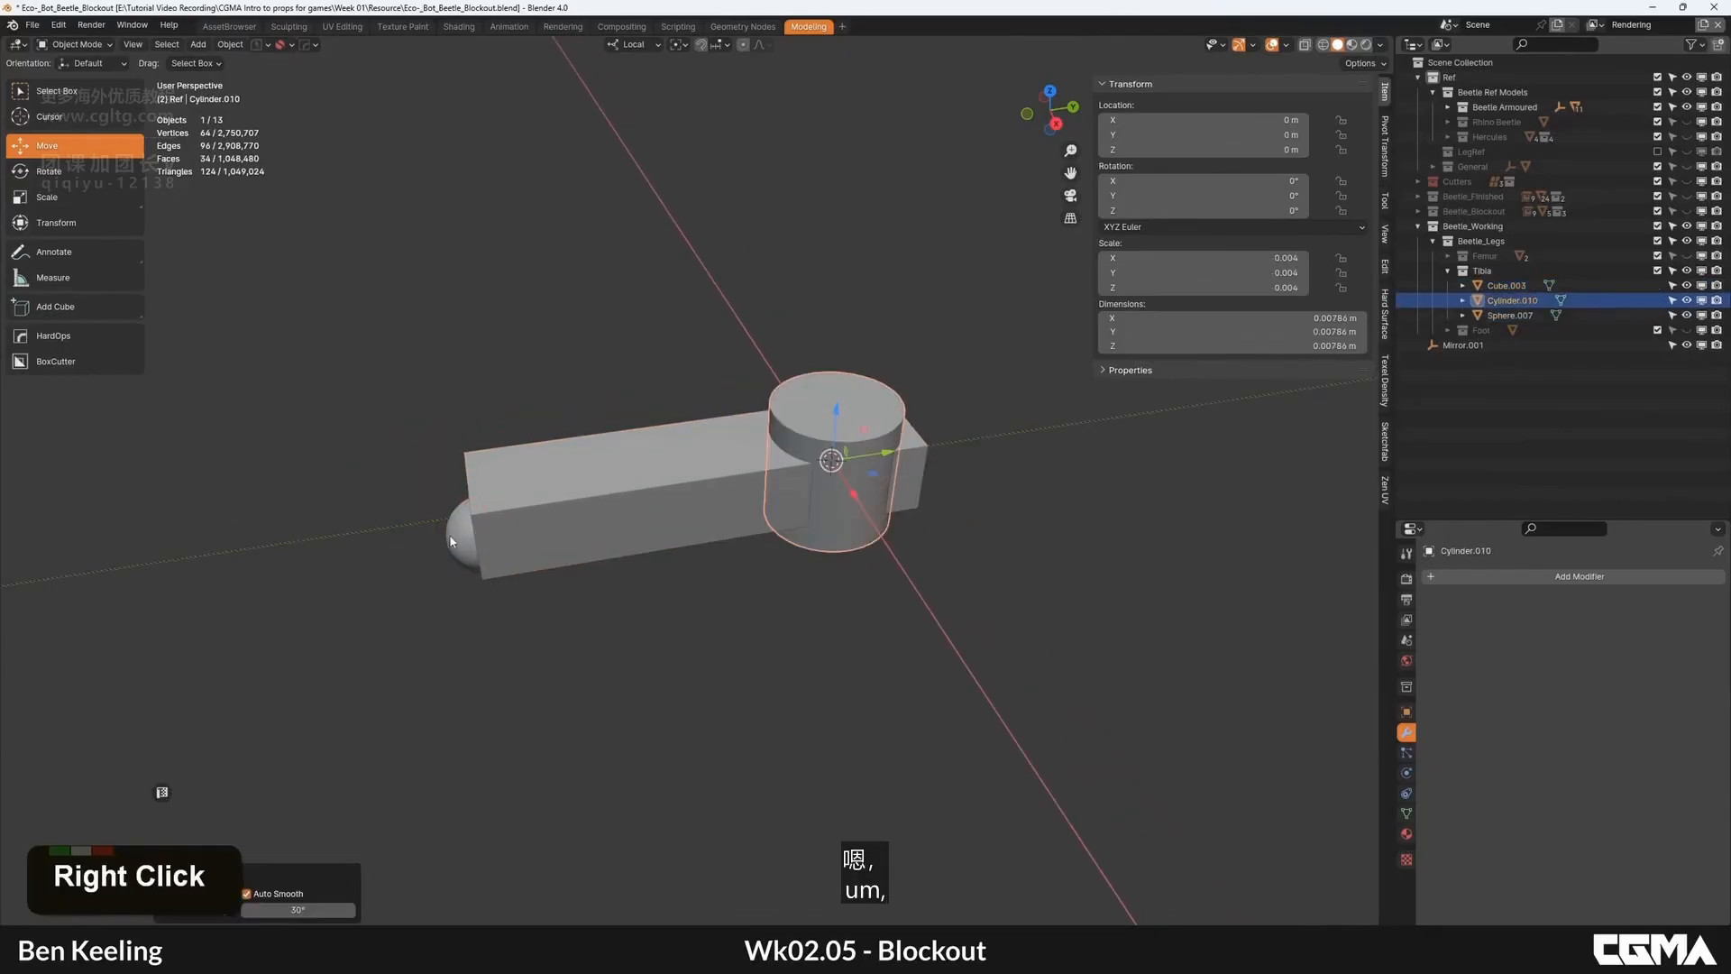
pyautogui.click(452, 534)
pyautogui.rightClick(456, 534)
pyautogui.click(458, 538)
# Step: Lengthen the tibia by moving the end sphere and then the block outward along the Y axis, away from the joint cylinder
pyautogui.moveTo(446, 544); pyautogui.dragTo(315, 567)
pyautogui.click(622, 510)
pyautogui.keyDown('alt'); pyautogui.moveTo(856, 541); pyautogui.dragTo(789, 556, button='middle'); pyautogui.keyUp('alt')
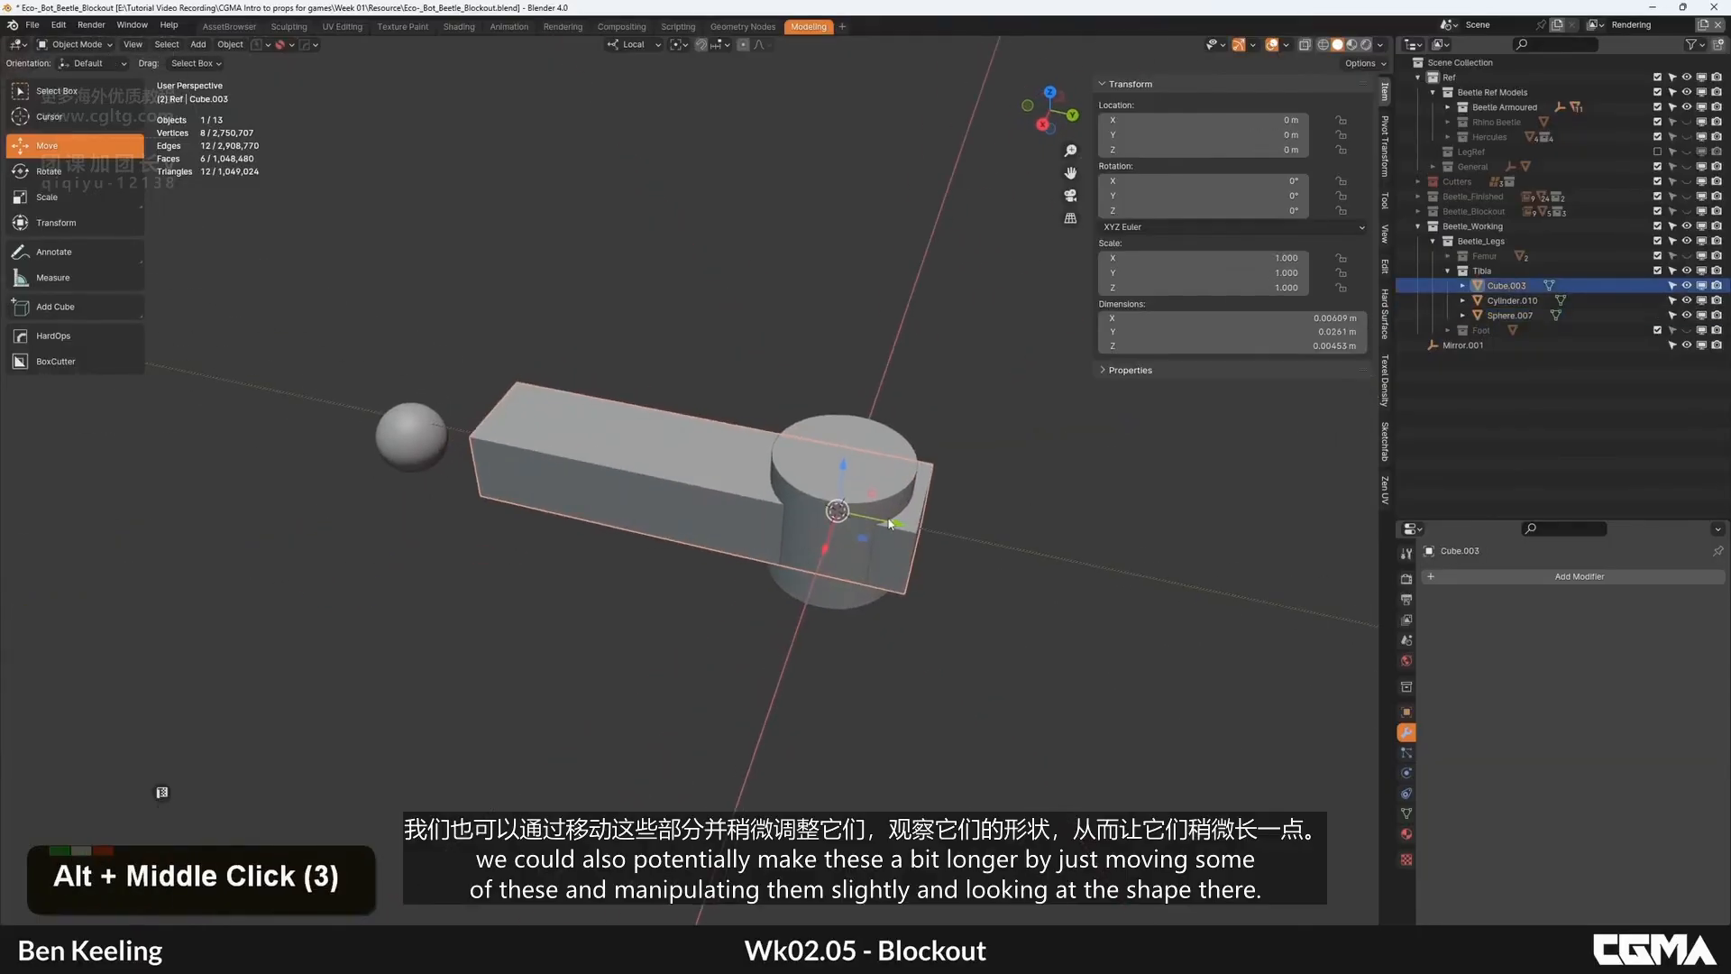
pyautogui.moveTo(837, 511); pyautogui.dragTo(831, 509)
pyautogui.scroll(-1, 812, 505)
pyautogui.keyDown('alt'); pyautogui.moveTo(812, 505); pyautogui.dragTo(754, 480, button='middle'); pyautogui.keyUp('alt')
pyautogui.scroll(3, 735, 496)
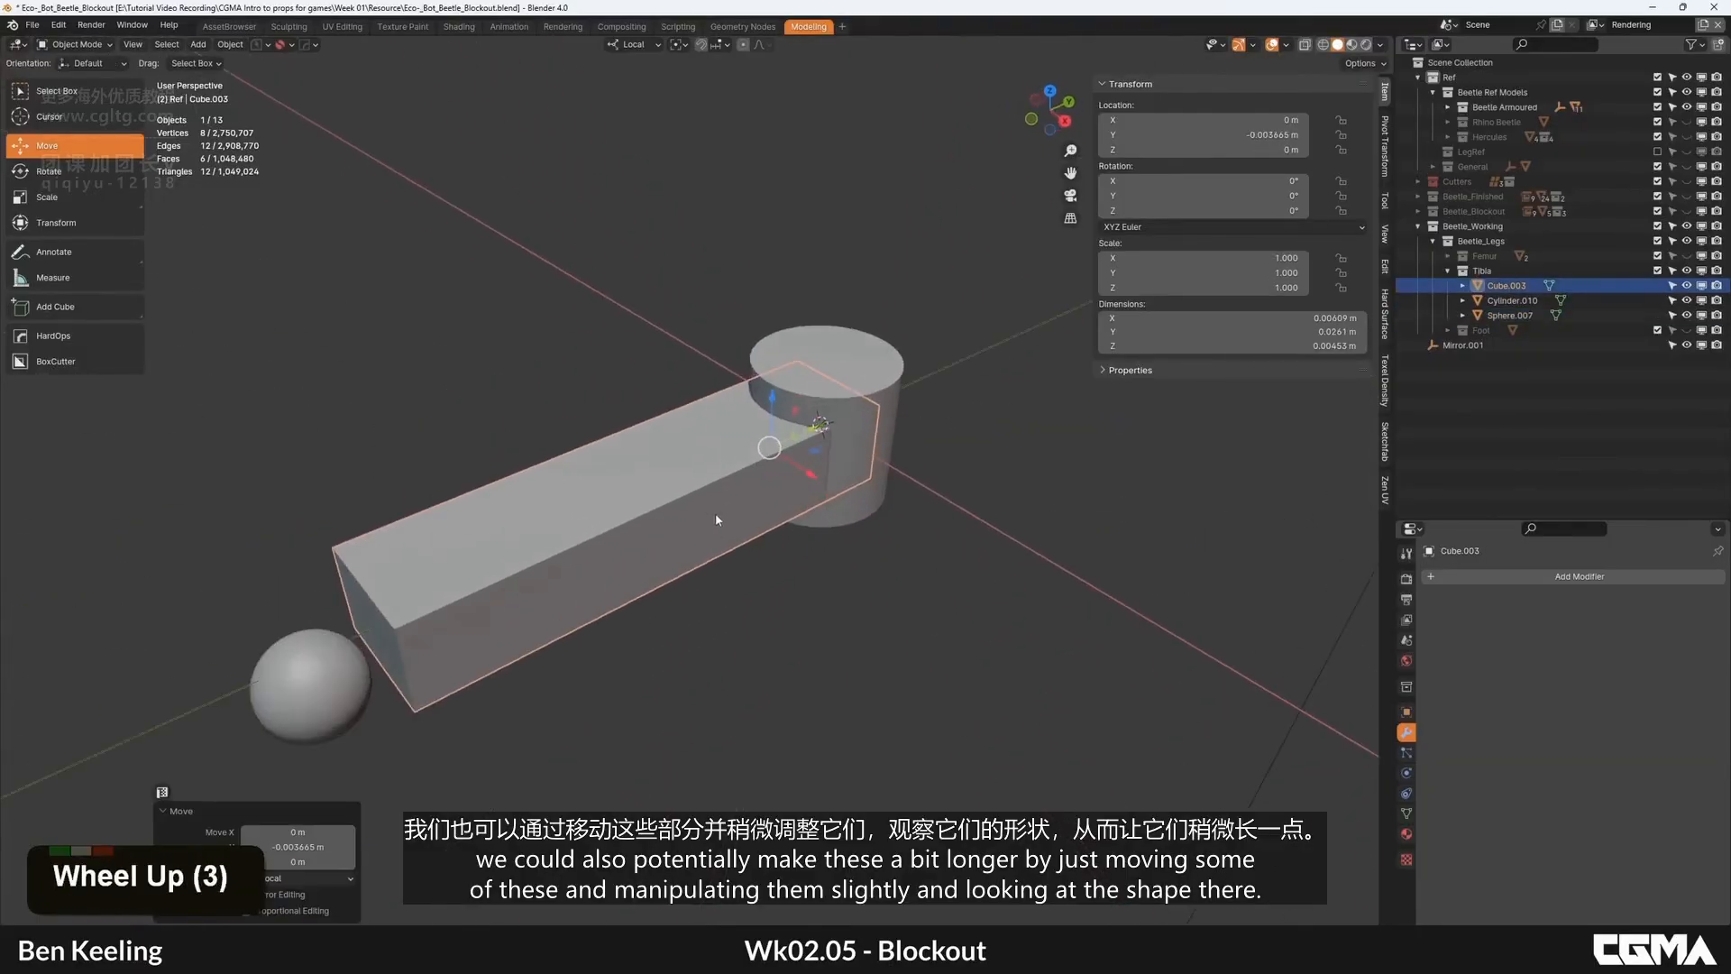
pyautogui.scroll(-5, 695, 527)
pyautogui.moveTo(685, 542); pyautogui.dragTo(811, 514, button='middle')
pyautogui.scroll(4, 877, 505)
# Step: Enter mesh editing on the tibia block and add one loop cut across its middle
pyautogui.press('Tab')
pyautogui.moveTo(1102, 495); pyautogui.dragTo(896, 349, button='middle')
pyautogui.rightClick(779, 460)
pyautogui.scroll(3, 896, 349)
pyautogui.press('3')
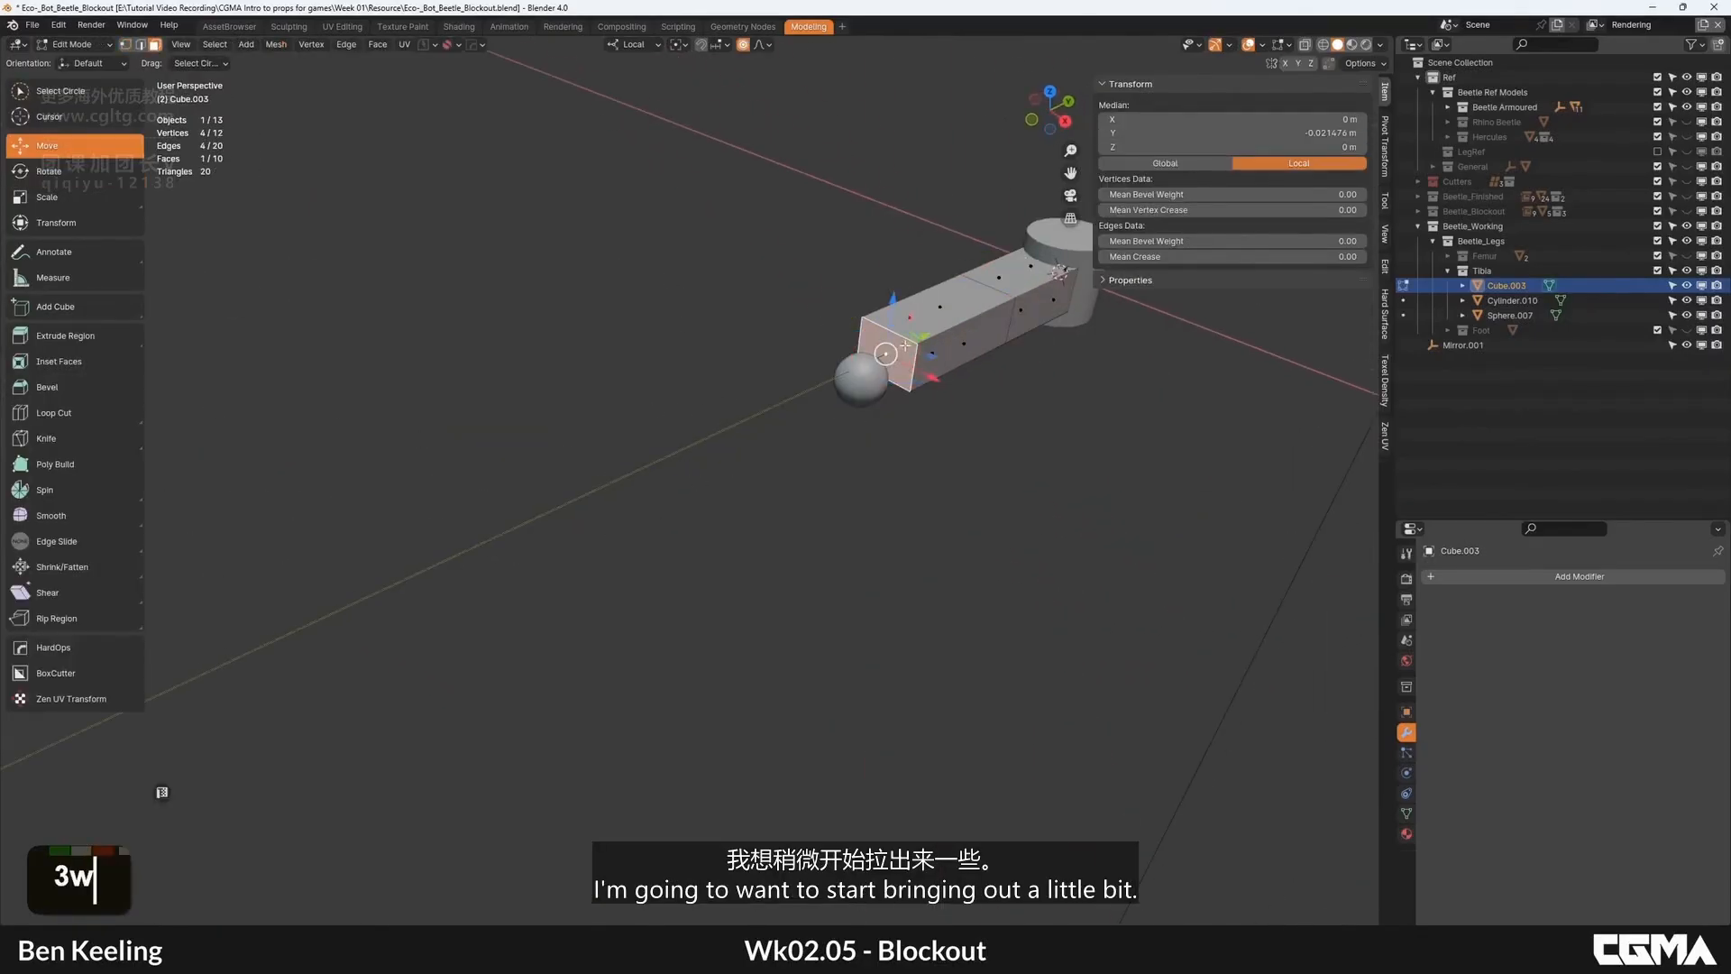
# Step: Turn off proportional editing and move the tibia block's end face outward along its length to enclose the sphere
pyautogui.rightClick(856, 372)
pyautogui.press('o')
pyautogui.keyDown('alt'); pyautogui.moveTo(856, 372); pyautogui.dragTo(801, 492, button='middle'); pyautogui.keyUp('alt')
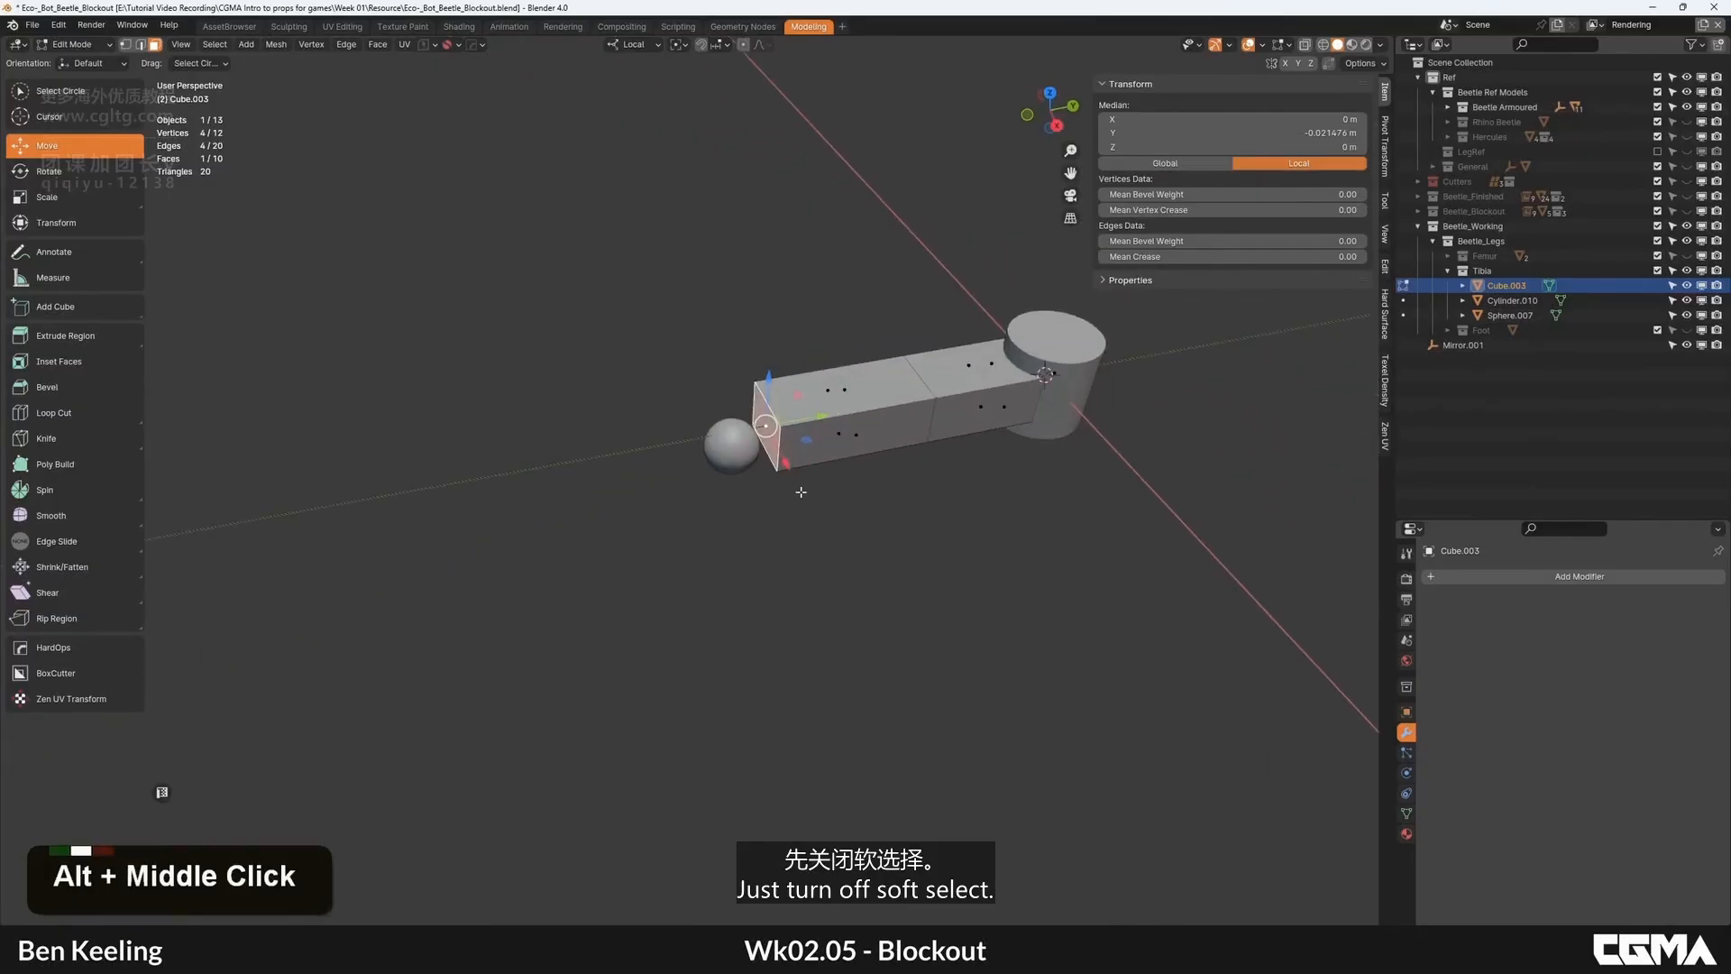
pyautogui.moveTo(815, 423); pyautogui.dragTo(768, 431)
pyautogui.keyDown('alt'); pyautogui.moveTo(768, 431); pyautogui.dragTo(754, 478, button='middle'); pyautogui.keyUp('alt')
# Step: Select the ring of side faces on the tibia's outer half and scale it by 1.470, excluding the Y axis
pyautogui.press('2')
pyautogui.click(803, 456)
pyautogui.press('3')
pyautogui.click(889, 384)
pyautogui.keyDown('alt'); pyautogui.click(904, 400); pyautogui.keyUp('alt')
pyautogui.keyDown('alt'); pyautogui.moveTo(904, 400); pyautogui.dragTo(1091, 425, button='middle'); pyautogui.keyUp('alt')
pyautogui.press('s')
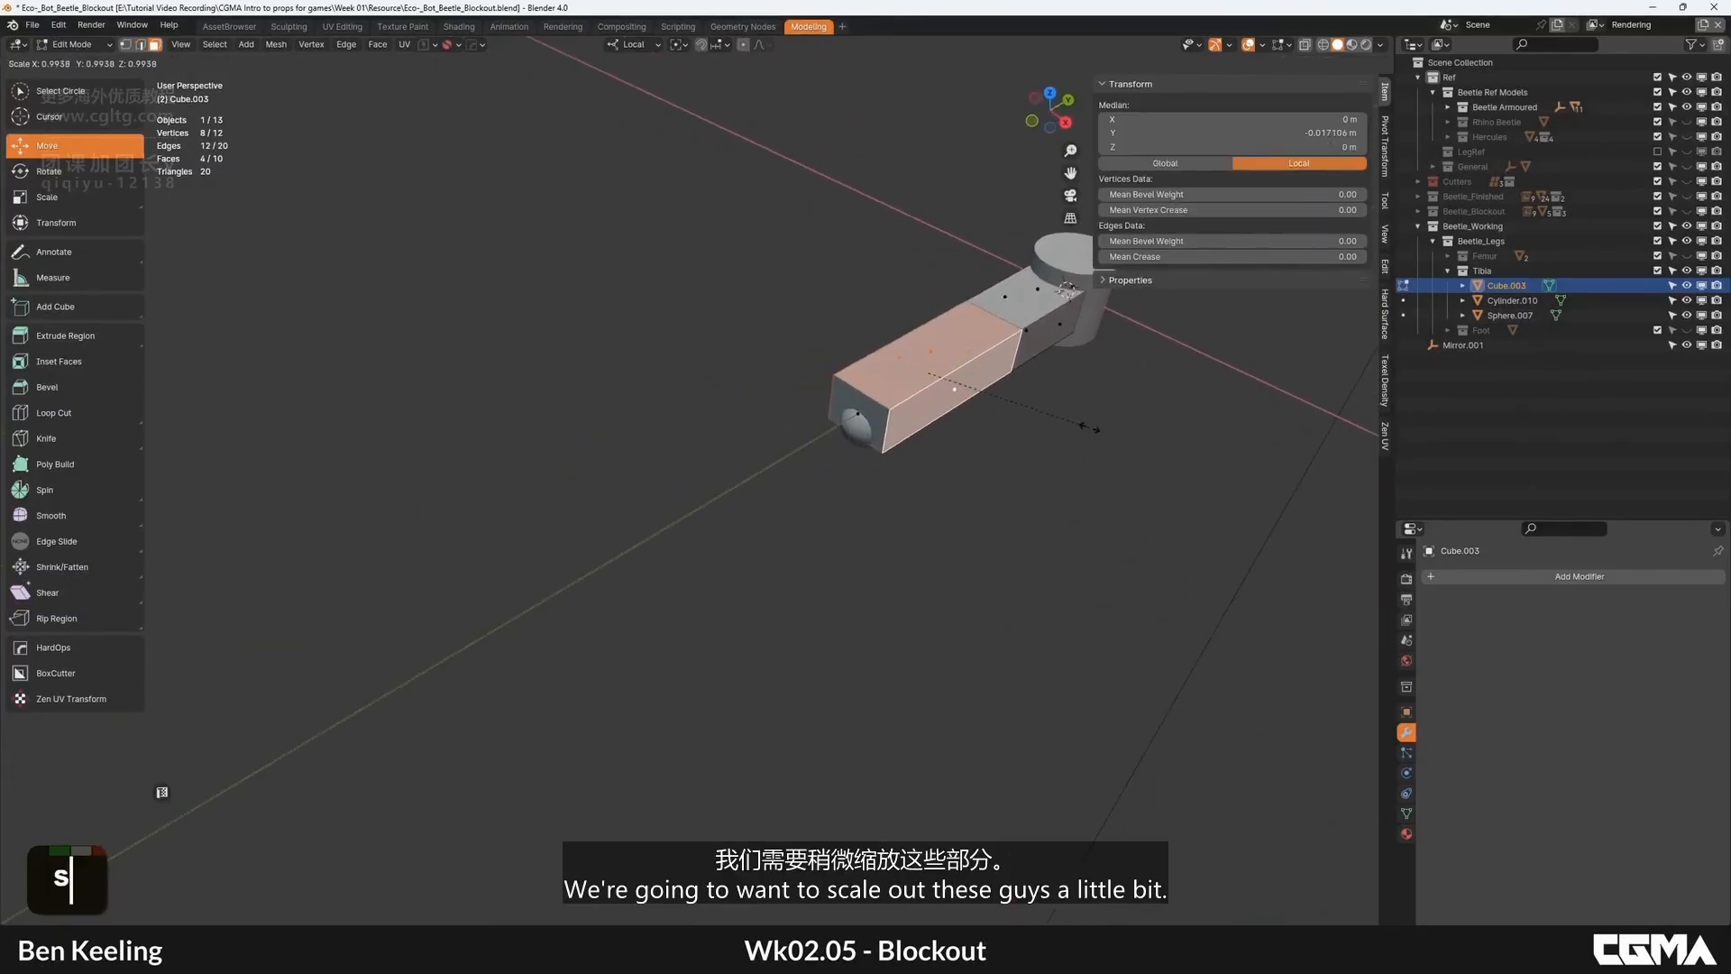
pyautogui.click(1223, 385)
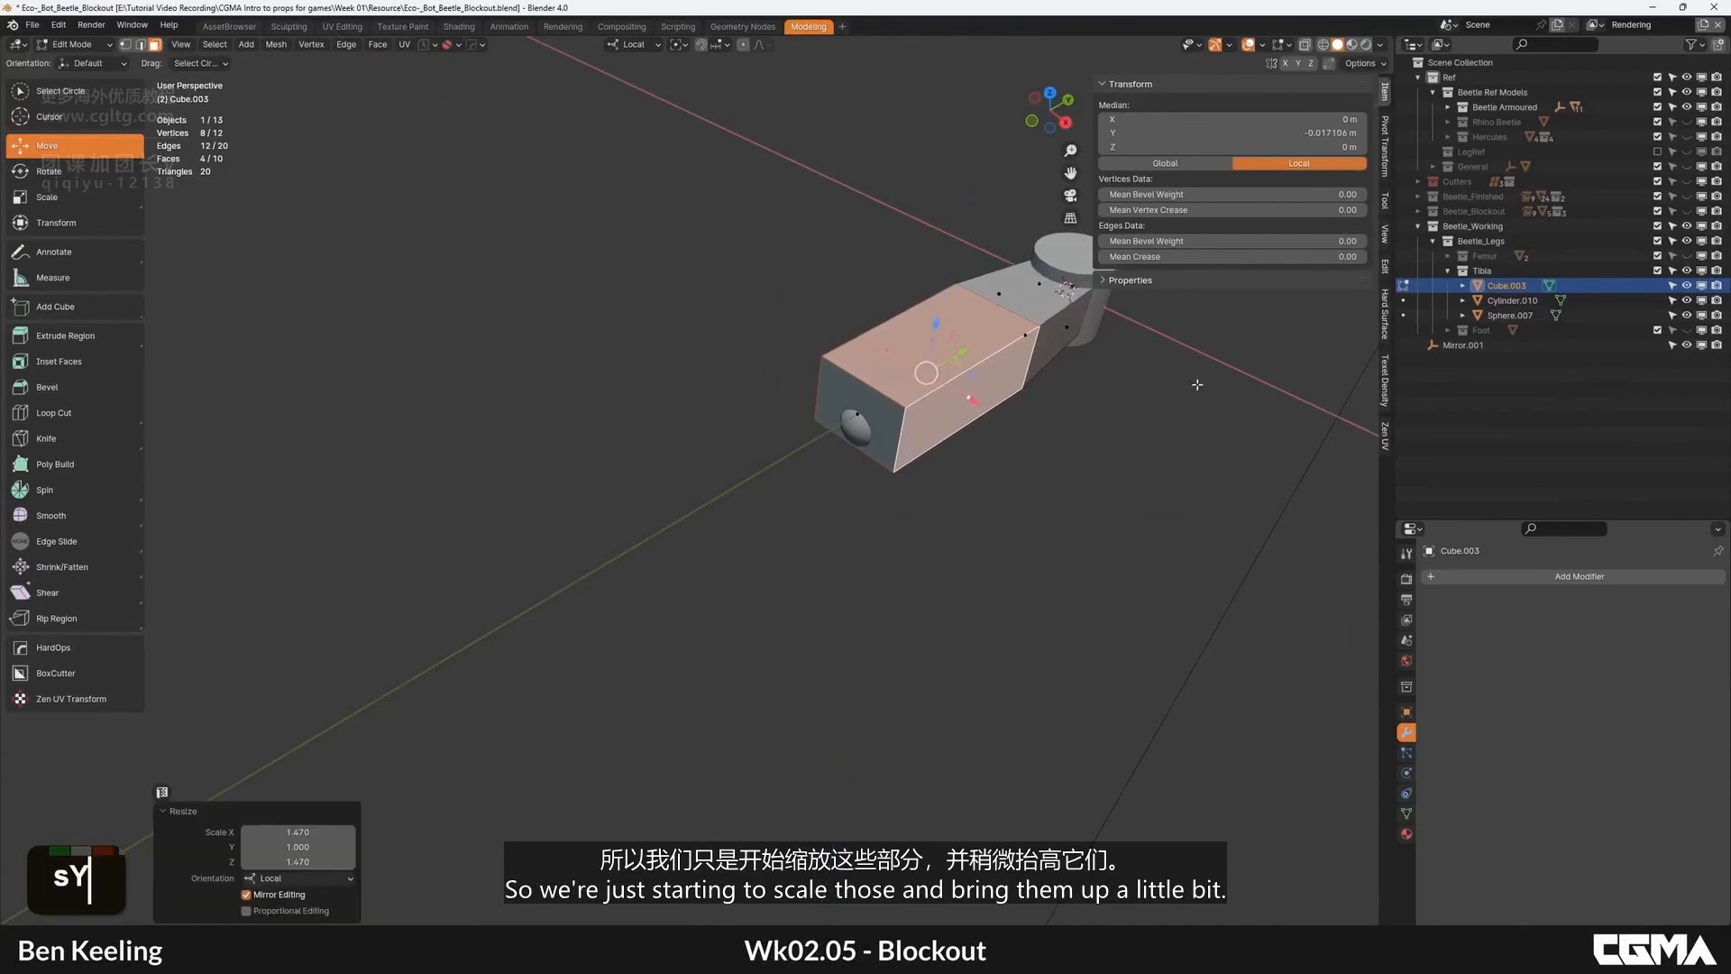
# Step: Raise the underside face of the tibia's thick outer half by about 0.0014 m along Z
pyautogui.keyDown('alt'); pyautogui.moveTo(1198, 382); pyautogui.dragTo(1096, 386, button='middle'); pyautogui.keyUp('alt')
pyautogui.click(850, 335)
pyautogui.keyDown('alt'); pyautogui.moveTo(861, 460); pyautogui.dragTo(855, 334, button='middle'); pyautogui.keyUp('alt')
pyautogui.click(851, 186)
pyautogui.moveTo(852, 186); pyautogui.dragTo(776, 314, button='middle')
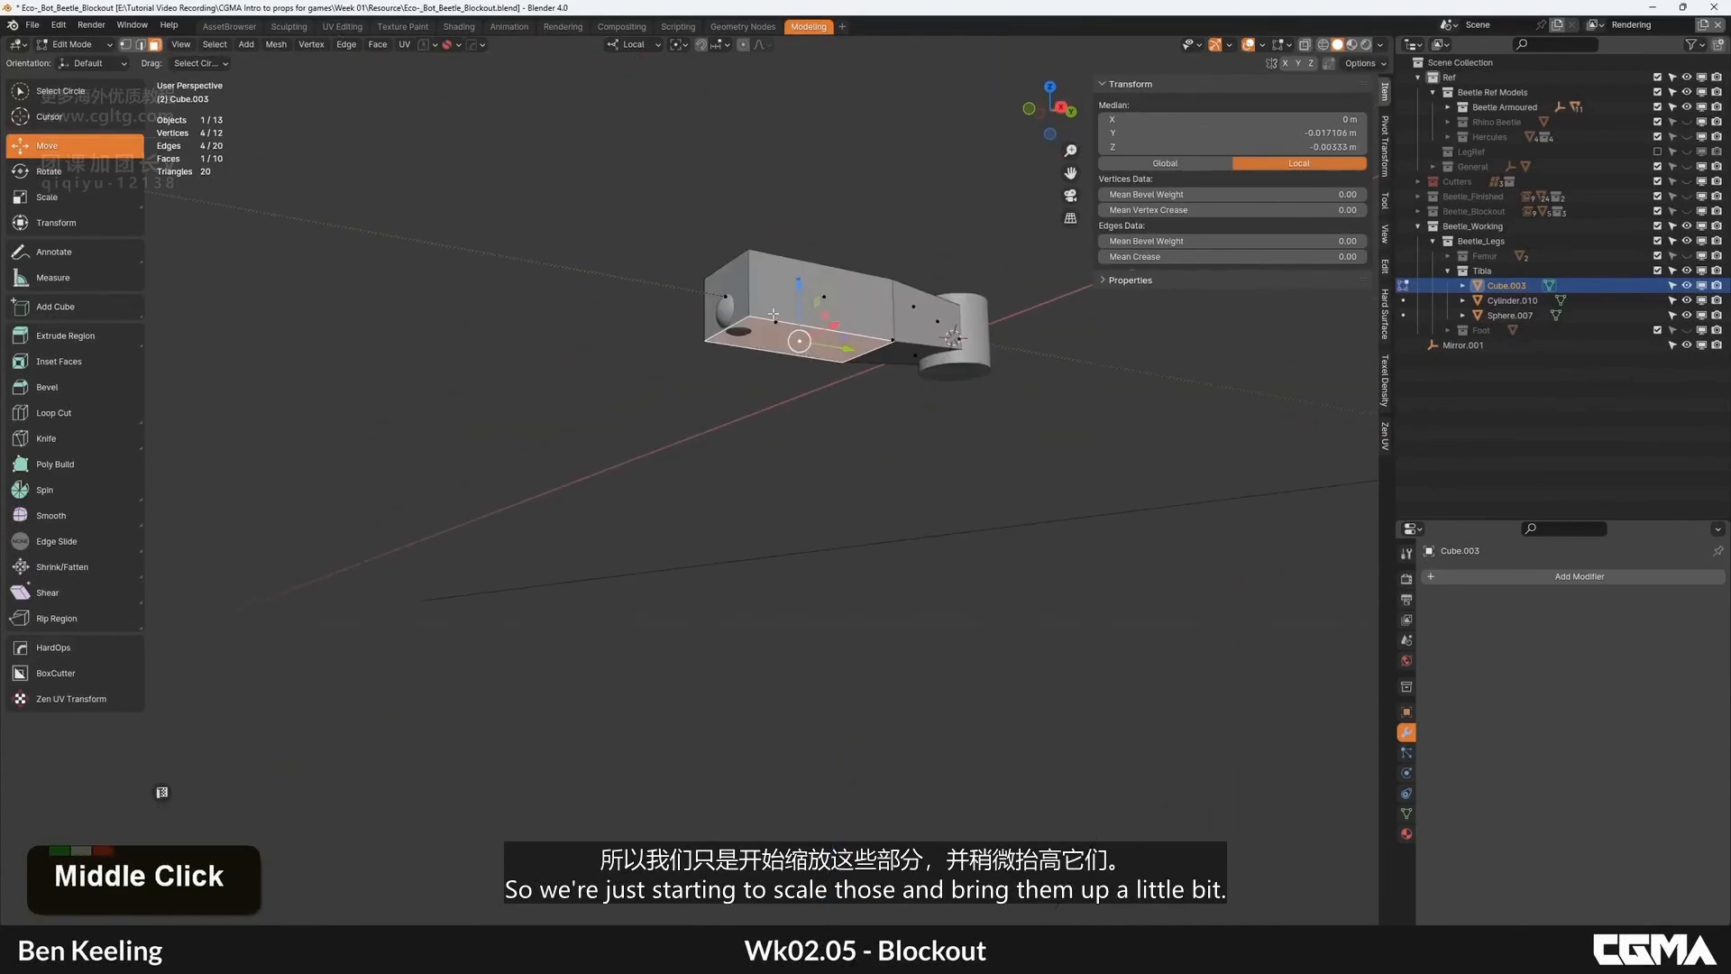
pyautogui.moveTo(799, 281); pyautogui.dragTo(798, 263)
# Step: Look at the reference beetle from the top view to examine the curve of its leg segments
pyautogui.press('`')
pyautogui.click(852, 278)
pyautogui.scroll(-7, 851, 276)
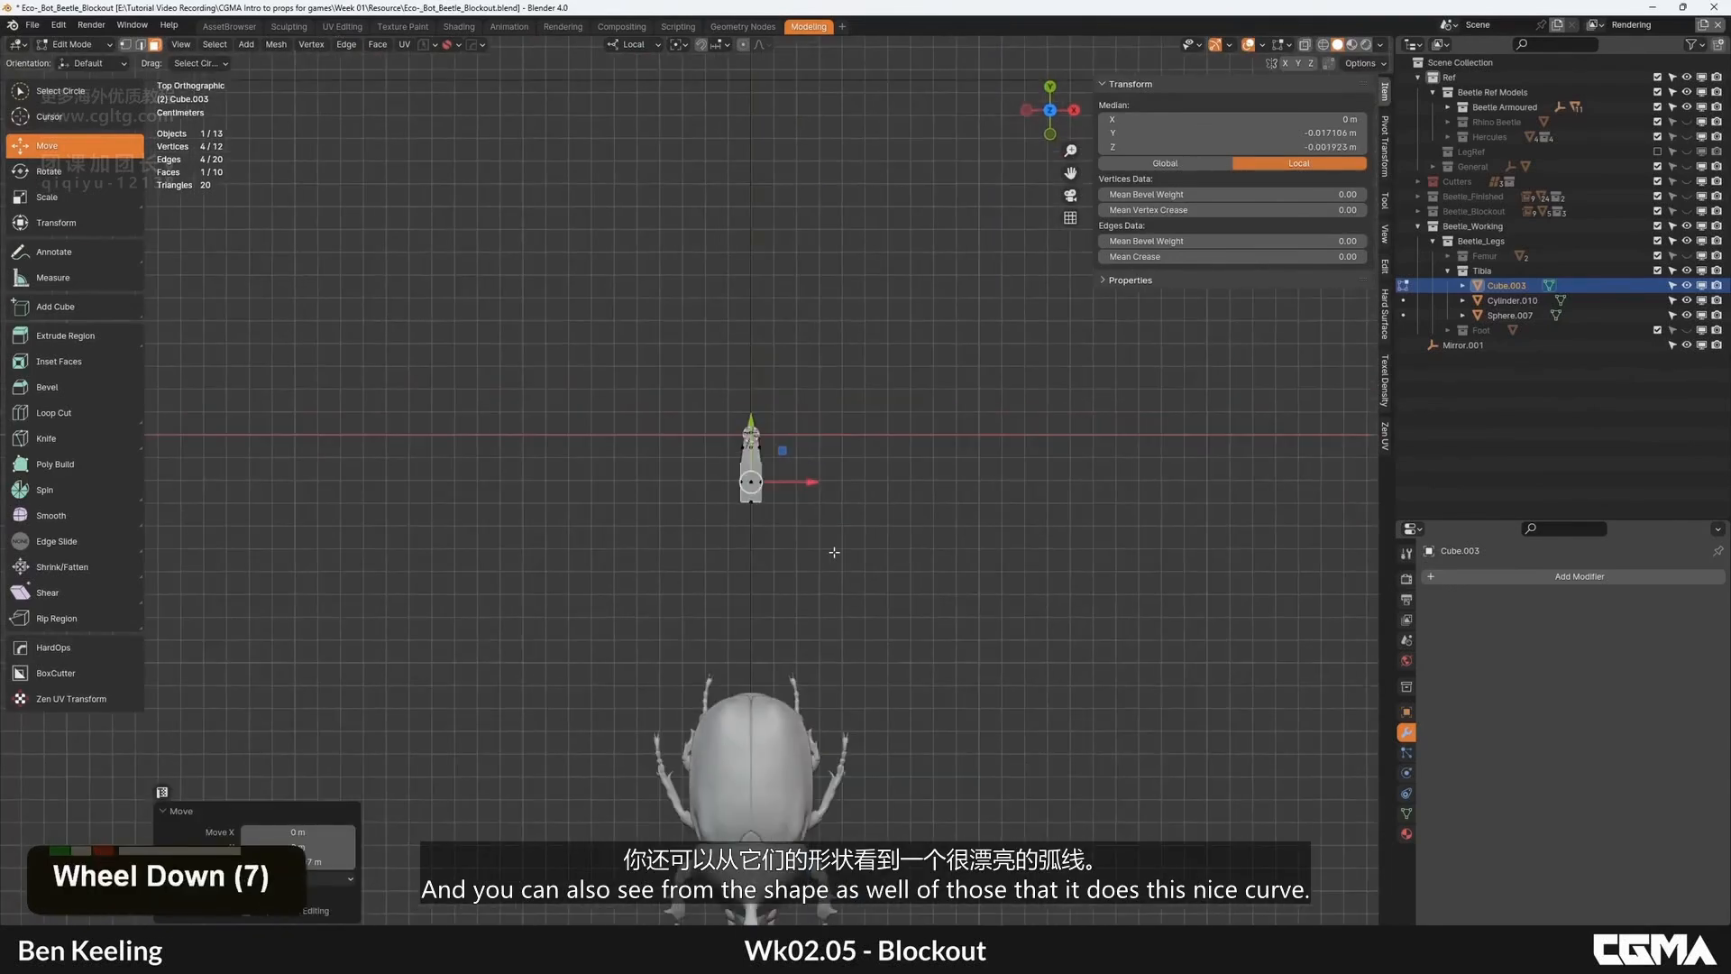
pyautogui.scroll(4, 808, 577)
pyautogui.scroll(3, 808, 578)
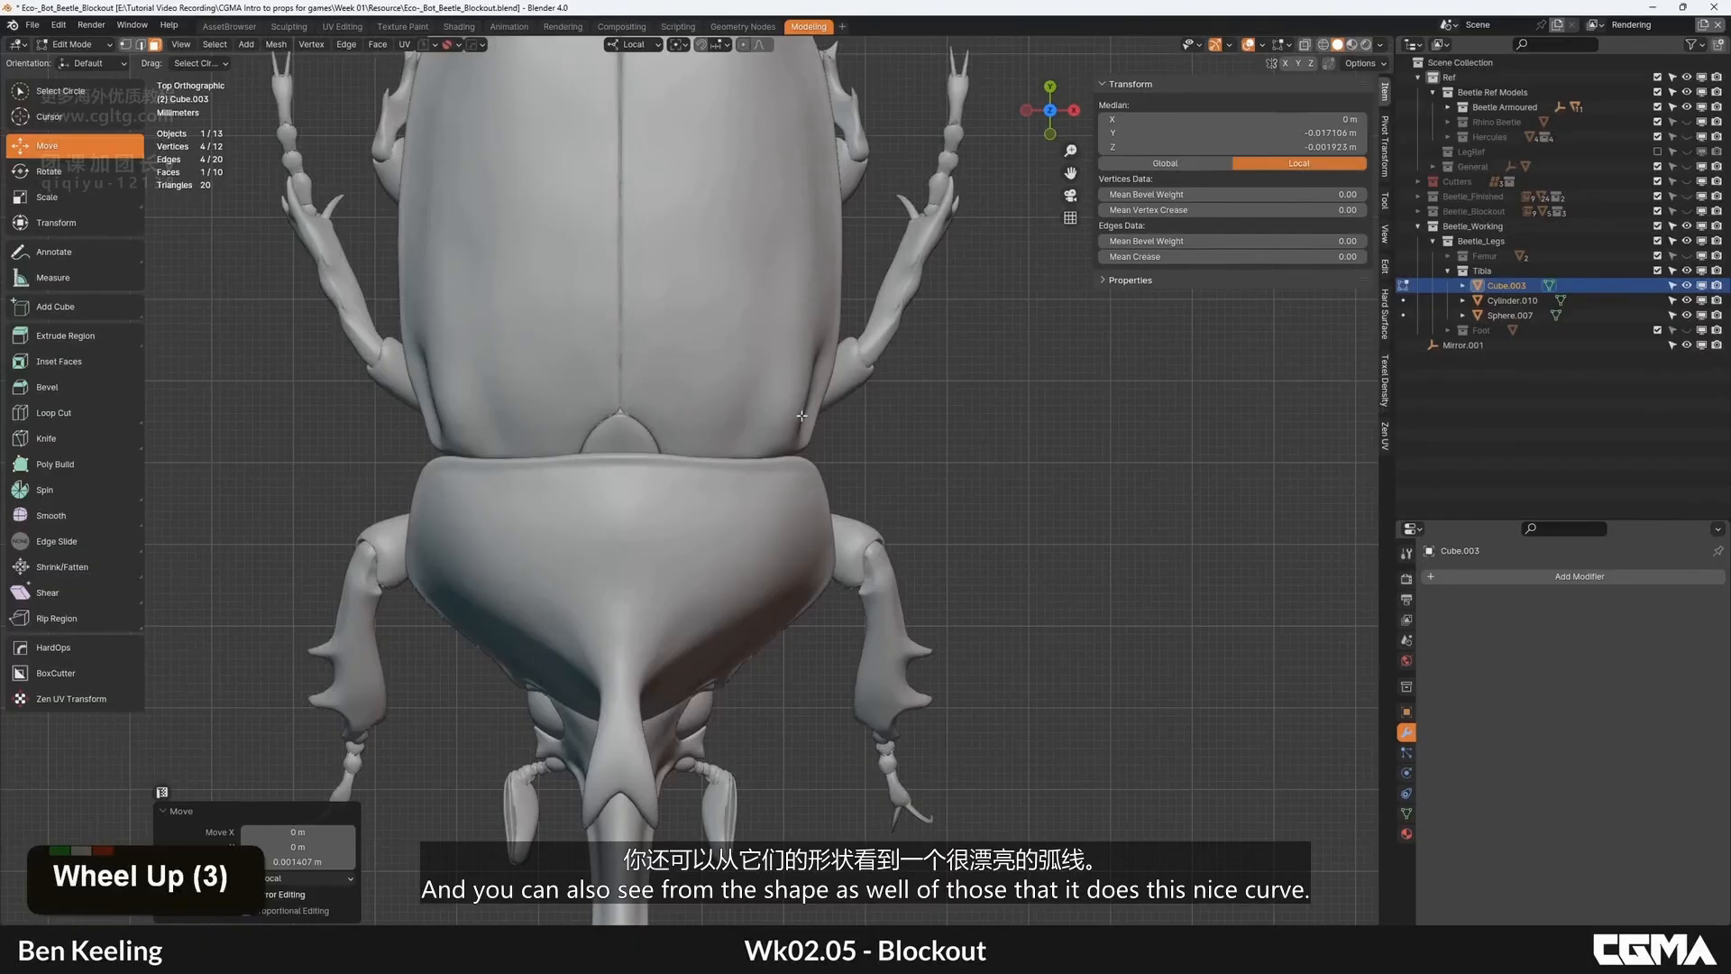
pyautogui.moveTo(802, 416); pyautogui.dragTo(834, 812, button='middle')
pyautogui.moveTo(634, 194); pyautogui.dragTo(648, 577, button='middle')
pyautogui.moveTo(642, 136); pyautogui.dragTo(657, 645, button='middle')
# Step: Turn on X-ray and move the left-side vertices of the tibia's middle loop inward to start a curve
pyautogui.press('1')
pyautogui.doubleClick(881, 317)
pyautogui.press('b')
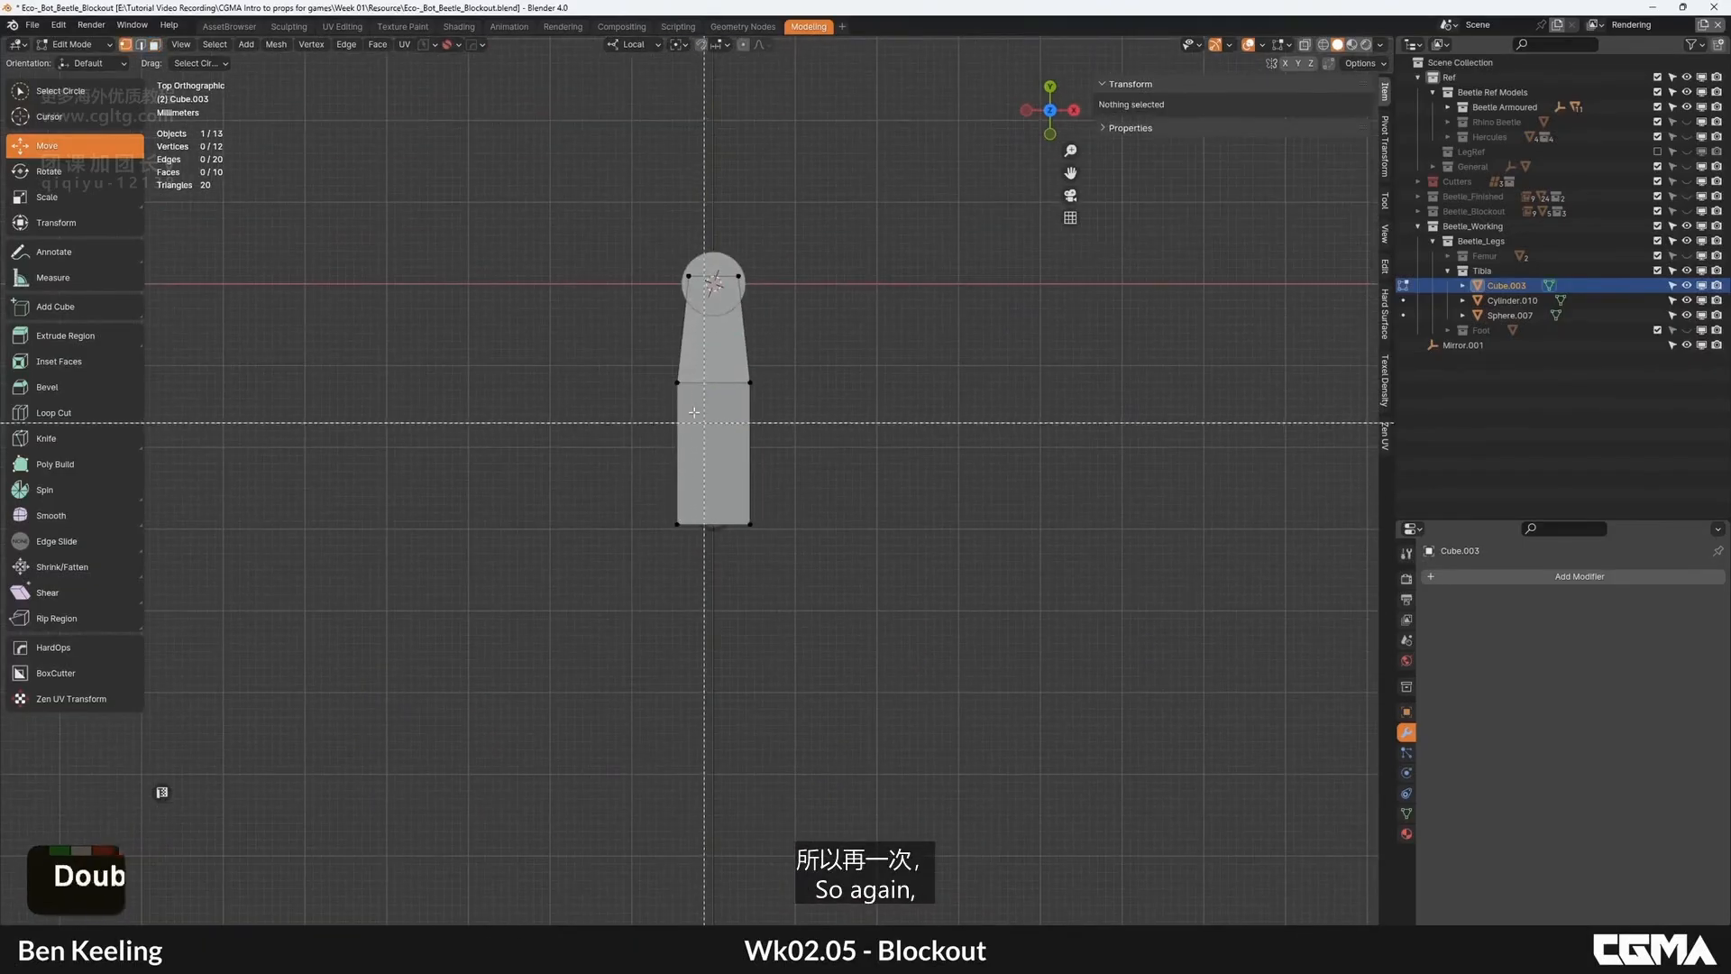
pyautogui.press('g')
pyautogui.moveTo(694, 413); pyautogui.dragTo(621, 355)
pyautogui.rightClick(660, 372)
pyautogui.hotkey('alt', 'z')
pyautogui.press('g')
pyautogui.click(639, 358)
# Step: Move the right-side vertices of the tibia's middle loop outward by about 0.002 m along X
pyautogui.click(839, 425)
pyautogui.press('b')
pyautogui.moveTo(812, 422); pyautogui.dragTo(738, 351)
pyautogui.press('g')
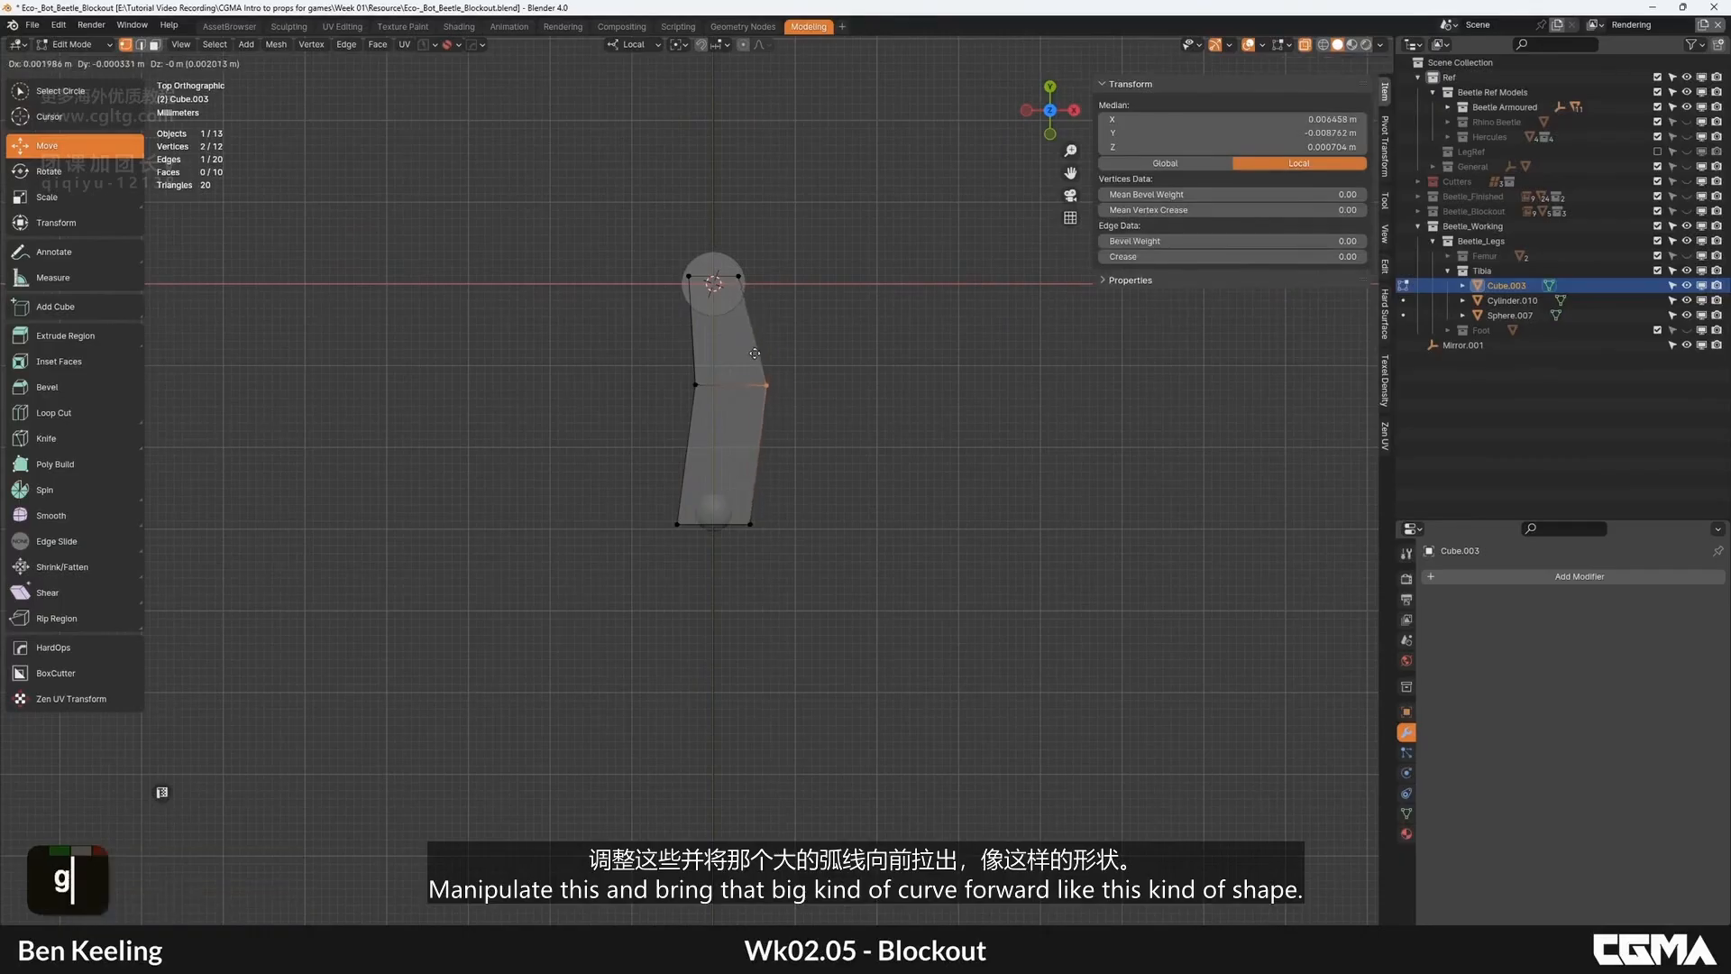
pyautogui.click(754, 354)
# Step: Pull the tibia's right outer corner vertices about 0.003 m along X and -0.005 m along Y to form a slanted tip
pyautogui.click(812, 532)
pyautogui.press('b')
pyautogui.moveTo(793, 555); pyautogui.dragTo(720, 487)
pyautogui.press('g')
pyautogui.click(737, 521)
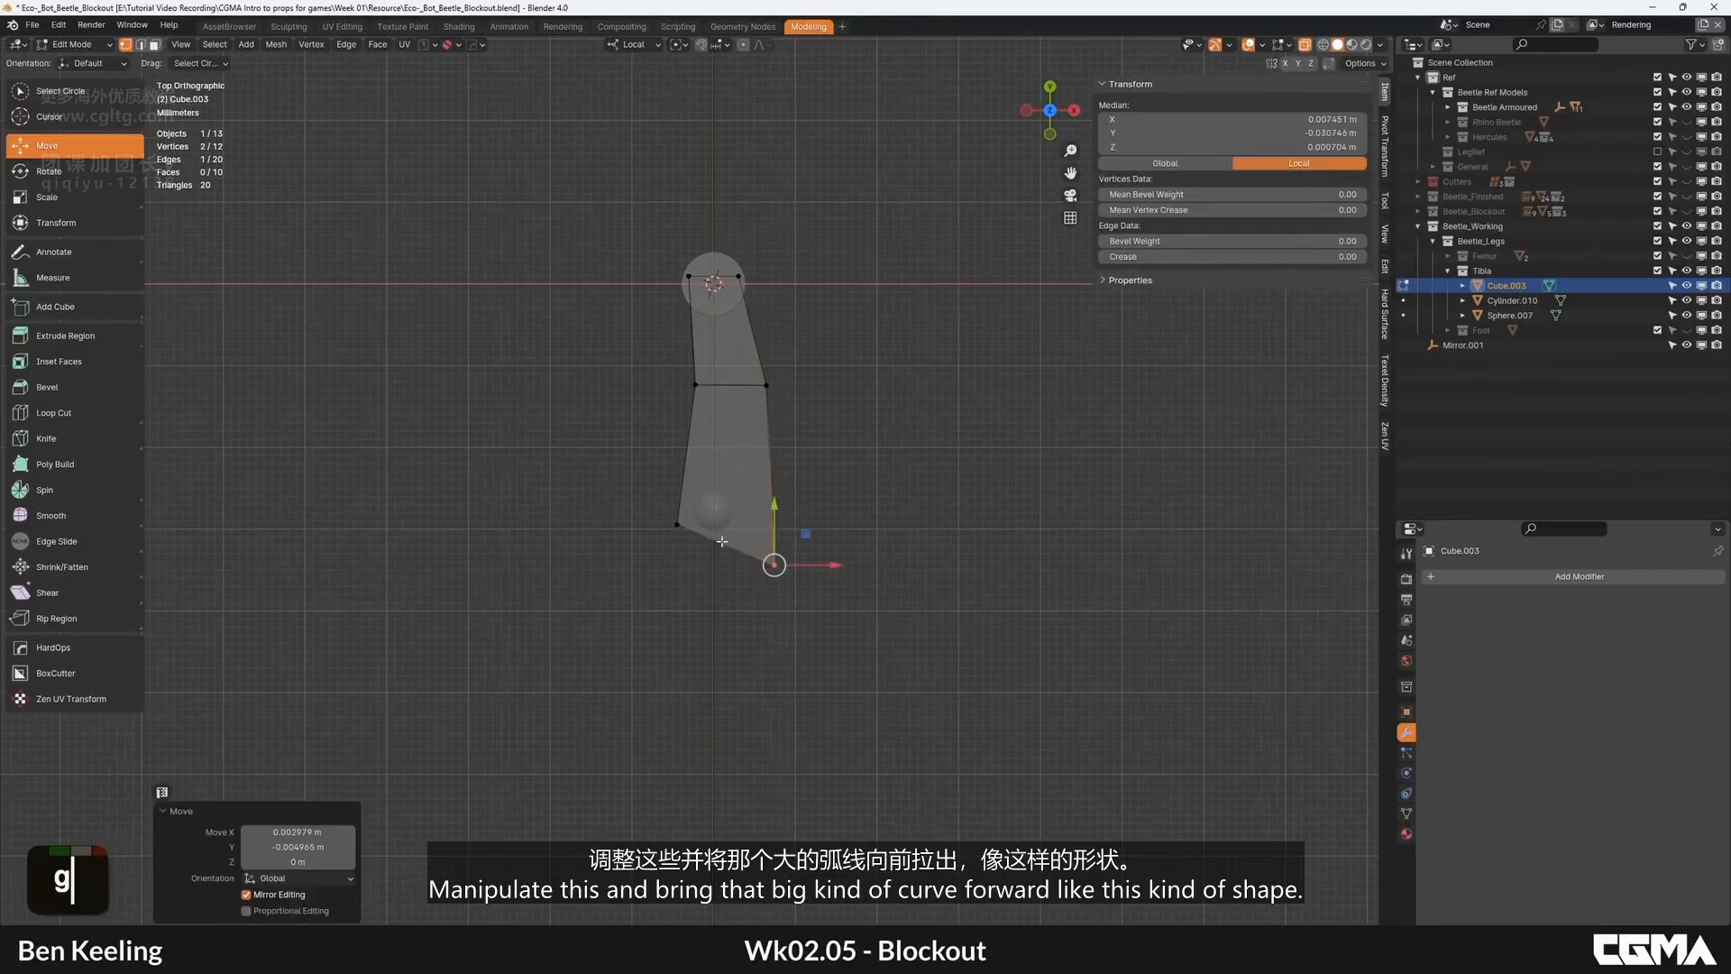
# Step: Add a lengthwise loop cut down the centre of the tibia block
pyautogui.press('Tab')
pyautogui.scroll(-3, 721, 523)
pyautogui.keyDown('alt'); pyautogui.moveTo(722, 505); pyautogui.dragTo(636, 352, button='middle'); pyautogui.keyUp('alt')
pyautogui.scroll(2, 680, 422)
pyautogui.press('Tab')
pyautogui.scroll(-3, 755, 357)
pyautogui.scroll(4, 764, 438)
pyautogui.hotkey('ctrl', 'r')
pyautogui.click(699, 442)
# Step: Select the upper centre edges of the tibia and raise them along Z into a ridge
pyautogui.press('2')
pyautogui.click(678, 388)
pyautogui.keyDown('shift'); pyautogui.click(636, 352); pyautogui.keyUp('shift')
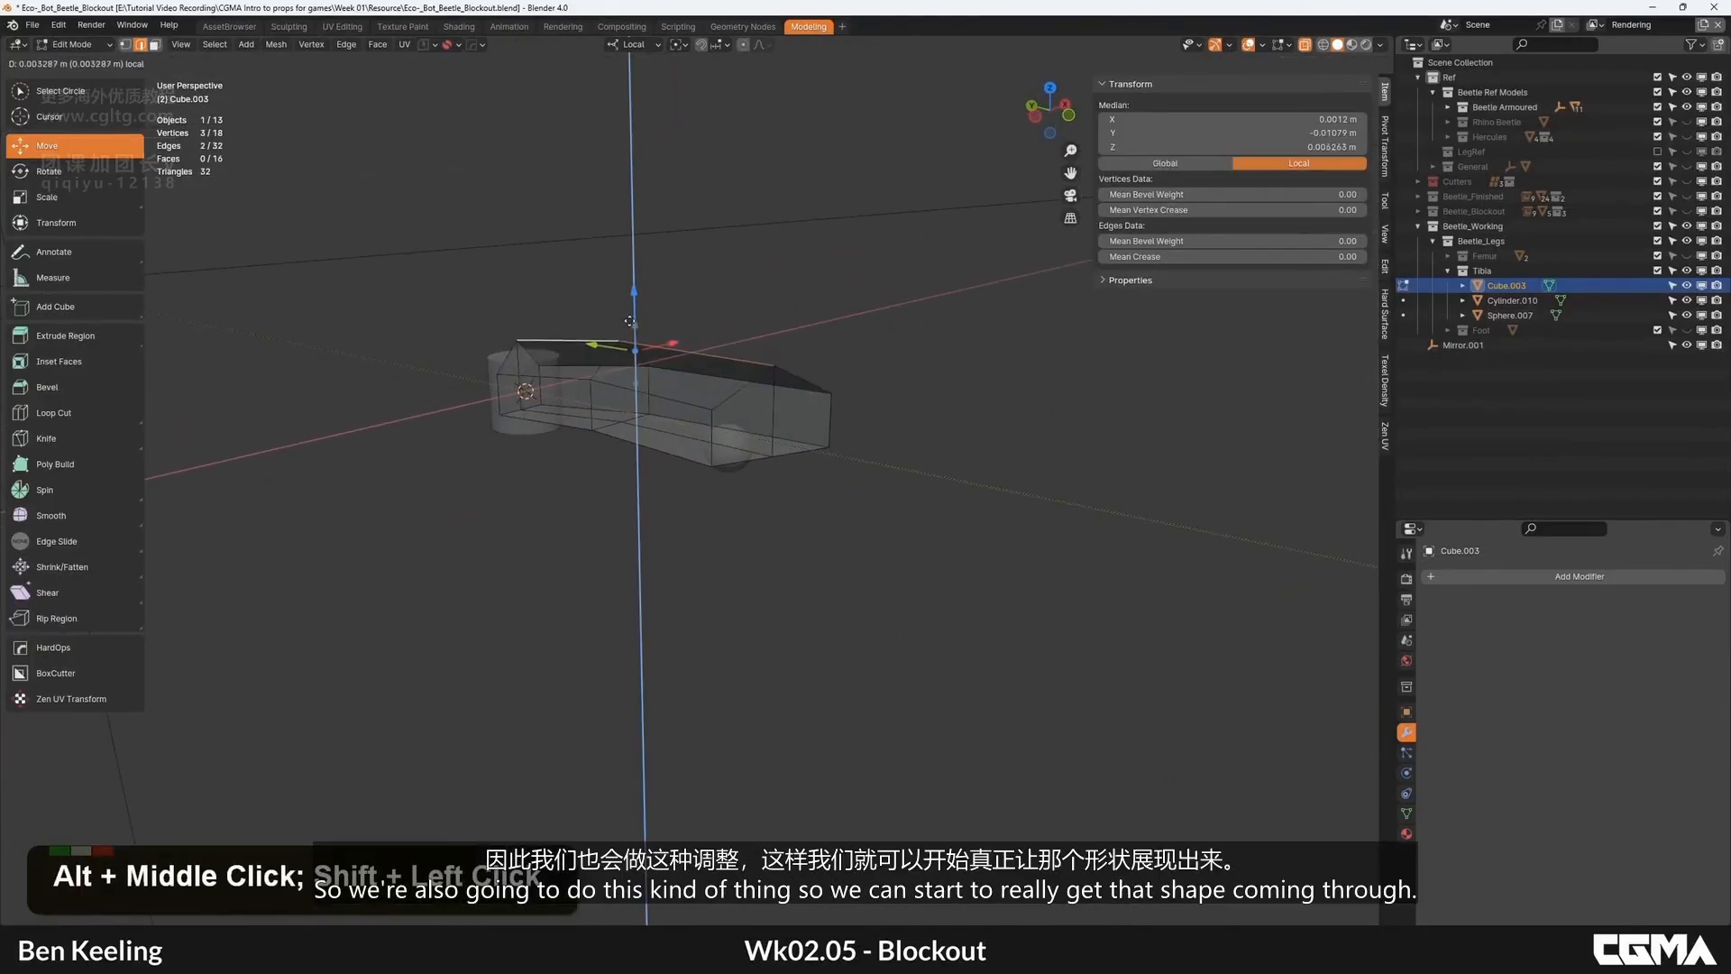
pyautogui.moveTo(627, 341); pyautogui.dragTo(628, 341)
# Step: Select the outer edges along the tibia's underside, raise them along Z and leave mesh editing
pyautogui.keyDown('alt'); pyautogui.moveTo(627, 340); pyautogui.dragTo(691, 338, button='middle'); pyautogui.keyUp('alt')
pyautogui.keyDown('alt'); pyautogui.middleClick(751, 427); pyautogui.keyUp('alt')
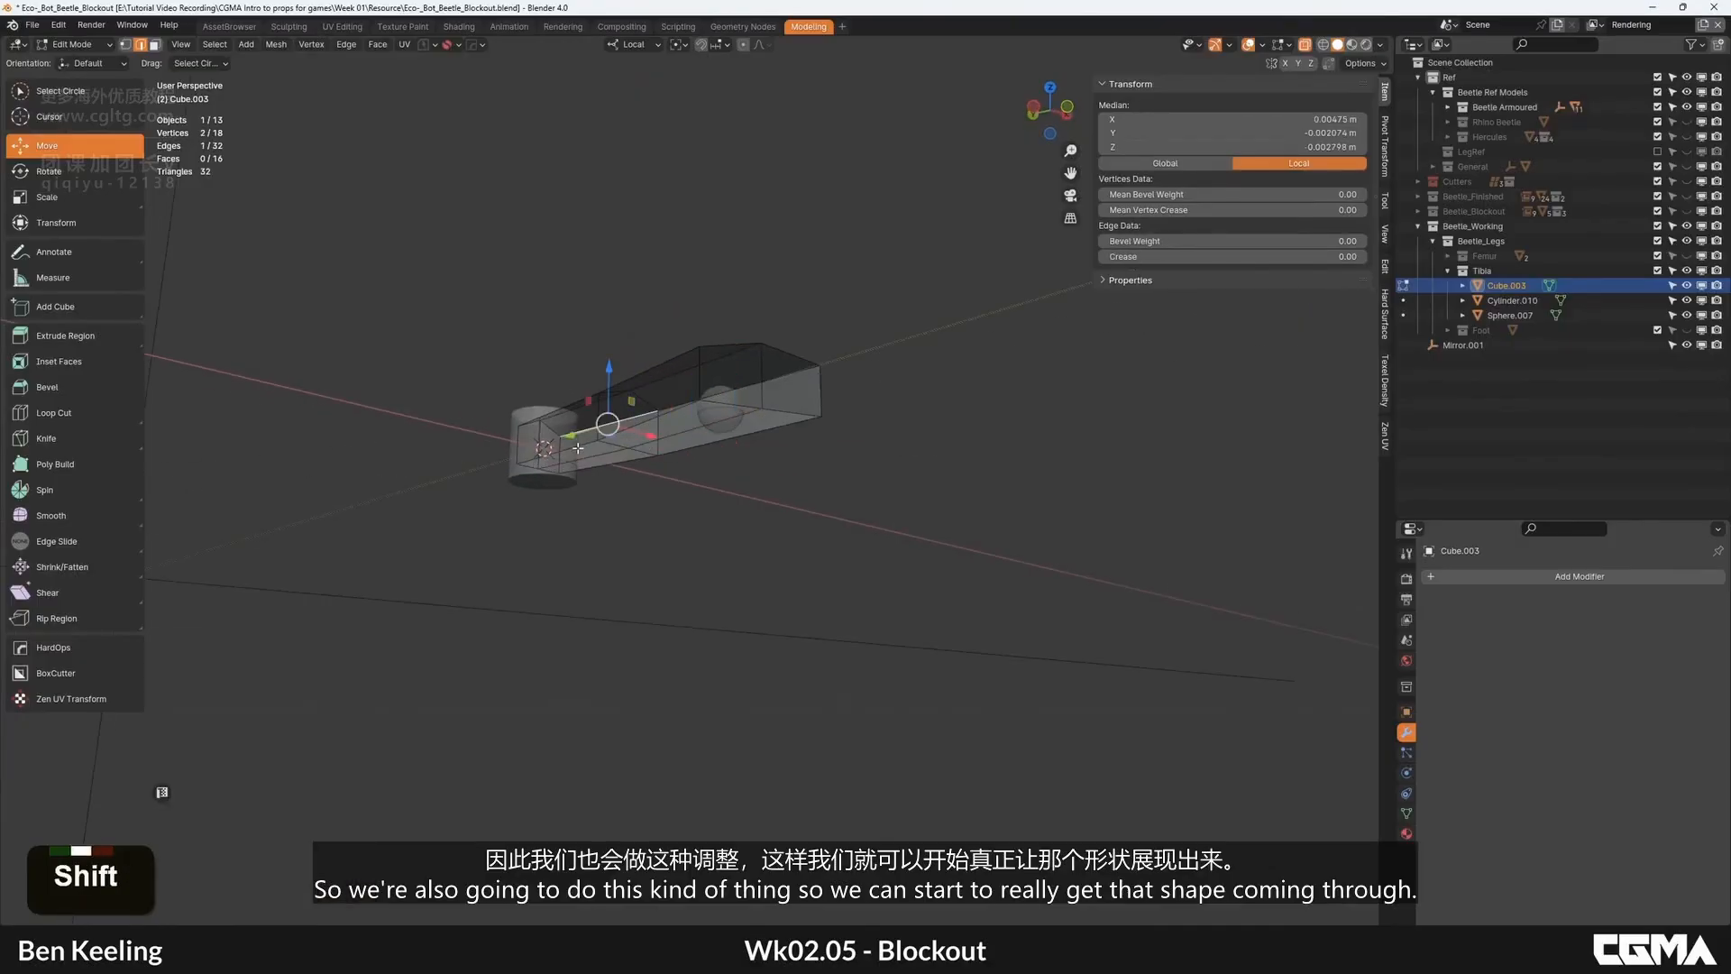
pyautogui.hotkey('ctrl', 'z')
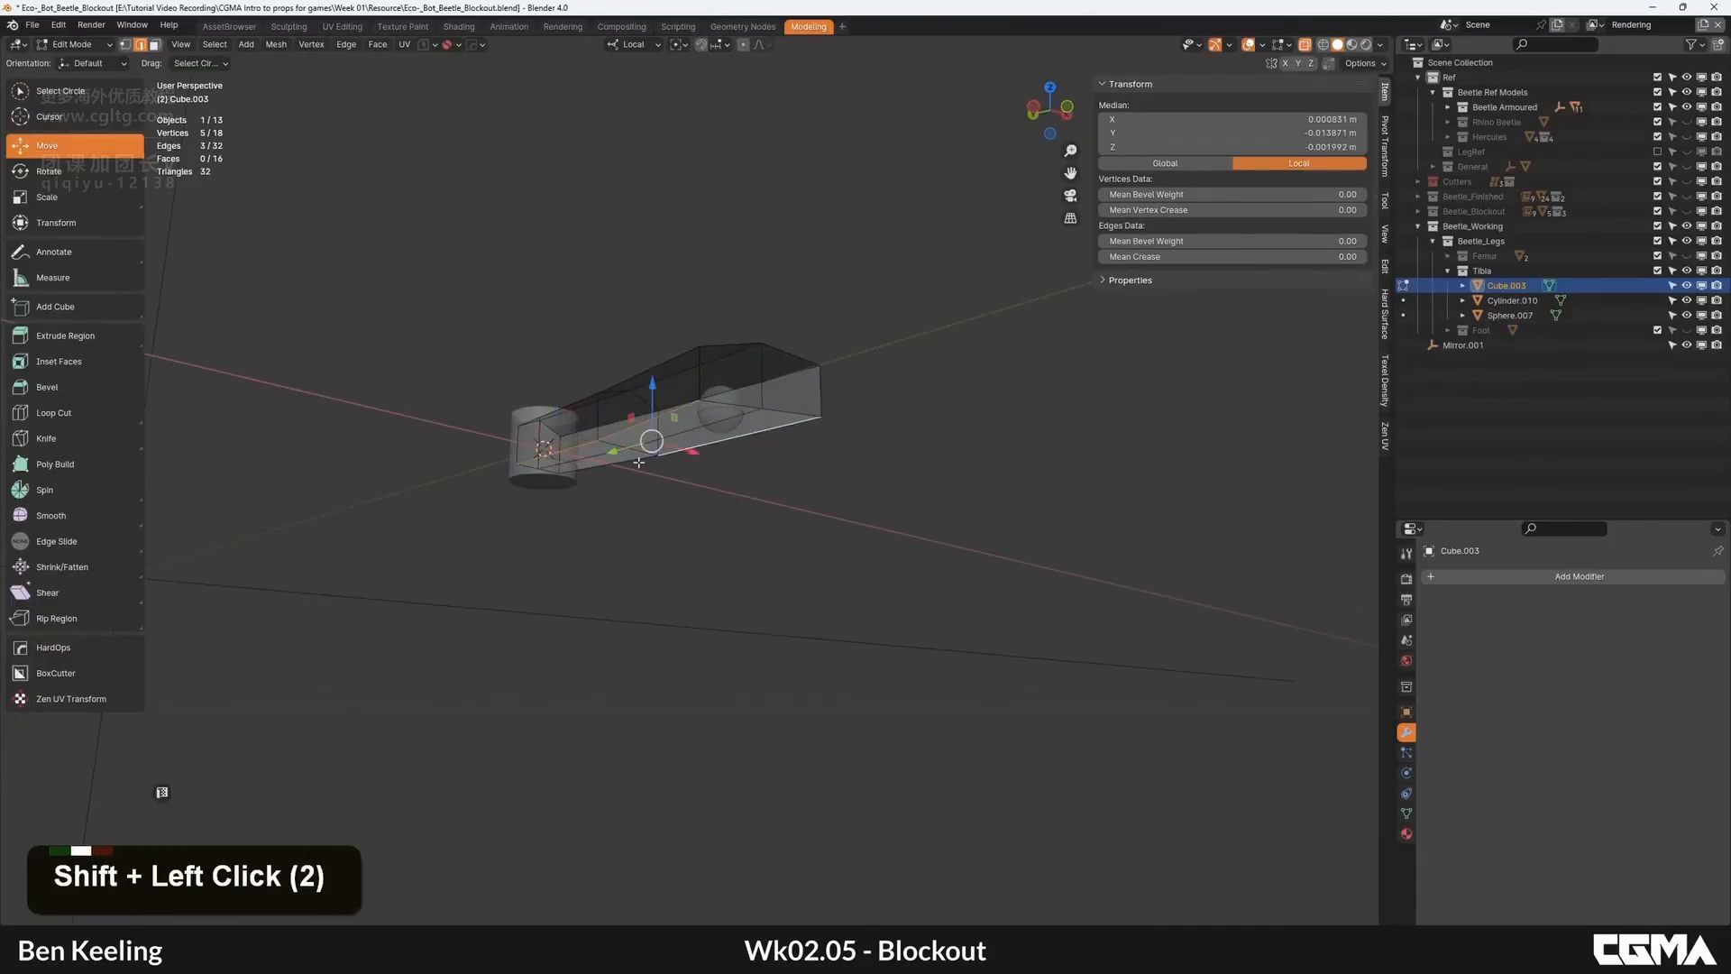
pyautogui.moveTo(761, 448); pyautogui.dragTo(663, 386, button='middle')
pyautogui.press('Tab')
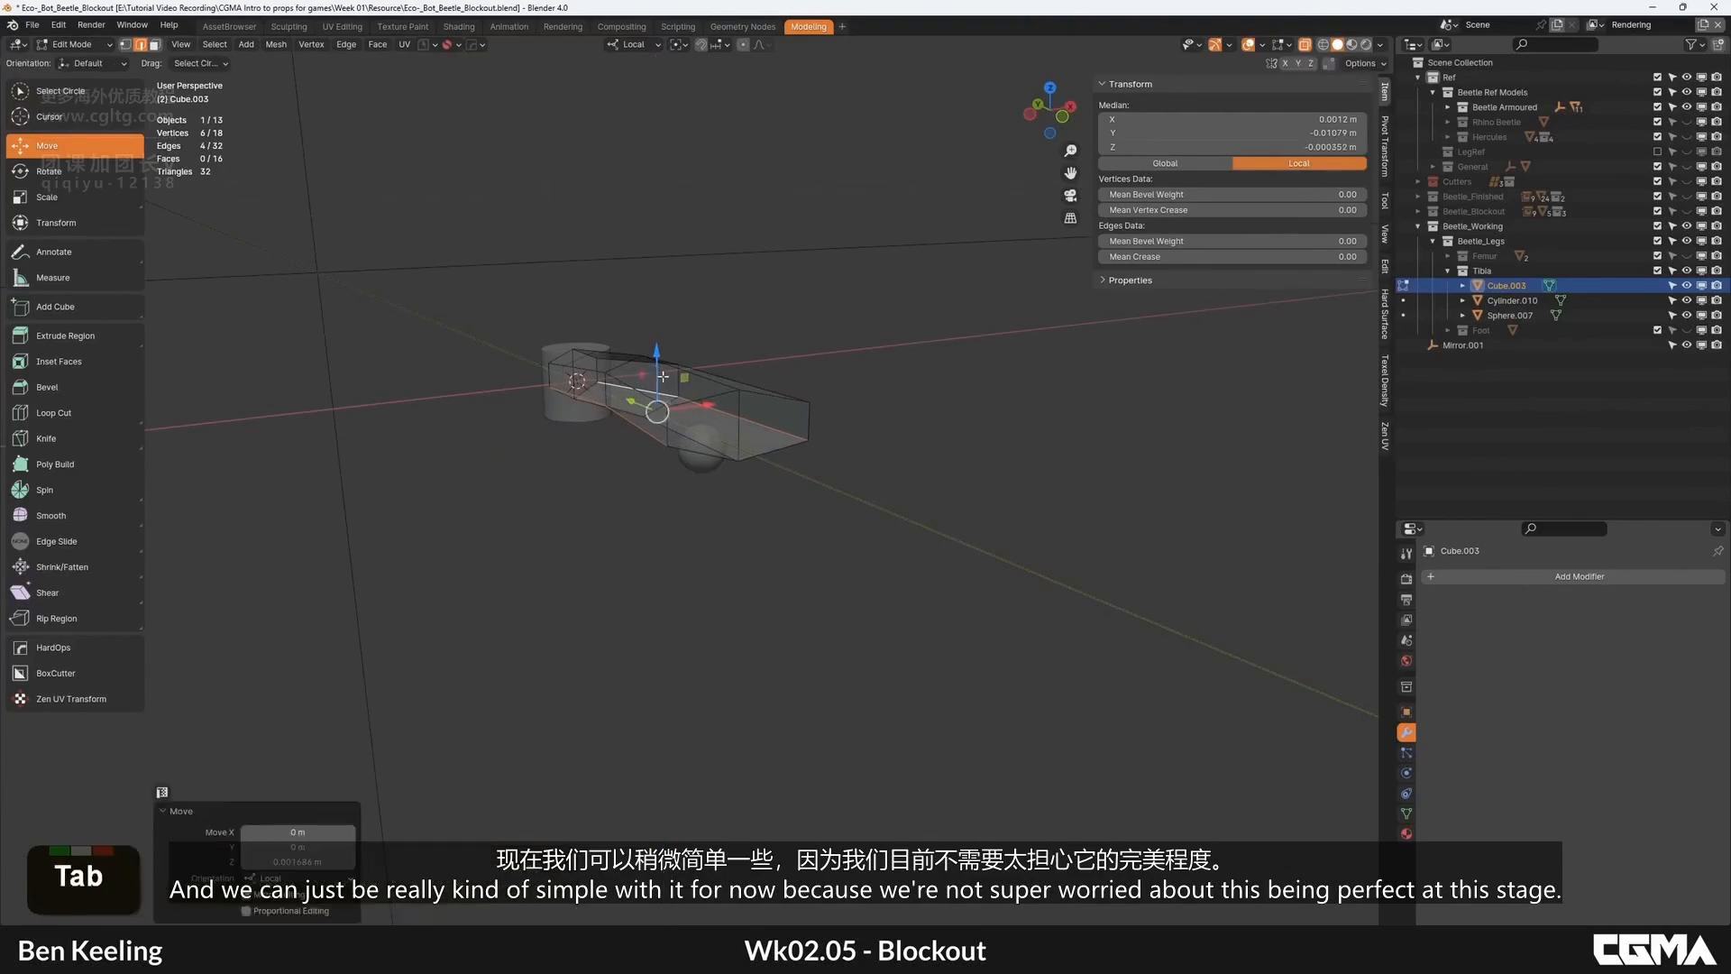
# Step: Add a level 2 Subdivision modifier to the tibia block and apply auto smooth shading at 30°
pyautogui.keyDown('alt'); pyautogui.middleClick(660, 434); pyautogui.keyUp('alt')
pyautogui.moveTo(748, 370)
pyautogui.keyDown('alt'); pyautogui.mouseDown(button='middle')
pyautogui.moveTo(793, 377)
pyautogui.moveTo(868, 325)
pyautogui.moveTo(908, 339)
pyautogui.moveTo(796, 425)
pyautogui.moveTo(755, 429)
pyautogui.moveTo(819, 486)
pyautogui.mouseUp(button='middle'); pyautogui.keyUp('alt')
pyautogui.hotkey('ctrl', '2')
pyautogui.scroll(3, 908, 345)
pyautogui.rightClick(755, 431)
pyautogui.click(754, 431)
# Step: Select all vertices across the tibia's middle in see-through top view, nudge them and scale them up to widen the middle
pyautogui.press('`')
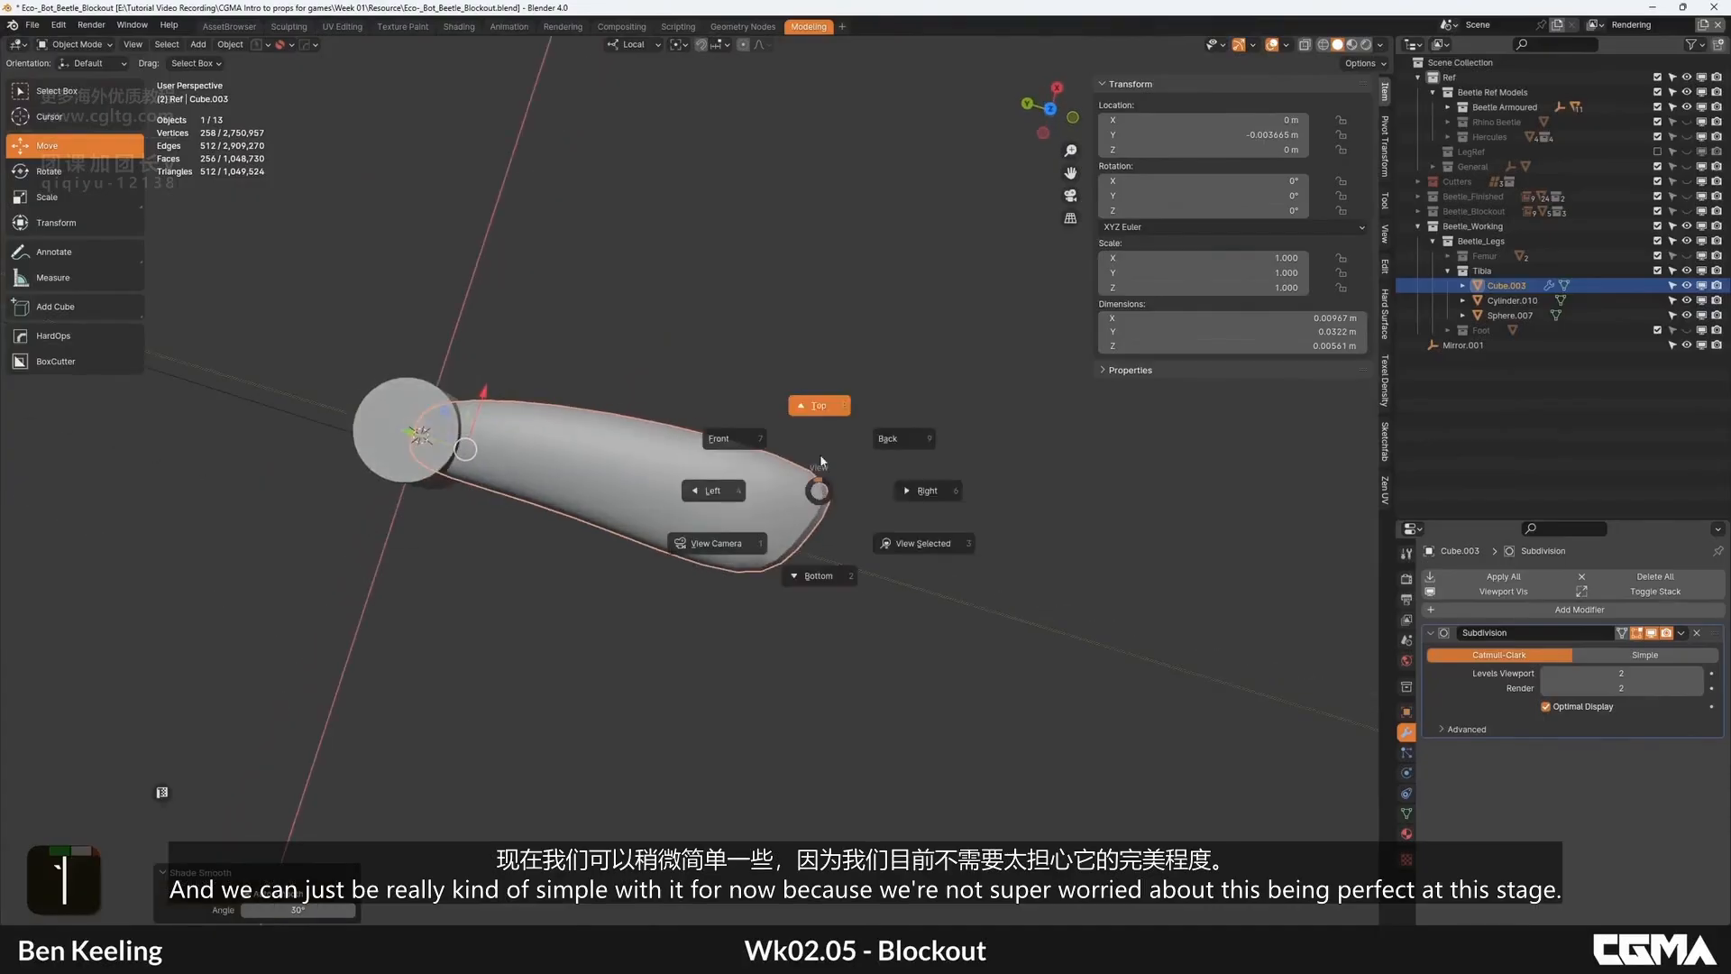
pyautogui.click(823, 398)
pyautogui.press('Tab')
pyautogui.press('1')
pyautogui.scroll(2, 700, 483)
pyautogui.press('b')
pyautogui.moveTo(803, 603); pyautogui.dragTo(604, 514)
pyautogui.scroll(-2, 765, 487)
pyautogui.press('s')
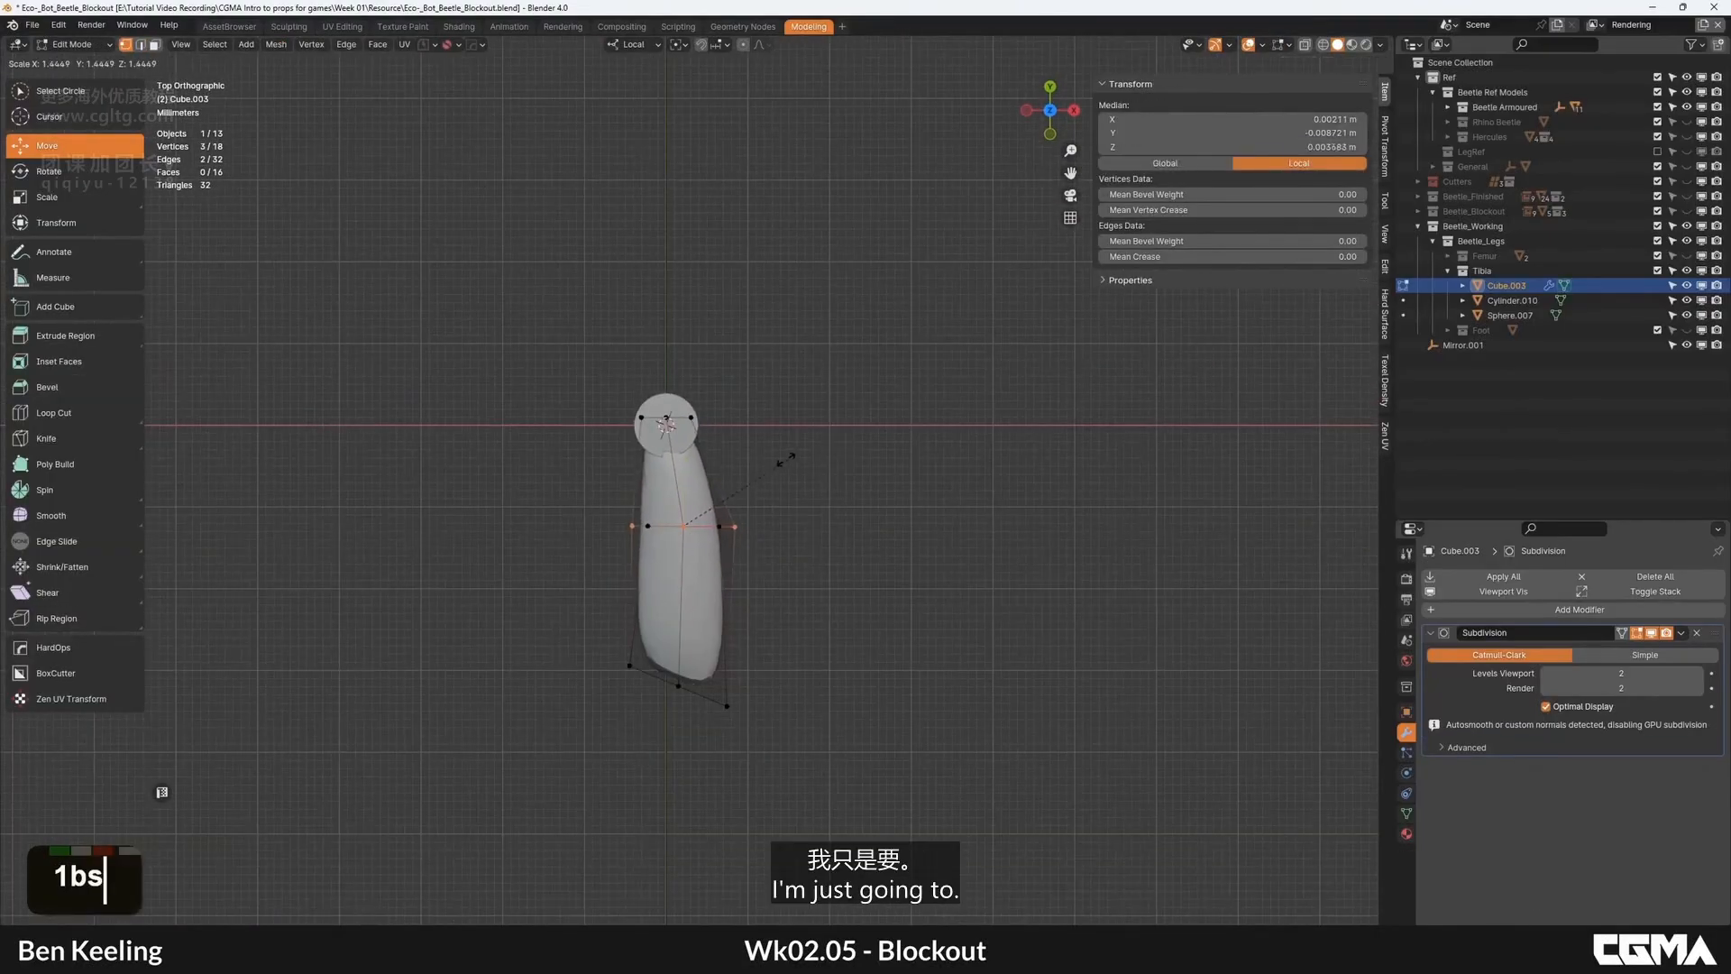
pyautogui.rightClick(763, 461)
pyautogui.hotkey('alt', 'z')
pyautogui.hotkey('alt', 'a')
pyautogui.press('b')
pyautogui.moveTo(792, 577); pyautogui.dragTo(613, 491)
pyautogui.press('g')
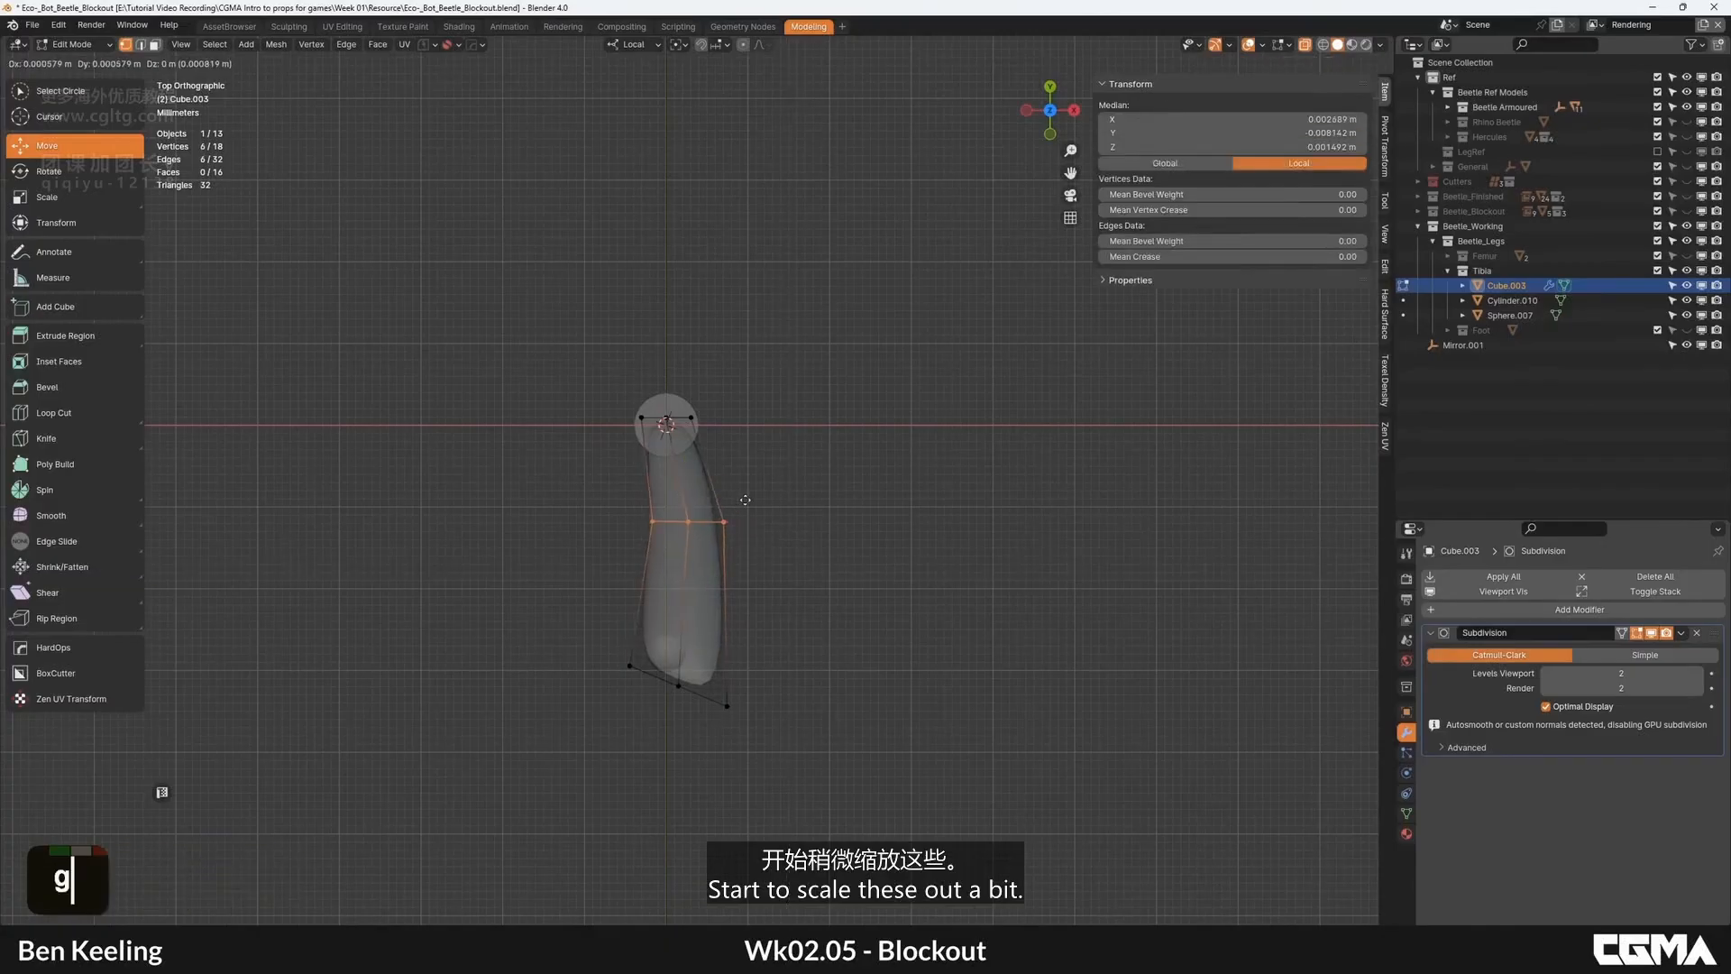
pyautogui.press('s')
pyautogui.click(827, 487)
# Step: Select the four upper faces of the tibia and raise them about 0.003 m along Z to thicken it
pyautogui.moveTo(827, 487)
pyautogui.keyDown('alt'); pyautogui.mouseDown(button='middle')
pyautogui.moveTo(793, 417)
pyautogui.moveTo(827, 454)
pyautogui.mouseUp(button='middle'); pyautogui.keyUp('alt')
pyautogui.press('3')
pyautogui.click(793, 418)
pyautogui.scroll(4, 827, 453)
pyautogui.keyDown('shift'); pyautogui.click(724, 397); pyautogui.keyUp('shift')
pyautogui.keyDown('shift'); pyautogui.click(703, 342); pyautogui.keyUp('shift')
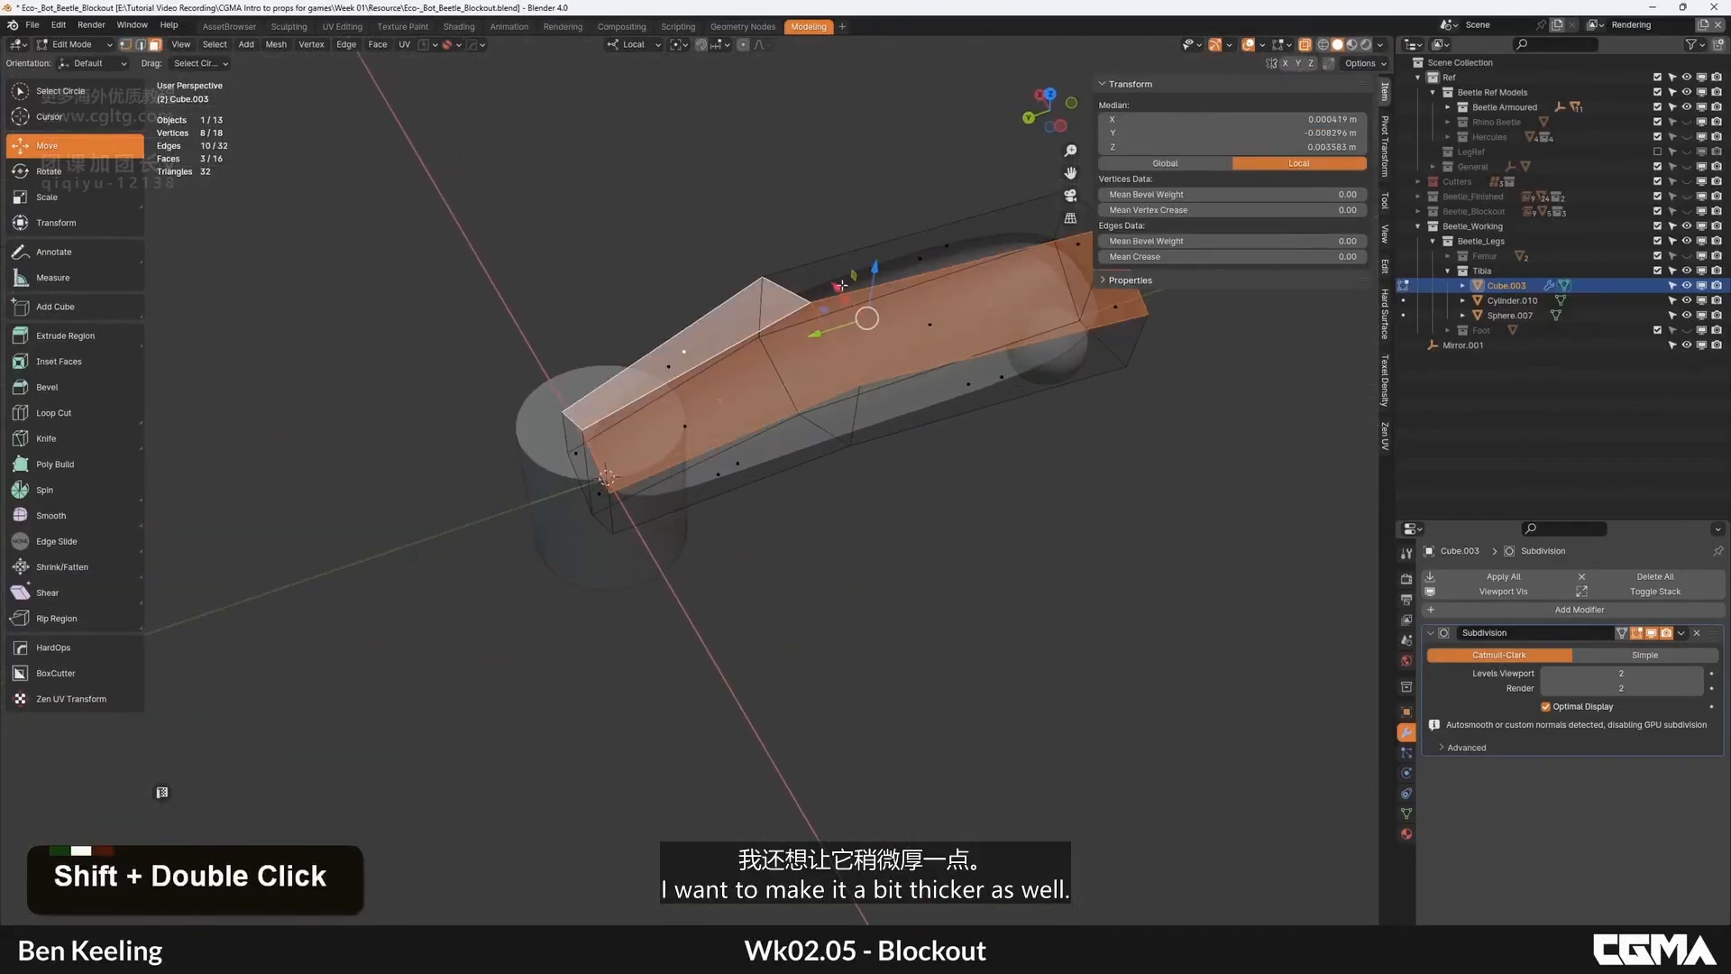
pyautogui.moveTo(703, 343); pyautogui.dragTo(802, 316, button='middle')
pyautogui.keyDown('shift'); pyautogui.click(819, 310); pyautogui.keyUp('shift')
pyautogui.keyDown('alt'); pyautogui.moveTo(685, 469); pyautogui.dragTo(722, 433, button='middle'); pyautogui.keyUp('alt')
pyautogui.moveTo(721, 433); pyautogui.dragTo(847, 478, button='middle')
pyautogui.hotkey('ctrl', 'z')
pyautogui.keyDown('shift'); pyautogui.click(734, 388); pyautogui.keyUp('shift')
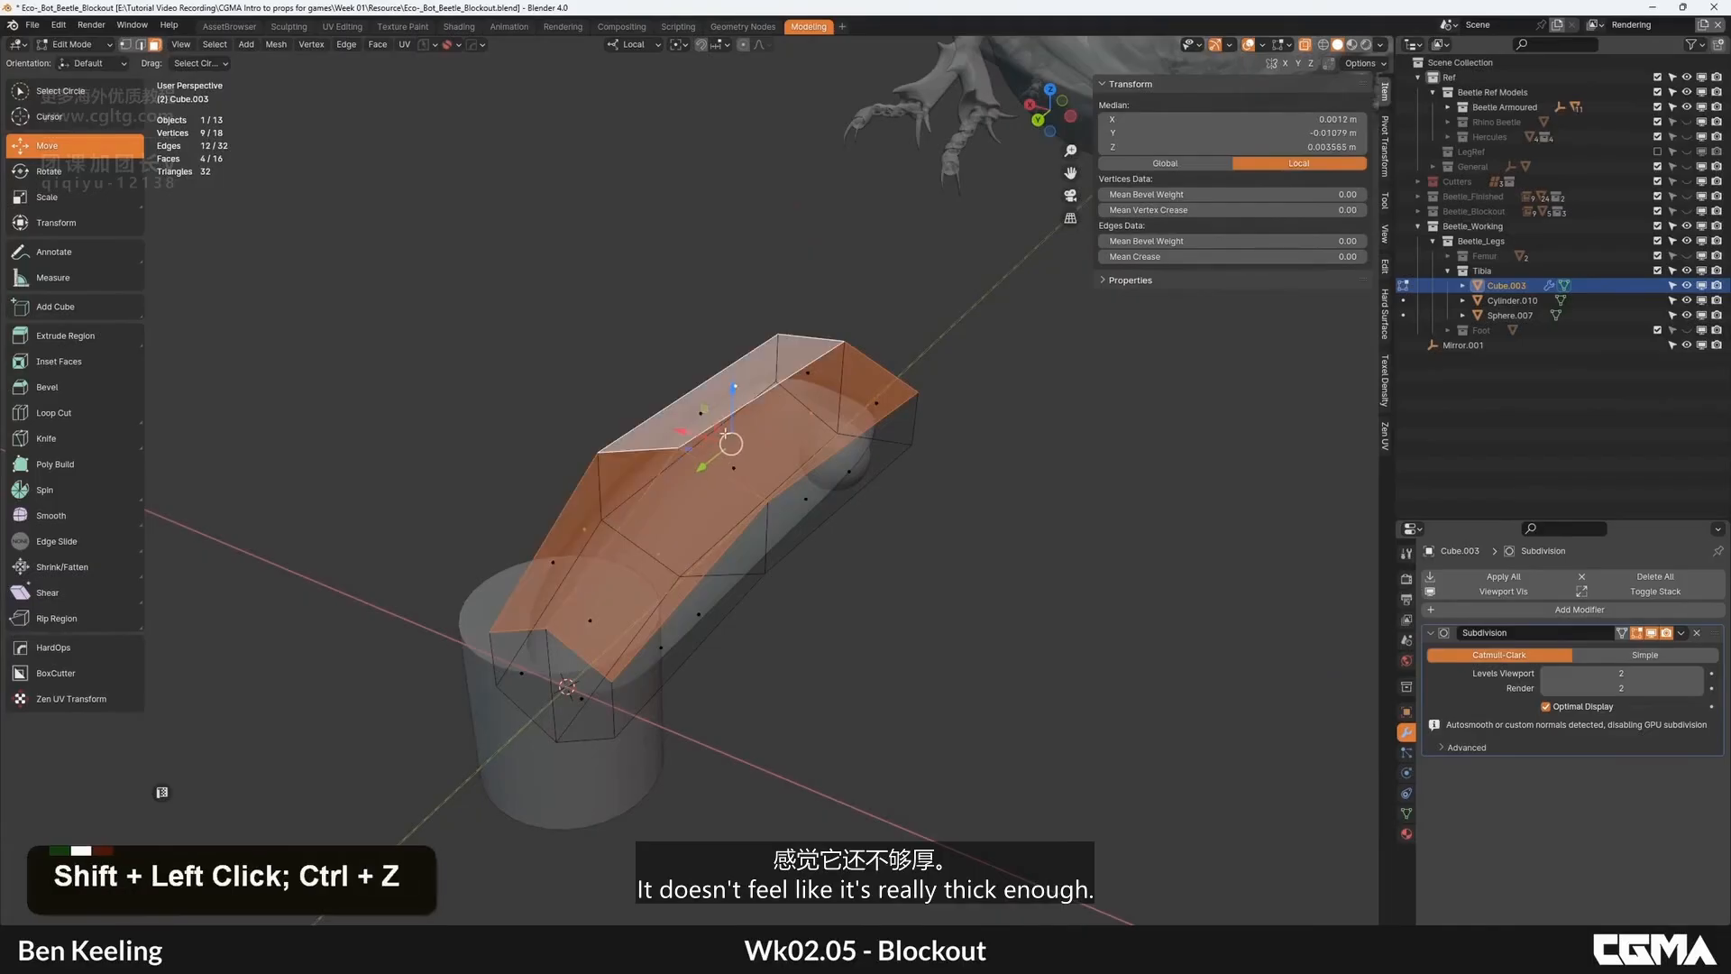
pyautogui.keyDown('alt'); pyautogui.moveTo(734, 388); pyautogui.dragTo(785, 338, button='middle'); pyautogui.keyUp('alt')
pyautogui.moveTo(741, 384); pyautogui.dragTo(738, 336)
pyautogui.keyDown('alt'); pyautogui.moveTo(739, 336); pyautogui.dragTo(668, 341, button='middle'); pyautogui.keyUp('alt')
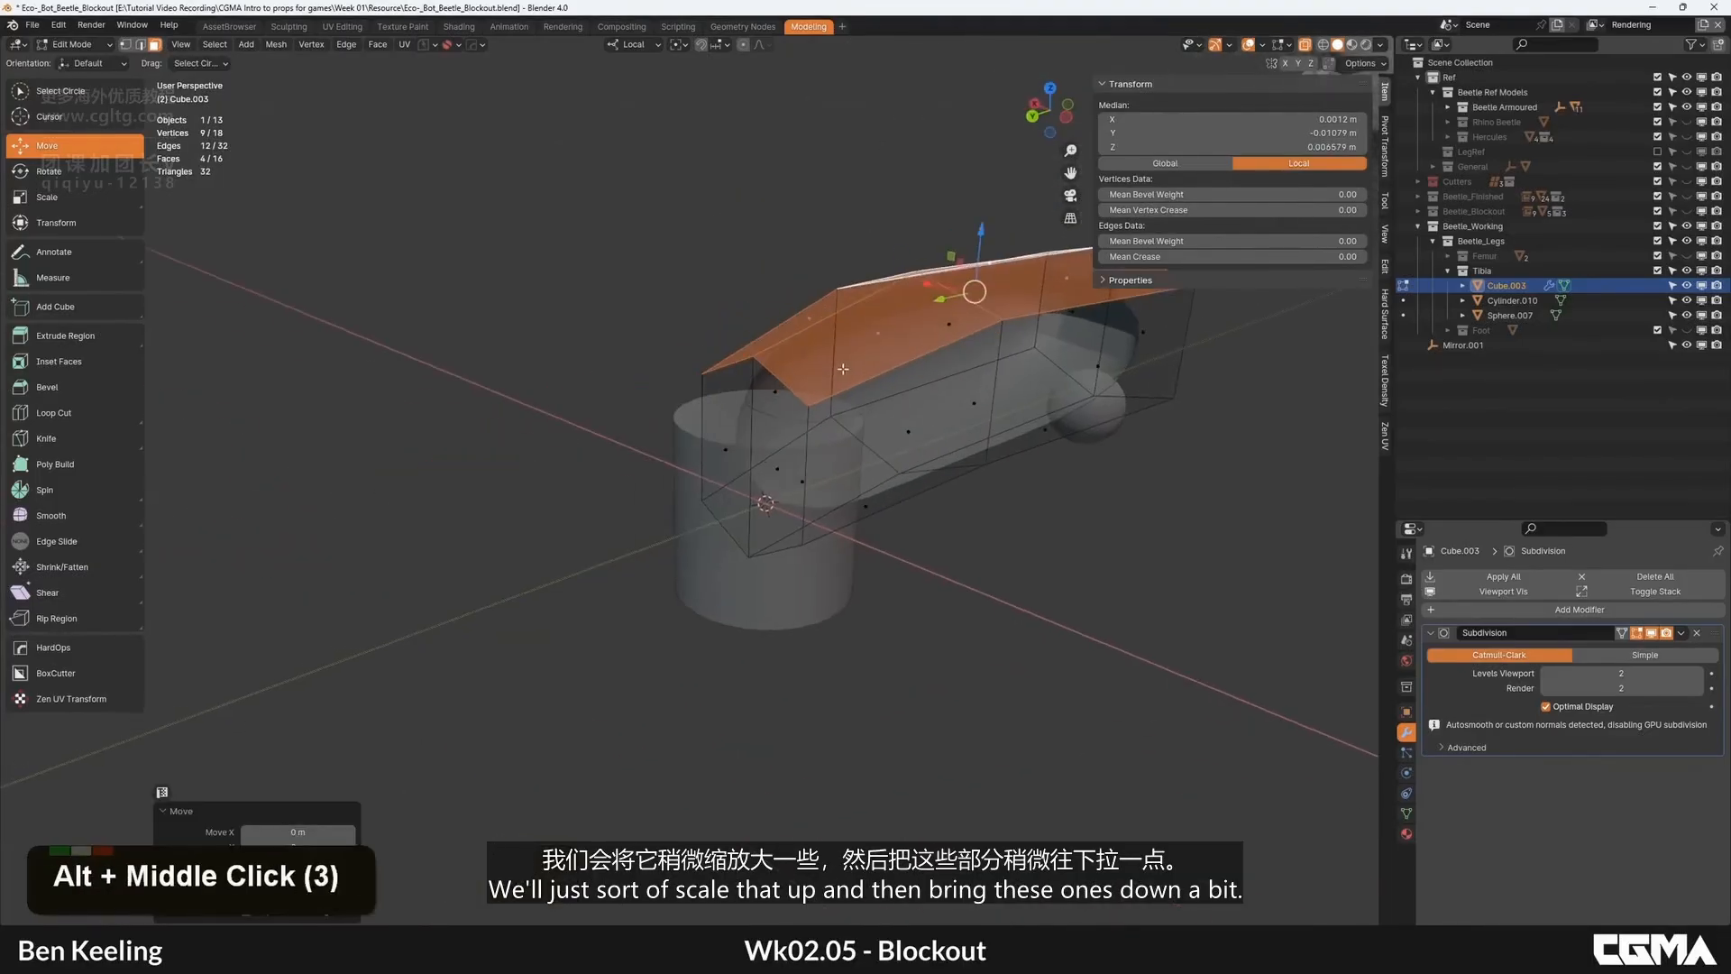
# Step: Lower the upper edges at the tibia's cylinder end along Z and set the object's shading to Shade Smooth
pyautogui.press('2')
pyautogui.click(764, 370)
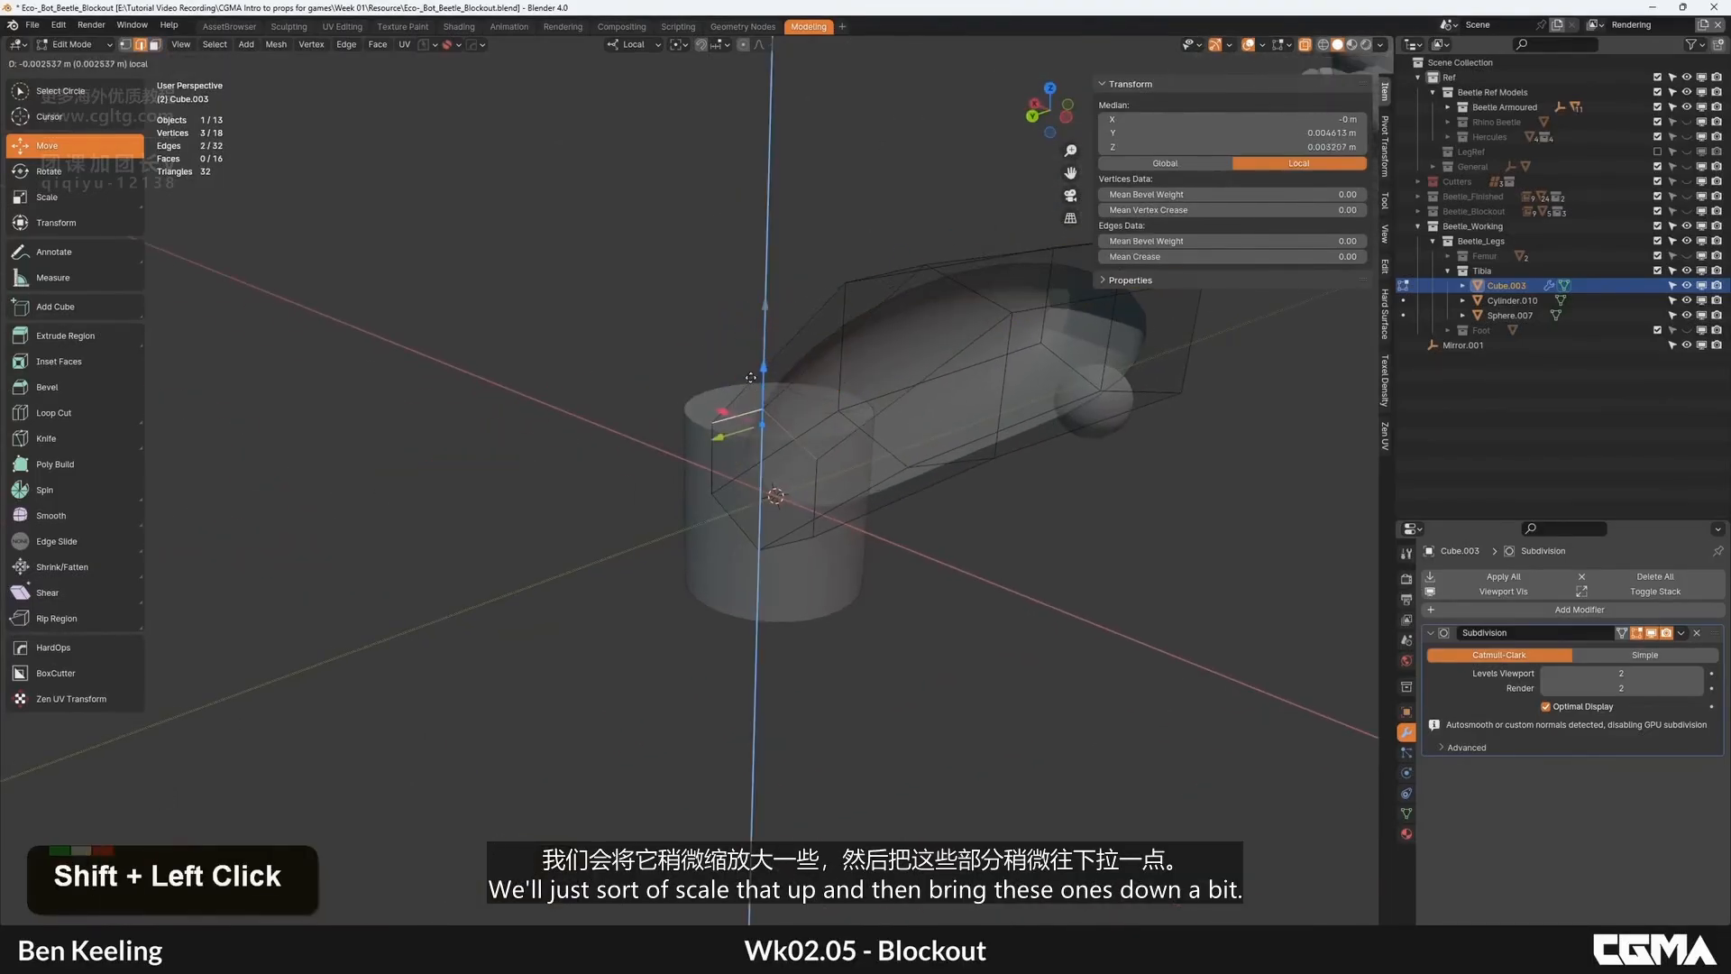
pyautogui.scroll(-3, 800, 375)
pyautogui.keyDown('alt'); pyautogui.moveTo(801, 375); pyautogui.dragTo(681, 516, button='middle'); pyautogui.keyUp('alt')
pyautogui.rightClick(744, 448)
pyautogui.press('Tab')
pyautogui.rightClick(690, 411)
pyautogui.click(682, 403)
# Step: Select the outer corner vertices at the tibia's tip in see-through top view and pull them further outward
pyautogui.press('Tab')
pyautogui.press('`')
pyautogui.click(676, 476)
pyautogui.doubleClick(760, 724)
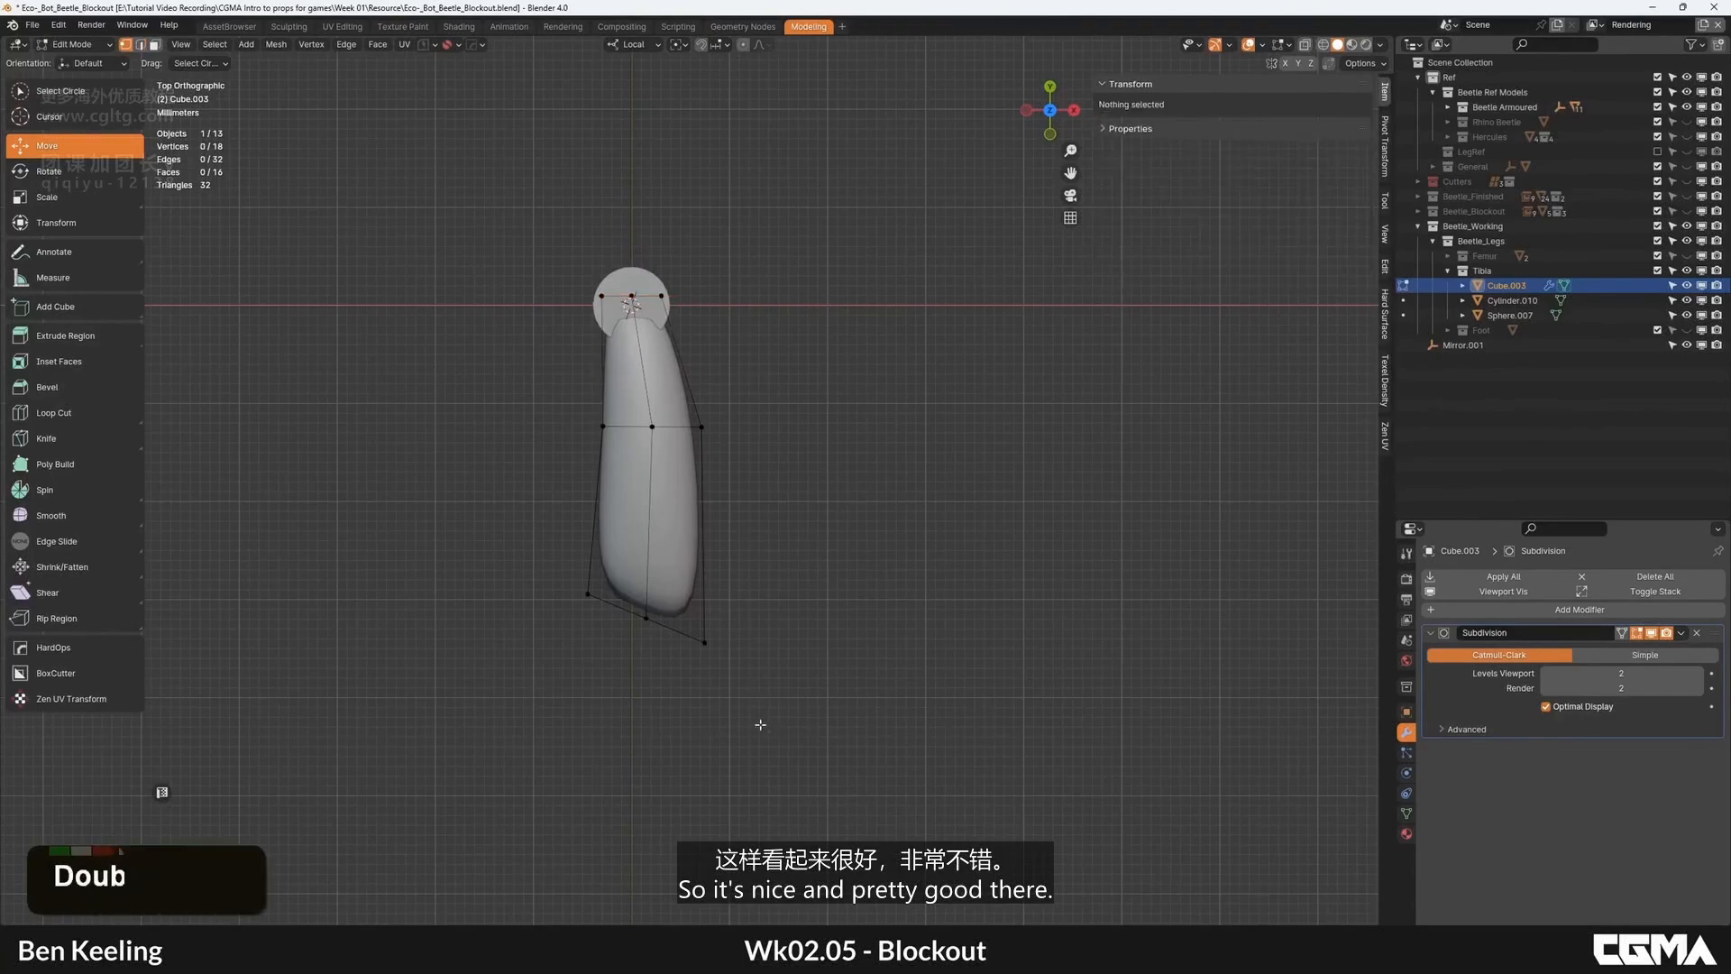
pyautogui.hotkey('alt', 'z')
pyautogui.doubleClick(739, 681)
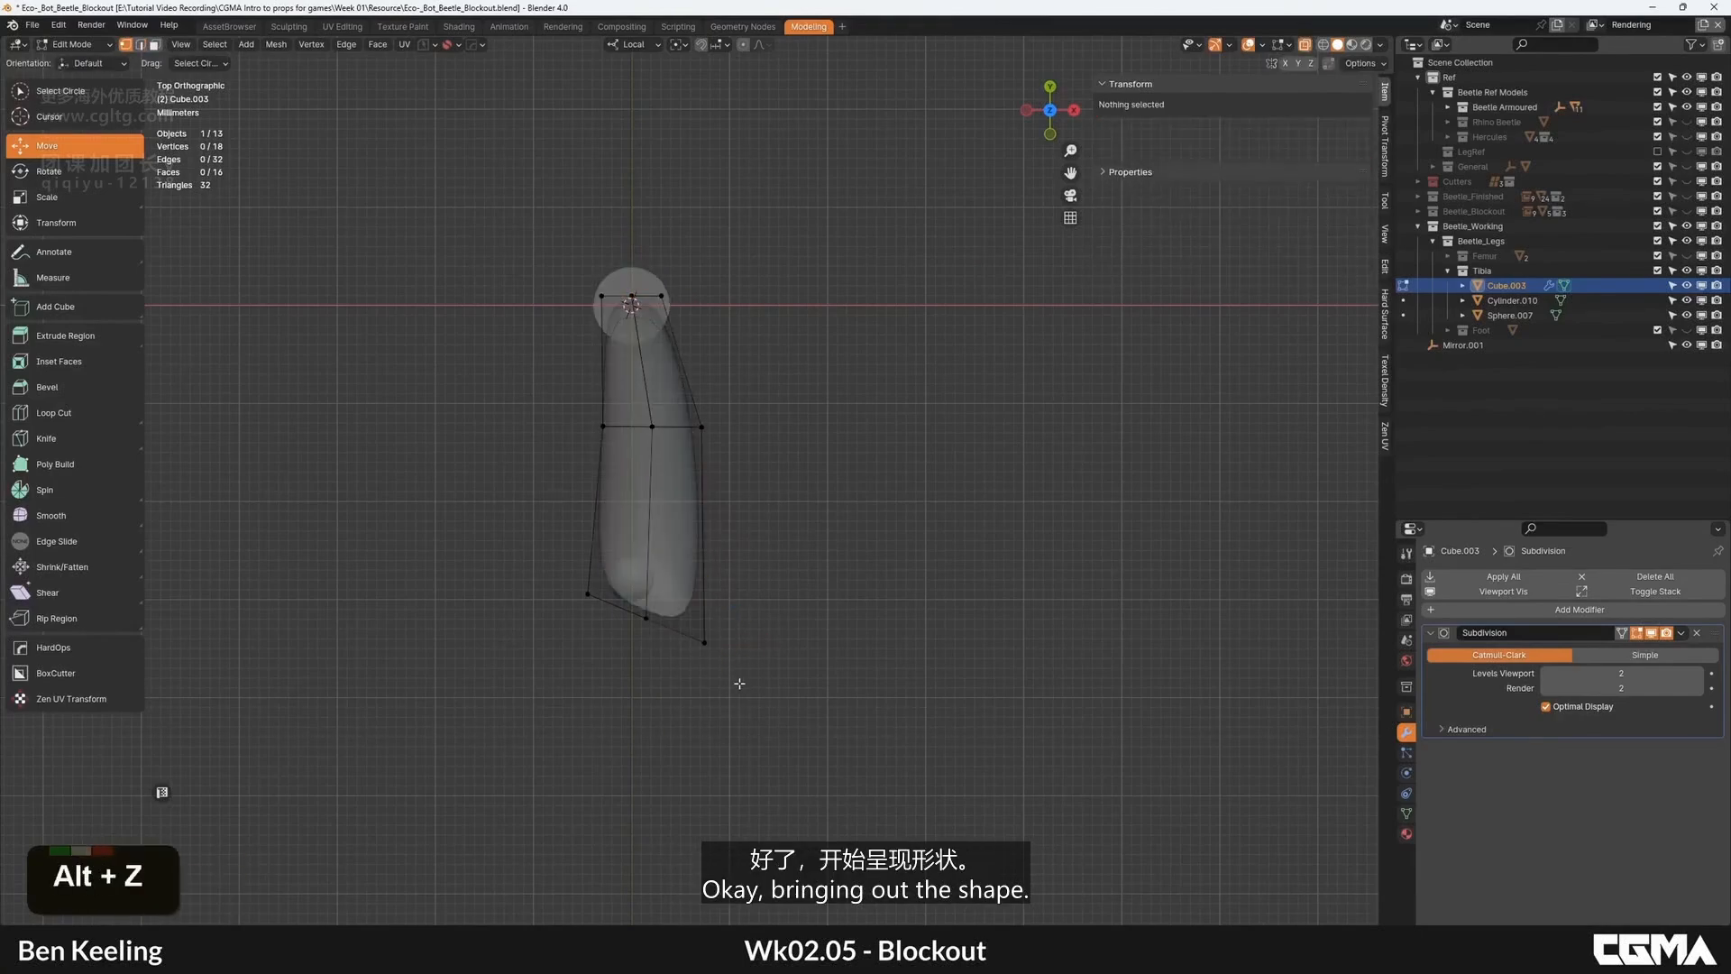
pyautogui.press('b')
pyautogui.moveTo(739, 682); pyautogui.dragTo(671, 570)
pyautogui.click(700, 579)
# Step: Move the outer vertices at the tibia's middle to refine the side contour and leave mesh editing
pyautogui.click(753, 432)
pyautogui.press('b')
pyautogui.moveTo(757, 492); pyautogui.dragTo(671, 370)
pyautogui.press('g')
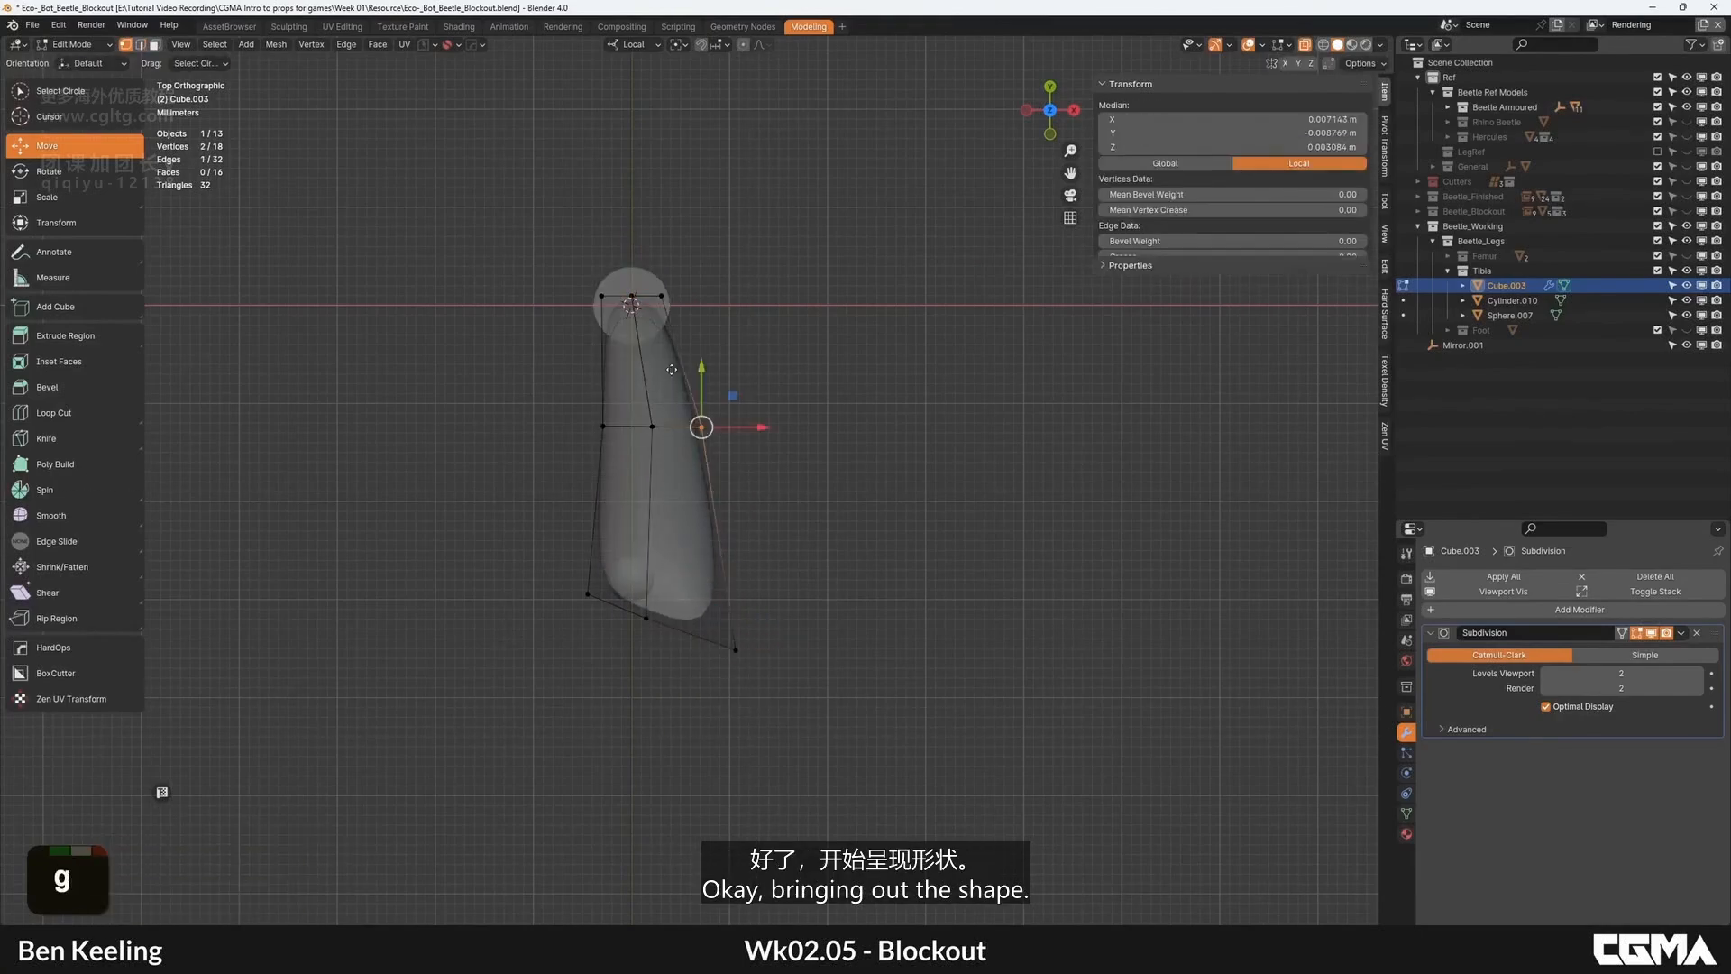
pyautogui.click(701, 367)
pyautogui.press('Tab')
# Step: Examine the front leg's tibia and its spikes on the reference beetle
pyautogui.scroll(-2, 710, 413)
pyautogui.hotkey('alt', 'z')
pyautogui.moveTo(714, 492); pyautogui.dragTo(436, 434, button='middle')
pyautogui.scroll(-2, 559, 474)
pyautogui.moveTo(451, 289); pyautogui.dragTo(622, 577, button='middle')
pyautogui.moveTo(622, 577); pyautogui.dragTo(757, 464, button='middle')
pyautogui.scroll(3, 634, 500)
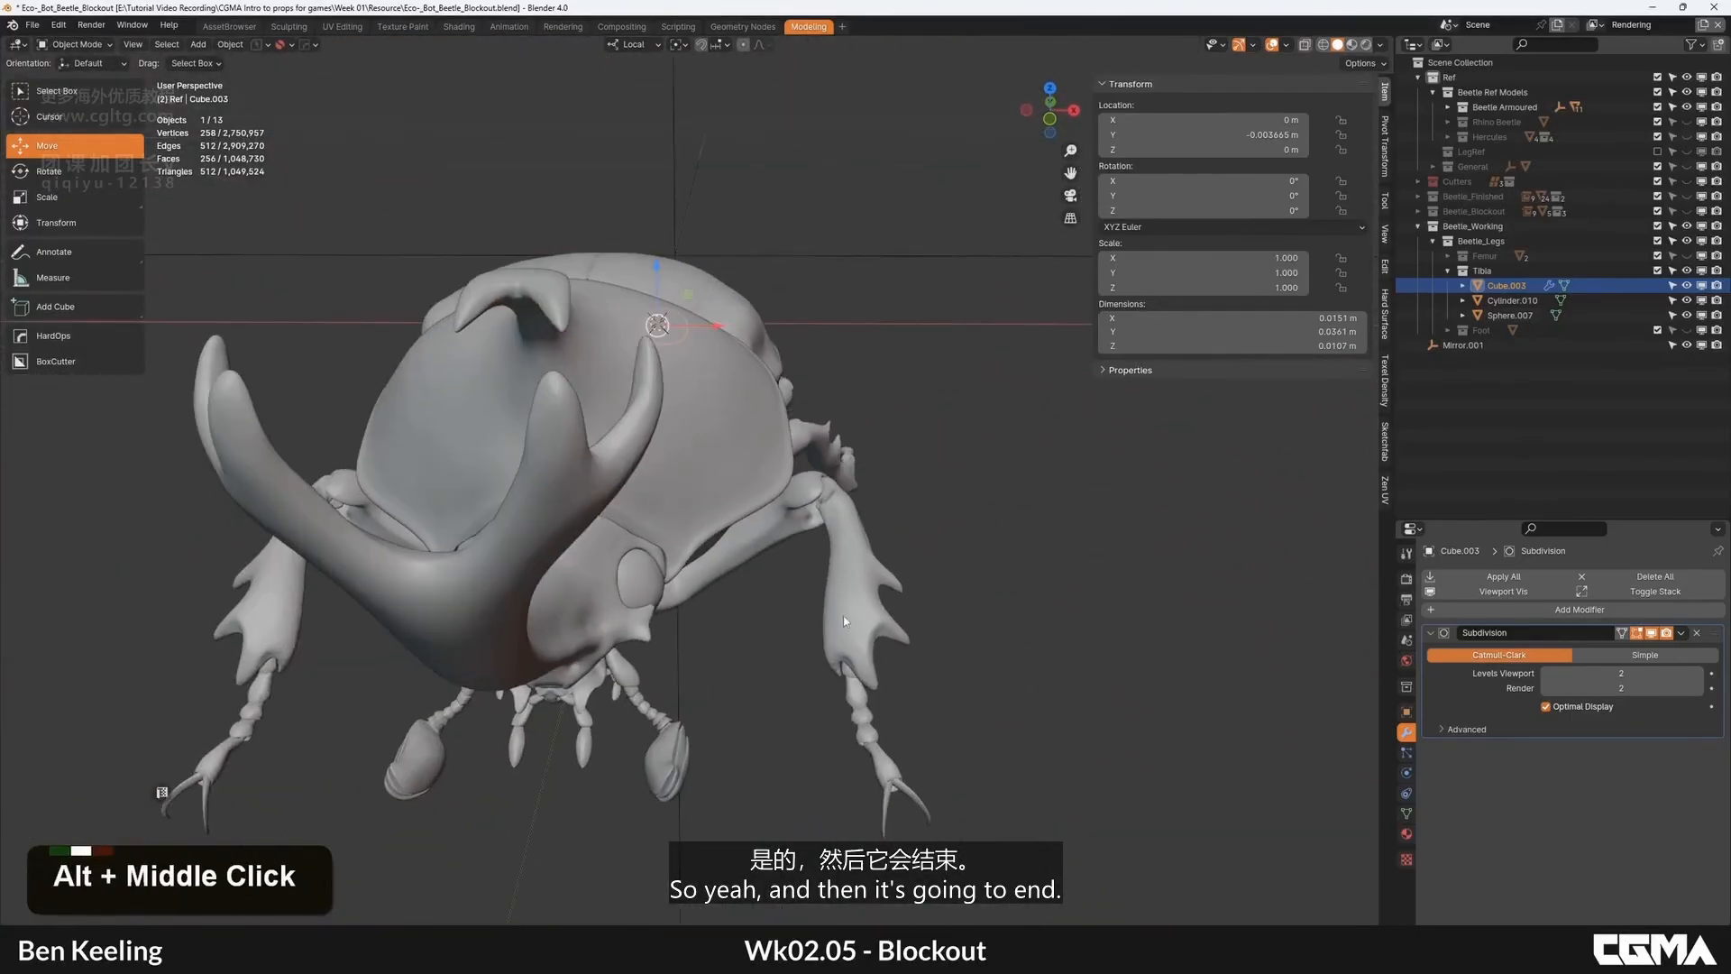
pyautogui.keyDown('alt'); pyautogui.moveTo(874, 556); pyautogui.dragTo(742, 505, button='middle'); pyautogui.keyUp('alt')
pyautogui.keyDown('alt'); pyautogui.moveTo(742, 505); pyautogui.dragTo(684, 652, button='middle'); pyautogui.keyUp('alt')
pyautogui.scroll(4, 688, 496)
# Step: Add a loop cut across the tibia and slide it towards the tip
pyautogui.press('Tab')
pyautogui.moveTo(694, 478); pyautogui.dragTo(820, 424, button='middle')
pyautogui.keyDown('alt'); pyautogui.moveTo(821, 424); pyautogui.dragTo(770, 407, button='middle'); pyautogui.keyUp('alt')
pyautogui.hotkey('ctrl', 'r')
pyautogui.click(643, 476)
pyautogui.rightClick(642, 477)
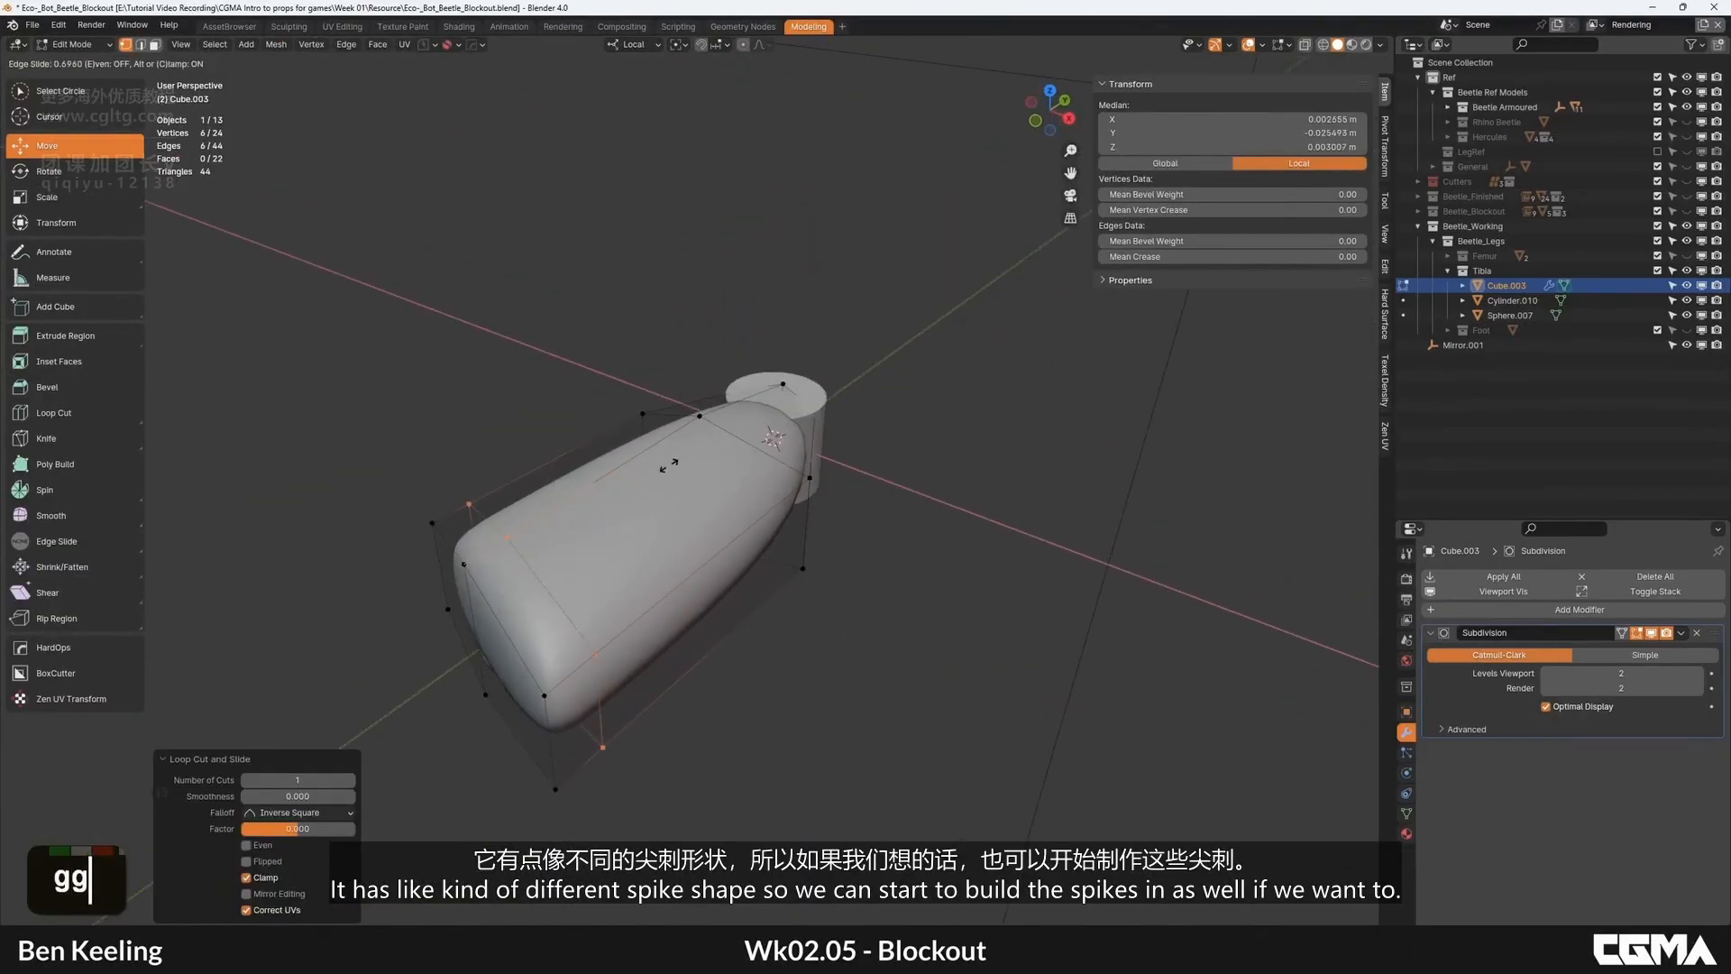
# Step: Extrude the outer side face beside the tibia's tip, then move it outward and scale it down into a spike
pyautogui.keyDown('alt'); pyautogui.moveTo(657, 518); pyautogui.dragTo(652, 582, button='middle'); pyautogui.keyUp('alt')
pyautogui.press('3')
pyautogui.click(636, 631)
pyautogui.press('e')
pyautogui.press('g')
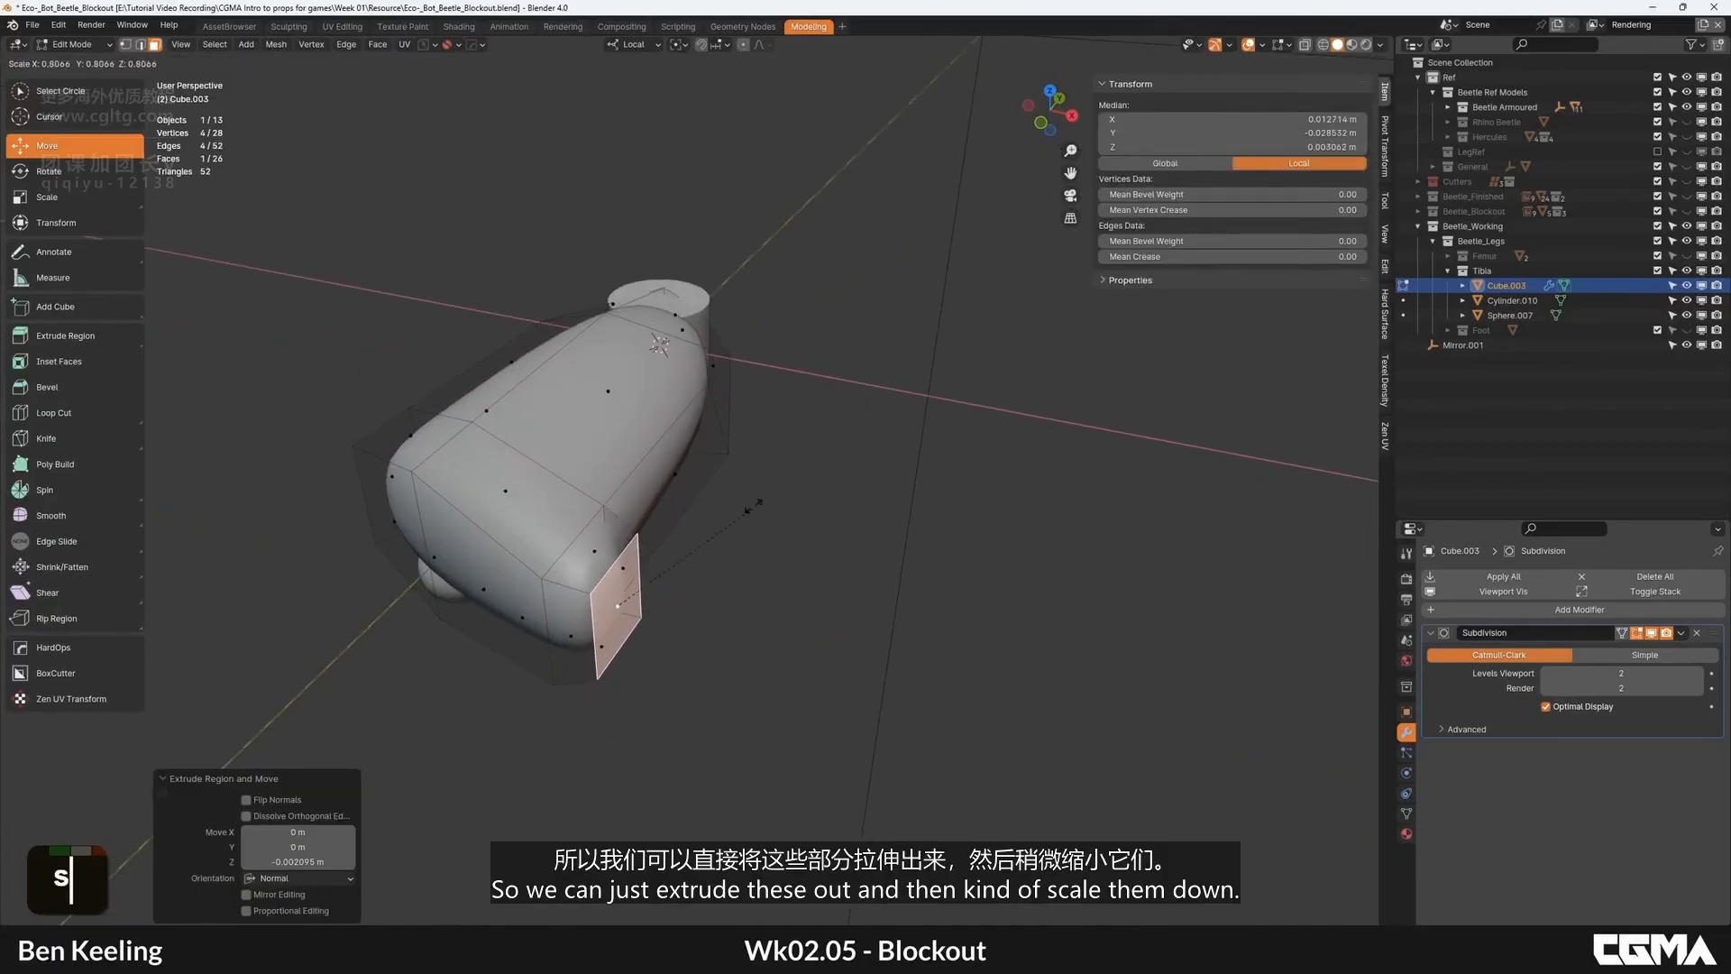
pyautogui.click(683, 660)
pyautogui.keyDown('alt'); pyautogui.moveTo(682, 660); pyautogui.dragTo(701, 502, button='middle'); pyautogui.keyUp('alt')
pyautogui.press('Tab')
# Step: Cut two loops across the tibia's middle and extrude the outer side face between them into a second, downward-bent spike
pyautogui.press('Tab')
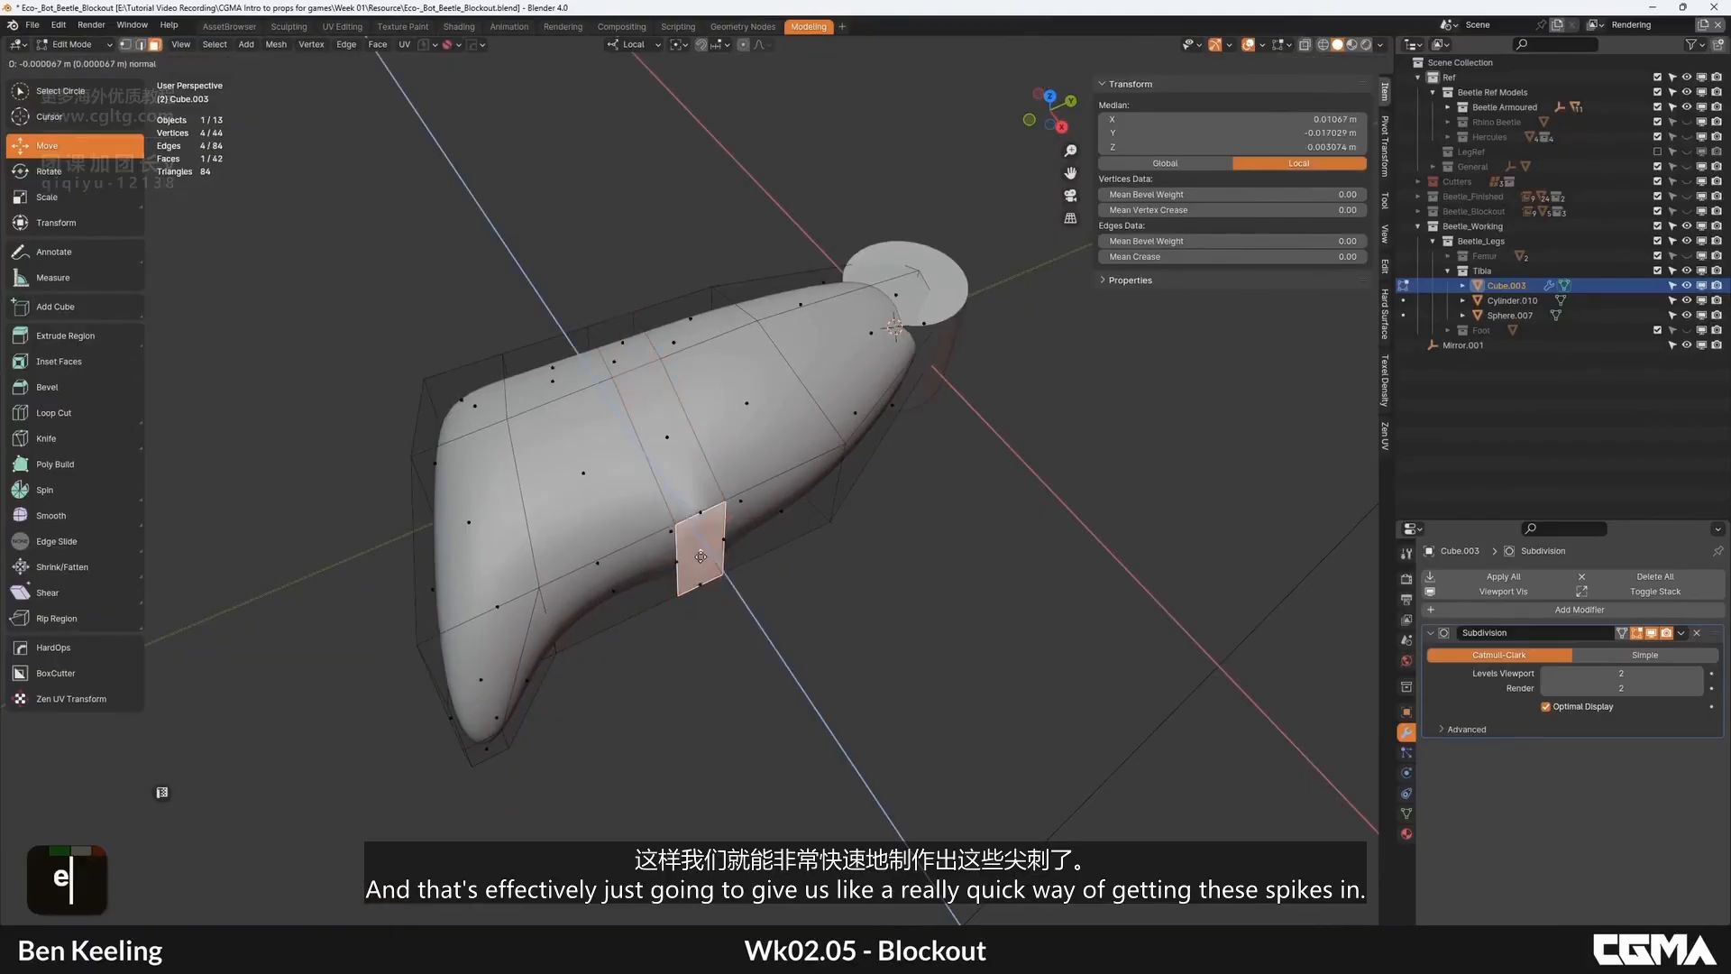
pyautogui.click(685, 656)
pyautogui.keyDown('alt'); pyautogui.moveTo(684, 657); pyautogui.dragTo(748, 378, button='middle'); pyautogui.keyUp('alt')
pyautogui.press('g')
pyautogui.rightClick(773, 549)
pyautogui.press('s')
pyautogui.press('z')
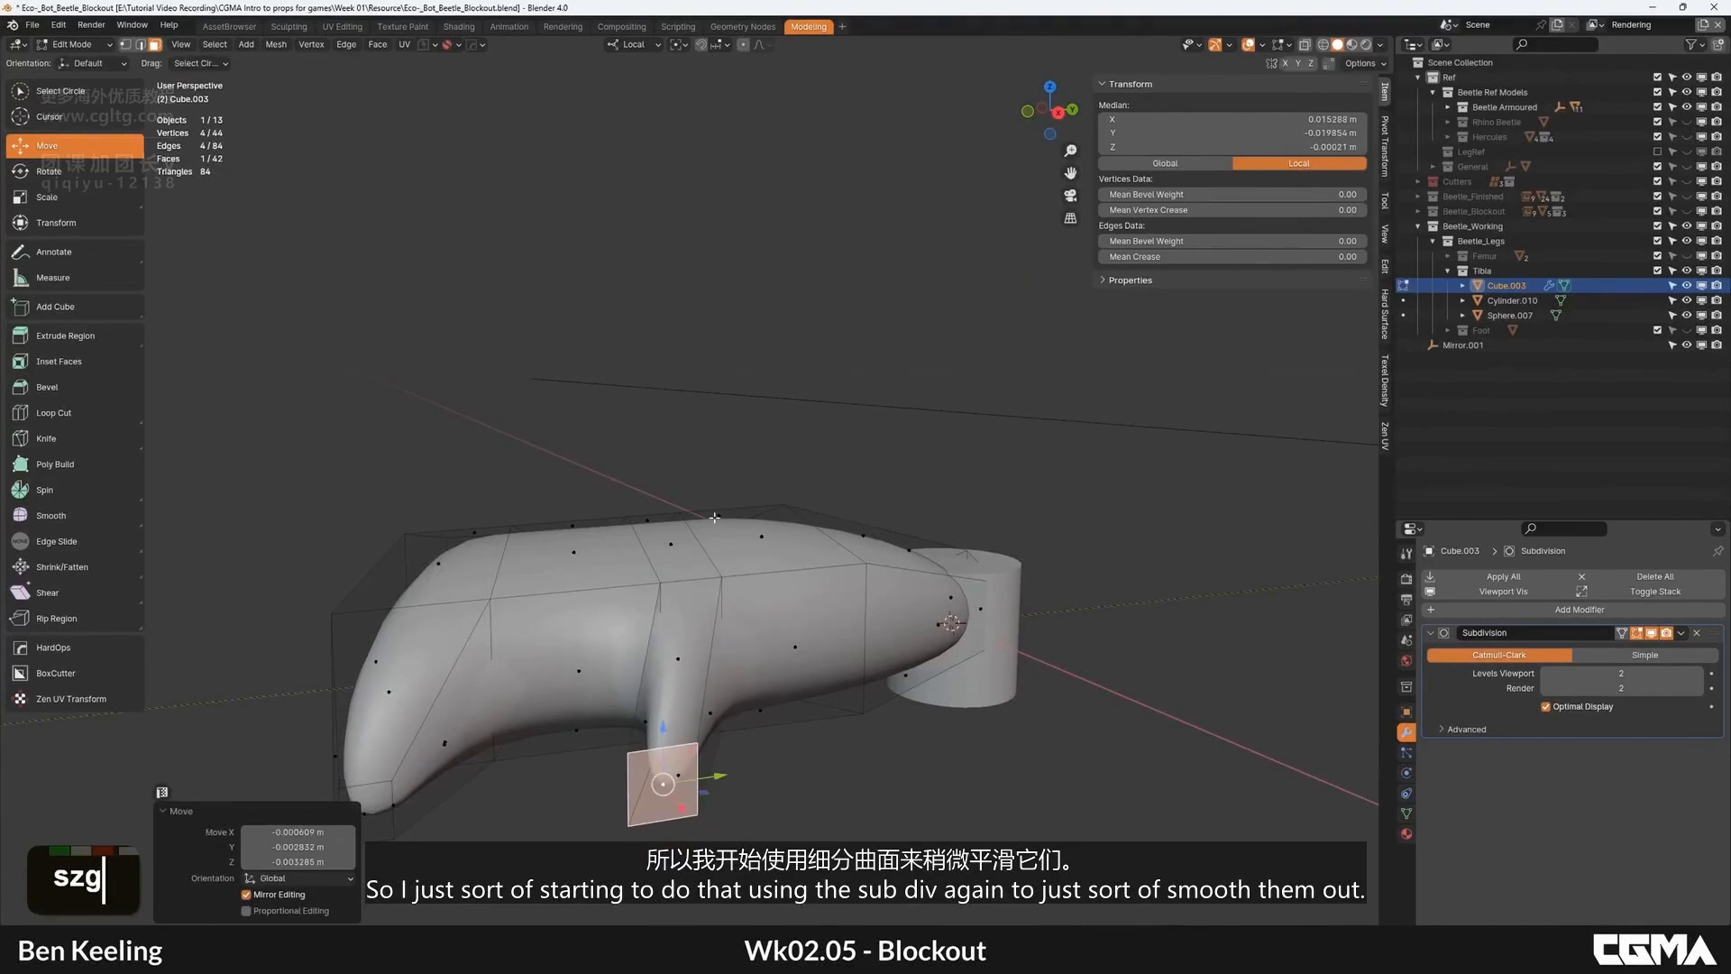
pyautogui.press('Tab')
# Step: Try to rotate the end vertices of the spike beside the tibia's tip in see-through top view
pyautogui.keyDown('alt'); pyautogui.moveTo(715, 518); pyautogui.dragTo(688, 425, button='middle'); pyautogui.keyUp('alt')
pyautogui.scroll(-2, 699, 541)
pyautogui.press('Tab')
pyautogui.scroll(4, 688, 425)
pyautogui.press('1')
pyautogui.click(854, 521)
pyautogui.moveTo(854, 520); pyautogui.dragTo(784, 341)
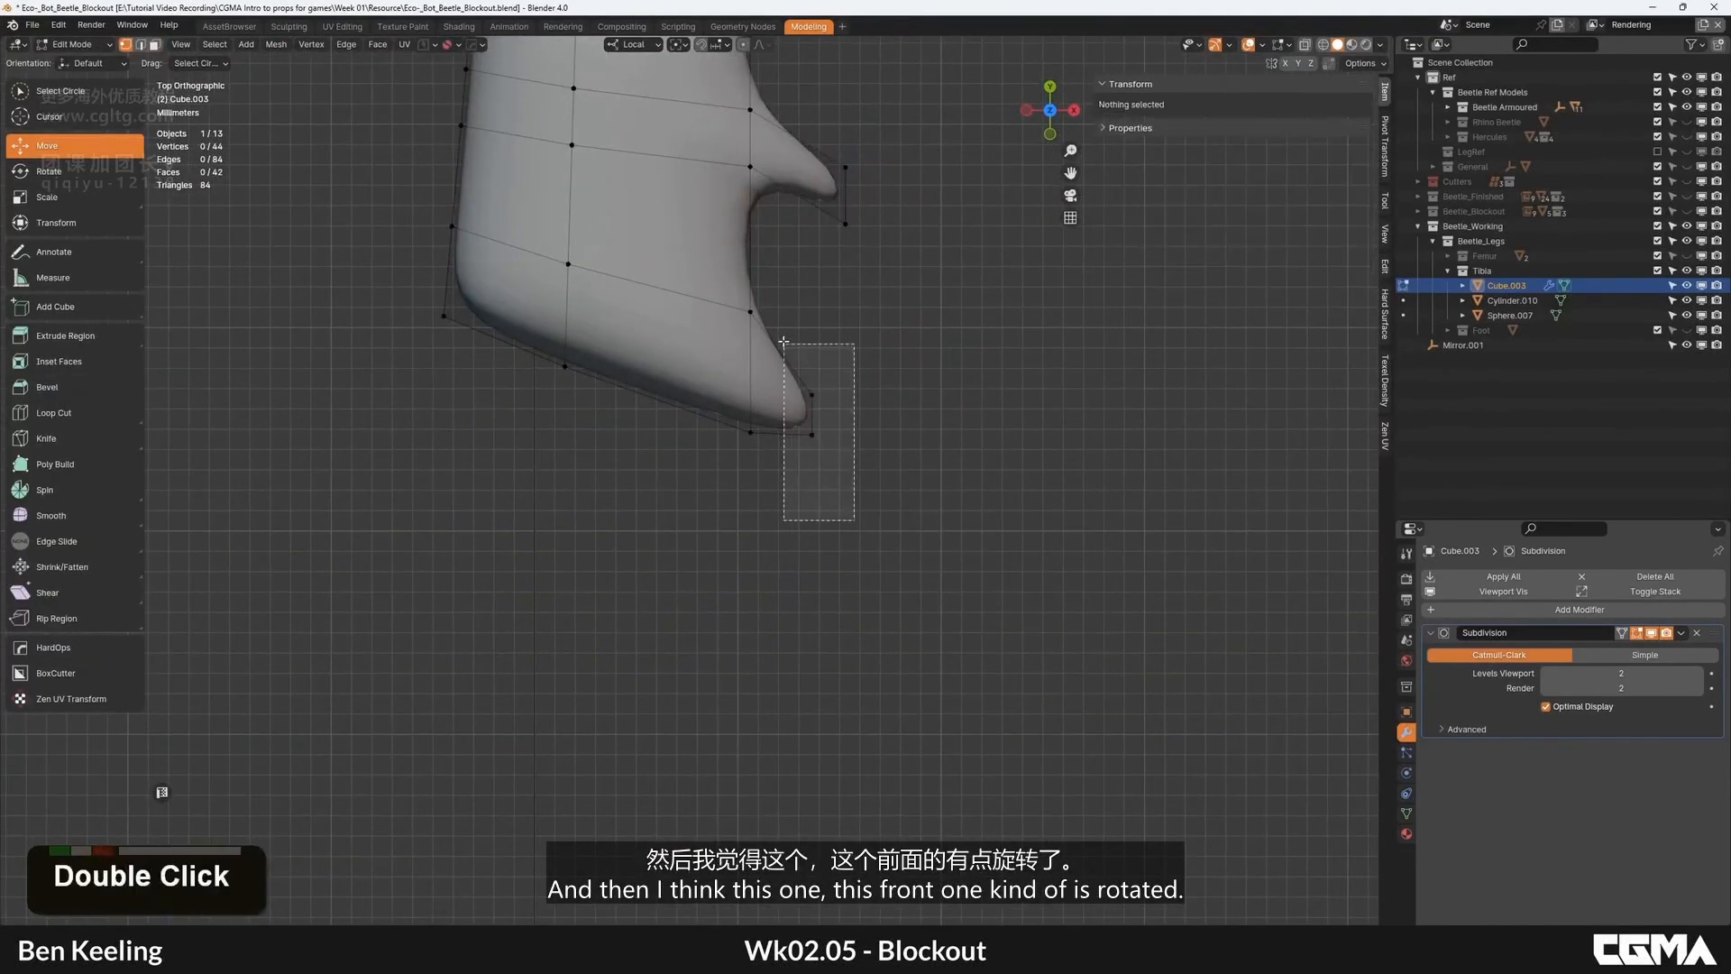
pyautogui.press('g')
pyautogui.hotkey('alt', 'z')
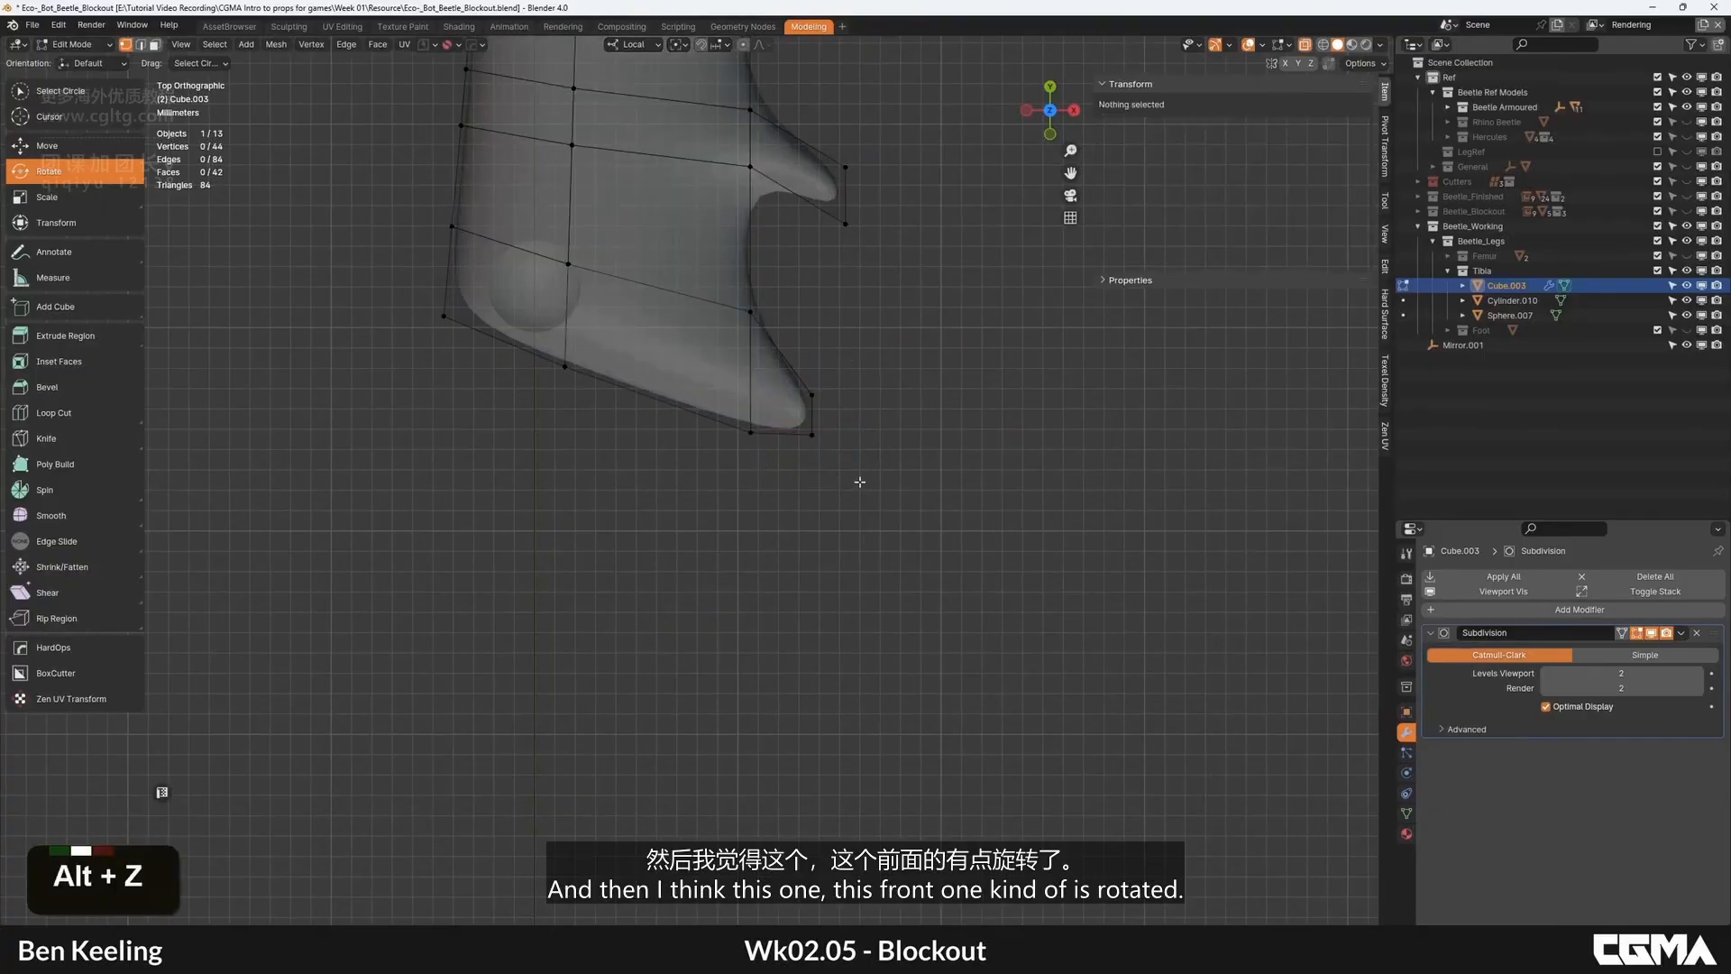
pyautogui.doubleClick(819, 331)
pyautogui.rightClick(813, 355)
# Step: Check the number and direction of the spikes on the reference beetle's front leg against the tibia
pyautogui.scroll(-9, 814, 355)
pyautogui.keyDown('shift'); pyautogui.moveTo(767, 721); pyautogui.dragTo(744, 415, button='middle'); pyautogui.keyUp('shift')
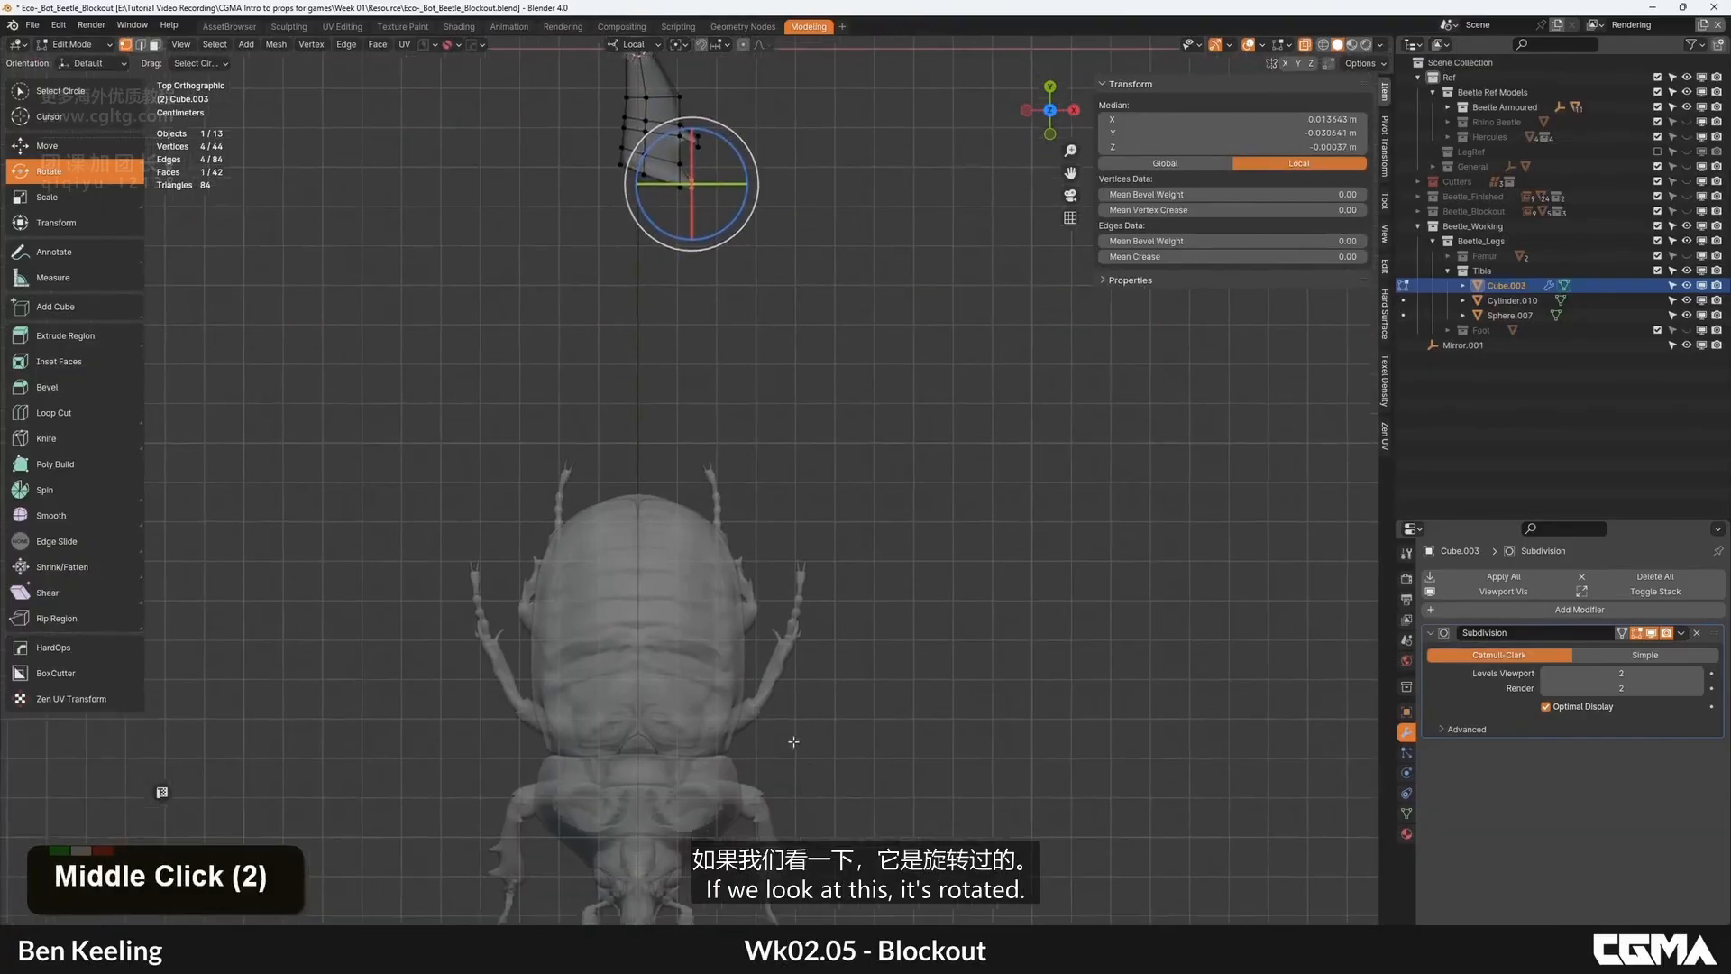
pyautogui.scroll(2, 750, 730)
pyautogui.moveTo(772, 805); pyautogui.dragTo(752, 703, button='middle')
pyautogui.scroll(6, 742, 580)
pyautogui.scroll(-3, 735, 699)
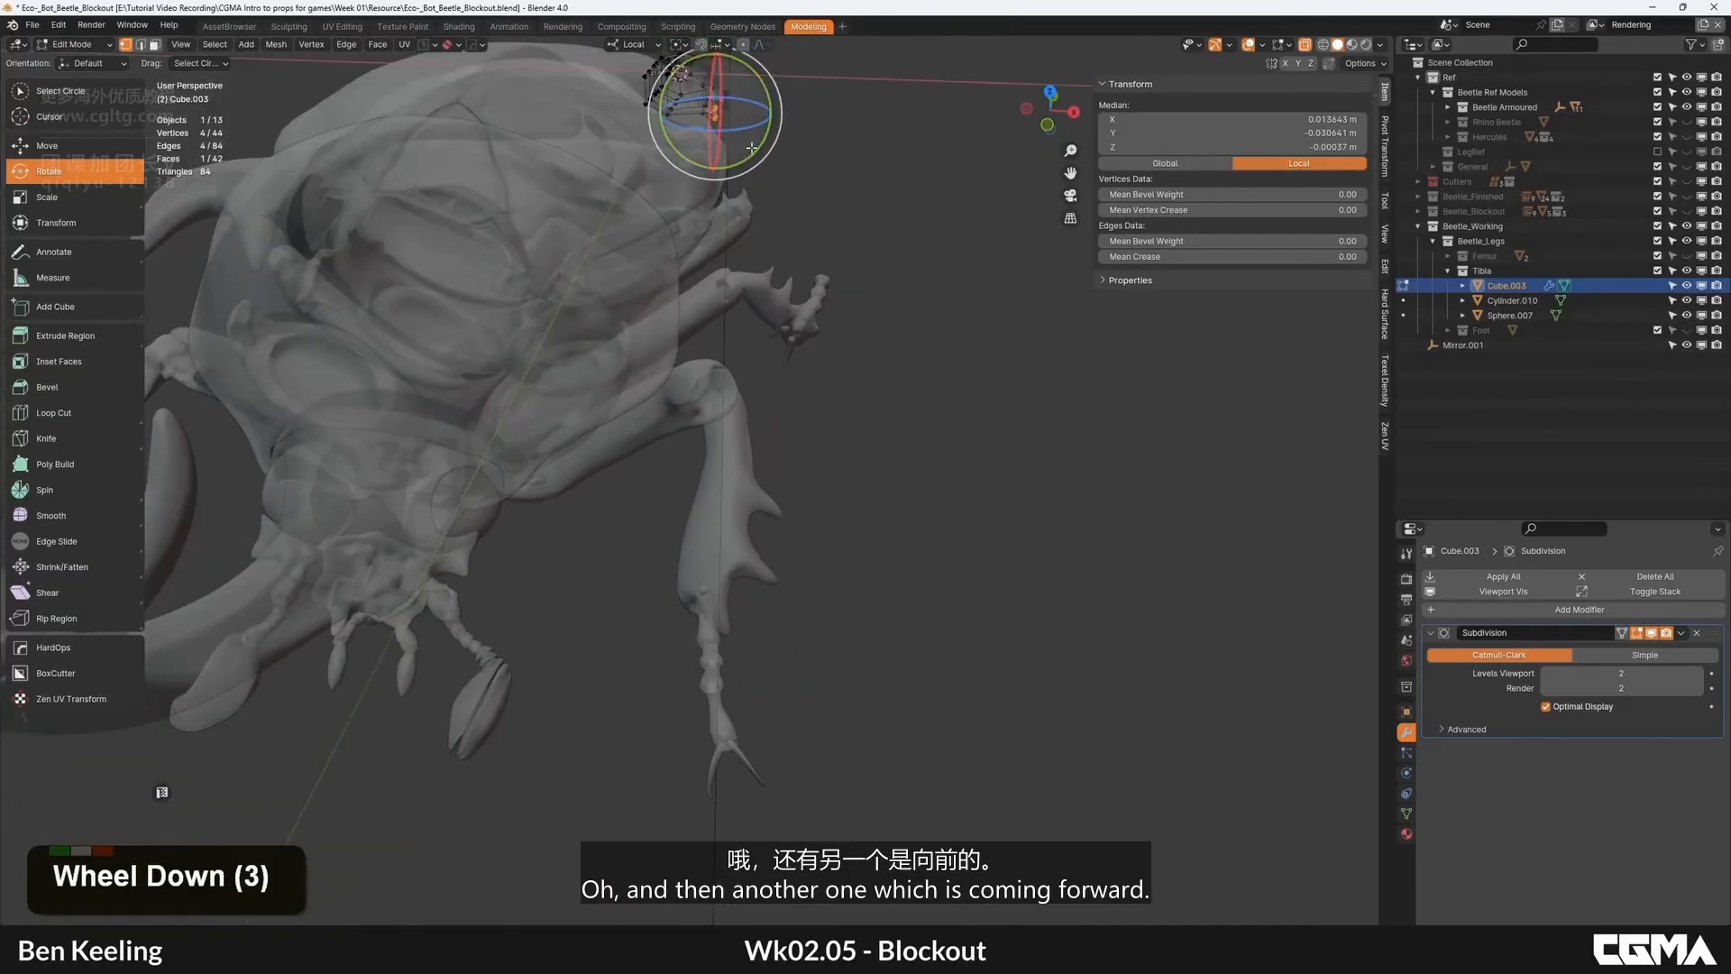
pyautogui.keyDown('alt'); pyautogui.moveTo(719, 144); pyautogui.dragTo(701, 324, button='middle'); pyautogui.keyUp('alt')
pyautogui.press('`')
pyautogui.click(700, 236)
pyautogui.moveTo(699, 243); pyautogui.dragTo(676, 794, button='middle')
pyautogui.moveTo(595, 45); pyautogui.dragTo(666, 411, button='middle')
pyautogui.hotkey('alt', 'z')
pyautogui.scroll(4, 666, 411)
pyautogui.press('3')
pyautogui.keyDown('alt'); pyautogui.moveTo(652, 607); pyautogui.dragTo(657, 505, button='middle'); pyautogui.keyUp('alt')
pyautogui.moveTo(675, 794); pyautogui.dragTo(669, 658, button='middle')
pyautogui.scroll(-1, 669, 659)
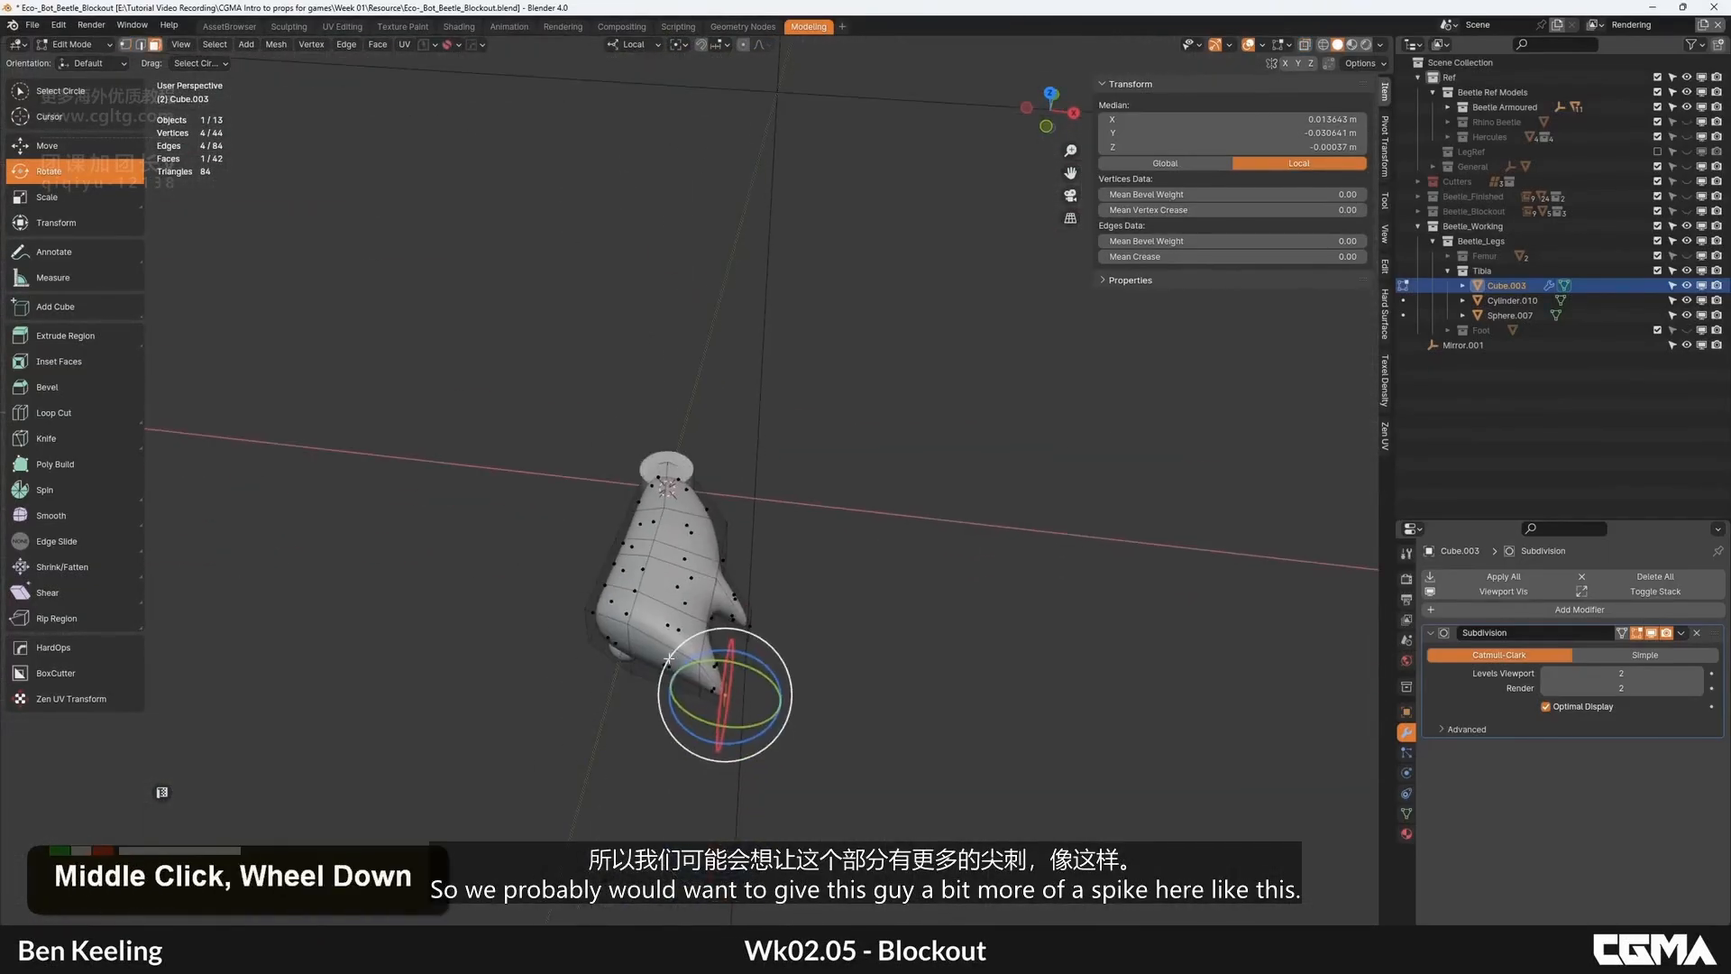
# Step: Try extruding the tibia's whole end face into a tapered spike, and undo the extrusion
pyautogui.press('`')
pyautogui.click(759, 523)
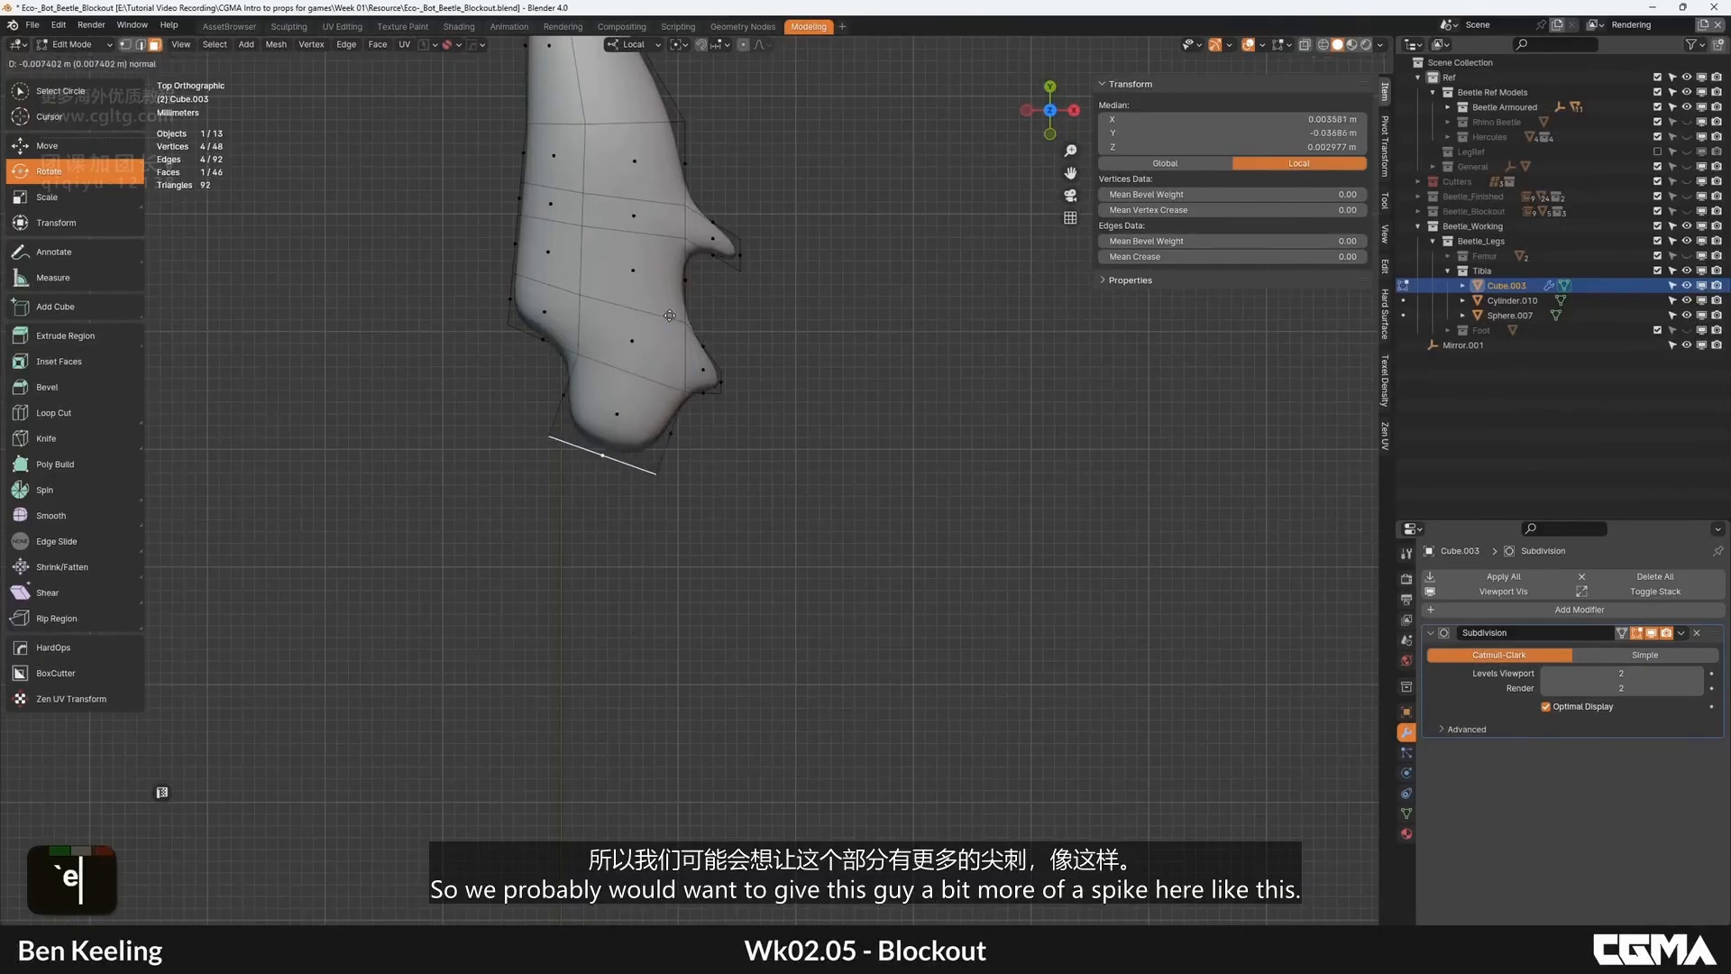
pyautogui.click(652, 386)
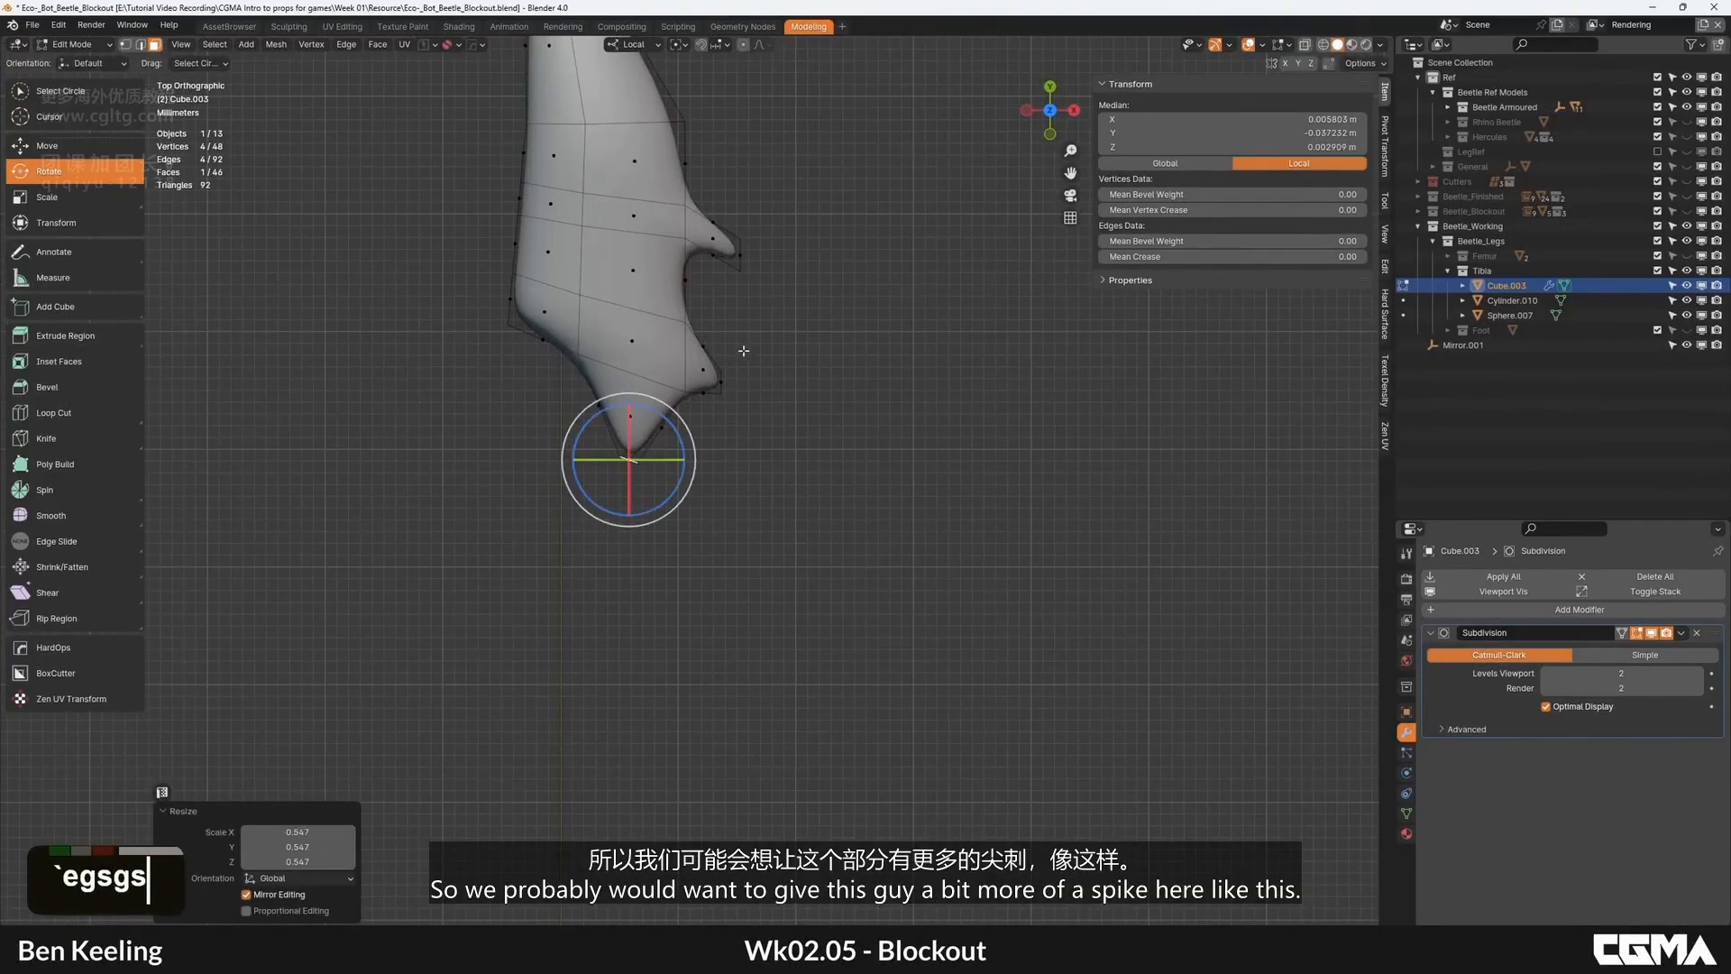
pyautogui.scroll(3, 719, 478)
pyautogui.moveTo(700, 378); pyautogui.dragTo(688, 267, button='middle')
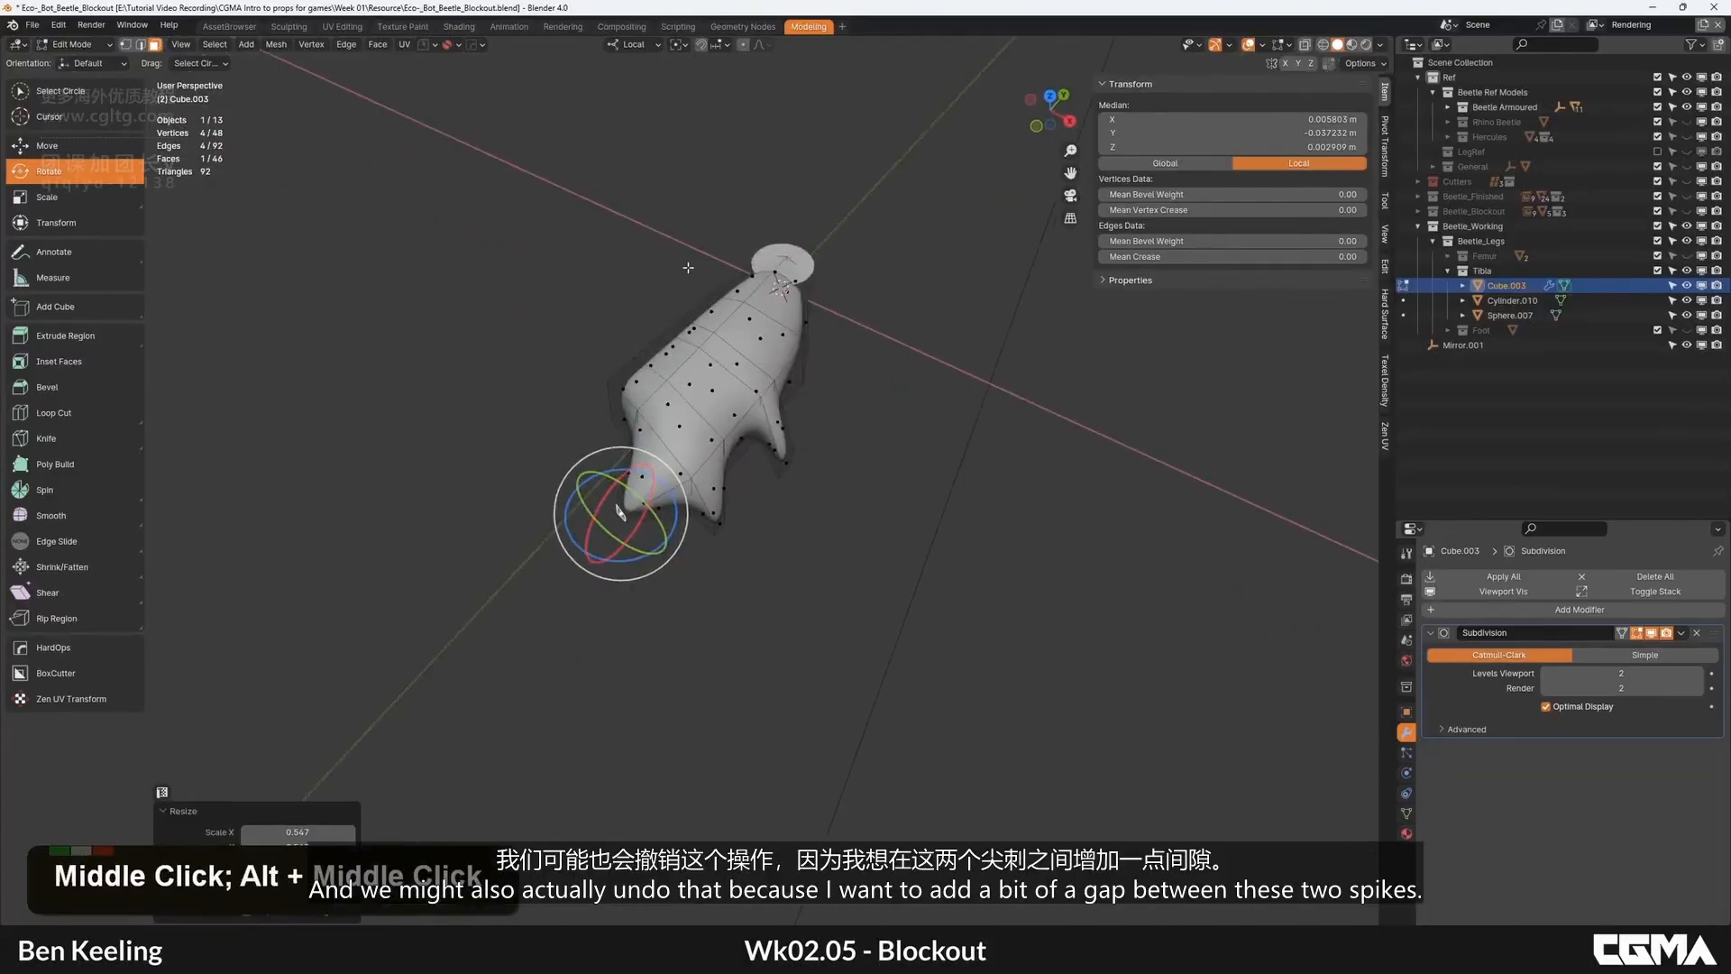
pyautogui.scroll(2, 754, 401)
pyautogui.hotkey('ctrl', 'z')
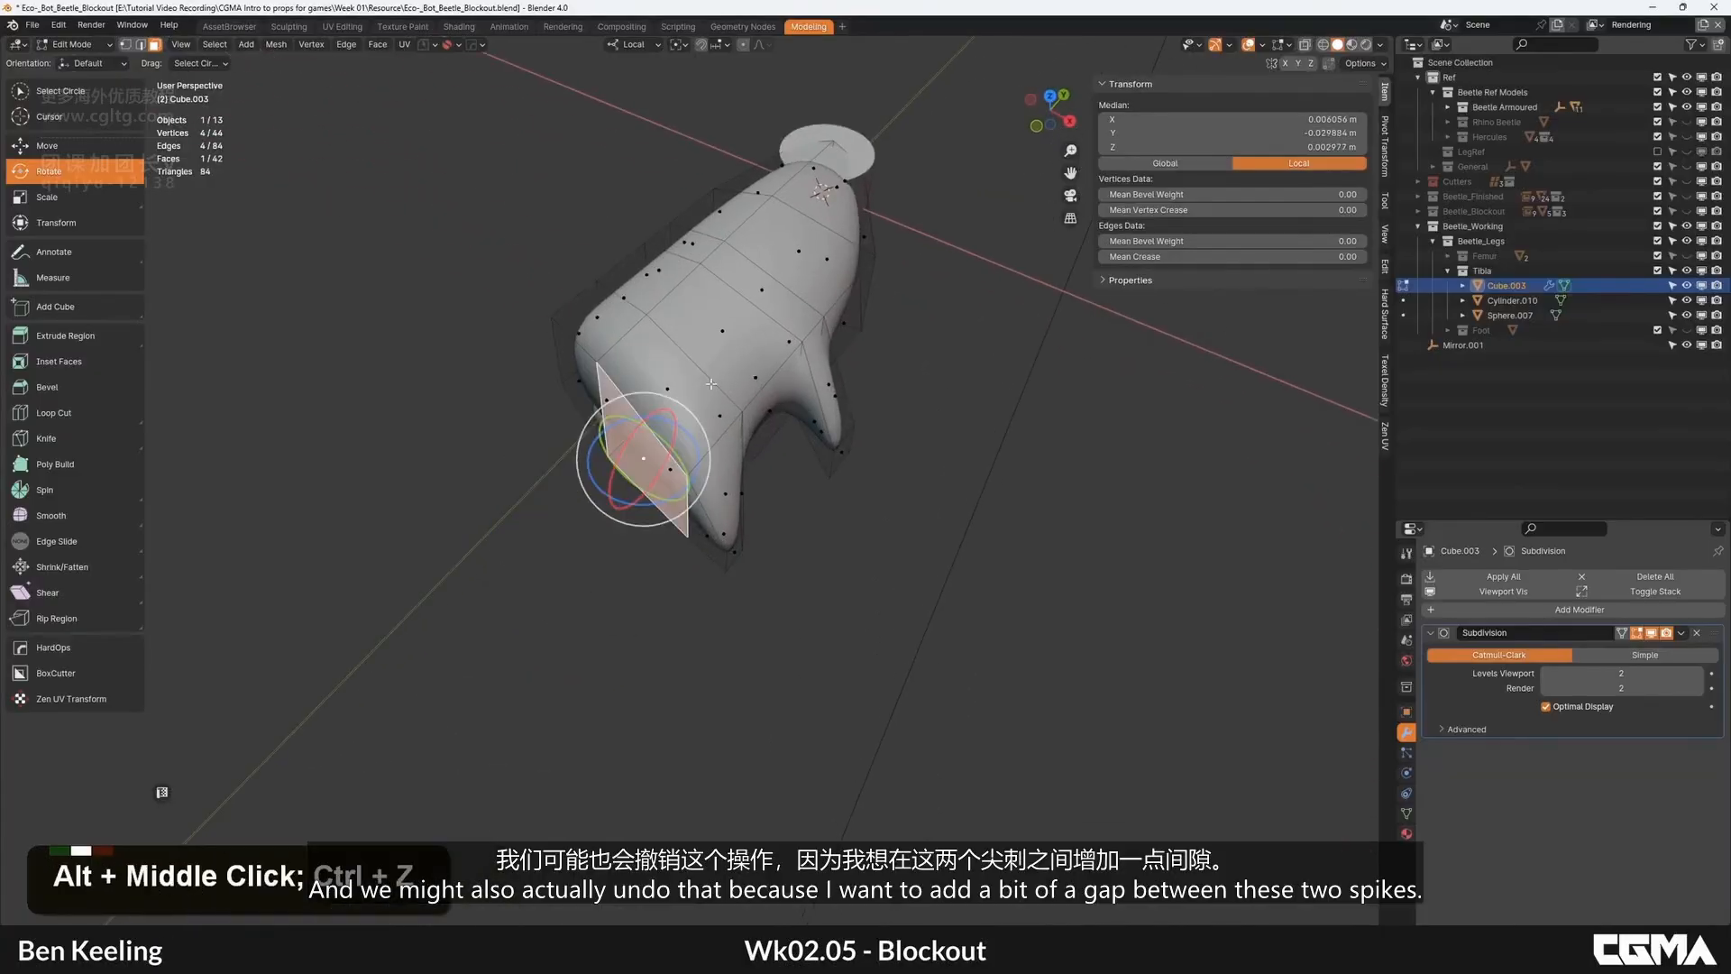
# Step: Add a lengthwise loop cut between the tibia's centre and the outer spike, sliding it to leave a gap
pyautogui.moveTo(710, 383); pyautogui.dragTo(788, 445, button='middle')
pyautogui.hotkey('ctrl', 'r')
pyautogui.moveTo(426, 337); pyautogui.dragTo(596, 292, button='middle')
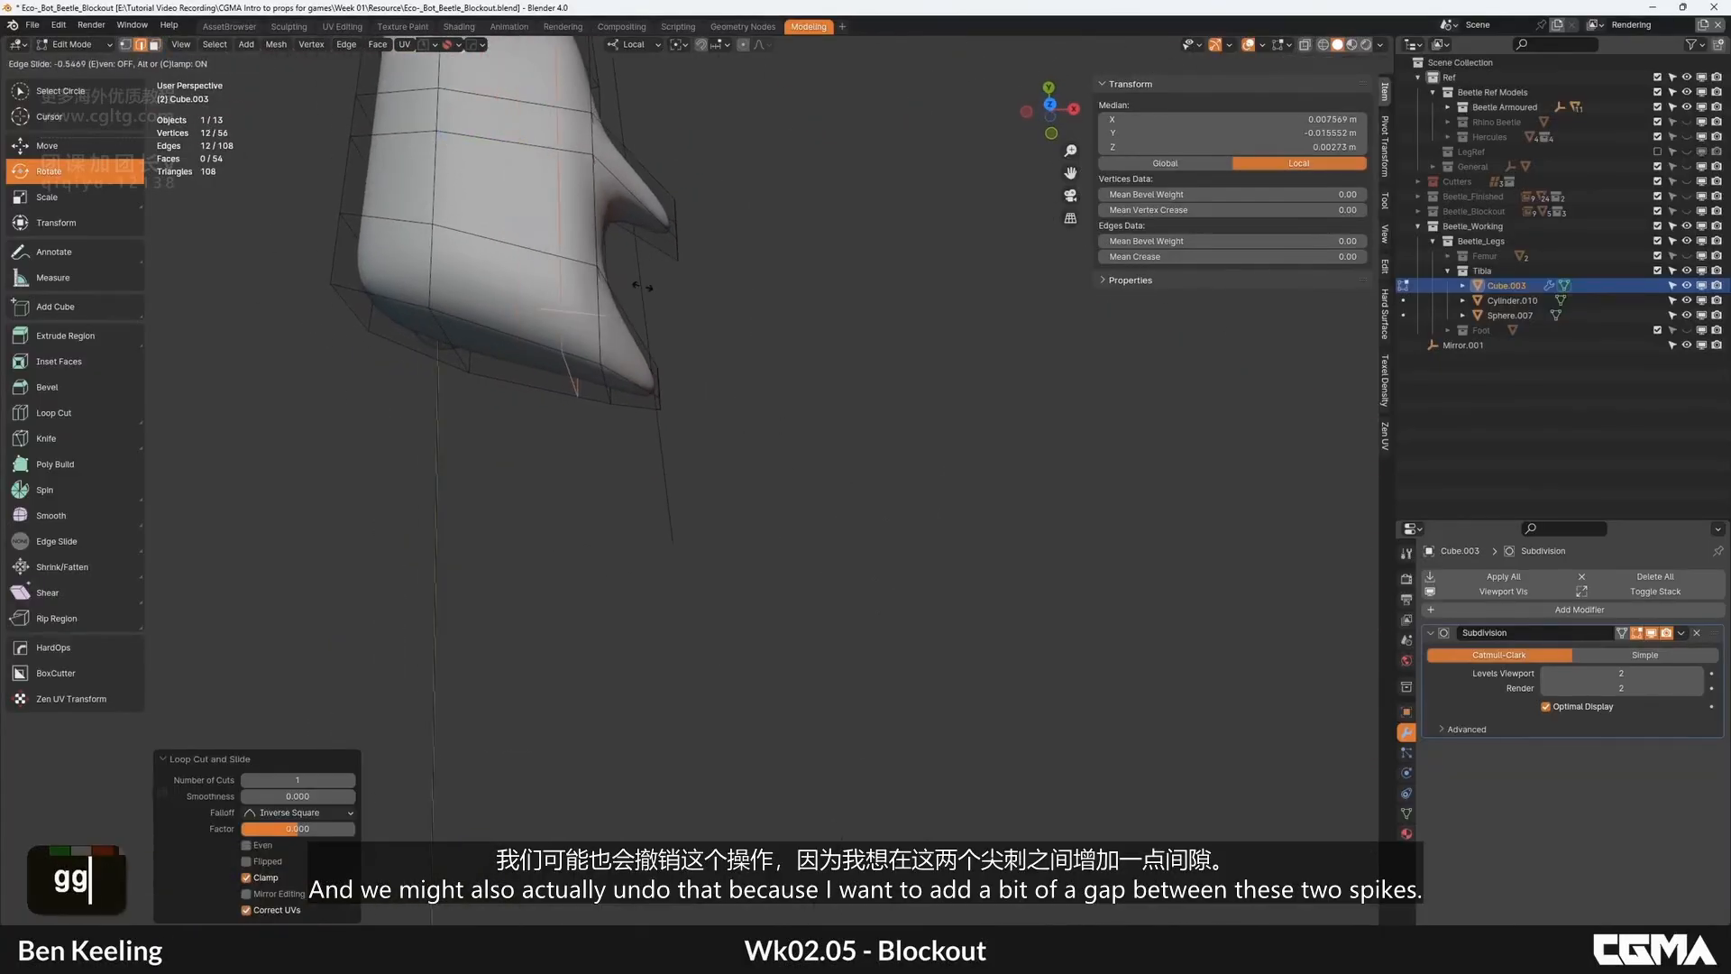
pyautogui.click(642, 287)
# Step: Extrude the end face next to the gap in top view, then move, shrink and rotate it into a forward-pointing spike
pyautogui.press('3')
pyautogui.click(503, 355)
pyautogui.press('`')
pyautogui.click(590, 304)
pyautogui.scroll(-8, 609, 349)
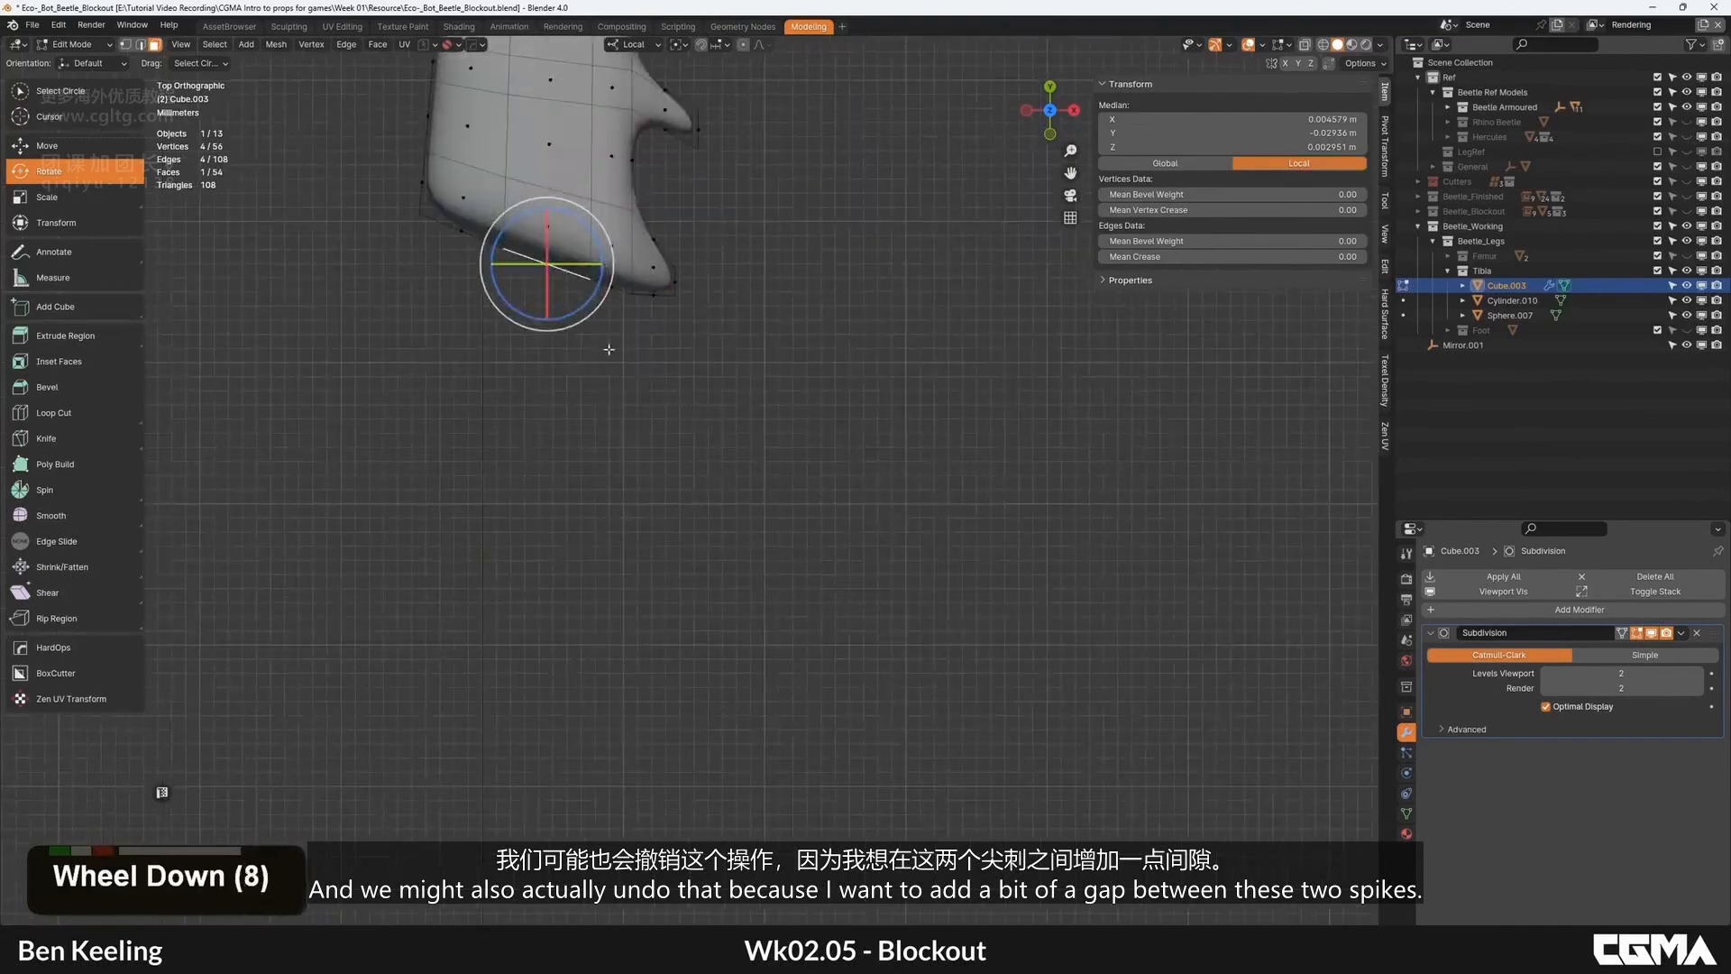
pyautogui.scroll(-3, 609, 349)
pyautogui.keyDown('shift'); pyautogui.moveTo(609, 349); pyautogui.dragTo(709, 547, button='middle'); pyautogui.keyUp('shift')
pyautogui.scroll(6, 709, 487)
pyautogui.press('e')
pyautogui.click(660, 500)
pyautogui.press('g')
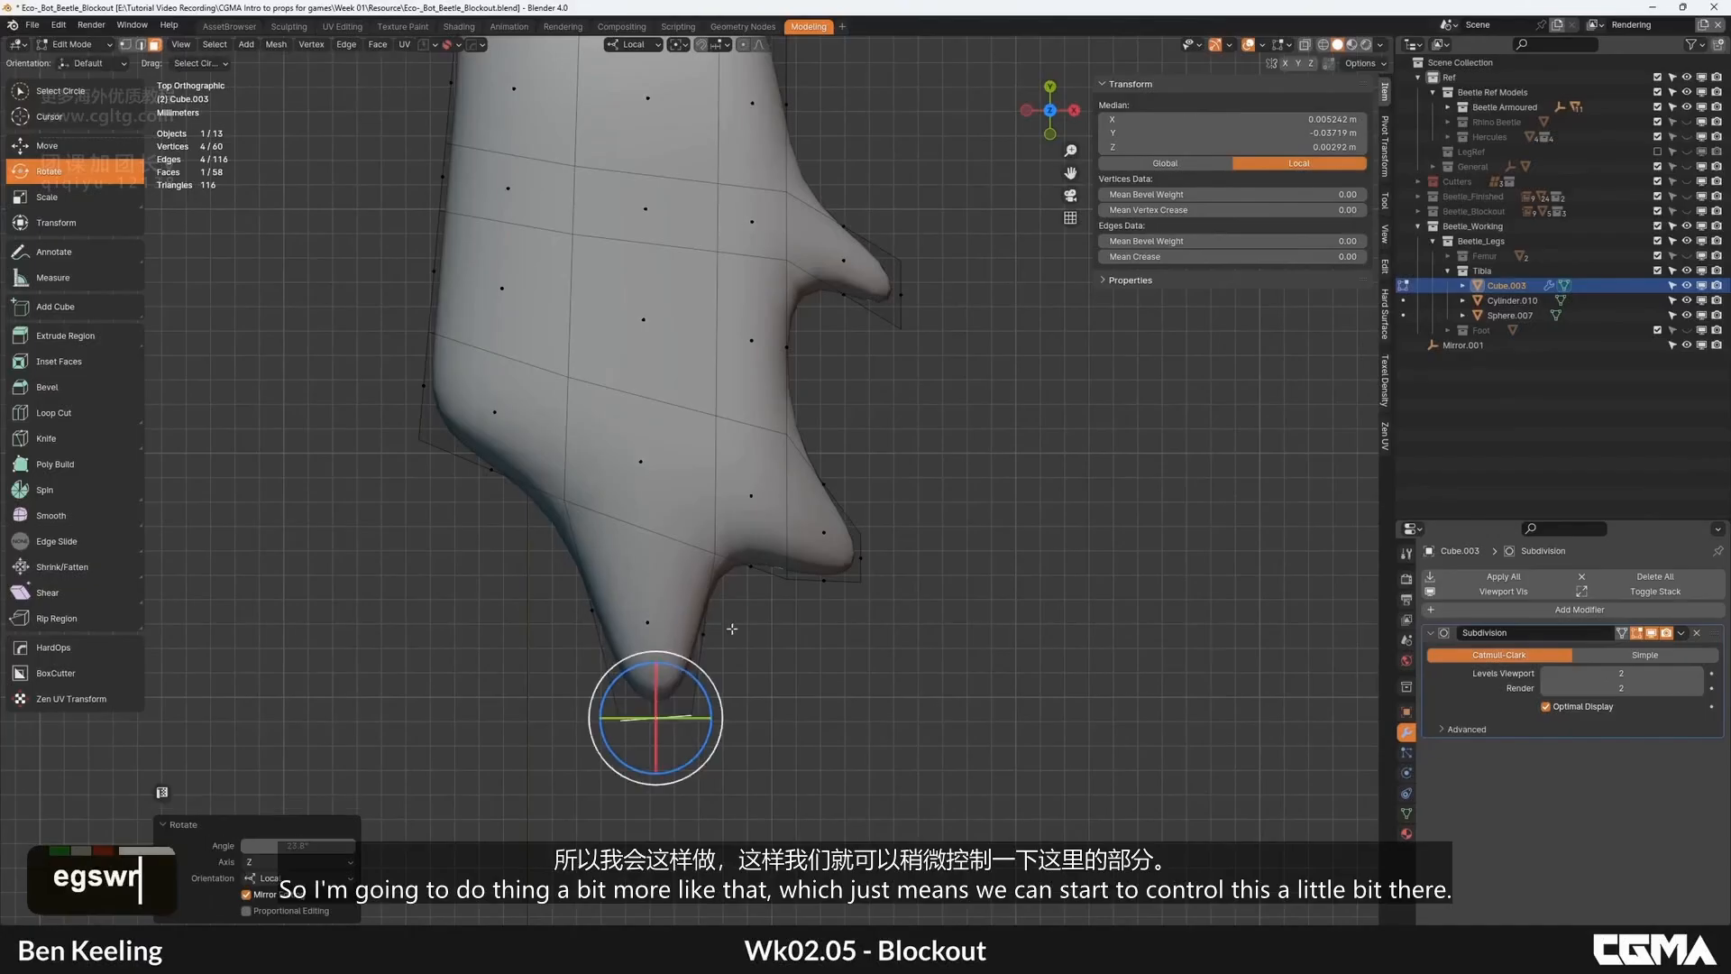
# Step: Add a lengthwise loop cut through the tibia's inner side to separate its inner corner from the forward spike
pyautogui.click(796, 592)
pyautogui.scroll(-1, 796, 591)
pyautogui.scroll(2, 800, 491)
pyautogui.click(800, 487)
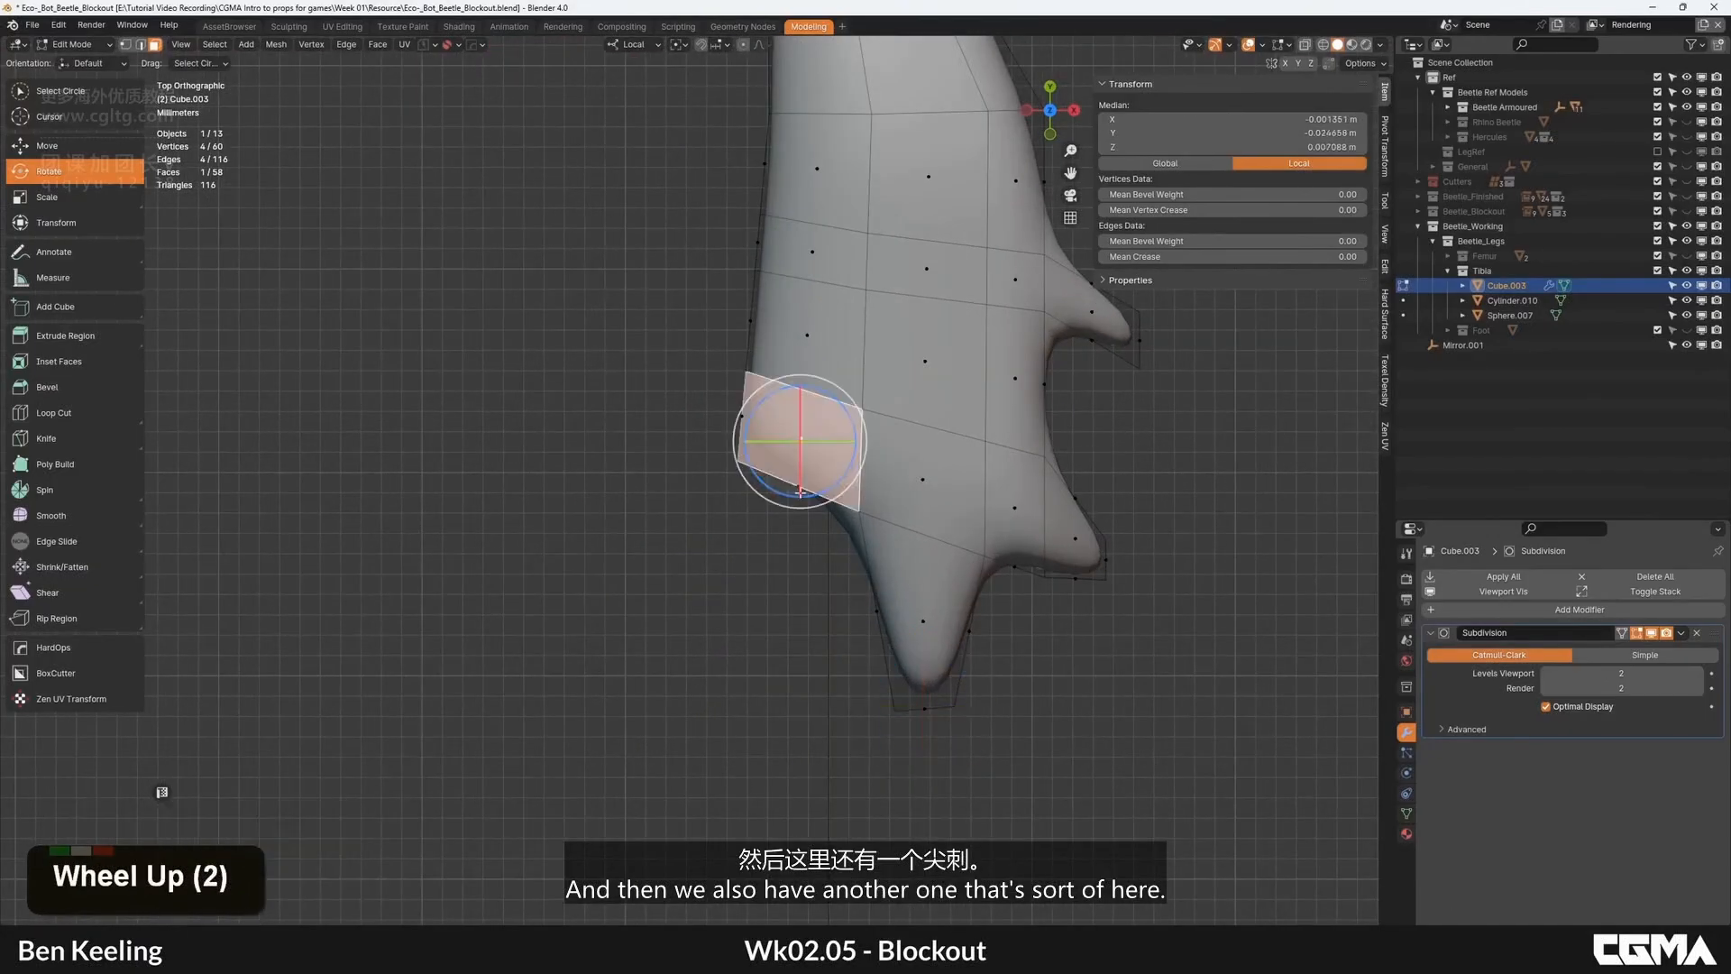
pyautogui.click(789, 366)
# Step: Select the narrow end face at the tibia's inner corner and extrude it about 0.0043 m for another spike
pyautogui.press('3')
pyautogui.click(773, 456)
pyautogui.moveTo(773, 455); pyautogui.dragTo(748, 343, button='middle')
pyautogui.scroll(-2, 731, 746)
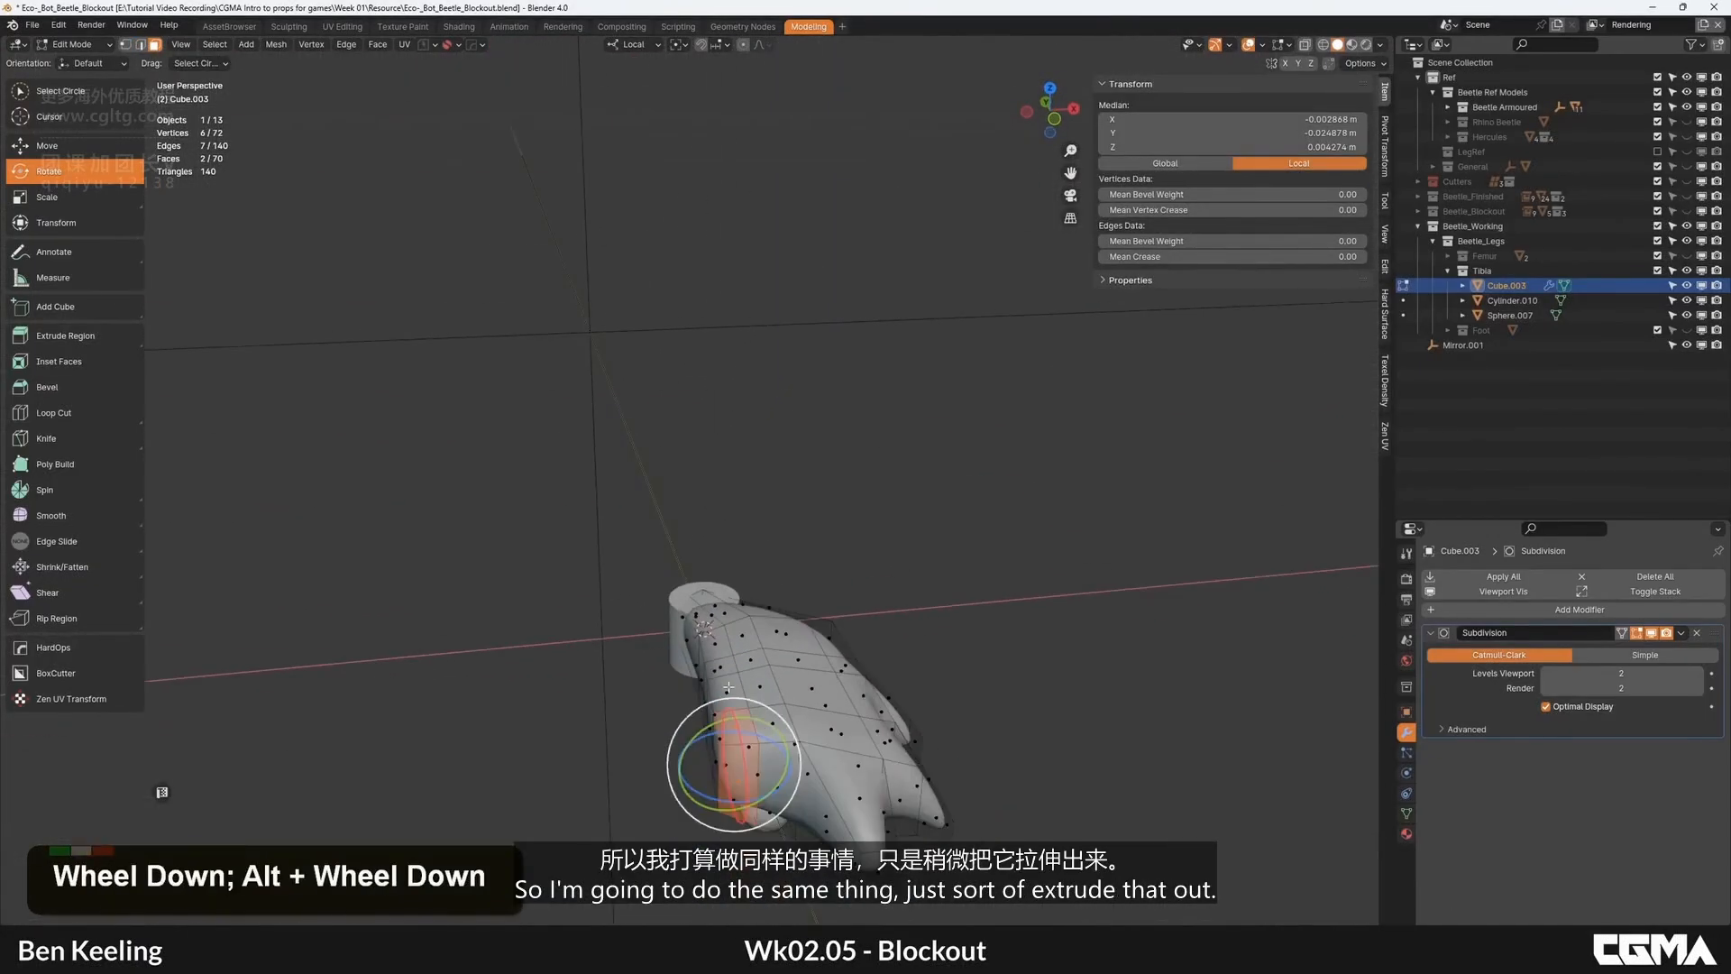
pyautogui.keyDown('shift'); pyautogui.moveTo(728, 746); pyautogui.dragTo(701, 474, button='middle'); pyautogui.keyUp('shift')
pyautogui.scroll(4, 701, 473)
pyautogui.press('KP_7')
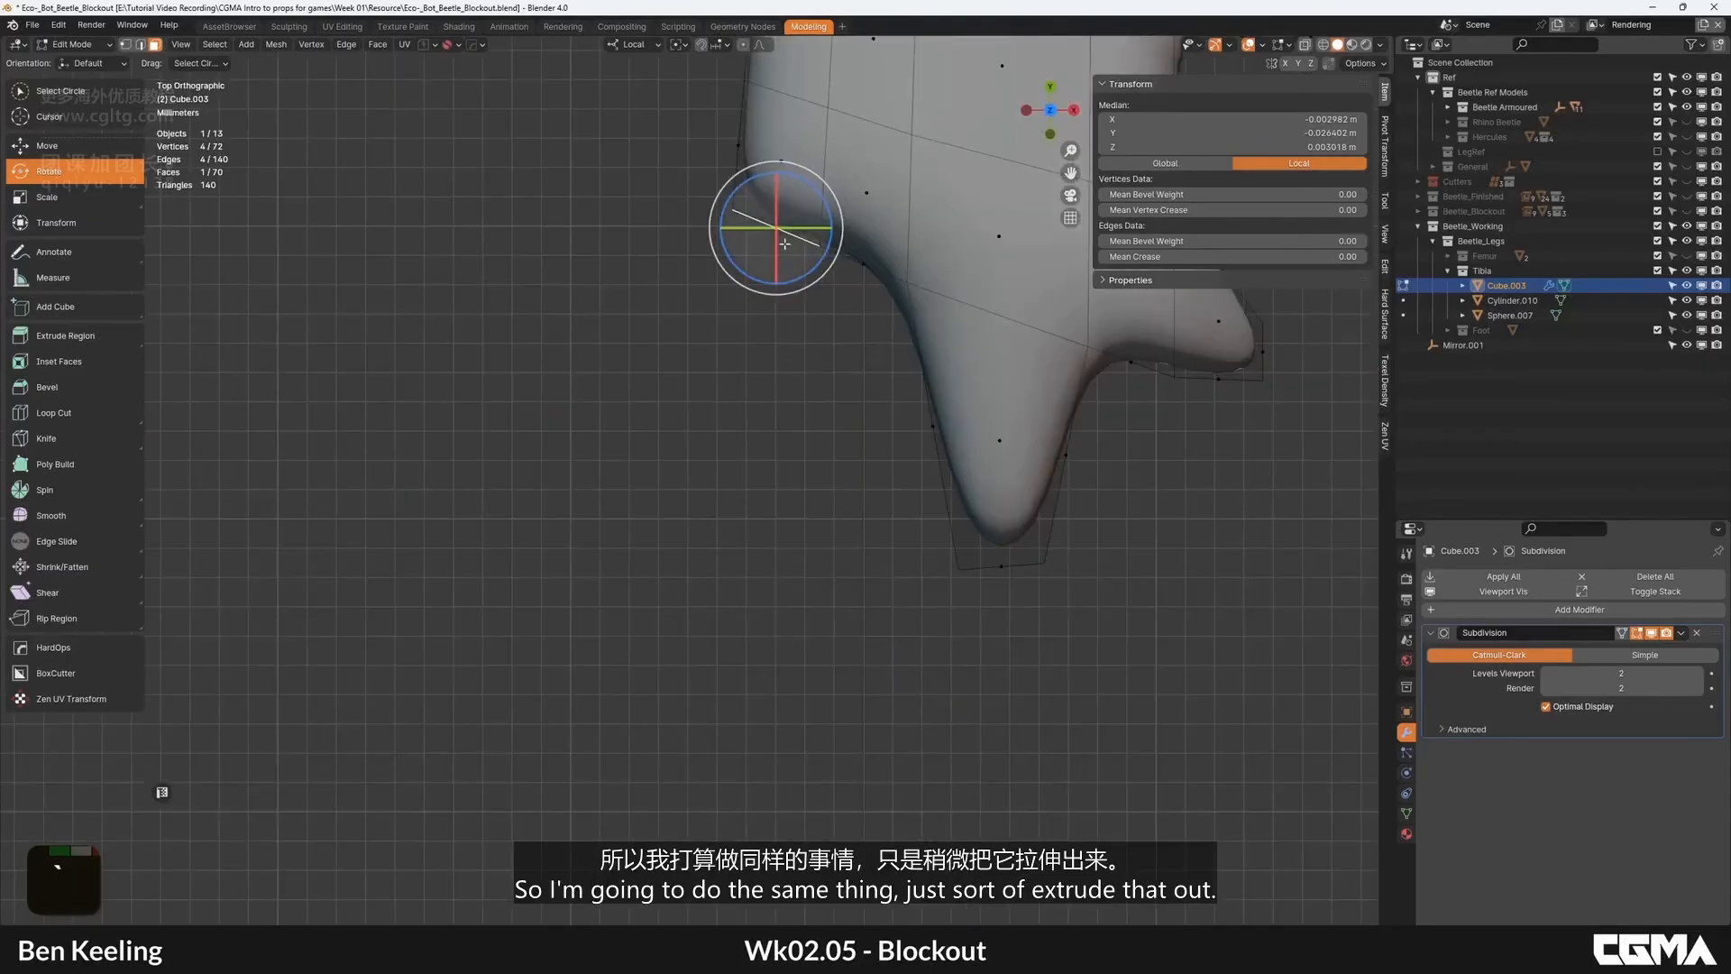
pyautogui.press('e')
pyautogui.click(769, 484)
pyautogui.scroll(-2, 788, 506)
pyautogui.keyDown('alt'); pyautogui.moveTo(788, 506); pyautogui.dragTo(860, 355, button='middle'); pyautogui.keyUp('alt')
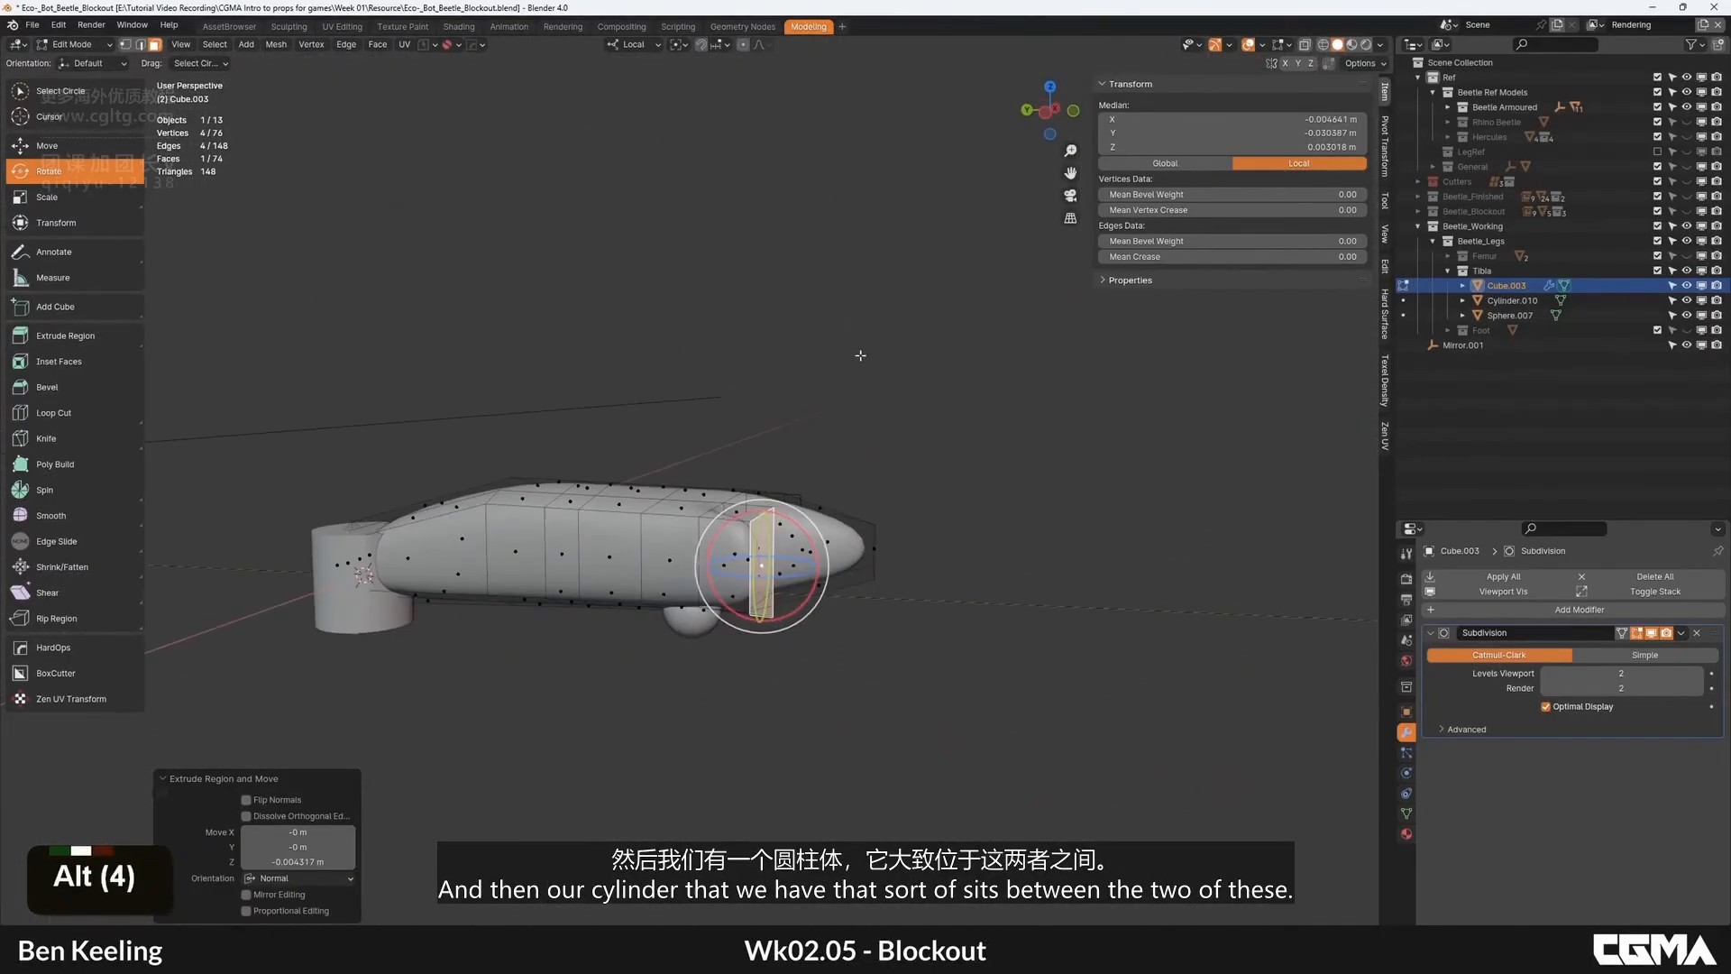
# Step: Scale the end face of the tibia's inner-corner spike to finish its shape, and leave mesh editing
pyautogui.click(764, 456)
pyautogui.keyDown('alt'); pyautogui.moveTo(764, 455); pyautogui.dragTo(748, 507, button='middle'); pyautogui.keyUp('alt')
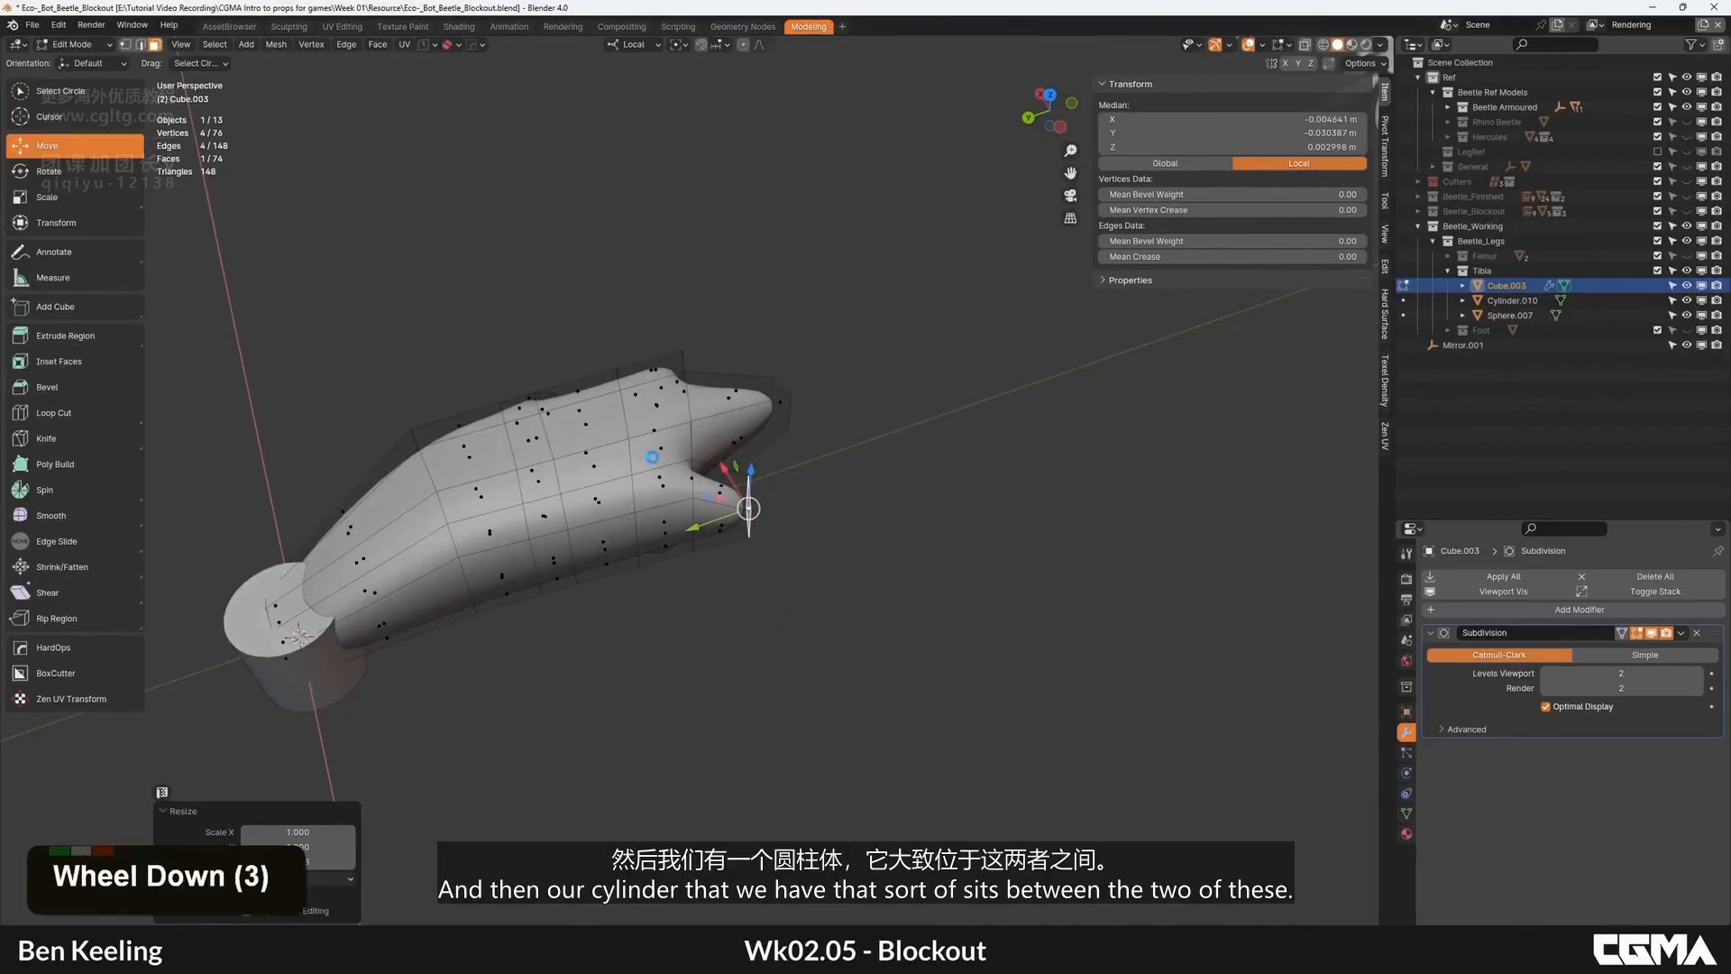
pyautogui.press('Tab')
pyautogui.scroll(-3, 653, 456)
pyautogui.keyDown('alt'); pyautogui.moveTo(653, 457); pyautogui.dragTo(437, 495, button='middle'); pyautogui.keyUp('alt')
pyautogui.scroll(1, 685, 550)
pyautogui.keyDown('alt'); pyautogui.moveTo(685, 550); pyautogui.dragTo(754, 539, button='middle'); pyautogui.keyUp('alt')
pyautogui.scroll(3, 676, 601)
# Step: Select the sphere under the tibia and move it in top view about 0.003 m forward into the gap between the spikes
pyautogui.click(769, 632)
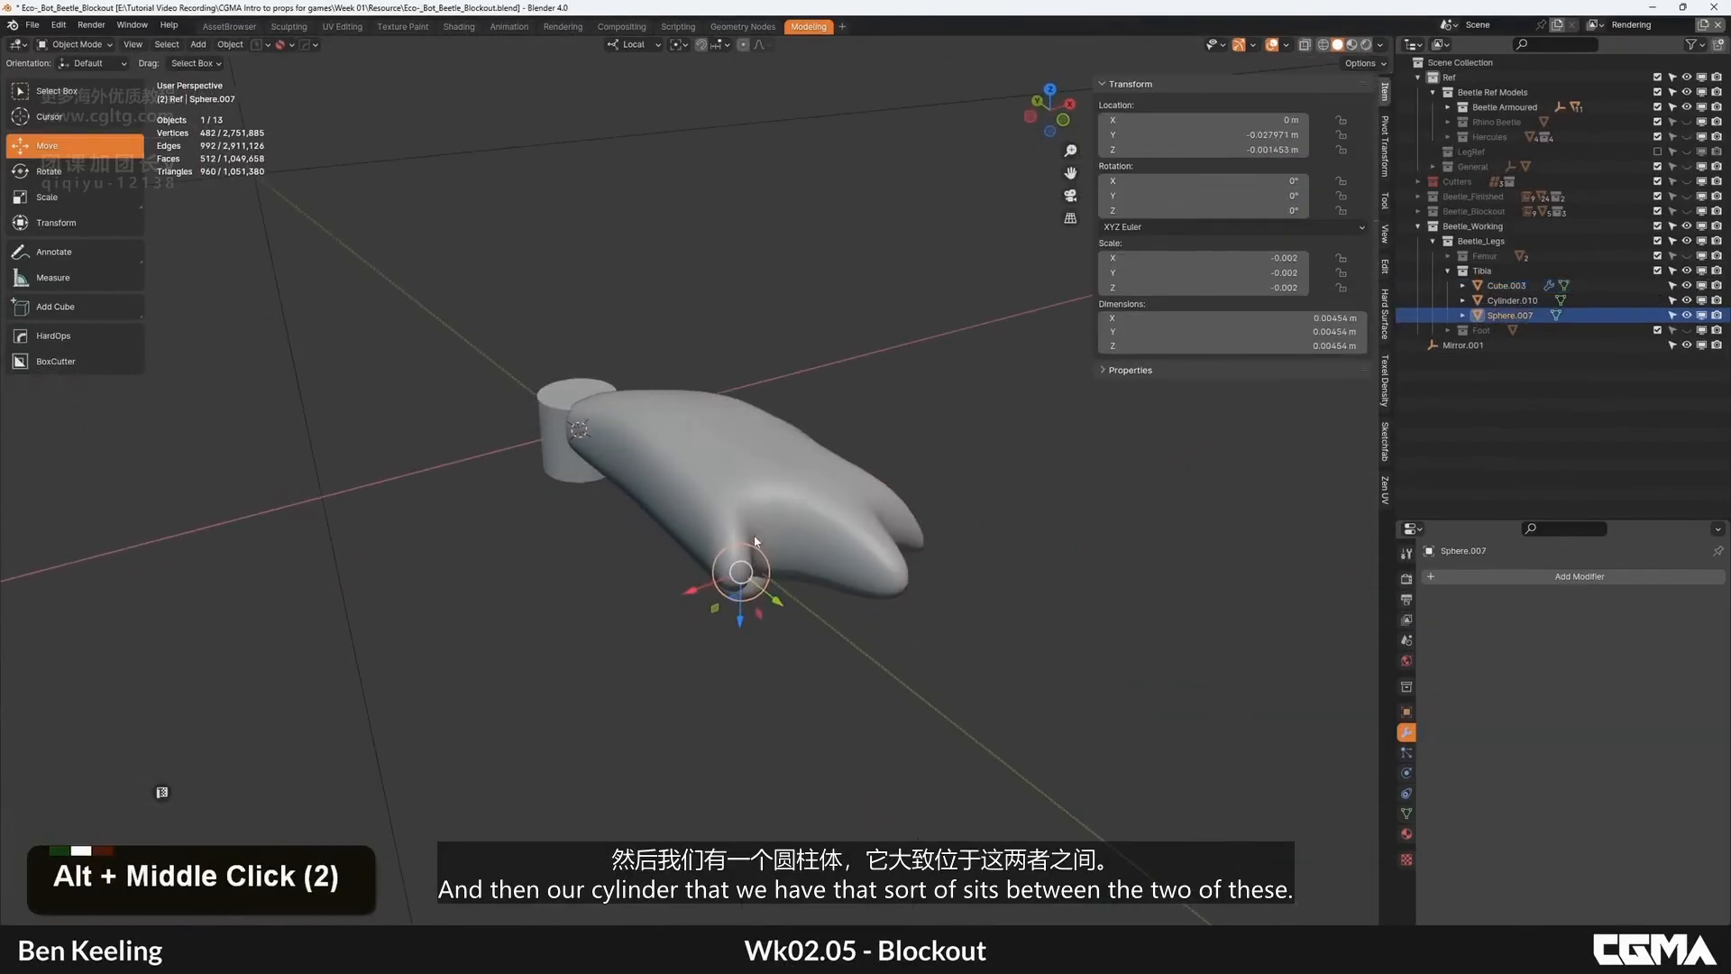
pyautogui.press('`')
pyautogui.click(776, 455)
pyautogui.scroll(4, 762, 498)
pyautogui.click(834, 460)
pyautogui.scroll(-5, 835, 460)
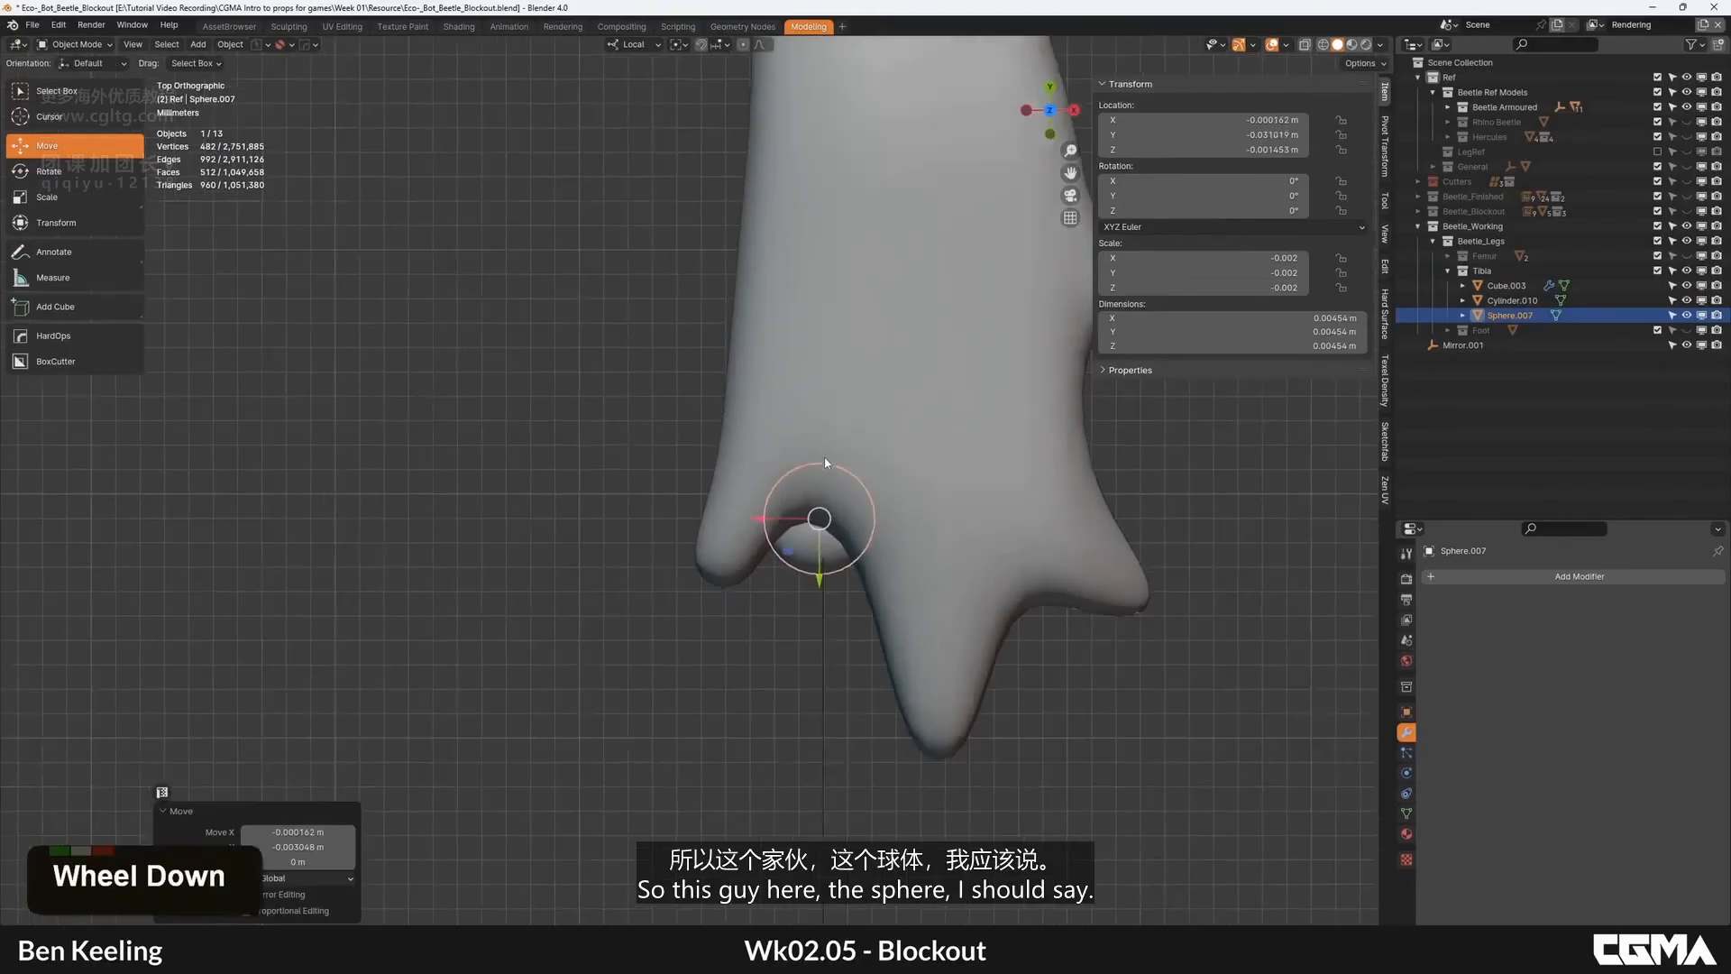
# Step: Select the tibia and compare its bend with the reference beetle's legs from behind and from the side
pyautogui.scroll(2, 769, 469)
pyautogui.scroll(2, 768, 469)
pyautogui.click(769, 469)
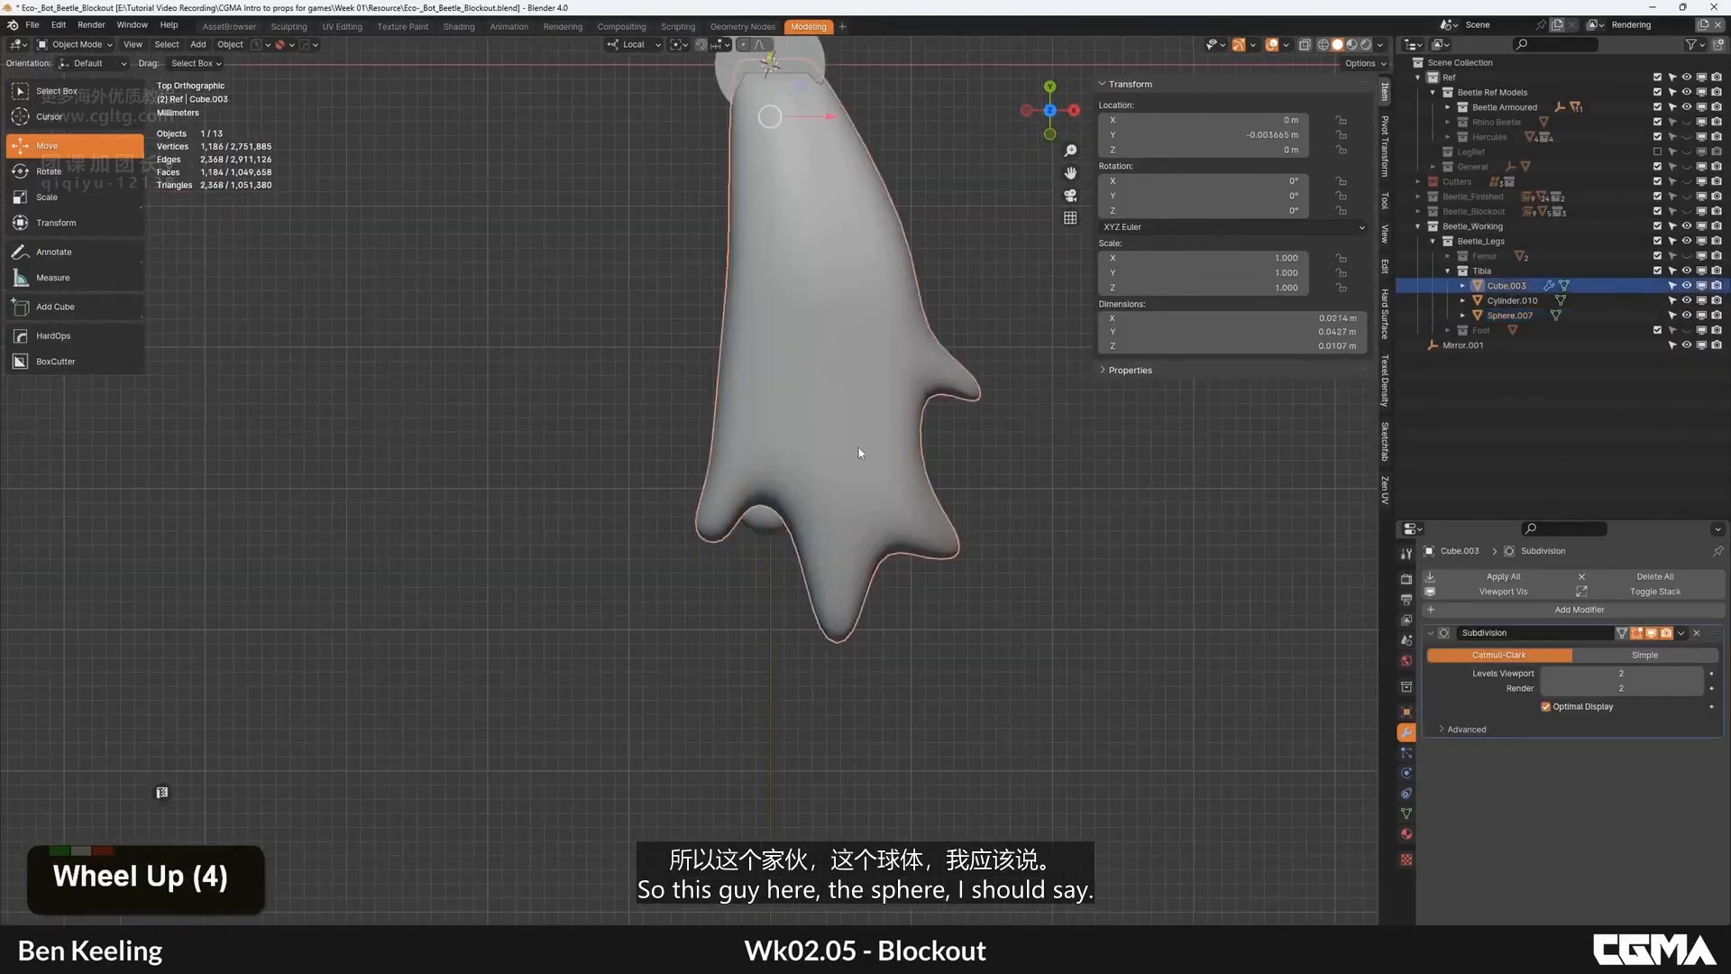
pyautogui.keyDown('alt'); pyautogui.moveTo(768, 469); pyautogui.dragTo(733, 357, button='middle'); pyautogui.keyUp('alt')
pyautogui.press('`')
pyautogui.click(766, 516)
pyautogui.scroll(3, 754, 502)
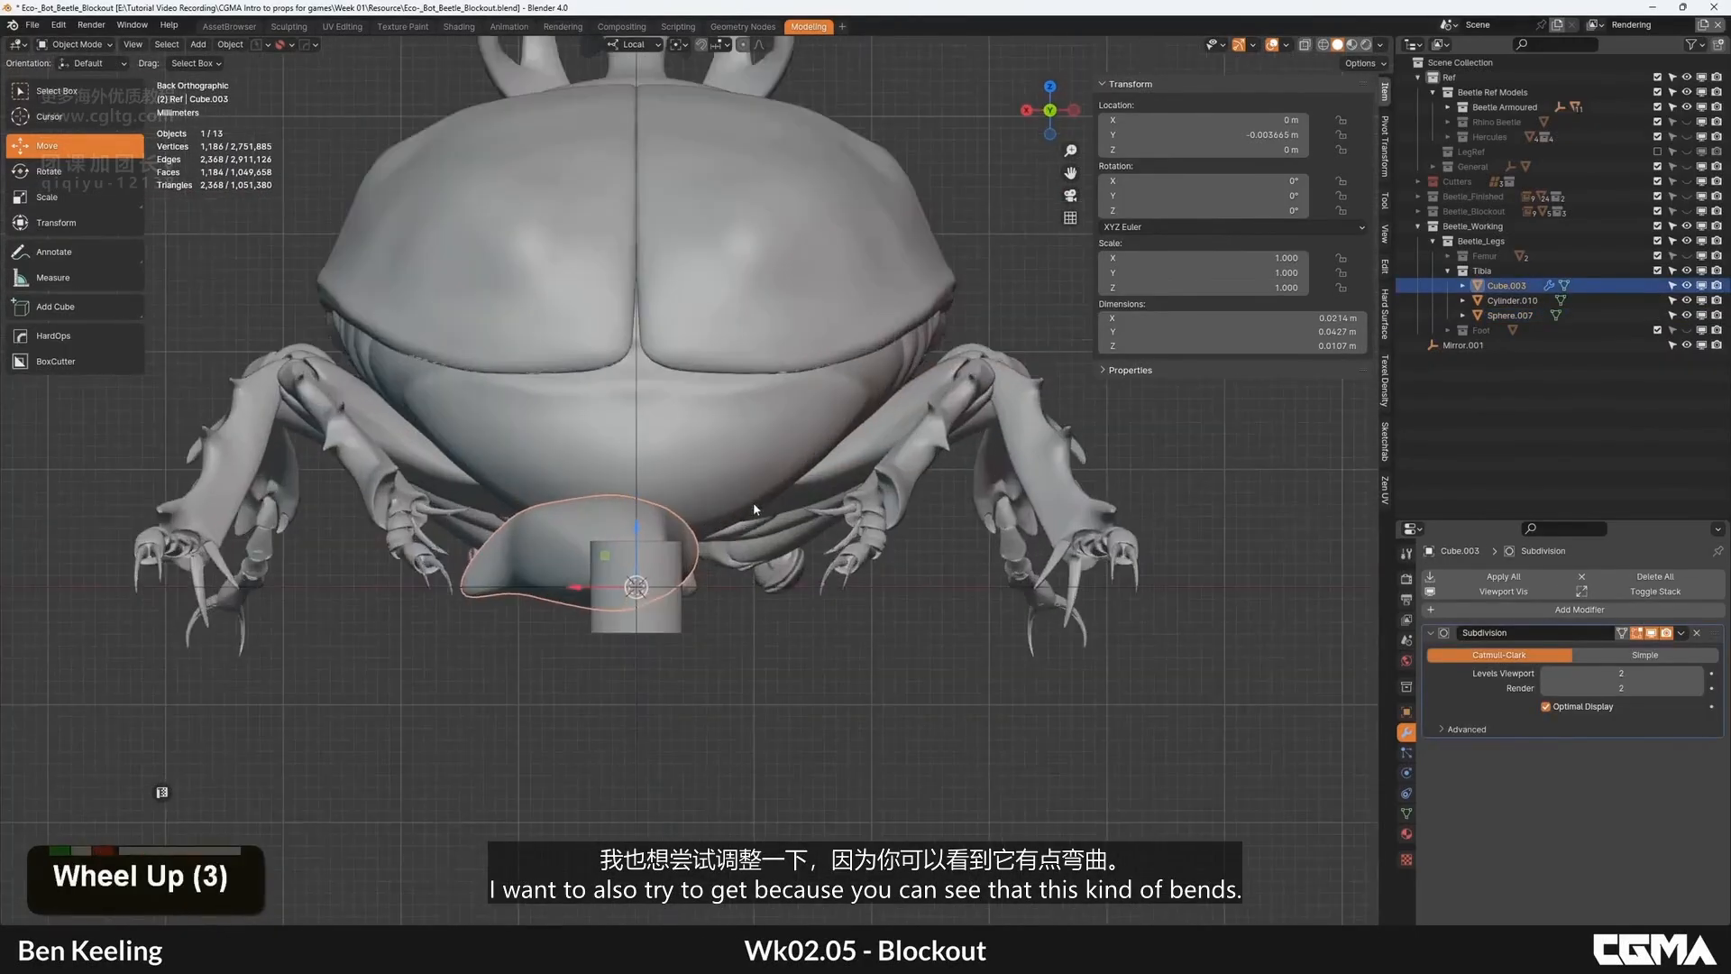
pyautogui.keyDown('alt'); pyautogui.moveTo(754, 502); pyautogui.dragTo(969, 514, button='middle'); pyautogui.keyUp('alt')
pyautogui.keyDown('alt'); pyautogui.scroll(1, 969, 514); pyautogui.keyUp('alt')
pyautogui.keyDown('alt'); pyautogui.middleClick(537, 489); pyautogui.keyUp('alt')
pyautogui.middleClick(536, 488)
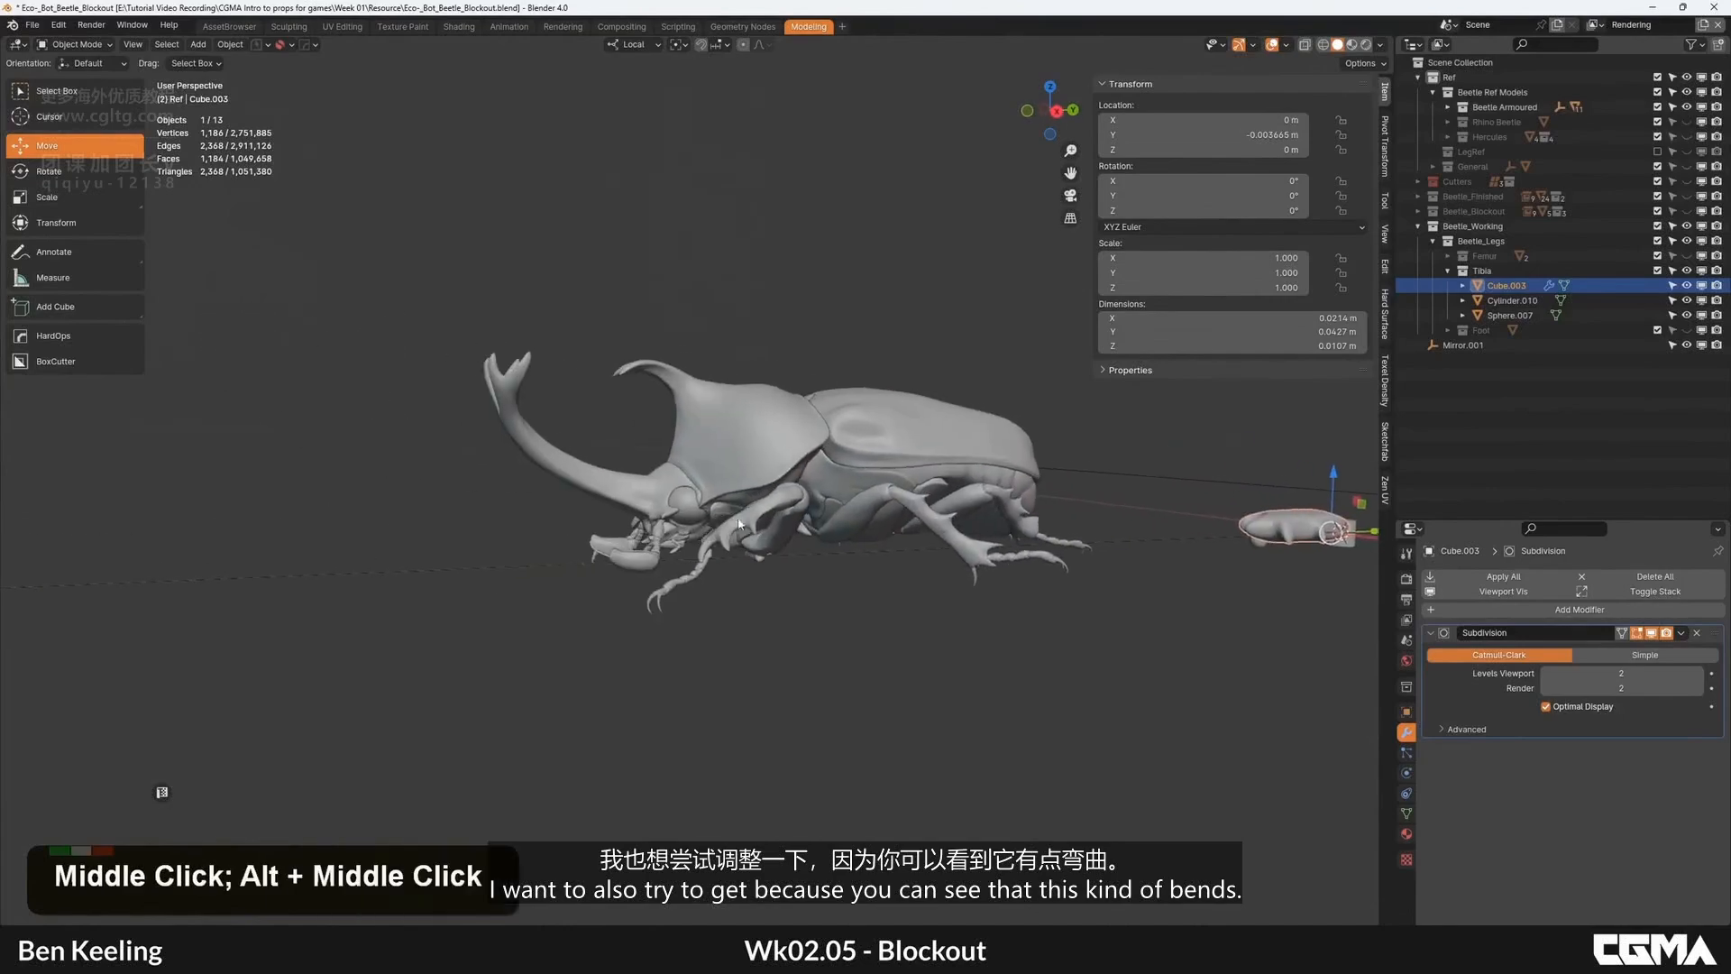
pyautogui.scroll(3, 836, 494)
pyautogui.scroll(-6, 804, 521)
pyautogui.keyDown('alt'); pyautogui.middleClick(1150, 505); pyautogui.keyUp('alt')
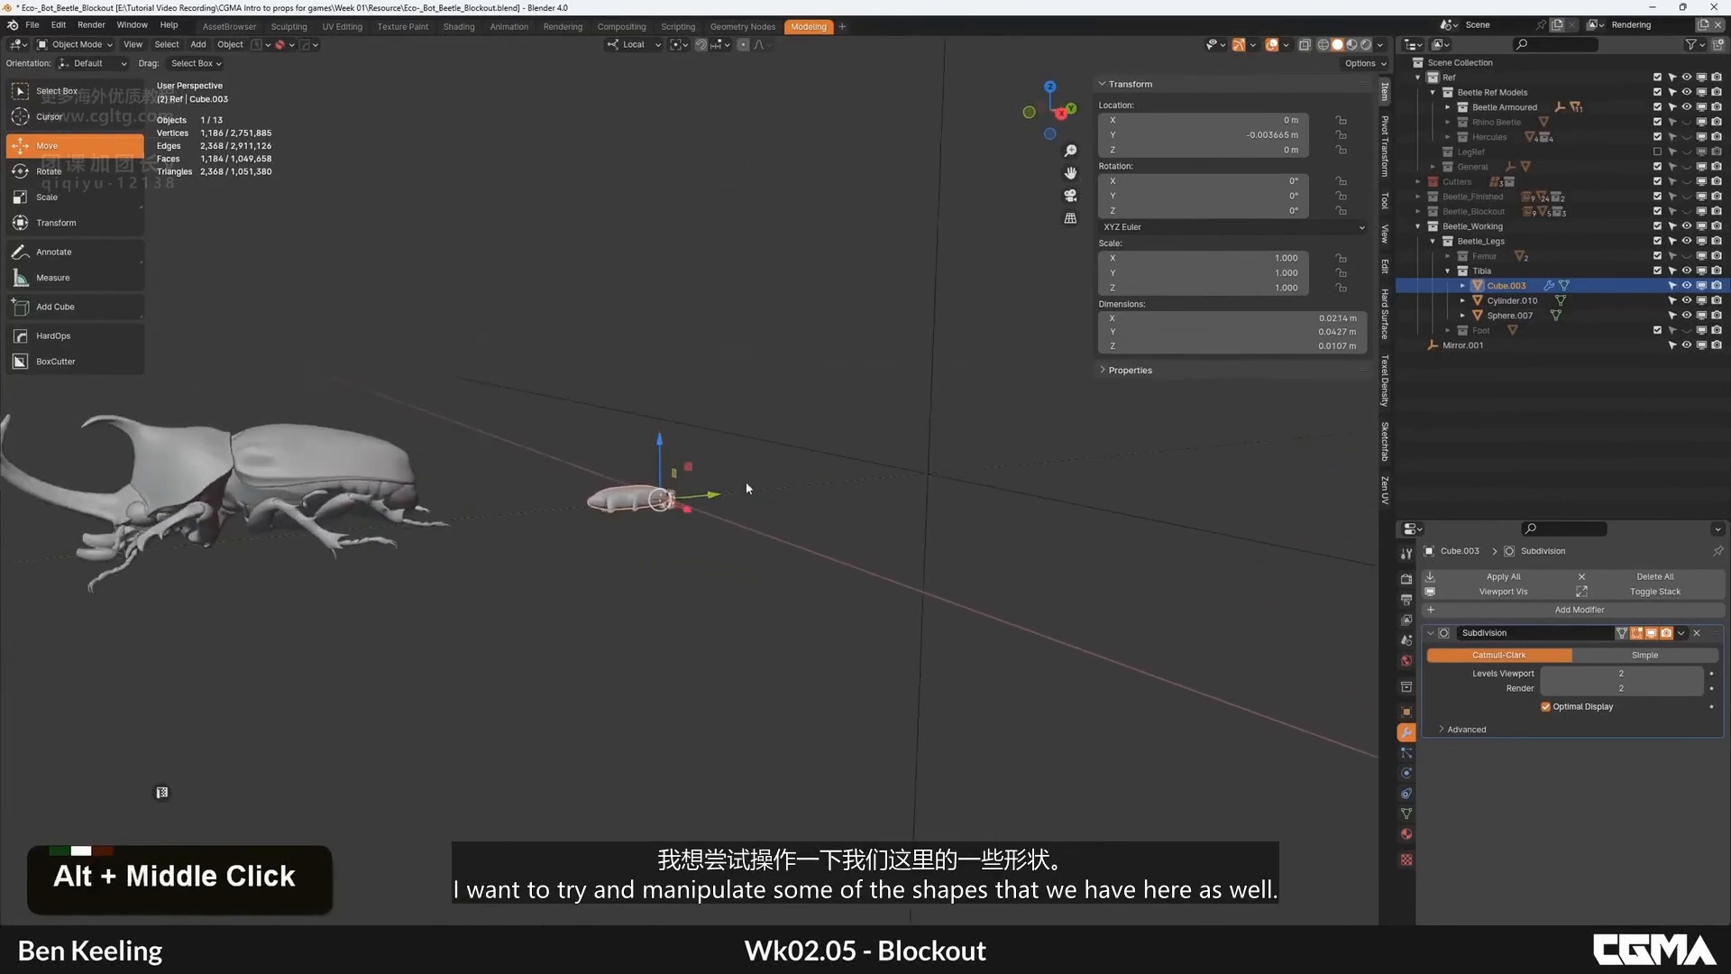
pyautogui.moveTo(750, 490); pyautogui.dragTo(820, 577, button='middle')
pyautogui.scroll(3, 820, 611)
# Step: Edit the tibia mesh and lower the upper edge of the forward spike's tip by about 0.0019 m for a pointier shape
pyautogui.press('Tab')
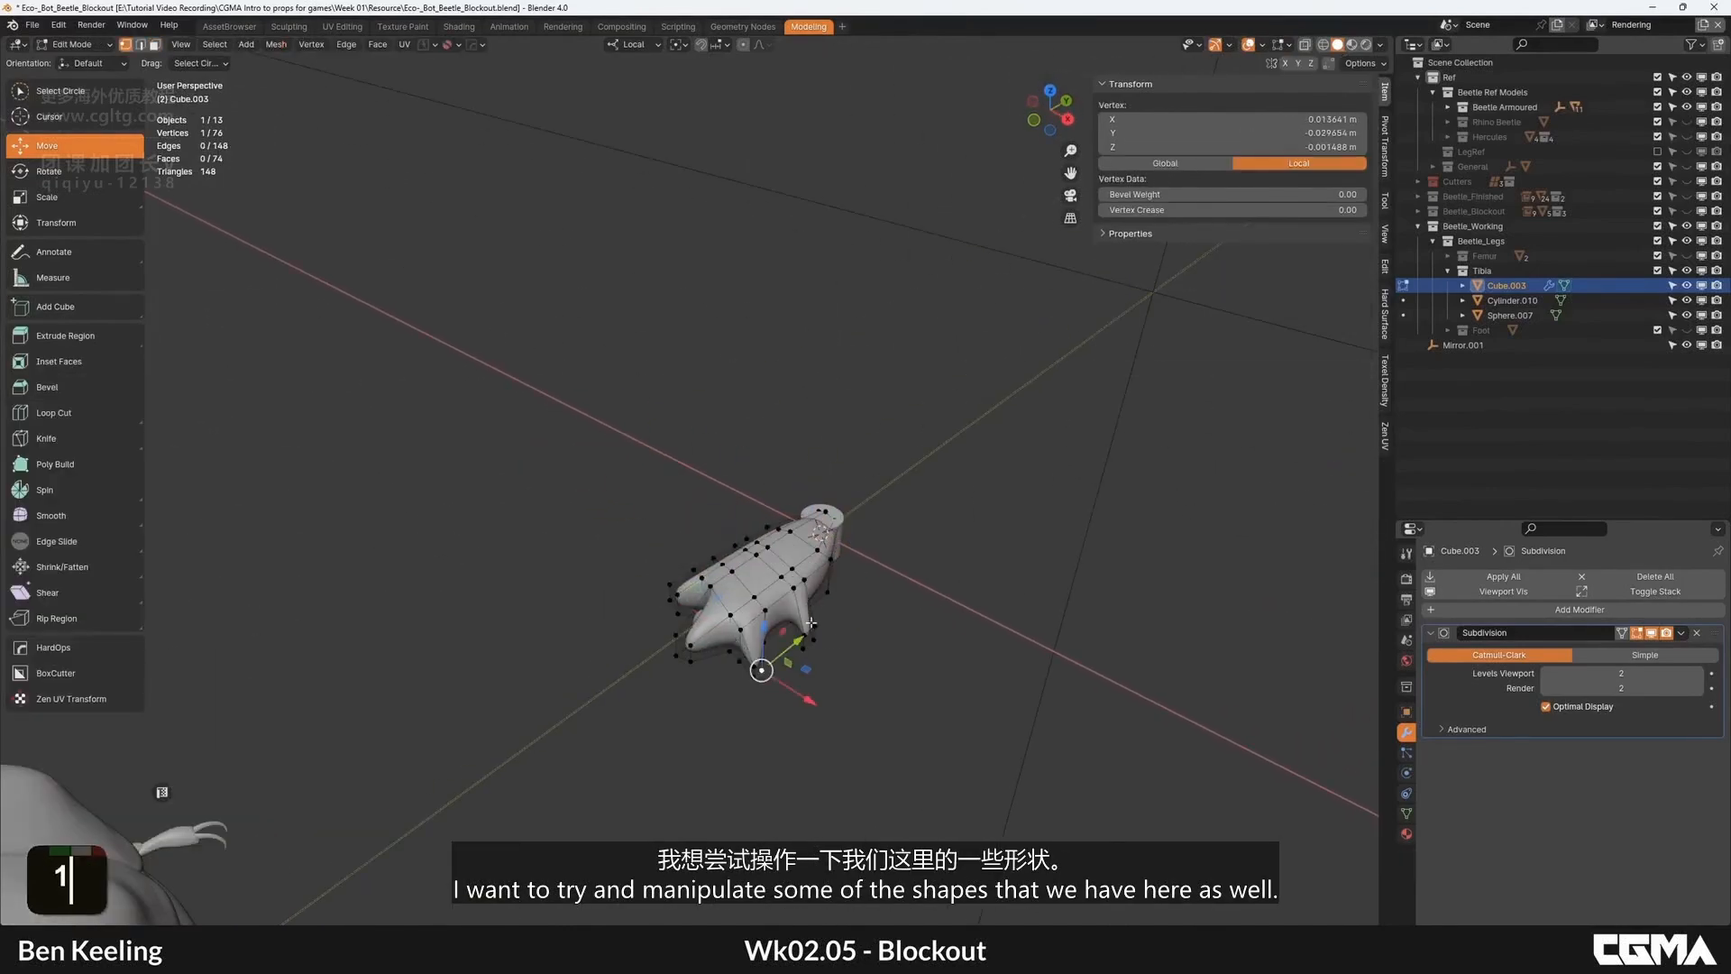
pyautogui.press('KP_Decimal')
pyautogui.scroll(-16, 795, 613)
pyautogui.keyDown('alt'); pyautogui.middleClick(491, 458); pyautogui.keyUp('alt')
pyautogui.moveTo(491, 458); pyautogui.dragTo(606, 438, button='middle')
pyautogui.keyDown('alt'); pyautogui.middleClick(606, 438); pyautogui.keyUp('alt')
pyautogui.press('2')
pyautogui.click(663, 279)
pyautogui.keyDown('alt'); pyautogui.middleClick(729, 295); pyautogui.keyUp('alt')
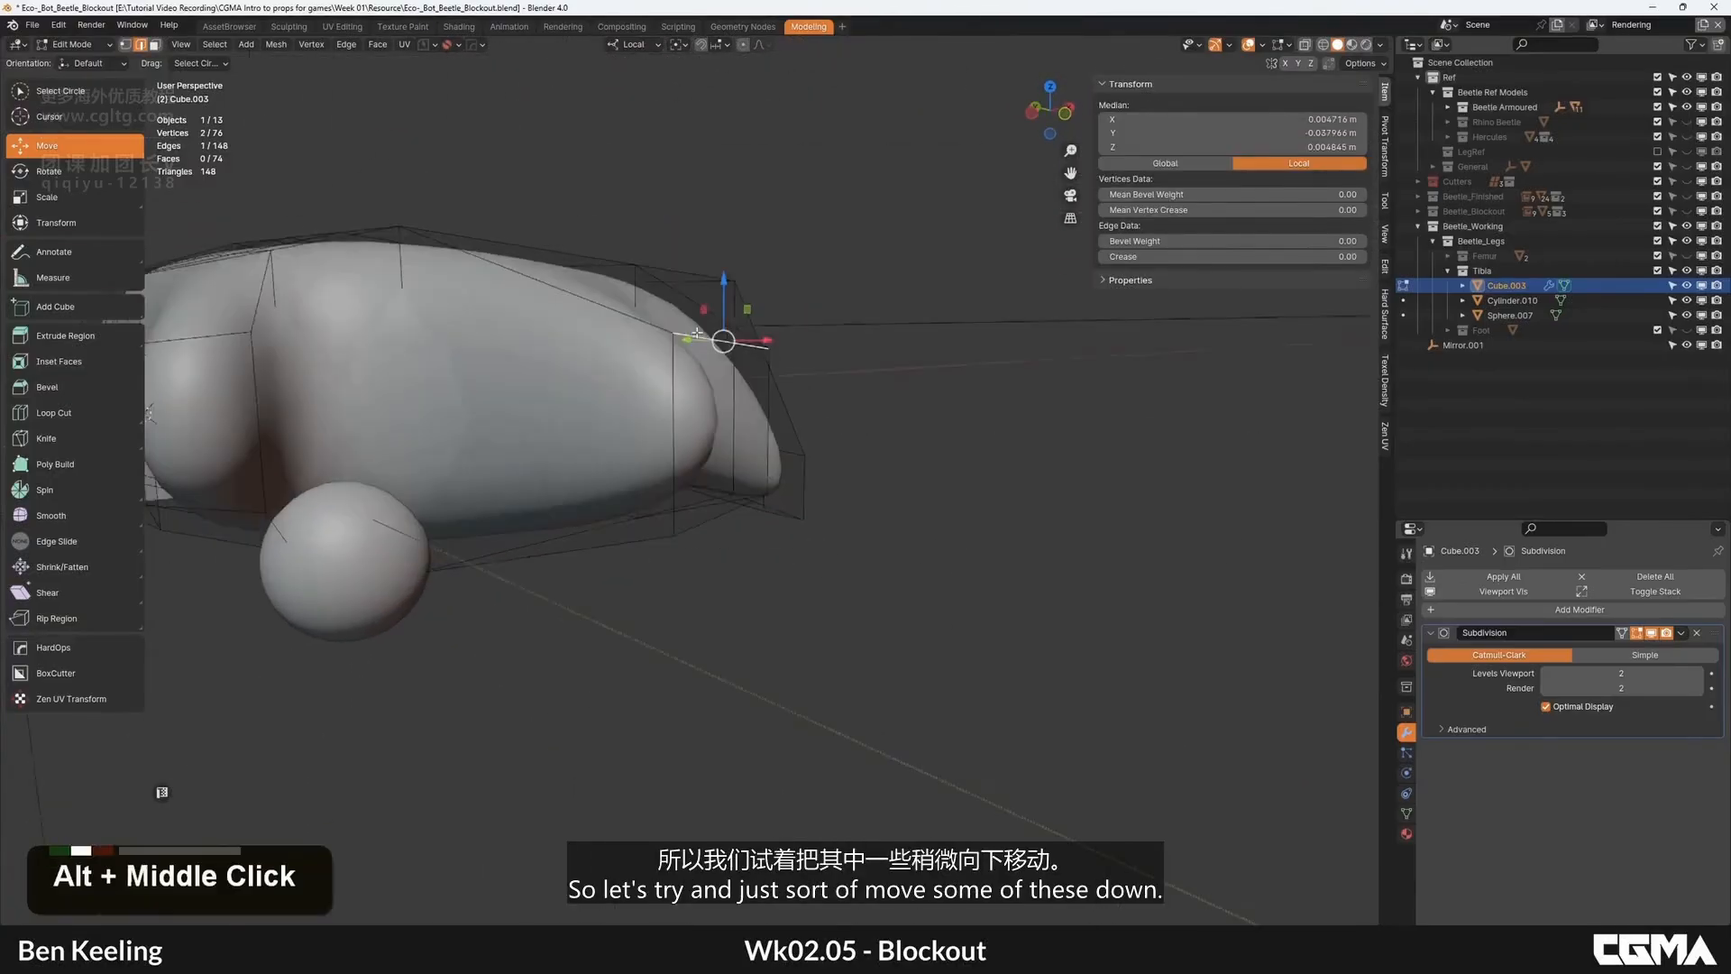
pyautogui.moveTo(729, 296); pyautogui.dragTo(724, 417)
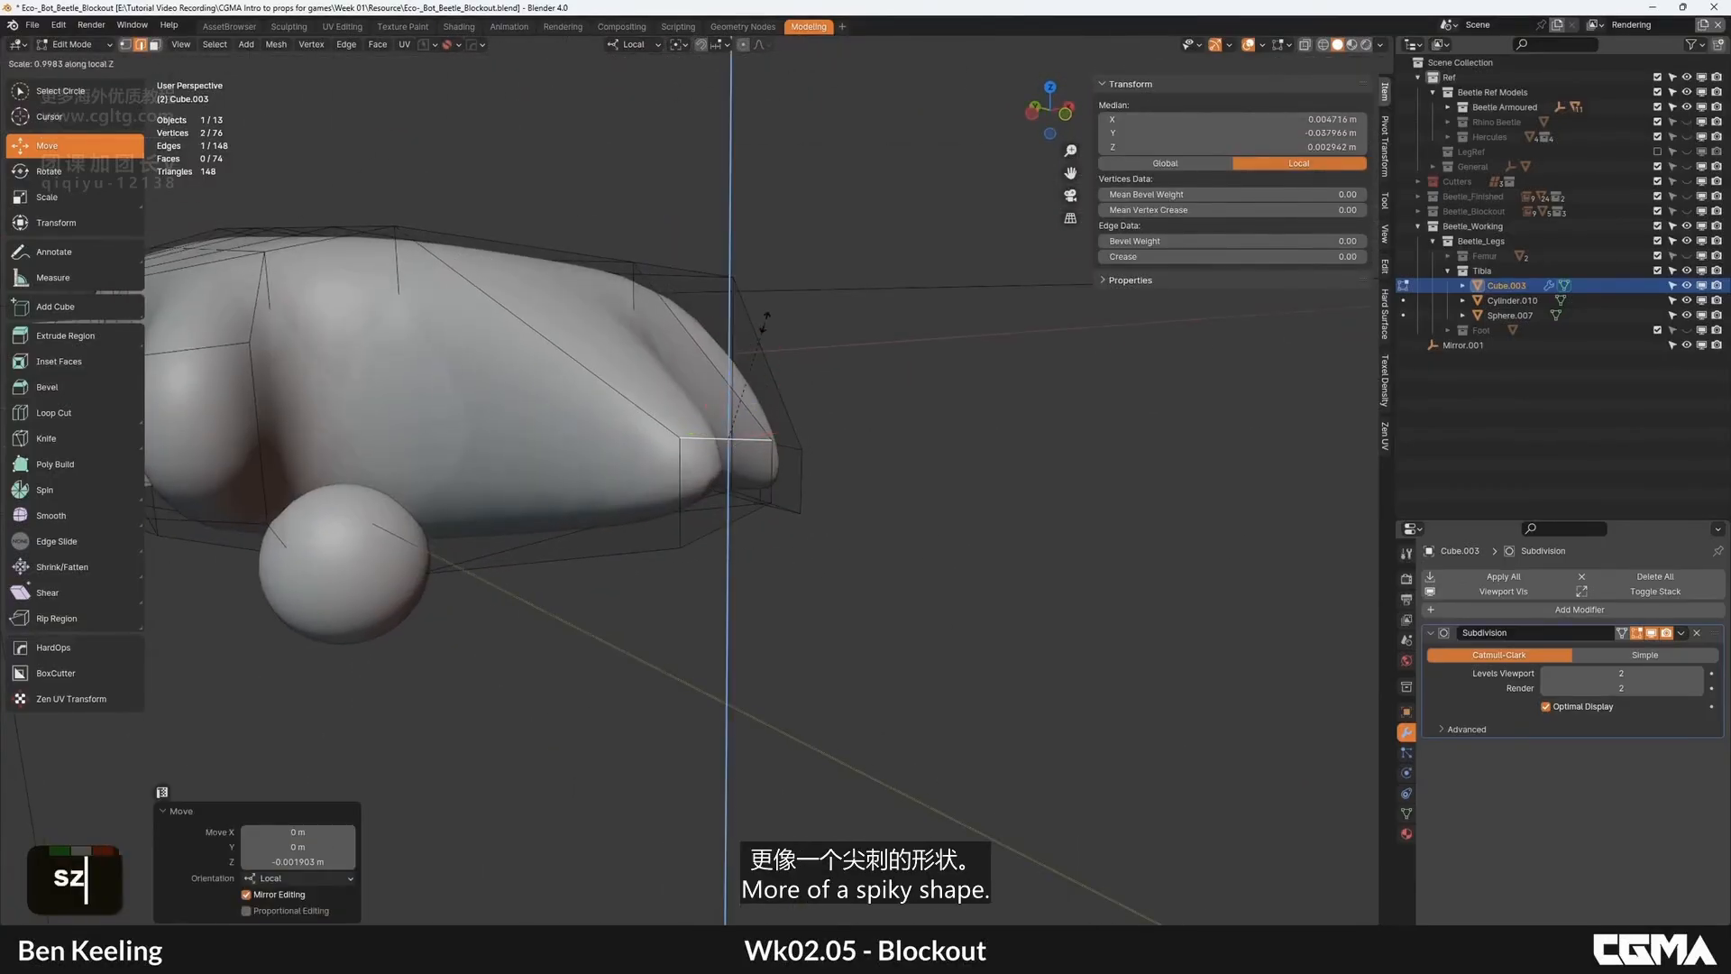
pyautogui.press('Tab')
pyautogui.scroll(-7, 776, 318)
pyautogui.keyDown('alt'); pyautogui.middleClick(721, 437); pyautogui.keyUp('alt')
pyautogui.moveTo(775, 437); pyautogui.dragTo(610, 441, button='middle')
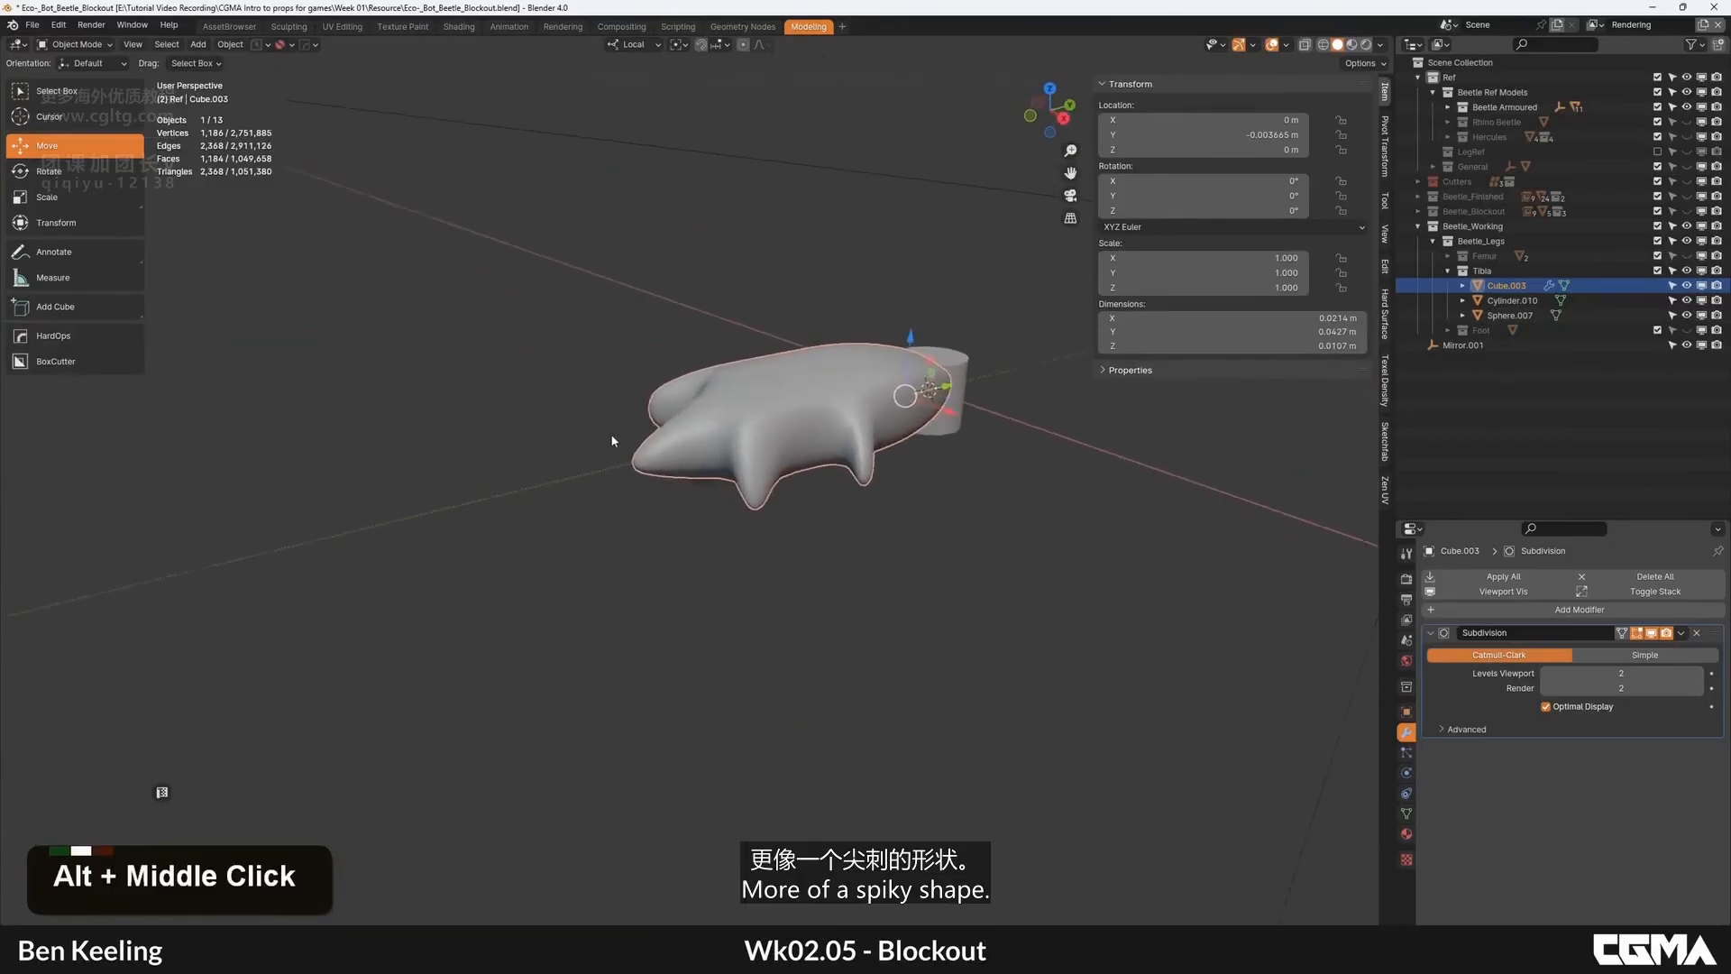
# Step: Select the end faces of the forward spike and the two outer spikes and pull them down together
pyautogui.press('Tab')
pyautogui.keyDown('alt'); pyautogui.middleClick(694, 446); pyautogui.keyUp('alt')
pyautogui.press('3')
pyautogui.click(574, 461)
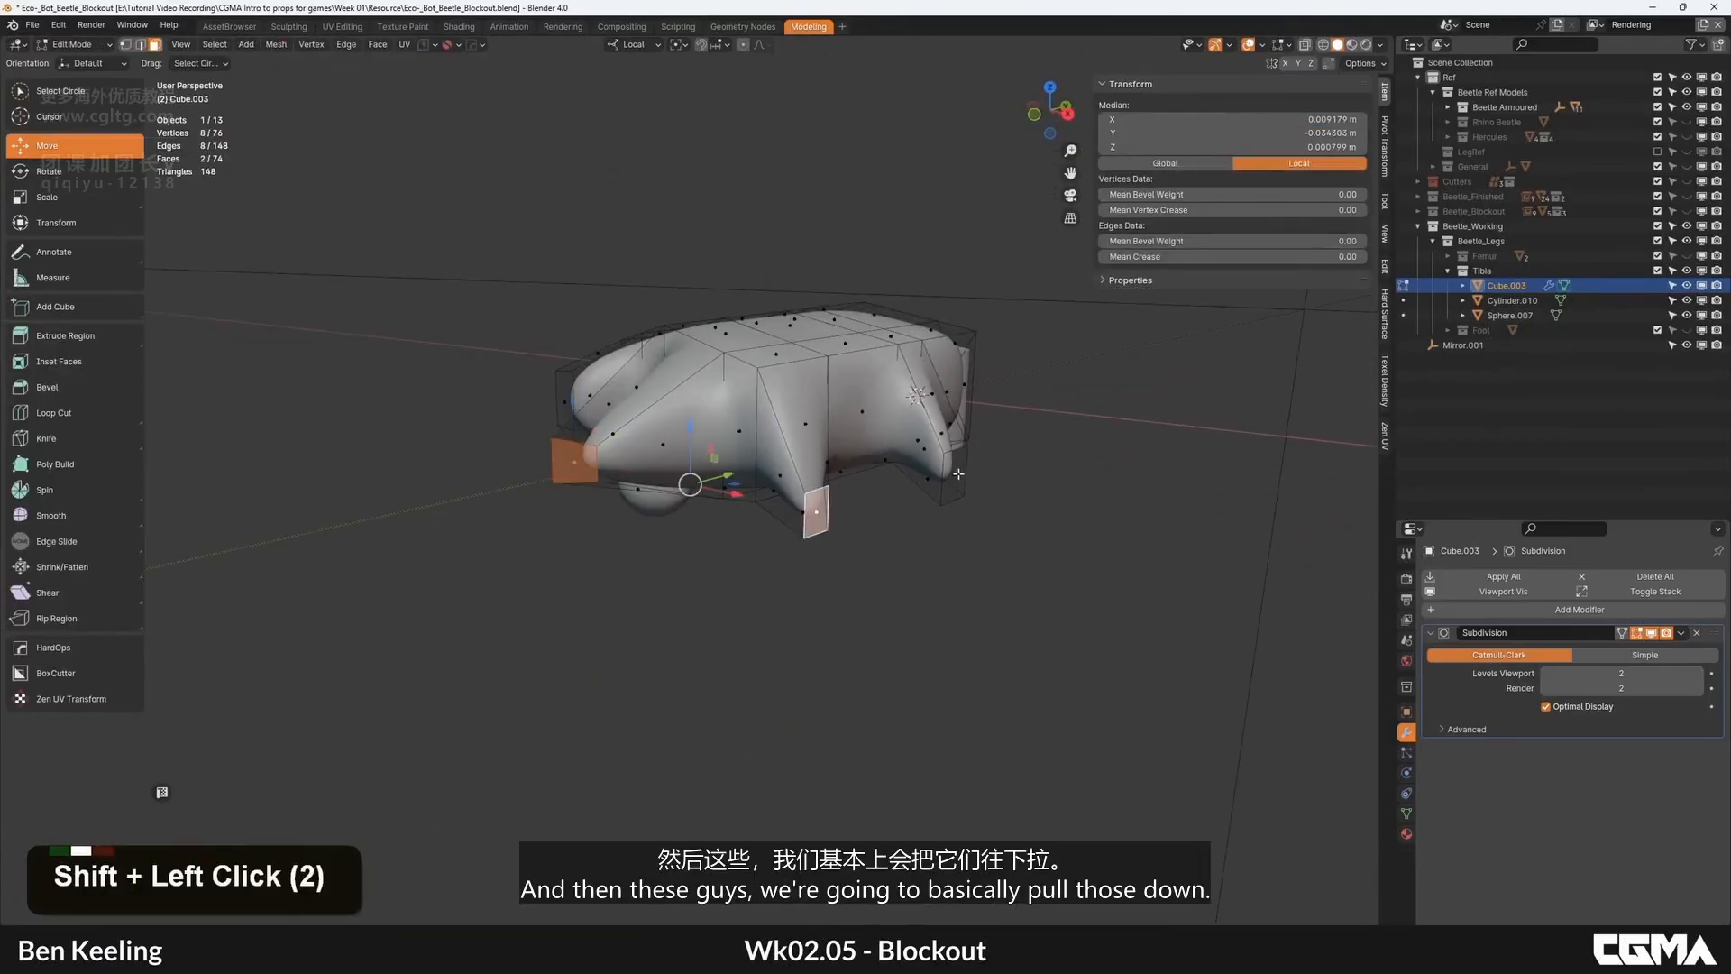
pyautogui.keyDown('alt'); pyautogui.moveTo(958, 474); pyautogui.dragTo(823, 473, button='middle'); pyautogui.keyUp('alt')
pyautogui.keyDown('shift'); pyautogui.click(823, 472); pyautogui.keyUp('shift')
pyautogui.moveTo(767, 431); pyautogui.dragTo(764, 483)
pyautogui.moveTo(764, 483); pyautogui.dragTo(784, 532, button='middle')
# Step: Select the lengthwise edge path along the tibia's upper outer side and lower it about 0.0017 m to start the bend
pyautogui.keyDown('alt'); pyautogui.middleClick(785, 532); pyautogui.keyUp('alt')
pyautogui.keyDown('alt'); pyautogui.middleClick(790, 505); pyautogui.keyUp('alt')
pyautogui.moveTo(794, 433); pyautogui.dragTo(947, 468, button='middle')
pyautogui.press('2')
pyautogui.click(790, 355)
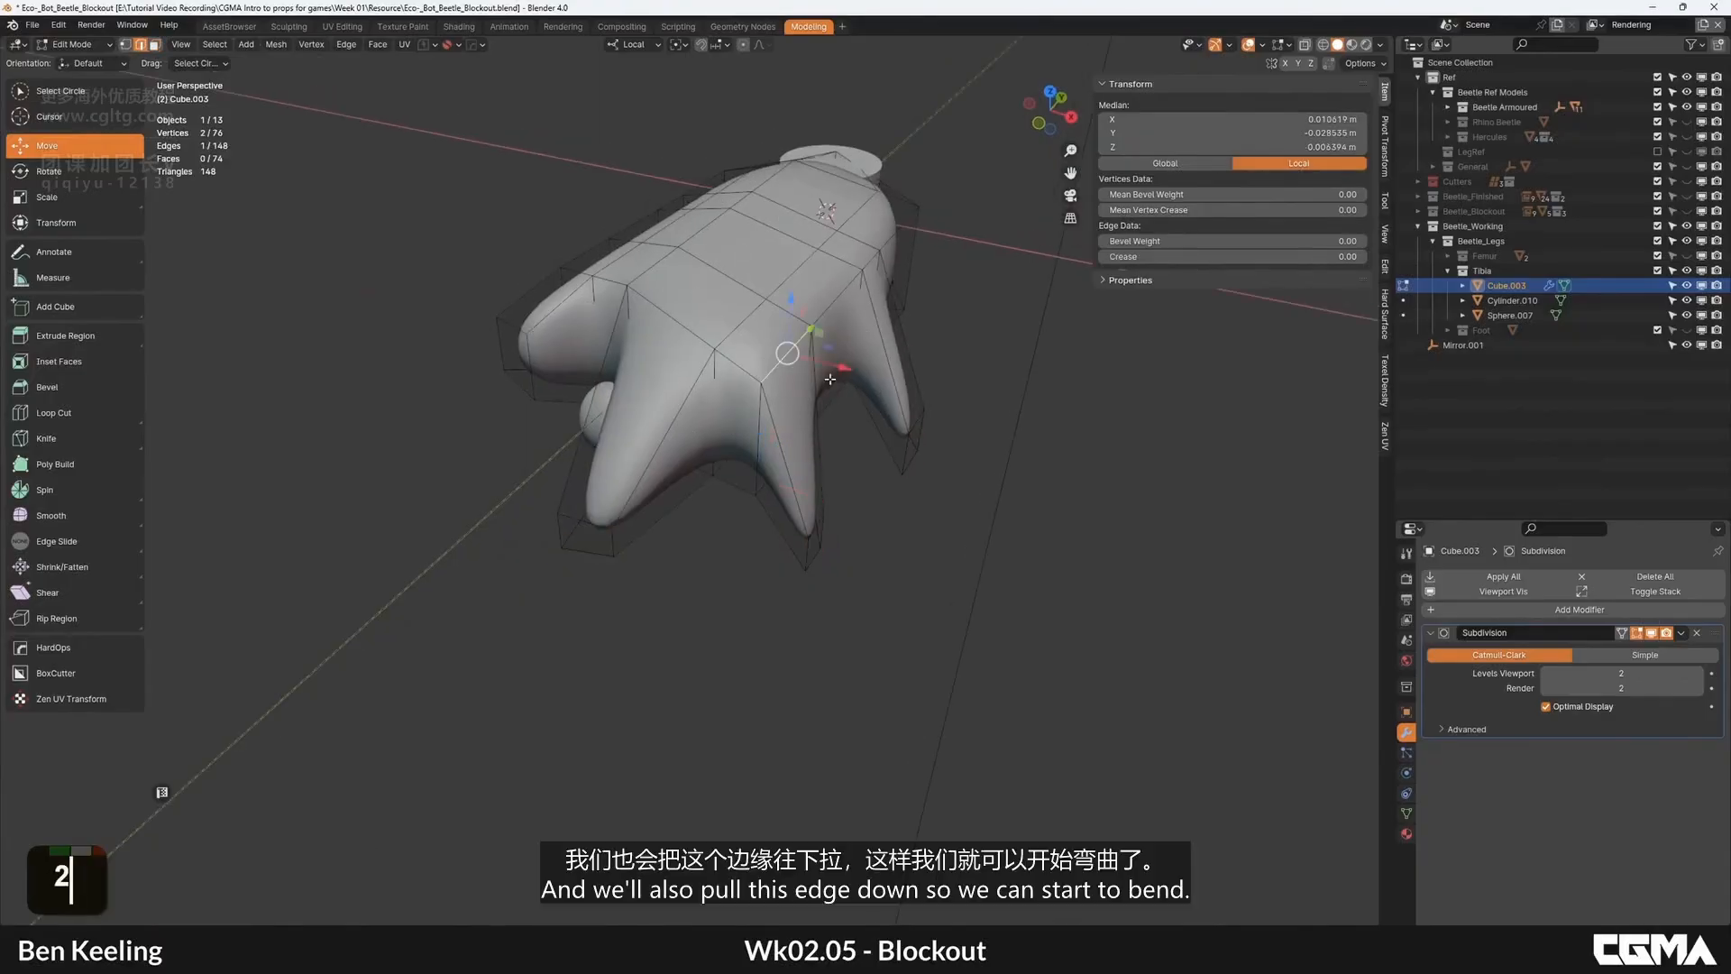
pyautogui.moveTo(830, 379); pyautogui.dragTo(872, 340, button='middle')
pyautogui.keyDown('alt'); pyautogui.middleClick(965, 301); pyautogui.keyUp('alt')
pyautogui.keyDown('ctrl'); pyautogui.click(857, 361); pyautogui.keyUp('ctrl')
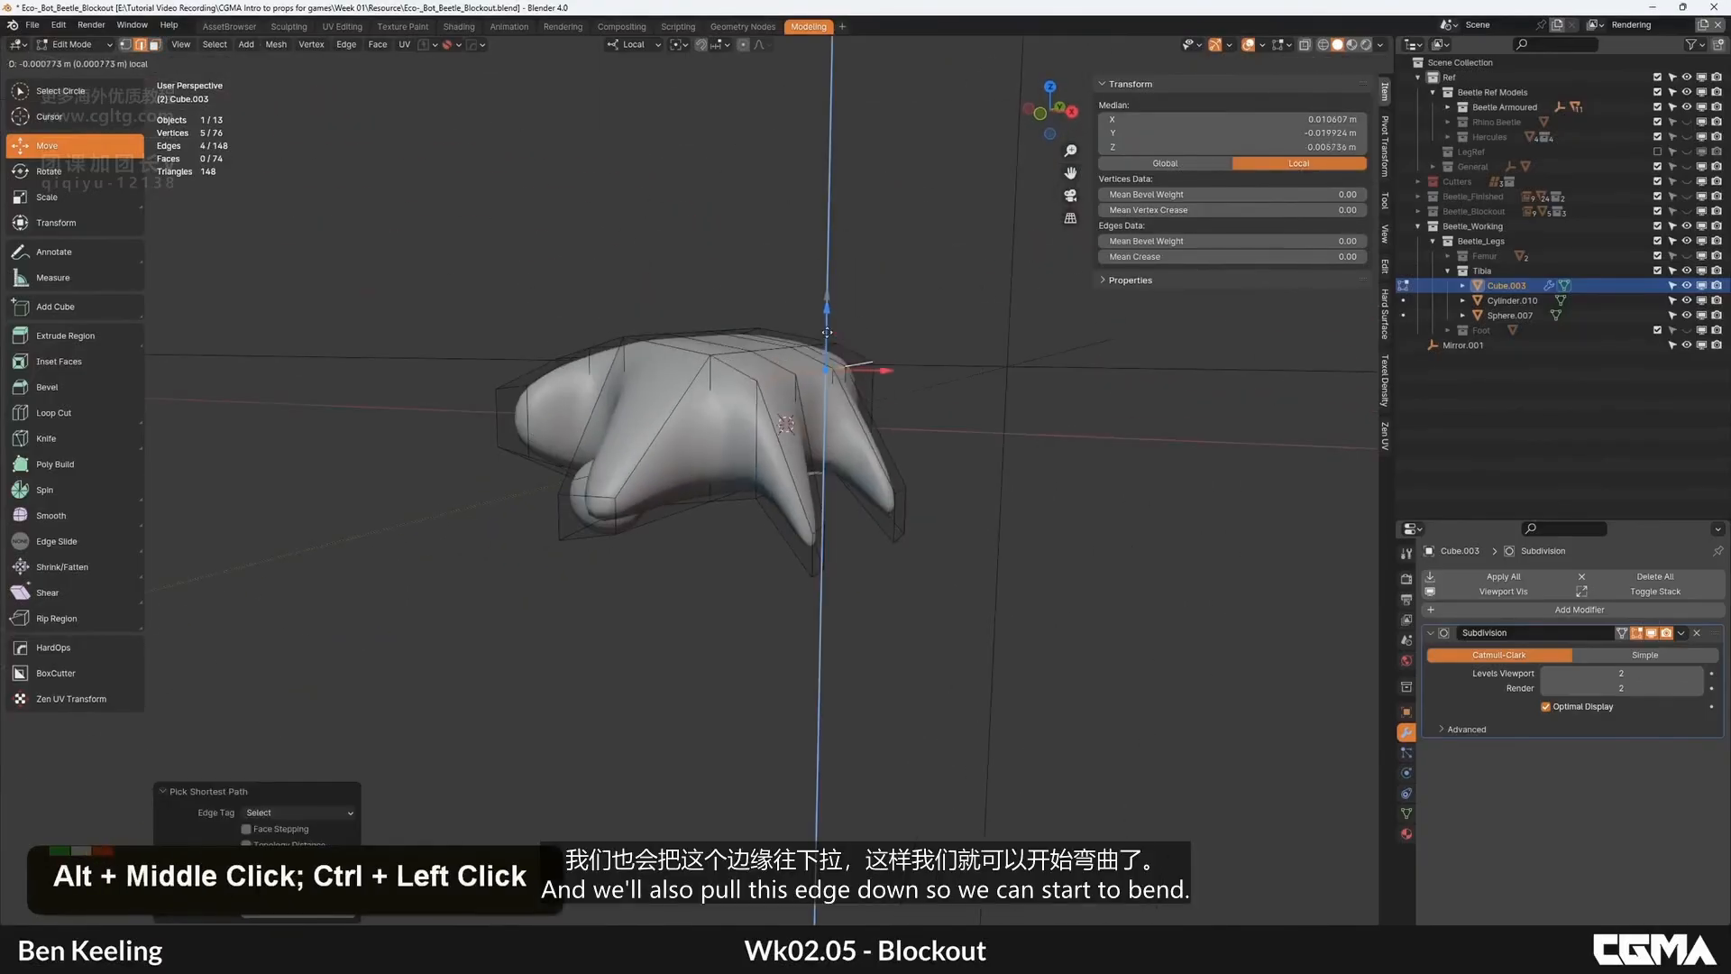
pyautogui.moveTo(878, 362); pyautogui.dragTo(838, 233, button='middle')
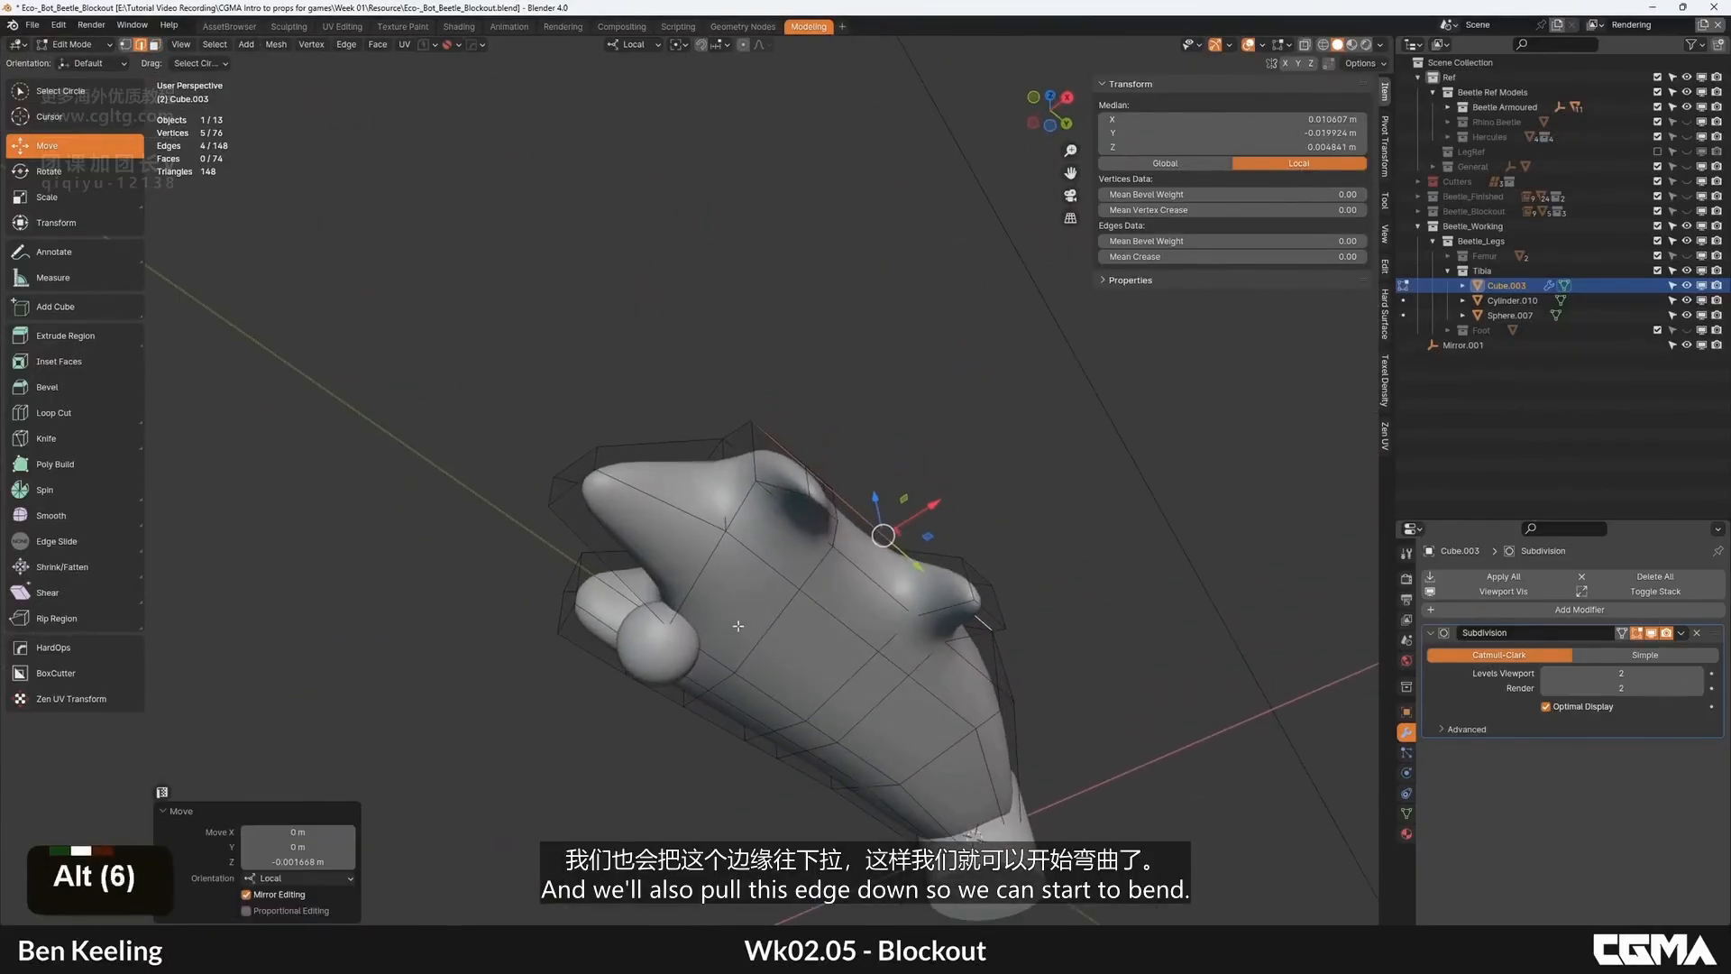
# Step: Select the lengthwise edge path on the underside beside the outer spikes and raise it about 0.0018 m to form an overhang
pyautogui.click(763, 561)
pyautogui.keyDown('ctrl'); pyautogui.click(922, 691); pyautogui.keyUp('ctrl')
pyautogui.keyDown('alt'); pyautogui.middleClick(838, 638); pyautogui.keyUp('alt')
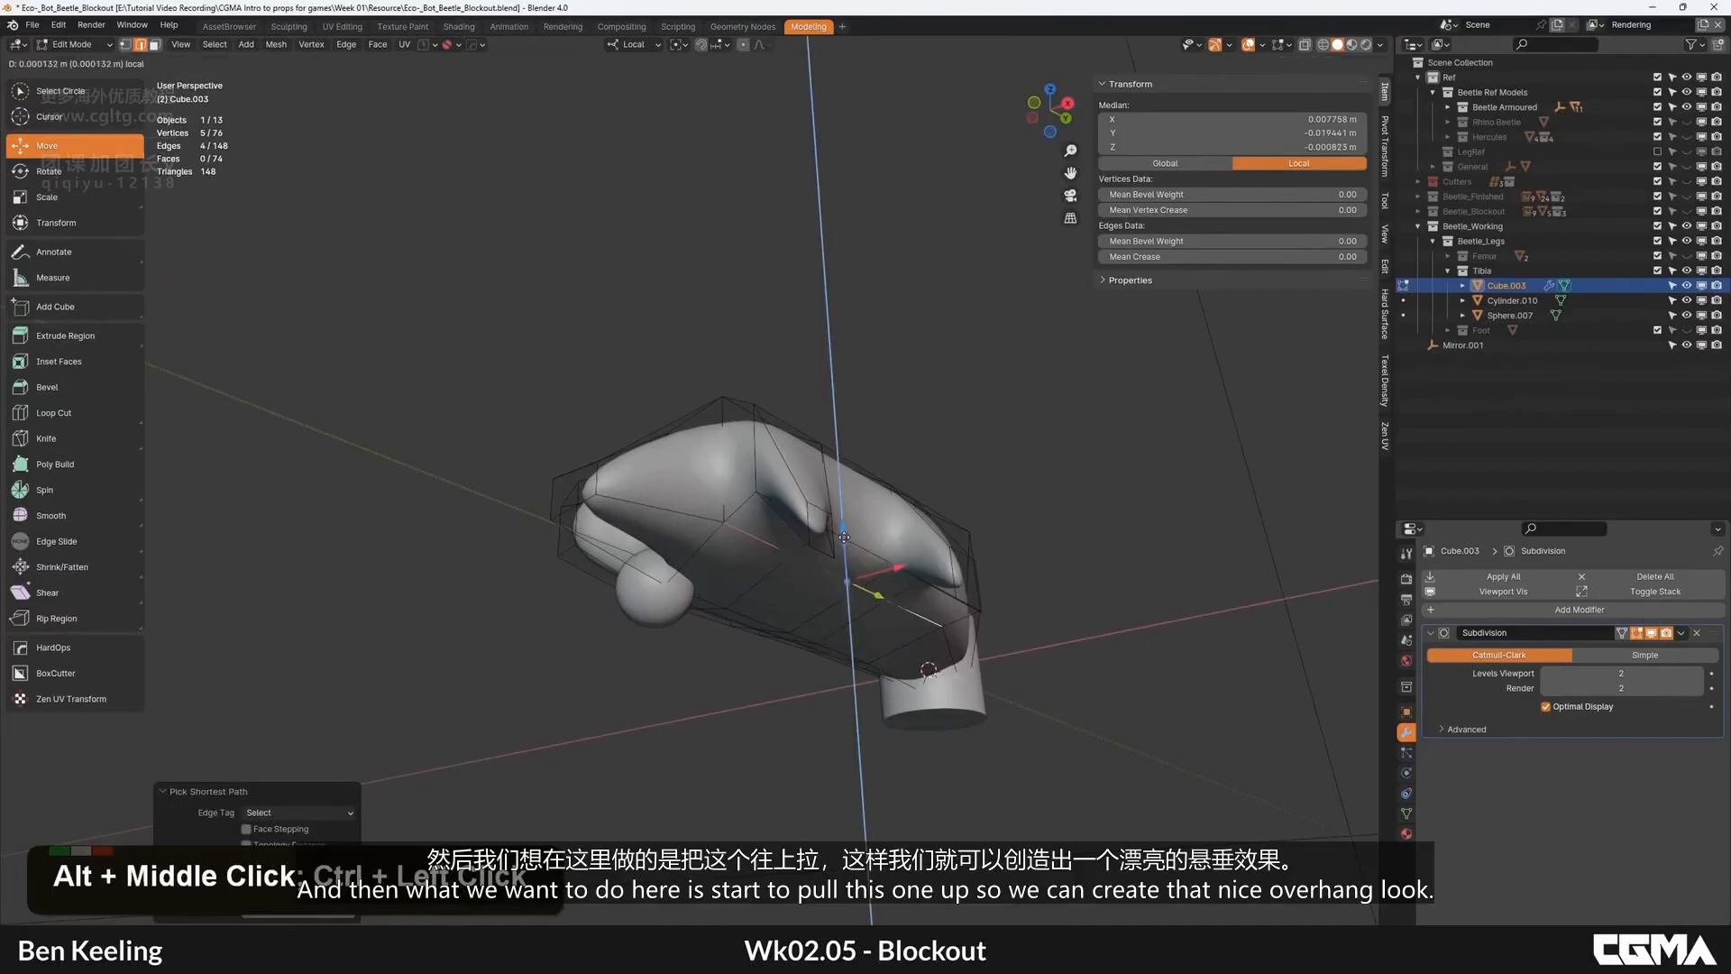
pyautogui.moveTo(836, 516); pyautogui.dragTo(835, 512)
pyautogui.keyDown('alt'); pyautogui.middleClick(836, 511); pyautogui.keyUp('alt')
pyautogui.moveTo(836, 511); pyautogui.dragTo(848, 248, button='middle')
pyautogui.keyDown('alt'); pyautogui.scroll(1, 900, 409); pyautogui.keyUp('alt')
pyautogui.keyDown('alt'); pyautogui.middleClick(712, 337); pyautogui.keyUp('alt')
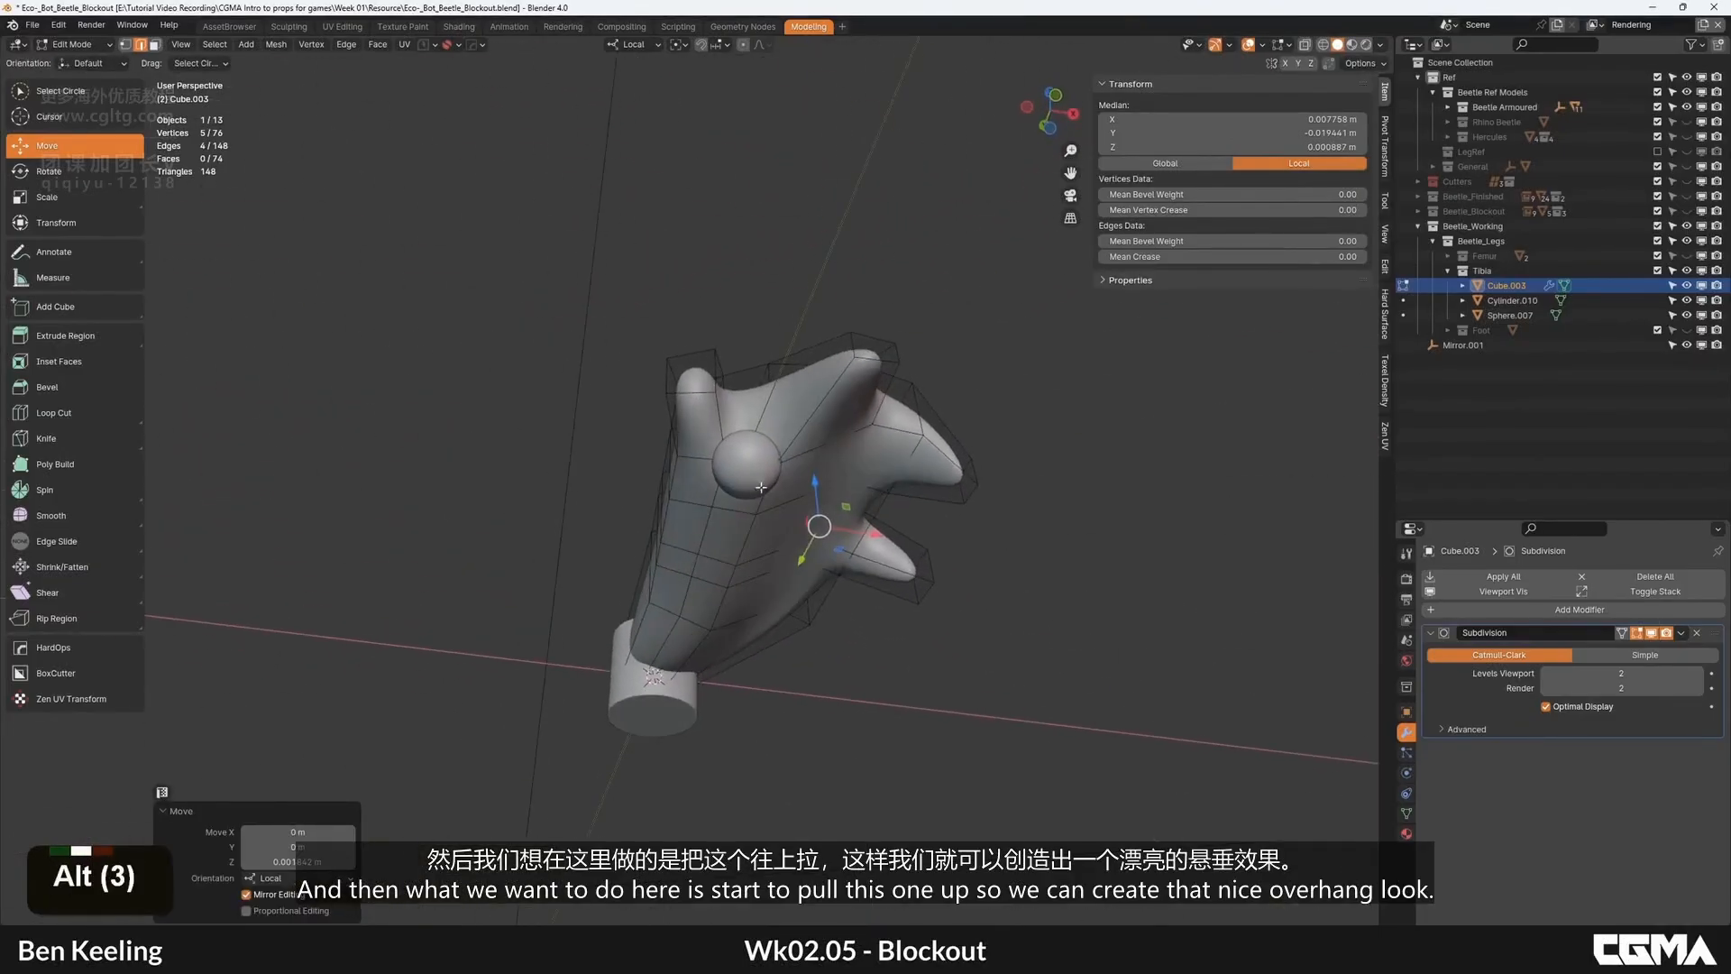
# Step: Adjust the remaining lengthwise edge paths on the tibia's underside, raising the middle one to hollow out the form
pyautogui.keyDown('ctrl'); pyautogui.click(697, 645); pyautogui.keyUp('ctrl')
pyautogui.moveTo(697, 645); pyautogui.dragTo(732, 454, button='middle')
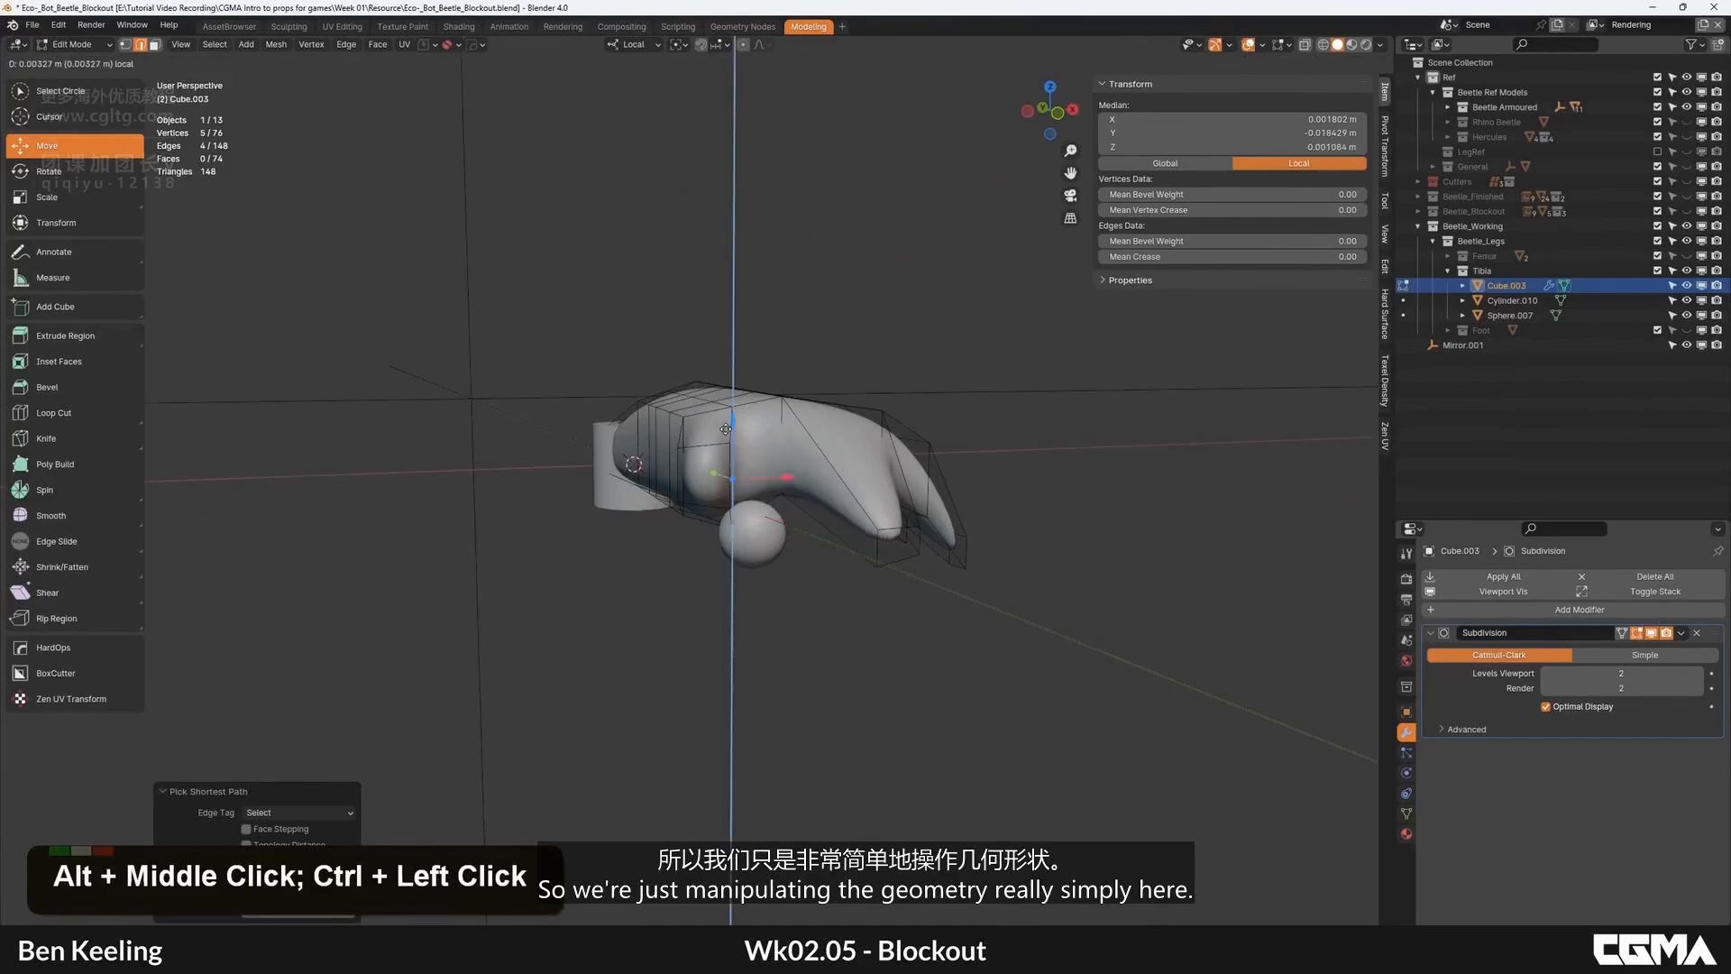
pyautogui.moveTo(726, 430); pyautogui.dragTo(726, 433)
pyautogui.keyDown('alt'); pyautogui.moveTo(726, 433); pyautogui.dragTo(658, 606, button='middle'); pyautogui.keyUp('alt')
pyautogui.keyDown('ctrl'); pyautogui.click(731, 487); pyautogui.keyUp('ctrl')
pyautogui.keyDown('alt'); pyautogui.moveTo(731, 487); pyautogui.dragTo(741, 614, button='middle'); pyautogui.keyUp('alt')
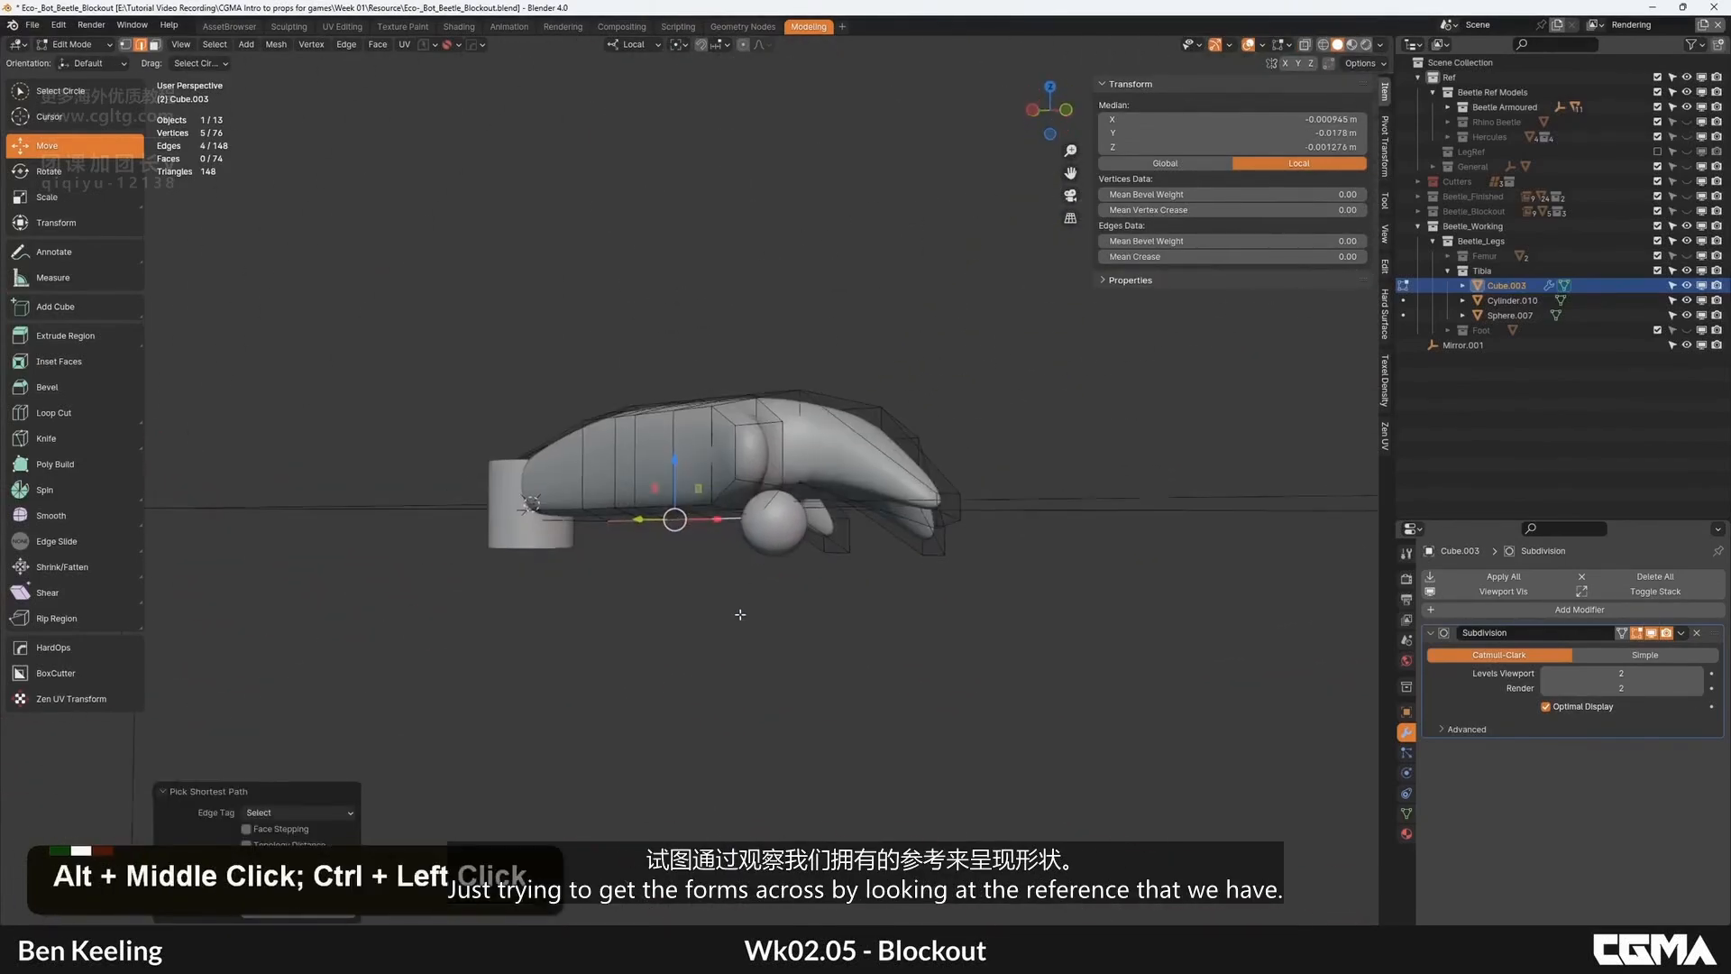
pyautogui.keyDown('alt'); pyautogui.moveTo(664, 422); pyautogui.dragTo(833, 417, button='middle'); pyautogui.keyUp('alt')
# Step: Adjust a spike's end face by scaling and shifting it, and leave mesh editing
pyautogui.press('3')
pyautogui.press('s')
pyautogui.click(879, 487)
pyautogui.moveTo(839, 446); pyautogui.dragTo(841, 447)
pyautogui.press('Tab')
pyautogui.scroll(-2, 868, 420)
pyautogui.keyDown('alt'); pyautogui.moveTo(868, 420); pyautogui.dragTo(846, 501, button='middle'); pyautogui.keyUp('alt')
pyautogui.scroll(-1, 772, 564)
pyautogui.scroll(-4, 777, 519)
pyautogui.scroll(-3, 739, 460)
pyautogui.scroll(2, 697, 538)
pyautogui.scroll(4, 793, 523)
# Step: Turn on the wireframe overlay and move the sphere in top view slightly back towards the tibia's body
pyautogui.press('F4')
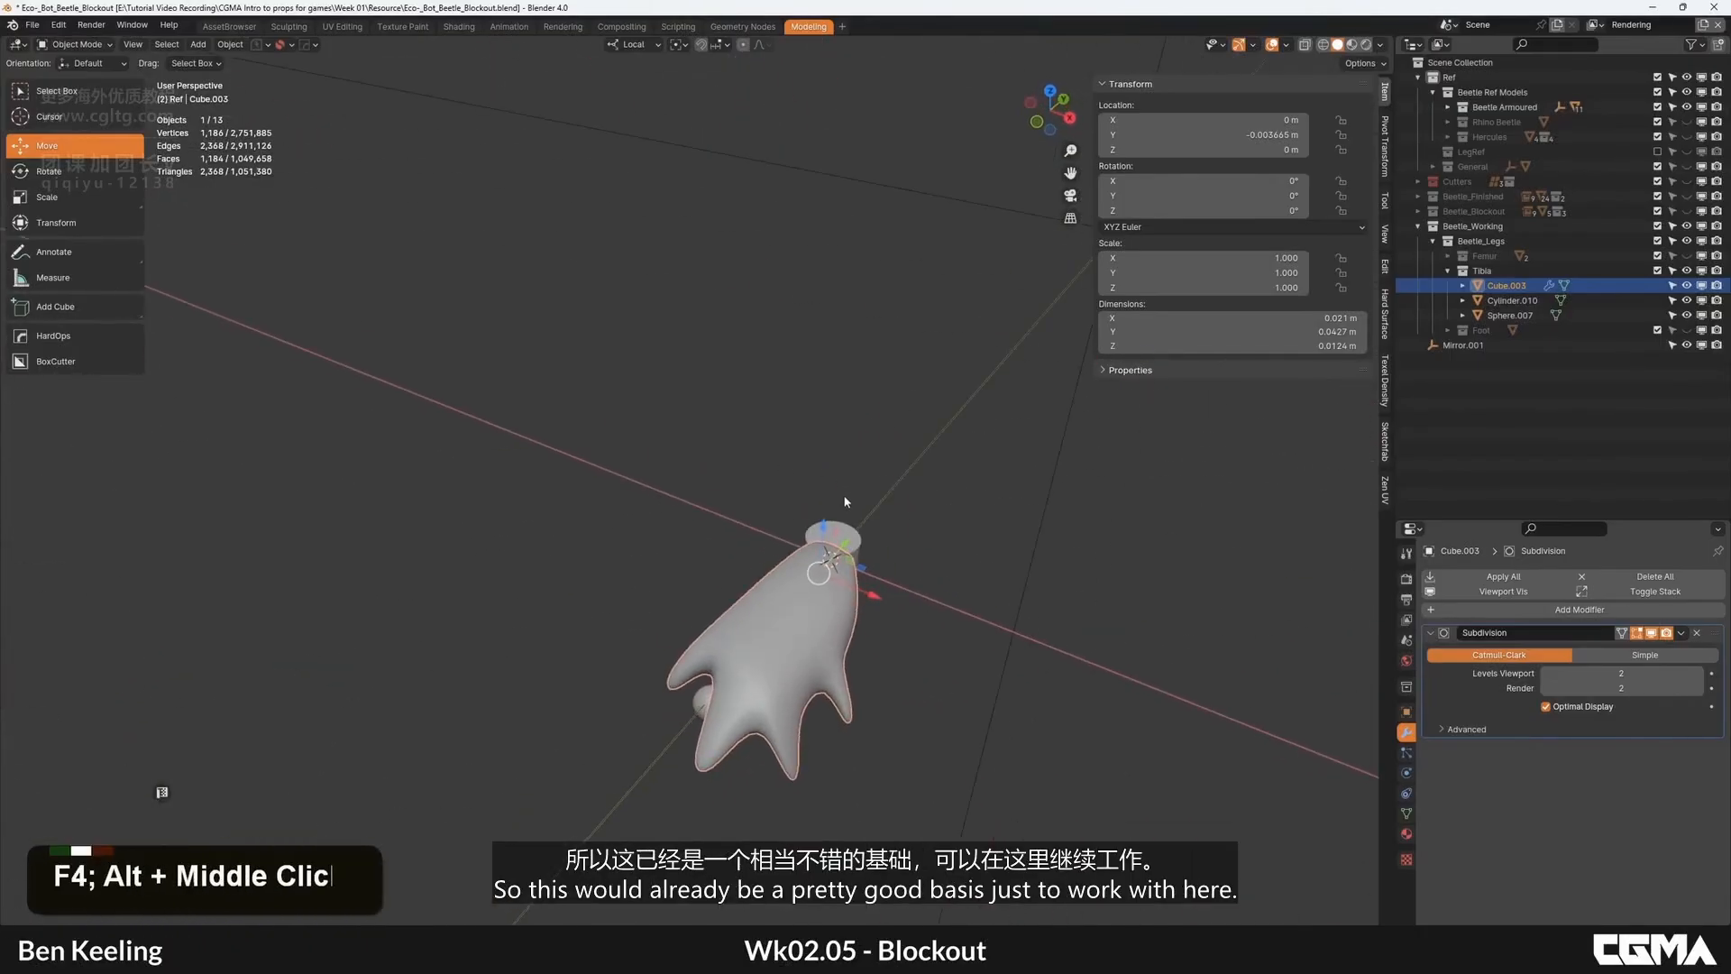
pyautogui.click(689, 724)
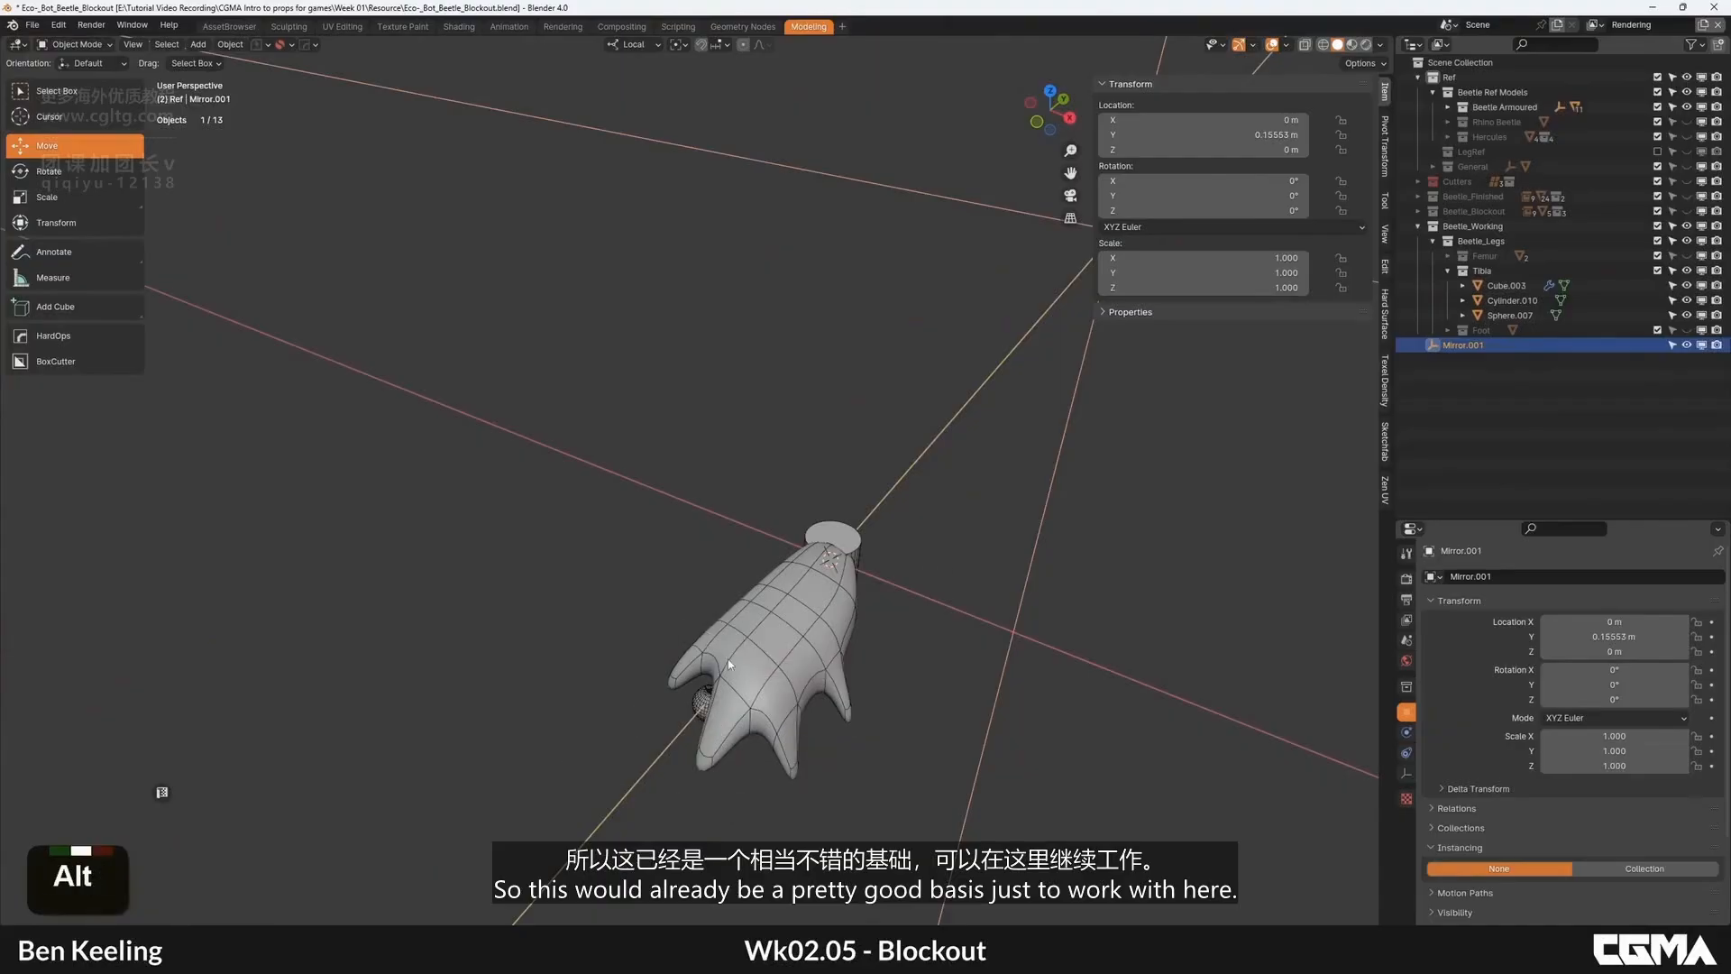
pyautogui.keyDown('alt'); pyautogui.moveTo(728, 659); pyautogui.dragTo(704, 507, button='middle'); pyautogui.keyUp('alt')
pyautogui.click(705, 510)
pyautogui.keyDown('alt'); pyautogui.moveTo(756, 566); pyautogui.dragTo(734, 429, button='middle'); pyautogui.keyUp('alt')
pyautogui.scroll(3, 734, 469)
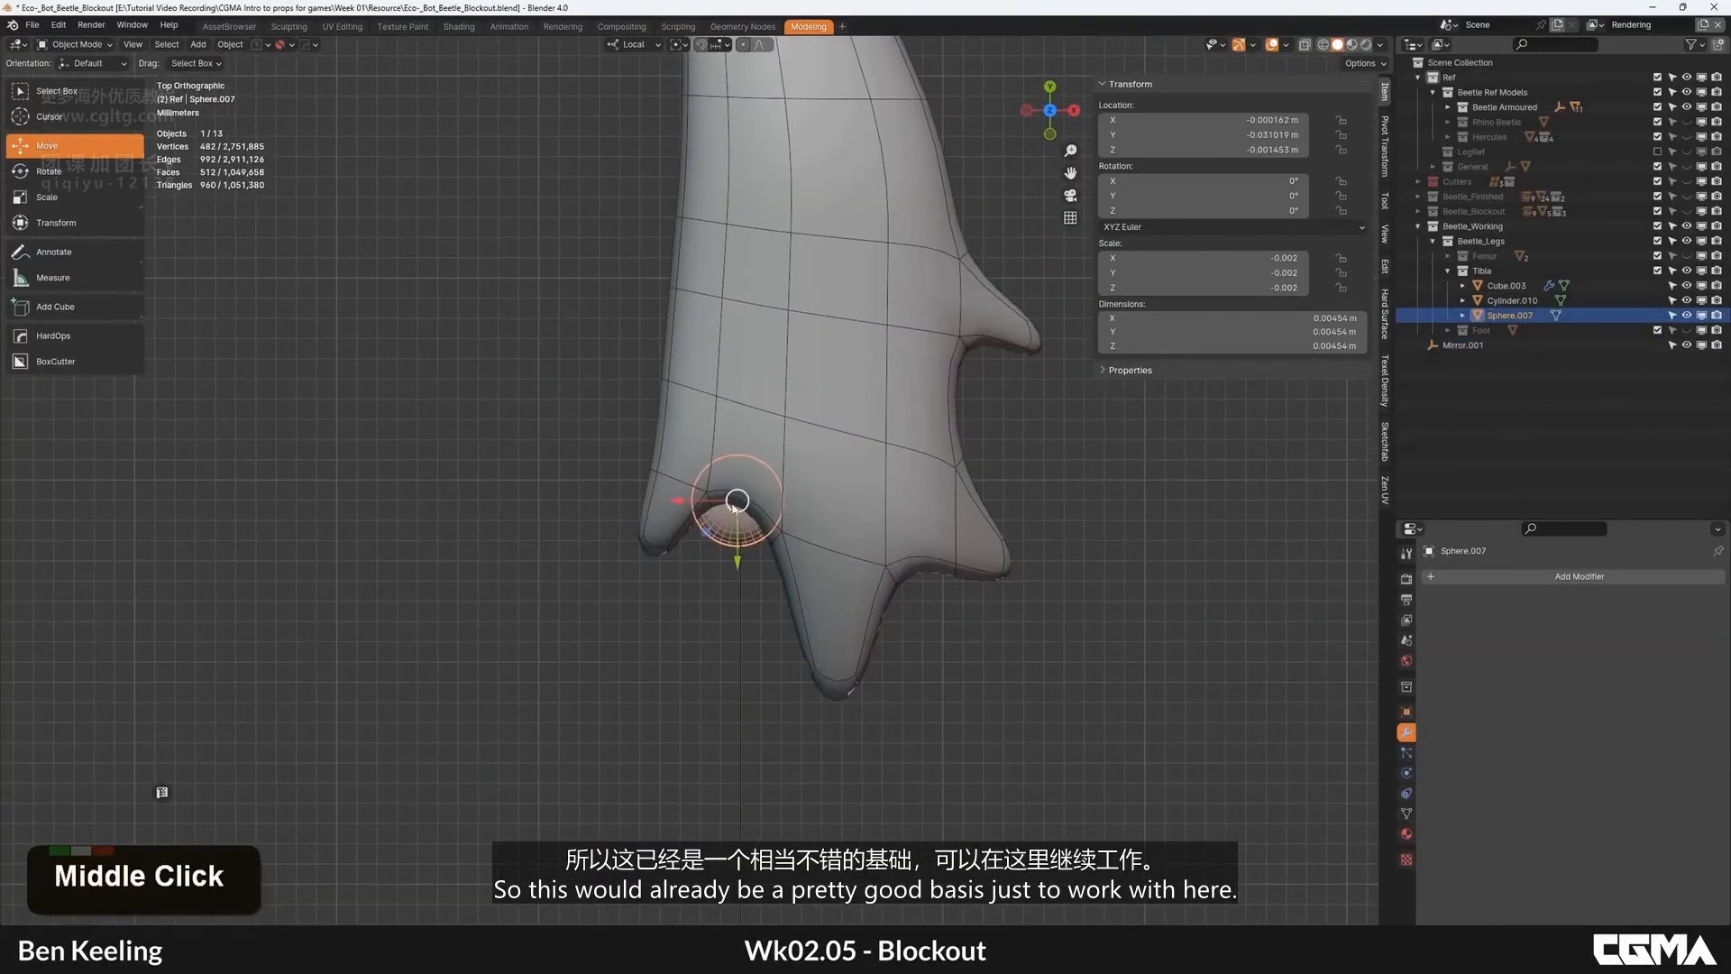
pyautogui.moveTo(737, 502); pyautogui.dragTo(731, 457)
pyautogui.scroll(-6, 754, 487)
# Step: Check how the spiked tibias sit on the blockout beetle's legs beside the reference beetle
pyautogui.press('Tab')
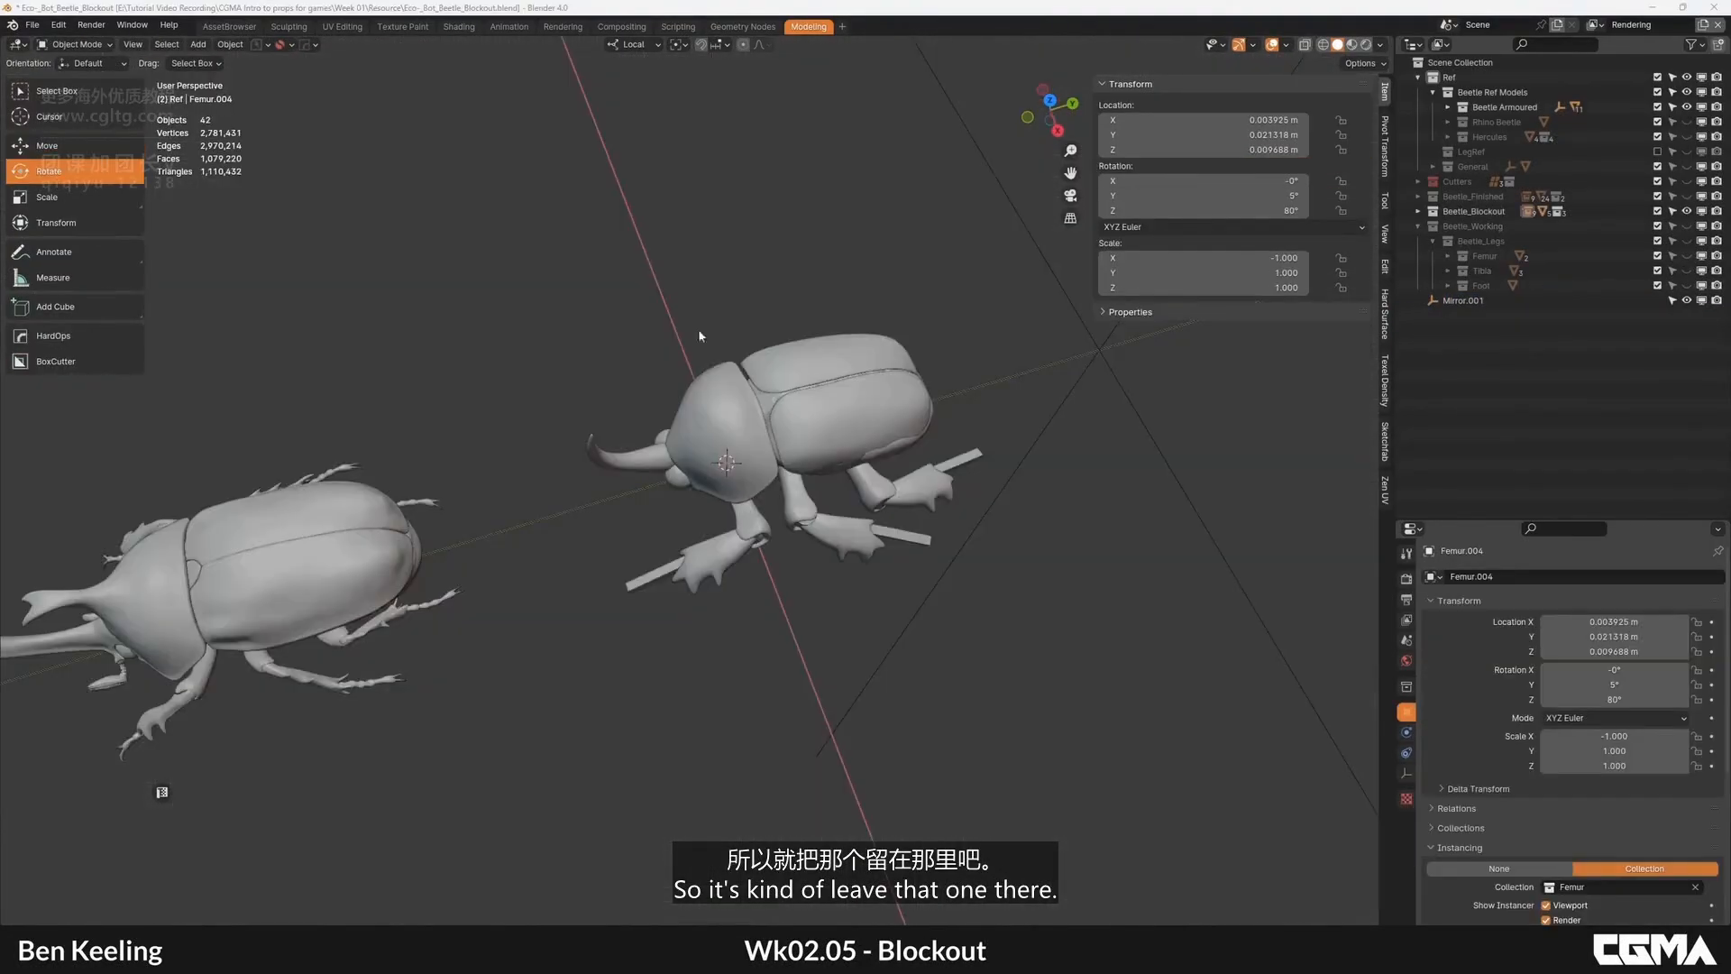
pyautogui.moveTo(698, 328); pyautogui.dragTo(749, 568, button='middle')
pyautogui.keyDown('alt'); pyautogui.moveTo(749, 568); pyautogui.dragTo(784, 443, button='middle'); pyautogui.keyUp('alt')
pyautogui.scroll(2, 642, 421)
pyautogui.click(642, 404)
pyautogui.moveTo(544, 457); pyautogui.dragTo(890, 437, button='middle')
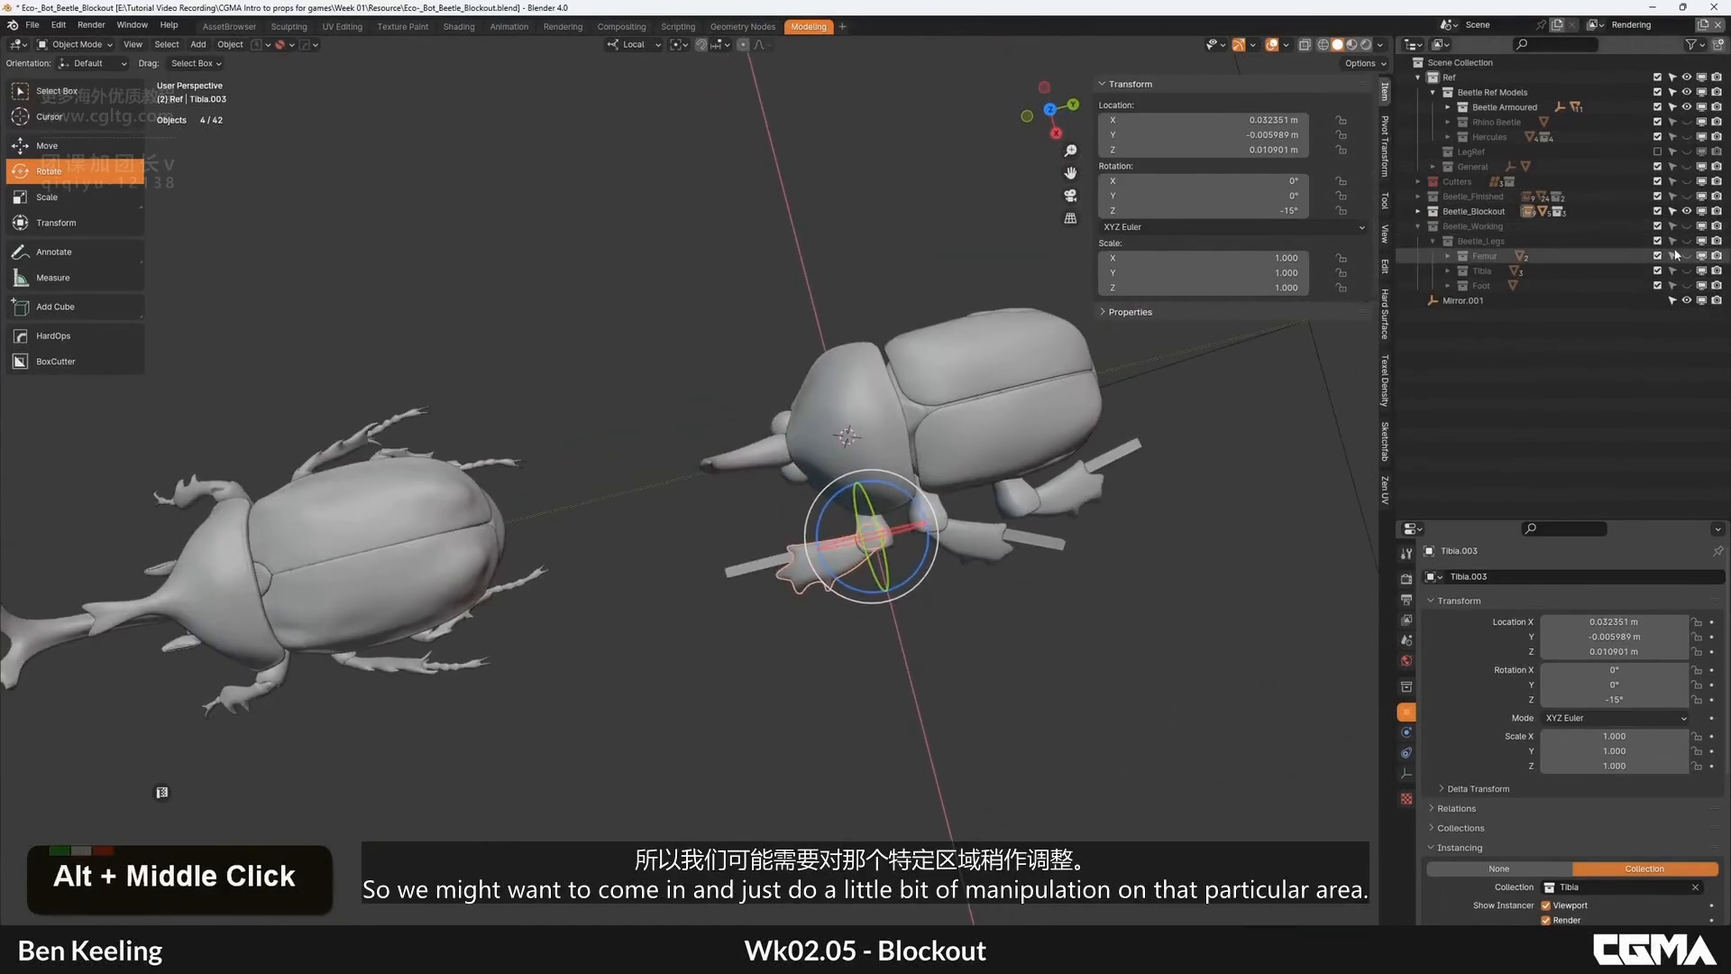
pyautogui.keyDown('alt'); pyautogui.moveTo(766, 424); pyautogui.dragTo(839, 406, button='middle'); pyautogui.keyUp('alt')
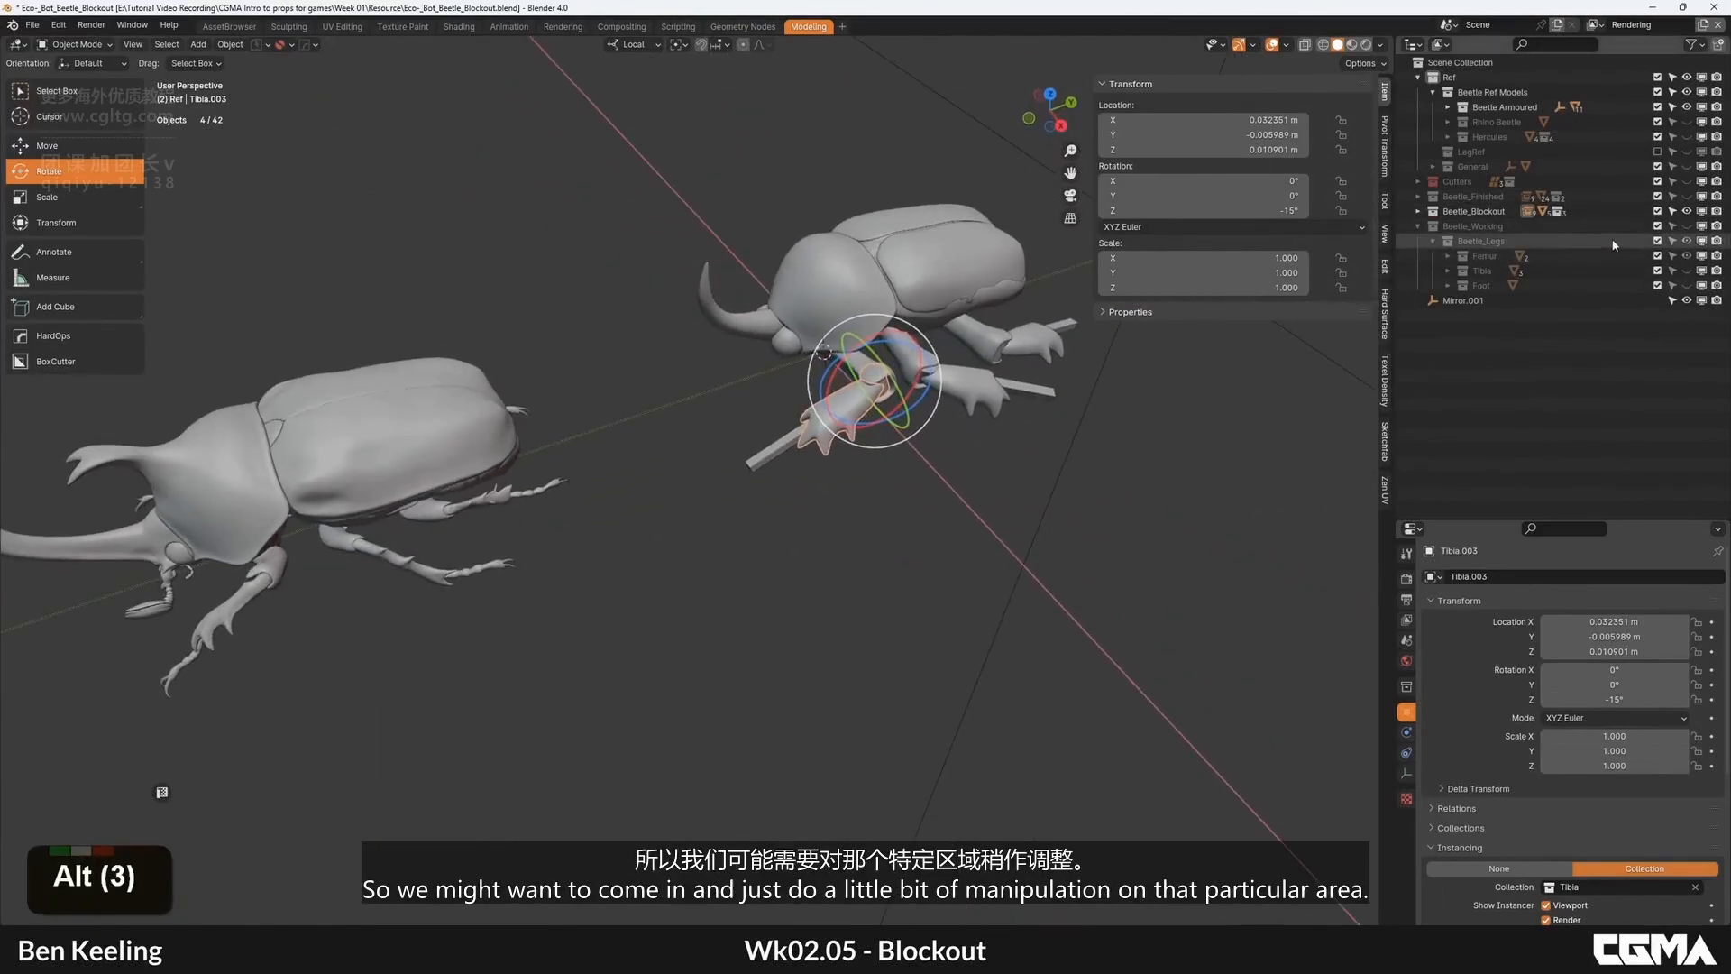
# Step: Show the Beetle_Legs working collection and hide its Femur and Foot collections, leaving only the Tibia source visible
pyautogui.keyDown('shift'); pyautogui.click(1687, 240); pyautogui.keyUp('shift')
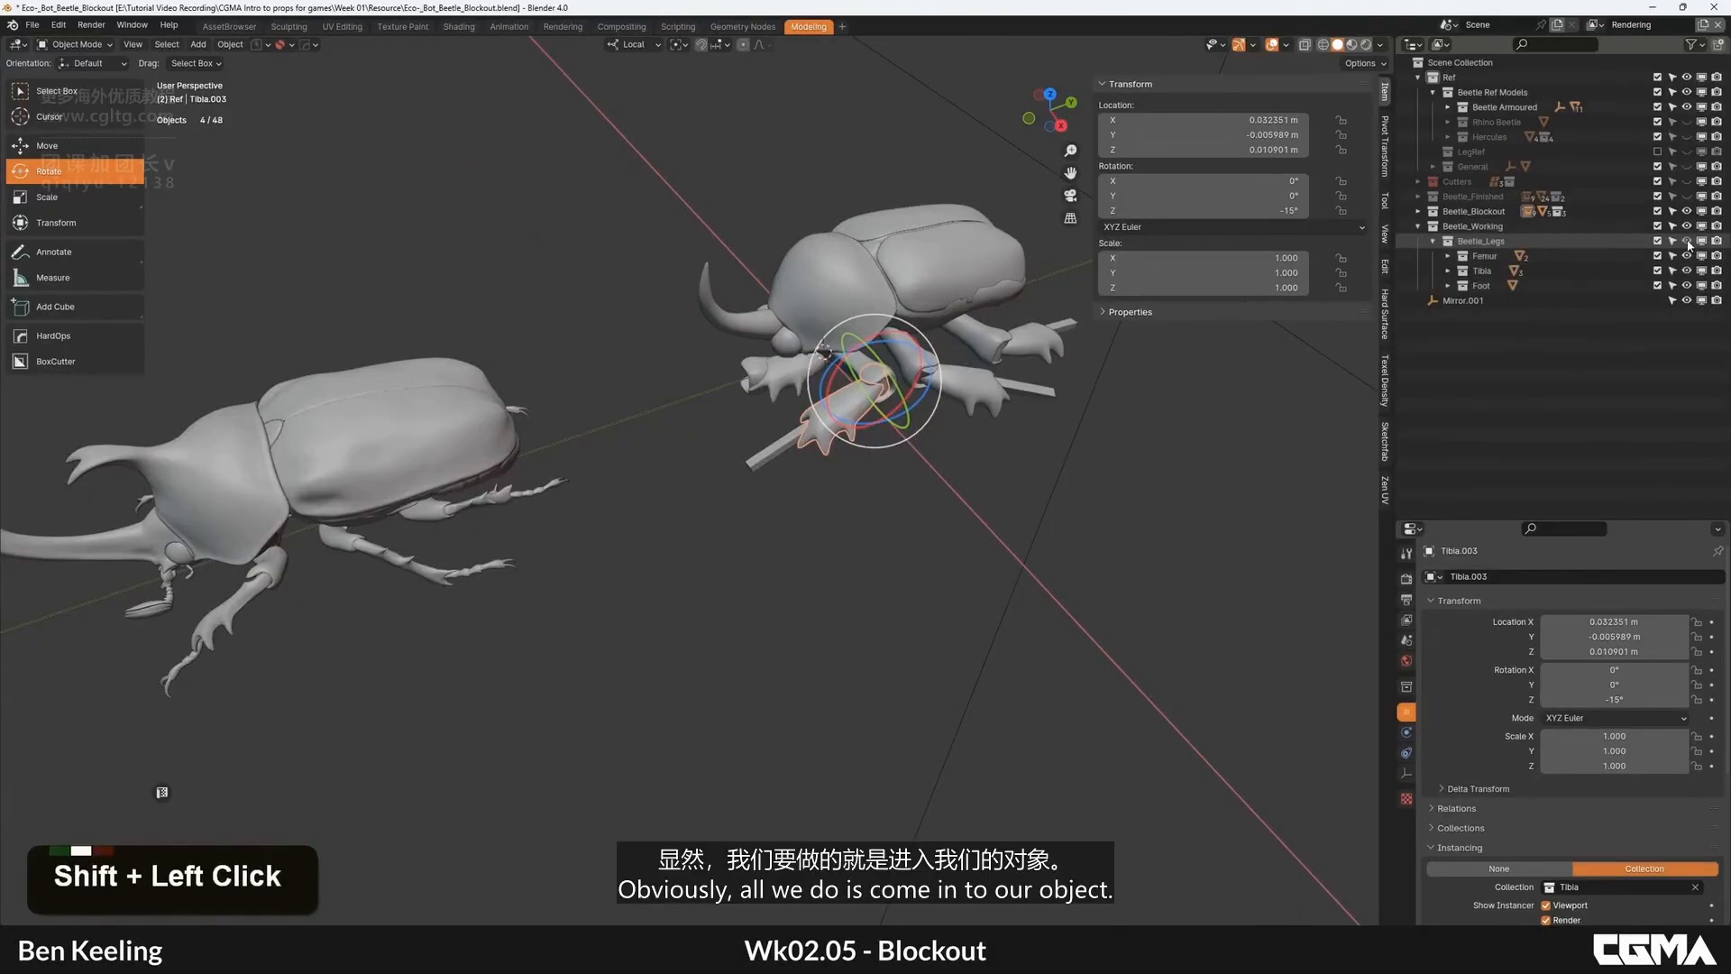
pyautogui.moveTo(771, 388); pyautogui.dragTo(782, 406, button='middle')
pyautogui.click(783, 361)
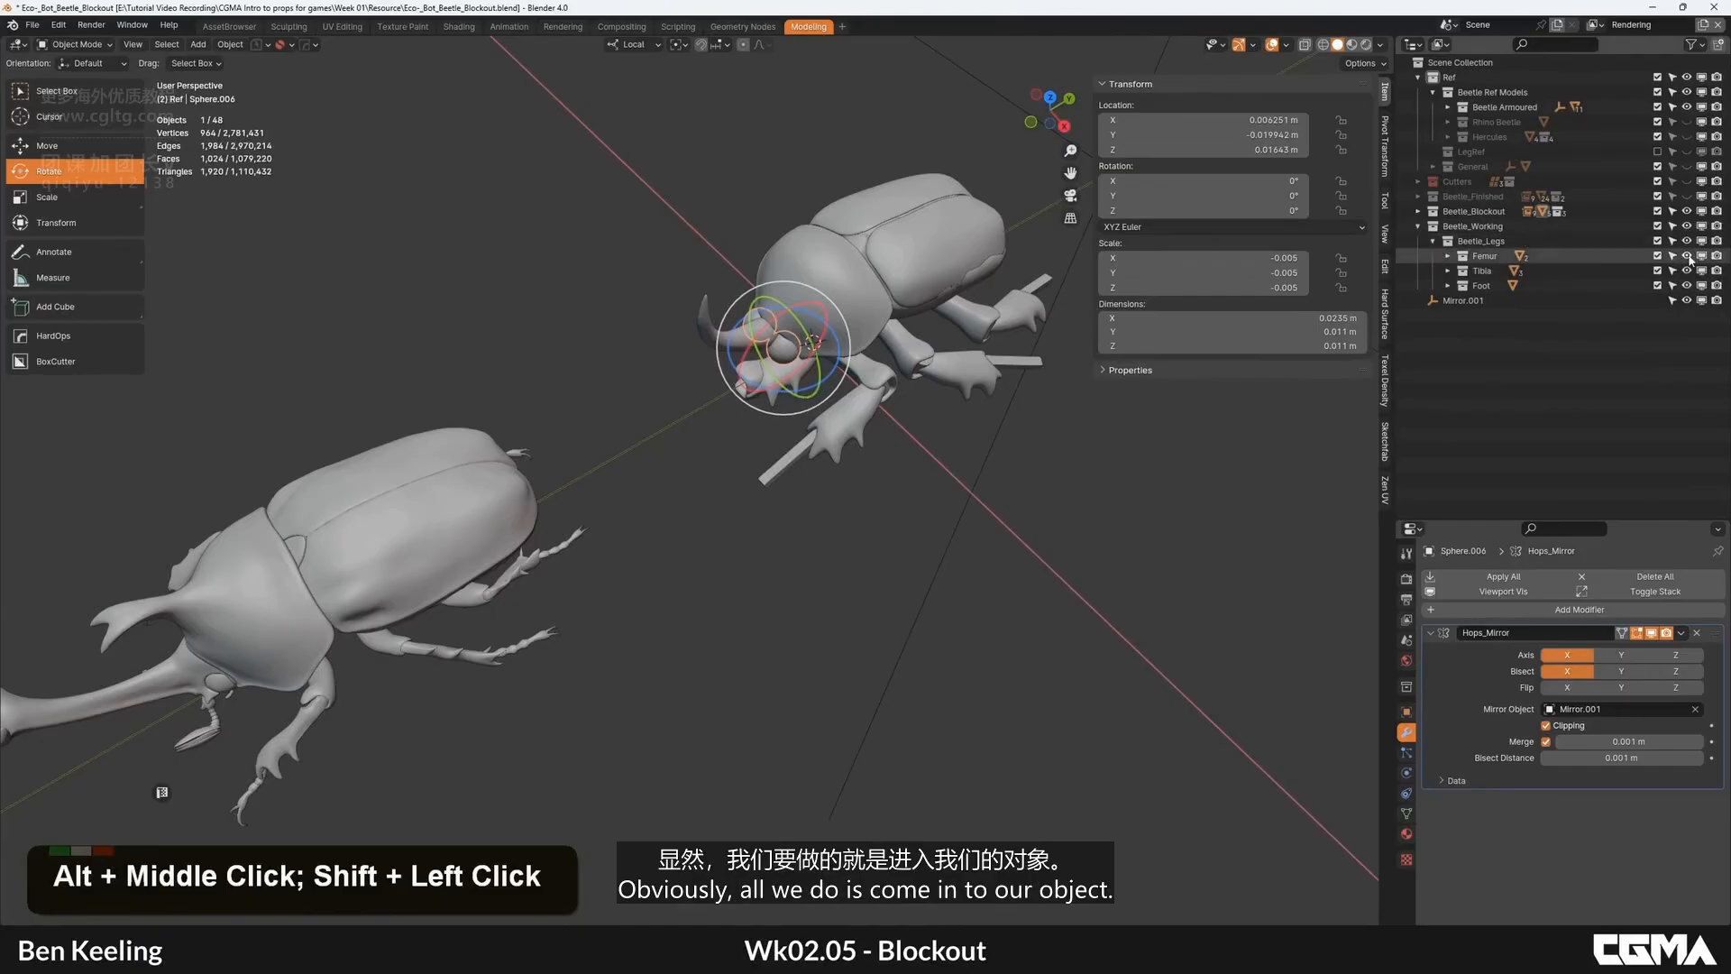
pyautogui.keyDown('alt'); pyautogui.moveTo(811, 323); pyautogui.dragTo(745, 319, button='middle'); pyautogui.keyUp('alt')
pyautogui.click(793, 382)
pyautogui.keyDown('alt'); pyautogui.moveTo(794, 382); pyautogui.dragTo(811, 297, button='middle'); pyautogui.keyUp('alt')
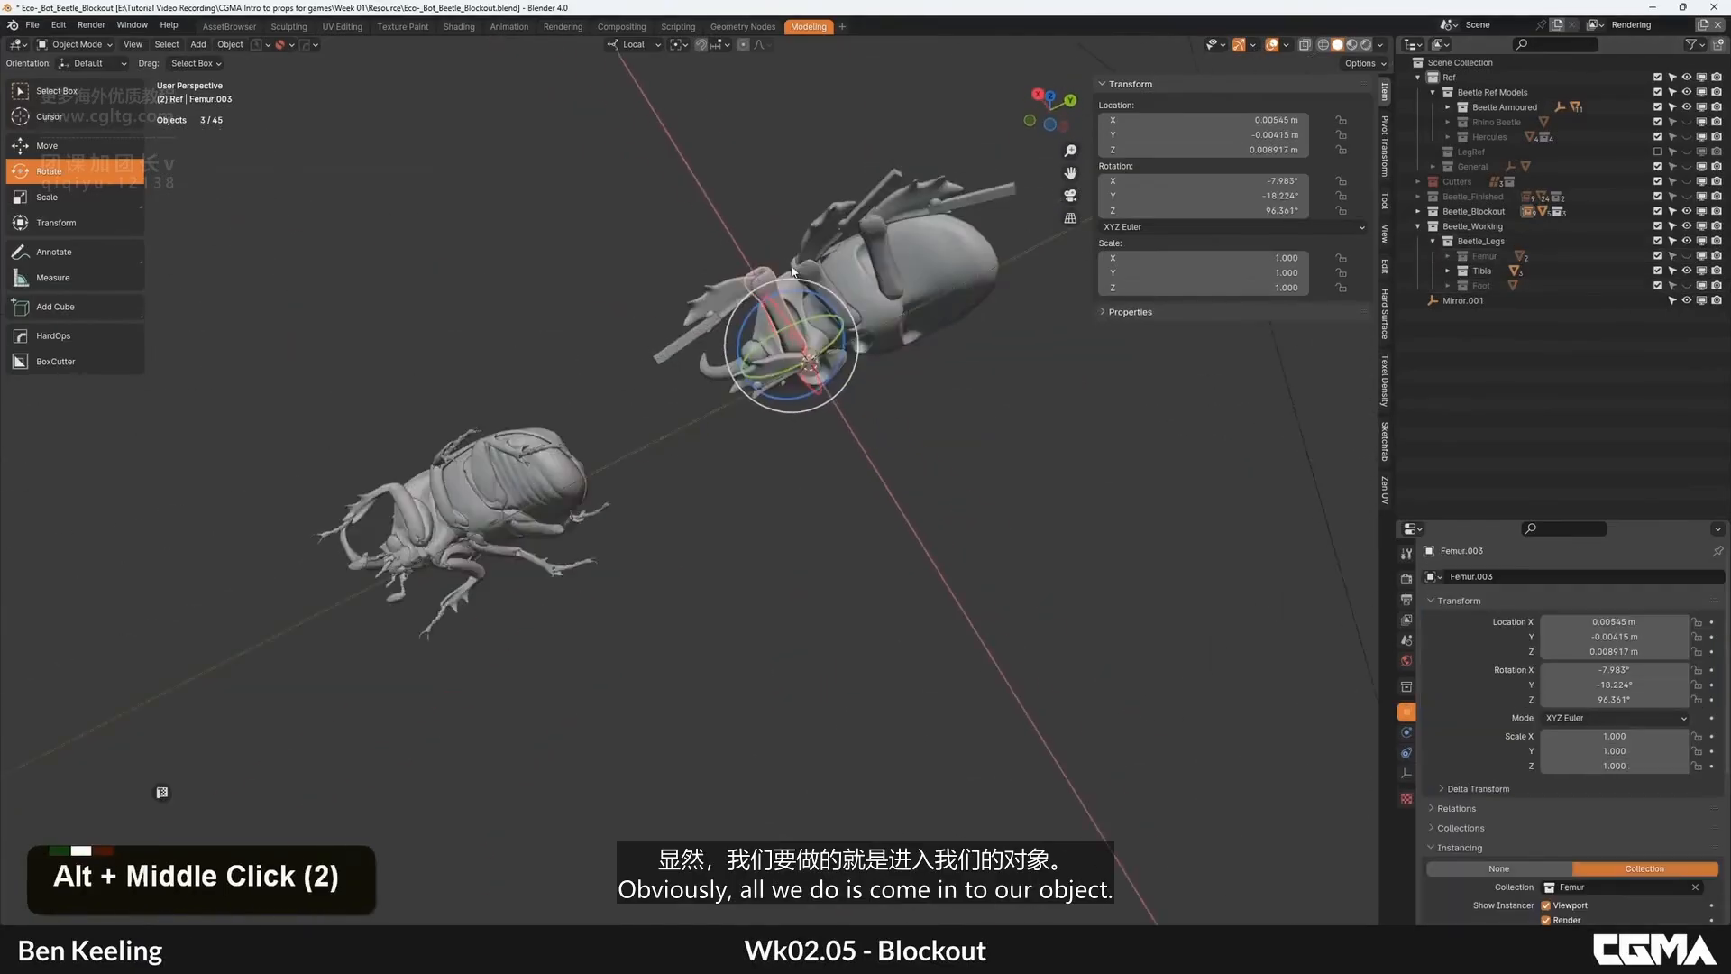
# Step: Select the source tibia and open its mesh for vertex editing in bottom view
pyautogui.scroll(3, 820, 351)
pyautogui.click(834, 350)
pyautogui.press('KP_1')
pyautogui.moveTo(855, 381); pyautogui.dragTo(817, 469, button='middle')
pyautogui.press('Tab')
pyautogui.press('1')
pyautogui.scroll(-2, 816, 472)
pyautogui.scroll(3, 695, 481)
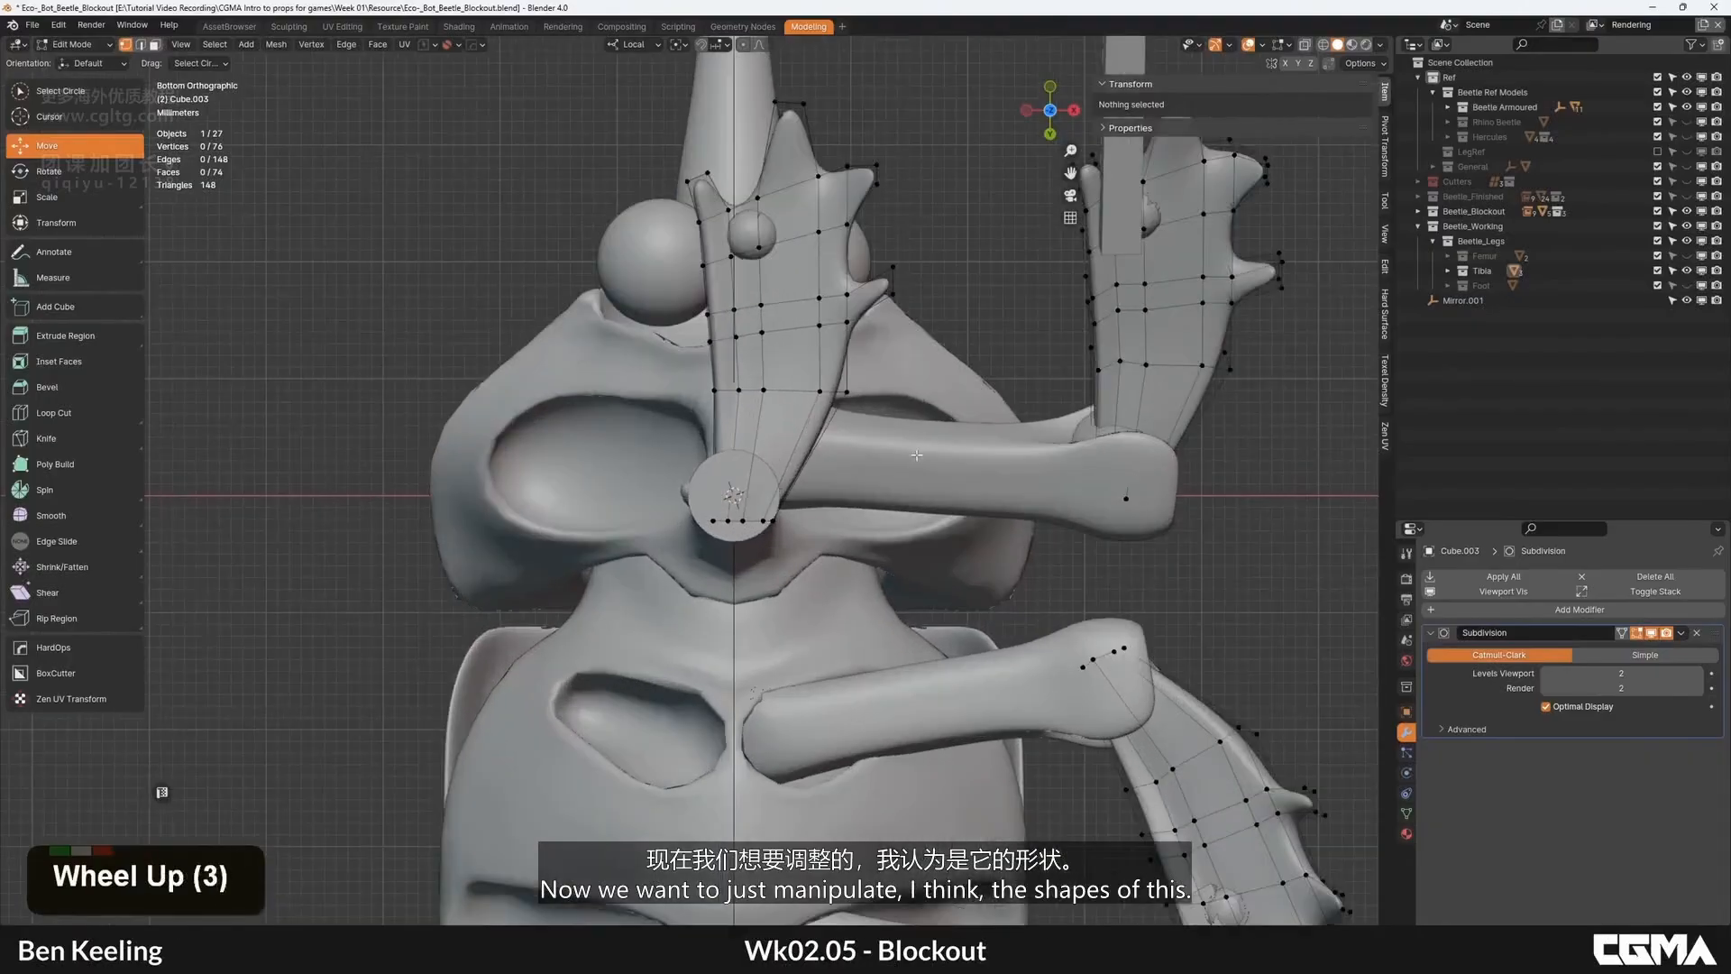
# Step: Turn on X-ray and box-select the row of vertices across the tibia just in front of its joint
pyautogui.press('b')
pyautogui.moveTo(678, 438); pyautogui.dragTo(871, 365)
pyautogui.rightClick(895, 386)
pyautogui.hotkey('alt', 'z')
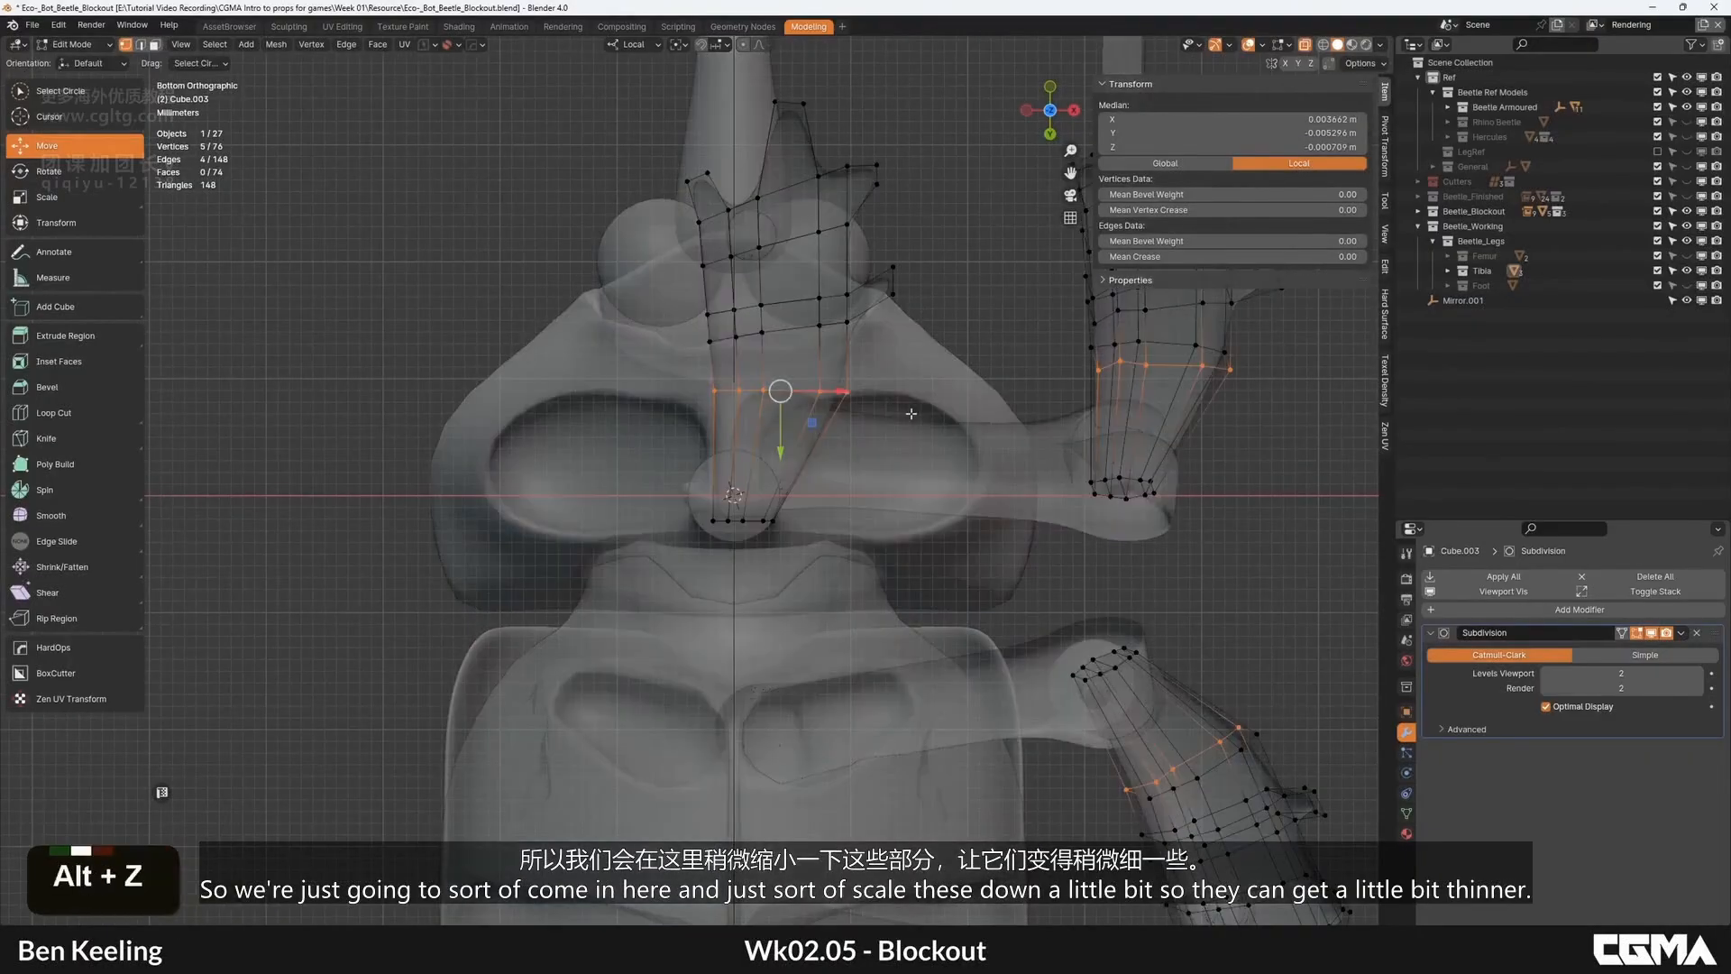
# Step: Try to narrow and shift the vertex row near the joint and select the rear outer spike, and undo these changes
pyautogui.doubleClick(794, 388)
pyautogui.press('g')
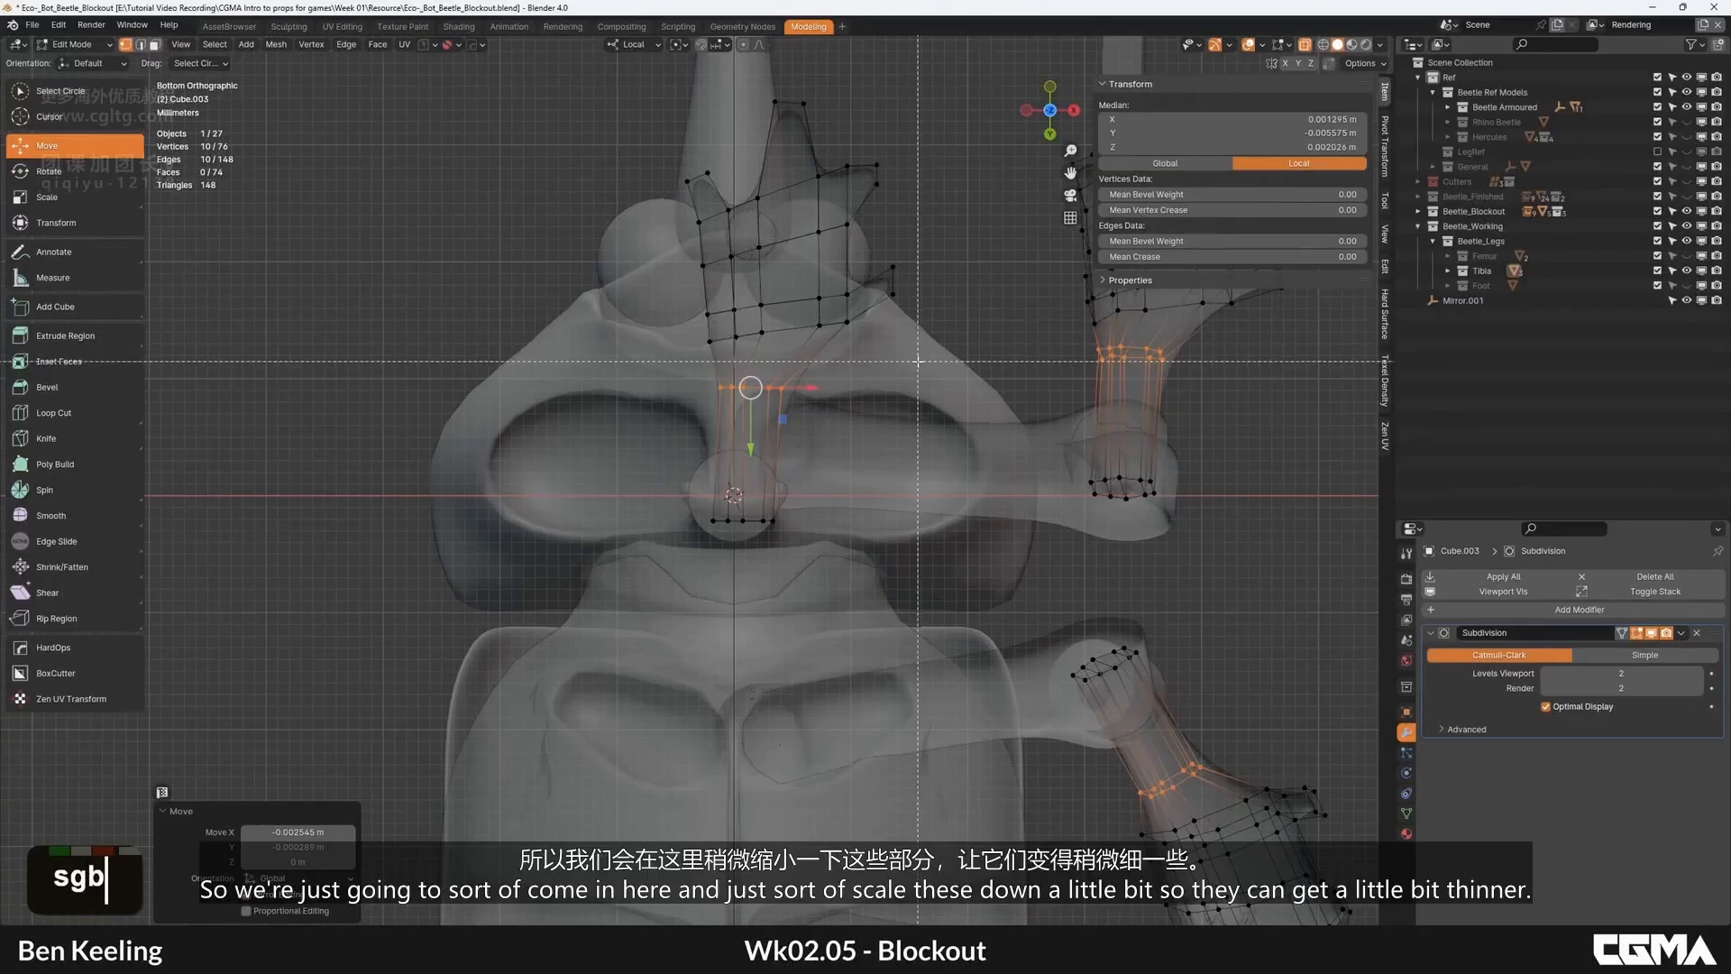
pyautogui.moveTo(927, 375); pyautogui.dragTo(787, 239)
pyautogui.press('g')
pyautogui.rightClick(929, 343)
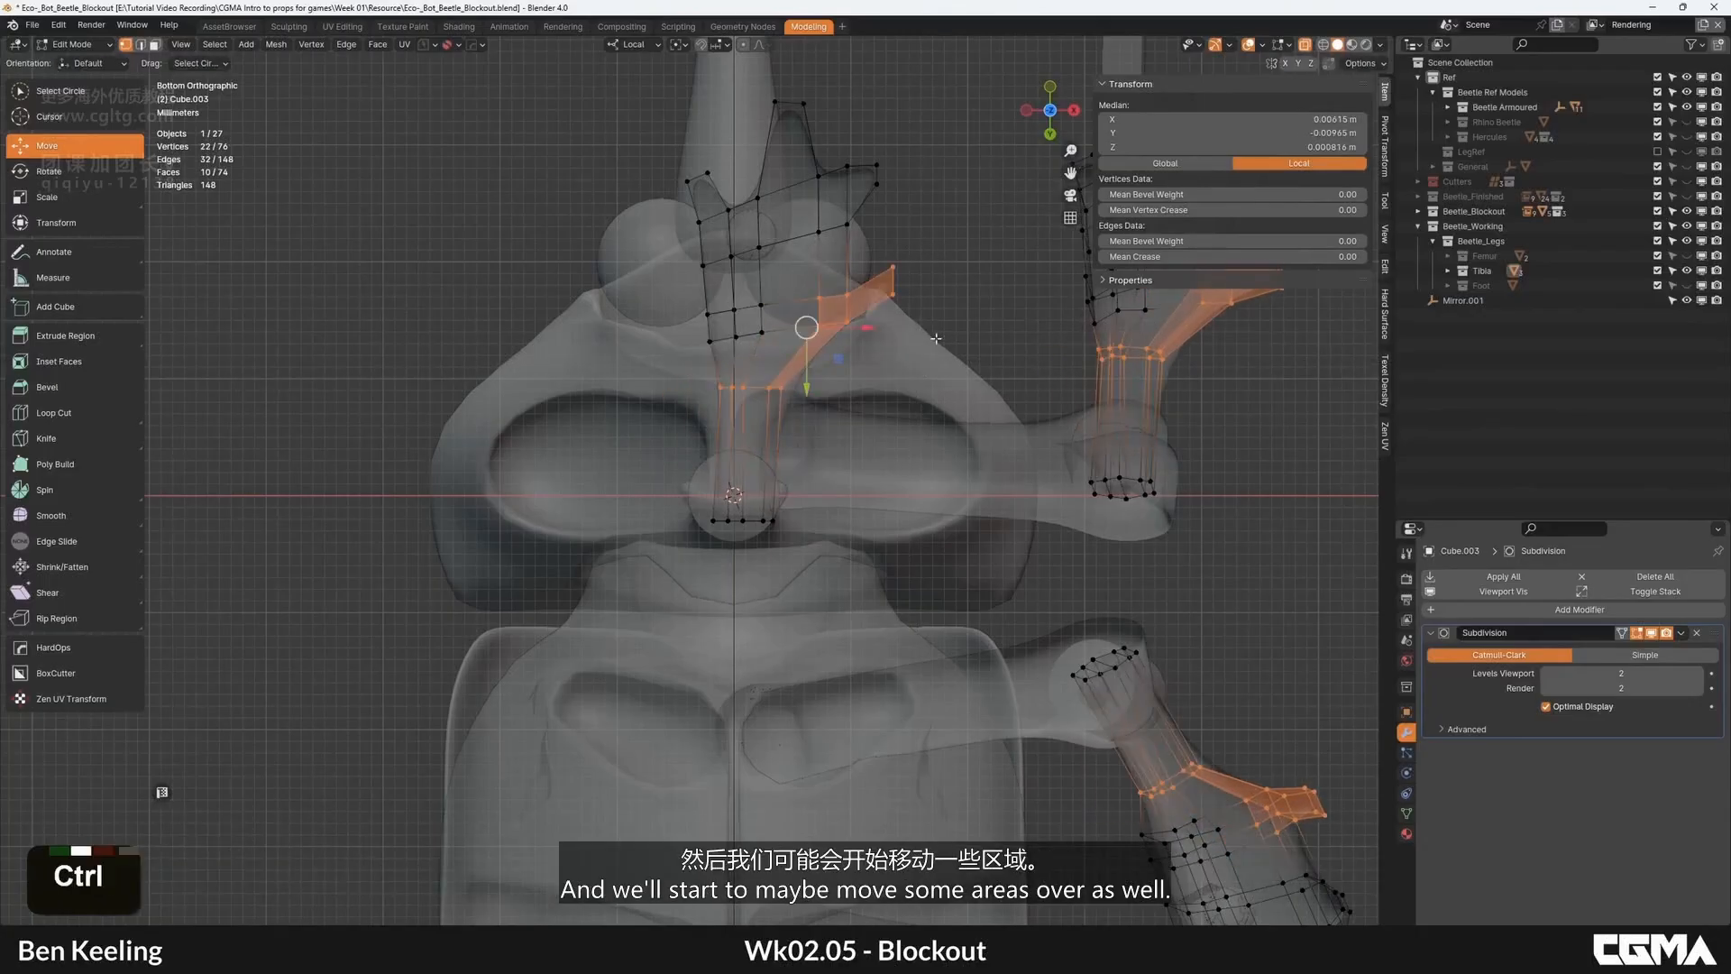
pyautogui.hotkey('ctrl', 'z')
pyautogui.hotkey('ctrl', 'z')
pyautogui.hotkey('ctrl', 'z')
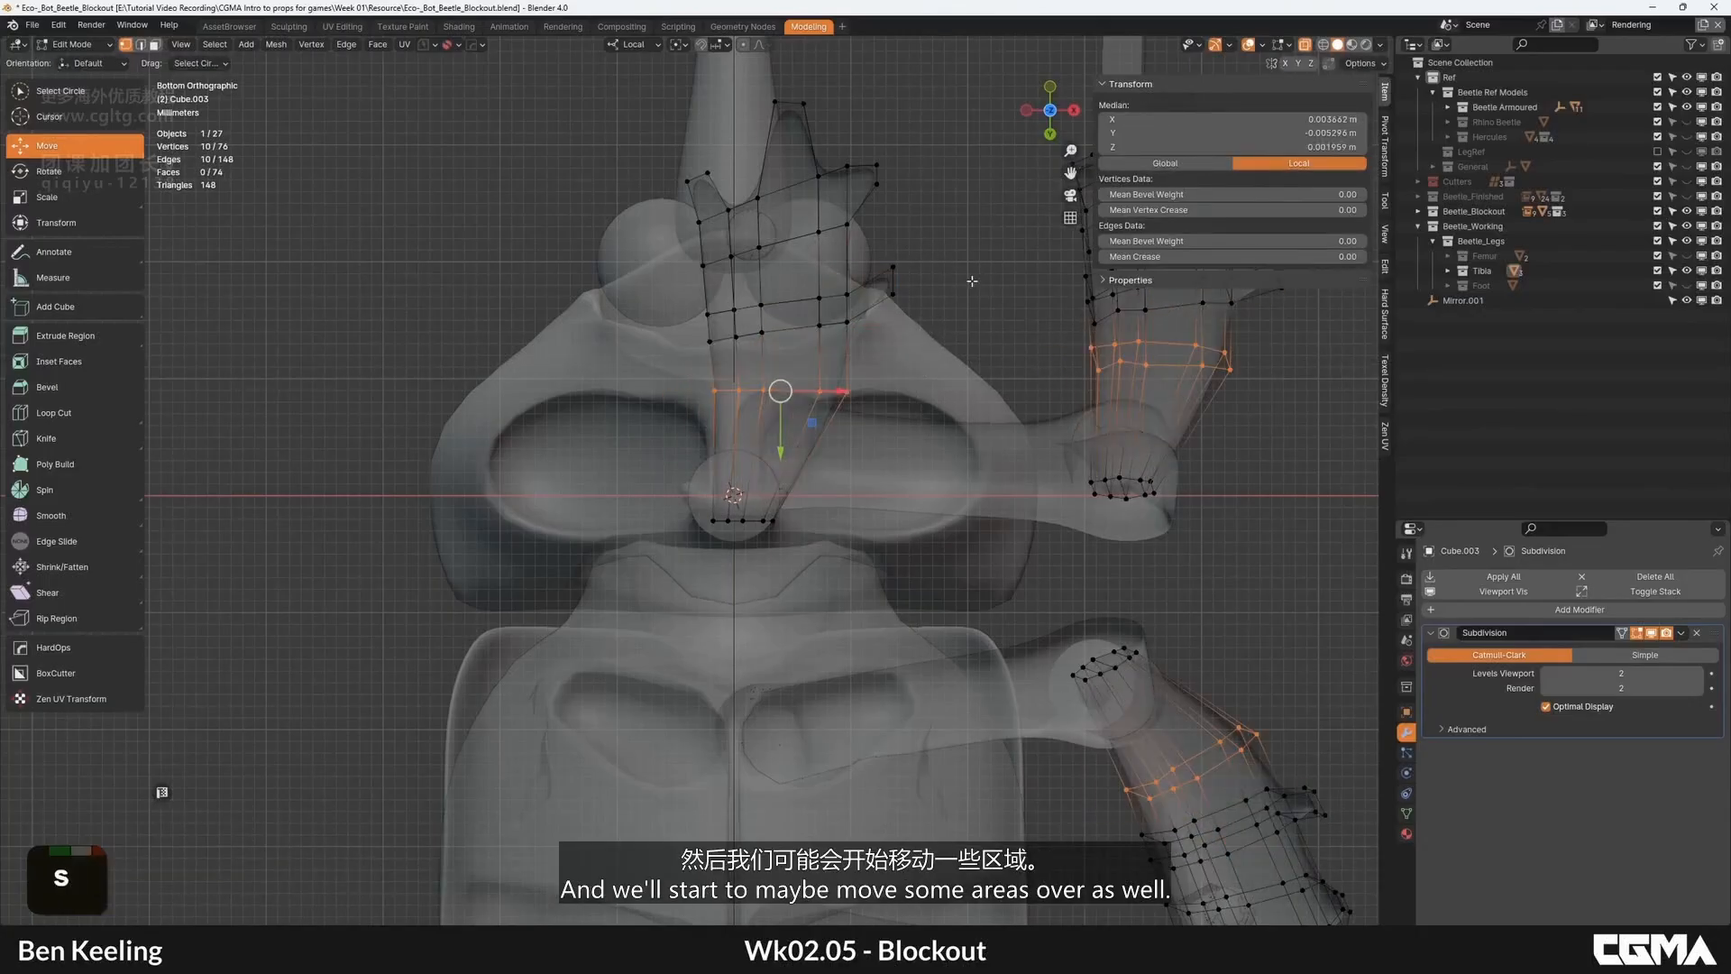
# Step: Scale the selected vertex row down to thin the tibia near its joint and move it towards the inner side
pyautogui.click(896, 340)
pyautogui.press('g')
pyautogui.click(900, 337)
# Step: Box-select the rear outer spike's vertices, move them inward towards the narrowed shaft, and clear the selection
pyautogui.press('b')
pyautogui.moveTo(920, 346); pyautogui.dragTo(776, 257)
pyautogui.press('g')
pyautogui.doubleClick(877, 259)
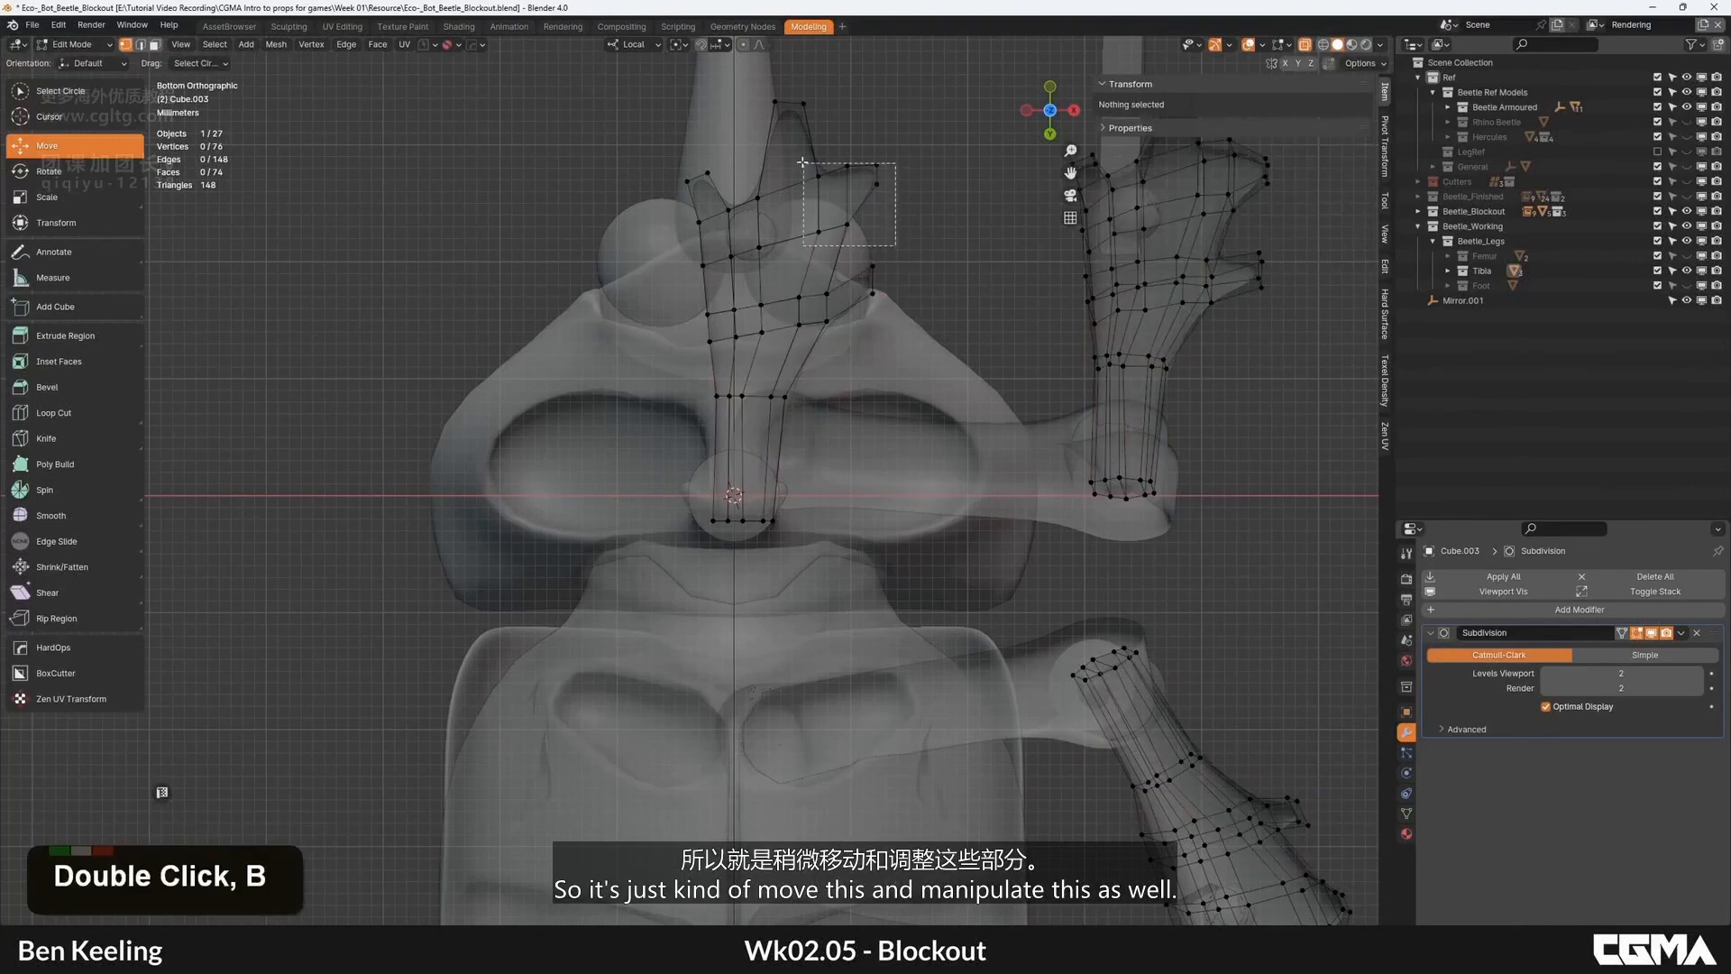
# Step: Box-select the rear outer spike's vertices, turn on proportional editing, and move them slightly inward with a falloff of about 0.018 m
pyautogui.moveTo(896, 246); pyautogui.dragTo(803, 163)
pyautogui.click(745, 45)
pyautogui.keyDown('shift'); pyautogui.moveTo(845, 201); pyautogui.dragTo(792, 337, button='middle'); pyautogui.keyUp('shift')
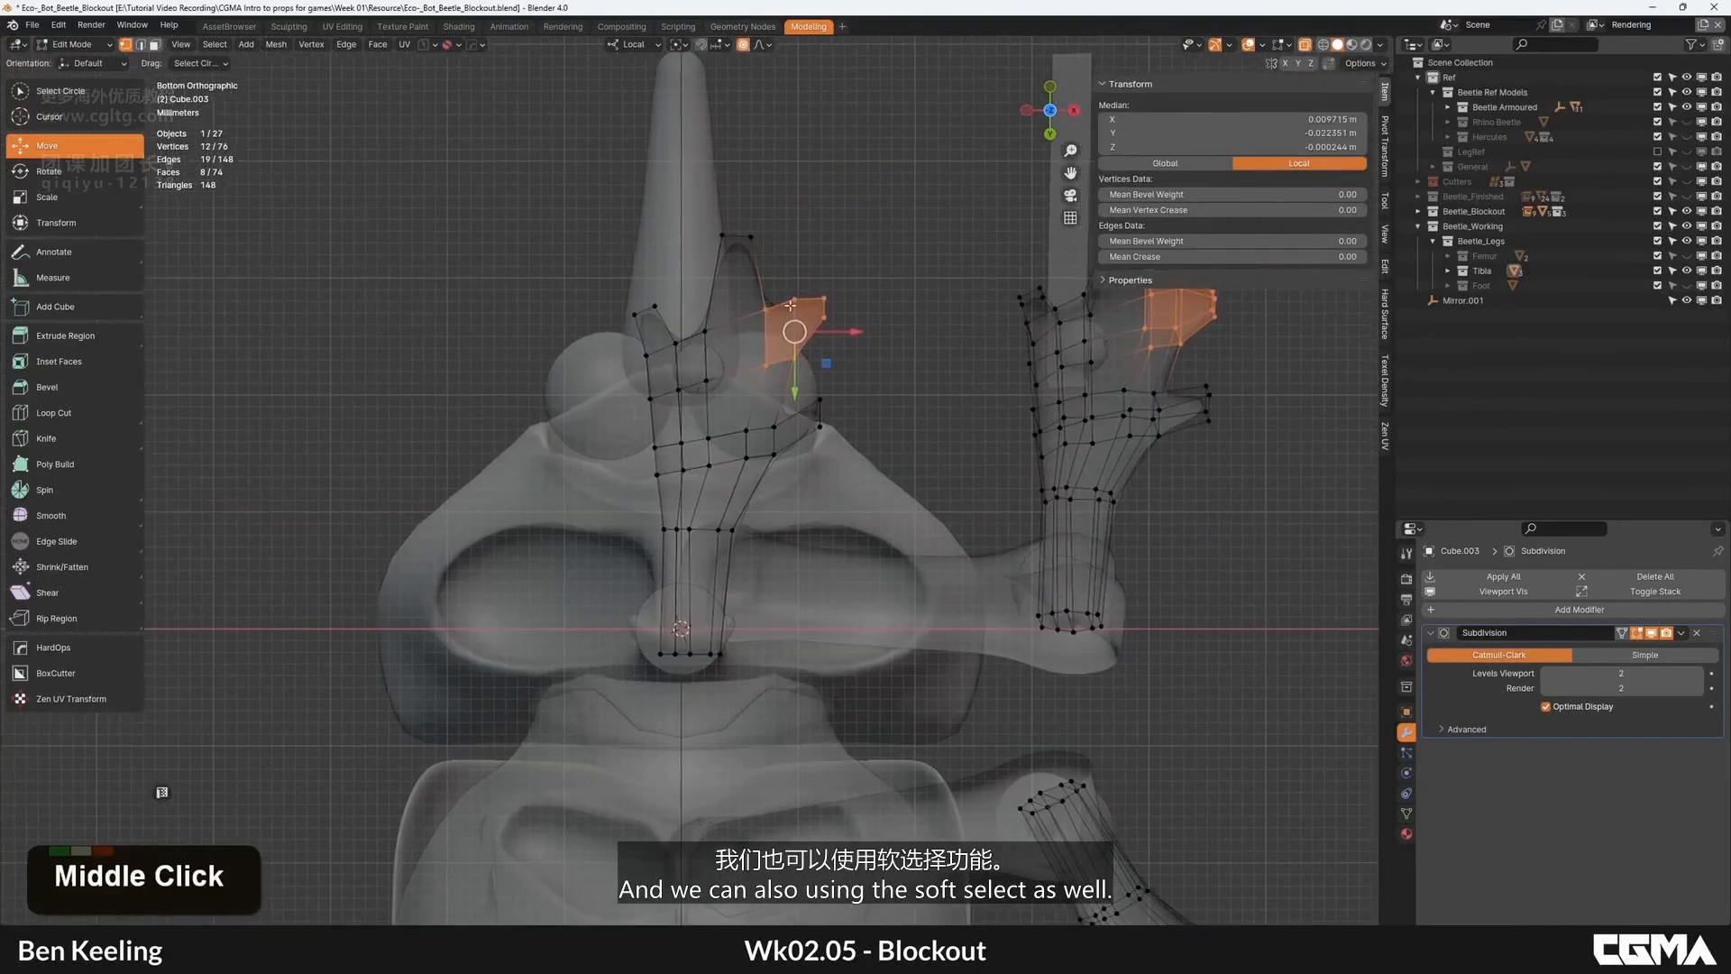
pyautogui.press('g')
pyautogui.scroll(5, 790, 300)
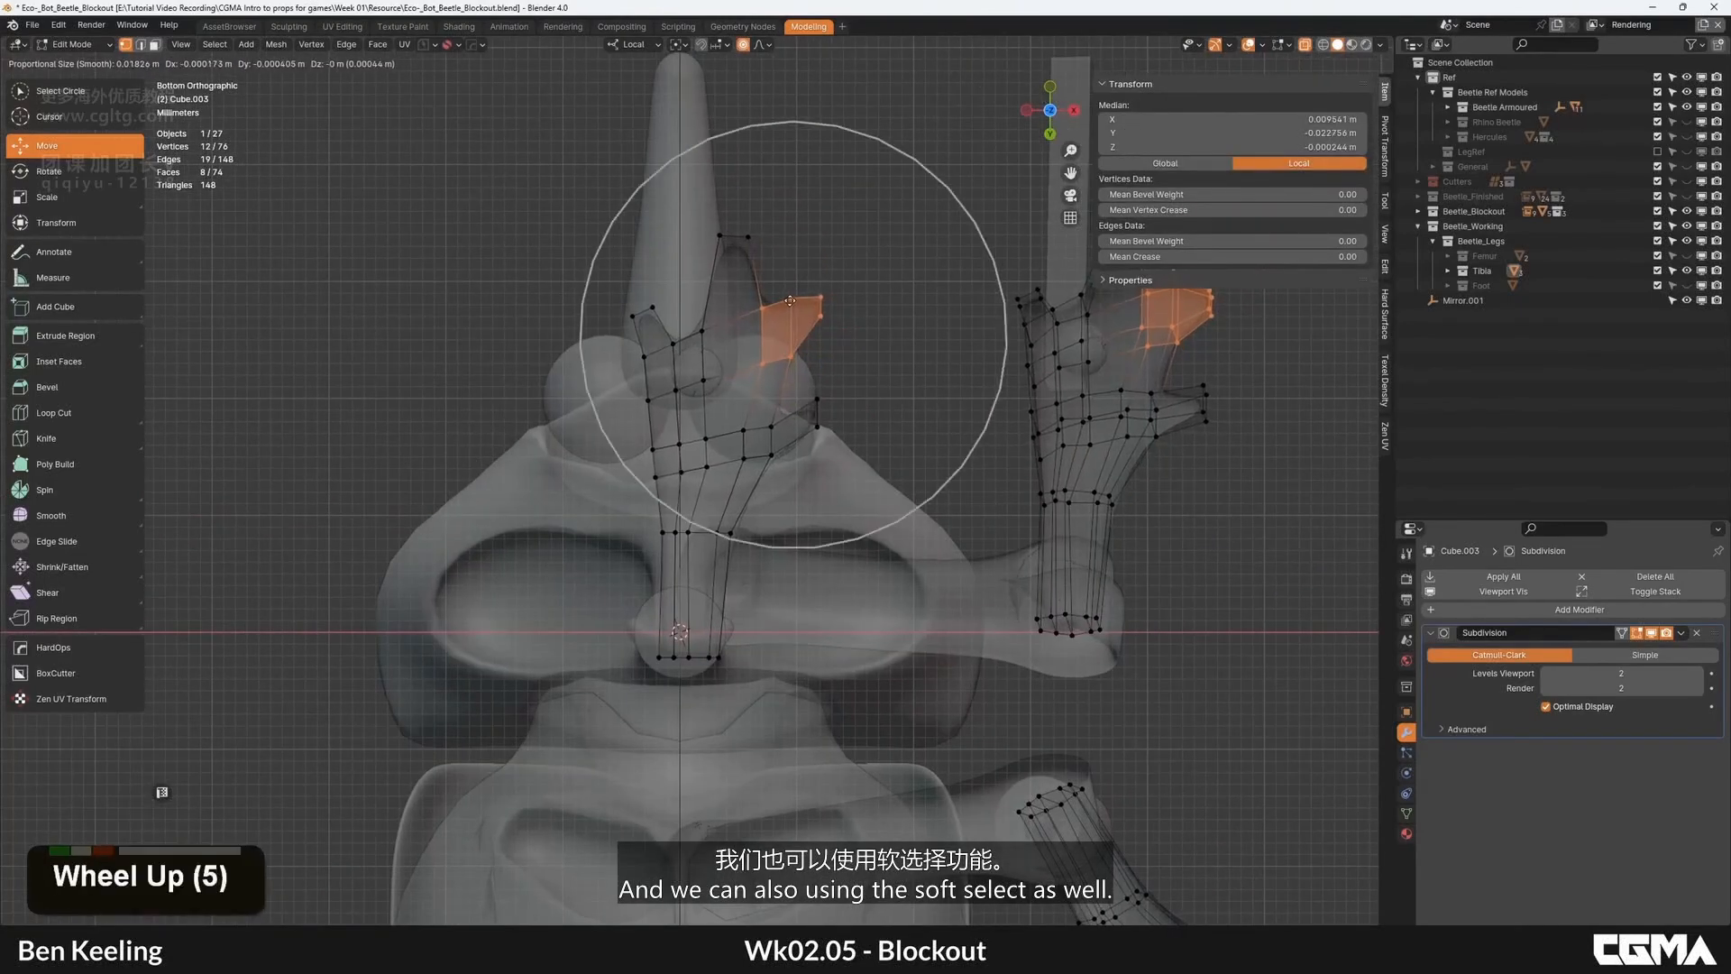
pyautogui.click(776, 310)
# Step: Box-select the tibia's longest tip spike and pull it back towards the shaft with a proportional falloff of about 0.007 m
pyautogui.click(721, 238)
pyautogui.press('b')
pyautogui.moveTo(702, 212); pyautogui.dragTo(766, 291)
pyautogui.press('g')
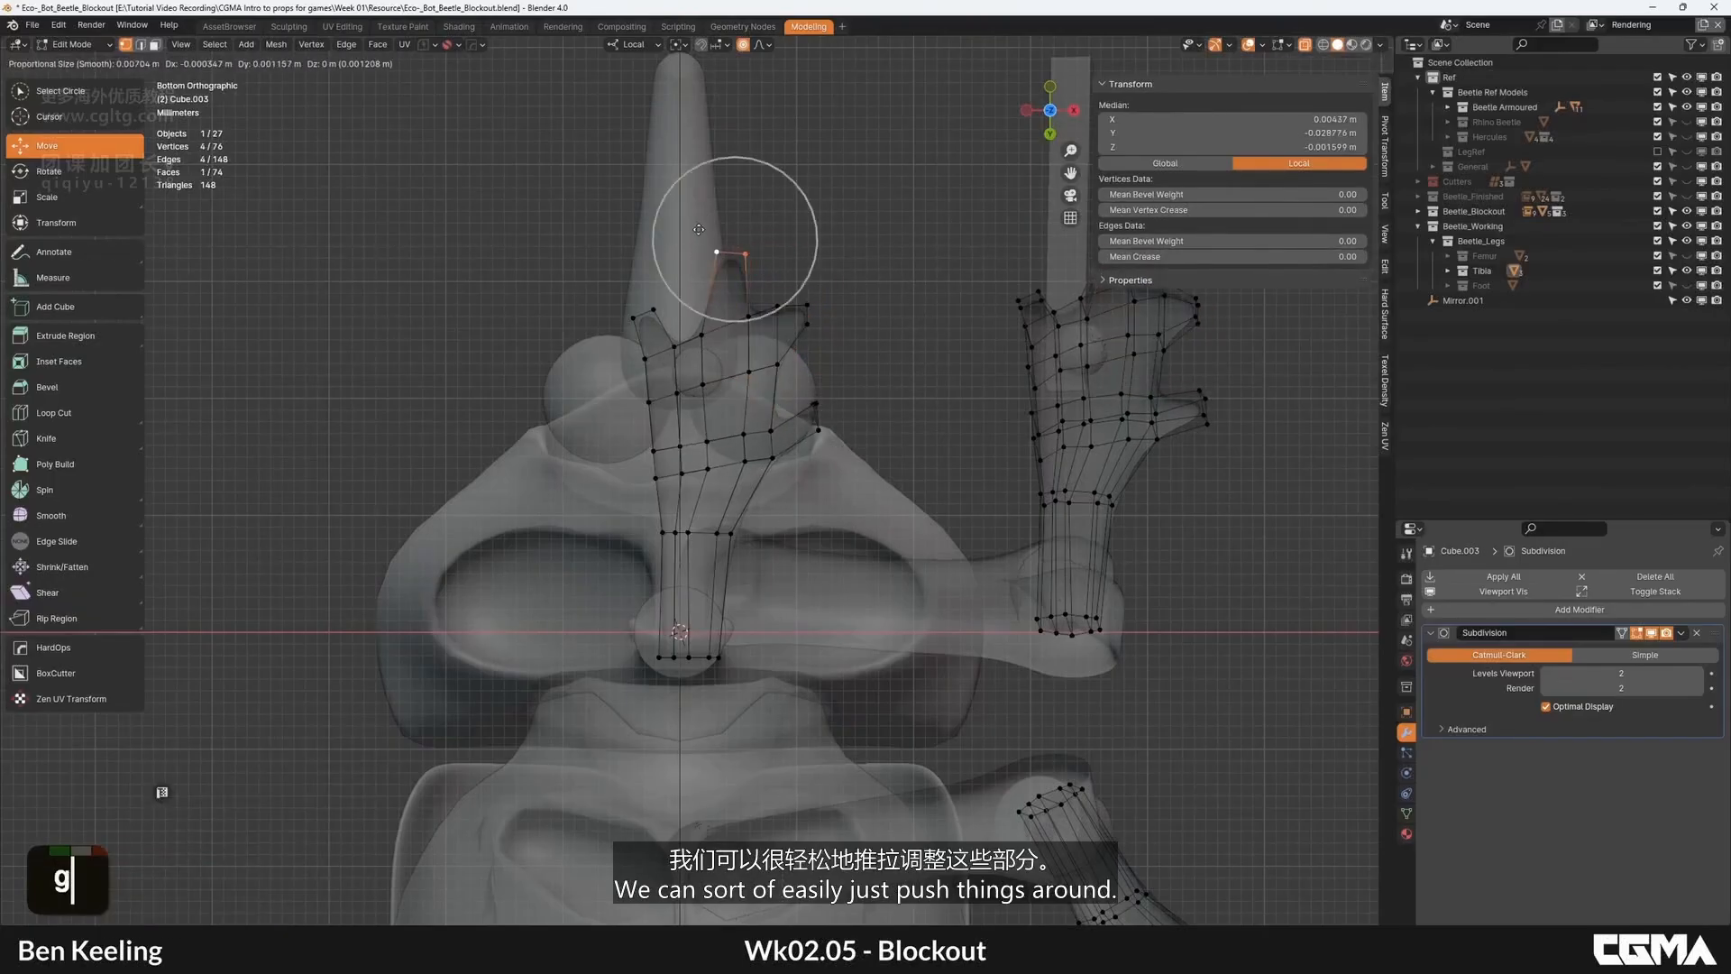
pyautogui.click(752, 319)
# Step: Box-select the vertex row near the tibia's joint, scale and shift it slightly with soft falloff, and leave mesh editing with X-ray off
pyautogui.keyDown('shift'); pyautogui.moveTo(752, 318); pyautogui.dragTo(744, 189, button='middle'); pyautogui.keyUp('shift')
pyautogui.click(765, 438)
pyautogui.press('b')
pyautogui.moveTo(765, 440); pyautogui.dragTo(636, 383)
pyautogui.press('s')
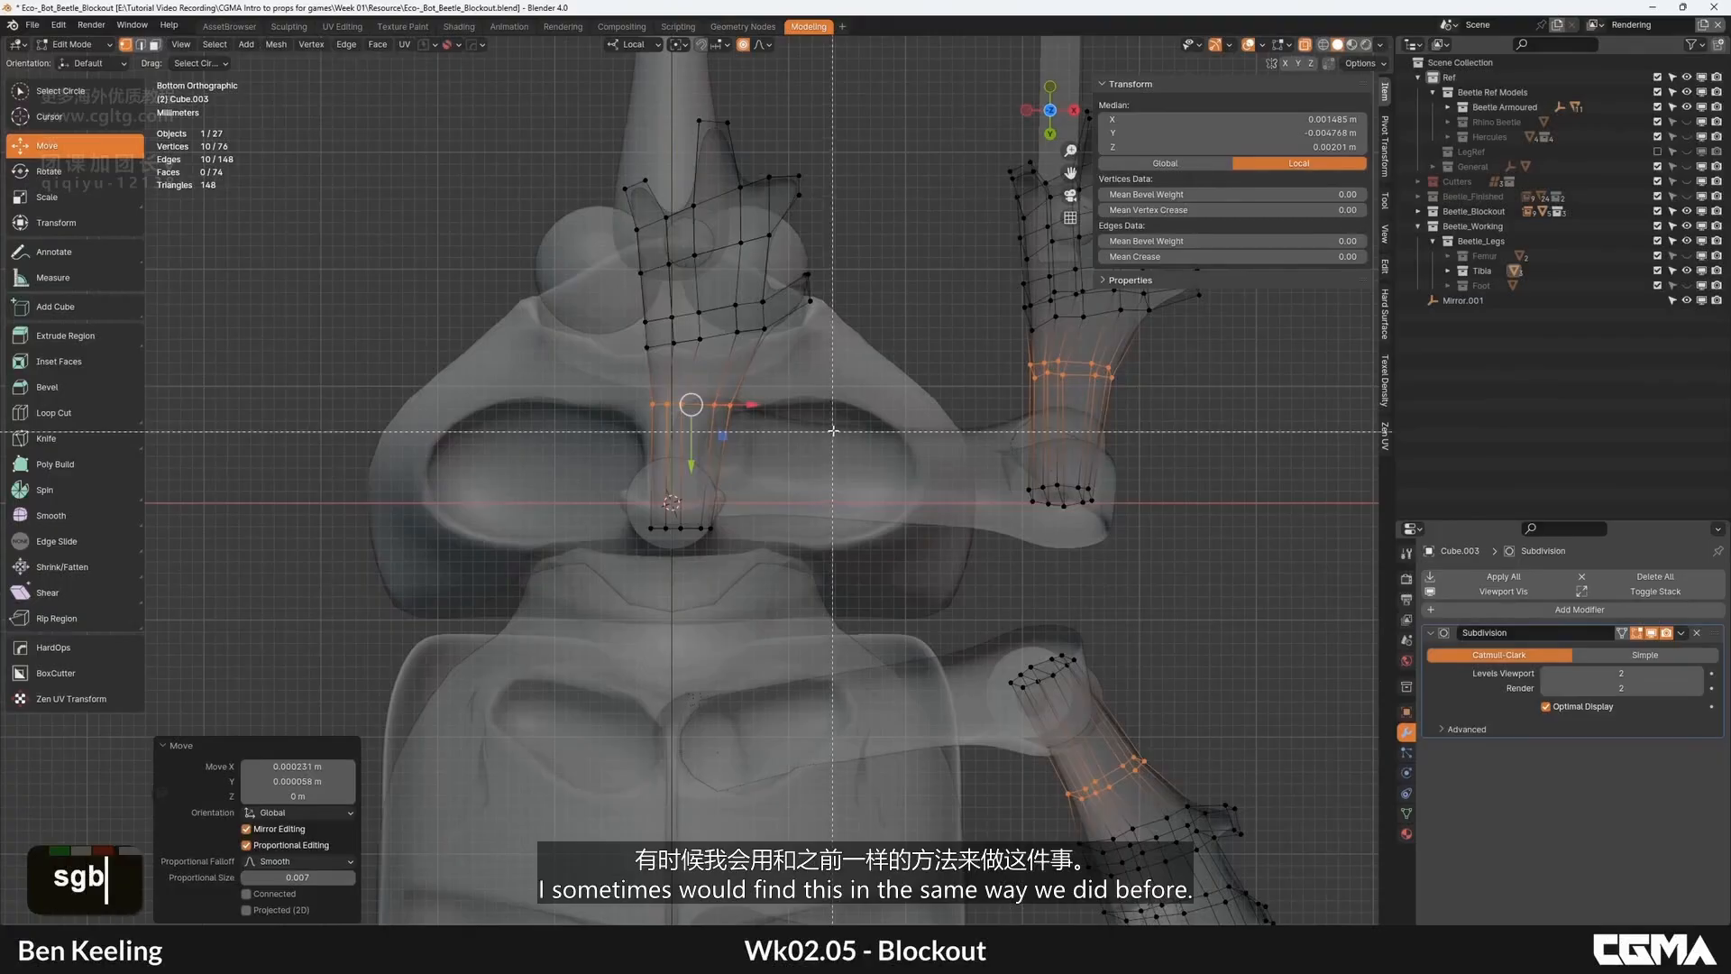
pyautogui.scroll(-5, 835, 427)
pyautogui.press('Tab')
pyautogui.keyDown('alt'); pyautogui.moveTo(784, 317); pyautogui.dragTo(711, 487, button='middle'); pyautogui.keyUp('alt')
pyautogui.hotkey('alt', 'z')
pyautogui.scroll(-3, 759, 405)
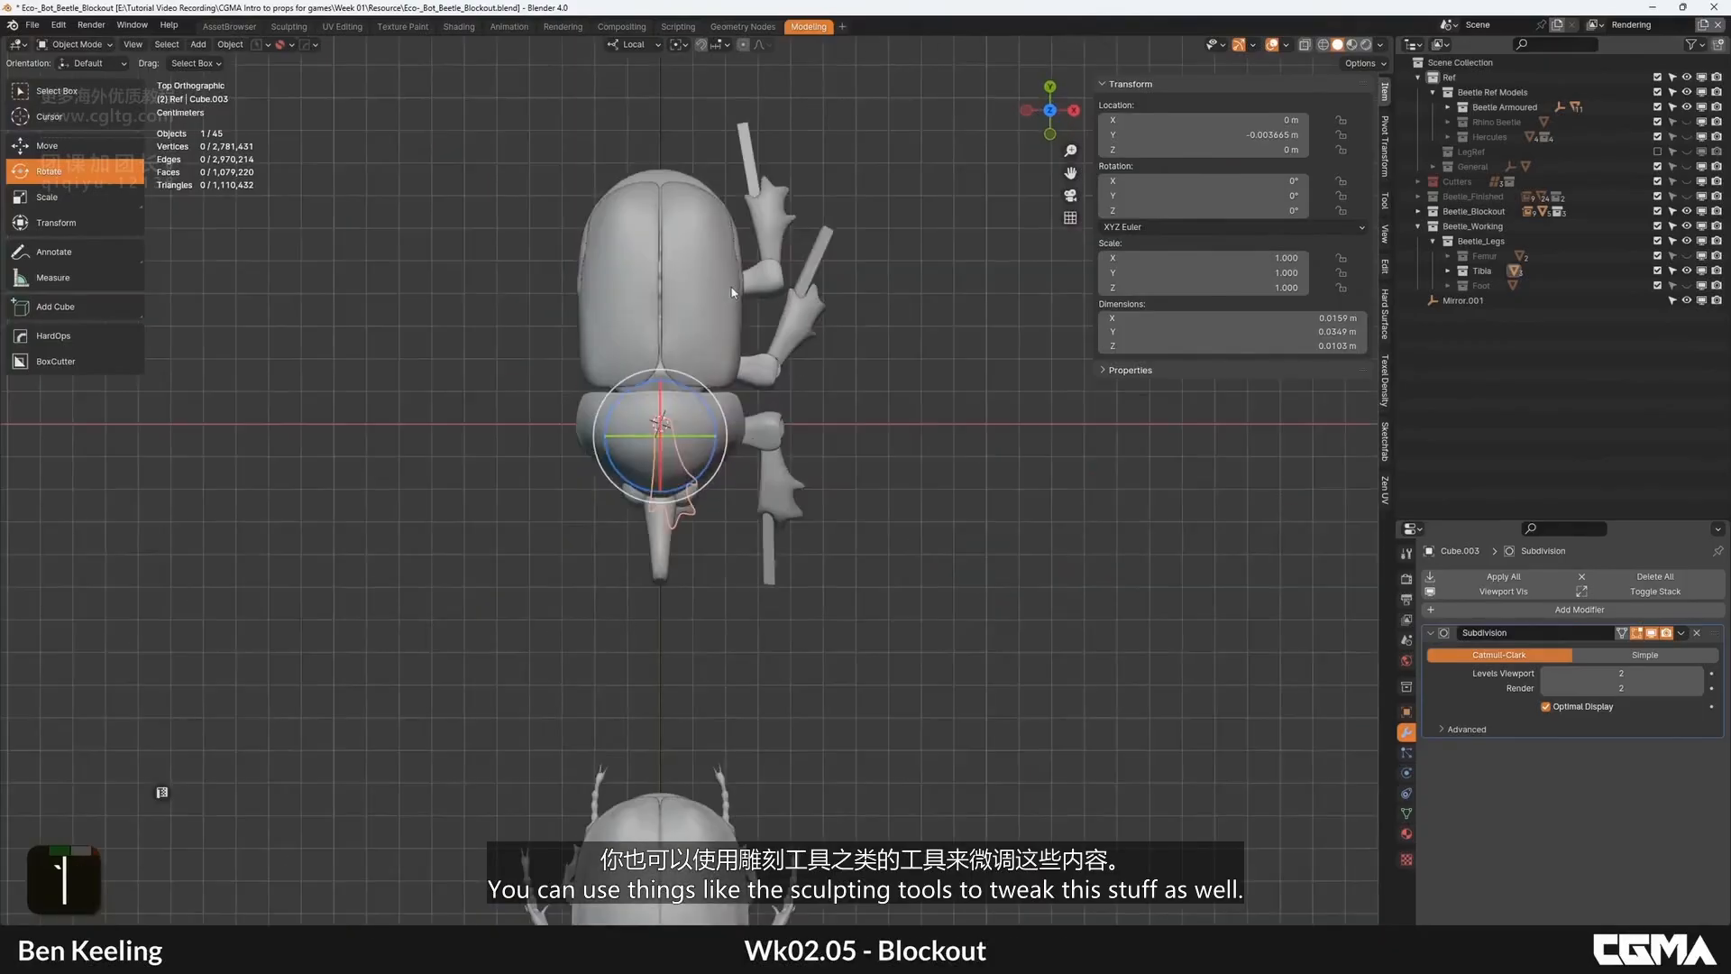
# Step: Examine the reshaped tibia from several angles against the beetle body and the finished reference beetle
pyautogui.press('Tab')
pyautogui.scroll(4, 712, 481)
pyautogui.press('1')
pyautogui.click(517, 423)
pyautogui.moveTo(517, 423); pyautogui.dragTo(787, 636)
pyautogui.keyDown('alt'); pyautogui.moveTo(785, 613); pyautogui.dragTo(704, 548, button='middle'); pyautogui.keyUp('alt')
pyautogui.press('Tab')
pyautogui.scroll(-3, 740, 406)
pyautogui.scroll(-2, 780, 497)
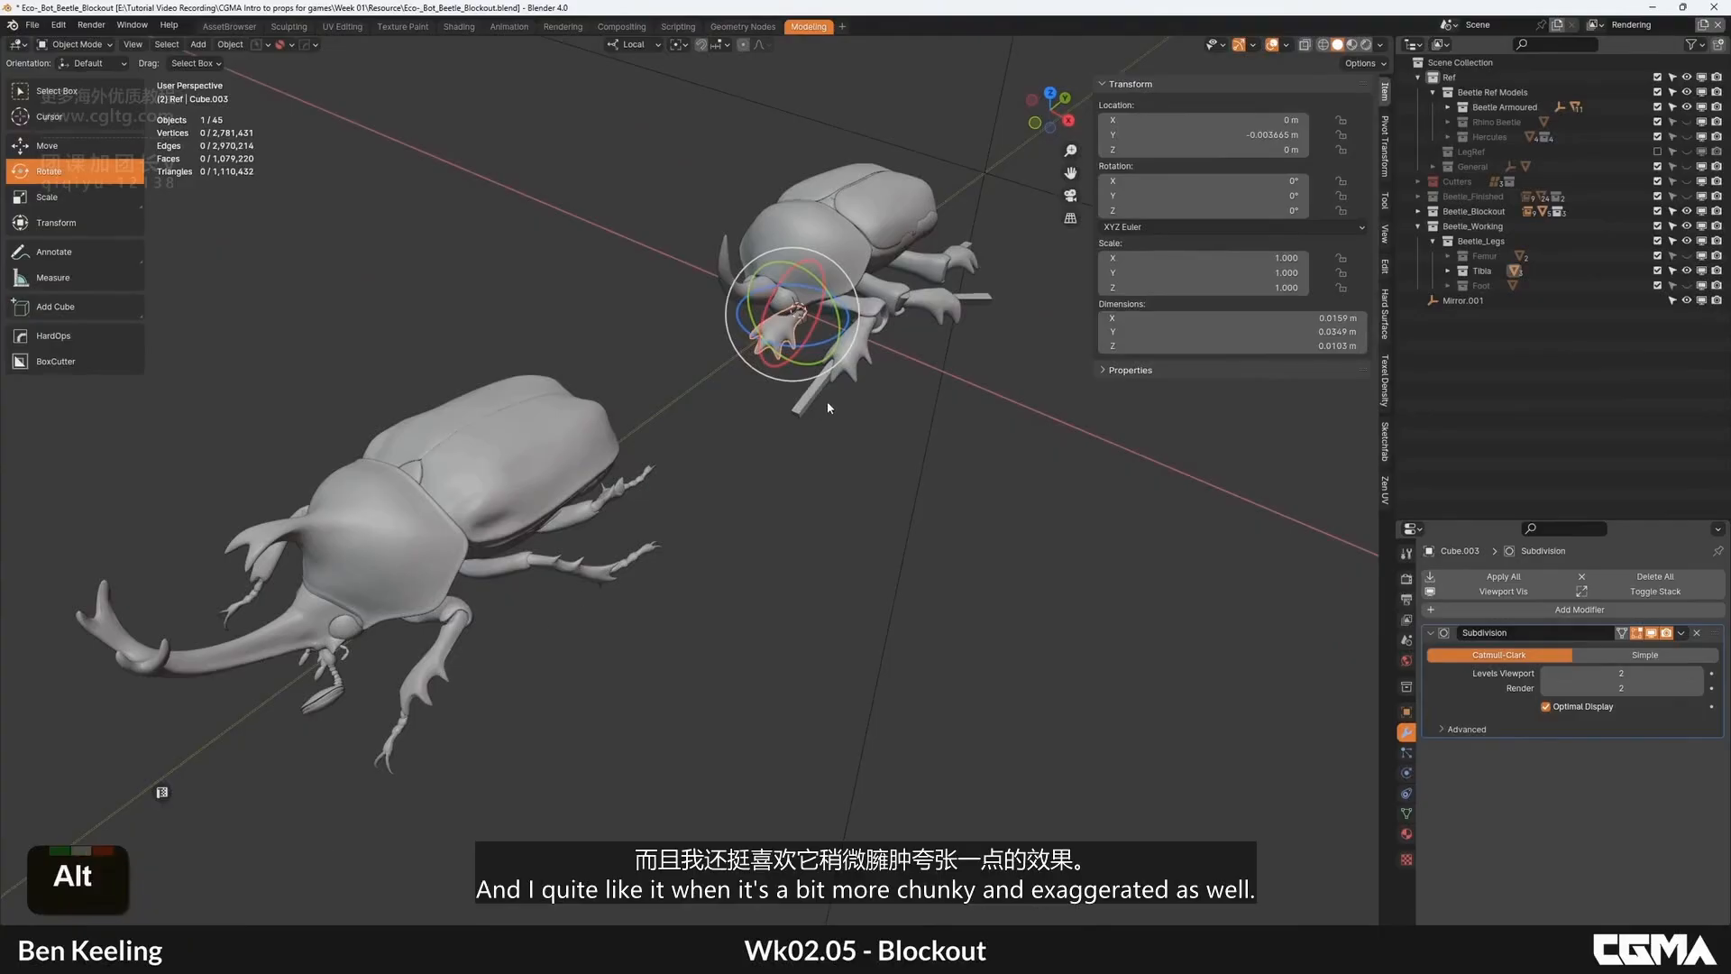
pyautogui.keyDown('alt'); pyautogui.moveTo(828, 403); pyautogui.dragTo(901, 290, button='middle'); pyautogui.keyUp('alt')
pyautogui.scroll(4, 801, 516)
pyautogui.scroll(2, 743, 400)
pyautogui.press('F4')
pyautogui.press('F4')
pyautogui.press('F4')
pyautogui.press('F4')
pyautogui.scroll(-4, 838, 315)
pyautogui.scroll(-2, 940, 285)
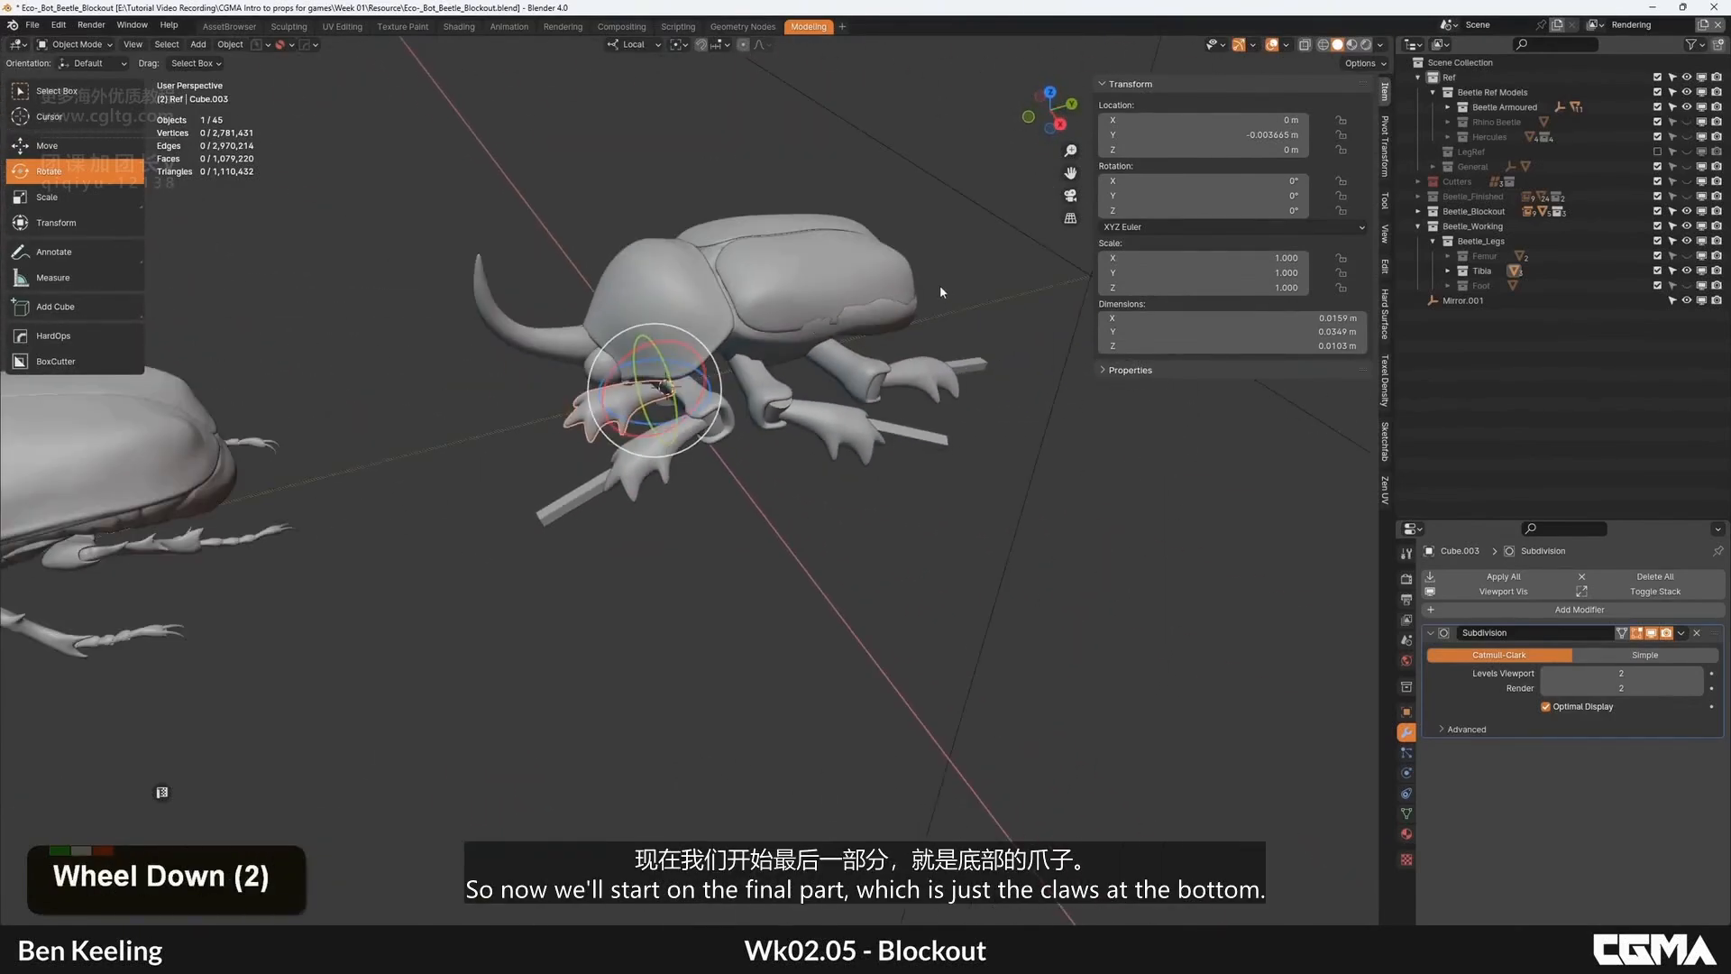
# Step: Switch to the reference board and examine the tarsi and tarsal claws in the labelled beetle anatomy diagram
pyautogui.moveTo(824, 479); pyautogui.dragTo(846, 499, button='right')
pyautogui.hotkey('ctrl', 'f')
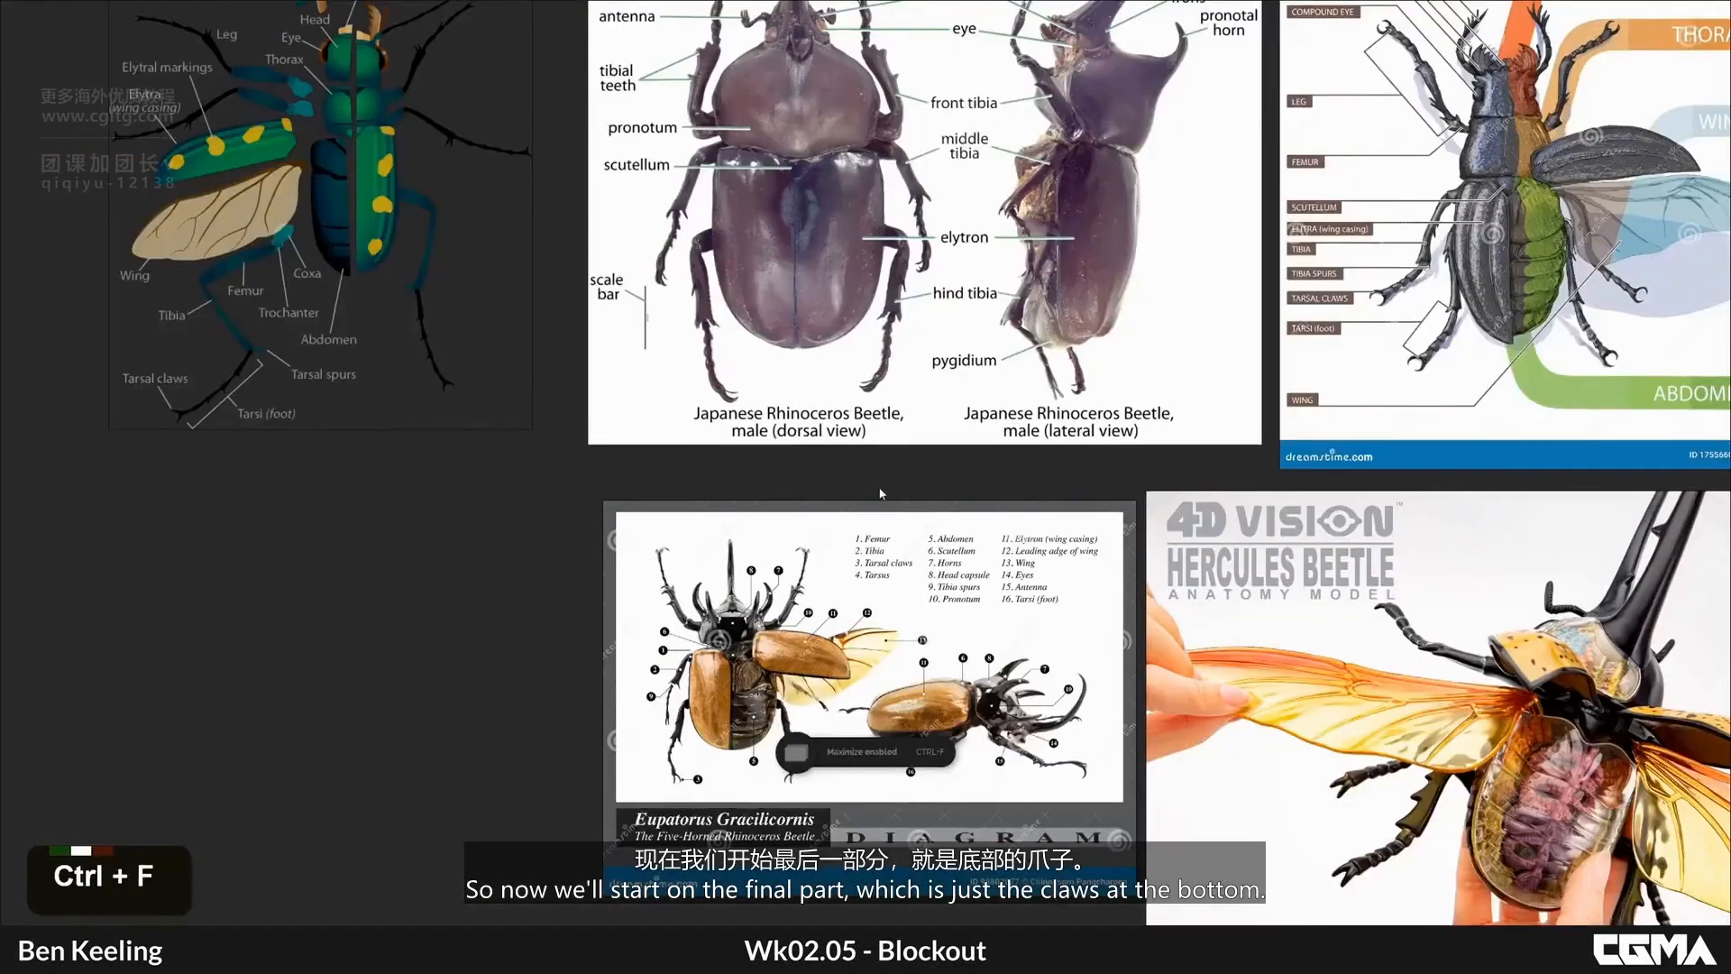
pyautogui.moveTo(881, 490); pyautogui.dragTo(913, 568, button='middle')
pyautogui.scroll(2, 722, 397)
pyautogui.scroll(4, 748, 441)
pyautogui.scroll(-6, 766, 496)
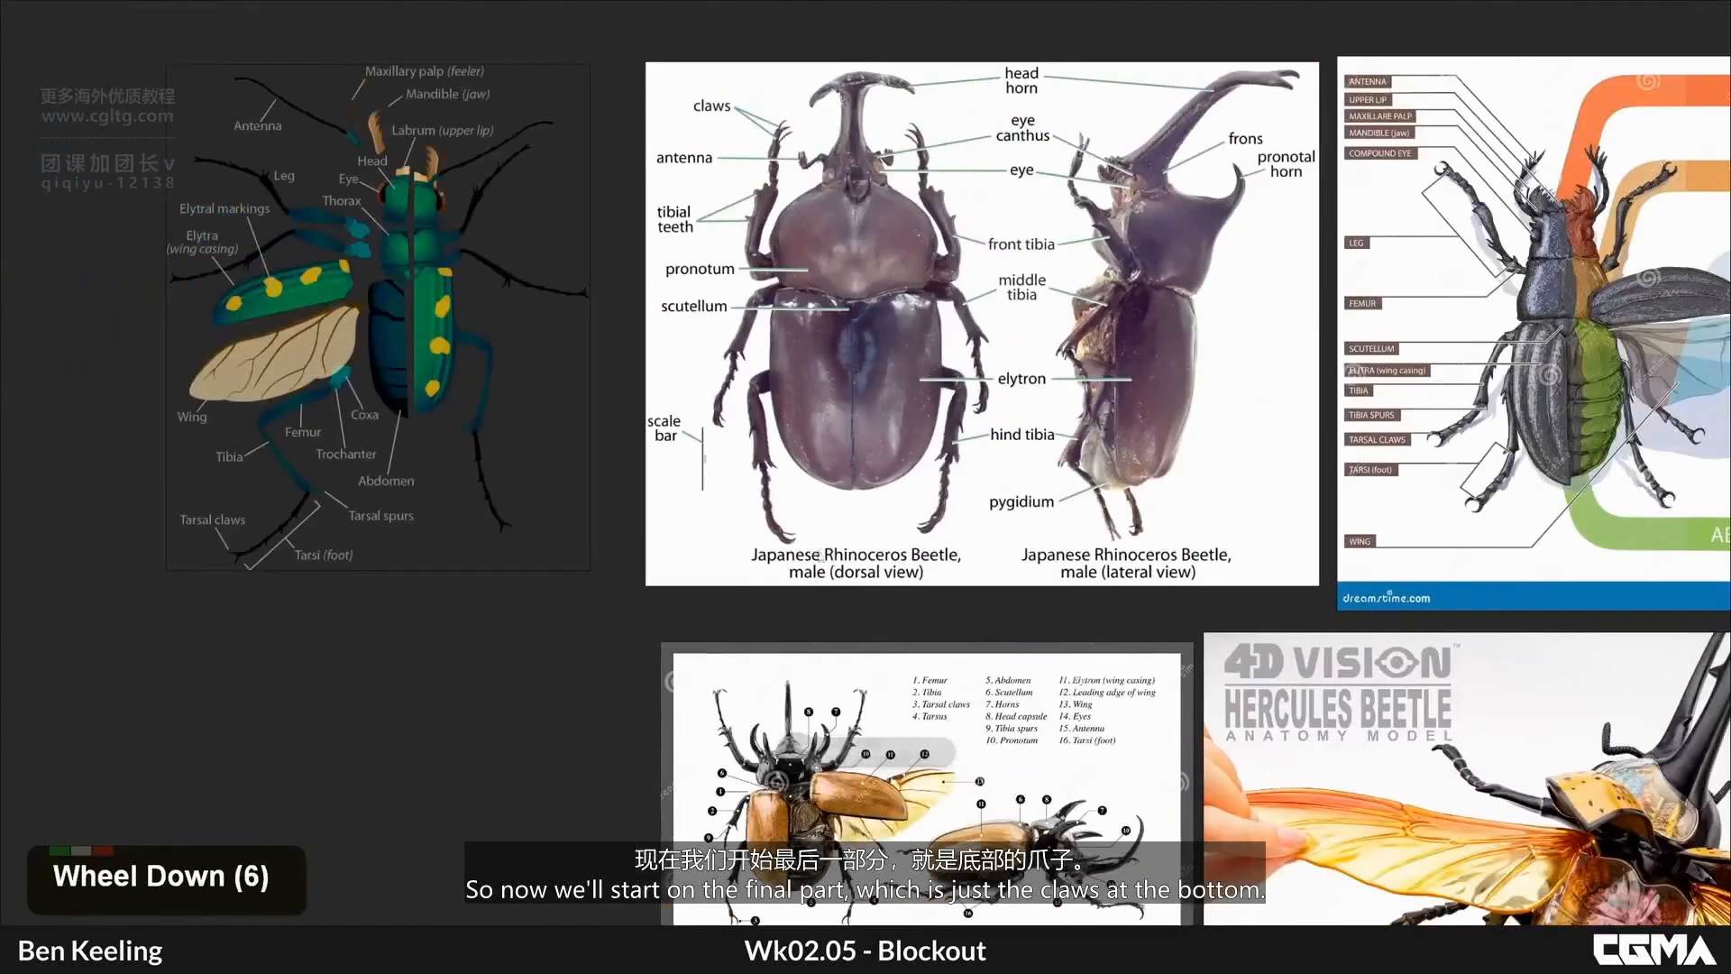
pyautogui.moveTo(778, 518); pyautogui.dragTo(740, 408, button='middle')
pyautogui.moveTo(1705, 360); pyautogui.dragTo(1165, 355, button='middle')
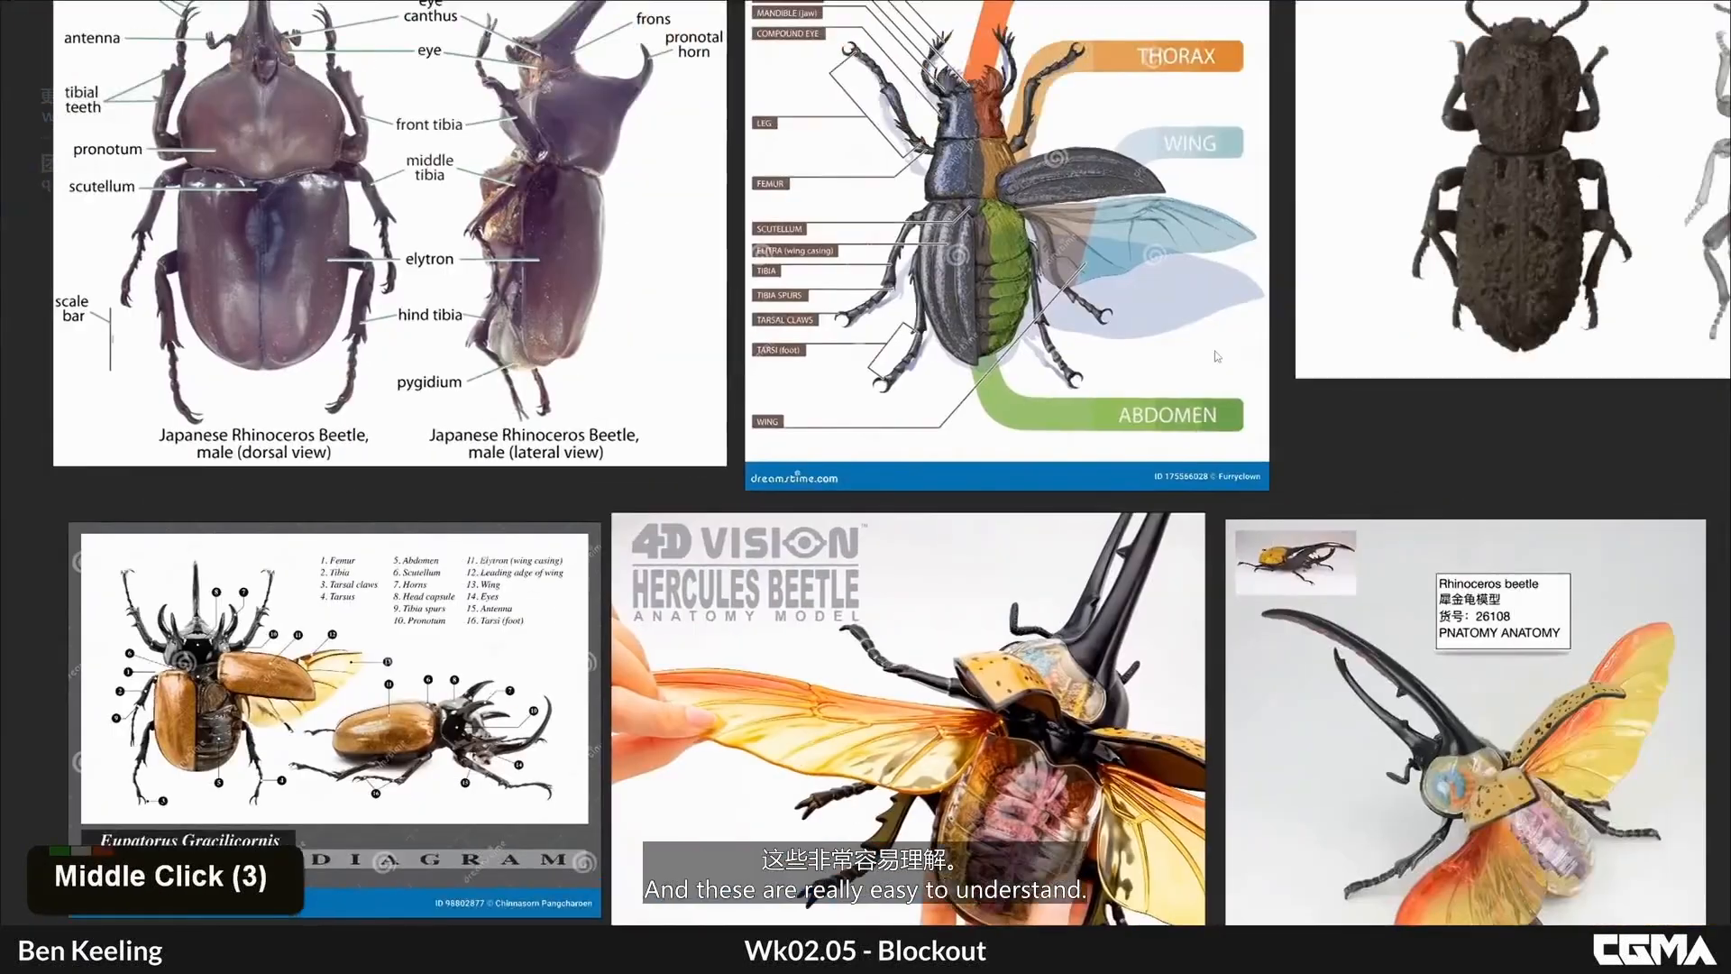
pyautogui.scroll(5, 1132, 326)
pyautogui.moveTo(551, 440); pyautogui.dragTo(708, 424, button='middle')
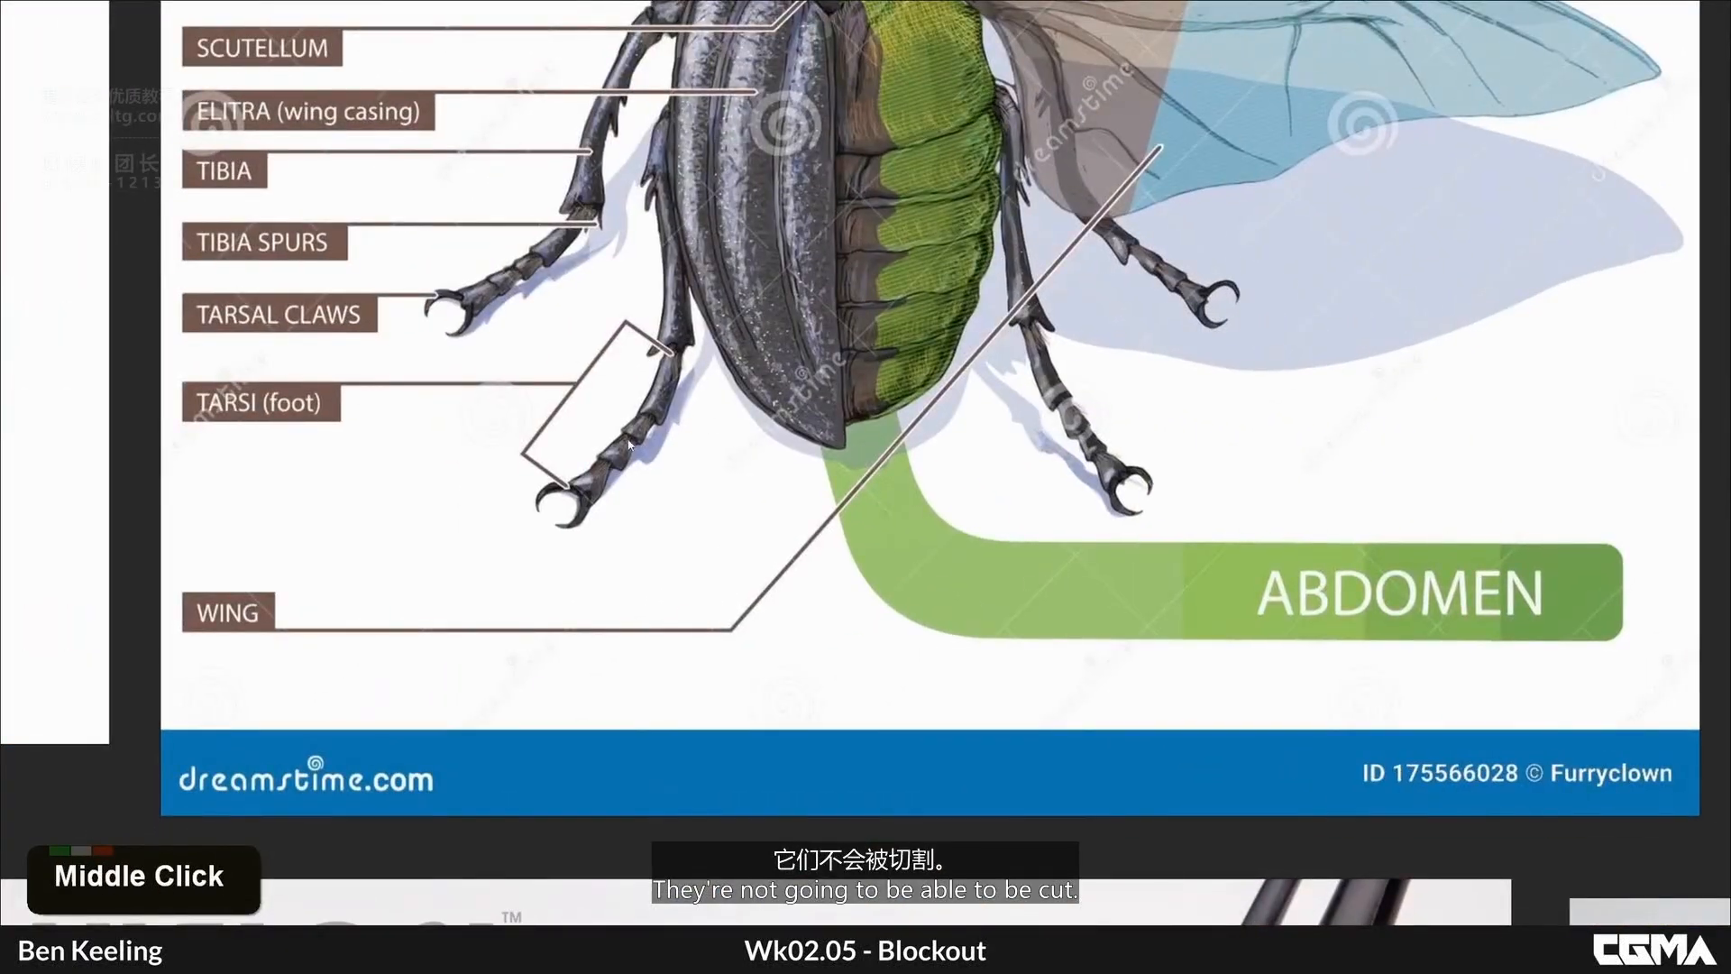
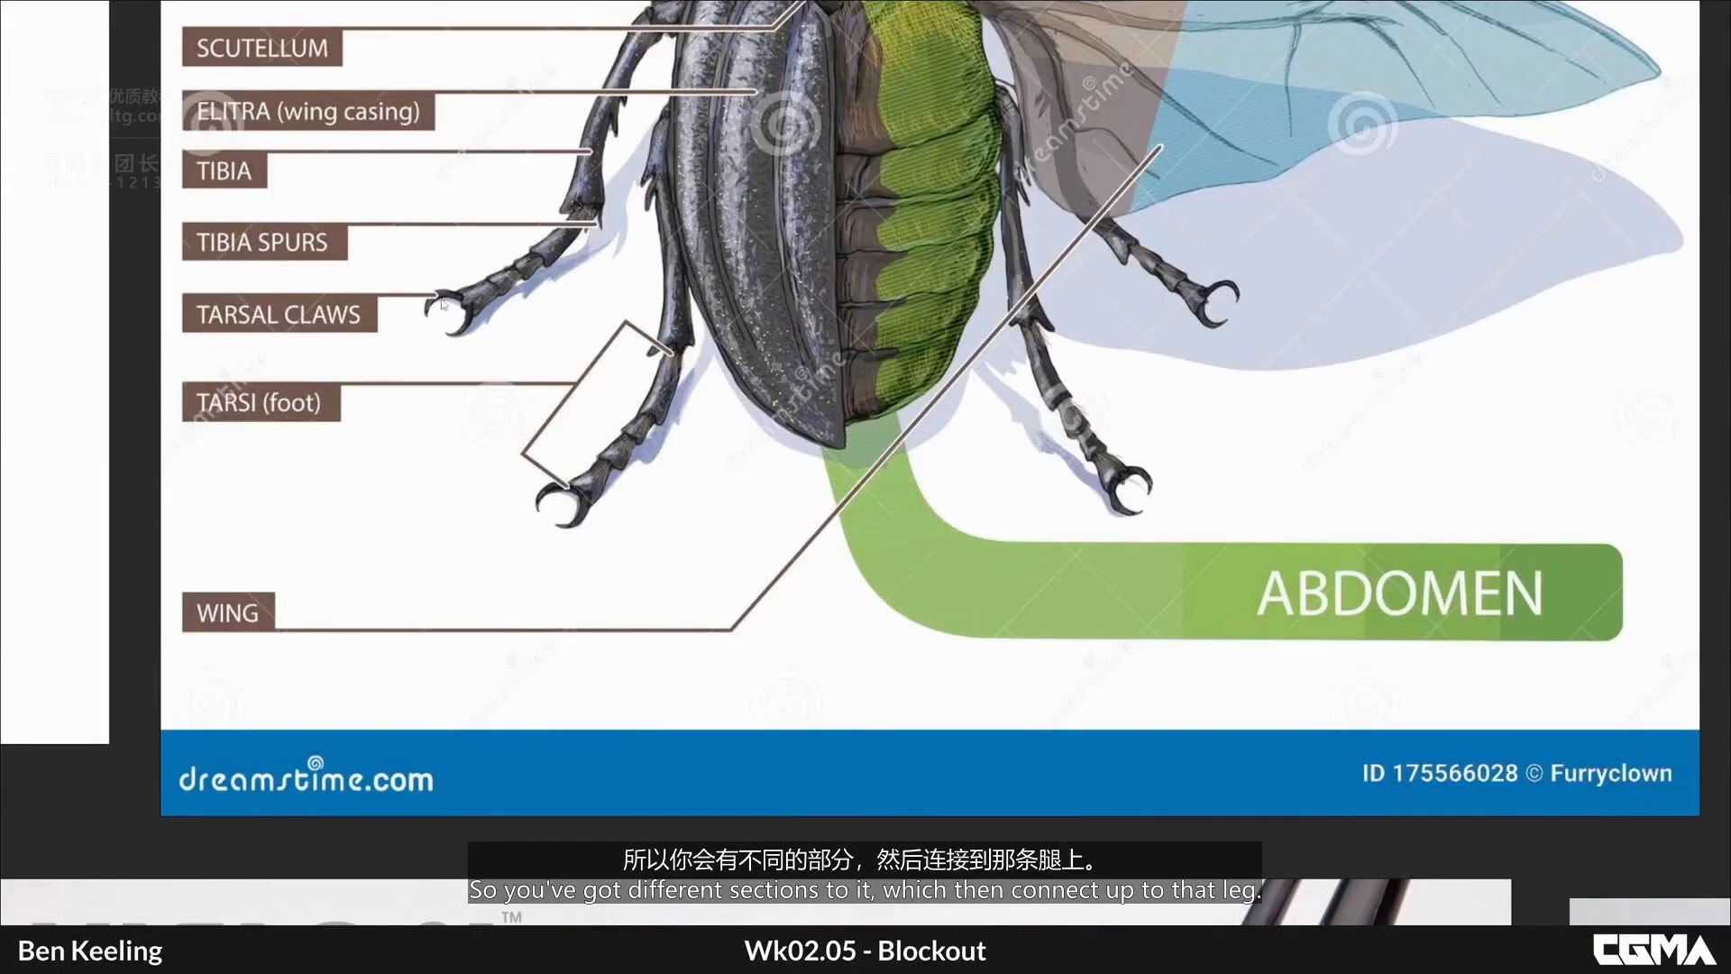
# Step: Find a real beetle photo on the reference board, examine its claws and foot sections, and return to Blender
pyautogui.scroll(-10, 494, 297)
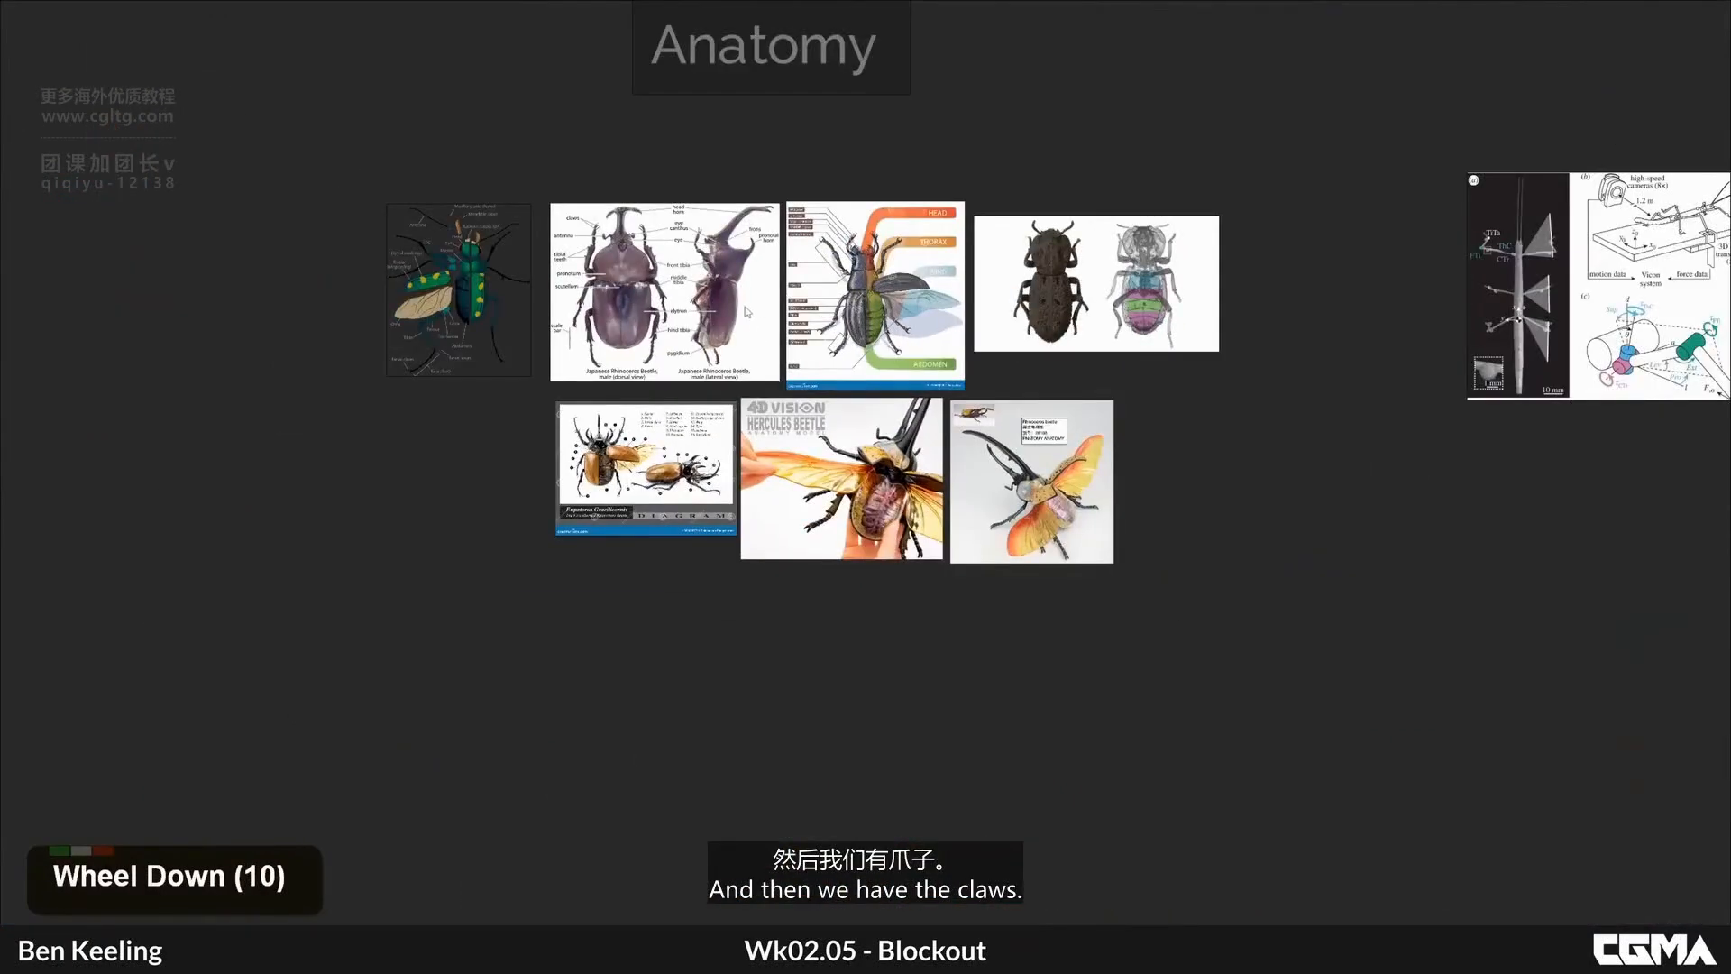
pyautogui.scroll(7, 788, 468)
pyautogui.scroll(-14, 819, 419)
pyautogui.moveTo(489, 153); pyautogui.dragTo(898, 340, button='middle')
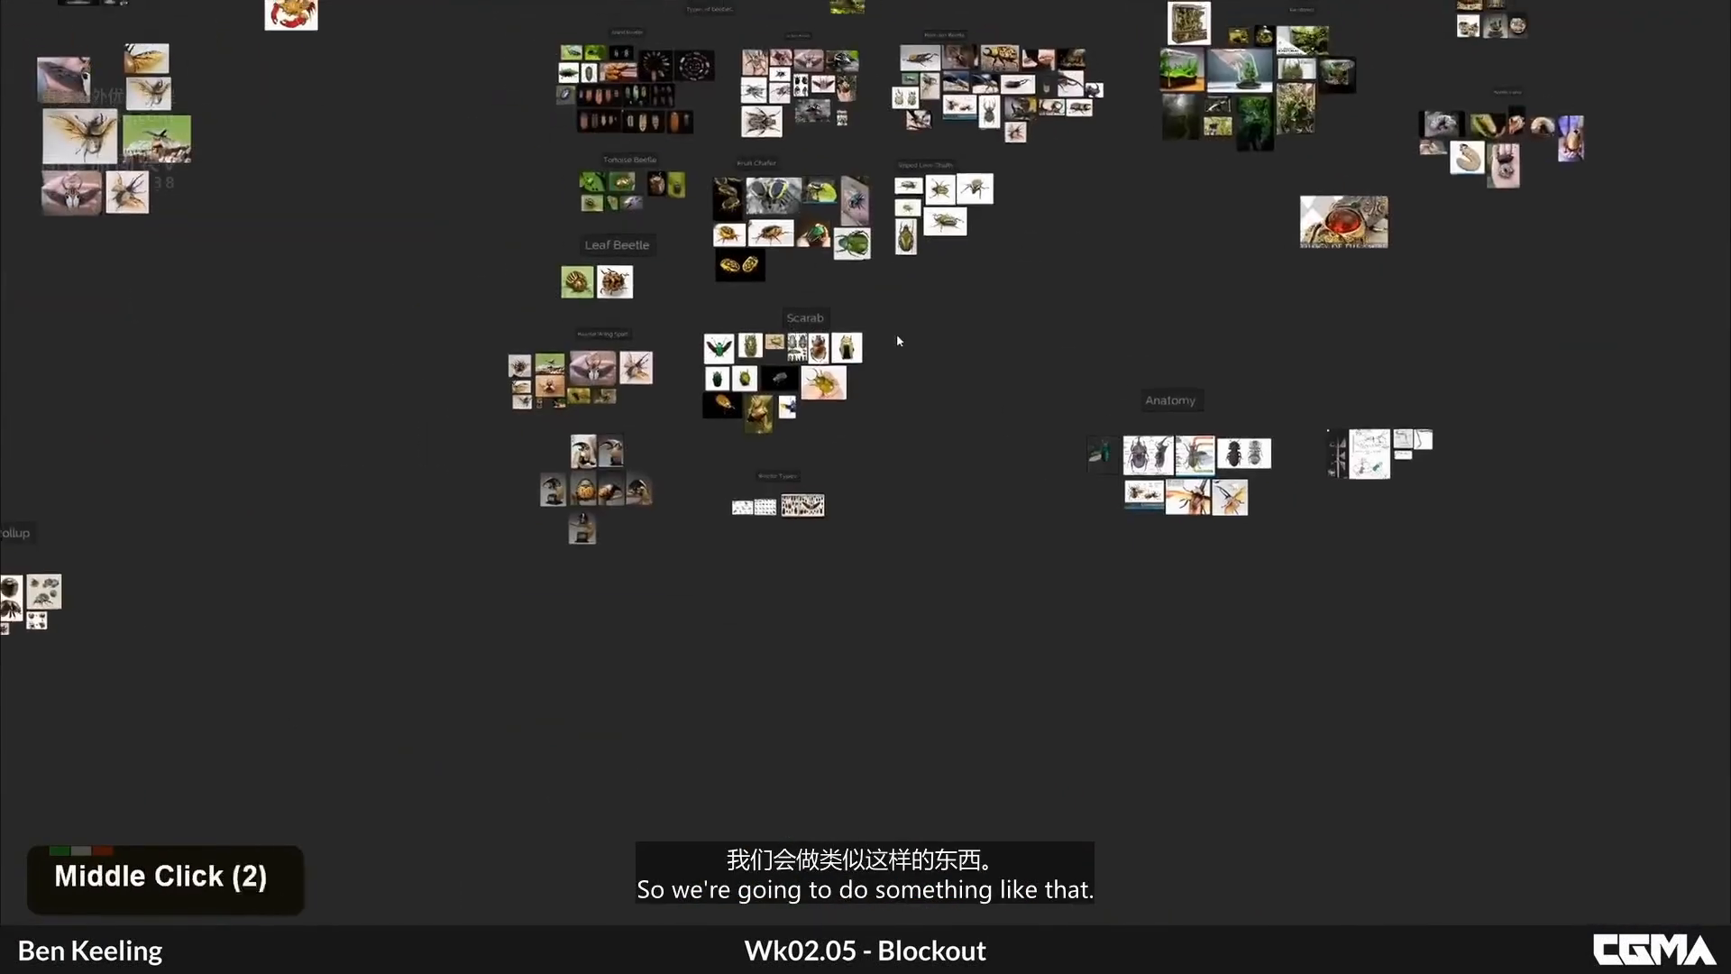
pyautogui.scroll(16, 898, 339)
pyautogui.scroll(4, 826, 525)
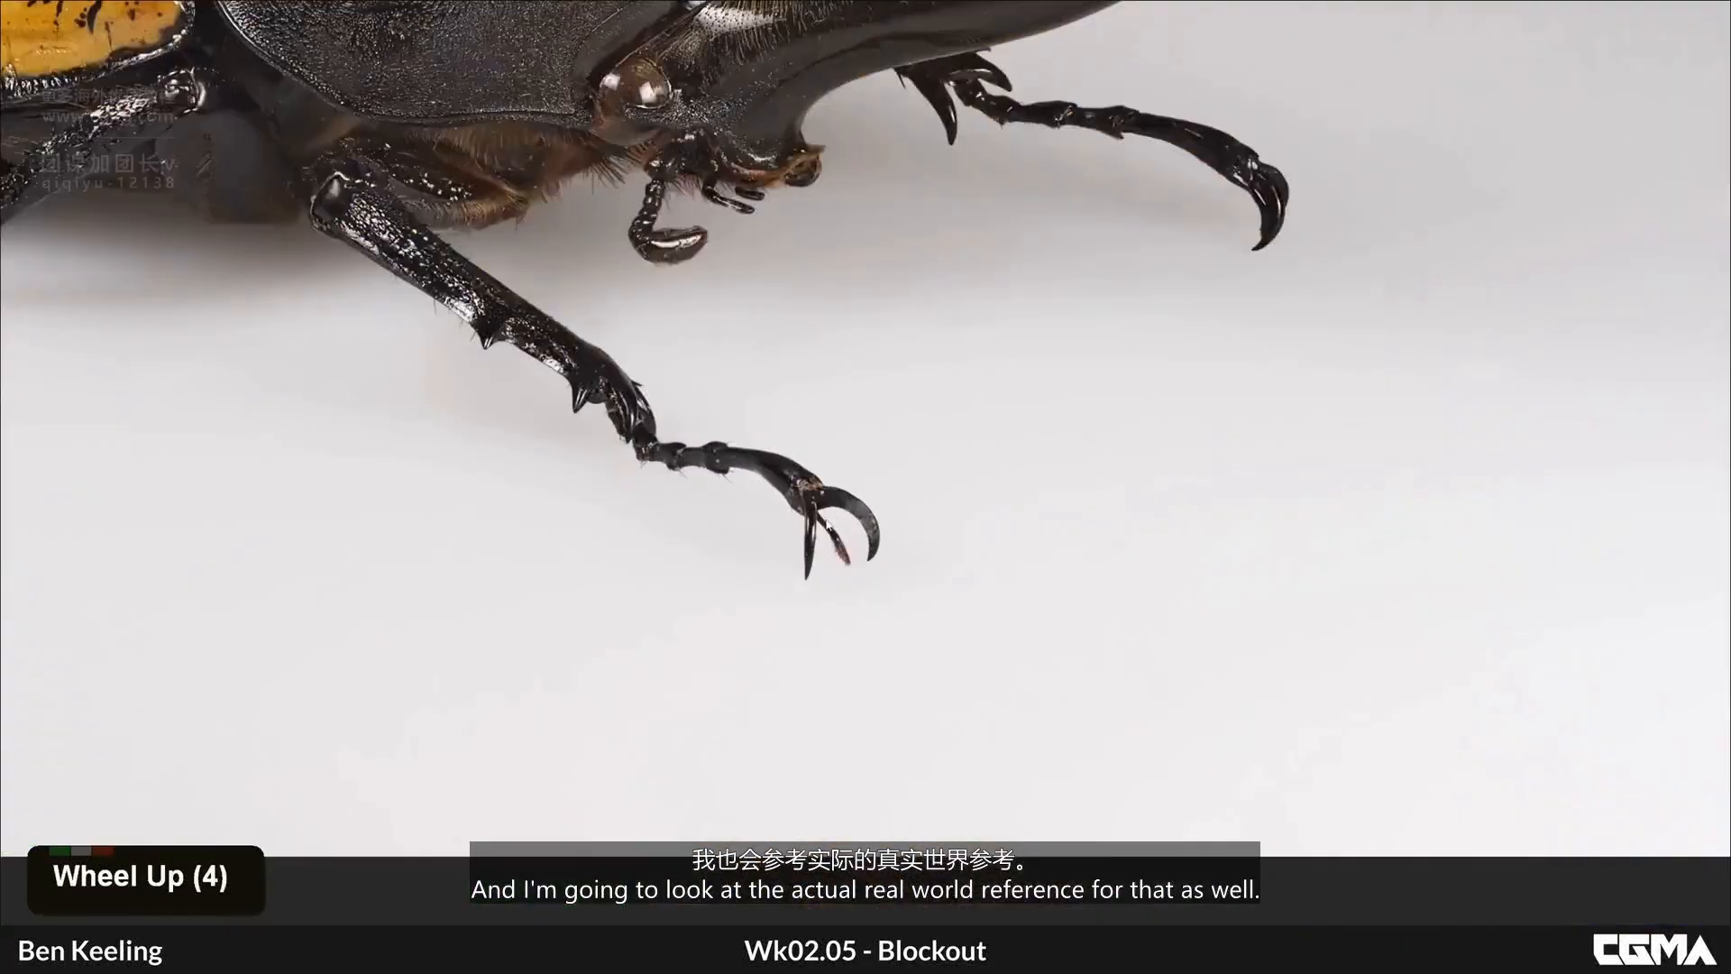
pyautogui.scroll(-1, 672, 441)
pyautogui.scroll(2, 829, 468)
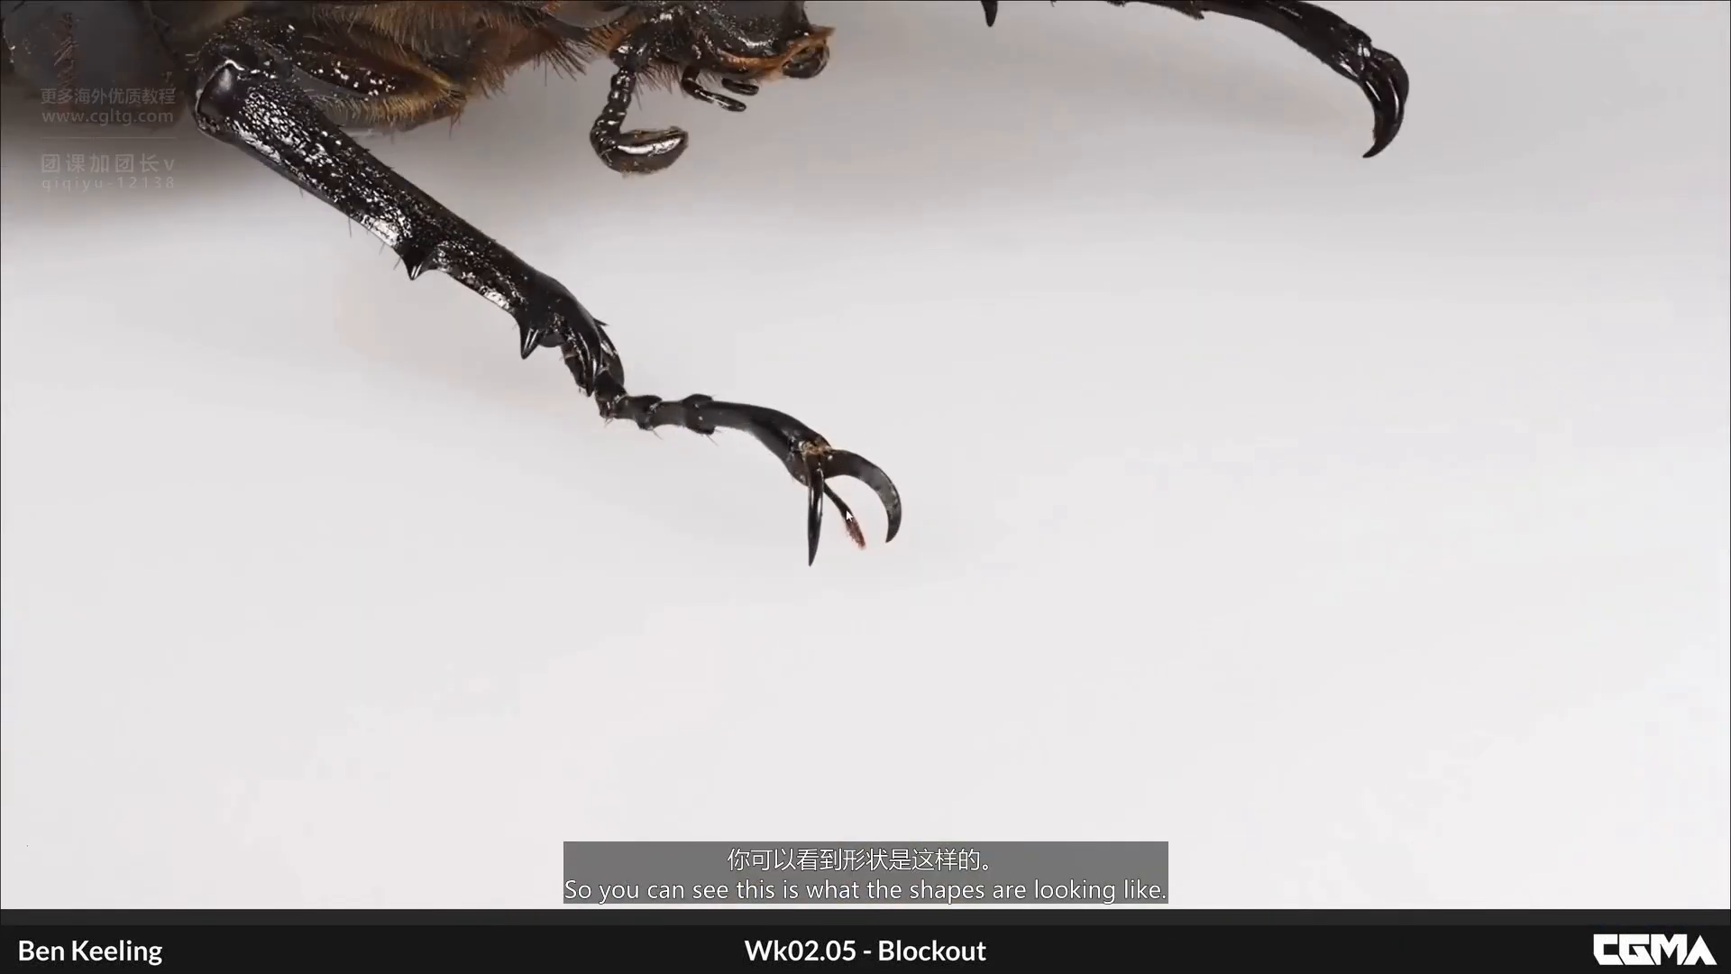
pyautogui.moveTo(766, 428); pyautogui.dragTo(810, 429, button='middle')
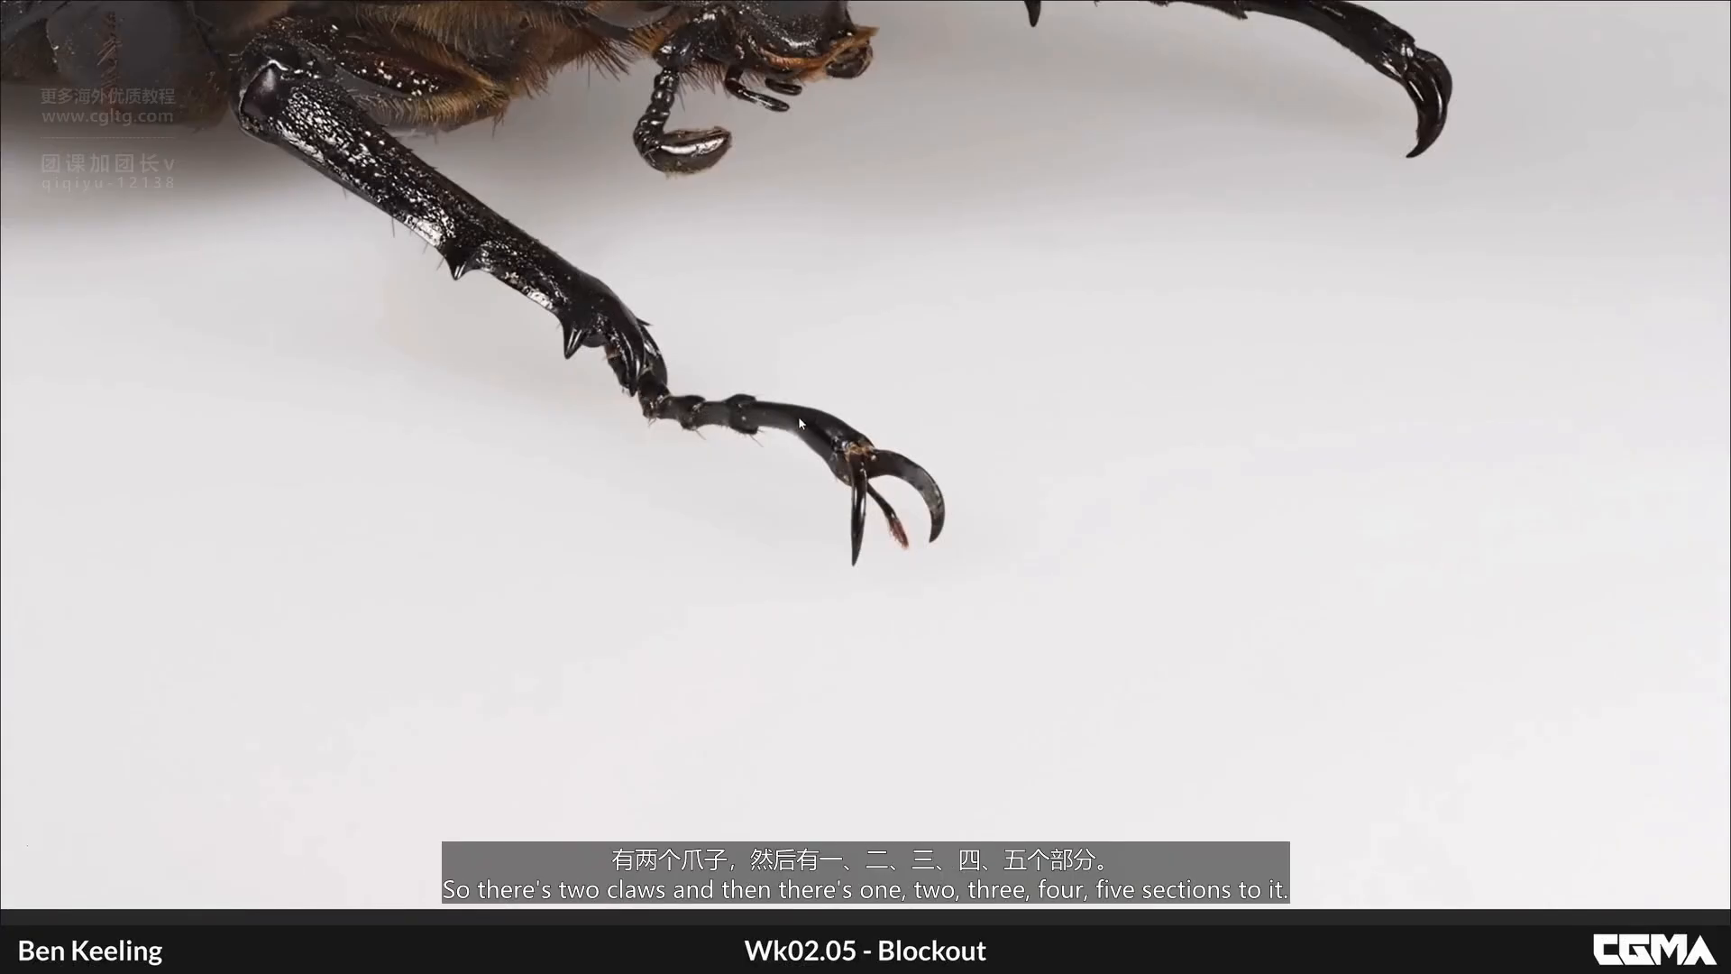
pyautogui.scroll(-7, 798, 415)
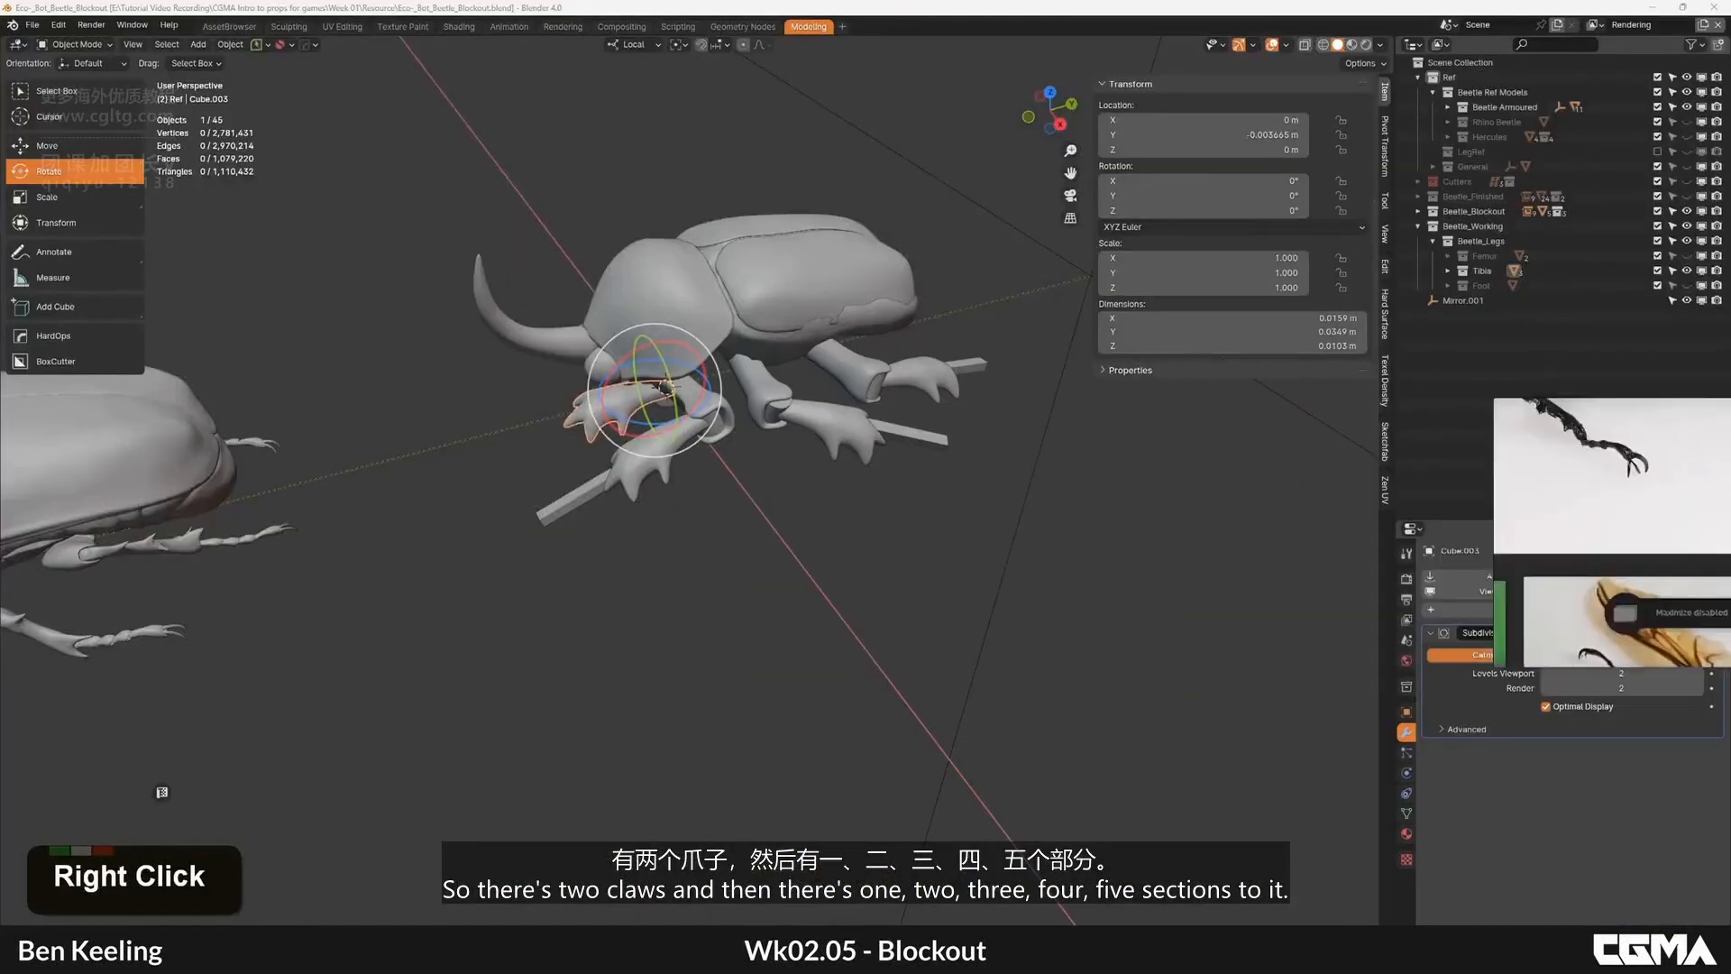
# Step: Show only the Foot collection and shorten the front foot cube to about 0.0057 m by moving its end face towards the joint
pyautogui.keyDown('alt'); pyautogui.moveTo(1276, 377); pyautogui.dragTo(1187, 310, button='middle'); pyautogui.keyUp('alt')
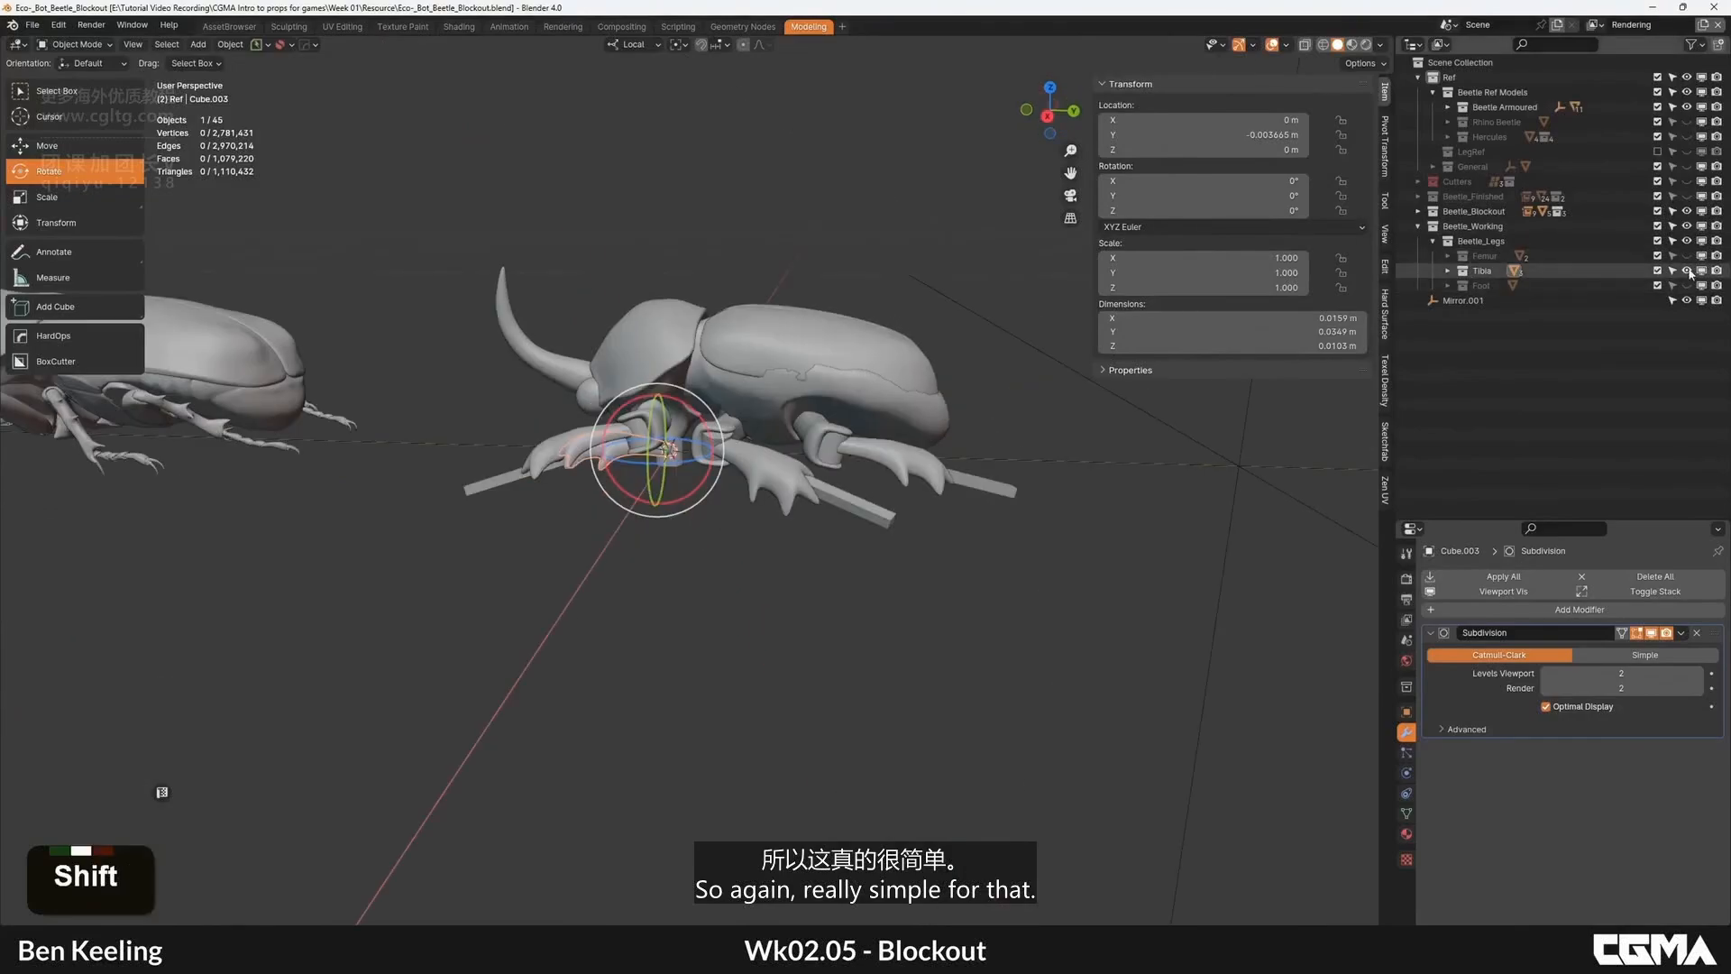
pyautogui.scroll(3, 604, 442)
pyautogui.press('Tab')
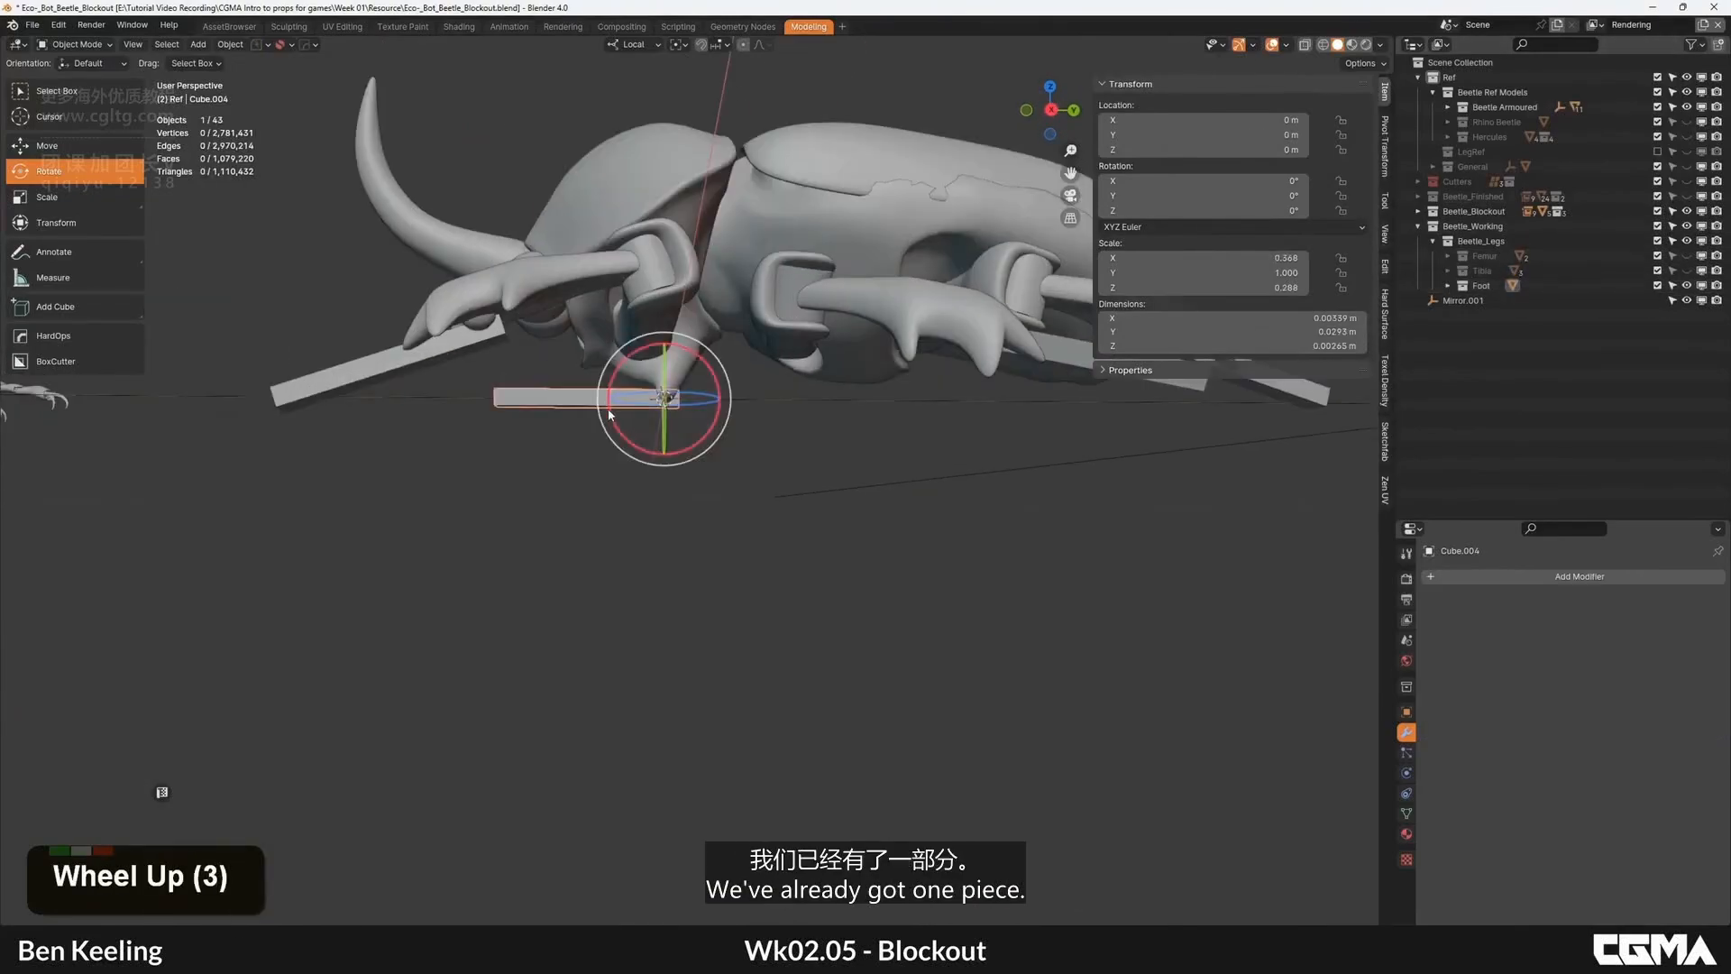
pyautogui.keyDown('alt'); pyautogui.middleClick(658, 388); pyautogui.keyUp('alt')
pyautogui.press('3')
pyautogui.keyDown('alt'); pyautogui.moveTo(625, 394); pyautogui.dragTo(560, 398, button='middle'); pyautogui.keyUp('alt')
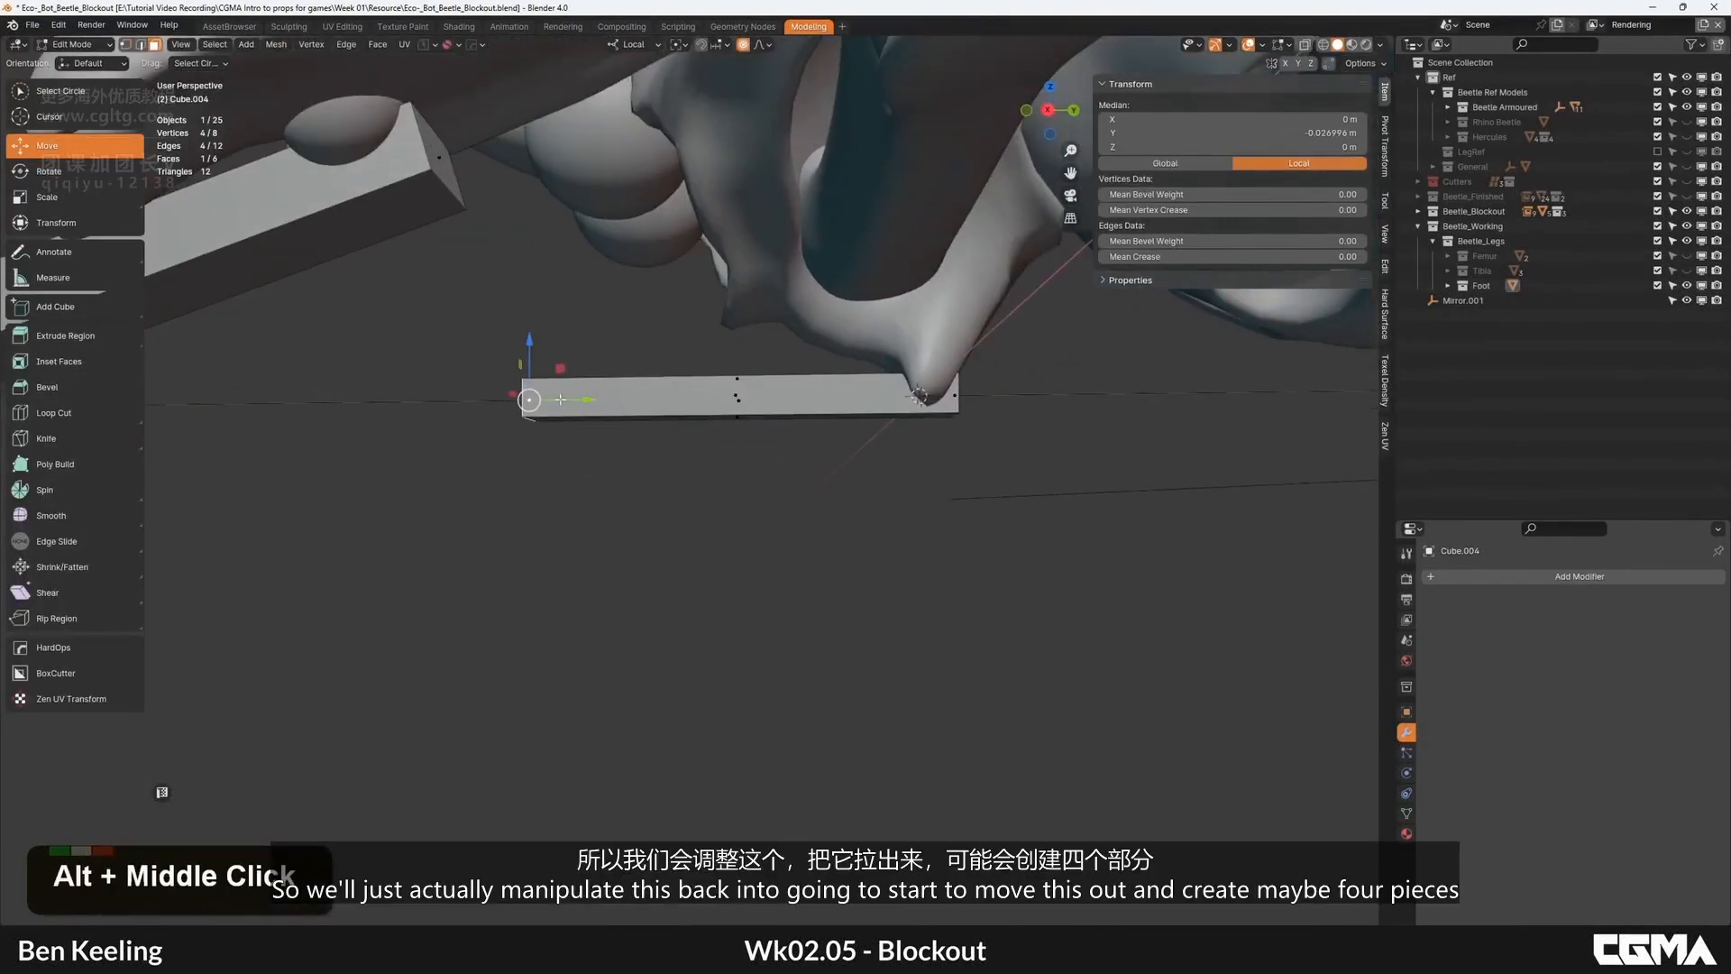
pyautogui.moveTo(913, 376); pyautogui.dragTo(901, 376)
pyautogui.scroll(-3, 879, 383)
pyautogui.press('Tab')
# Step: Duplicate the shortened foot cube and place the copy in front of it along the local Y axis
pyautogui.scroll(3, 839, 447)
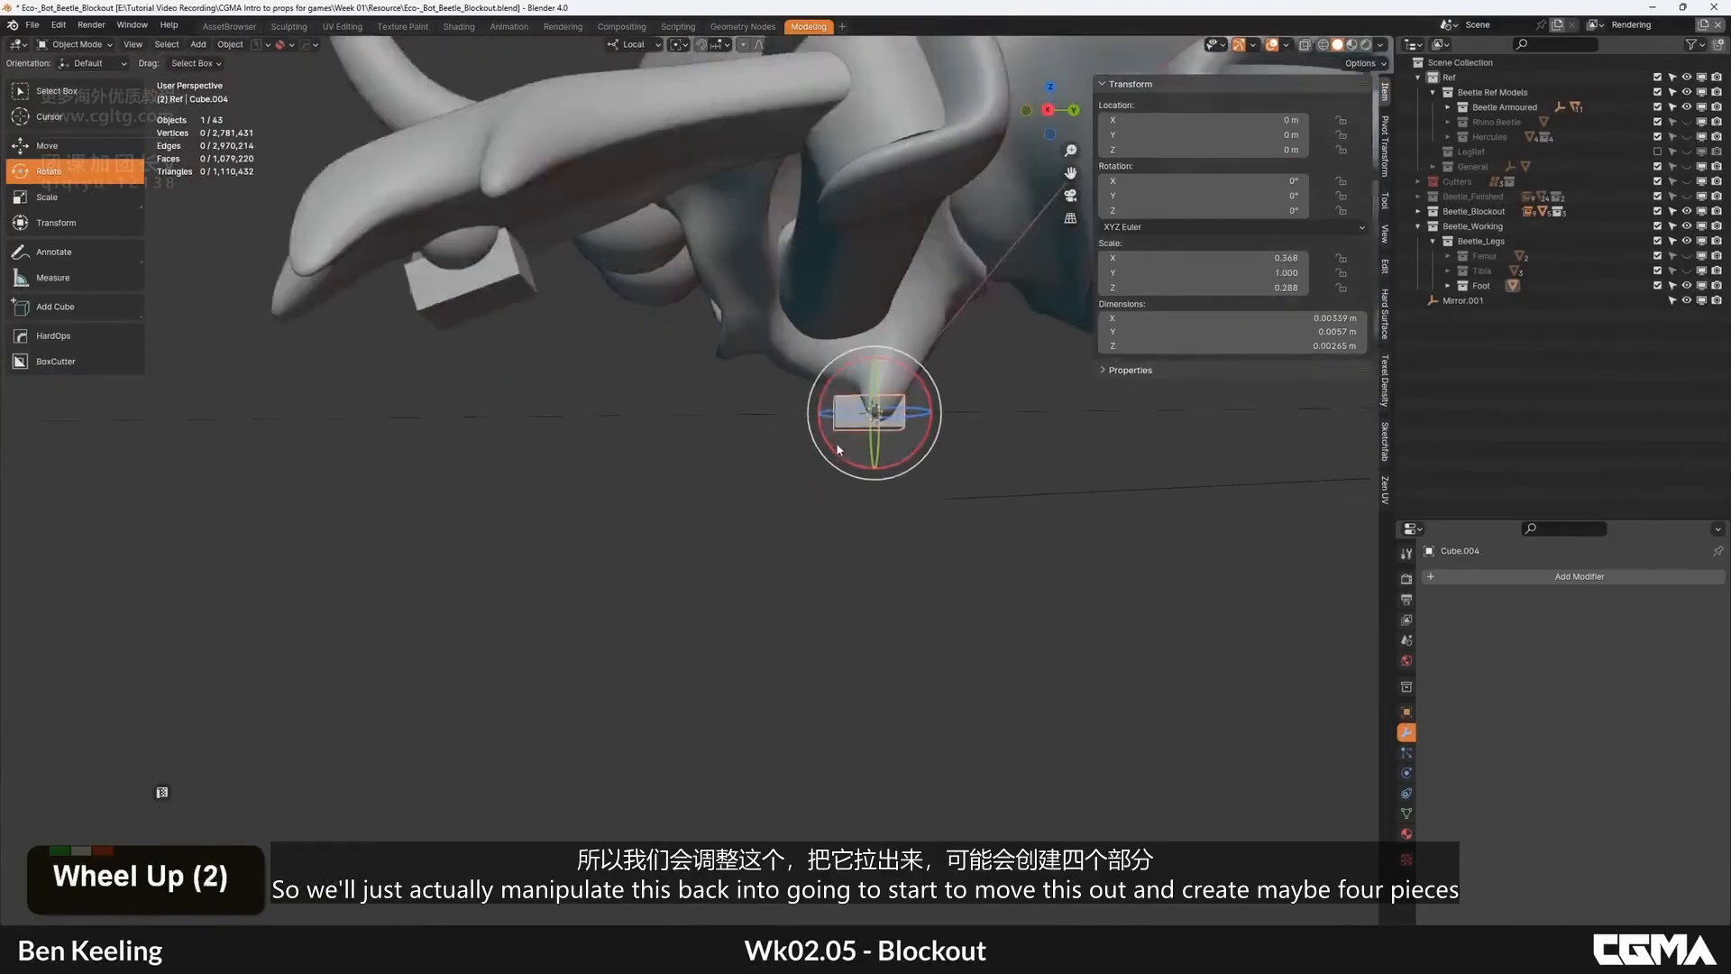
pyautogui.hotkey('shift', 'd')
pyautogui.keyDown('shift'); pyautogui.moveTo(938, 402); pyautogui.dragTo(861, 397, button='middle'); pyautogui.keyUp('shift')
pyautogui.rightClick(861, 398)
pyautogui.press('w')
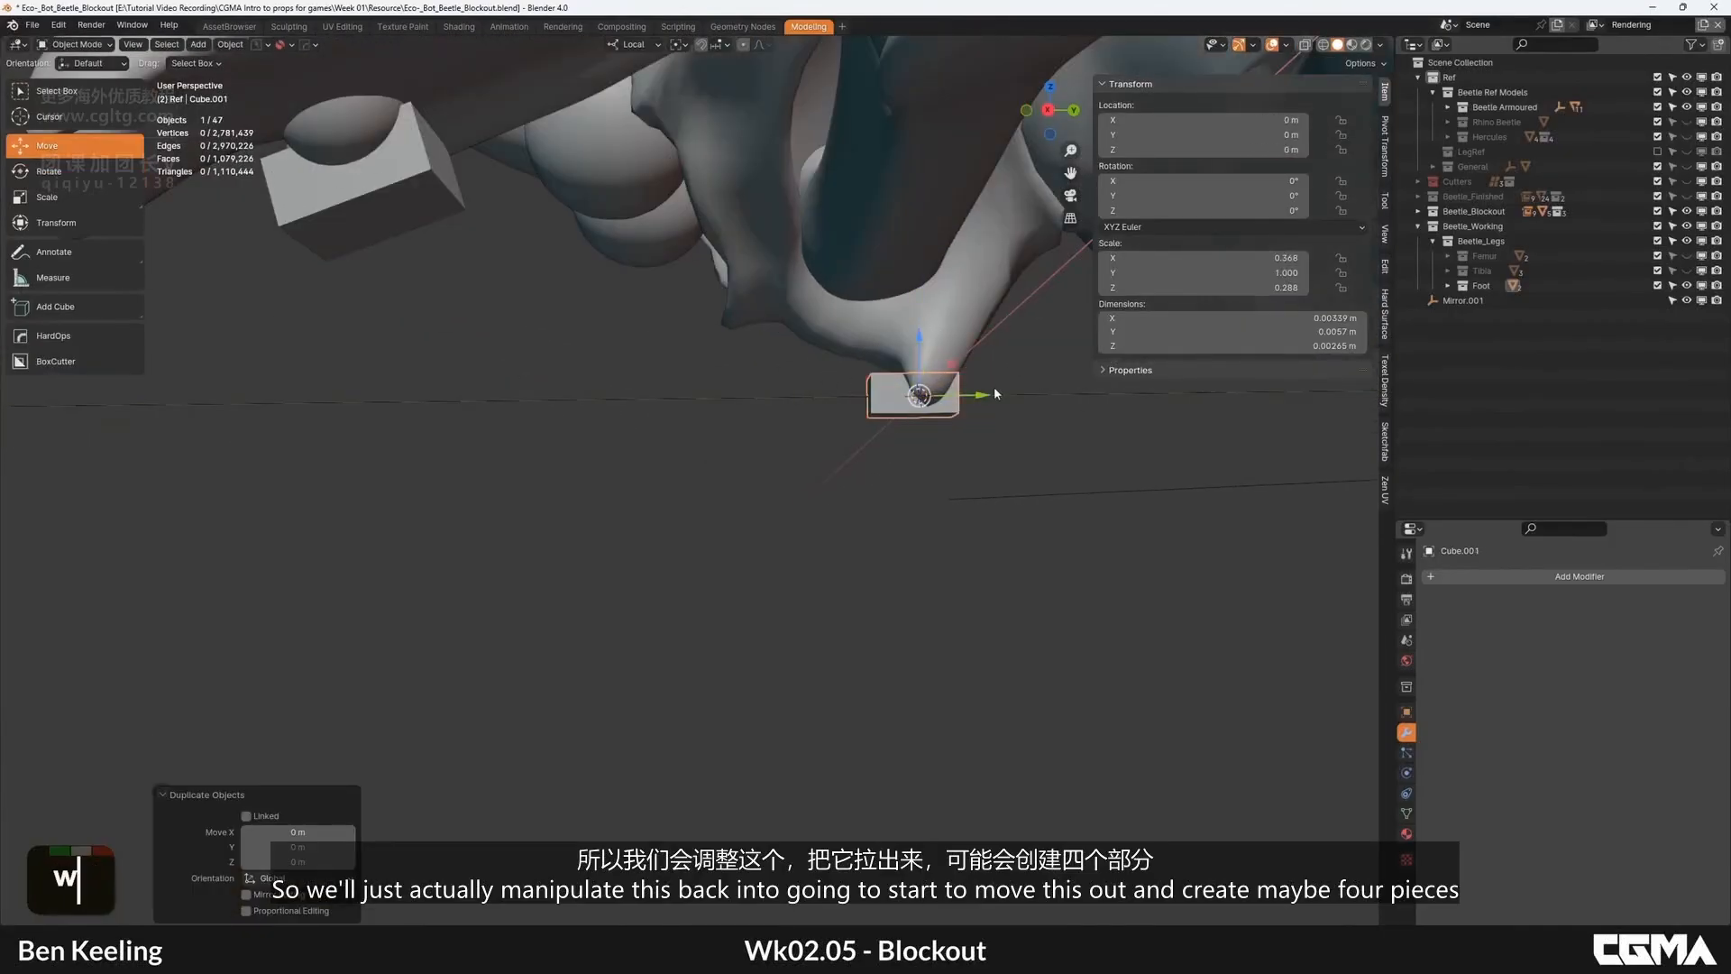
pyautogui.moveTo(990, 393); pyautogui.dragTo(849, 399)
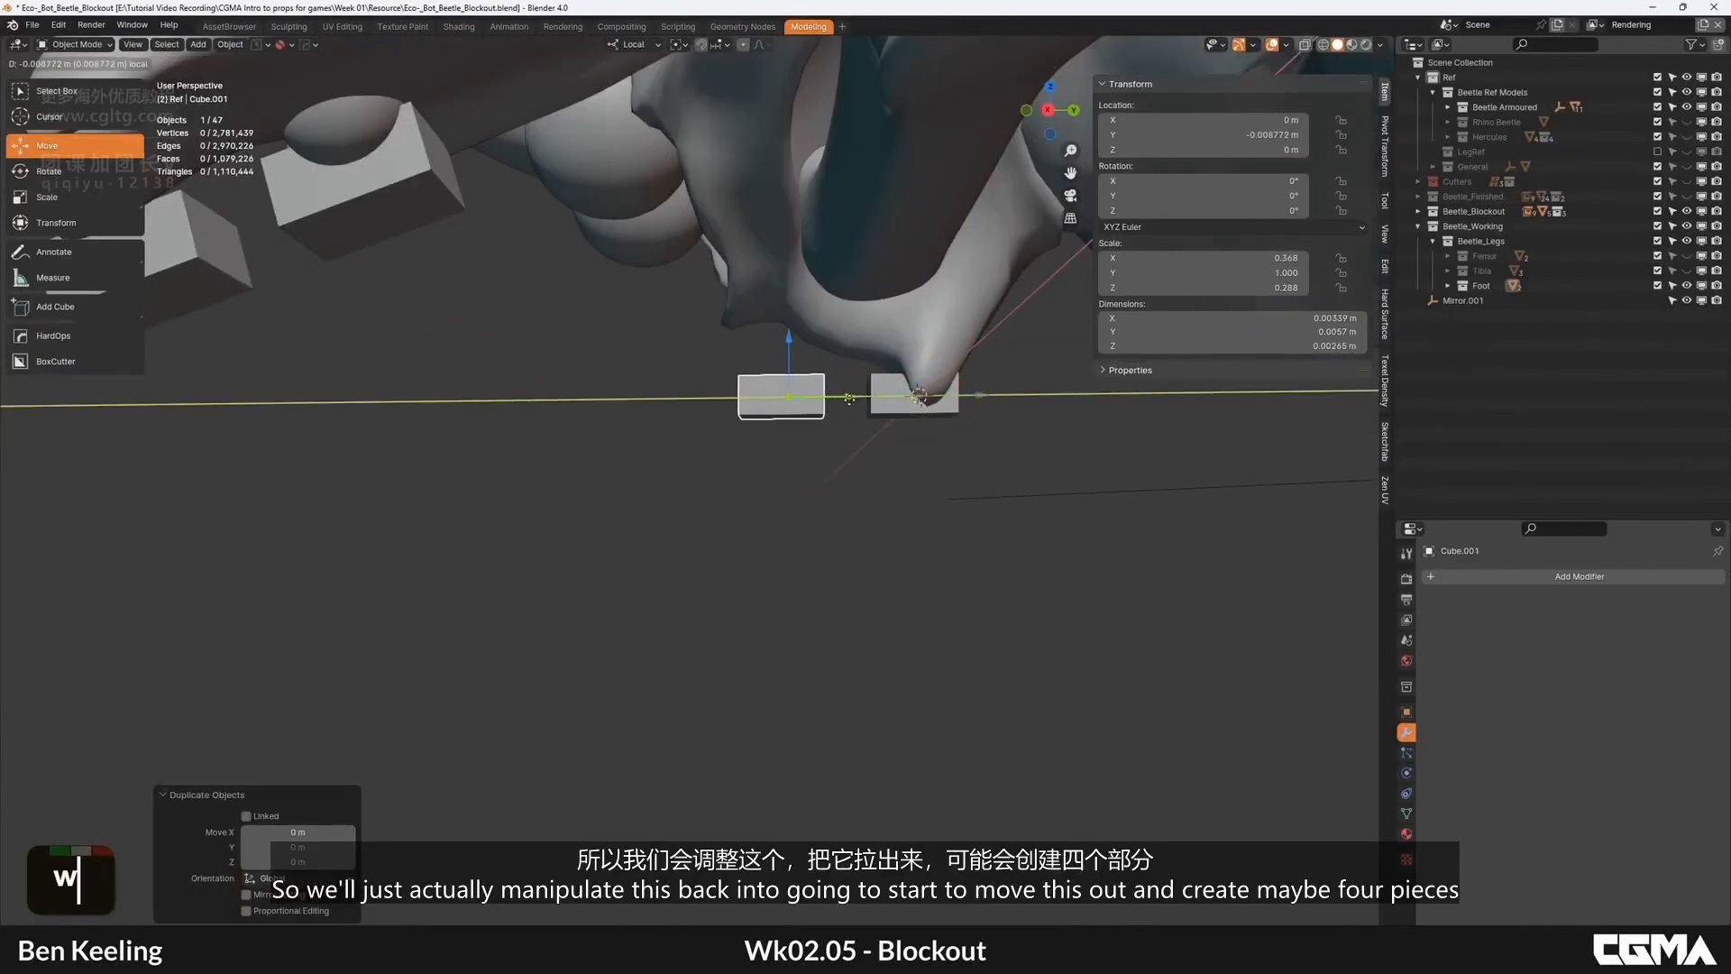
pyautogui.click(783, 400)
# Step: Duplicate the foot segment further along the Y axis to build a row of five segments
pyautogui.hotkey('shift', 'd')
pyautogui.middleClick(682, 400)
pyautogui.click(695, 400)
pyautogui.hotkey('shift', 'd')
pyautogui.middleClick(642, 402)
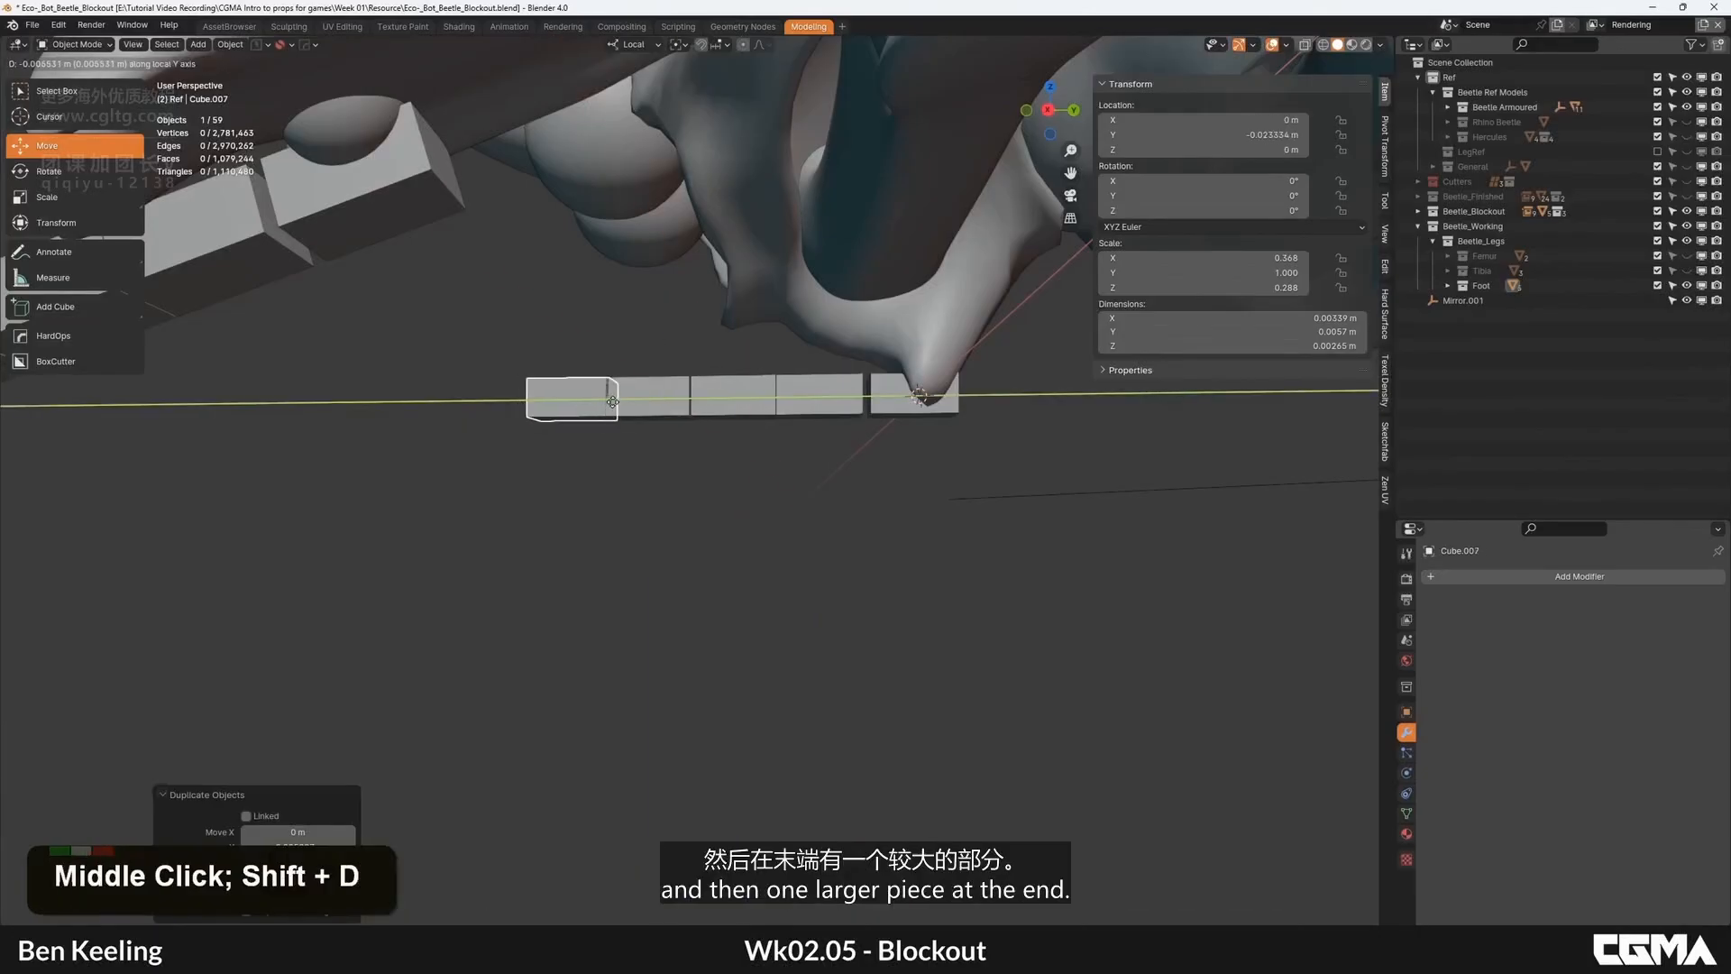
pyautogui.click(612, 402)
# Step: Lengthen the outermost foot segment by moving its end face outward along the foot
pyautogui.keyDown('alt'); pyautogui.moveTo(612, 402); pyautogui.dragTo(678, 369, button='middle'); pyautogui.keyUp('alt')
pyautogui.press('Tab')
pyautogui.press('3')
pyautogui.moveTo(725, 386); pyautogui.dragTo(598, 375)
pyautogui.keyDown('alt'); pyautogui.moveTo(599, 375); pyautogui.dragTo(796, 424, button='middle'); pyautogui.keyUp('alt')
pyautogui.press('Tab')
pyautogui.scroll(-2, 667, 397)
pyautogui.scroll(-5, 750, 456)
# Step: Move the outer face of the fourth foot segment along the foot towards the long end segment
pyautogui.scroll(6, 712, 441)
pyautogui.scroll(2, 754, 386)
pyautogui.click(753, 386)
pyautogui.scroll(3, 796, 424)
pyautogui.press('Tab')
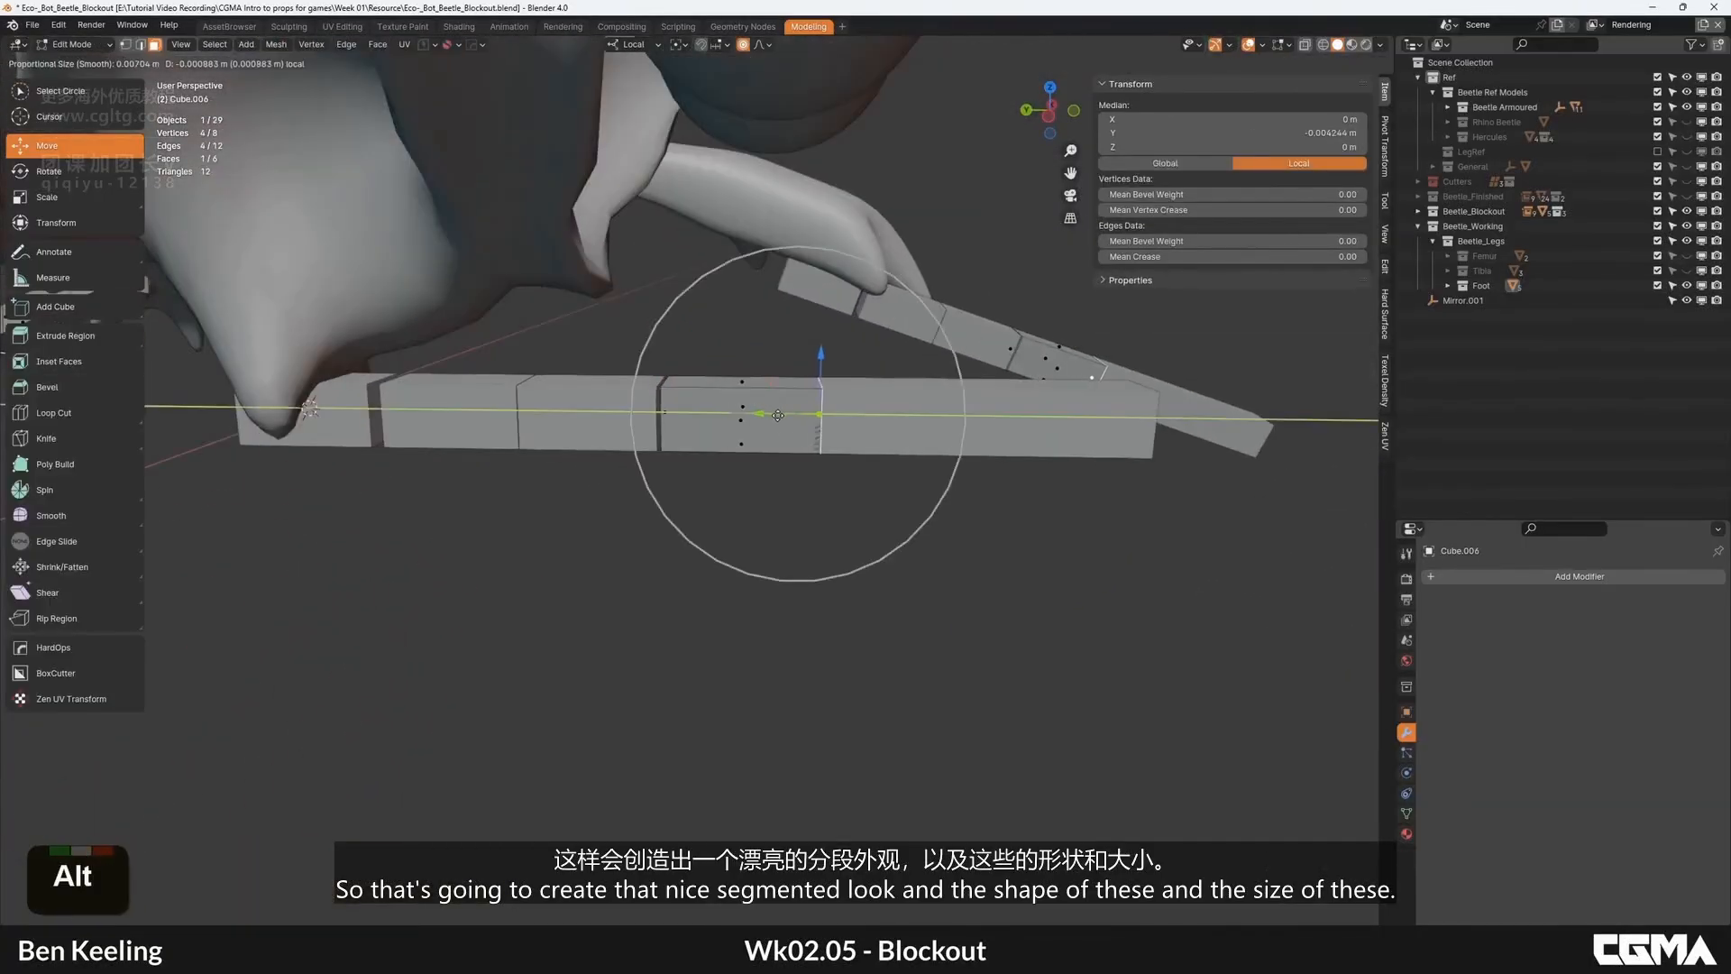
pyautogui.moveTo(778, 415); pyautogui.dragTo(767, 415)
pyautogui.scroll(-2, 768, 415)
pyautogui.keyDown('alt'); pyautogui.moveTo(716, 424); pyautogui.dragTo(760, 424, button='middle'); pyautogui.keyUp('alt')
pyautogui.click(652, 453)
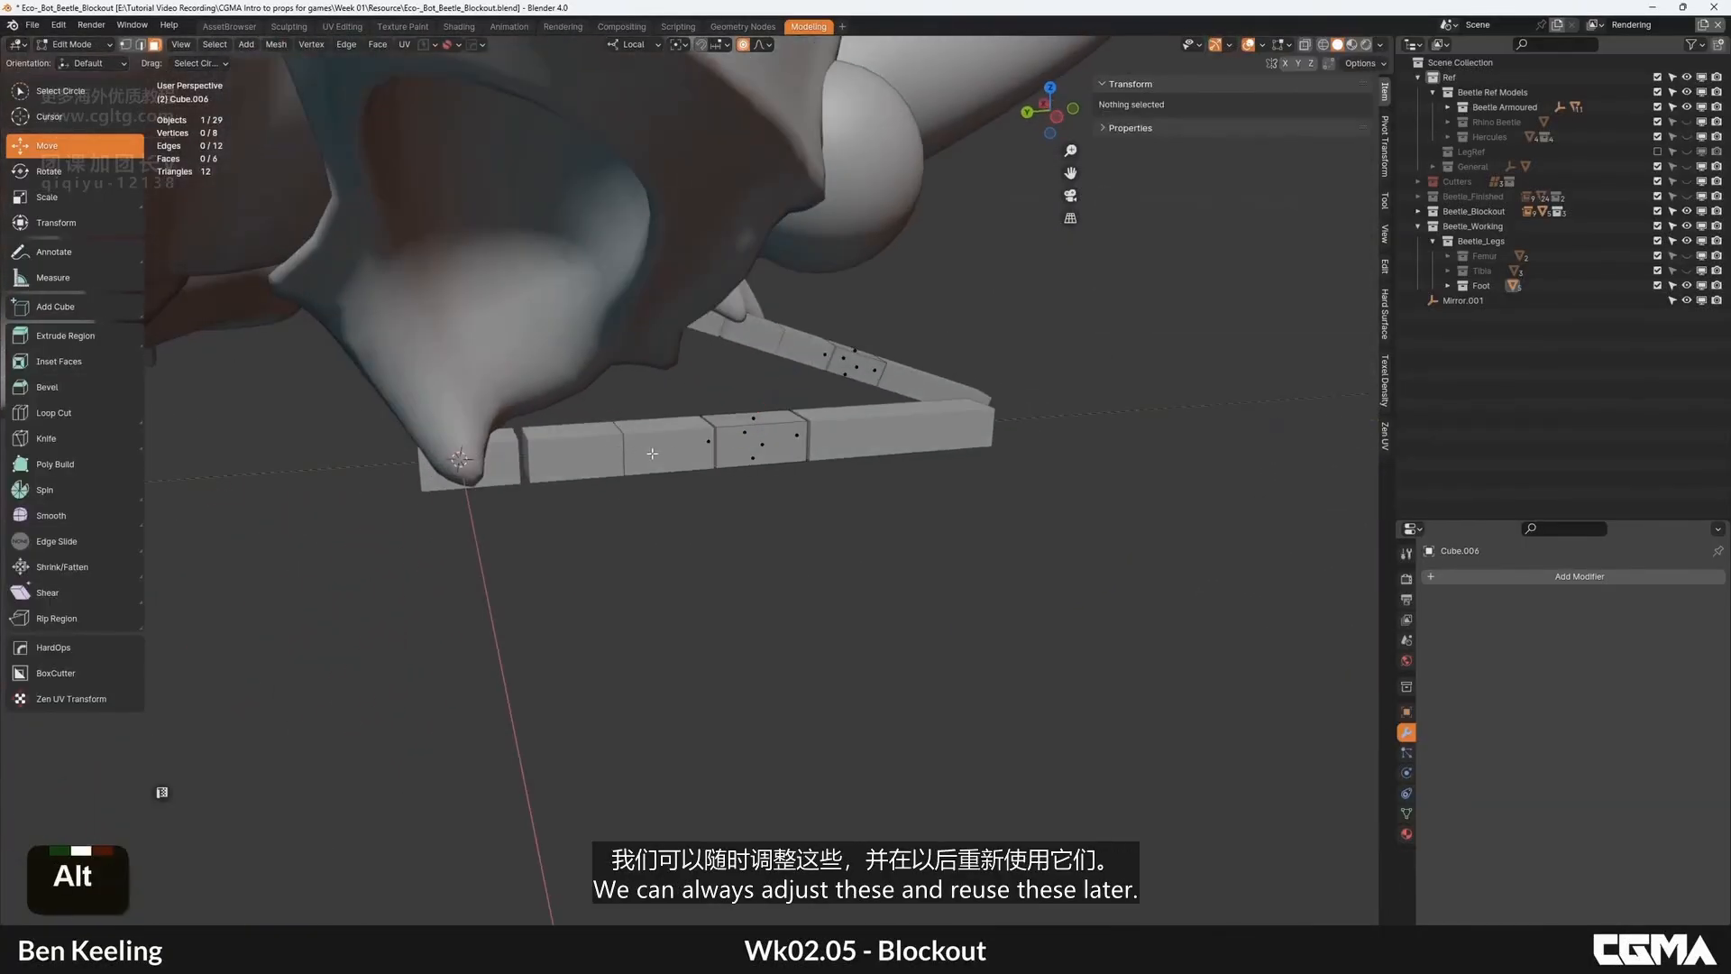
# Step: Adjust the joint-side face of the middle foot segment along Y, making the segment about 0.0056 m long
pyautogui.press('Tab')
pyautogui.click(641, 450)
pyautogui.keyDown('alt'); pyautogui.moveTo(652, 454); pyautogui.dragTo(612, 460, button='middle'); pyautogui.keyUp('alt')
pyautogui.press('Tab')
pyautogui.click(611, 461)
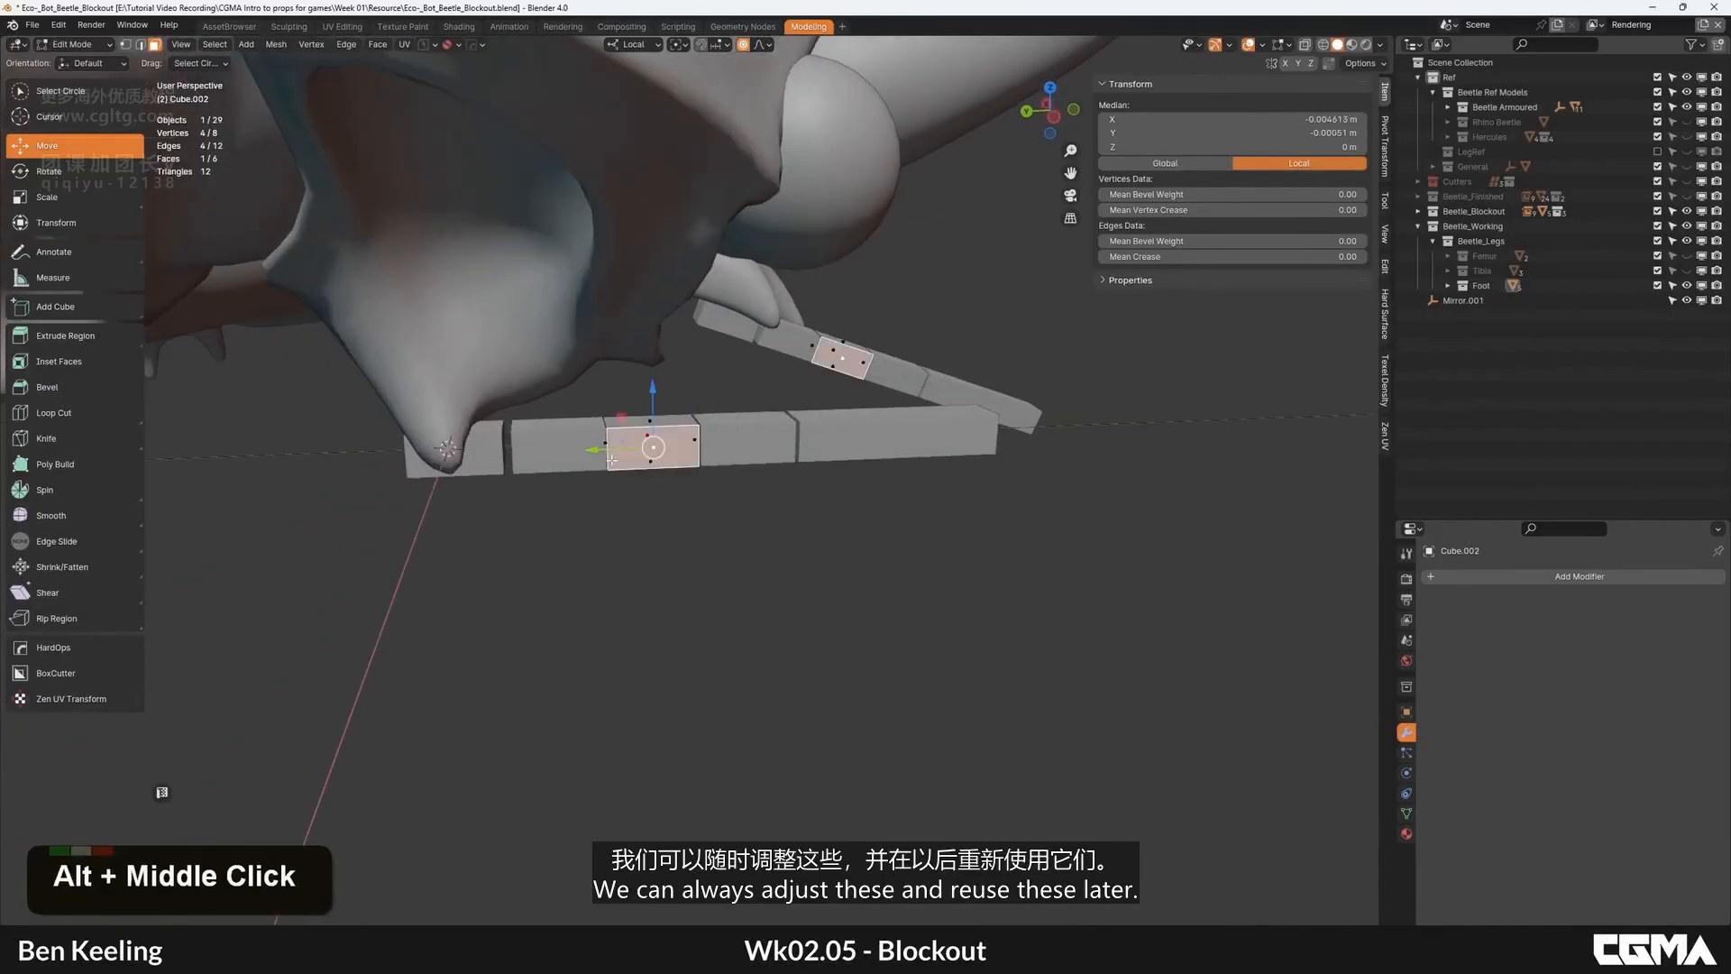
pyautogui.doubleClick(598, 447)
pyautogui.doubleClick(604, 447)
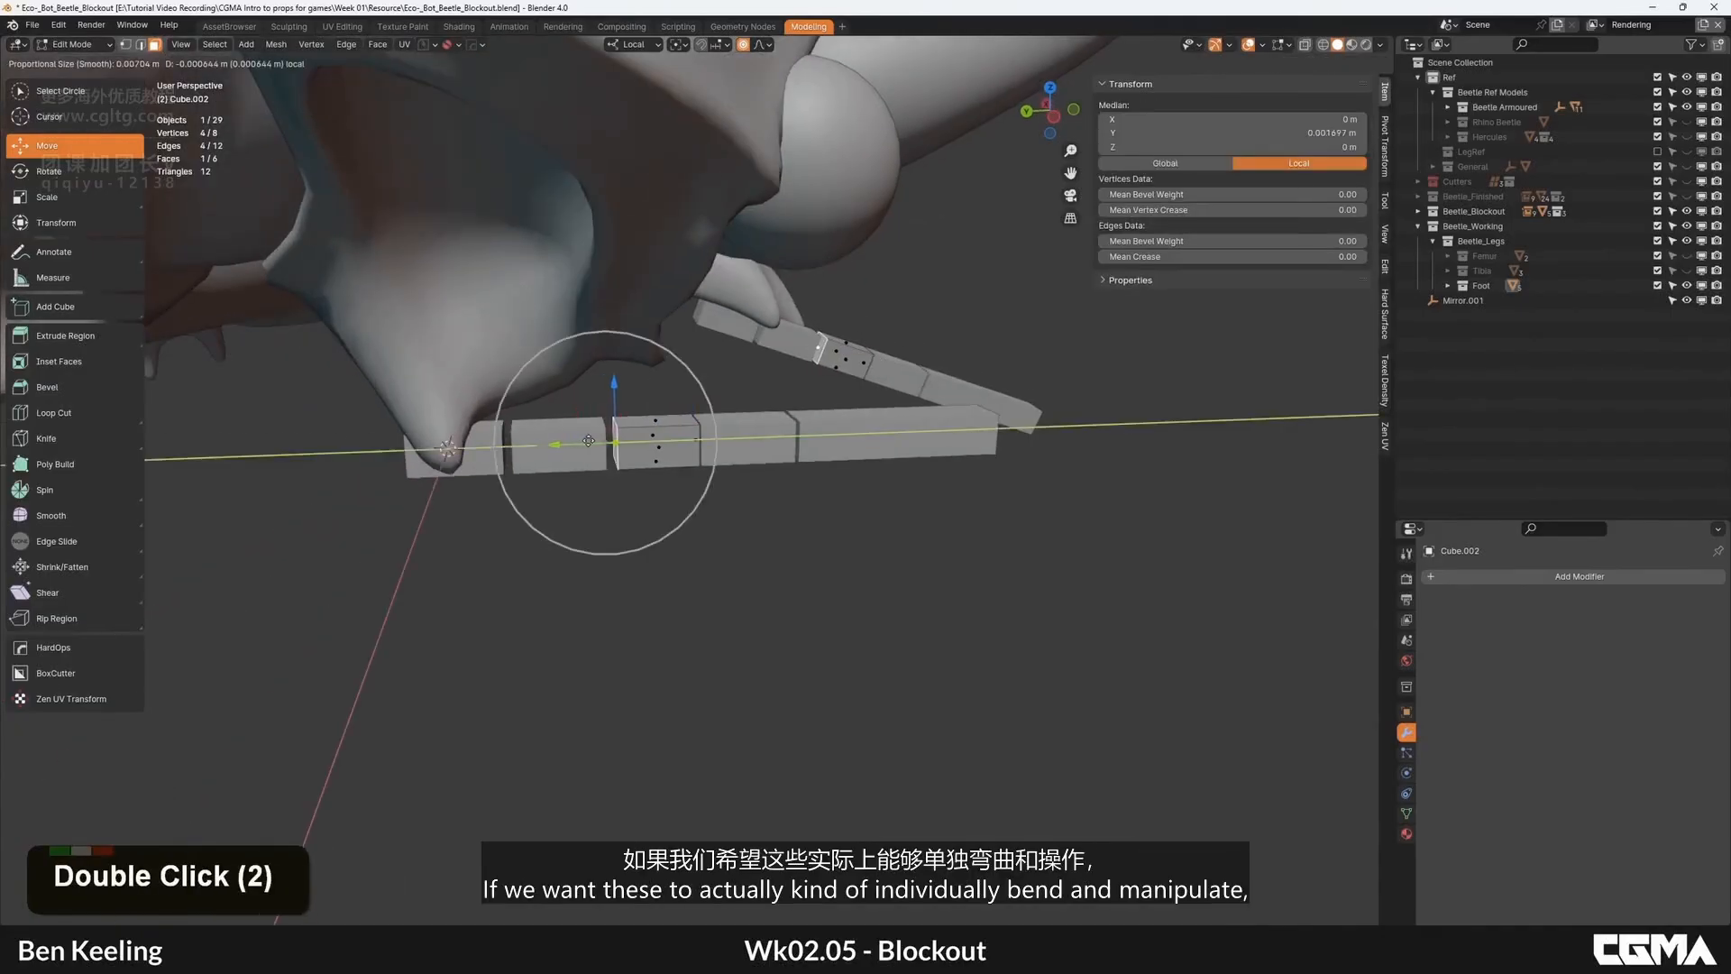
pyautogui.moveTo(579, 441); pyautogui.dragTo(577, 441)
pyautogui.press('Tab')
# Step: Add a centred loop cut across the long end segment of the foot
pyautogui.keyDown('alt'); pyautogui.moveTo(577, 441); pyautogui.dragTo(792, 456, button='middle'); pyautogui.keyUp('alt')
pyautogui.scroll(-2, 725, 435)
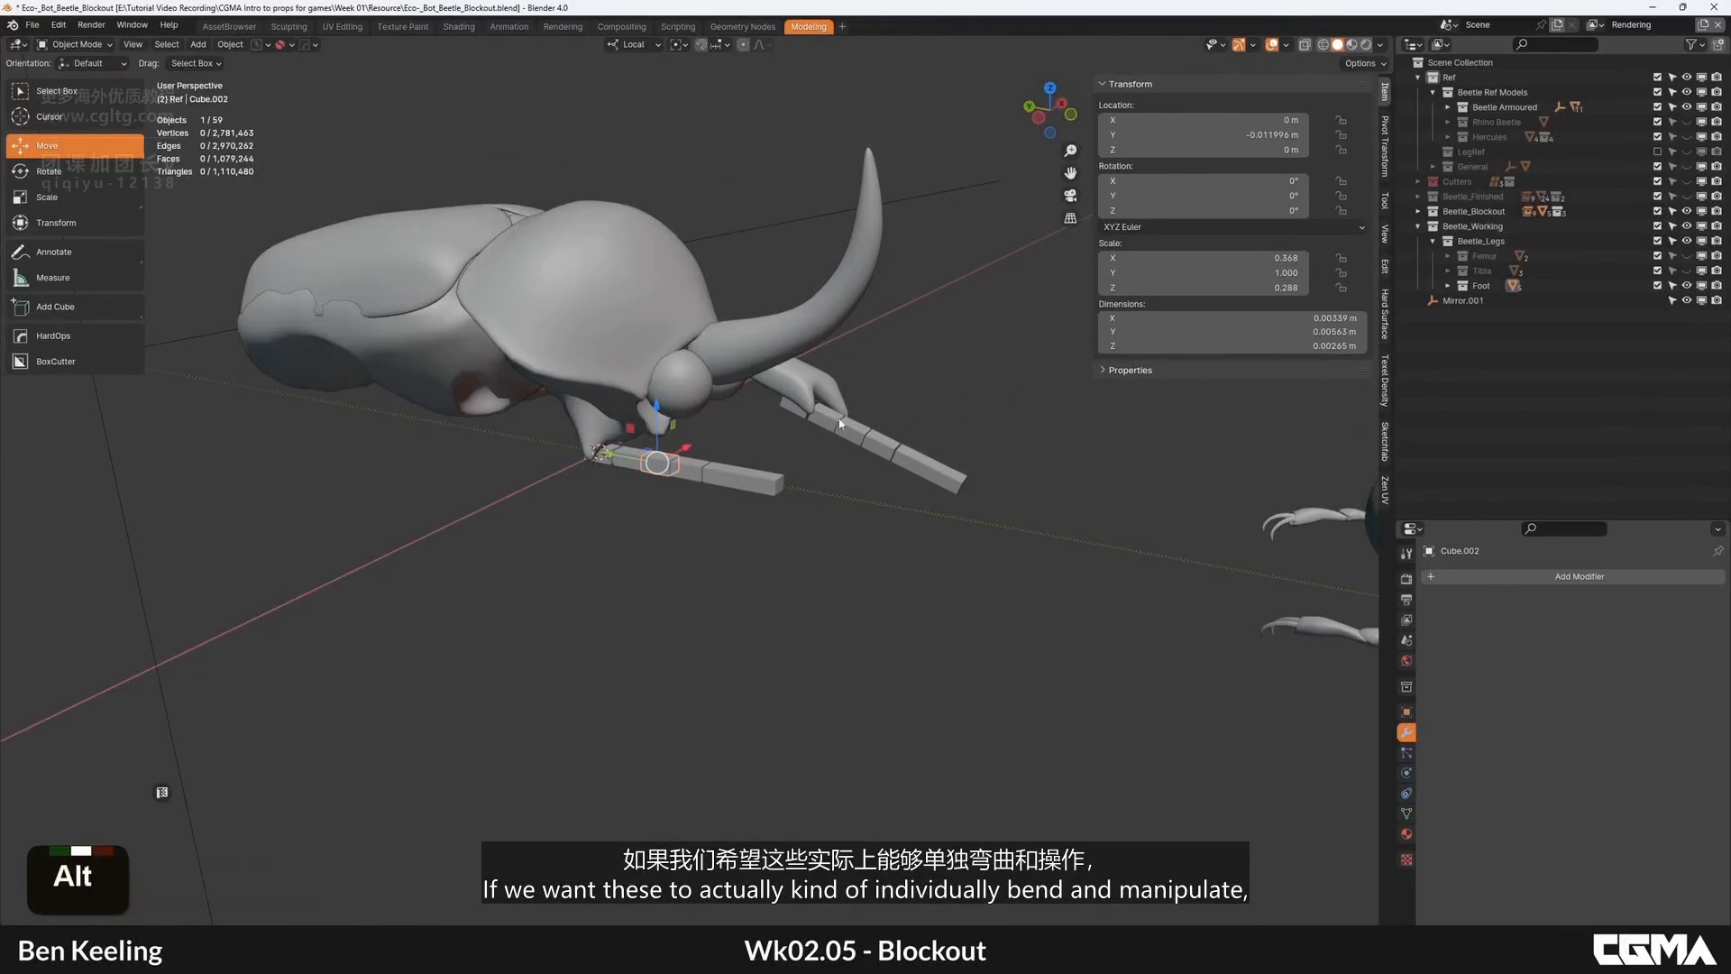
pyautogui.keyDown('alt'); pyautogui.moveTo(838, 423); pyautogui.dragTo(1081, 528, button='middle'); pyautogui.keyUp('alt')
pyautogui.scroll(-1, 757, 455)
pyautogui.keyDown('alt'); pyautogui.moveTo(685, 490); pyautogui.dragTo(543, 420, button='middle'); pyautogui.keyUp('alt')
pyautogui.scroll(1, 649, 496)
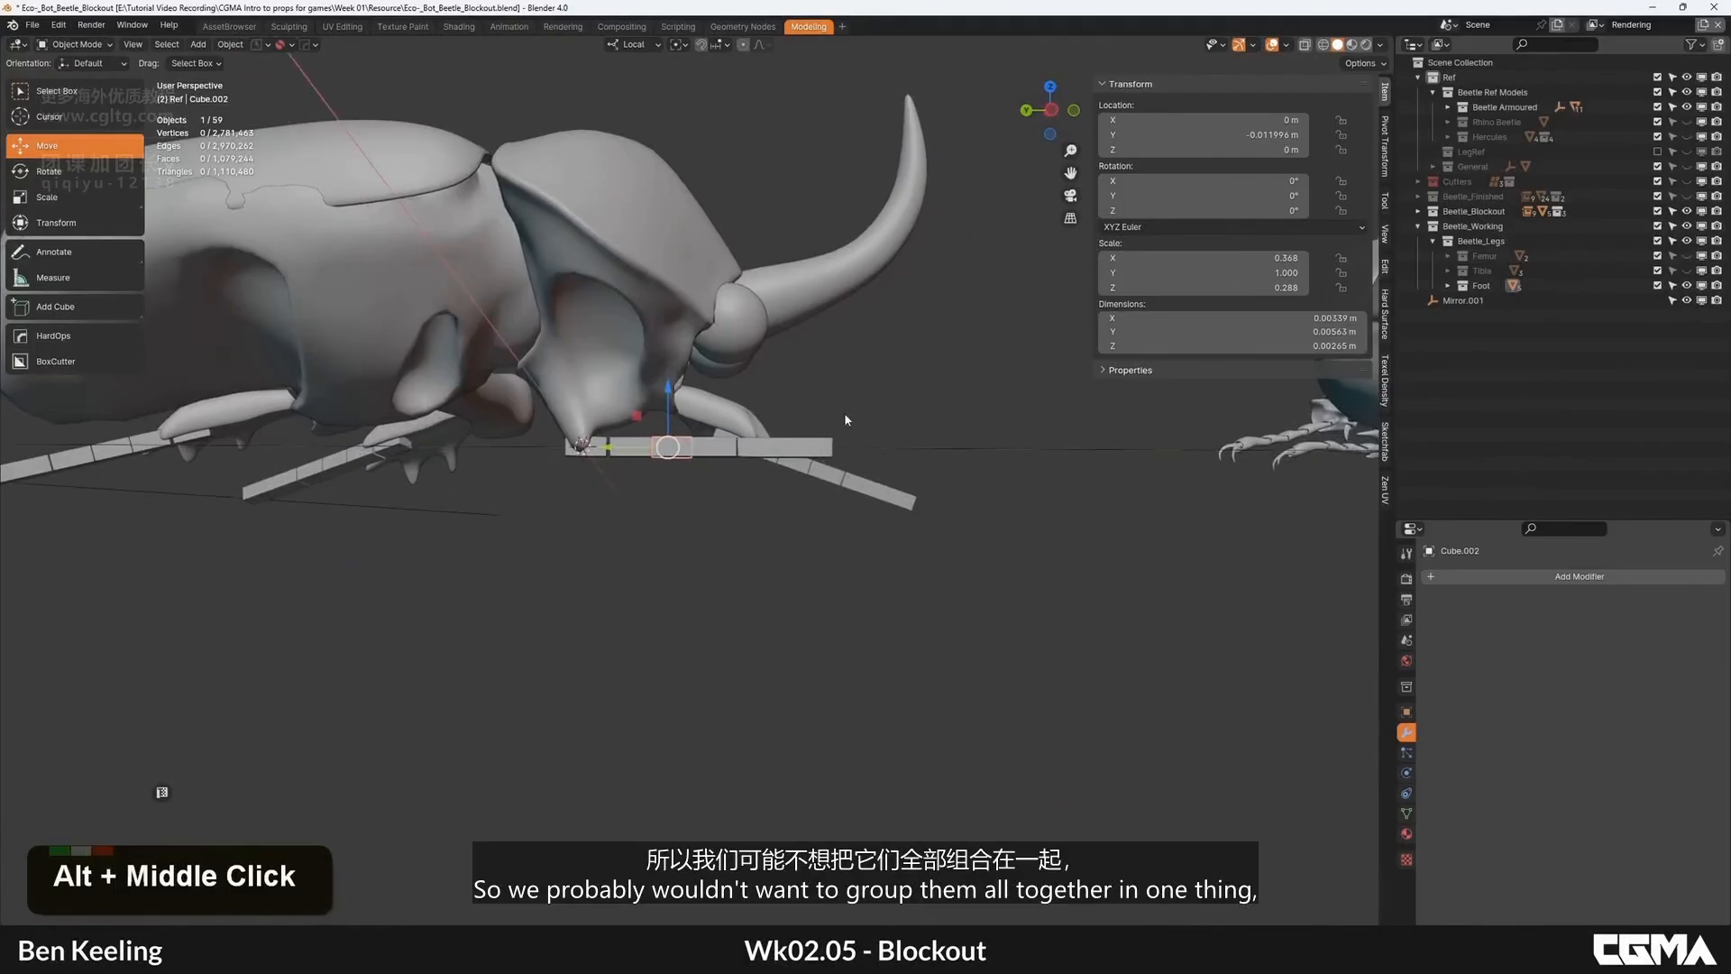
pyautogui.keyDown('alt'); pyautogui.moveTo(844, 420); pyautogui.dragTo(672, 532, button='middle'); pyautogui.keyUp('alt')
pyautogui.press('Tab')
pyautogui.scroll(2, 795, 485)
pyautogui.hotkey('ctrl', 'r')
pyautogui.click(673, 494)
pyautogui.rightClick(677, 496)
# Step: Scale the end segment's outer face up by 2.125 with proportional editing
pyautogui.press('3')
pyautogui.click(717, 510)
pyautogui.press('s')
pyautogui.click(901, 438)
# Step: Select the end segment's middle edge loop and scale it up to give the piece a fuller, rounded profile
pyautogui.keyDown('alt'); pyautogui.moveTo(581, 496); pyautogui.dragTo(660, 485, button='middle'); pyautogui.keyUp('alt')
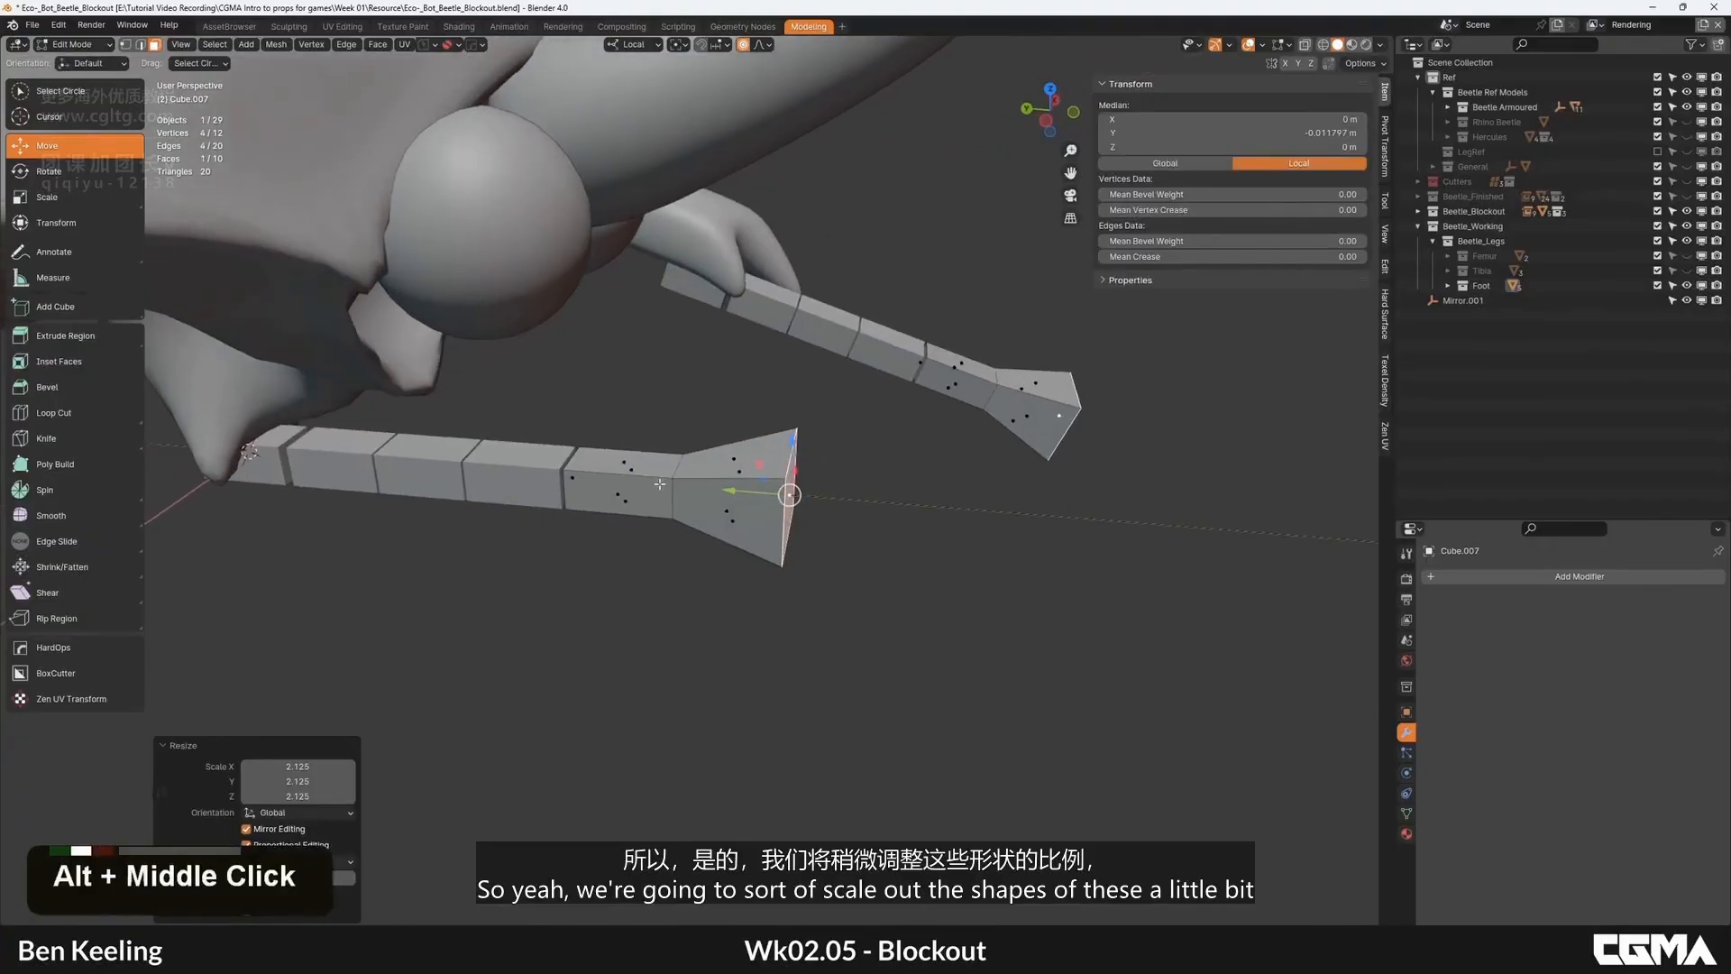
pyautogui.press('2')
pyautogui.keyDown('alt'); pyautogui.keyDown('shift'); pyautogui.click(673, 494); pyautogui.keyUp('shift'); pyautogui.keyUp('alt')
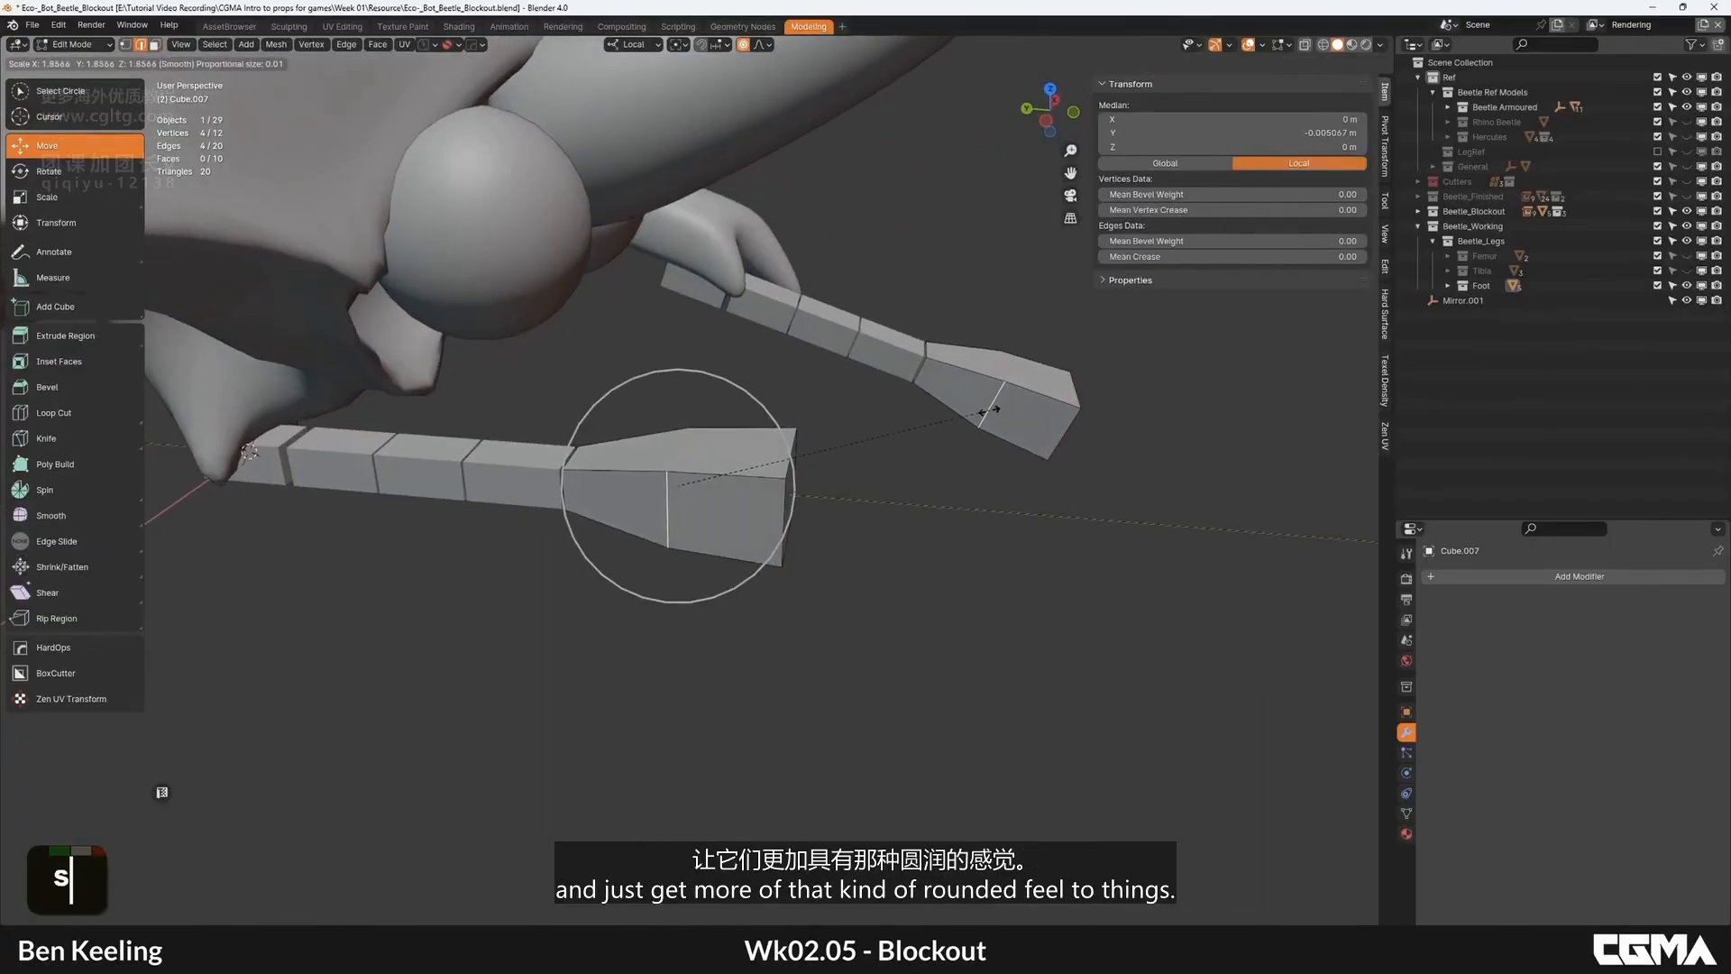
pyautogui.click(920, 417)
# Step: Add a level 2 Subdivision modifier to the end foot segment and reopen its mesh for editing
pyautogui.press('Tab')
pyautogui.scroll(-3, 812, 469)
pyautogui.keyDown('alt'); pyautogui.moveTo(812, 478); pyautogui.dragTo(1057, 574, button='middle'); pyautogui.keyUp('alt')
pyautogui.hotkey('ctrl', '2')
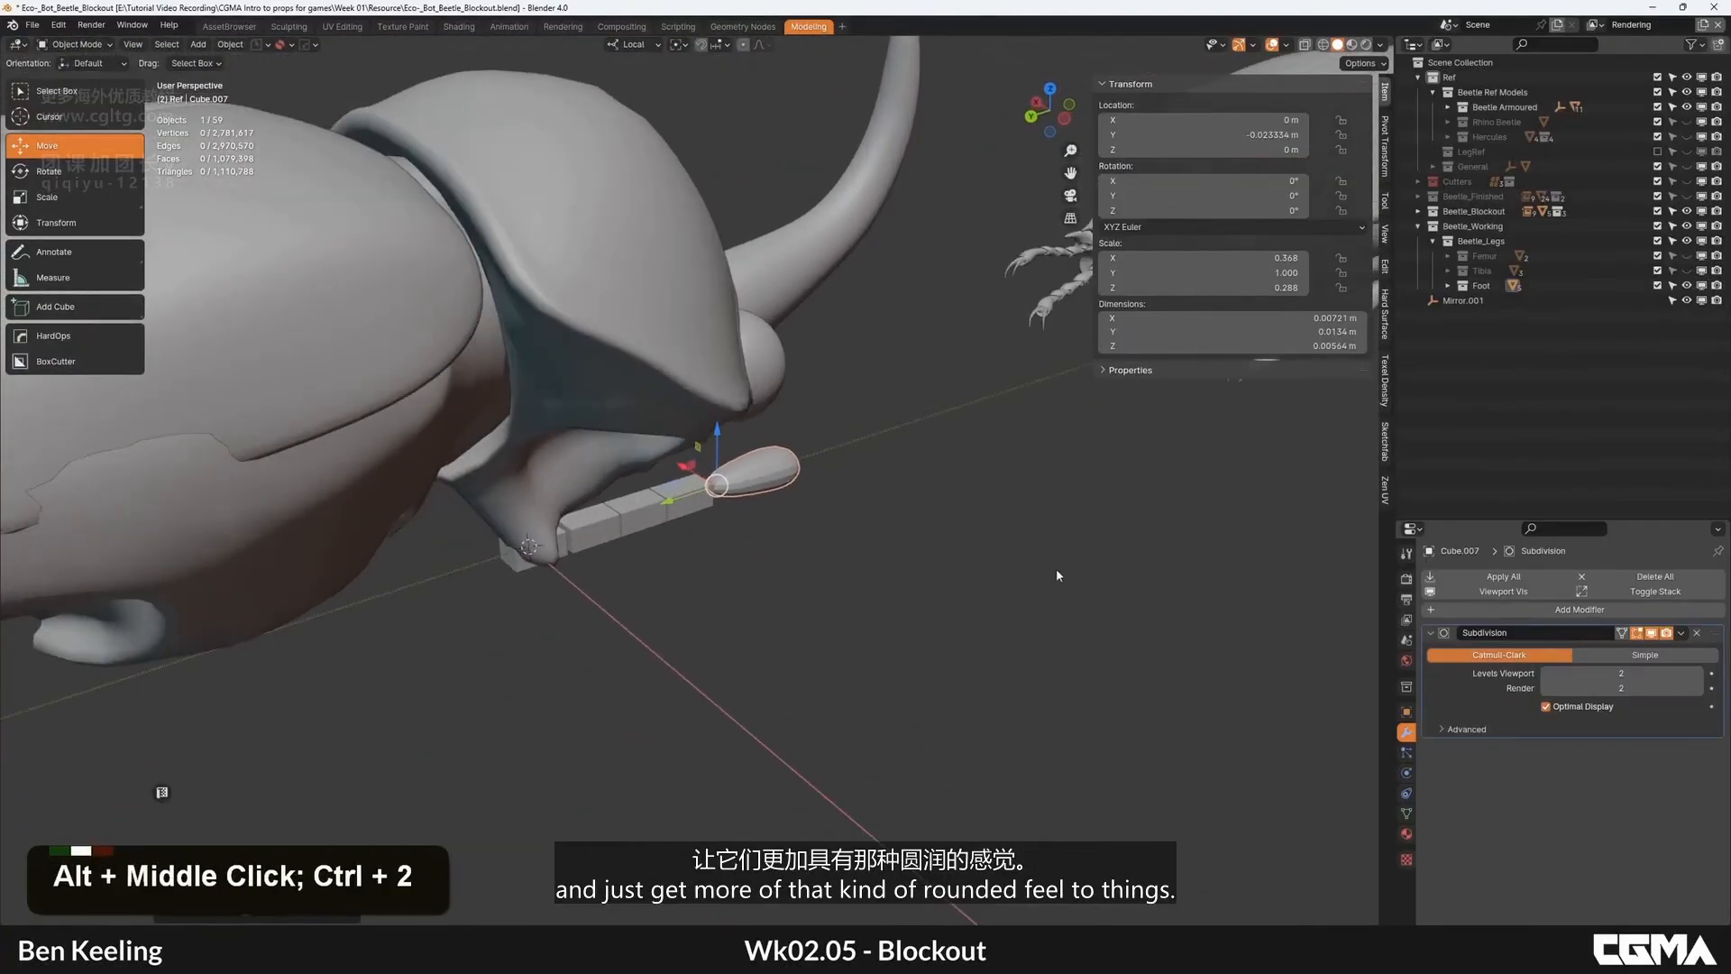
pyautogui.scroll(3, 684, 496)
pyautogui.press('Tab')
pyautogui.press('Tab')
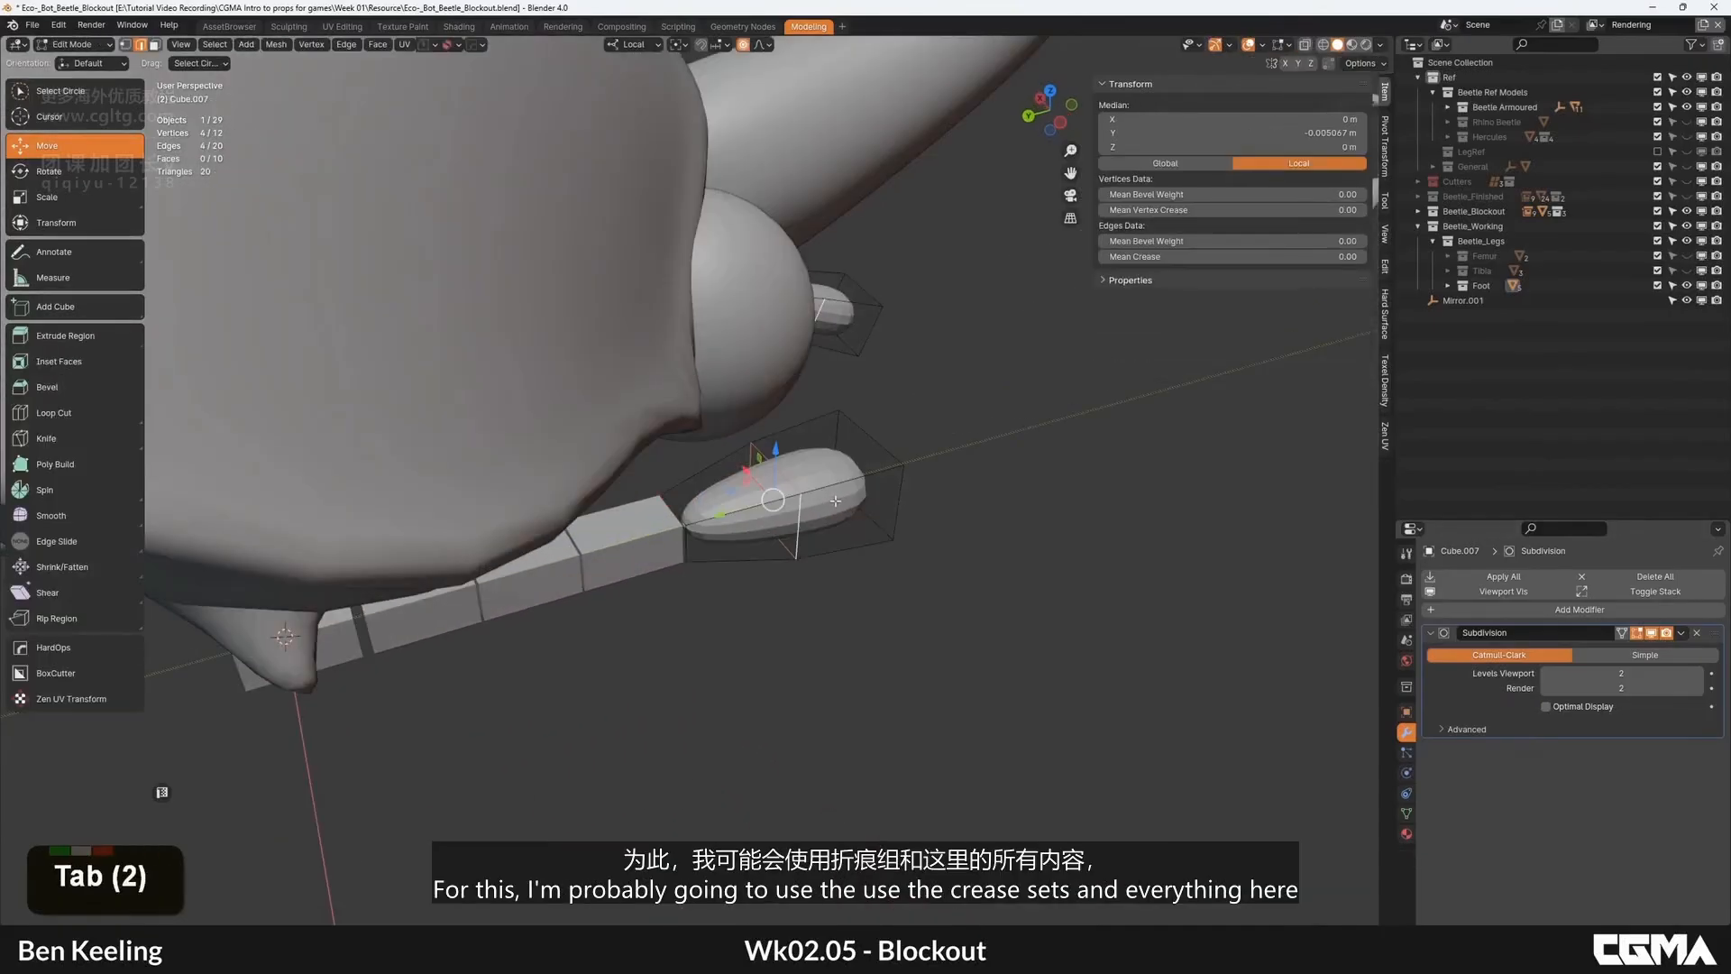
# Step: Sharpen the end foot segment to crease its hard edges
pyautogui.press('q')
pyautogui.click(807, 422)
pyautogui.keyDown('alt'); pyautogui.moveTo(805, 431); pyautogui.dragTo(992, 387, button='middle'); pyautogui.keyUp('alt')
pyautogui.scroll(3, 621, 512)
# Step: Select an end face of the end foot segment and scale it to adjust the taper
pyautogui.press('Tab')
pyautogui.press('3')
pyautogui.click(658, 457)
pyautogui.press('s')
pyautogui.click(834, 412)
pyautogui.press('Tab')
pyautogui.scroll(-3, 615, 415)
# Step: Select all creased edges of the end foot segment by similar crease and set their mean crease to 0.50
pyautogui.press('Tab')
pyautogui.press('a')
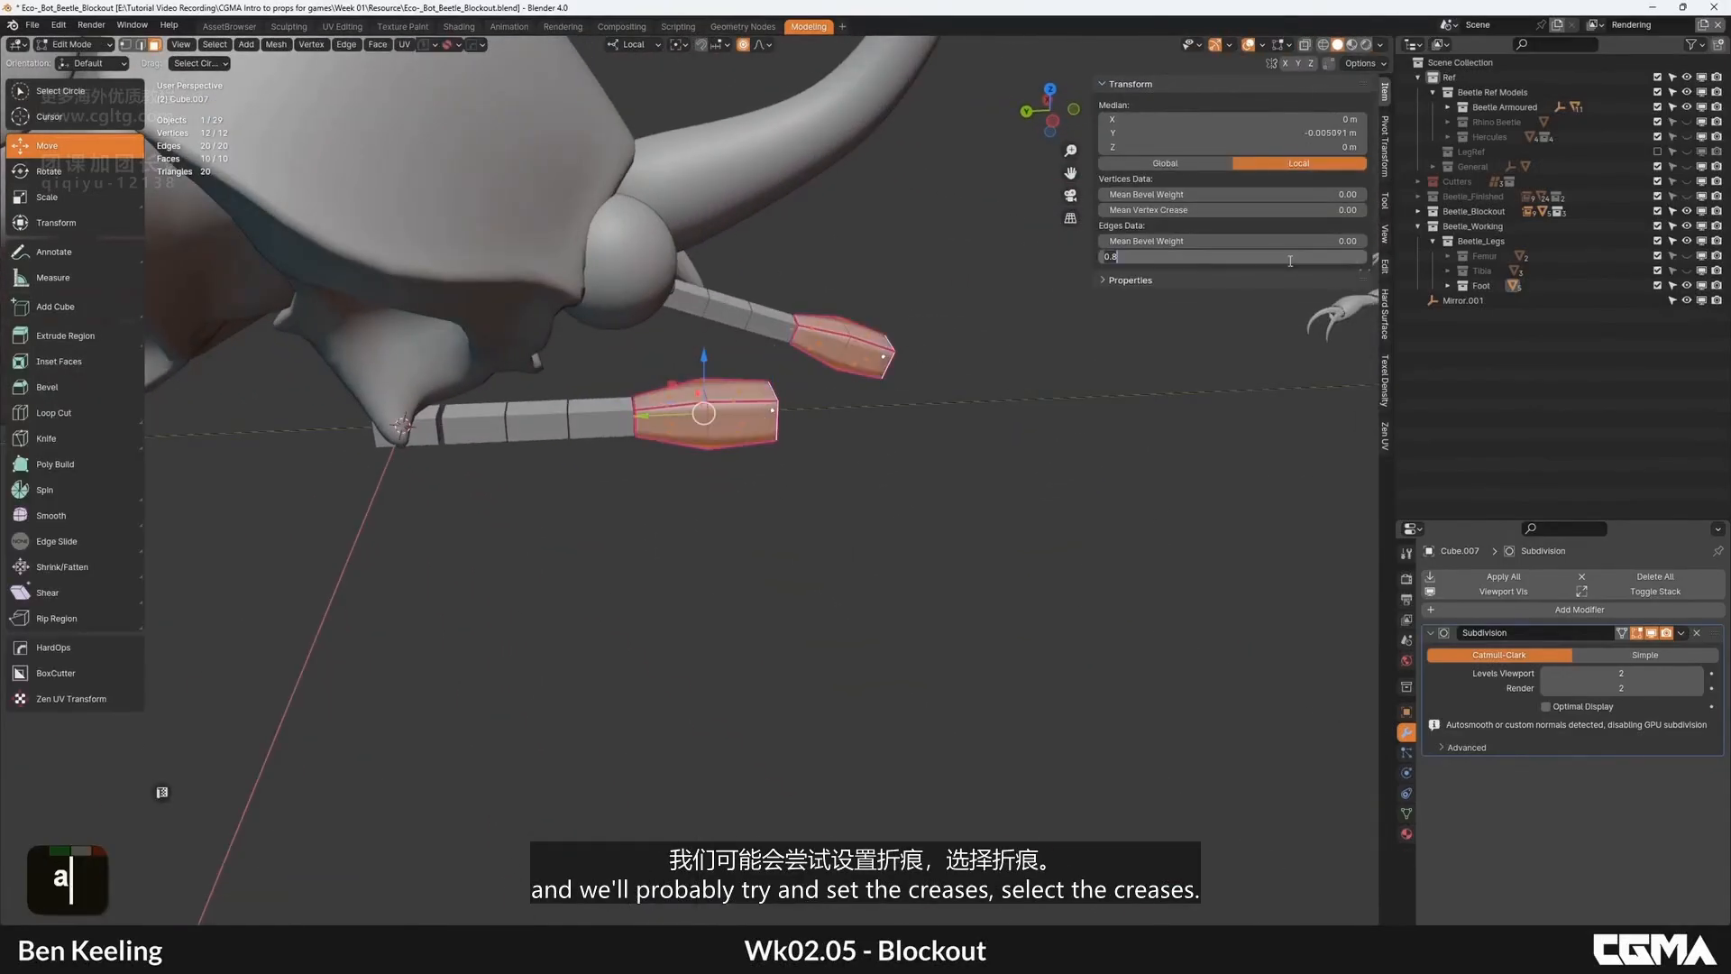
pyautogui.click(860, 425)
pyautogui.scroll(4, 730, 521)
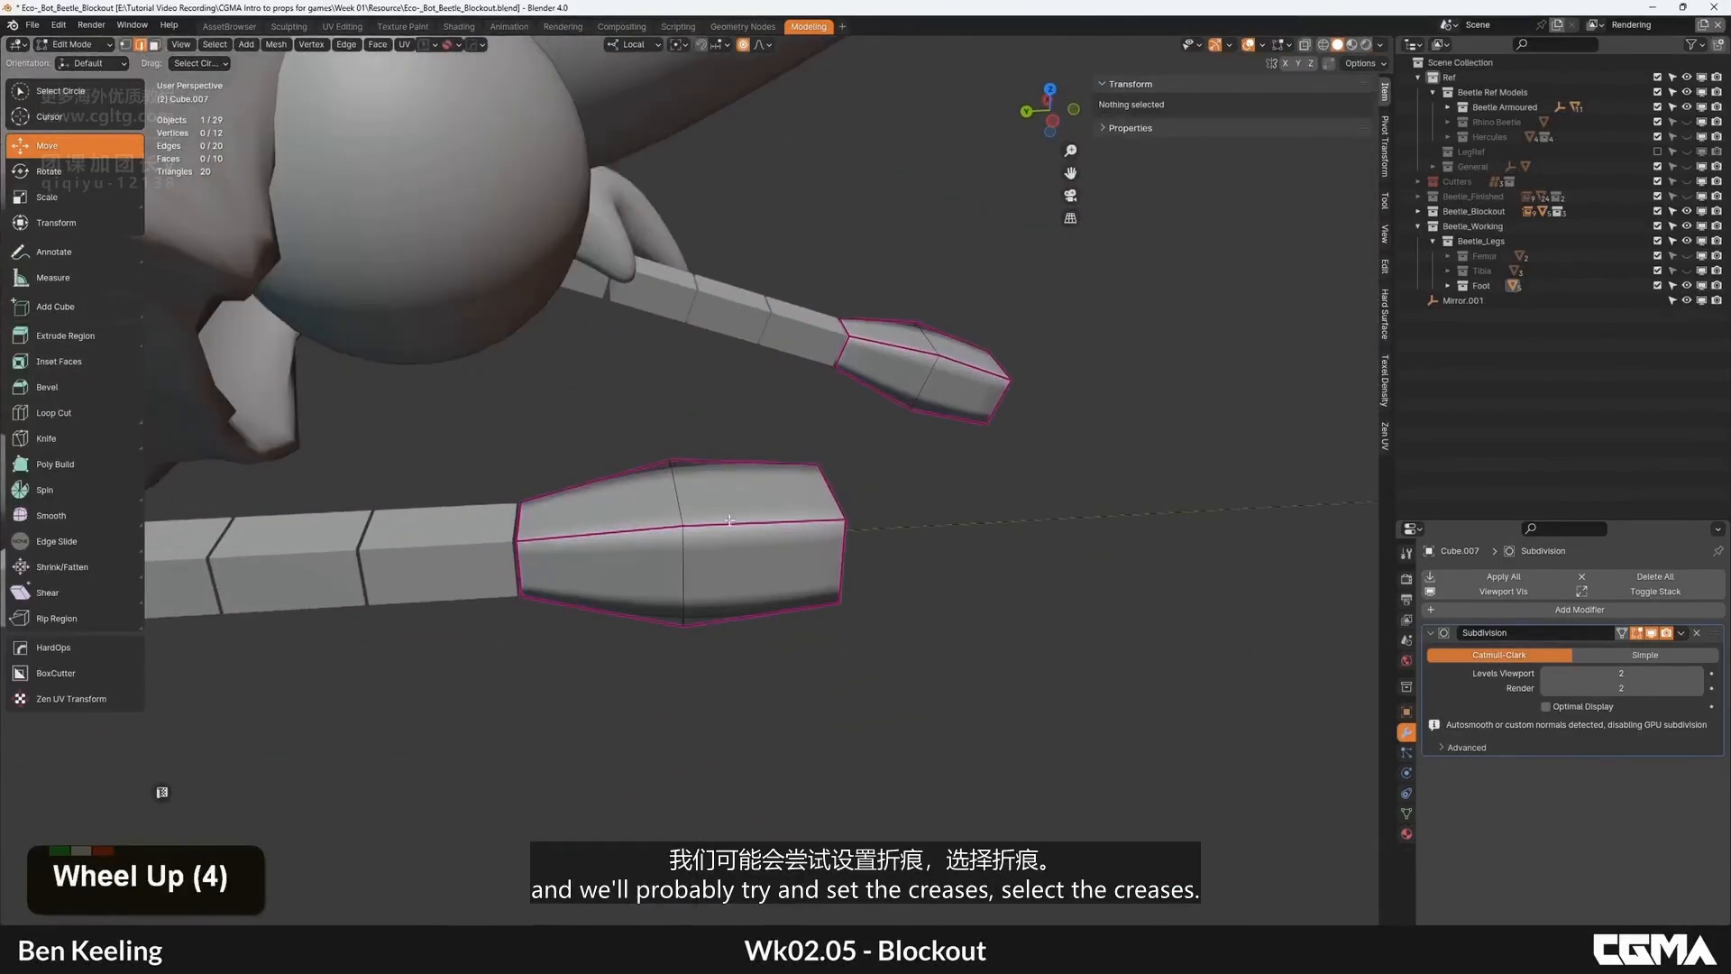
pyautogui.click(717, 523)
pyautogui.hotkey('shift', 'g')
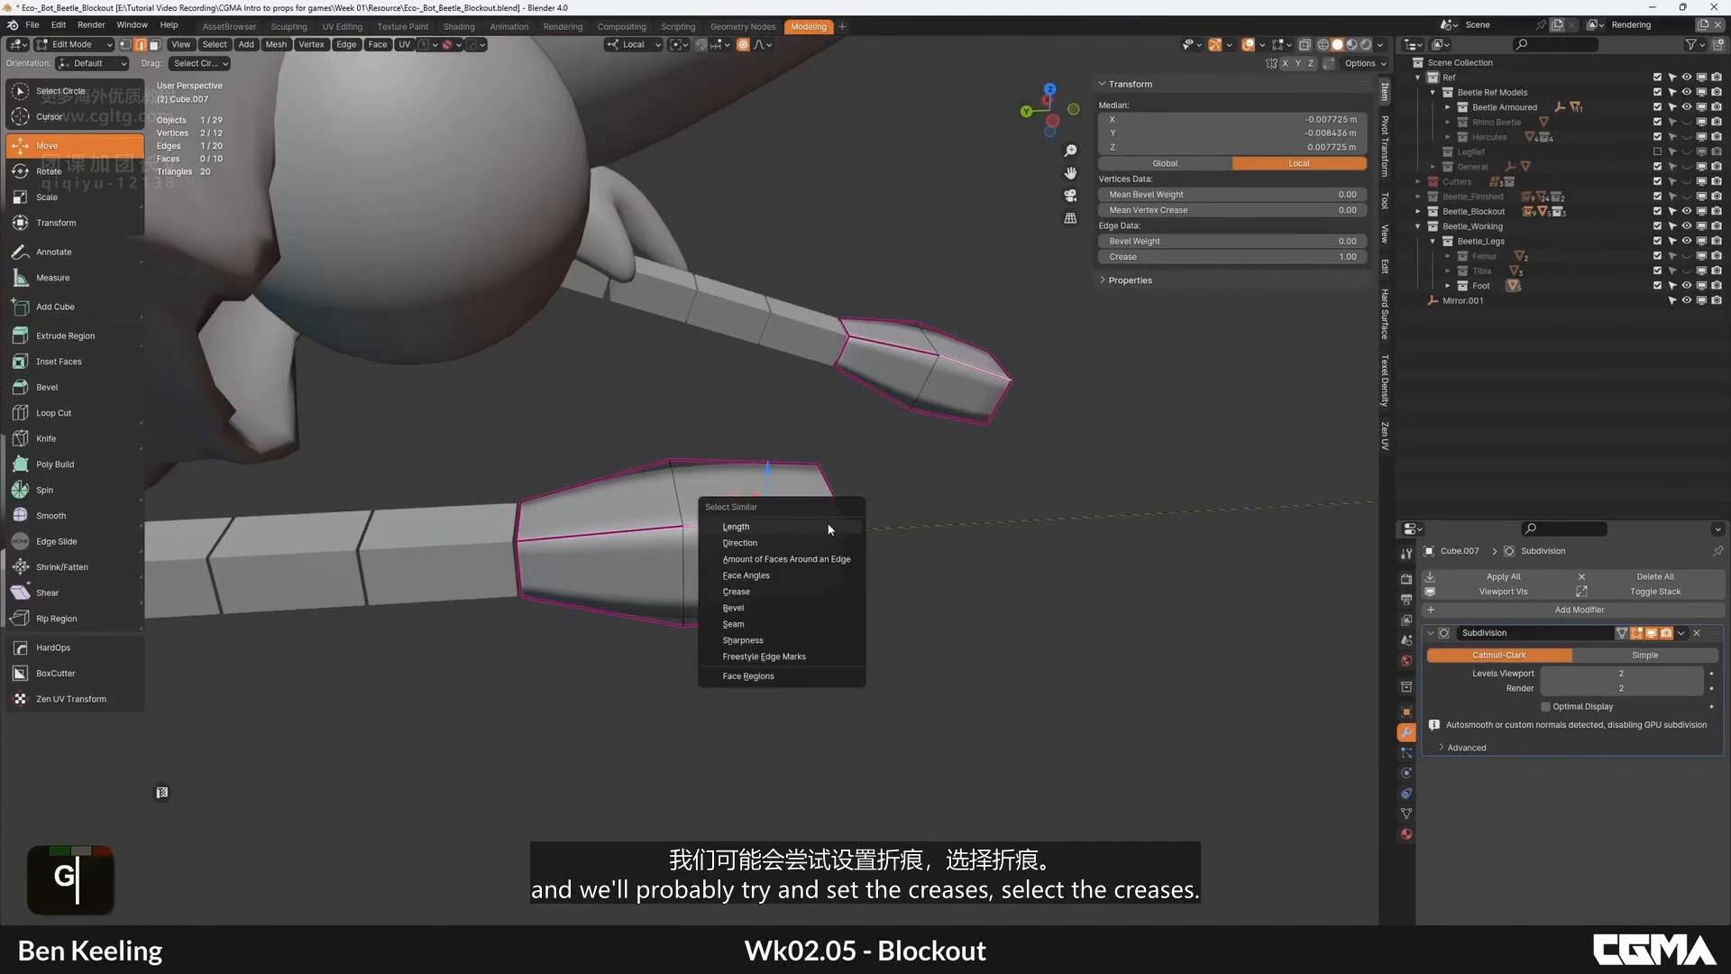
pyautogui.click(736, 592)
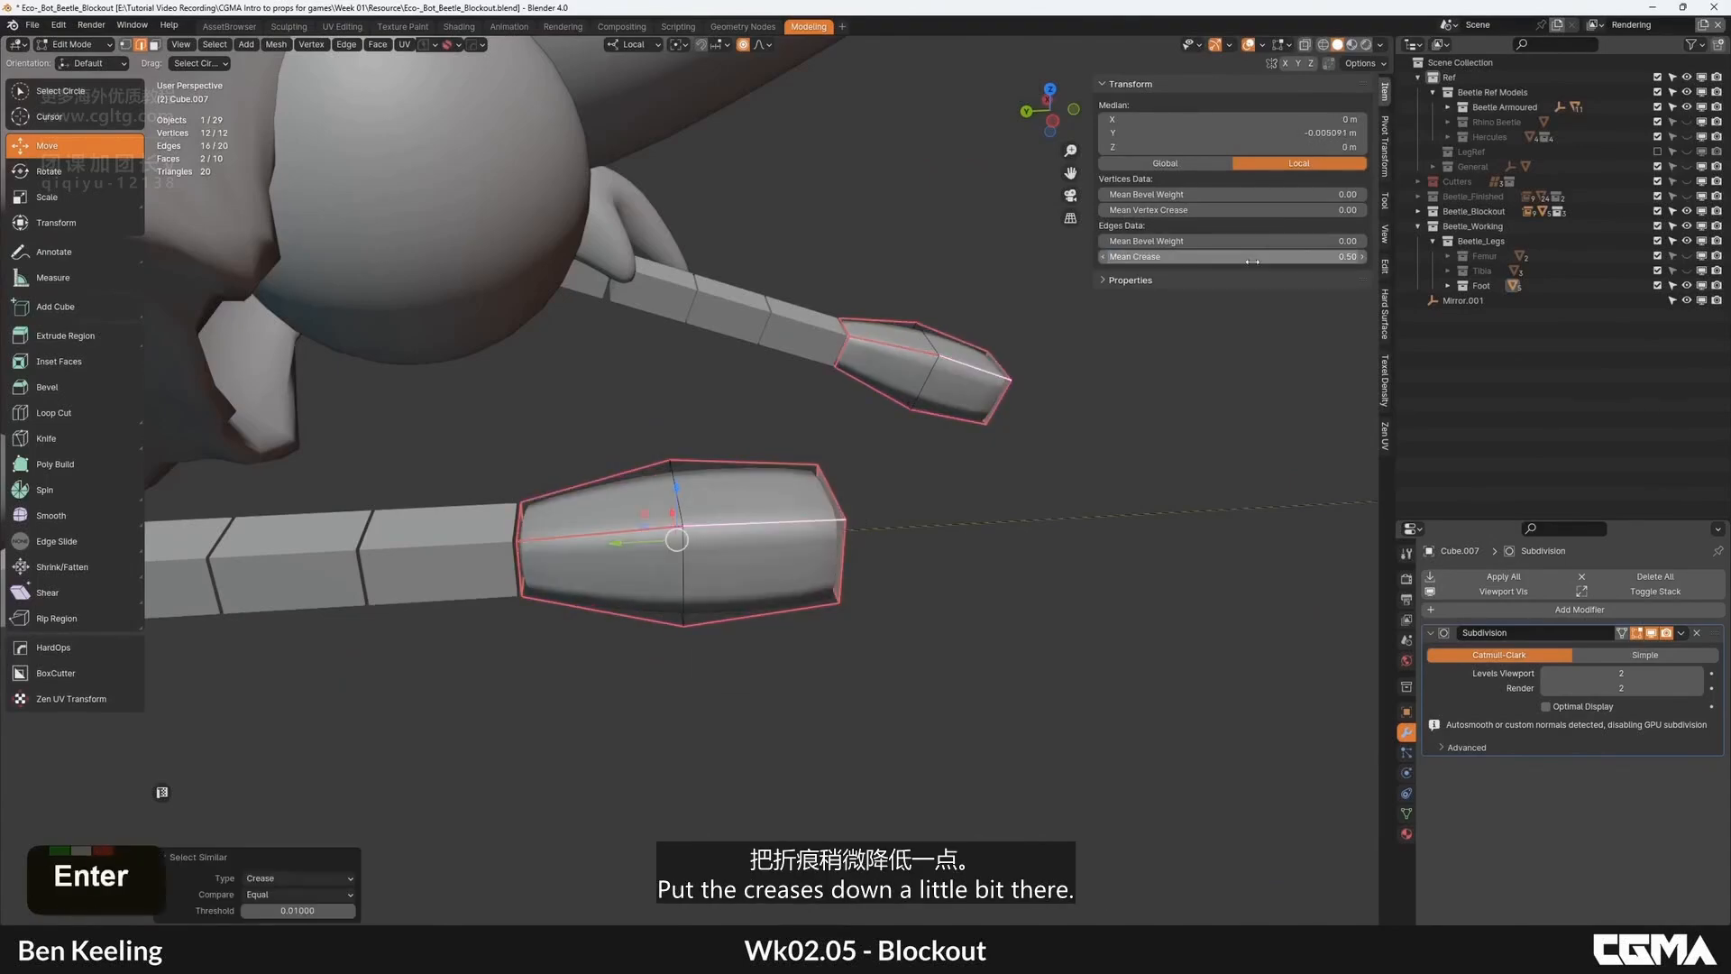
# Step: Select two edges on the end foot segment and scale them along Z
pyautogui.press('Tab')
pyautogui.scroll(-4, 745, 445)
pyautogui.keyDown('alt'); pyautogui.moveTo(745, 445); pyautogui.dragTo(716, 504, button='middle'); pyautogui.keyUp('alt')
pyautogui.press('Tab')
pyautogui.click(728, 466)
pyautogui.keyDown('shift'); pyautogui.click(735, 455); pyautogui.keyUp('shift')
pyautogui.press('s')
pyautogui.press('z')
pyautogui.click(822, 359)
# Step: Add a centred loop cut across the foot segment adjoining the large end piece
pyautogui.press('Tab')
pyautogui.scroll(-4, 776, 415)
pyautogui.click(709, 484)
pyautogui.scroll(3, 717, 491)
pyautogui.press('Tab')
pyautogui.scroll(2, 728, 516)
pyautogui.hotkey('ctrl', 'r')
pyautogui.click(714, 500)
pyautogui.rightClick(716, 499)
# Step: Turn off proportional editing and scale the adjoining segment's new loop up by 1.319
pyautogui.press('s')
pyautogui.rightClick(802, 404)
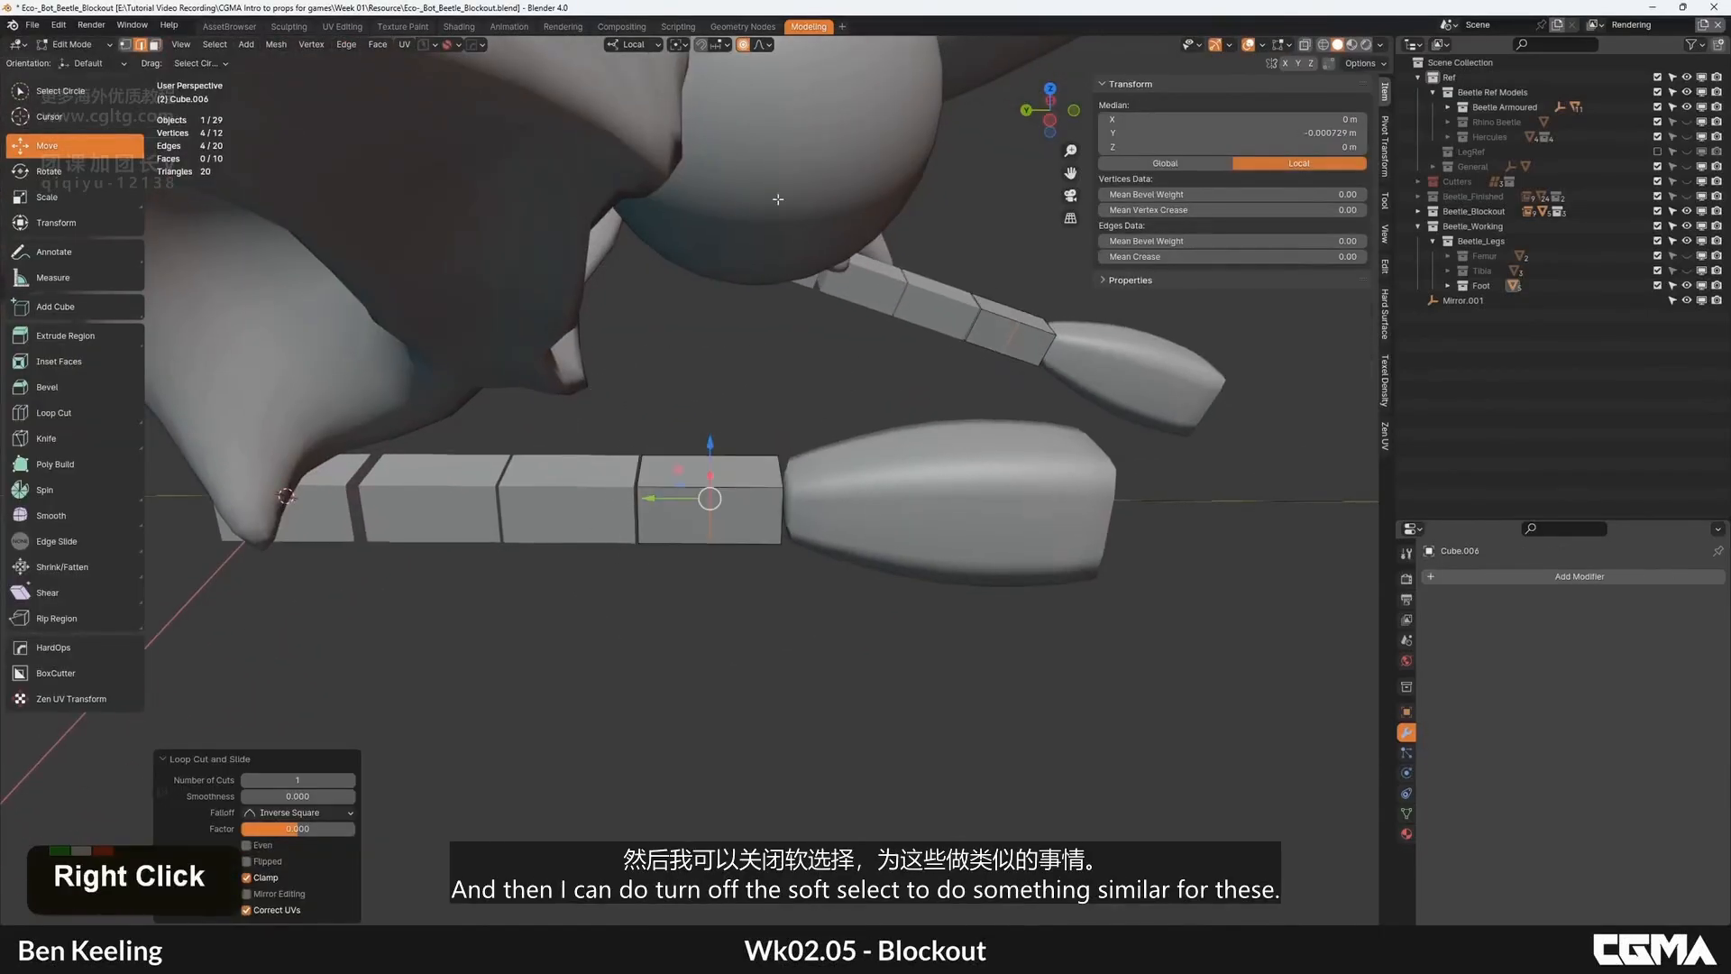
pyautogui.press('o')
pyautogui.click(888, 360)
pyautogui.keyDown('alt'); pyautogui.moveTo(887, 360); pyautogui.dragTo(758, 406, button='middle'); pyautogui.keyUp('alt')
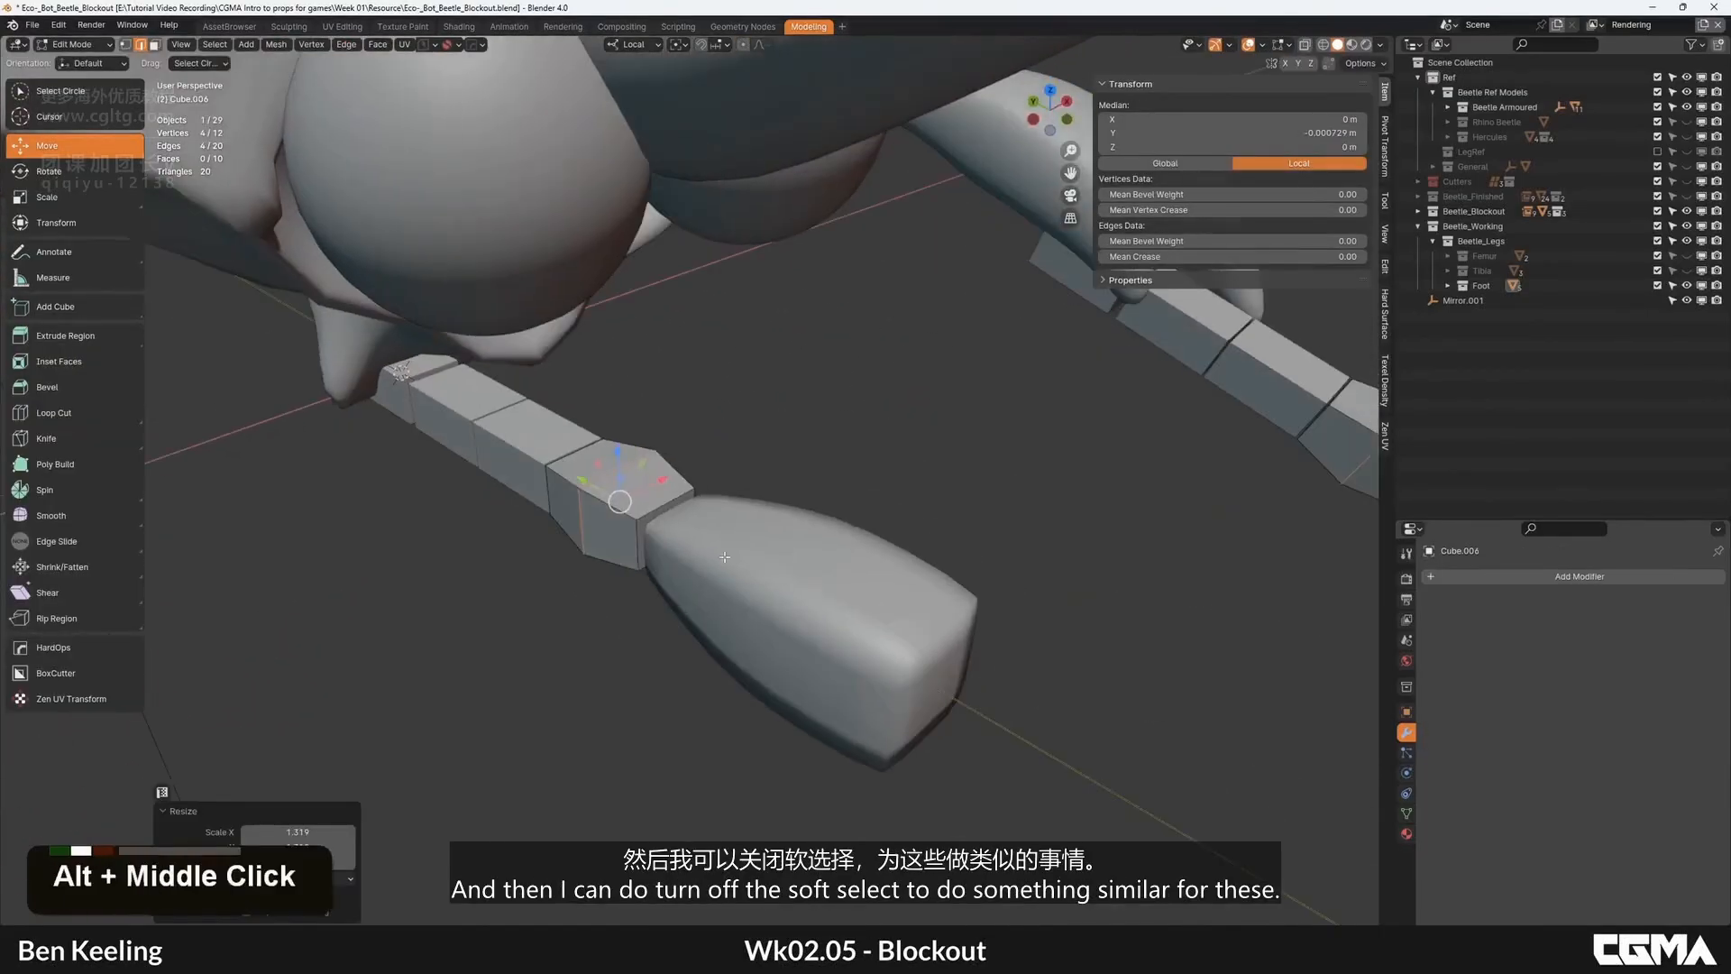
# Step: Select the adjoining segment's end face beside the large end piece and scale it
pyautogui.press('3')
pyautogui.click(659, 533)
pyautogui.press('s')
pyautogui.click(729, 481)
# Step: Add a level 2 Subdivision modifier to the adjoining foot segment
pyautogui.press('Tab')
pyautogui.scroll(-3, 728, 481)
pyautogui.keyDown('alt'); pyautogui.moveTo(703, 485); pyautogui.dragTo(902, 469, button='middle'); pyautogui.keyUp('alt')
pyautogui.scroll(2, 765, 484)
pyautogui.hotkey('ctrl', '2')
pyautogui.press('Tab')
# Step: Sharpen the adjoining foot segment at 60° so its hard edges are creased
pyautogui.scroll(4, 816, 487)
pyautogui.press('Tab')
pyautogui.hotkey('ctrl', '`')
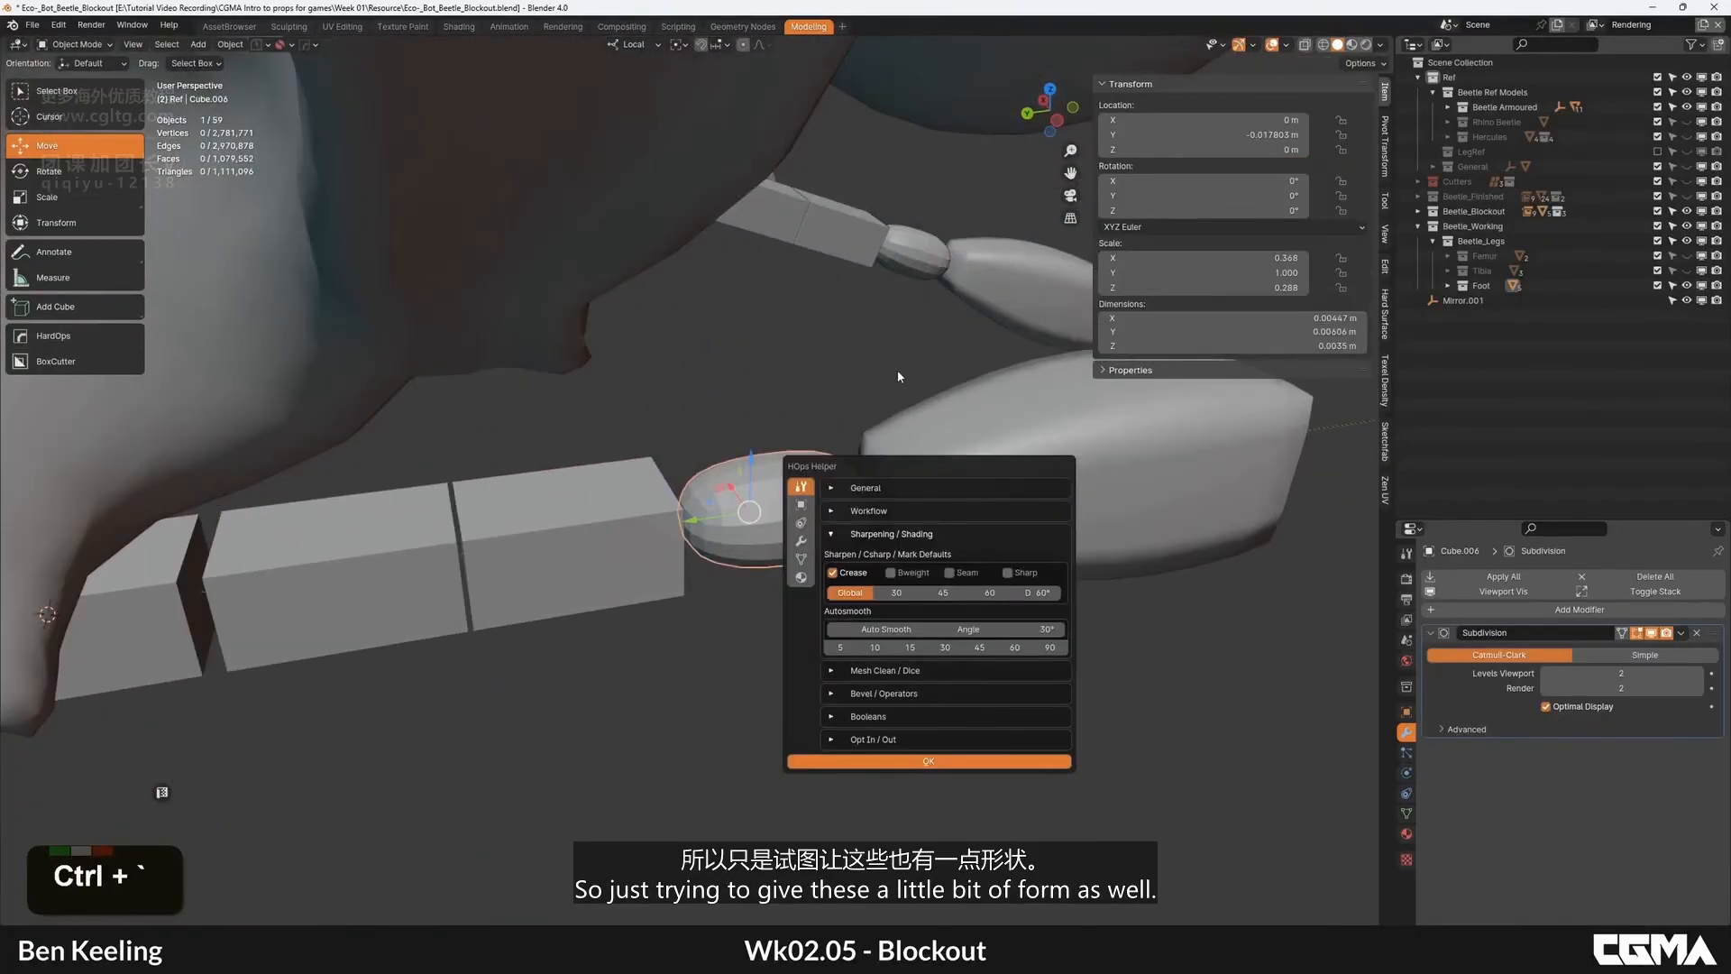
pyautogui.click(754, 602)
pyautogui.press('q')
pyautogui.click(790, 509)
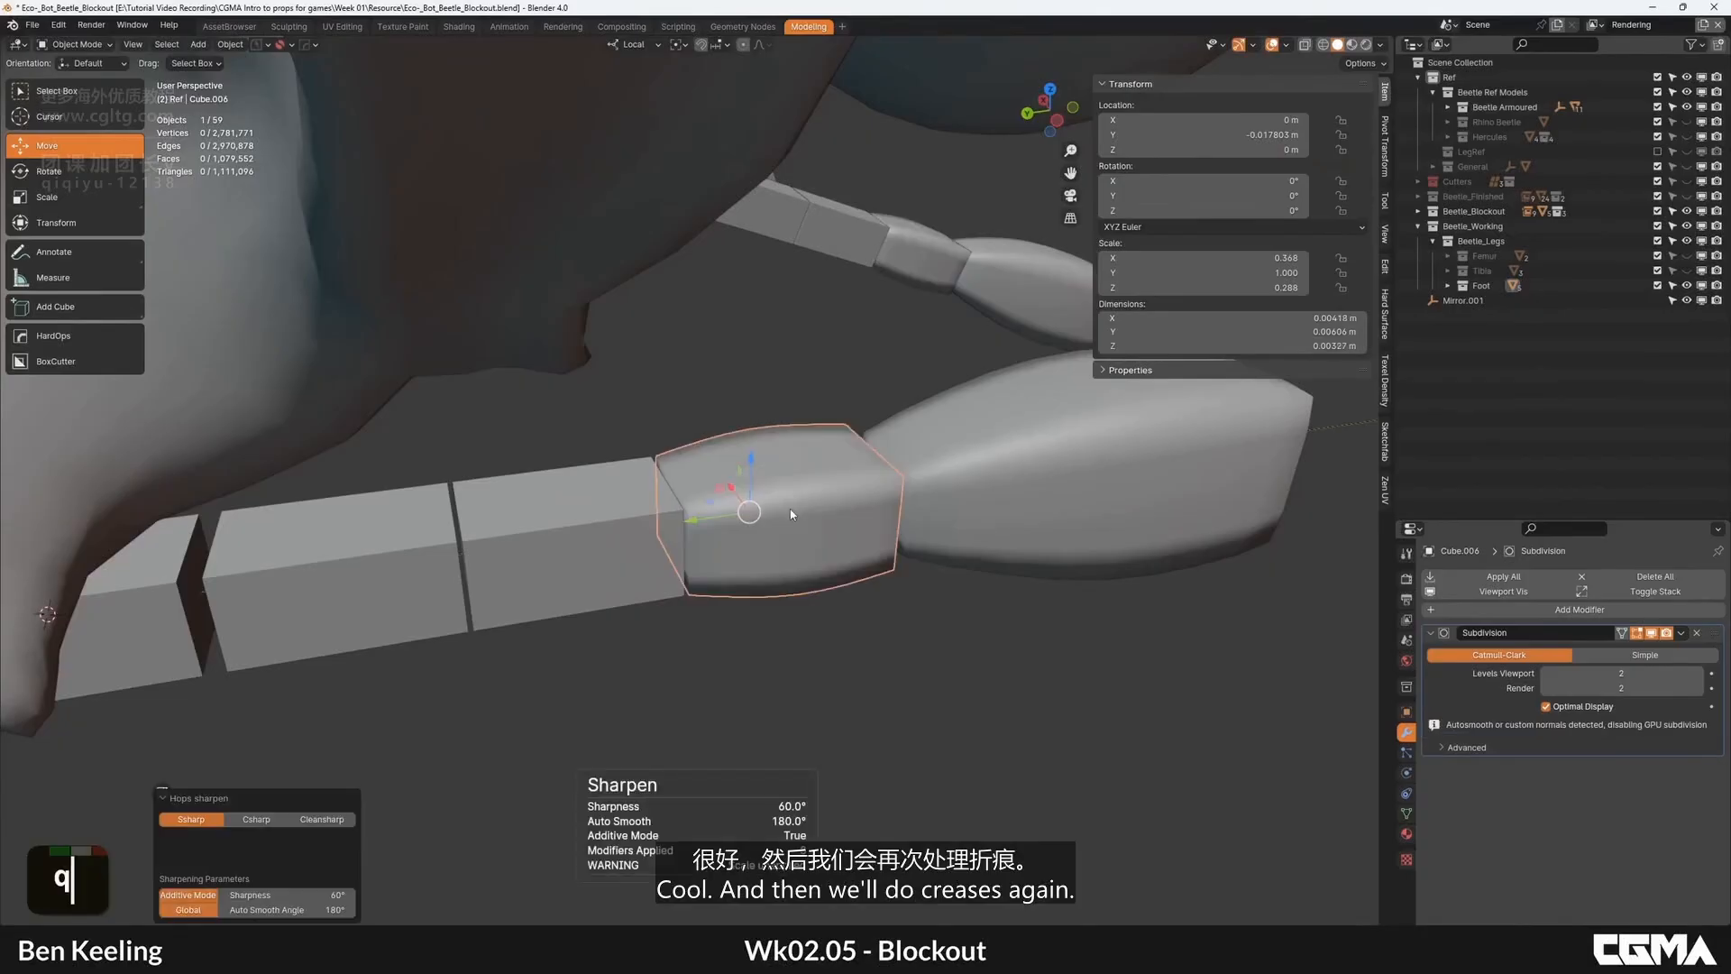
# Step: Select the adjoining segment's creased edges by similar crease and set their mean crease to 0.50
pyautogui.press('Tab')
pyautogui.hotkey('shift', 'g')
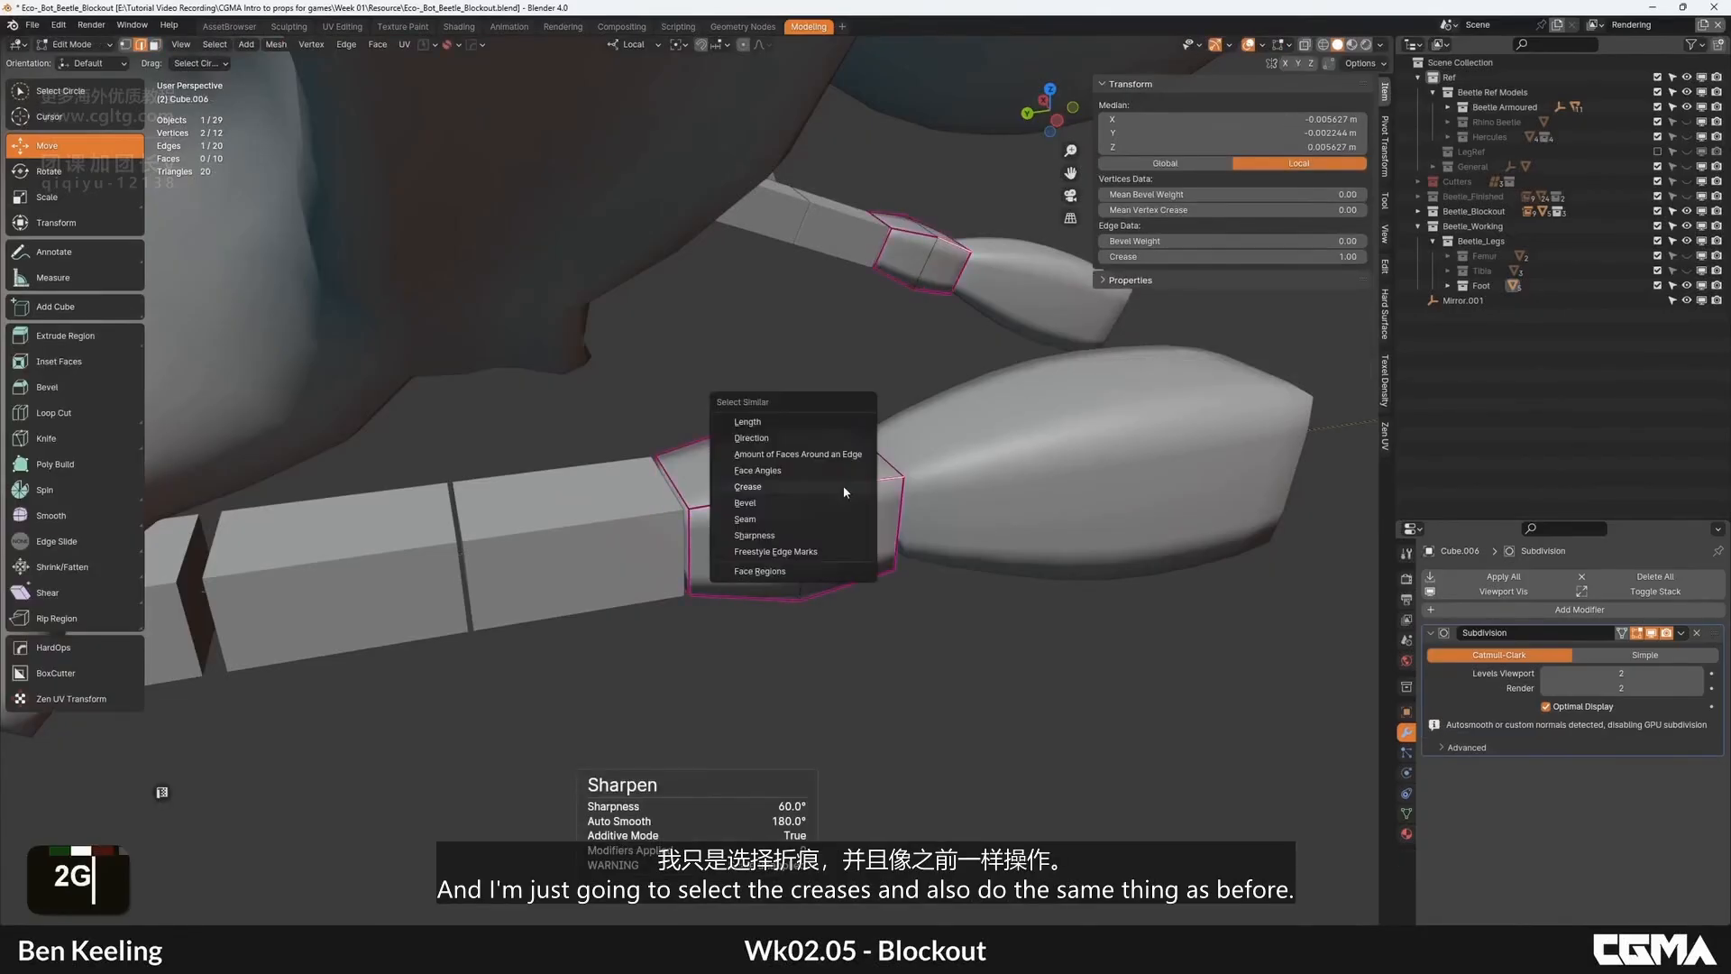
pyautogui.click(843, 486)
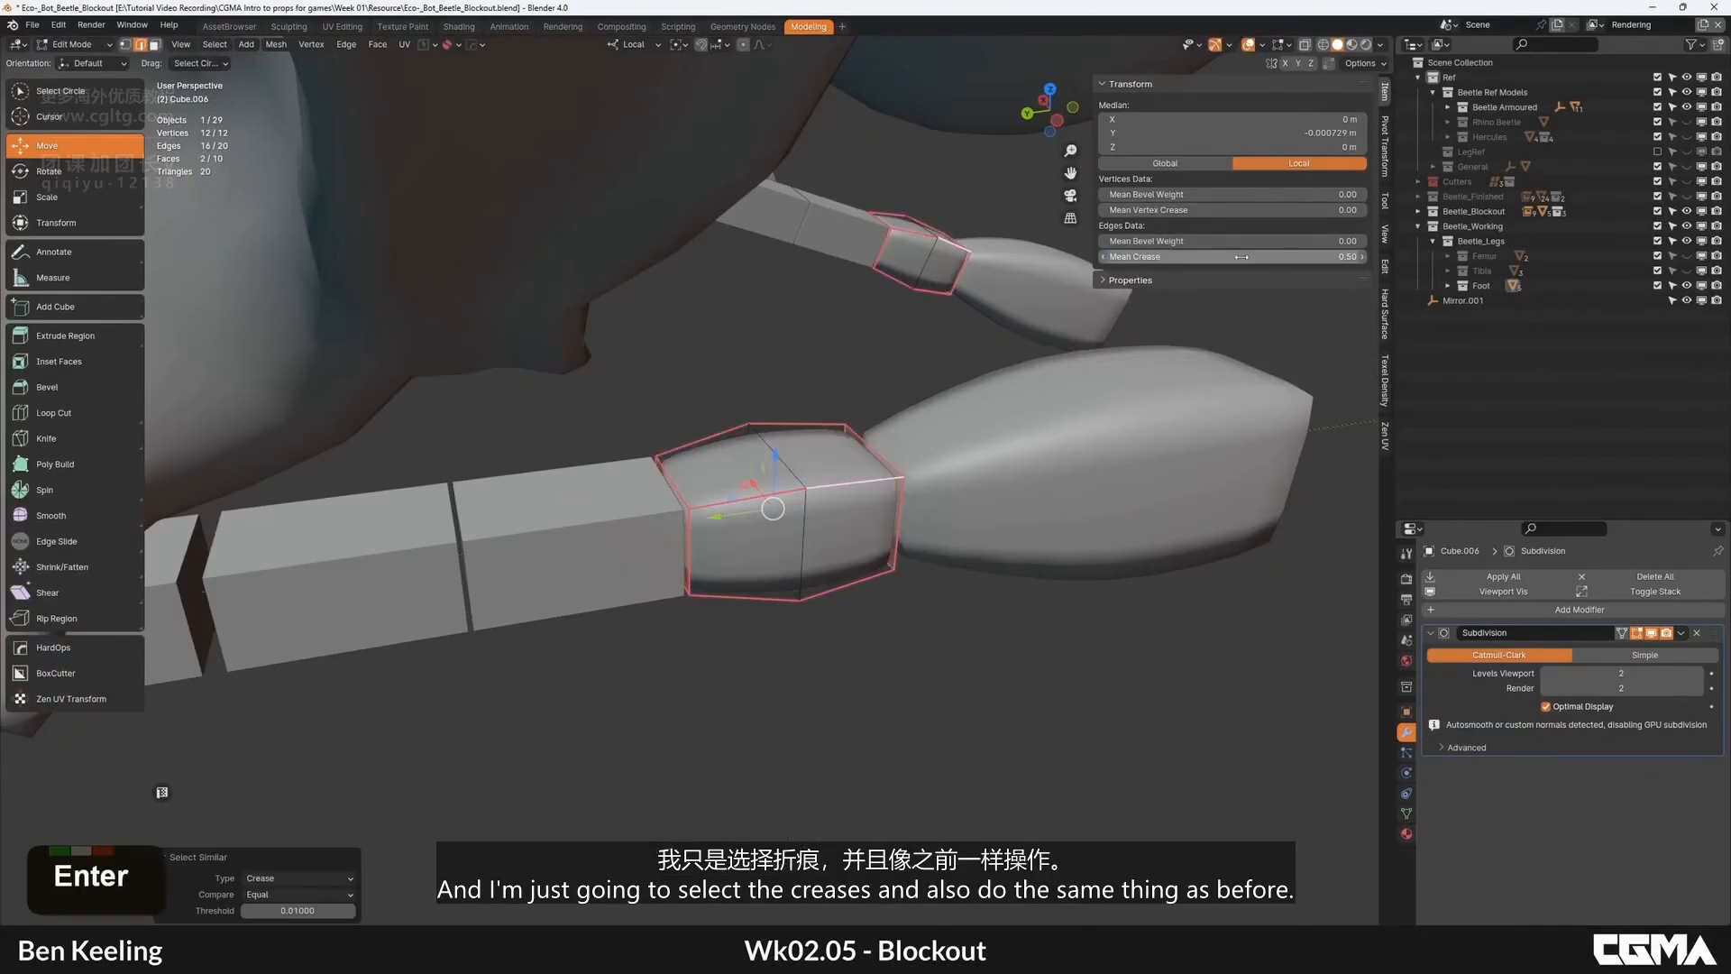
pyautogui.press('Tab')
# Step: Delete the remaining plain box segments between the foot's origin and the rounded segment
pyautogui.scroll(-5, 795, 510)
pyautogui.keyDown('alt'); pyautogui.moveTo(795, 510); pyautogui.dragTo(727, 541, button='middle'); pyautogui.keyUp('alt')
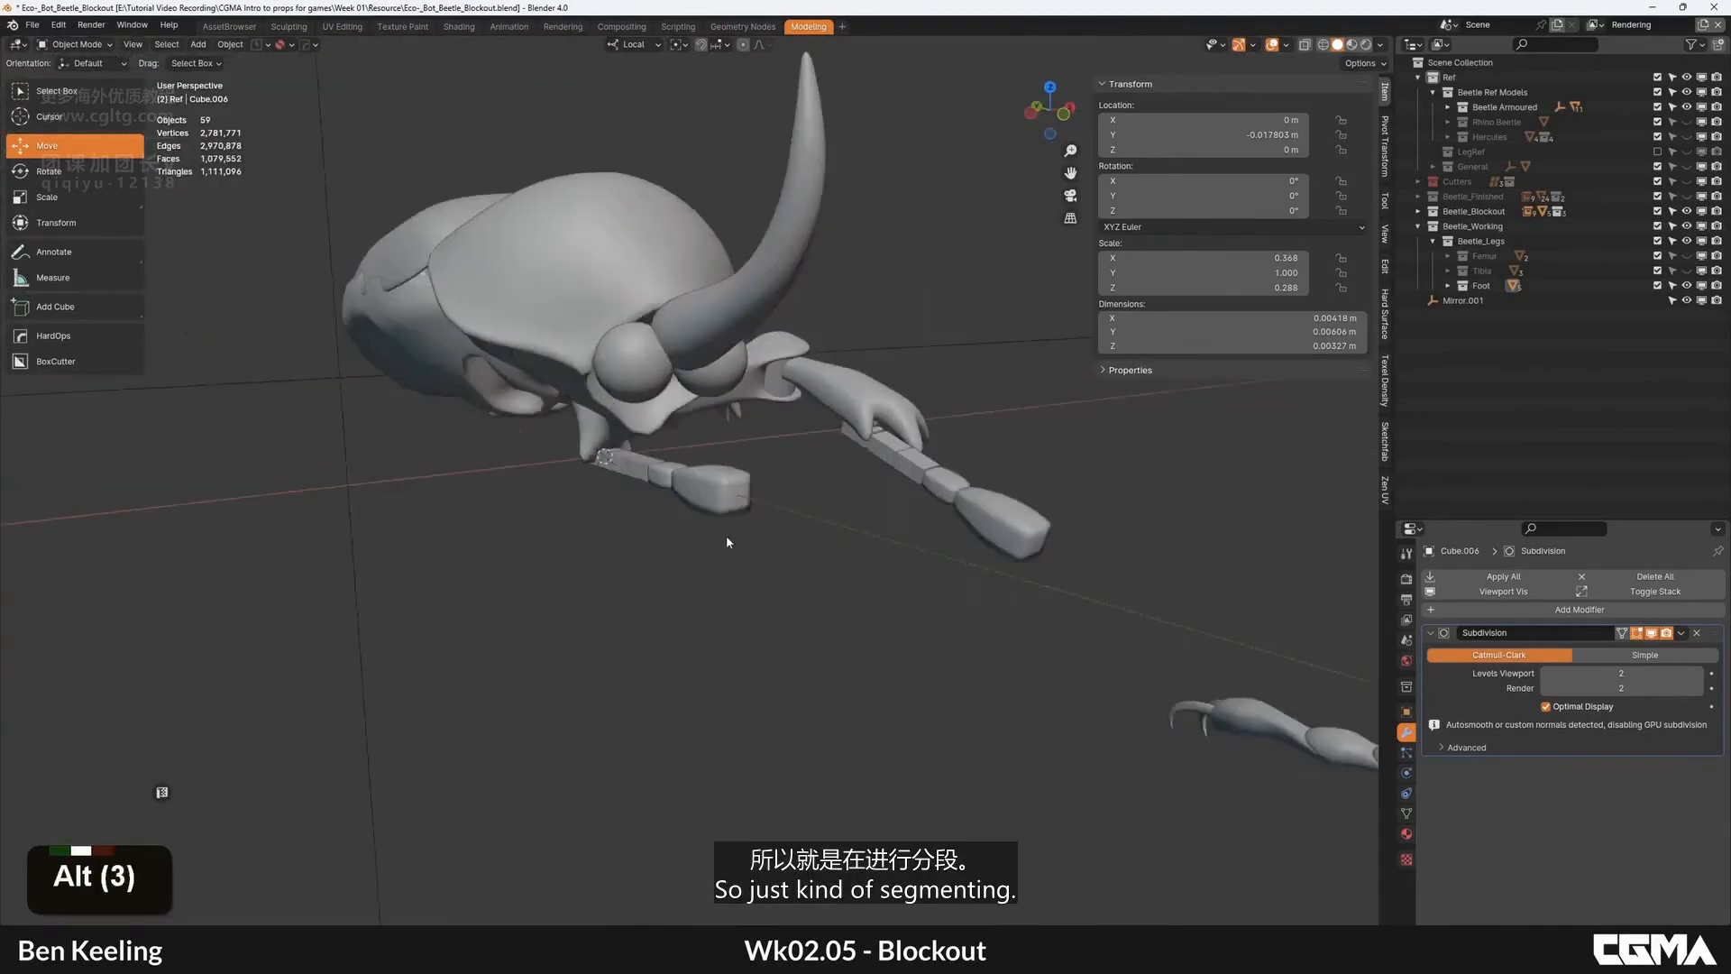
pyautogui.scroll(4, 727, 541)
pyautogui.keyDown('shift'); pyautogui.click(506, 485); pyautogui.keyUp('shift')
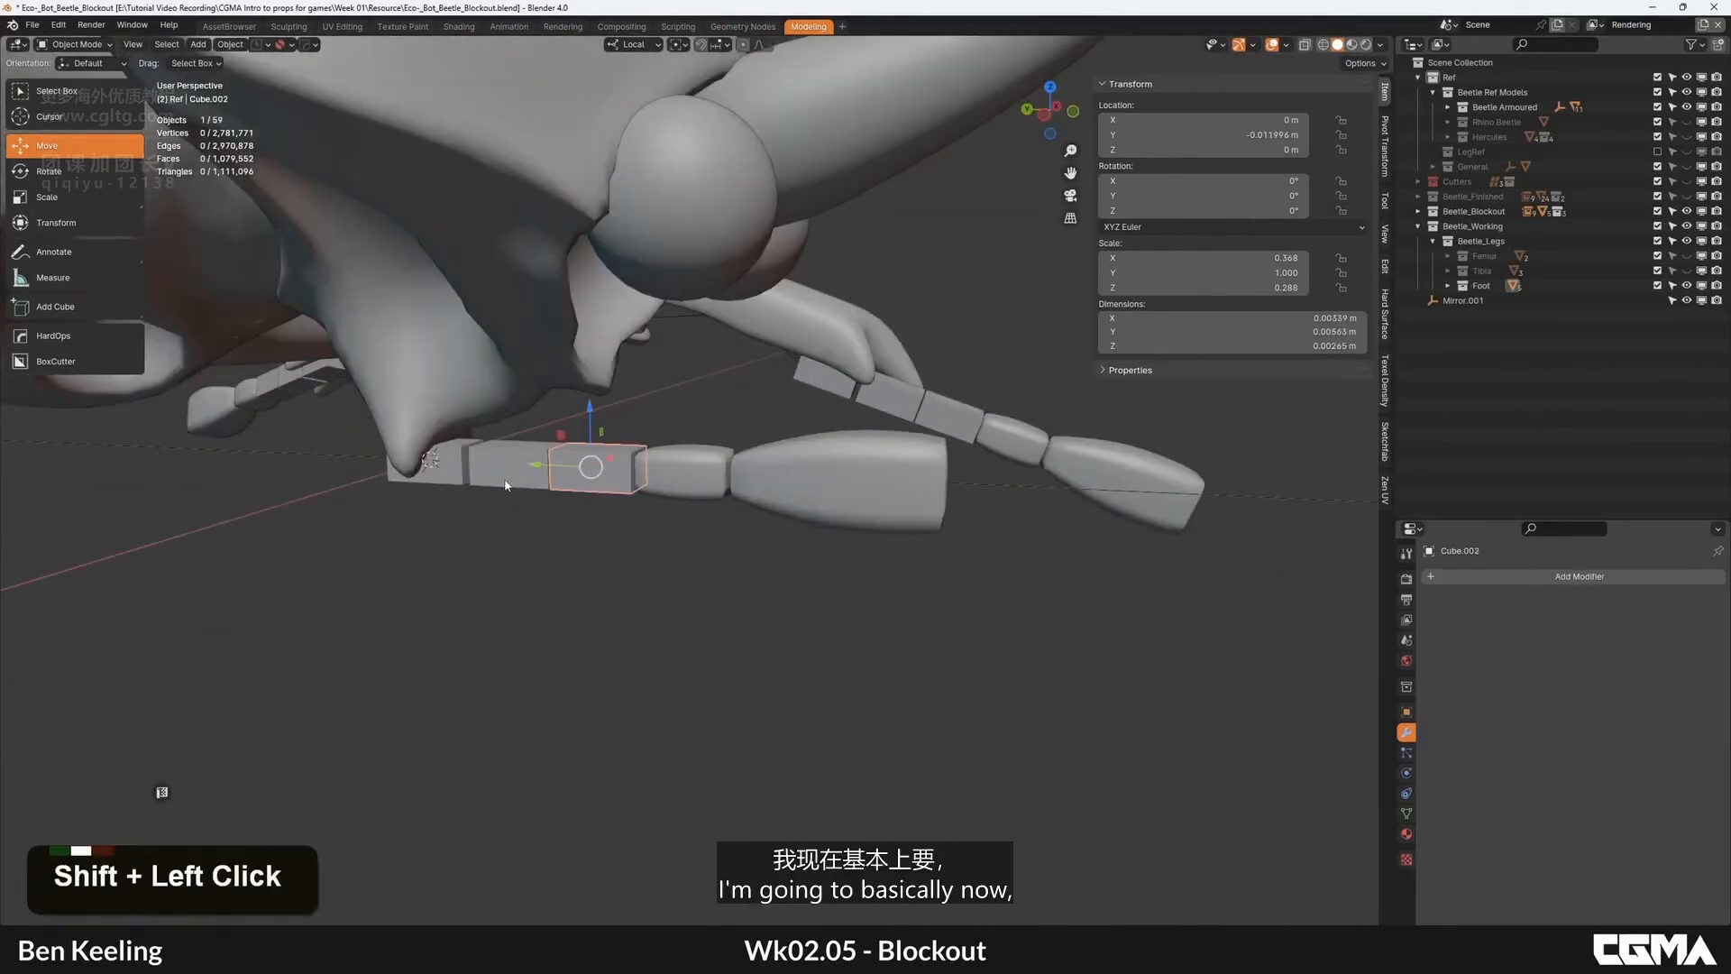
pyautogui.press('Delete')
# Step: Place two linked duplicates of the small rounded segment behind it along Y, toward the foot's origin
pyautogui.keyDown('alt'); pyautogui.middleClick(707, 487); pyautogui.keyUp('alt')
pyautogui.middleClick(622, 468)
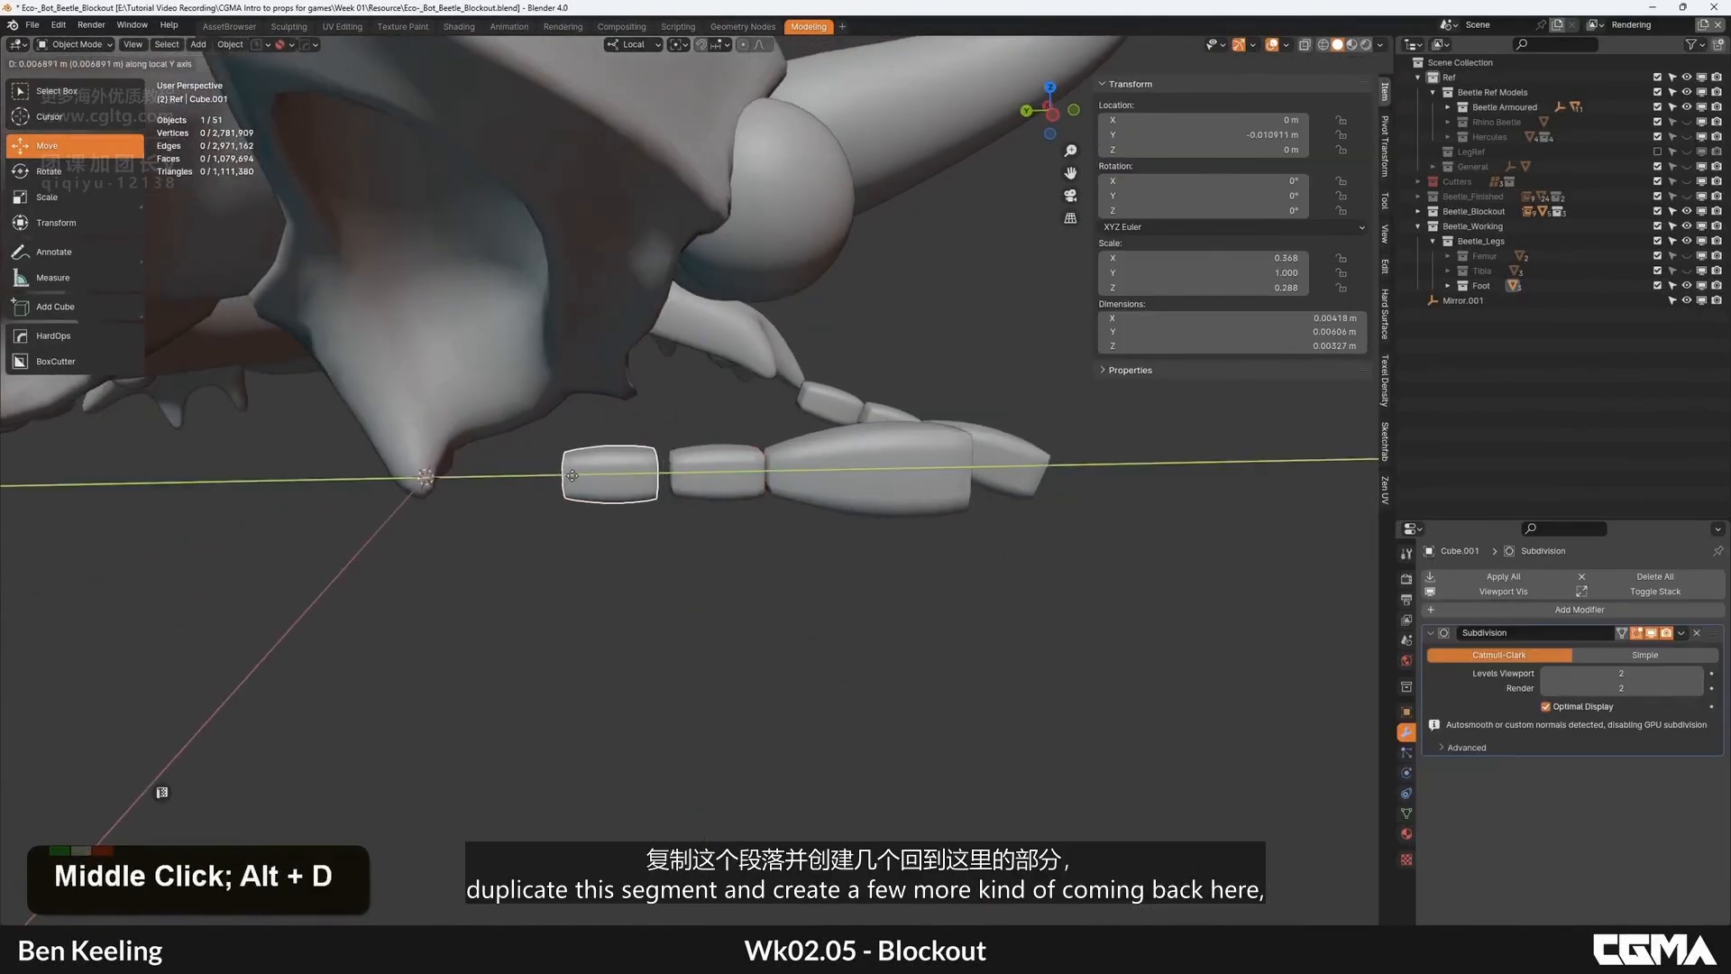
pyautogui.click(577, 473)
pyautogui.moveTo(657, 525); pyautogui.dragTo(690, 499, button='middle')
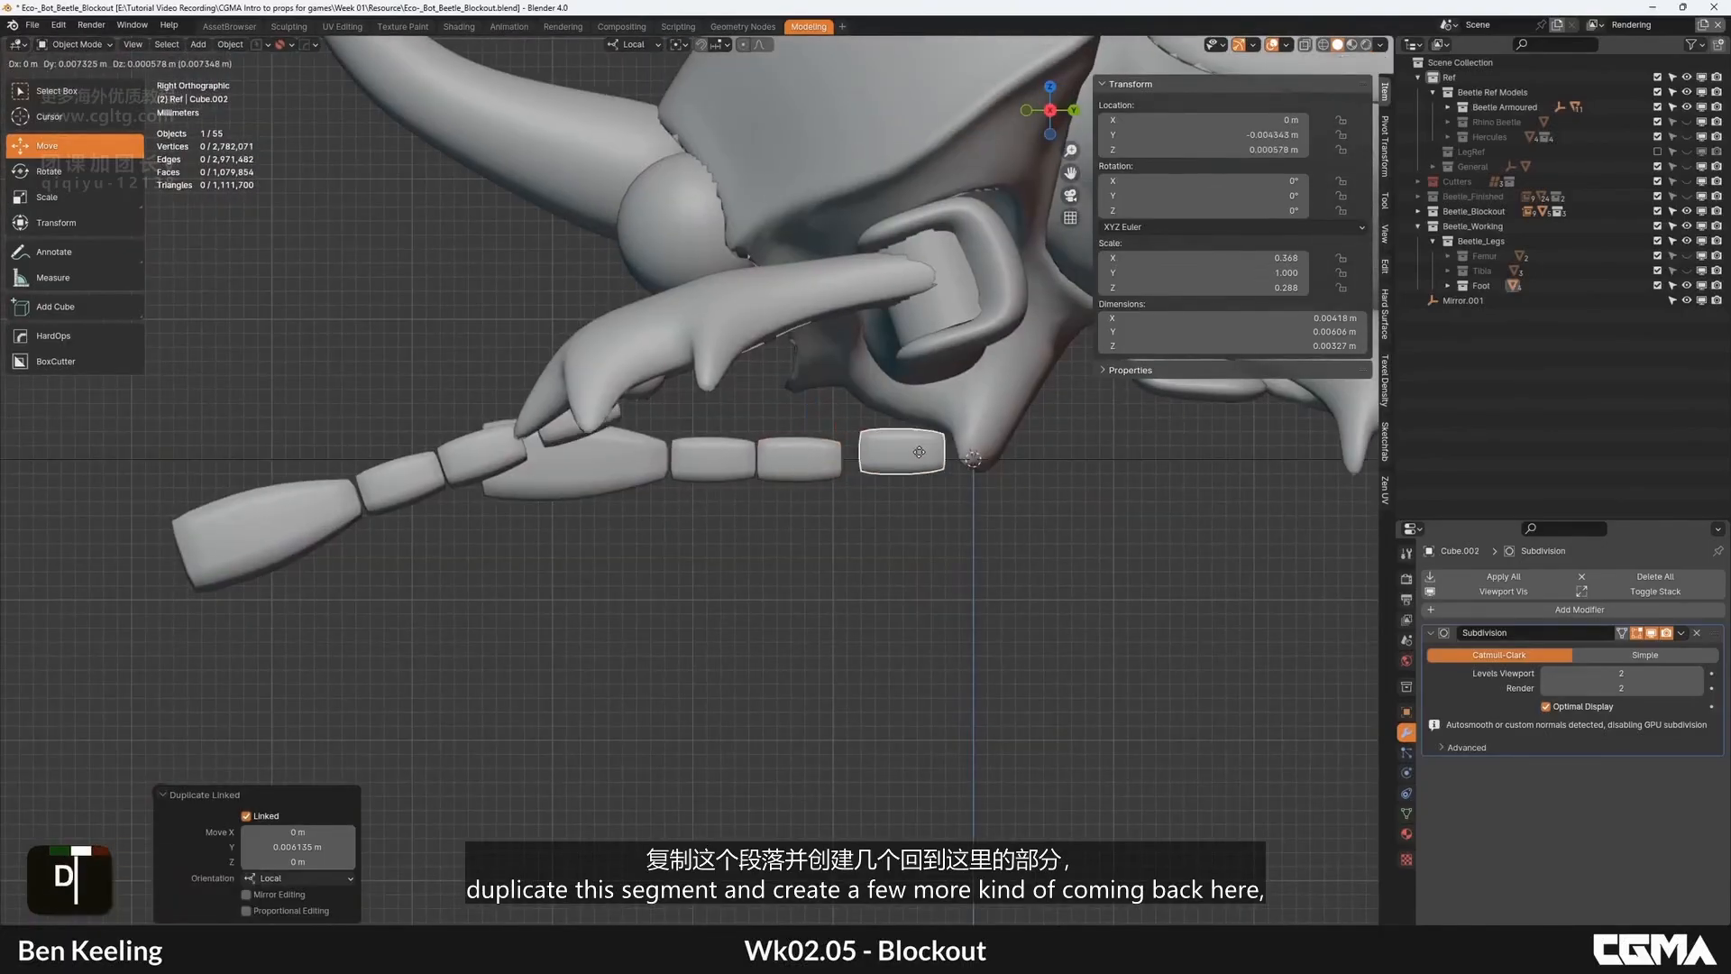
pyautogui.middleClick(912, 452)
pyautogui.click(904, 456)
# Step: Add one more duplicate of the small rounded segment at the chain's inner end, over the origin
pyautogui.hotkey('shift', 'd')
pyautogui.middleClick(949, 456)
pyautogui.click(966, 458)
pyautogui.press('Tab')
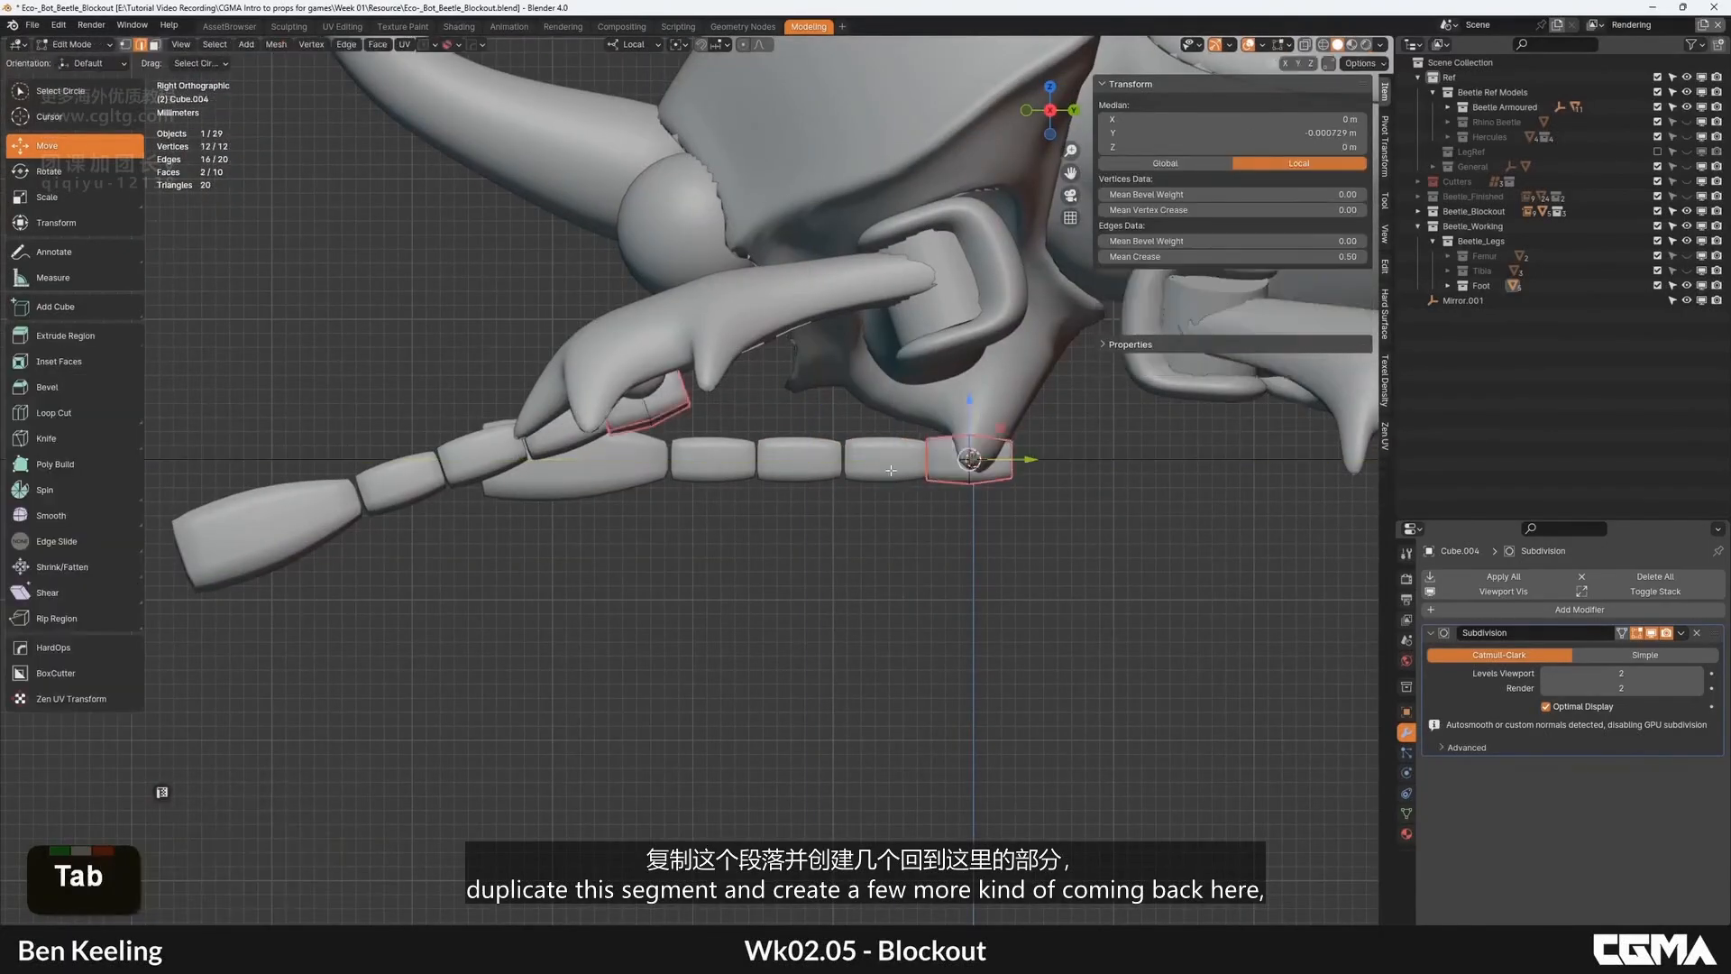
pyautogui.moveTo(891, 470); pyautogui.dragTo(947, 505, button='middle')
pyautogui.moveTo(721, 491); pyautogui.dragTo(798, 474, button='middle')
pyautogui.press('Tab')
pyautogui.click(815, 579)
pyautogui.press('KP_Decimal')
pyautogui.scroll(4, 816, 447)
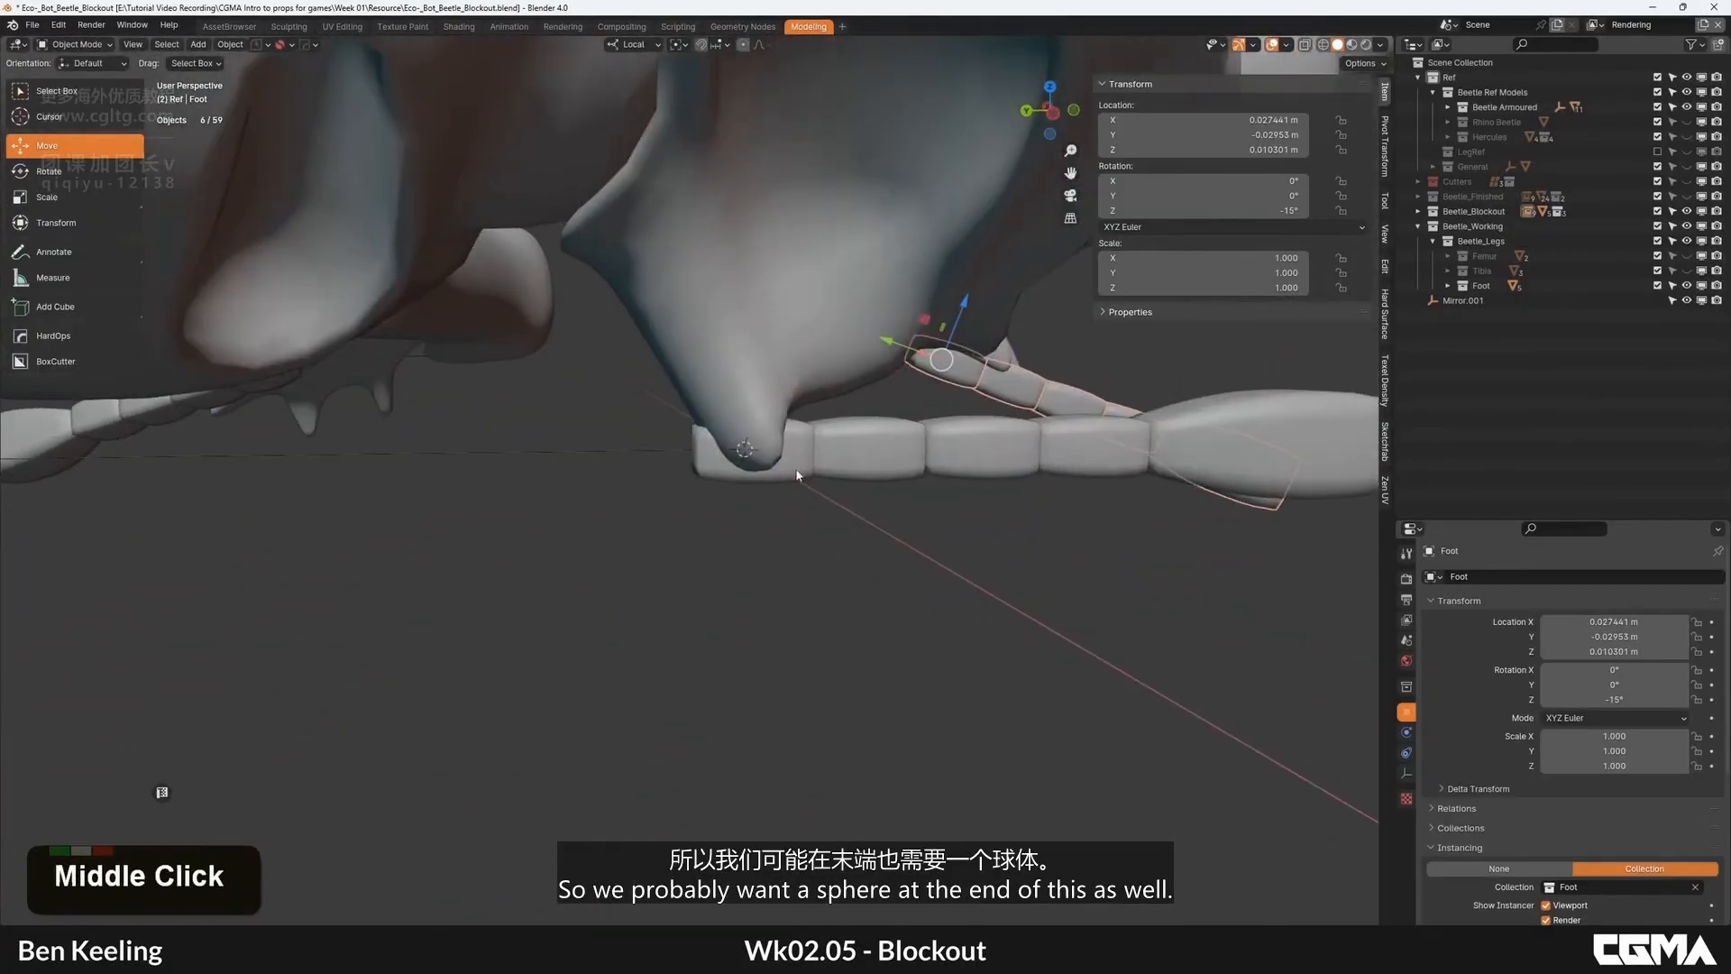
pyautogui.click(797, 474)
pyautogui.hotkey('shift', 's')
pyautogui.rightClick(828, 487)
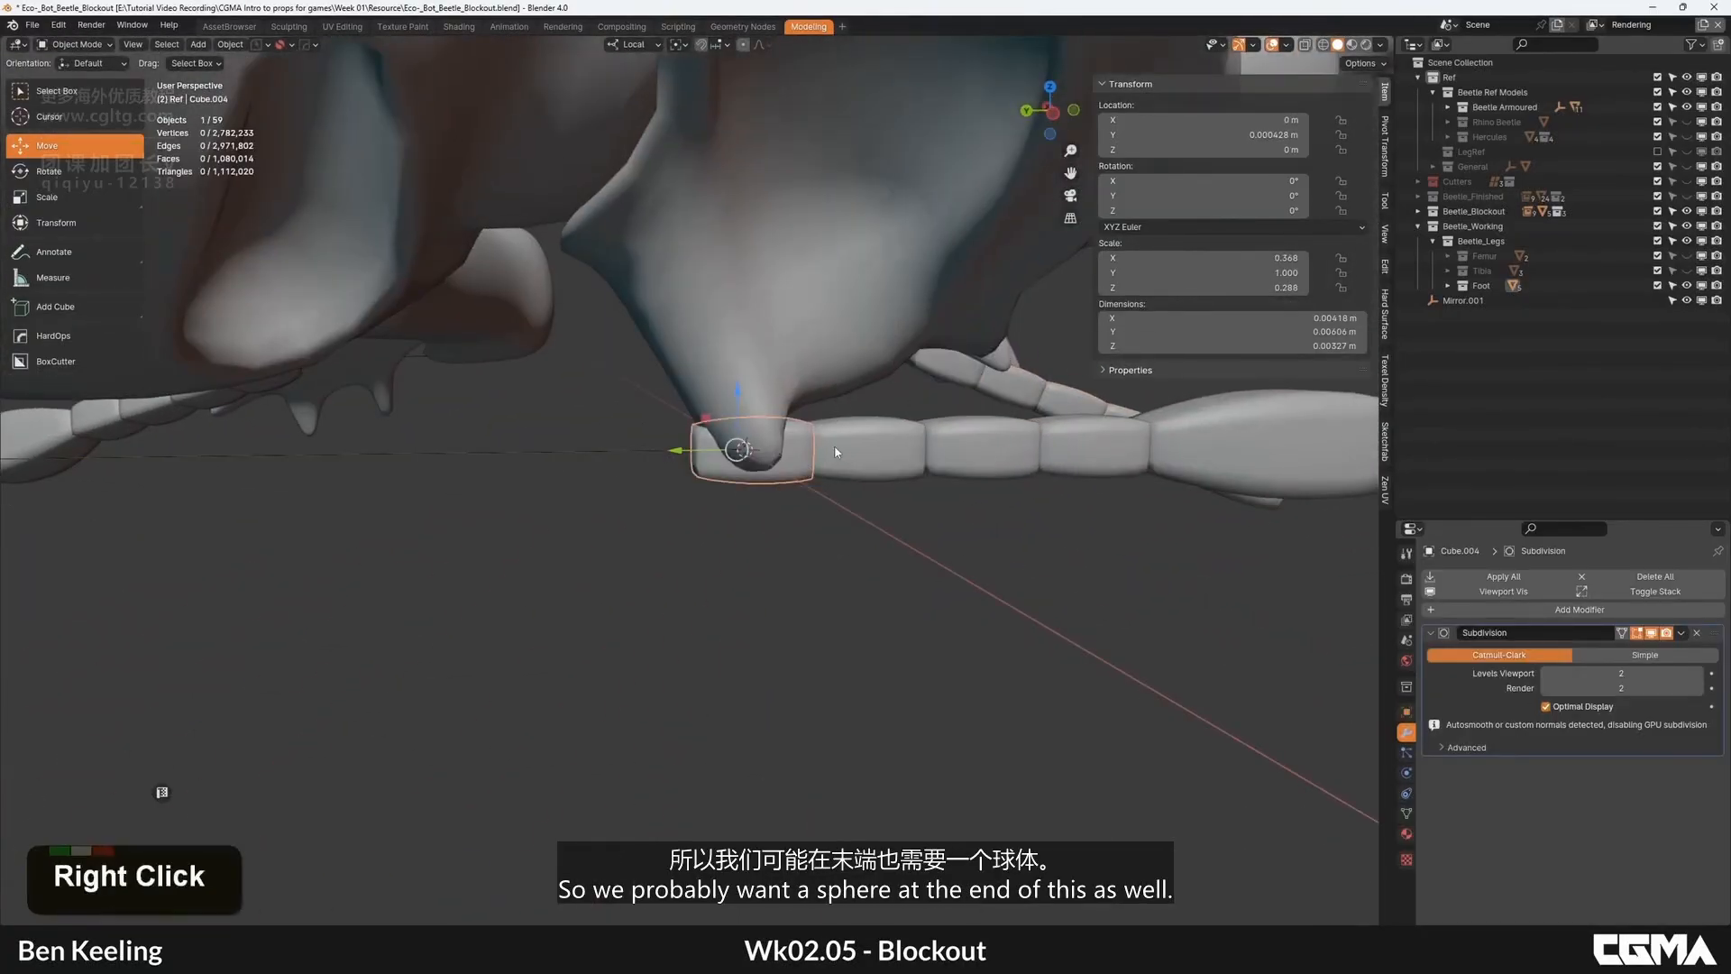
pyautogui.hotkey('shift', 'a')
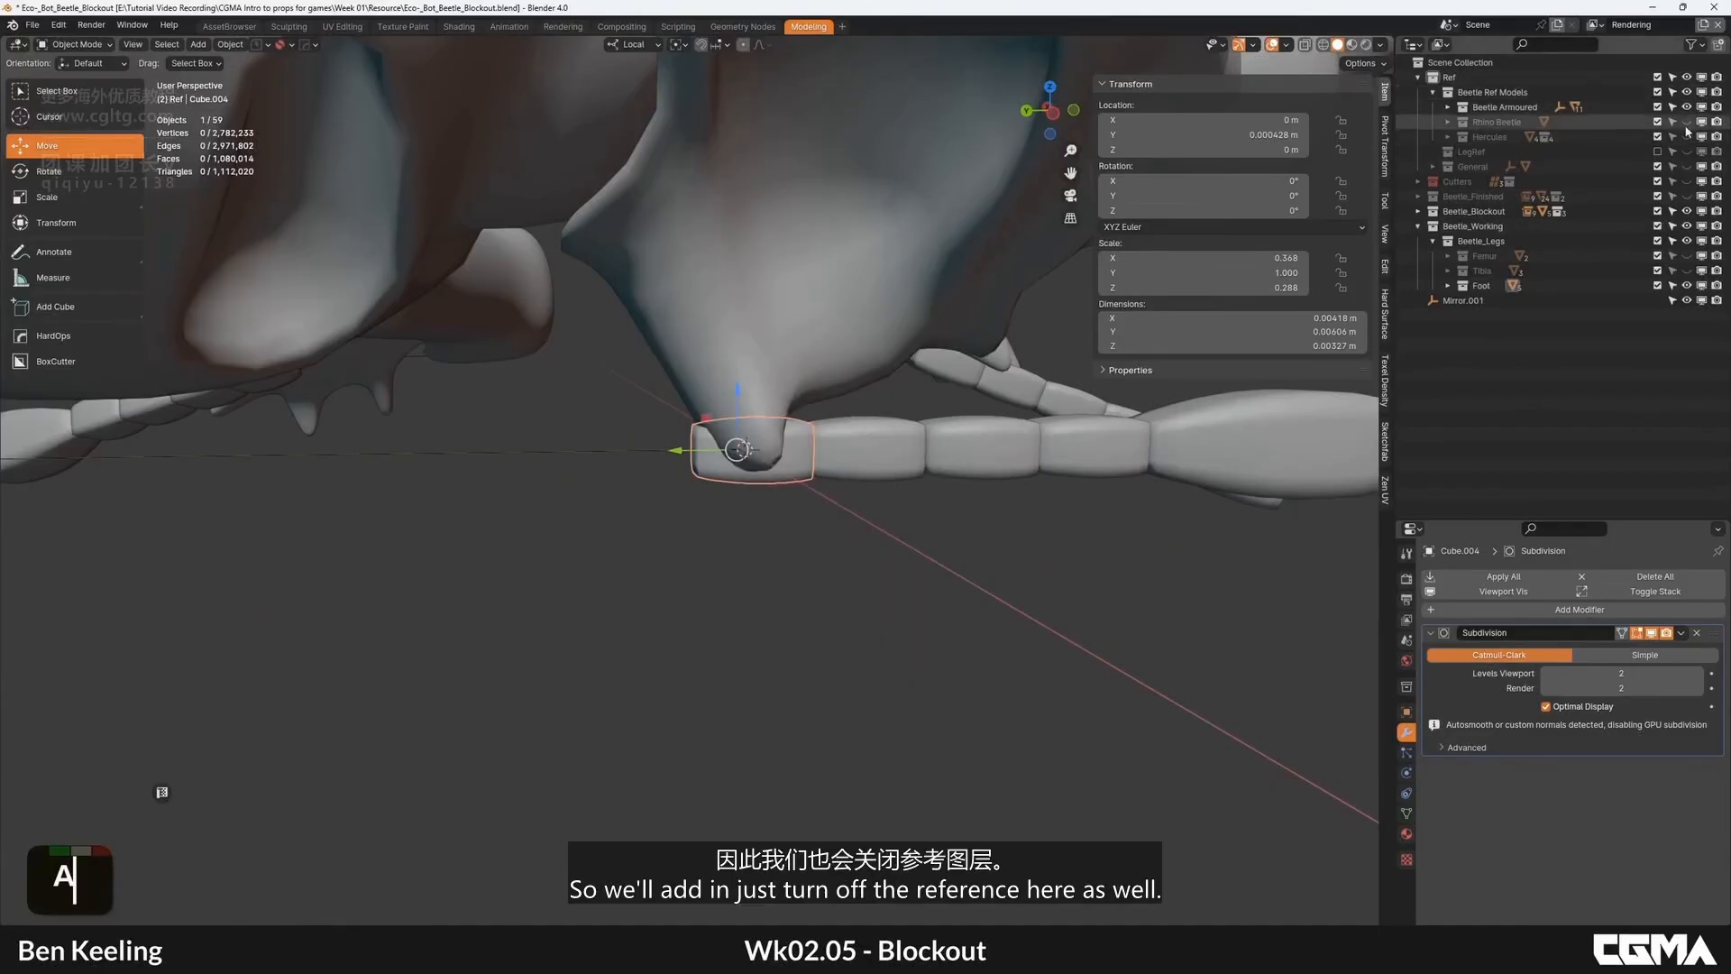
# Step: Hide the Beetle_Blockout collection and add a UV sphere at the foot's origin
pyautogui.click(1697, 211)
pyautogui.keyDown('alt'); pyautogui.middleClick(746, 449); pyautogui.keyUp('alt')
pyautogui.hotkey('shift', 'a')
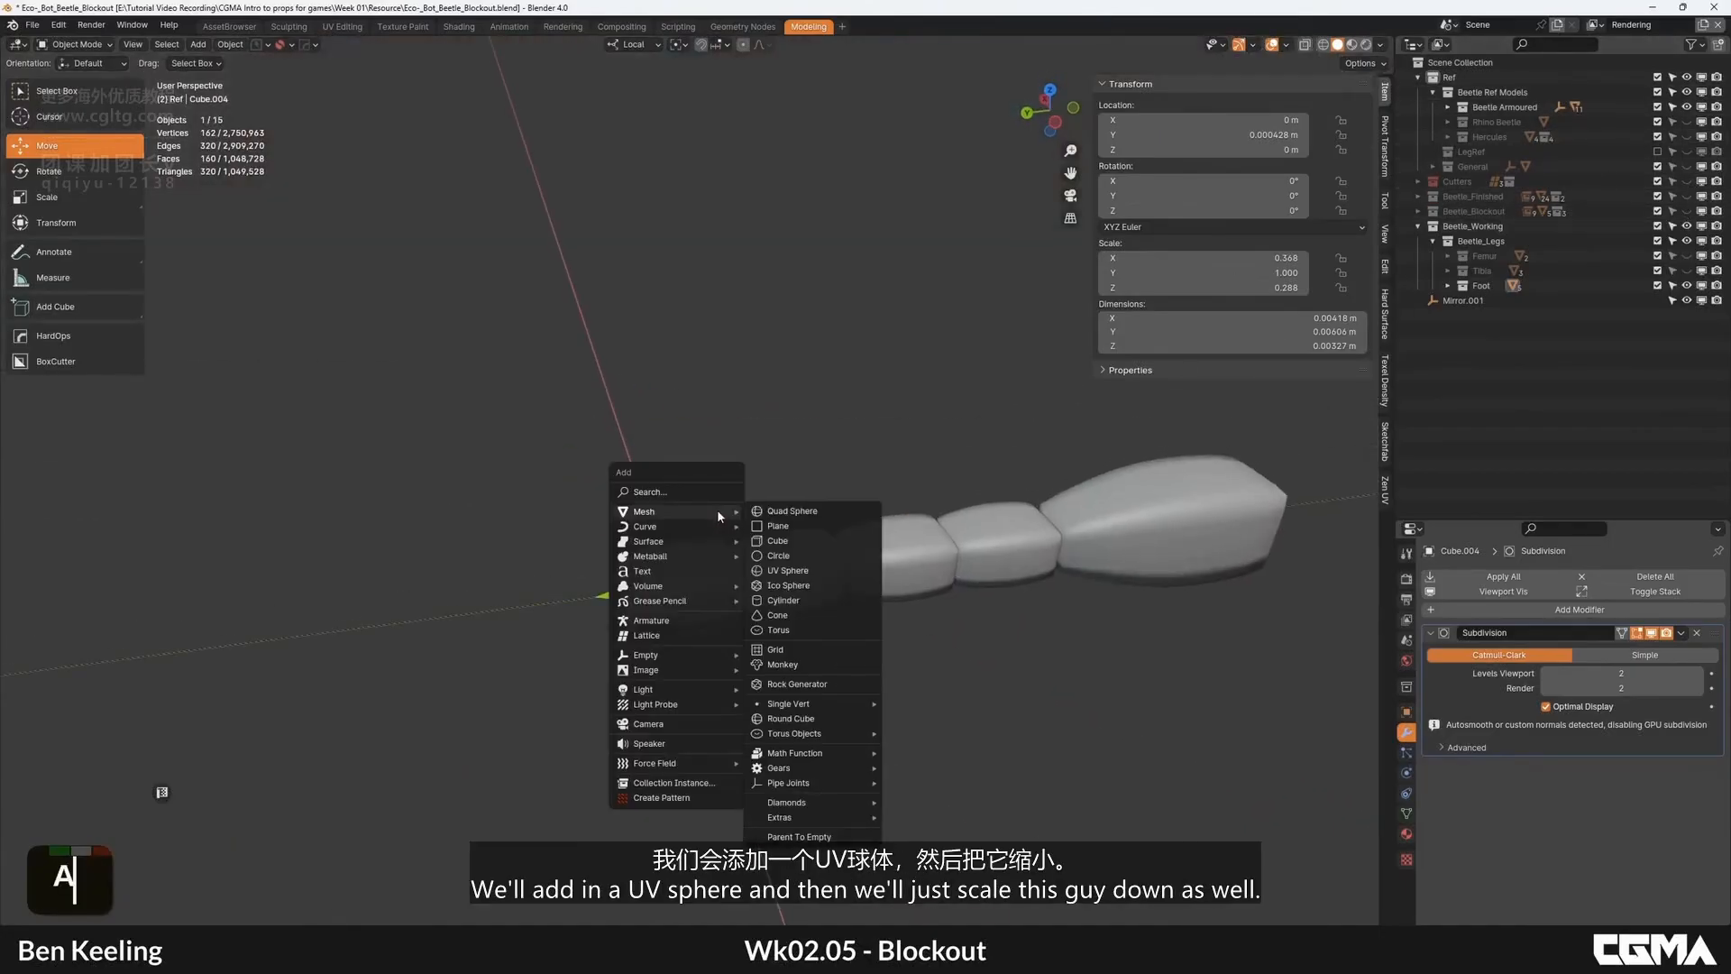
pyautogui.click(788, 571)
# Step: Scale the UV sphere down to a joint ball about 3.9 mm in diameter at the foot's inner end
pyautogui.press('s')
pyautogui.click(619, 546)
pyautogui.scroll(-10, 642, 490)
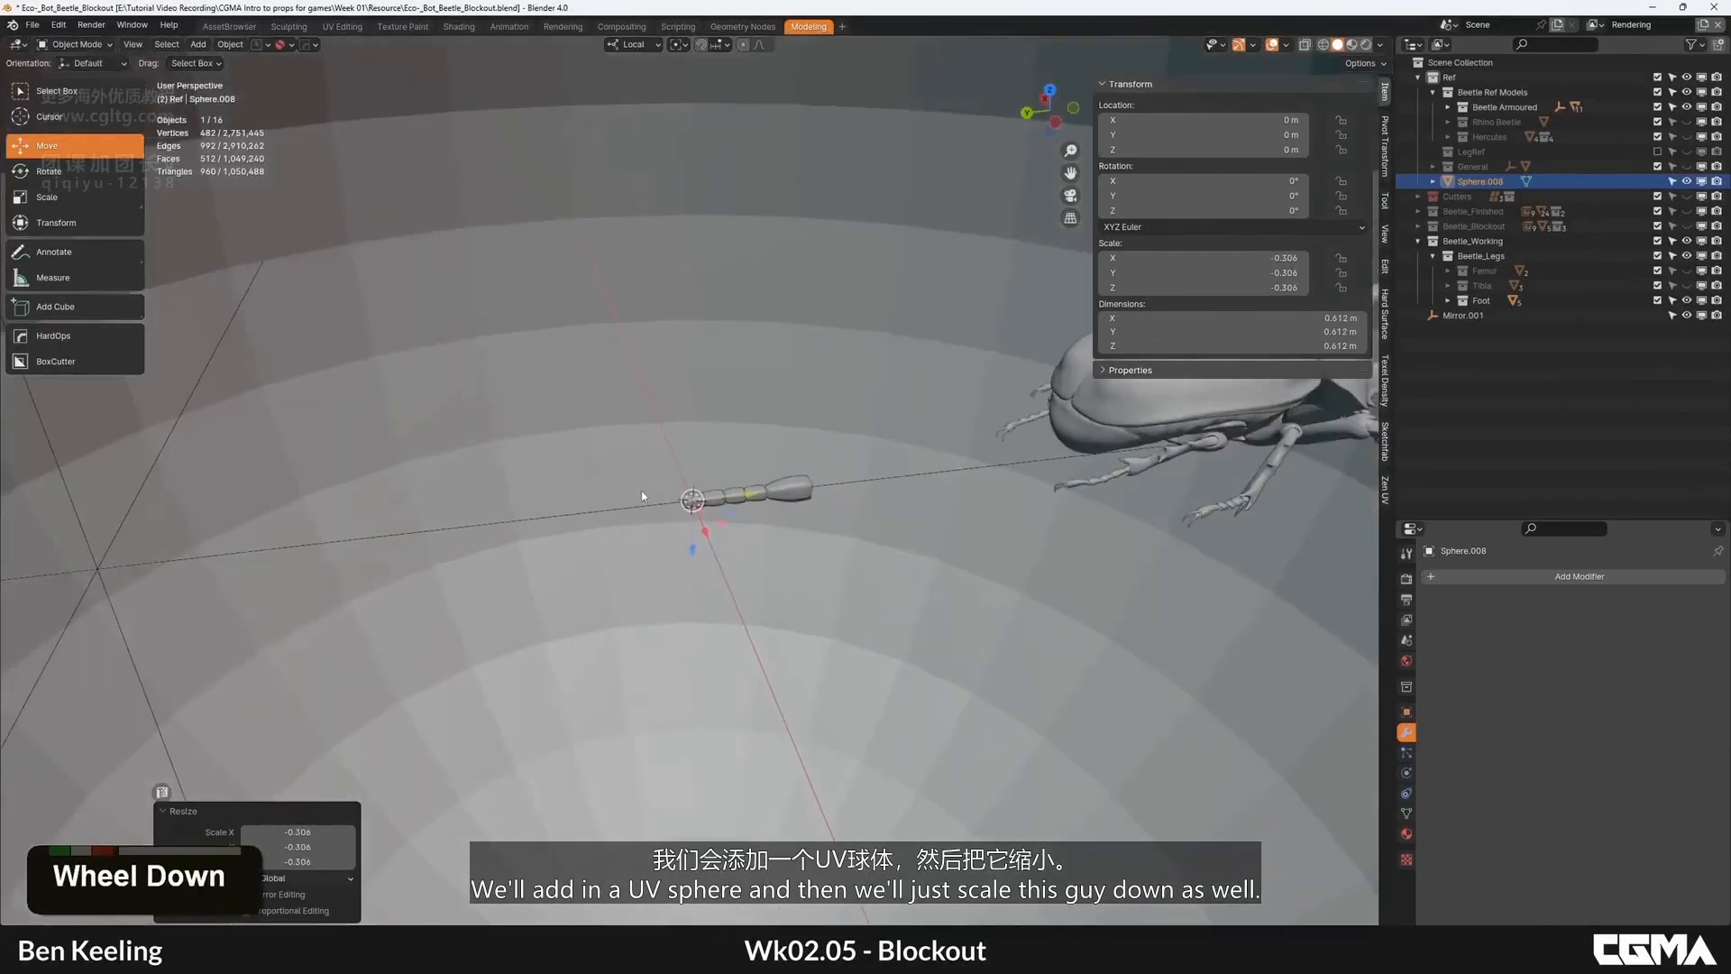
pyautogui.press('s')
pyautogui.click(661, 464)
pyautogui.scroll(7, 695, 482)
pyautogui.press('s')
pyautogui.click(687, 503)
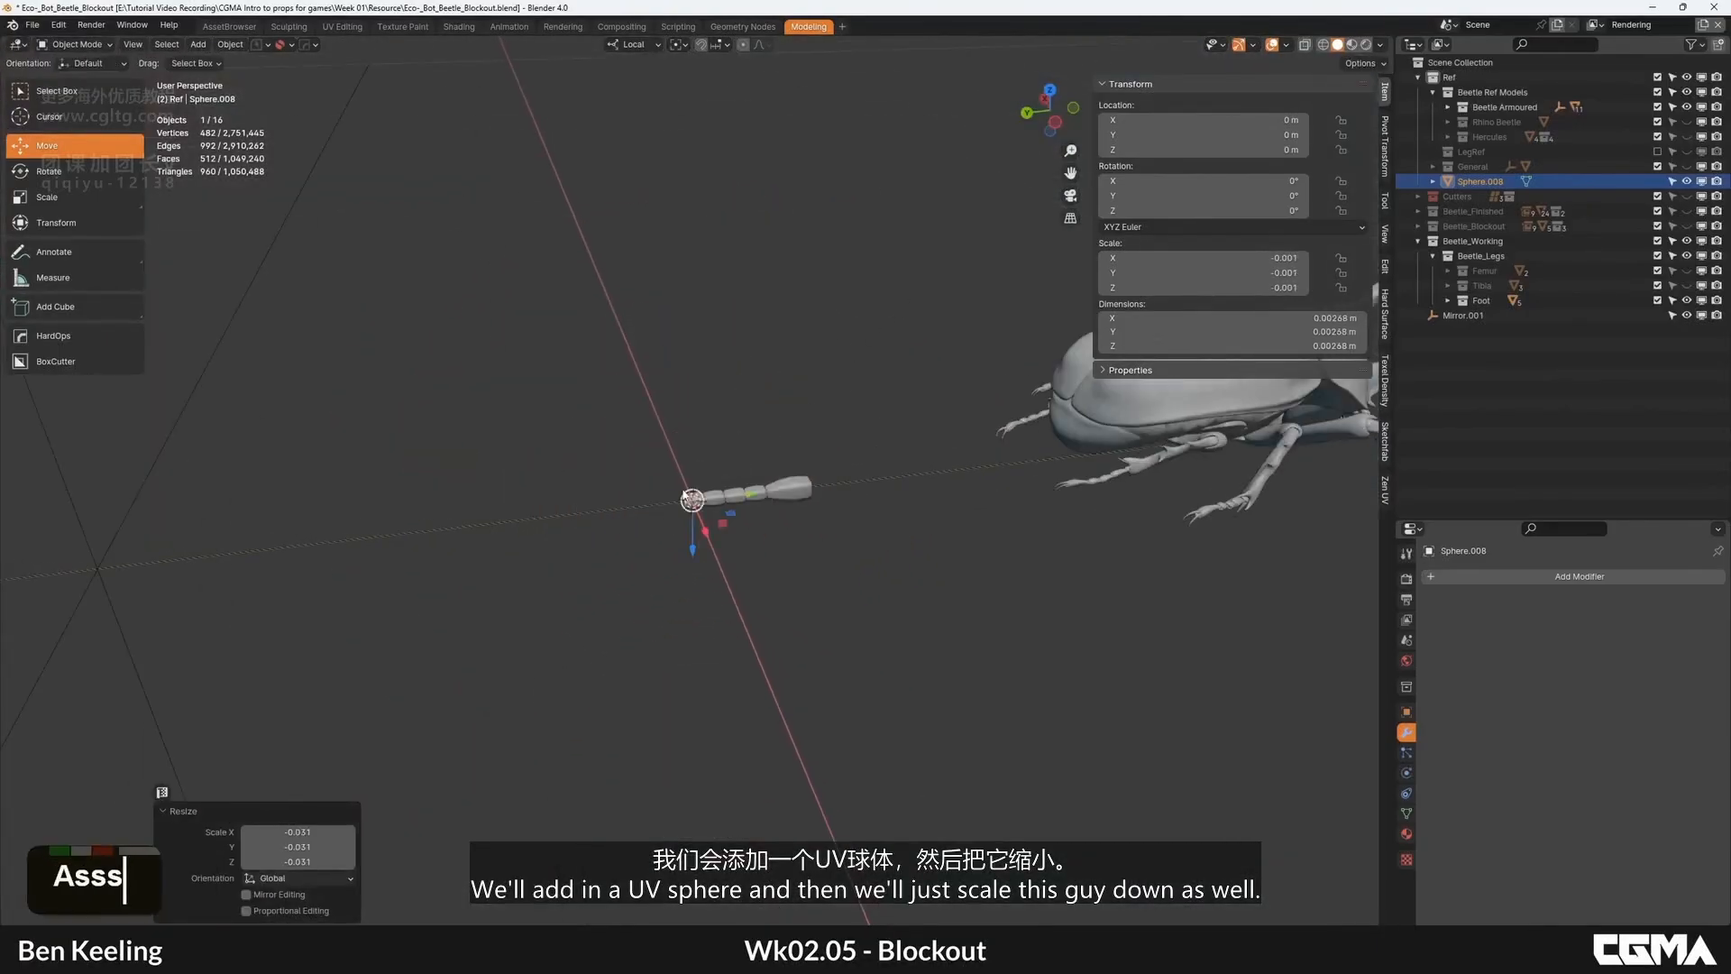
pyautogui.scroll(10, 716, 512)
pyautogui.press('s')
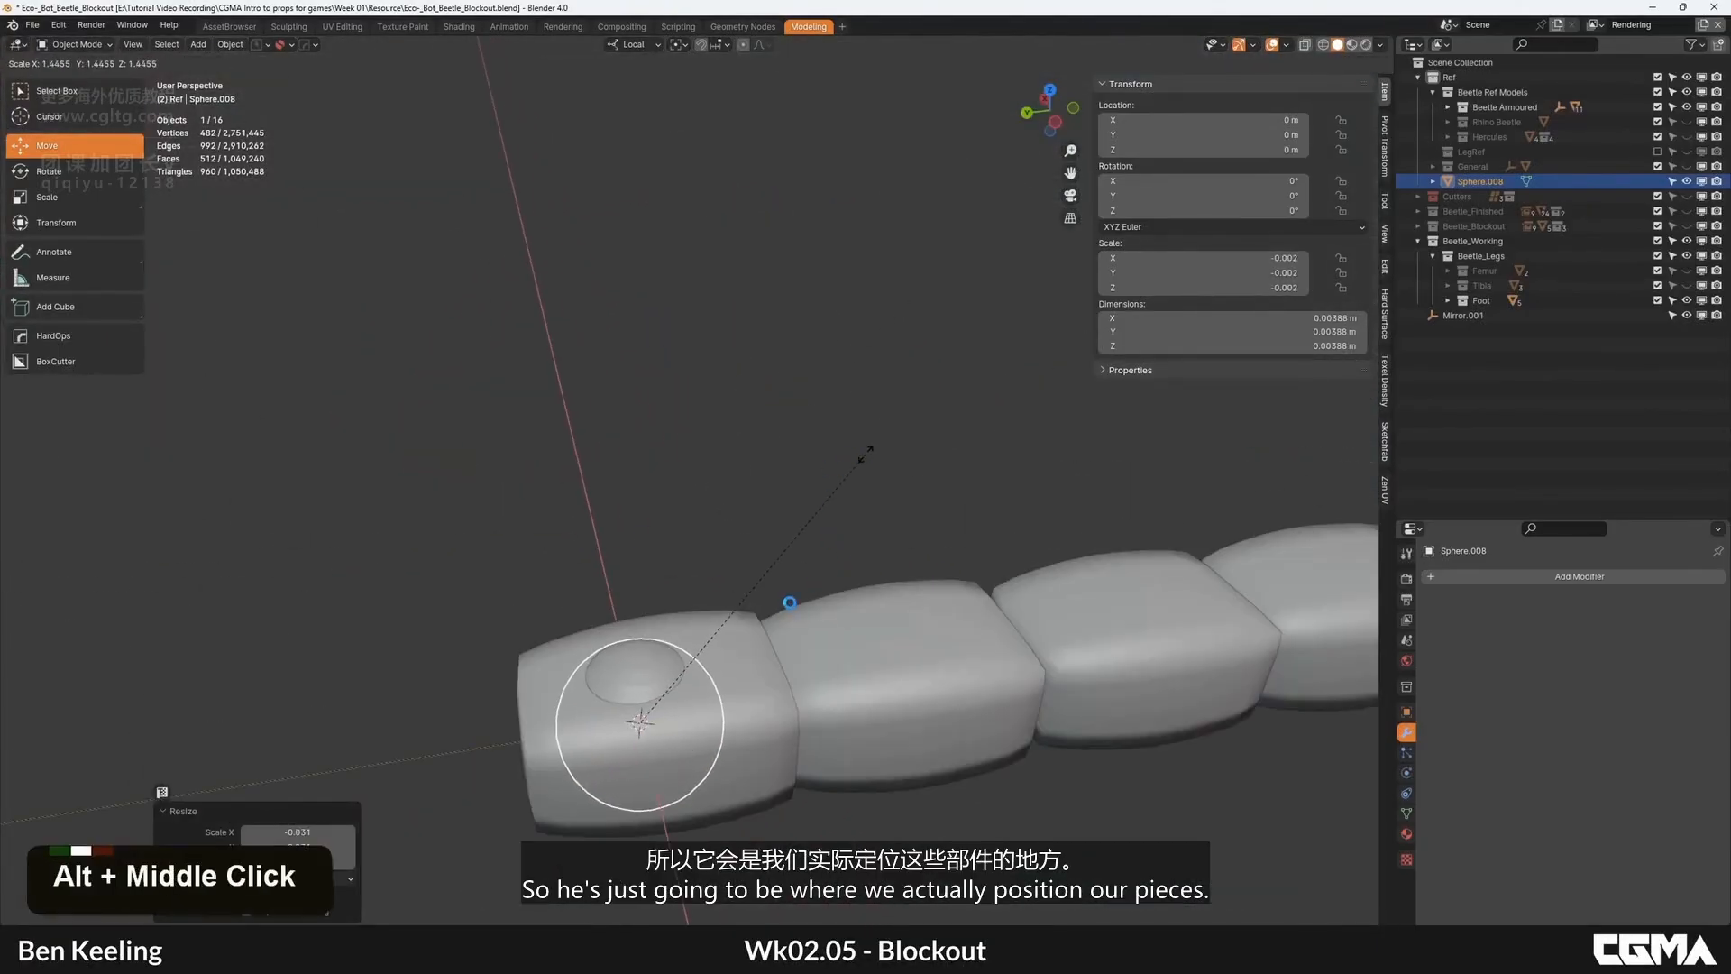
pyautogui.click(864, 455)
# Step: Try to box-select the foot's segments from the top view
pyautogui.keyDown('alt'); pyautogui.moveTo(864, 455); pyautogui.dragTo(785, 596, button='middle'); pyautogui.keyUp('alt')
pyautogui.scroll(-5, 785, 596)
pyautogui.press('`')
pyautogui.click(781, 524)
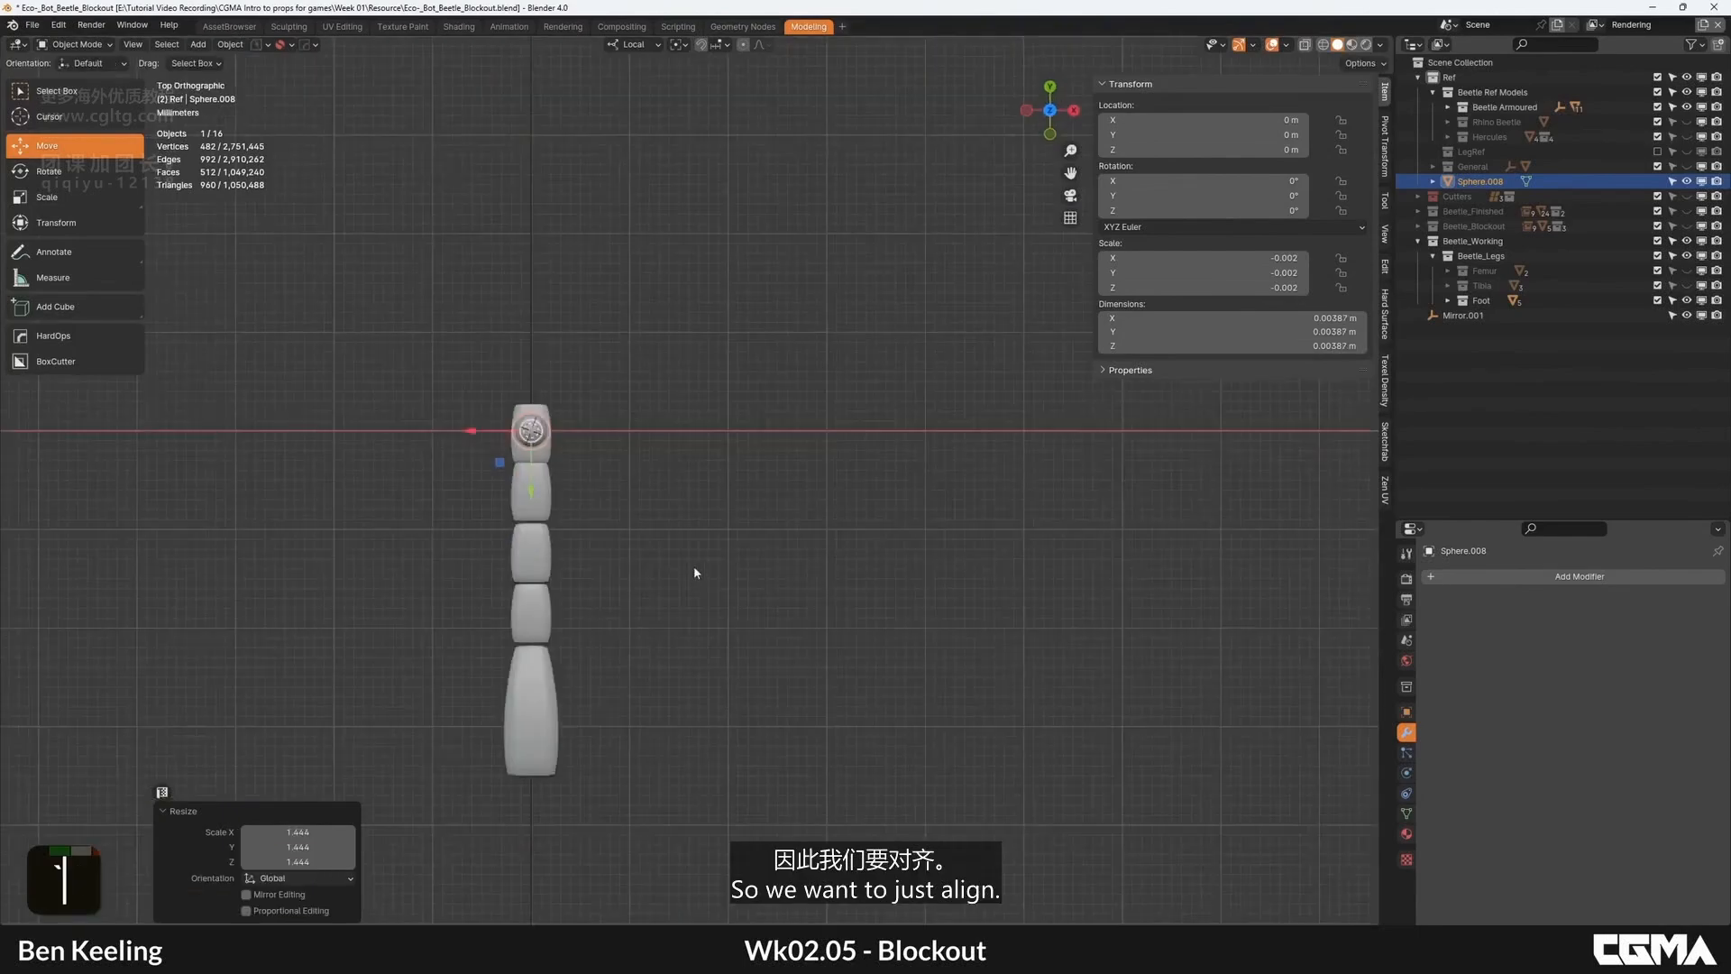
pyautogui.moveTo(695, 566); pyautogui.dragTo(809, 592, button='middle')
pyautogui.click(652, 480)
pyautogui.doubleClick(710, 634)
pyautogui.press('b')
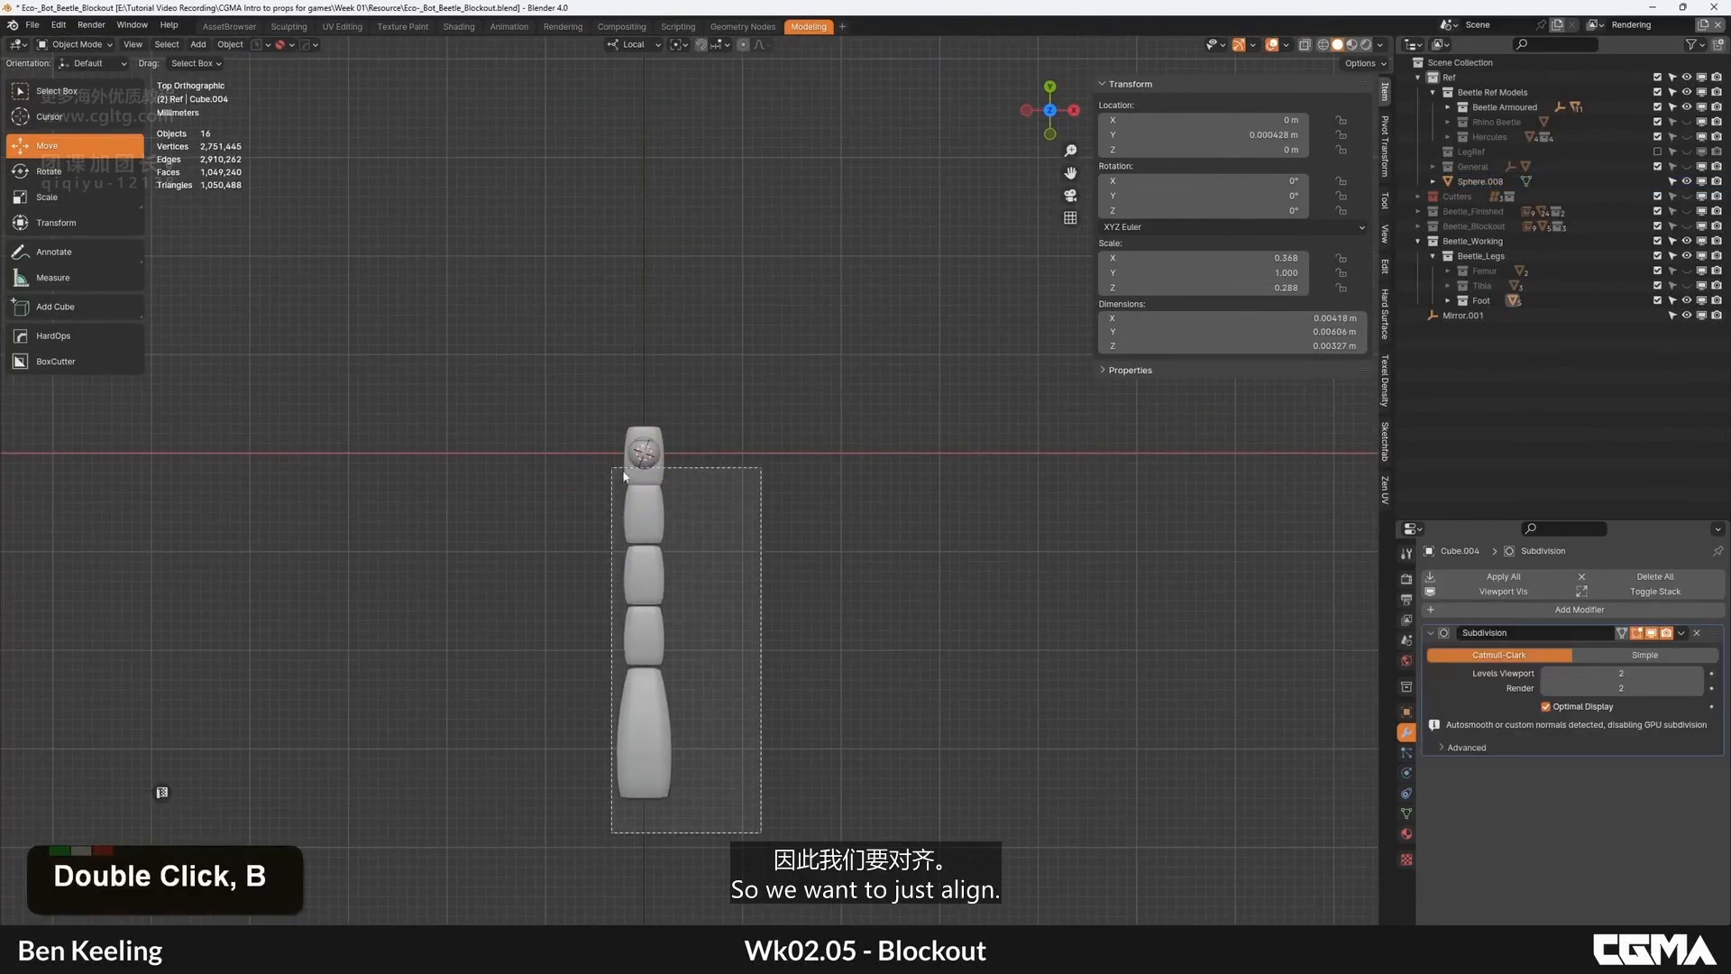
pyautogui.moveTo(711, 635); pyautogui.dragTo(613, 472)
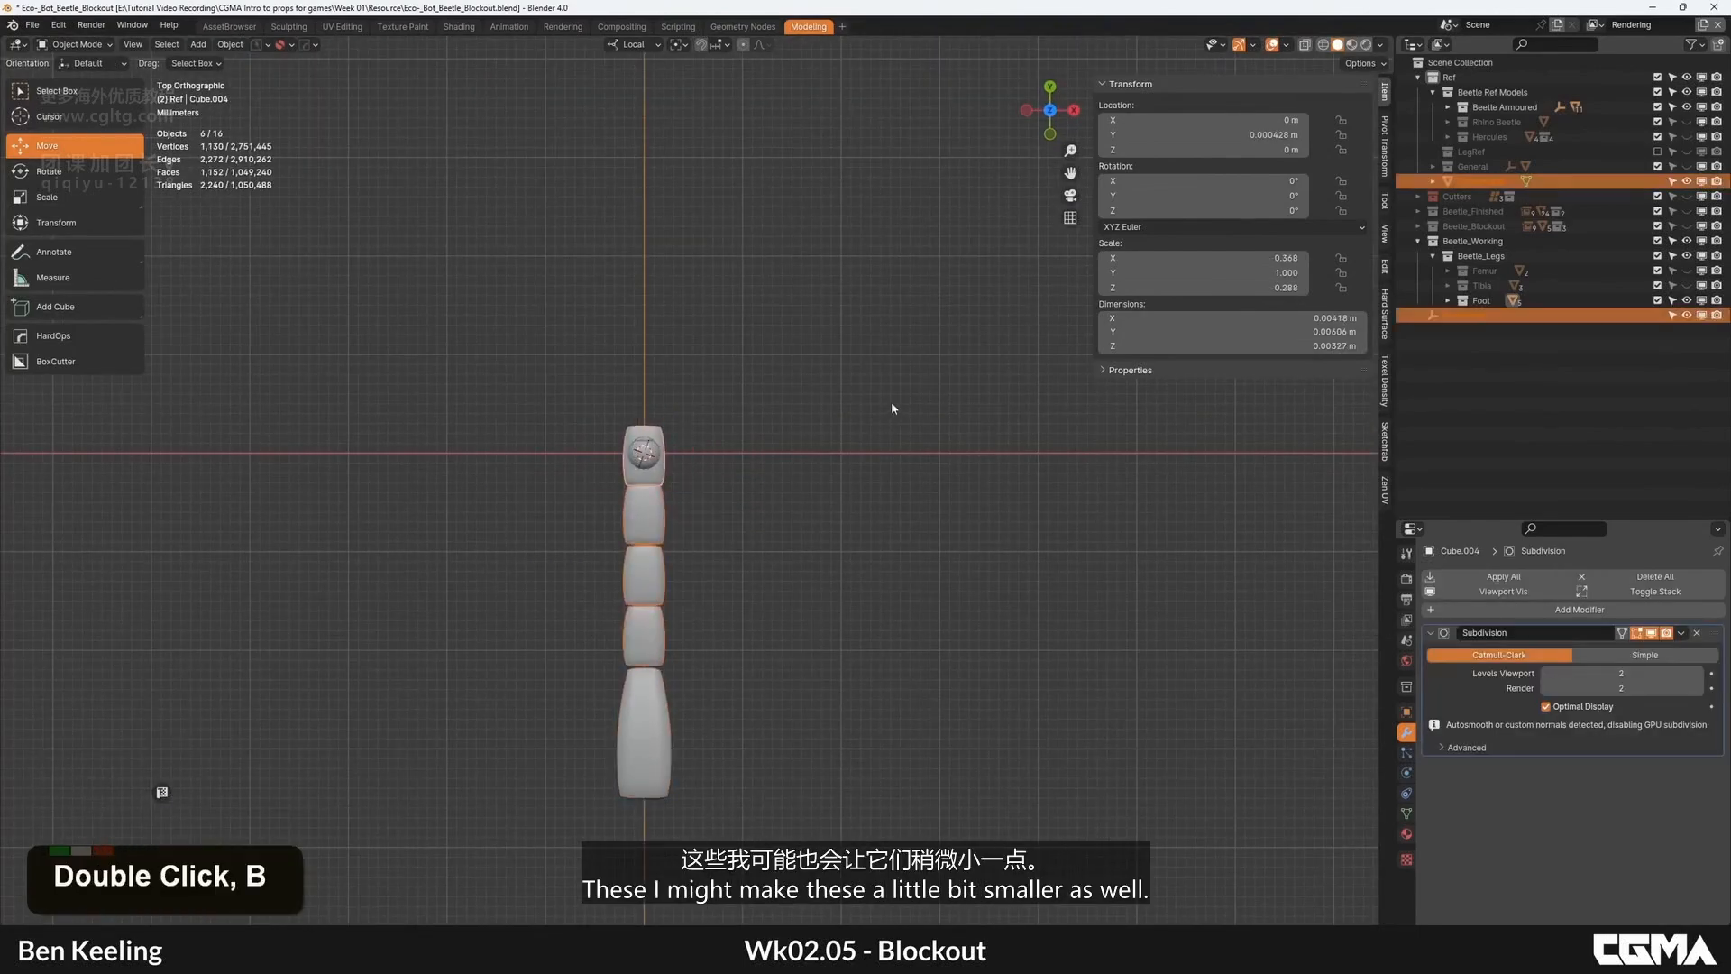
# Step: Scale the four small segments to 0.868 along local Y and move them back against the large end piece
pyautogui.click(645, 460)
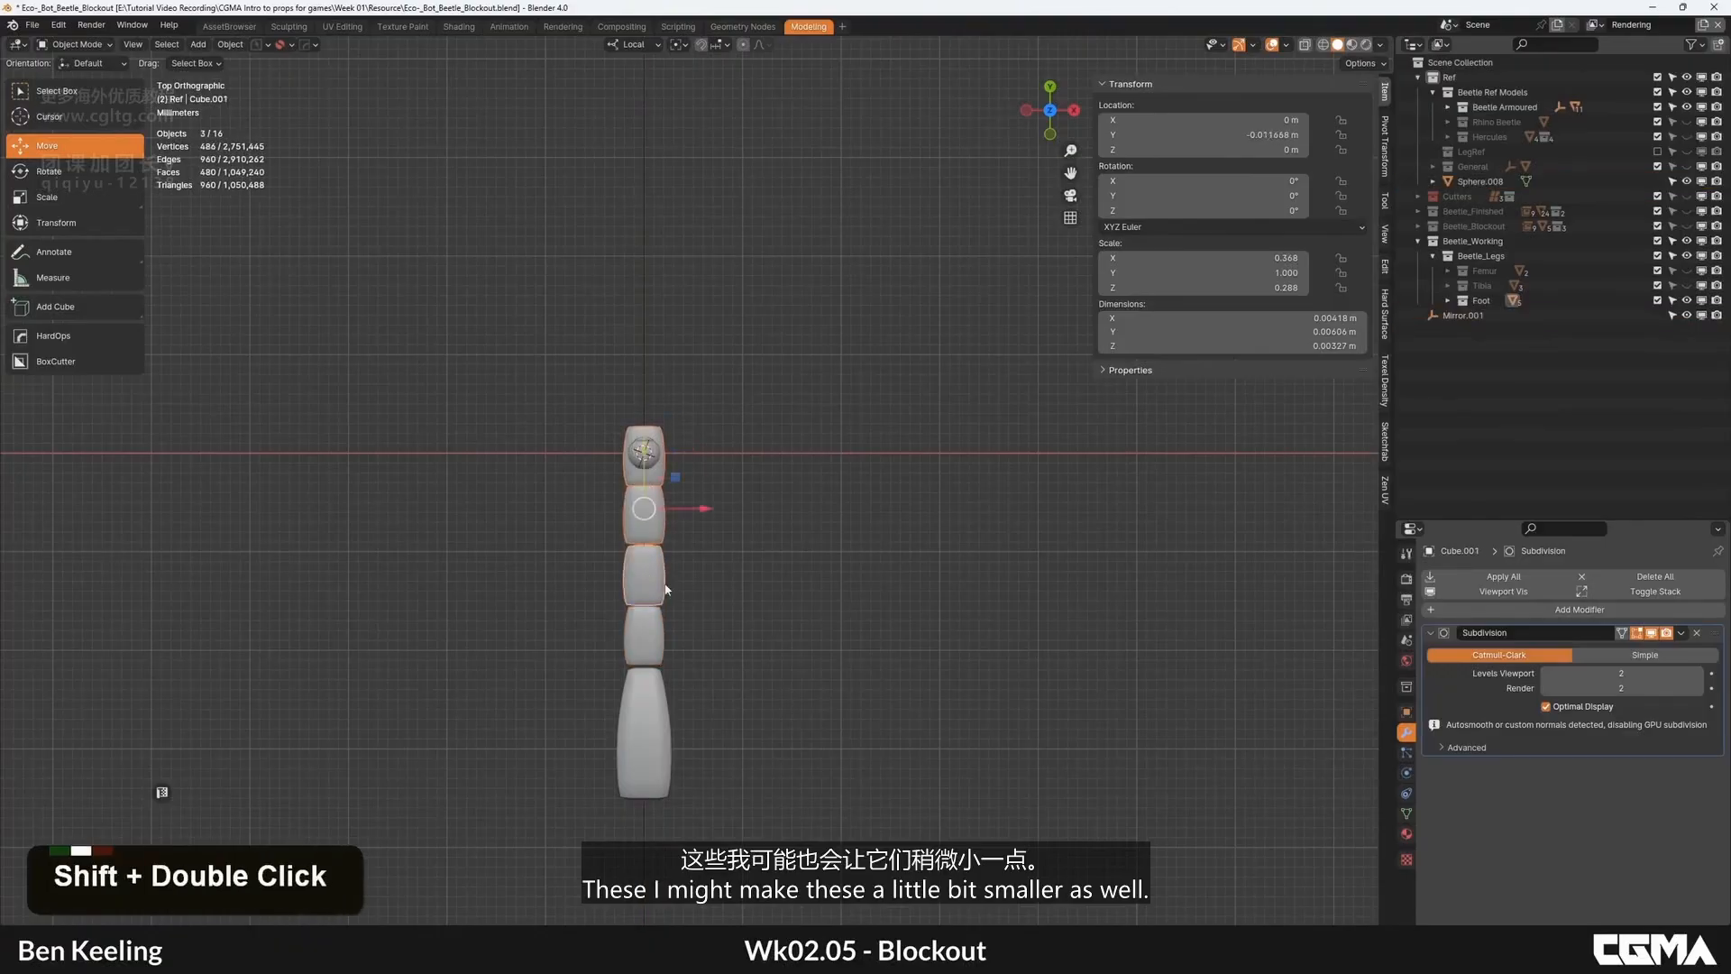
pyautogui.keyDown('shift'); pyautogui.click(644, 636); pyautogui.keyUp('shift')
pyautogui.press('s')
pyautogui.press('y')
pyautogui.click(651, 528)
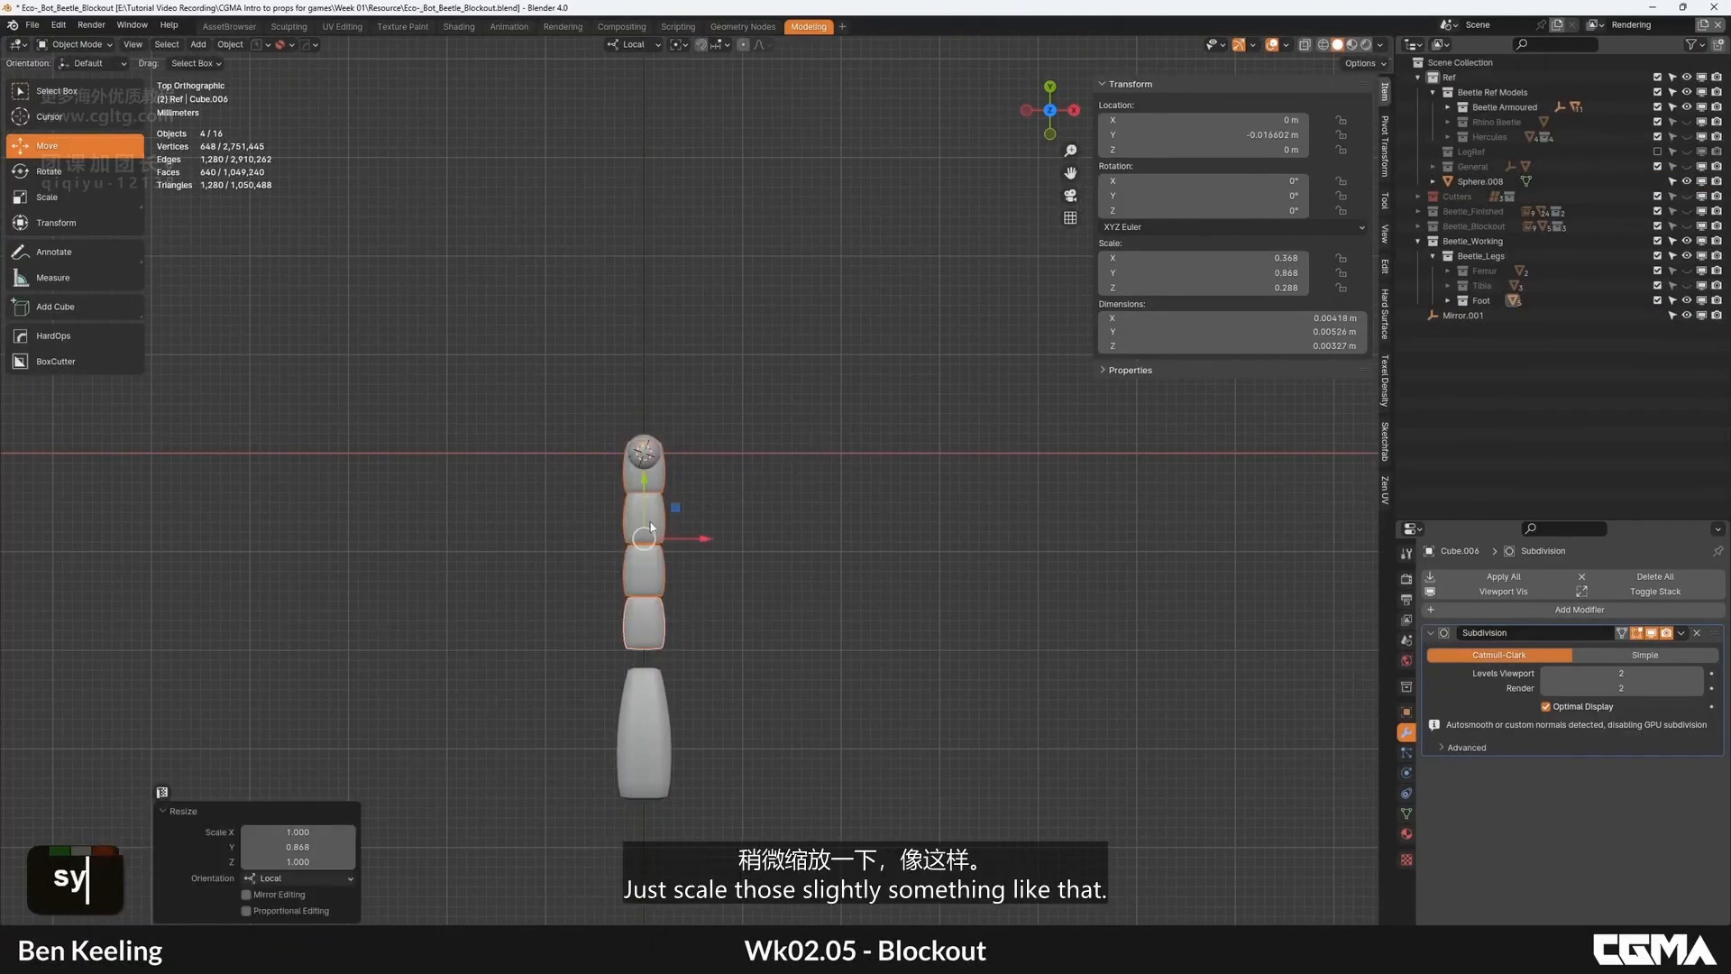
pyautogui.moveTo(636, 519); pyautogui.dragTo(637, 519)
pyautogui.click(719, 595)
# Step: Shade the joint sphere at the foot's inner end smooth
pyautogui.scroll(-4, 719, 595)
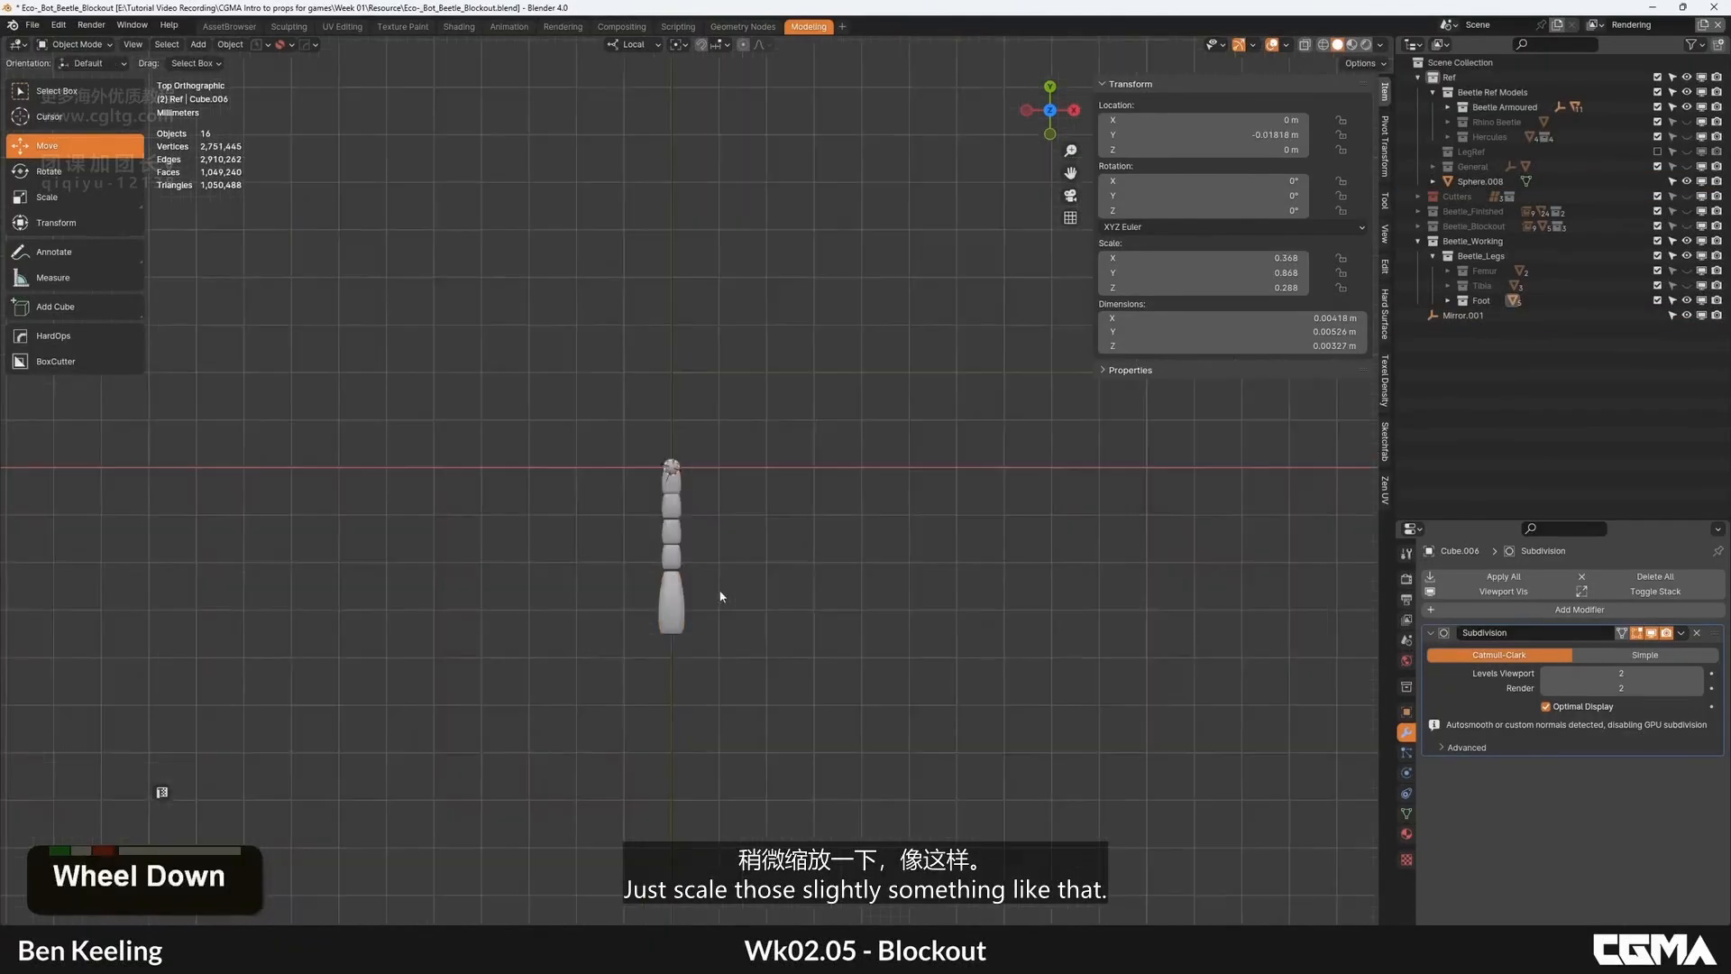
pyautogui.moveTo(719, 595); pyautogui.dragTo(781, 478, button='middle')
pyautogui.scroll(1, 781, 478)
pyautogui.keyDown('alt'); pyautogui.scroll(-1, 781, 478); pyautogui.keyUp('alt')
pyautogui.keyDown('alt'); pyautogui.middleClick(707, 479); pyautogui.keyUp('alt')
pyautogui.scroll(5, 695, 492)
pyautogui.click(655, 440)
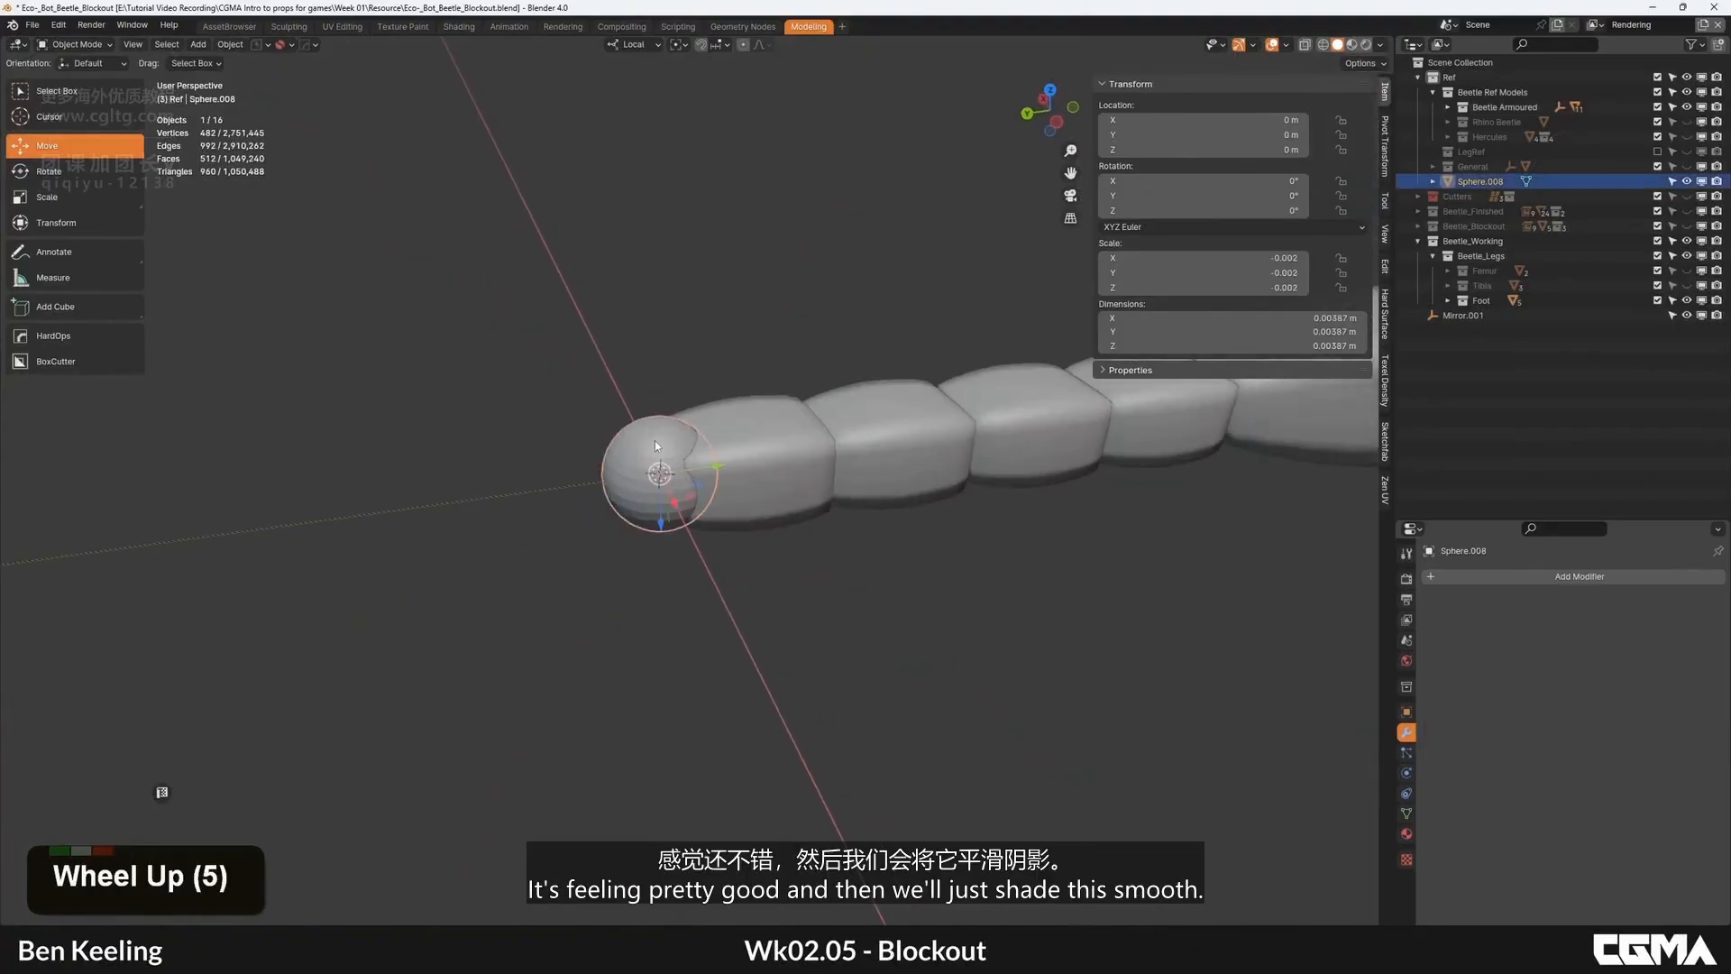
pyautogui.rightClick(655, 442)
pyautogui.click(654, 440)
pyautogui.scroll(-6, 792, 502)
pyautogui.moveTo(792, 502); pyautogui.dragTo(711, 619, button='middle')
pyautogui.keyDown('alt'); pyautogui.middleClick(711, 619); pyautogui.keyUp('alt')
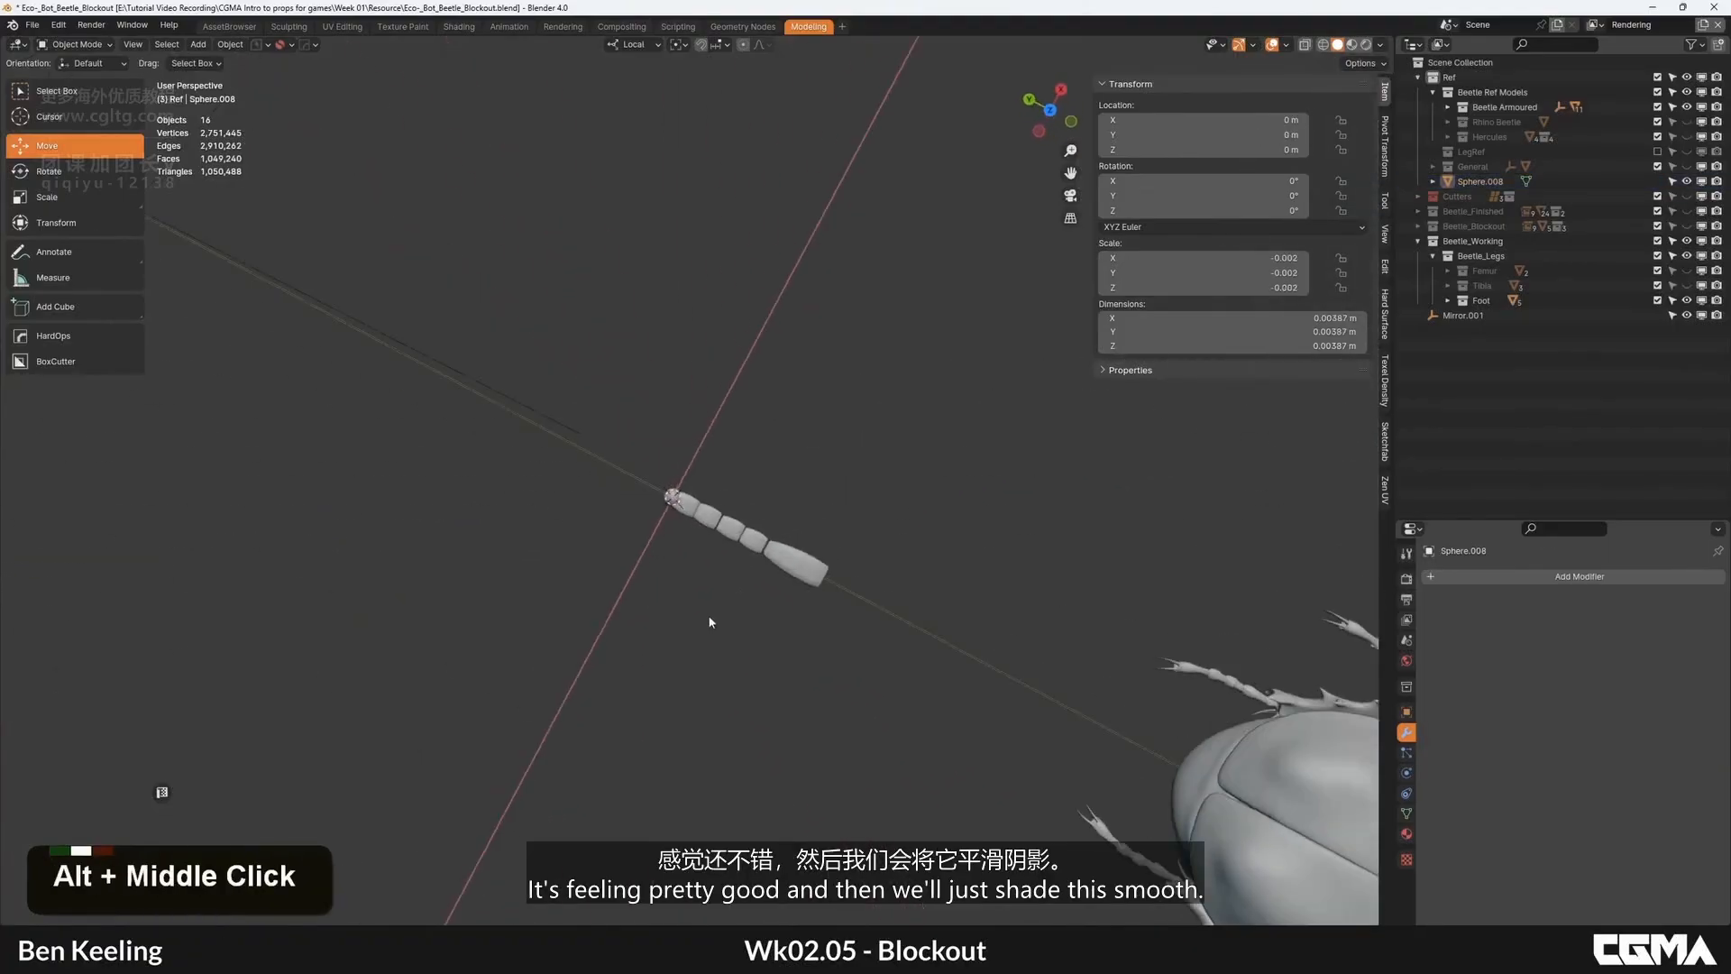
# Step: Examine the shape of the claws at the end of the foot in the reference photo
pyautogui.click(746, 441)
pyautogui.press('`')
pyautogui.click(721, 430)
pyautogui.scroll(2, 722, 430)
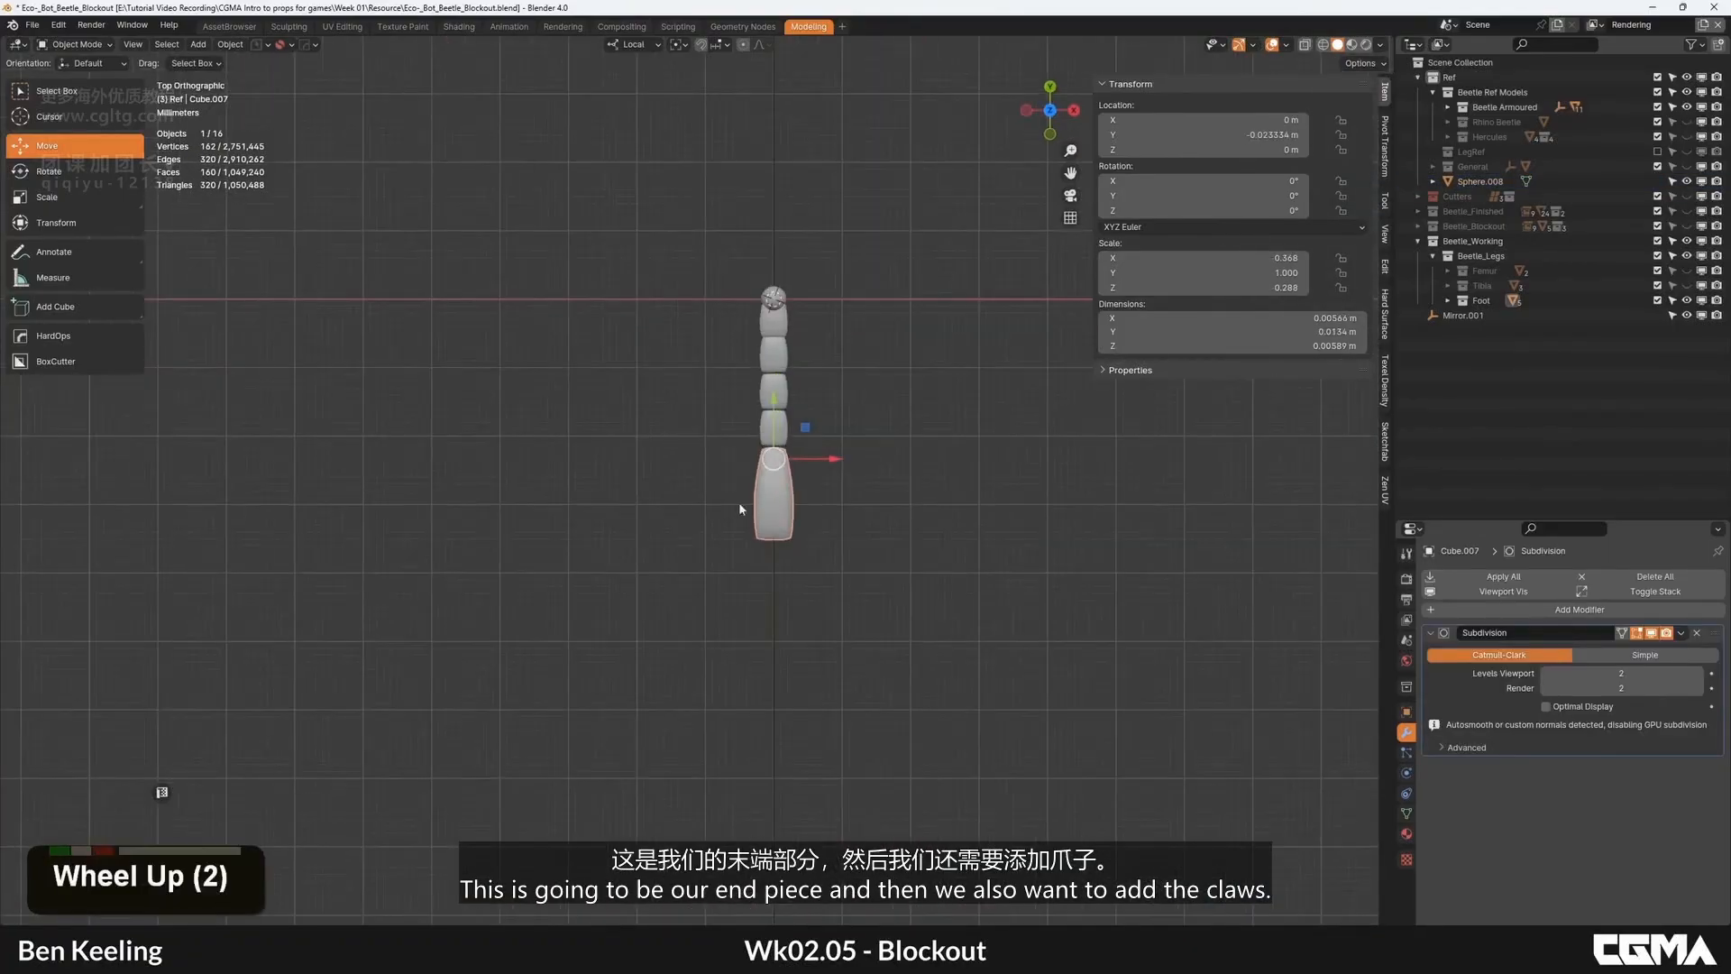
pyautogui.keyDown('alt'); pyautogui.middleClick(738, 458); pyautogui.keyUp('alt')
pyautogui.moveTo(1727, 451); pyautogui.dragTo(1268, 452, button='right')
pyautogui.scroll(11, 1262, 424)
pyautogui.scroll(-3, 1191, 420)
pyautogui.moveTo(1145, 415); pyautogui.dragTo(1214, 440, button='middle')
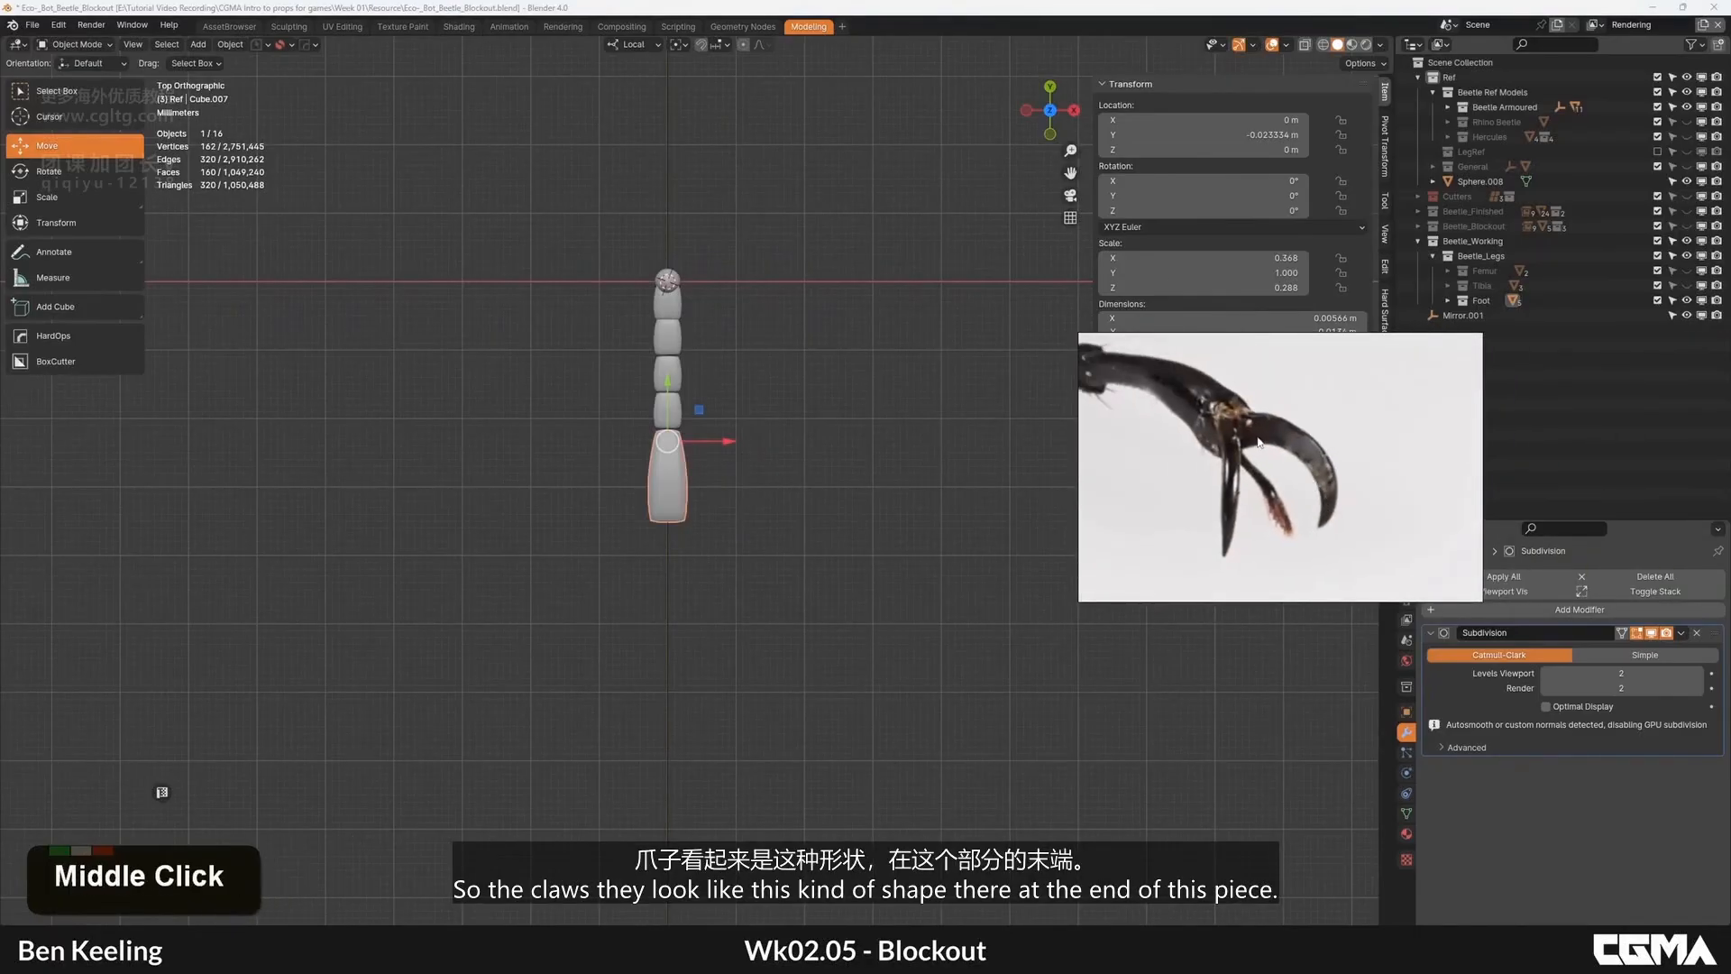
pyautogui.scroll(-2, 1259, 443)
# Step: Open the large end piece's mesh for vertex editing in the right orthographic view
pyautogui.click(670, 494)
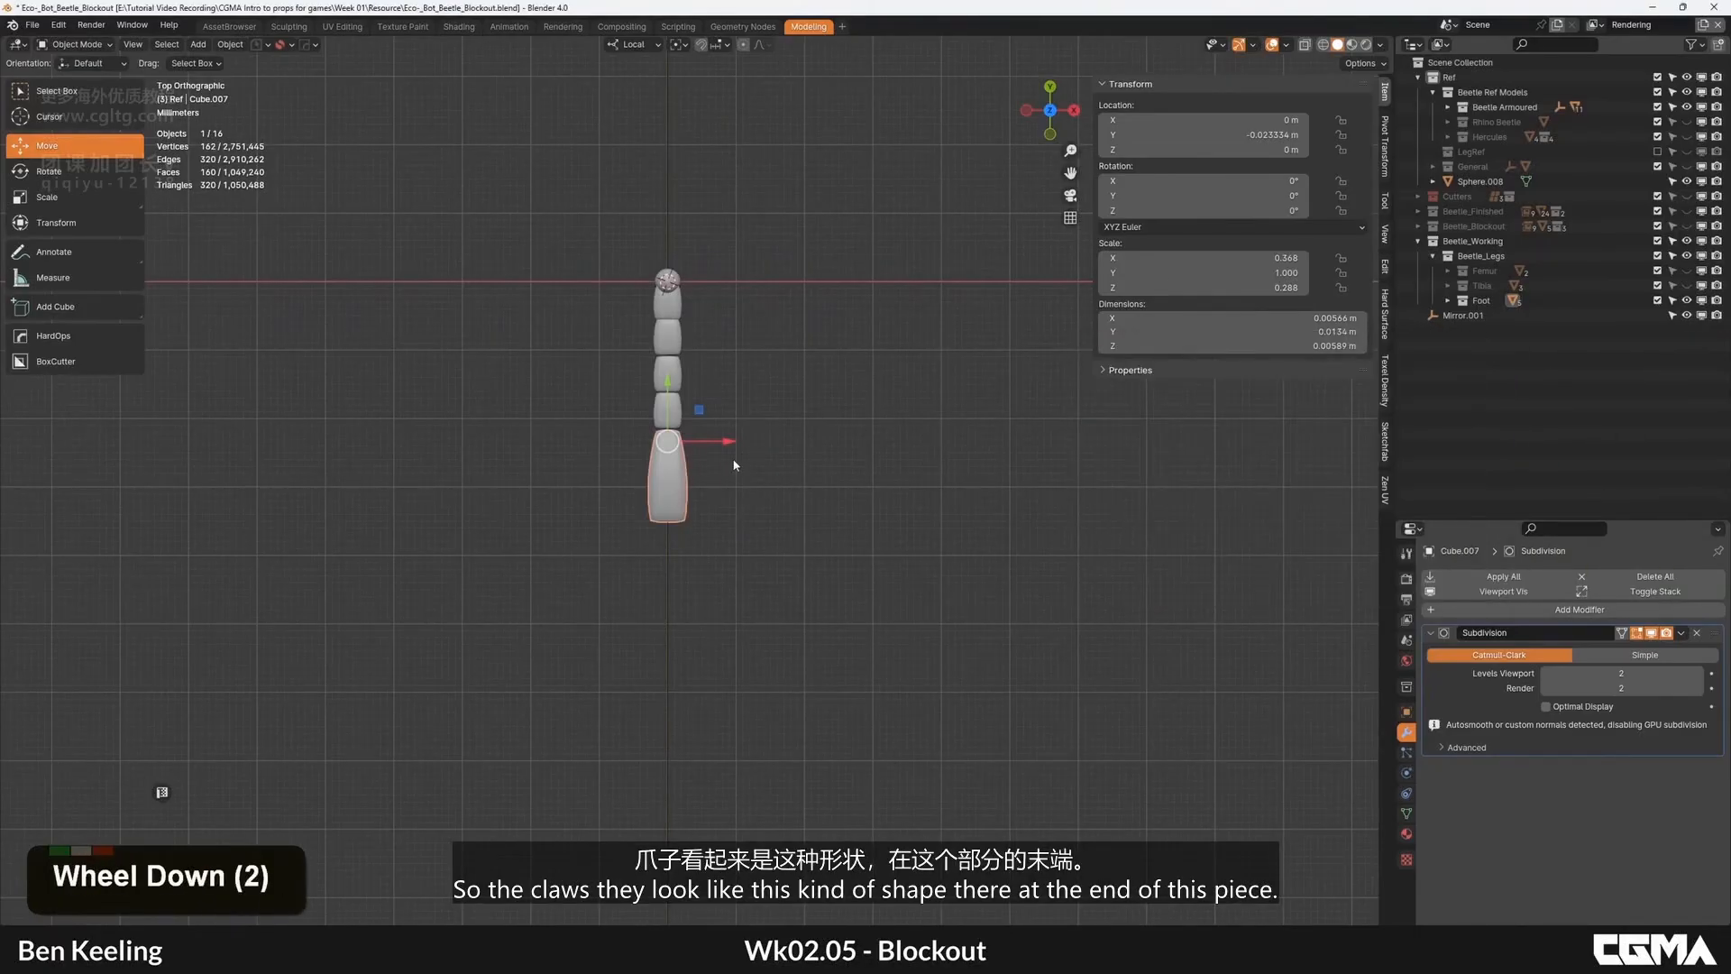
pyautogui.keyDown('alt'); pyautogui.moveTo(734, 465); pyautogui.dragTo(673, 391, button='middle'); pyautogui.keyUp('alt')
pyautogui.press('`')
pyautogui.click(777, 399)
pyautogui.scroll(5, 758, 415)
pyautogui.press('Tab')
pyautogui.press('1')
pyautogui.click(744, 530)
pyautogui.press('b')
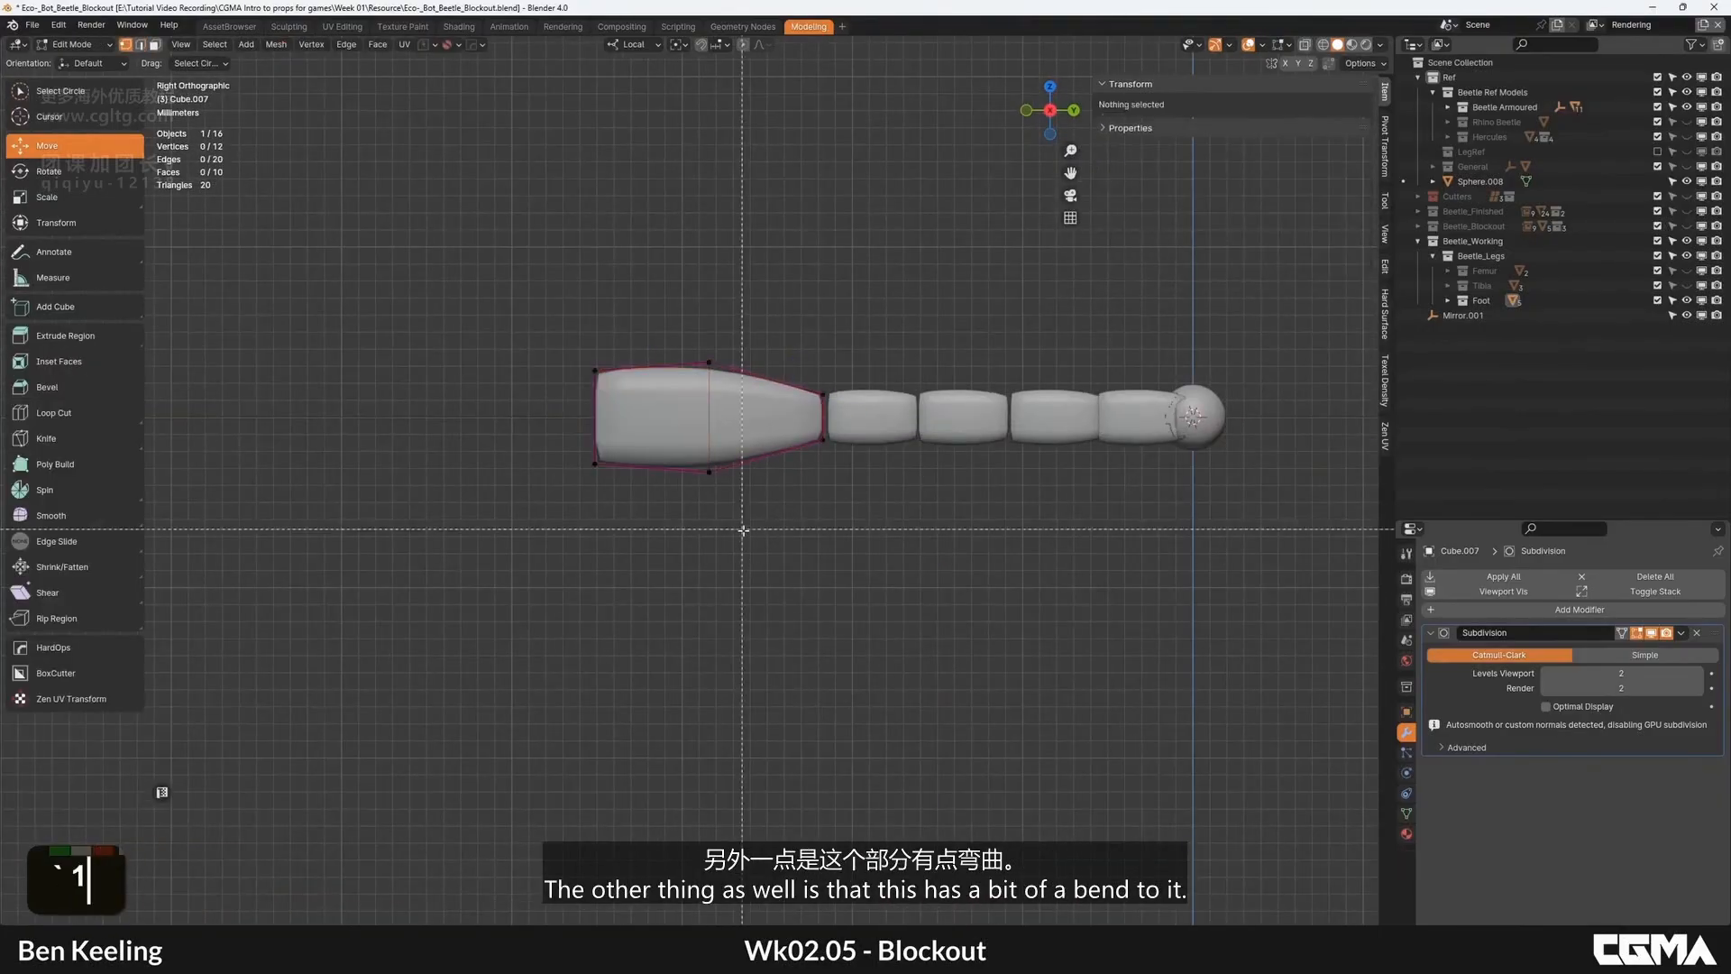
pyautogui.moveTo(744, 531); pyautogui.dragTo(689, 347)
pyautogui.press('g')
pyautogui.rightClick(712, 370)
# Step: Enable X-ray and move the end piece's four middle vertices about 2.3 mm up and 0.8 mm outward to bend it
pyautogui.hotkey('alt', 'z')
pyautogui.click(755, 545)
pyautogui.press('b')
pyautogui.moveTo(754, 545); pyautogui.dragTo(662, 276)
pyautogui.press('g')
pyautogui.click(649, 238)
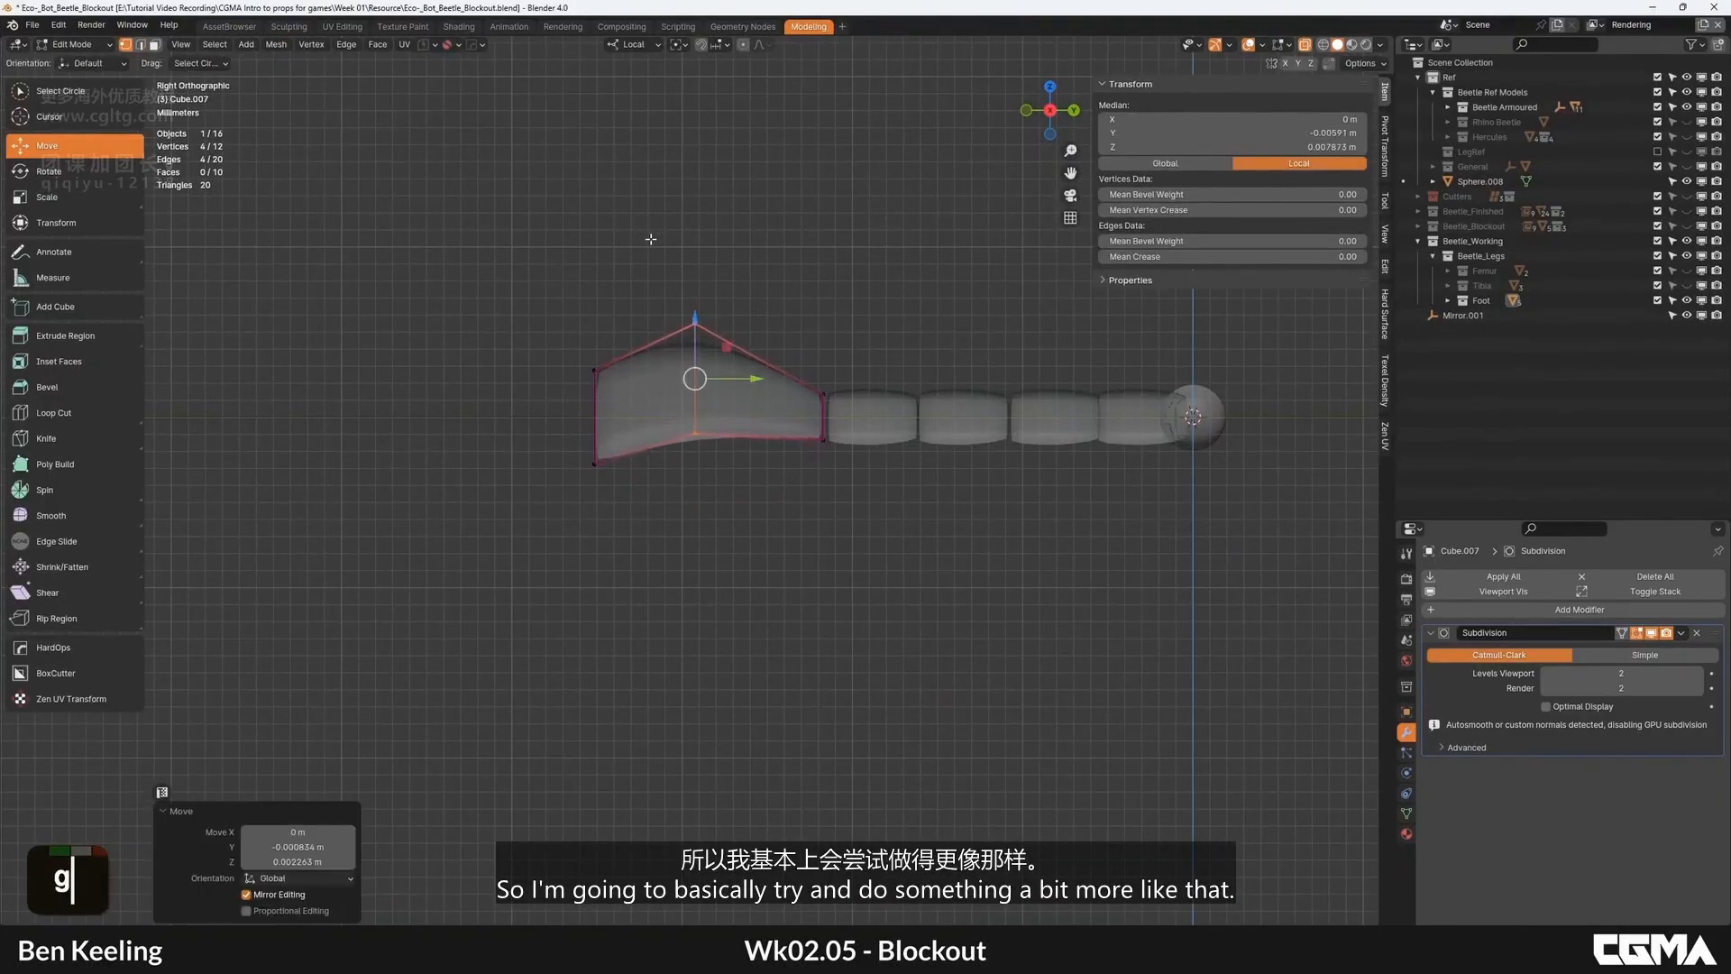
# Step: Try to open several of the foot's small segments together and select their middle vertices
pyautogui.press('Tab')
pyautogui.click(886, 405)
pyautogui.moveTo(972, 442); pyautogui.dragTo(797, 458, button='middle')
pyautogui.press('Tab')
pyautogui.press('Tab')
pyautogui.click(799, 451)
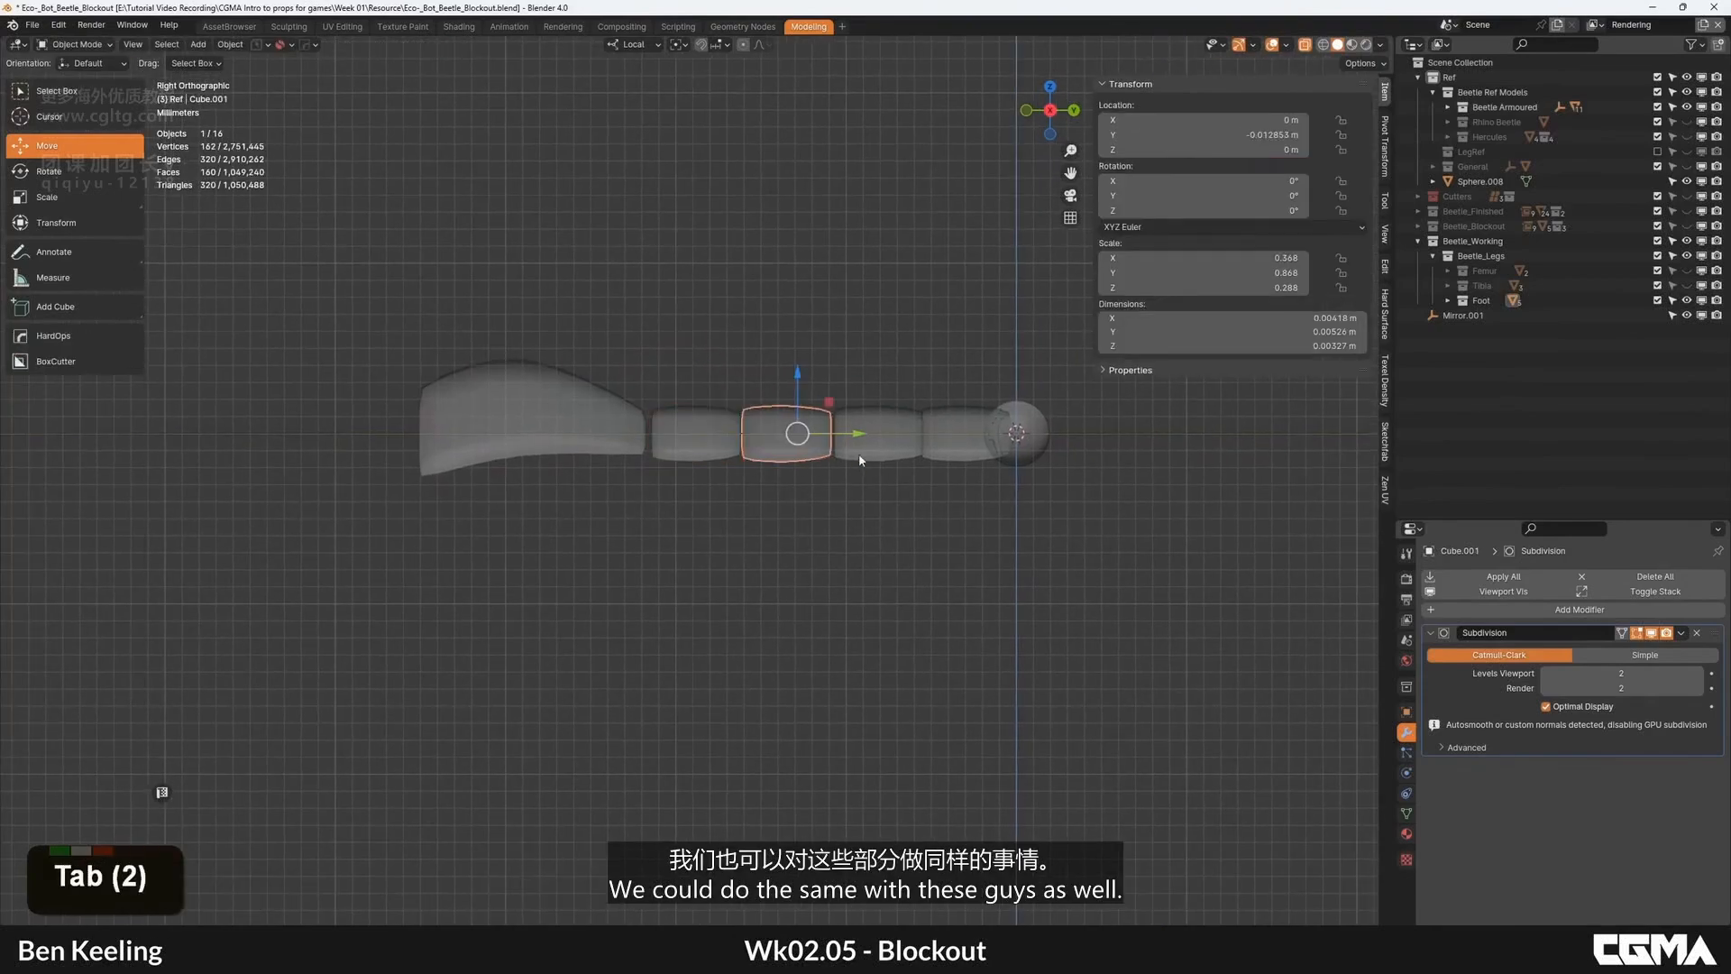
pyautogui.keyDown('shift'); pyautogui.click(859, 453); pyautogui.keyUp('shift')
pyautogui.press('Tab')
pyautogui.click(694, 499)
pyautogui.press('b')
pyautogui.moveTo(678, 499); pyautogui.dragTo(717, 383)
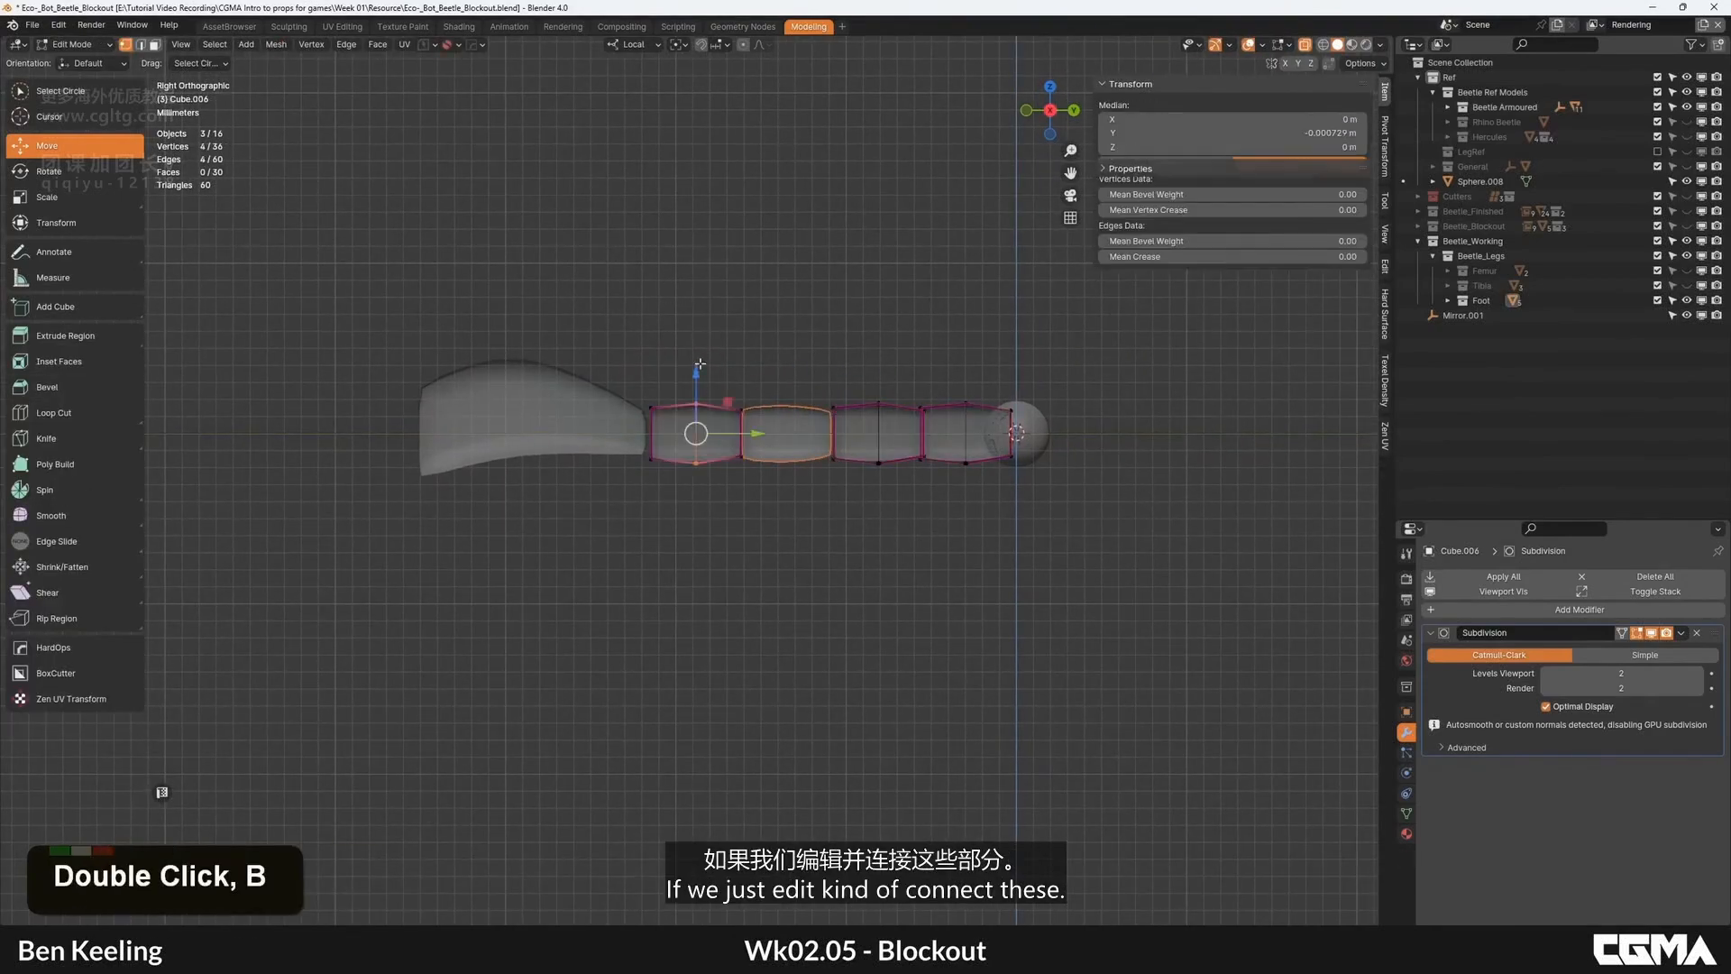
pyautogui.press('b')
pyautogui.rightClick(801, 463)
pyautogui.press('Tab')
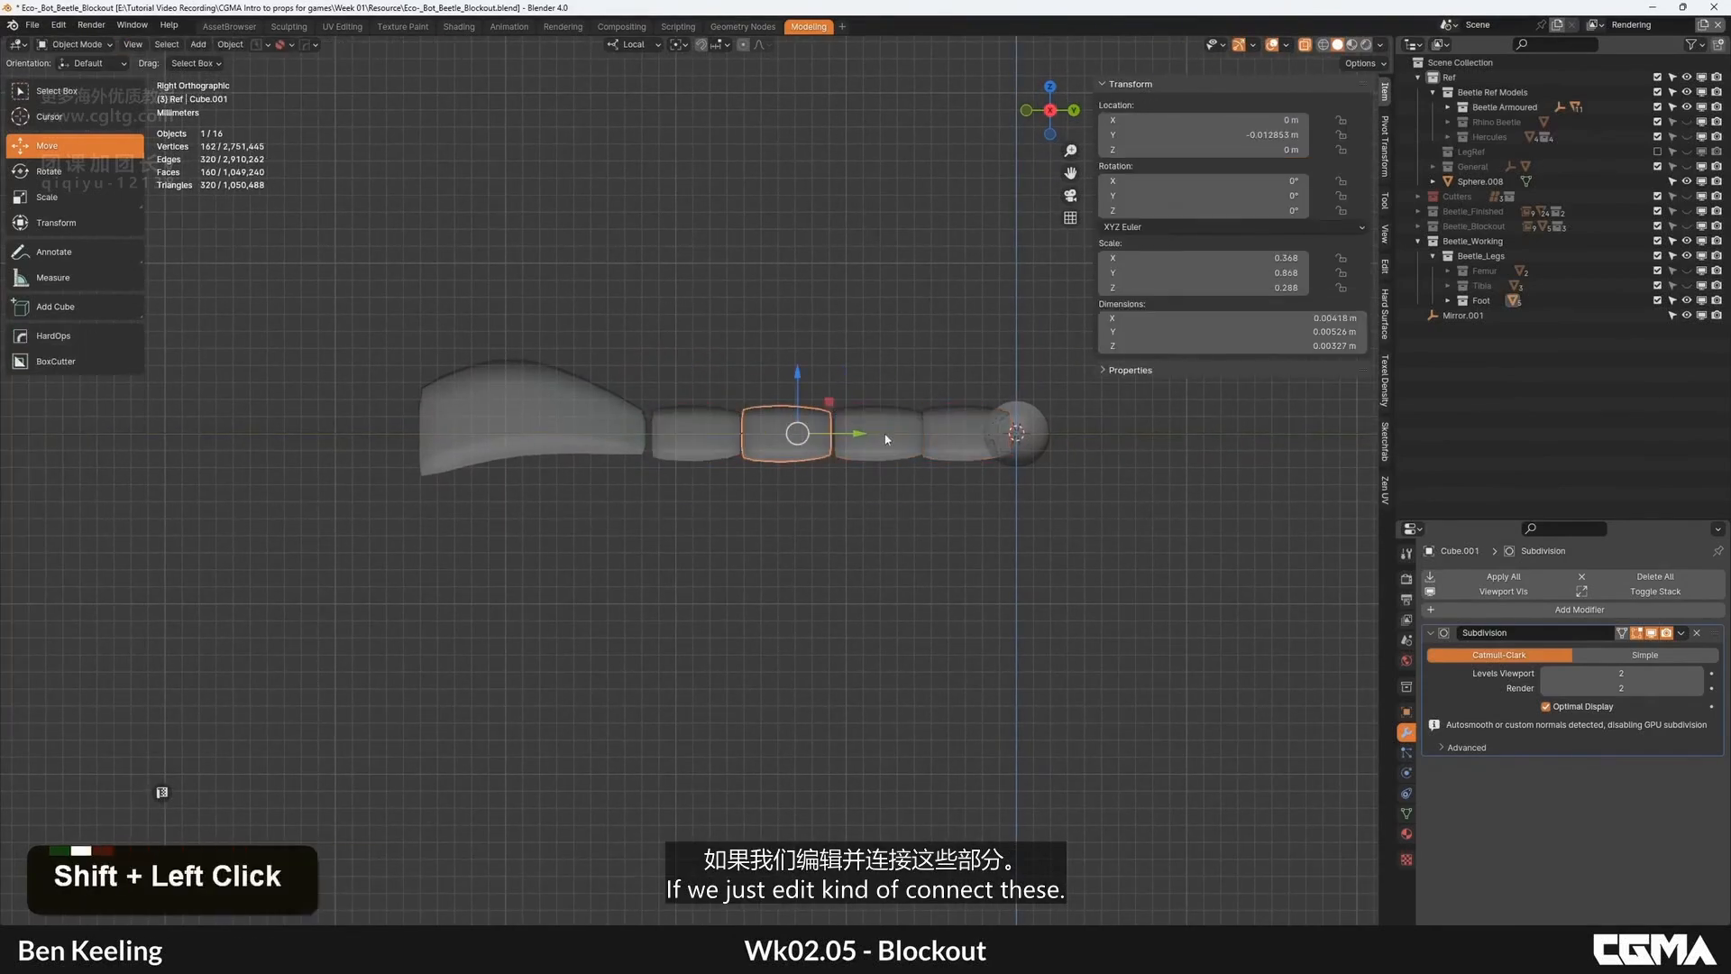
pyautogui.keyDown('shift'); pyautogui.click(710, 425); pyautogui.keyUp('shift')
pyautogui.press('Tab')
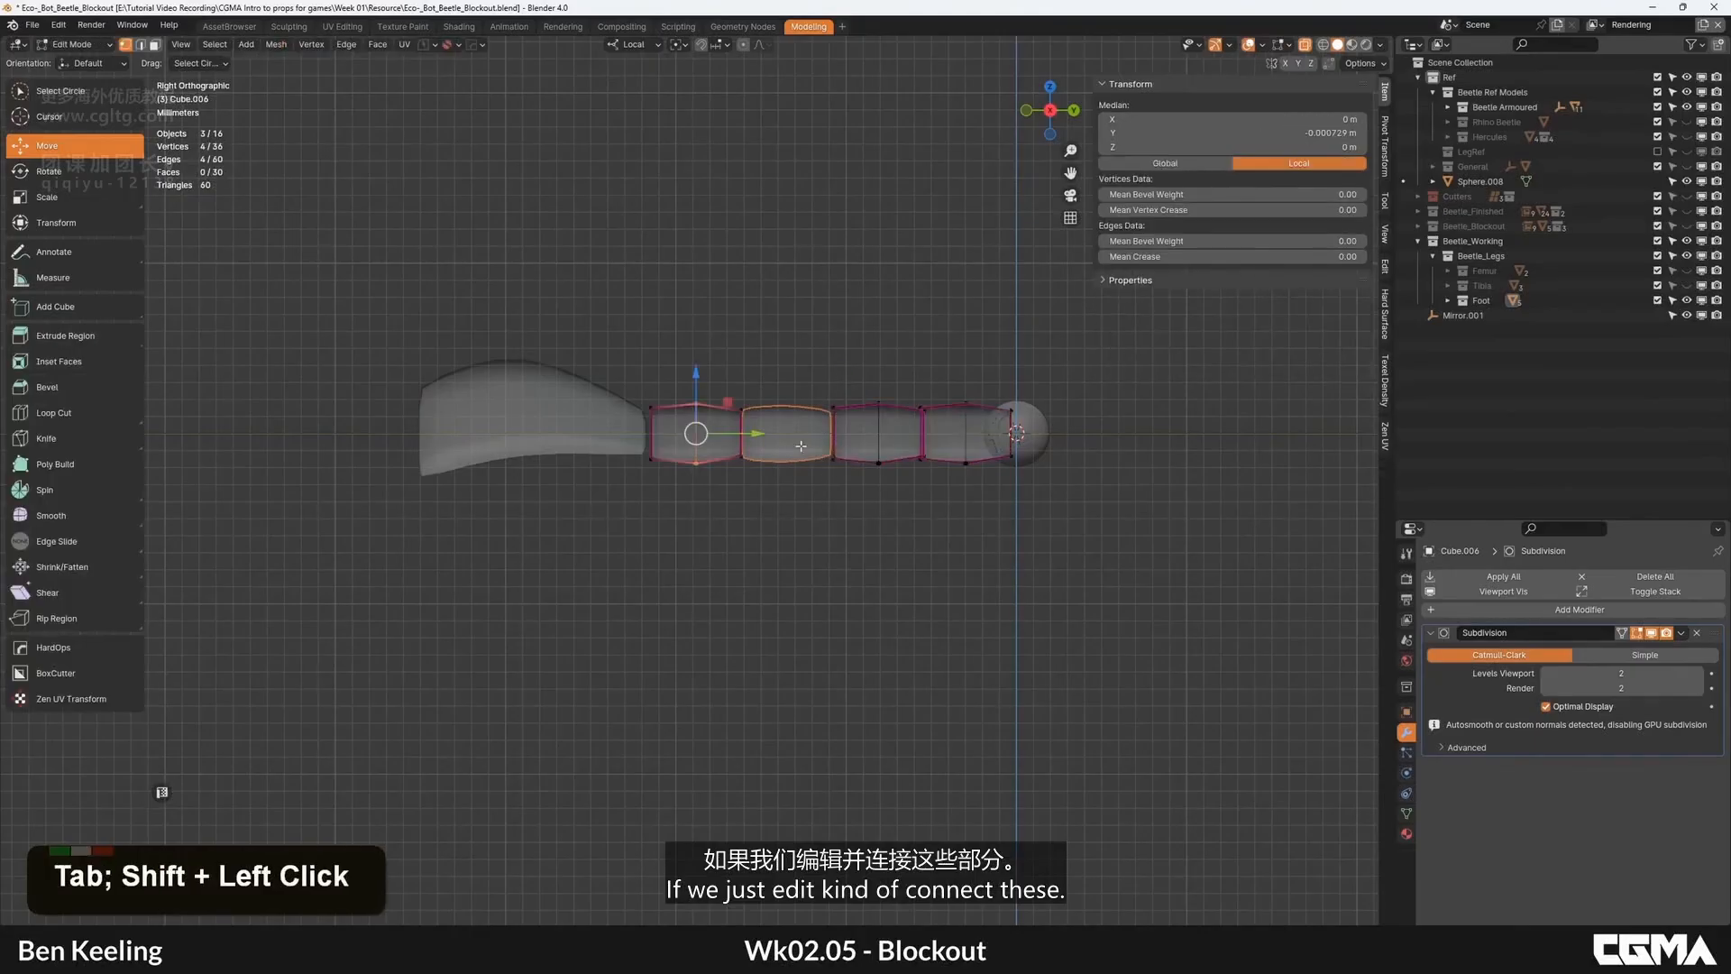
# Step: Try to open the second small segment's mesh on its own to reach its vertices
pyautogui.keyDown('alt'); pyautogui.moveTo(801, 445); pyautogui.dragTo(816, 414, button='middle'); pyautogui.keyUp('alt')
pyautogui.press('Tab')
pyautogui.press('Tab')
pyautogui.press('Tab')
pyautogui.scroll(2, 782, 422)
pyautogui.click(783, 419)
pyautogui.scroll(2, 802, 416)
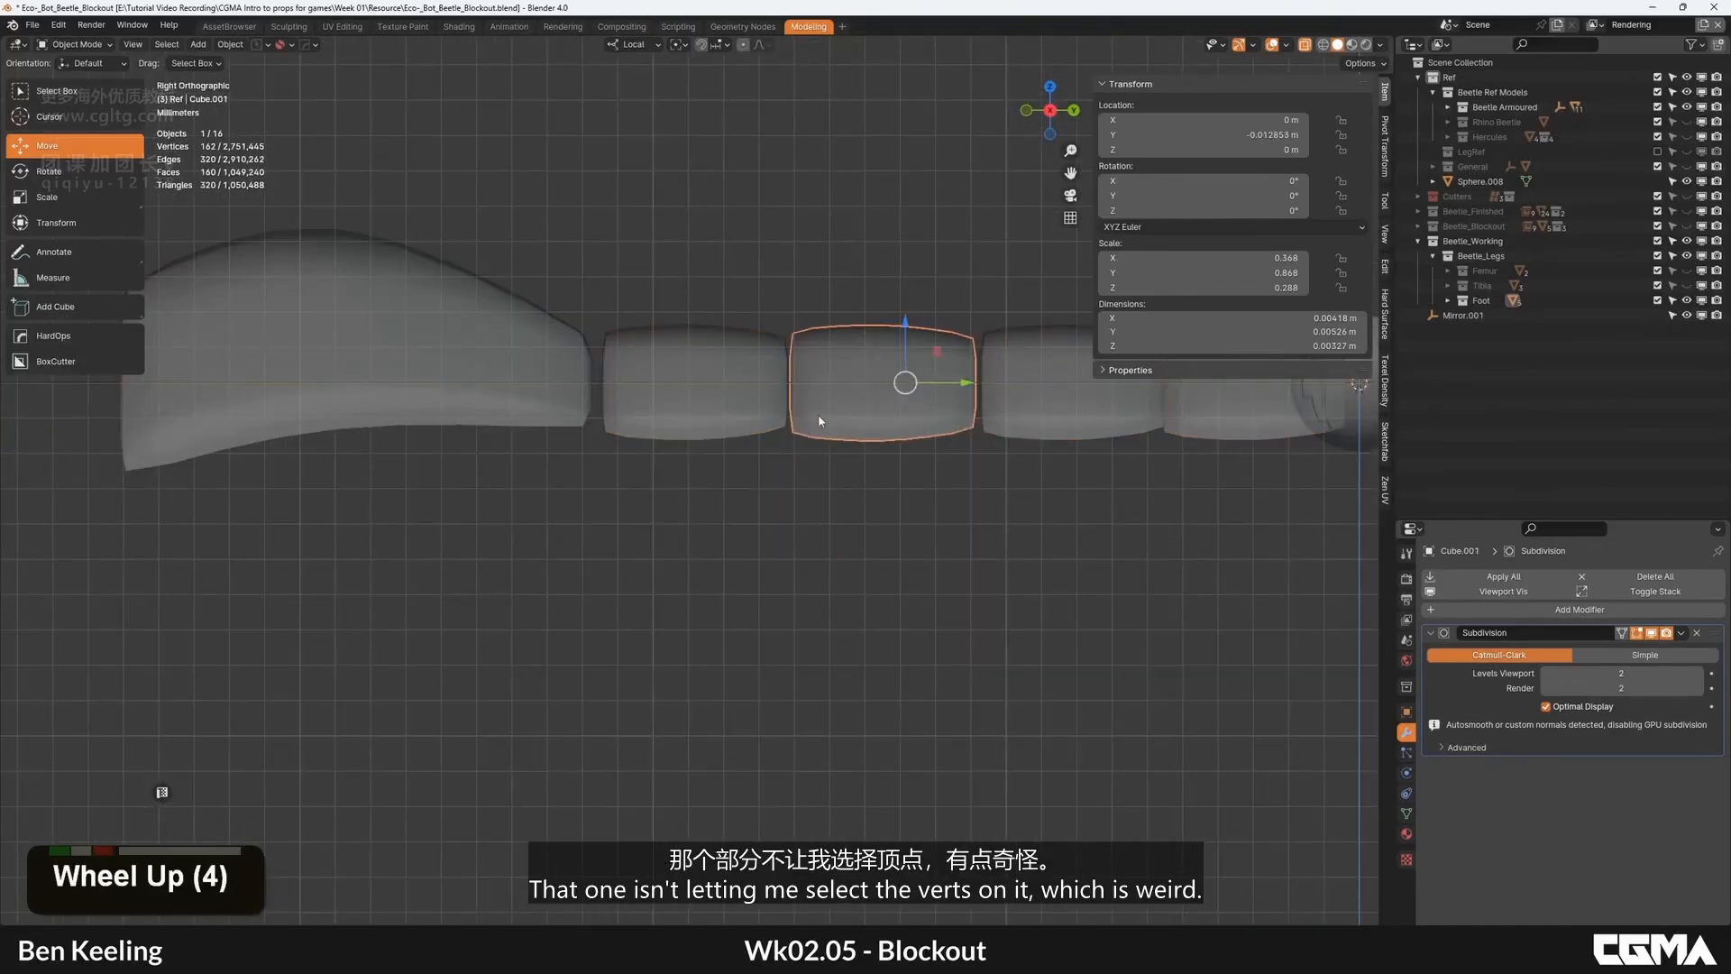
pyautogui.press('Tab')
pyautogui.scroll(-5, 839, 429)
pyautogui.press('Tab')
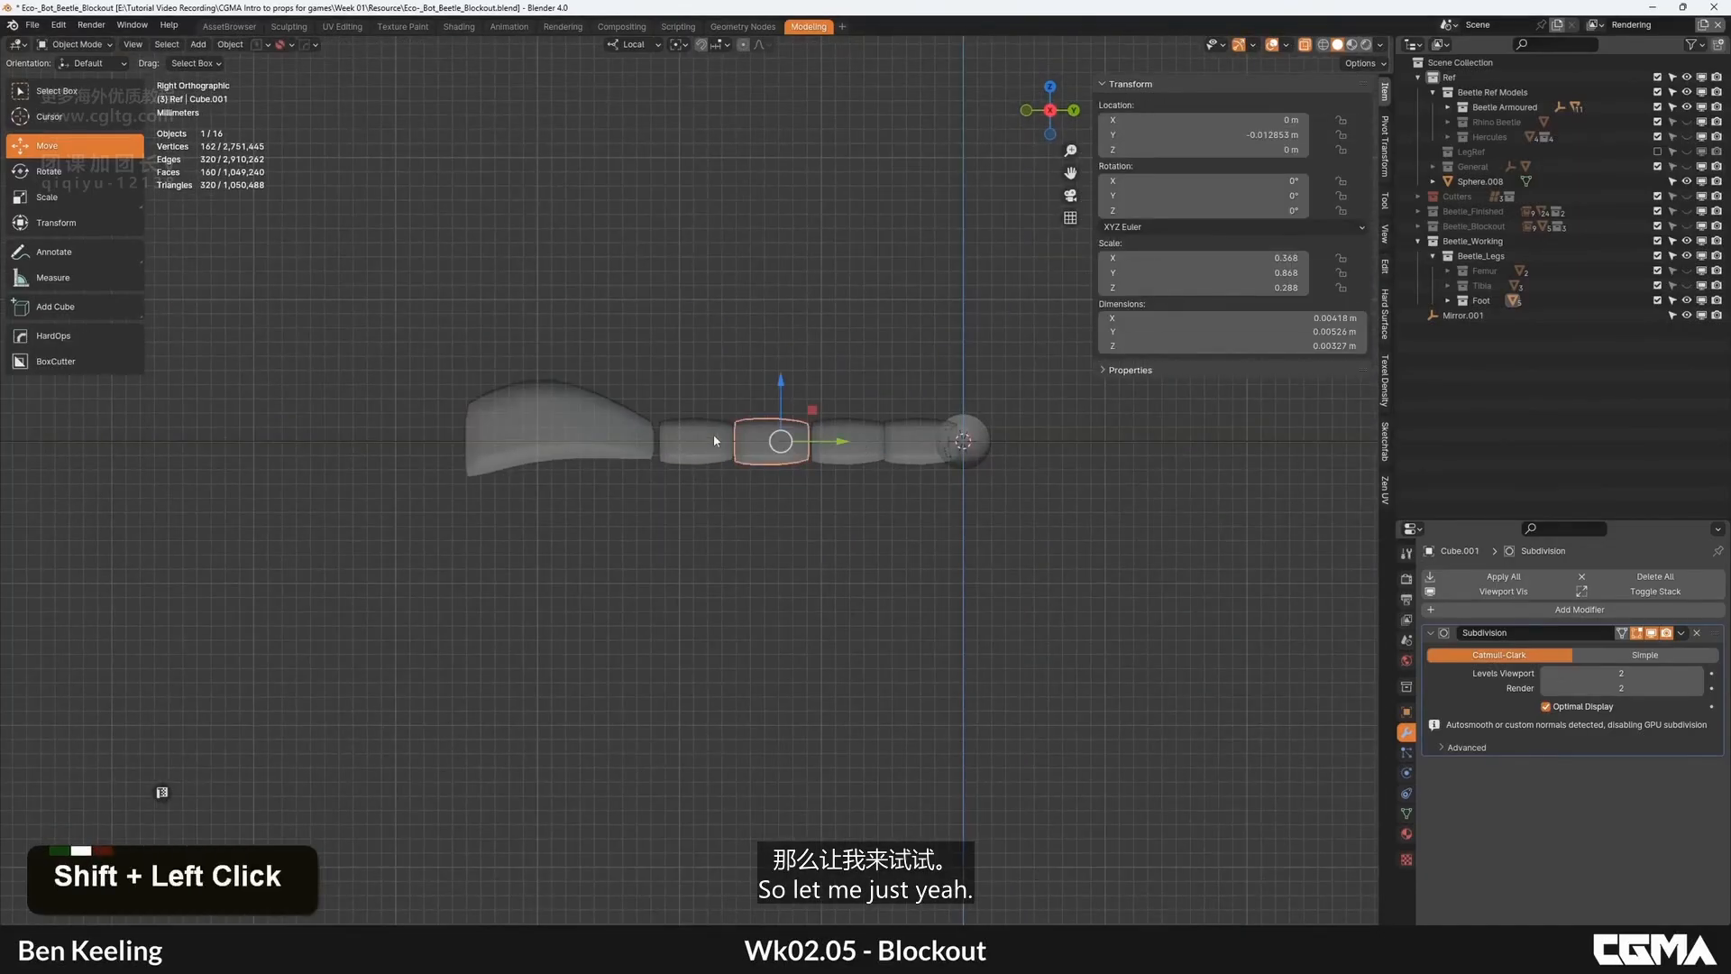
pyautogui.press('Tab')
pyautogui.press('Tab')
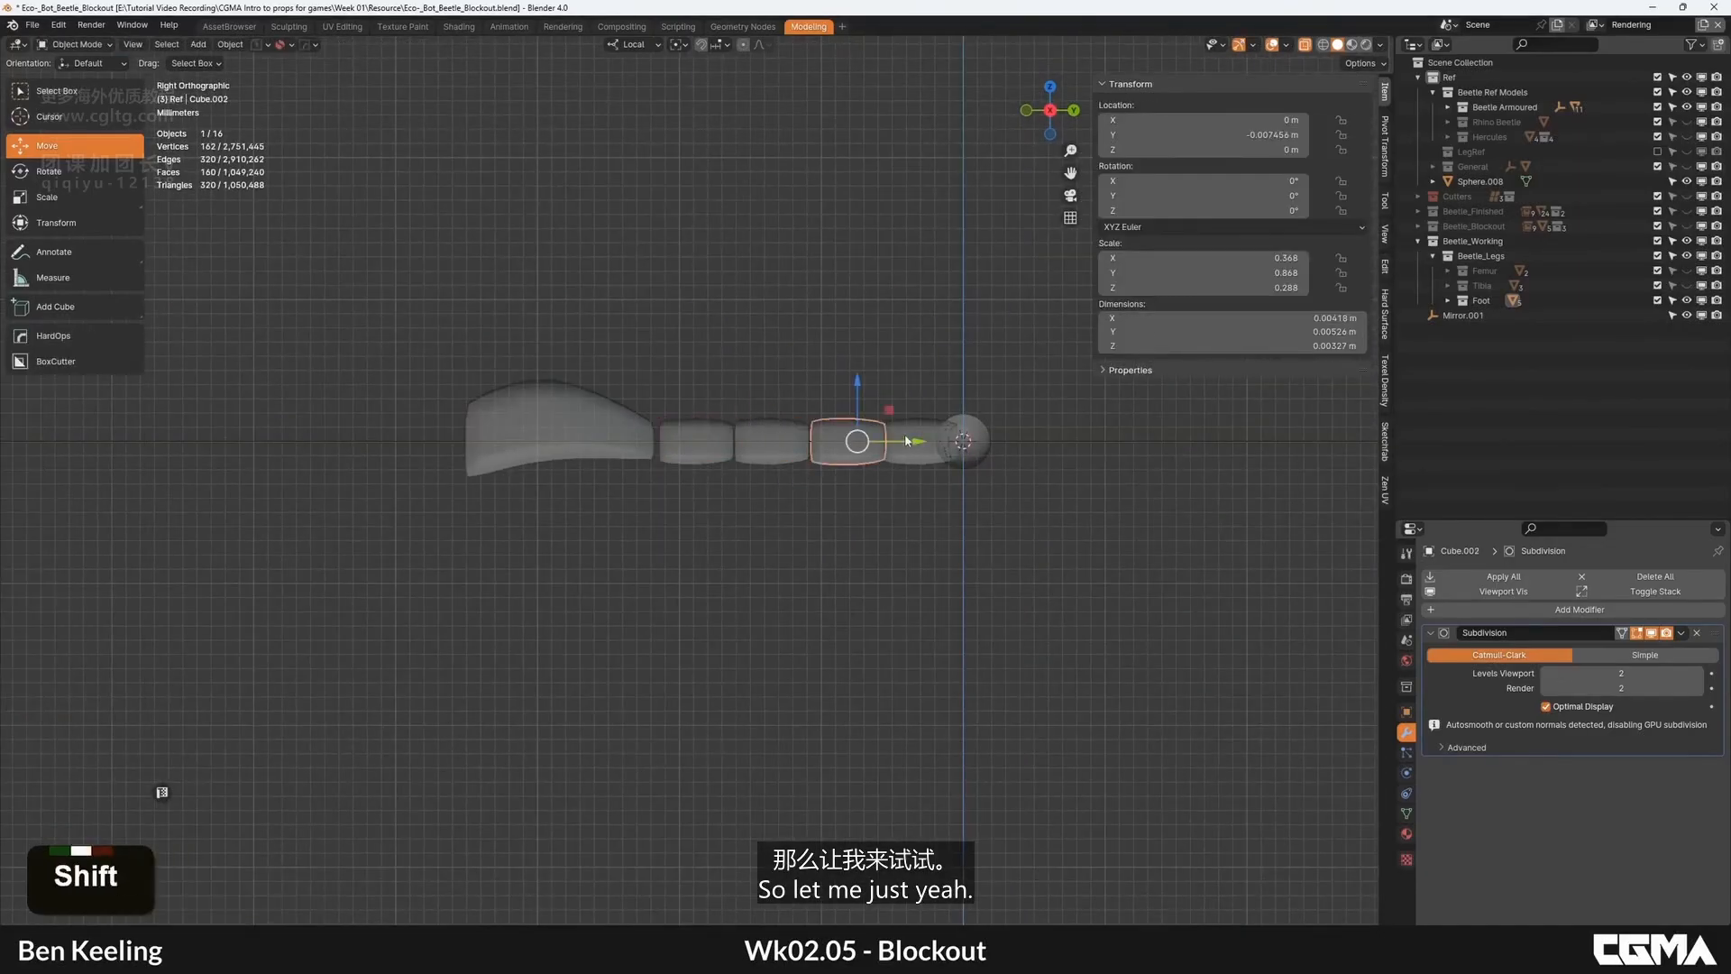
# Step: Remove the Subdivision modifiers from the foot's small segments
pyautogui.keyDown('shift'); pyautogui.click(907, 440); pyautogui.keyUp('shift')
pyautogui.keyDown('shift'); pyautogui.click(771, 437); pyautogui.keyUp('shift')
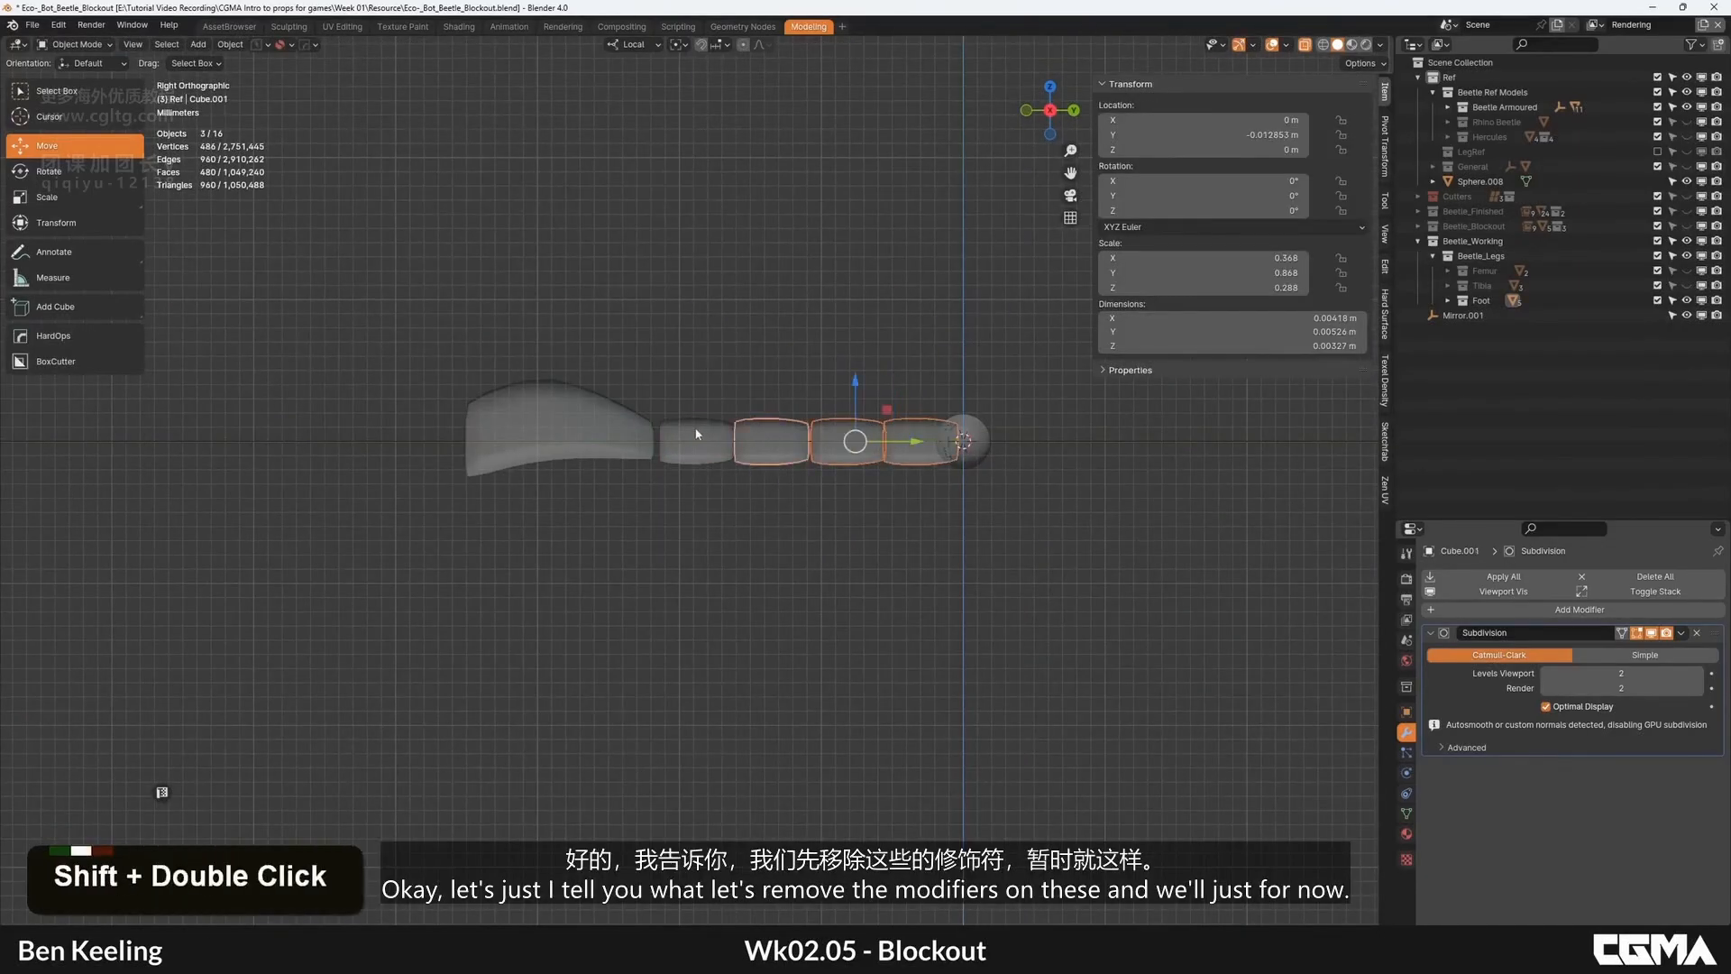
pyautogui.keyDown('alt'); pyautogui.click(1635, 593); pyautogui.keyUp('alt')
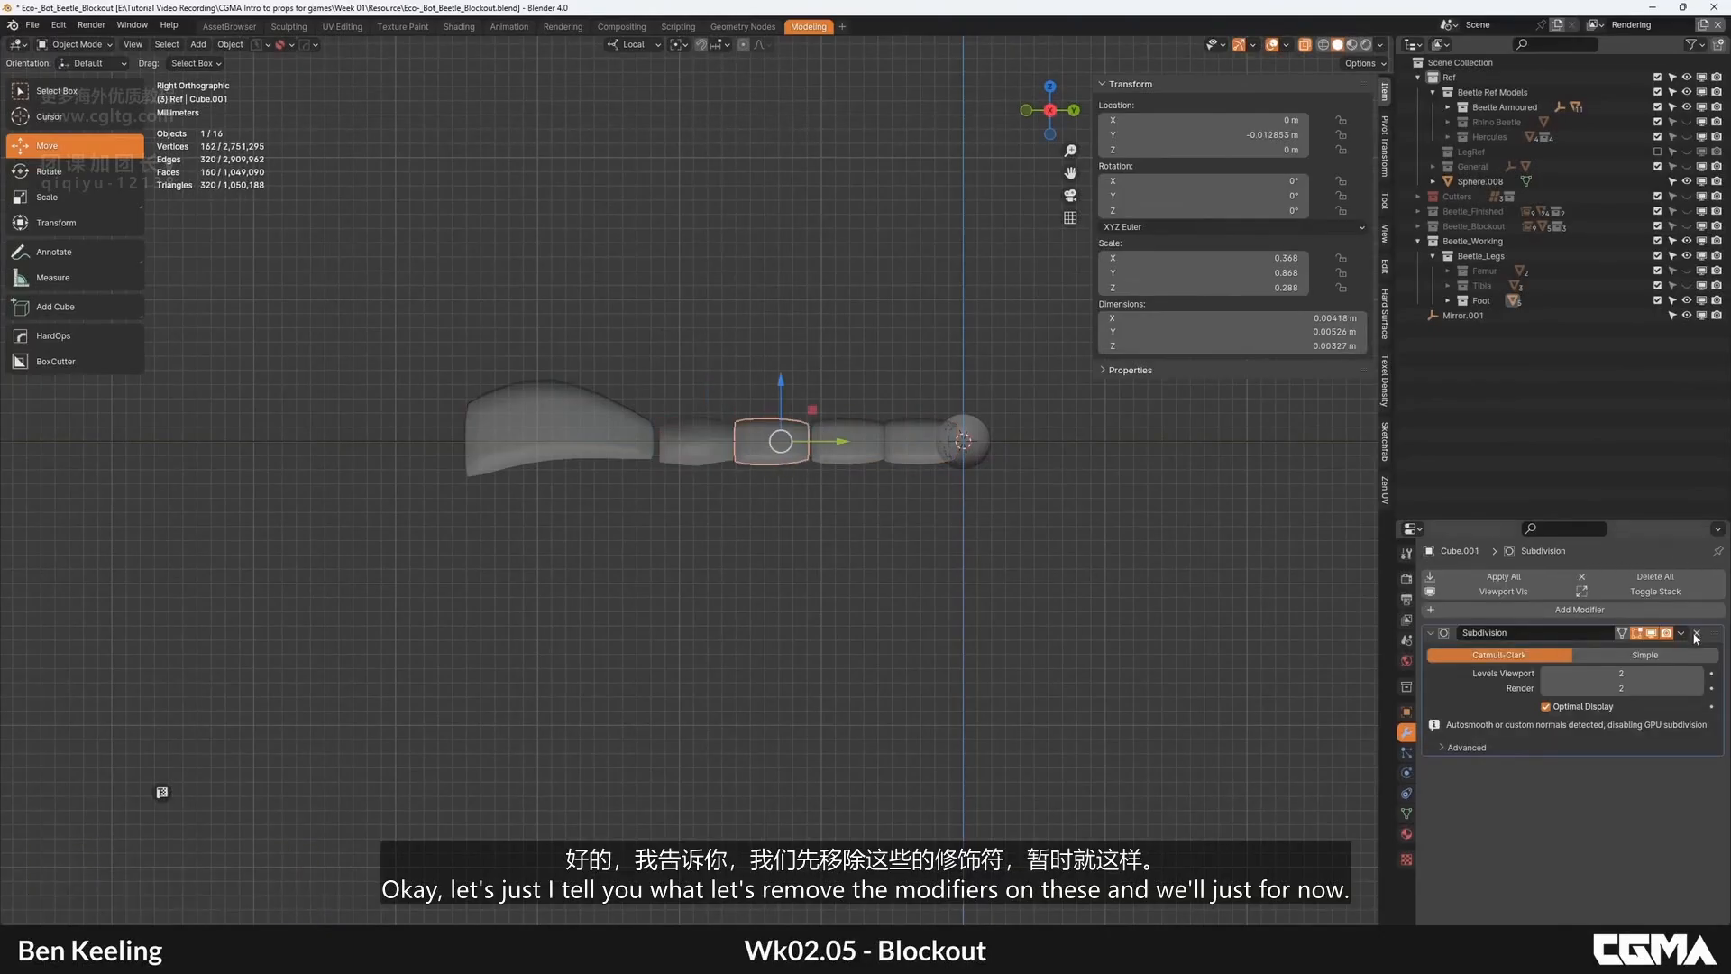
pyautogui.click(1697, 633)
pyautogui.click(879, 458)
pyautogui.click(1696, 633)
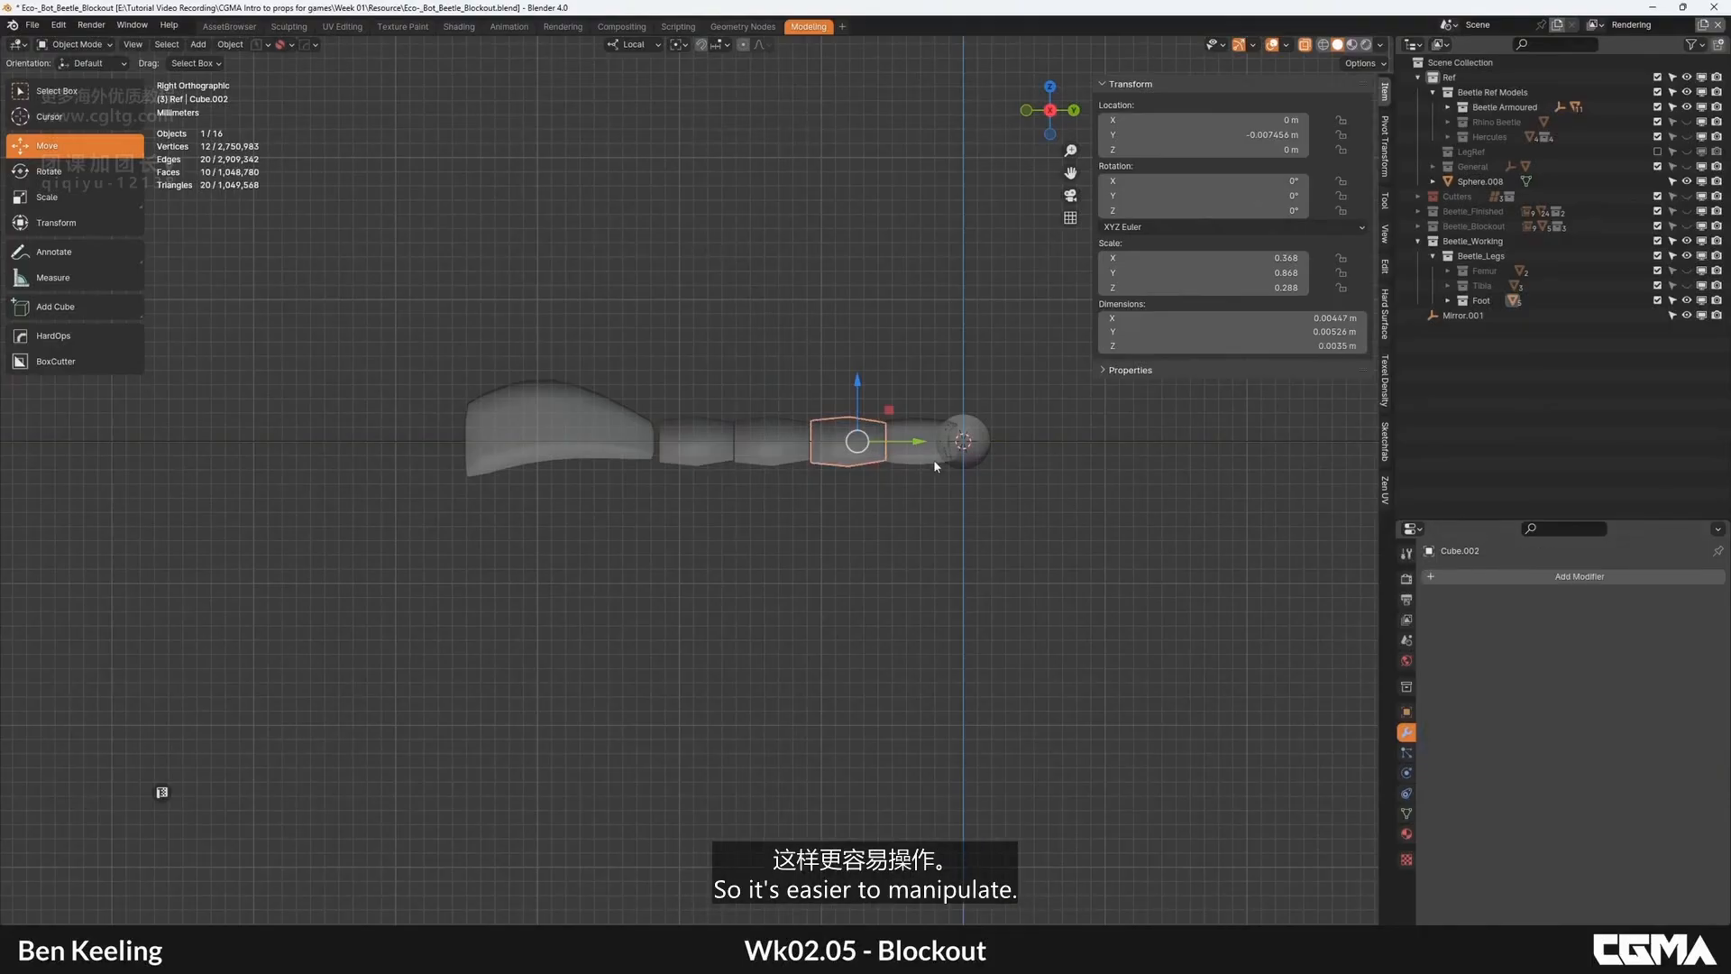
pyautogui.click(934, 458)
pyautogui.doubleClick(1697, 635)
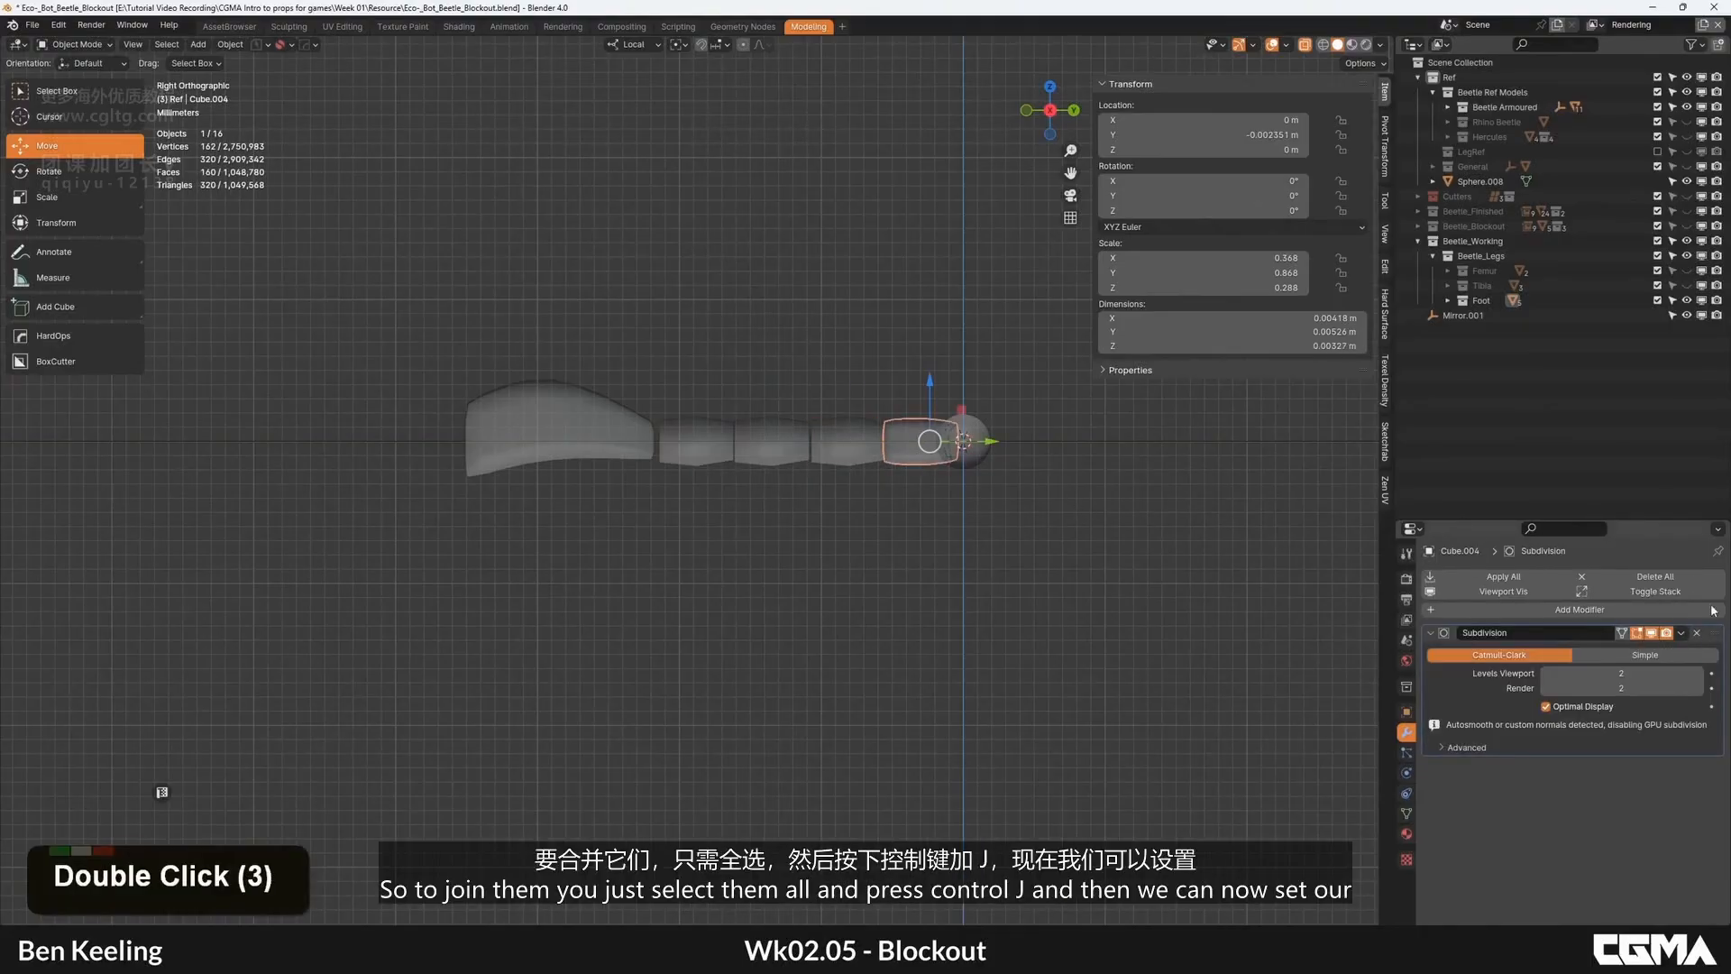
pyautogui.click(1697, 633)
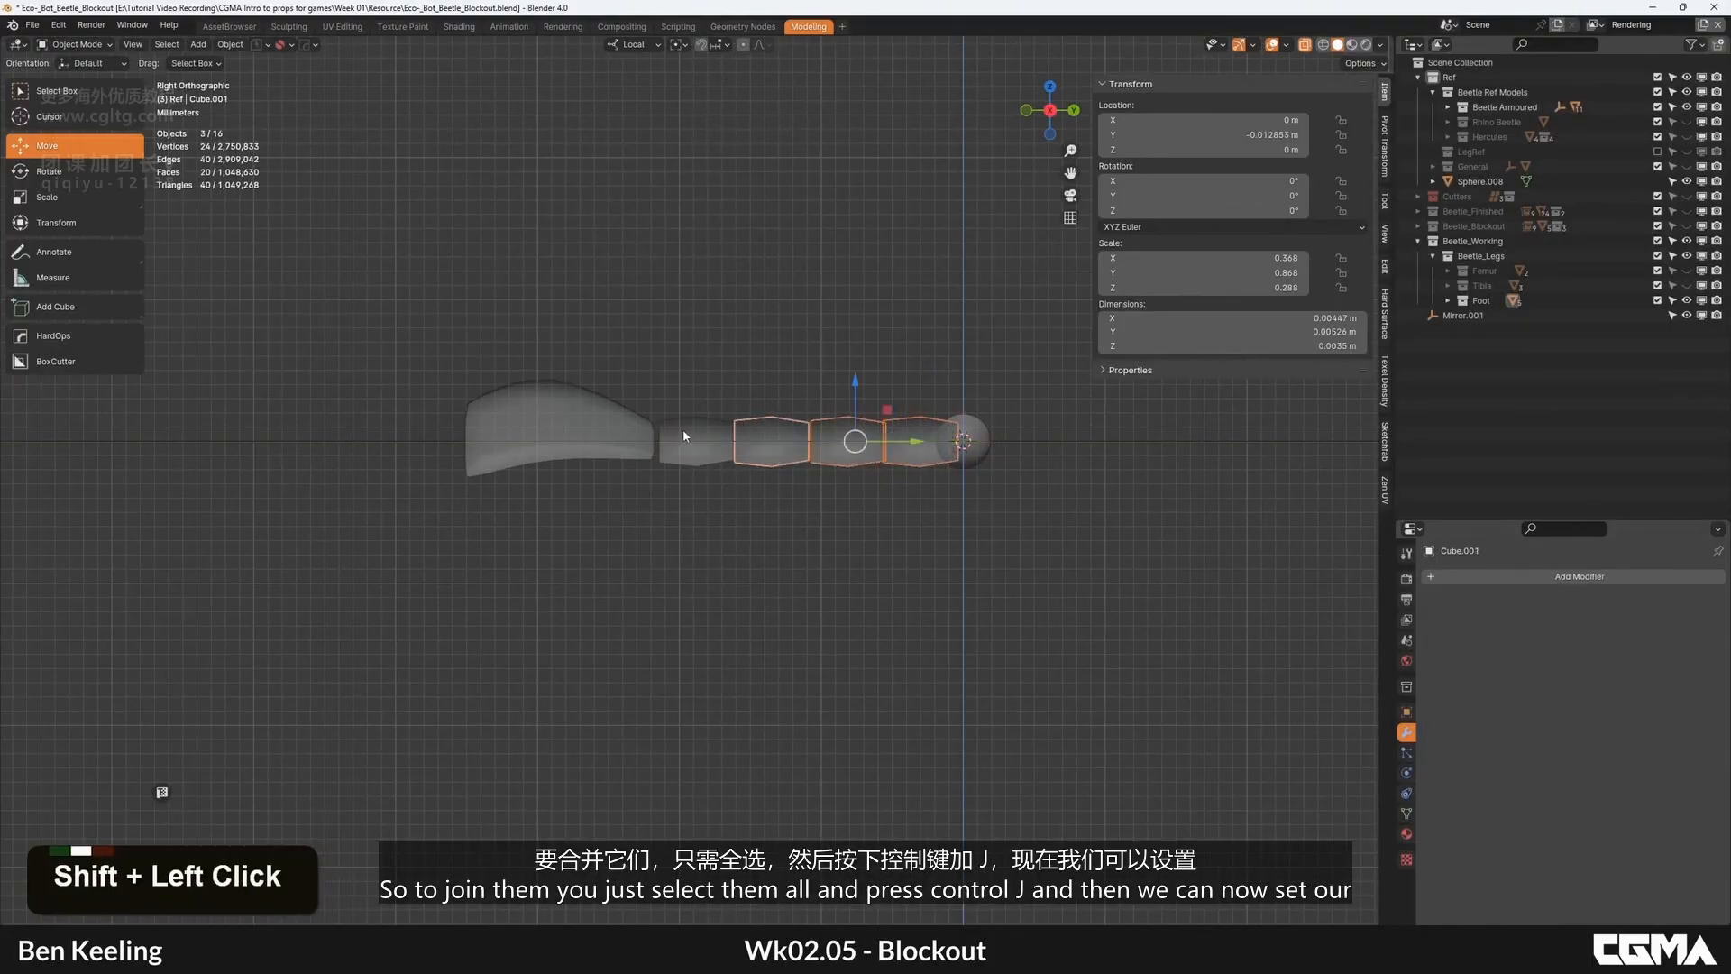
# Step: Join the four small foot segments into one object and give it a level 2 Subdivision modifier
pyautogui.press('Tab')
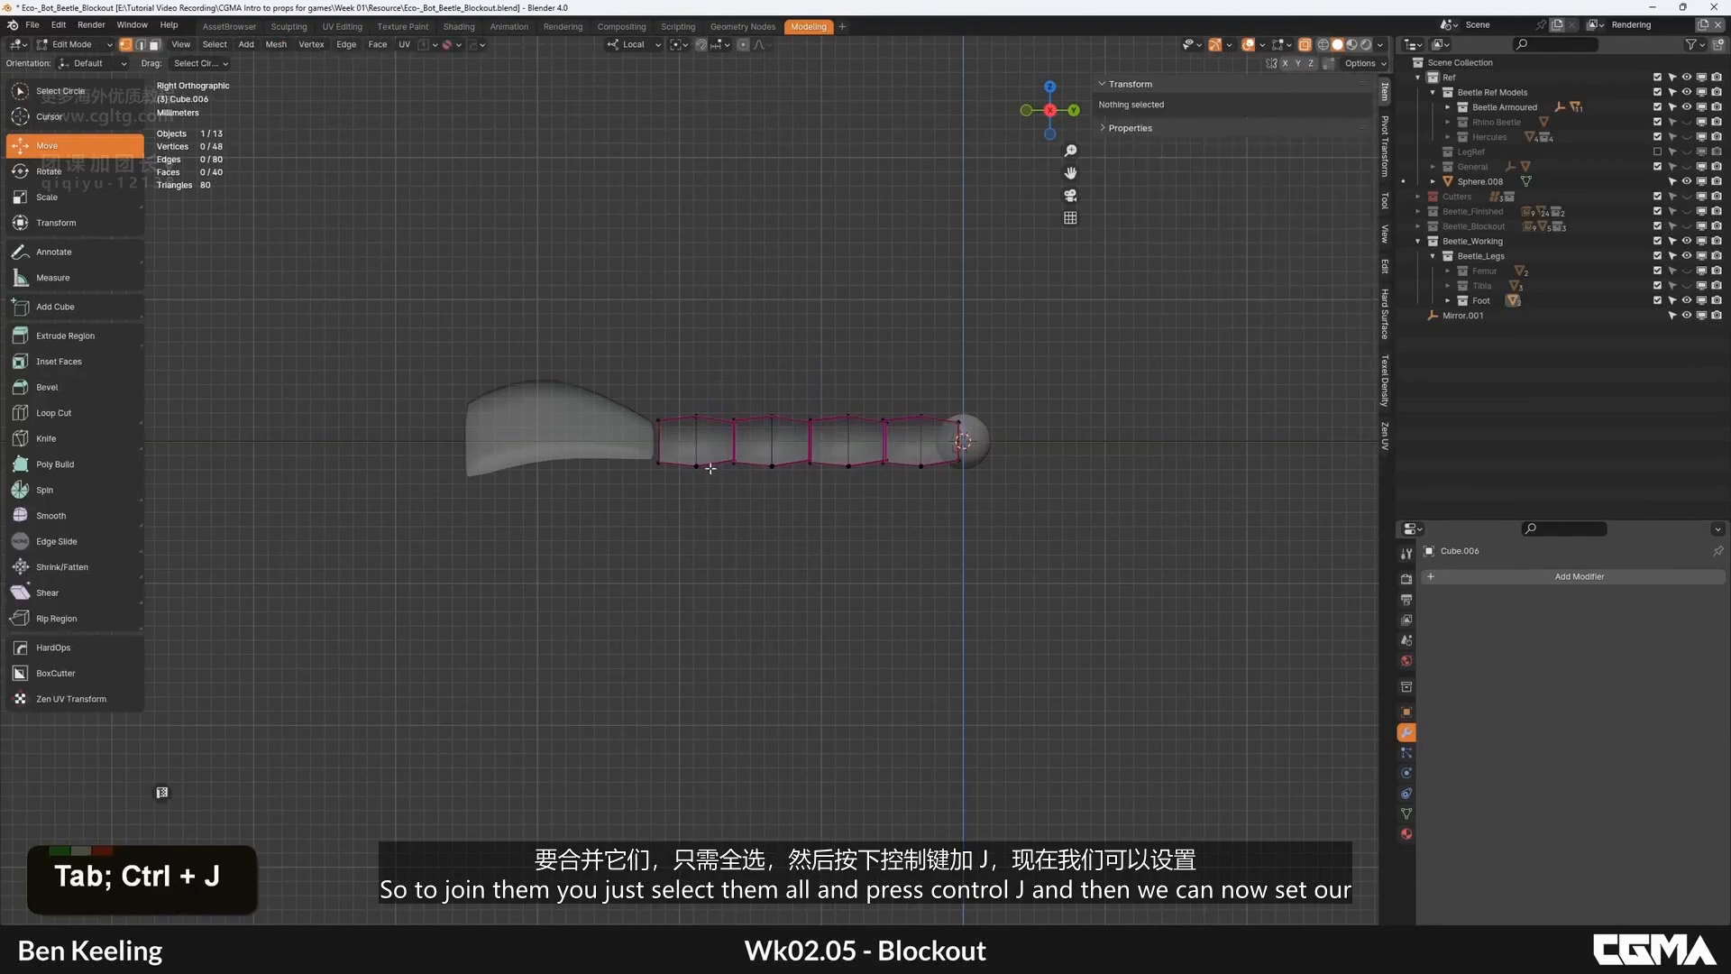
pyautogui.press('Tab')
pyautogui.hotkey('ctrl', '2')
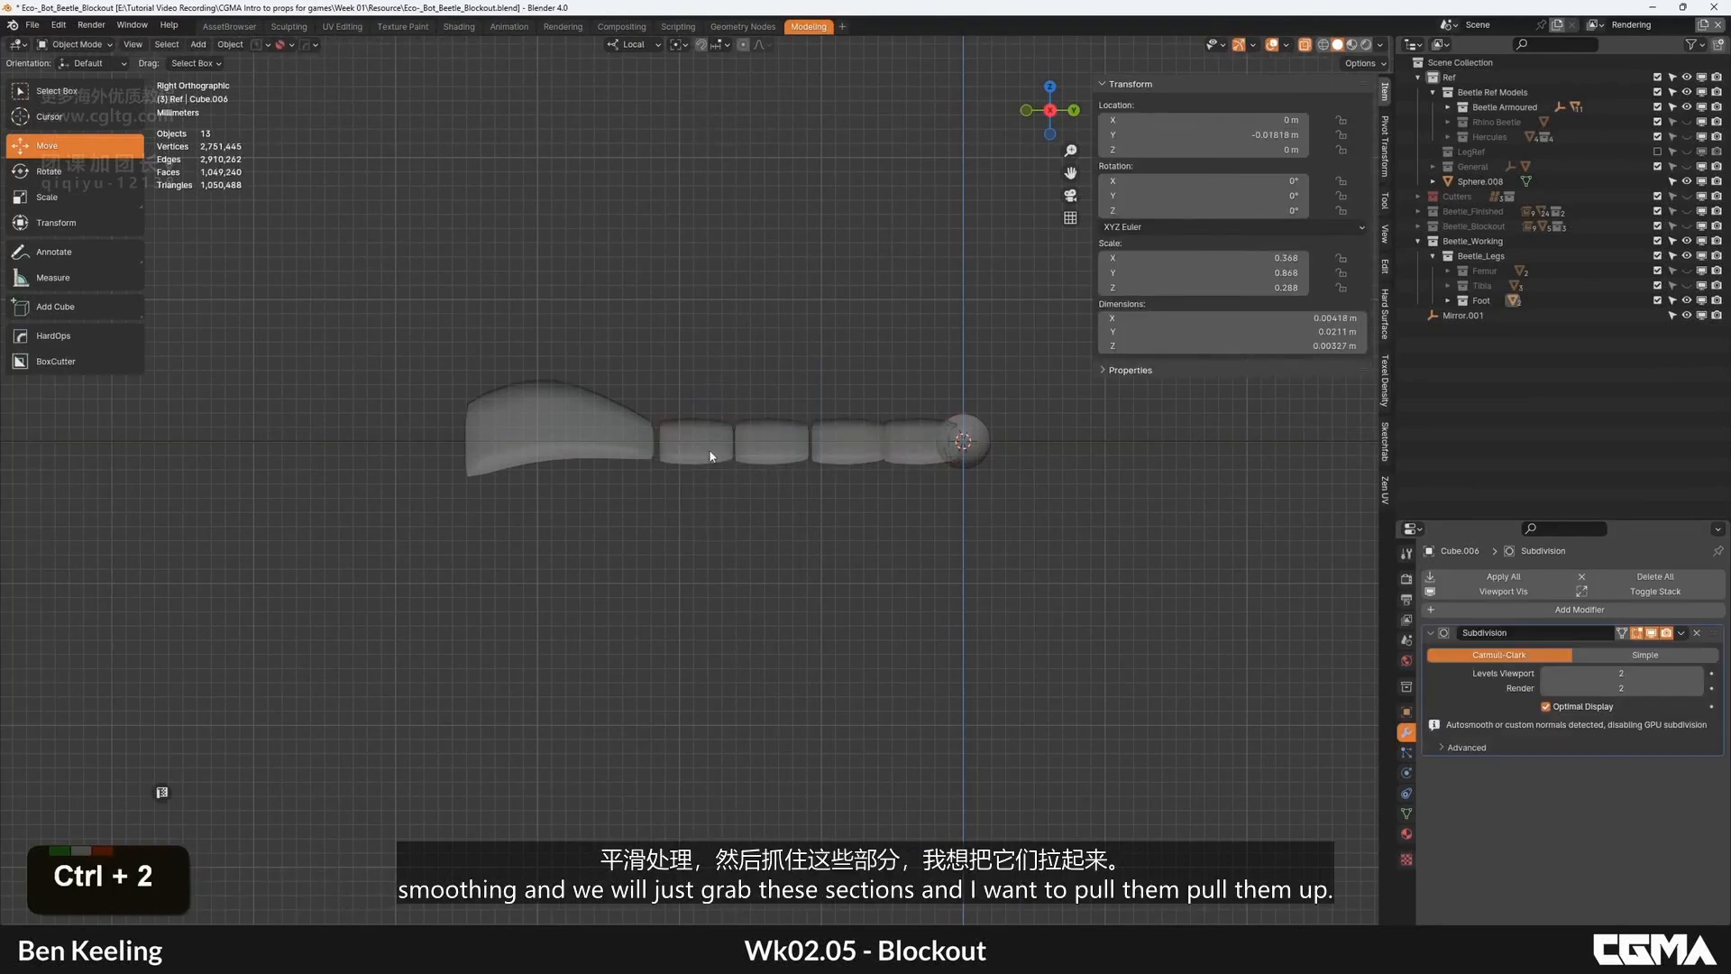
# Step: Move the middle vertices of all four small segments slightly upward along Z to bend them, and turn off X-ray
pyautogui.press('Tab')
pyautogui.scroll(4, 698, 483)
pyautogui.press('b')
pyautogui.moveTo(731, 519); pyautogui.dragTo(665, 273)
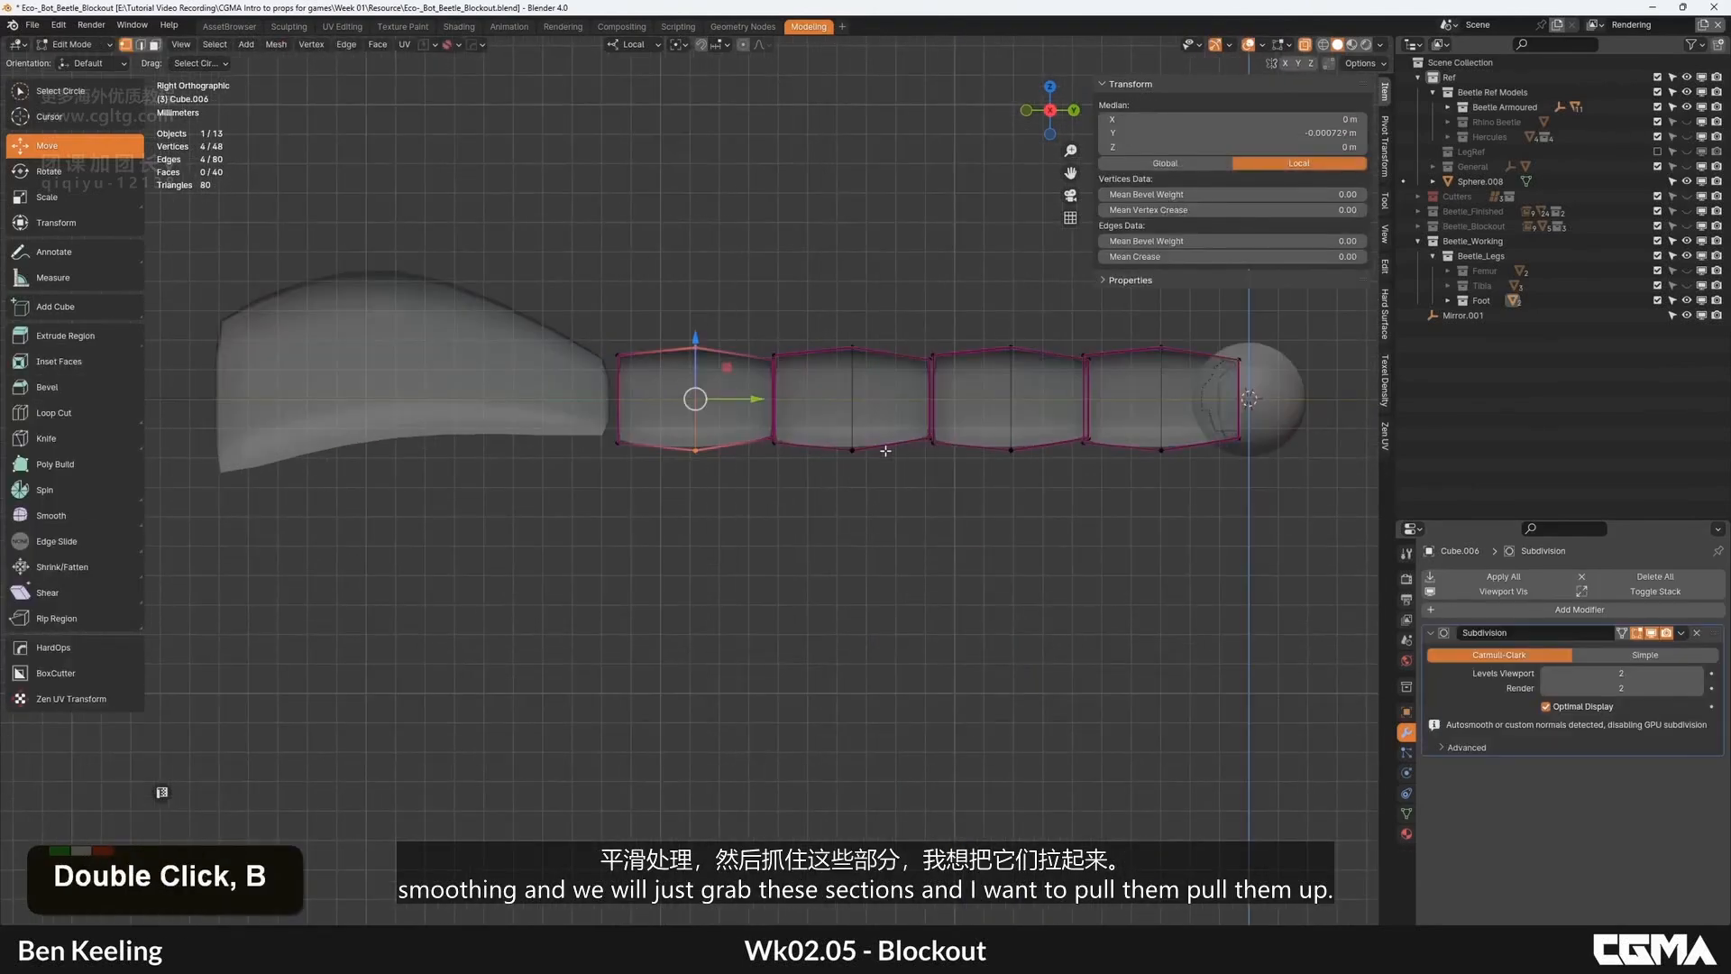
pyautogui.press('b')
pyautogui.moveTo(891, 515); pyautogui.dragTo(762, 331)
pyautogui.hotkey('ctrl', 'z')
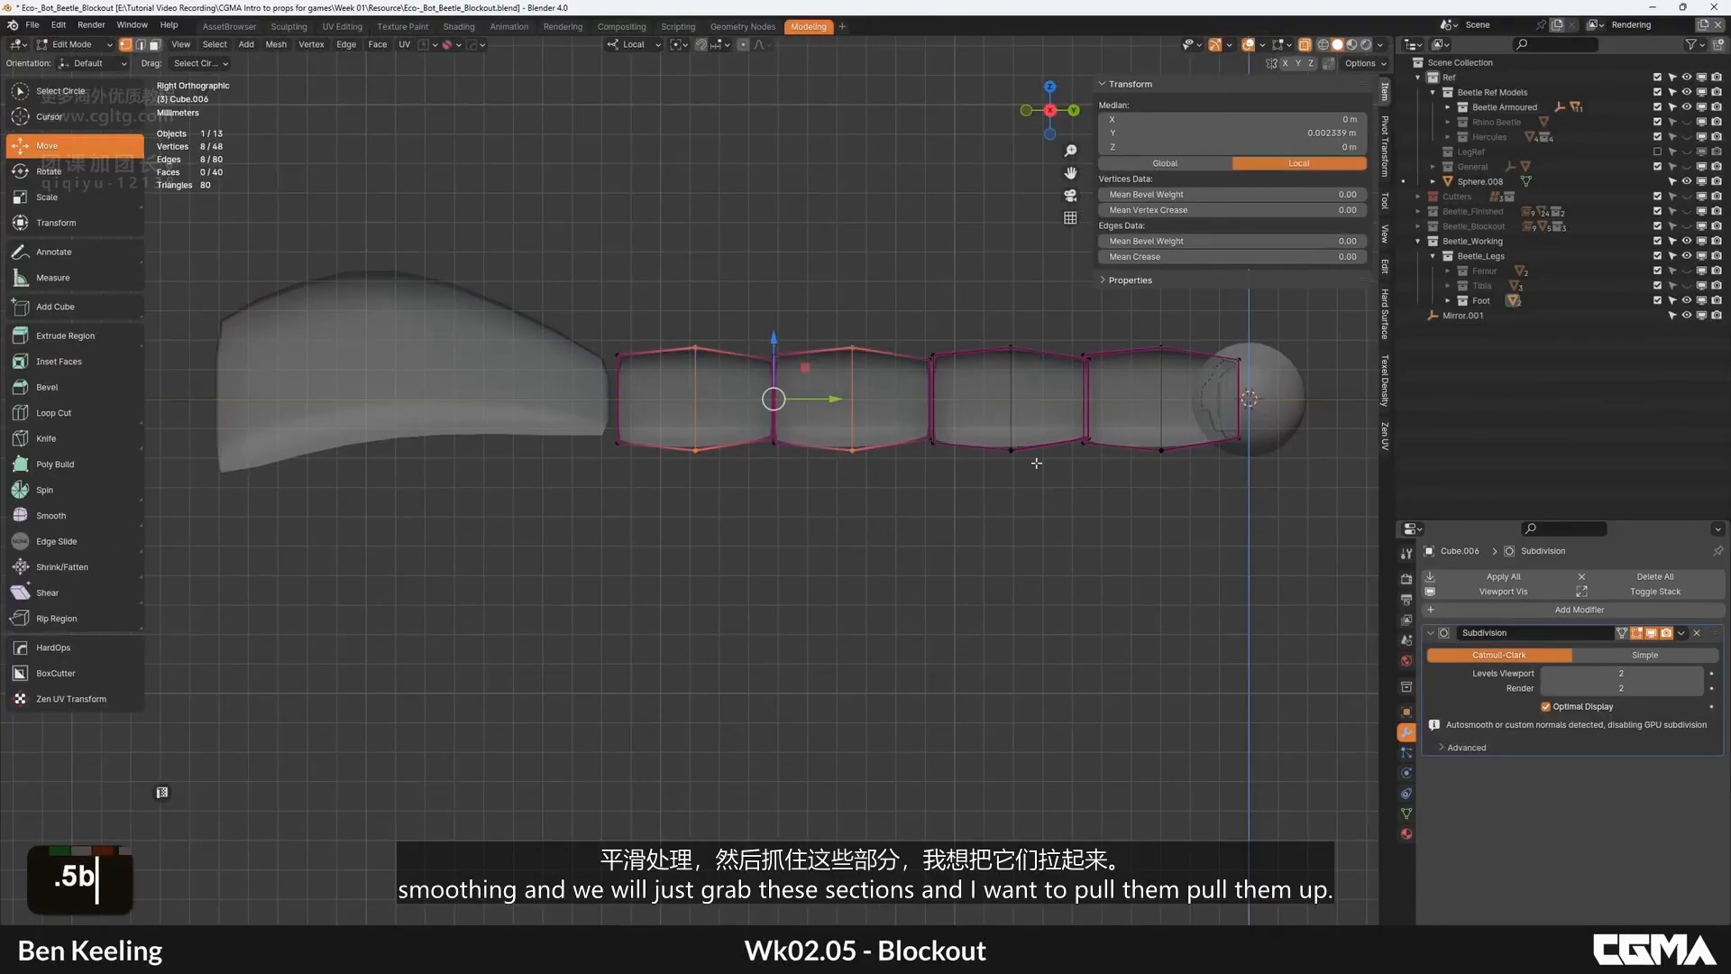
pyautogui.keyDown('shift'); pyautogui.moveTo(1005, 338); pyautogui.dragTo(505, 379, button='middle'); pyautogui.keyUp('shift')
pyautogui.press('g')
pyautogui.press('z')
pyautogui.click(893, 366)
pyautogui.press('Tab')
pyautogui.scroll(-3, 882, 369)
pyautogui.click(853, 367)
pyautogui.hotkey('alt', 'z')
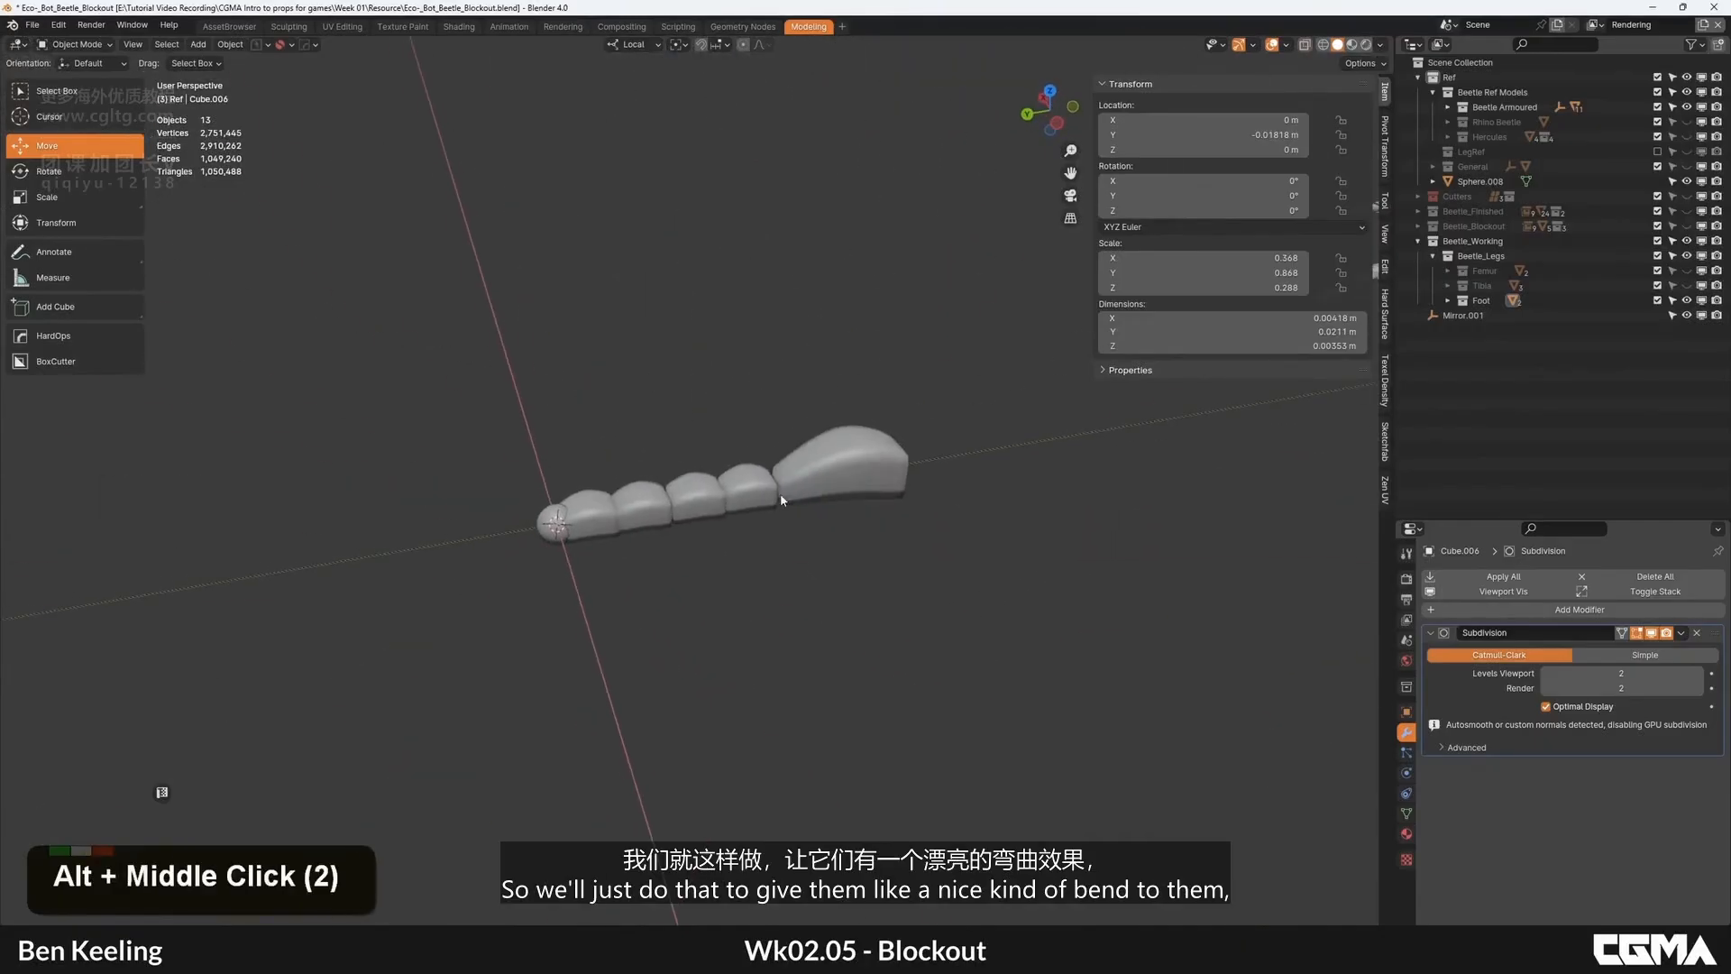
# Step: Examine the foot and claws in the reference photo and compare them with the bent foot segments
pyautogui.click(785, 496)
pyautogui.keyDown('alt'); pyautogui.moveTo(861, 494); pyautogui.dragTo(811, 468, button='middle'); pyautogui.keyUp('alt')
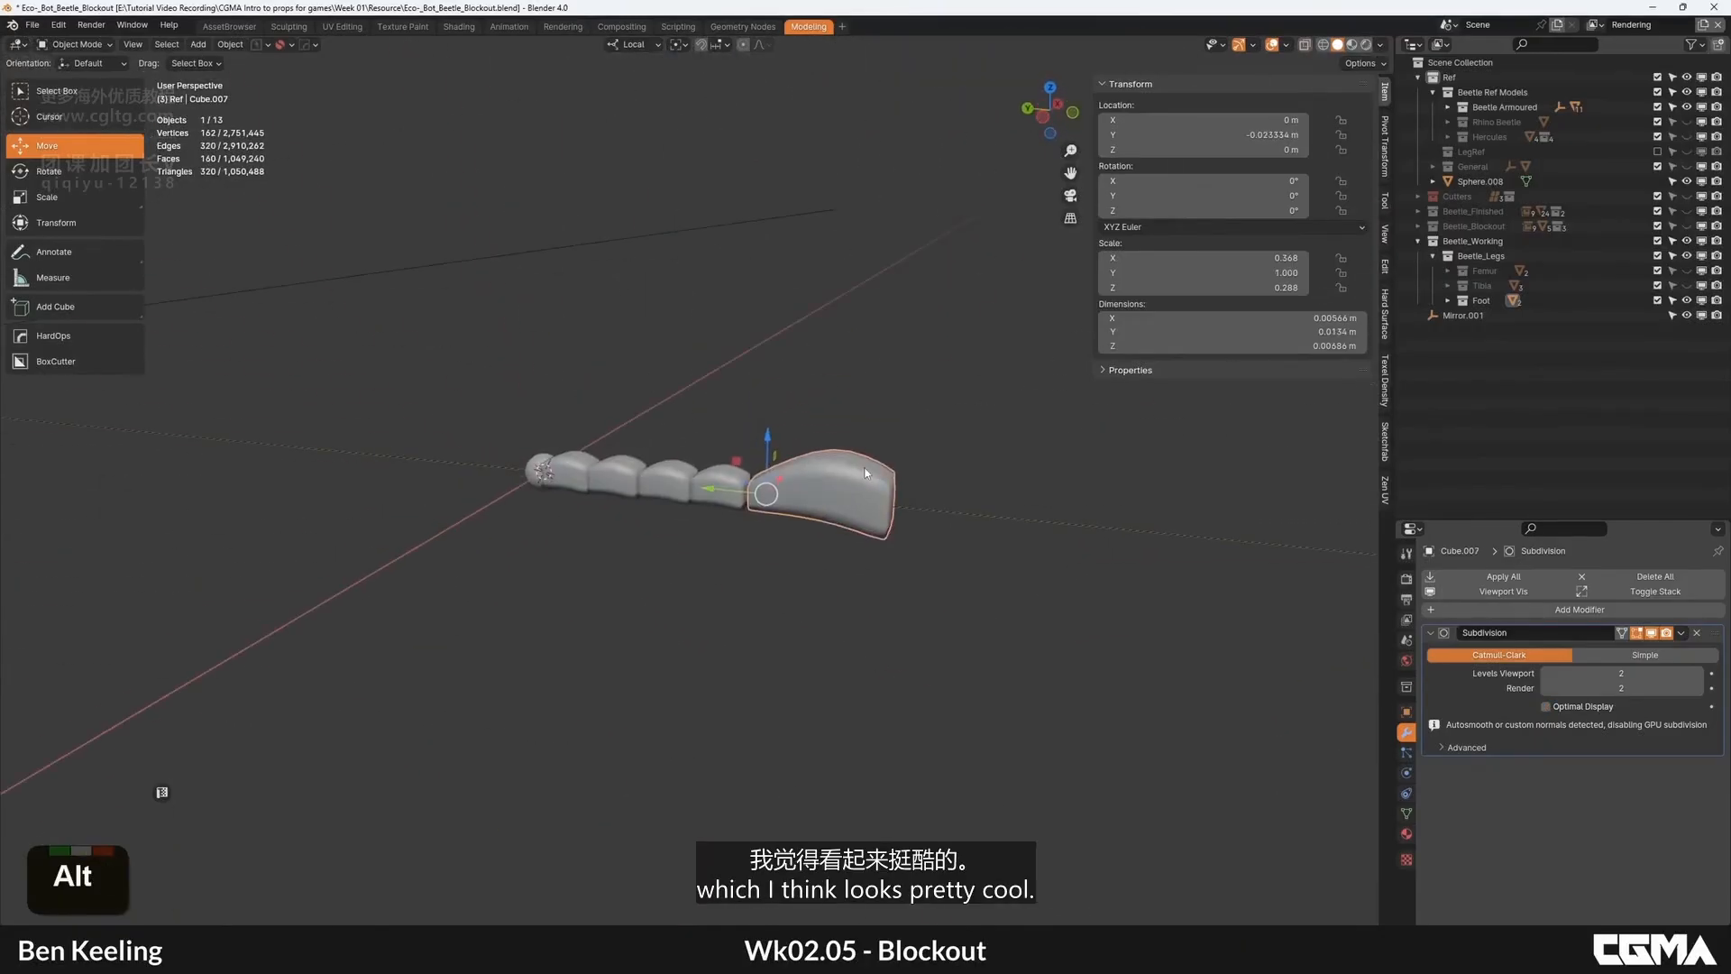
pyautogui.click(870, 954)
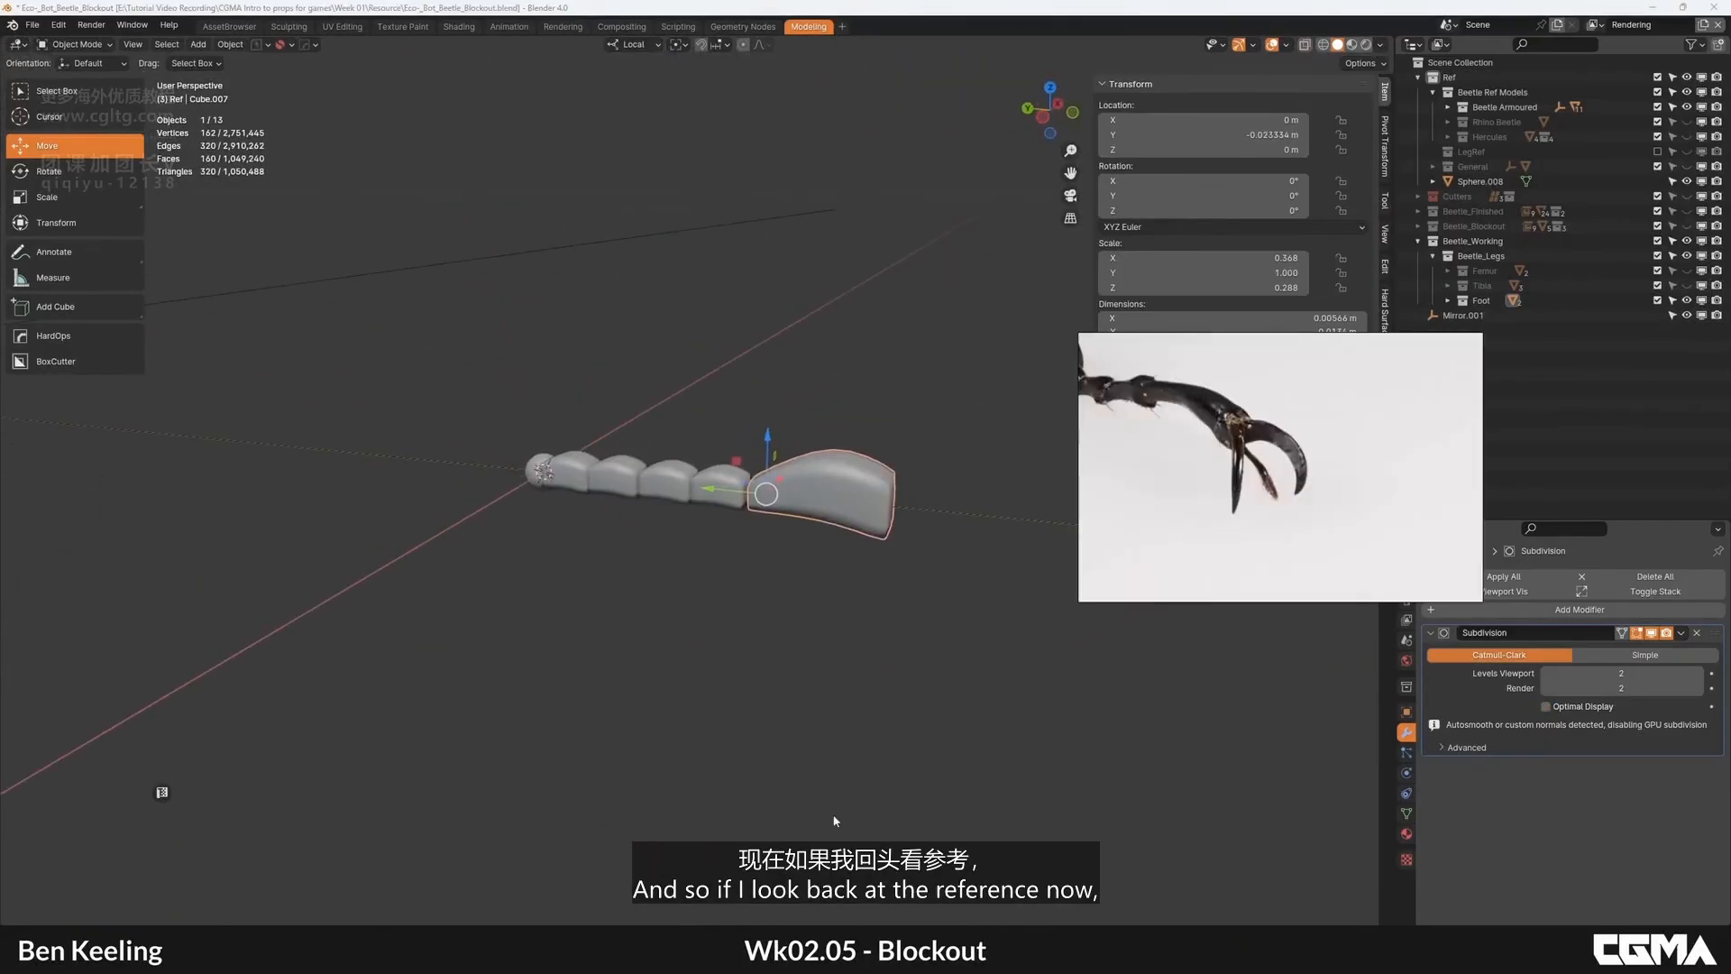
pyautogui.moveTo(1172, 406); pyautogui.dragTo(1209, 453, button='middle')
pyautogui.scroll(3, 1254, 444)
pyautogui.scroll(-3, 1253, 443)
pyautogui.scroll(-3, 1293, 456)
pyautogui.scroll(-4, 1237, 415)
pyautogui.scroll(4, 1298, 491)
pyautogui.keyDown('alt'); pyautogui.moveTo(794, 514); pyautogui.dragTo(859, 538, button='middle'); pyautogui.keyUp('alt')
pyautogui.click(727, 475)
pyautogui.scroll(7, 727, 475)
pyautogui.scroll(-6, 890, 449)
# Step: Add a cube mesh for the claw in the top orthographic view
pyautogui.press('`')
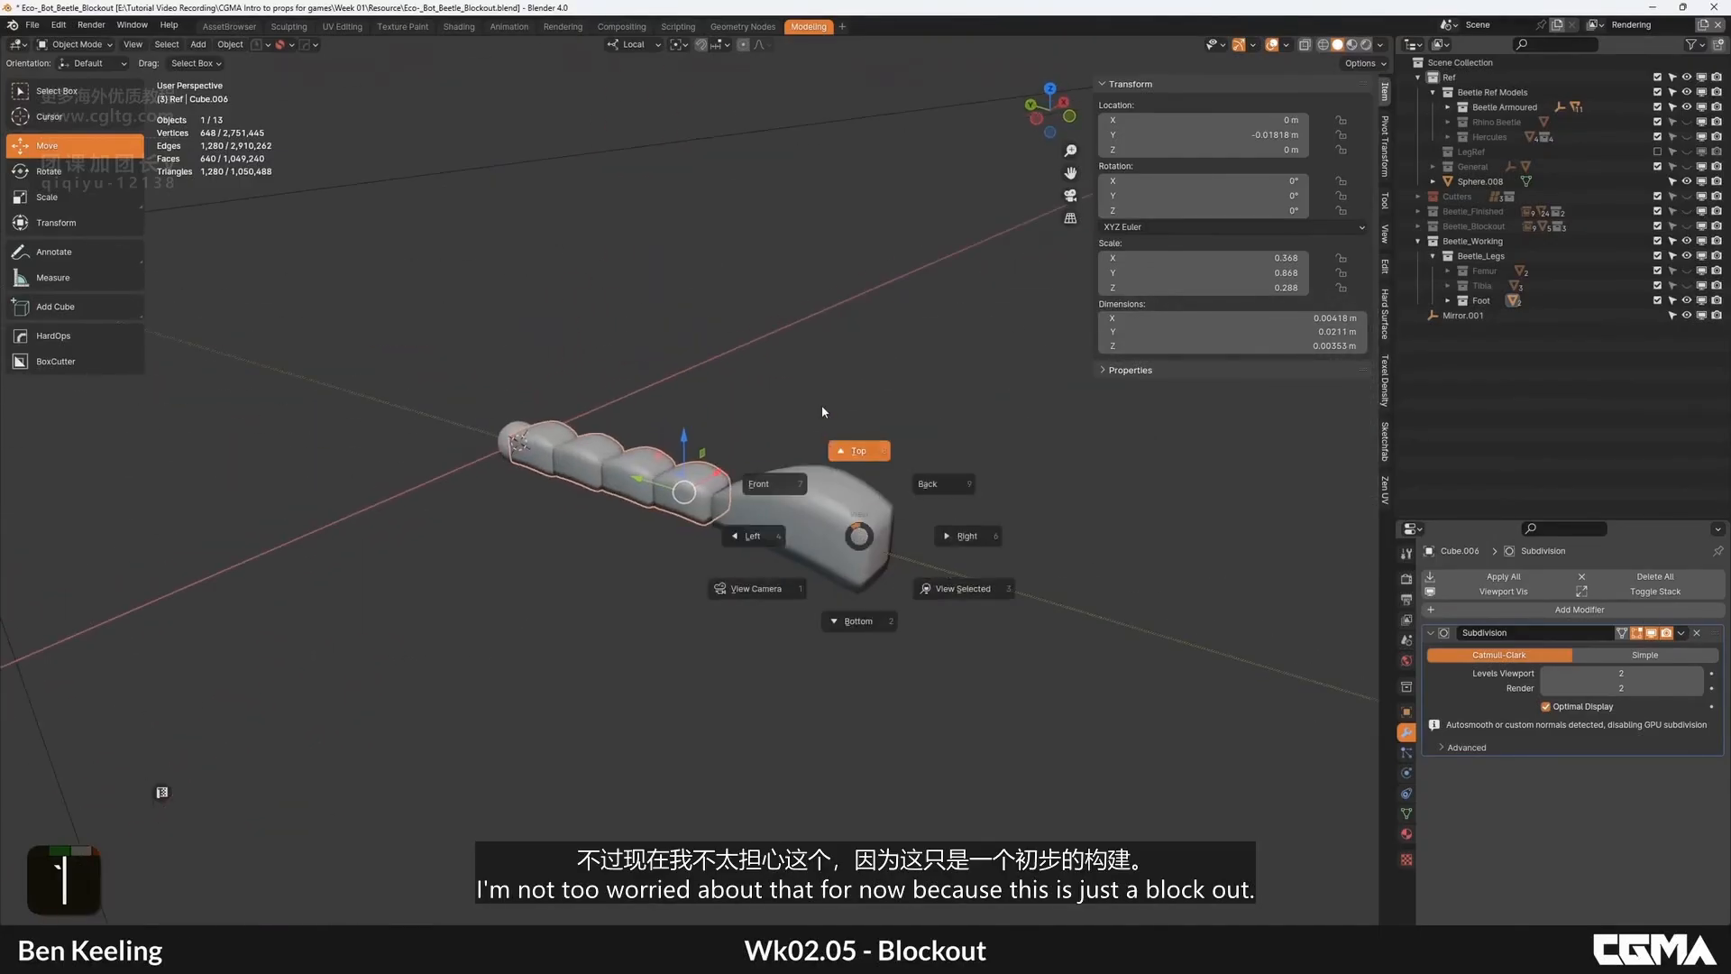
pyautogui.click(820, 409)
pyautogui.moveTo(743, 630); pyautogui.dragTo(781, 532, button='middle')
pyautogui.hotkey('shift', 'a')
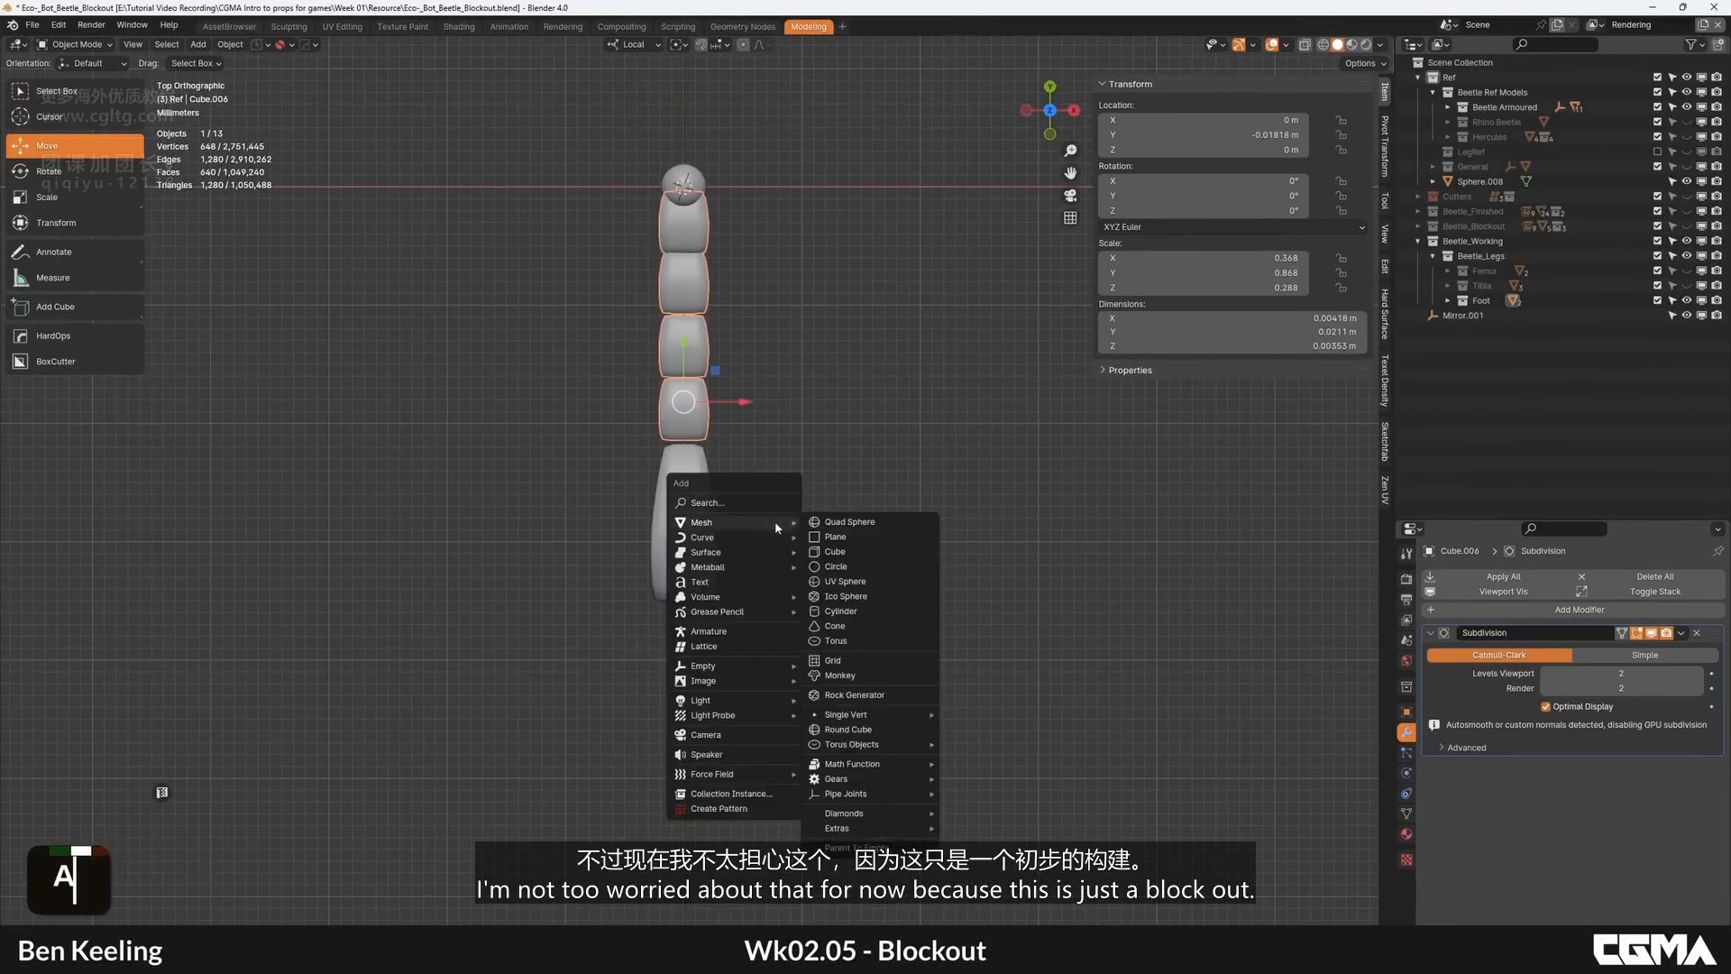
pyautogui.click(849, 553)
# Step: Scale the cube down to about 1.9 mm and move it to one side of the end piece's outer end
pyautogui.scroll(-7, 713, 379)
pyautogui.press('s')
pyautogui.scroll(-10, 809, 329)
pyautogui.click(818, 346)
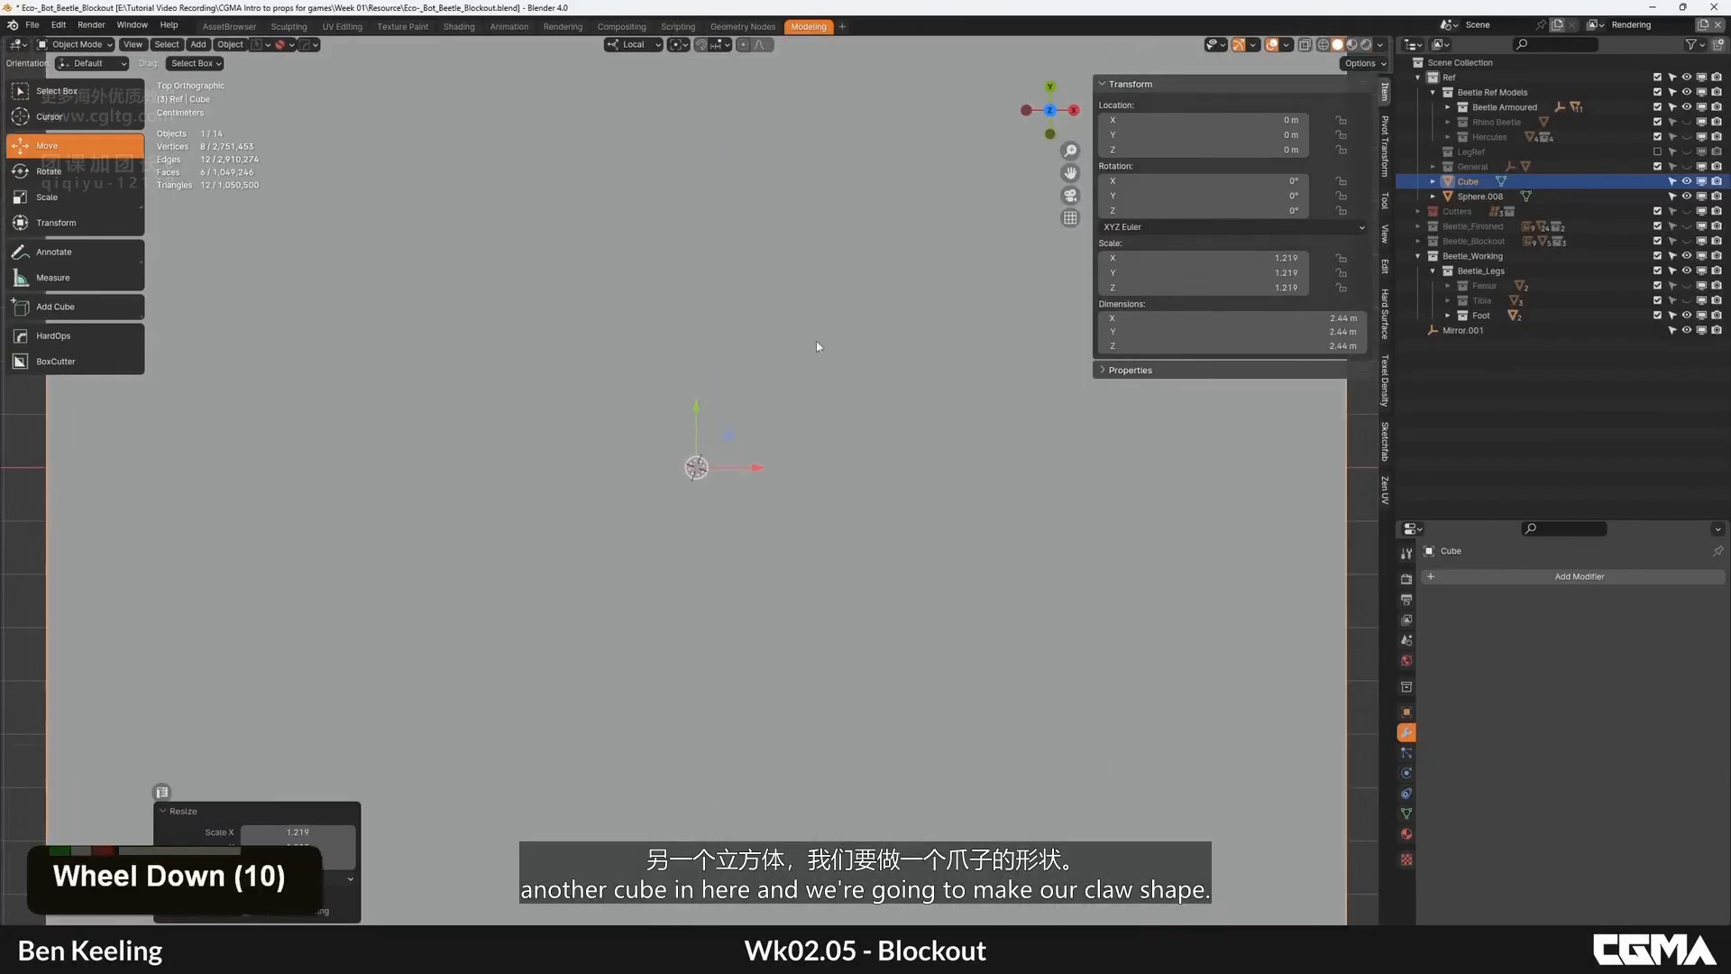
pyautogui.press('s')
pyautogui.press('s')
pyautogui.press('s')
pyautogui.scroll(5, 709, 447)
pyautogui.press('s')
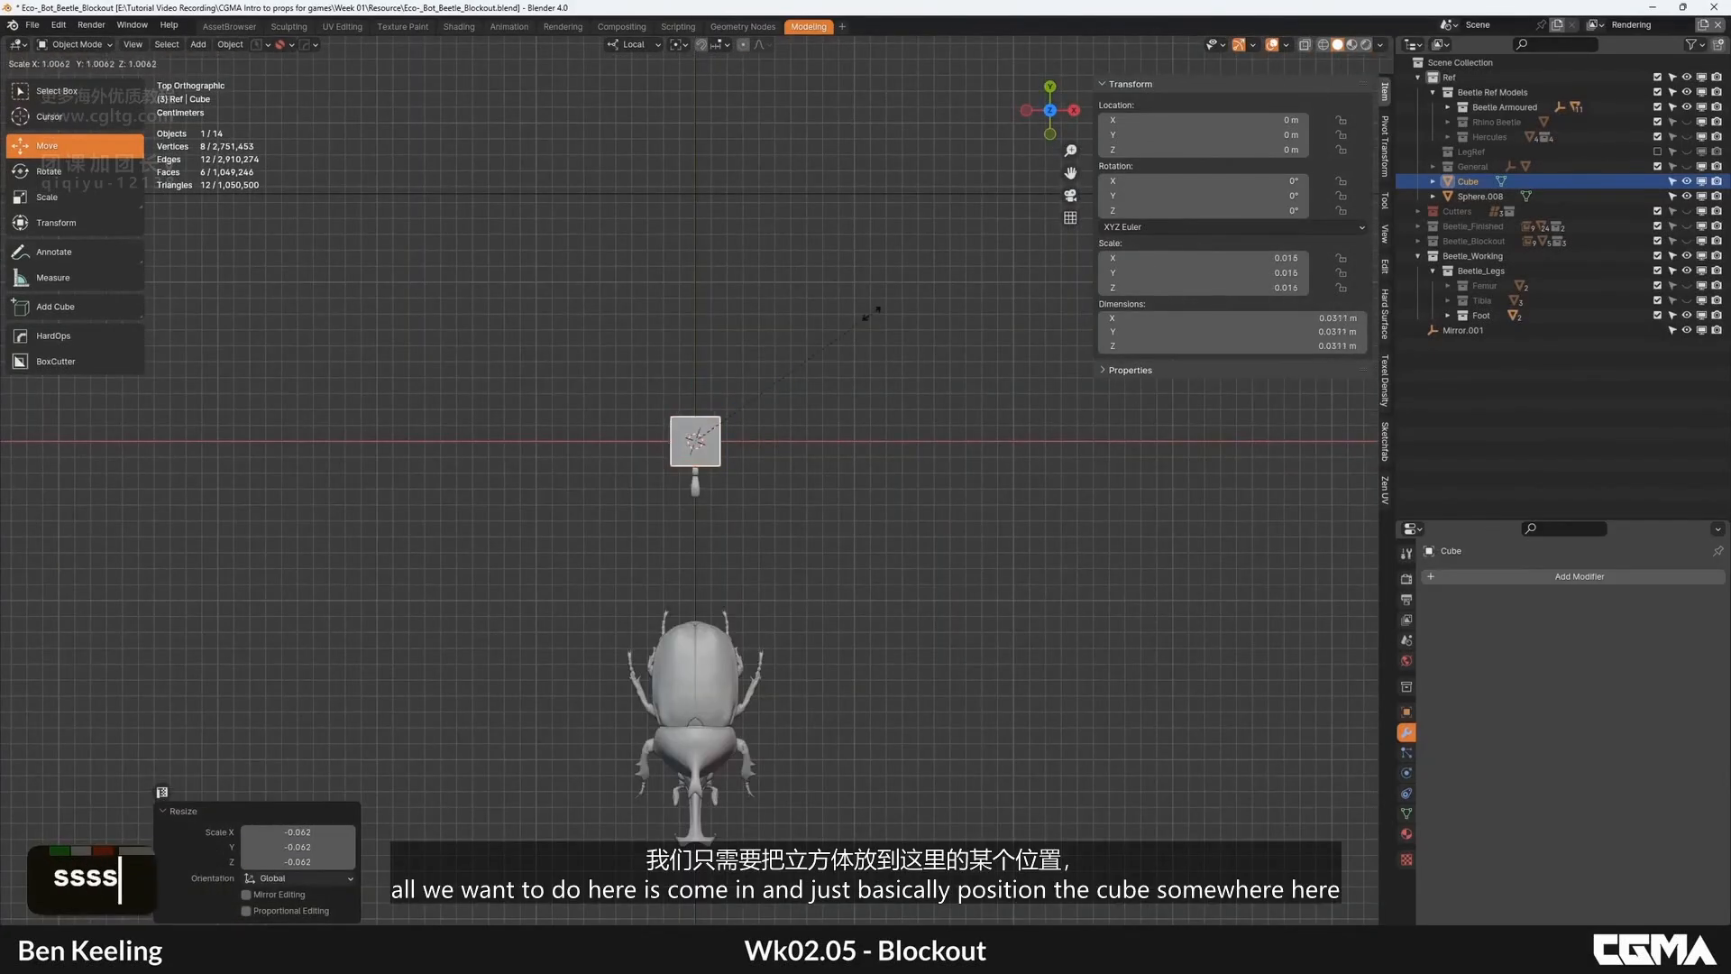
pyautogui.scroll(6, 709, 431)
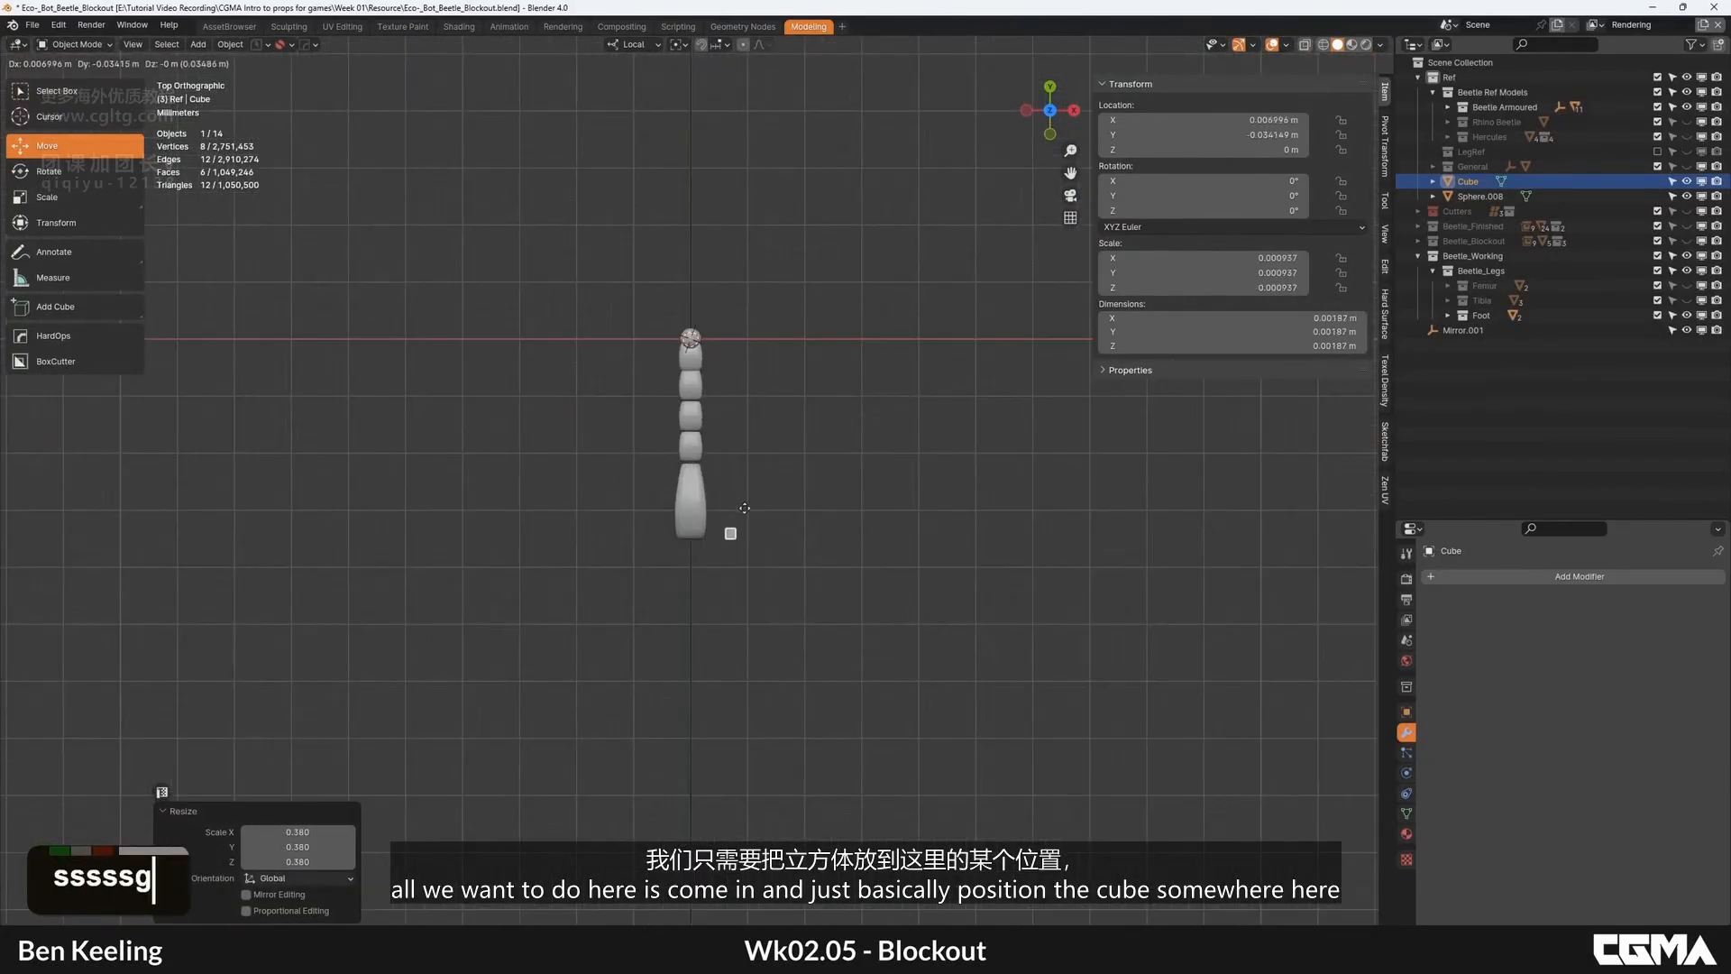
pyautogui.keyDown('alt'); pyautogui.moveTo(724, 507); pyautogui.dragTo(710, 566, button='middle'); pyautogui.keyUp('alt')
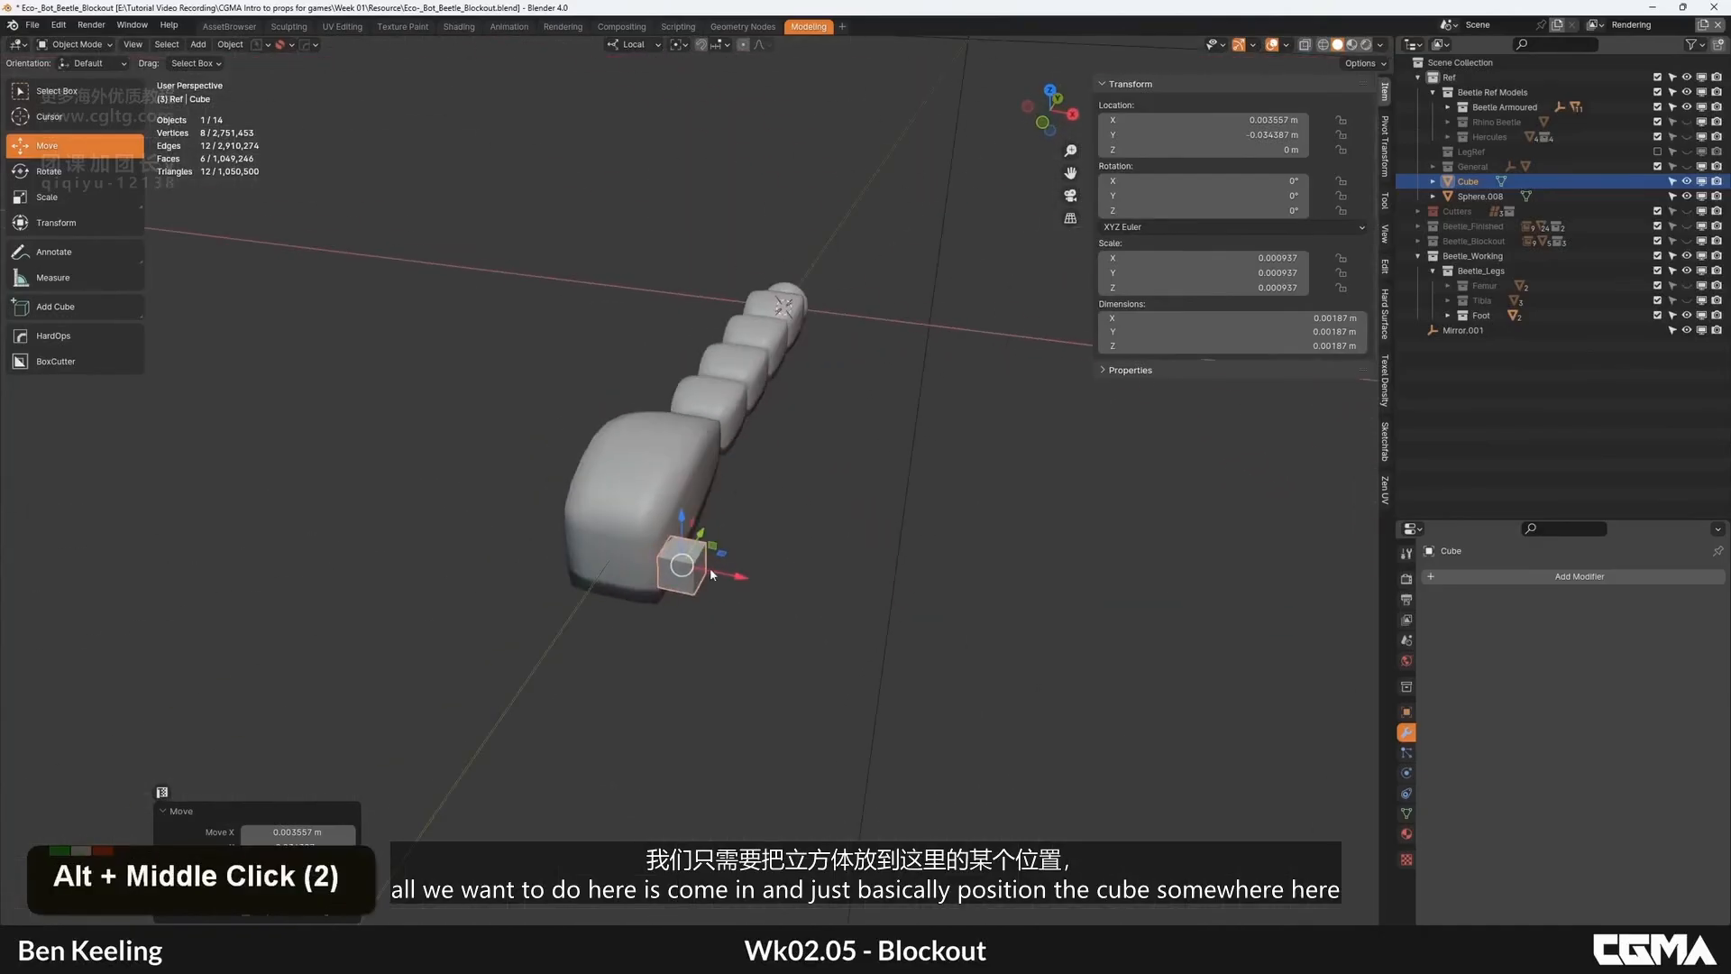
# Step: Extrude the cube's outward-facing face straight out beyond the foot's end piece
pyautogui.press('Tab')
pyautogui.press('3')
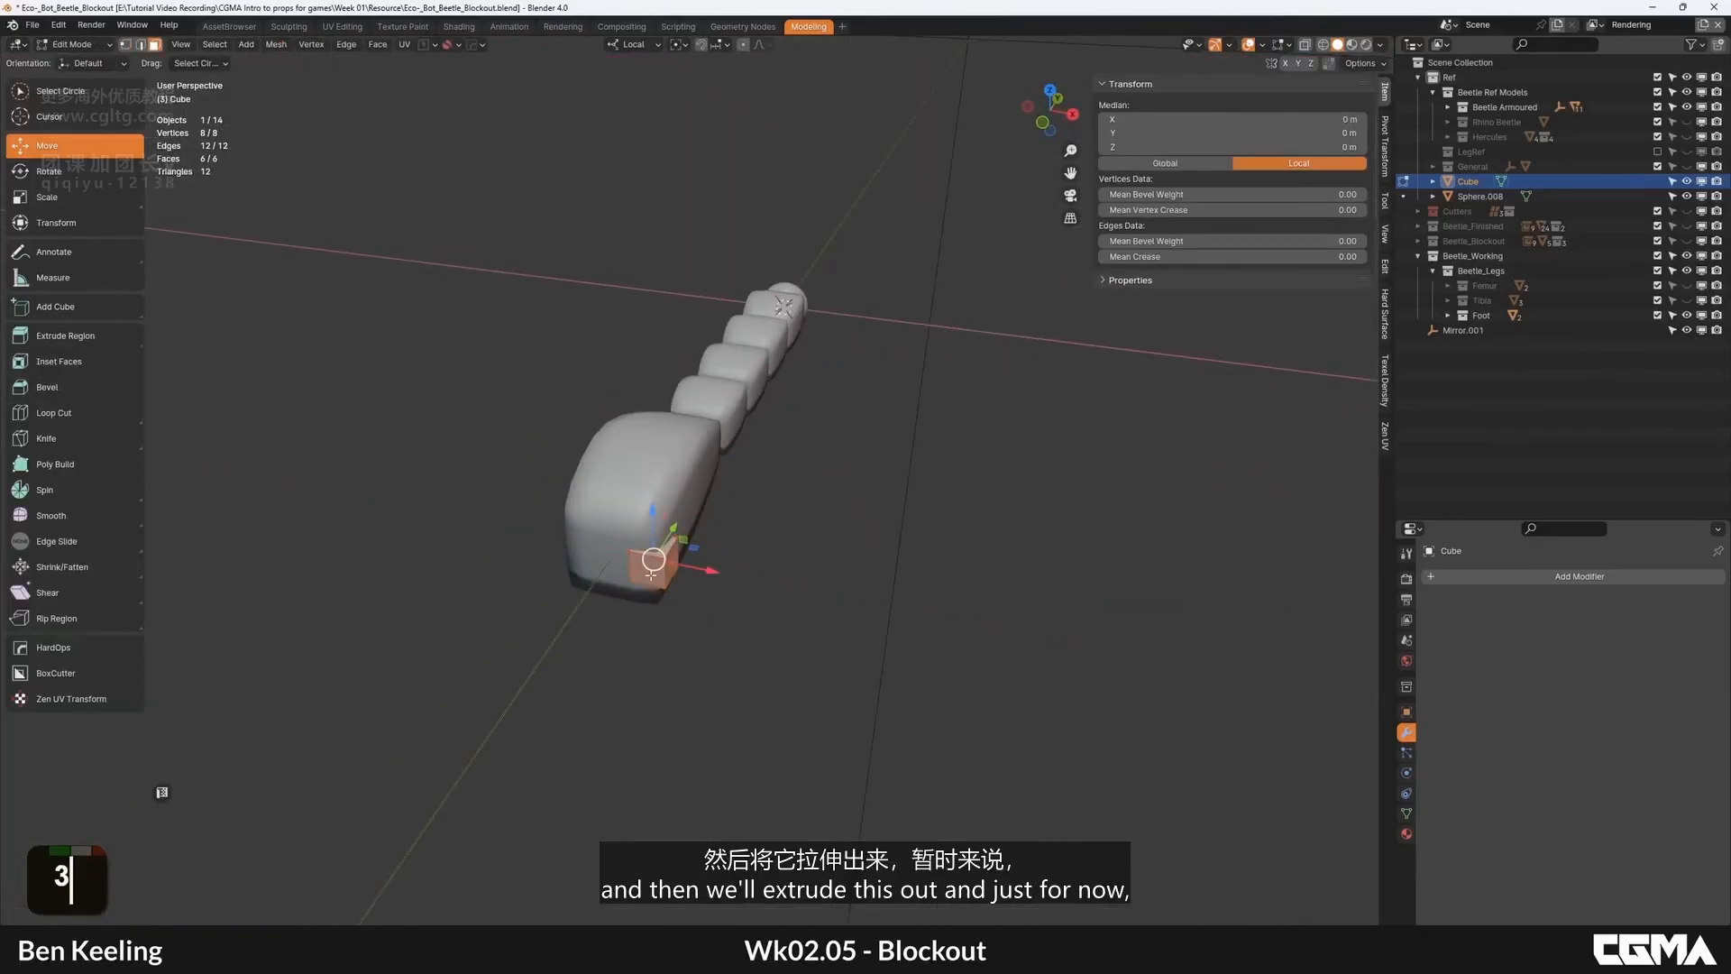
pyautogui.press('KP_7')
pyautogui.moveTo(746, 499); pyautogui.dragTo(737, 421, button='middle')
pyautogui.press('e')
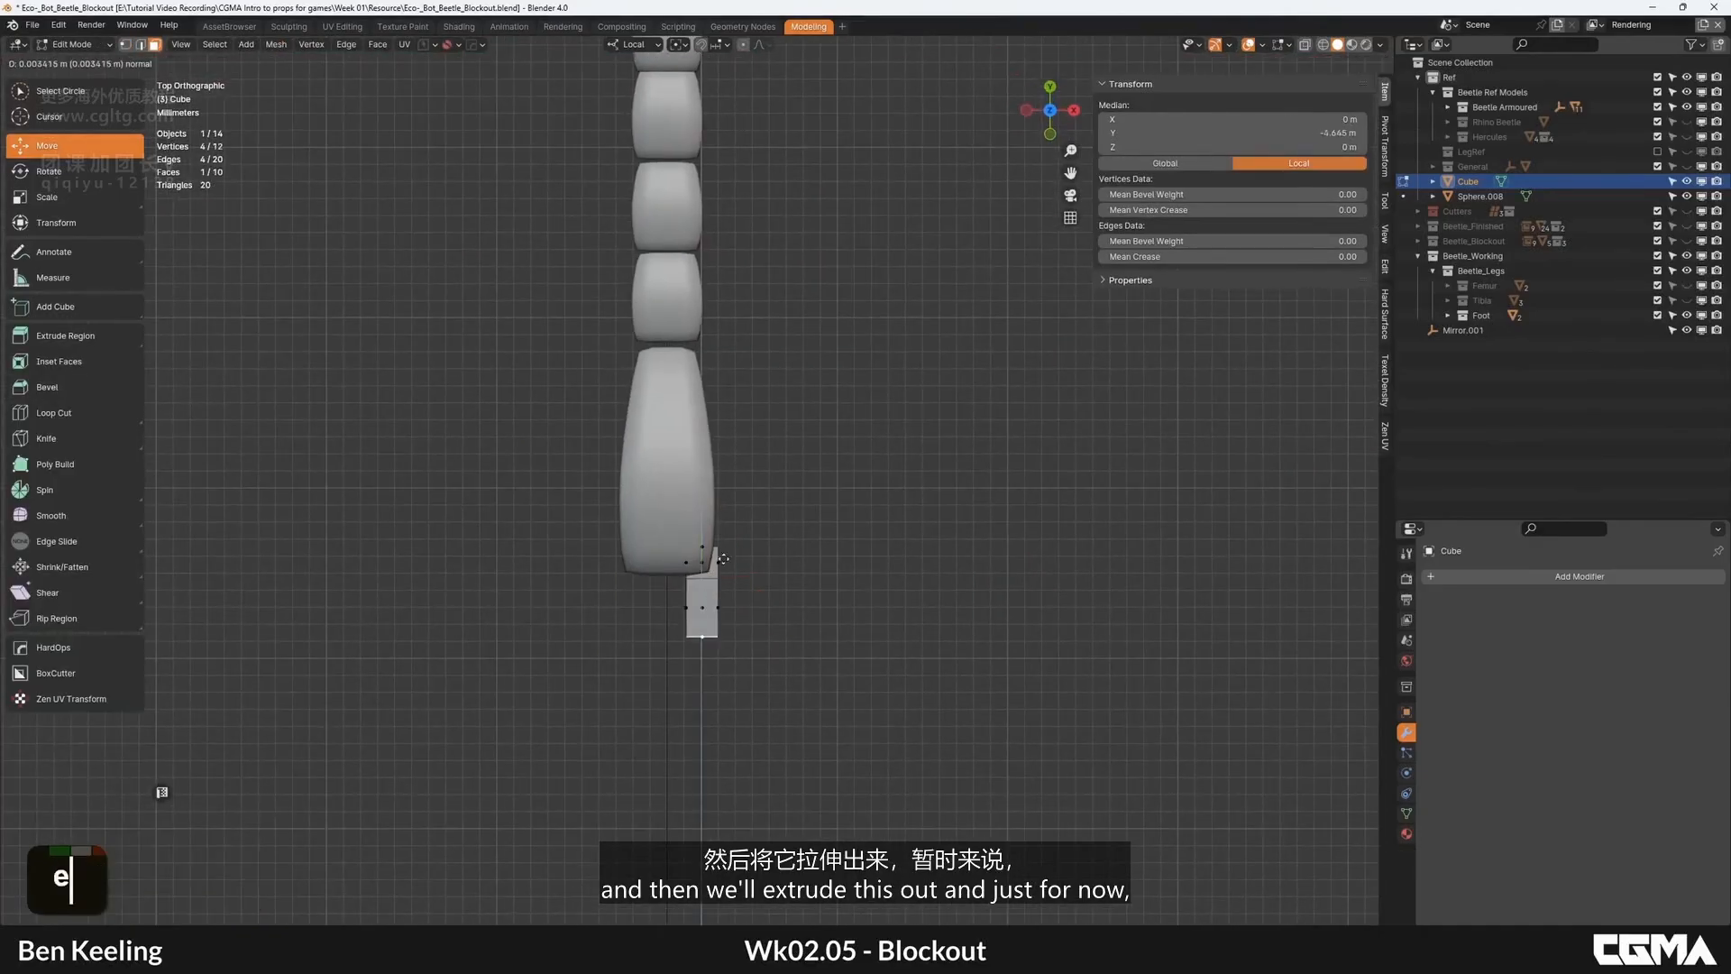
pyautogui.click(725, 535)
# Step: Dissolve the edge loop between the original cube and its extruded part
pyautogui.keyDown('alt'); pyautogui.moveTo(725, 535); pyautogui.dragTo(704, 487, button='middle'); pyautogui.keyUp('alt')
pyautogui.scroll(4, 704, 451)
pyautogui.press('2')
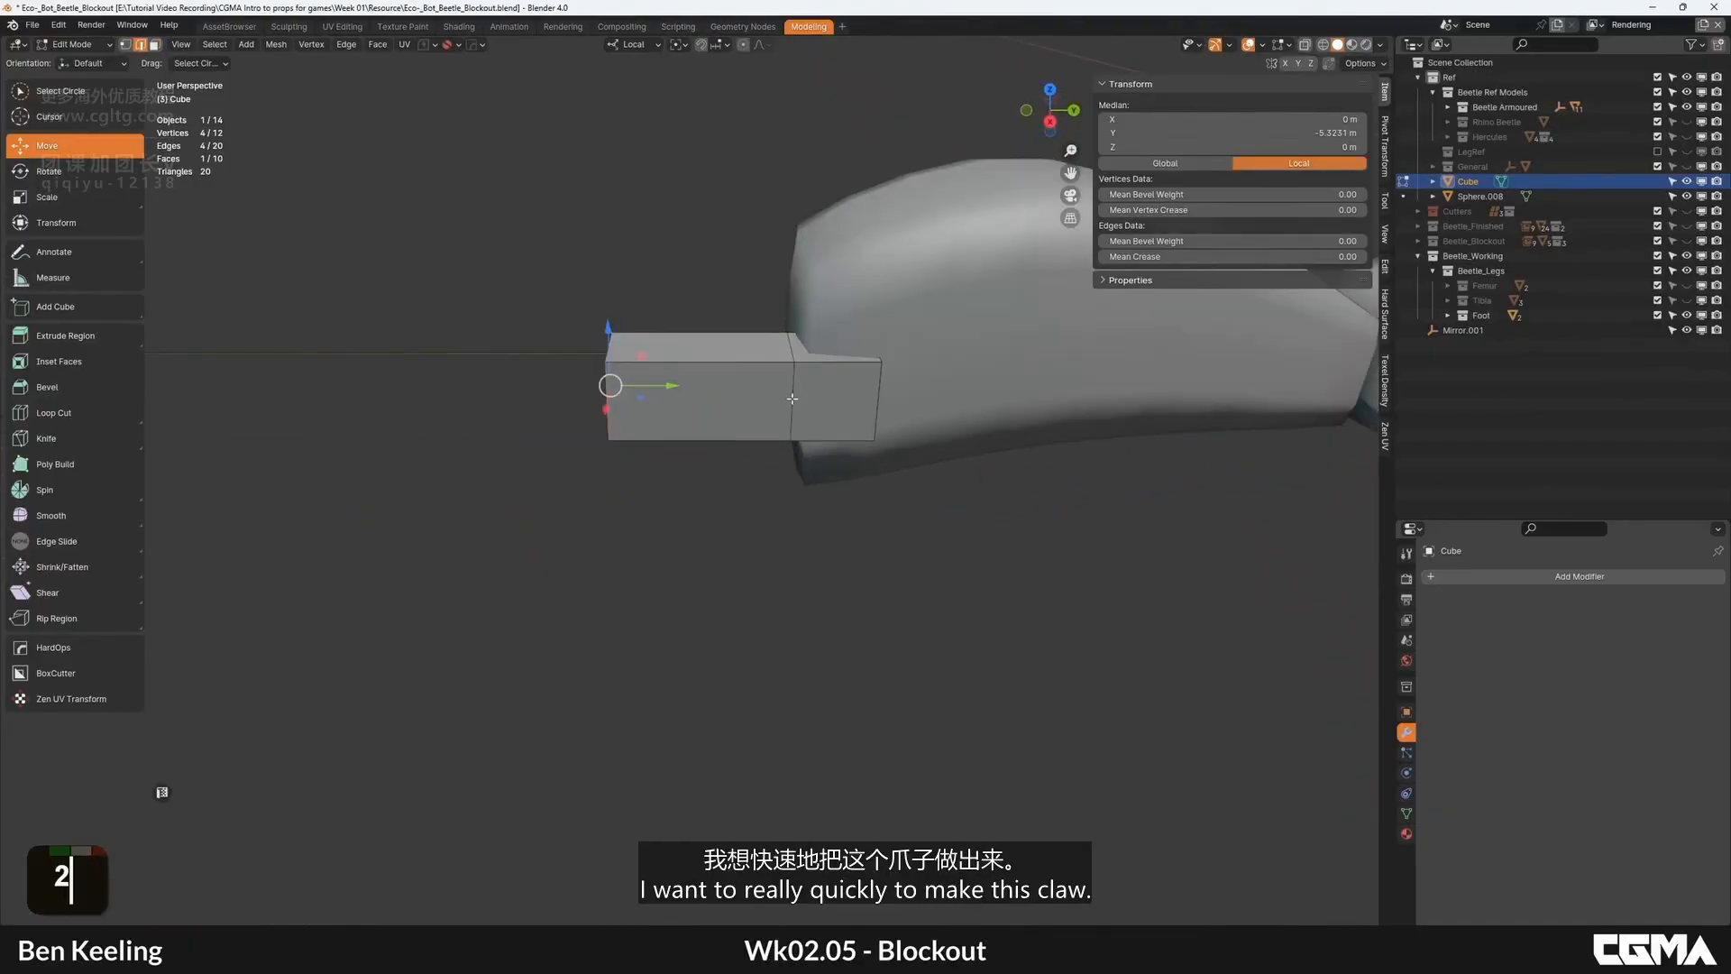
pyautogui.keyDown('alt'); pyautogui.keyDown('shift'); pyautogui.click(811, 400); pyautogui.keyUp('shift'); pyautogui.keyUp('alt')
pyautogui.keyDown('alt'); pyautogui.moveTo(811, 401); pyautogui.dragTo(775, 360, button='middle'); pyautogui.keyUp('alt')
pyautogui.hotkey('ctrl', 'BackSpace')
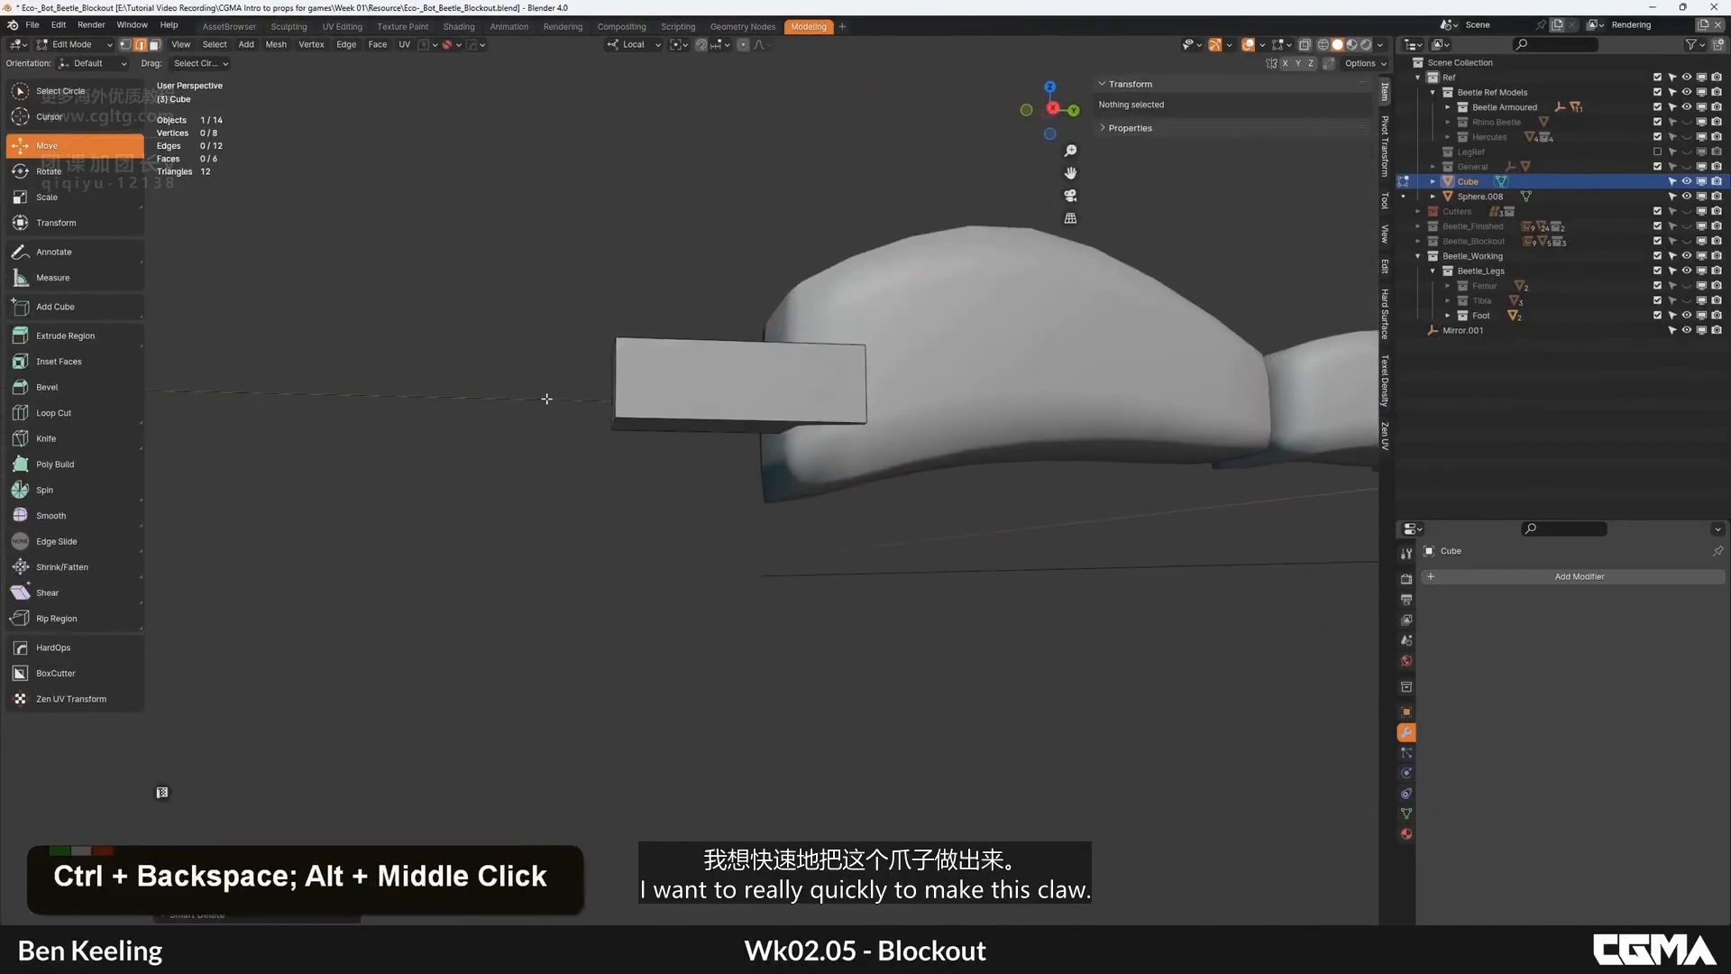
# Step: Extrude the claw block's outer end downward into an L shape and flatten the new end face with a Z scale of 0
pyautogui.press('2')
pyautogui.moveTo(547, 399); pyautogui.dragTo(595, 423, button='middle')
pyautogui.press('3')
pyautogui.click(633, 376)
pyautogui.press('e')
pyautogui.middleClick(631, 451)
pyautogui.click(729, 427)
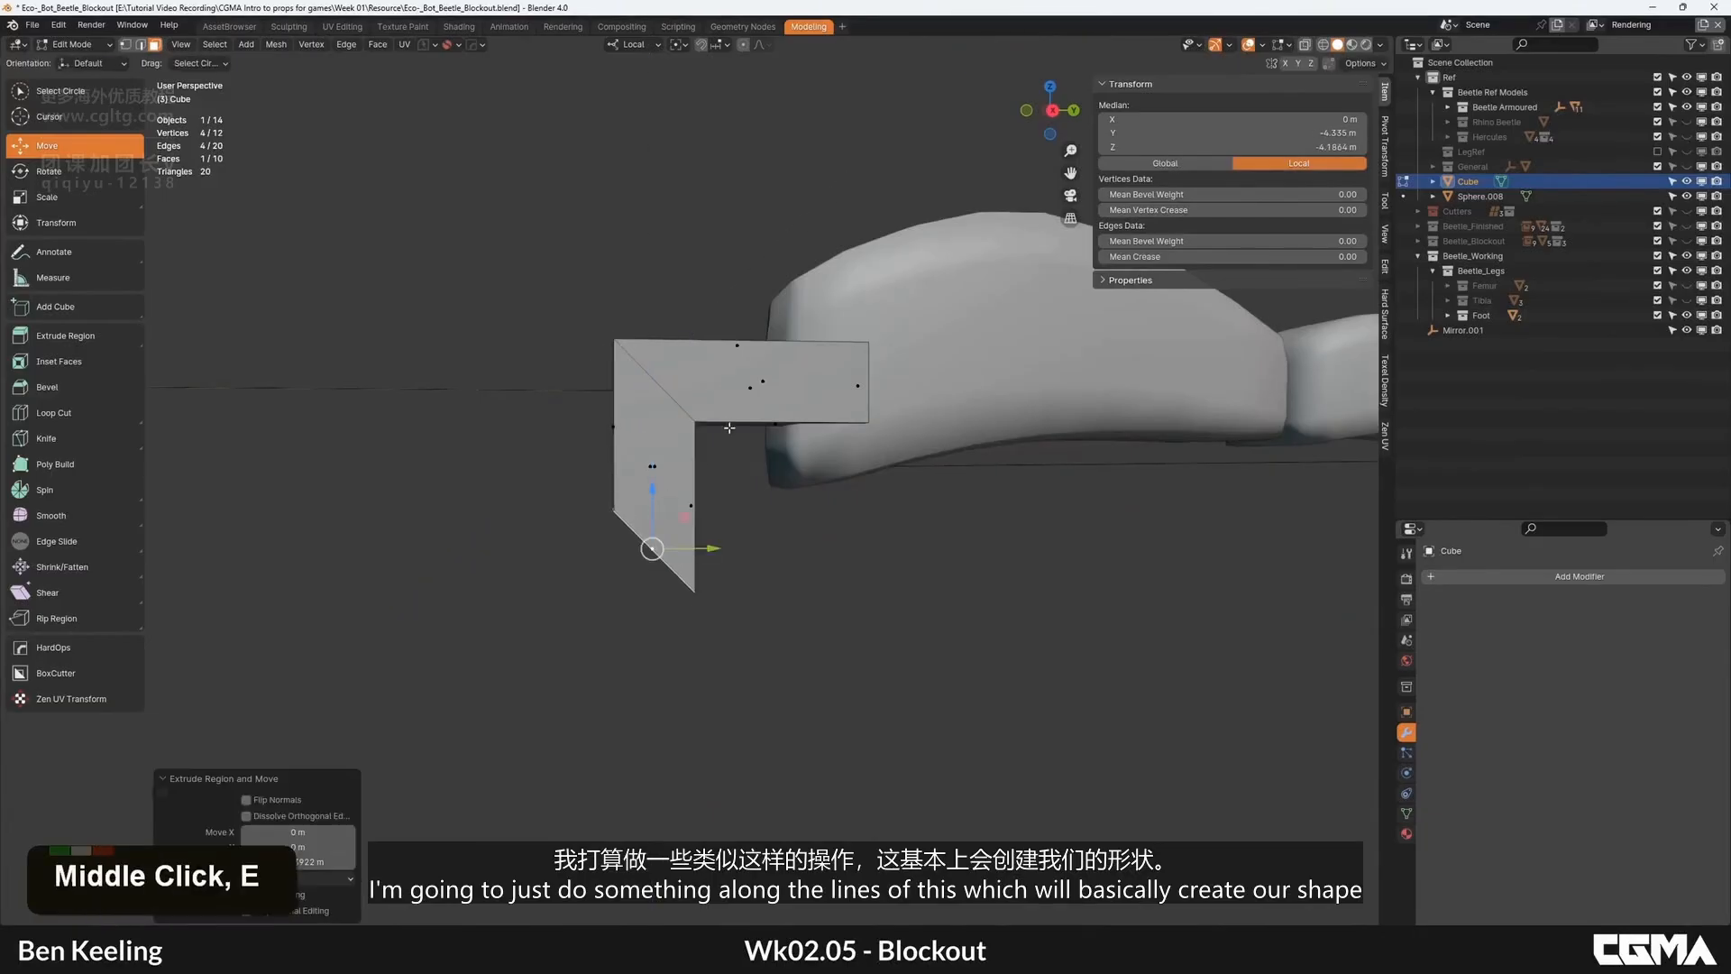
pyautogui.press('s')
pyautogui.press('z')
pyautogui.press('0')
pyautogui.press('Return')
# Step: Scale down the lower end face of the L-shaped claw to taper its tip
pyautogui.keyDown('alt'); pyautogui.moveTo(796, 502); pyautogui.dragTo(882, 402, button='middle'); pyautogui.keyUp('alt')
pyautogui.press('s')
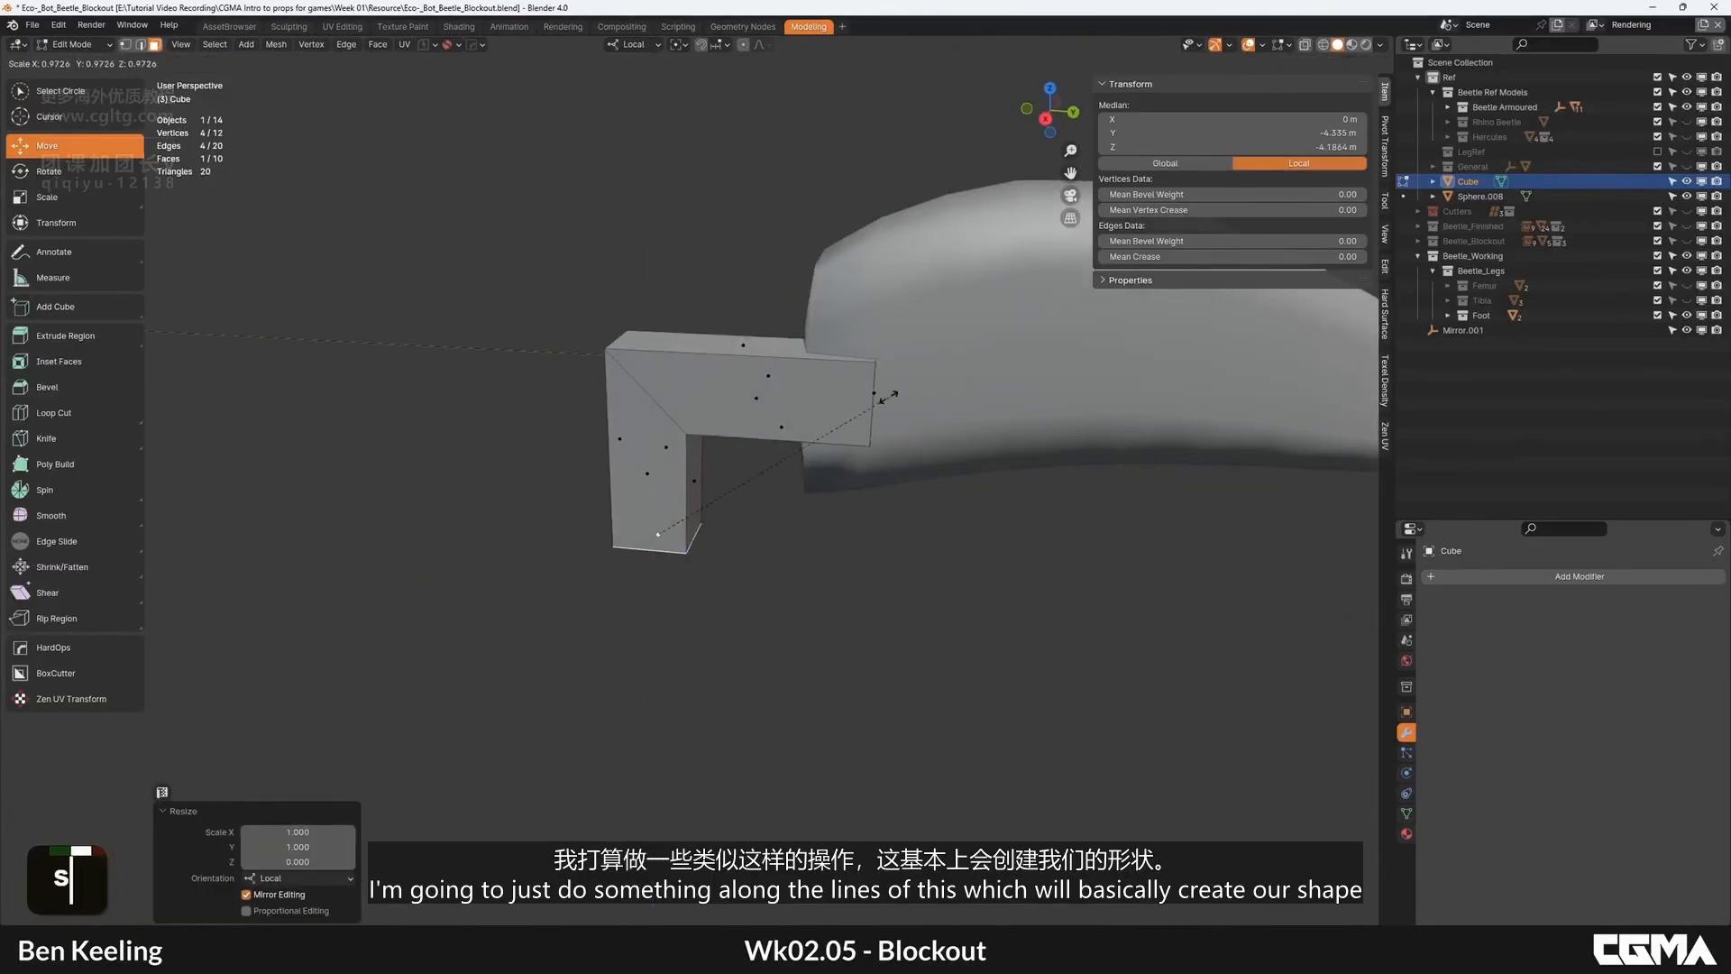
pyautogui.keyDown('alt'); pyautogui.moveTo(794, 452); pyautogui.dragTo(677, 415, button='middle'); pyautogui.keyUp('alt')
# Step: Bevel the edge loop at the claw's corner with multiple segments to form a rounded curve
pyautogui.press('2')
pyautogui.keyDown('alt'); pyautogui.keyDown('shift'); pyautogui.click(677, 414); pyautogui.keyUp('shift'); pyautogui.keyUp('alt')
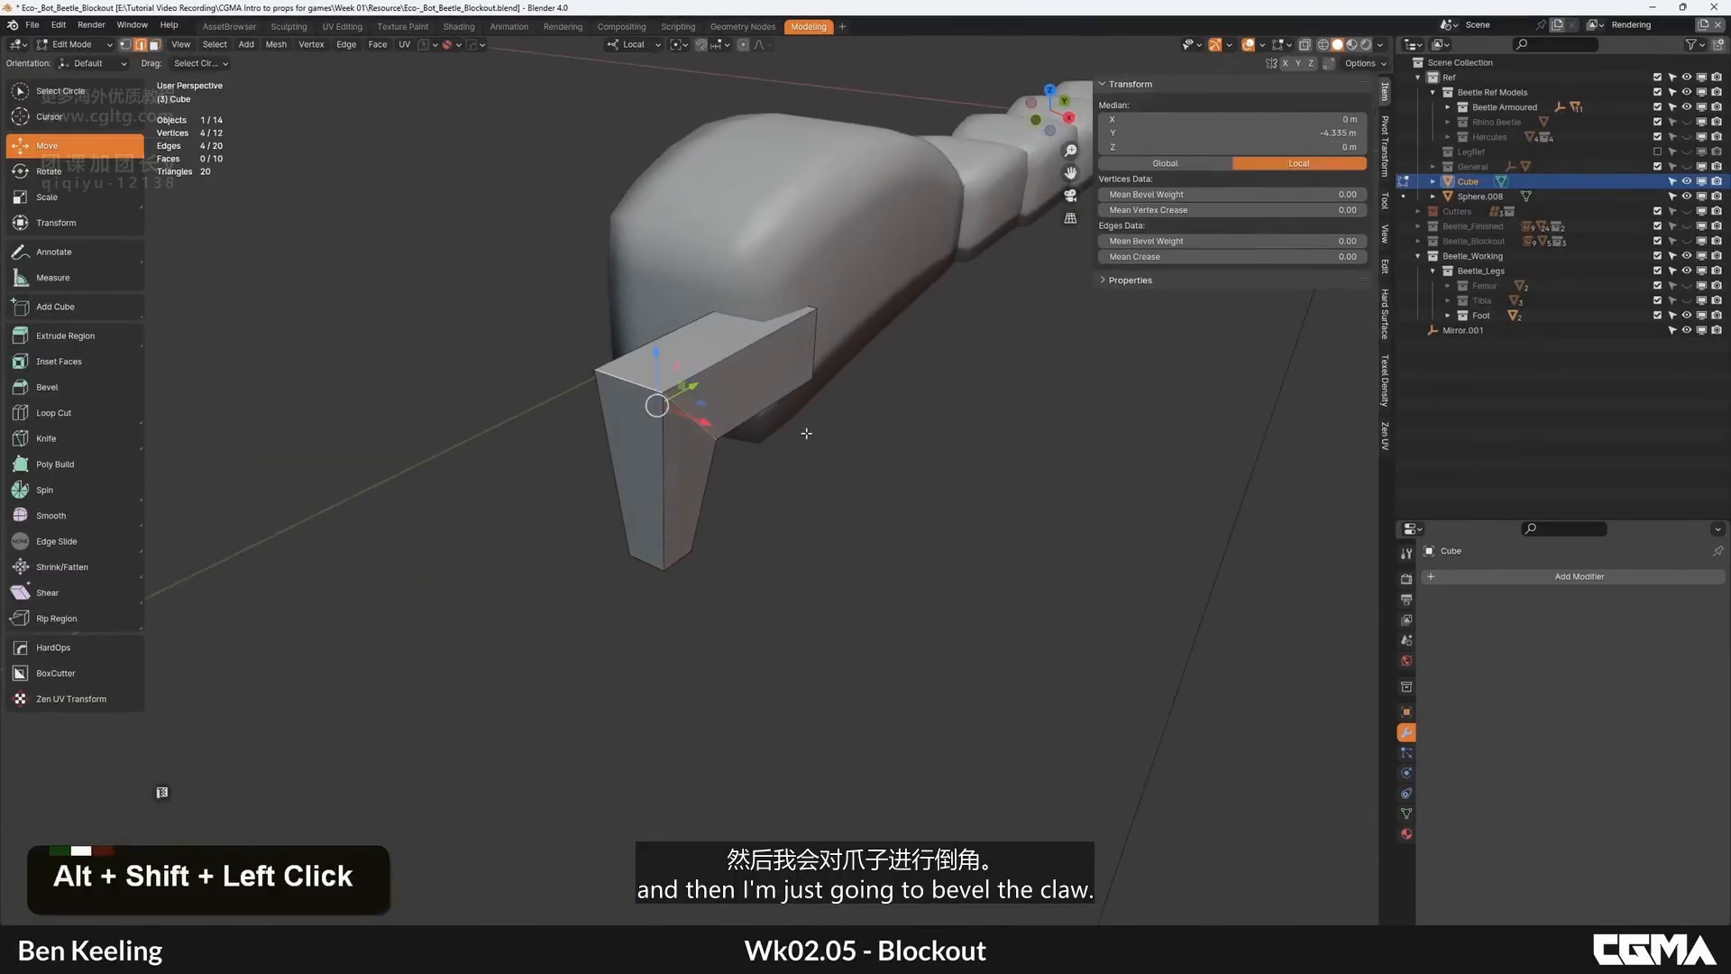
pyautogui.hotkey('ctrl', 'b')
pyautogui.scroll(5, 933, 380)
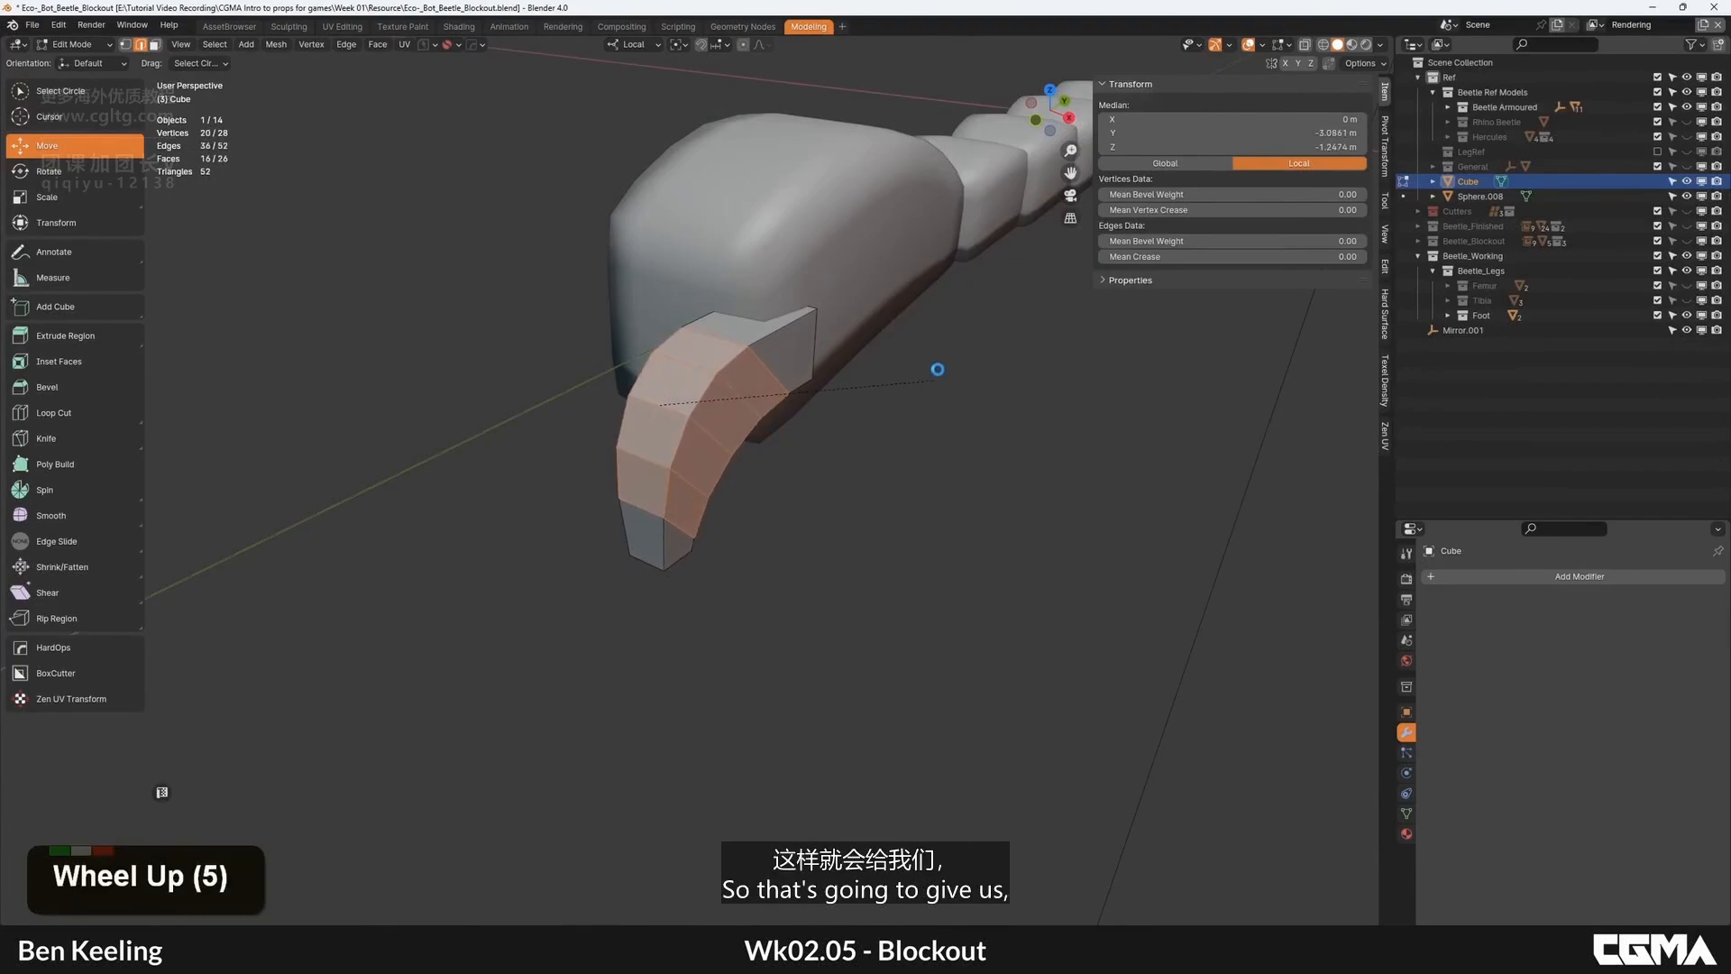
pyautogui.click(932, 364)
# Step: Return to Object Mode and shade the claw smooth
pyautogui.press('Tab')
pyautogui.keyDown('alt'); pyautogui.moveTo(932, 364); pyautogui.dragTo(783, 498, button='middle'); pyautogui.keyUp('alt')
pyautogui.keyDown('alt'); pyautogui.scroll(1, 754, 381); pyautogui.keyUp('alt')
pyautogui.rightClick(754, 380)
pyautogui.click(709, 388)
# Step: Rotate the claw slightly in the top view and adjust its scale
pyautogui.press('`')
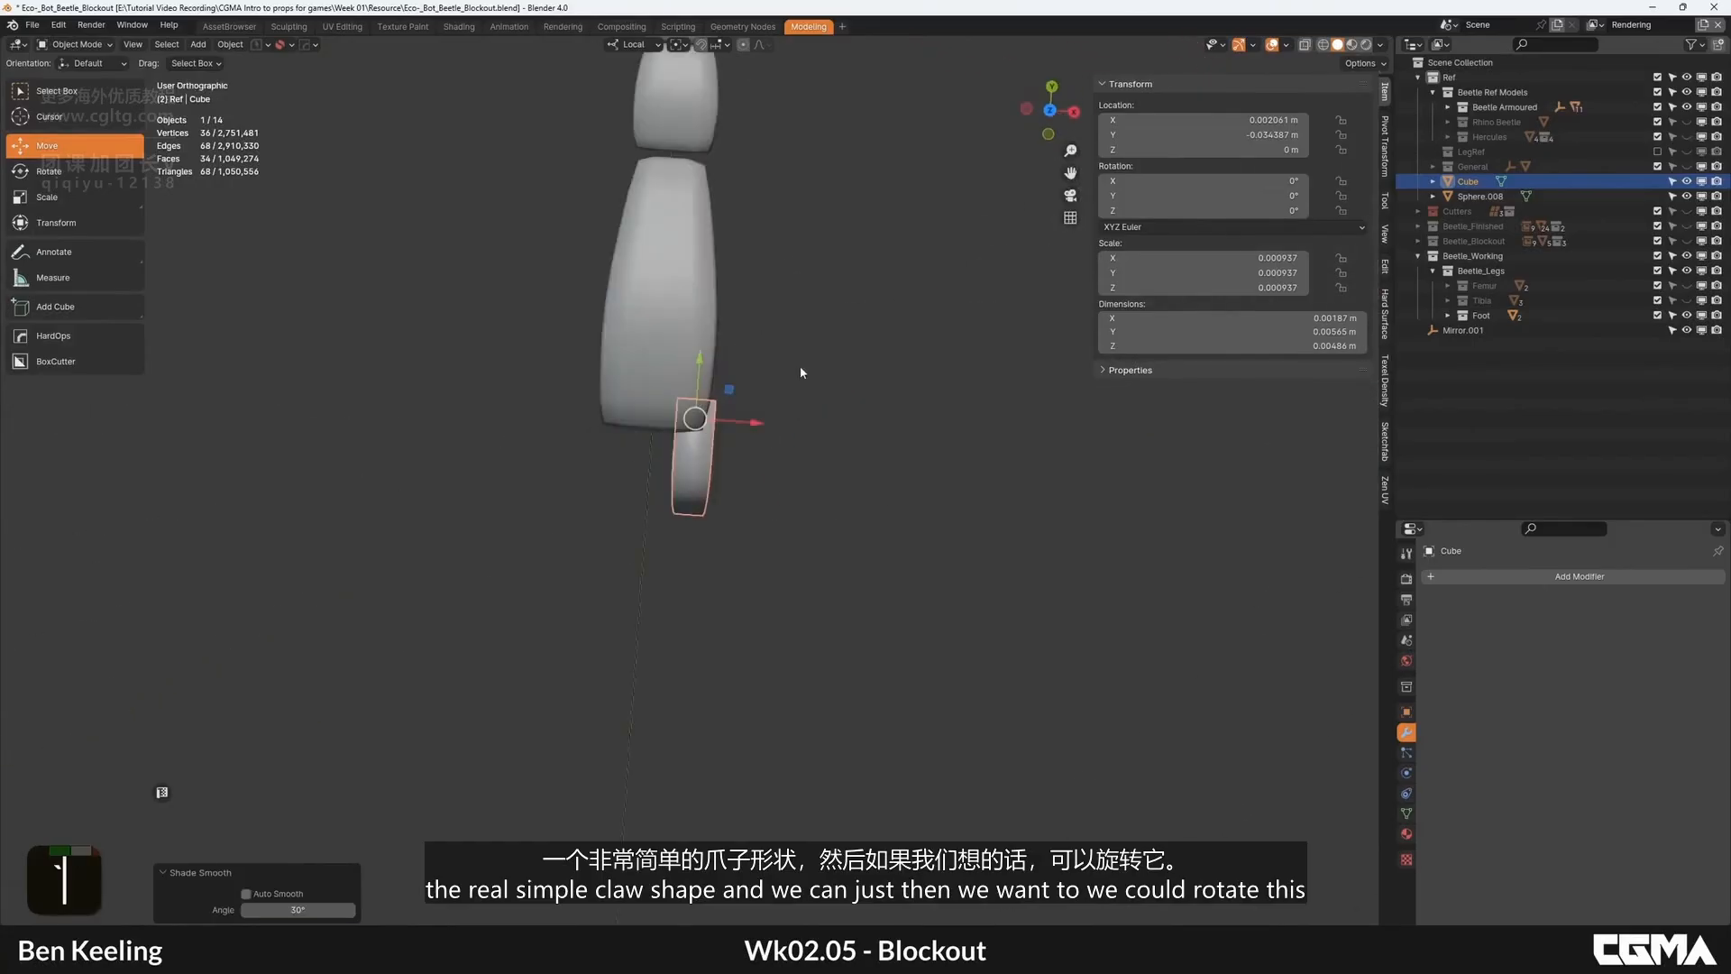
pyautogui.press('e')
pyautogui.scroll(2, 720, 408)
pyautogui.keyDown('ctrl'); pyautogui.moveTo(744, 400); pyautogui.dragTo(832, 350); pyautogui.keyUp('ctrl')
pyautogui.press('s')
pyautogui.click(890, 327)
# Step: Open the claw mesh for face editing and select its tapered end face
pyautogui.keyDown('alt'); pyautogui.moveTo(890, 327); pyautogui.dragTo(704, 271, button='middle'); pyautogui.keyUp('alt')
pyautogui.scroll(2, 703, 506)
pyautogui.press('Tab')
pyautogui.press('3')
pyautogui.click(704, 506)
pyautogui.keyDown('alt'); pyautogui.middleClick(703, 506); pyautogui.keyUp('alt')
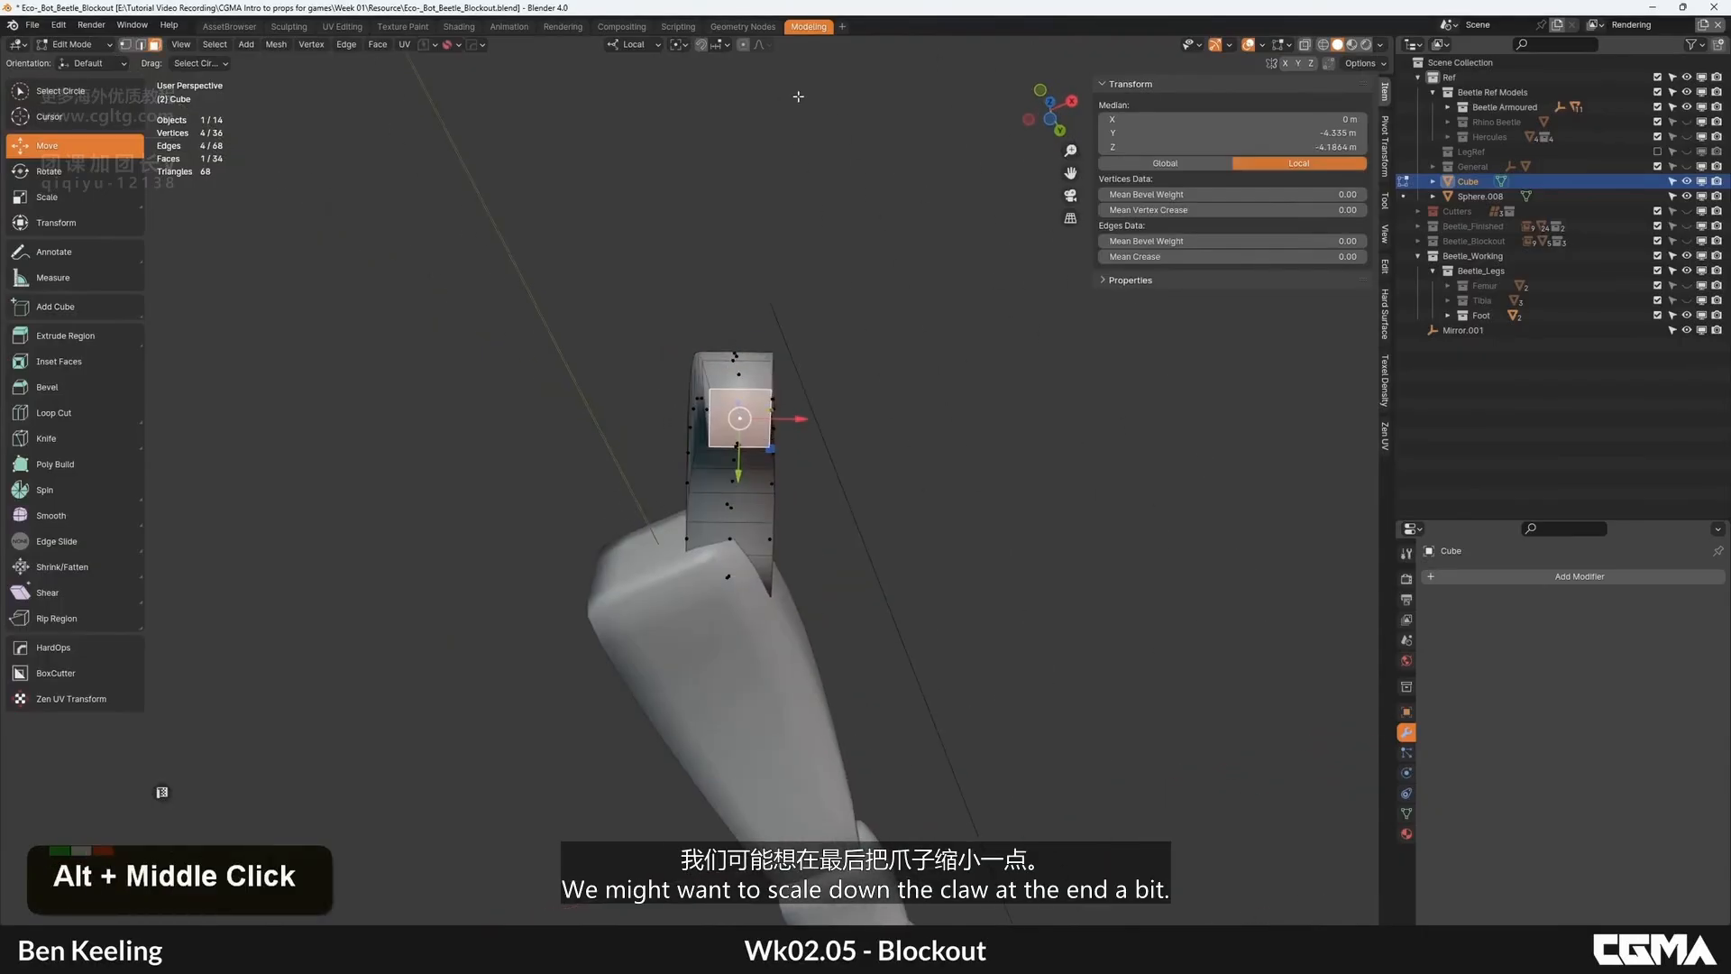
# Step: Try to scale the claw's end face uniformly to about 0.4 with proportional editing, and undo it
pyautogui.press('s')
pyautogui.click(860, 347)
pyautogui.scroll(-3, 858, 348)
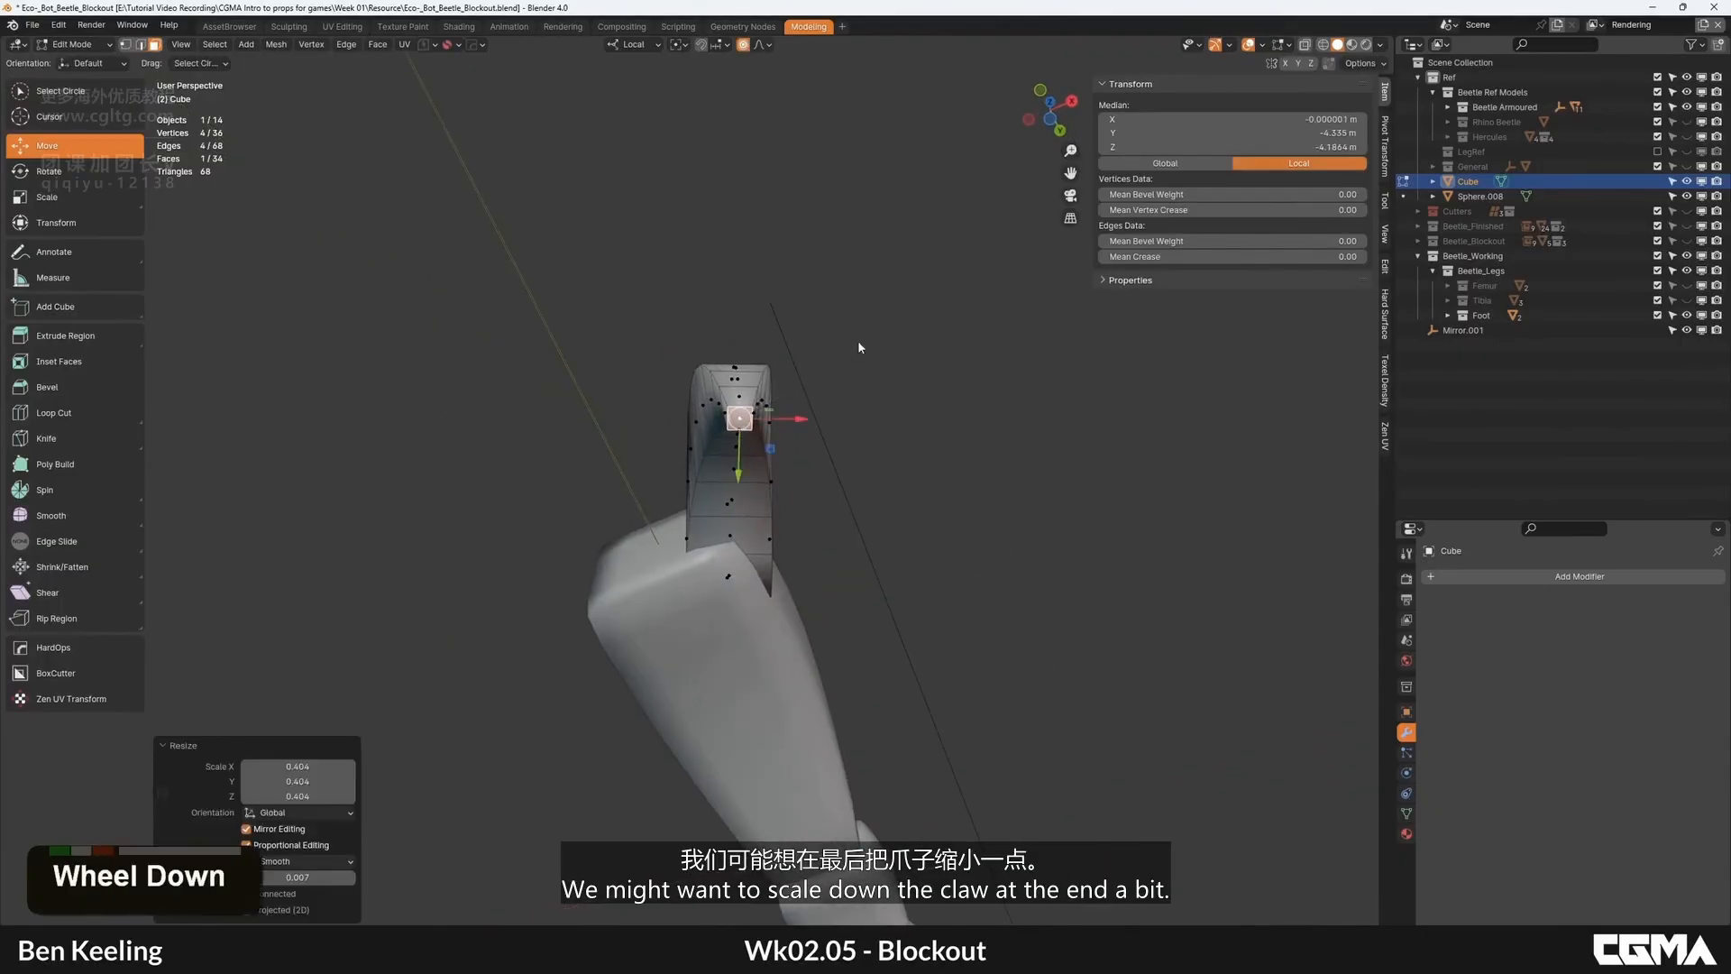
pyautogui.press('Tab')
pyautogui.keyDown('alt'); pyautogui.moveTo(857, 348); pyautogui.dragTo(820, 370, button='middle'); pyautogui.keyUp('alt')
pyautogui.hotkey('ctrl', 'z')
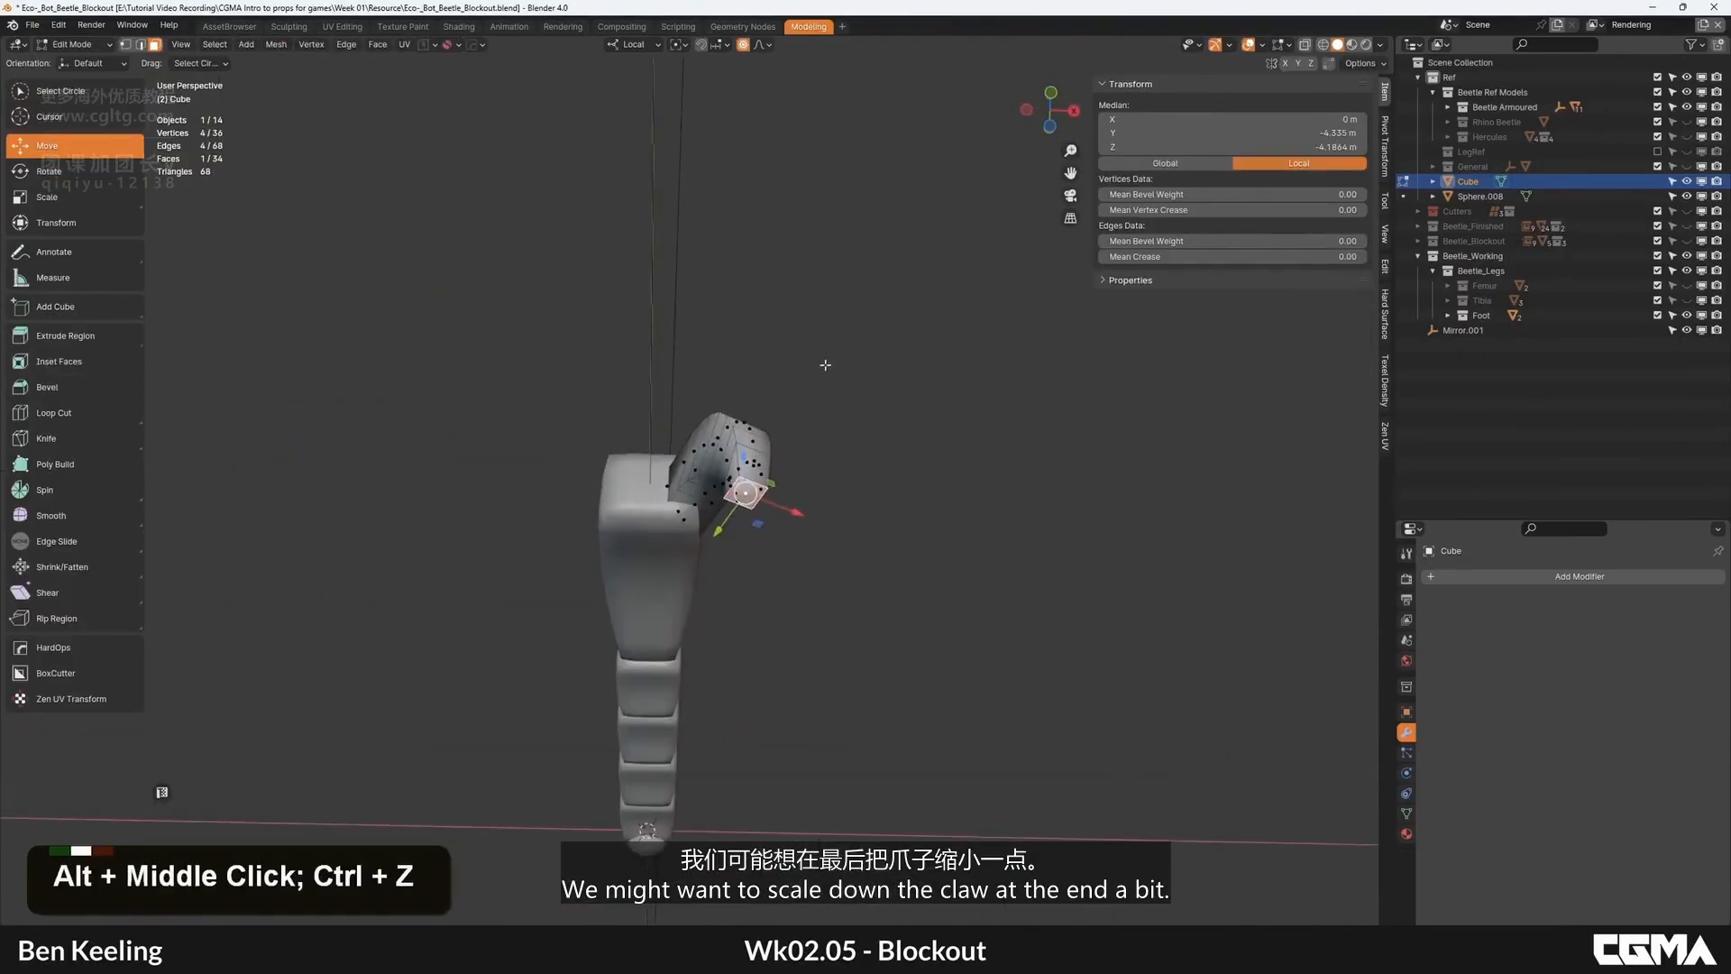
# Step: Scale the claw's end face to about 0.285 along local X with proportional editing
pyautogui.scroll(2, 820, 371)
pyautogui.press('s')
pyautogui.press('x')
pyautogui.click(830, 439)
pyautogui.keyDown('alt'); pyautogui.moveTo(830, 439); pyautogui.dragTo(974, 446, button='middle'); pyautogui.keyUp('alt')
pyautogui.press('s')
pyautogui.press('y')
pyautogui.rightClick(921, 462)
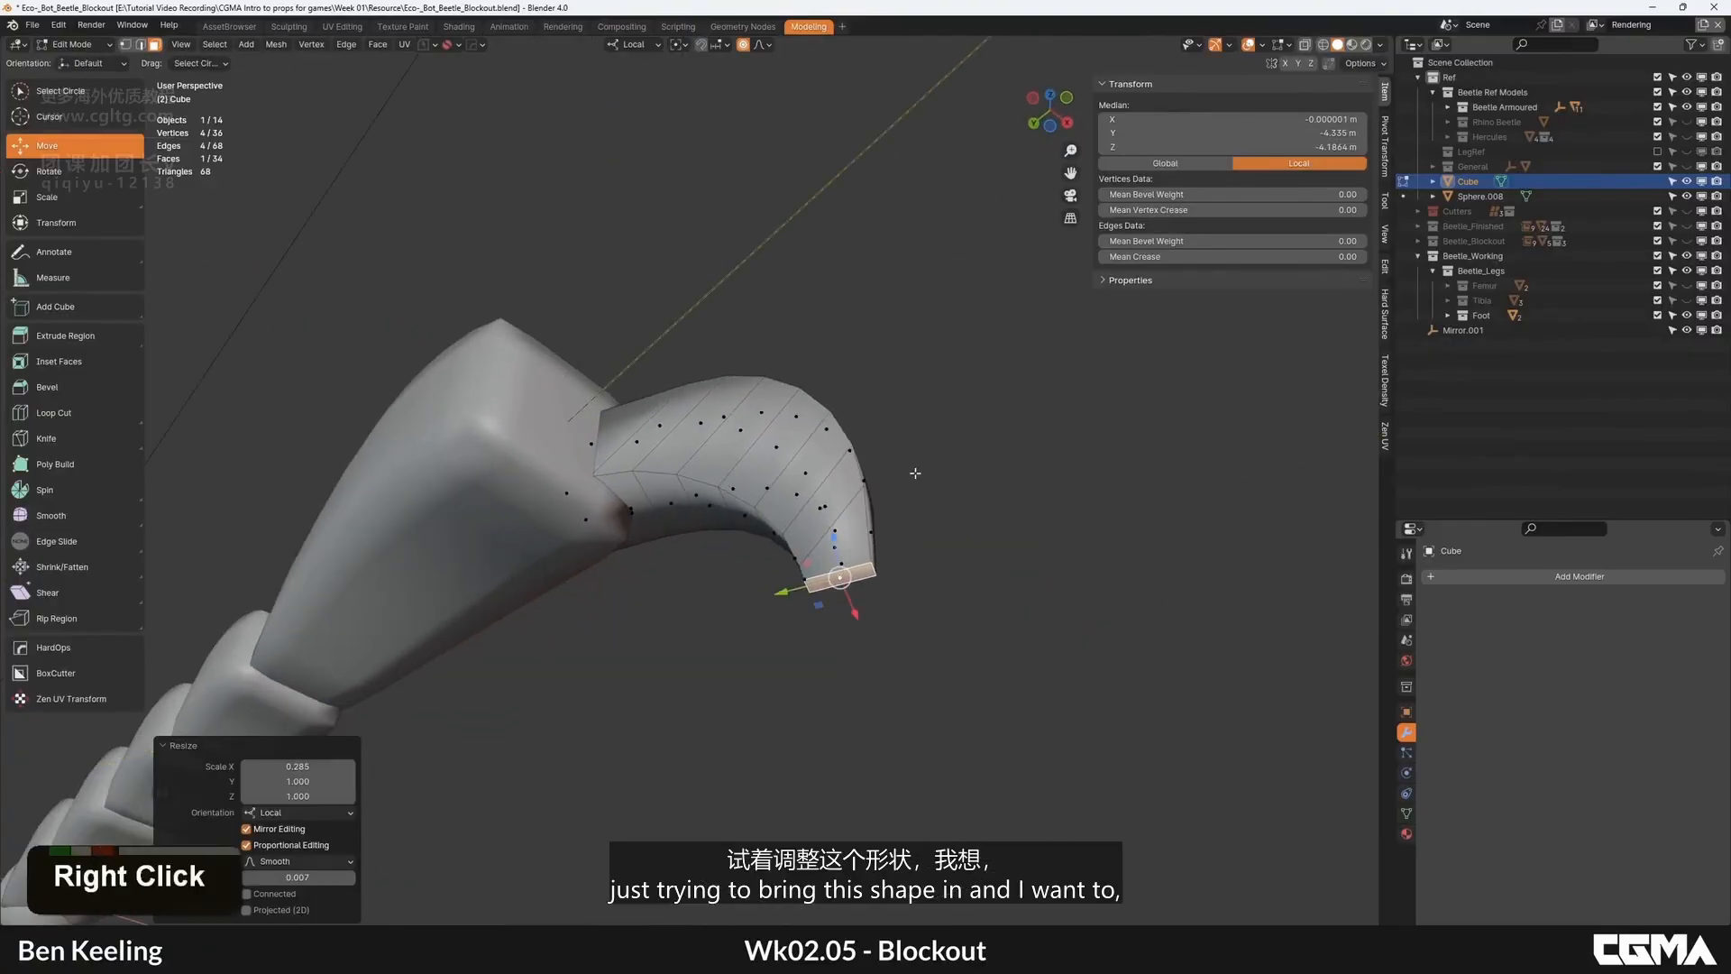
# Step: Extrude the claw's end face about 0.0024 m along its normal to lengthen the tip
pyautogui.press('2')
pyautogui.keyDown('alt'); pyautogui.moveTo(871, 580); pyautogui.dragTo(902, 591, button='middle'); pyautogui.keyUp('alt')
pyautogui.press('3')
pyautogui.press('e')
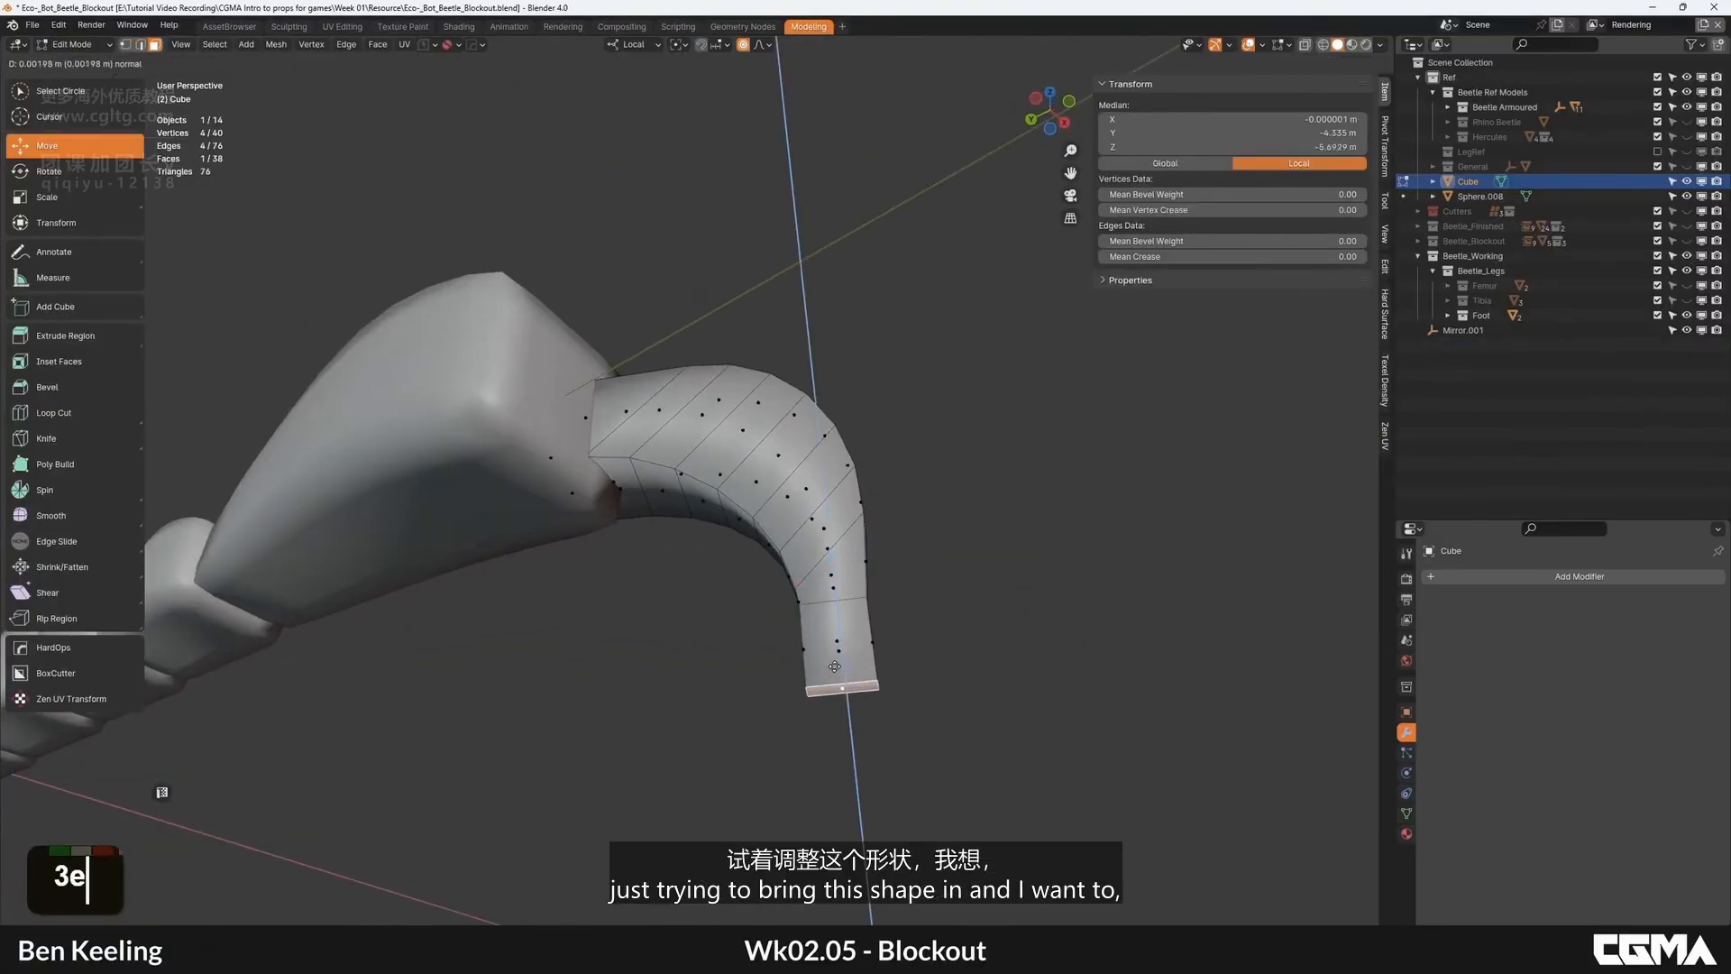
pyautogui.click(926, 600)
pyautogui.rightClick(820, 264)
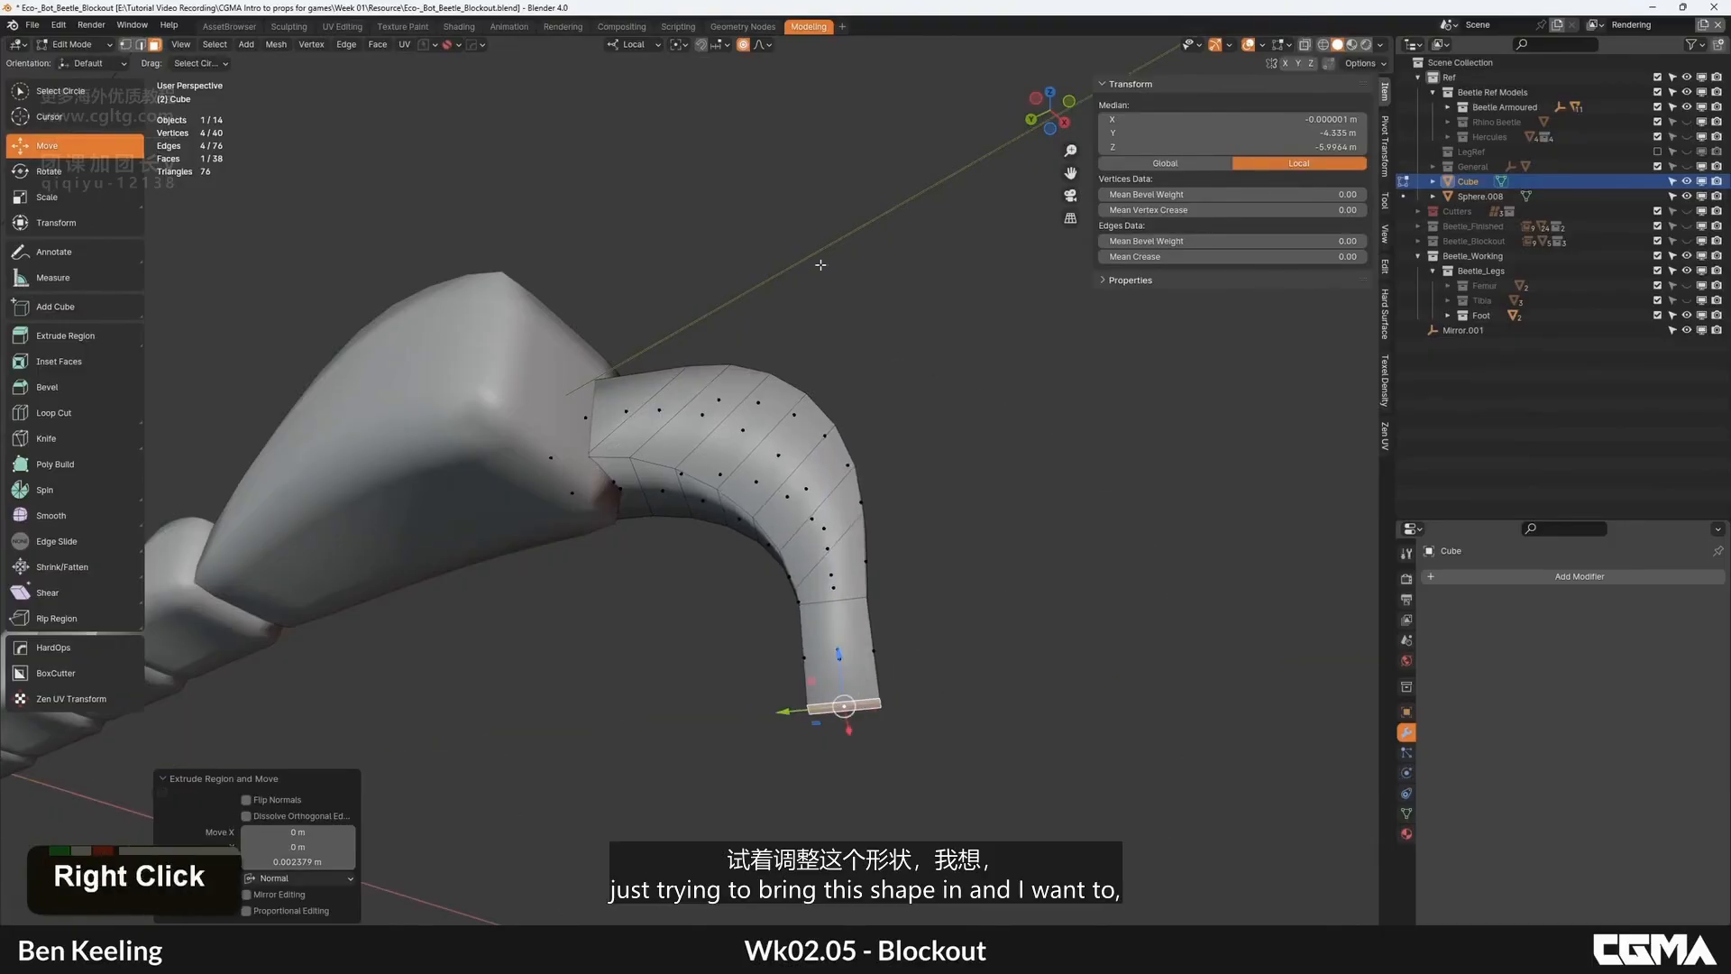
# Step: Scale the extruded end face to about 0.46 along local Y, shrink it further into a sharp point and return to Object Mode
pyautogui.click(844, 494)
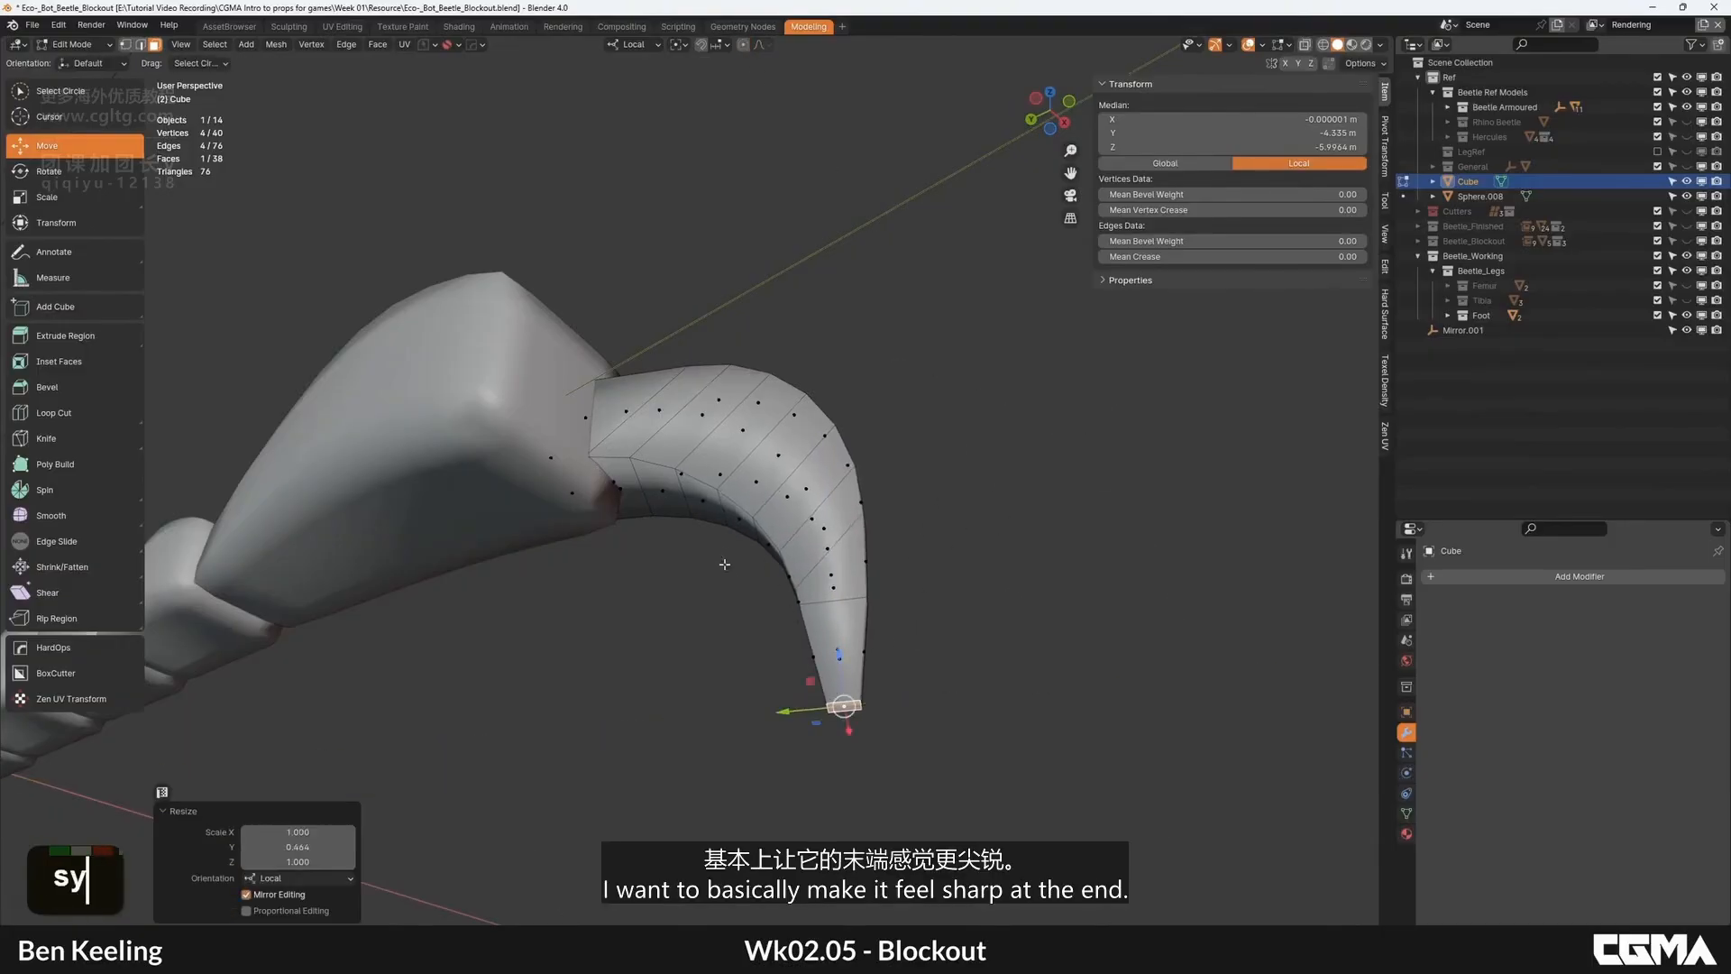
pyautogui.keyDown('alt'); pyautogui.moveTo(844, 494); pyautogui.dragTo(745, 492, button='middle'); pyautogui.keyUp('alt')
pyautogui.press('s')
pyautogui.click(846, 543)
pyautogui.press('Tab')
pyautogui.scroll(-2, 858, 533)
pyautogui.scroll(-2, 764, 616)
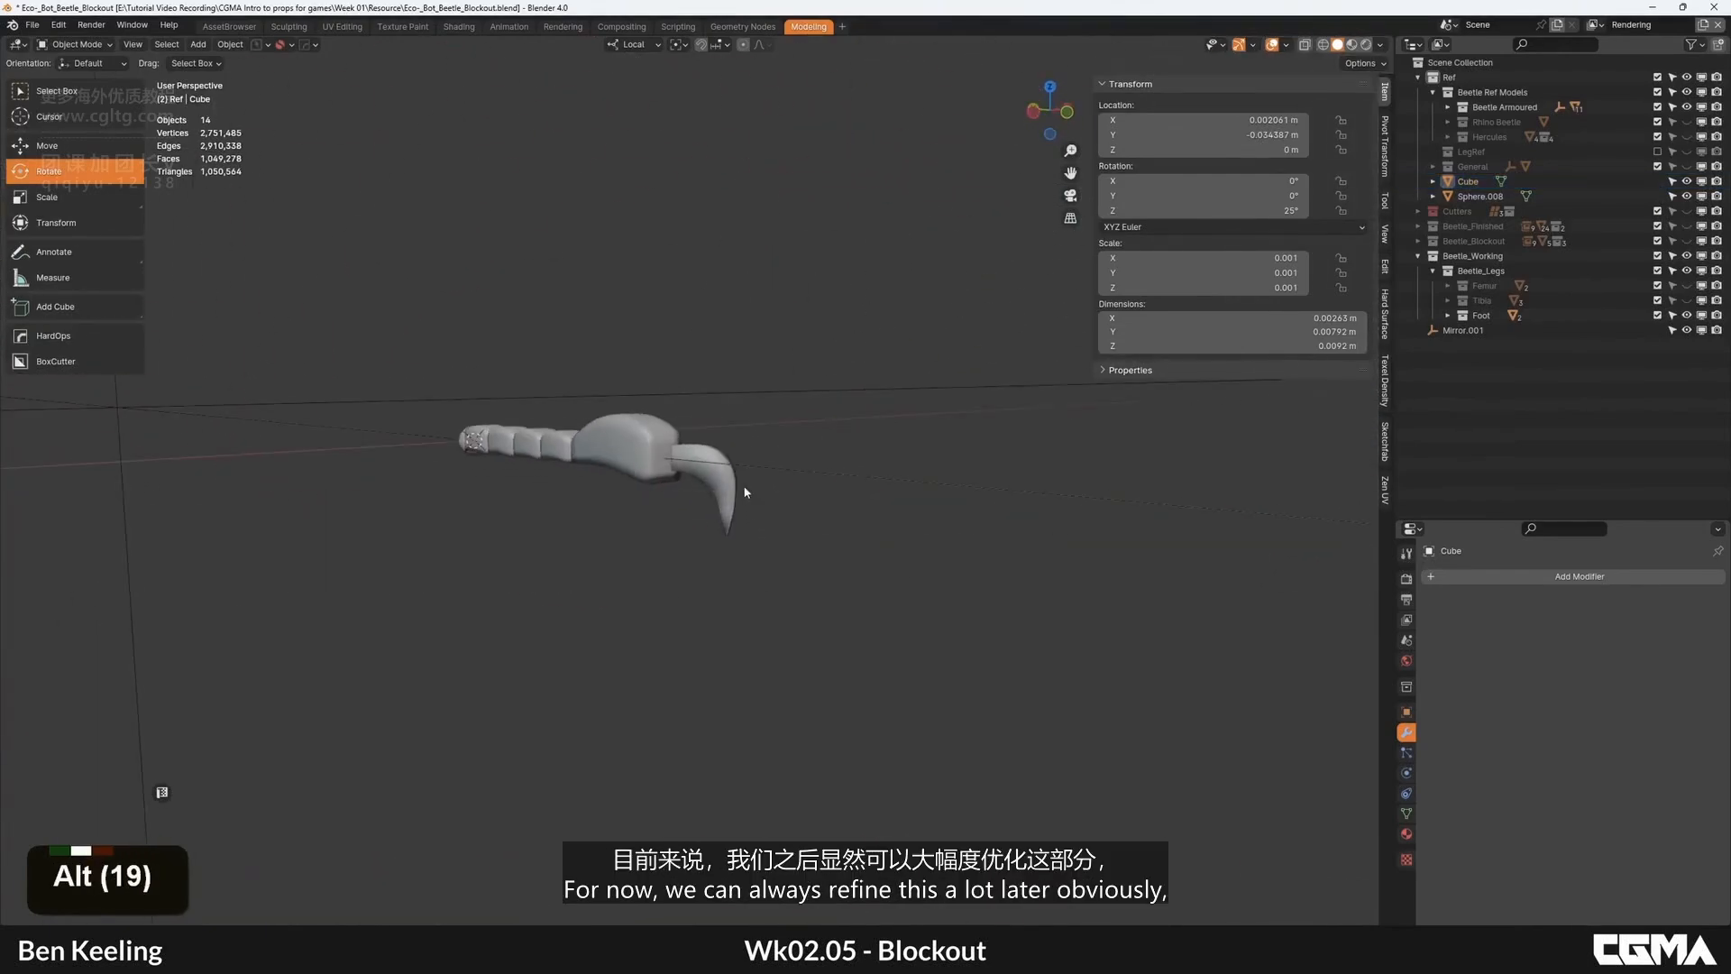
# Step: Reapply smooth shading to the sharpened claw
pyautogui.scroll(6, 745, 492)
pyautogui.rightClick(729, 438)
pyautogui.click(692, 451)
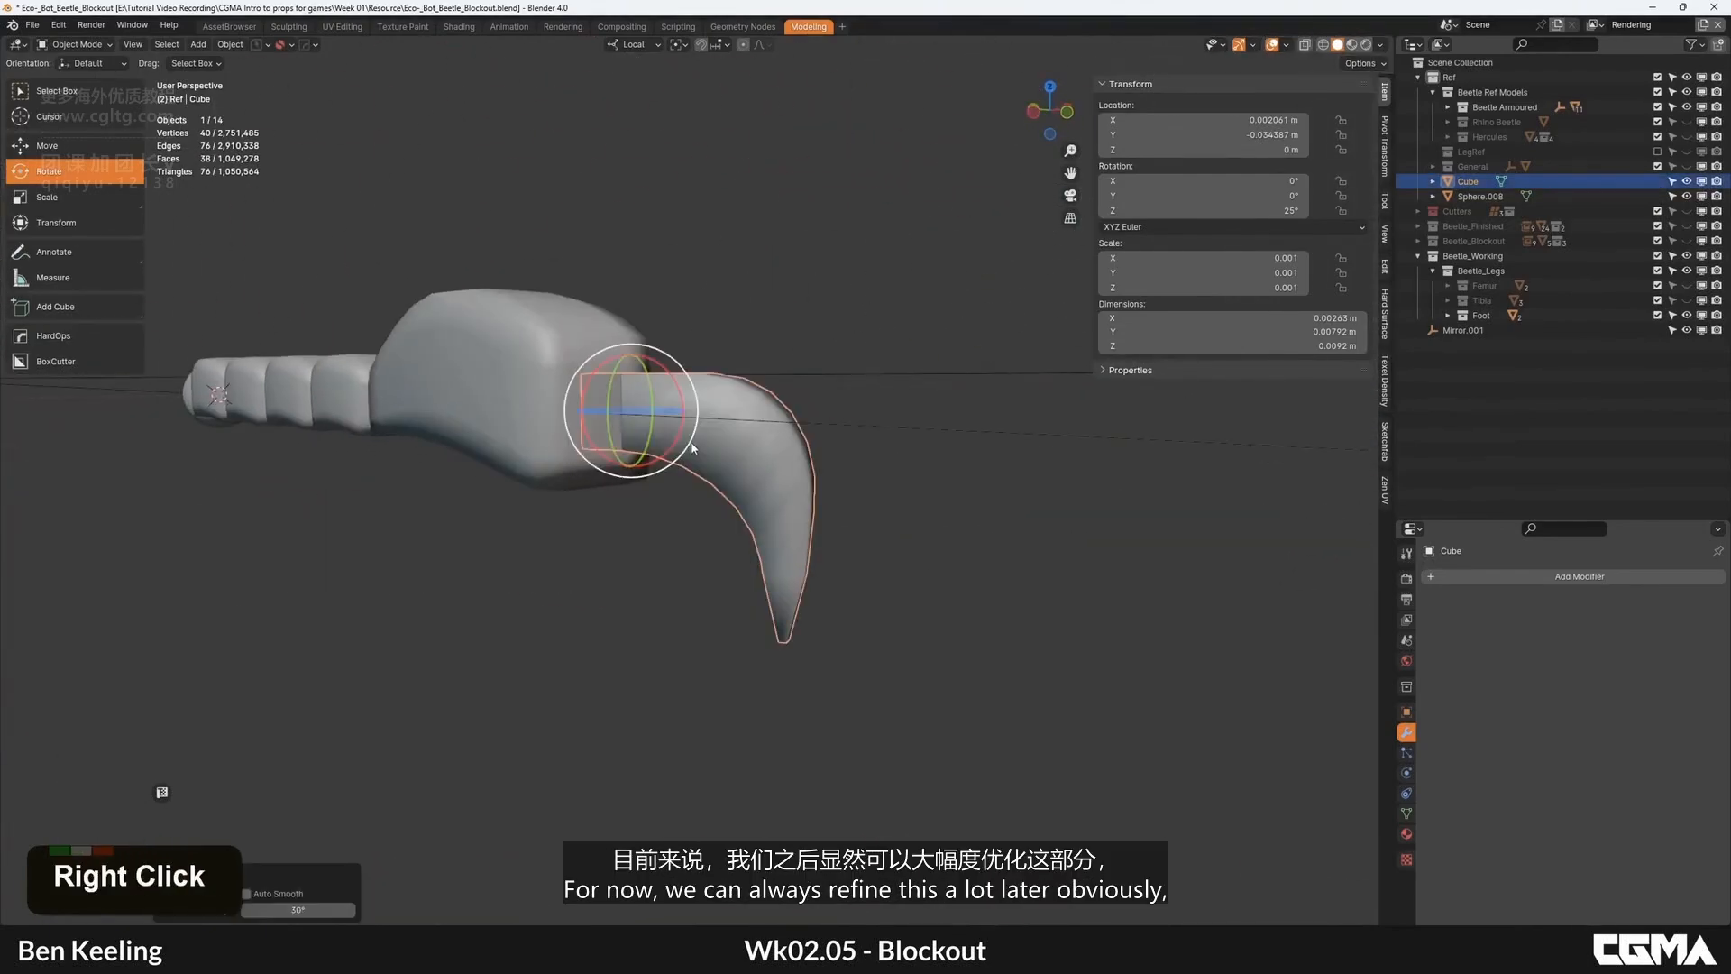
pyautogui.rightClick(729, 422)
pyautogui.click(720, 441)
# Step: Mirror the claw along X across the Mirror.001 empty from the top view with the HardOps mirror
pyautogui.scroll(-3, 837, 415)
pyautogui.moveTo(837, 415)
pyautogui.keyDown('alt'); pyautogui.mouseDown(button='middle')
pyautogui.moveTo(827, 507)
pyautogui.moveTo(739, 518)
pyautogui.moveTo(796, 529)
pyautogui.moveTo(804, 514)
pyautogui.mouseUp(button='middle'); pyautogui.keyUp('alt')
pyautogui.click(827, 507)
pyautogui.click(712, 494)
pyautogui.press('`')
pyautogui.click(792, 345)
pyautogui.moveTo(778, 361); pyautogui.dragTo(735, 434, button='middle')
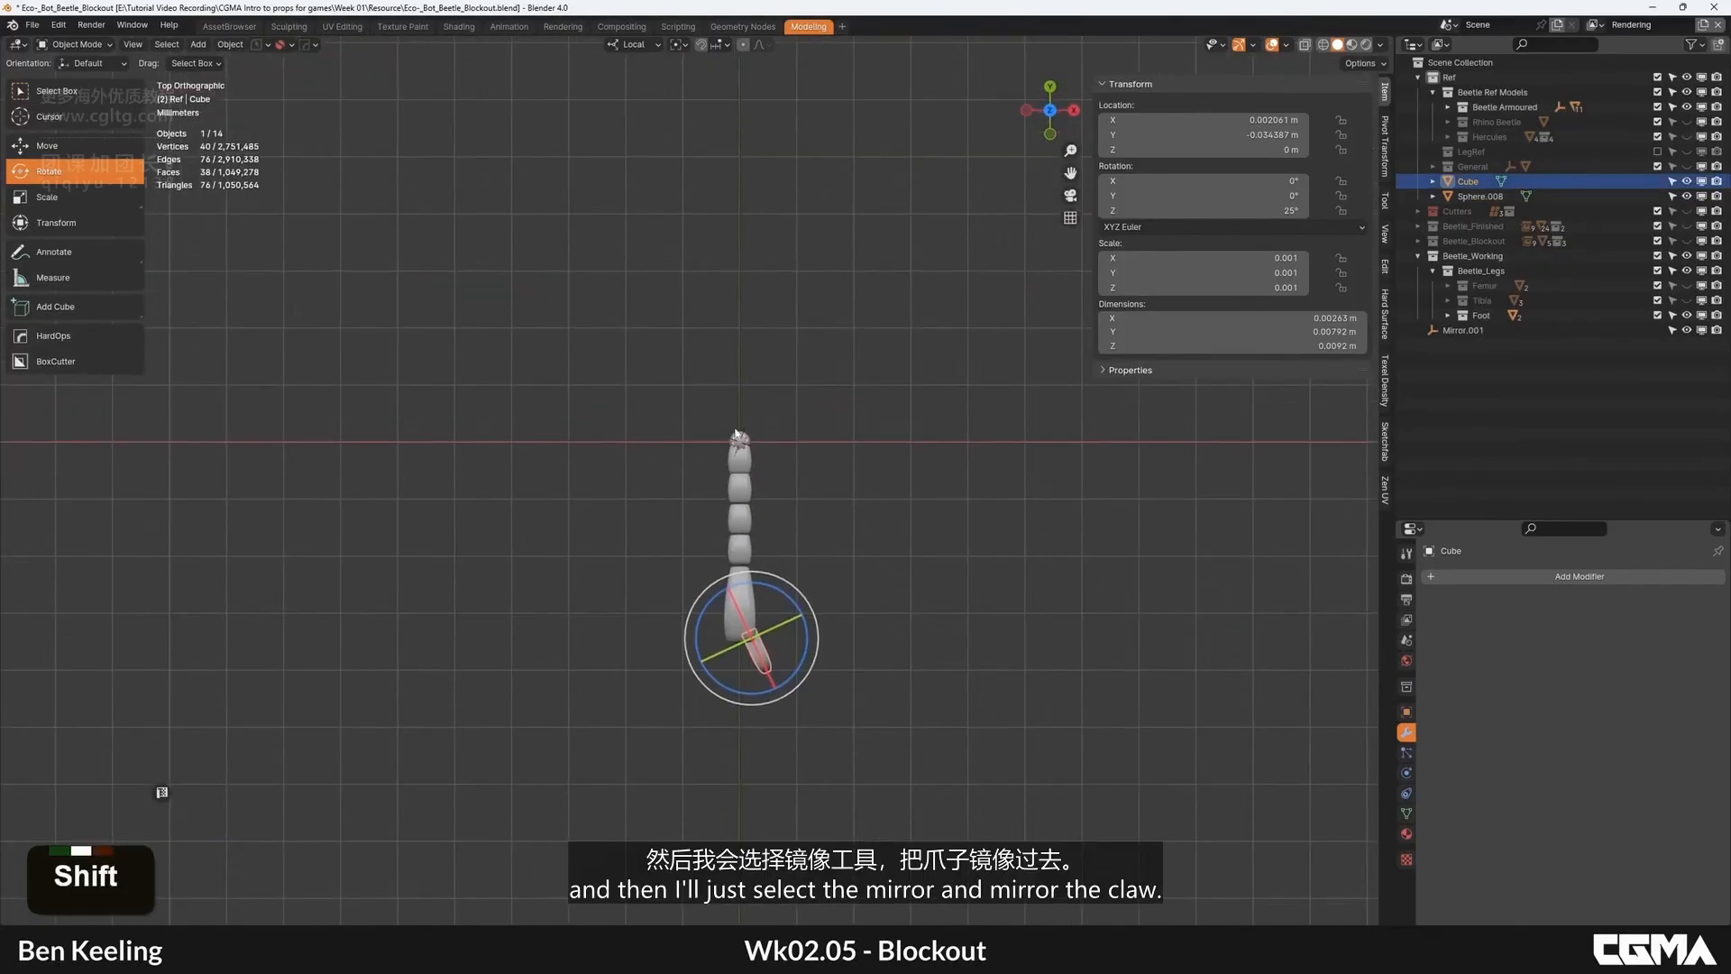
pyautogui.keyDown('shift'); pyautogui.click(737, 439); pyautogui.keyUp('shift')
pyautogui.hotkey('alt', 'x')
pyautogui.scroll(-7, 821, 472)
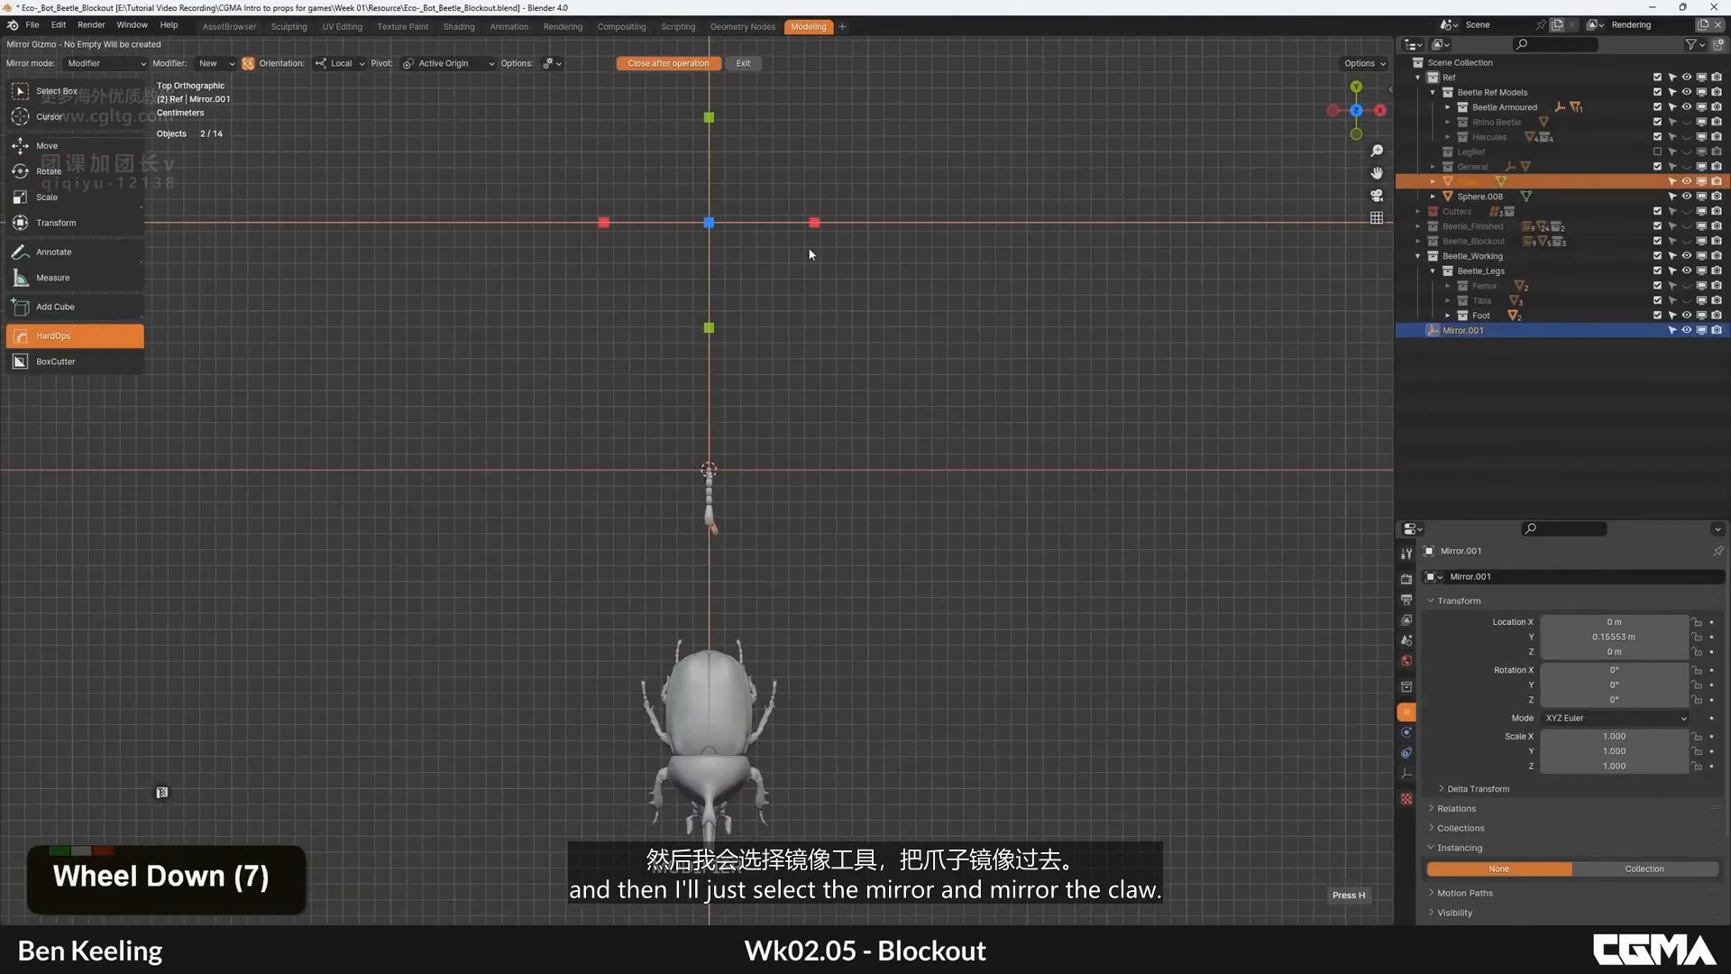
pyautogui.click(814, 223)
# Step: Compare the foot briefly with Beetle_Finished, then hide that collection and show Beetle_Blockout instead
pyautogui.keyDown('alt'); pyautogui.moveTo(820, 354); pyautogui.dragTo(561, 594, button='middle'); pyautogui.keyUp('alt')
pyautogui.scroll(4, 679, 566)
pyautogui.moveTo(620, 502); pyautogui.dragTo(911, 587, button='middle')
pyautogui.keyDown('alt'); pyautogui.moveTo(911, 586); pyautogui.dragTo(859, 500, button='middle'); pyautogui.keyUp('alt')
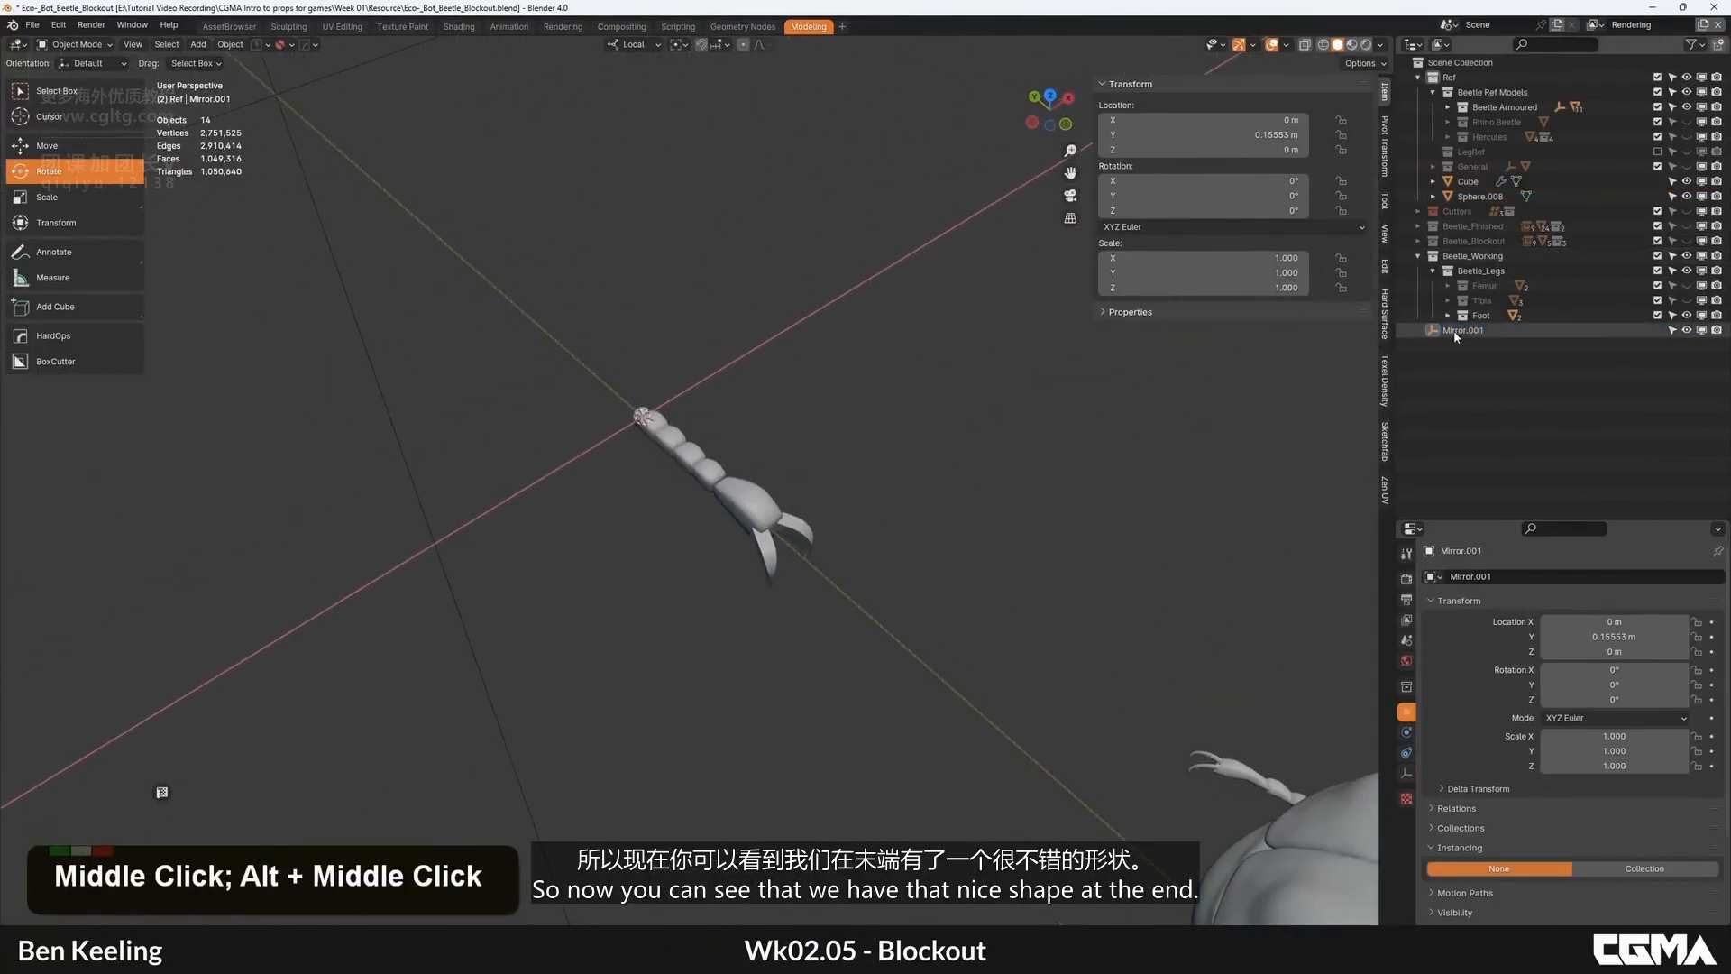
pyautogui.click(1688, 227)
pyautogui.scroll(-2, 856, 358)
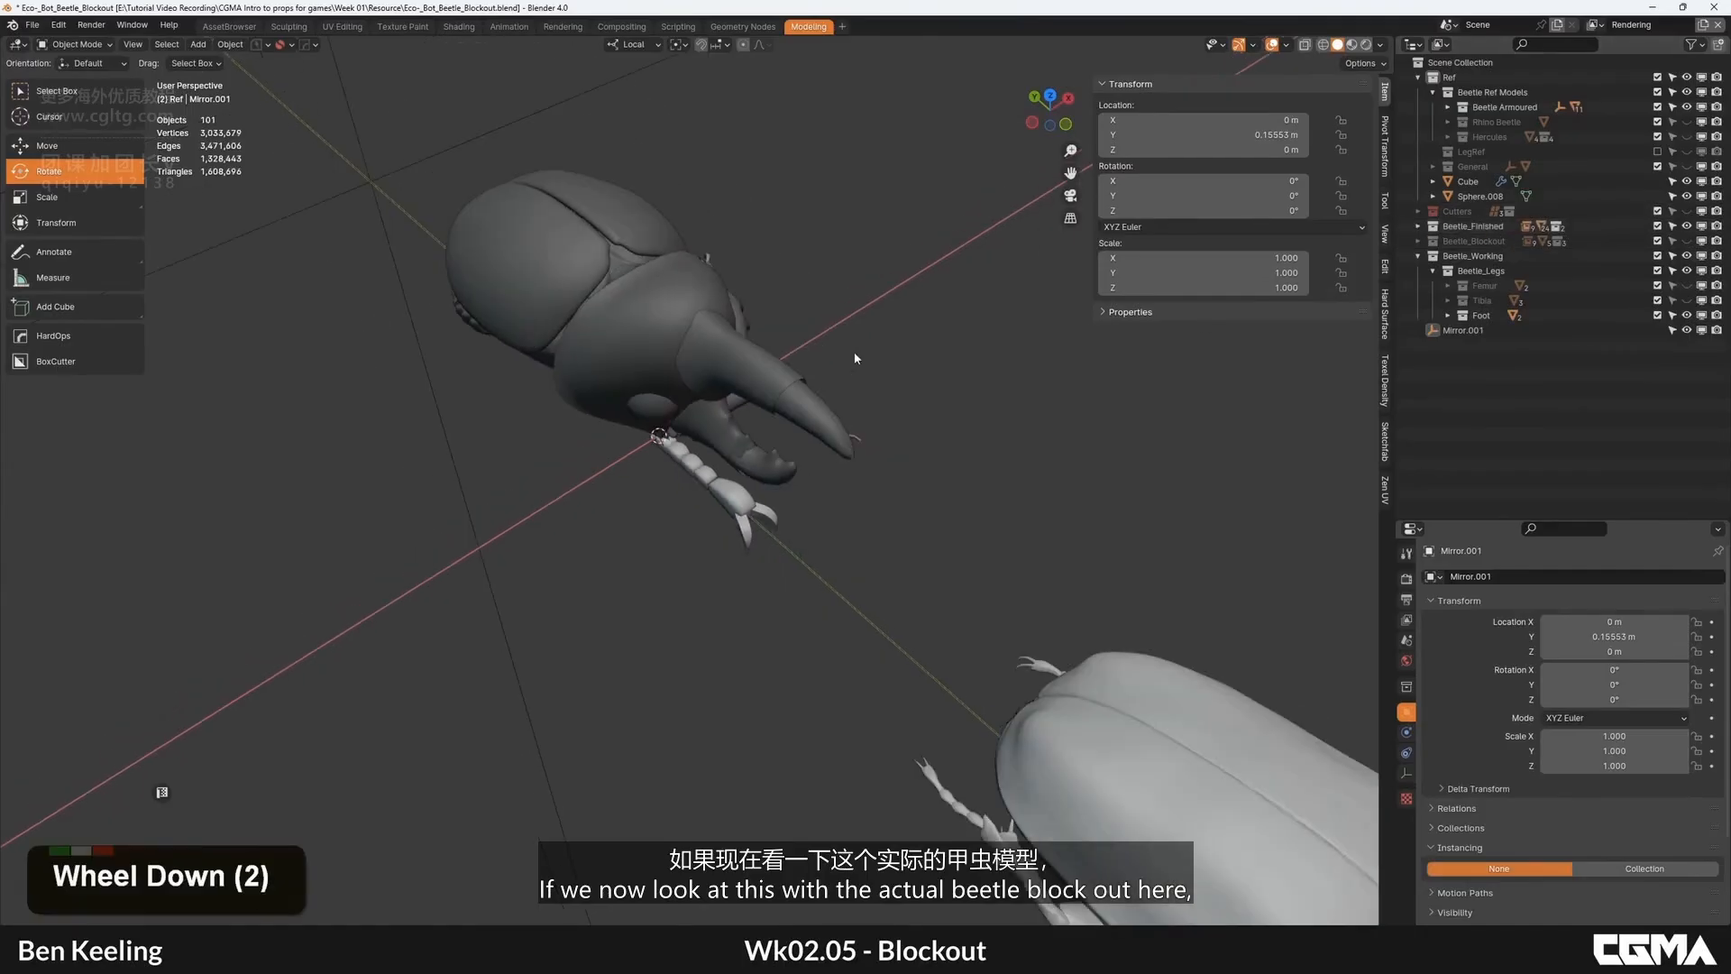
pyautogui.click(1687, 226)
pyautogui.click(1688, 241)
pyautogui.keyDown('alt'); pyautogui.moveTo(897, 417); pyautogui.dragTo(631, 528, button='middle'); pyautogui.keyUp('alt')
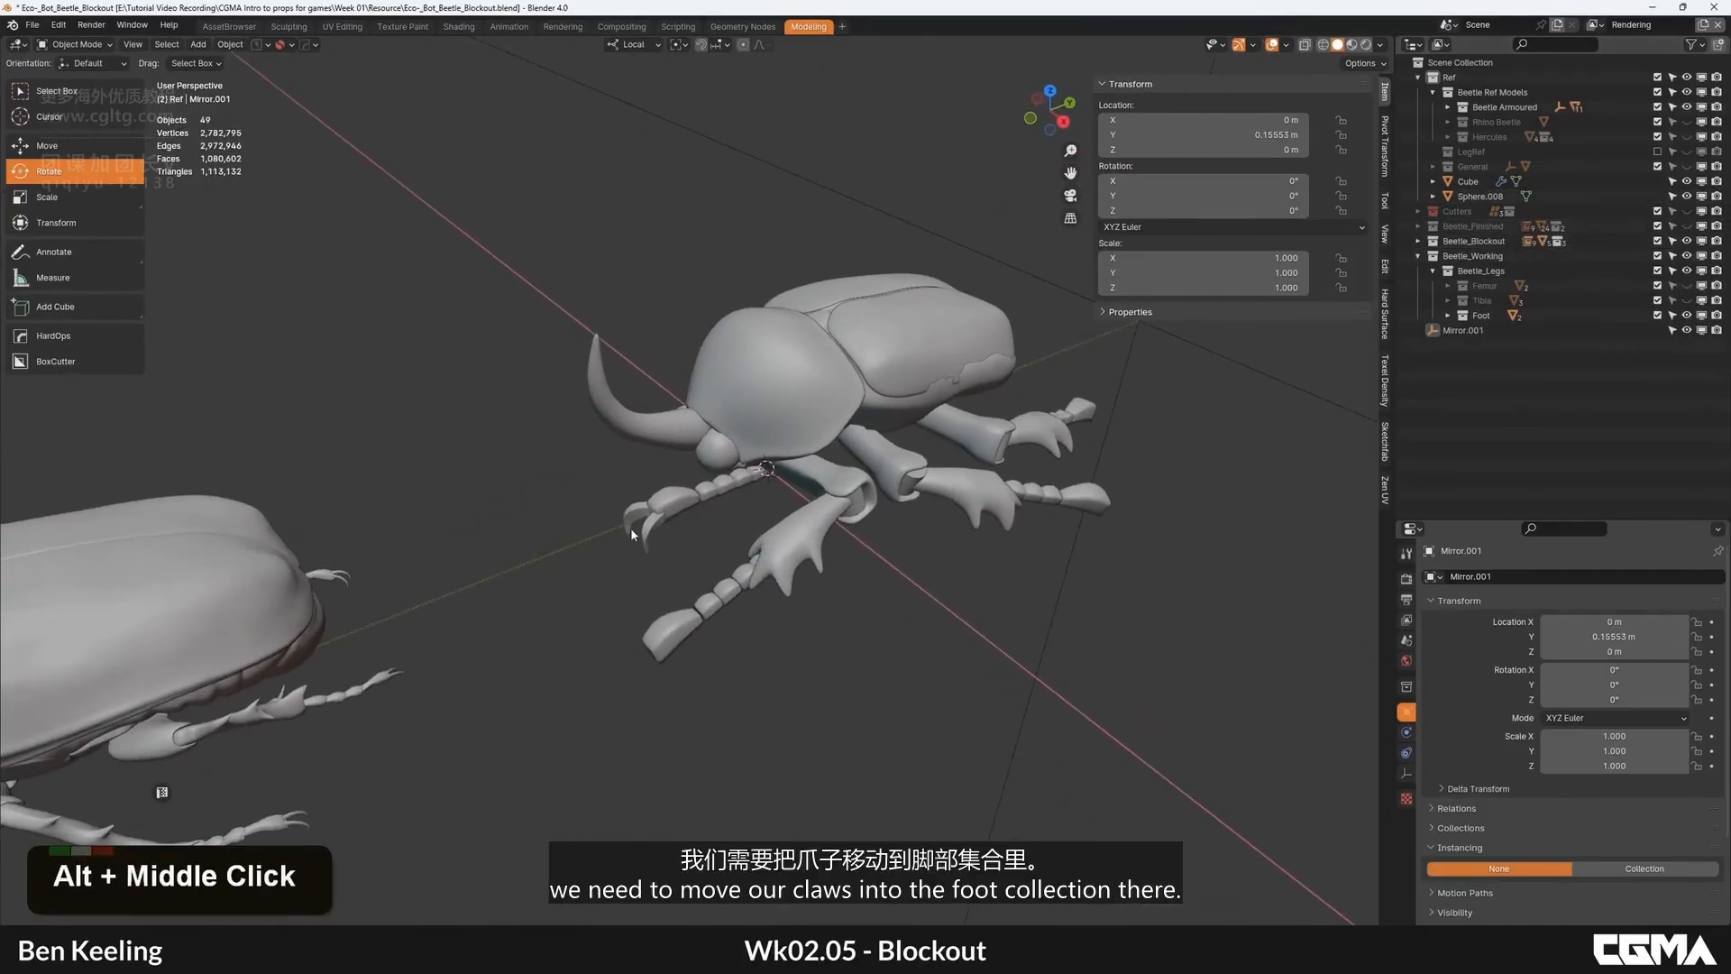
# Step: Move the mirrored claw object into the Foot collection
pyautogui.click(631, 530)
pyautogui.moveTo(1504, 187); pyautogui.dragTo(1497, 201)
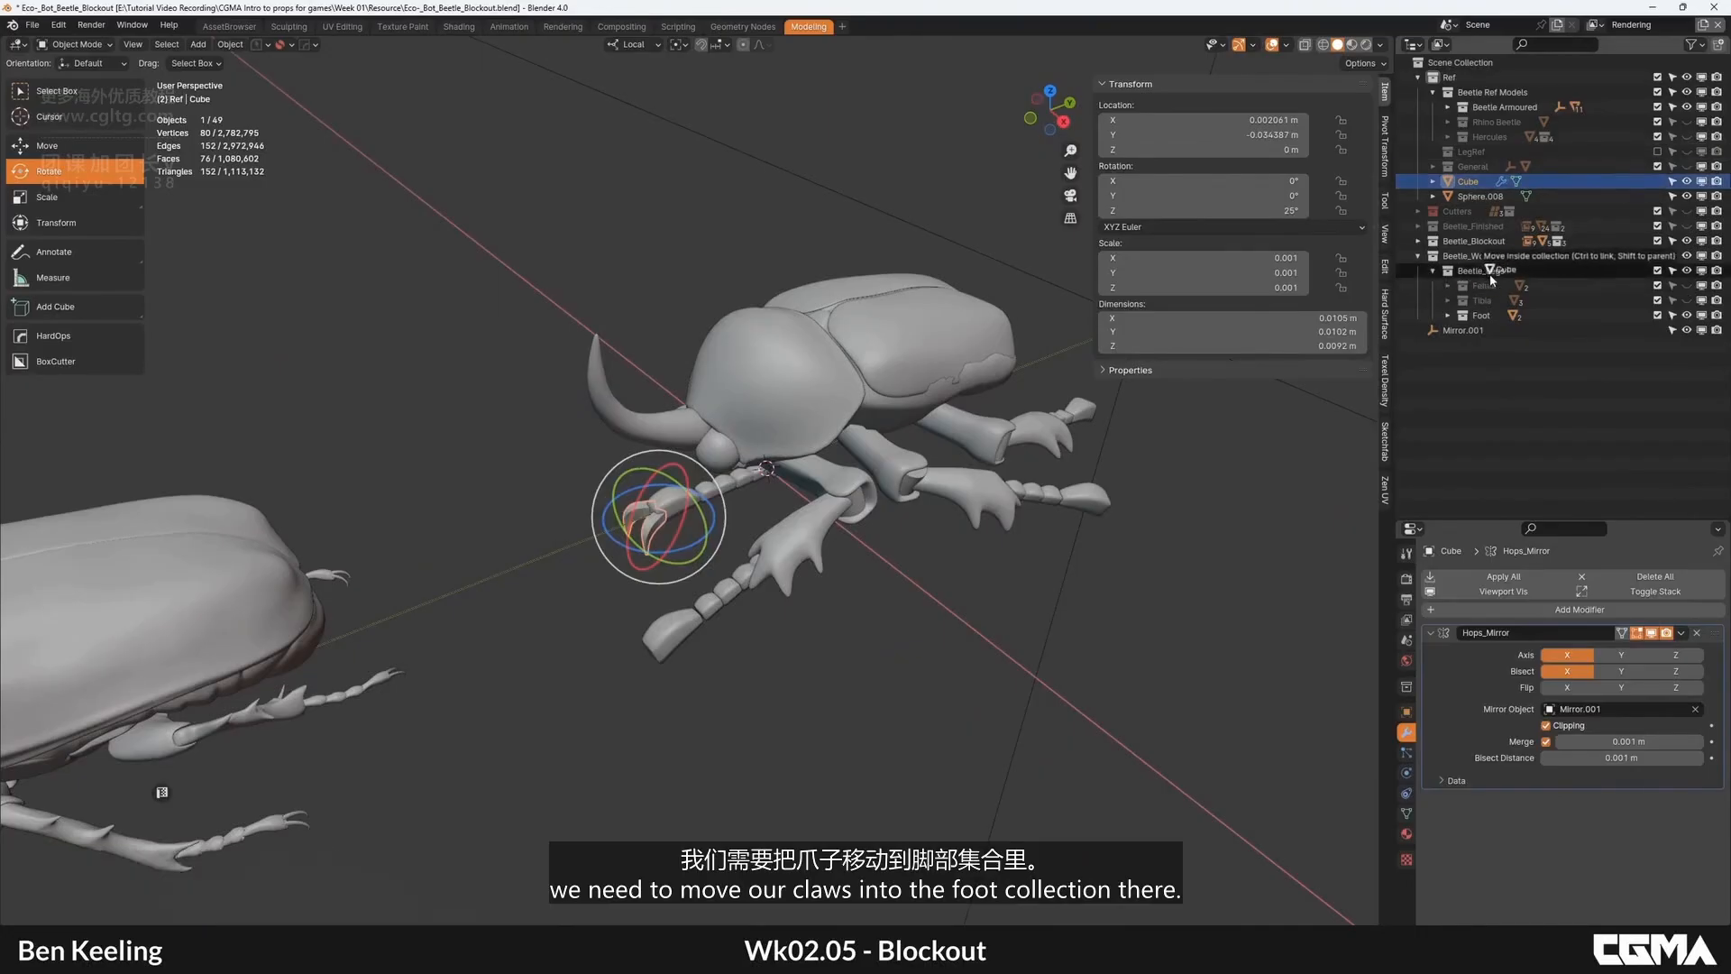
pyautogui.moveTo(1480, 315); pyautogui.dragTo(1480, 315)
pyautogui.keyDown('alt'); pyautogui.moveTo(879, 492); pyautogui.dragTo(787, 435, button='middle'); pyautogui.keyUp('alt')
pyautogui.scroll(-2, 887, 533)
pyautogui.scroll(2, 794, 492)
pyautogui.scroll(5, 821, 449)
# Step: Parent the claw and the foot segments to the sphere at the foot's base, keeping their transforms
pyautogui.click(746, 505)
pyautogui.keyDown('alt'); pyautogui.moveTo(746, 505); pyautogui.dragTo(707, 403, button='middle'); pyautogui.keyUp('alt')
pyautogui.keyDown('shift'); pyautogui.click(857, 437); pyautogui.keyUp('shift')
pyautogui.keyDown('shift'); pyautogui.click(917, 441); pyautogui.keyUp('shift')
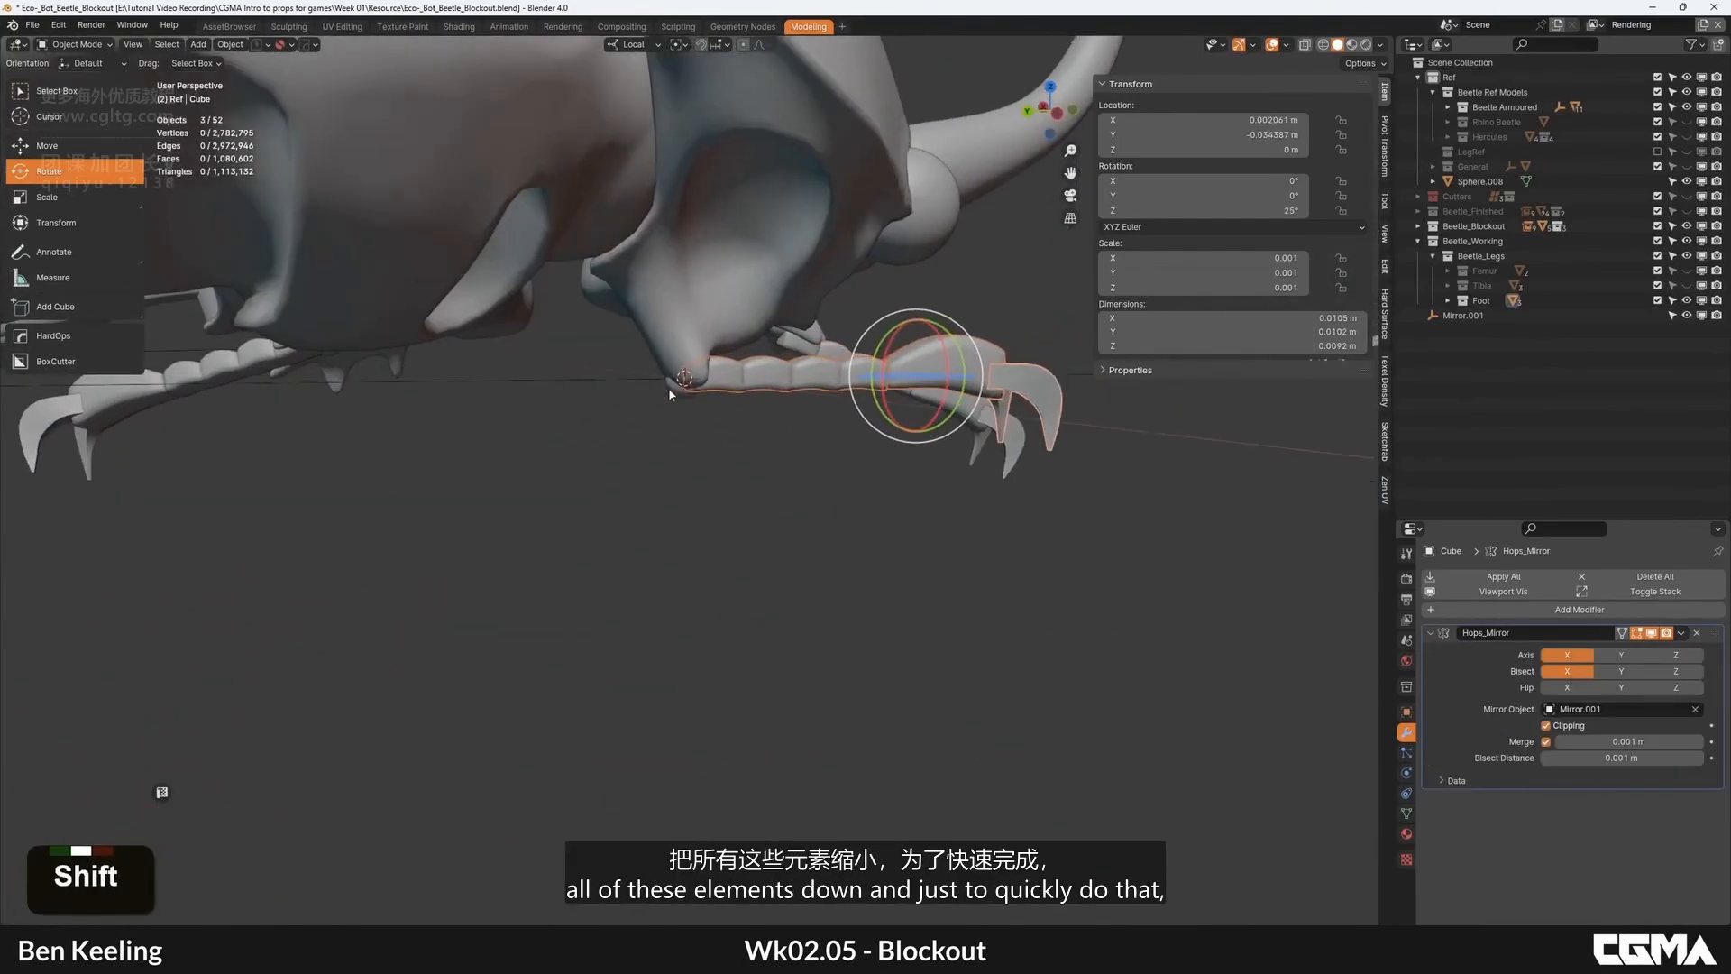
pyautogui.keyDown('shift'); pyautogui.click(673, 388); pyautogui.keyUp('shift')
pyautogui.hotkey('ctrl', 'p')
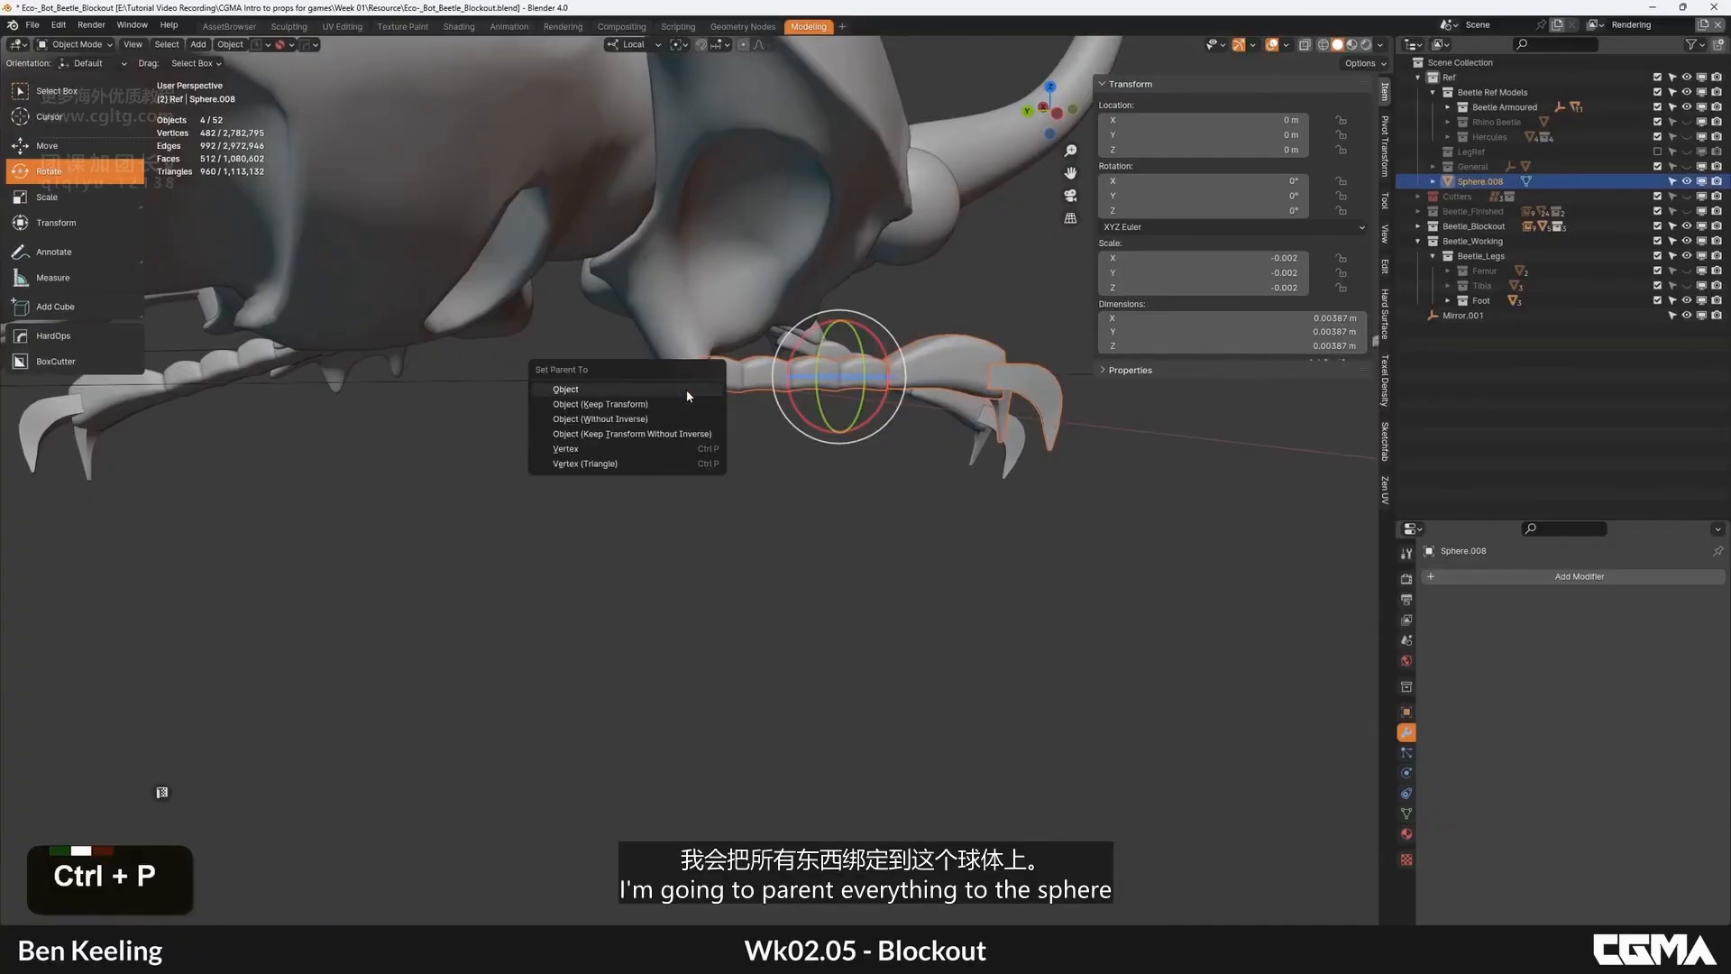
pyautogui.click(662, 402)
# Step: Scale the parent sphere down so the whole foot shrinks to a little over half its size
pyautogui.click(938, 349)
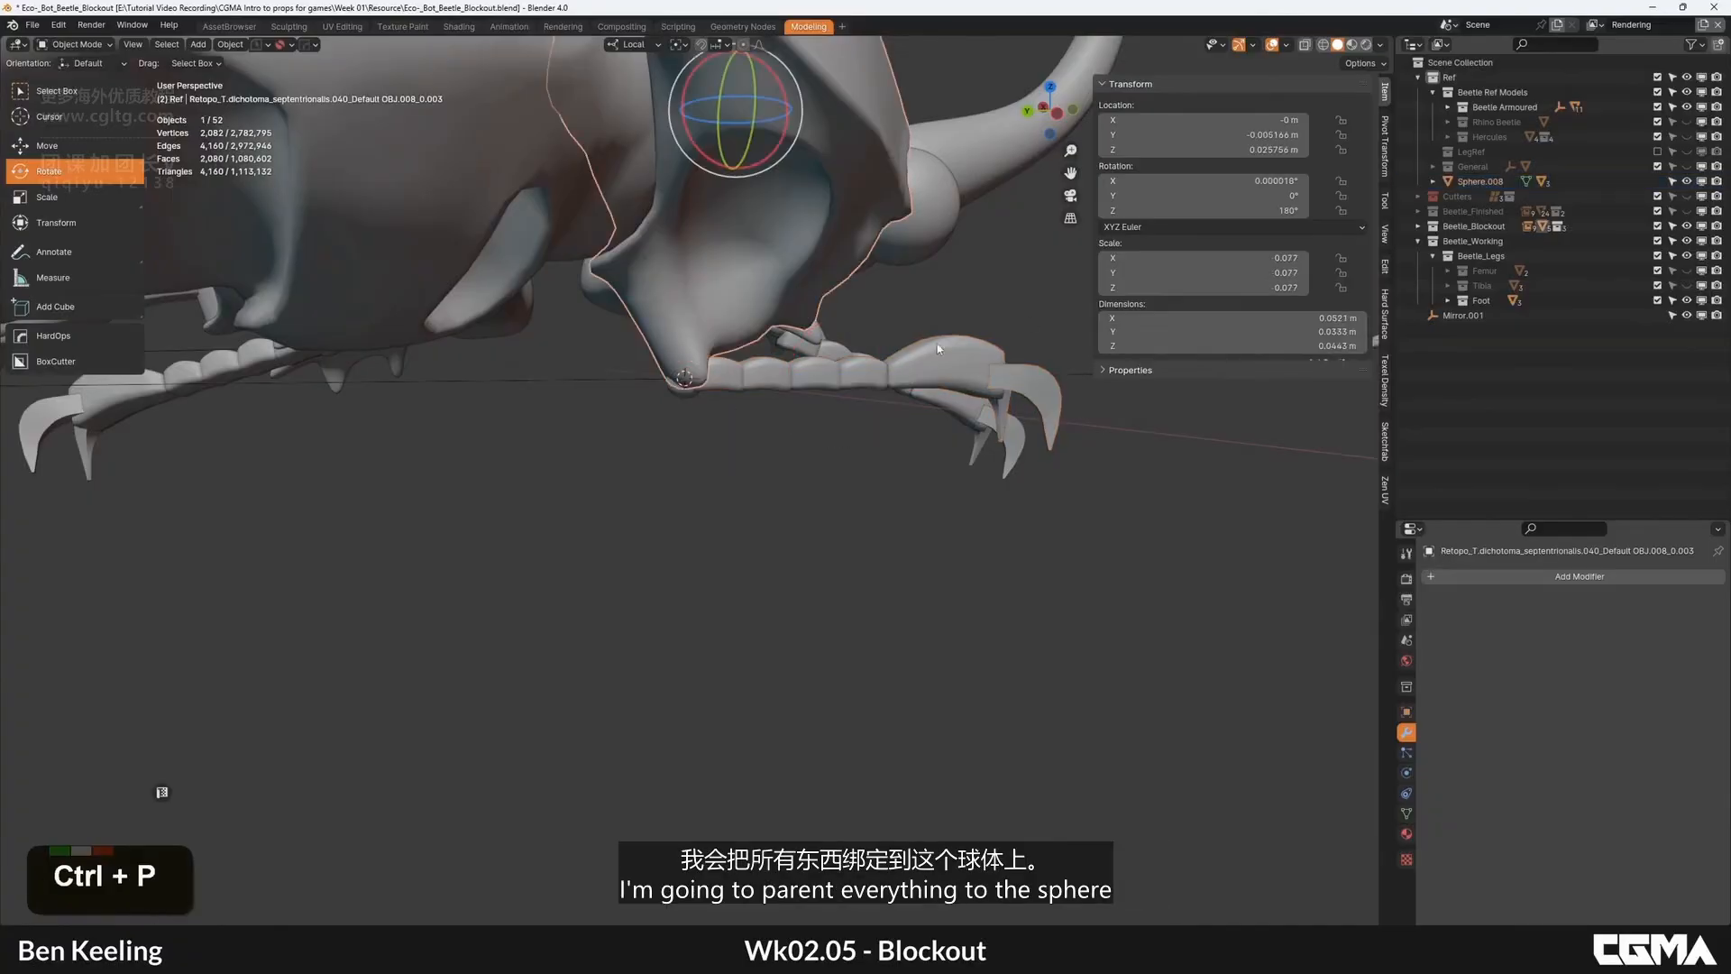
pyautogui.click(685, 379)
pyautogui.press('s')
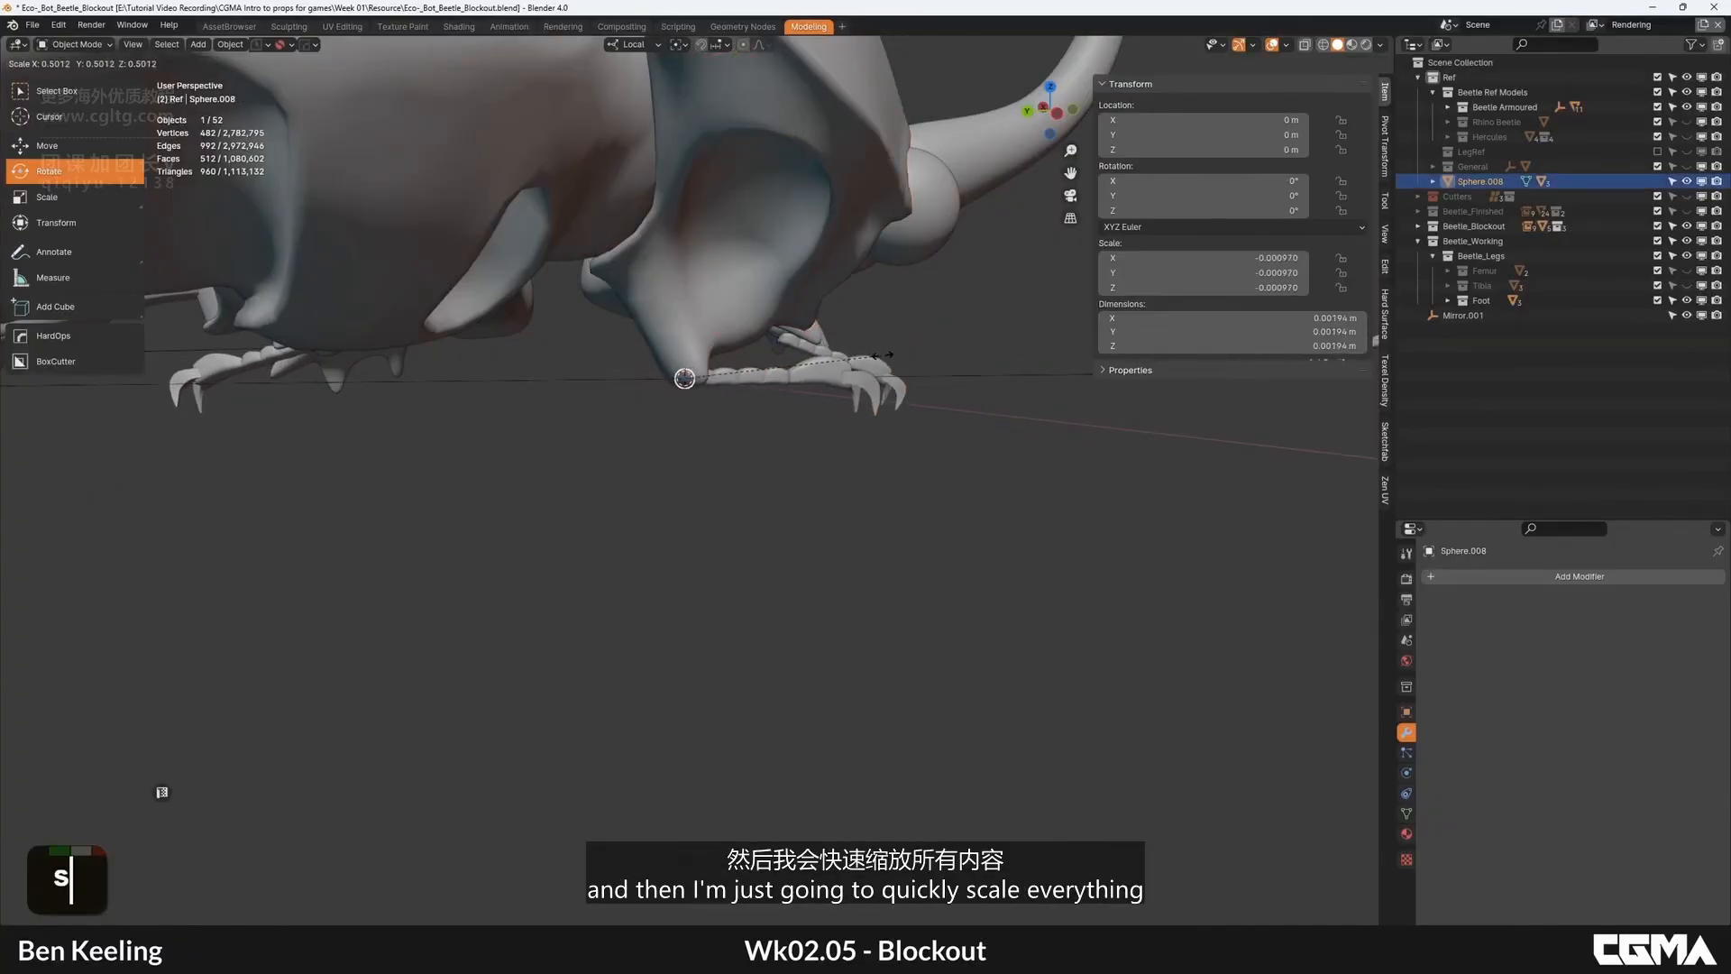
pyautogui.click(907, 355)
pyautogui.scroll(-4, 908, 355)
pyautogui.keyDown('alt'); pyautogui.moveTo(907, 355); pyautogui.dragTo(510, 550, button='middle'); pyautogui.keyUp('alt')
pyautogui.moveTo(937, 465); pyautogui.dragTo(976, 440, button='middle')
# Step: Open the claw in Edit Mode with its whole mesh selected and turn off the mirror modifier's viewport display
pyautogui.click(909, 397)
pyautogui.scroll(-2, 938, 401)
pyautogui.moveTo(910, 365); pyautogui.dragTo(759, 444, button='middle')
pyautogui.keyDown('alt'); pyautogui.middleClick(510, 510); pyautogui.keyUp('alt')
pyautogui.scroll(11, 761, 444)
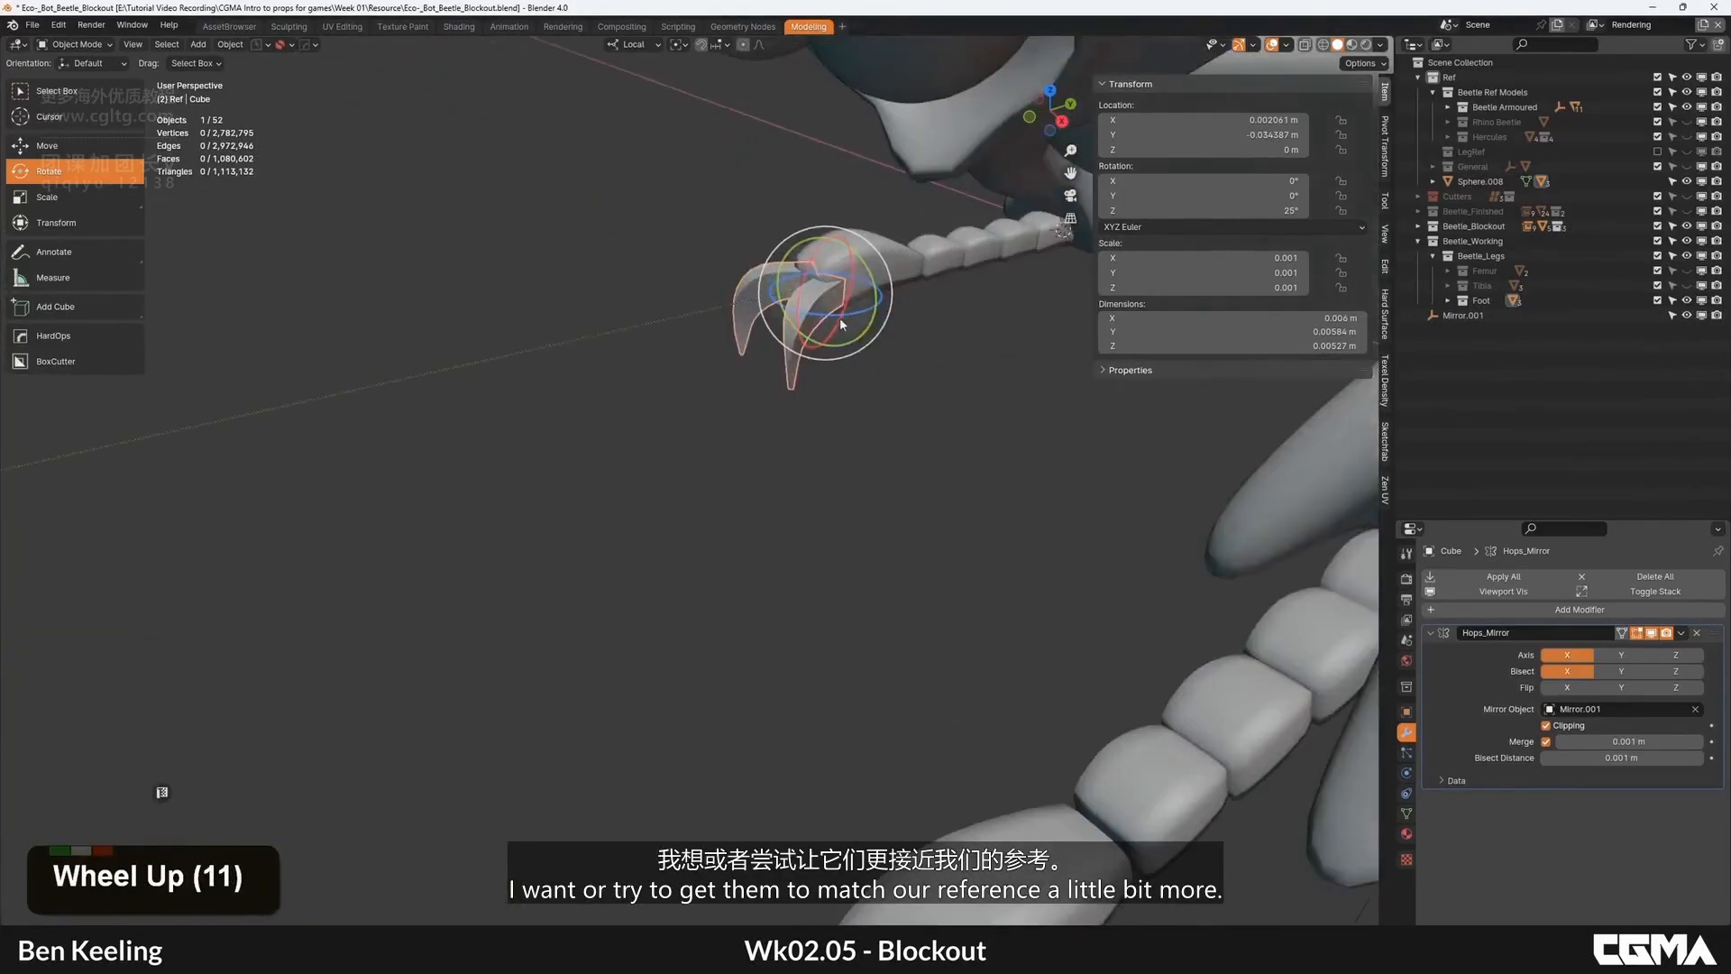
pyautogui.keyDown('alt'); pyautogui.middleClick(811, 333); pyautogui.keyUp('alt')
pyautogui.moveTo(793, 505); pyautogui.dragTo(866, 406, button='middle')
pyautogui.scroll(2, 866, 406)
pyautogui.press('Tab')
pyautogui.press('a')
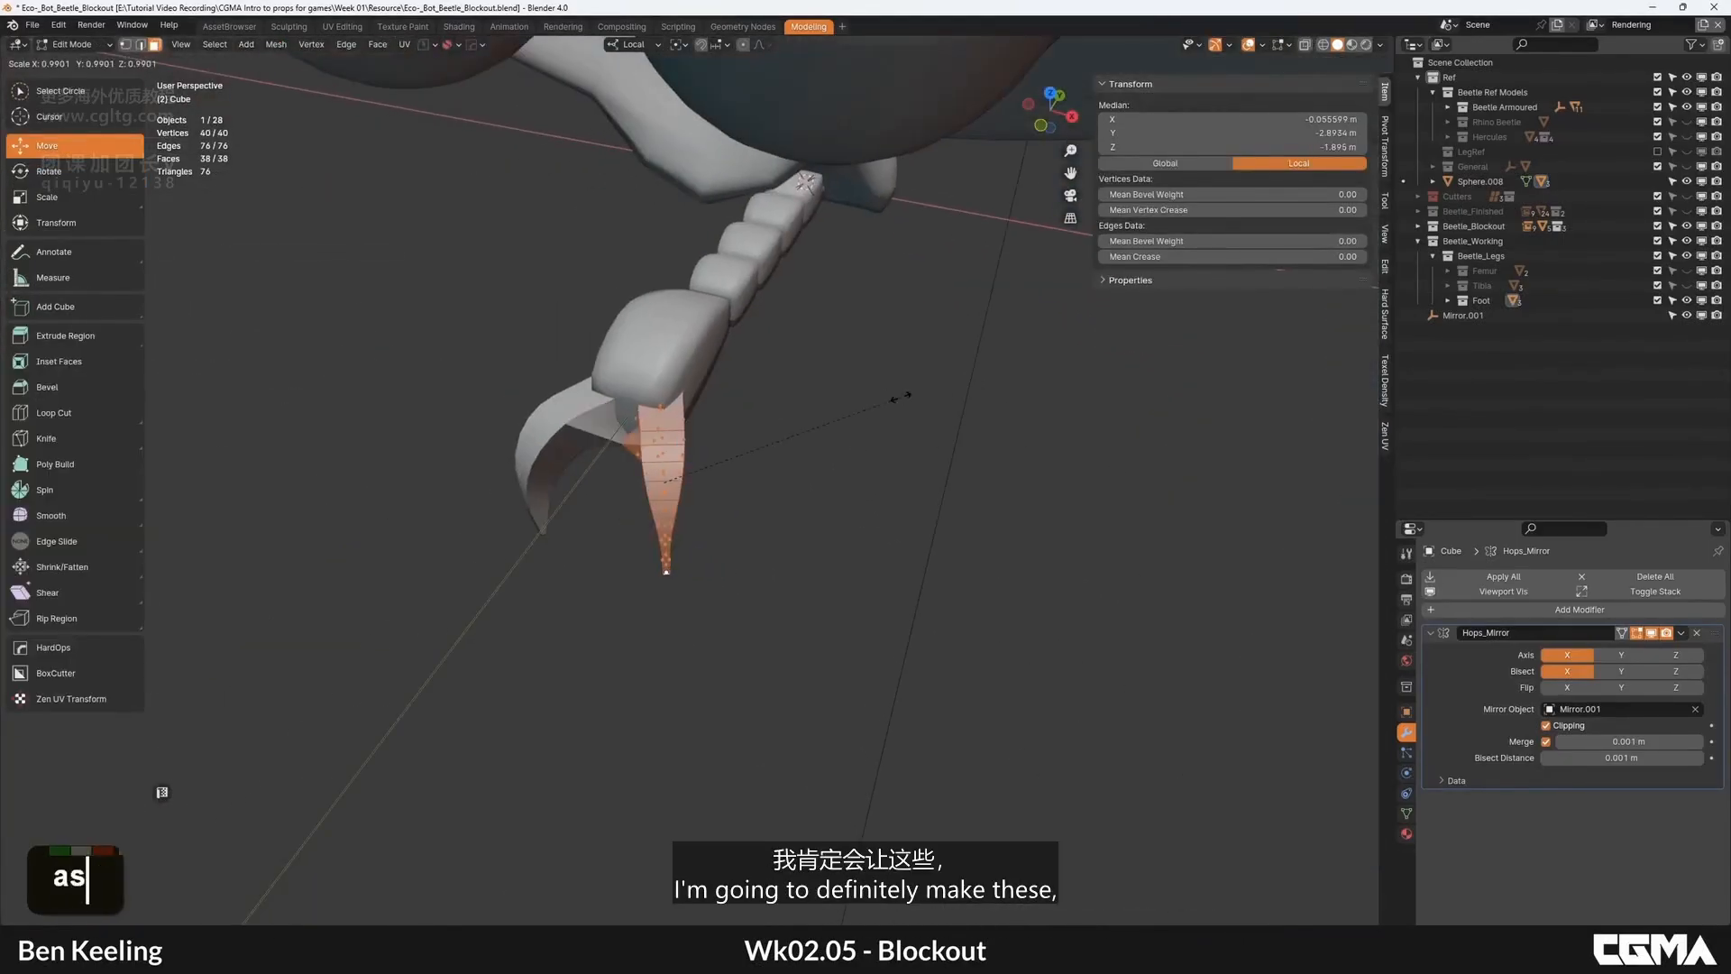
pyautogui.keyDown('alt'); pyautogui.middleClick(601, 454); pyautogui.keyUp('alt')
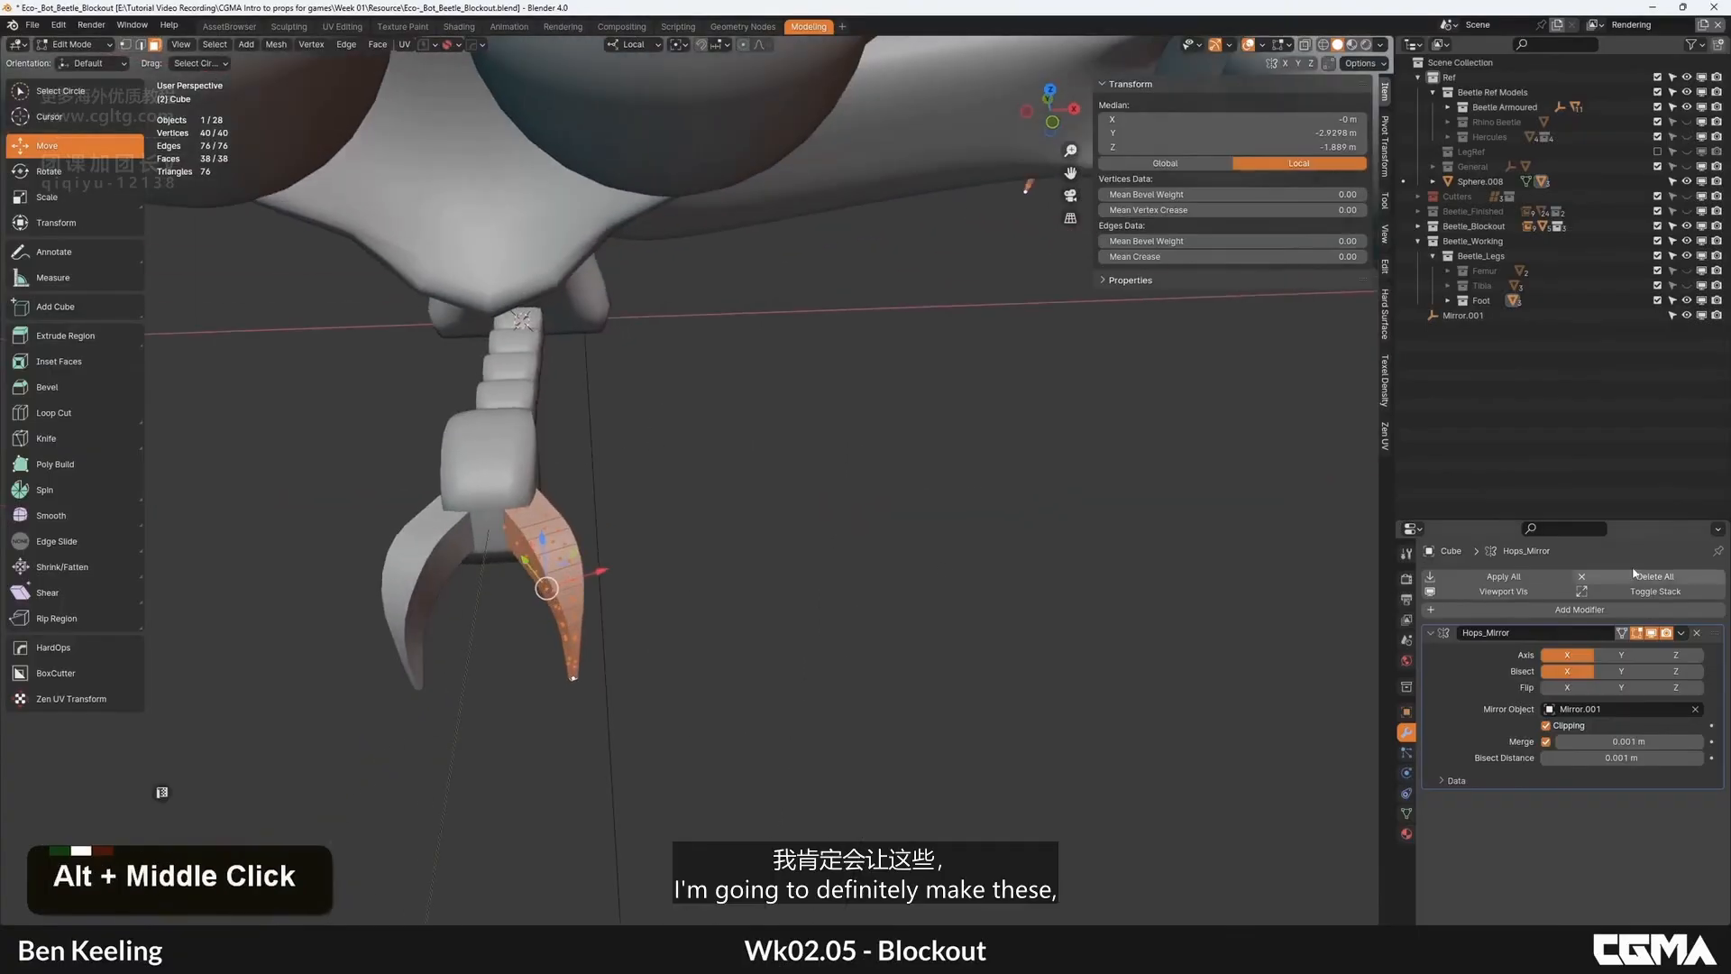
pyautogui.click(1511, 597)
# Step: Scale the claw's mesh to about 0.46 along local X to make it thinner, and return to Object Mode
pyautogui.keyDown('alt'); pyautogui.moveTo(1158, 347); pyautogui.dragTo(1056, 410, button='middle'); pyautogui.keyUp('alt')
pyautogui.press('s')
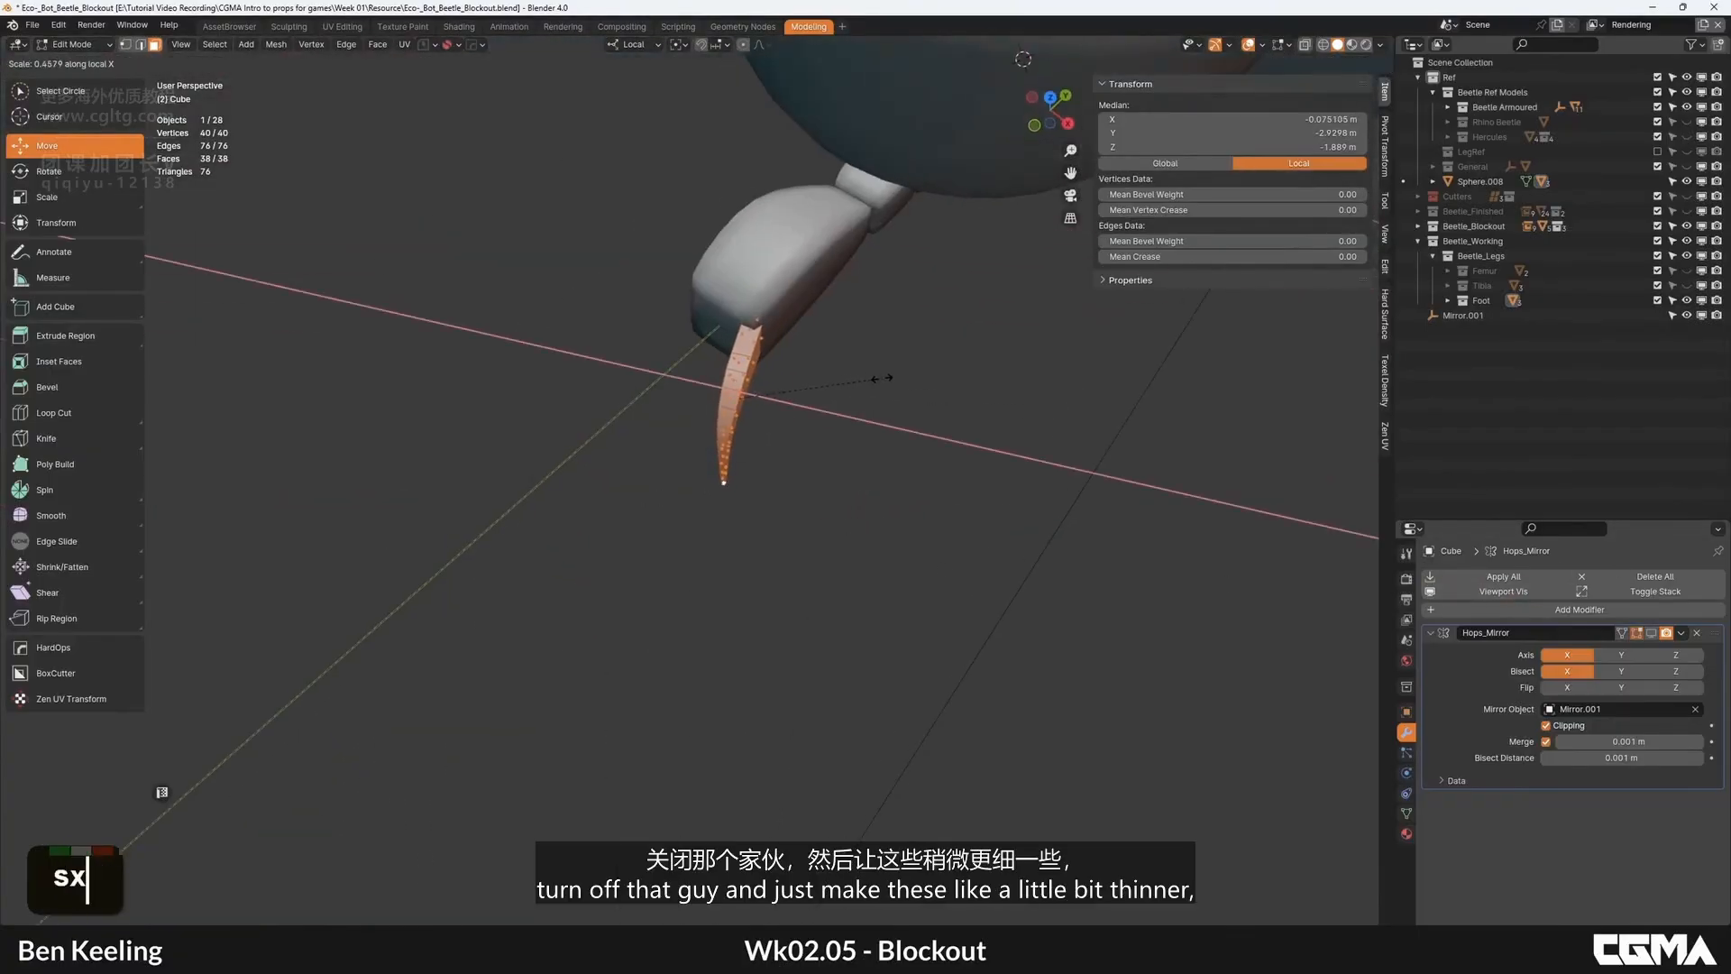
pyautogui.click(882, 378)
pyautogui.press('Tab')
# Step: Select the vertices along the claw's inner curve in Edit Mode with X-ray enabled, leaving out the tip
pyautogui.keyDown('alt'); pyautogui.middleClick(740, 406); pyautogui.keyUp('alt')
pyautogui.moveTo(597, 431); pyautogui.dragTo(761, 404, button='middle')
pyautogui.scroll(-3, 760, 404)
pyautogui.click(760, 404)
pyautogui.click(460, 541)
pyautogui.click(568, 568)
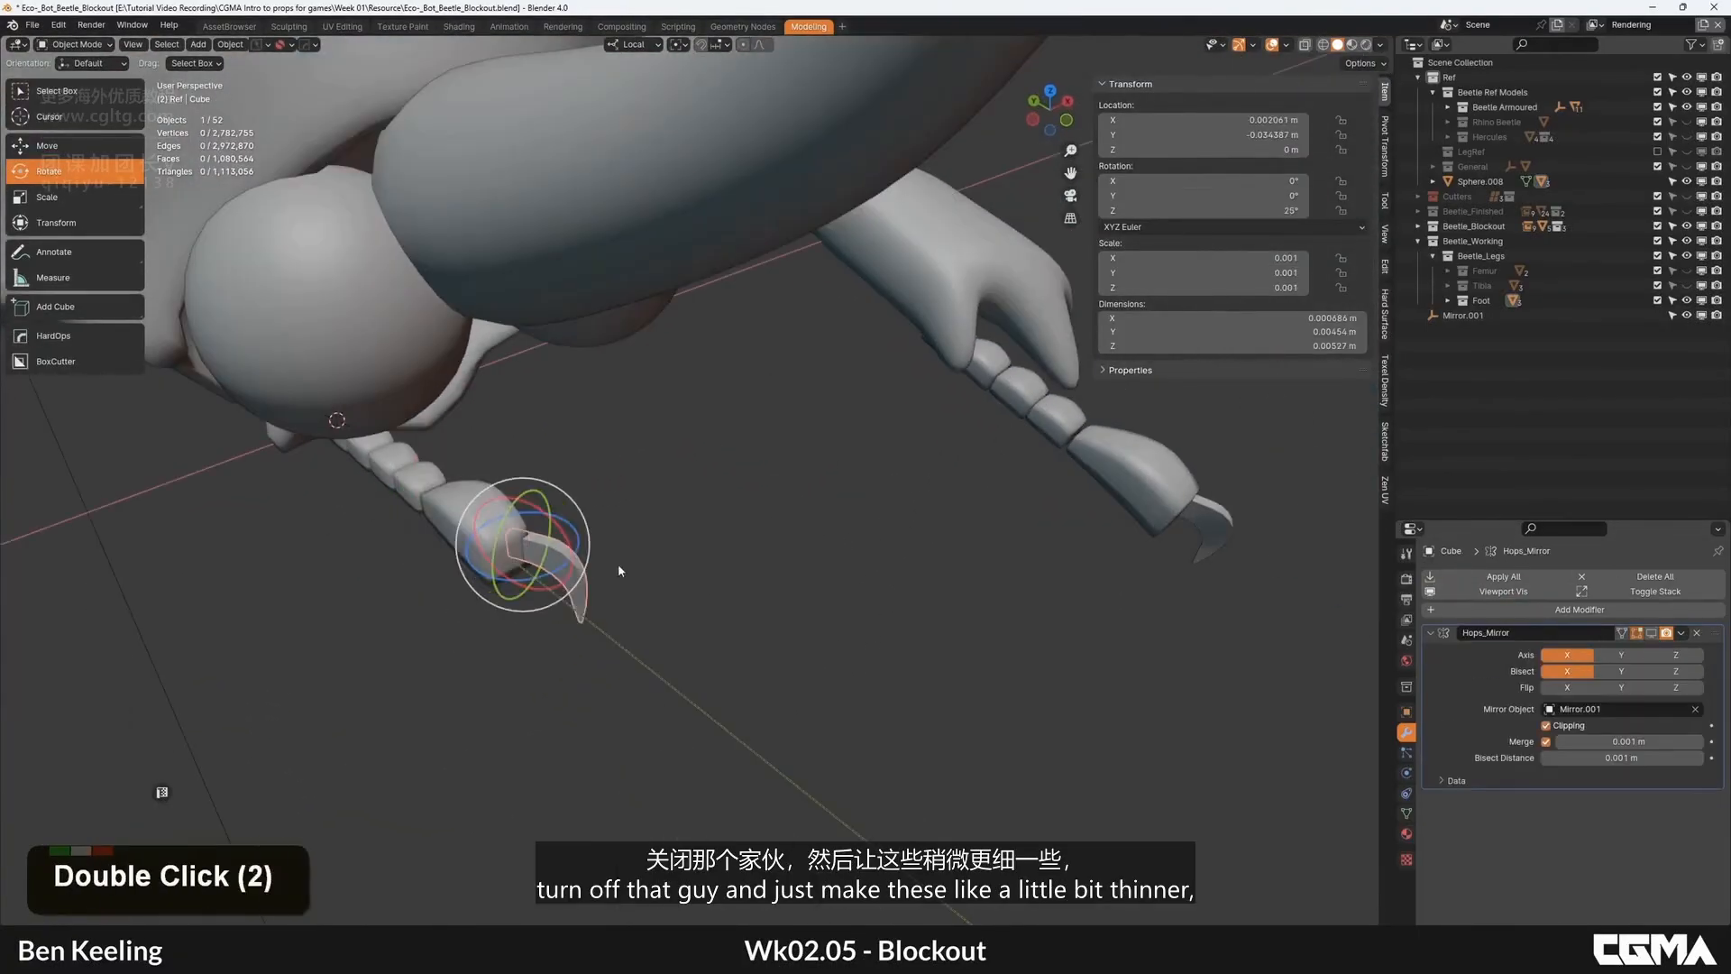
pyautogui.keyDown('alt'); pyautogui.moveTo(619, 565); pyautogui.dragTo(710, 487, button='middle'); pyautogui.keyUp('alt')
pyautogui.press('Tab')
pyautogui.scroll(3, 710, 487)
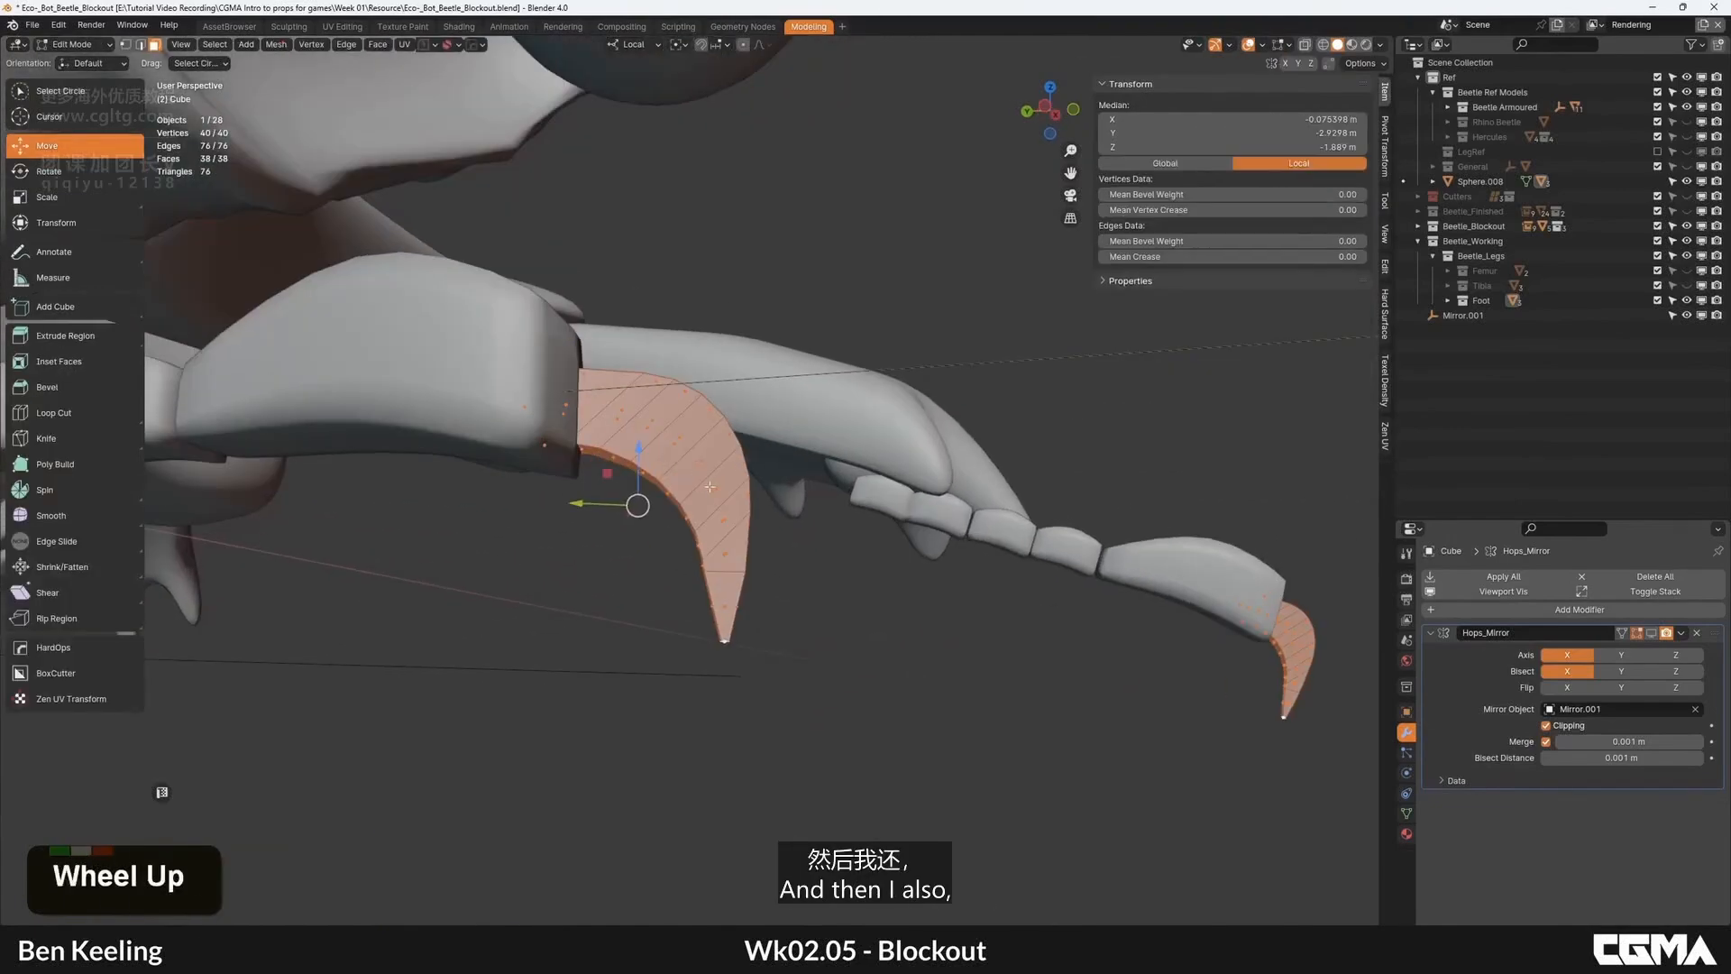
pyautogui.hotkey('alt', 'z')
pyautogui.moveTo(495, 419); pyautogui.dragTo(722, 599)
pyautogui.click(685, 586)
pyautogui.press('b')
pyautogui.press('g')
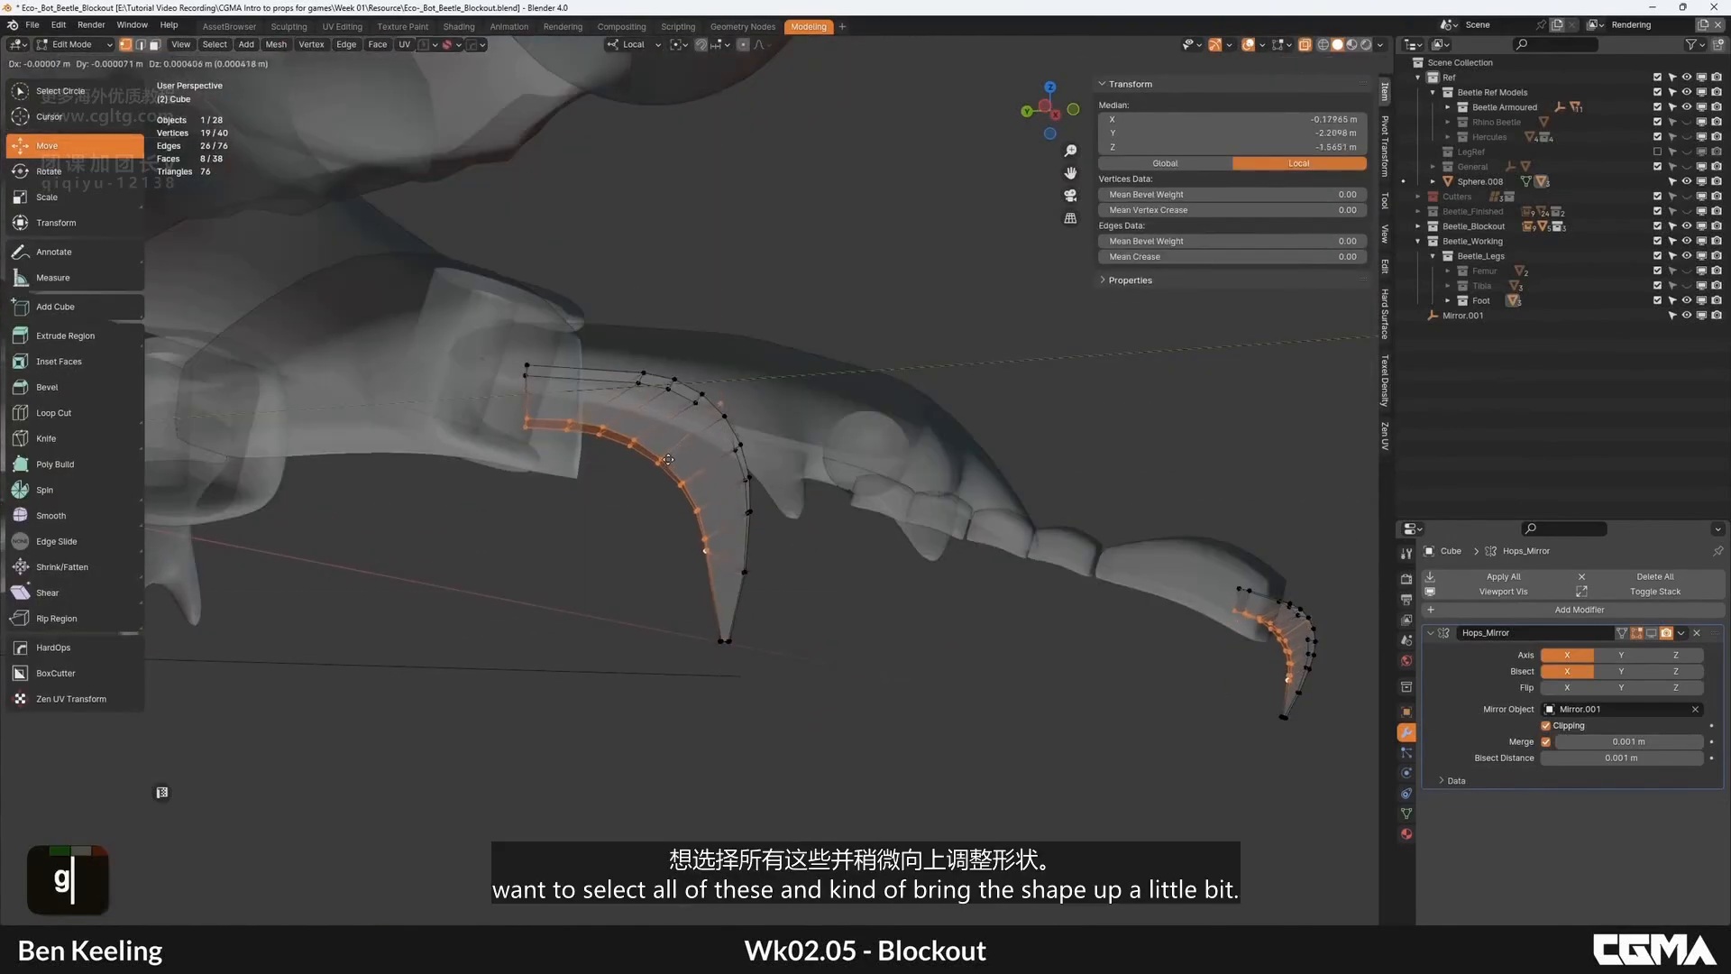
pyautogui.click(619, 489)
pyautogui.keyDown('shift'); pyautogui.click(607, 492); pyautogui.keyUp('shift')
# Step: Try to move the inner-curve vertices upward to slim the claw, and check the shape in Object Mode
pyautogui.press('g')
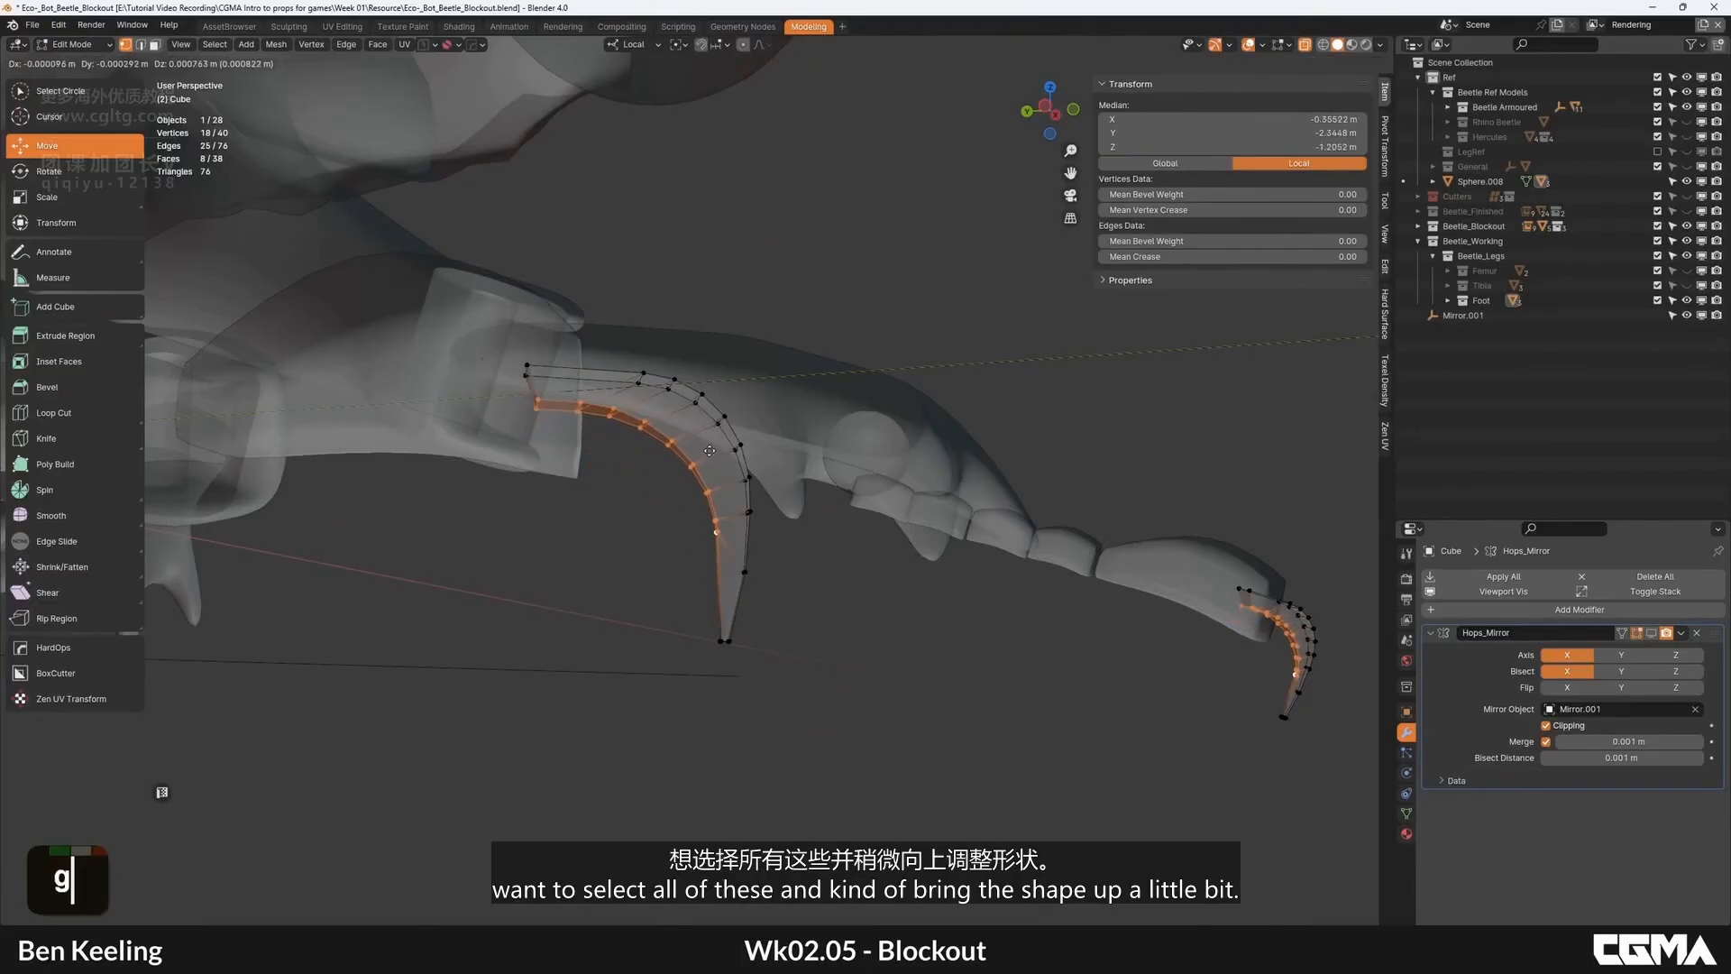
pyautogui.click(714, 449)
pyautogui.press('Tab')
pyautogui.keyDown('alt'); pyautogui.moveTo(714, 449); pyautogui.dragTo(700, 510, button='middle'); pyautogui.keyUp('alt')
pyautogui.hotkey('alt', 'z')
pyautogui.click(741, 368)
pyautogui.keyDown('alt'); pyautogui.moveTo(750, 387); pyautogui.dragTo(883, 368, button='middle'); pyautogui.keyUp('alt')
# Step: Undo the inner-curve vertex move on the claw and return to Object Mode
pyautogui.doubleClick(692, 436)
pyautogui.press('`')
pyautogui.hotkey('ctrl', 'z')
pyautogui.hotkey('ctrl', 'z')
pyautogui.hotkey('ctrl', 'z')
pyautogui.hotkey('ctrl', 'z')
pyautogui.hotkey('ctrl', 'z')
pyautogui.hotkey('ctrl', 'z')
pyautogui.hotkey('ctrl', 'z')
pyautogui.press('Tab')
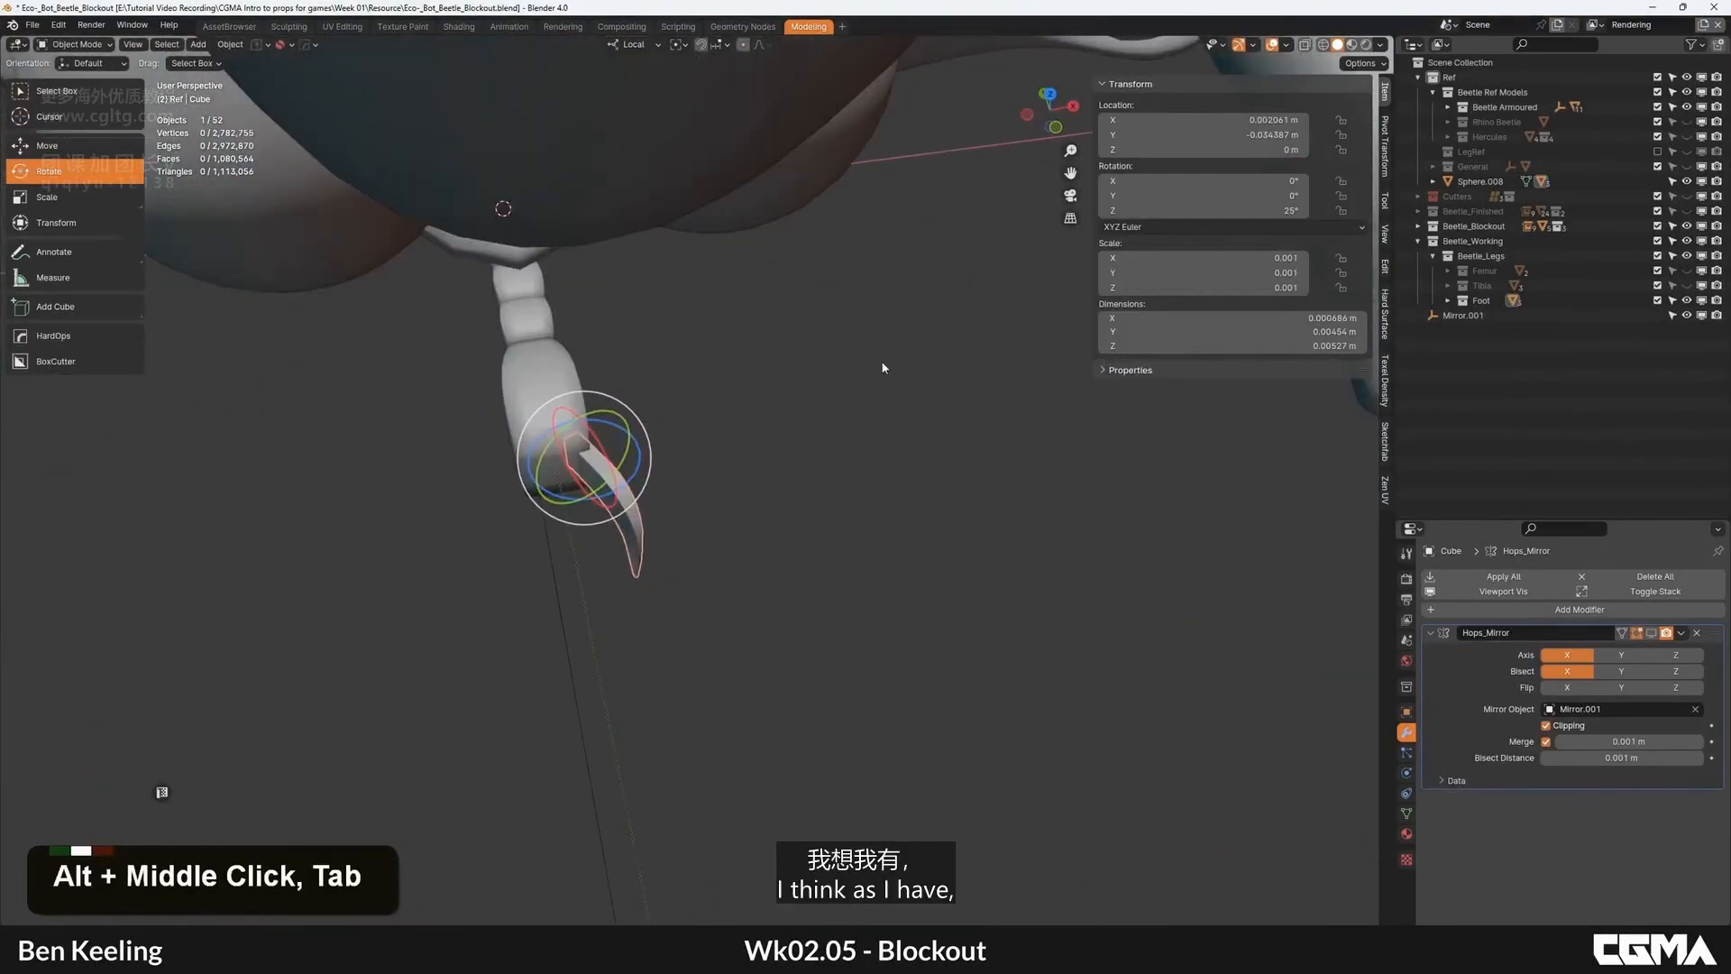
# Step: Reset the claw's Z rotation to 0° and move its inner-curve vertices up about 0.00085 m along local Z
pyautogui.press('BackSpace')
pyautogui.keyDown('alt'); pyautogui.moveTo(1080, 294); pyautogui.dragTo(679, 488, button='middle'); pyautogui.keyUp('alt')
pyautogui.press('Tab')
pyautogui.hotkey('alt', 'z')
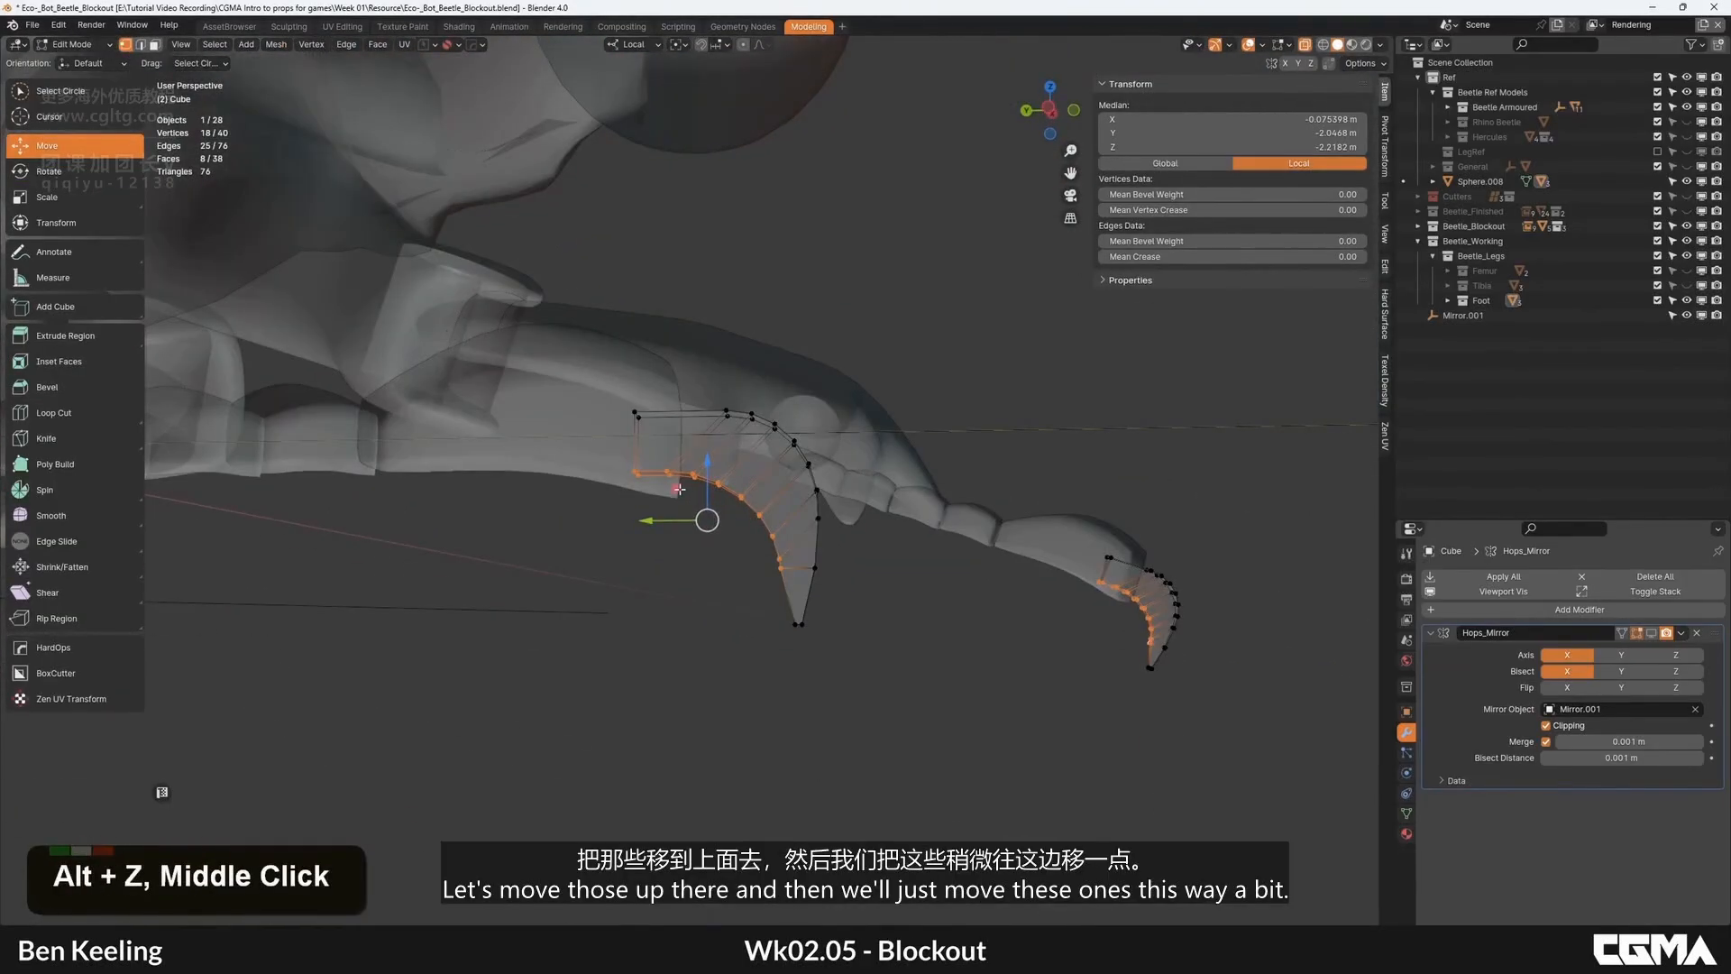
pyautogui.click(682, 452)
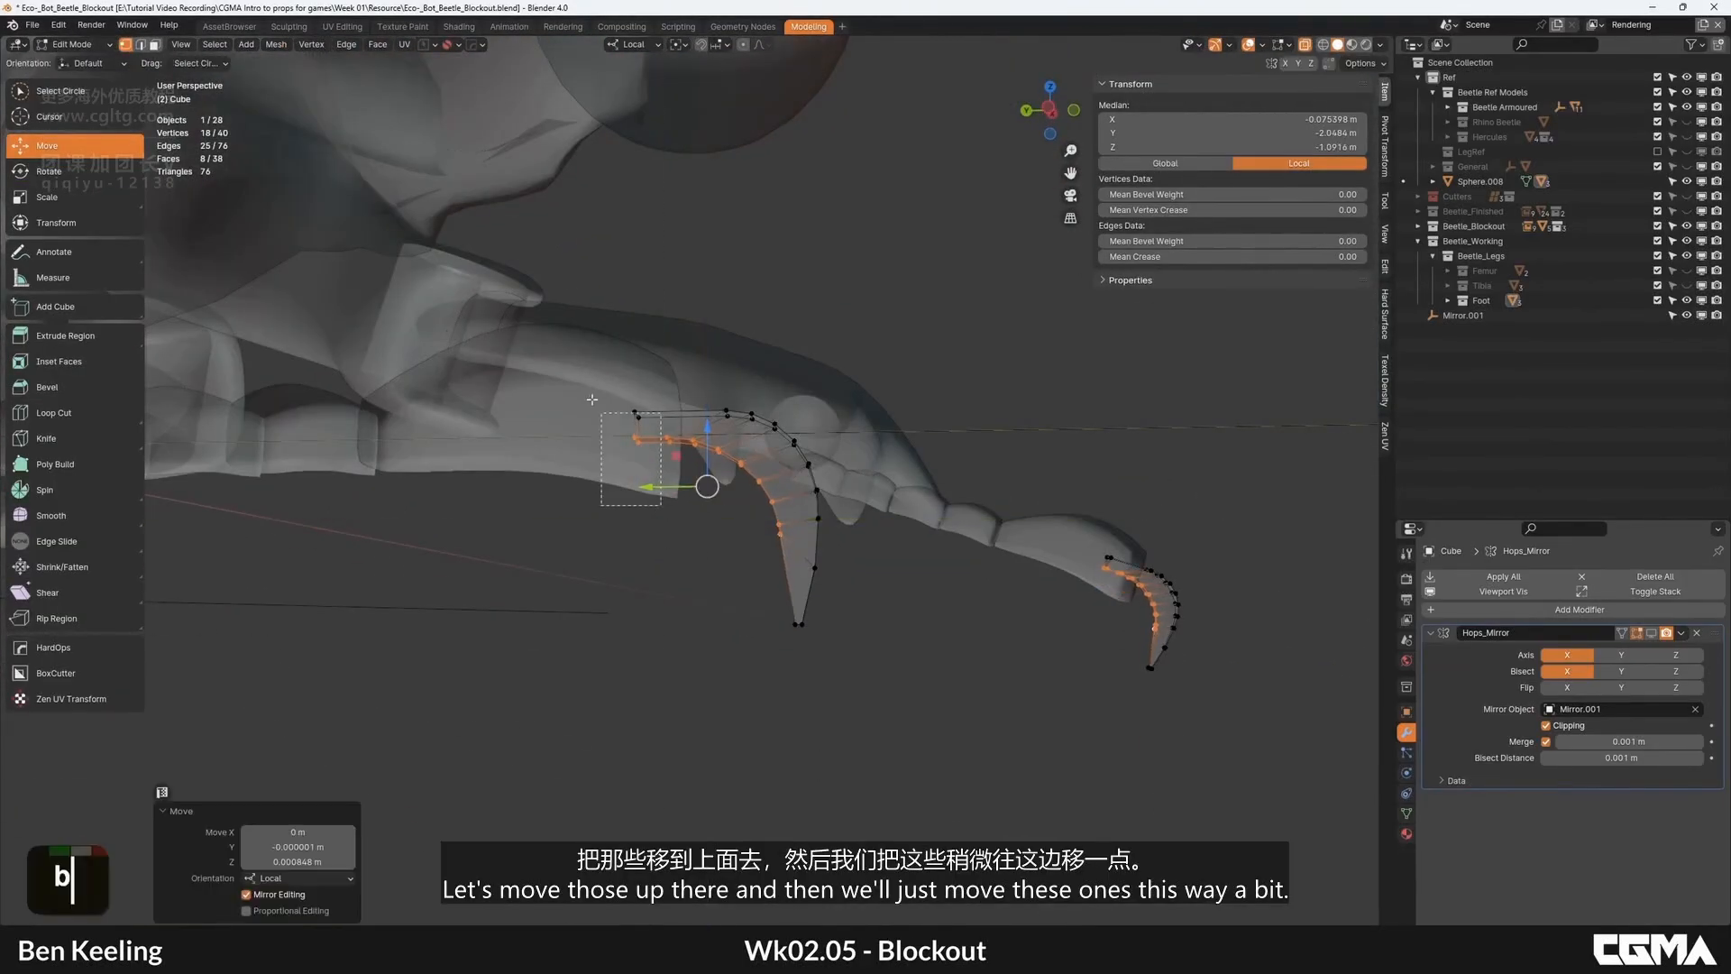
# Step: Deselect the claw's base vertices, shift the remaining inner-curve vertices slightly along local Y, and return to solid display in Object Mode
pyautogui.keyDown('shift'); pyautogui.moveTo(591, 399); pyautogui.dragTo(692, 493); pyautogui.keyUp('shift')
pyautogui.keyDown('shift'); pyautogui.click(637, 440); pyautogui.keyUp('shift')
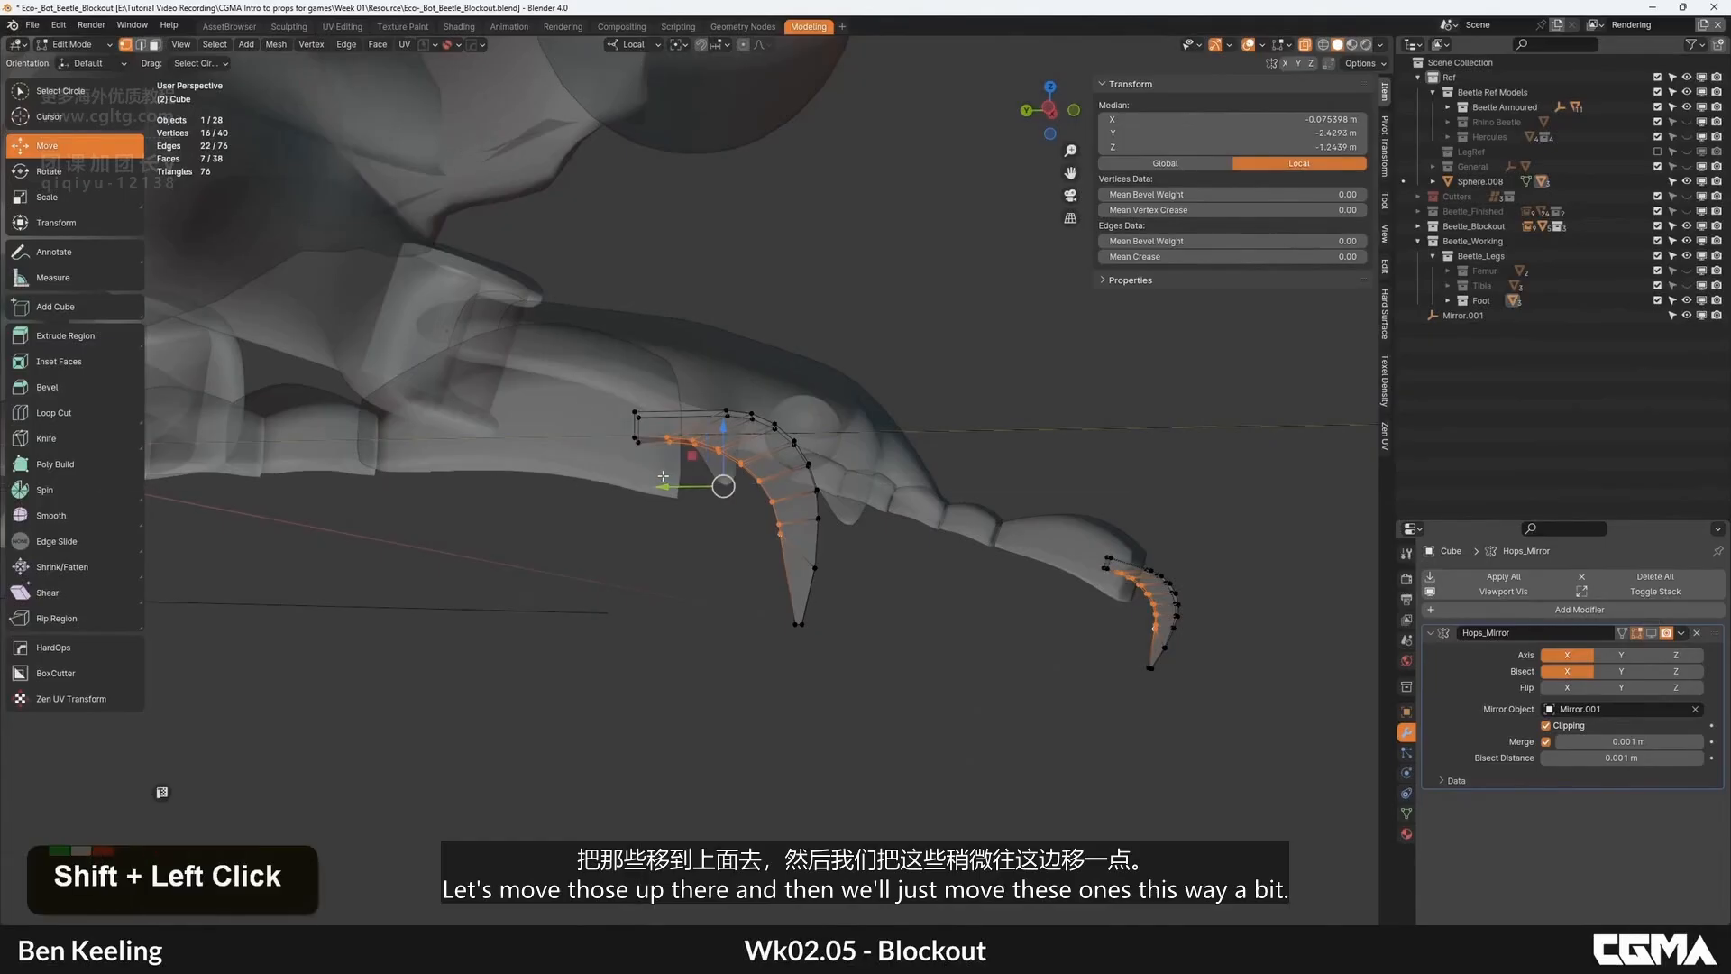
pyautogui.keyDown('alt'); pyautogui.middleClick(875, 469); pyautogui.keyUp('alt')
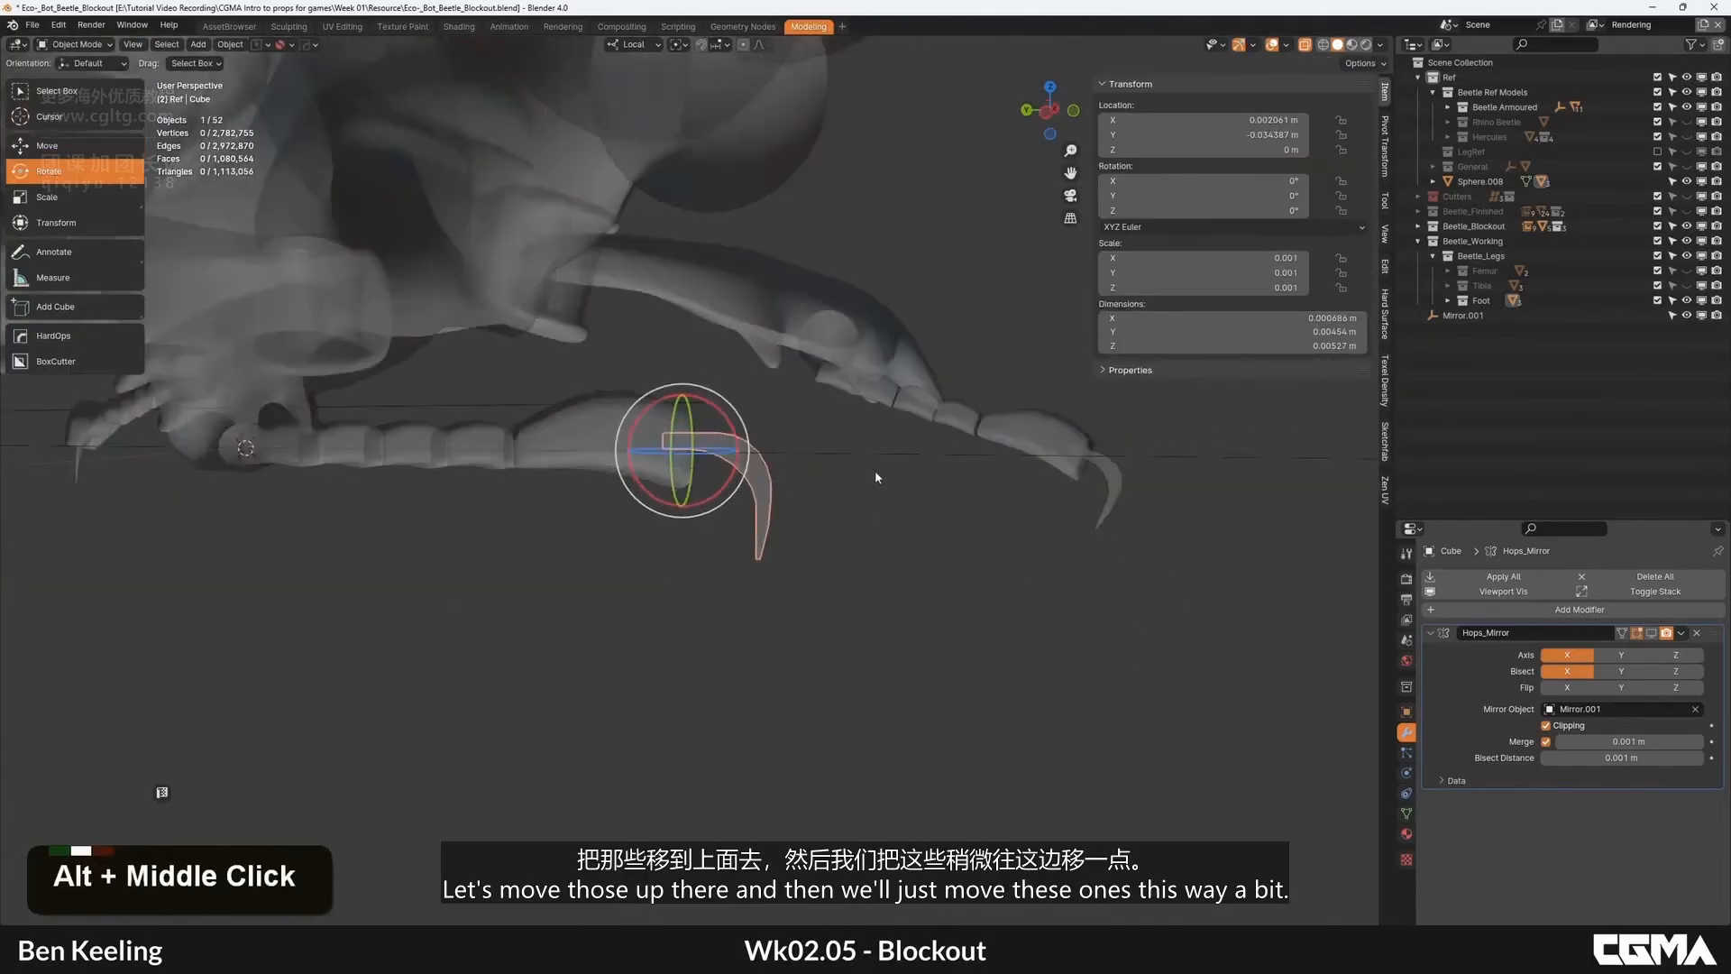
pyautogui.press('z')
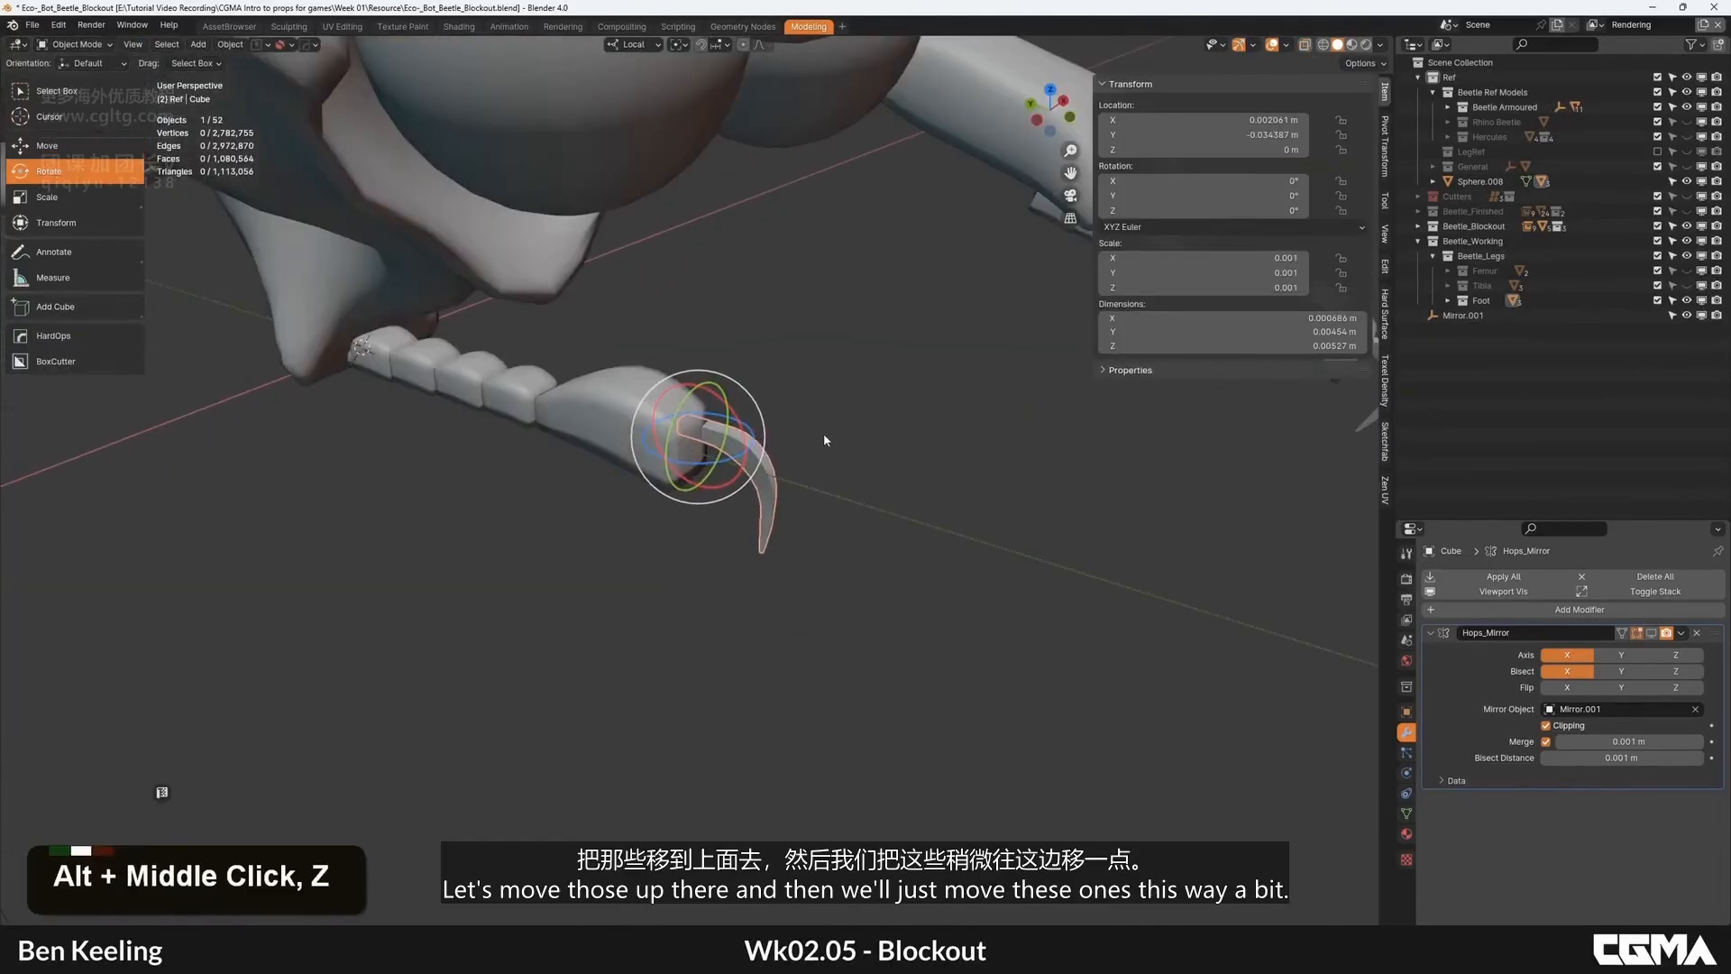
# Step: Rotate the claw about its local Z axis to about 35°, snapping in increments
pyautogui.scroll(5, 760, 478)
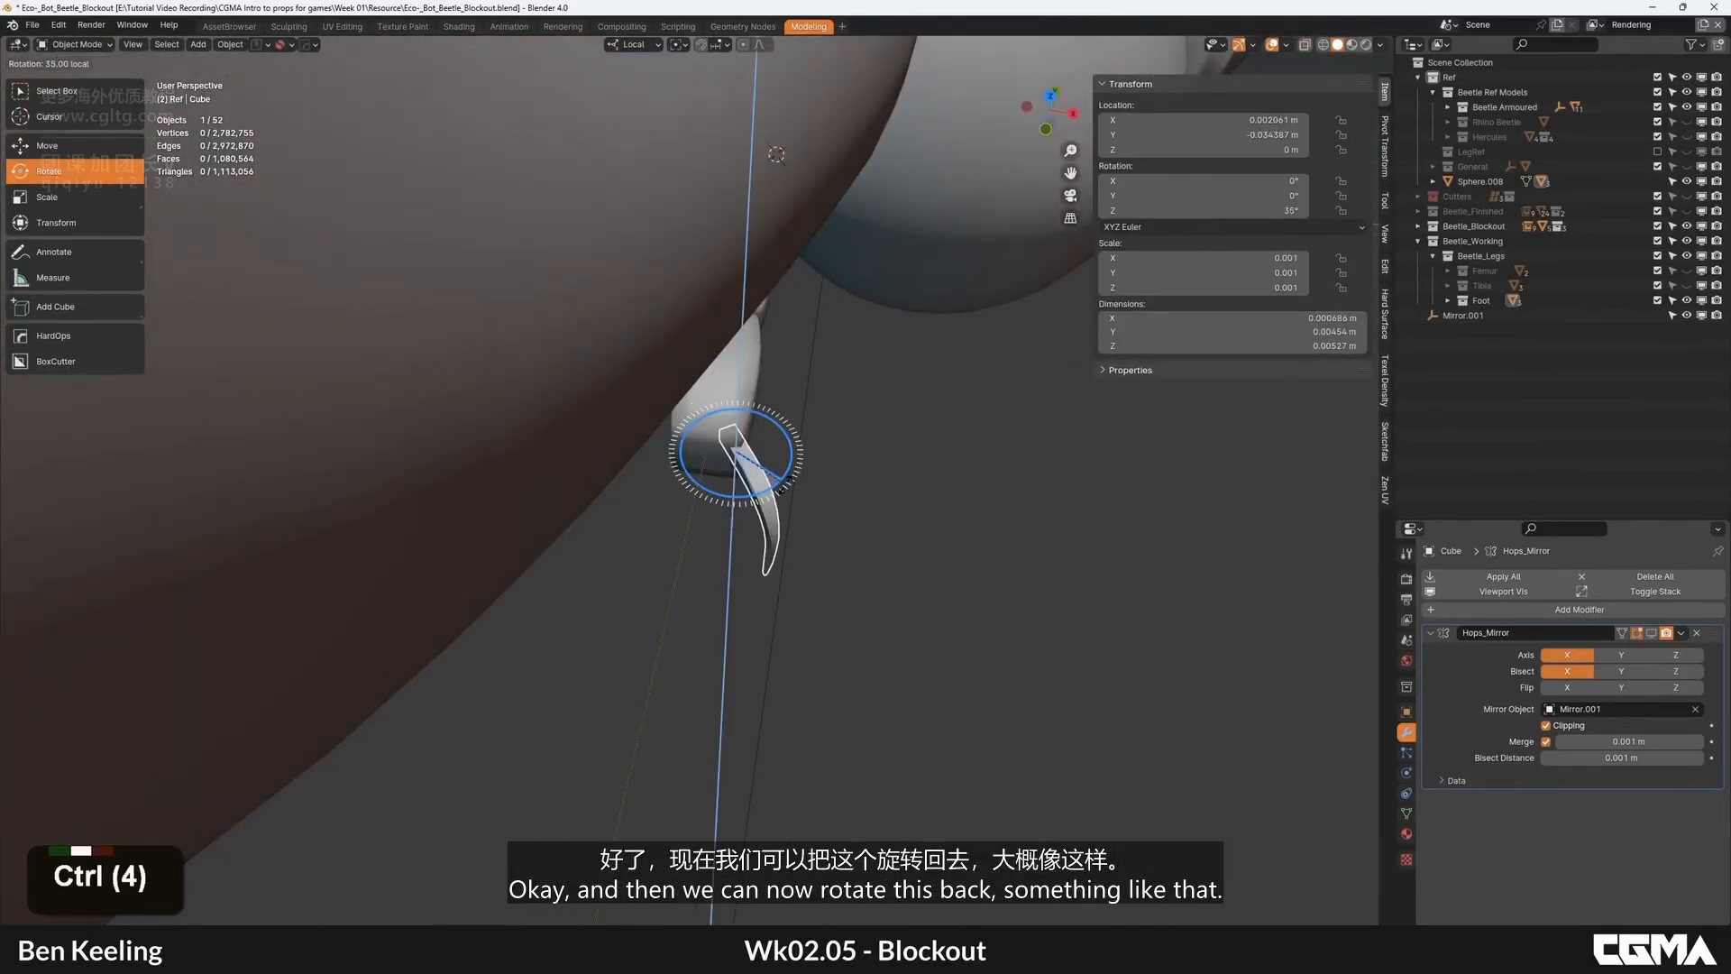
pyautogui.keyDown('ctrl'); pyautogui.moveTo(771, 487); pyautogui.dragTo(786, 476); pyautogui.keyUp('ctrl')
pyautogui.moveTo(787, 476); pyautogui.dragTo(804, 411, button='middle')
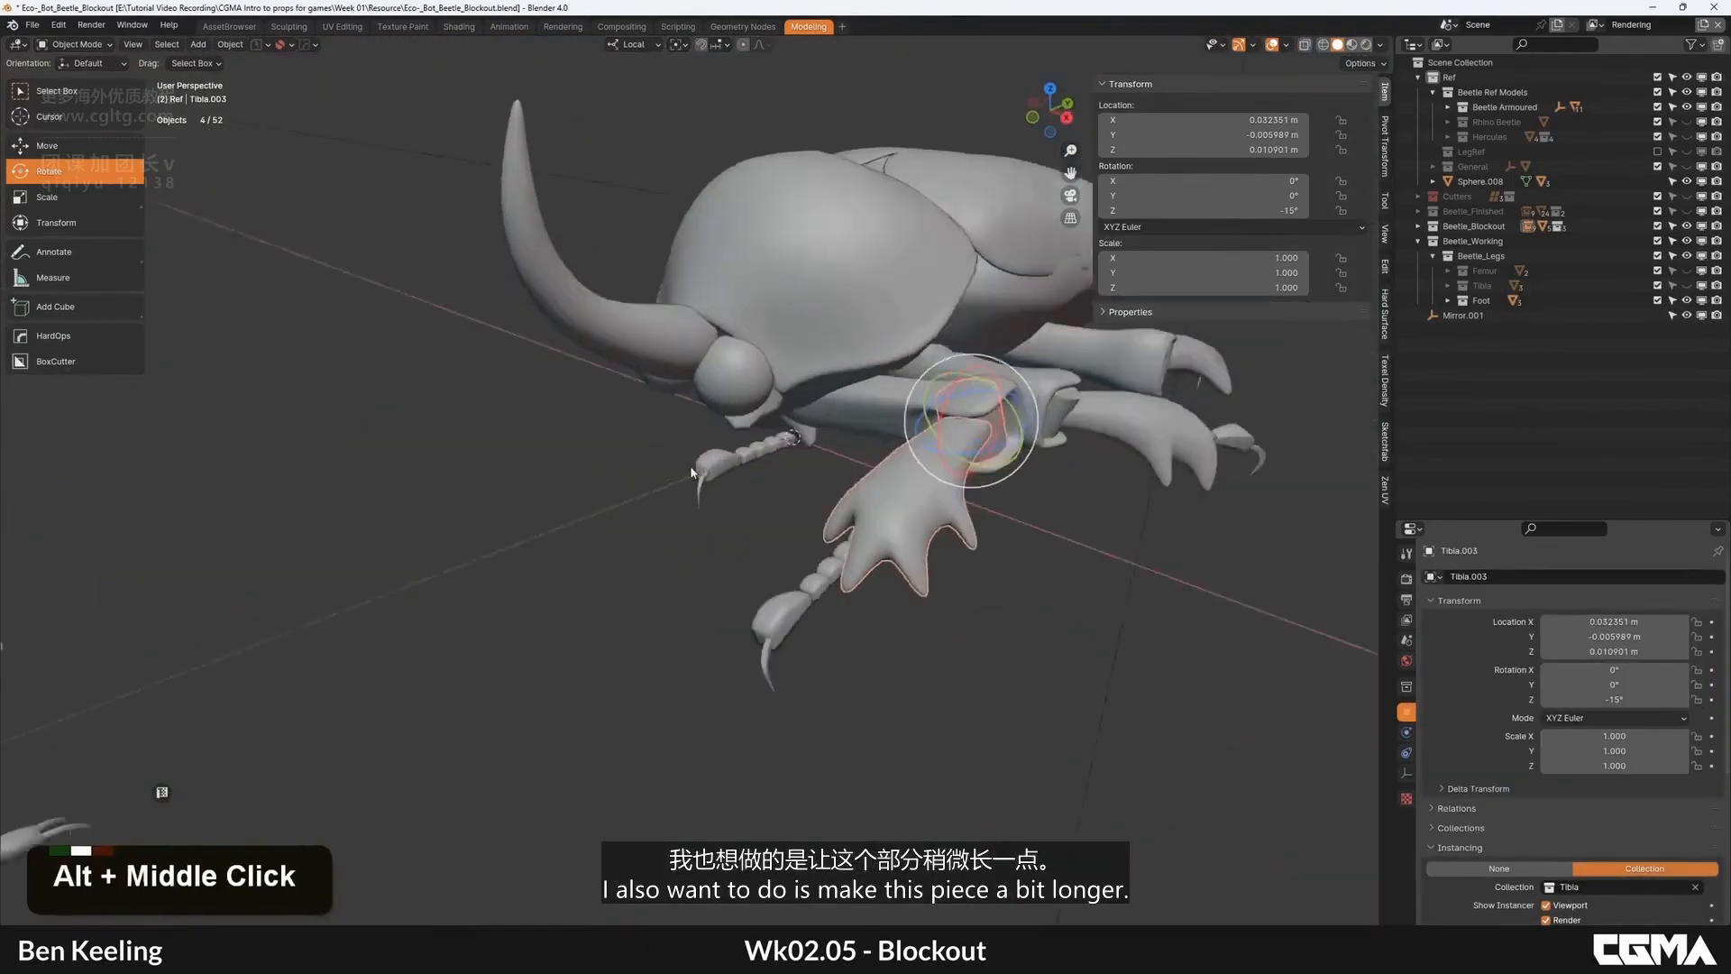
# Step: Lengthen the foot's end segment by moving its end vertices outward about 0.003 m along local Y, and return to Object Mode
pyautogui.keyDown('alt'); pyautogui.moveTo(722, 487); pyautogui.dragTo(787, 473, button='middle'); pyautogui.keyUp('alt')
pyautogui.scroll(6, 787, 474)
pyautogui.press('Tab')
pyautogui.keyDown('alt'); pyautogui.middleClick(729, 526); pyautogui.keyUp('alt')
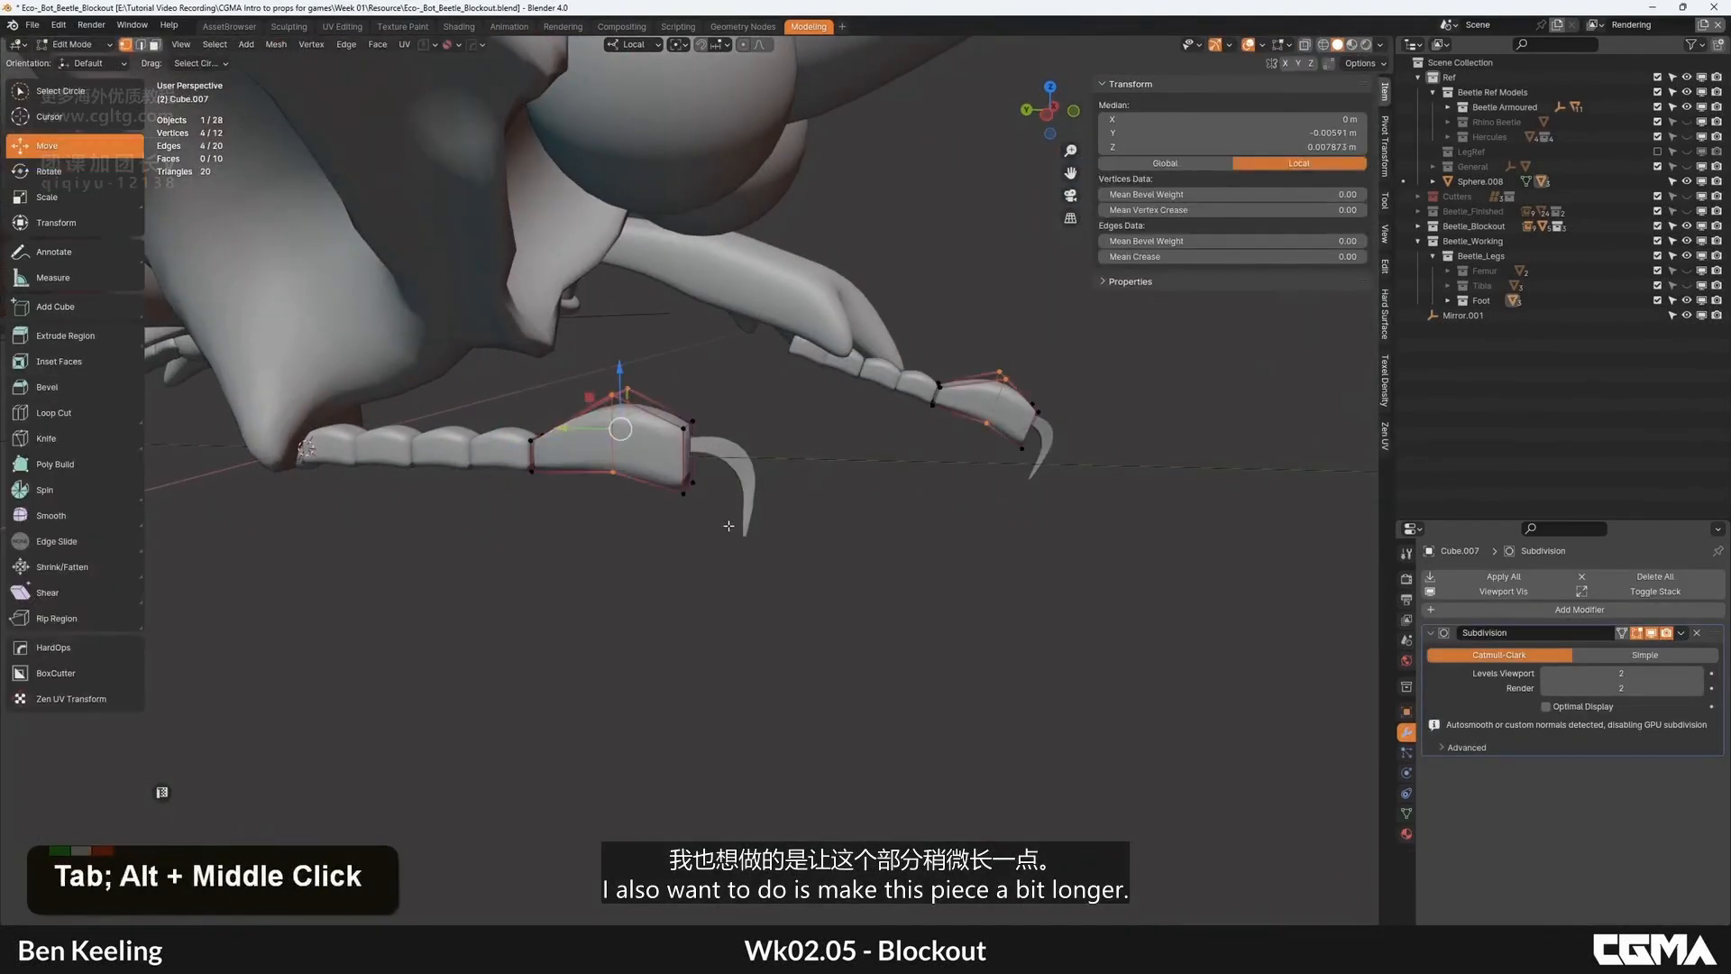
pyautogui.press('1')
pyautogui.press('b')
pyautogui.moveTo(711, 528); pyautogui.dragTo(665, 406)
pyautogui.keyDown('alt'); pyautogui.moveTo(666, 406); pyautogui.dragTo(686, 383, button='middle'); pyautogui.keyUp('alt')
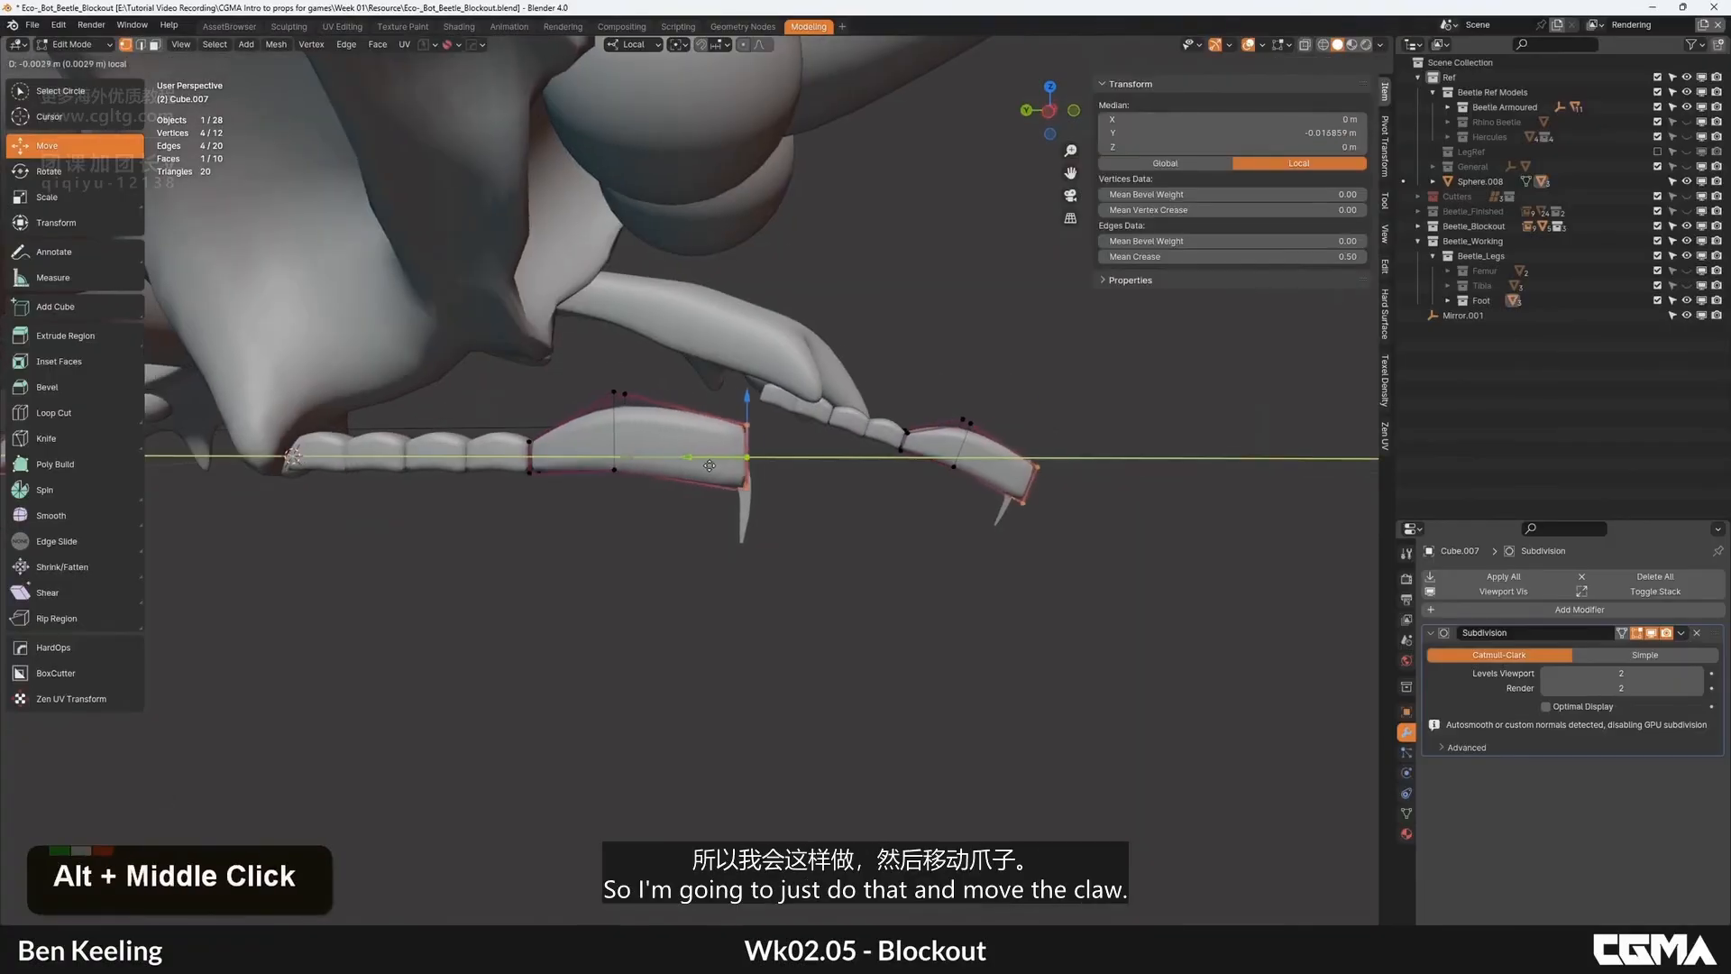
pyautogui.press('Tab')
pyautogui.moveTo(707, 468); pyautogui.dragTo(700, 465)
# Step: Move the claw about 0.0031 m along local Y to the foot's new end and show its mirror modifier in the viewport
pyautogui.click(749, 491)
pyautogui.press('w')
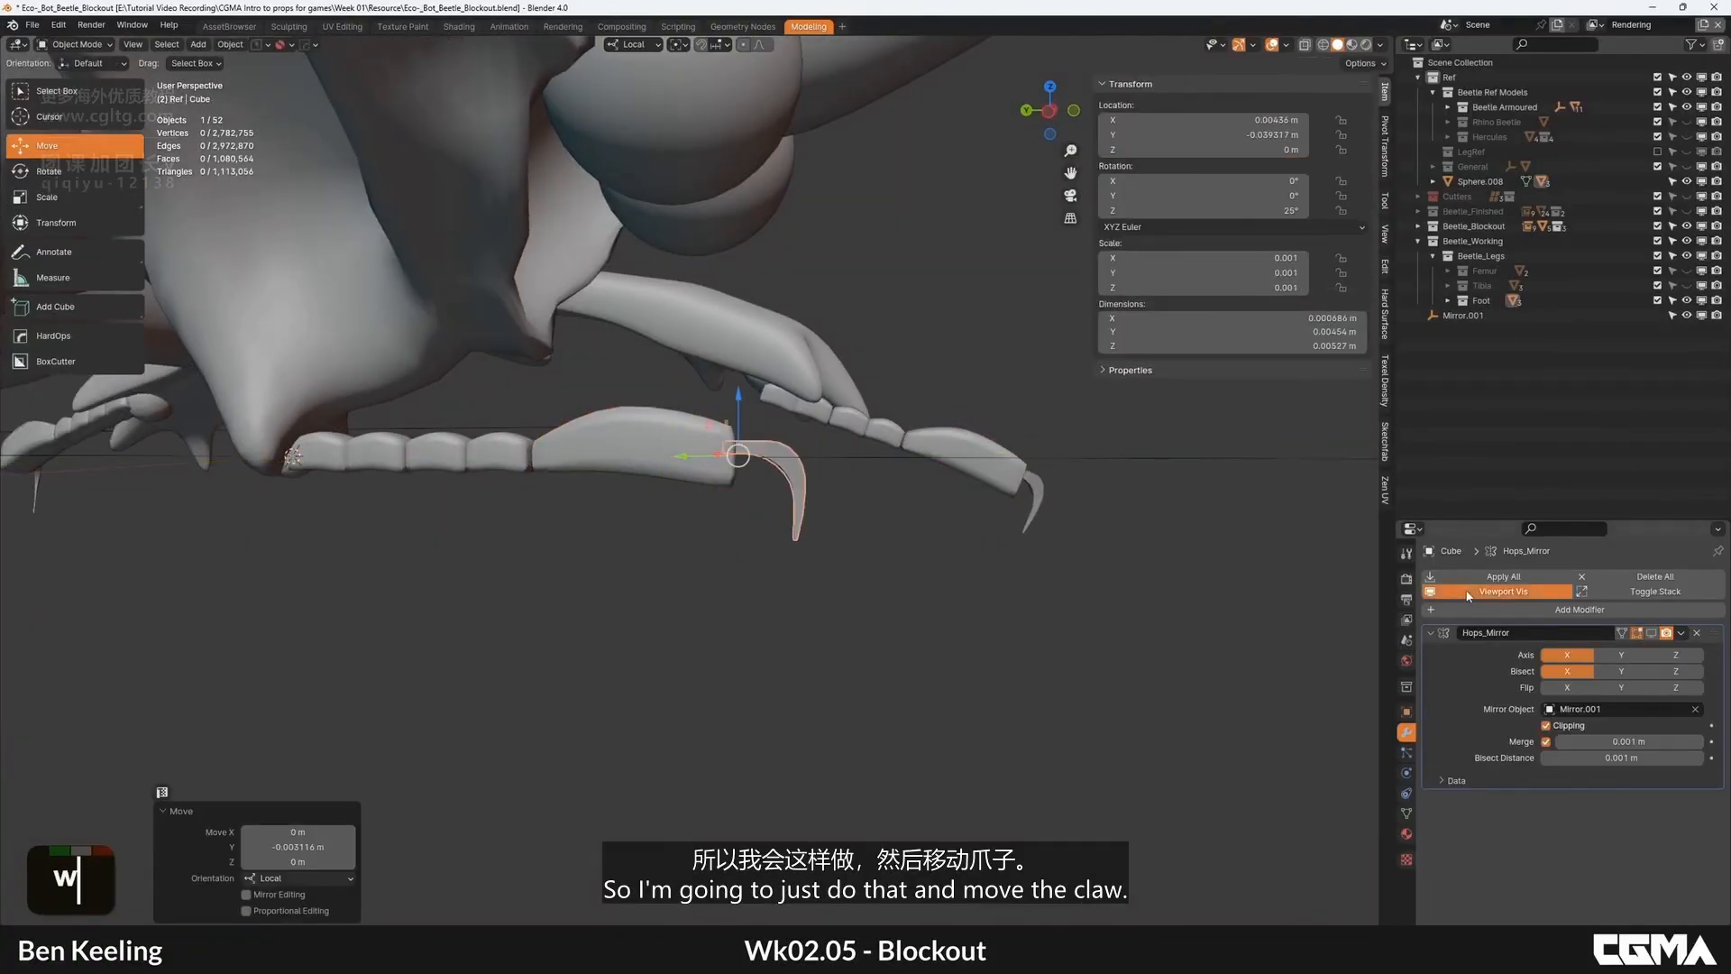
pyautogui.click(1467, 596)
pyautogui.scroll(-3, 823, 422)
pyautogui.press('Tab')
pyautogui.press('Tab')
pyautogui.keyDown('alt'); pyautogui.moveTo(992, 451); pyautogui.dragTo(730, 507, button='middle'); pyautogui.keyUp('alt')
pyautogui.hotkey('alt', 'a')
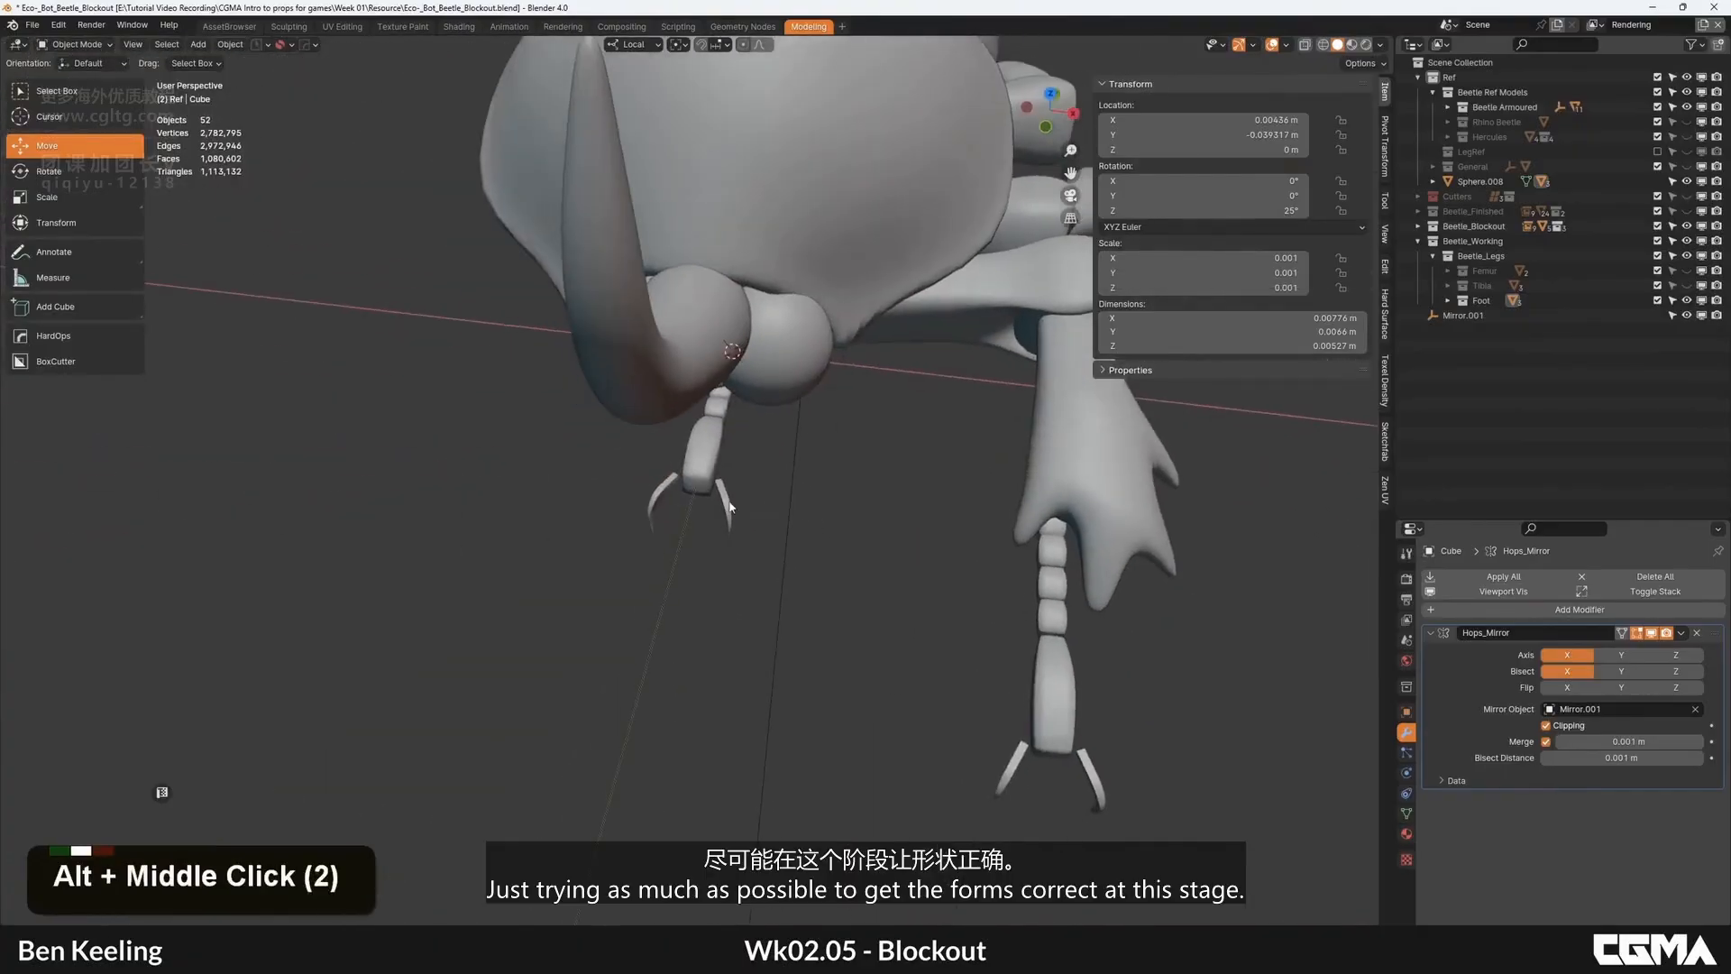
# Step: Shift the claw's entire mesh inward along local X in Edit Mode so the mirrored pair sits closer together
pyautogui.scroll(4, 730, 506)
pyautogui.press('Tab')
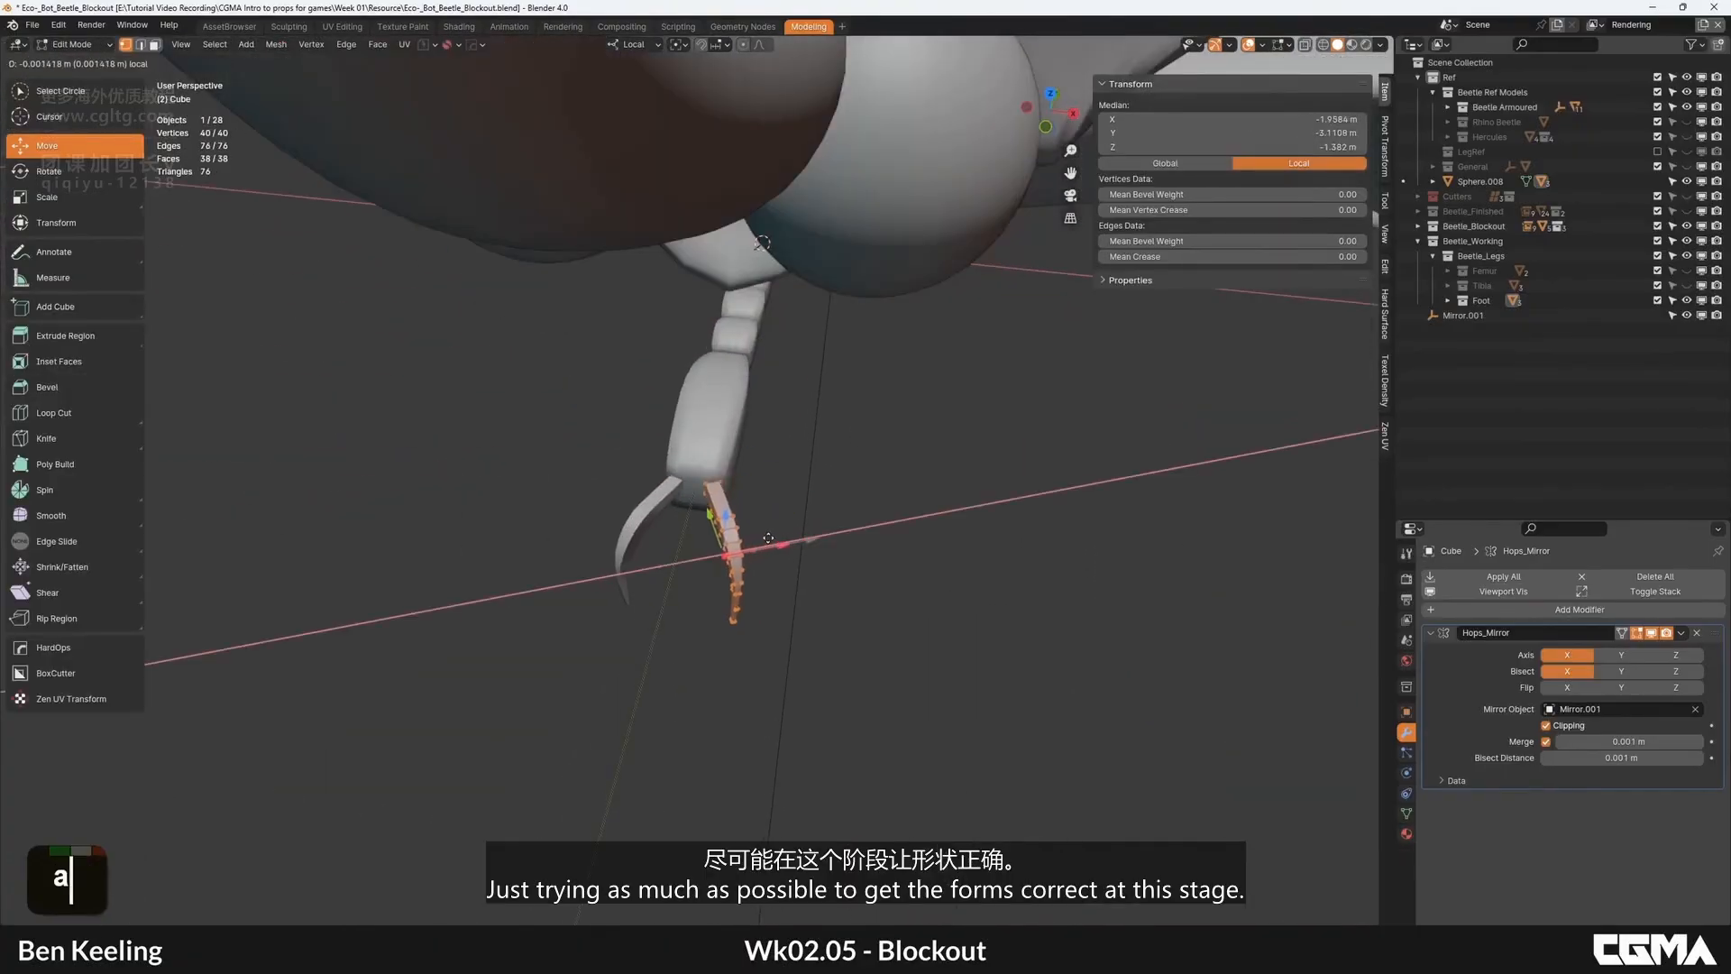
pyautogui.moveTo(779, 539); pyautogui.dragTo(781, 538)
pyautogui.press('Tab')
pyautogui.scroll(-4, 781, 538)
pyautogui.keyDown('alt'); pyautogui.moveTo(857, 505); pyautogui.dragTo(861, 408, button='middle'); pyautogui.keyUp('alt')
pyautogui.hotkey('alt', 'a')
pyautogui.scroll(-5, 744, 511)
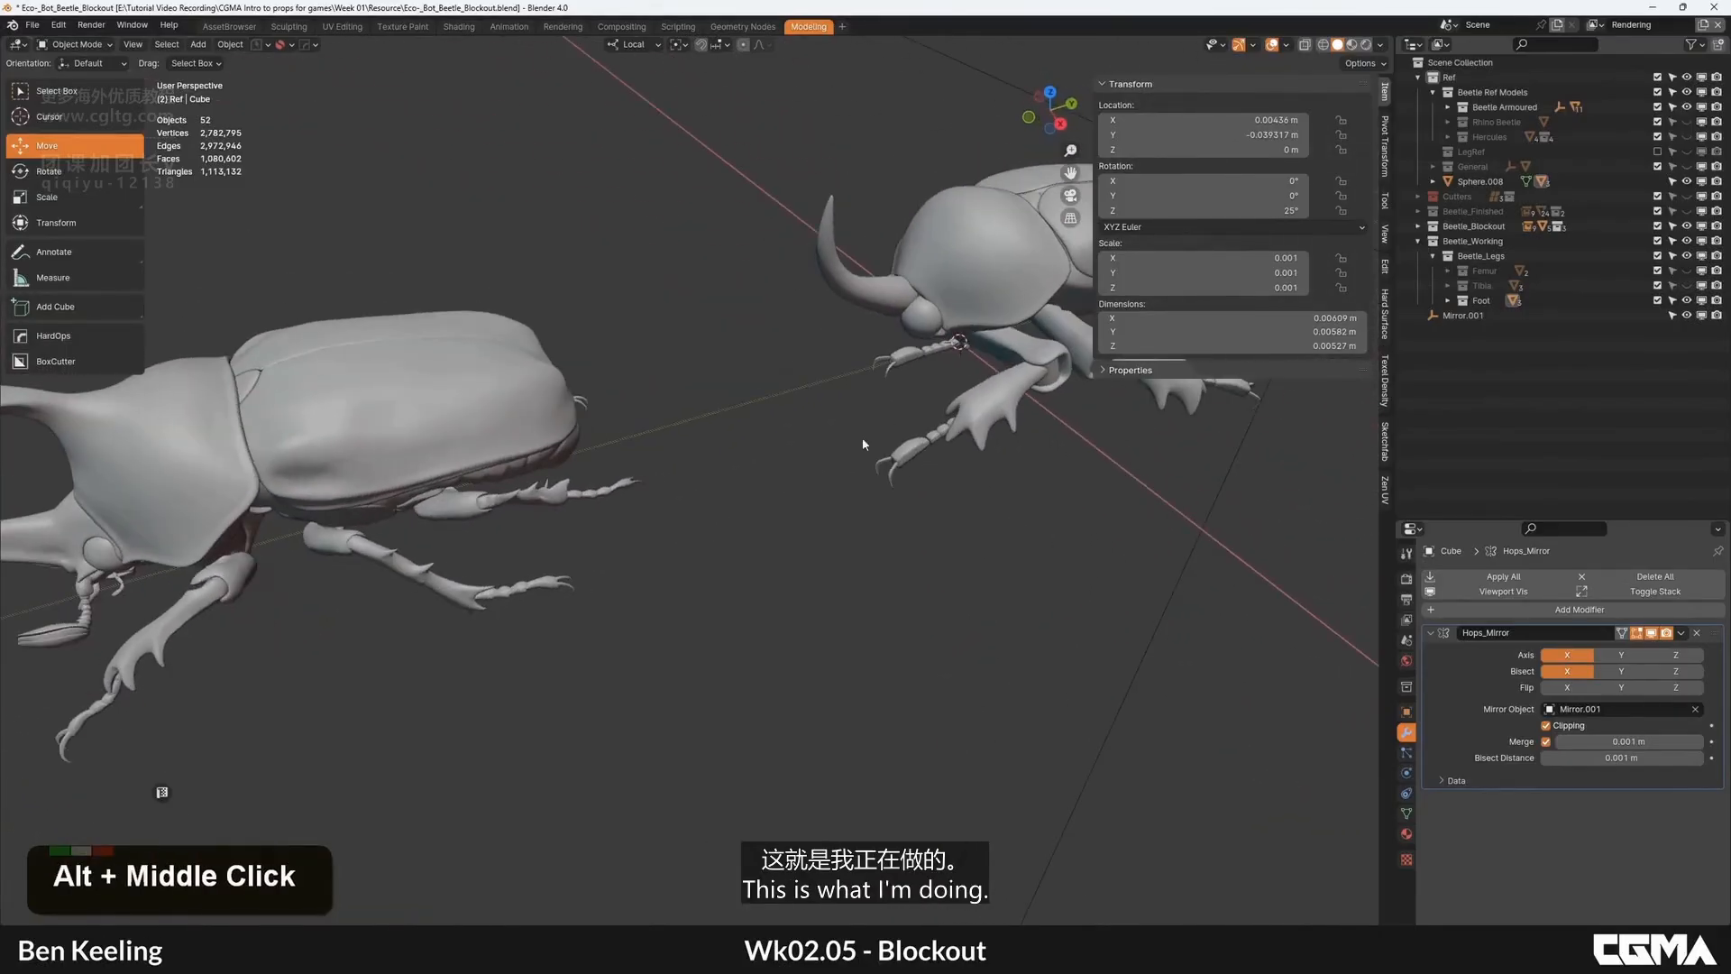
# Step: Slim the foot's end segment by adjusting its edge loops in Edit Mode to match the thinner reference foot
pyautogui.scroll(4, 532, 594)
pyautogui.scroll(-2, 291, 751)
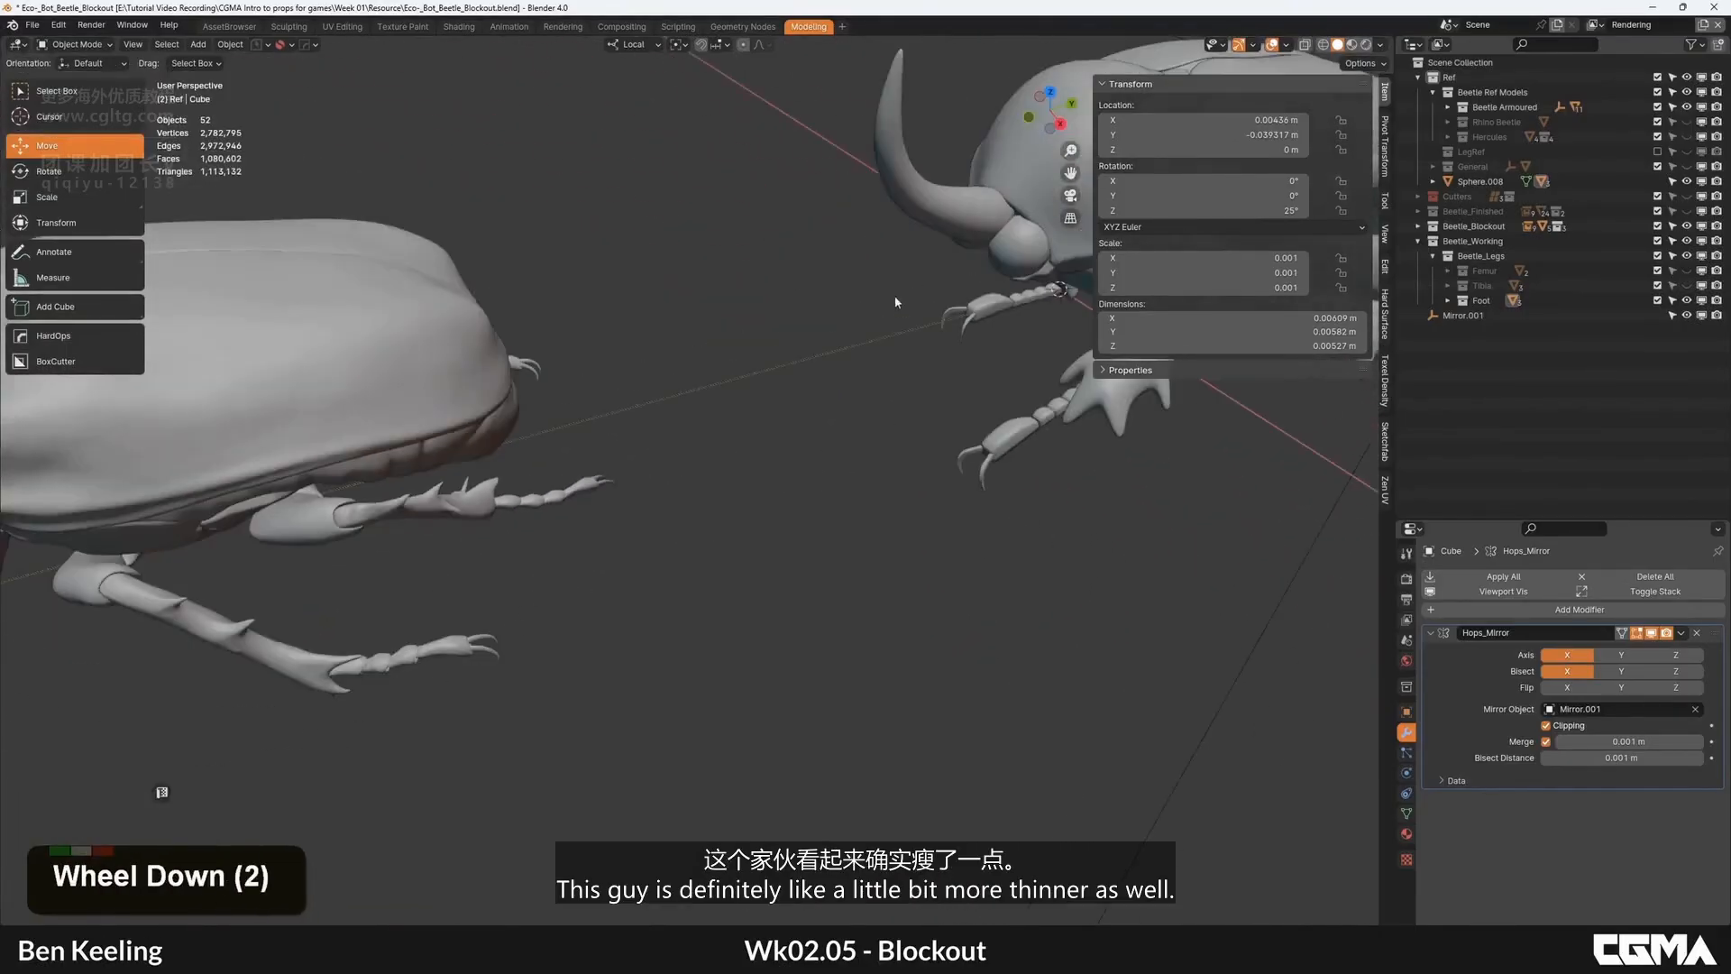
pyautogui.keyDown('alt'); pyautogui.moveTo(559, 602); pyautogui.dragTo(826, 452, button='middle'); pyautogui.keyUp('alt')
pyautogui.click(763, 368)
pyautogui.keyDown('alt'); pyautogui.moveTo(763, 369); pyautogui.dragTo(758, 427, button='middle'); pyautogui.keyUp('alt')
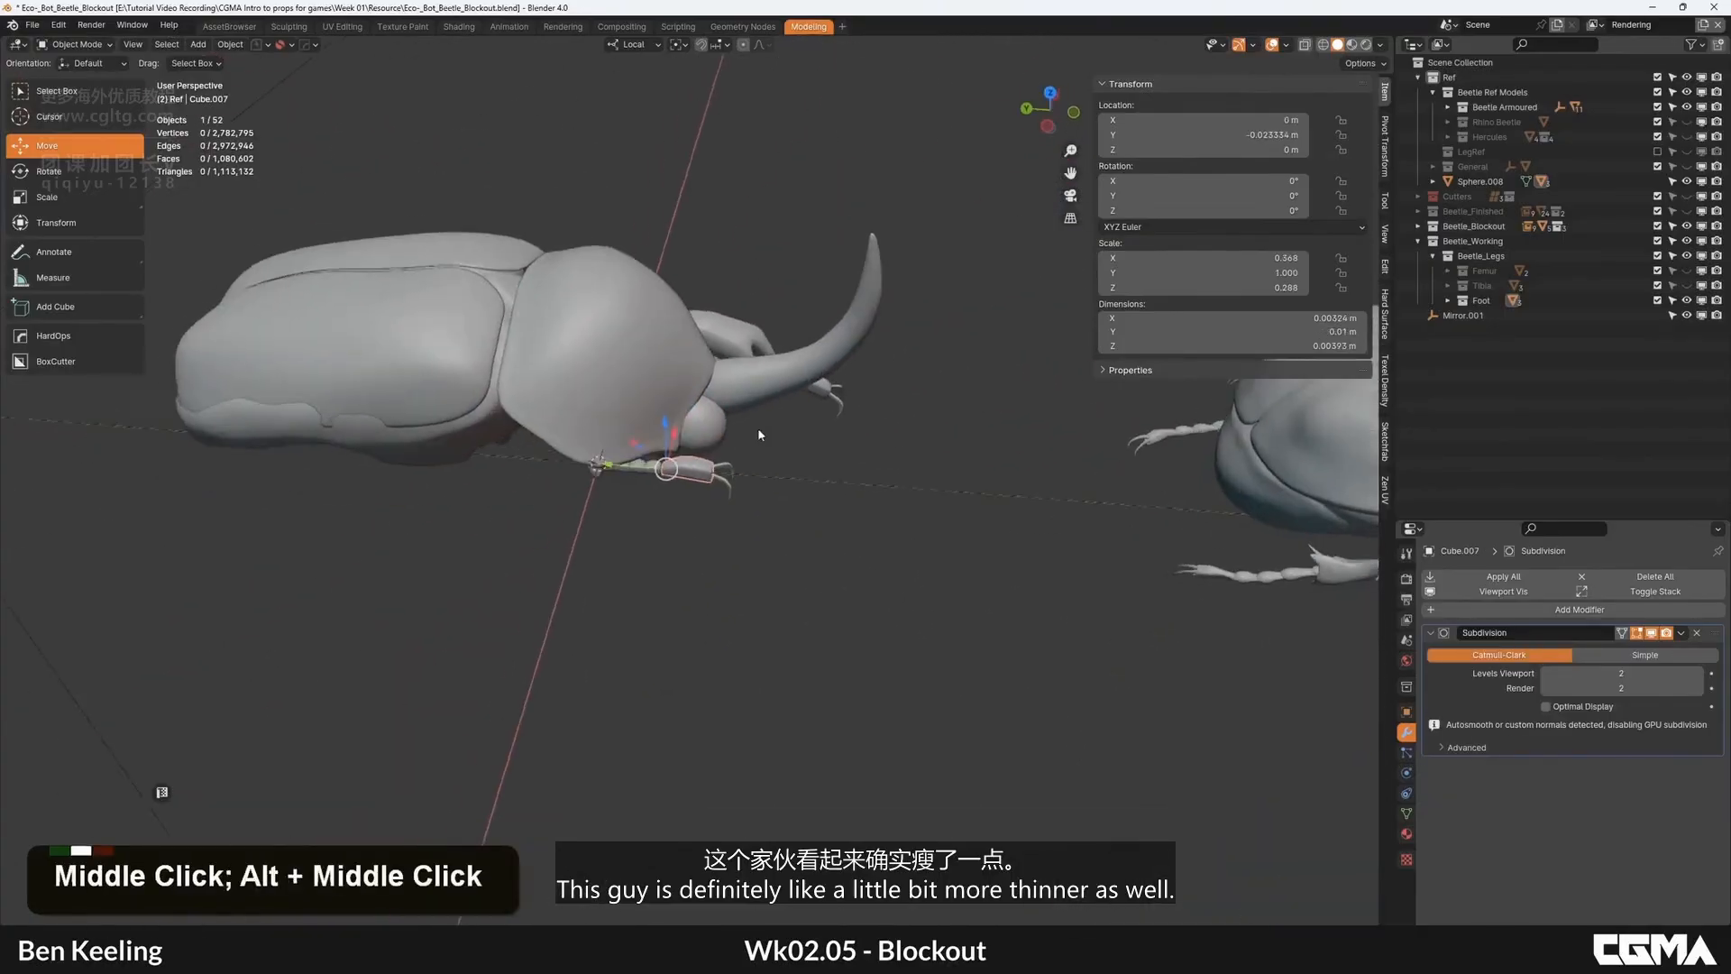
pyautogui.press('Tab')
pyautogui.scroll(3, 757, 427)
pyautogui.press('2')
pyautogui.click(611, 418)
pyautogui.click(631, 426)
pyautogui.keyDown('alt'); pyautogui.keyDown('shift'); pyautogui.click(637, 368); pyautogui.keyUp('shift'); pyautogui.keyUp('alt')
pyautogui.keyDown('alt'); pyautogui.moveTo(637, 388); pyautogui.dragTo(692, 539, button='middle'); pyautogui.keyUp('alt')
pyautogui.press('Tab')
pyautogui.press('Tab')
pyautogui.click(827, 568)
pyautogui.press('Tab')
pyautogui.scroll(-4, 827, 567)
pyautogui.scroll(5, 735, 461)
# Step: Hide the claw's mirror modifier in the viewport and scale its mesh up along X to thicken it
pyautogui.click(724, 469)
pyautogui.keyDown('alt'); pyautogui.moveTo(769, 495); pyautogui.dragTo(852, 486, button='middle'); pyautogui.keyUp('alt')
pyautogui.press('Tab')
pyautogui.scroll(1, 852, 486)
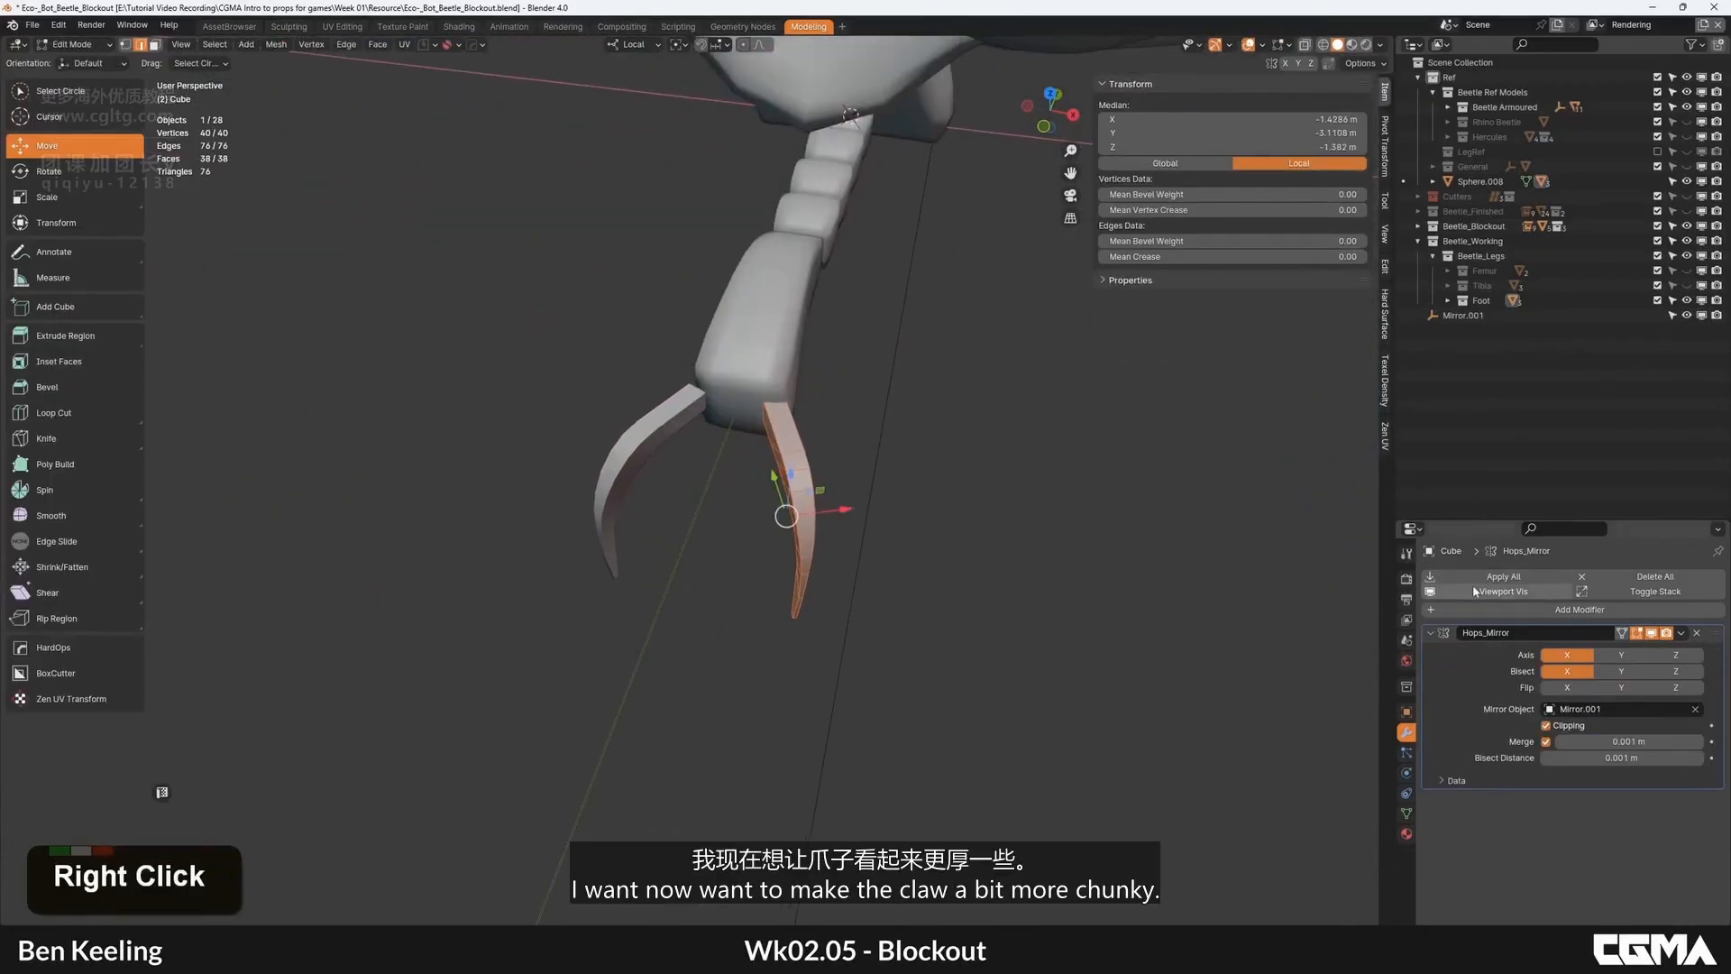
pyautogui.click(1468, 594)
pyautogui.moveTo(888, 532); pyautogui.dragTo(715, 594, button='middle')
pyautogui.press('s')
pyautogui.press('x')
pyautogui.click(855, 503)
# Step: Select only the claw's inner-curve vertices in X-ray, move them slightly down along local Z, and return to solid display in Object Mode
pyautogui.hotkey('alt', 'a')
pyautogui.hotkey('alt', 'z')
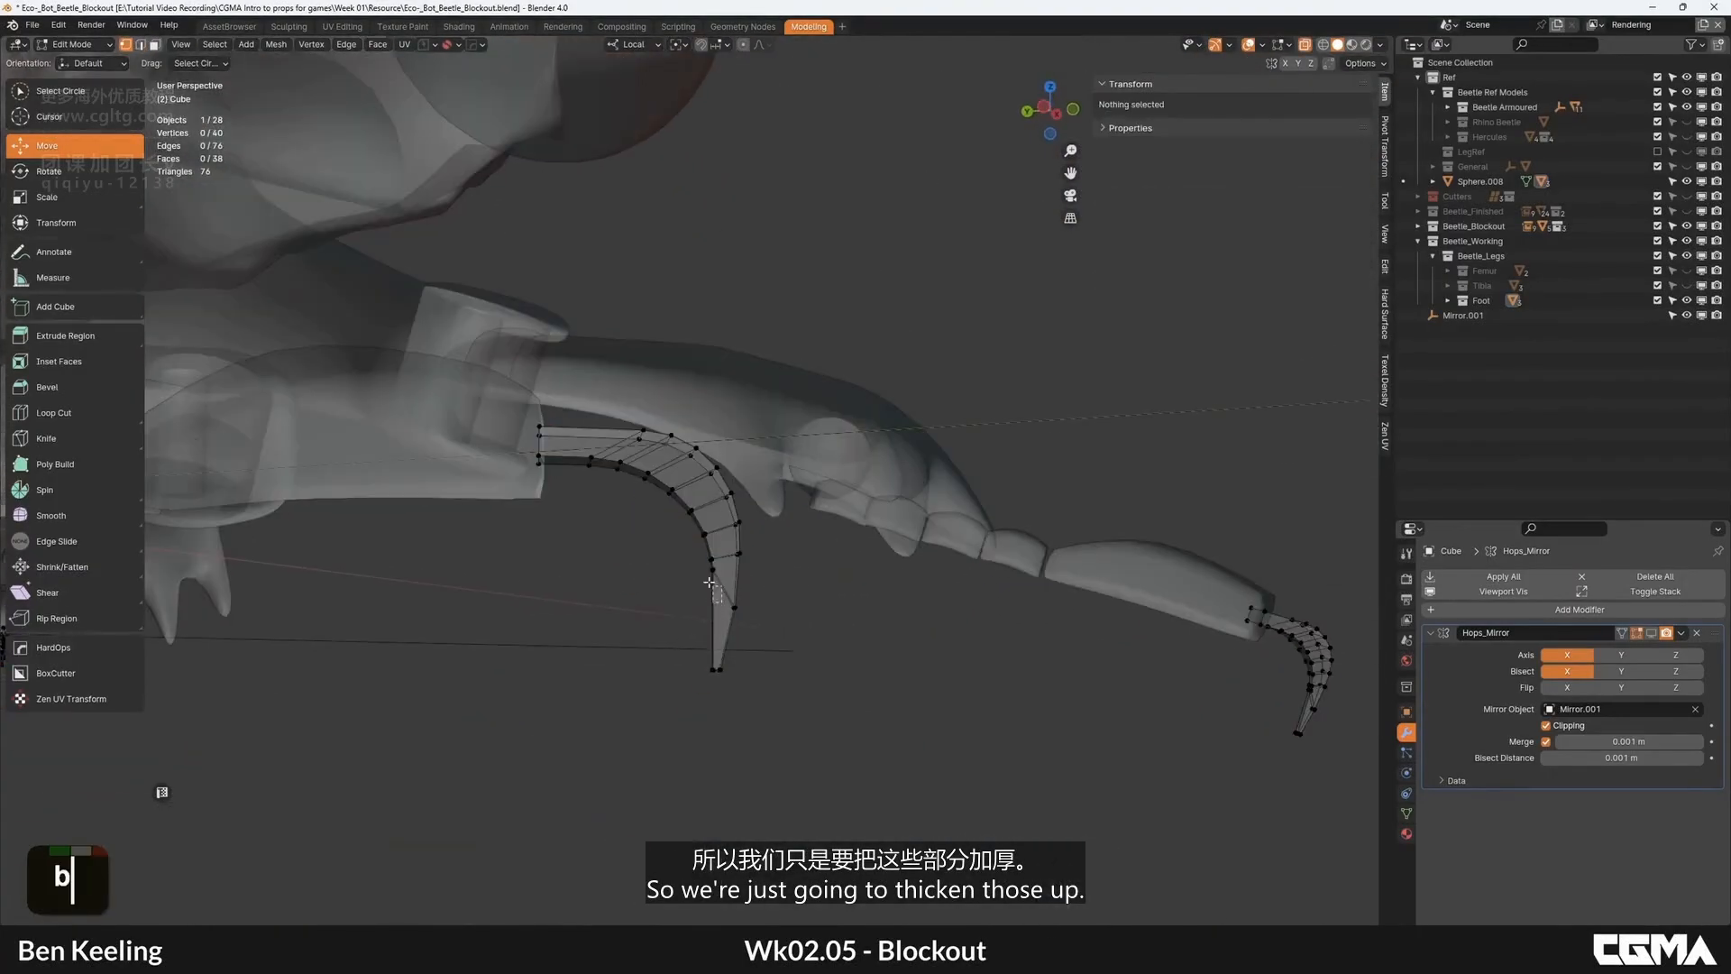
pyautogui.moveTo(710, 584); pyautogui.dragTo(537, 453)
pyautogui.keyDown('alt'); pyautogui.moveTo(551, 455); pyautogui.dragTo(532, 478, button='middle'); pyautogui.keyUp('alt')
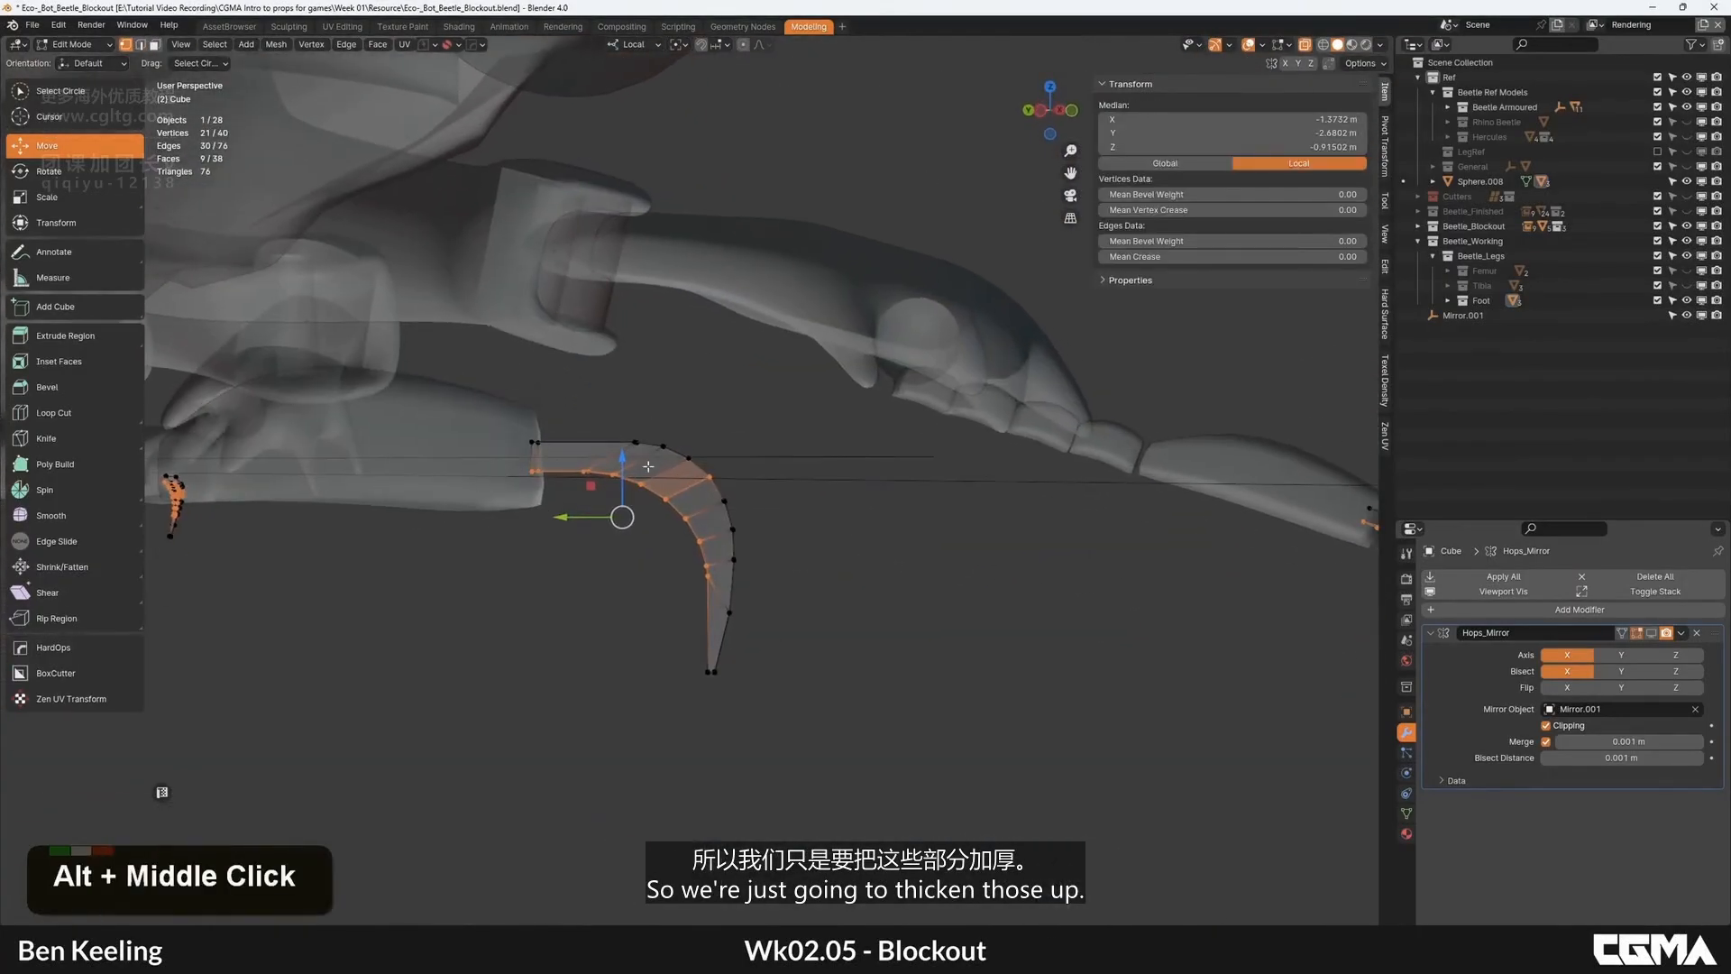
pyautogui.press('b')
pyautogui.keyDown('shift'); pyautogui.moveTo(754, 499); pyautogui.dragTo(620, 492); pyautogui.keyUp('shift')
pyautogui.hotkey('ctrl', 'z')
pyautogui.press('b')
pyautogui.keyDown('shift'); pyautogui.moveTo(648, 407); pyautogui.dragTo(706, 479); pyautogui.keyUp('shift')
pyautogui.keyDown('alt'); pyautogui.moveTo(707, 479); pyautogui.dragTo(670, 485, button='middle'); pyautogui.keyUp('alt')
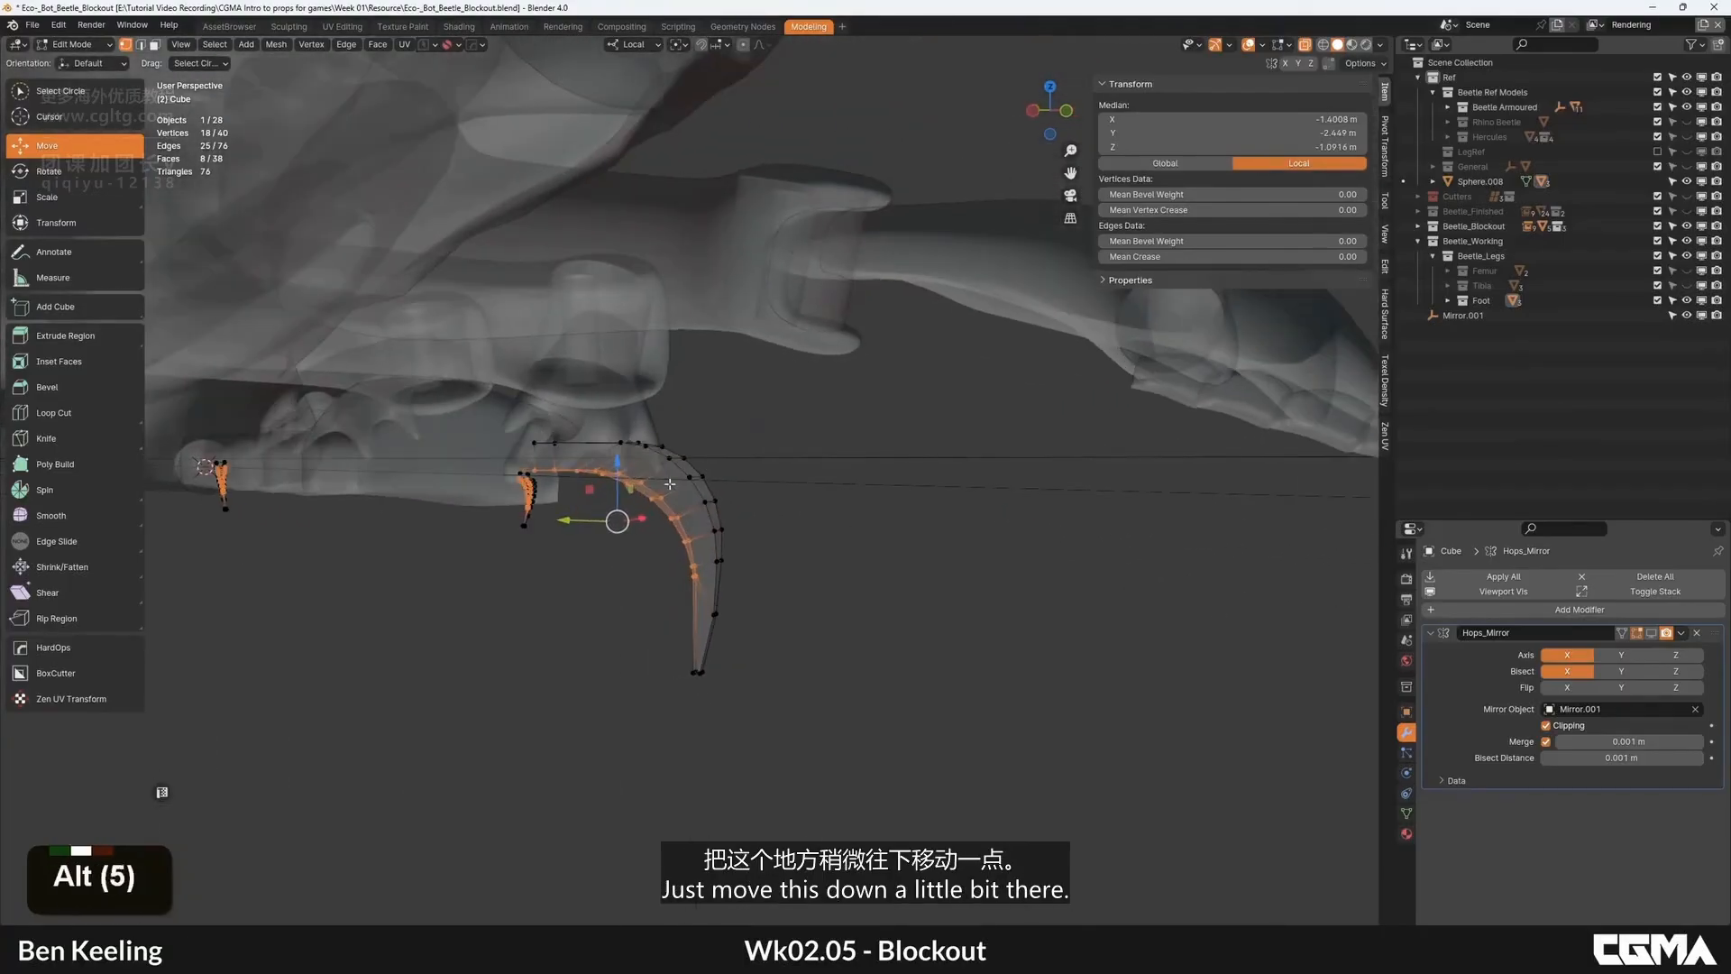
pyautogui.moveTo(610, 489); pyautogui.dragTo(610, 493)
pyautogui.press('Tab')
pyautogui.keyDown('alt'); pyautogui.moveTo(613, 494); pyautogui.dragTo(770, 584, button='middle'); pyautogui.keyUp('alt')
pyautogui.click(718, 510)
pyautogui.hotkey('alt', 'z')
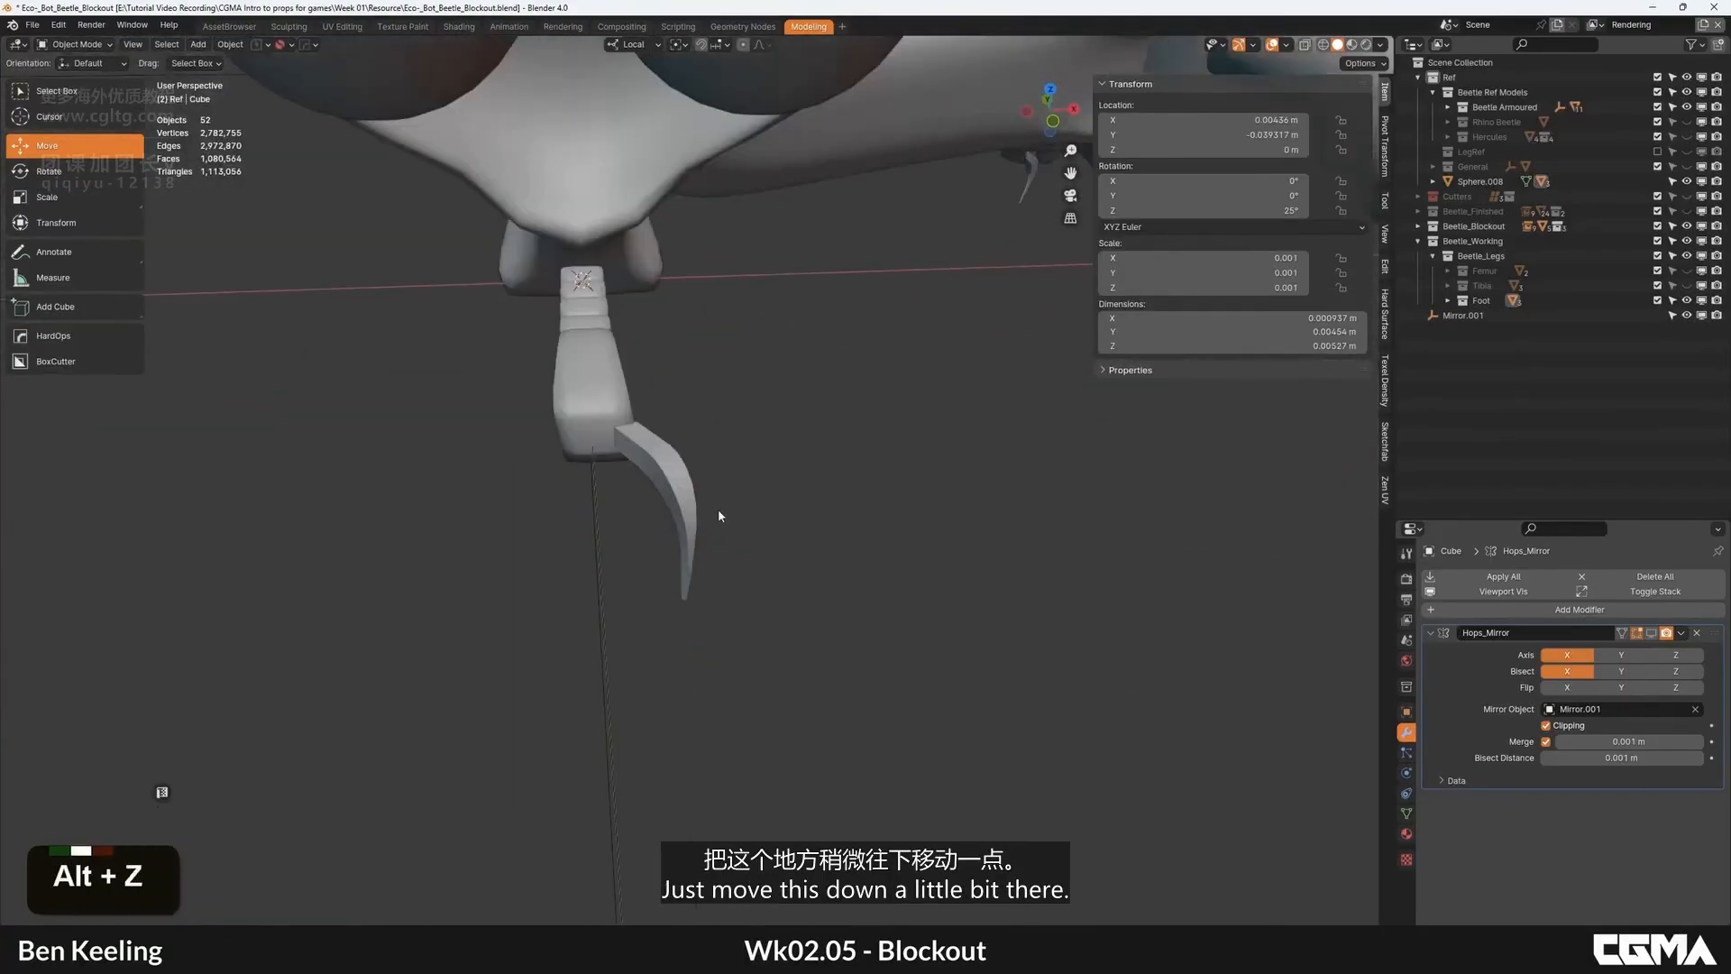
# Step: Show the claw's mirrored copy in the viewport again and hide the working leg collections
pyautogui.keyDown('alt'); pyautogui.moveTo(718, 511); pyautogui.dragTo(1091, 402, button='middle'); pyautogui.keyUp('alt')
pyautogui.scroll(-5, 783, 536)
pyautogui.keyDown('shift'); pyautogui.click(1676, 258); pyautogui.keyUp('shift')
# Step: Compare the full beetle blockout with the reference beetle, examining the leg thickness and overall silhouette
pyautogui.keyDown('alt'); pyautogui.moveTo(712, 505); pyautogui.dragTo(669, 525, button='middle'); pyautogui.keyUp('alt')
pyautogui.scroll(-3, 673, 491)
pyautogui.keyDown('alt'); pyautogui.scroll(1, 596, 530); pyautogui.keyUp('alt')
pyautogui.scroll(-1, 669, 524)
pyautogui.keyDown('alt'); pyautogui.scroll(3, 683, 523); pyautogui.keyUp('alt')
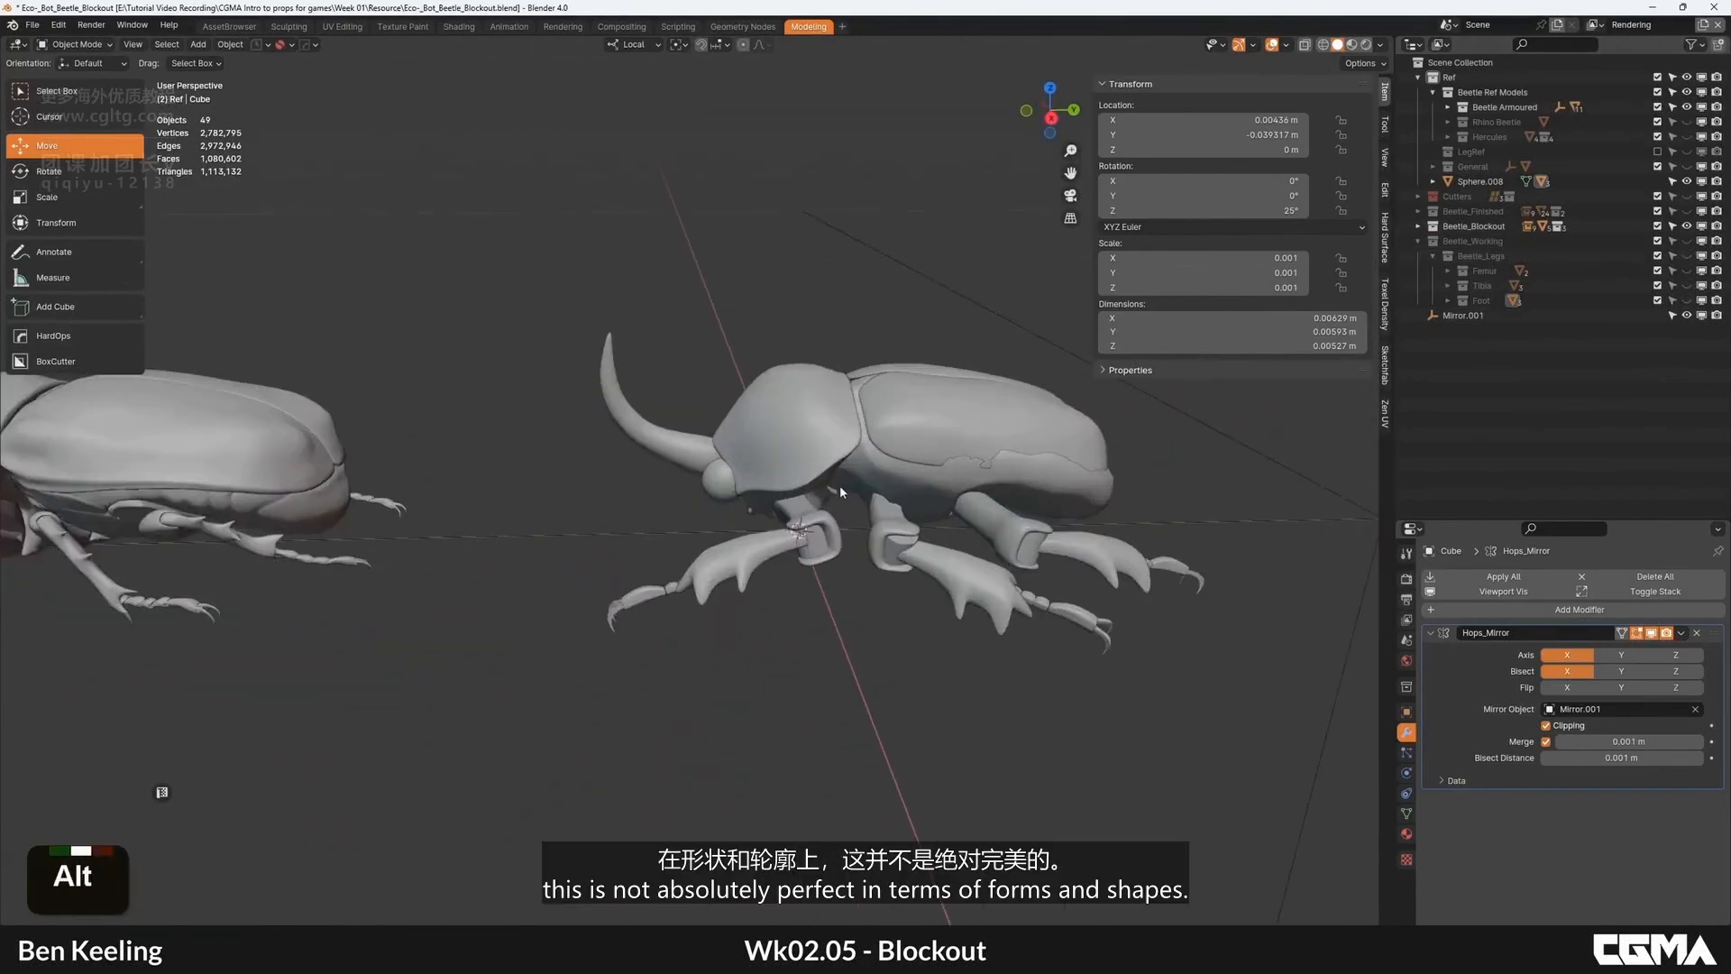
pyautogui.keyDown('alt'); pyautogui.moveTo(840, 485); pyautogui.dragTo(745, 669, button='middle'); pyautogui.keyUp('alt')
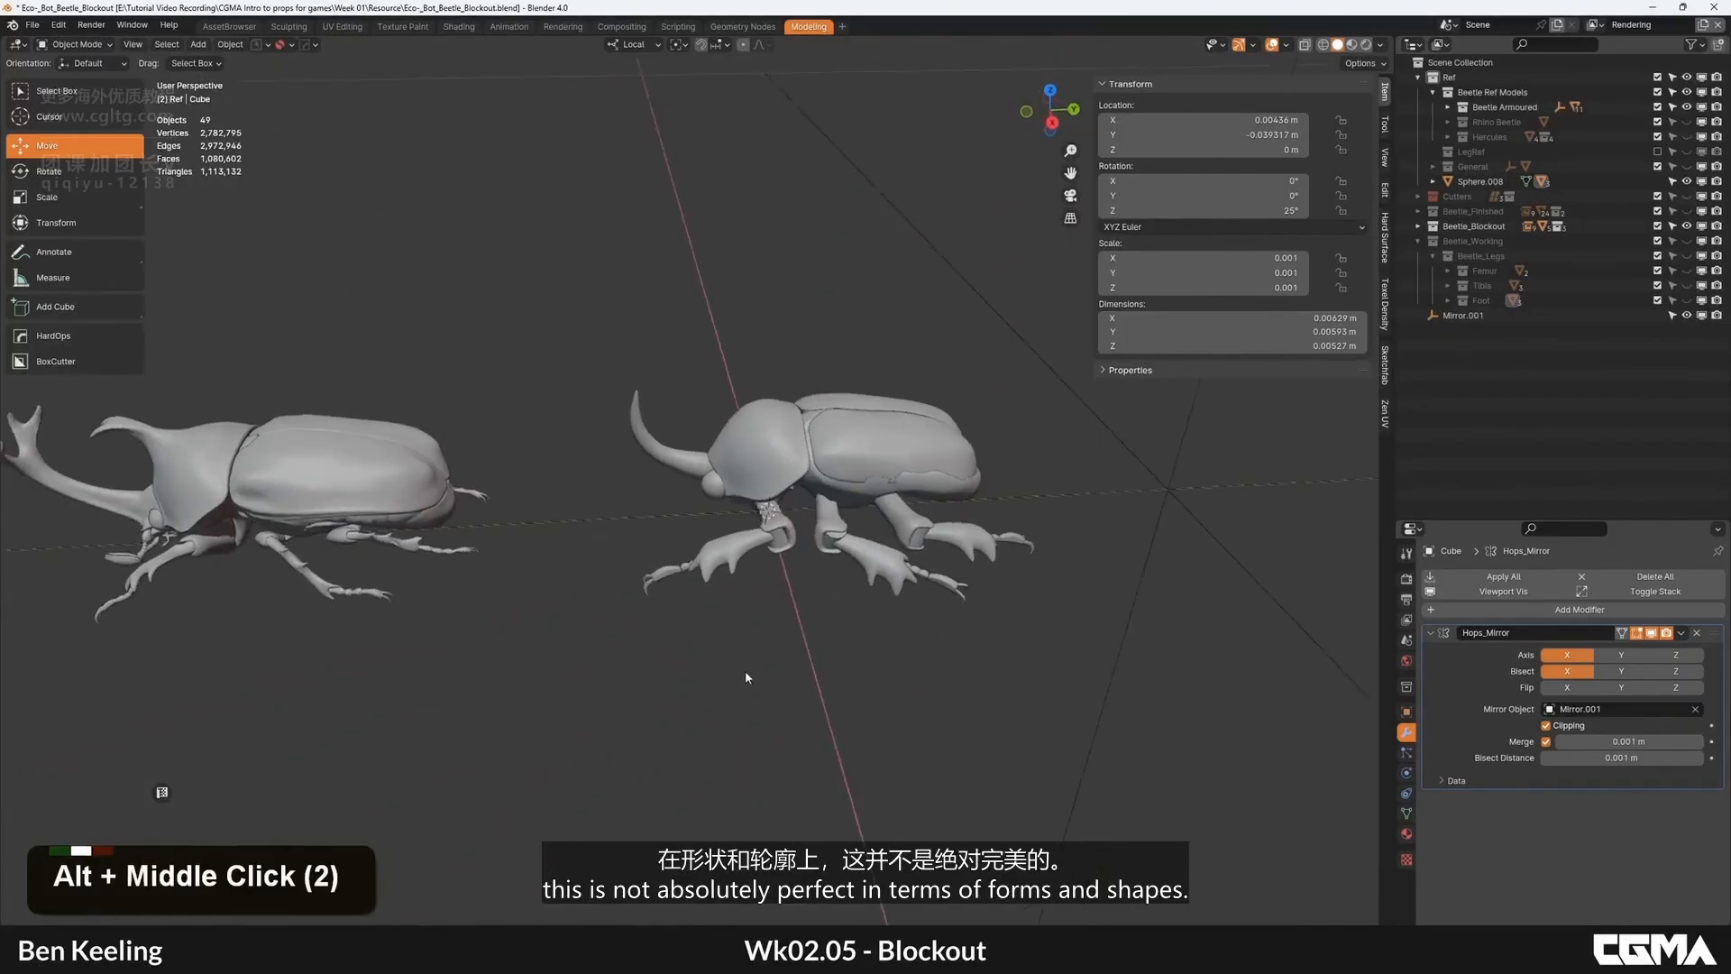
pyautogui.scroll(3, 757, 631)
pyautogui.click(792, 583)
pyautogui.keyDown('alt'); pyautogui.moveTo(791, 583); pyautogui.dragTo(835, 598, button='middle'); pyautogui.keyUp('alt')
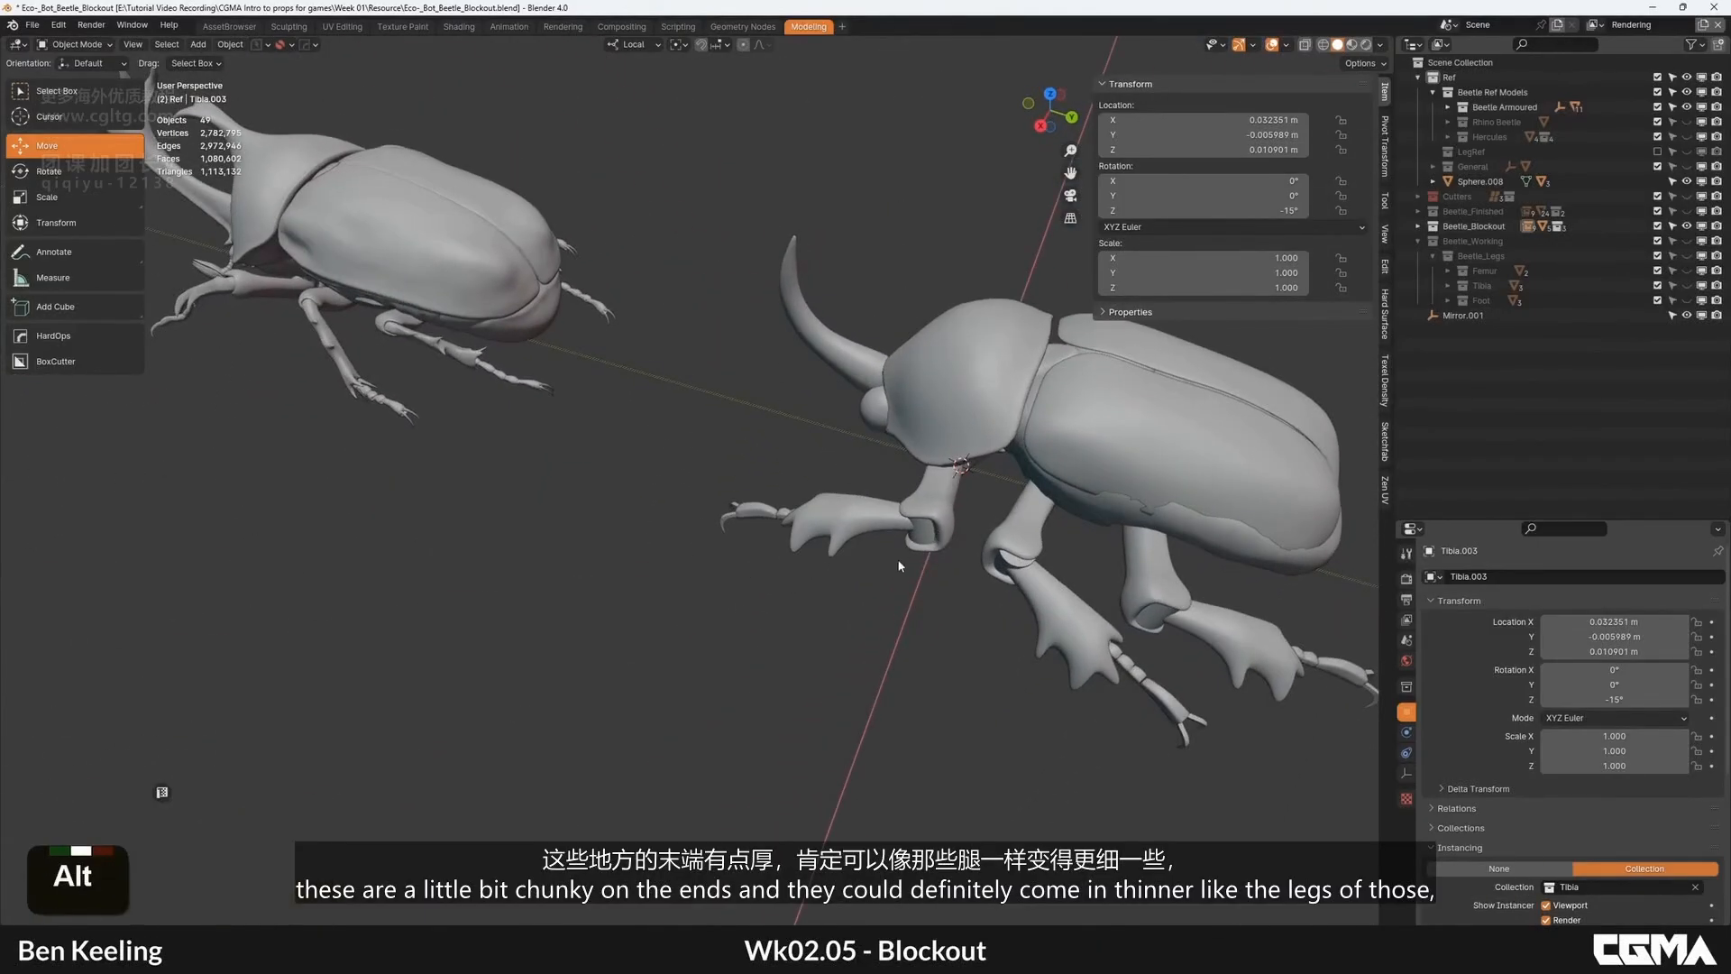
# Step: Try thinning the front femur by scaling it to about 0.744 along local Z, and undo the scaling
pyautogui.keyDown('alt'); pyautogui.moveTo(933, 550); pyautogui.dragTo(965, 470, button='middle'); pyautogui.keyUp('alt')
pyautogui.scroll(4, 936, 456)
pyautogui.click(810, 559)
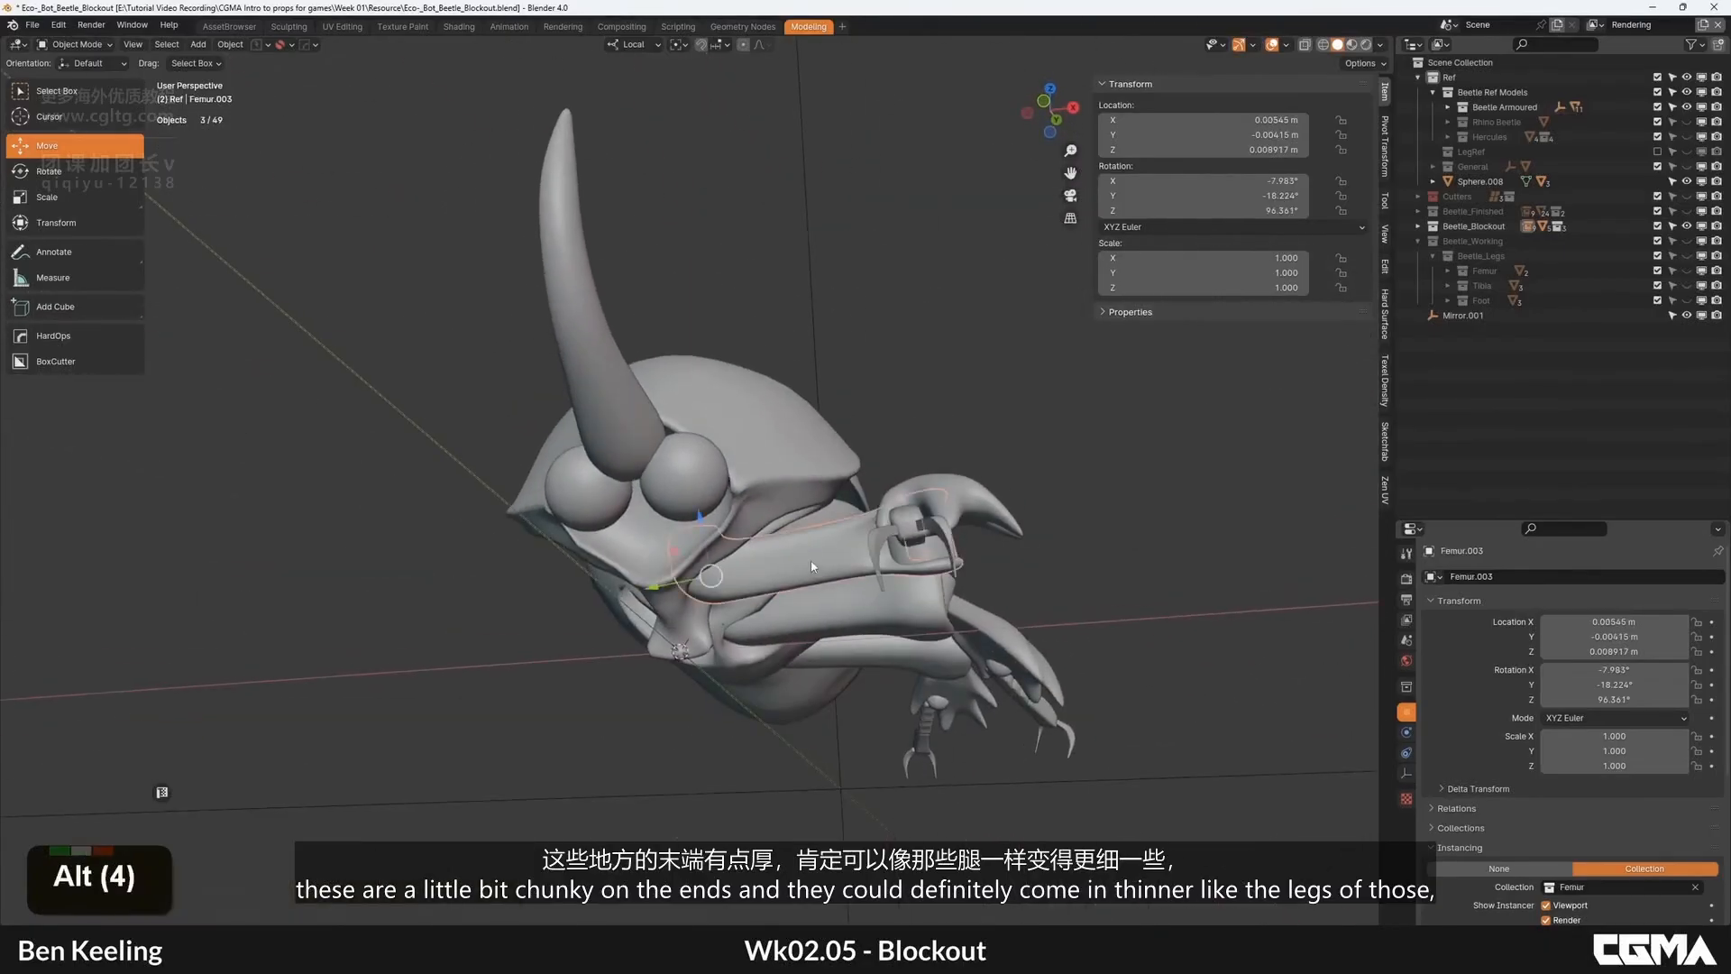
pyautogui.keyDown('alt'); pyautogui.moveTo(810, 559); pyautogui.dragTo(766, 596, button='middle'); pyautogui.keyUp('alt')
pyautogui.press('s')
pyautogui.press('z')
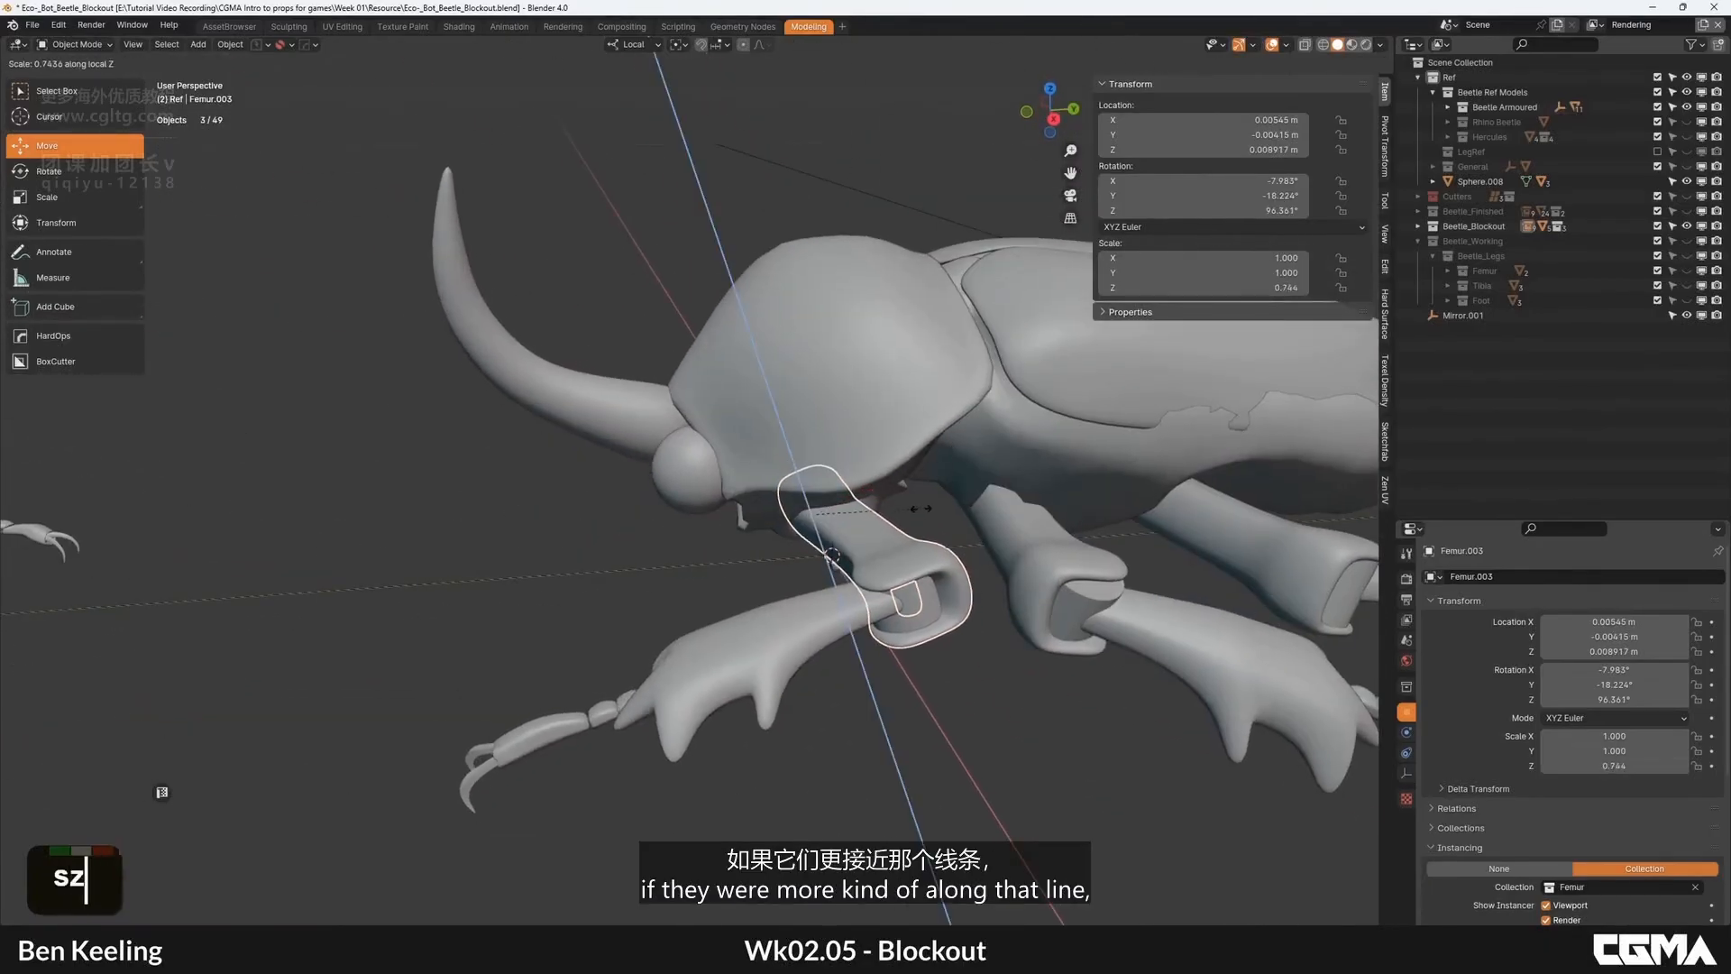
pyautogui.keyDown('alt'); pyautogui.moveTo(887, 540); pyautogui.dragTo(837, 462, button='middle'); pyautogui.keyUp('alt')
pyautogui.click(992, 471)
pyautogui.hotkey('ctrl', 'z')
pyautogui.scroll(-4, 883, 539)
pyautogui.click(1005, 607)
pyautogui.scroll(-2, 1004, 607)
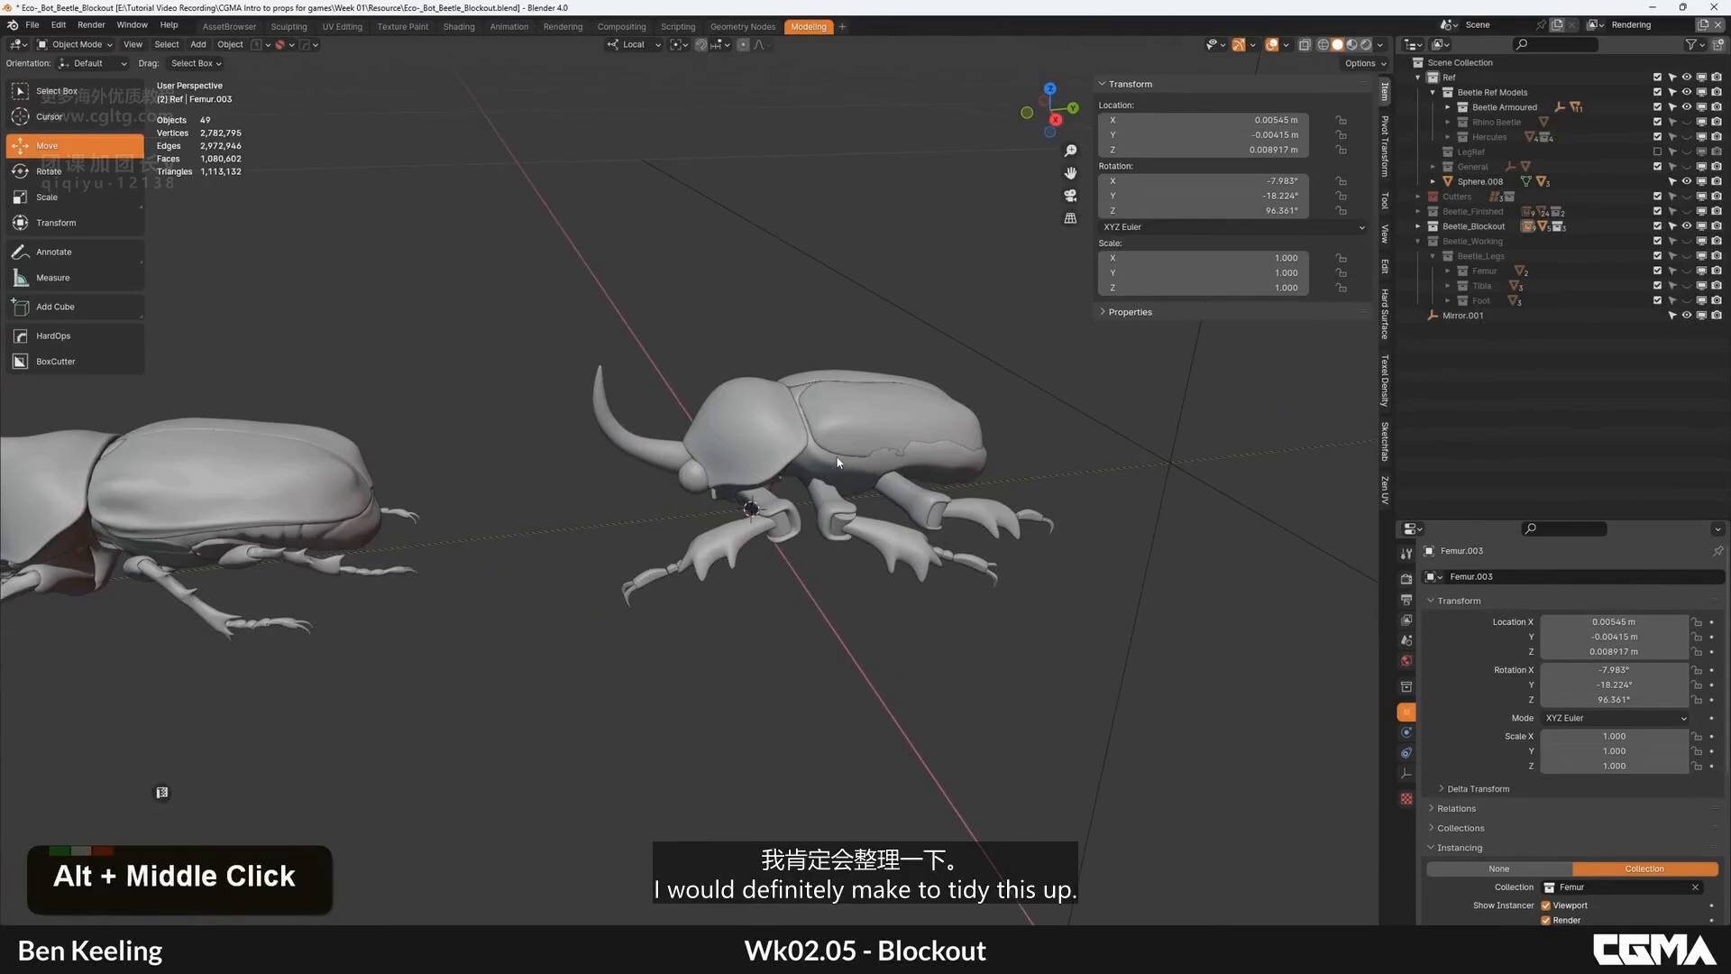
pyautogui.moveTo(793, 446); pyautogui.dragTo(906, 568, button='middle')
pyautogui.scroll(-3, 884, 425)
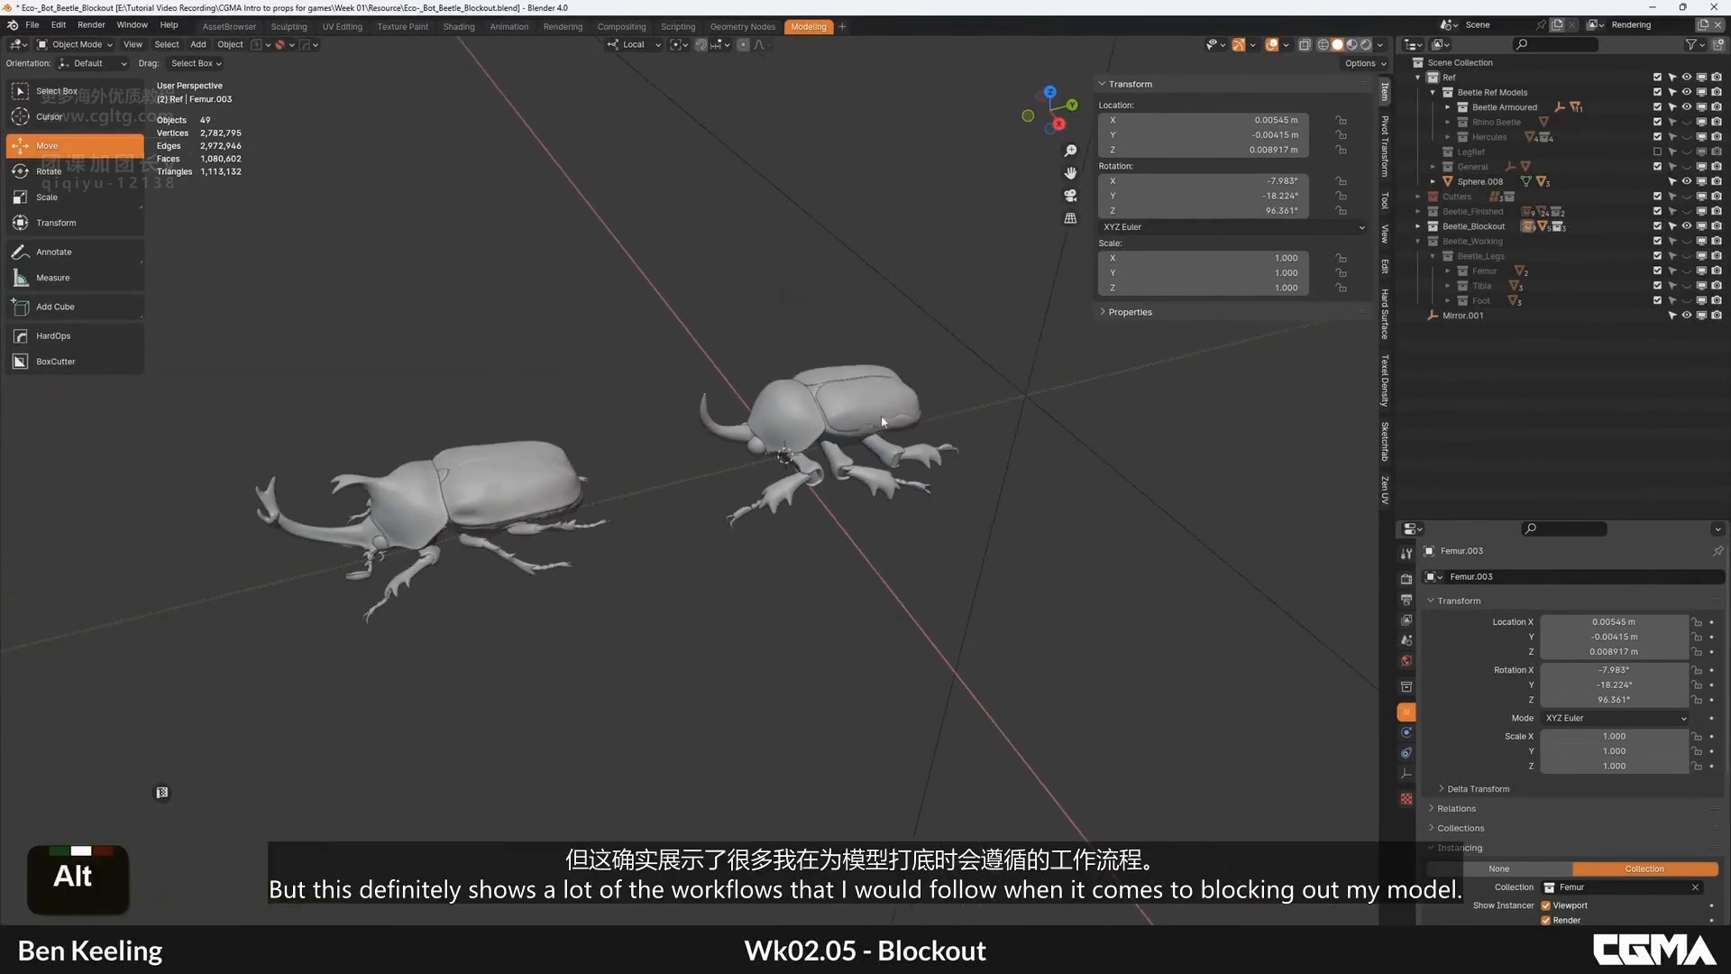
pyautogui.keyDown('alt'); pyautogui.moveTo(885, 424); pyautogui.dragTo(865, 556, button='middle'); pyautogui.keyUp('alt')
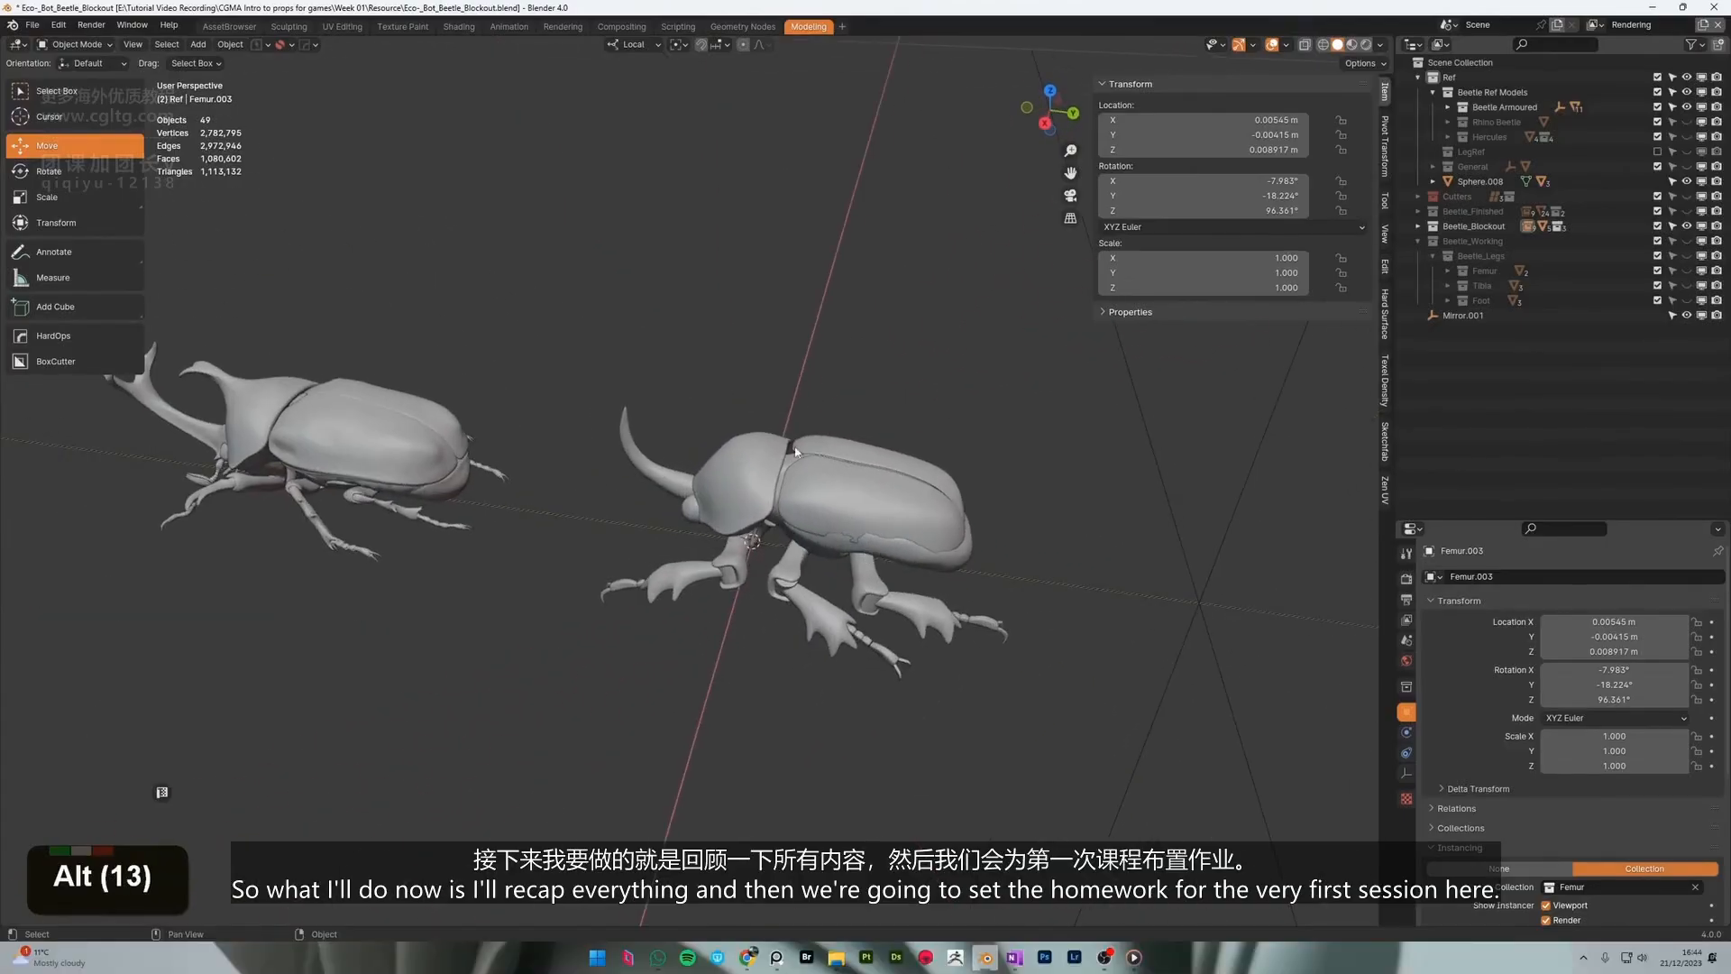
pyautogui.keyDown('alt'); pyautogui.moveTo(796, 451); pyautogui.dragTo(833, 499, button='middle'); pyautogui.keyUp('alt')
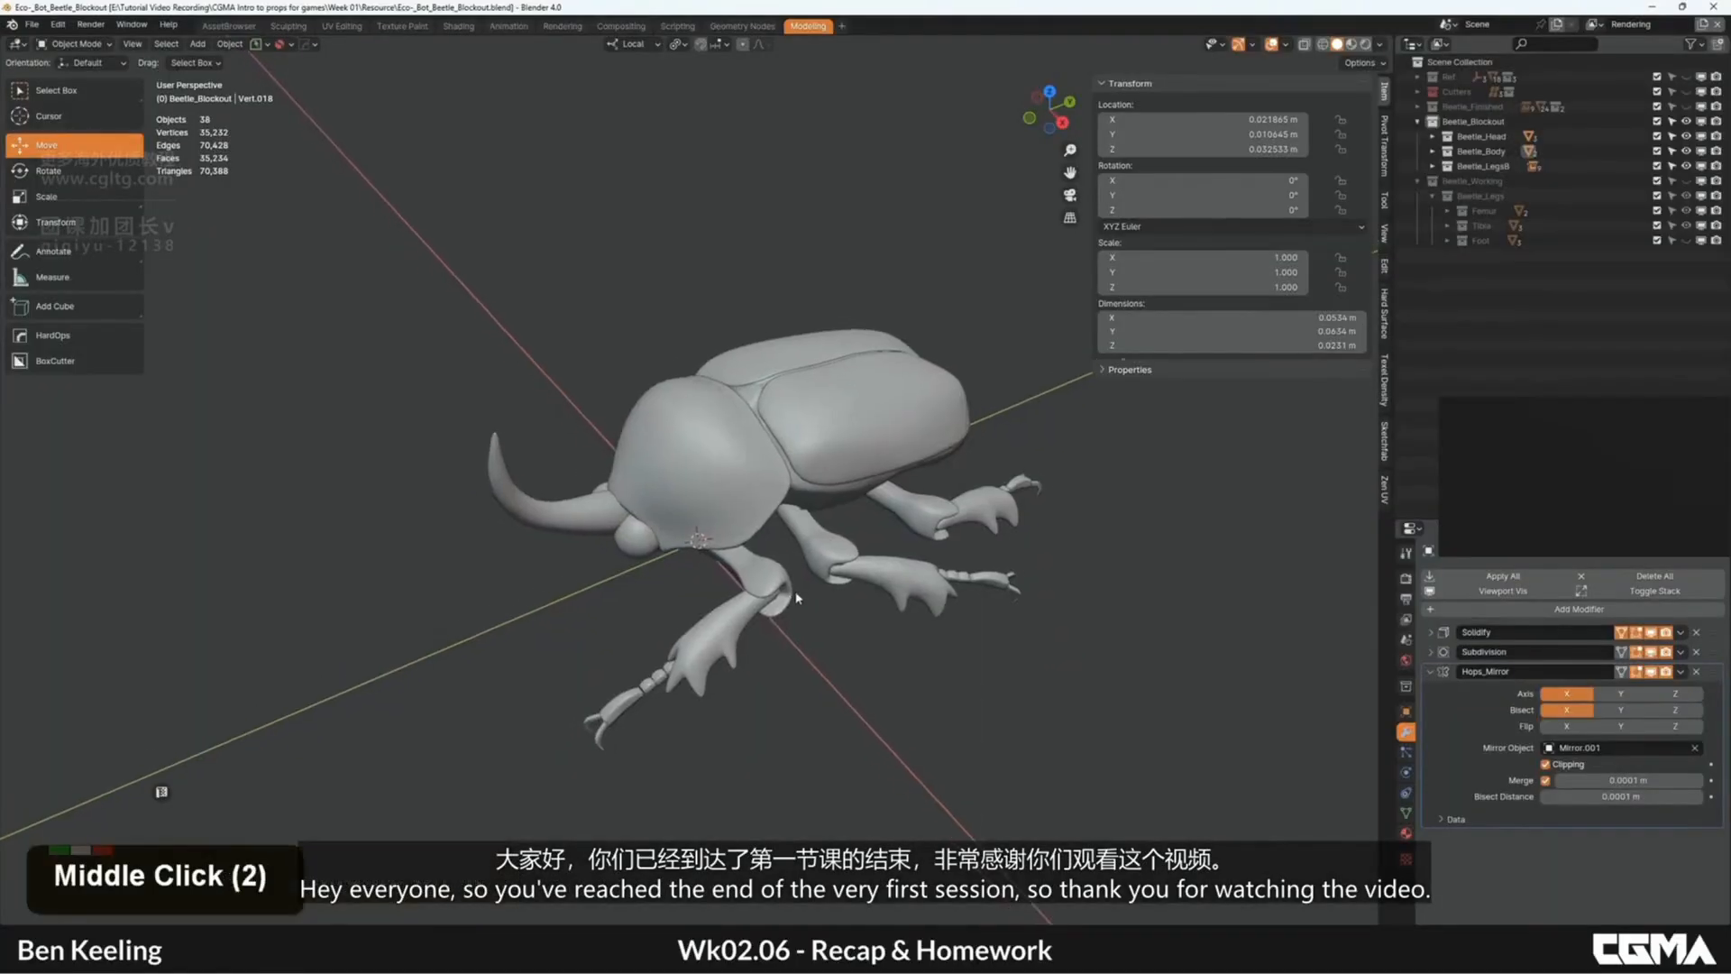
pyautogui.keyDown('alt'); pyautogui.middleClick(798, 617); pyautogui.keyUp('alt')
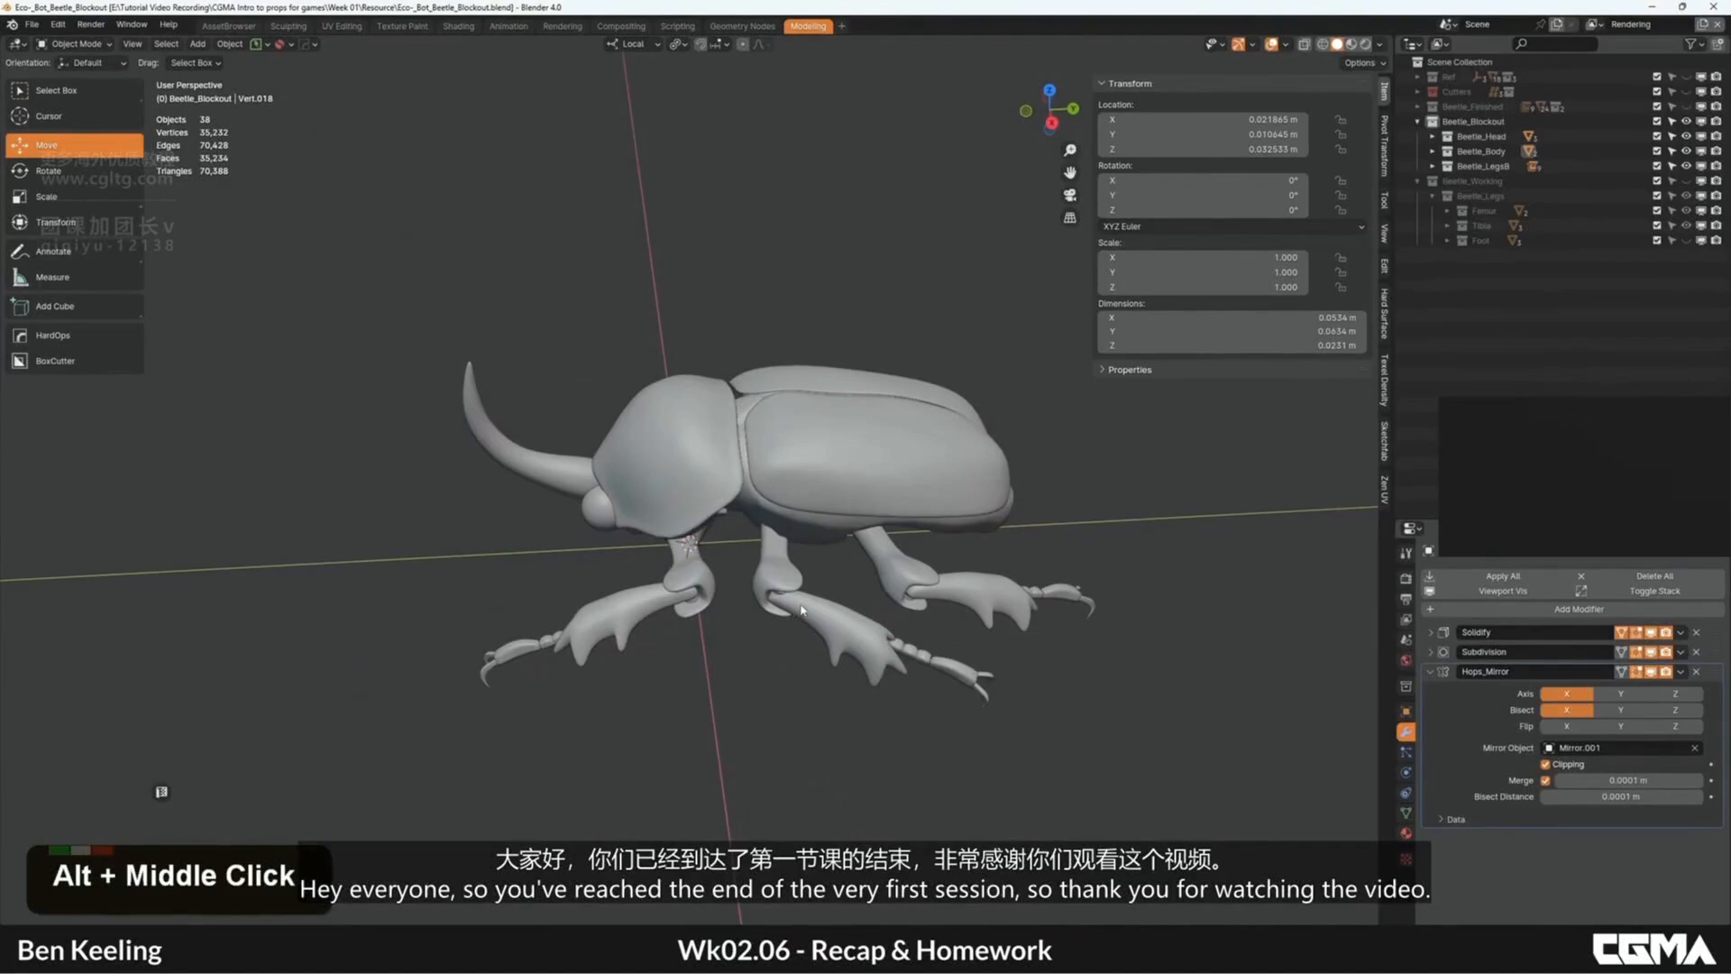
pyautogui.moveTo(800, 605); pyautogui.dragTo(858, 593, button='middle')
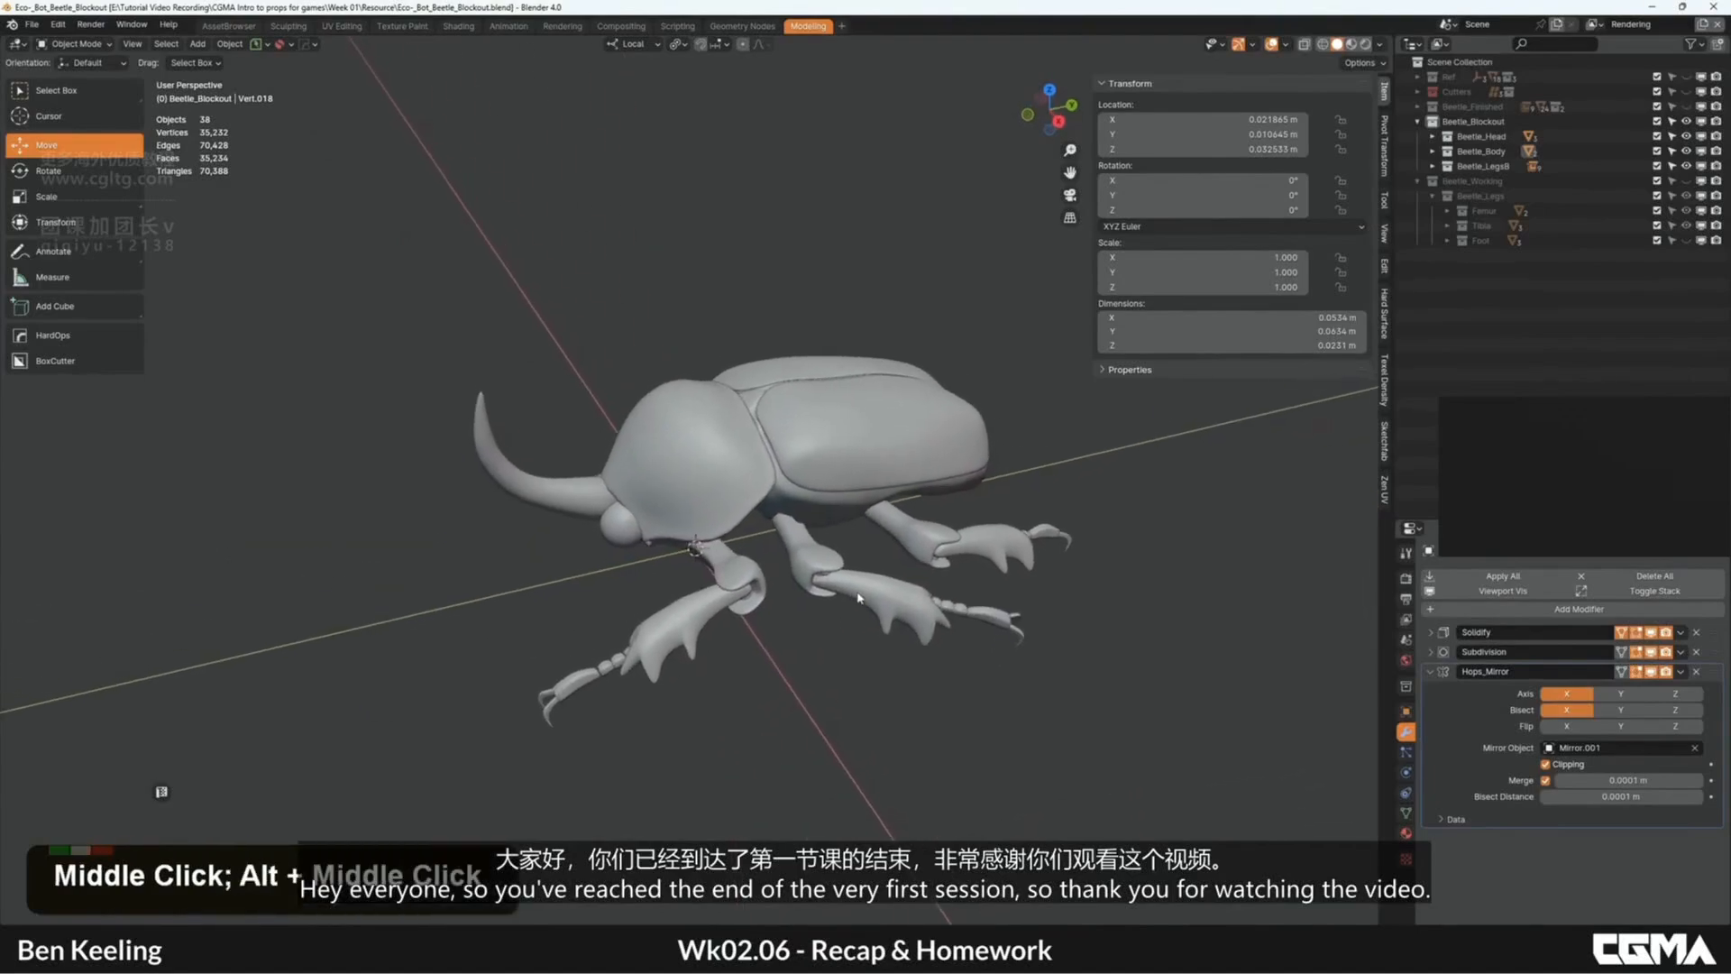
pyautogui.moveTo(965, 521); pyautogui.dragTo(1008, 516, button='middle')
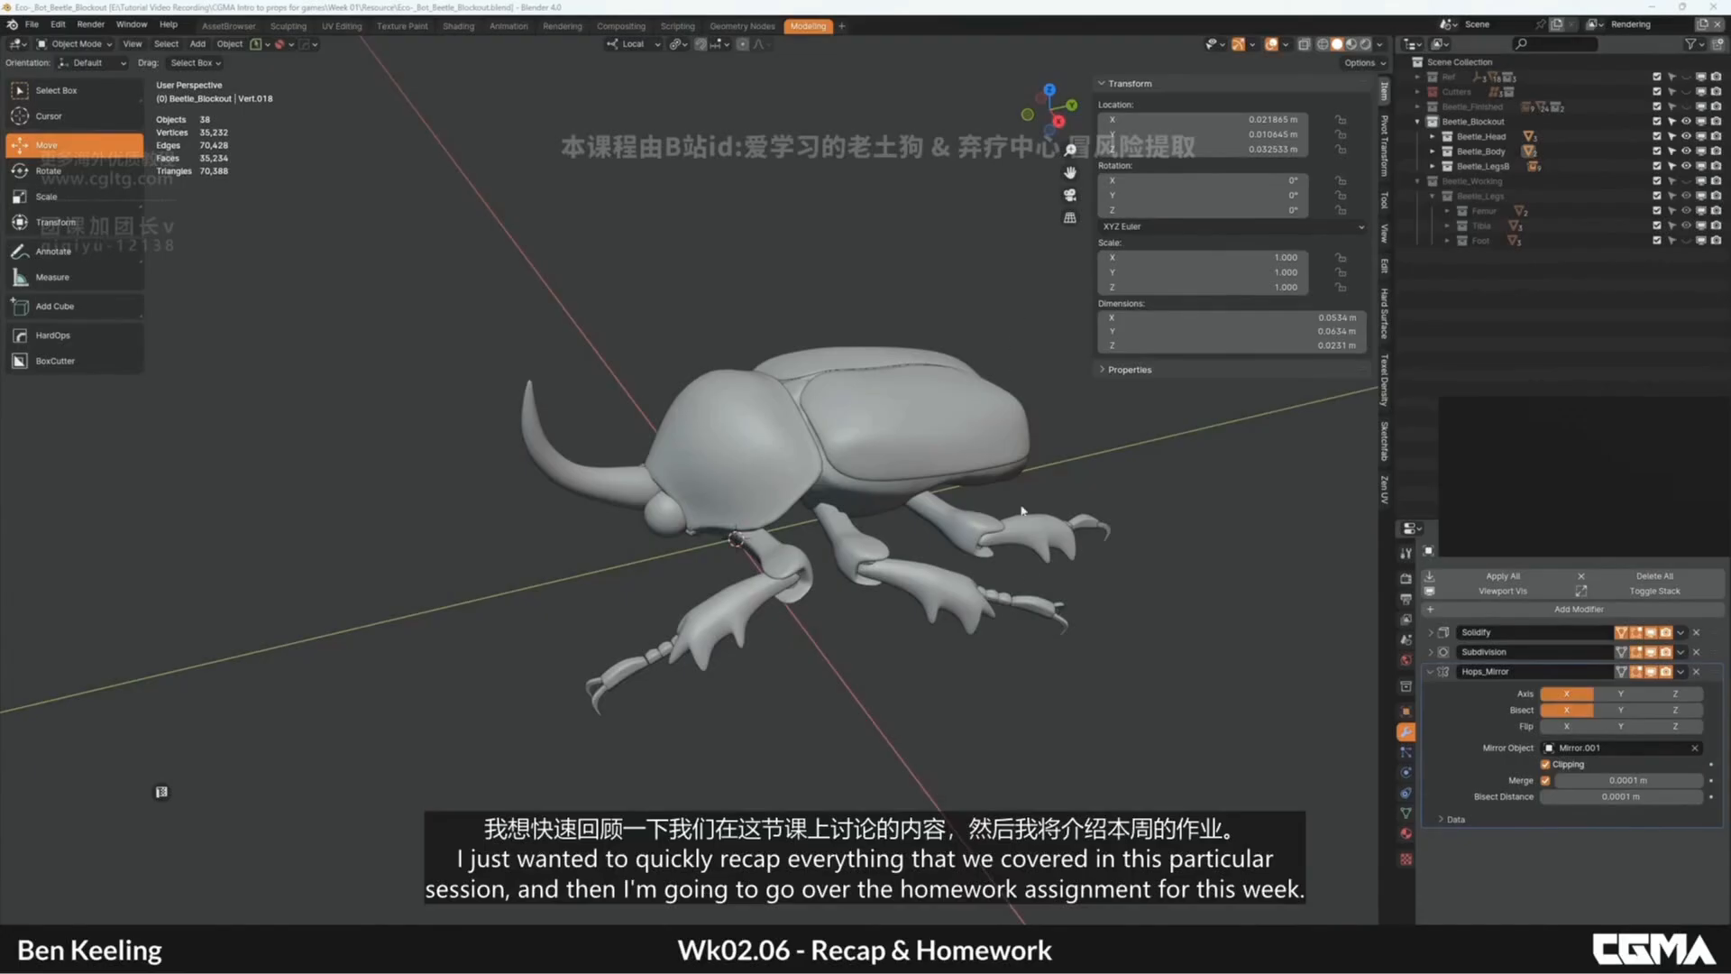
pyautogui.moveTo(1022, 510); pyautogui.dragTo(1064, 532, button='middle')
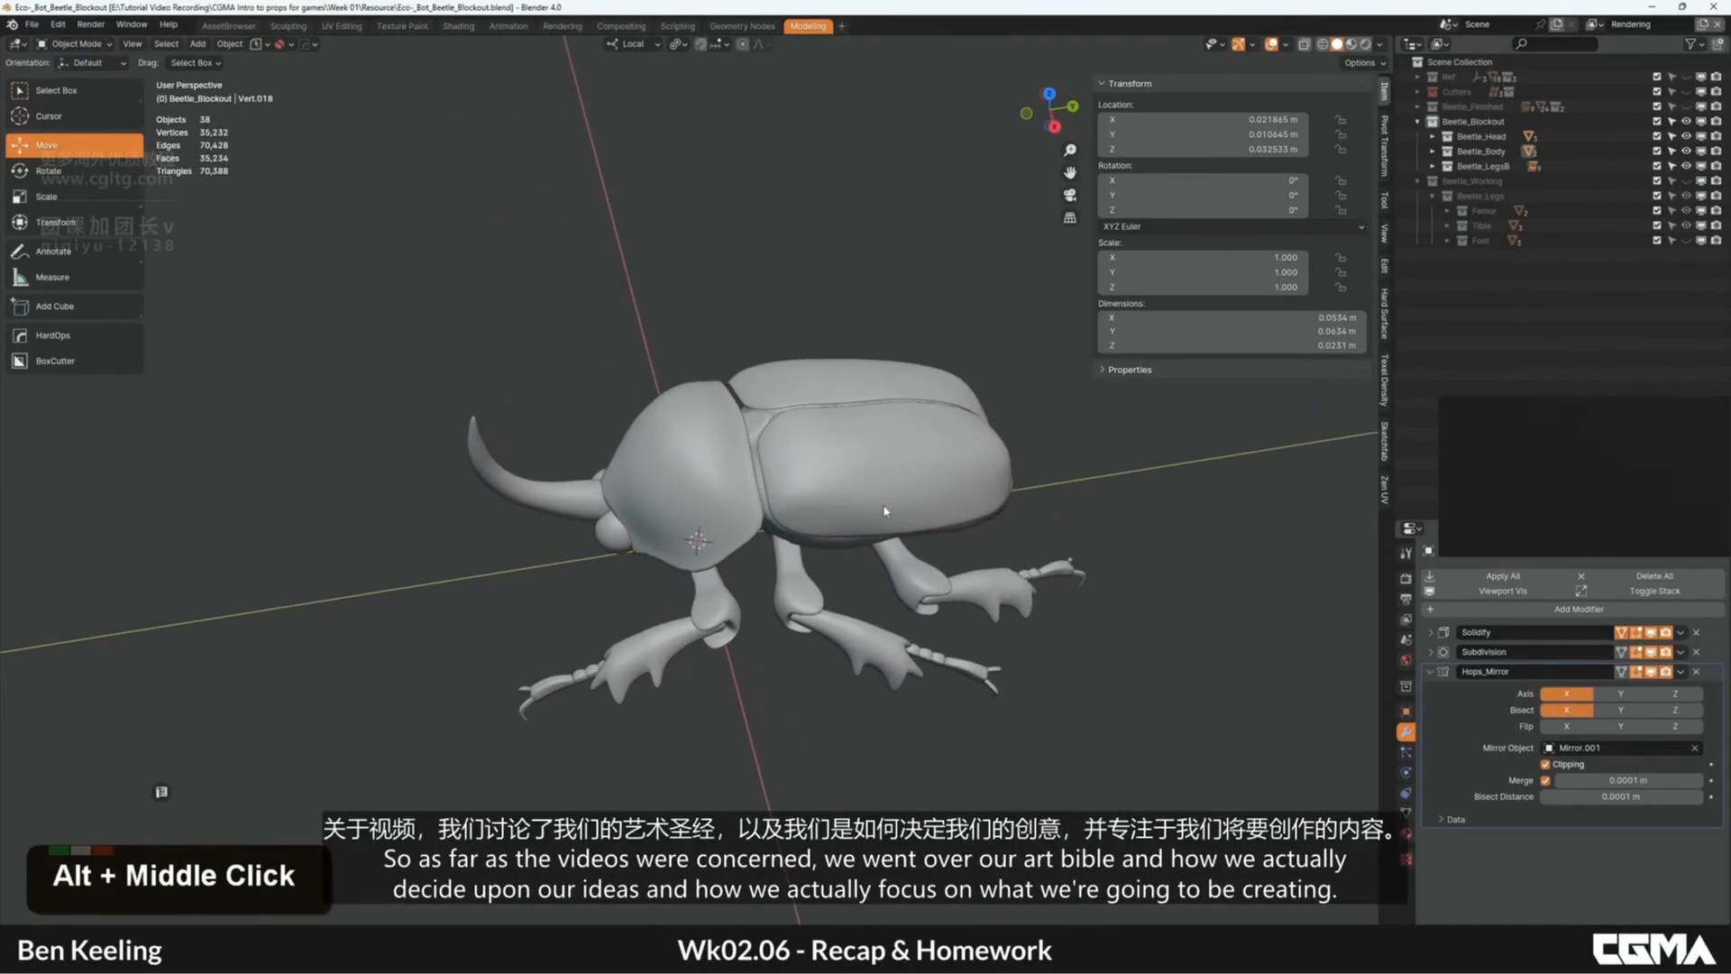
pyautogui.moveTo(890, 508); pyautogui.dragTo(848, 470, button='middle')
pyautogui.keyDown('alt'); pyautogui.moveTo(848, 471); pyautogui.dragTo(898, 493, button='middle'); pyautogui.keyUp('alt')
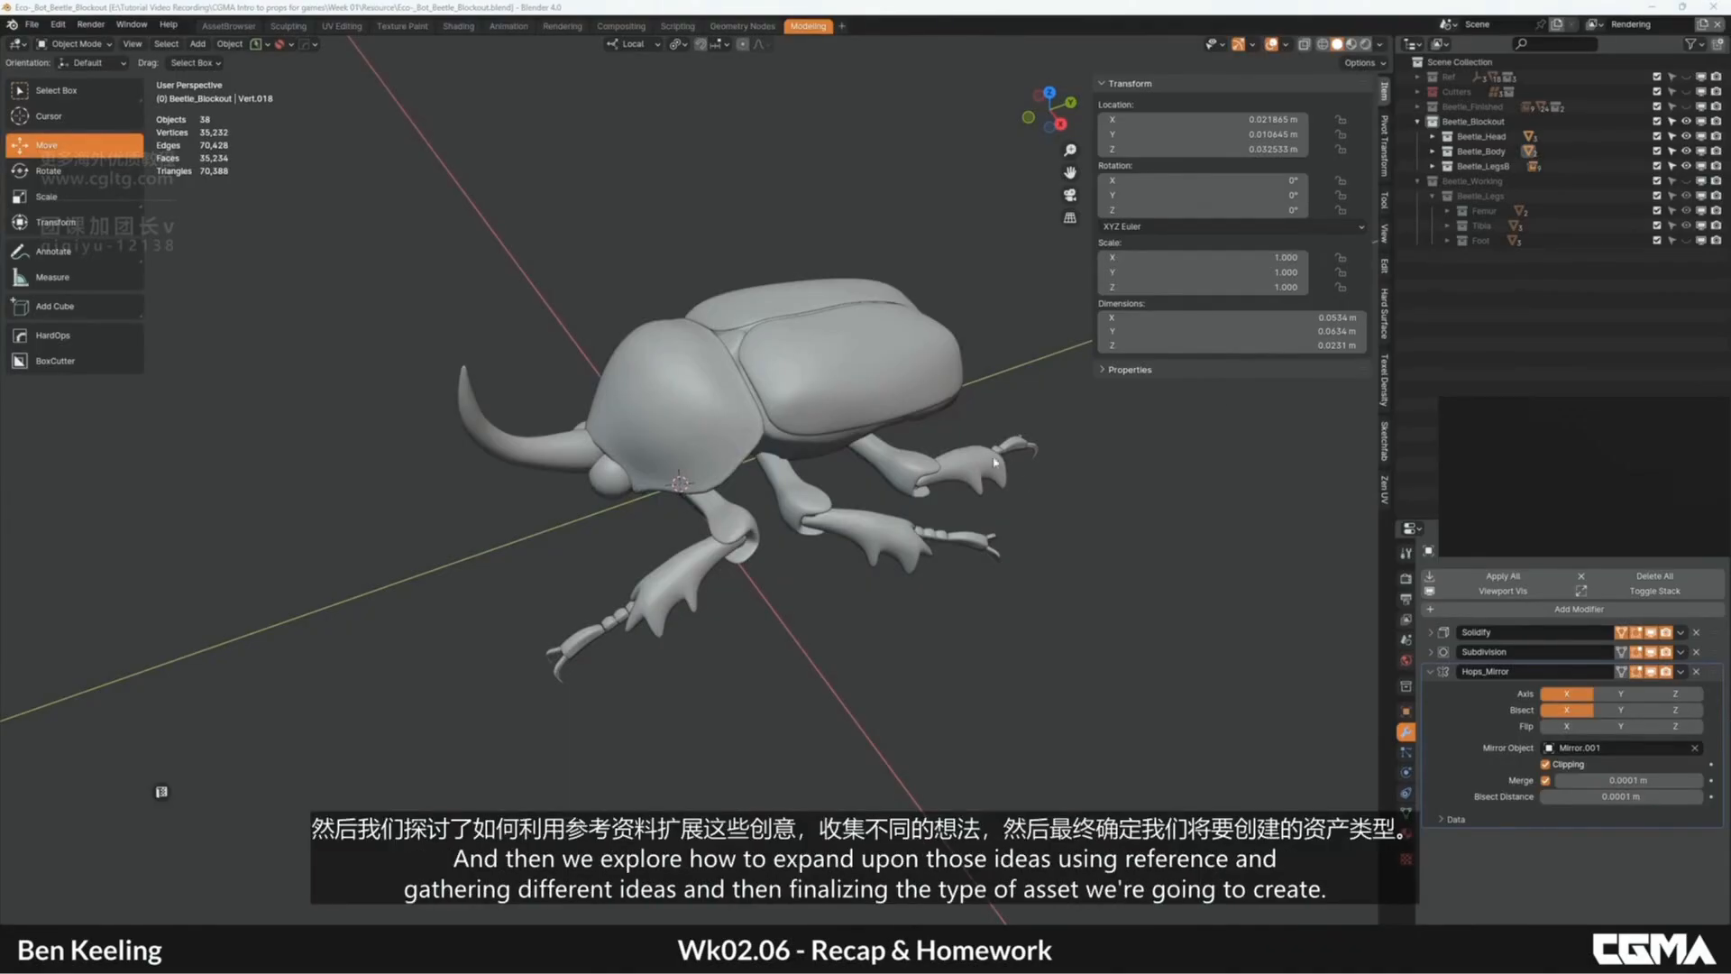
pyautogui.keyDown('alt'); pyautogui.moveTo(1012, 527); pyautogui.dragTo(997, 499, button='middle'); pyautogui.keyUp('alt')
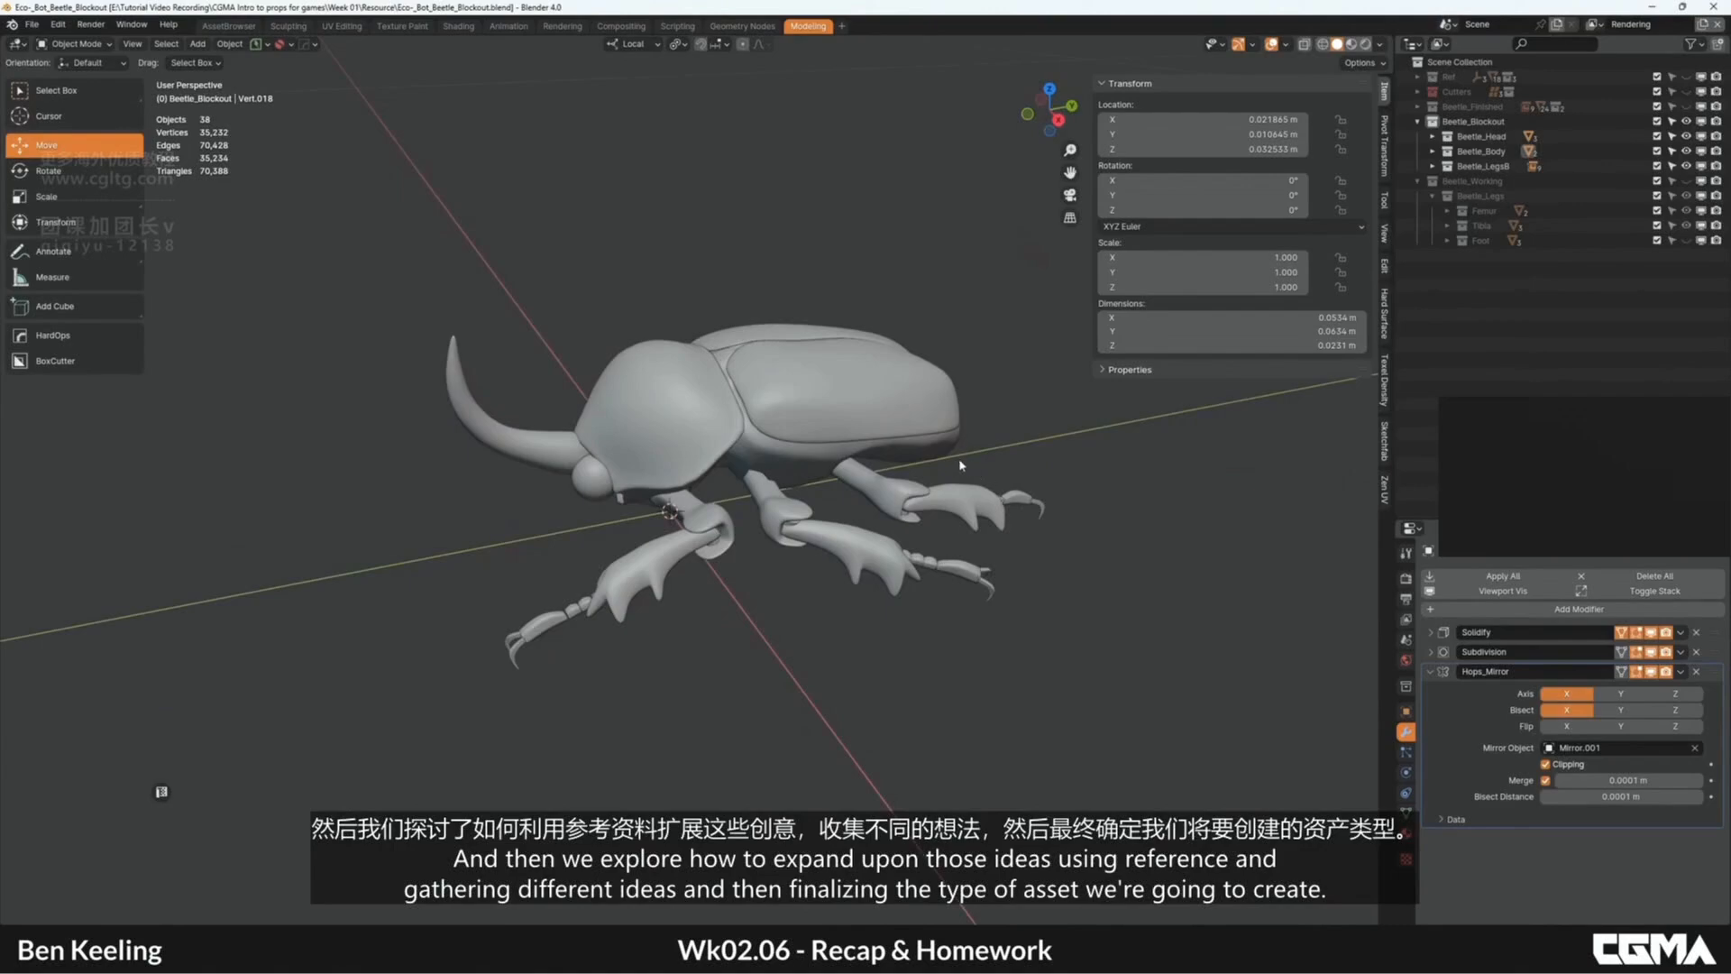
pyautogui.keyDown('alt'); pyautogui.moveTo(959, 458); pyautogui.dragTo(974, 455, button='middle'); pyautogui.keyUp('alt')
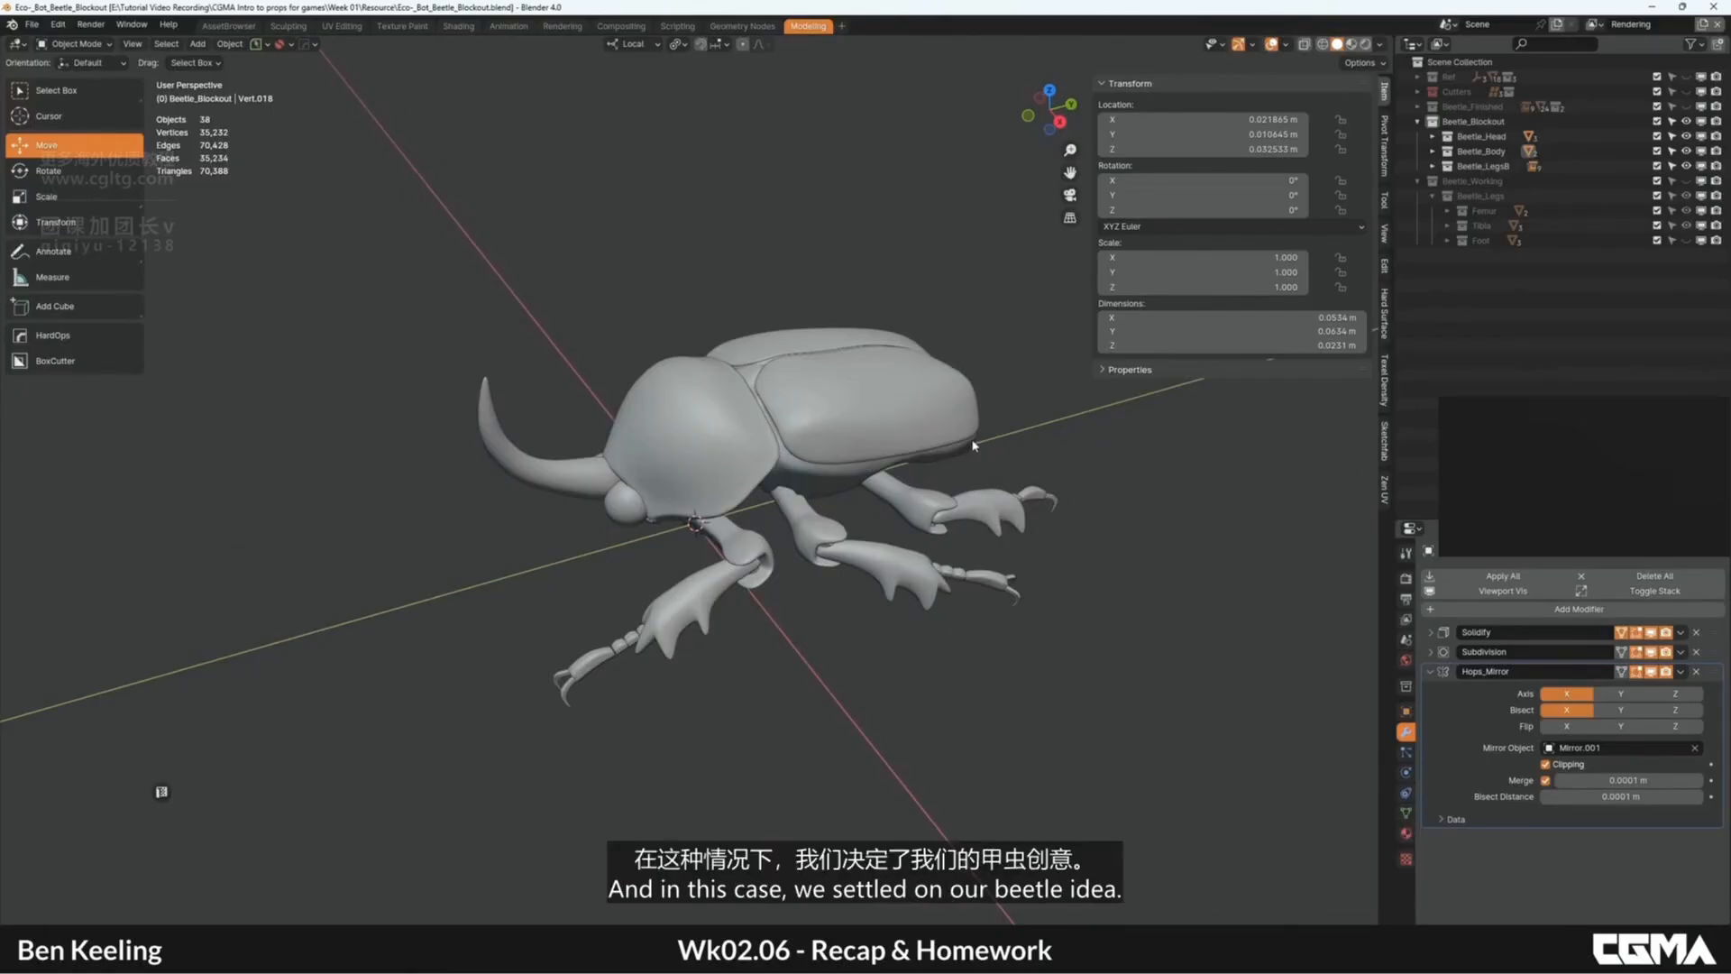
pyautogui.moveTo(958, 421); pyautogui.dragTo(997, 442, button='middle')
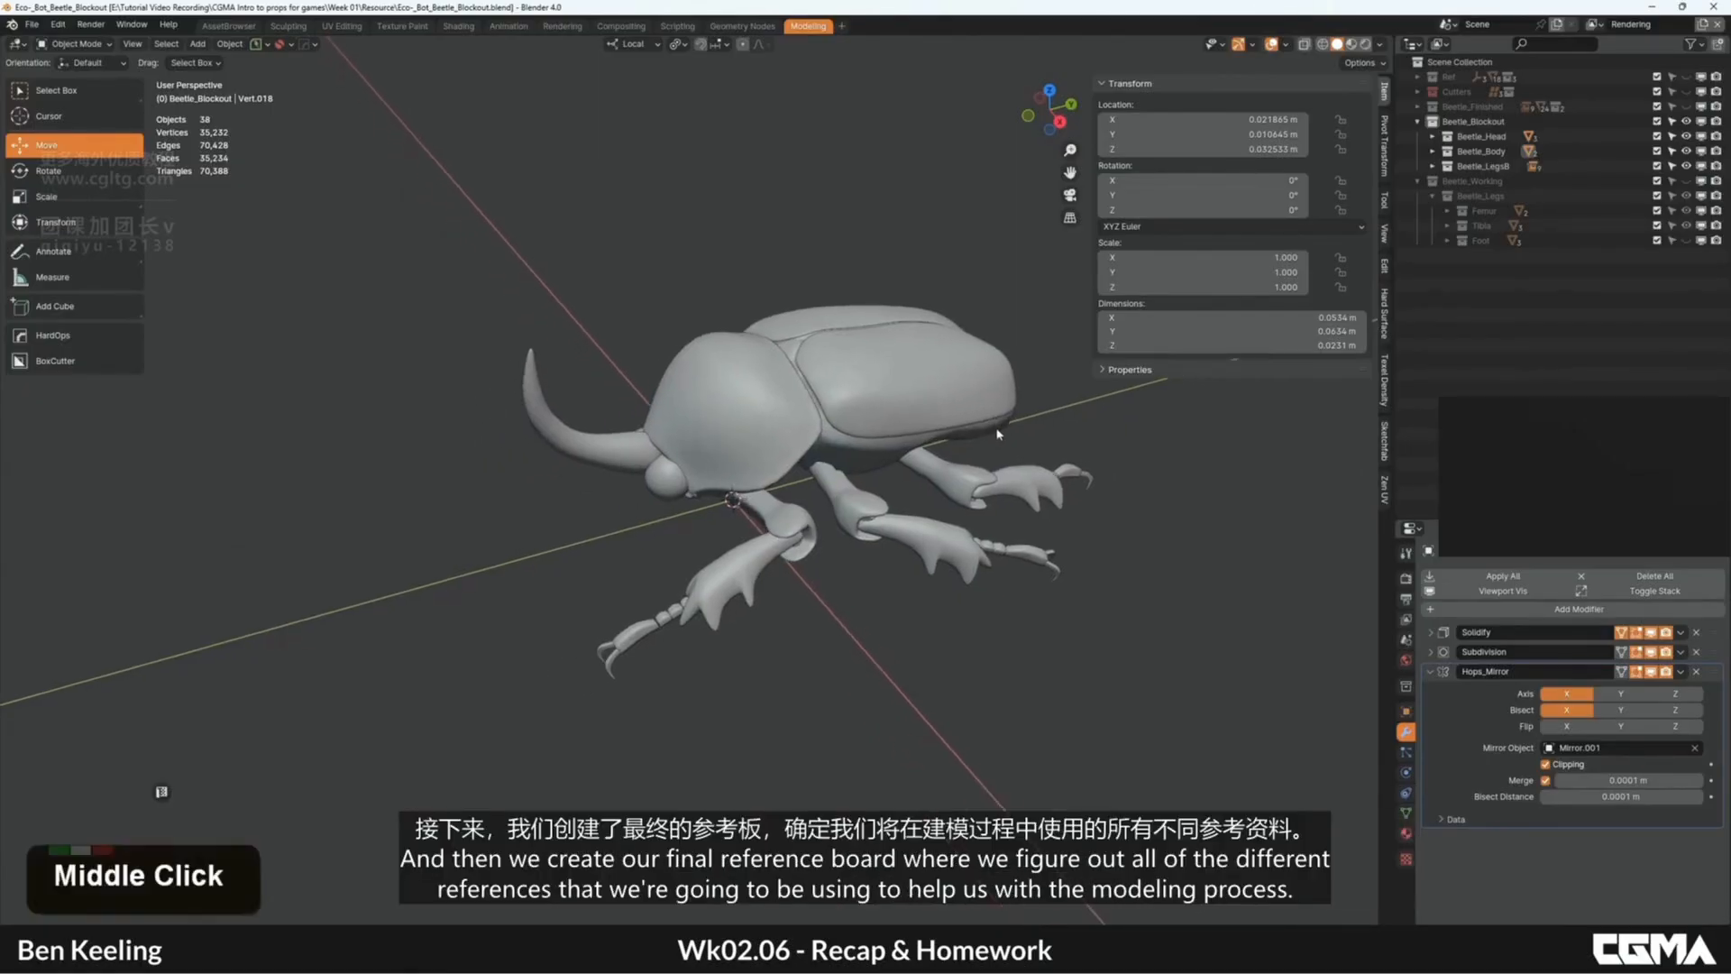
pyautogui.keyDown('alt'); pyautogui.middleClick(997, 441); pyautogui.keyUp('alt')
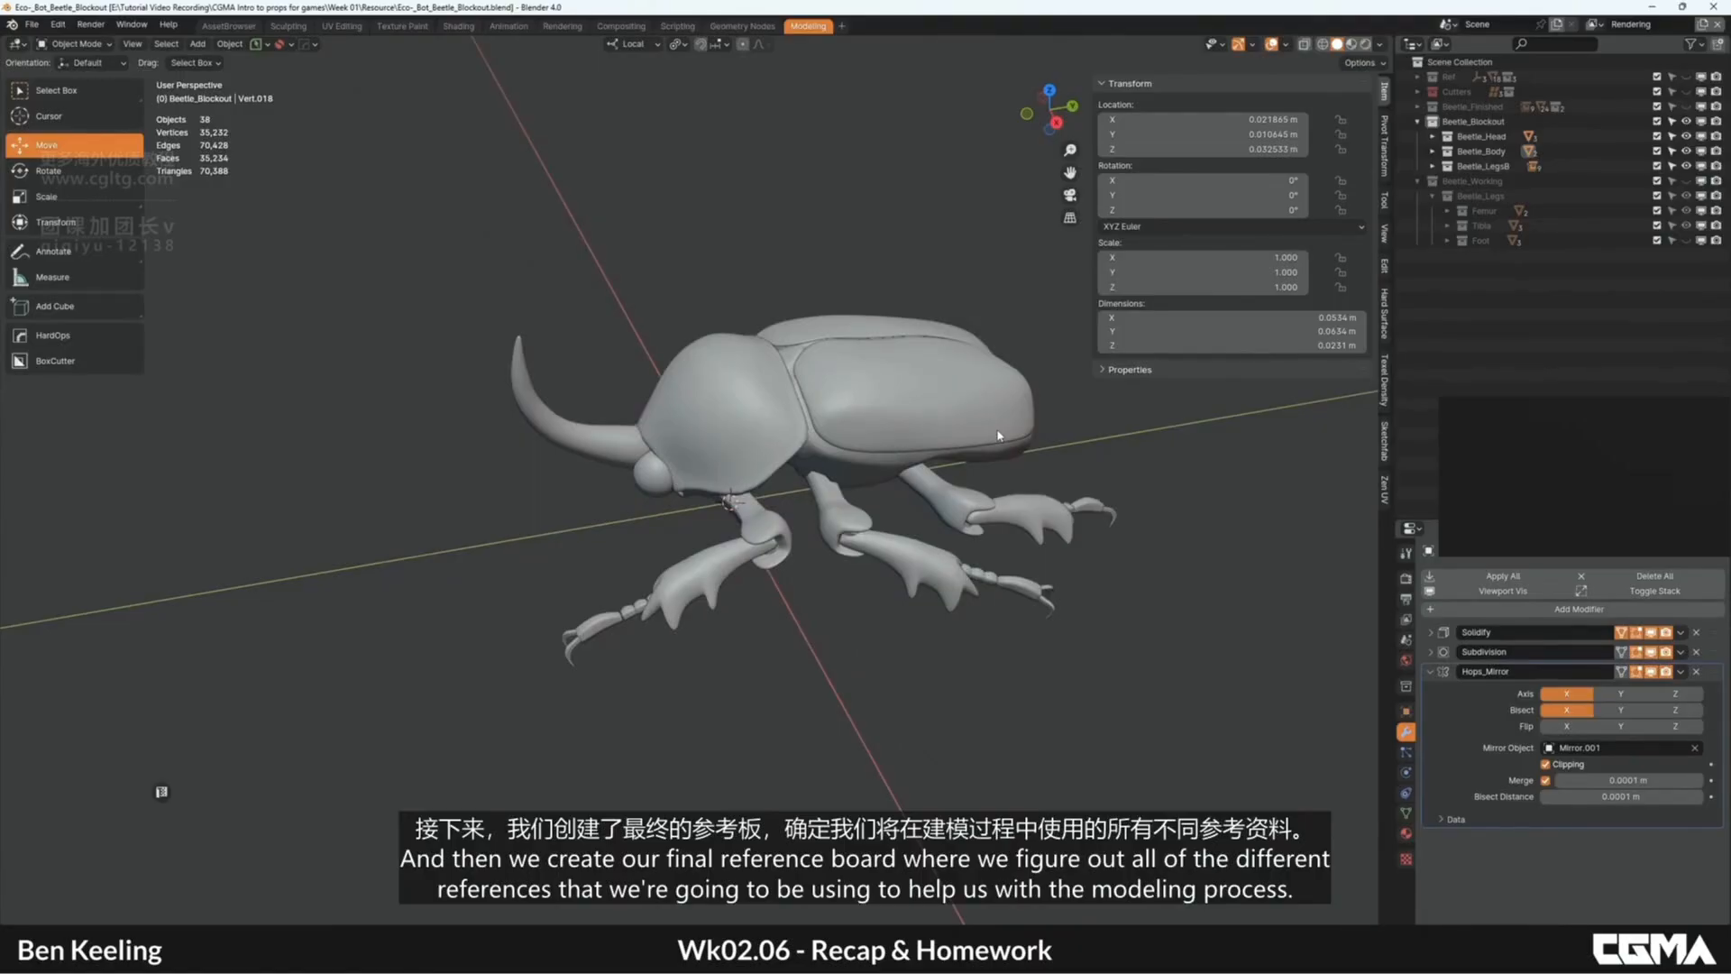
pyautogui.keyDown('alt'); pyautogui.middleClick(1051, 501); pyautogui.keyUp('alt')
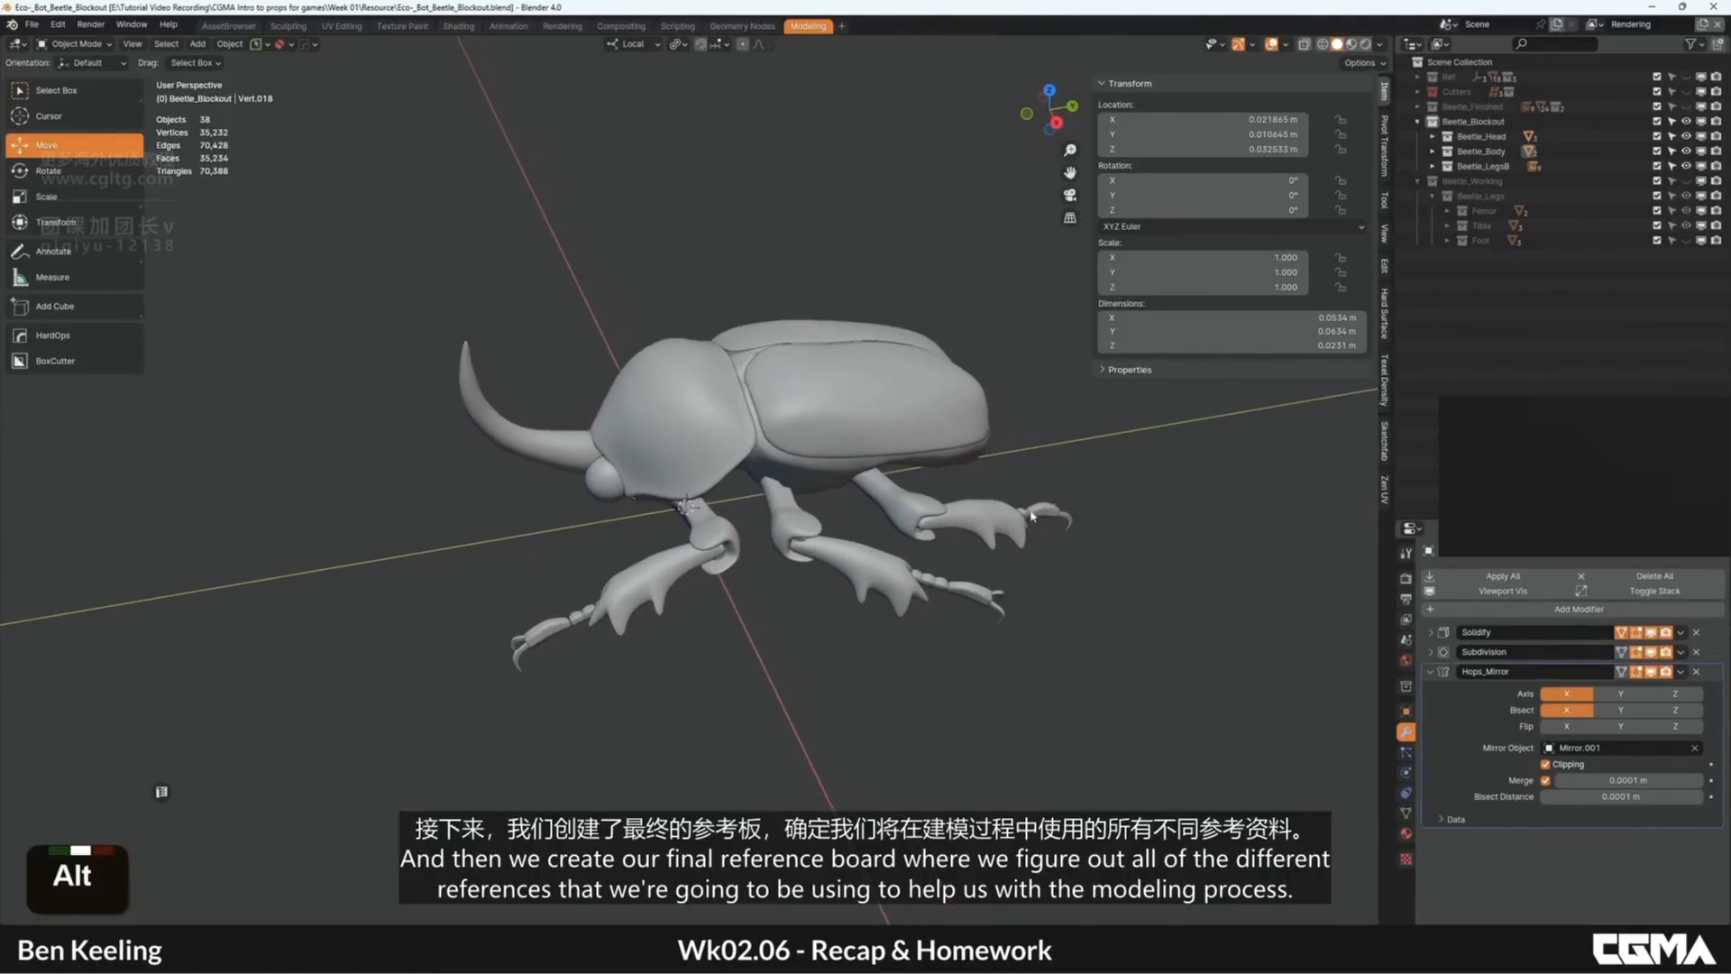
pyautogui.scroll(-2, 1120, 594)
pyautogui.moveTo(1120, 594)
pyautogui.mouseDown(button='middle')
pyautogui.moveTo(1128, 545)
pyautogui.moveTo(1128, 584)
pyautogui.mouseUp(button='middle')
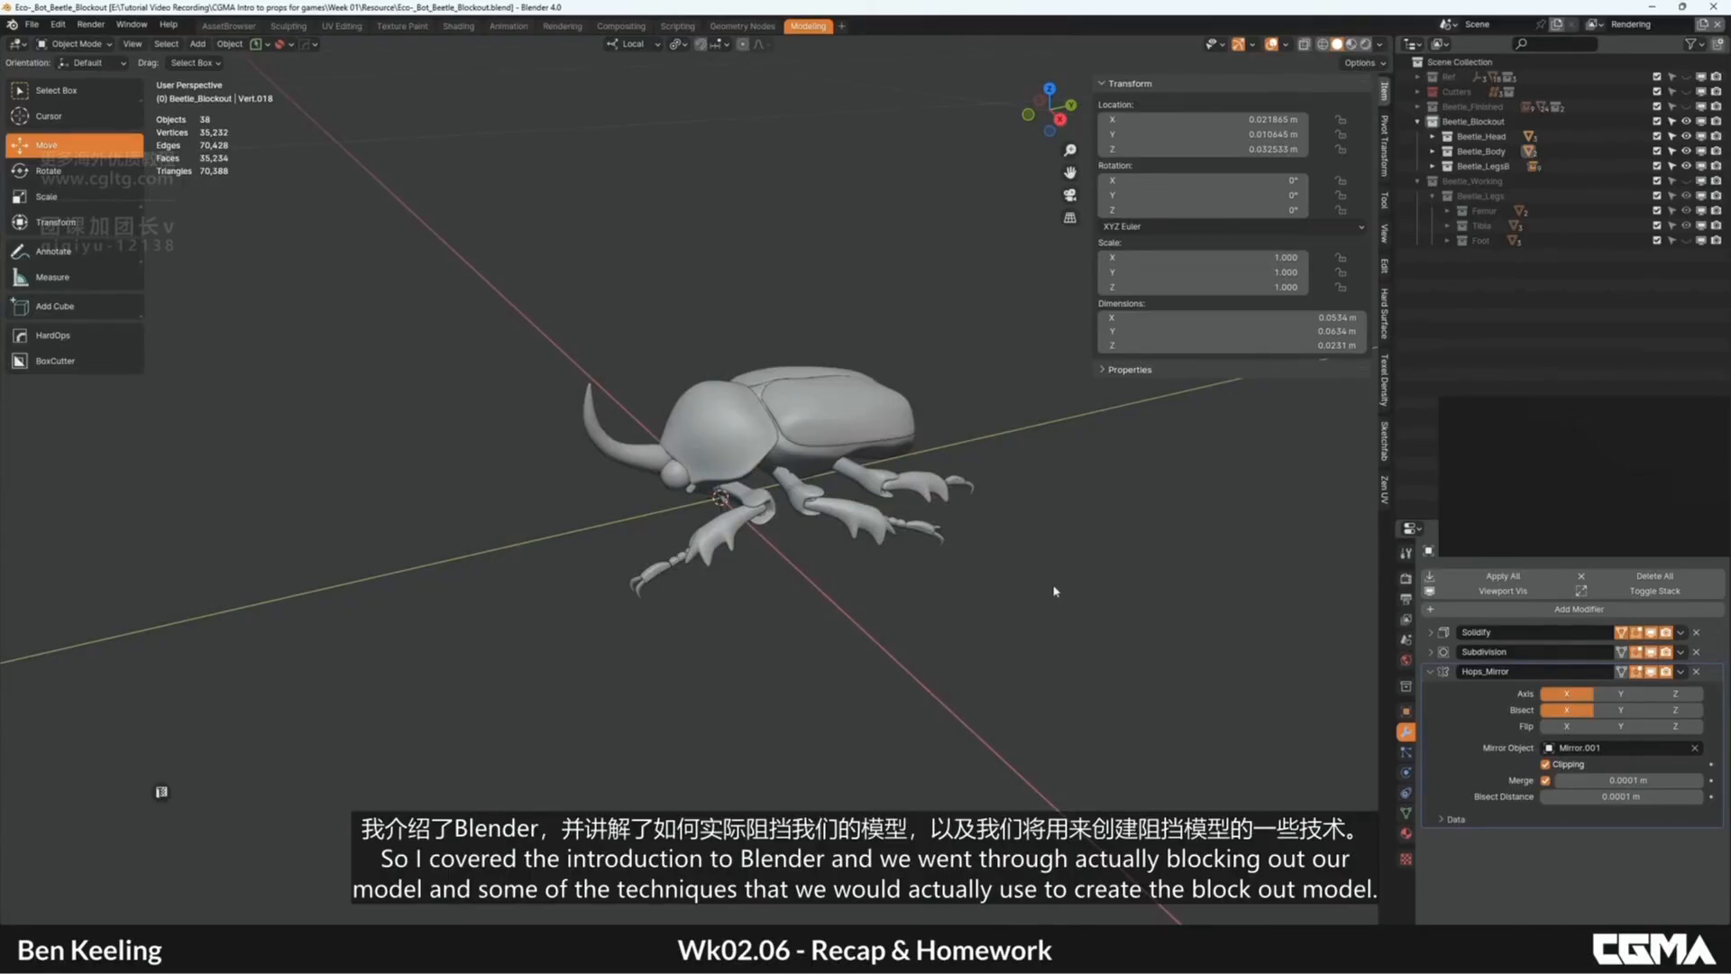
pyautogui.keyDown('alt'); pyautogui.moveTo(1128, 574); pyautogui.dragTo(1056, 607, button='middle'); pyautogui.keyUp('alt')
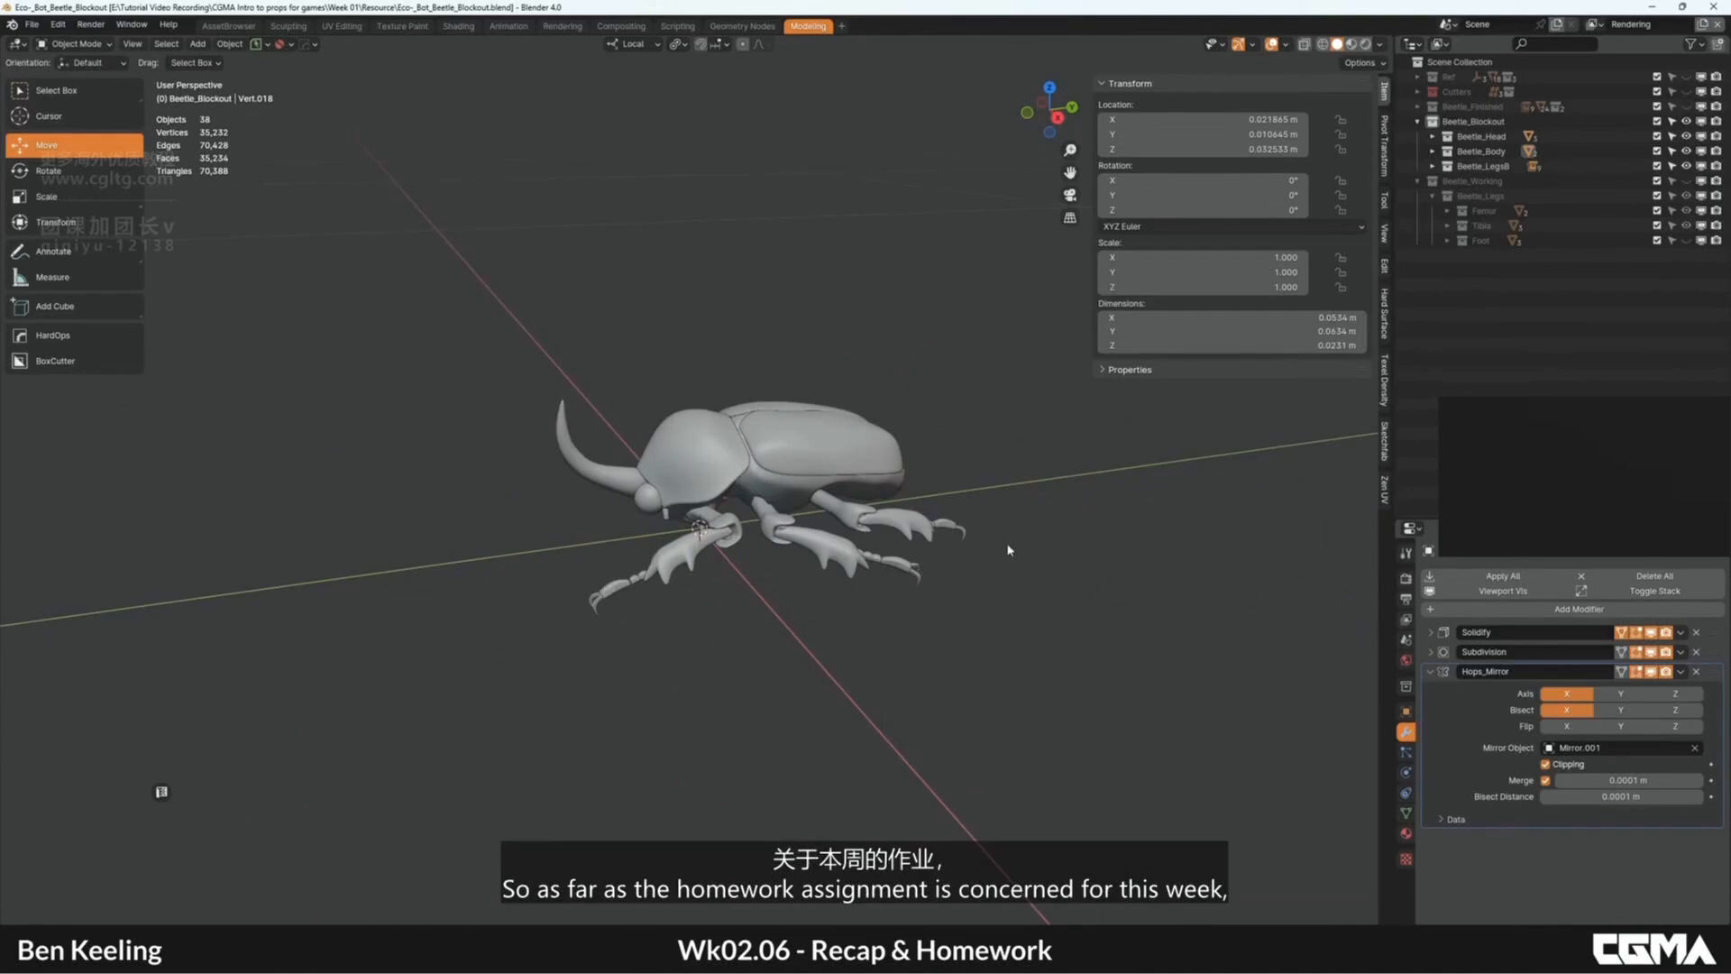
pyautogui.moveTo(963, 523); pyautogui.dragTo(976, 588, button='middle')
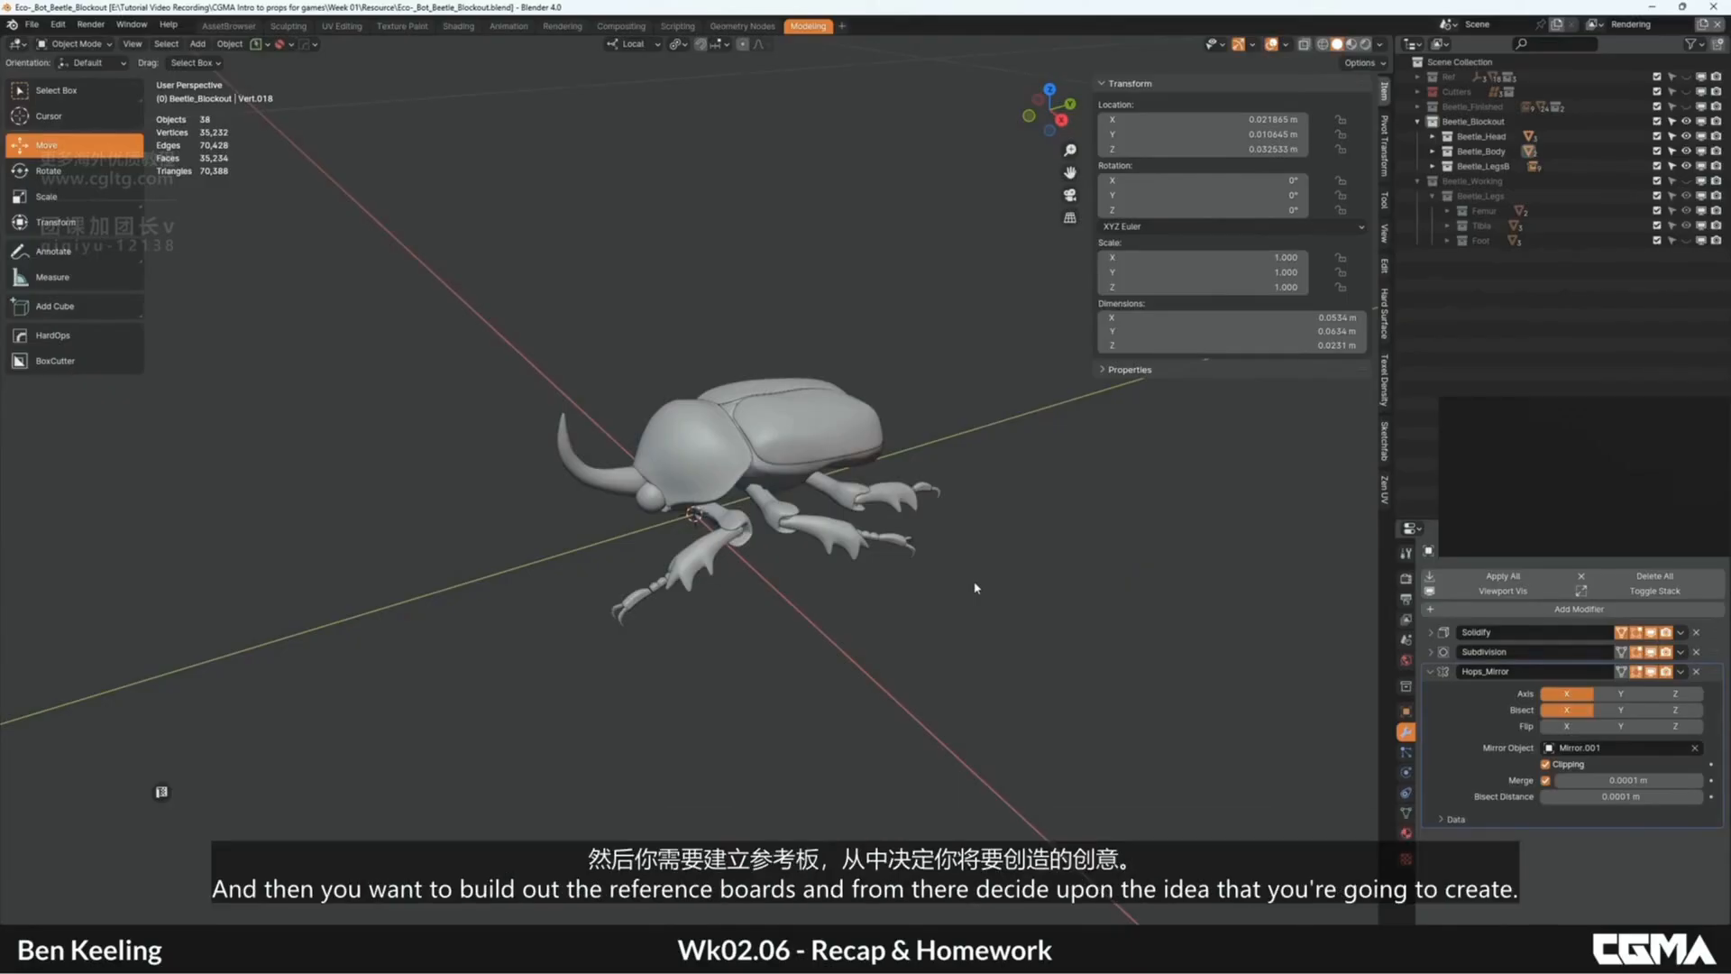
# Step: Review the finished beetle blockout's body, horn and leg forms from several nearby viewing angles
pyautogui.keyDown('alt'); pyautogui.moveTo(827, 562); pyautogui.dragTo(873, 574, button='middle'); pyautogui.keyUp('alt')
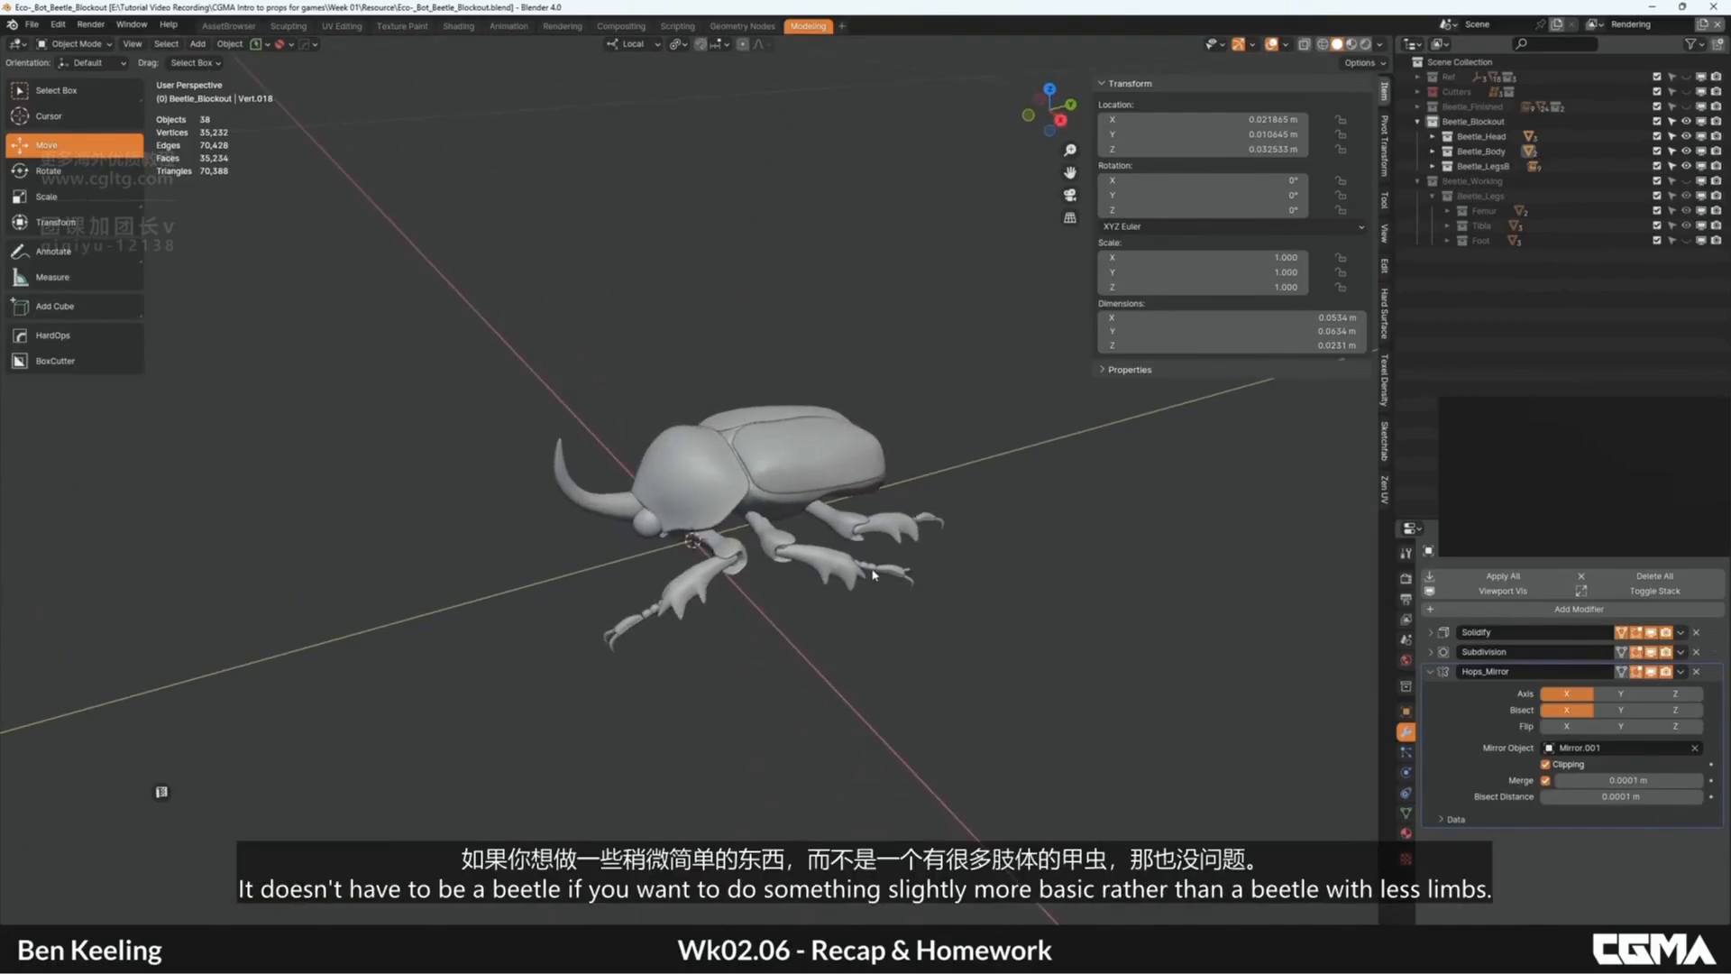
pyautogui.moveTo(793, 547); pyautogui.dragTo(911, 545, button='middle')
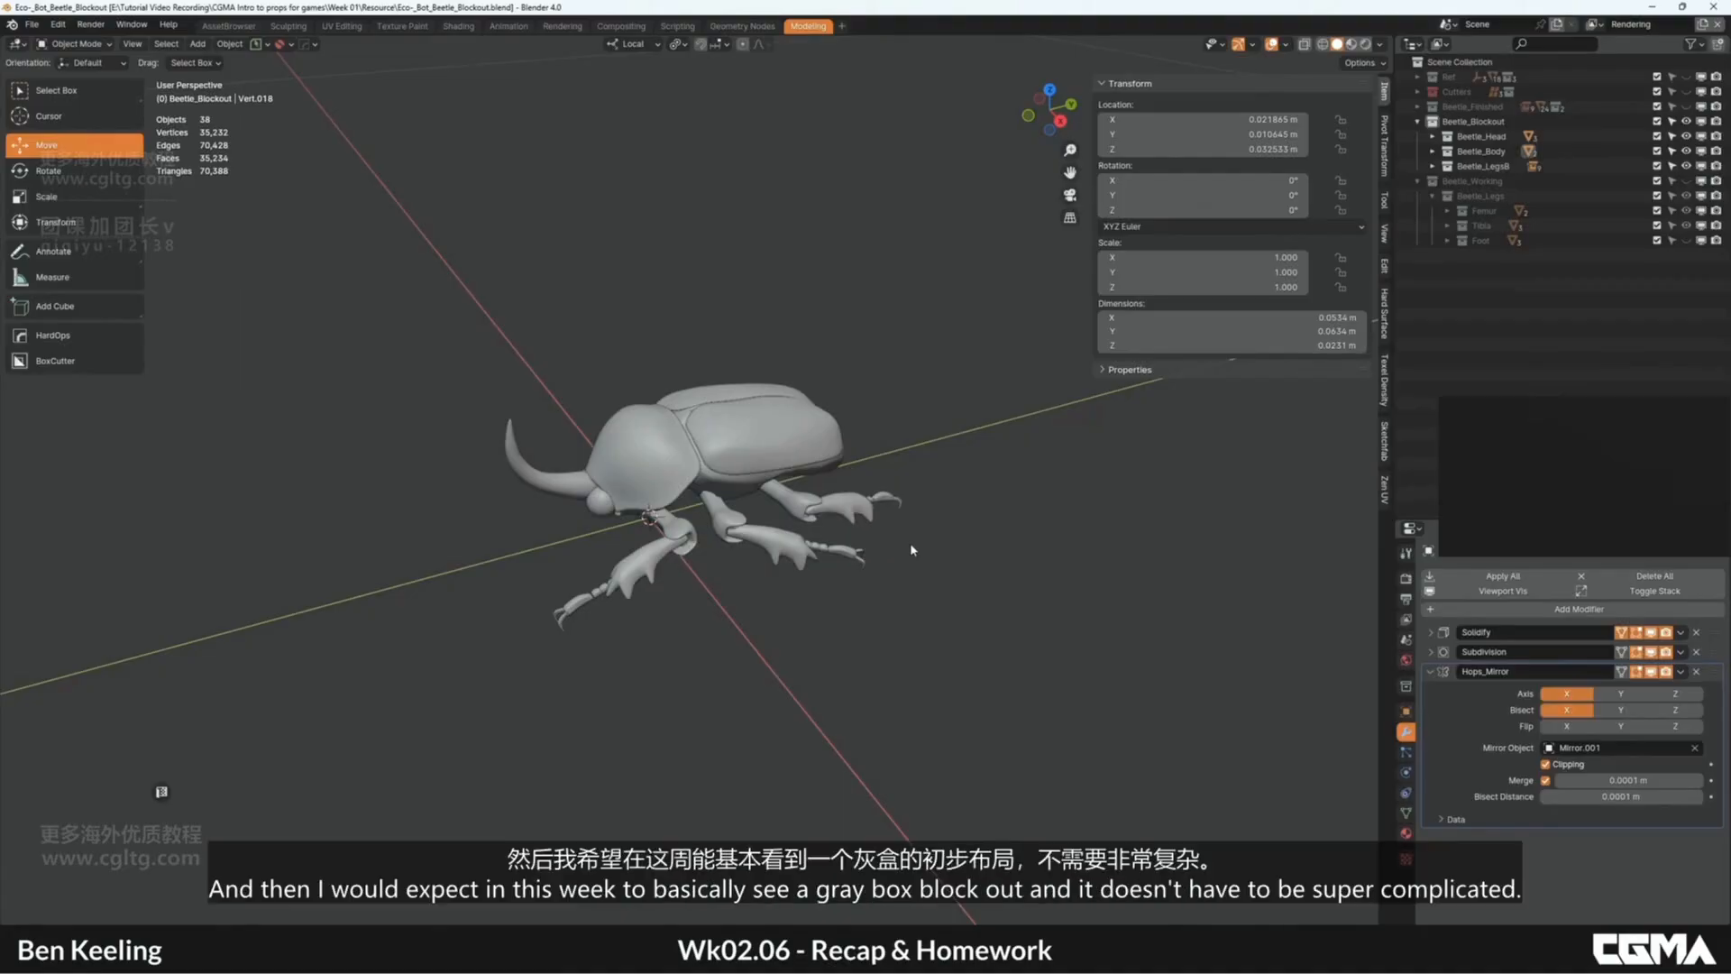
pyautogui.keyDown('alt'); pyautogui.middleClick(891, 526); pyautogui.keyUp('alt')
pyautogui.keyDown('alt'); pyautogui.moveTo(891, 526); pyautogui.dragTo(1010, 510, button='middle'); pyautogui.keyUp('alt')
pyautogui.scroll(1, 1009, 485)
pyautogui.press('F4')
pyautogui.press('F4')
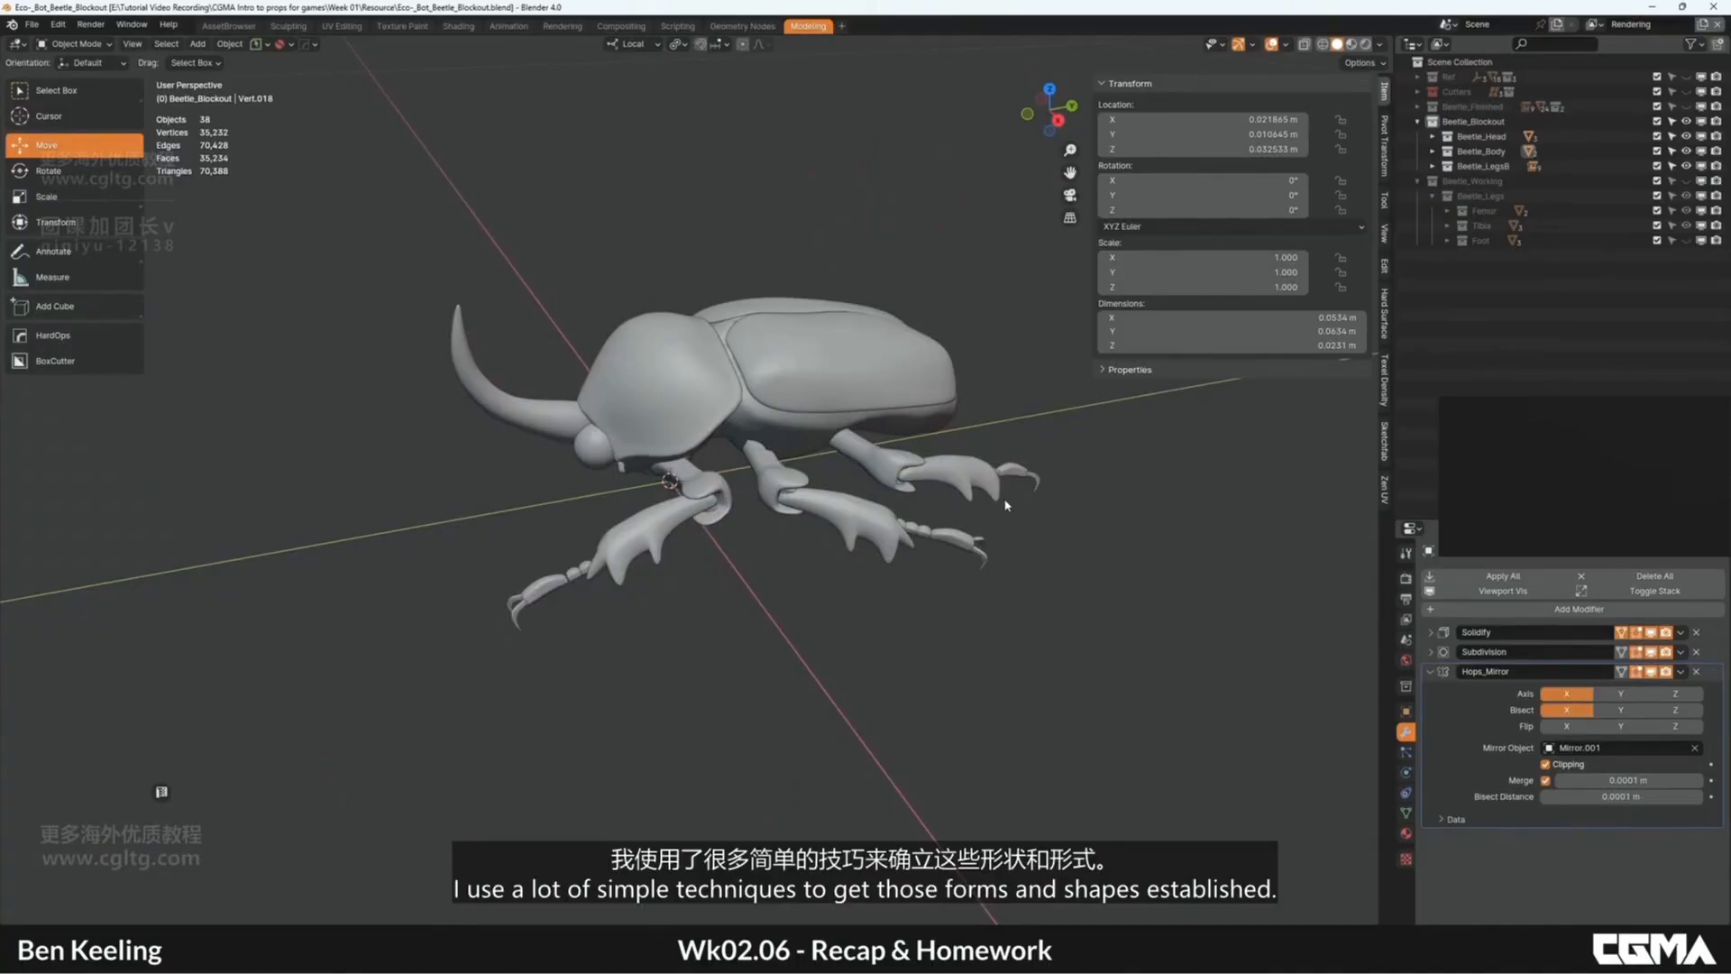
pyautogui.keyDown('alt'); pyautogui.middleClick(868, 436); pyautogui.keyUp('alt')
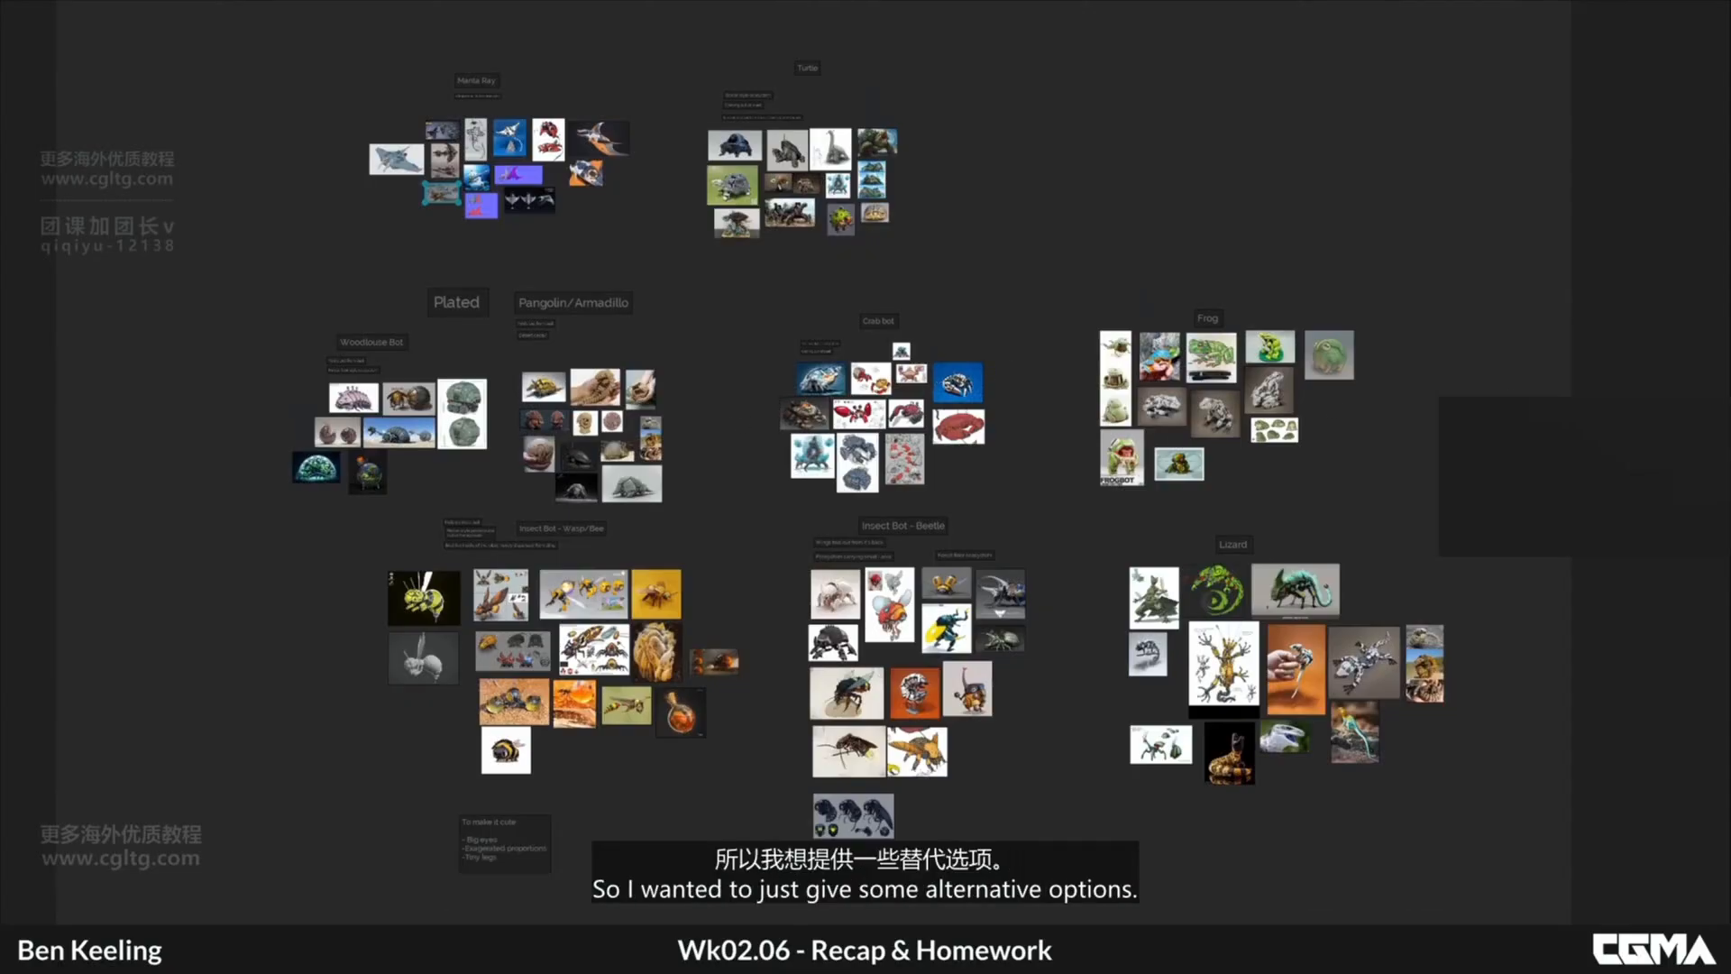
# Step: Switch to the creature reference board and examine its idea groups, closing in on the Insect Bot - Beetle images
pyautogui.click(859, 468)
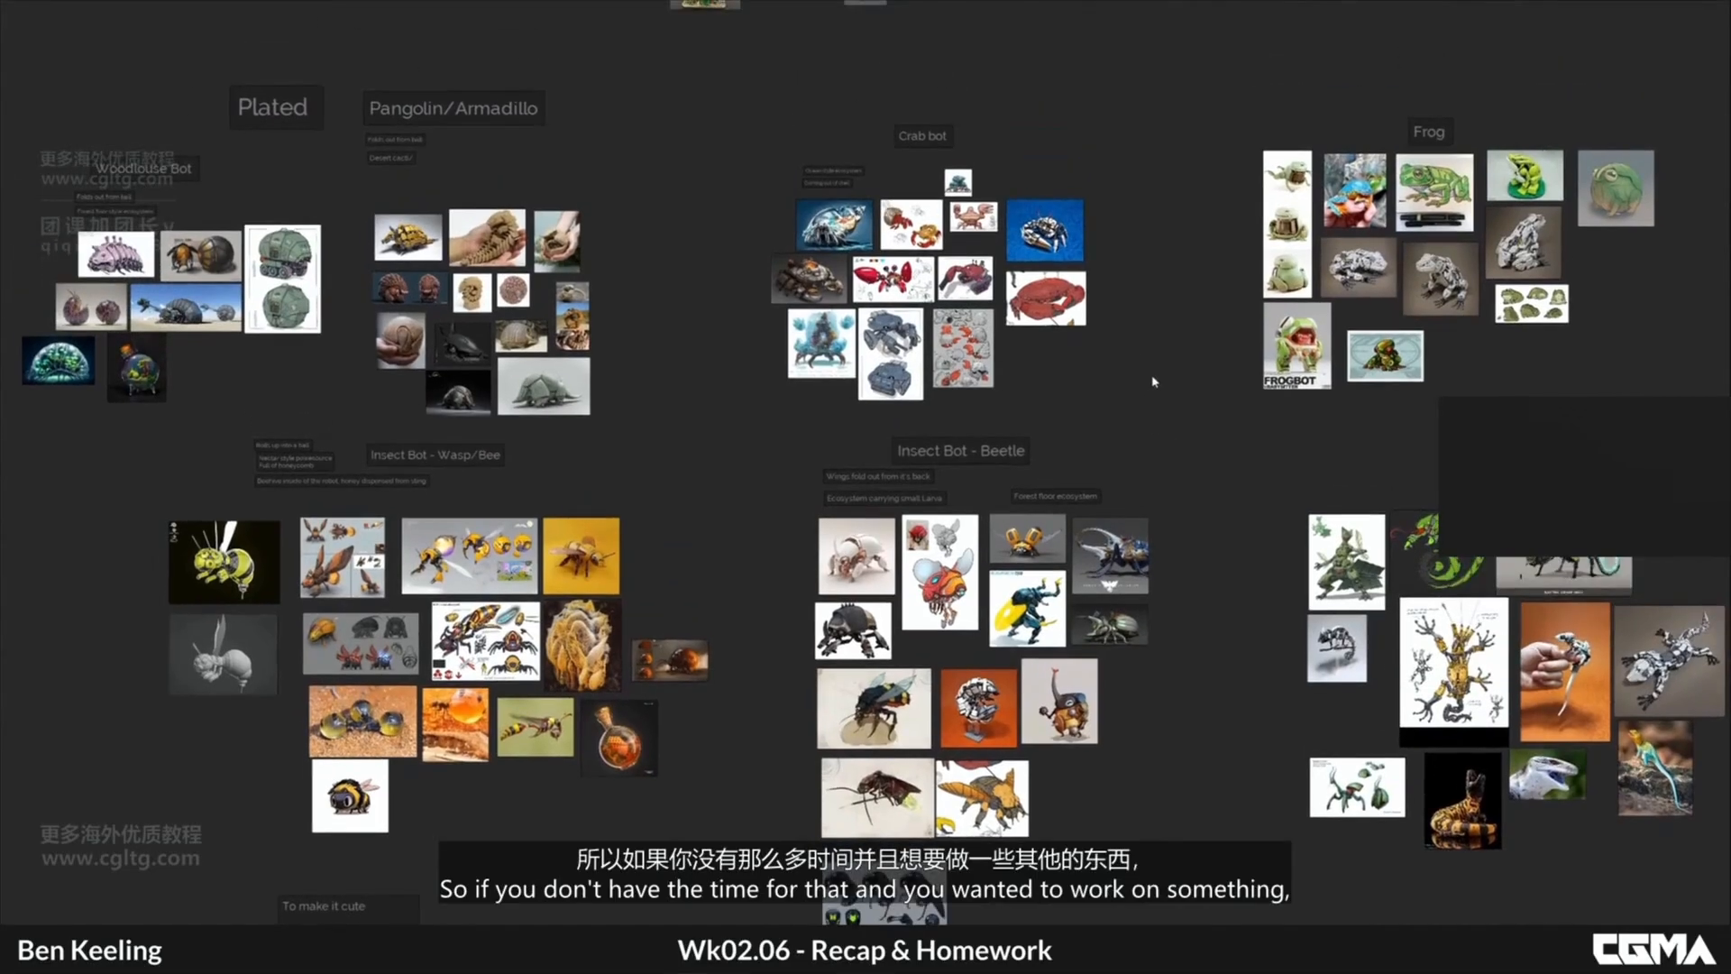
pyautogui.scroll(-2, 1195, 372)
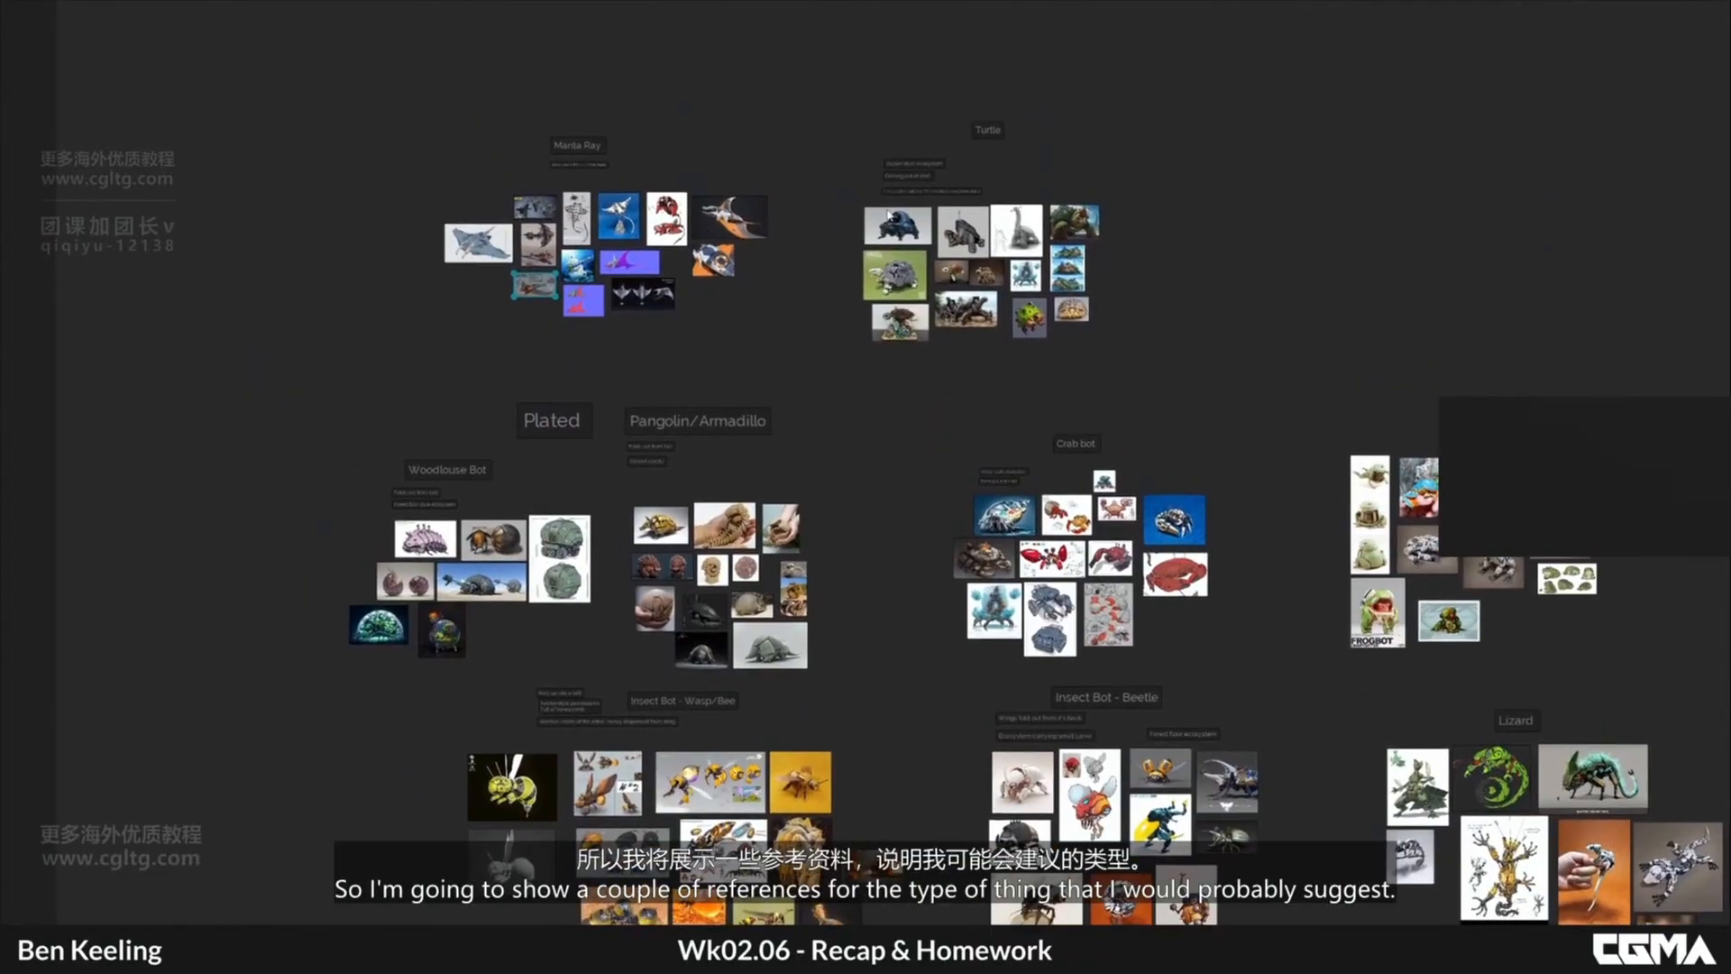
pyautogui.moveTo(957, 481); pyautogui.dragTo(908, 340, button='middle')
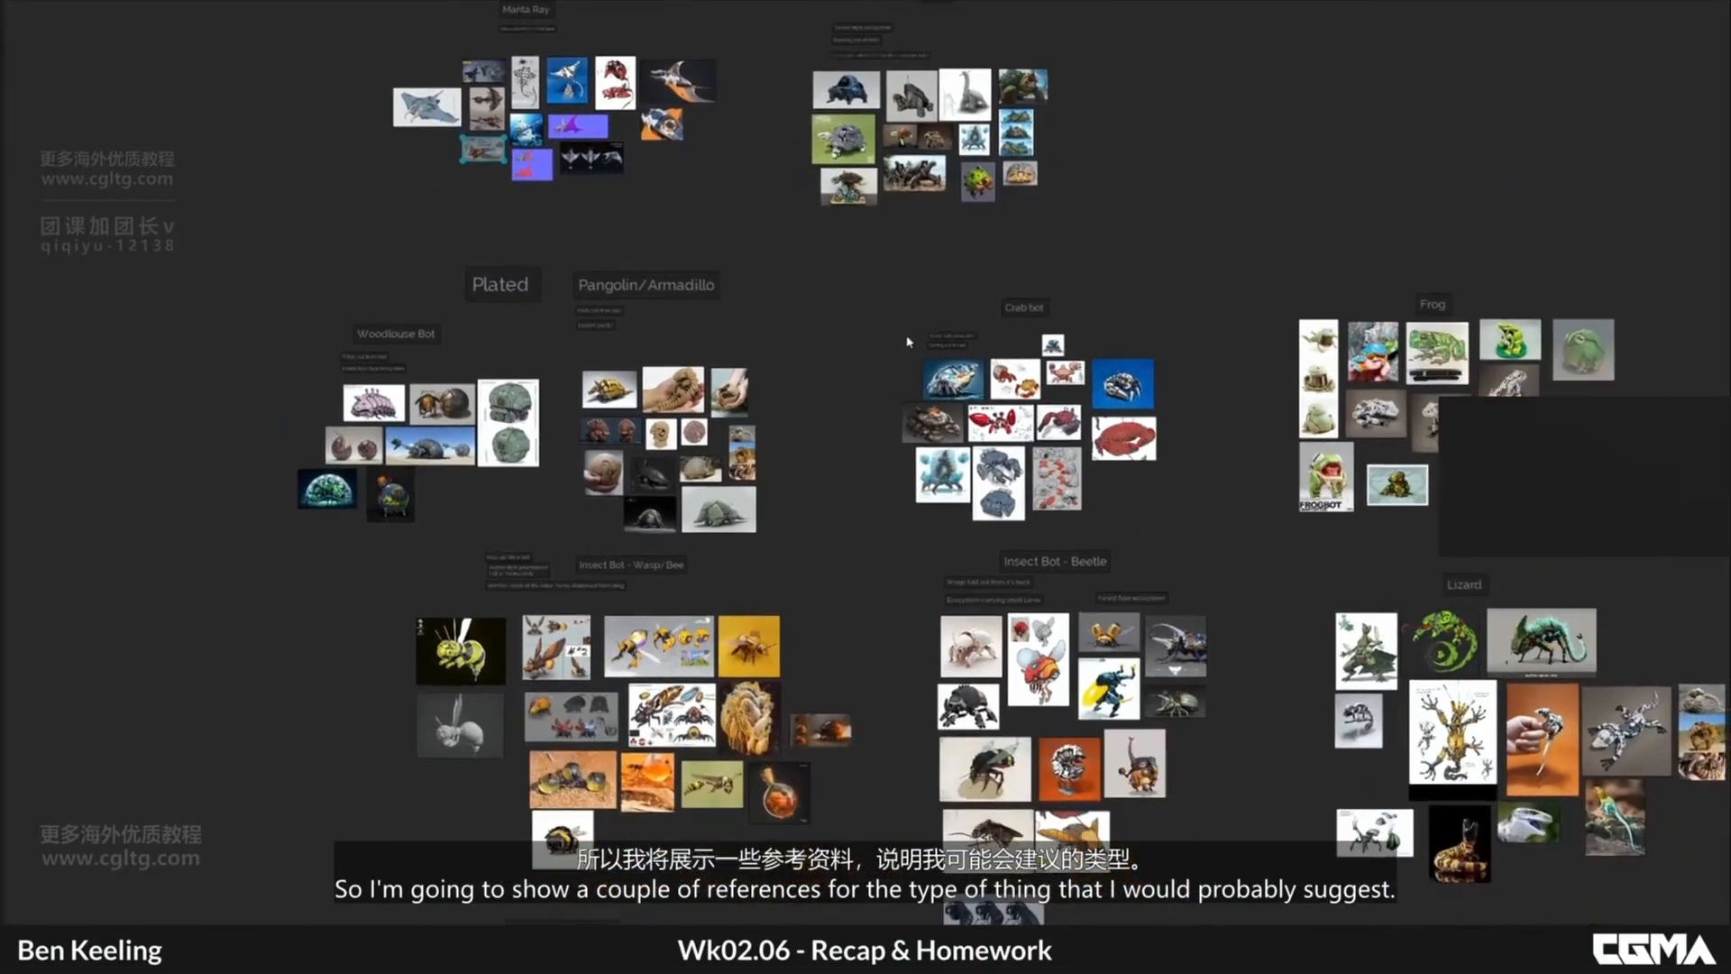
pyautogui.moveTo(1161, 714); pyautogui.dragTo(1072, 567, button='middle')
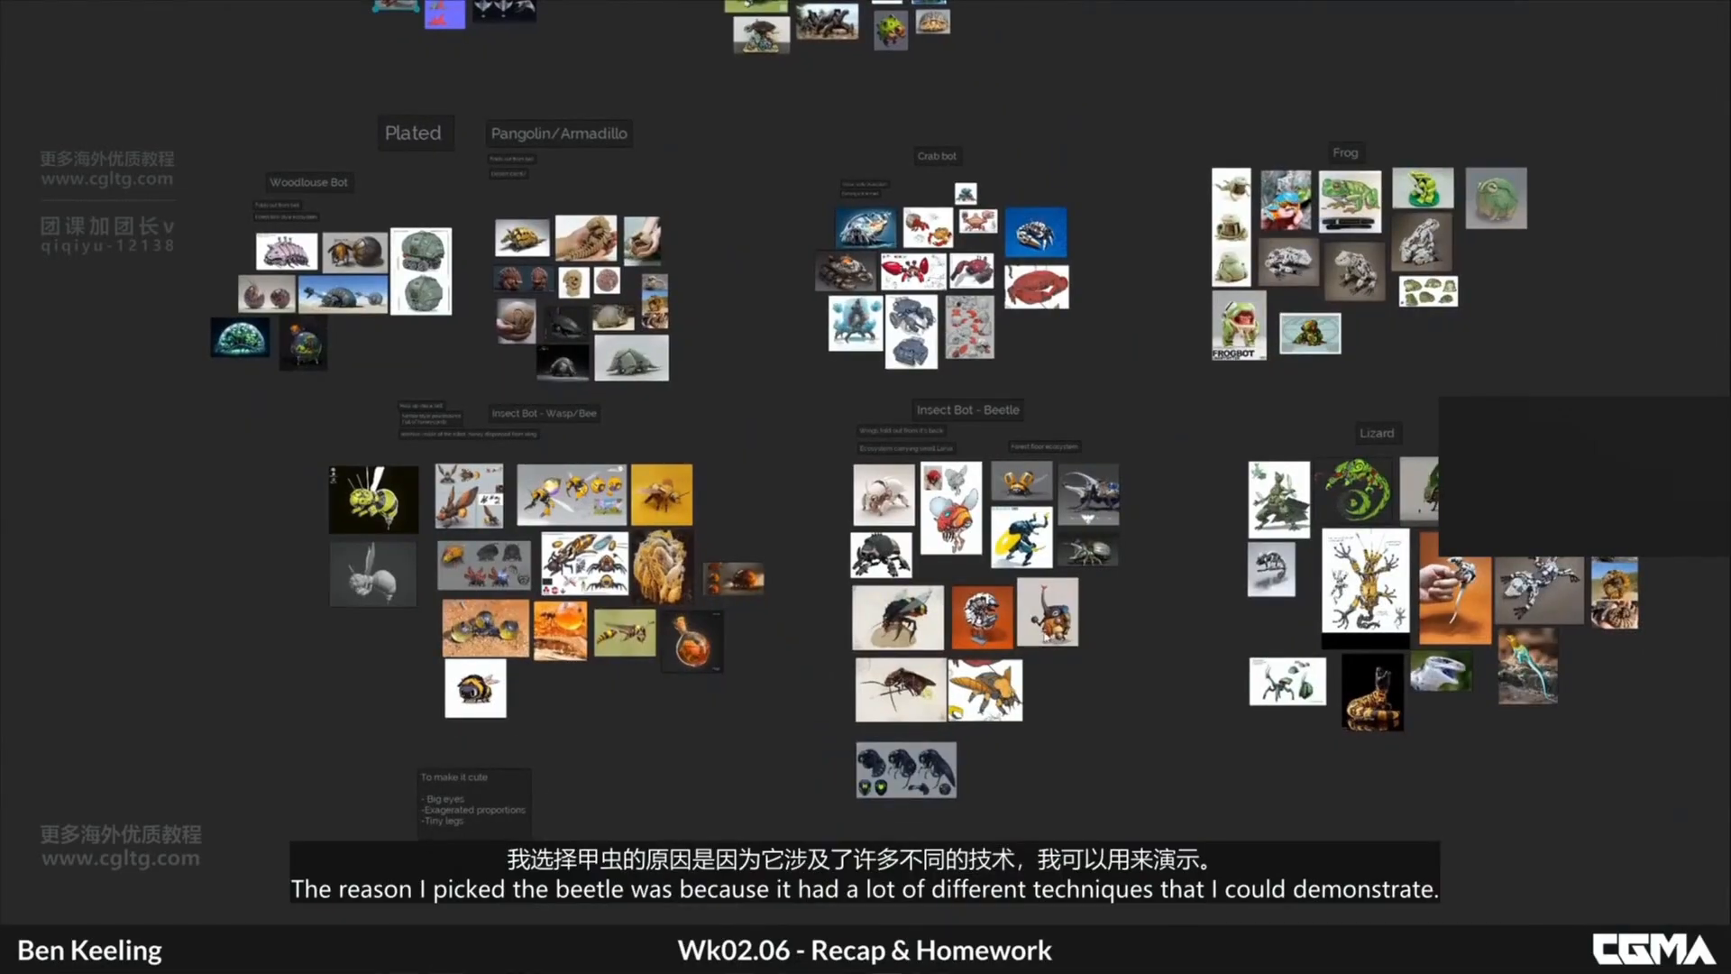
pyautogui.moveTo(1028, 631); pyautogui.dragTo(1015, 577, button='middle')
pyautogui.scroll(2, 1015, 577)
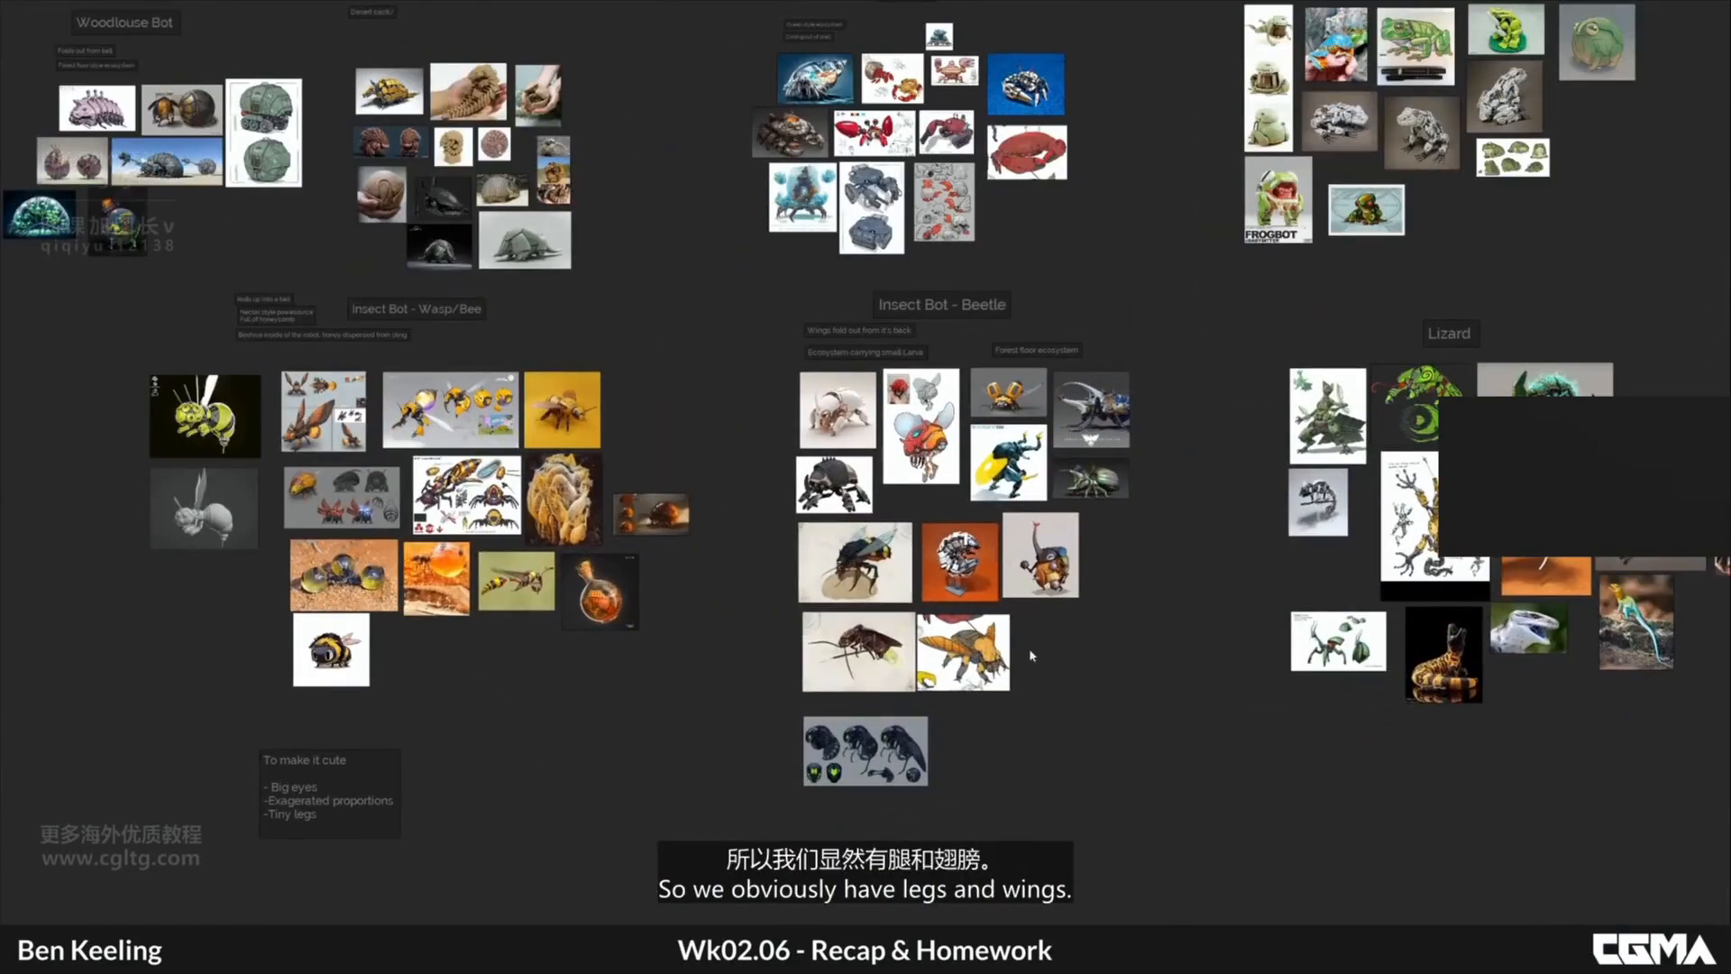
pyautogui.moveTo(1075, 617); pyautogui.dragTo(1060, 579, button='middle')
pyautogui.scroll(2, 1061, 579)
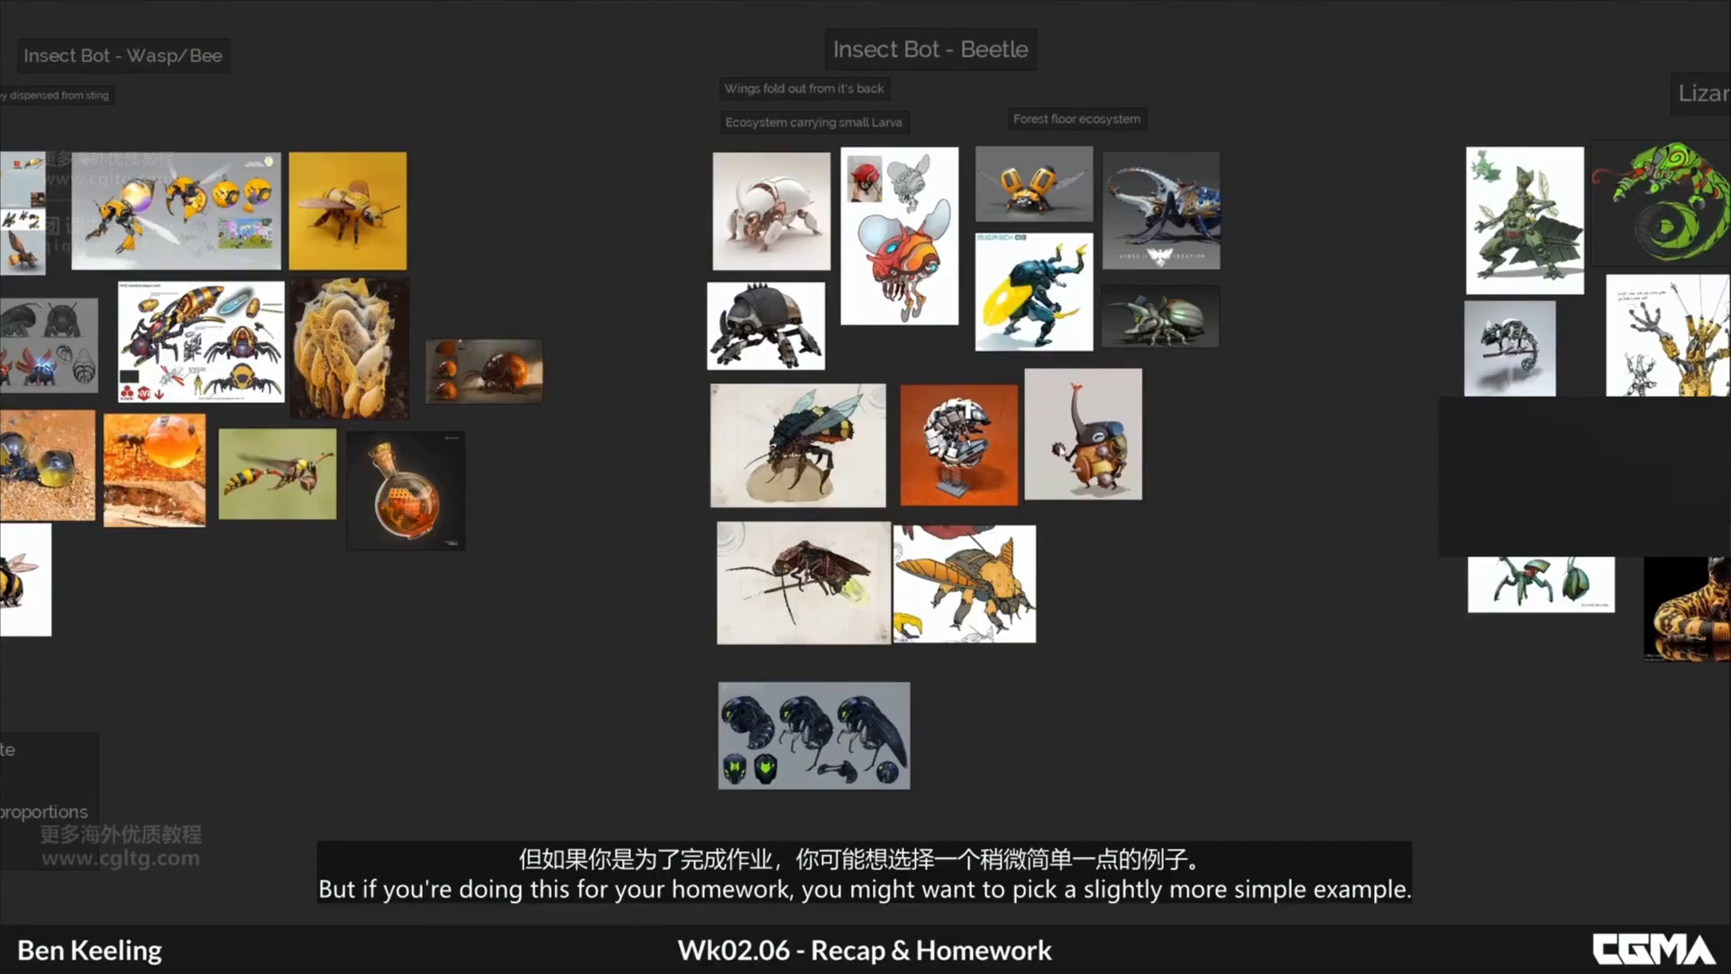
# Step: Survey the Crab bot, Manta Ray and Turtle reference groups, and take the reference board out of maximized display
pyautogui.scroll(-2, 1064, 449)
pyautogui.moveTo(1064, 356); pyautogui.dragTo(1075, 438, button='middle')
pyautogui.moveTo(1038, 182); pyautogui.dragTo(1047, 377, button='middle')
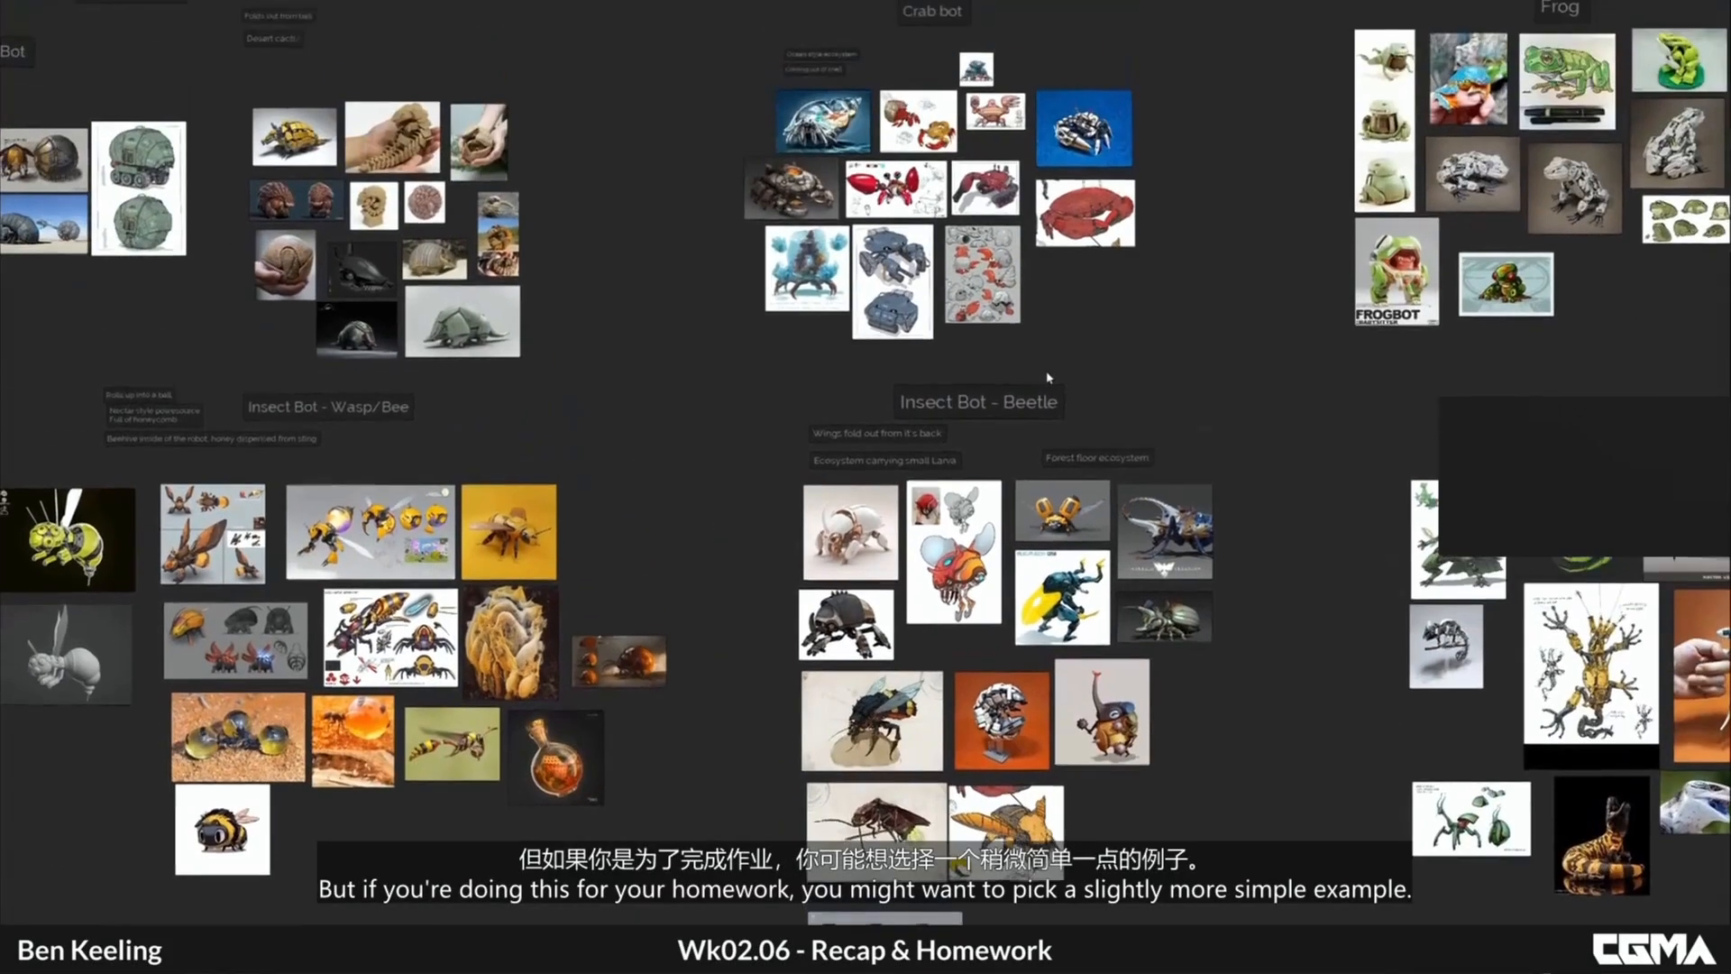
pyautogui.moveTo(1048, 183); pyautogui.dragTo(1067, 329, button='middle')
pyautogui.scroll(-2, 1149, 420)
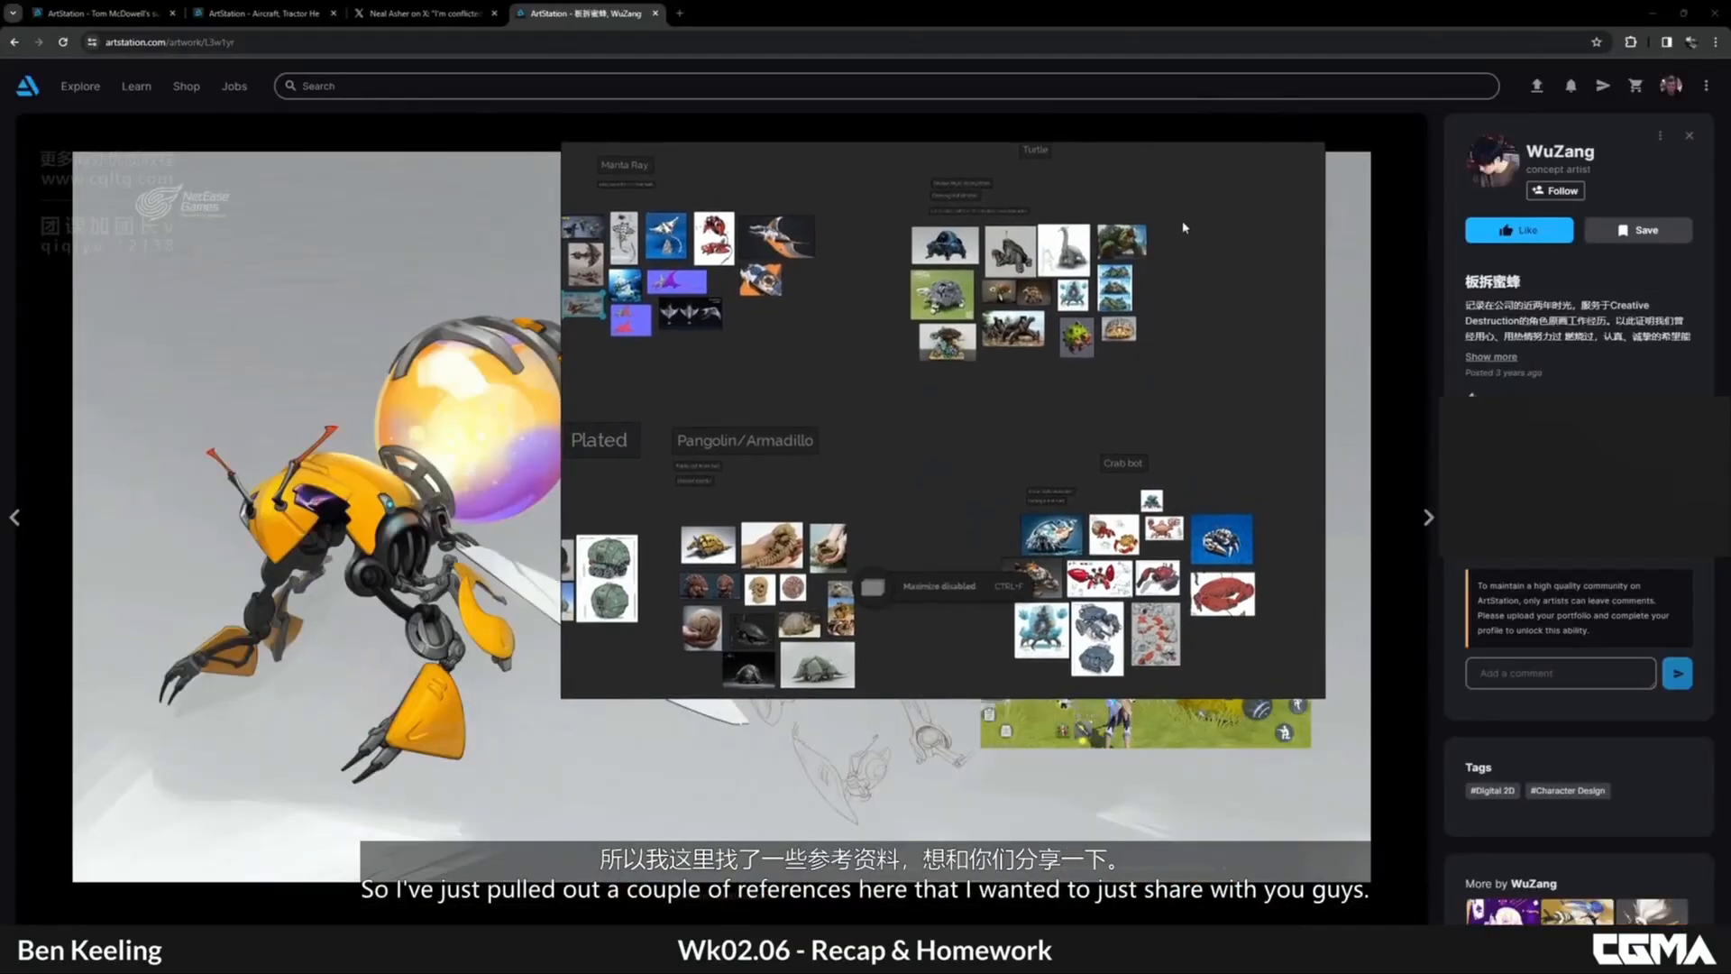
# Step: Switch to the browser's ArtStation Beneath the Waves submission and examine its prop design sheets from the line-up to the Manta Drone
pyautogui.click(99, 13)
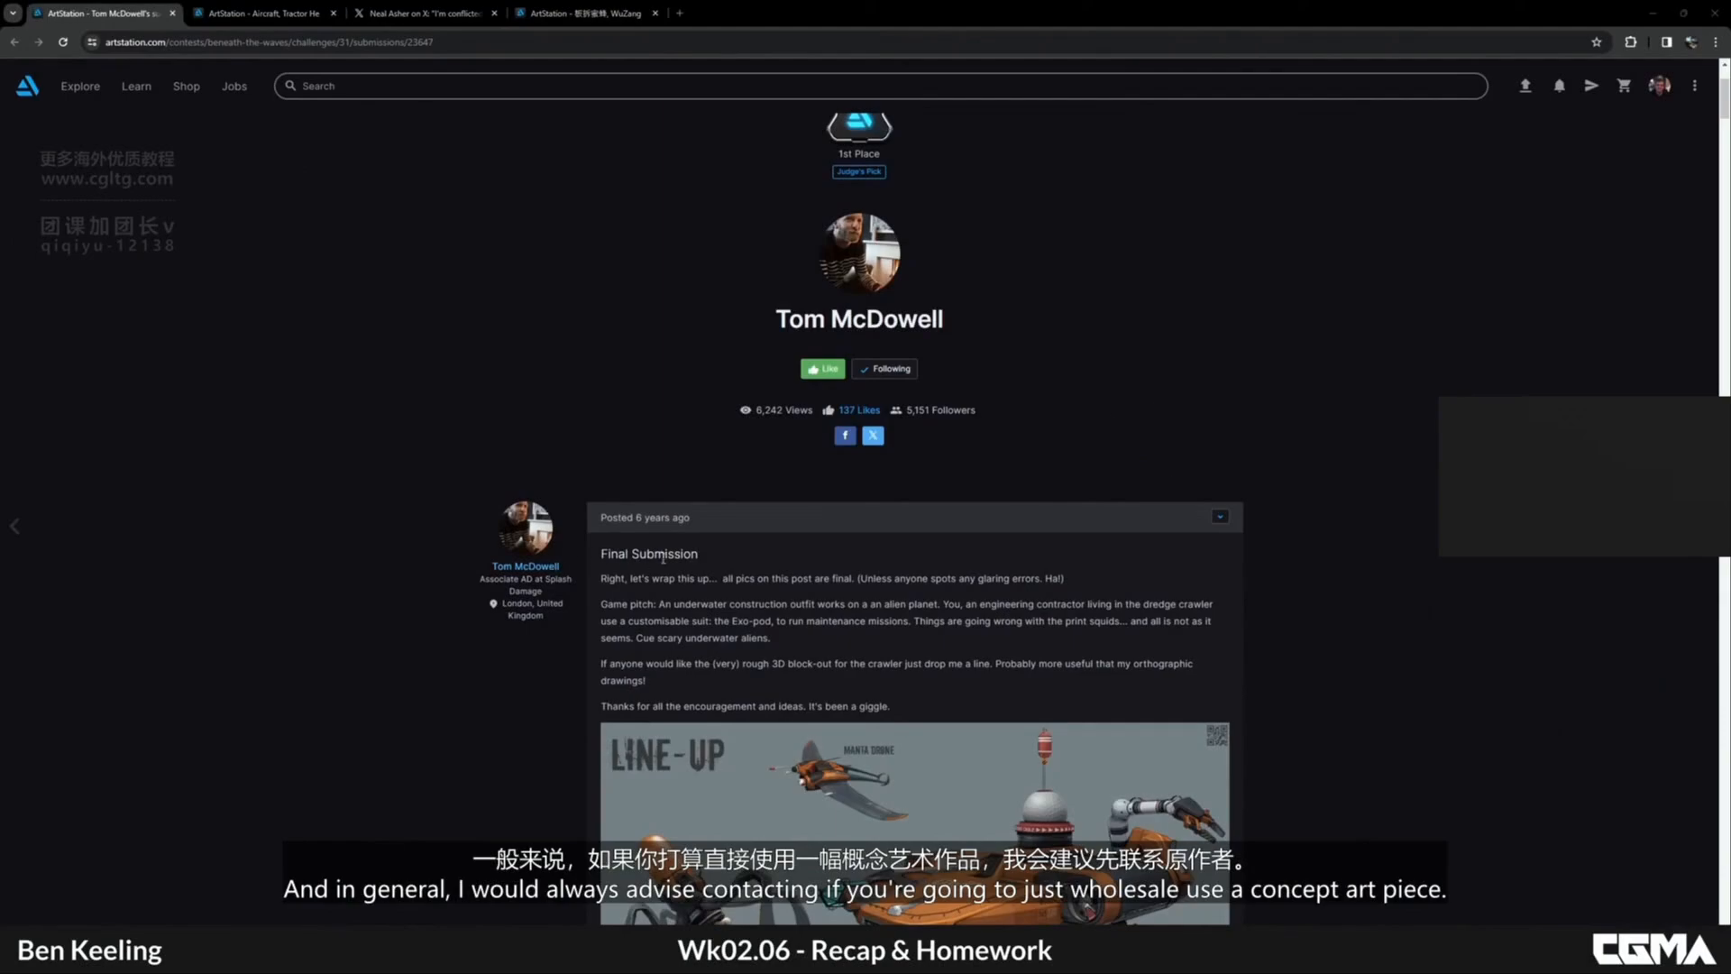
pyautogui.scroll(-3, 829, 577)
pyautogui.scroll(-6, 978, 481)
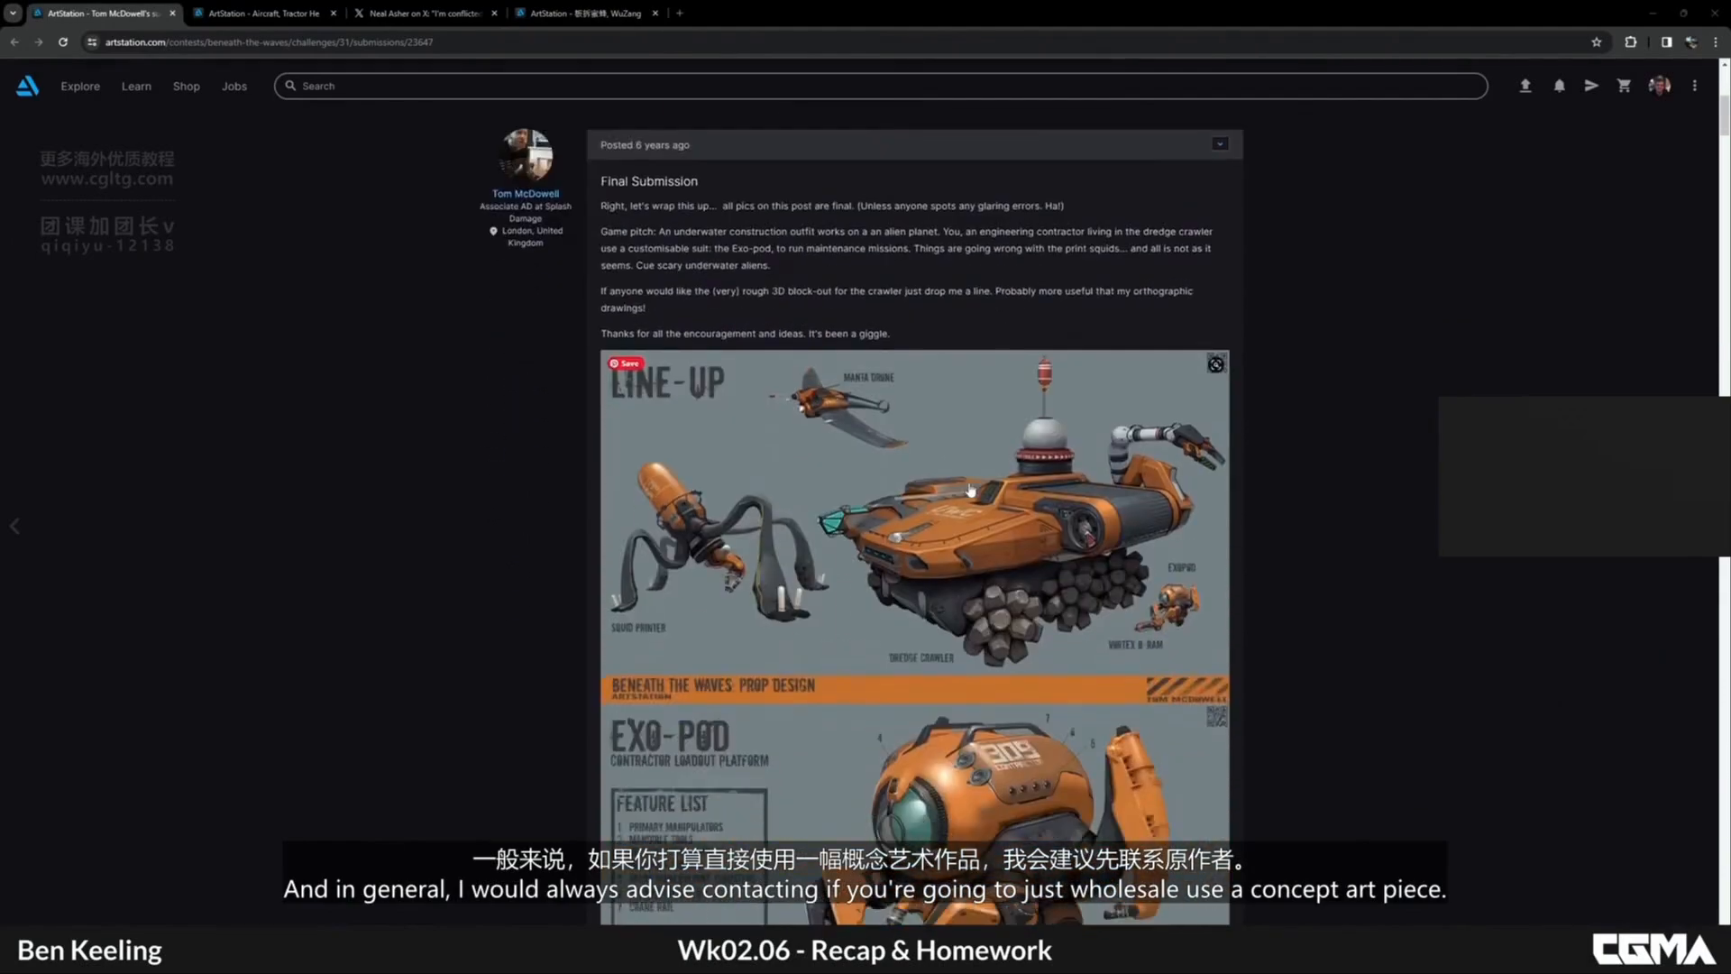
pyautogui.scroll(-10, 978, 480)
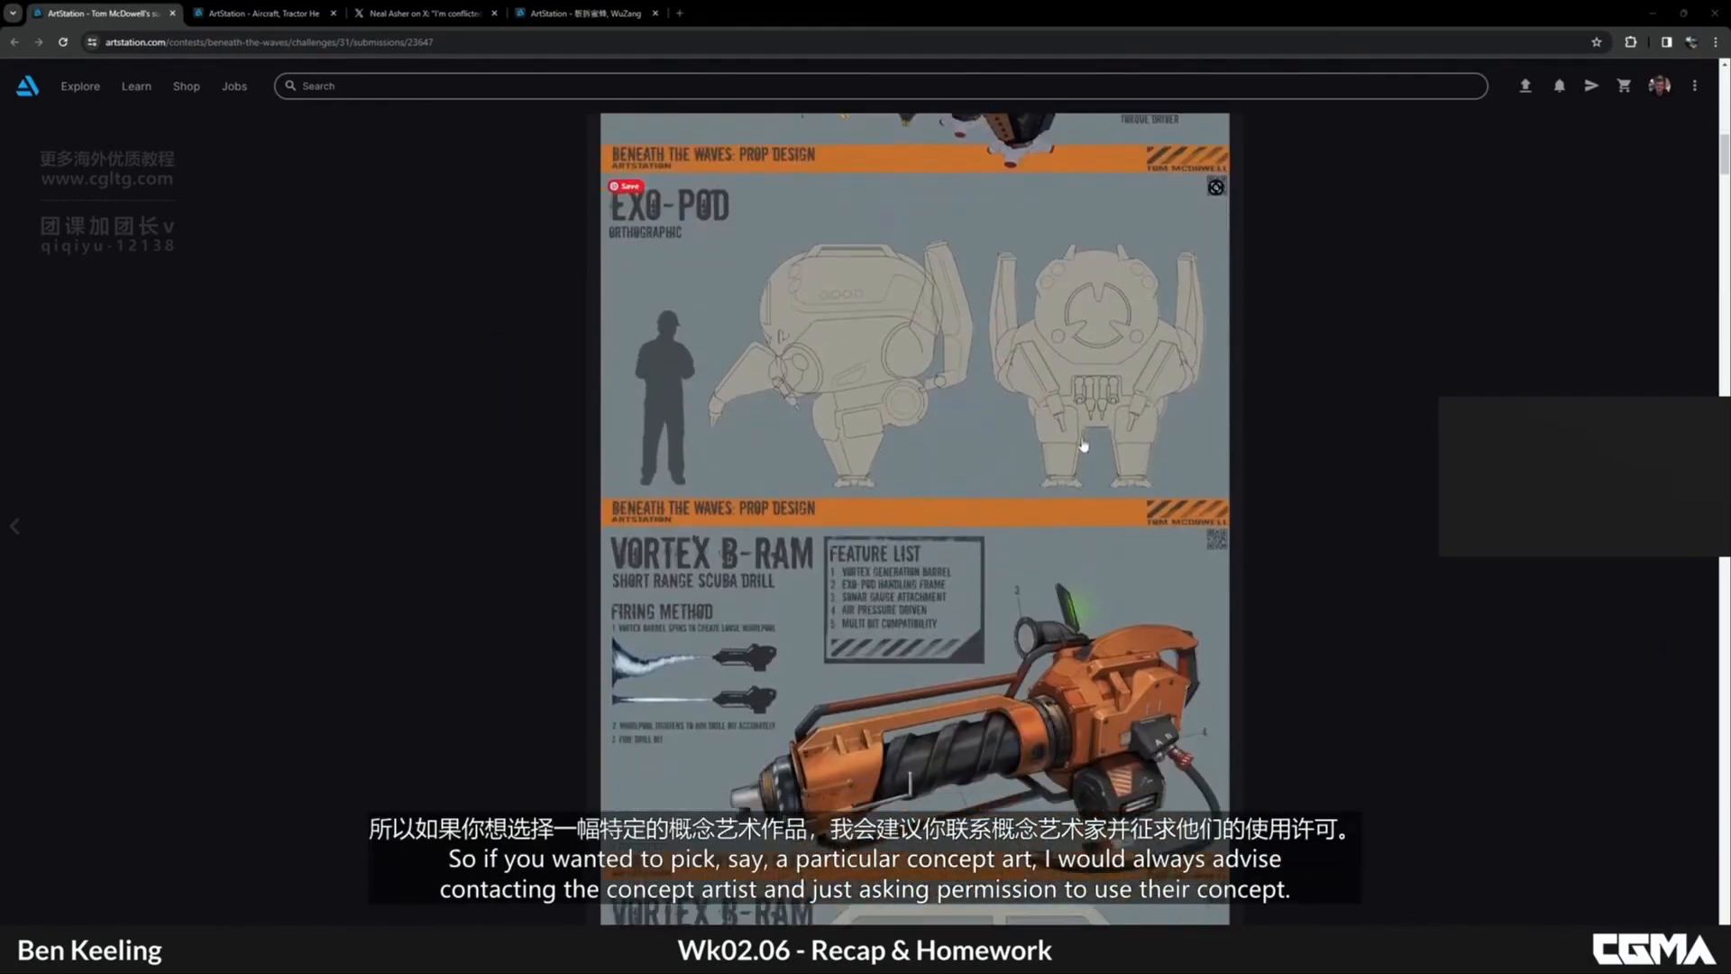
pyautogui.scroll(-8, 1065, 525)
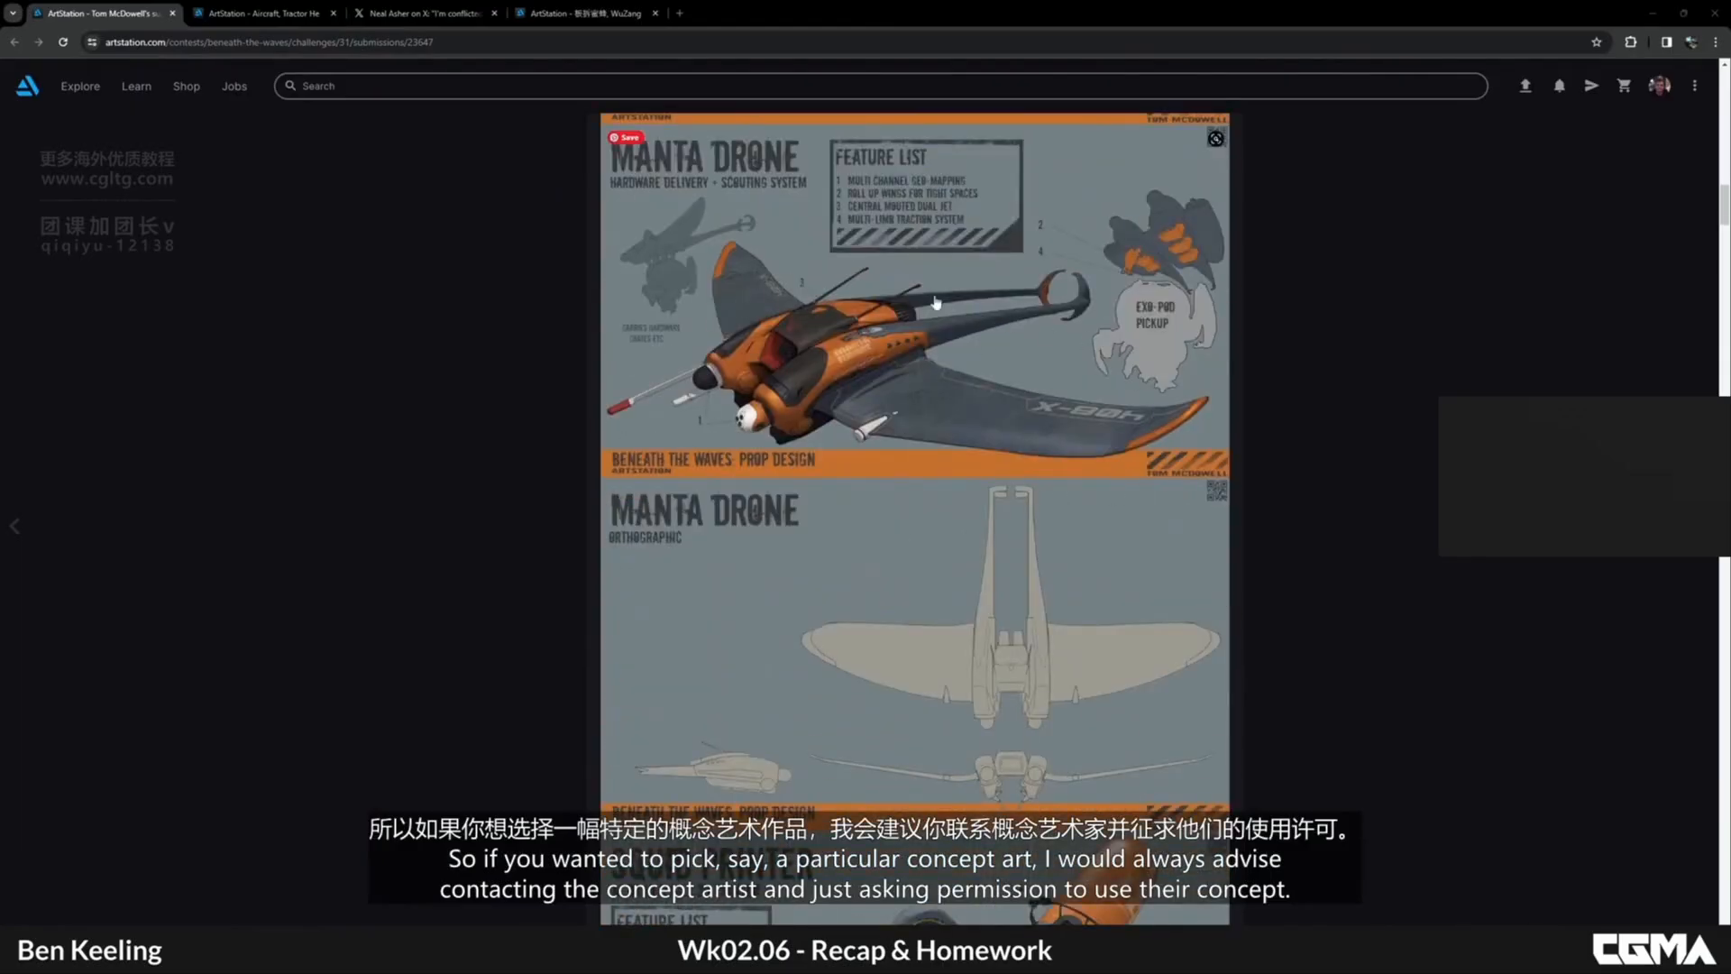
pyautogui.scroll(10, 1322, 454)
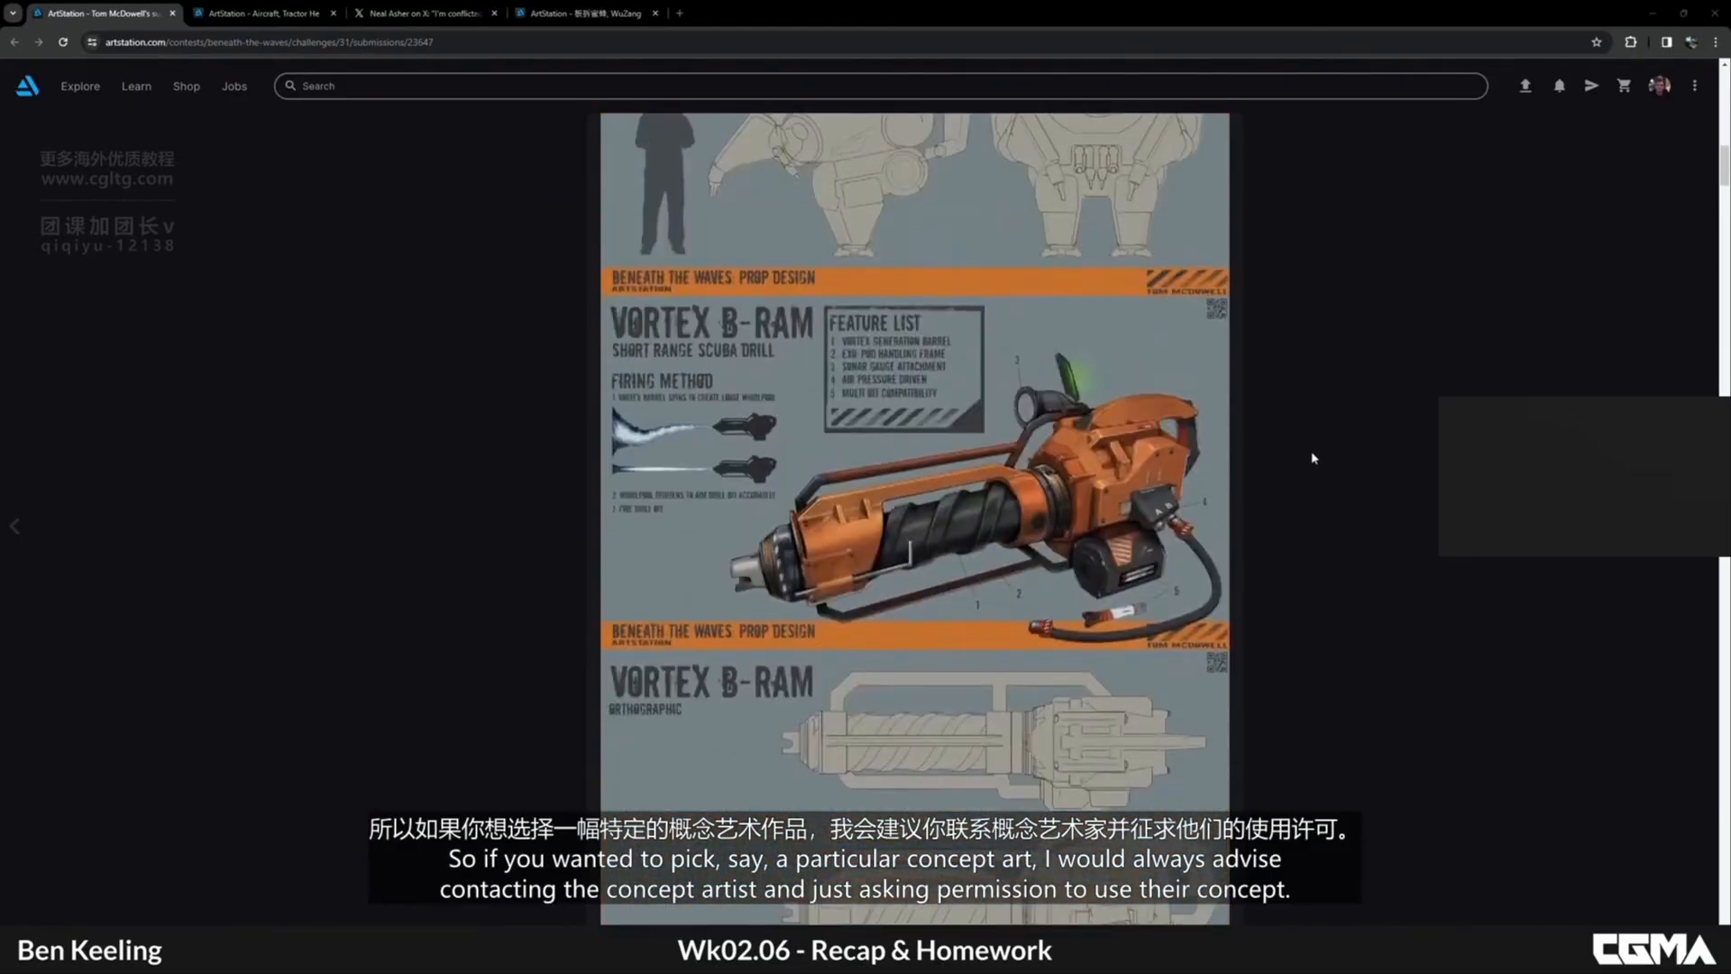
pyautogui.scroll(10, 1322, 454)
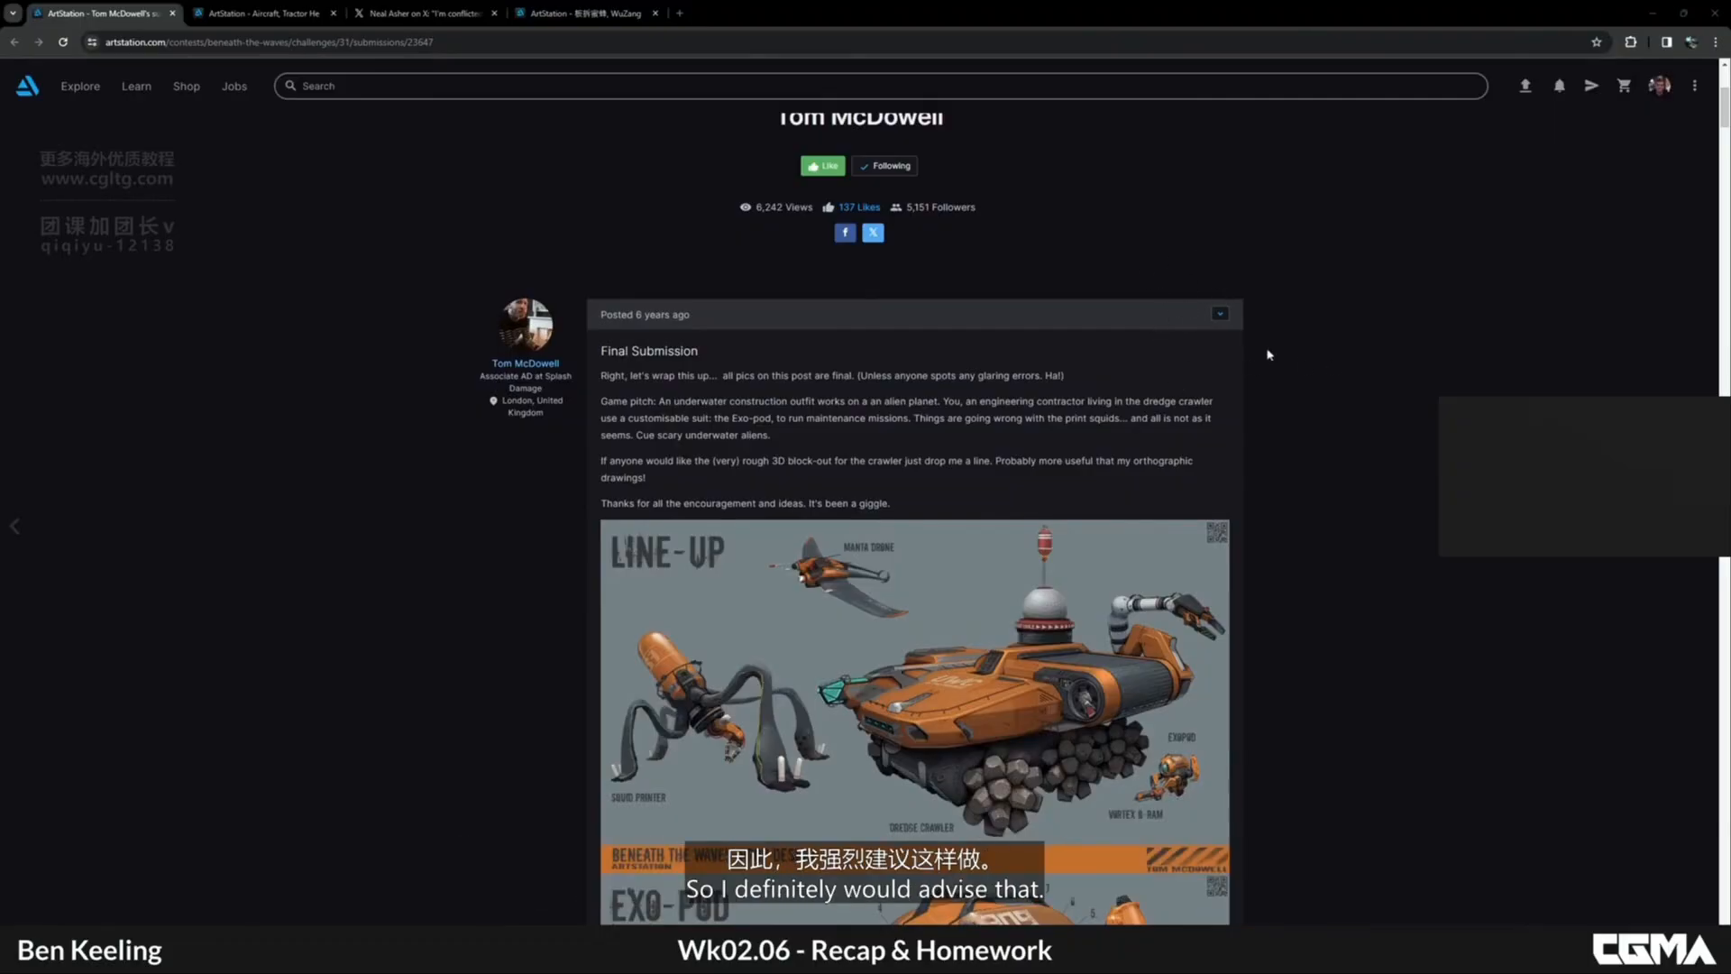
pyautogui.scroll(1, 861, 216)
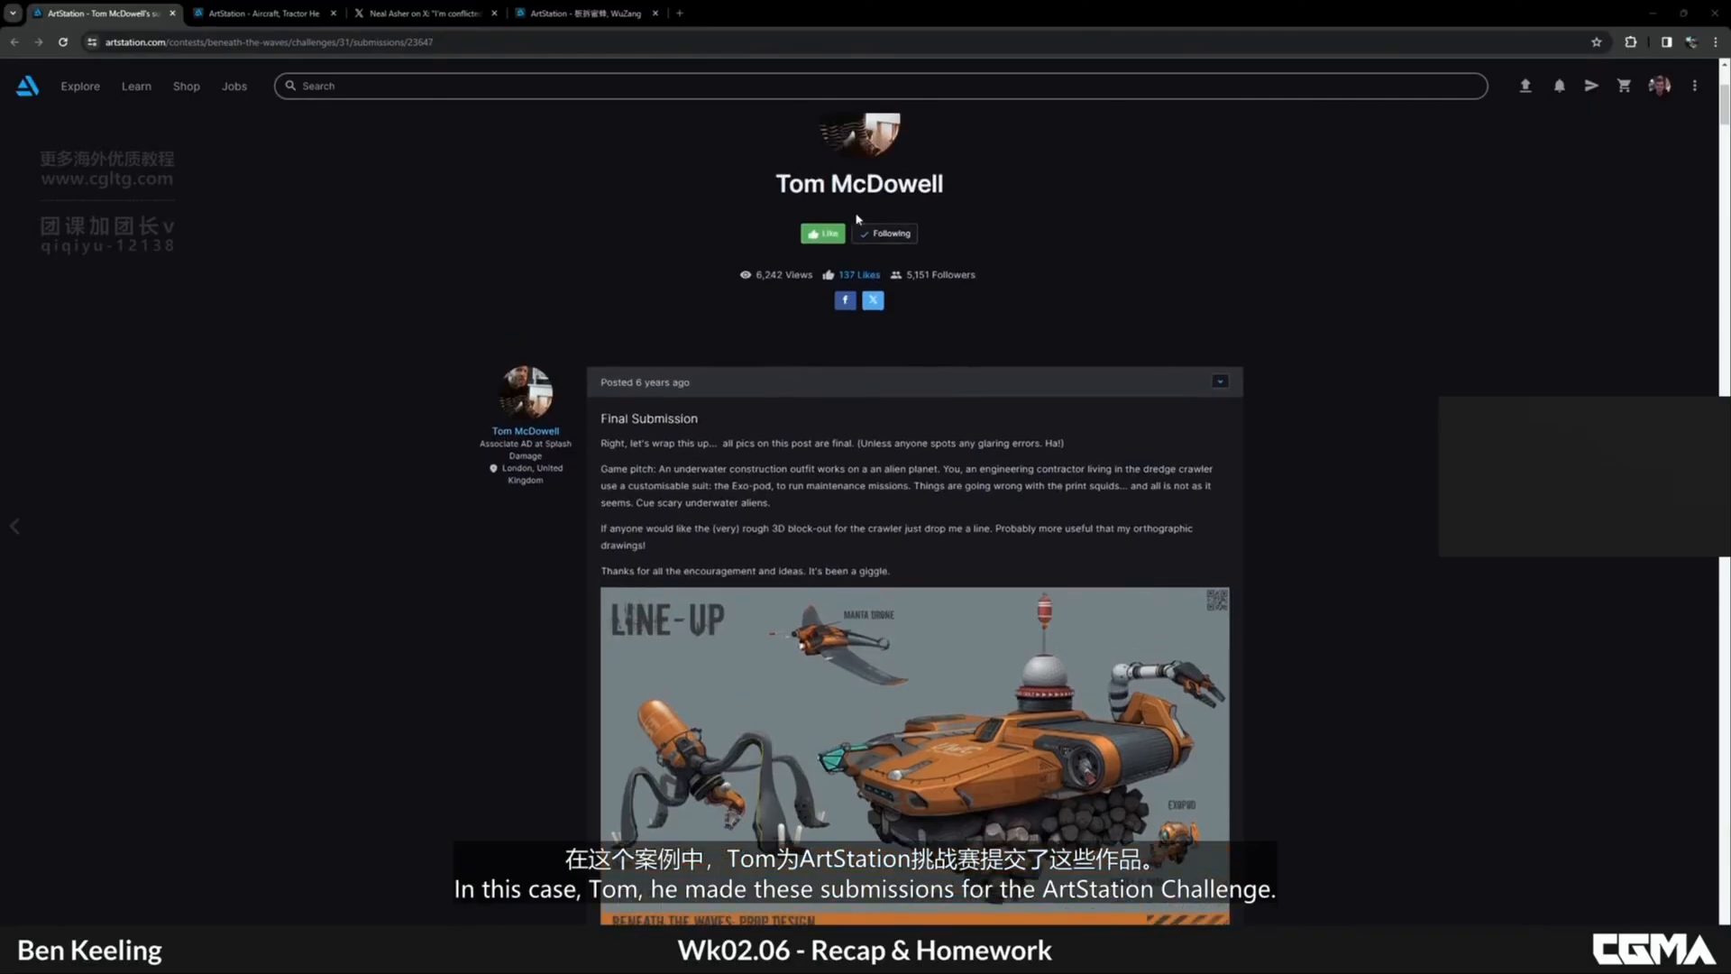
pyautogui.scroll(-3, 1069, 469)
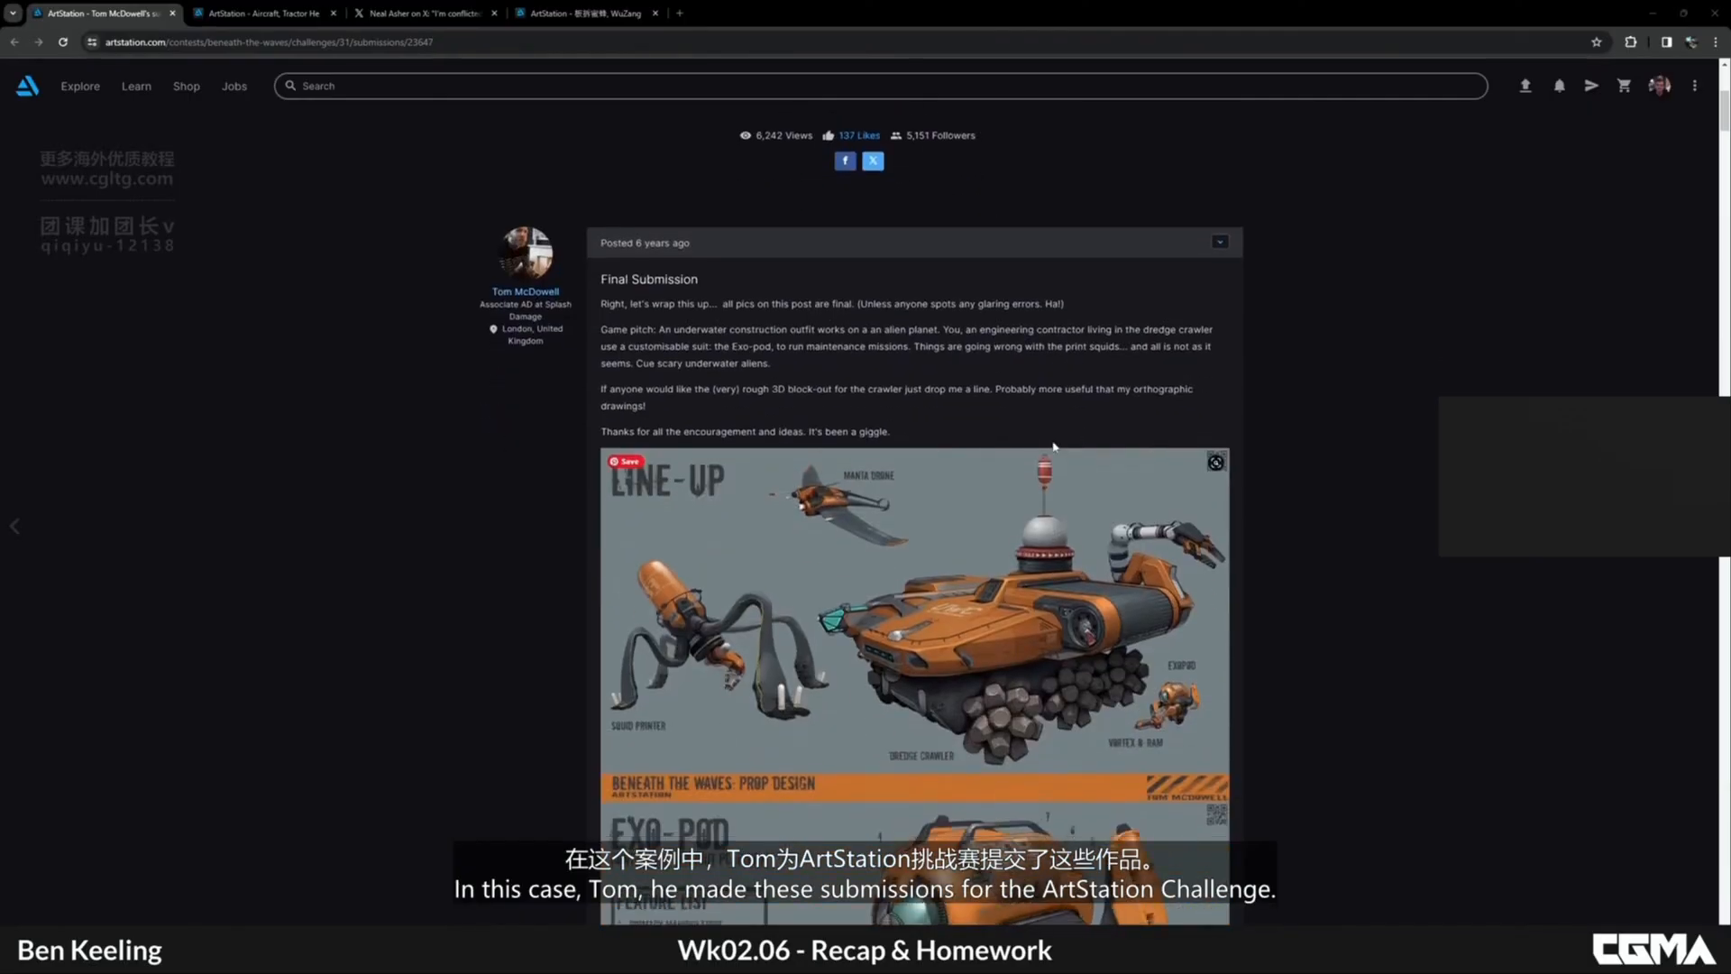
pyautogui.scroll(1, 1070, 433)
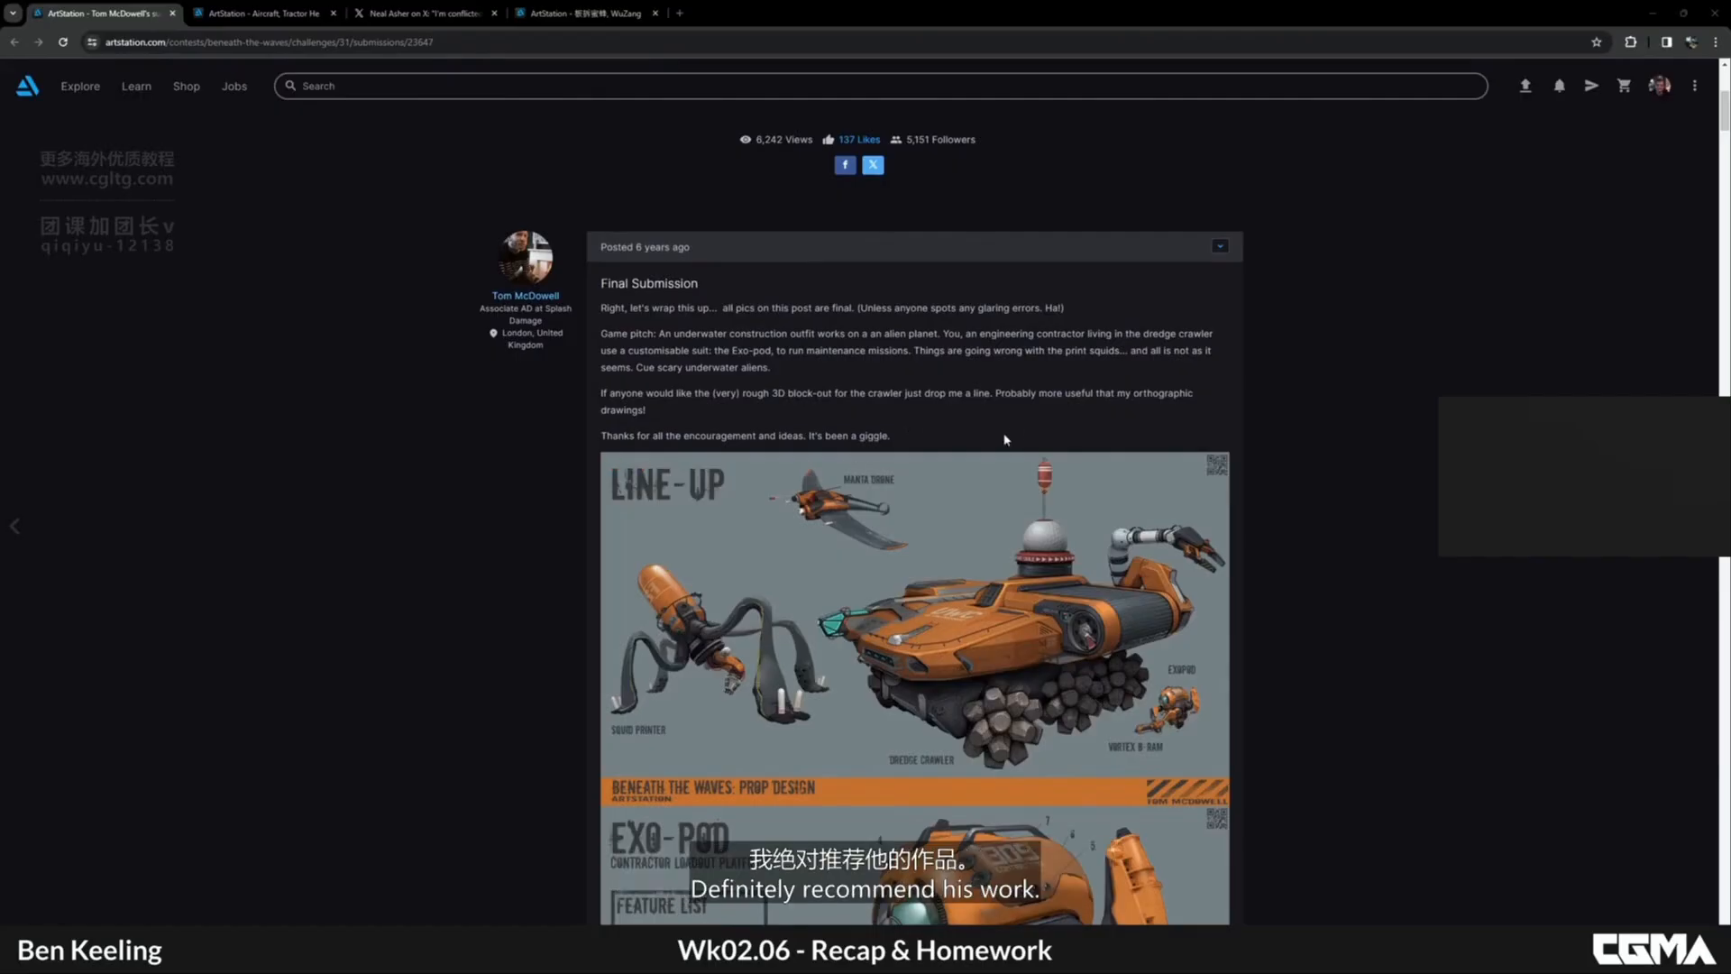
# Step: Find the Manta Drone sheet in the submission and open its image at full size for inspection
pyautogui.scroll(-3, 986, 441)
pyautogui.scroll(5, 992, 323)
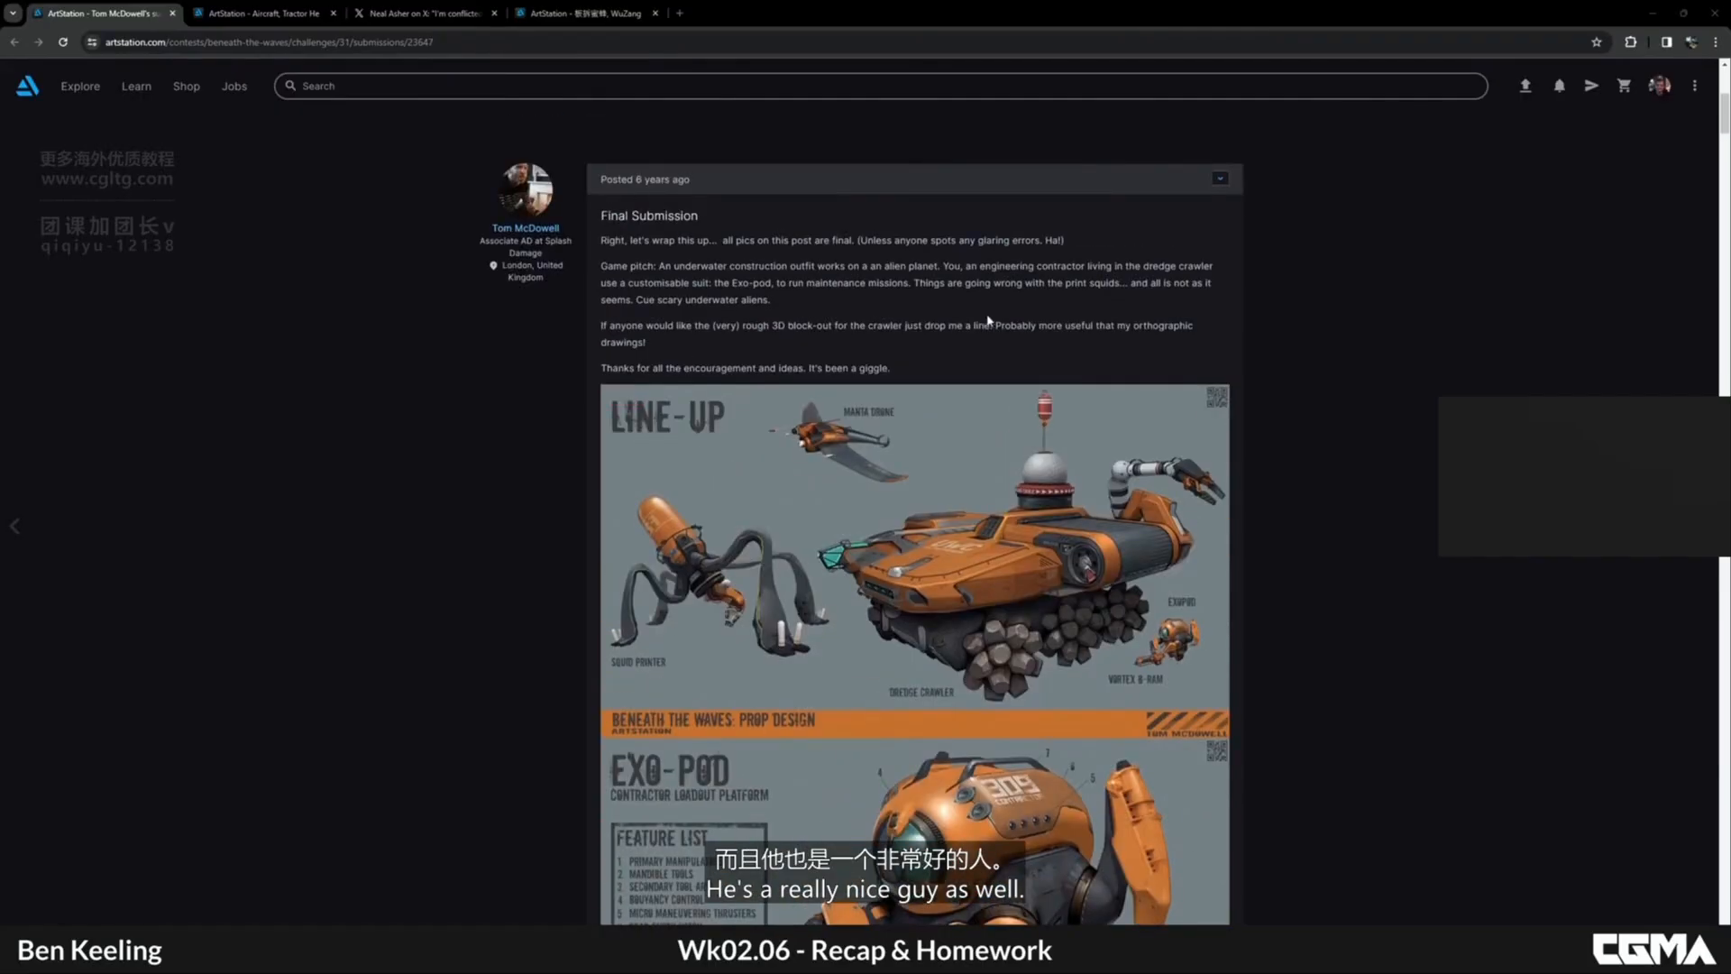
pyautogui.scroll(-5, 996, 325)
pyautogui.scroll(-18, 1008, 333)
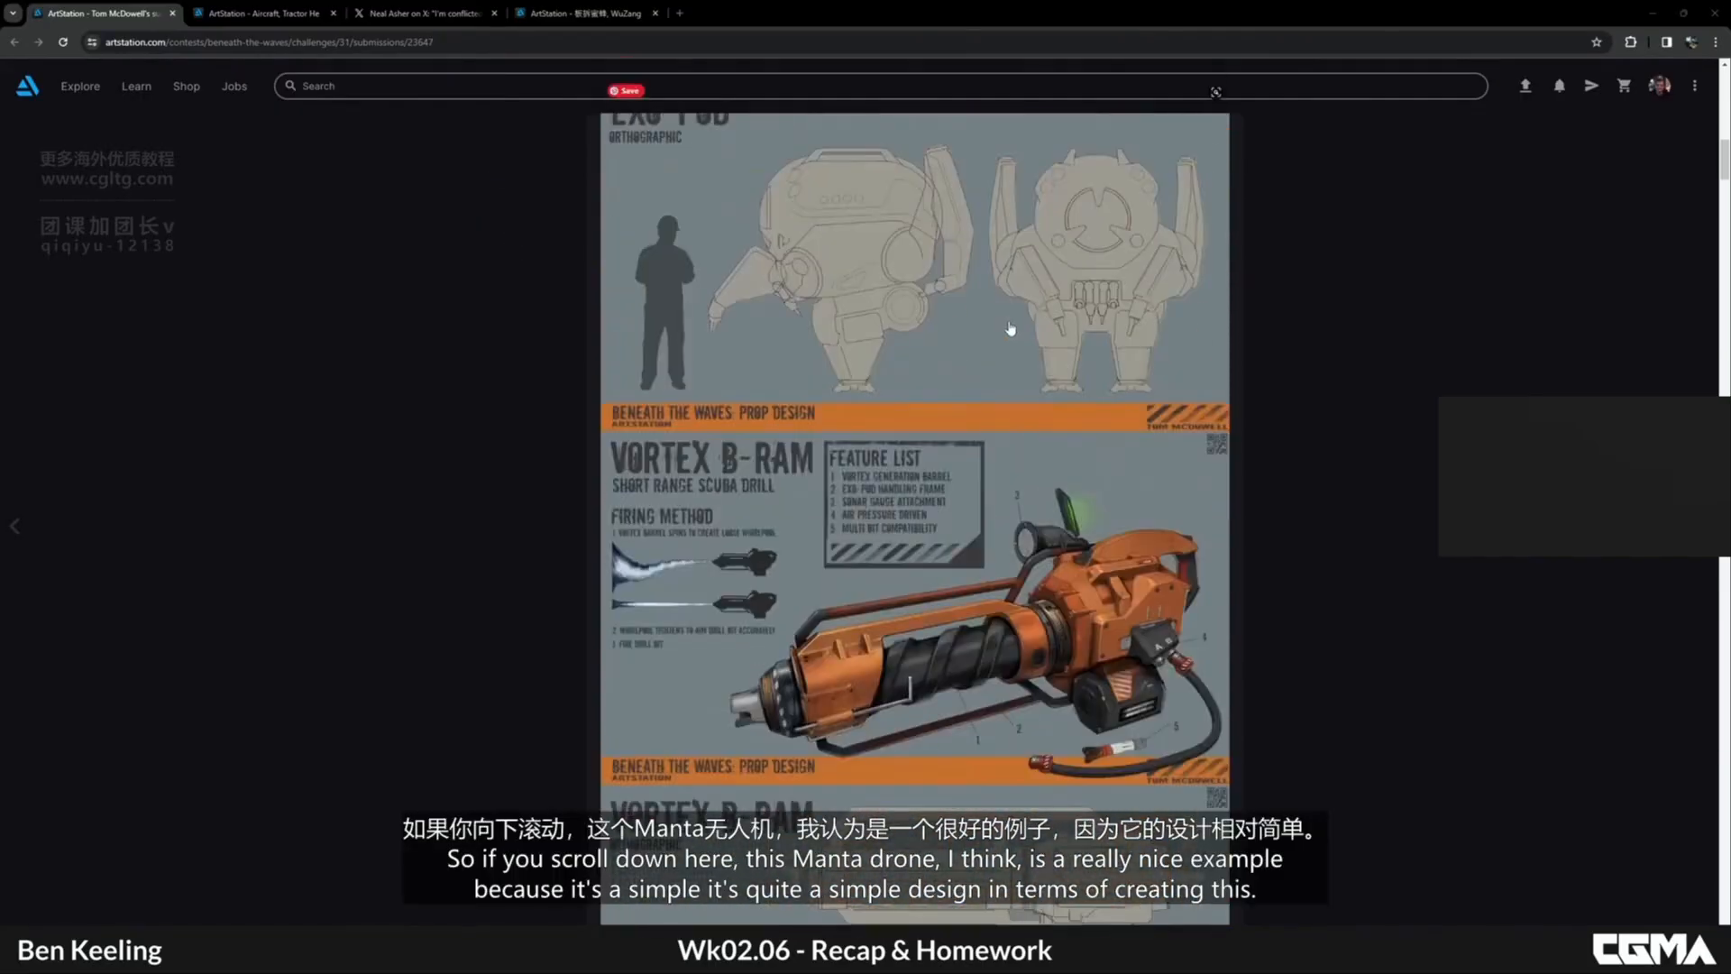
pyautogui.scroll(2, 1009, 333)
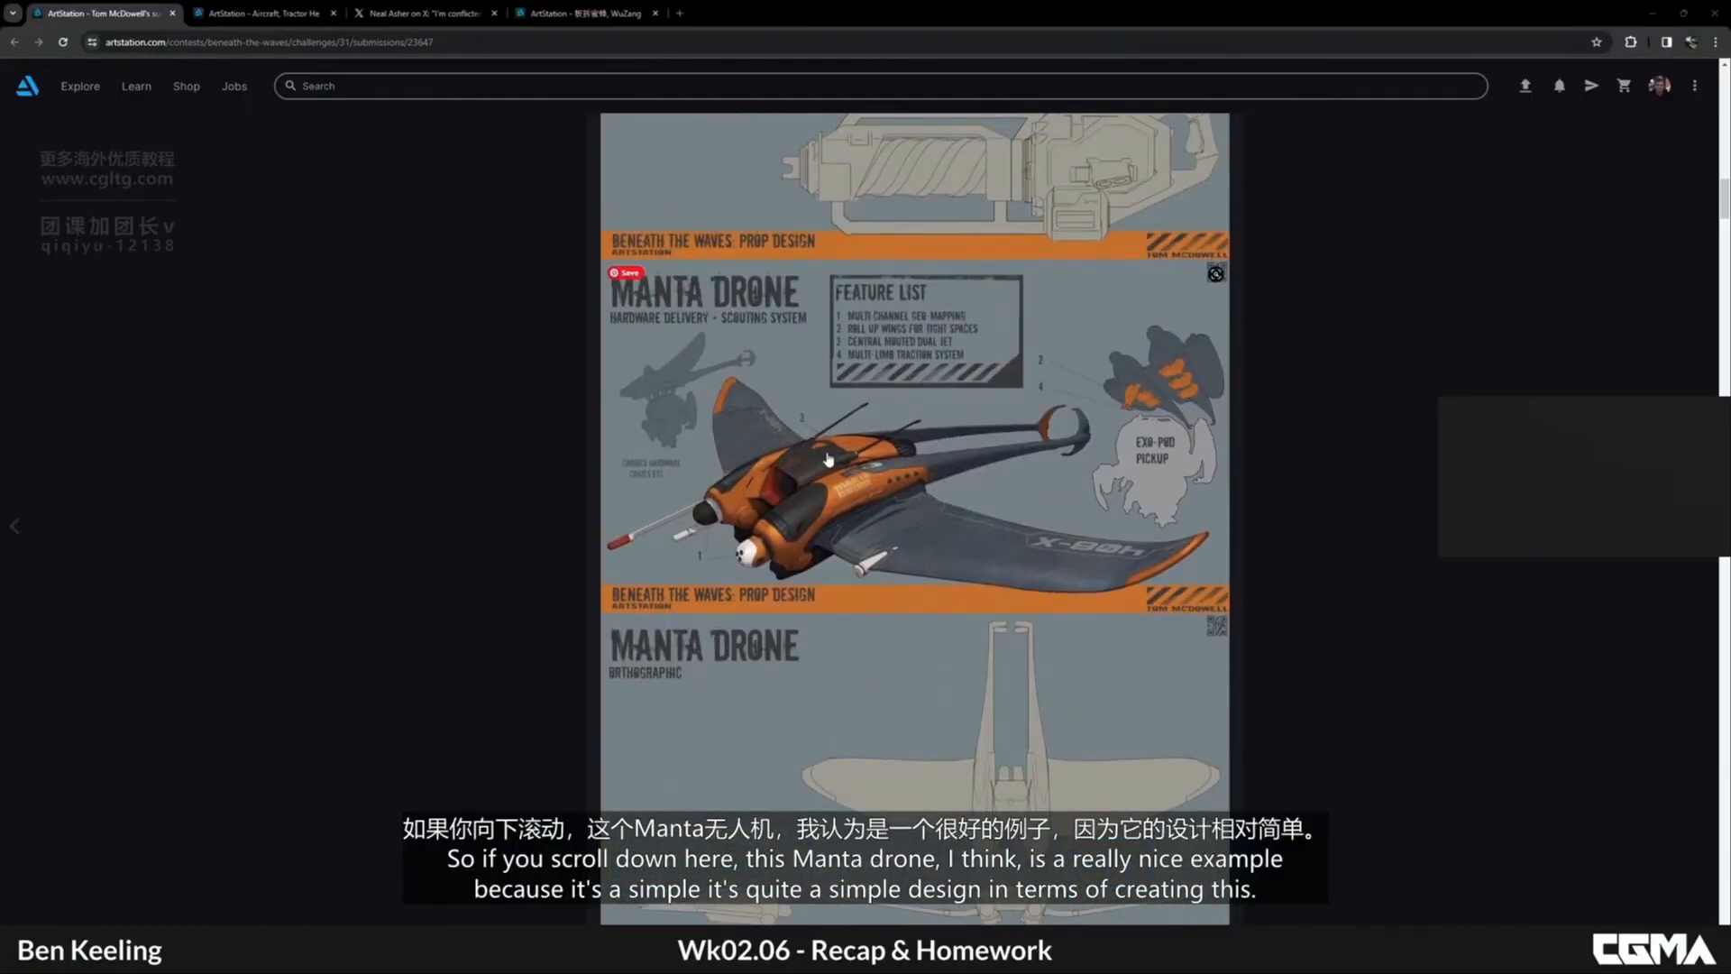
pyautogui.click(642, 468)
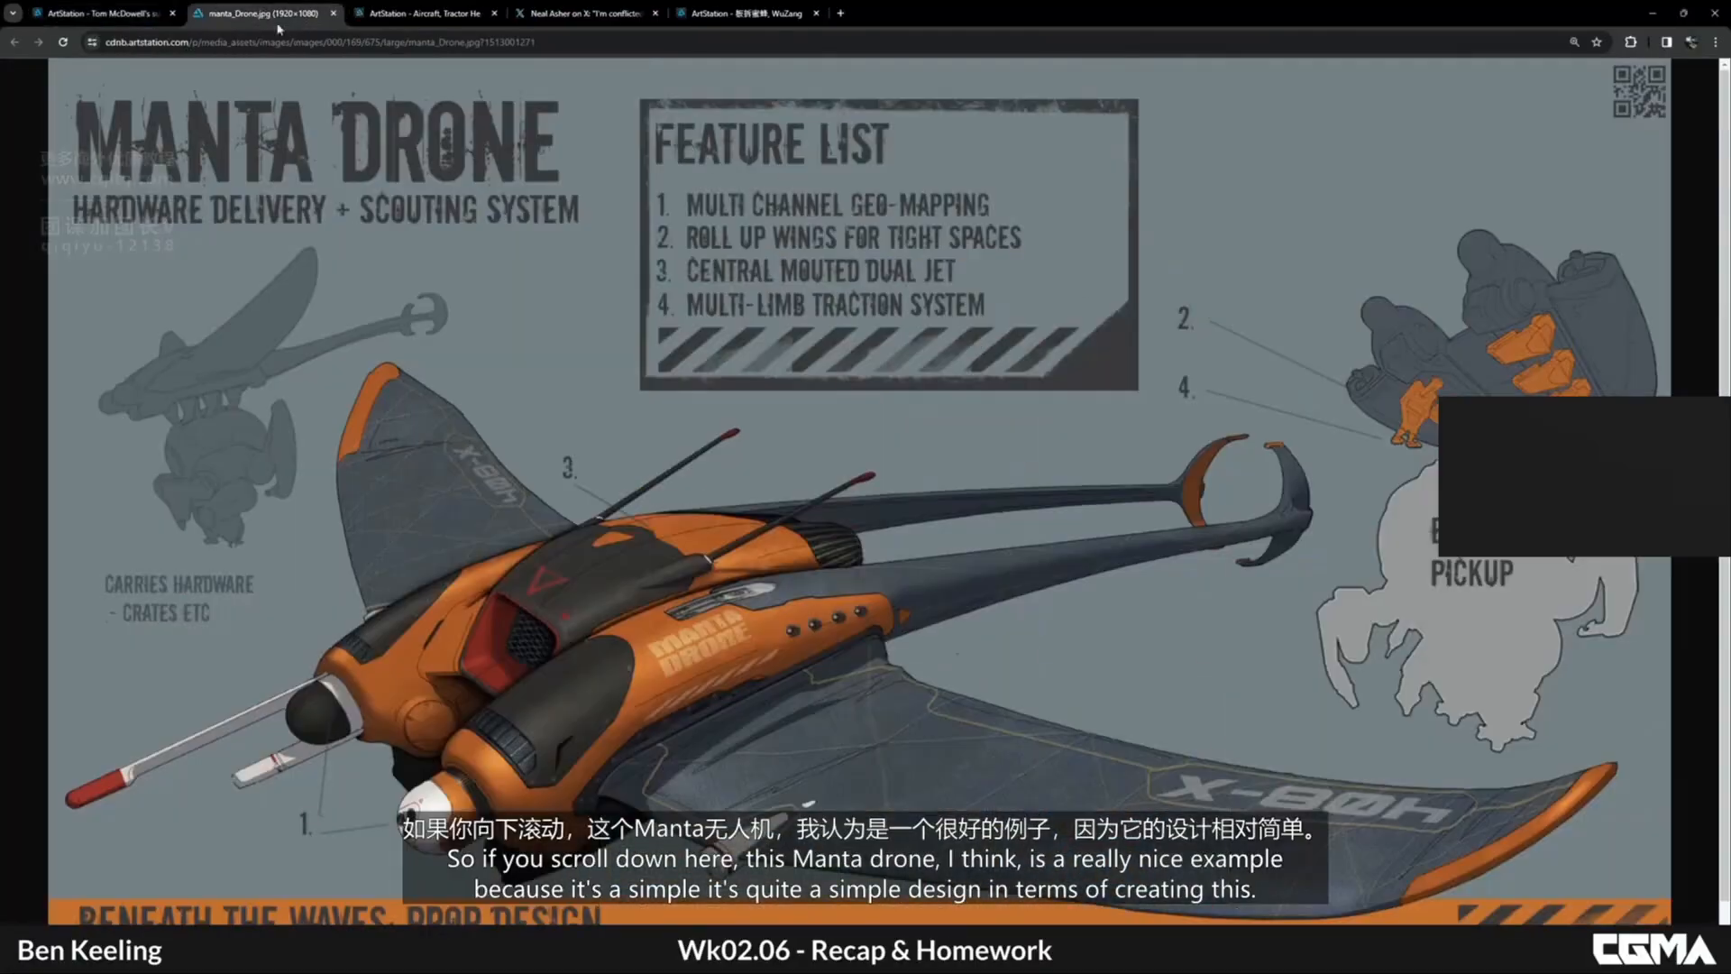
pyautogui.scroll(-1, 642, 468)
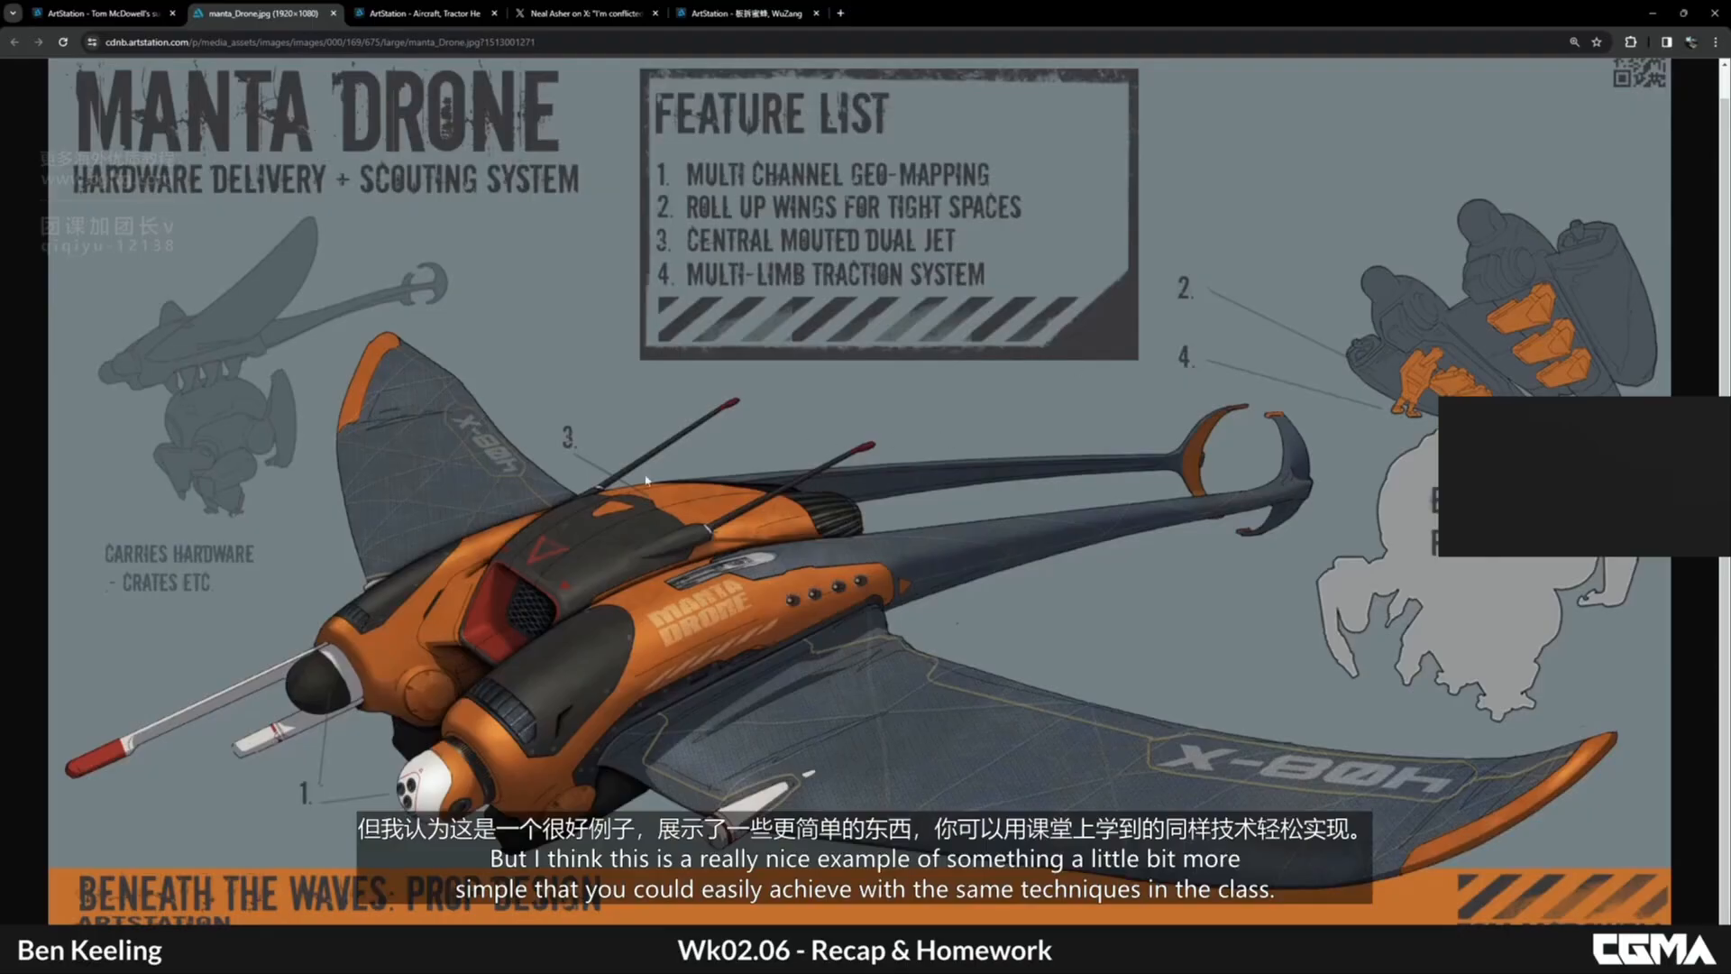
# Step: Compare the Manta Drone with the blue Aircraft concept, the crab tank post and the yellow mechanical bee artwork as alternative designs
pyautogui.click(439, 15)
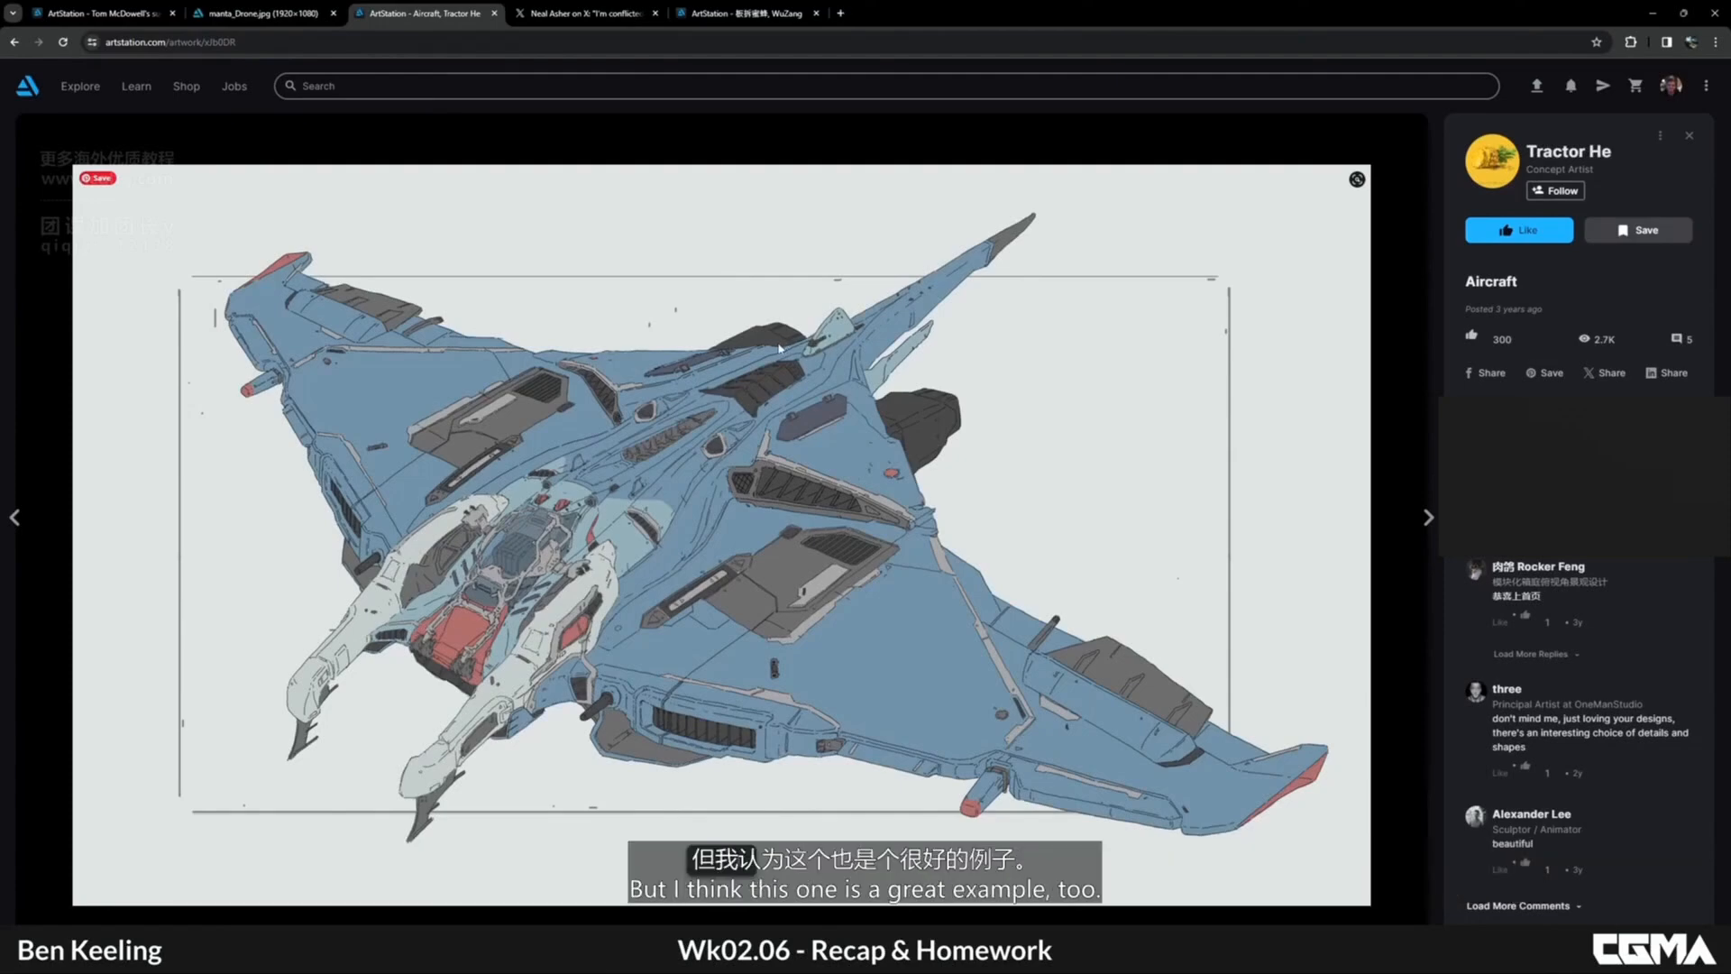
pyautogui.click(561, 15)
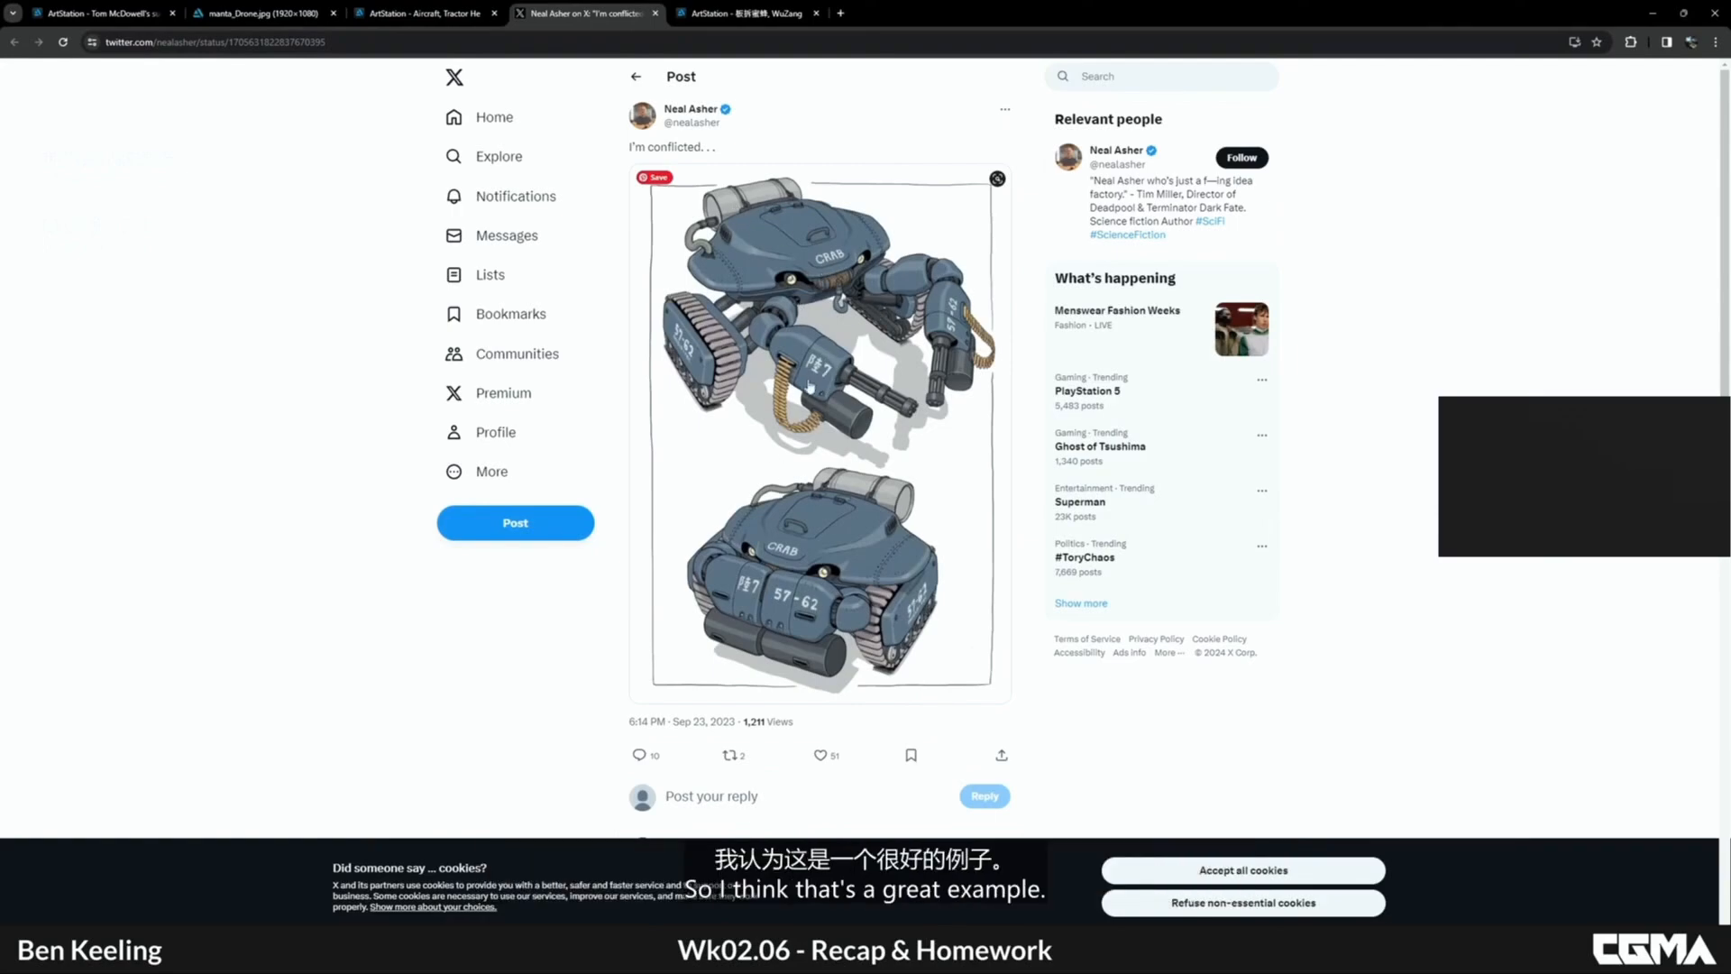
pyautogui.scroll(-1, 825, 379)
pyautogui.scroll(1, 828, 388)
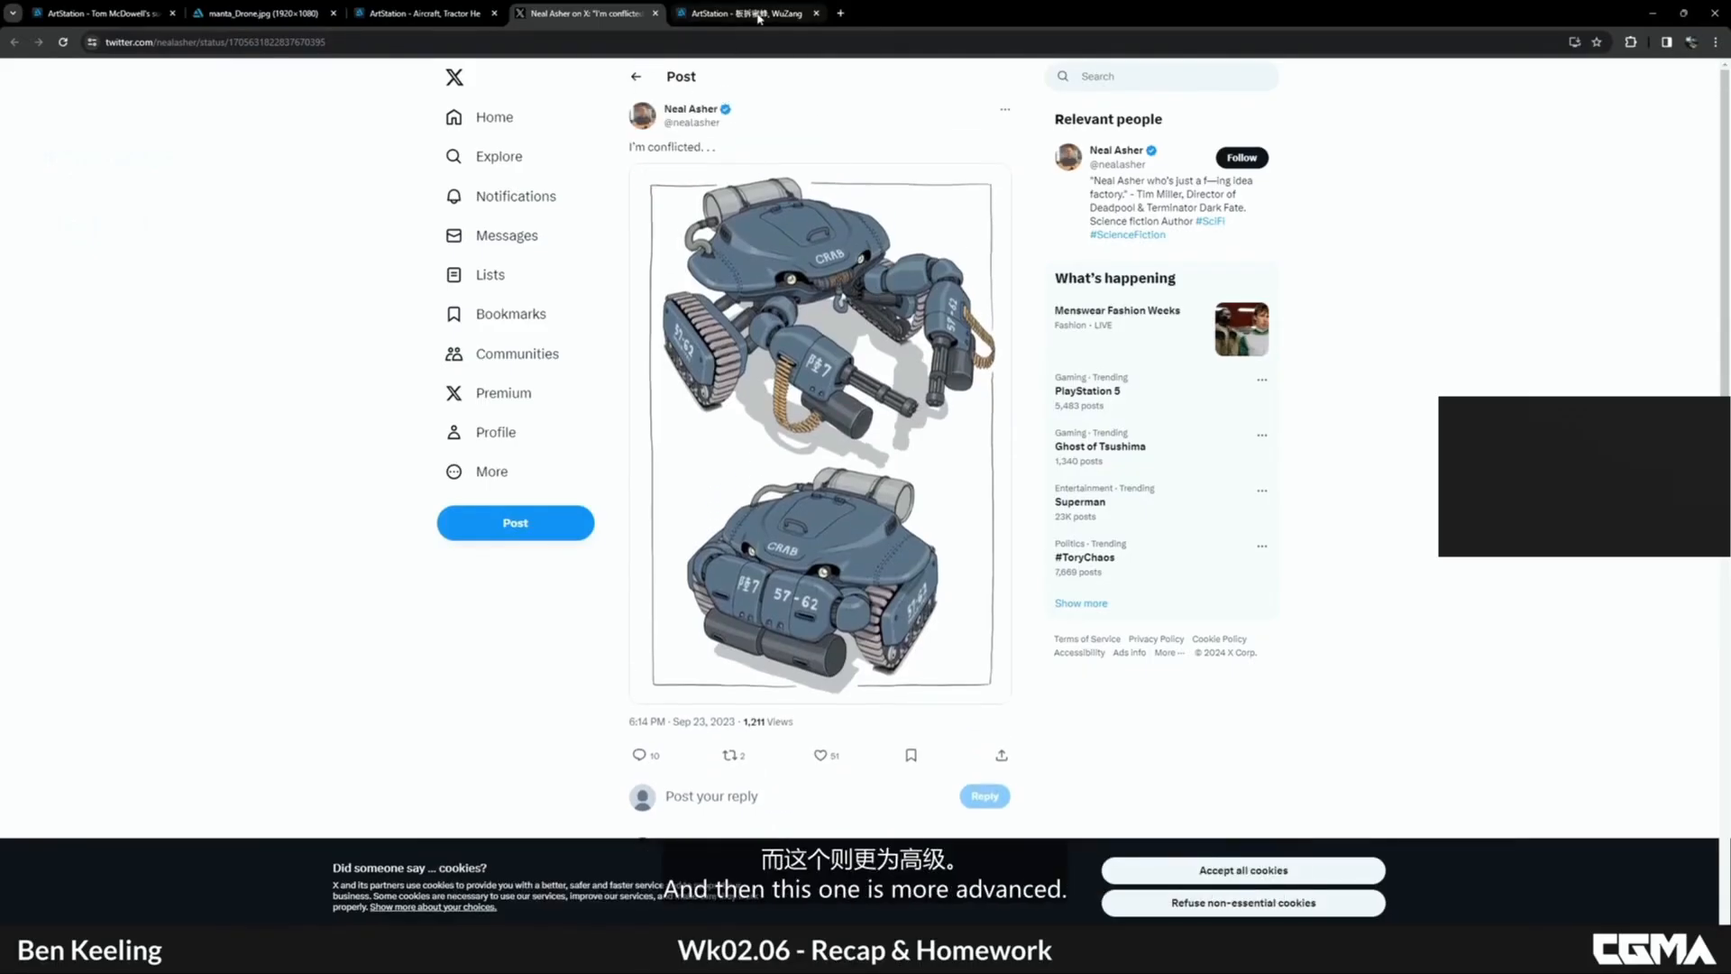
pyautogui.click(753, 13)
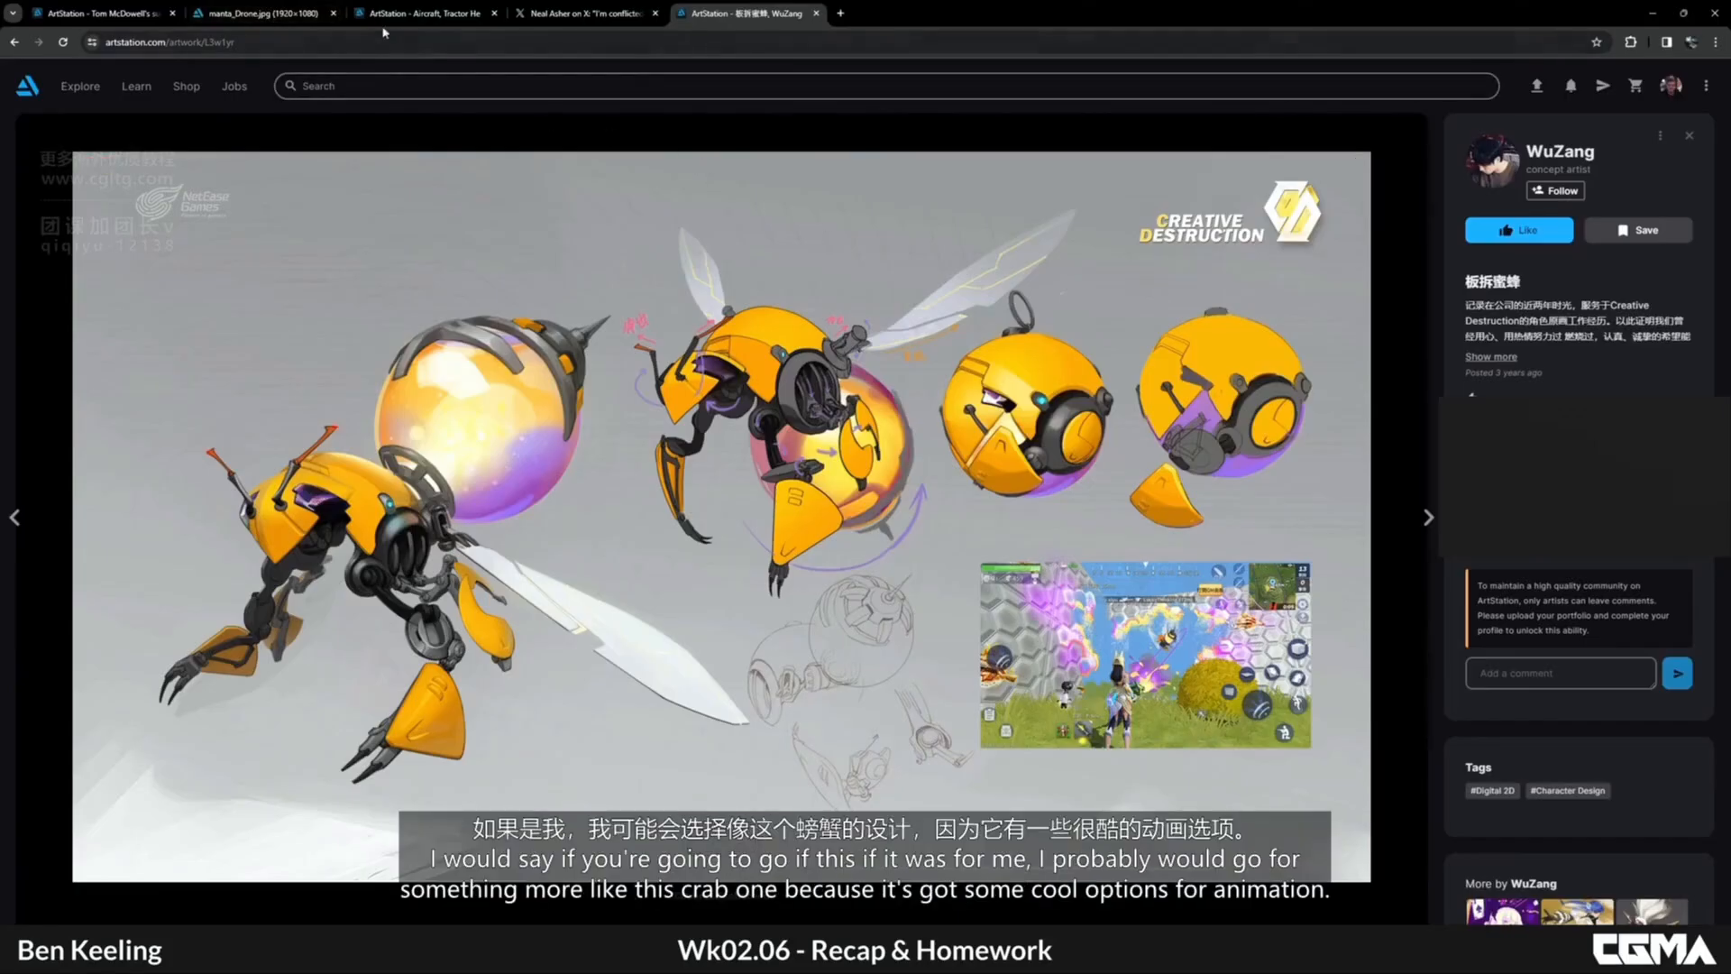
pyautogui.click(271, 15)
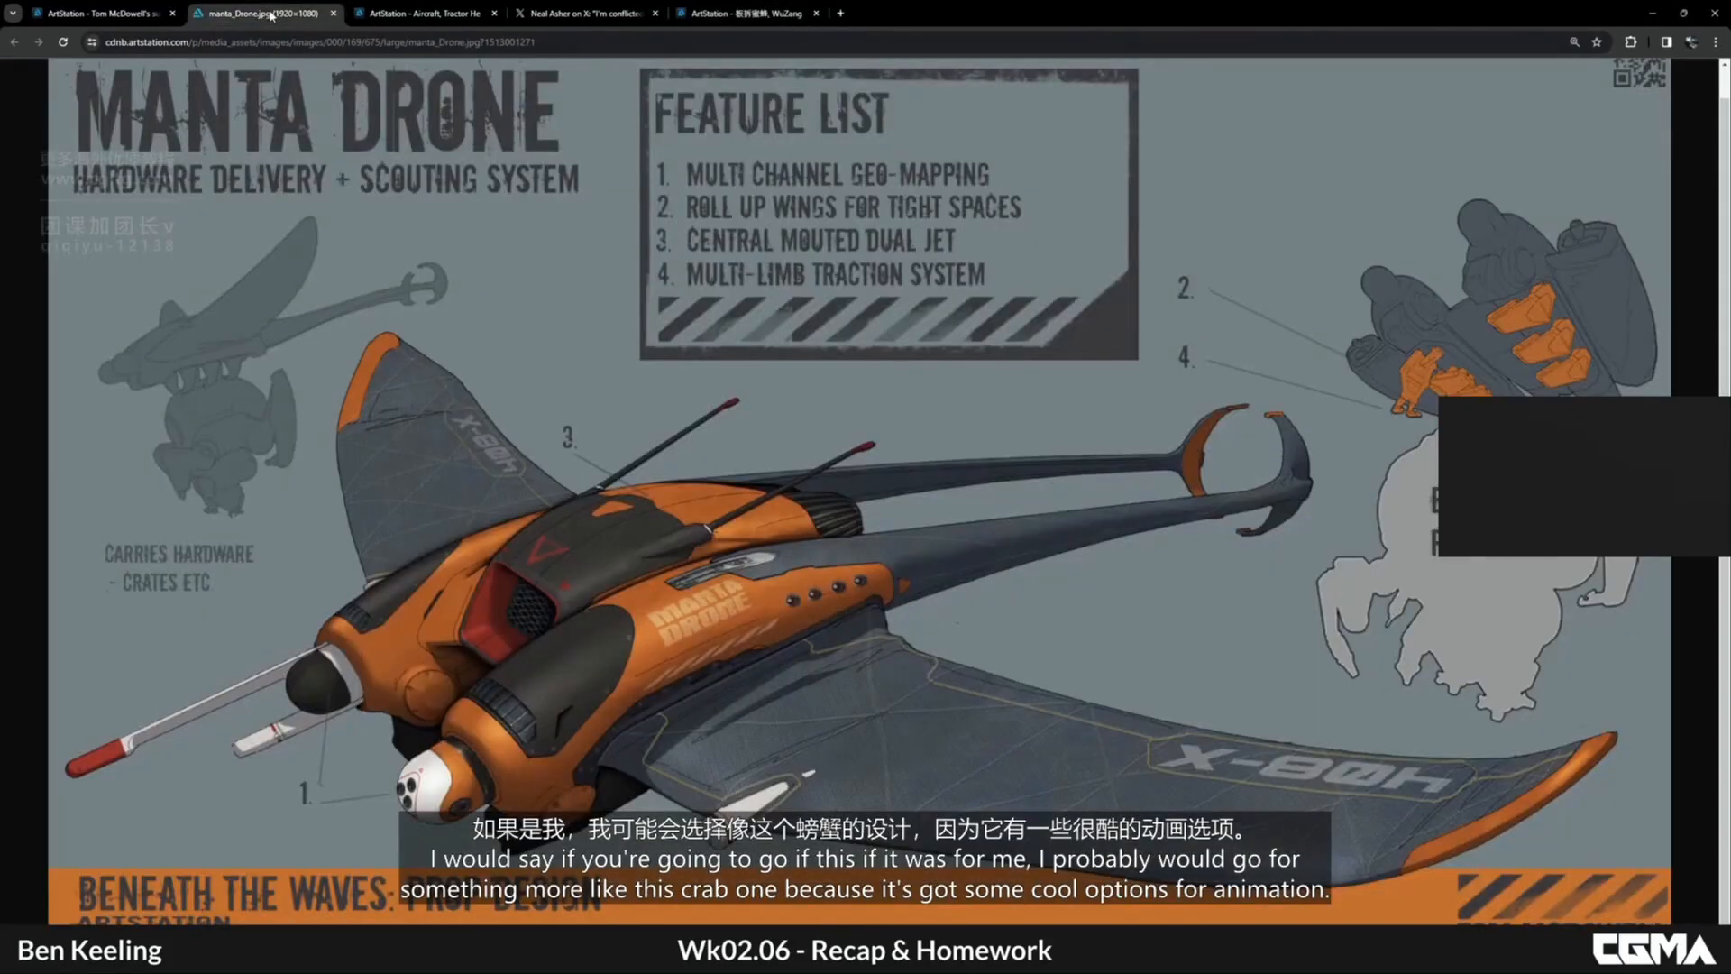
pyautogui.click(375, 15)
pyautogui.click(584, 14)
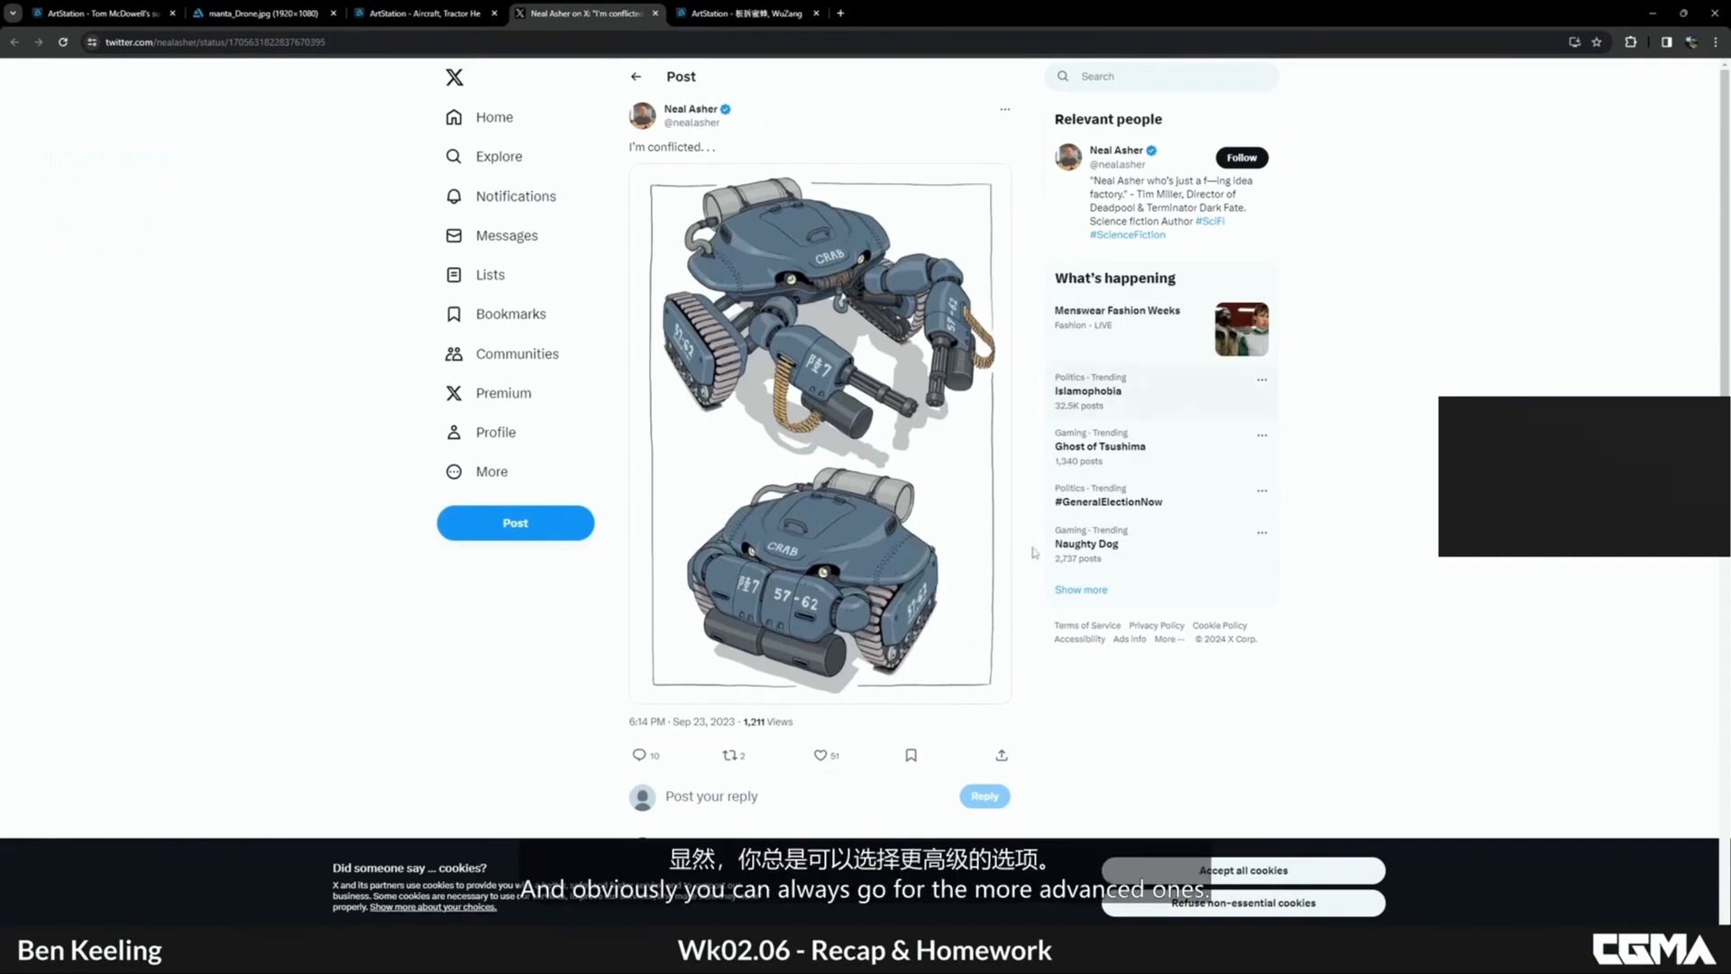
# Step: Return to the reference board, maximize it, and examine the Insect Bot - Beetle group and its neighbouring groups
pyautogui.hotkey('alt', 'Tab')
pyautogui.hotkey('ctrl', 'f')
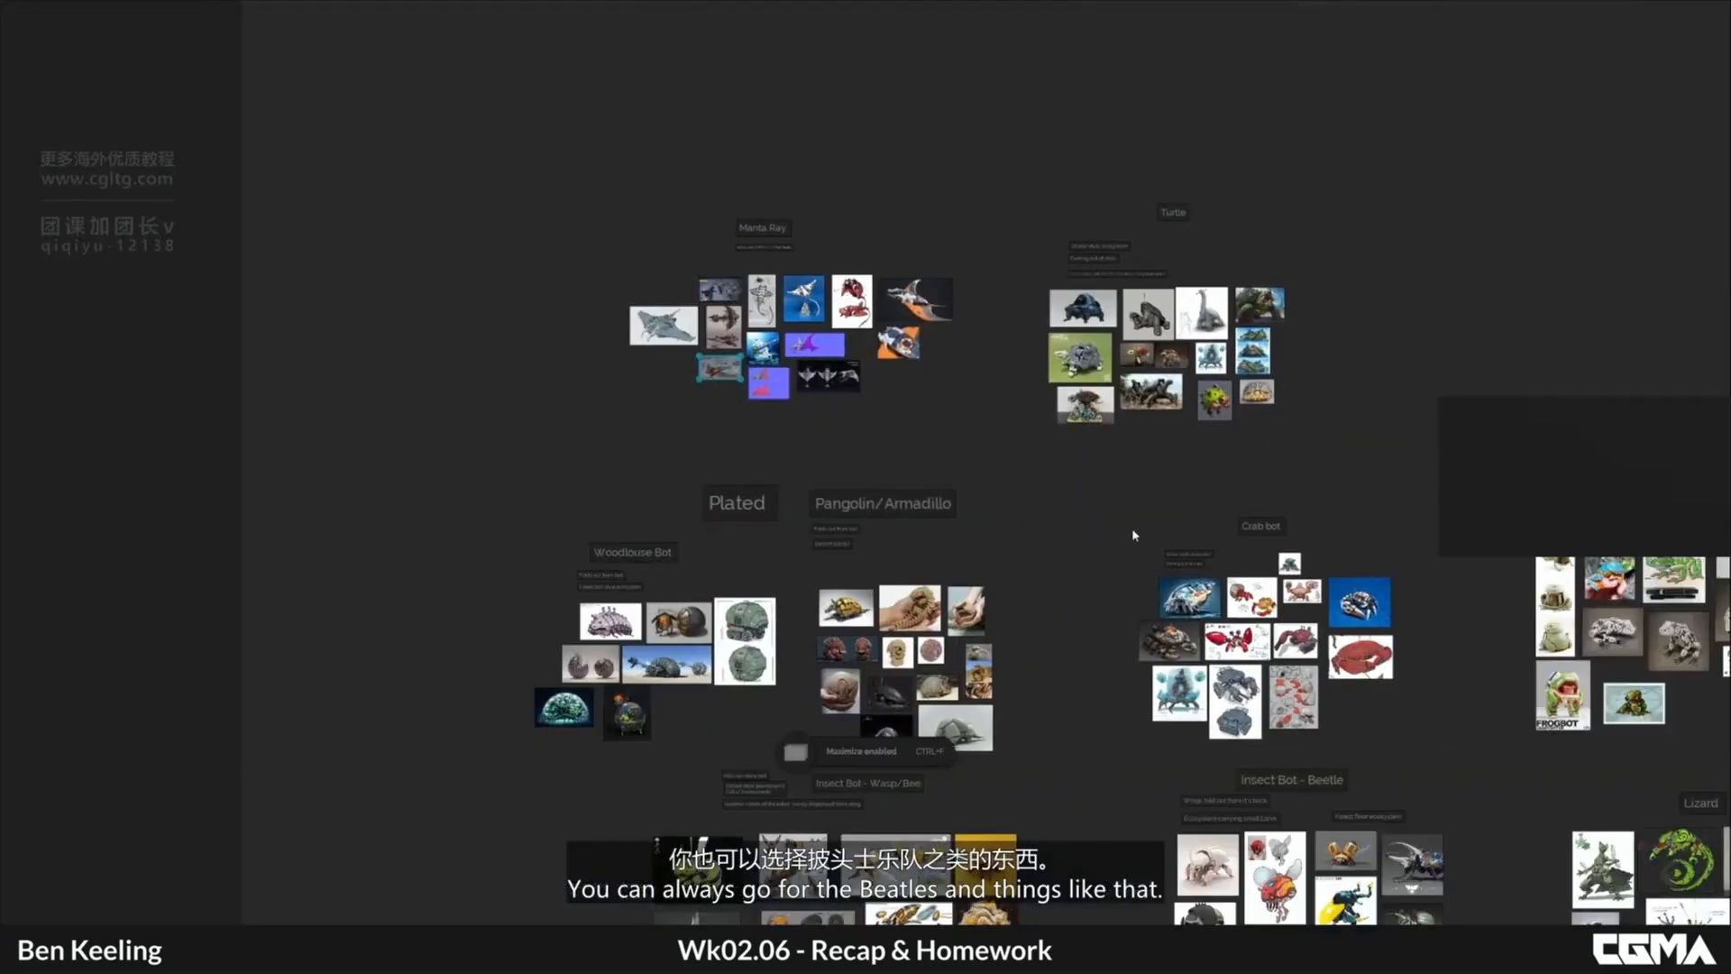
pyautogui.moveTo(1133, 530); pyautogui.dragTo(1064, 301, button='middle')
pyautogui.scroll(3, 1263, 734)
pyautogui.moveTo(1263, 734); pyautogui.dragTo(1020, 514, button='middle')
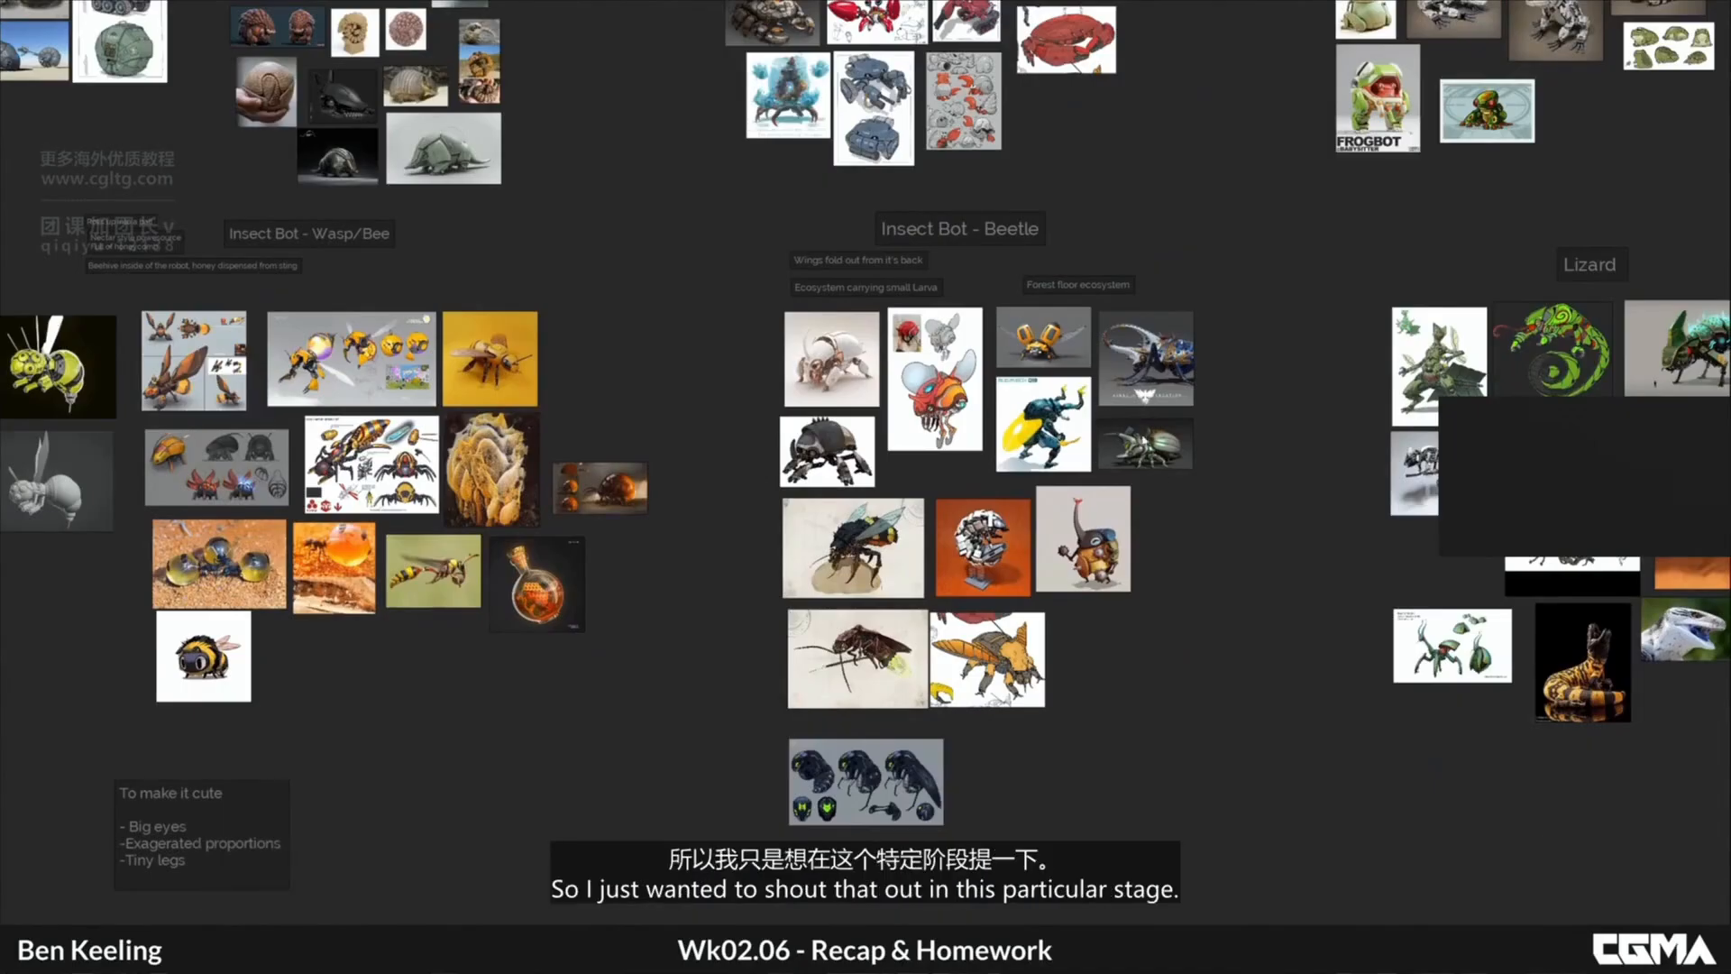
pyautogui.moveTo(1185, 500); pyautogui.dragTo(1141, 458, button='middle')
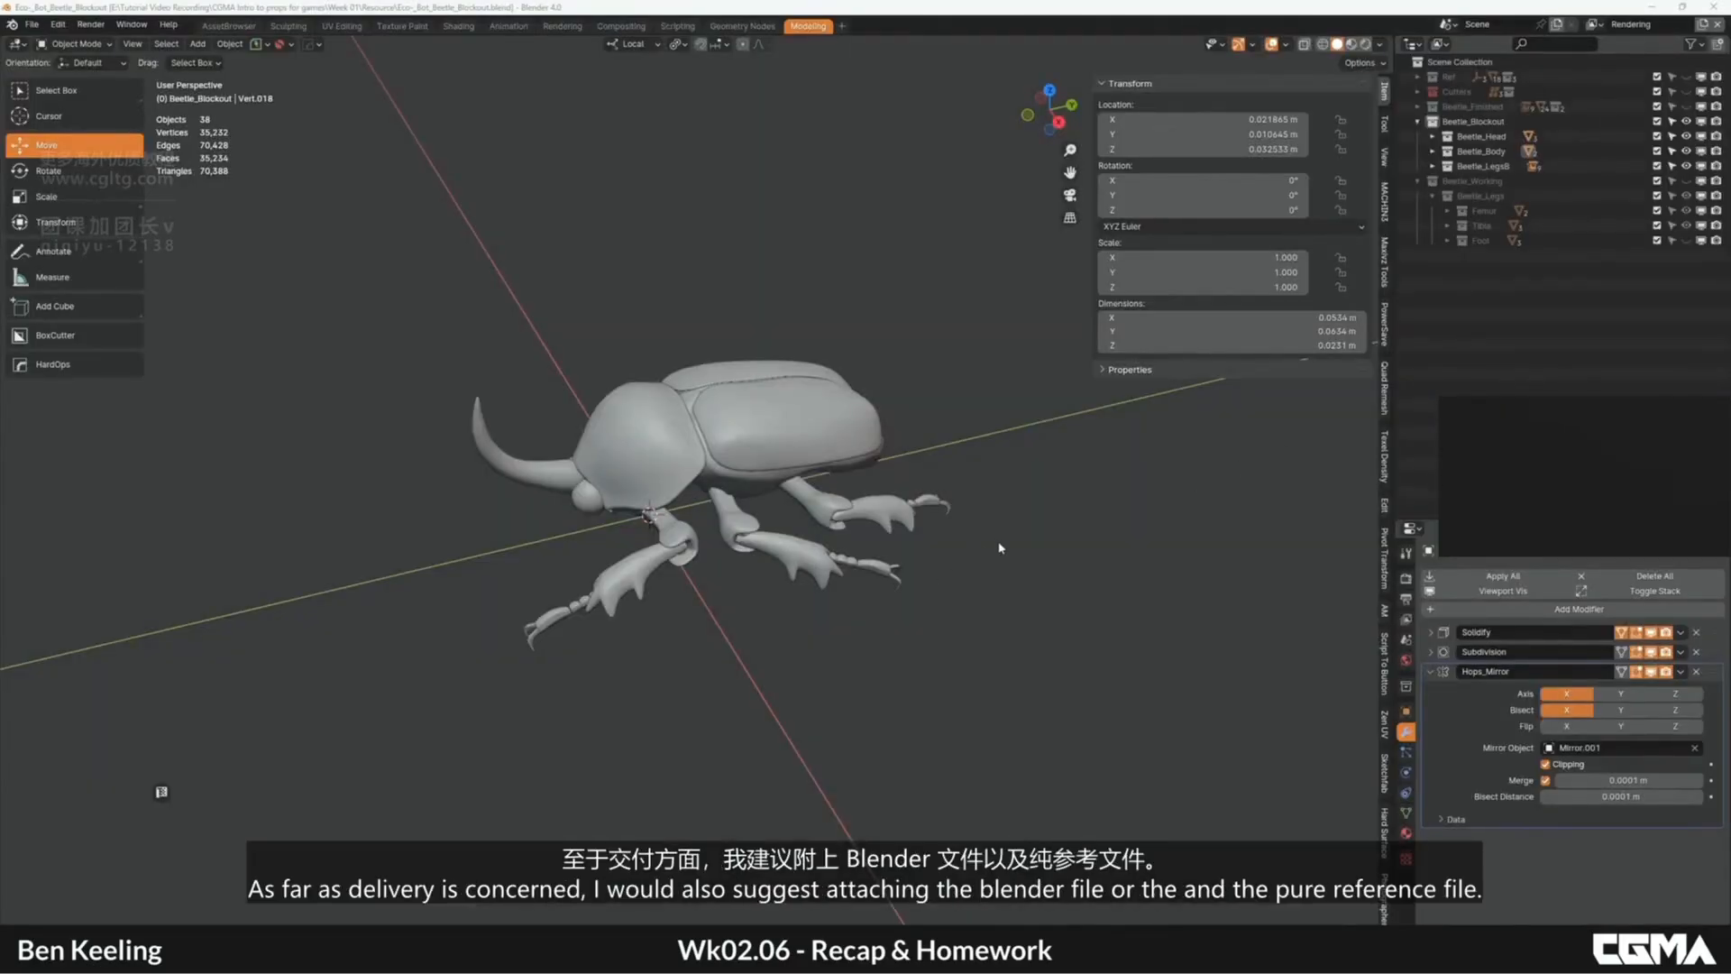
pyautogui.keyDown('shift'); pyautogui.moveTo(991, 535); pyautogui.dragTo(1008, 543, button='middle'); pyautogui.keyUp('shift')
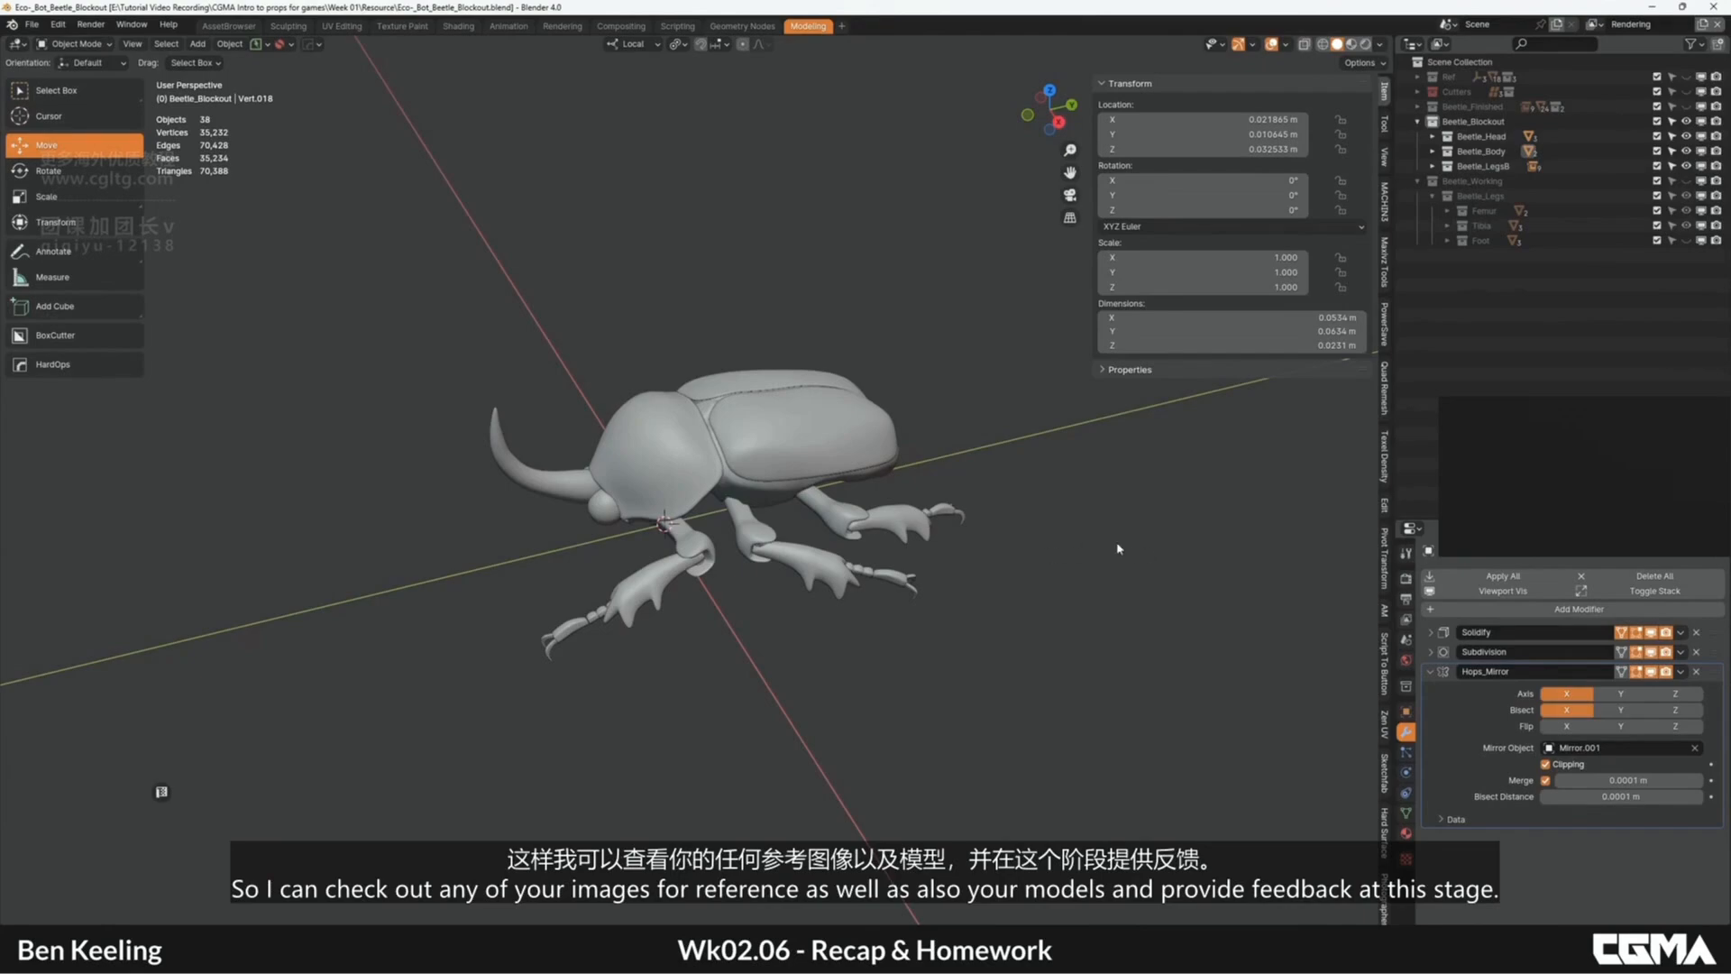
pyautogui.moveTo(1066, 536); pyautogui.dragTo(1093, 540, button='middle')
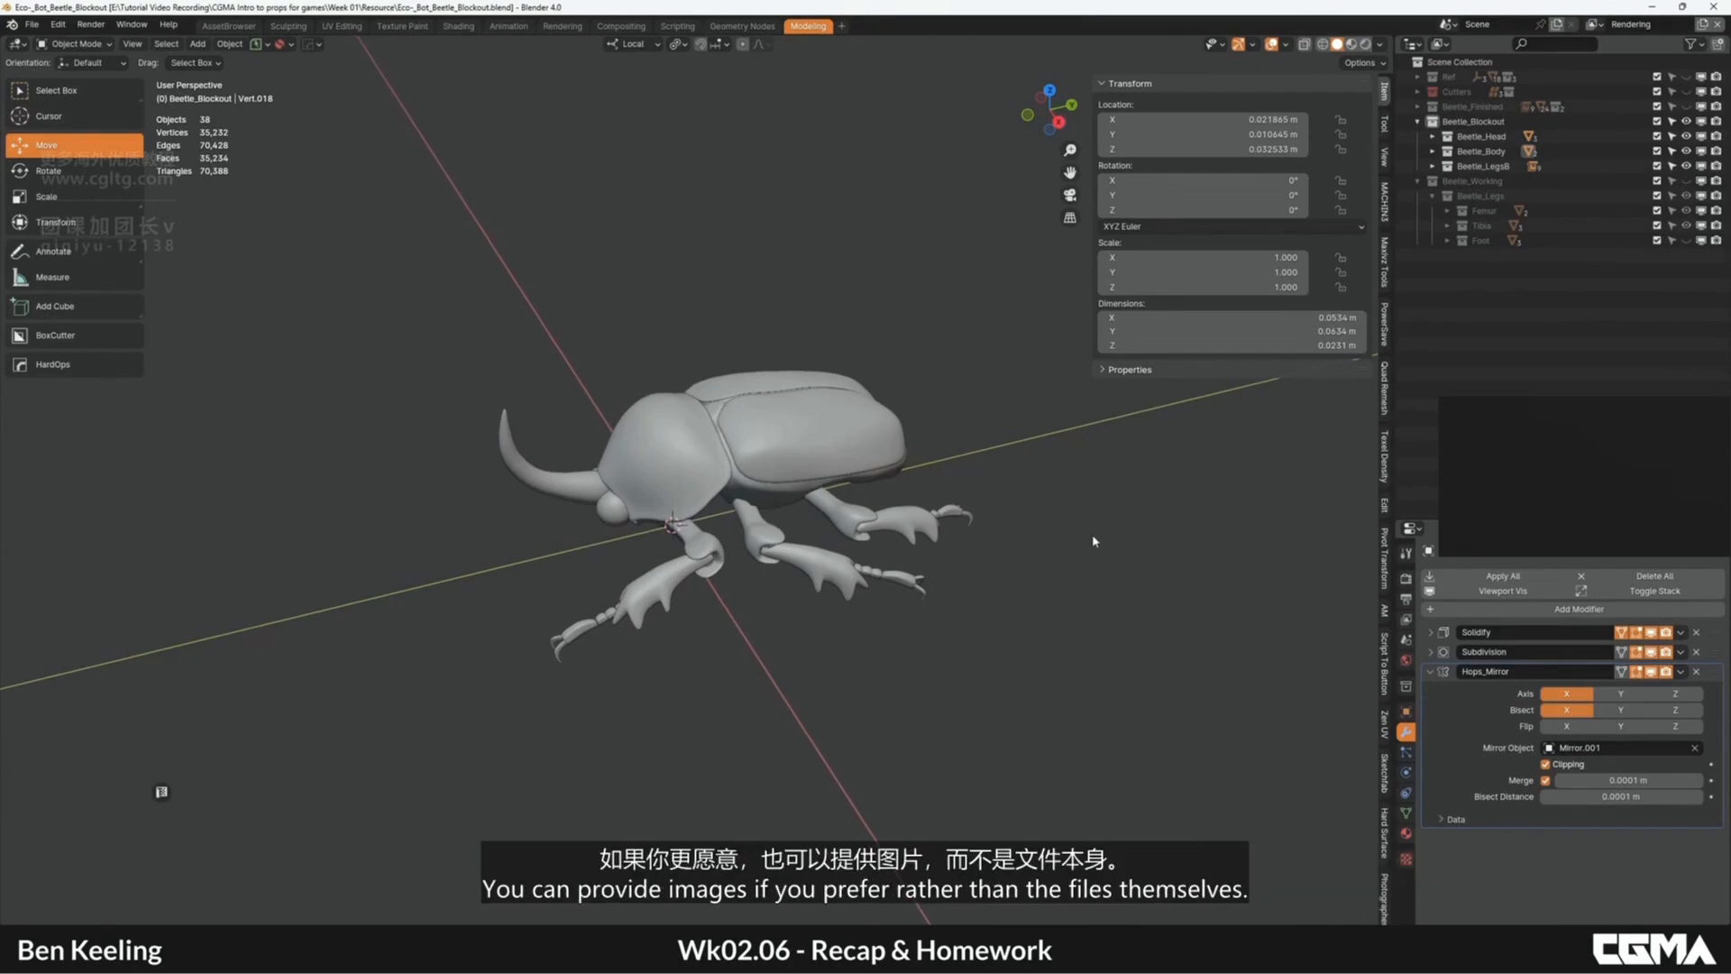